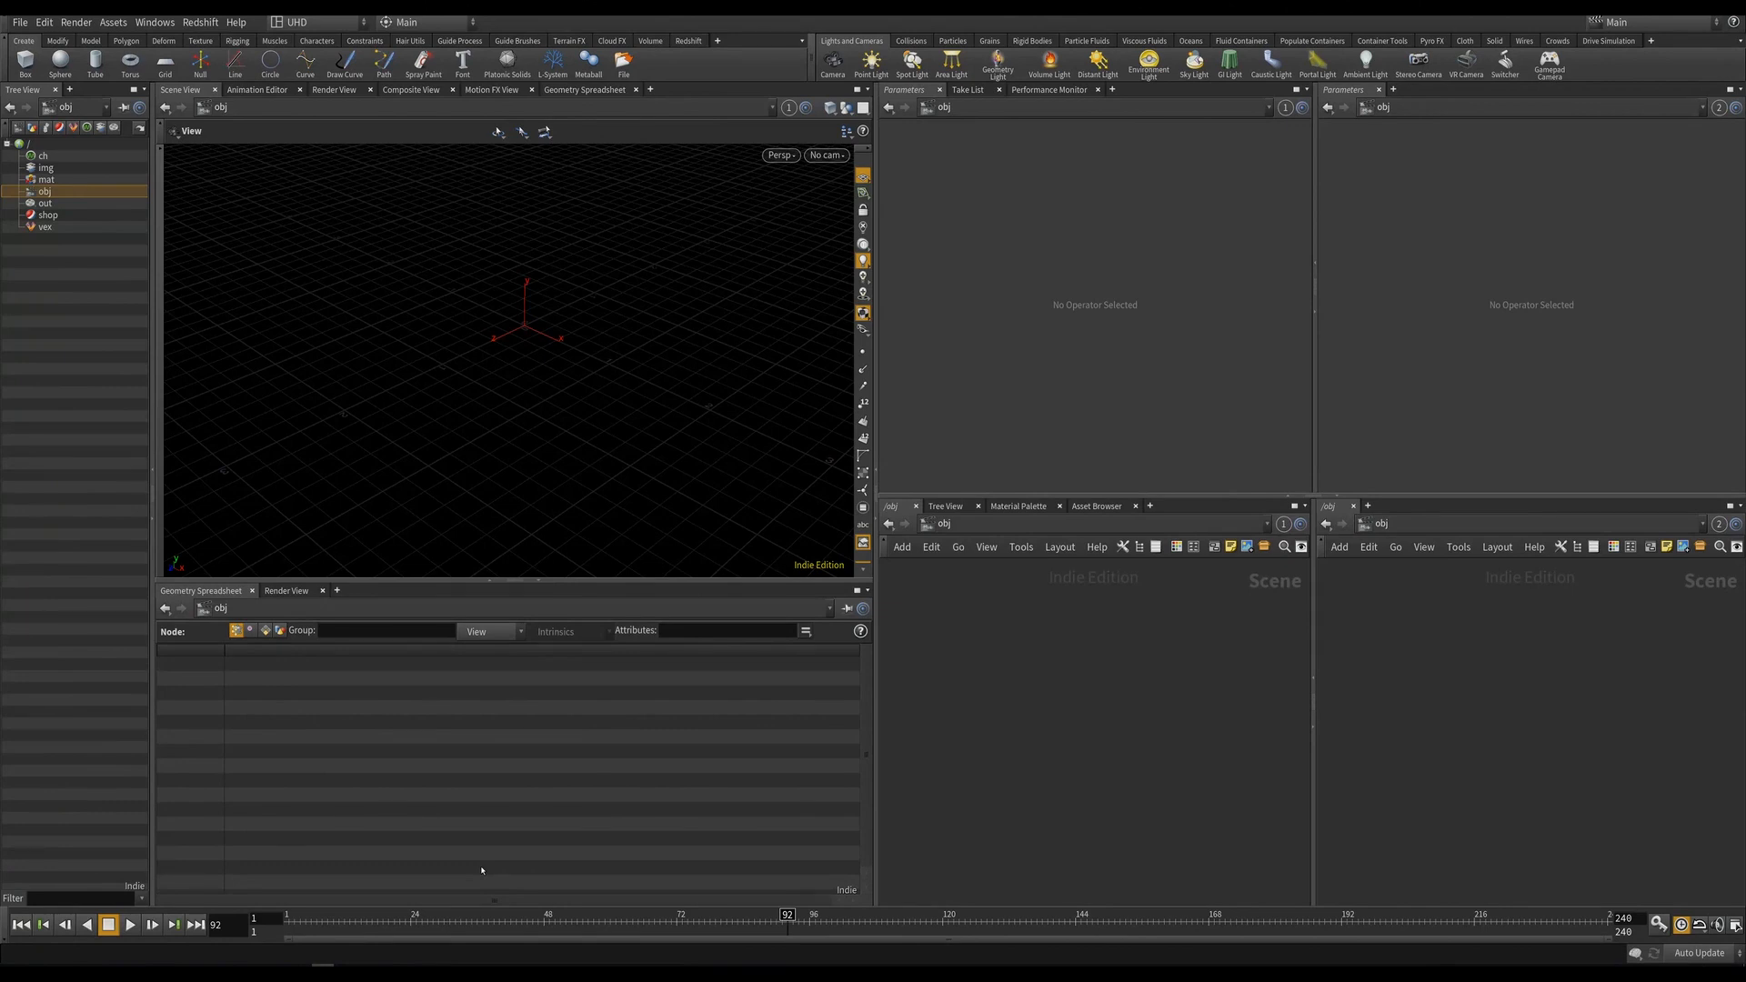
Examine the finished render of the ship surrounded by electric arcs as a reference for the effect.
left_click(457, 971)
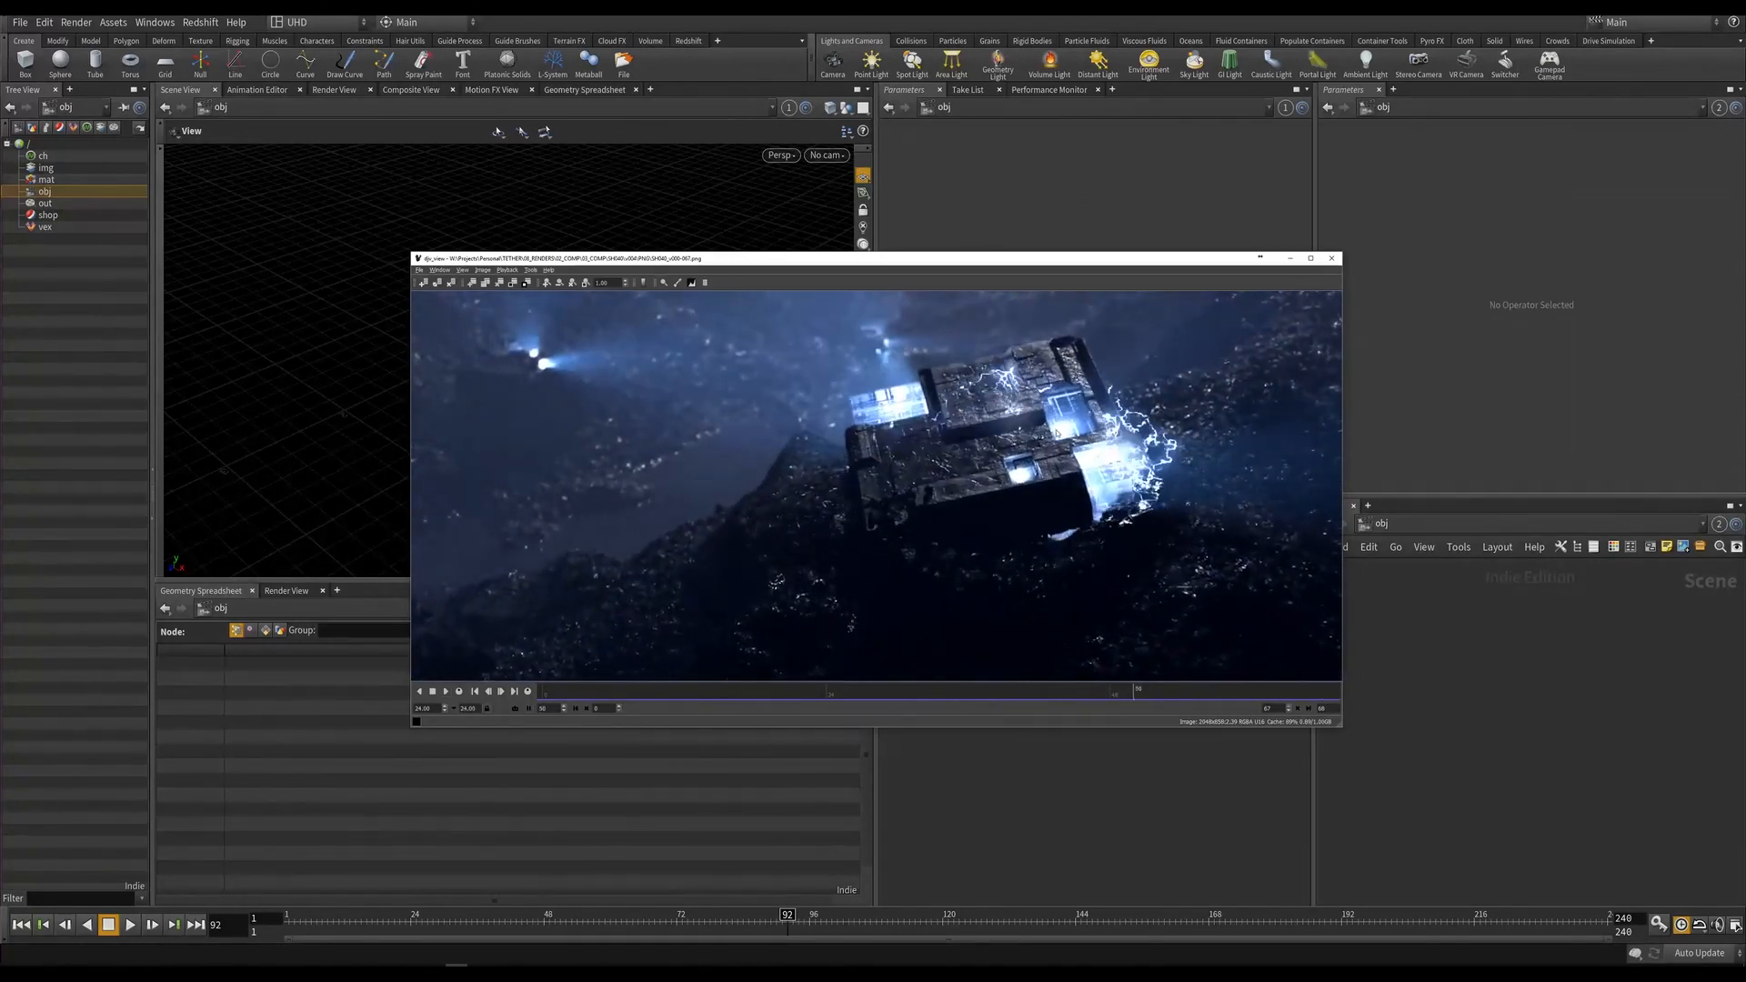
left_click(995, 787)
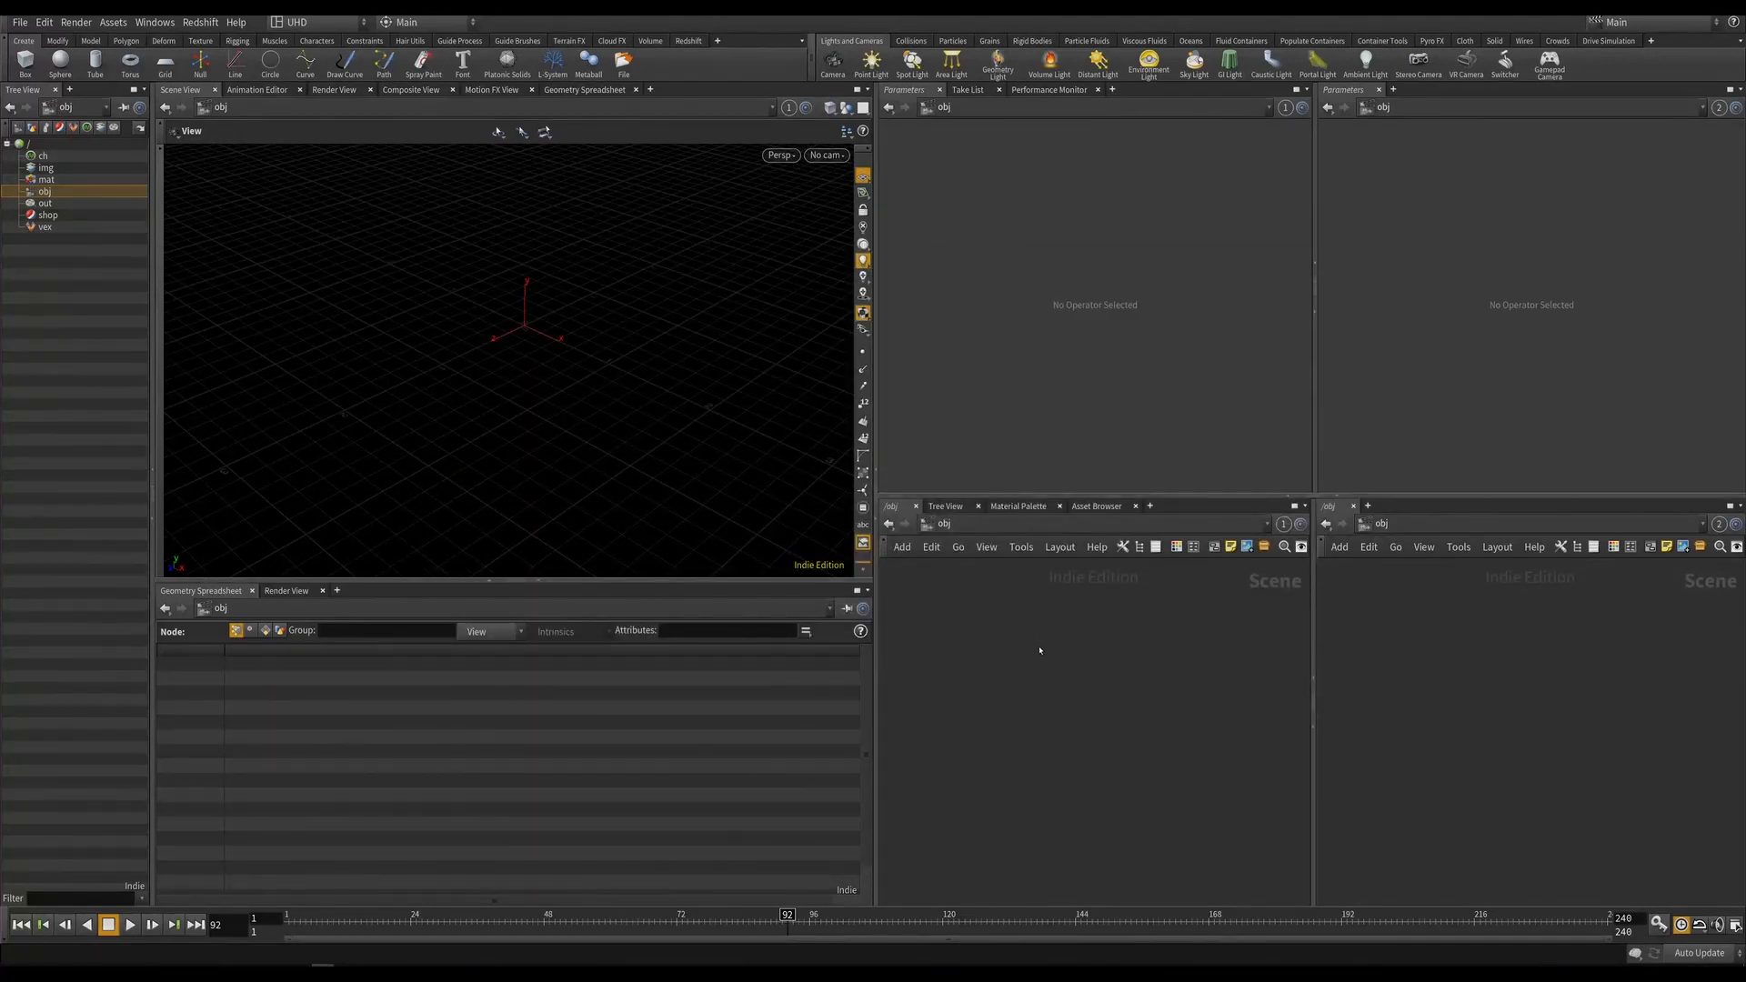
Add a sphere object to the scene and go inside its geometry network.
key("Tab")
type("sph")
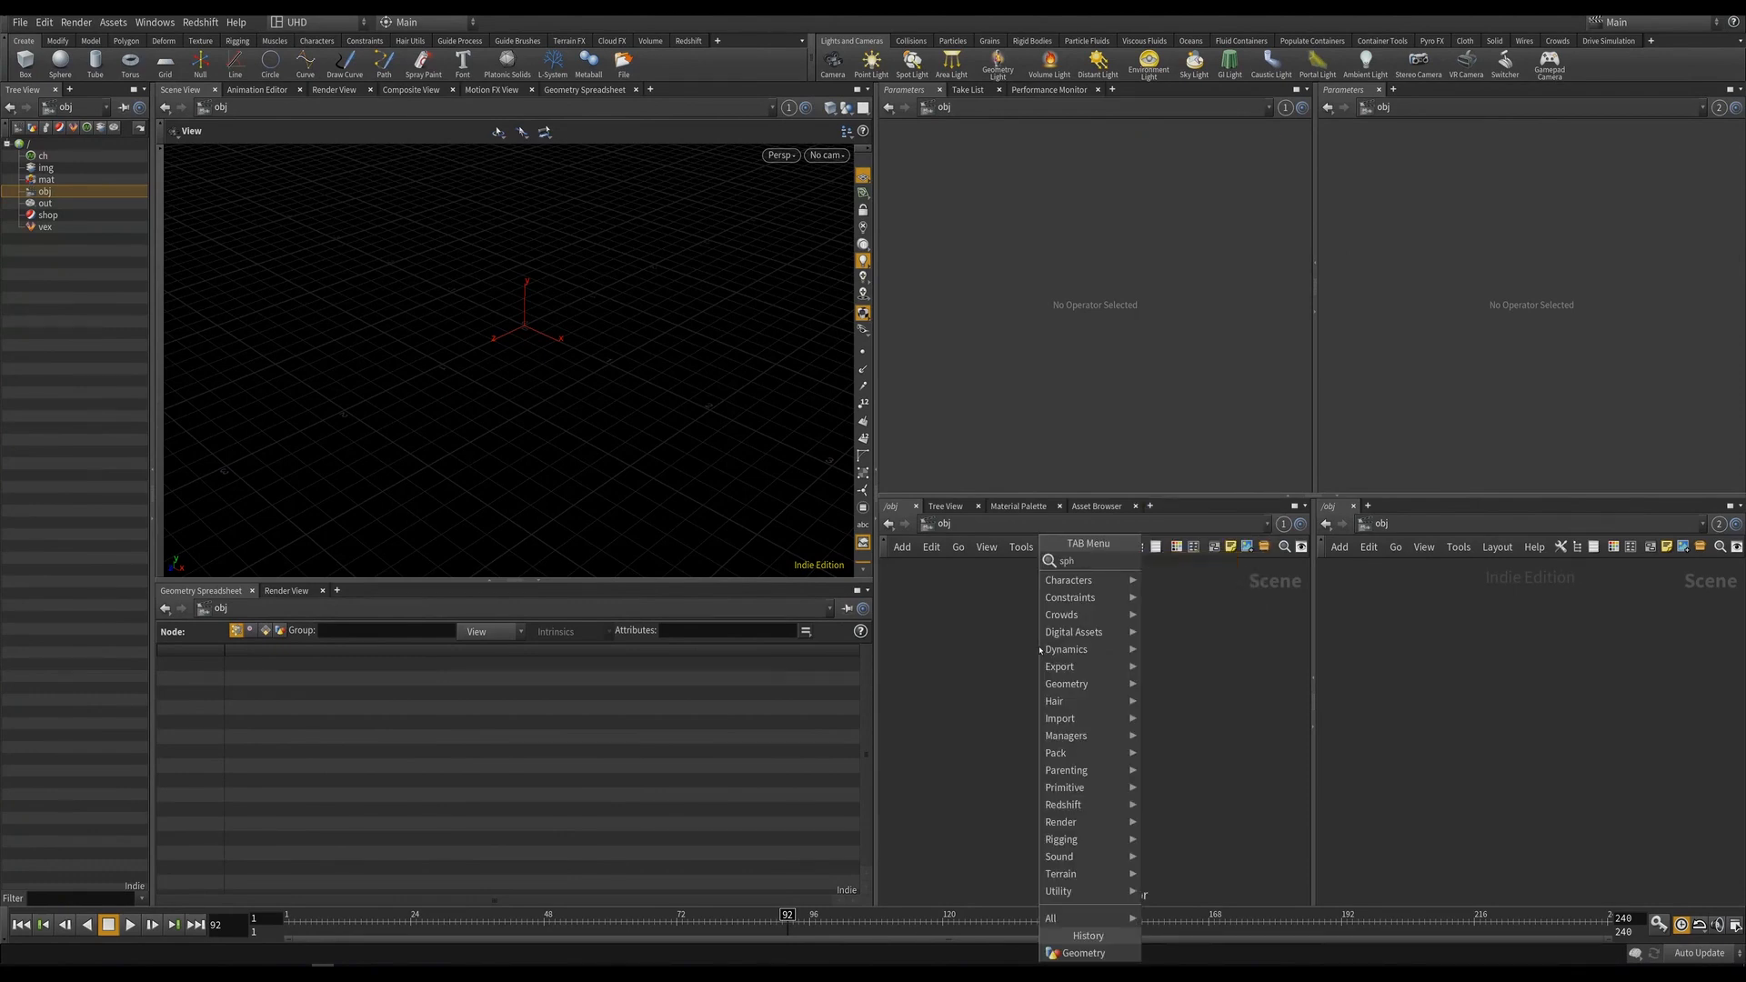
key("Return")
left_click(1040, 649)
double_click(1039, 649)
Set the sphere's primitive type to Polygon and its frequency to 15.
left_click_drag(946, 649, 1130, 810)
left_click(1031, 149)
left_click(1018, 168)
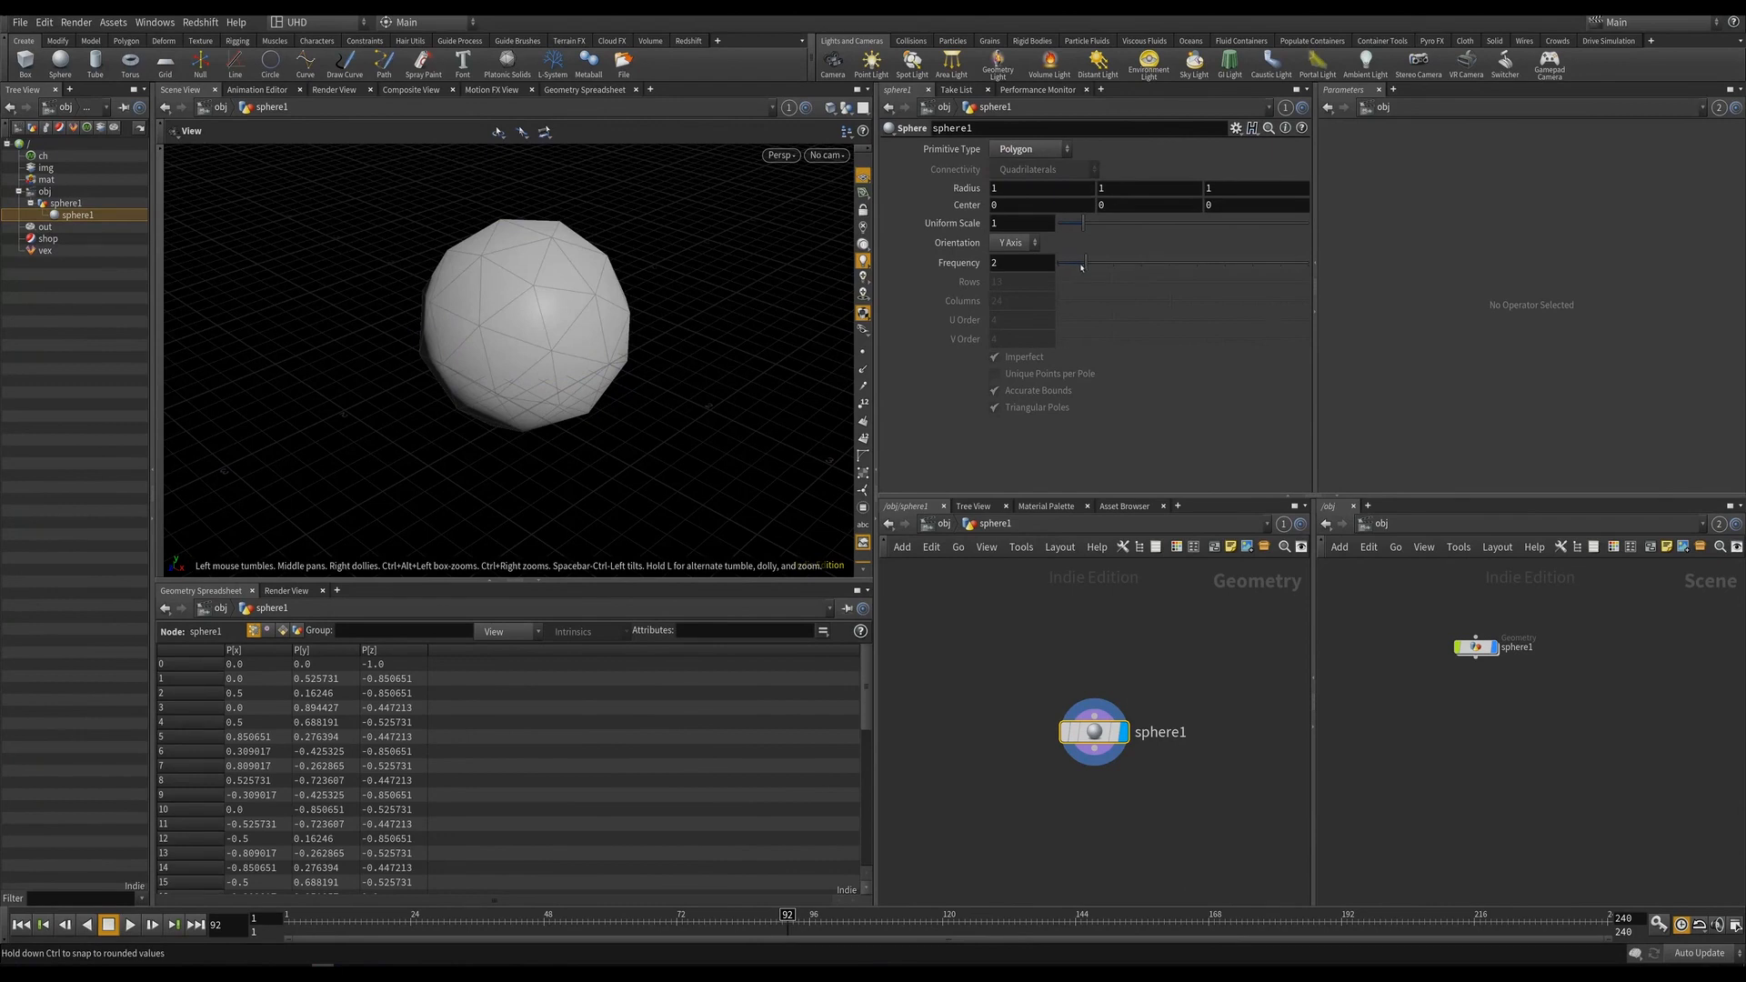
left_click_drag(1081, 266, 1246, 265)
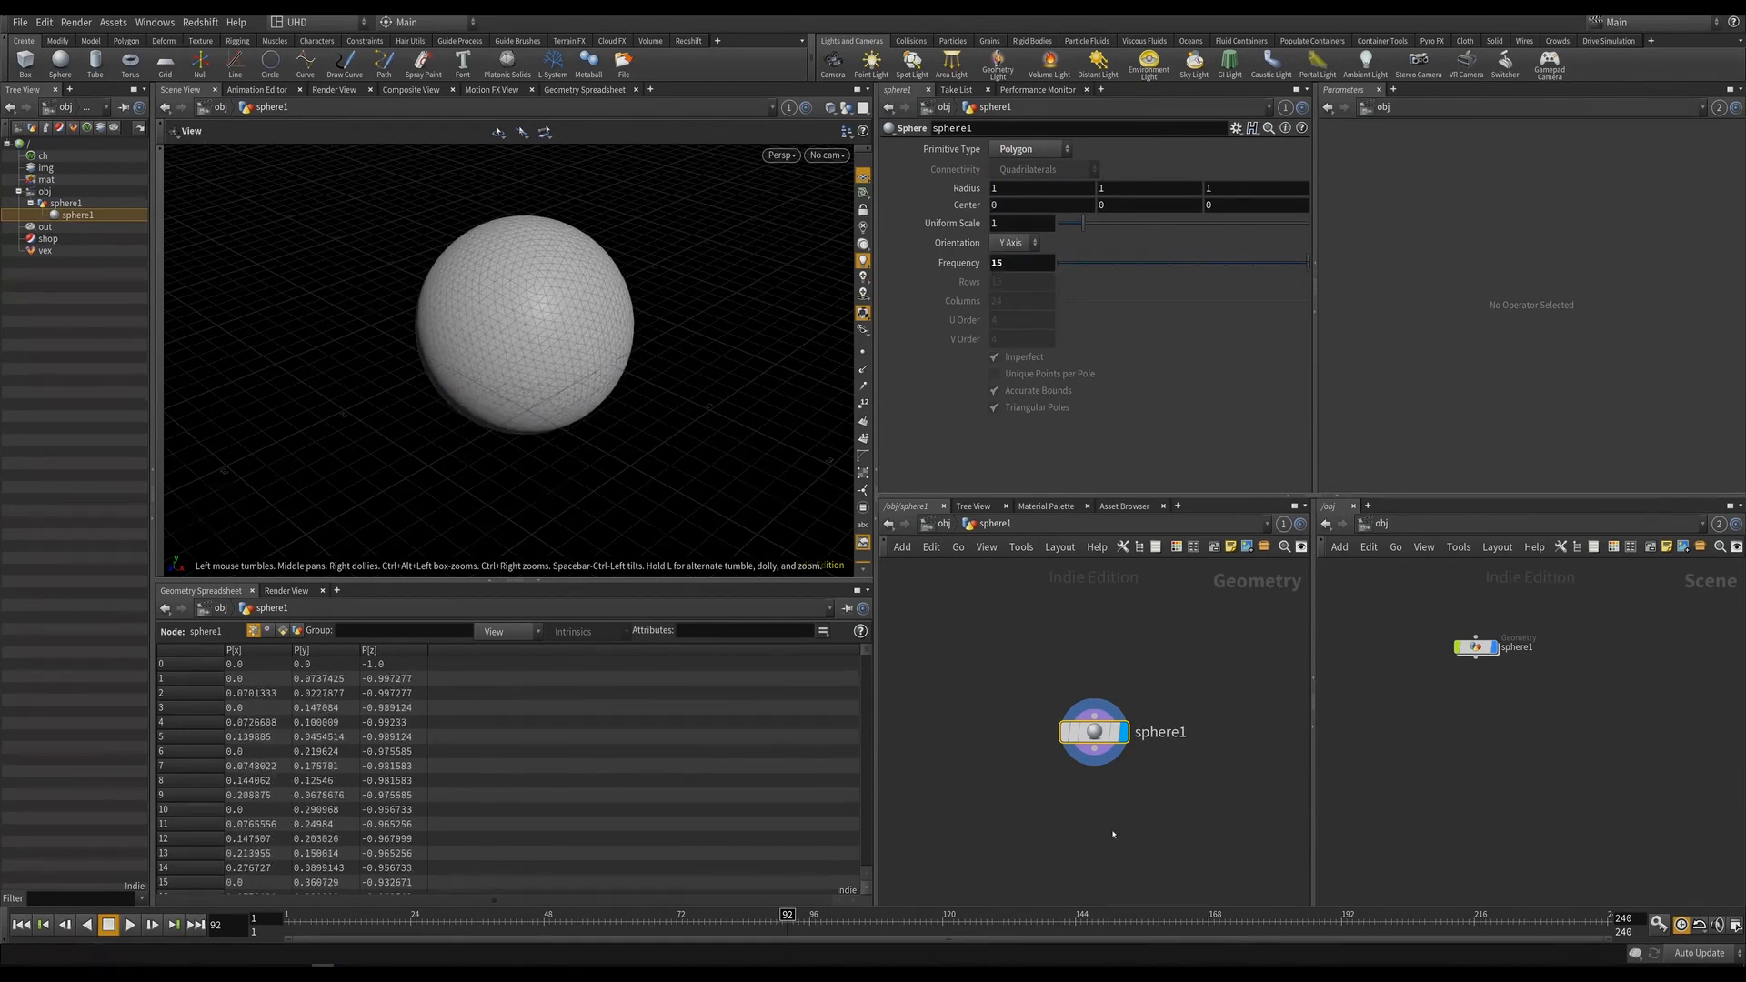
Add a Null fed by the sphere and collapse it into a subnetwork placed below the sphere.
middle_click_drag(1113, 834, 1085, 697)
key("Tab")
type("null")
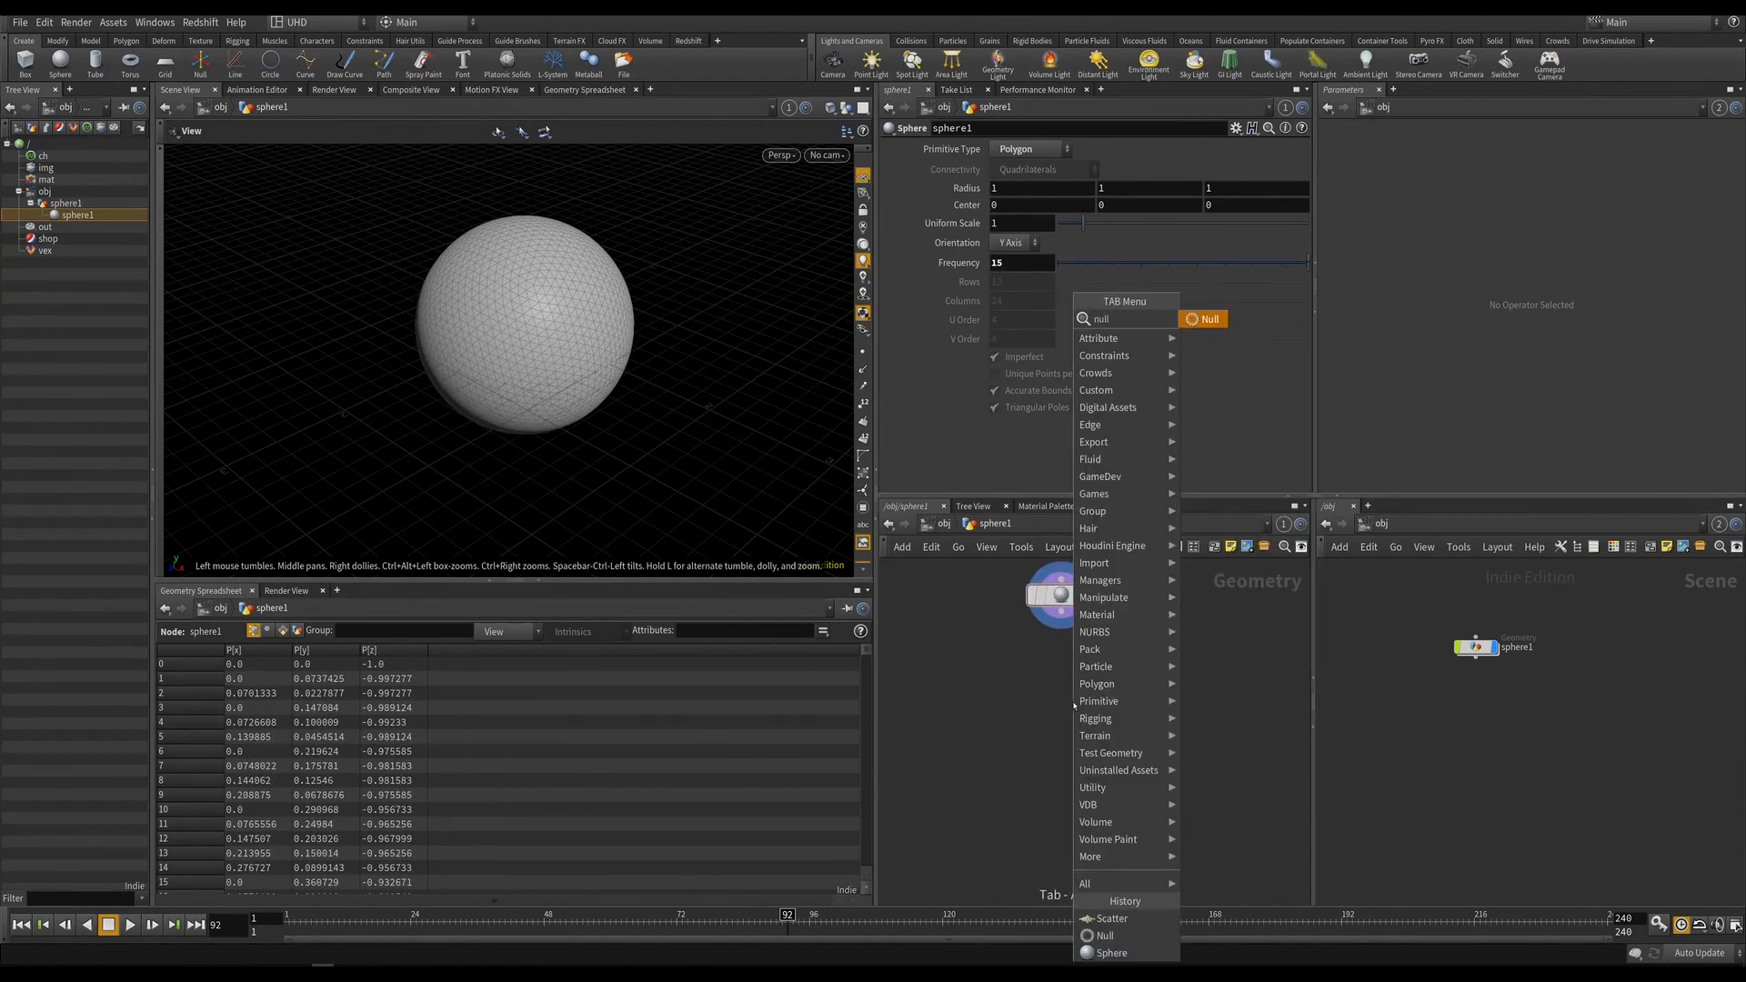
key("Return")
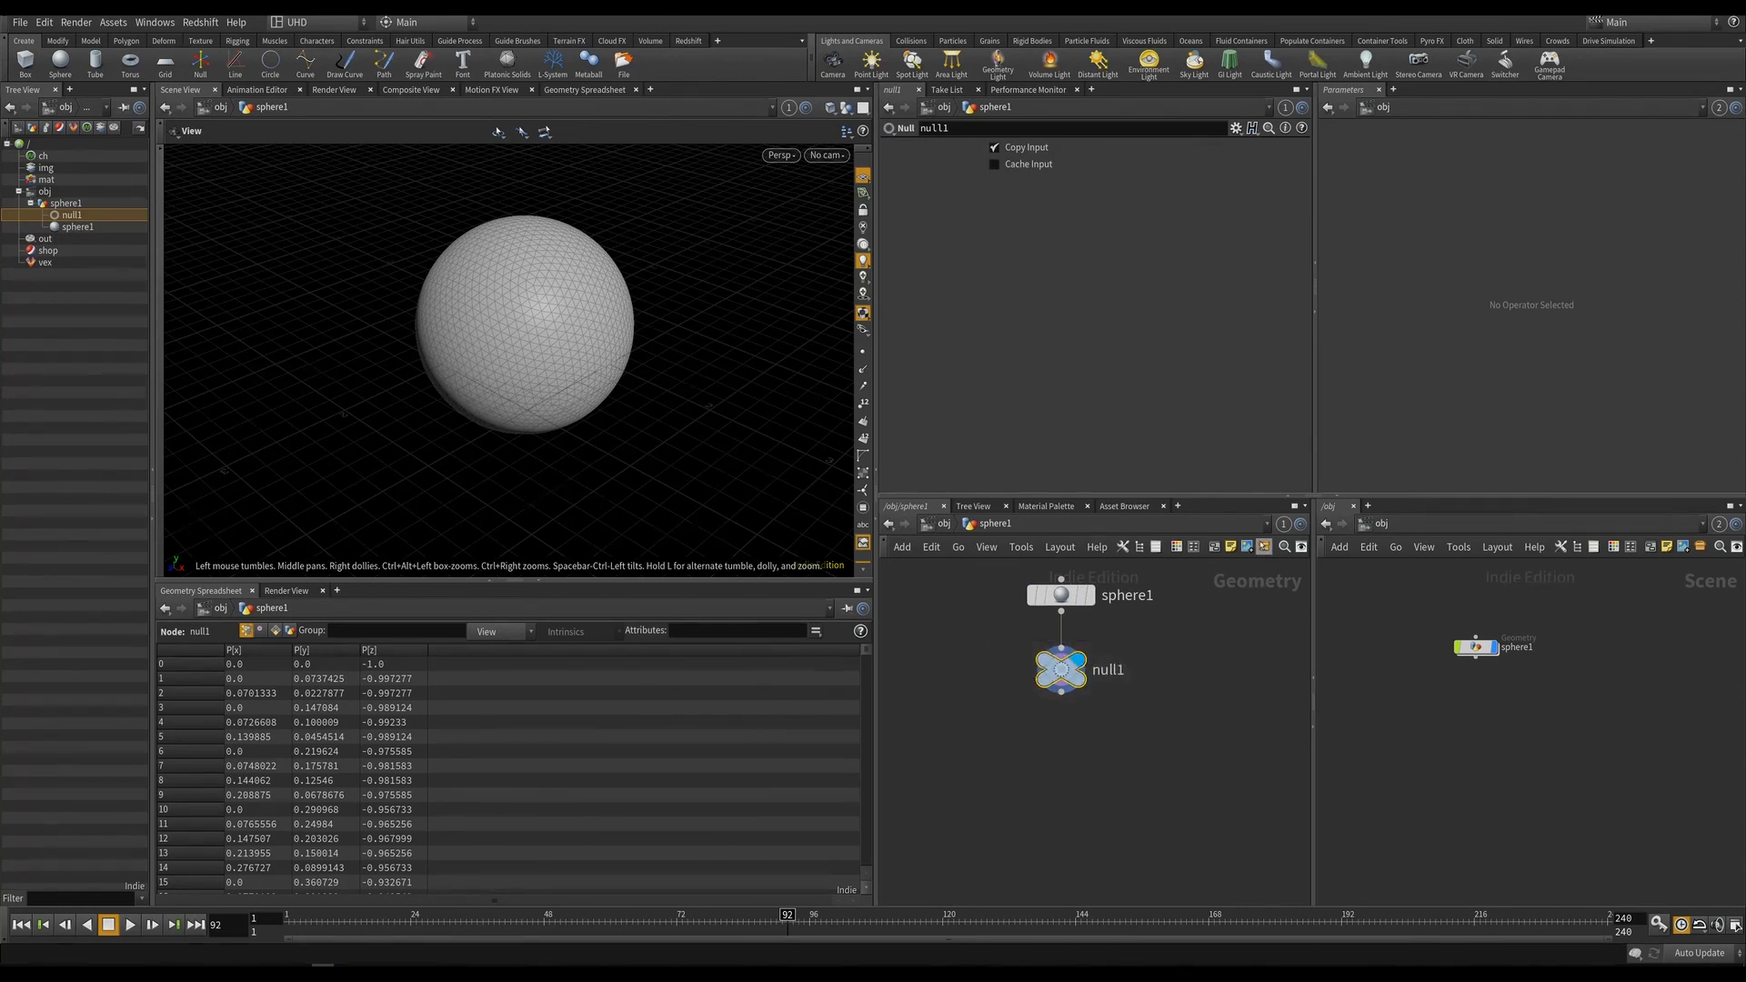
key("shift+c")
left_click_drag(1058, 671, 1057, 685)
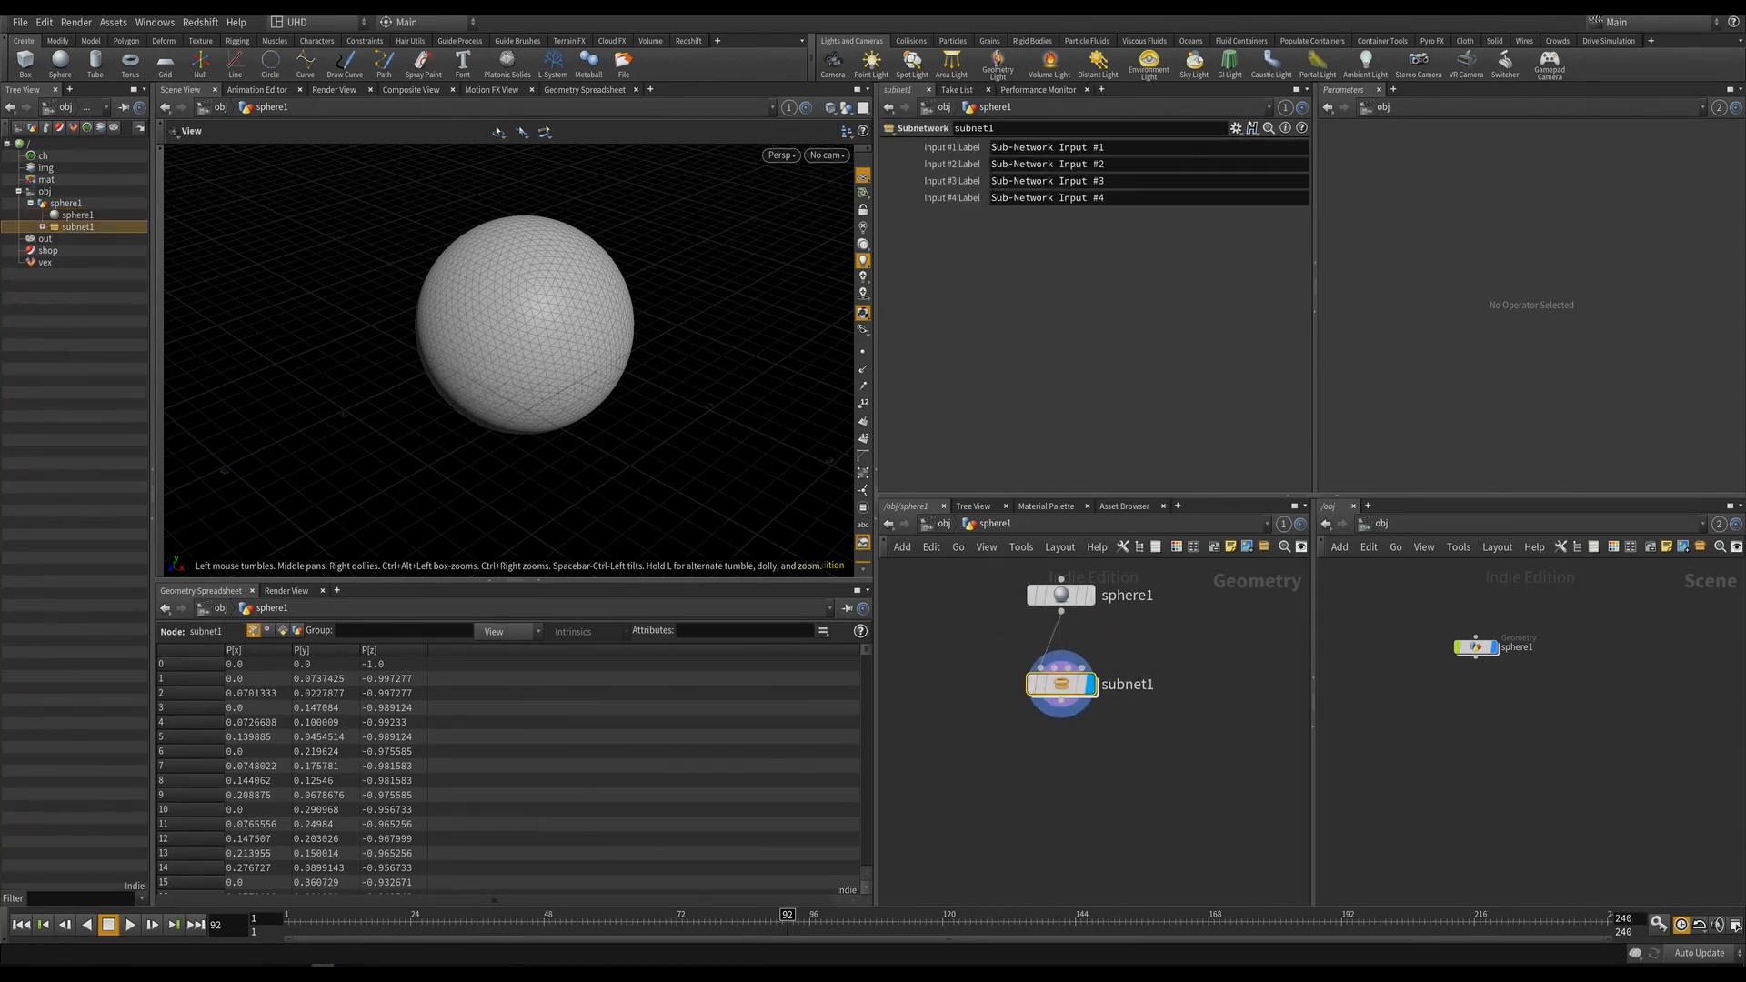
Make the subnetwork's four input label parameters invisible in its parameter interface.
left_click(1235, 127)
left_click(1273, 144)
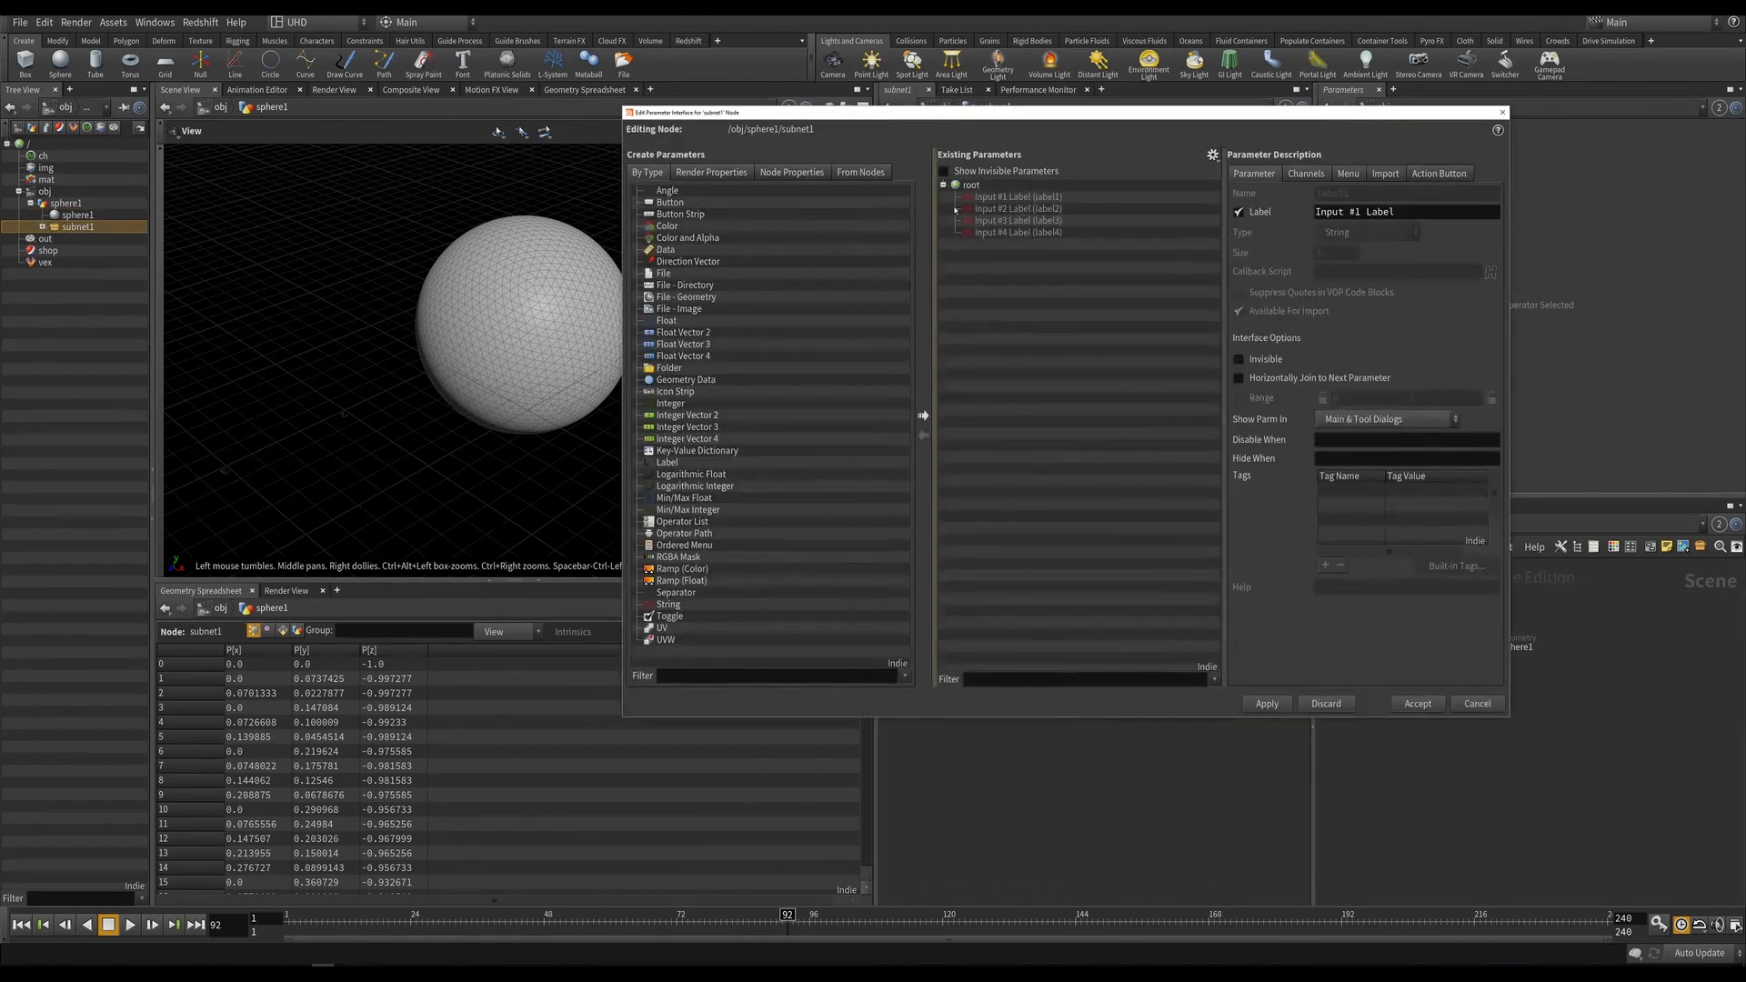
left_click(1028, 196)
left_click(1019, 232, "shift")
left_click(1250, 360)
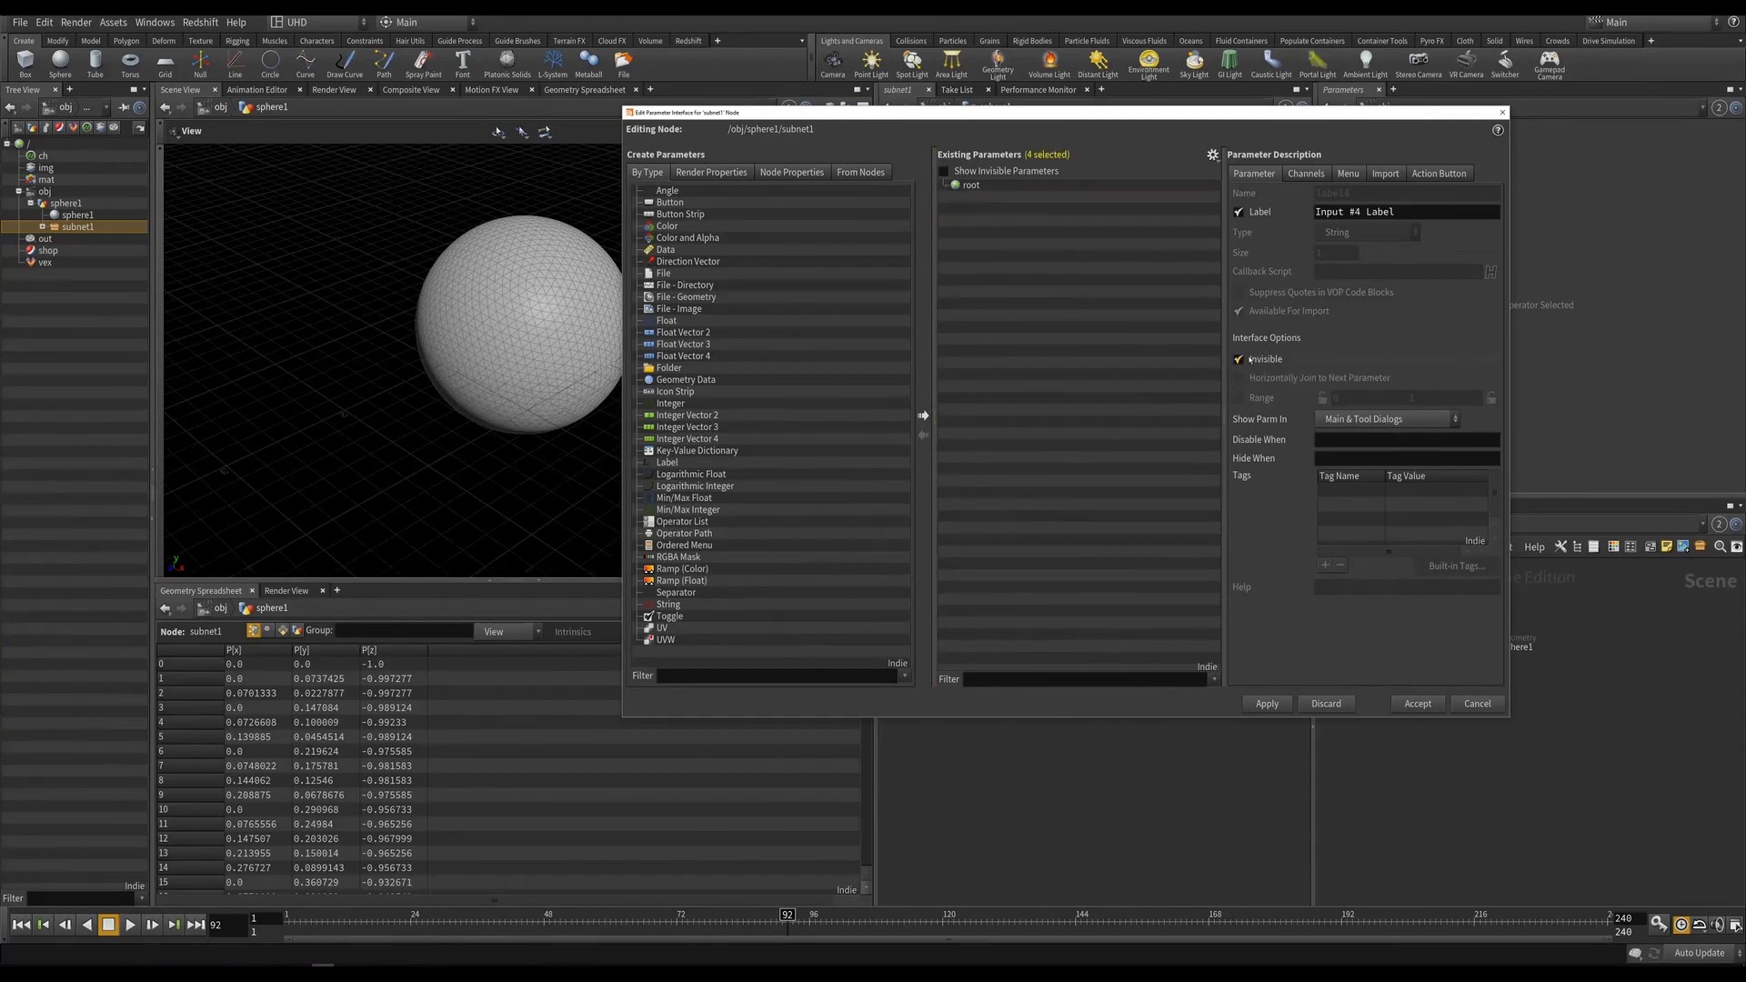
left_click_drag(1162, 116, 904, 161)
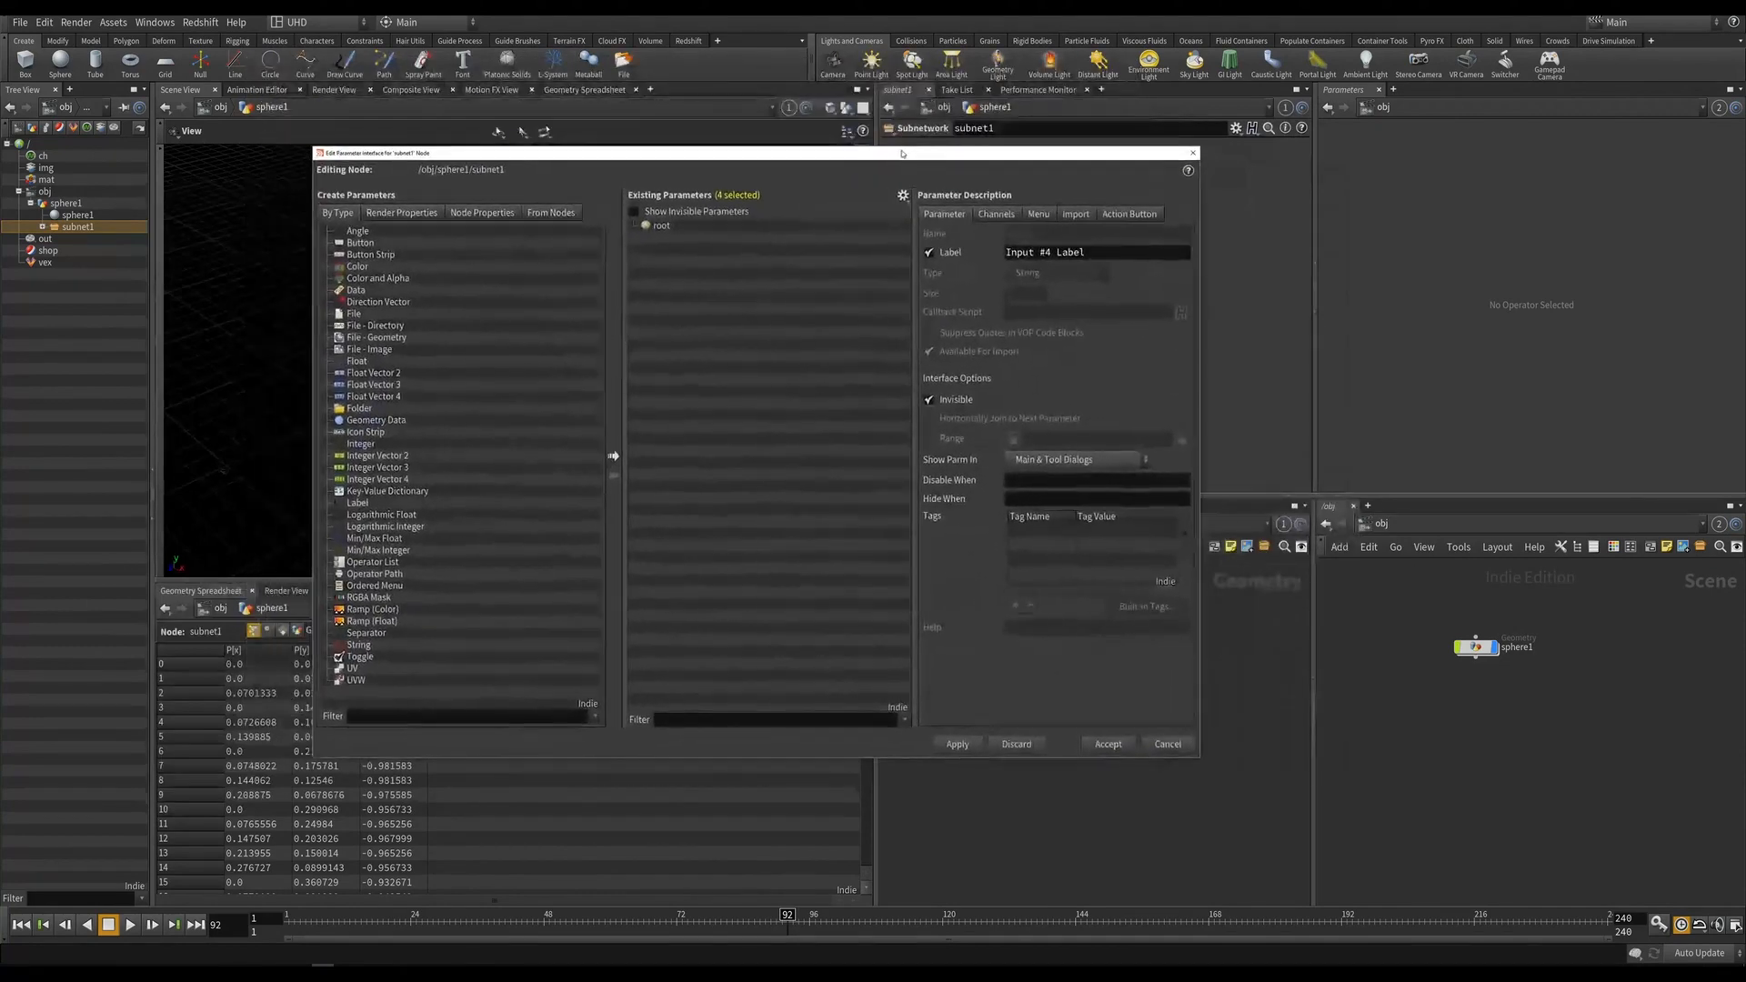
left_click(1193, 153)
Rename the subnetwork as Electricity_generator and save the scene file.
key("F2")
type("Ele")
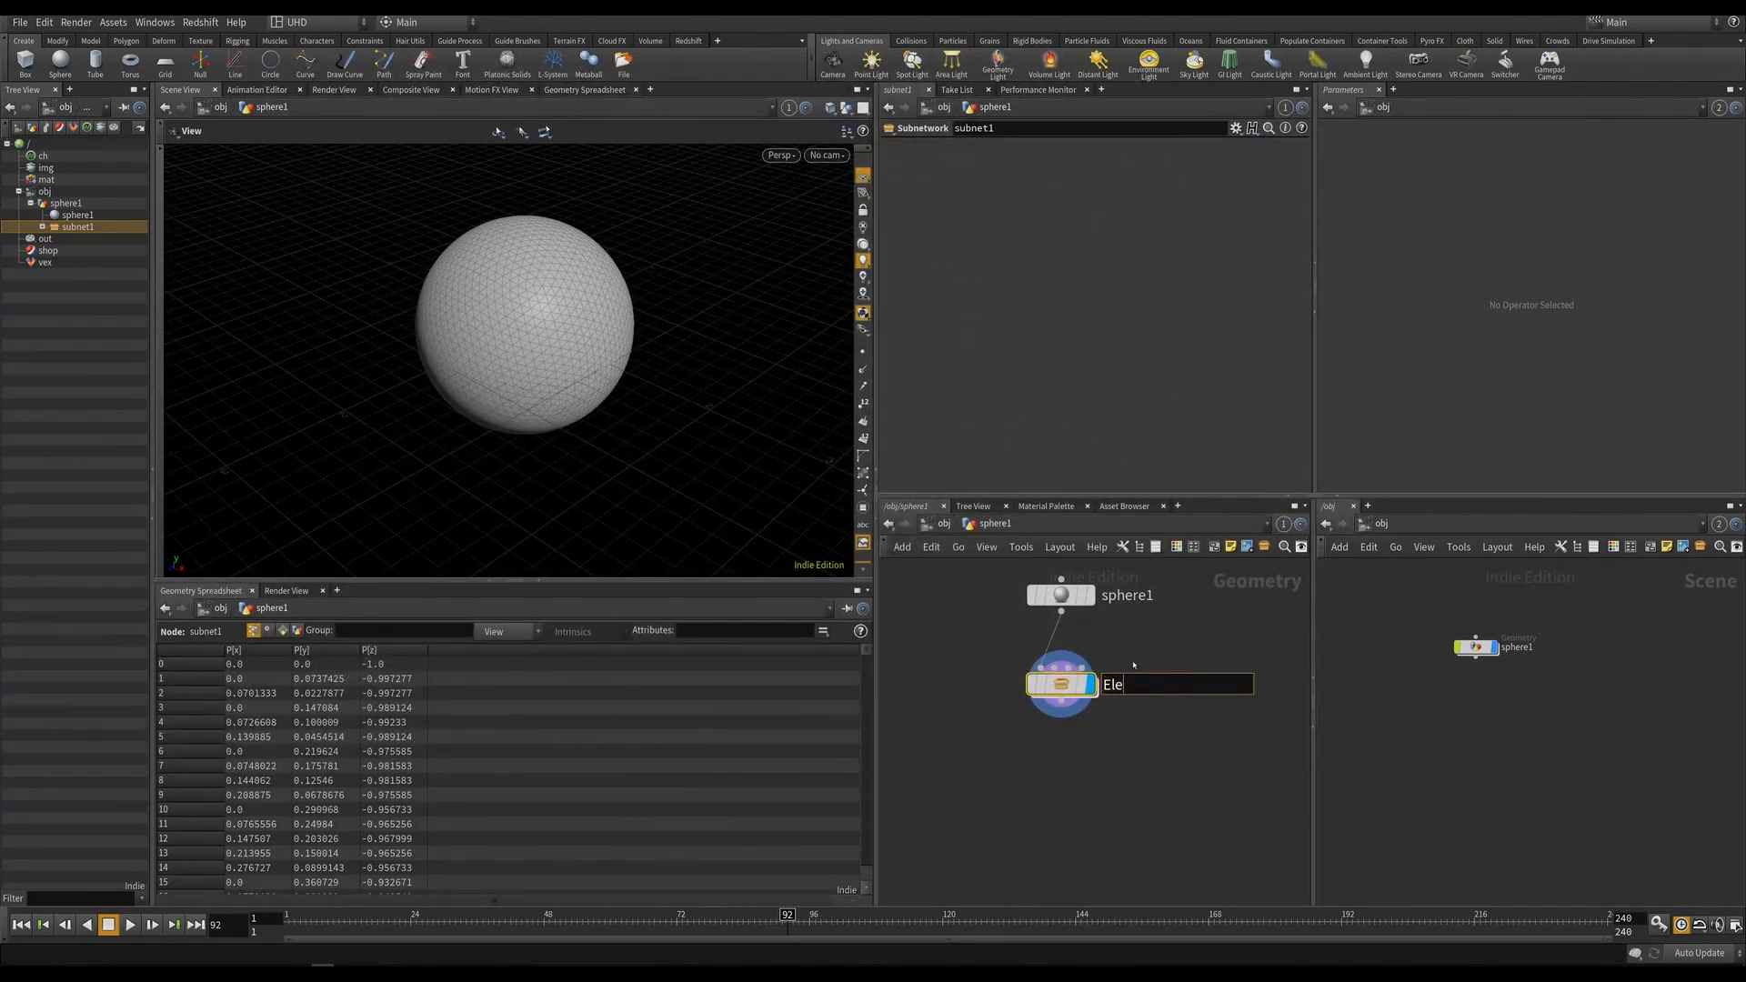
type("ctricity_generator")
key("Return")
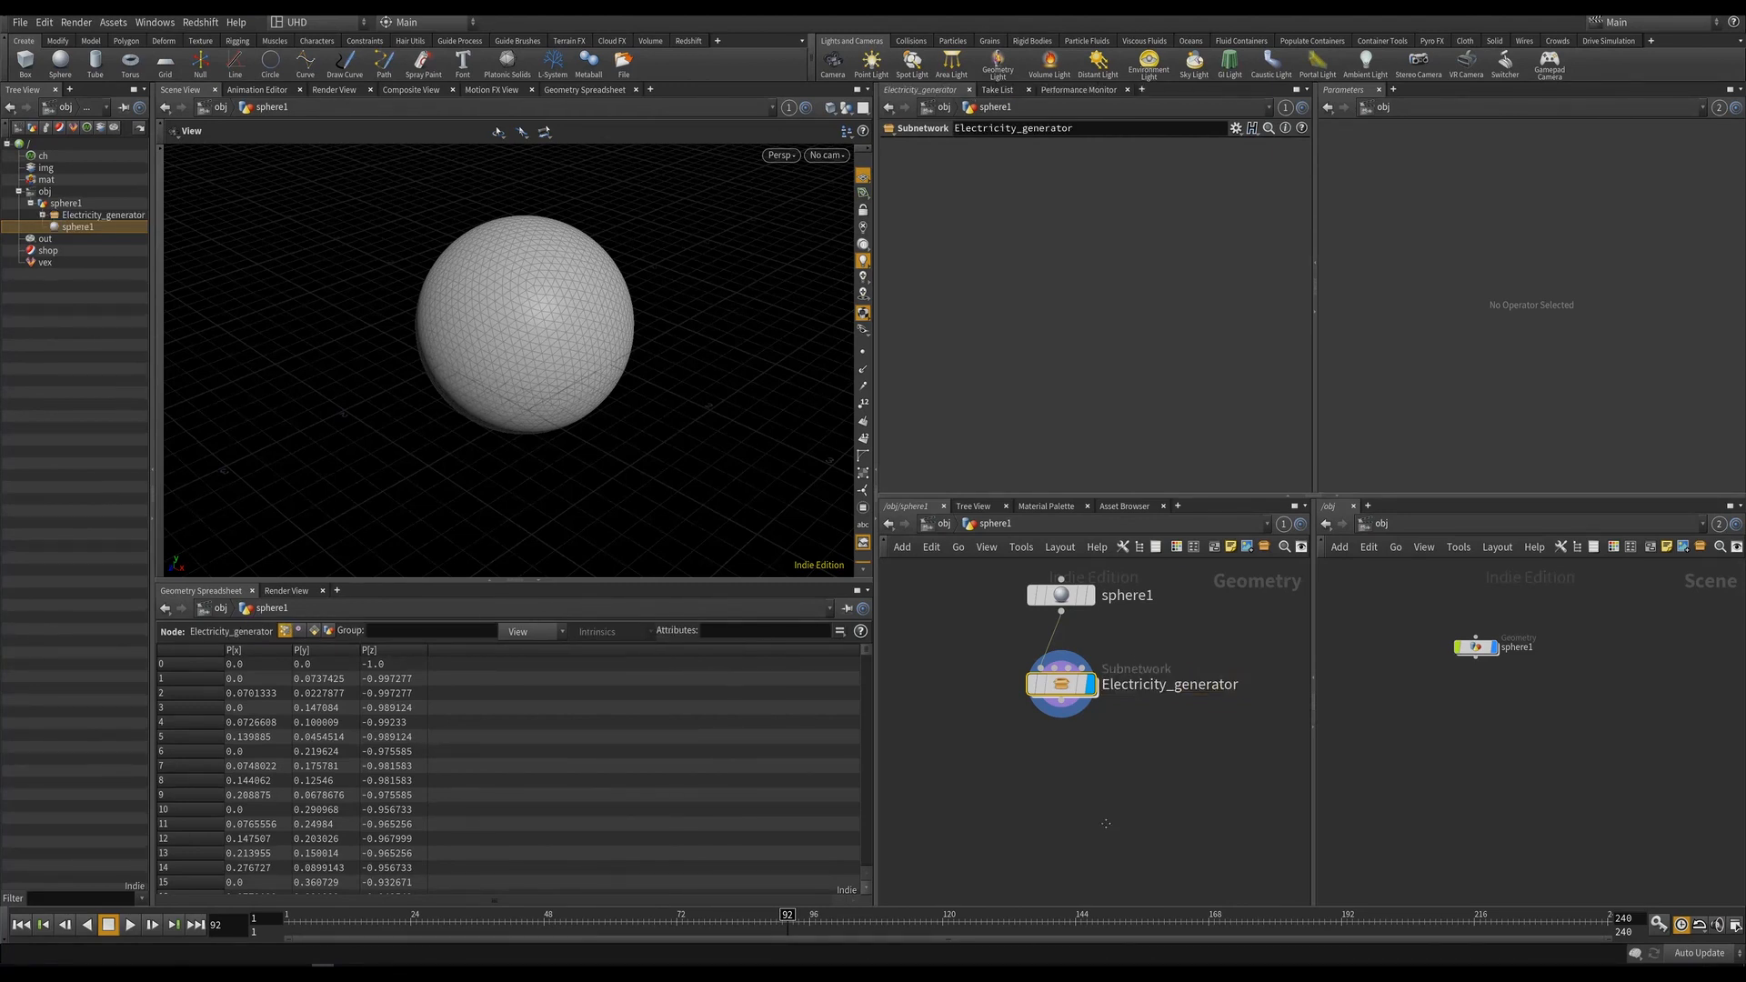
key("ctrl+s")
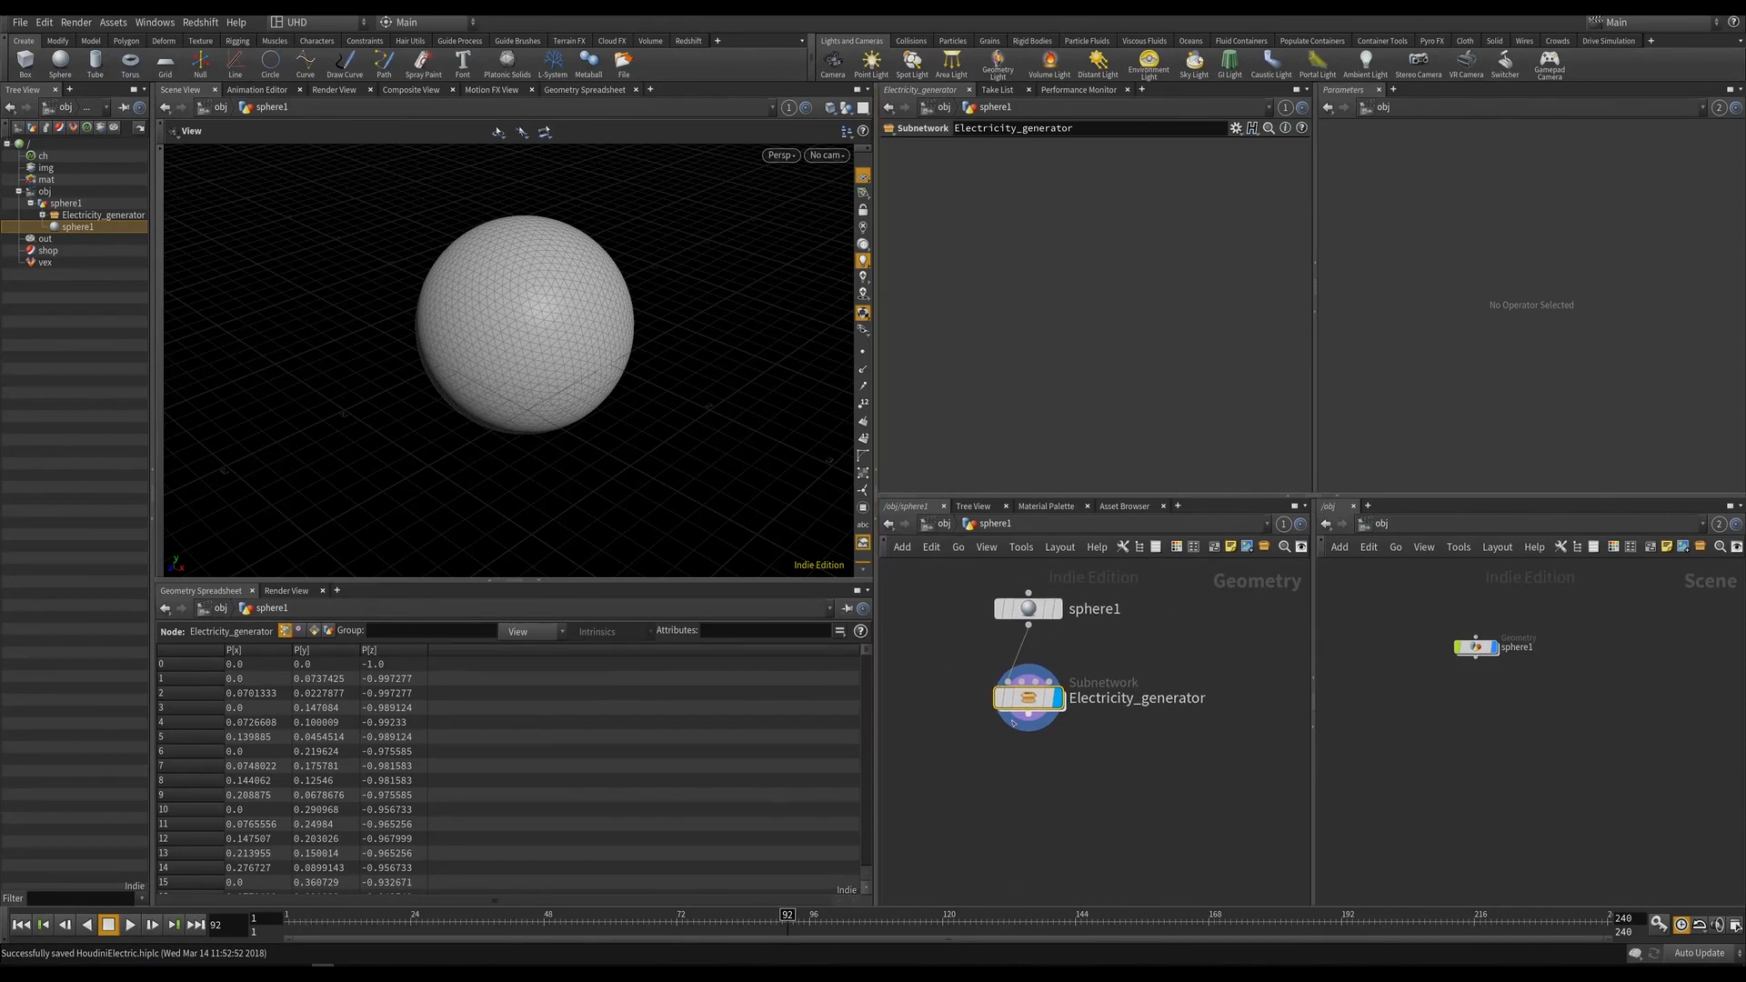
Go inside the Electricity_generator subnetwork, rename its null as IN and place it lower beneath the first input.
mouse_move(1031, 700)
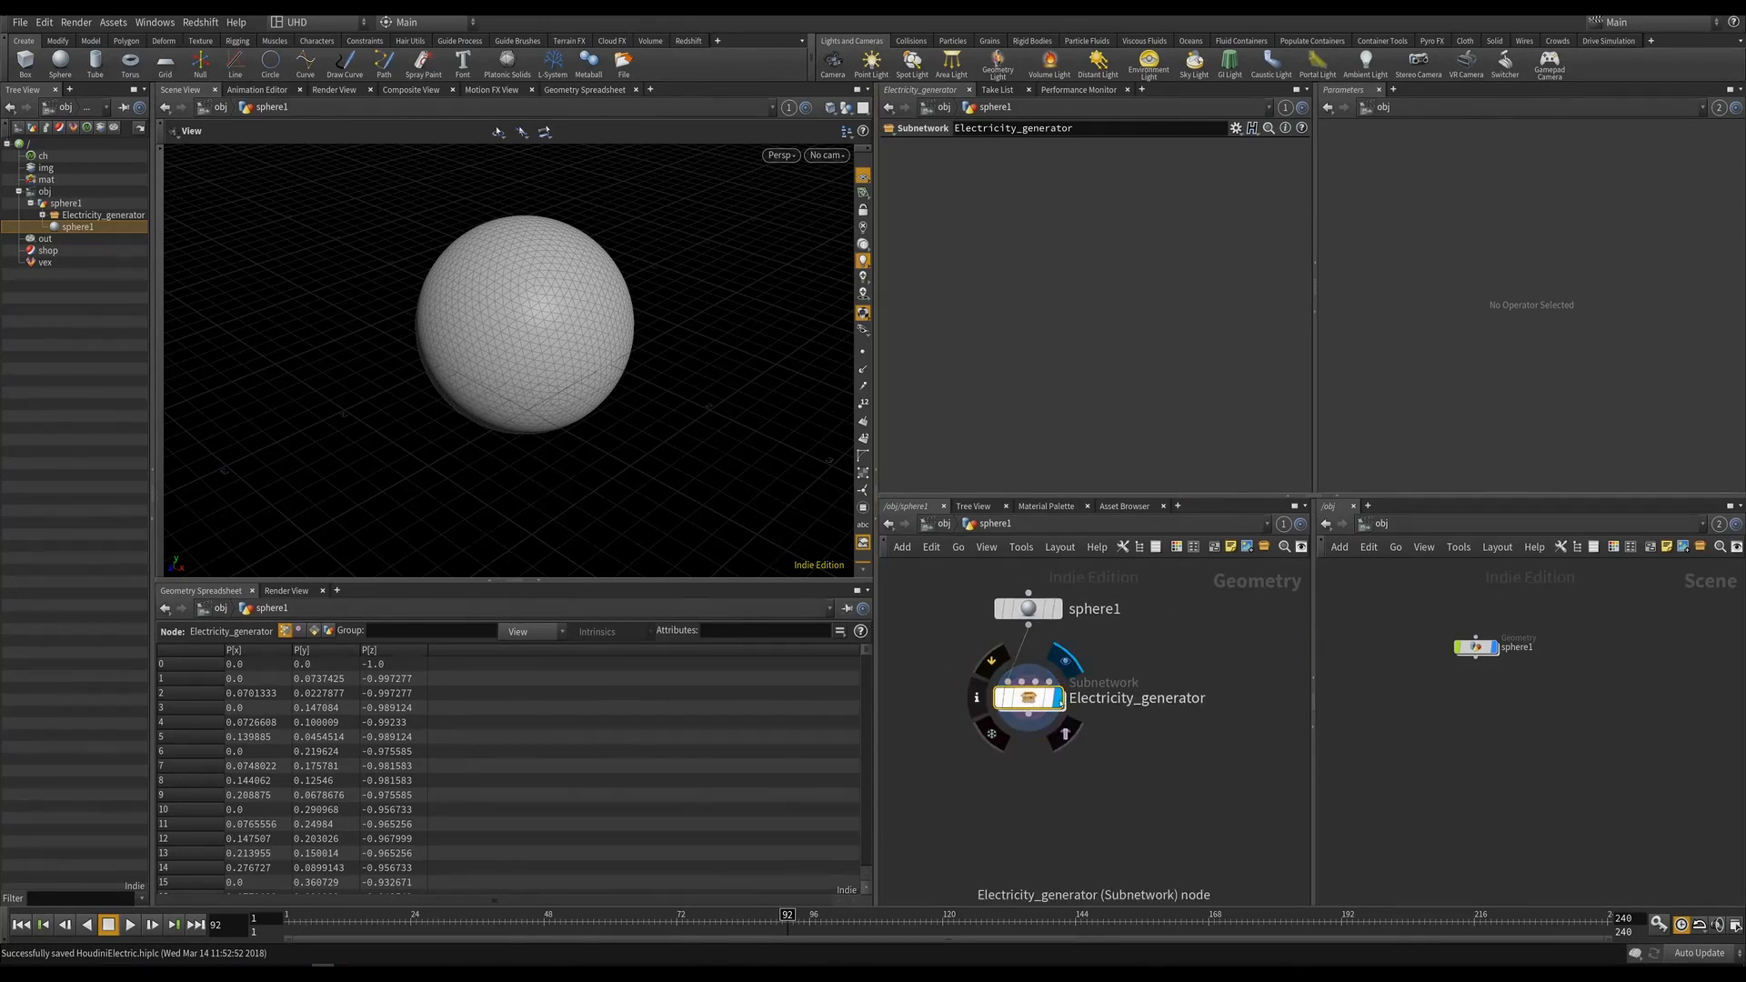
double_click(1029, 698)
double_click(1082, 626)
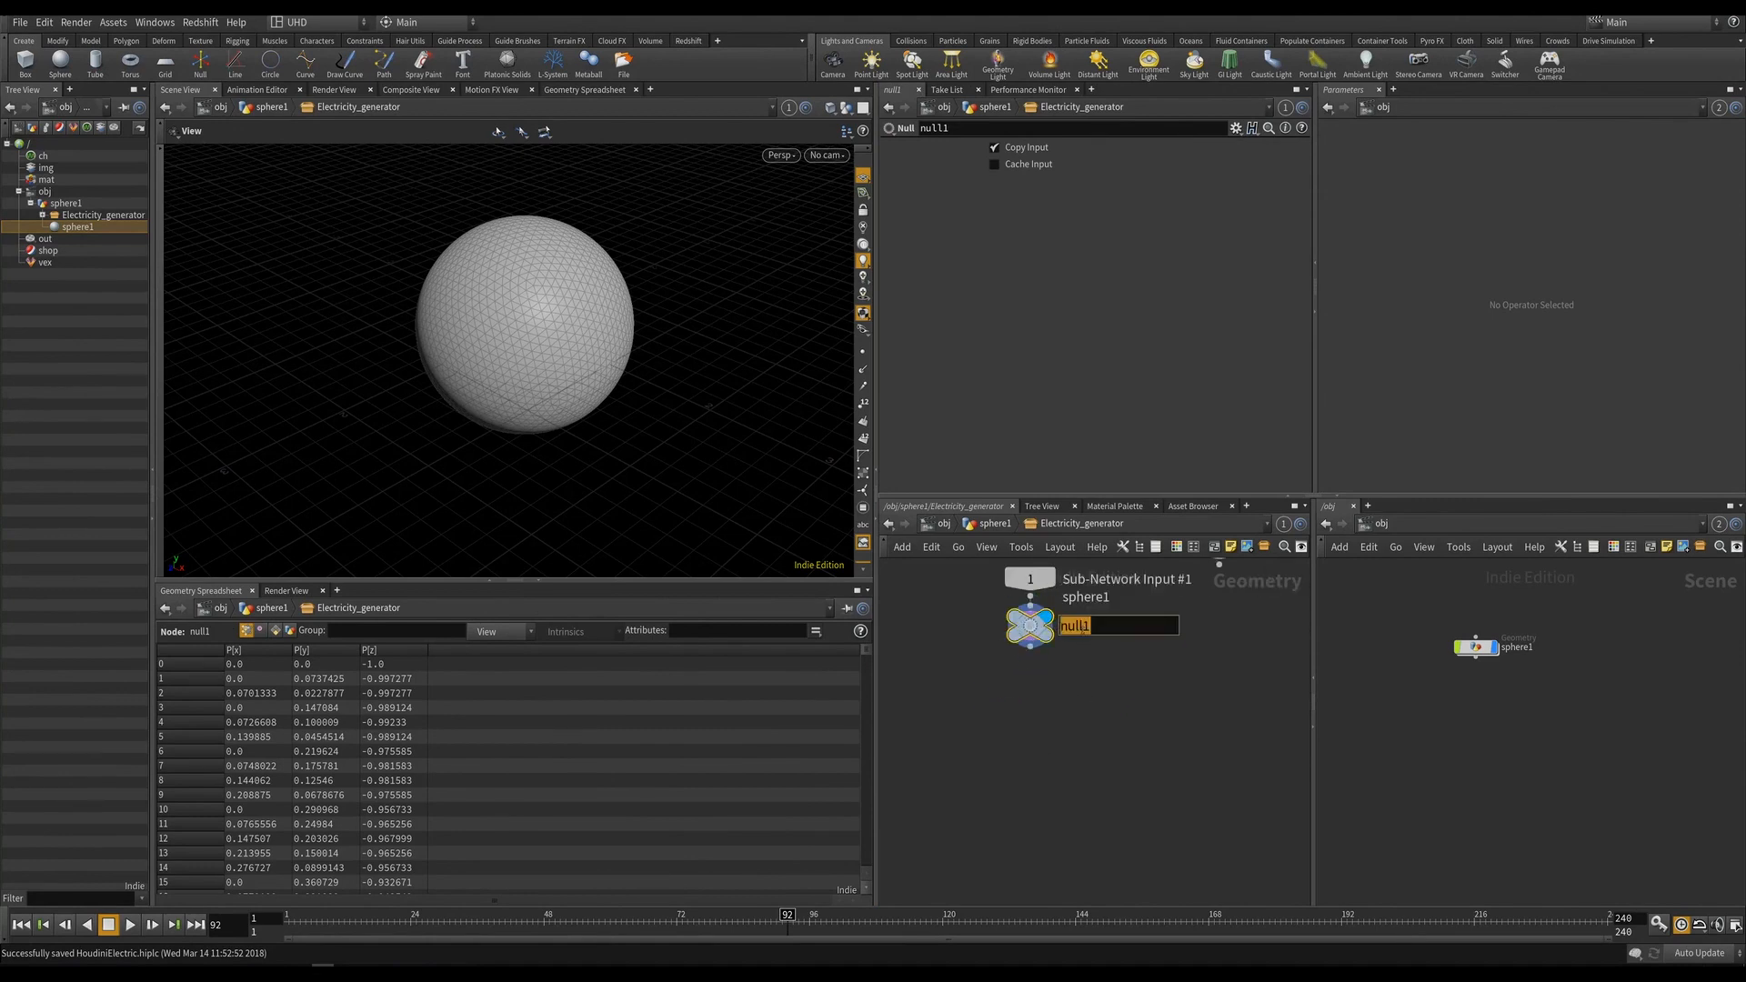
type("IN")
key("Return")
left_click_drag(1030, 628, 1023, 664)
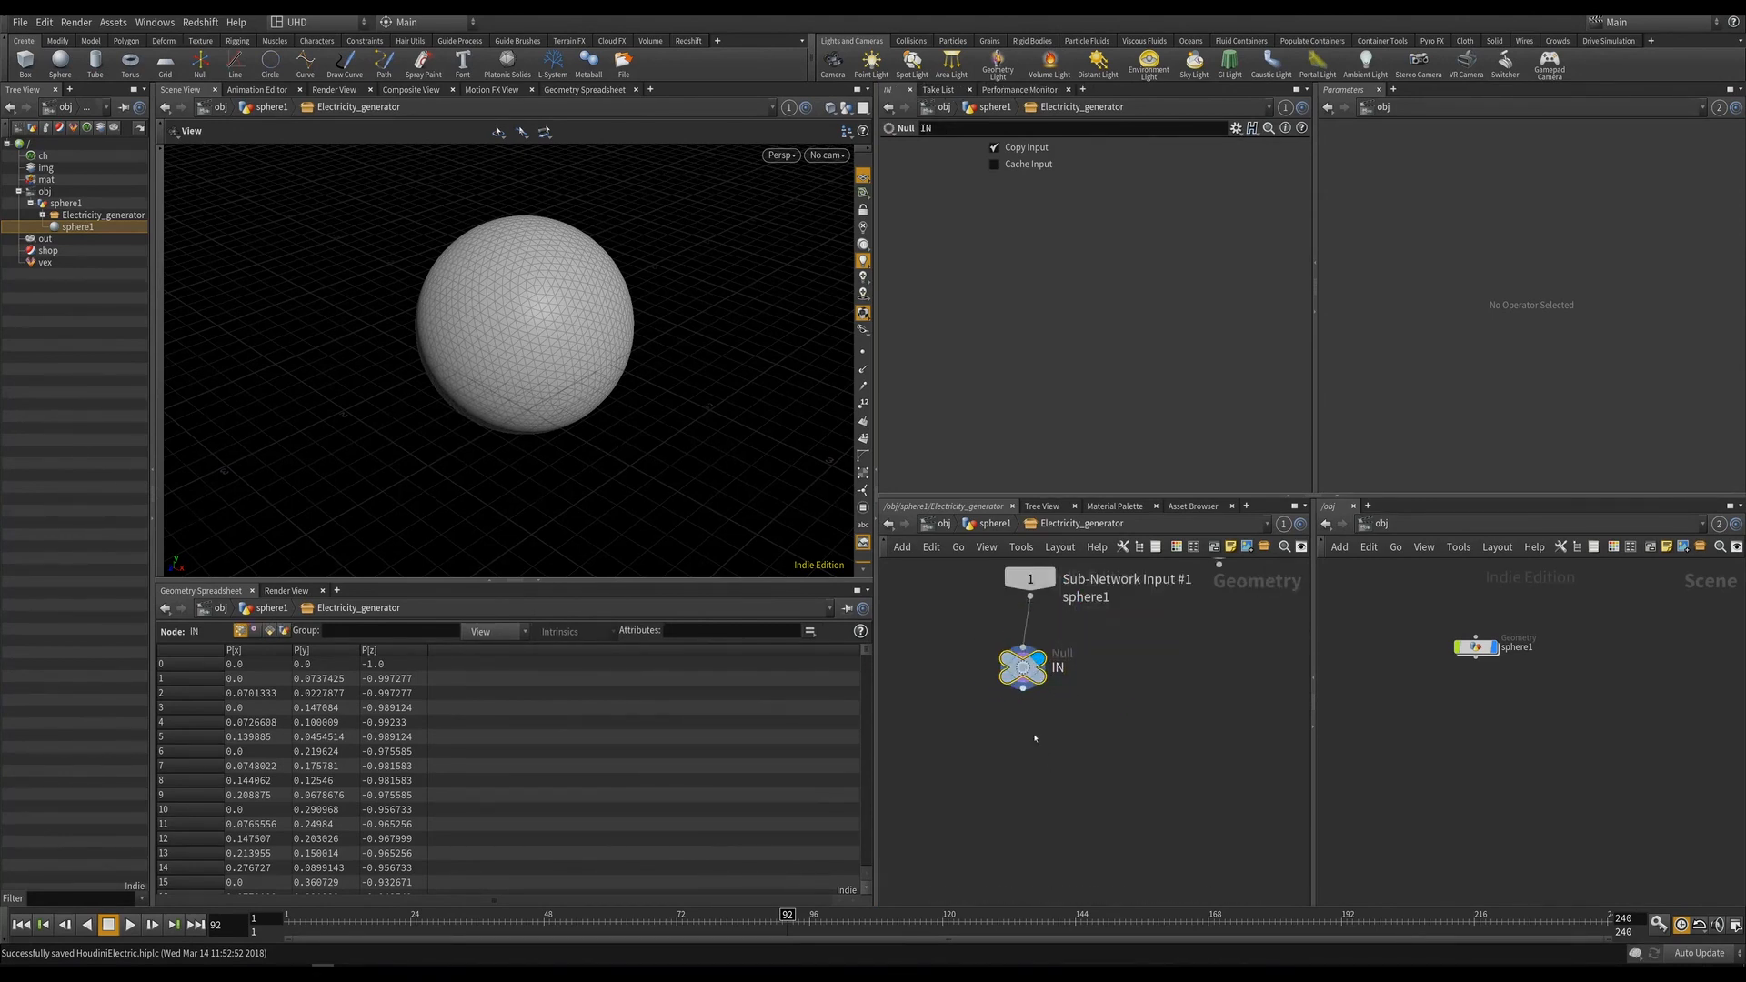
middle_click_drag(1054, 662, 1054, 631)
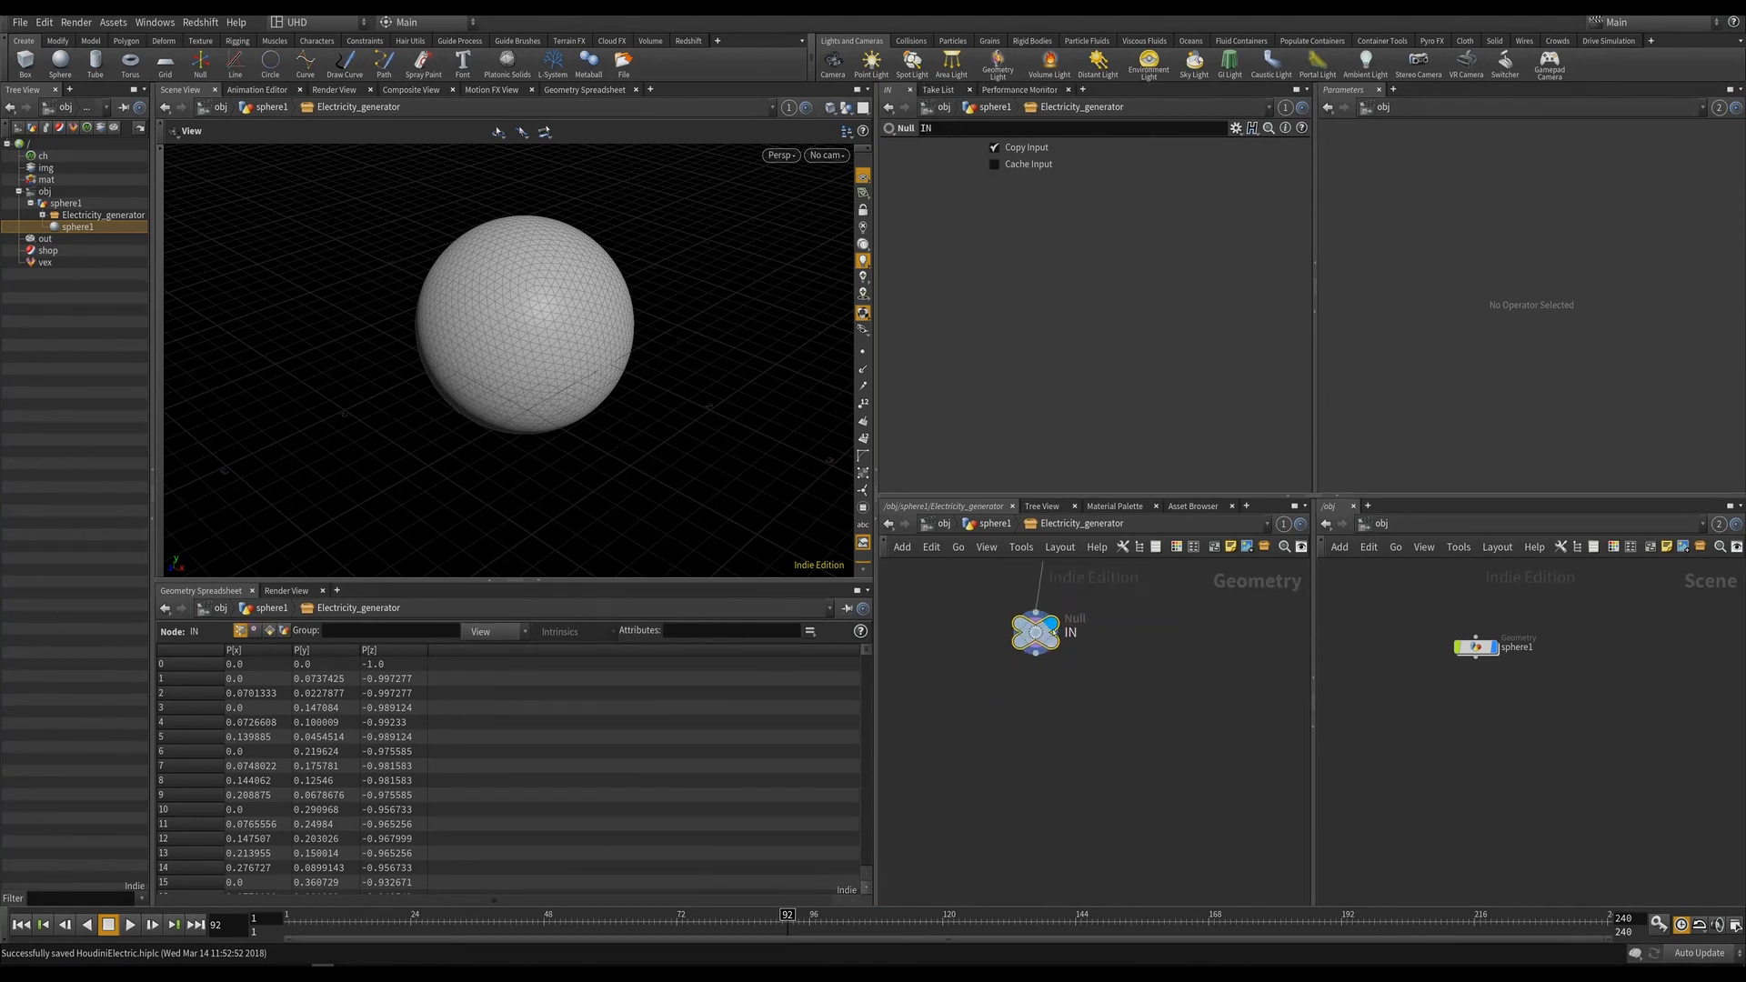
Add a Scatter node fed by the IN null, display it and turn off its Relax Iterations.
left_click(1475, 647)
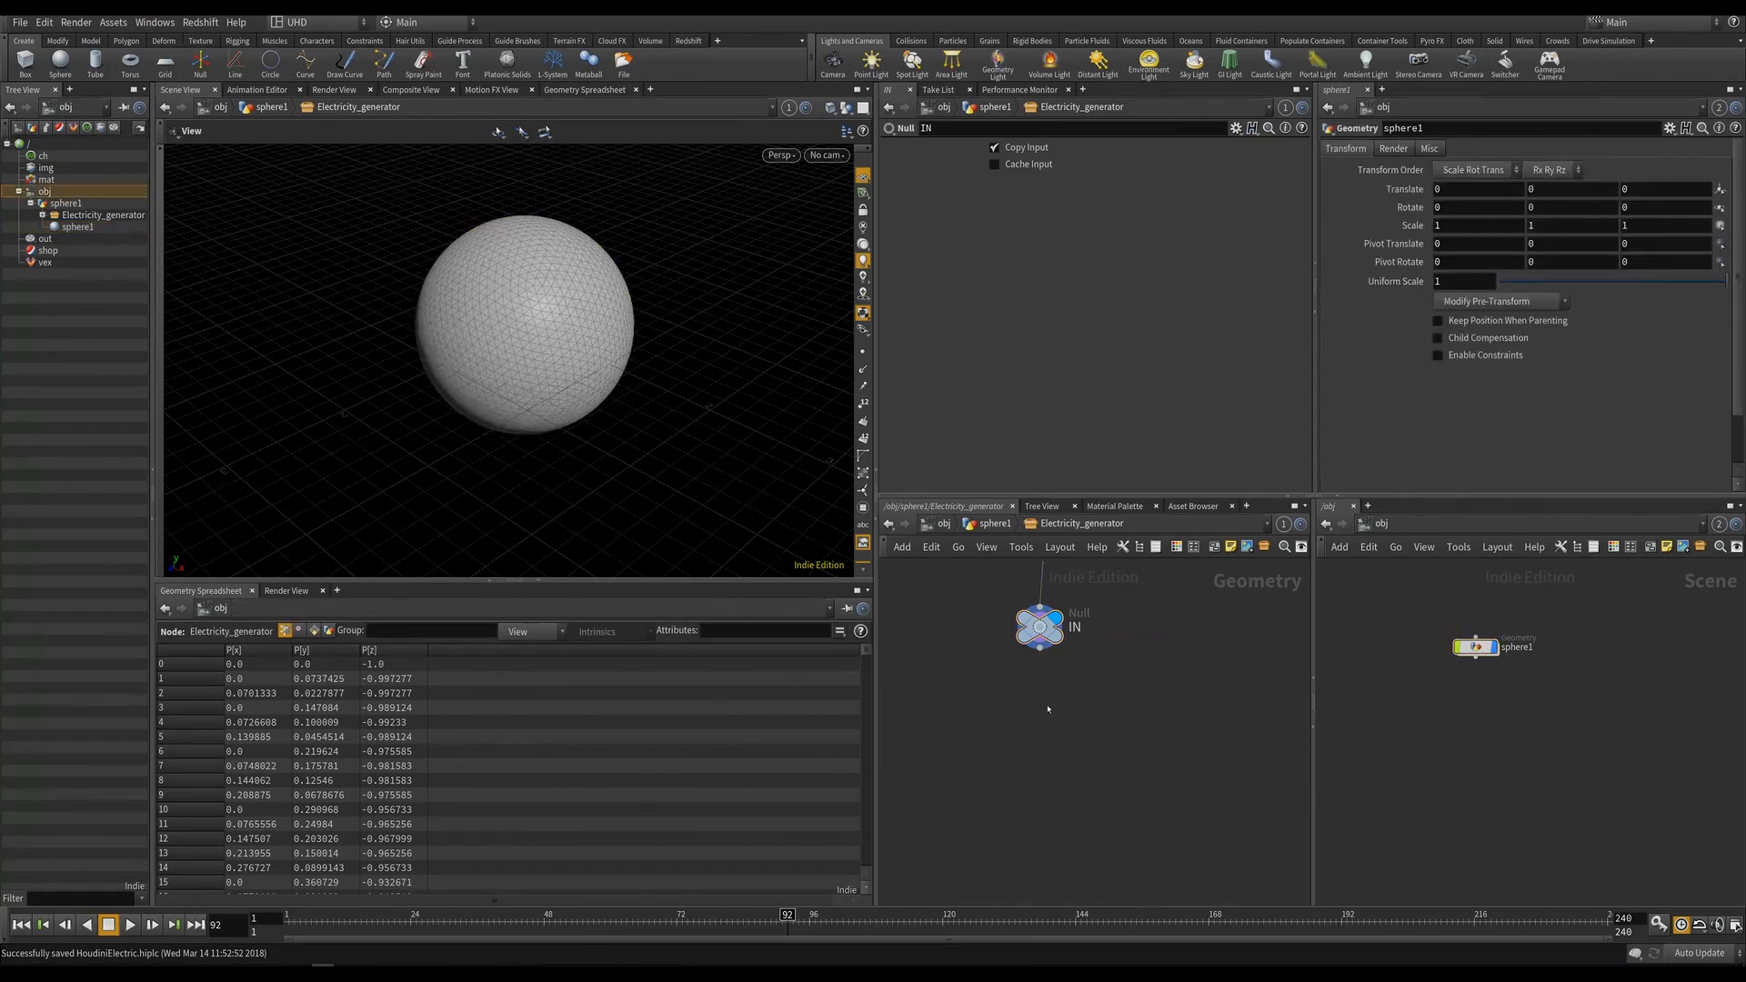
key("Tab")
type("sca")
key("Return")
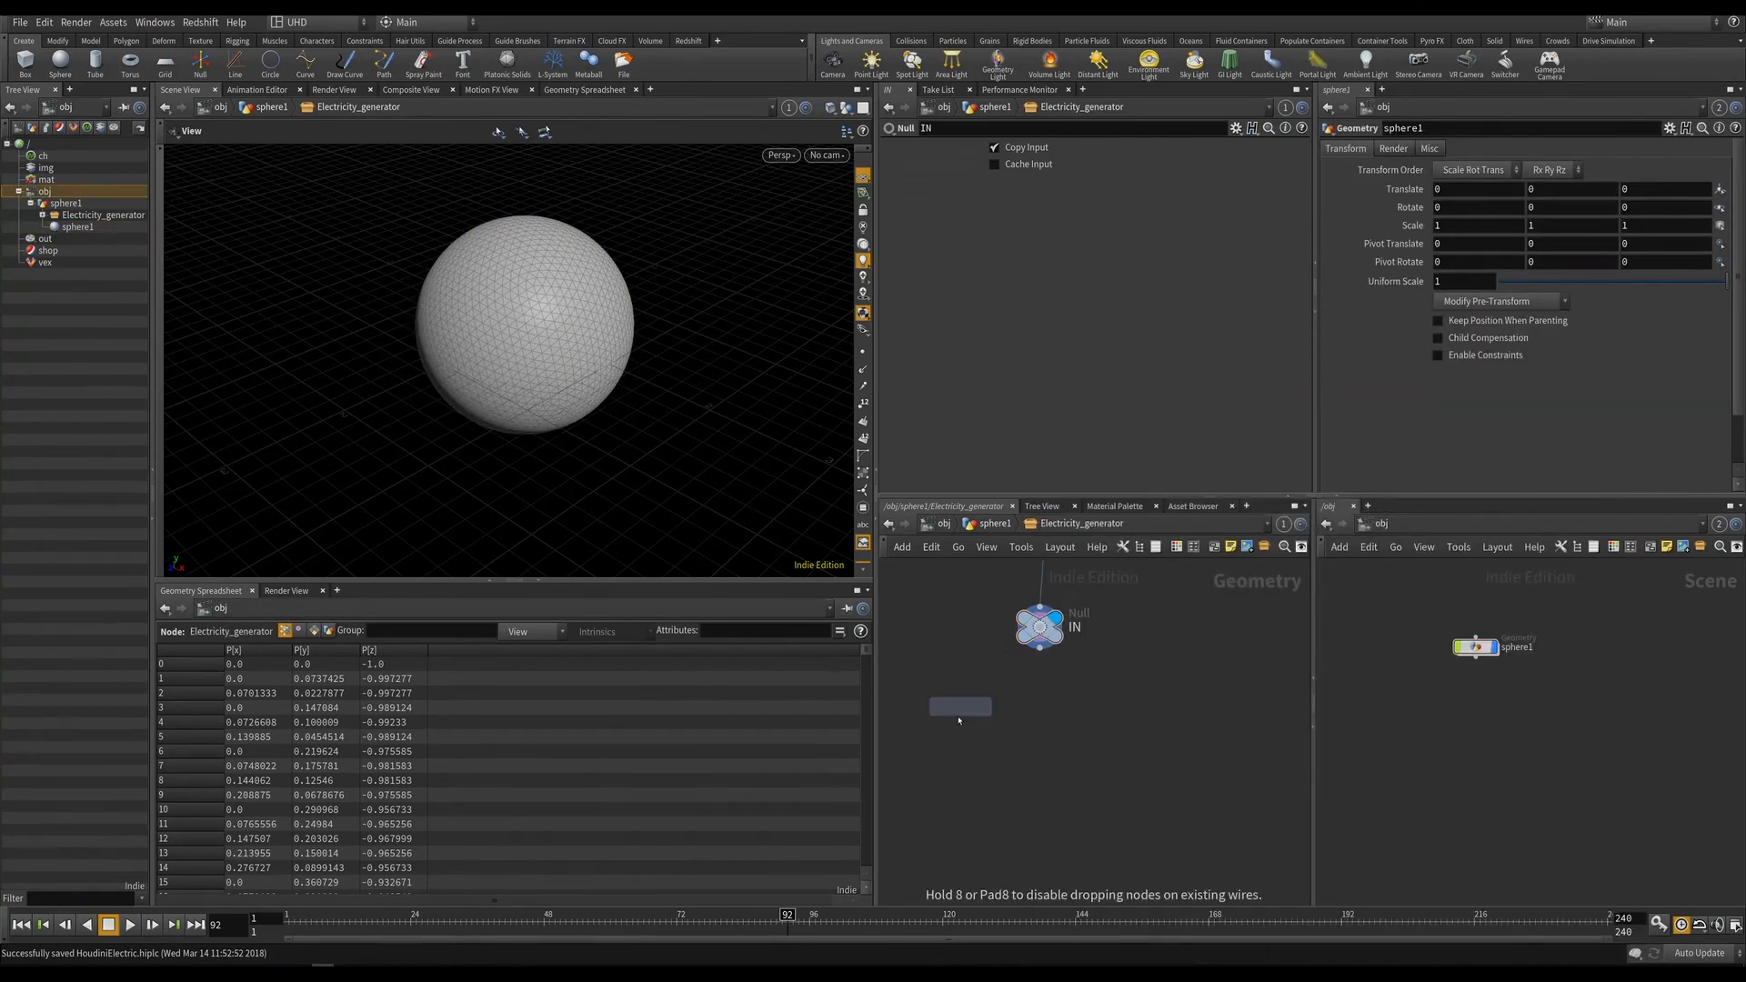
left_click(960, 720)
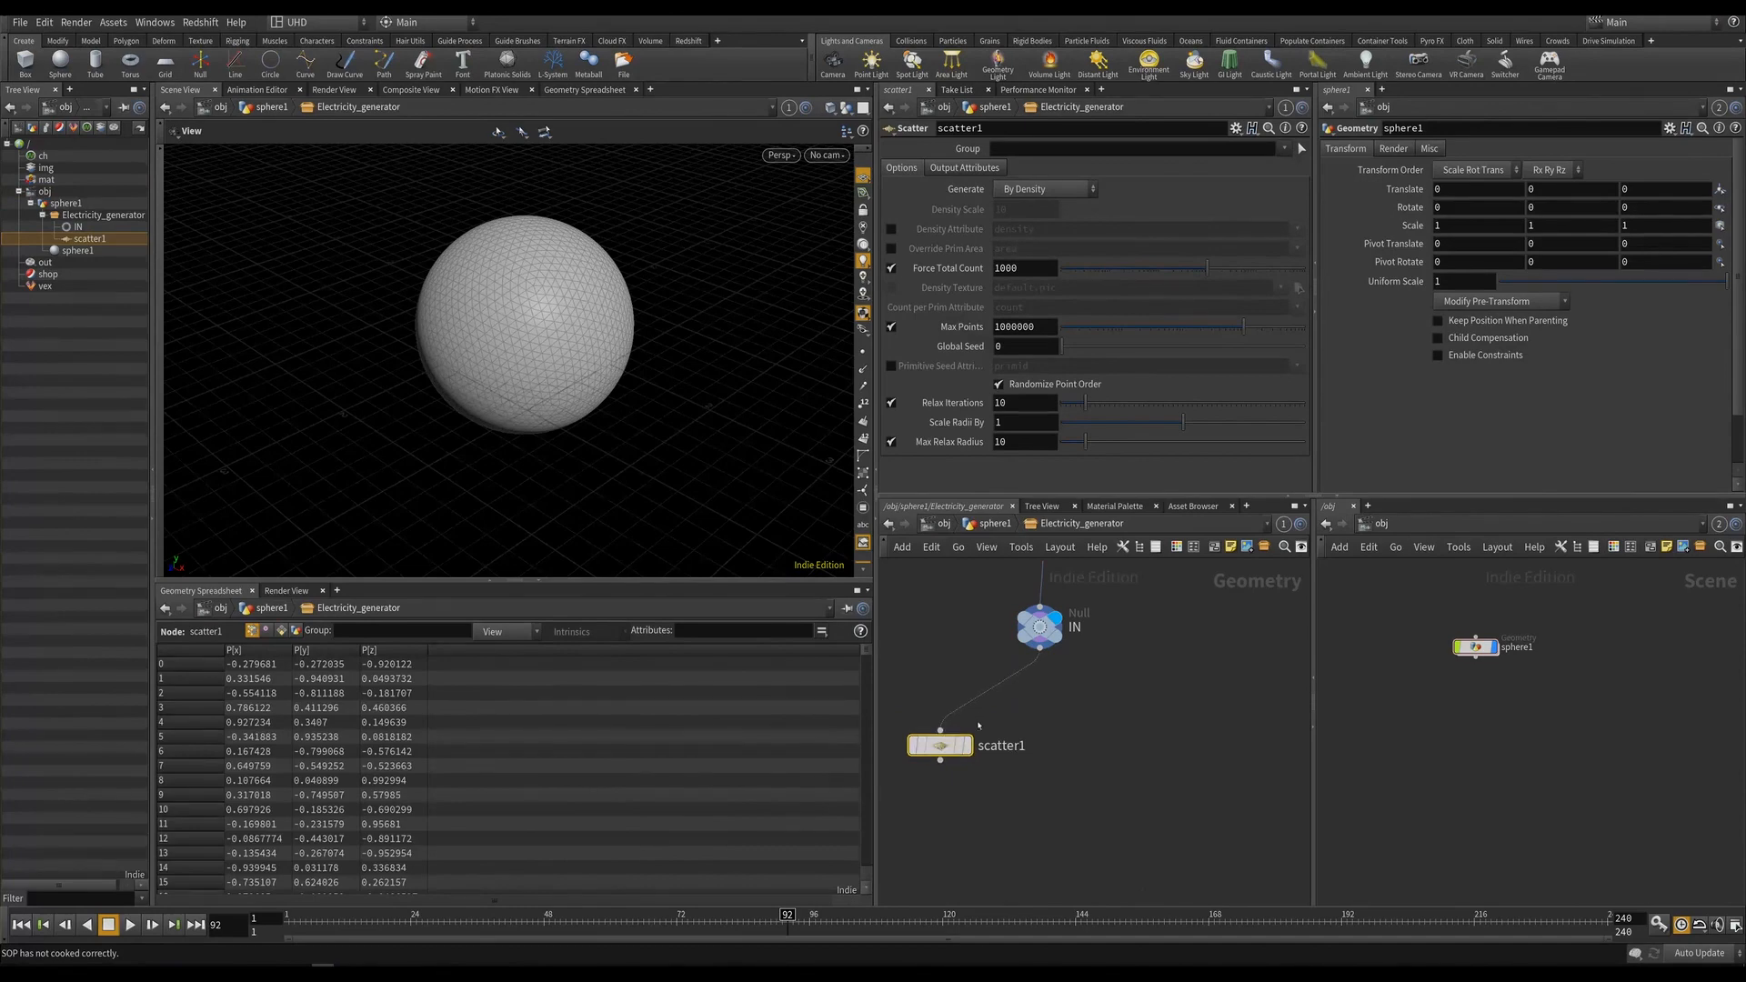
left_click(965, 745)
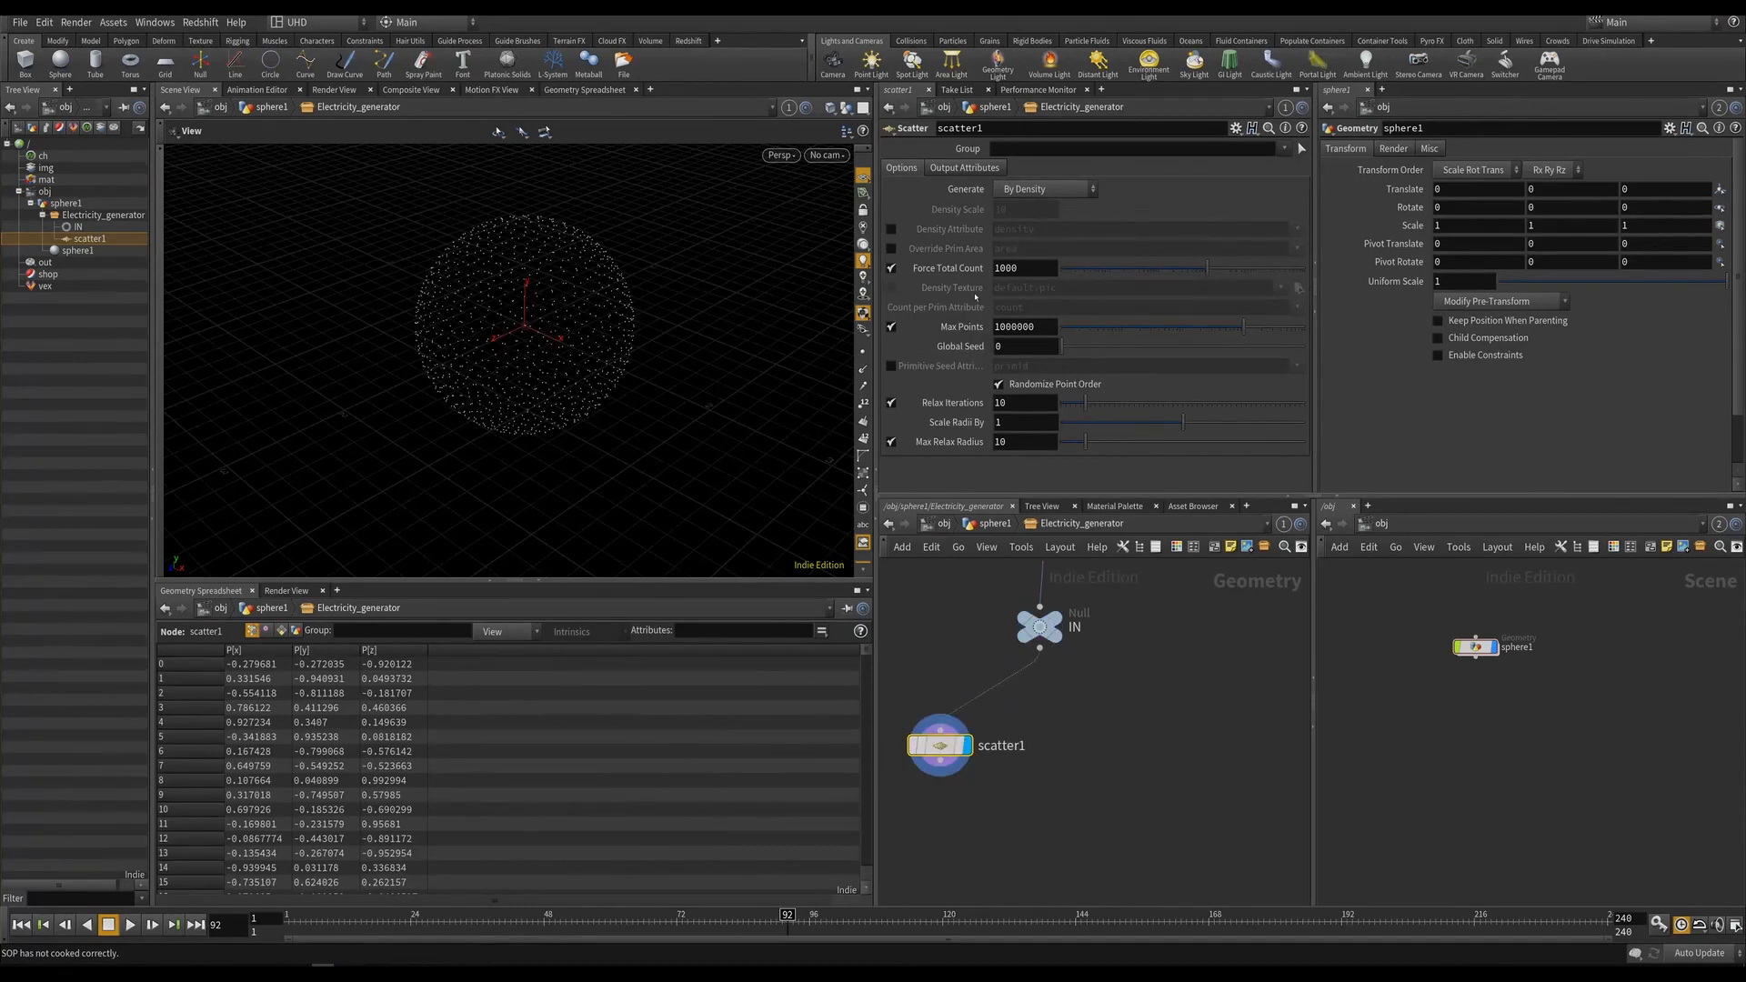
left_click(892, 402)
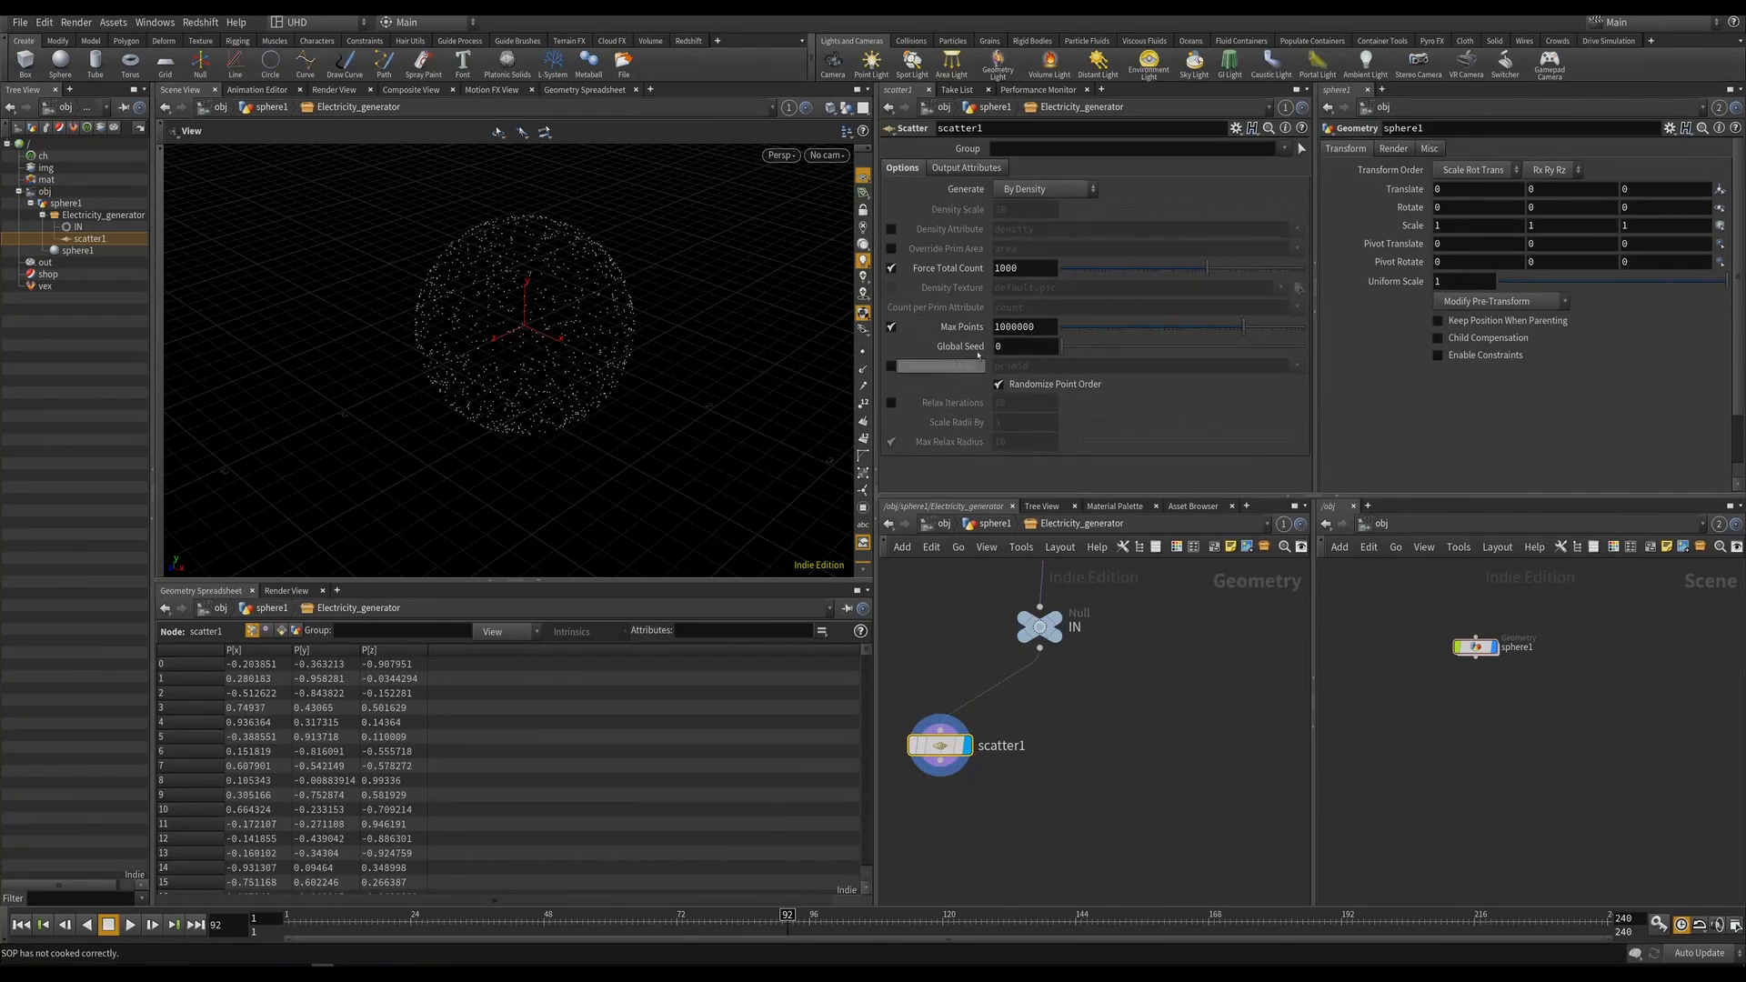
Open the sphere object's geometry network in the second network editor.
double_click(1476, 647)
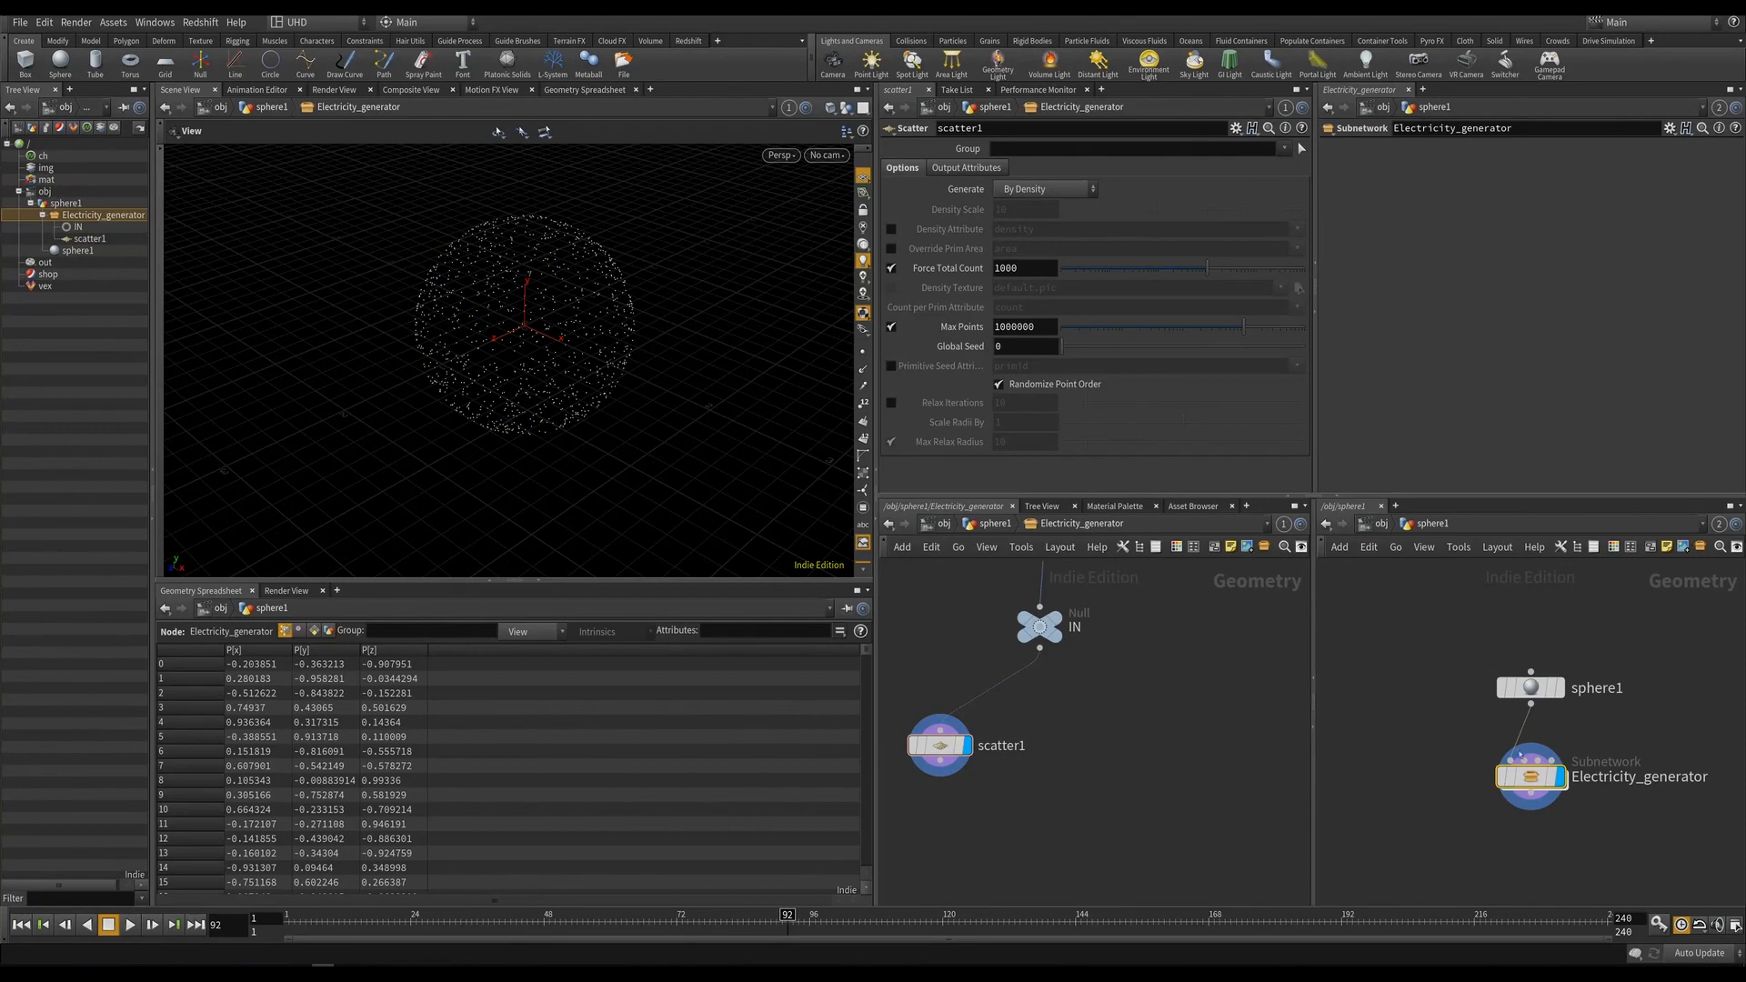
left_click(1670, 128)
left_click(1474, 110)
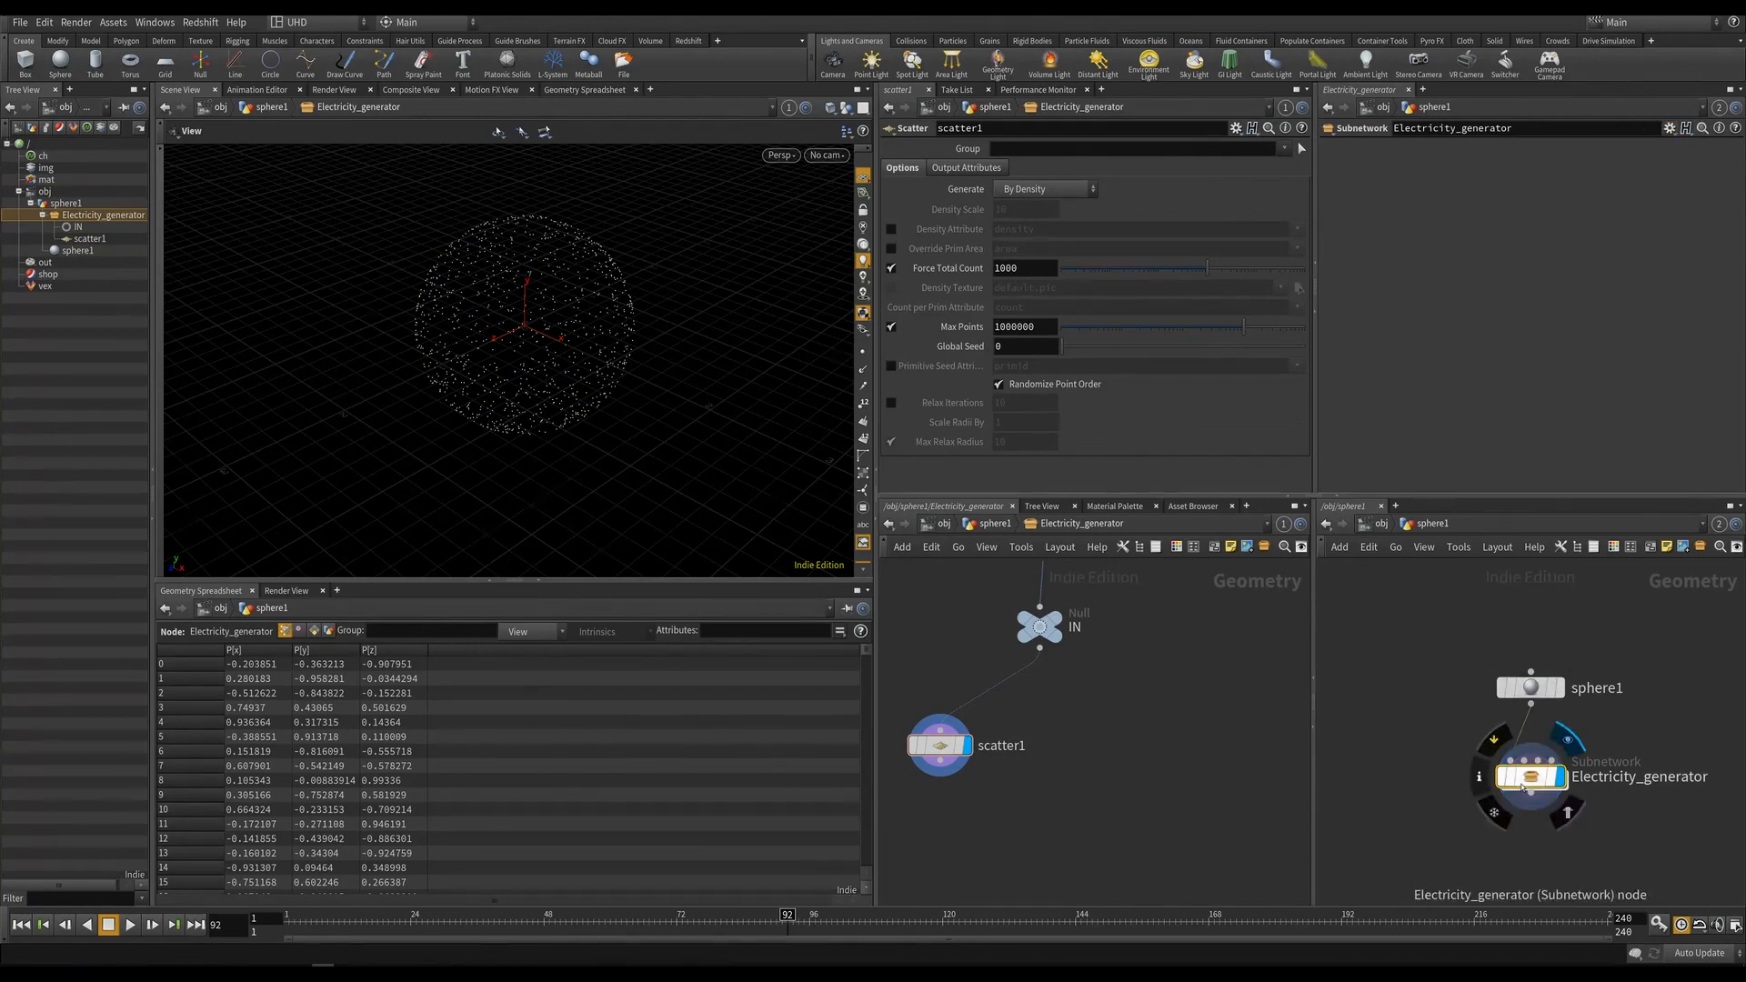
left_click(1670, 128)
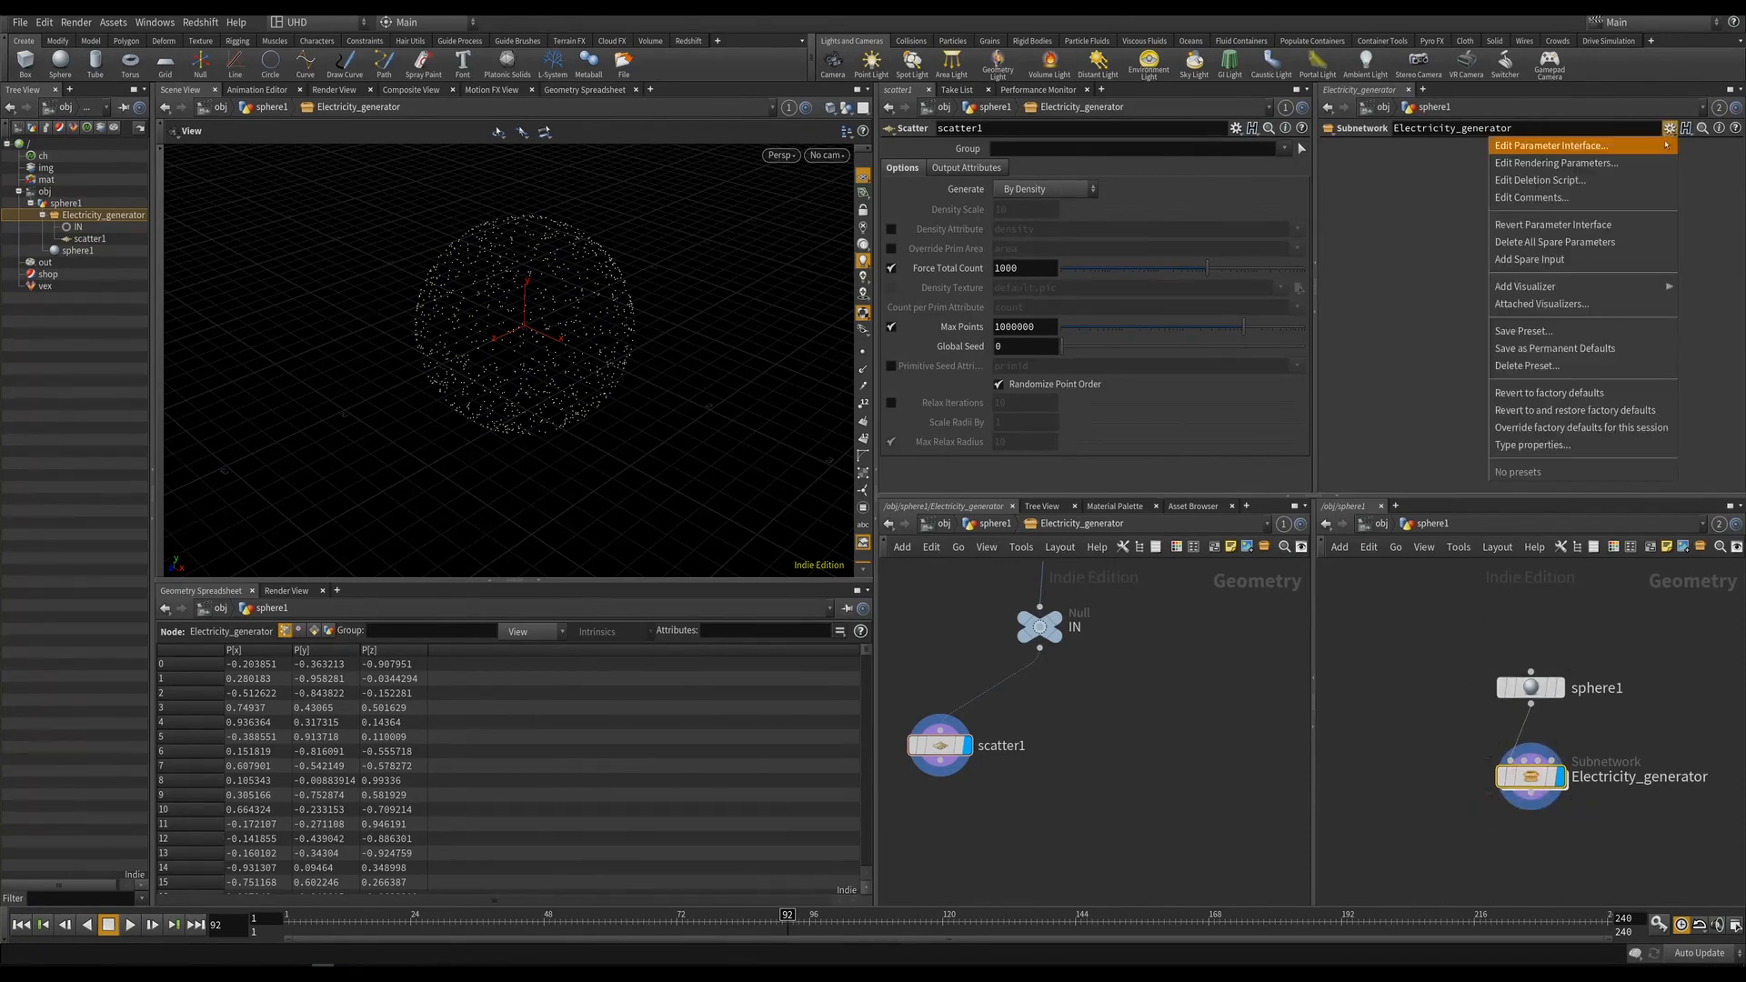
left_click(1547, 138)
left_click_drag(491, 156, 604, 194)
left_click(1306, 191)
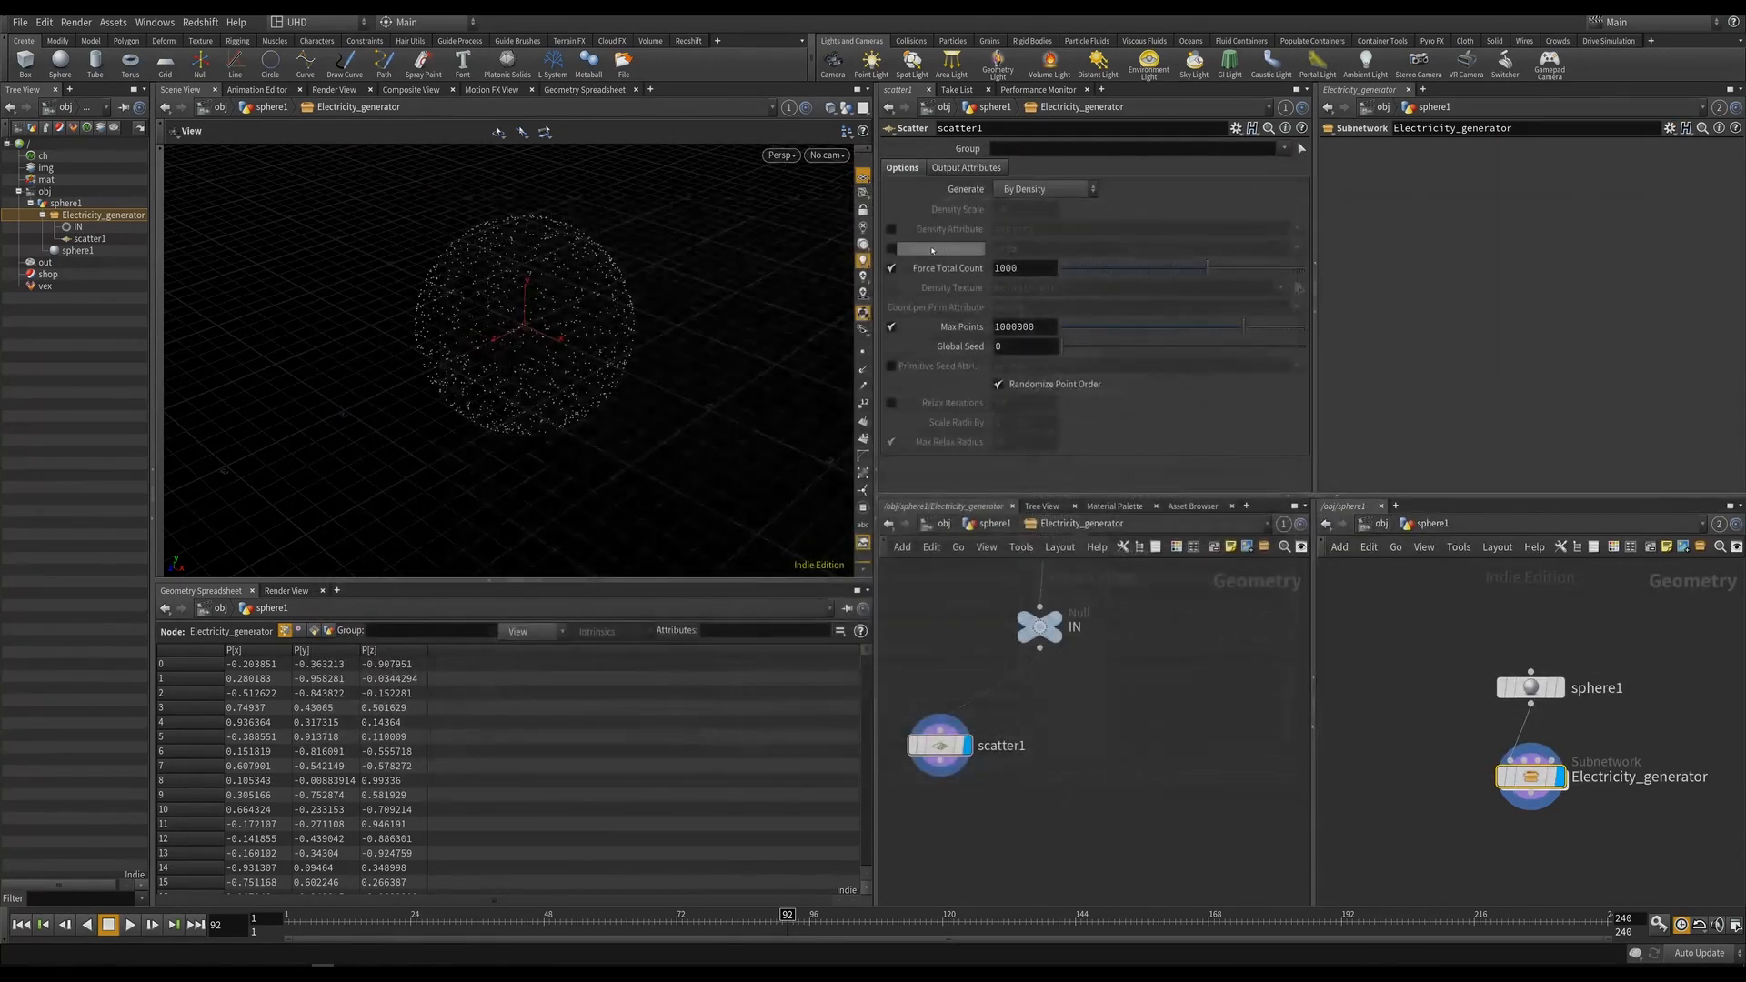
Promote the scatter's Force Total Count to the Electricity_generator parameter interface, label it amount and apply the change.
left_click(1670, 129)
left_click(1565, 147)
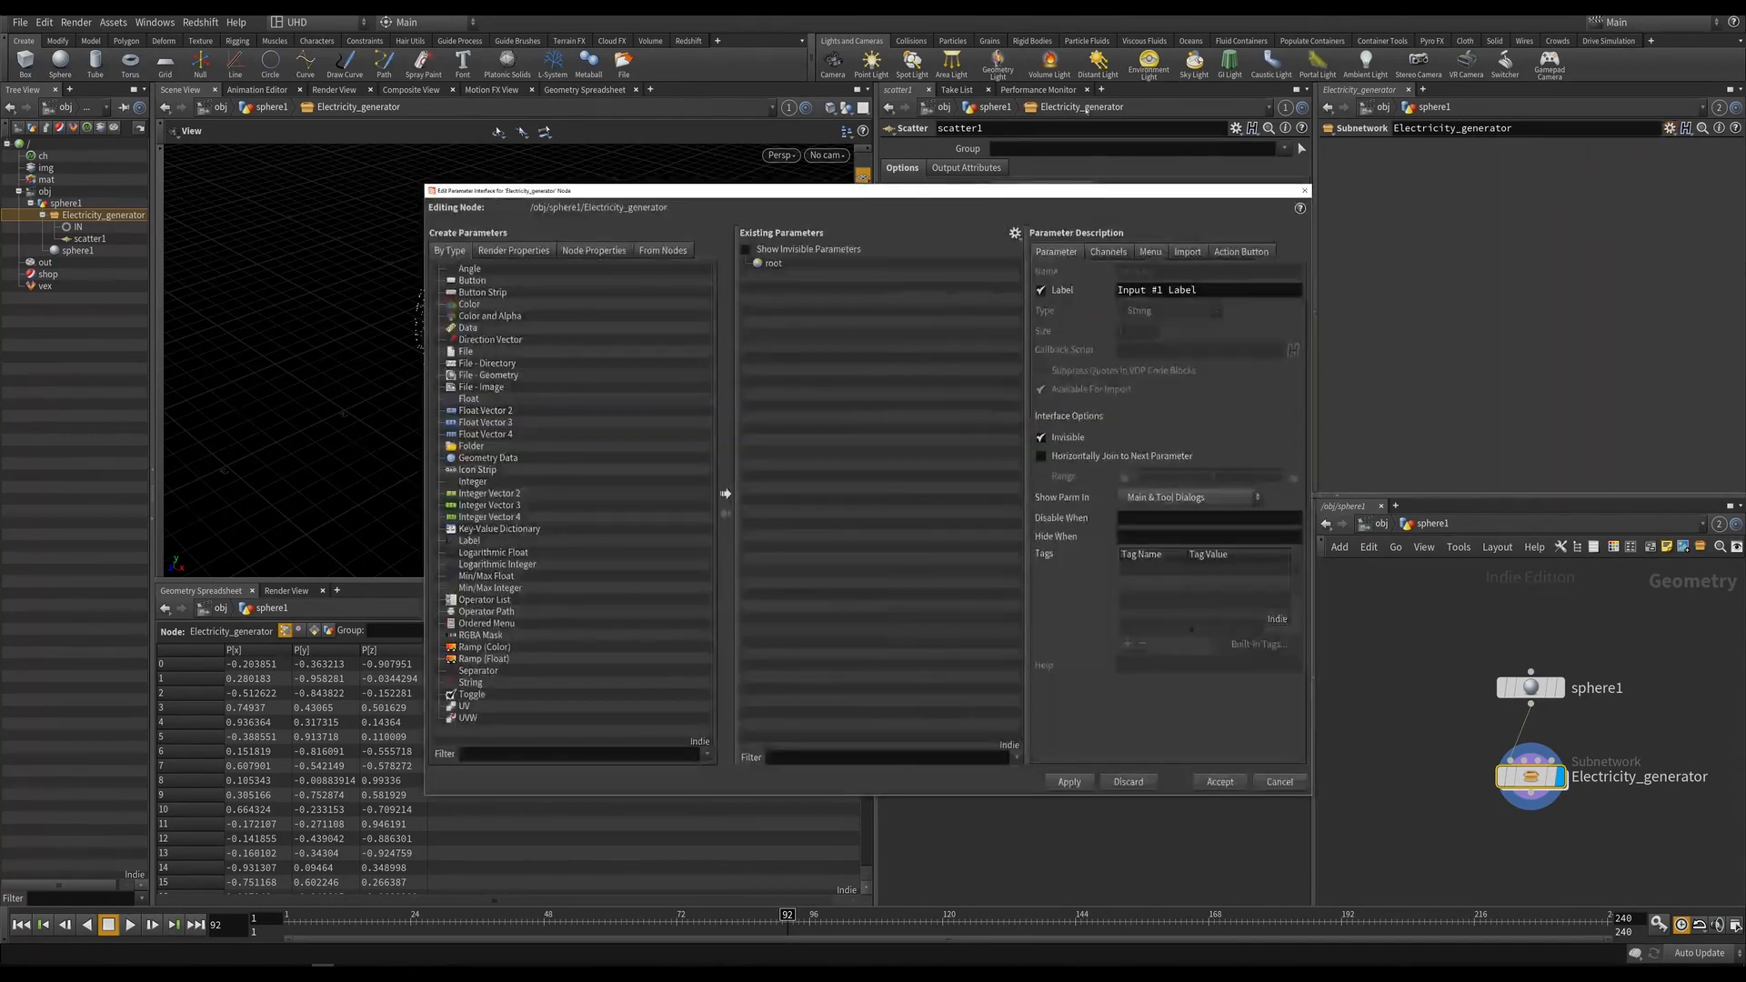
left_click_drag(993, 193, 581, 196)
left_click_drag(948, 268, 419, 304)
left_click_drag(807, 293, 393, 275)
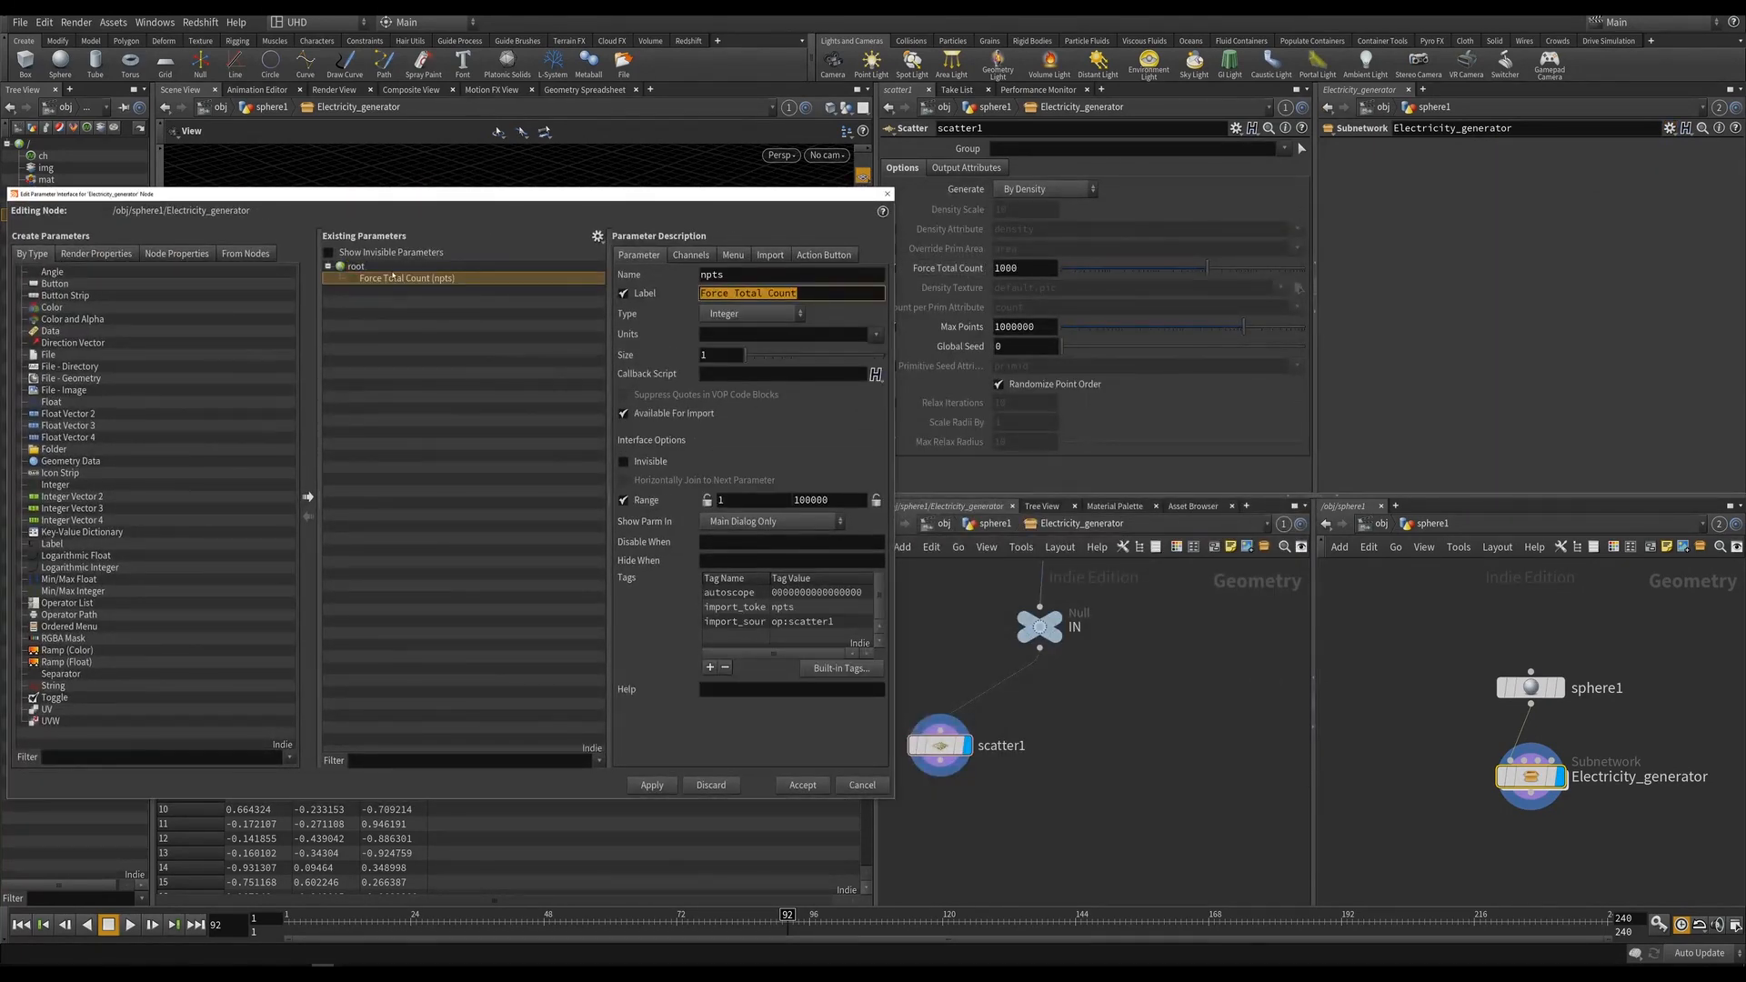
type("amount")
key("Return")
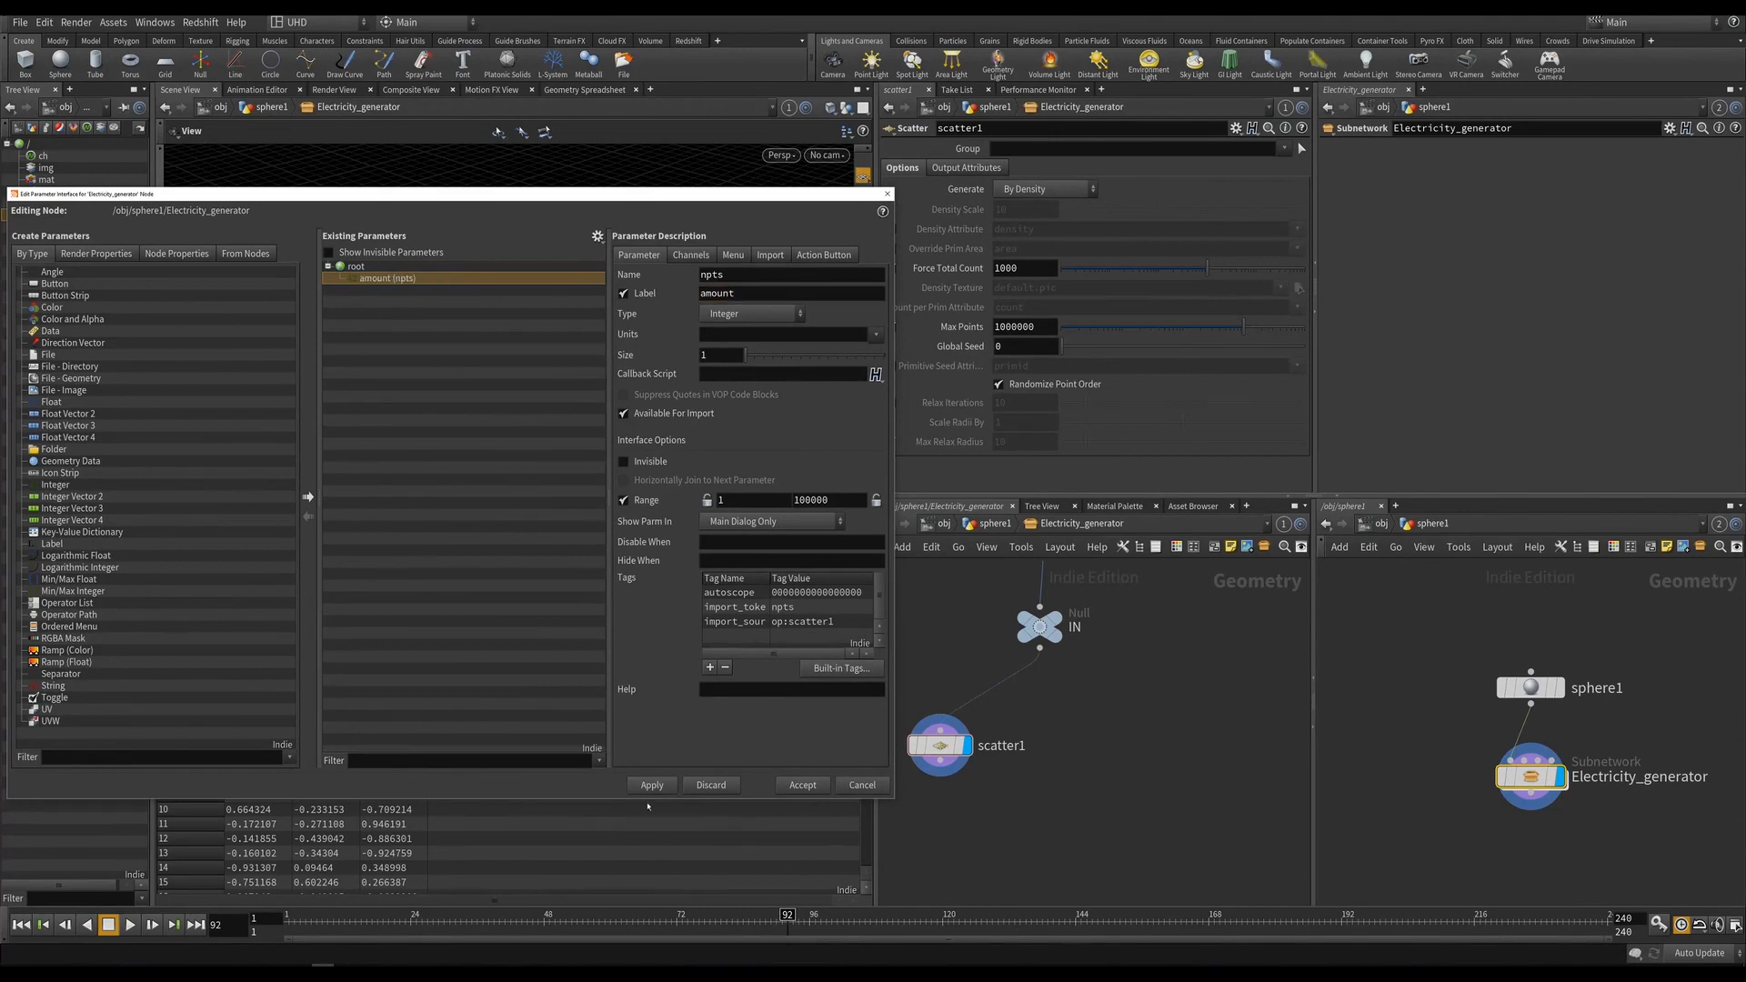
left_click(651, 791)
Set the amount parameter of Electricity_generator to 10.
double_click(1455, 148)
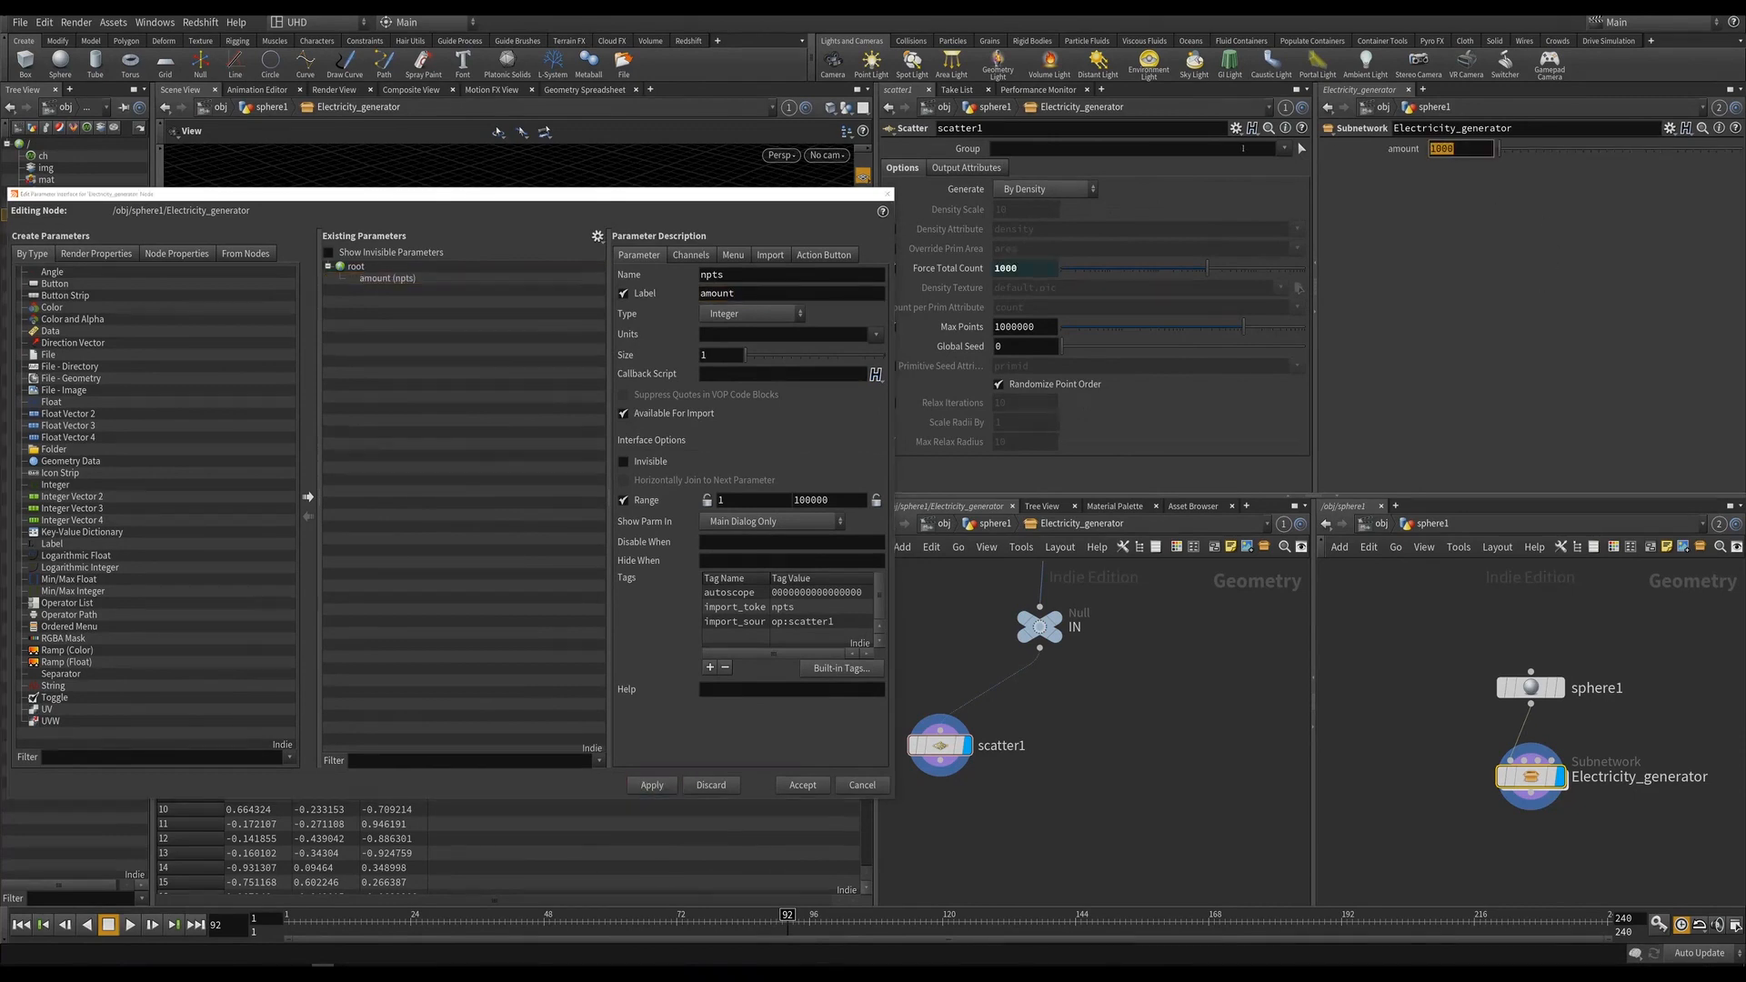
type("10")
key("Return")
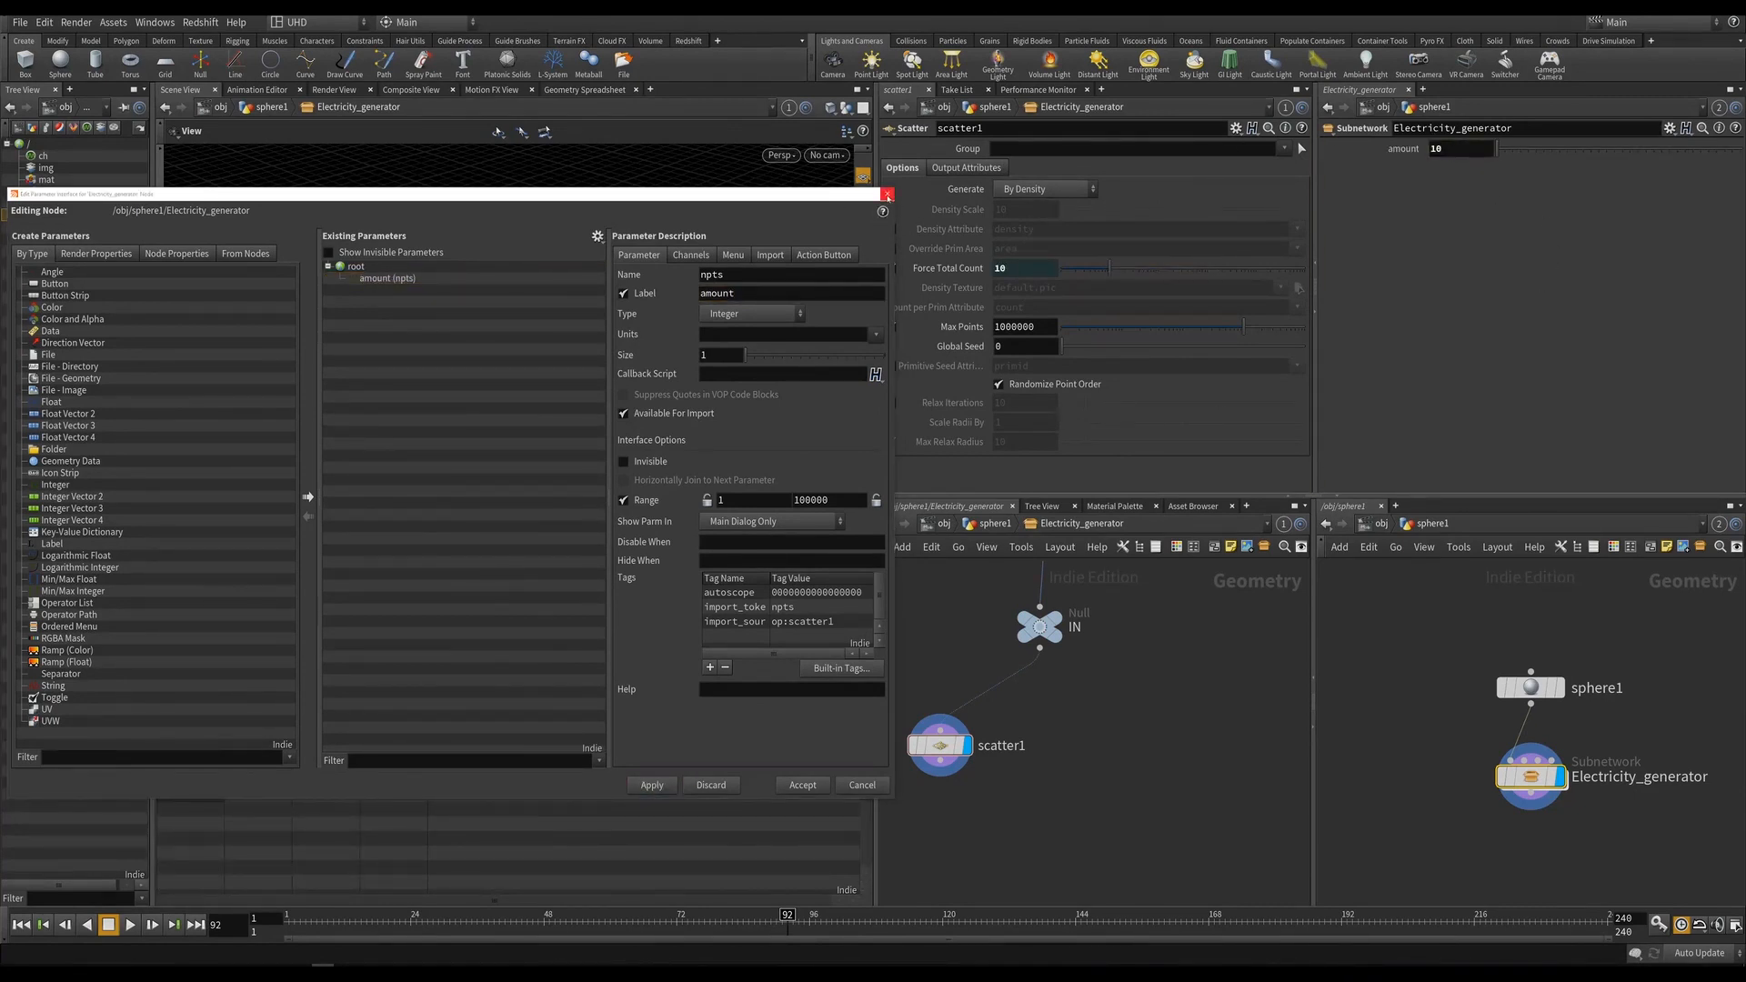
Duplicate the scatter node as a second branch from the IN null and arrange the two scatters side by side.
left_click_drag(939, 744, 1156, 739, "alt")
left_click(887, 194)
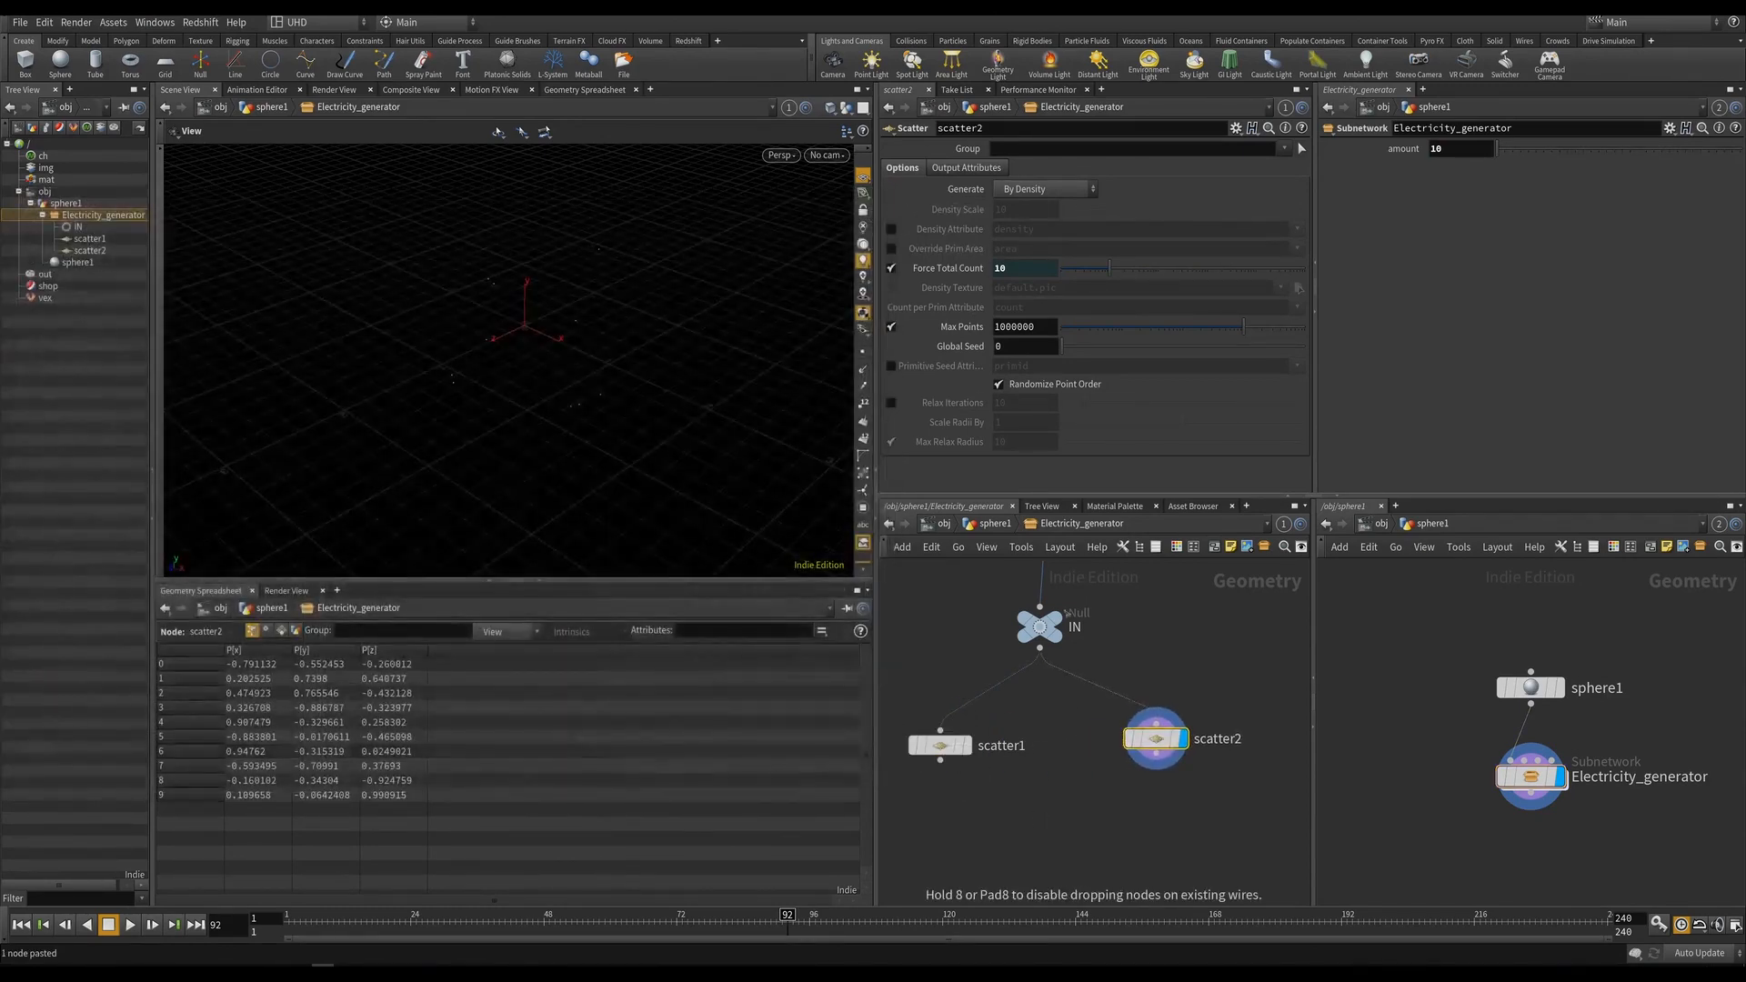
left_click(1142, 826)
middle_click_drag(1142, 826, 1158, 785)
left_click_drag(991, 703, 978, 684)
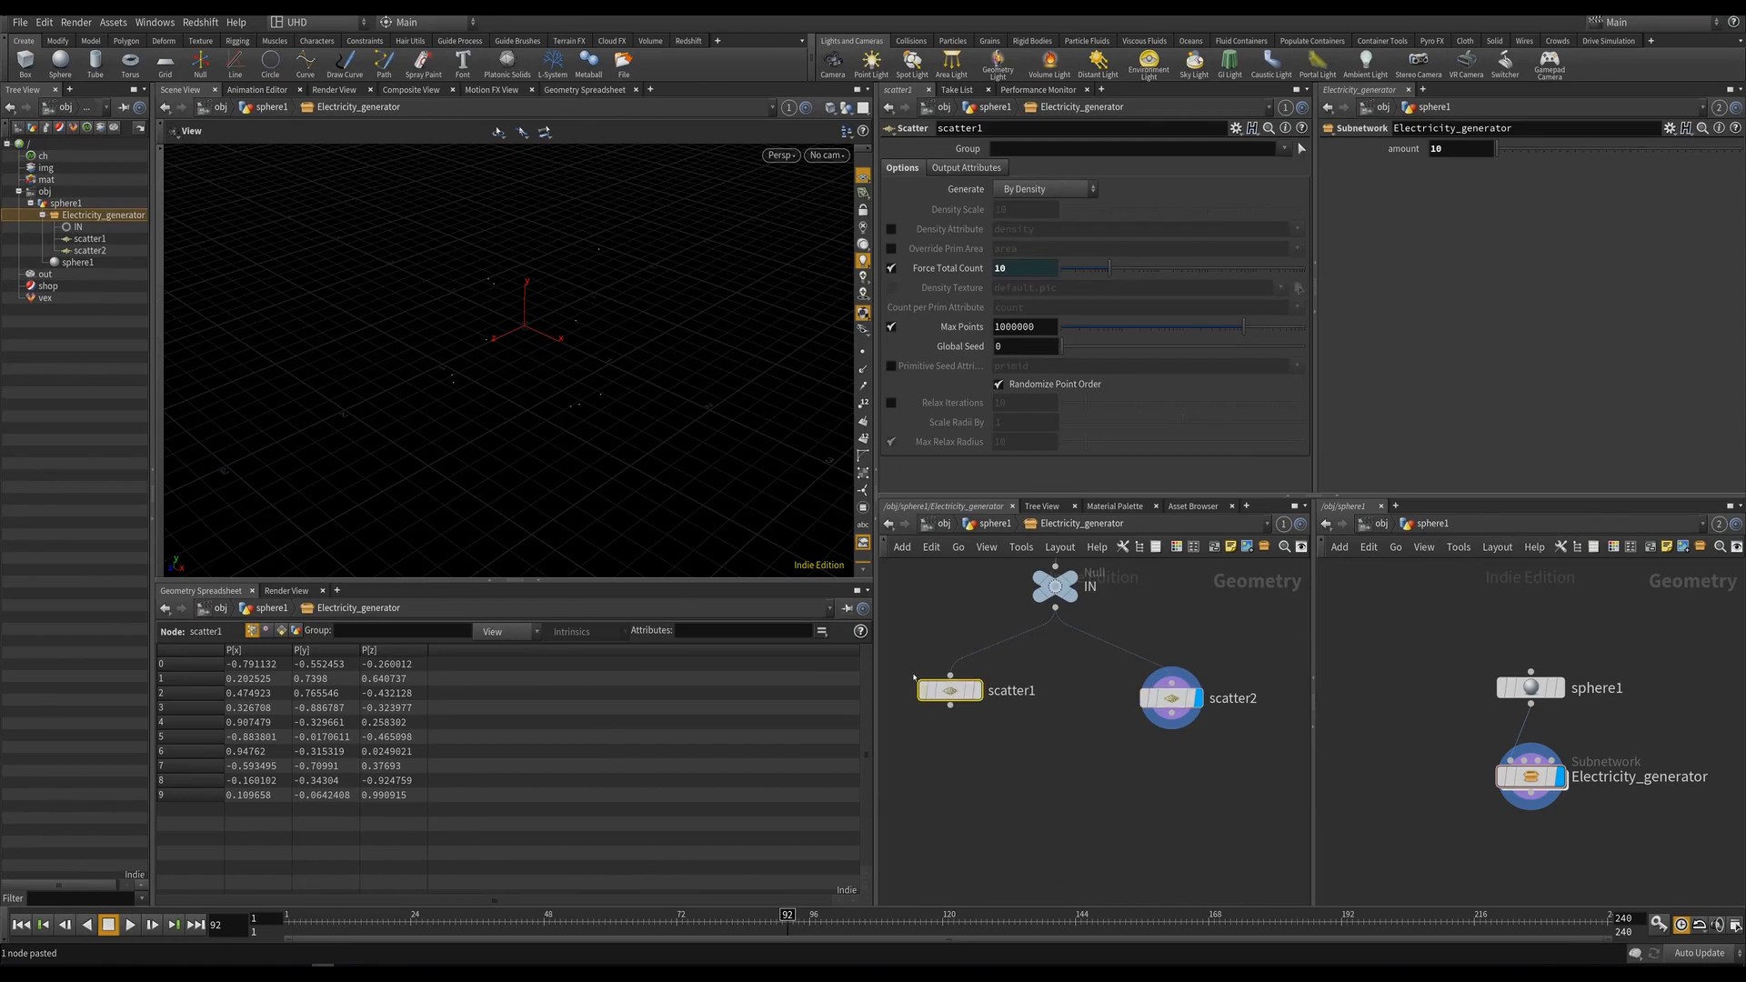
middle_click_drag(974, 721, 1017, 712)
scroll(1016, 713, "down", 3)
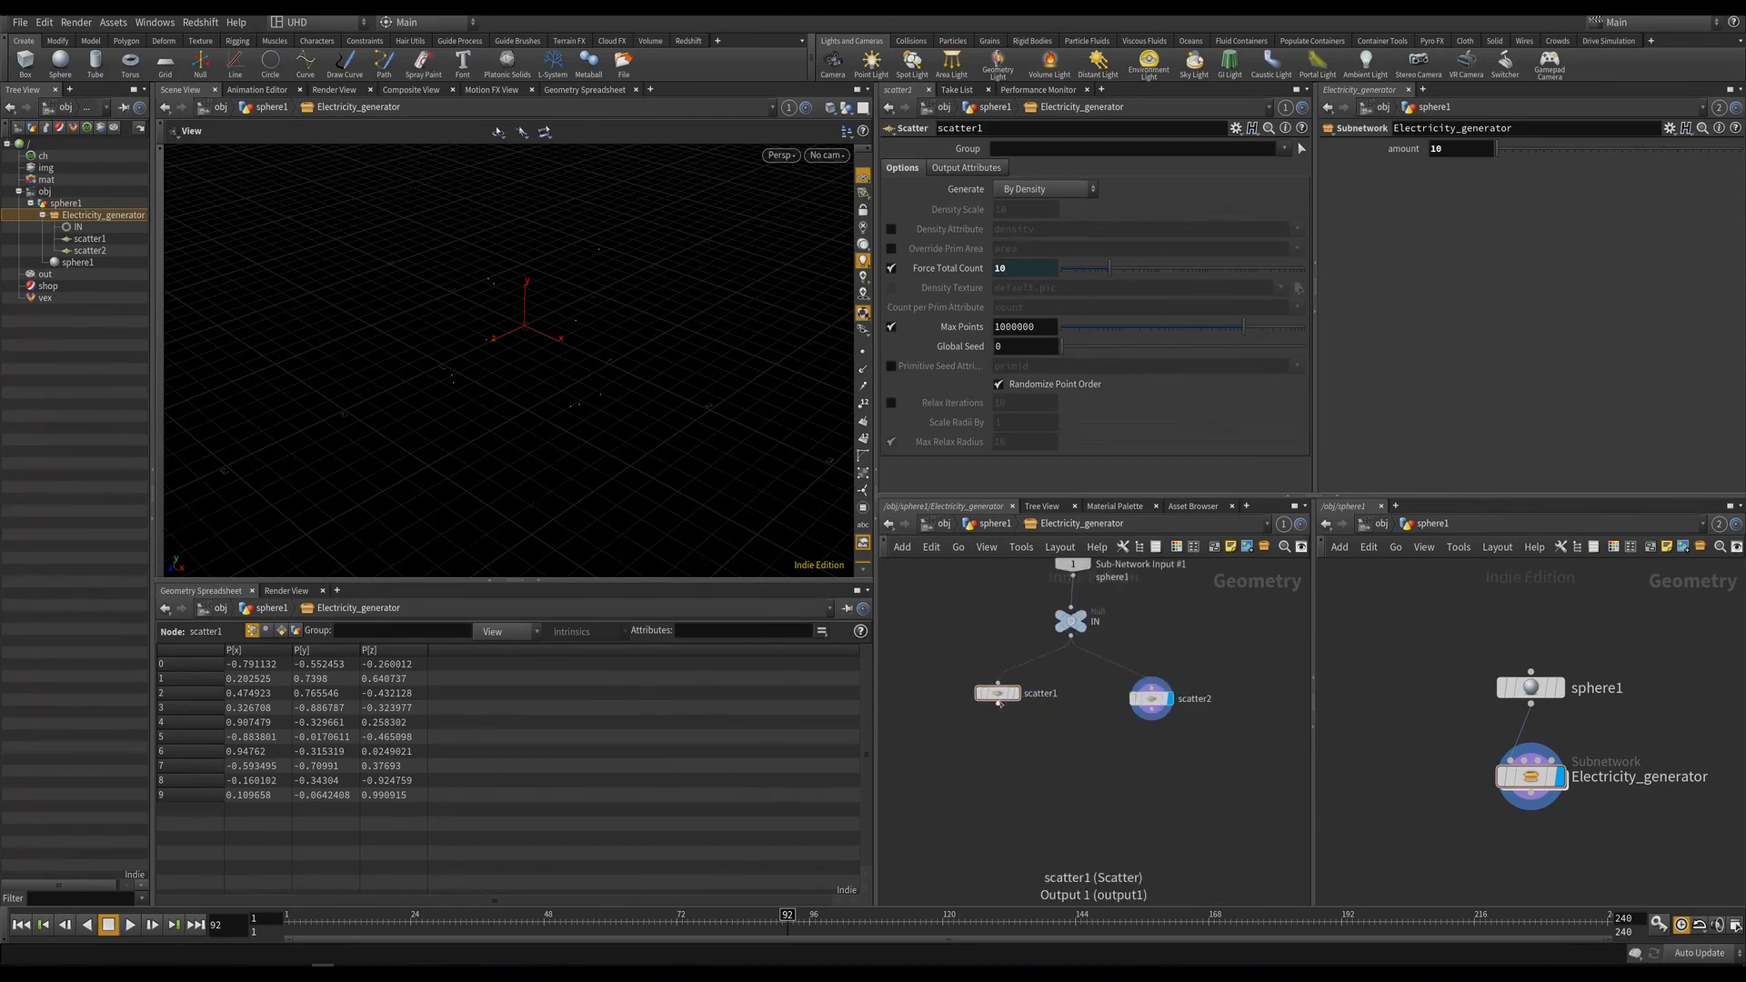
Reposition scatter1 level with scatter2 and set its Global Seed to 4.42.
middle_click_drag(1083, 770, 1062, 760)
left_click_drag(983, 703, 975, 689)
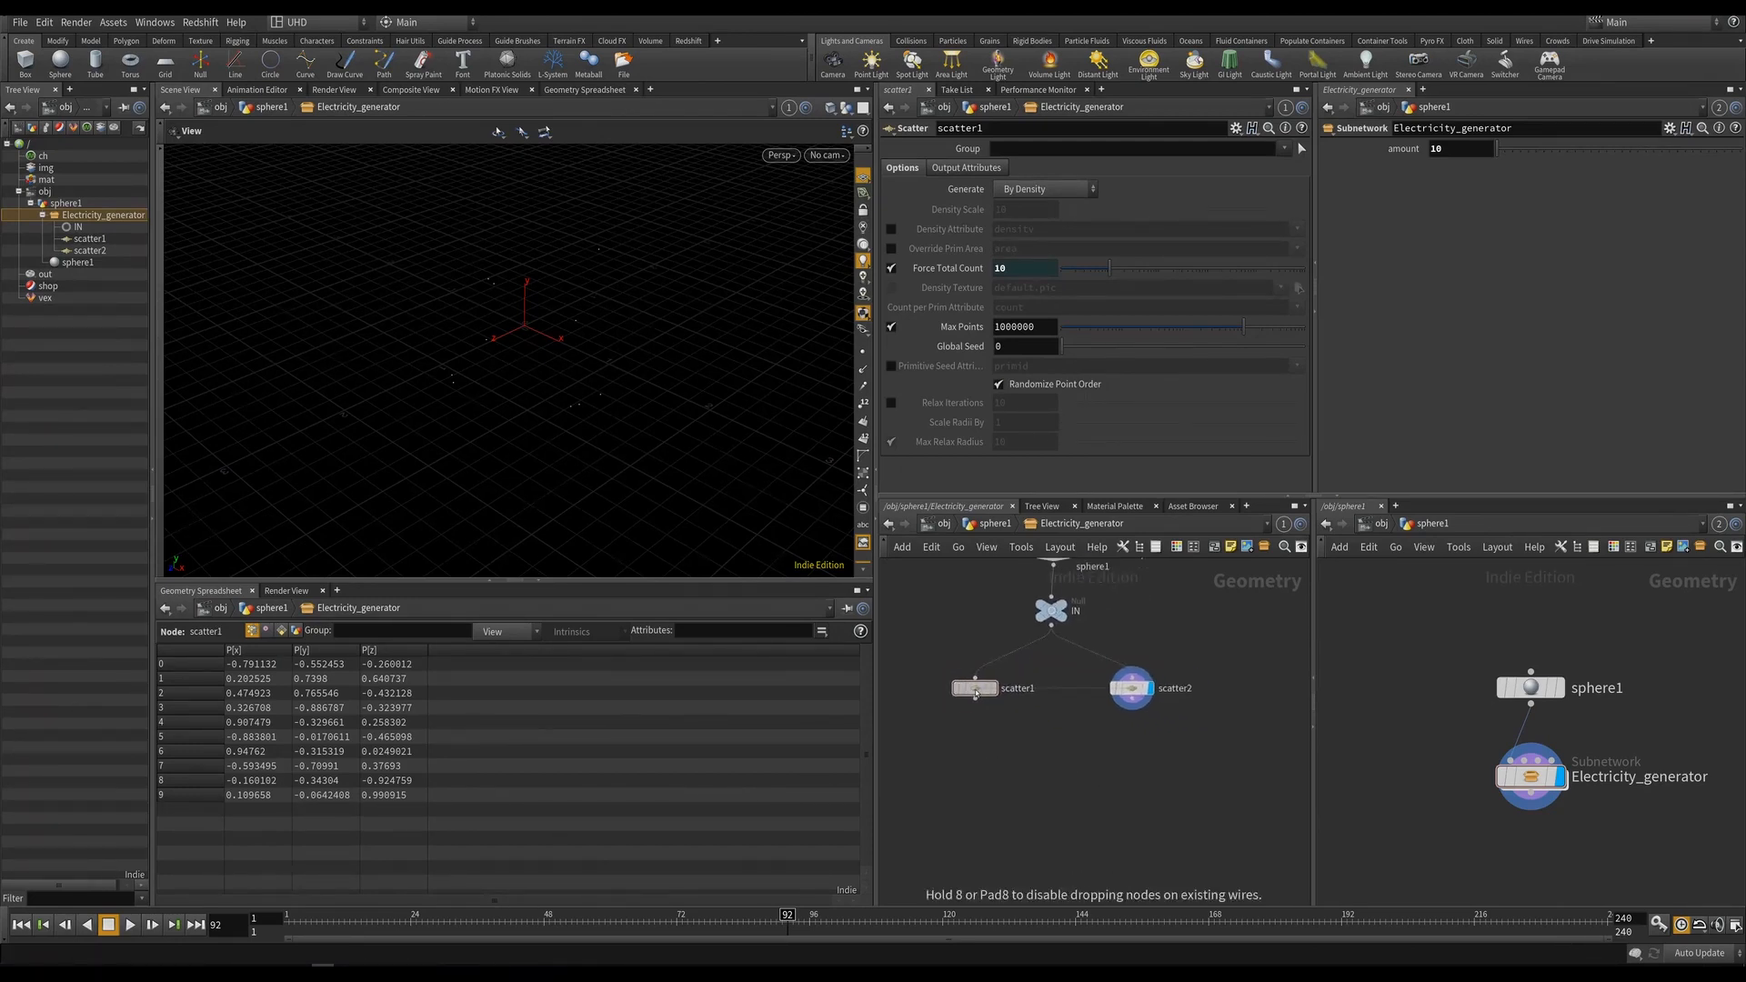
left_click_drag(1066, 349, 1169, 347)
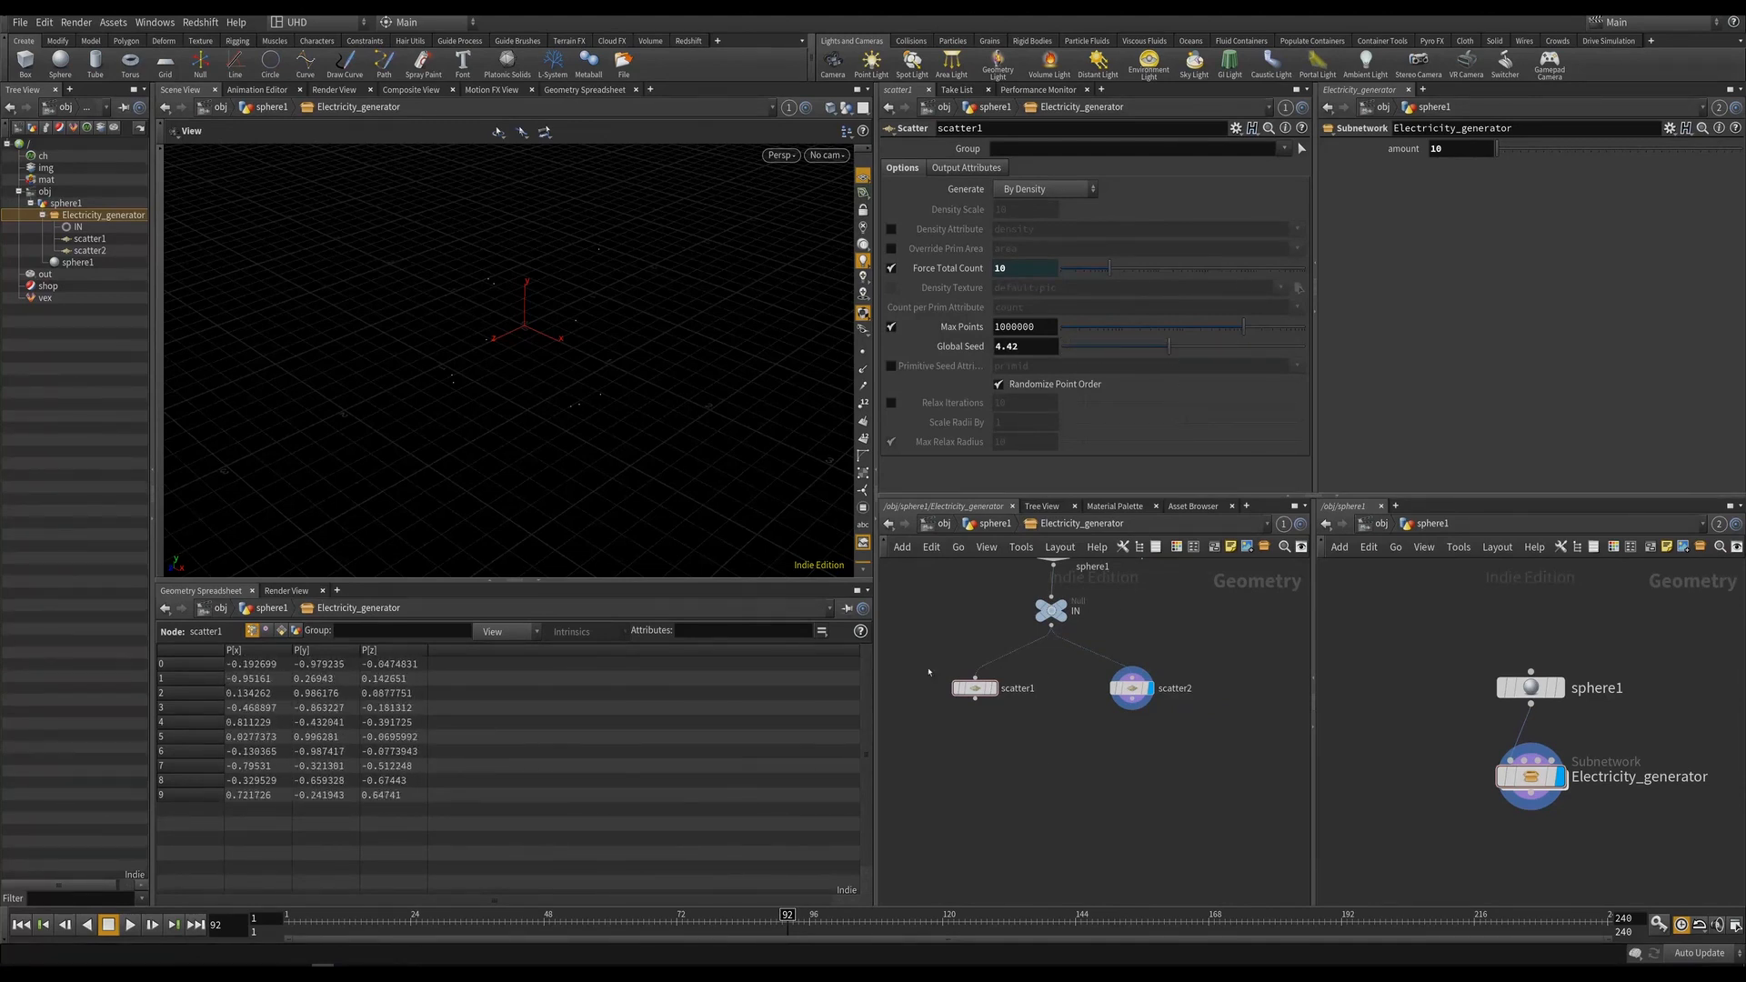
Add a Merge node below the two scatters, connect scatter1 and scatter2 to it, and display its output.
key("Tab")
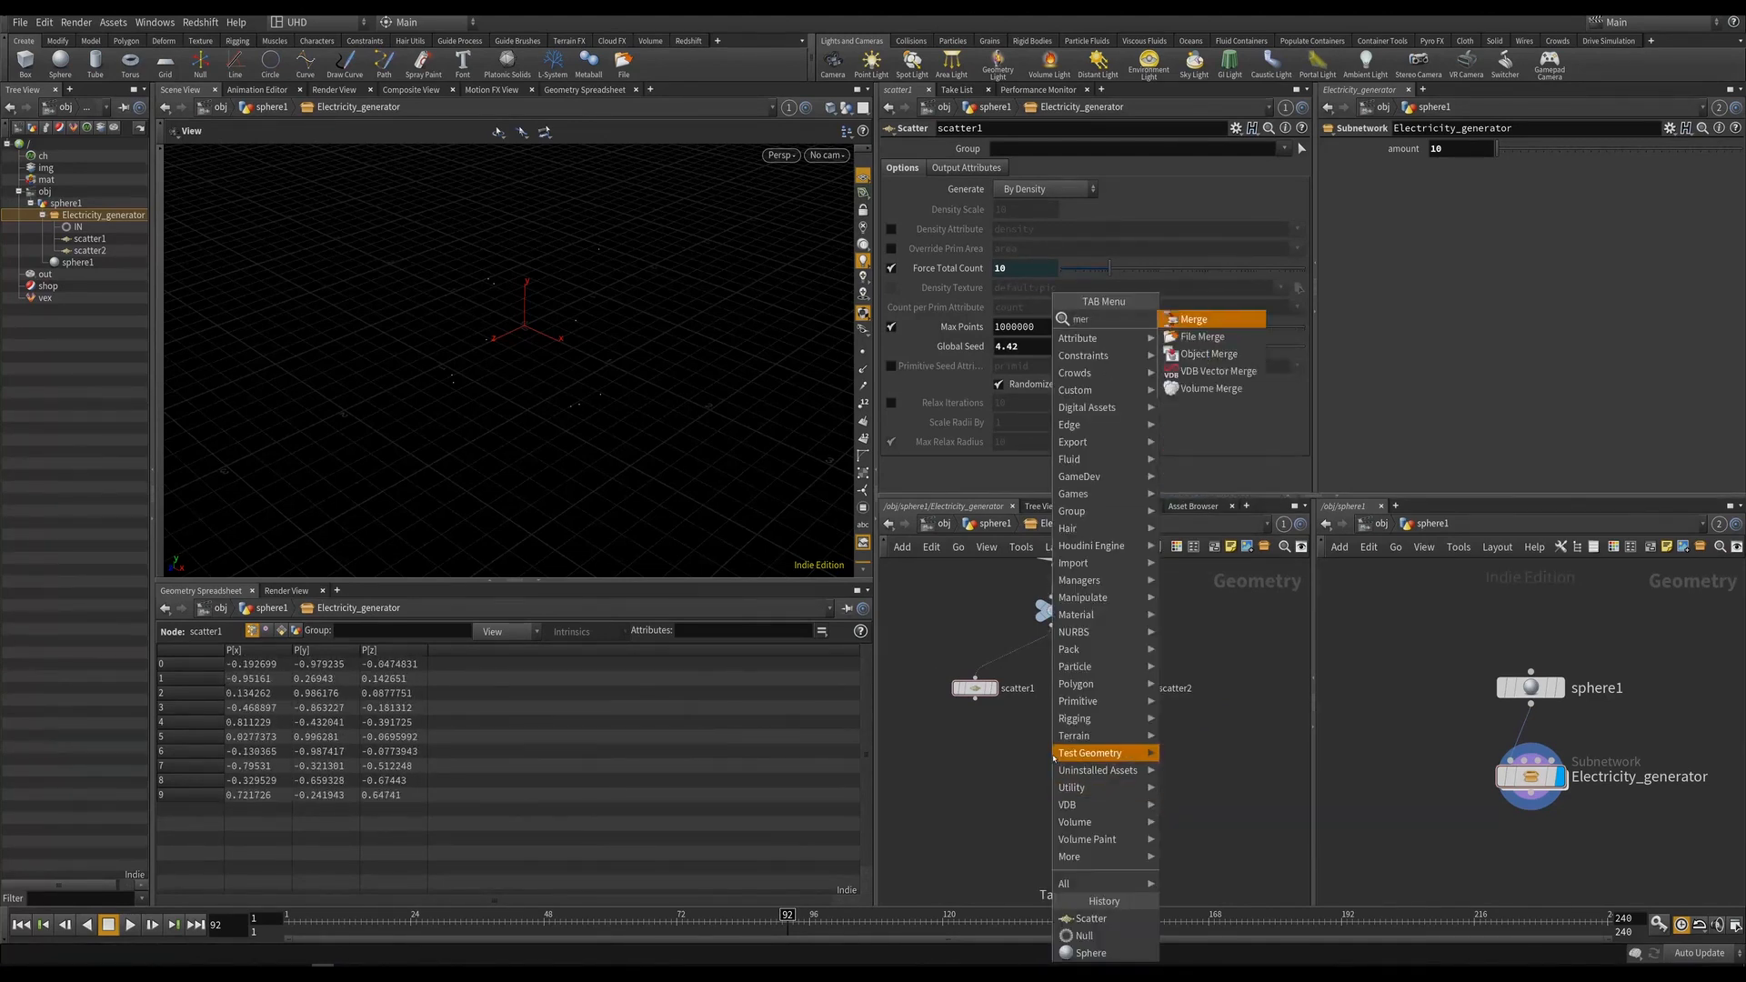
key("Escape")
left_click(1051, 802)
left_click_drag(975, 700, 1046, 792)
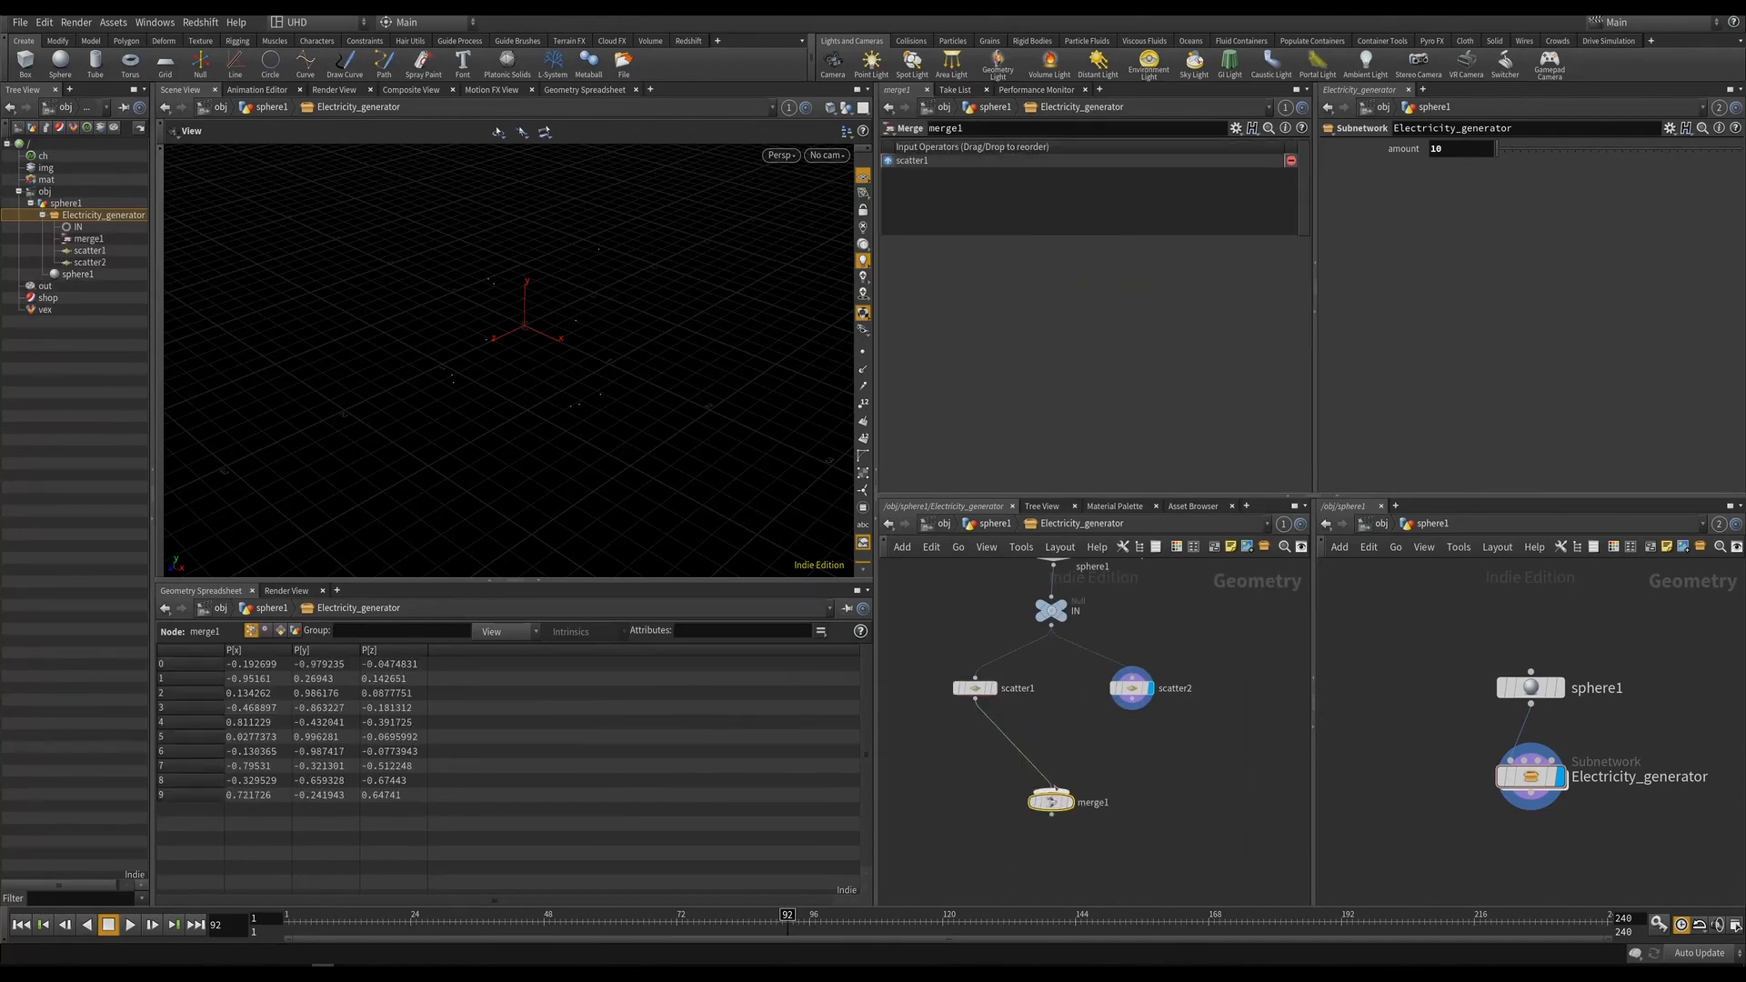
left_click_drag(1131, 700, 1061, 792)
left_click(1075, 780)
left_click_drag(639, 413, 492, 395)
left_click_drag(1497, 150, 1497, 152)
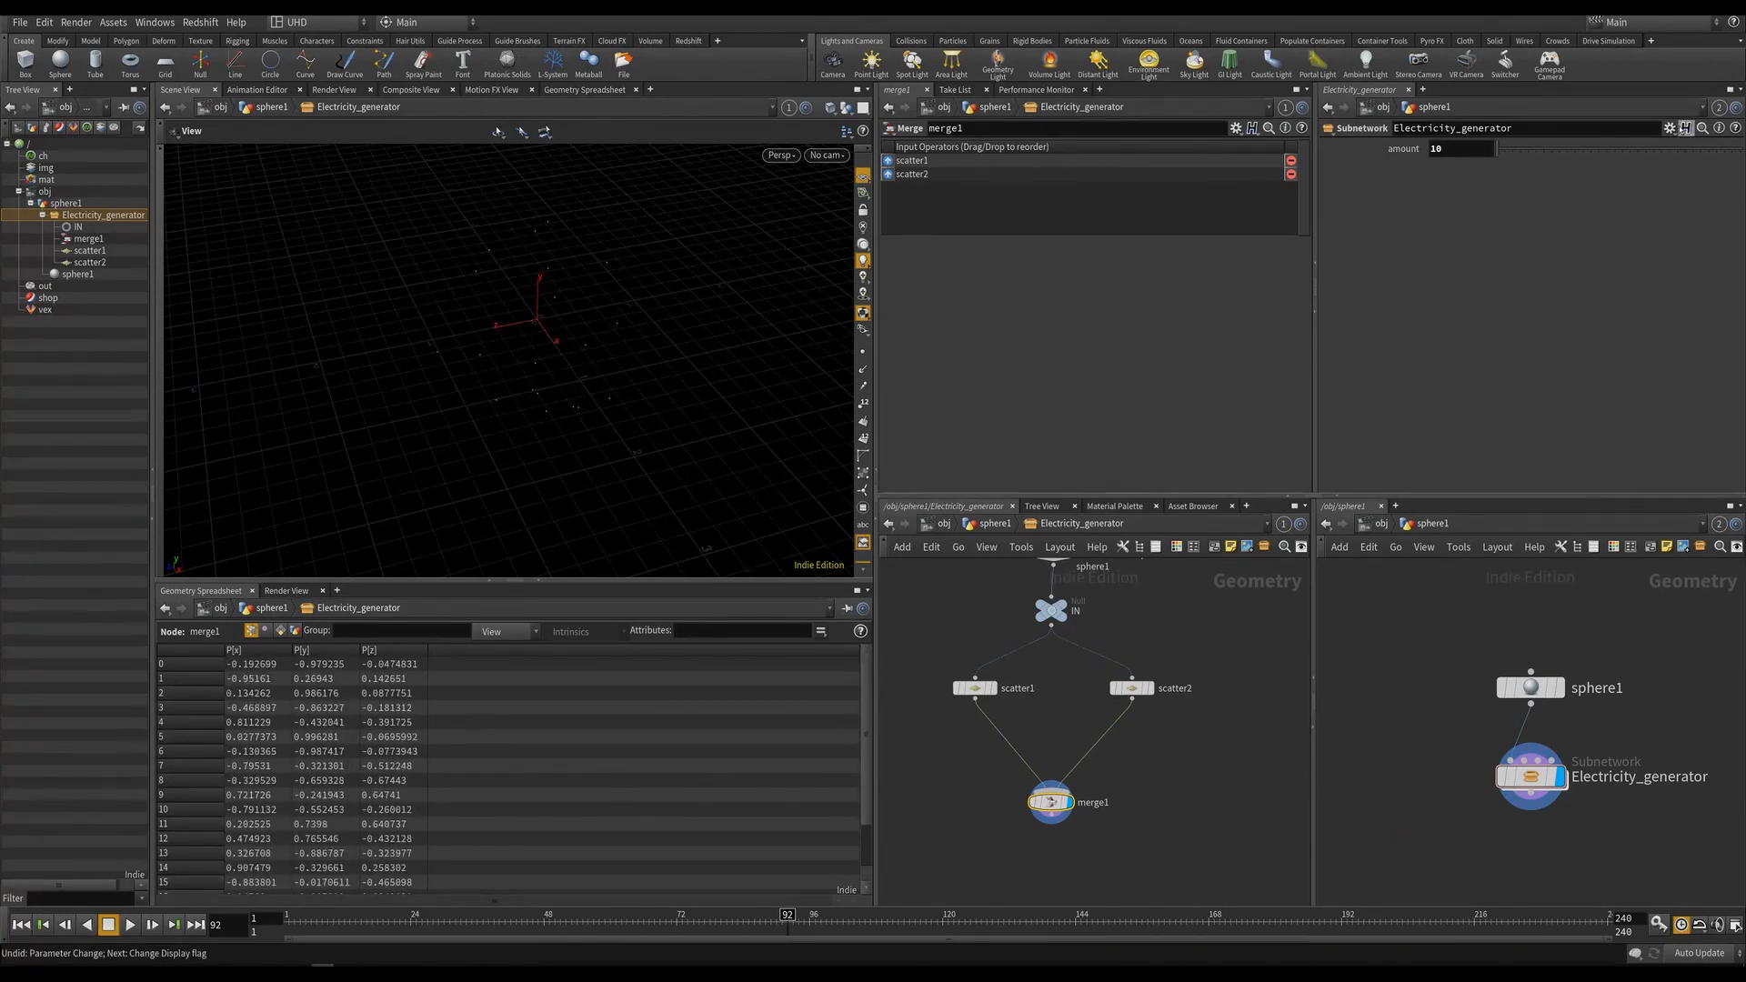
Set the upper range limit of Electricity_generator's amount parameter to 50 and the amount to 8.
left_click(1669, 128)
left_click(1546, 137)
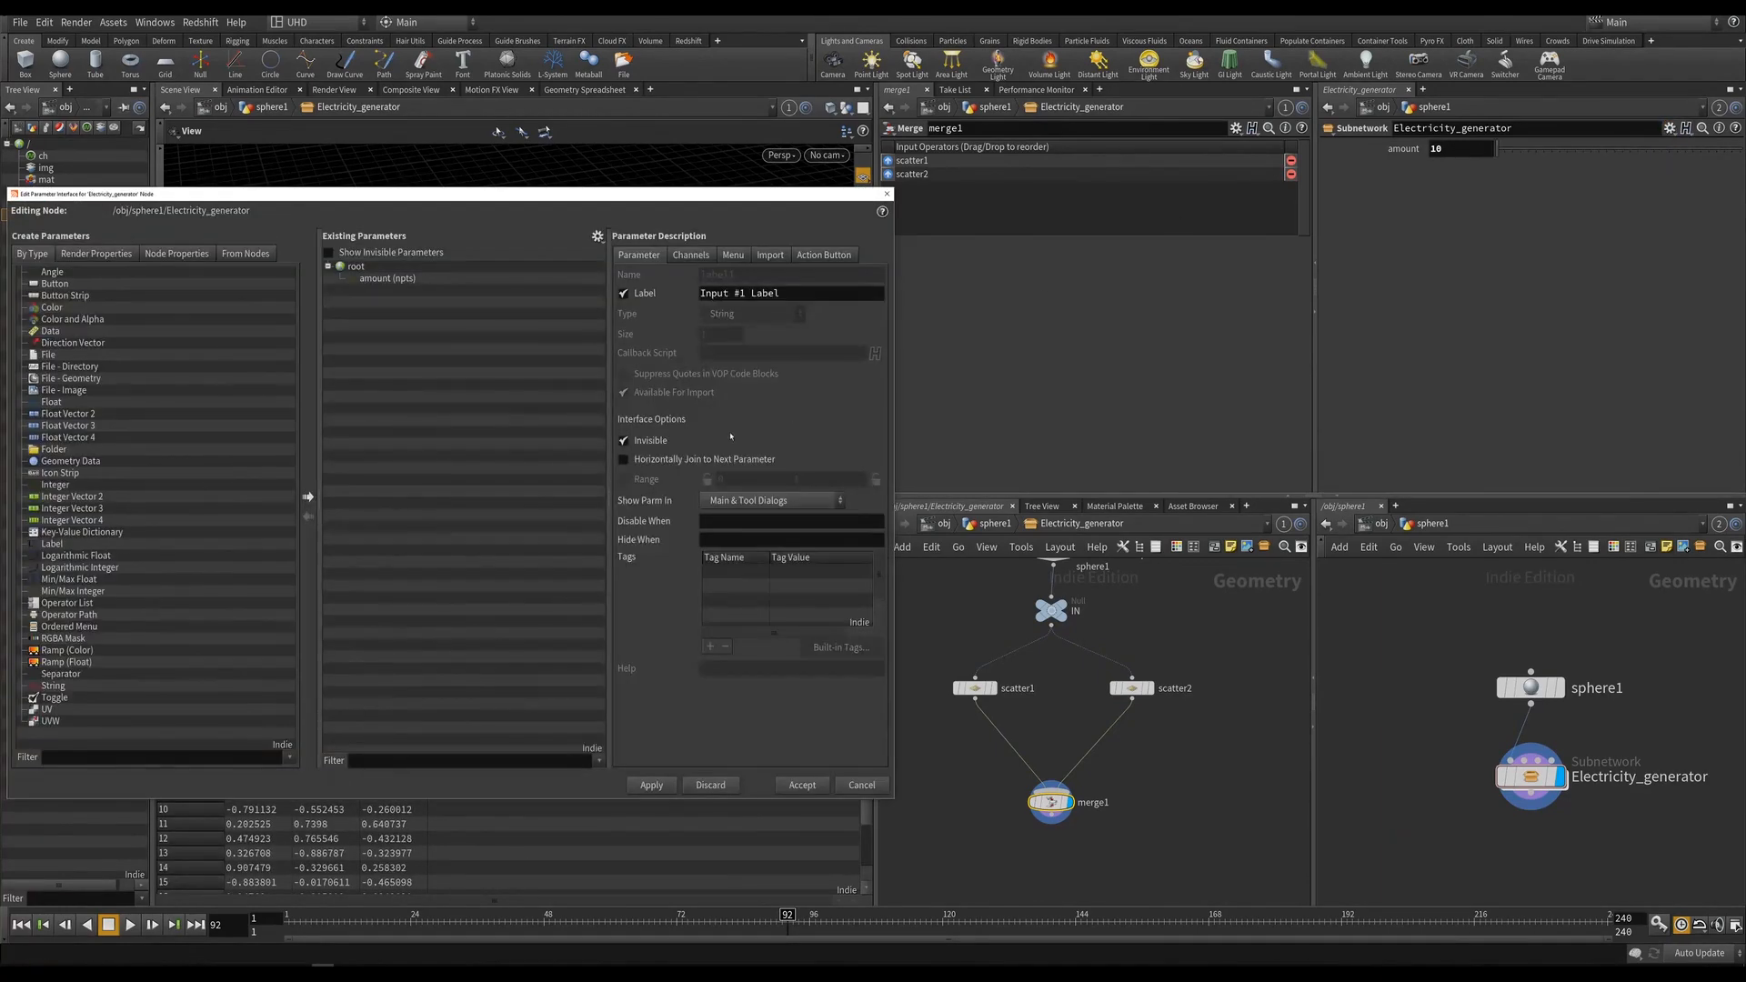
left_click(403, 279)
double_click(850, 499)
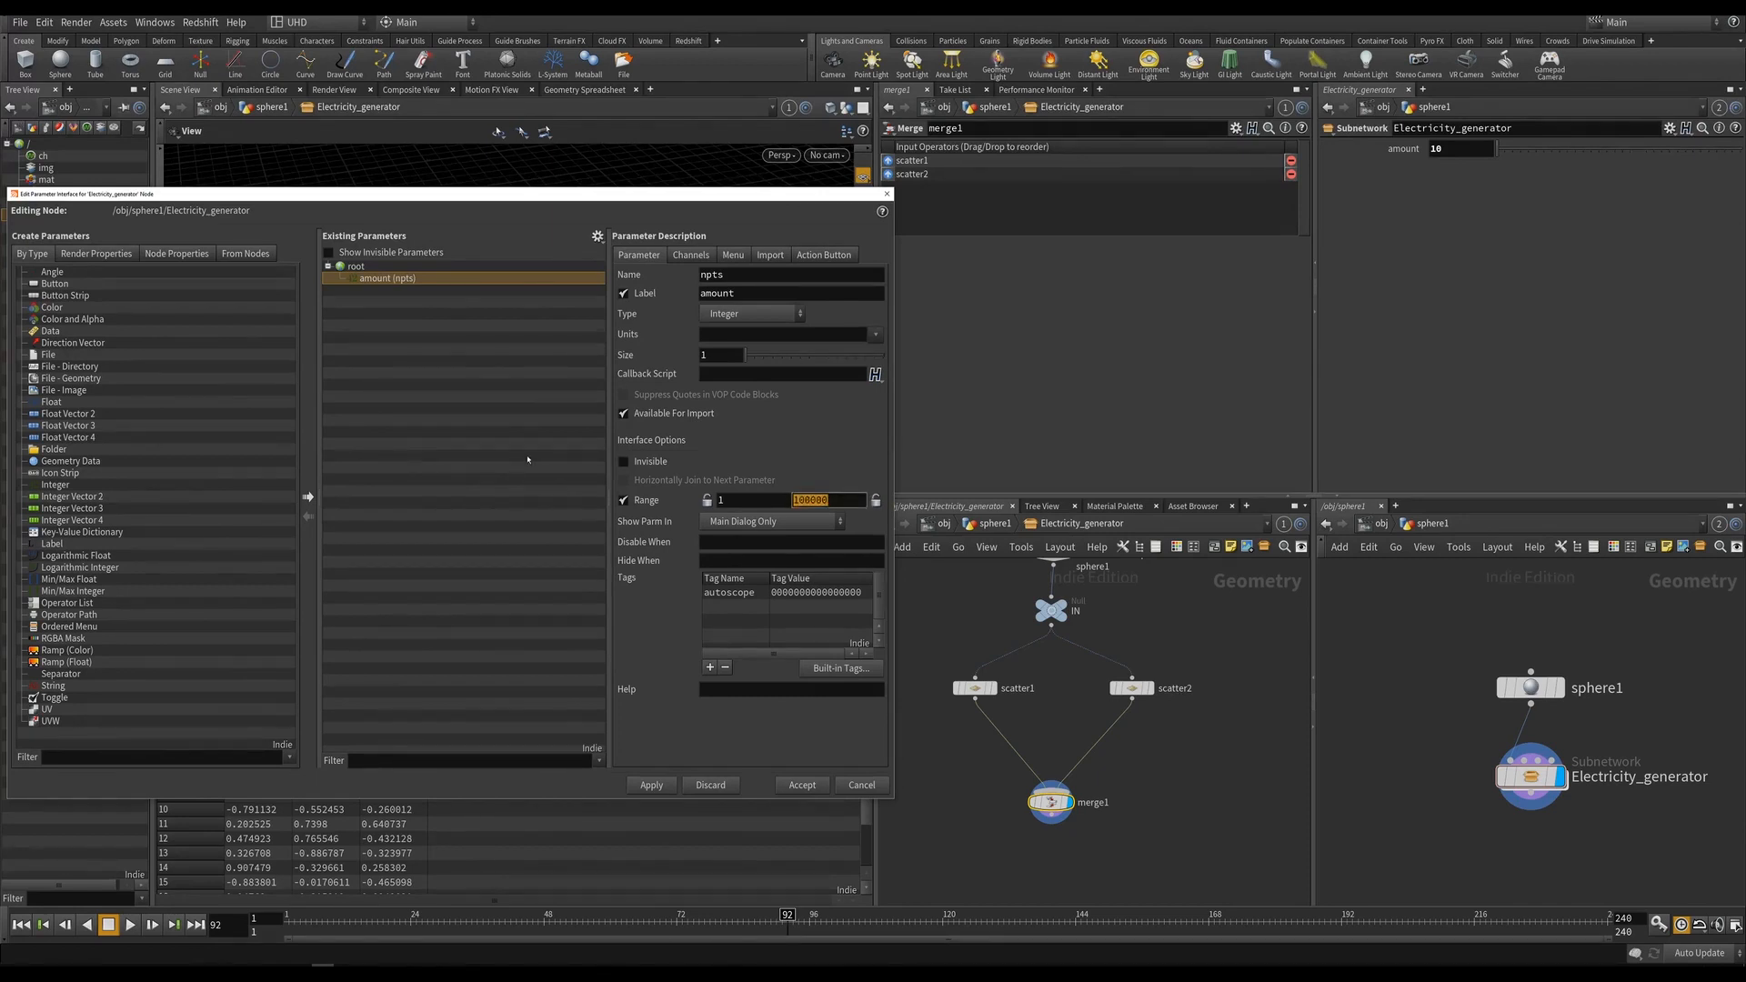
type("100")
key("Return")
type("50")
key("Return")
key("Return")
left_click(639, 787)
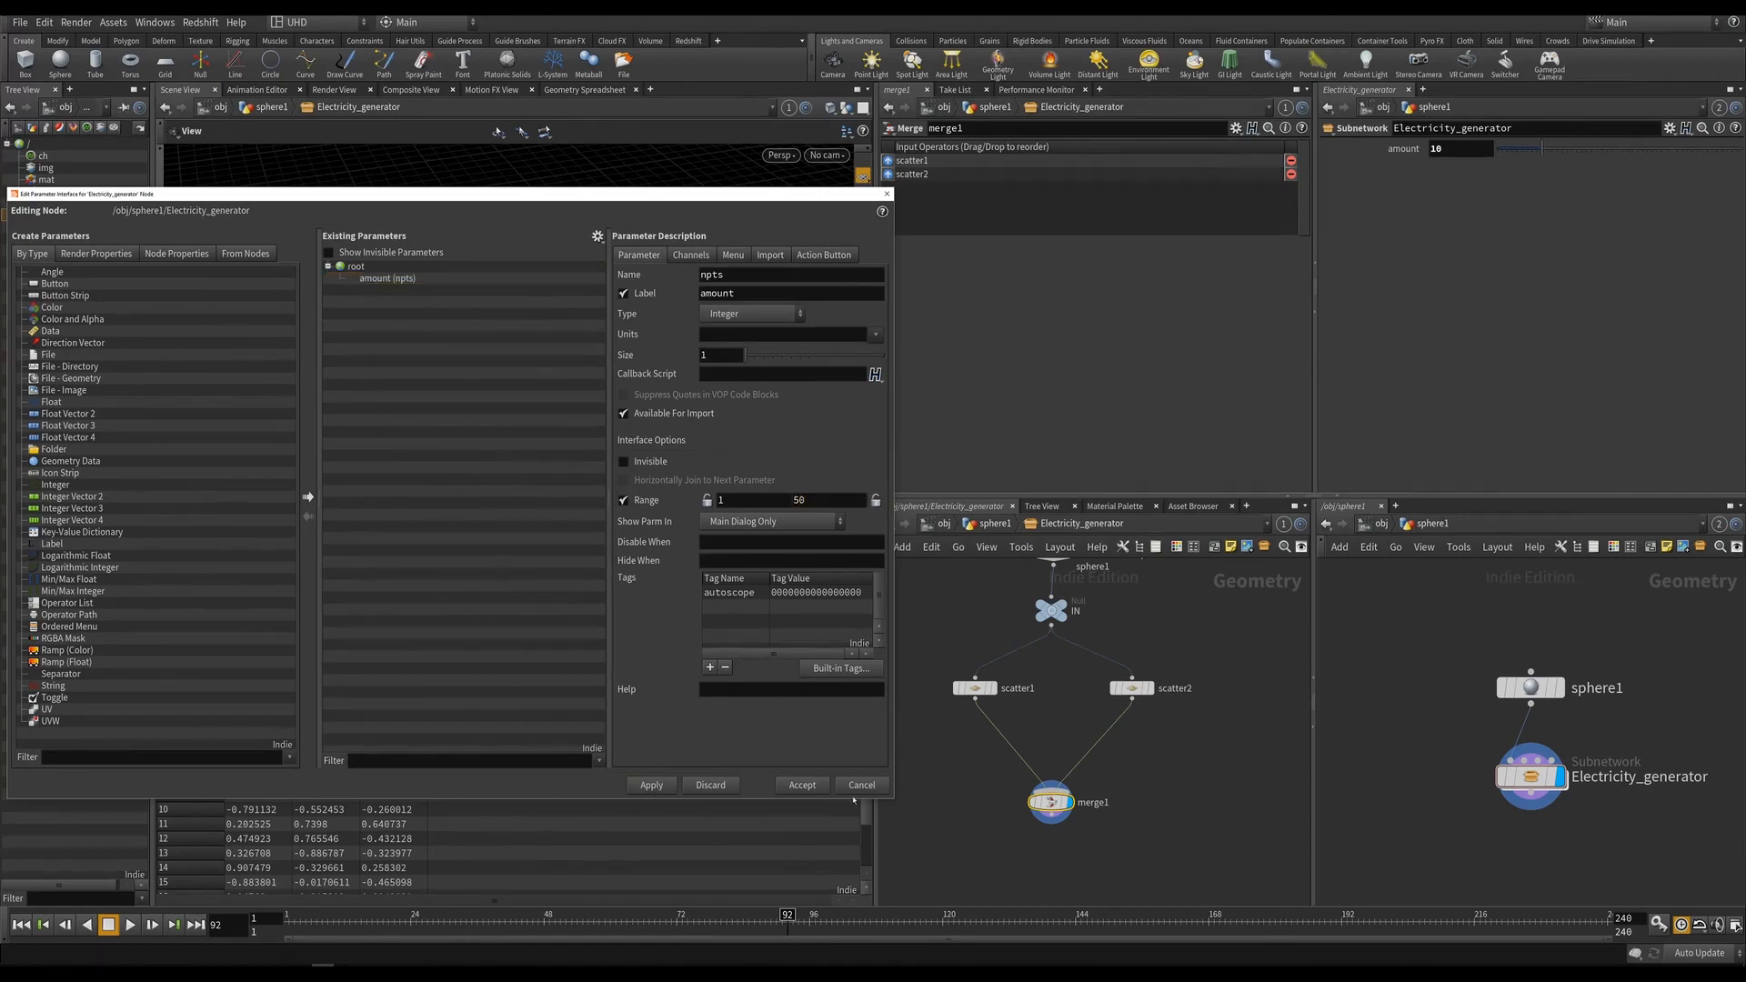
left_click(801, 786)
mouse_move(1542, 150)
left_mouse_down()
mouse_move(1658, 154)
mouse_move(1531, 172)
left_mouse_up()
Insert an Attribute Wrangle node between scatter1 and merge1.
key("Tab")
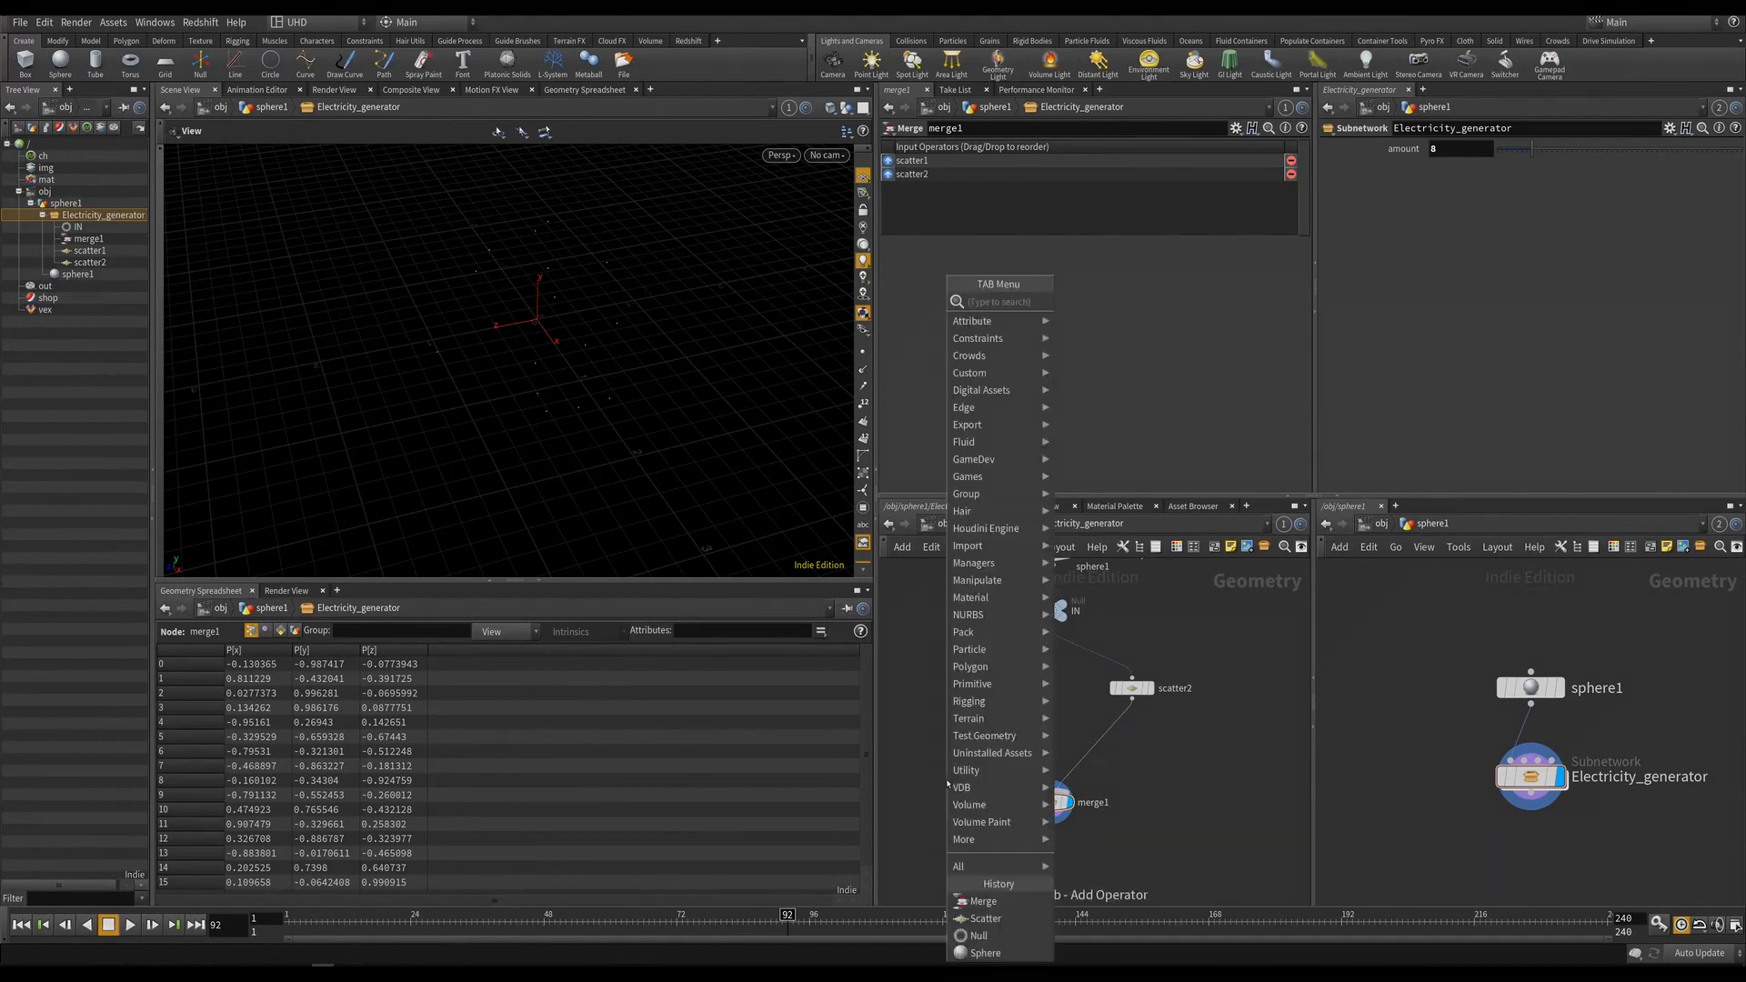
type("awr")
left_click(1106, 302)
scroll(1024, 600, "up", 3)
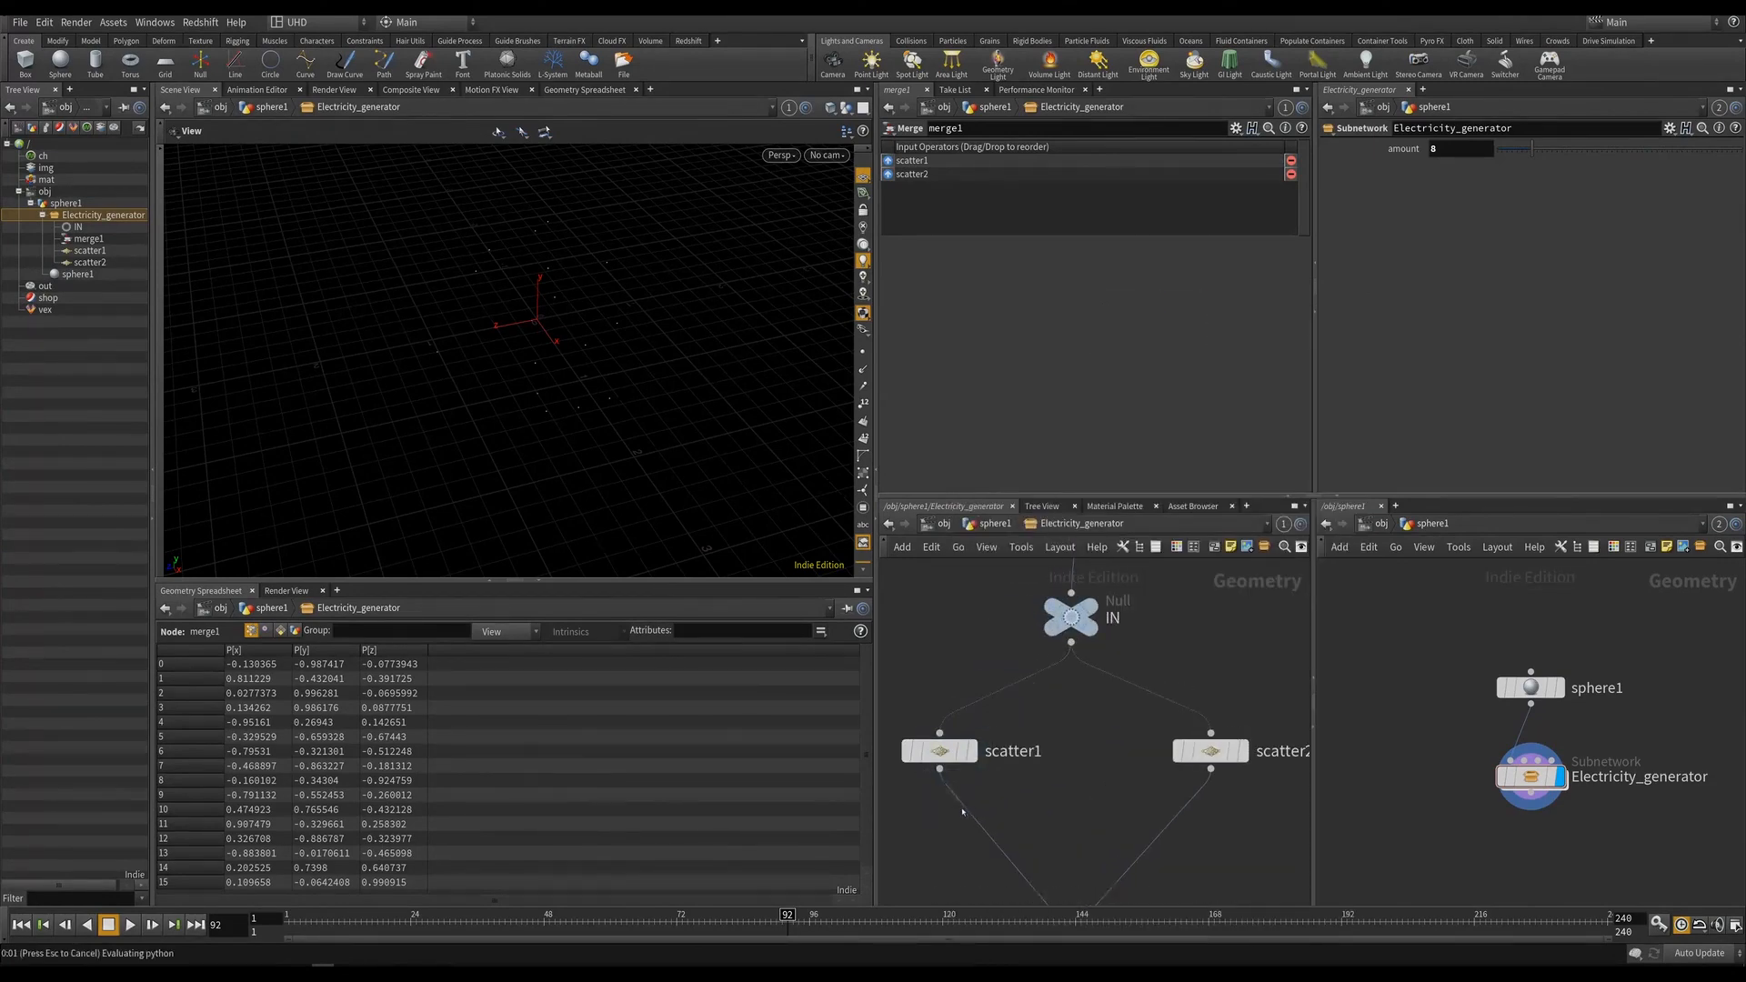
left_click(943, 832)
scroll(991, 823, "up", 1)
middle_click_drag(992, 823, 970, 702)
scroll(969, 702, "down", 1)
left_click(995, 280)
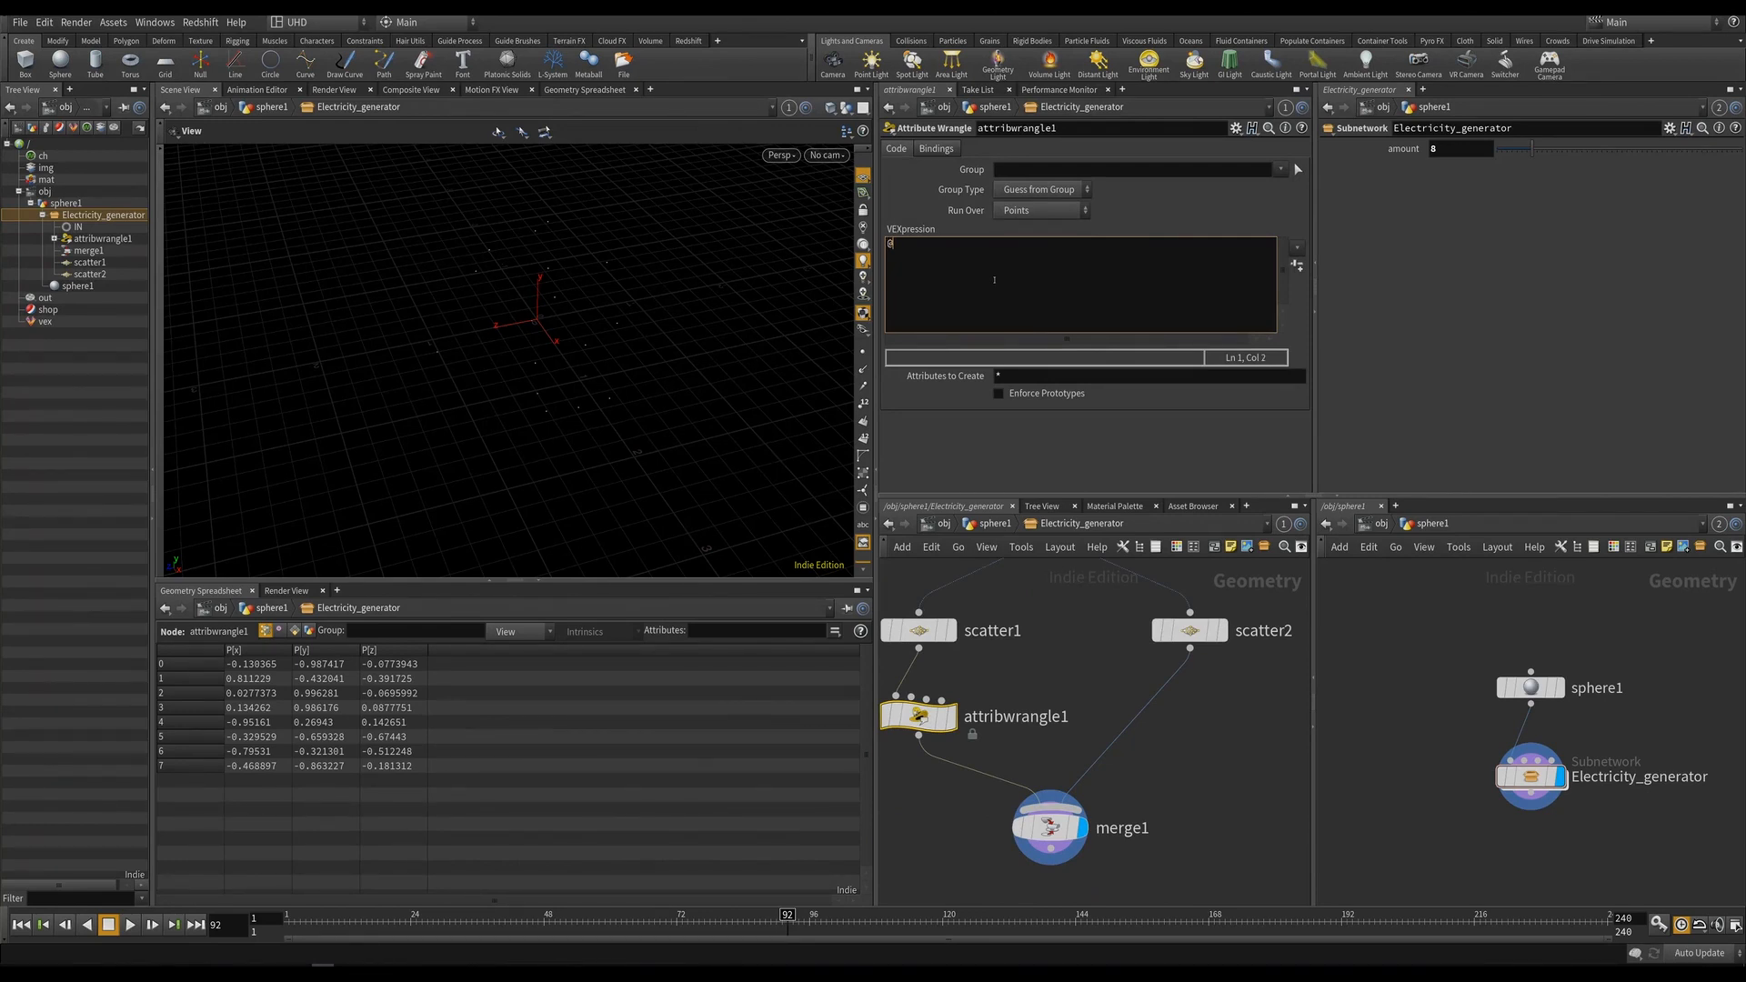
type("@id")
key("BackSpace")
key("BackSpace")
key("BackSpace")
type("i@id = @ptnum")
key("BackSpace")
type("+1")
key("ctrl+Return")
Rename the attribute wrangle as setId.
double_click(1001, 716)
type("s")
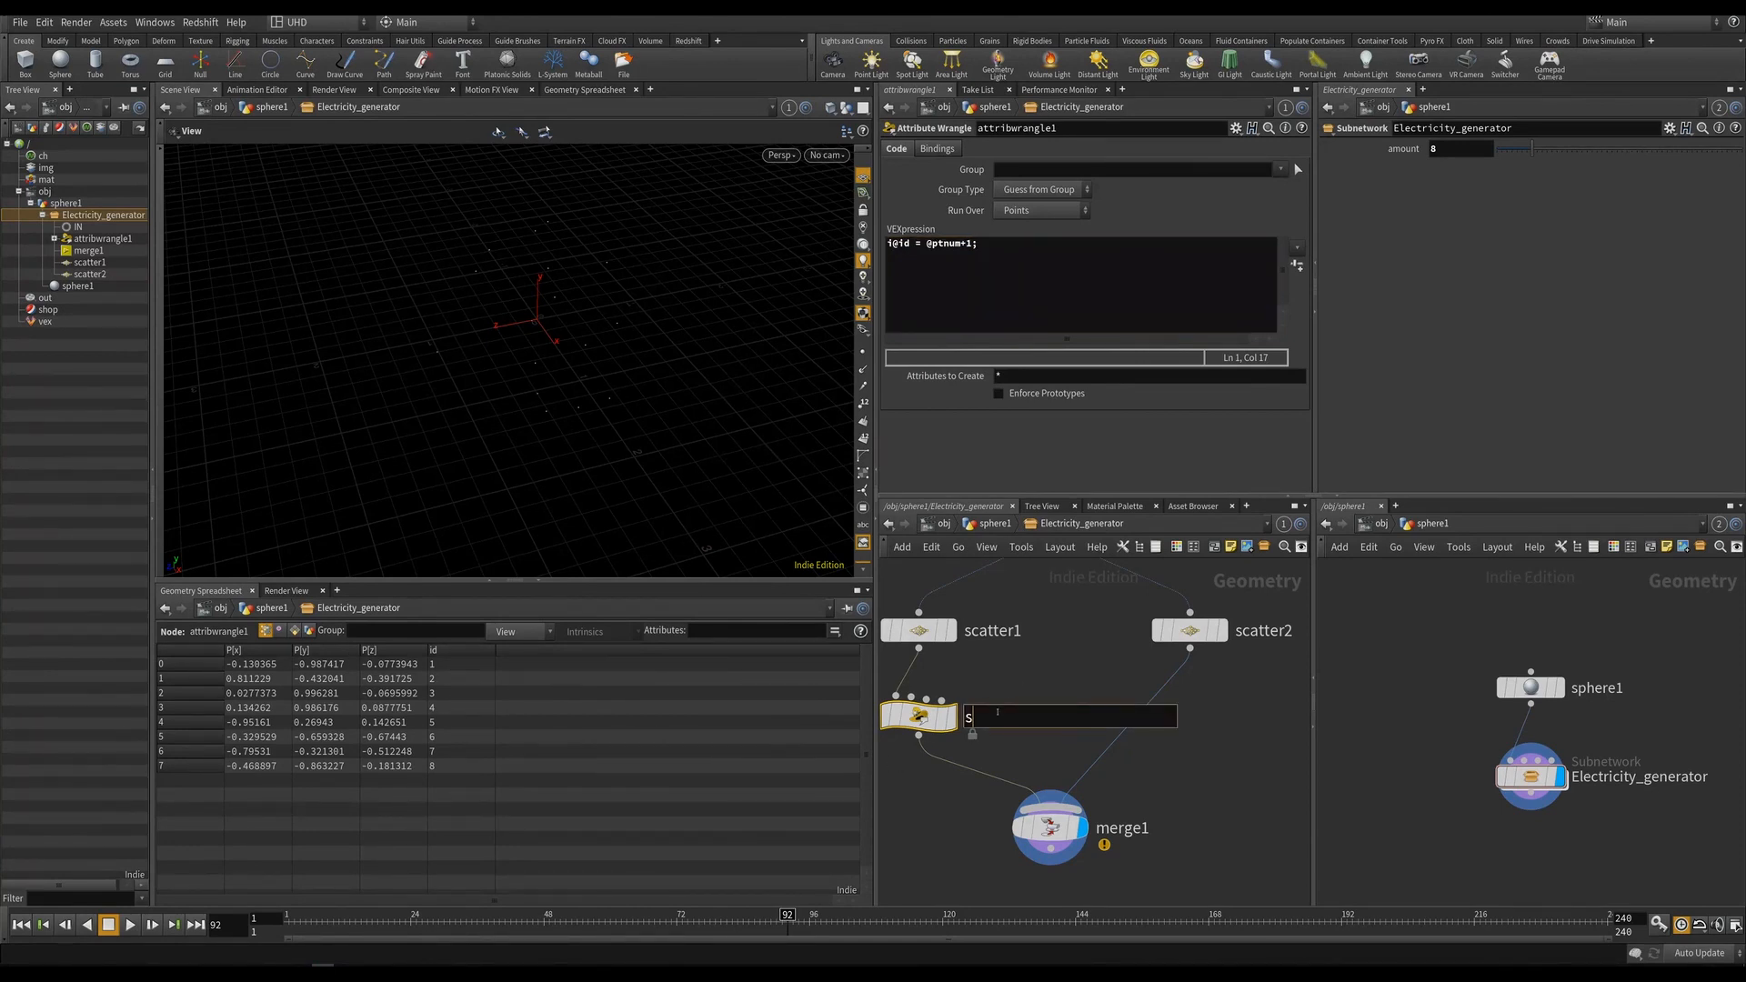
type("etId")
key("Return")
Duplicate the setId wrangle and insert the copy between scatter2 and merge1.
key("ctrl+c")
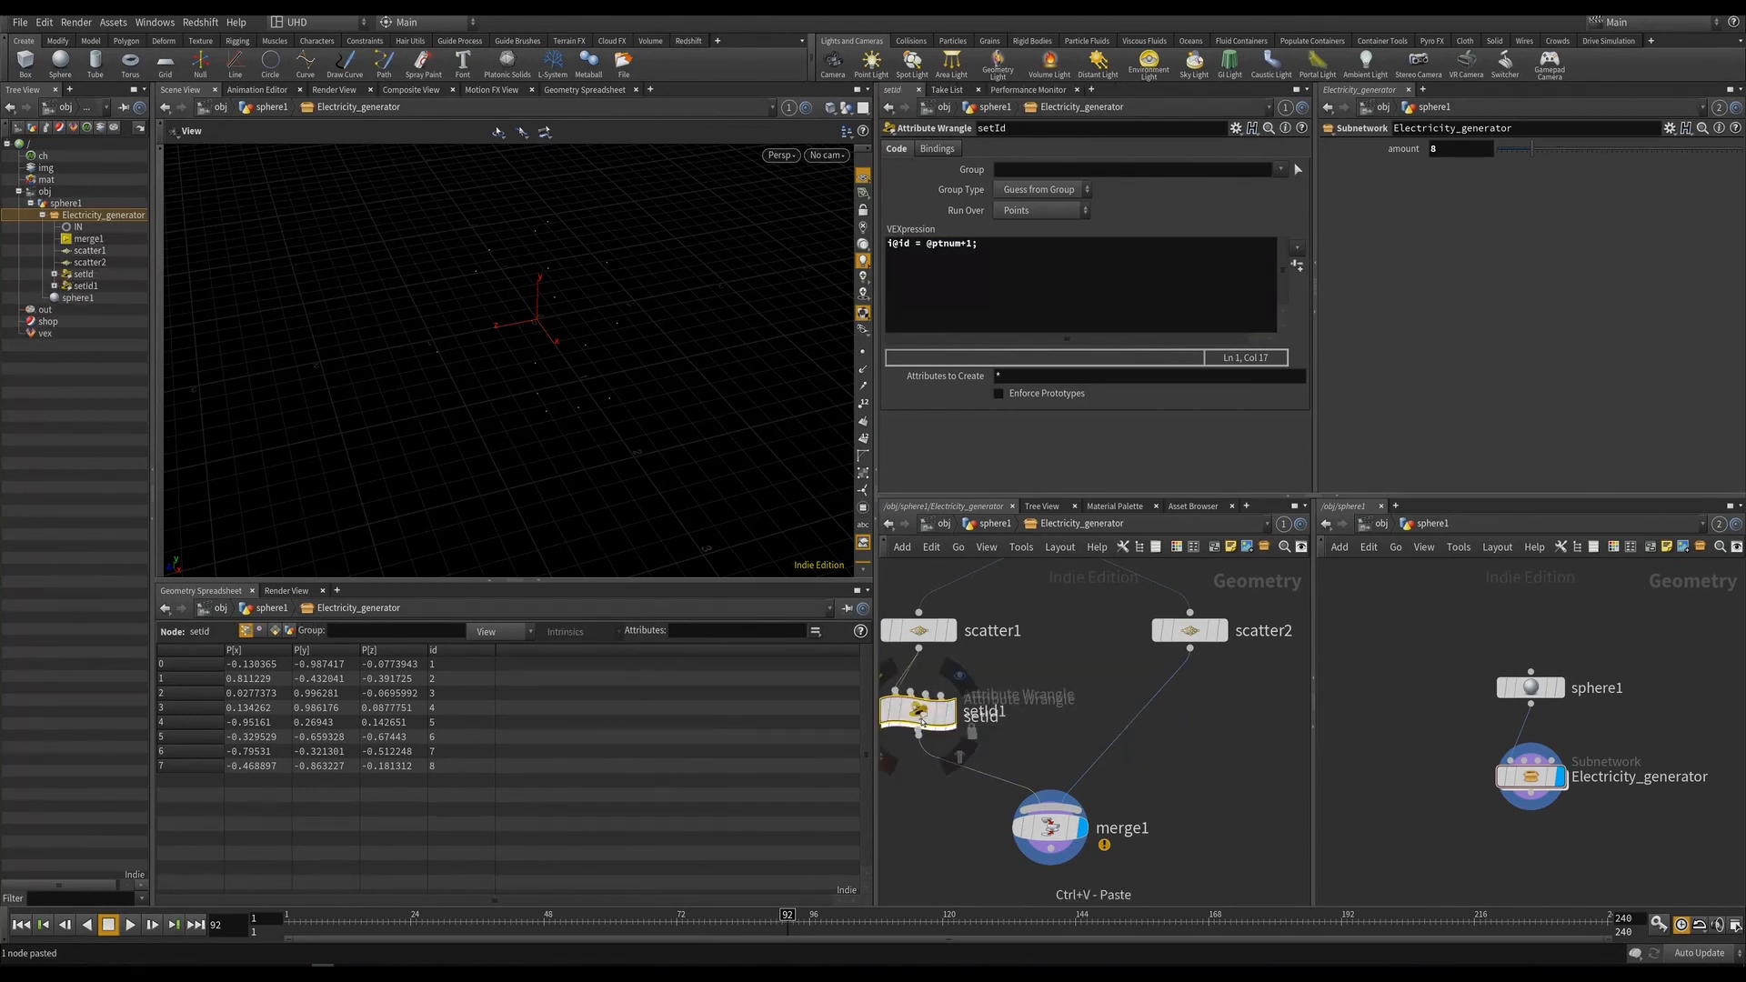
key("ctrl+v")
left_click_drag(1168, 717, 1207, 730)
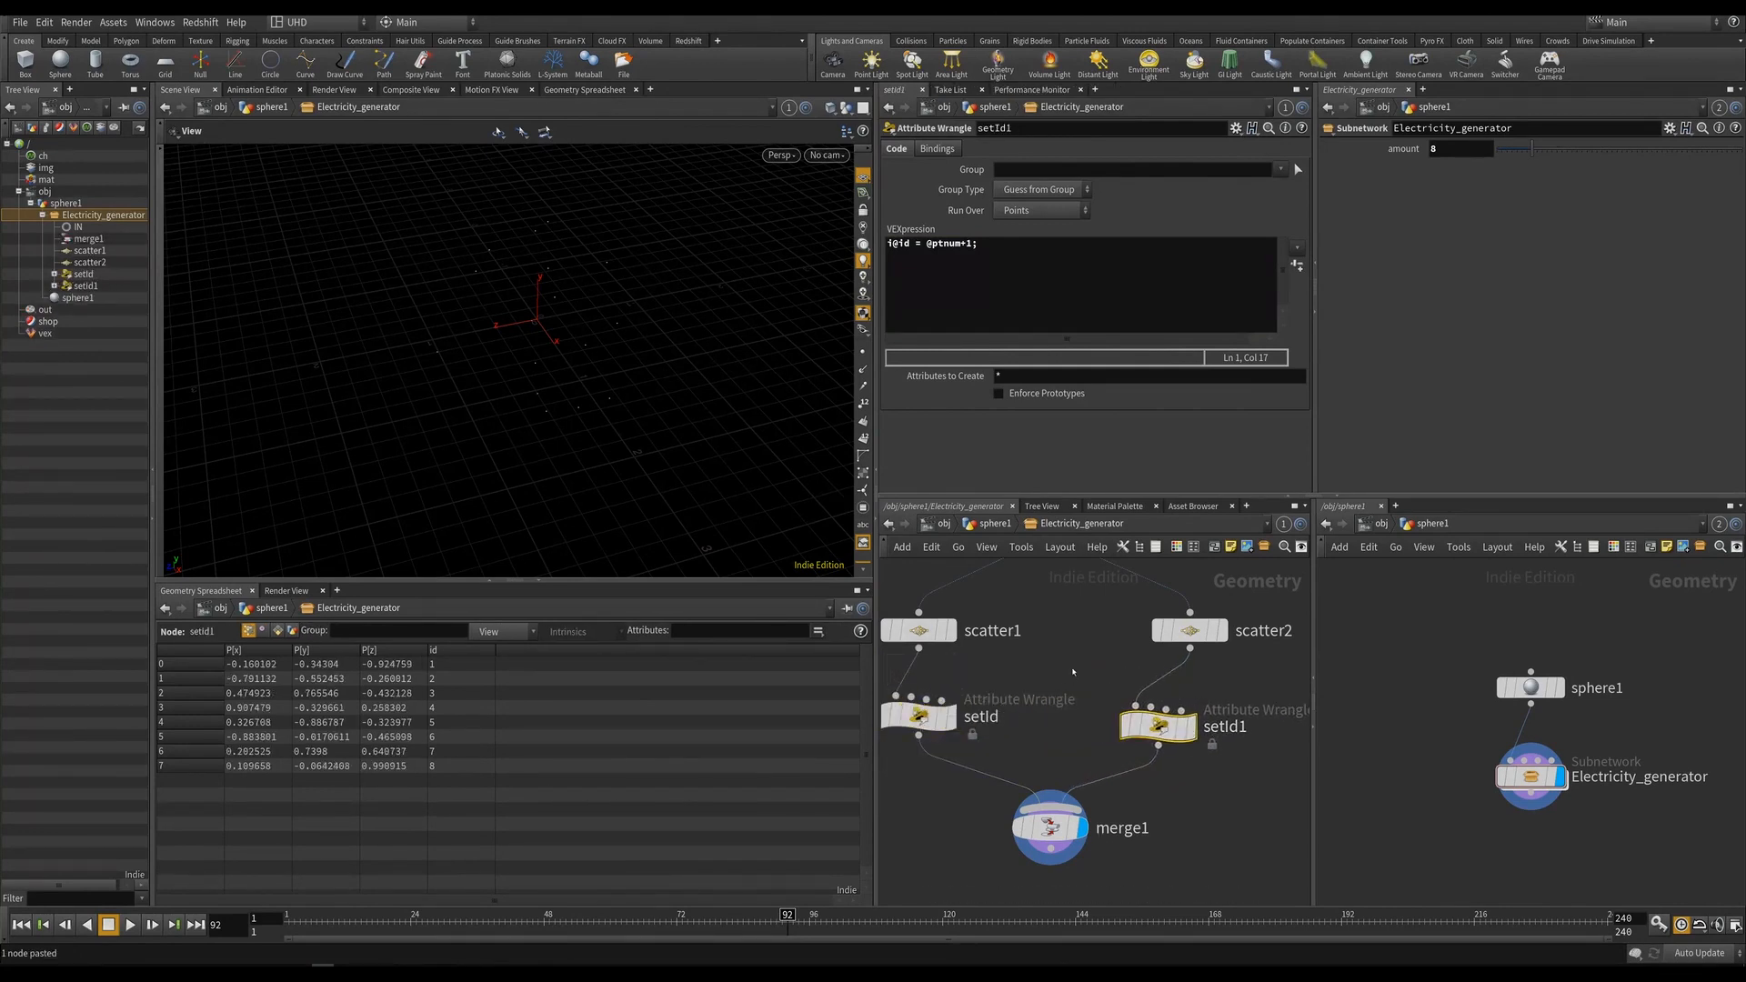
Examine merge1's points in the geometry spreadsheet, sorted by the id attribute.
middle_click_drag(1031, 739, 1037, 638)
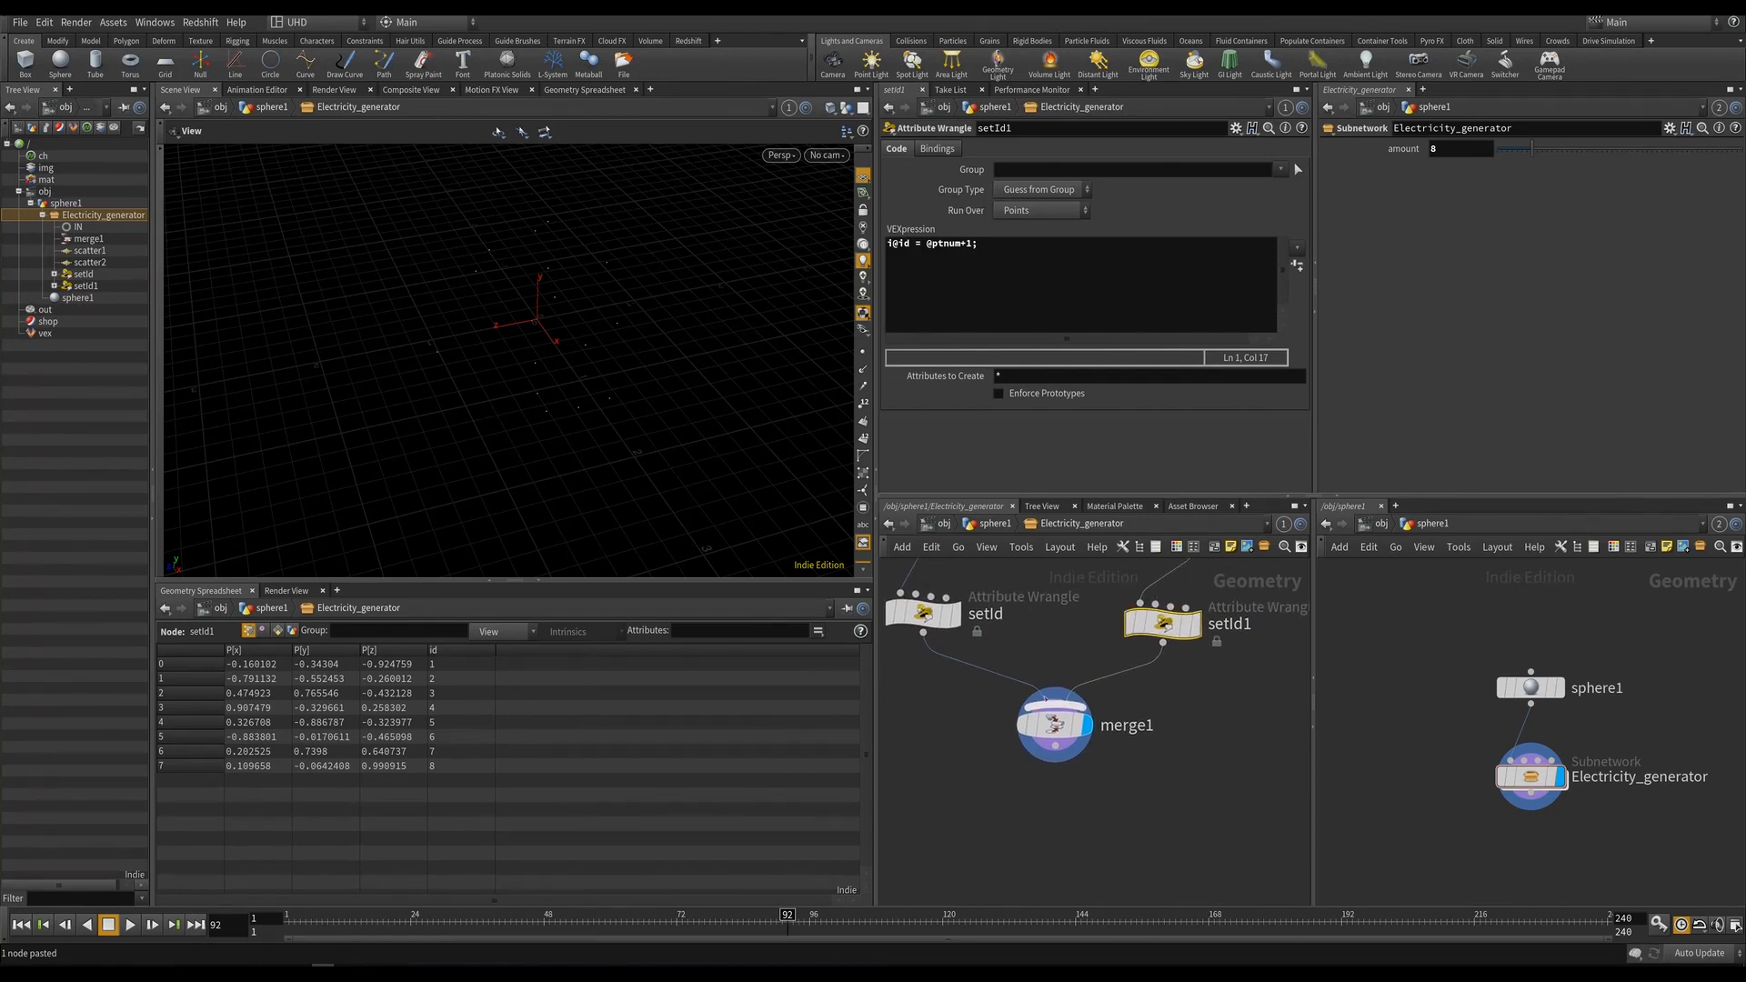
left_click(1053, 725)
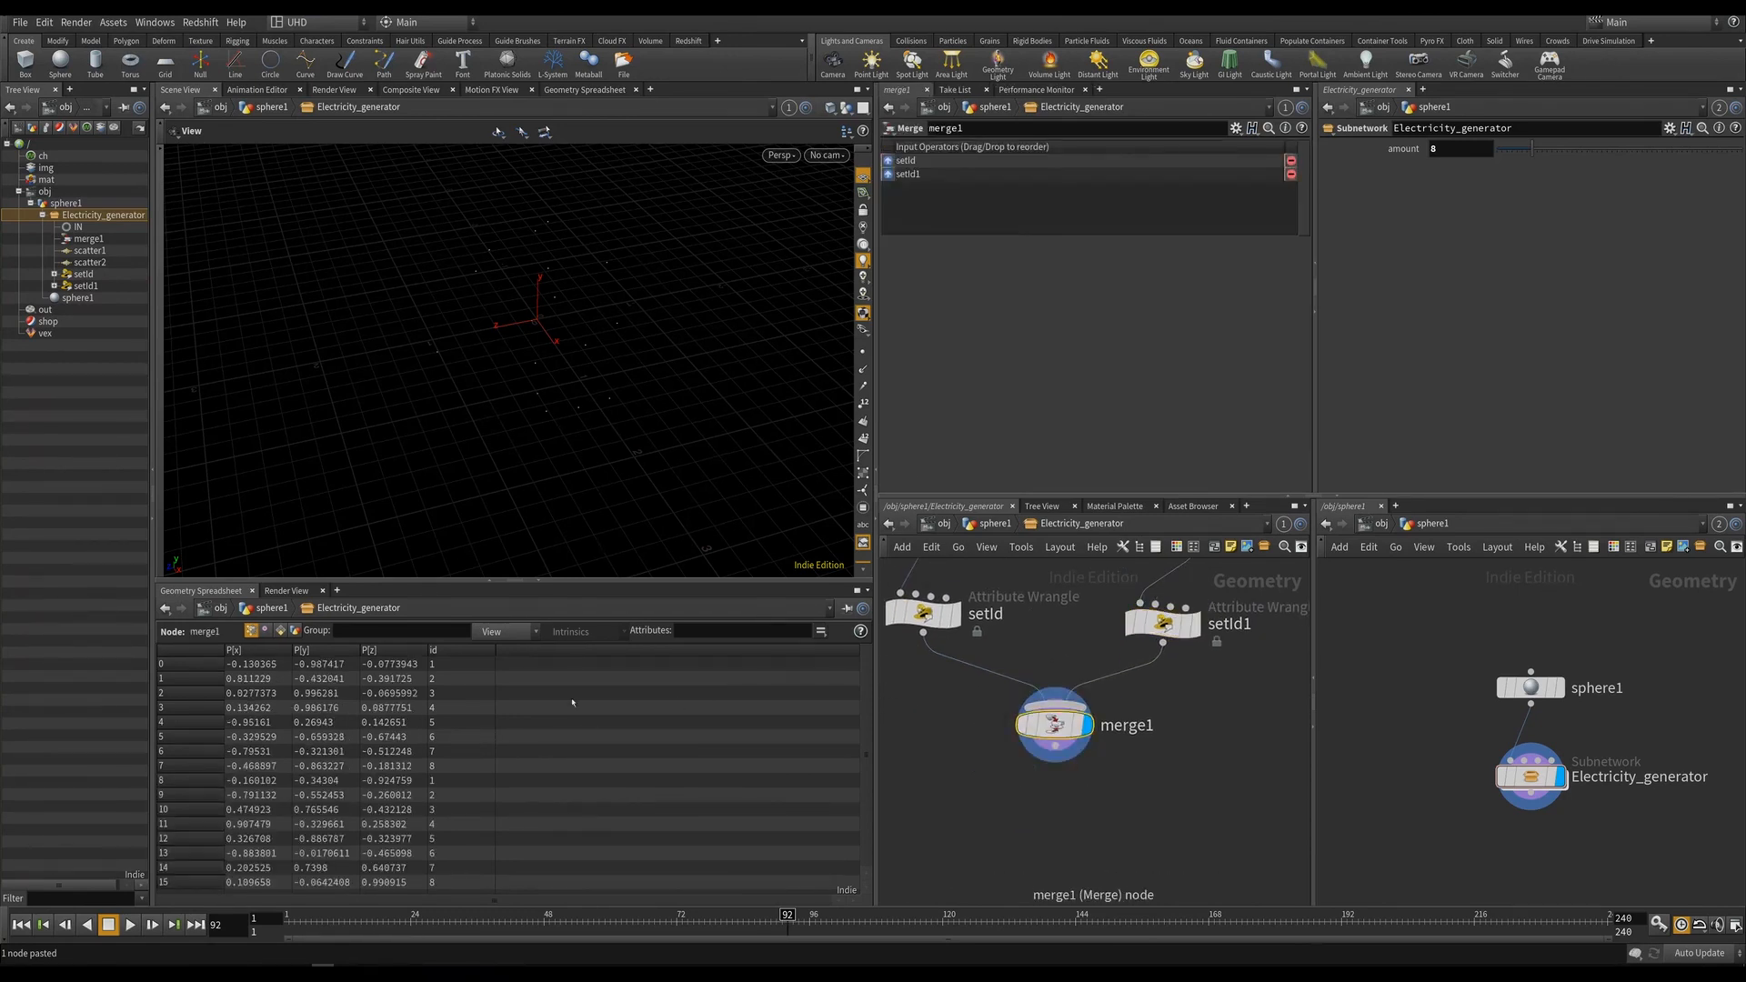
left_click(456, 651)
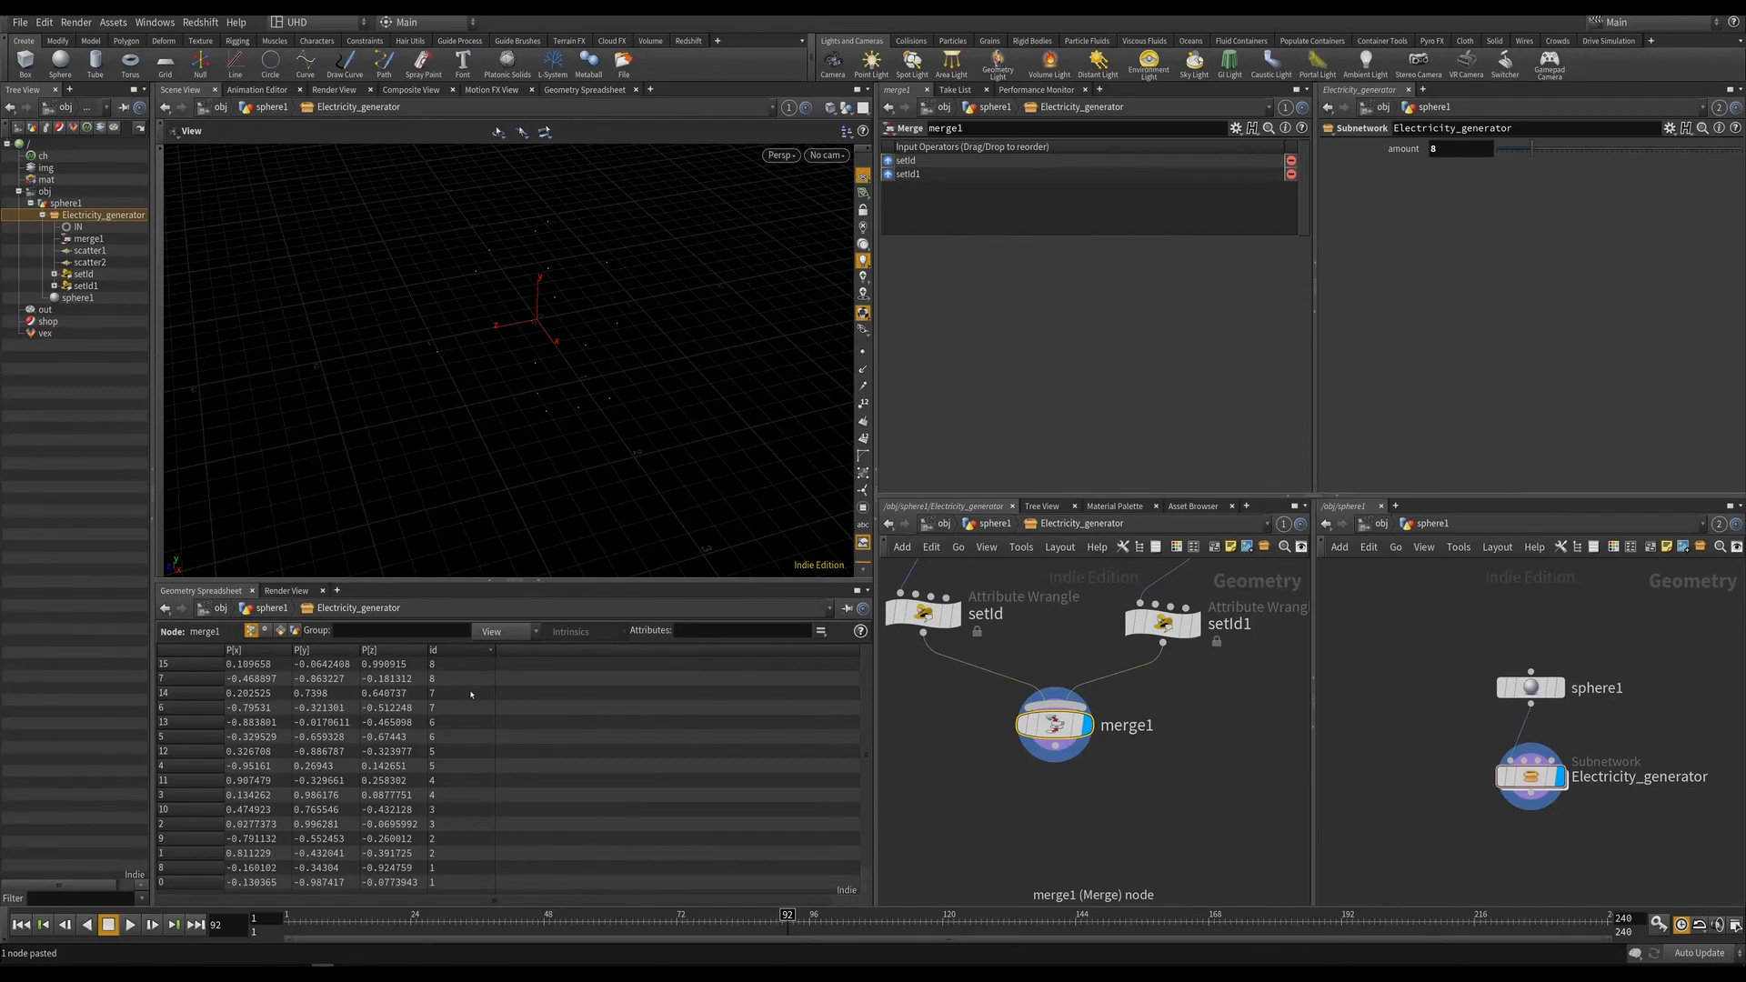
left_click_drag(572, 365, 598, 340)
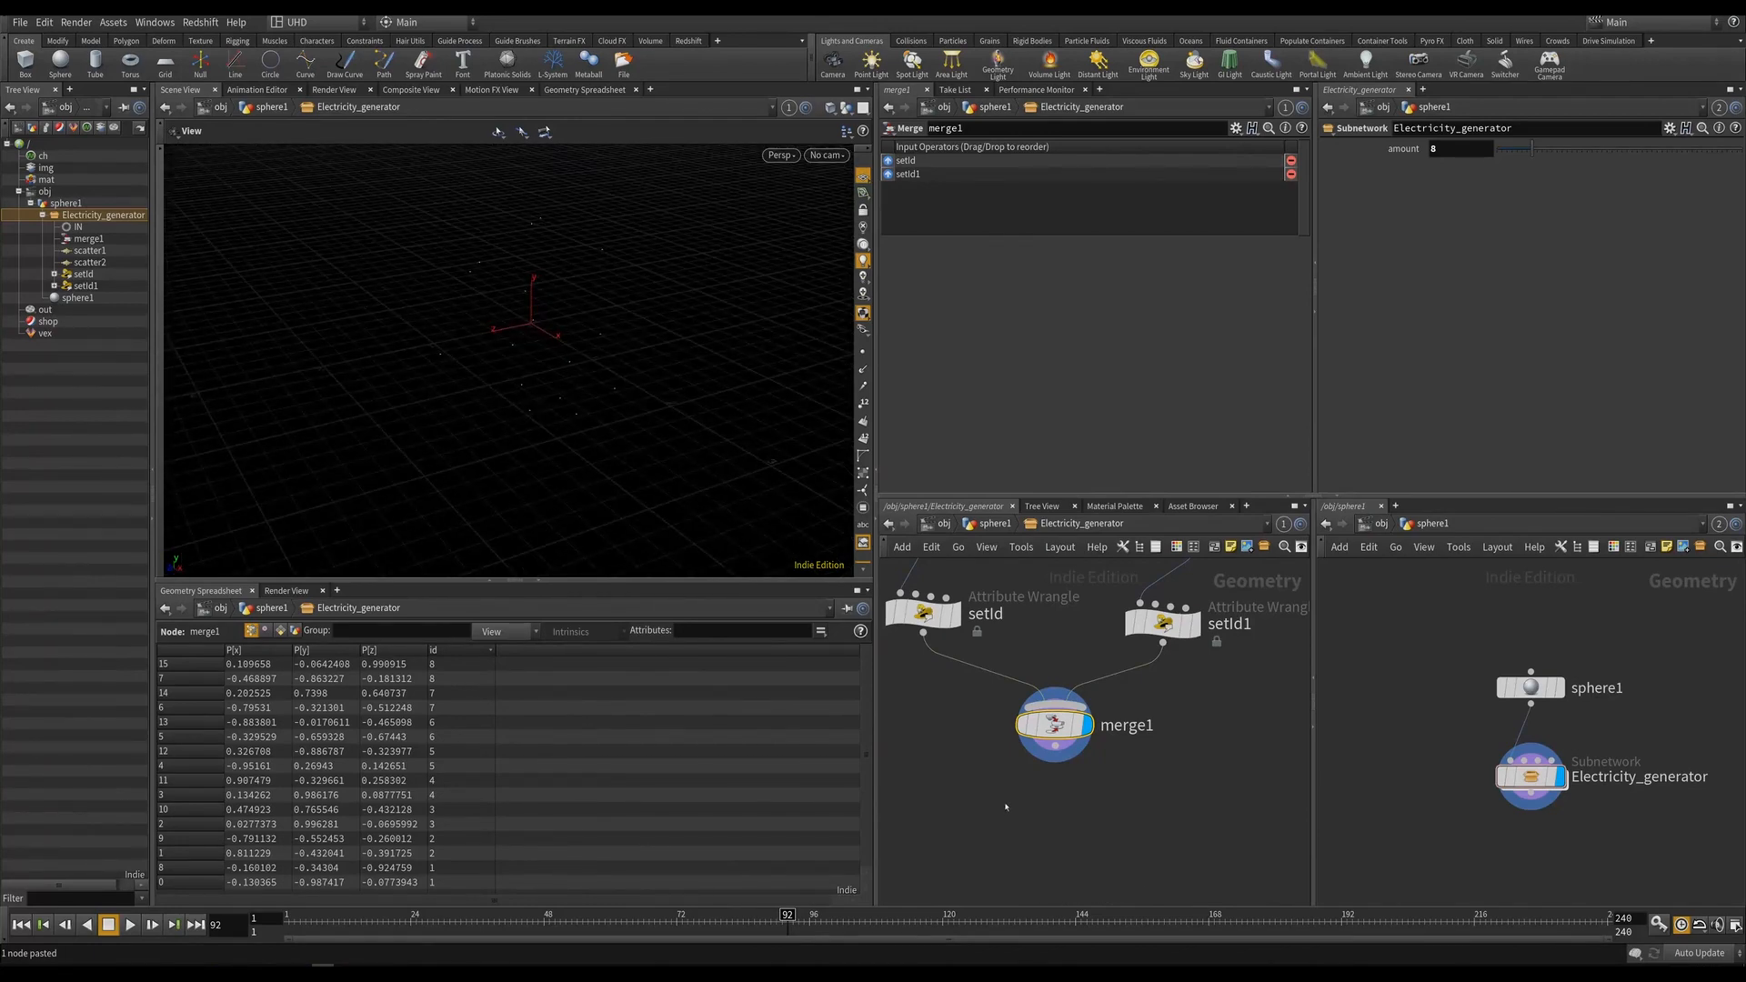
Add an Add node below merge1, connected to it, and display its output.
middle_click_drag(1084, 838, 1082, 756)
scroll(1081, 755, "down", 2)
key("Tab")
type("add")
key("Return")
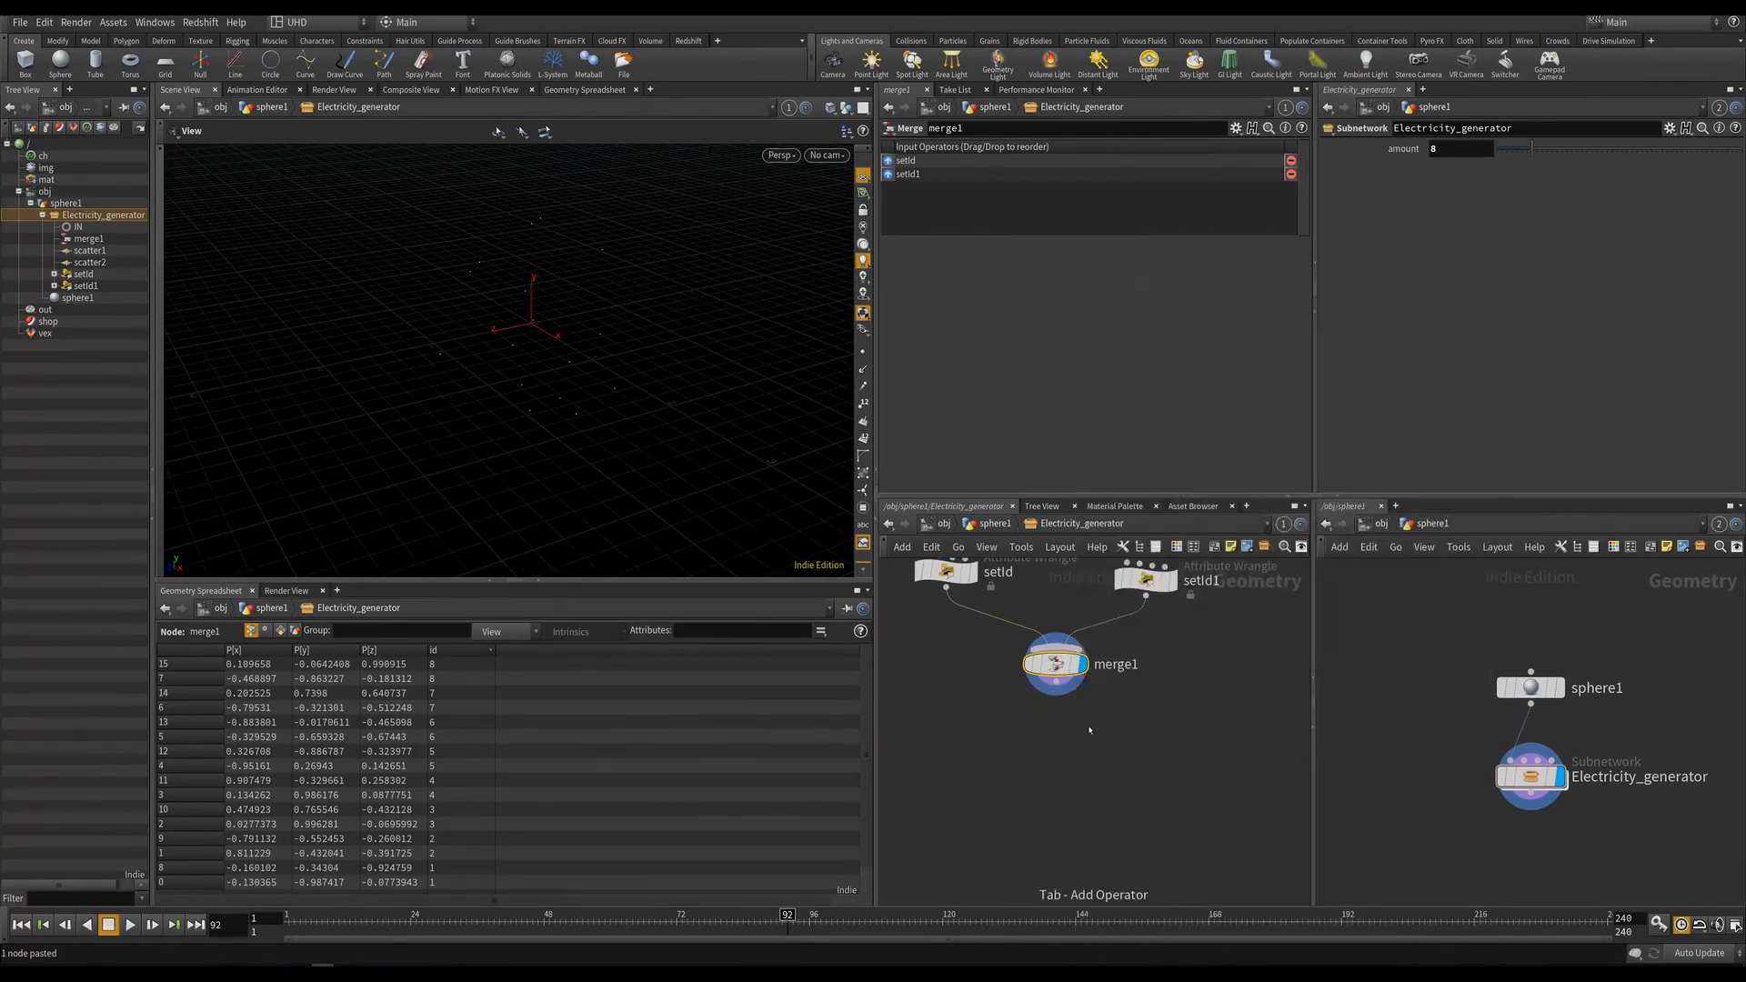
left_click(1055, 728)
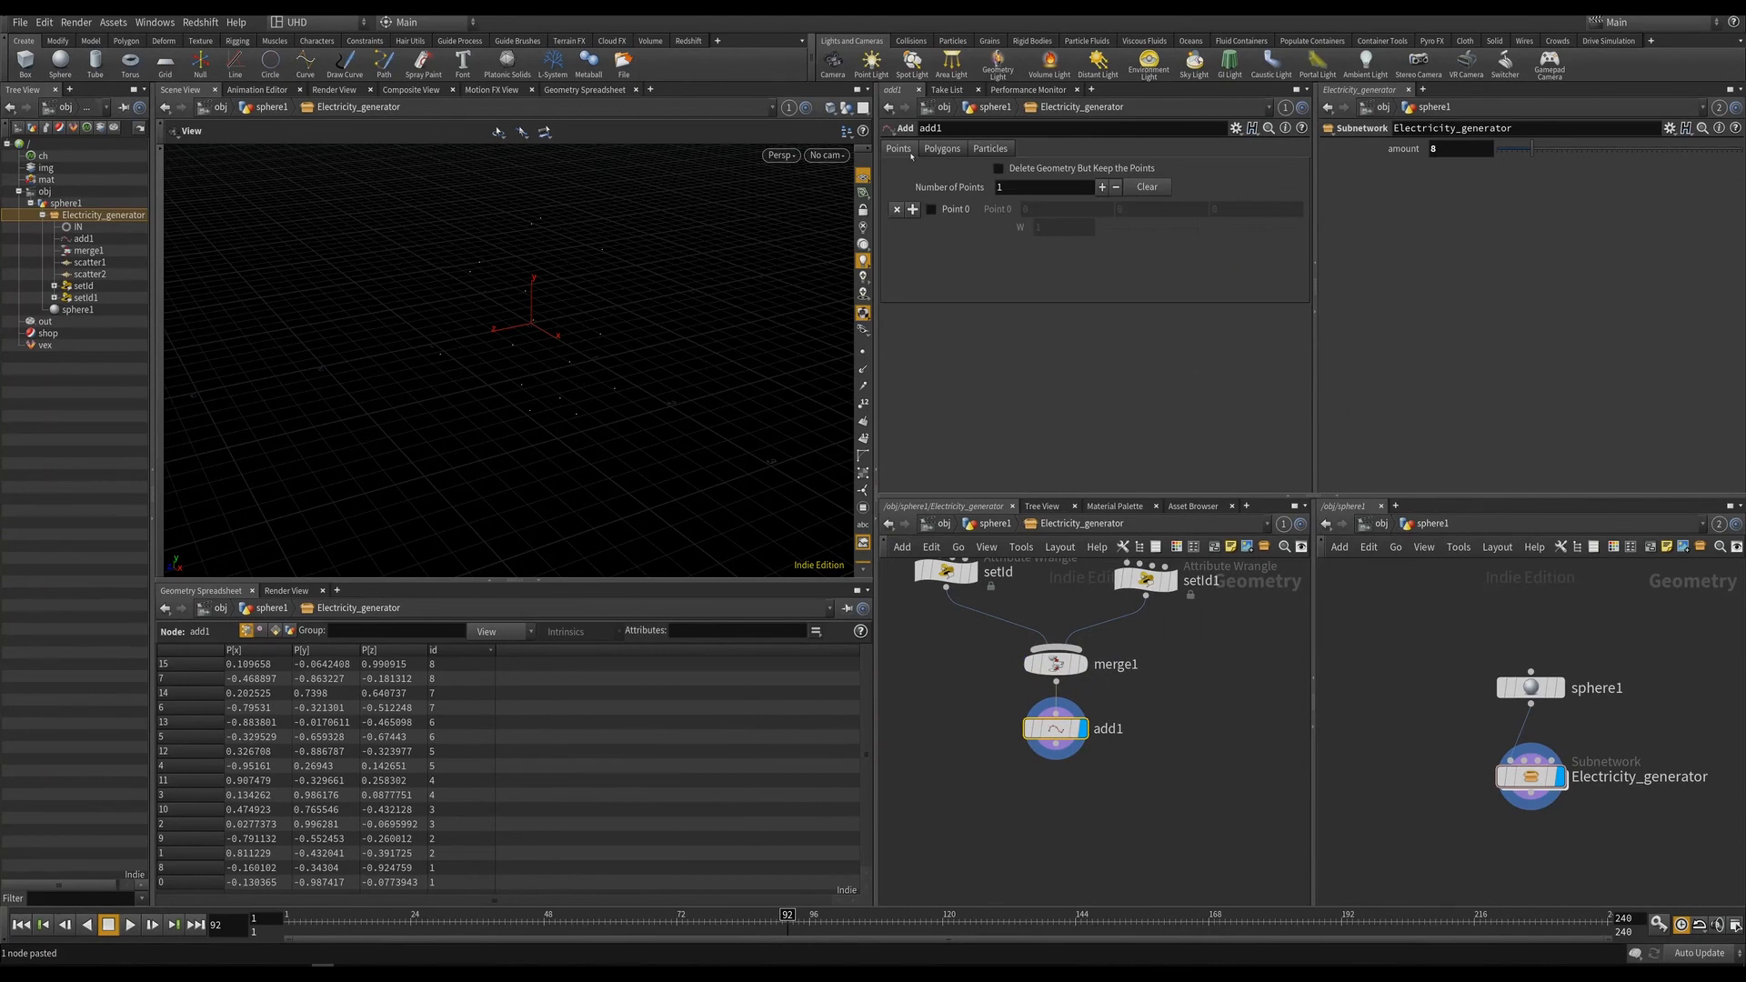
Set add1 to build polygons by group, adding By Attribute with the attribute name id.
left_click(941, 148)
left_click(960, 190)
left_click(1055, 230)
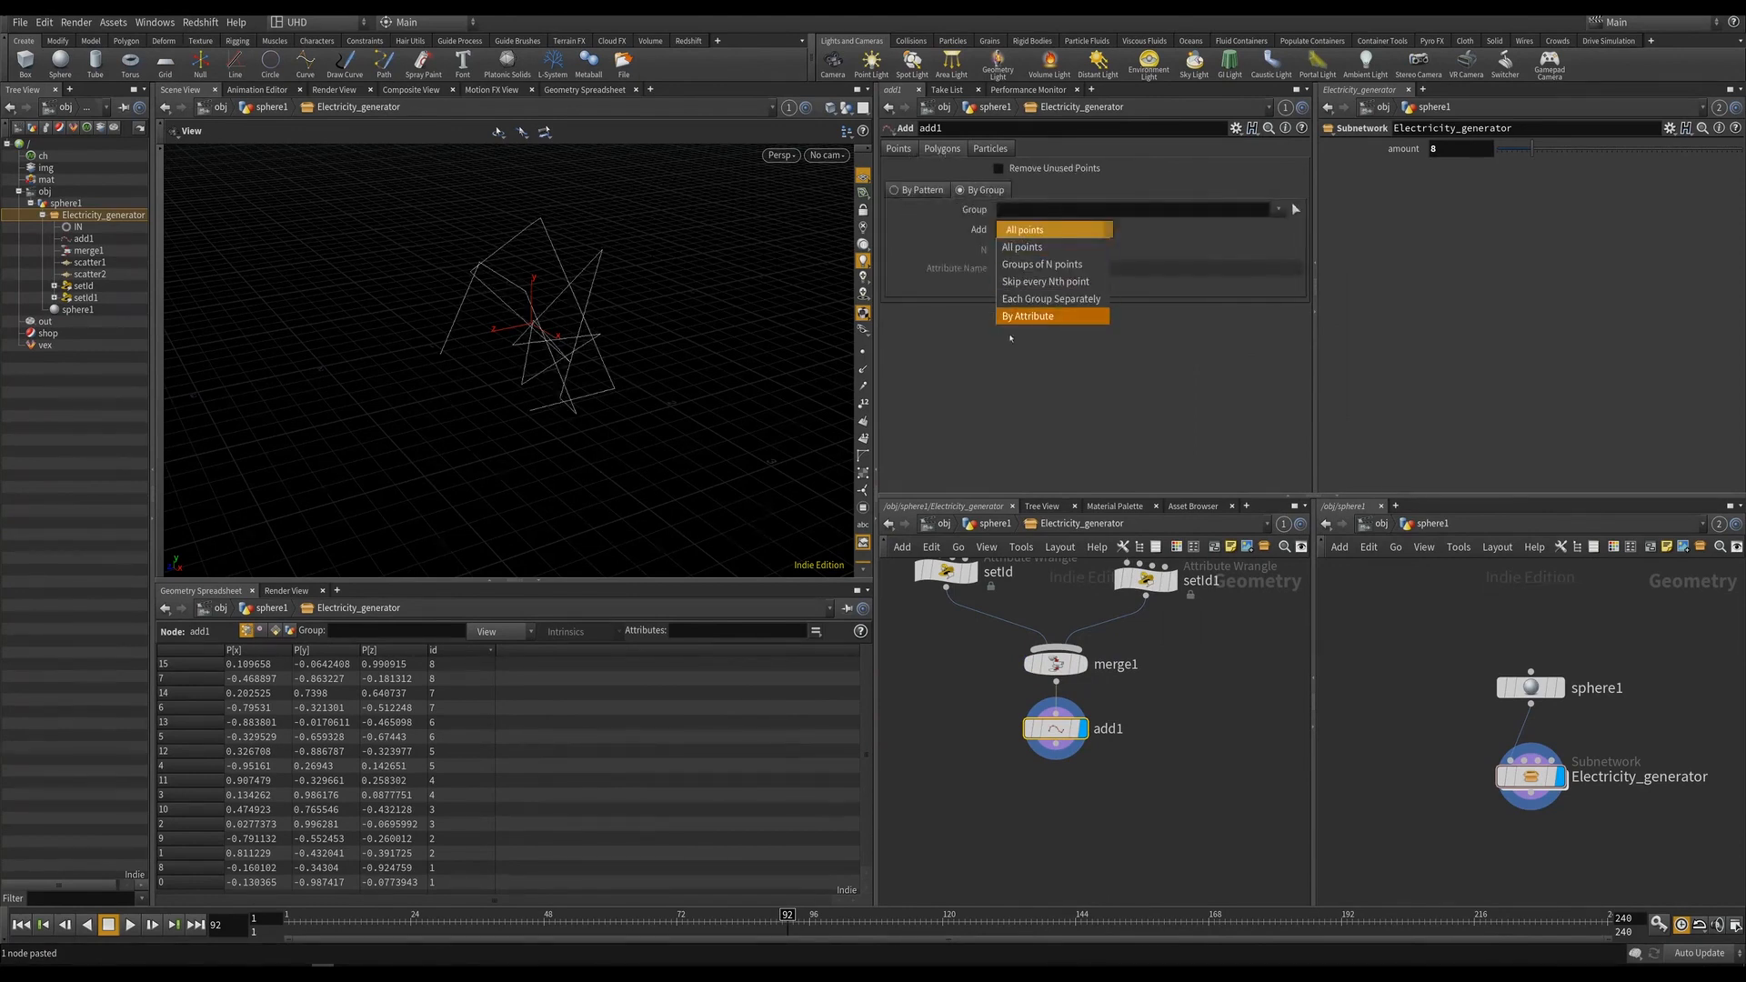
left_click(1037, 328)
left_click(1022, 267)
type("id")
key("Return")
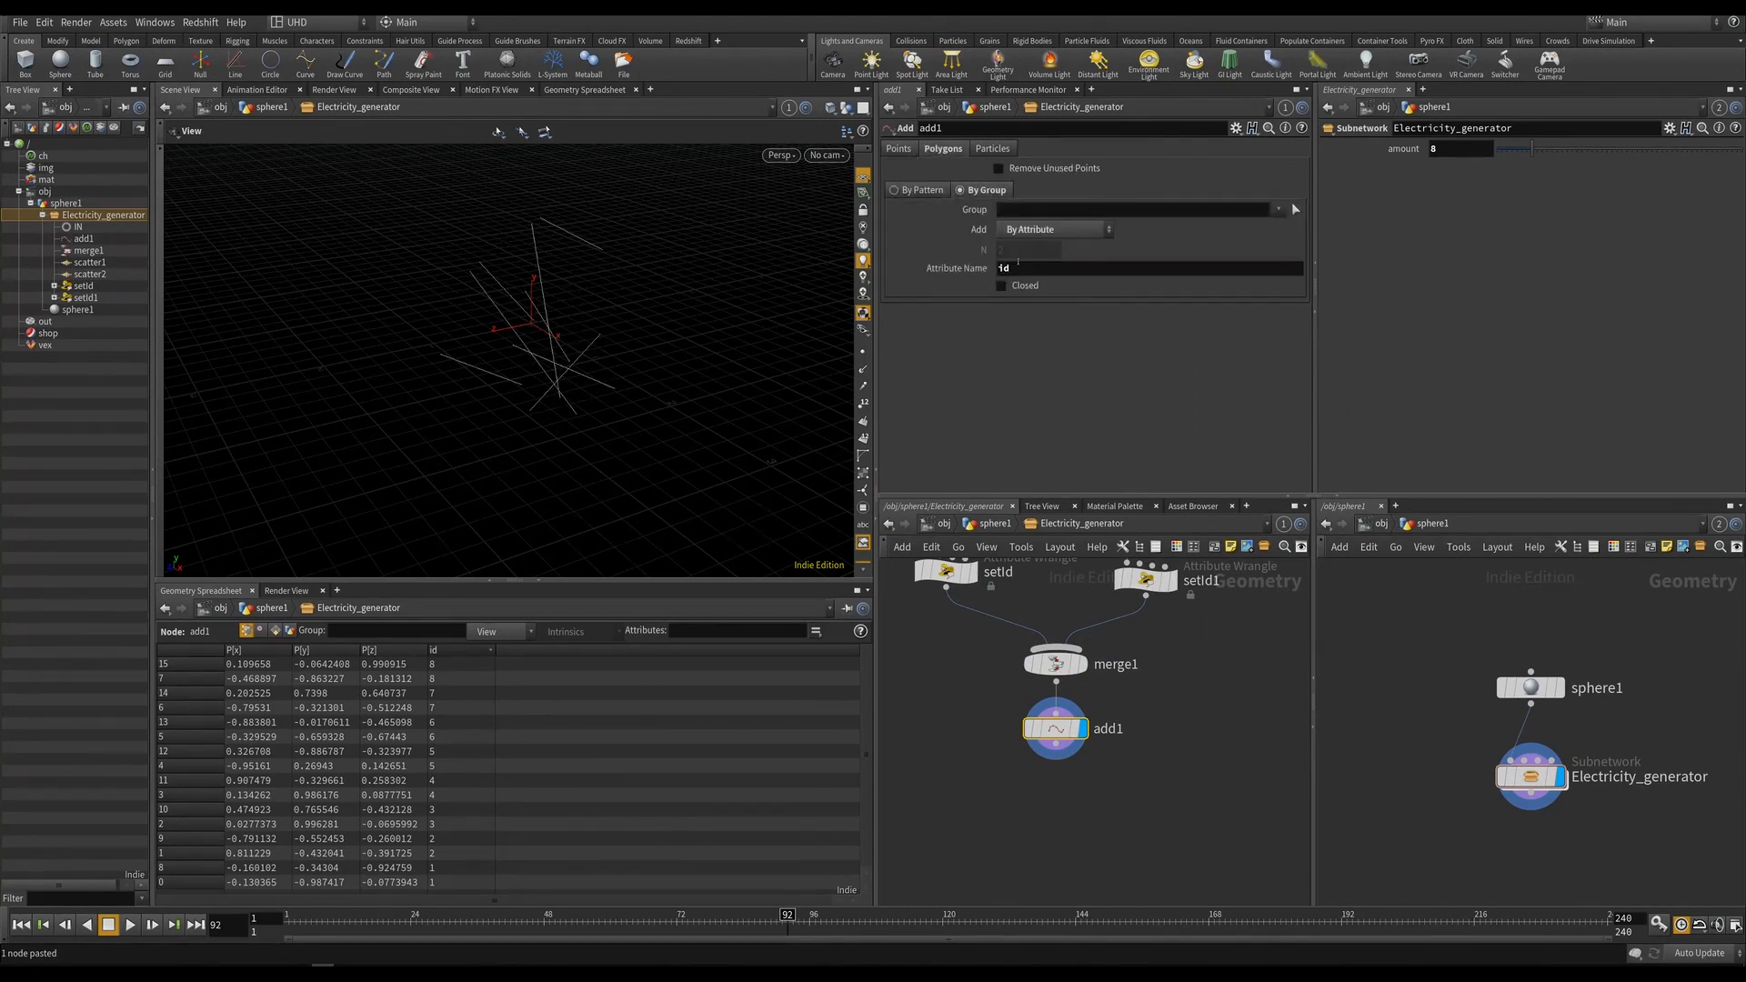
left_click_drag(707, 553, 700, 400)
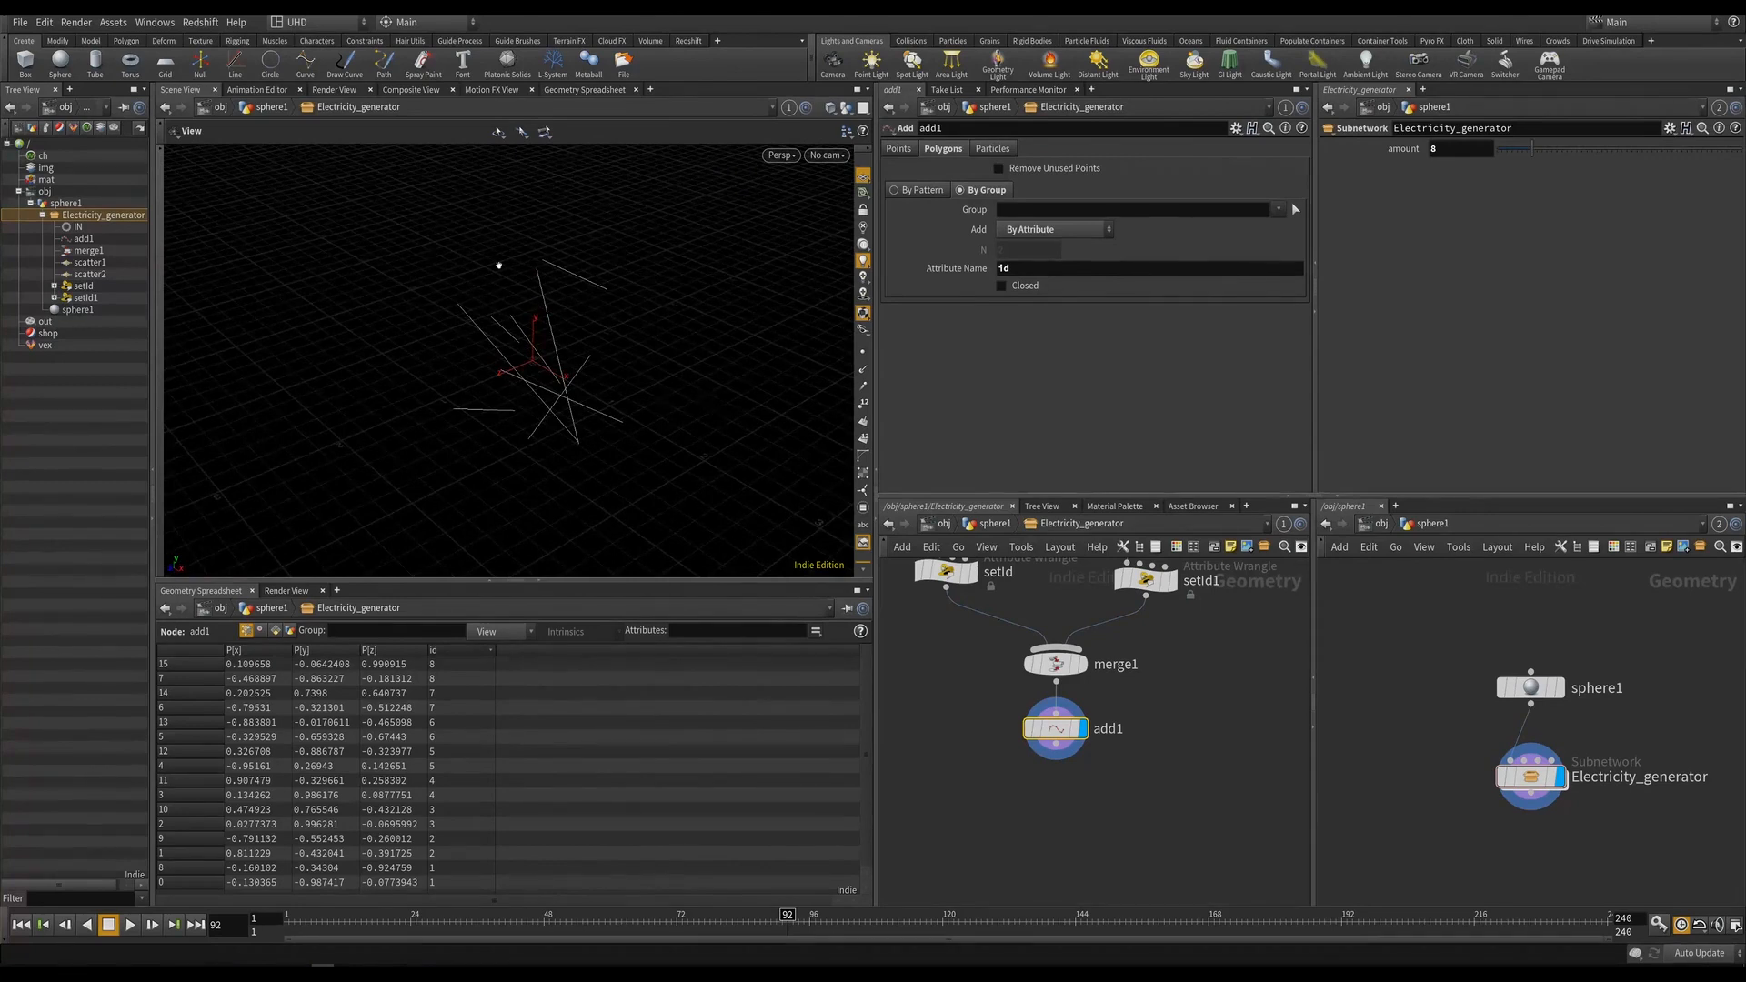
Return the timeline to frame 1 and set scatter1's Global Seed to 0.
middle_click_drag(975, 671, 999, 841)
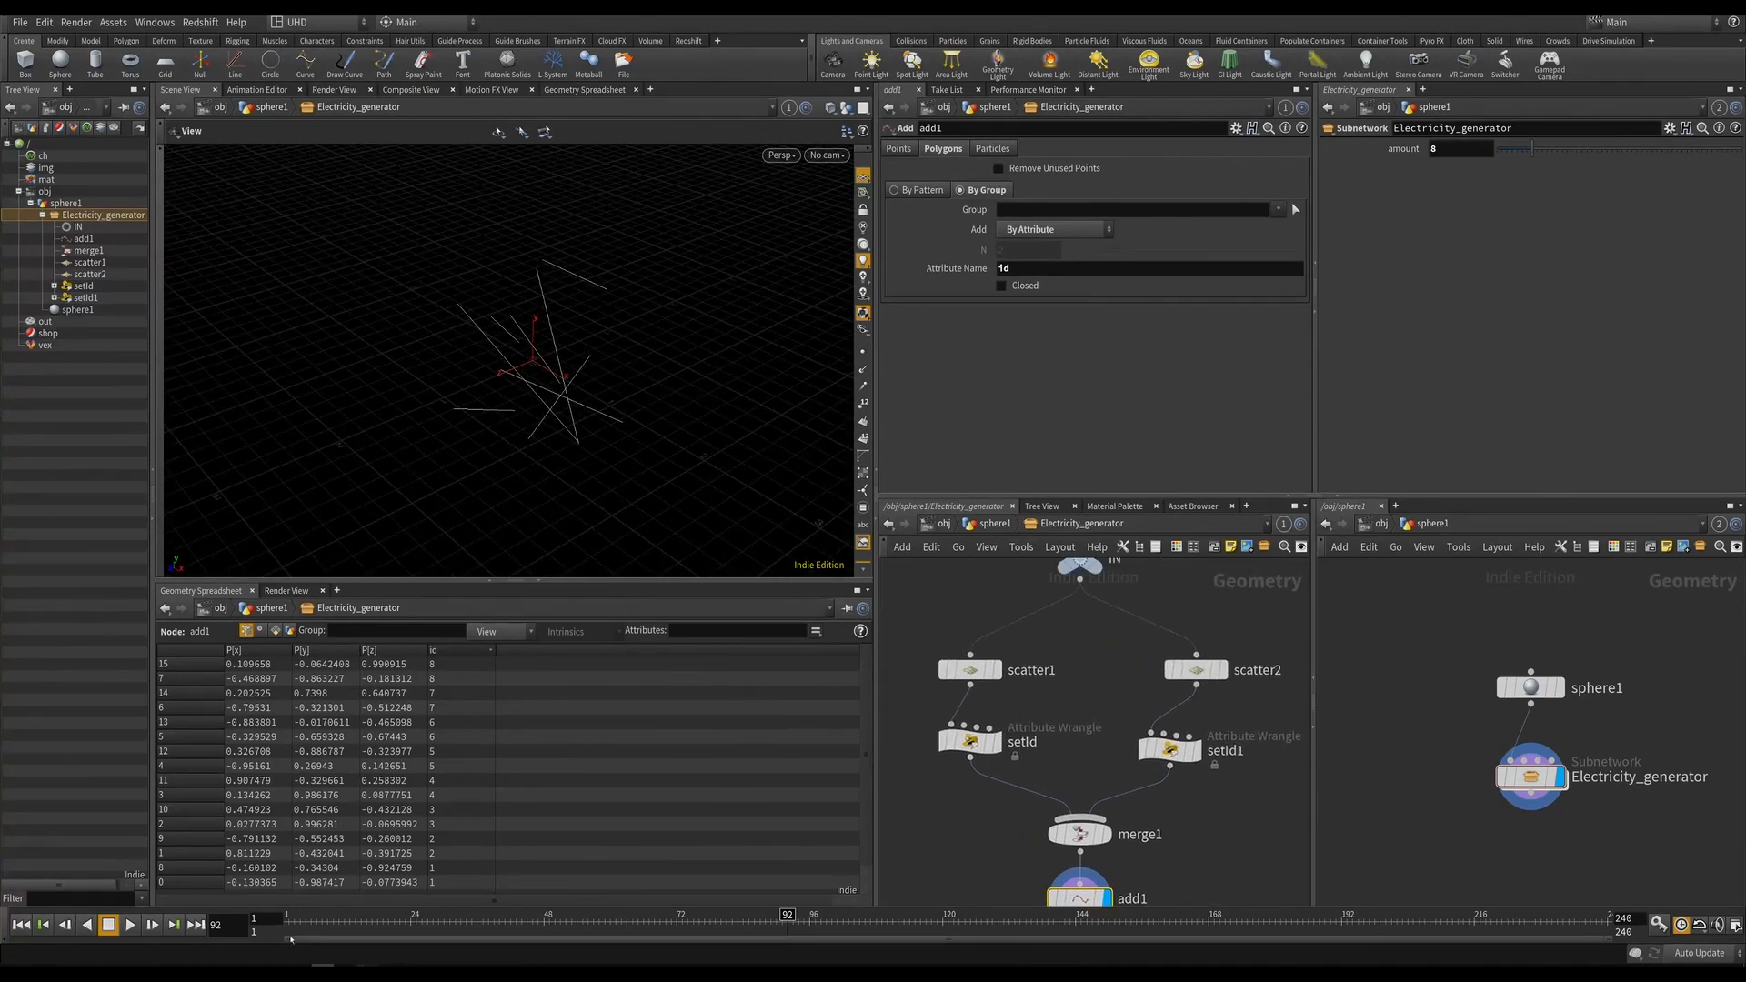
left_click_drag(472, 925, 290, 925)
left_click(970, 670)
mouse_move(1092, 343)
left_mouse_down()
mouse_move(1168, 351)
mouse_move(1062, 347)
left_mouse_up()
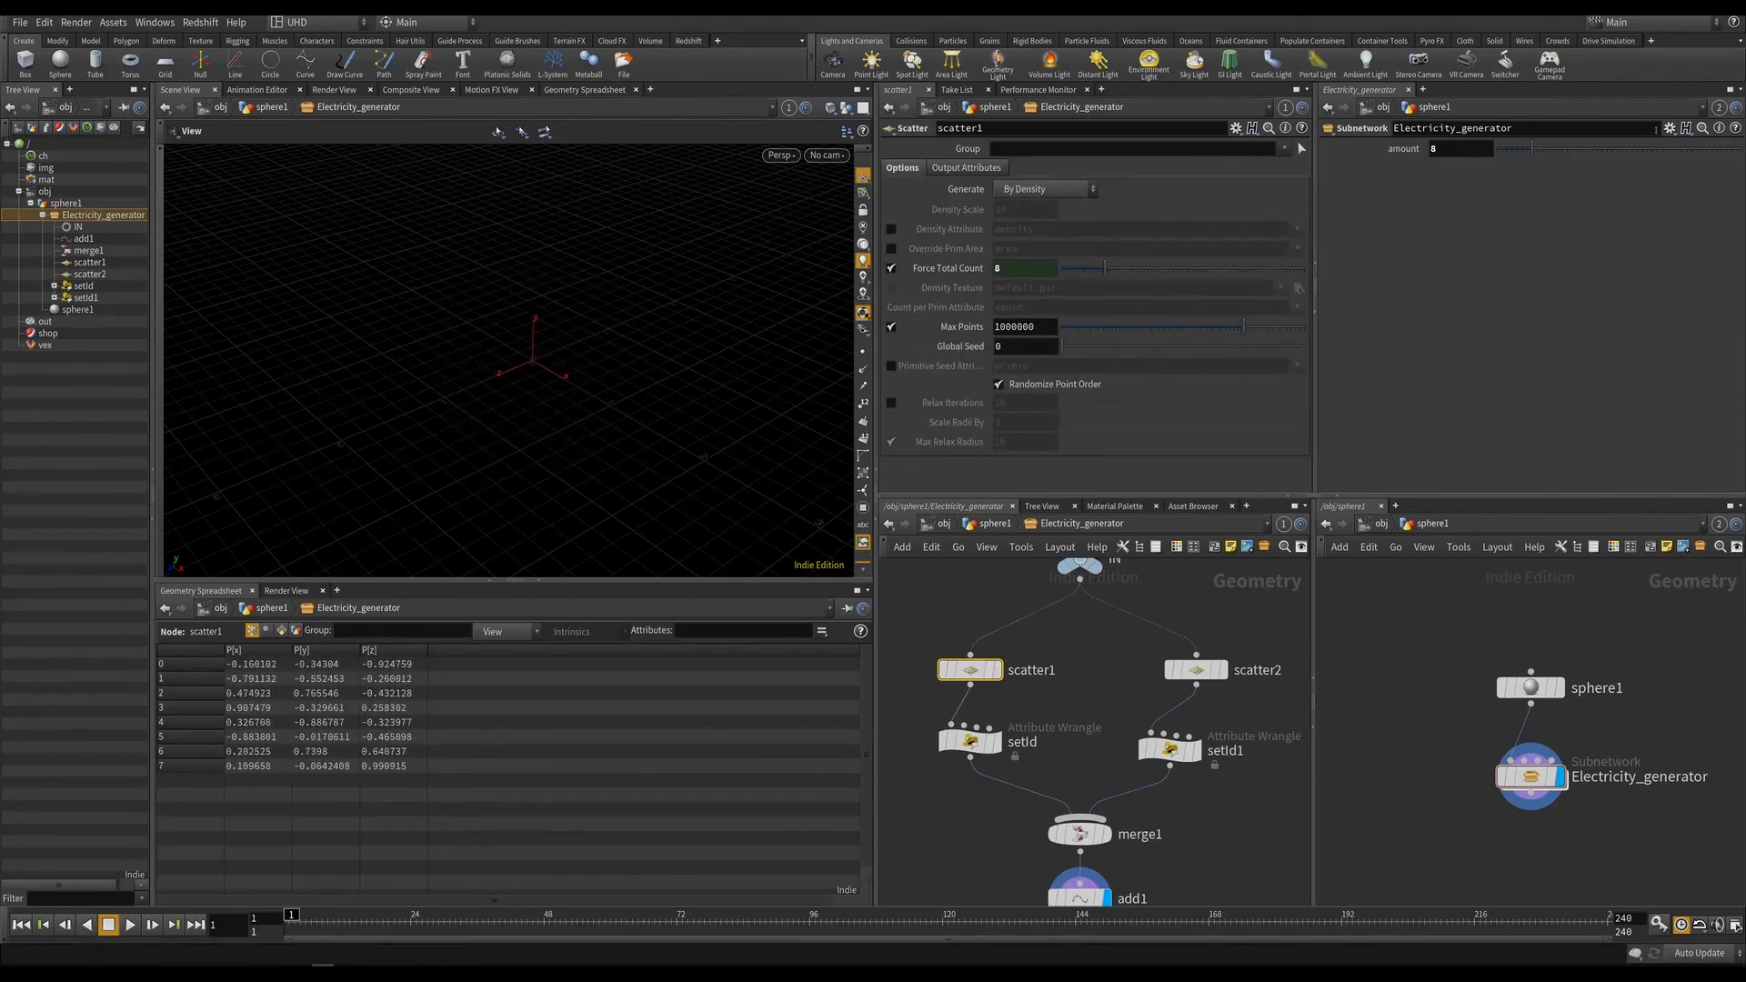
Add a float parameter with name and label speed to Electricity_generator's parameter interface and accept the change.
left_click(1670, 128)
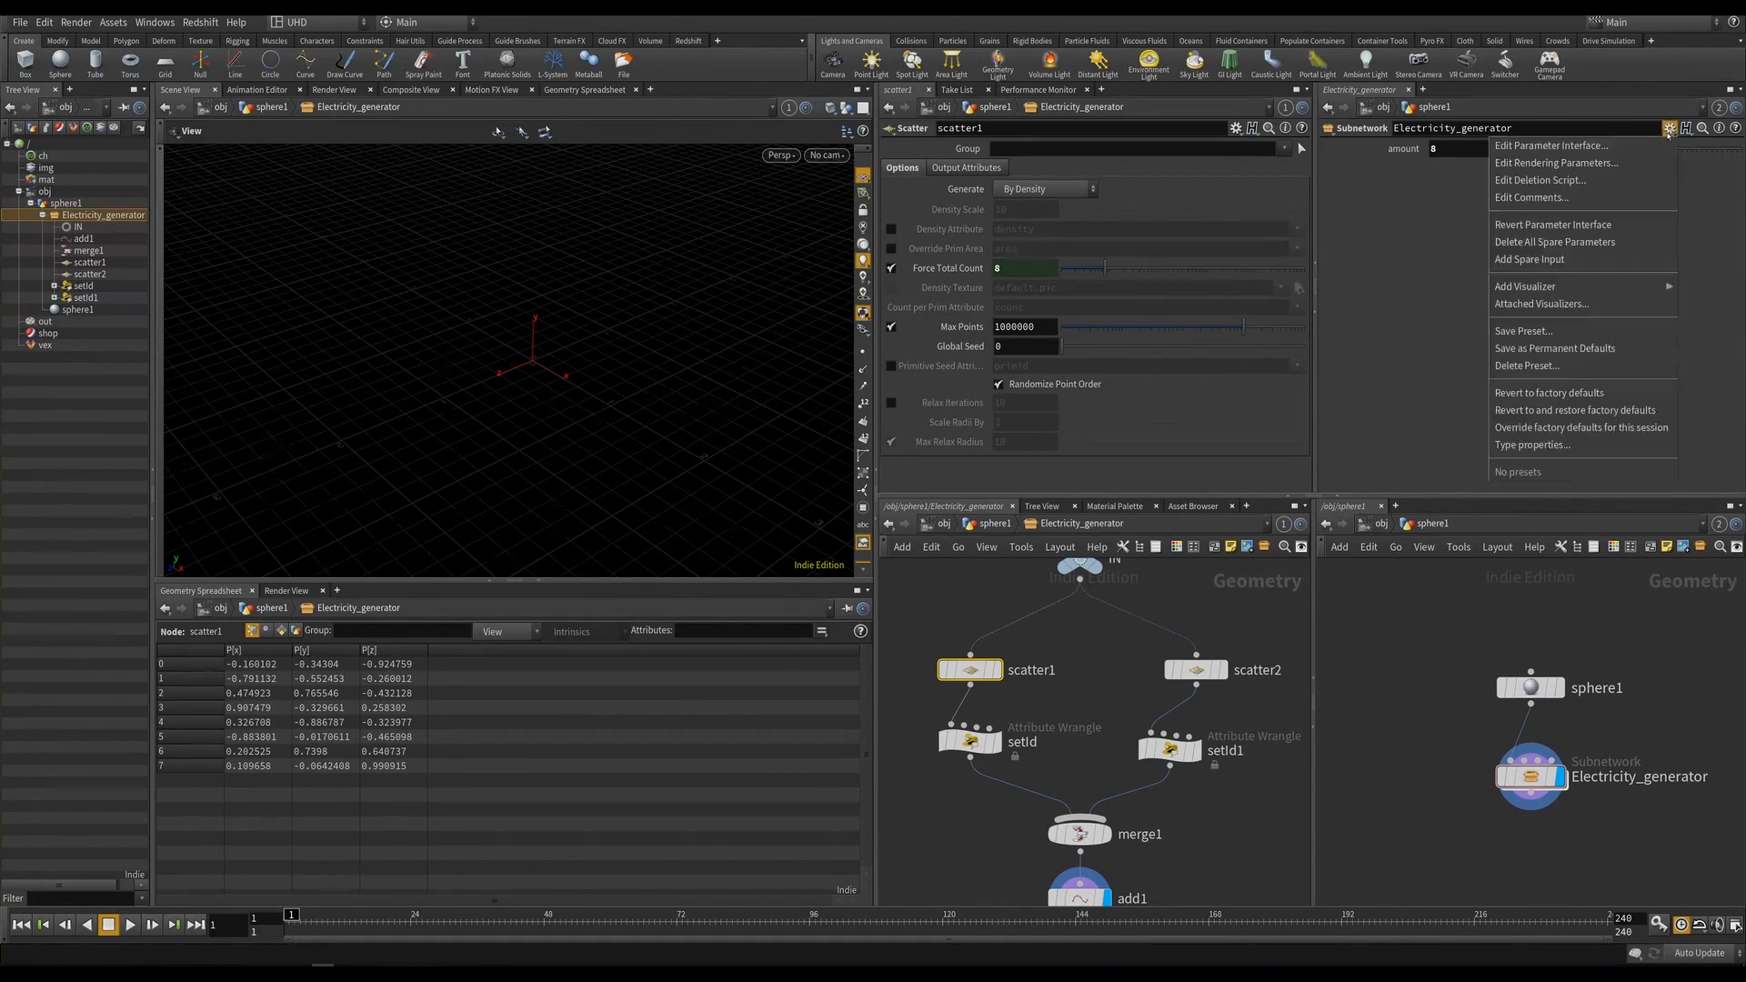
left_click(1560, 146)
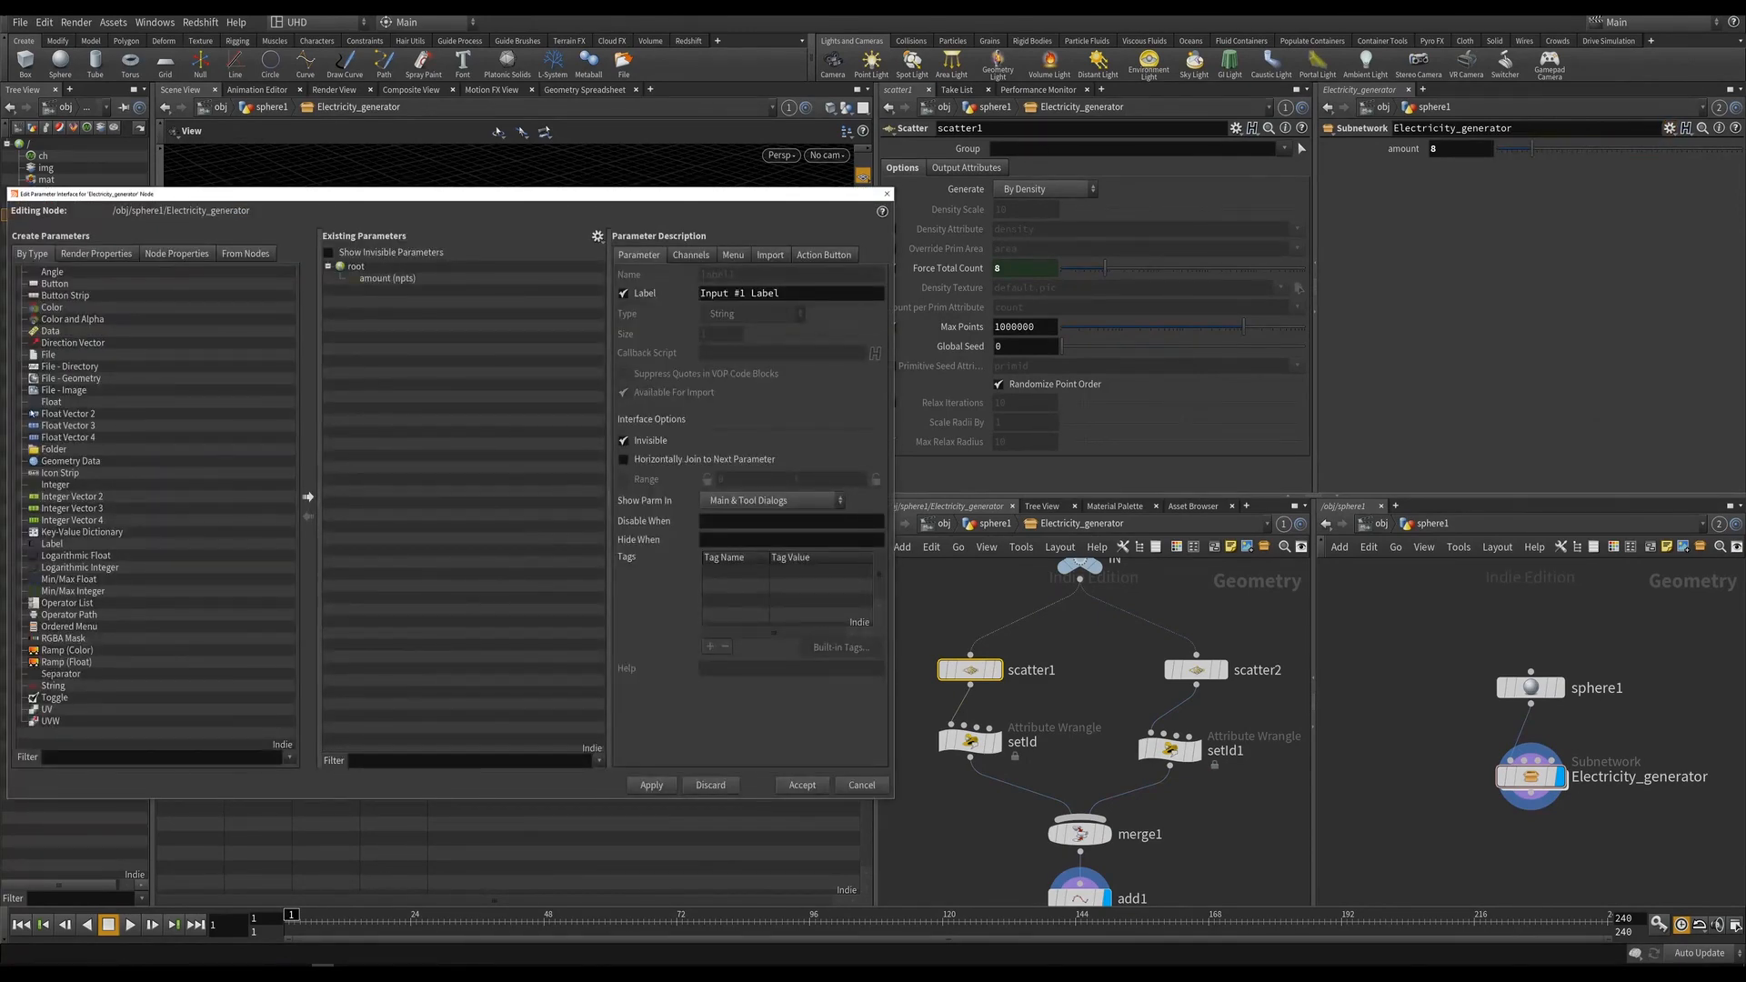
left_click_drag(147, 402, 405, 315)
double_click(733, 279)
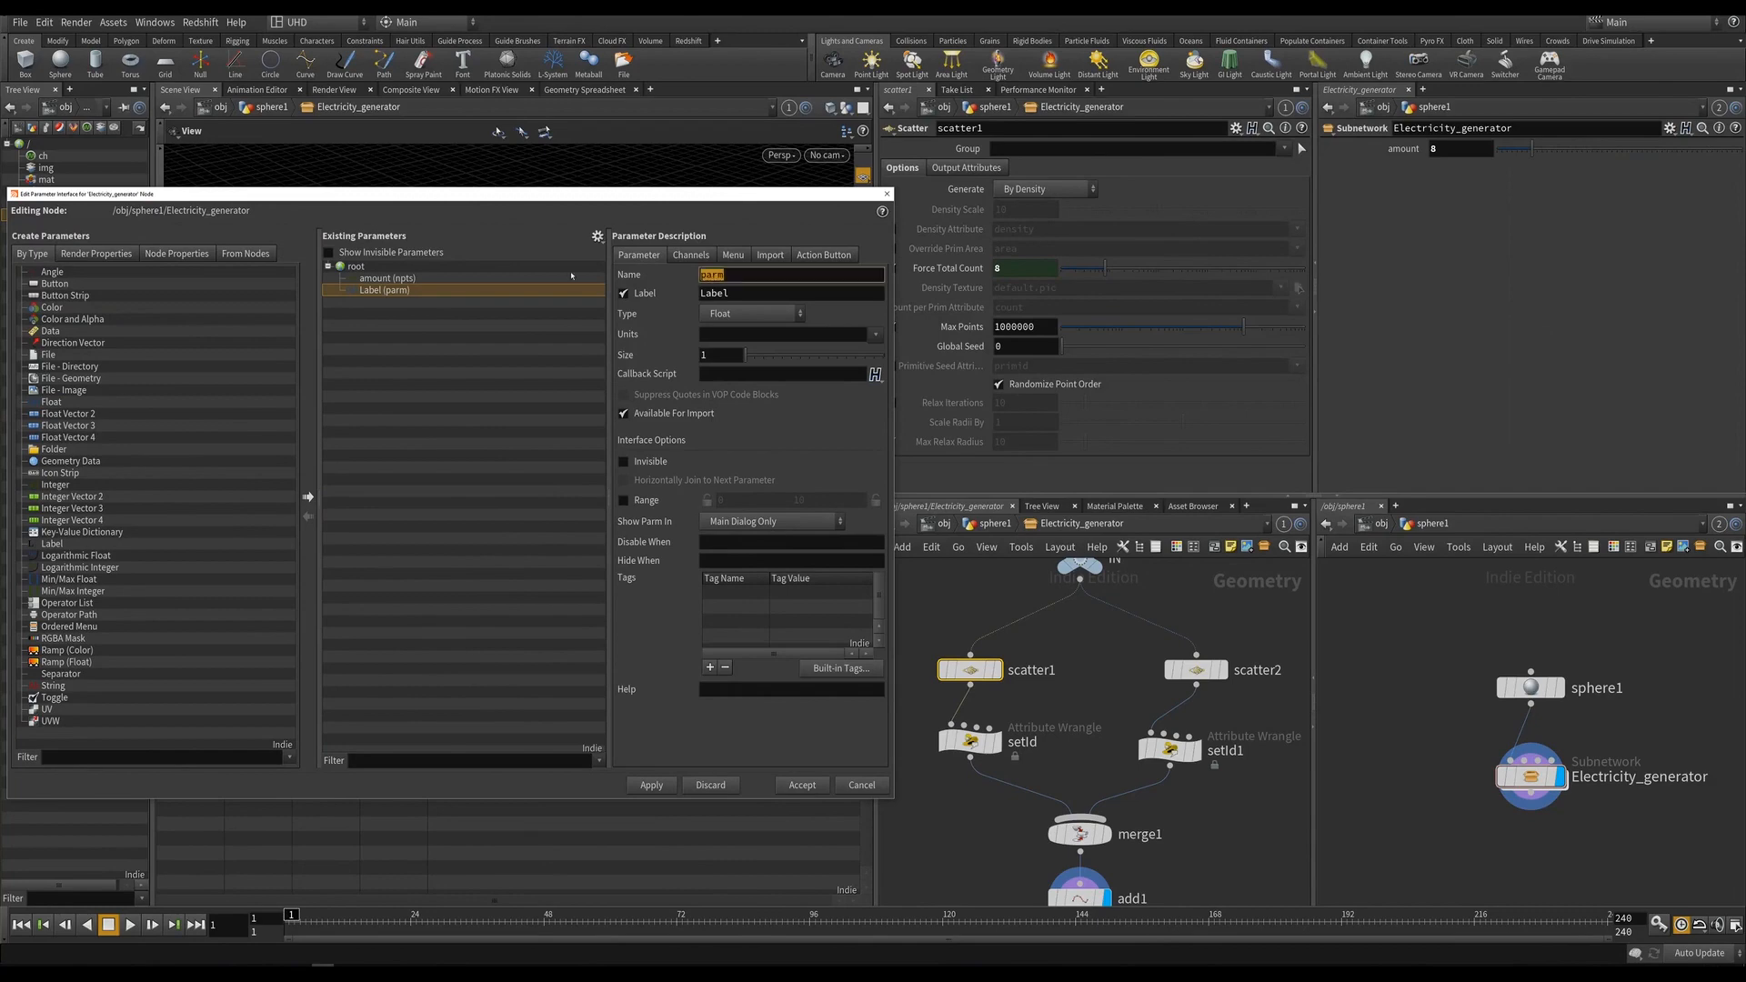
type("speed")
key("Tab")
type("speed")
left_click(652, 785)
left_click(821, 793)
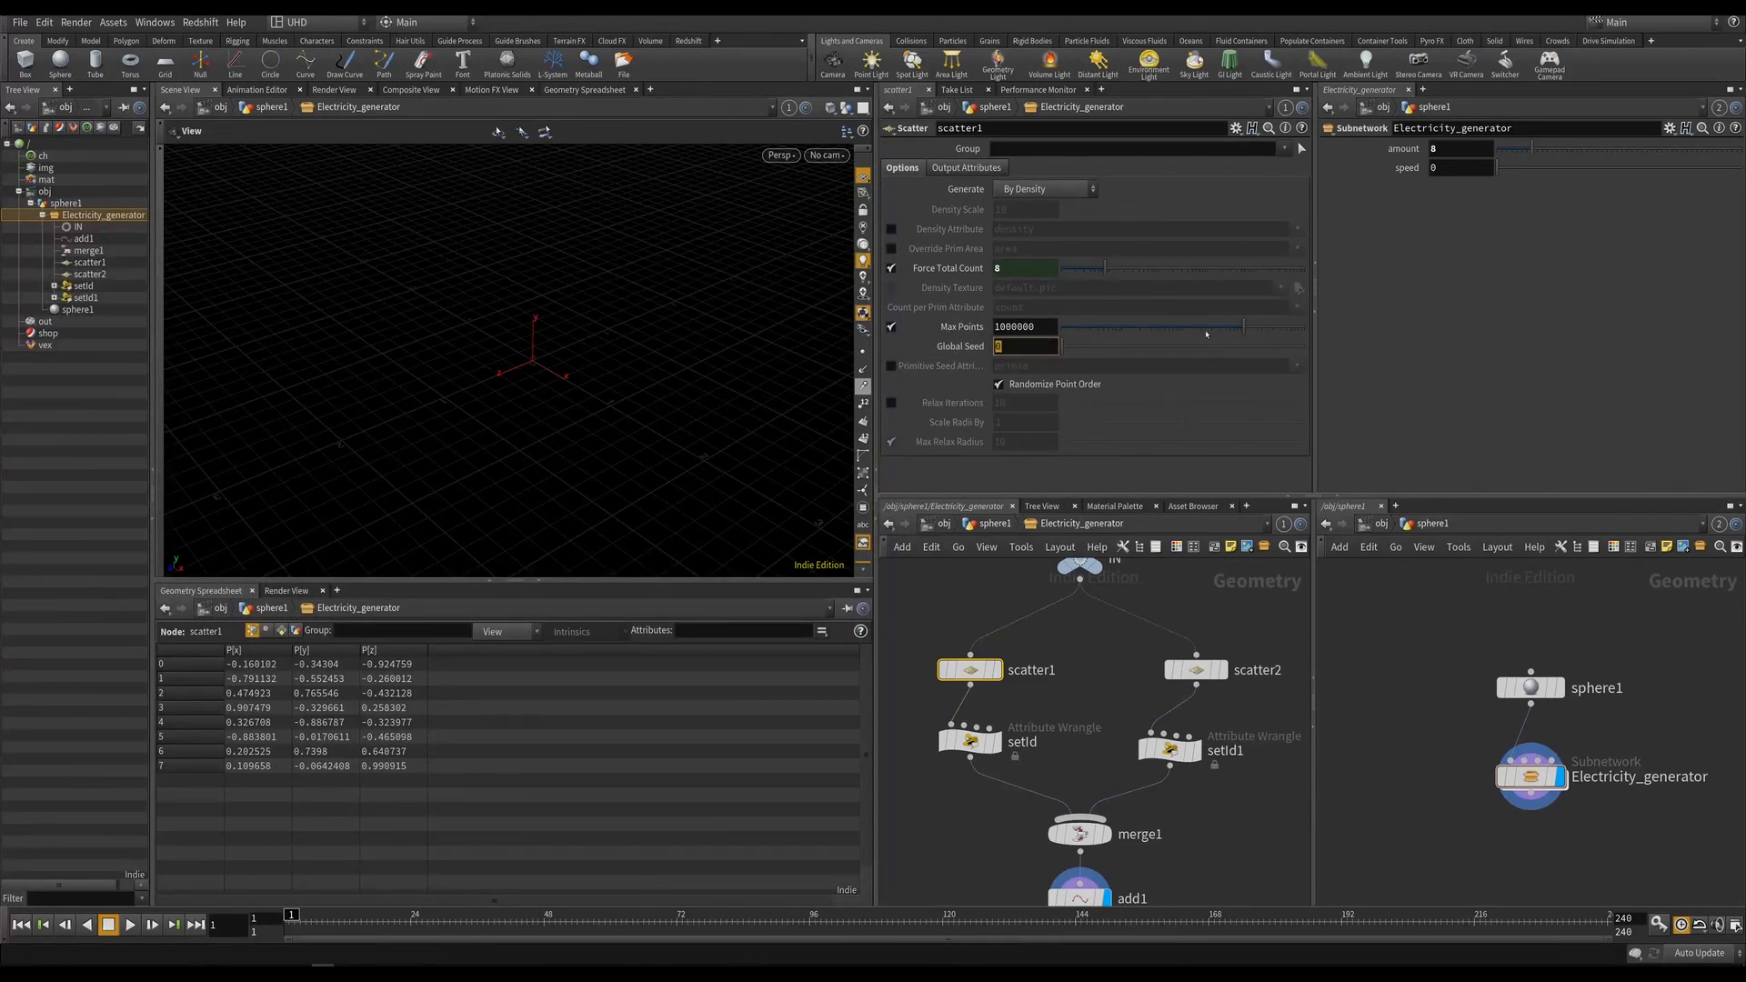
type("@t")
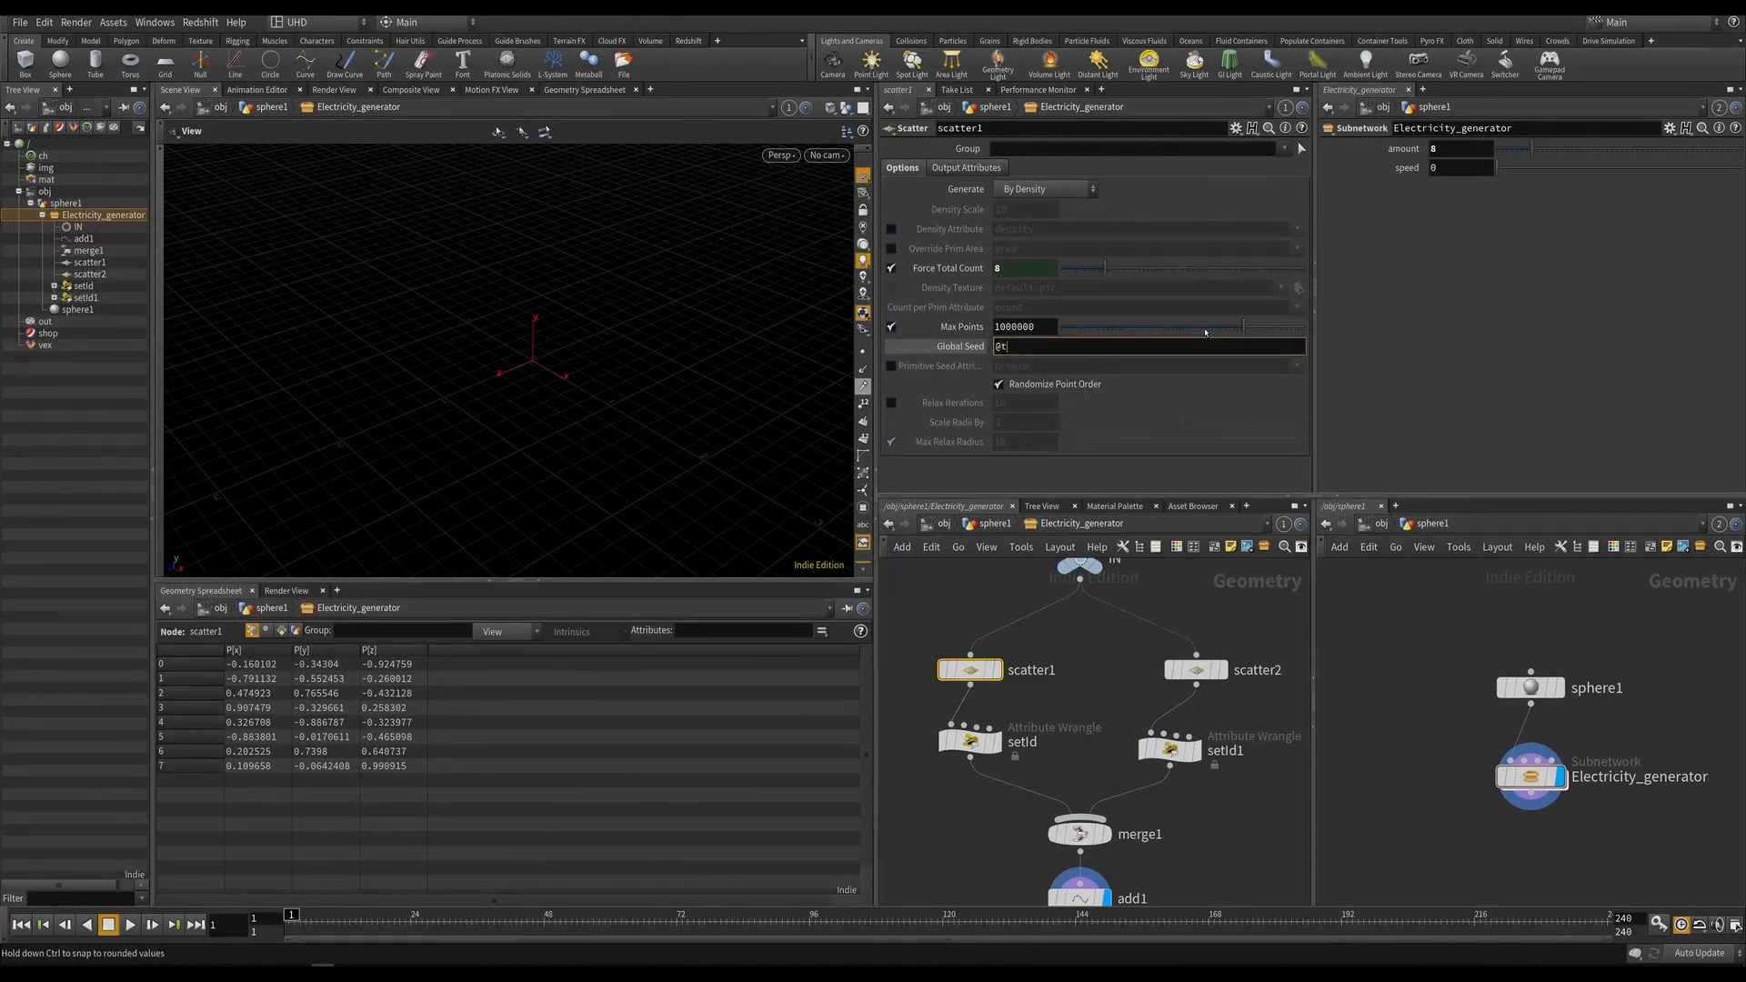
key("BackSpace")
key("Return")
Play the animation with scatter1 displayed, examine the evaluated Global Seed over time, and return to frame 1 with its expression shown.
key("Up")
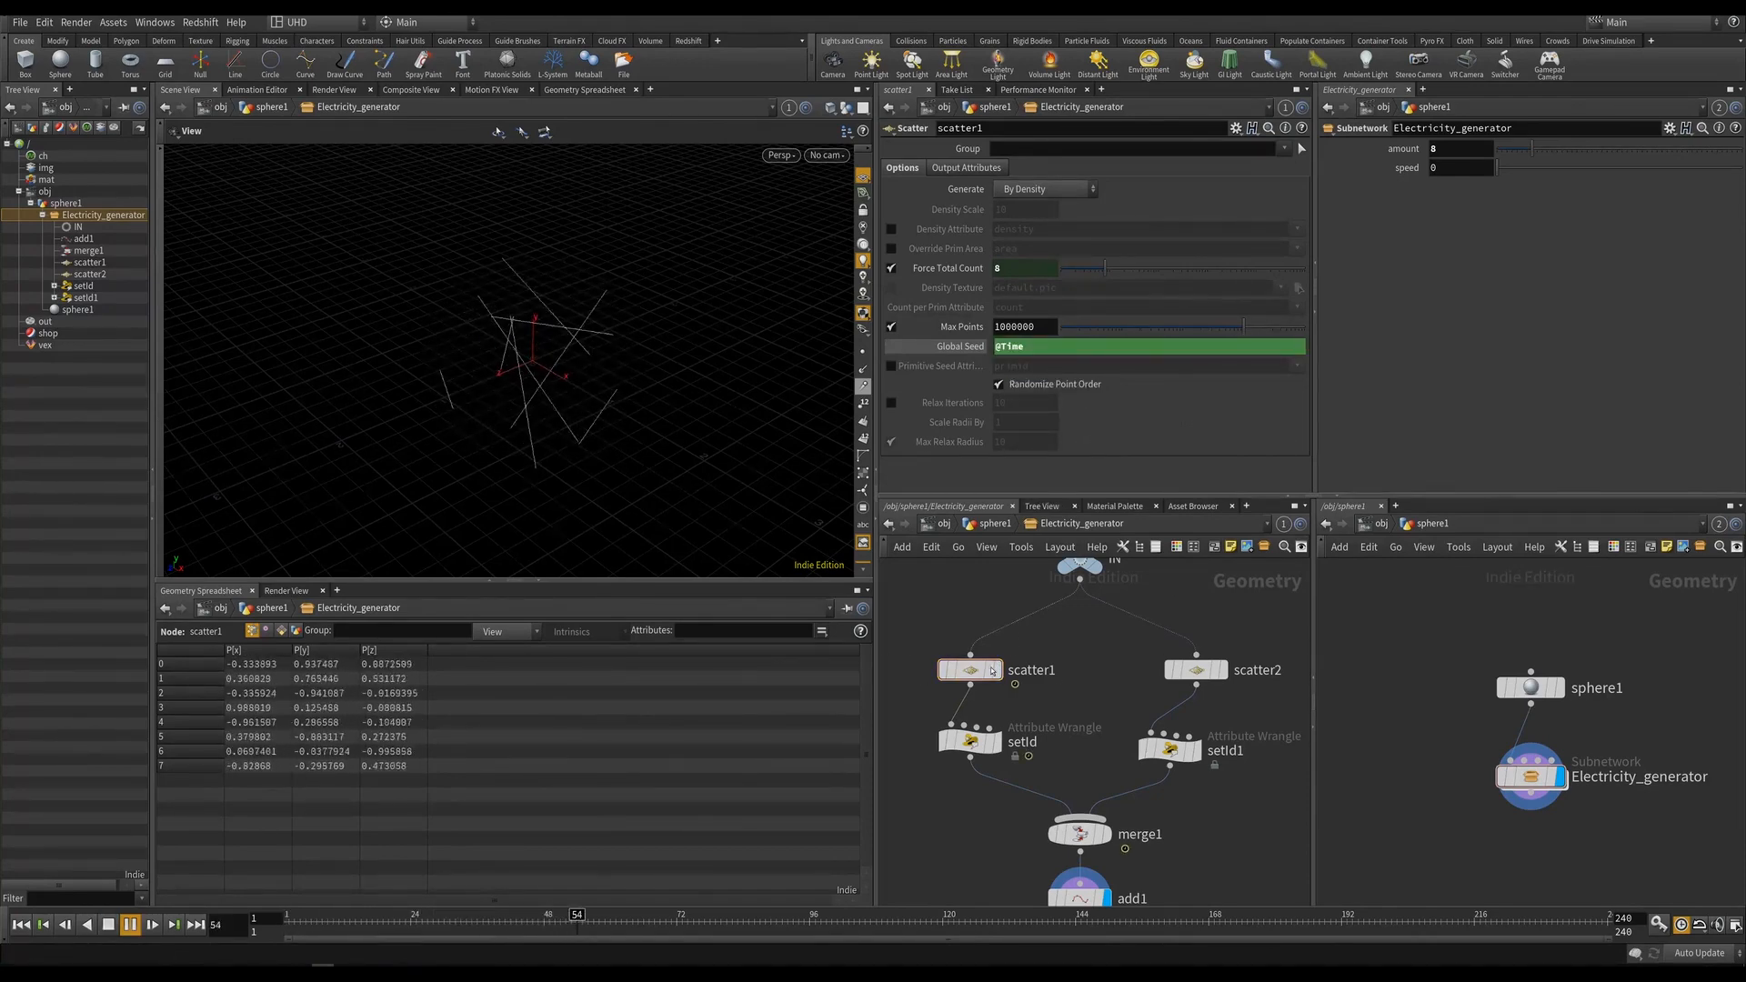
left_click(997, 670)
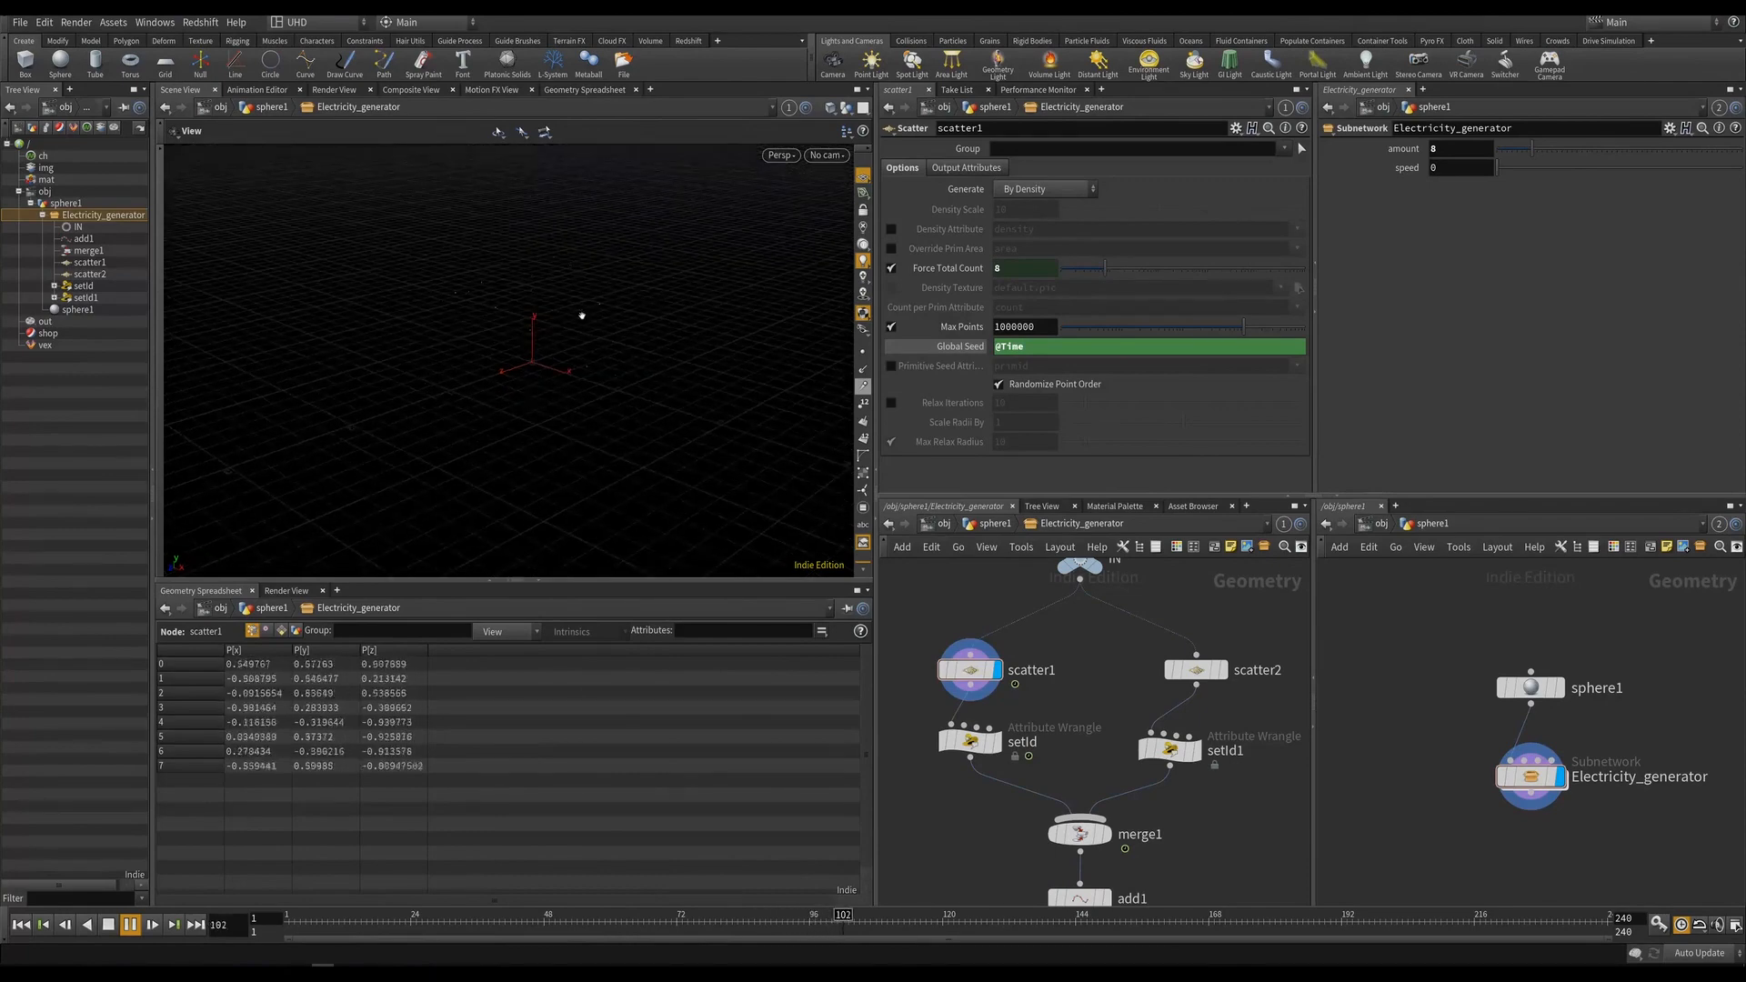
left_click(960, 347)
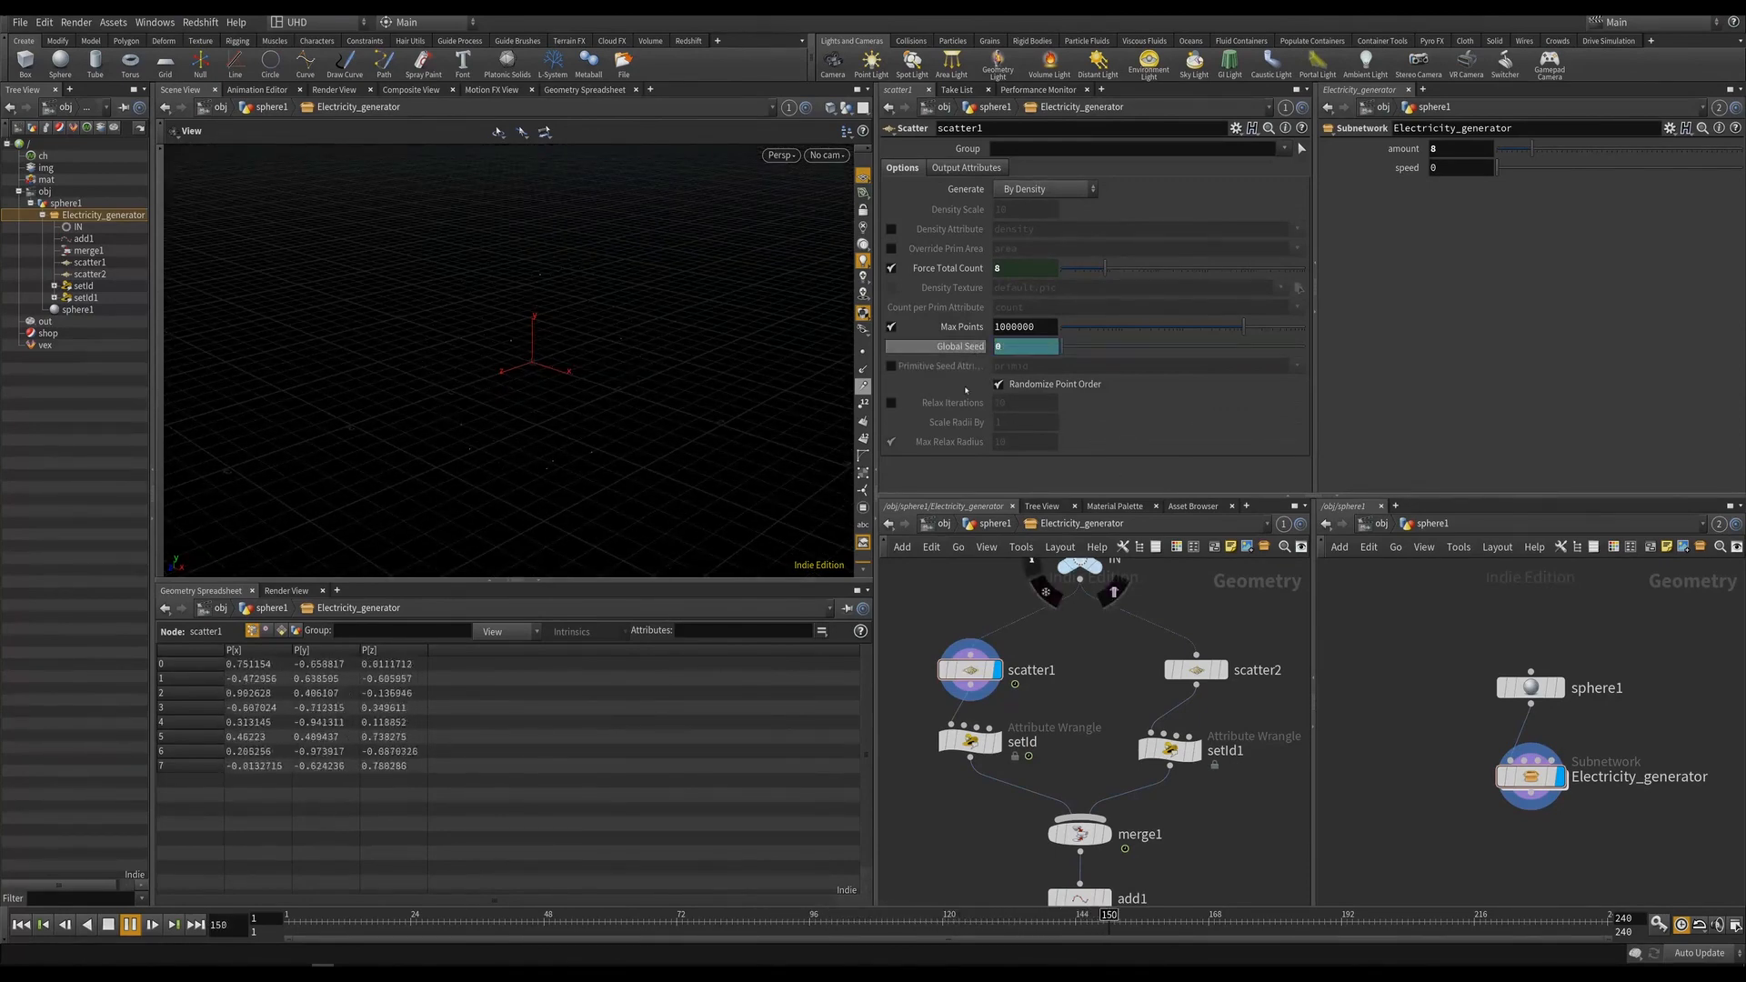
left_click(732, 918)
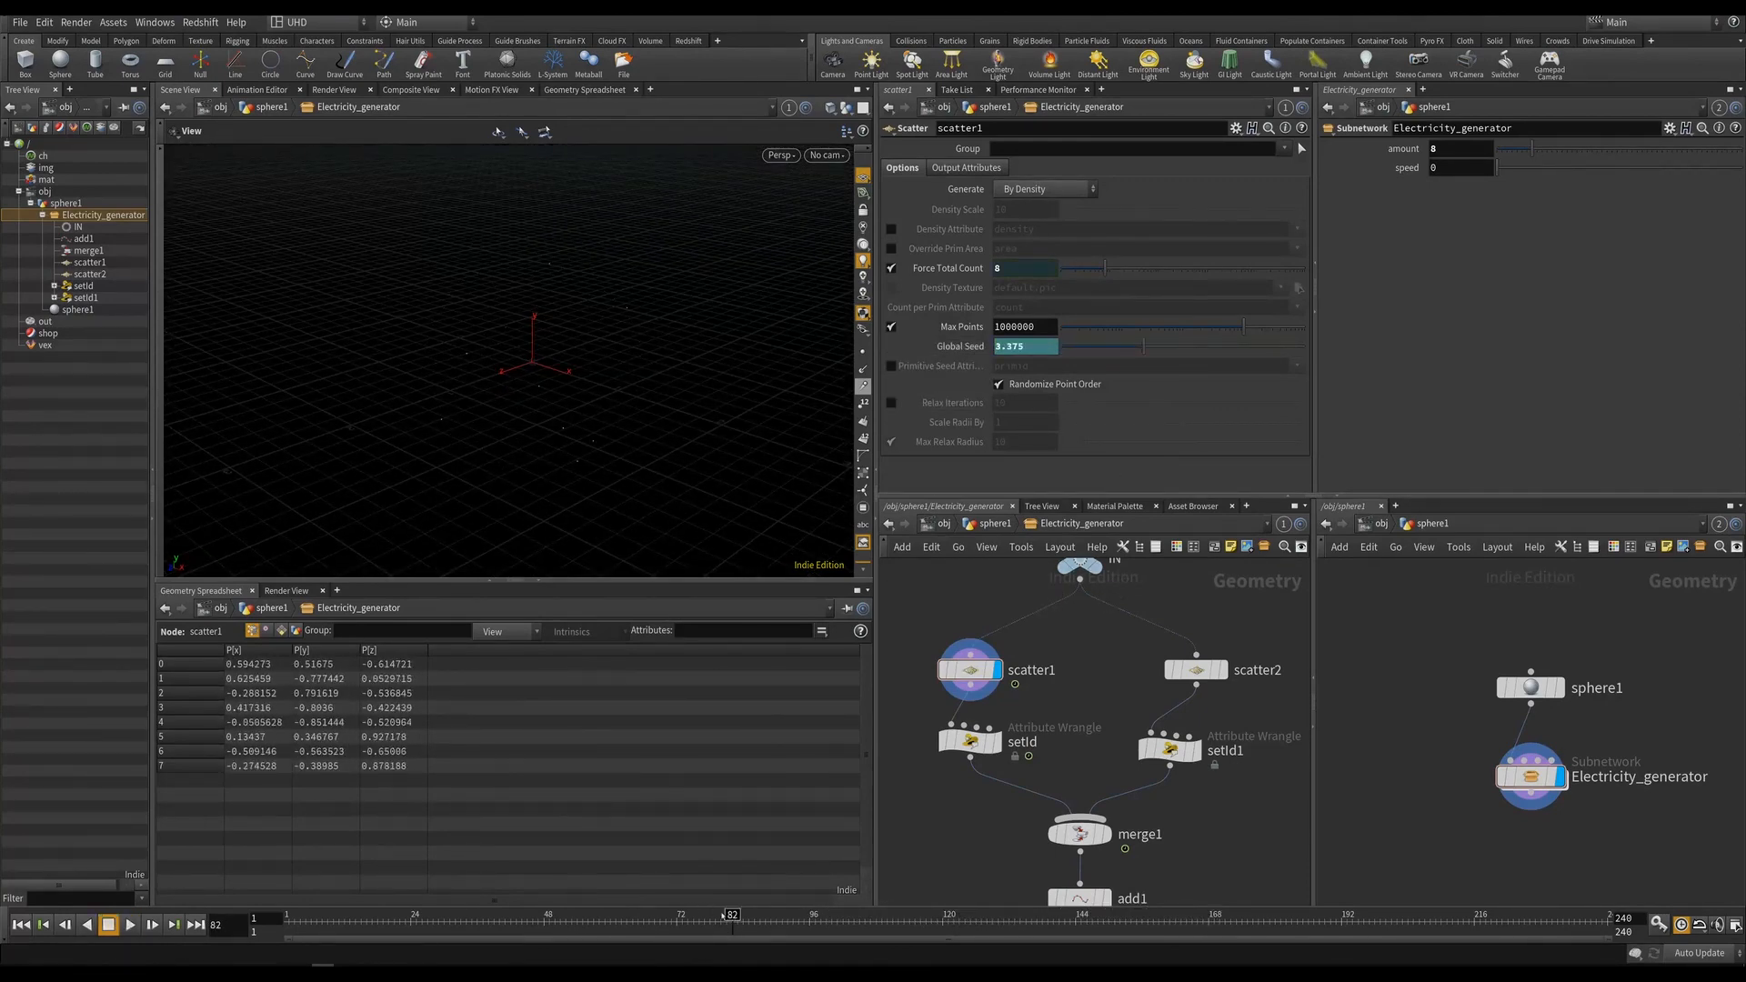
left_click_drag(725, 916, 289, 919)
left_click(964, 347)
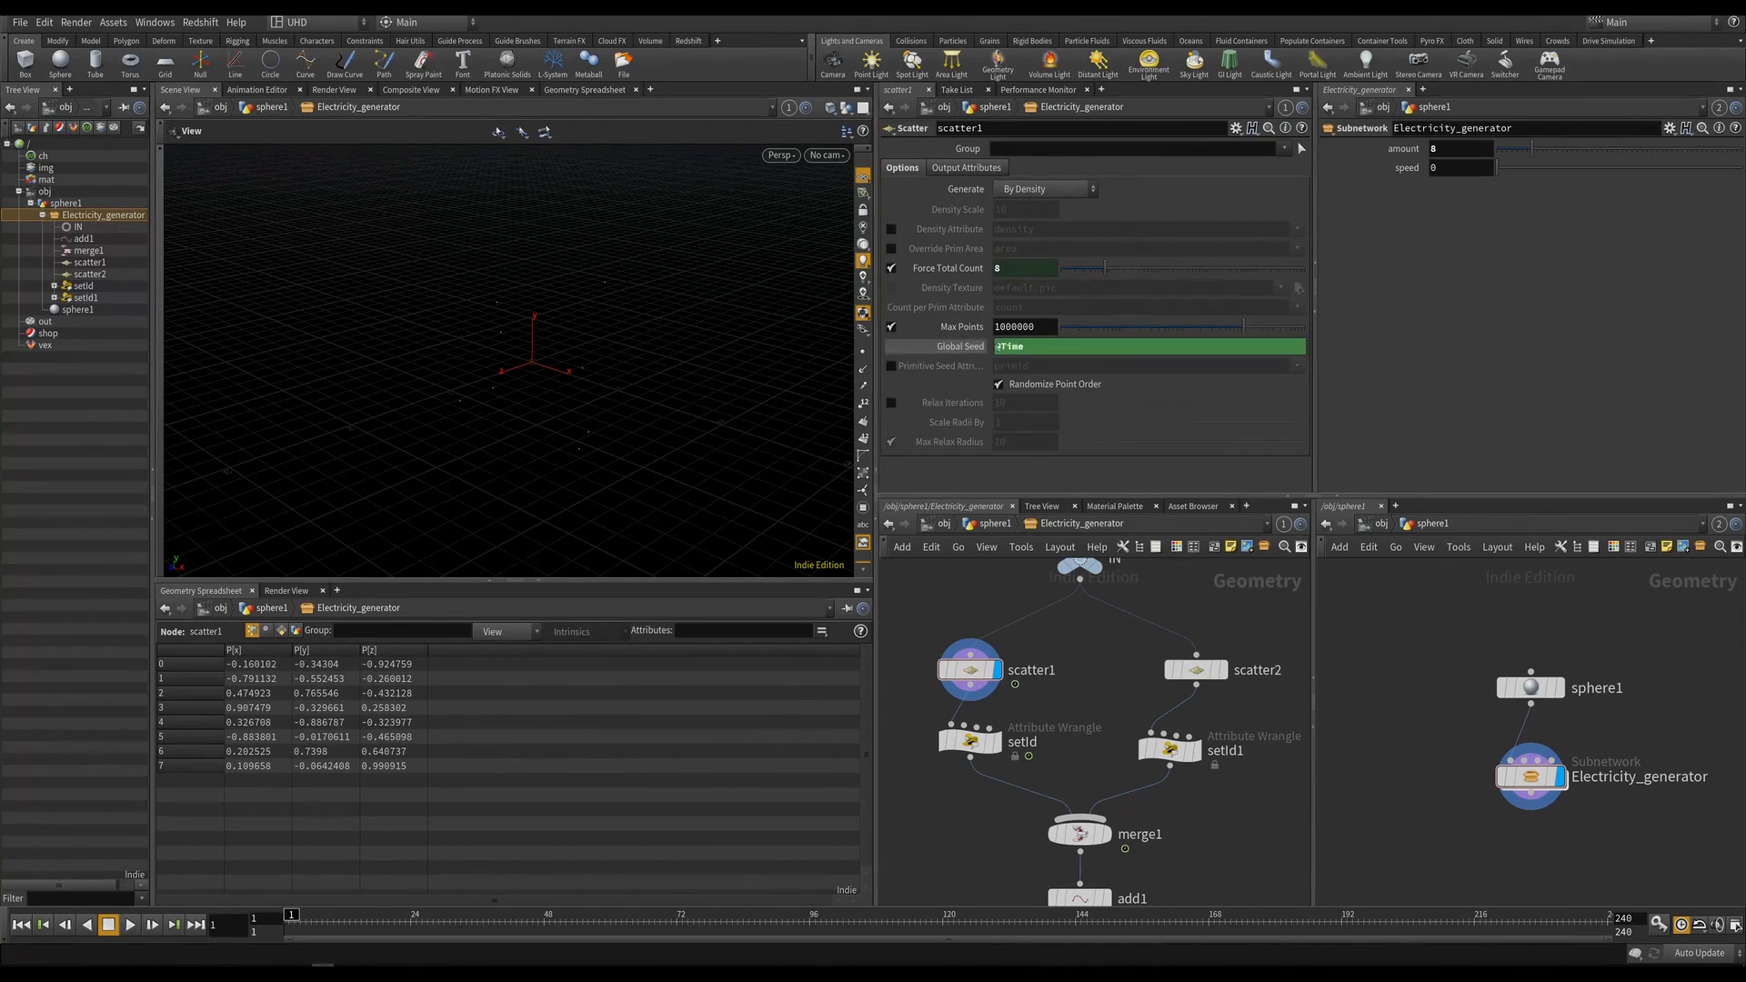
type("rint(")
key("Up")
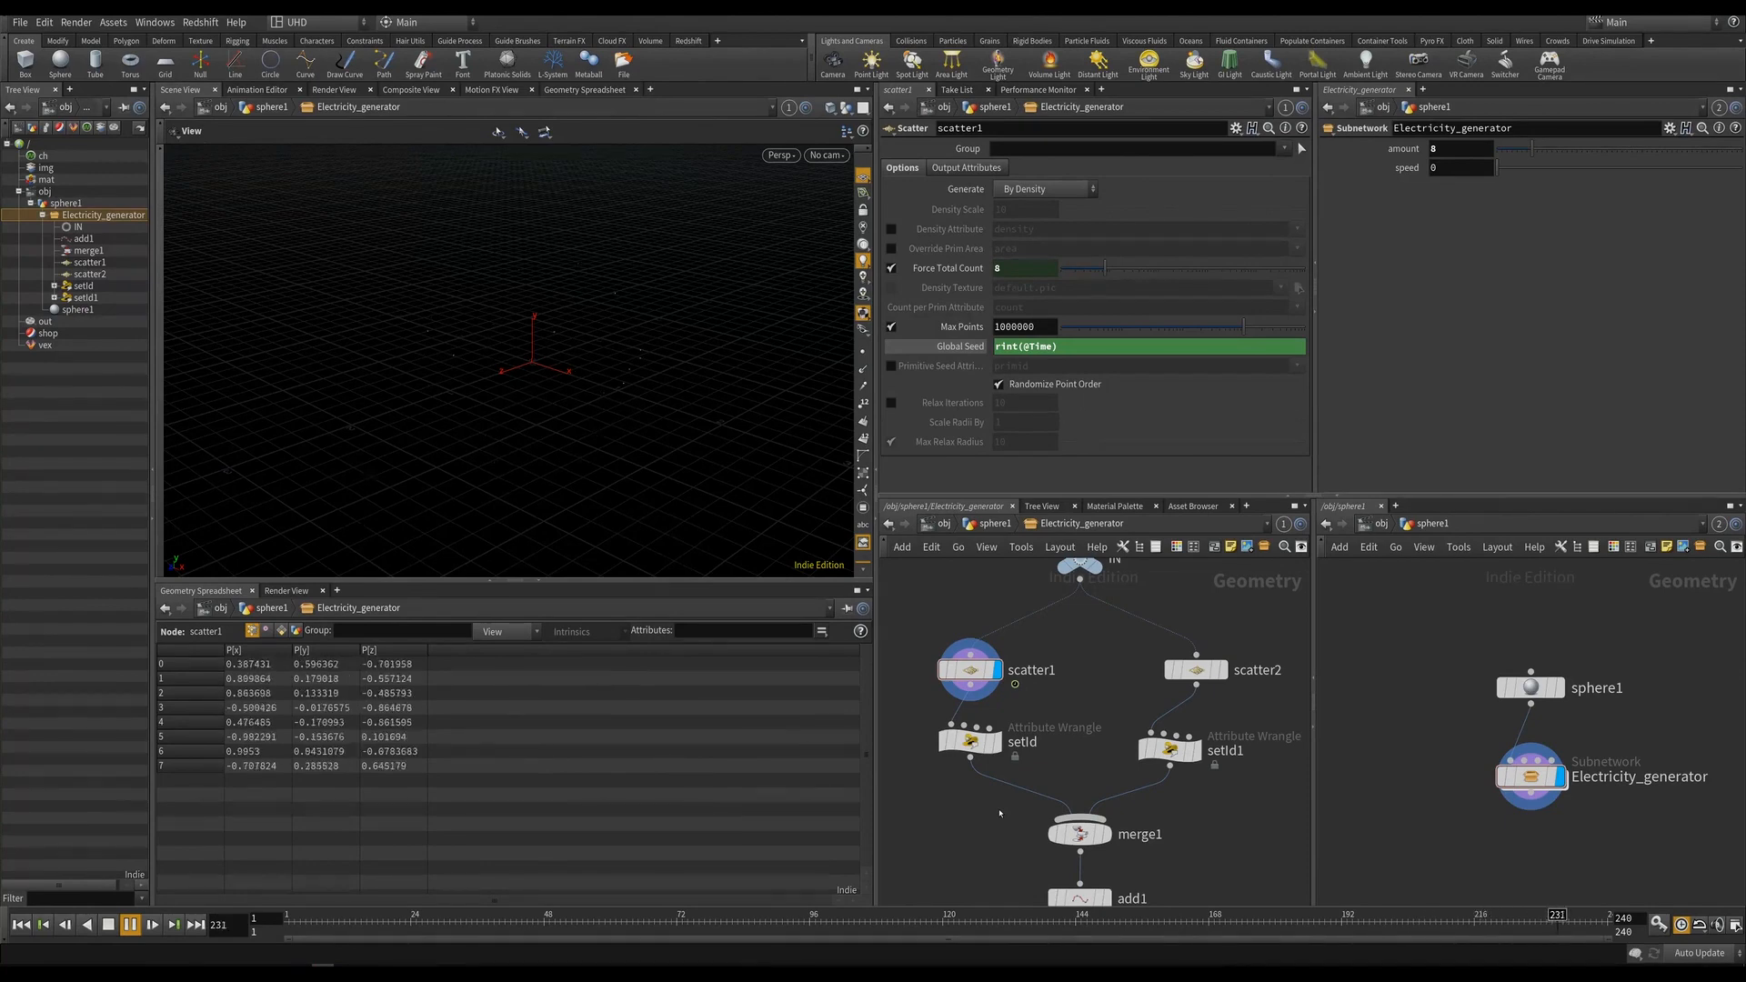
key("ctrl+Up")
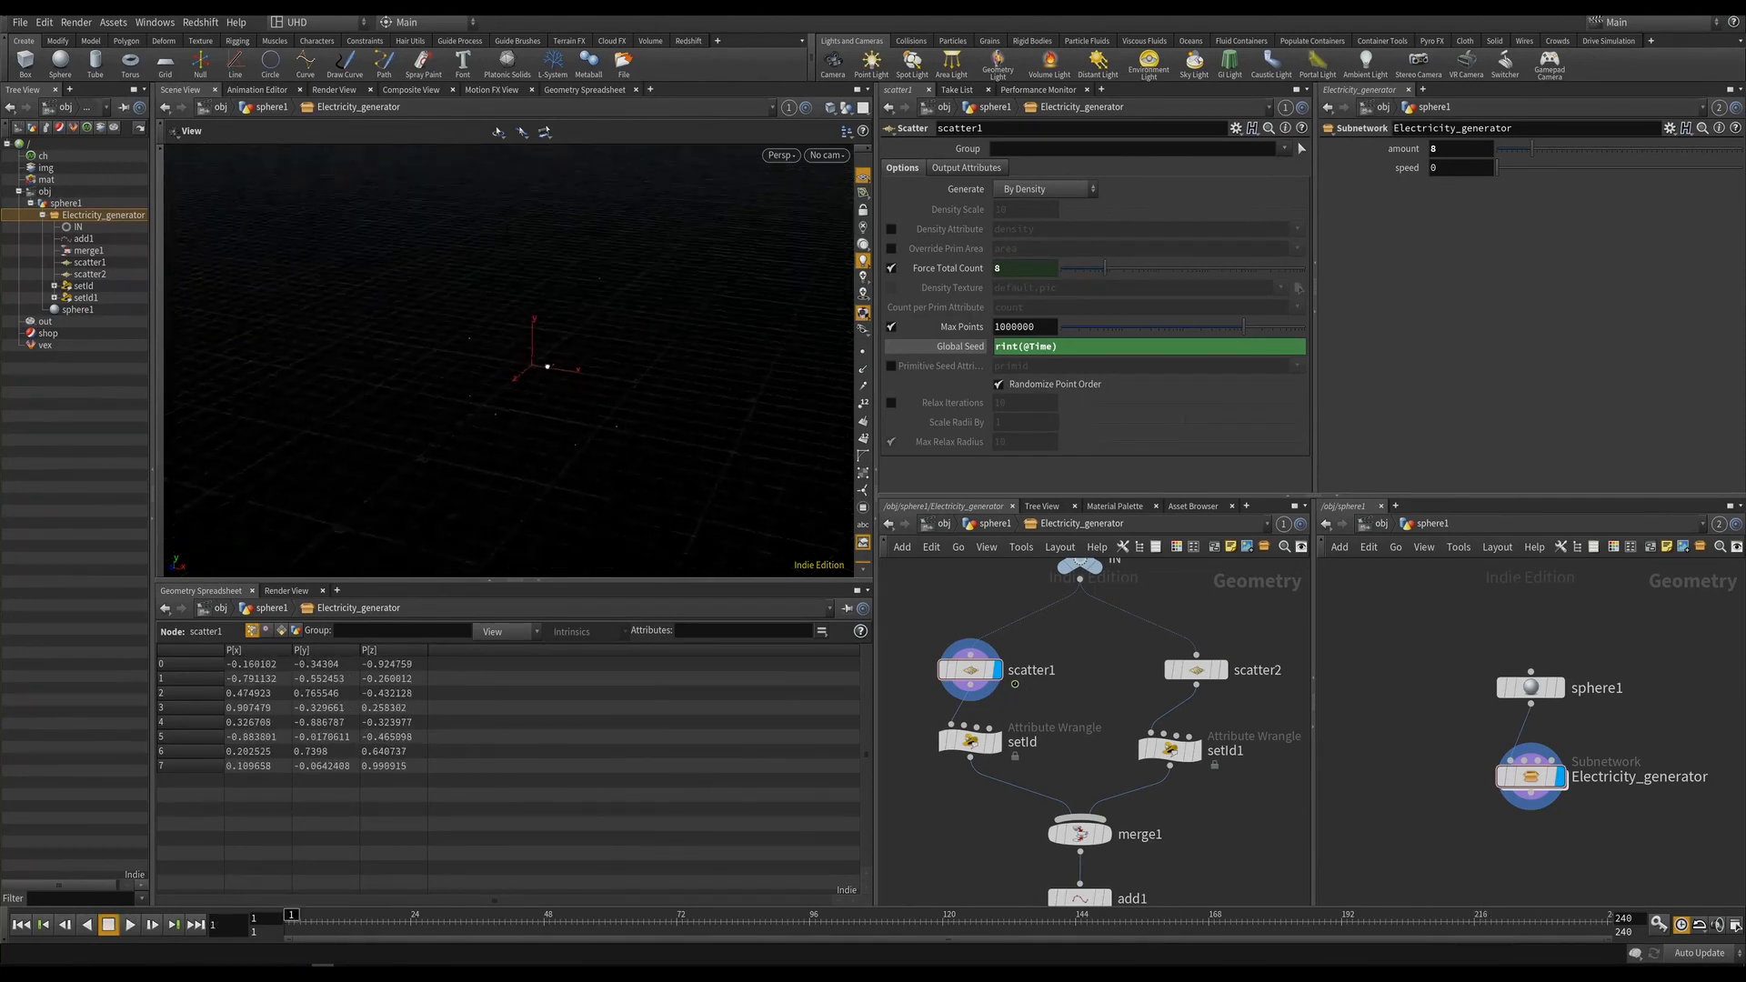
left_click_drag(548, 367, 521, 347)
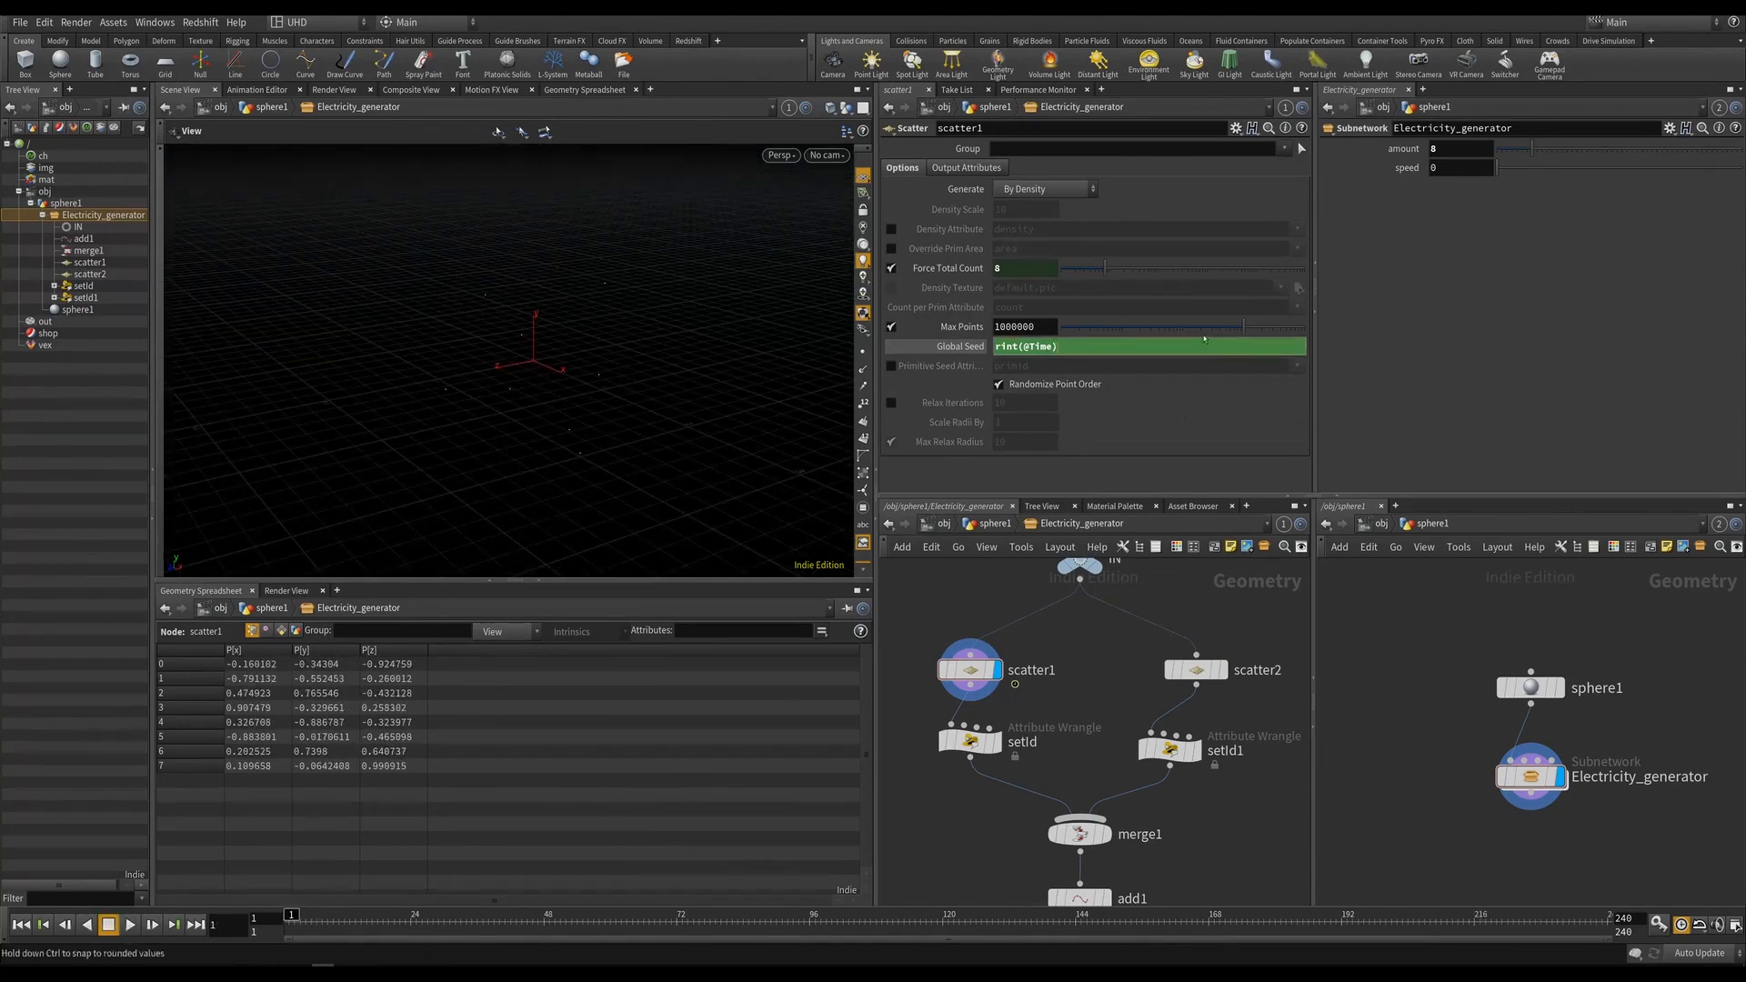
left_click_drag(1449, 168, 1391, 165)
type("1")
key("Return")
right_click(1453, 167)
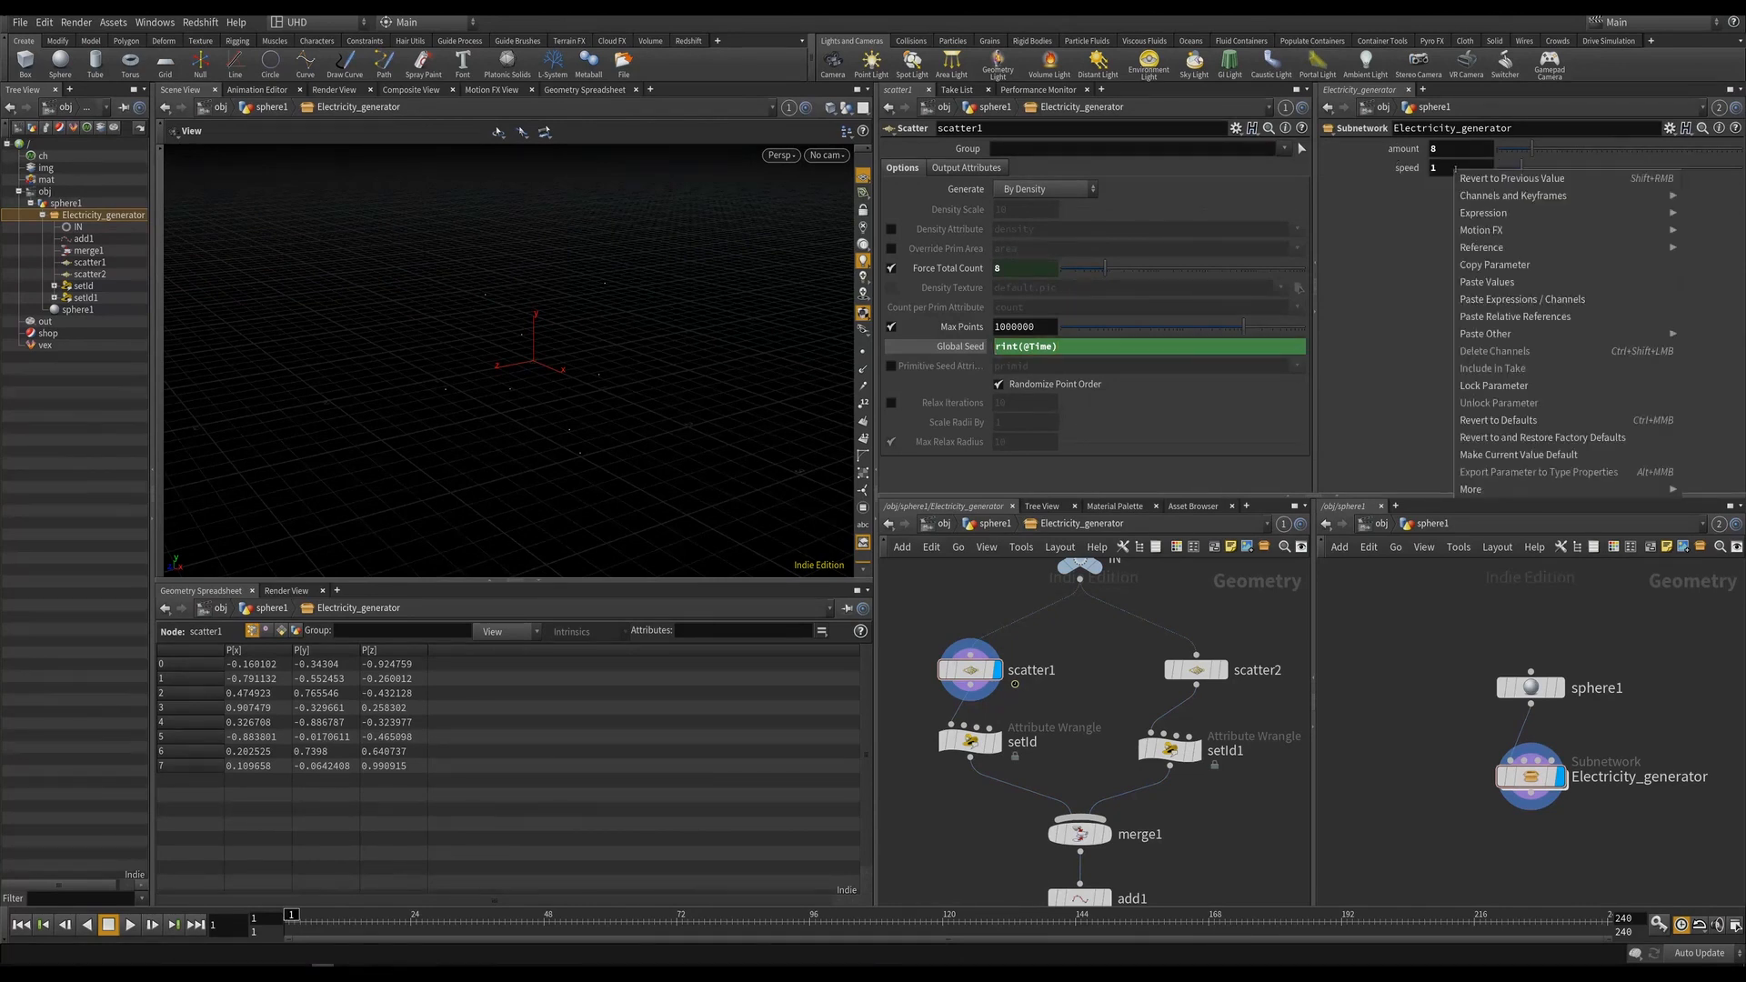
left_click(1464, 266)
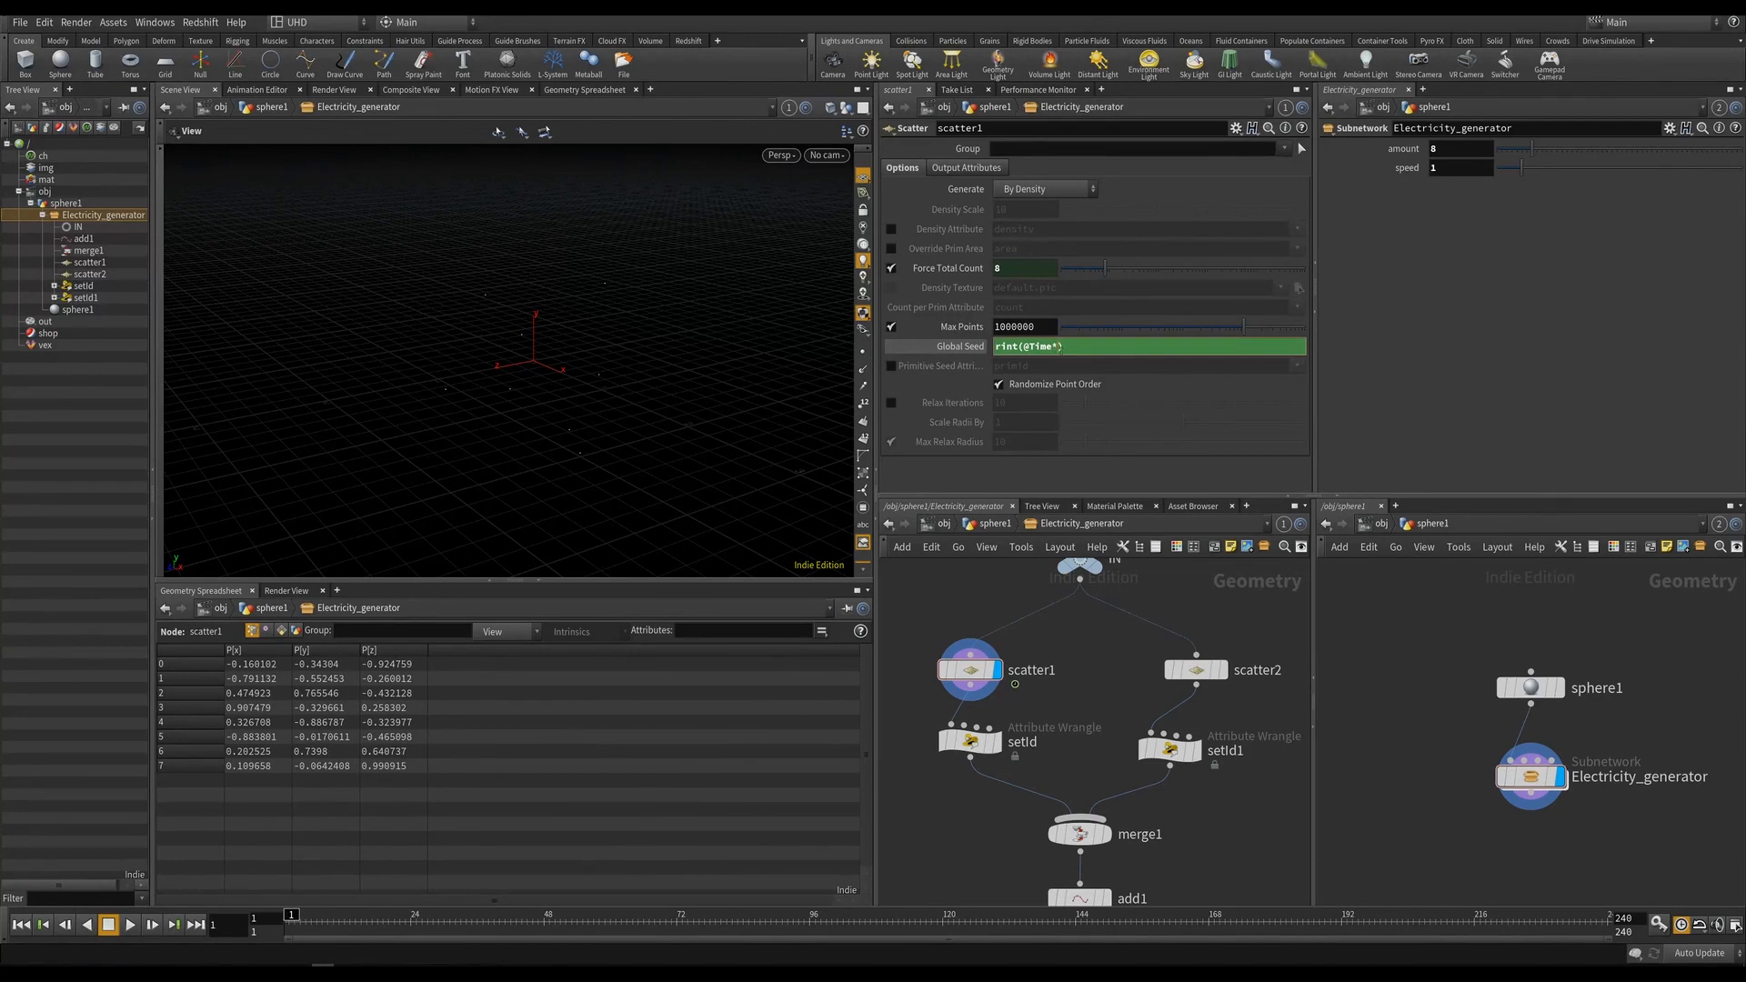
right_click(1055, 347)
left_click(1168, 495)
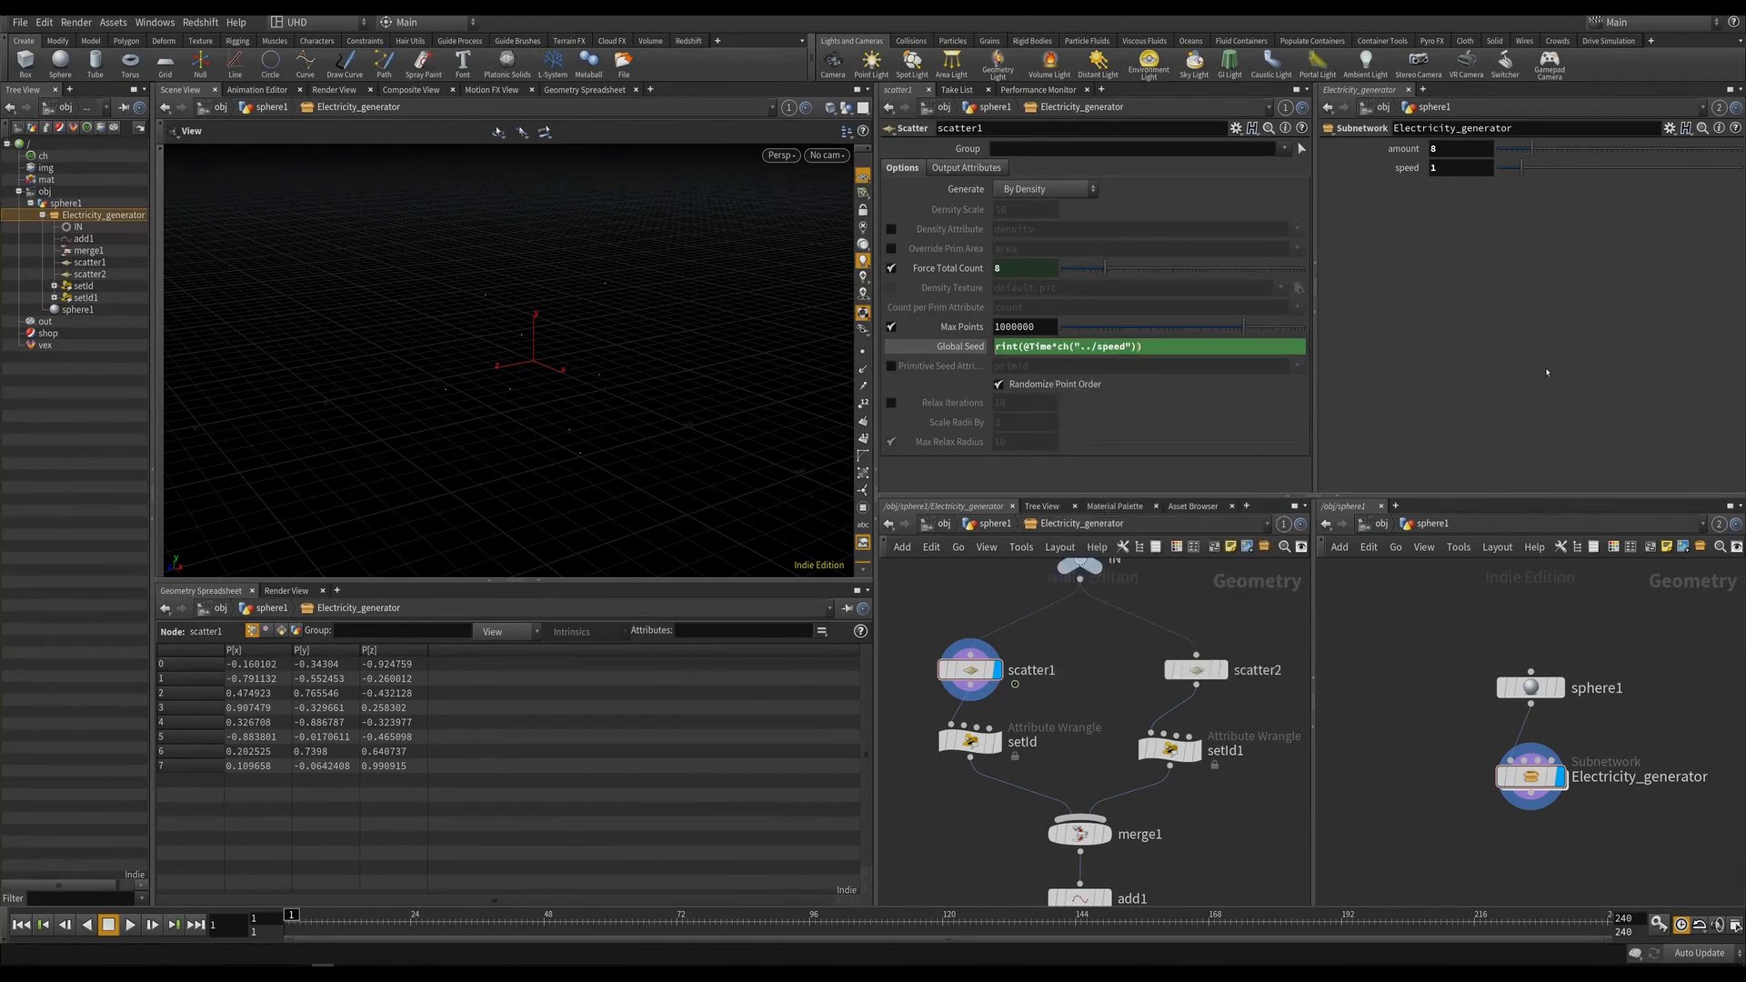
Play the animation and try Electricity_generator speed values of 10, 0.39 and 24 while watching the scattered points.
key("Up")
left_click_drag(1522, 170, 1742, 181)
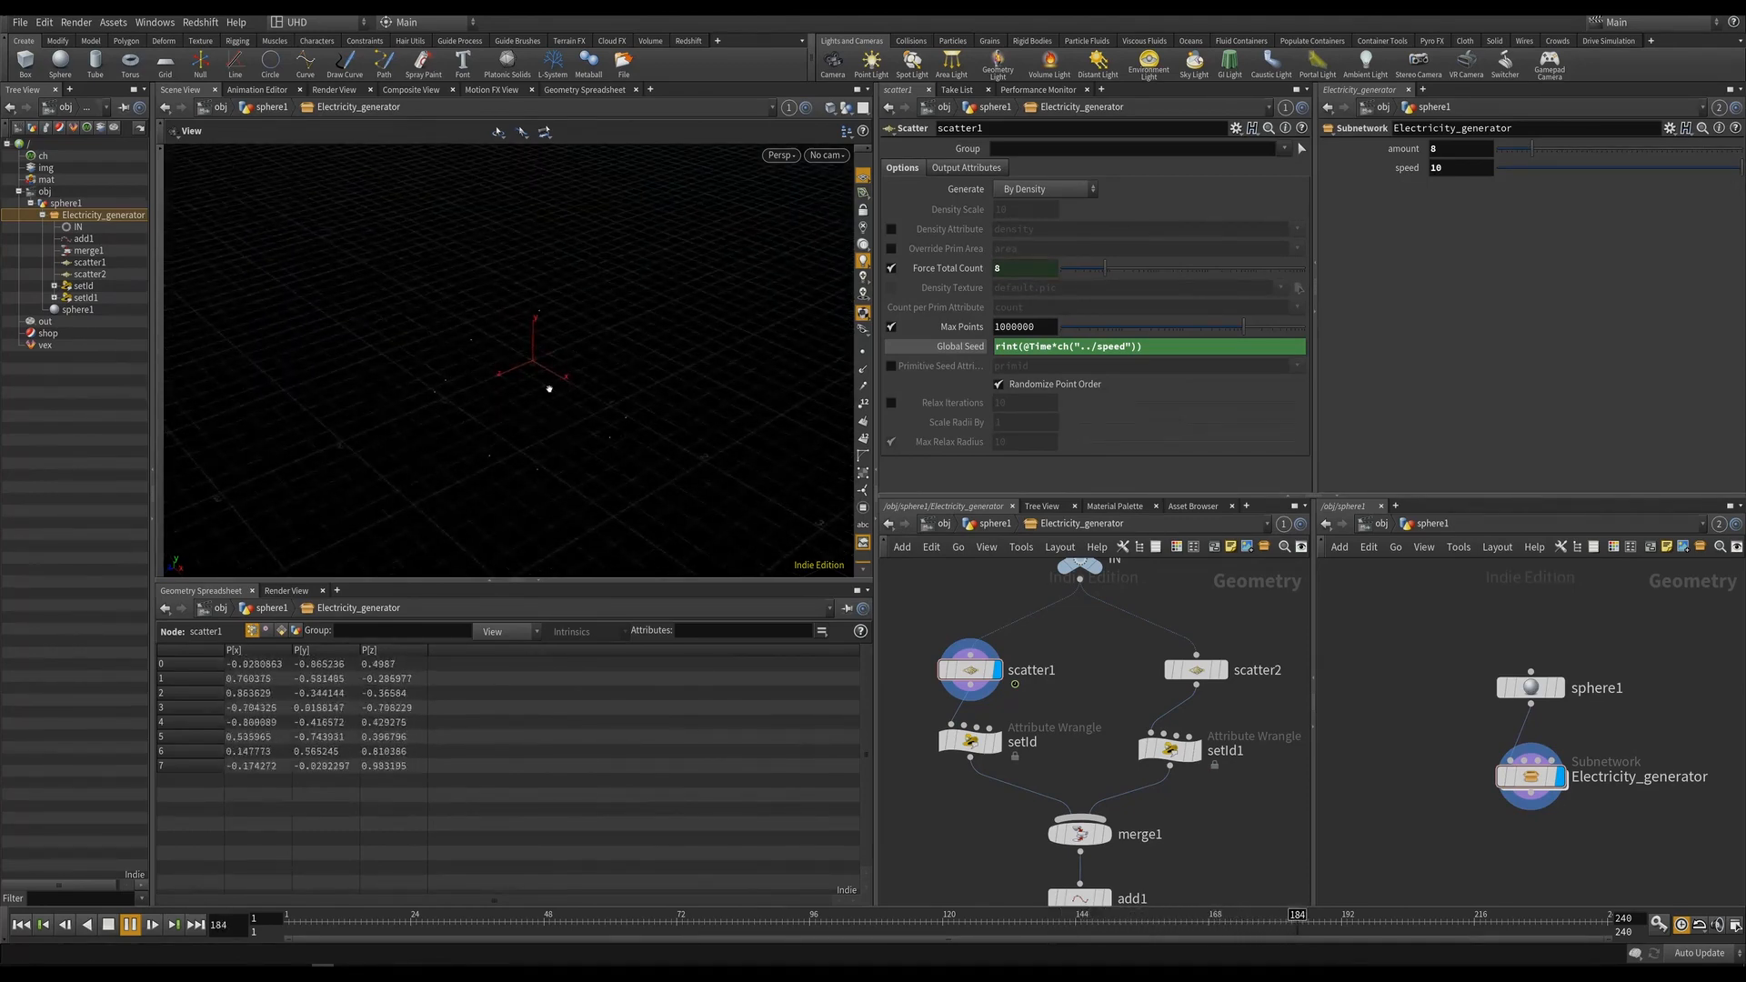
scroll(544, 386, "up", 1)
left_click(1507, 170)
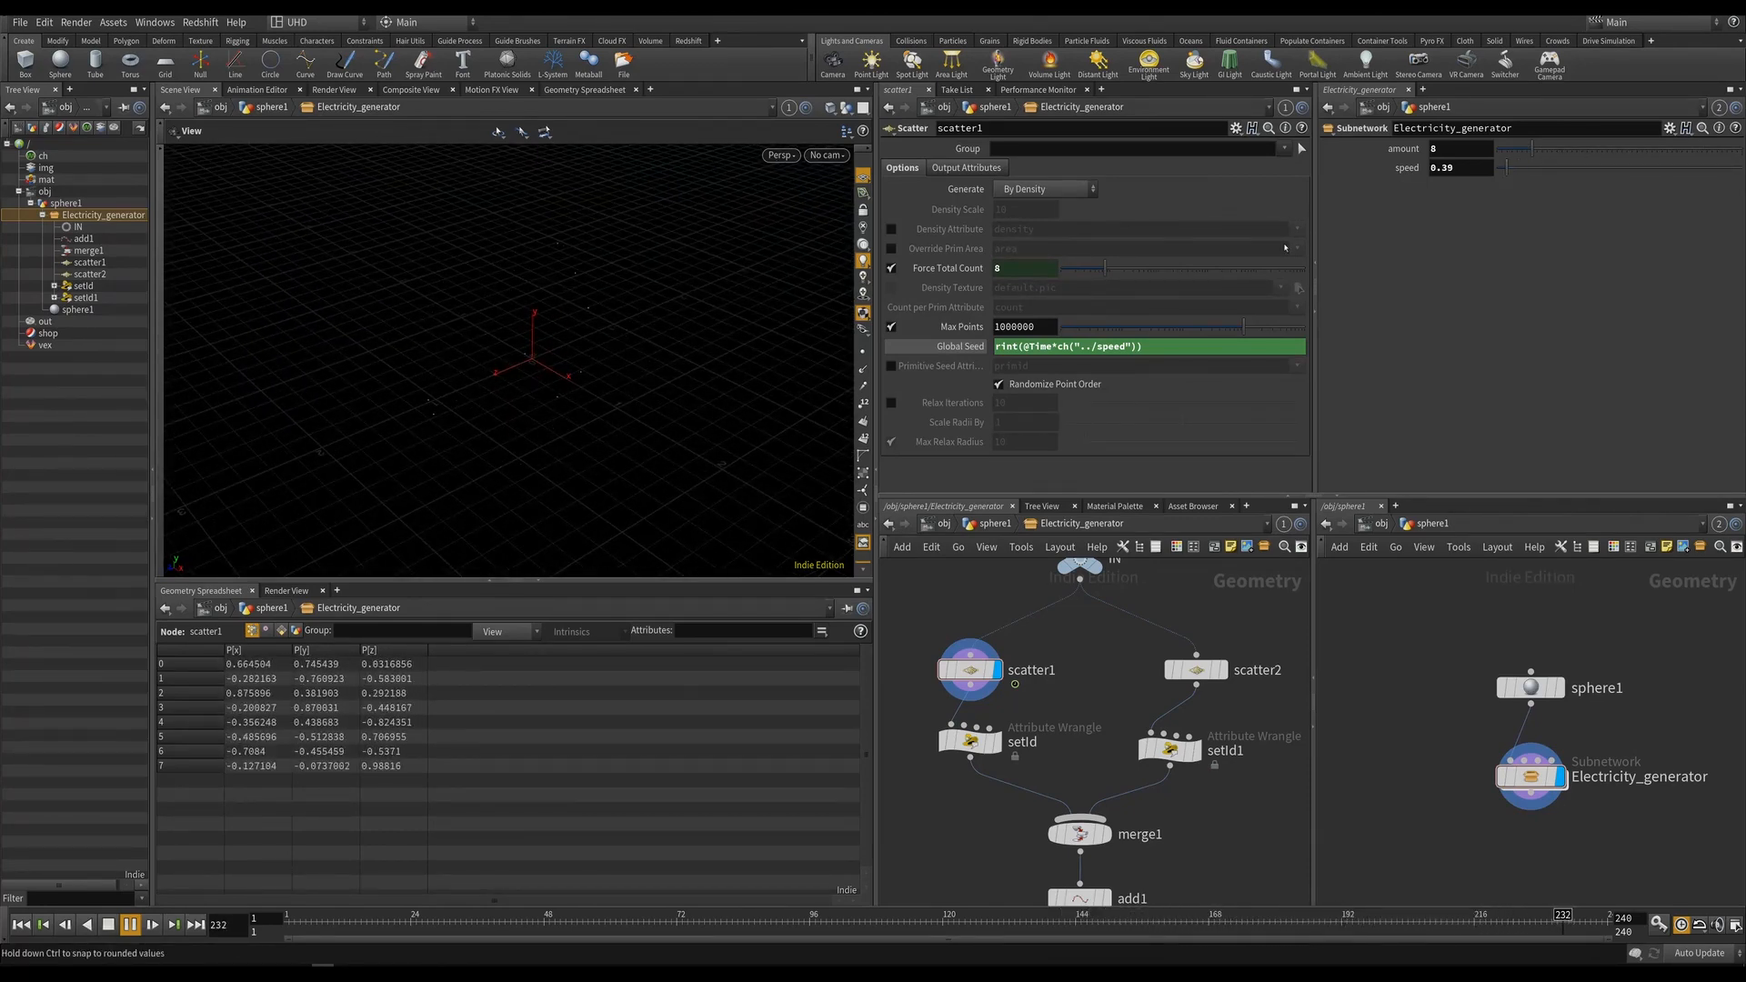
left_click_drag(596, 386, 592, 327)
middle_click_drag(592, 328, 631, 379)
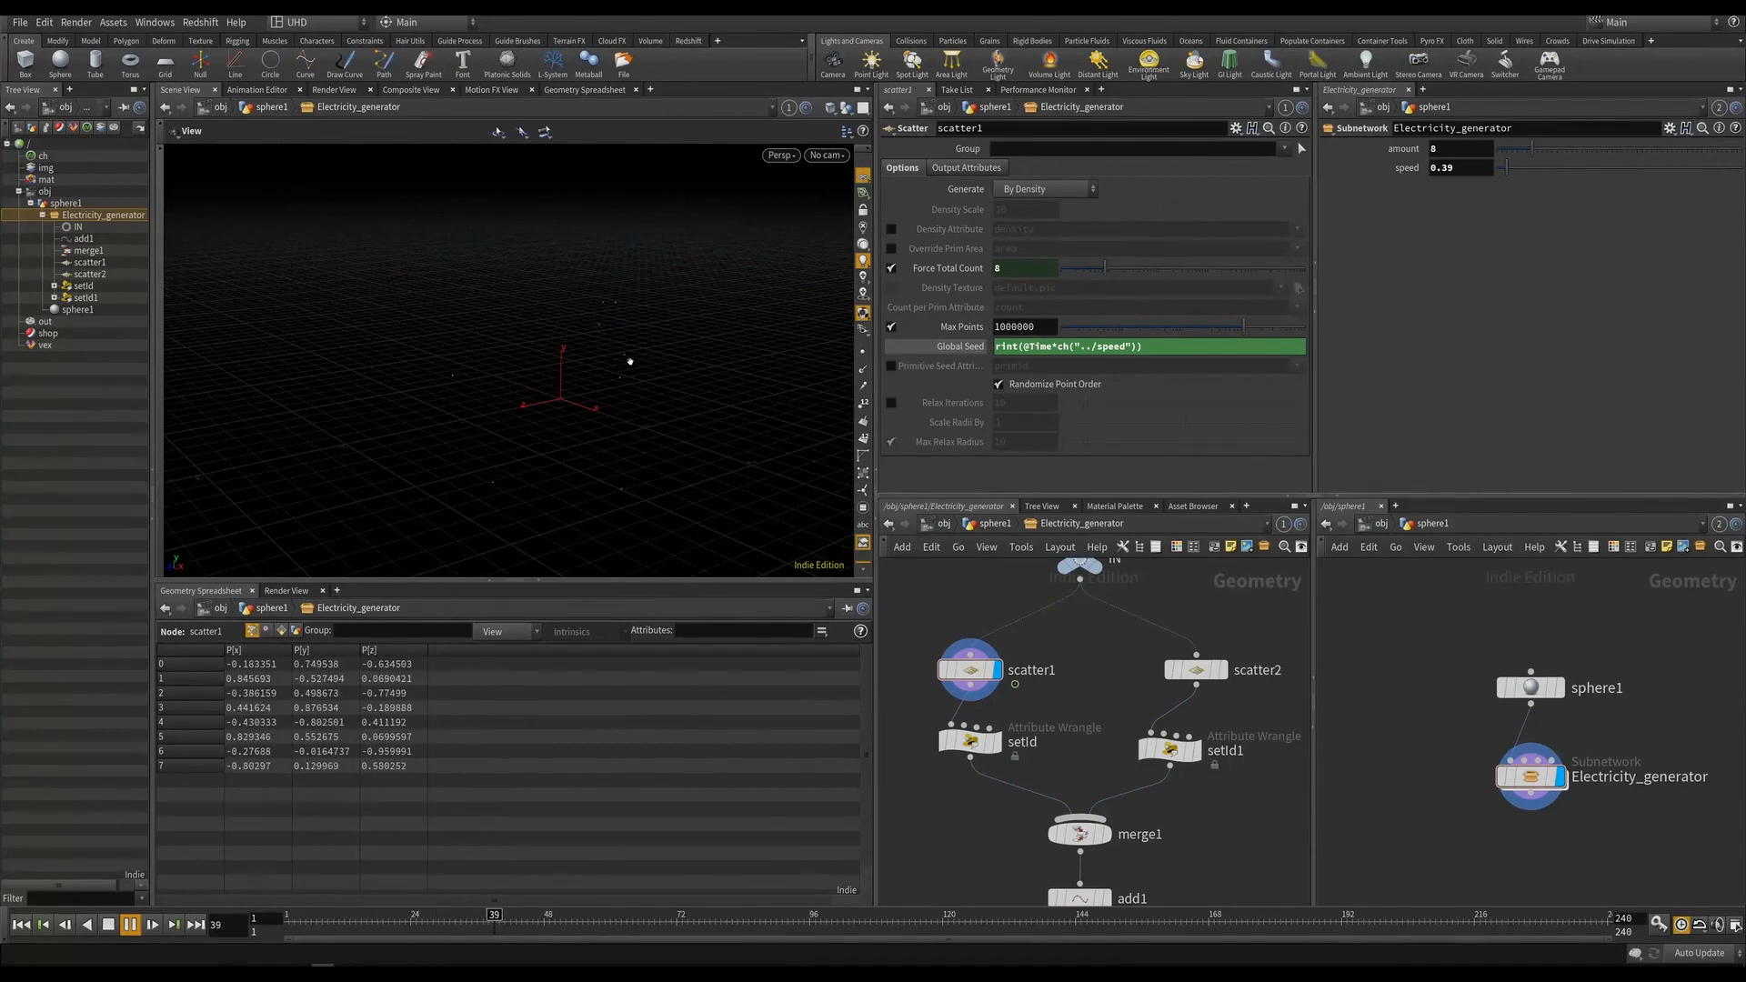
left_click_drag(629, 361, 666, 410)
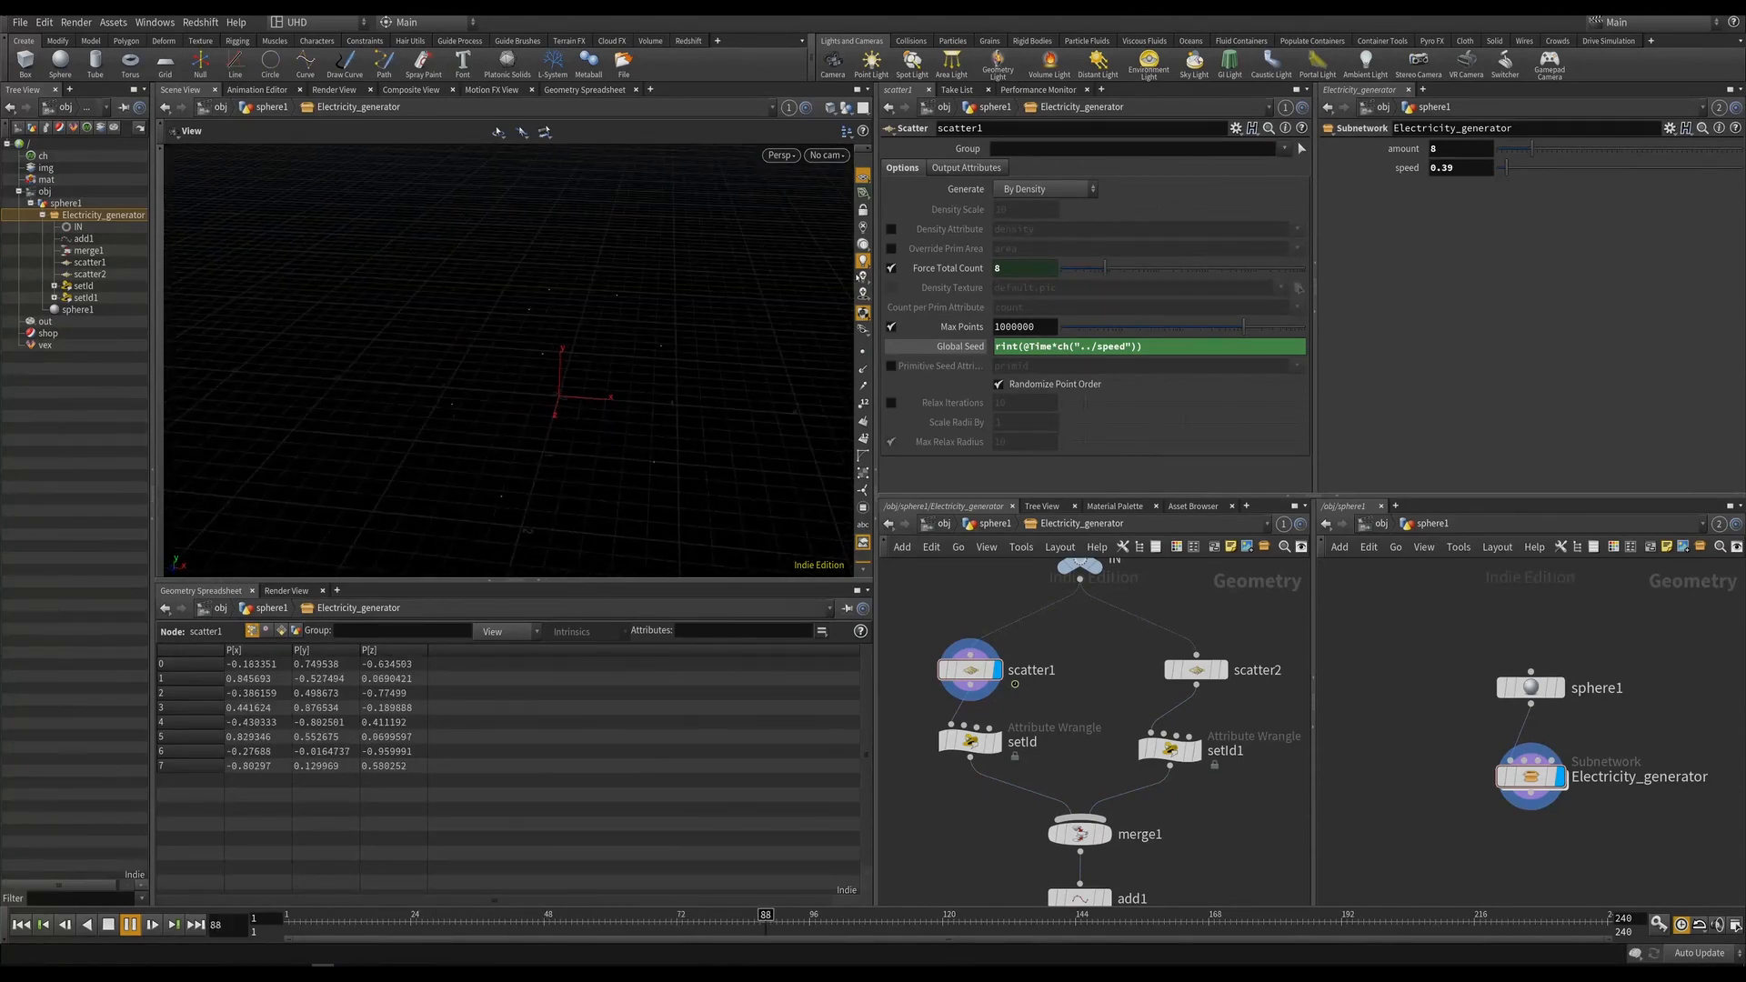
left_click_drag(1467, 166, 1322, 162)
type("2")
key("Return")
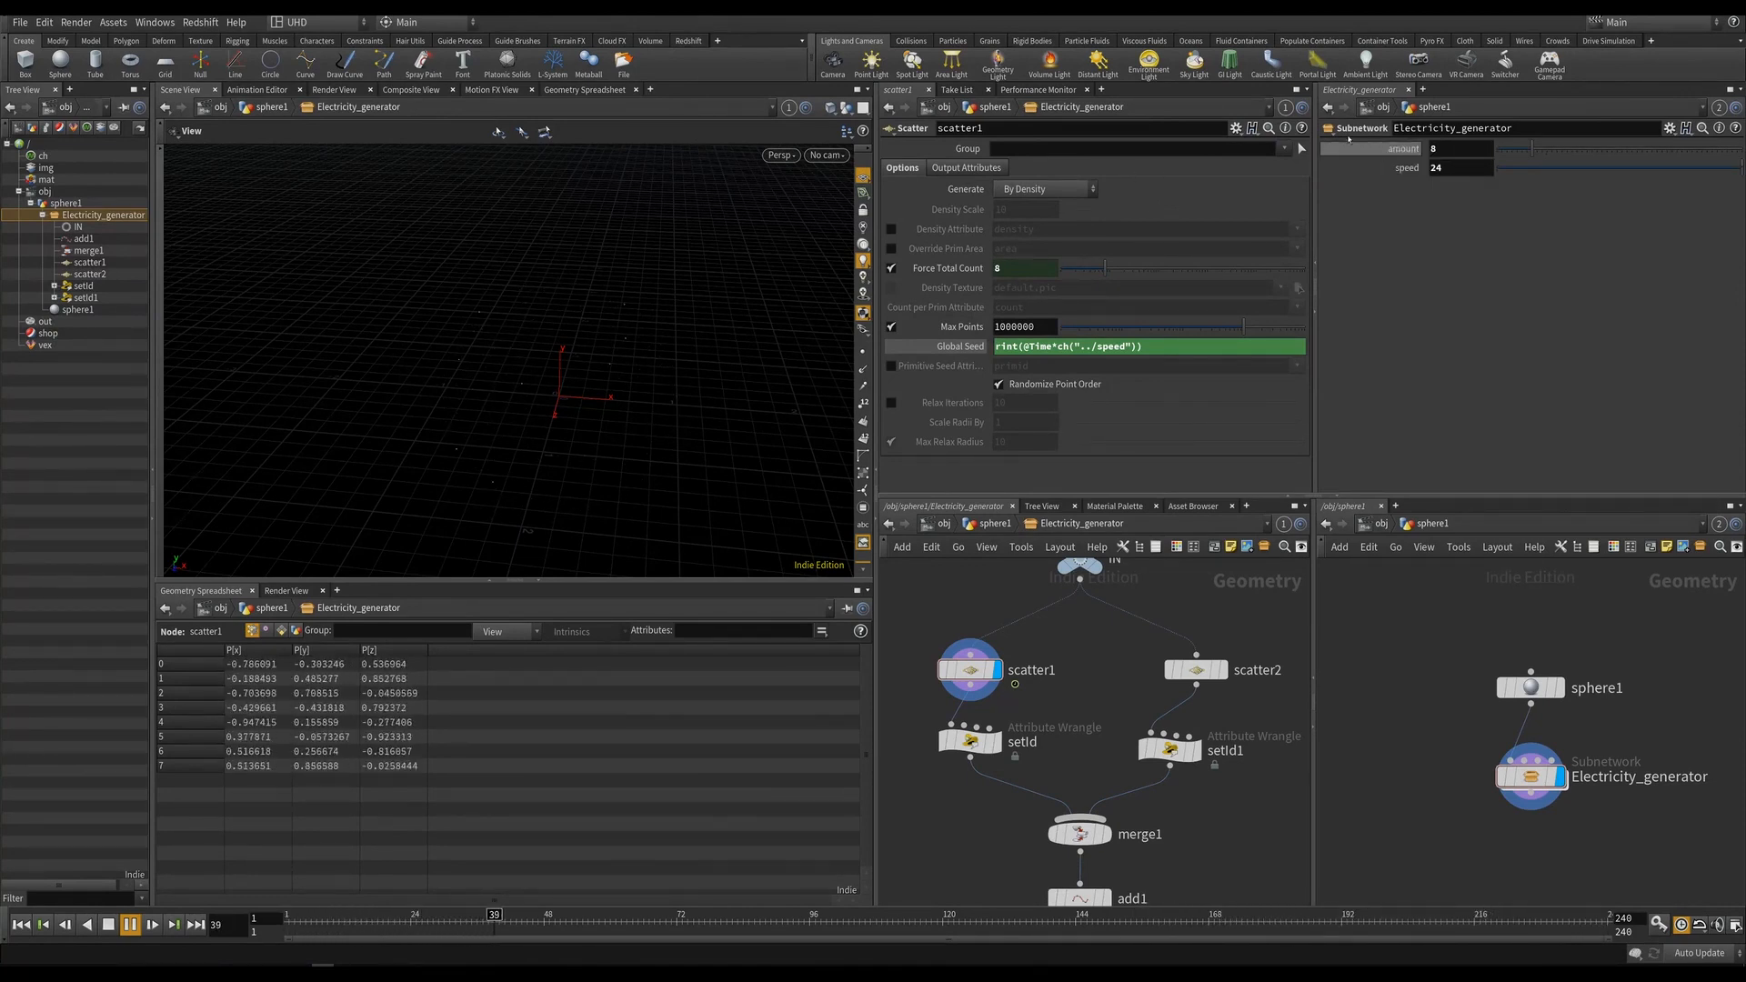
Set Electricity_generator's speed to 2.5 and scrub the timeline to frame 27 to check the point changes.
left_click_drag(1504, 168, 1558, 179)
left_click_drag(526, 383, 453, 364)
left_click_drag(350, 924, 430, 933)
mouse_move(520, 521)
left_mouse_down()
mouse_move(694, 449)
mouse_move(528, 491)
left_mouse_up()
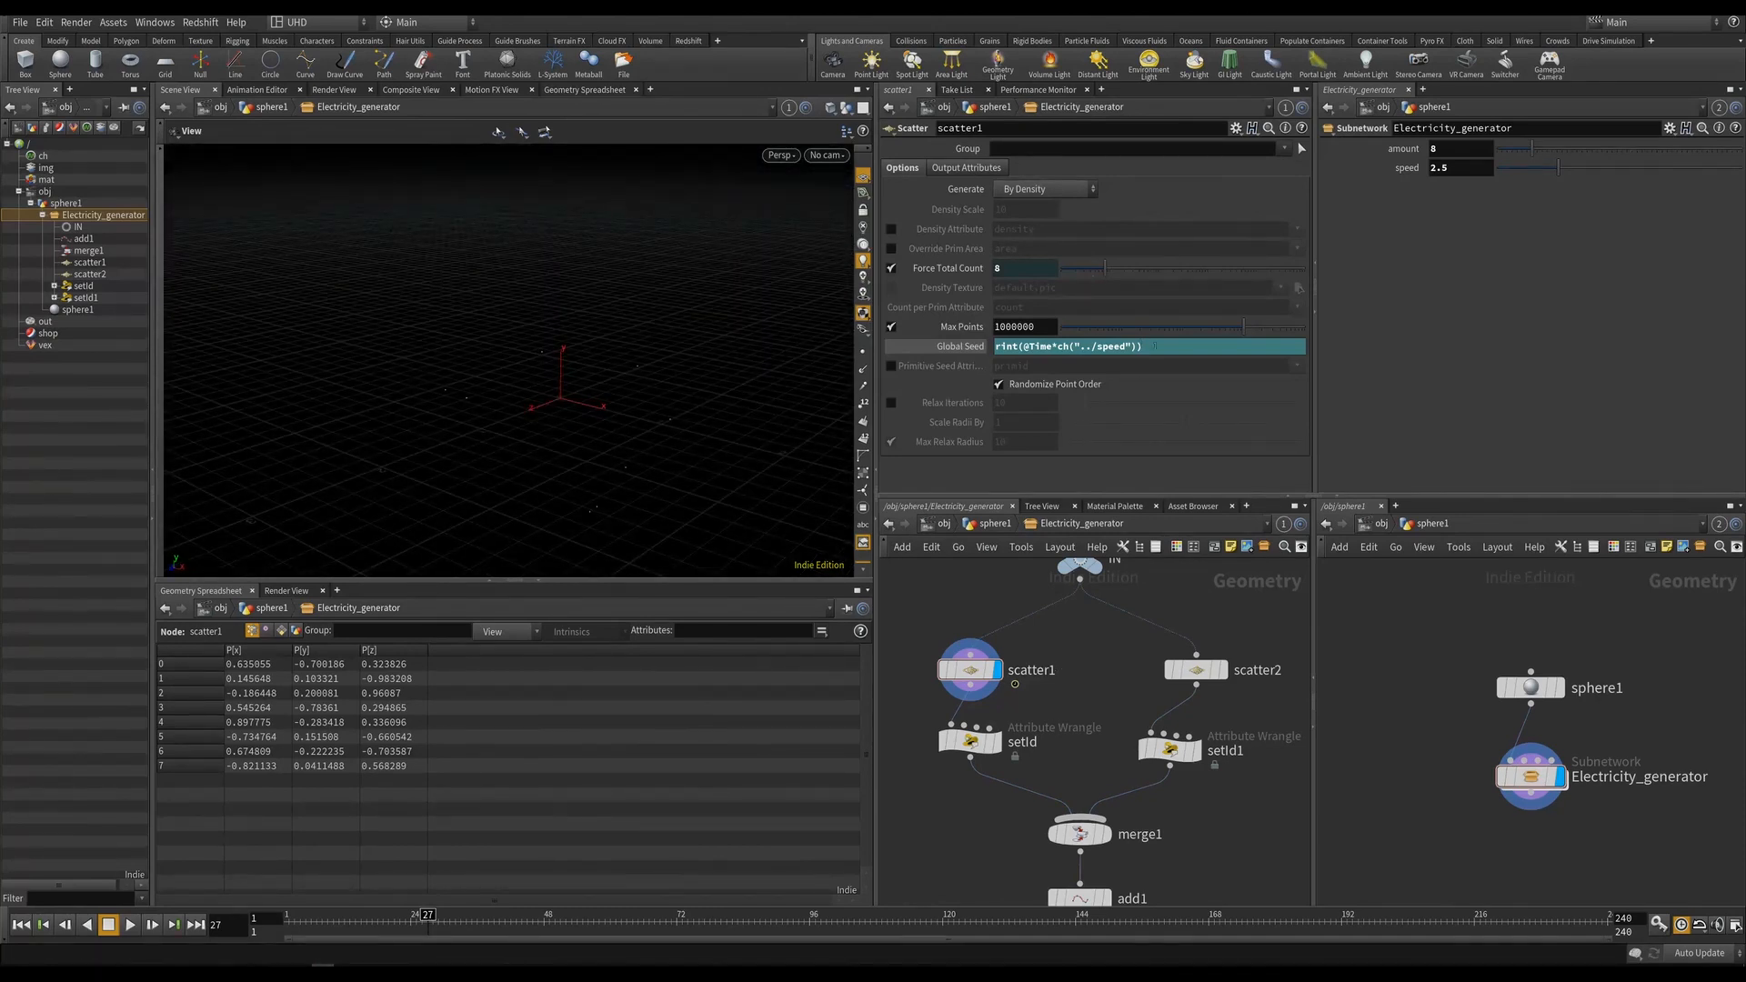
Try to paste scatter1's Global Seed expression into scatter2's Global Seed.
left_click(1196, 670)
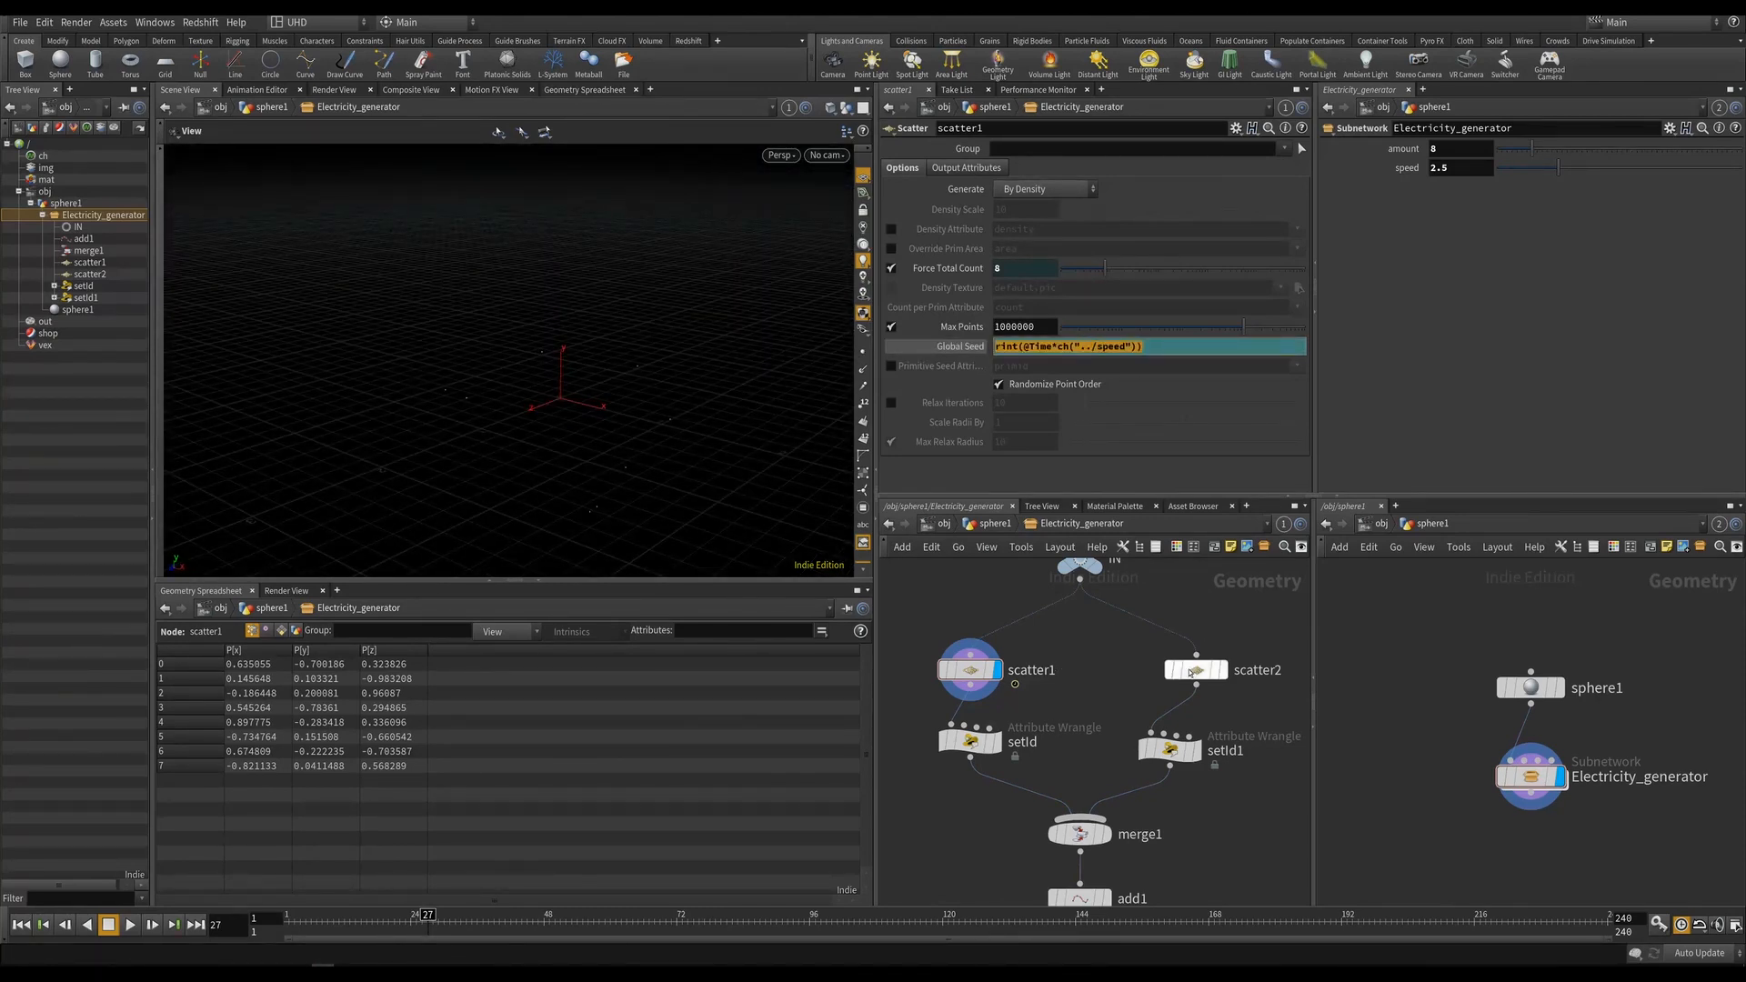
double_click(1017, 349)
key("ctrl+v")
left_click(971, 670)
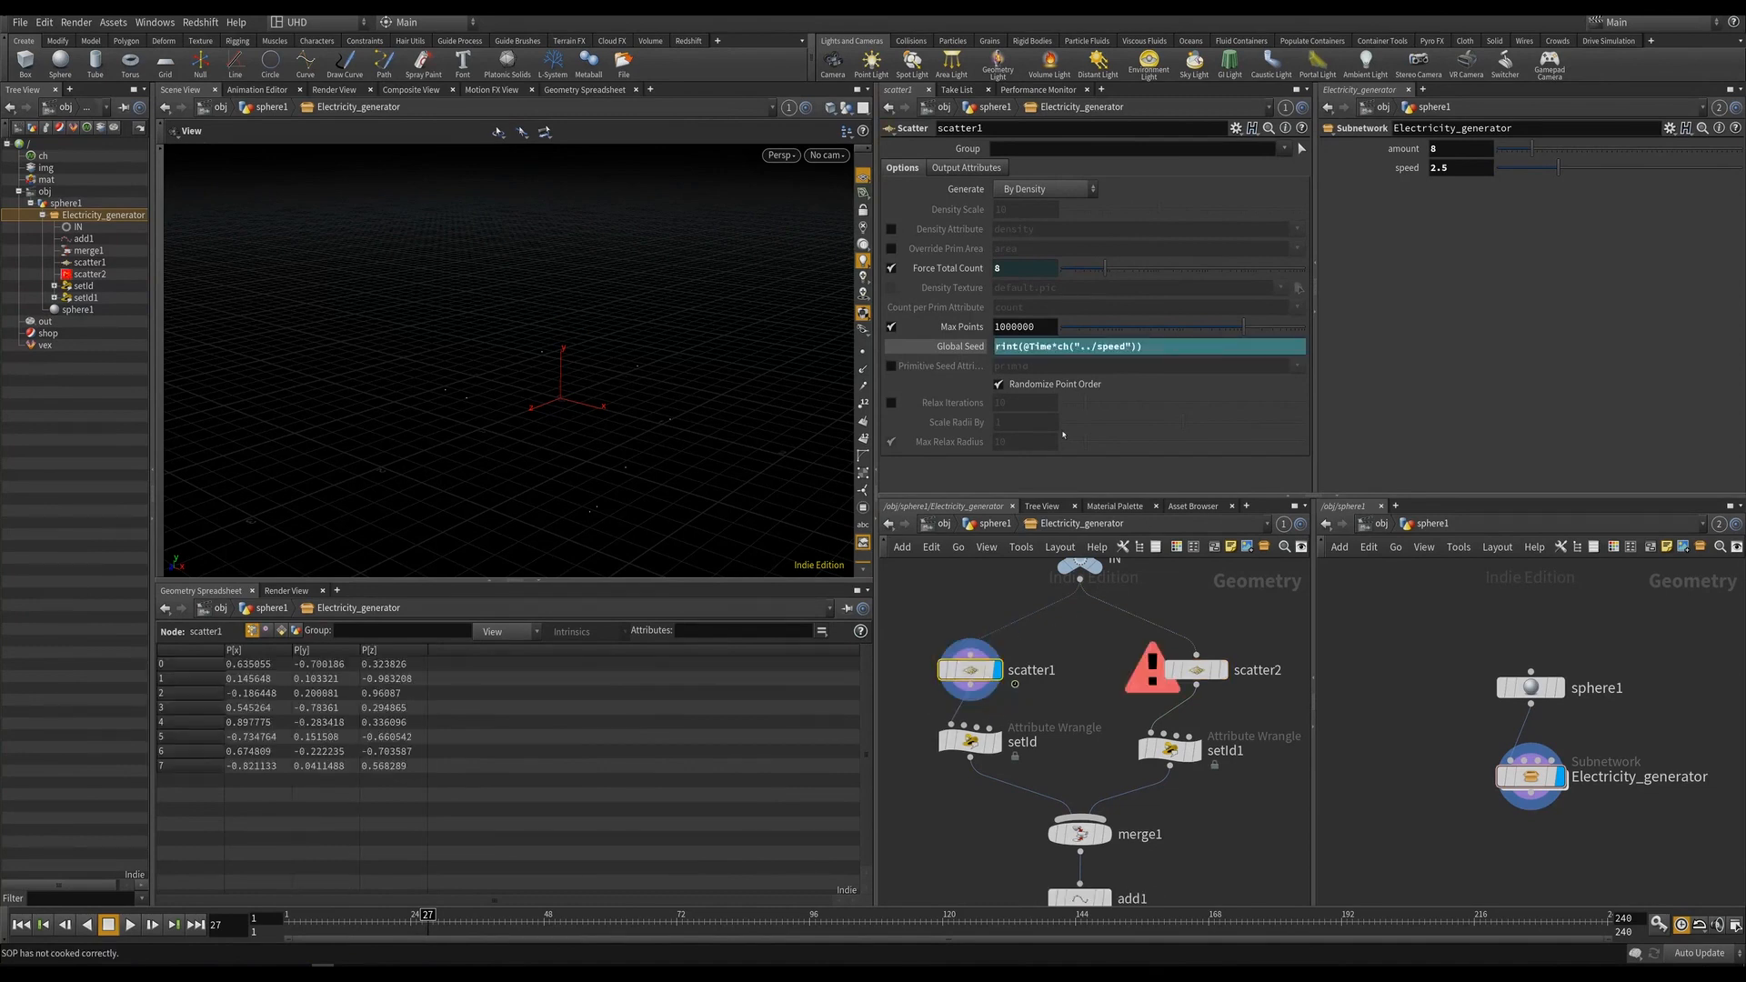
left_click(1069, 350)
key("ctrl+c")
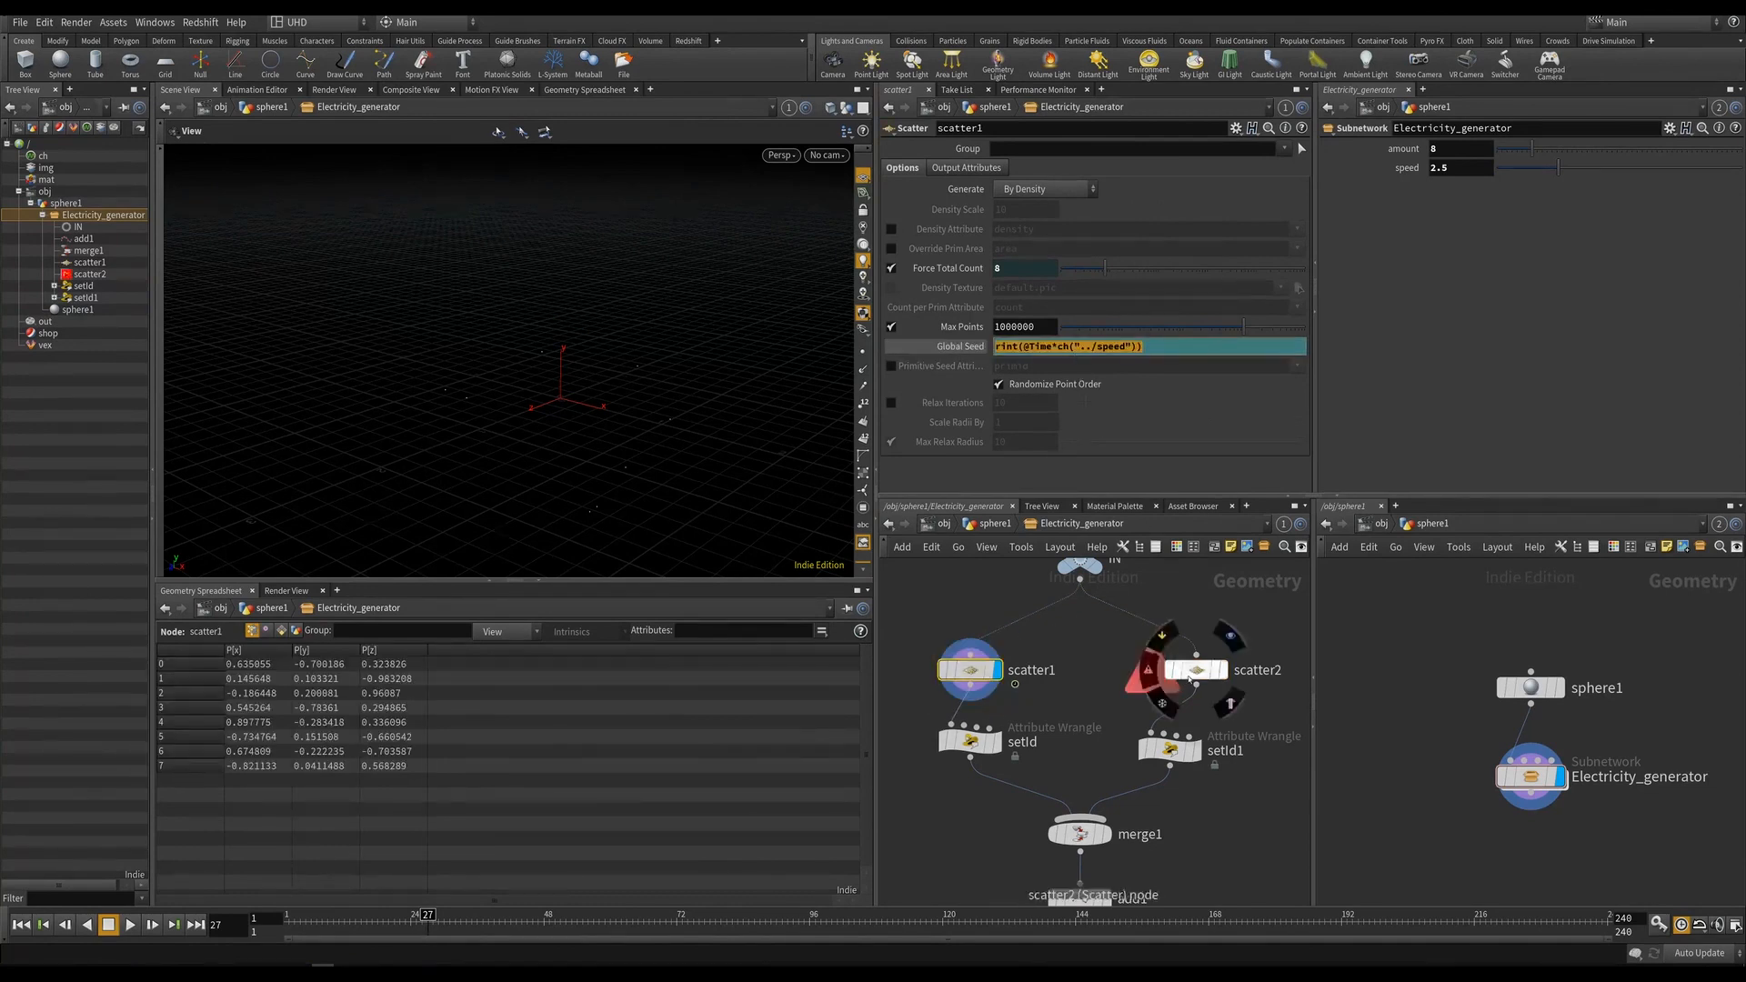
left_click(1196, 670)
double_click(1109, 347)
key("ctrl+v")
key("Return")
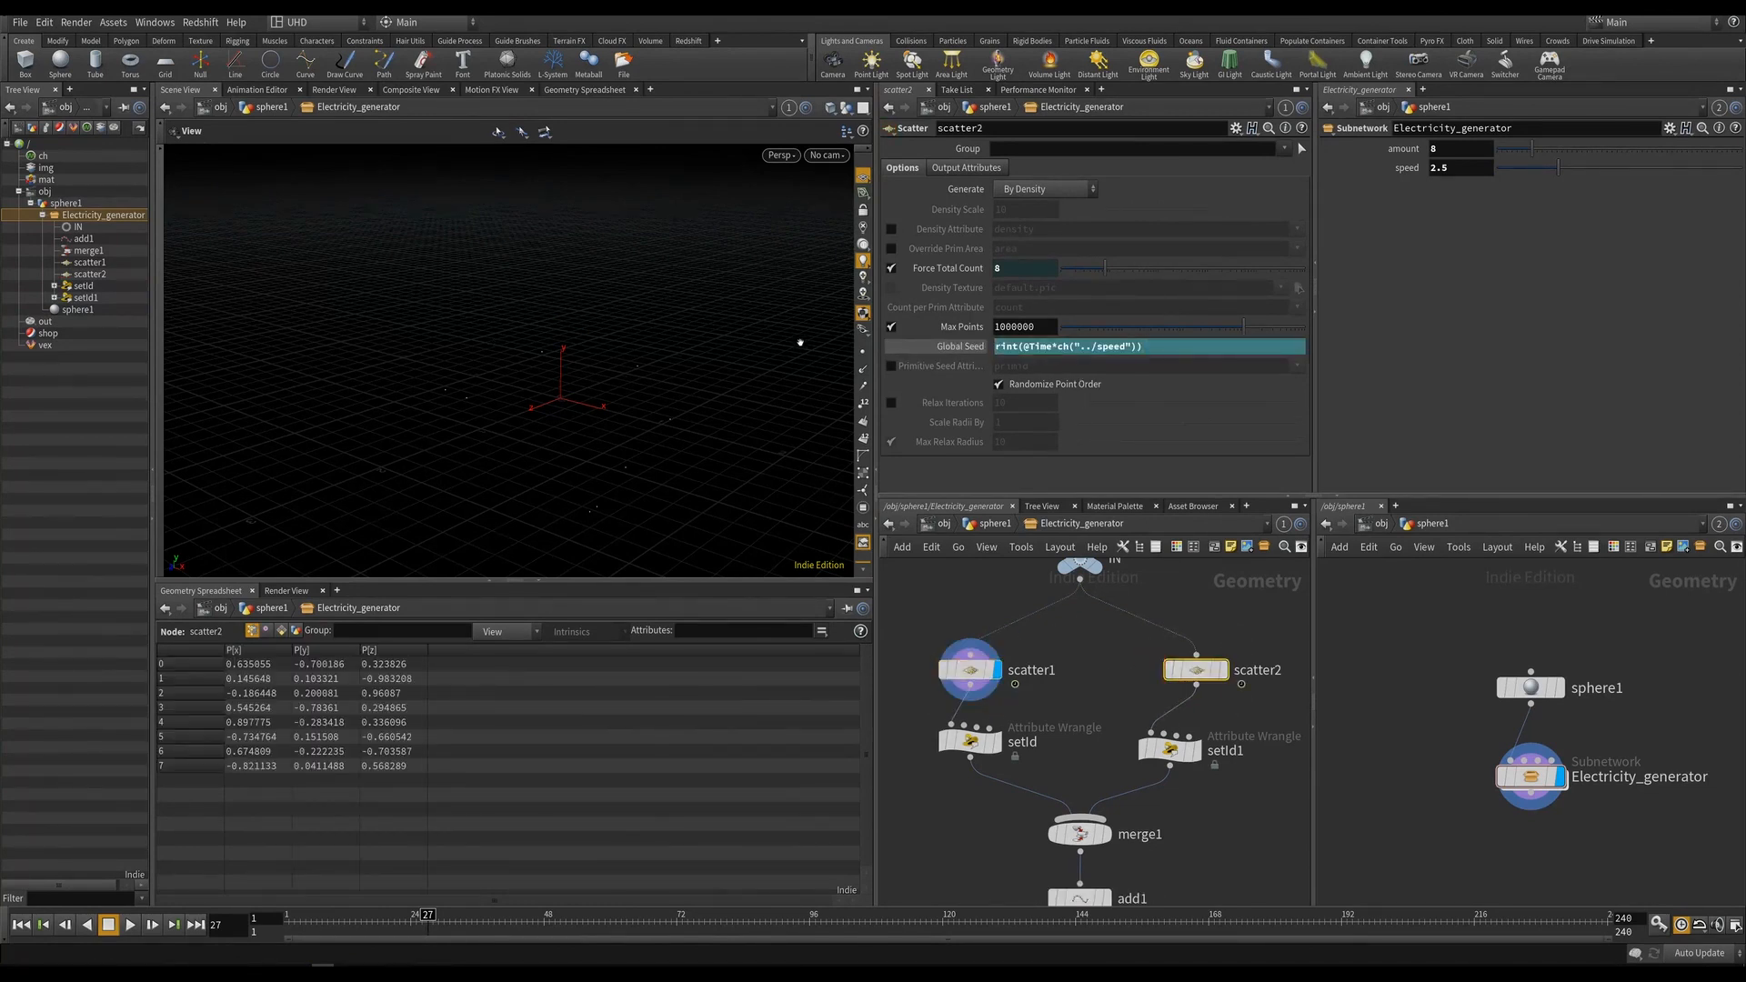
Display add1's output and scrub the timeline to frame 64 to inspect the connecting lines.
left_click_drag(452, 923, 561, 923)
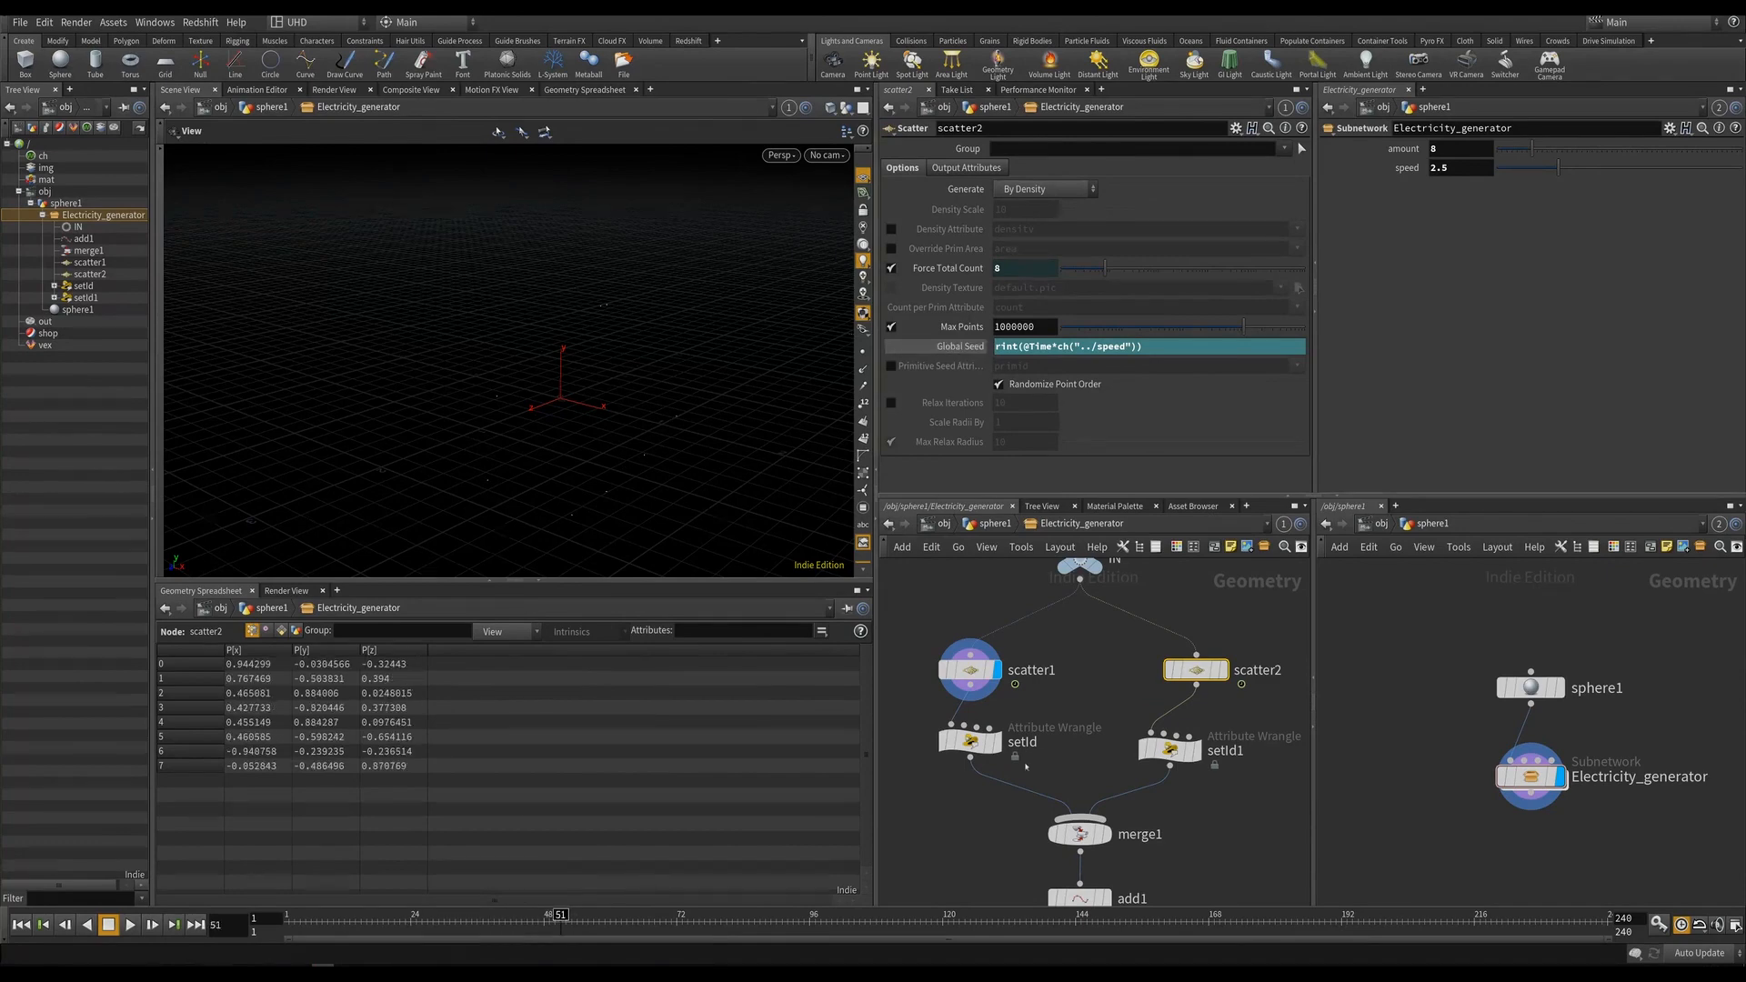
middle_click_drag(1097, 800, 1091, 684)
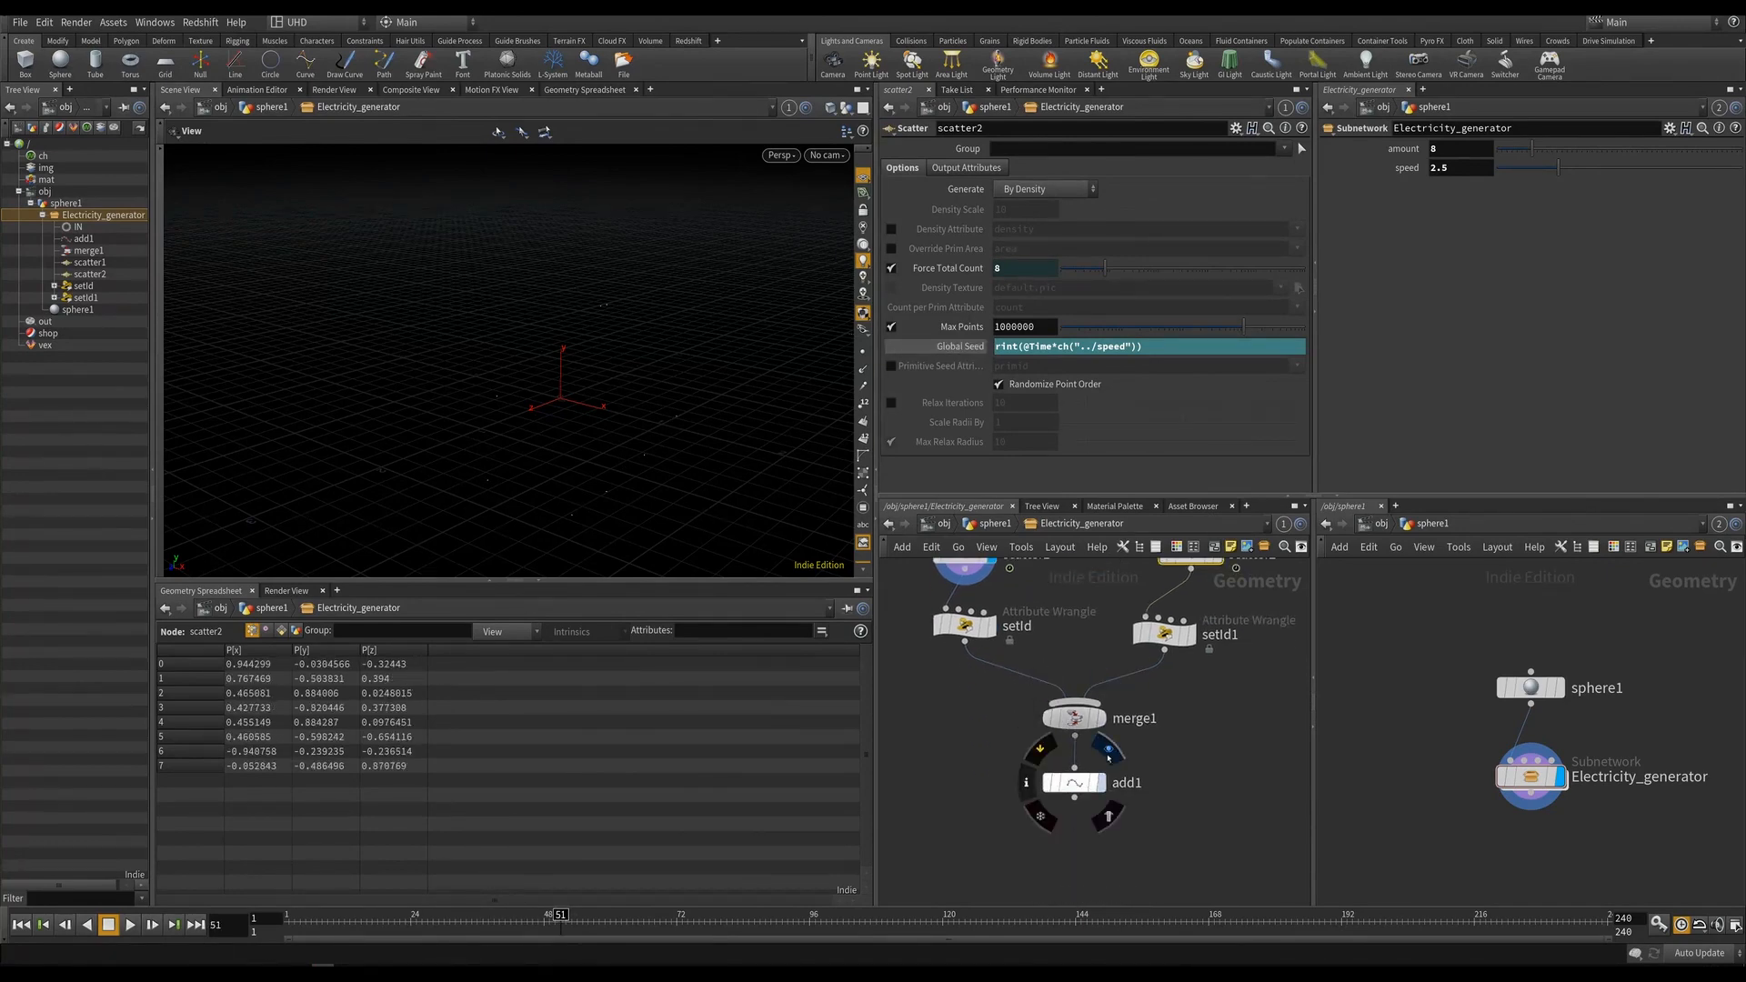
left_click(1102, 782)
left_click_drag(555, 923, 633, 923)
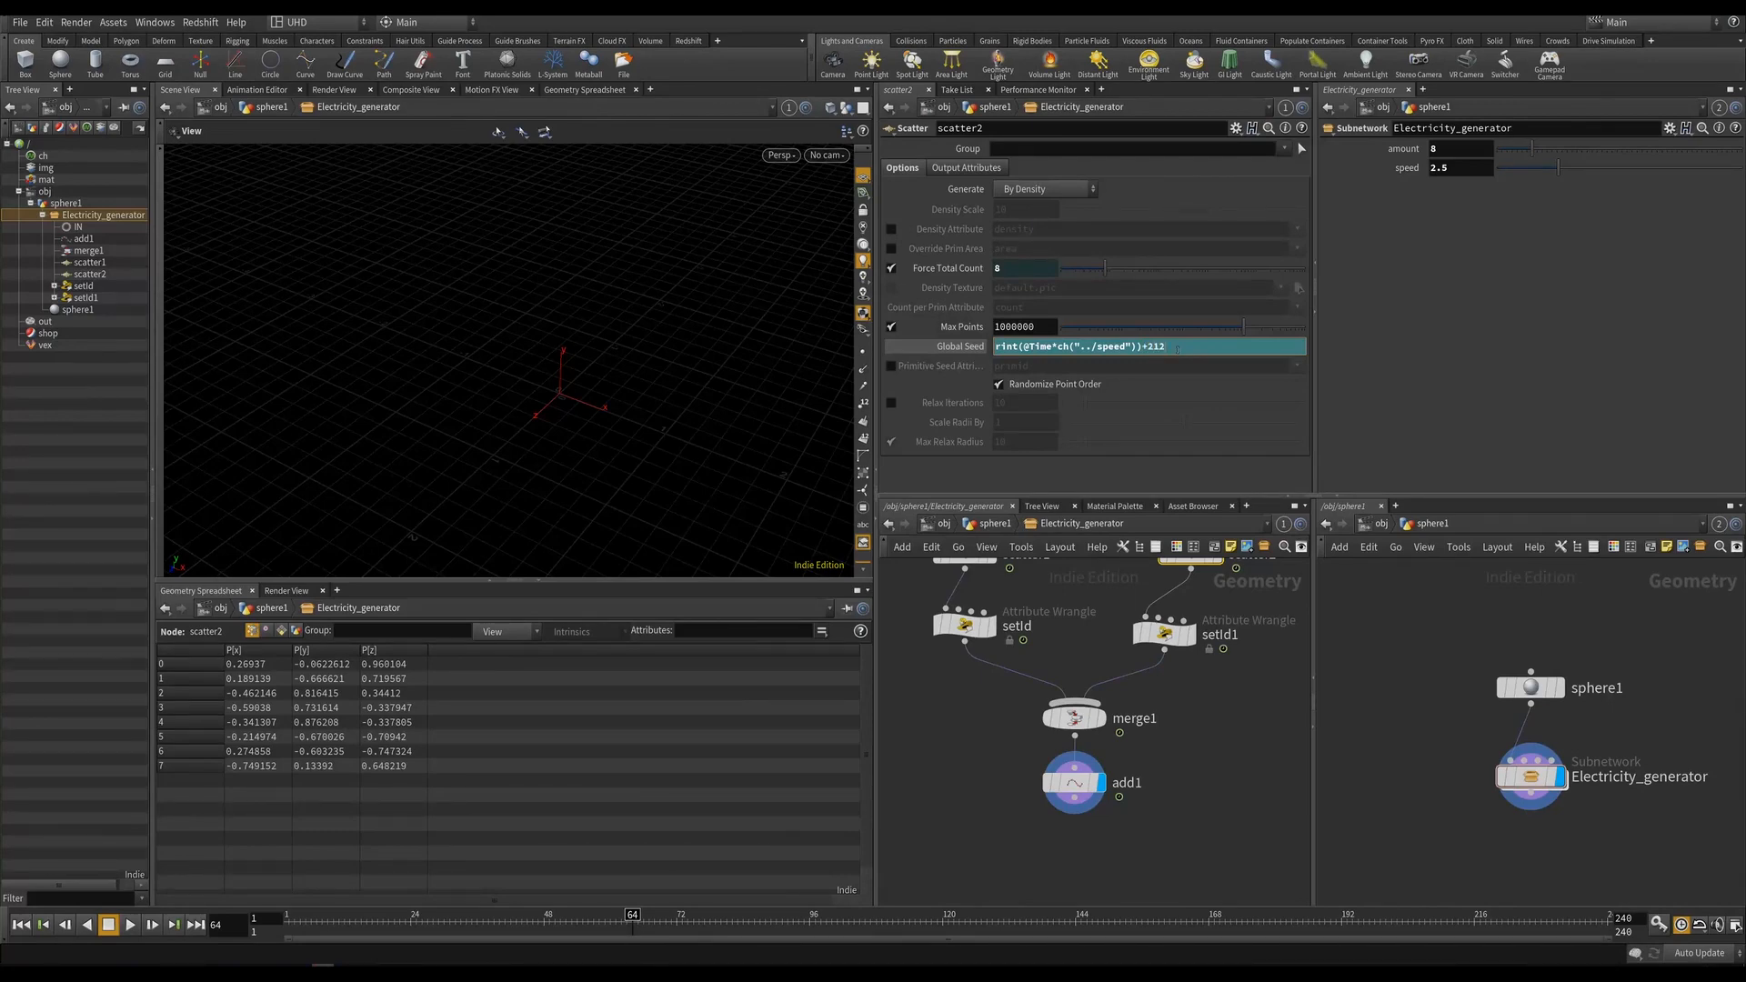
Offset scatter2's Global Seed expression by +21232 and scrub to frame 57 to inspect the resulting lines.
key("Return")
left_click_drag(231, 462, 669, 427)
left_click_drag(564, 918, 596, 902)
left_click_drag(595, 282, 462, 304)
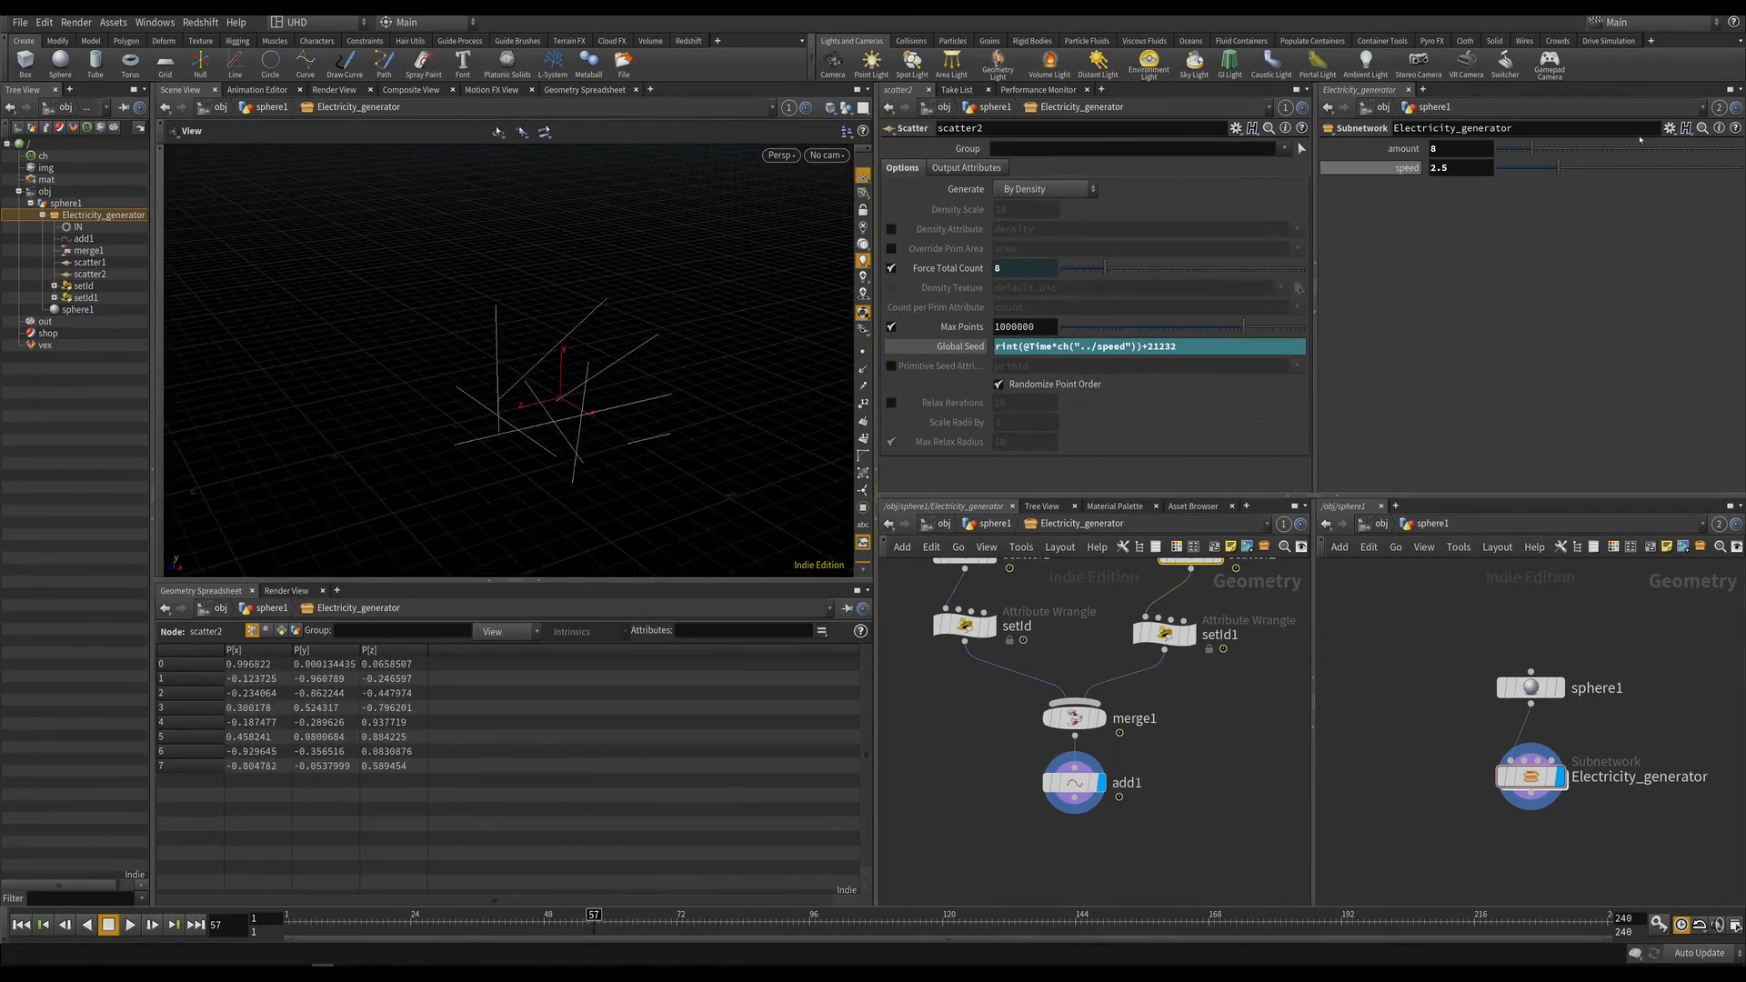
Add an integer parameter with name and label seed between amount and speed on Electricity_generator and accept the change.
left_click(1670, 129)
left_click(1547, 148)
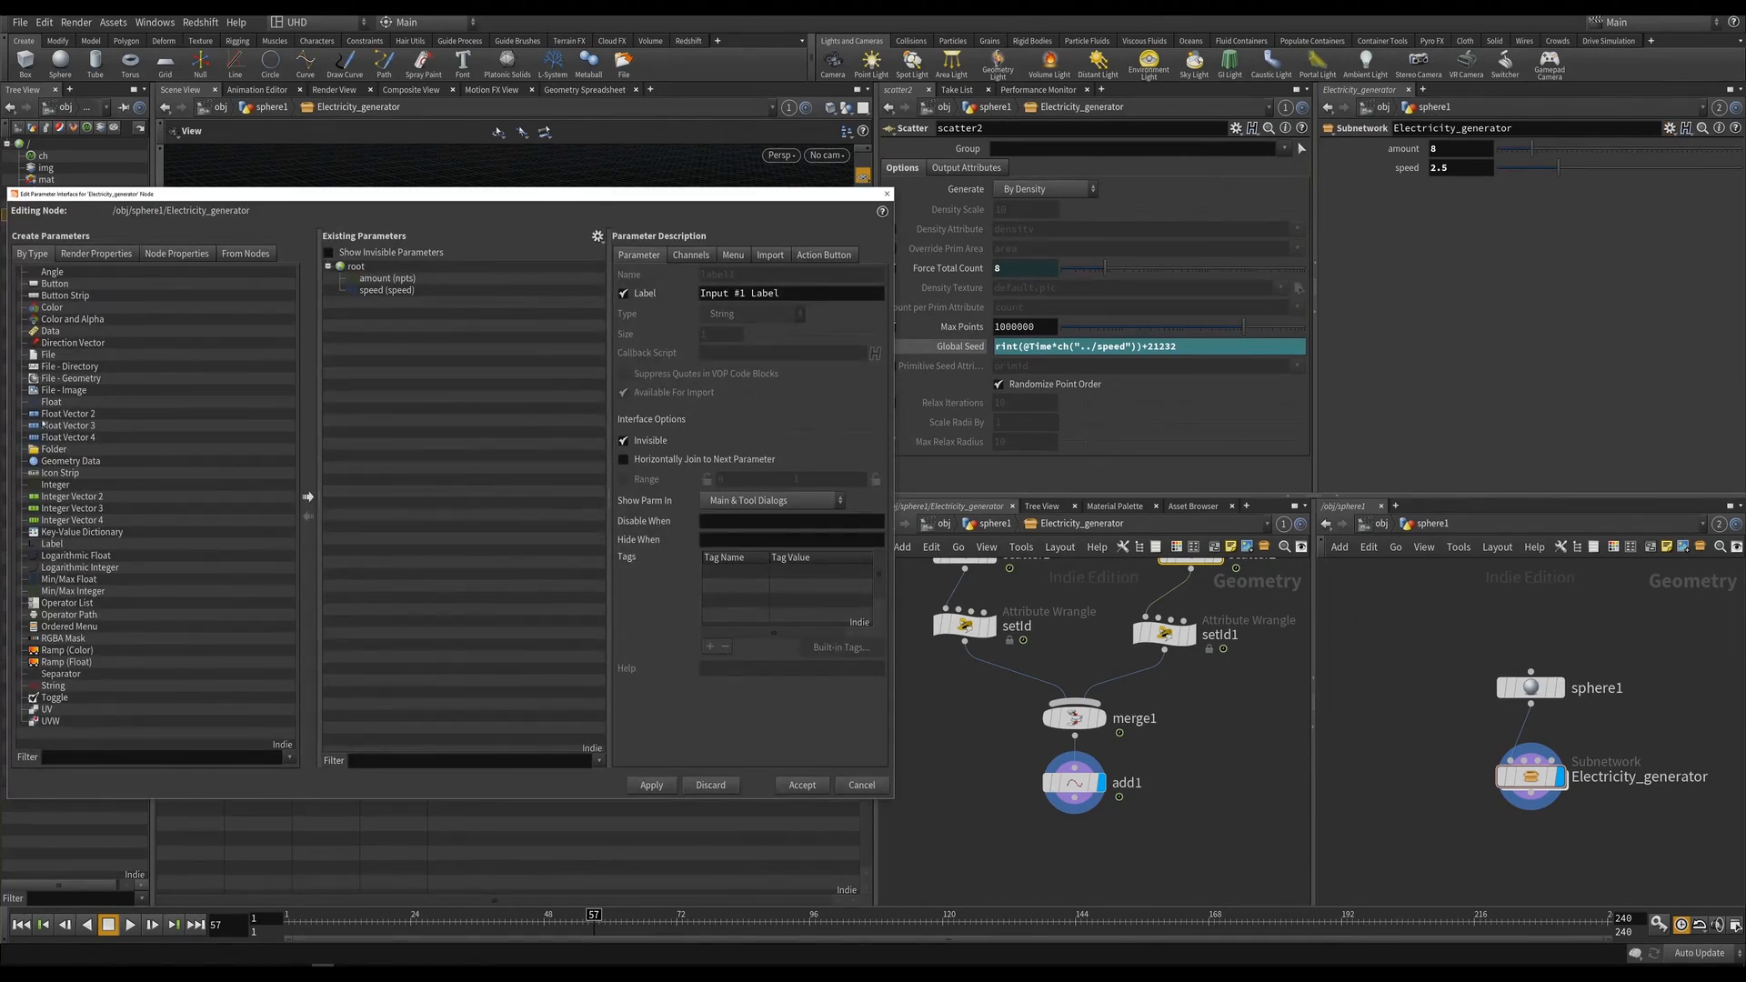
left_click_drag(55, 484, 583, 300)
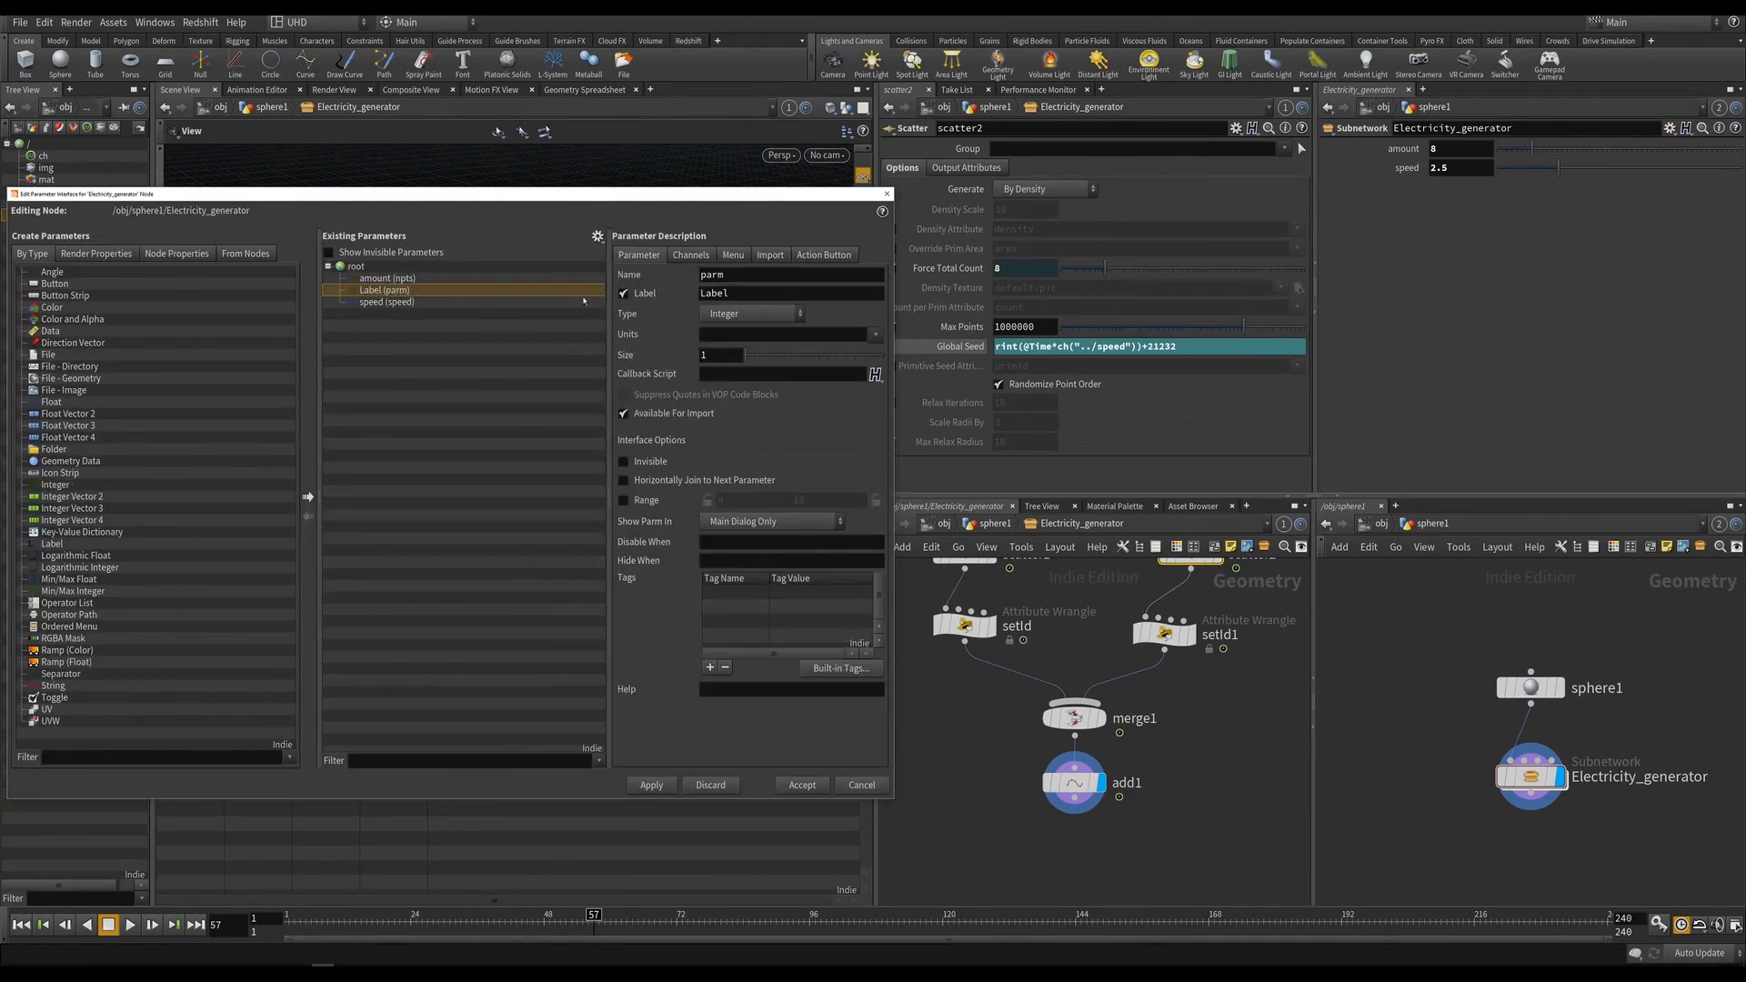
double_click(732, 275)
type("seed")
key("Tab")
type("s")
left_click(651, 785)
left_click(803, 785)
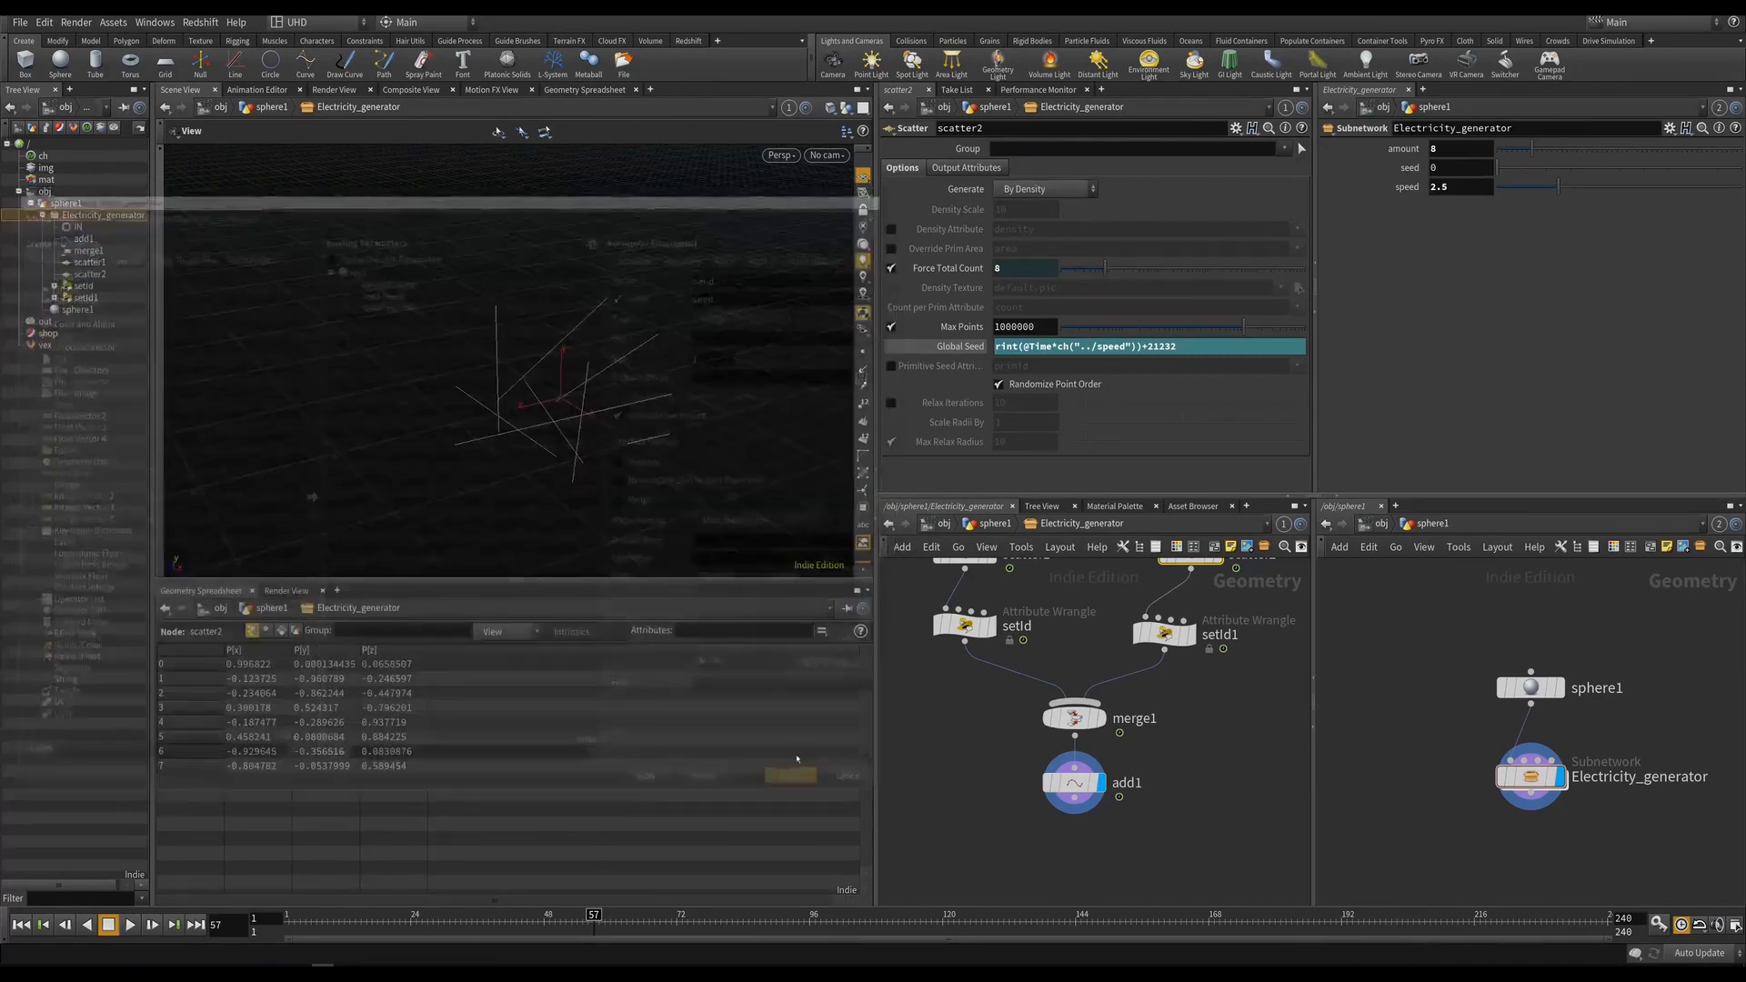
right_click(1461, 169)
left_click(1497, 265)
middle_click_drag(994, 592, 987, 655)
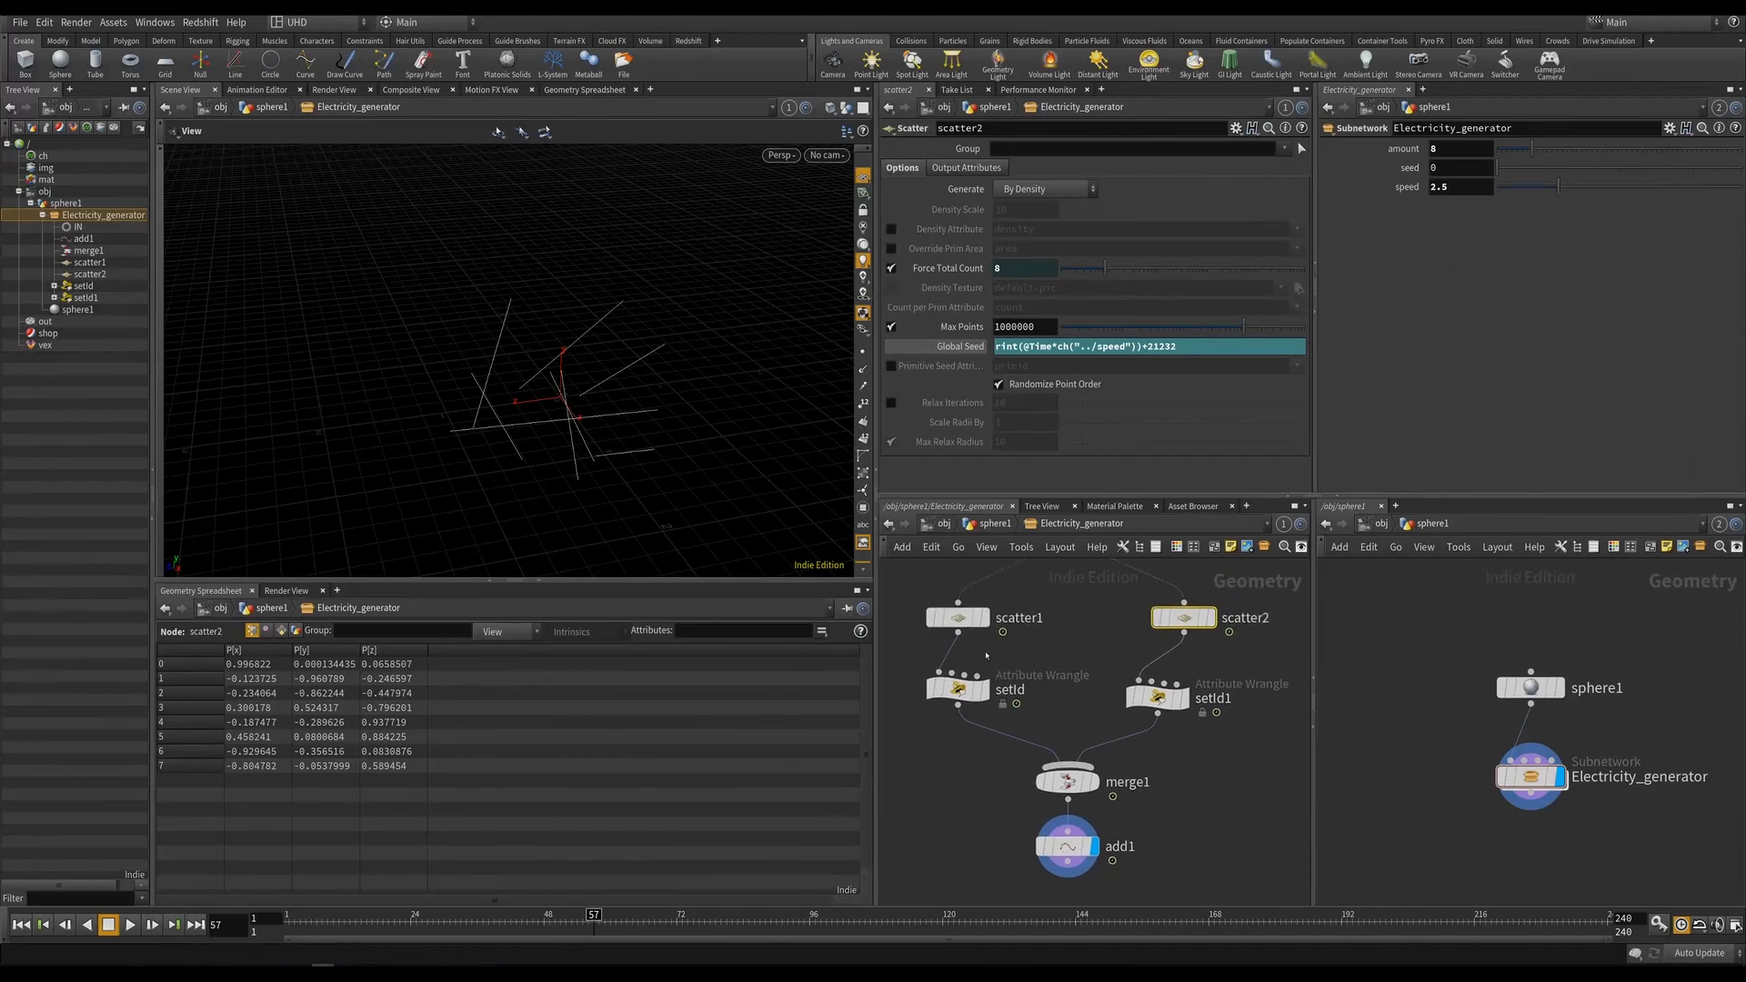
left_click(957, 617)
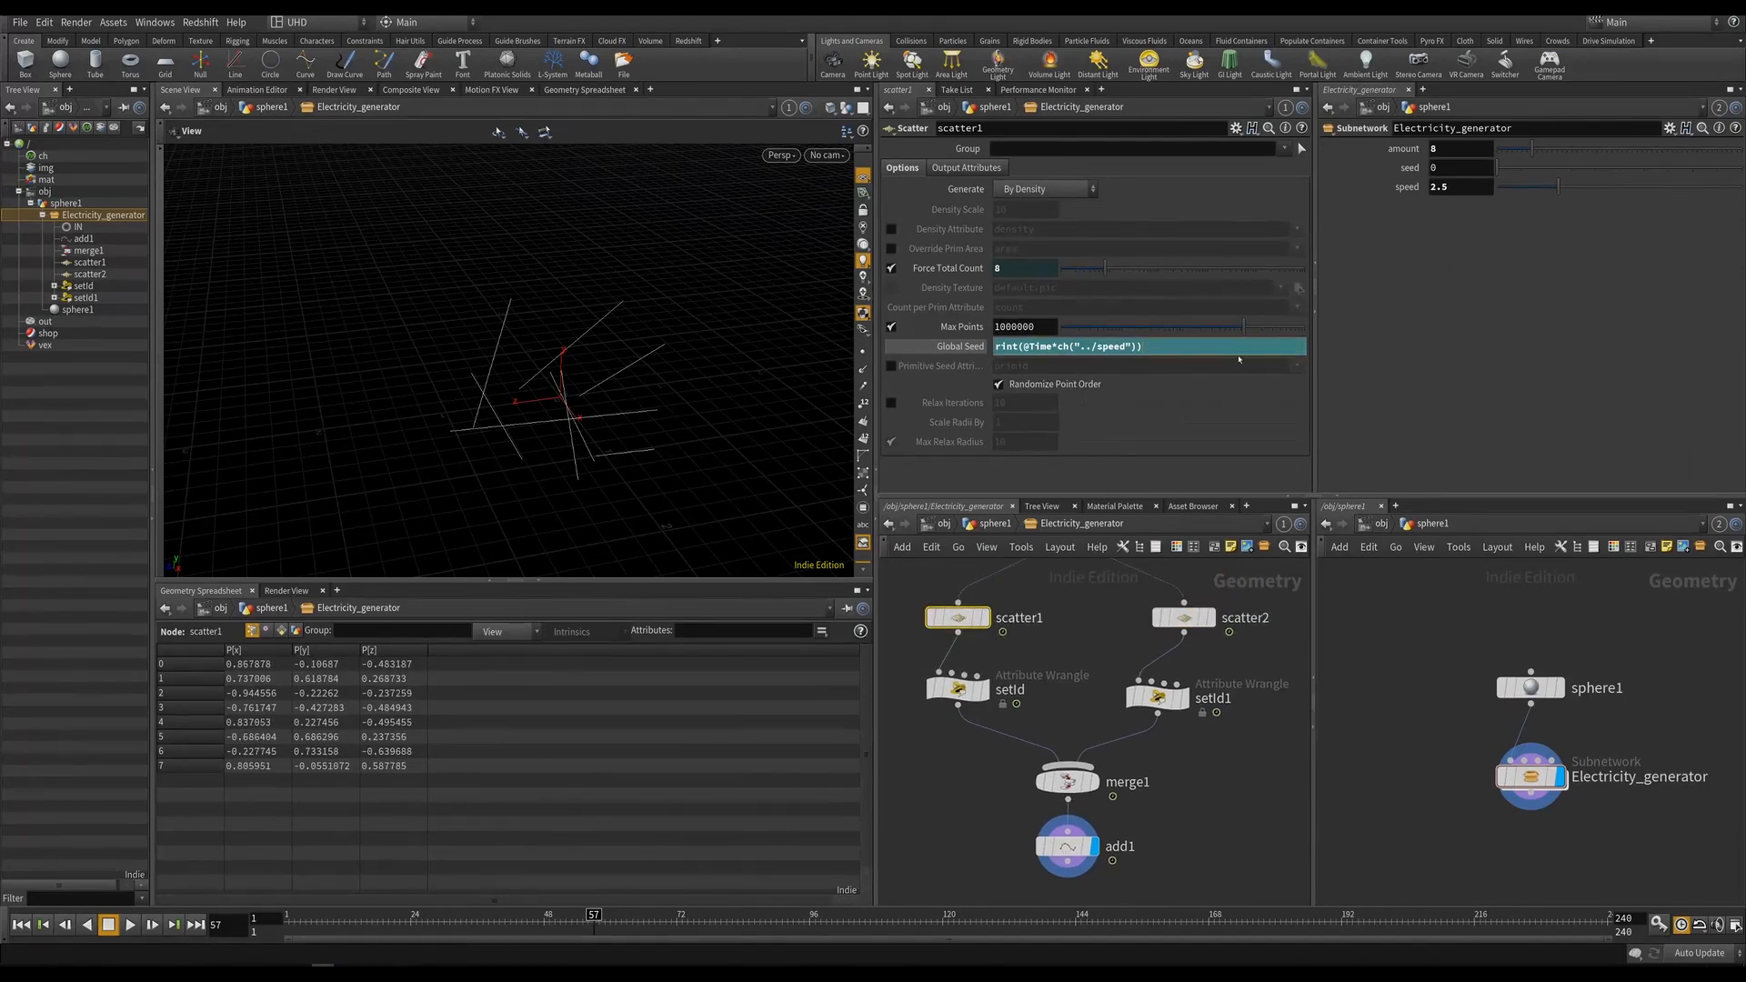
right_click(1239, 359)
left_click(1257, 371)
left_click(1033, 837)
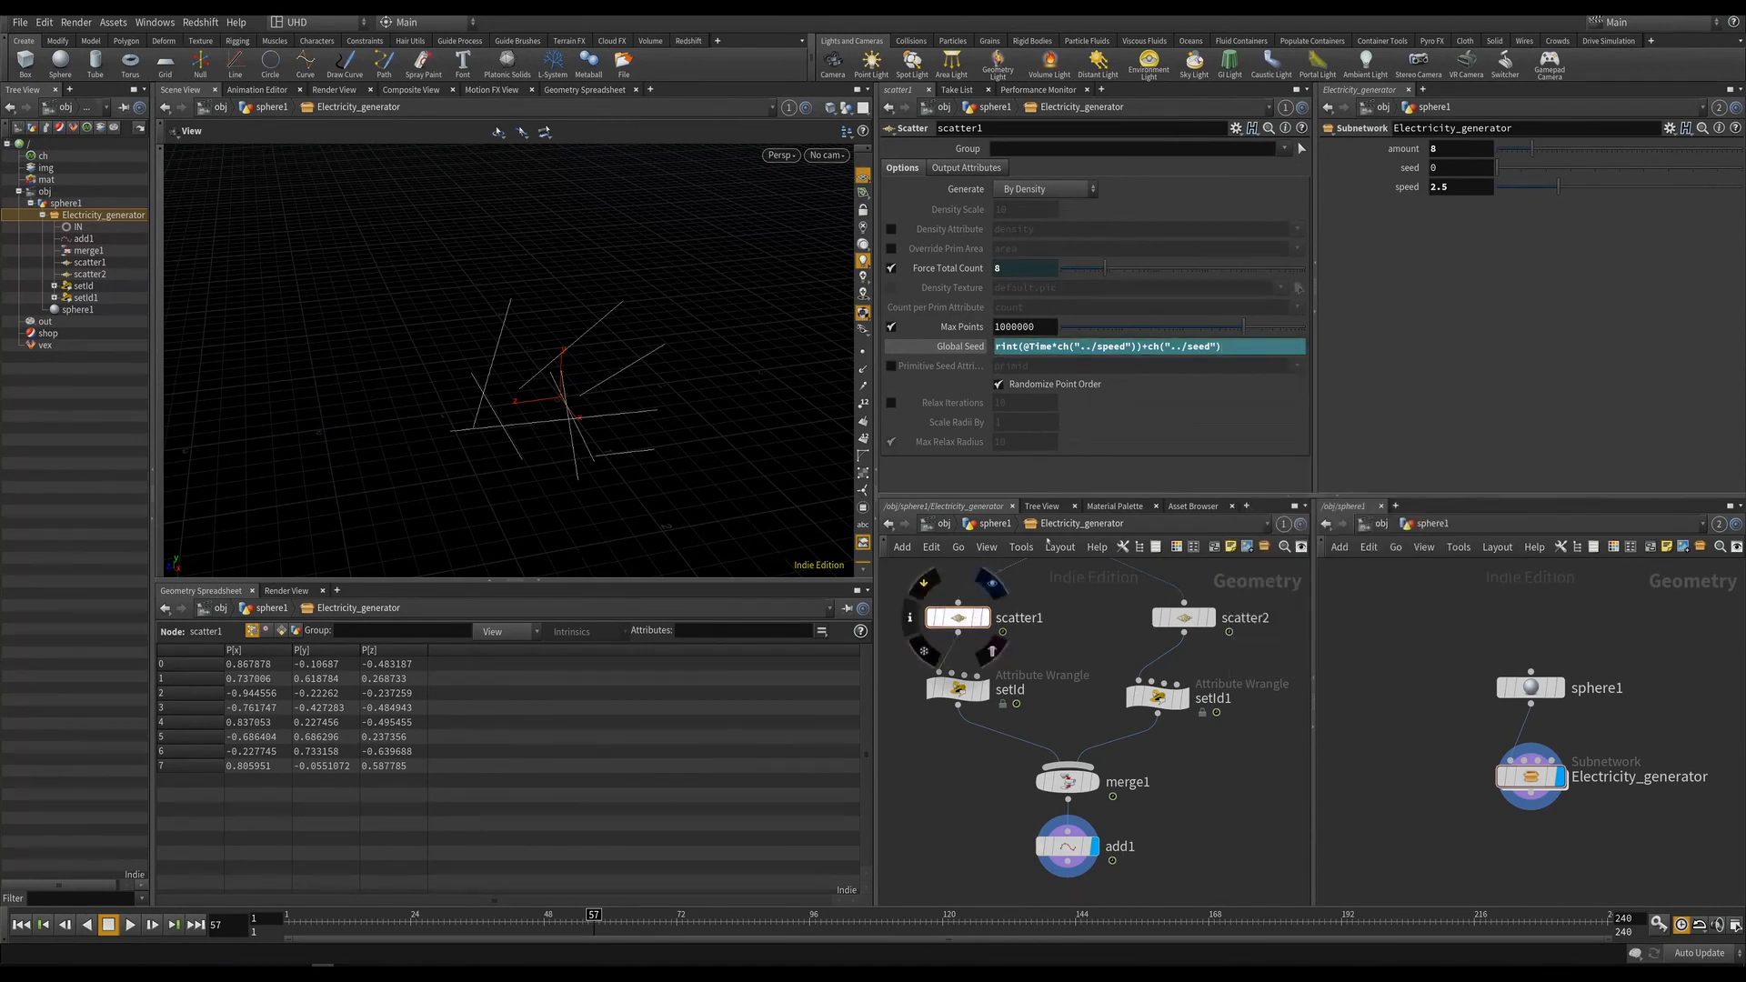
Replace the +21232 offset in scatter2's Global Seed with multiplication by a relative reference, *ch("../seed").
left_click(1183, 618)
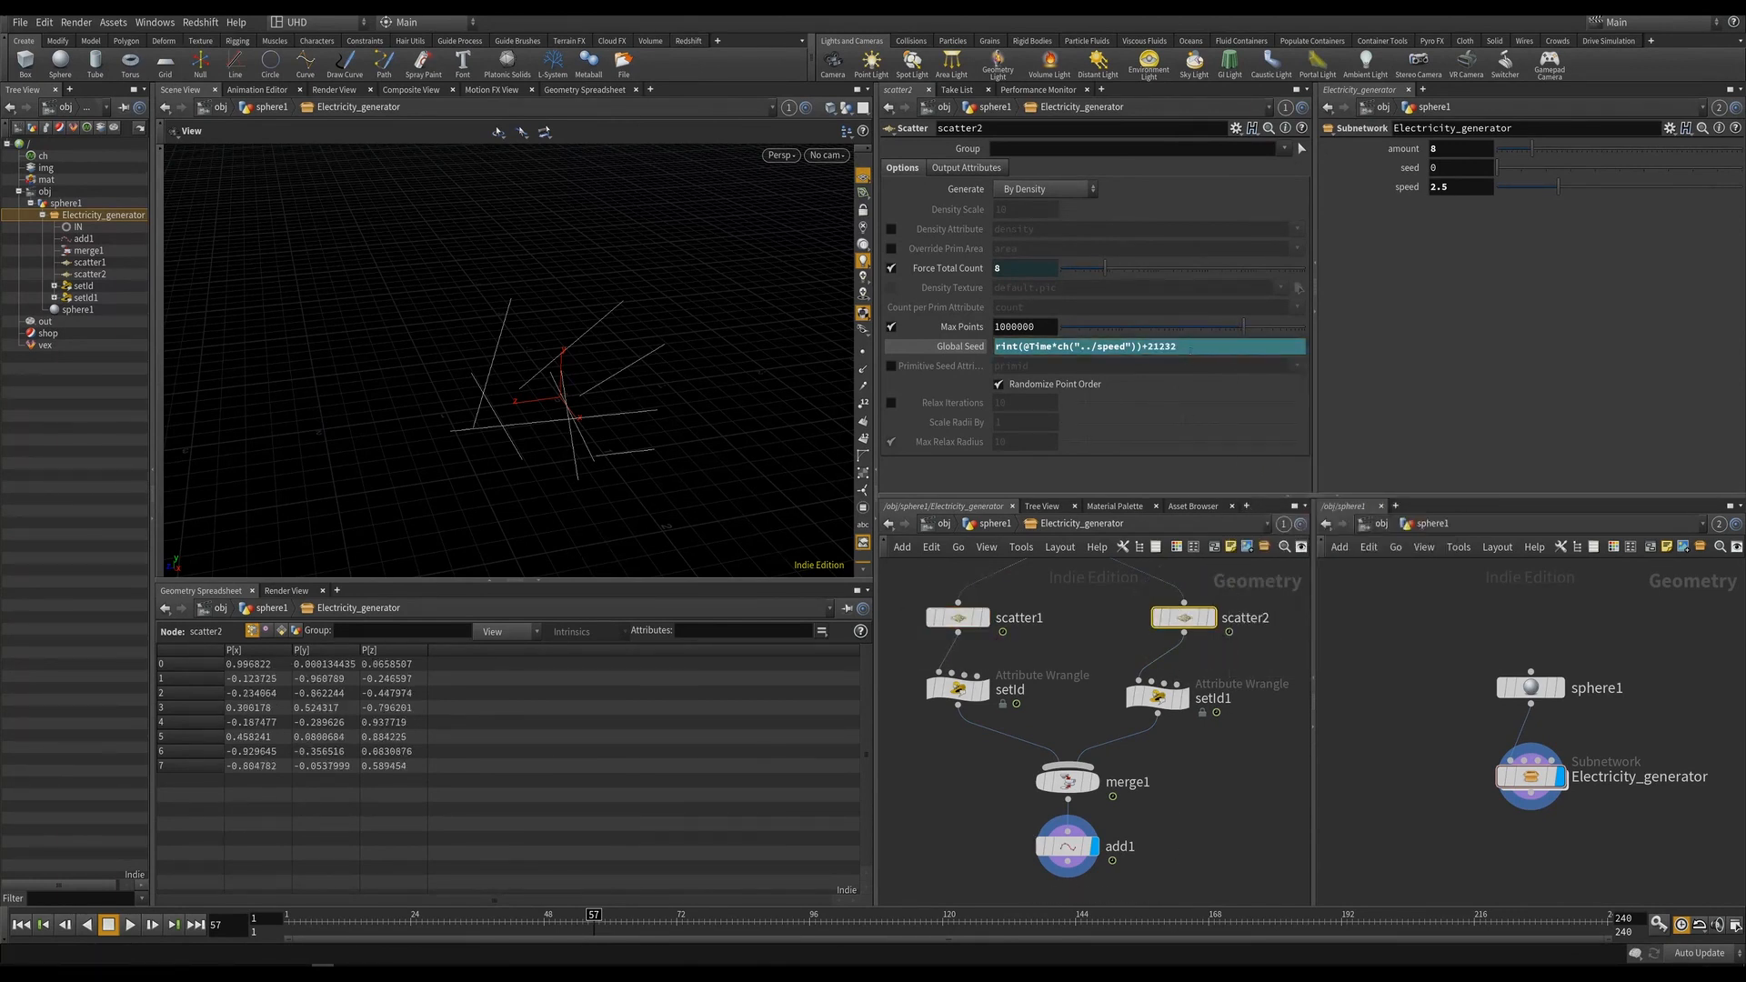
double_click(1157, 349)
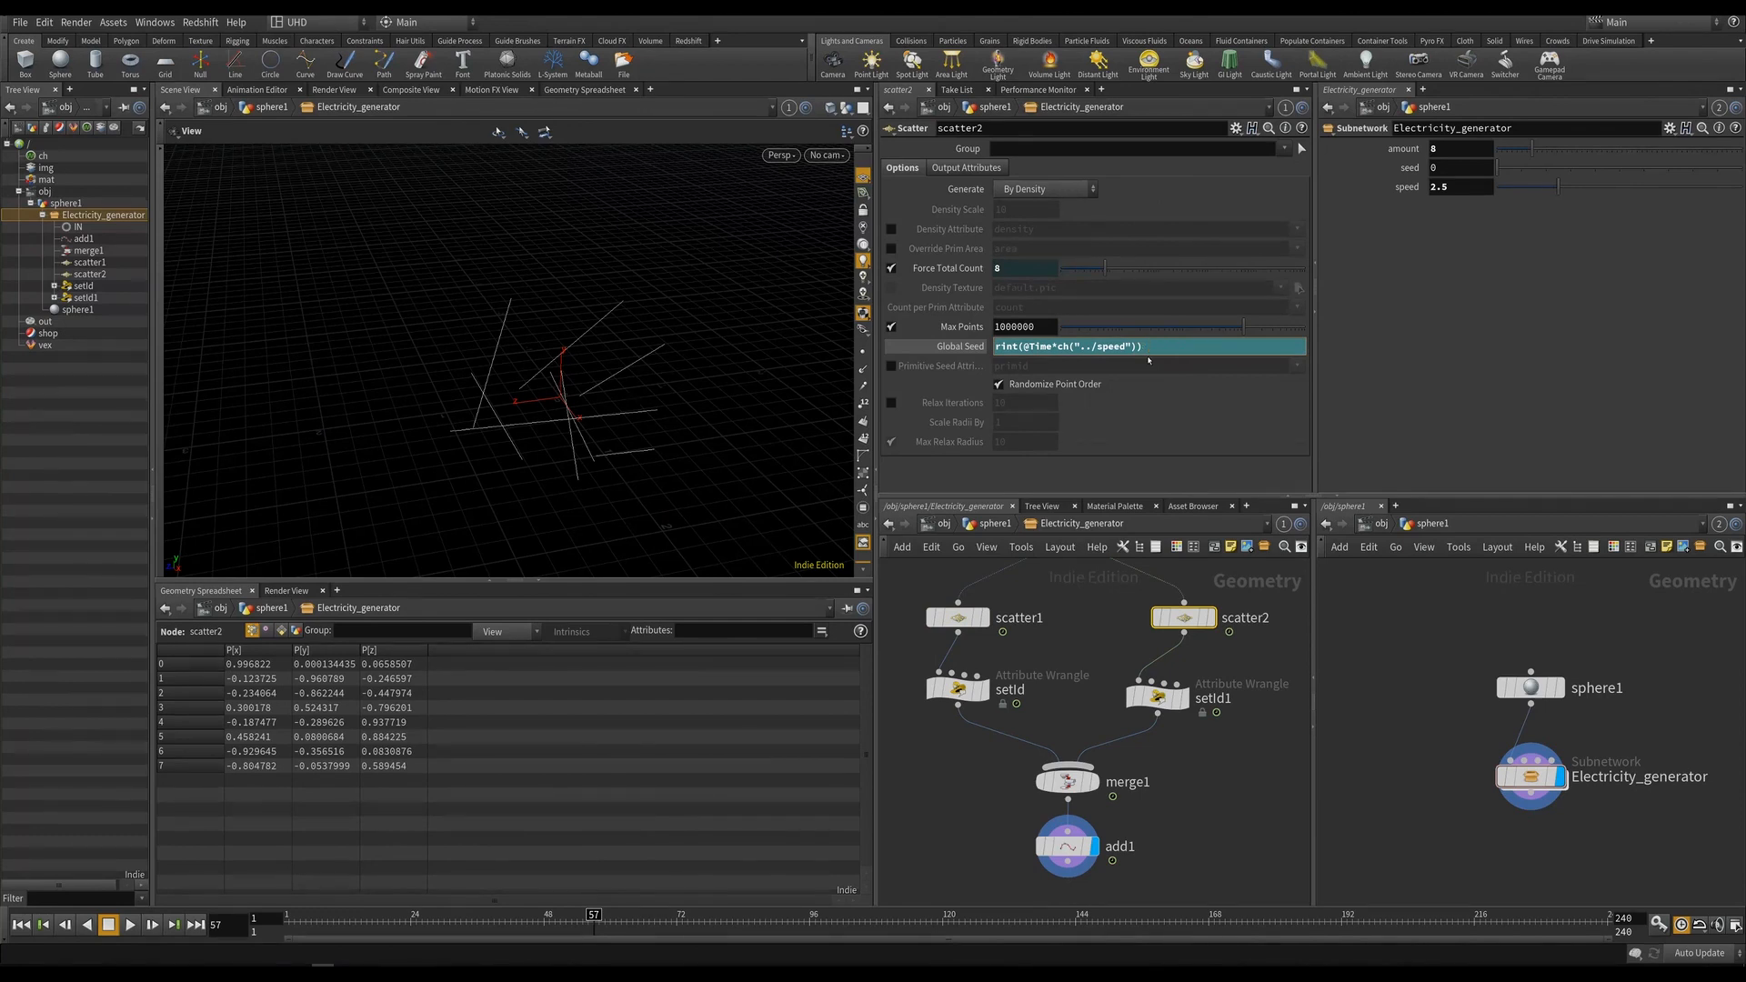
right_click(1186, 362)
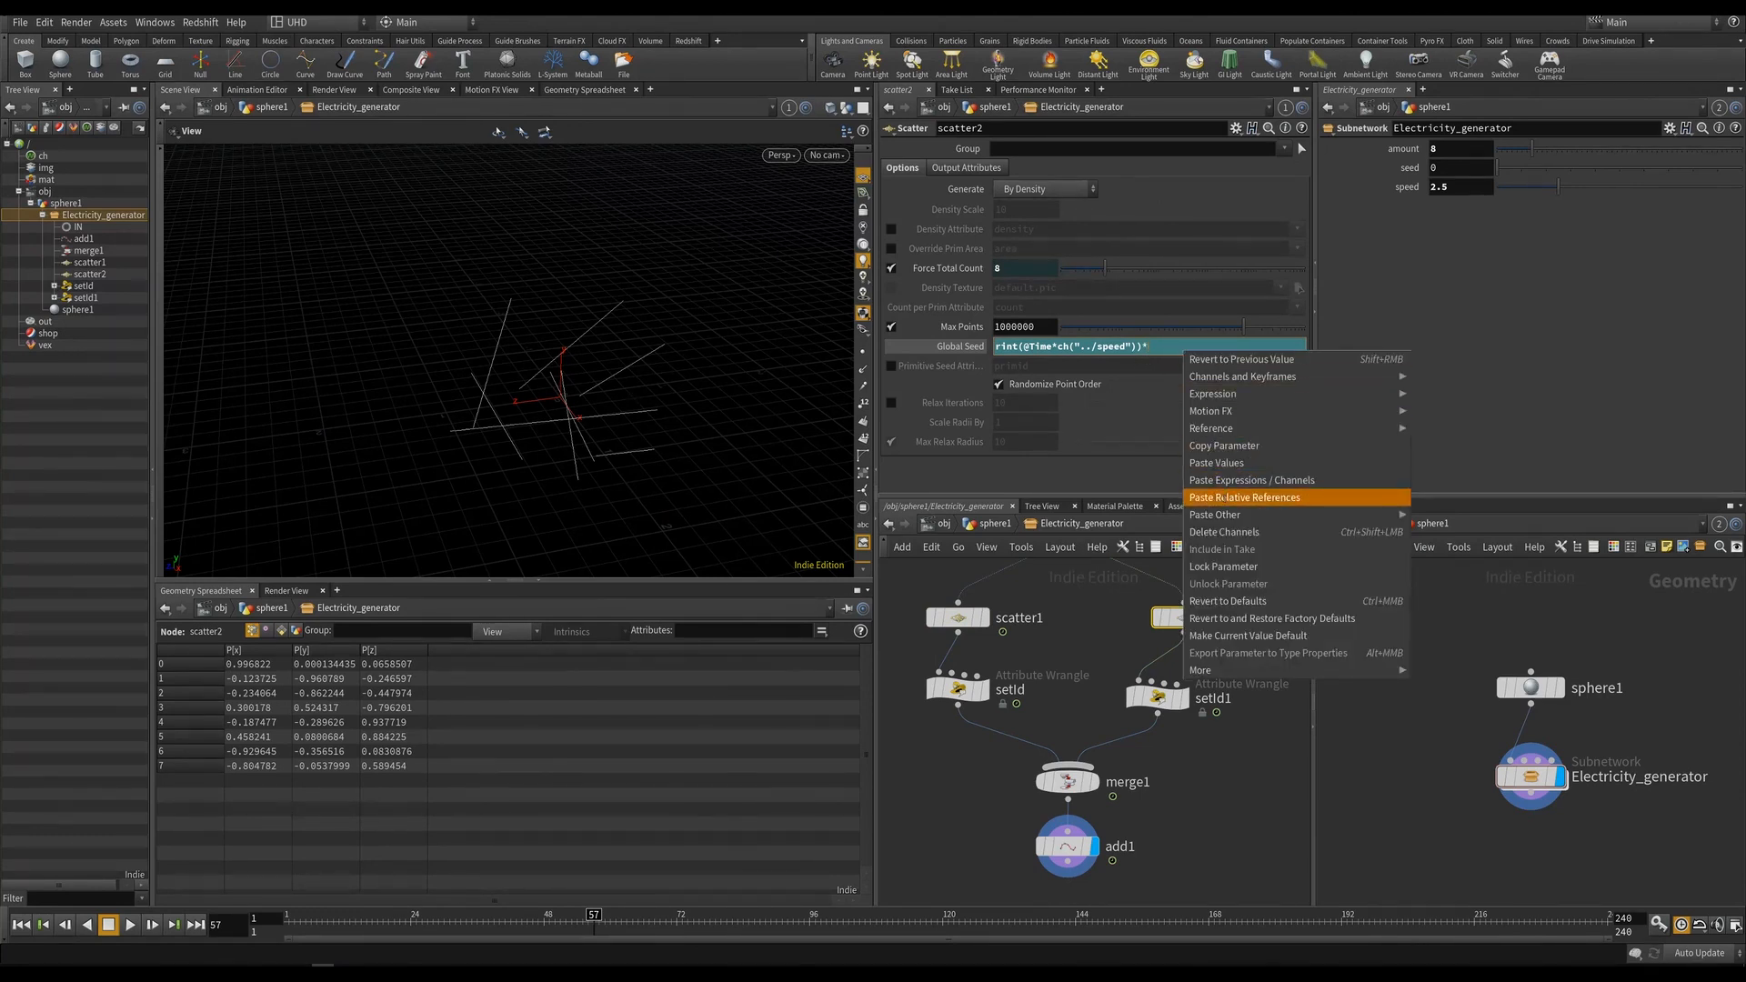
left_click(1221, 497)
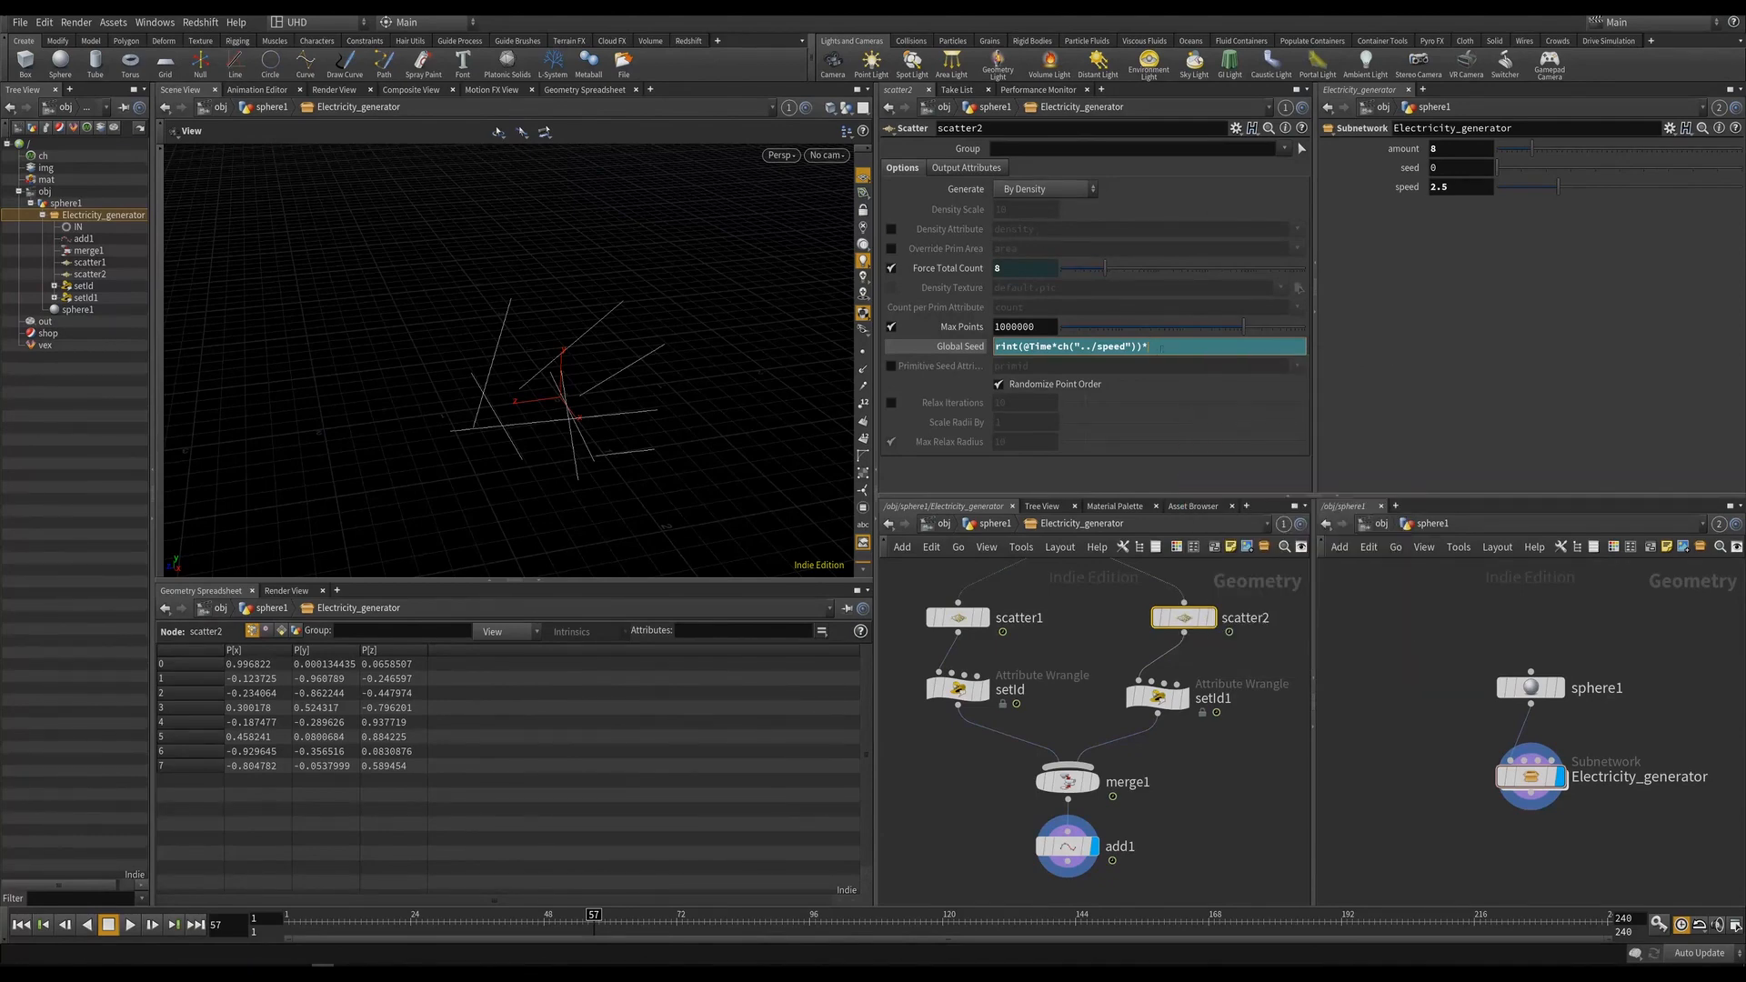
right_click(1162, 348)
left_click(1210, 492)
left_click(1163, 814)
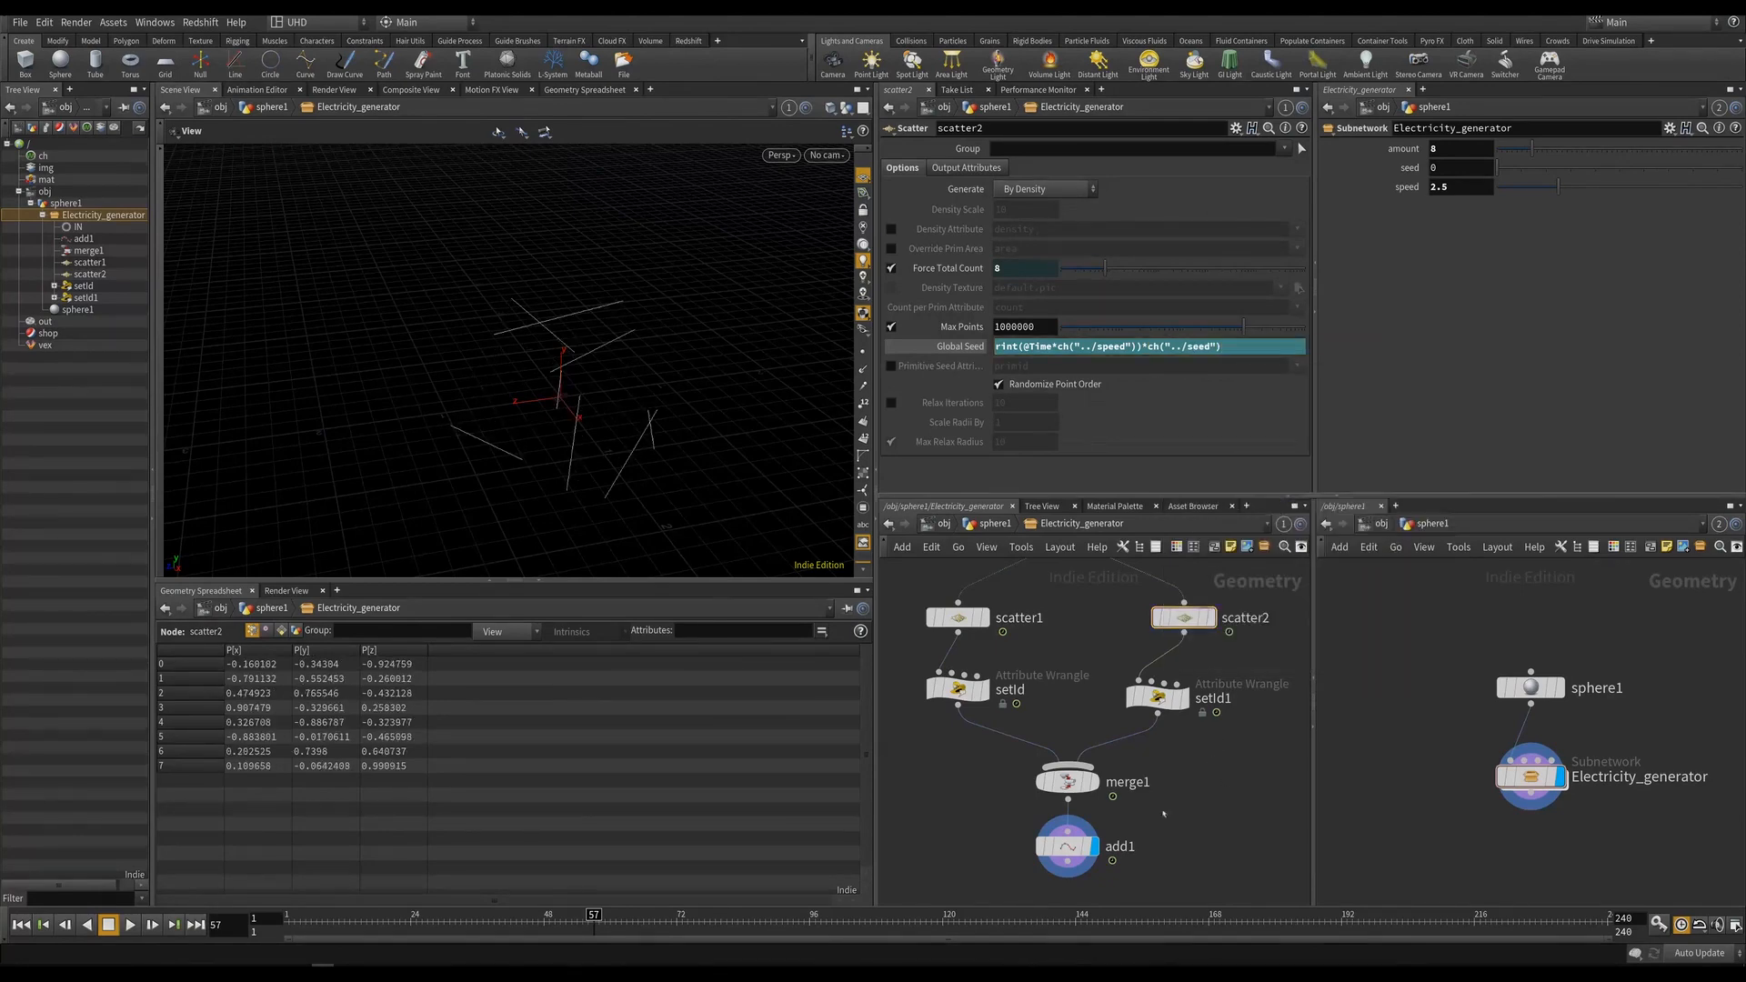
Select add1, set Electricity_generator's seed to 8, and scrub the timeline to frame 105.
left_click(1068, 846)
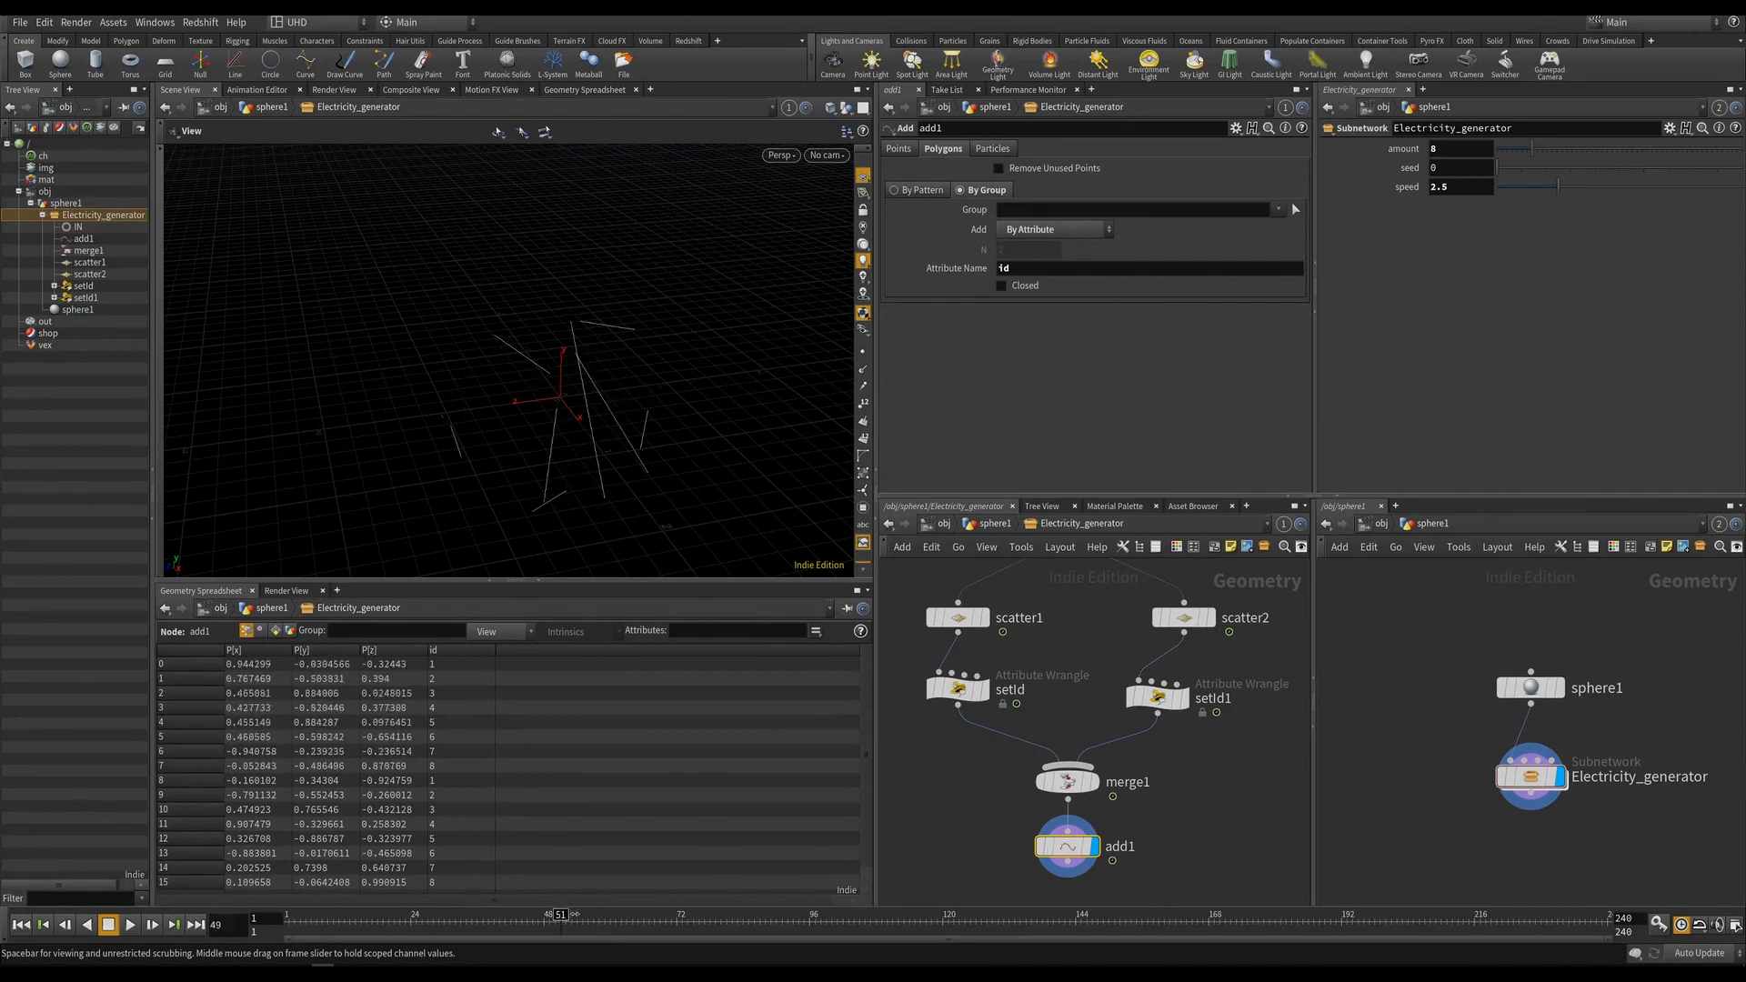
left_click_drag(1500, 171, 1693, 171)
left_click_drag(401, 923, 859, 923)
Compare the evaluated Global Seed values of scatter1 and scatter2, and inspect the lines at frame 98.
left_click(958, 617)
left_click(966, 353)
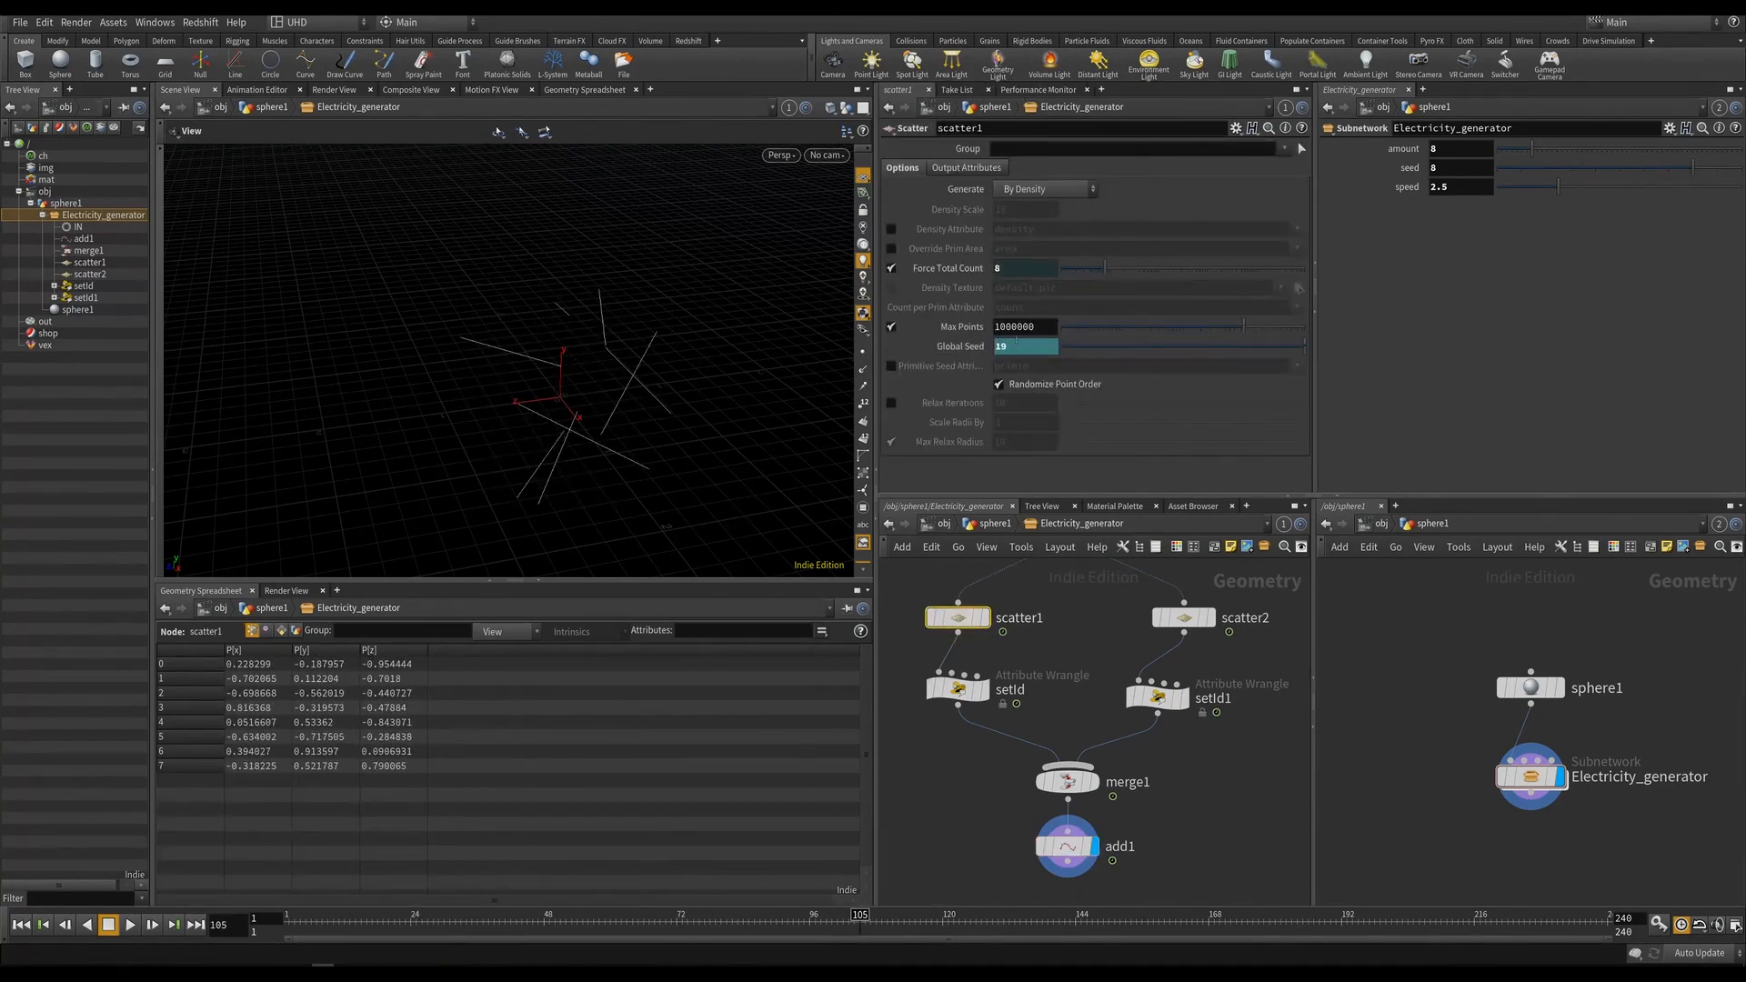
left_click(1183, 618)
left_click(961, 347)
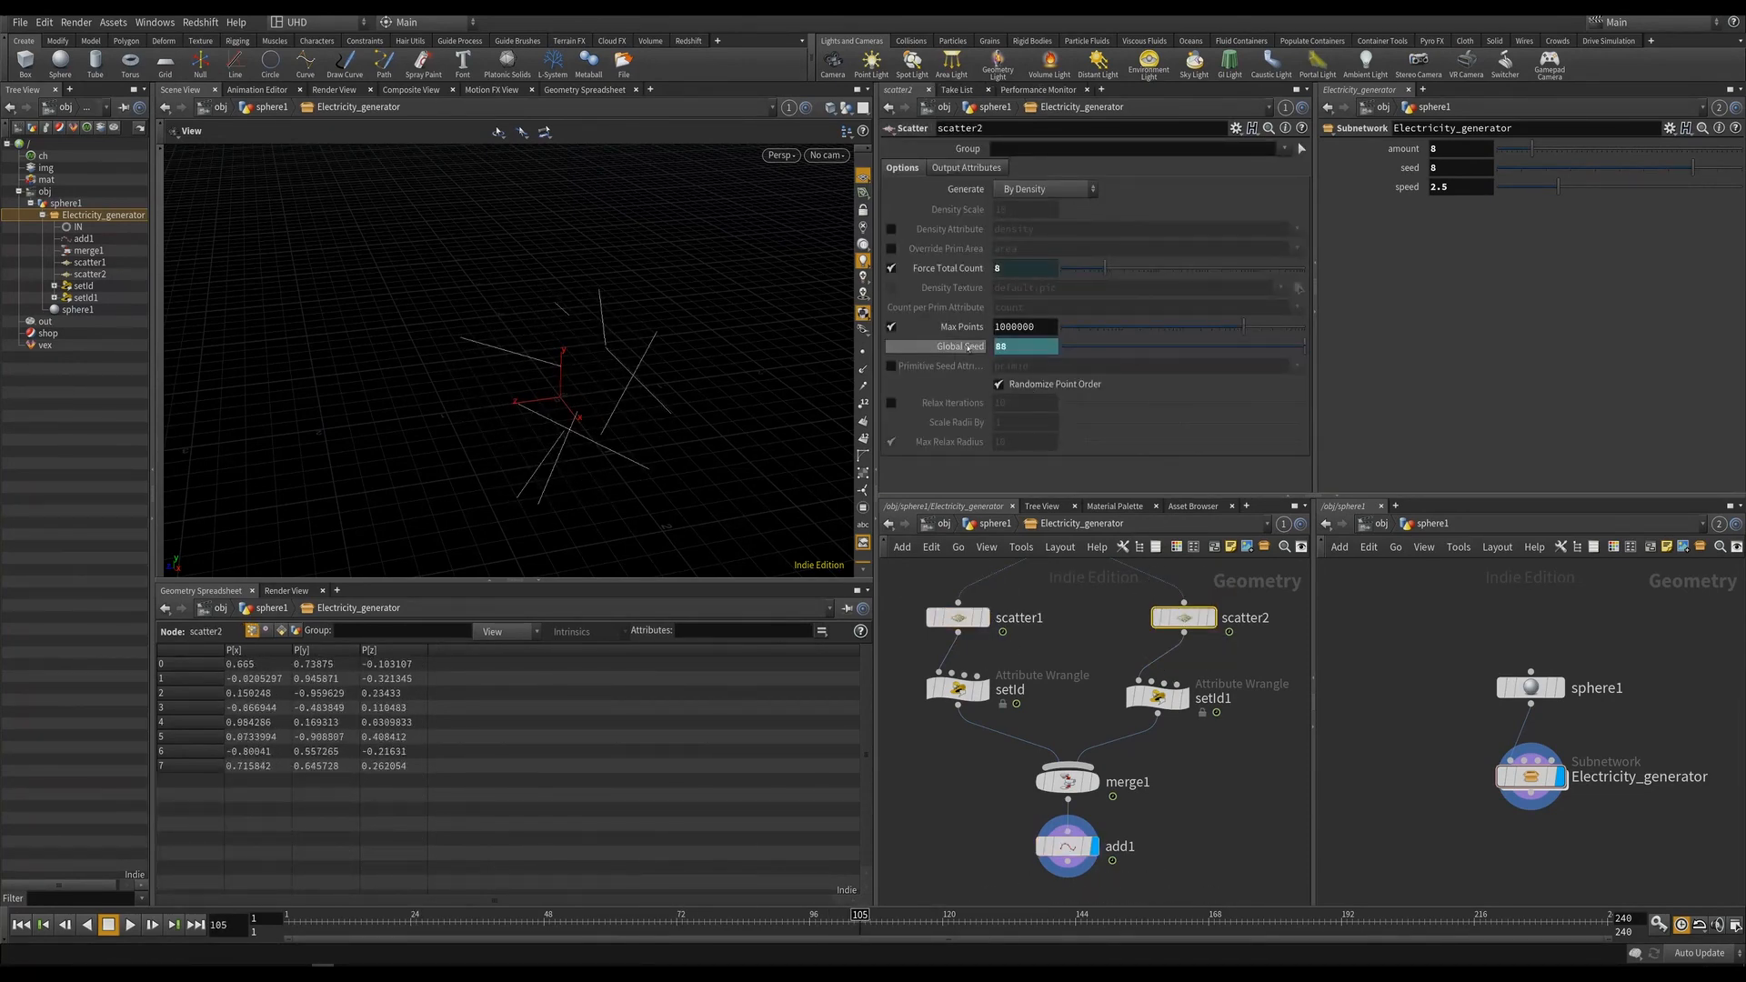
left_click_drag(860, 922, 827, 947)
left_click_drag(598, 434, 520, 422)
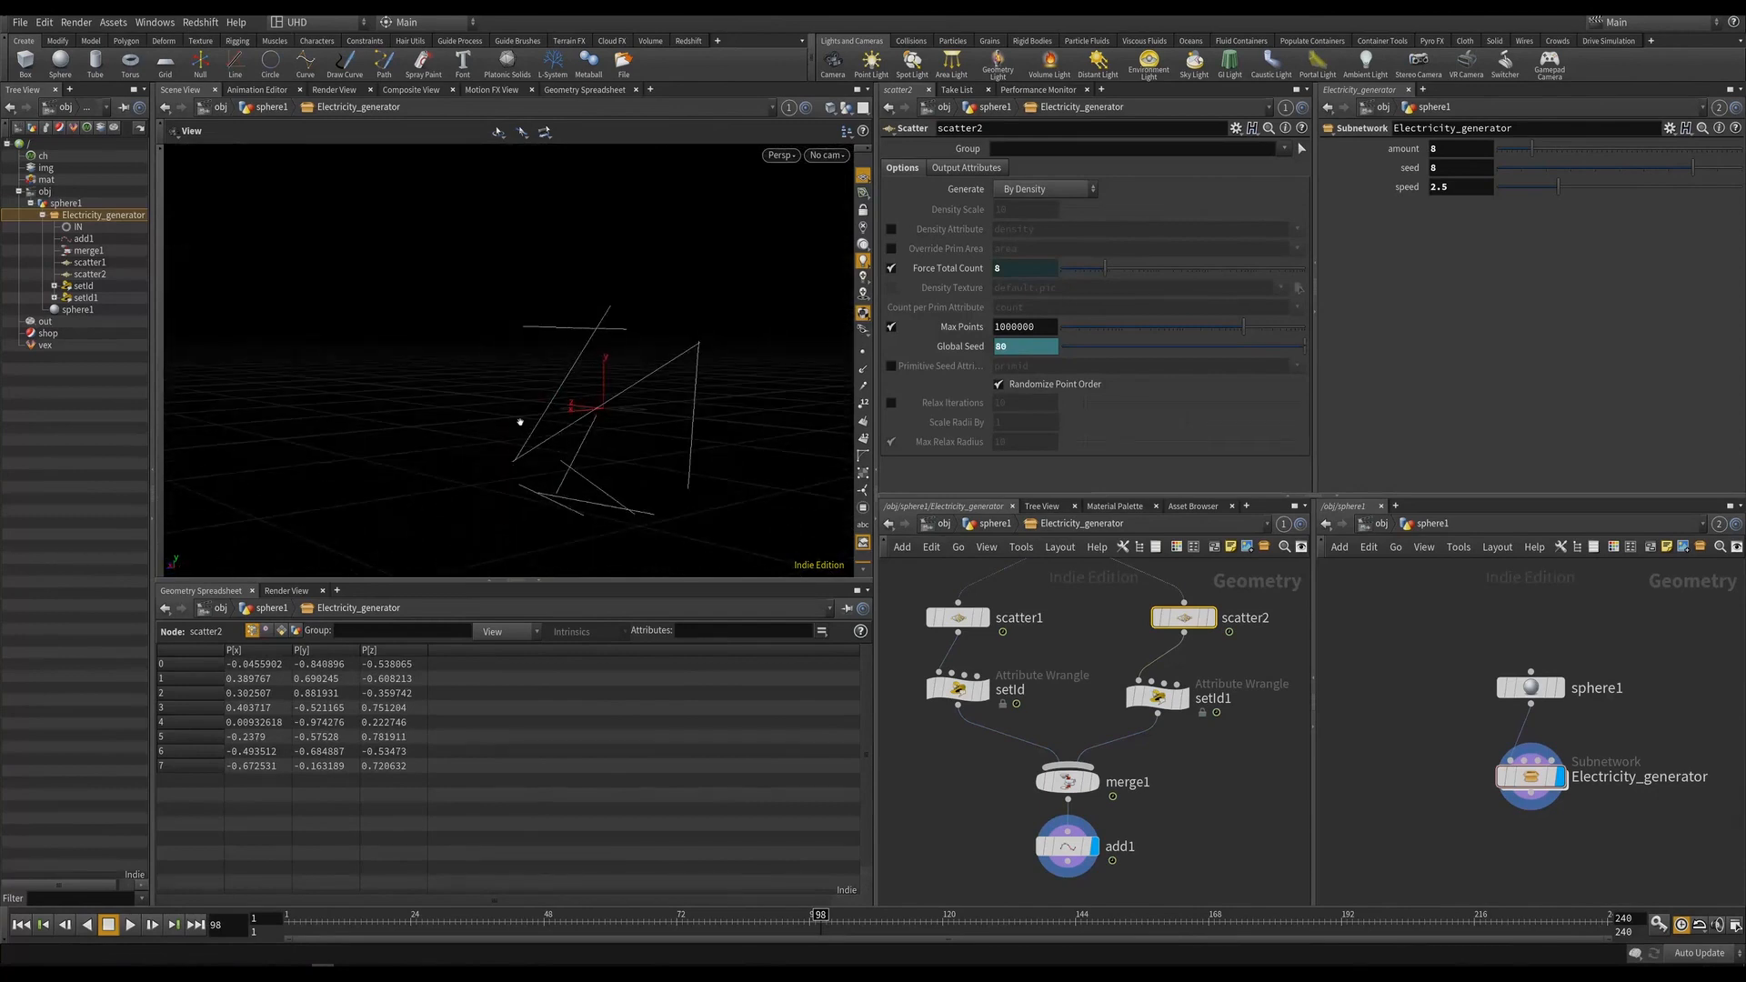
Raise Electricity_generator's speed to 7.77 while playing the animation, and save the scene.
key("Up")
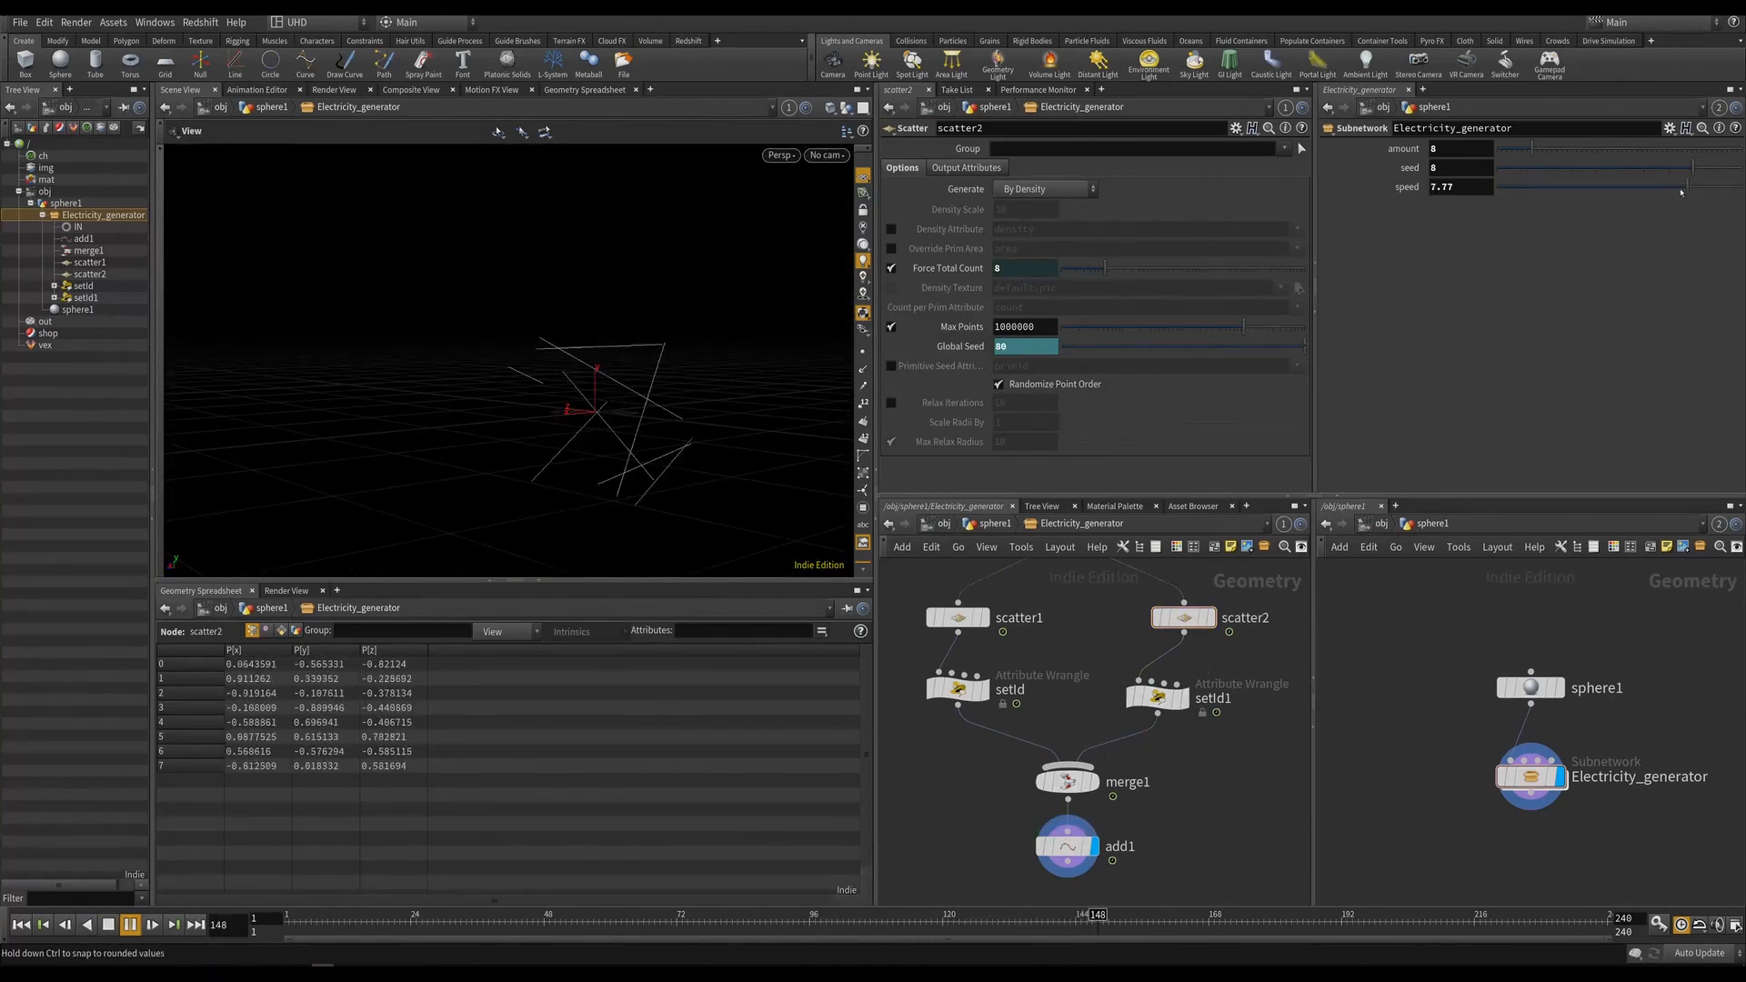
left_click_drag(544, 380, 593, 433)
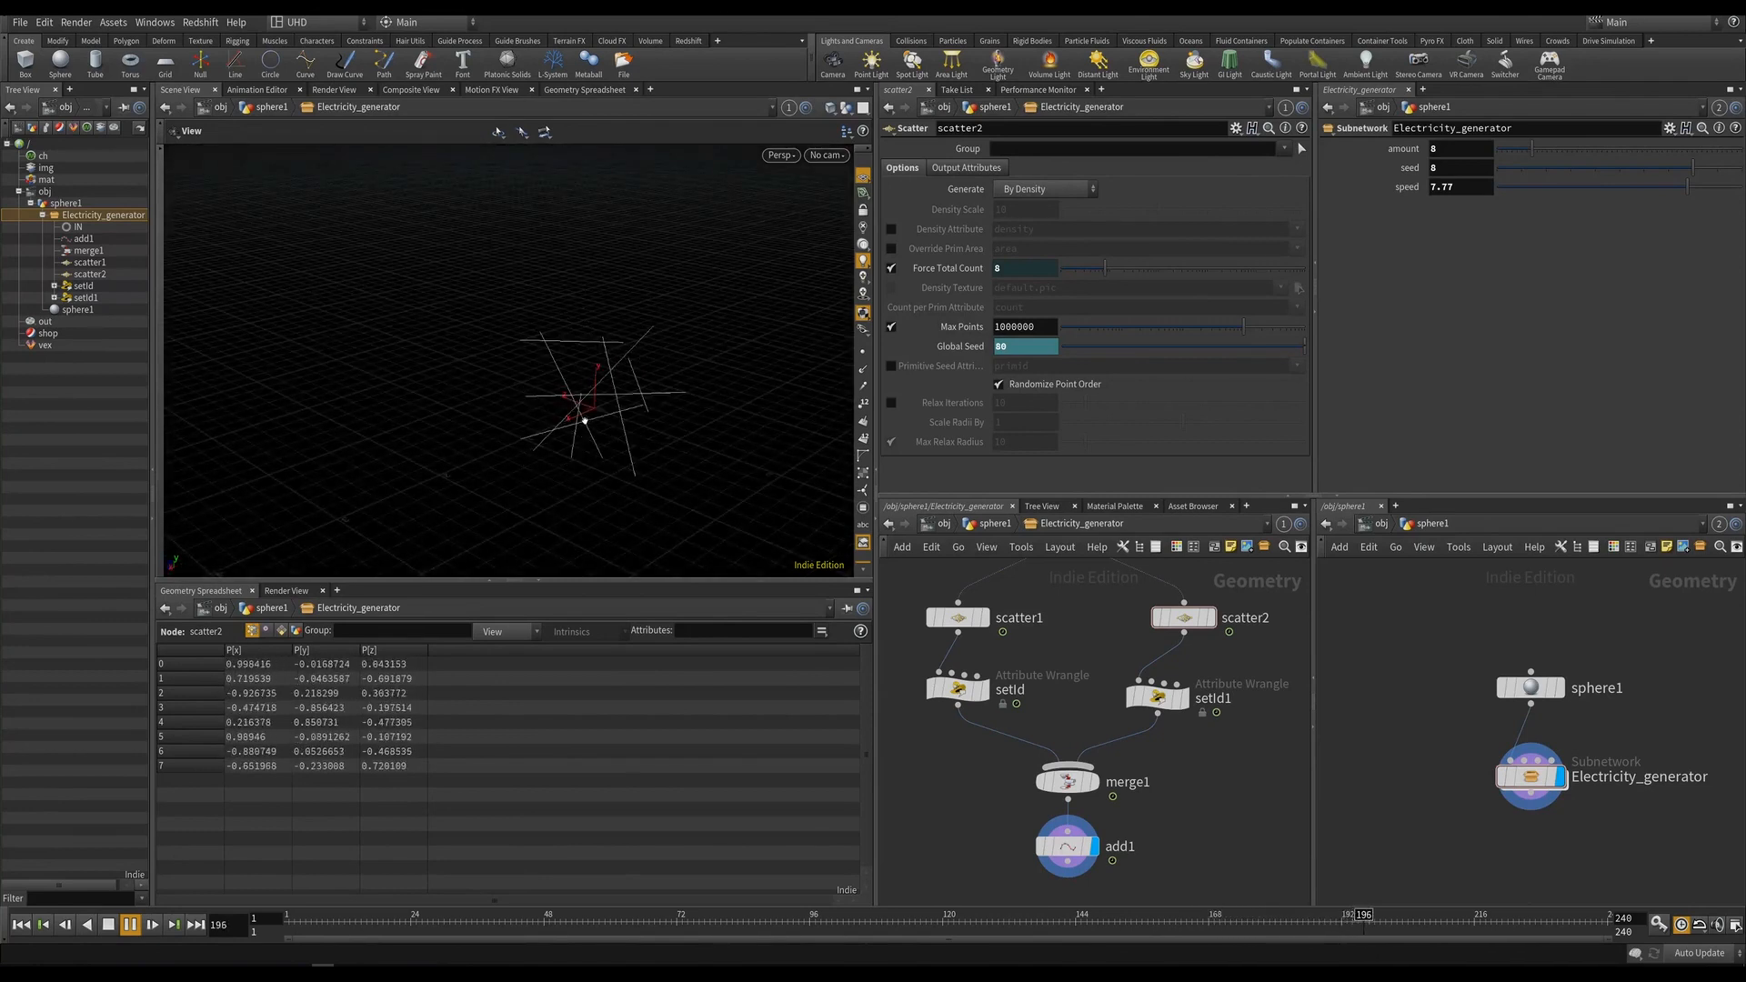
left_click(499, 920)
middle_click_drag(892, 842, 925, 757)
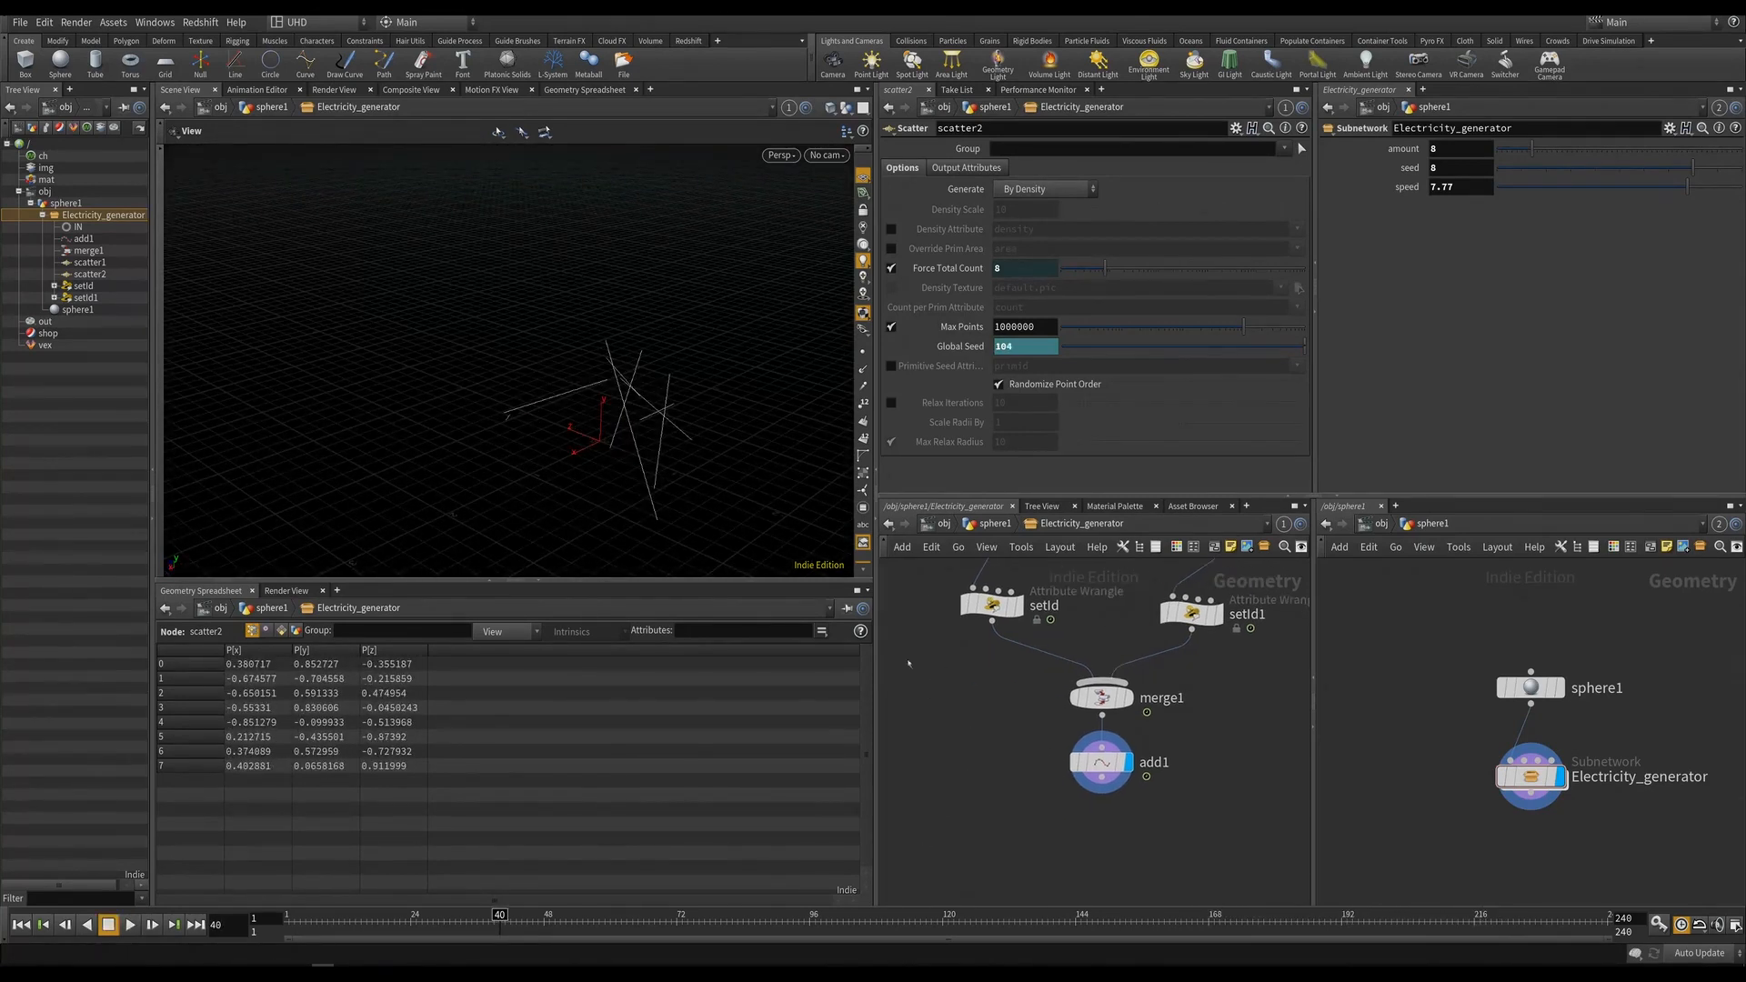
key("ctrl+s")
Scrub the timeline from frame 40 to frame 86 and examine how the lines change position.
mouse_move(635, 388)
left_mouse_down()
mouse_move(565, 379)
mouse_move(653, 404)
left_mouse_up()
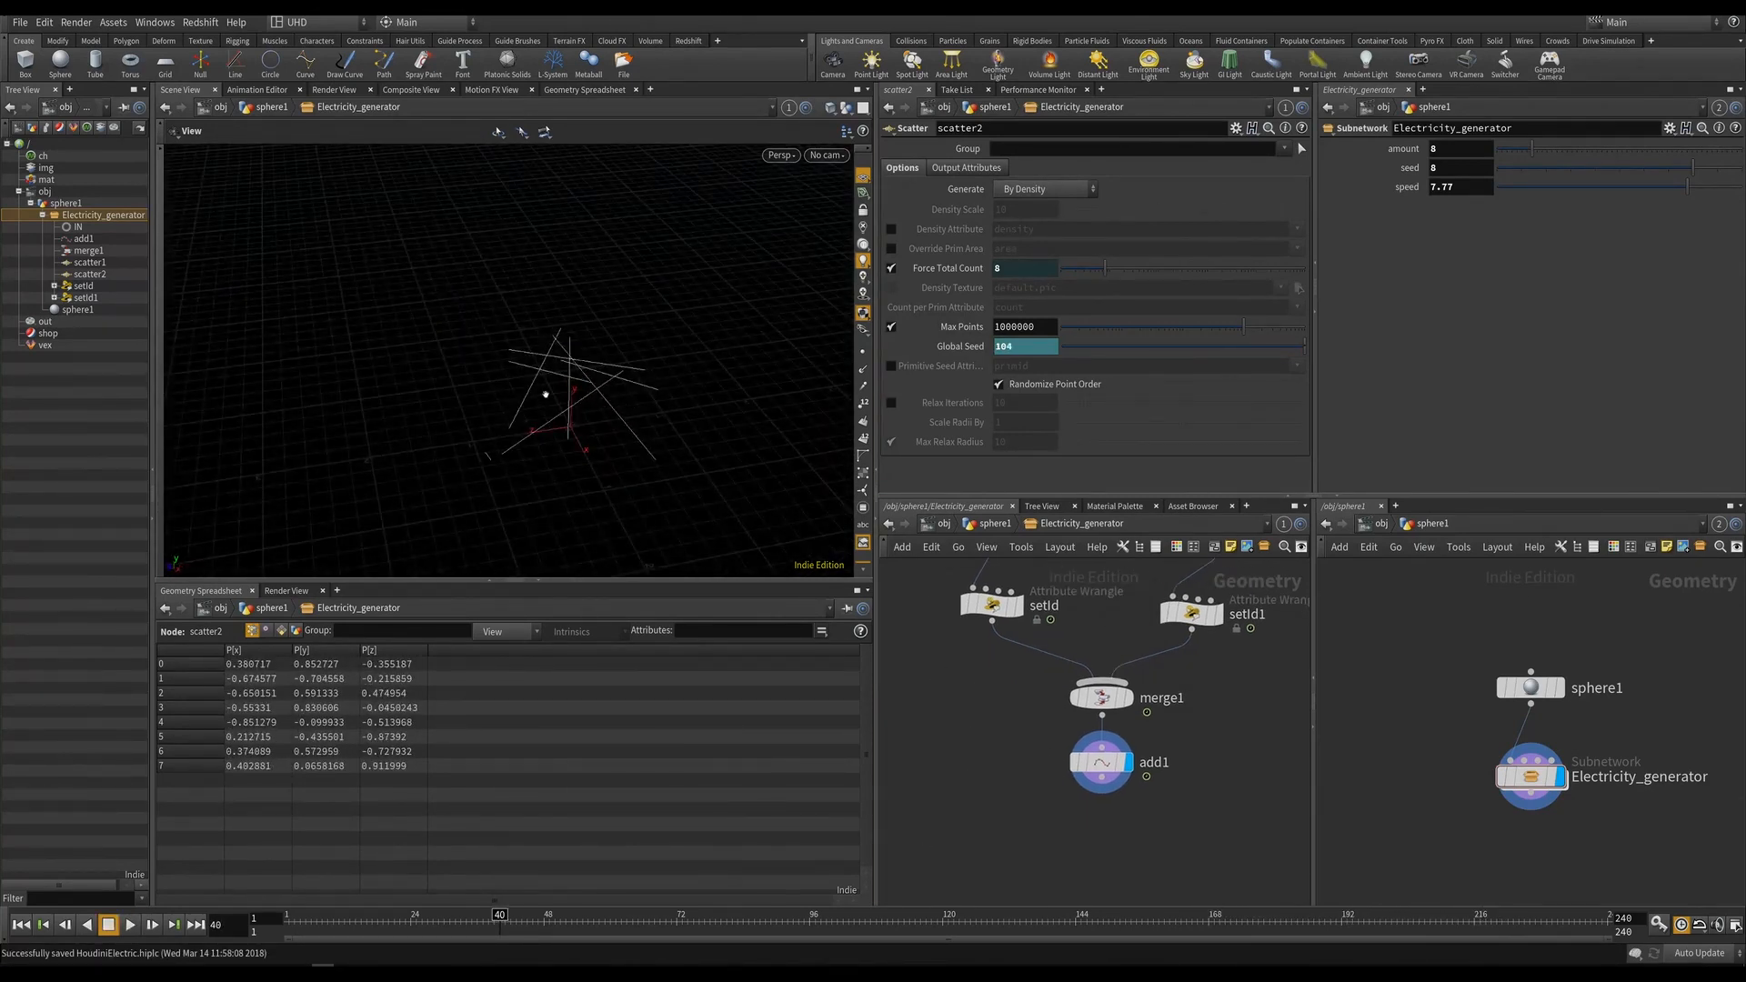
mouse_move(546, 395)
left_mouse_down()
mouse_move(524, 372)
mouse_move(548, 392)
left_mouse_up()
left_click(130, 925)
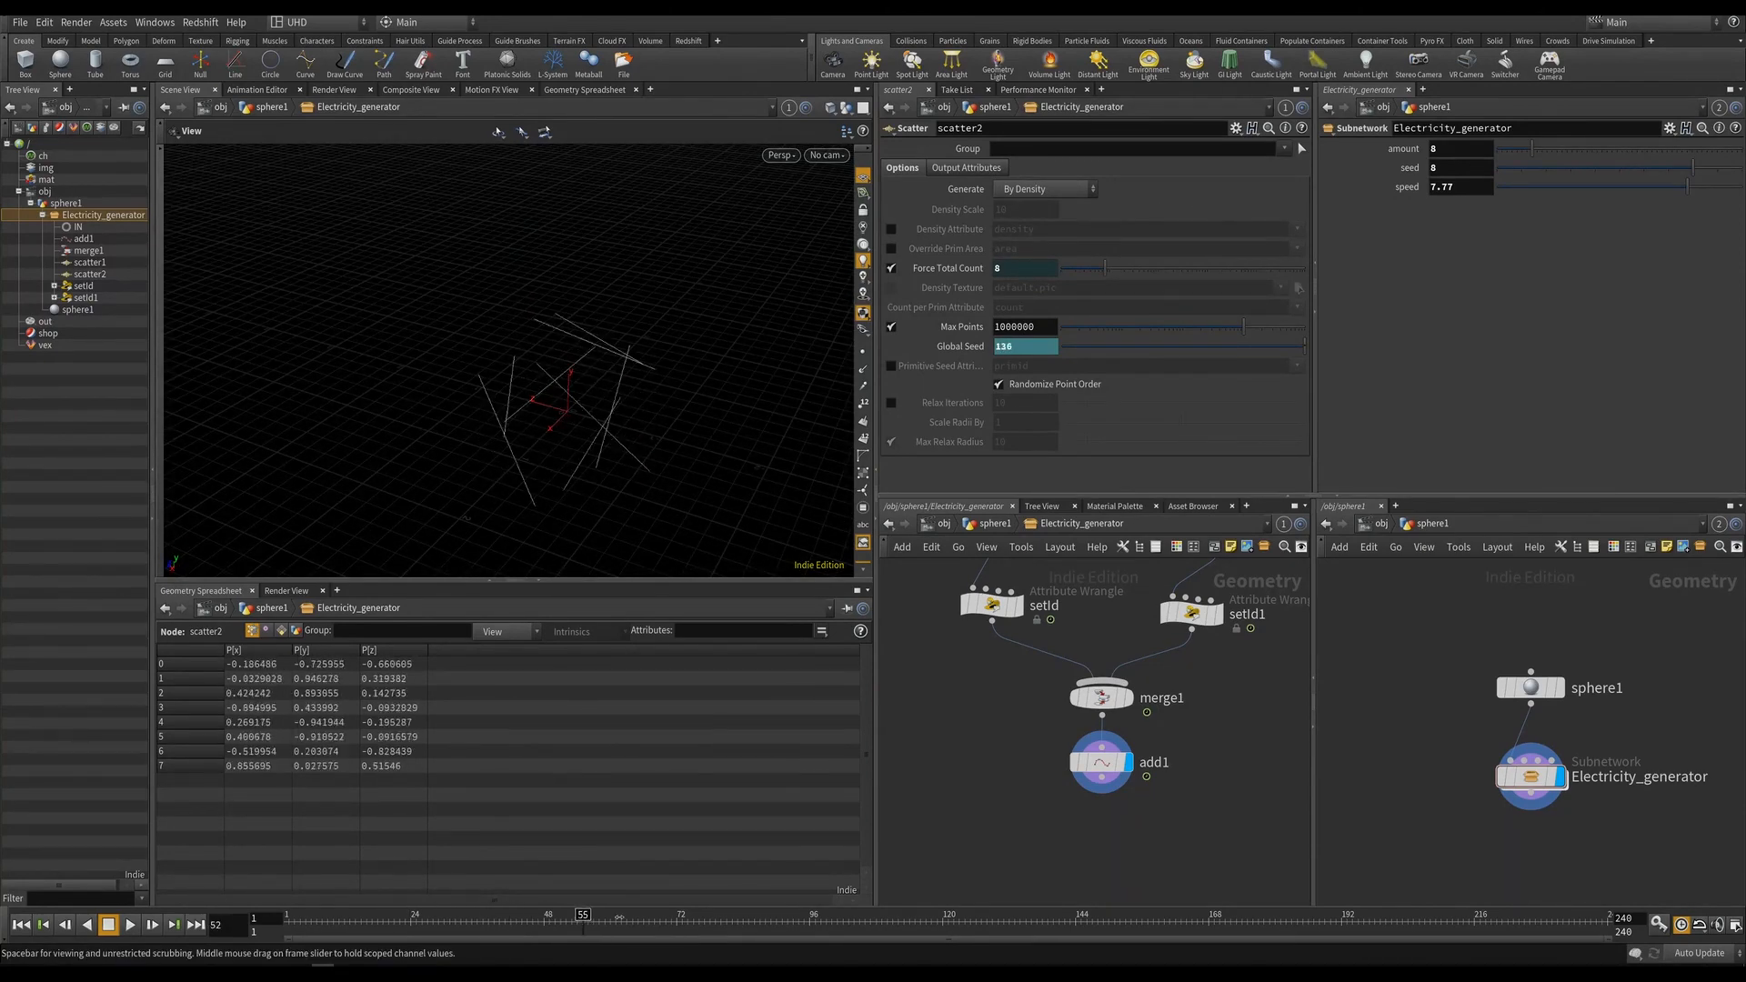
left_click_drag(652, 367, 681, 373)
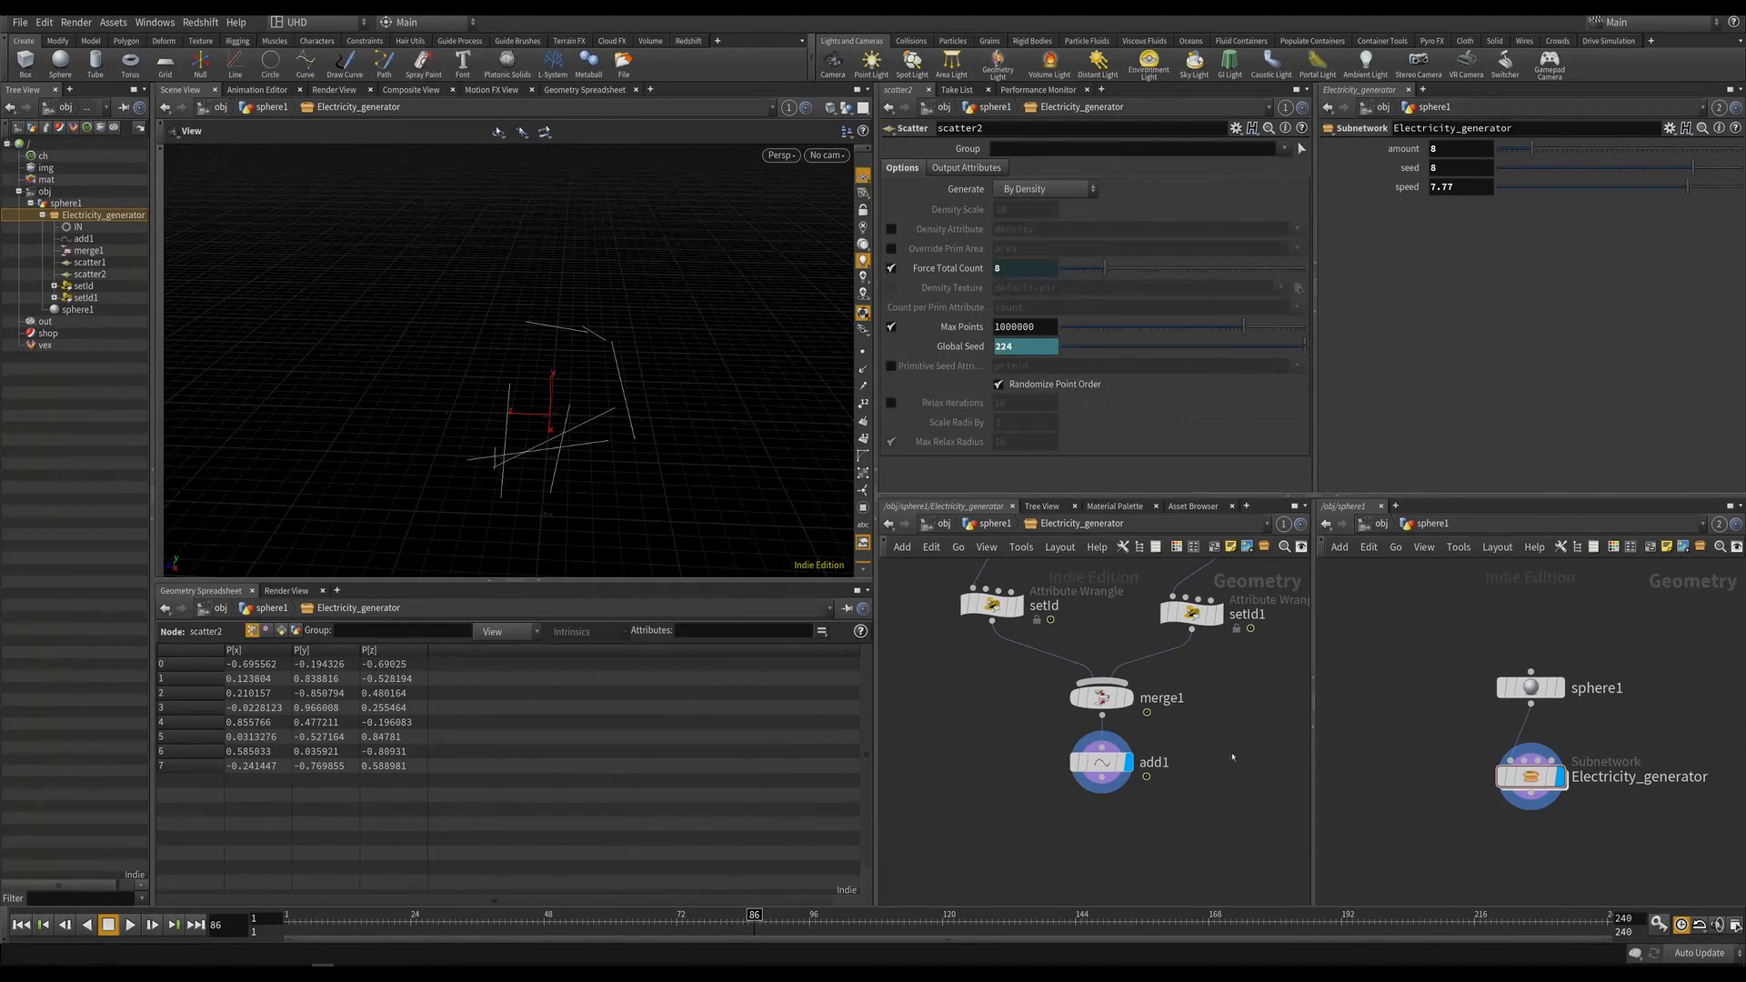
middle_click_drag(1232, 750, 1091, 901)
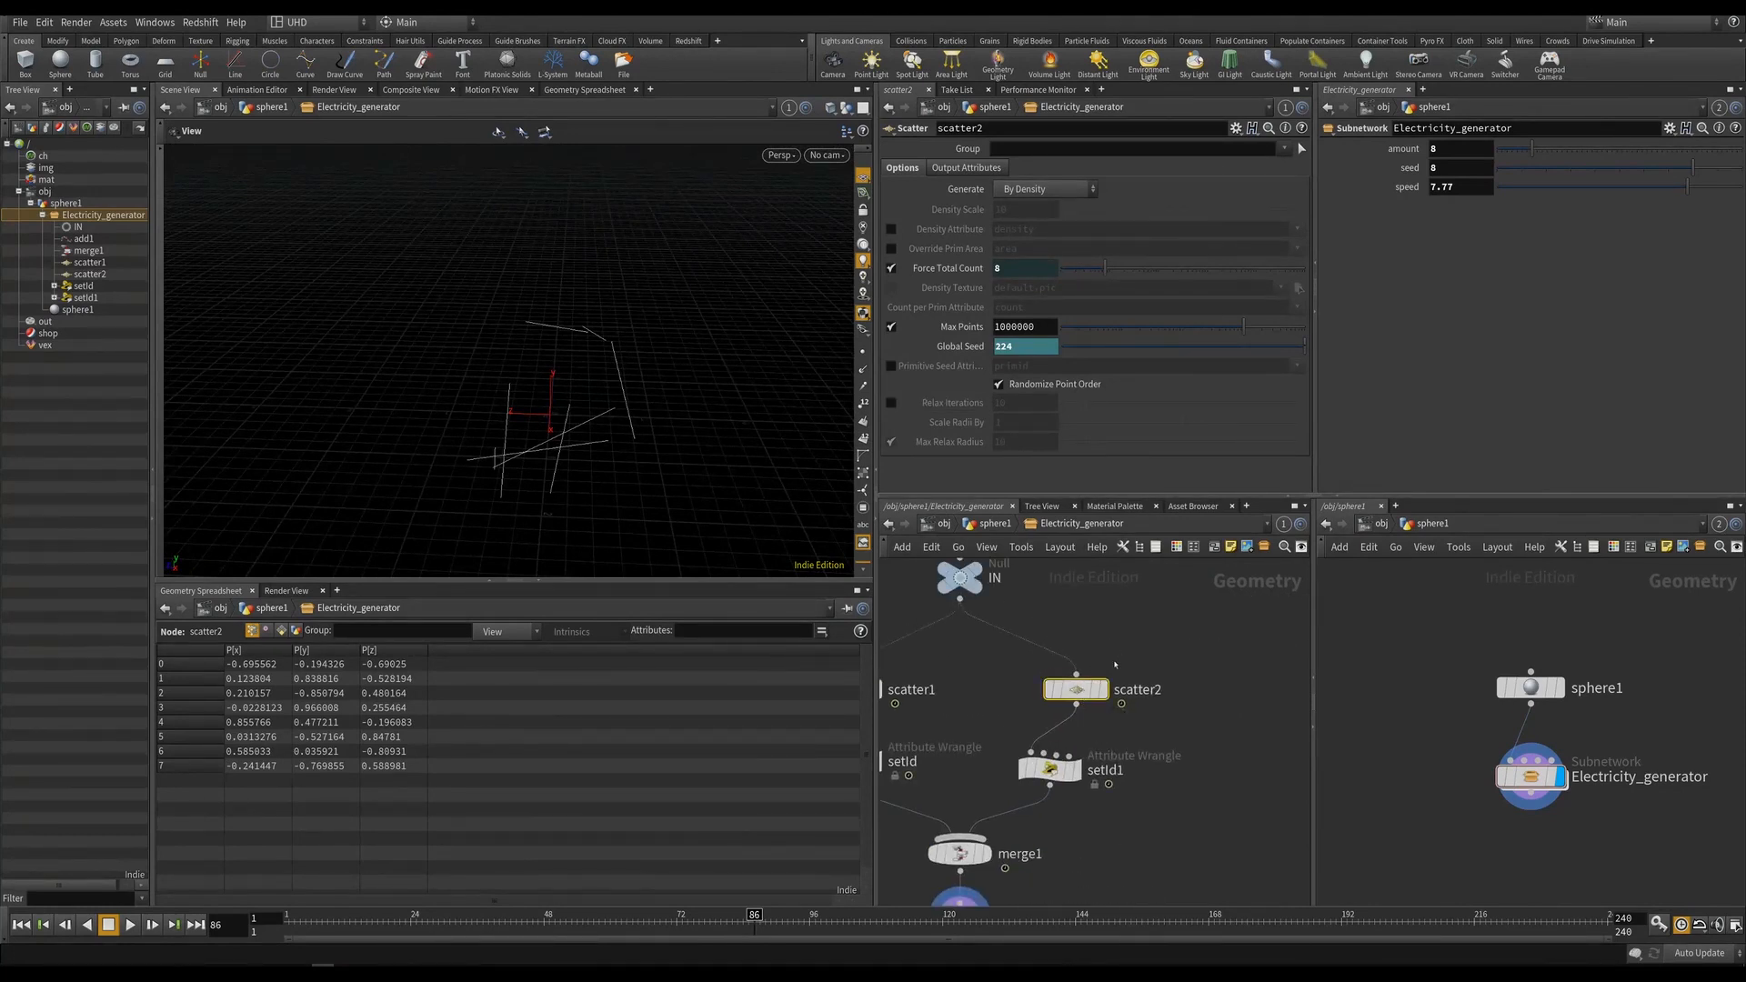
left_click(960, 347)
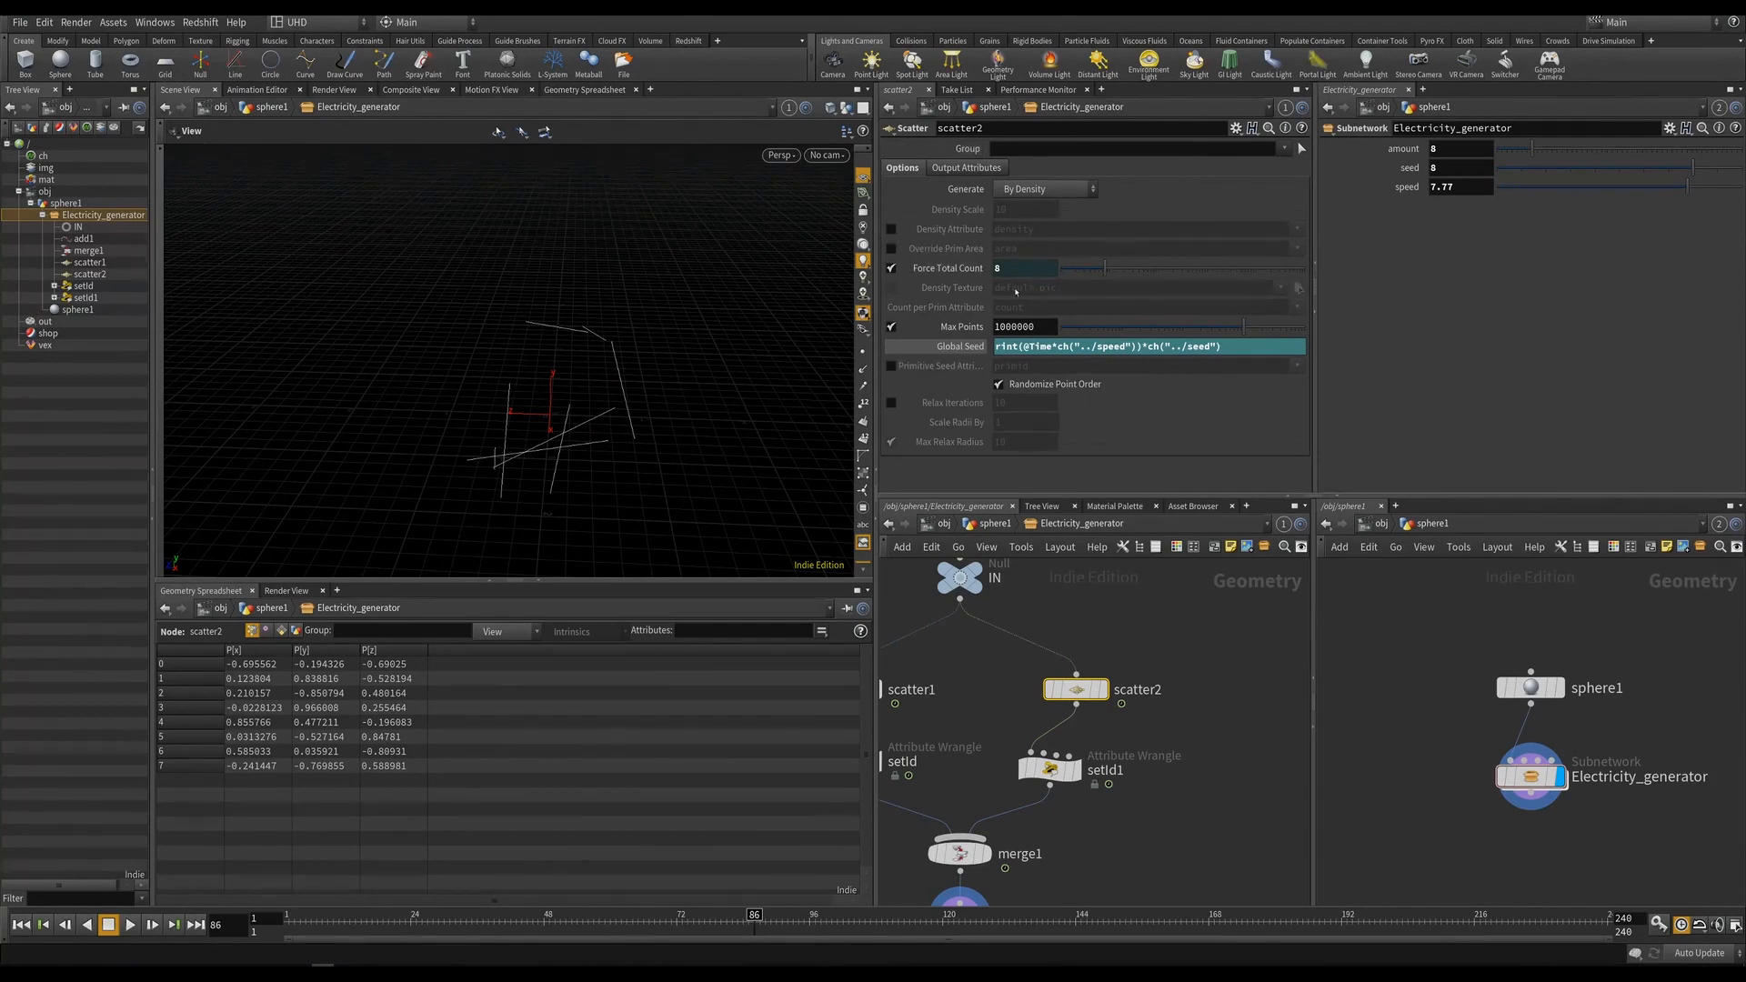
left_click_drag(570, 433, 641, 391)
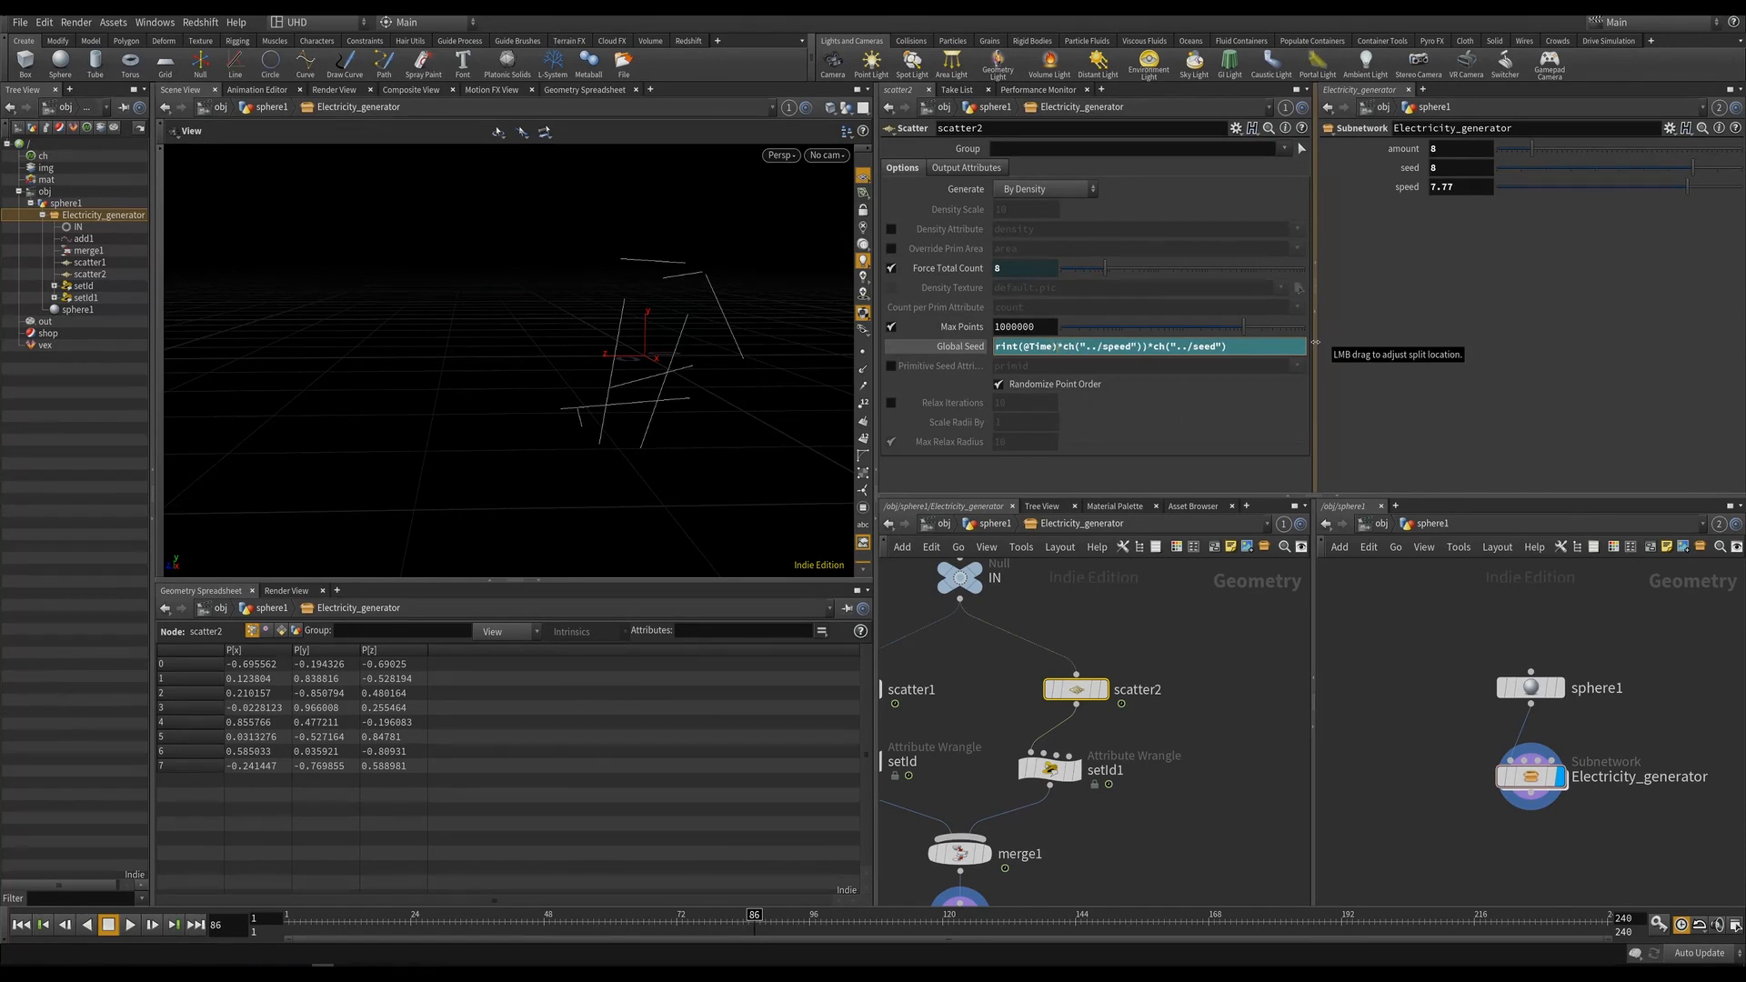
type("60")
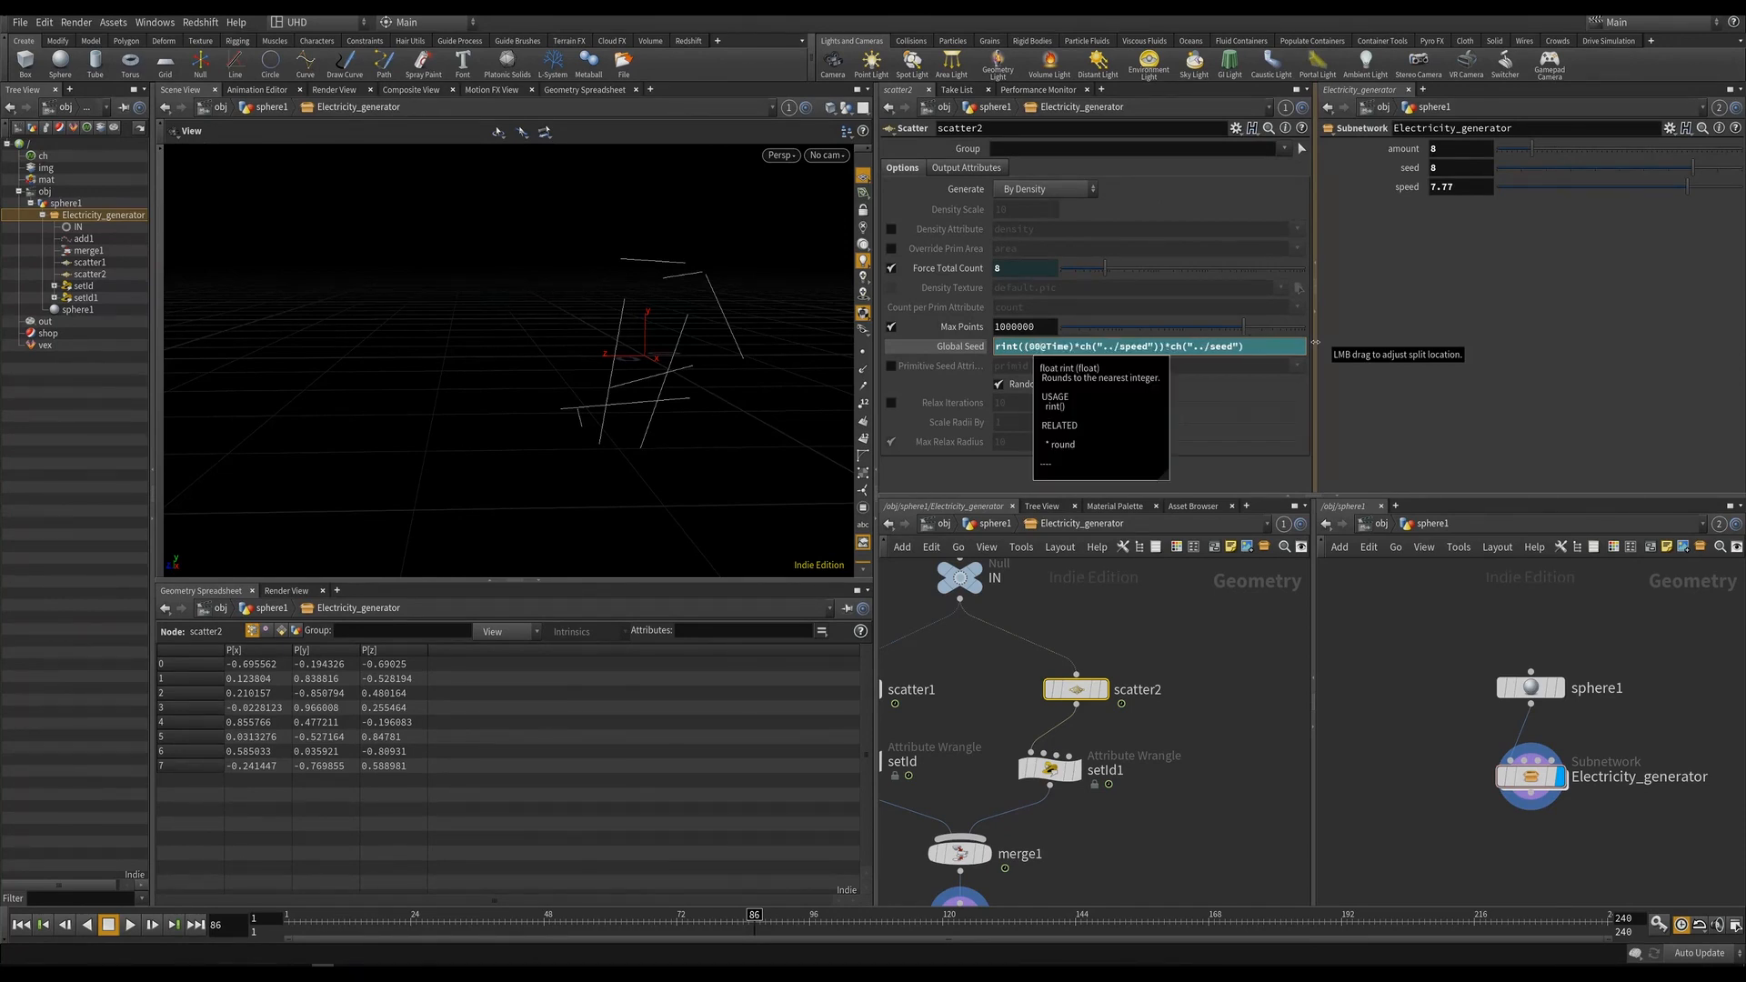
key("BackSpace")
key("BackSpace")
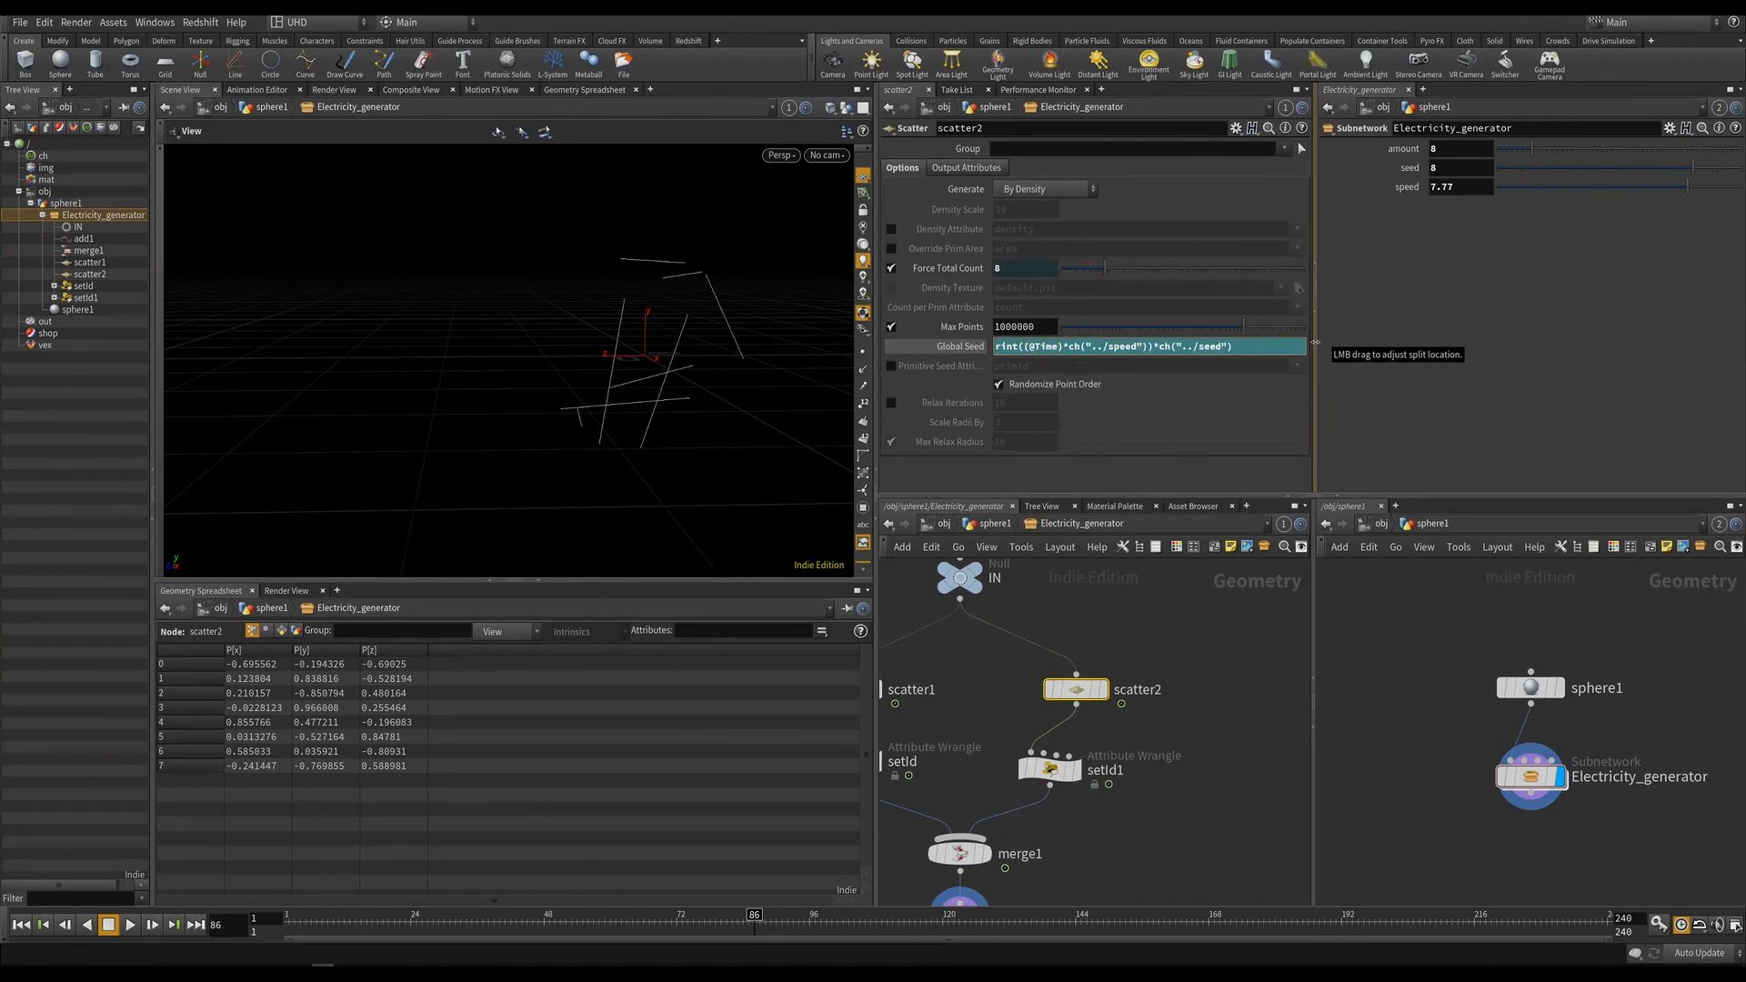
type("1.2")
key("Return")
Play the animation to examine the timing of the lines, and stop at frame 28.
left_click(1224, 661)
key("Up")
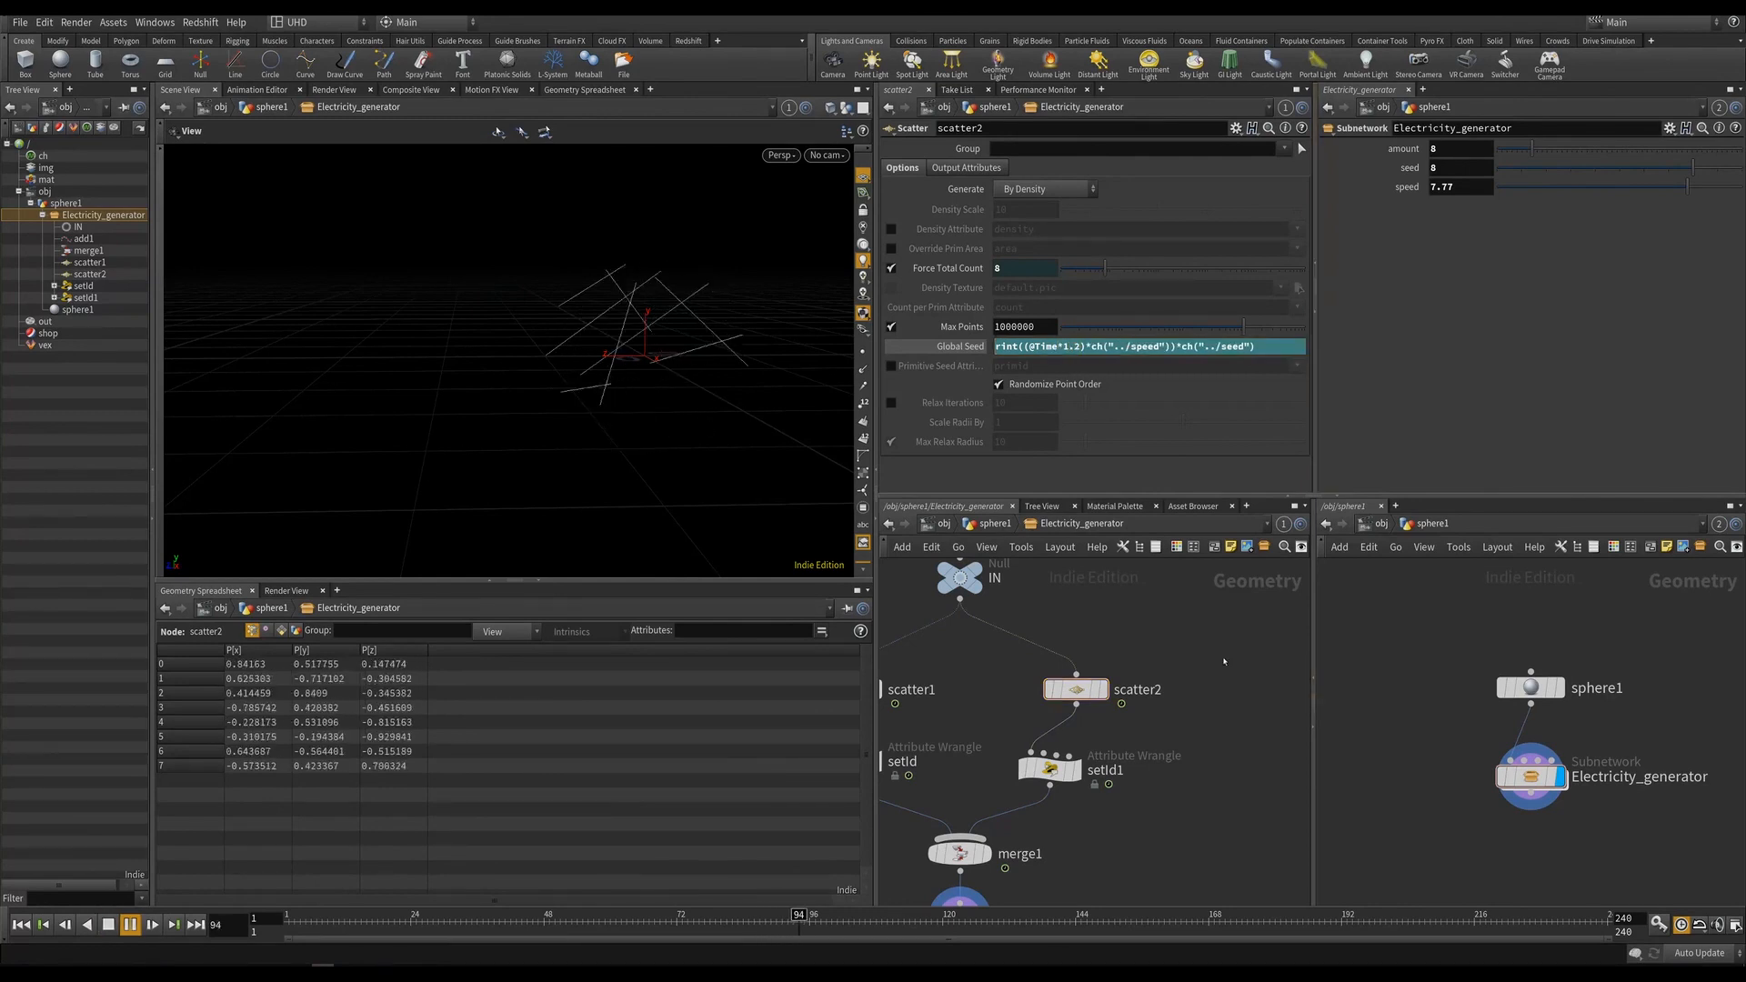
left_click_drag(768, 413, 622, 312)
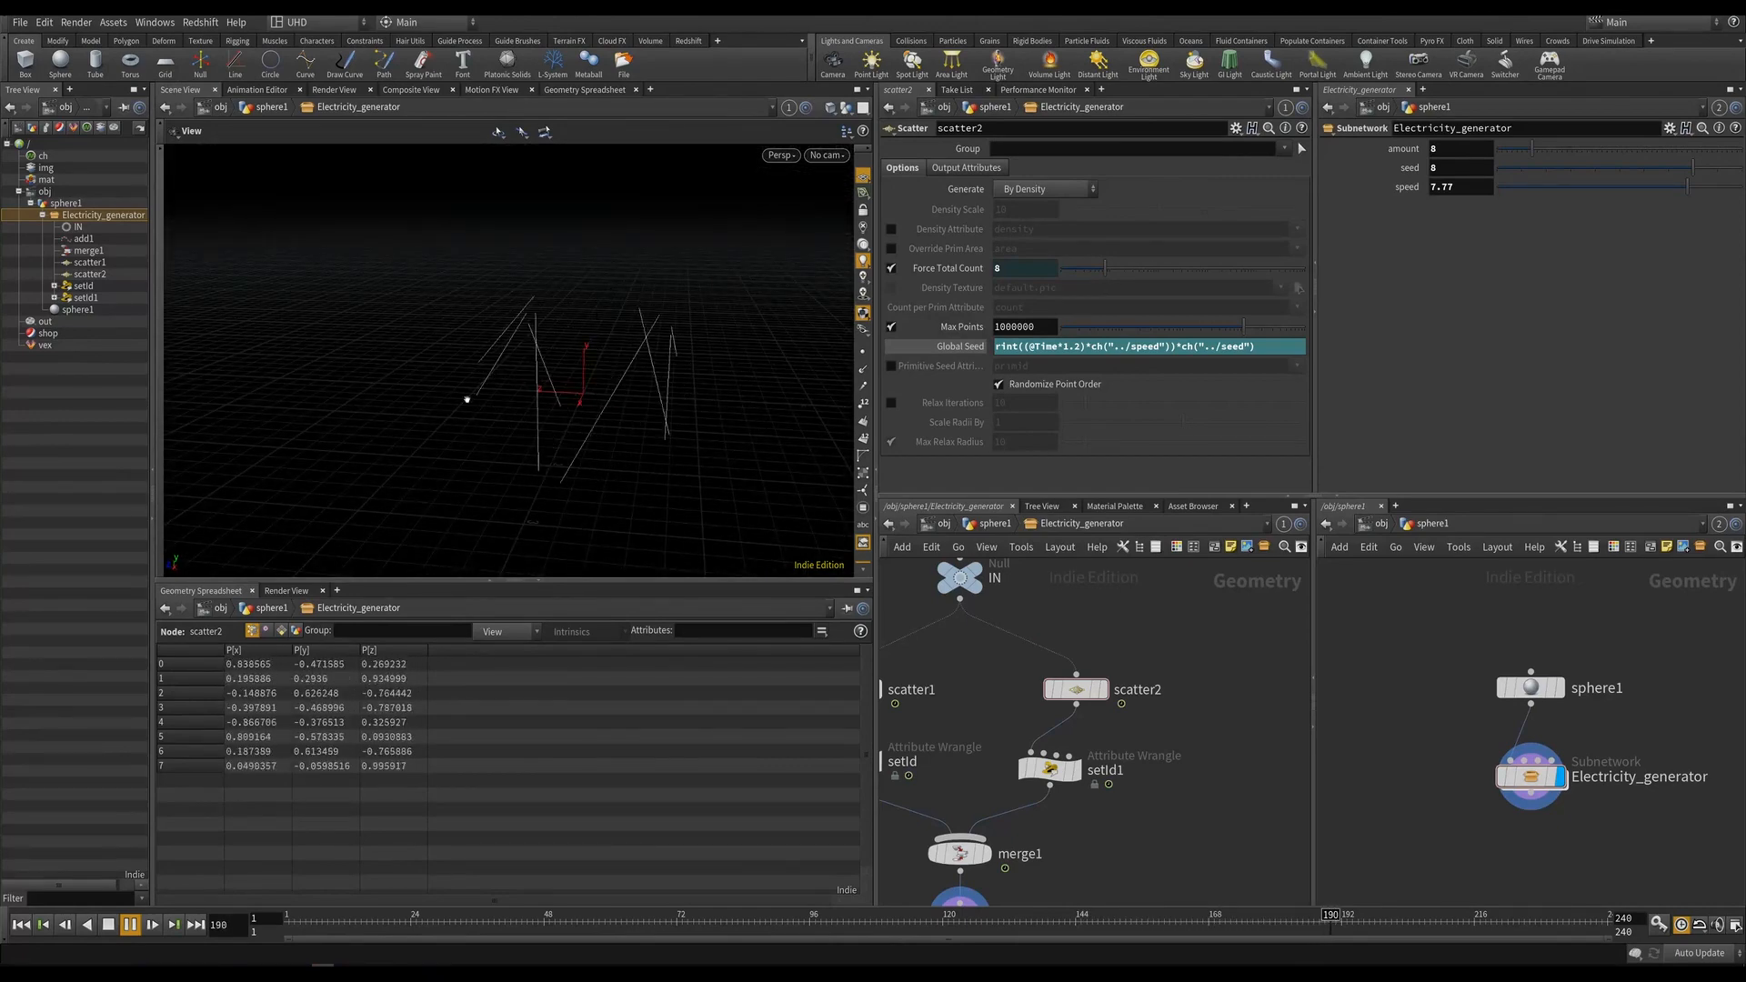
left_click(433, 921)
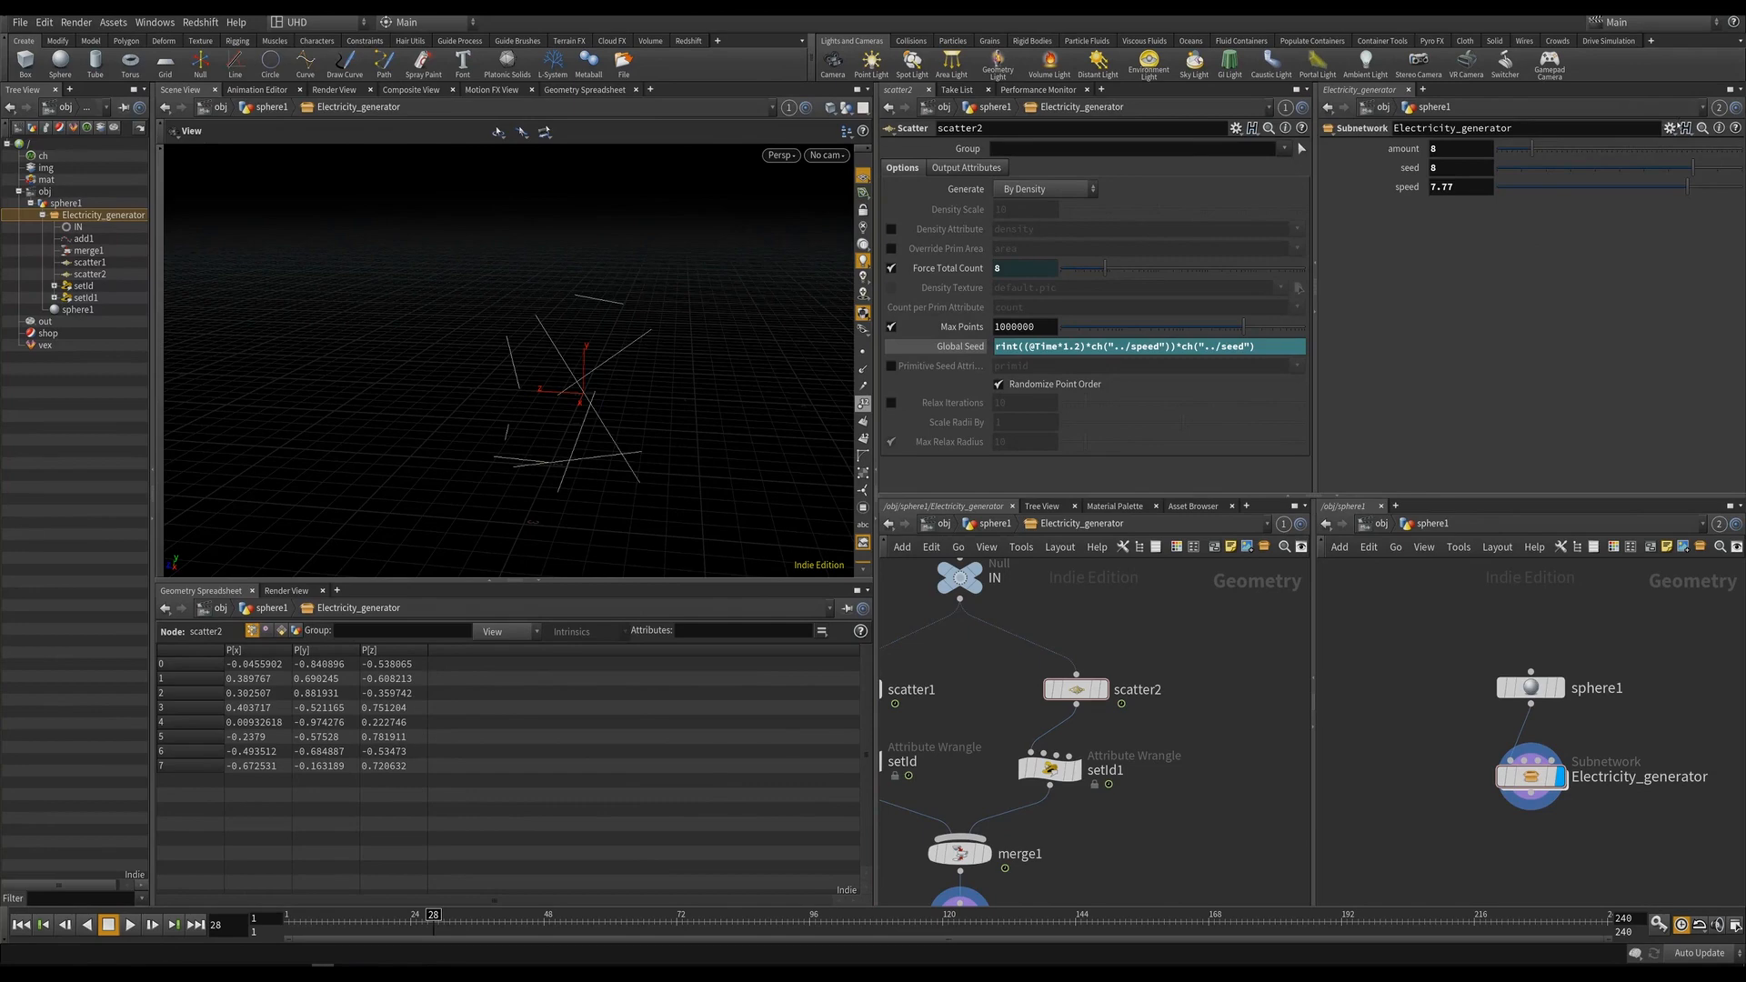
Add a float parameter with name and label timeoffset to Electricity_generator's parameter interface.
left_click(1669, 127)
left_click(1582, 143)
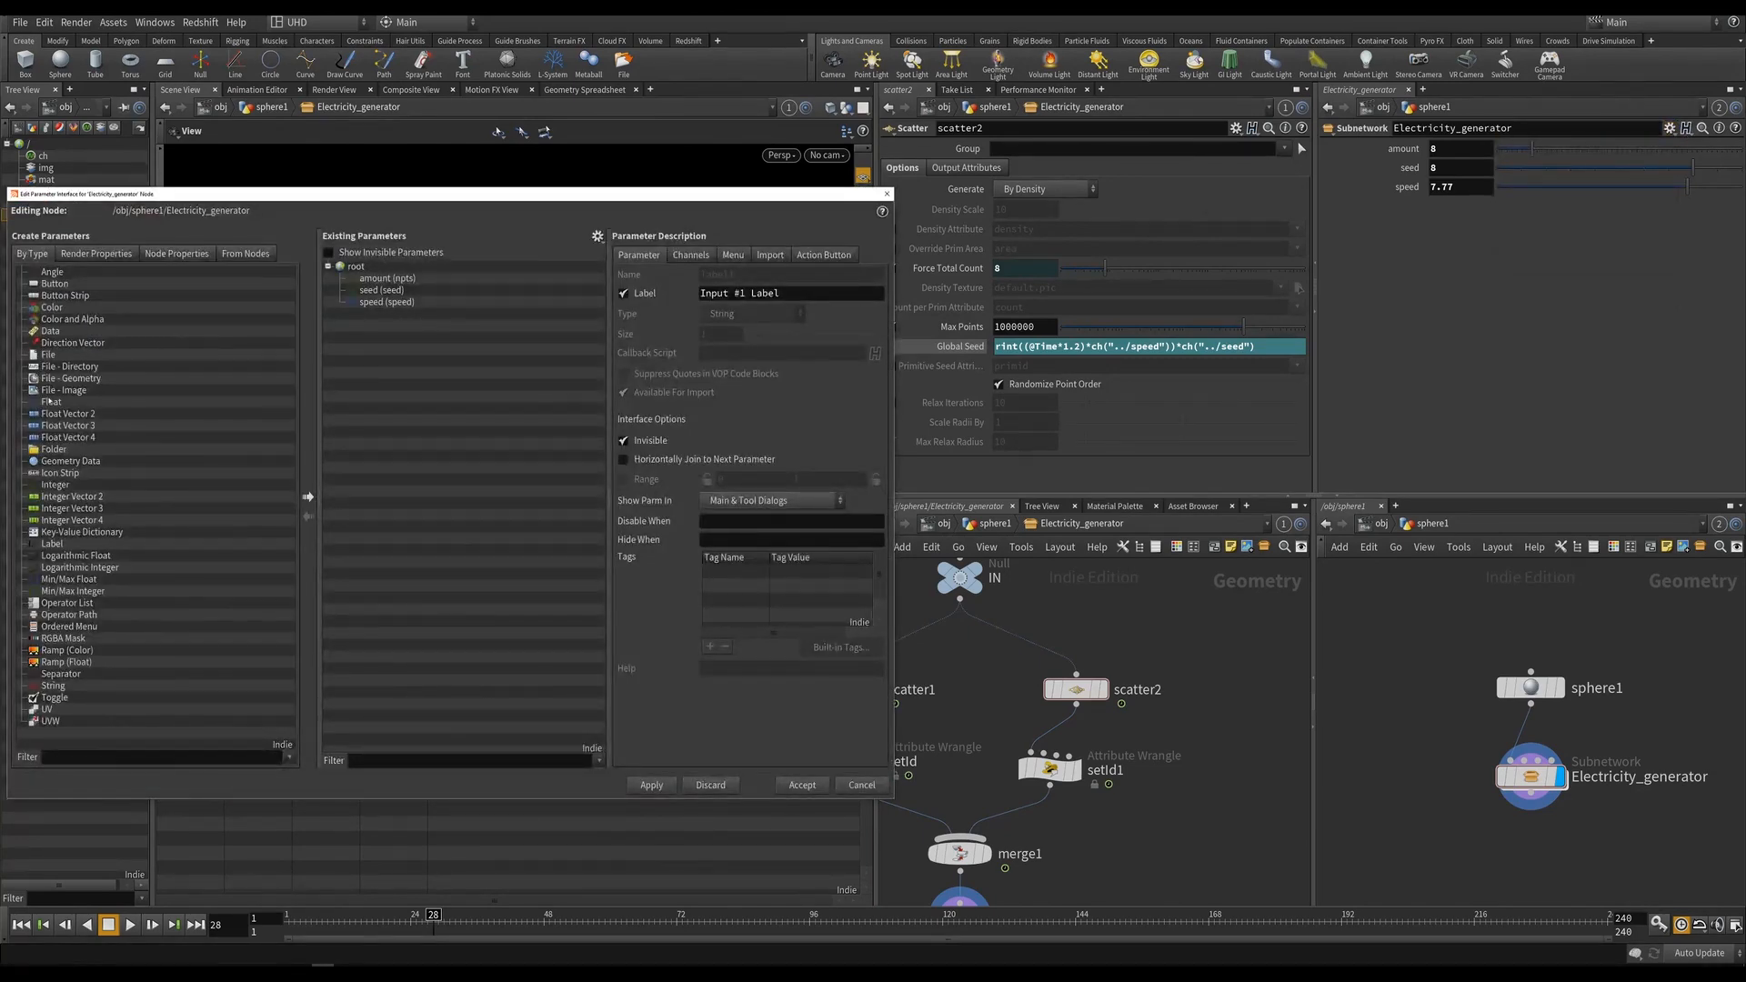
left_click_drag(45, 406, 415, 319)
double_click(745, 277)
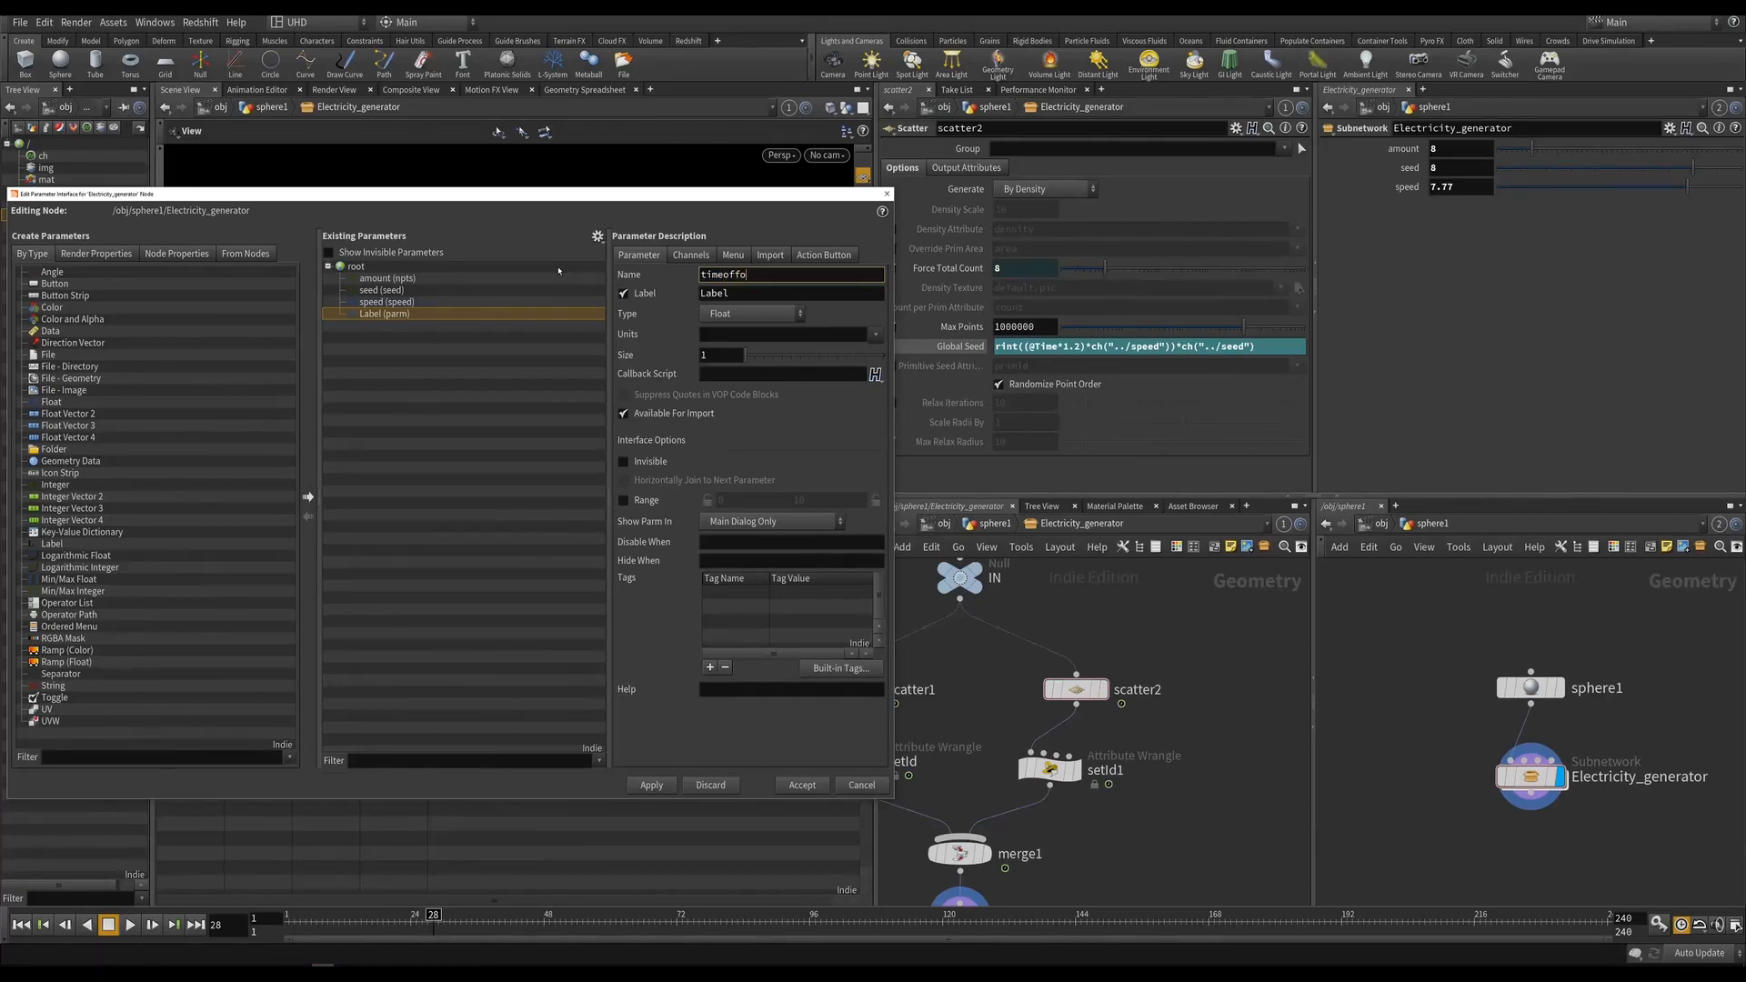
key("Tab")
type("timeoffs")
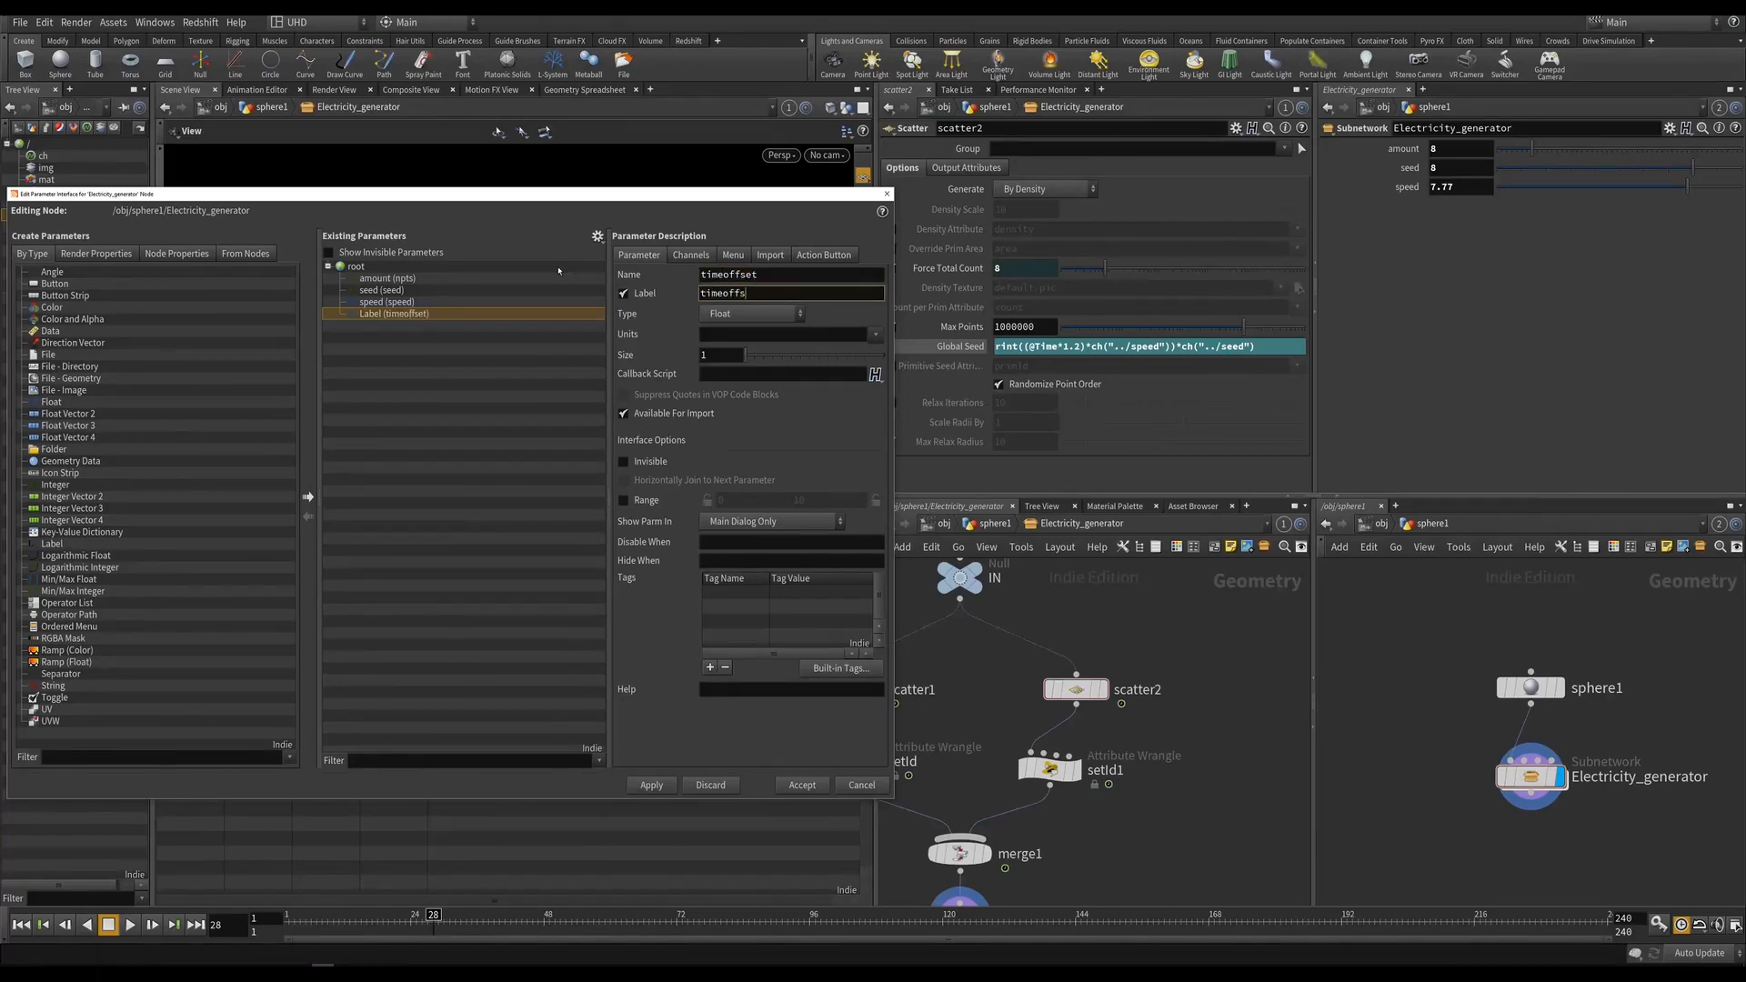
type("et")
key("Return")
left_click(648, 785)
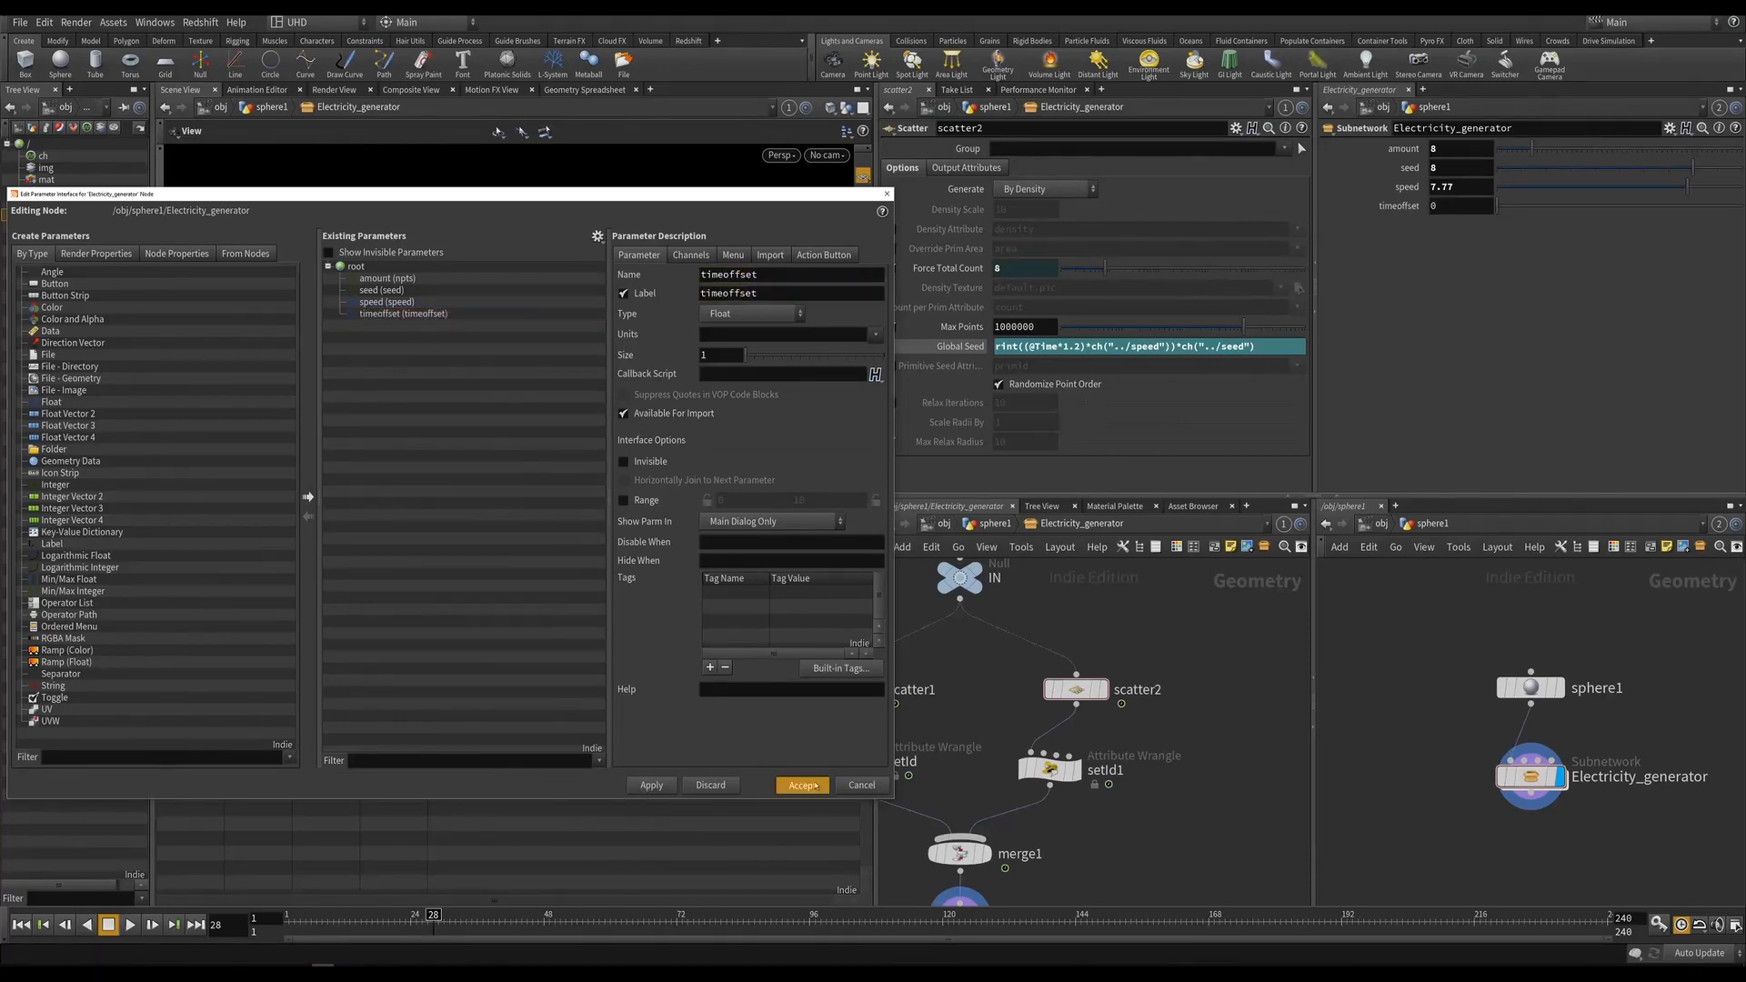
left_click(803, 785)
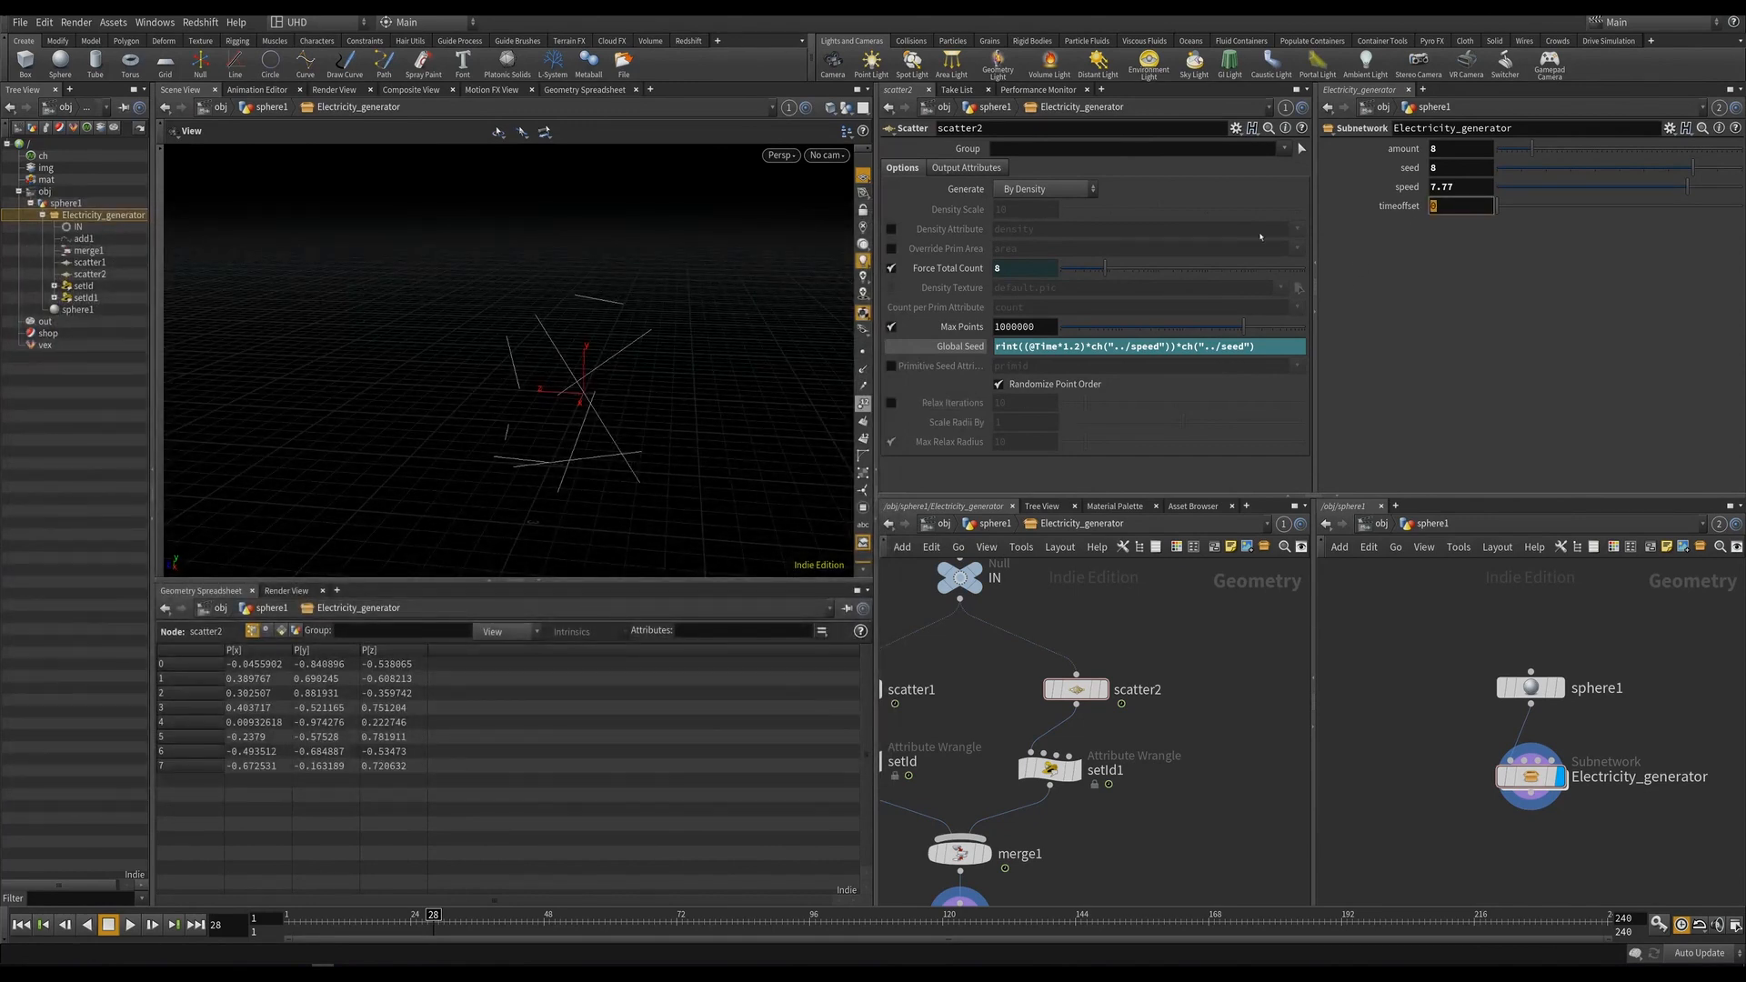
right_click(1399, 206)
left_click(1435, 303)
key("BackSpace")
key("BackSpace")
key("BackSpace")
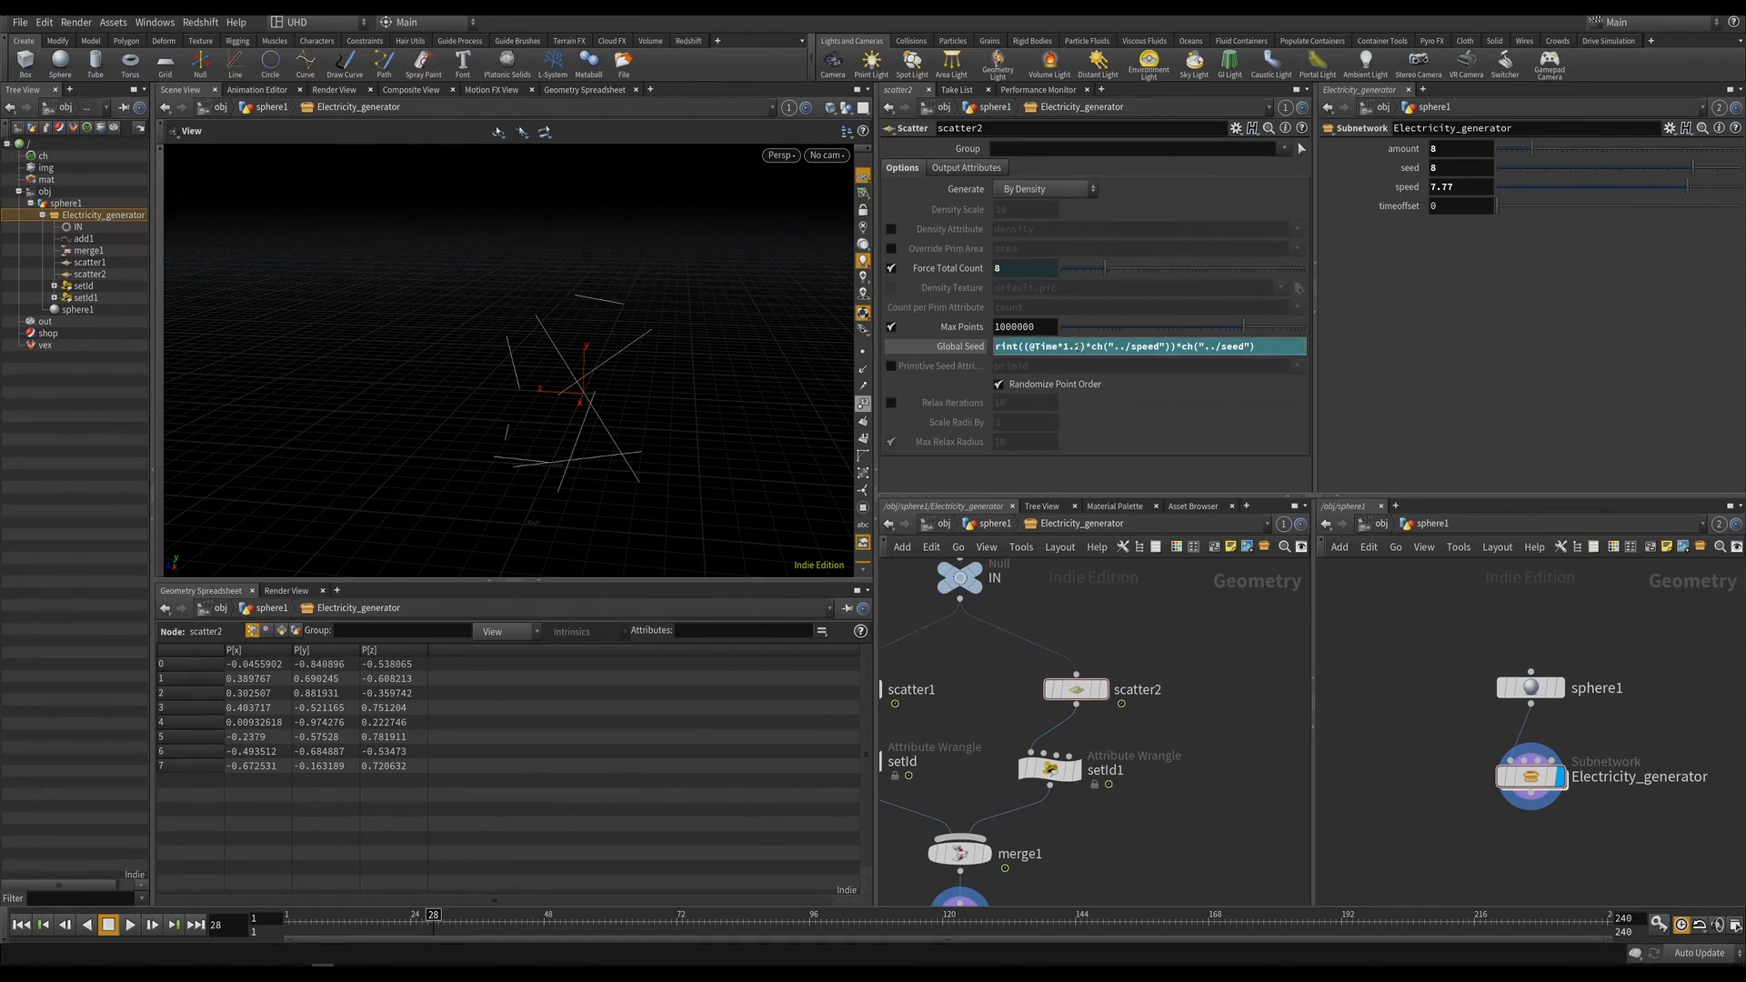
right_click(1060, 347)
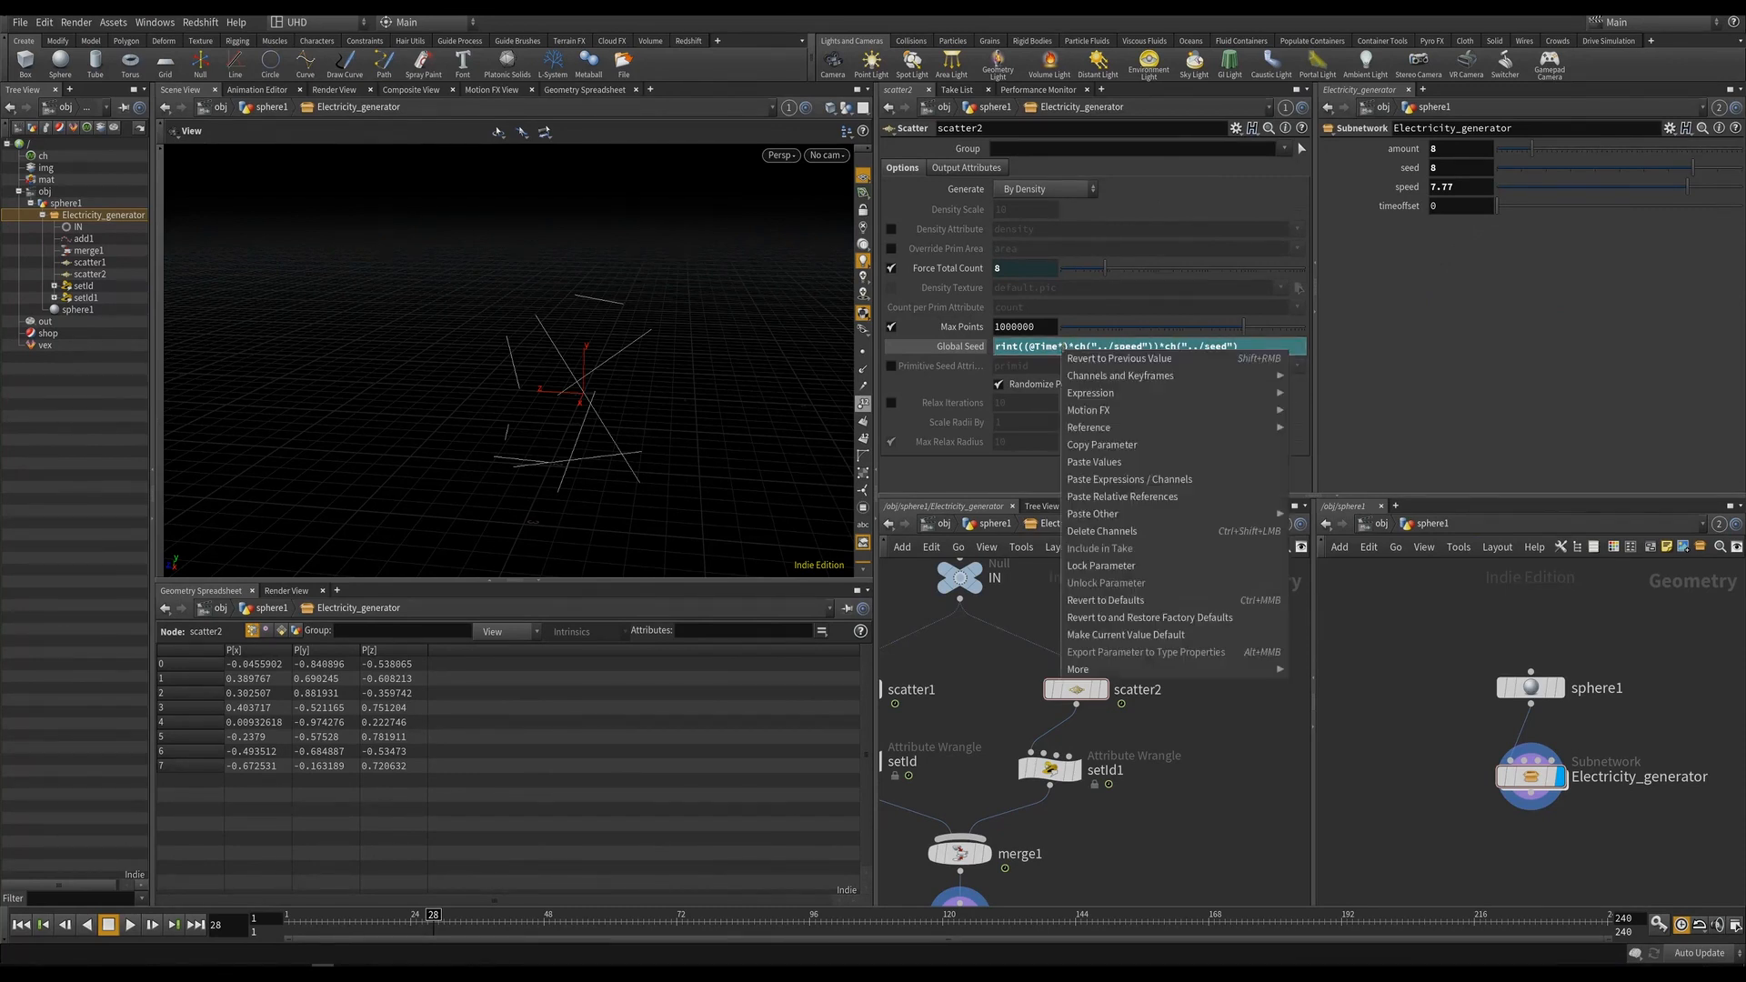
left_click(1137, 530)
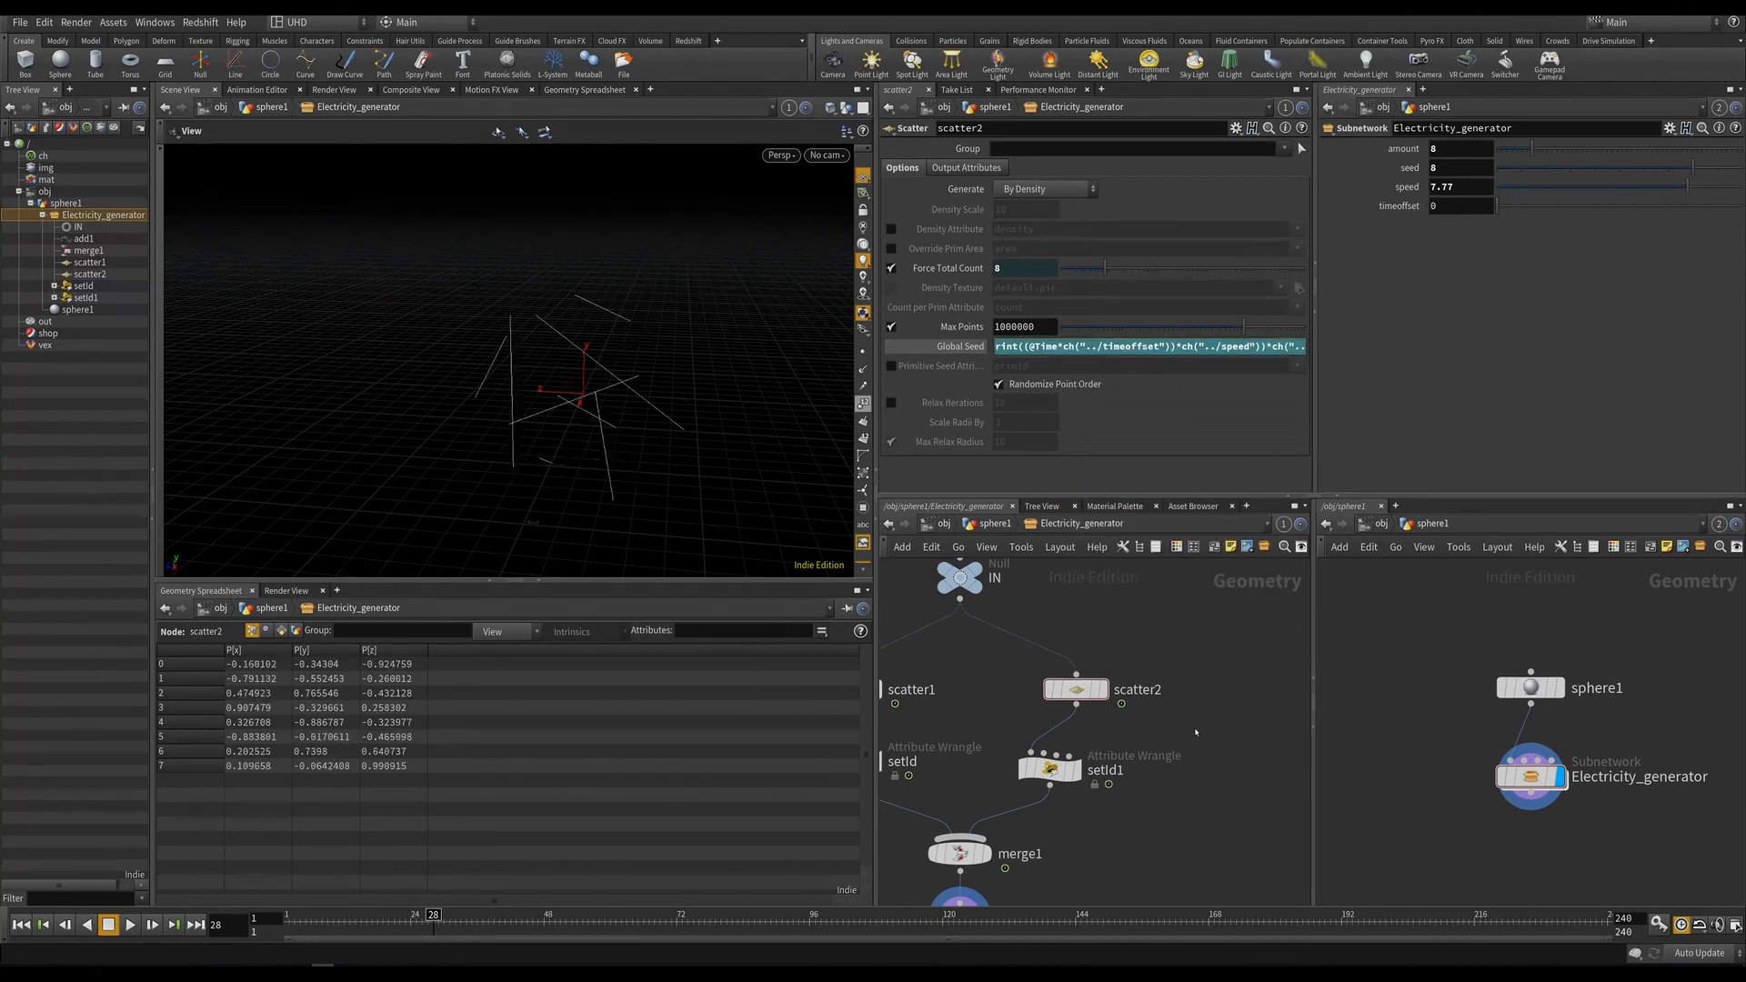
Try a timeoffset of 0.69 during playback, and compare the points displayed by scatter1, scatter2 and merge1.
key("Up")
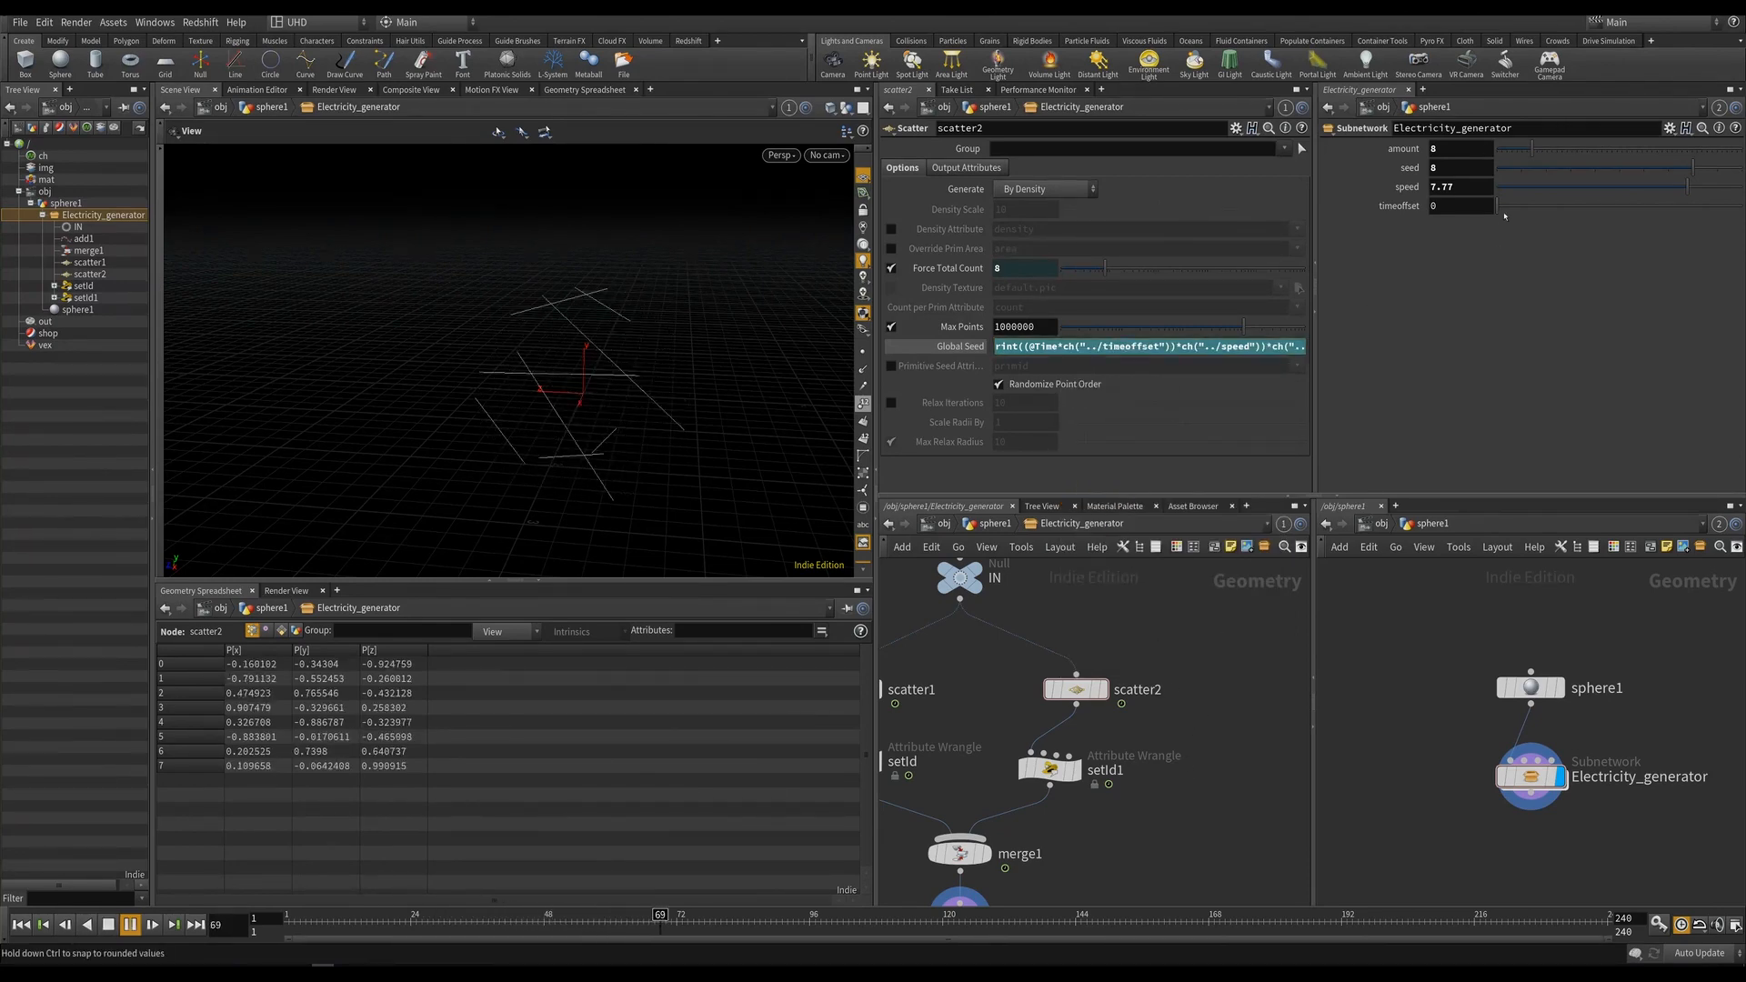
mouse_move(1505, 215)
left_mouse_down()
mouse_move(1620, 208)
mouse_move(1520, 213)
left_mouse_up()
middle_click_drag(888, 683, 943, 711)
left_click(1044, 701)
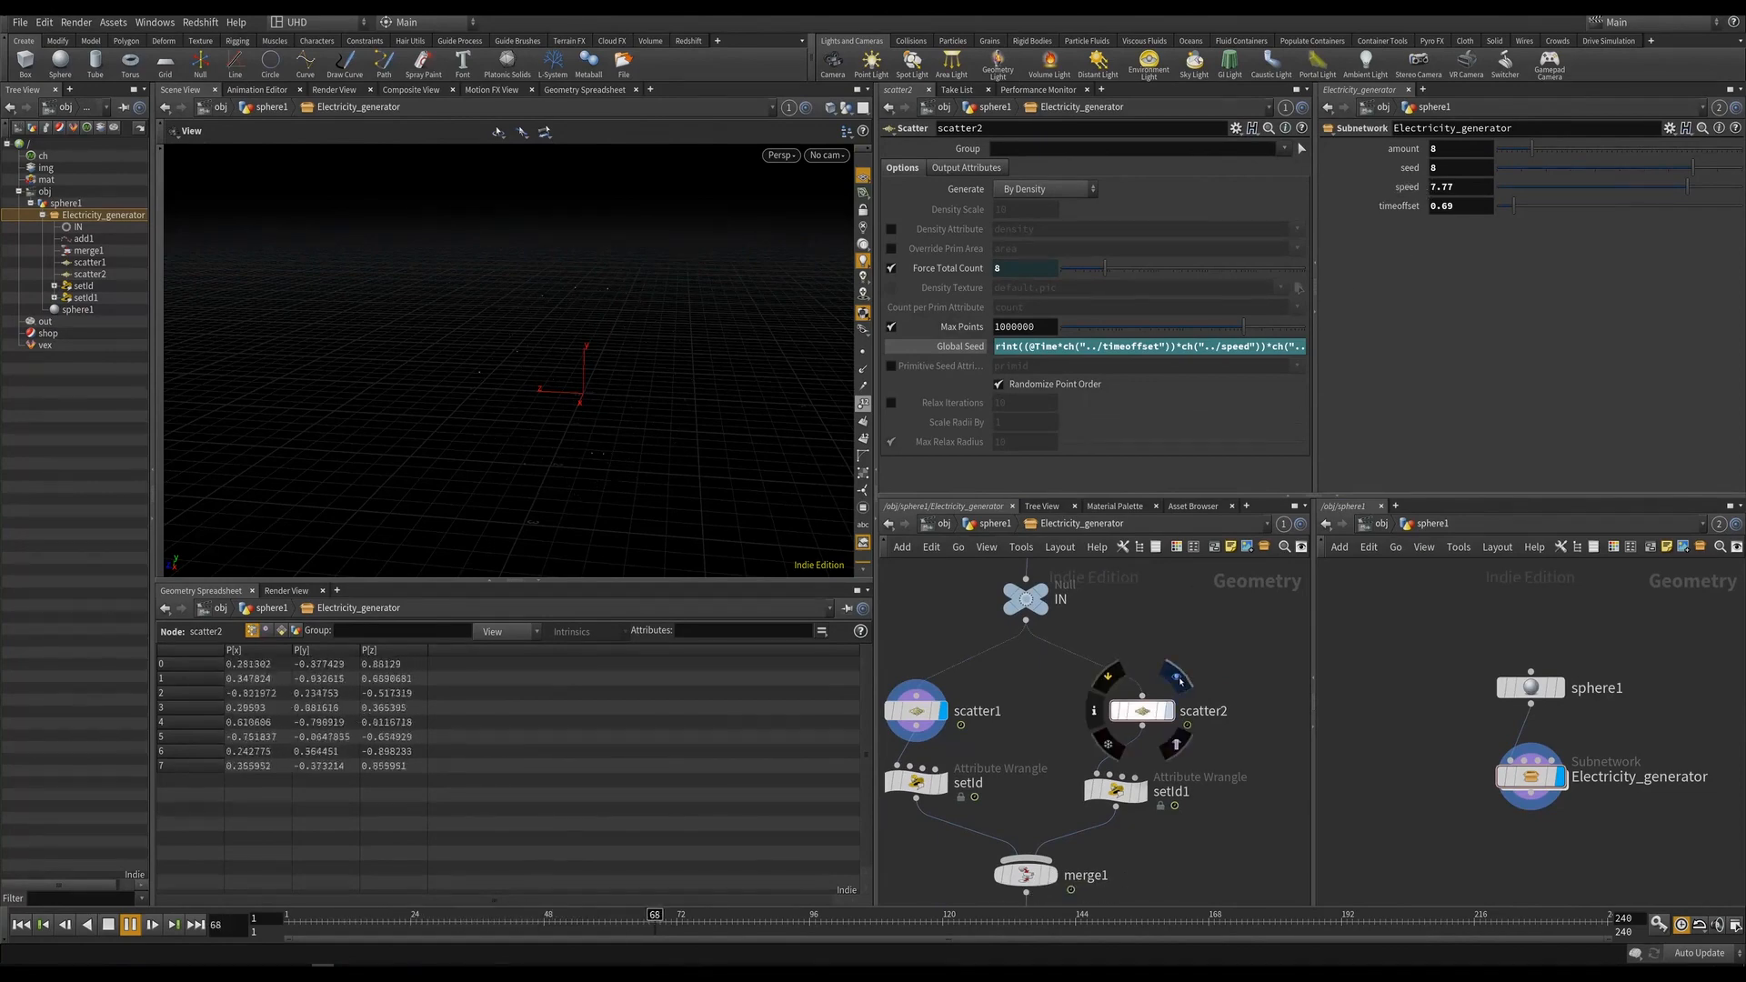
left_click(1180, 680)
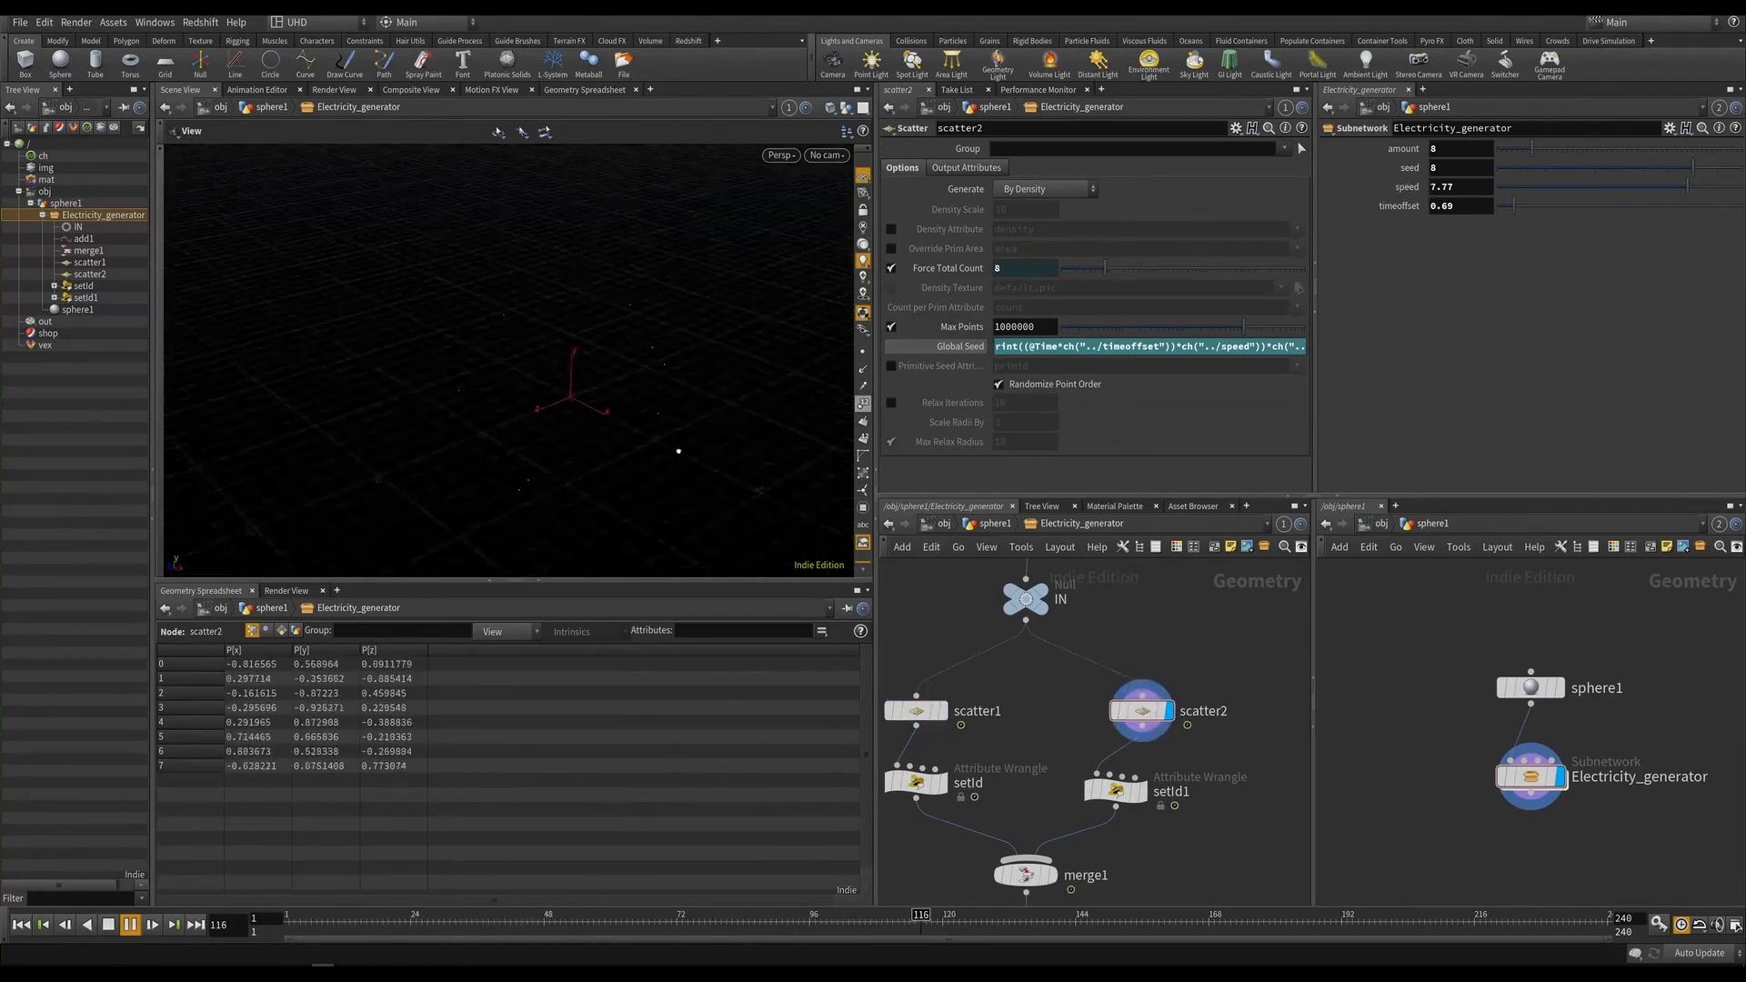
left_click(694, 919)
left_click(632, 918)
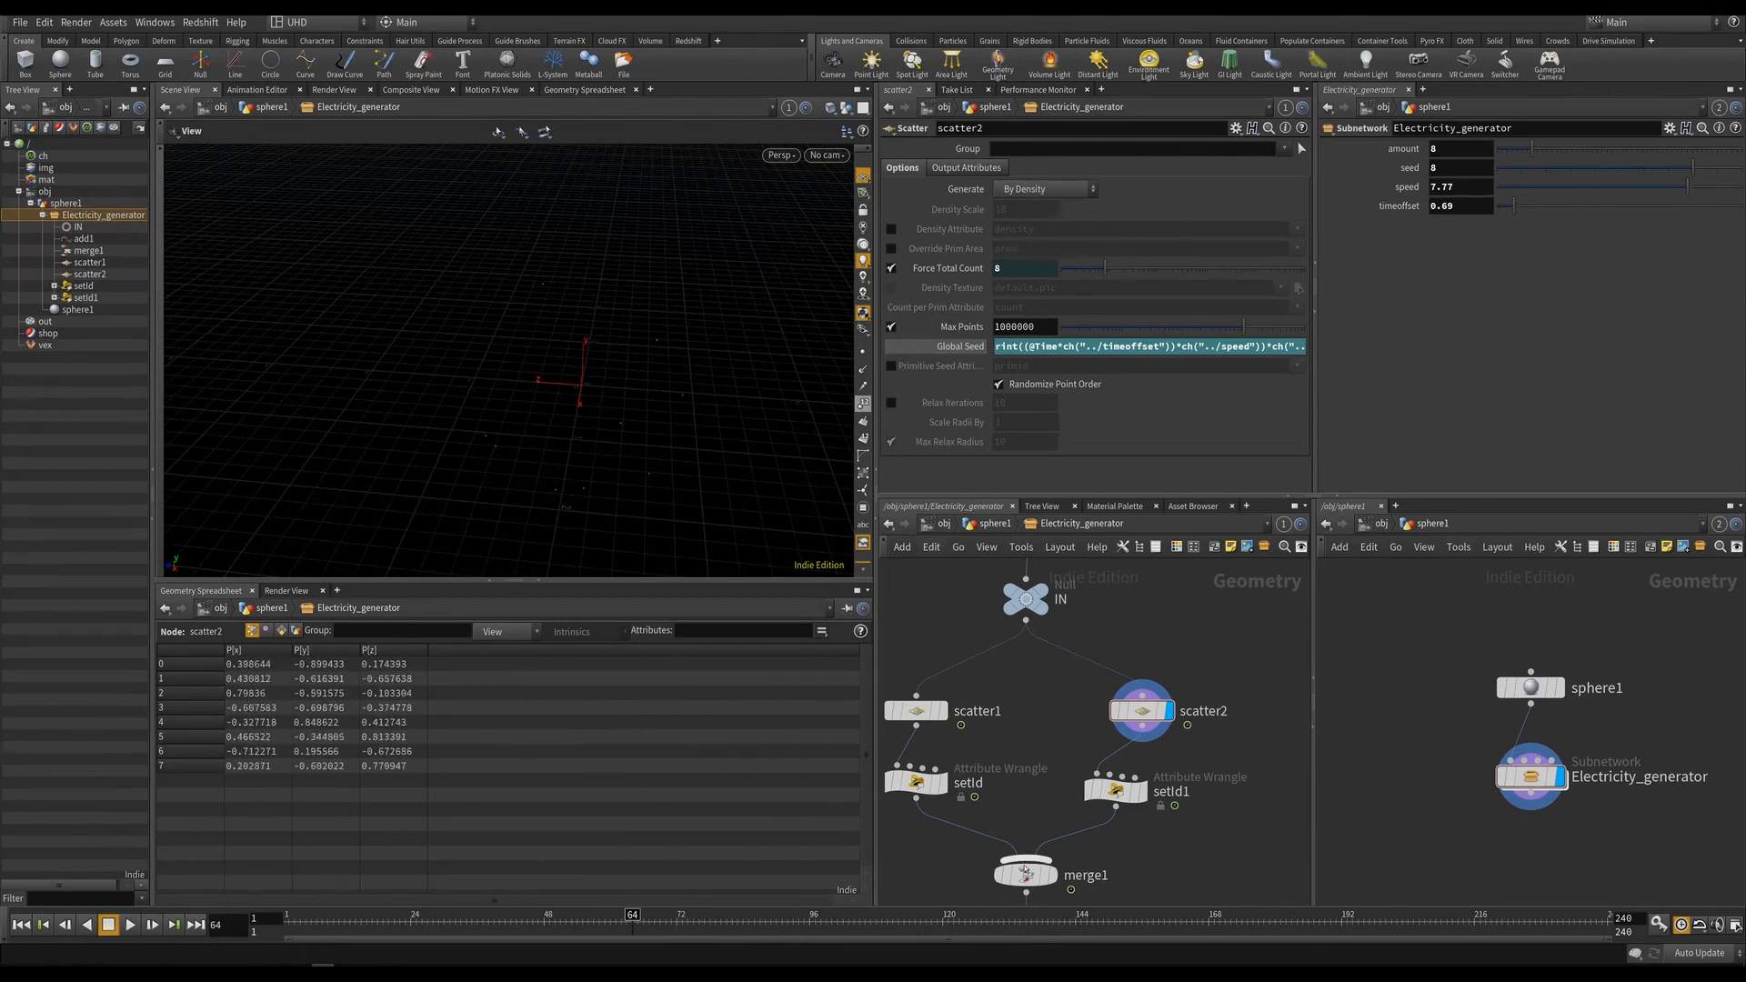
left_click(1050, 875)
left_click(461, 918)
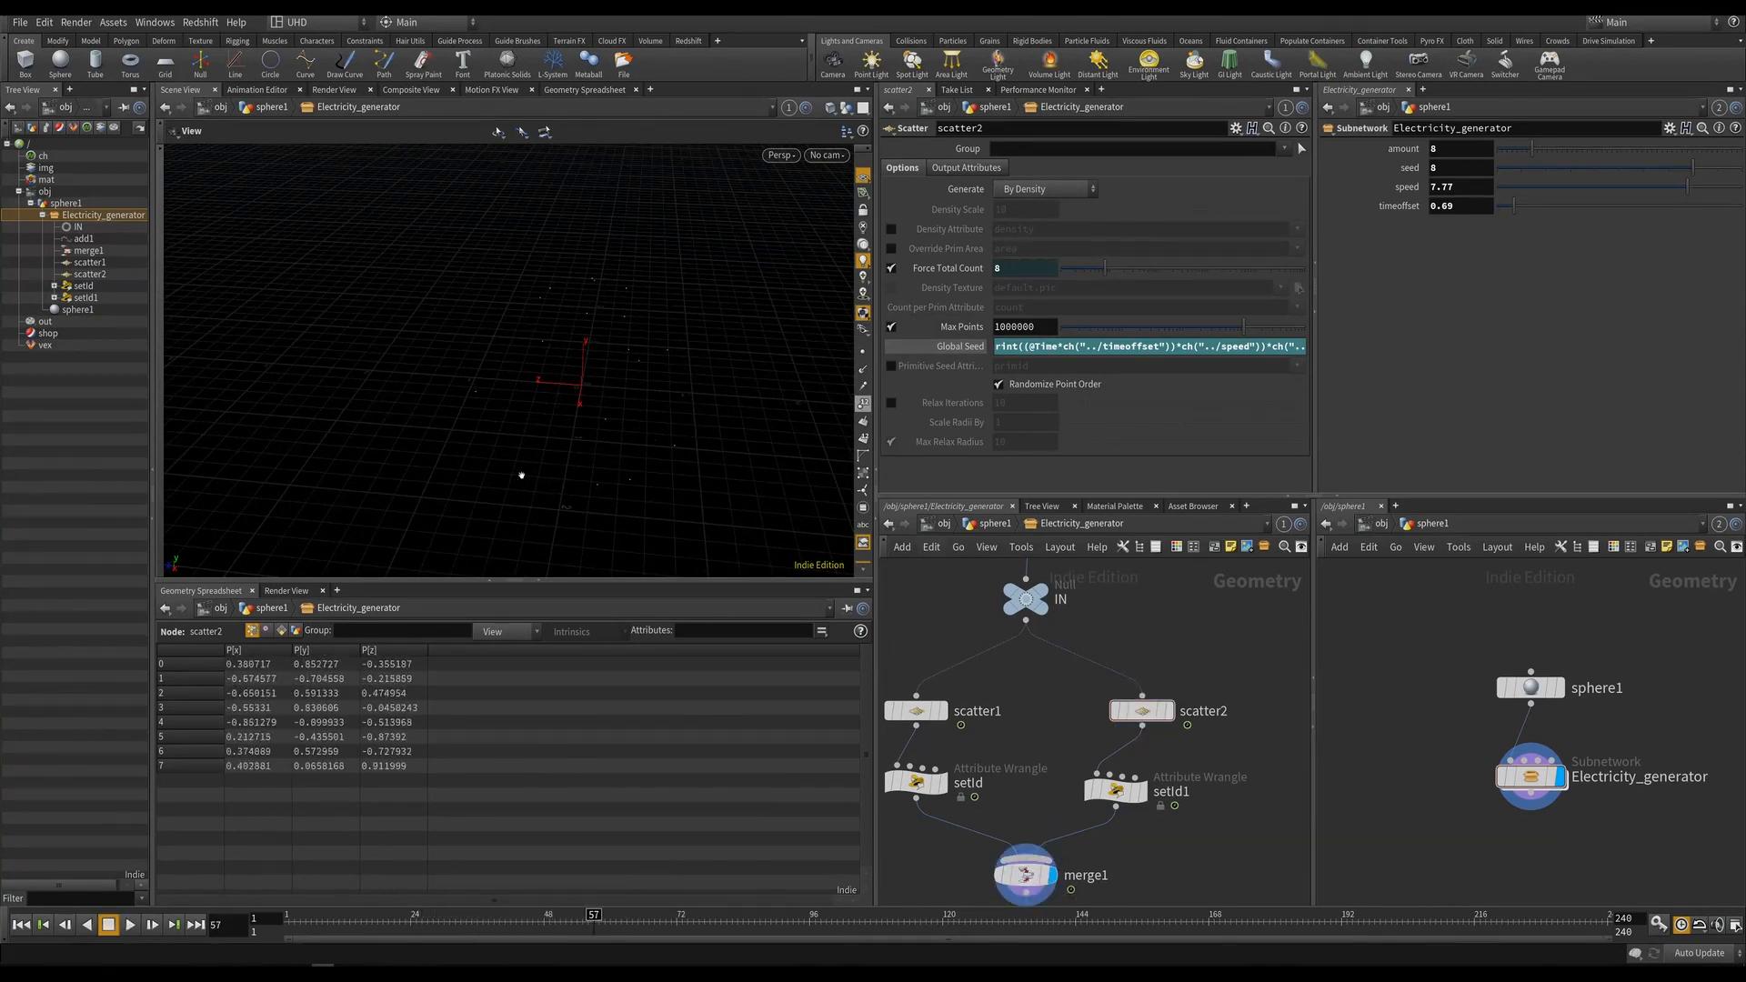
Set Electricity_generator's timeoffset to .2, and save the scene with add1 displayed.
key("Return")
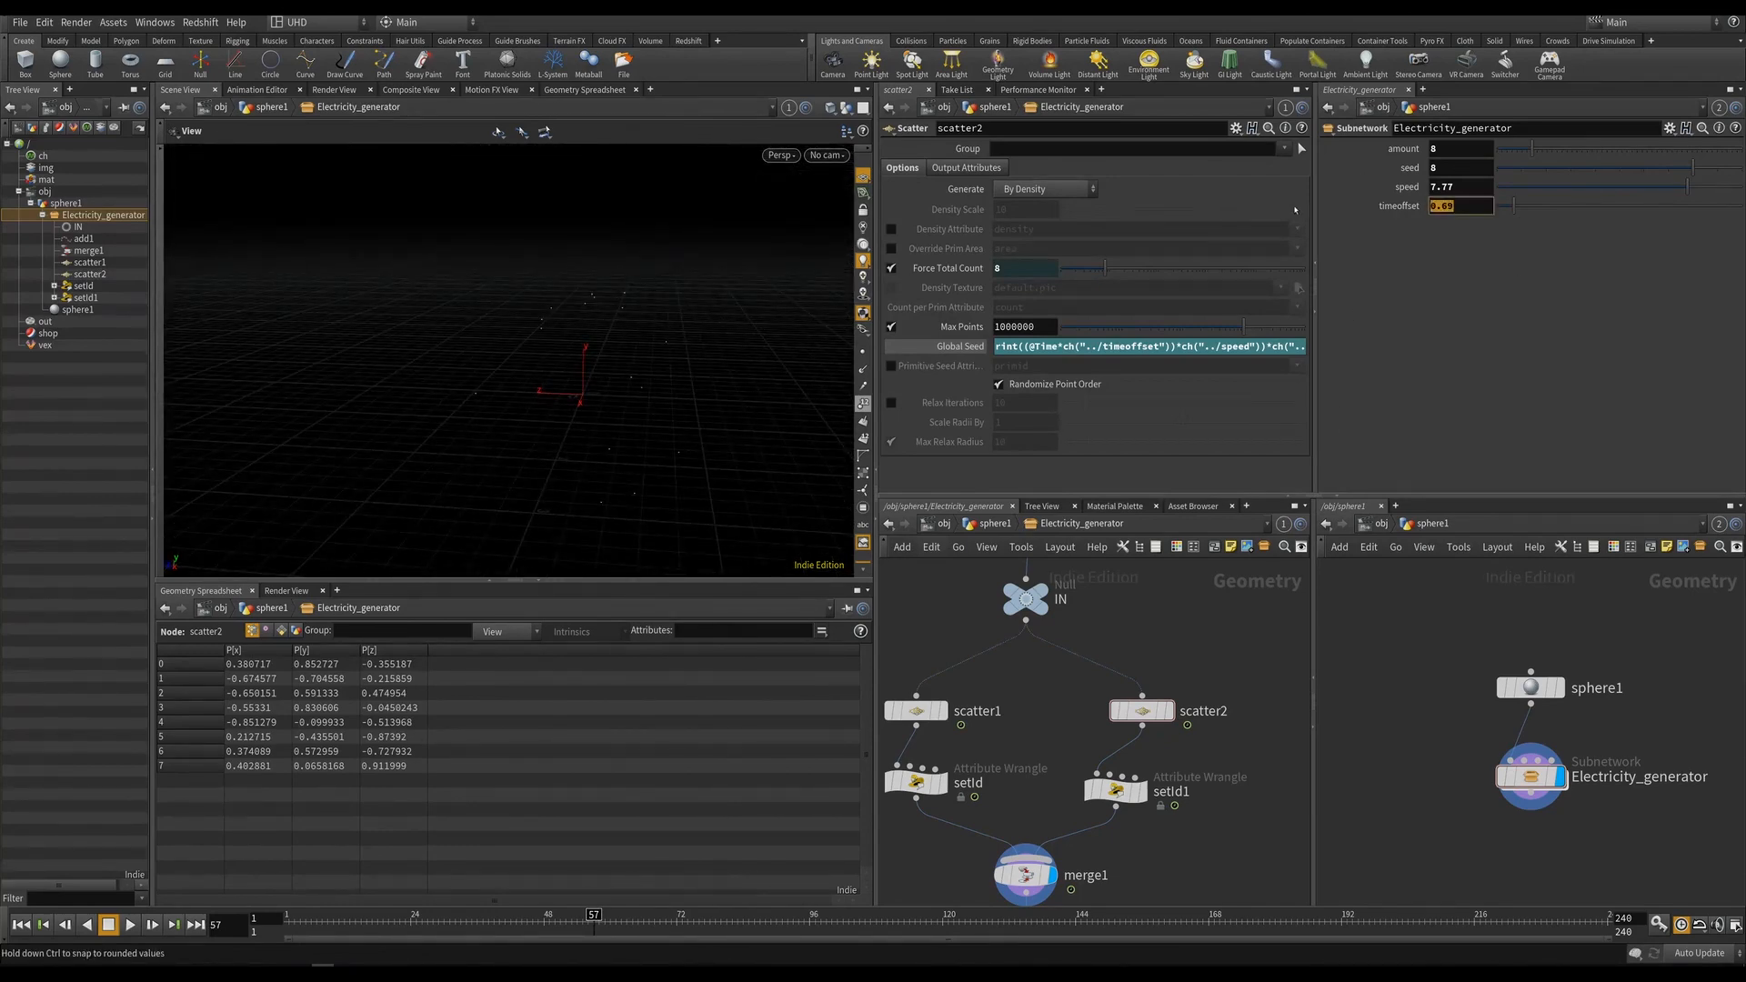
type(".2")
key("Return")
scroll(1037, 869, "up", 1)
middle_click_drag(1037, 869, 1042, 678)
left_click(1061, 760)
key("ctrl+s")
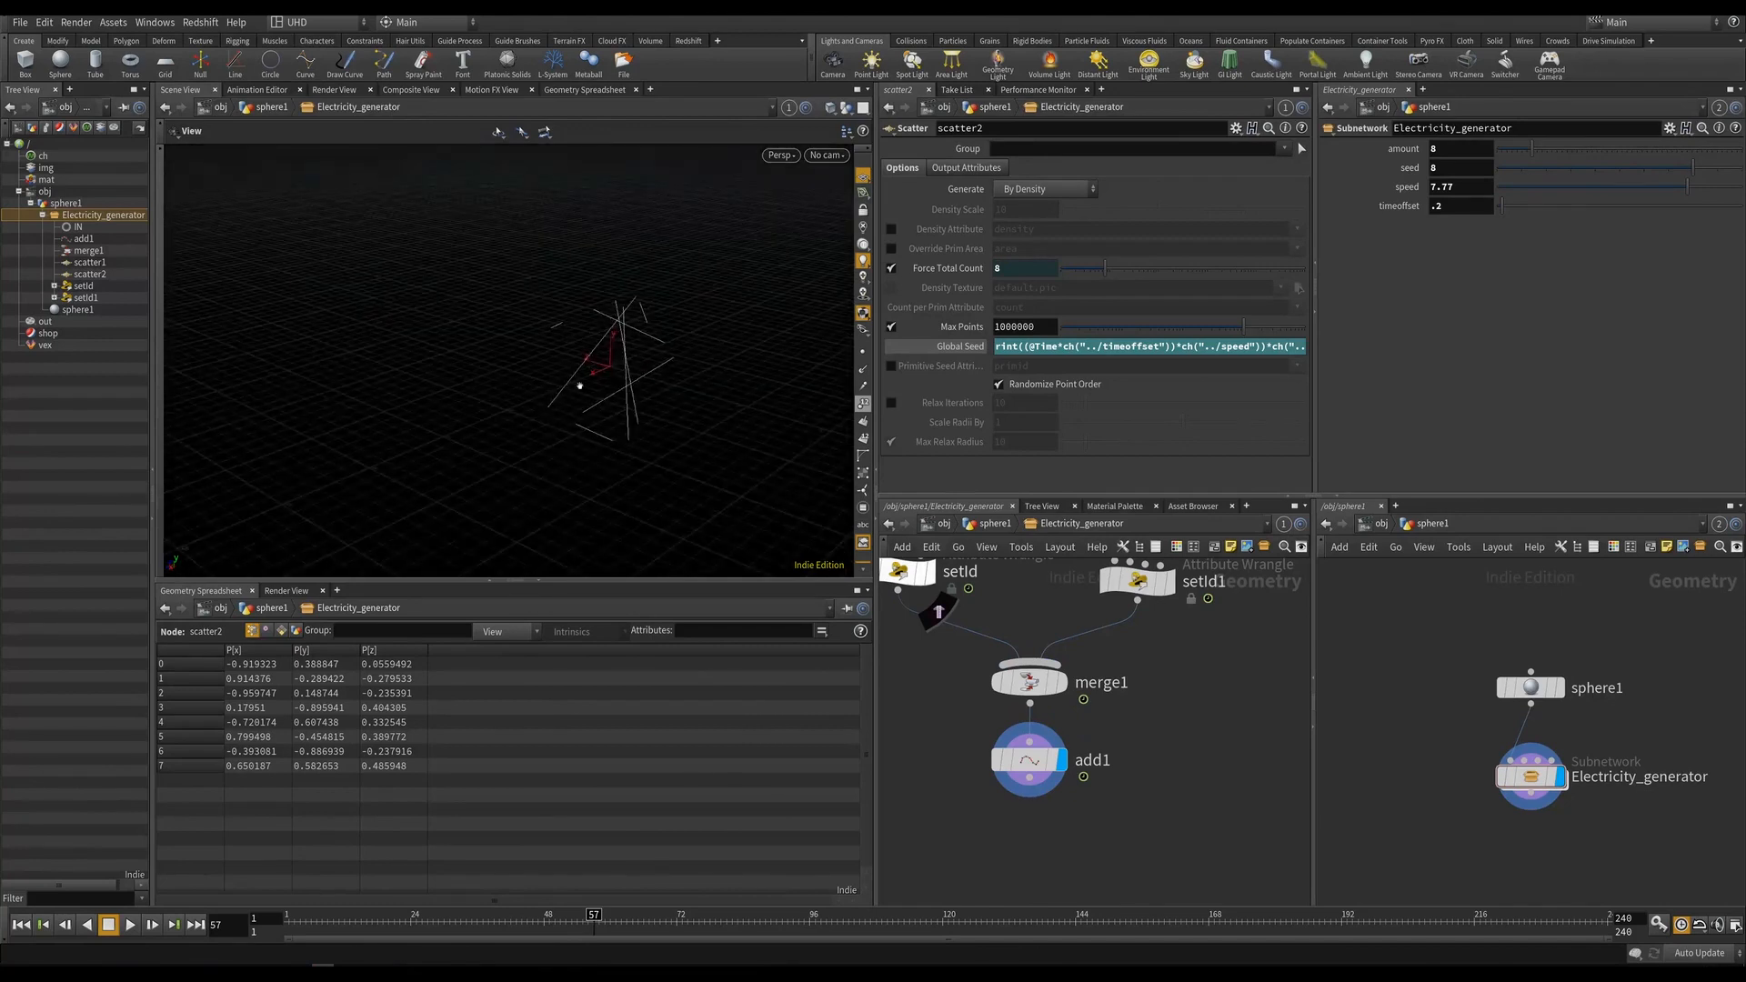
Add a Resample node to the Electricity_generator network.
middle_click_drag(1043, 844, 1052, 766)
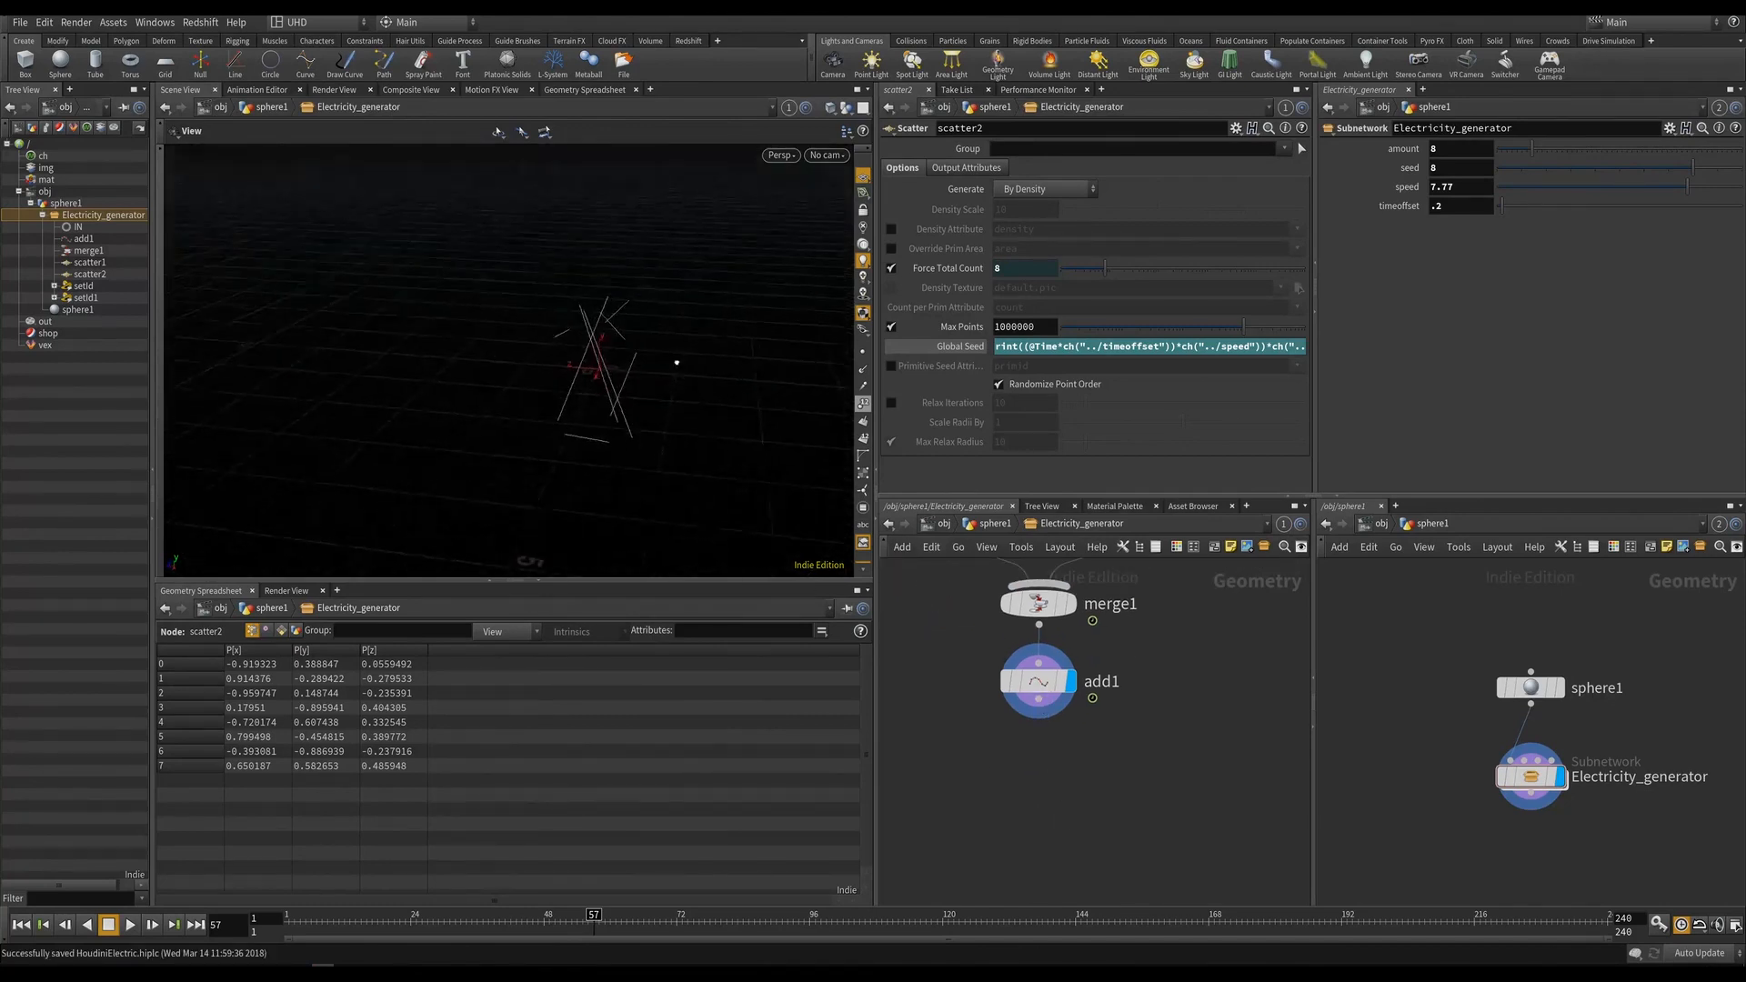
key("Tab")
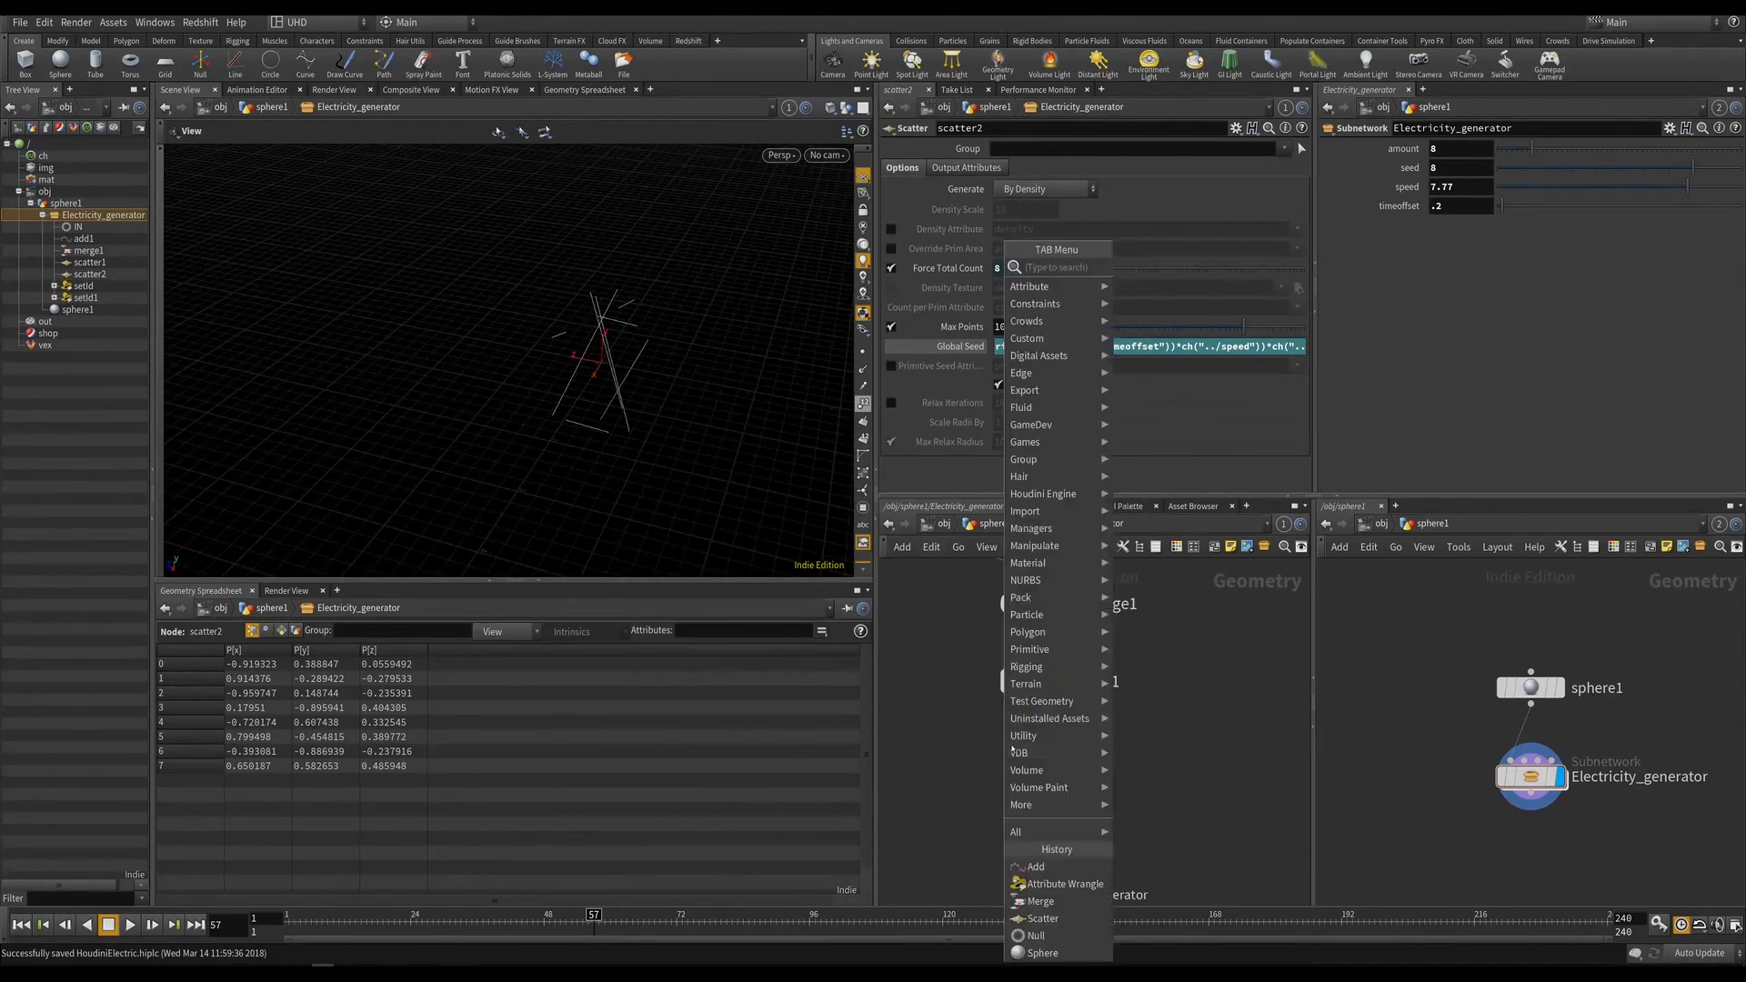
type("ra")
left_click(940, 752)
key("Tab")
type("res")
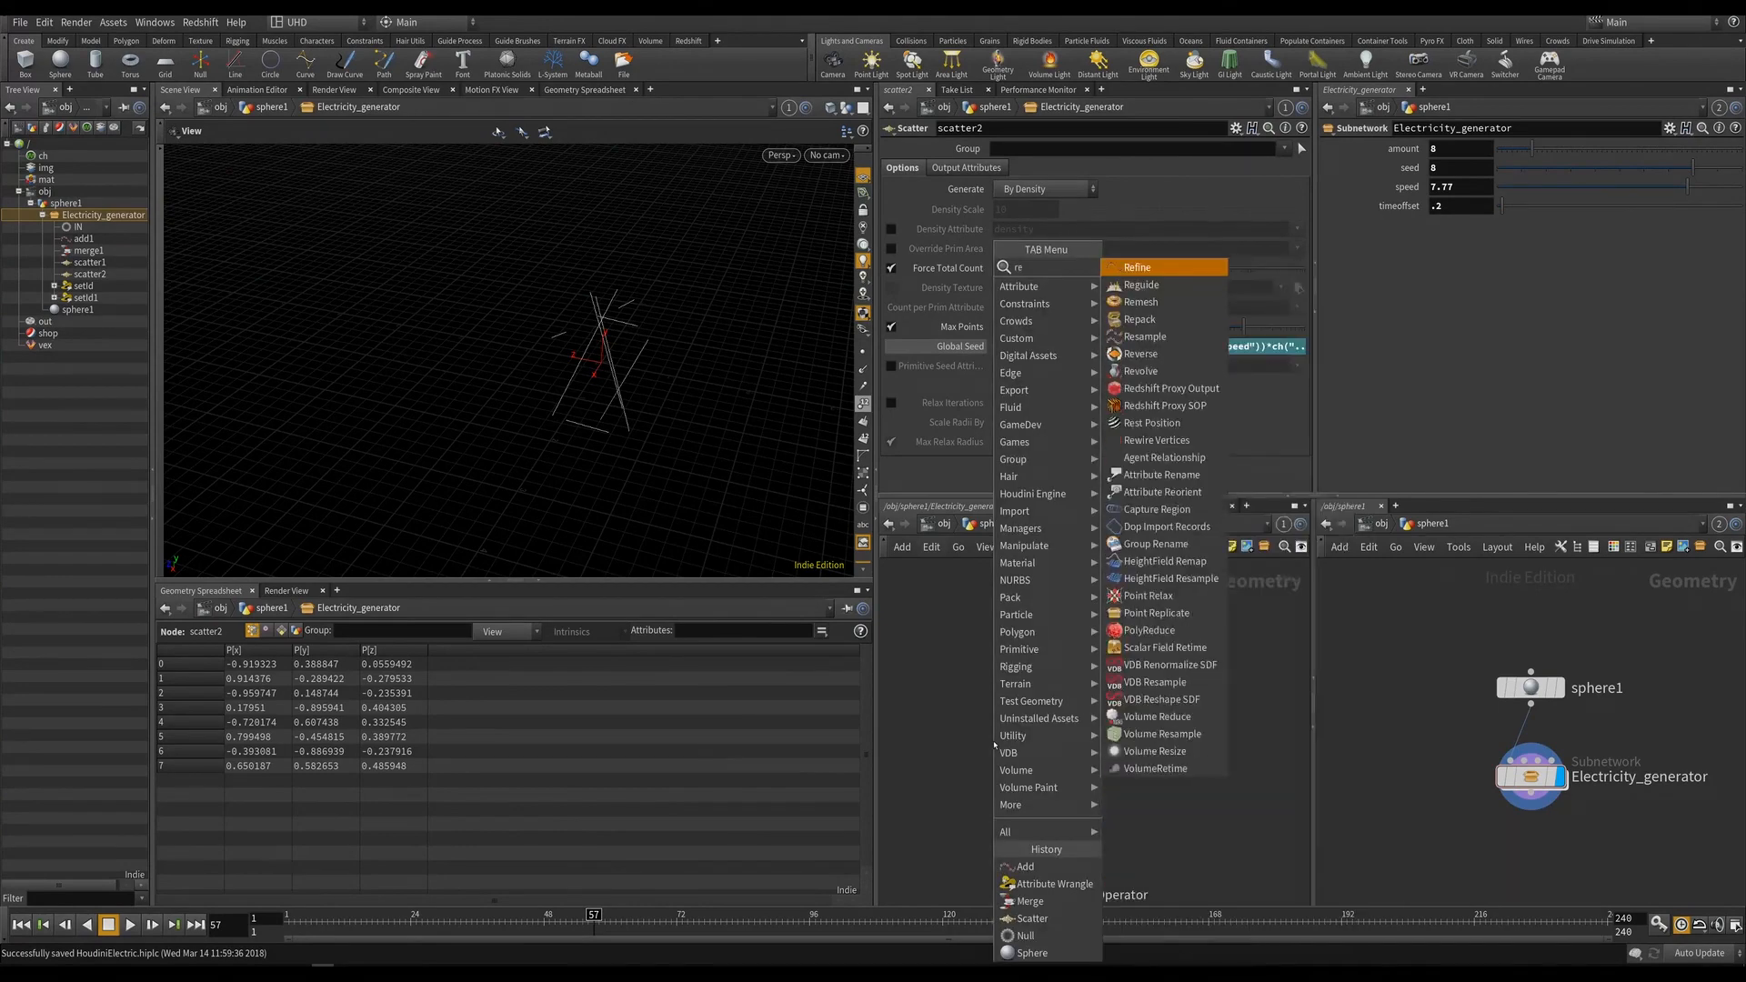
key("Return")
key("Return")
Move resample1 away from setId1 to the free area beside add1, and display add1's lines.
left_click(1072, 769)
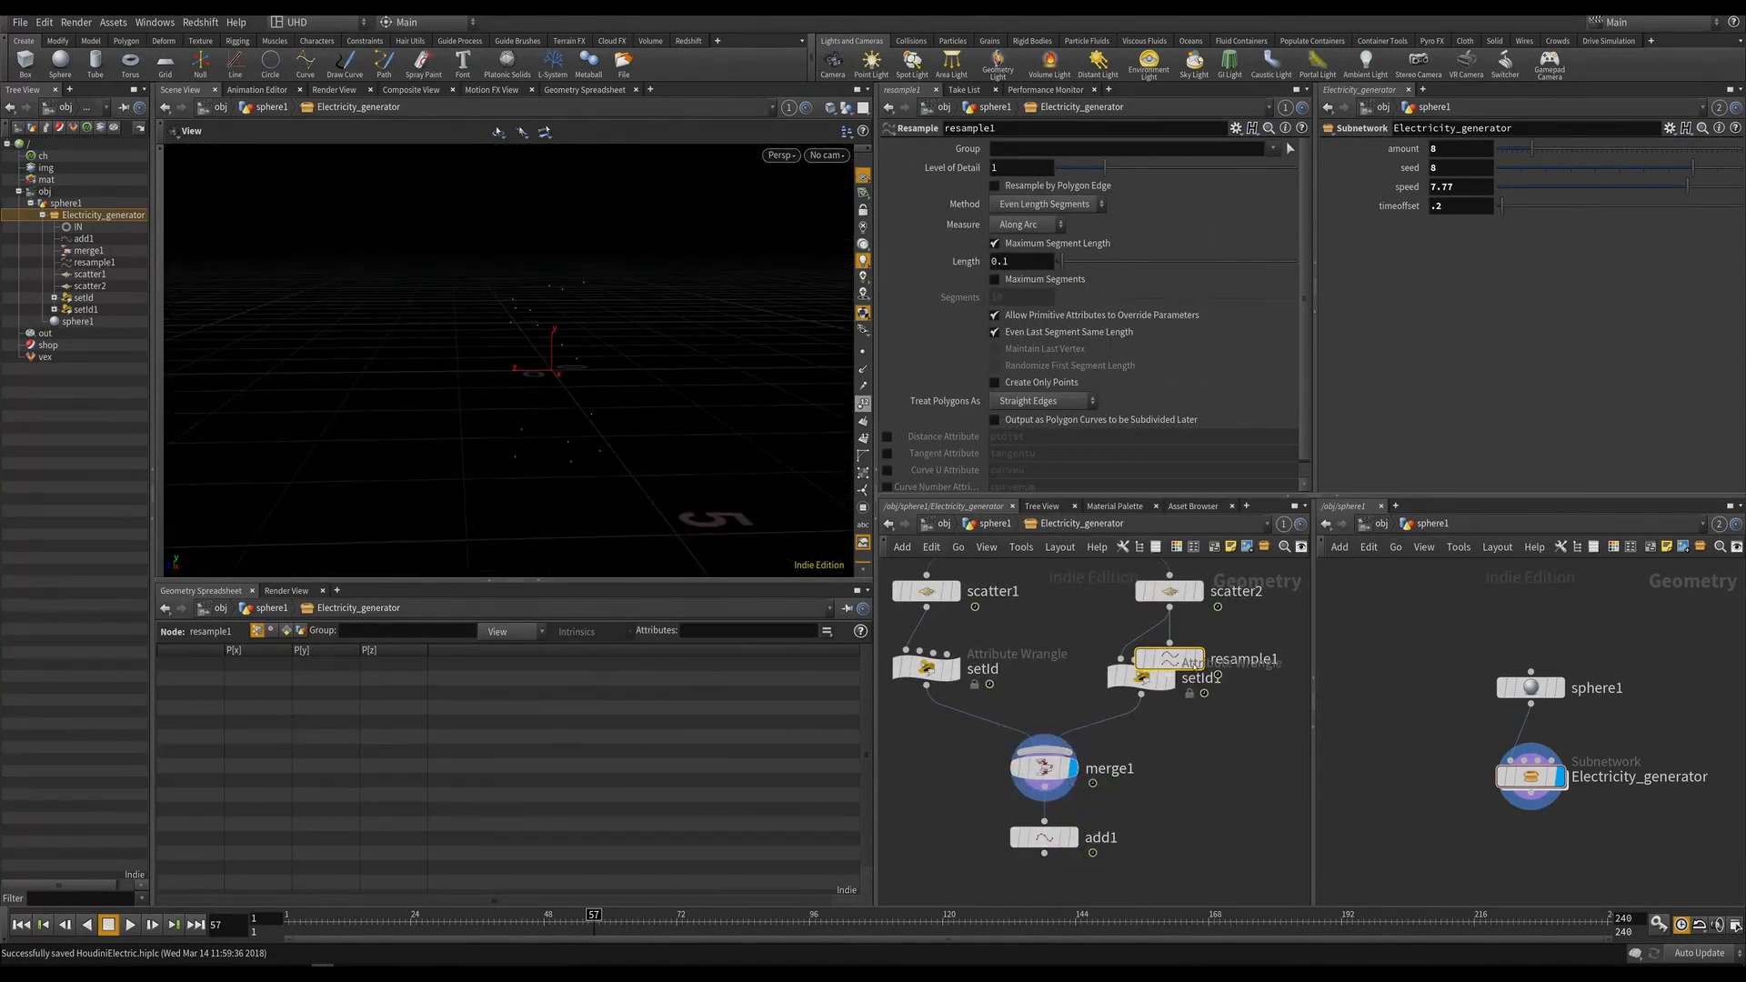
left_click_drag(1184, 658, 1266, 821)
left_click(1073, 837)
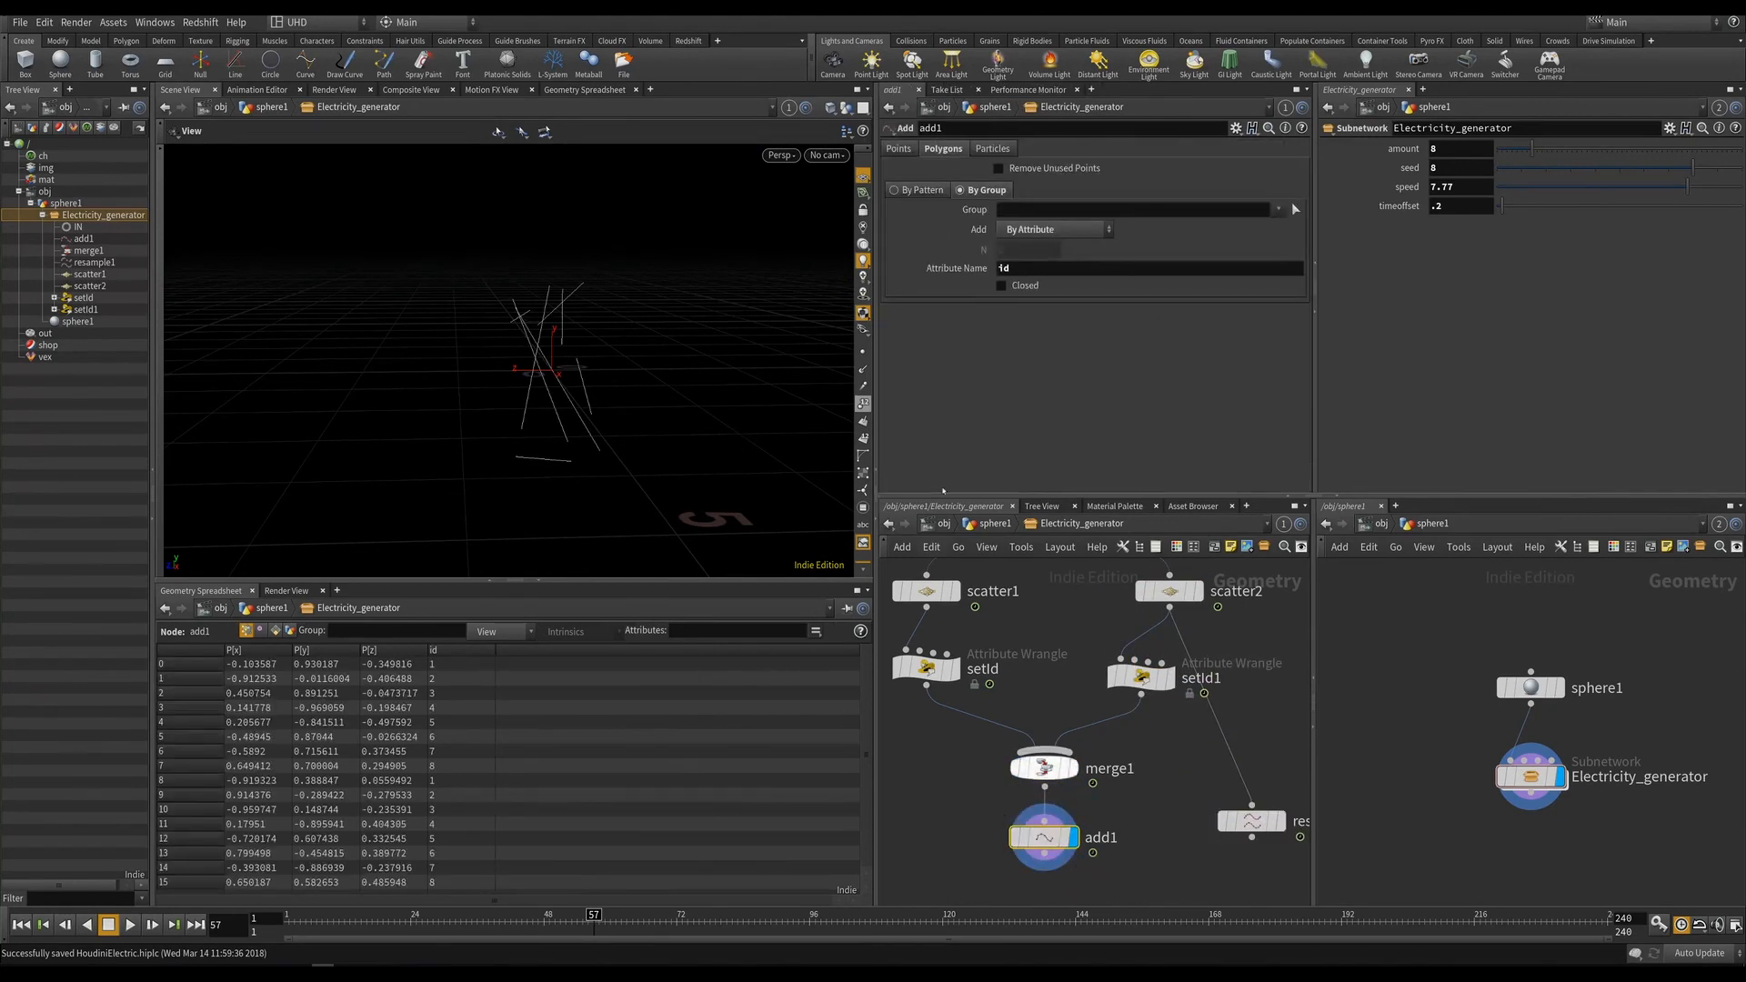
left_click_drag(417, 358, 353, 404)
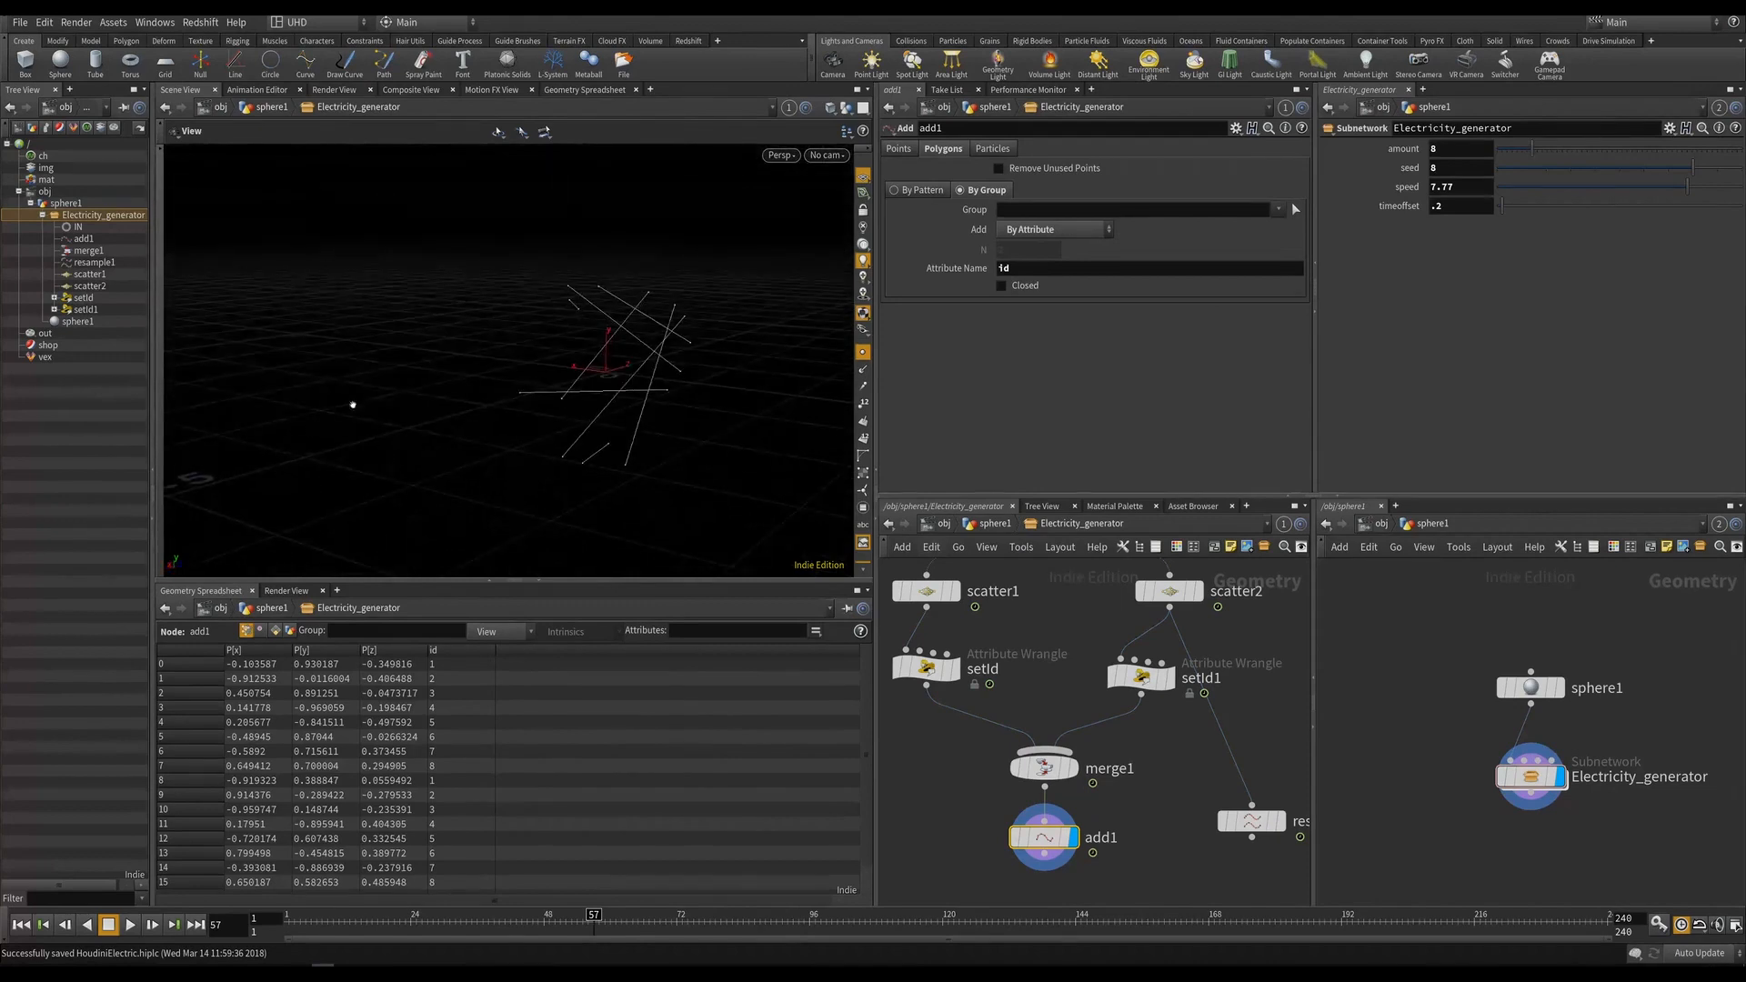
Place resample1 directly under add1 so it takes add1's output, and display it.
left_click_drag(523, 394, 641, 401)
middle_click_drag(1154, 868, 1132, 690)
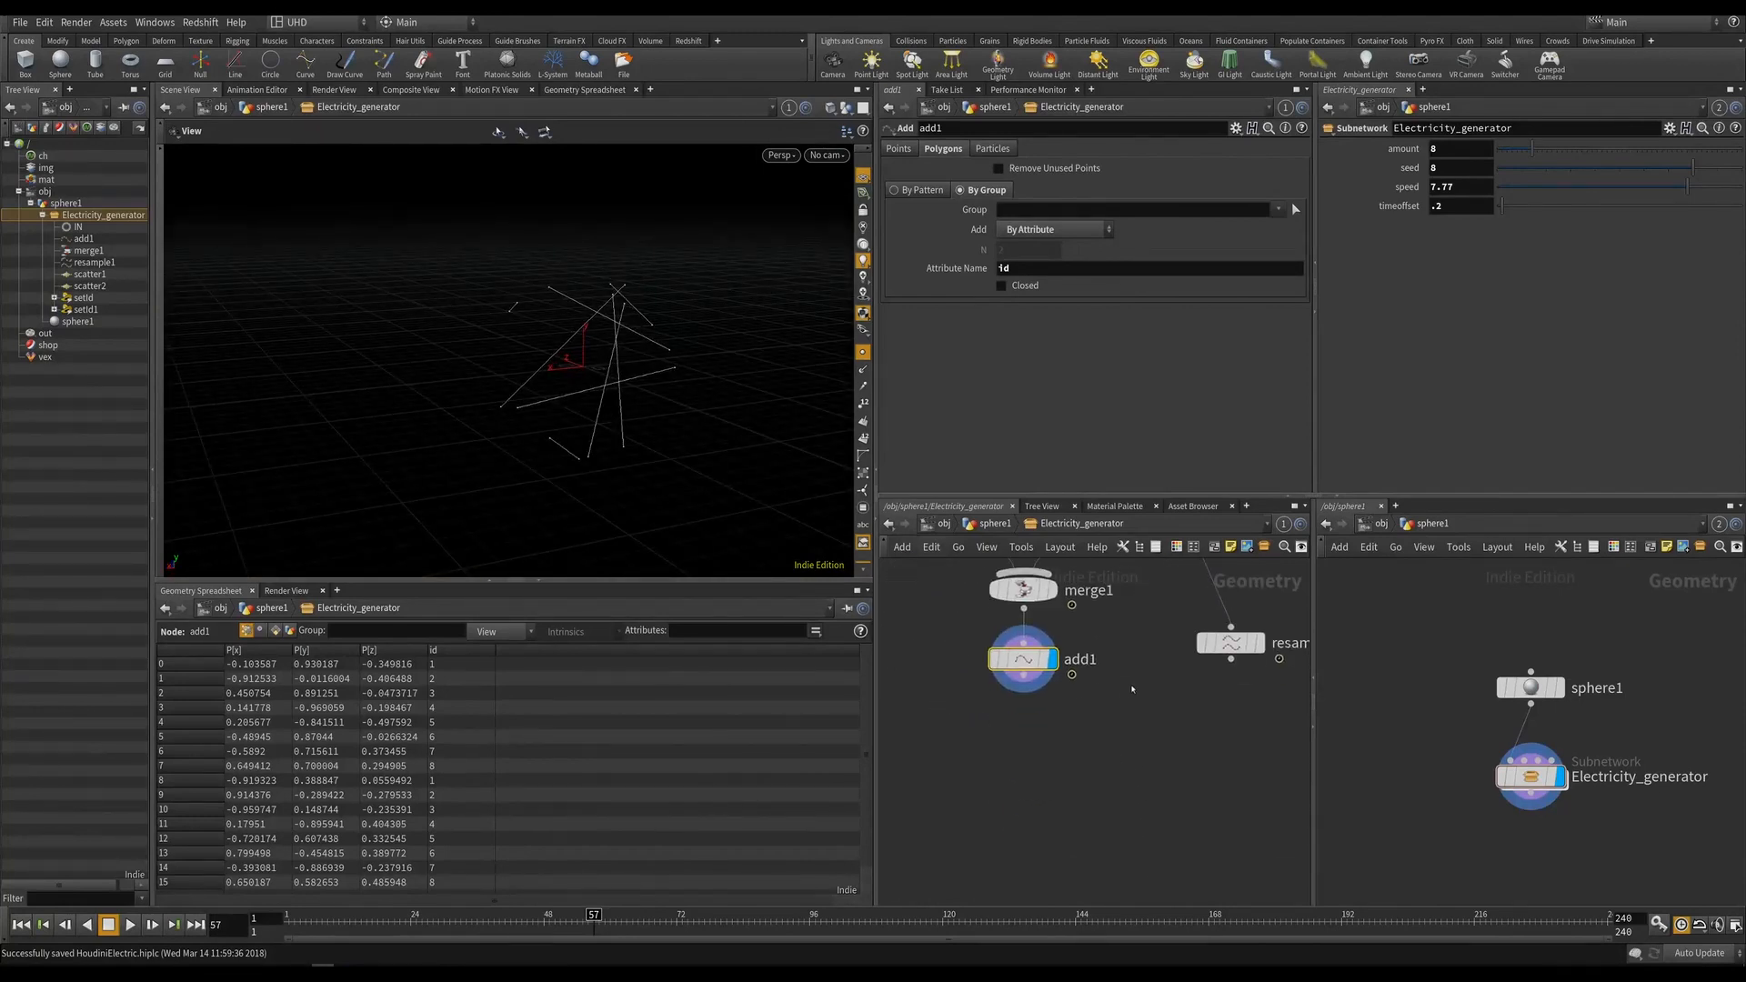
scroll(1161, 720, "down", 4)
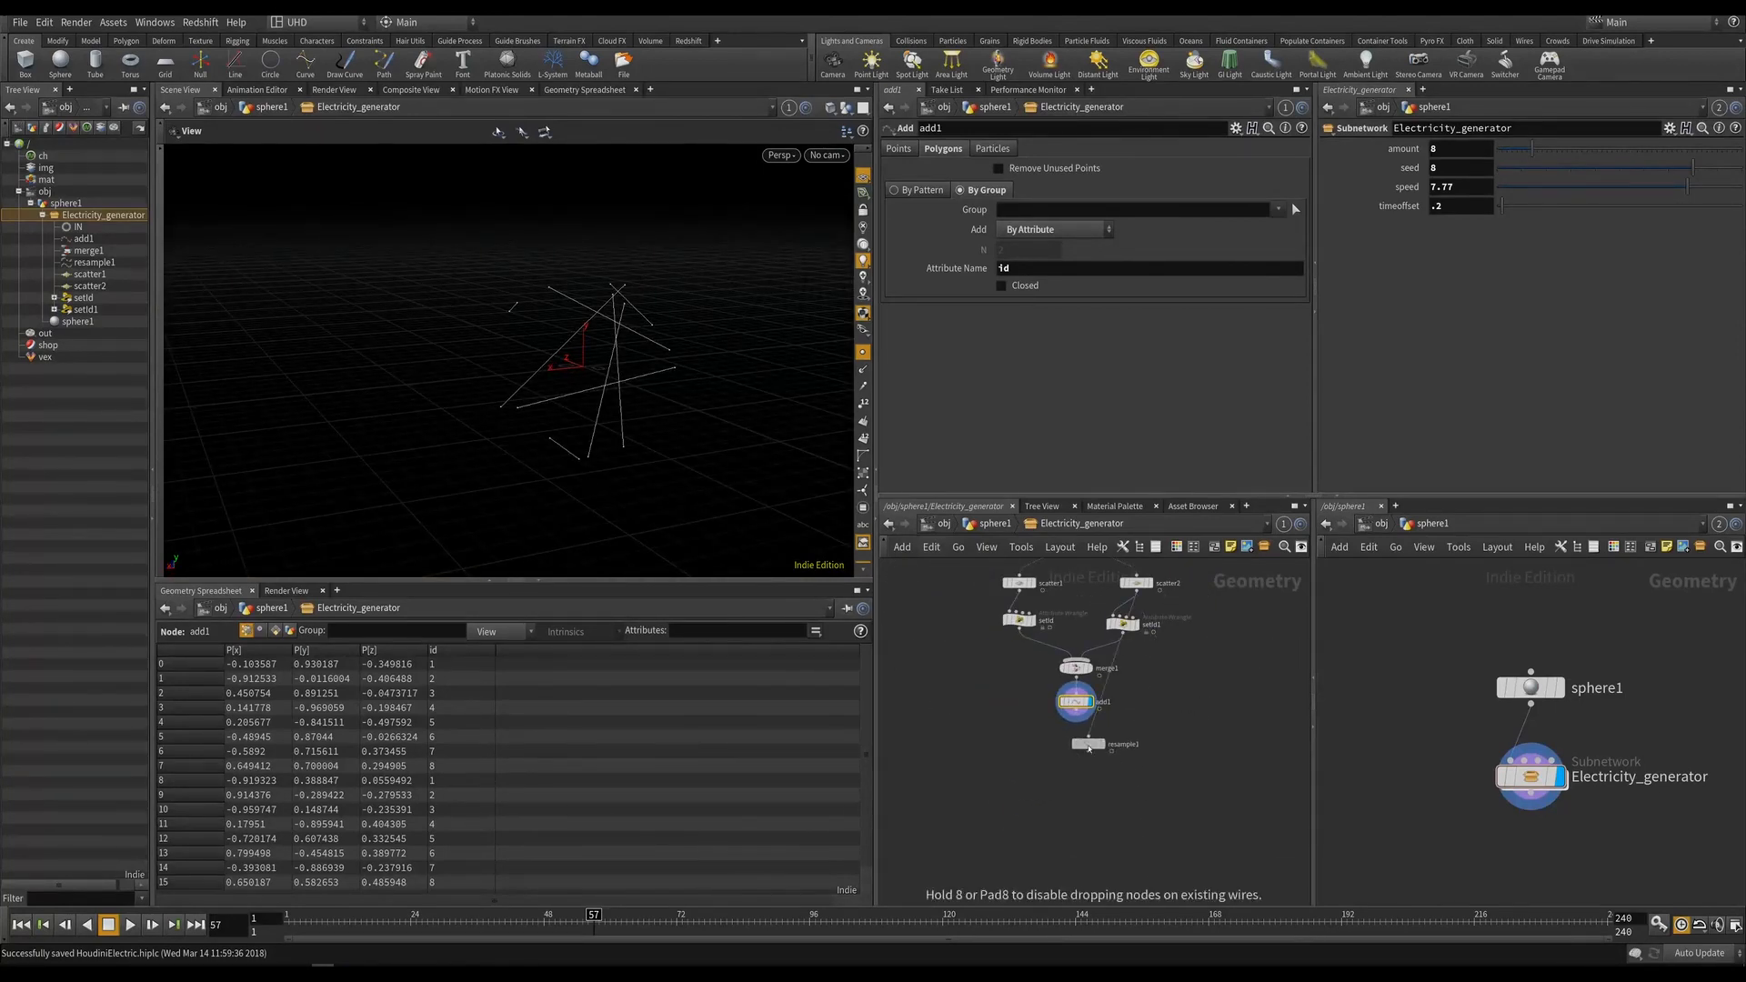
left_click_drag(1123, 741, 1076, 740)
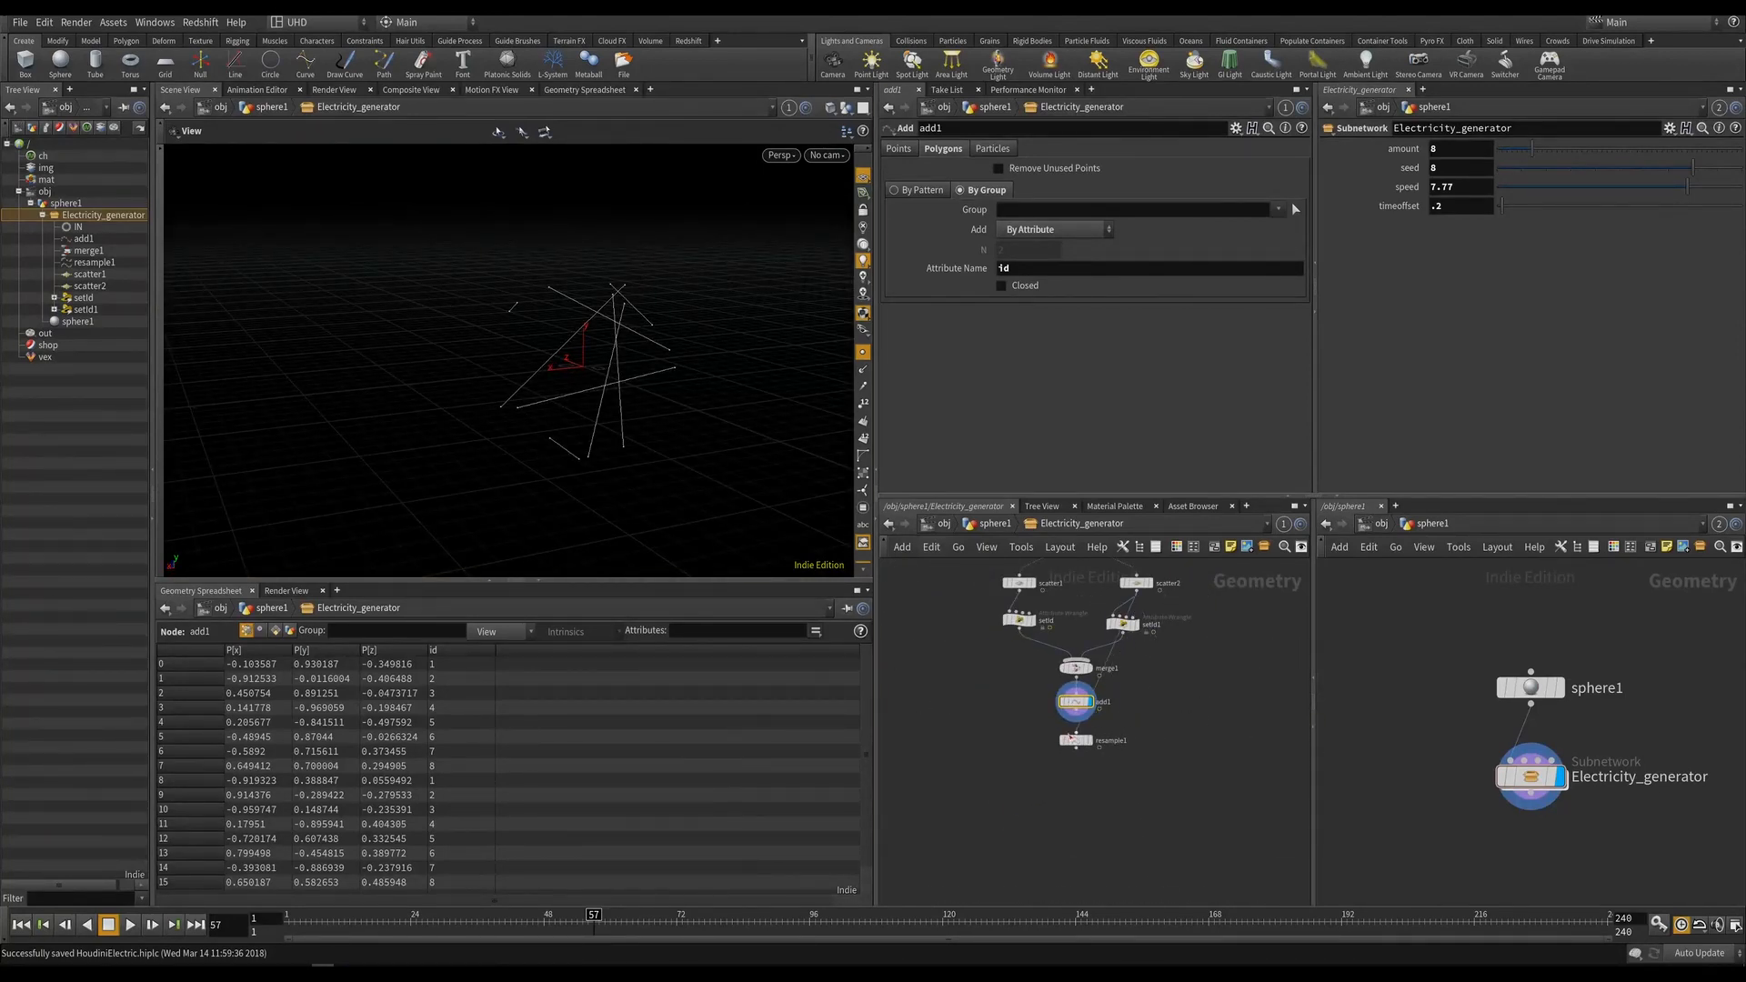
scroll(1077, 741, "up", 3)
left_click(1104, 746)
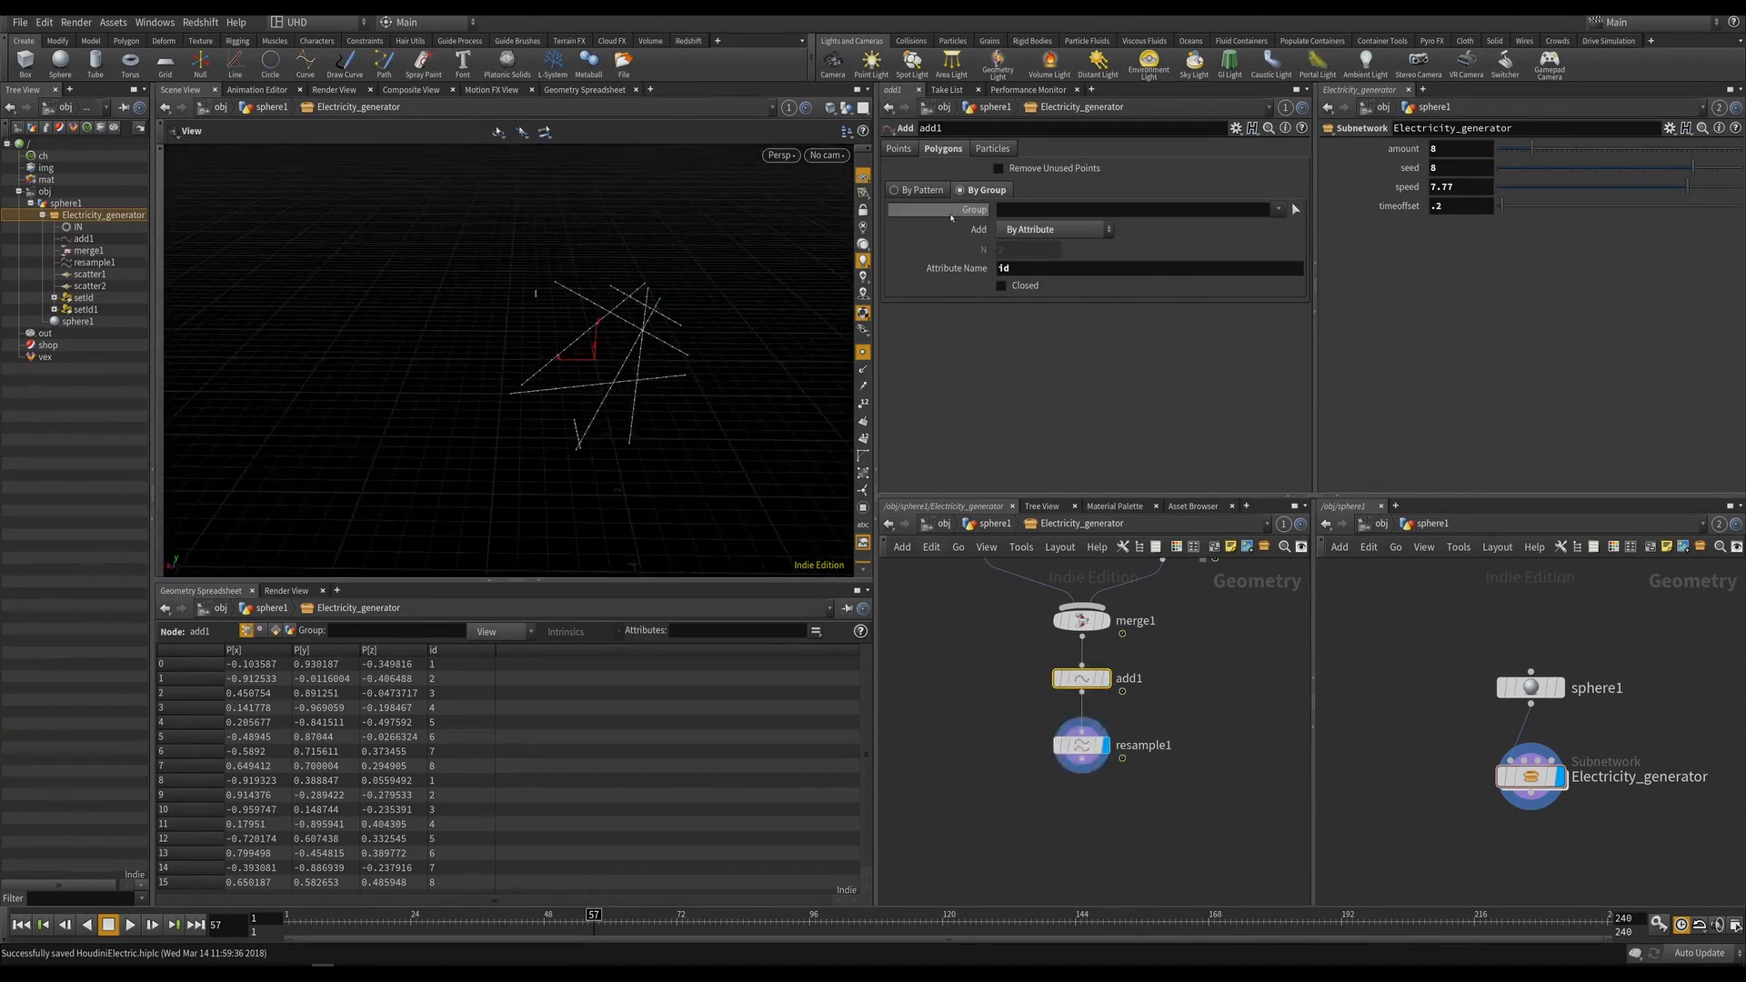
Try a maximum segment length of 0.01 on resample1, and set it back to 0.1.
left_click(1082, 745)
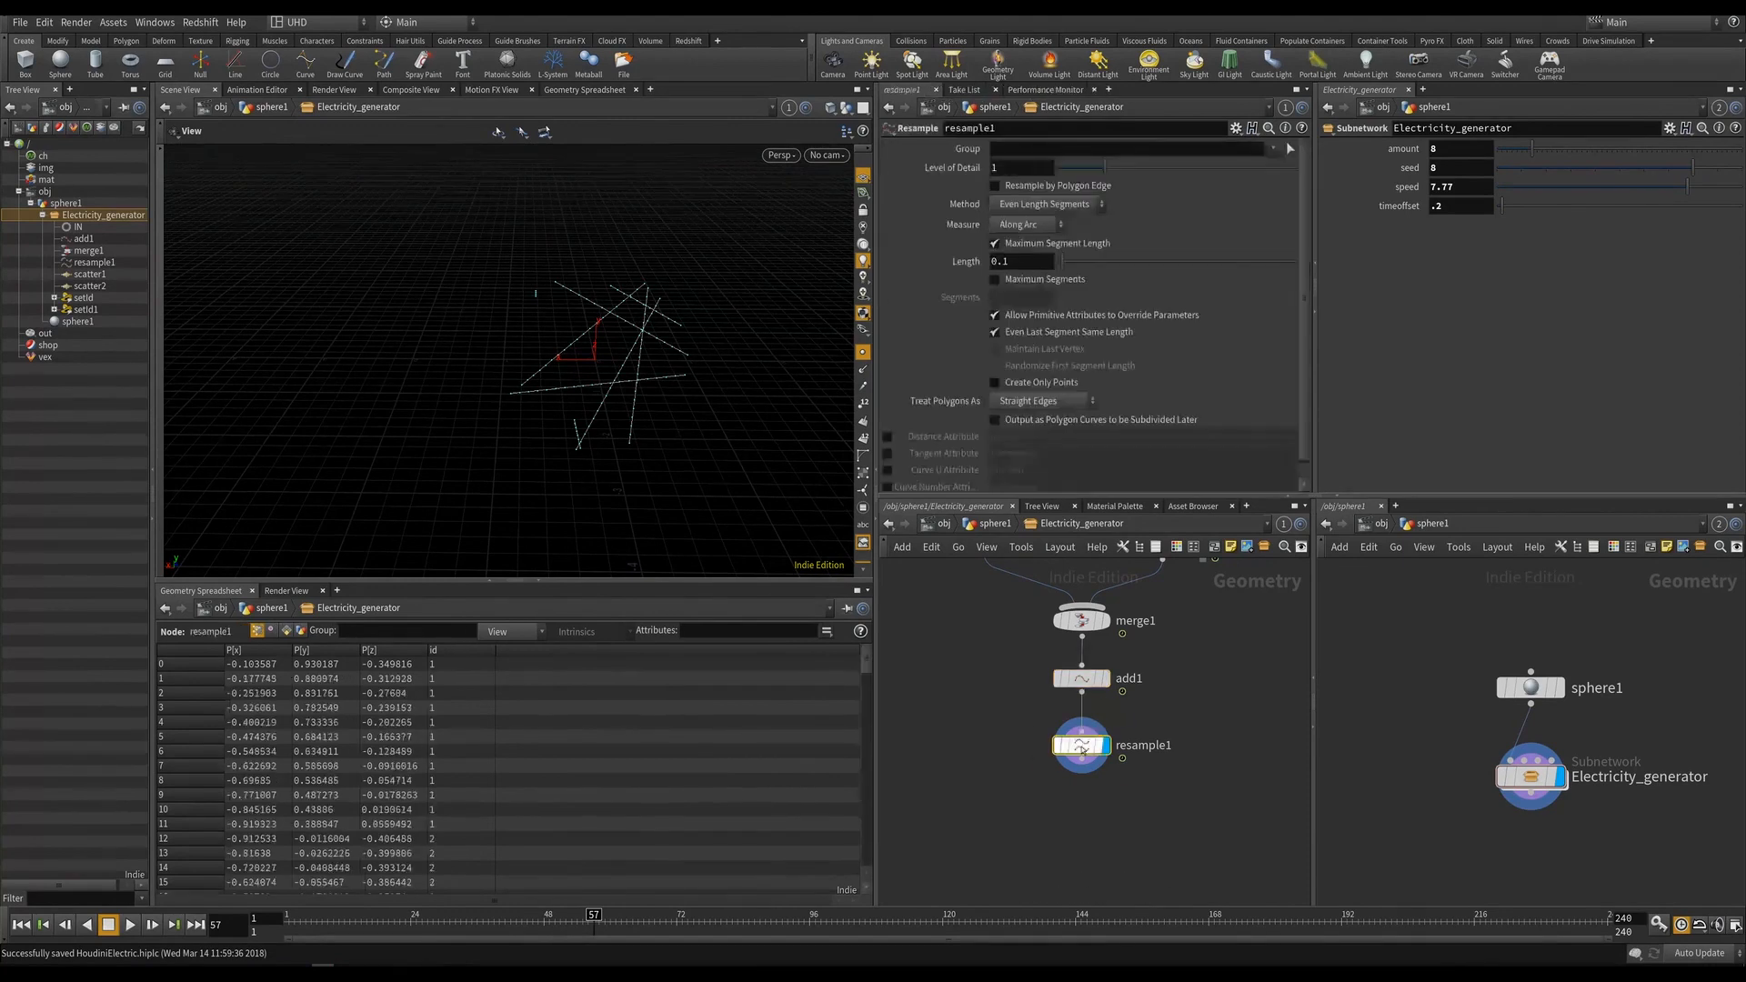
left_click(1028, 260)
type("0.01")
key("Return")
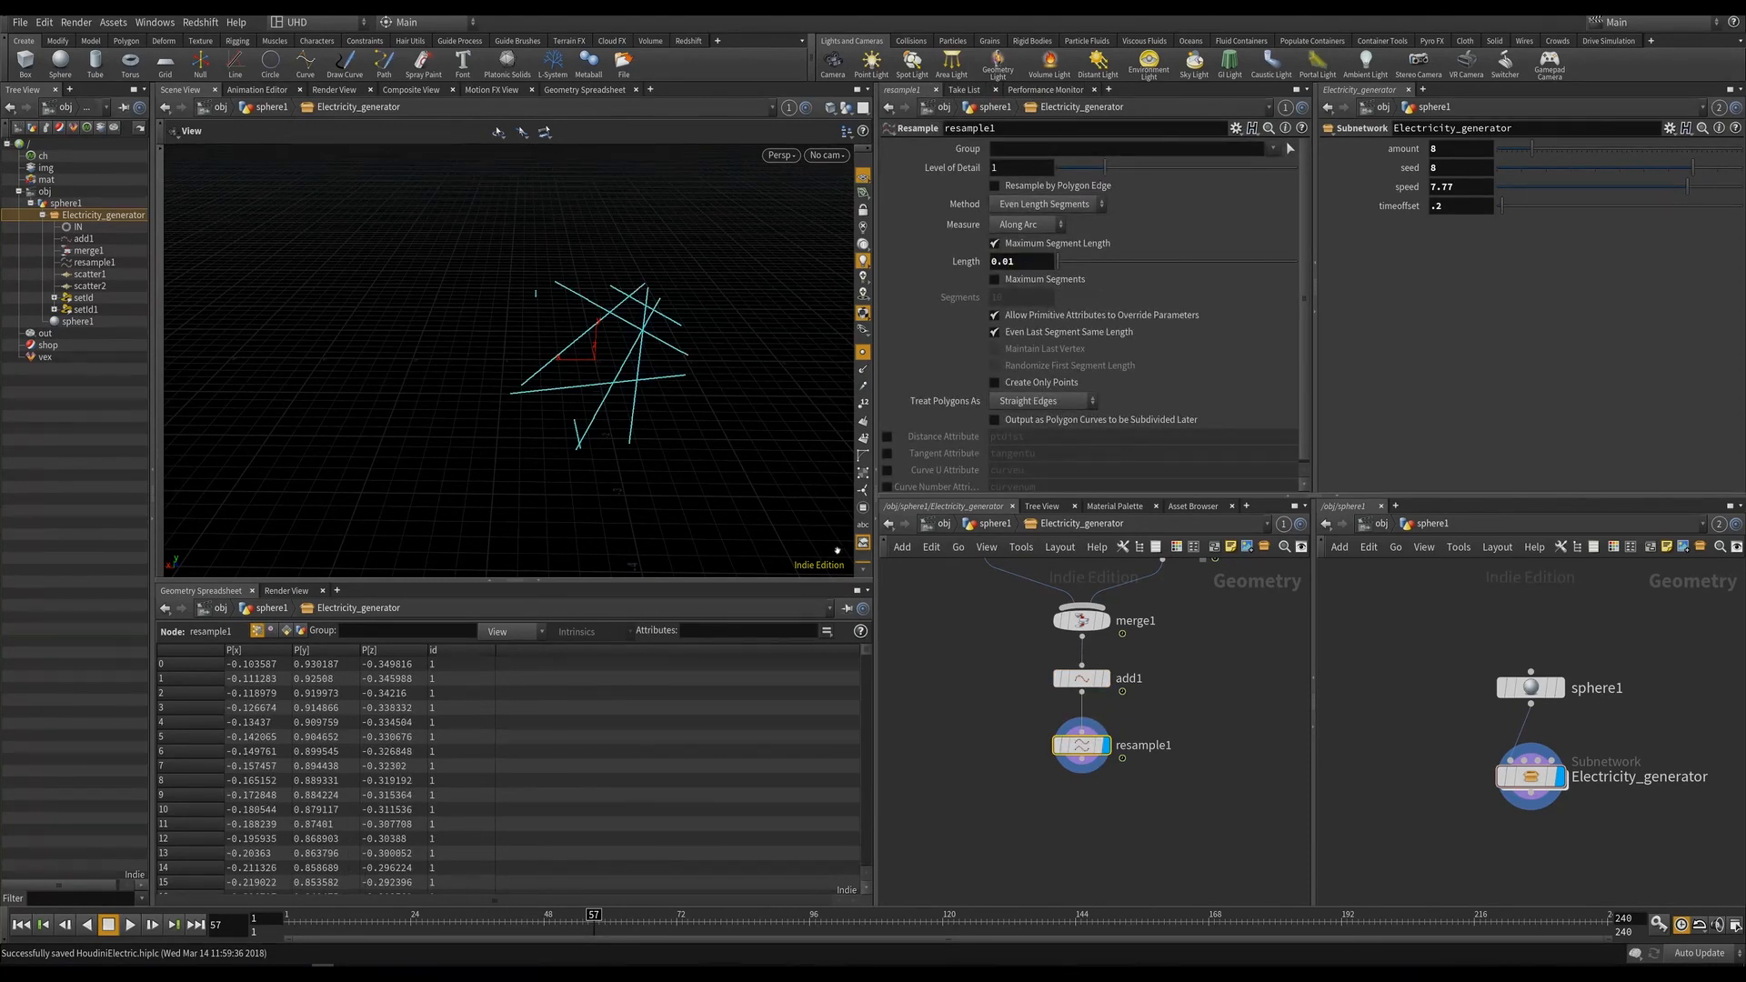
key("Return")
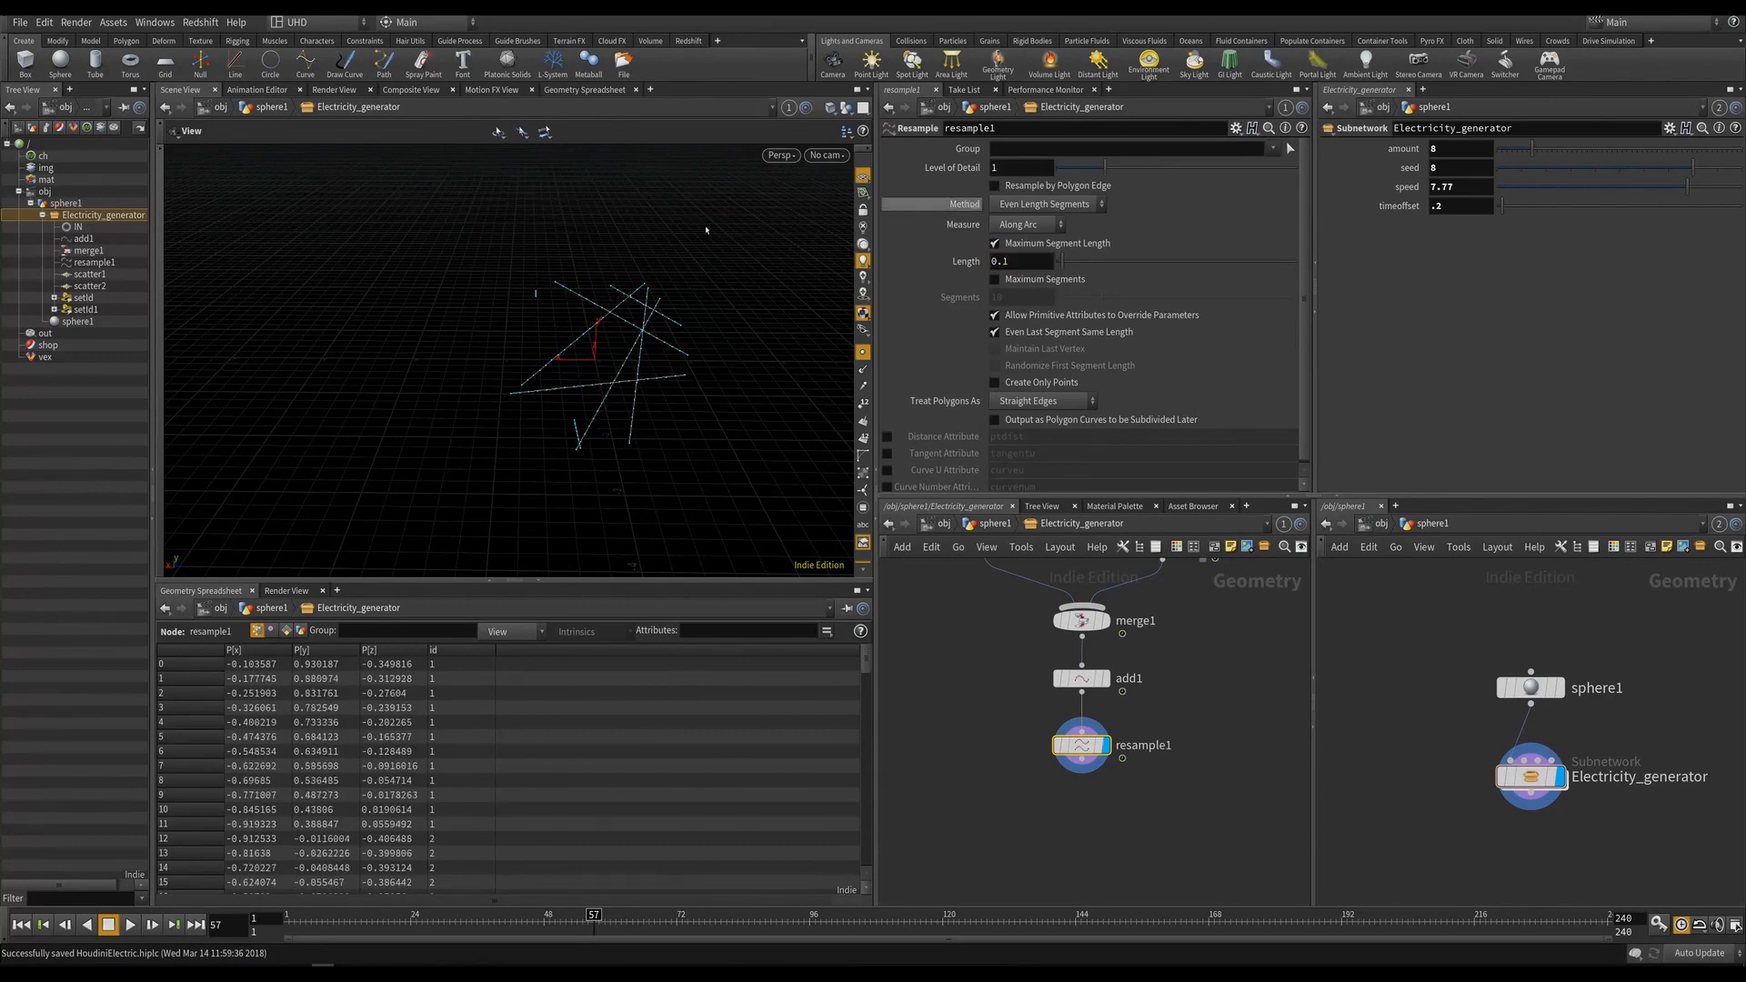
Compare the IN sphere with resample1's lines, leaving resample1 displayed.
middle_click_drag(1061, 794, 1025, 697)
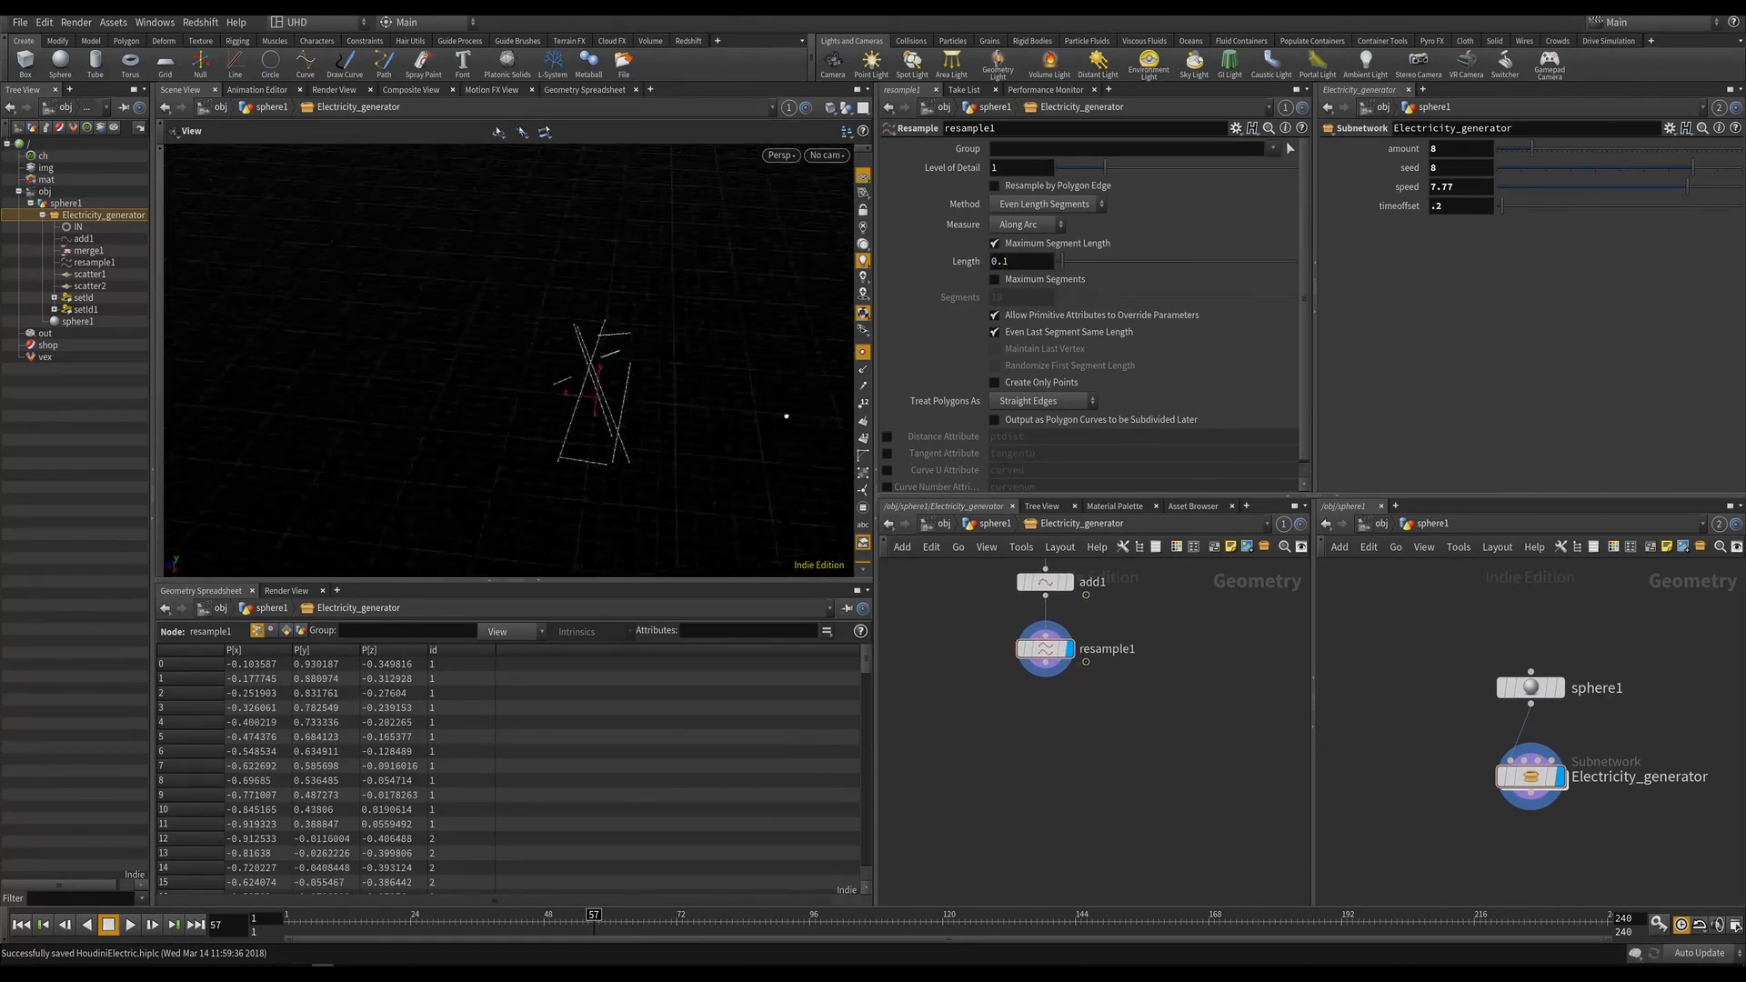
key("h")
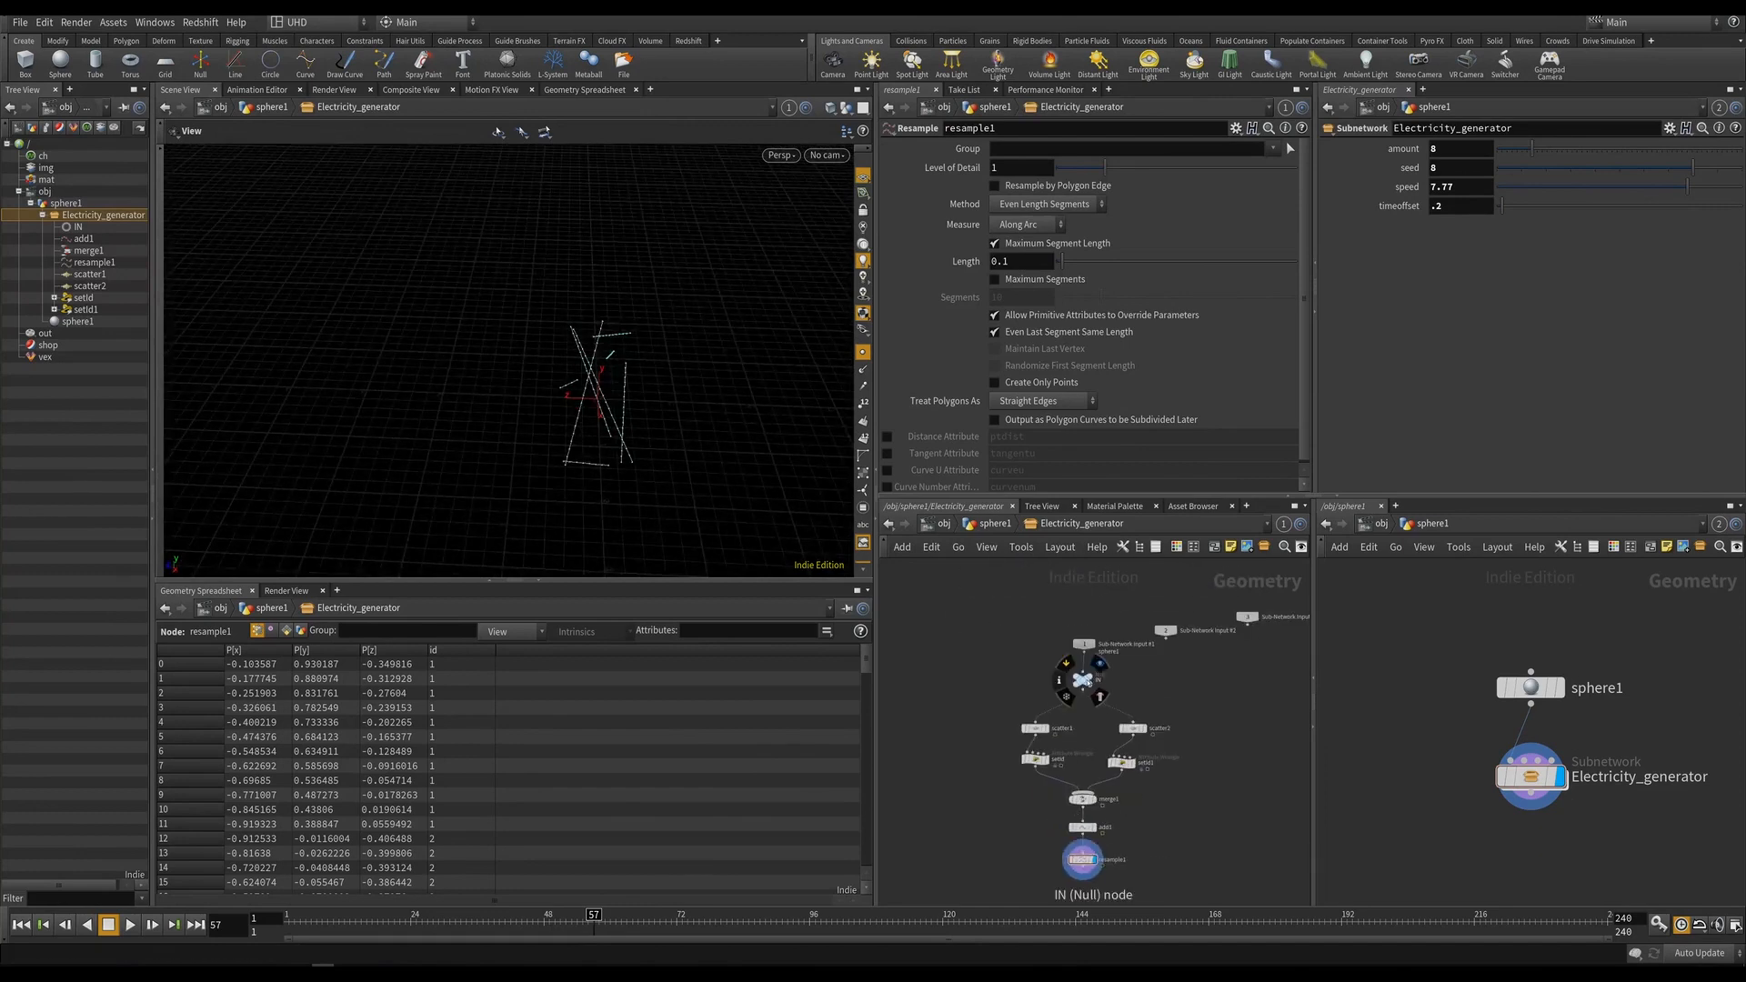
left_click(1099, 682)
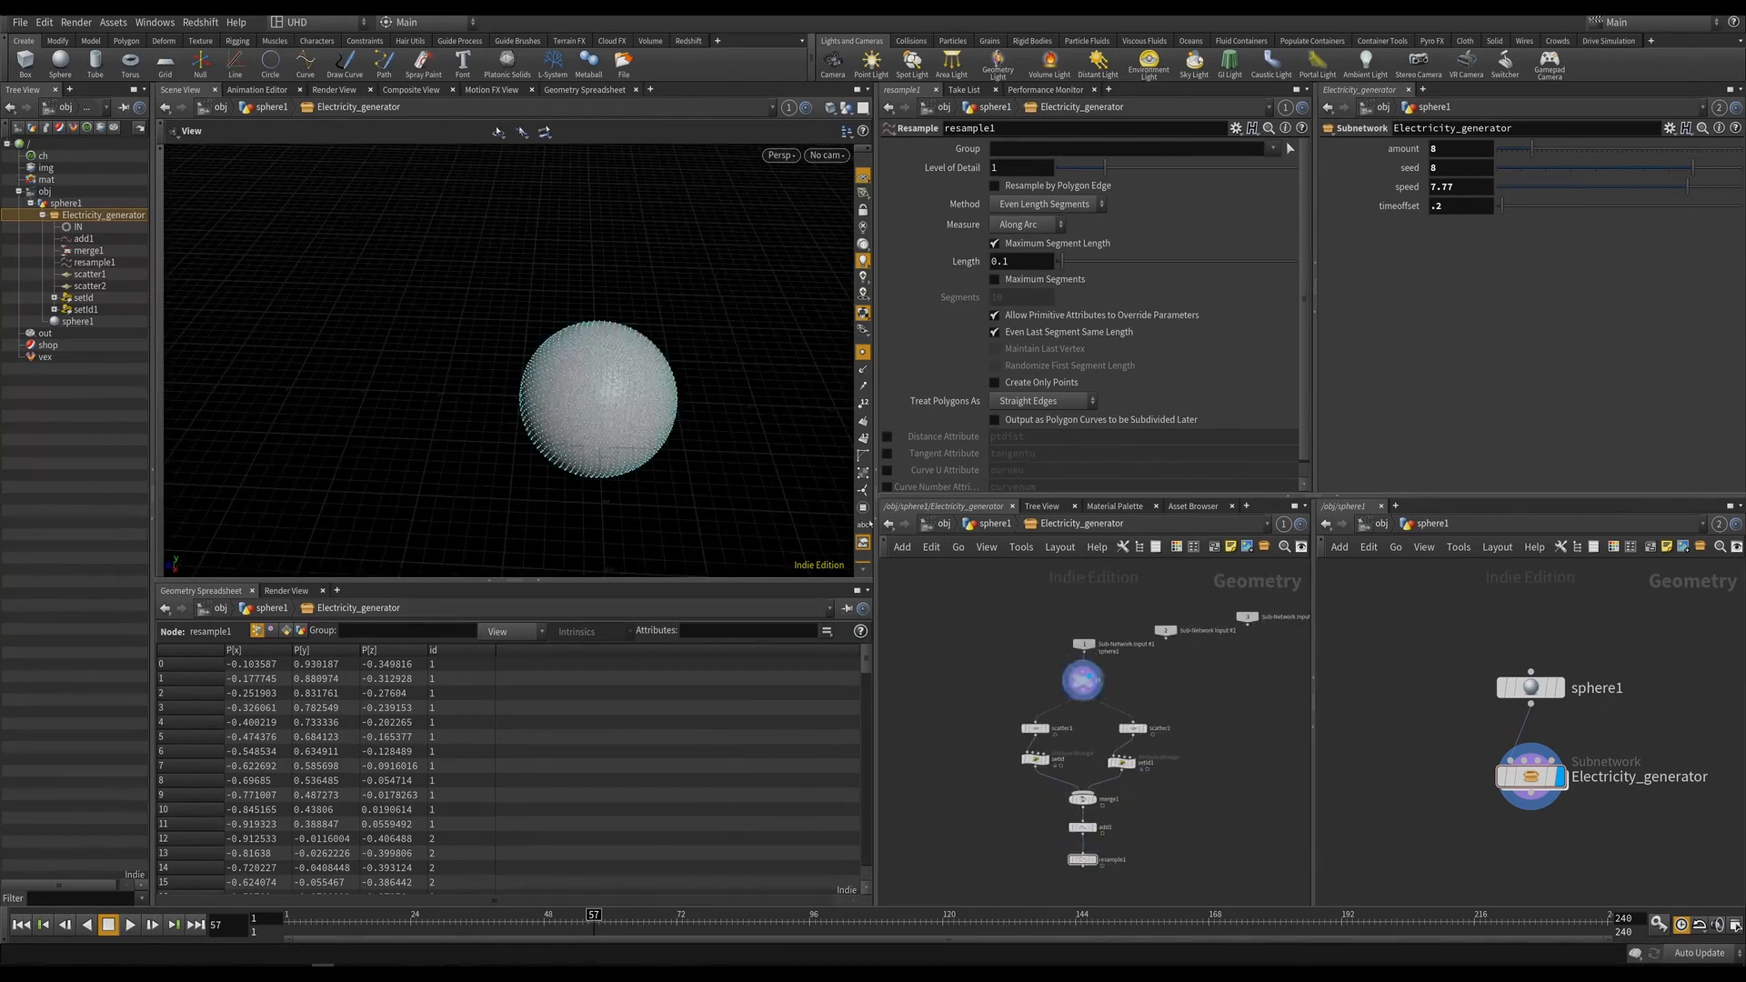
left_click(1094, 859)
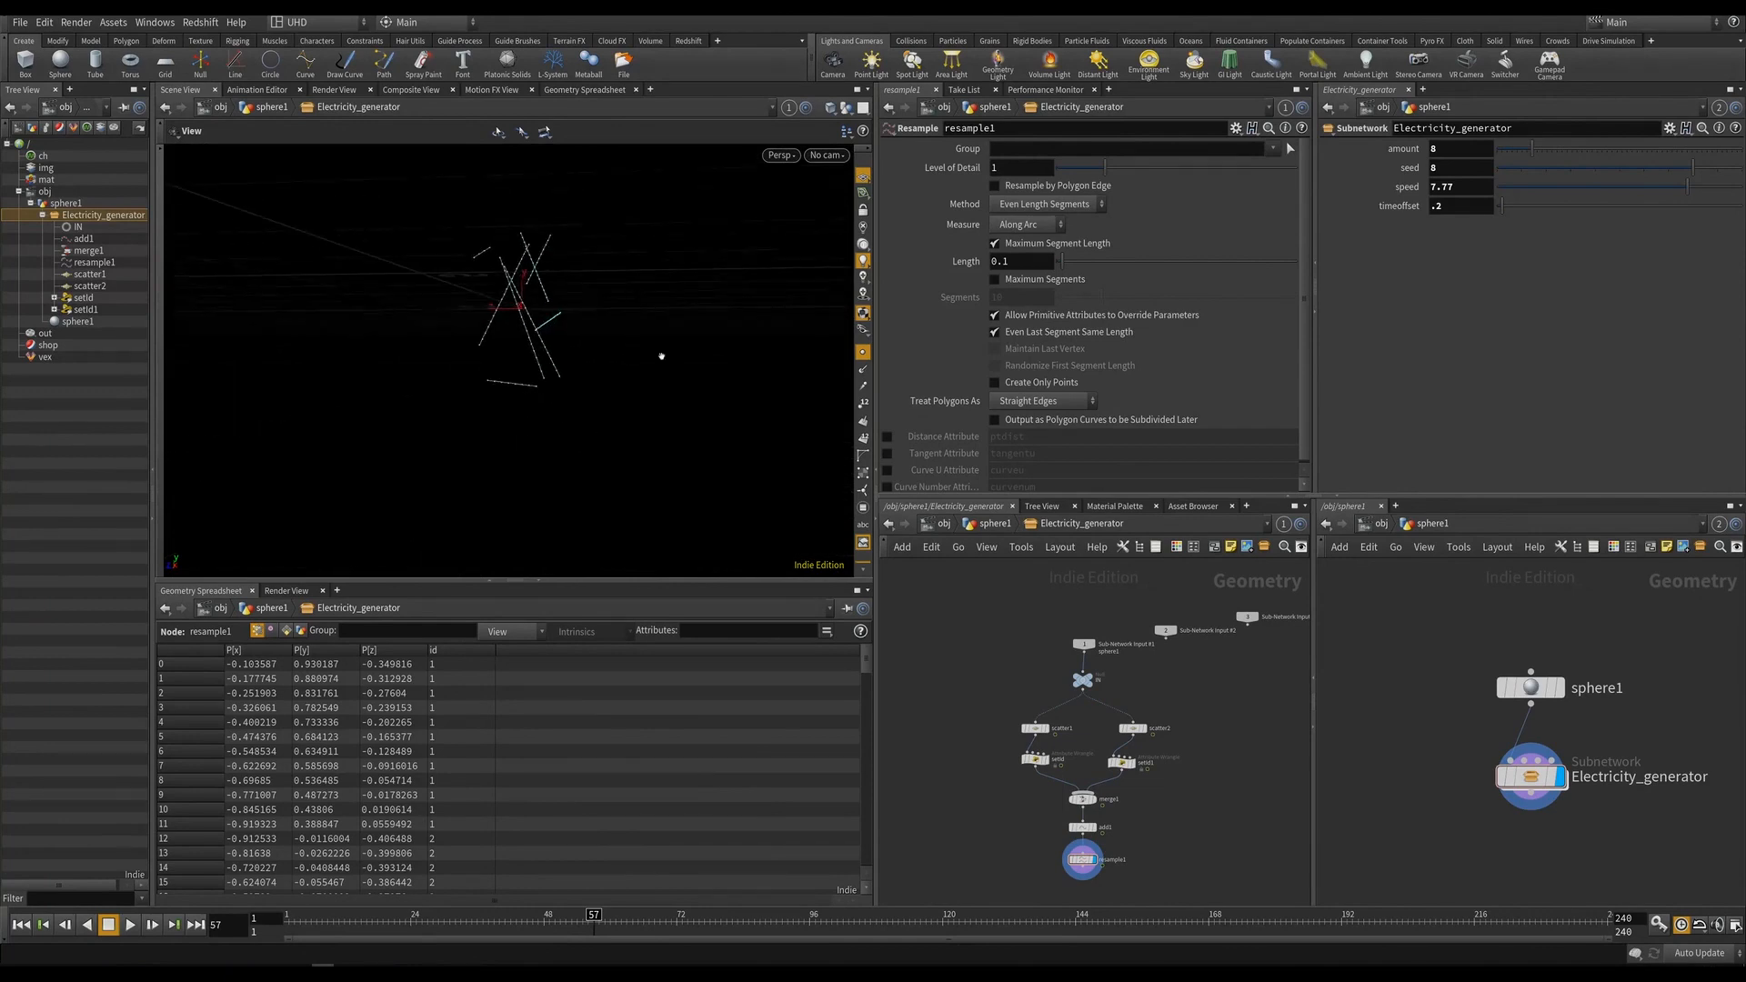
Add a Geometry object beside sphere1 at the obj level.
key("u")
scroll(1423, 709, "up", 1)
middle_click_drag(1425, 710, 1474, 721)
key("Tab")
type("geo")
key("Return")
left_click(1422, 653)
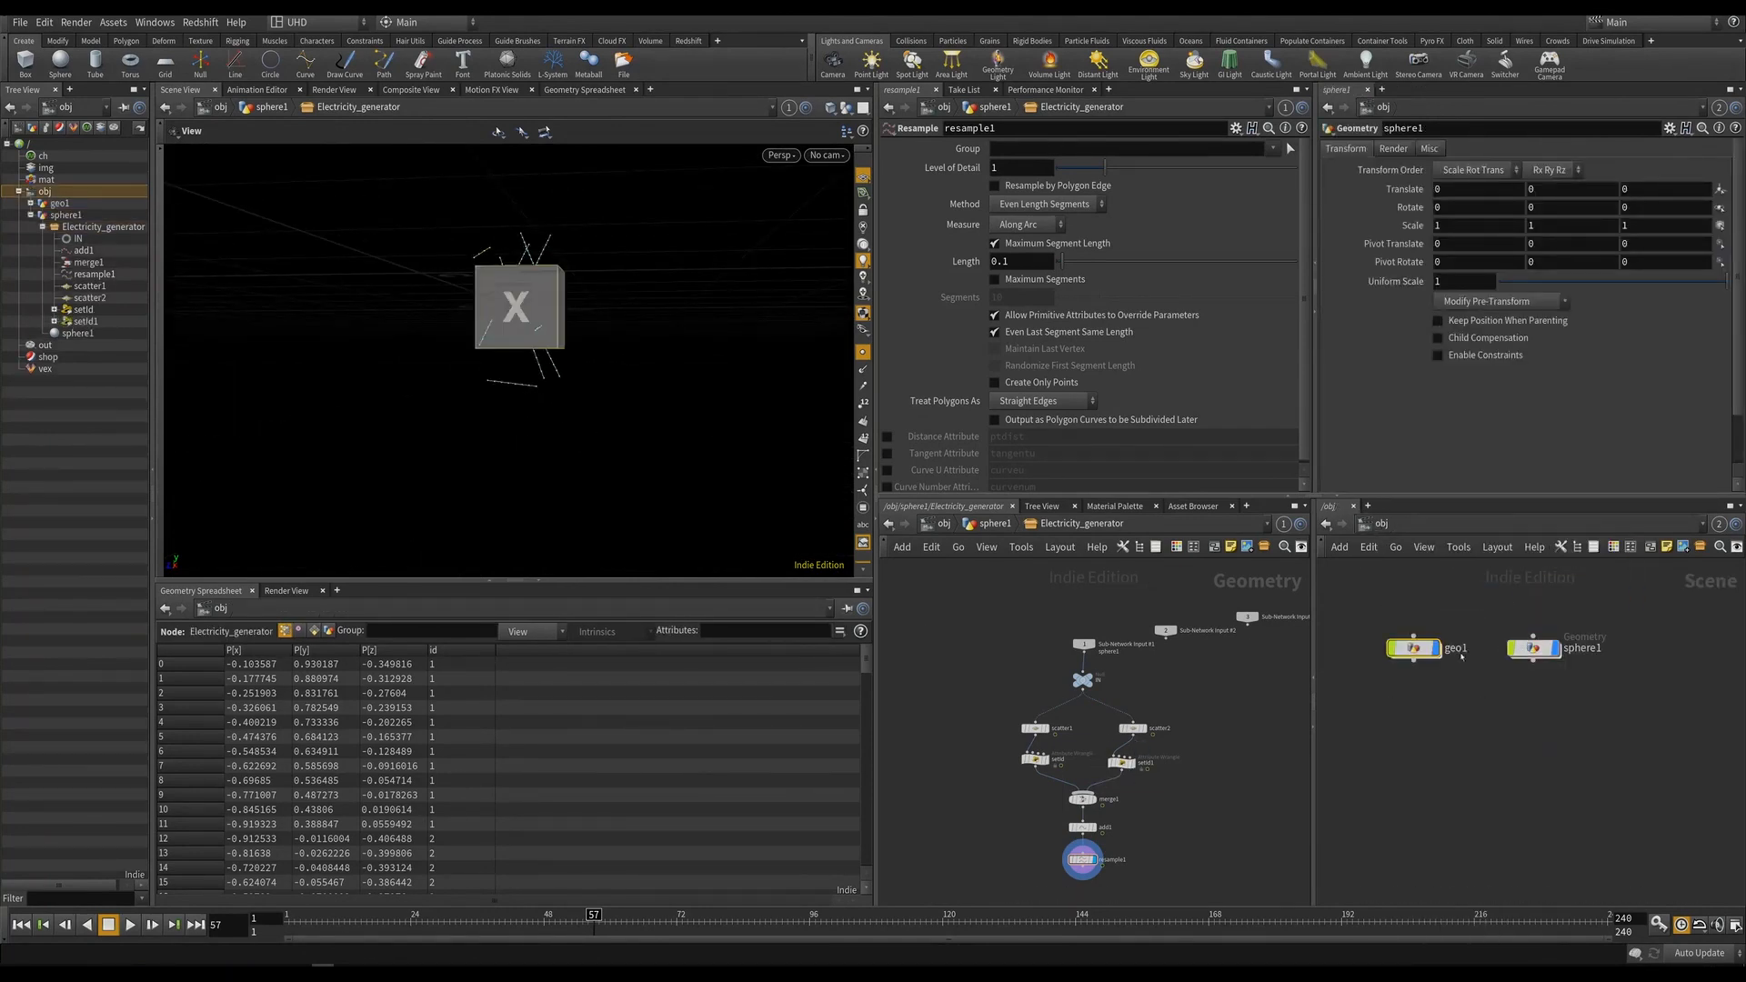
Inside geo1, delete the default file1 node and add an Object Merge node.
double_click(1419, 651)
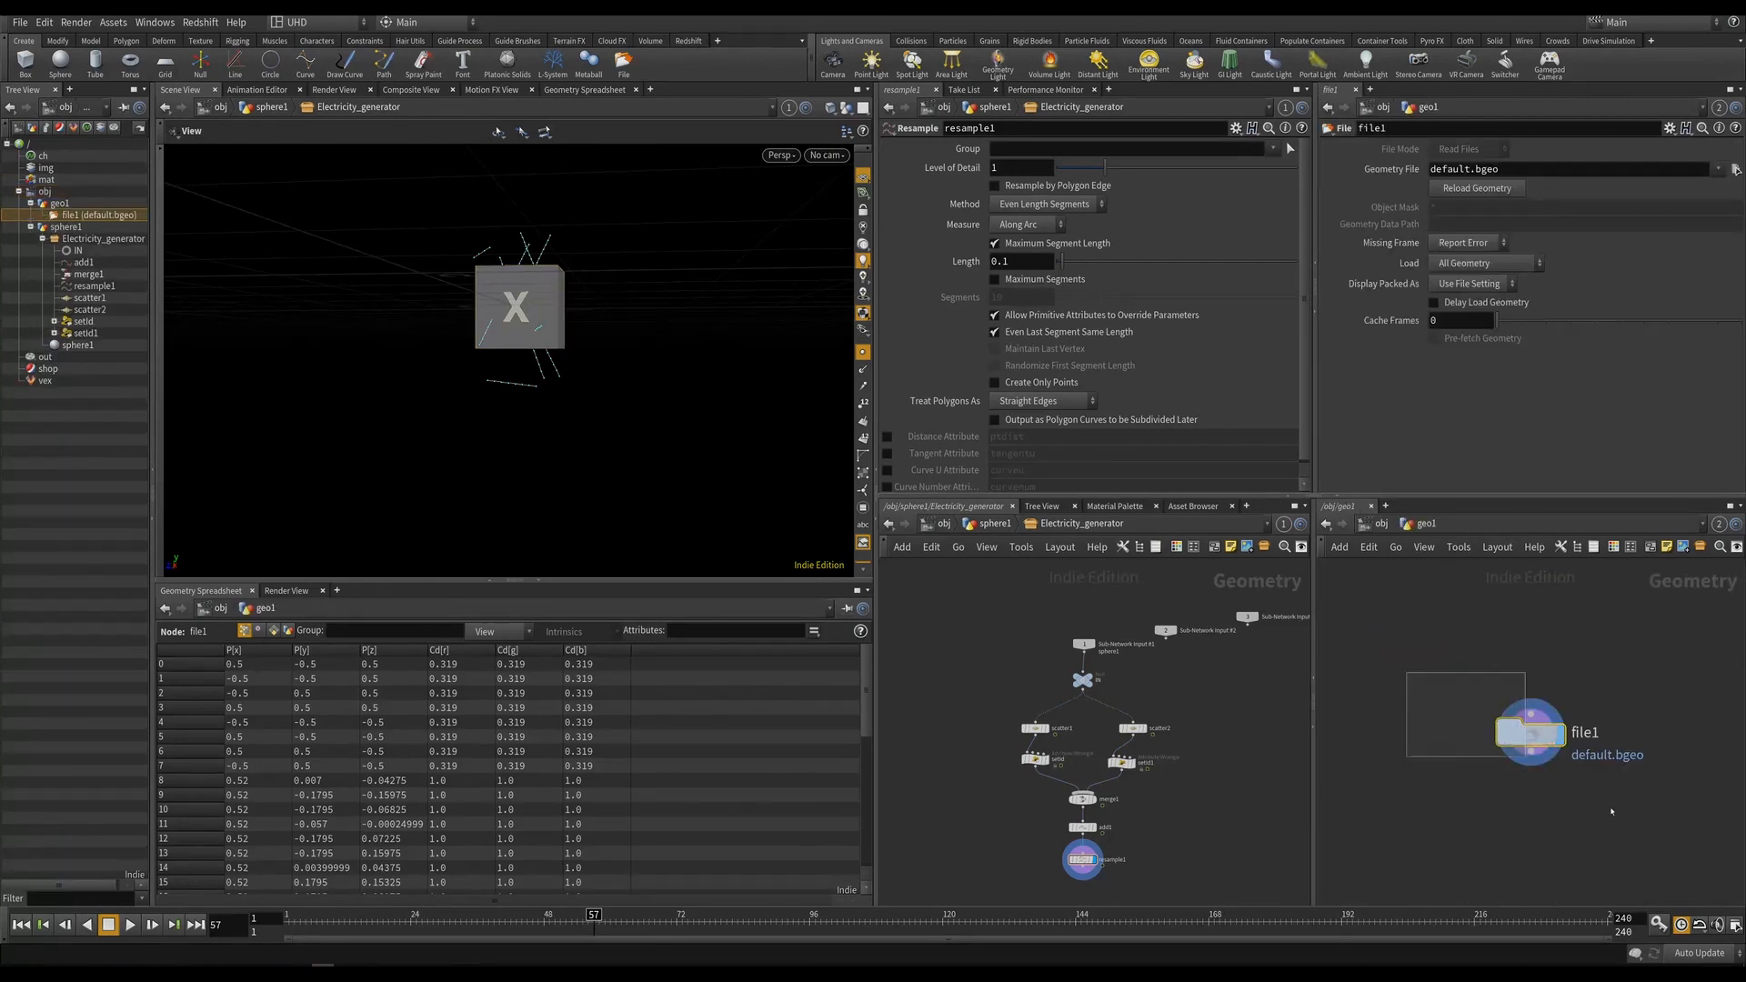
key("Delete")
key("Tab")
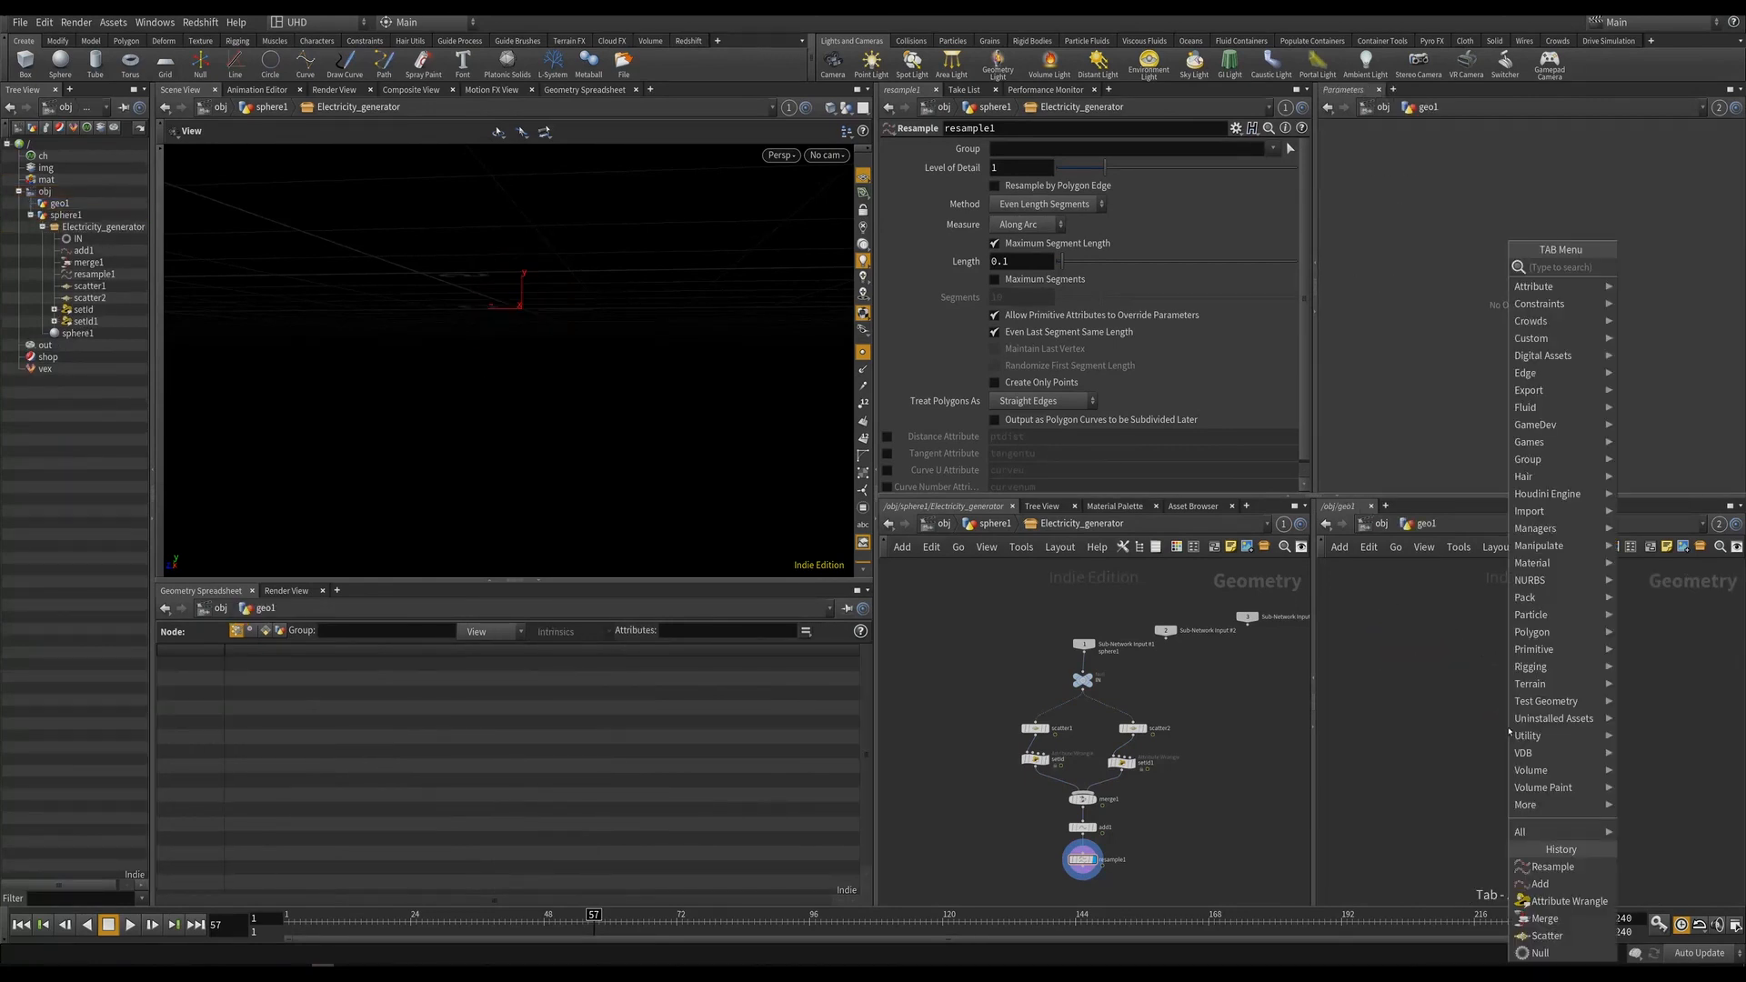
type("ob")
key("Return")
left_click(1509, 729)
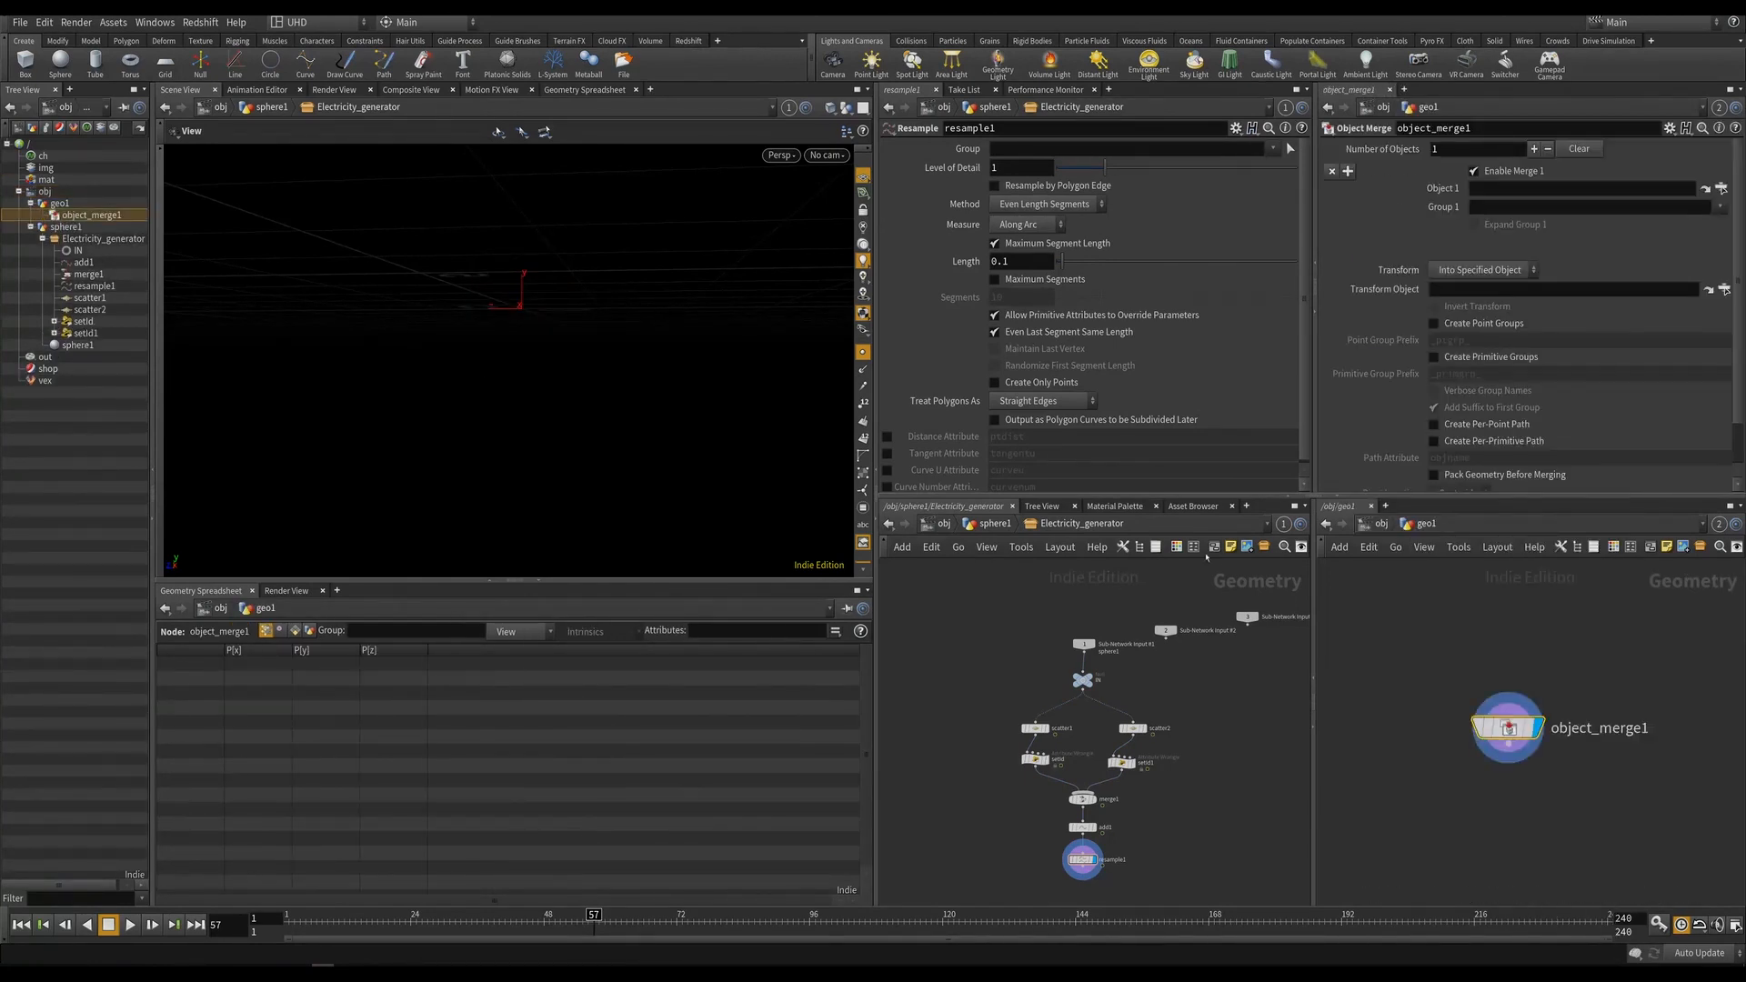
Set object_merge1's Object 1 to /obj/sphere1/sphere1 and its Transform to Into This Object.
key("u")
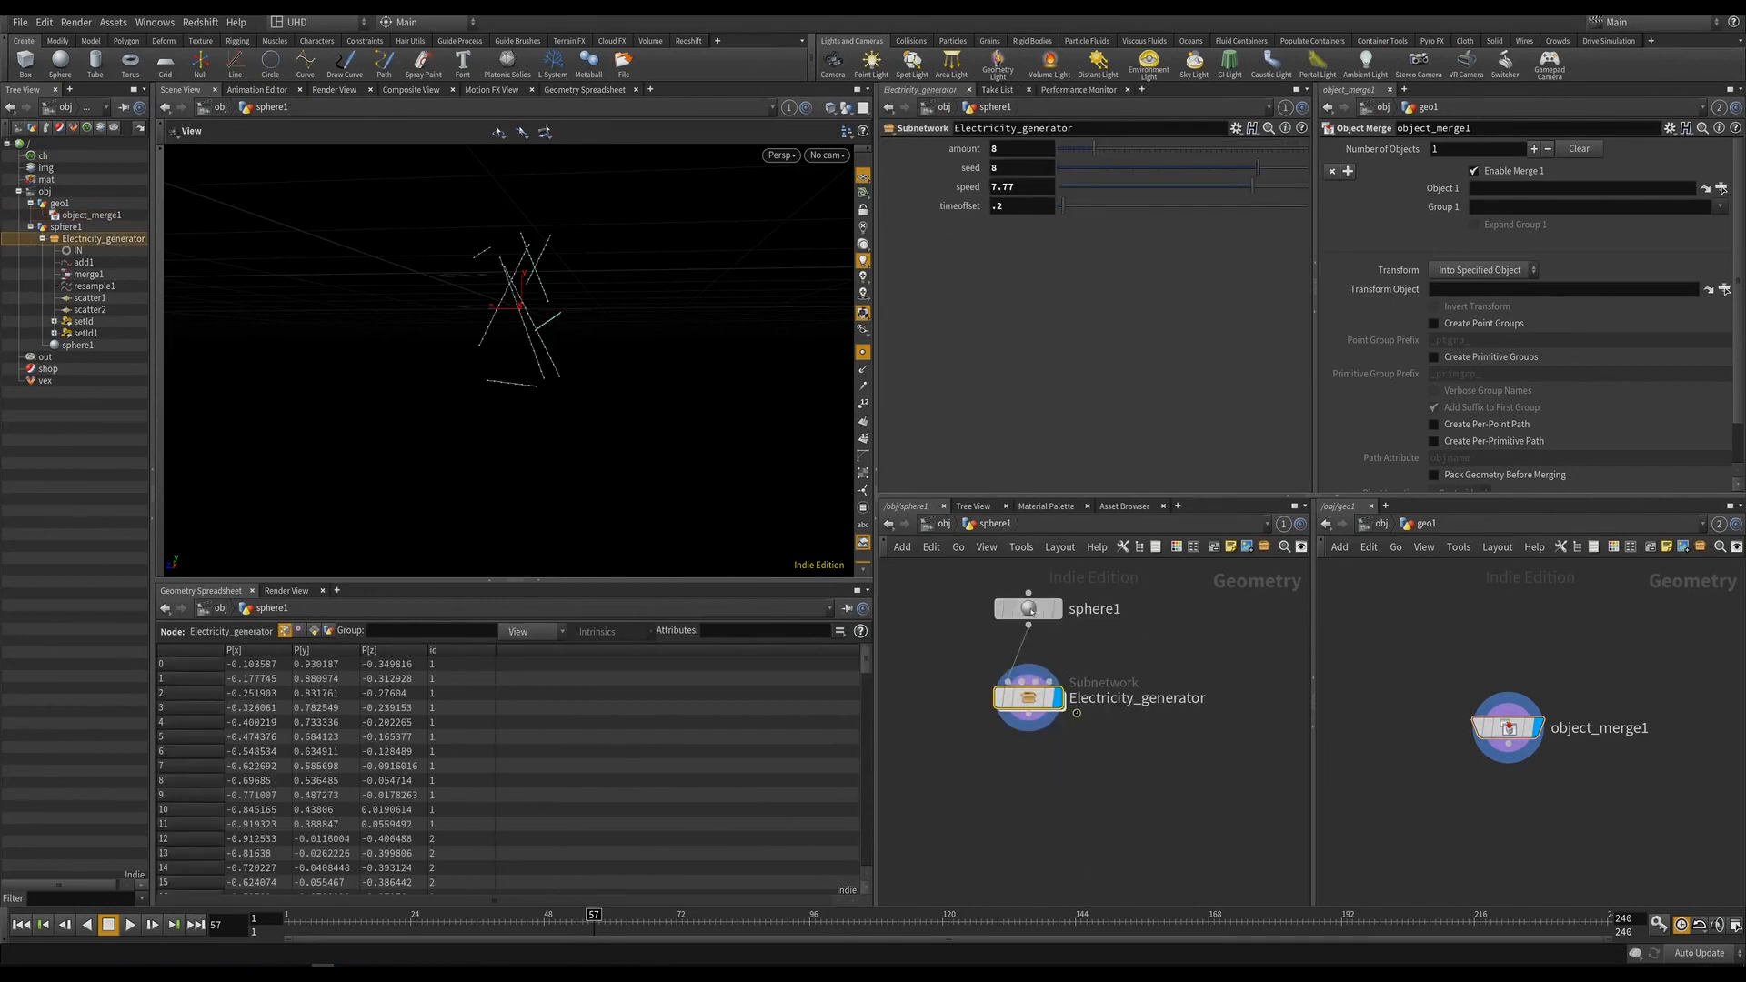
left_click_drag(1028, 608, 1519, 191)
left_click(1482, 270)
left_click(1468, 304)
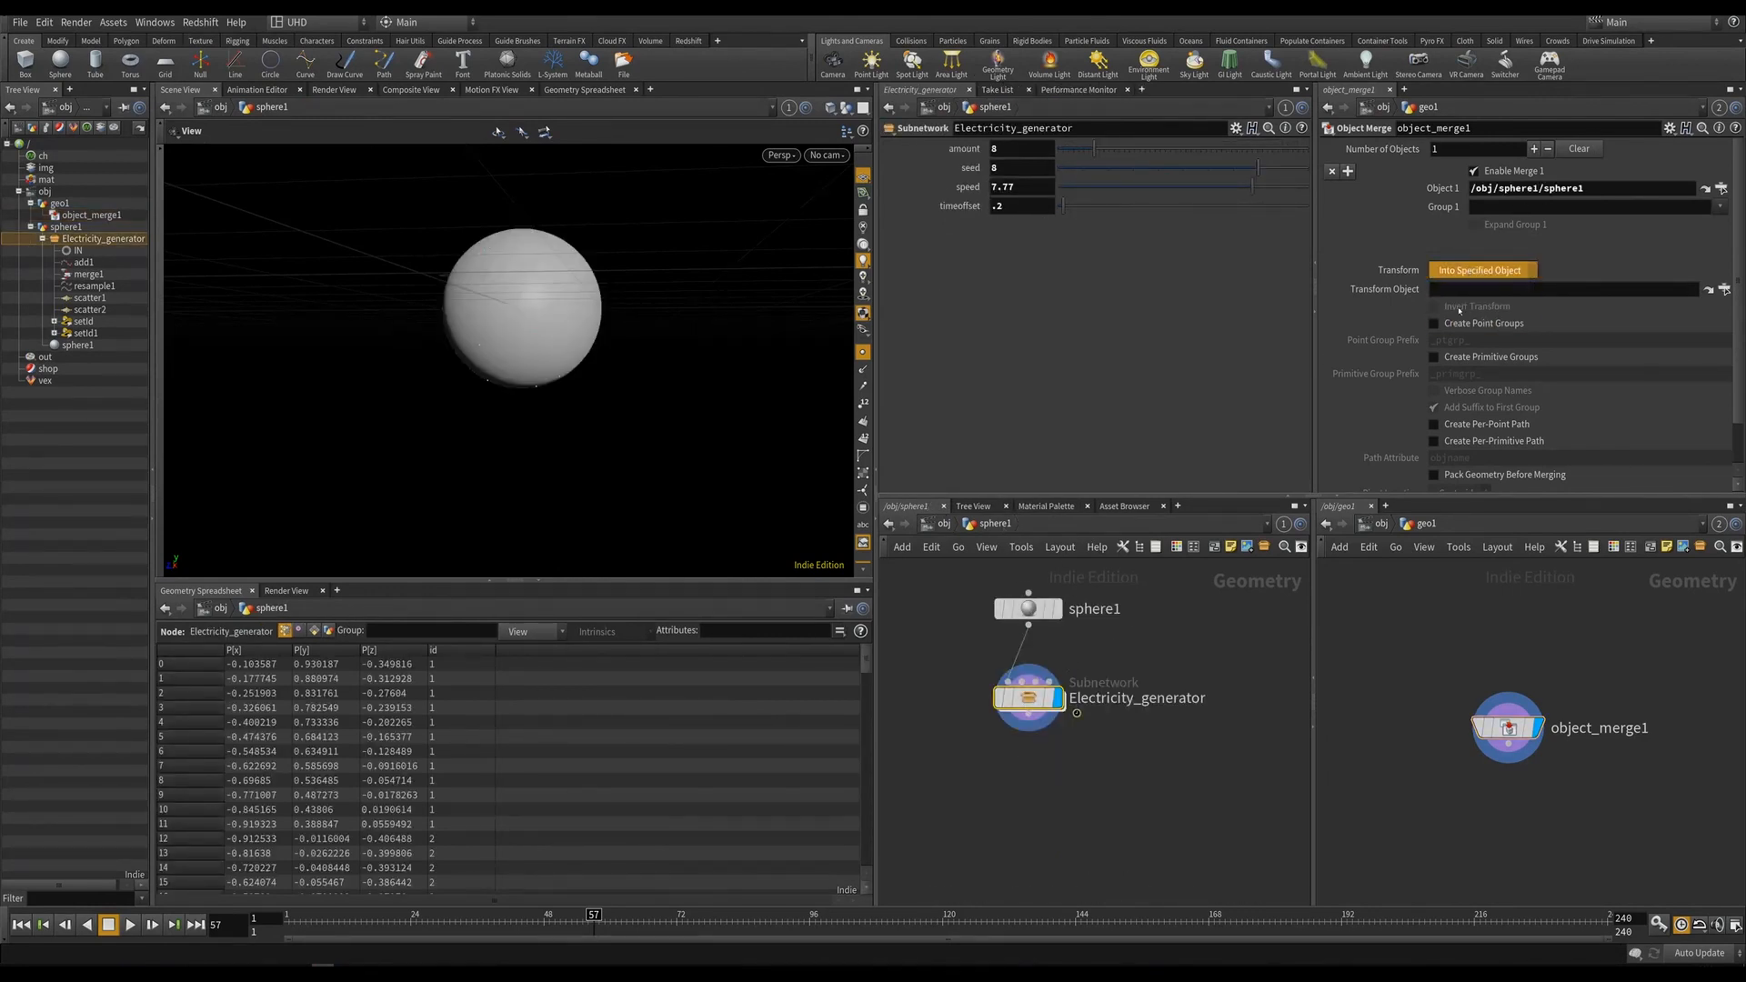
Return inside sphere1 and change the viewport's display of other objects so geo1's sphere shows dimmed around the electricity lines.
key("u")
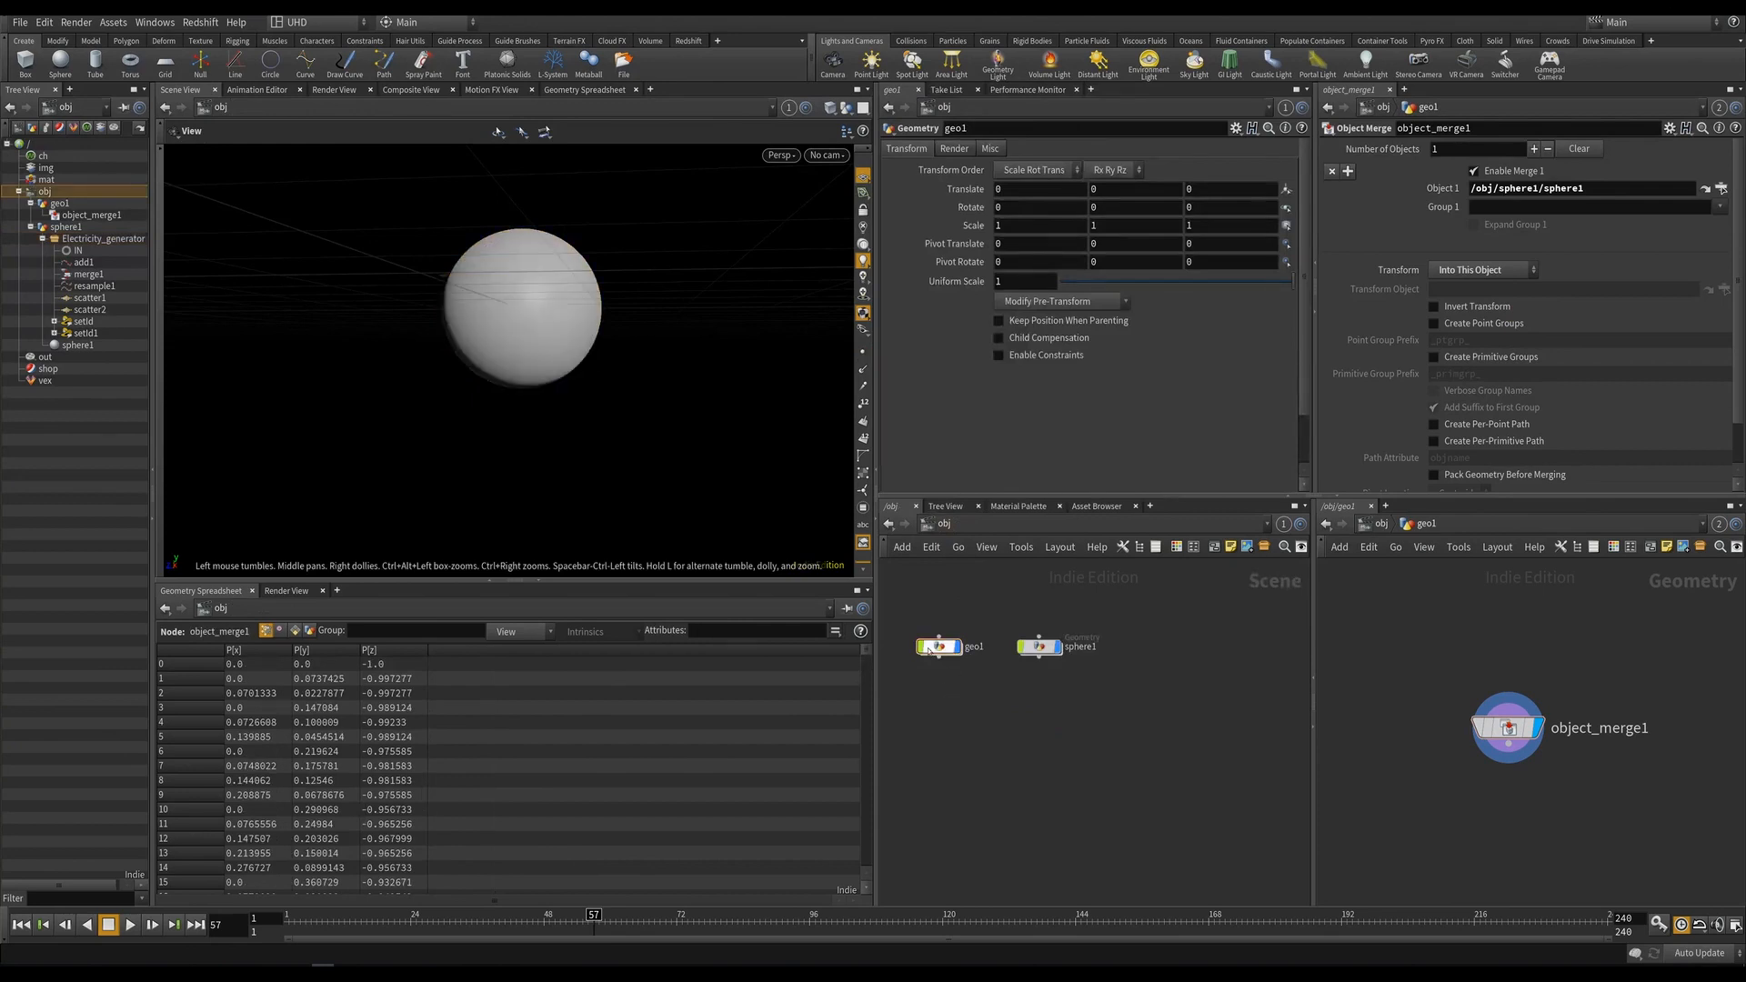
double_click(1038, 647)
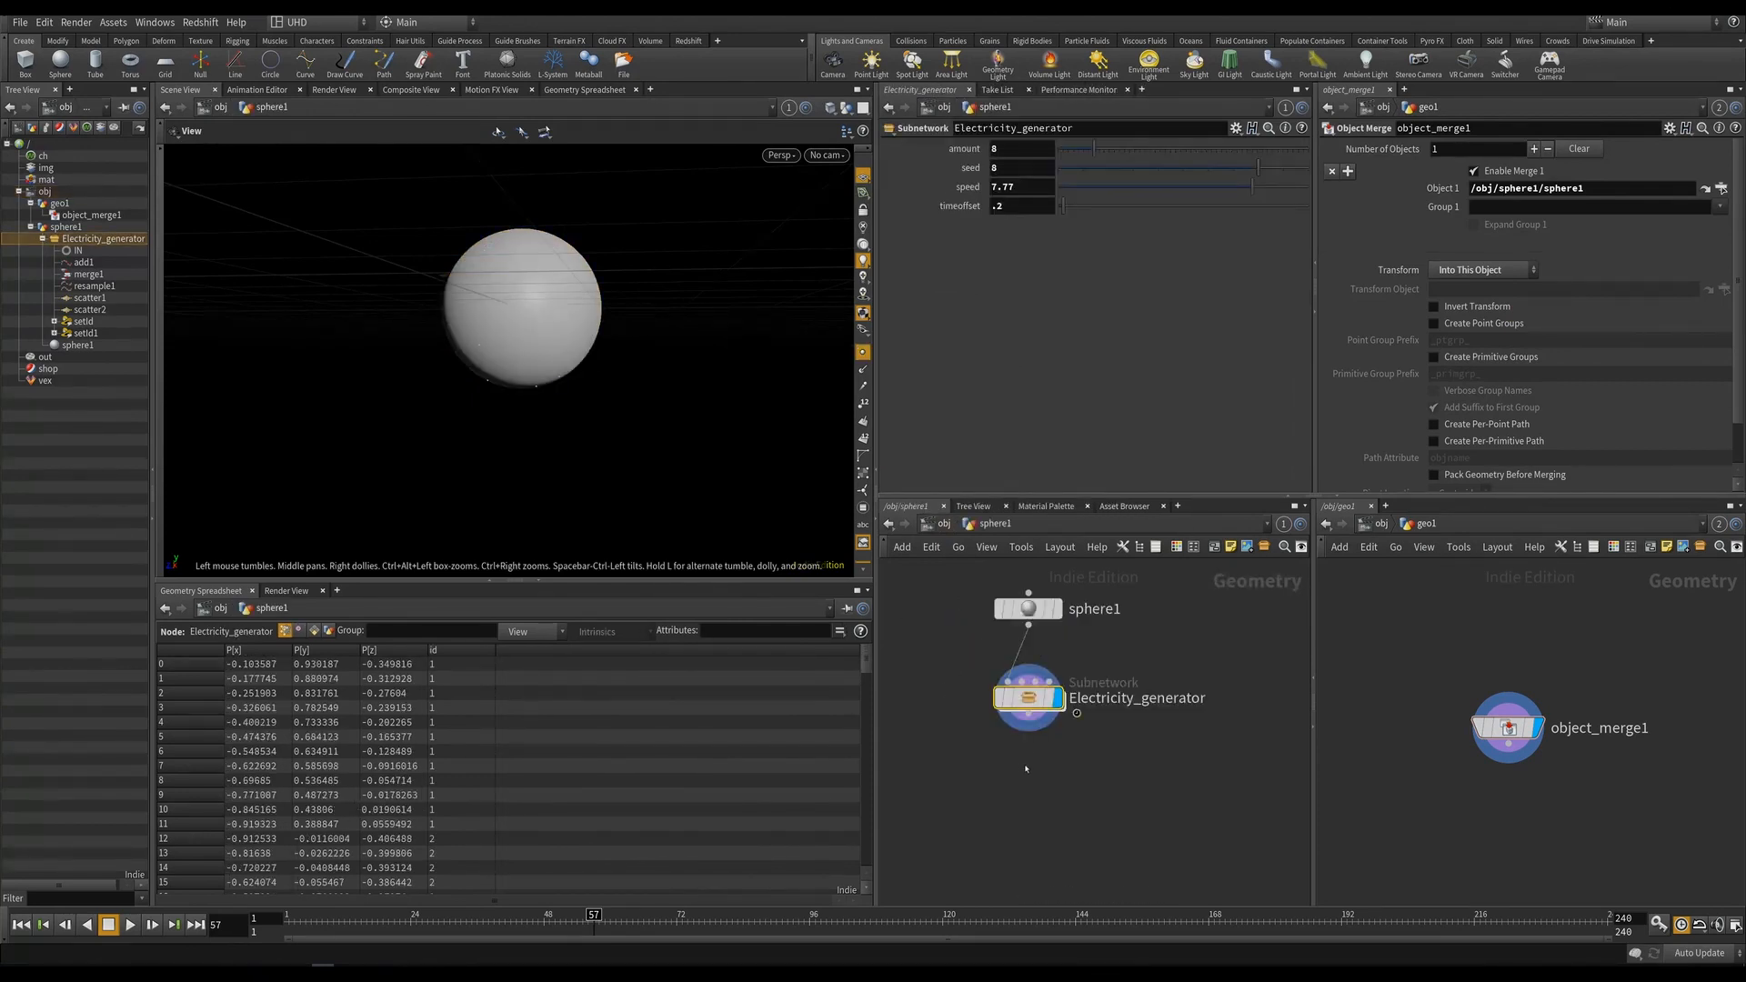
left_click(831, 108)
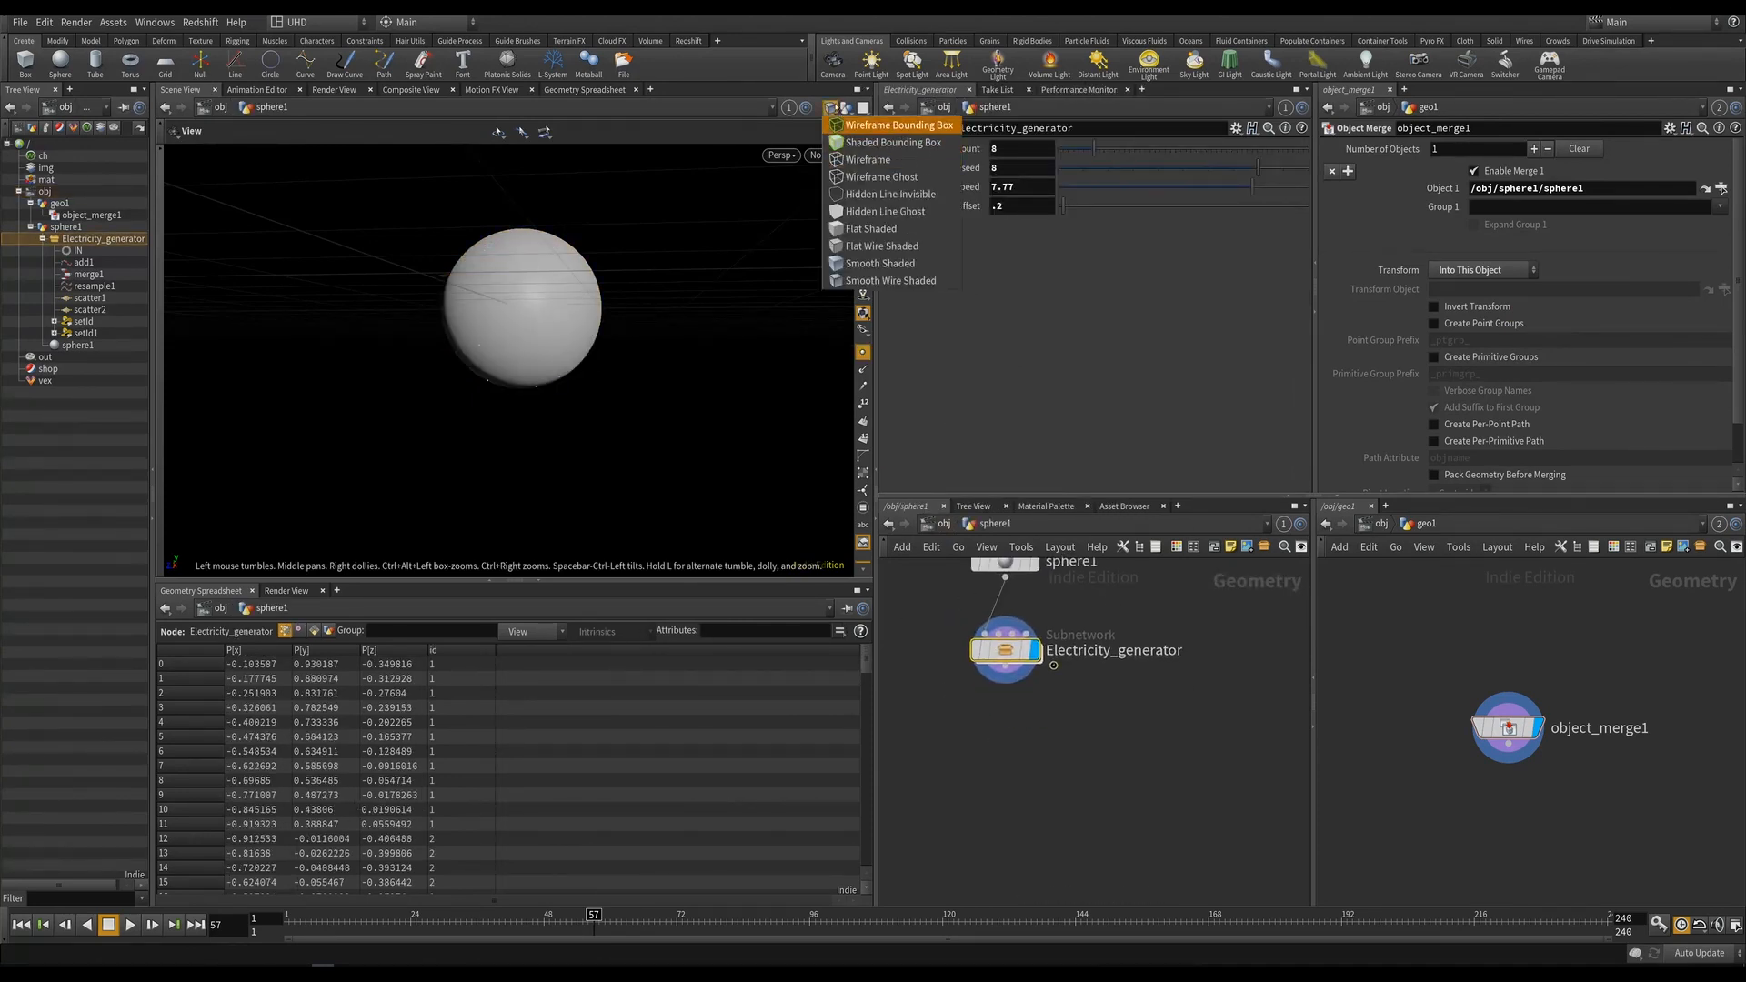
left_click(846, 108)
left_click(858, 142)
left_click_drag(709, 300, 557, 353)
left_click_drag(514, 213, 671, 338)
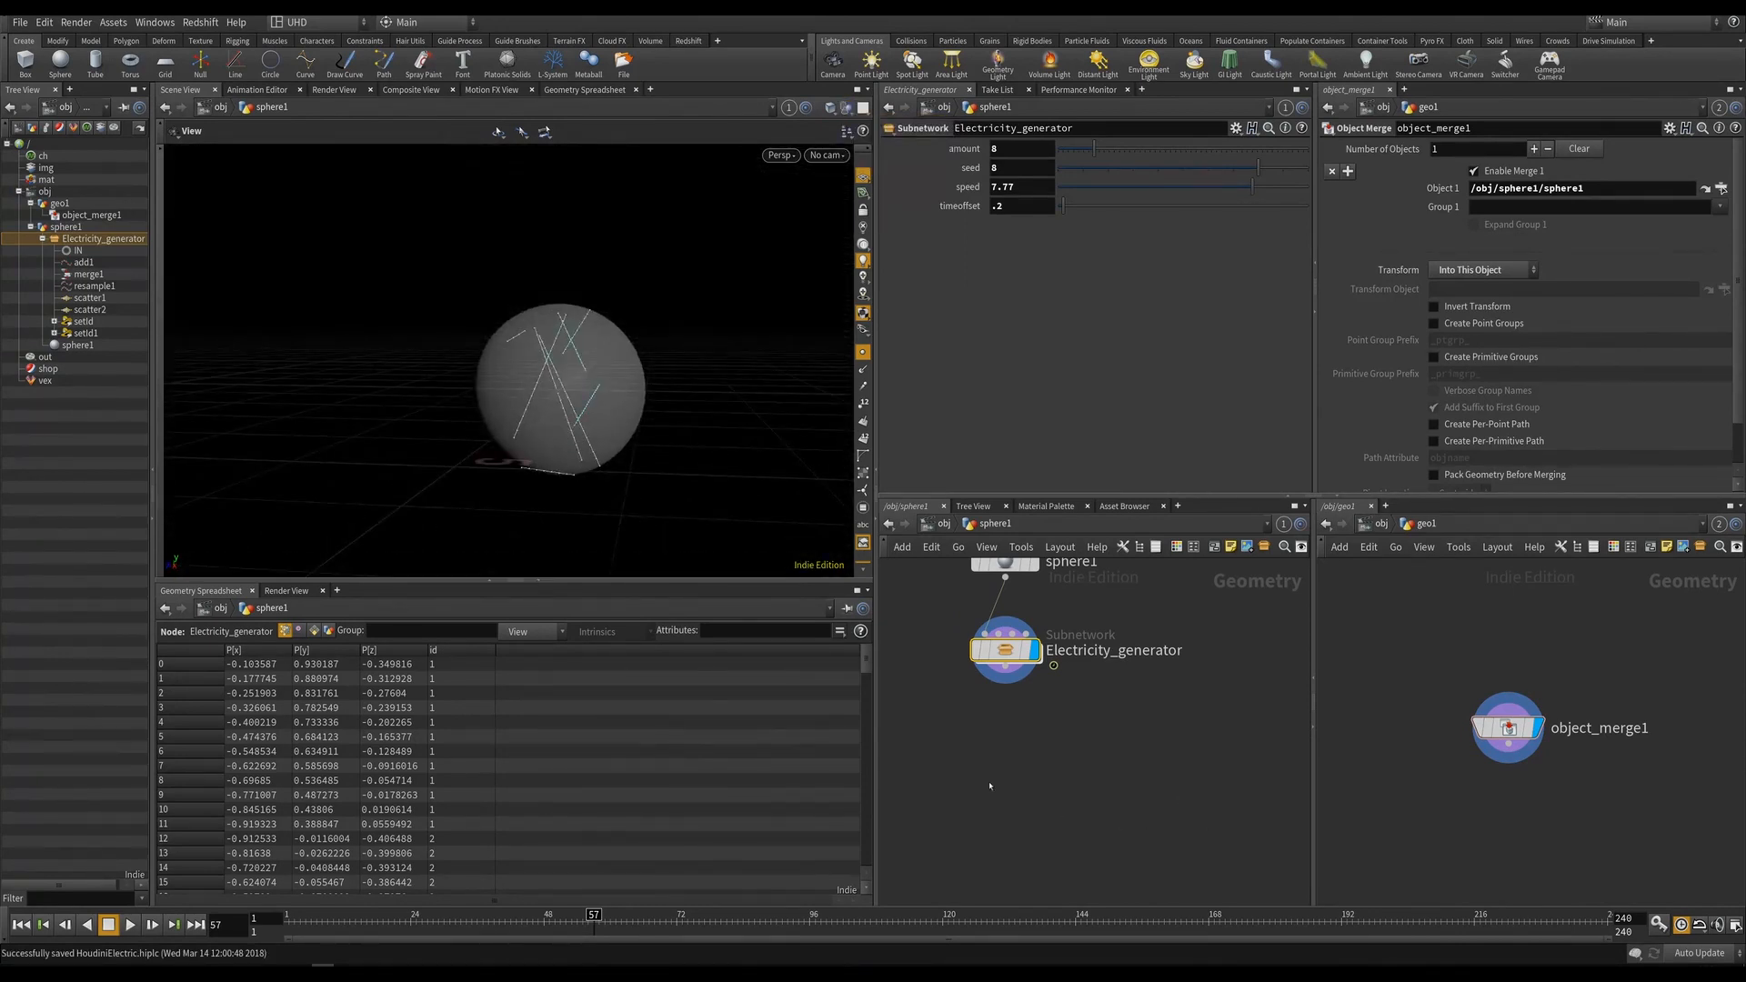
Save the scene, with the Electricity_generator network open in one network editor and sphere1's network in the other.
double_click(1005, 649)
key("ctrl+s")
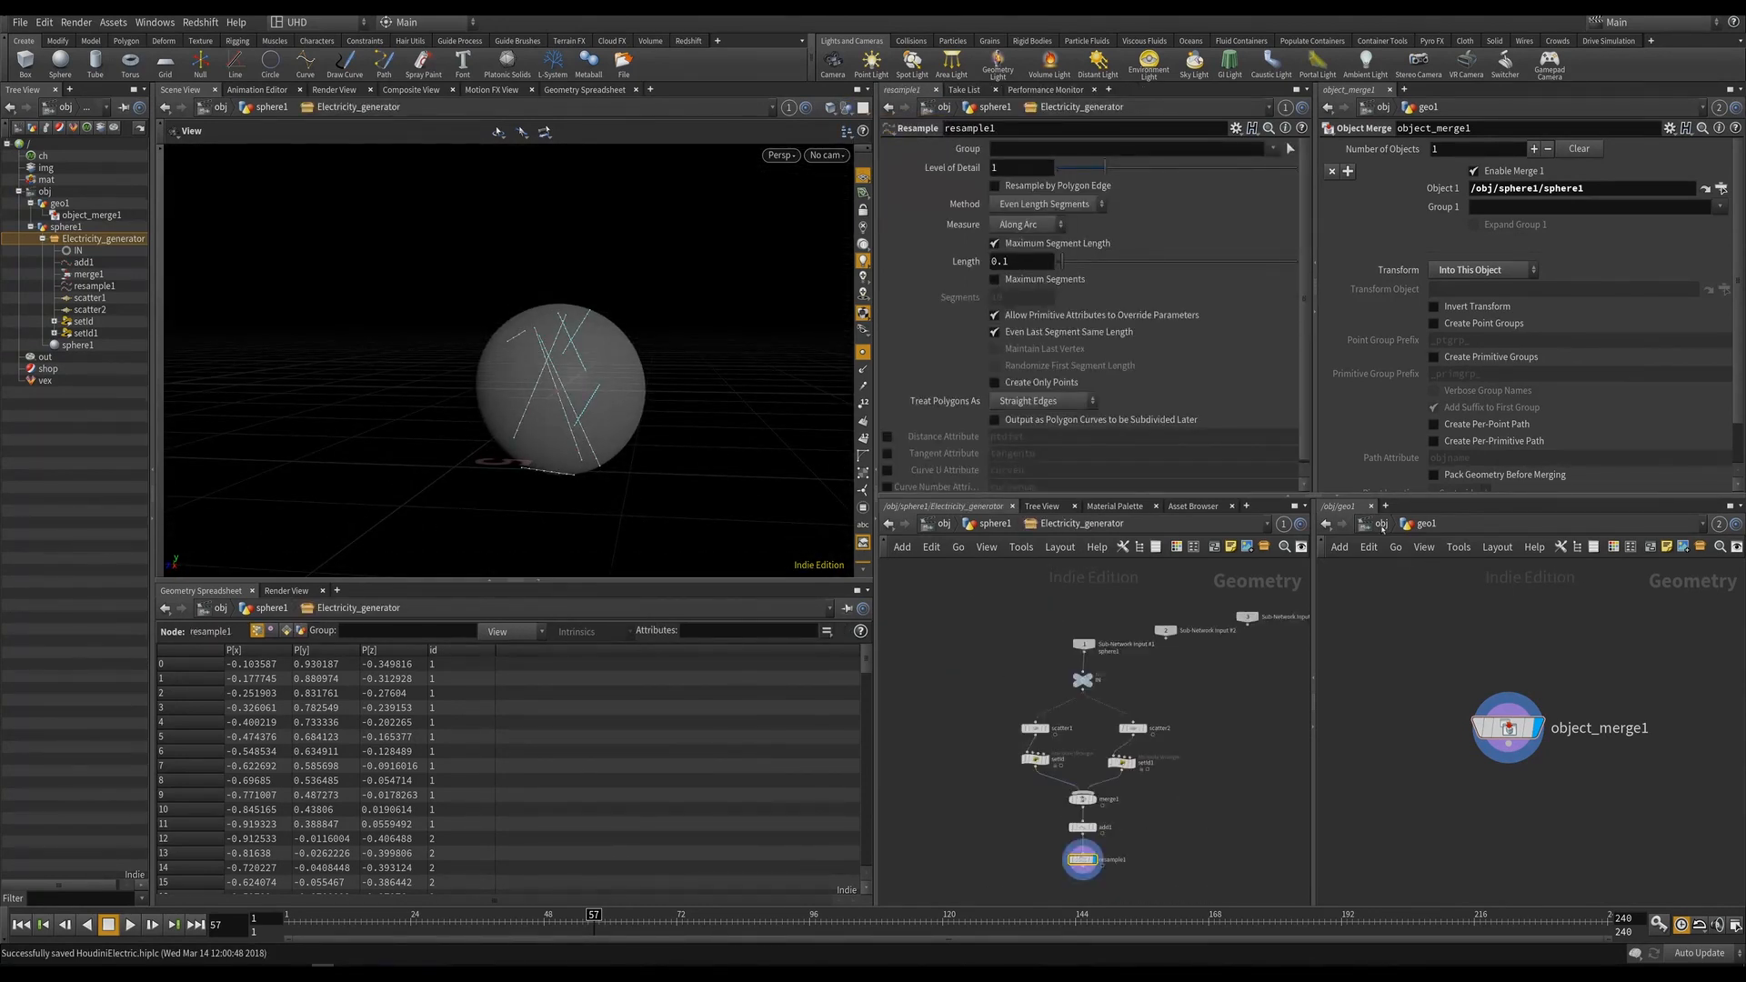
left_click(1382, 525)
double_click(1540, 646)
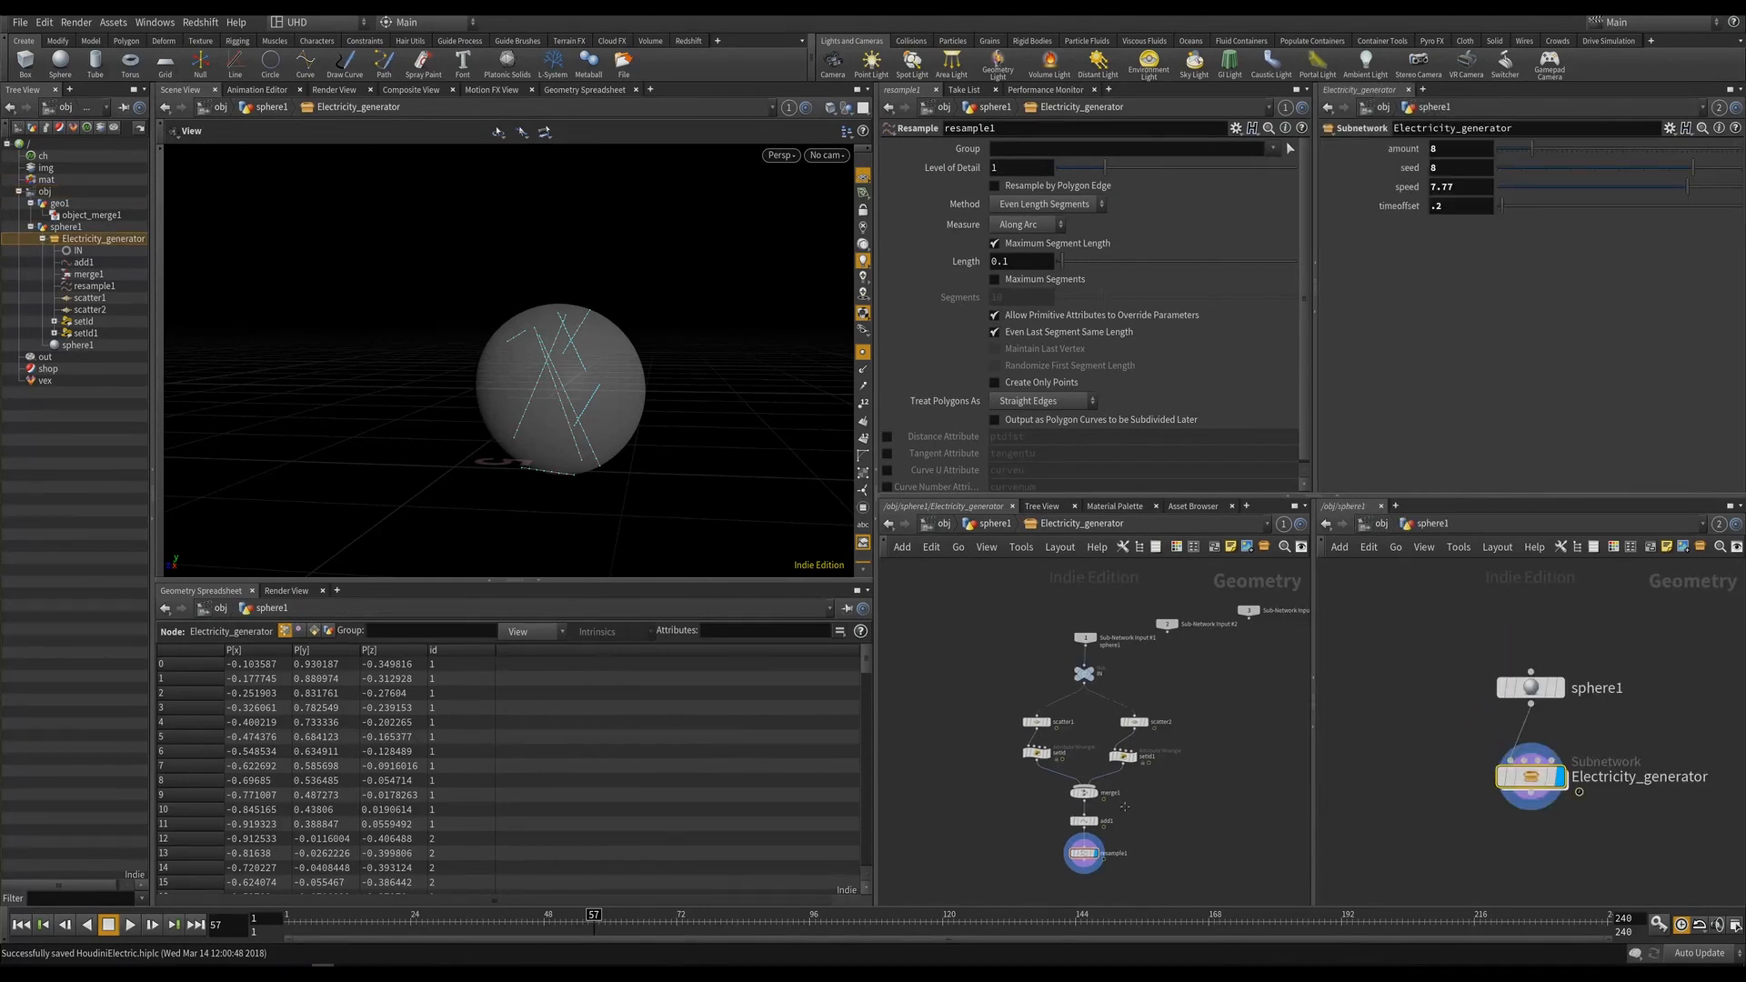
Add a Ray node under resample1 in Electricity_generator, fed by resample1's output.
scroll(1100, 715, "up", 3)
key("Tab")
type("ray")
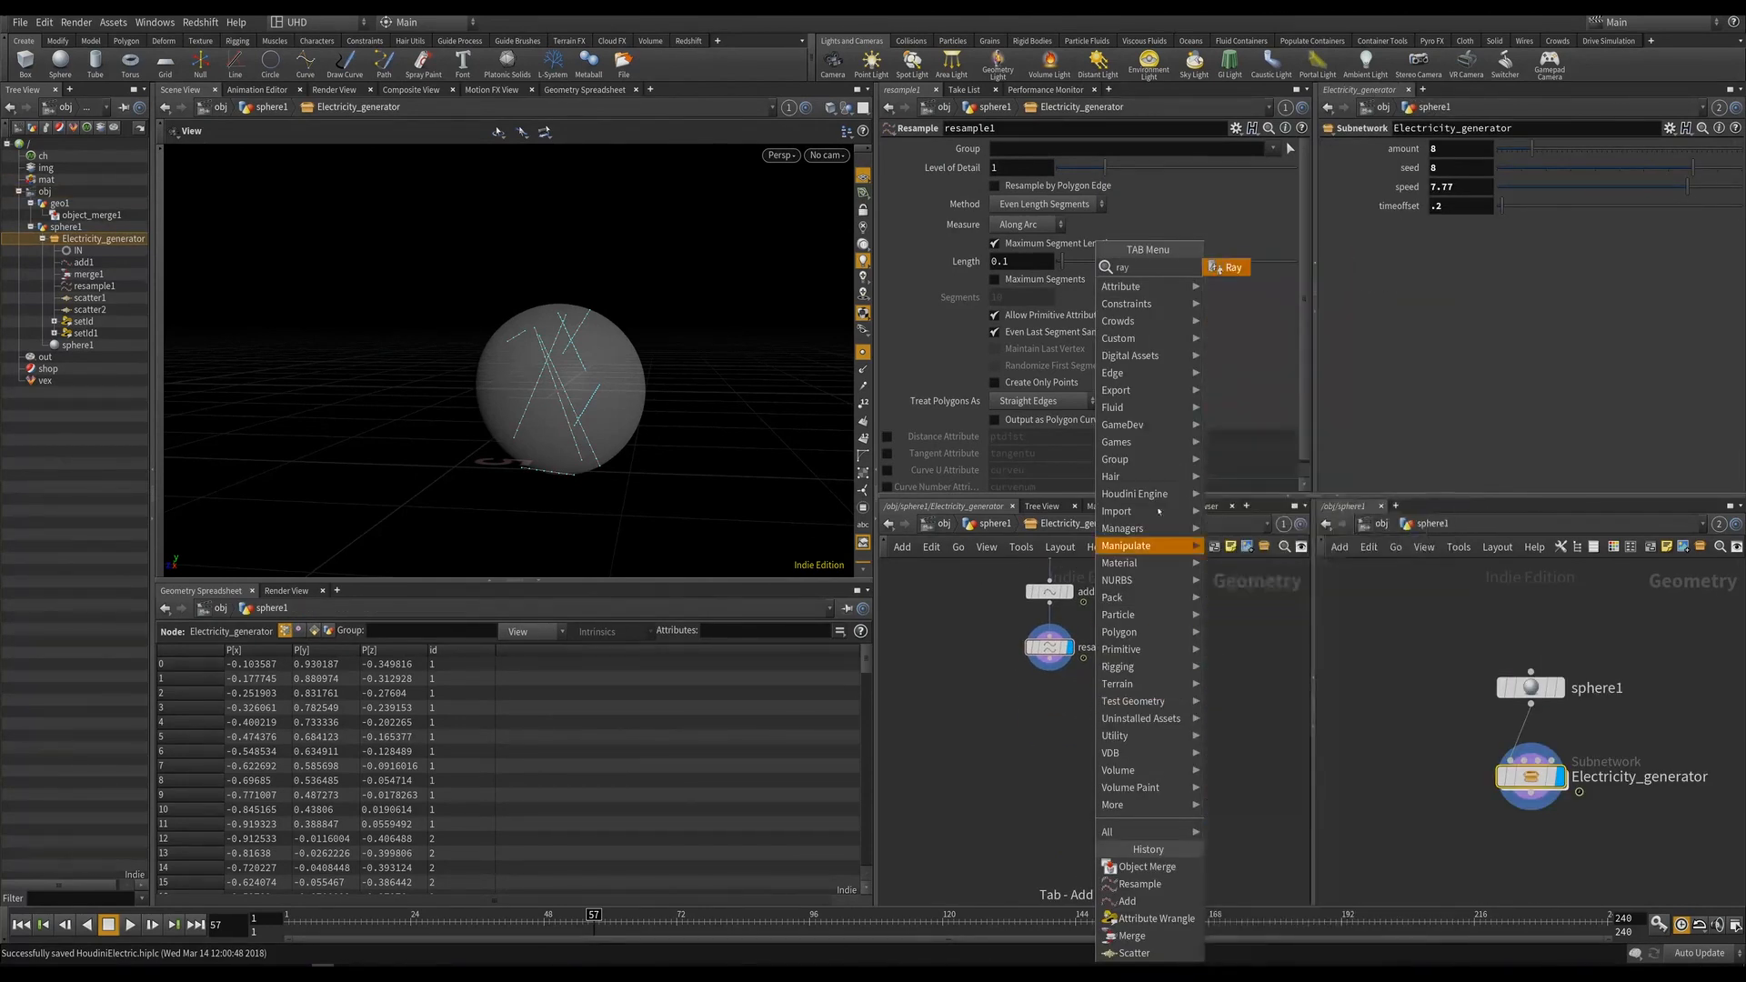
left_click(1221, 266)
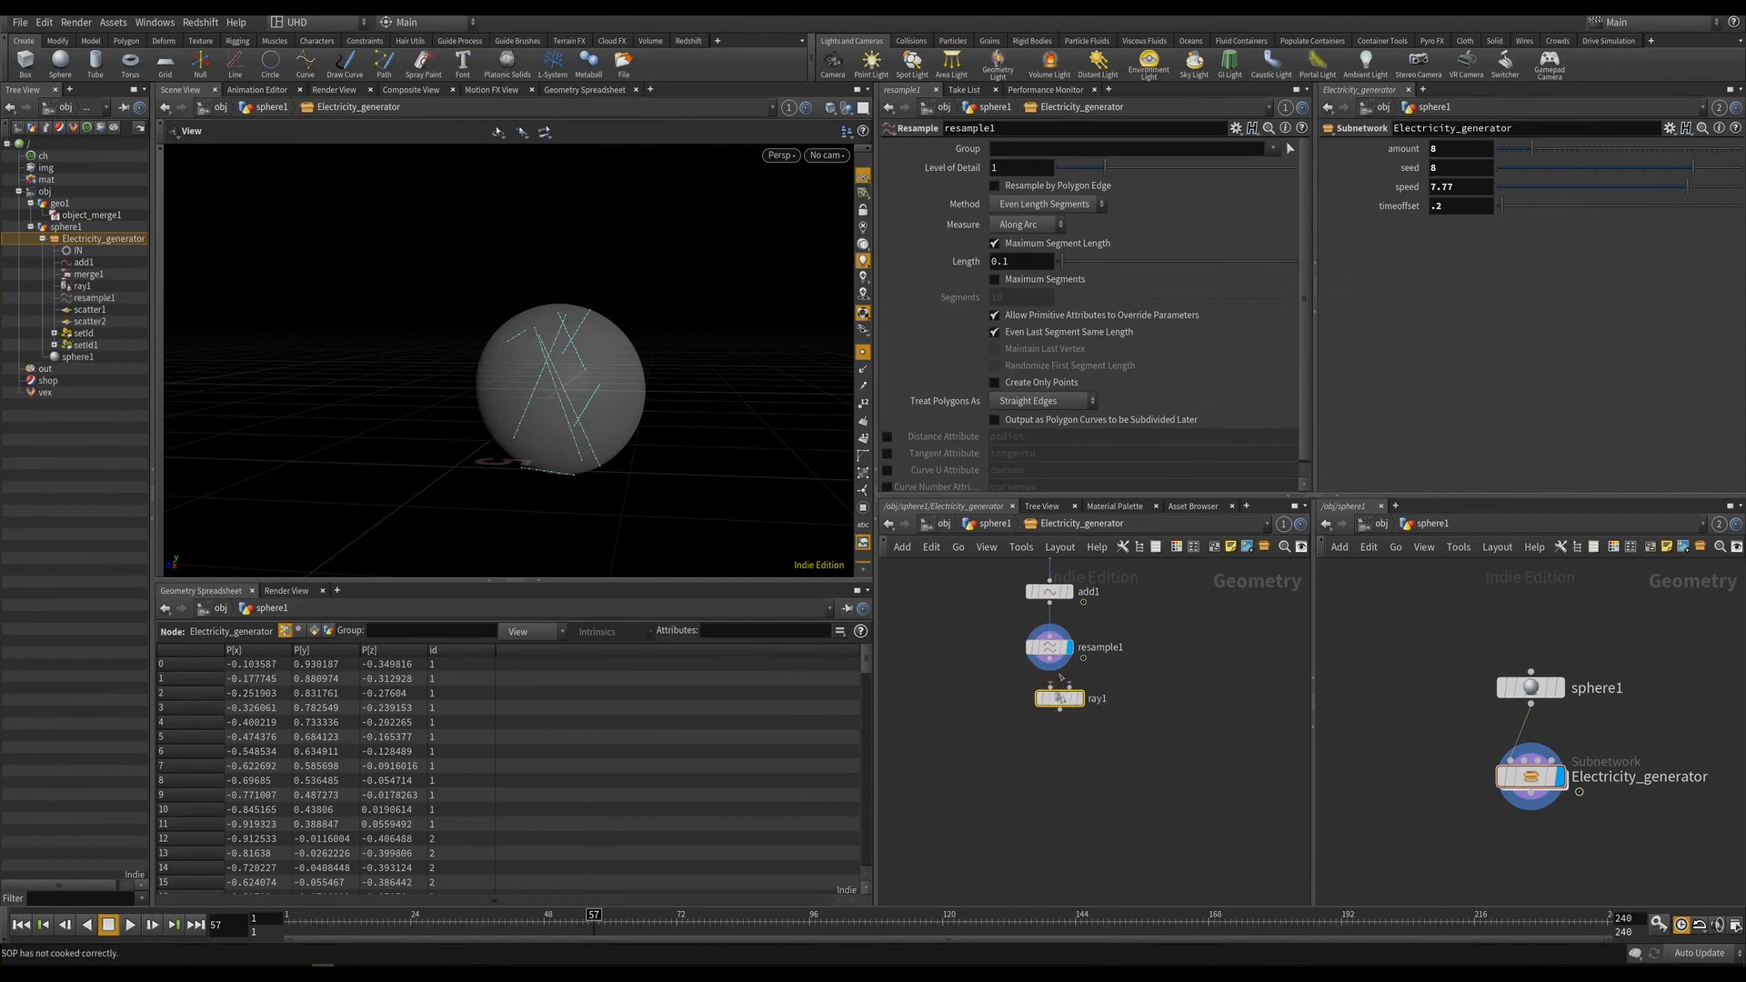
left_click(1056, 699)
left_click_drag(1054, 698, 1050, 704)
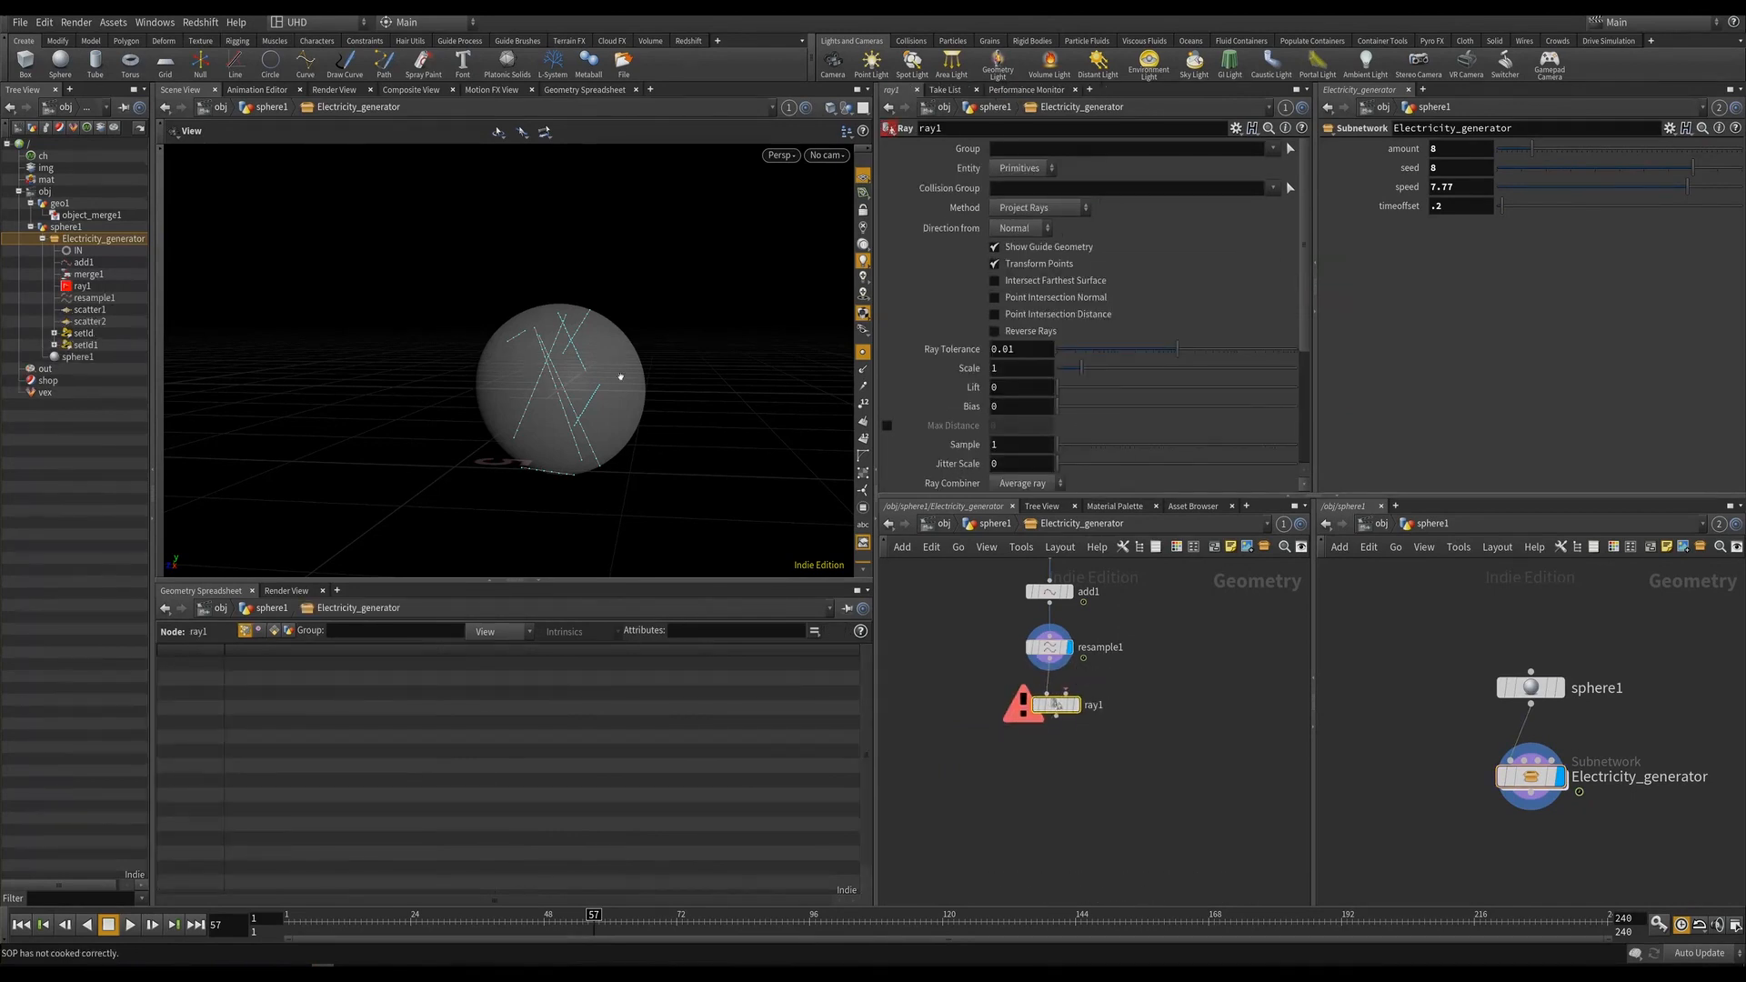
Connect IN to ray1's second input, routing the wire around the node chain with a dot.
middle_click_drag(1102, 608, 1032, 847)
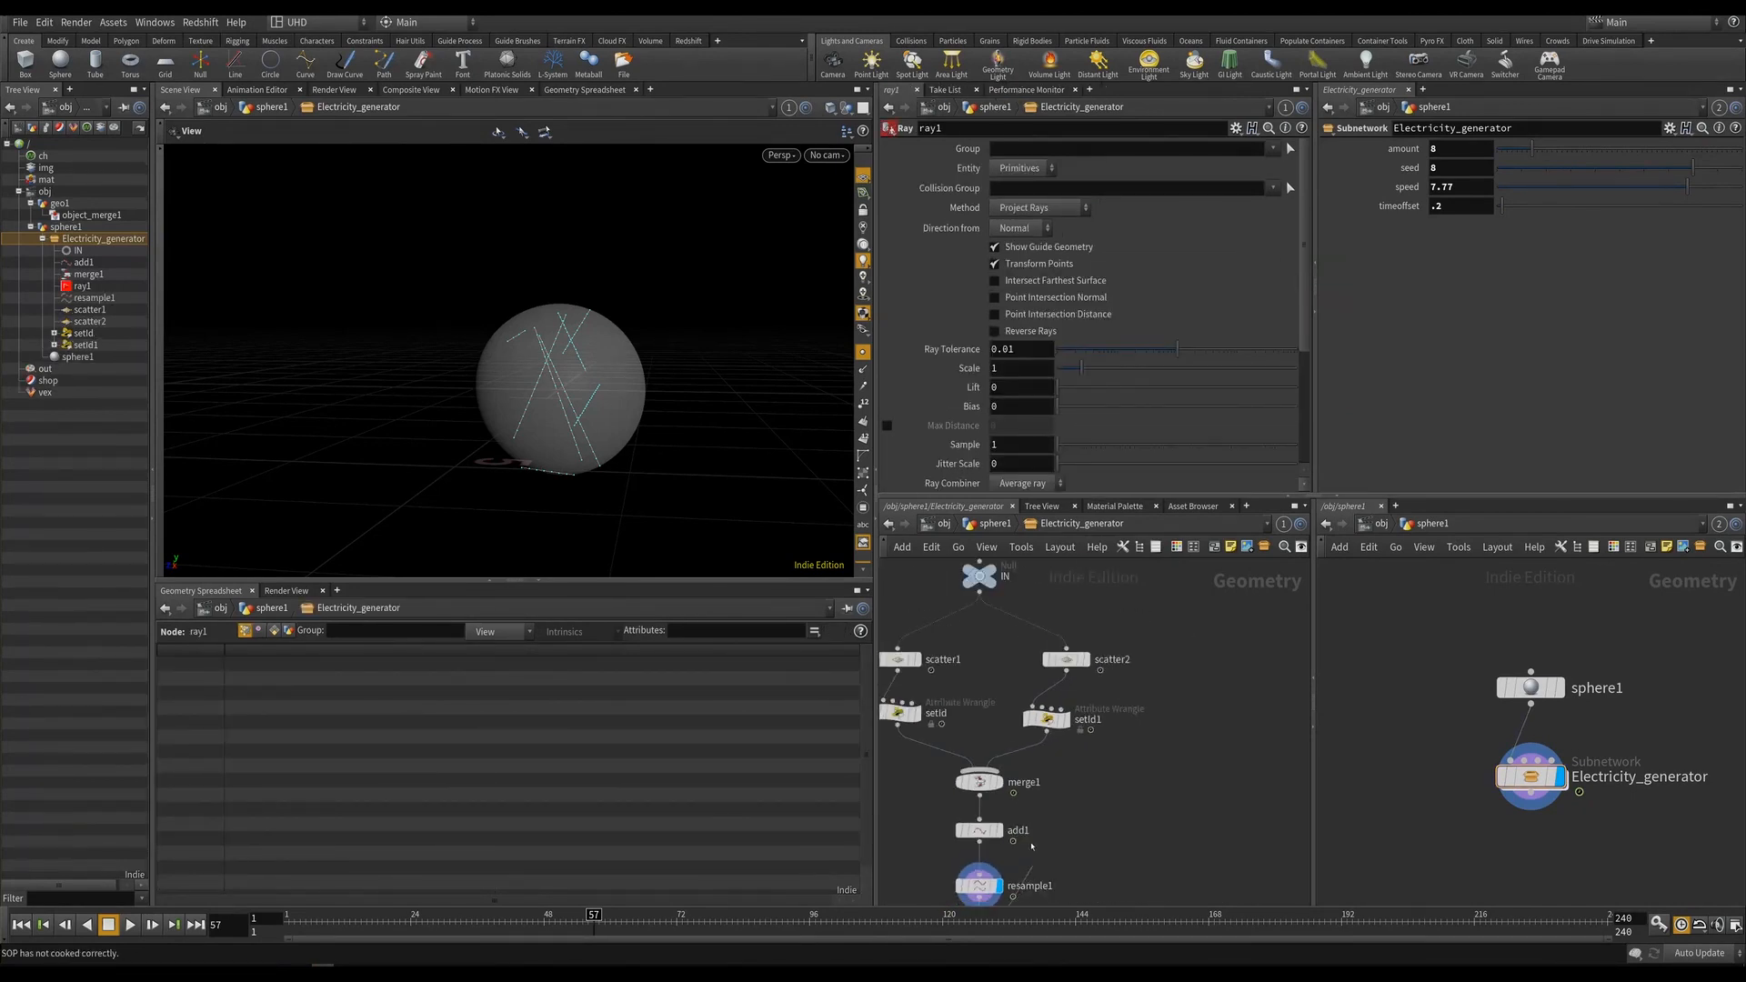
middle_click_drag(1096, 736, 1097, 811)
left_click(983, 670)
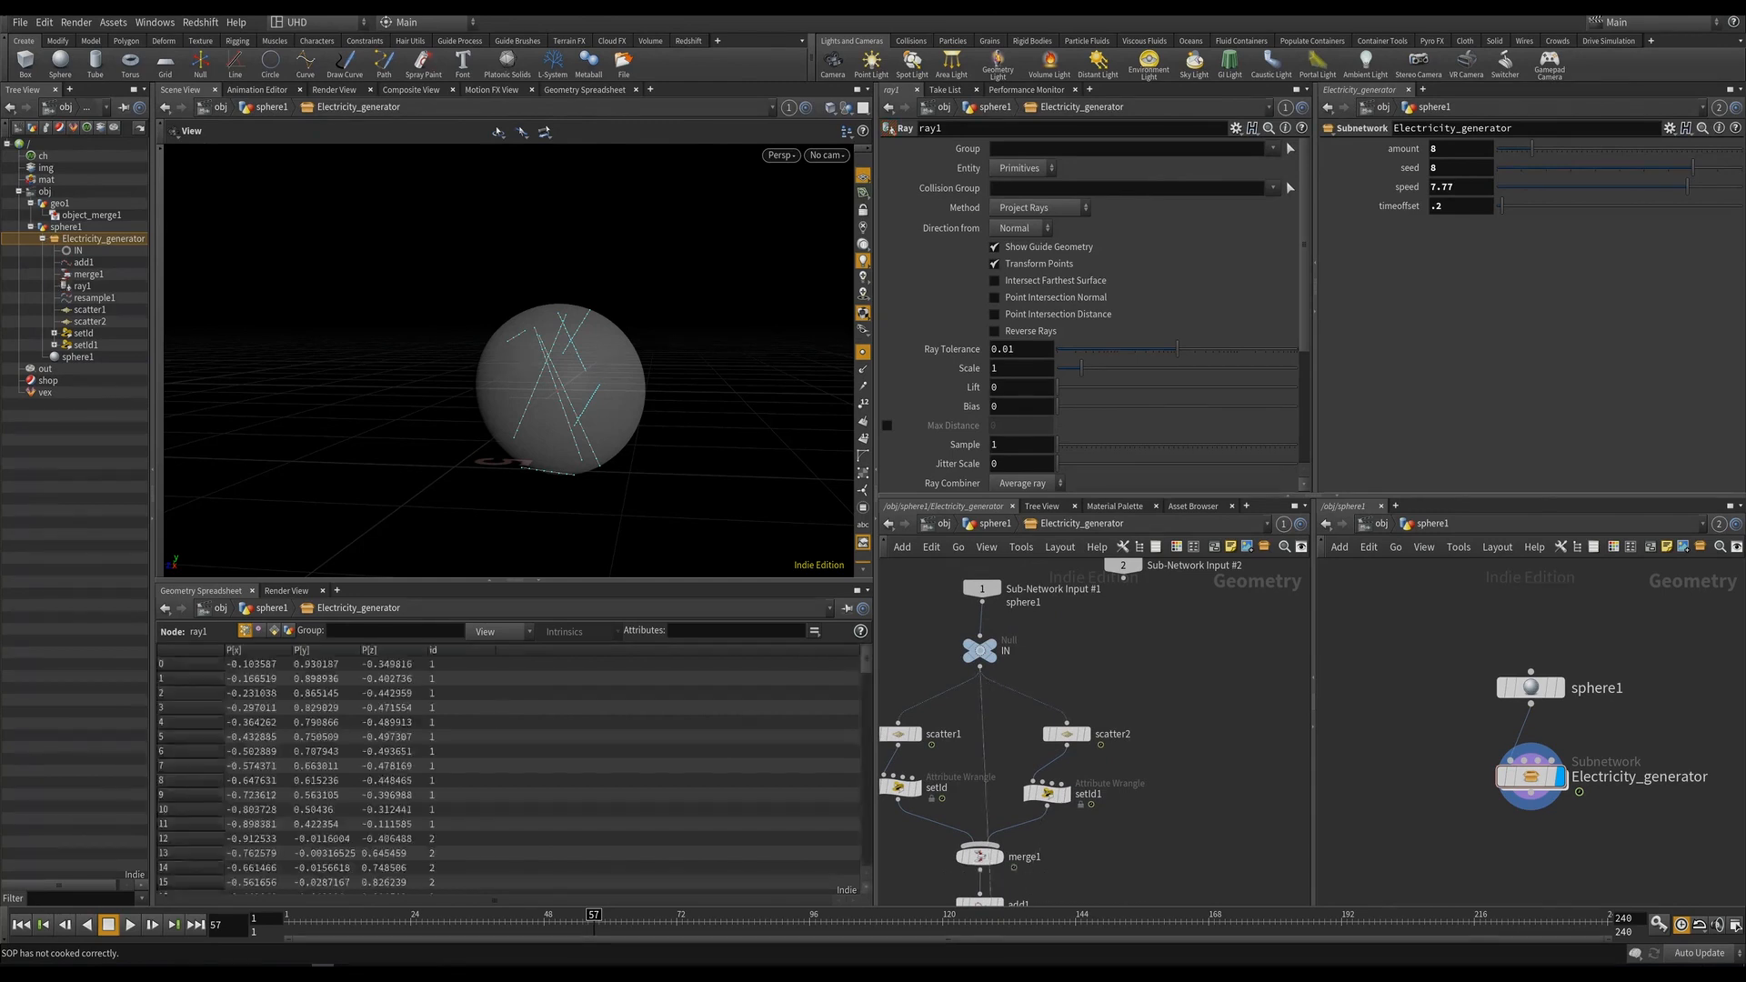
middle_click_drag(1000, 755, 982, 649)
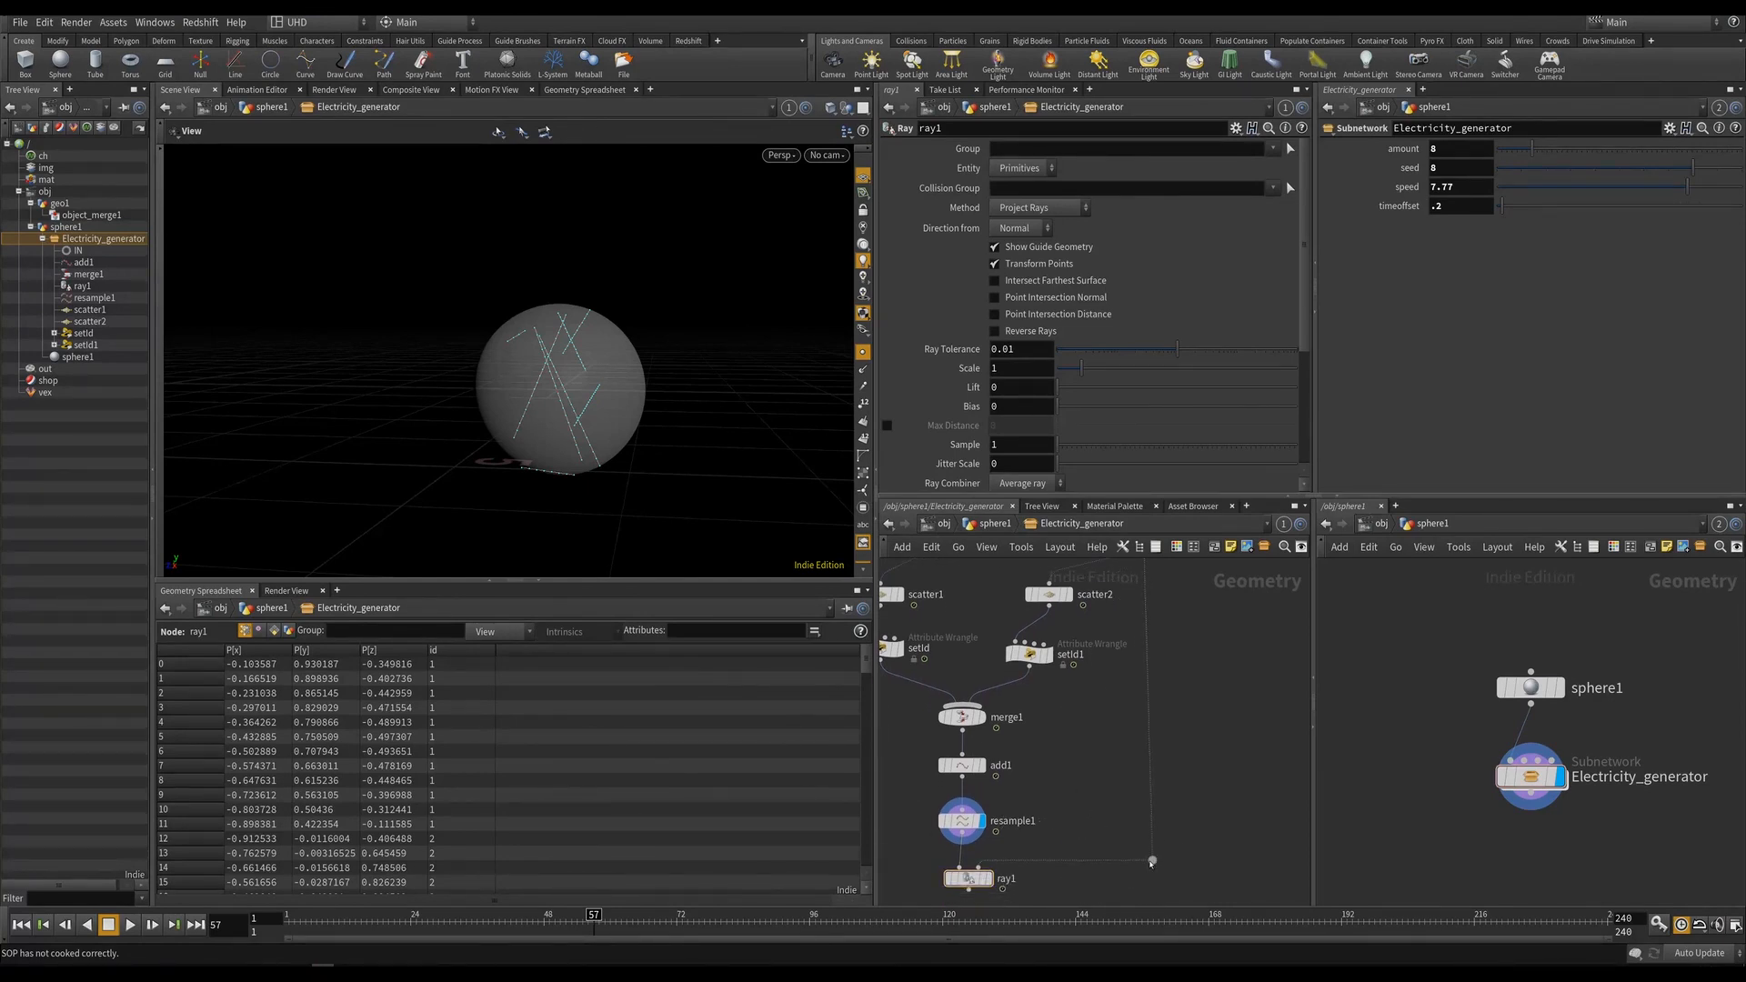
scroll(1113, 833, "down", 3)
middle_click_drag(1021, 825, 1155, 723)
scroll(1155, 723, "up", 3)
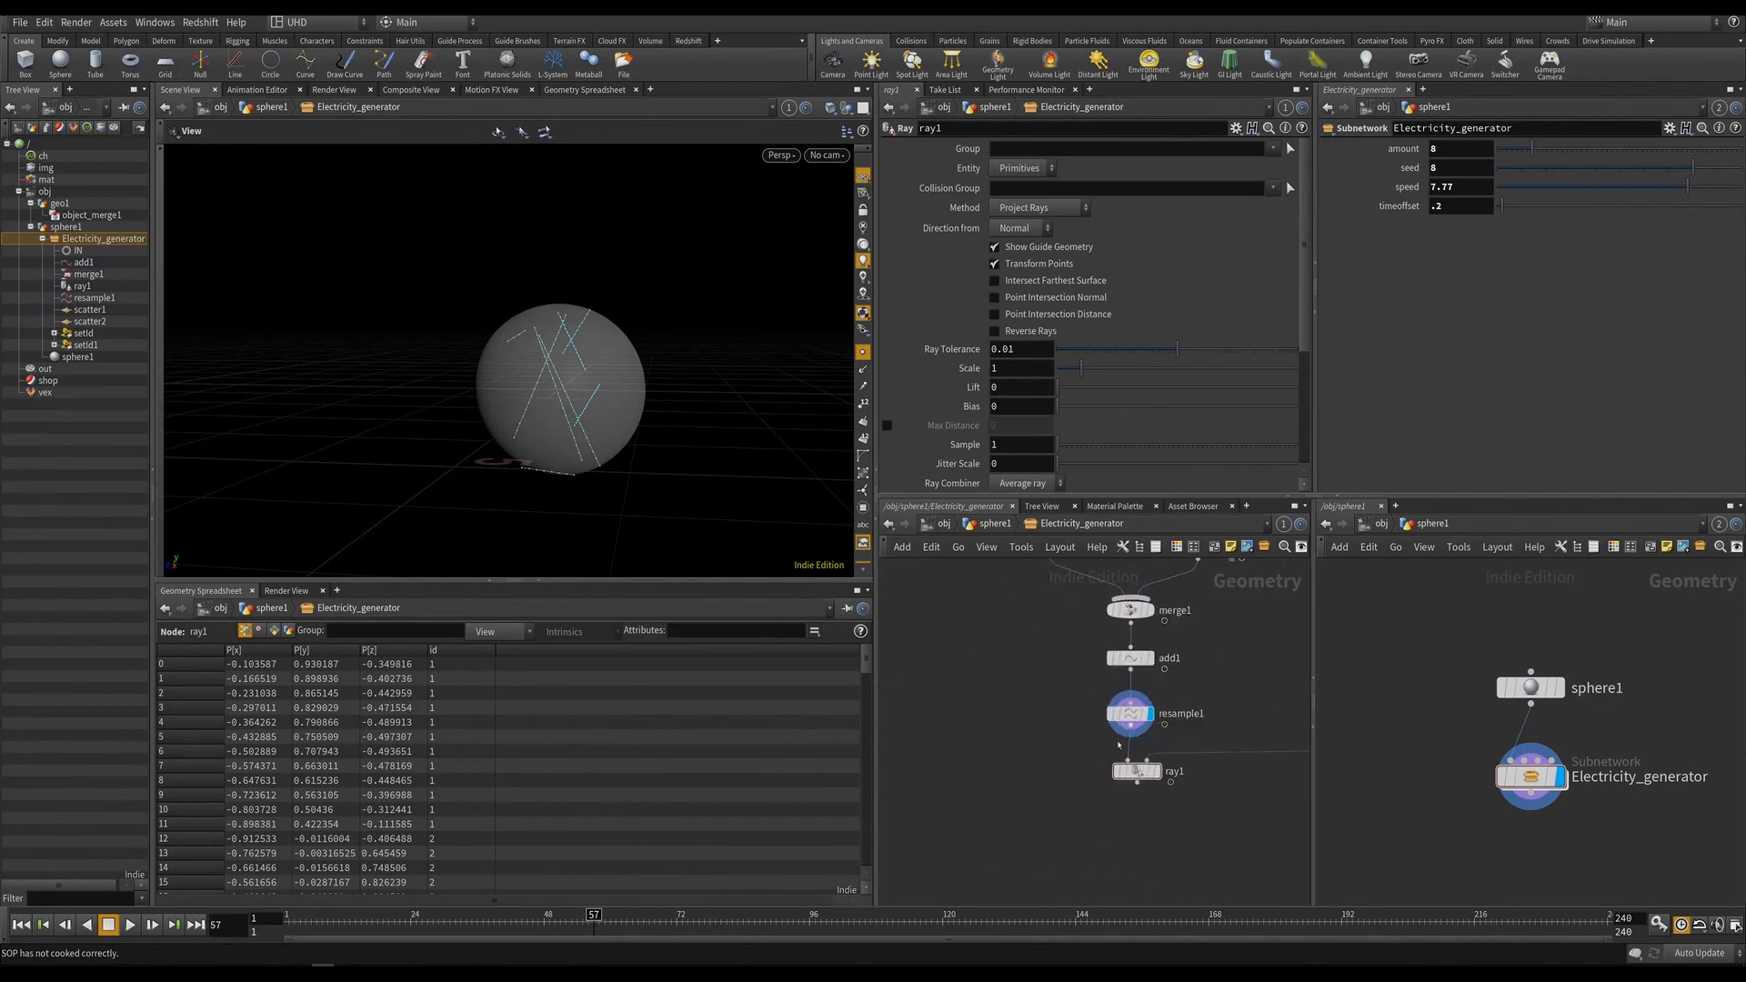
Display ray1 and set its Method to Minimum Distance.
left_click(1137, 771)
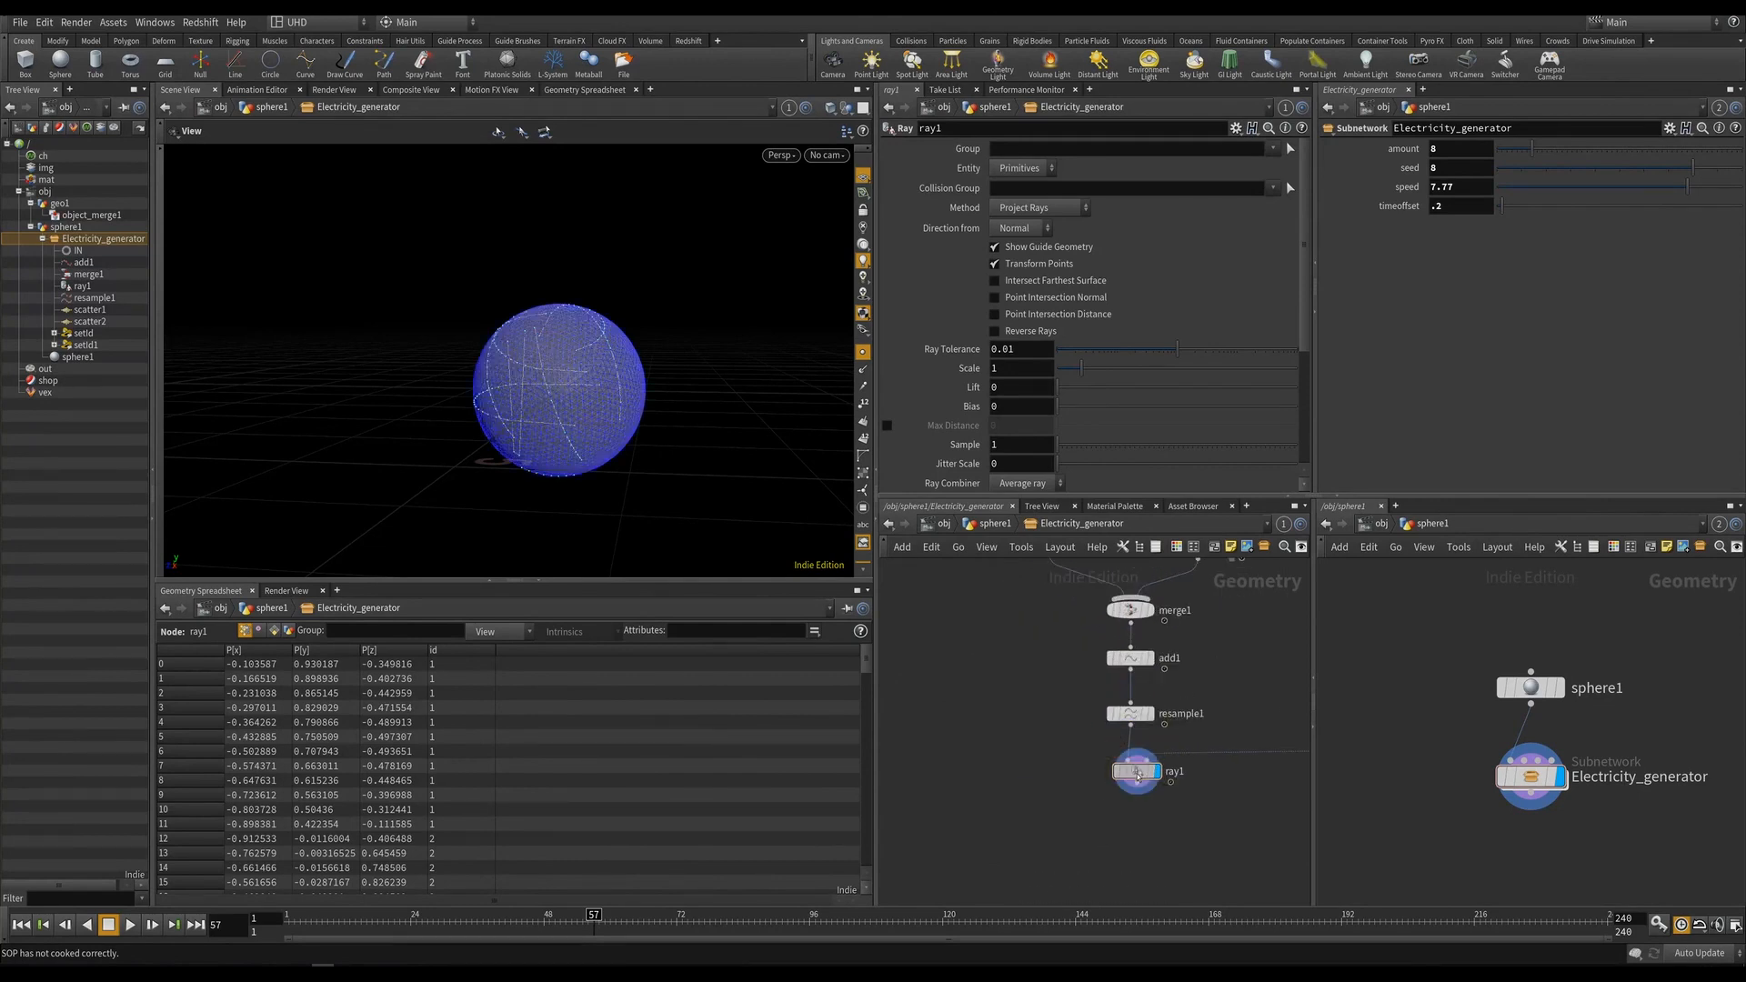
left_click(1037, 207)
left_click(1005, 228)
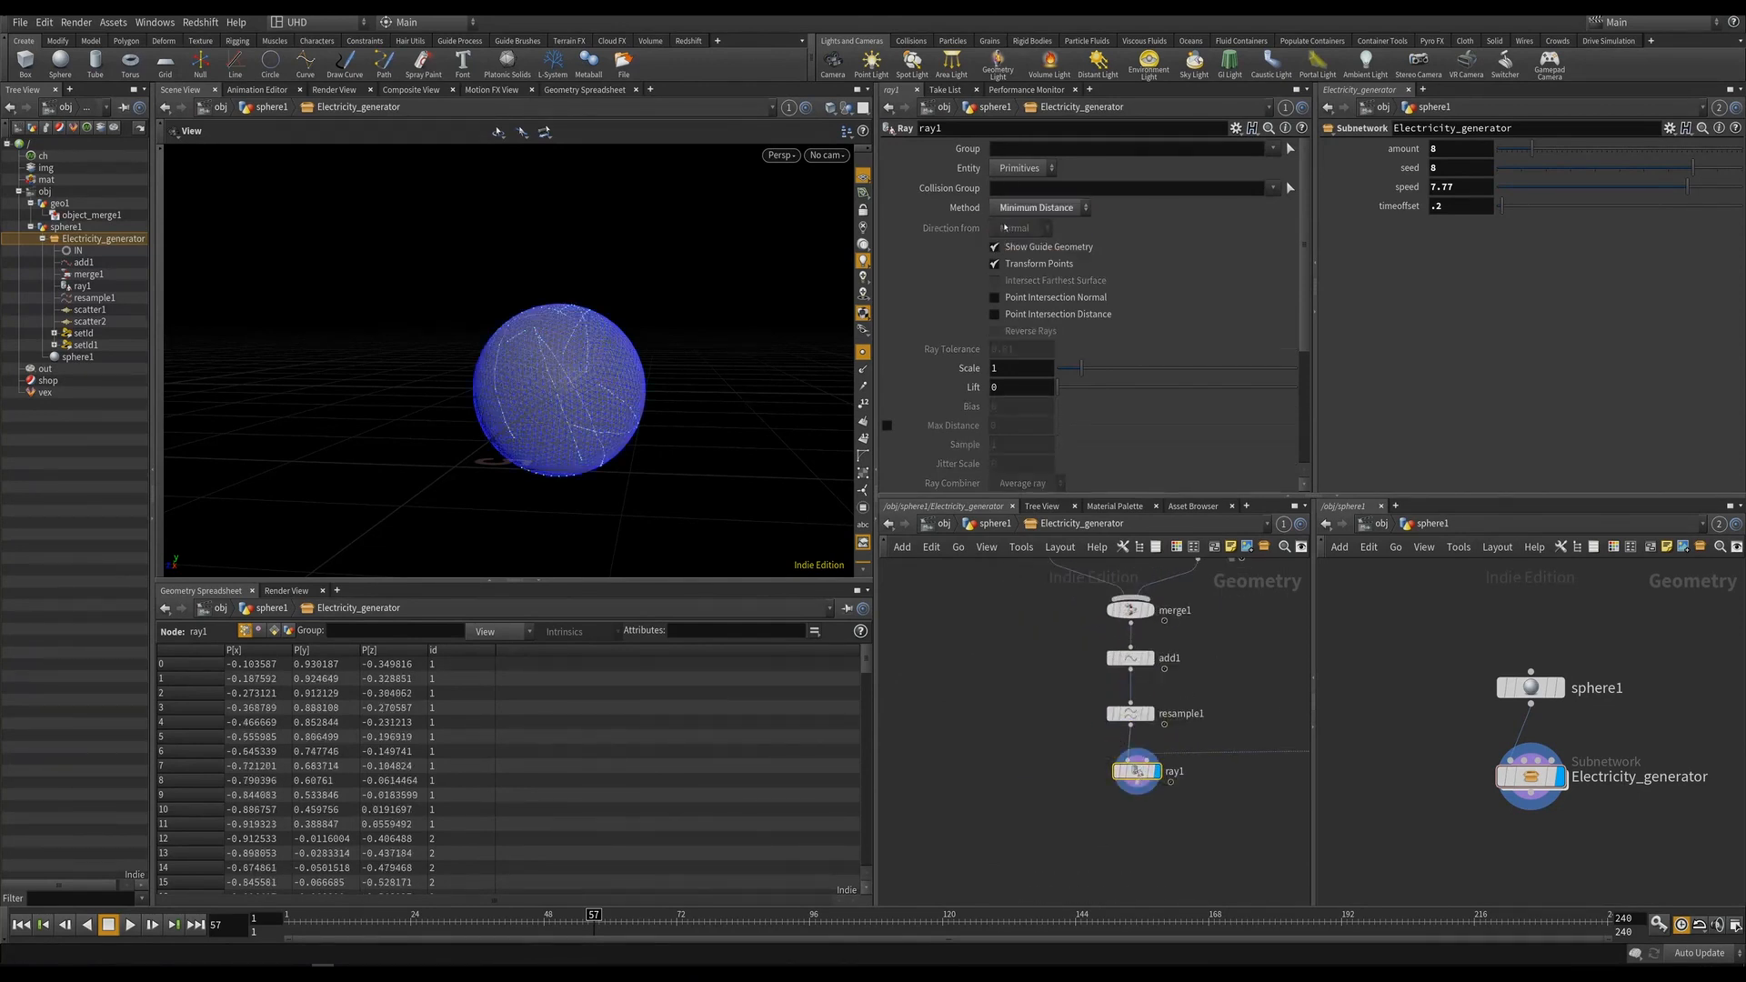
left_click_drag(626, 373, 826, 362)
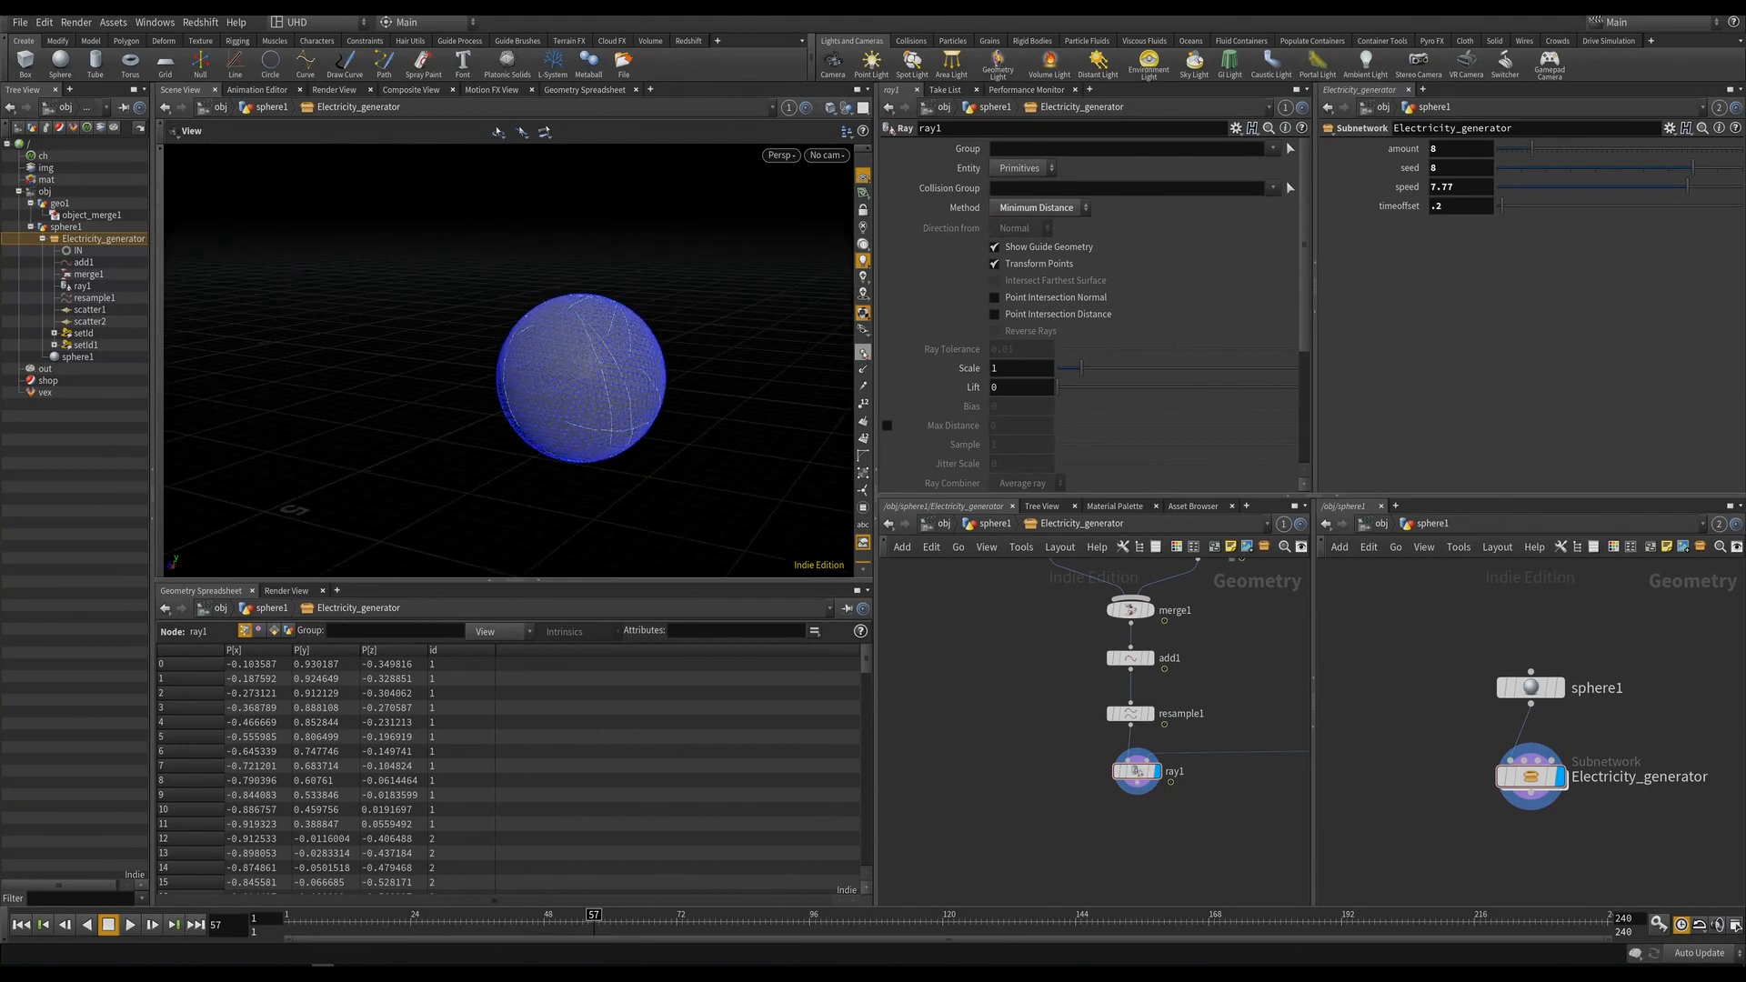
Add a Null node below ray1 in Electricity_generator, fed by ray1's output, and display it.
middle_click_drag(1054, 760, 1018, 638)
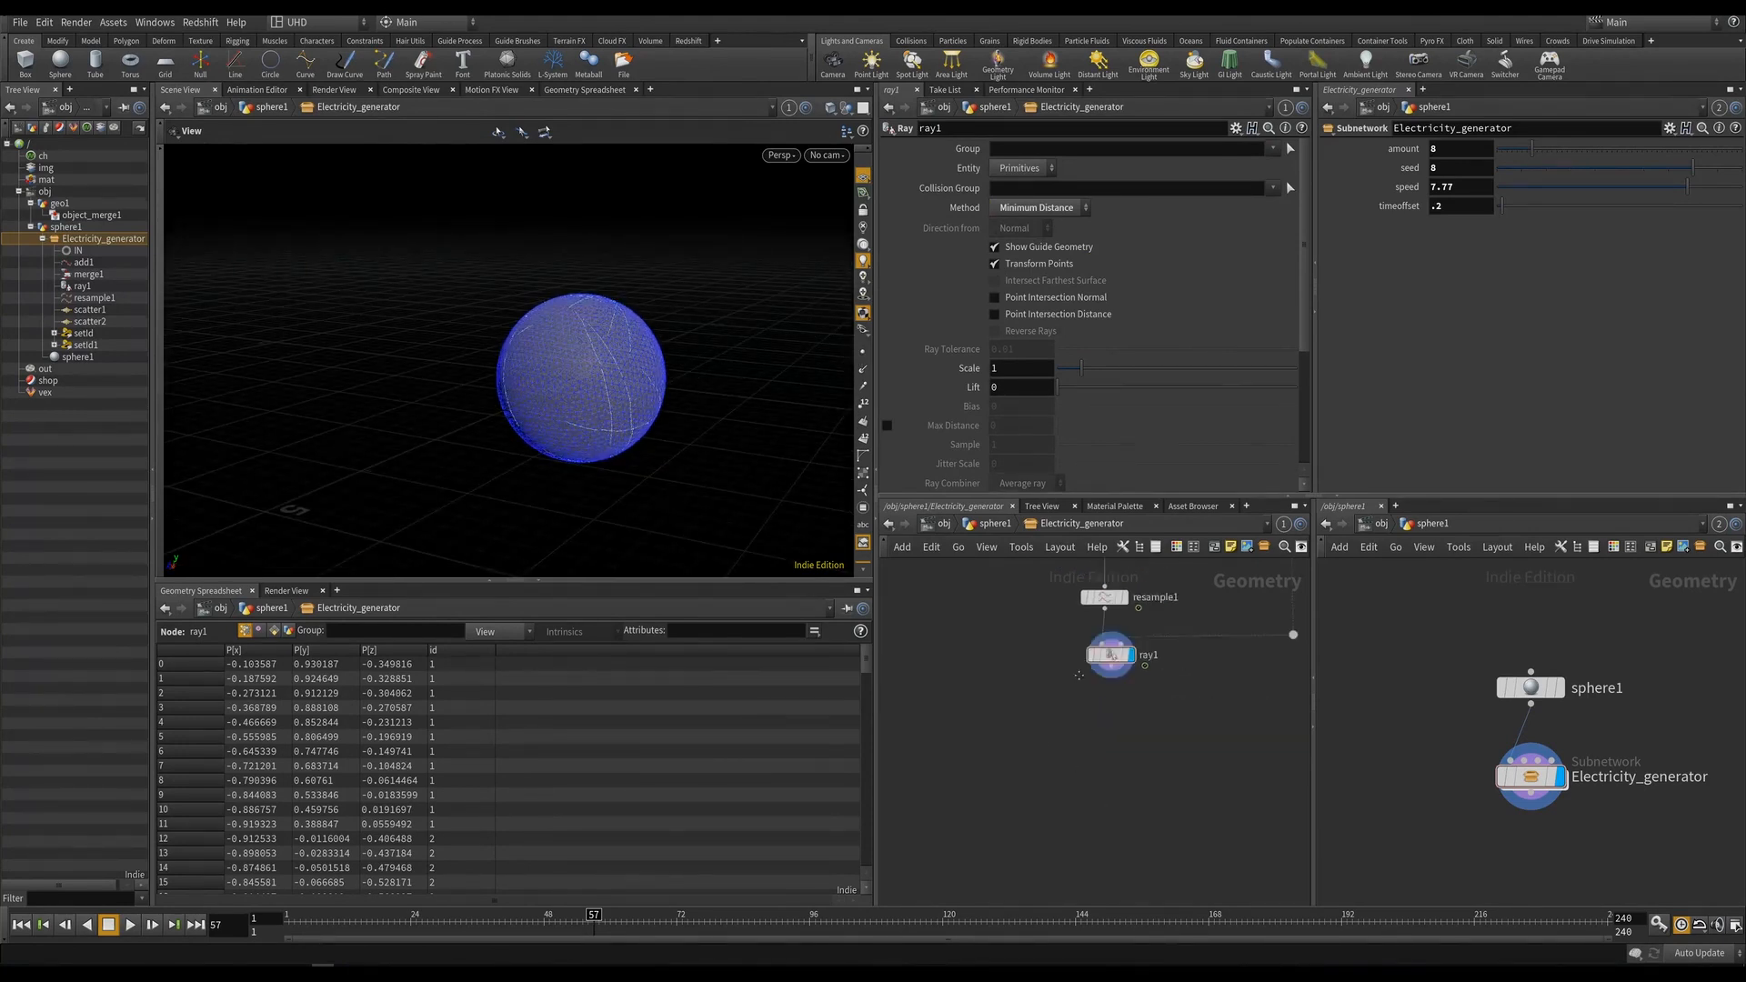
key("Tab")
type("nu")
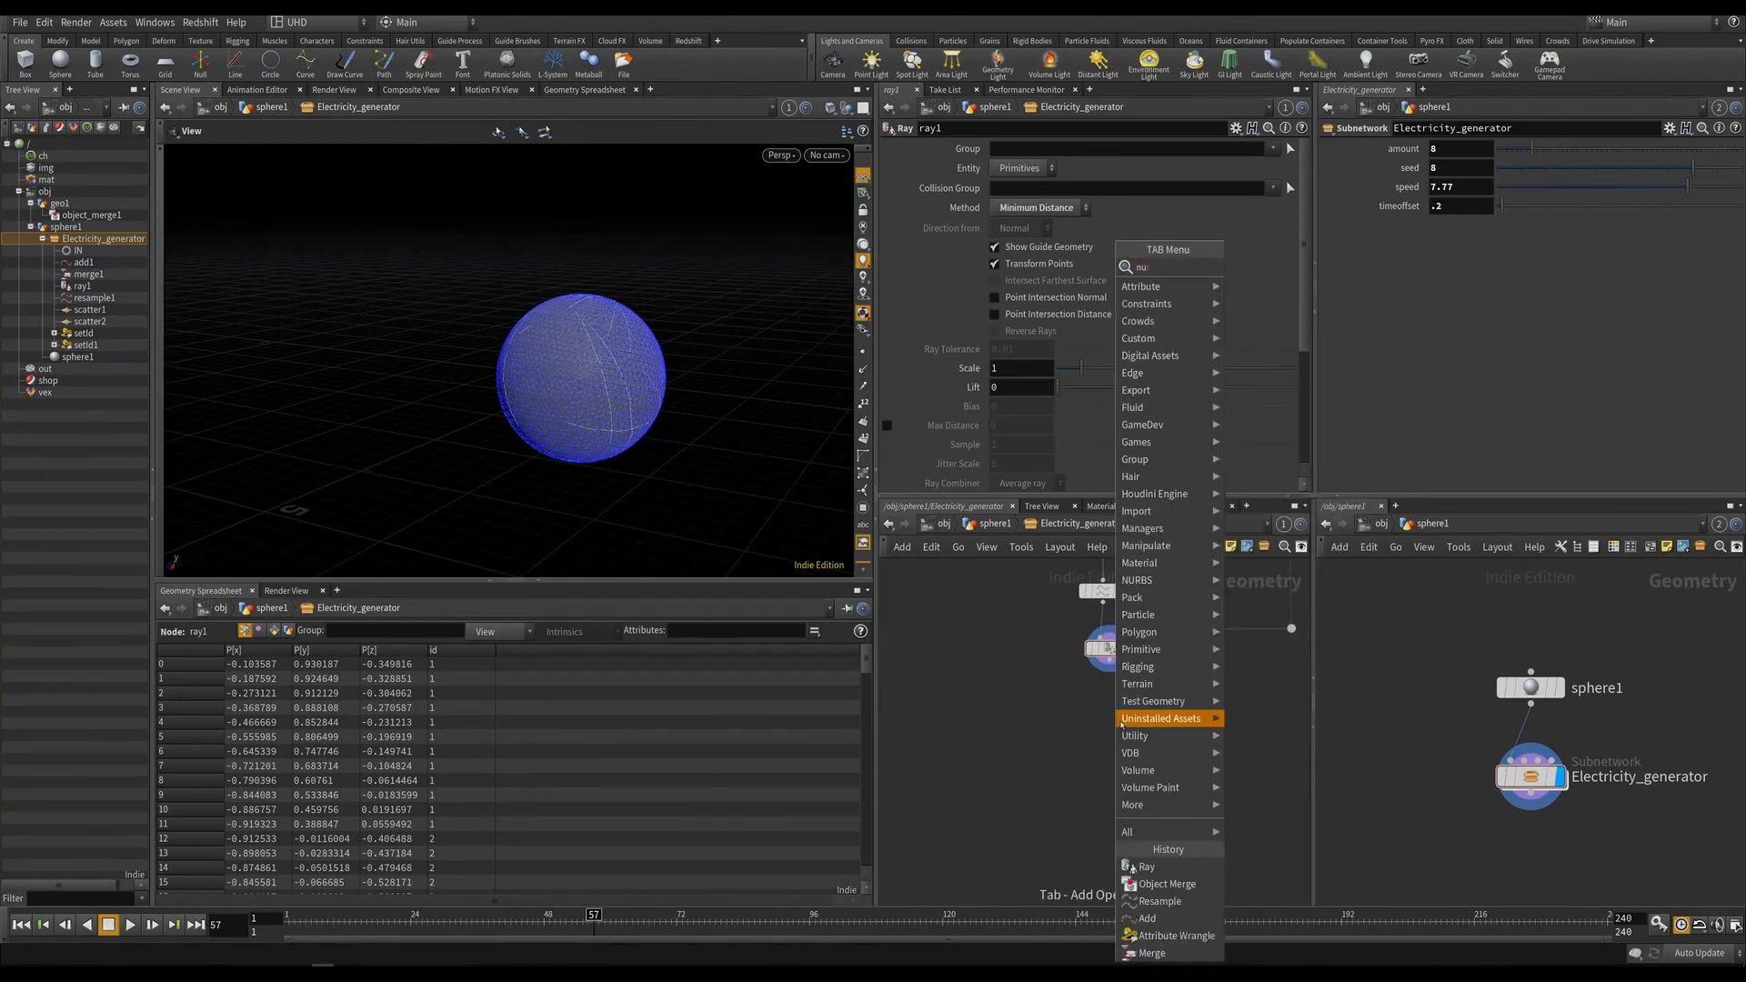
key("Return")
left_click(1122, 724)
Play the arc animation on the sphere, stop it at frame 170, and save the scene.
left_click_drag(655, 386, 691, 378)
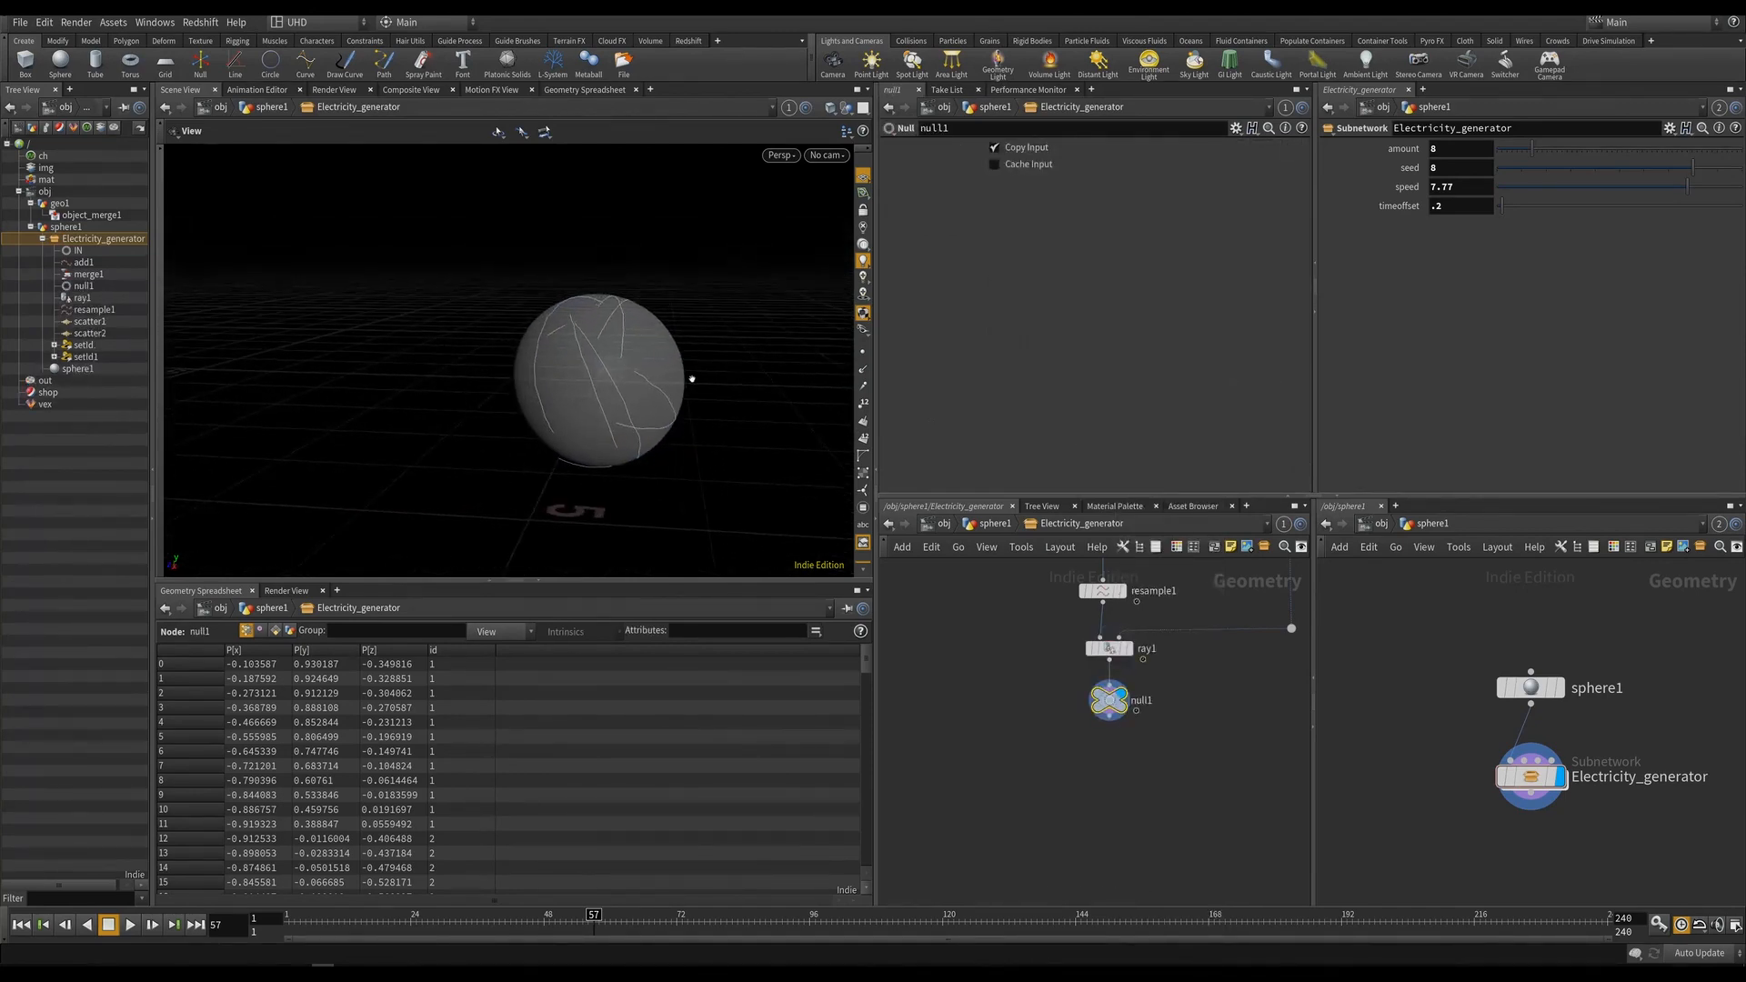
key("Up")
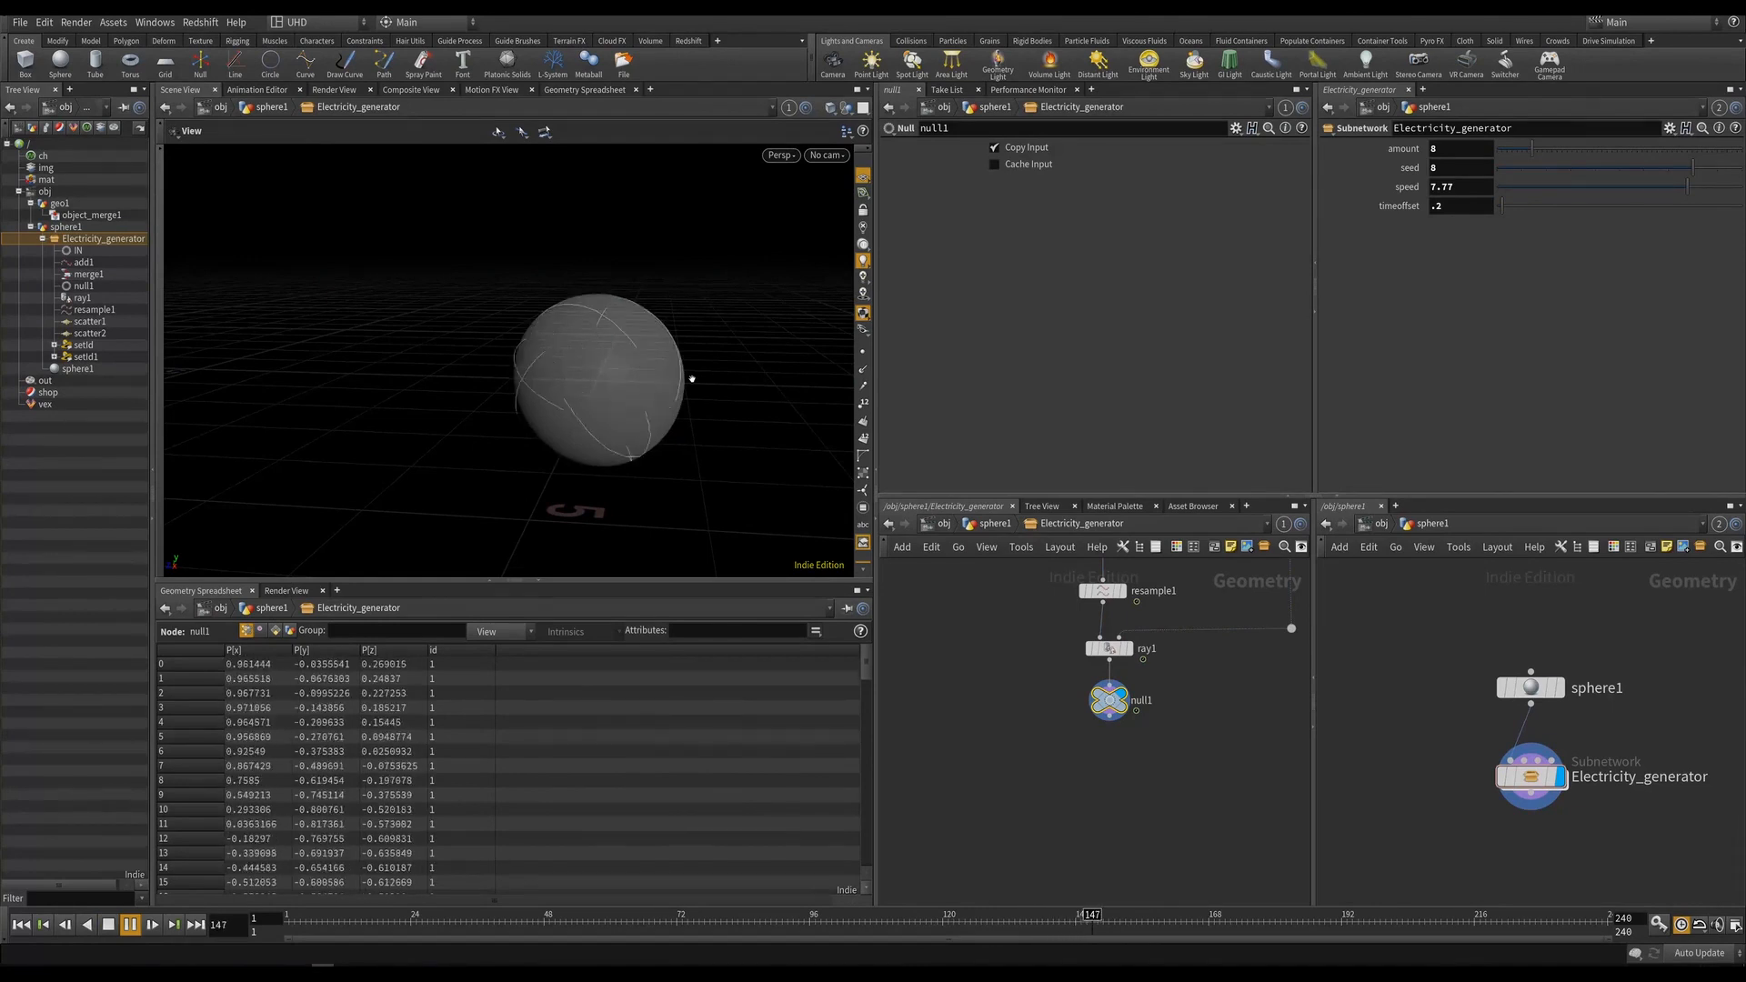
key("Down")
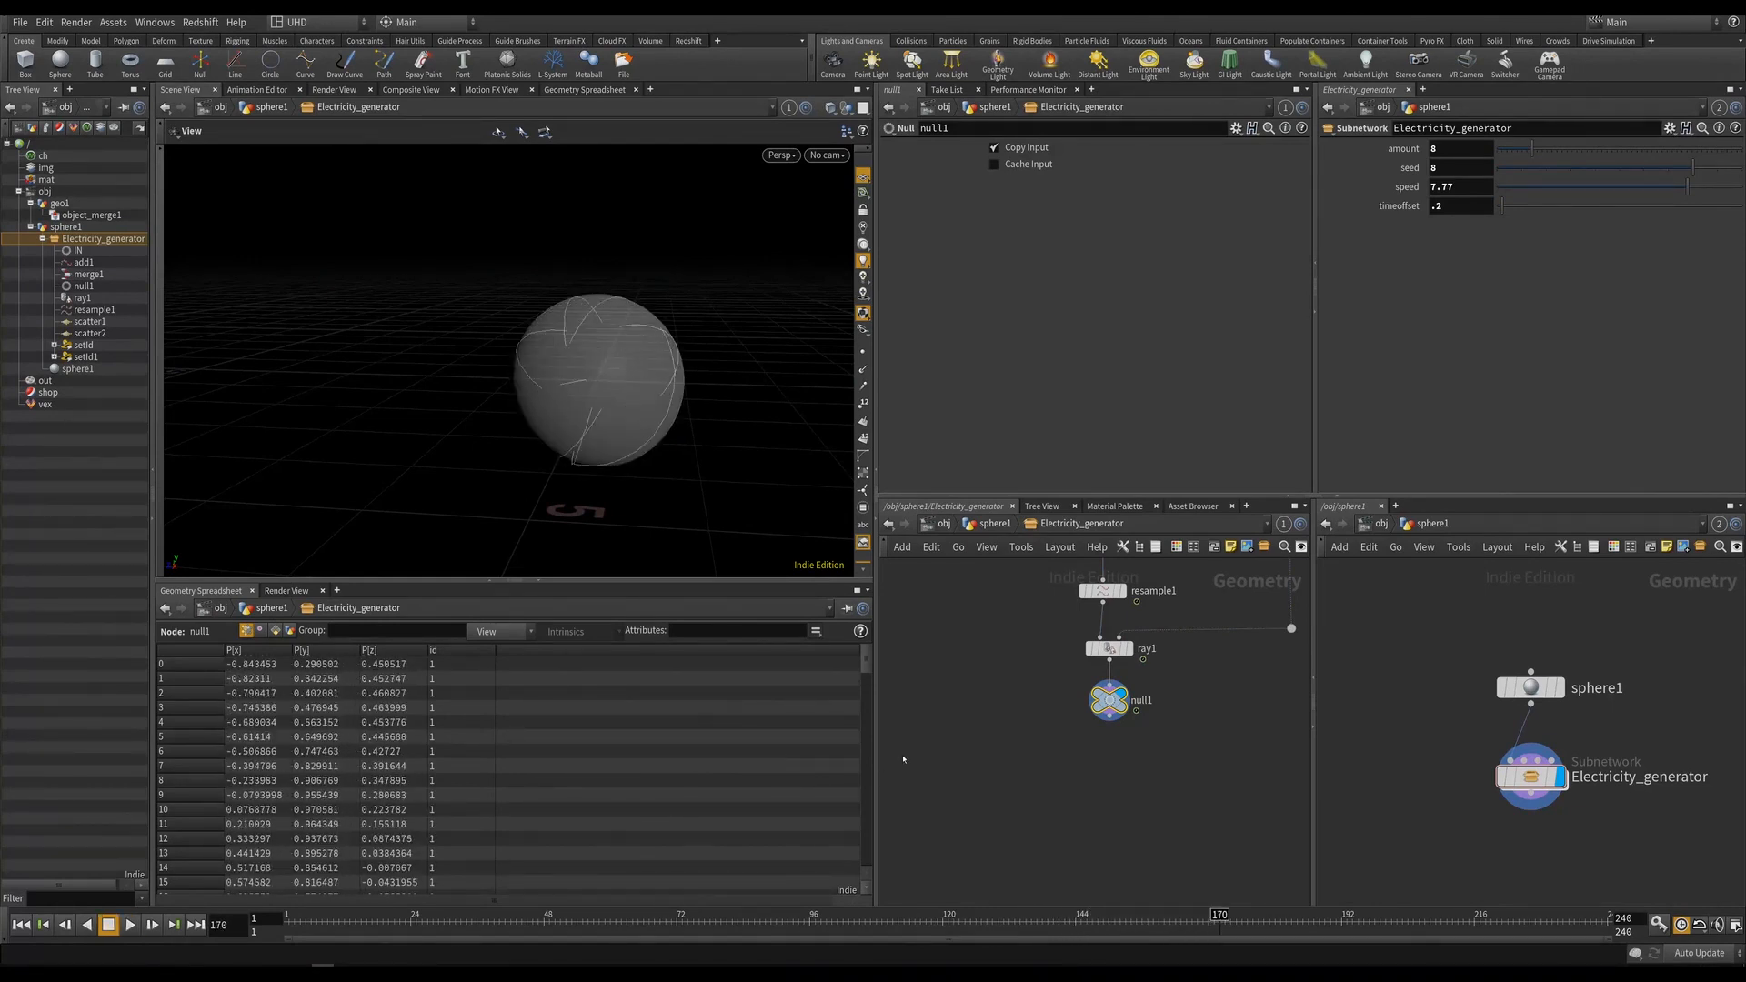
key("ctrl+s")
Examine the arcs projected on the sphere from several angles, comparing their lengths and curvature.
left_click_drag(591, 329, 523, 382)
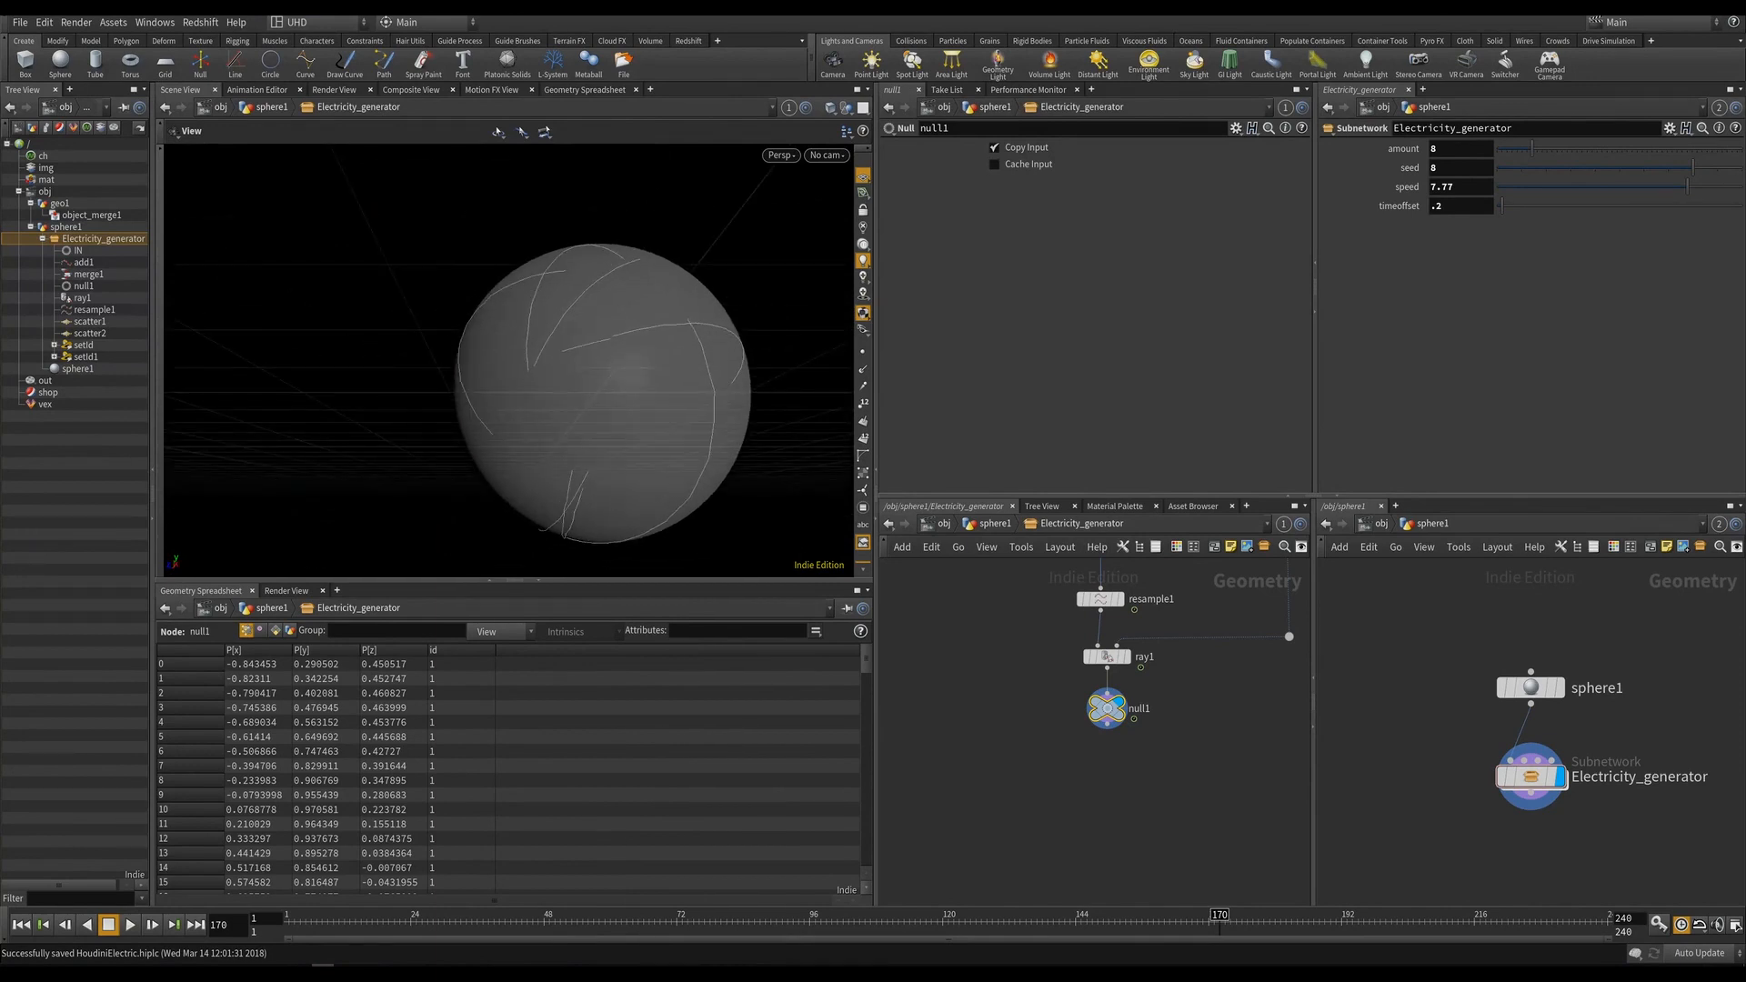
left_click_drag(576, 530, 664, 294)
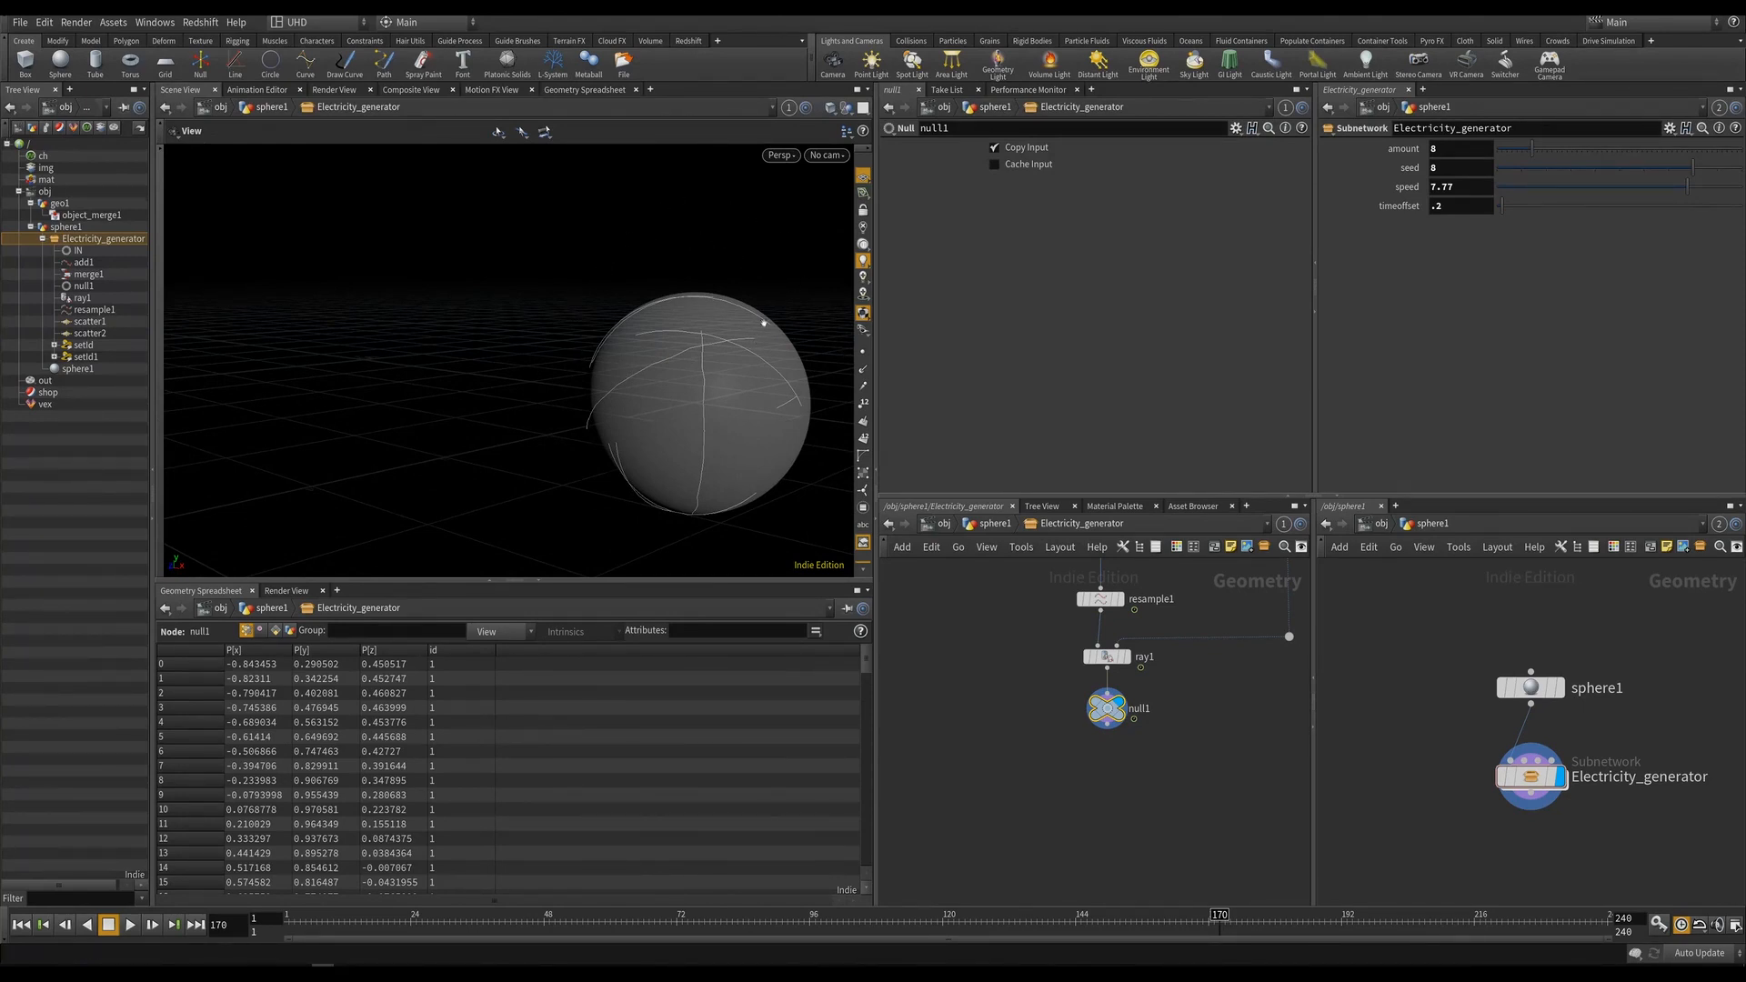
left_click_drag(681, 363, 674, 292)
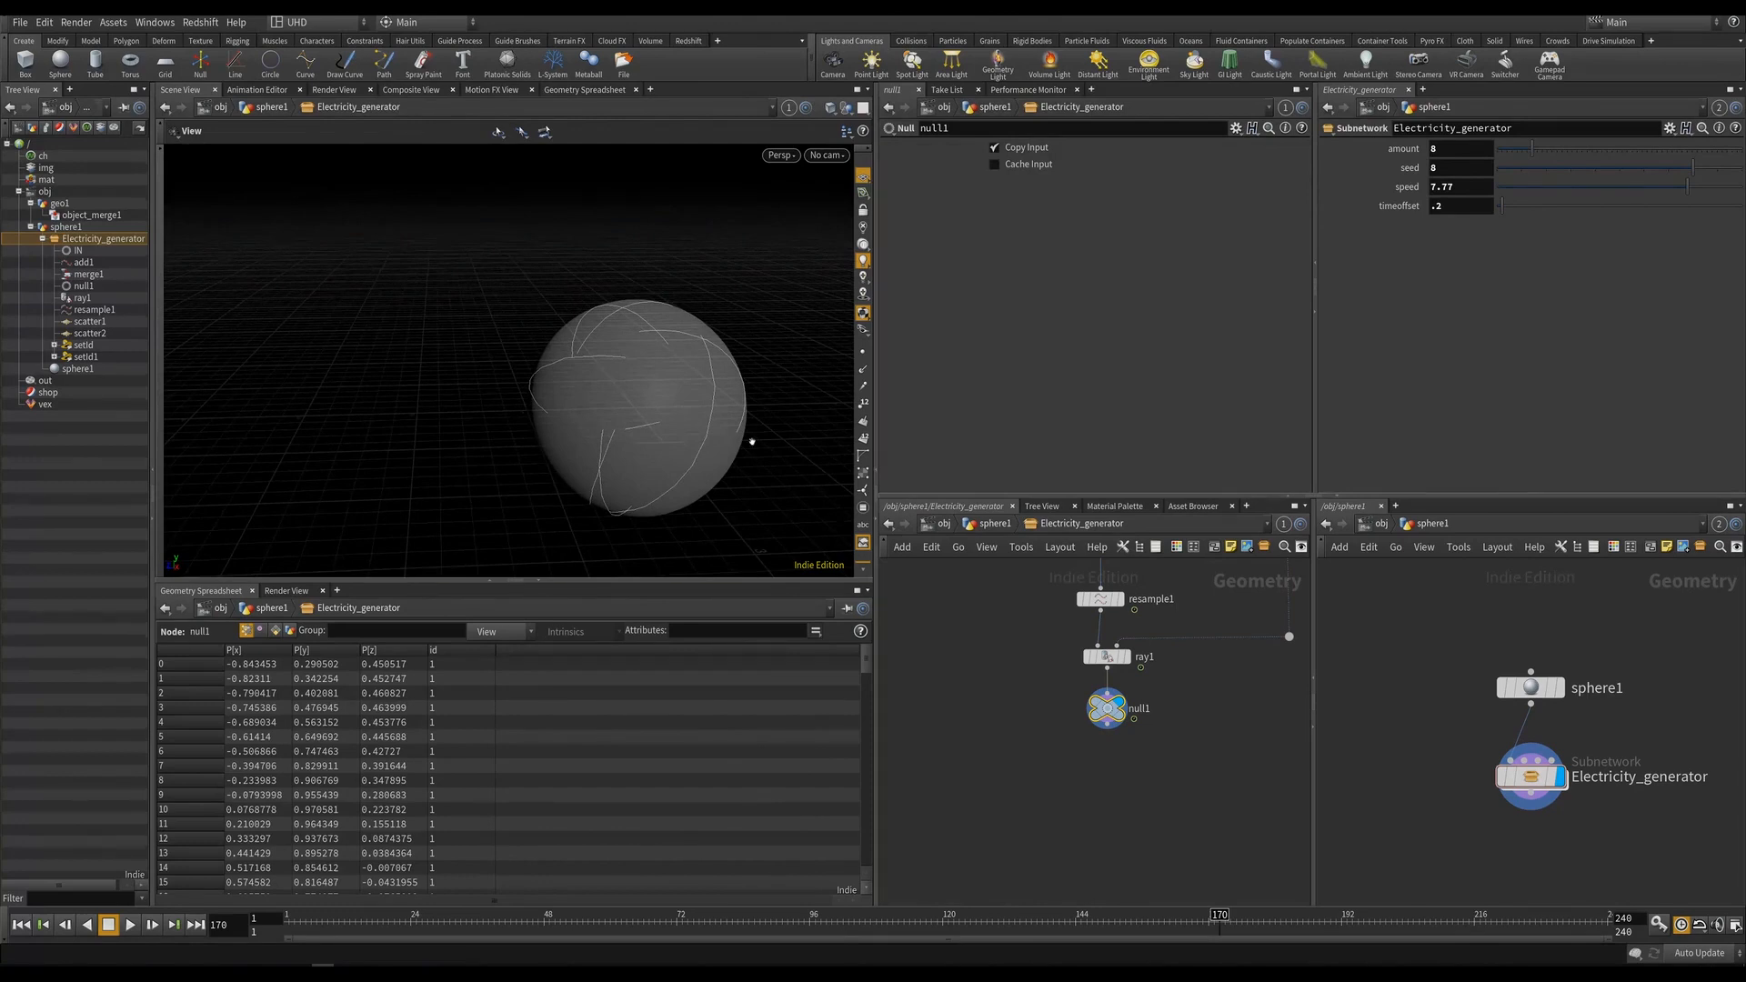
mouse_move(596, 387)
left_mouse_down()
mouse_move(597, 363)
mouse_move(670, 343)
mouse_move(598, 386)
left_mouse_up()
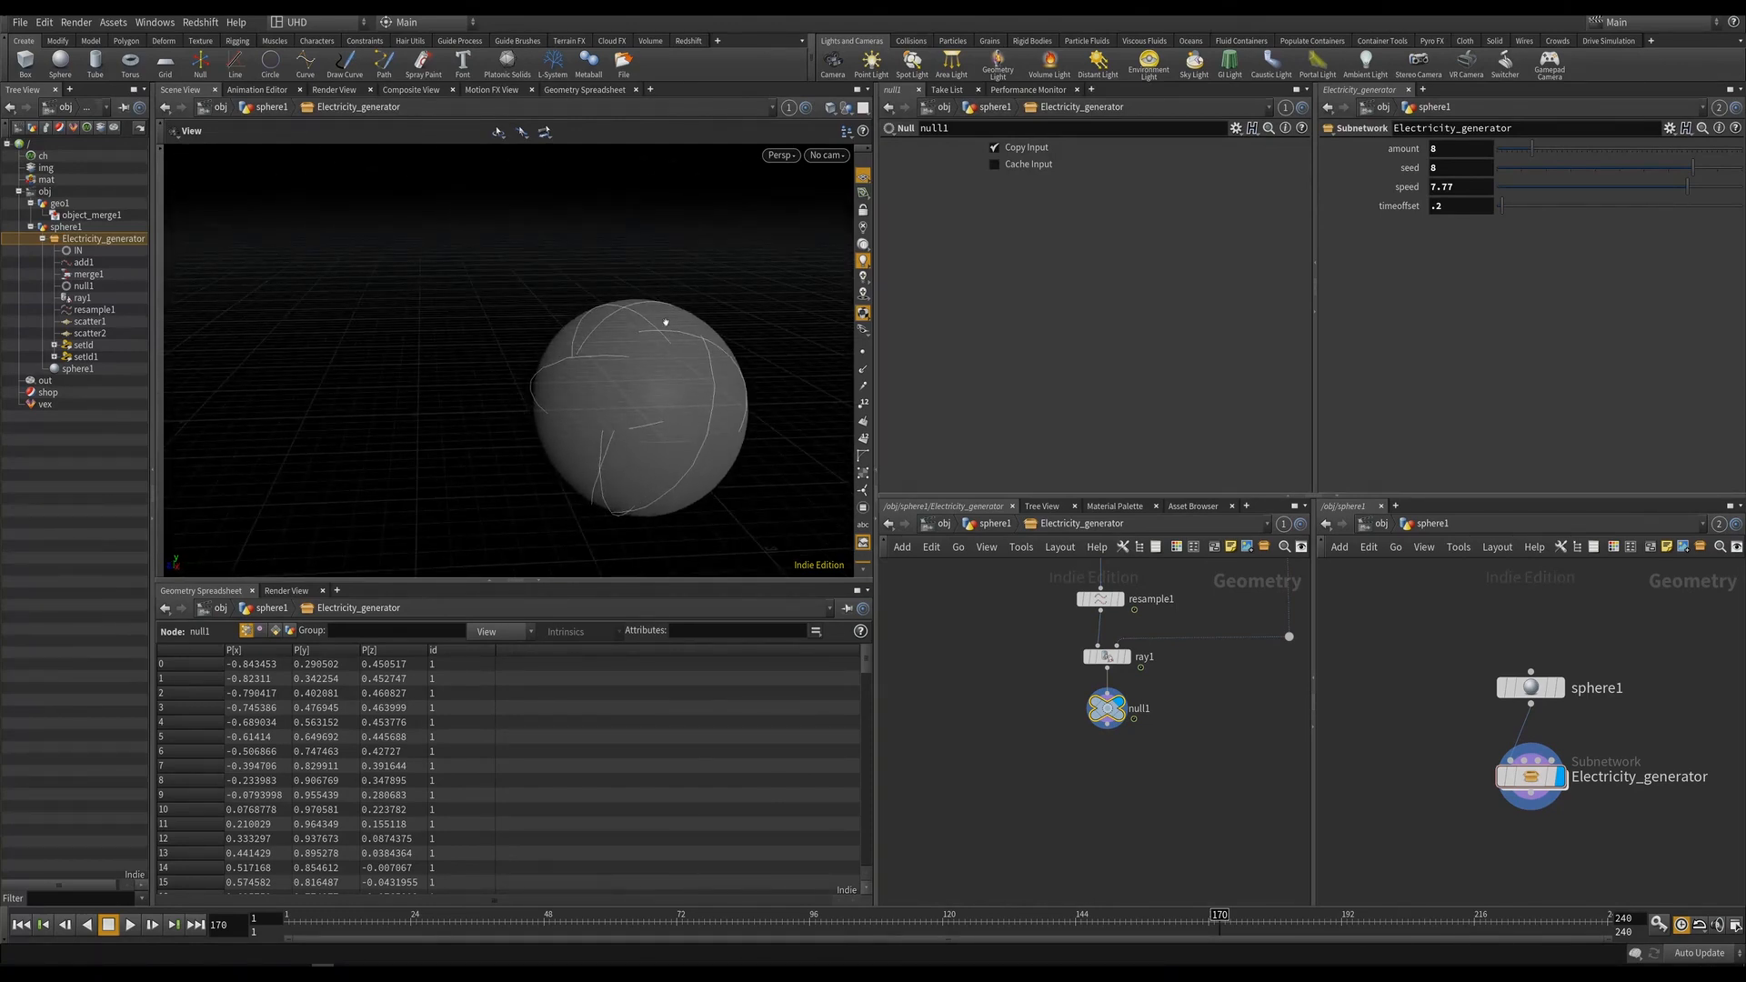
scroll(1033, 644, "down", 3)
mouse_move(682, 429)
left_mouse_down()
mouse_move(629, 440)
mouse_move(713, 405)
mouse_move(500, 383)
mouse_move(686, 382)
mouse_move(651, 358)
mouse_move(405, 382)
mouse_move(585, 362)
mouse_move(692, 385)
left_mouse_up()
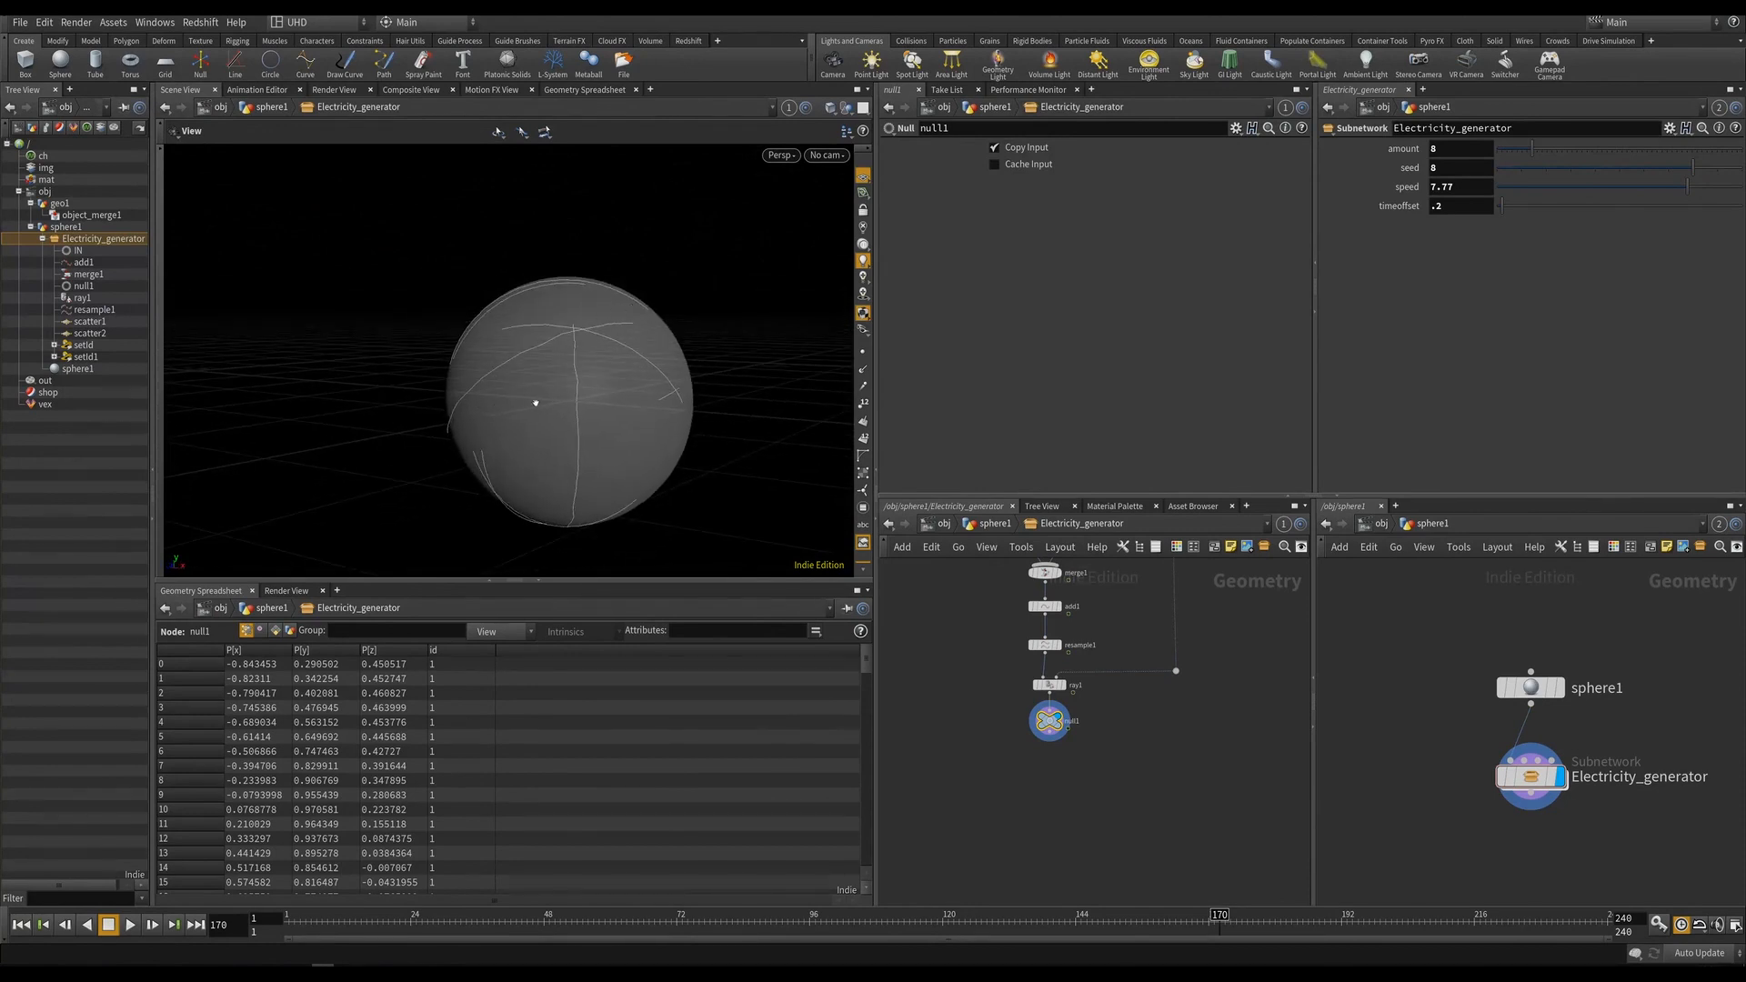
left_click_drag(536, 403, 604, 340)
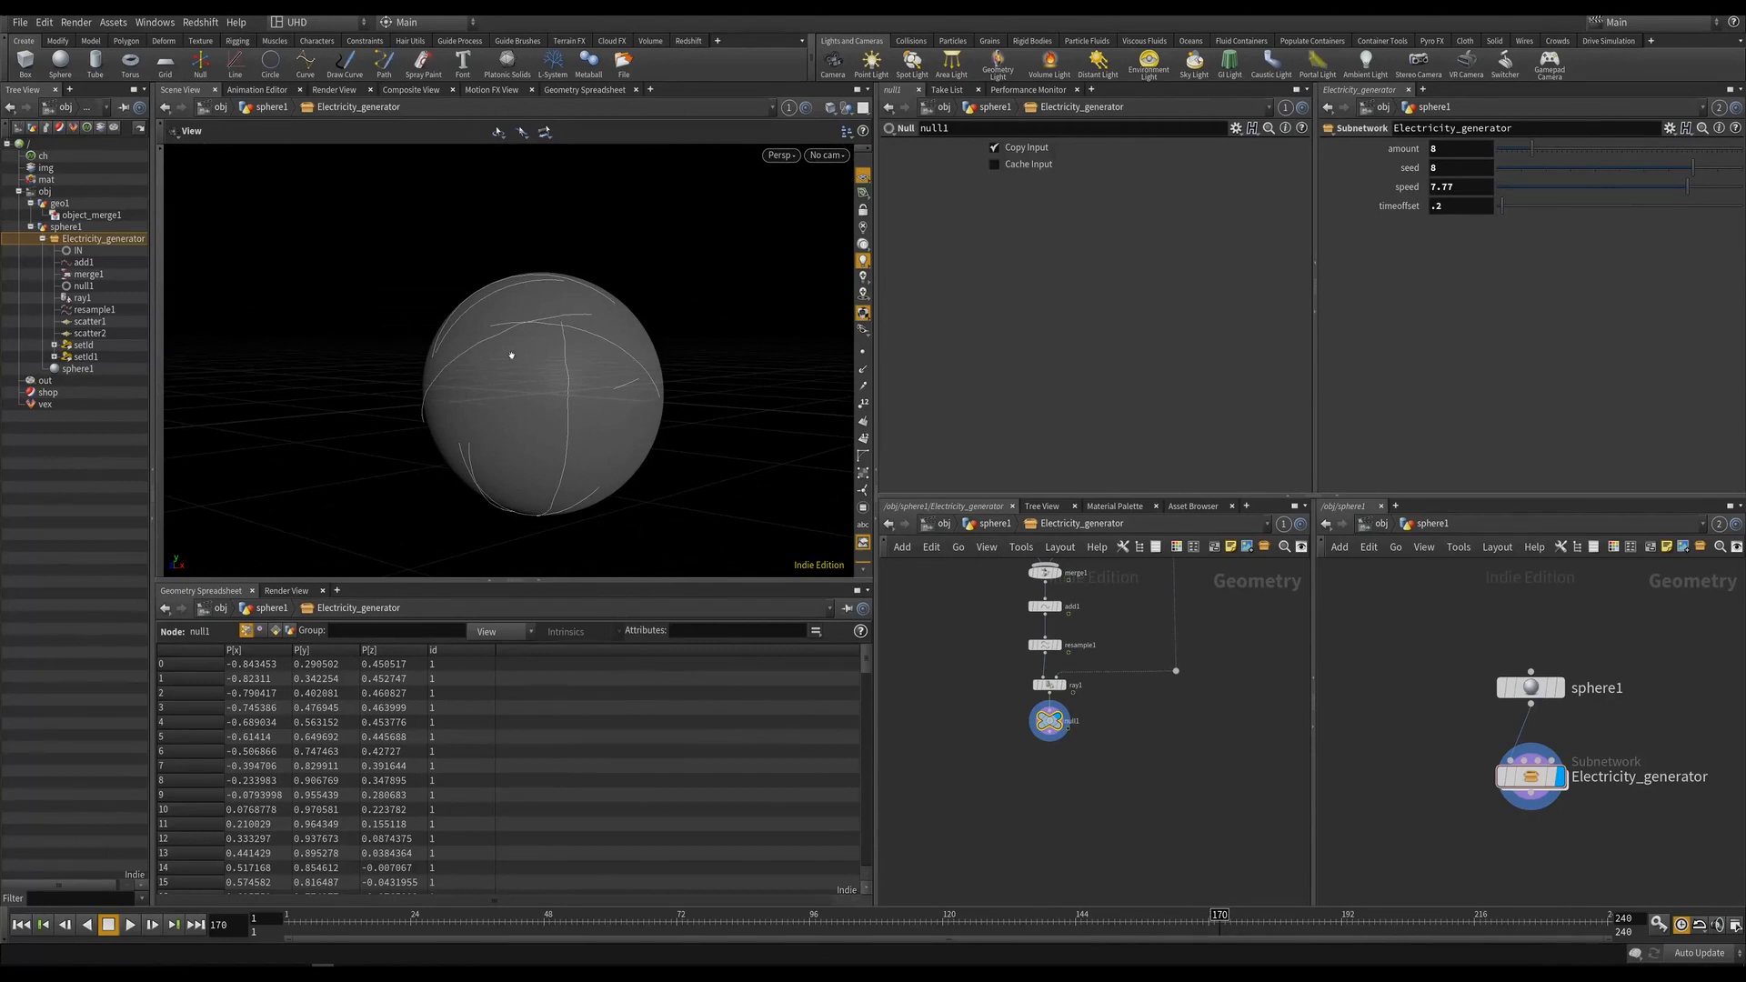
left_click_drag(483, 352, 596, 457)
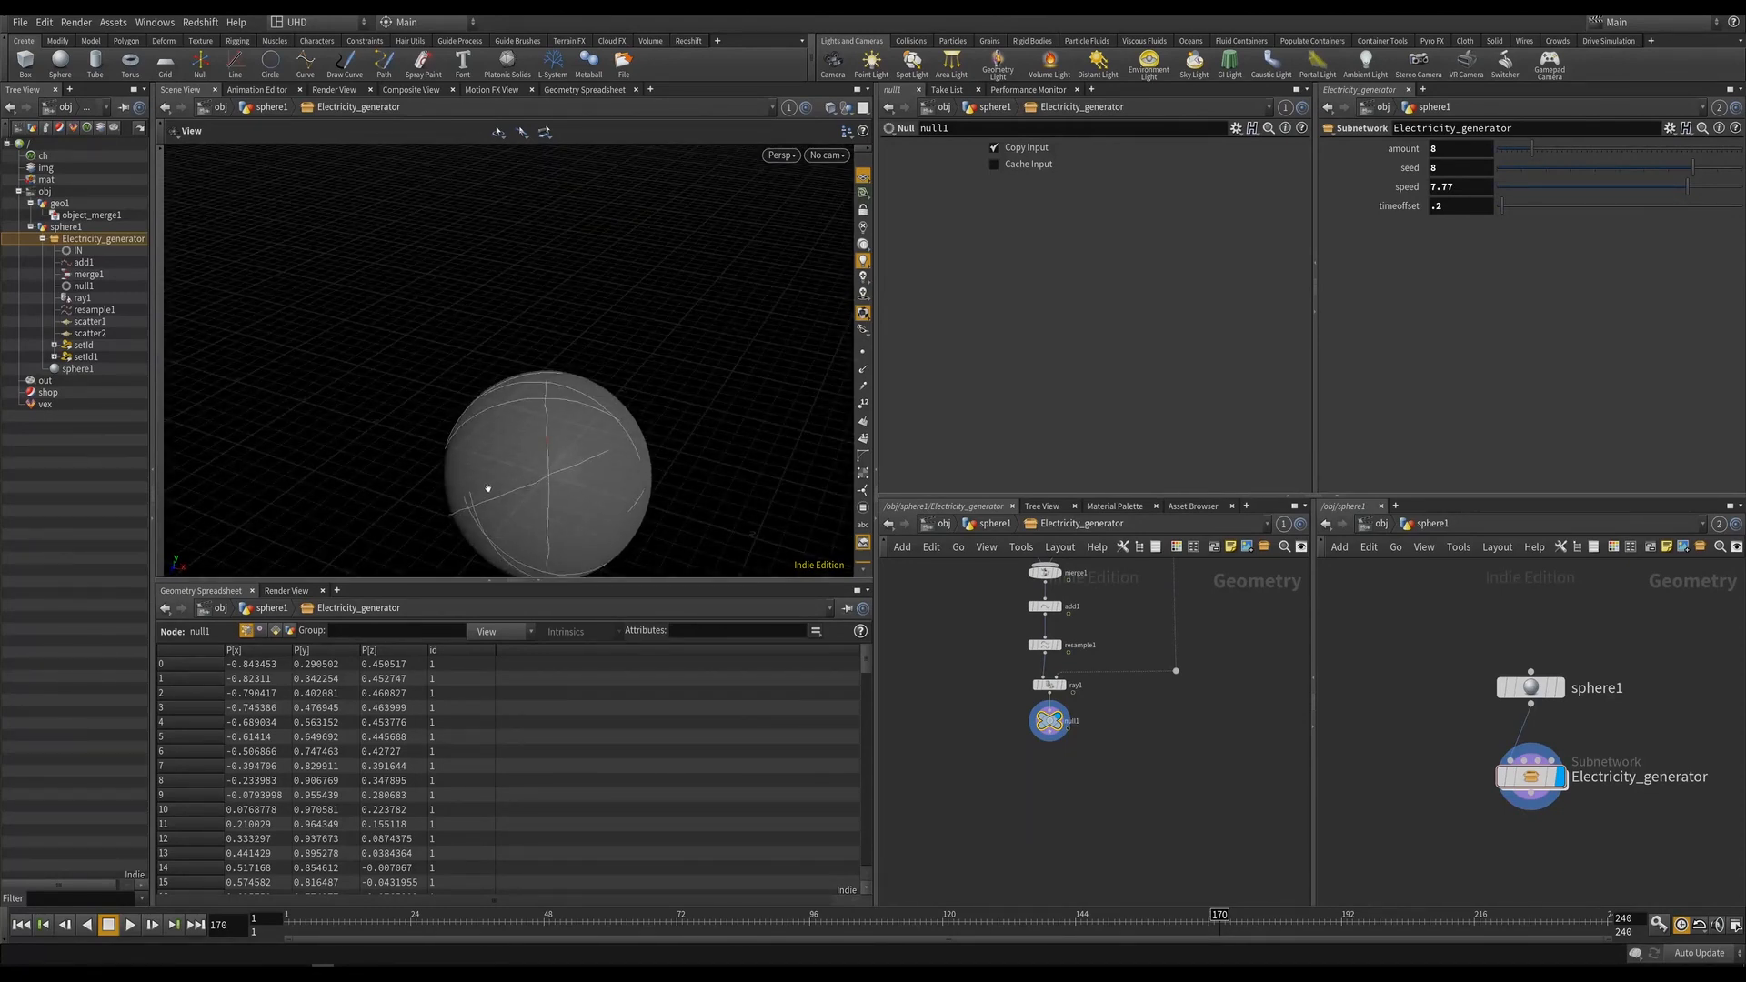
left_click_drag(488, 489, 496, 432)
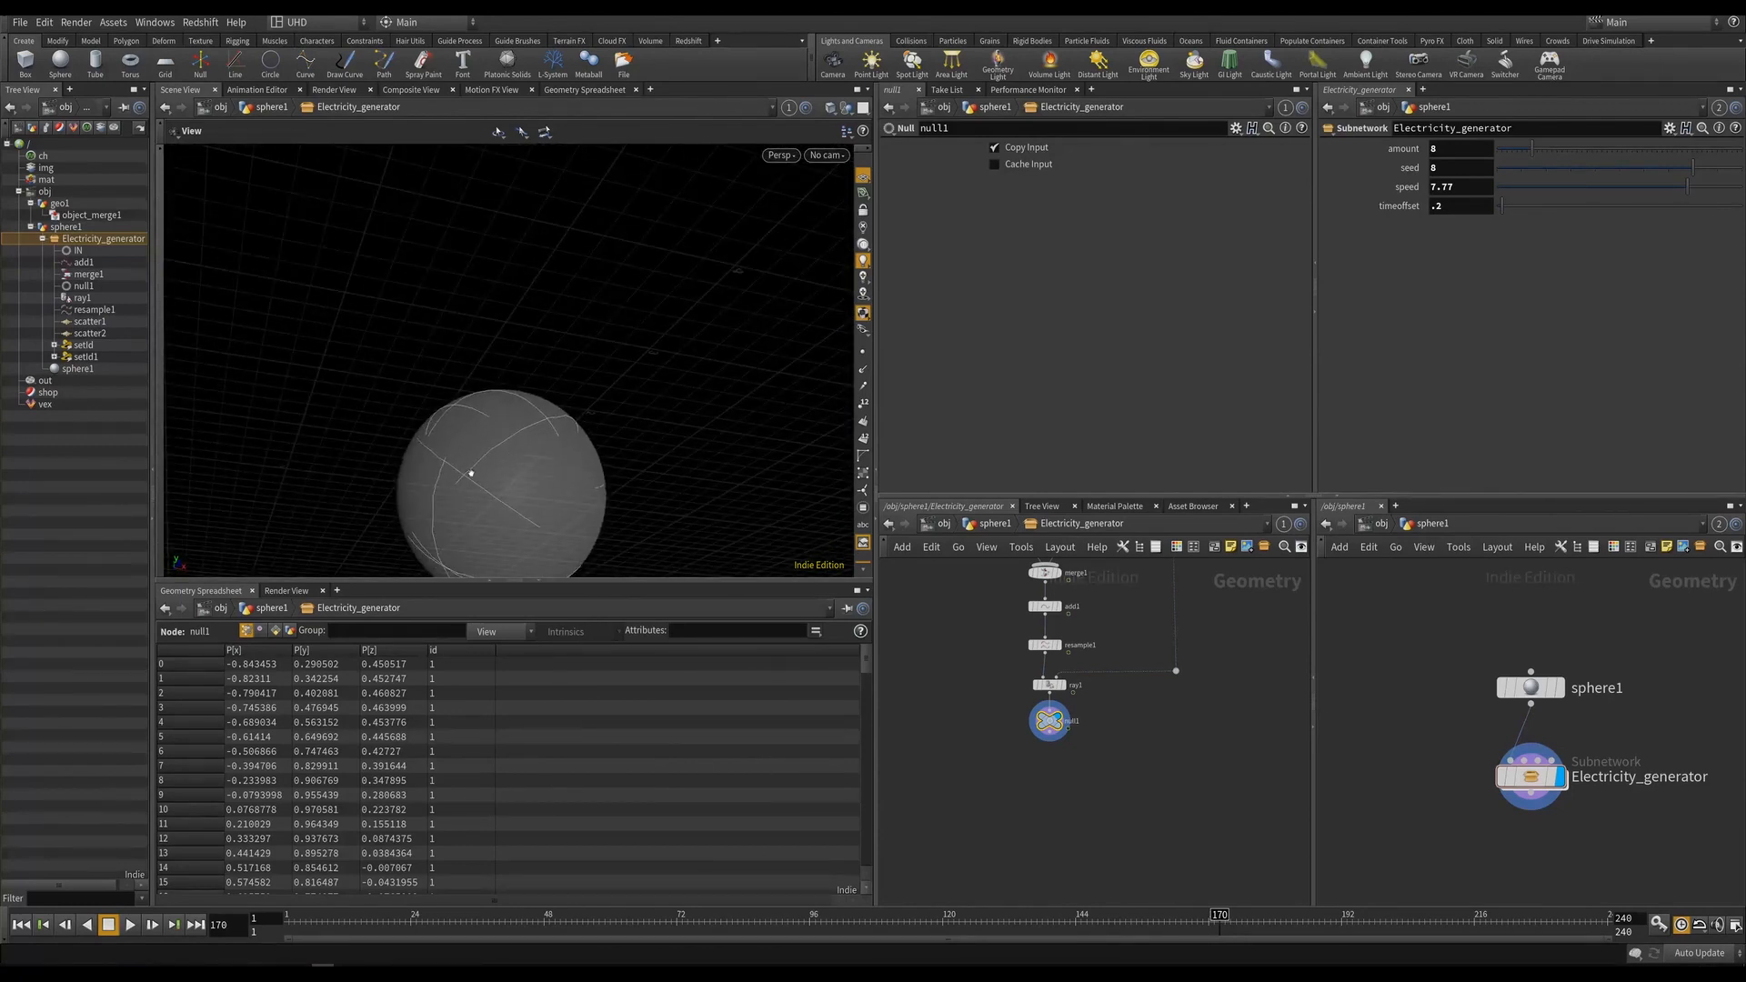
left_click_drag(645, 482, 495, 480)
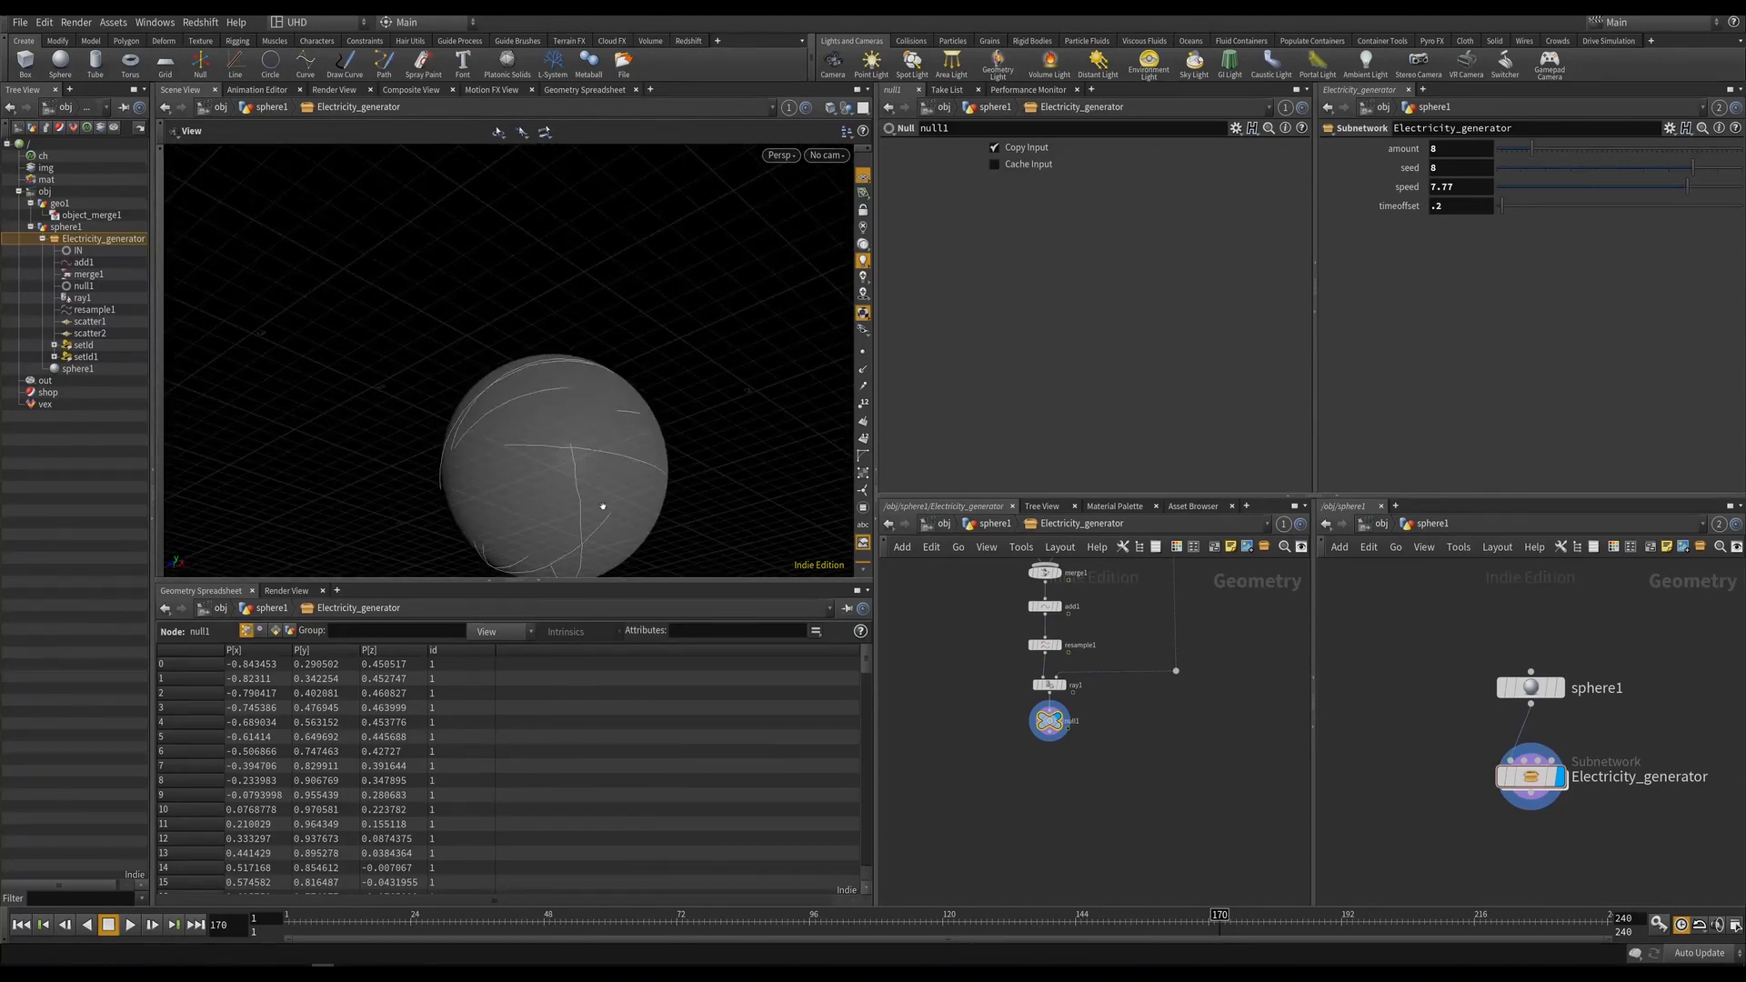
left_click_drag(669, 493, 746, 406)
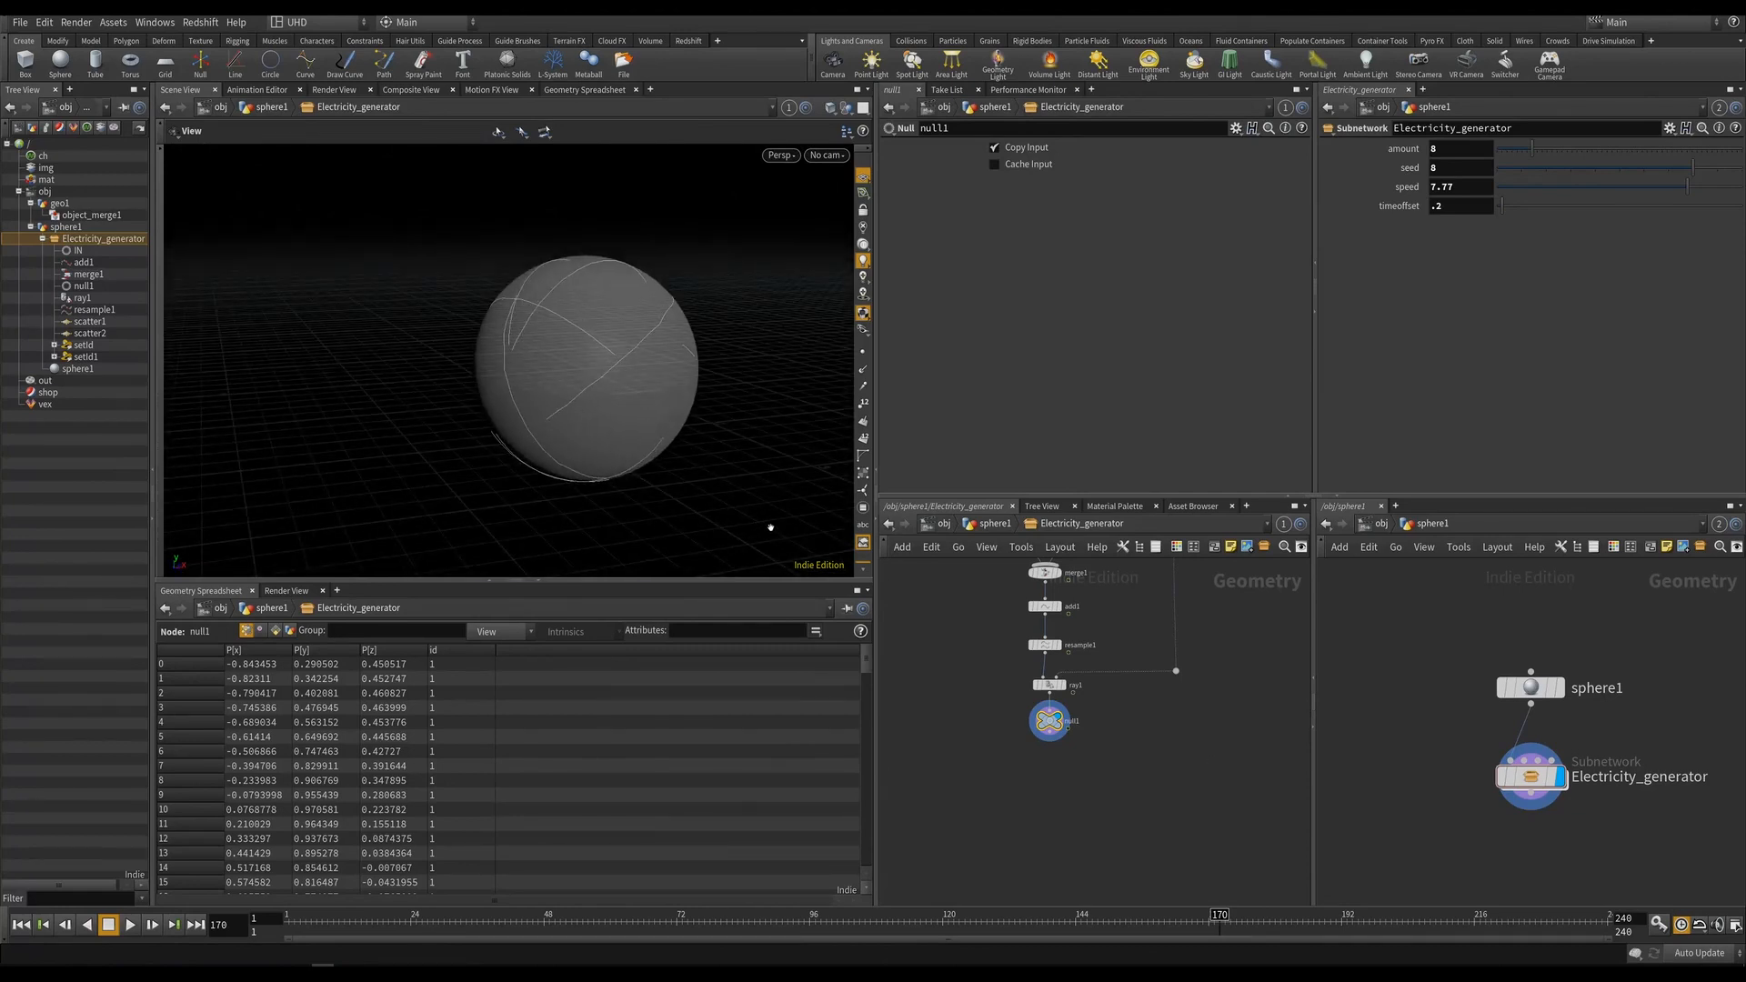
Move null1 down to make room and insert a Measure node between ray1 and null1.
left_click_drag(1049, 721, 1050, 767)
left_click_drag(665, 350, 597, 367)
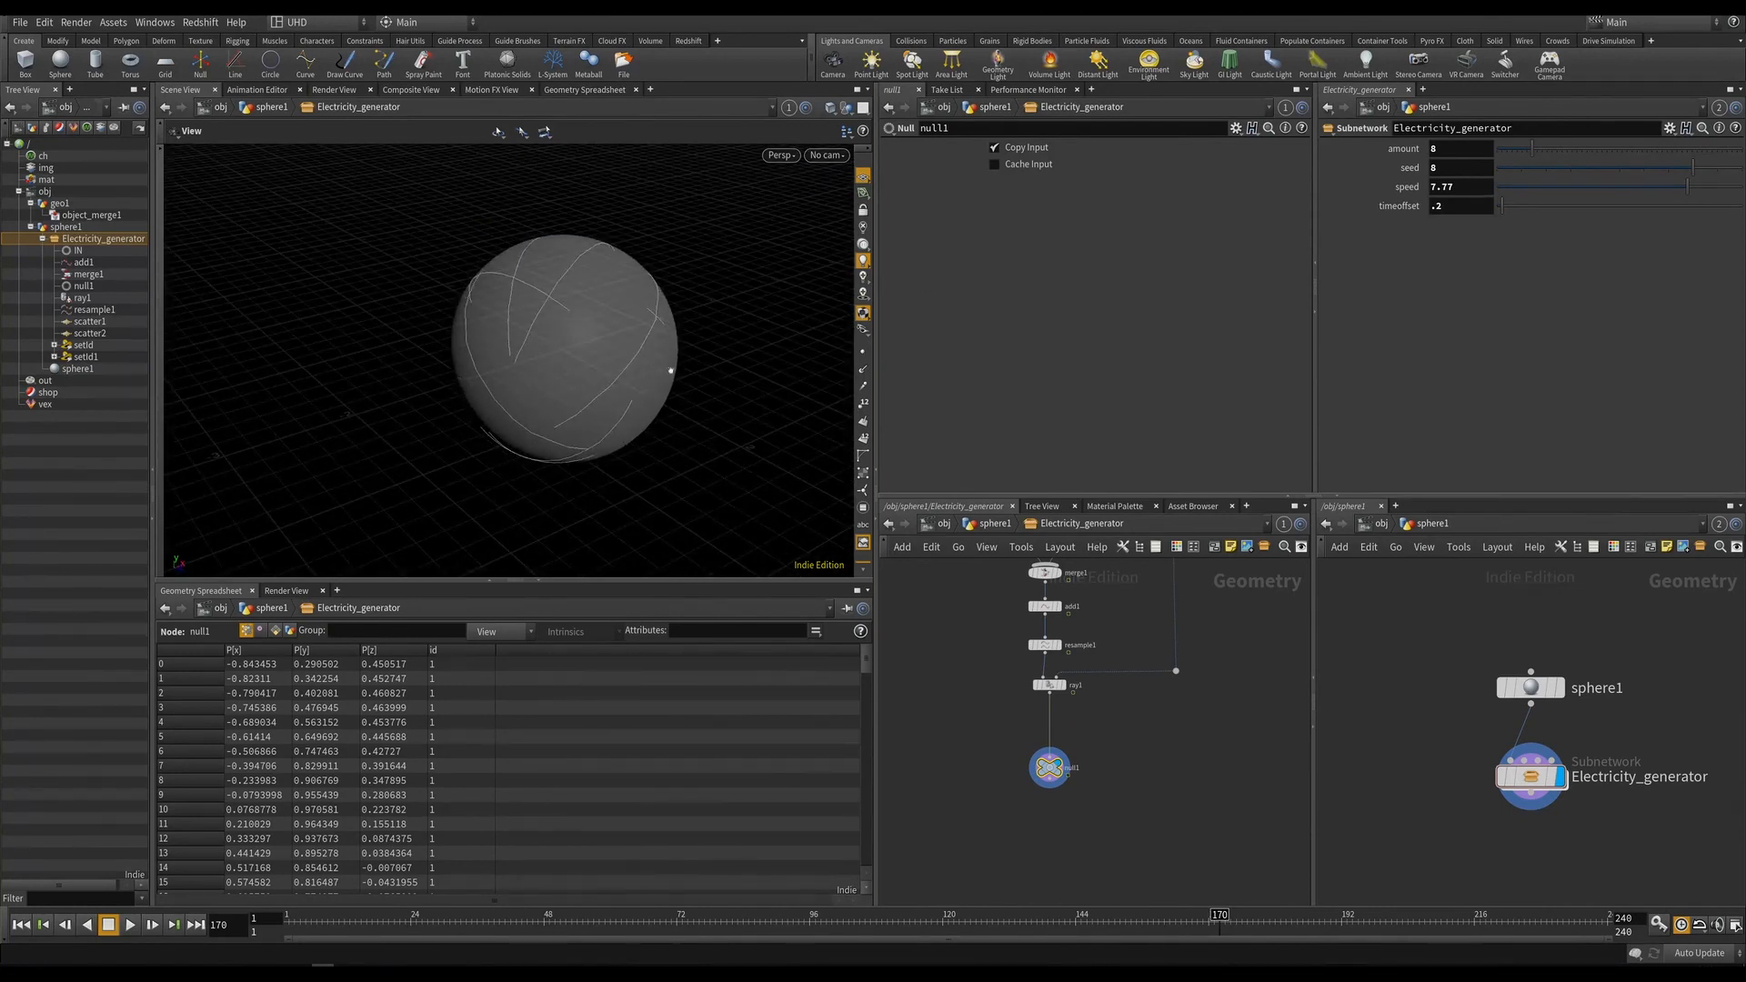
scroll(1087, 718, "up", 2)
key("Tab")
type("mou")
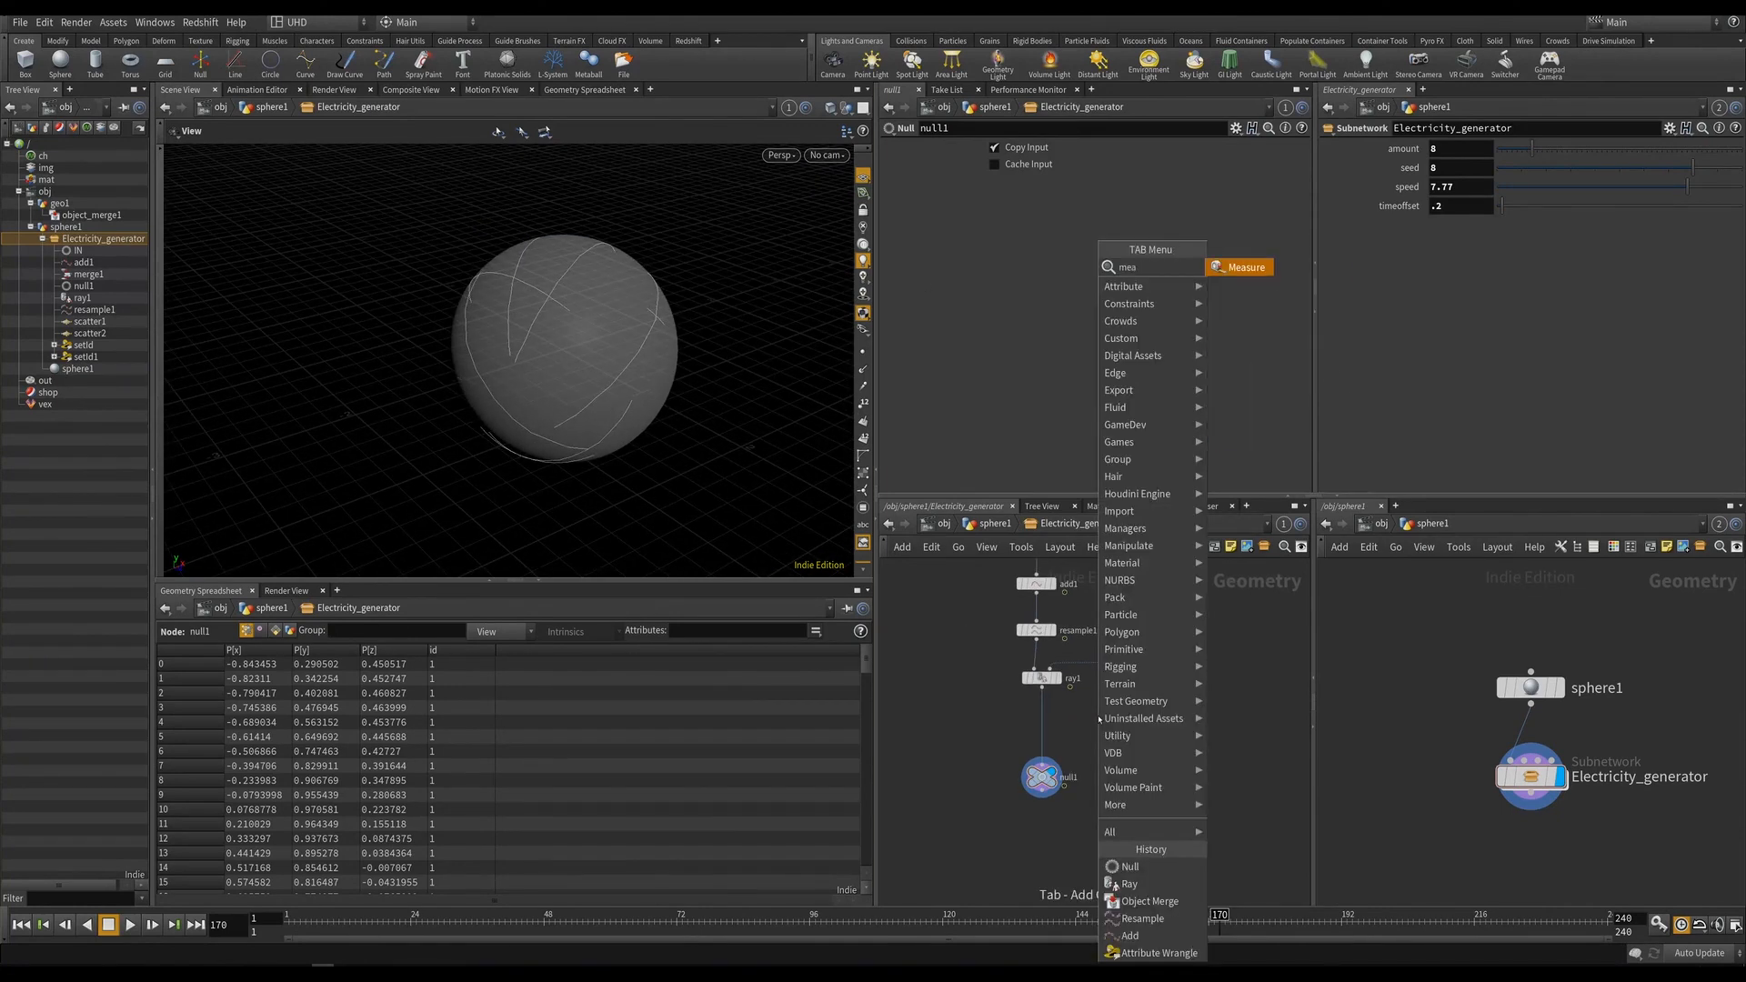
key("Return")
scroll(1098, 718, "up", 2)
left_click(965, 743)
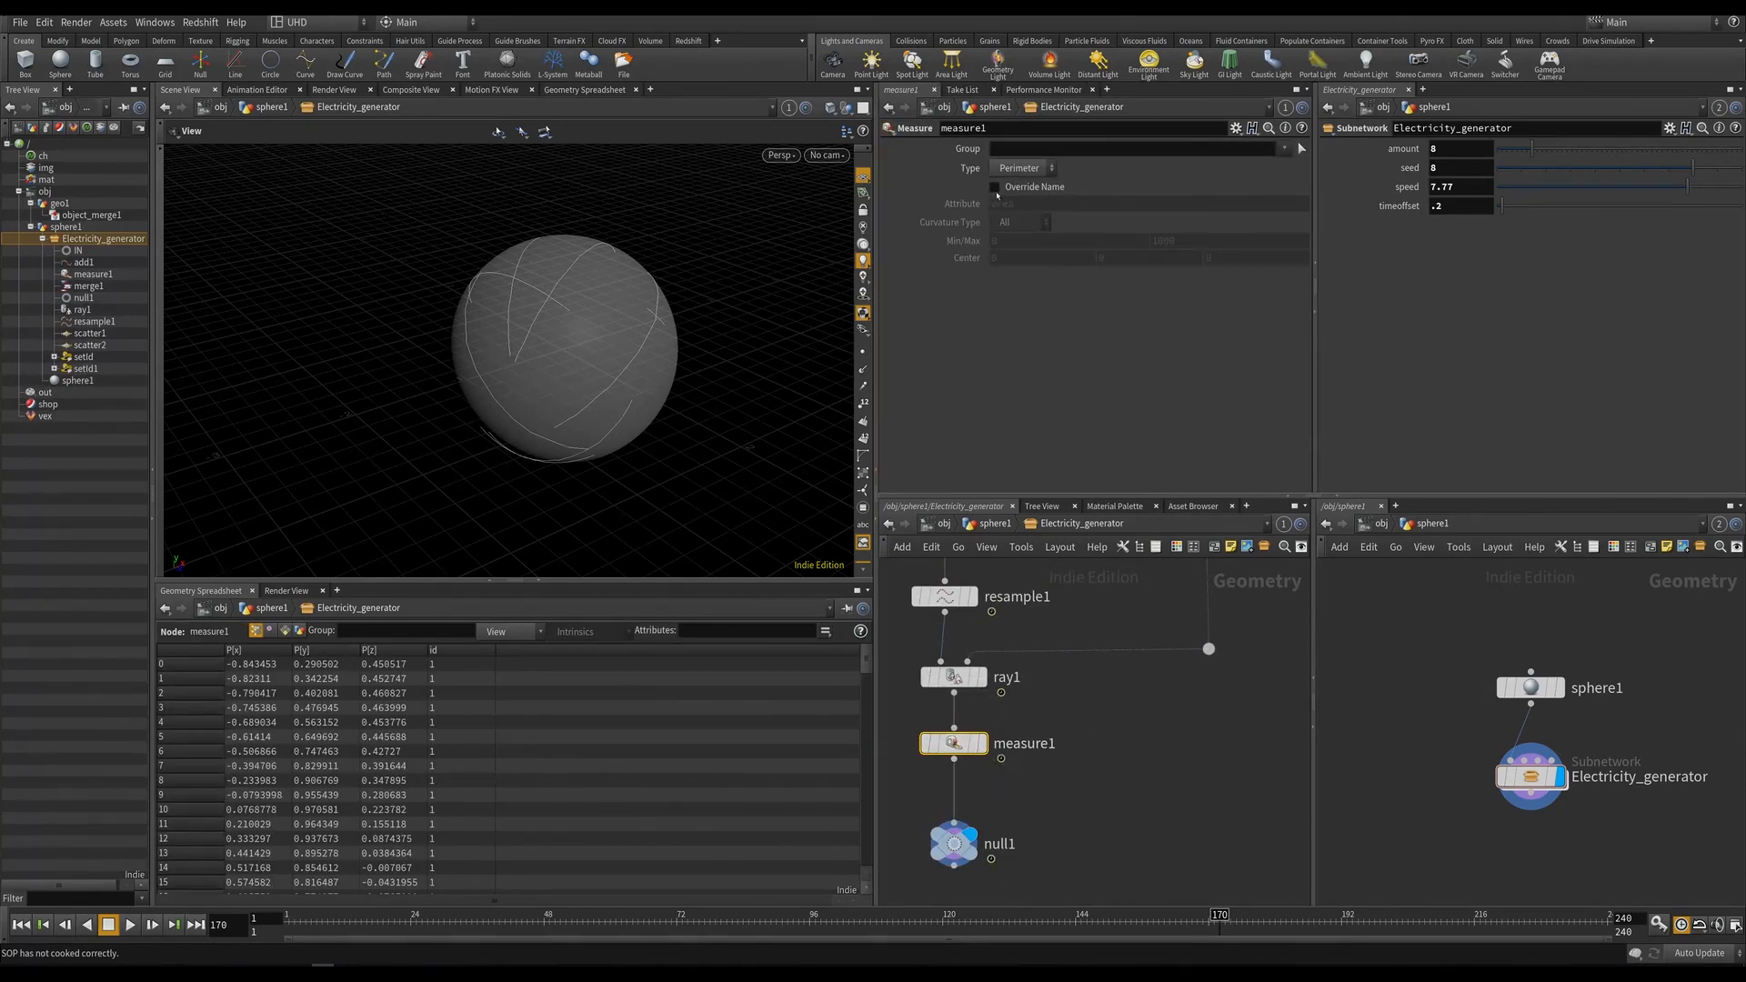
Override measure1's output attribute name with len, keeping the measurement type at Perimeter.
left_click(995, 187)
double_click(1028, 203)
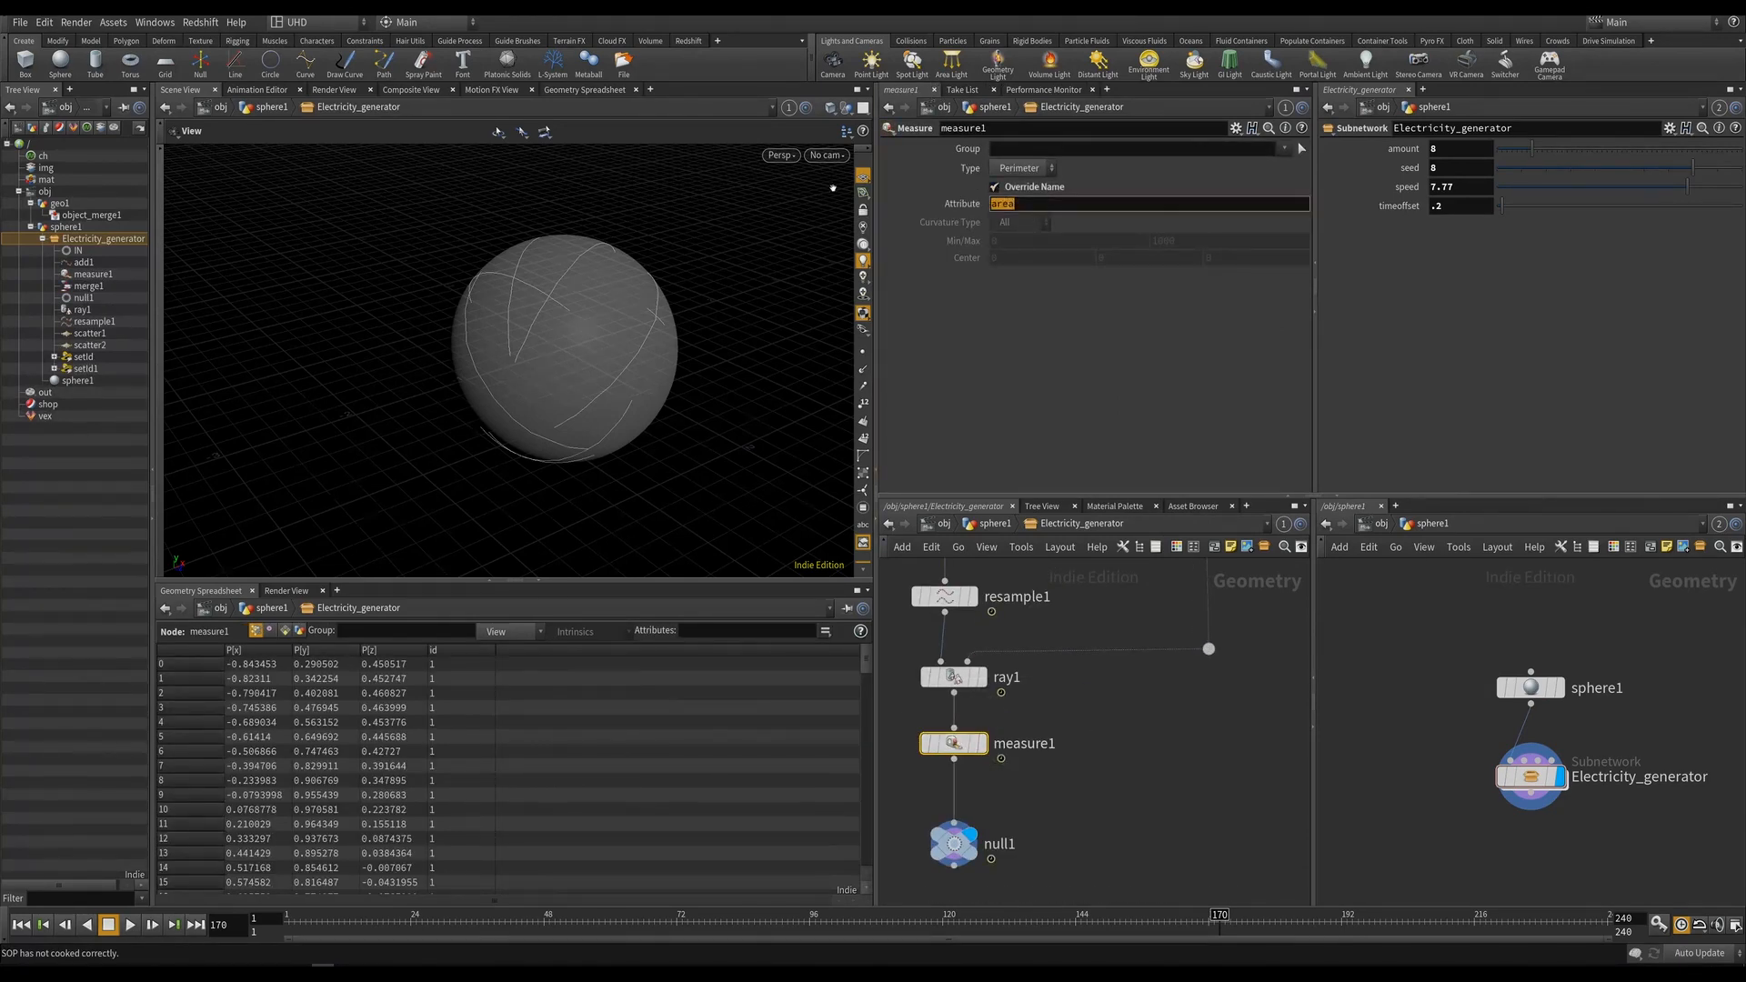
type("len")
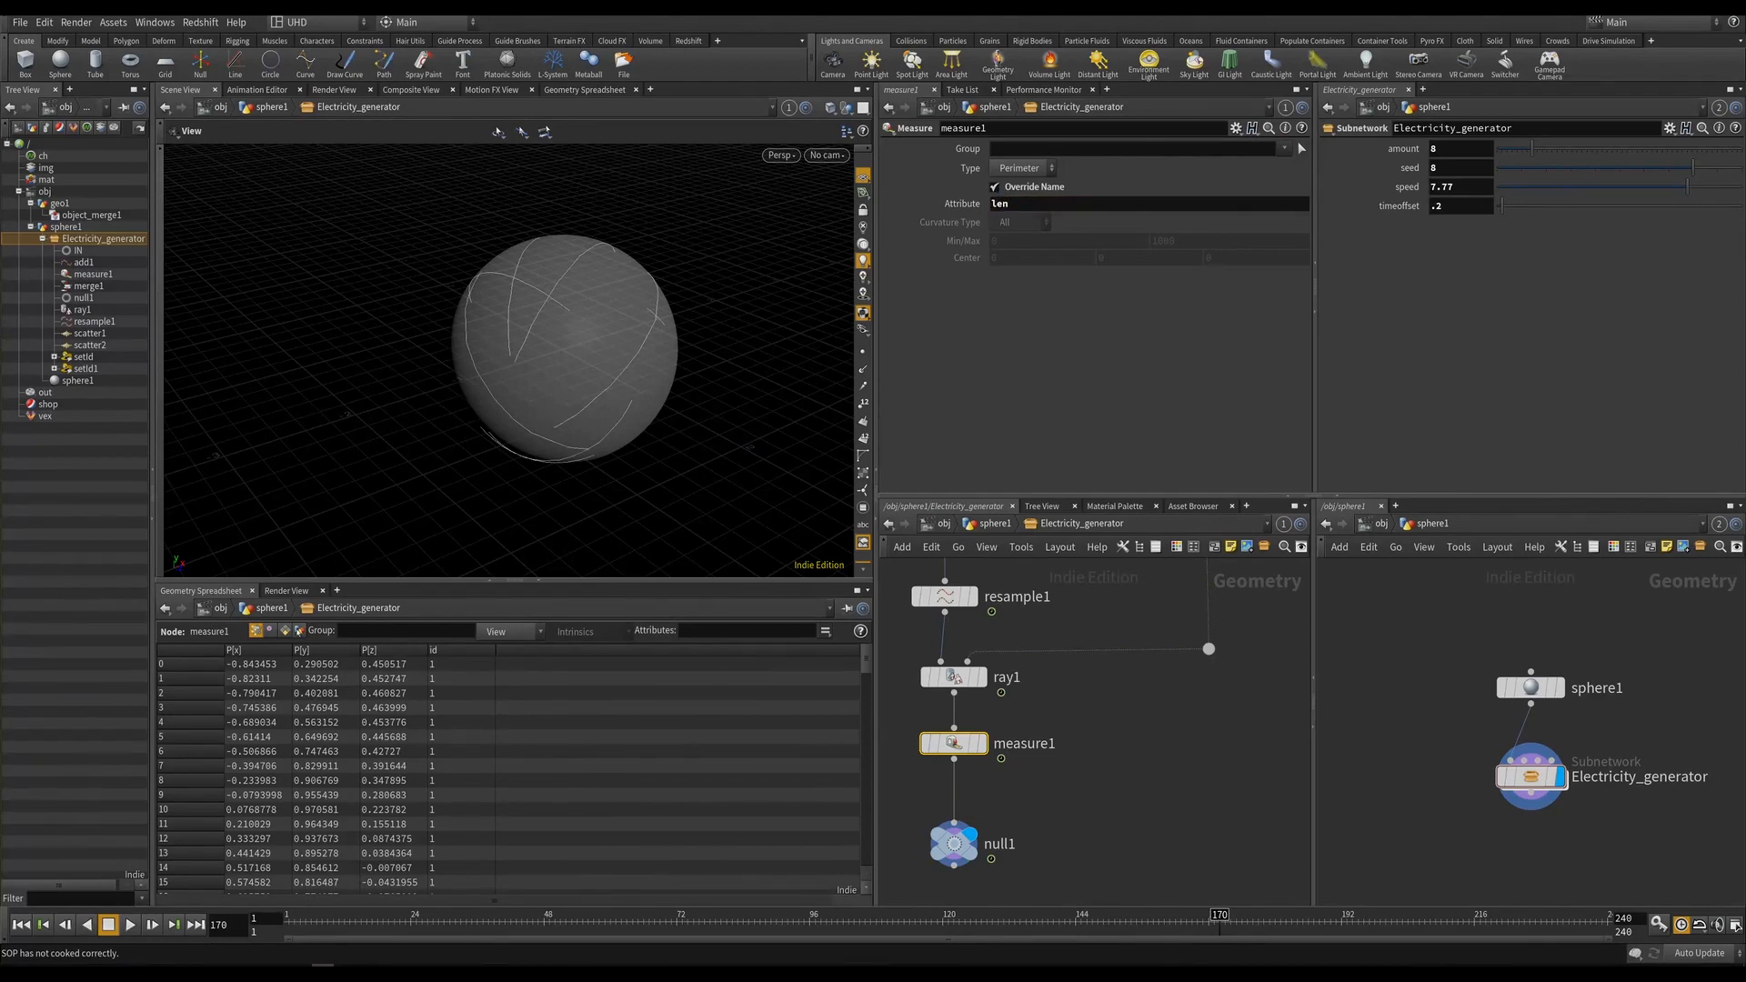
Show measure1's primitive attributes in the spreadsheet and compare the arcs' len values with the viewport, scrubbing to frame 91.
left_click(284, 631)
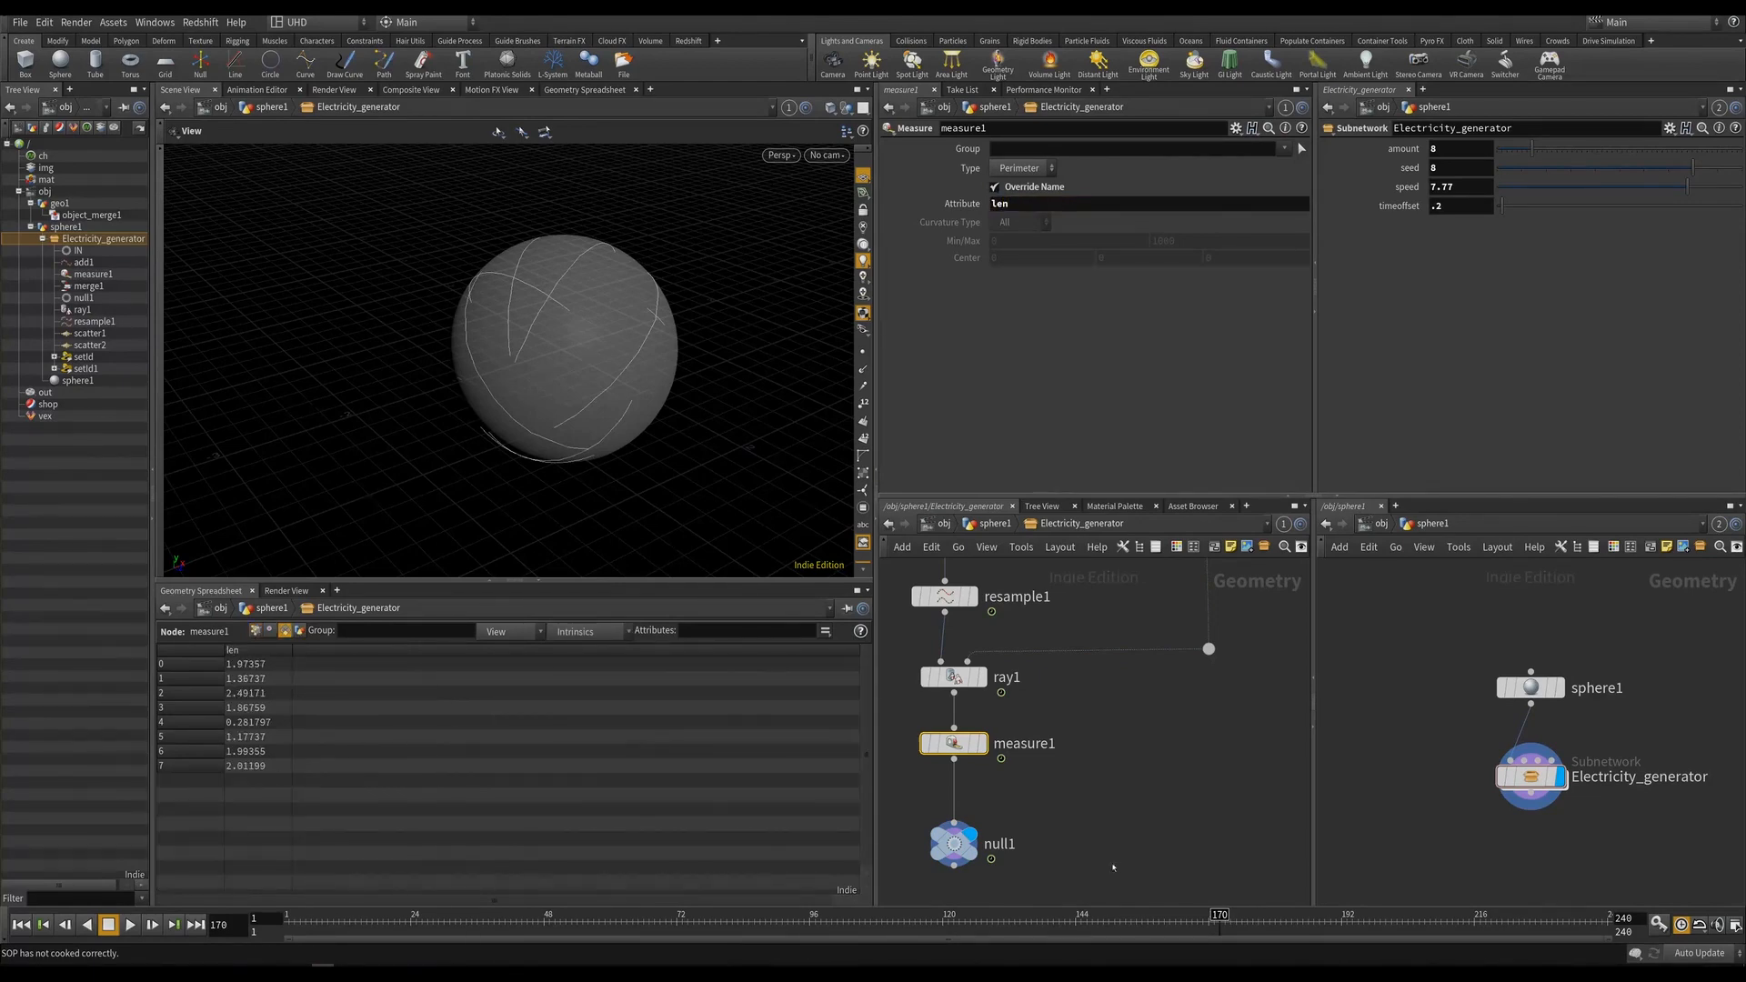
middle_click_drag(1113, 867, 1204, 734)
left_click_drag(510, 343, 492, 345)
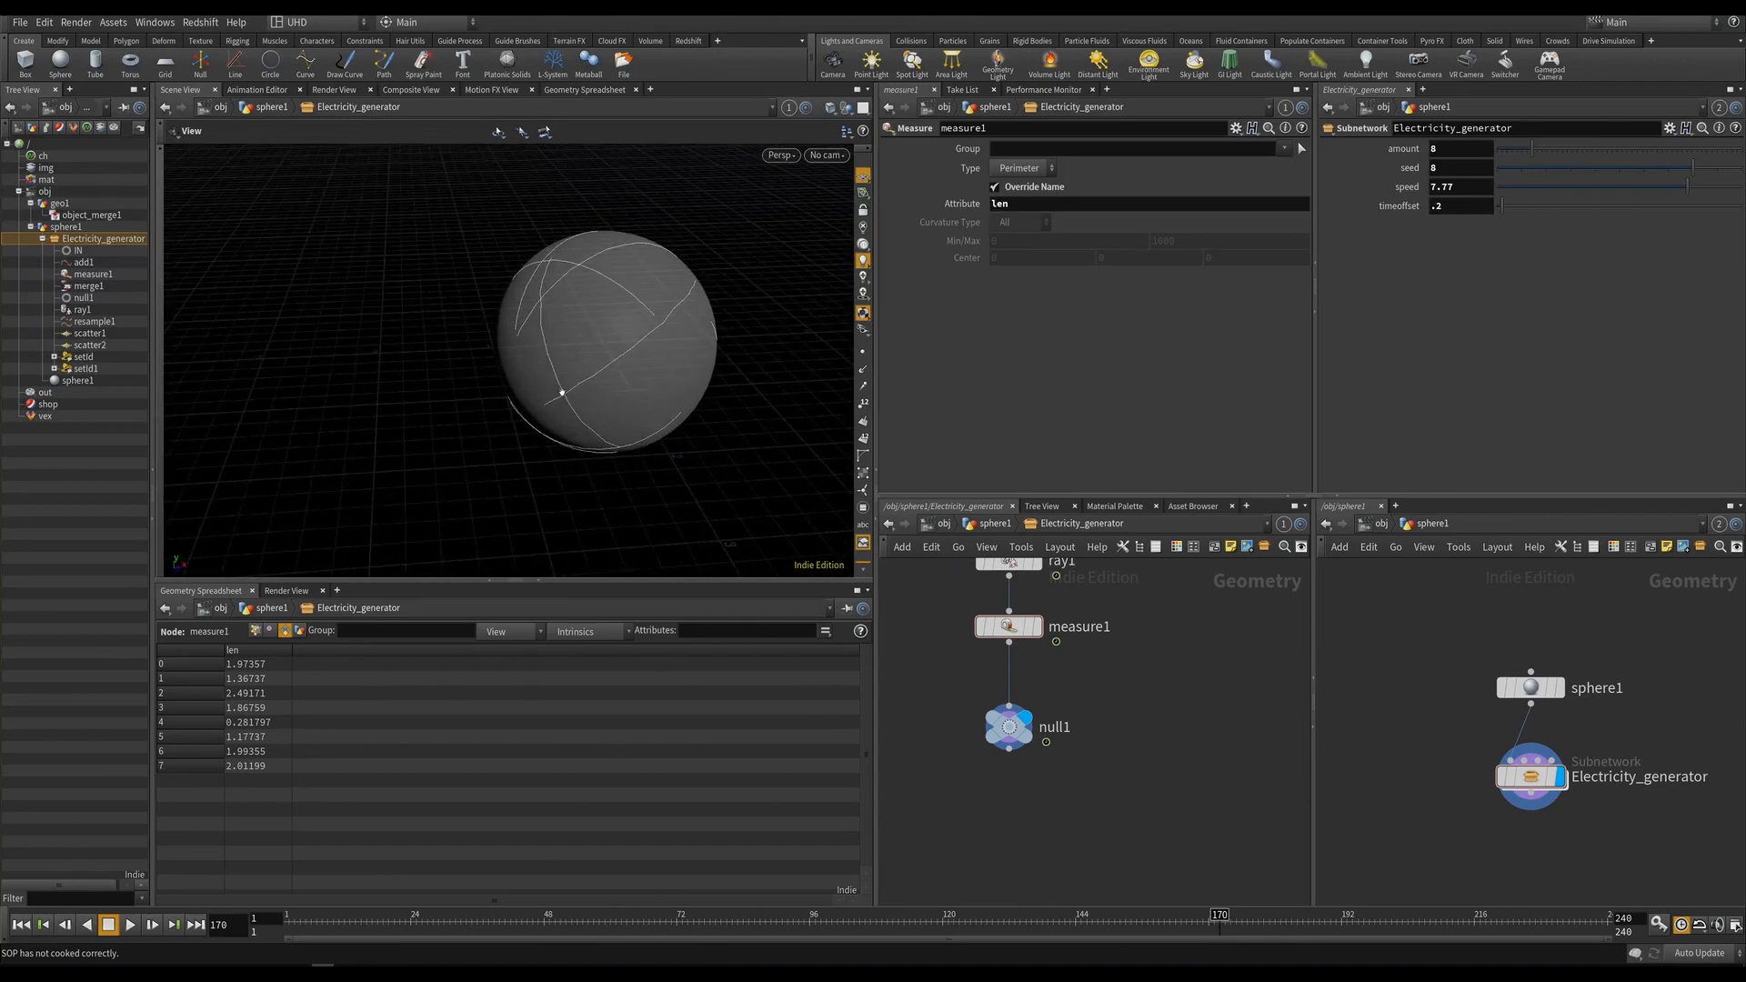
left_click_drag(562, 393, 745, 382)
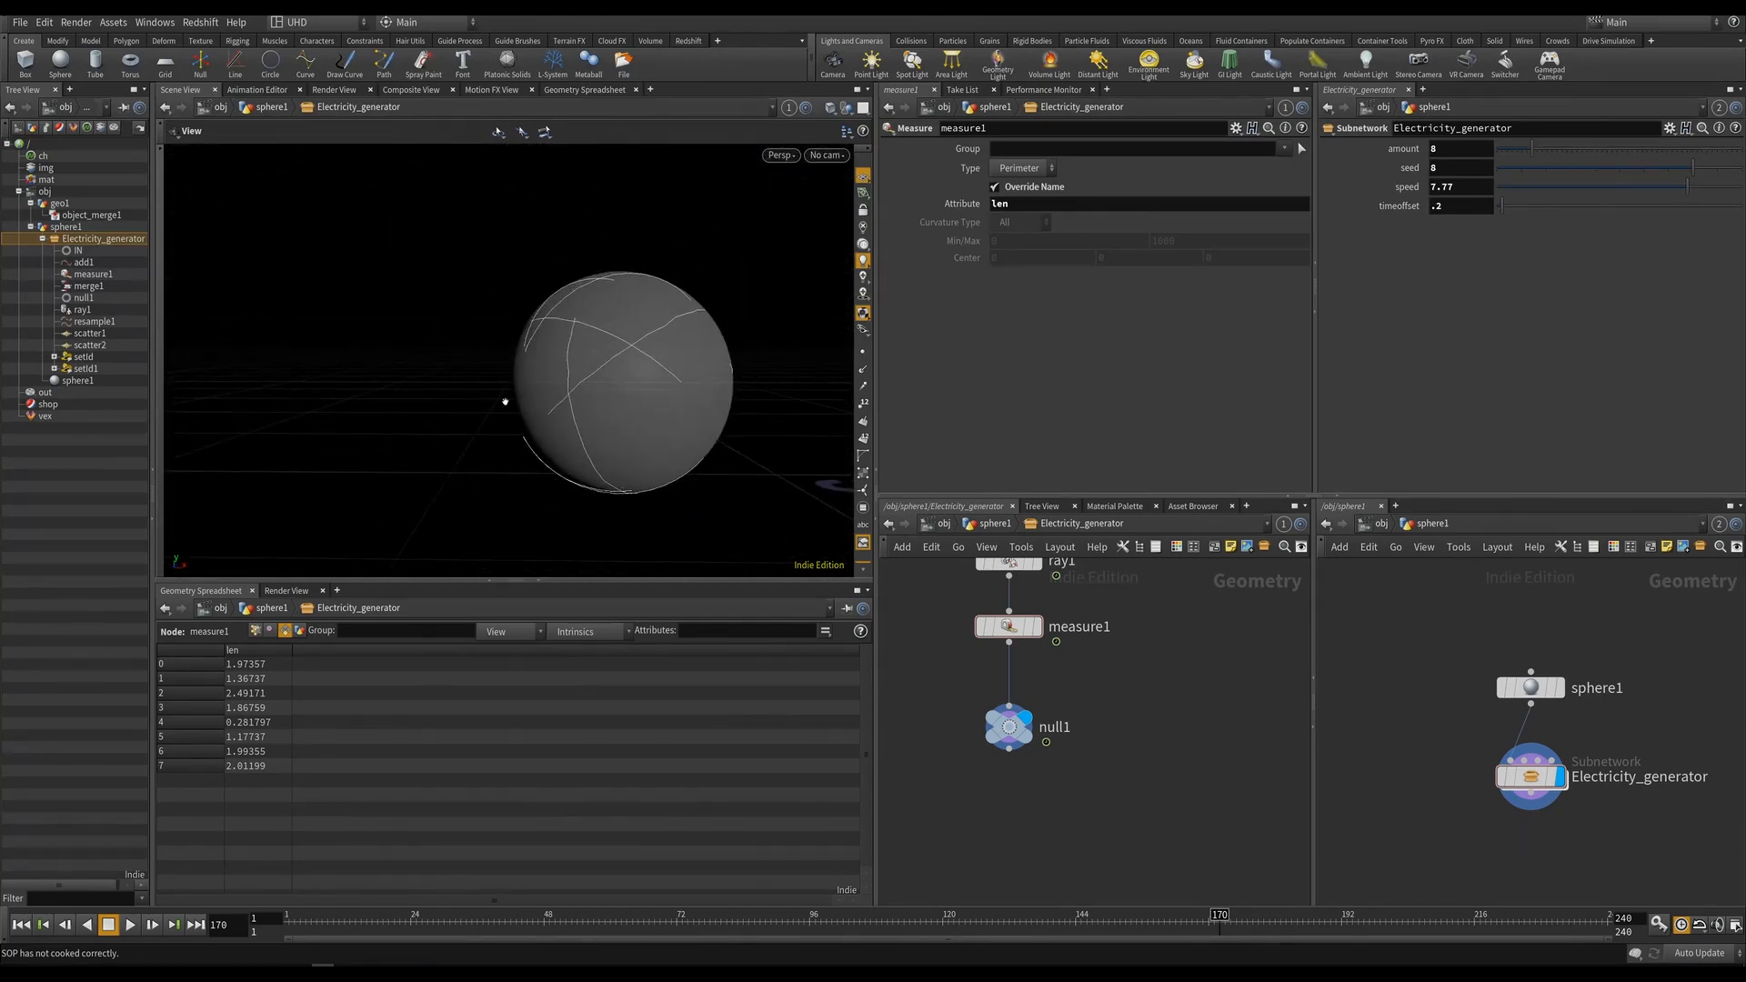
left_click_drag(506, 402, 542, 437)
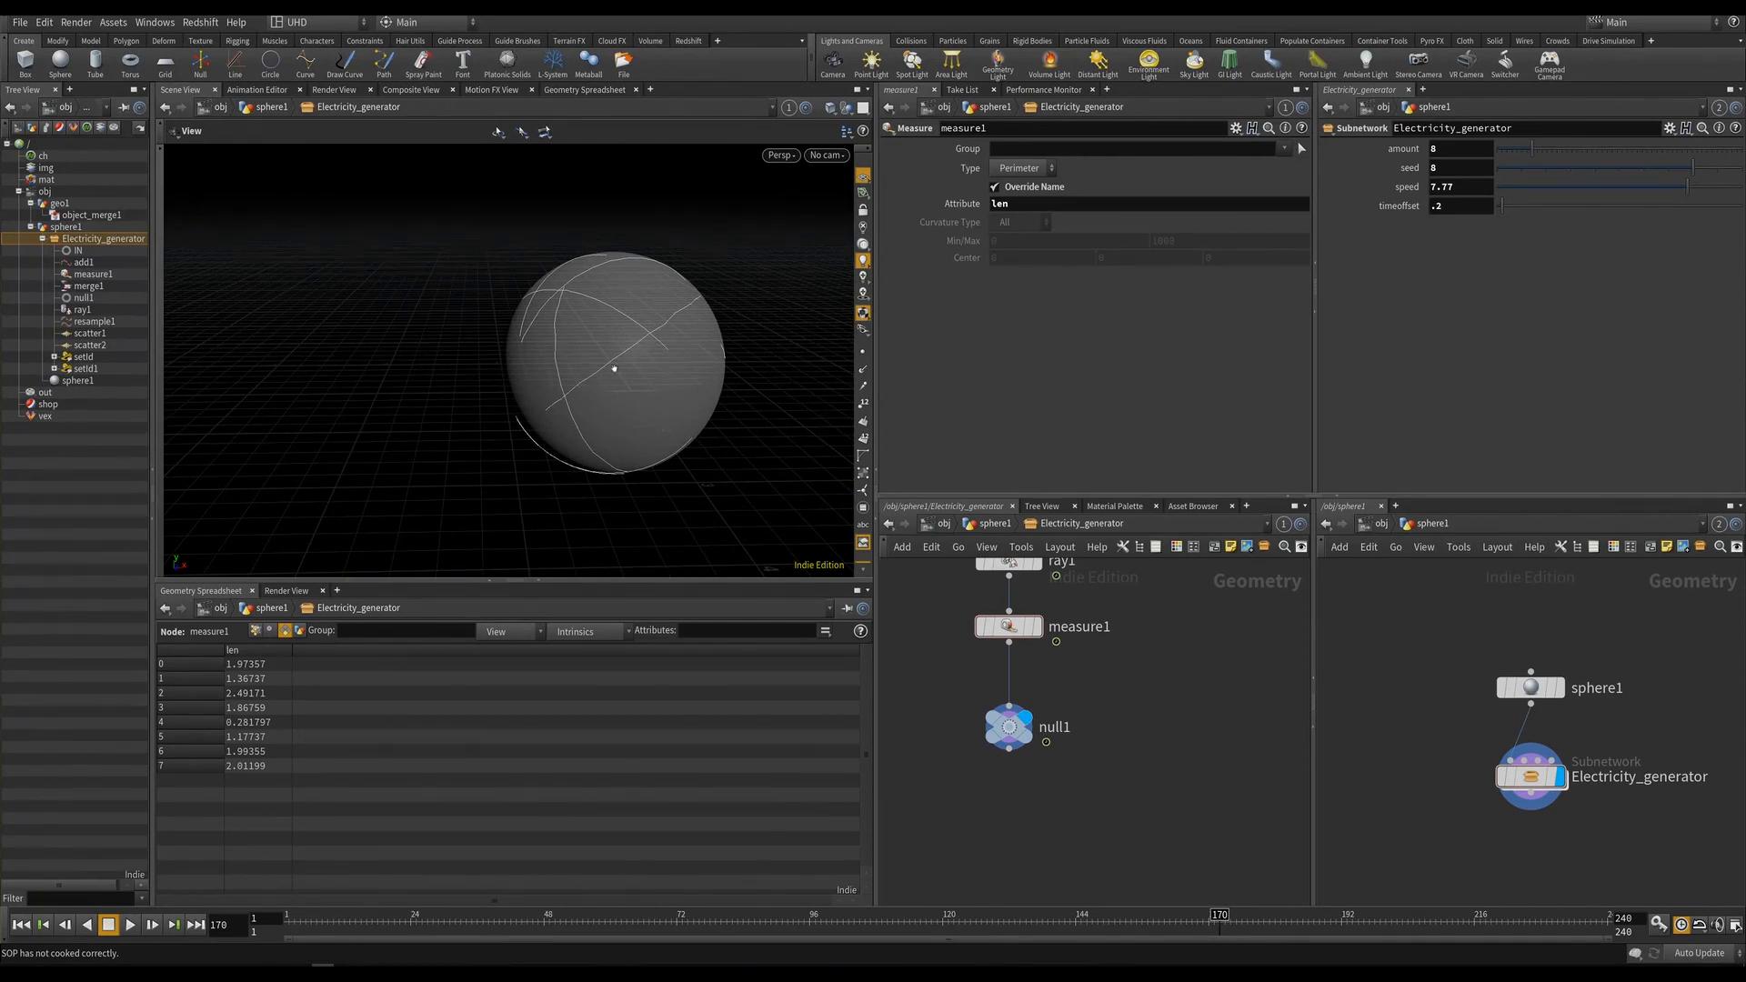
left_click_drag(397, 921, 782, 934)
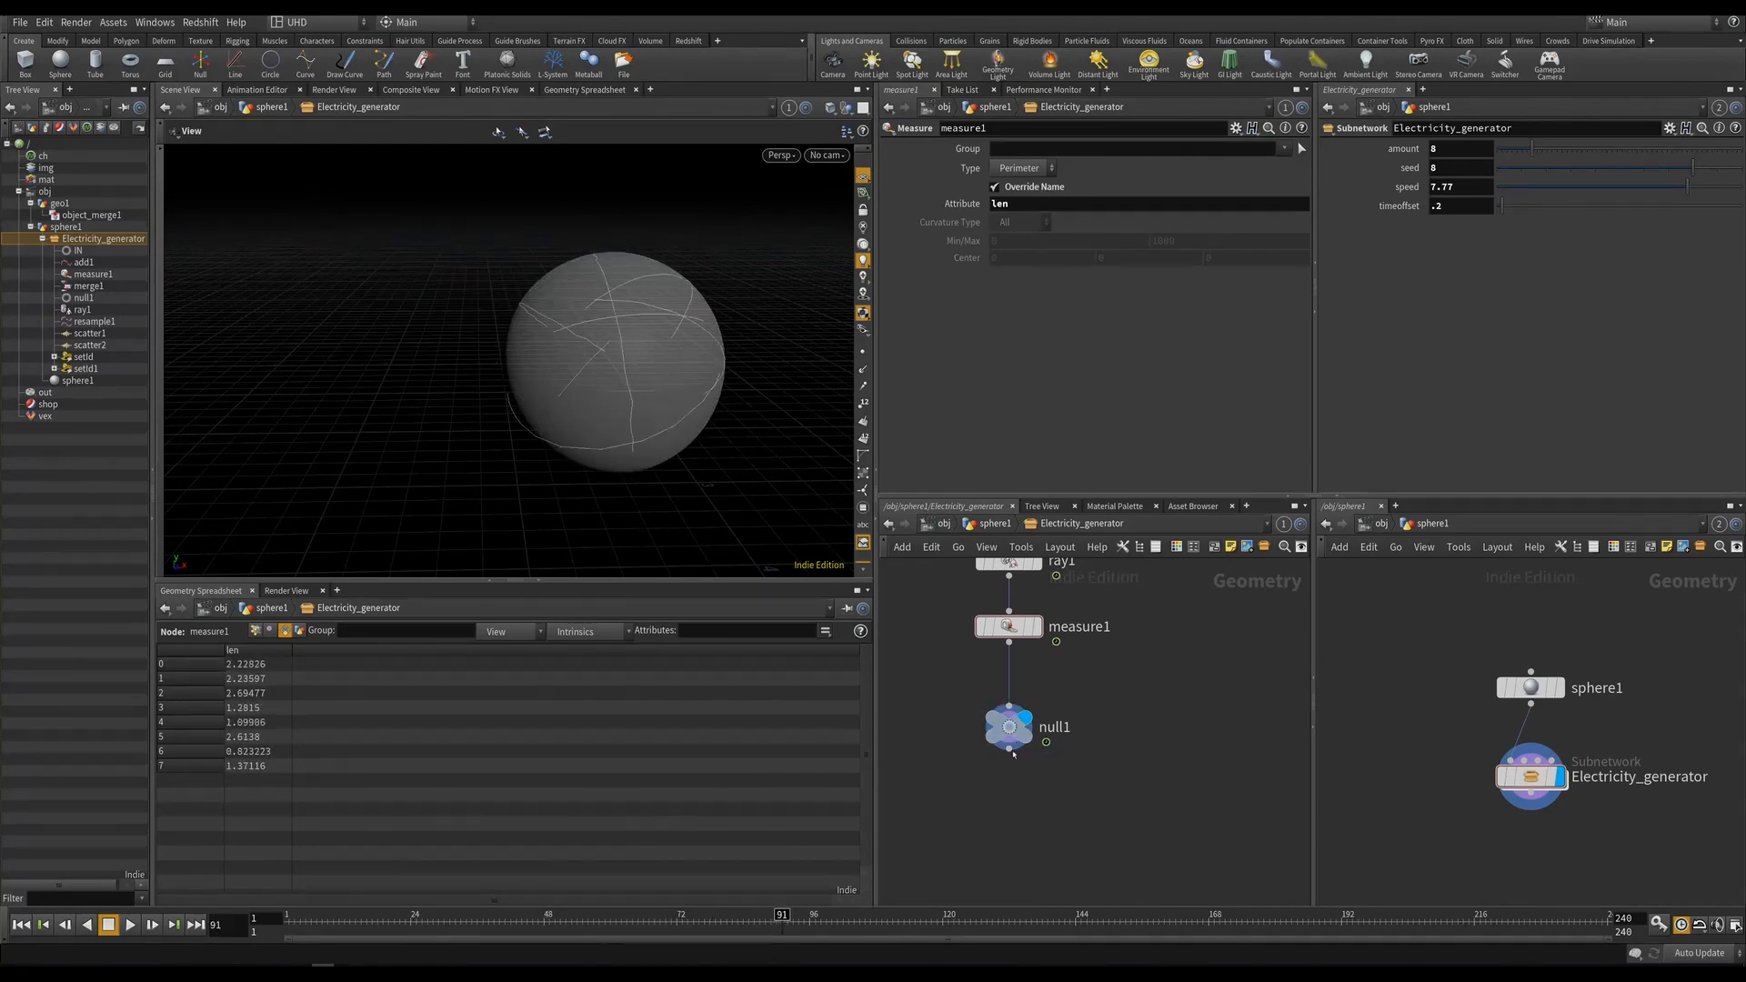
Insert an Attribute Promote node between measure1 and null1.
key("Tab")
type("apr")
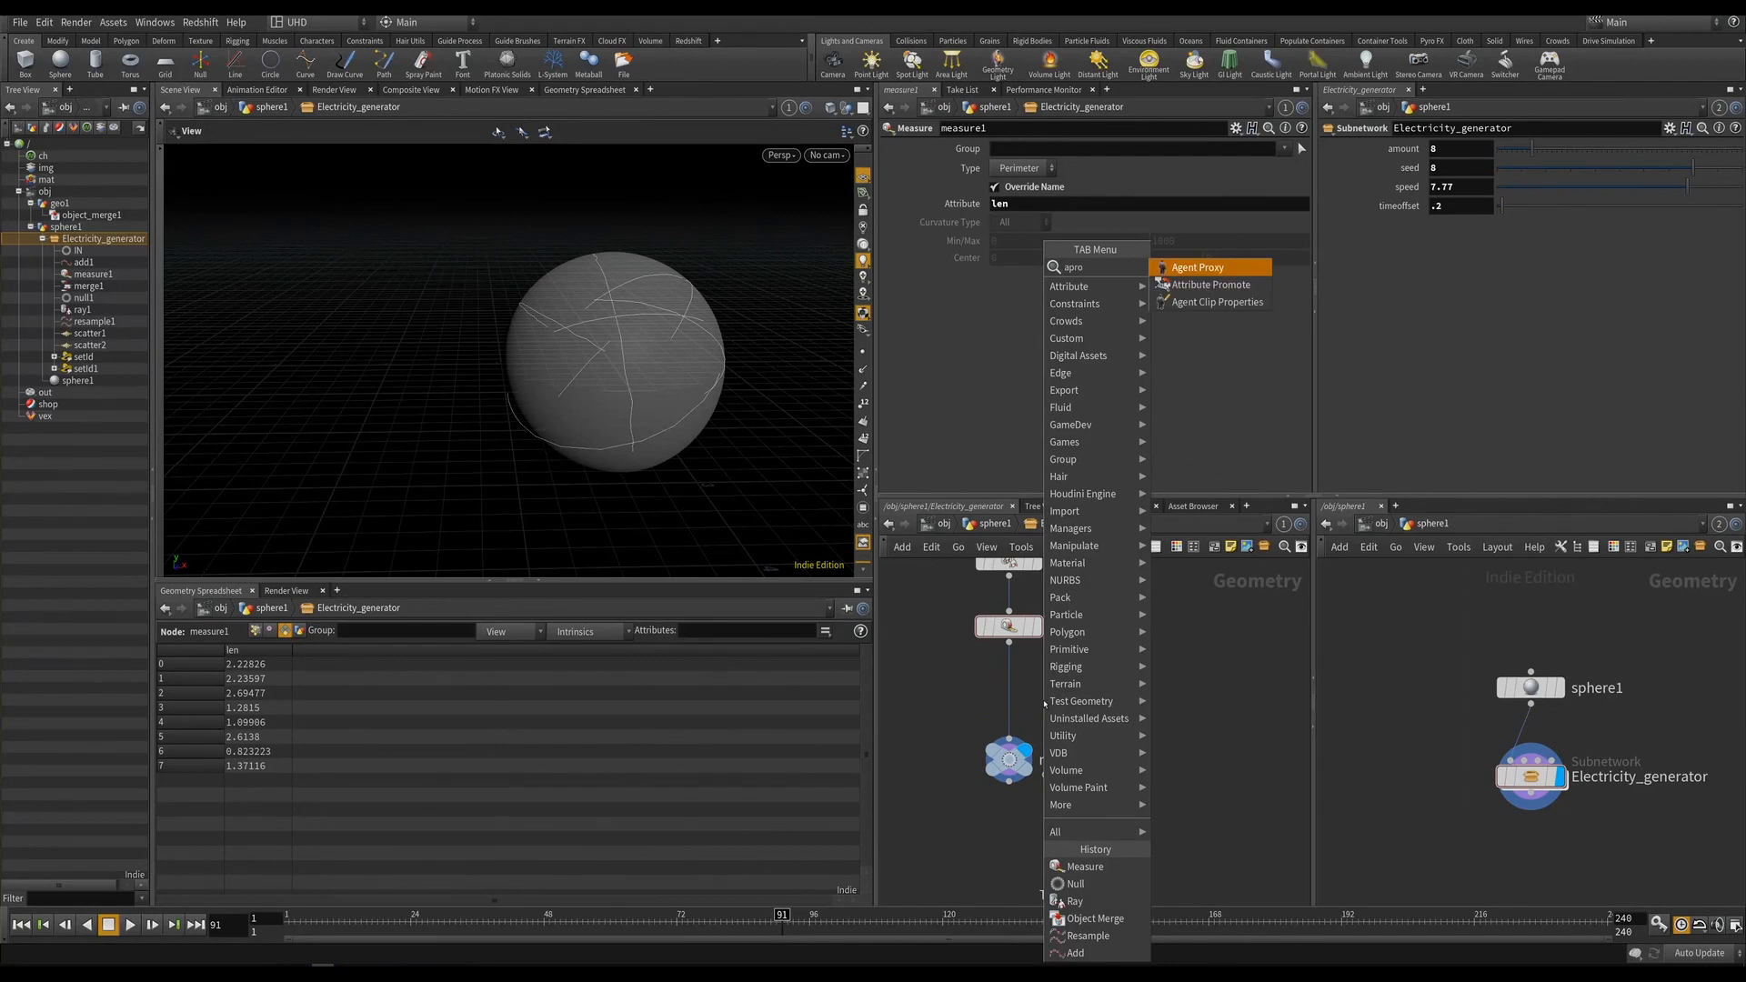
key("Down")
key("Return")
scroll(1044, 703, "up", 2)
left_click(996, 678)
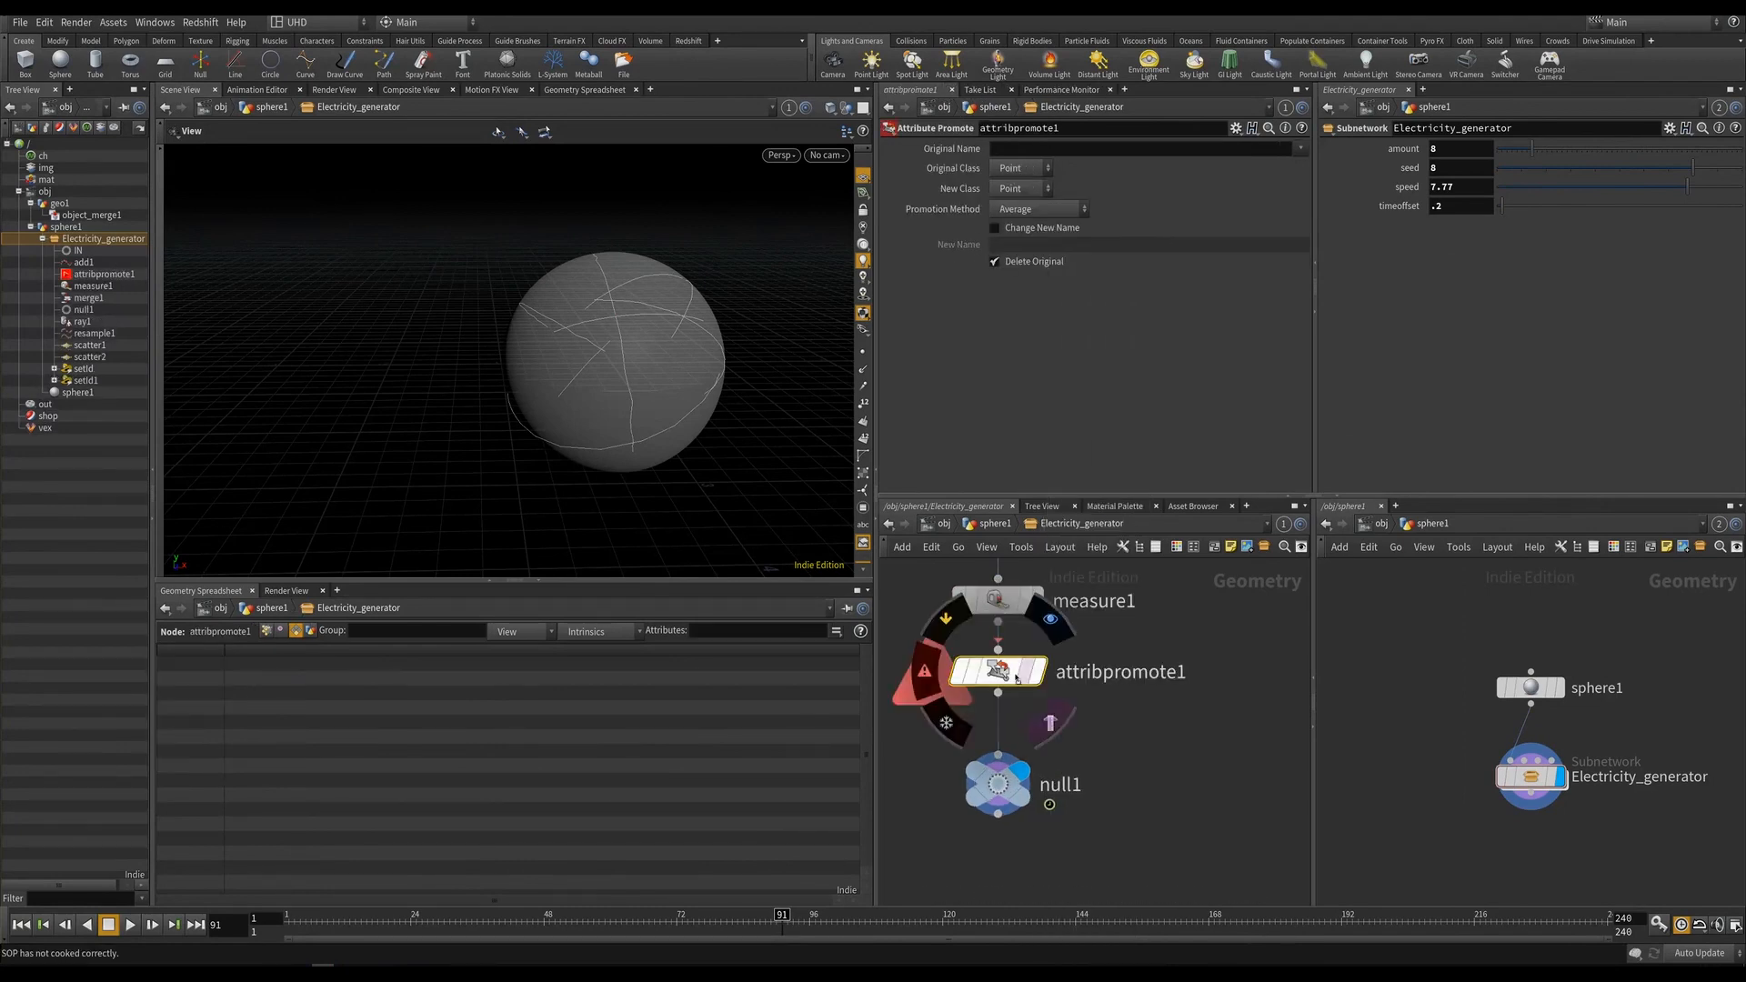
left_click(985, 669)
left_click_drag(1000, 688, 1013, 658)
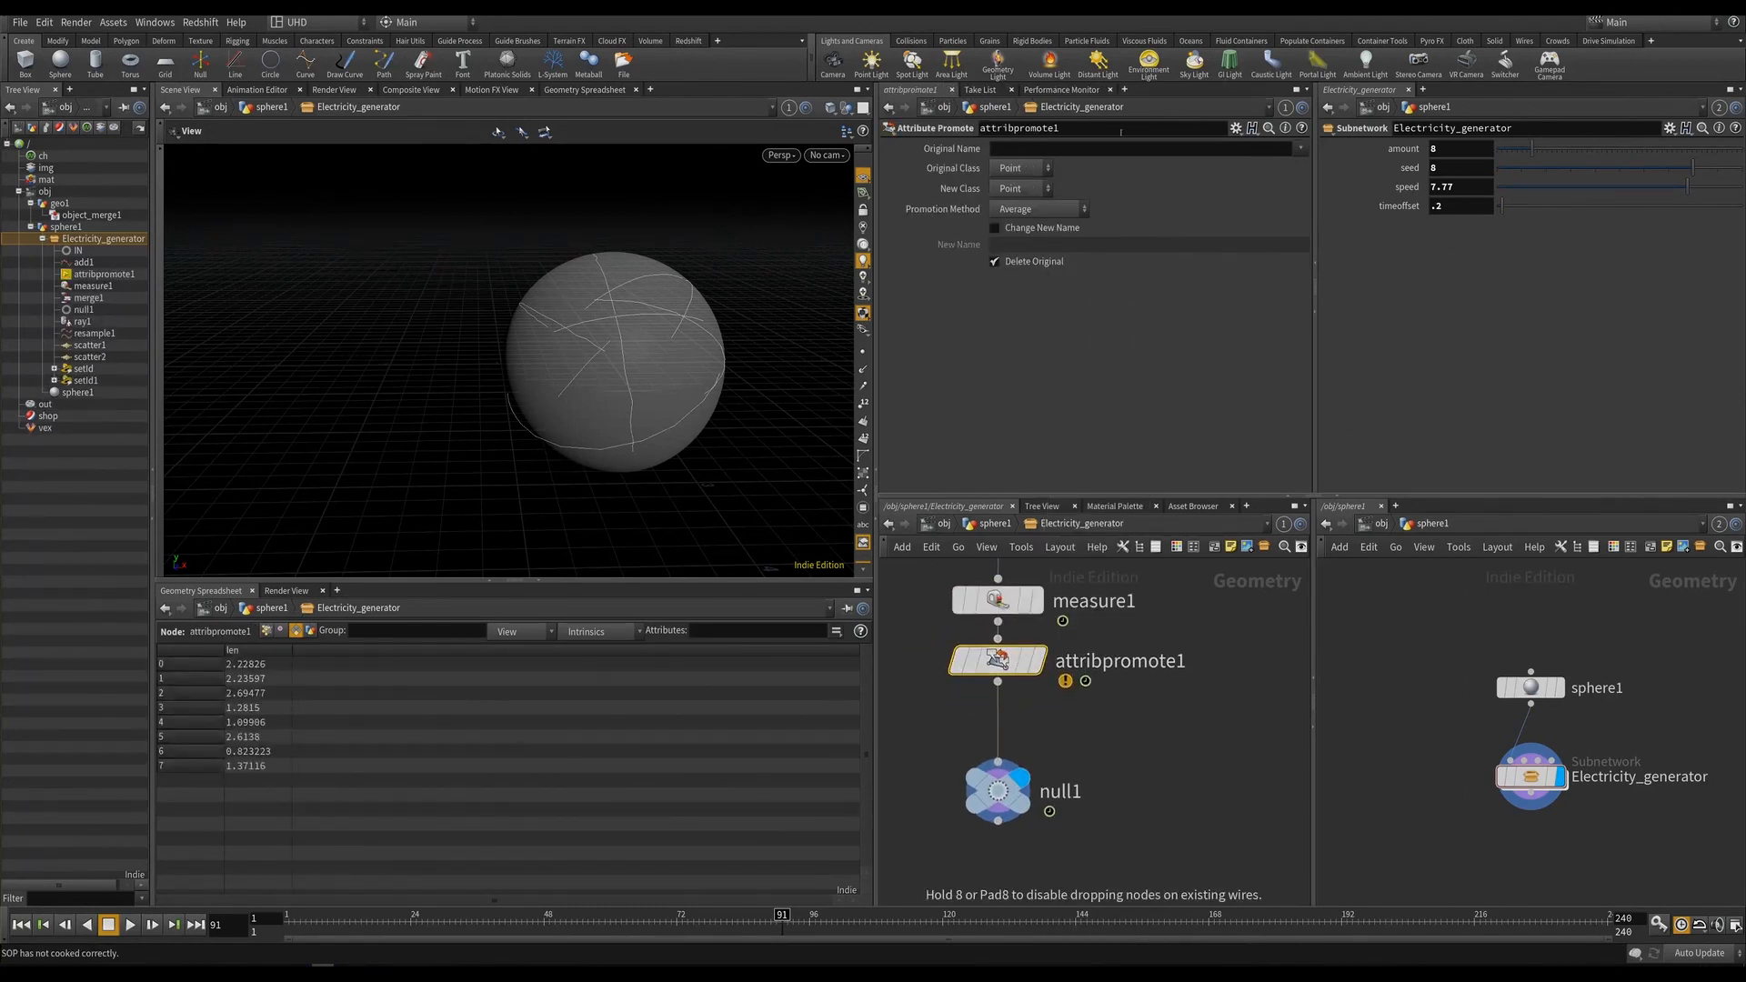
Promote the len attribute from Primitive to Point on attribpromote1 and check its point values in the spreadsheet.
left_click(1020, 169)
left_click(1015, 203)
left_click(1018, 188)
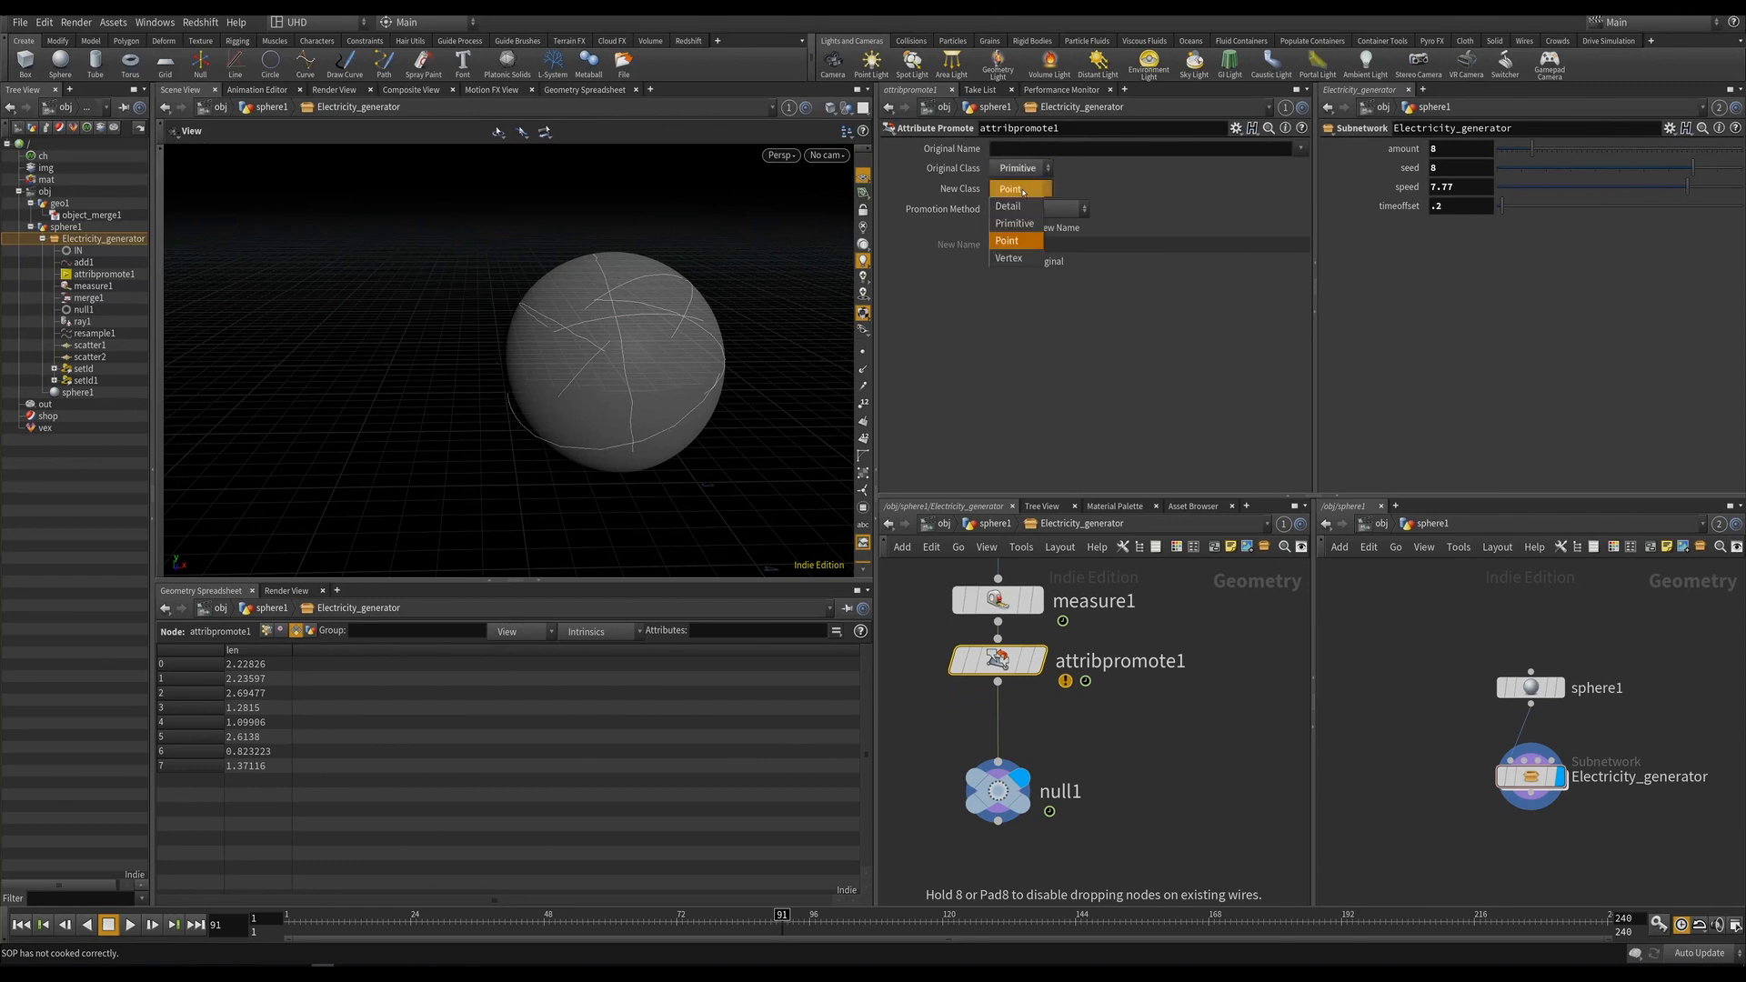
left_click(1006, 241)
left_click(1302, 151)
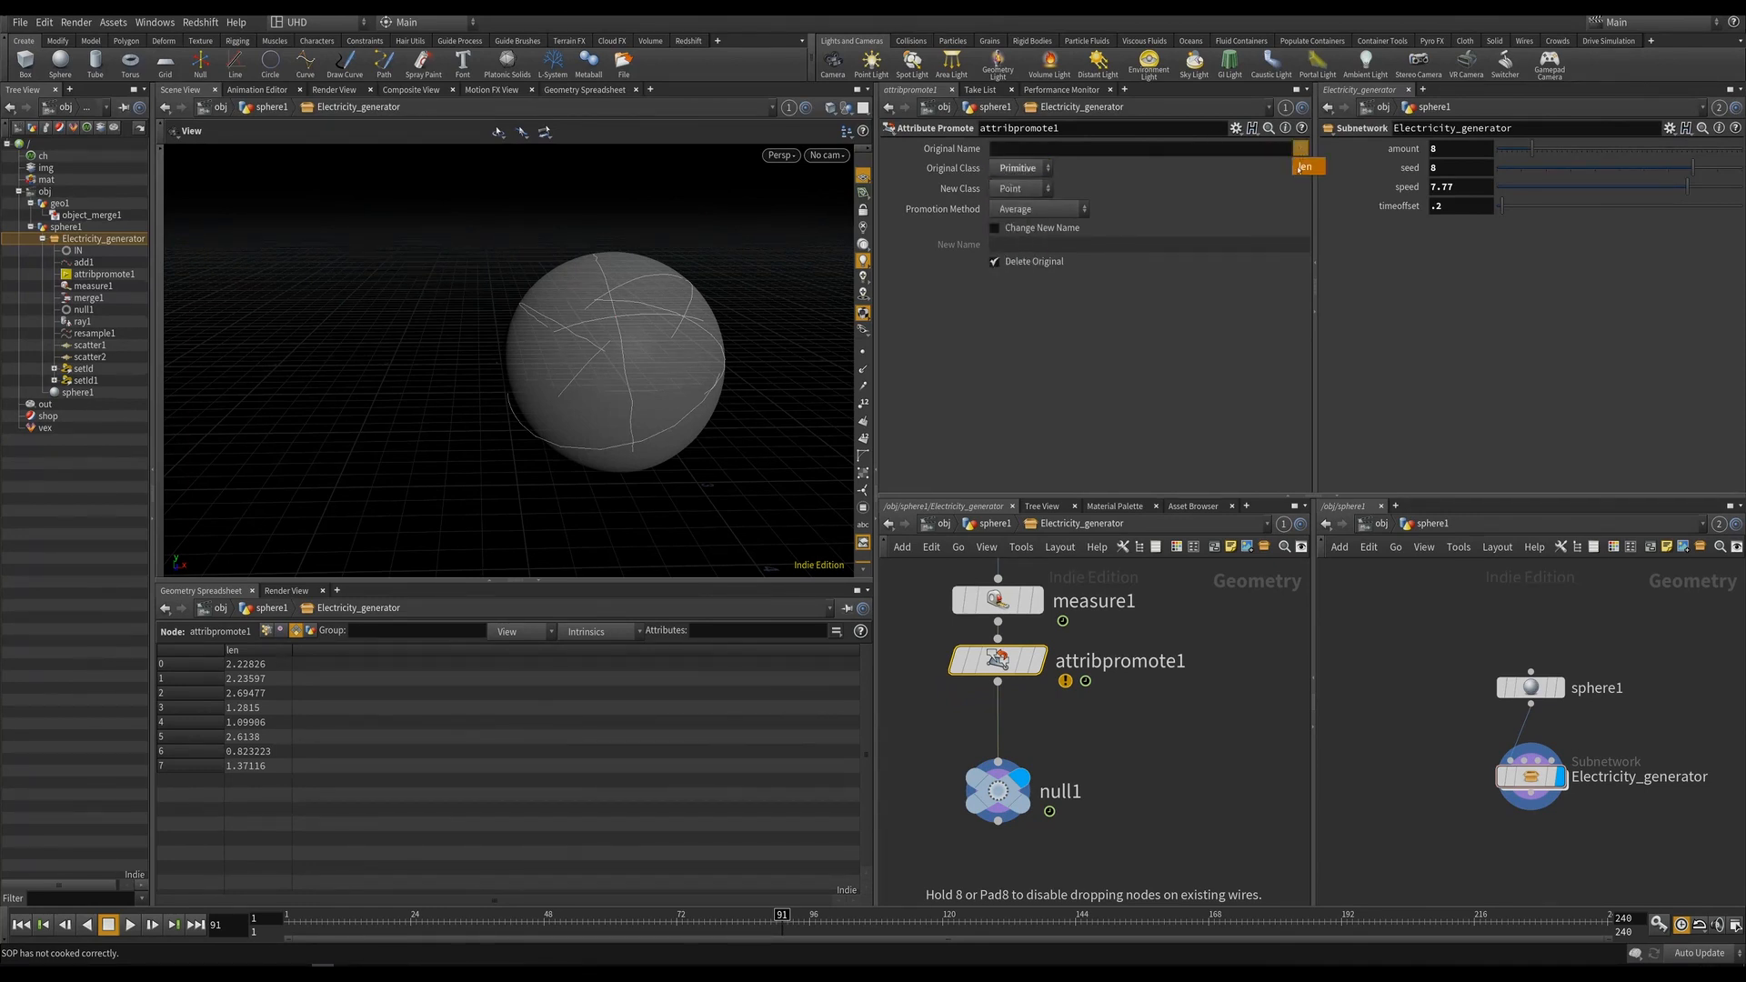
left_click(1308, 164)
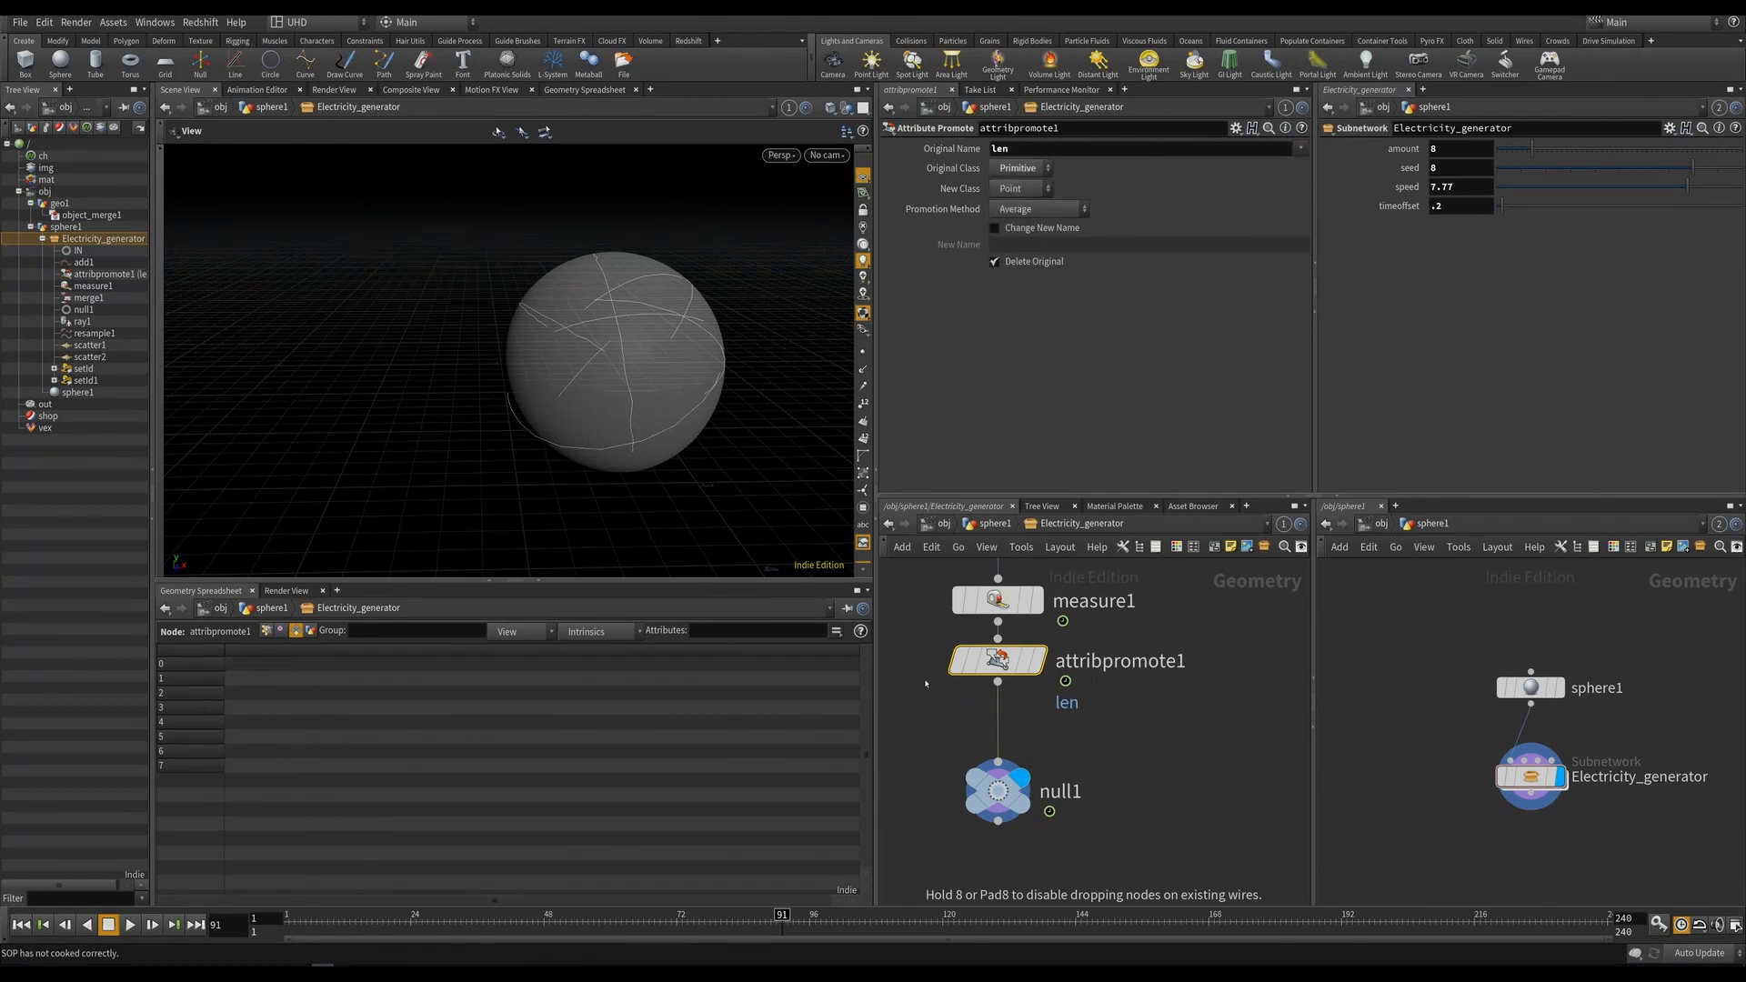
left_click(267, 631)
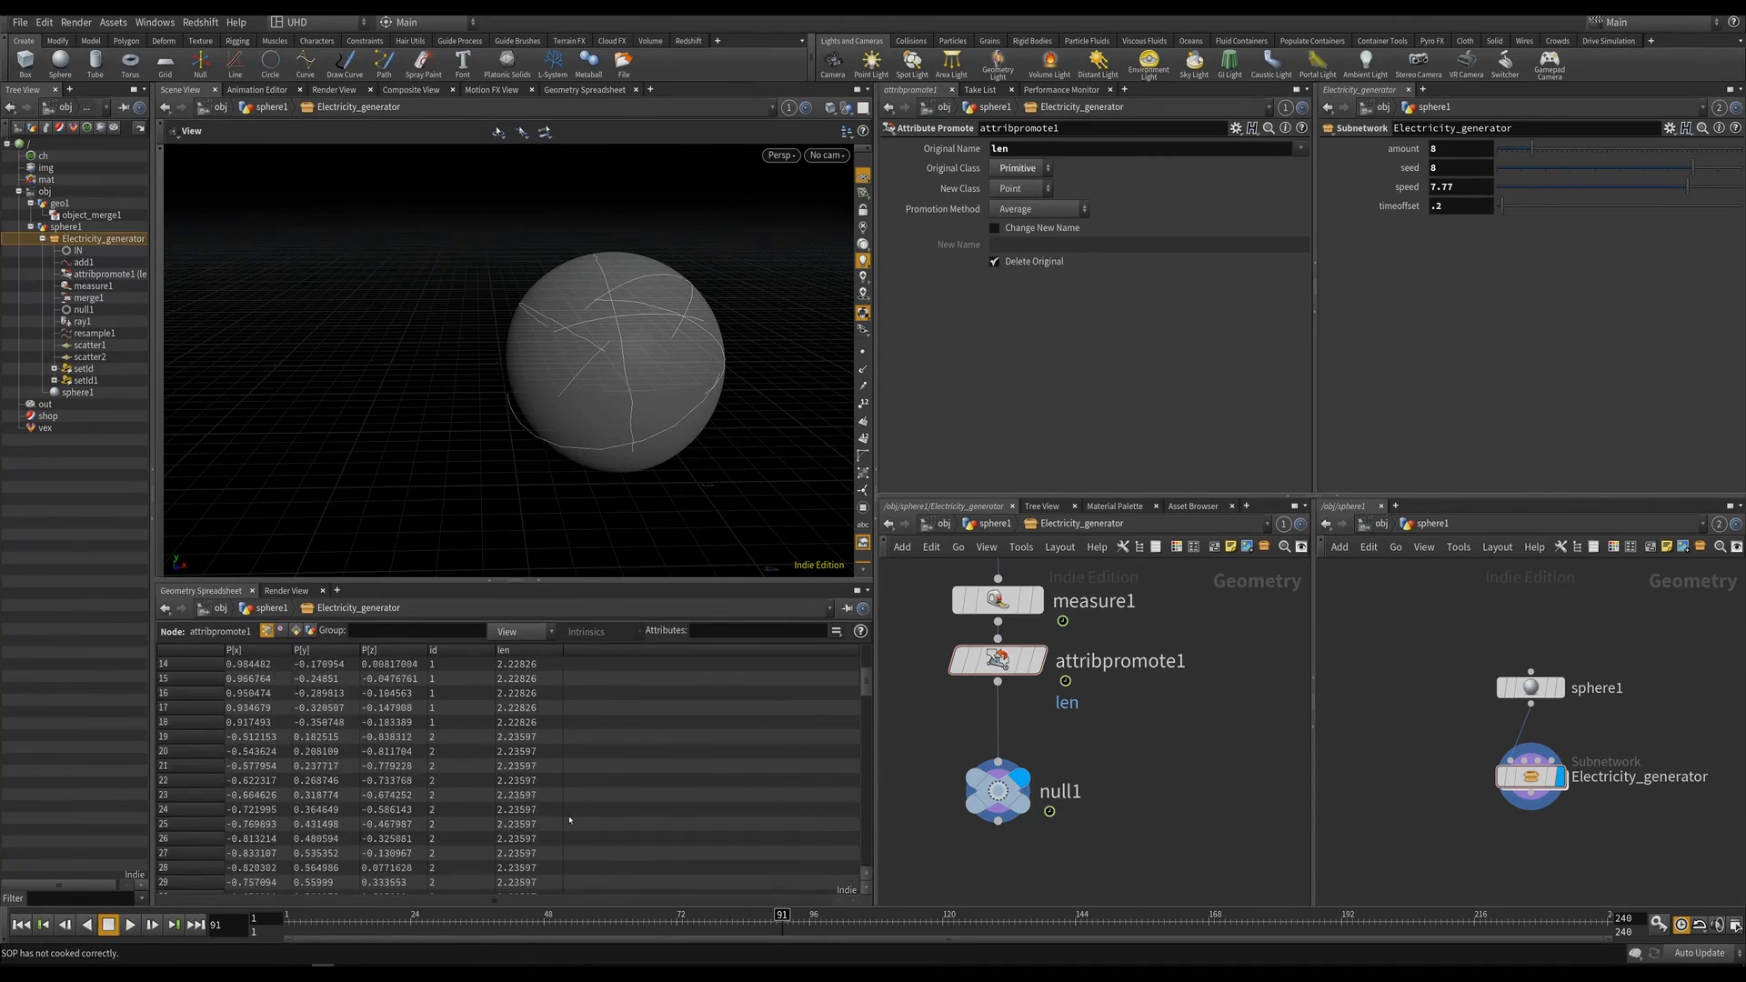
scroll(544, 834, "down", 15)
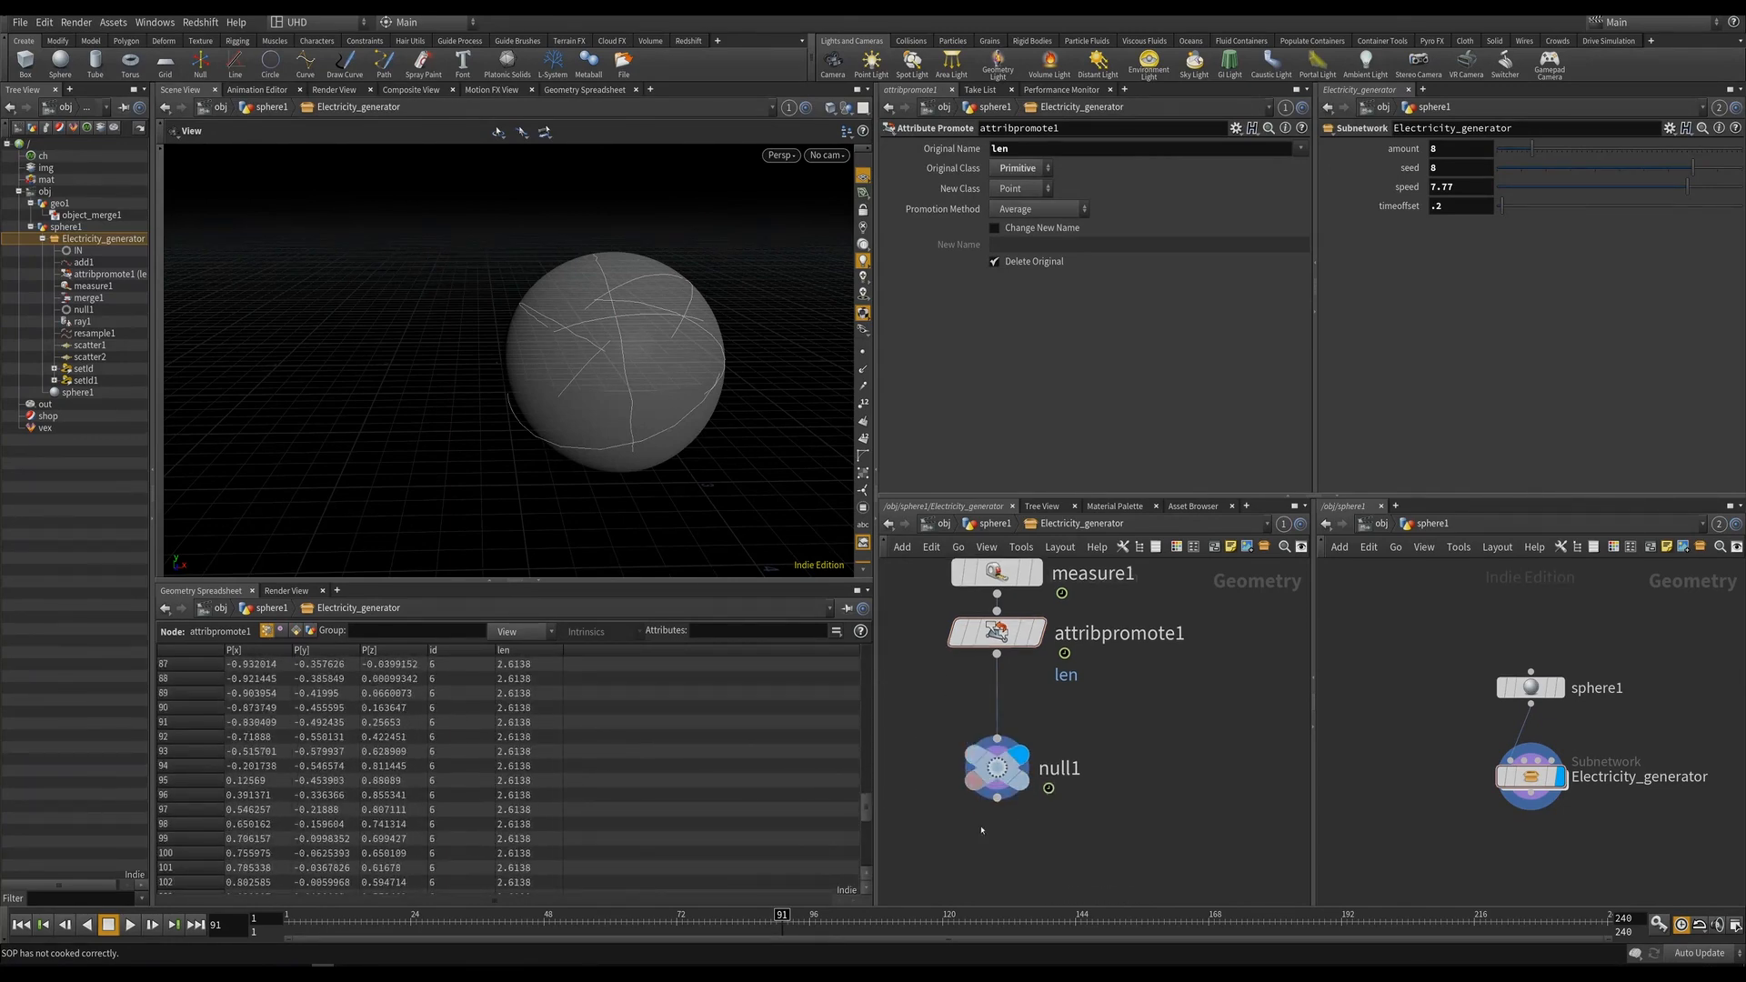
Move null1 further down and insert an Attribute Wrangle between attribpromote1 and null1.
left_click_drag(1026, 757, 1026, 824)
key("Tab")
type("awr")
left_click(1184, 267)
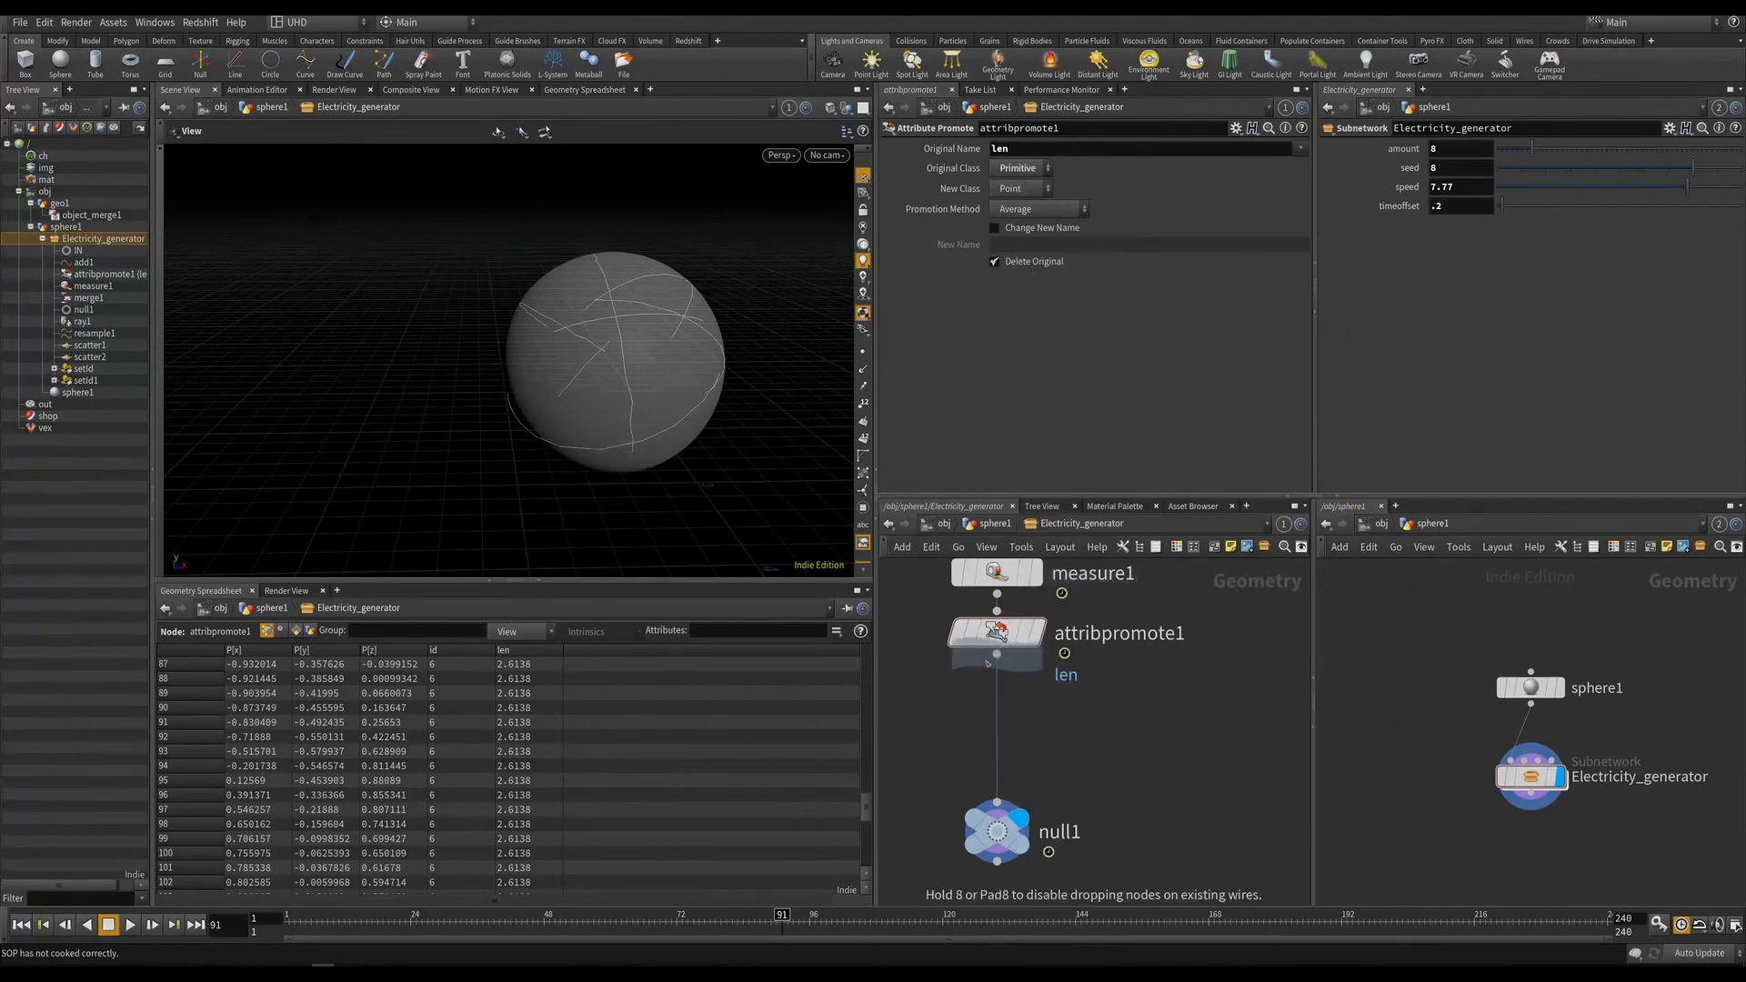
left_click(1019, 714)
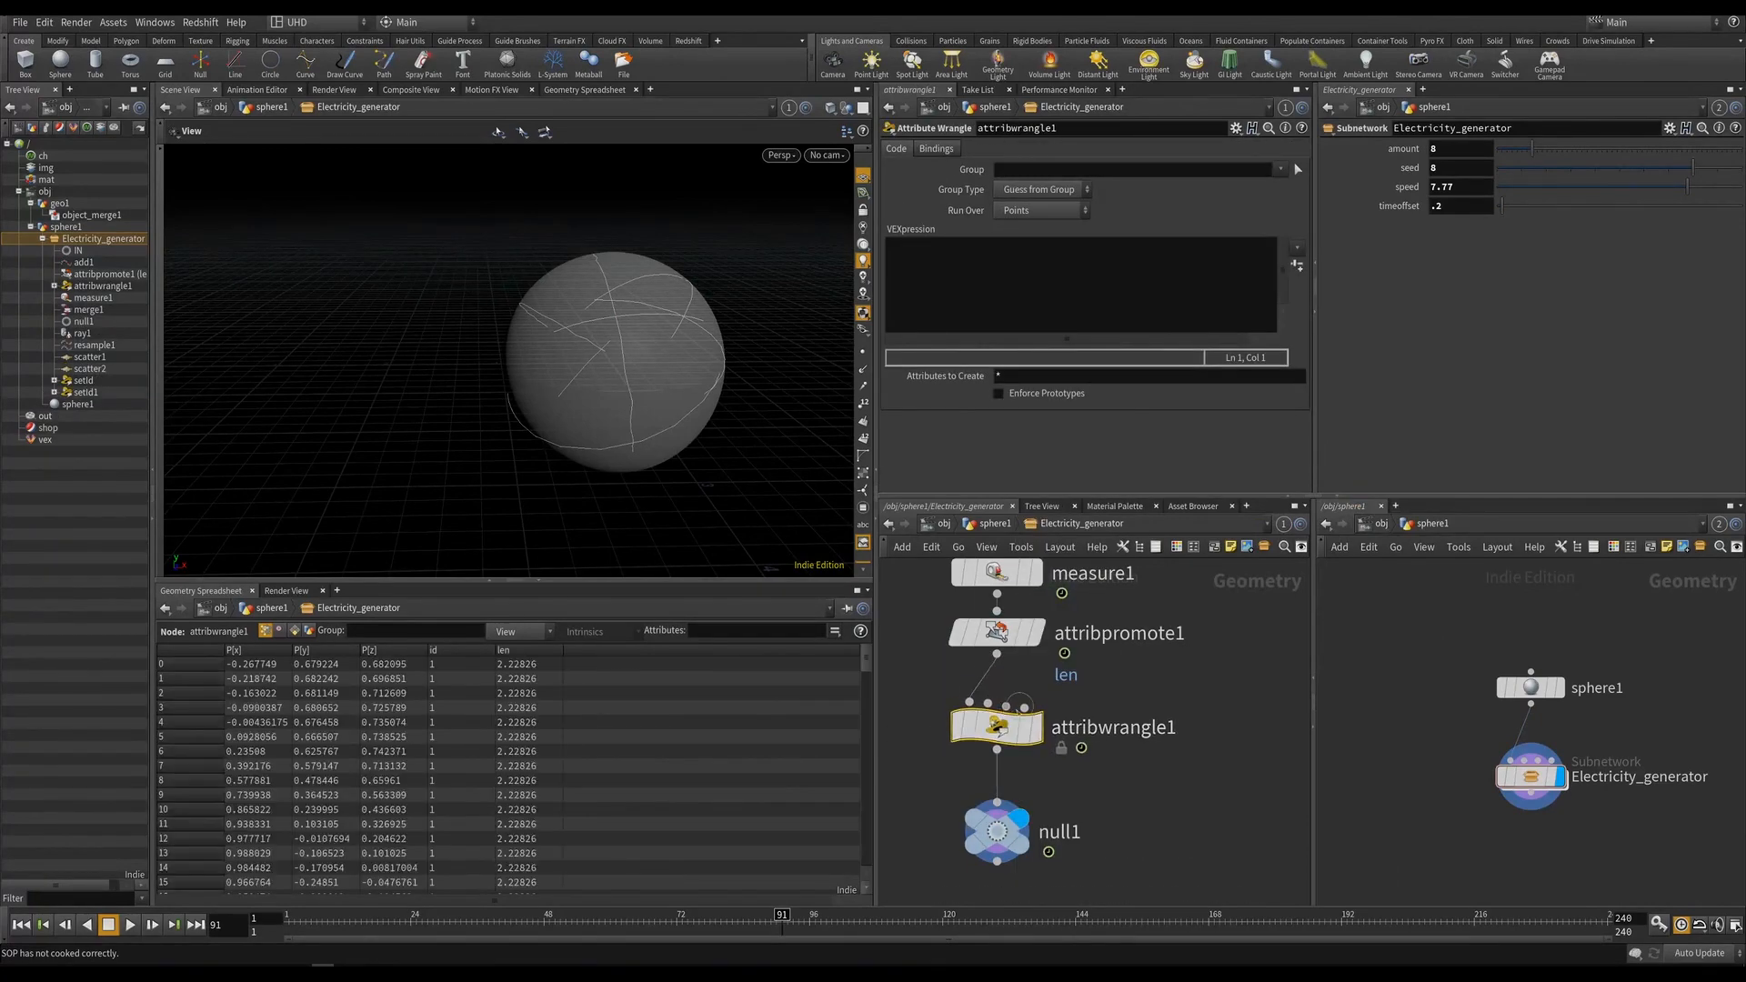
Rename the attribwrangle1 node to removelen and save the scene.
double_click(1117, 718)
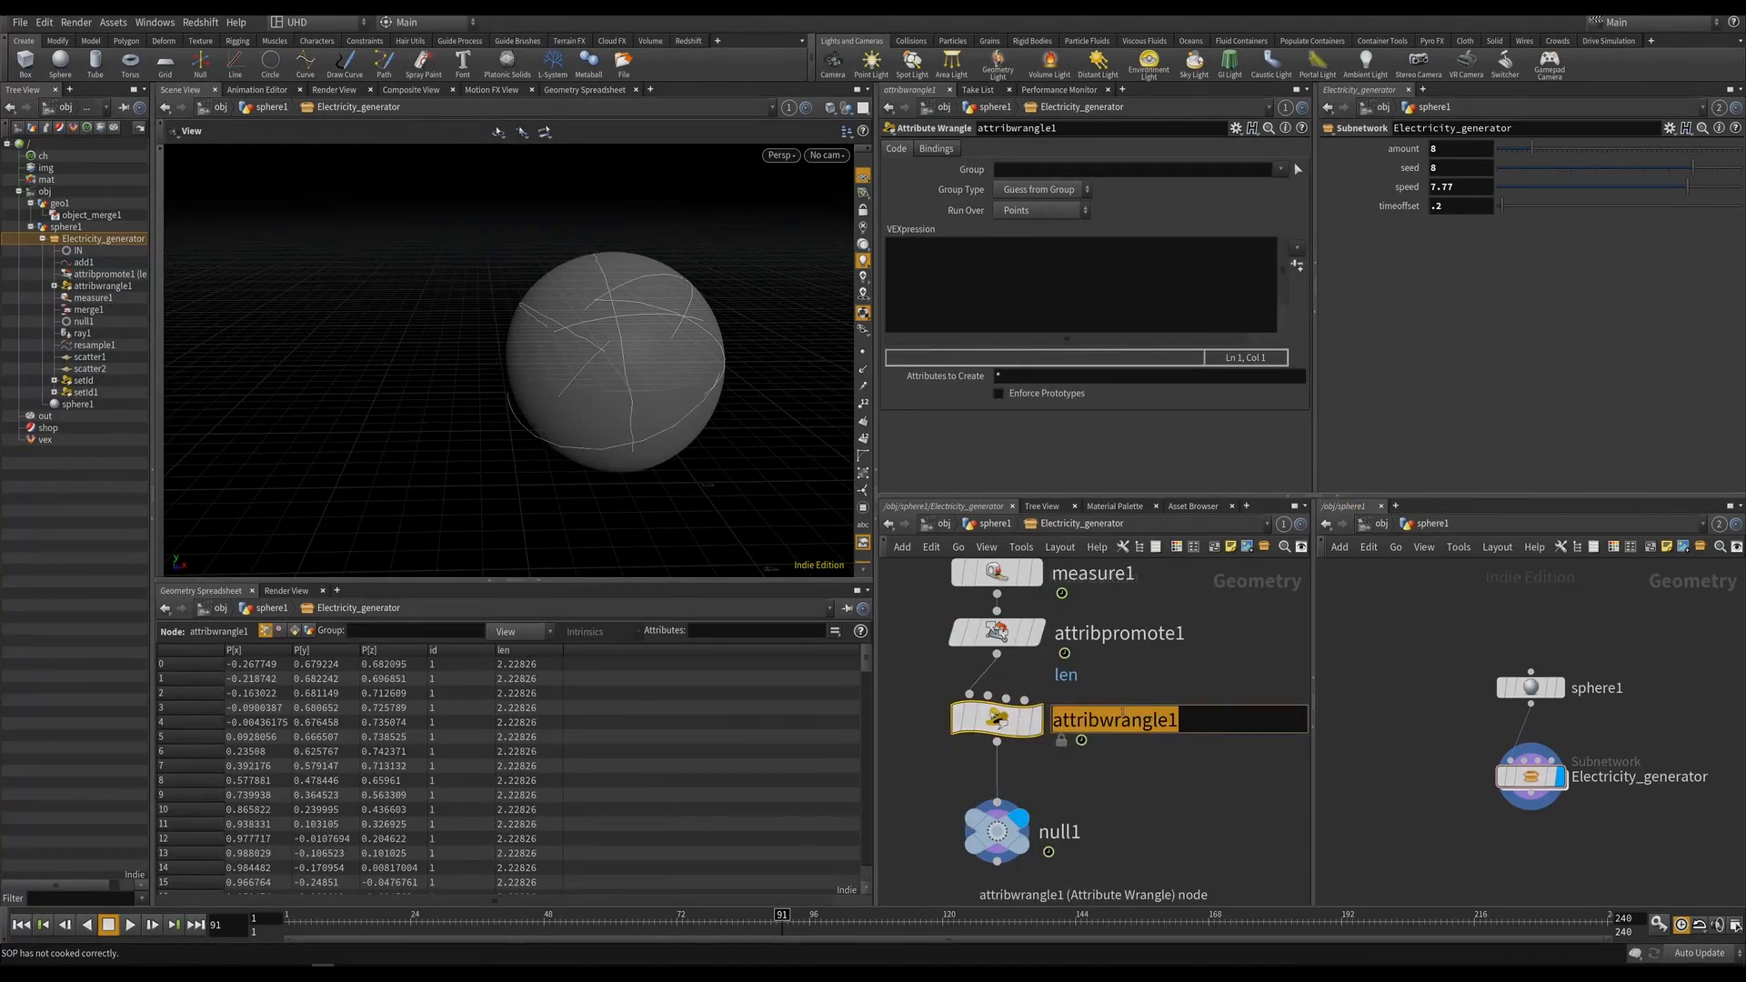
type("removelen")
key("Return")
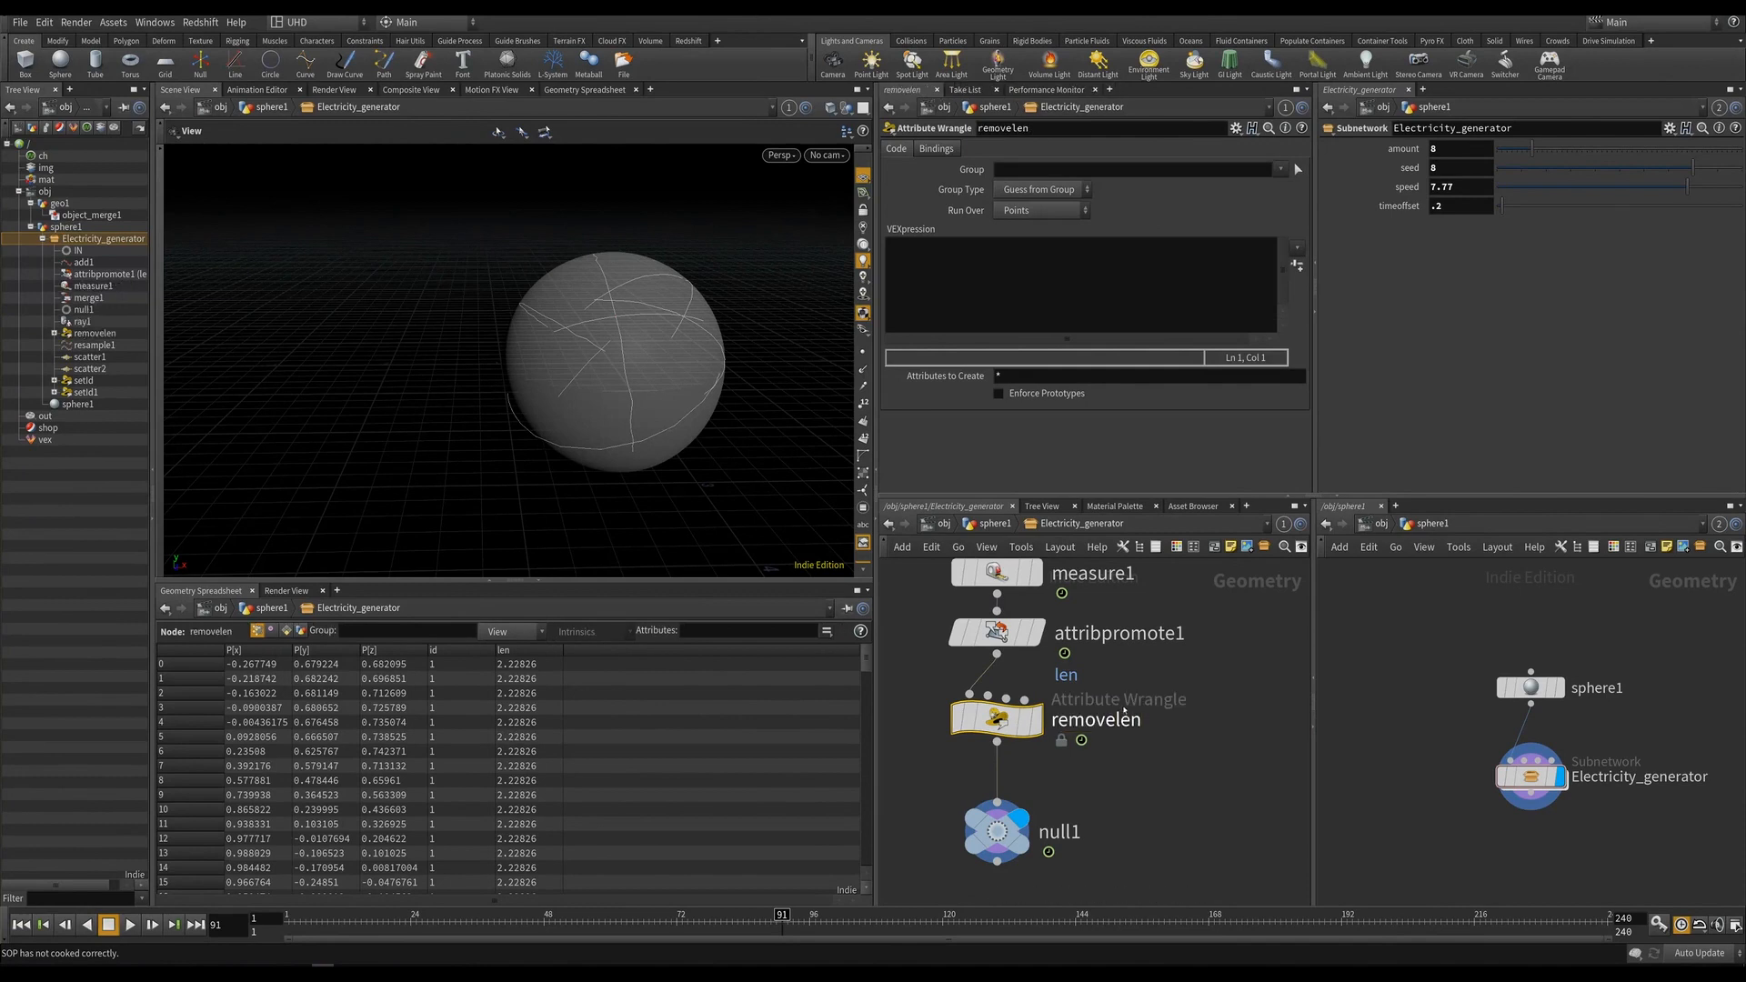
scroll(1026, 824, "down", 4)
key("ctrl+s")
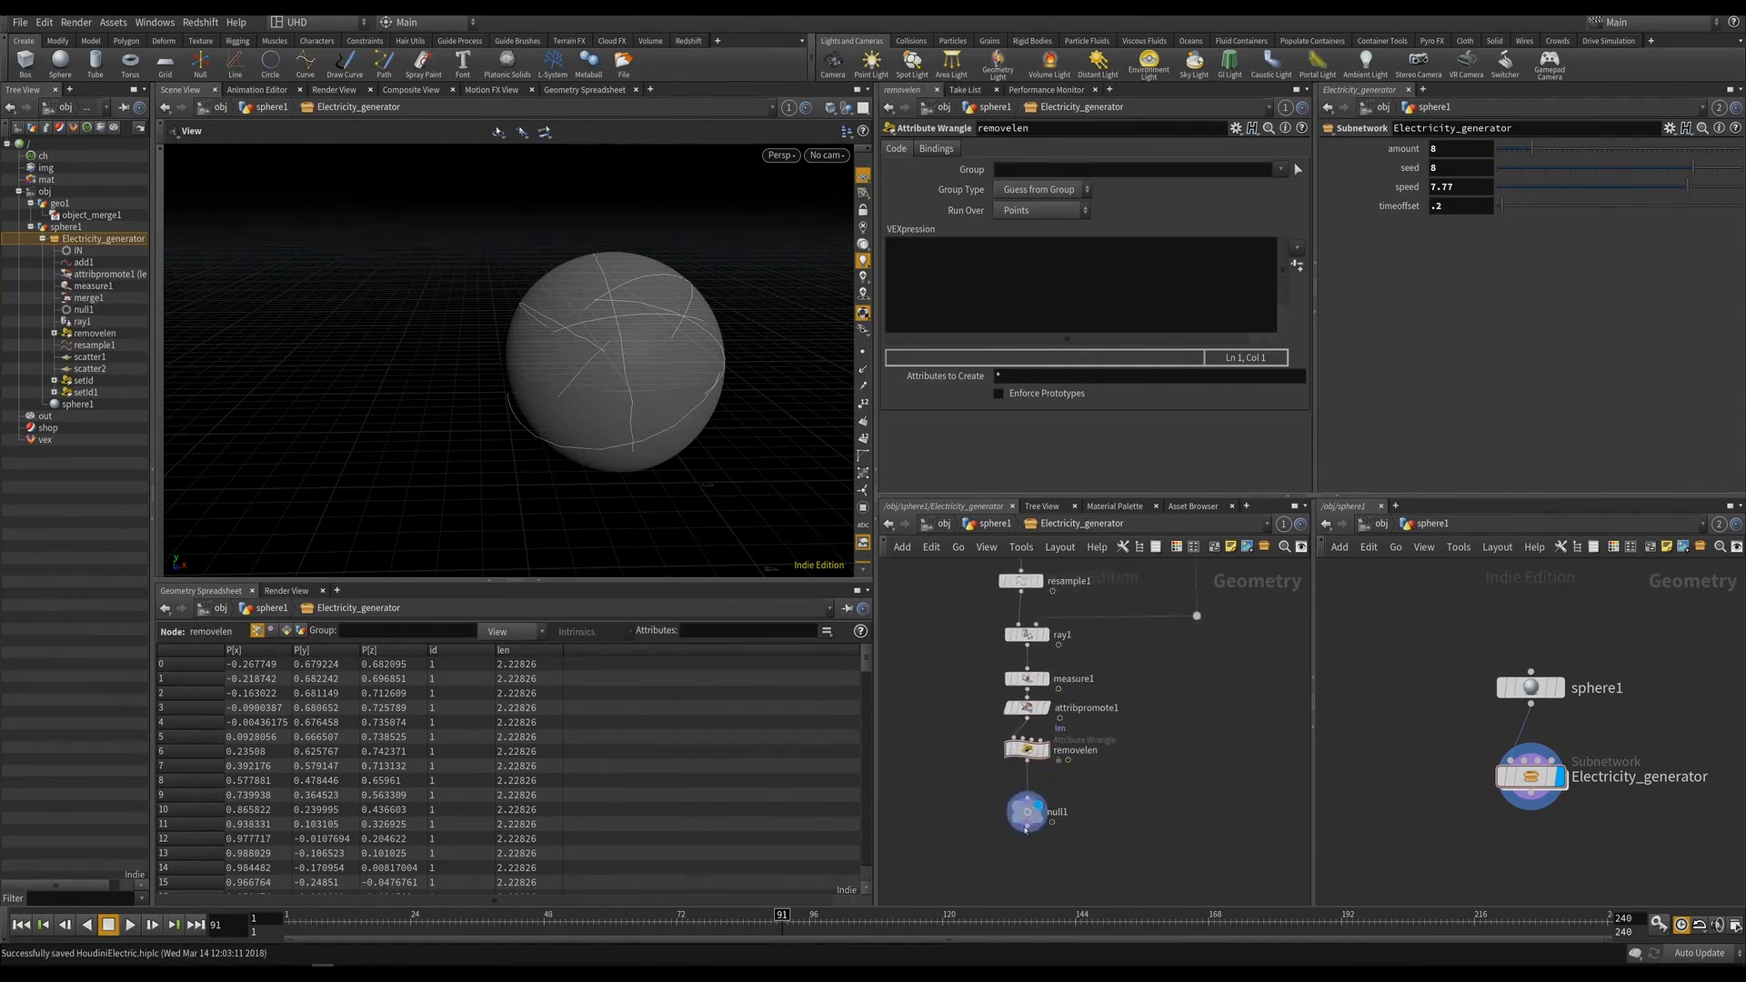
scroll(1025, 823, "up", 3)
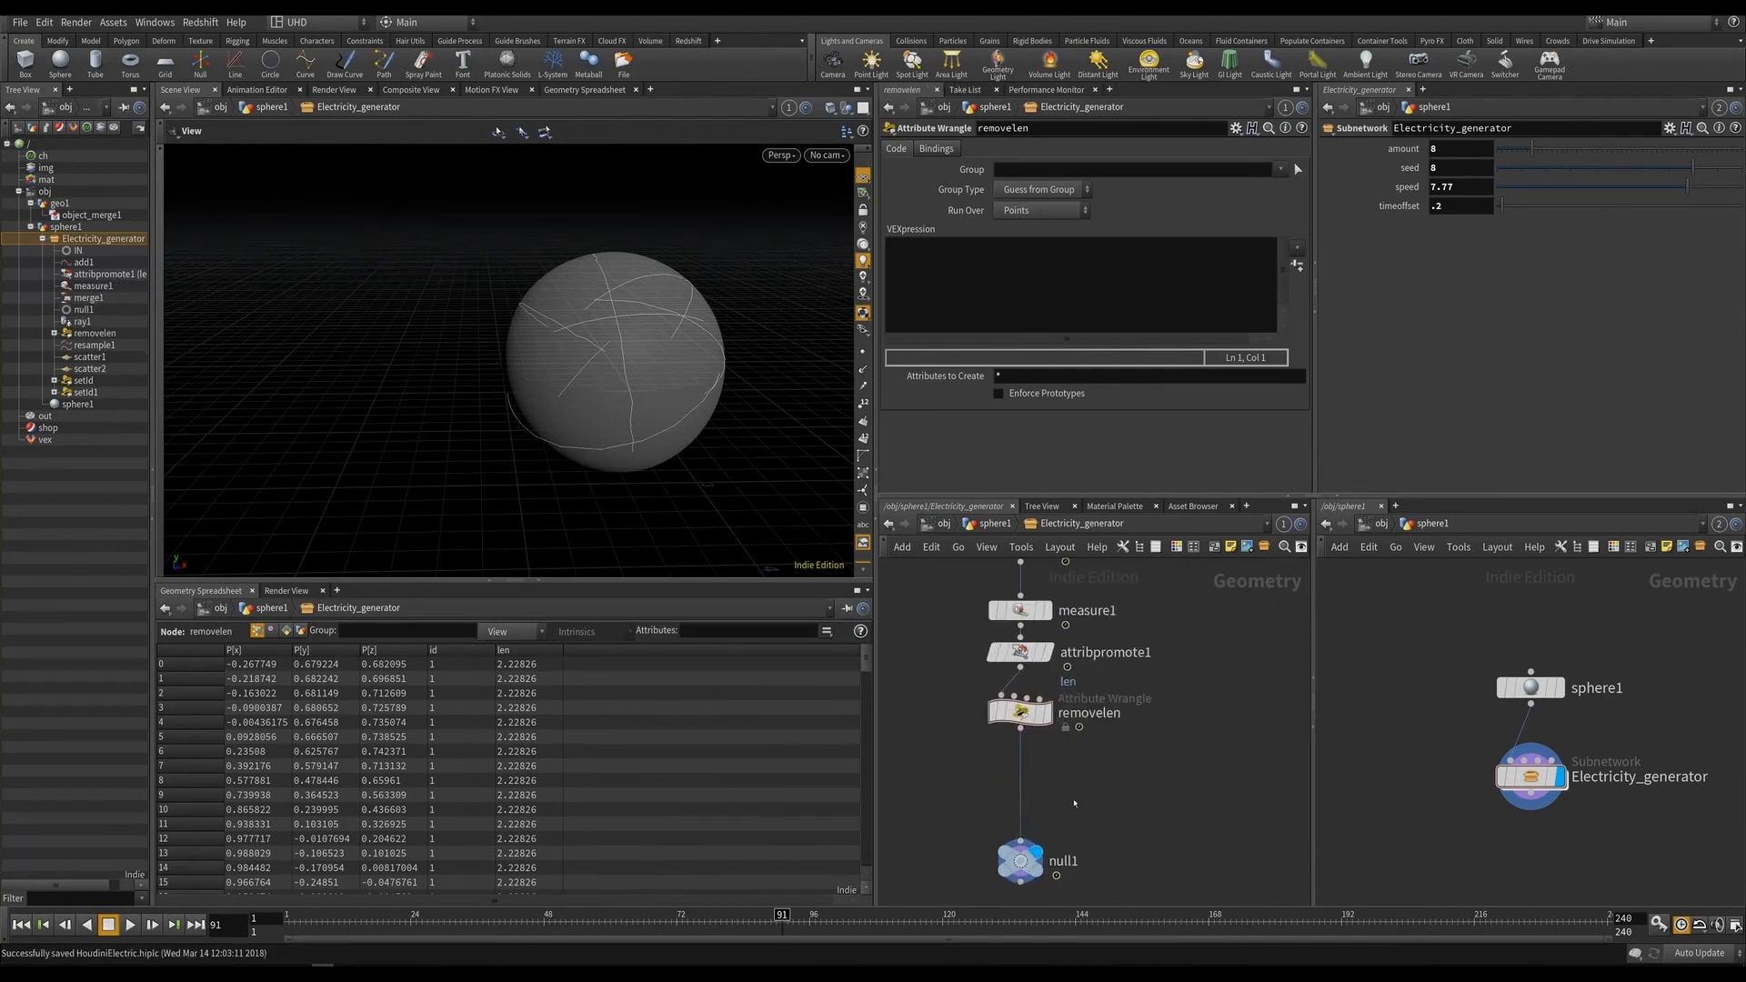
middle_click_drag(1075, 803, 1060, 835)
left_click_drag(1009, 746, 1006, 753)
left_click_drag(423, 343, 424, 378)
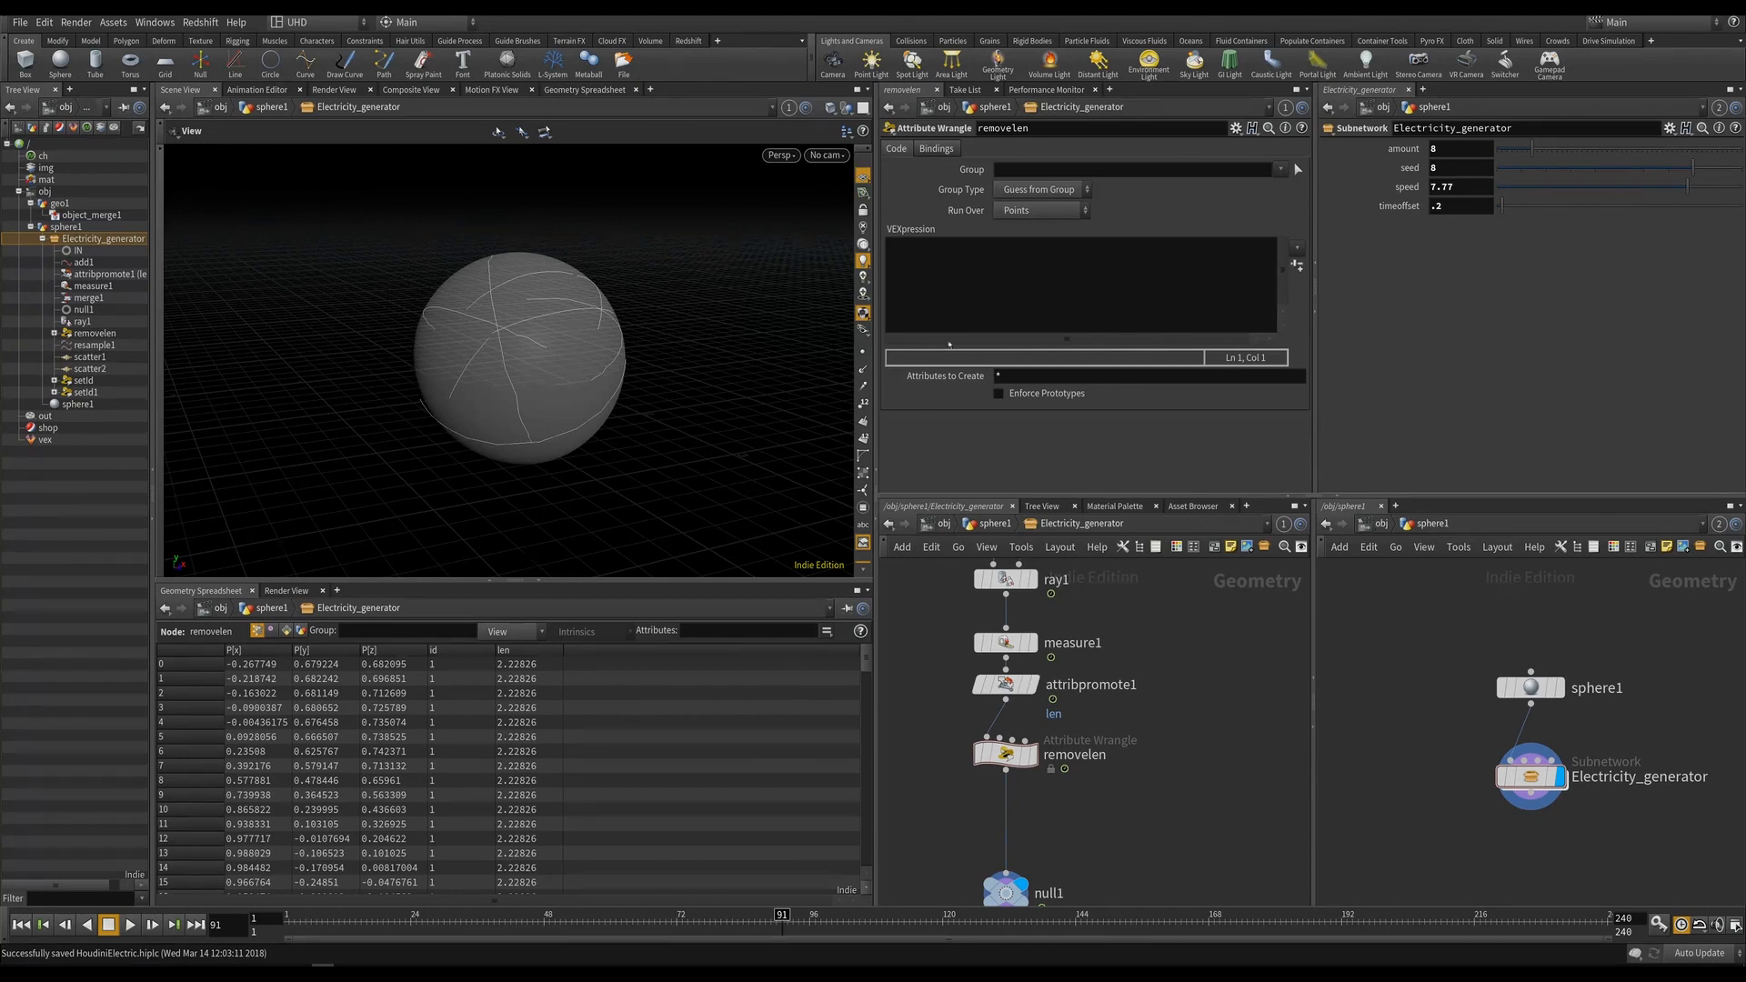
left_click(1015, 287)
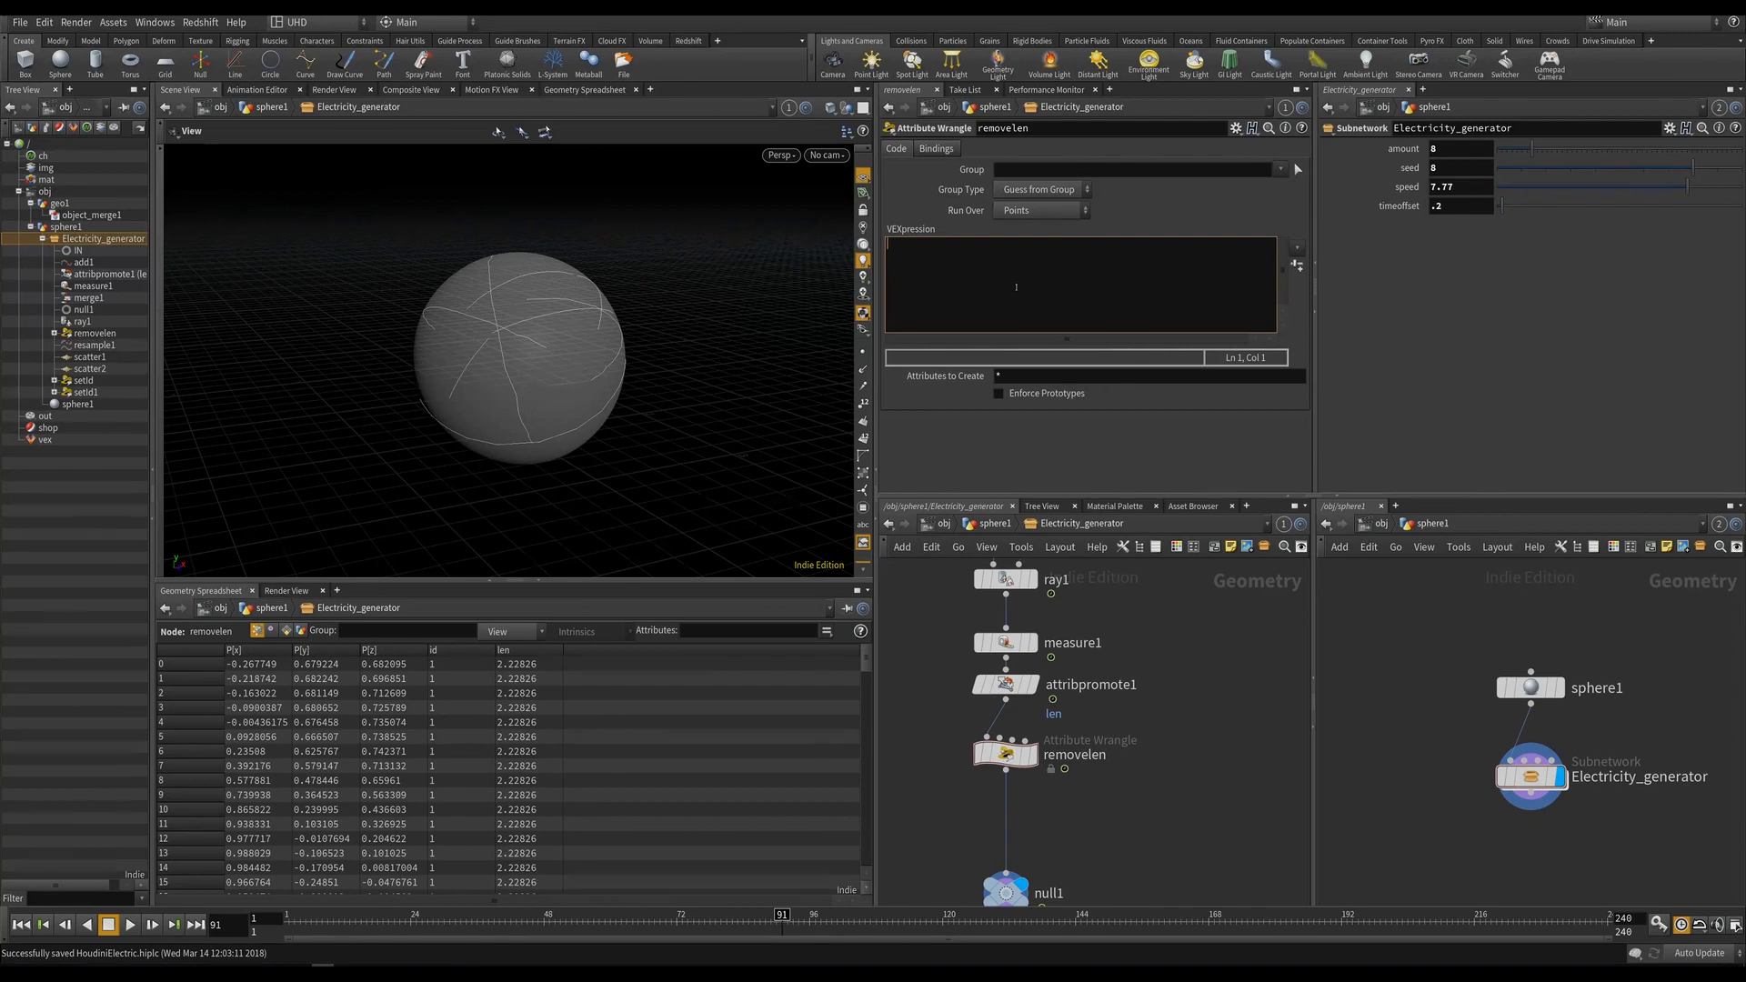
type("if(@len > chf('maxlen') {")
key("Return")
type("remov")
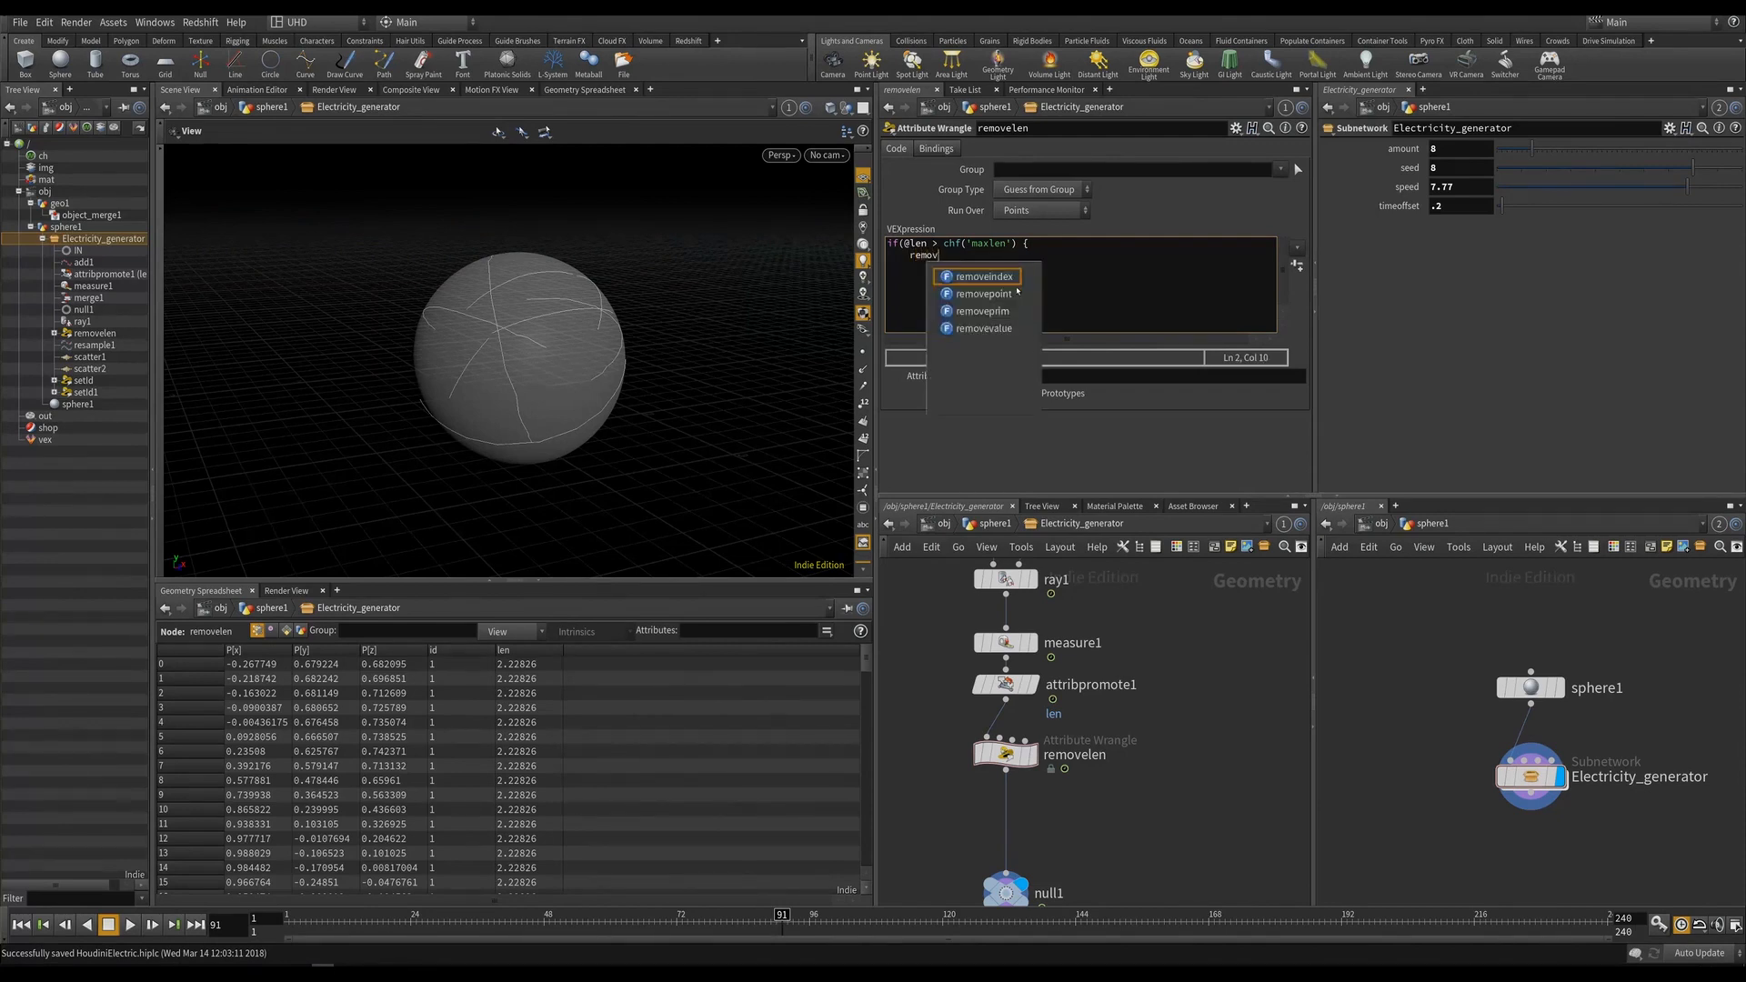
type("epoint")
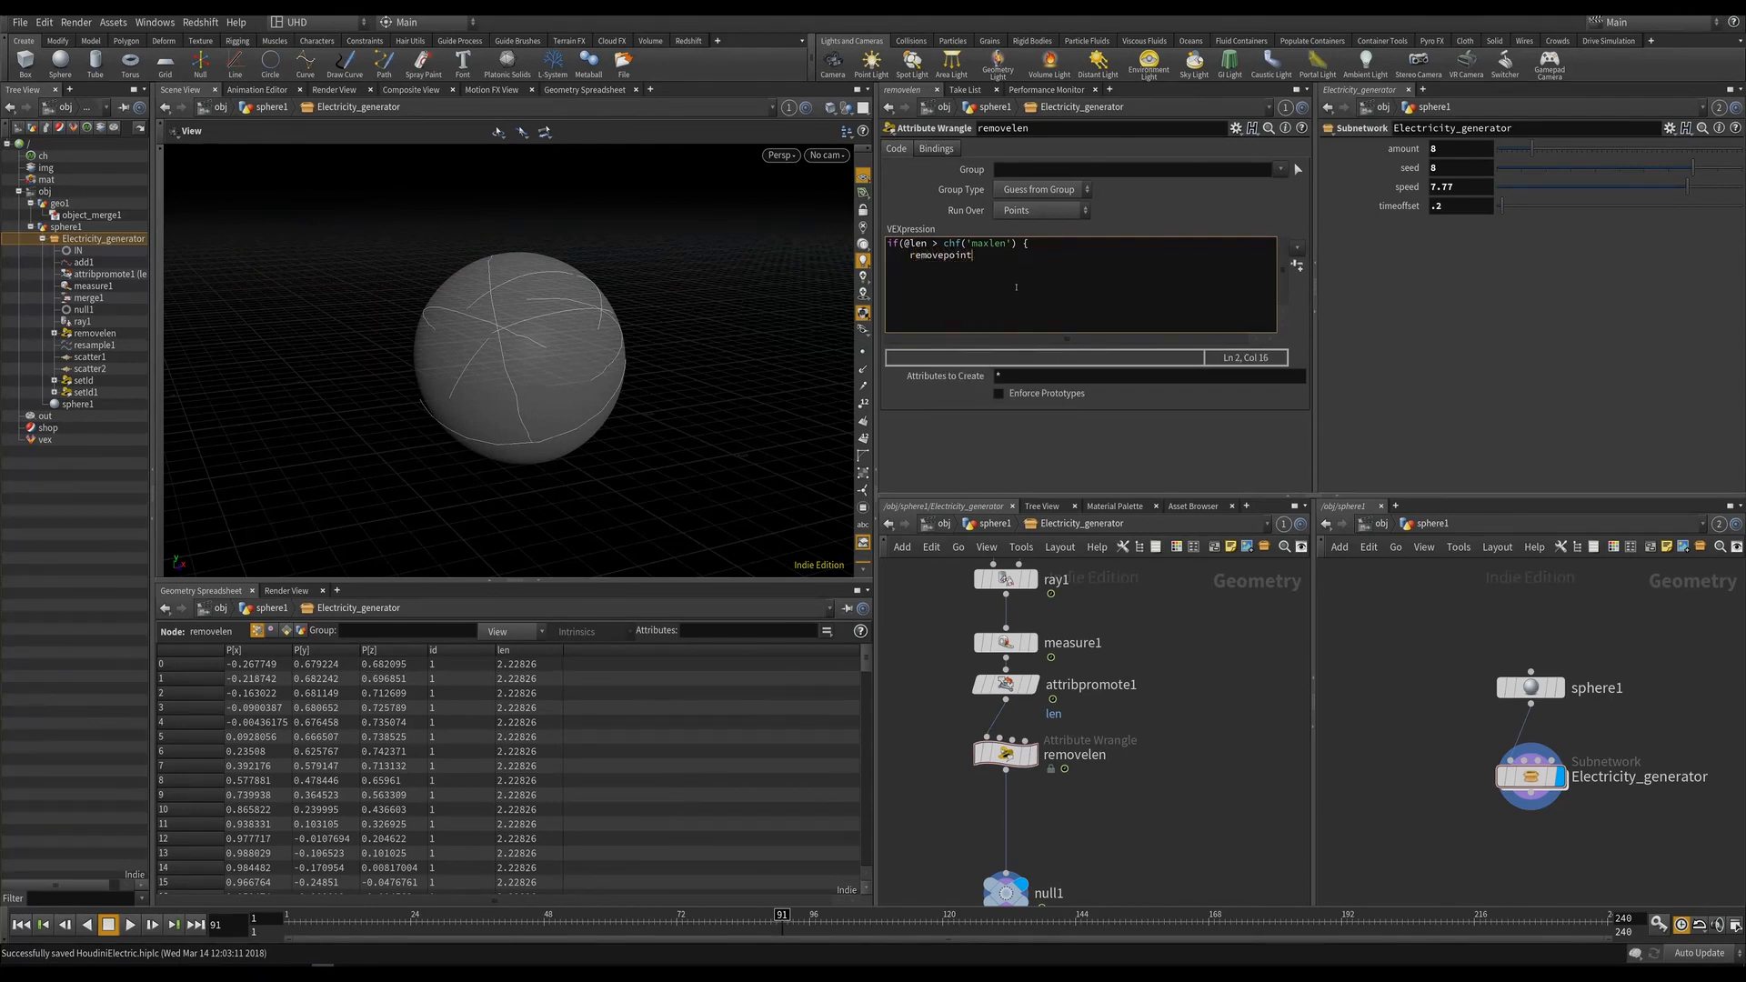
type("(0, @ptnum);")
key("Return")
type("}")
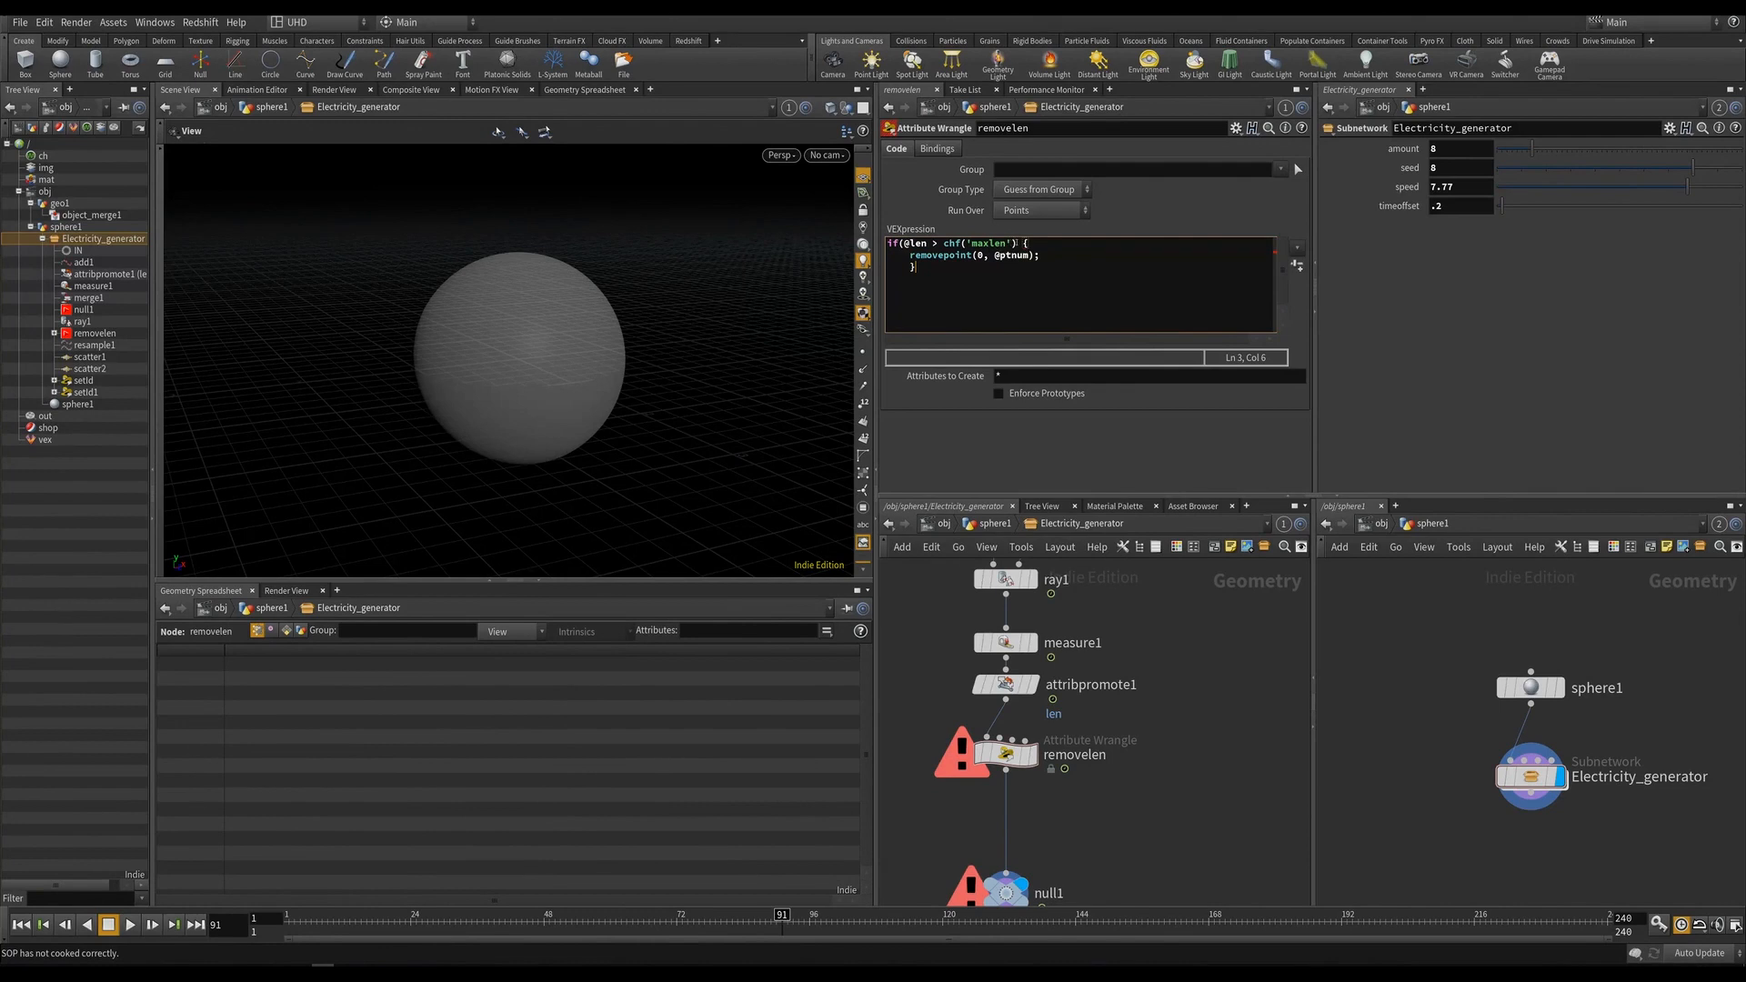
left_click(1019, 243)
type(")")
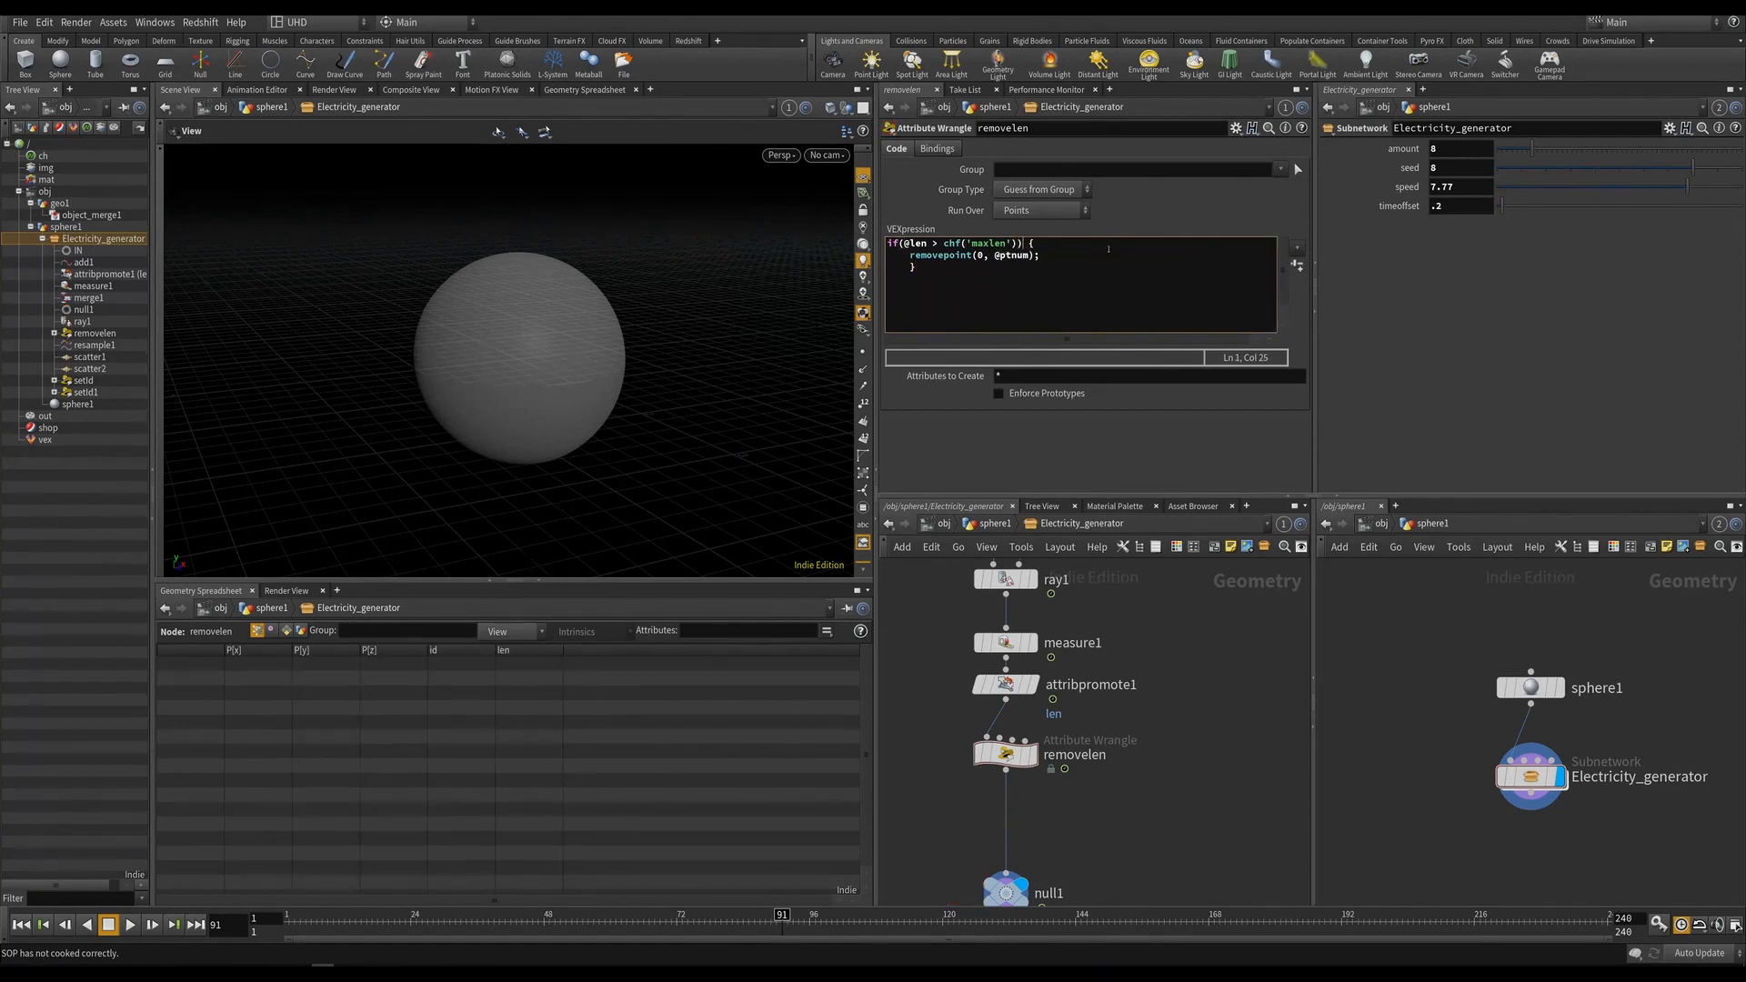
Create the Maxlen parameter from removelen's code and set it to 1.5.
left_click(1297, 267)
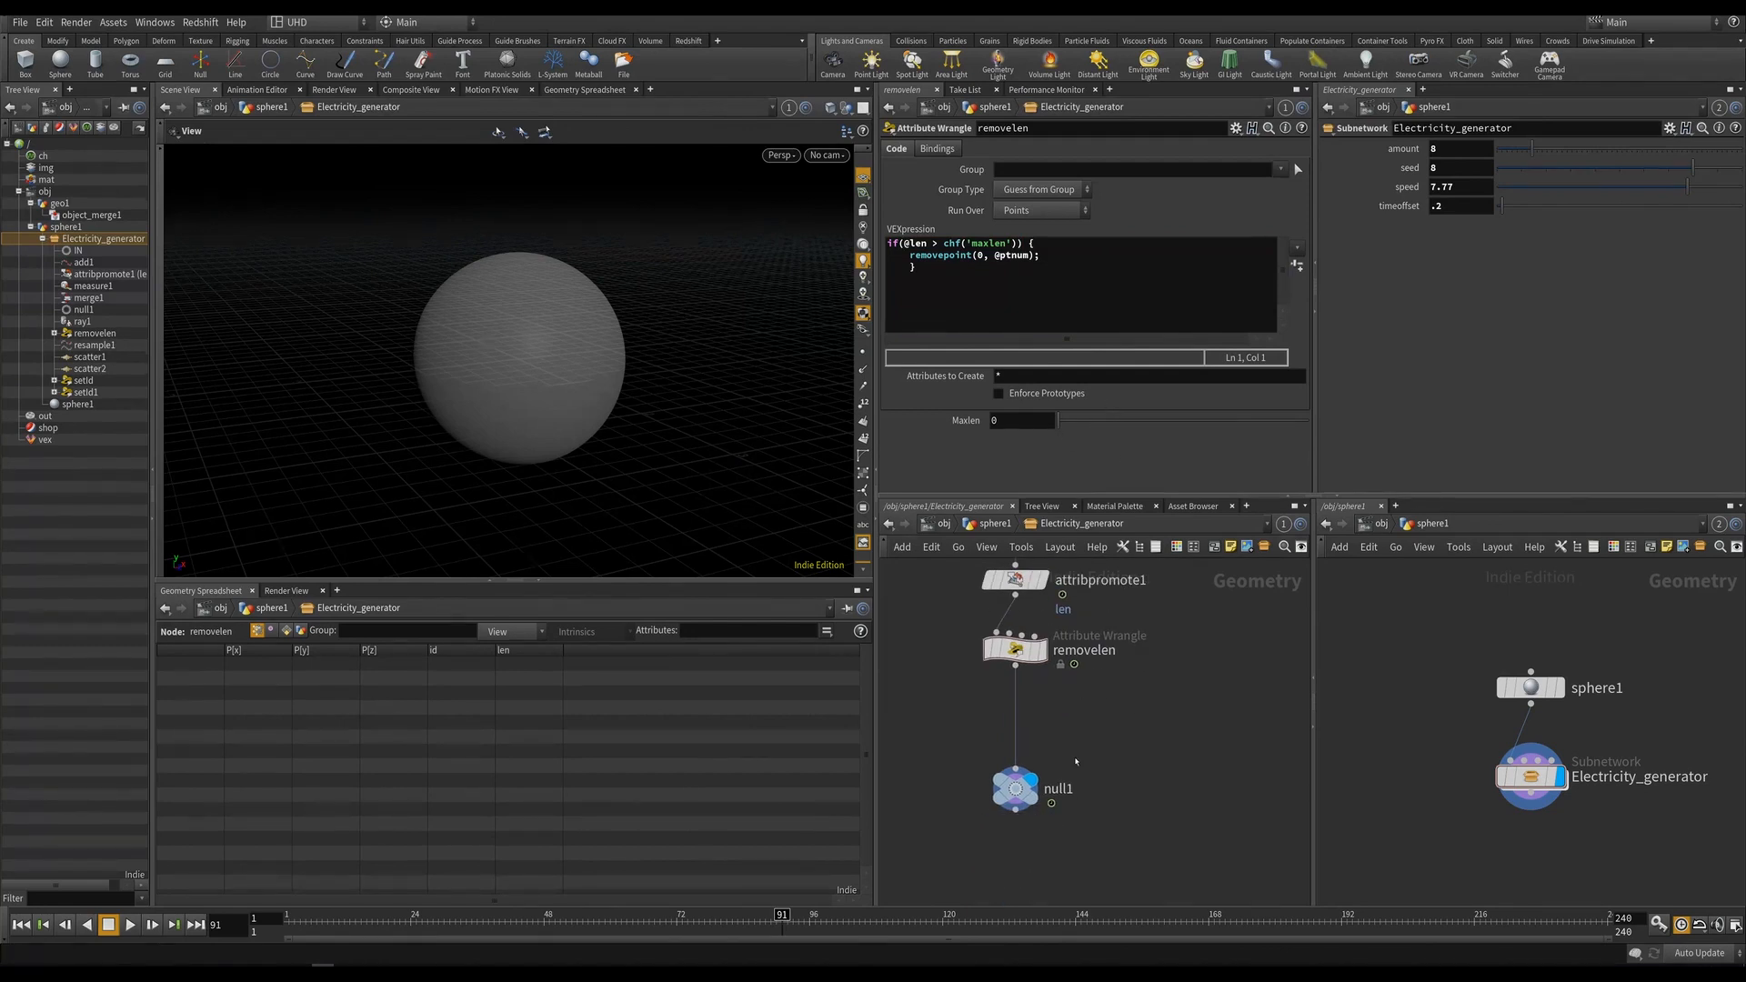
left_click_drag(1060, 421, 1295, 421)
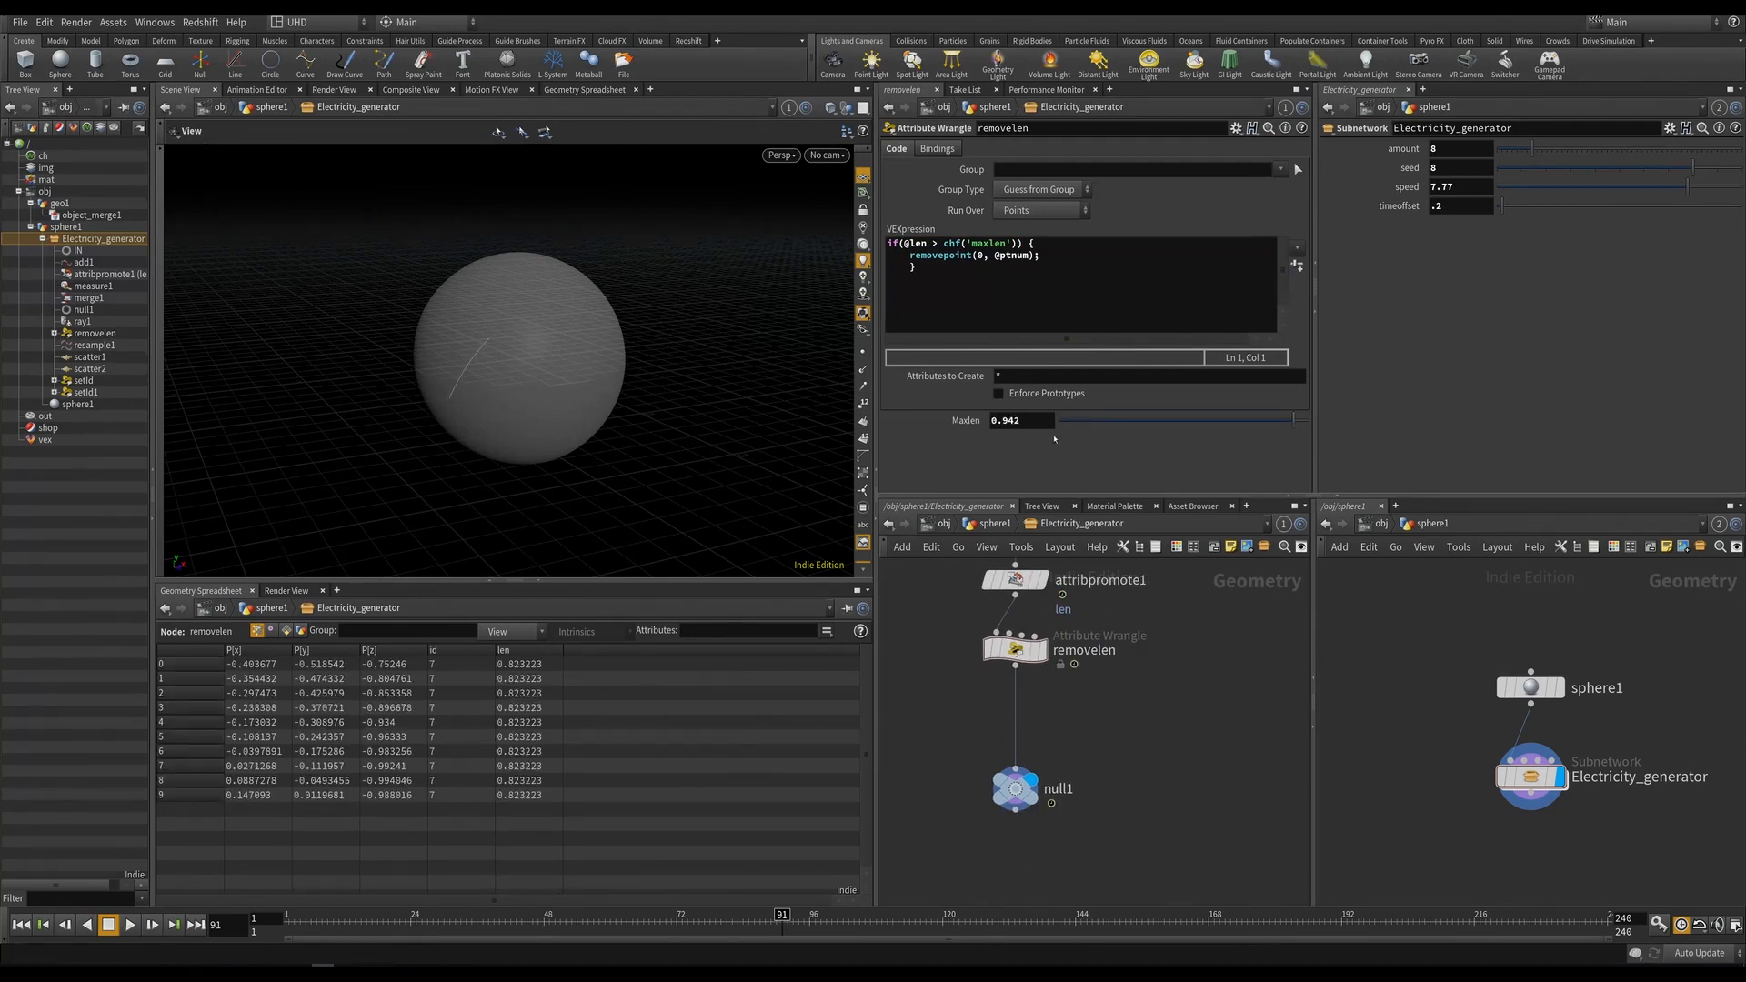
left_click(1030, 421)
type("1.5")
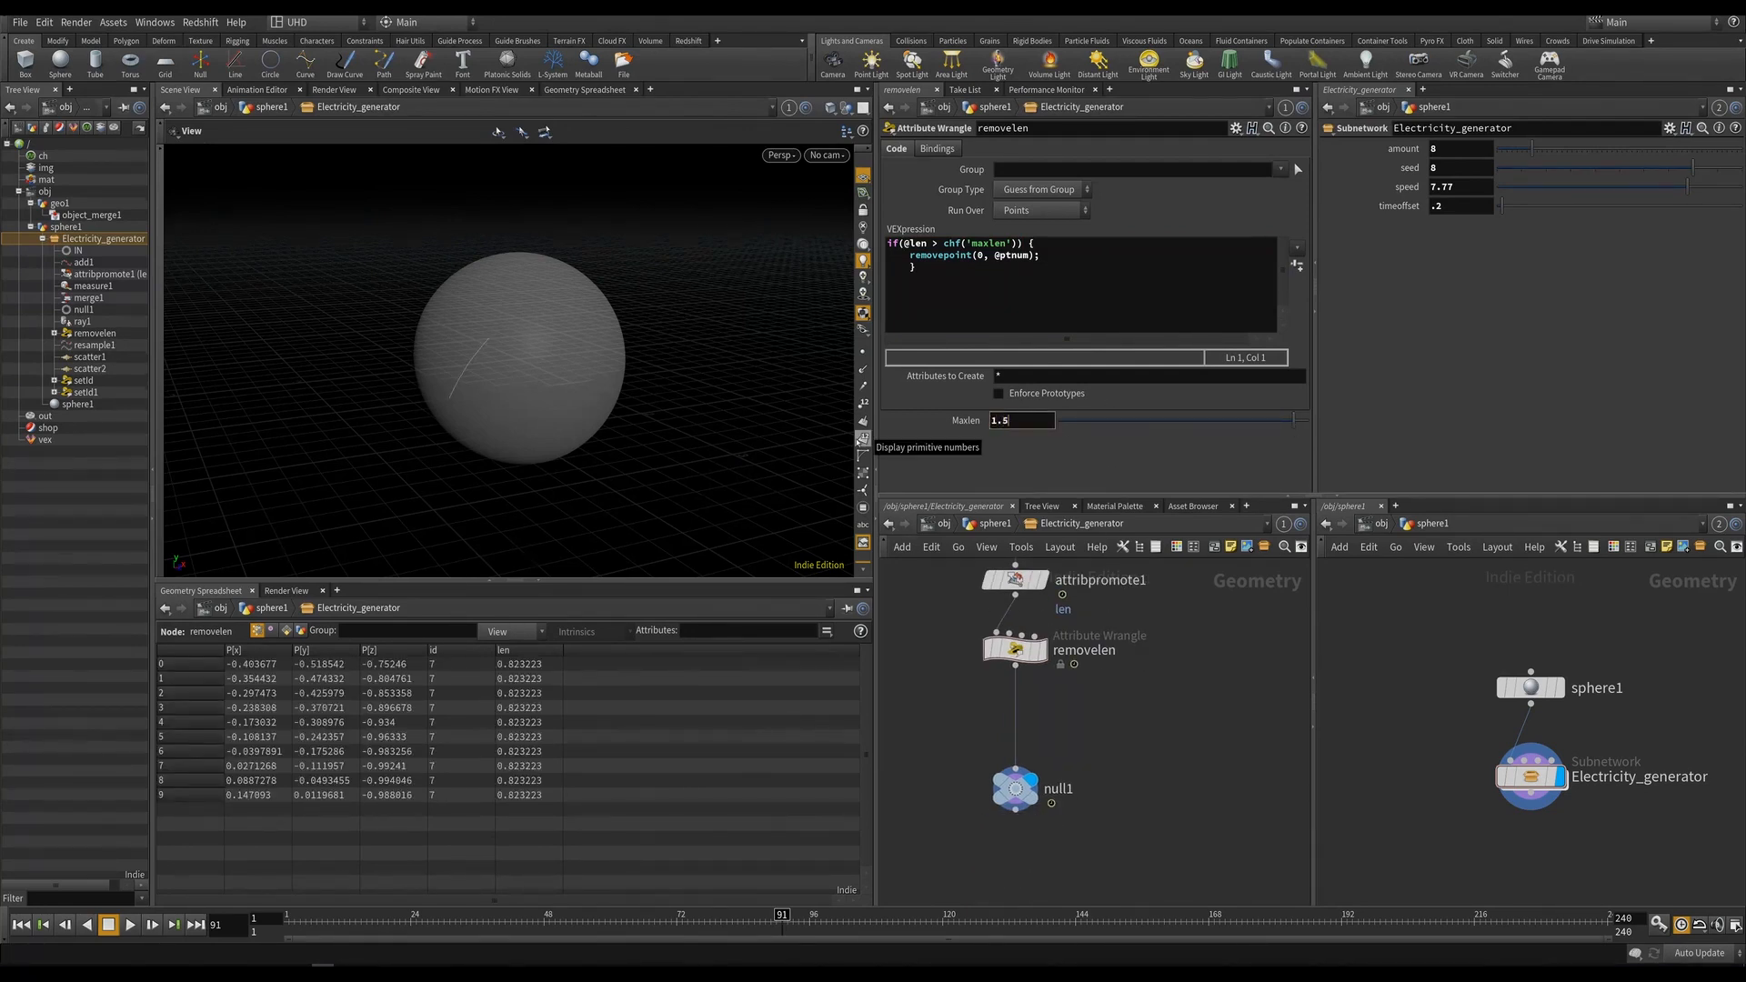
key("Return")
left_click_drag(809, 419, 561, 320)
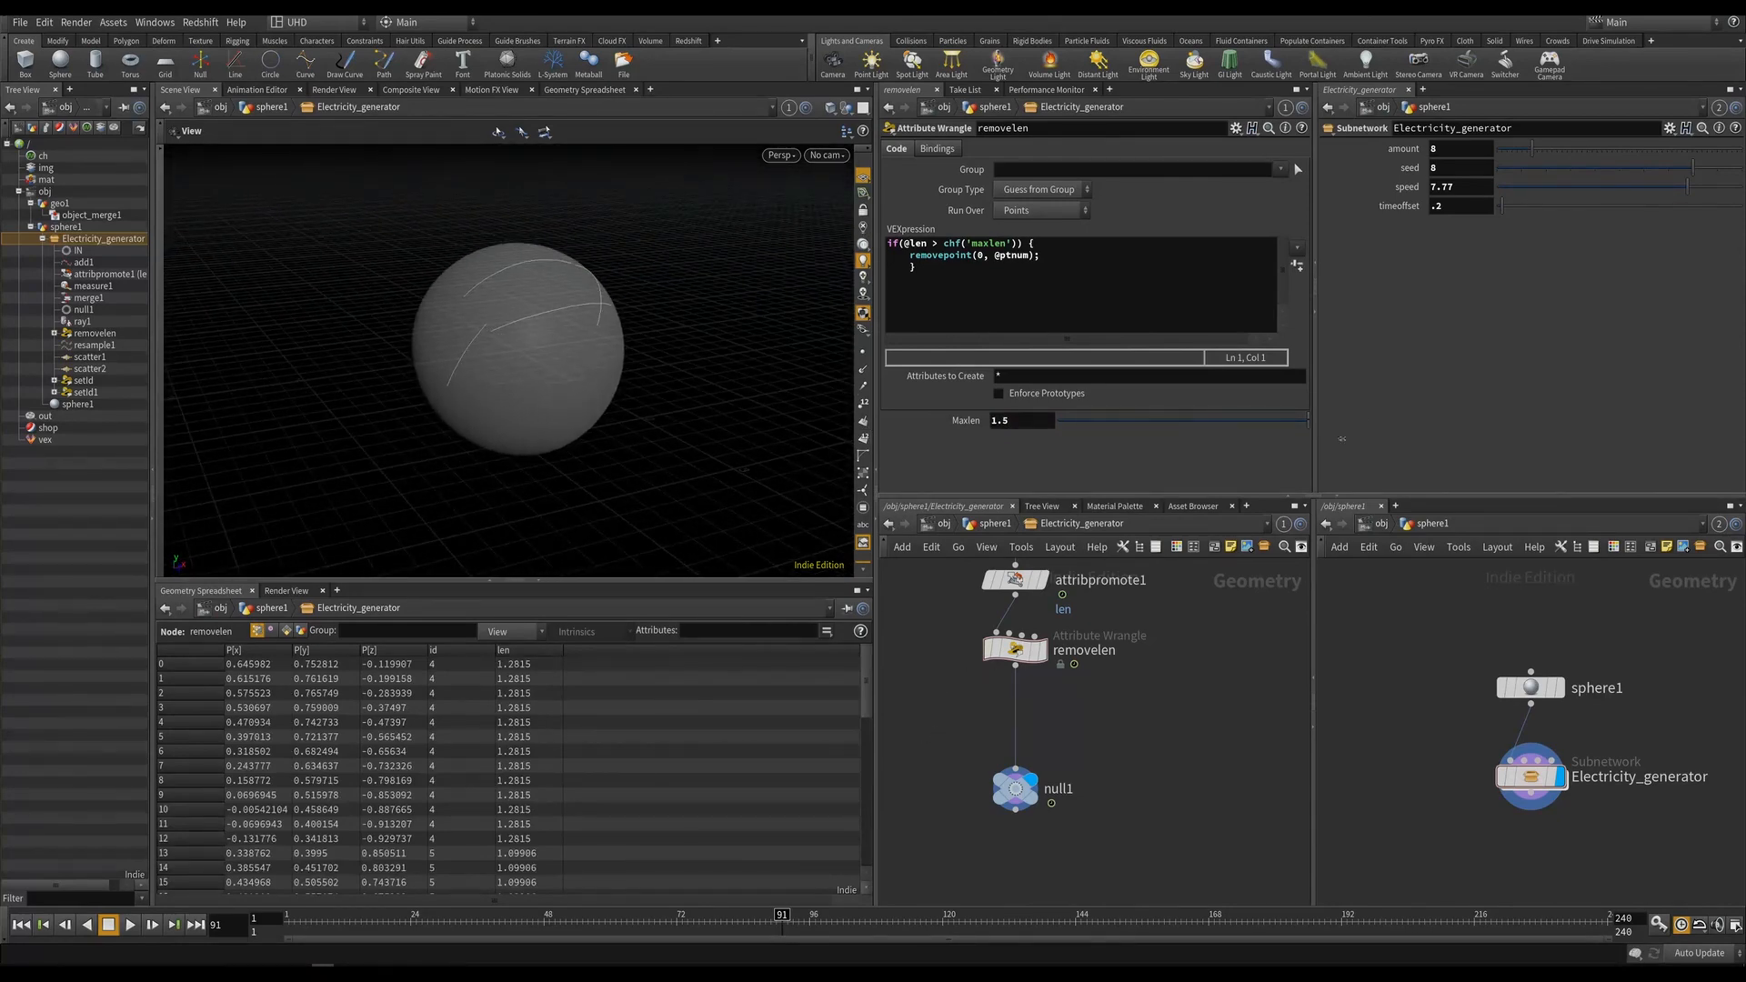
middle_click_drag(1045, 424, 1182, 391)
key("ctrl+z")
Edit removelen's parameter interface so the Maxlen range extends from 0 to 5.
left_click(1236, 129)
left_click(1273, 143)
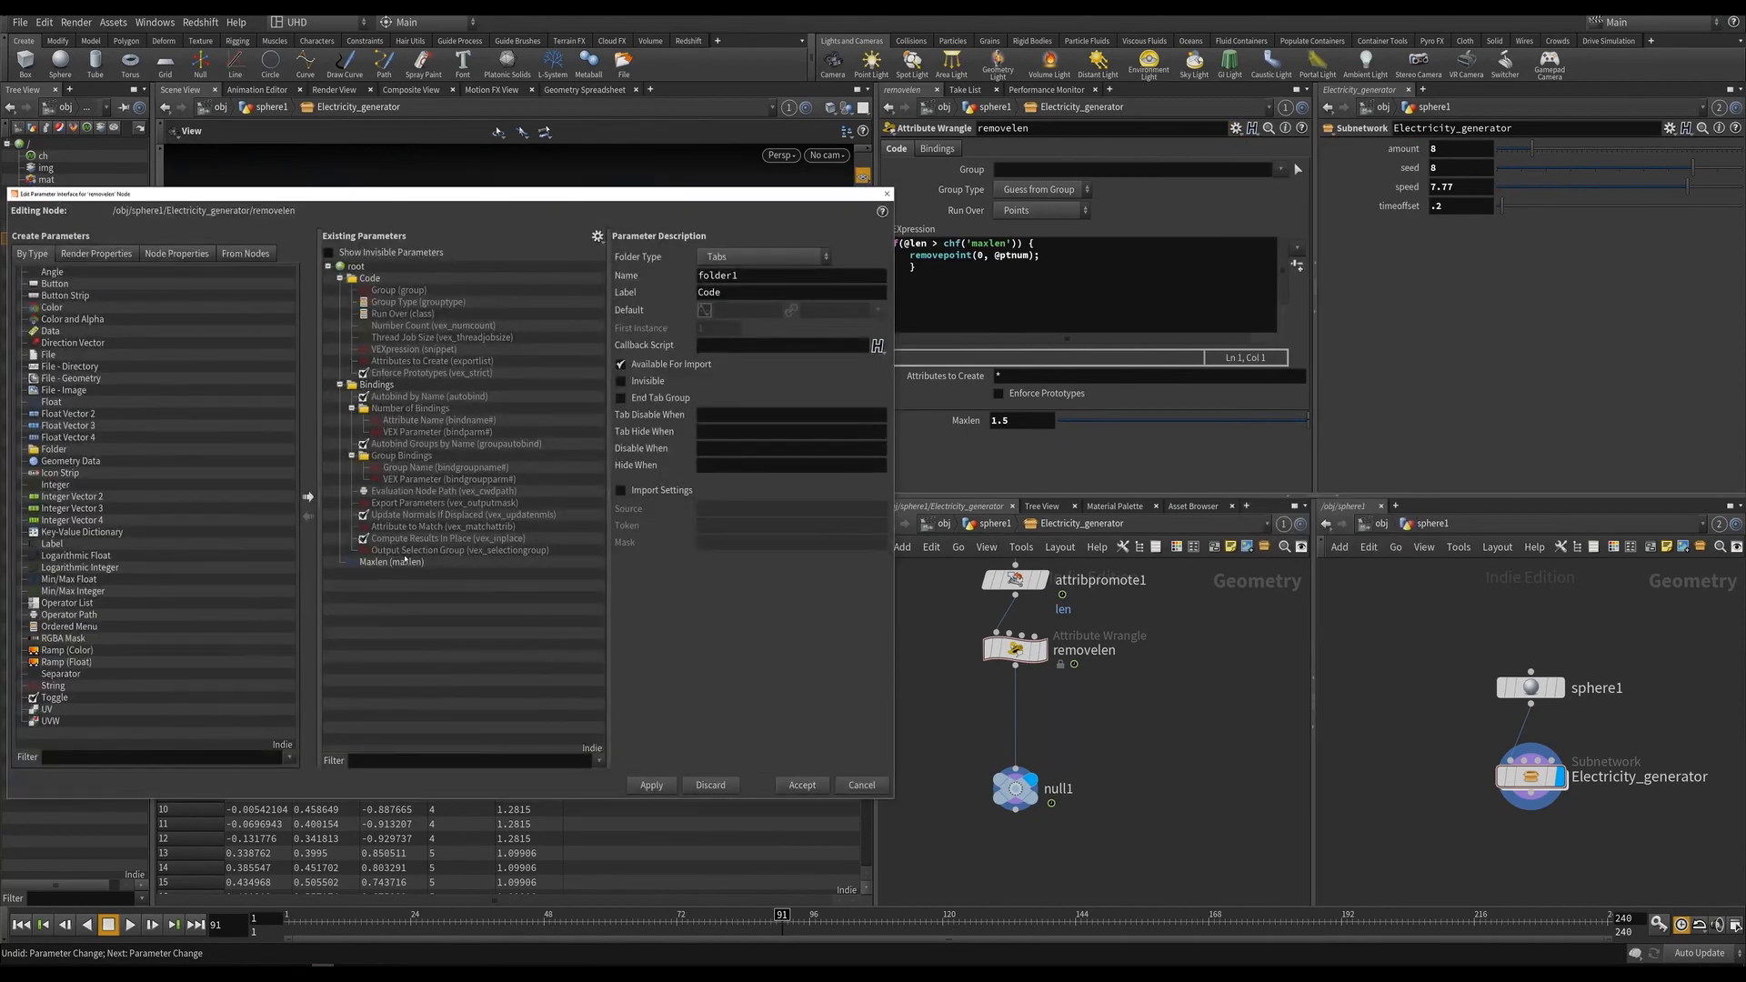
left_click(393, 563)
double_click(792, 500)
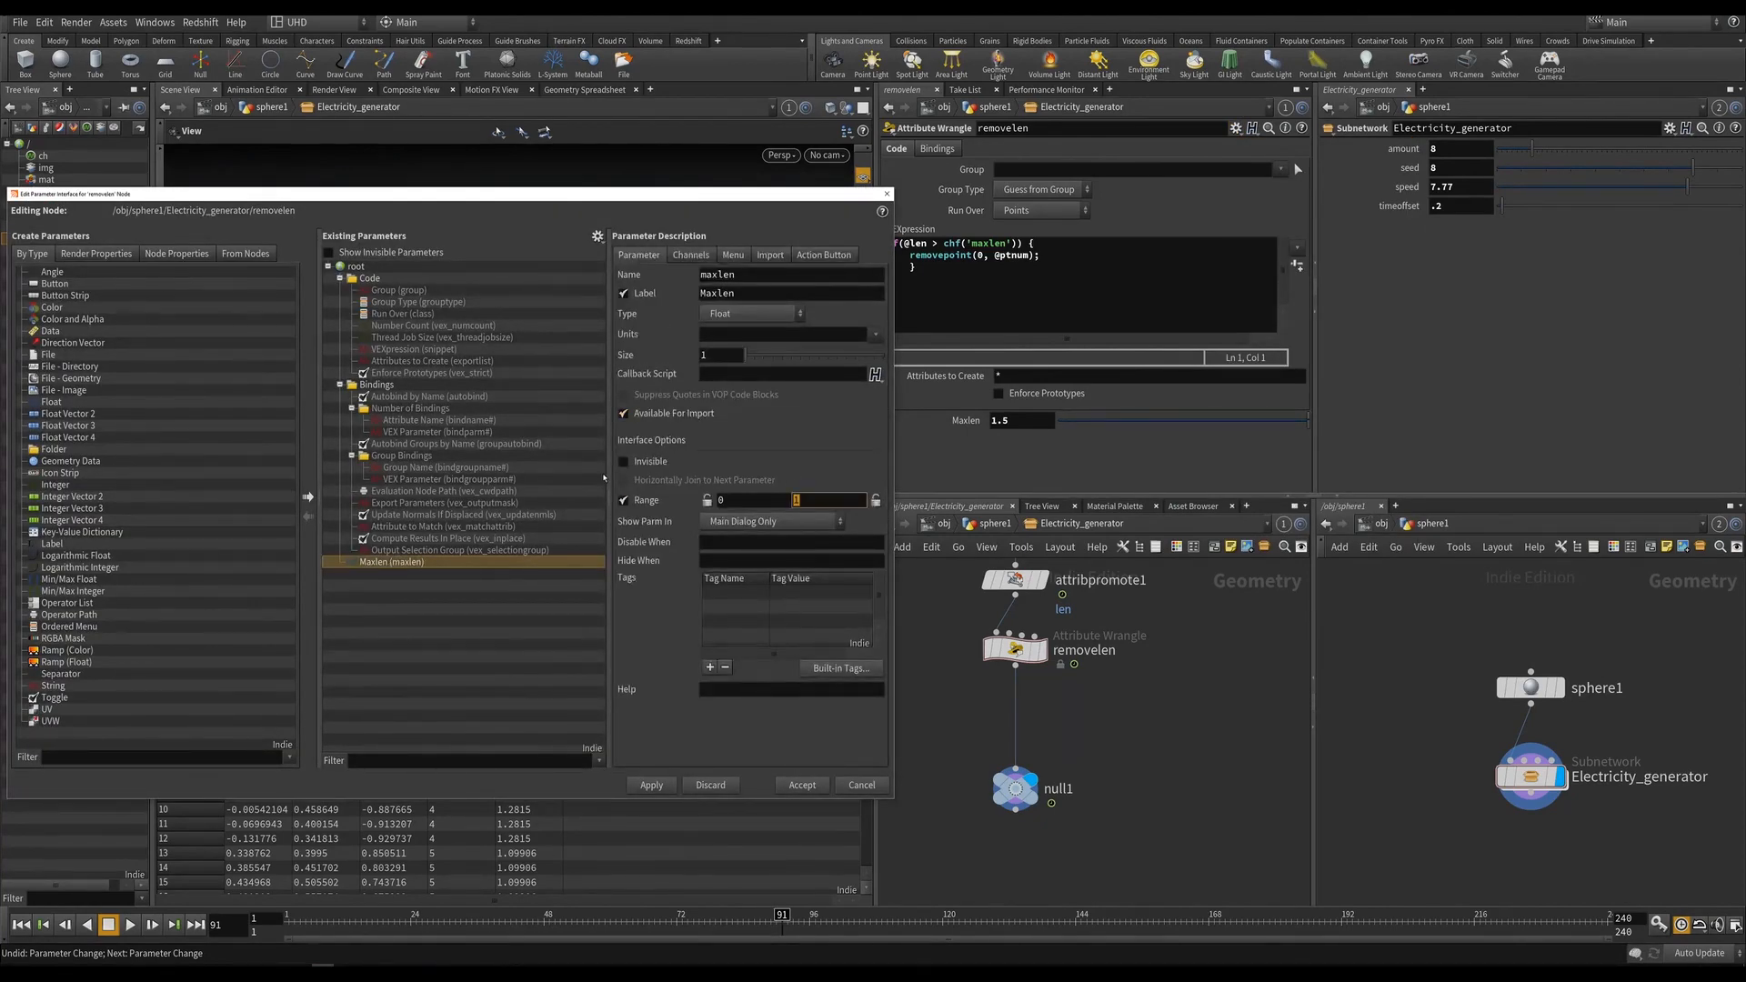
type("5")
left_click(651, 785)
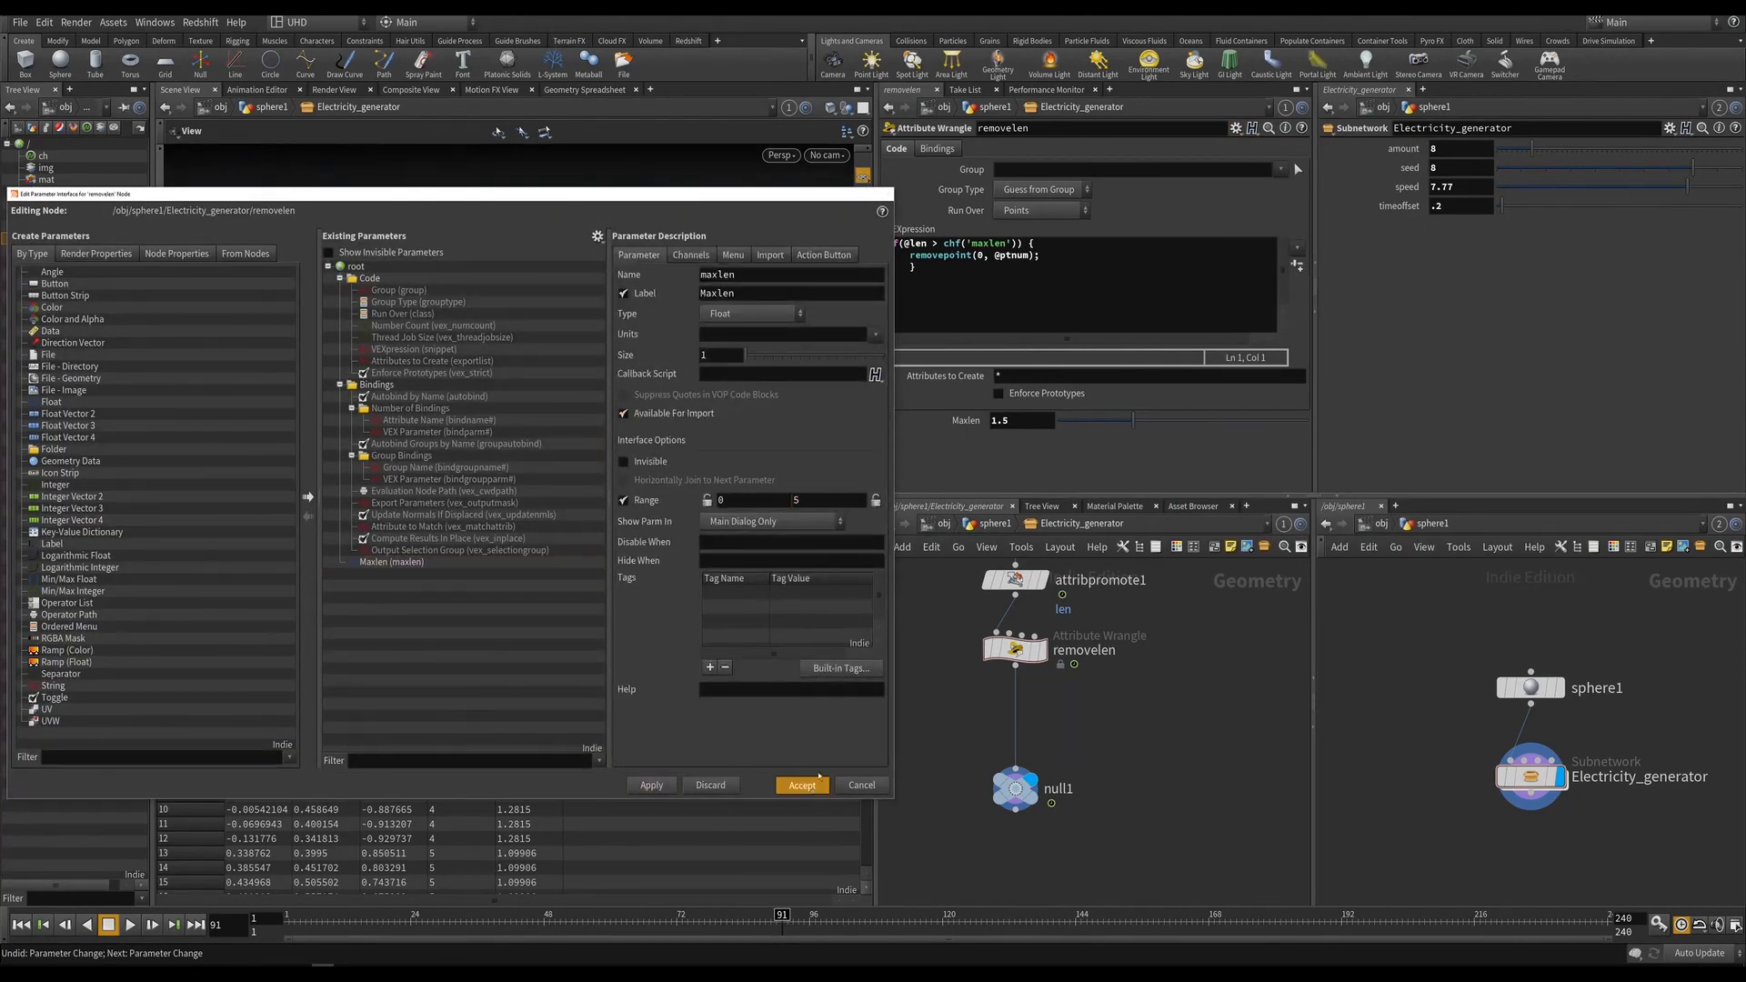
left_click(802, 784)
Promote removelen's Maxlen parameter to the Electricity_generator interface and label it "maximum length".
mouse_move(1537, 778)
left_click(1670, 129)
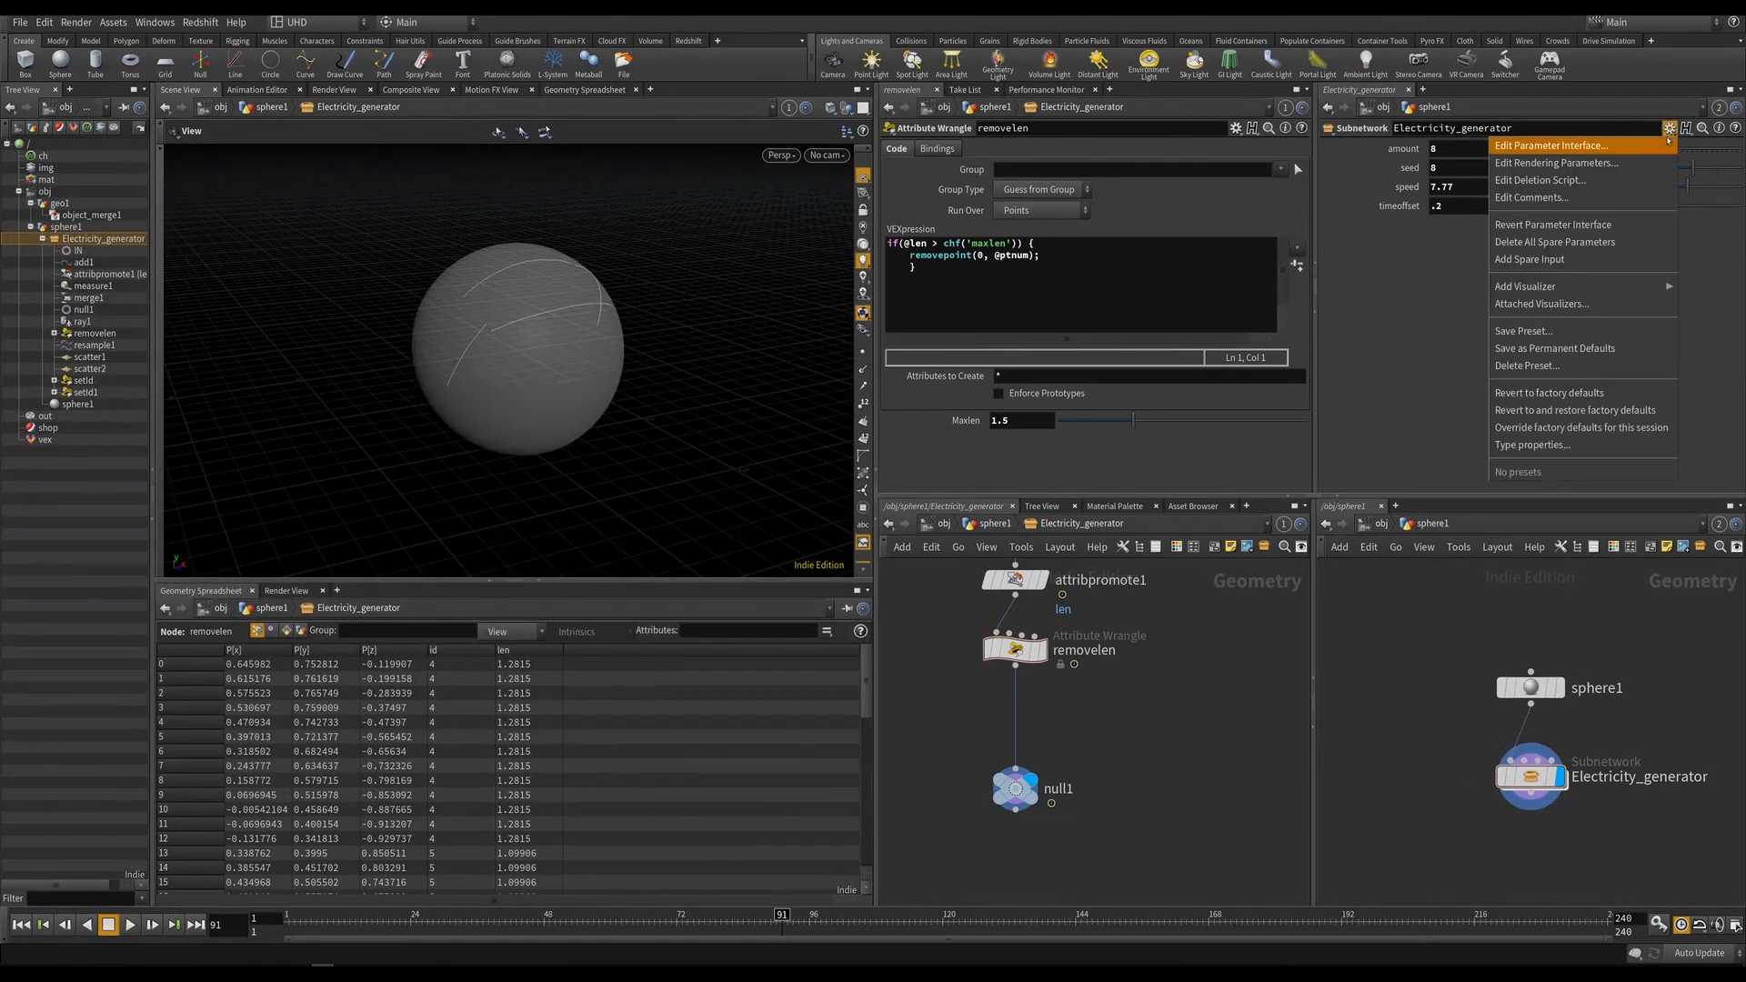
left_click(1547, 148)
left_click_drag(965, 433, 552, 414)
double_click(745, 296)
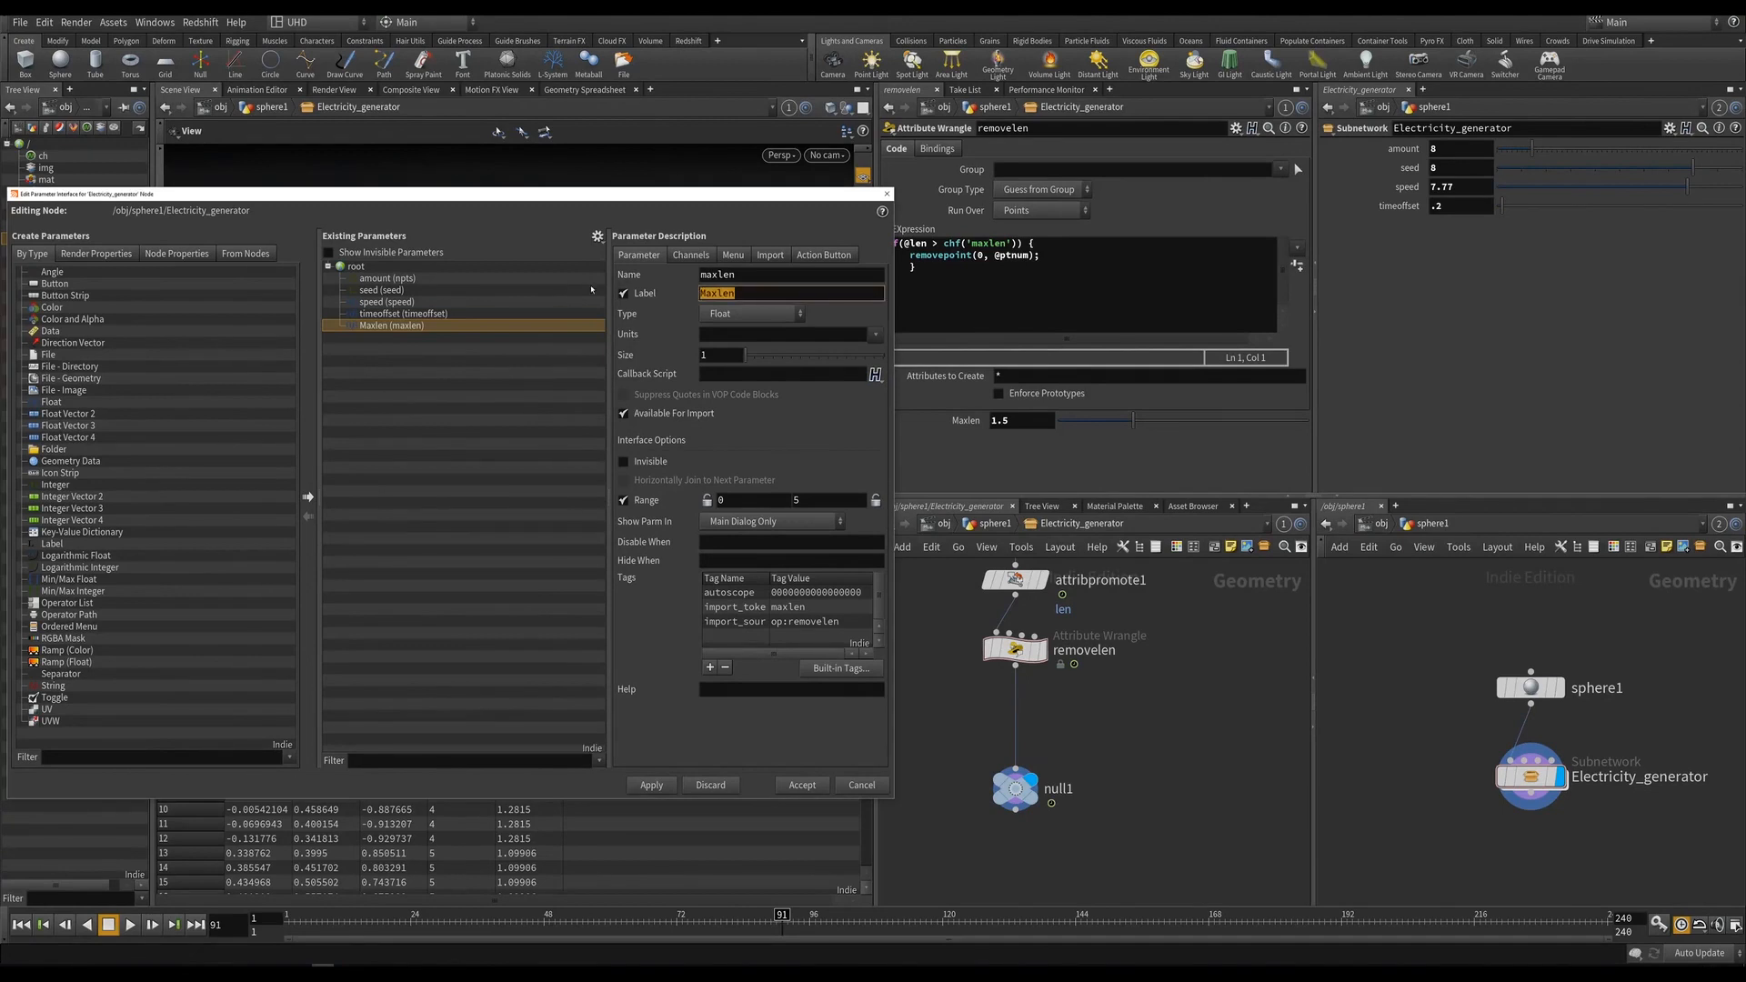
type("maximum length")
key("Return")
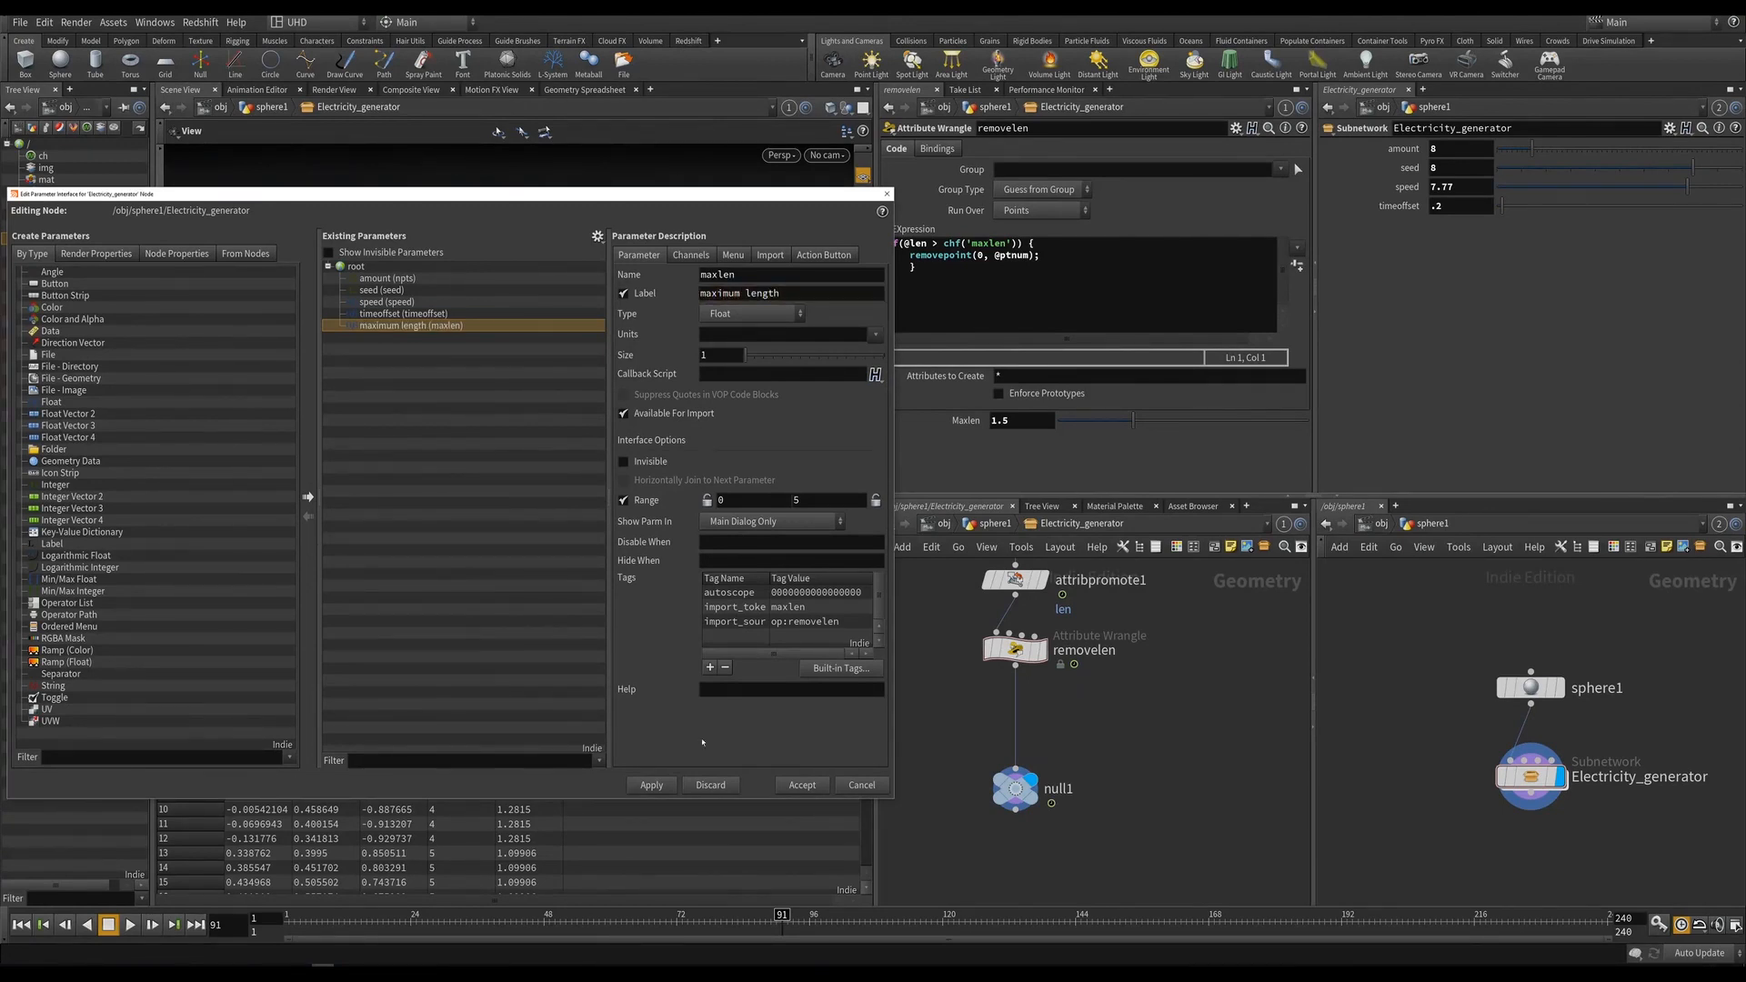
left_click(651, 785)
left_click(802, 785)
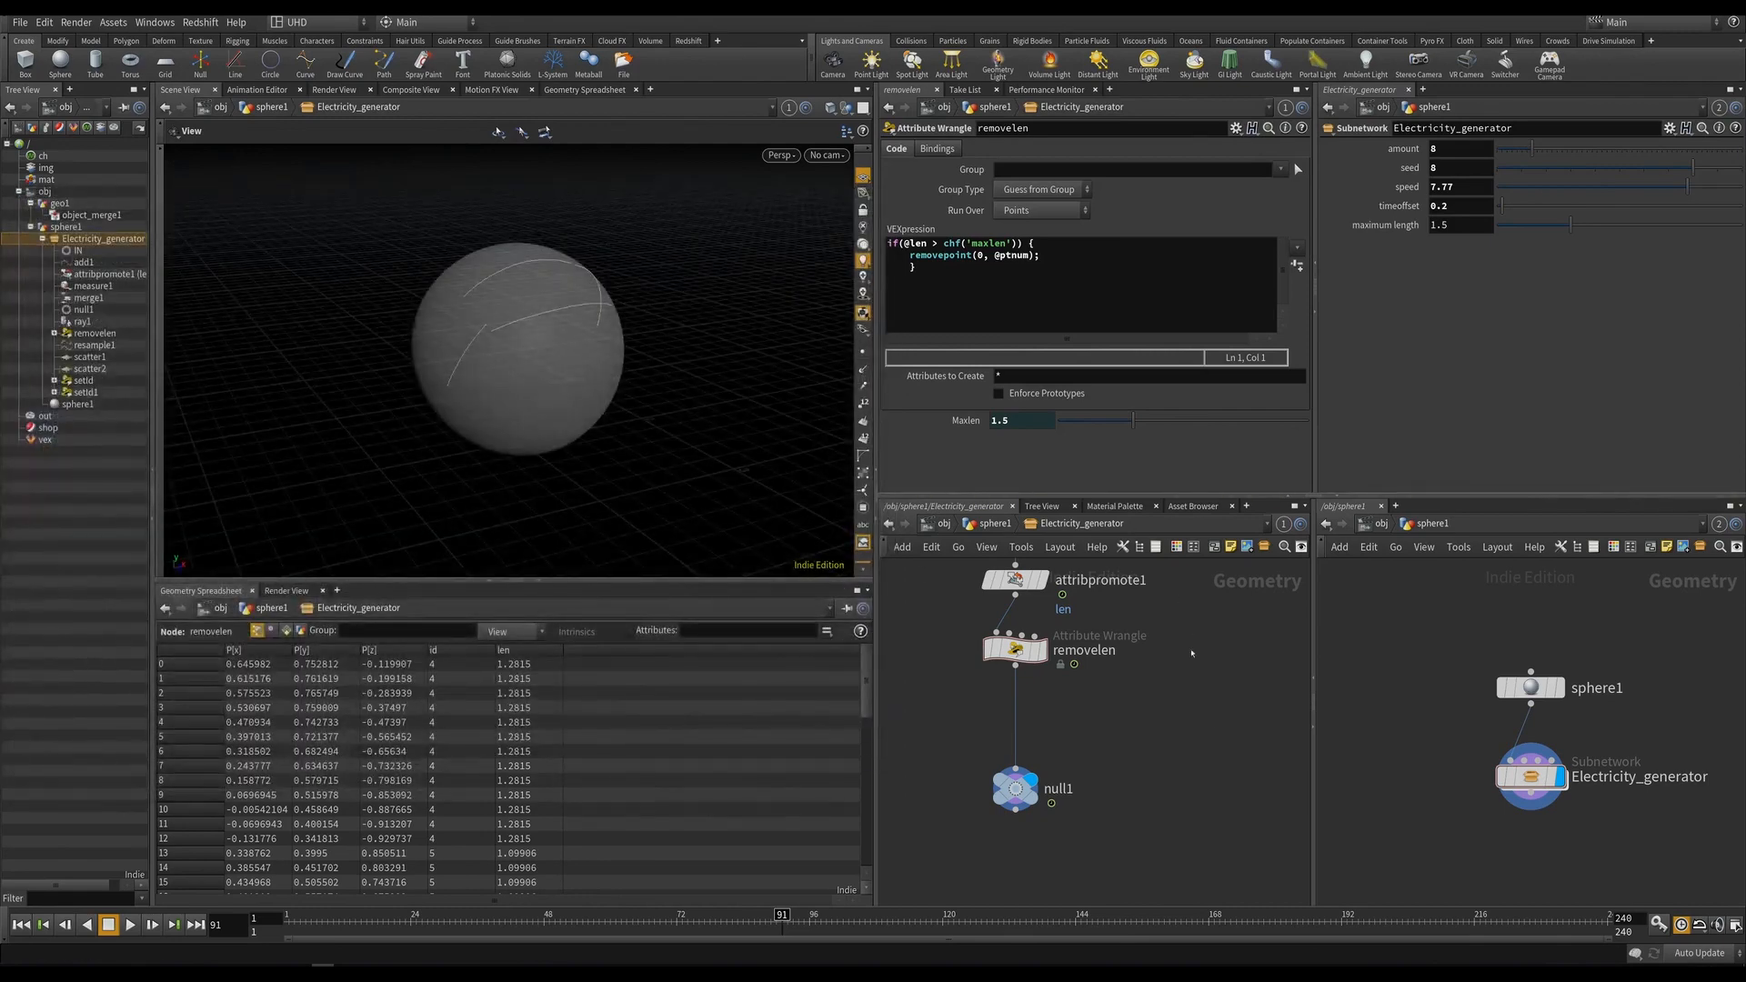
Try out the subnetwork's maximum length, set it to 2.5, and save the scene.
left_click_drag(1570, 224, 1623, 242)
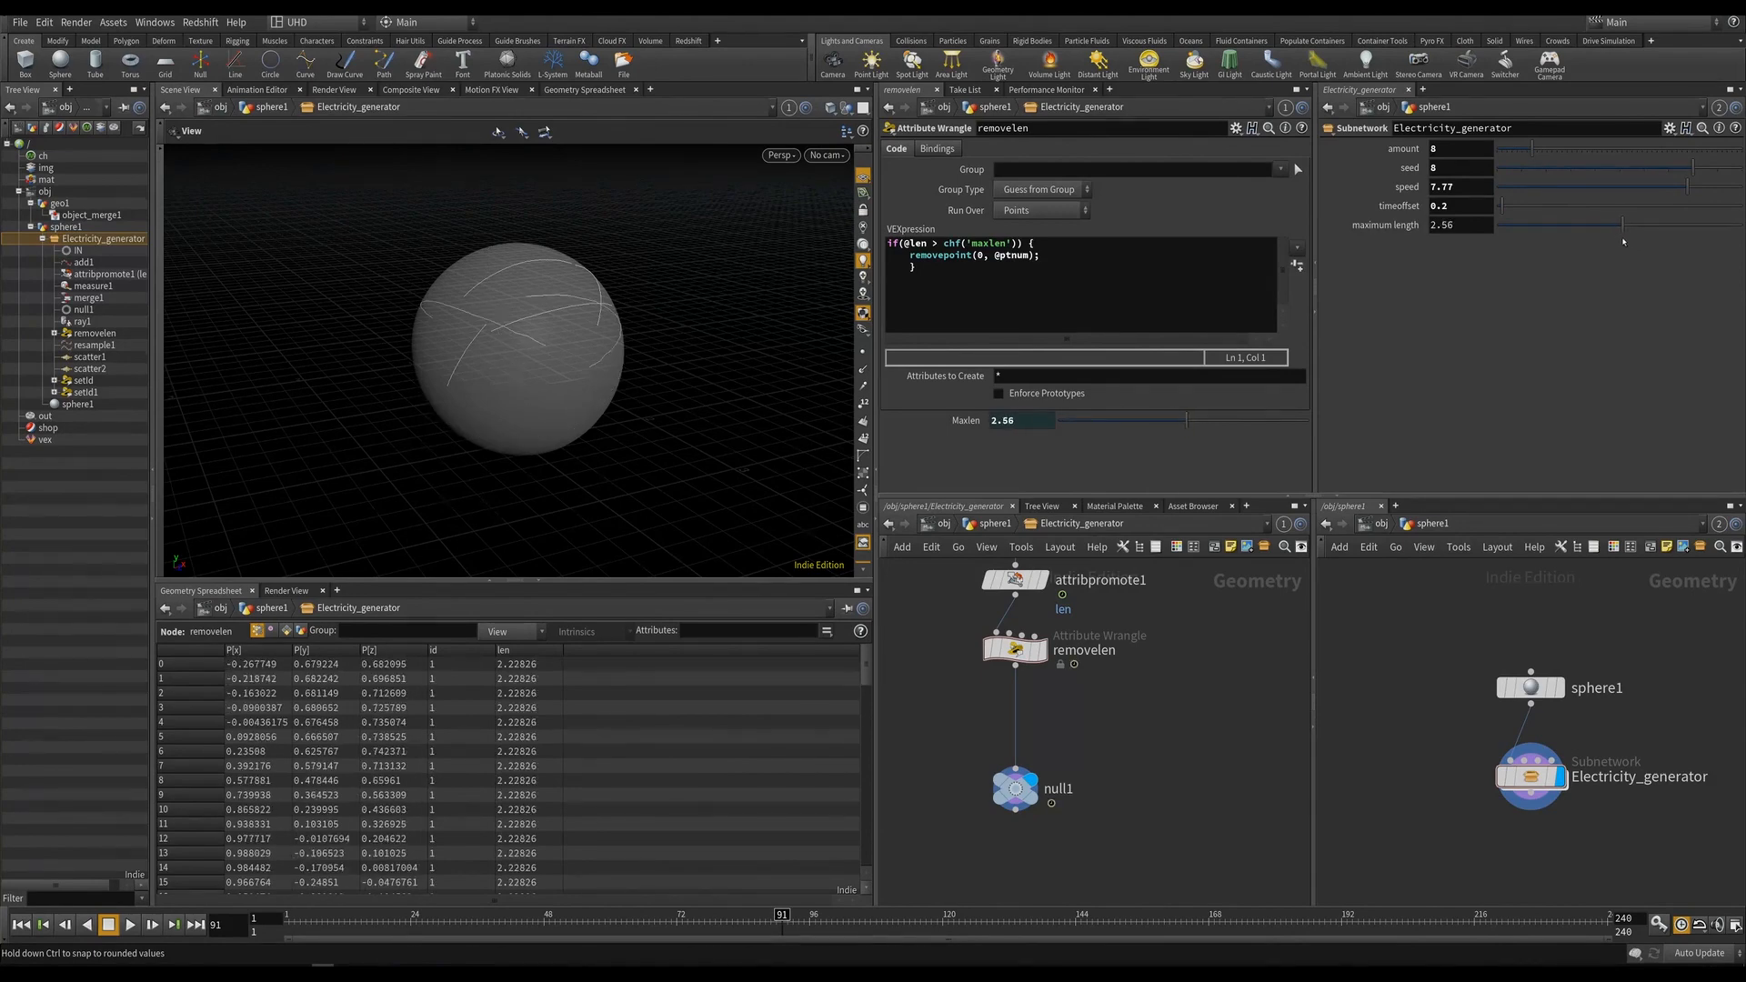
left_click_drag(1471, 227, 1204, 228)
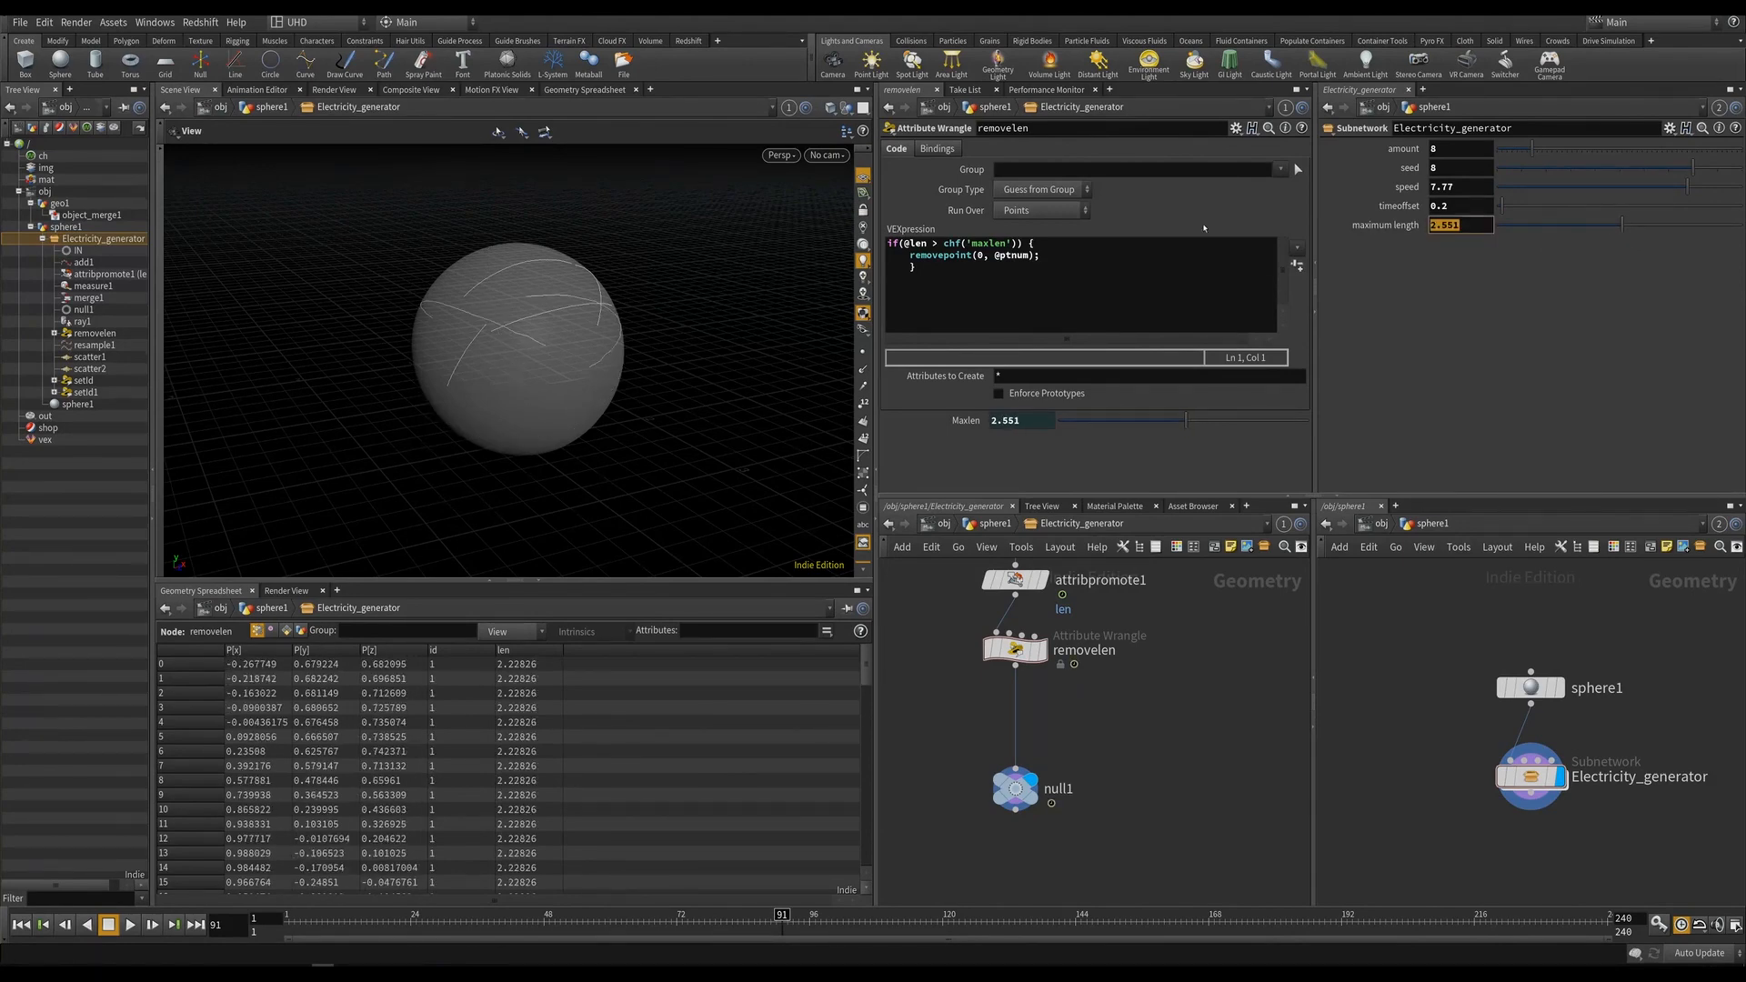
type("2.5")
key("Return")
middle_click_drag(1149, 734, 1113, 665)
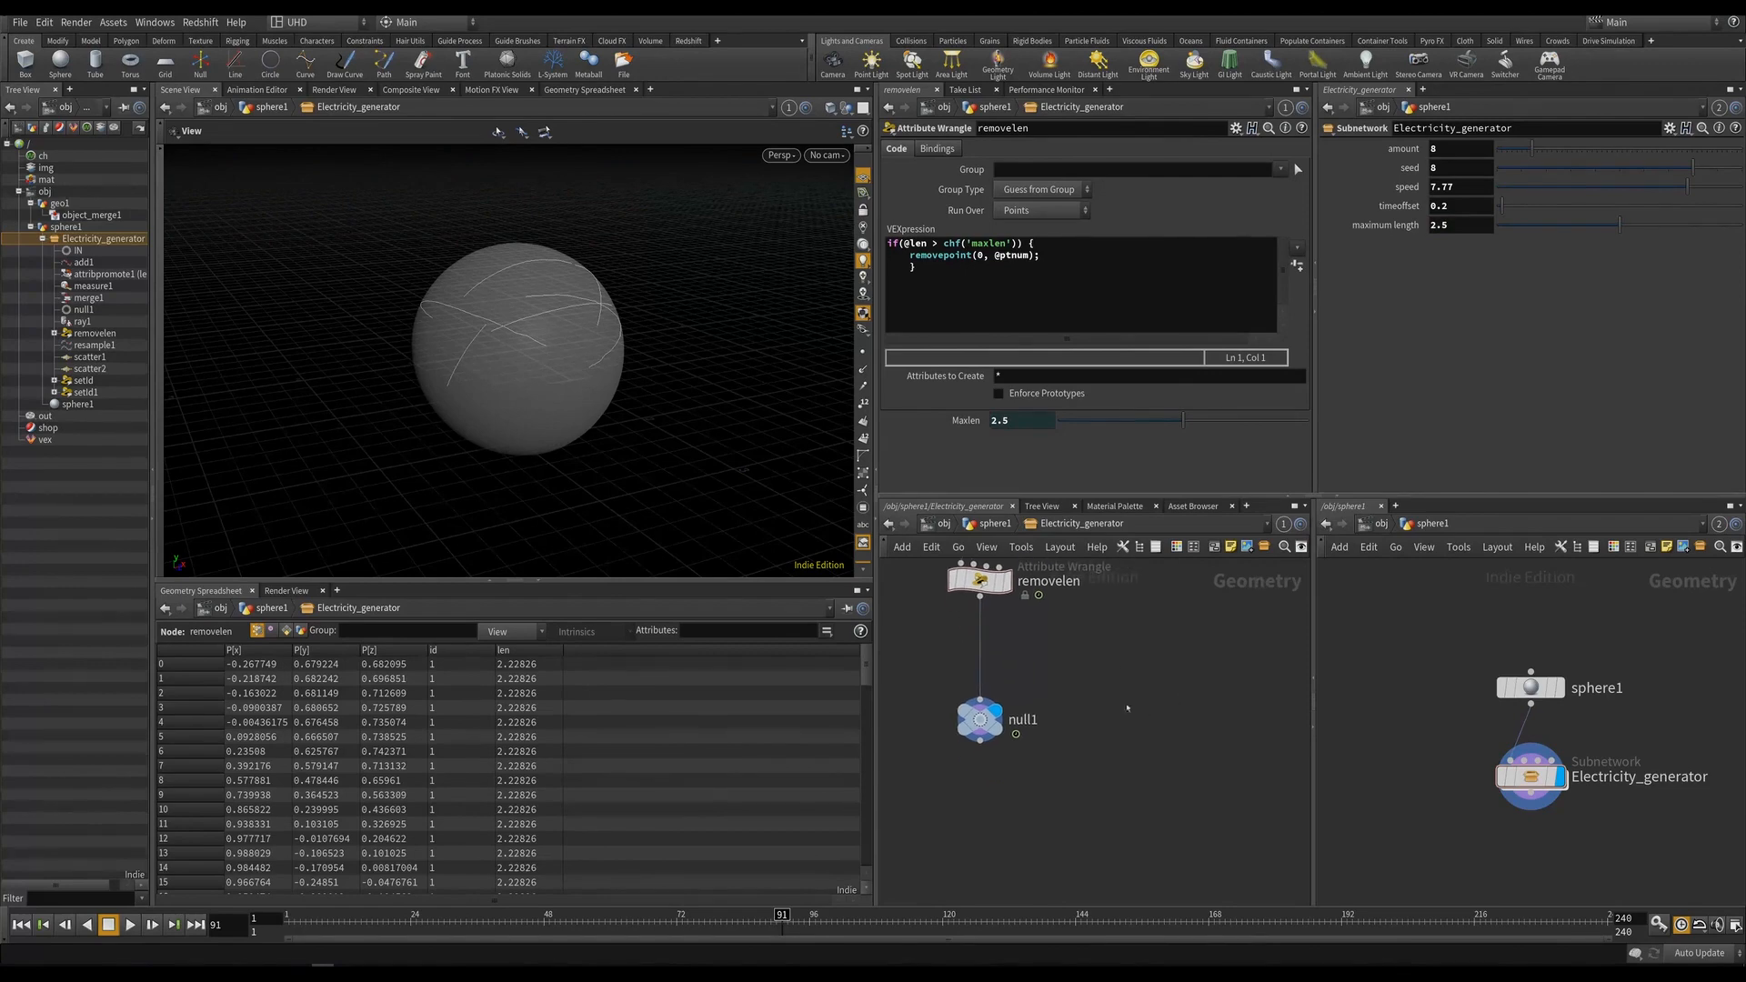
key("ctrl+s")
Play the animation to review the arcs and set the subnetwork's maximum length to 2.2.
left_click_drag(604, 368, 553, 348)
key("Up")
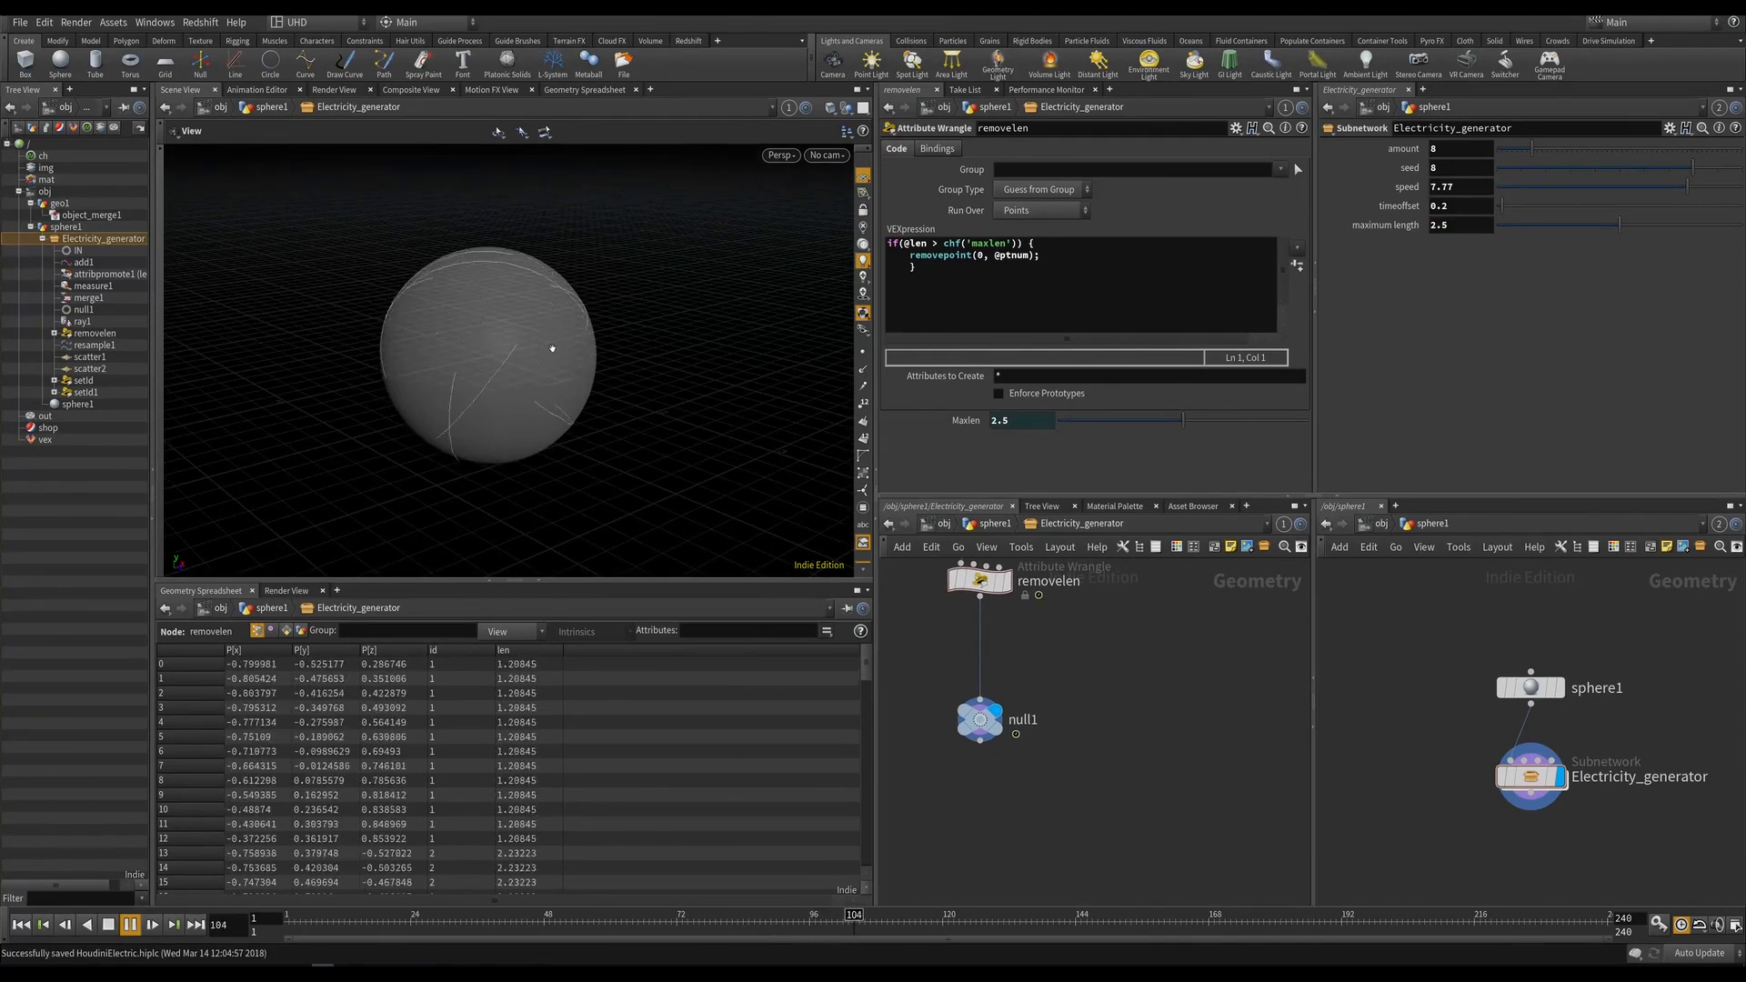
left_click_drag(565, 504, 638, 487)
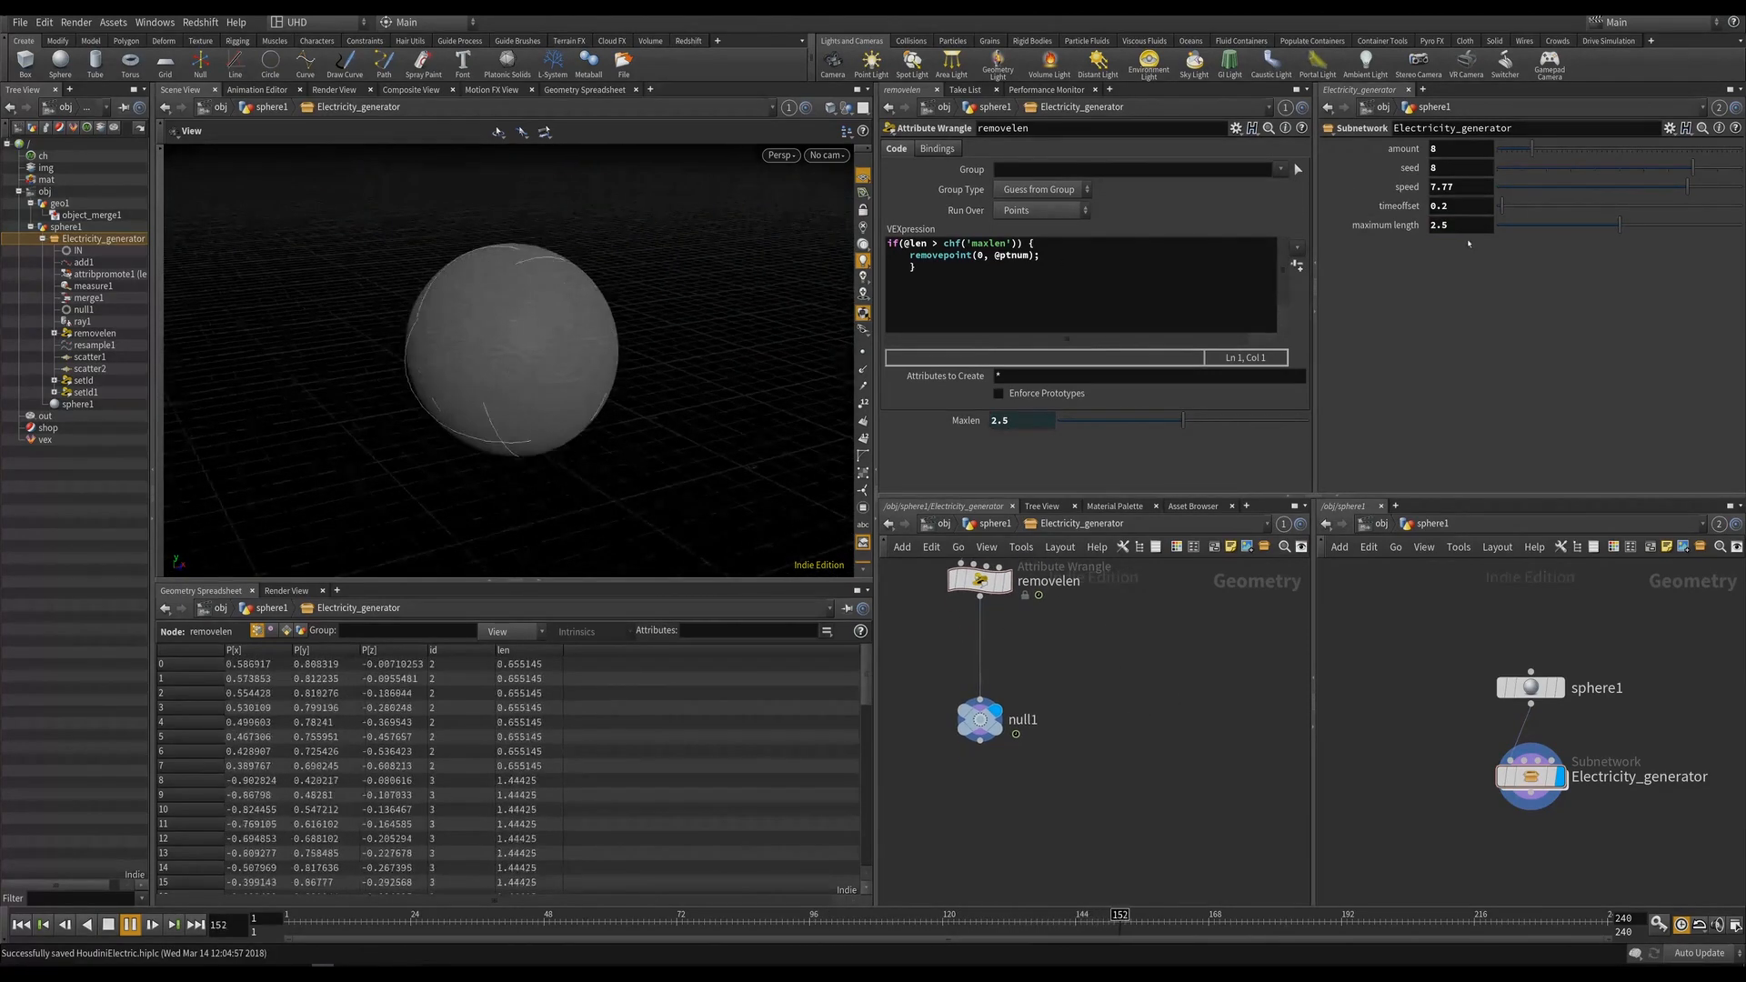
left_click_drag(1466, 227, 1196, 209)
type("2.2")
key("Return")
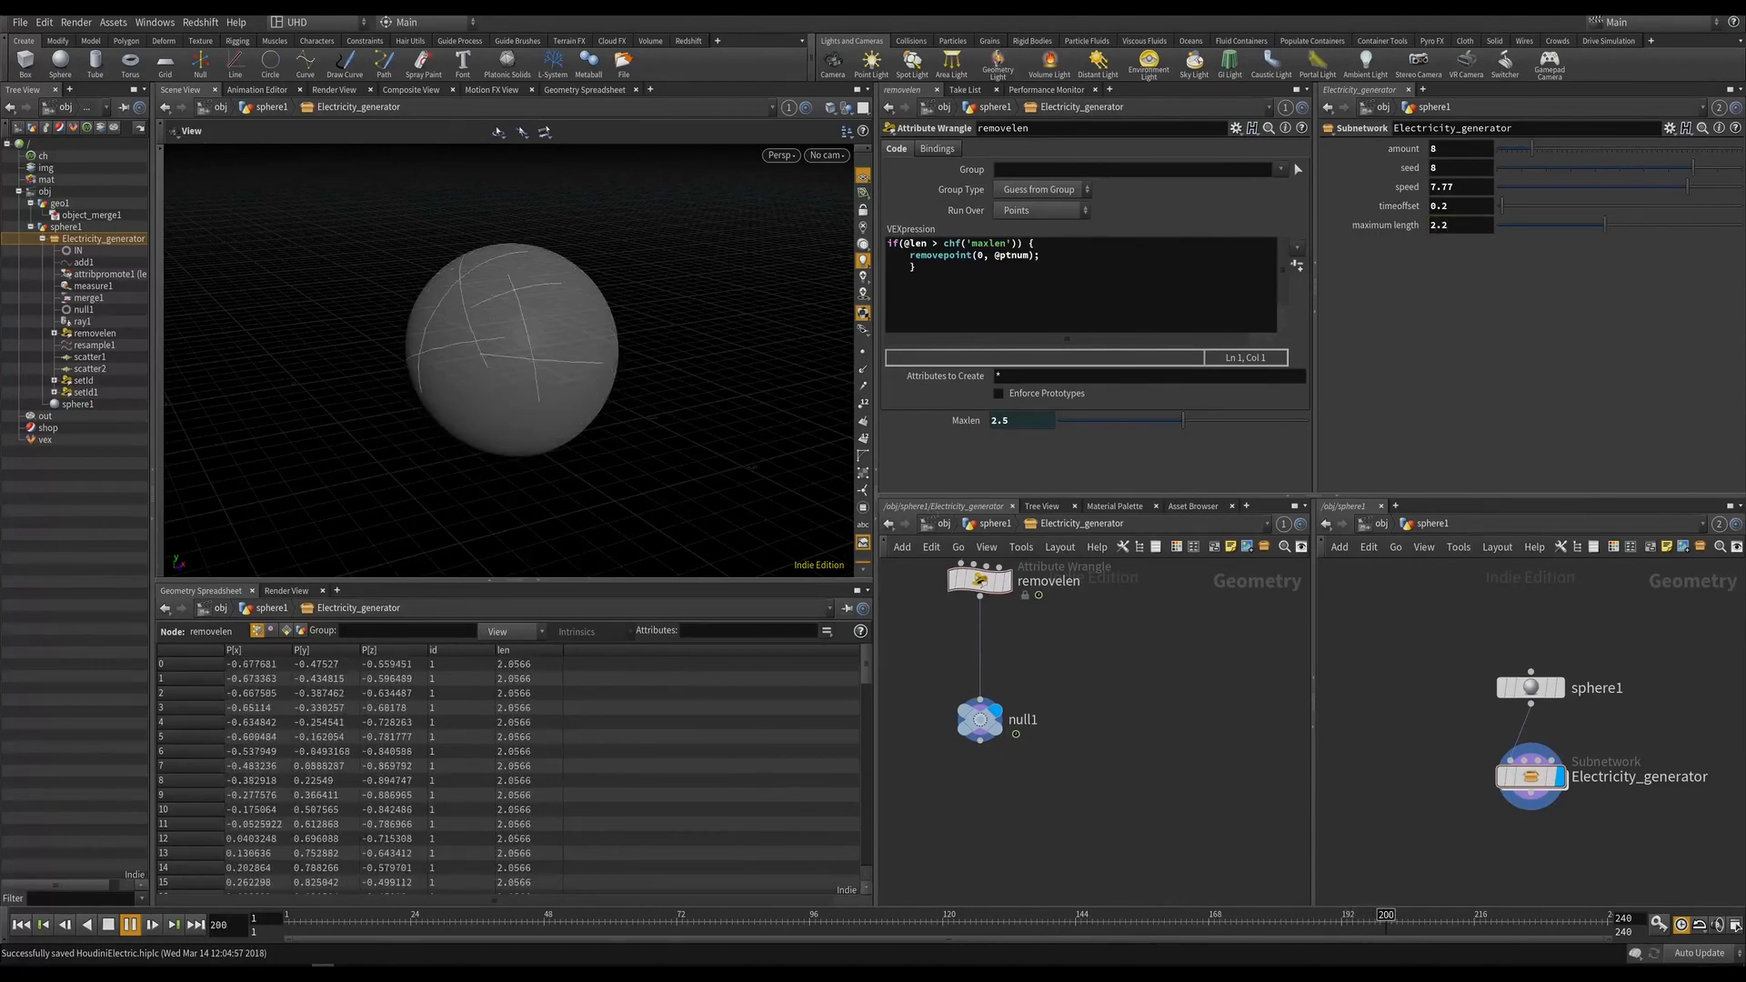
Stop playback at frame 35, inspect the arcs on the sphere, and save the scene.
left_click_drag(666, 463, 595, 425)
left_click(467, 929)
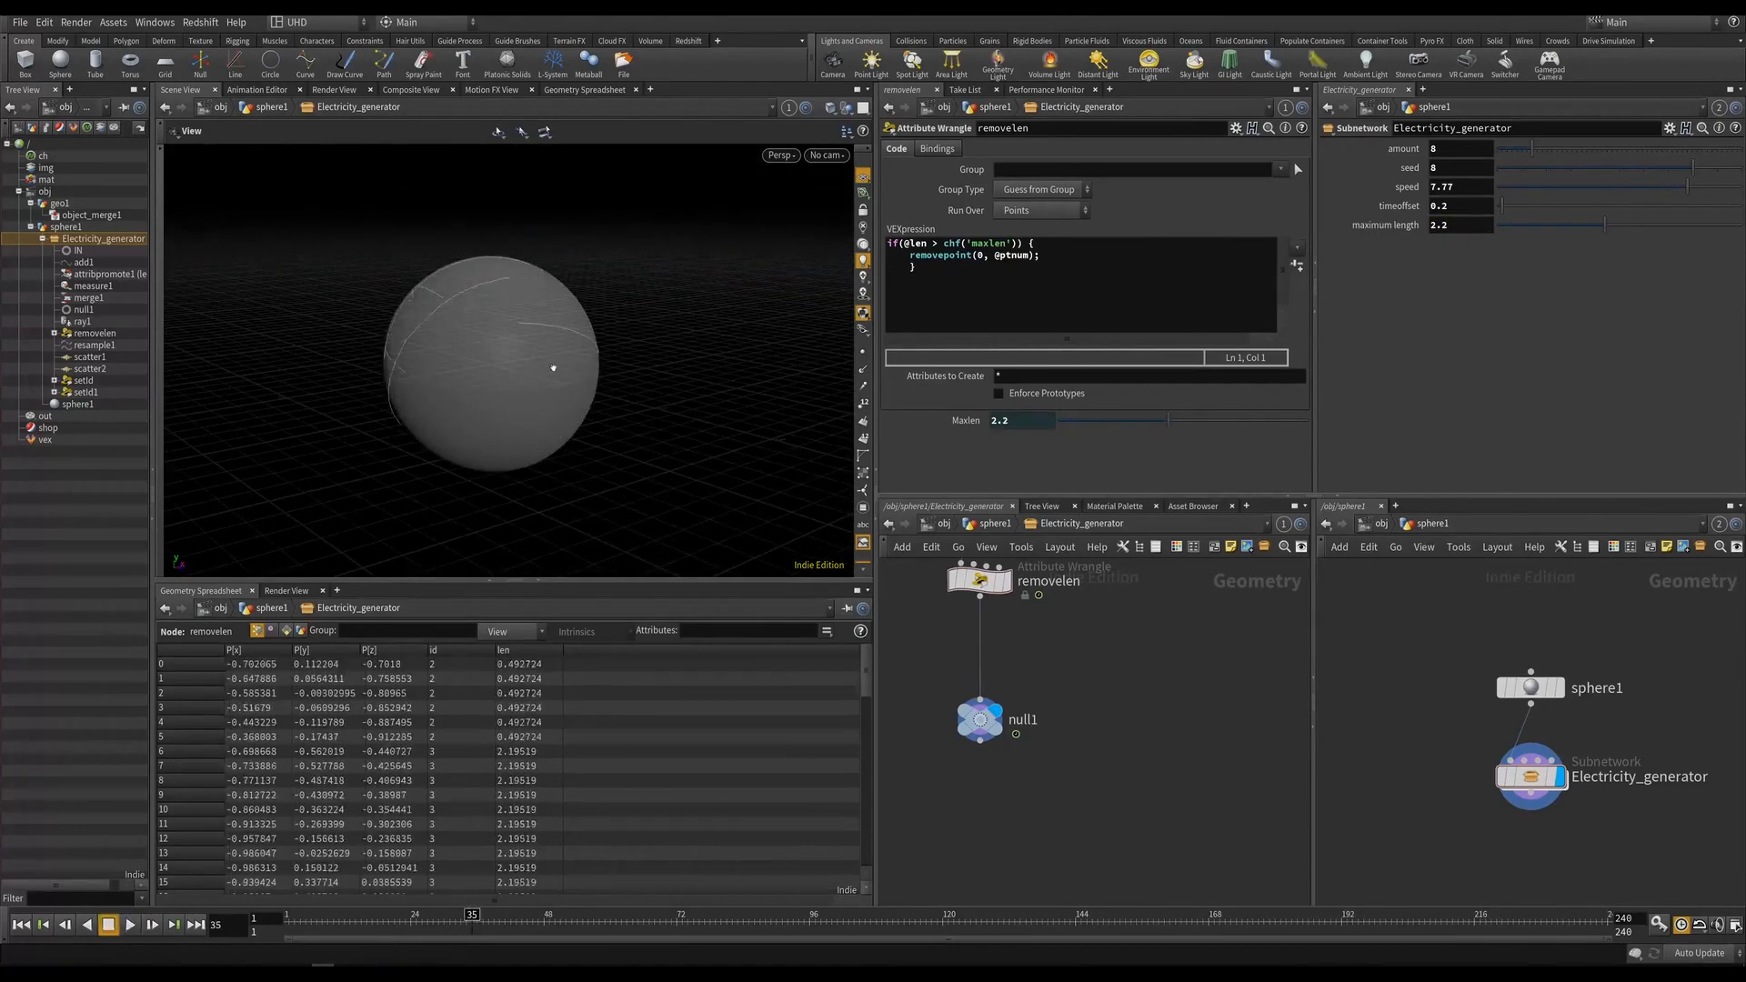
mouse_move(554, 363)
left_mouse_down()
mouse_move(512, 360)
mouse_move(605, 460)
mouse_move(538, 342)
left_mouse_up()
left_click_drag(525, 476, 492, 428)
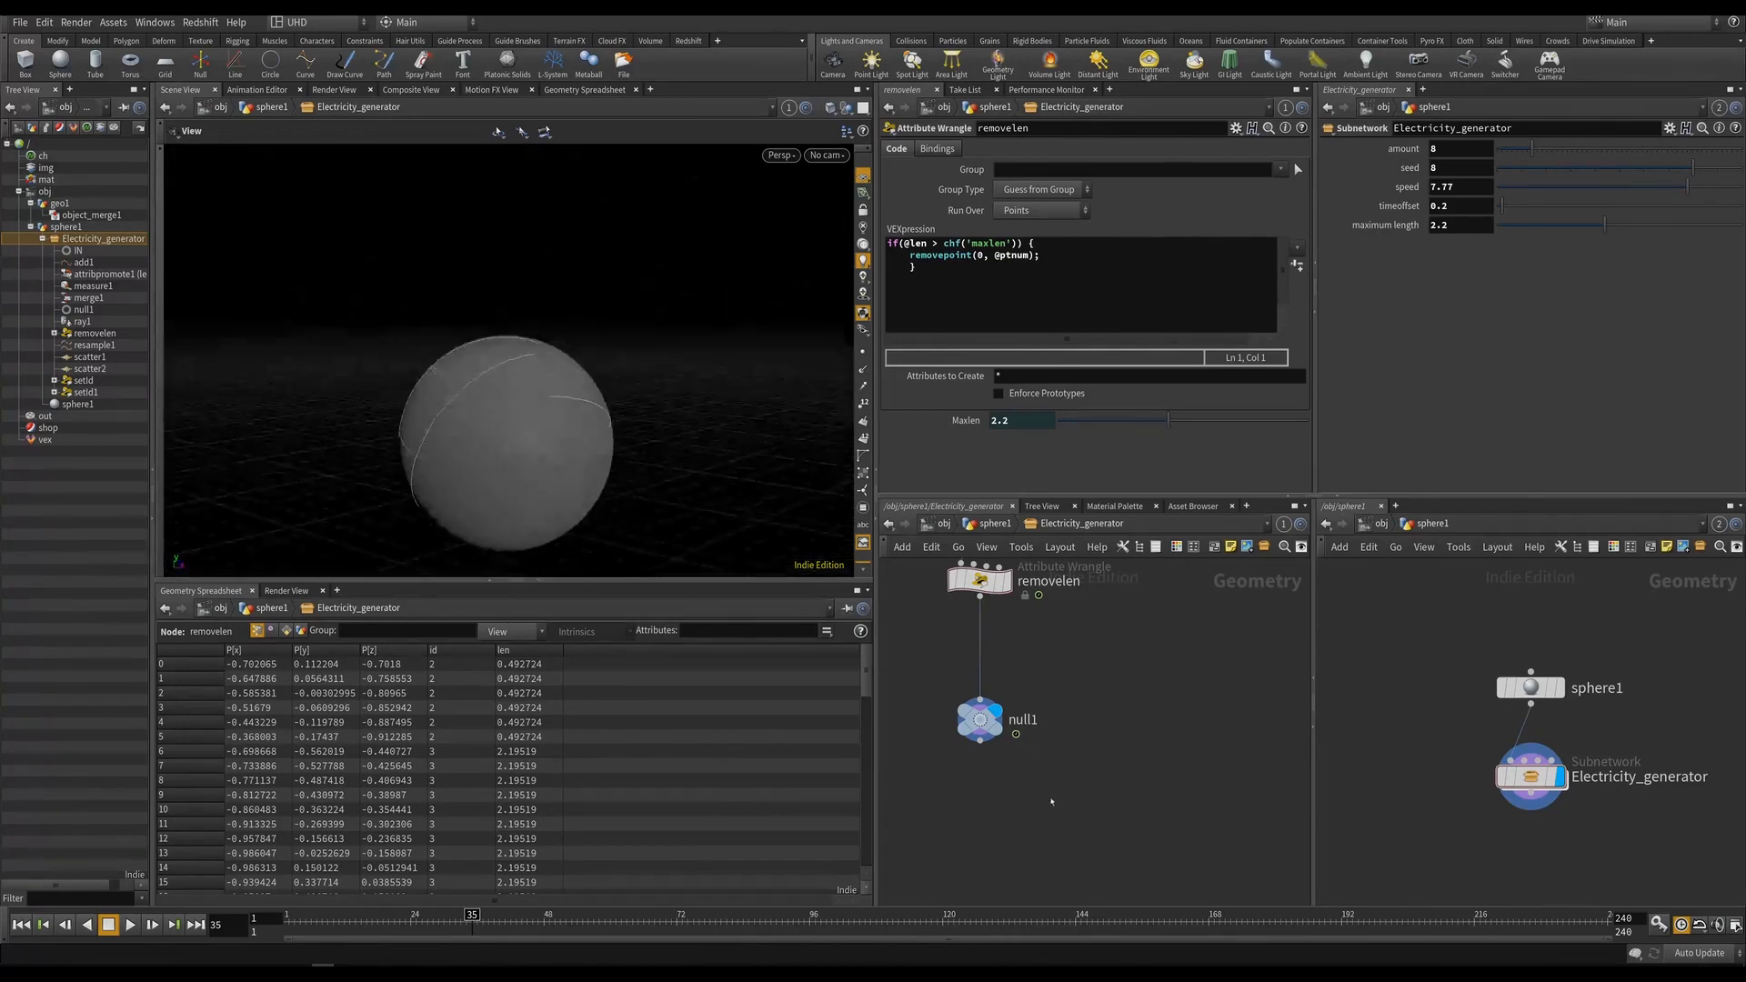
scroll(1008, 755, "down", 4)
scroll(1012, 762, "down", 5)
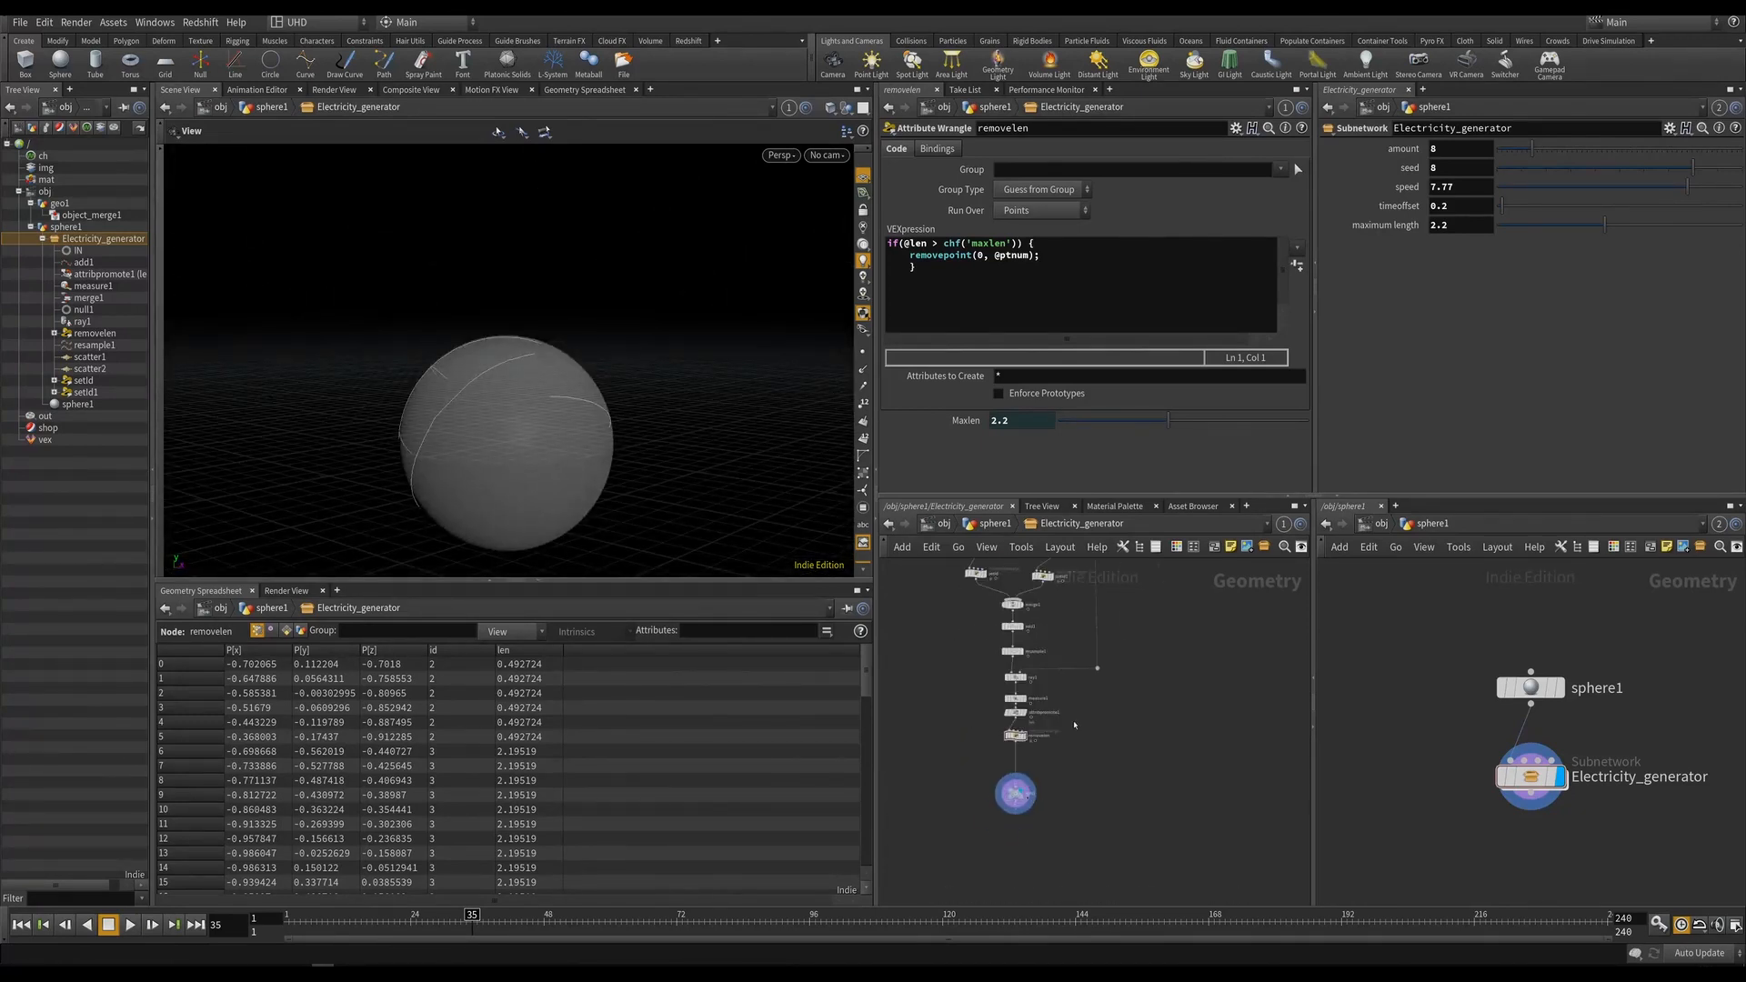
key("ctrl+s")
Add an unconnected Facet node beside null1 in the Electricity_generator network.
scroll(1087, 676, "up", 6)
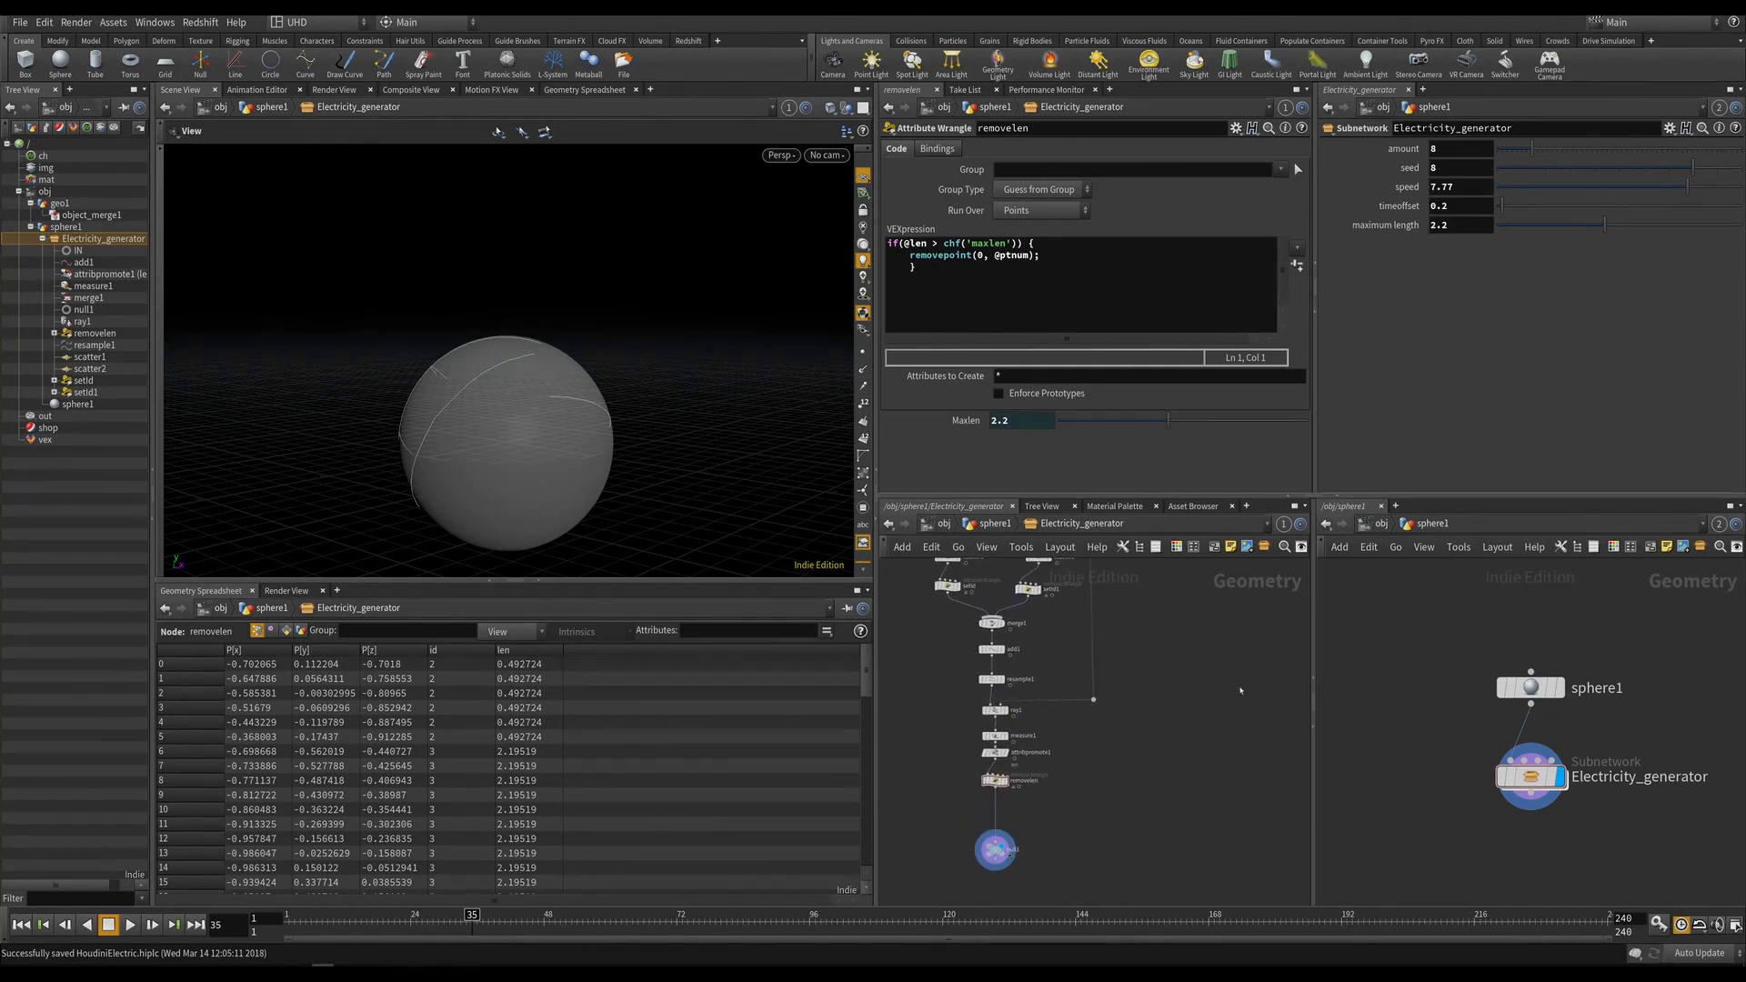
middle_click_drag(1240, 691, 1213, 793)
middle_click_drag(1028, 613, 1061, 677)
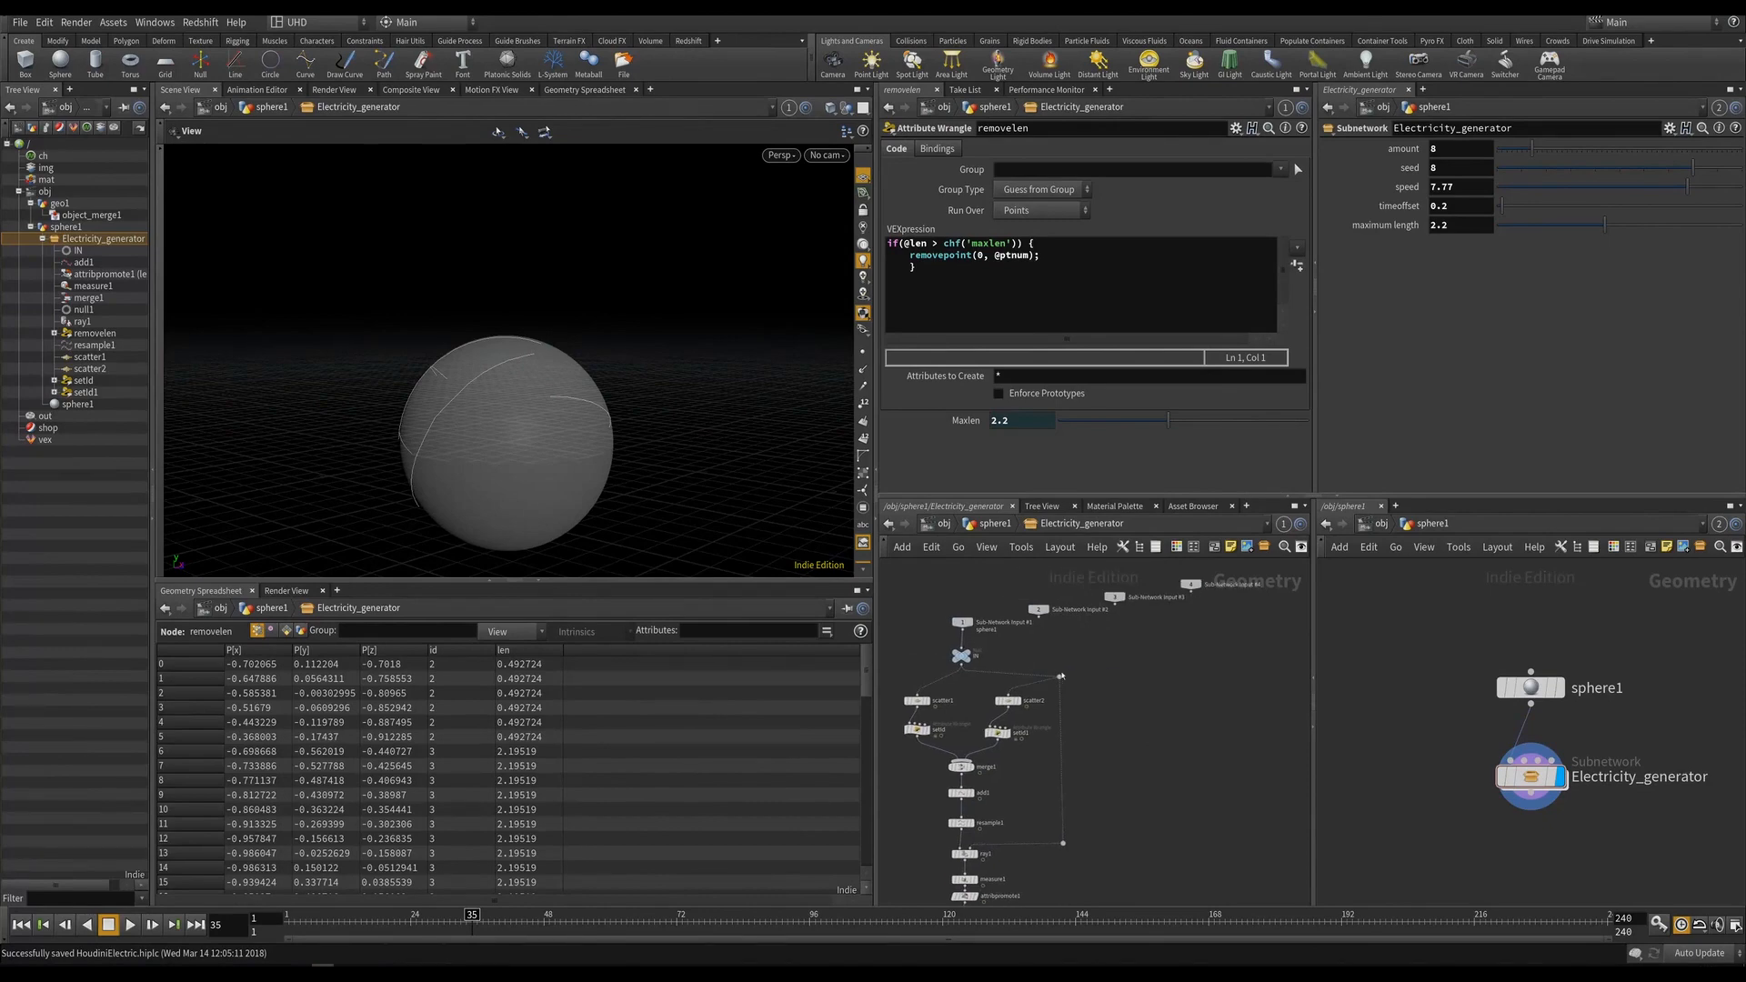
middle_click_drag(1084, 841, 1089, 641)
key("Tab")
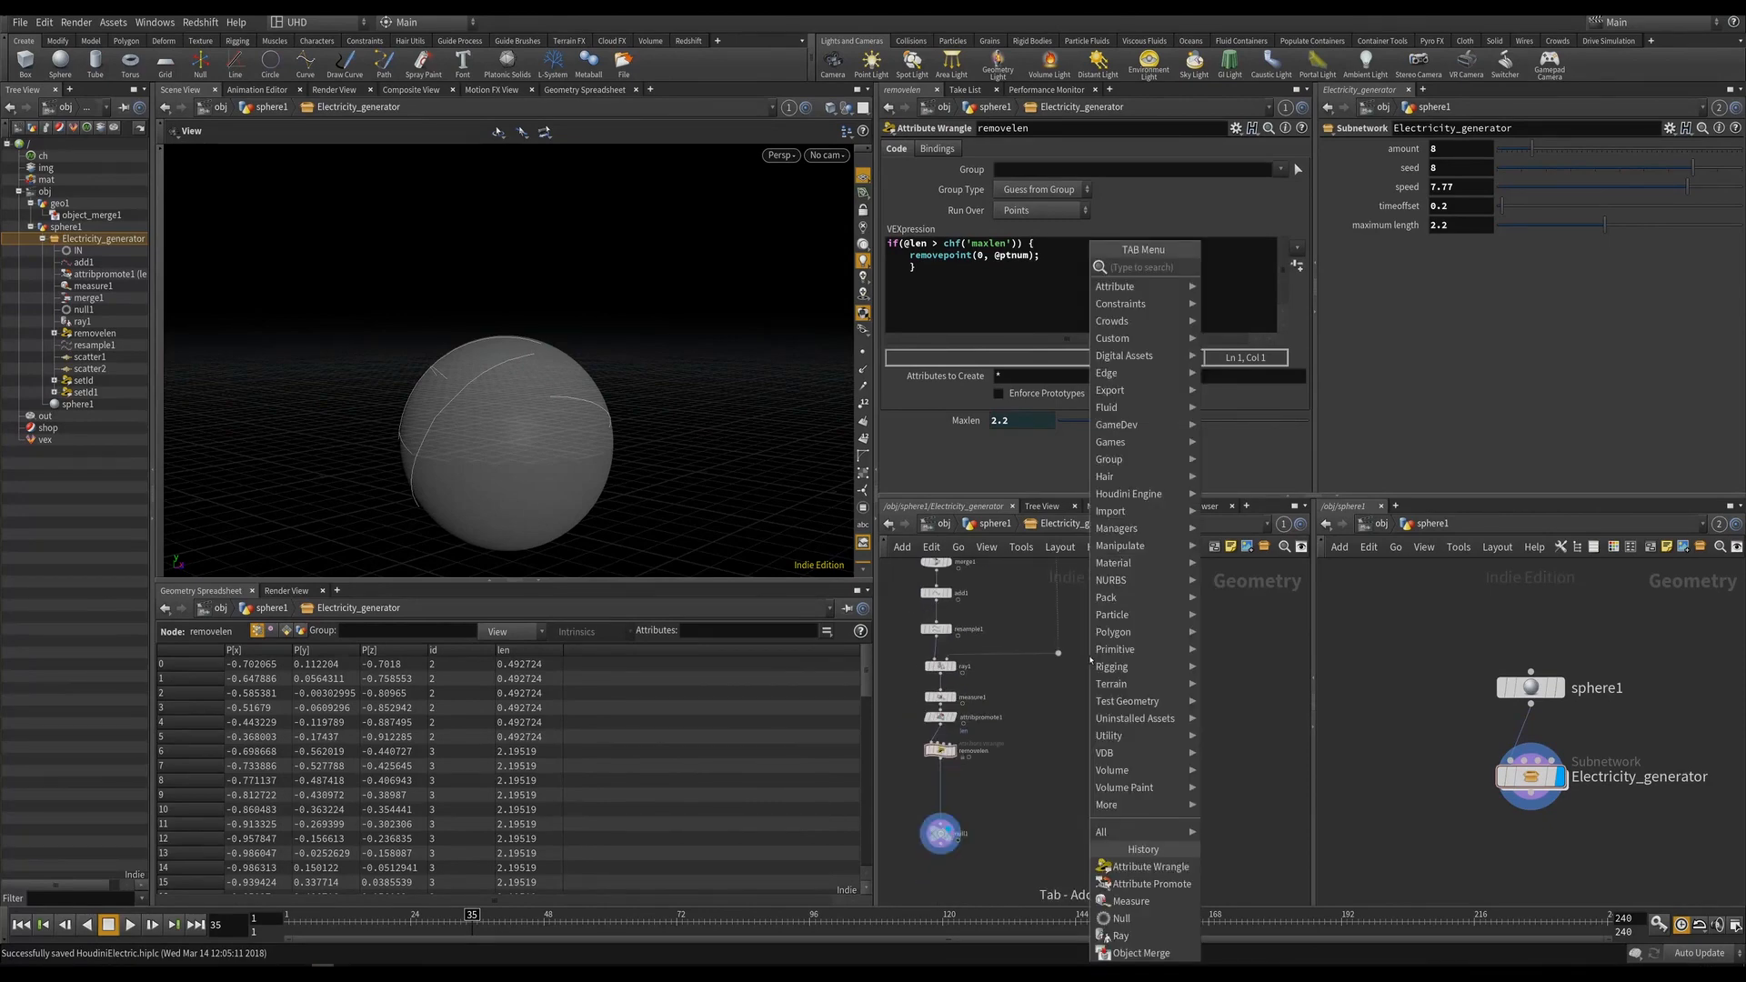
type("no")
key("Return")
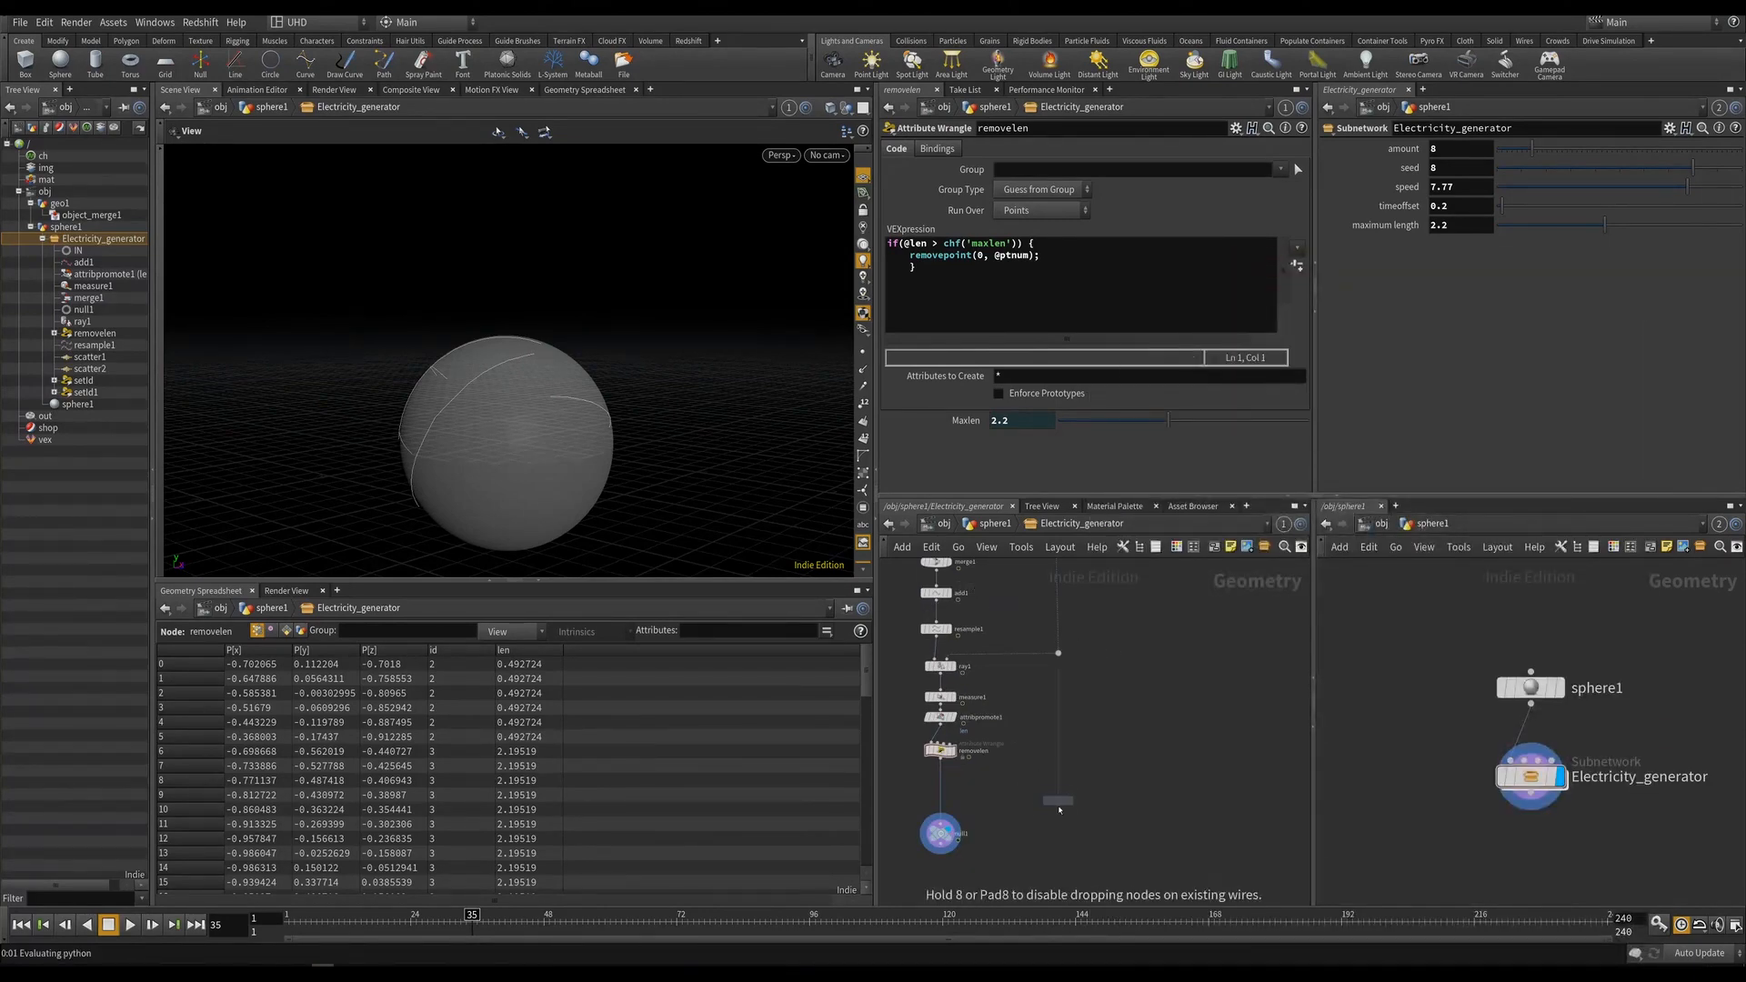
left_click(1058, 810)
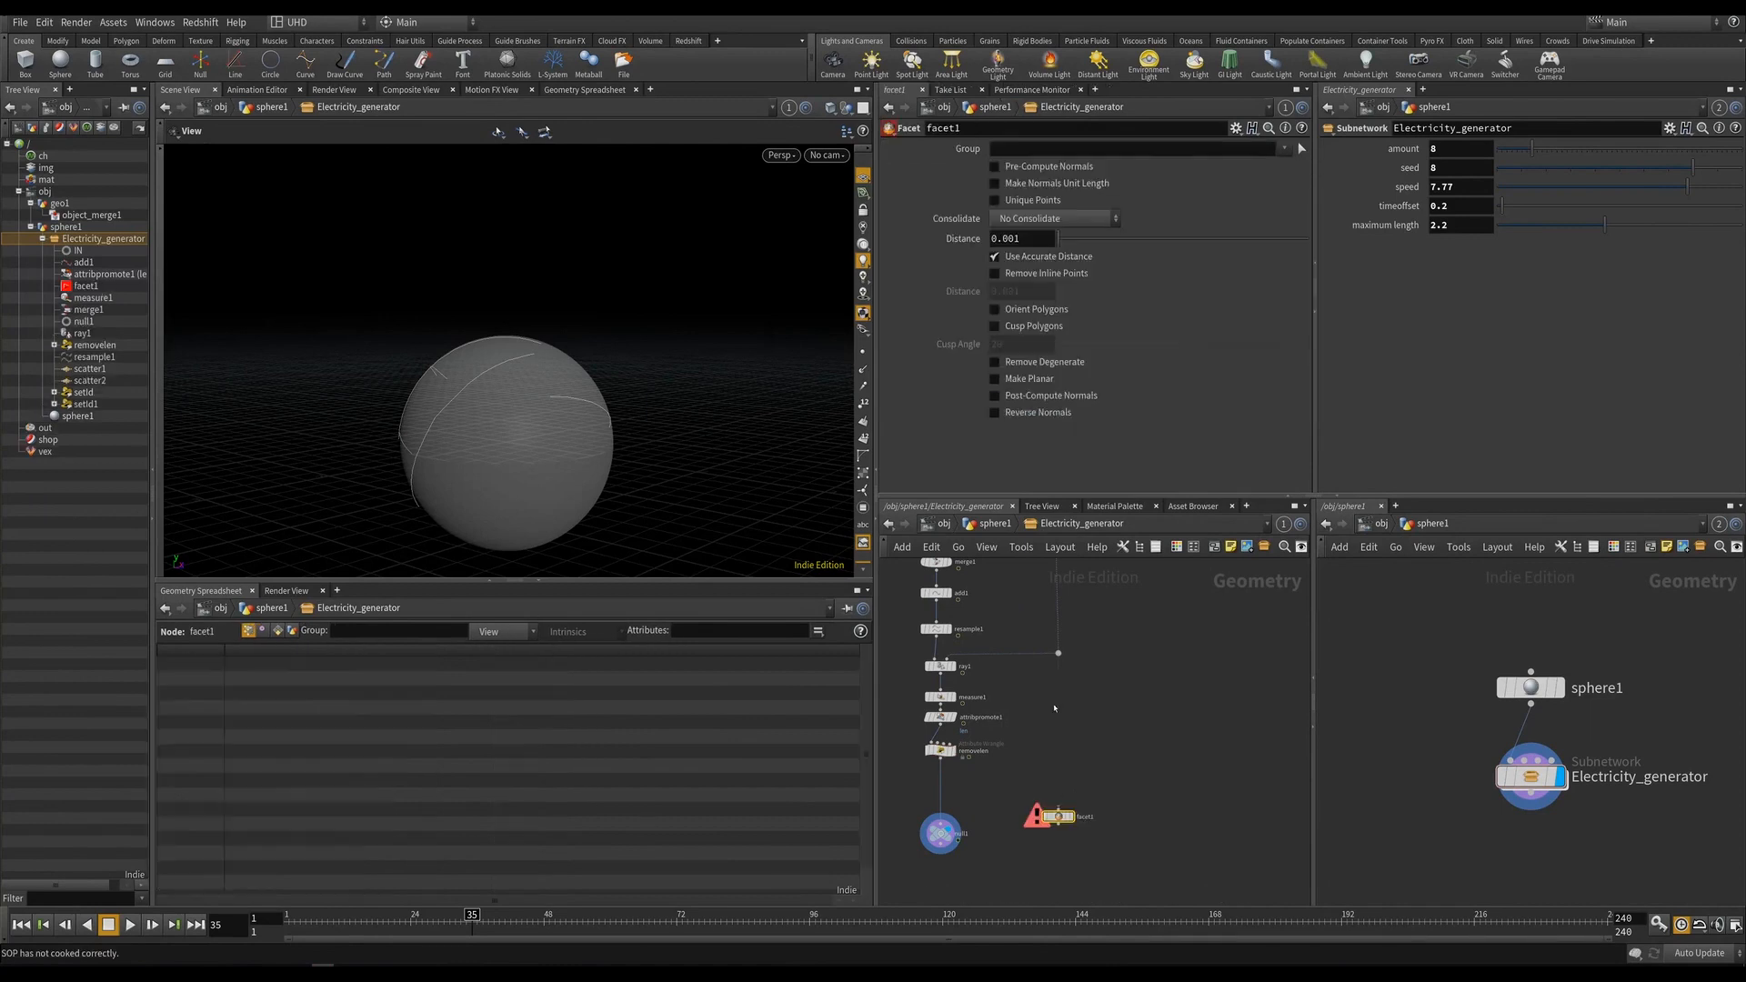
Connect the input-surface wire dot to facet1, display that node, and enable Post-Compute Normals on it.
left_click(1059, 808)
left_click(1059, 654)
middle_click_drag(1106, 740, 1104, 696)
scroll(1057, 764, "up", 3)
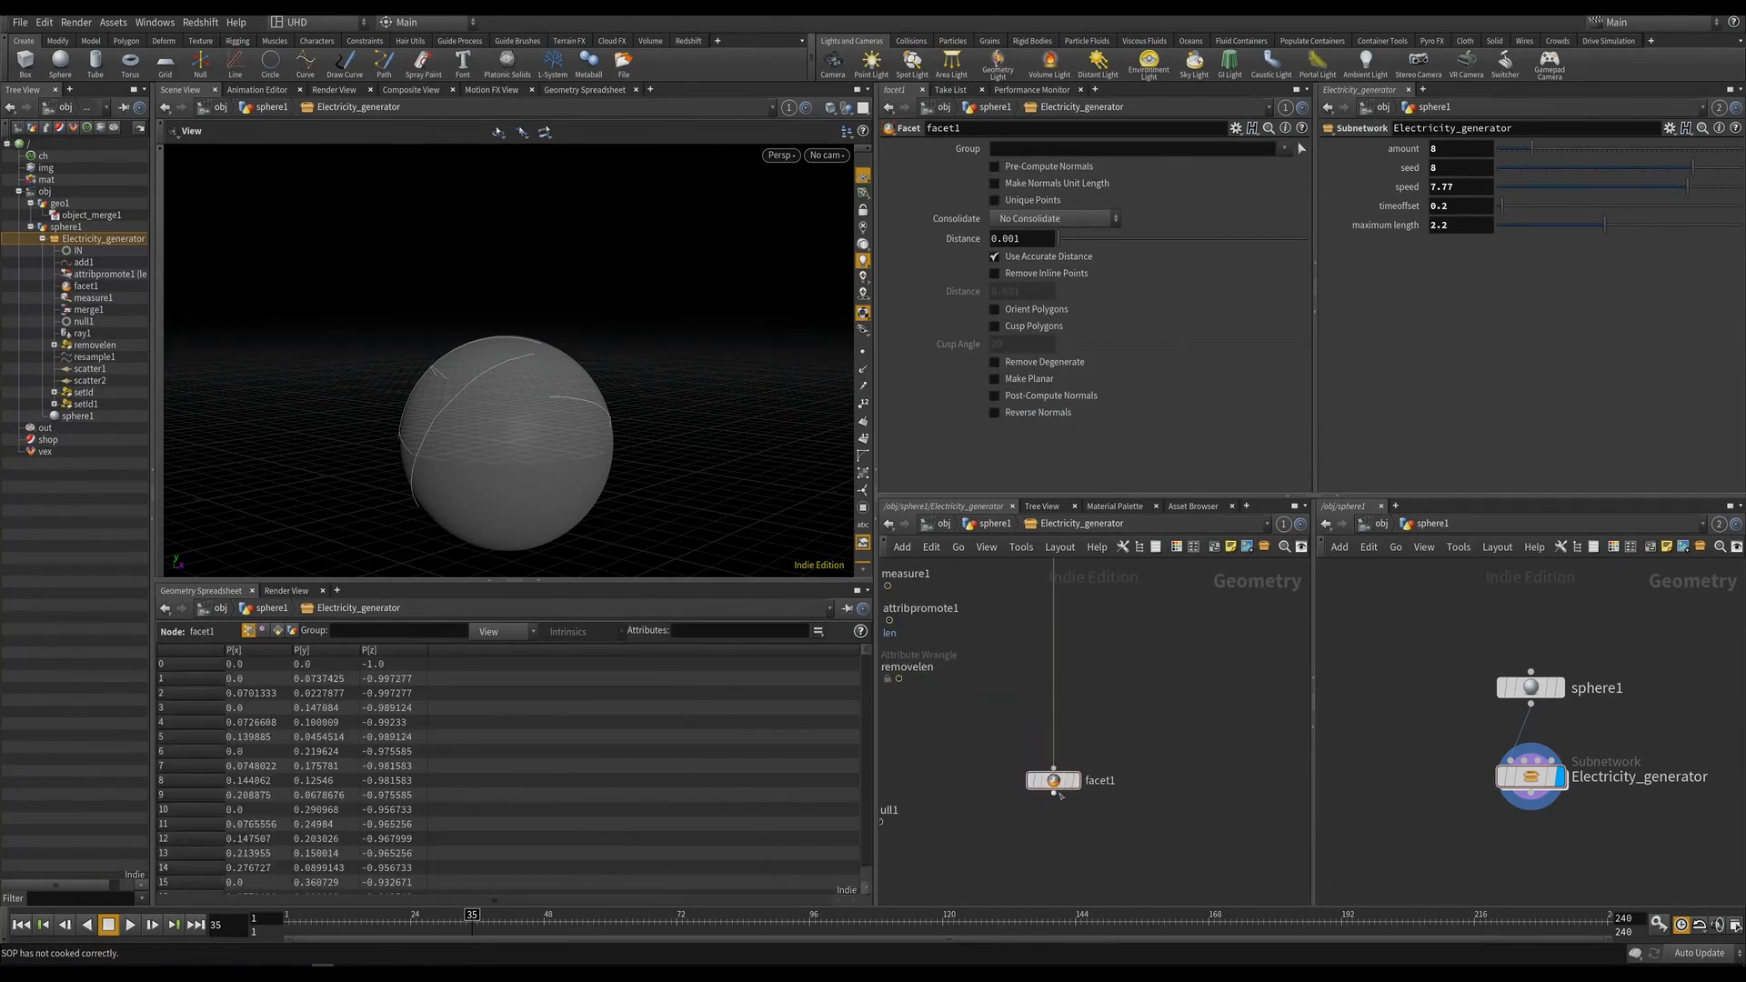
left_click(1075, 781)
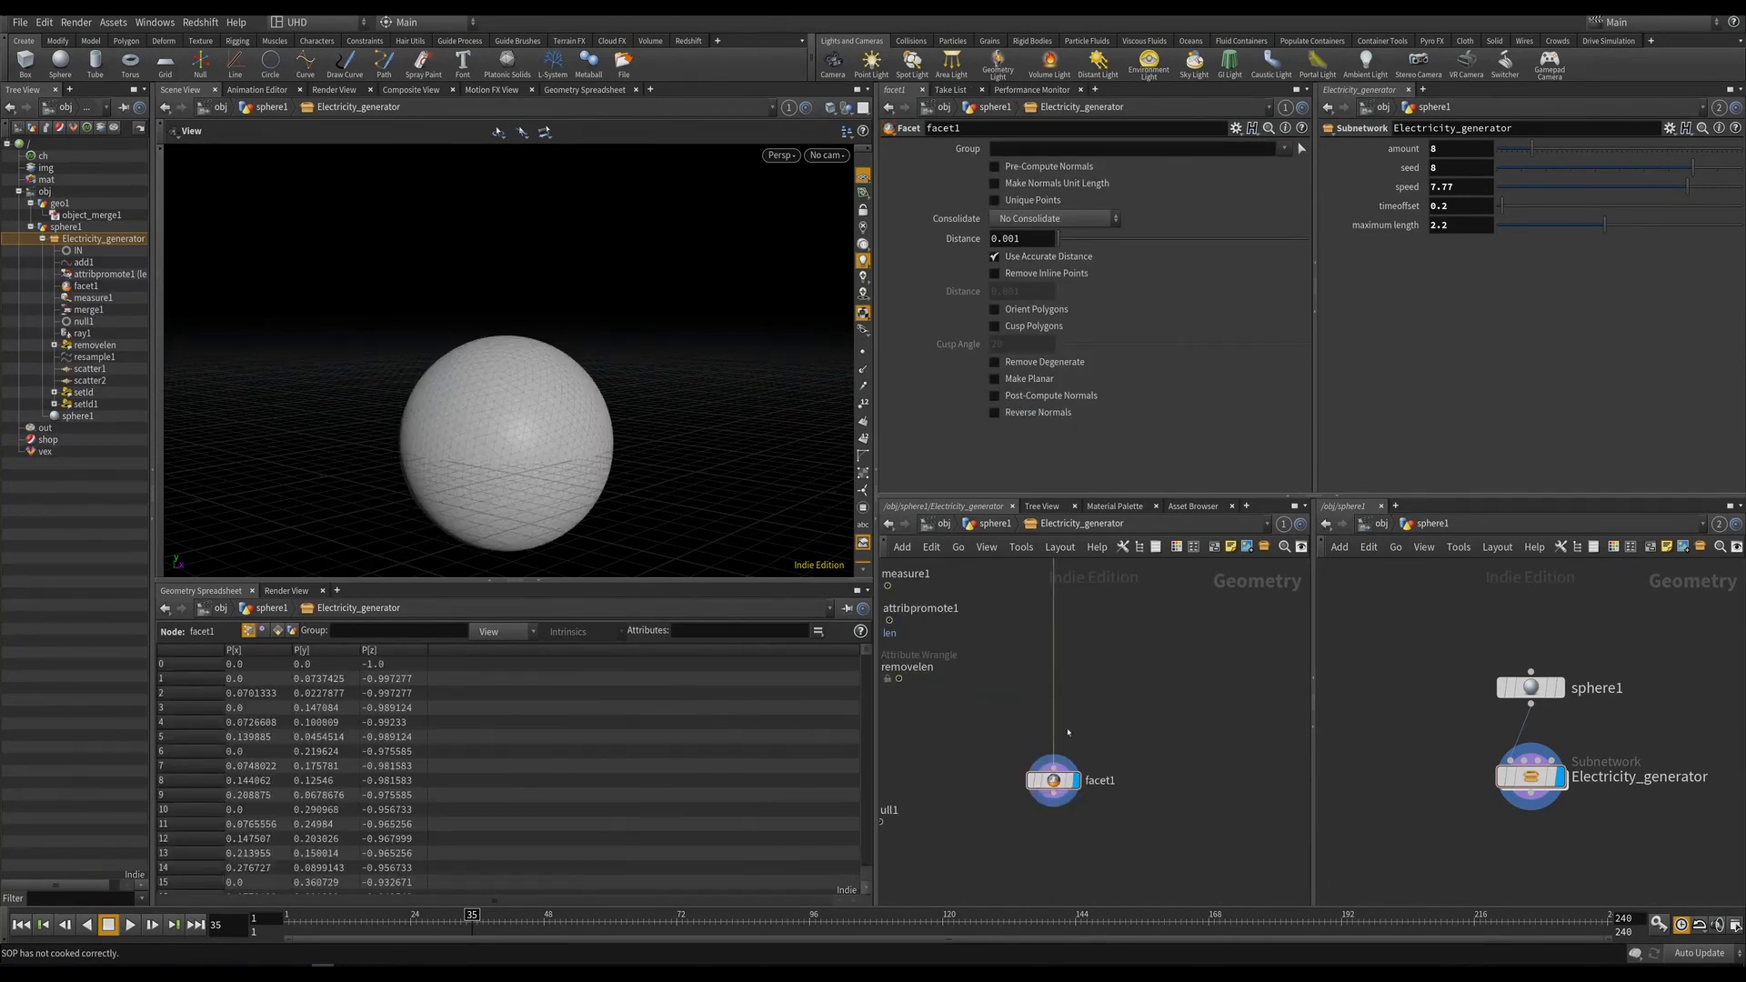
left_click(1016, 398)
Examine facet1's point normals on the sphere, hide them again, and display null1.
left_click(863, 369)
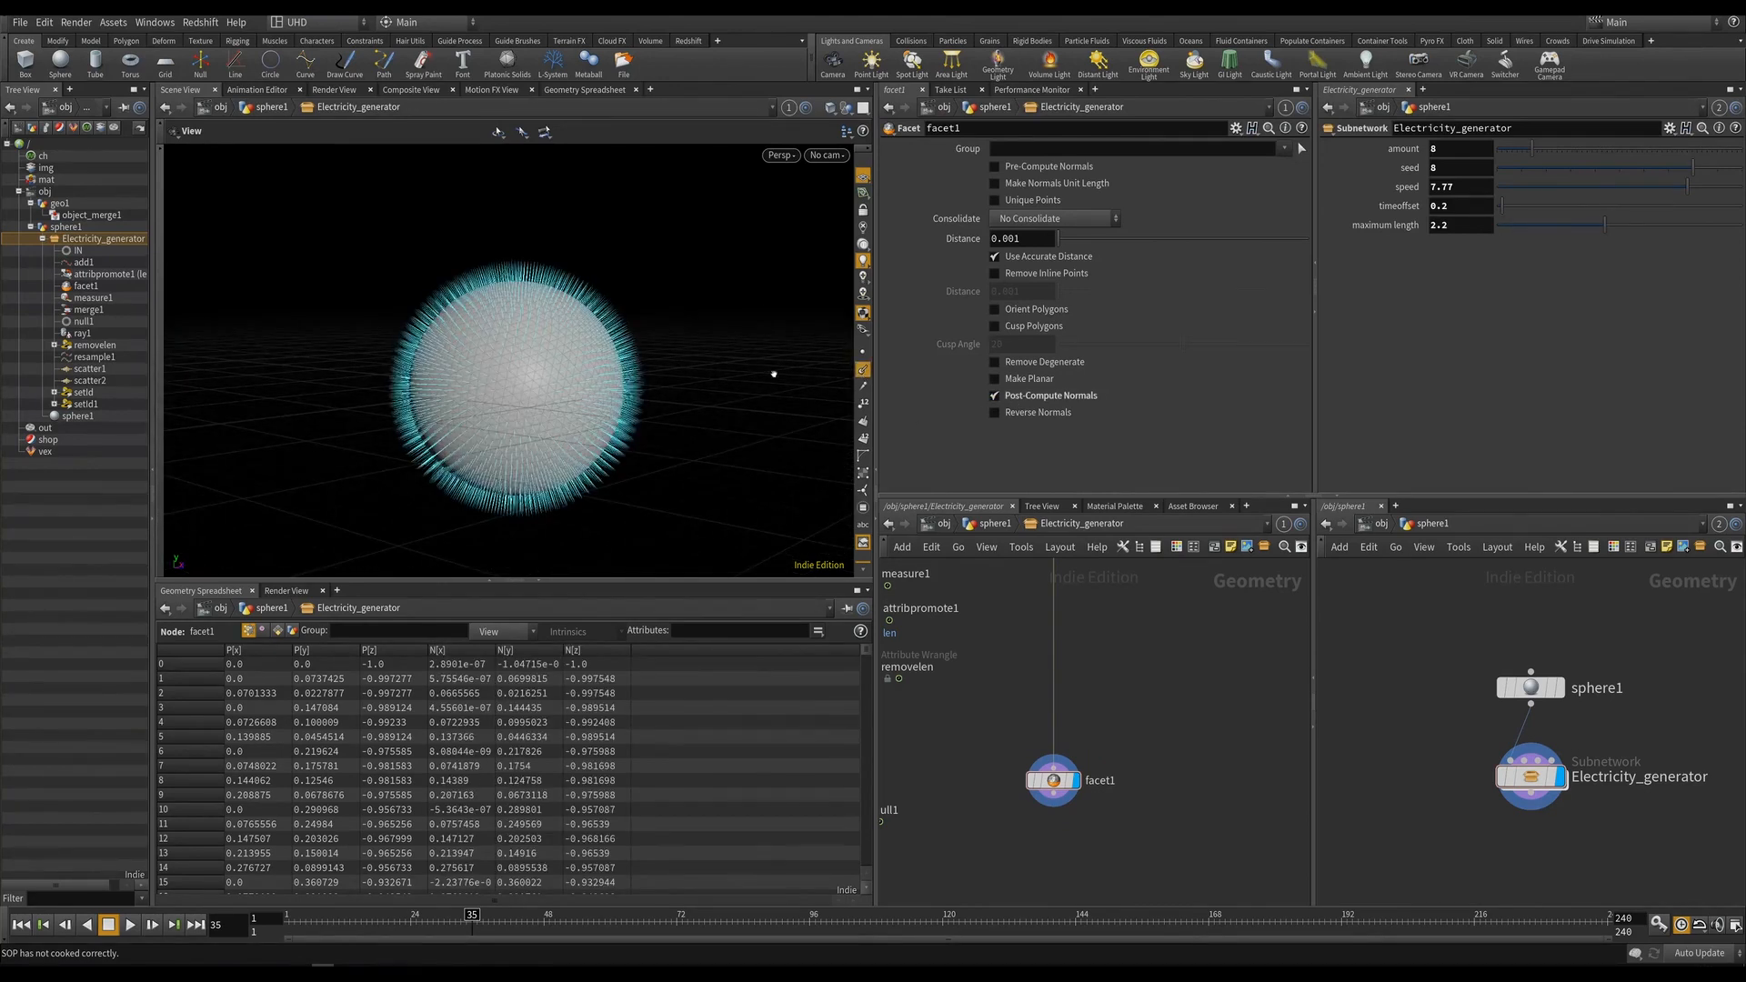
left_click(863, 369)
middle_click_drag(1106, 806, 1274, 784)
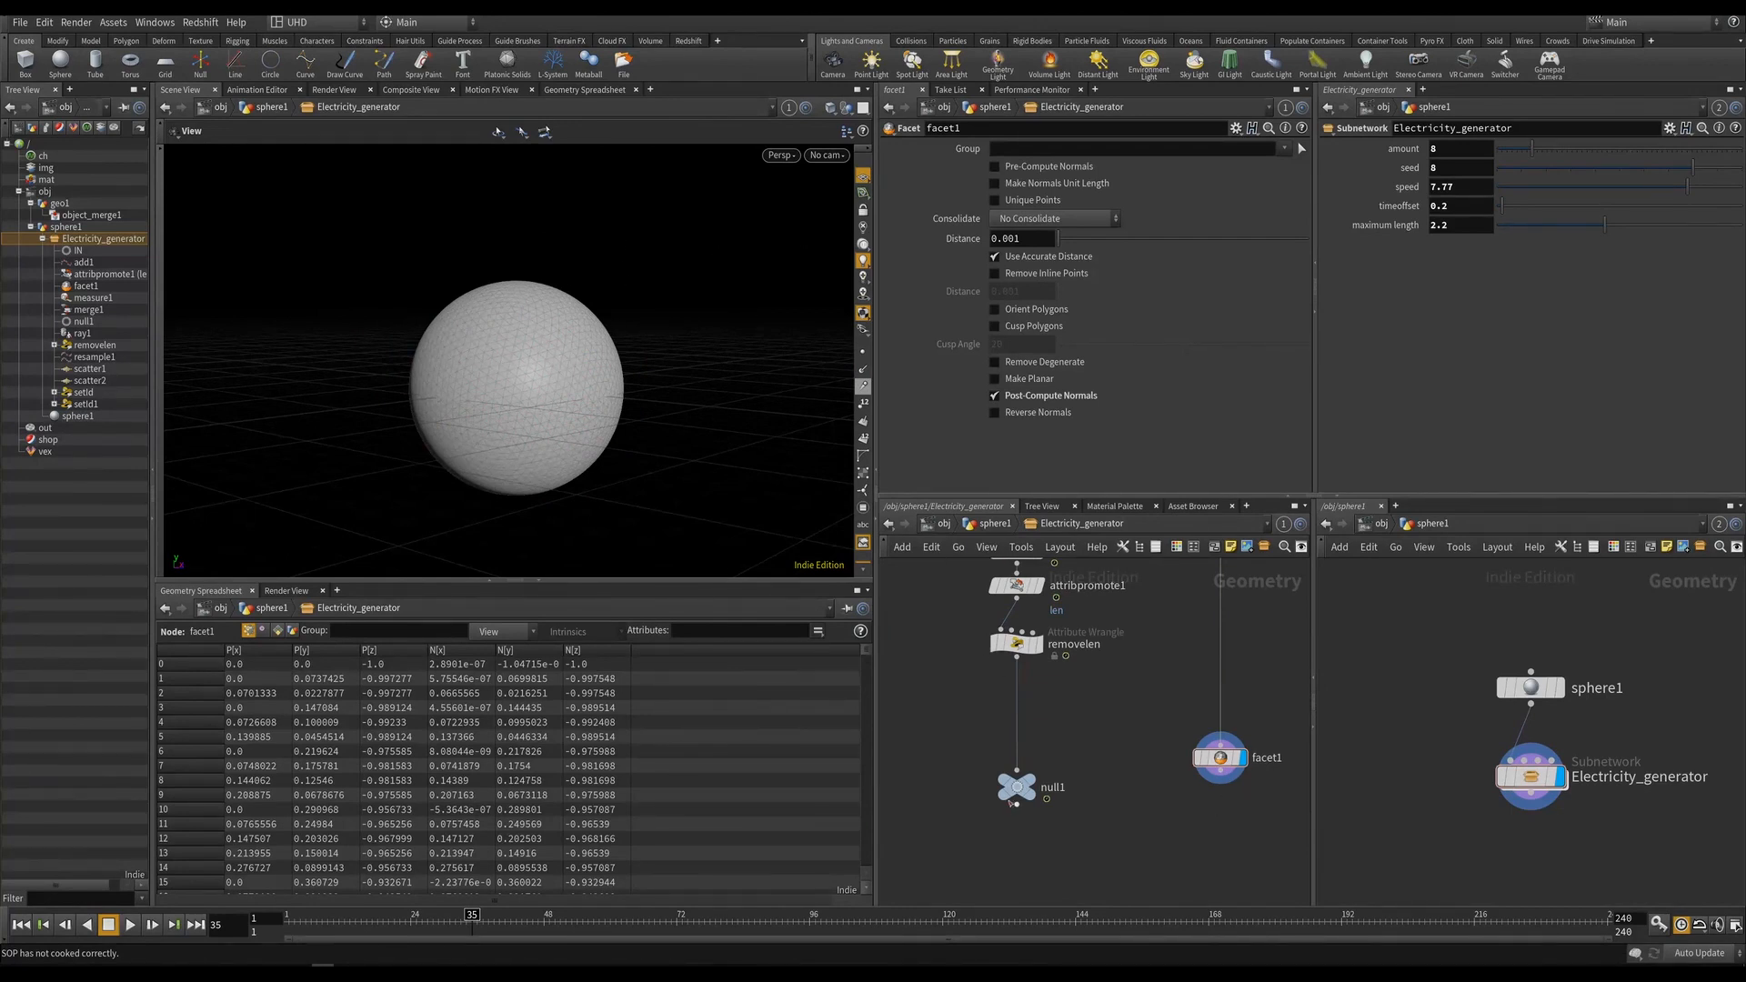
left_click(1034, 781)
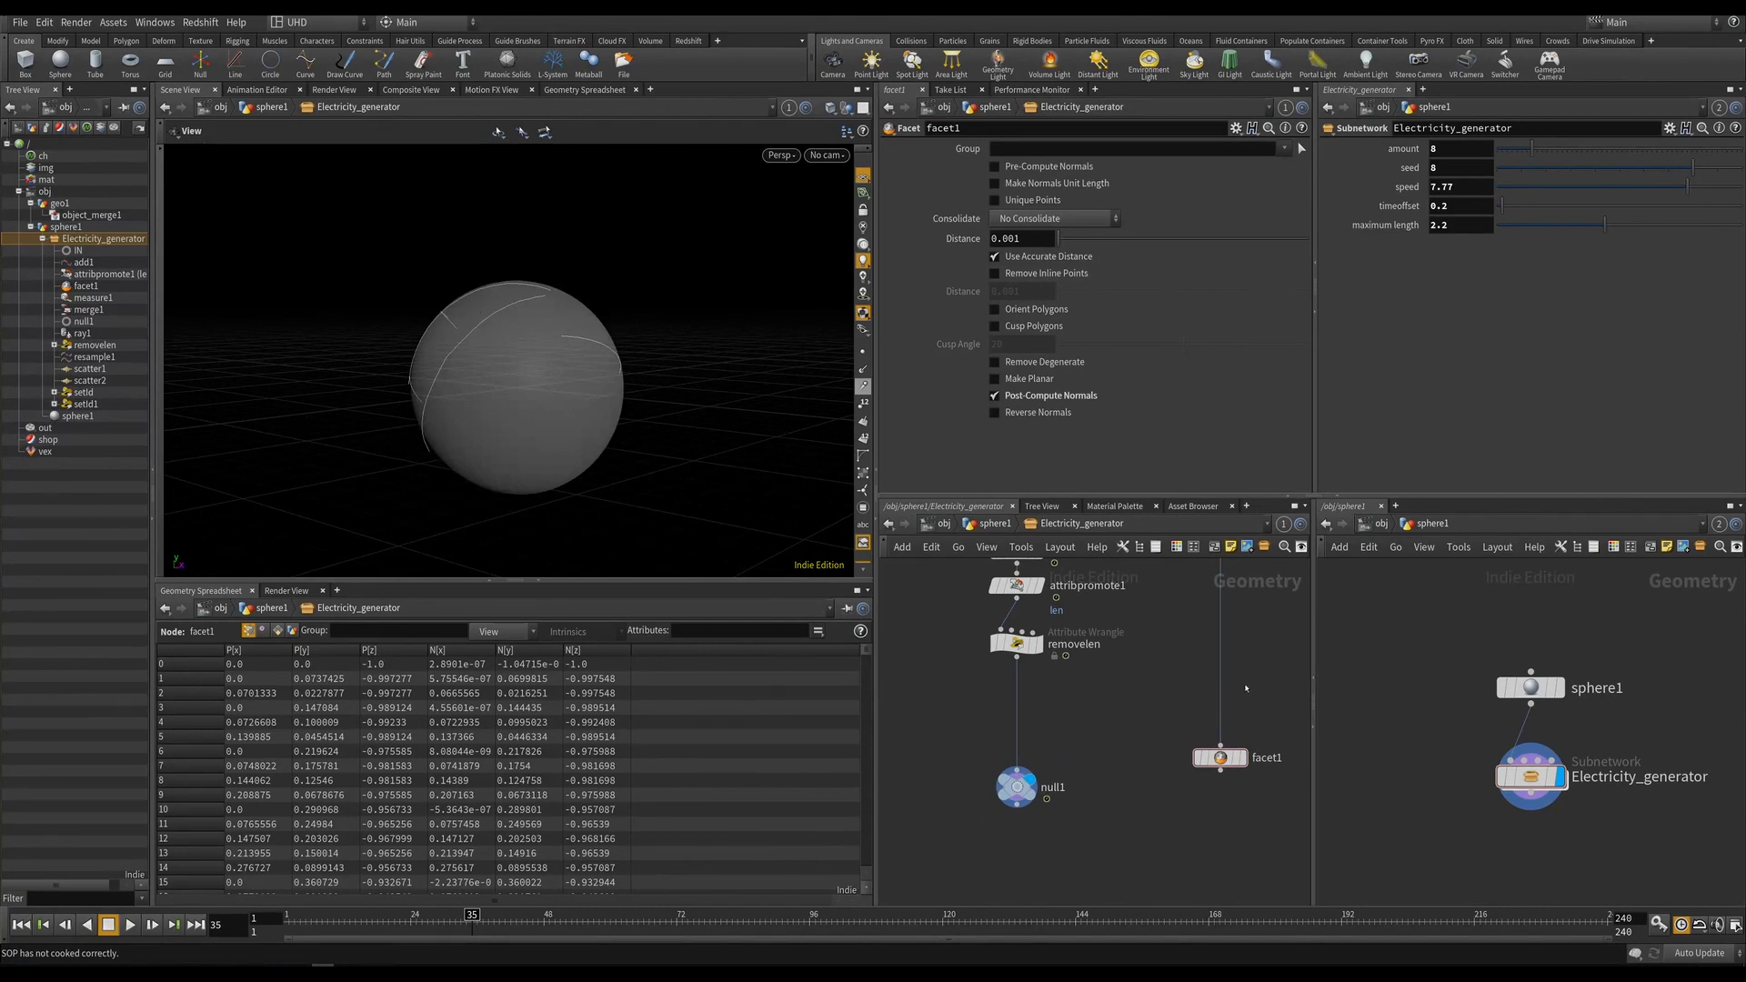
Move facet1 higher in the network and insert an Attribute VOP between removelen and null1.
left_click_drag(1220, 757, 1221, 673)
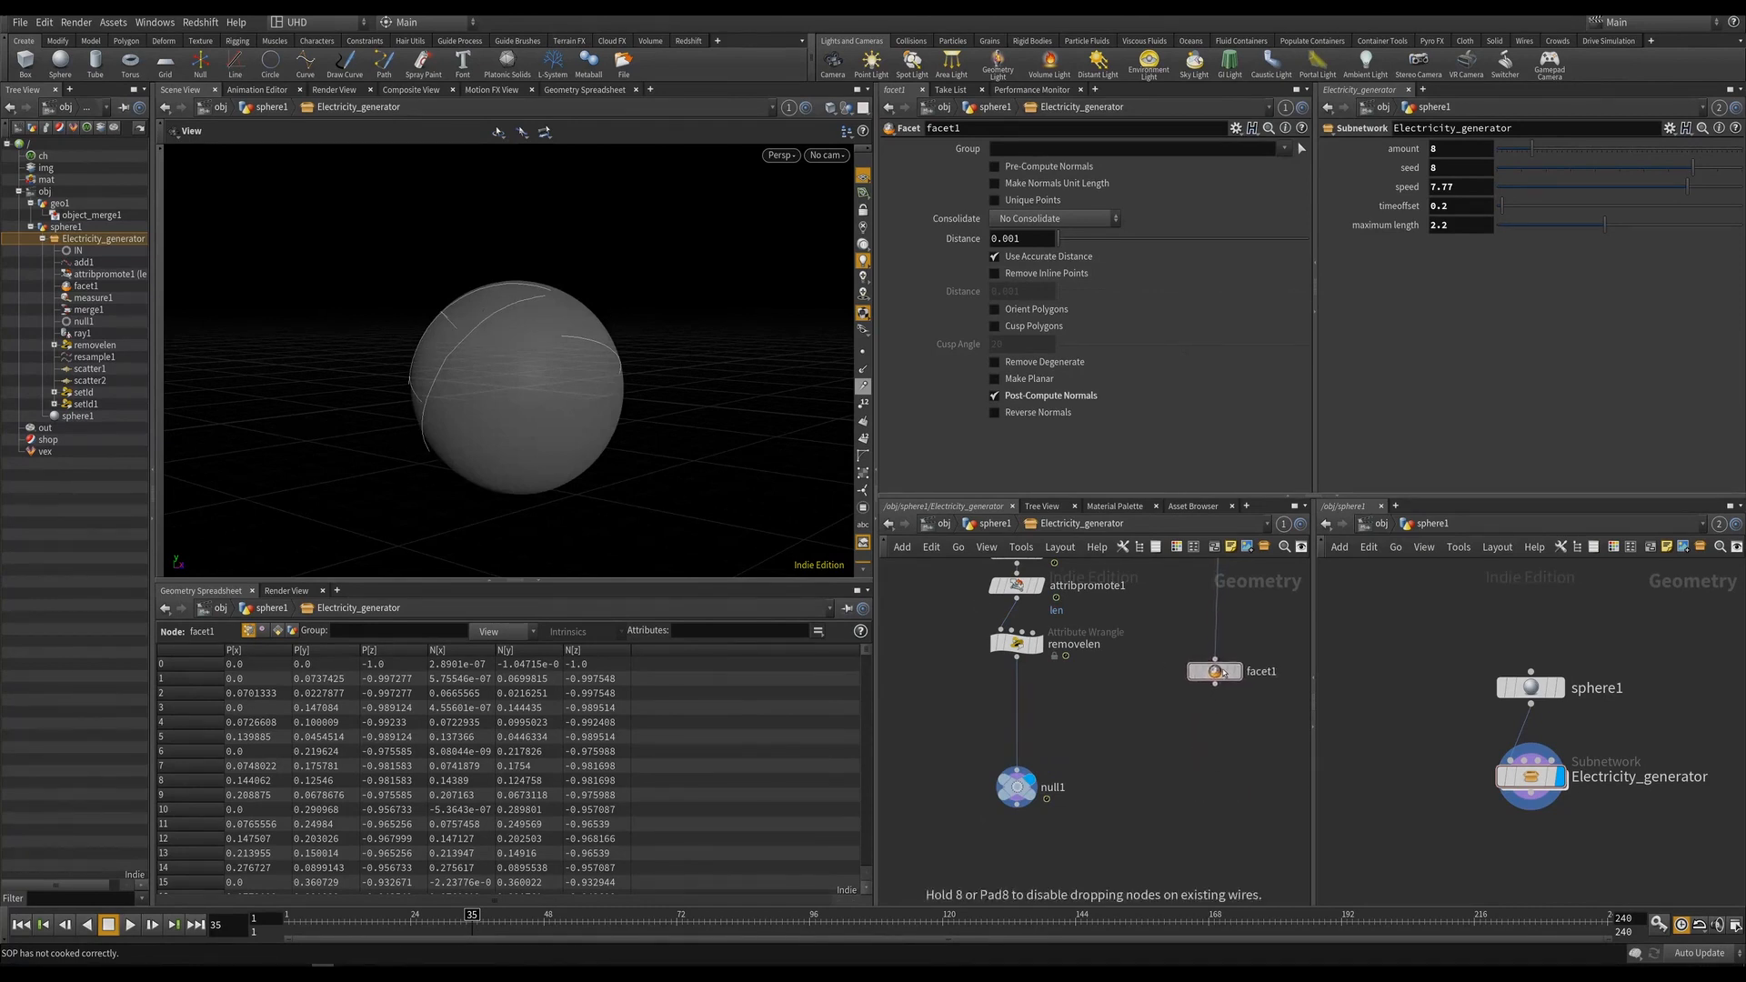
scroll(1168, 735, "down", 5)
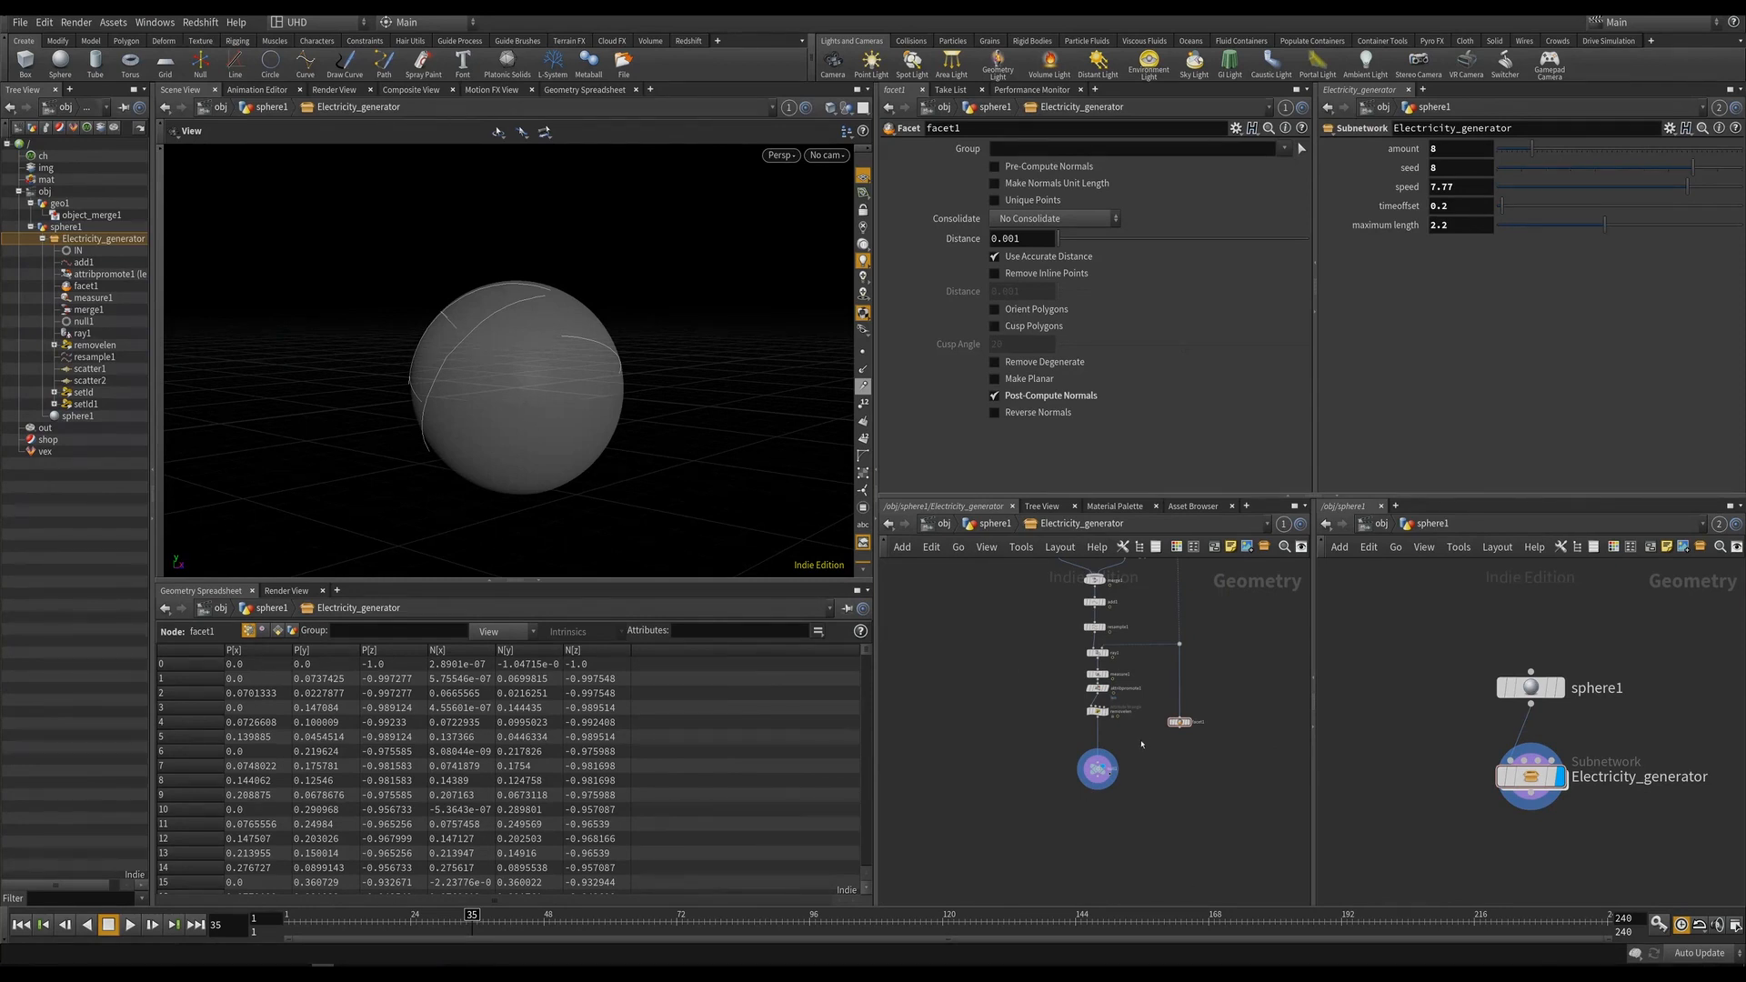
scroll(1141, 744, "up", 5)
key("Tab")
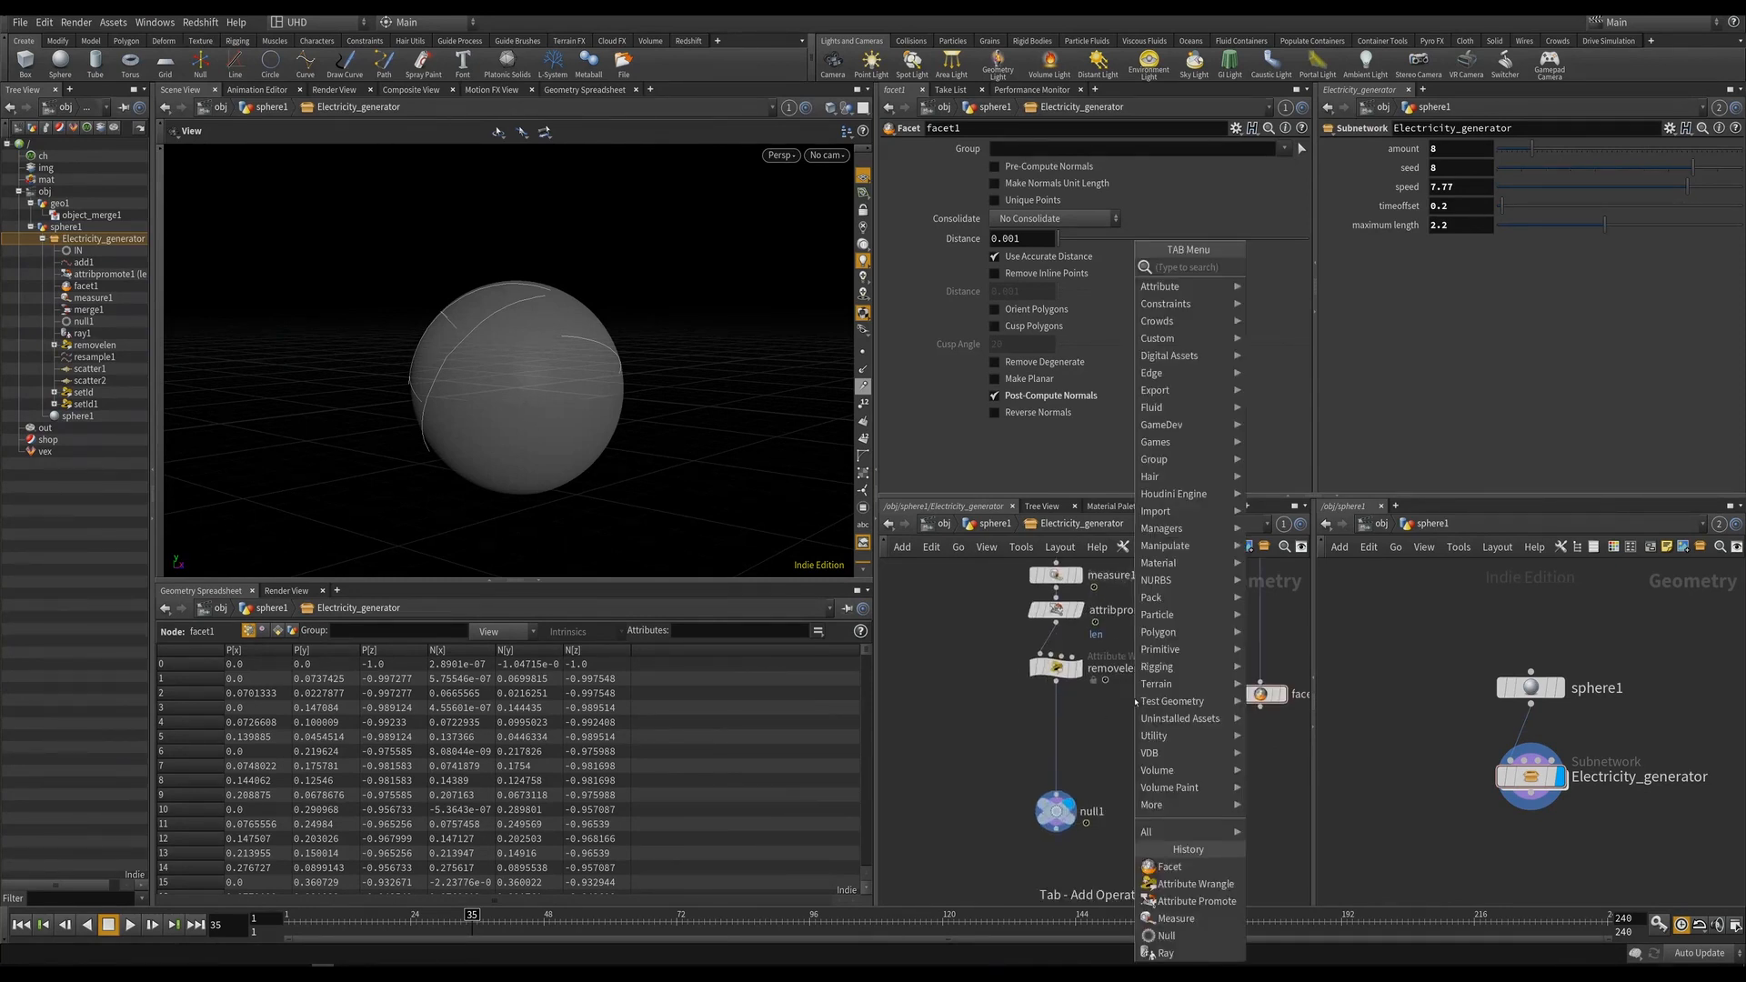
left_click(1300, 273)
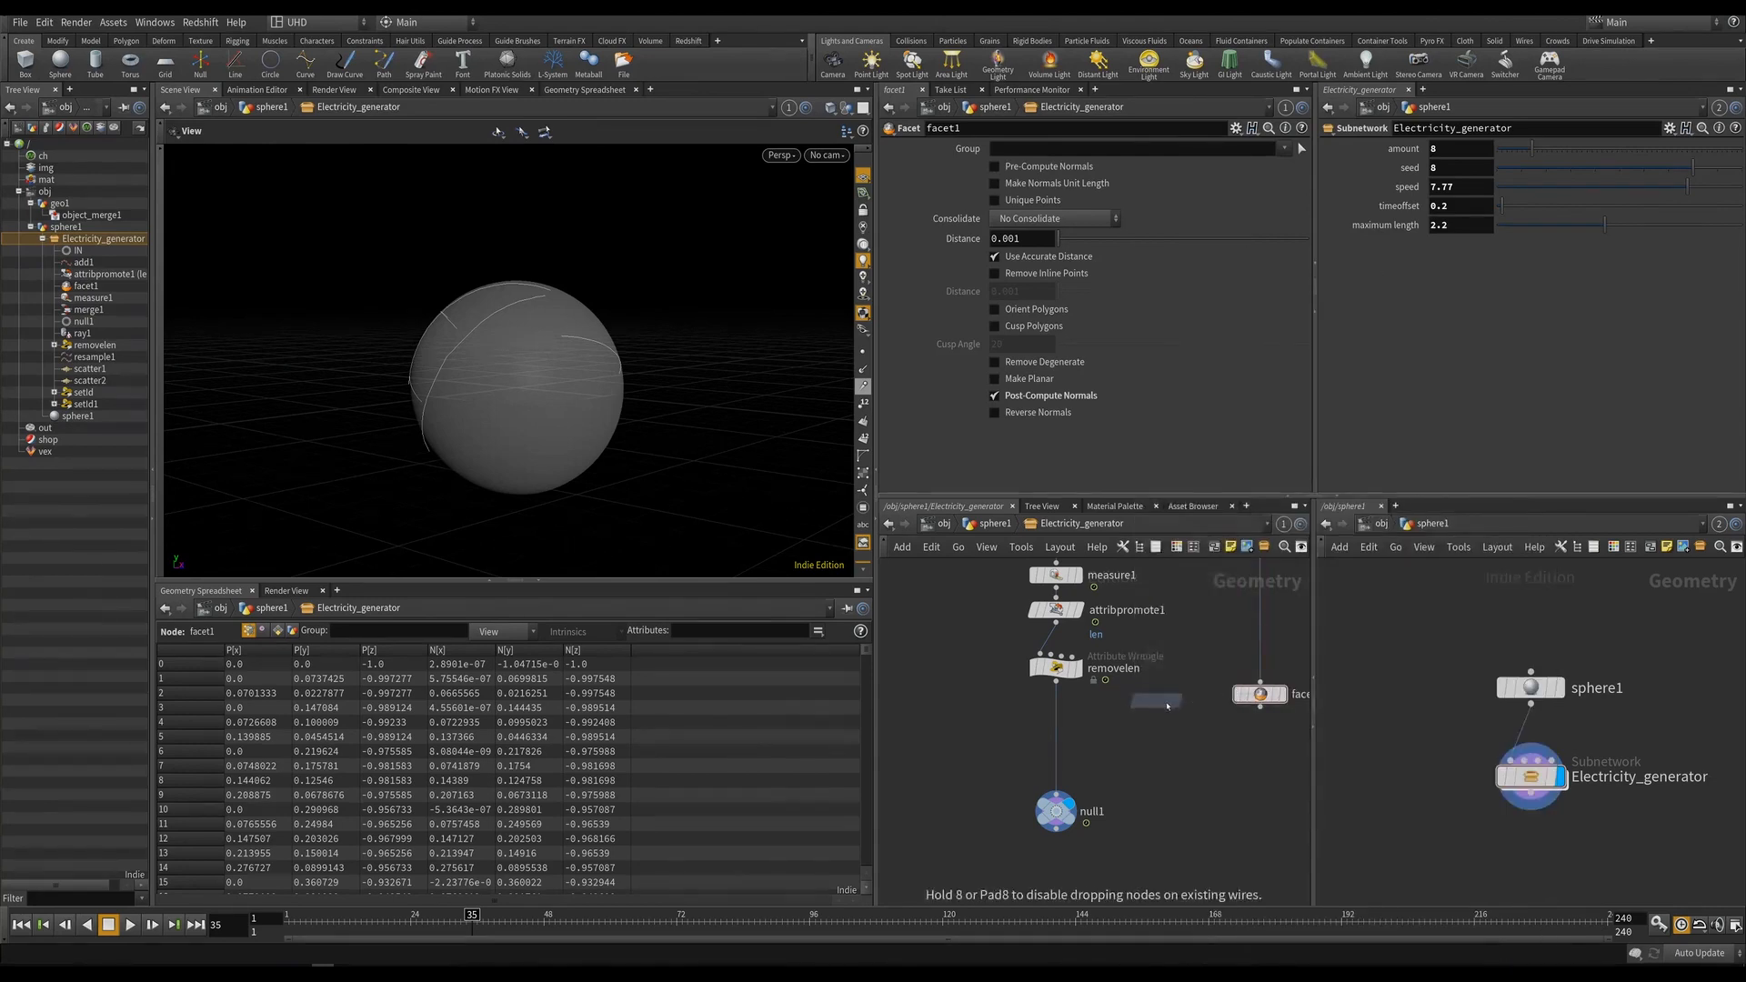
left_click(1083, 719)
Rename the new Attribute VOP node as displacealongnormal.
double_click(1127, 733)
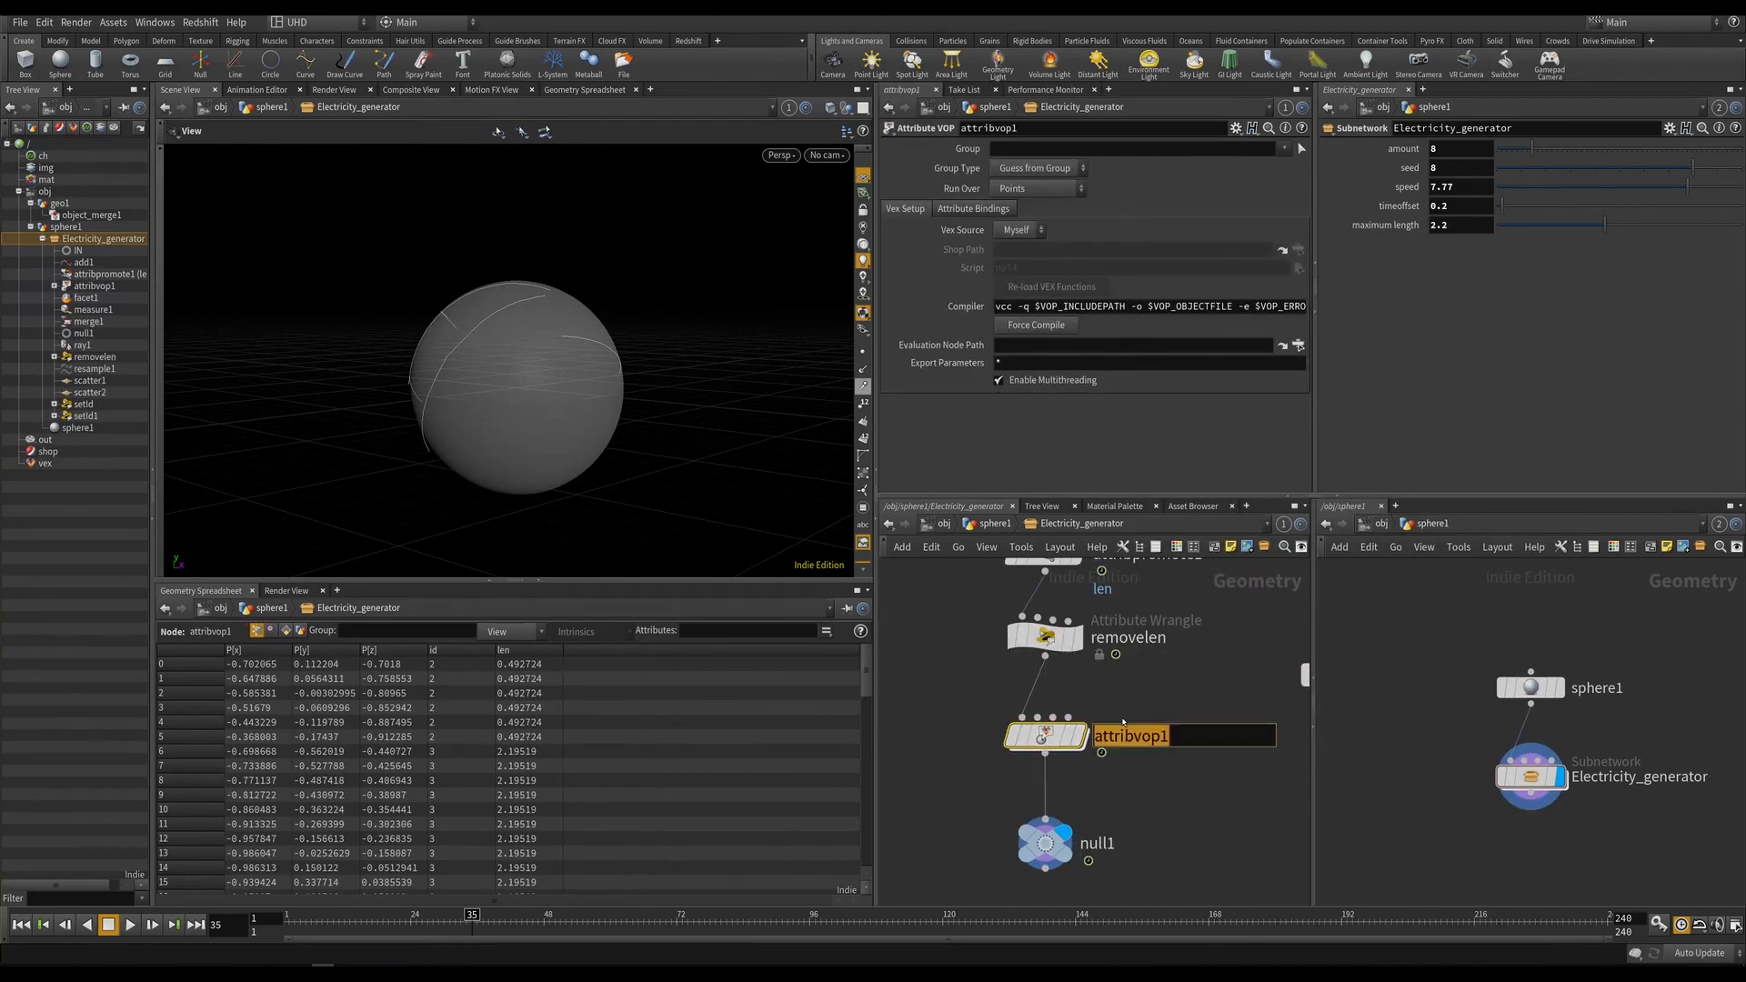
type("dusisplace")
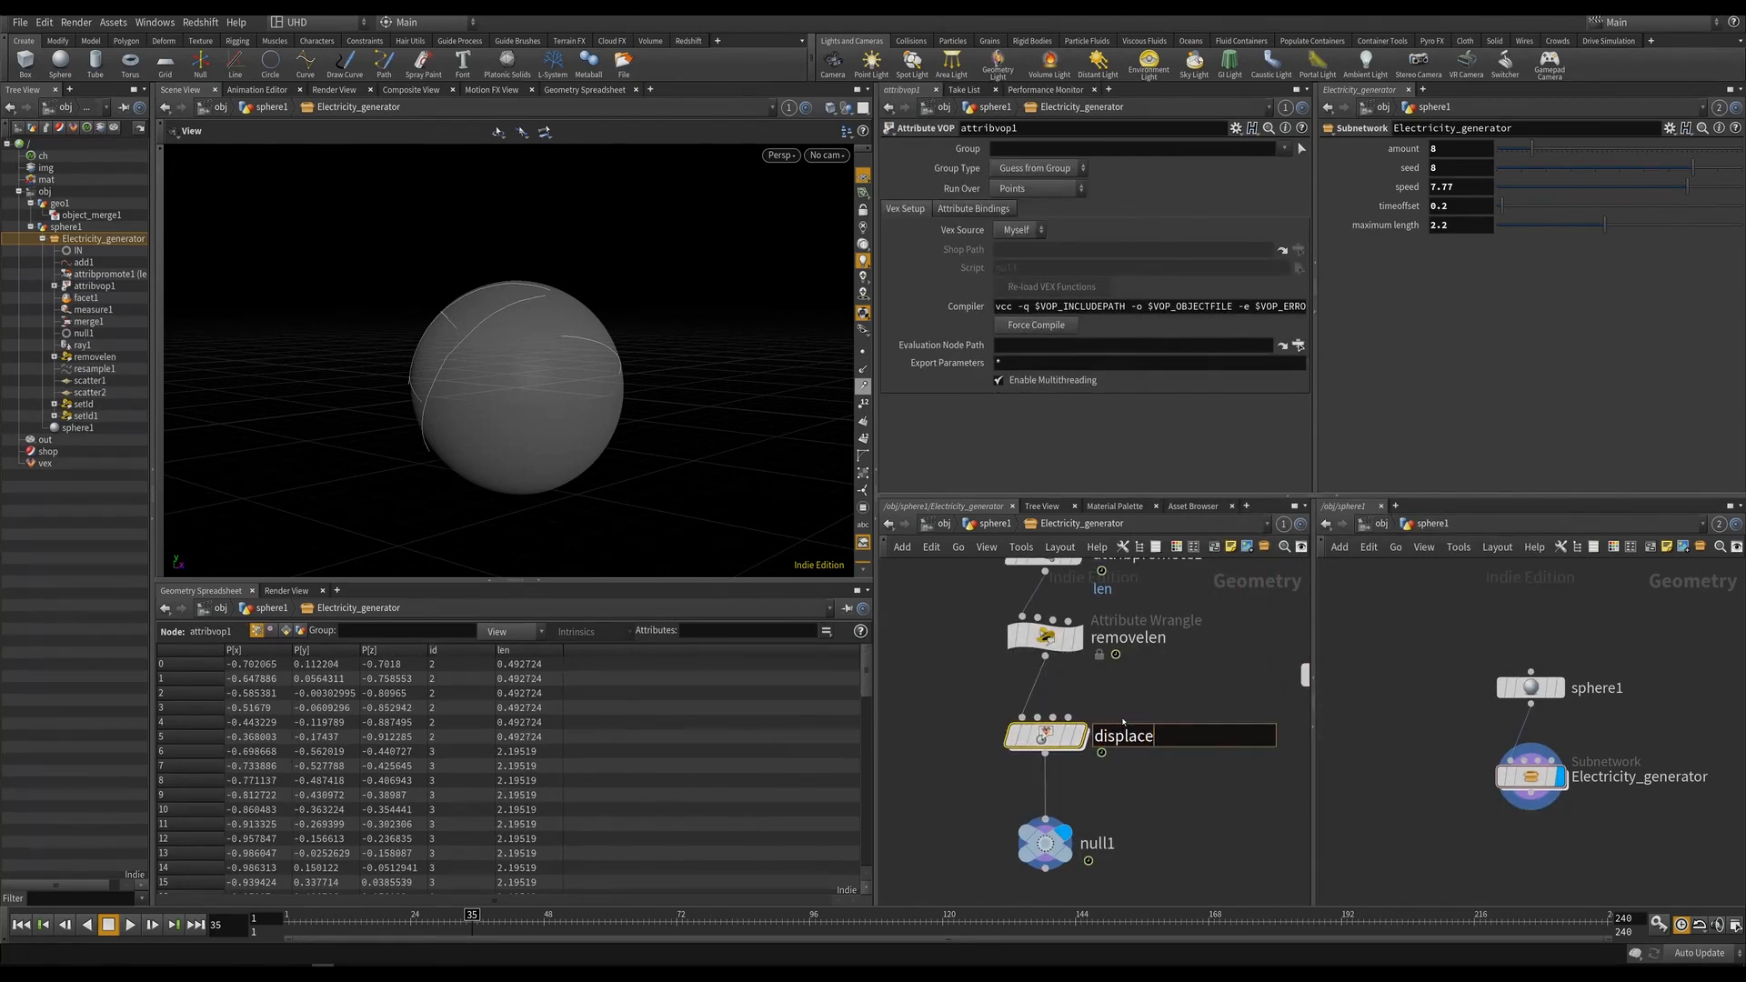
type("alongnorma.")
key("Return")
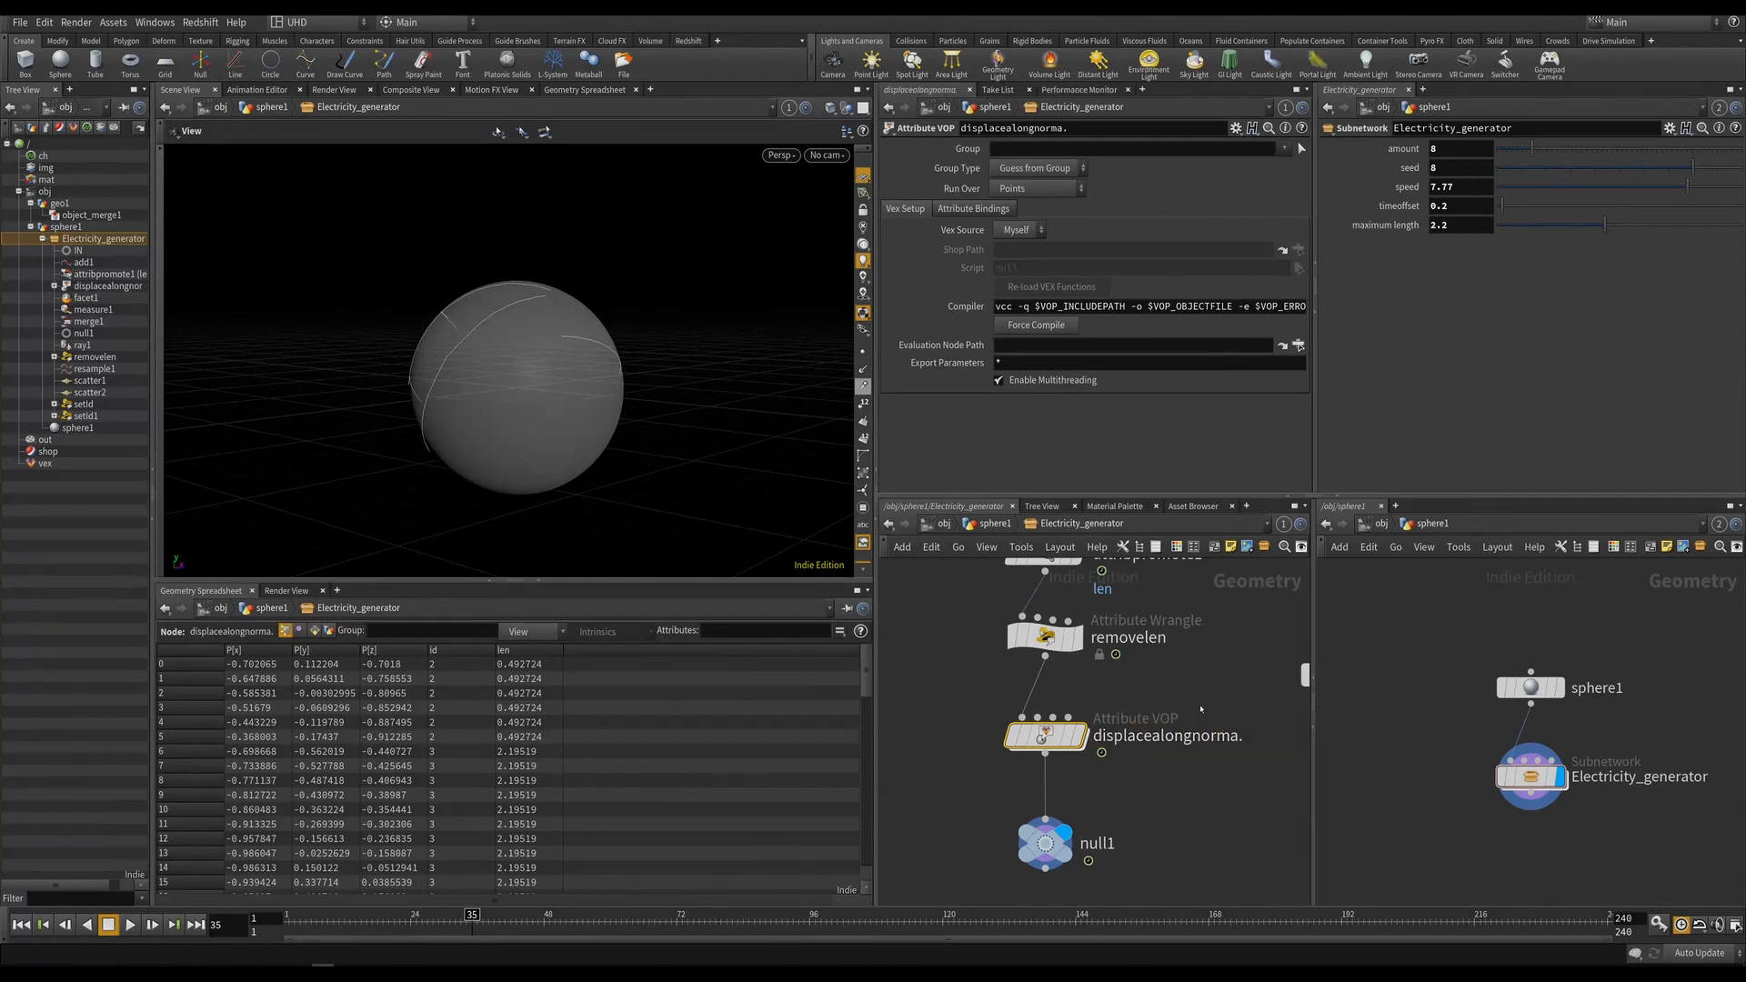
double_click(1237, 735)
key("BackSpace")
type("l")
key("Return")
Connect facet1's output to the second input of displacealongnormal.
left_click(1036, 718)
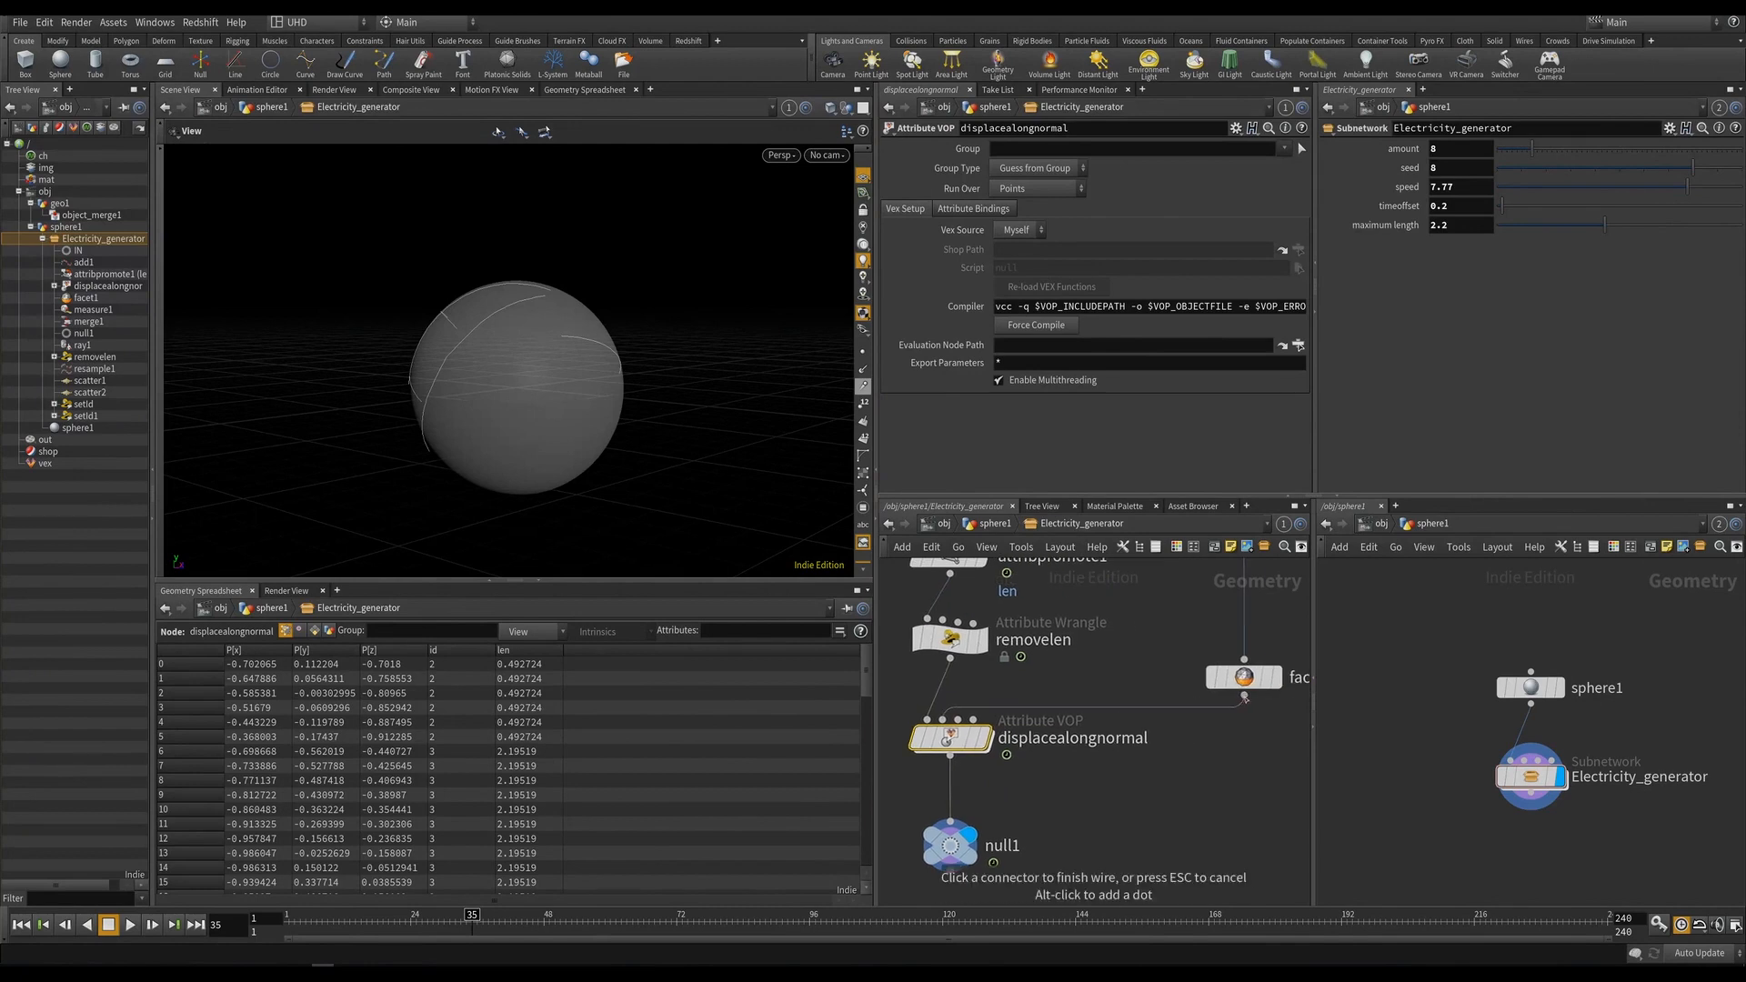
left_click(1245, 697)
key("h")
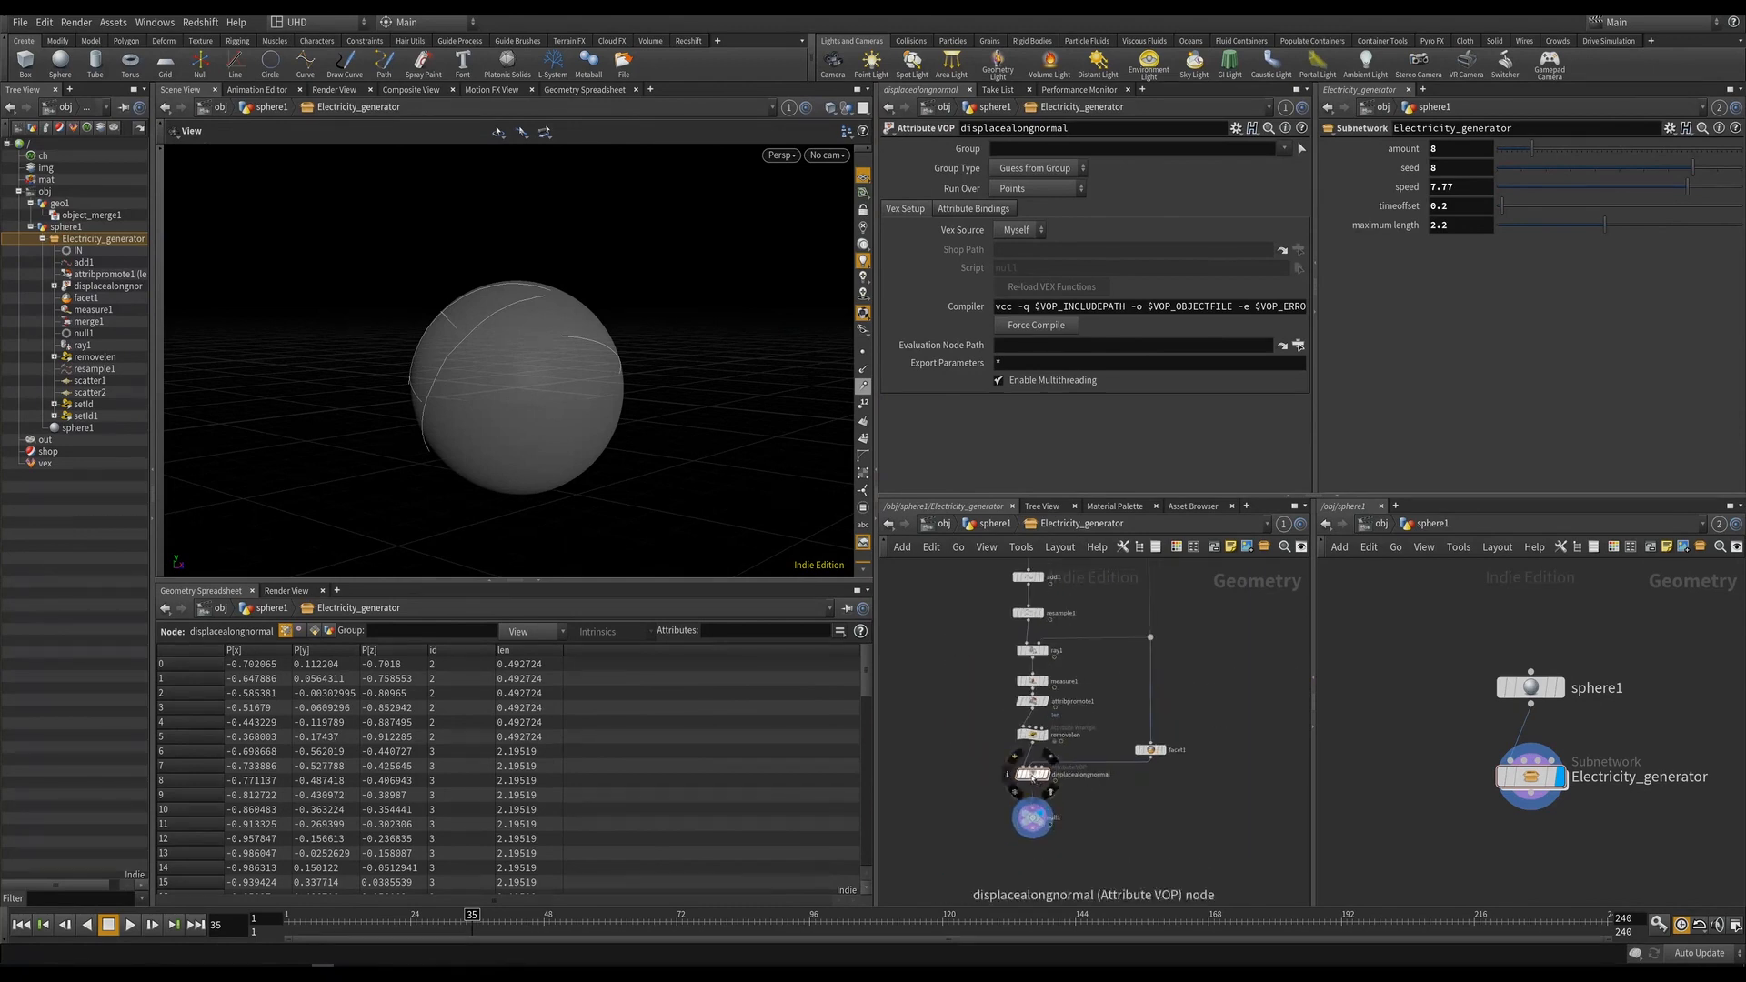
Enter the displacealongnormal network, save the scene, and move geometryvopglobal1 farther from the output node.
double_click(1034, 774)
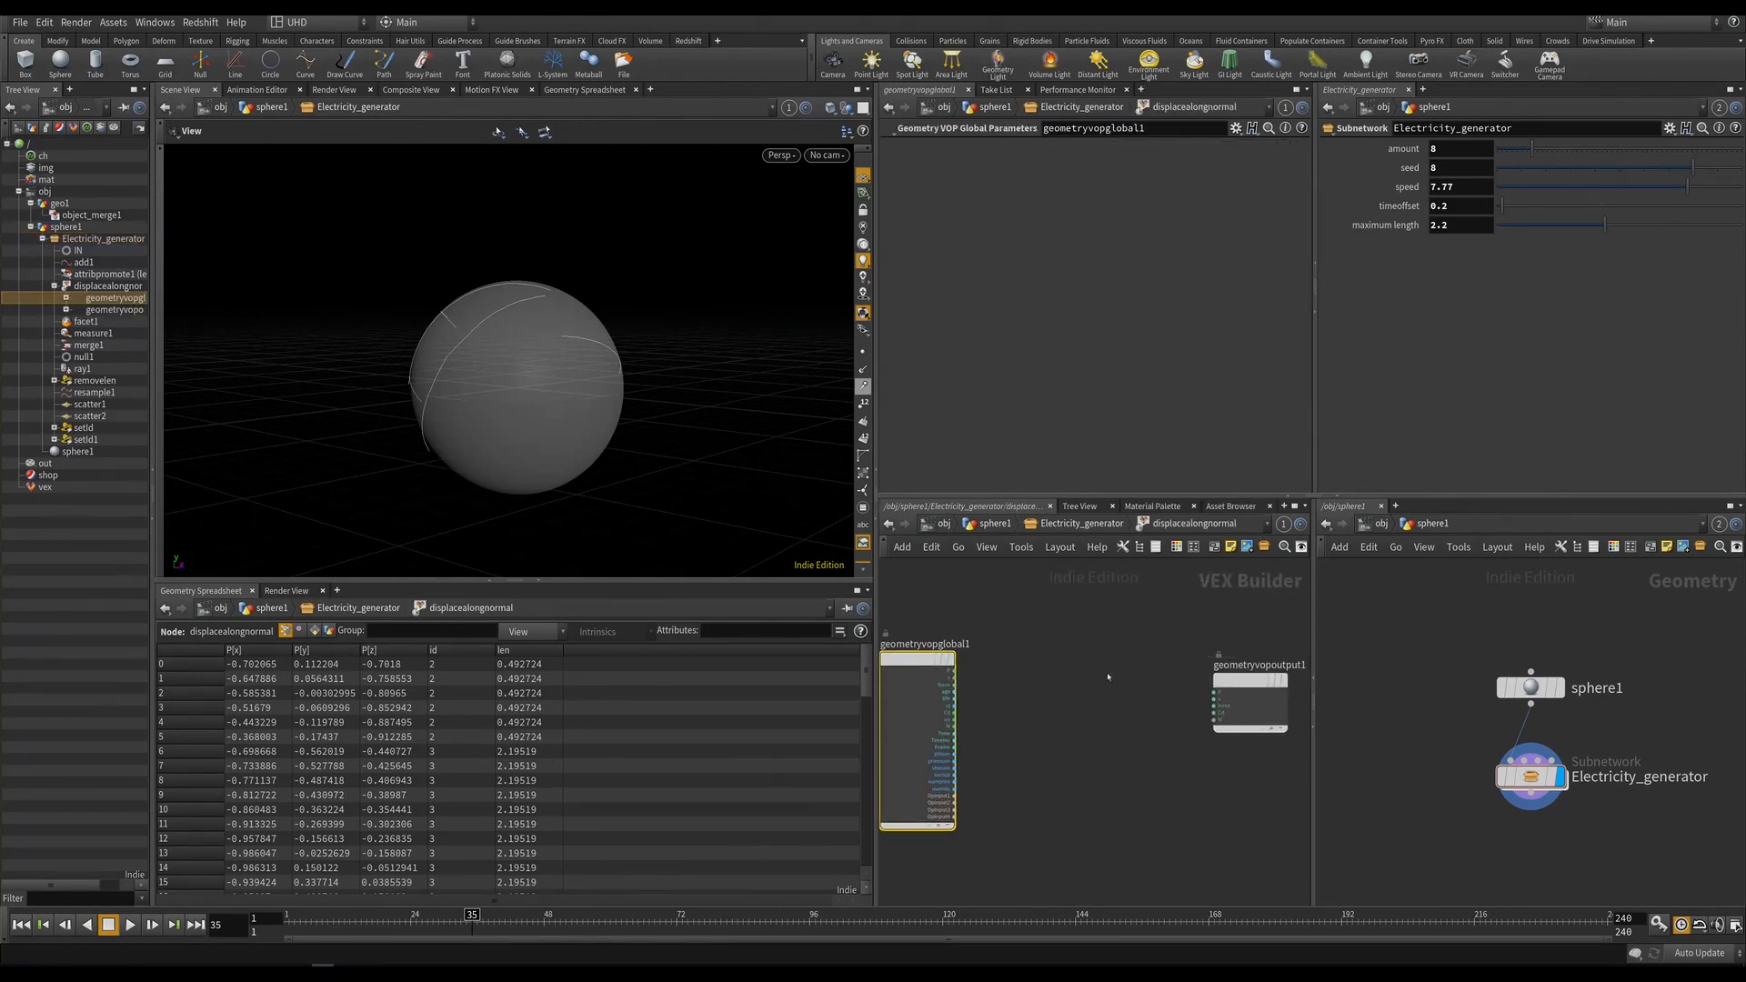
key("ctrl+s")
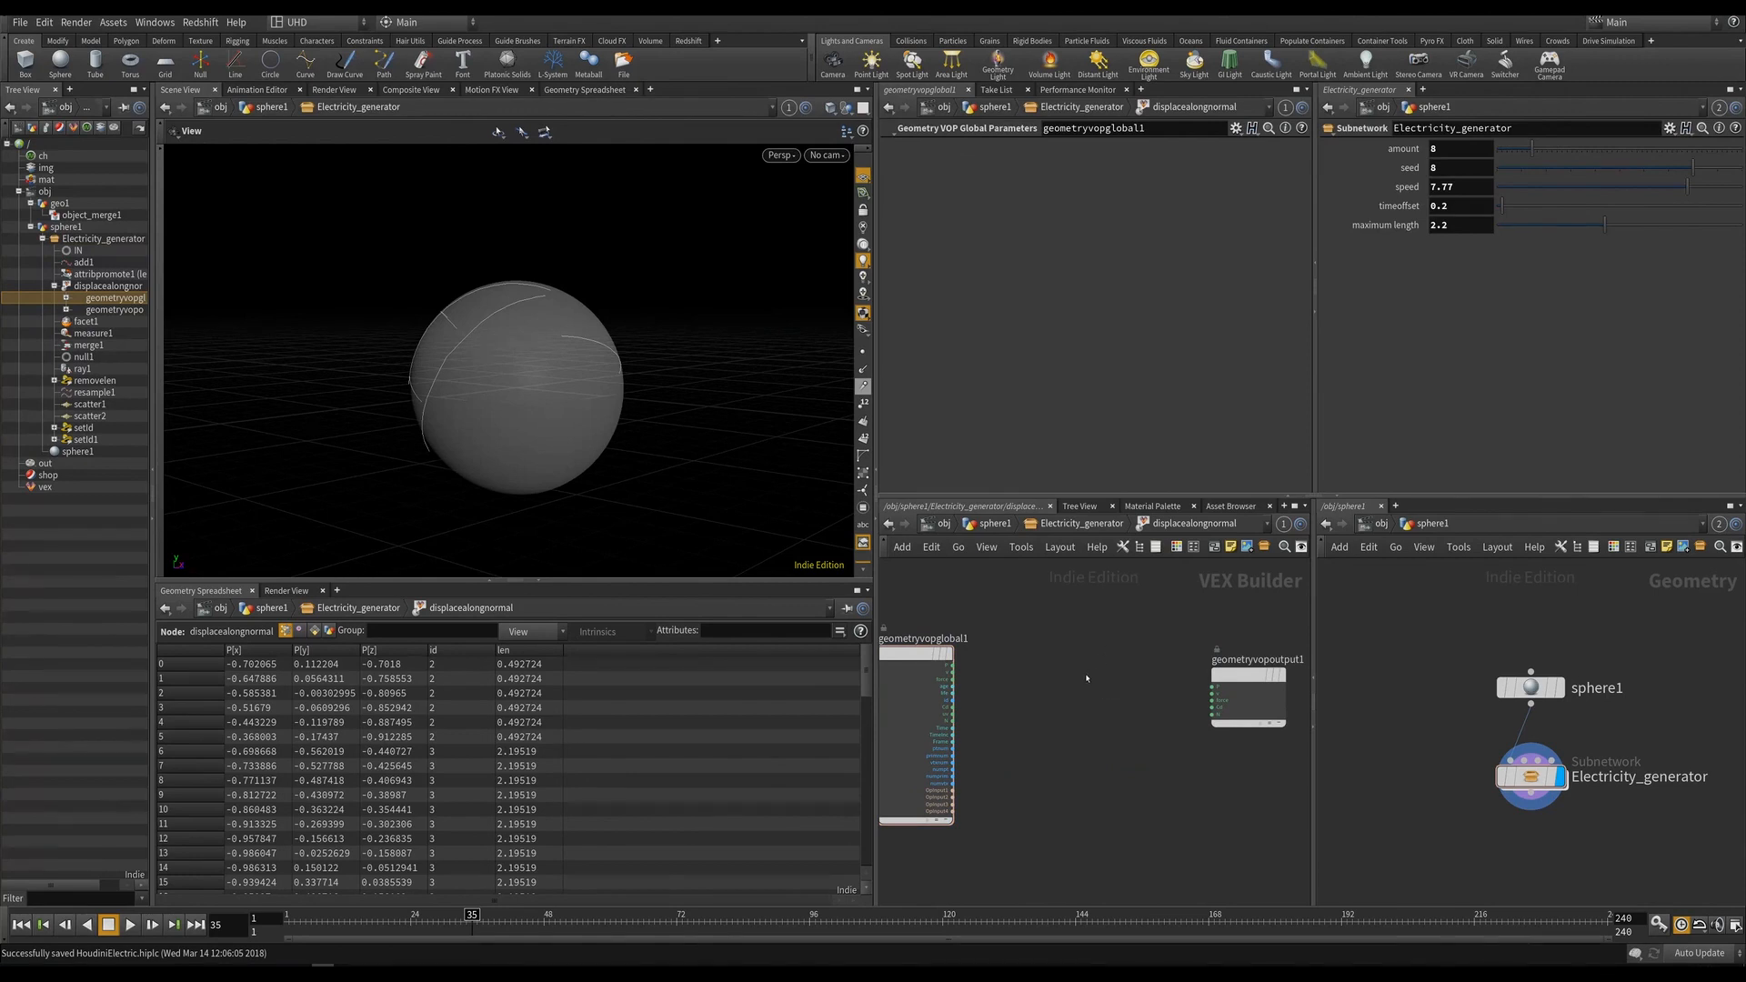
middle_click_drag(1055, 752, 1152, 749)
left_click_drag(979, 667, 887, 695)
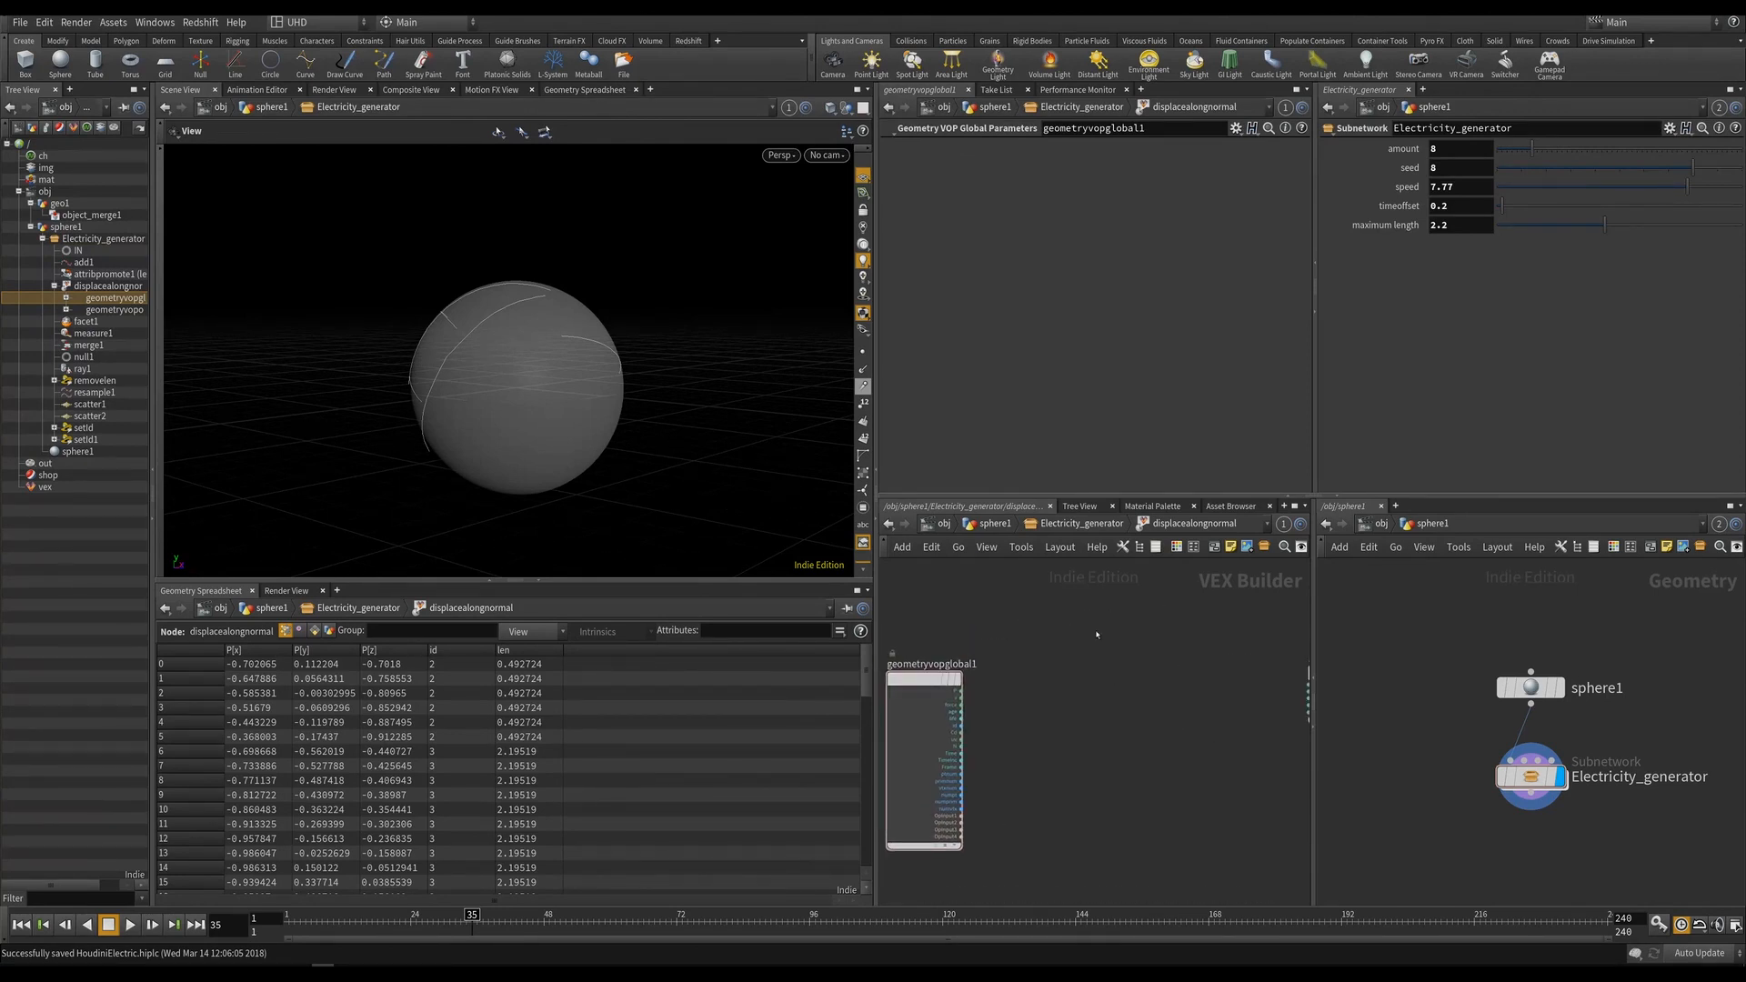
middle_click_drag(1073, 744, 1083, 721)
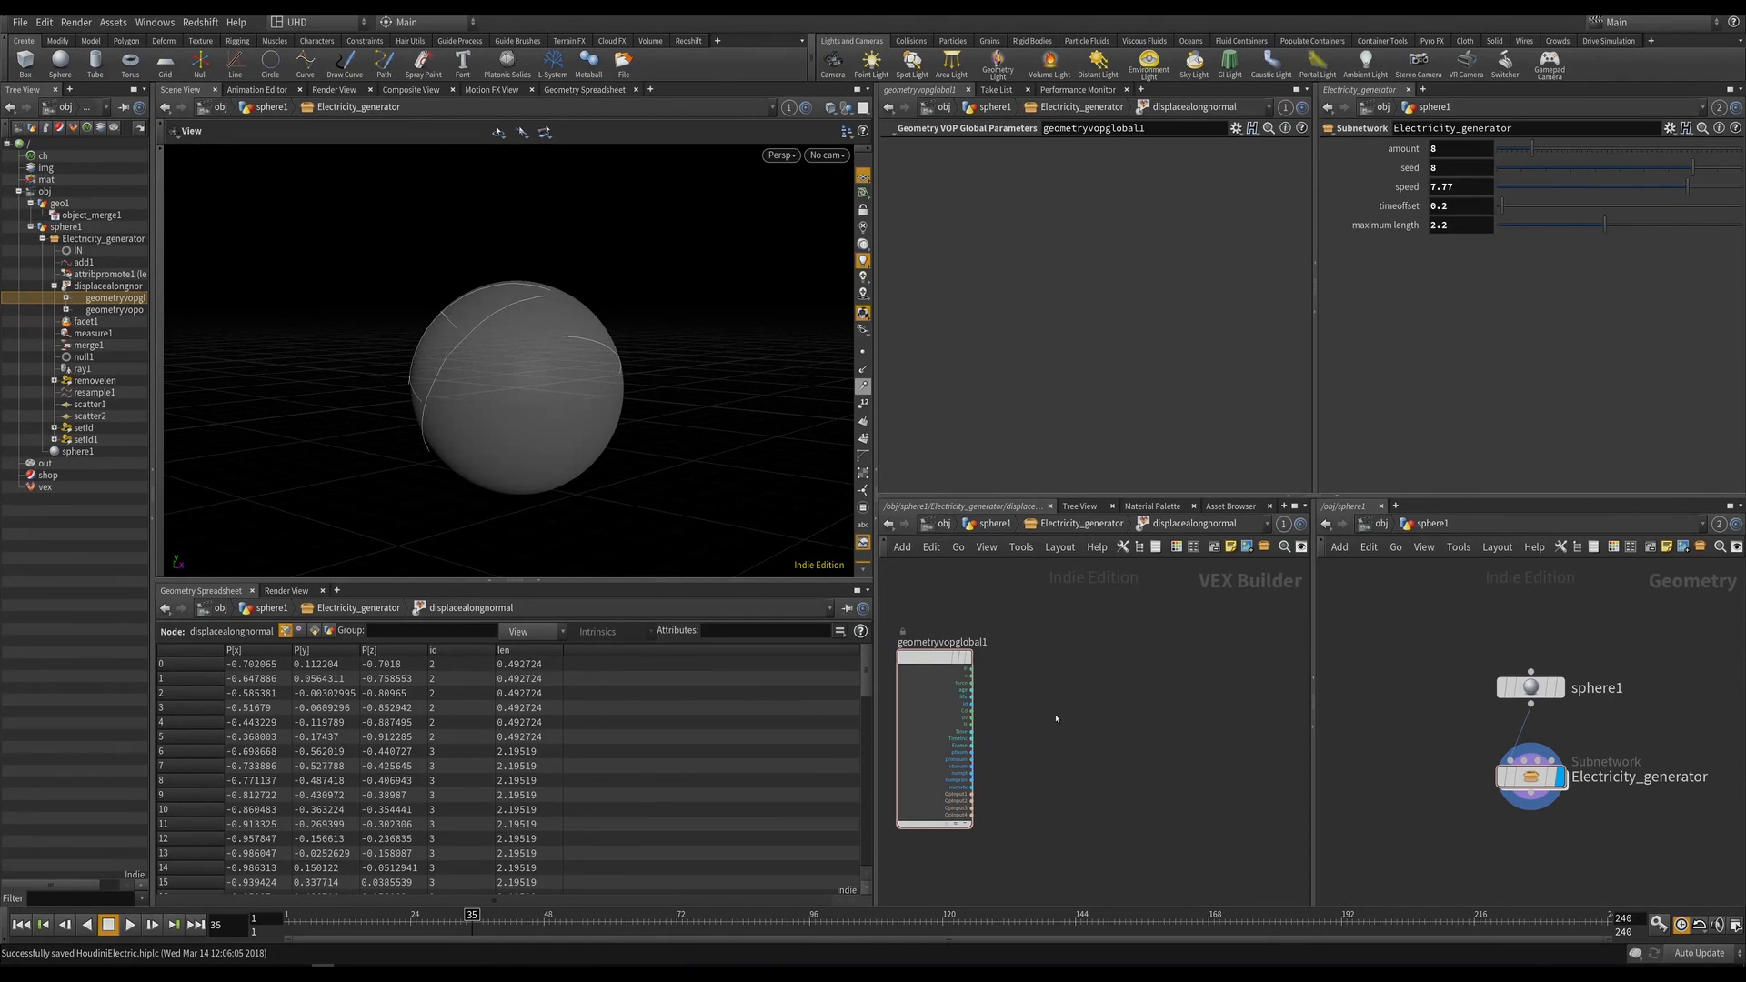
scroll(1055, 718, "up", 2)
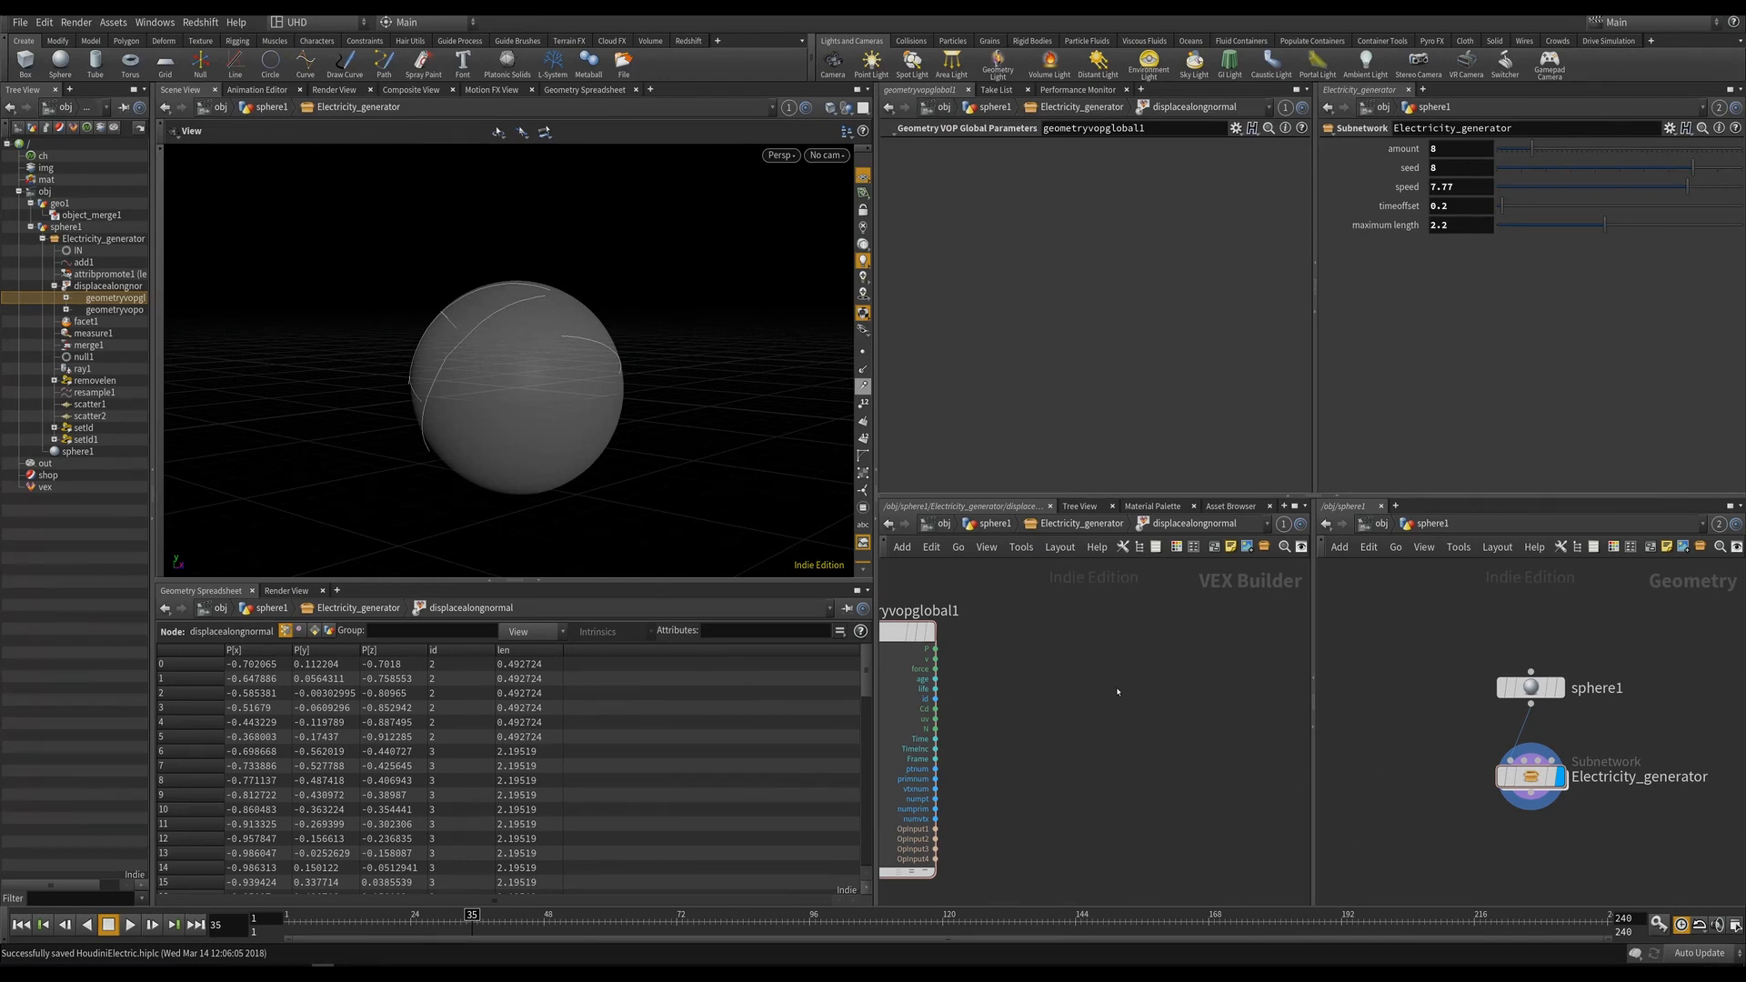
Add a Point Cloud Open node between geometryvopglobal1 and the output node.
key("Tab")
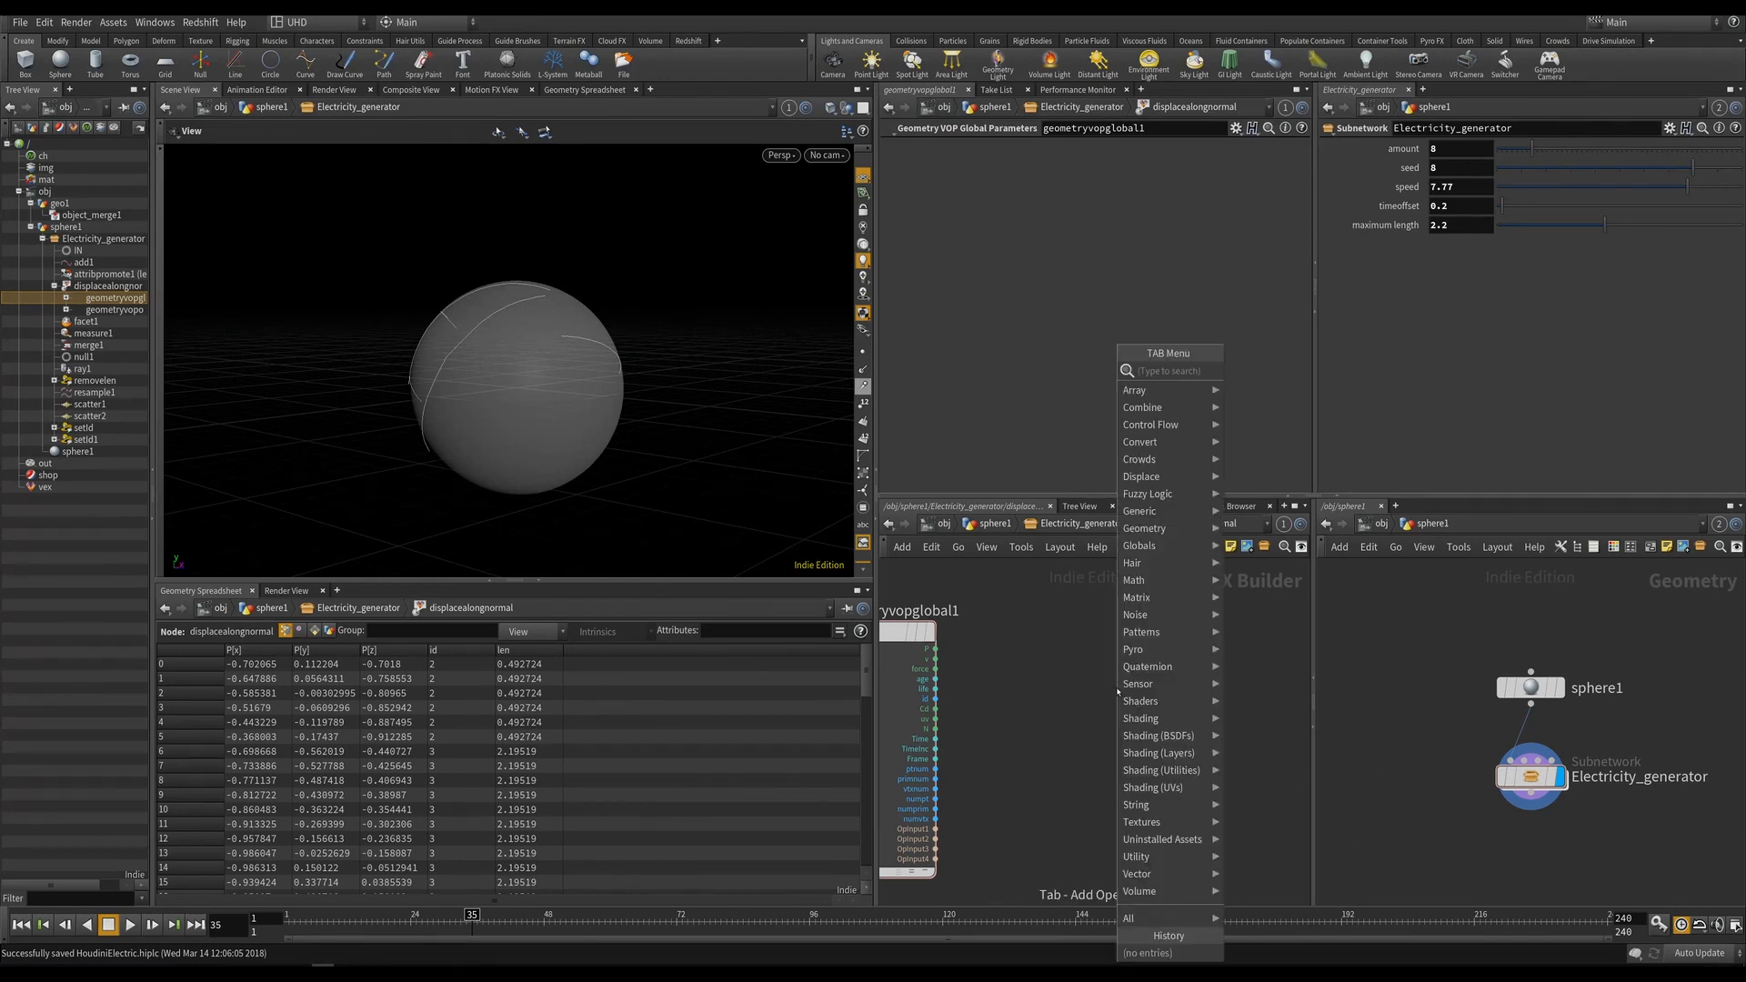
type("pointcl")
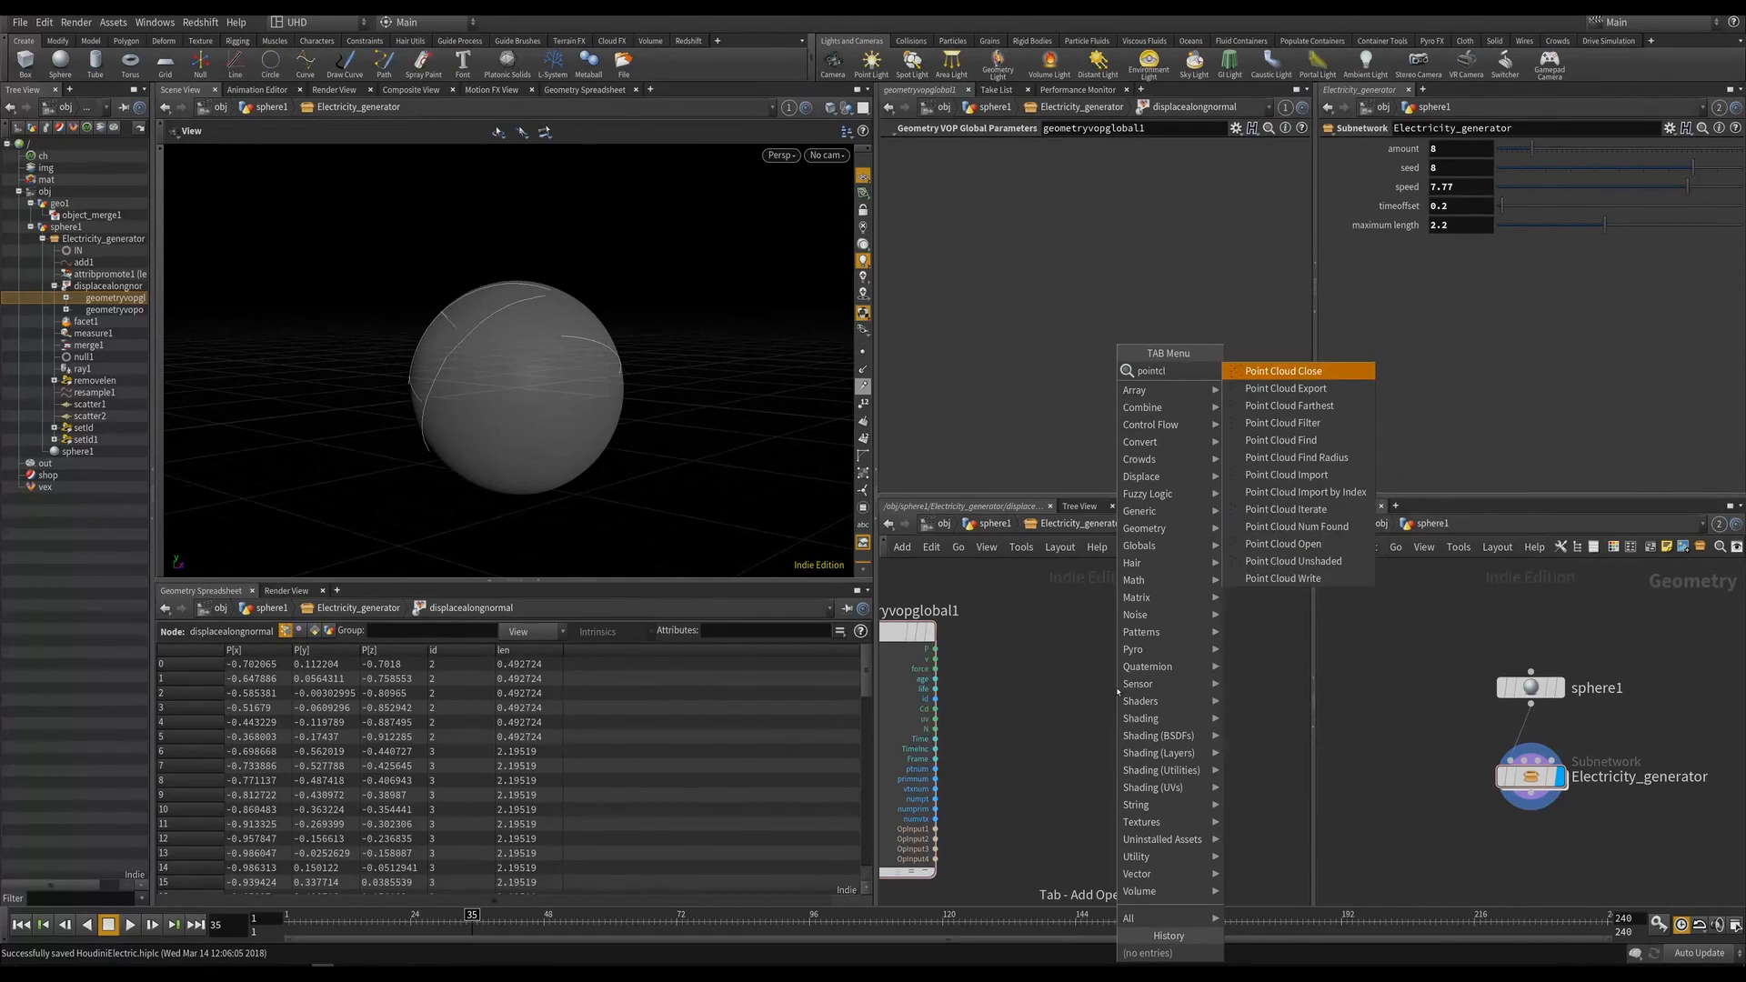
type("oudo")
key("Return")
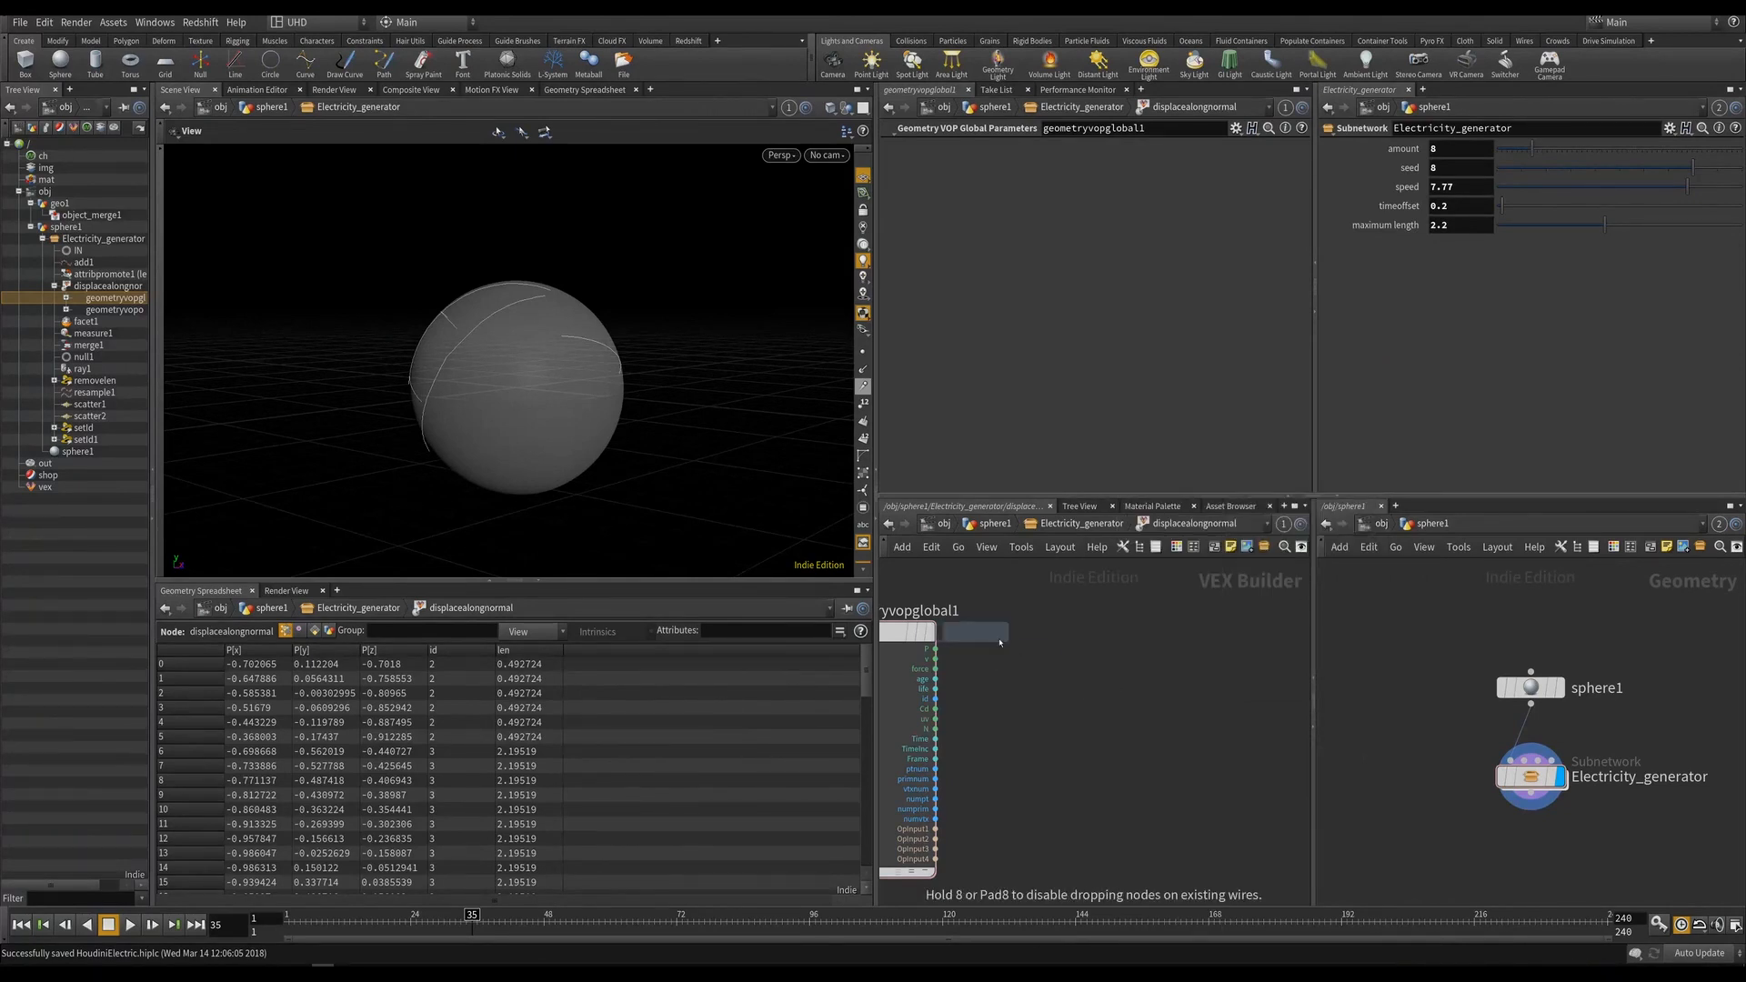
left_click(1097, 741)
left_click_drag(1097, 740, 1164, 721)
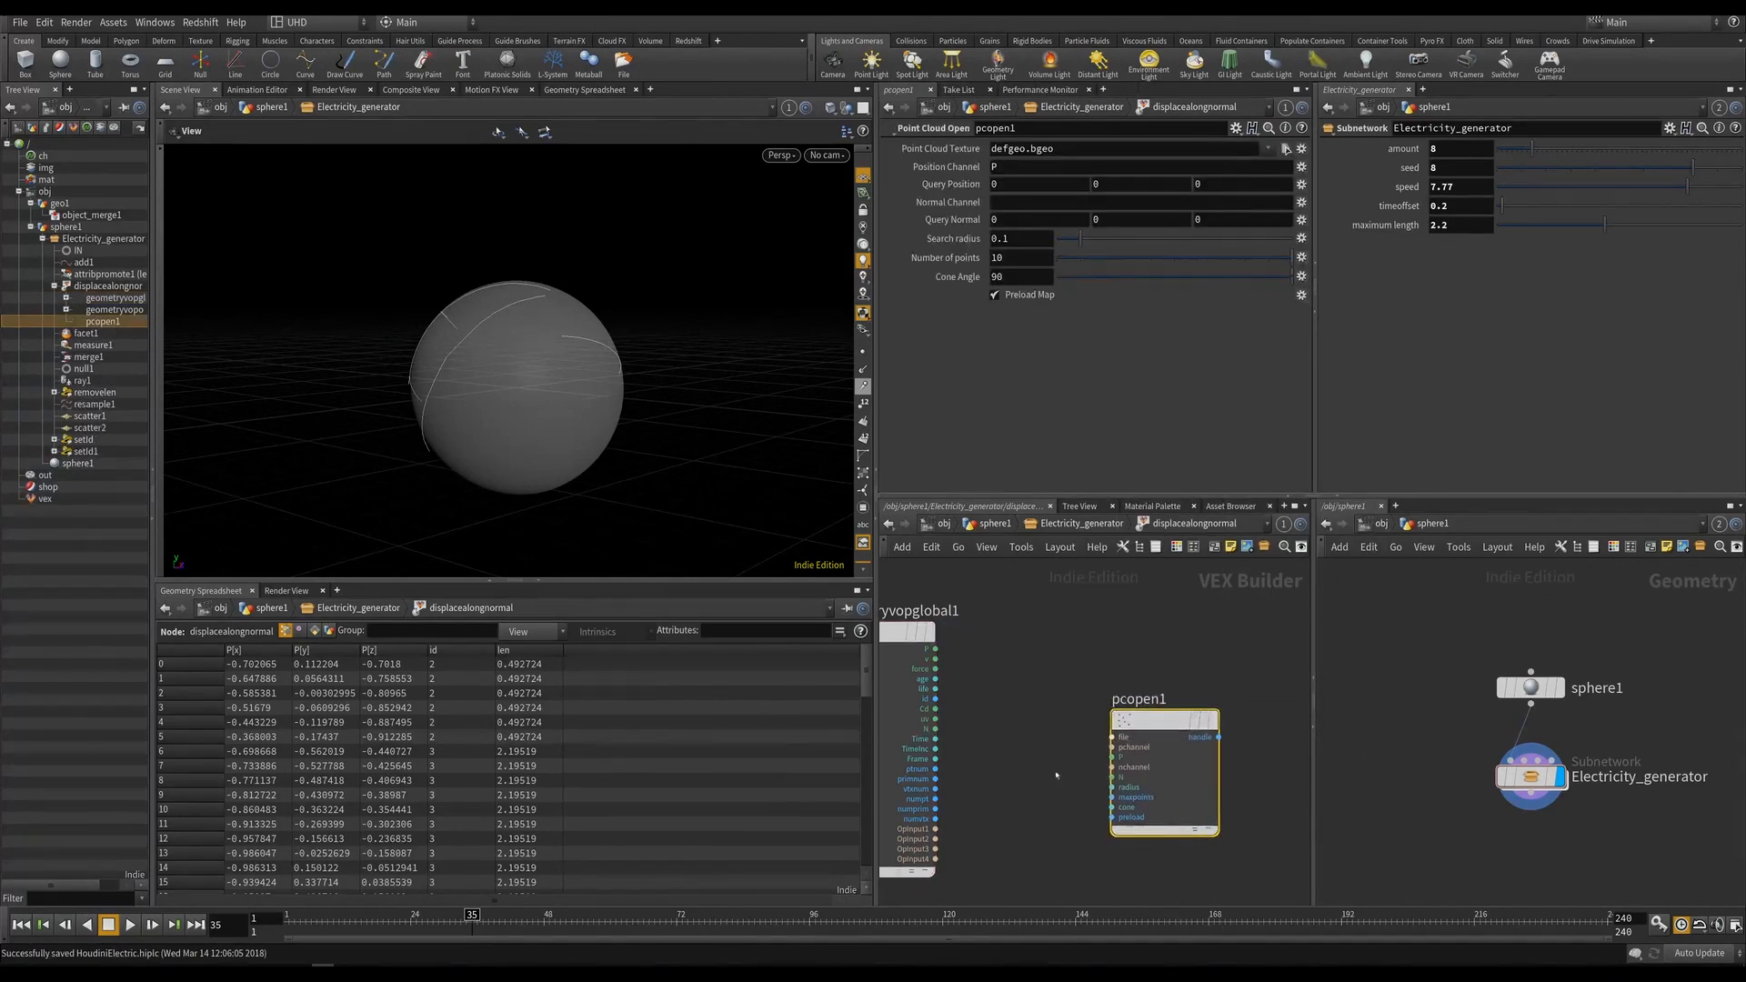
Connect OpInput2 to pcopen1's file input and the global P output to its P input.
left_click(936, 839)
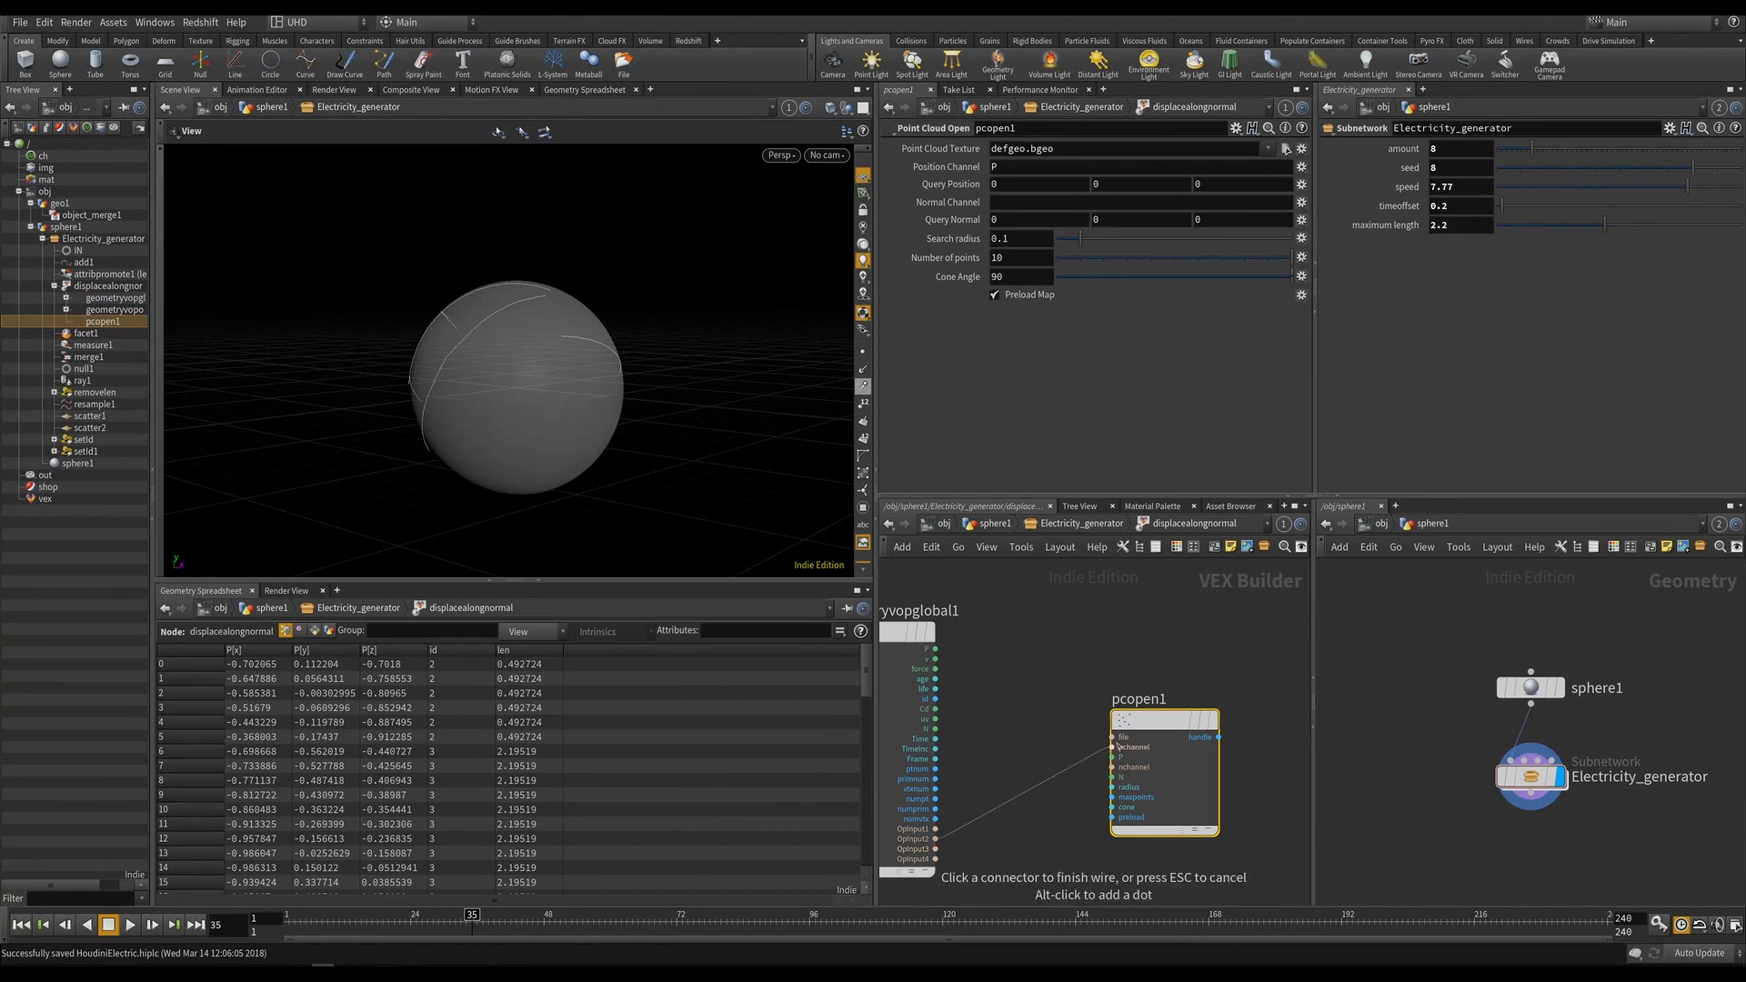
left_click(1113, 737)
left_click(1114, 756)
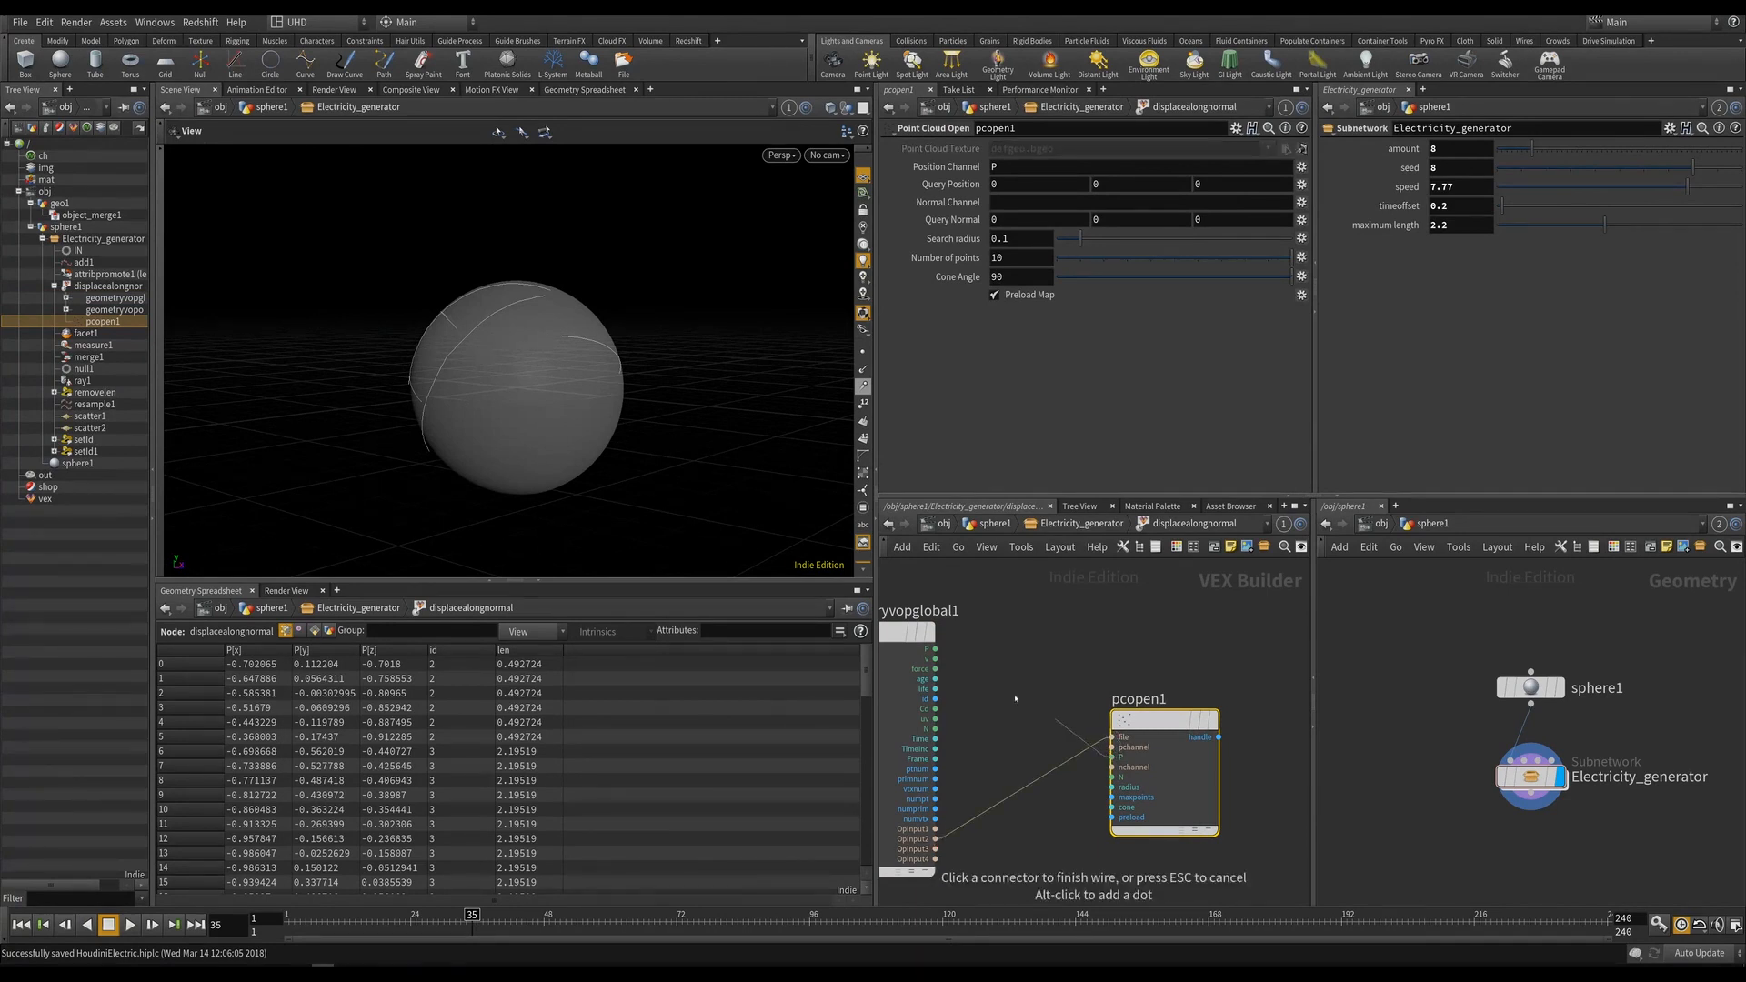
left_click(938, 649)
left_click_drag(487, 330, 460, 222)
right_click_drag(460, 222, 721, 355)
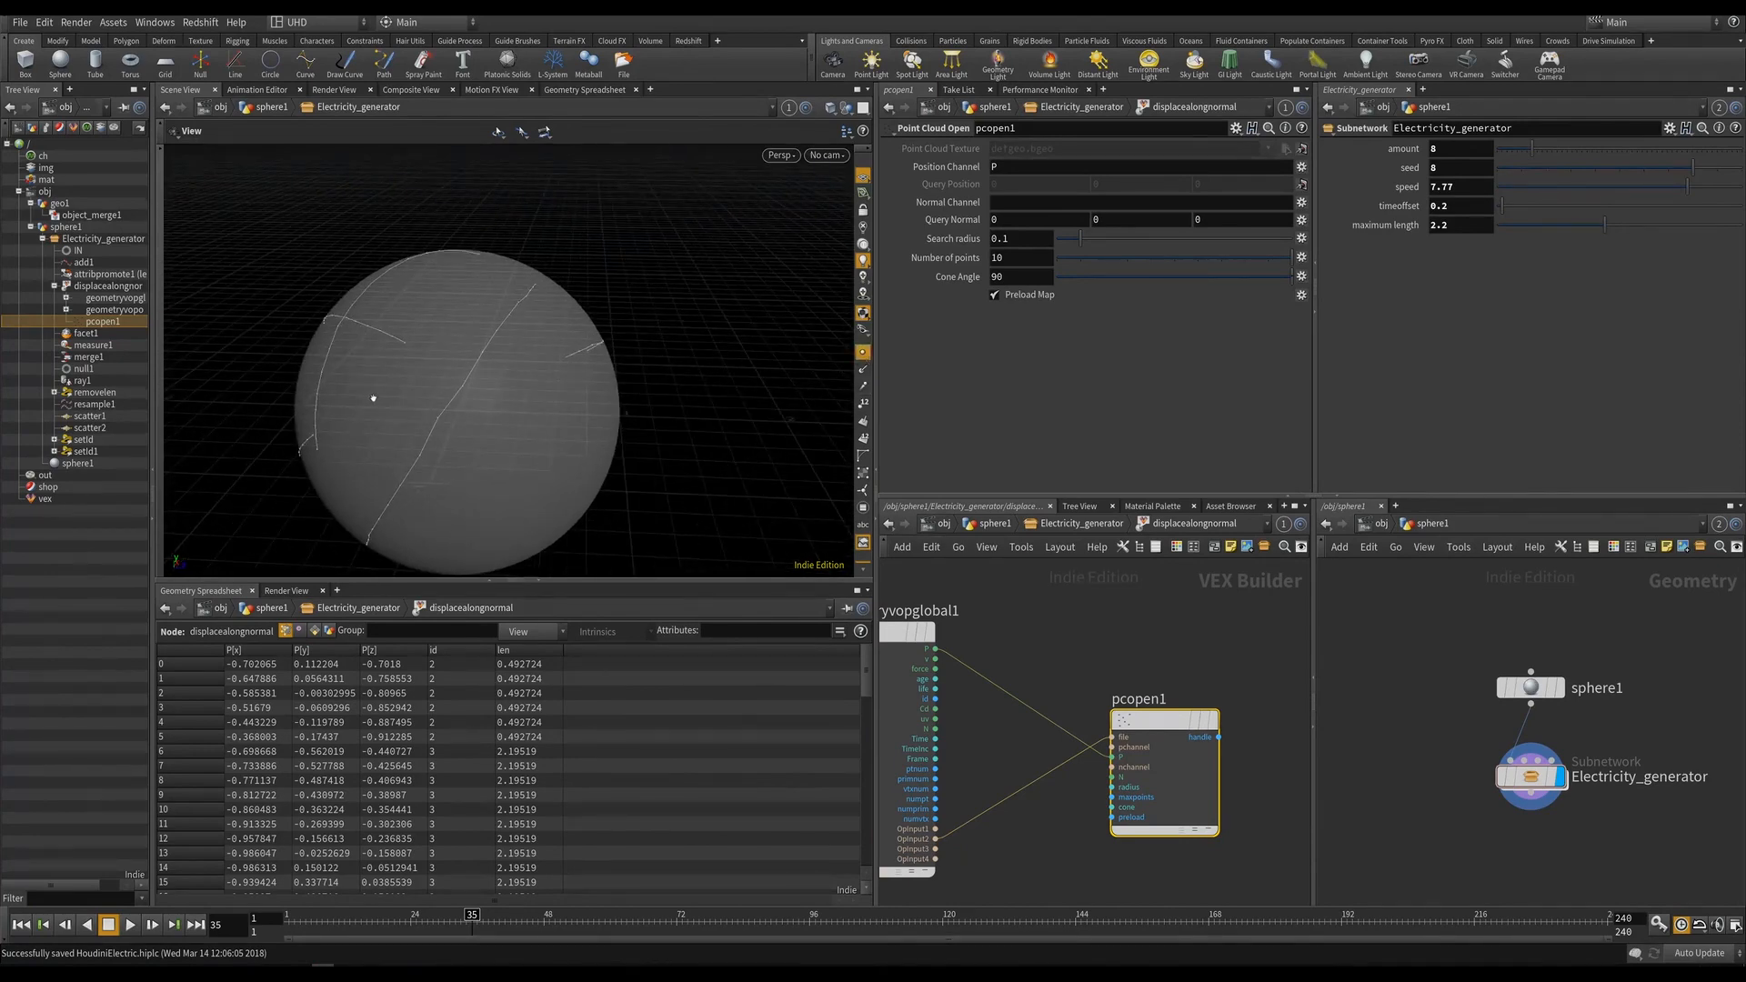
right_click_drag(373, 398, 526, 422)
left_click_drag(502, 401, 470, 362)
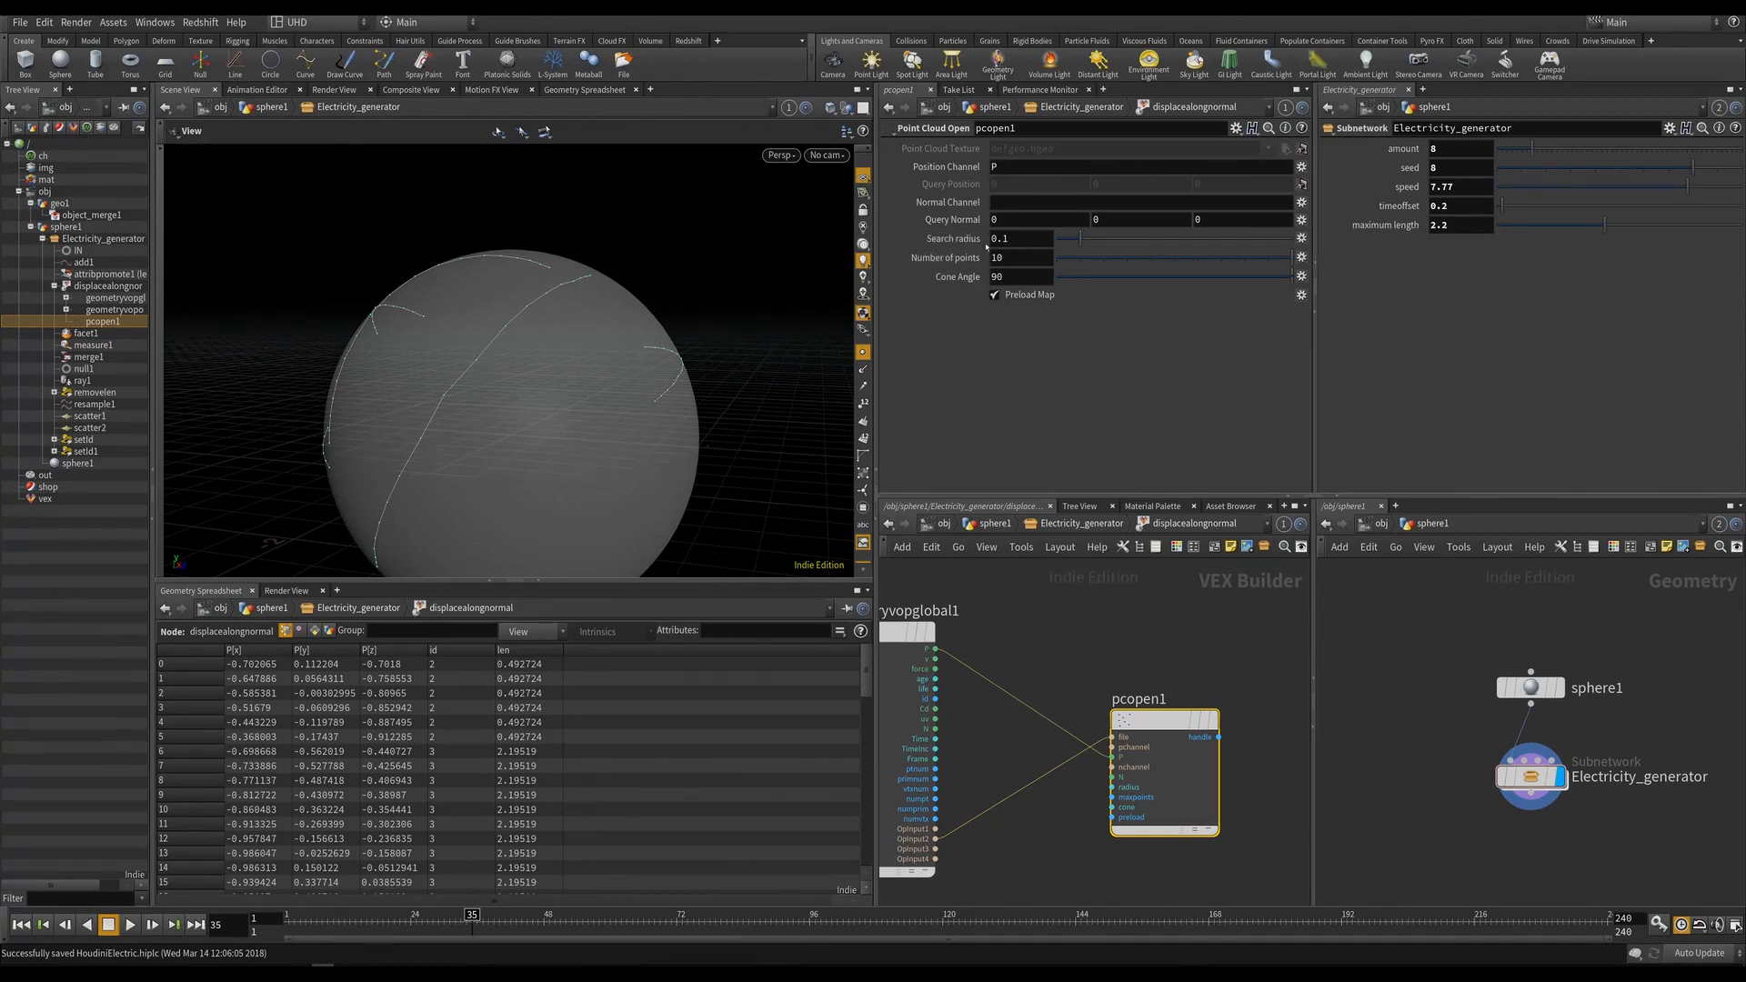
Add a Point Cloud Filter node beside pcopen1 and connect pcopen1's handle output to its handle input.
scroll(1072, 671, "down", 3)
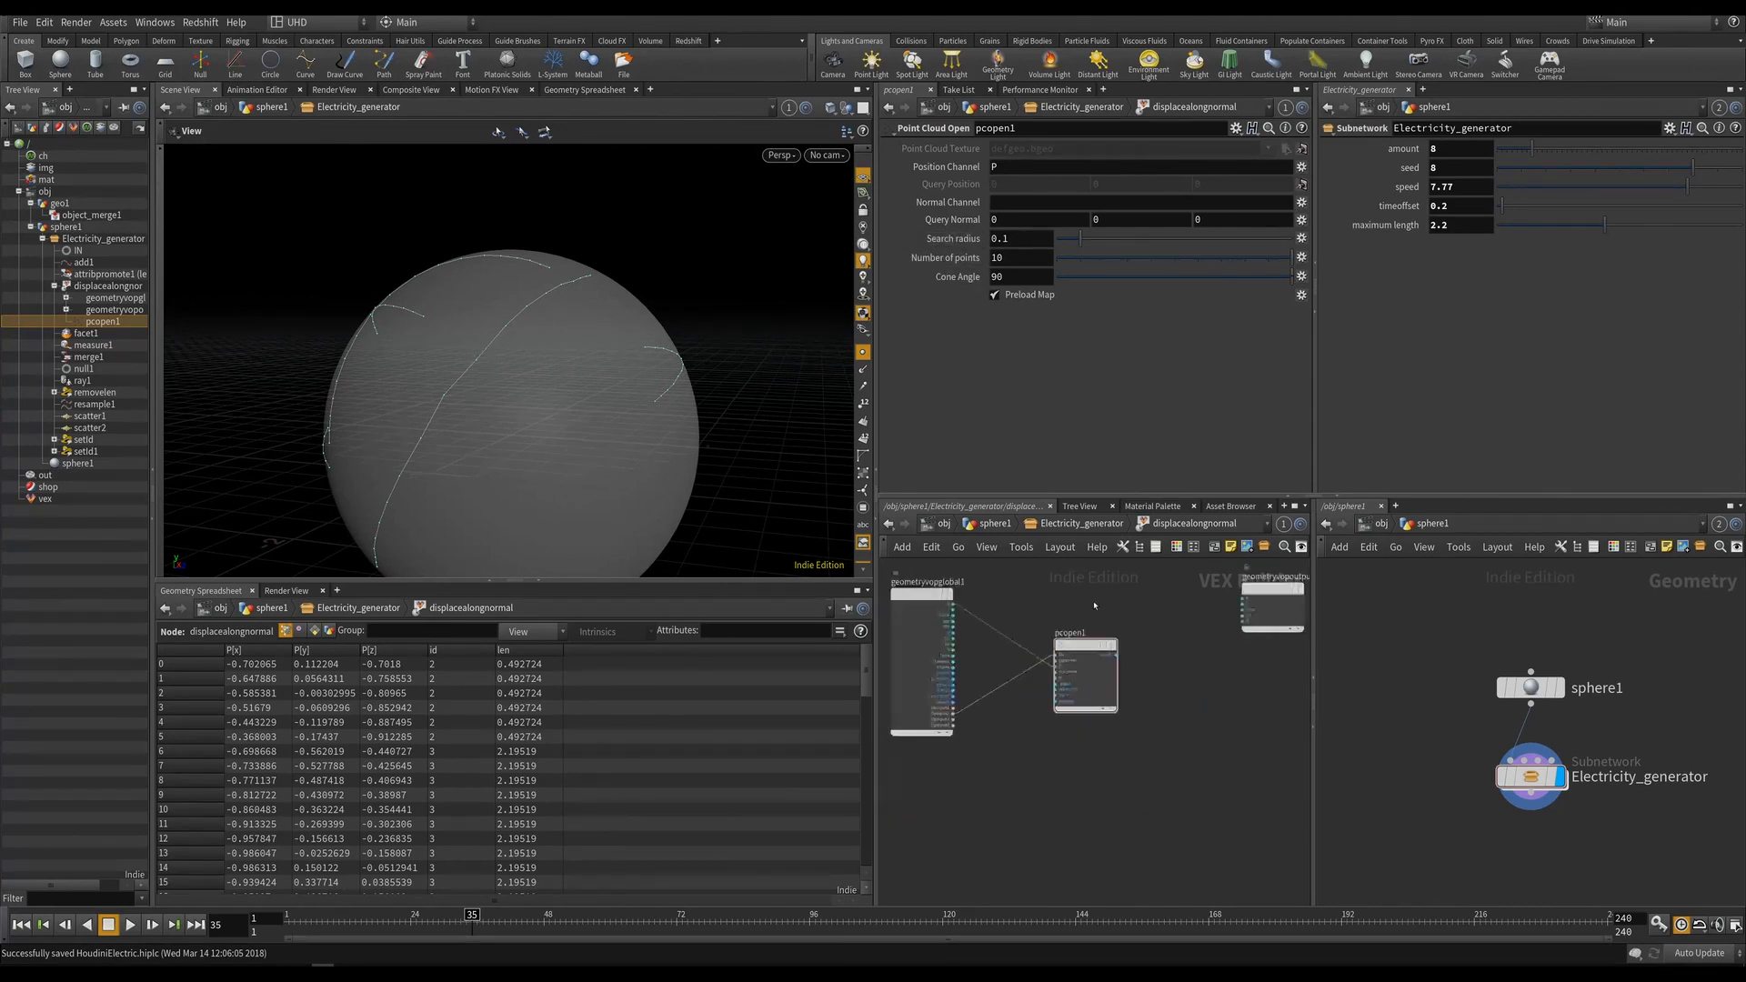
key("Tab")
mouse_move(1083, 665)
type("pc f")
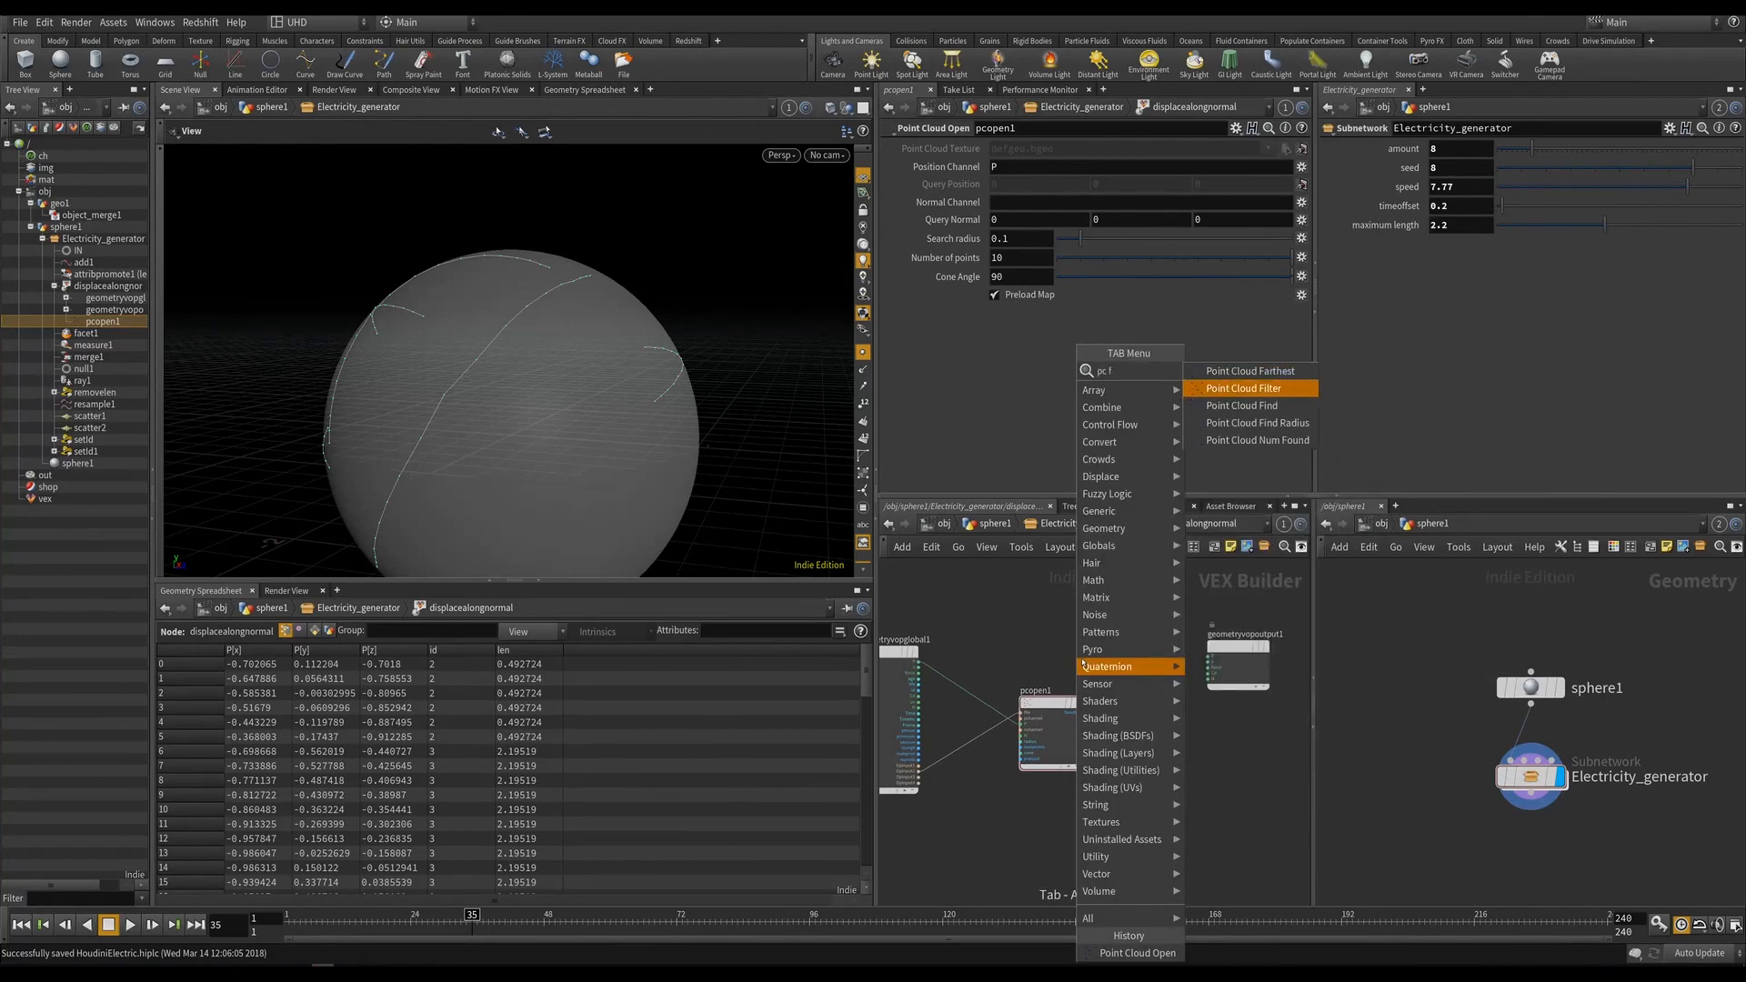
key("Return")
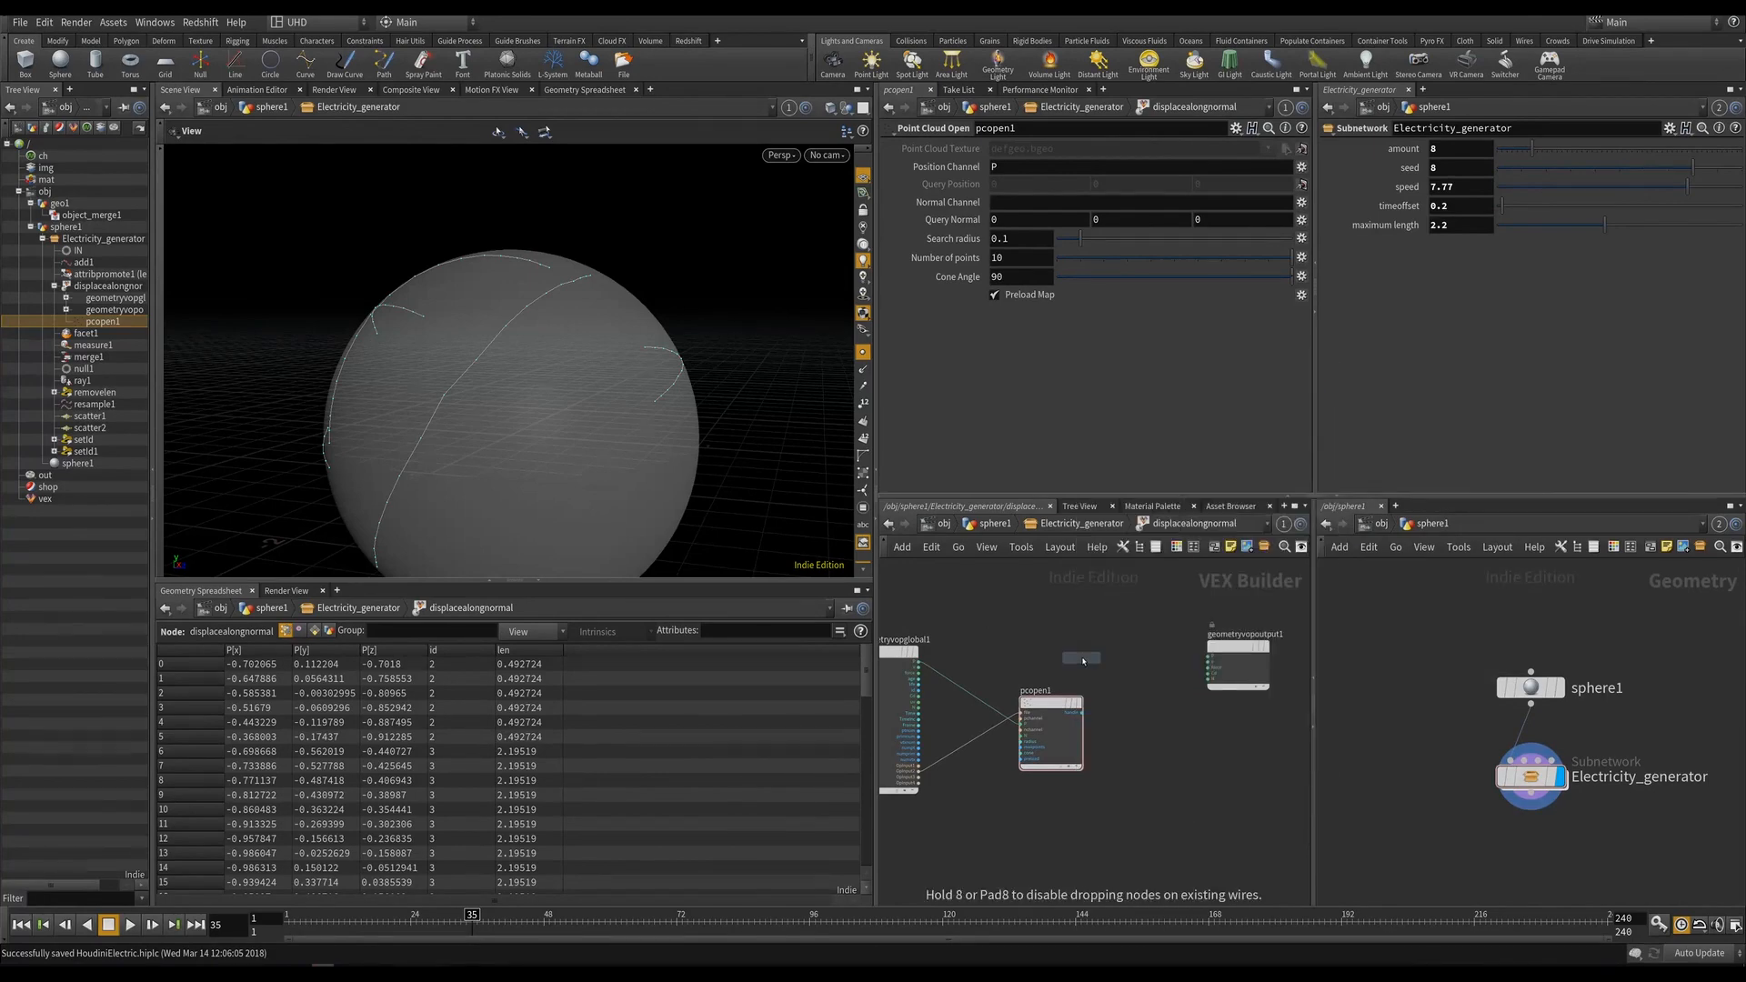
scroll(1121, 726, "up", 3)
left_click(1120, 726)
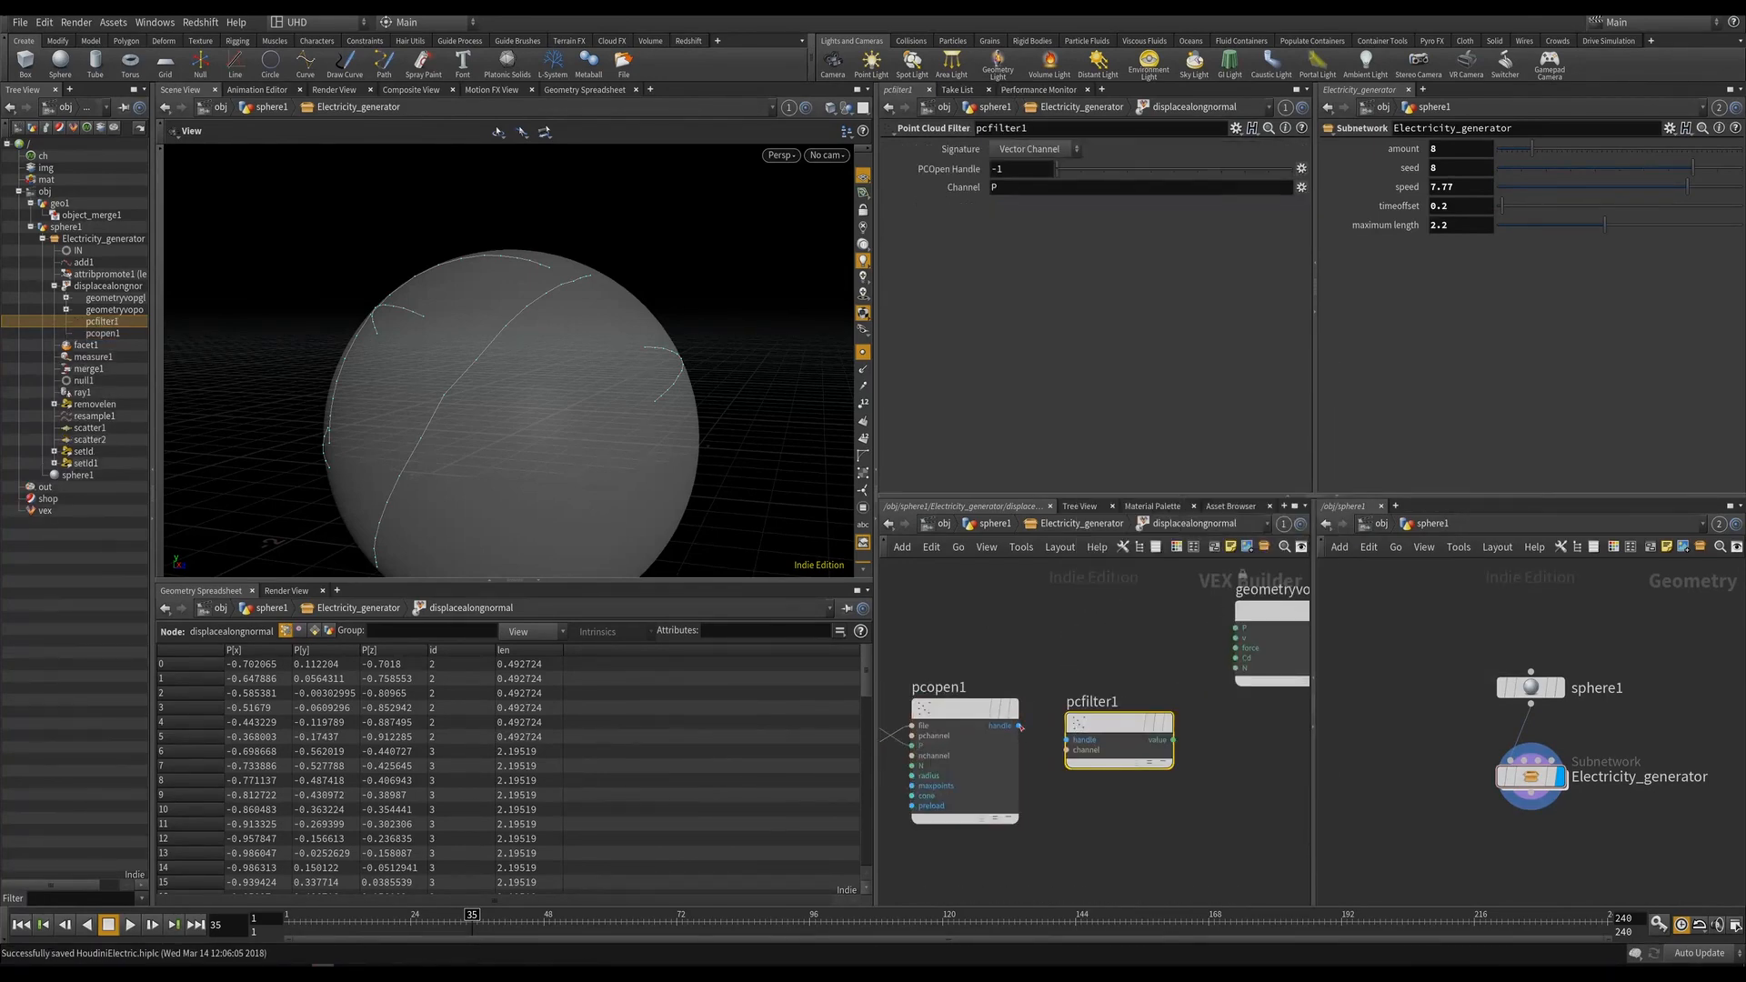
left_click_drag(1020, 725, 1119, 718)
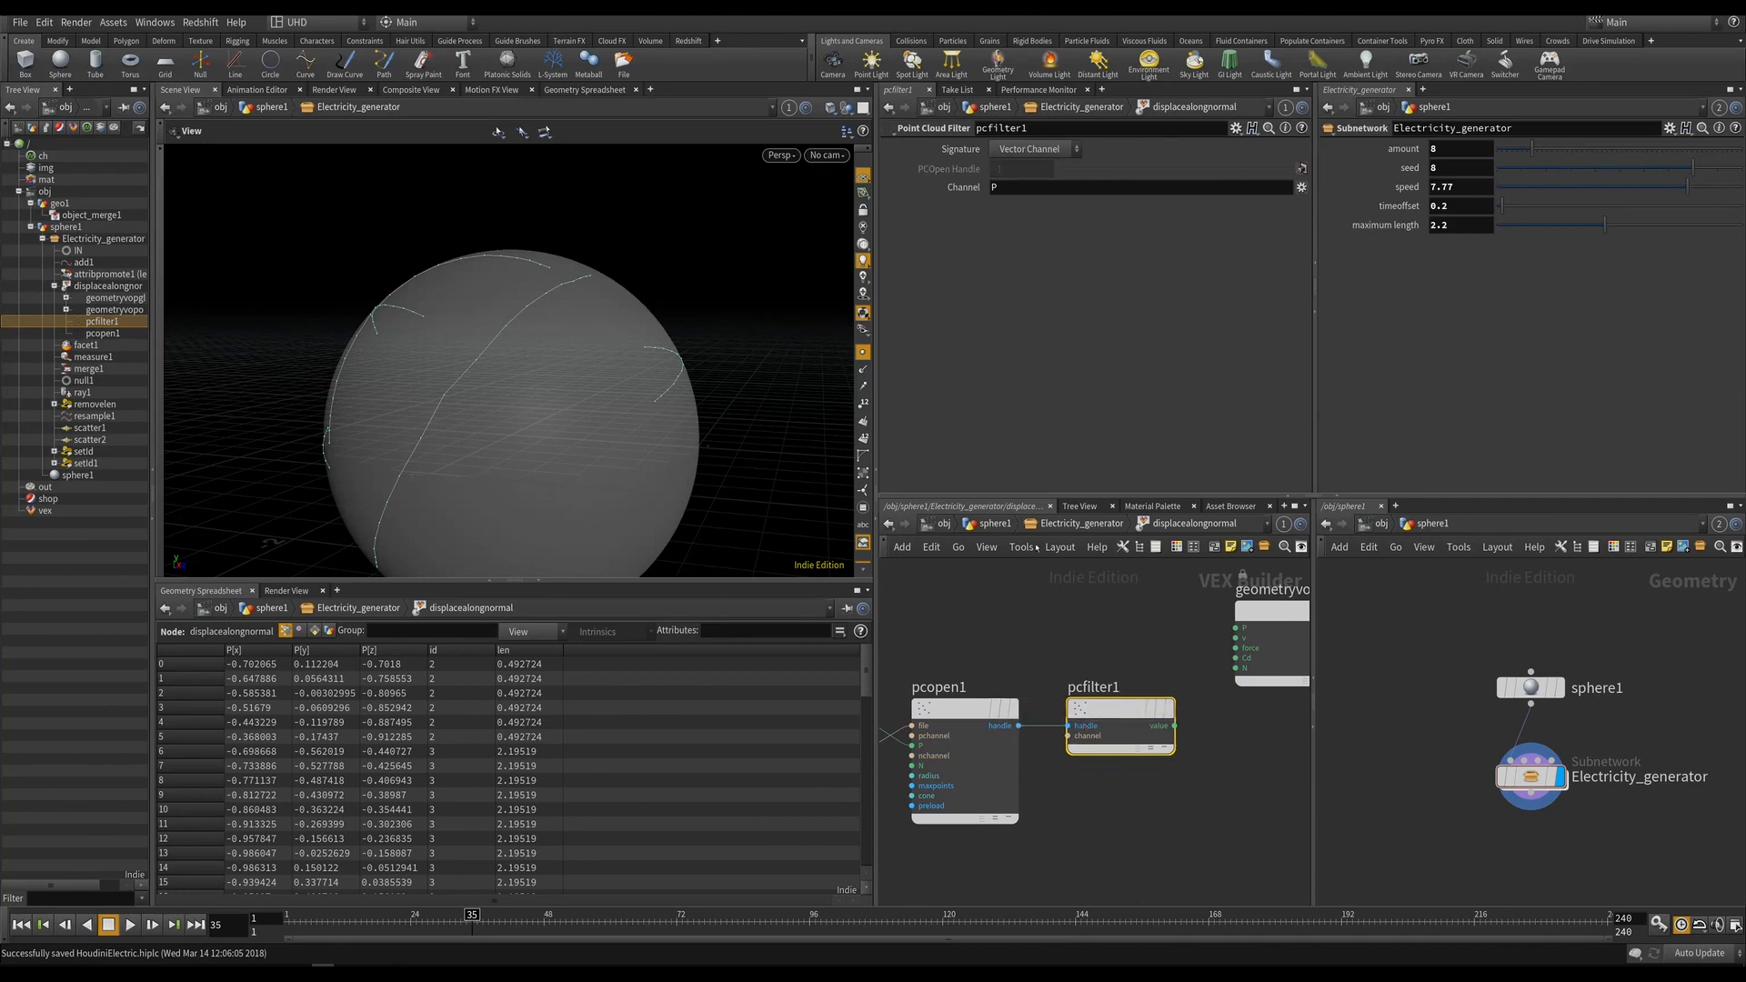
Set the channel of pcfilter1 to N.
scroll(992, 627, "down", 3)
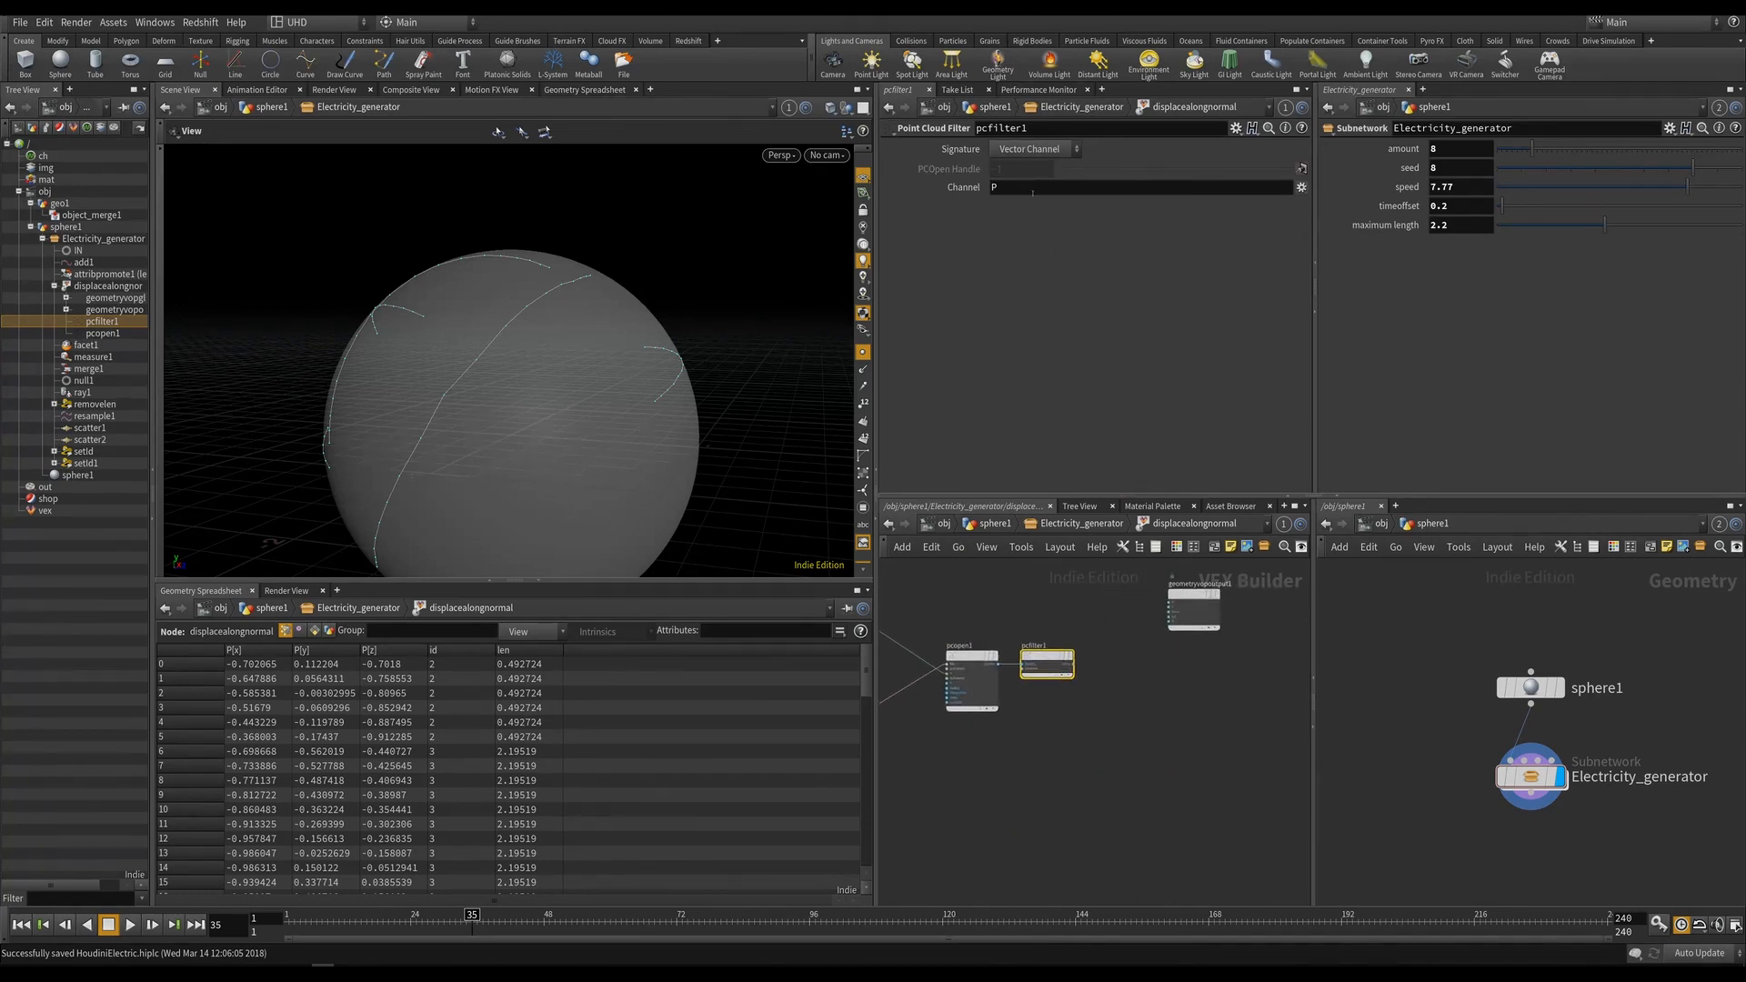
double_click(1000, 187)
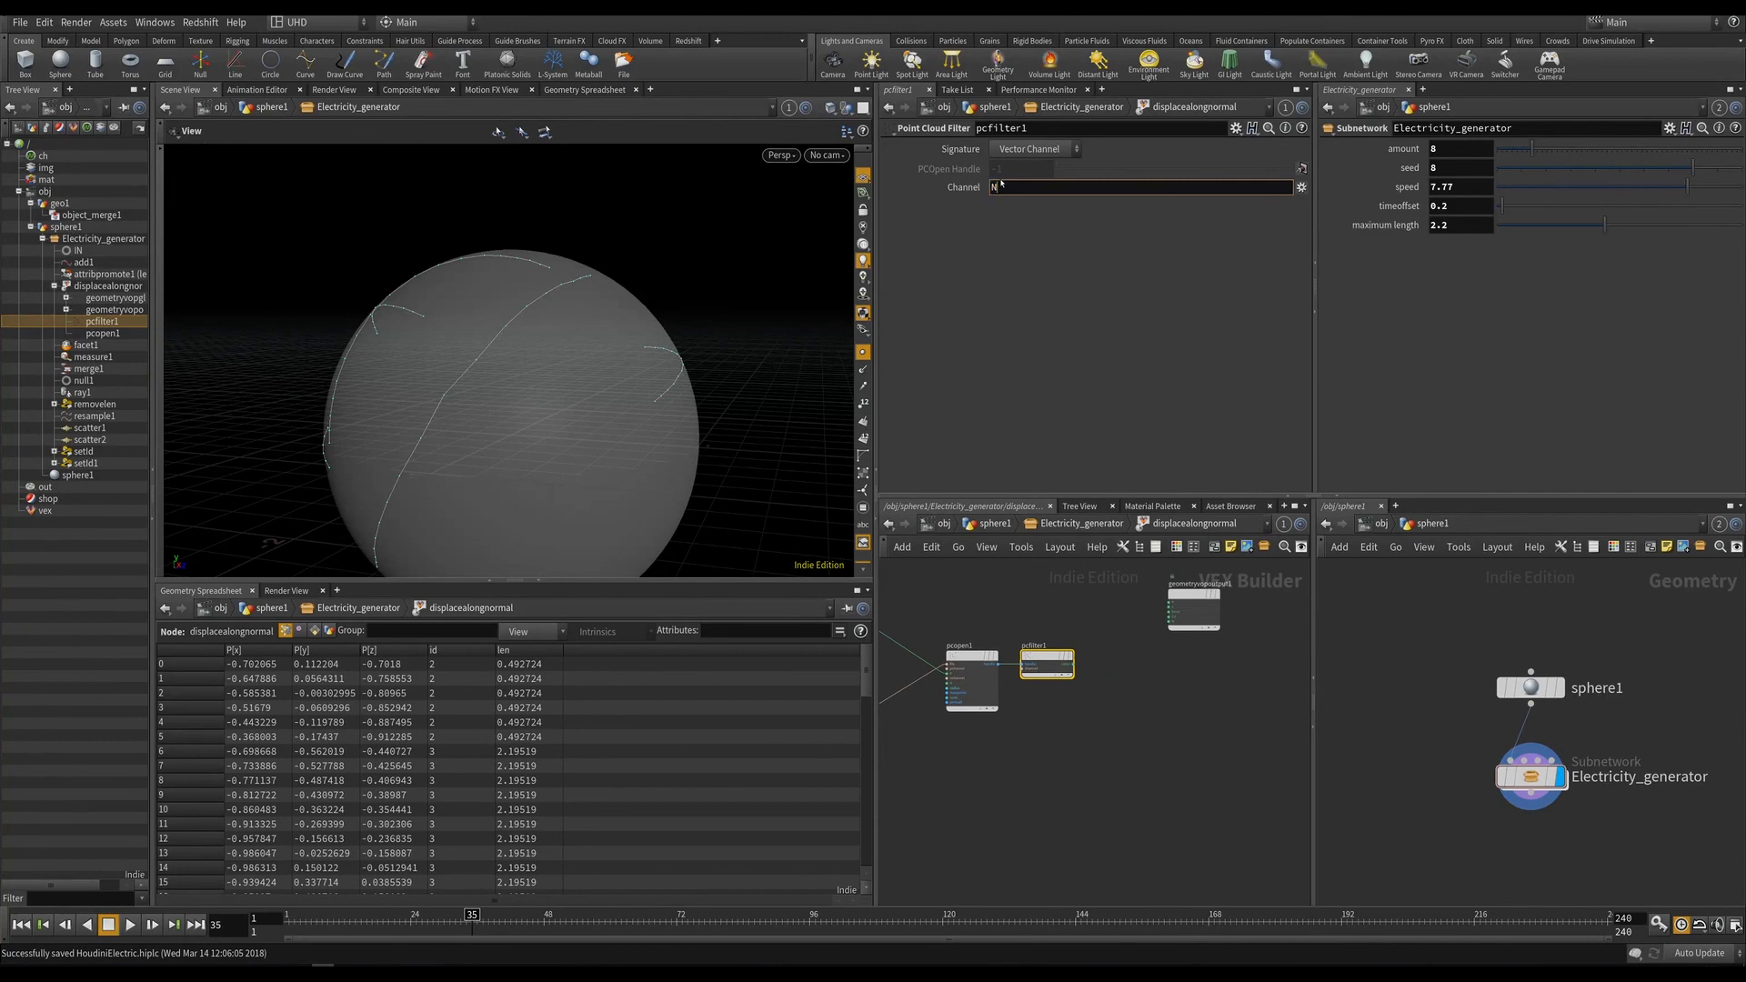
key("Return")
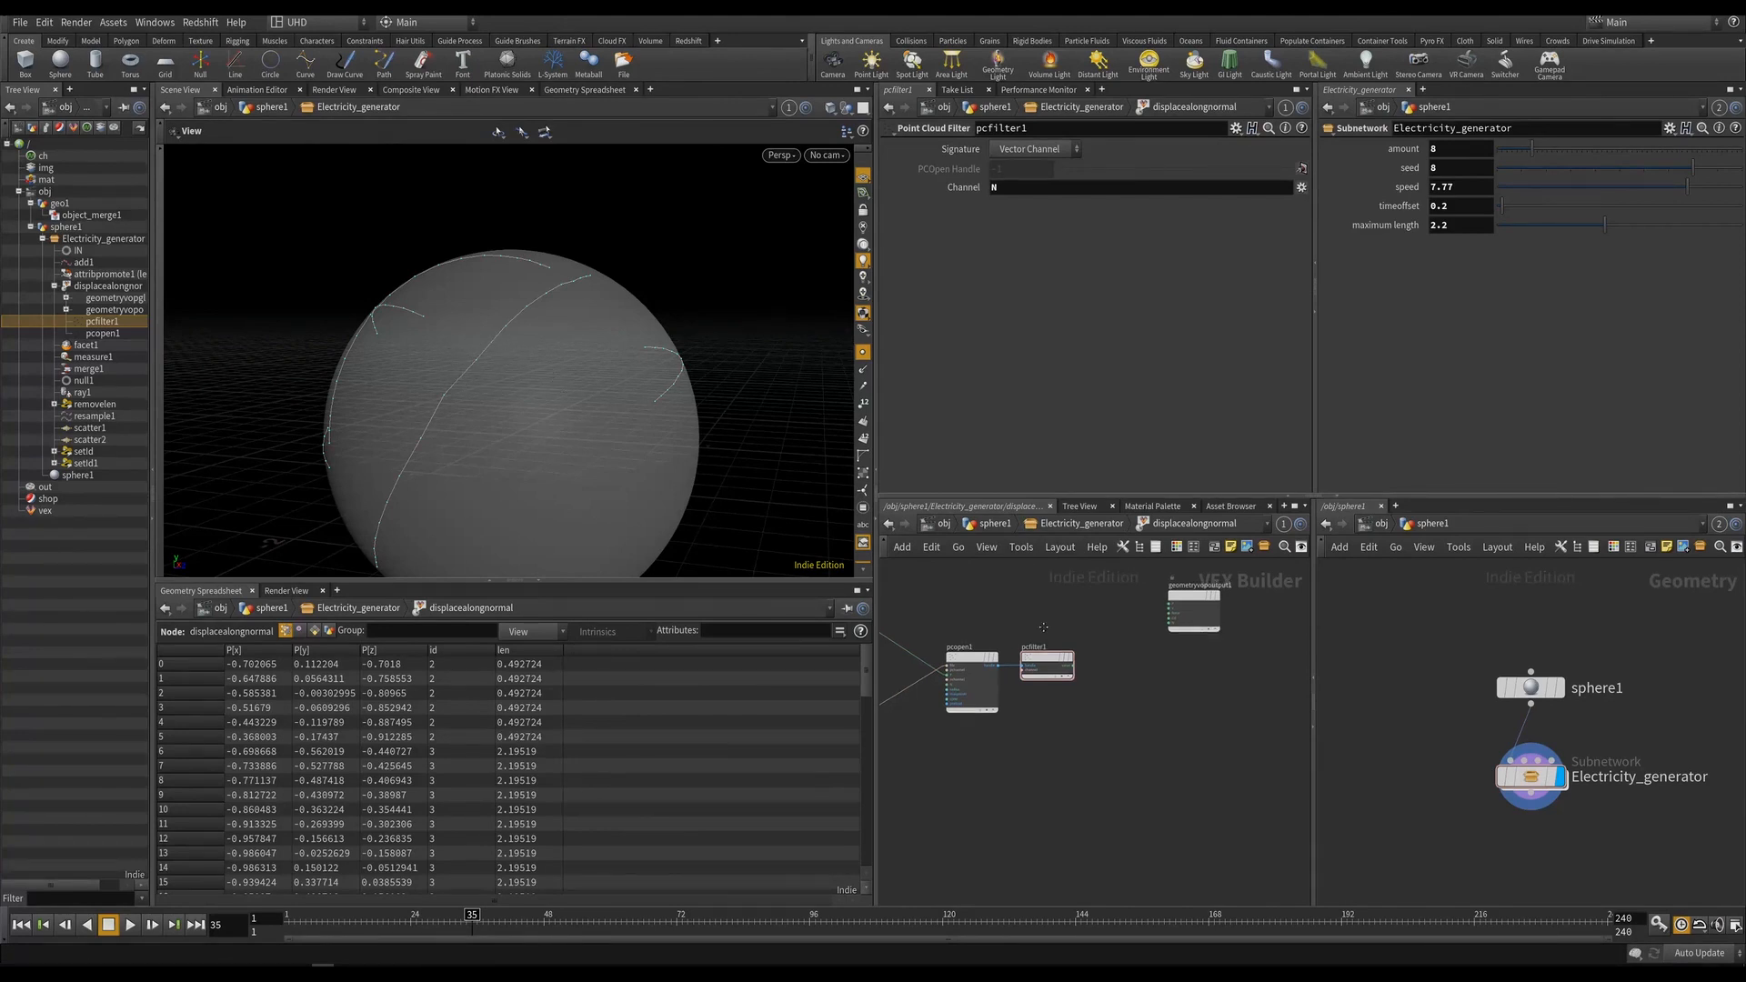
Save the scene and move displacealongnormal and facet1 further down in the Electricity_generator network.
key("ctrl+s")
key("u")
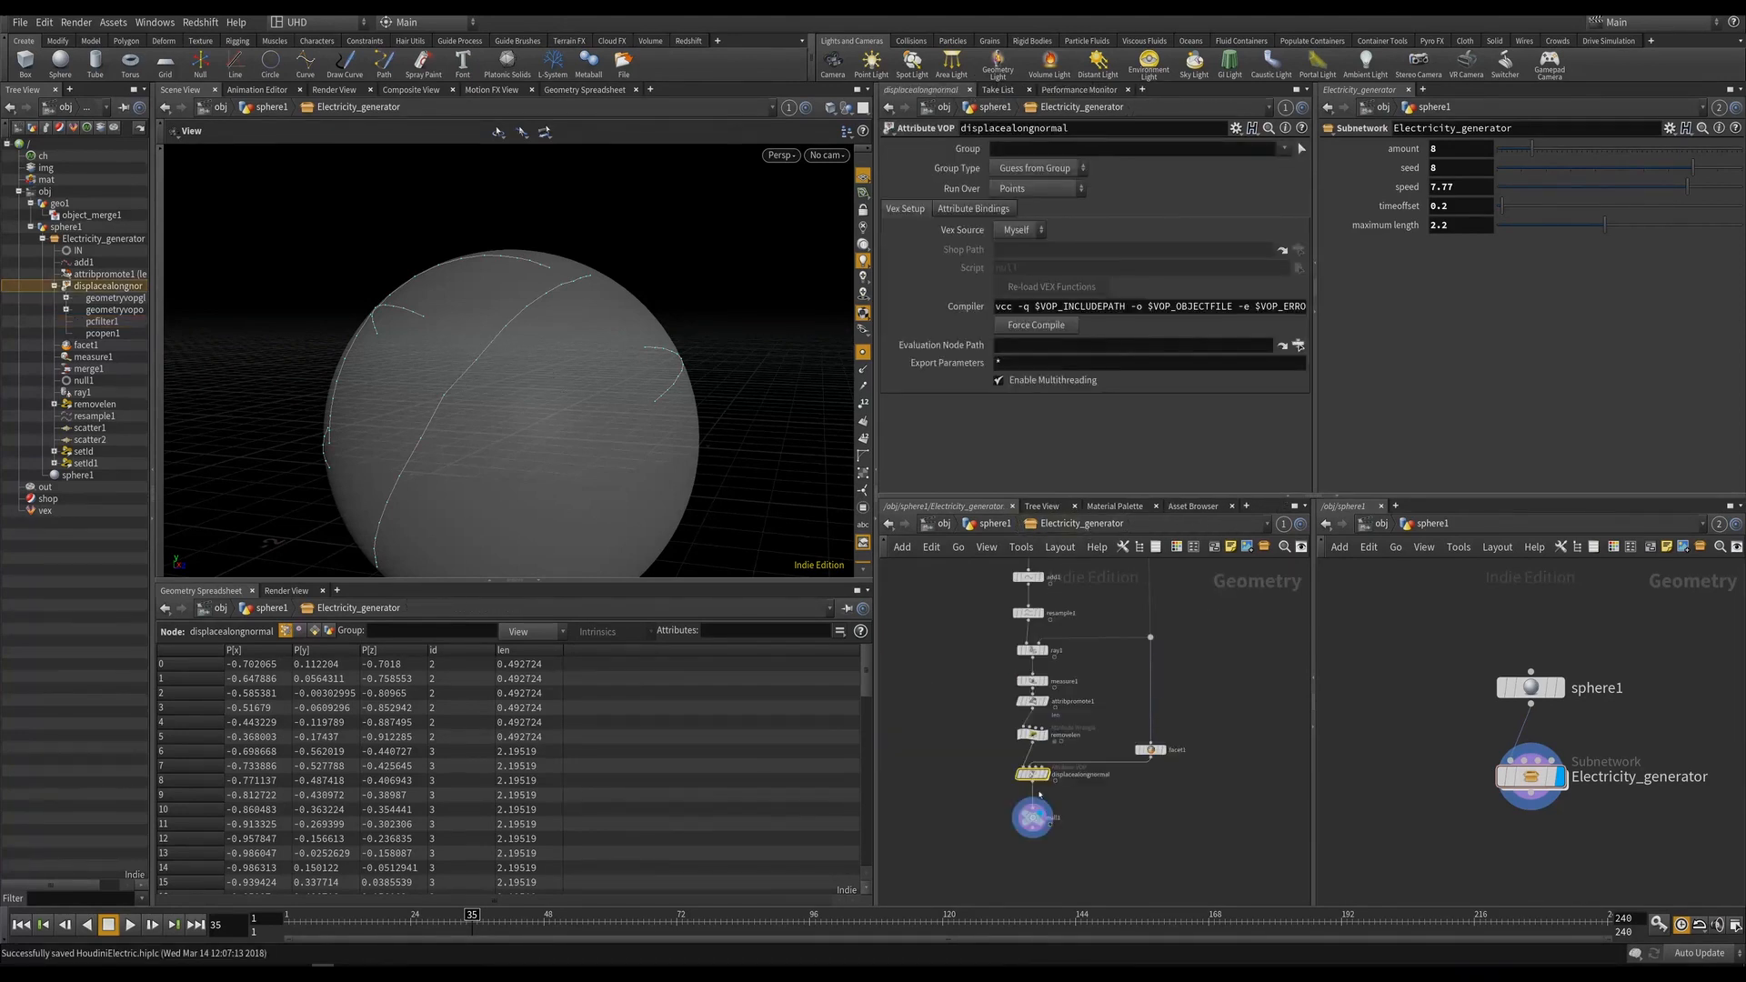
left_click_drag(1034, 775, 1029, 841)
mouse_move(1151, 749)
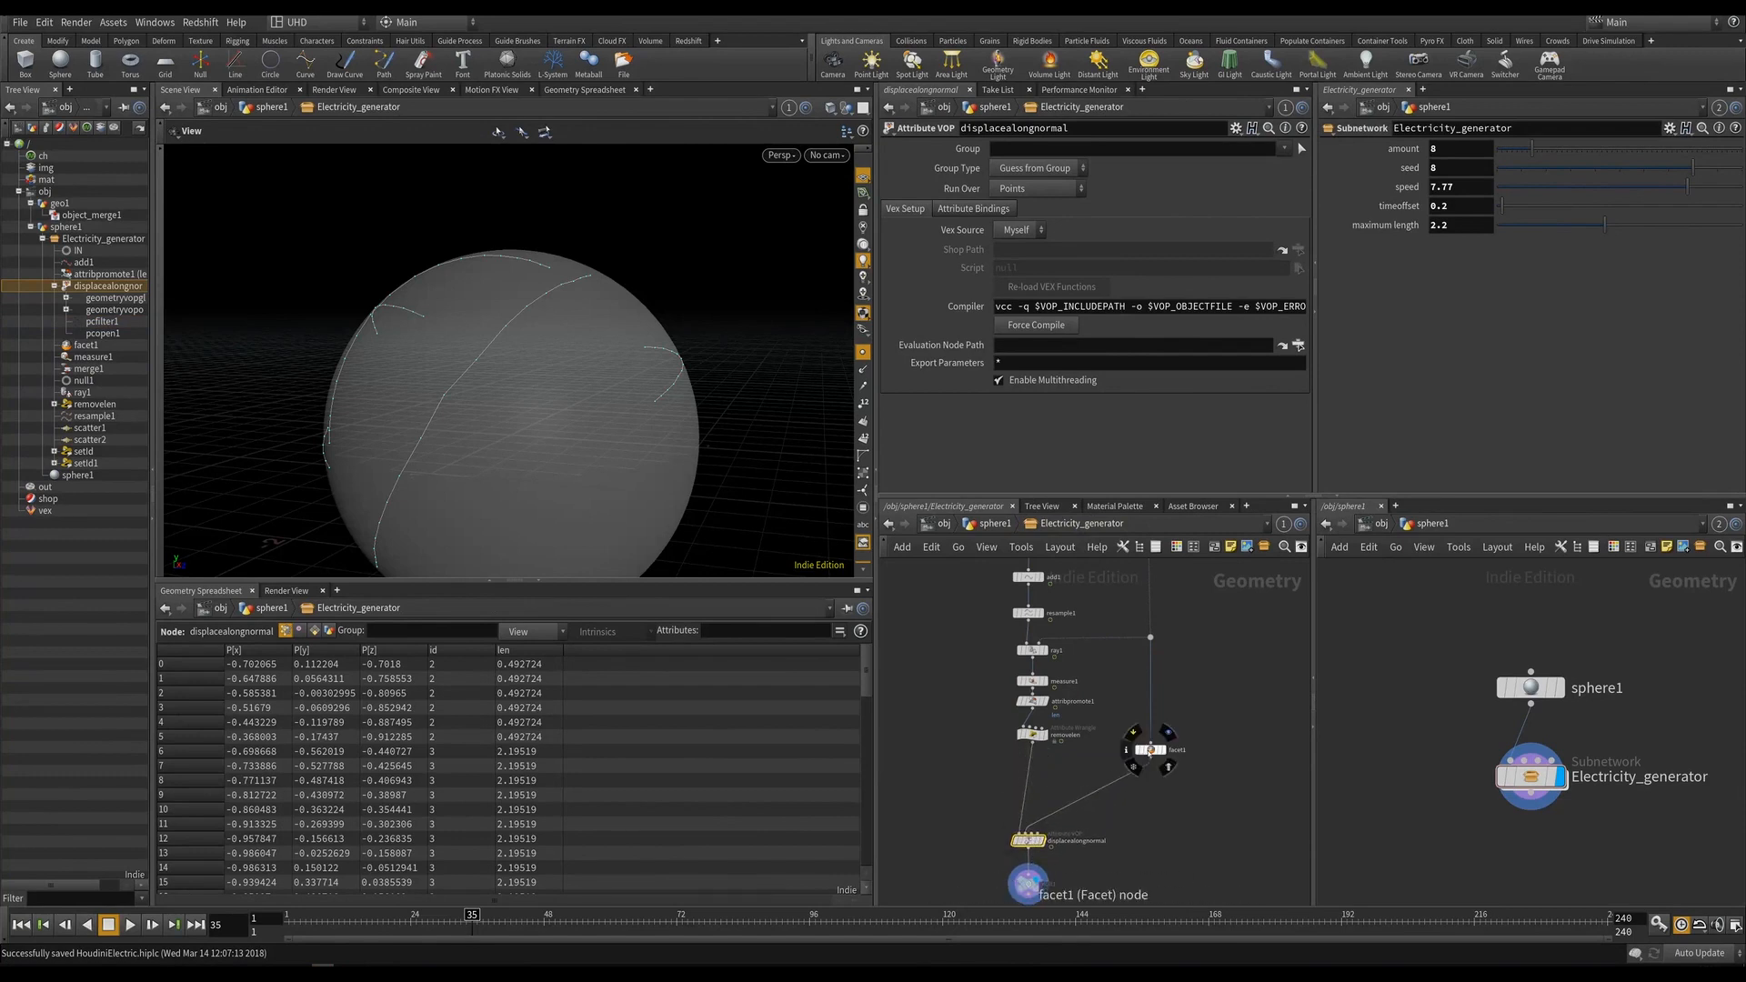
left_click_drag(1150, 751, 1151, 816)
left_click(1078, 789)
middle_click_drag(1074, 796, 1071, 694)
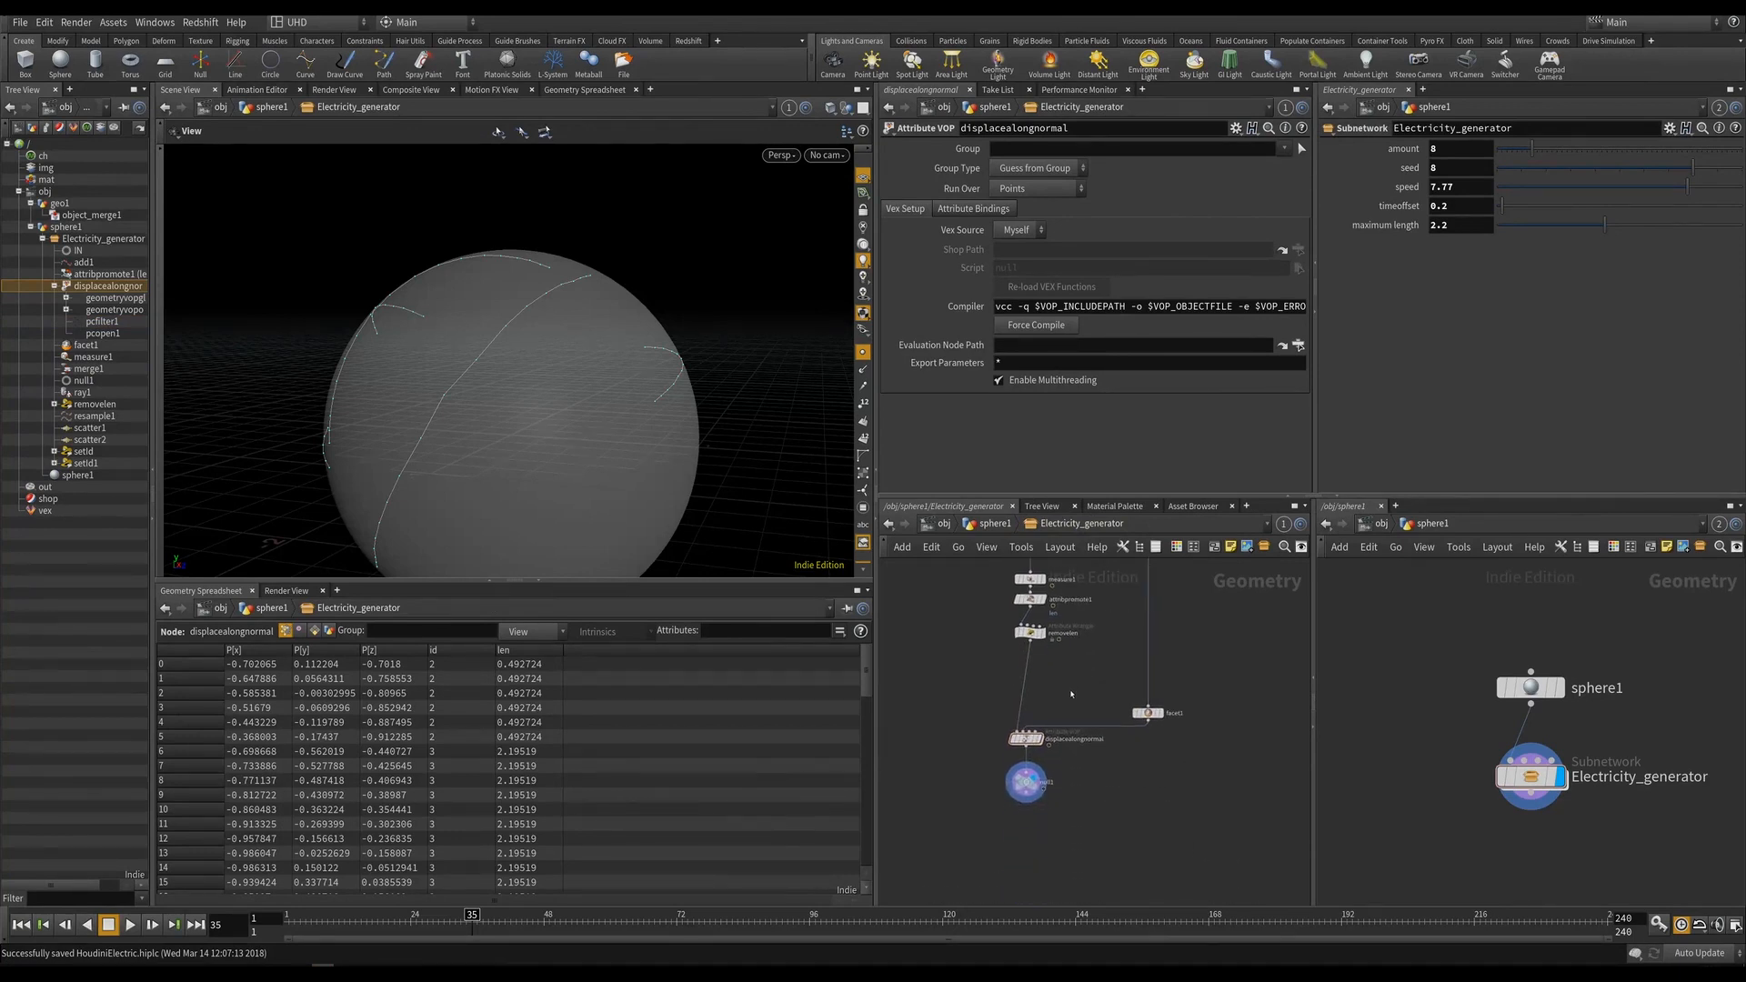
scroll(604, 354, "down", 3)
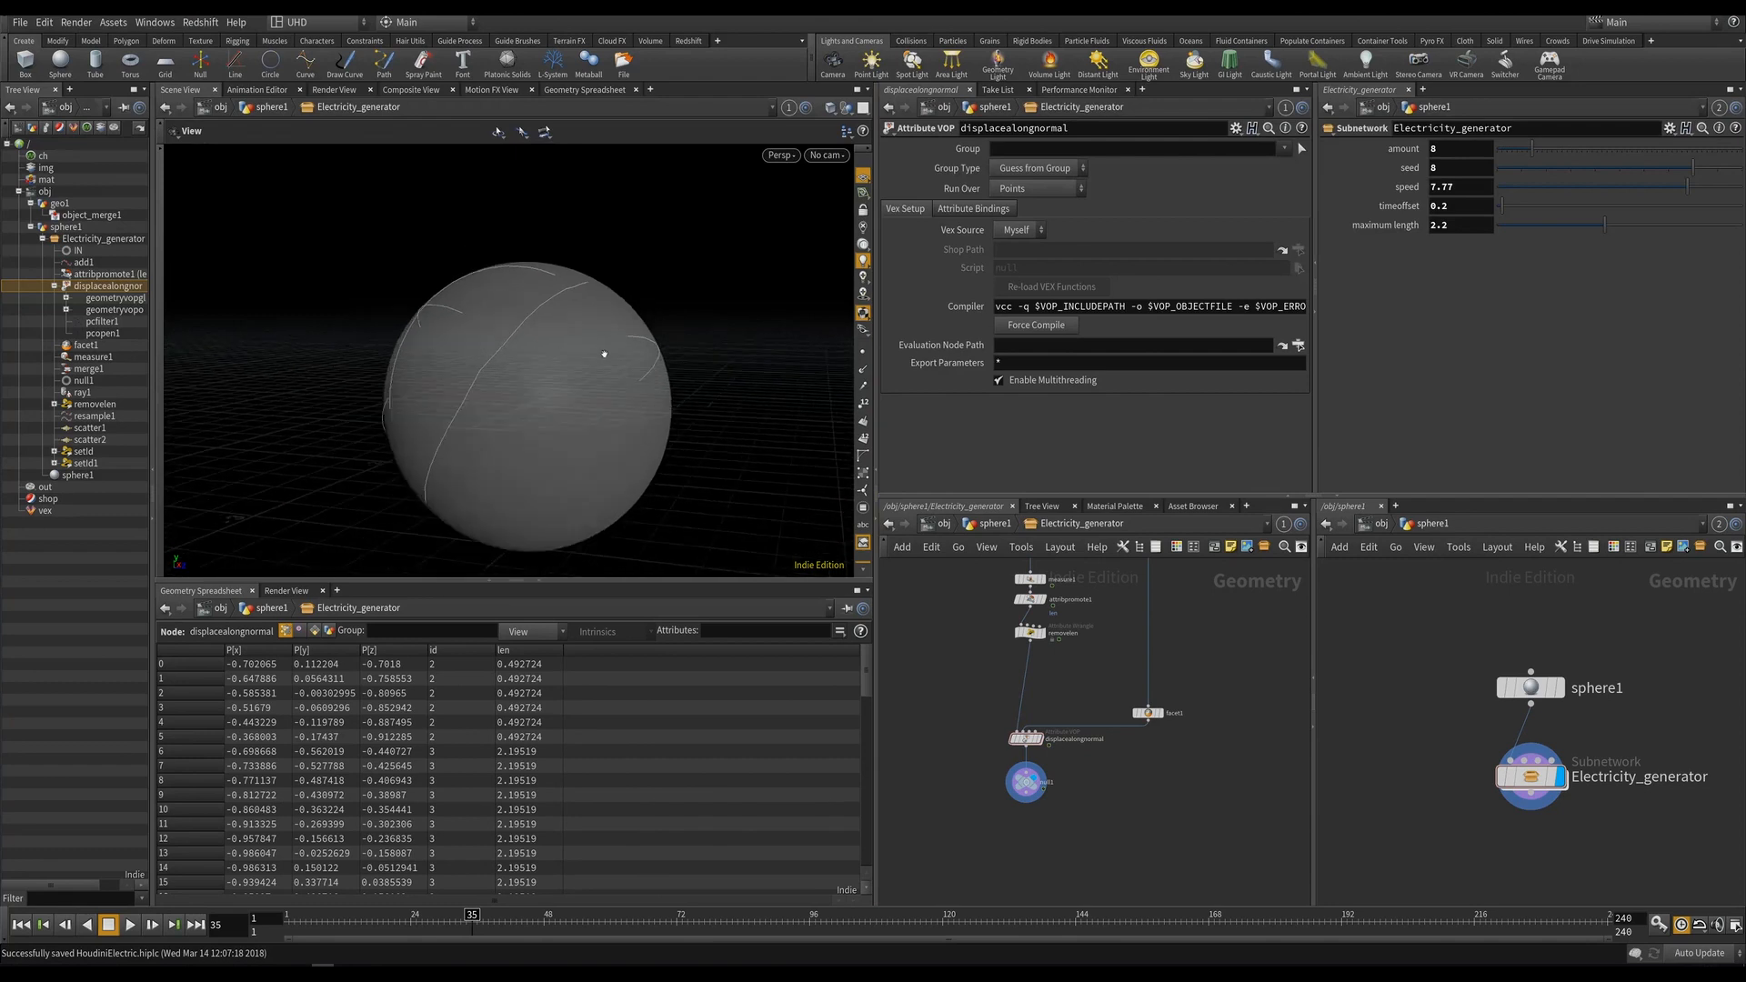
left_click_drag(604, 354, 566, 403)
scroll(1171, 765, "up", 2)
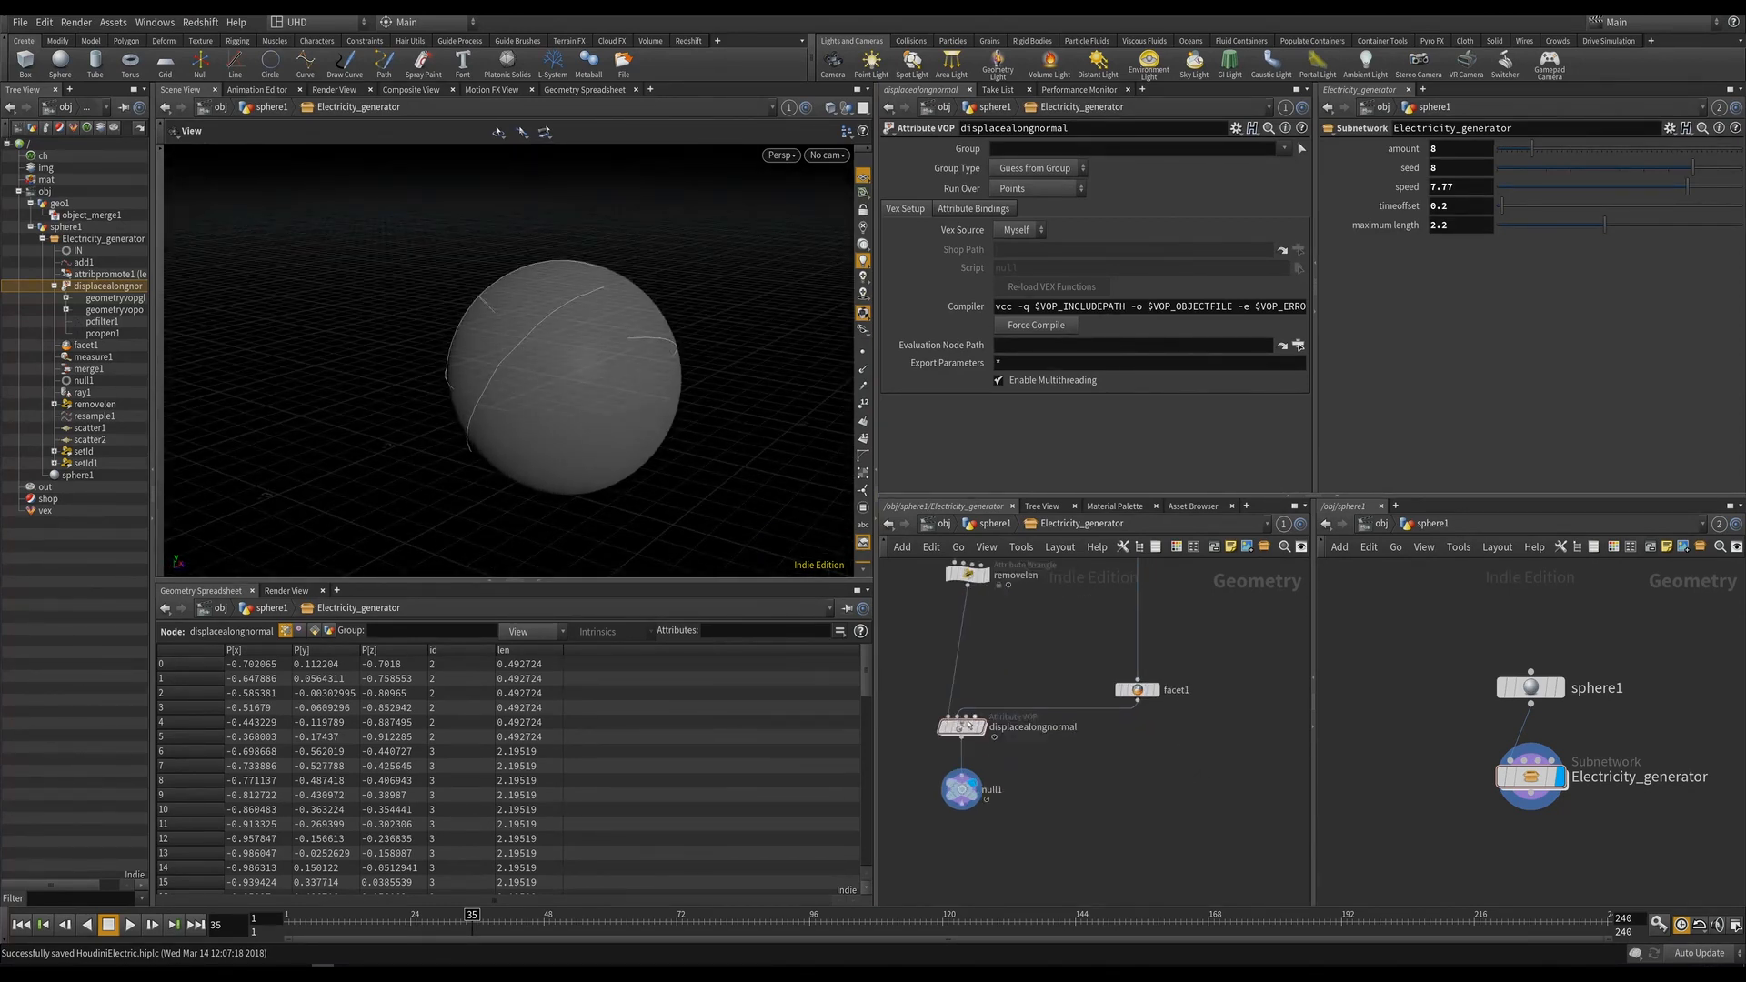
Inside displacealongnormal, shift geometryvopoutput1 aside and add a Displace Along Normal node between pcfilter1 and the output node.
double_click(963, 727)
left_click(1082, 595)
middle_click_drag(1081, 595, 1005, 684)
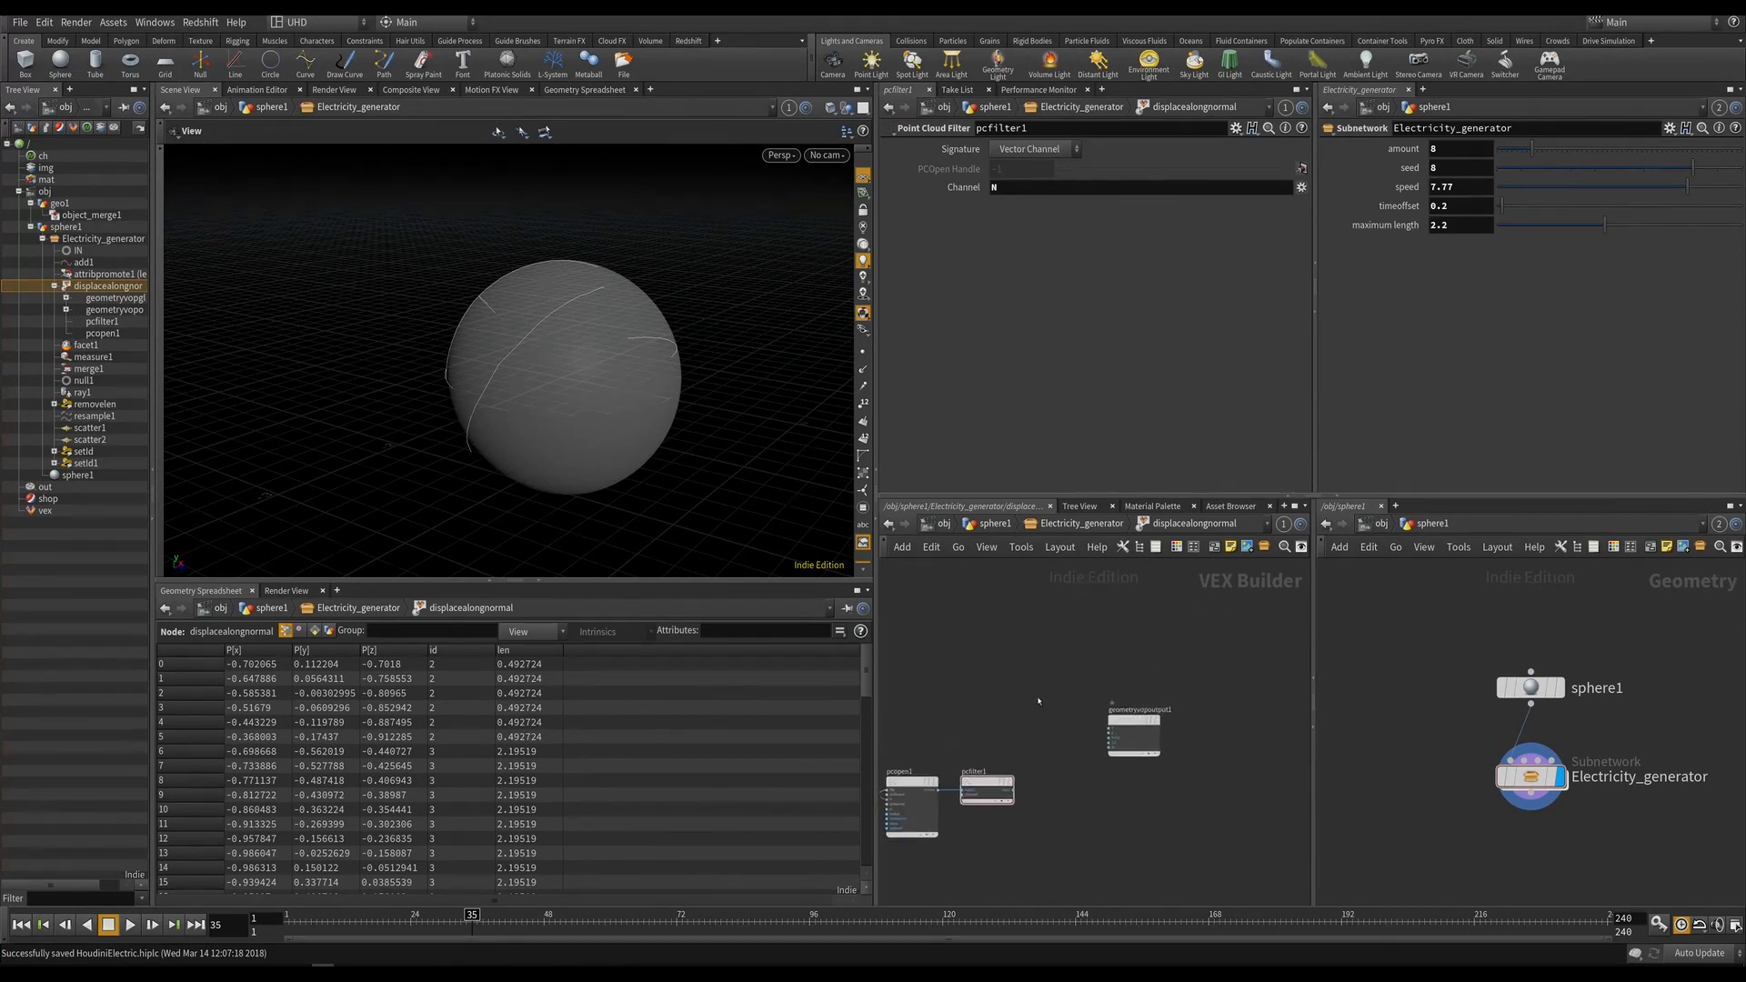
left_click_drag(1127, 718, 1152, 719)
middle_click_drag(950, 699, 1058, 699)
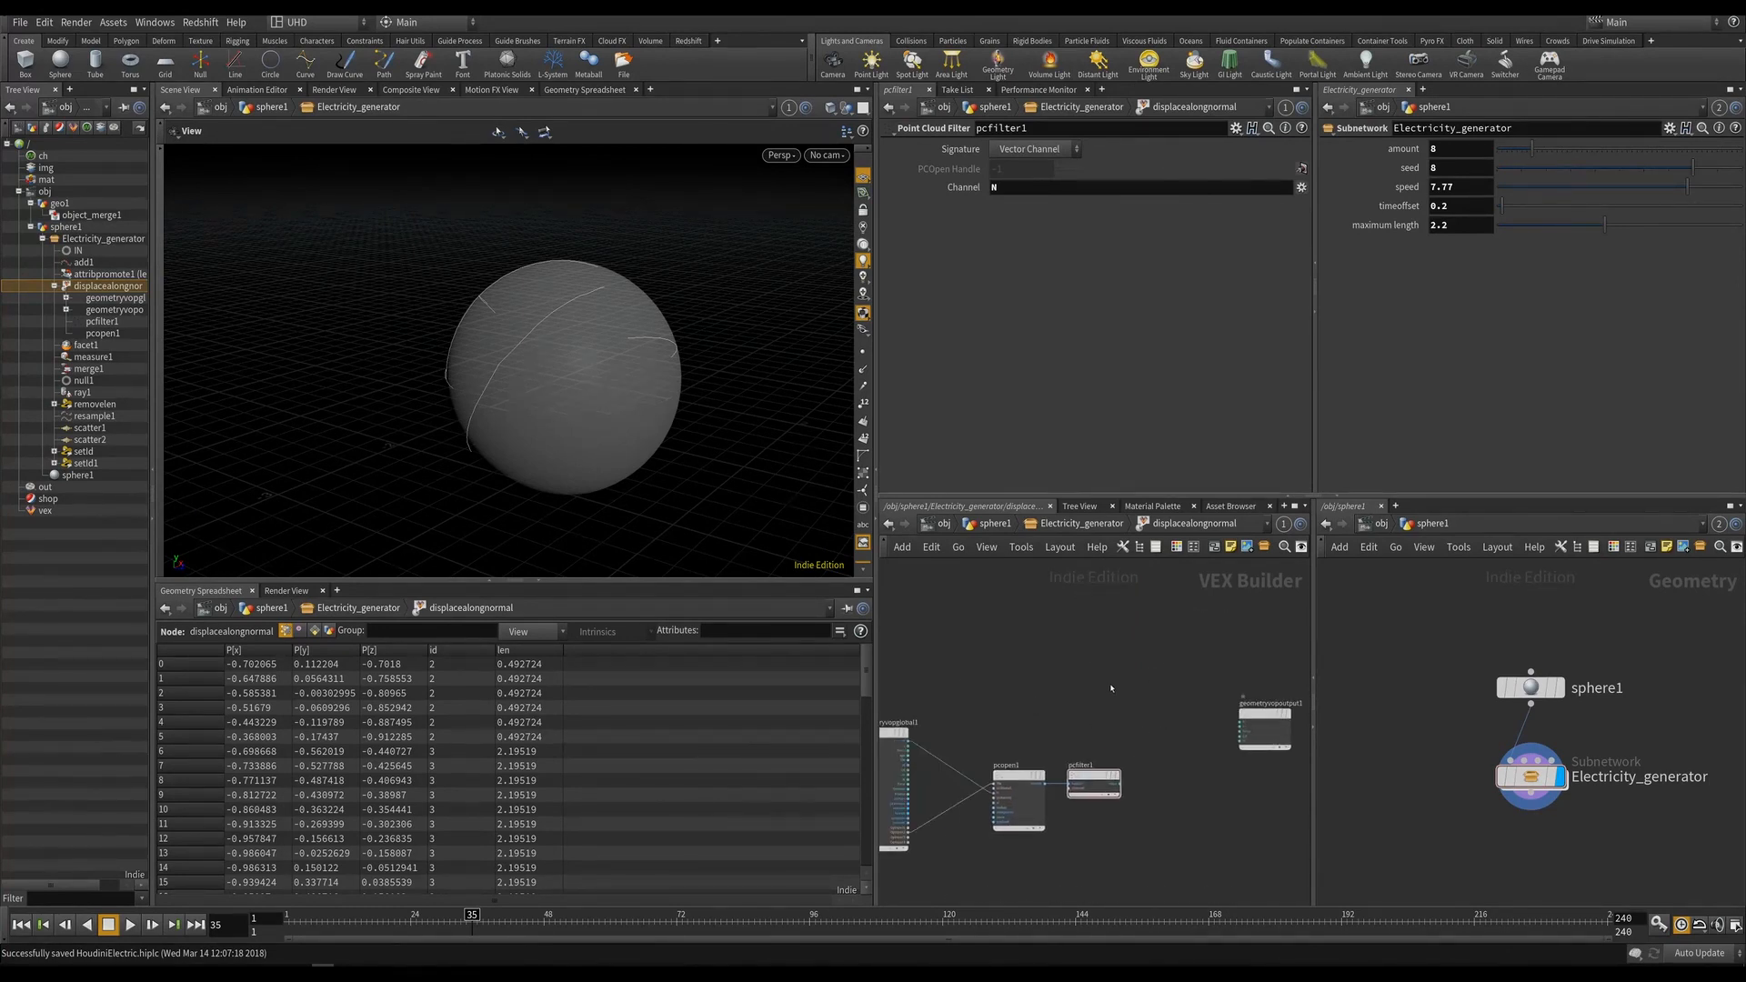
scroll(1112, 688, "up", 3)
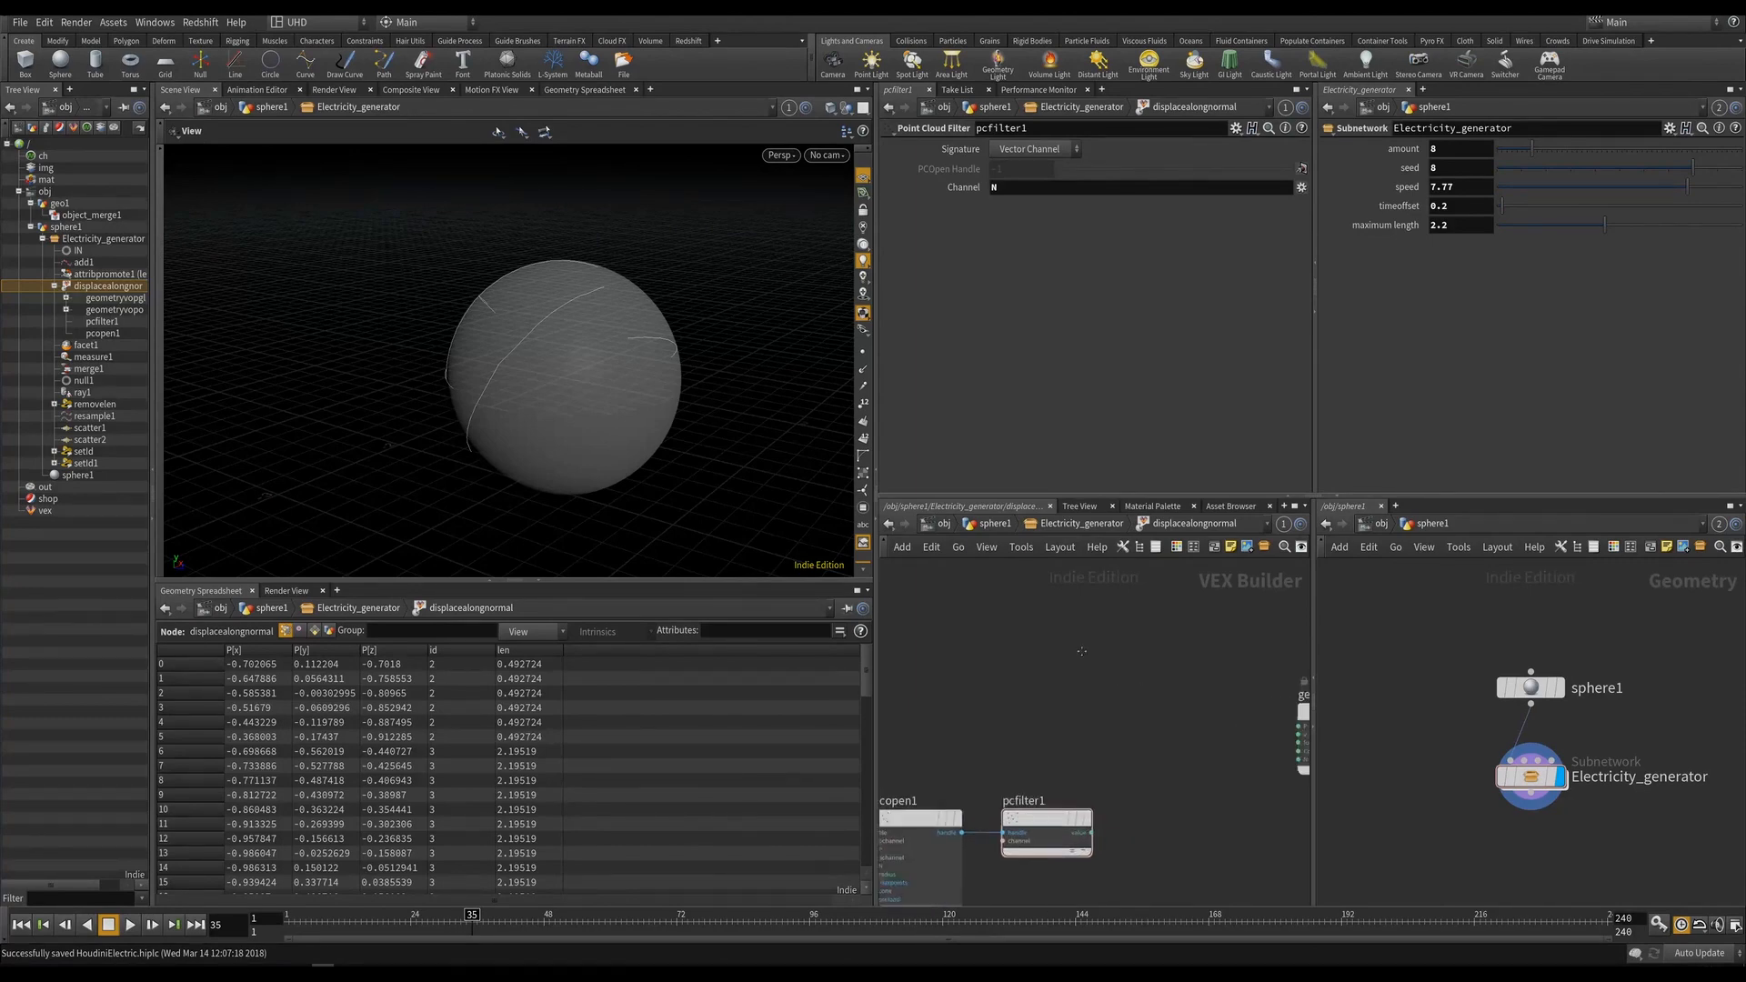
middle_click_drag(1139, 664, 1155, 661)
key("Tab")
type("disp")
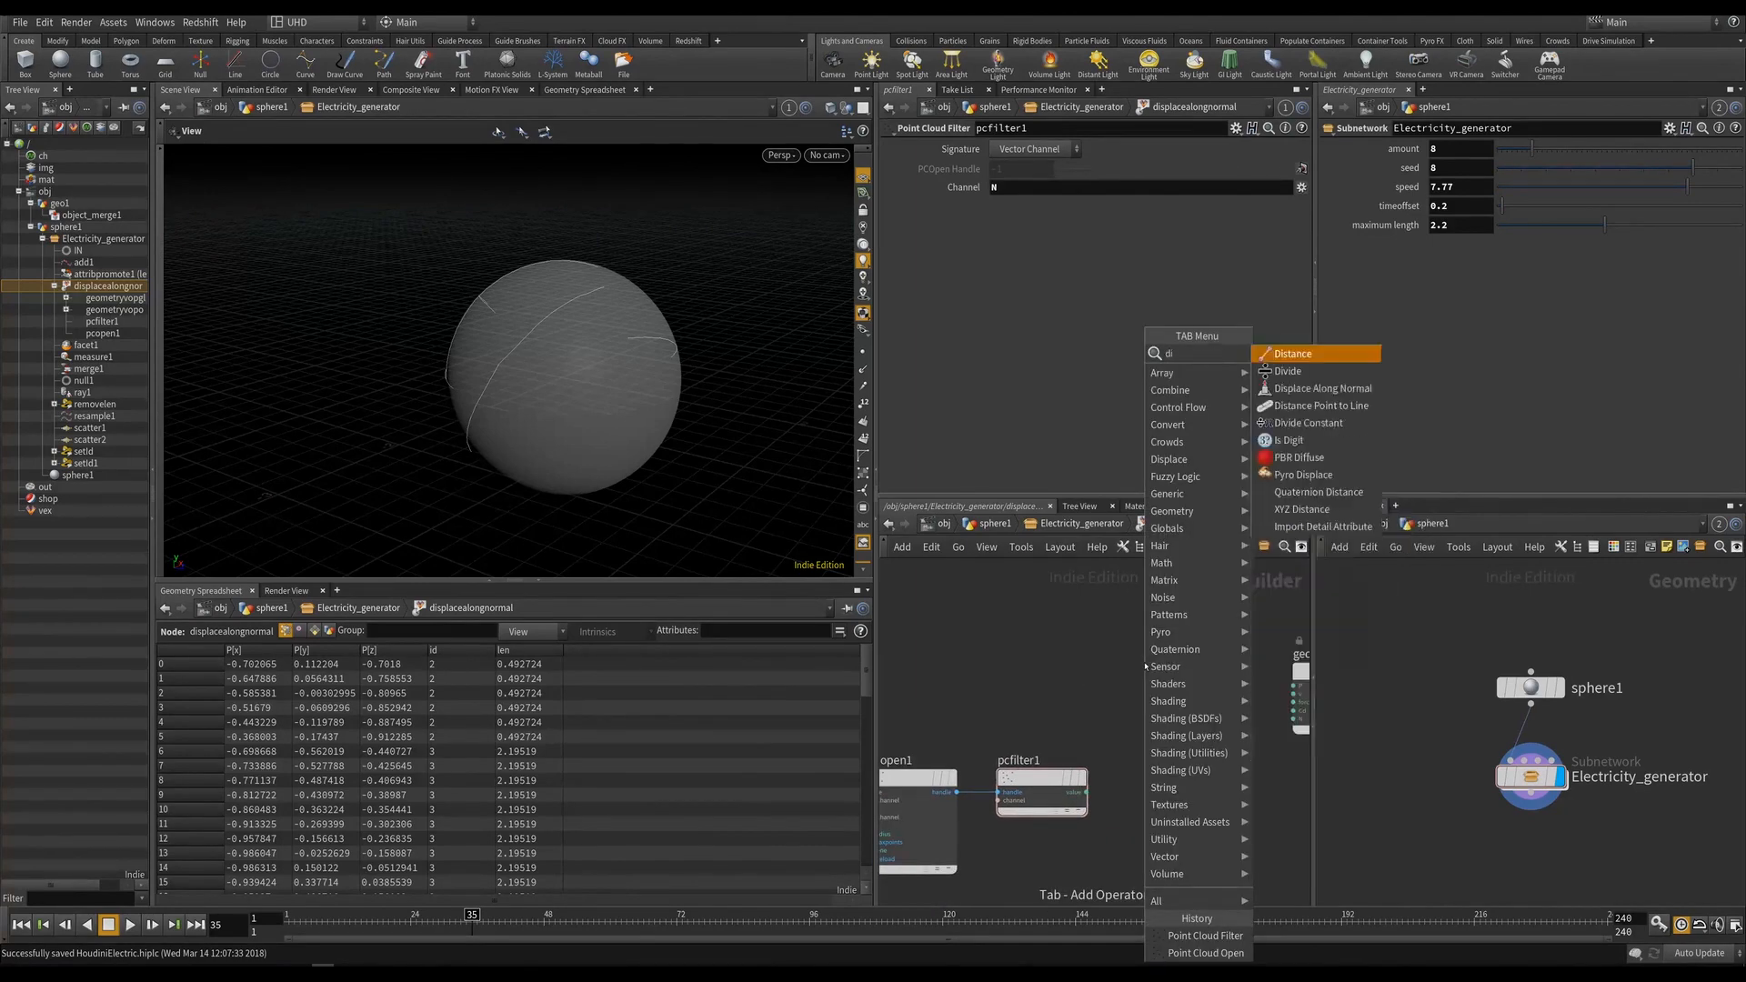
key("Return")
left_click(1145, 667)
Connect the global P output to displacenml1's P input and pcfilter1's value output to its normal input.
middle_click_drag(1009, 634, 1143, 637)
scroll(1143, 637, "down", 3)
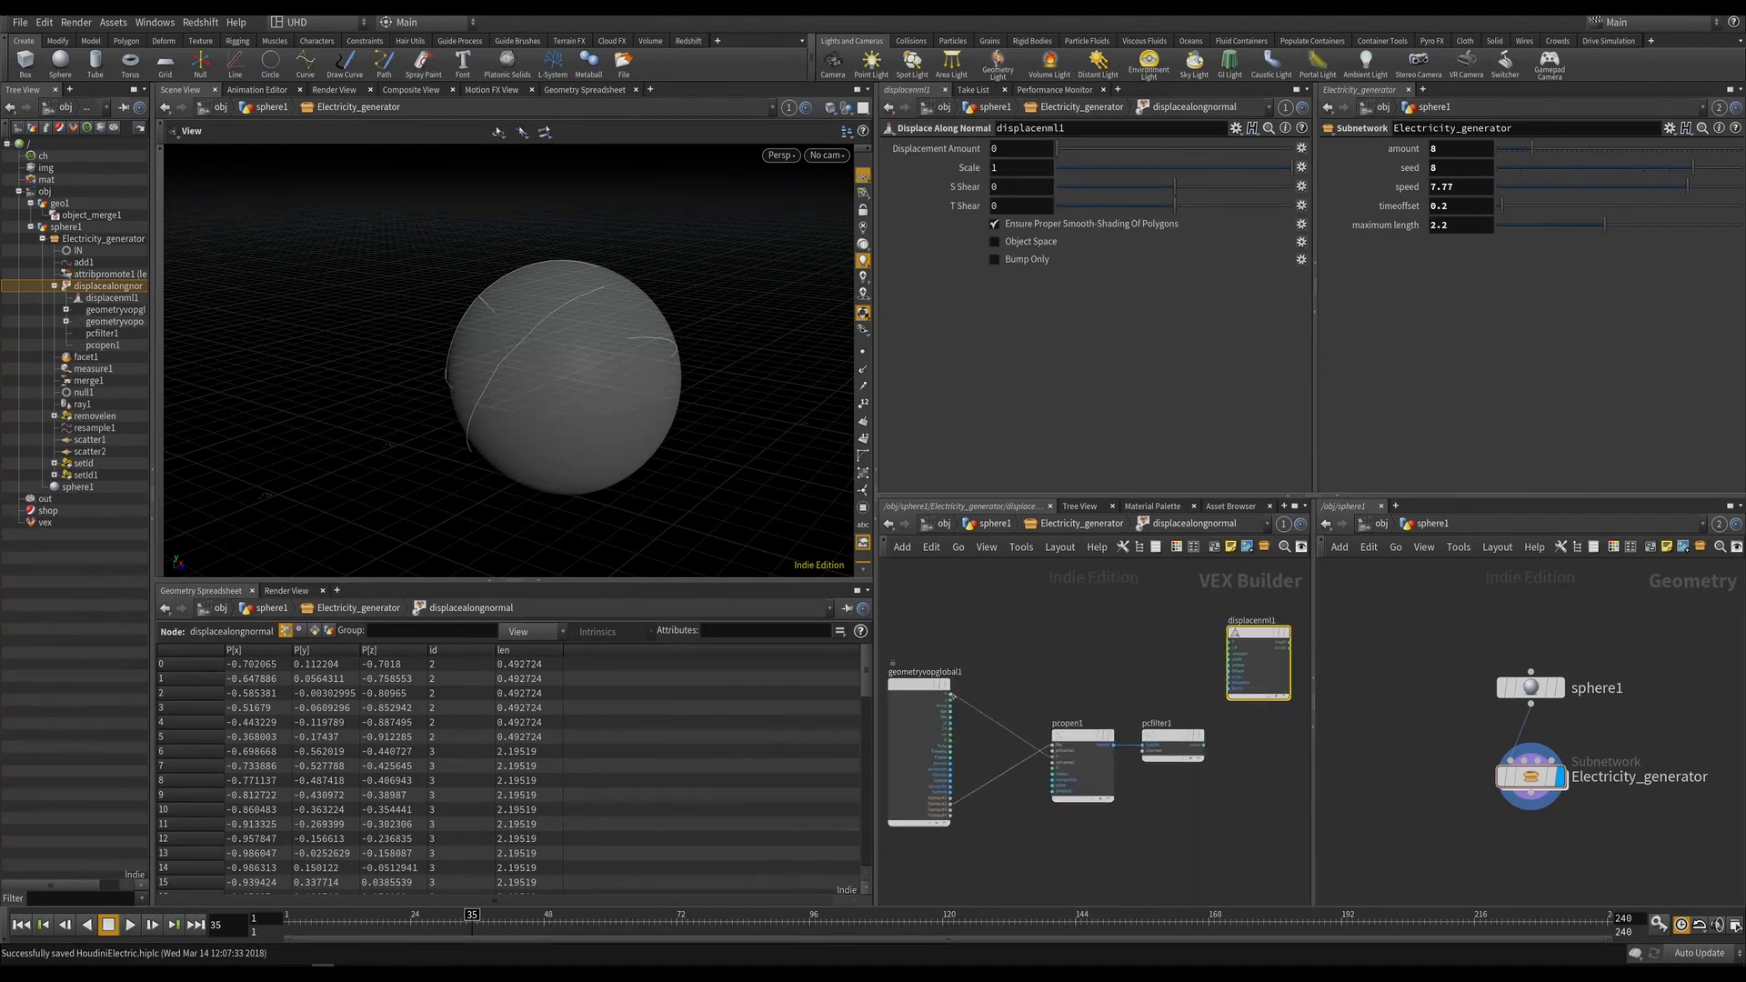
left_click_drag(952, 696, 1228, 643)
middle_click_drag(1198, 696, 1018, 703)
scroll(1087, 699, "up", 3)
left_click(1082, 765)
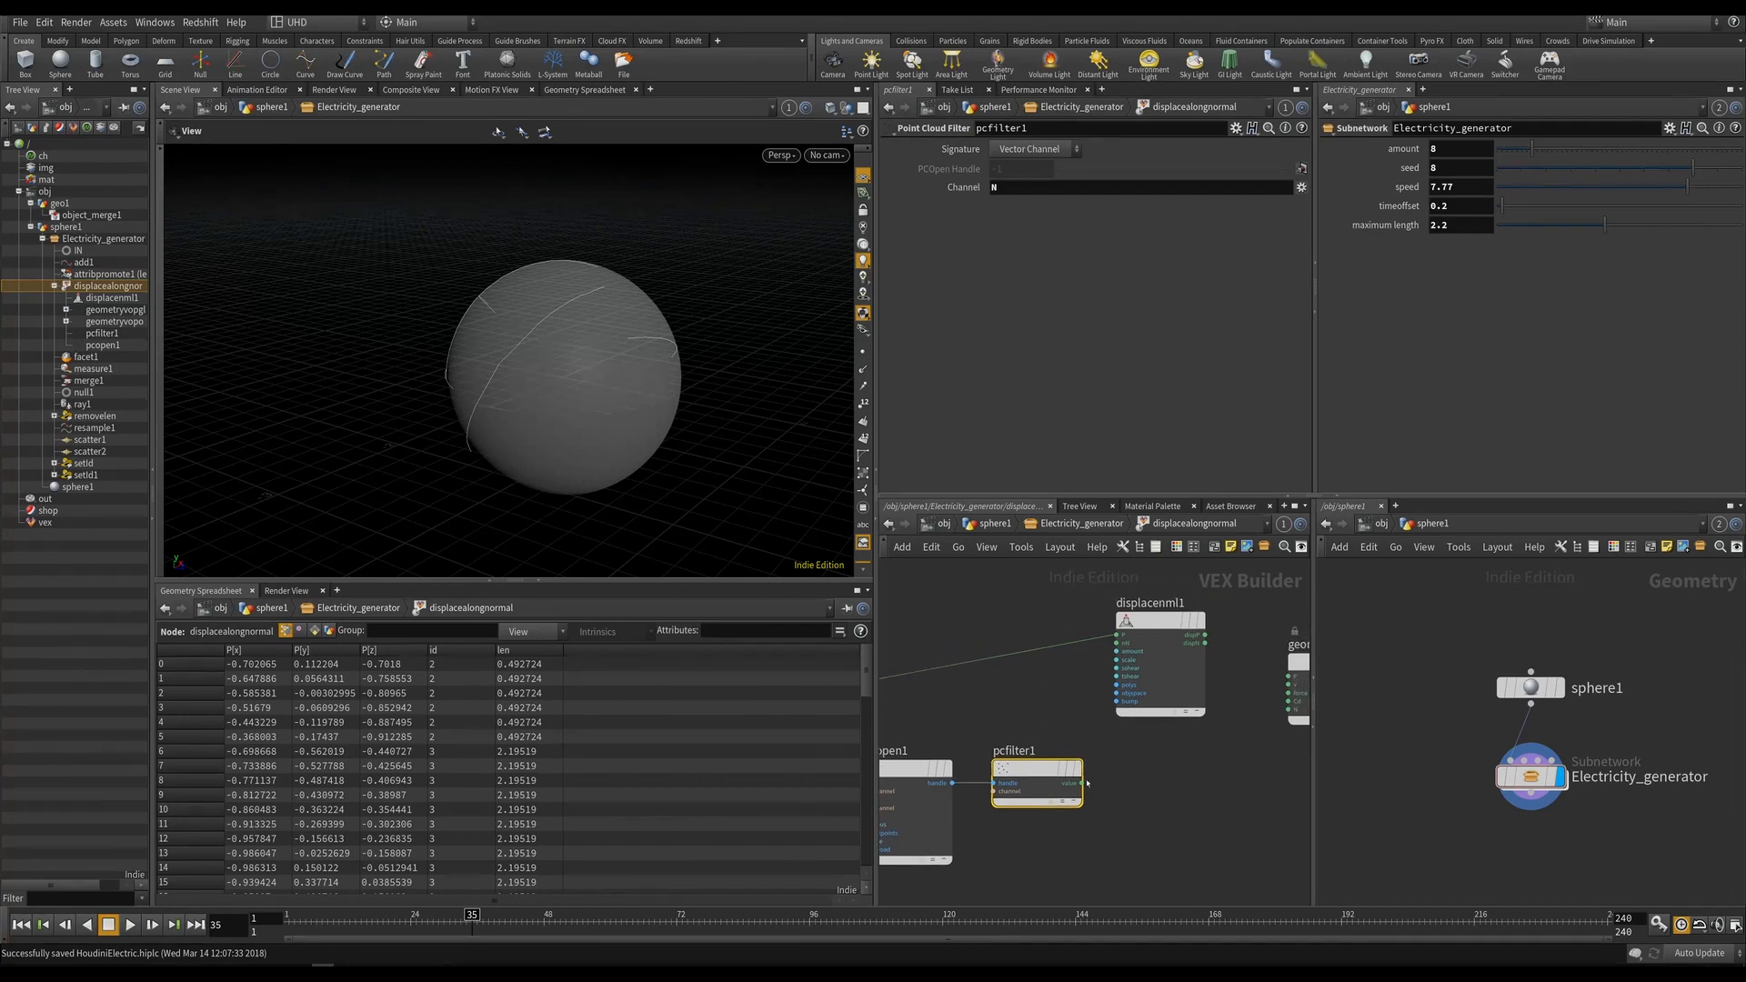
left_click(1097, 764)
left_click(1115, 643)
Connect displacenml1's displaced position output to geometryvopoutput1's P input and display the displacealongnormal node in the parent network.
middle_click_drag(1197, 636, 1048, 634)
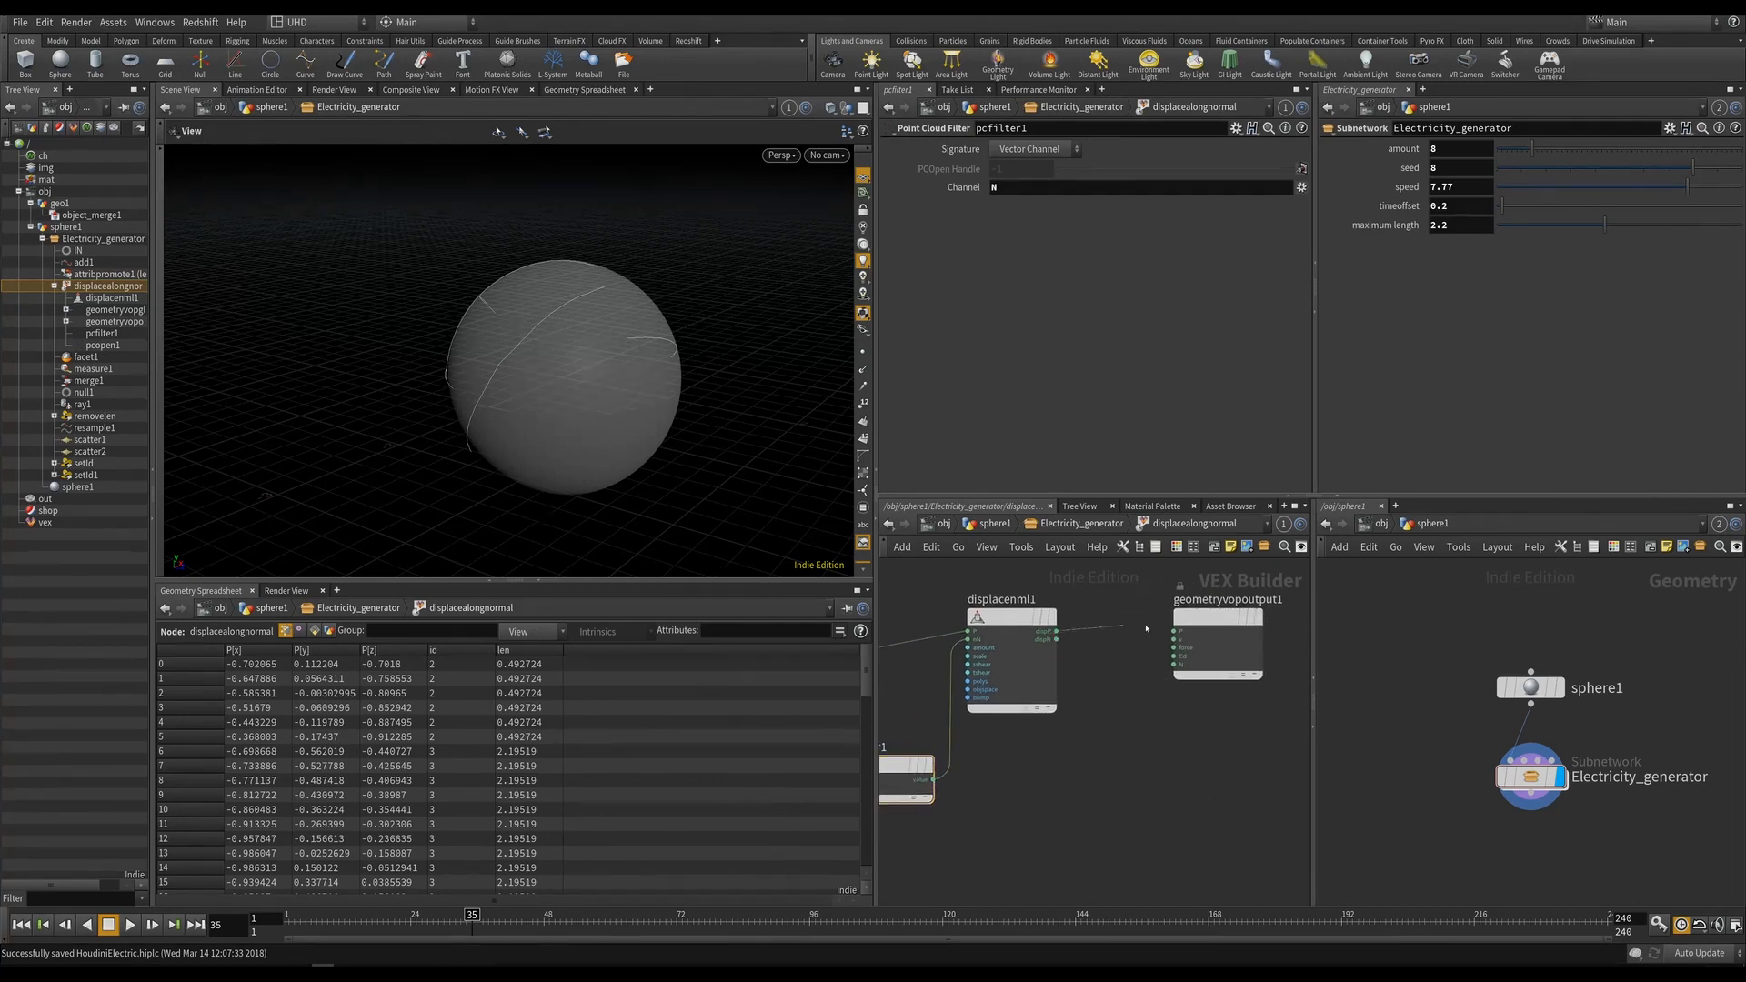
left_click(1056, 631)
left_click(1175, 631)
left_click(1079, 525)
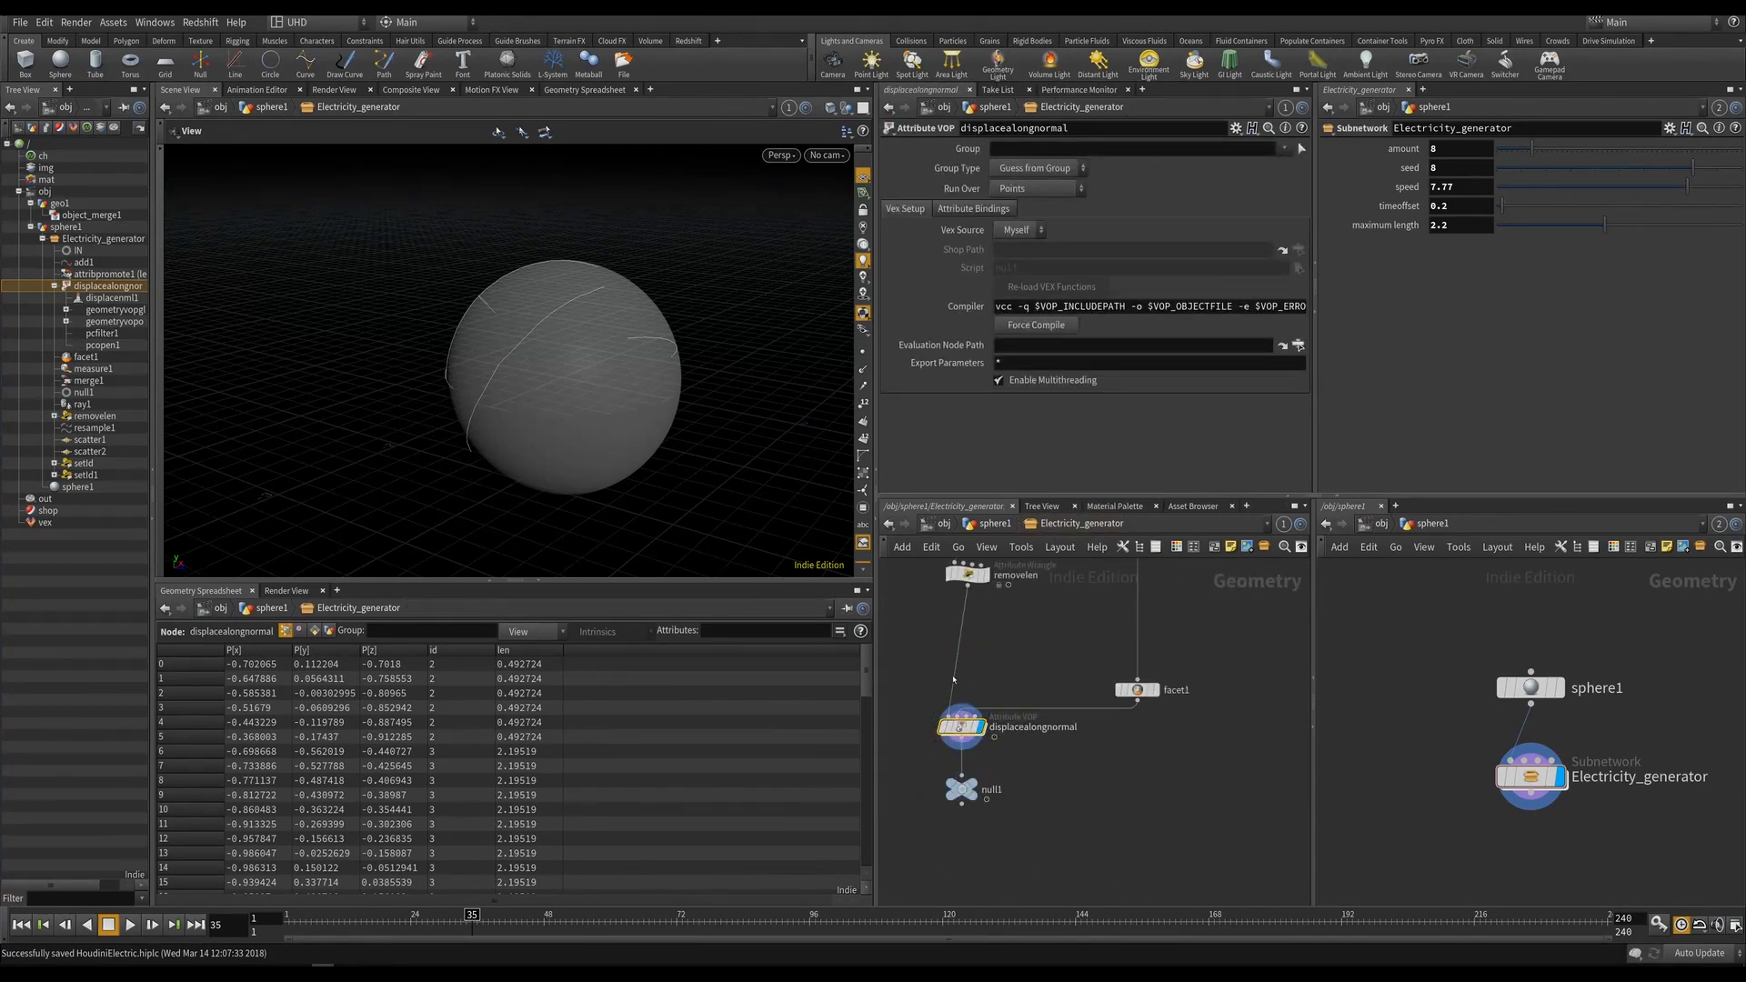
Examine the displacement amount, scale and shading options of displacenml1 inside displacealongnormal, and return to the Electricity_generator network.
double_click(962, 725)
left_click(1011, 618)
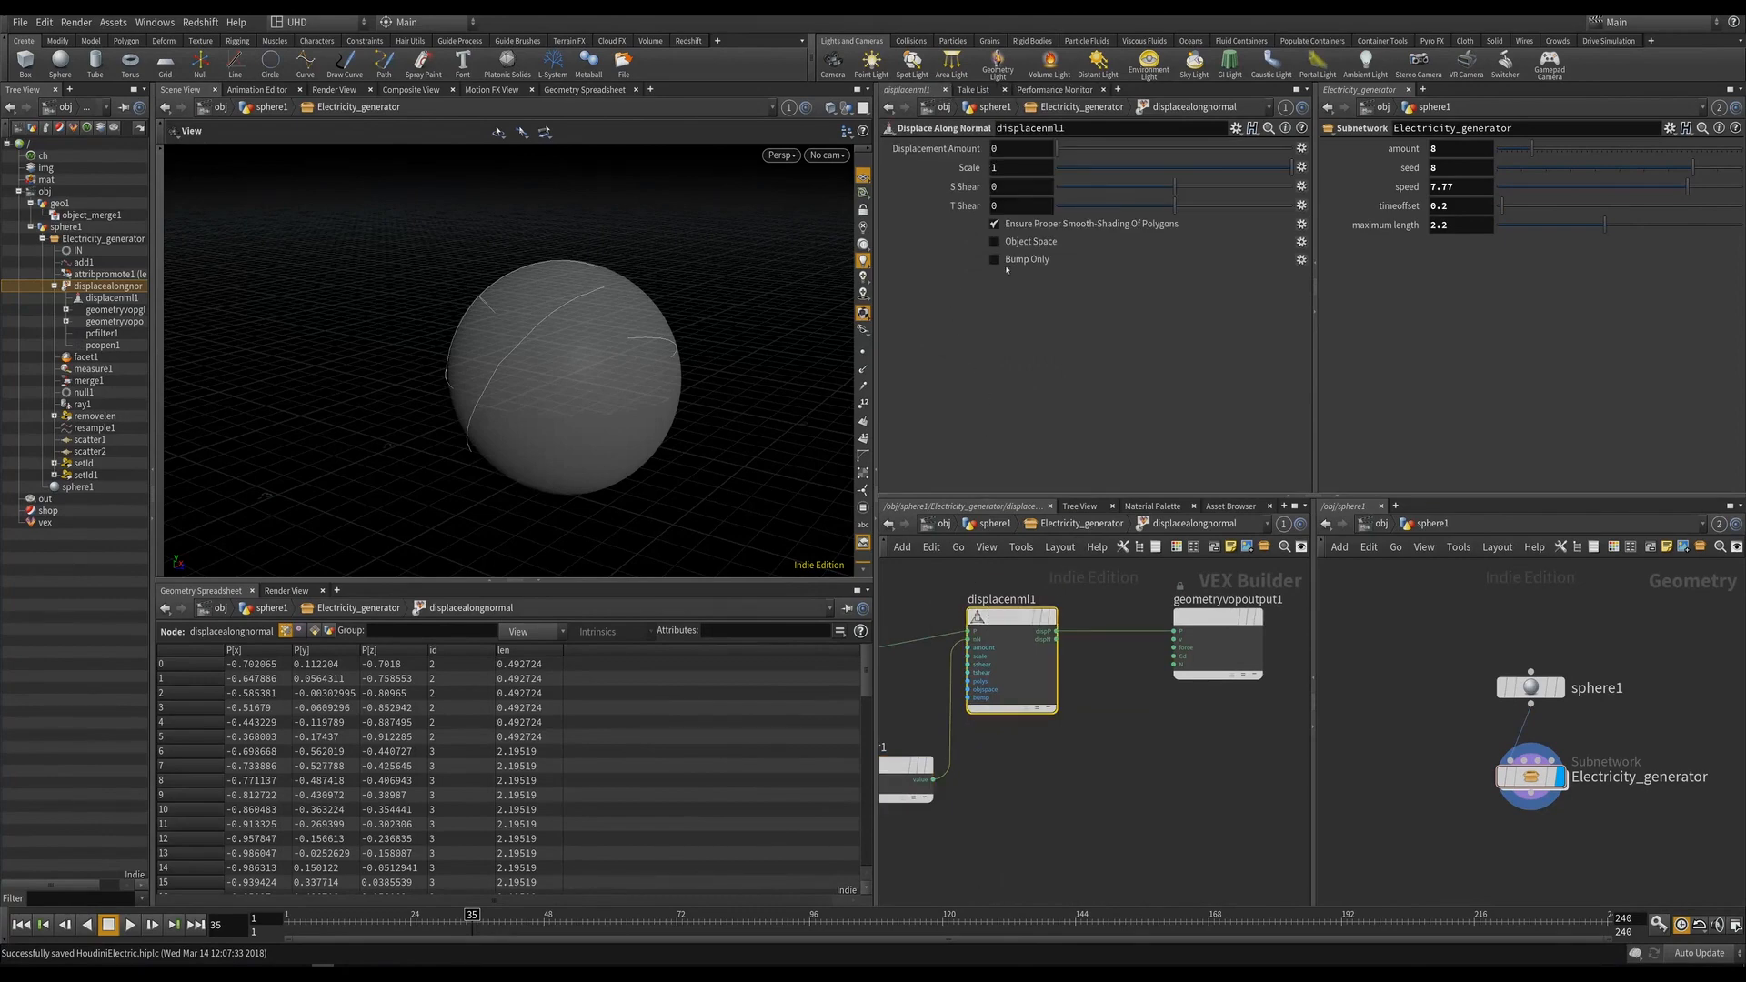
left_click_drag(1114, 150, 1175, 193)
left_click_drag(951, 233, 1080, 239)
left_click_drag(1359, 258, 700, 272)
left_click(1084, 525)
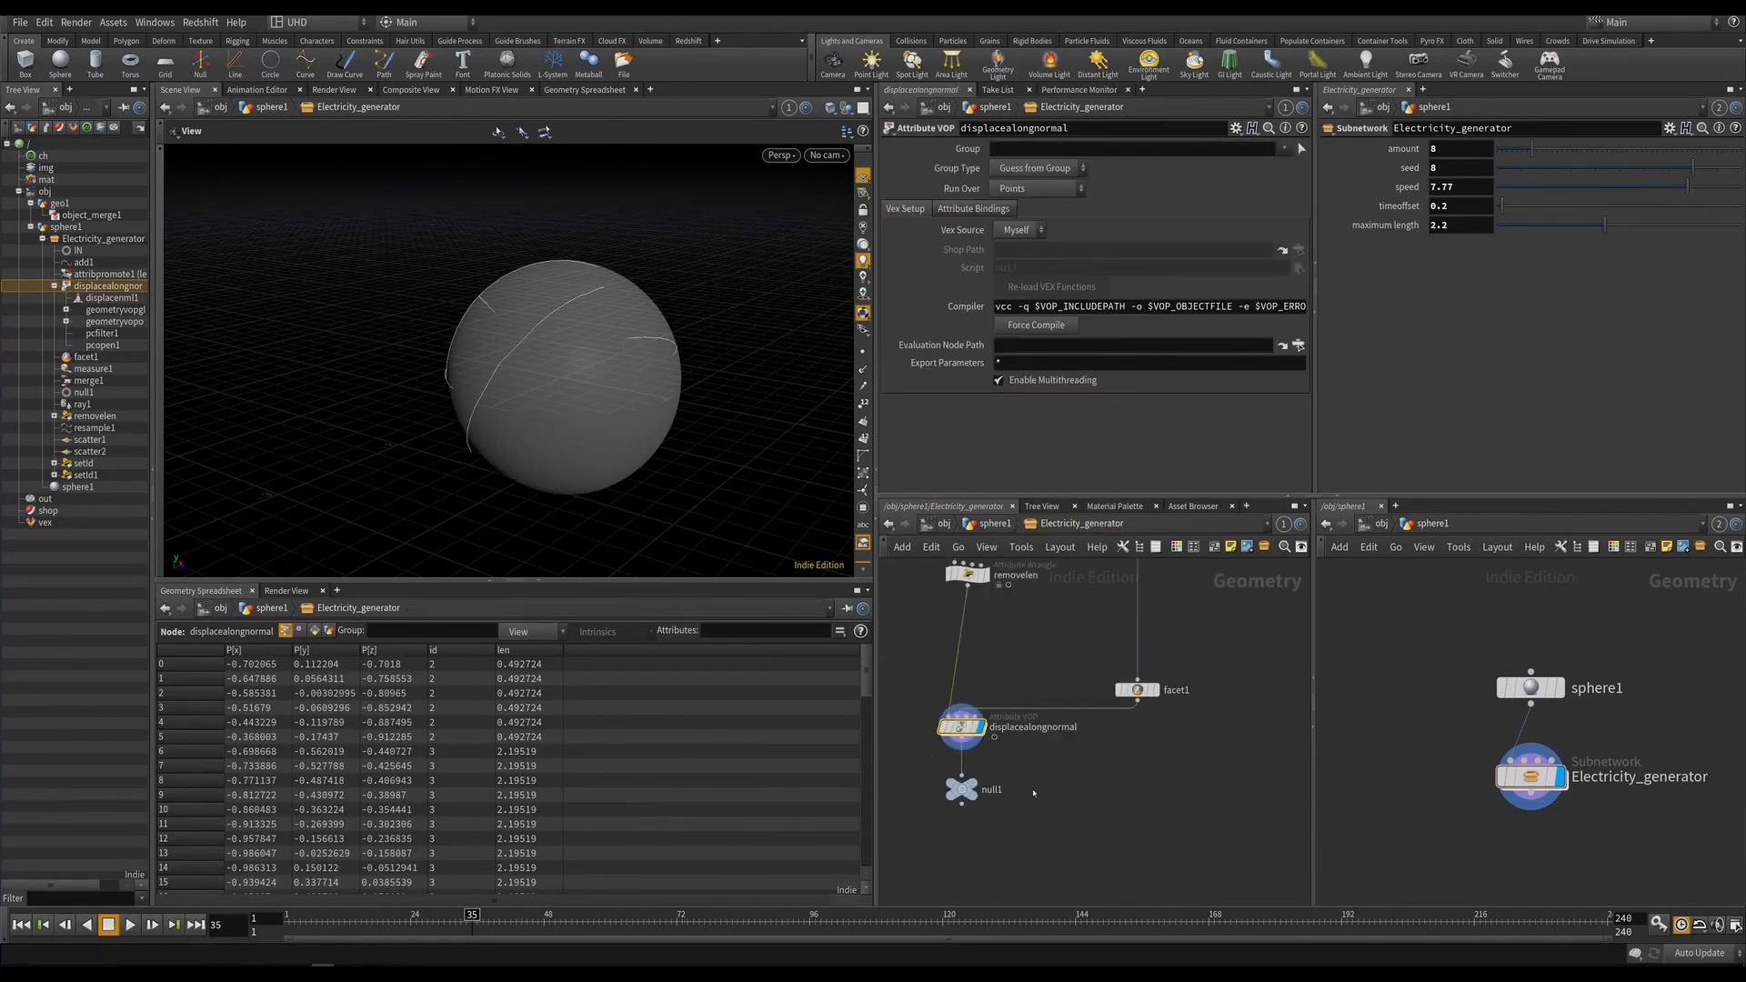
Save the scene and move facet1, displacealongnormal and null1 down to make room below removelen.
key("ctrl+s")
scroll(1121, 788, "down", 2)
left_click_drag(1210, 883, 969, 704)
left_click_drag(1036, 787, 1046, 866)
left_click(1046, 866)
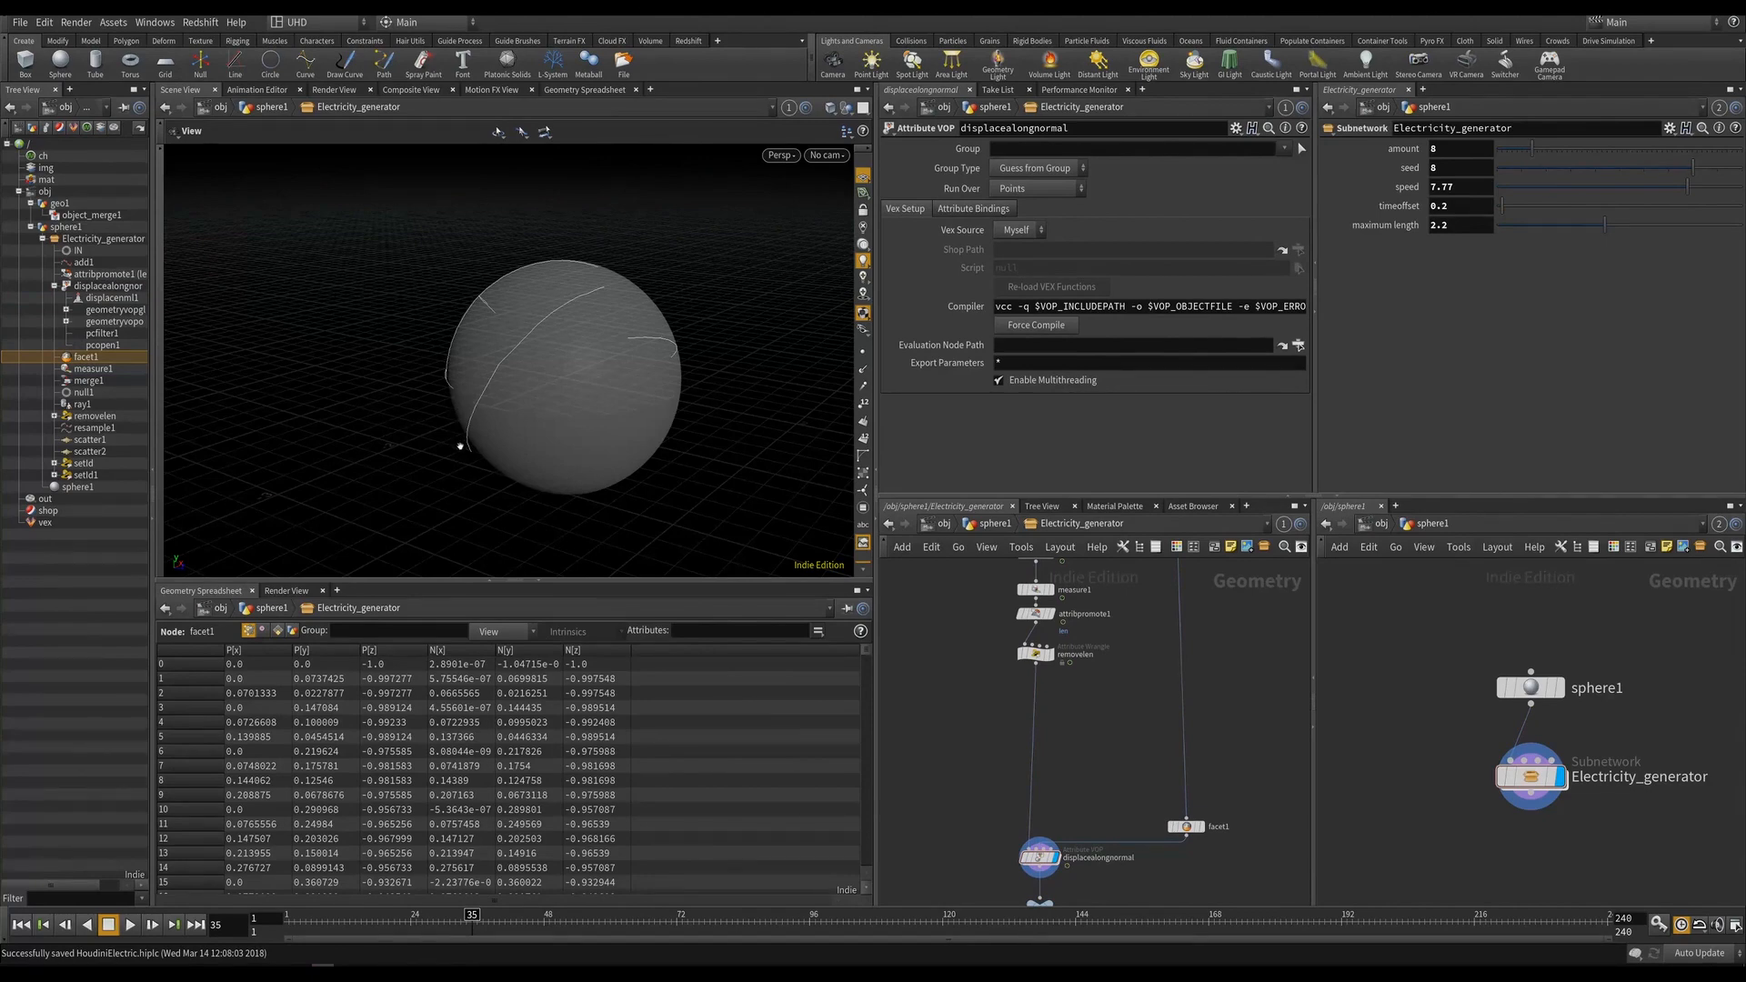
mouse_move(543, 331)
left_mouse_down()
mouse_move(663, 331)
mouse_move(563, 356)
left_mouse_up()
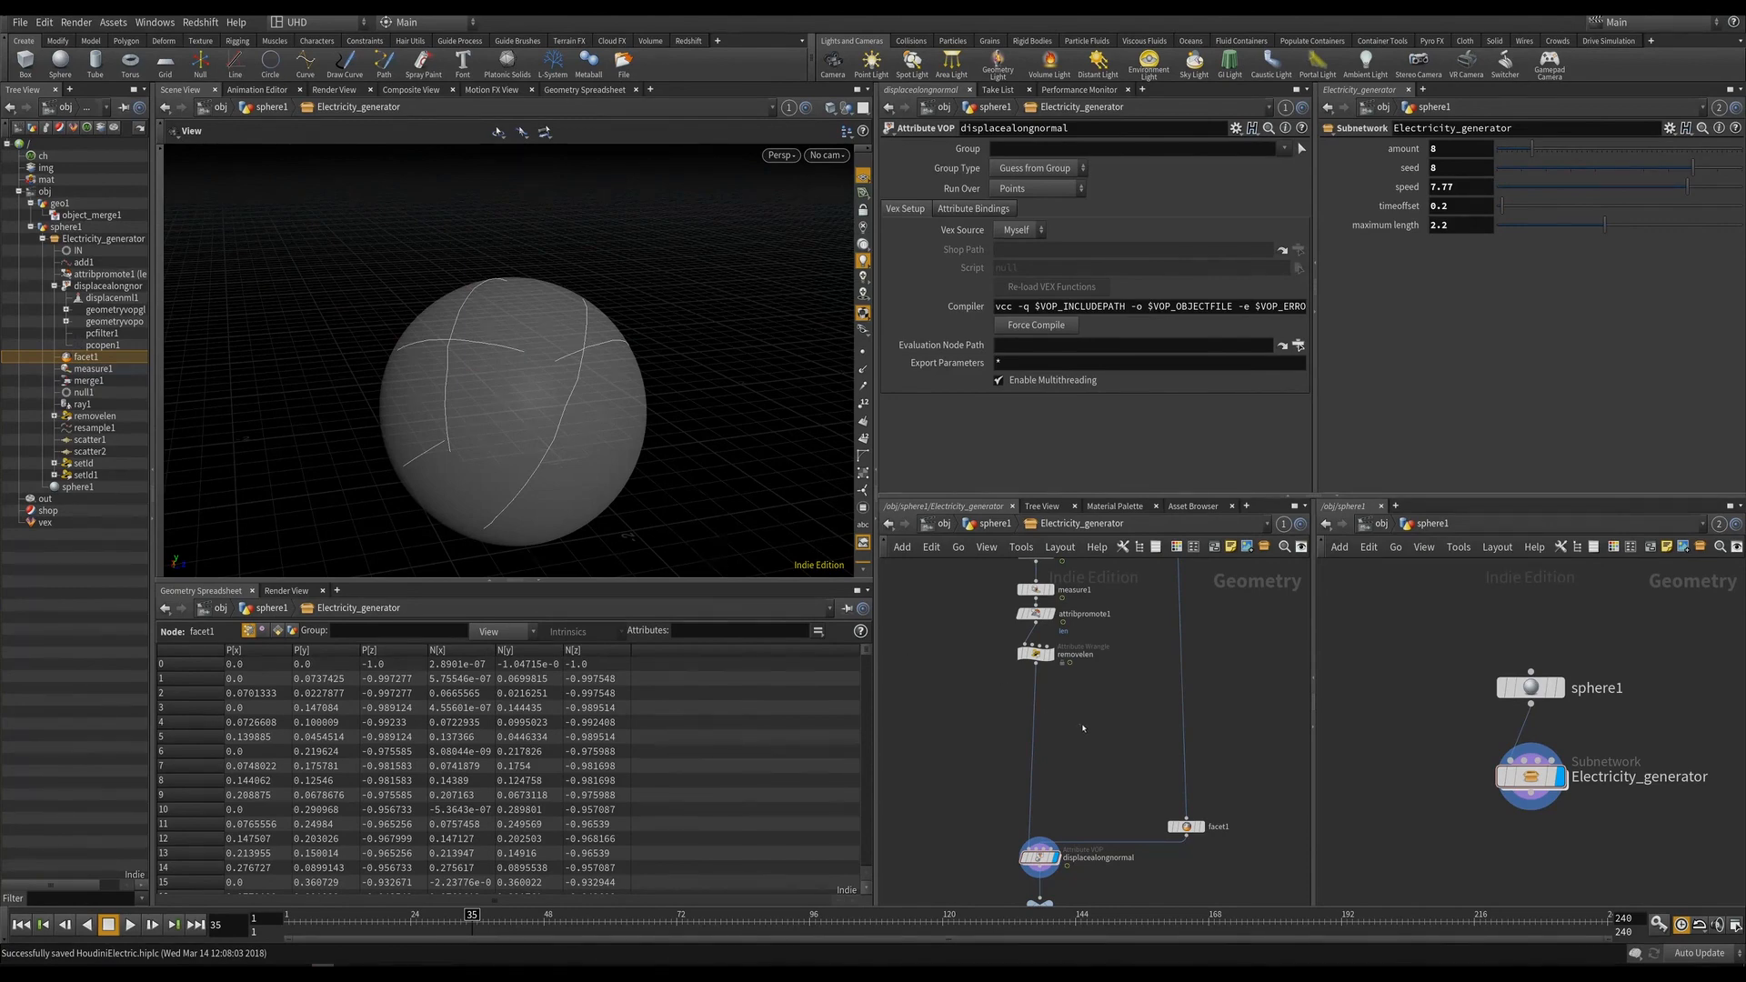
middle_click_drag(1082, 727, 1067, 718)
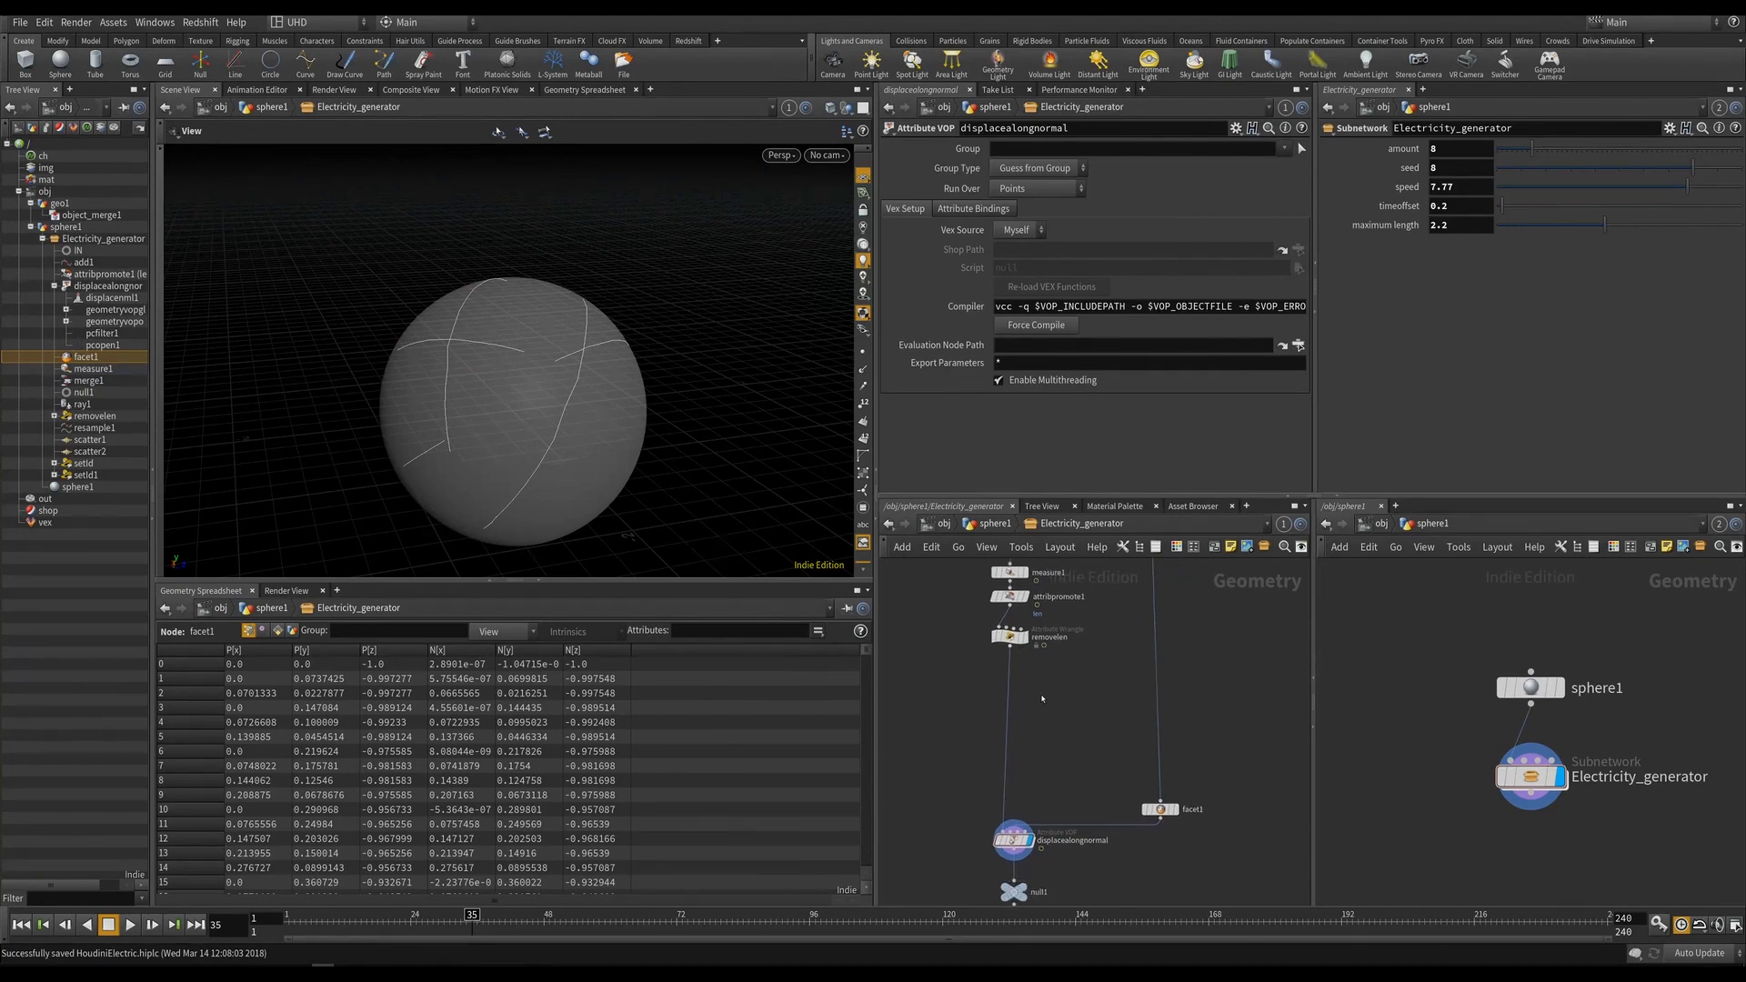
key("Tab")
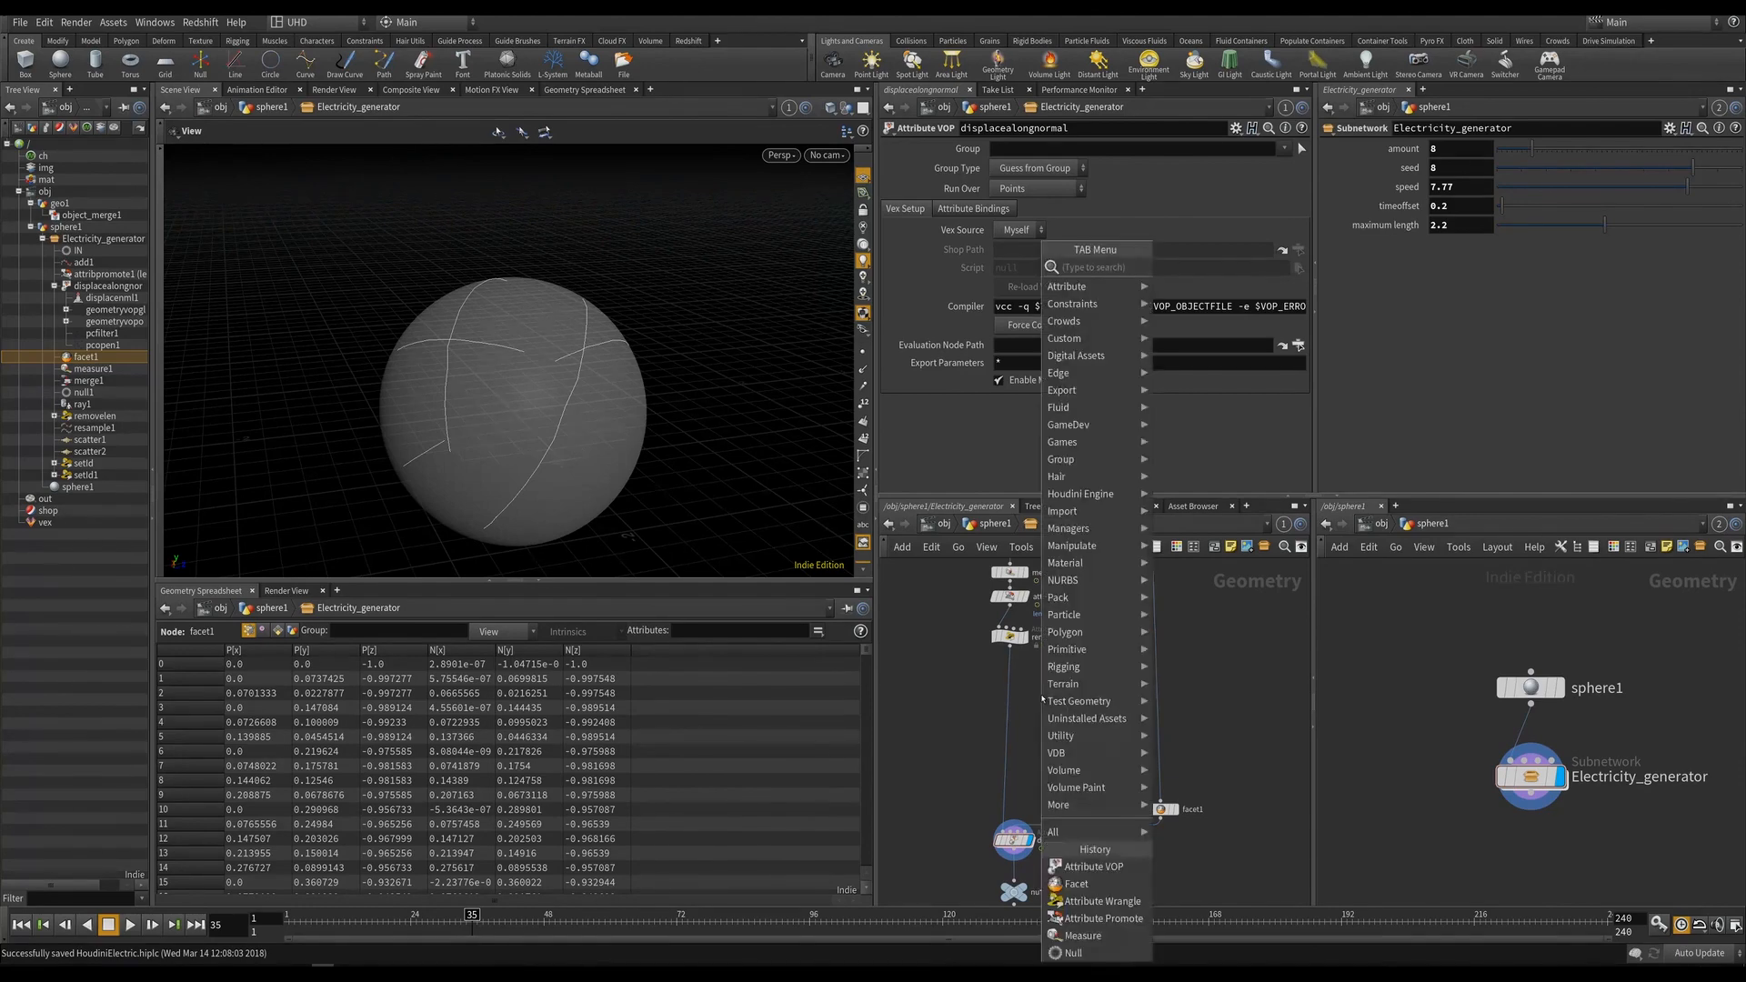
type("for f")
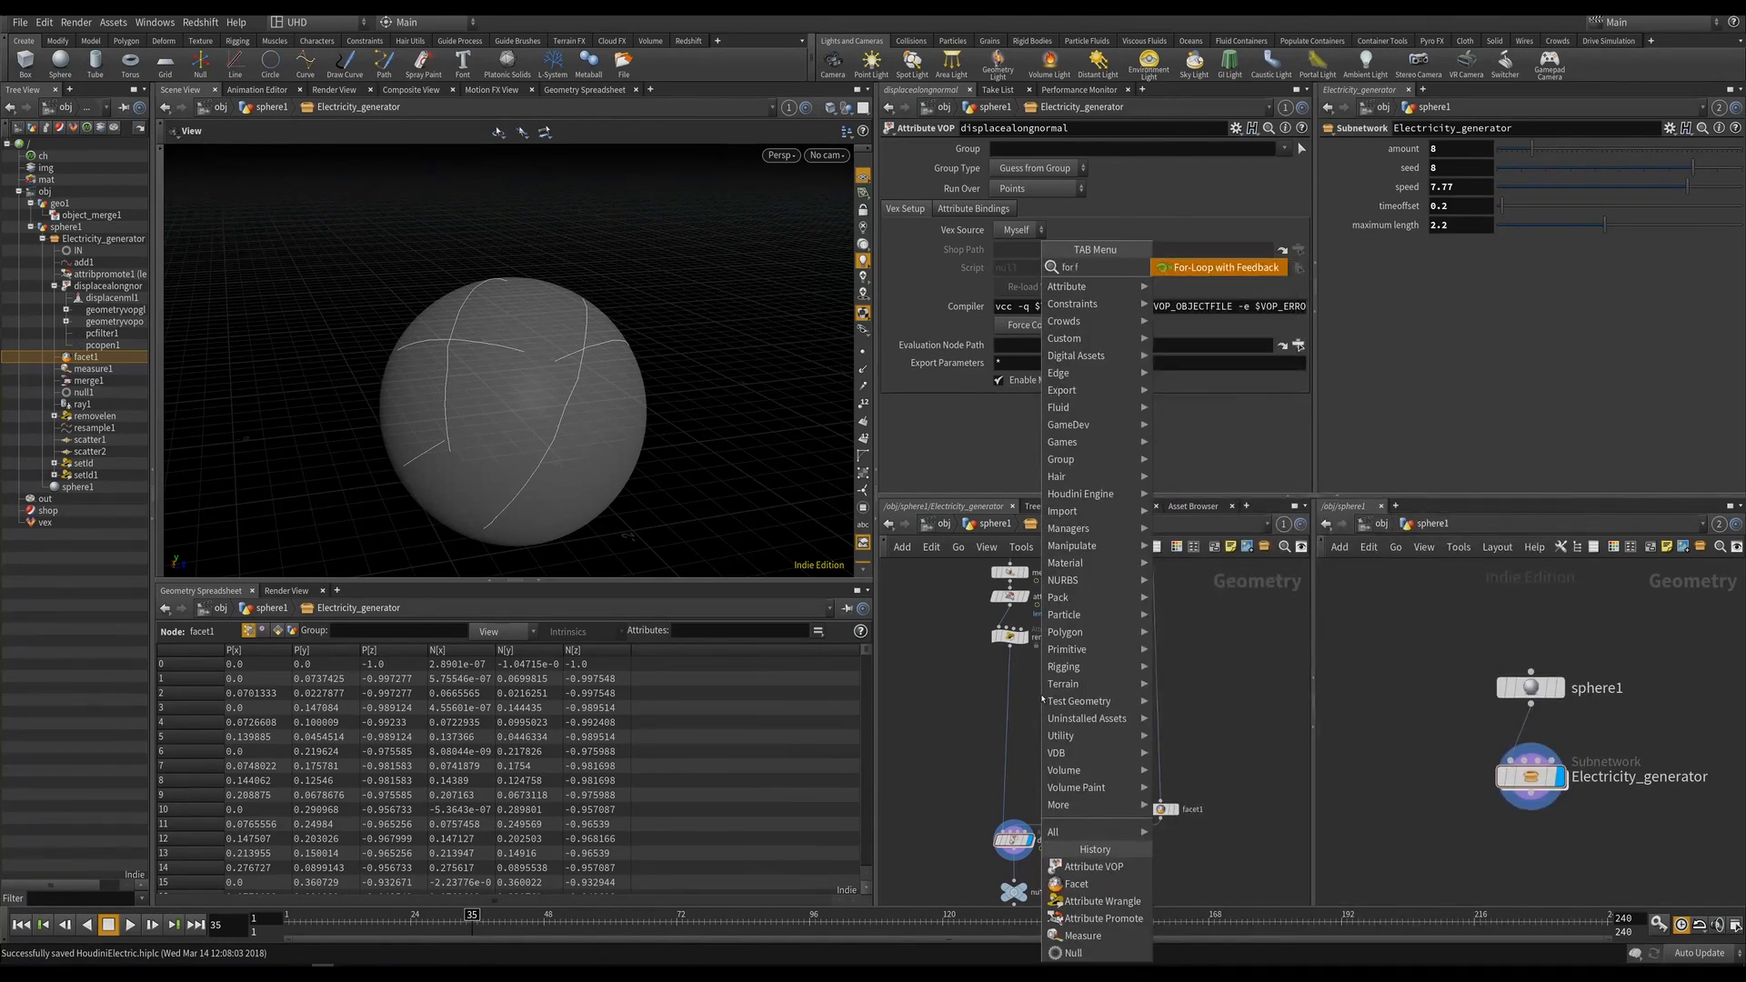
key("BackSpace")
type("e")
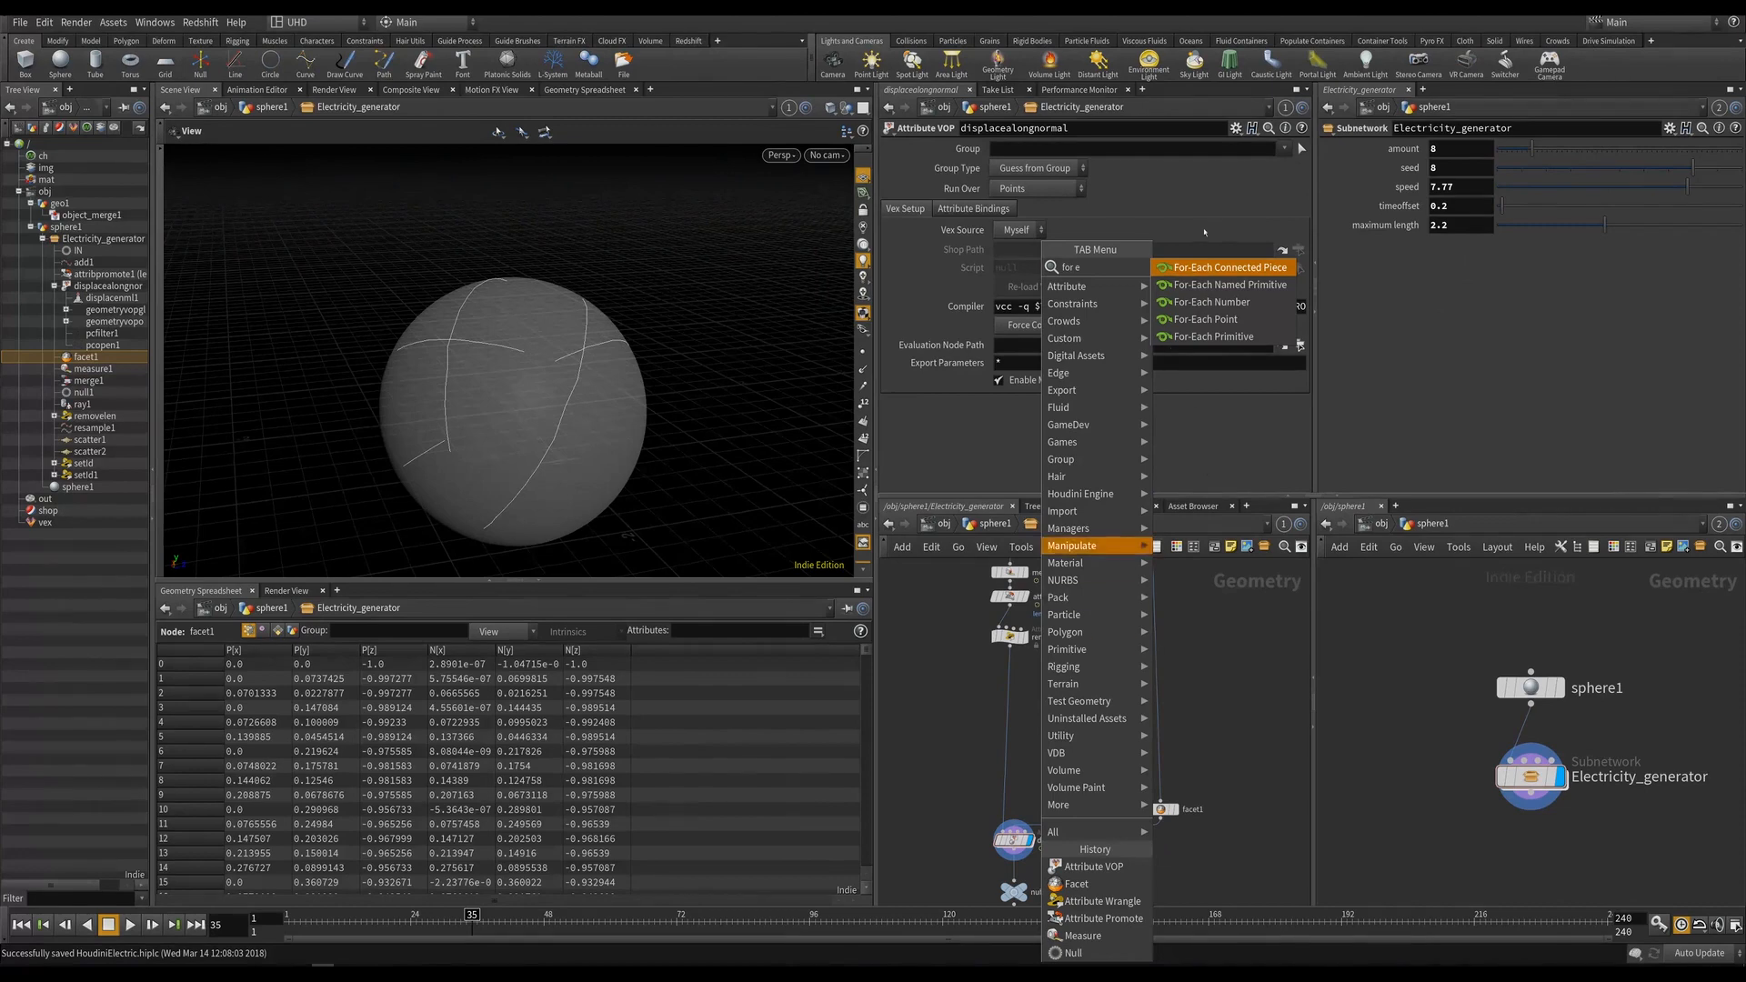
left_click(1239, 269)
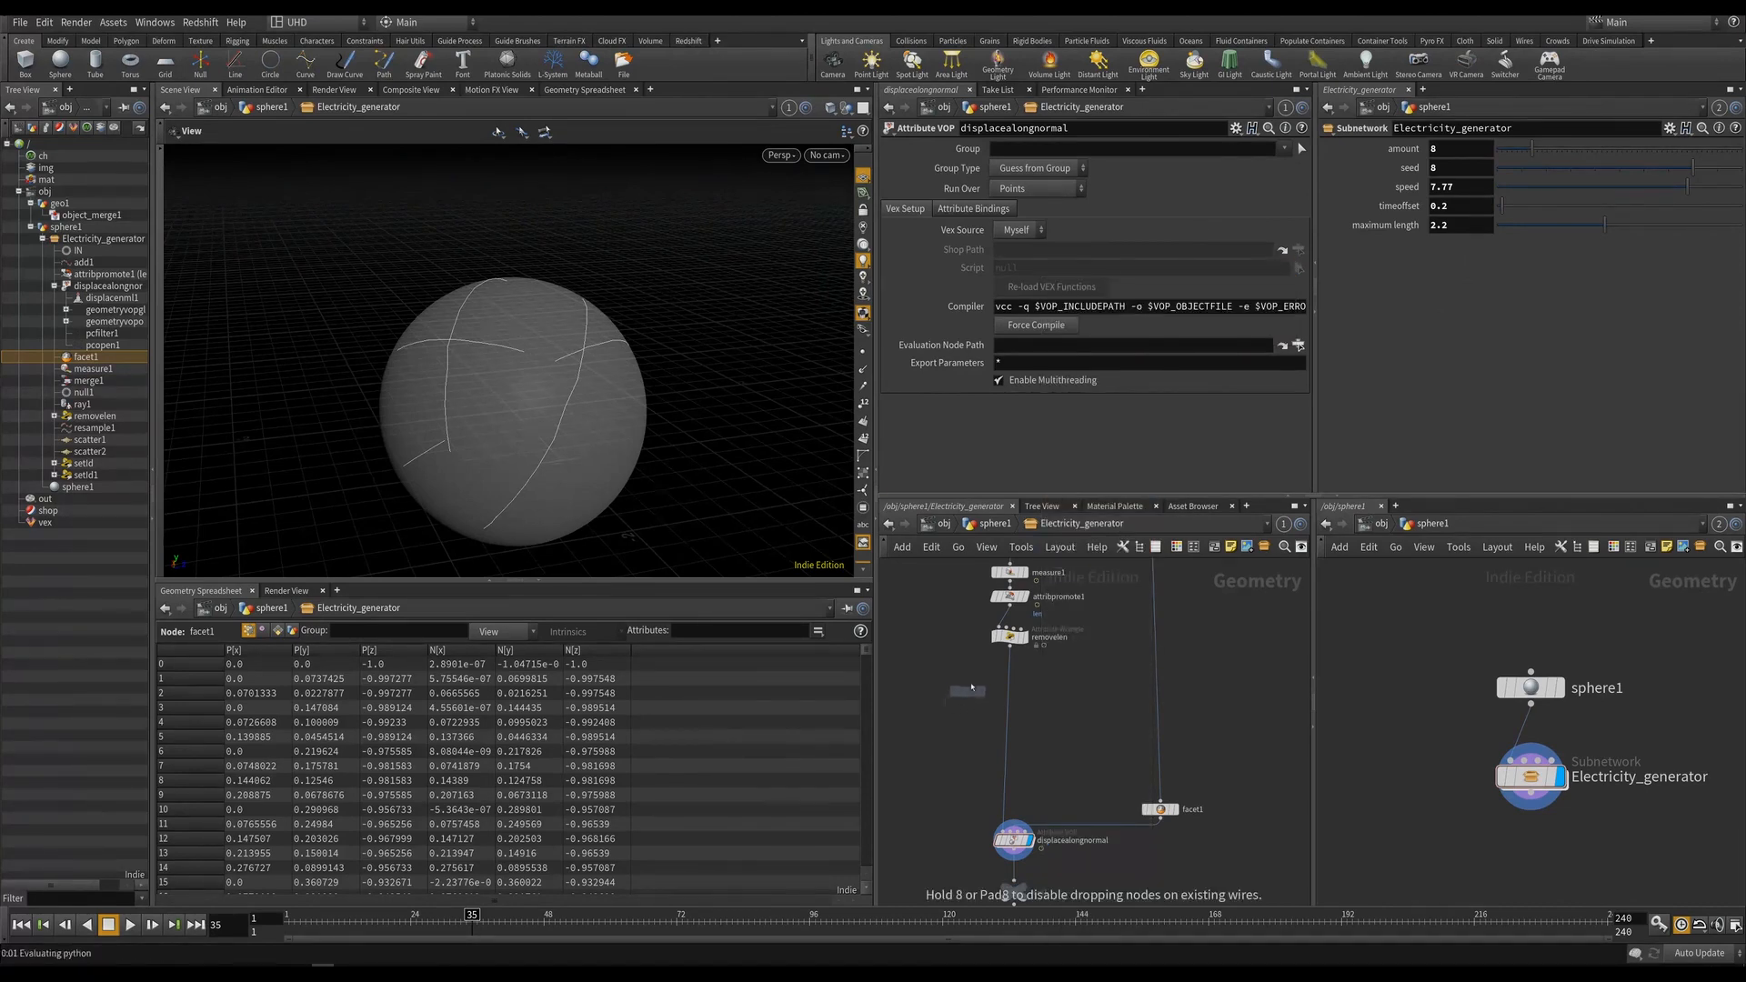
left_click(980, 680)
Insert a For-Each Primitive loop between removelen and displacealongnormal, and display its foreach_end1 node.
key("Tab")
type("for")
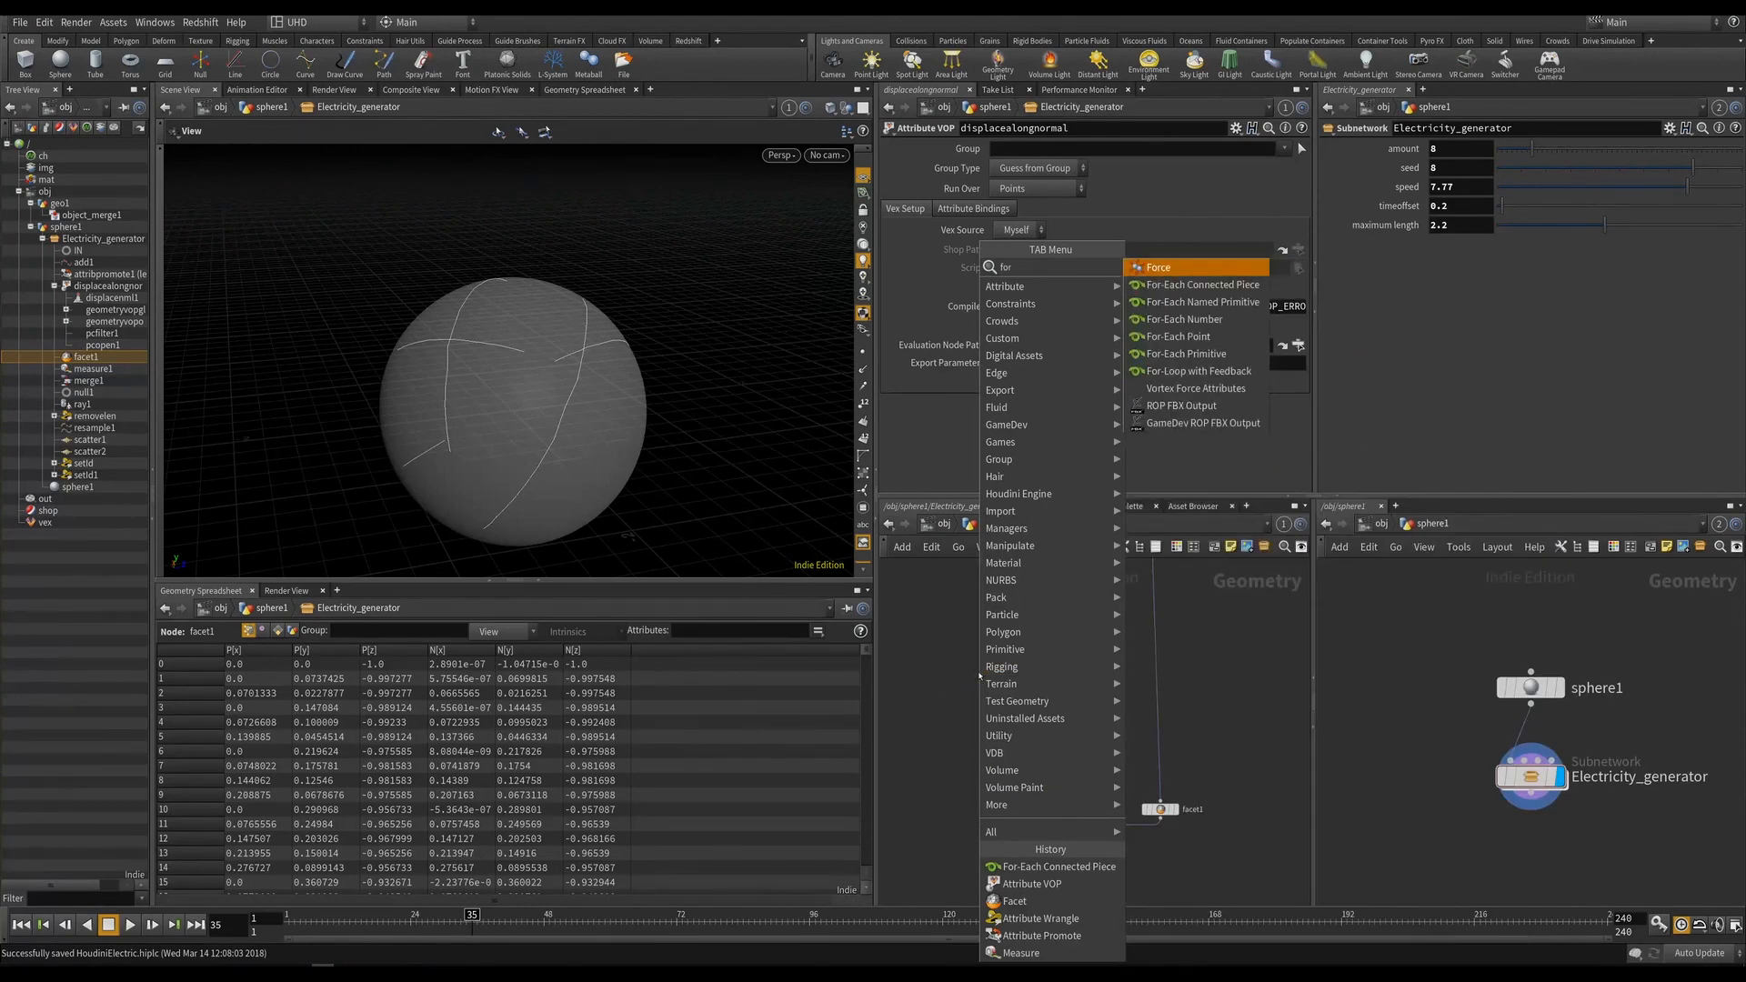
left_click(1183, 337)
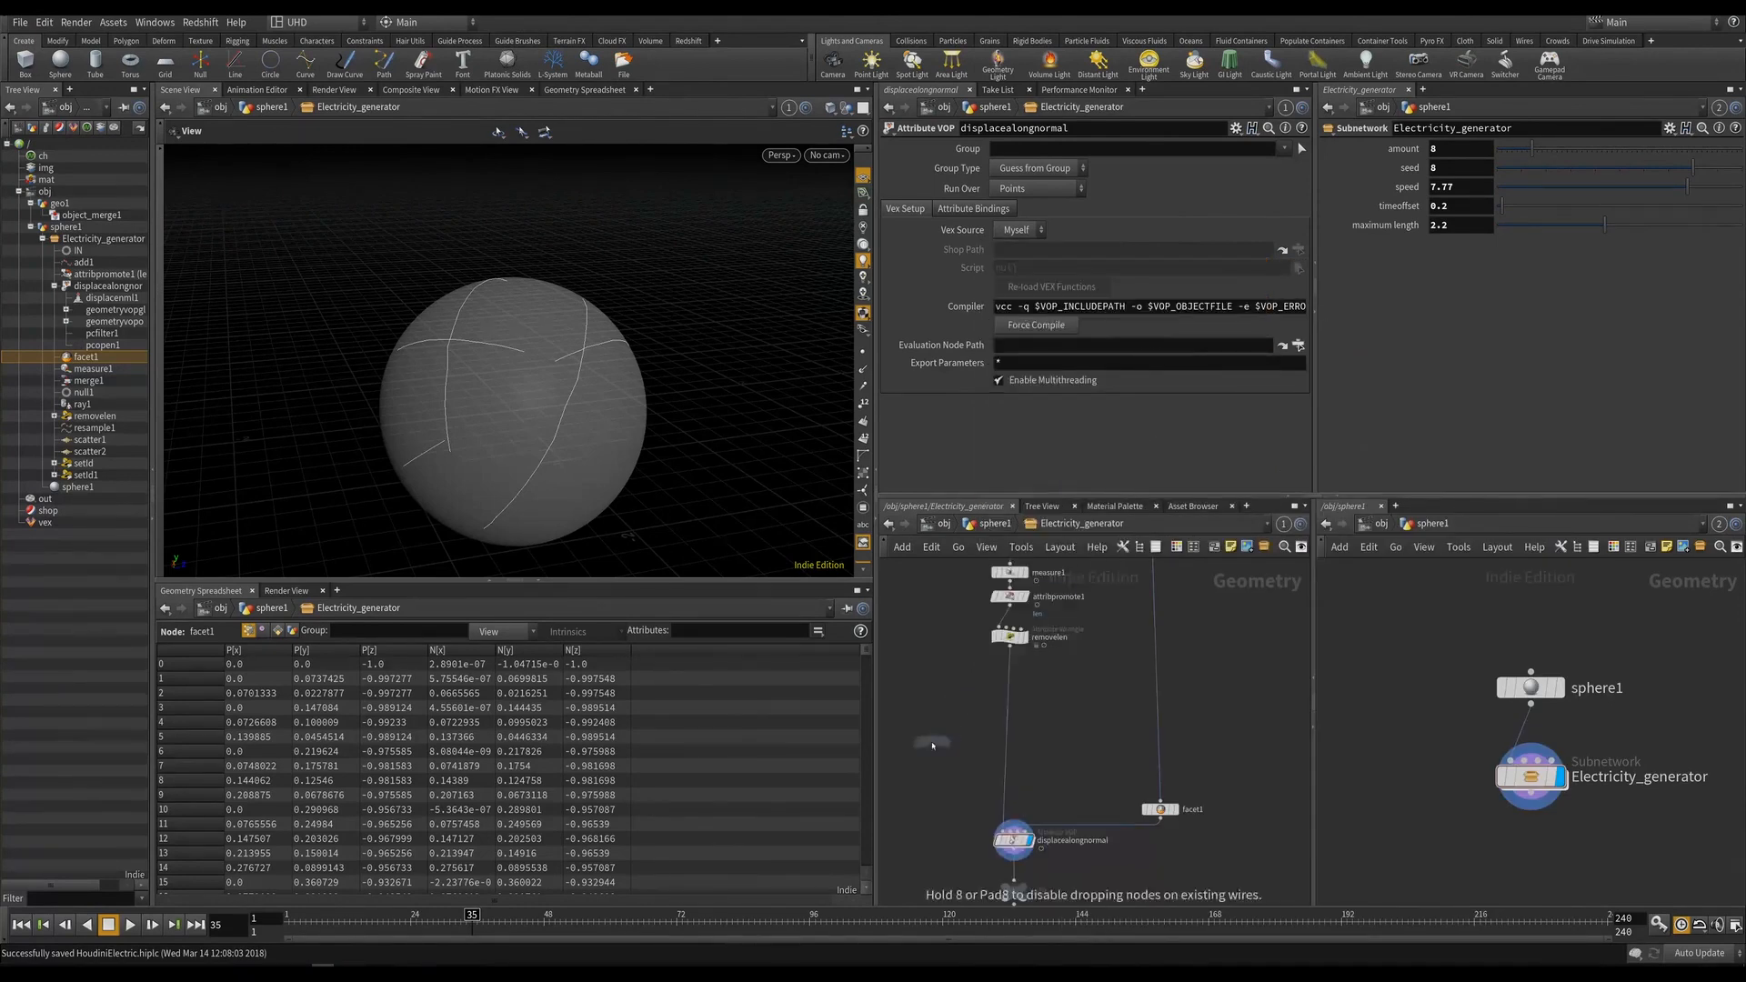
left_click(977, 690)
scroll(1045, 686, "up", 2)
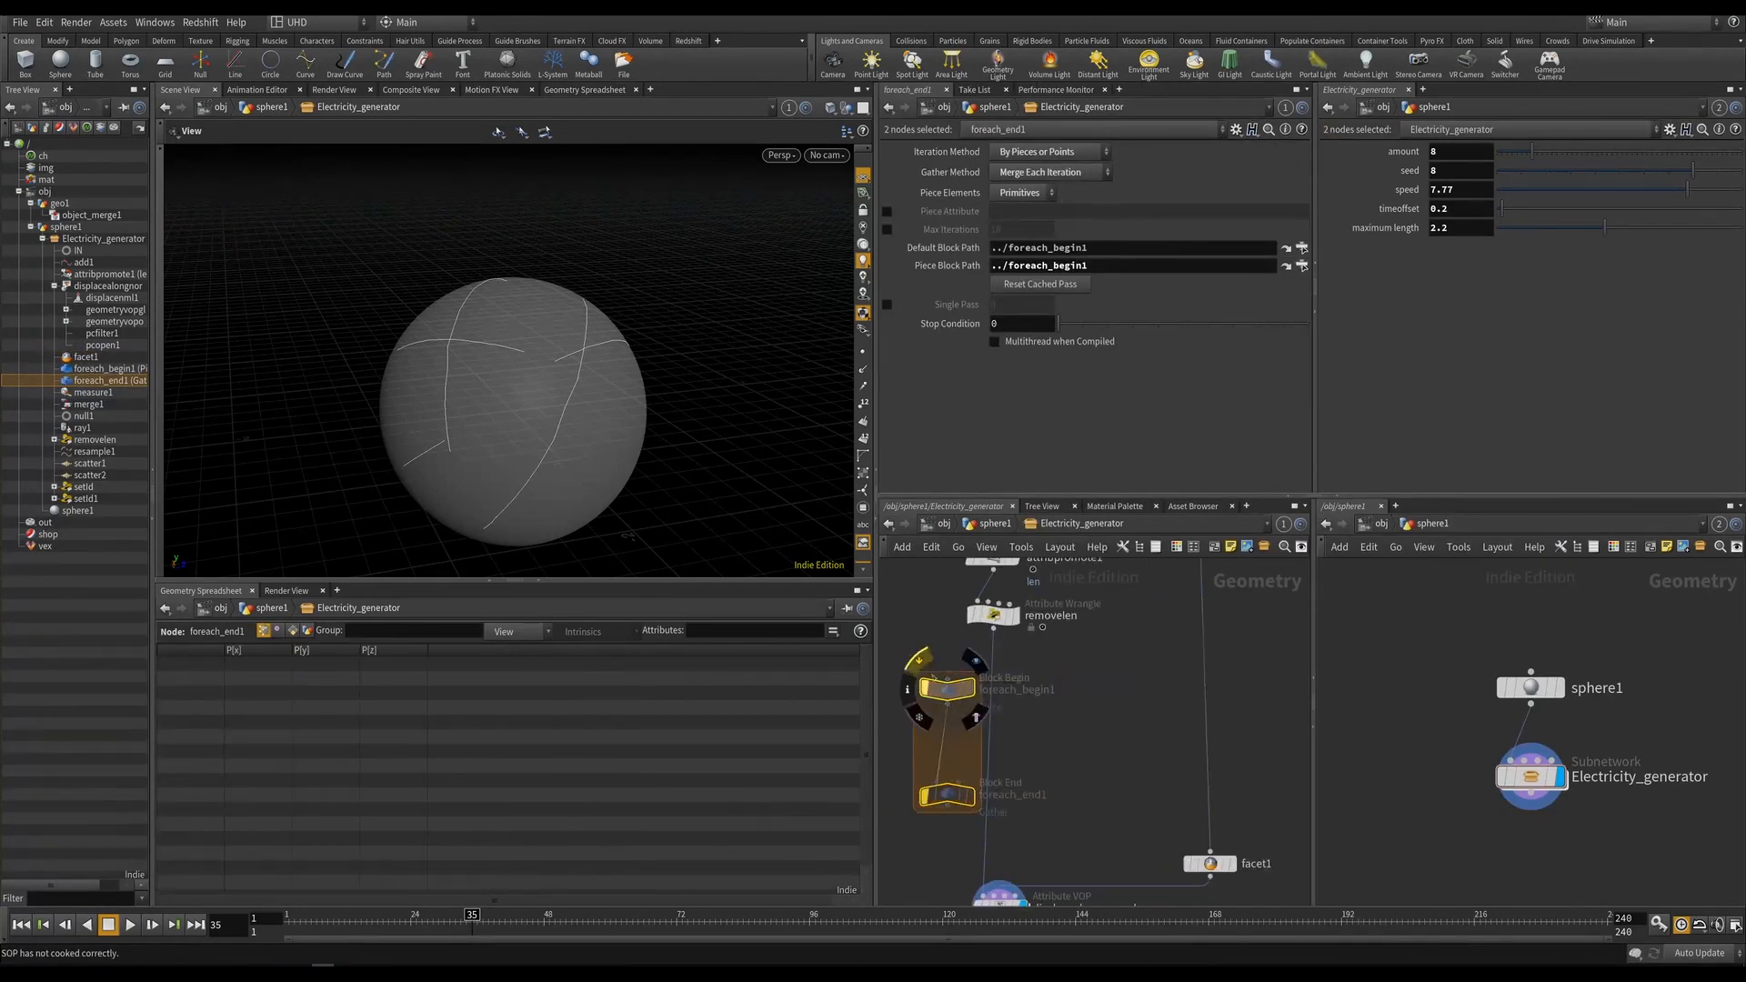
left_click_drag(947, 689, 986, 683)
left_click(958, 655)
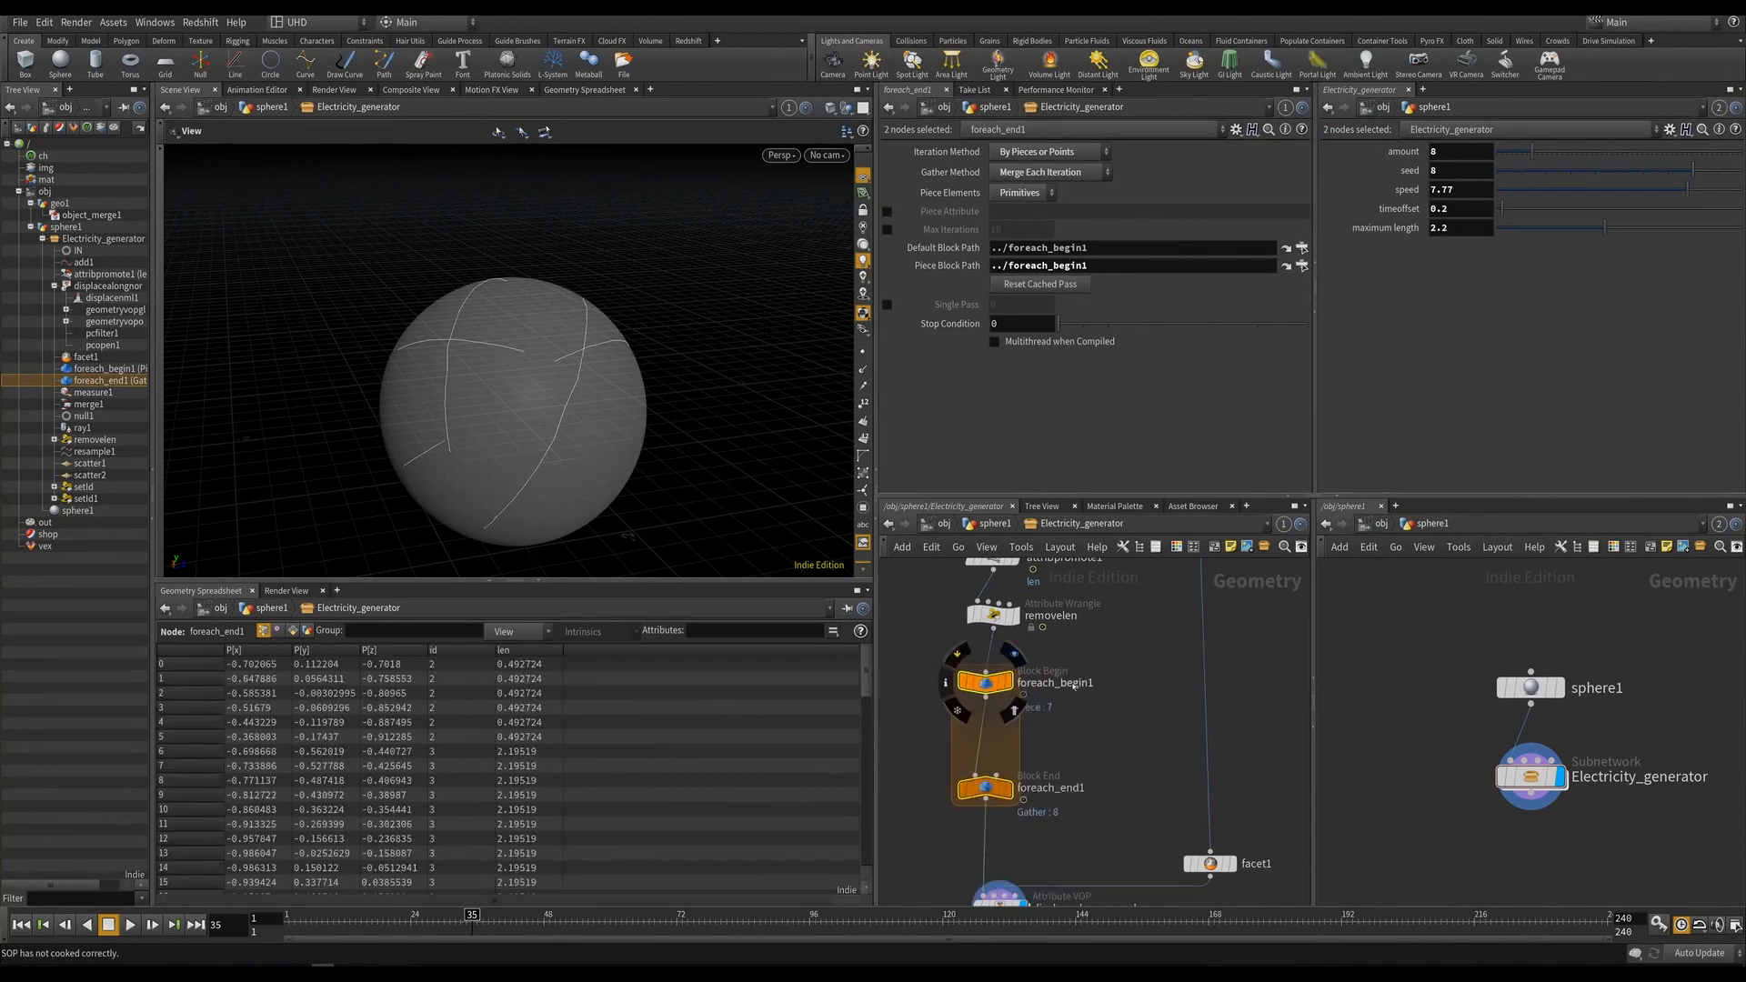
left_click(1102, 727)
left_click(1014, 760)
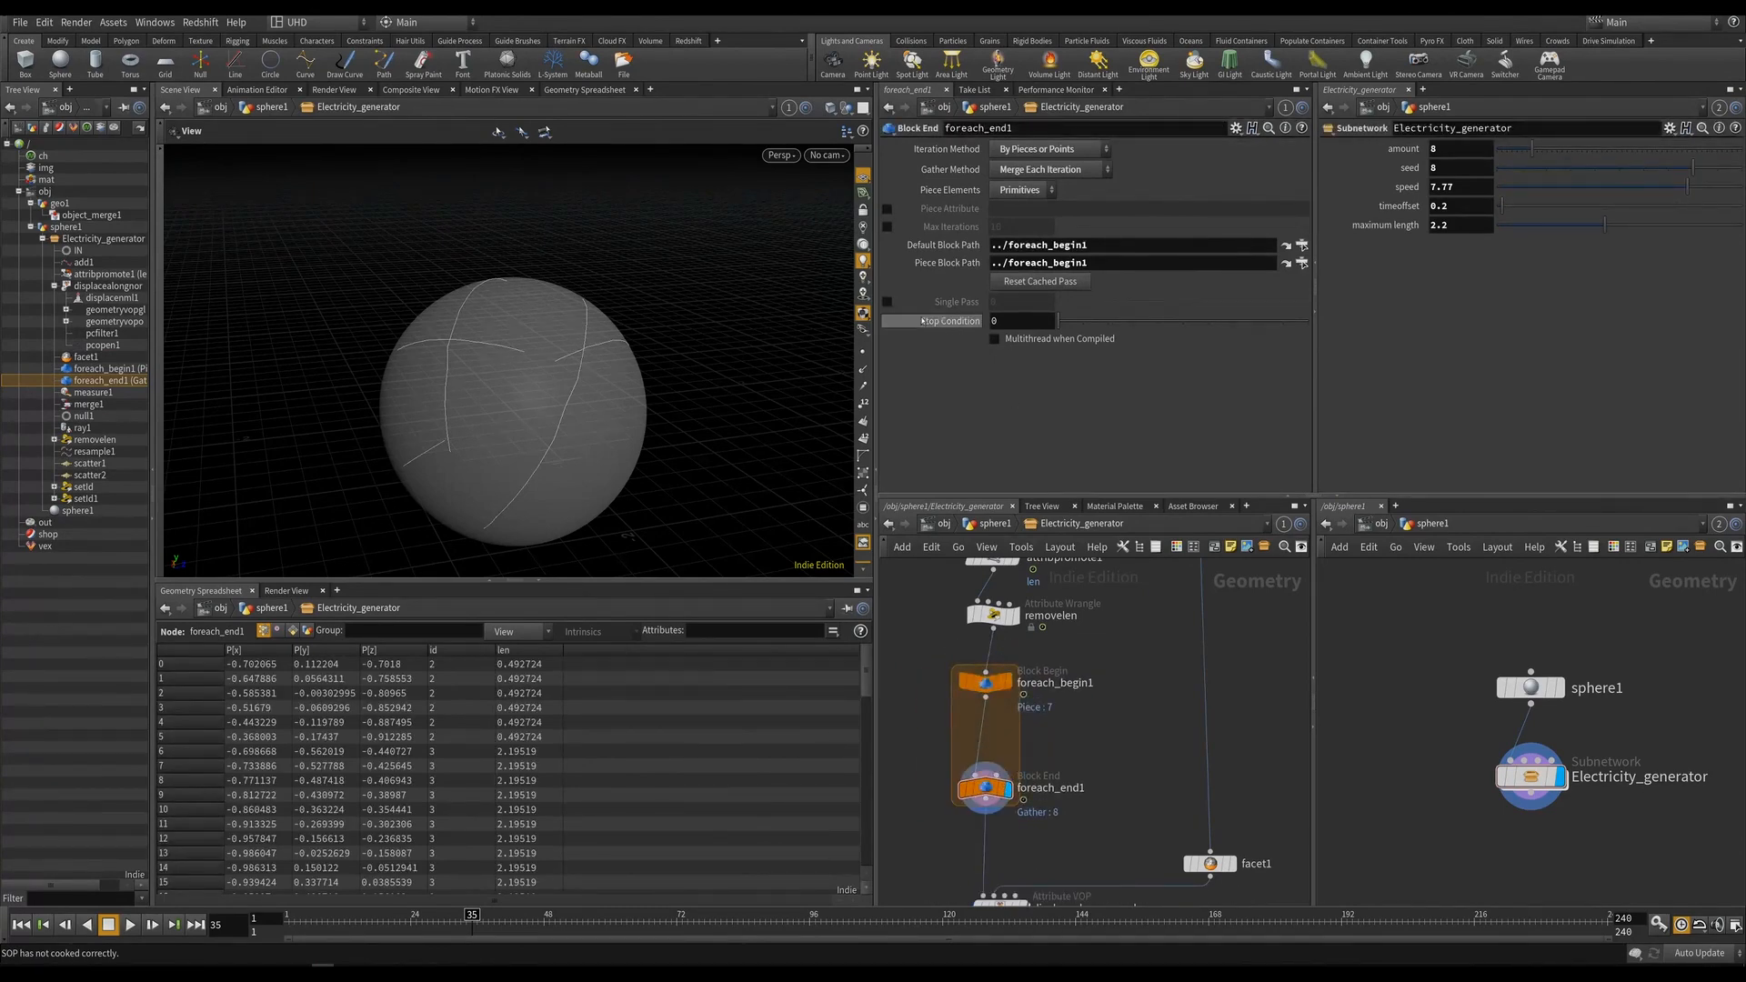
Preview individual loop iterations with Single Pass on foreach_end1, going up to 6, and turn Single Pass back off.
left_click(887, 302)
left_click_drag(591, 387, 728, 363)
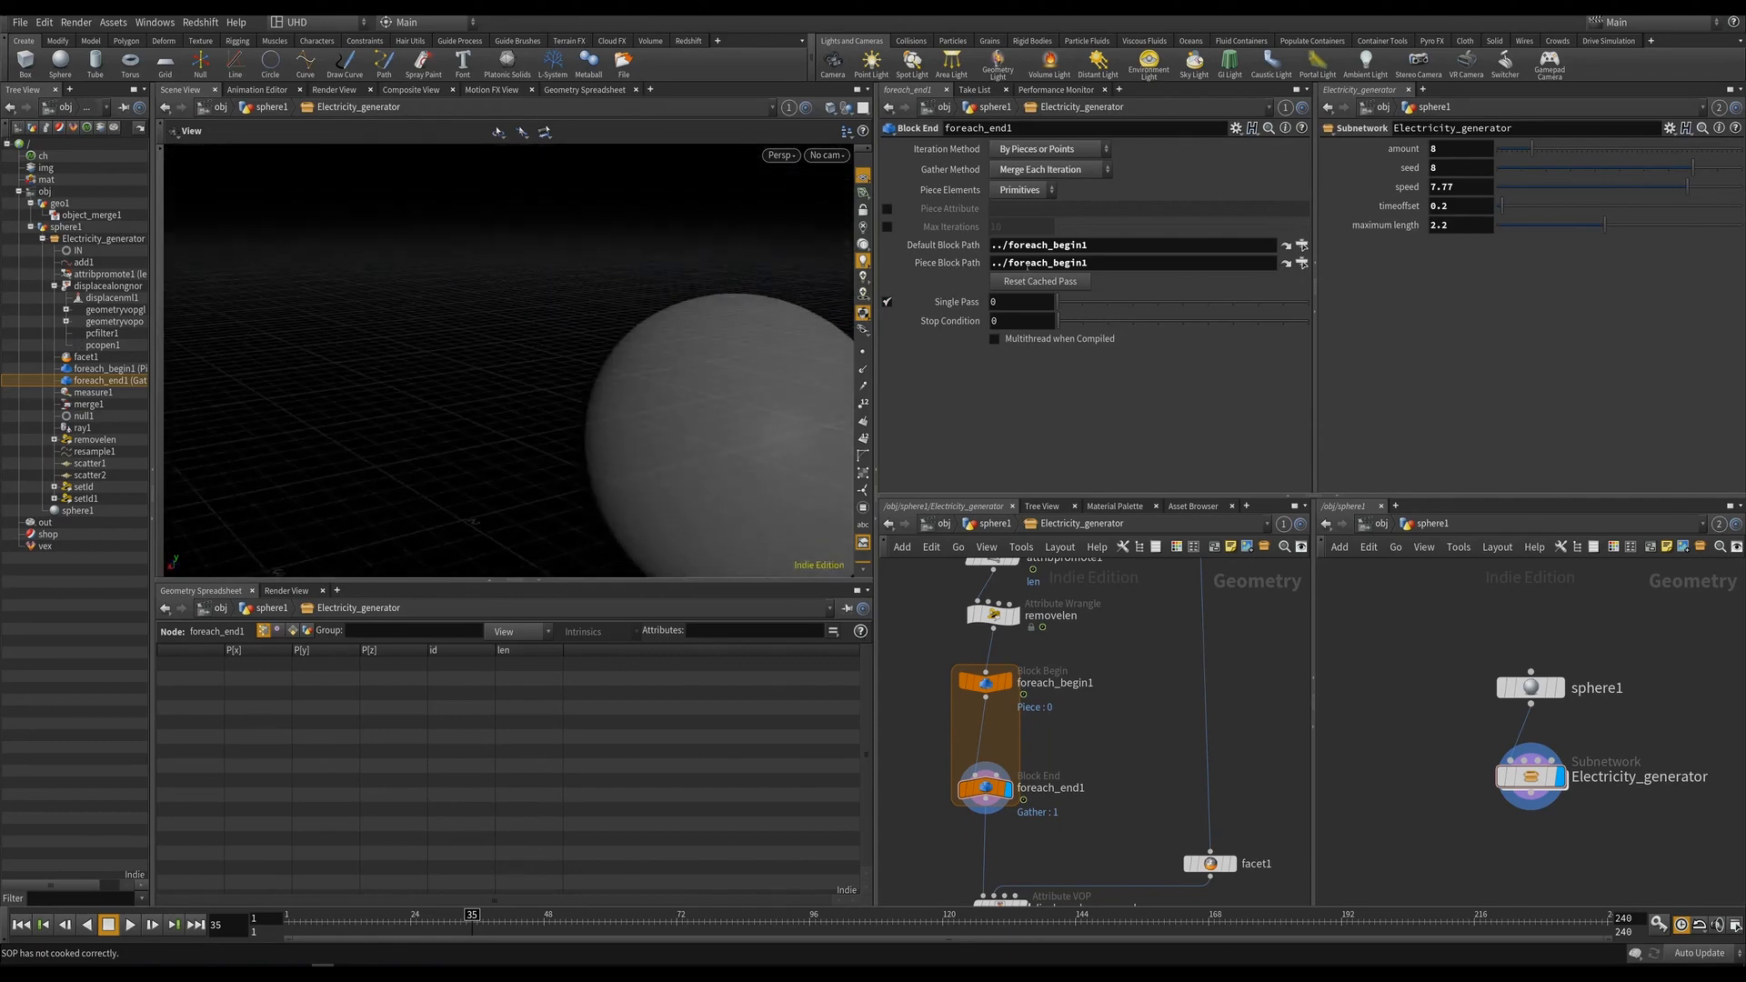
left_click_drag(1060, 303, 1201, 317)
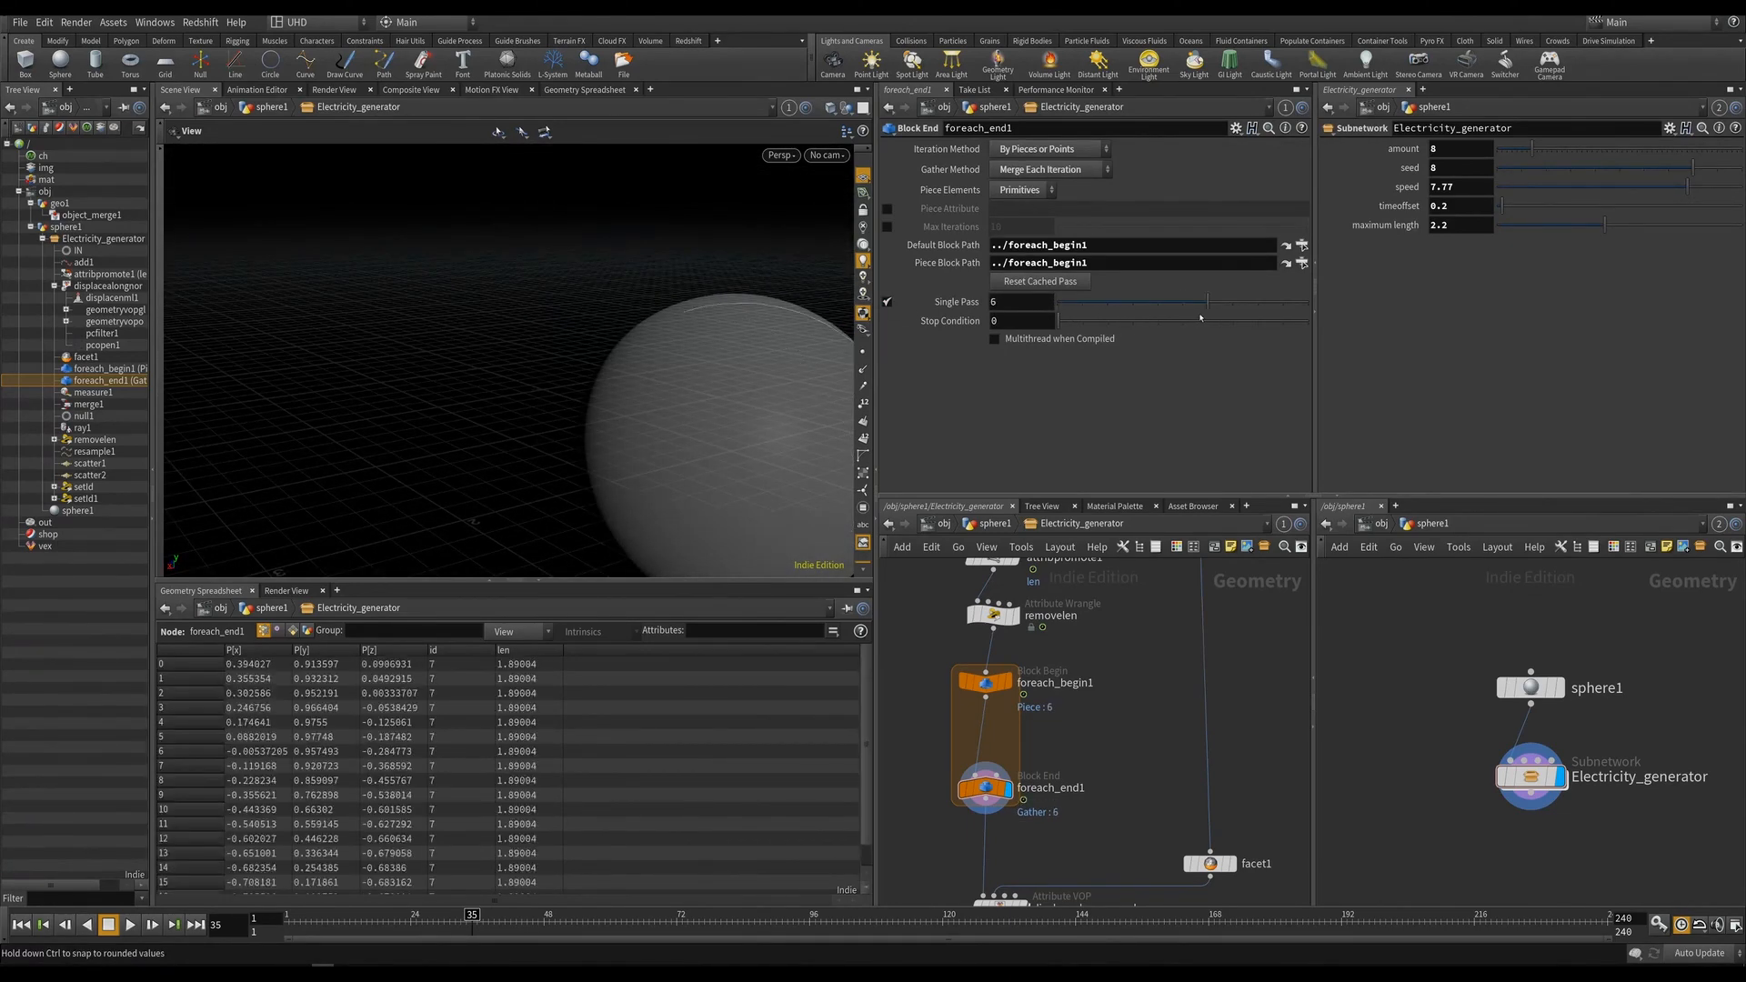
left_click(887, 302)
Insert an Attribute Wrangle inside the loop, between foreach_begin1 and foreach_end1.
scroll(964, 746, "down", 2)
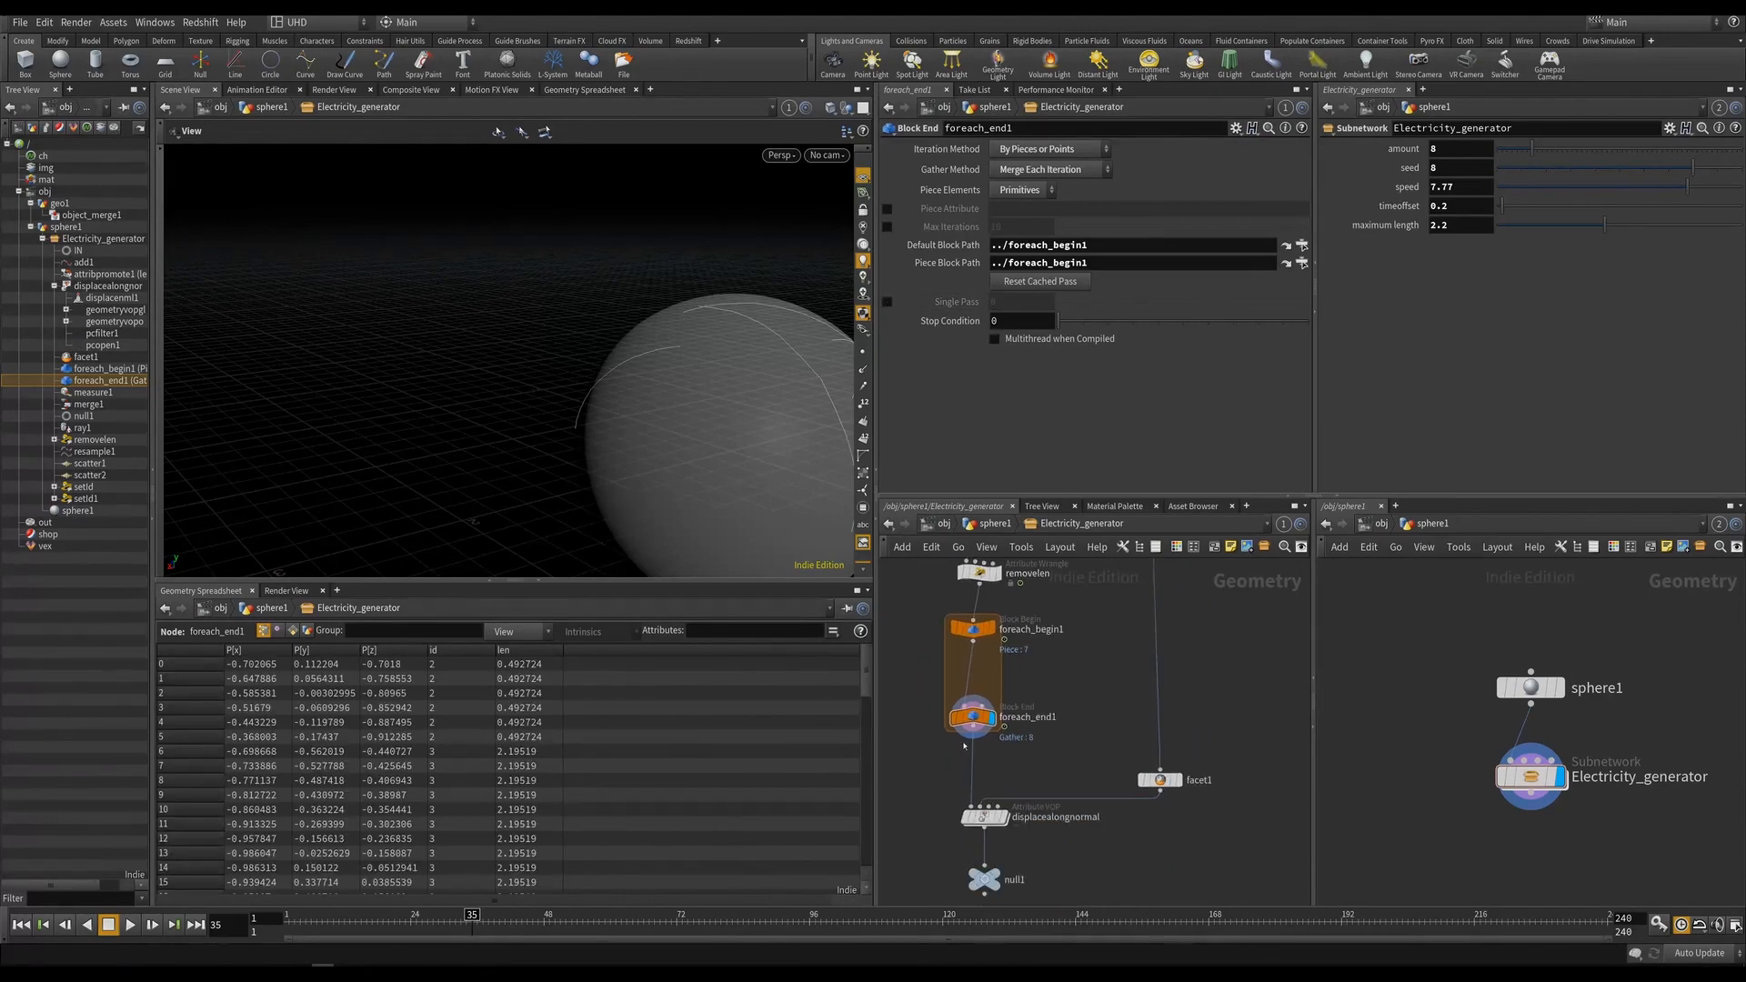
key("Tab")
type("as")
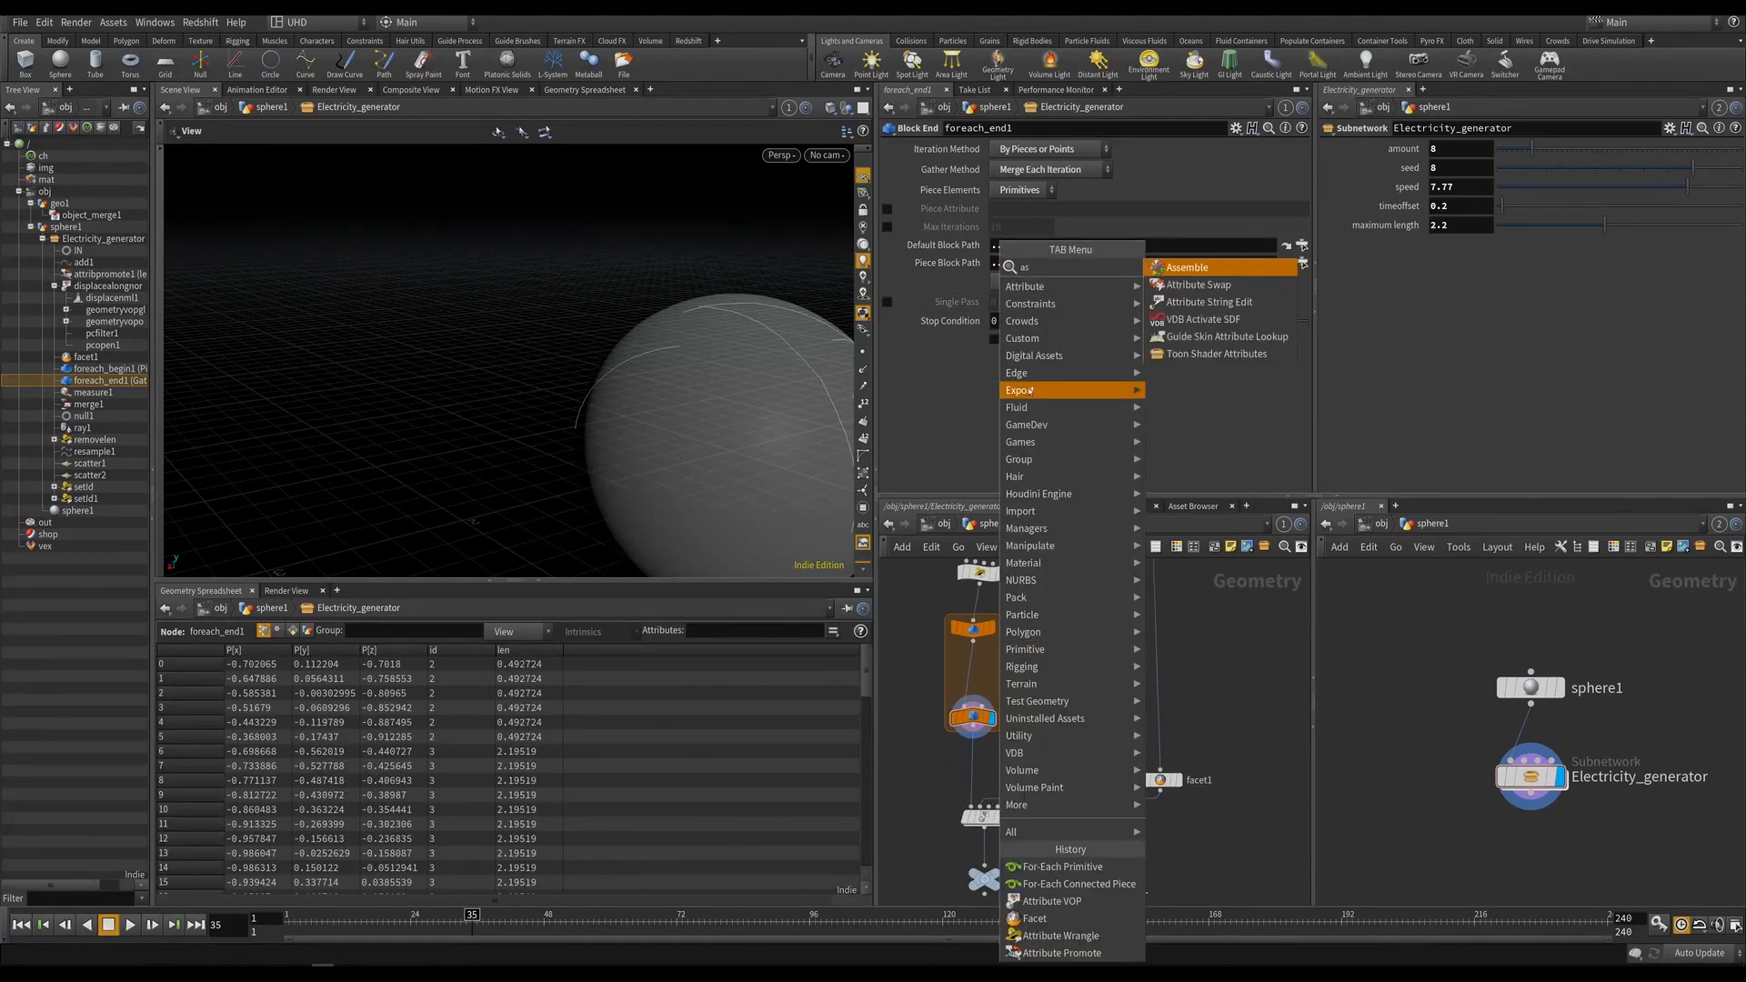
left_click(1060, 936)
left_click(968, 674)
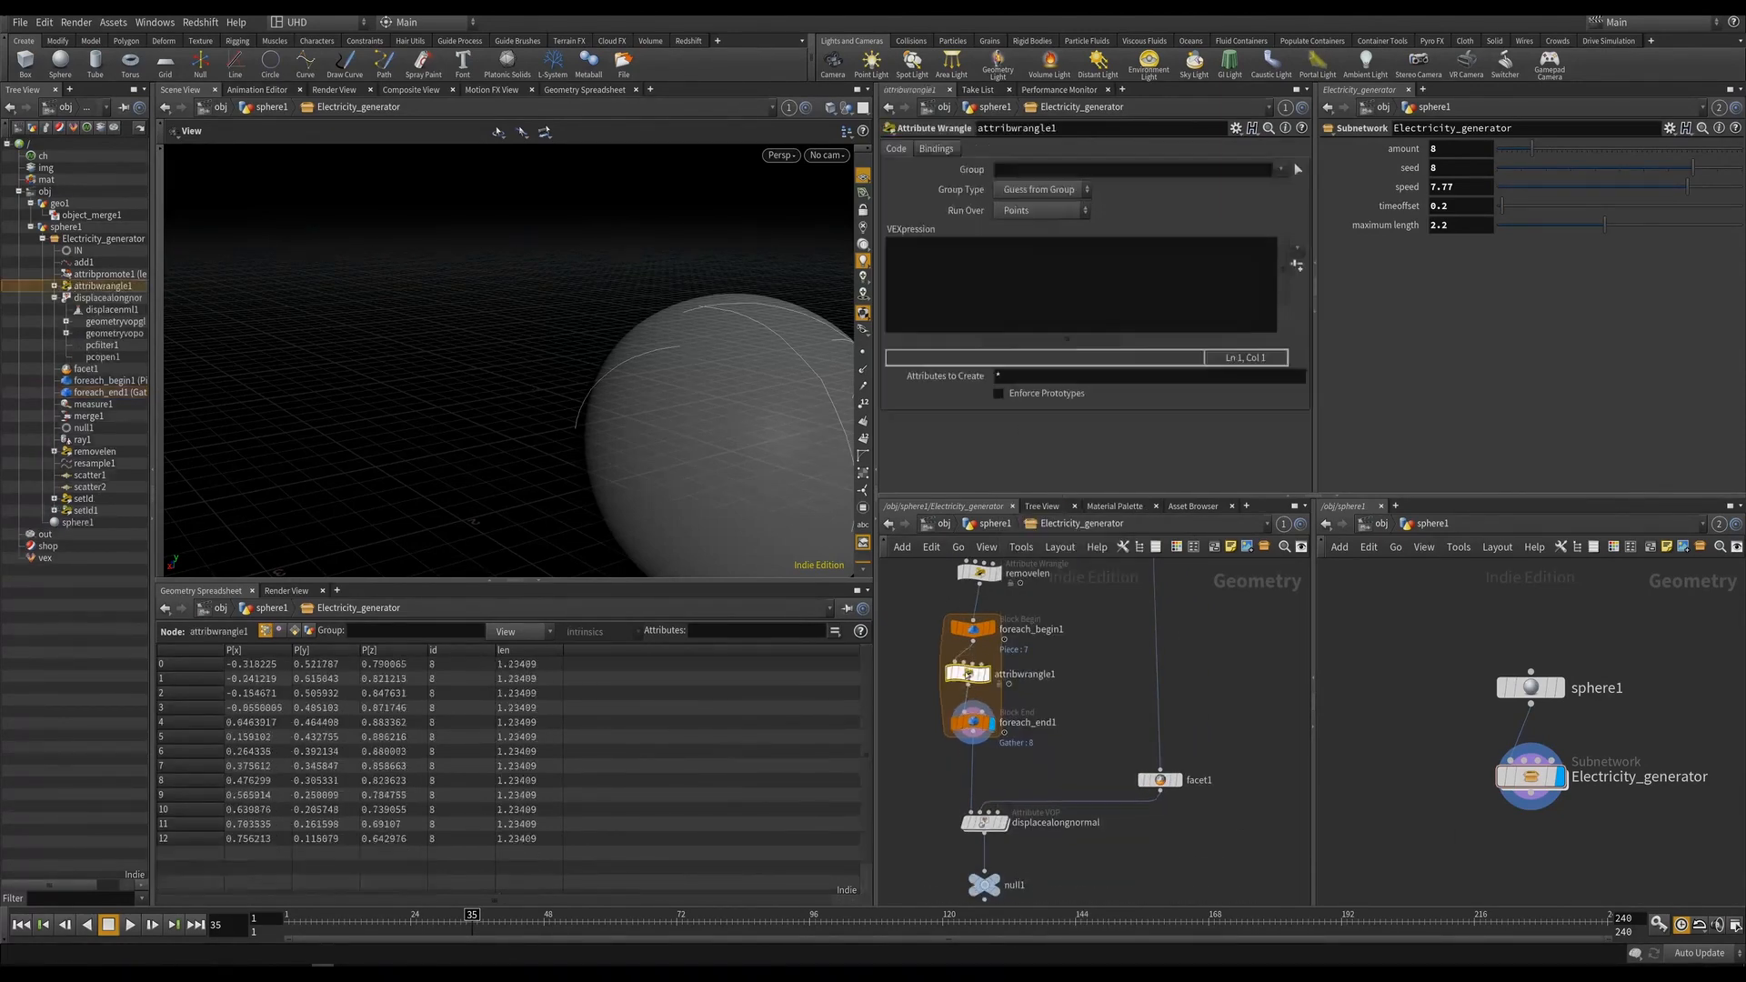
Open attribwrangle1's VEXpression for editing and save the scene.
middle_click_drag(782, 509, 492, 410)
left_click_drag(491, 409, 531, 318)
scroll(494, 403, "down", 3)
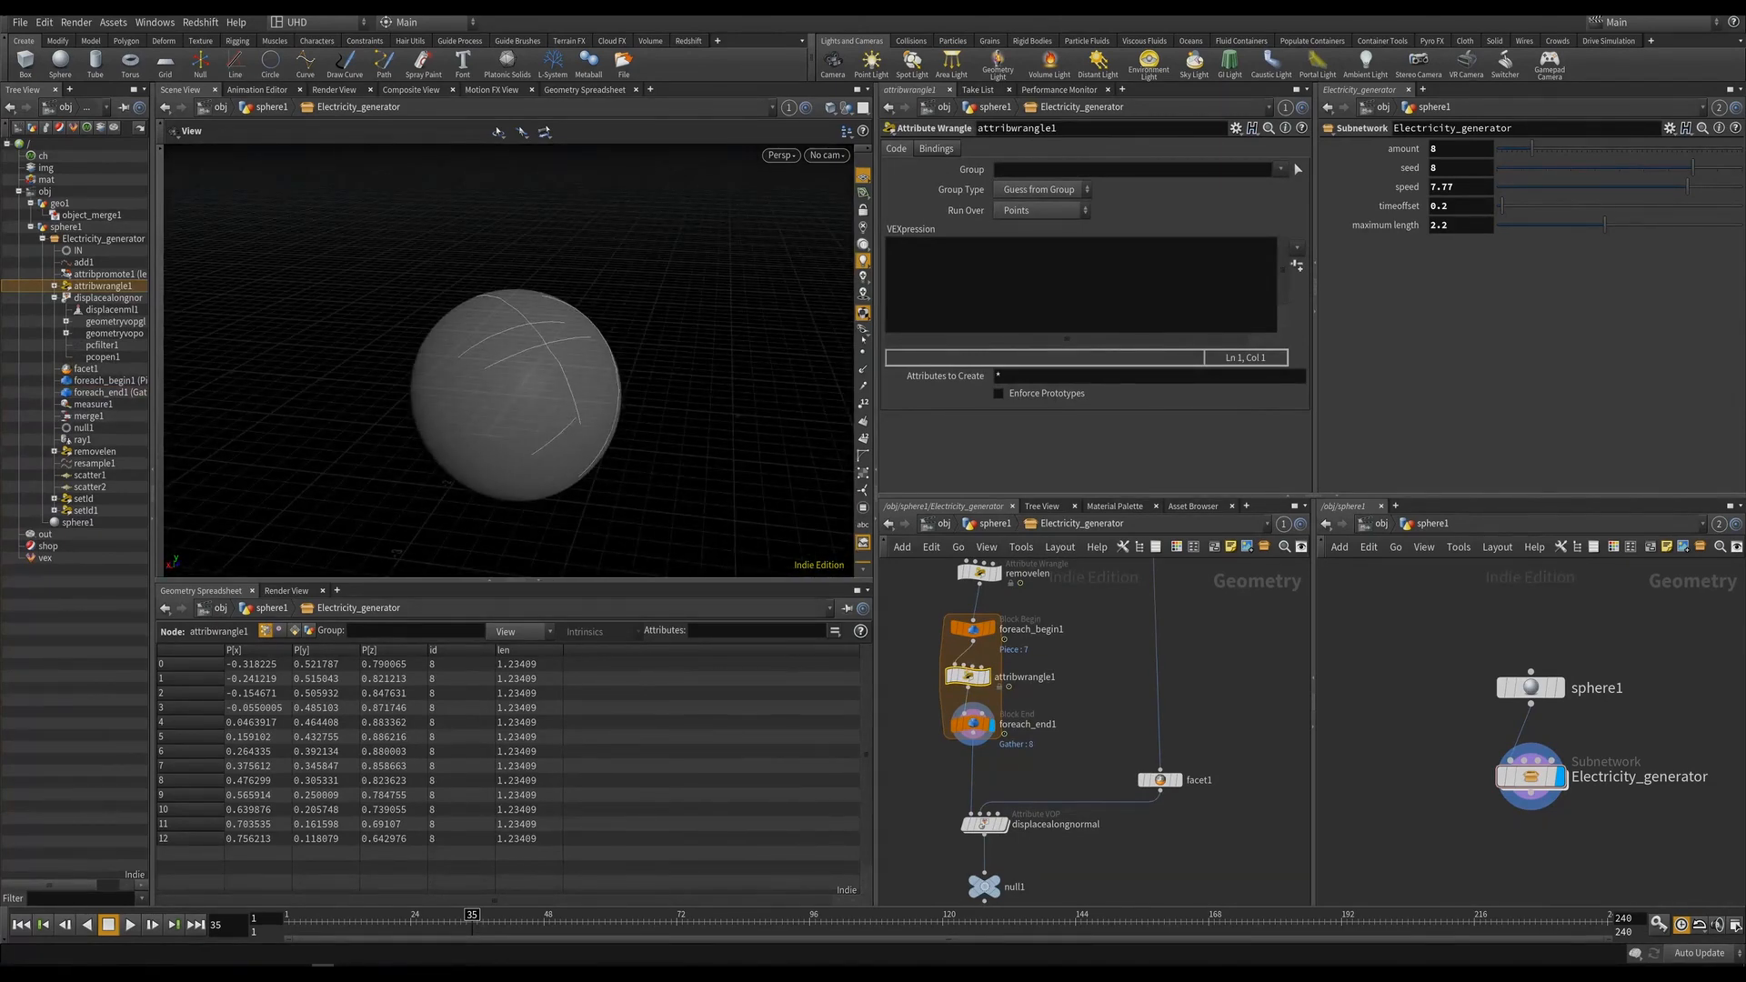
left_click_drag(679, 351, 661, 385)
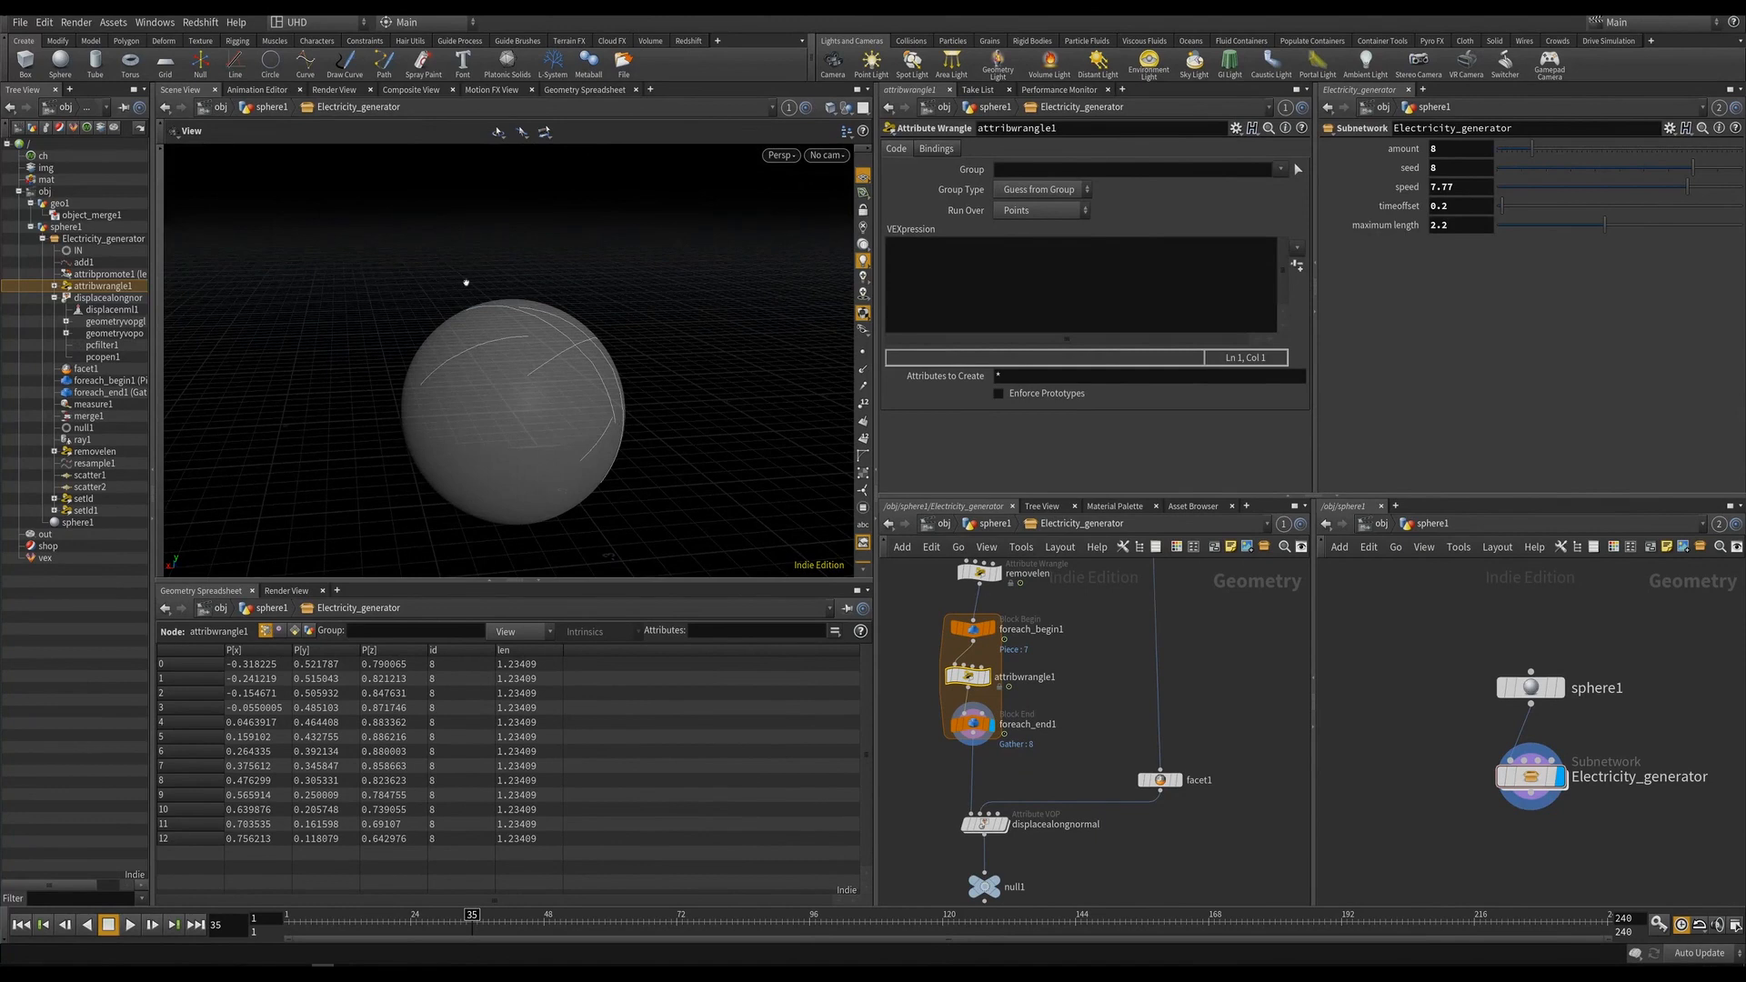
left_click(955, 266)
key("ctrl+s")
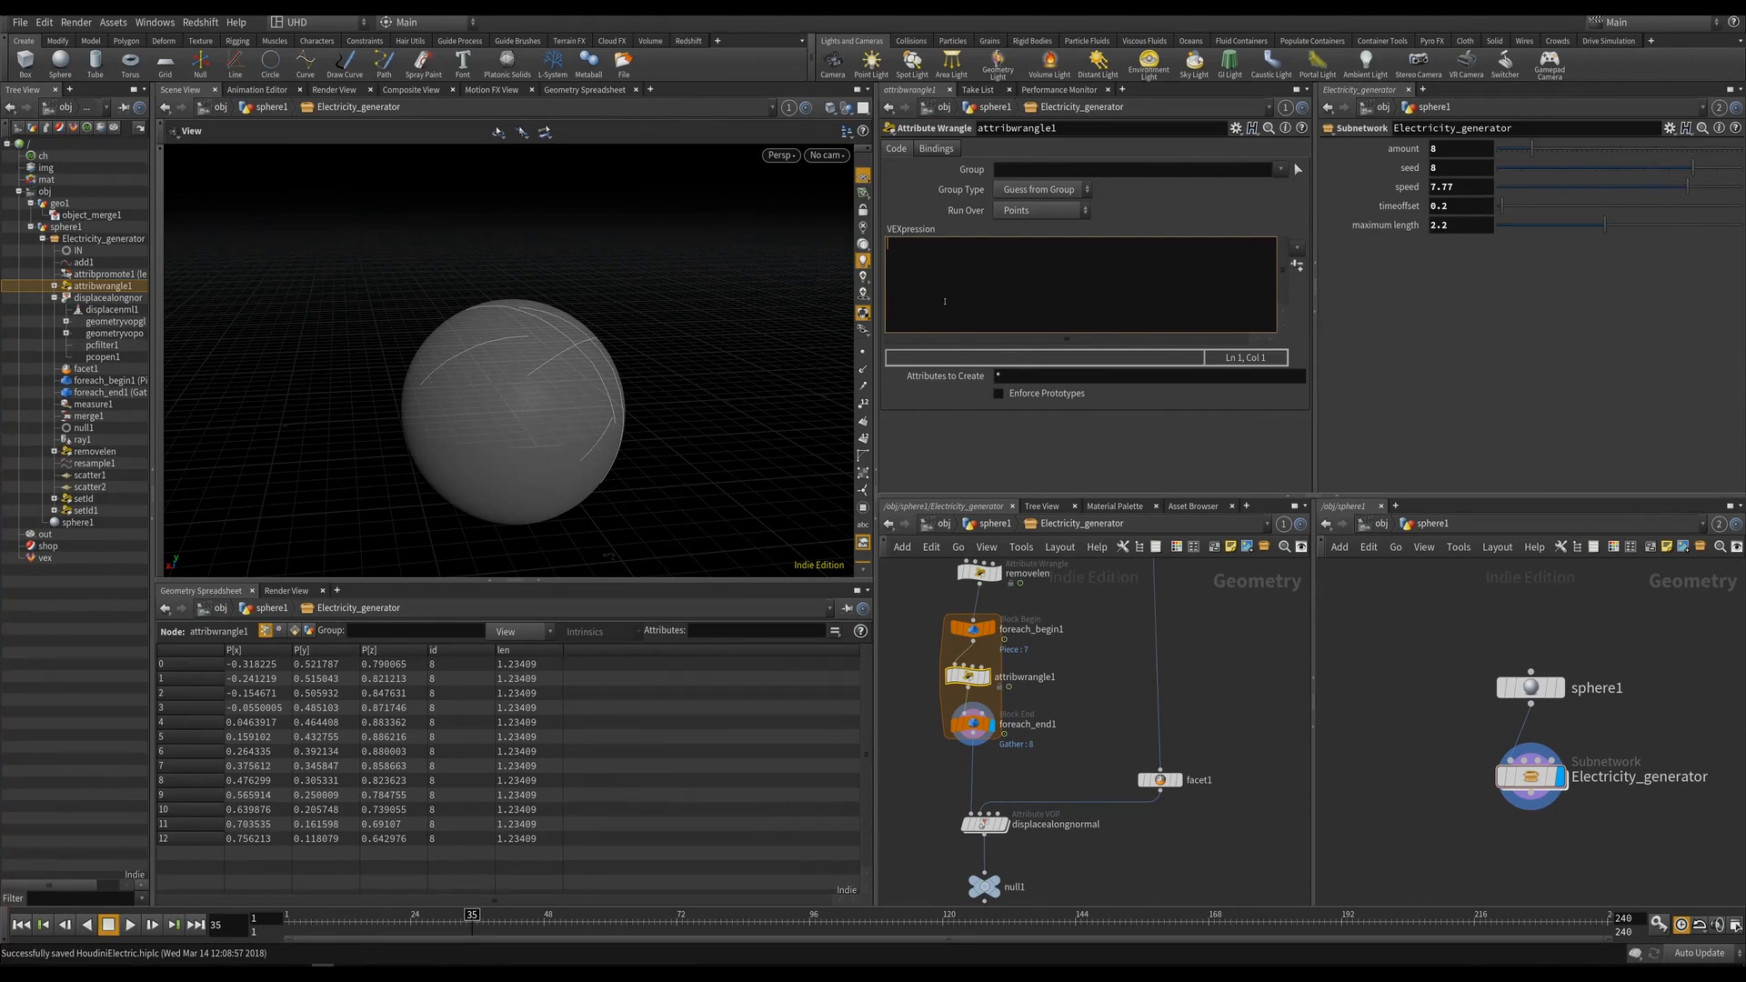
Begin attribwrangle1's VEXpression with the float attribute assignment "f@width =".
type("f@width = @ptnum")
type("/(fl")
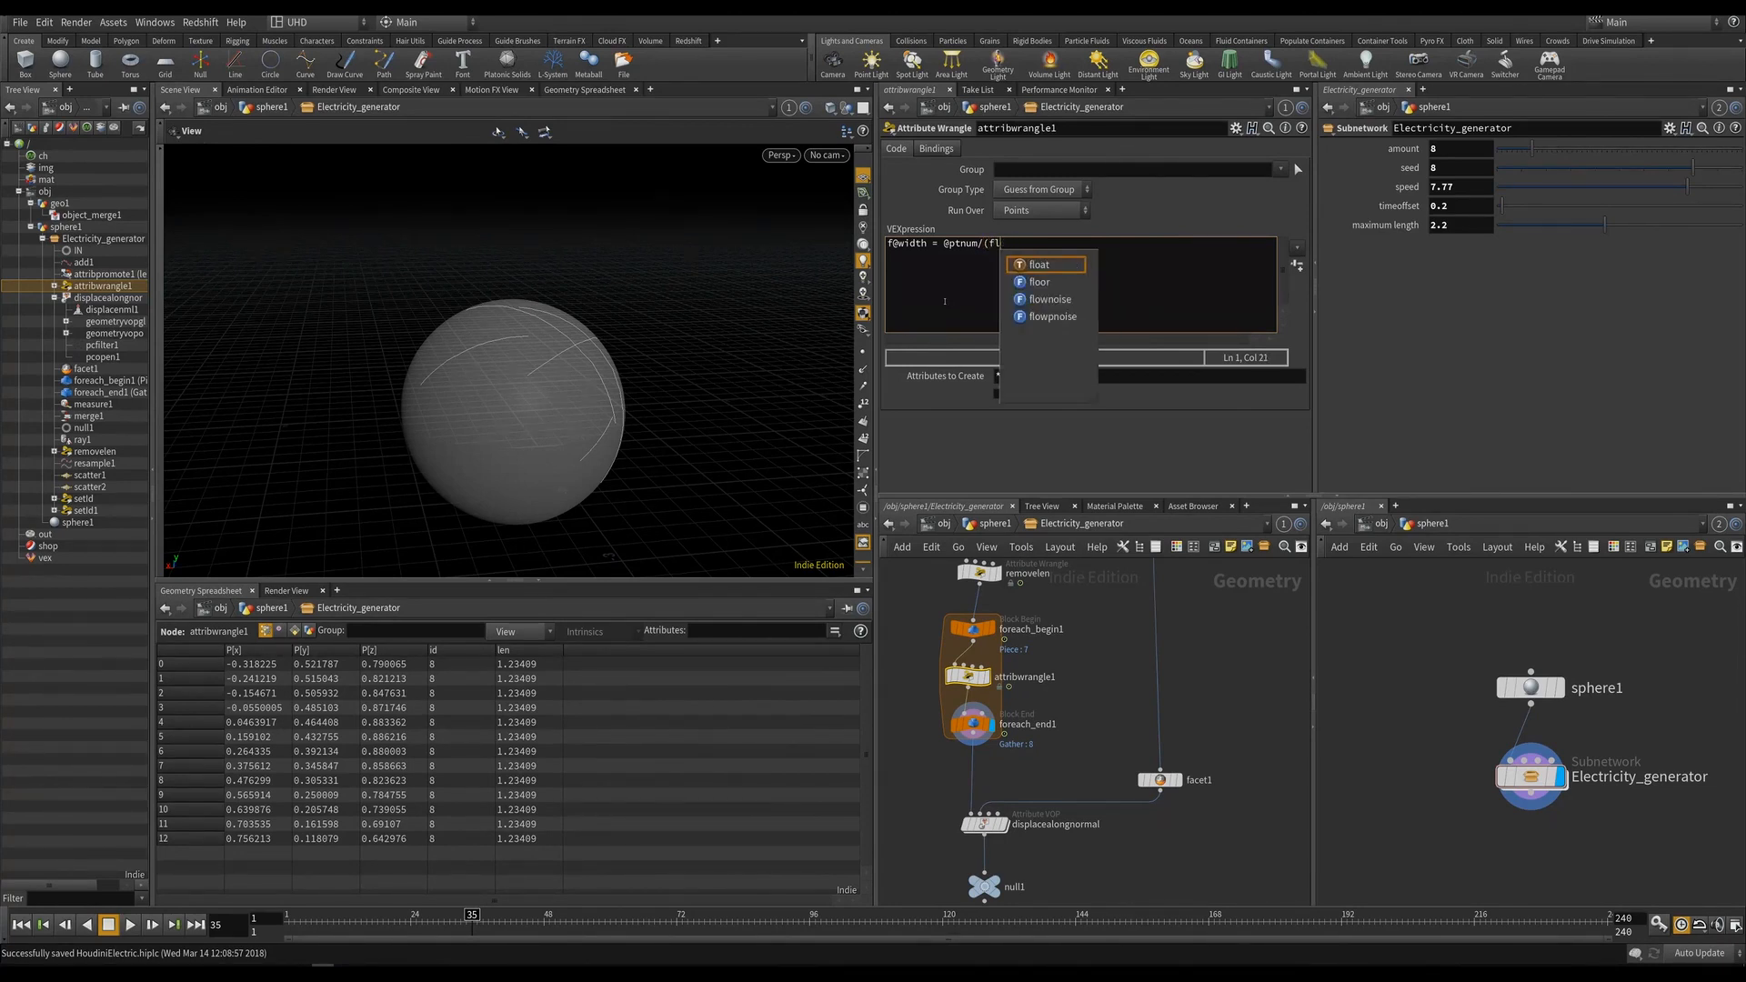
key("BackSpace")
key("BackSpace")
key("BackSpace")
key("BackSpace")
key("BackSpace")
key("BackSpace")
key("BackSpace")
key("BackSpace")
key("BackSpace")
key("BackSpace")
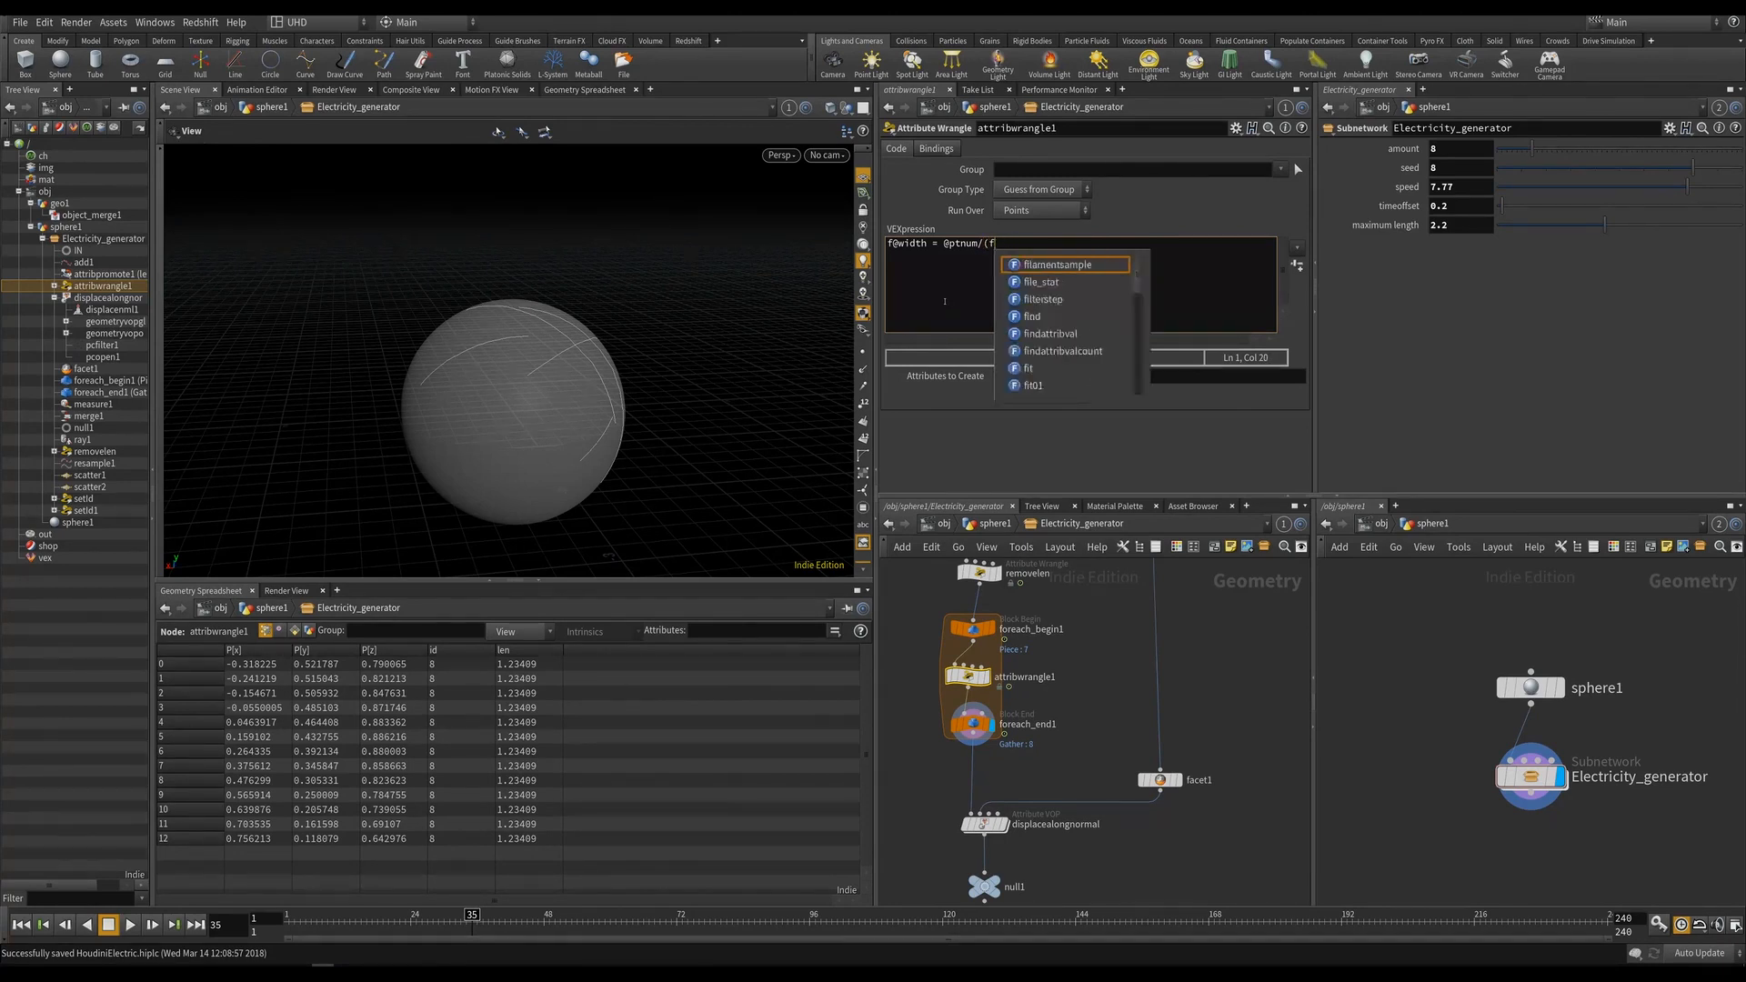
type("float")
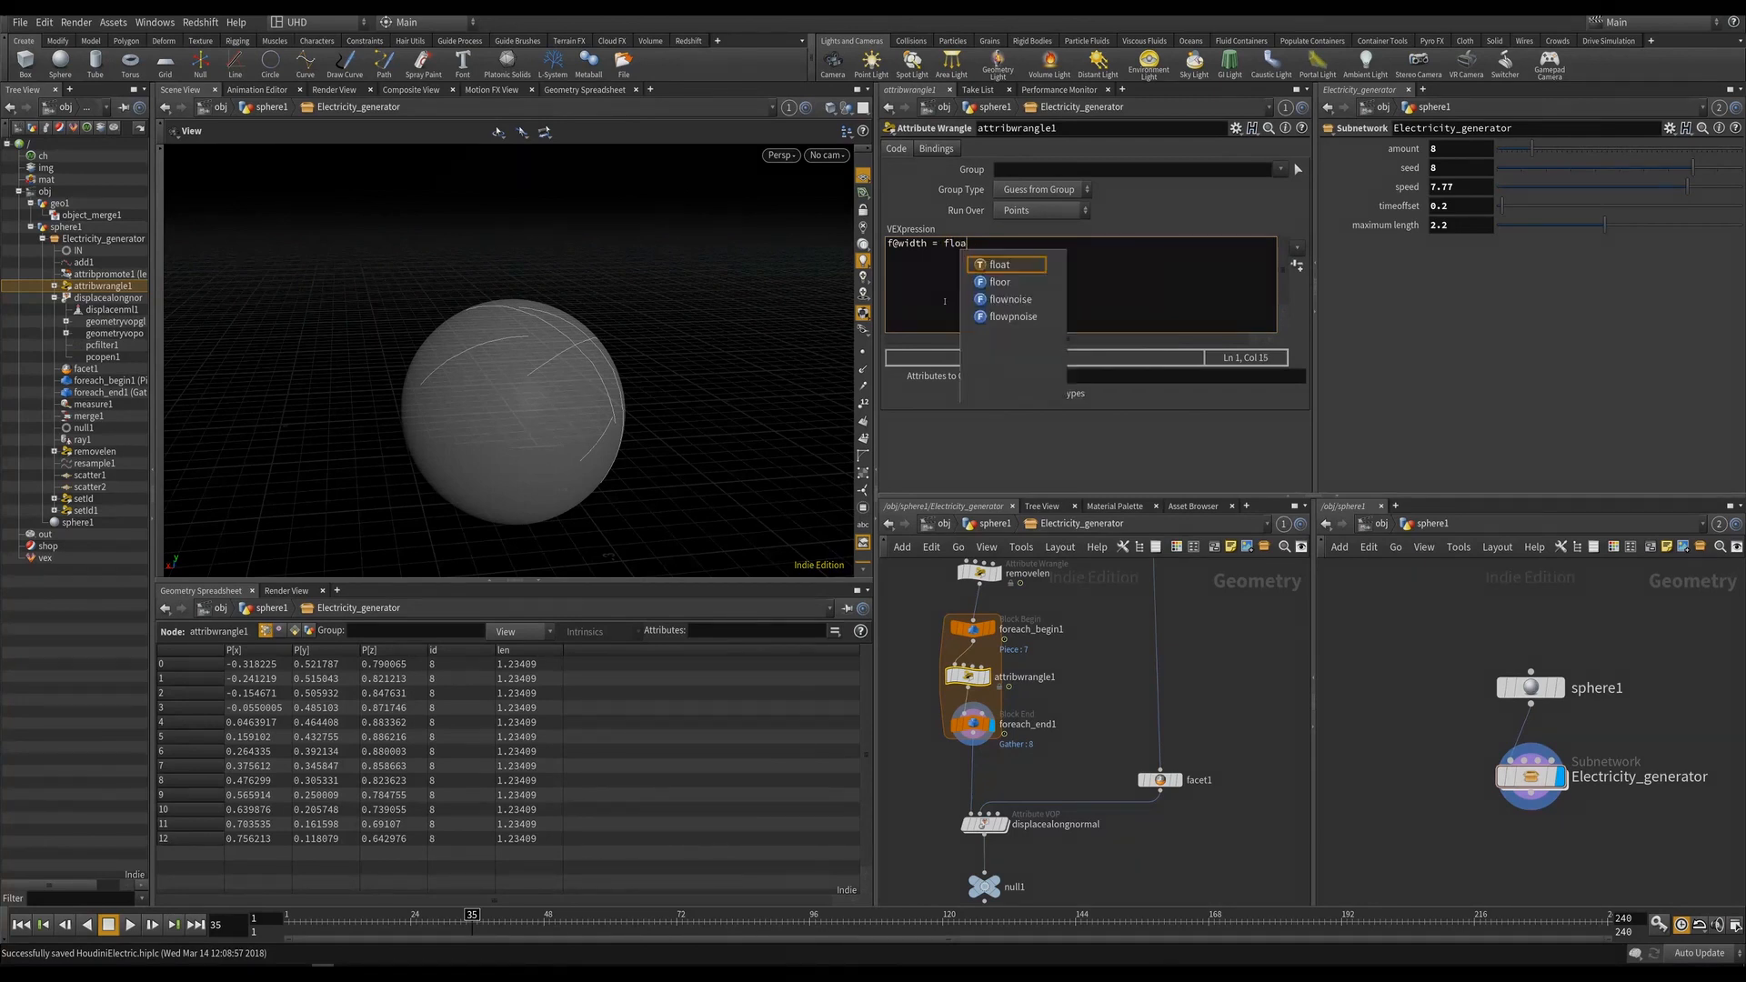
key("BackSpace")
key("BackSpace")
type("at(")
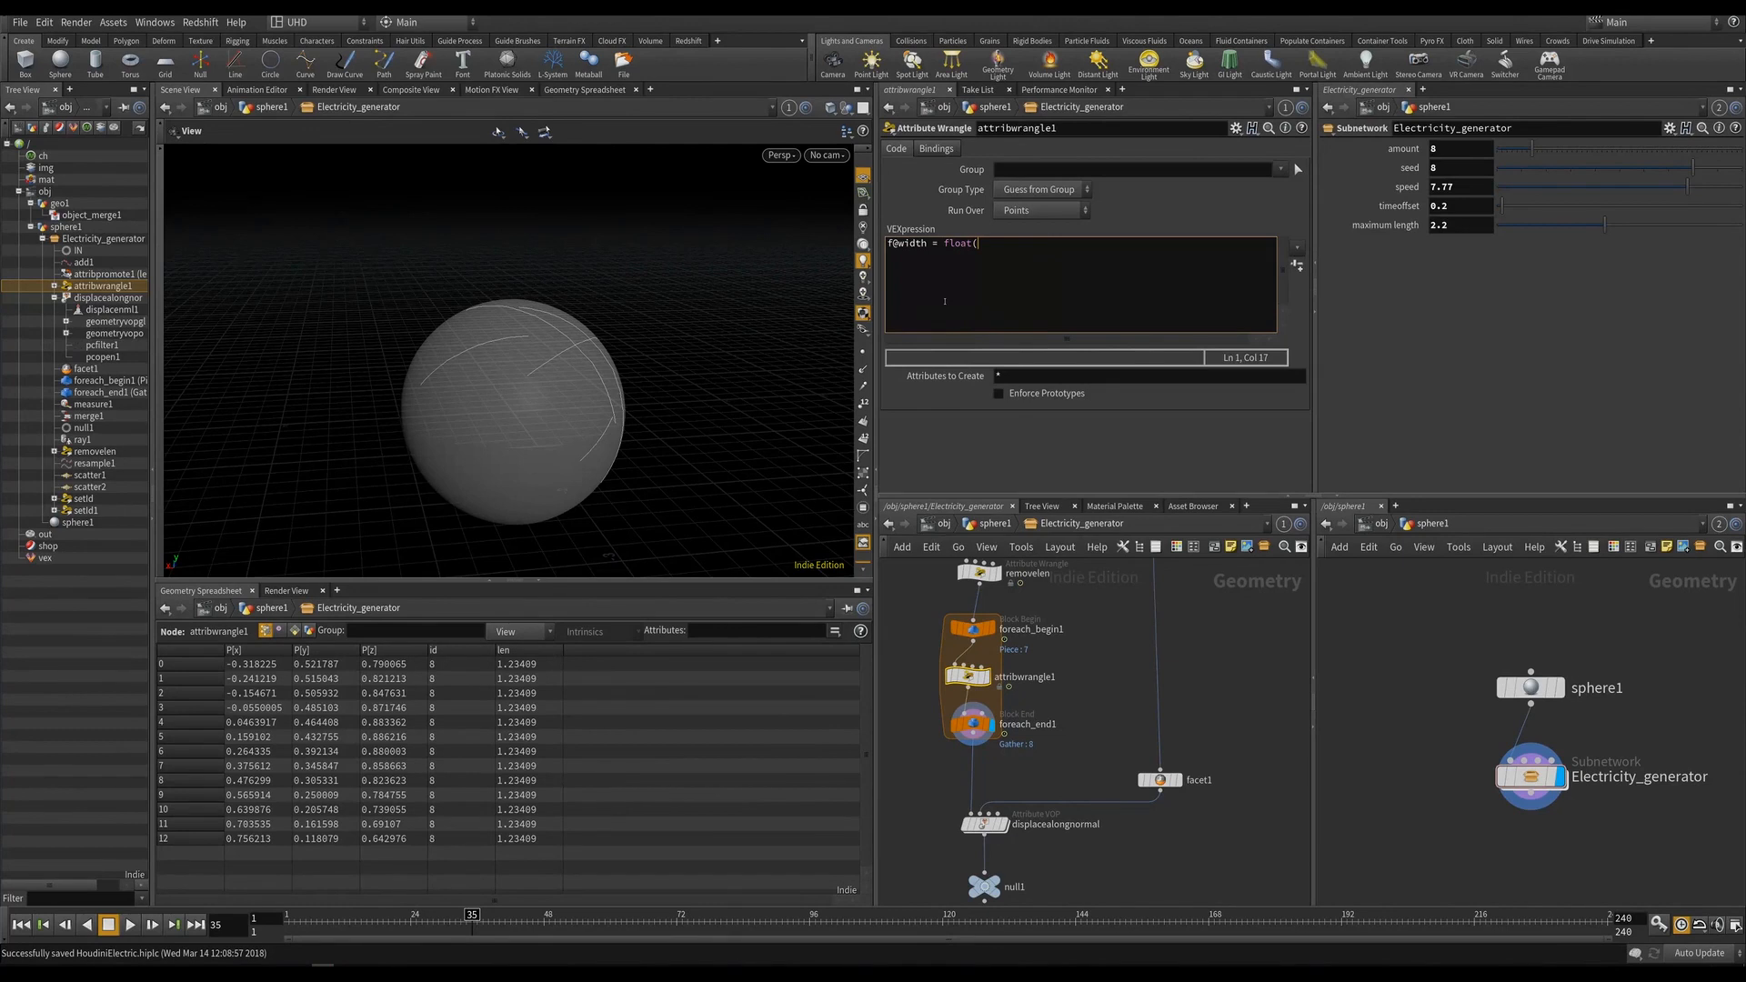
type("@ptnum)")
key("Left")
type("(@ptnum)/(@numpt+1);")
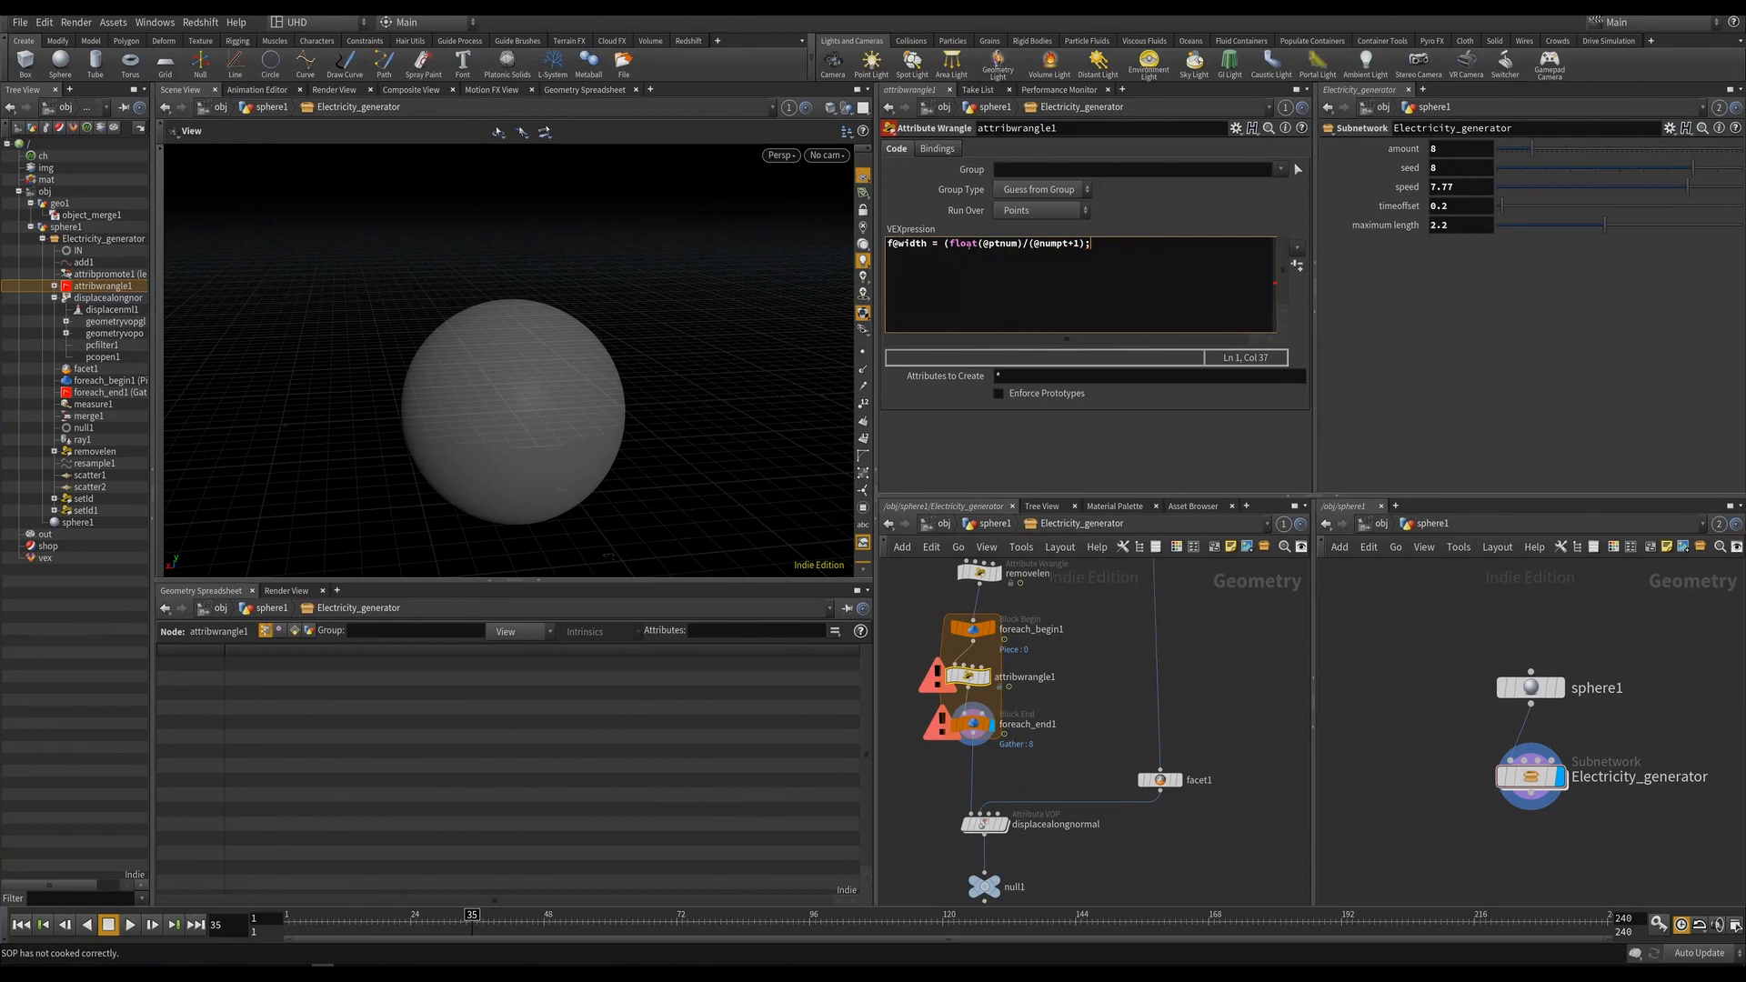
left_click_drag(1124, 249, 944, 244)
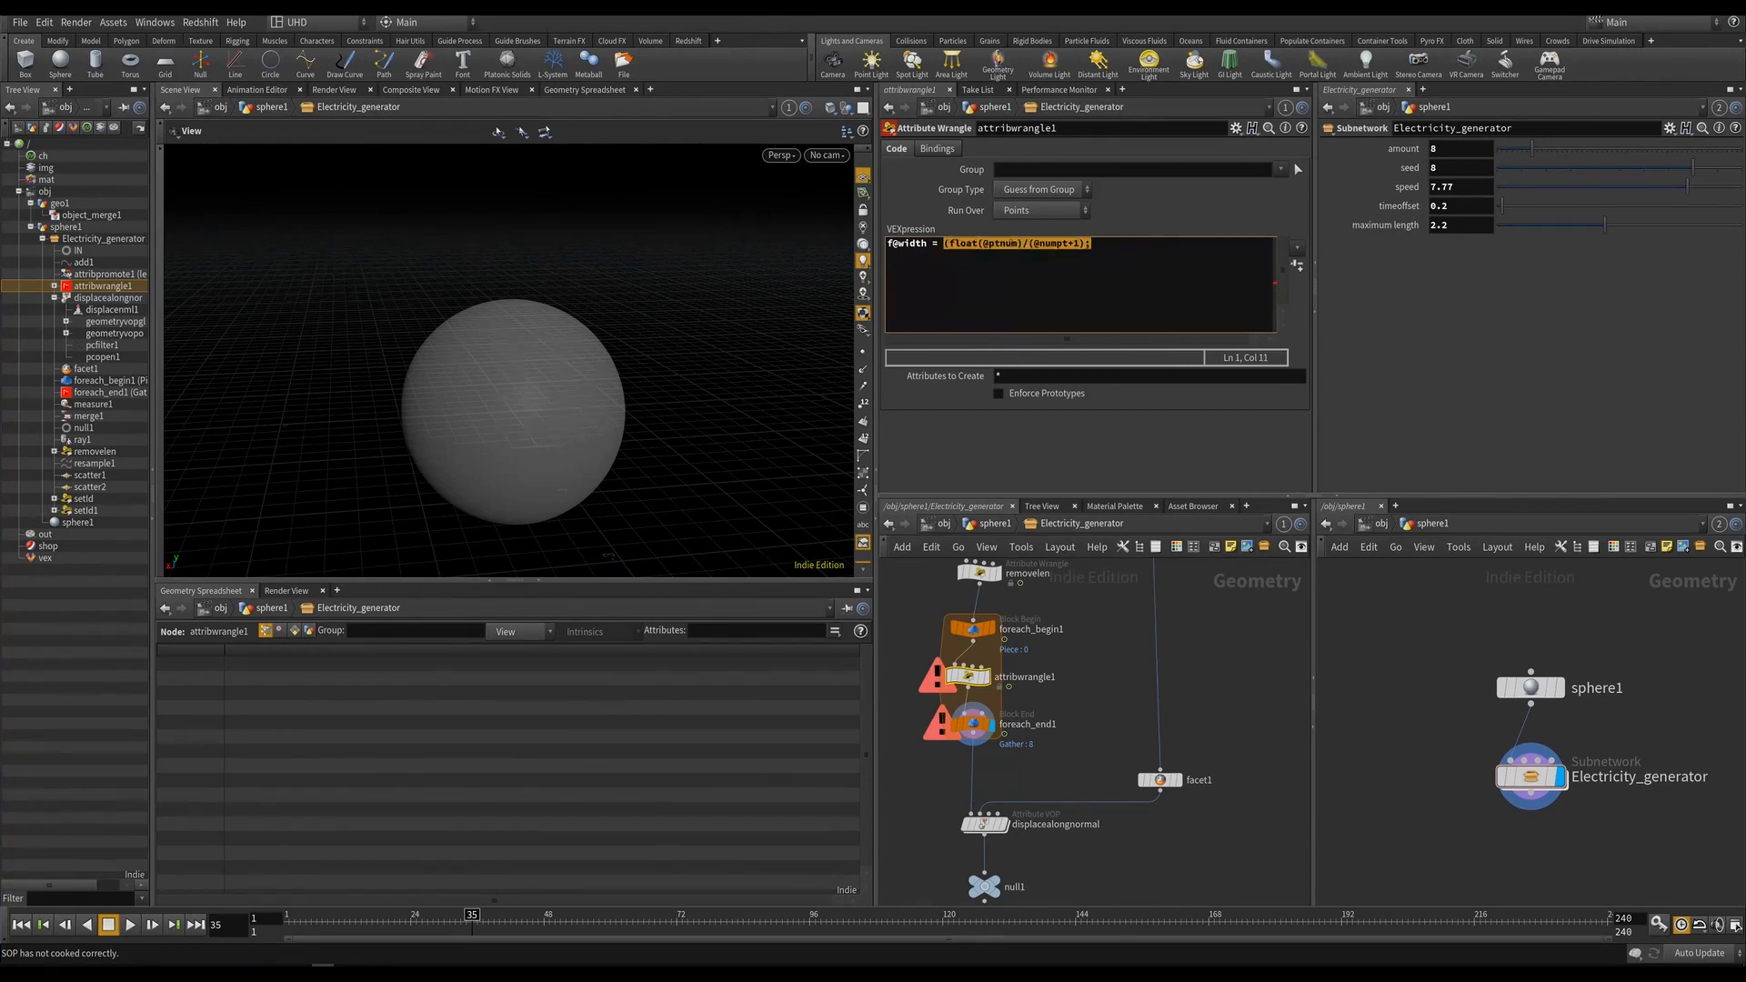
key("BackSpace")
type("@pt")
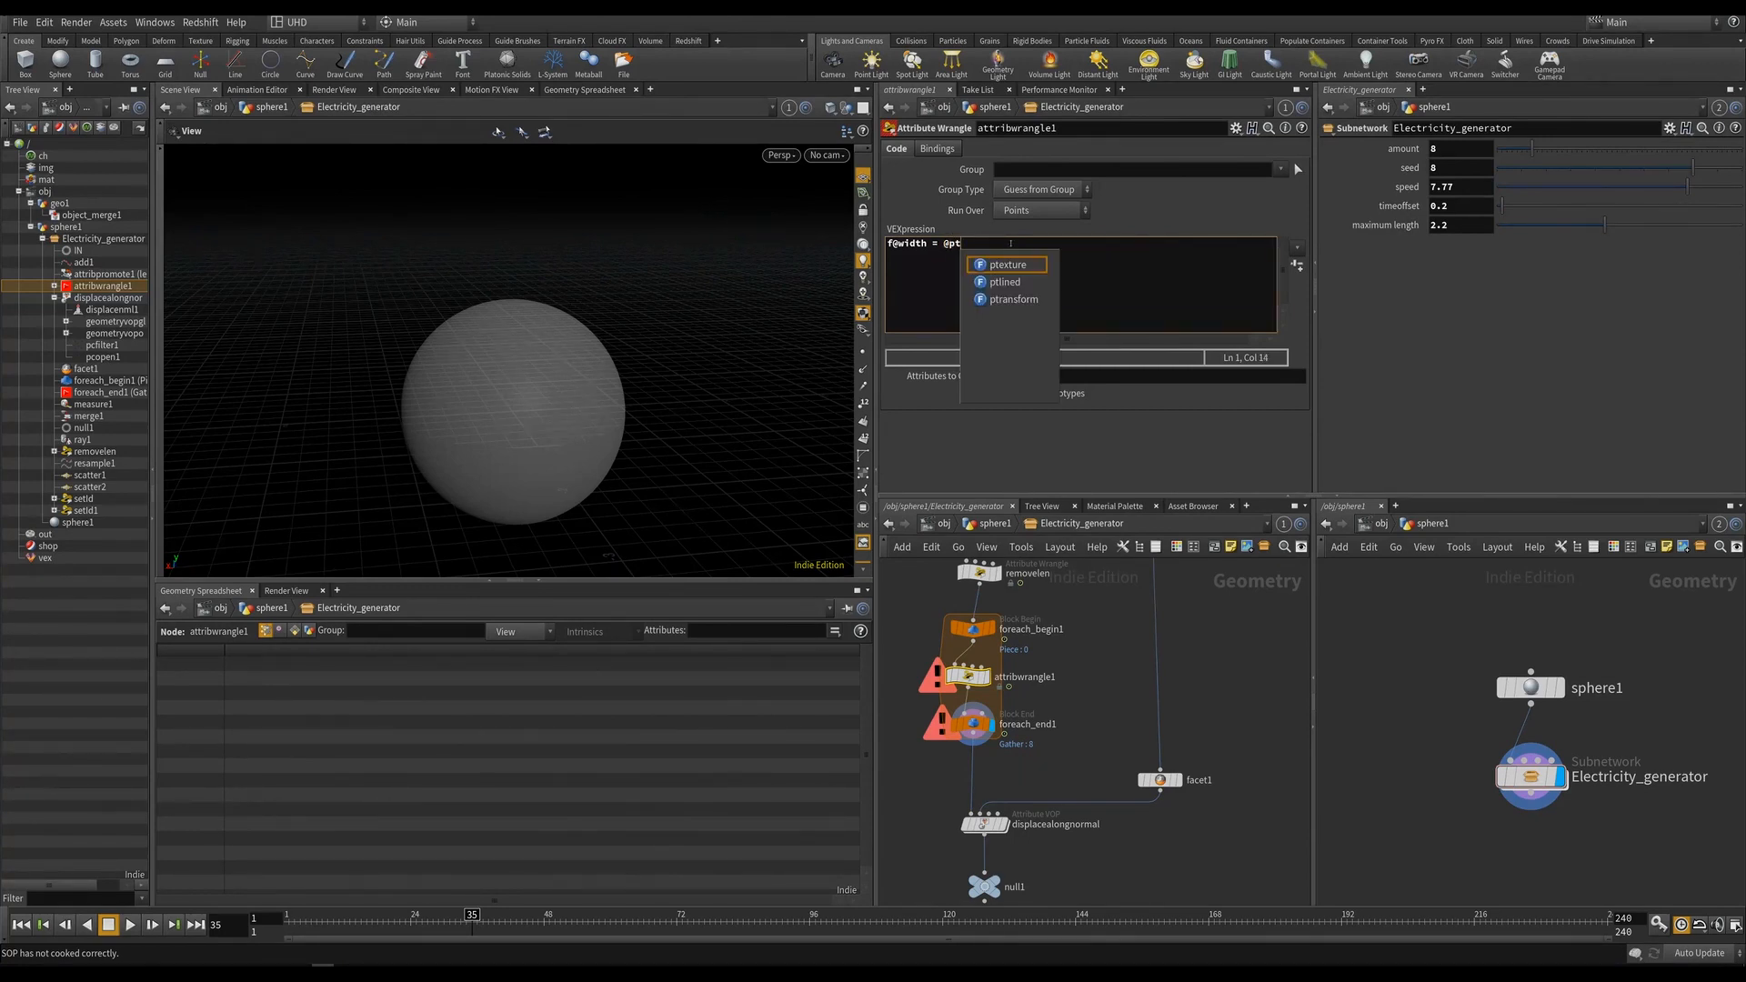
type("num/n")
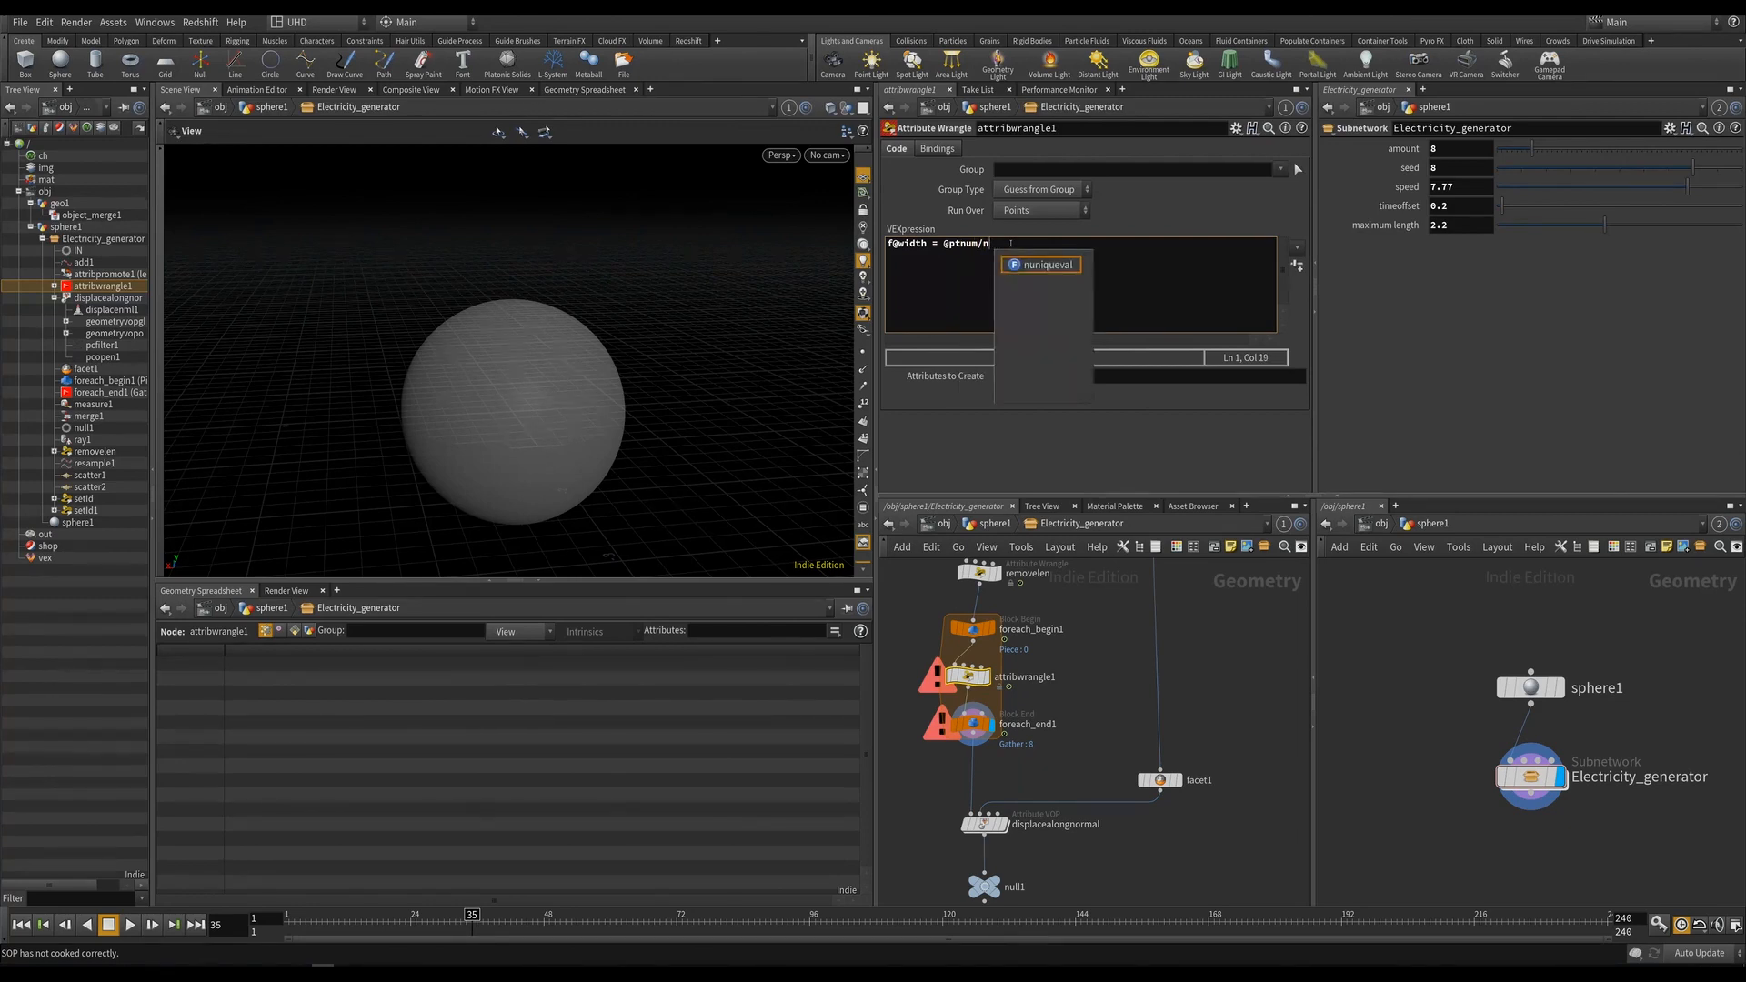
key("BackSpace")
type("@numpt;")
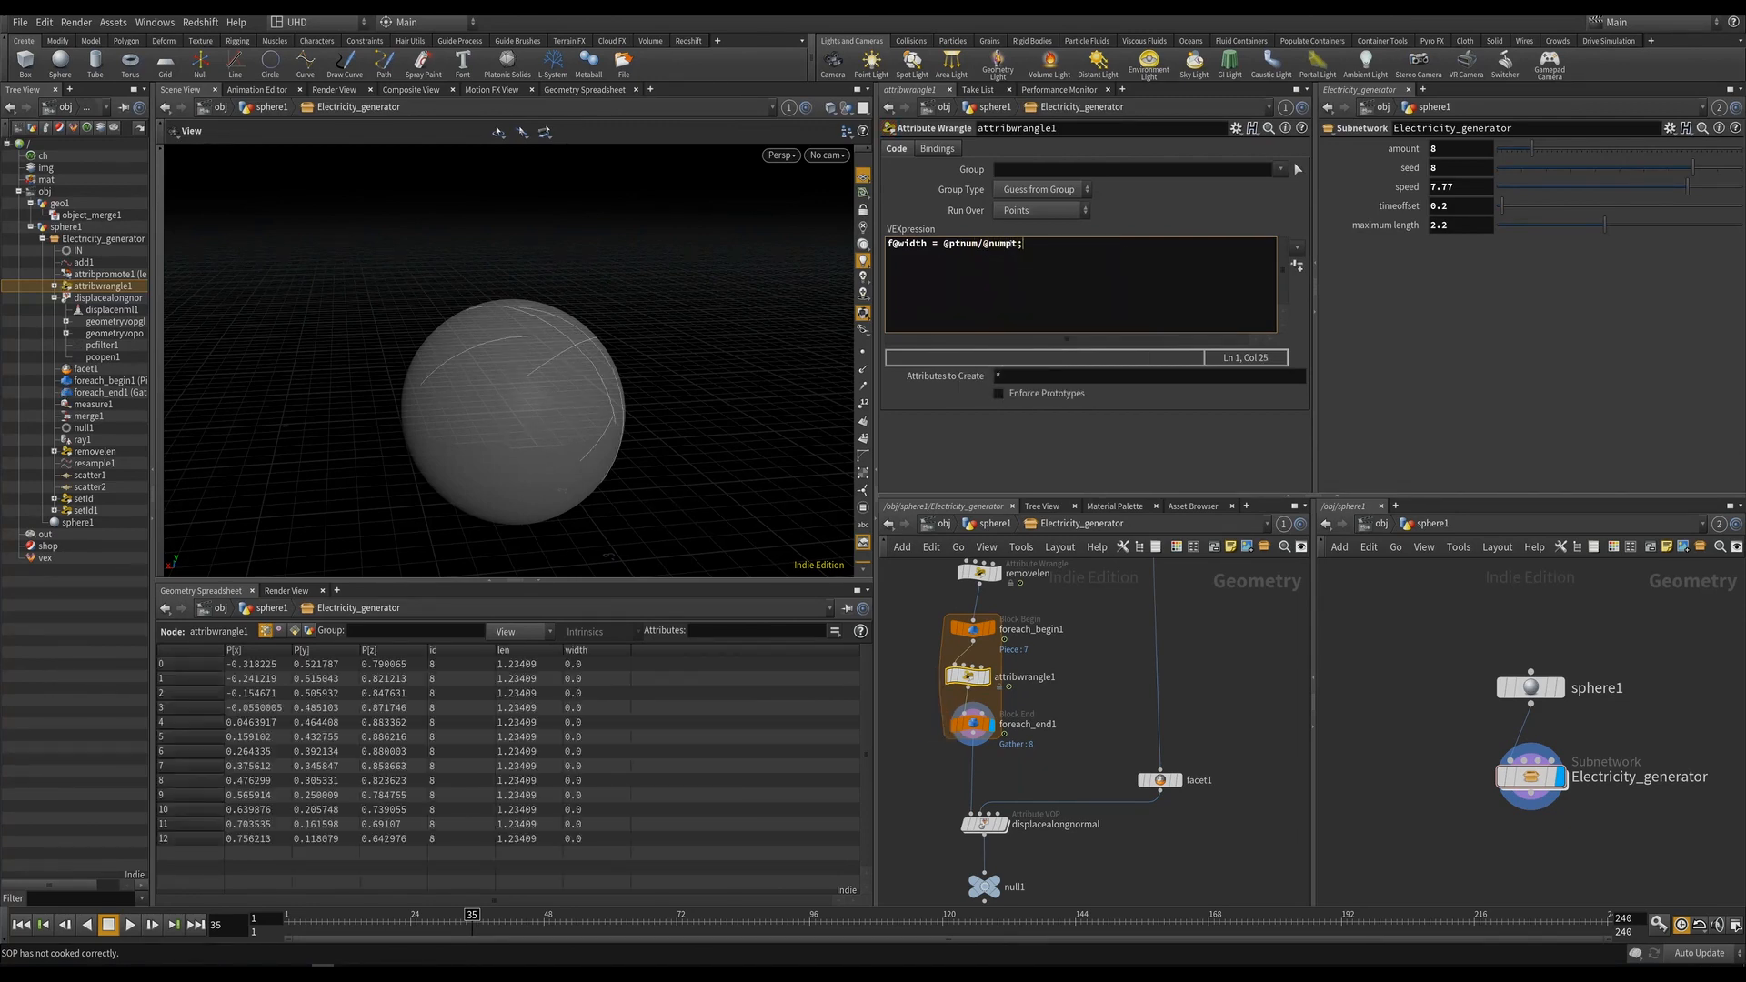
key("Left")
type("float*")
key("Delete")
key("BackSpace")
type("(@")
type(")")
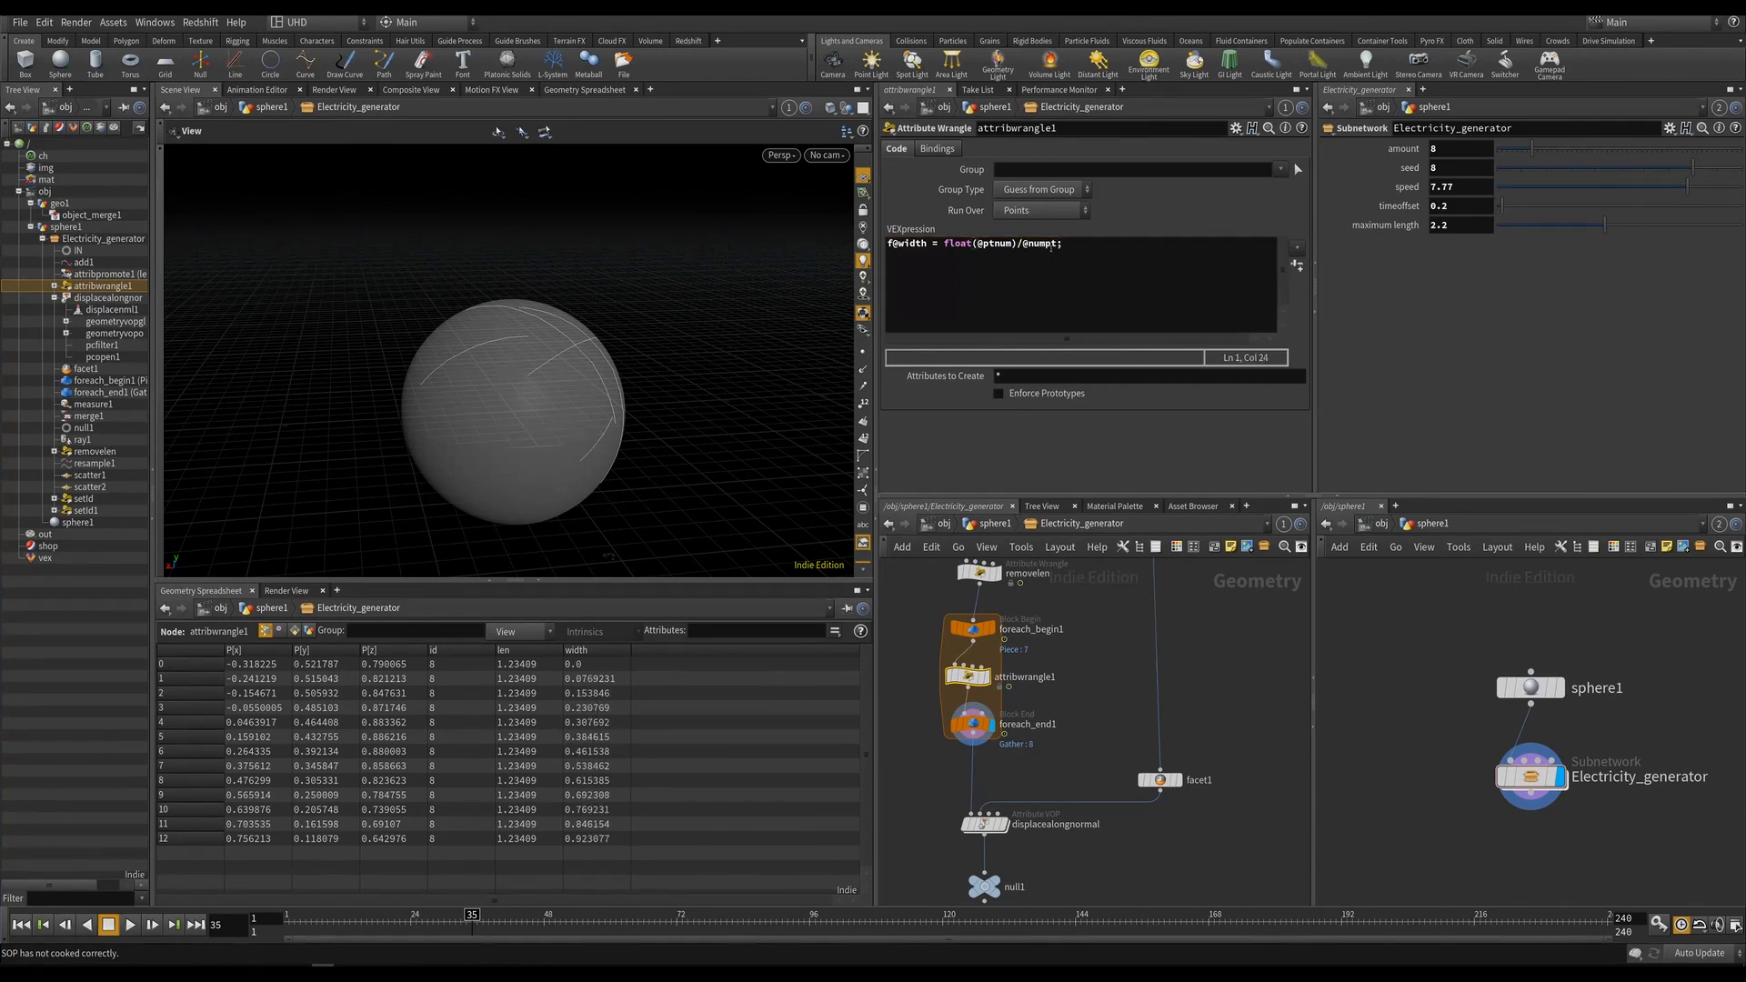
key("Right")
type("(")
key("Right")
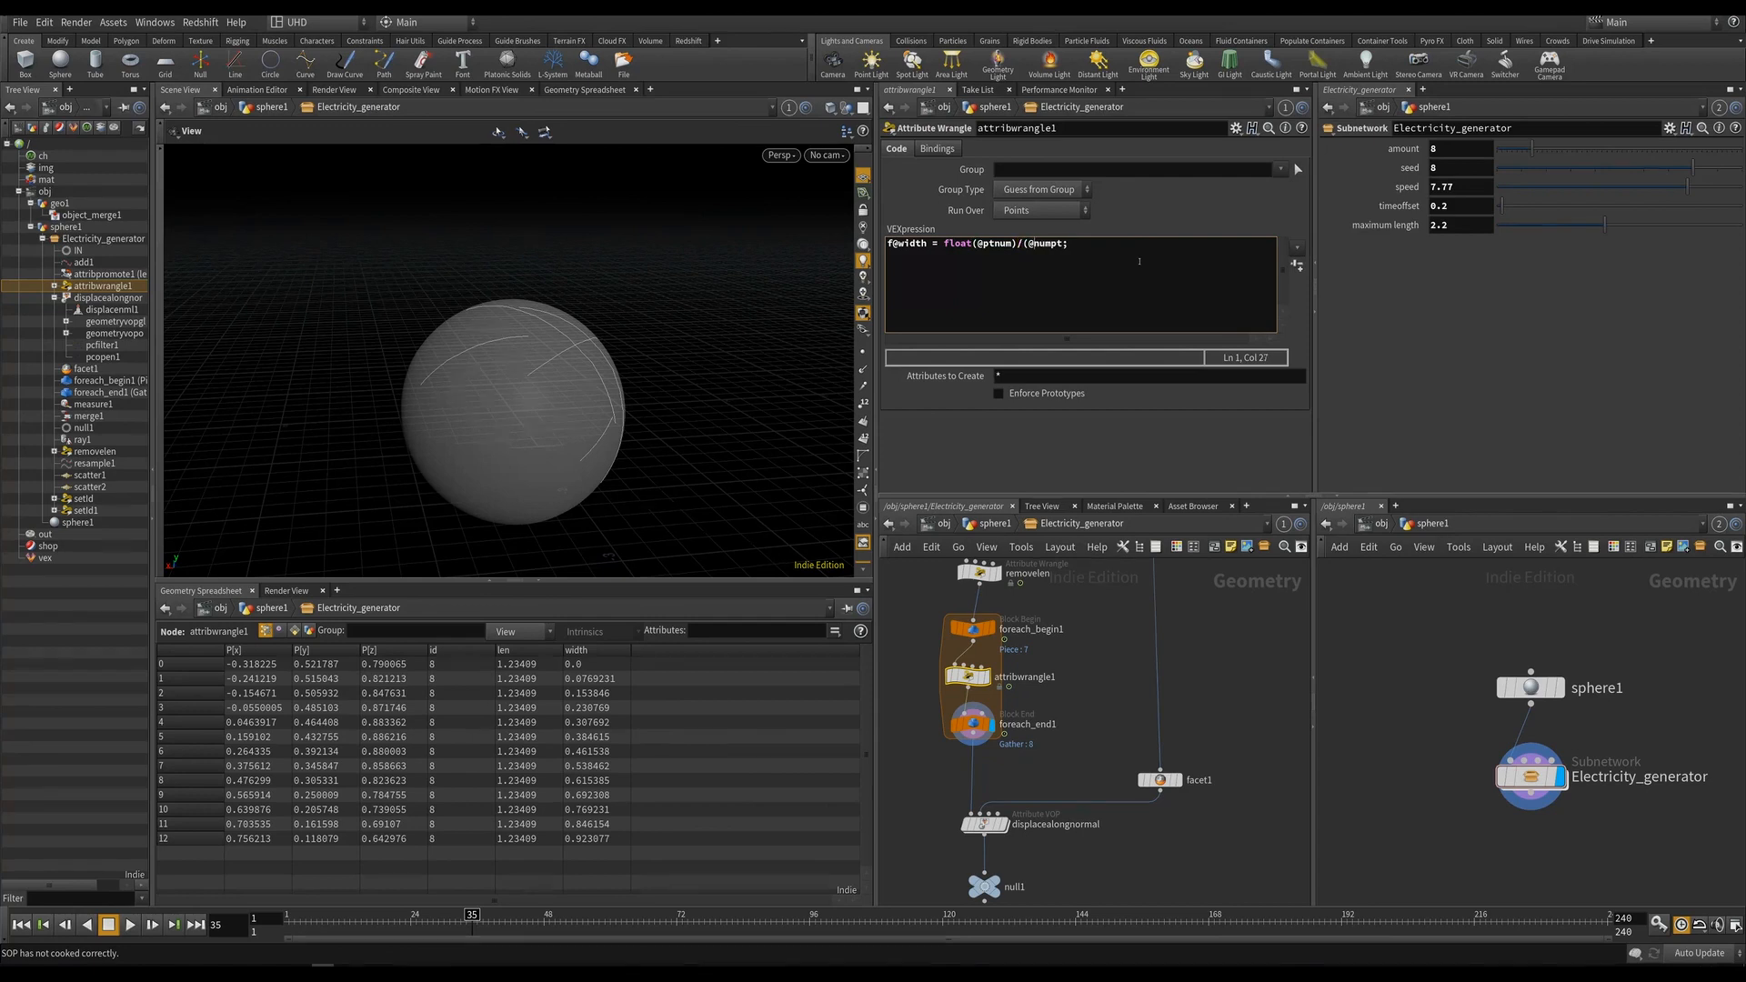
type(")")
type("+1")
key("BackSpace")
key("BackSpace")
type("-1")
Rename the attribwrangle1 node inside the loop to setwidth.
middle_click_drag(1103, 667, 1092, 595)
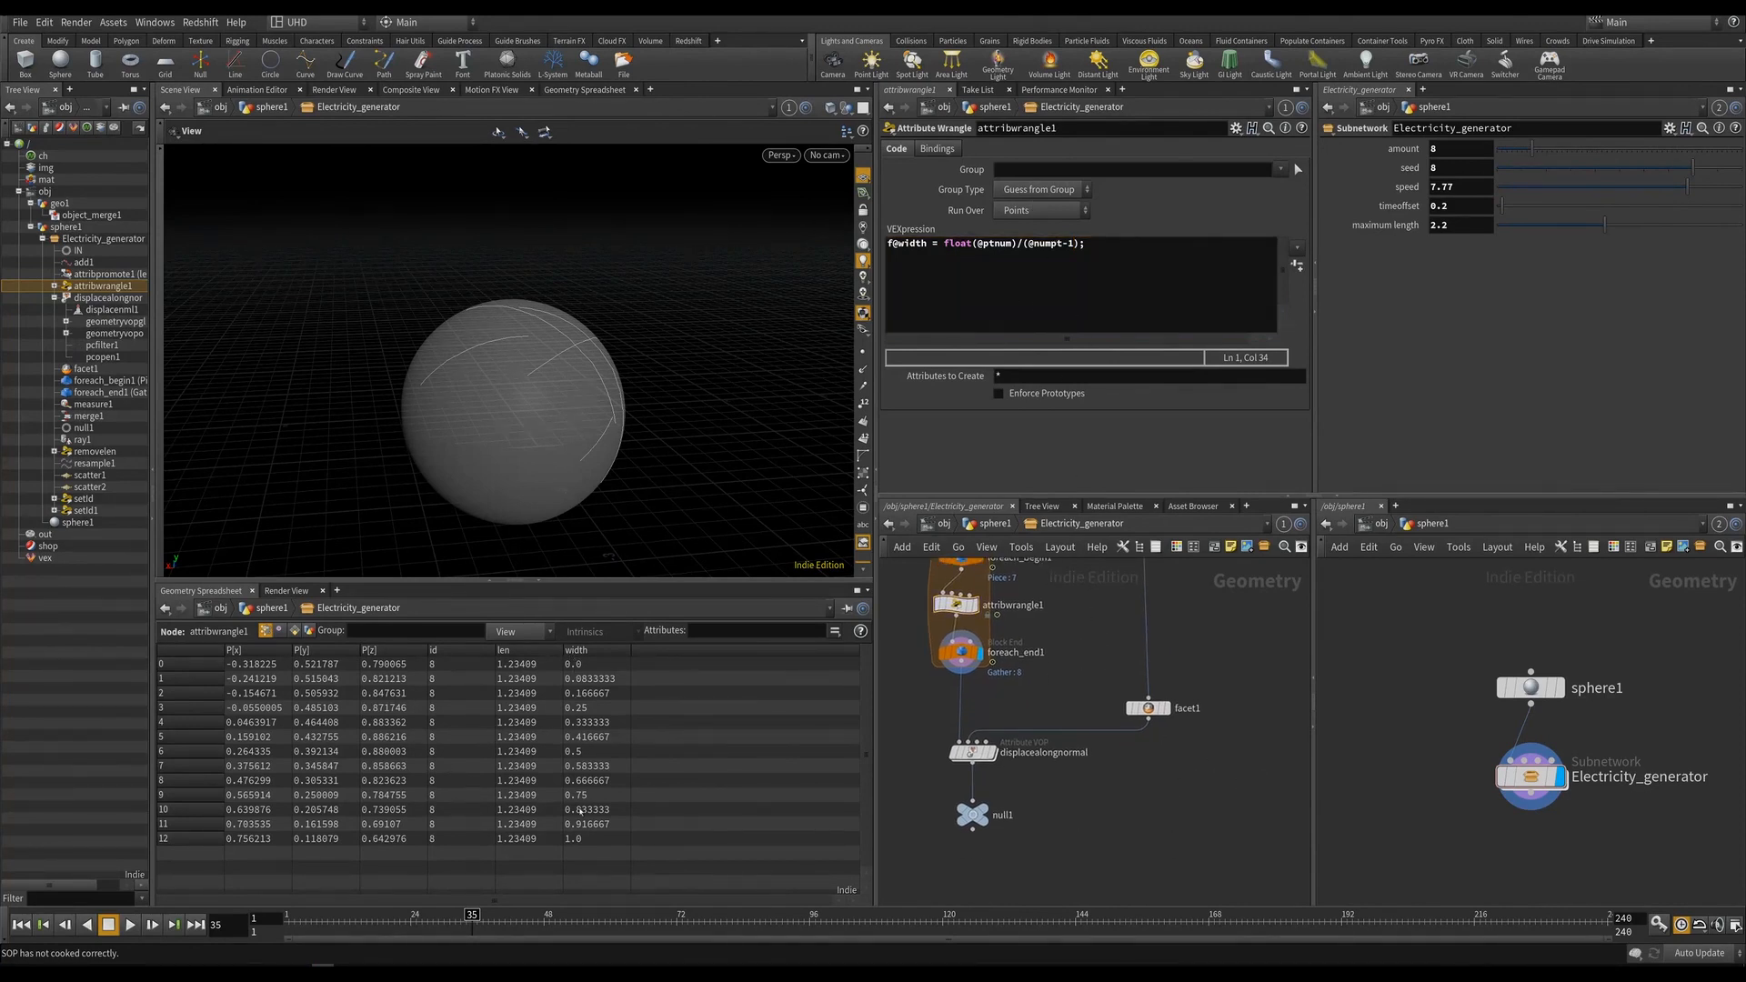
middle_click_drag(1096, 675, 1076, 673)
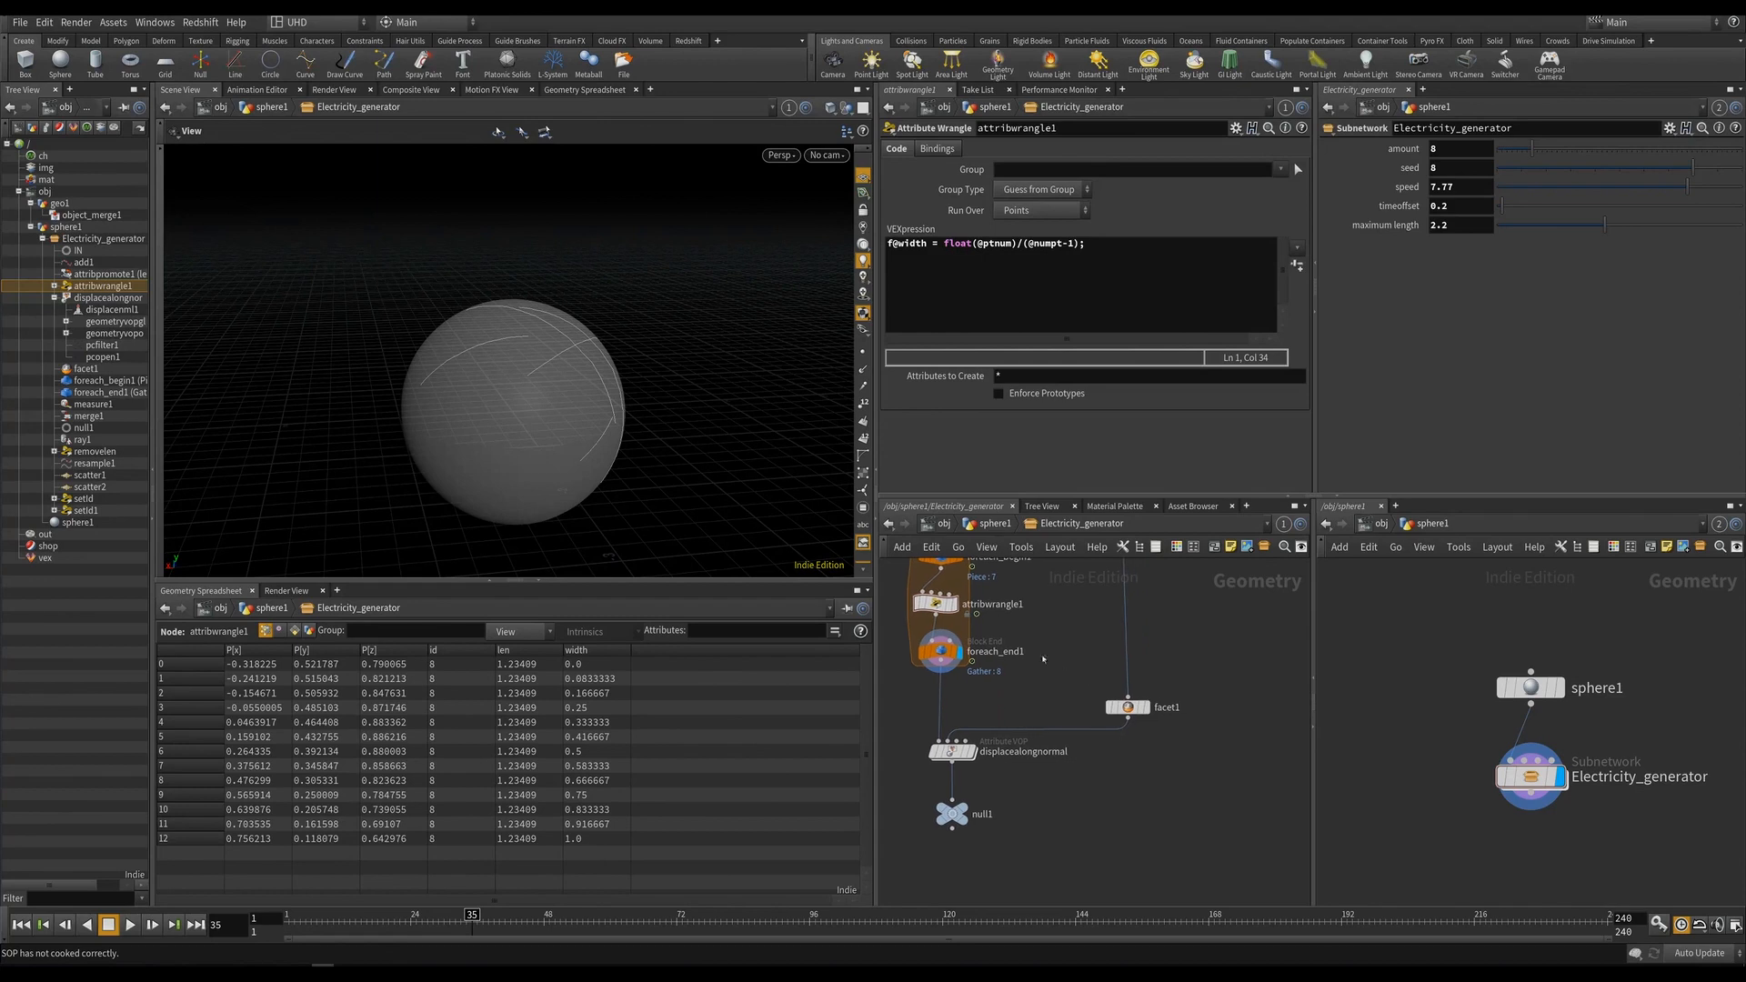
middle_click_drag(1134, 810, 1133, 815)
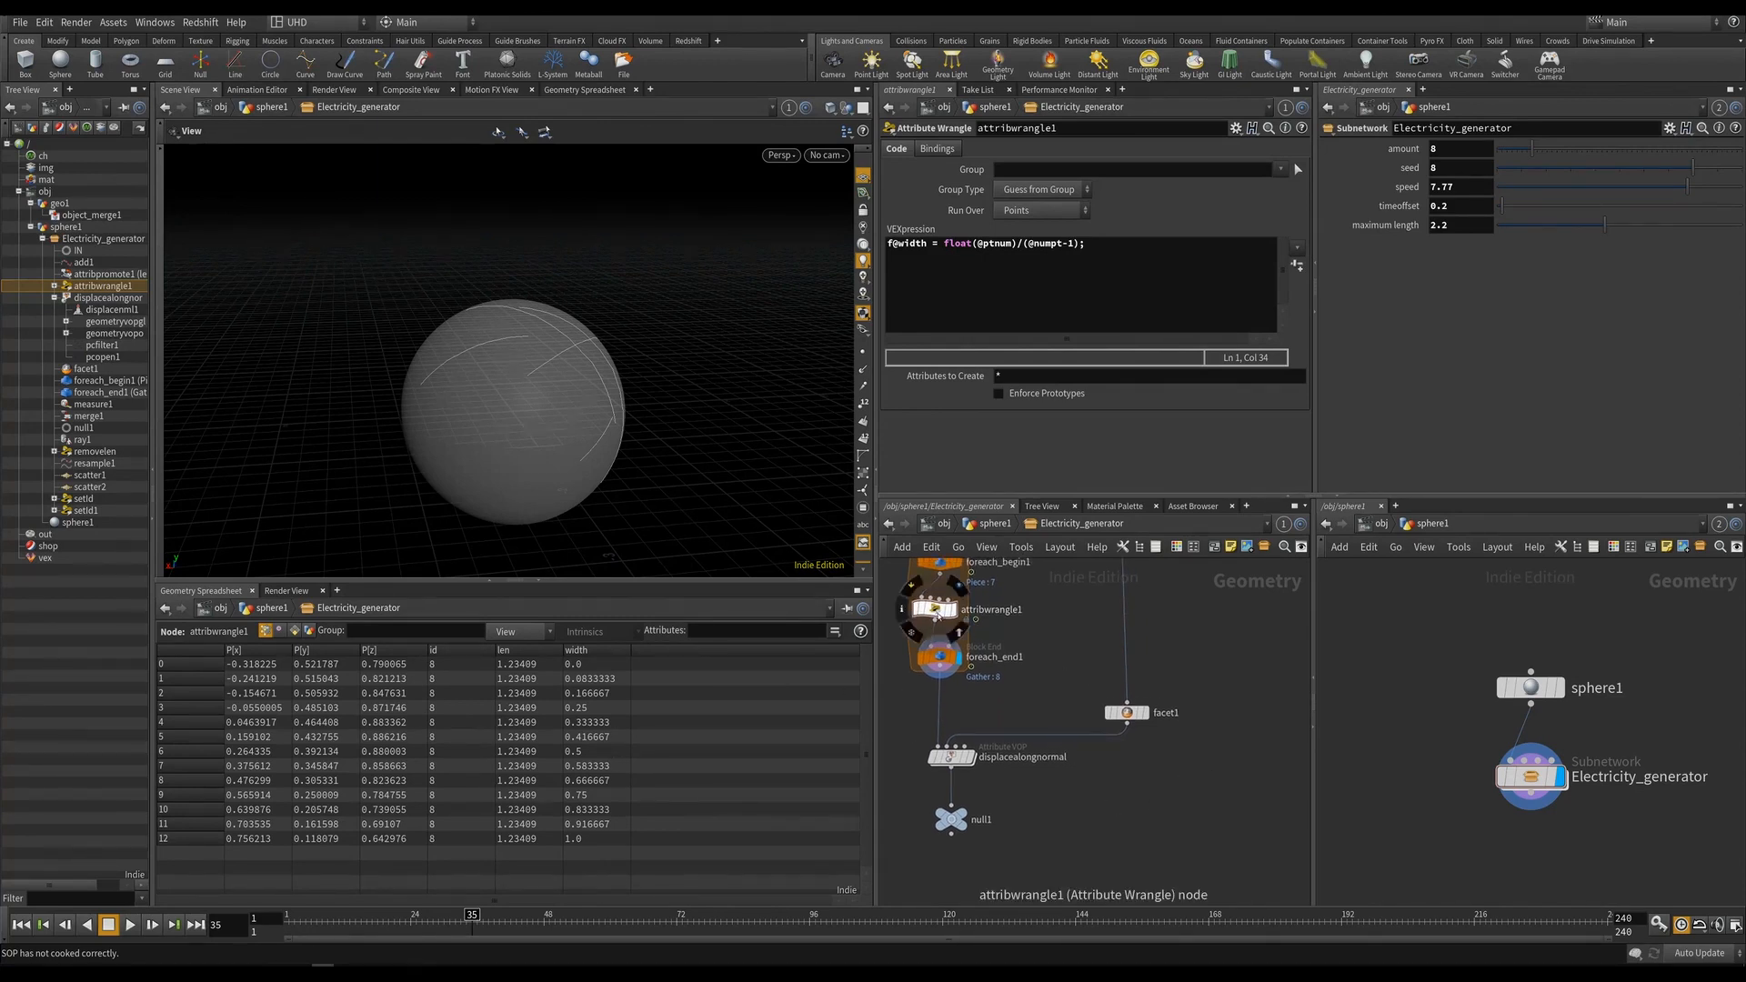
left_click_drag(941, 614, 946, 617)
double_click(1001, 612)
type("se")
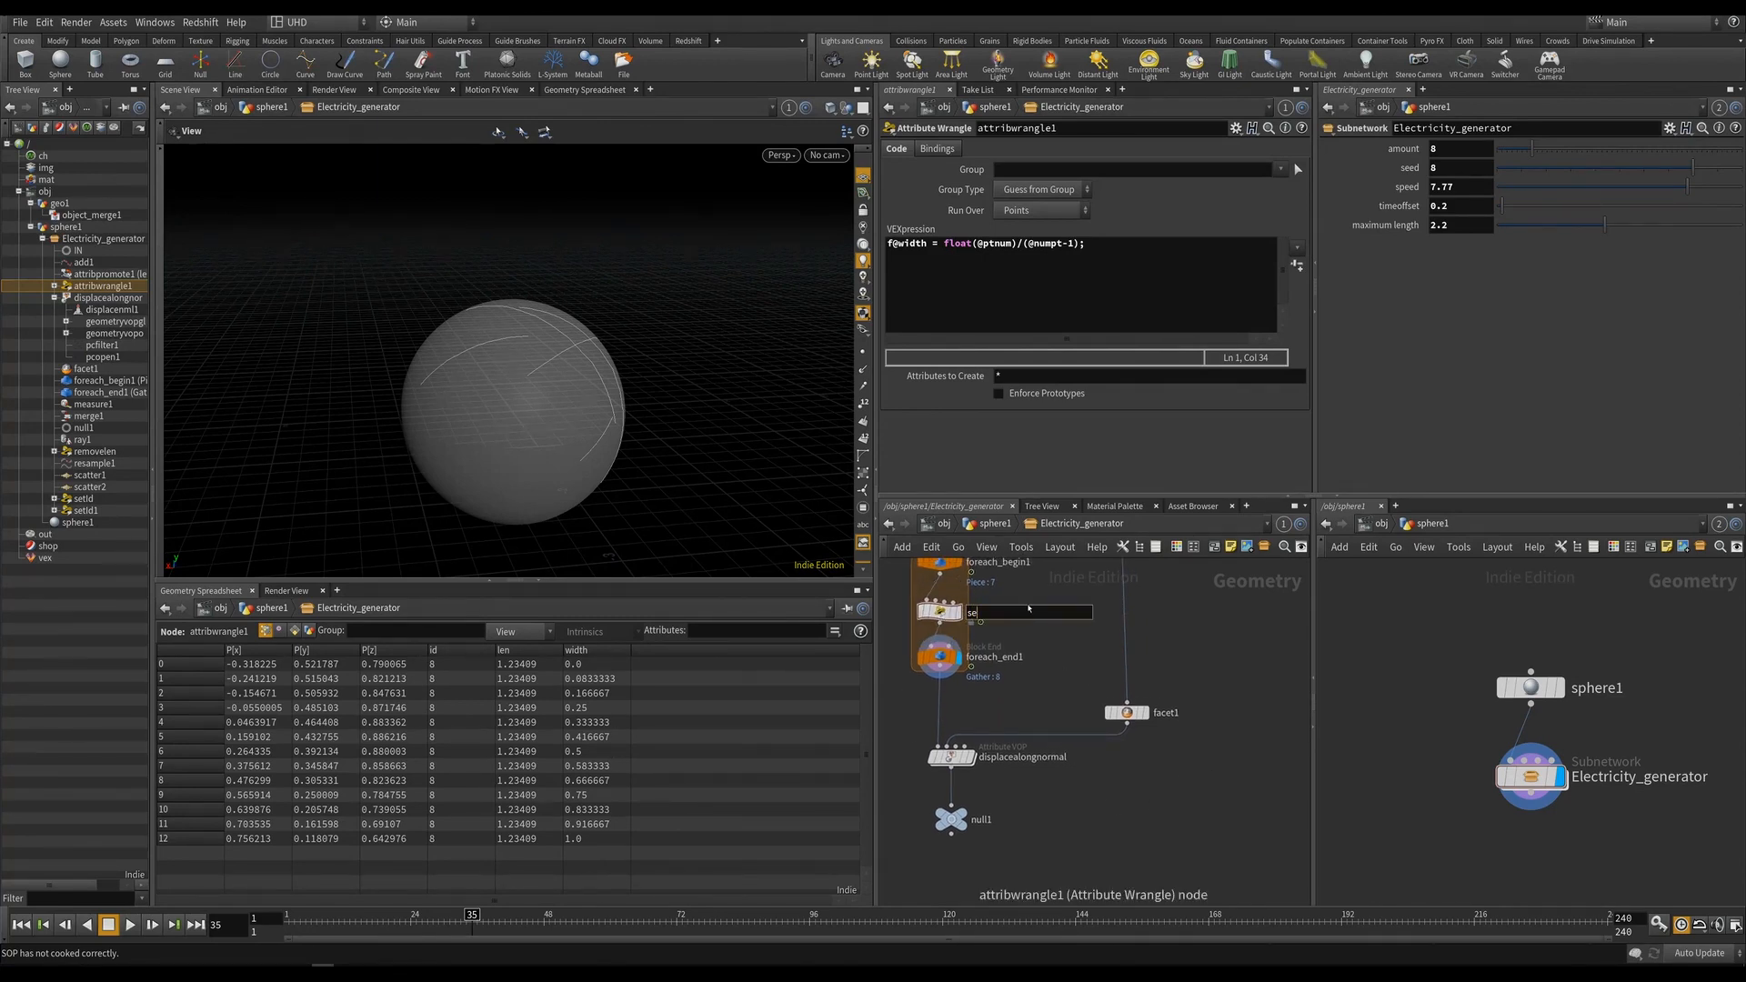
type("twidth")
key("Return")
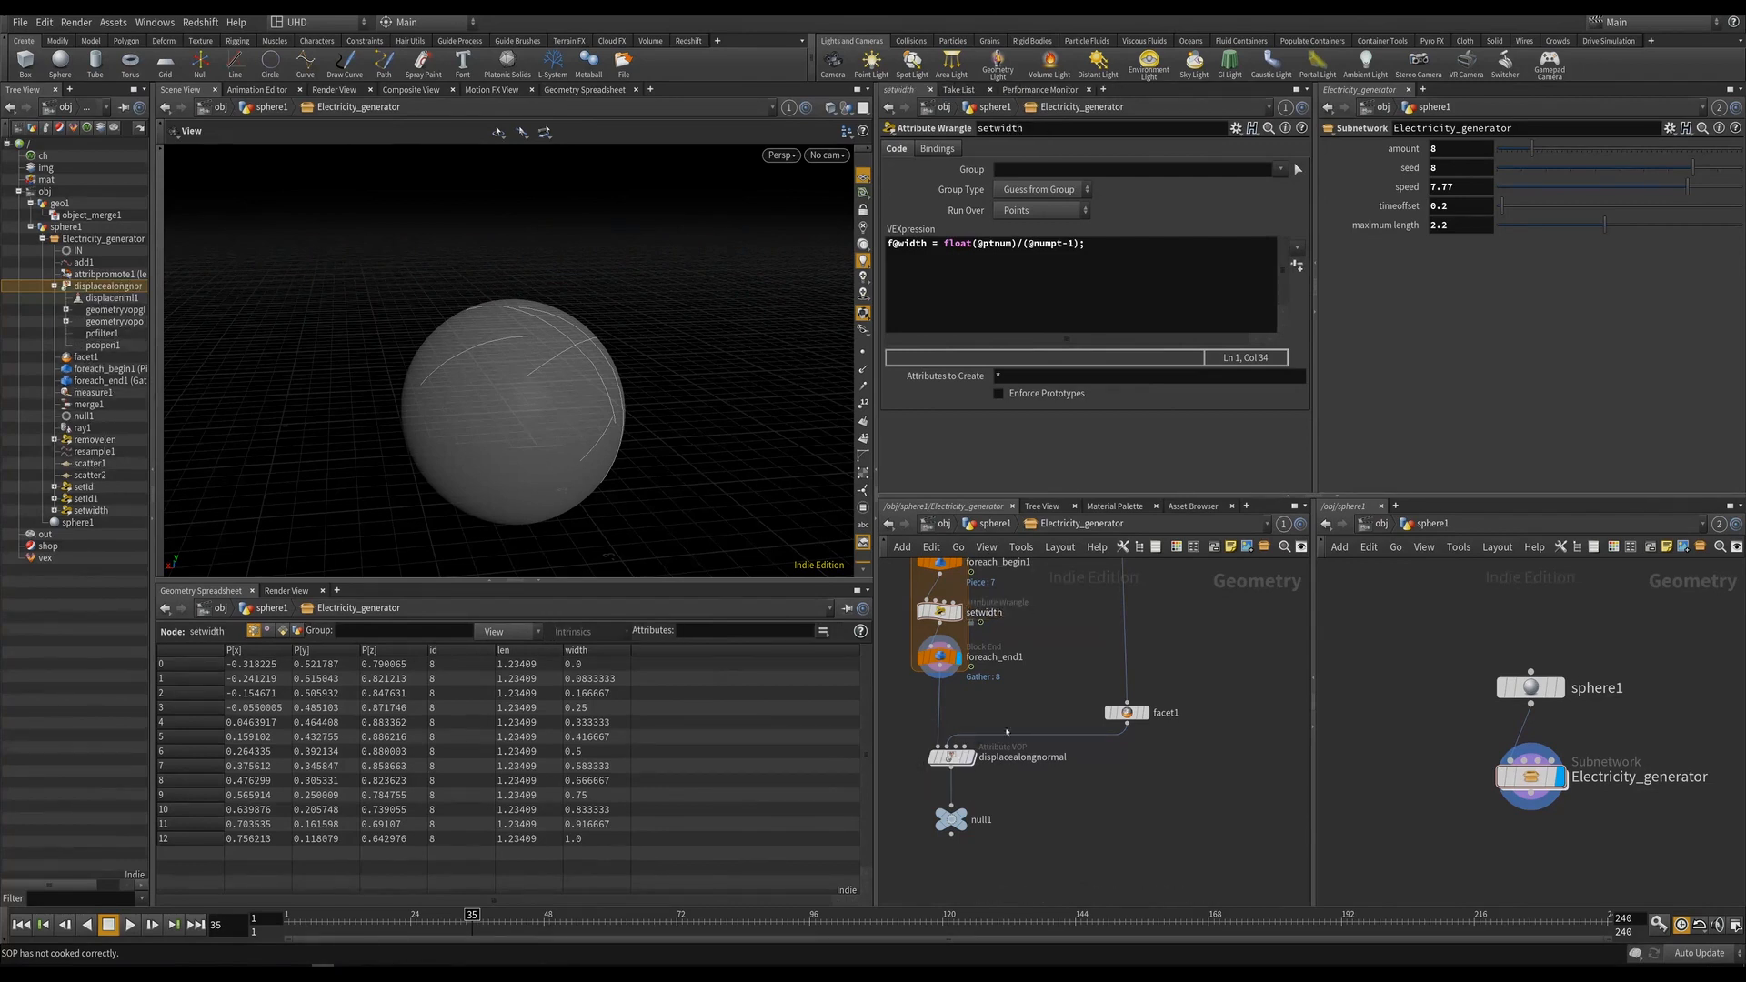
Examine the width values across all curves output by foreach_end1.
middle_click_drag(991, 641, 1073, 713)
scroll(1072, 709, "down", 2)
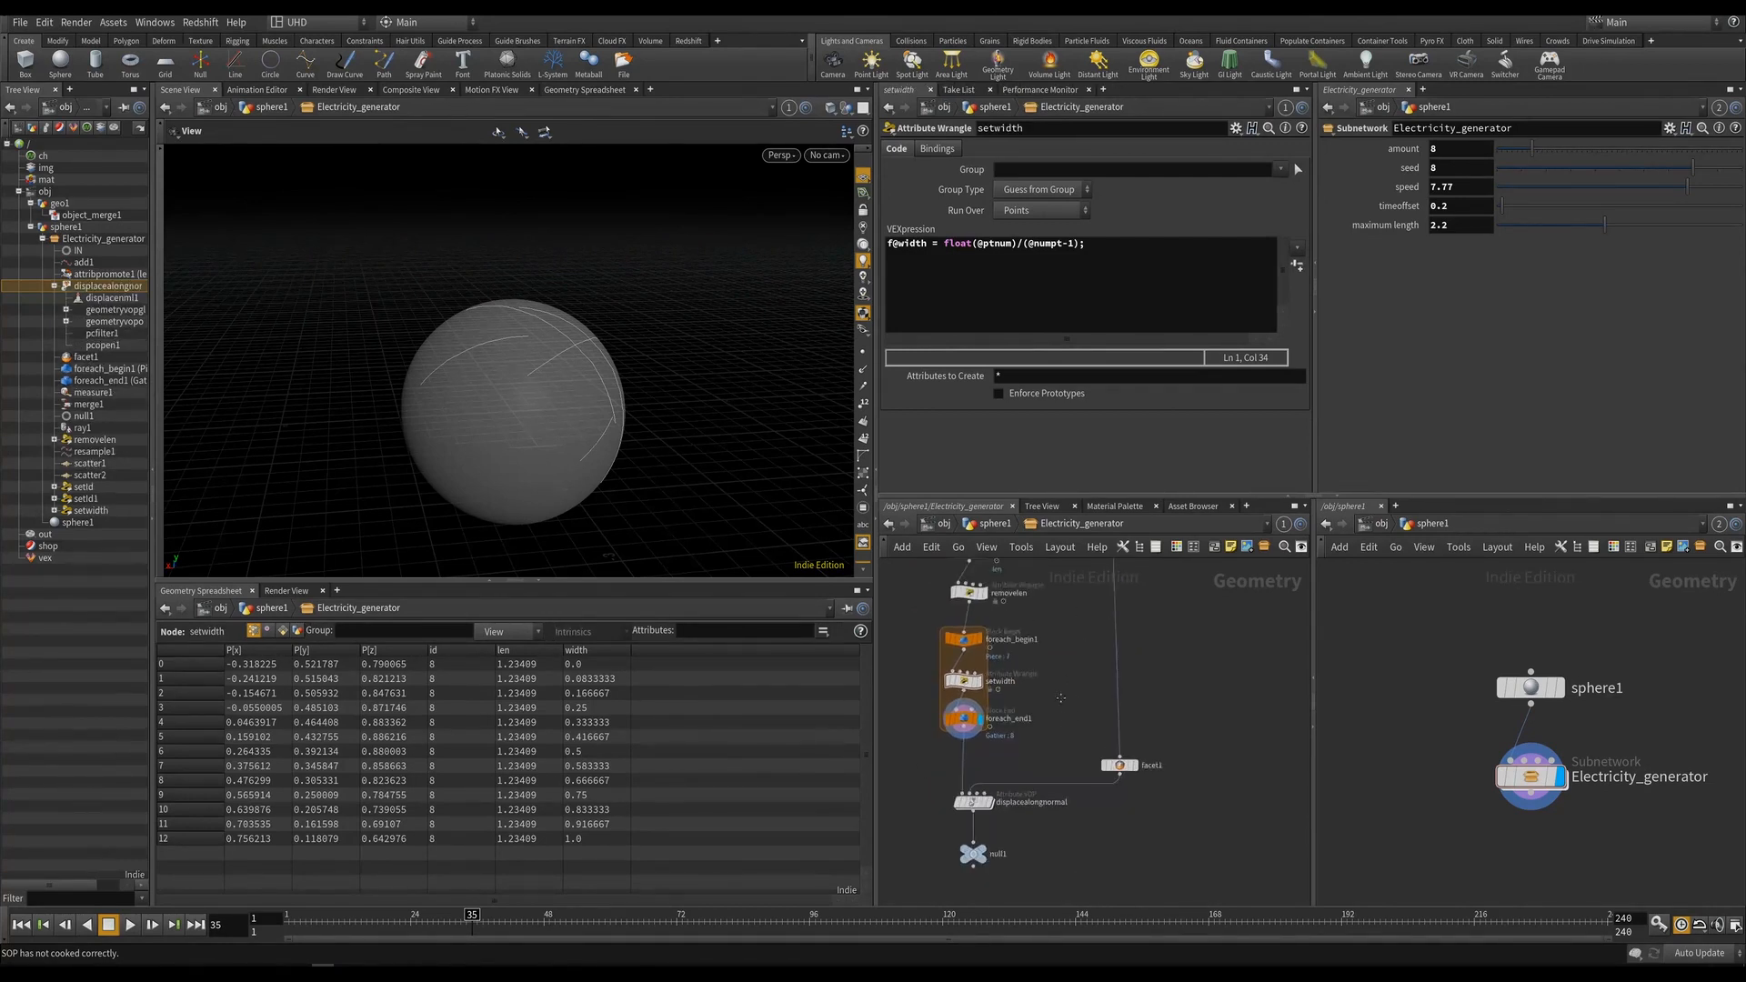
middle_click_drag(1091, 862, 1097, 767)
scroll(1023, 743, "up", 3)
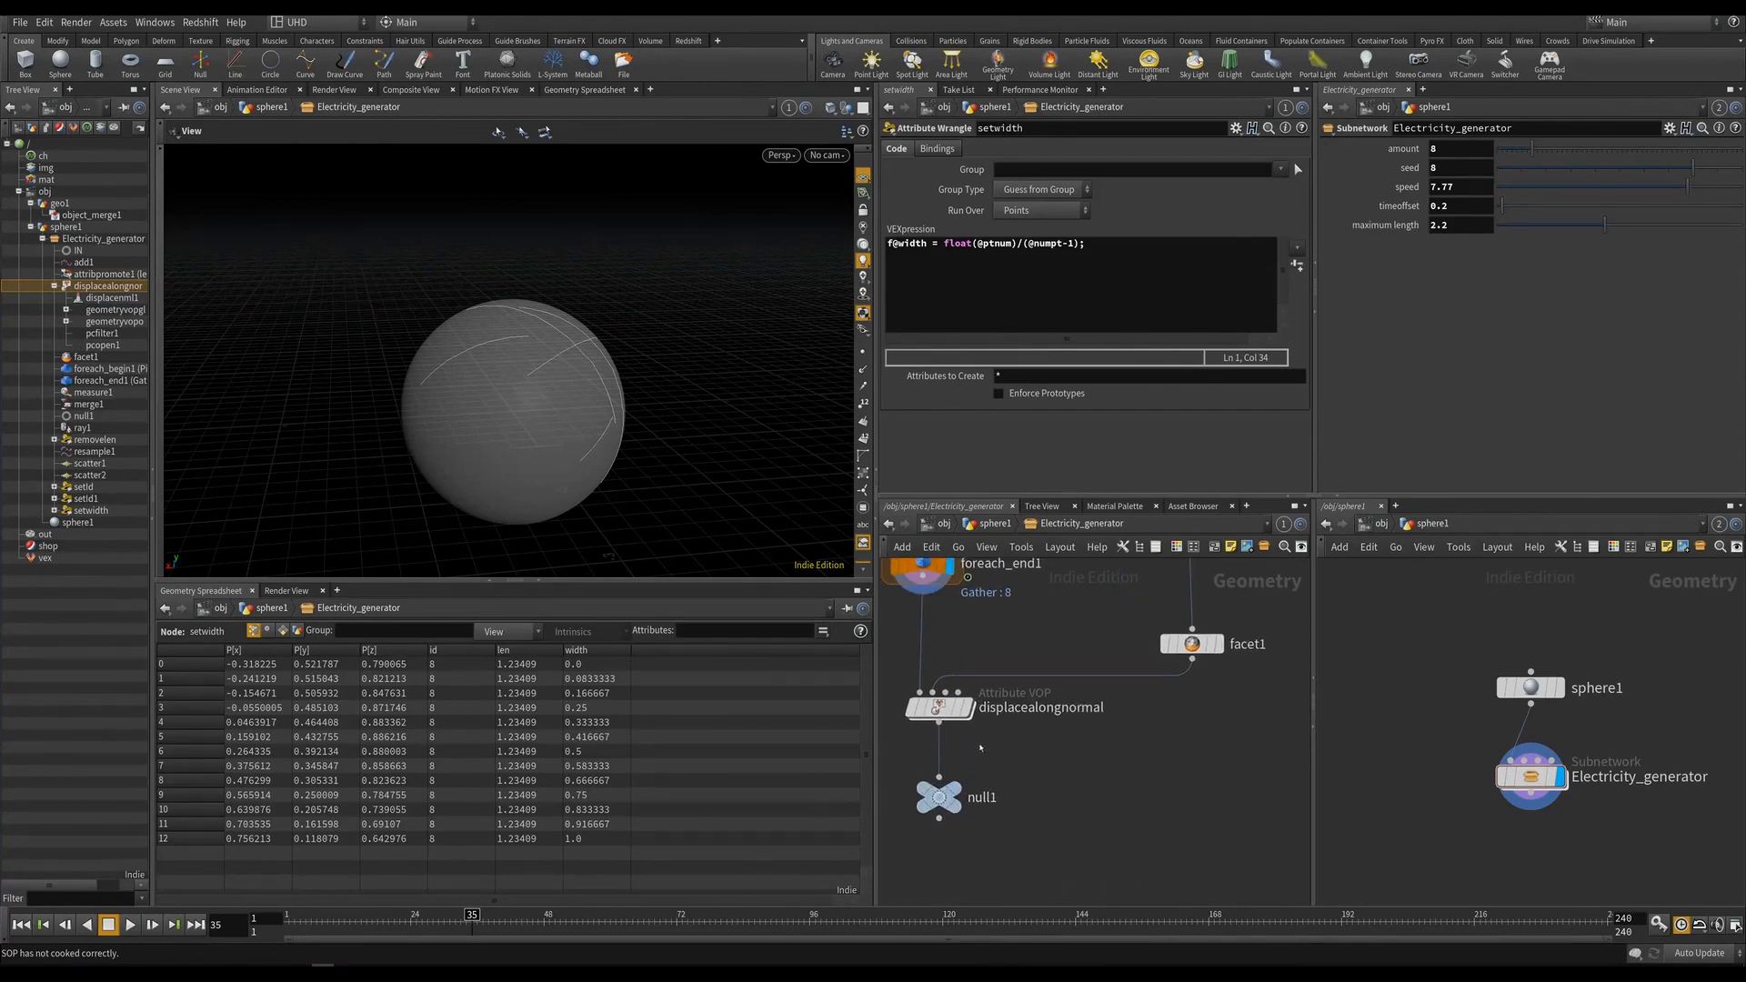
middle_click_drag(963, 630, 996, 734)
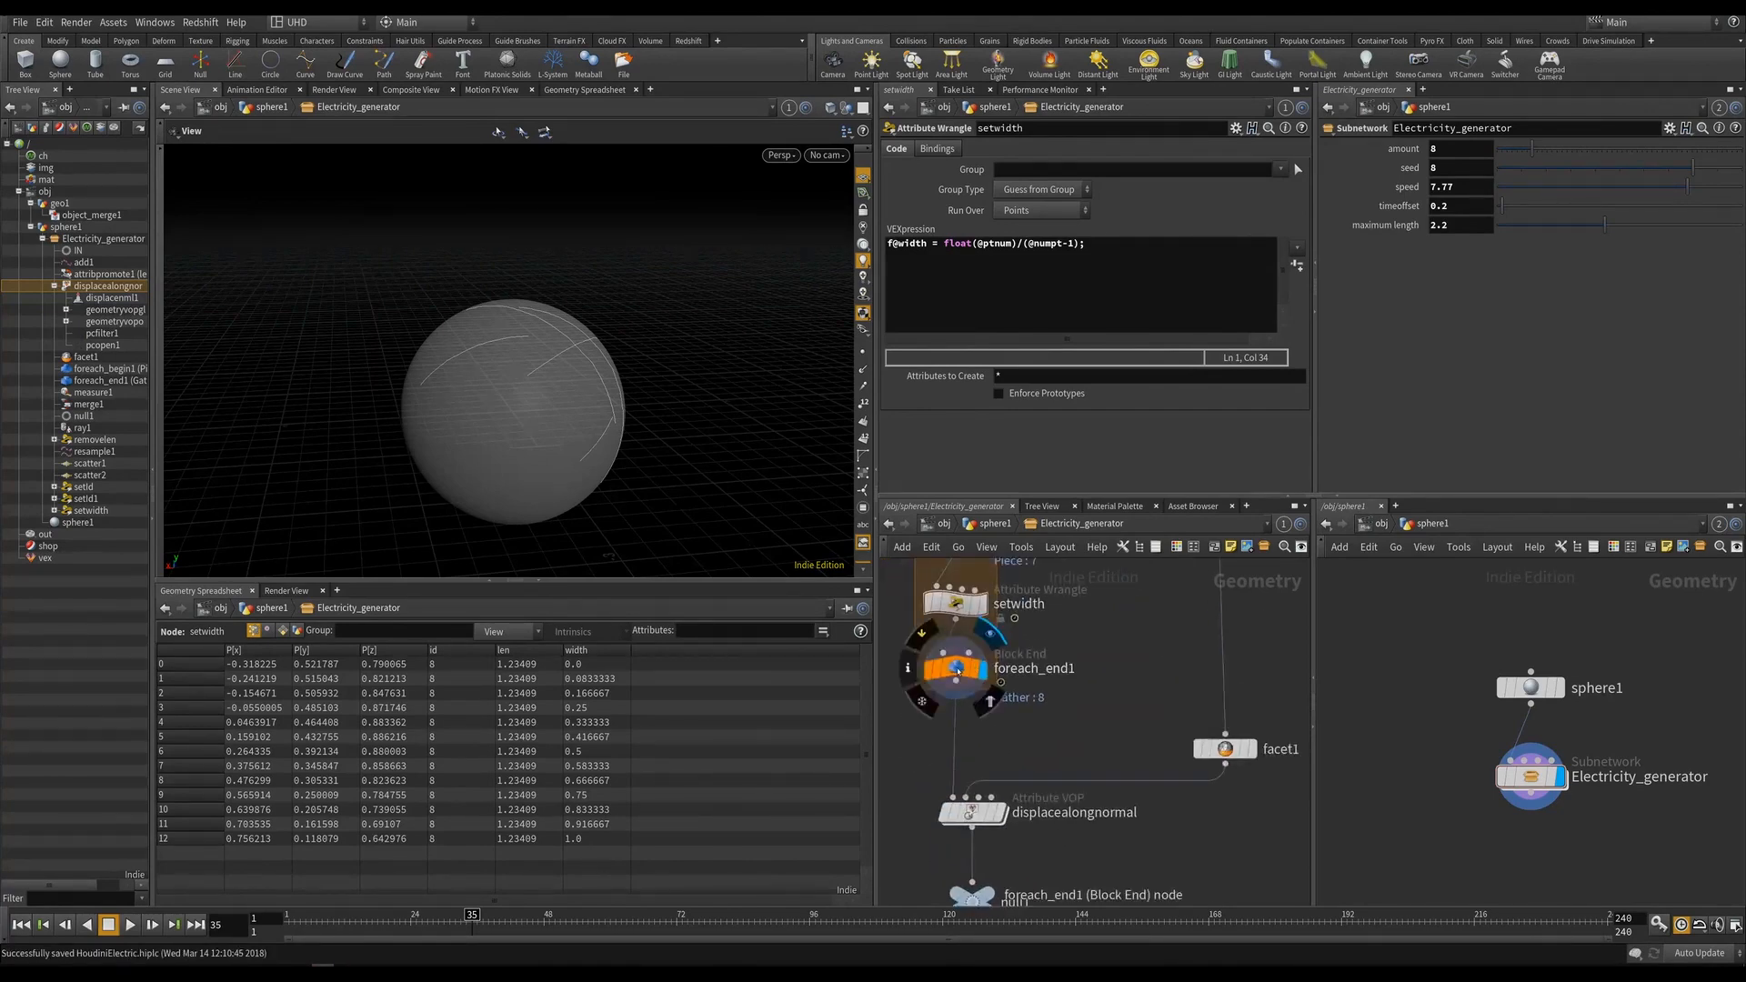
left_click(957, 670)
left_click_drag(866, 666, 880, 824)
scroll(1031, 718, "down", 3)
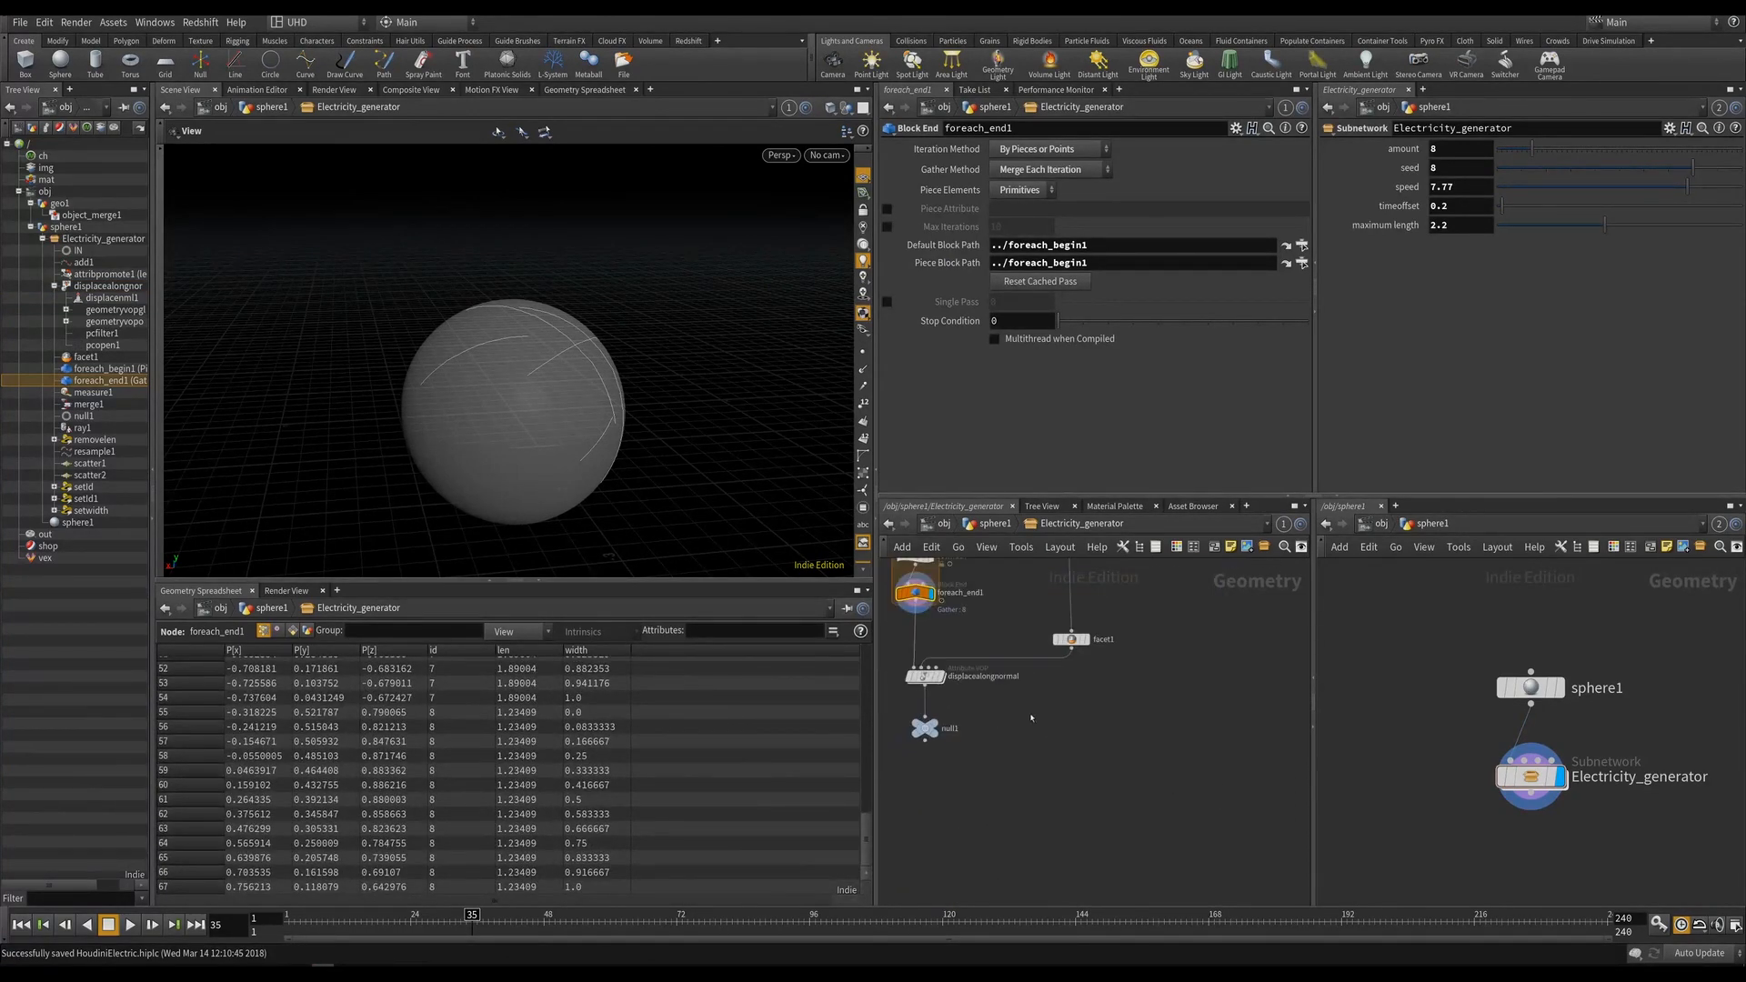
Inside displacealongnormal, add a Bind node and name its attribute width.
double_click(924, 676)
scroll(1160, 788, "down", 3)
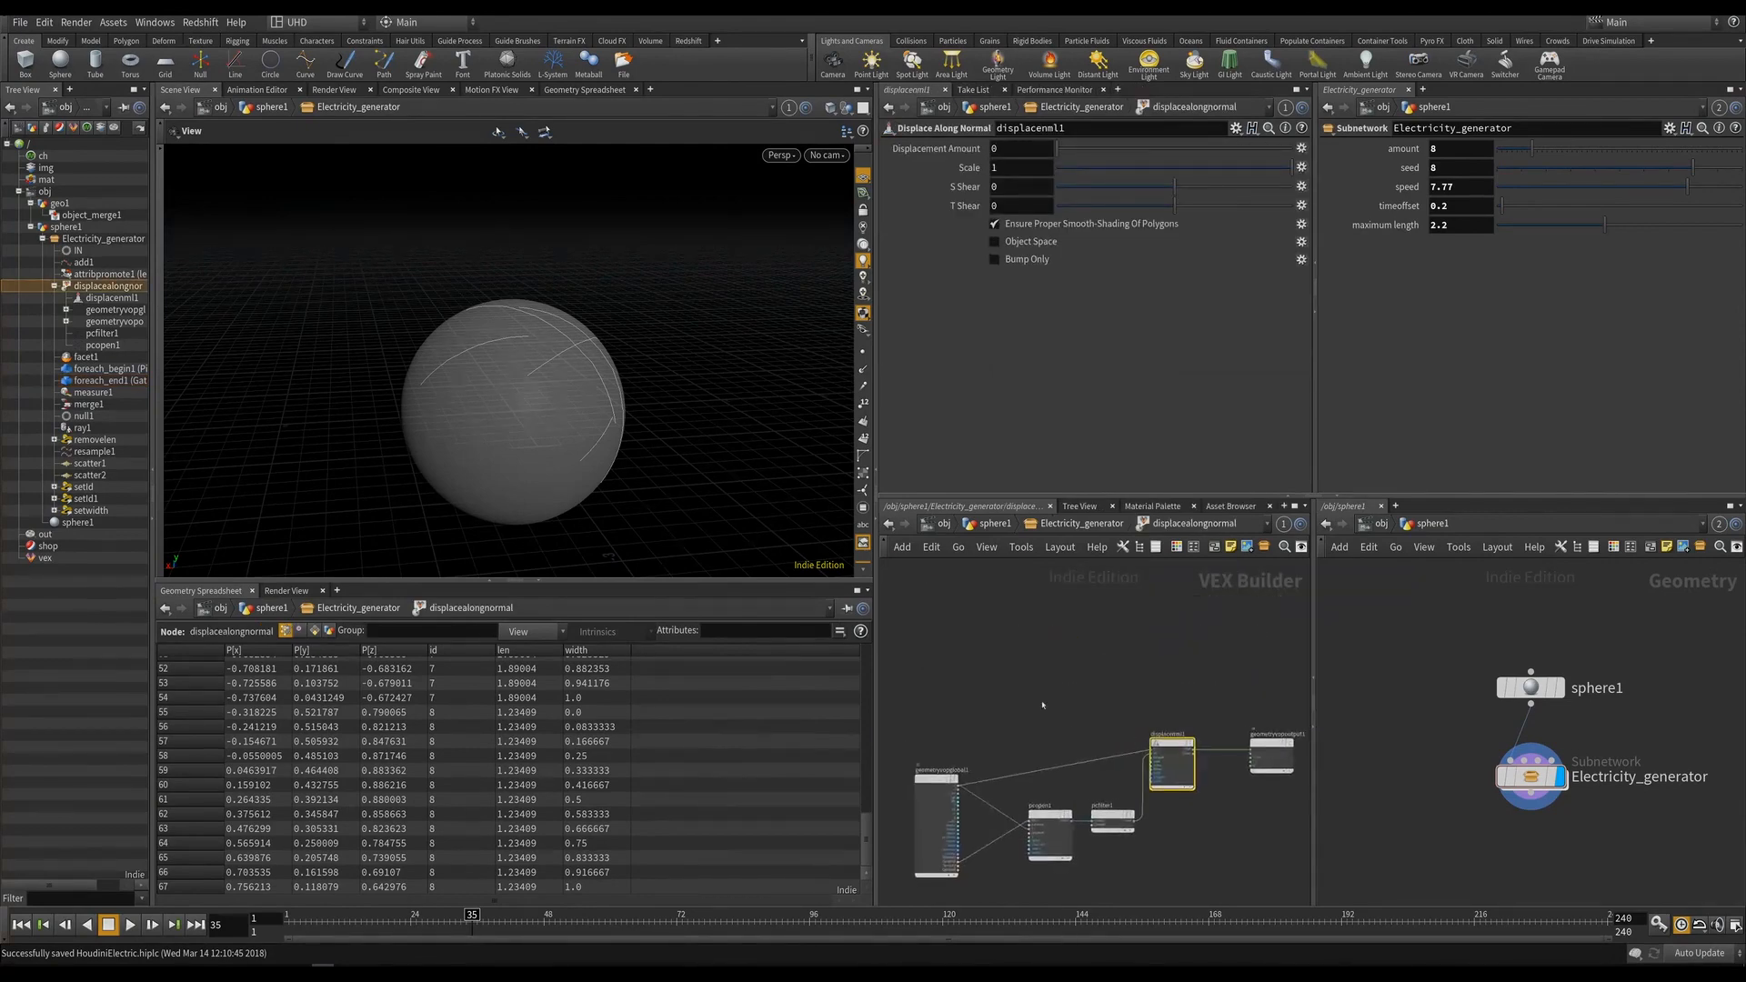
key("Tab")
type("bin")
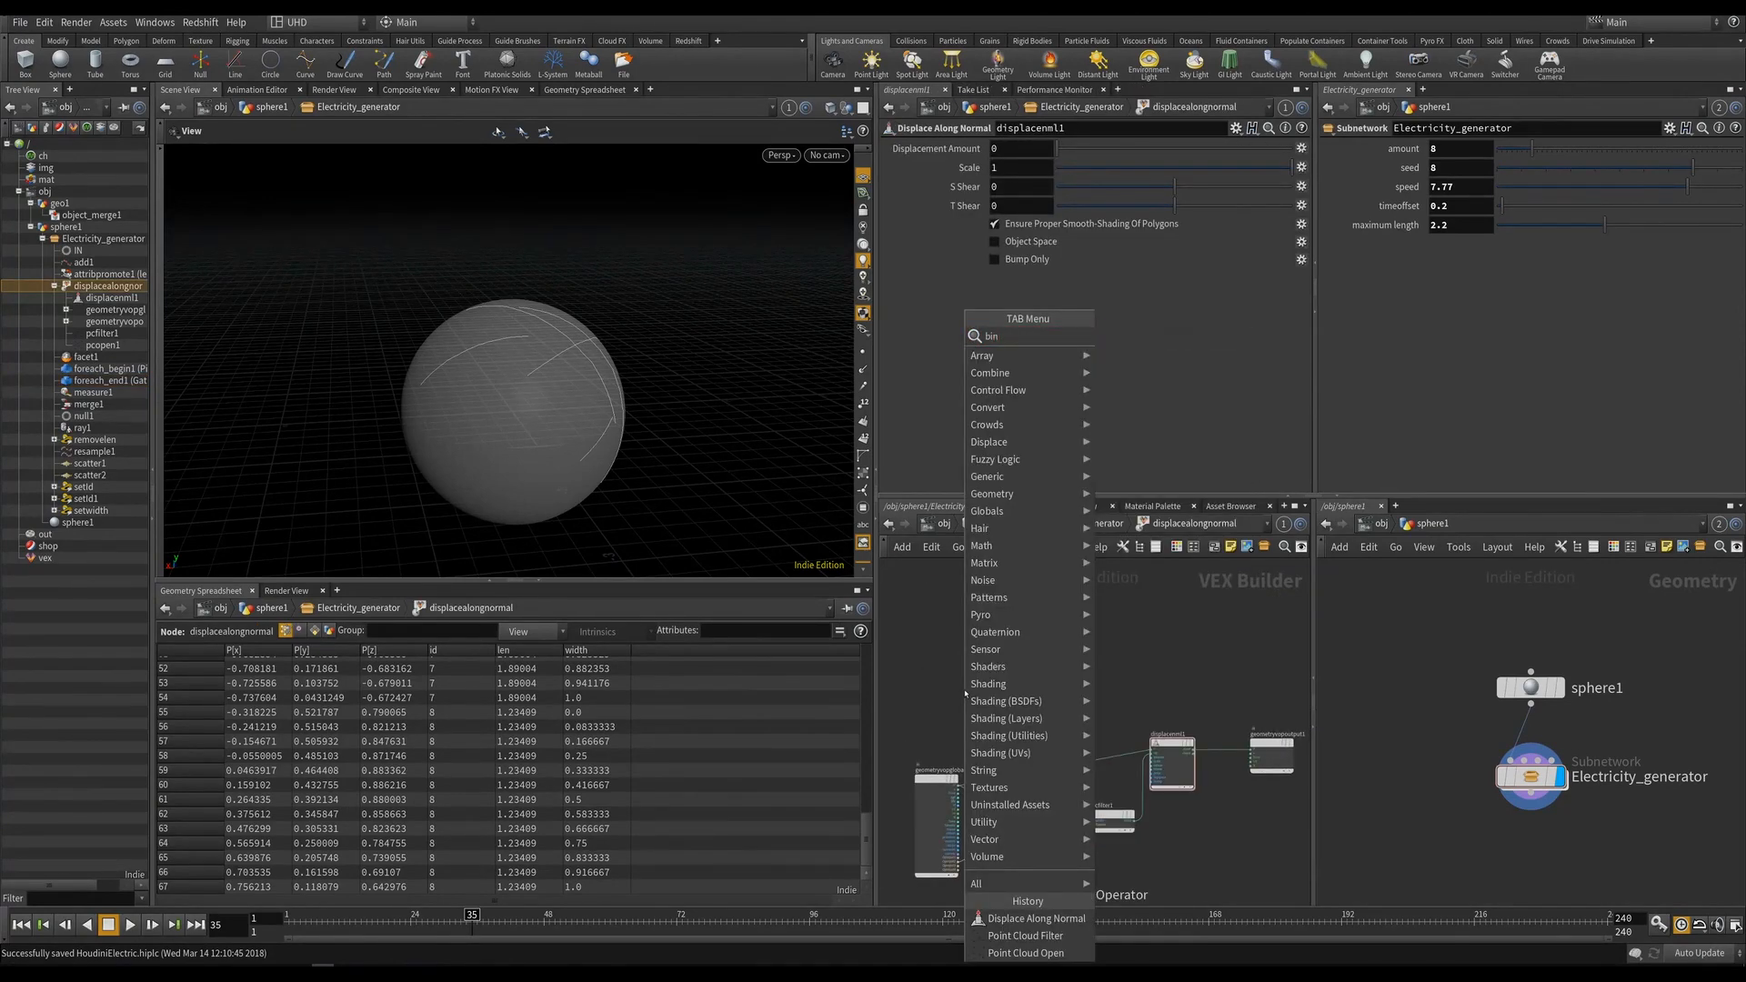
key("Return")
left_click(964, 696)
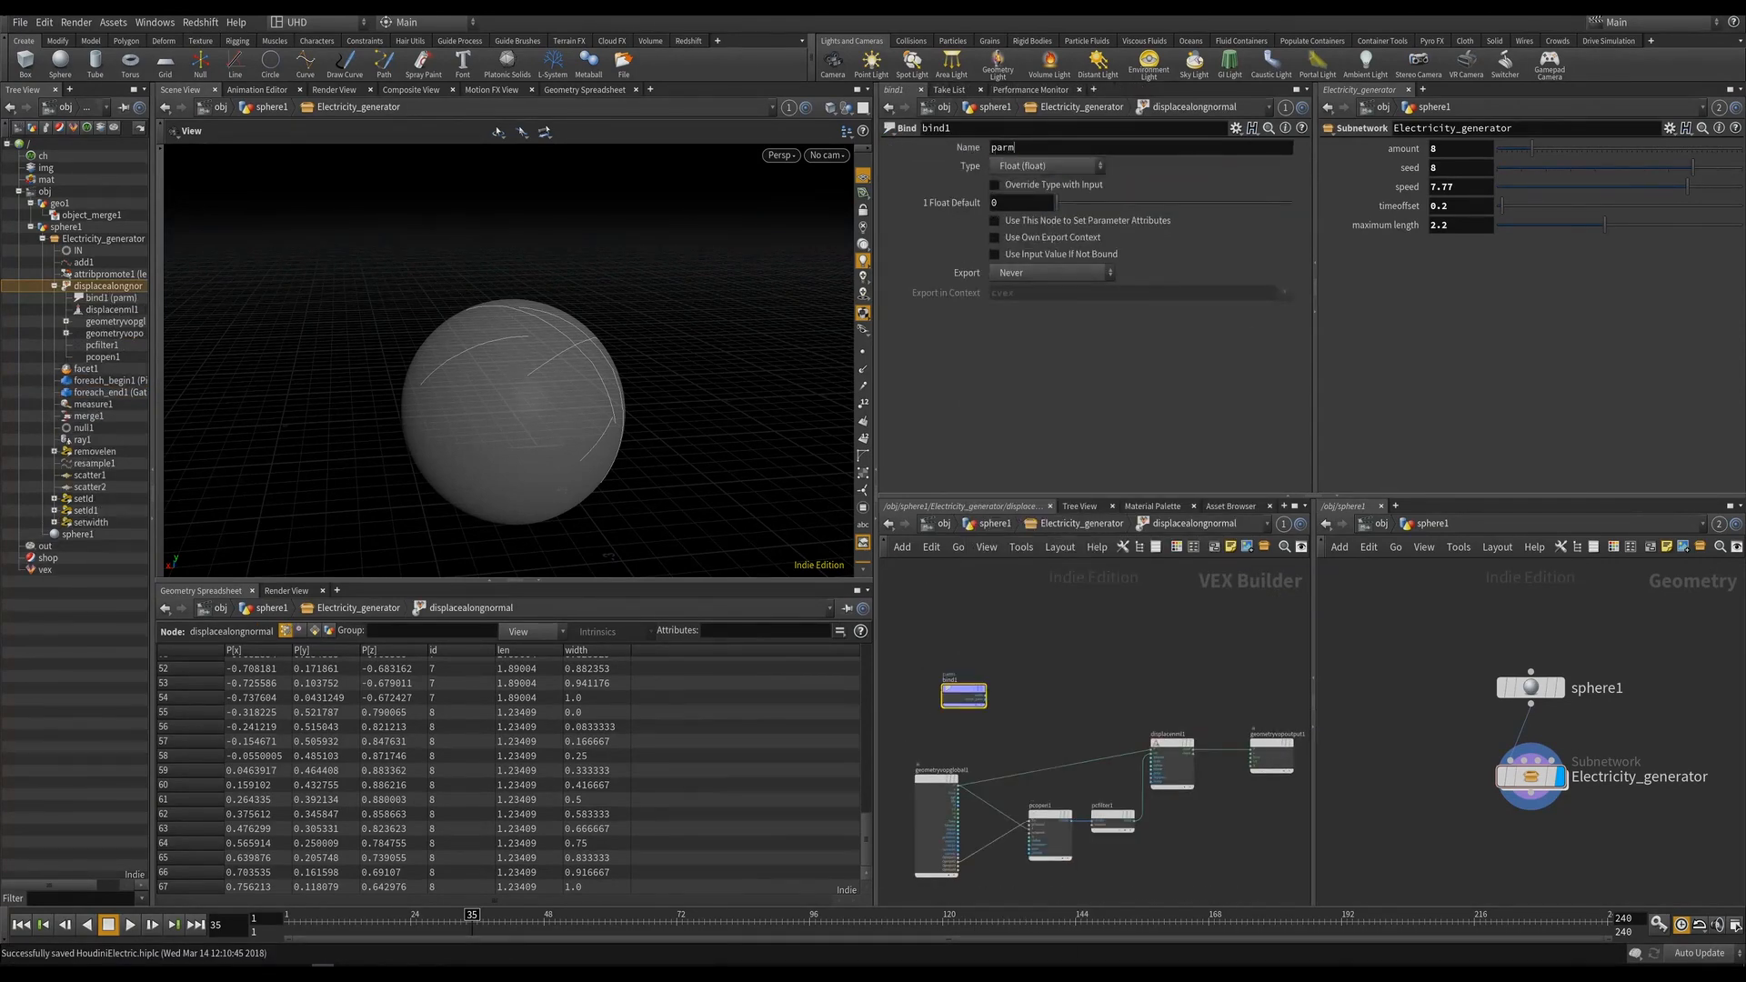
double_click(1004, 148)
type("width")
key("Return")
Add a Ramp Parameter, feed the width bind into its input, and set its type to Spline Ramp (float).
key("Tab")
type("ramp p")
key("Return")
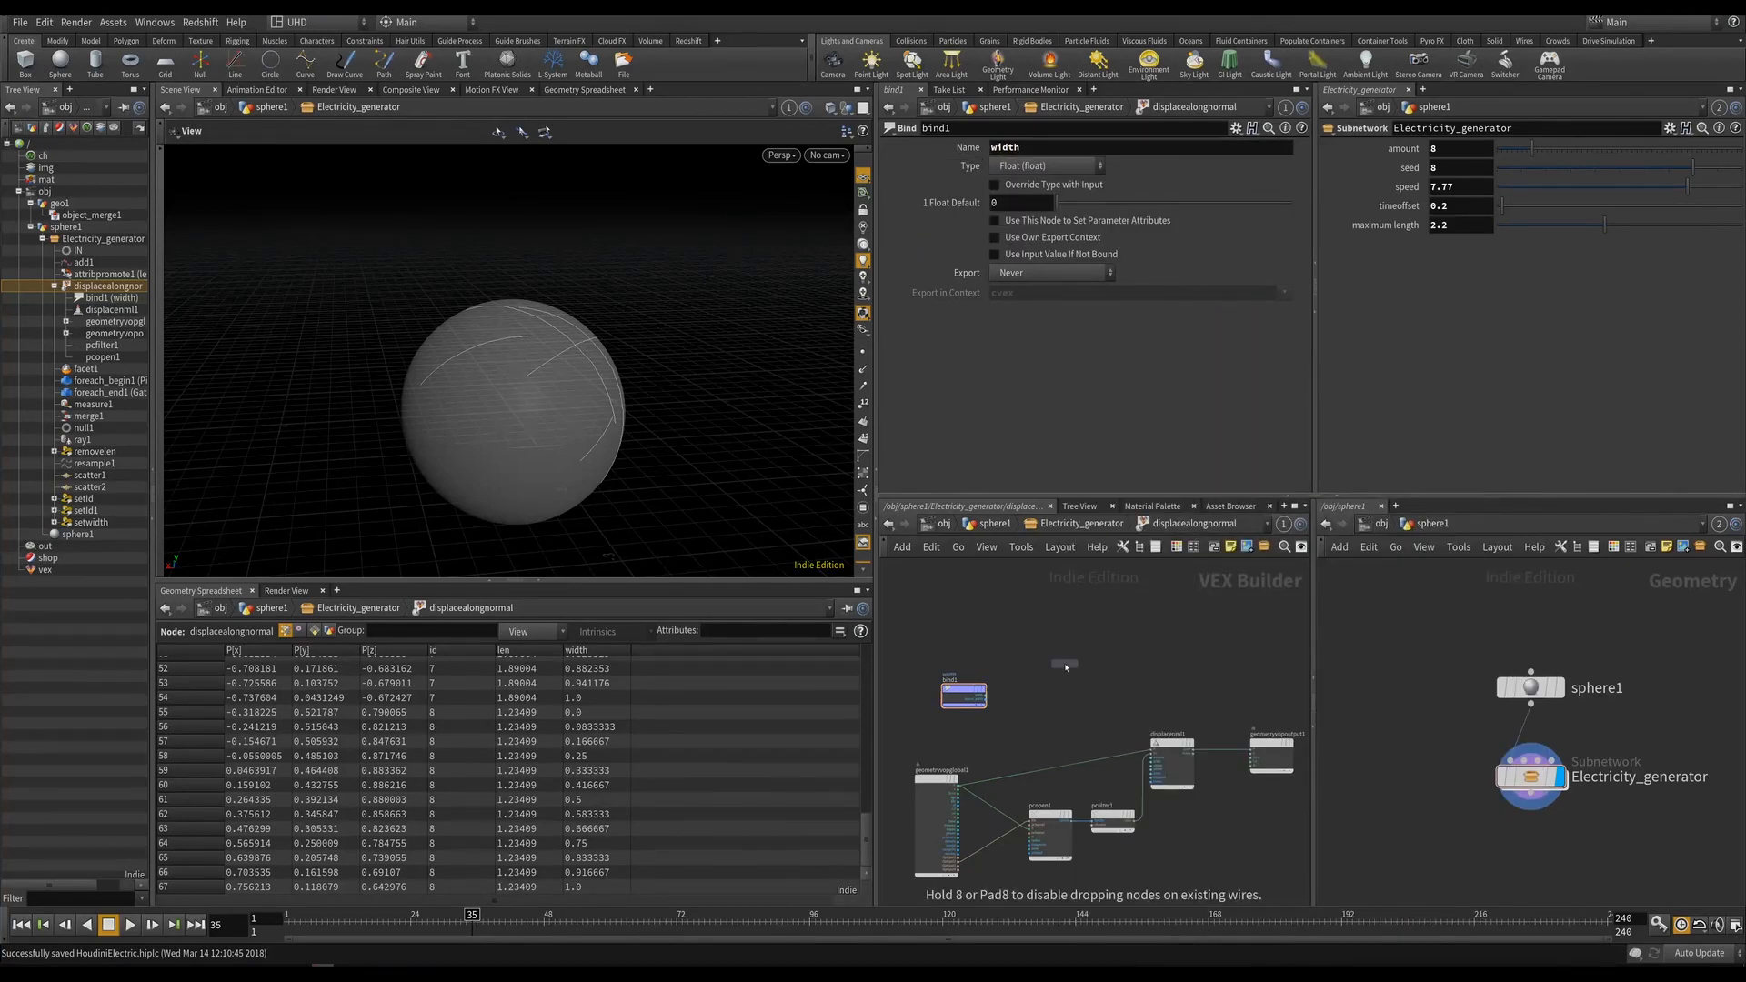
scroll(1066, 667, "up", 3)
left_click(1072, 699)
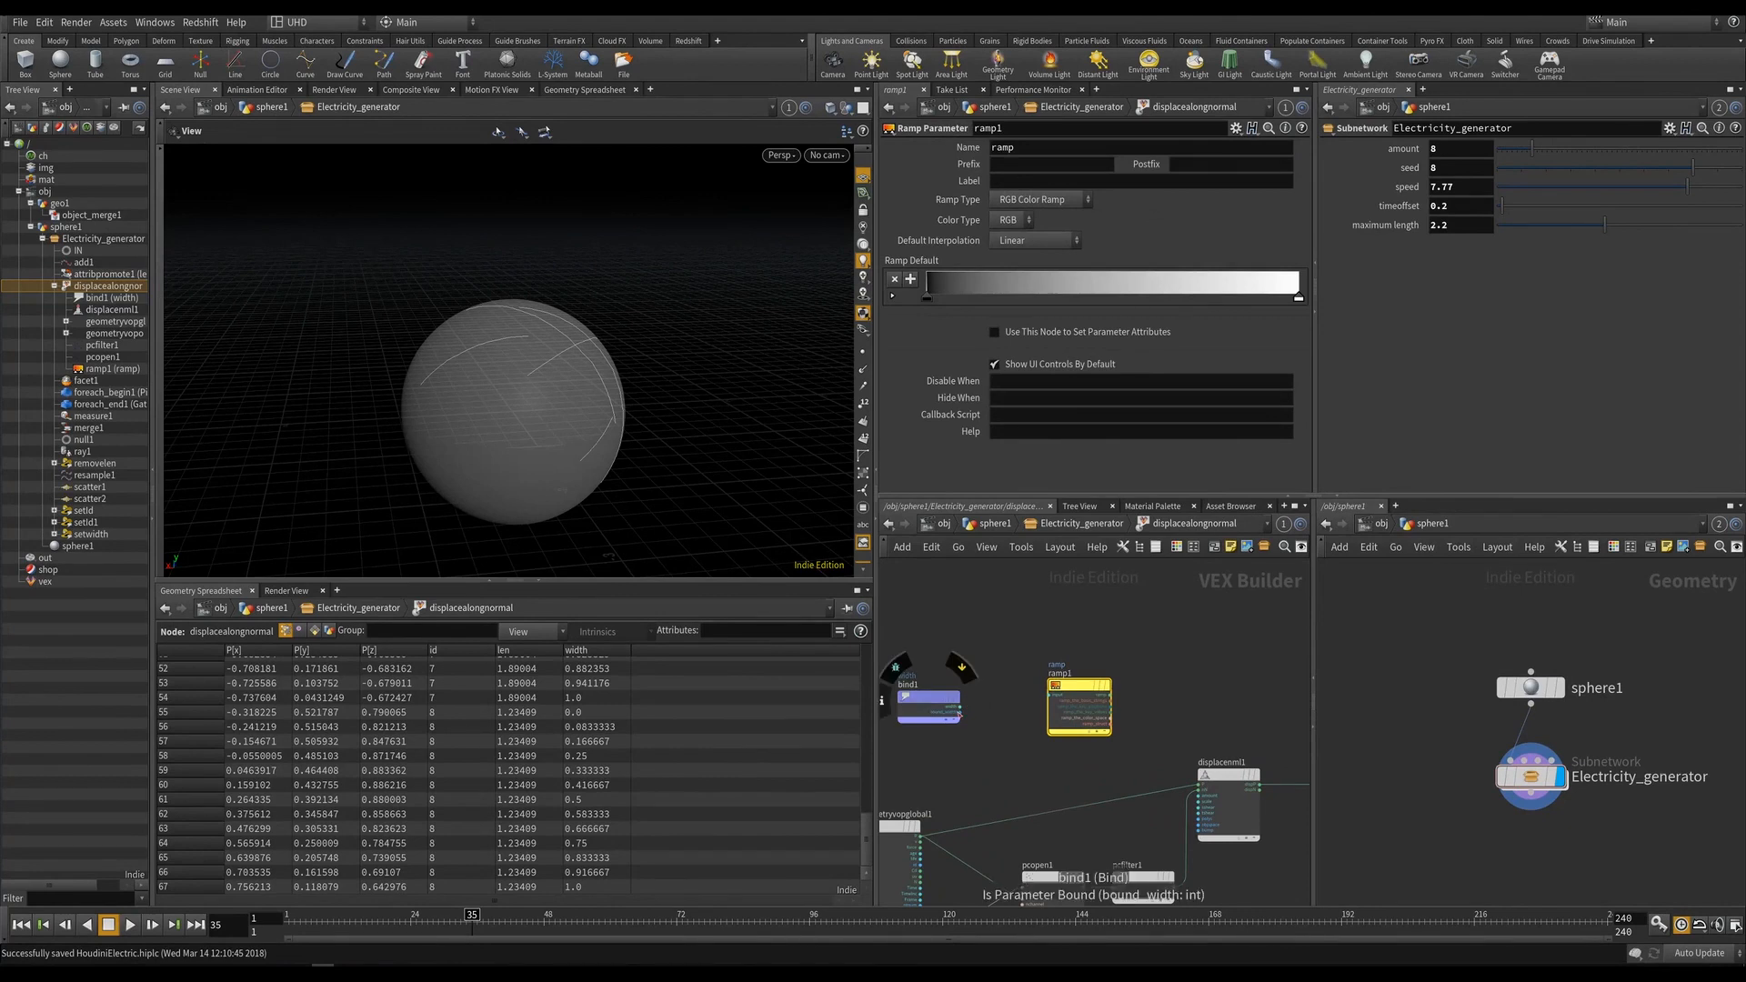
left_click_drag(961, 707, 1080, 714)
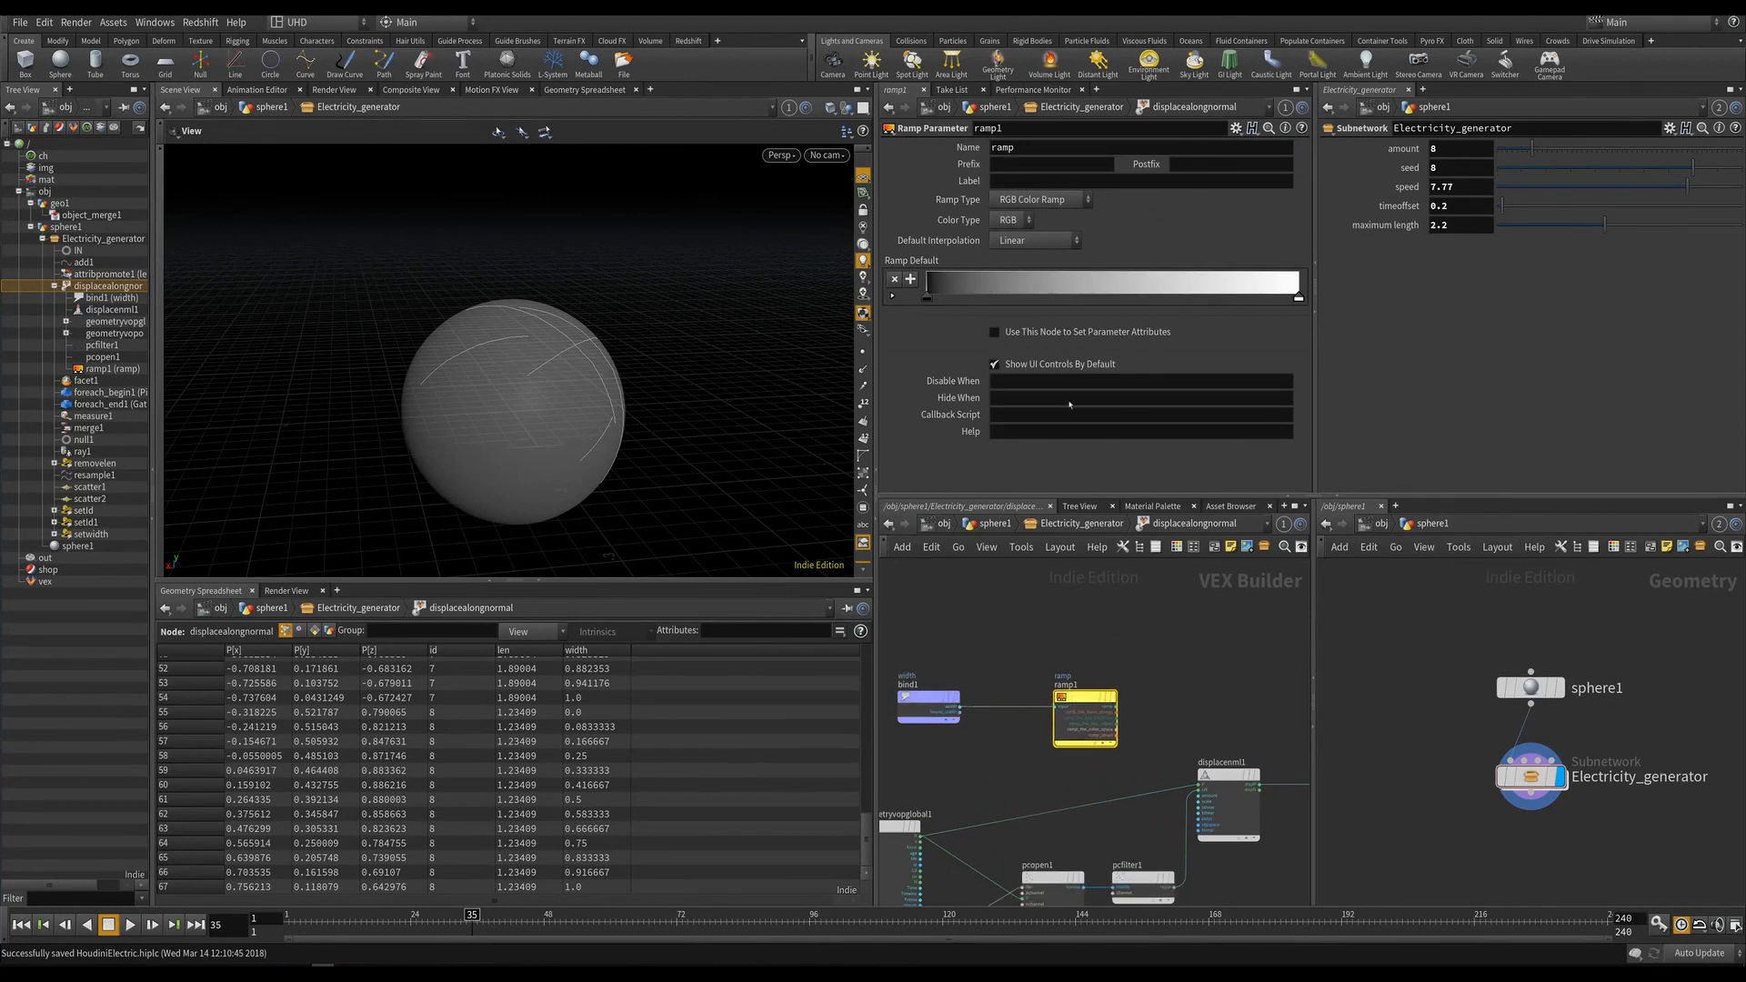
left_click(1017, 202)
left_click(1036, 218)
Wire the ramp output into displacenml1's displacement amount, promote its Scale parameter, and return to the Electricity_generator network.
middle_click_drag(1224, 776, 1148, 700)
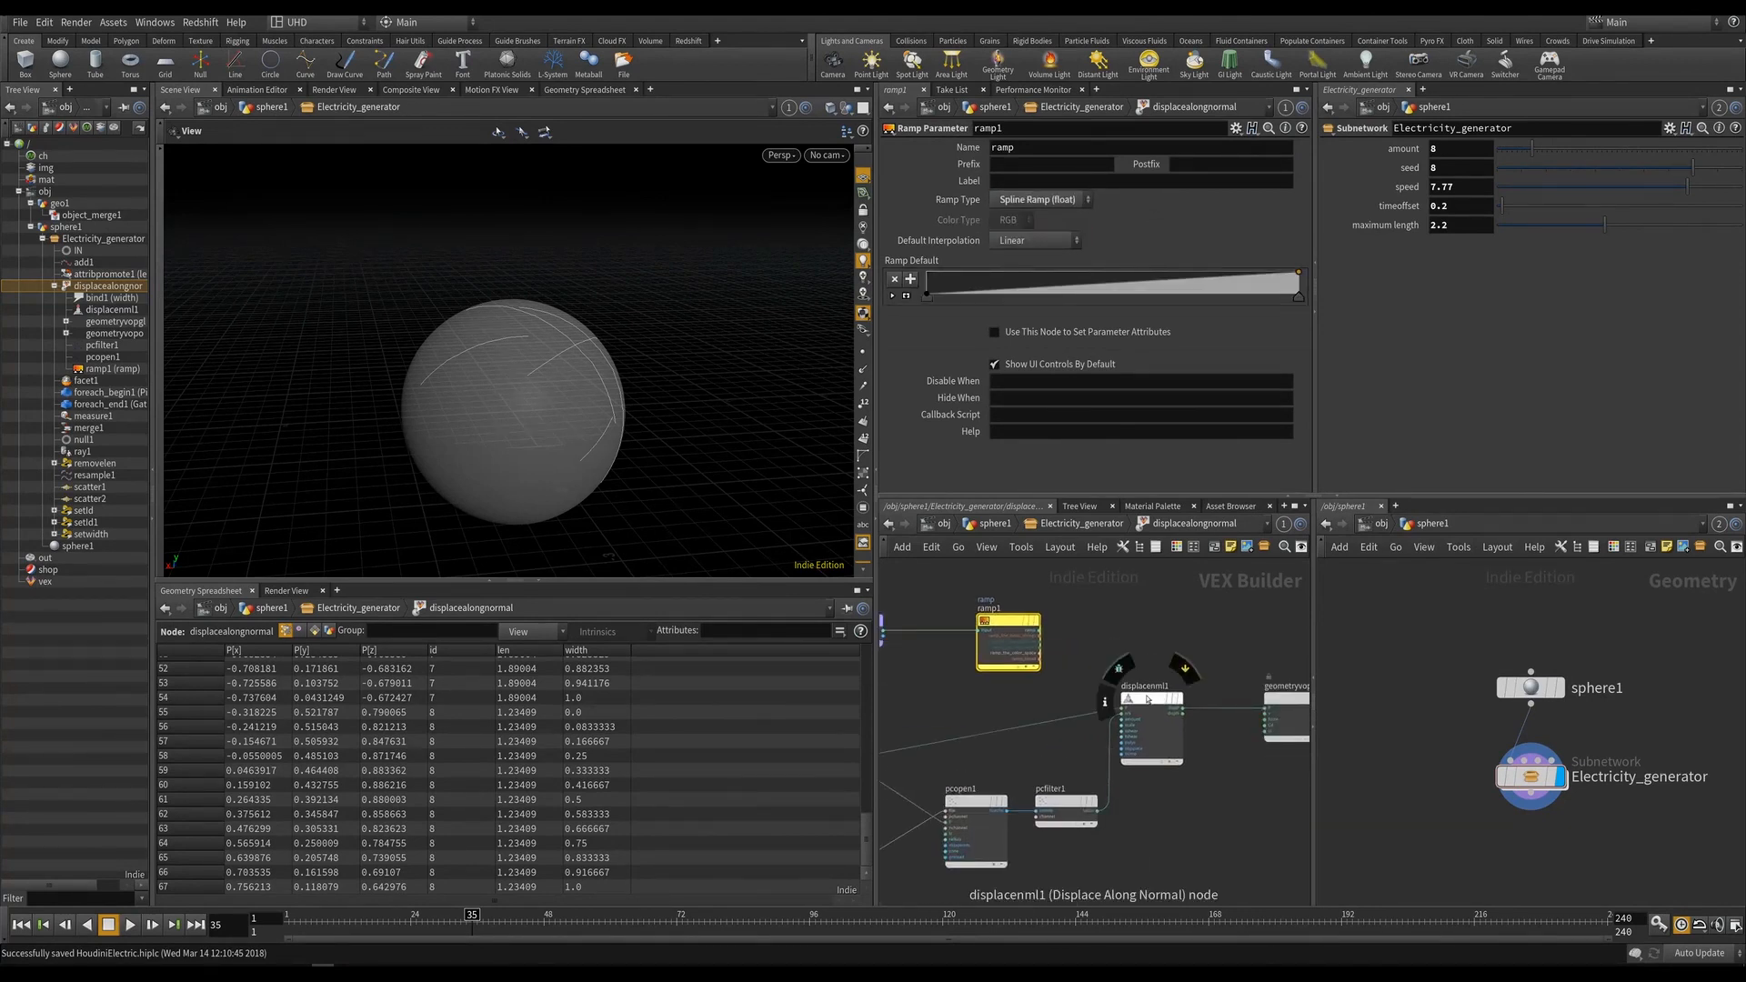
left_click_drag(1148, 700, 1159, 699)
scroll(1044, 634, "up", 2)
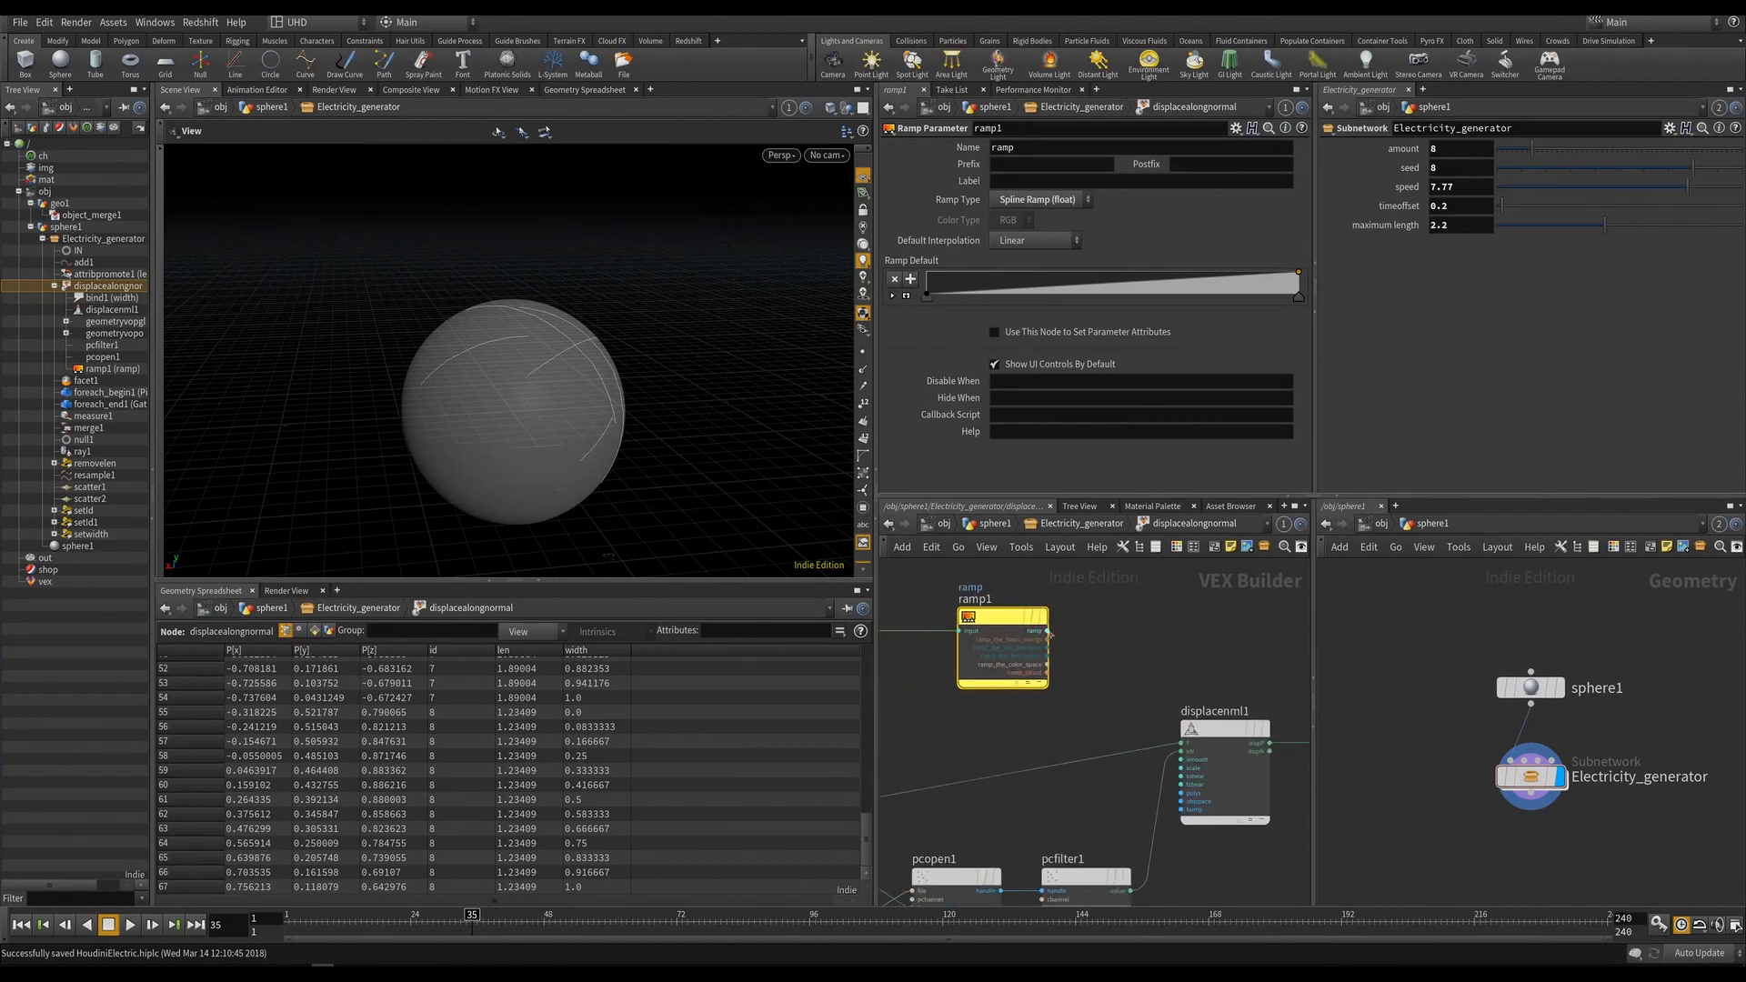
left_click(1047, 630)
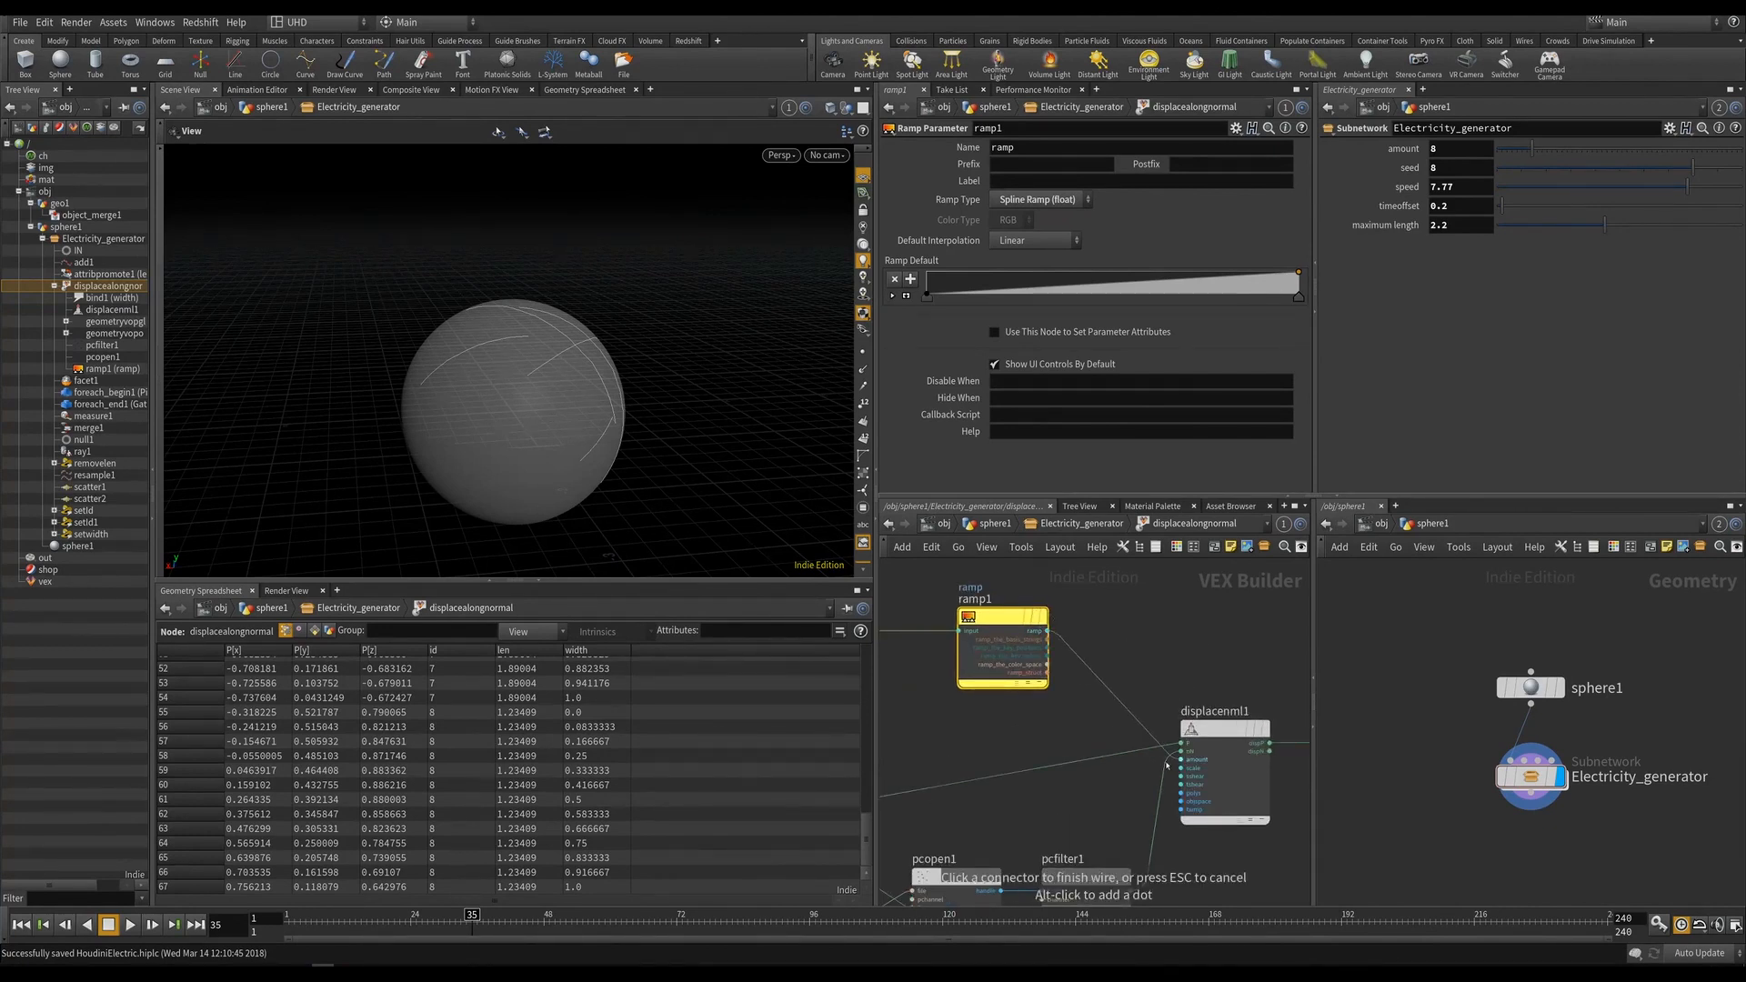
scroll(1166, 765, "up", 2)
right_click(1211, 673)
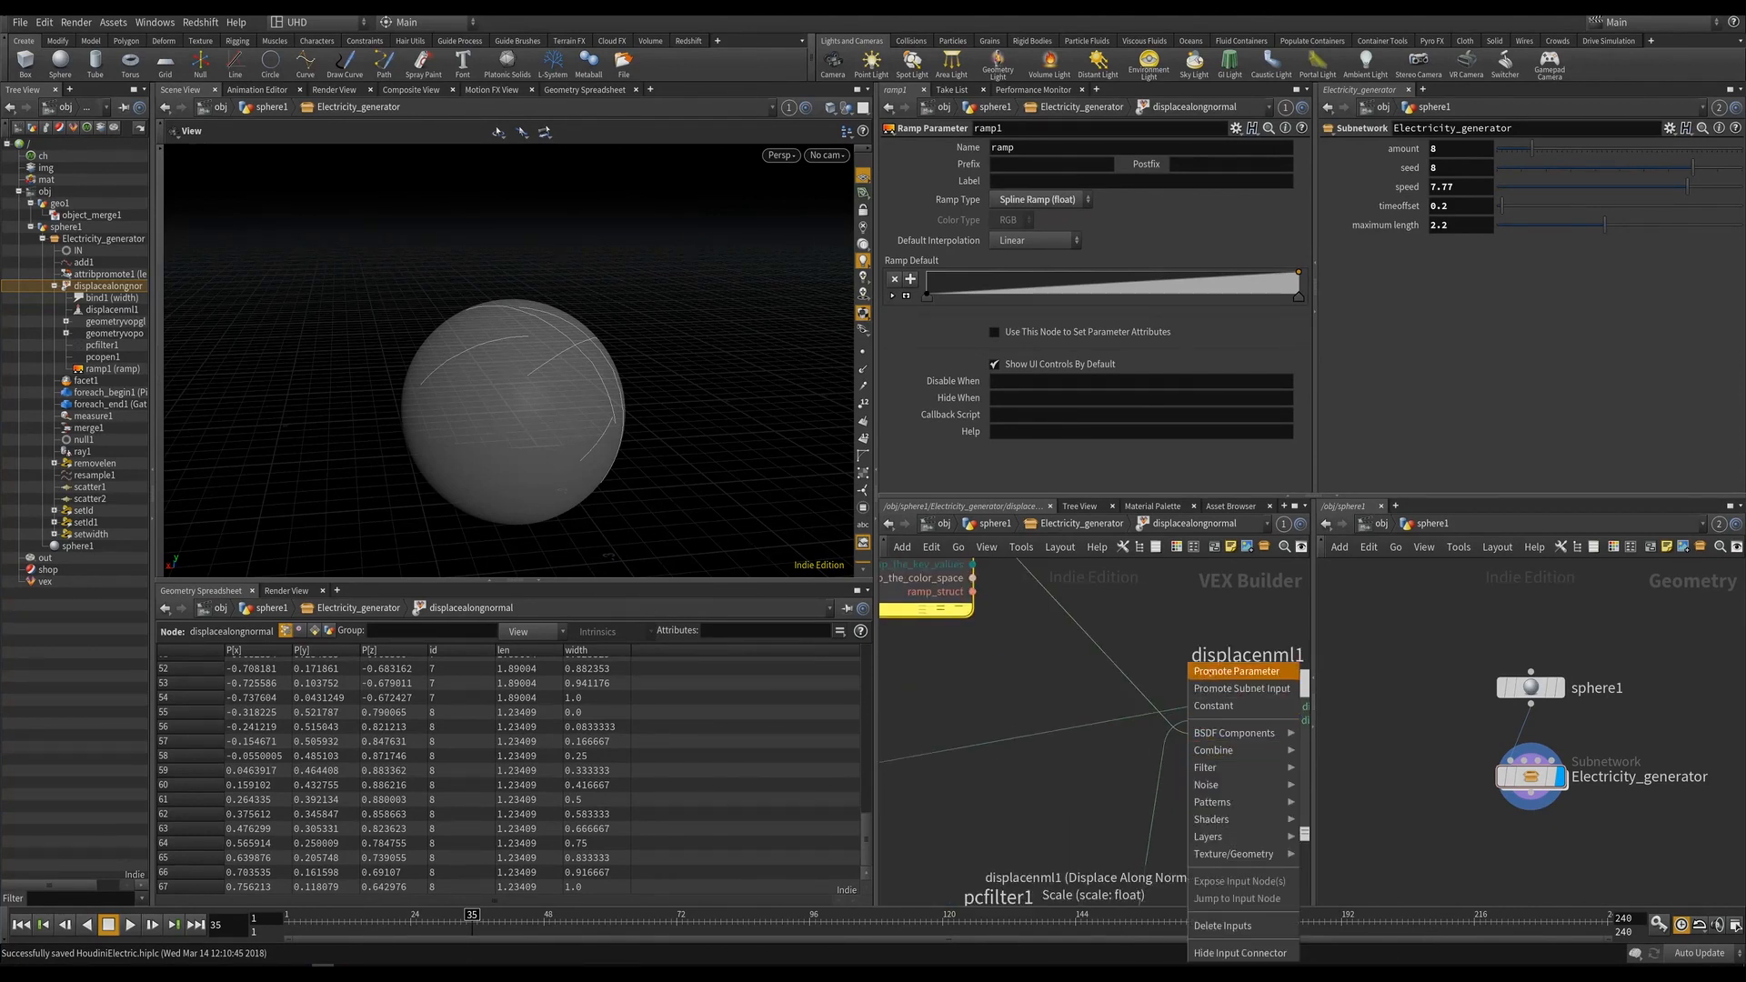
left_click(1211, 673)
key("u")
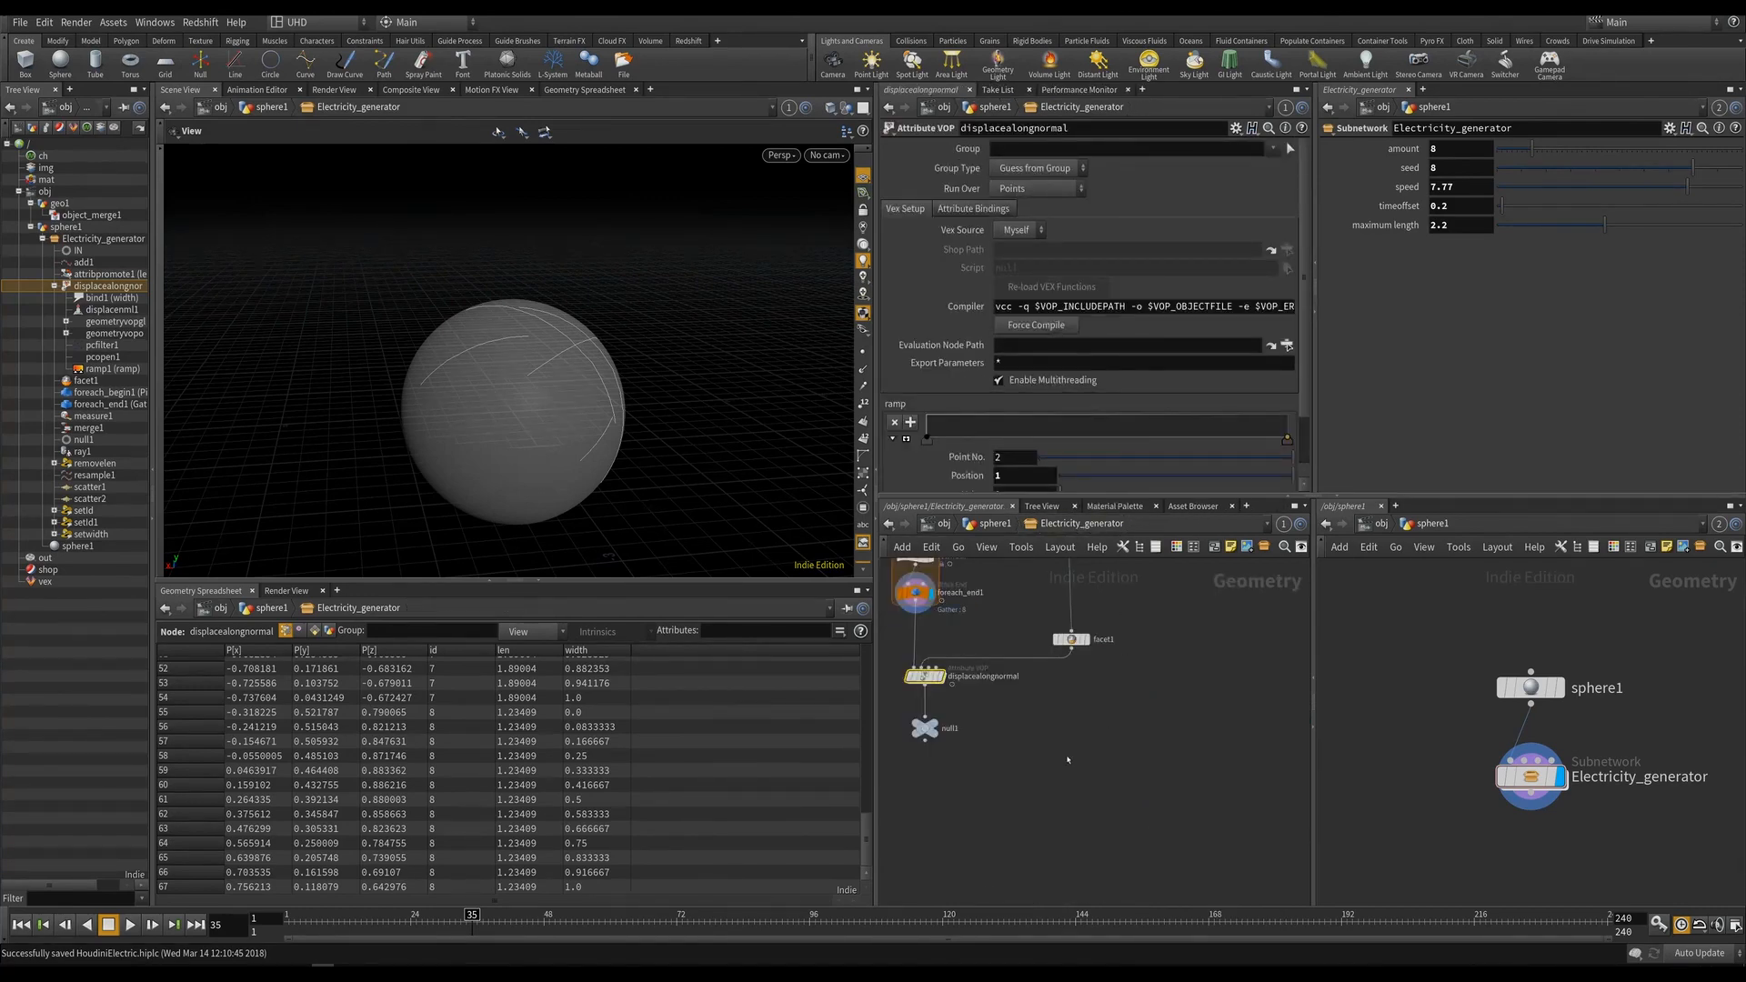
Display null1 and shape displacealongnormal's ramp with a reduced peak near the middle, at position about 0.47.
left_click(934, 728)
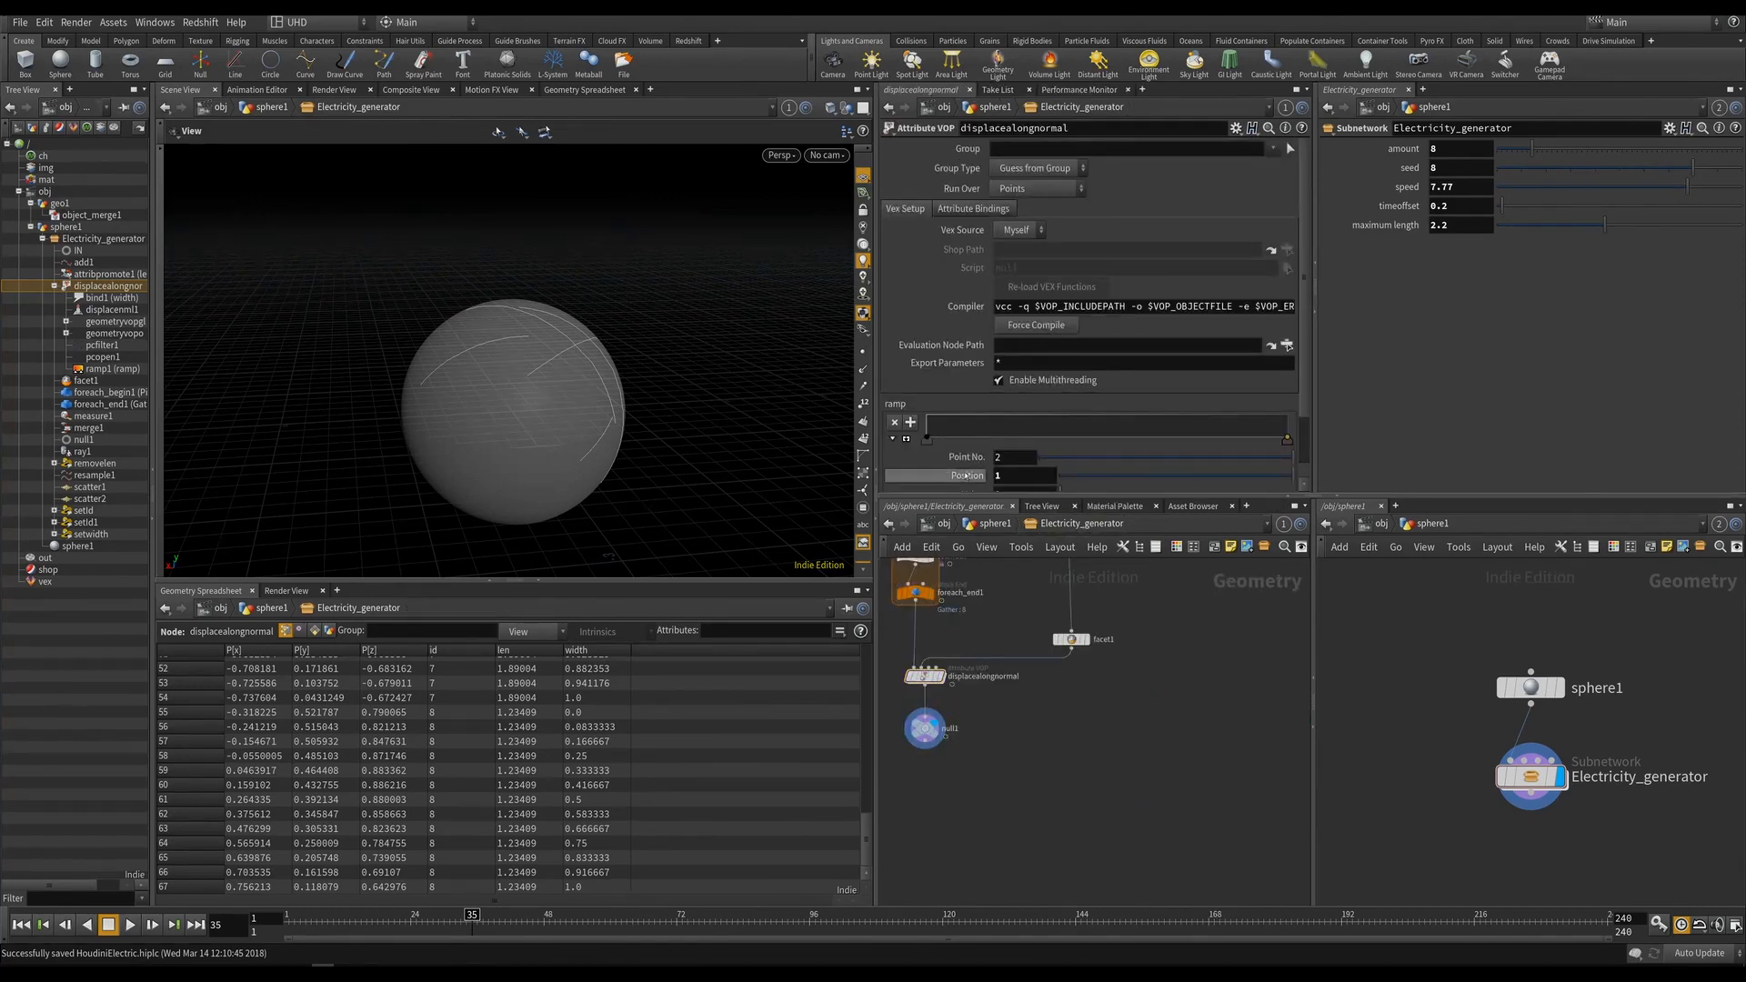
left_click_drag(1098, 425, 1099, 425)
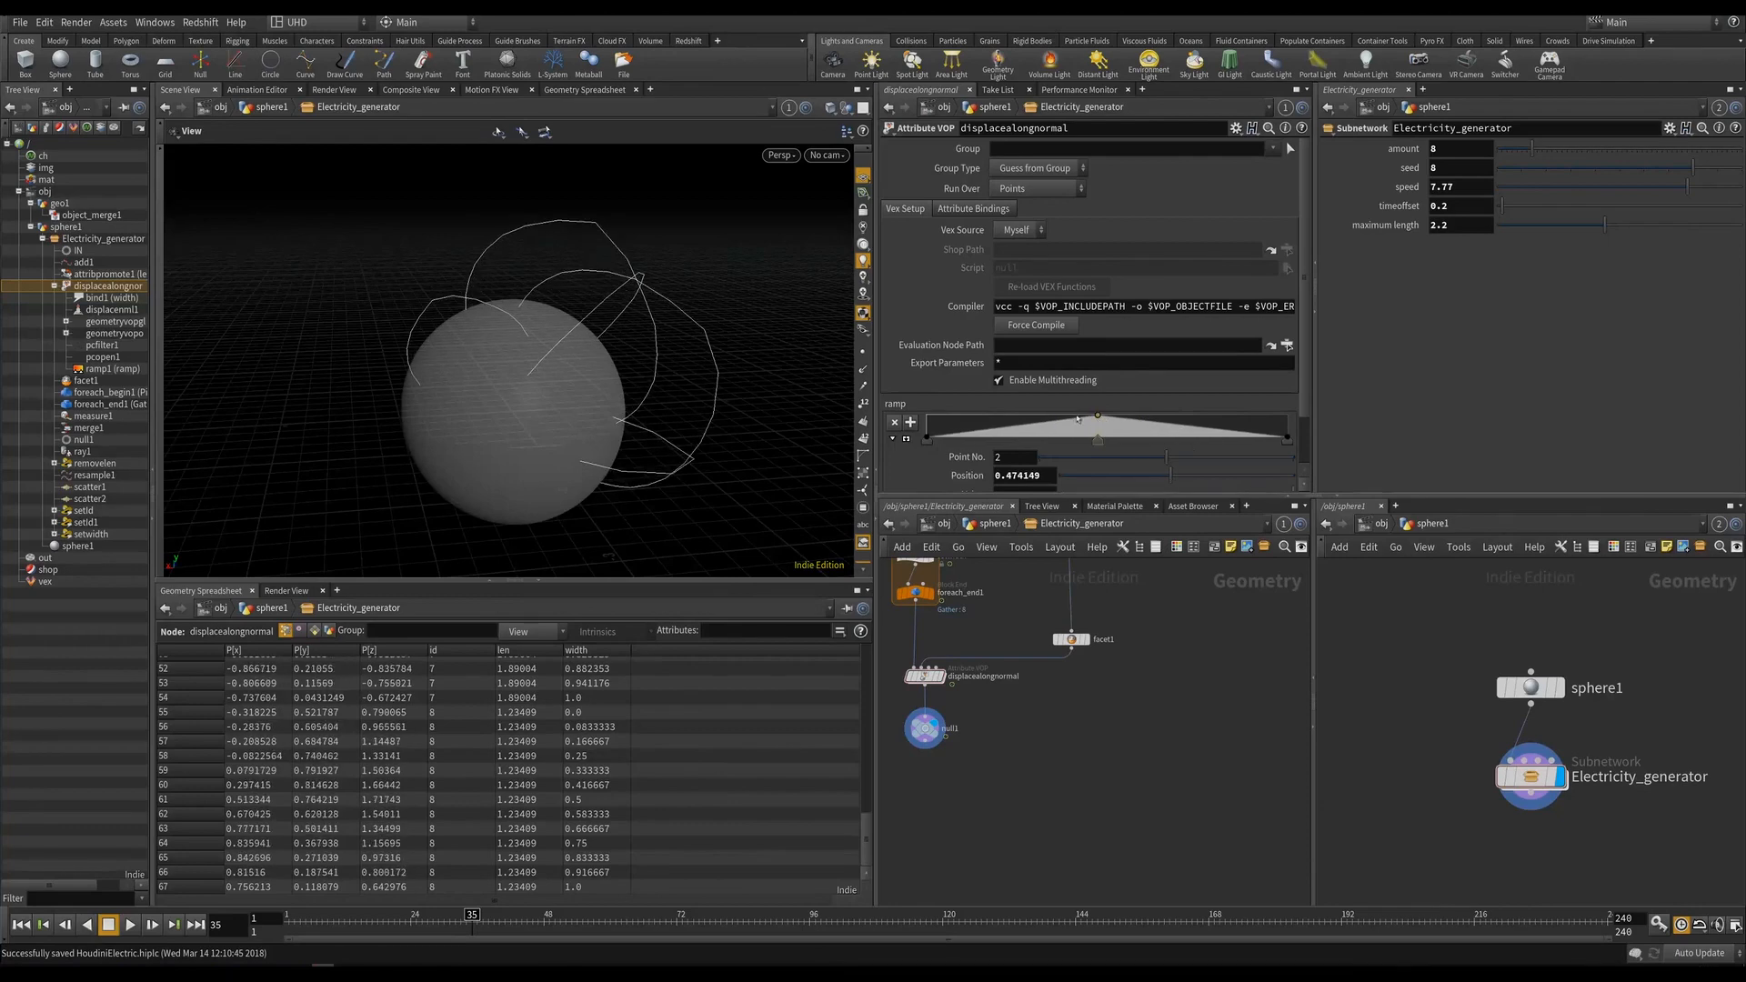
left_click(906, 438)
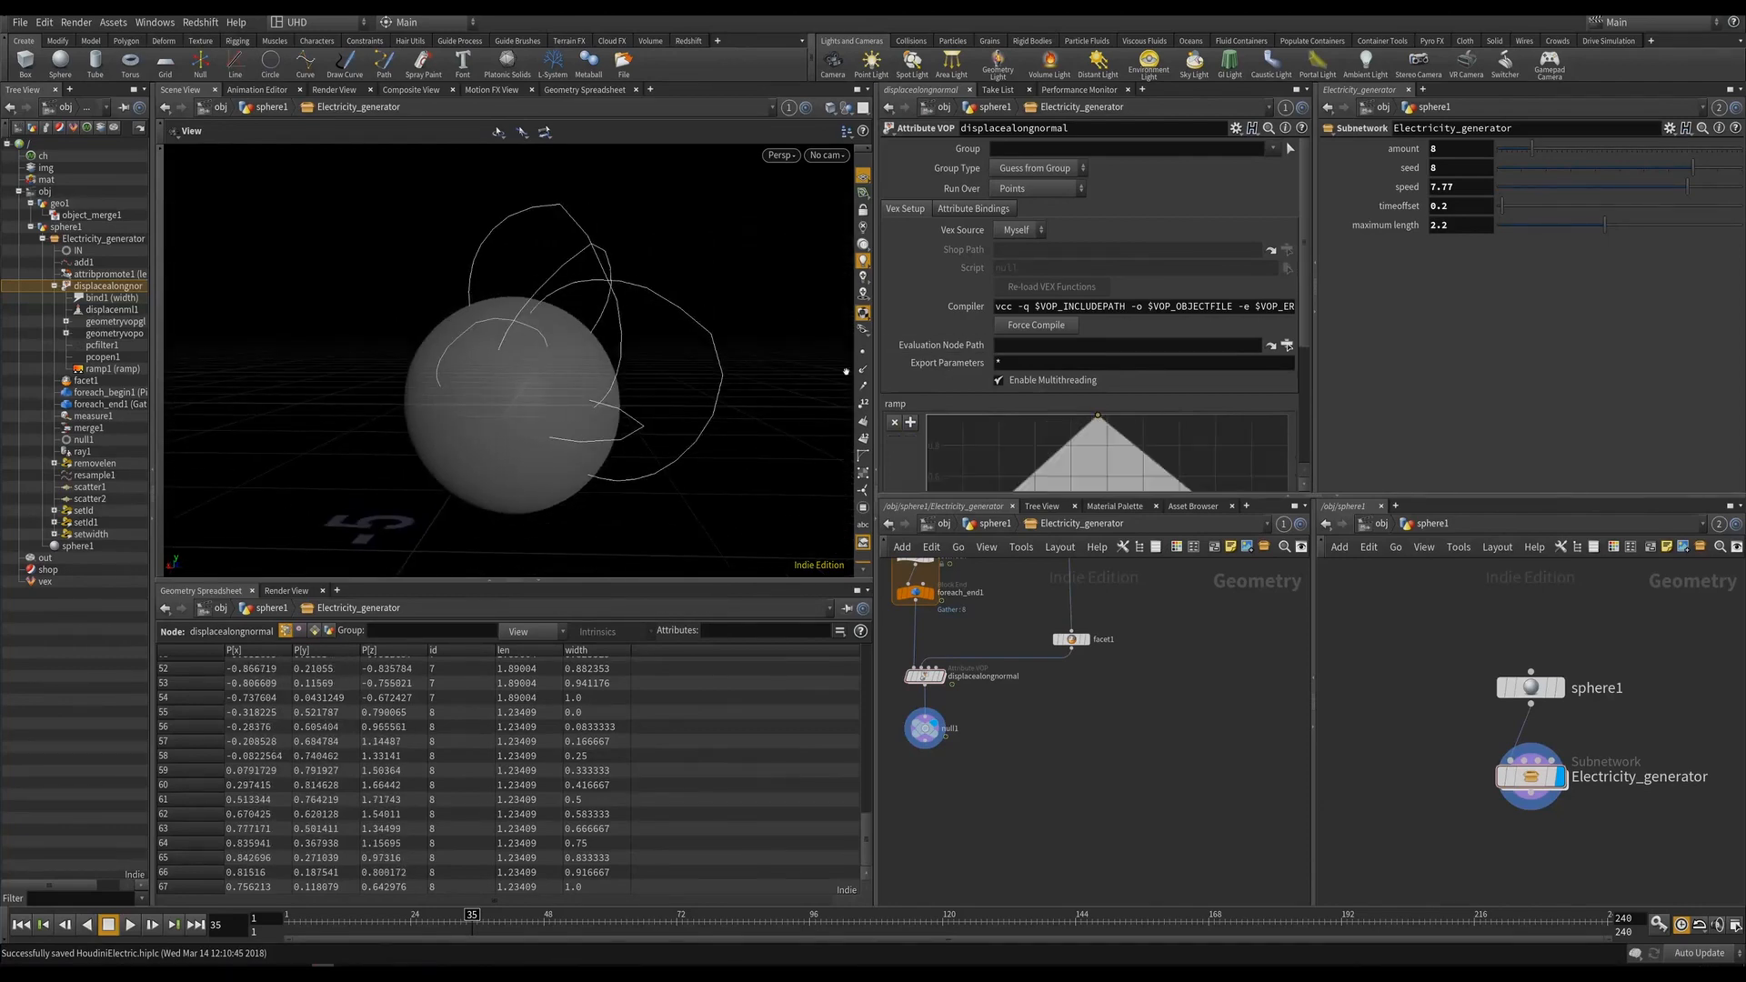
left_click_drag(1098, 419, 1102, 522)
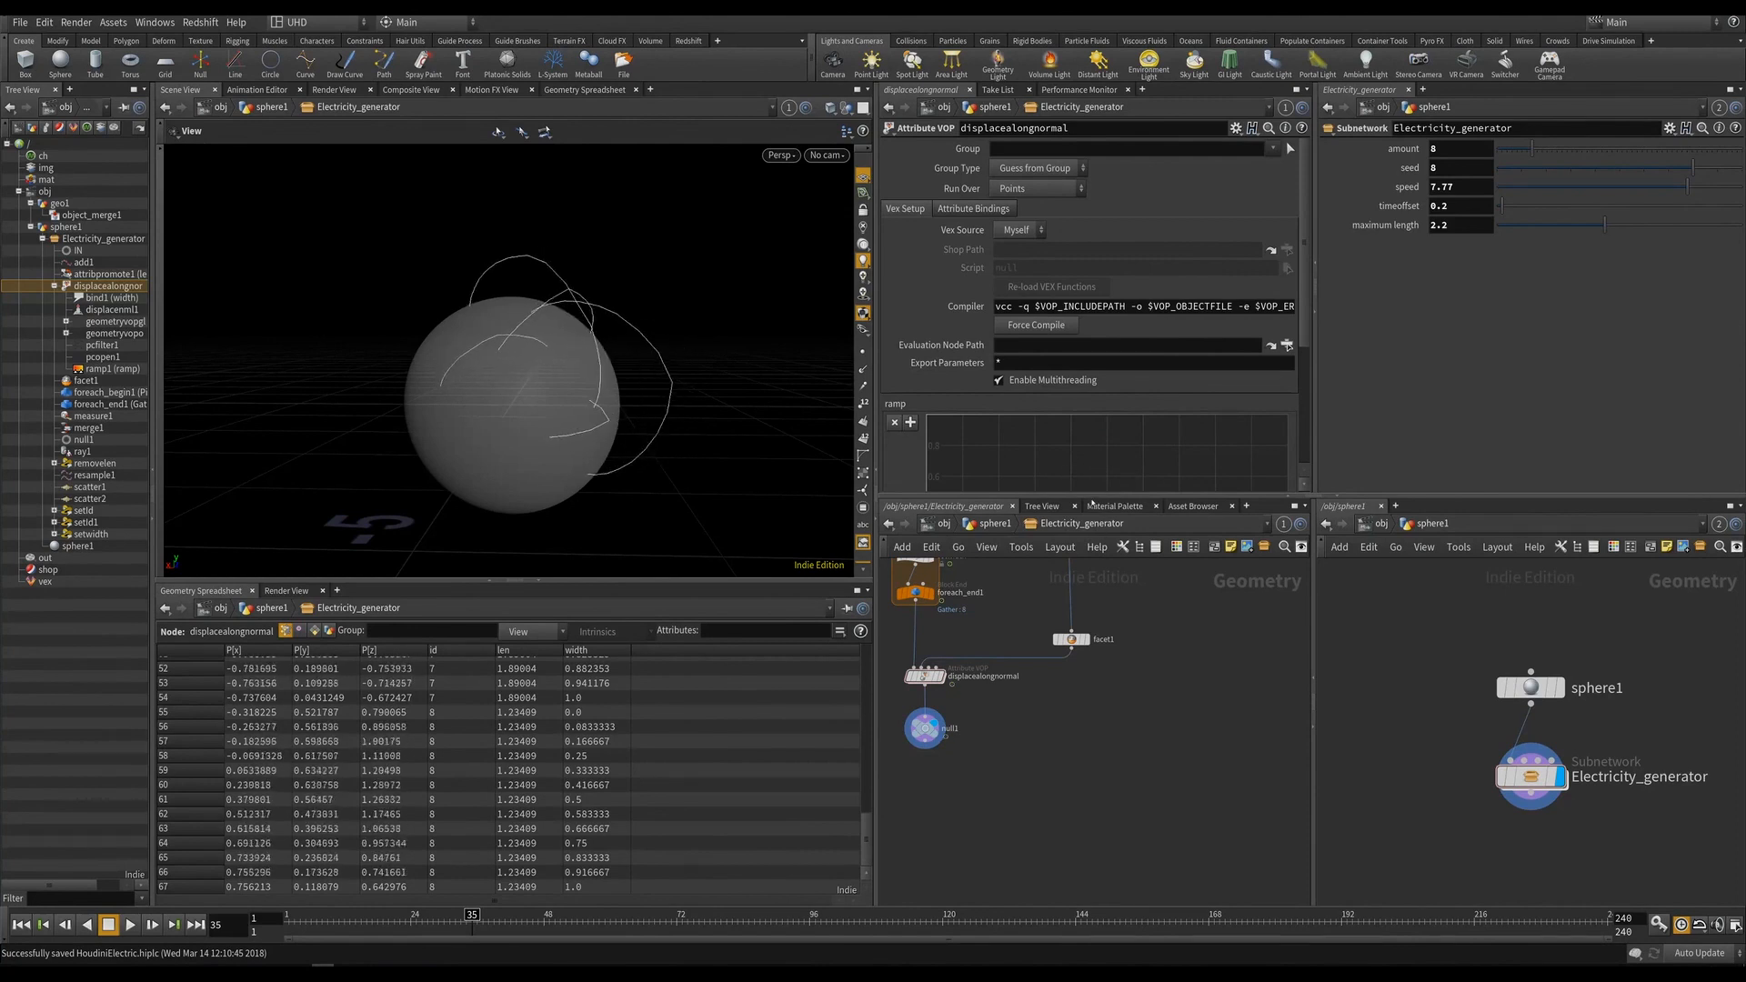
Set the Scale of displacealongnormal to about -0.157 and check the arcs against the sphere.
left_click_drag(729, 358, 509, 382)
scroll(1108, 455, "down", 4)
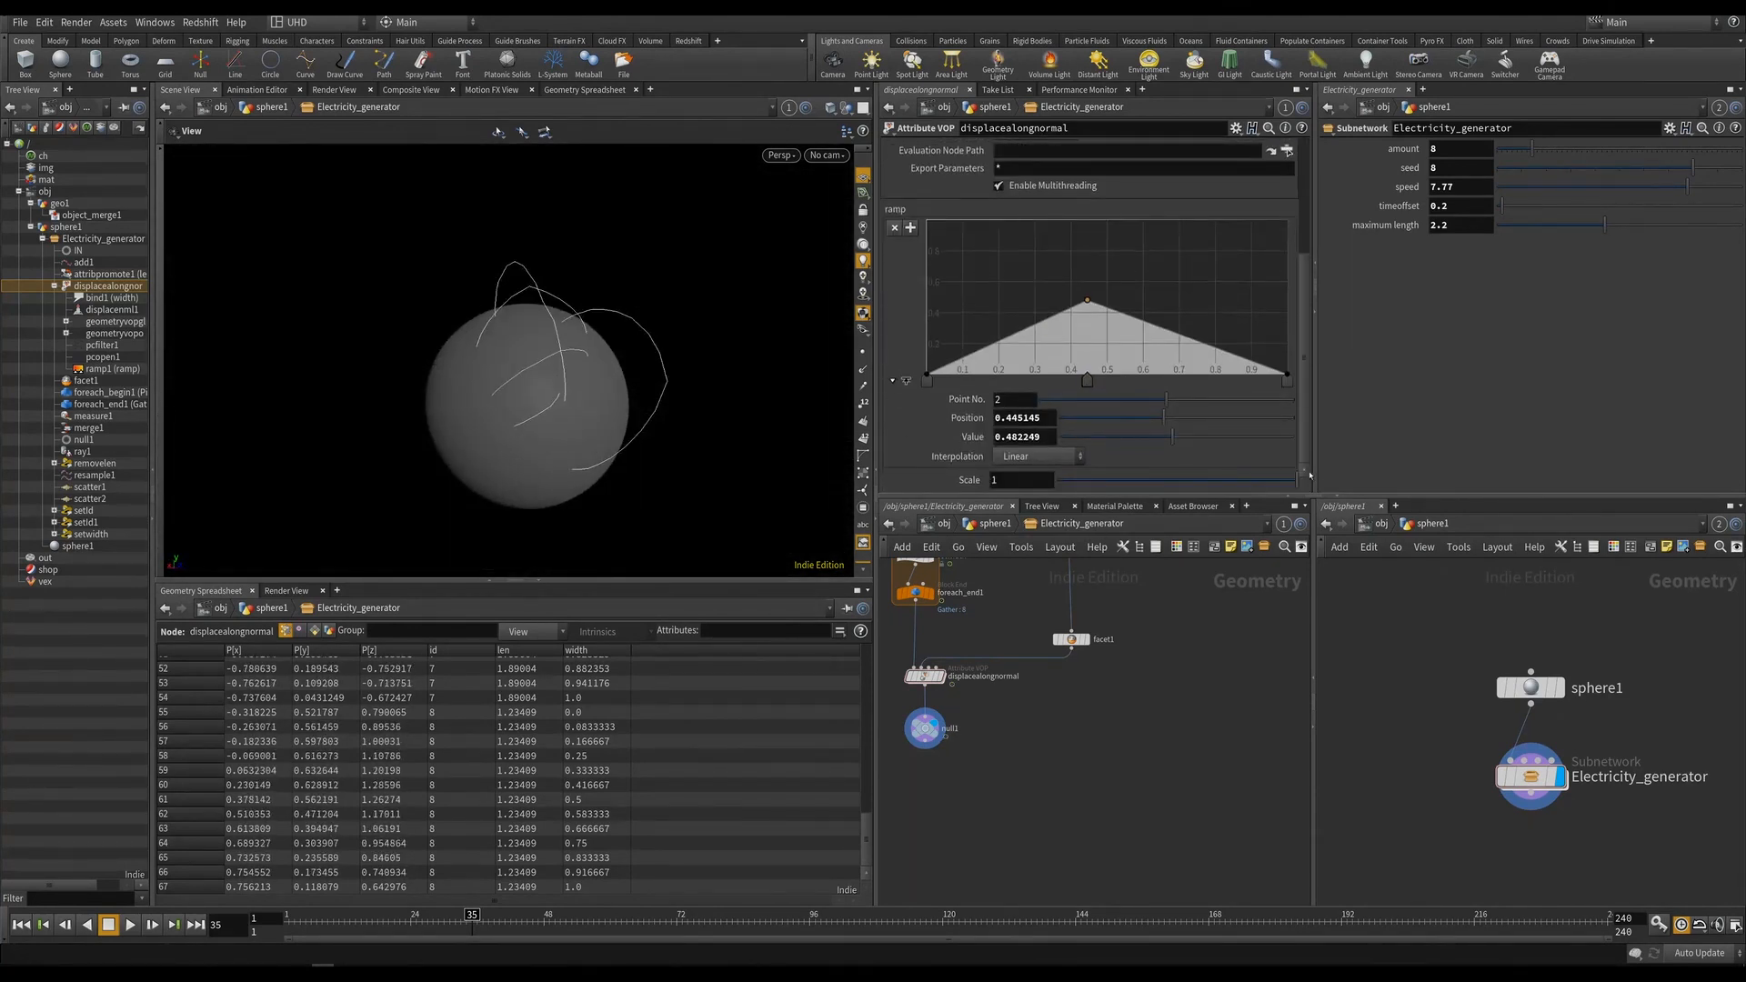
left_click_drag(1108, 483, 1161, 486)
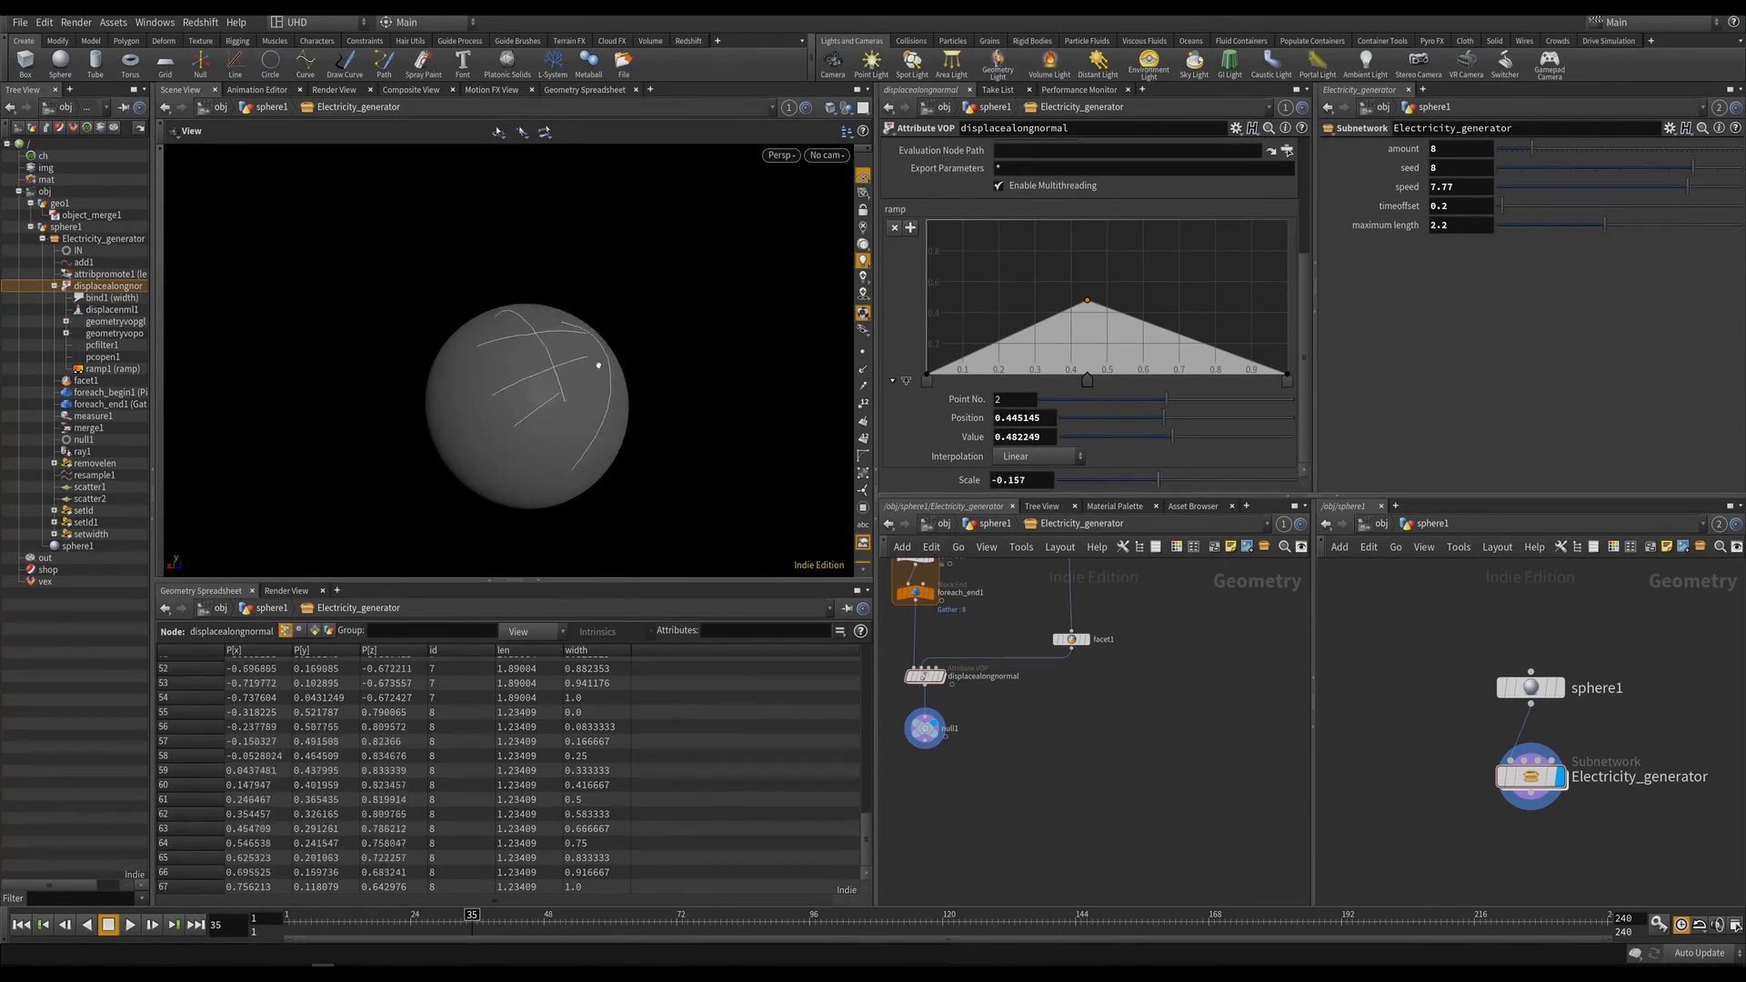
left_click_drag(596, 360, 582, 382)
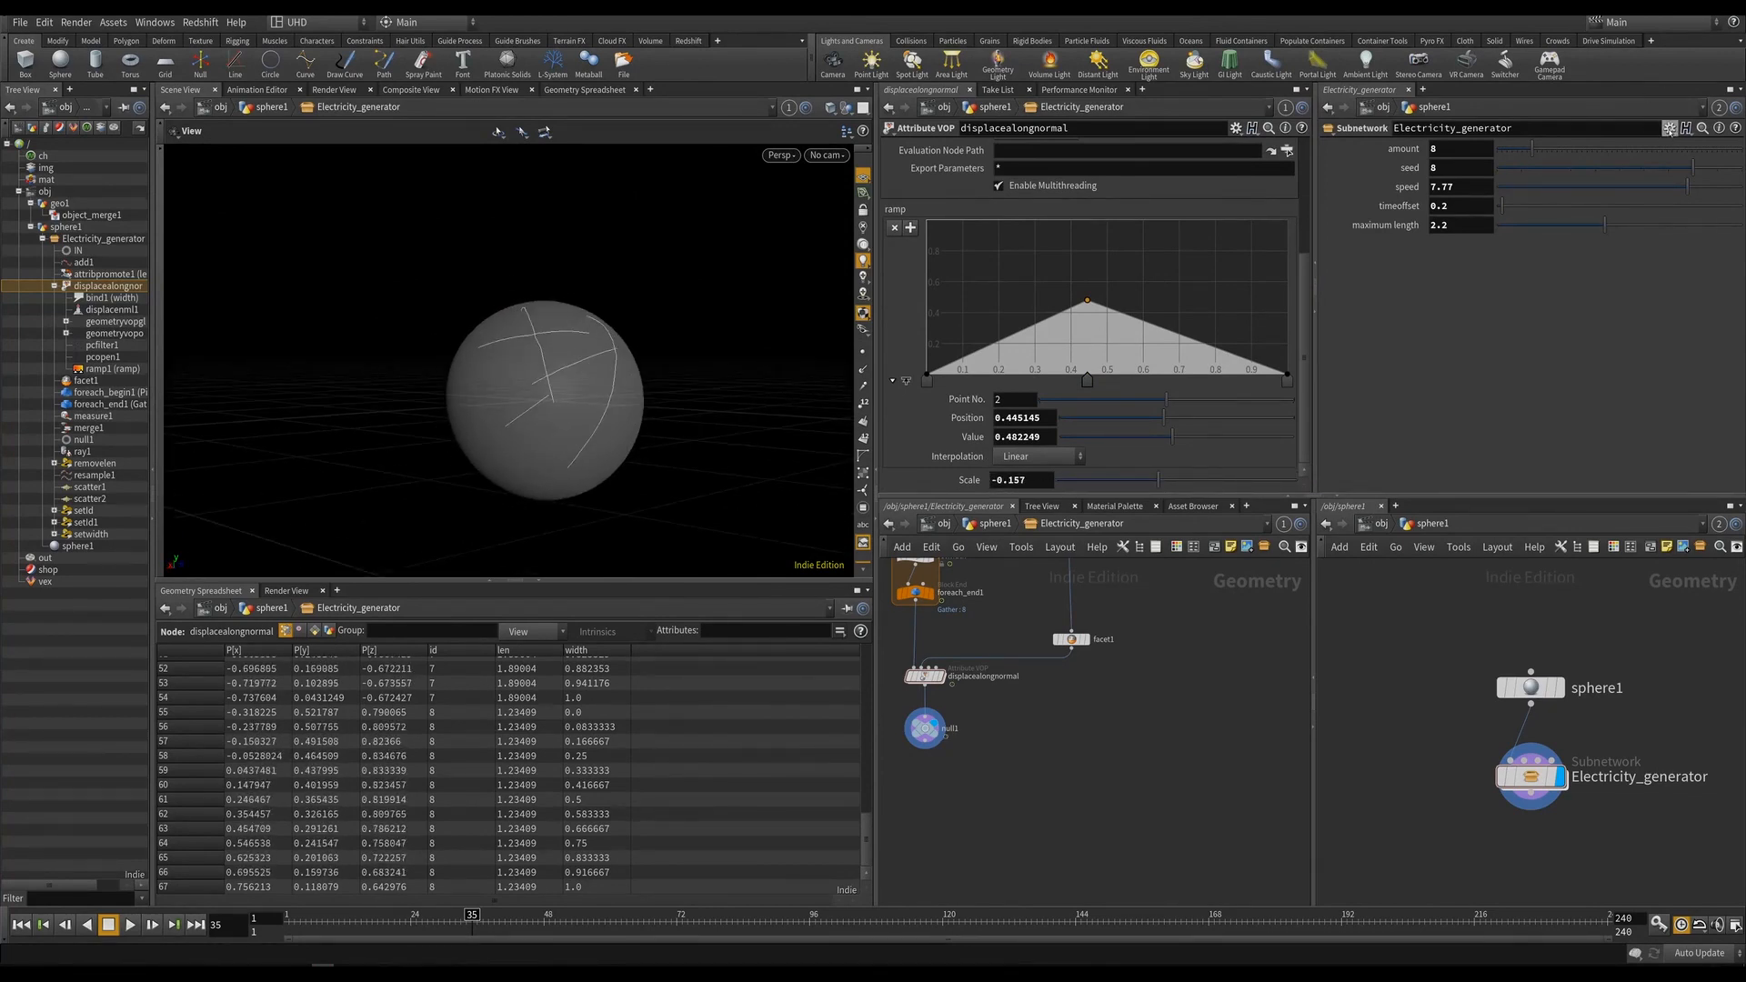
Edit the parameter interface of Electricity_generator, adding a folder that holds the amount, seed, speed, timeoffset and maximum length parameters.
left_click(1669, 128)
left_click(1670, 128)
left_click(1510, 146)
left_click_drag(698, 194, 1416, 194)
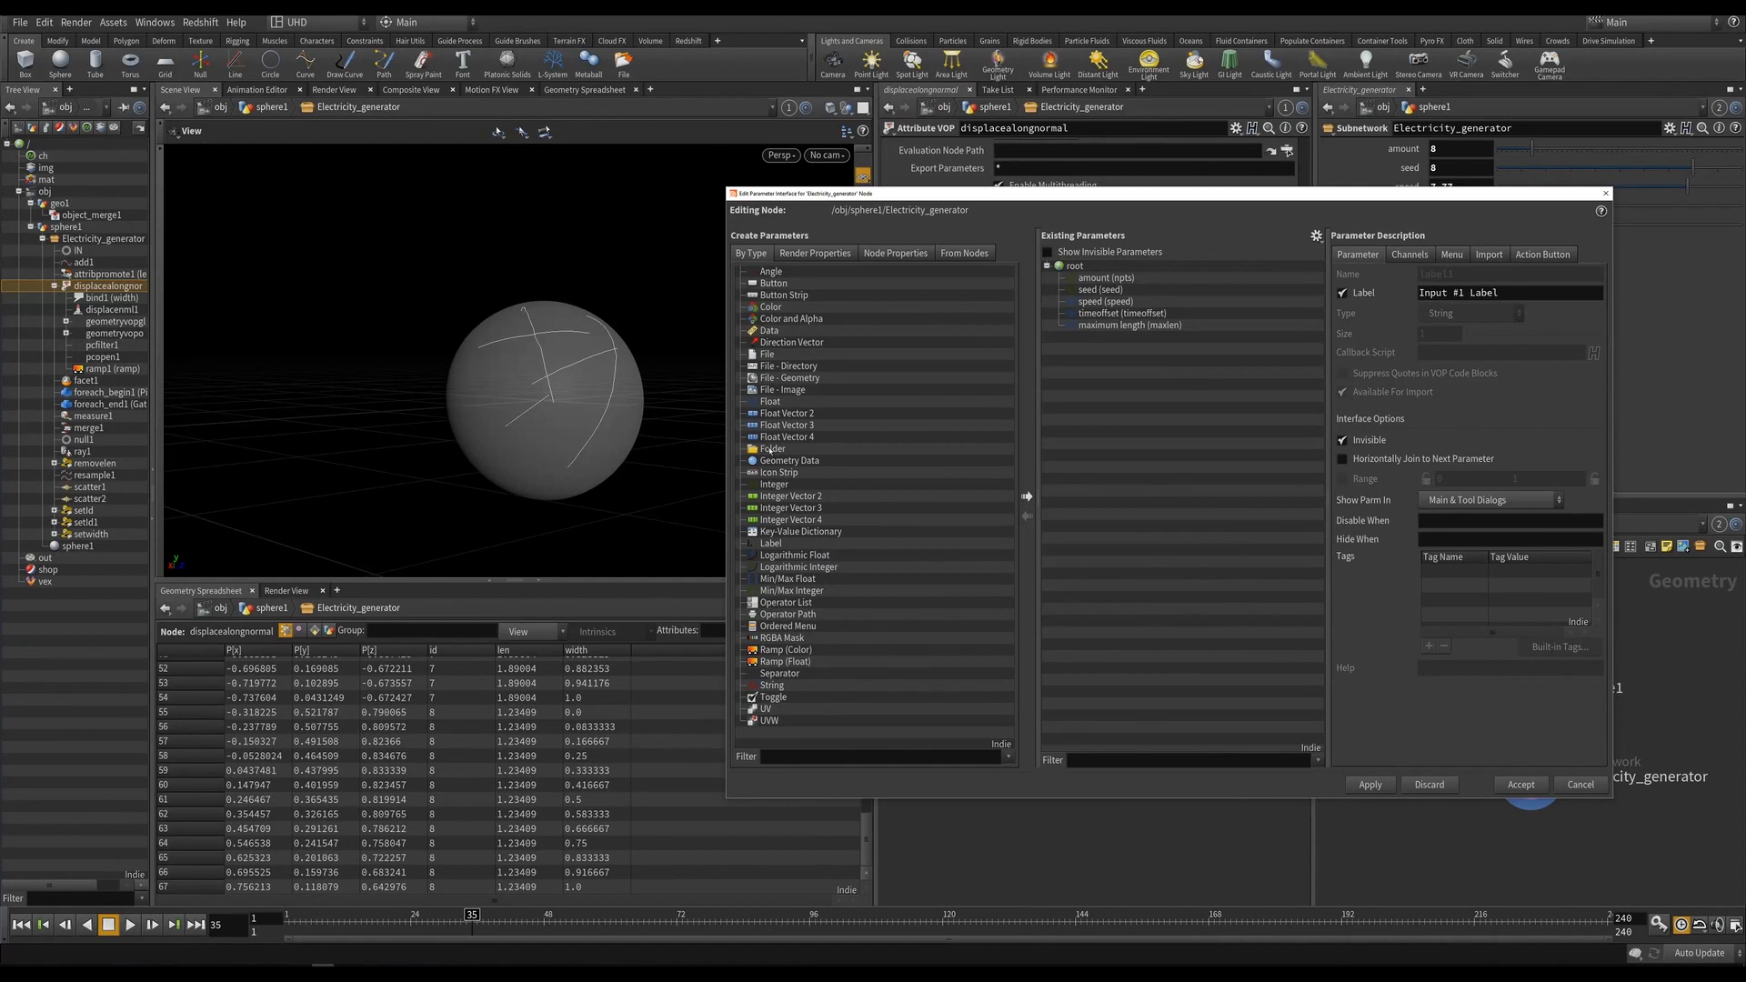
left_click_drag(770, 451, 1102, 278)
left_click(1113, 338)
left_click(1096, 291, "shift")
left_click(1103, 277)
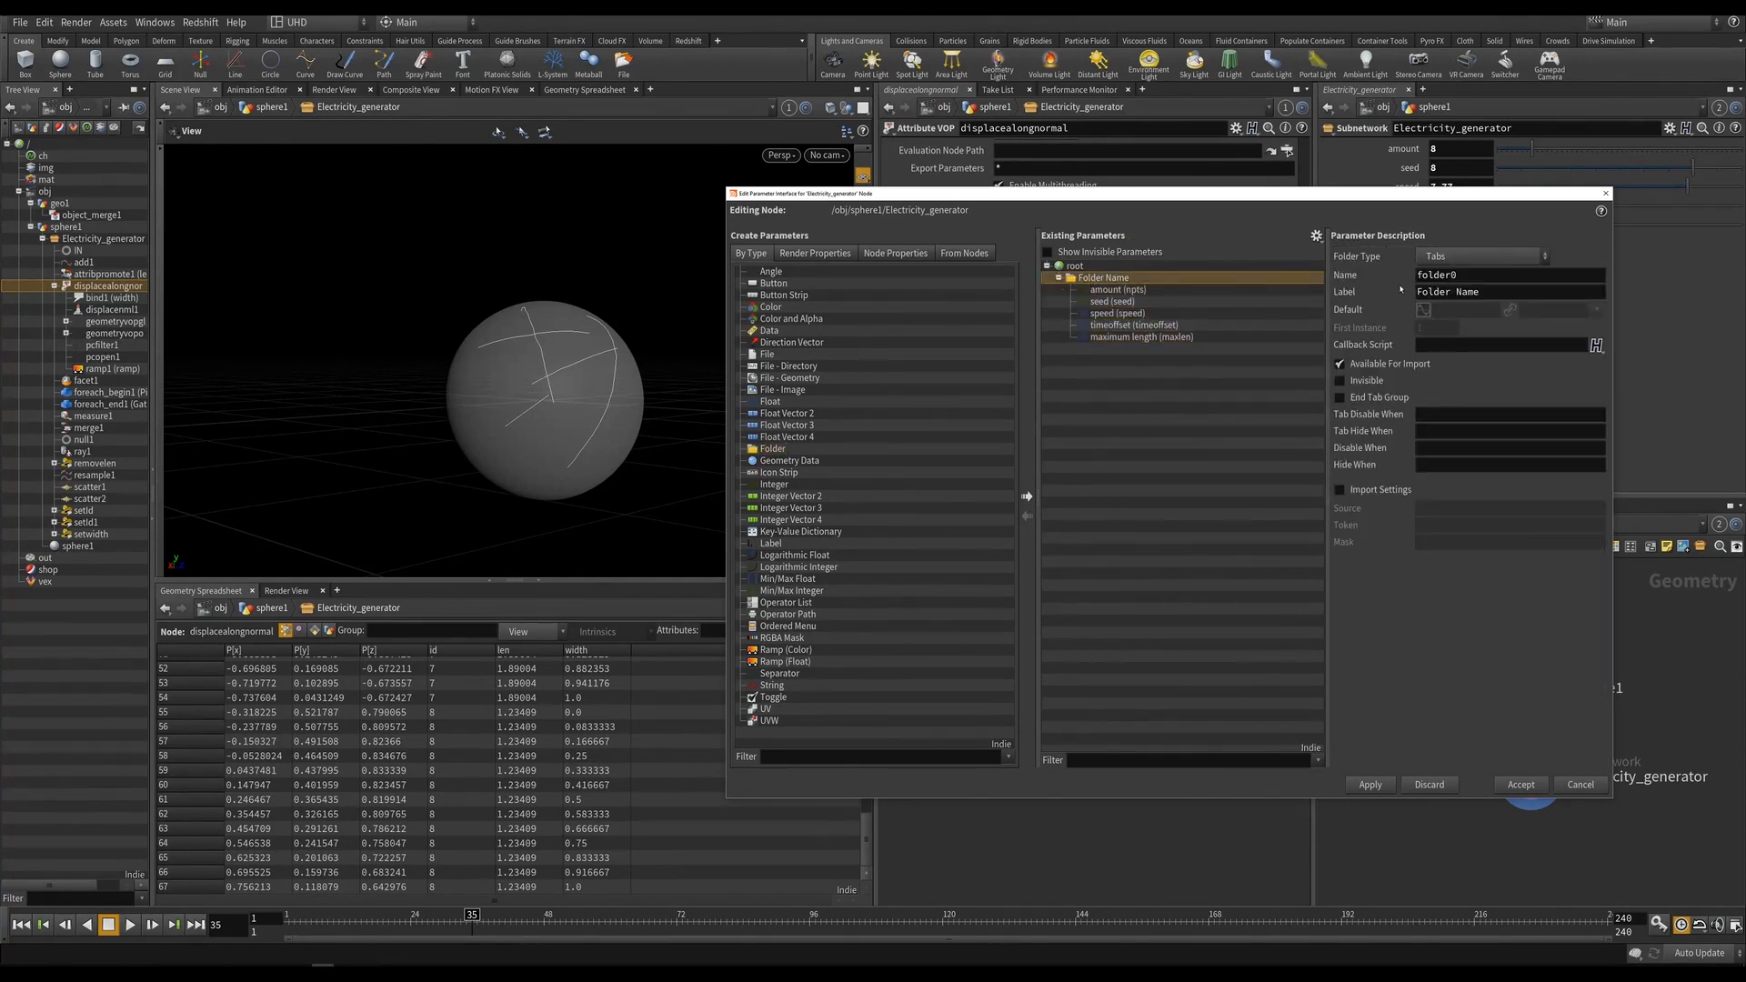
Name the new folder generation_settings and label it "generation settings".
double_click(1467, 272)
type("generation_settings")
key("Tab")
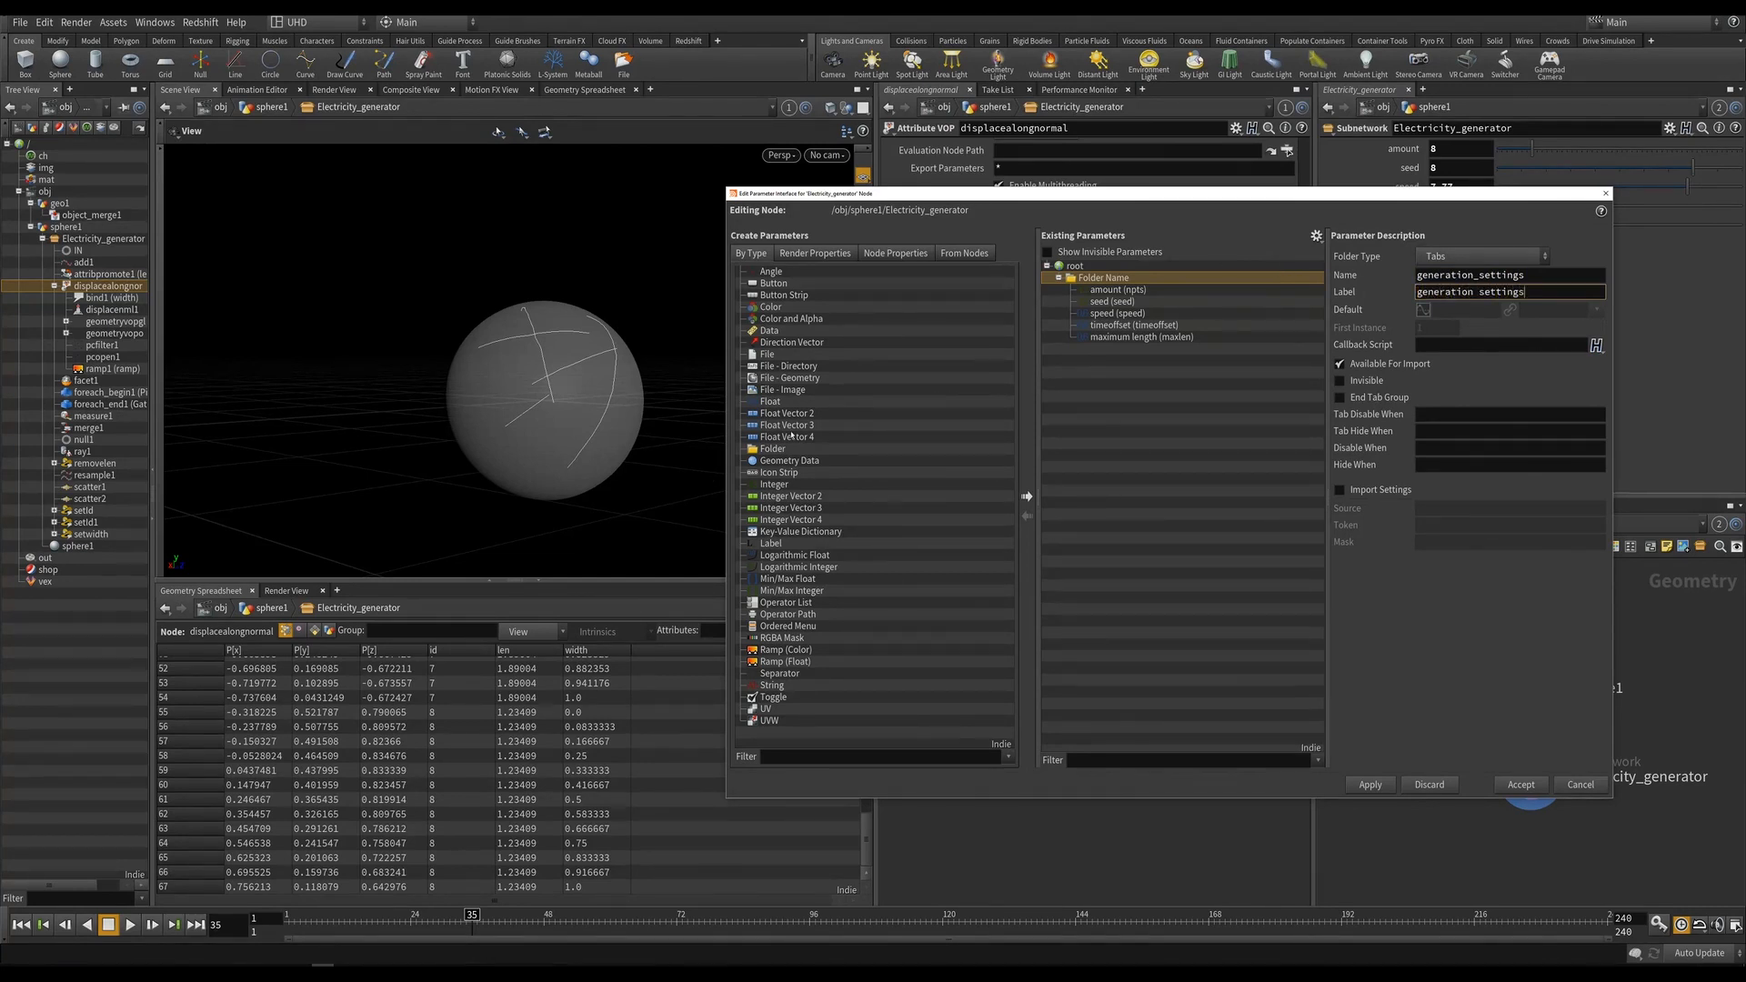
Add a second folder labelled Shaping after generation settings, apply the interface changes, and uncover the displacealongnormal parameters.
left_click_drag(772, 448, 1091, 395)
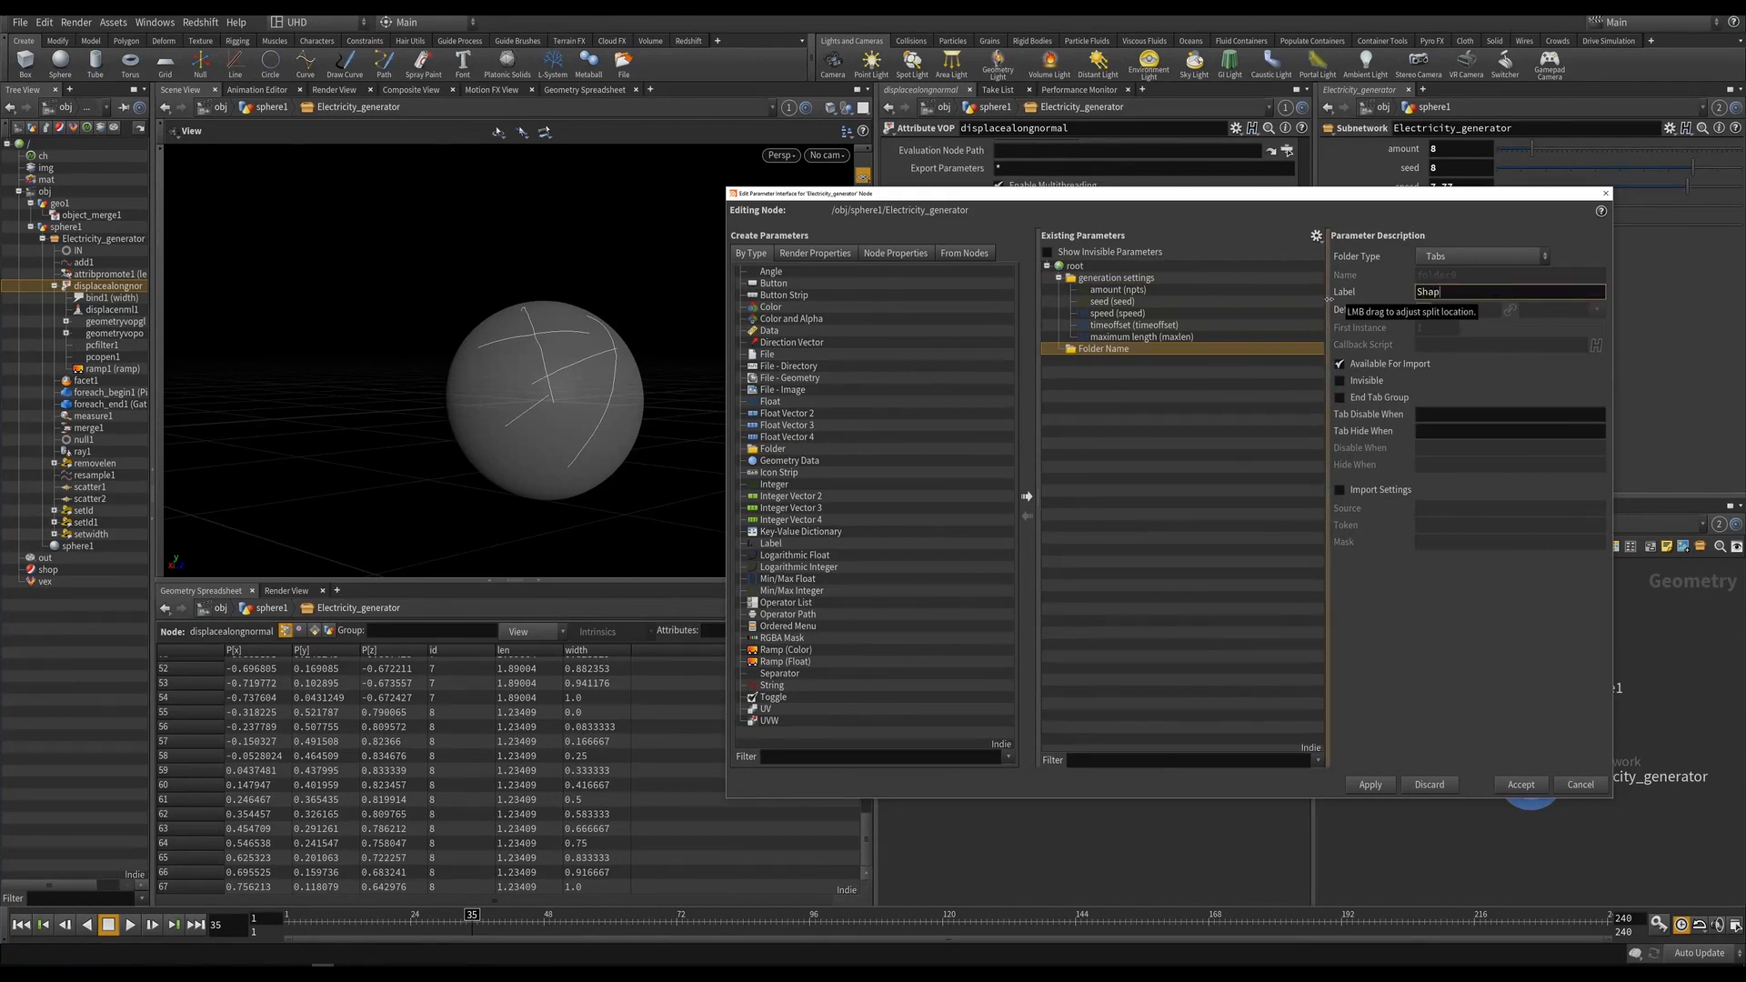
left_click(1370, 784)
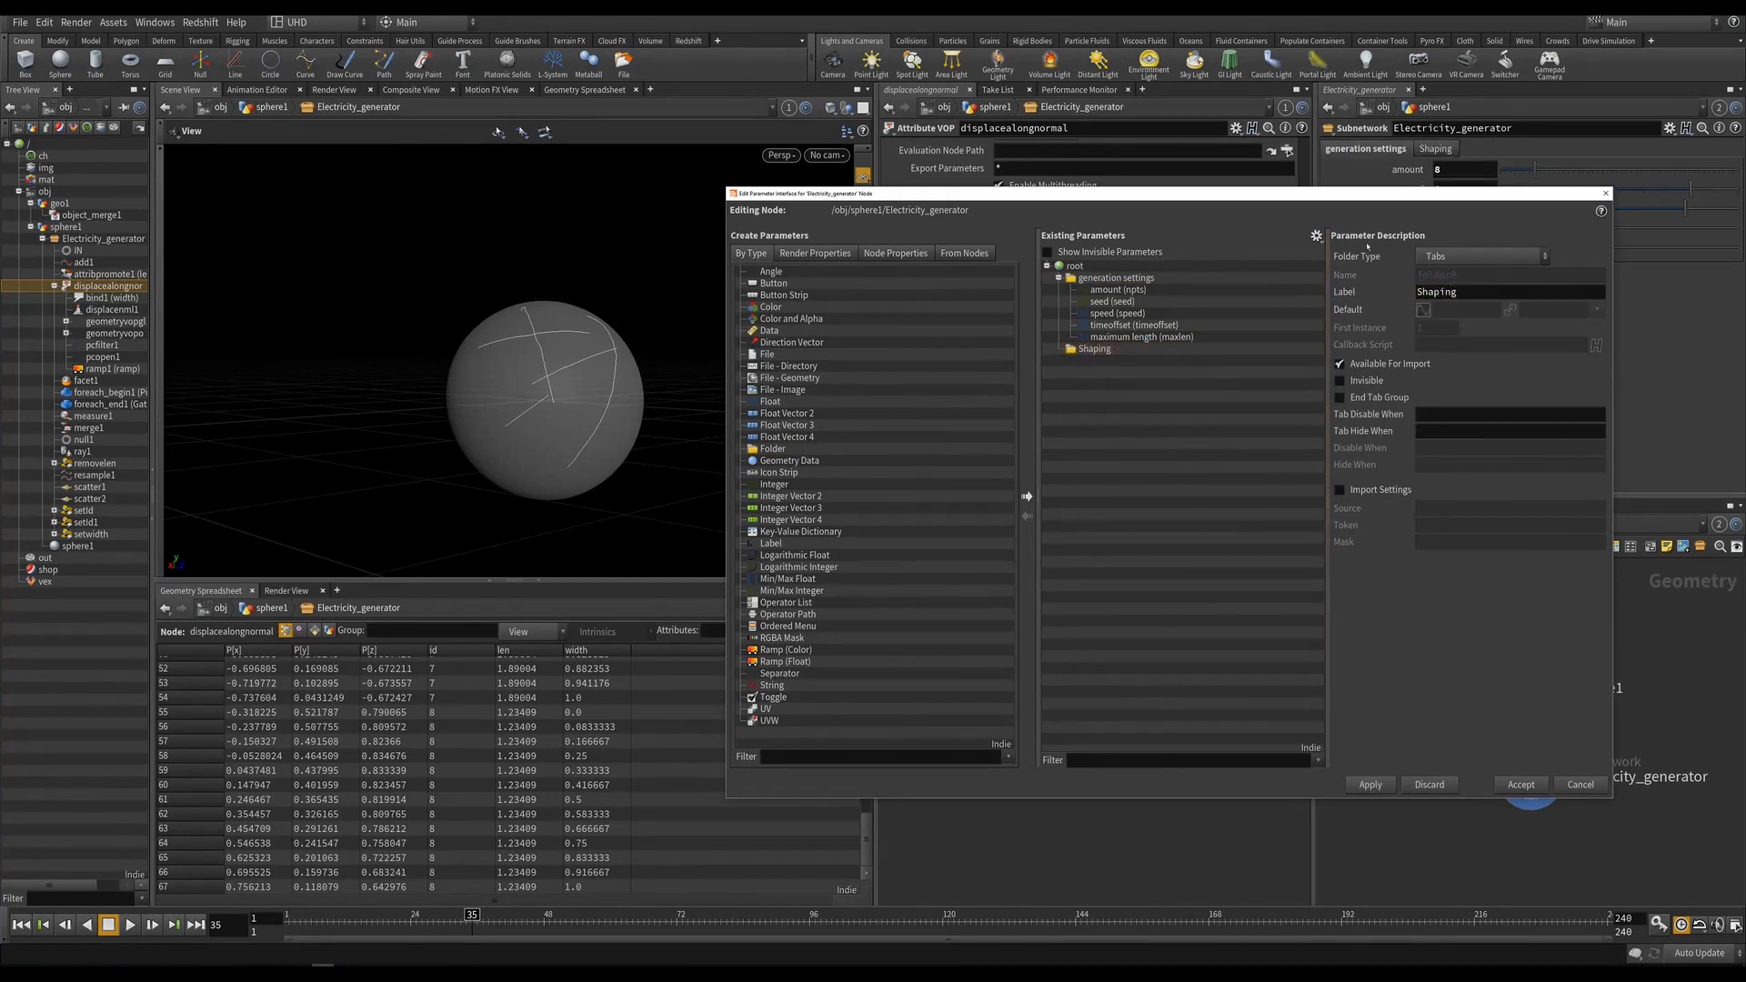
left_click_drag(1326, 194, 614, 236)
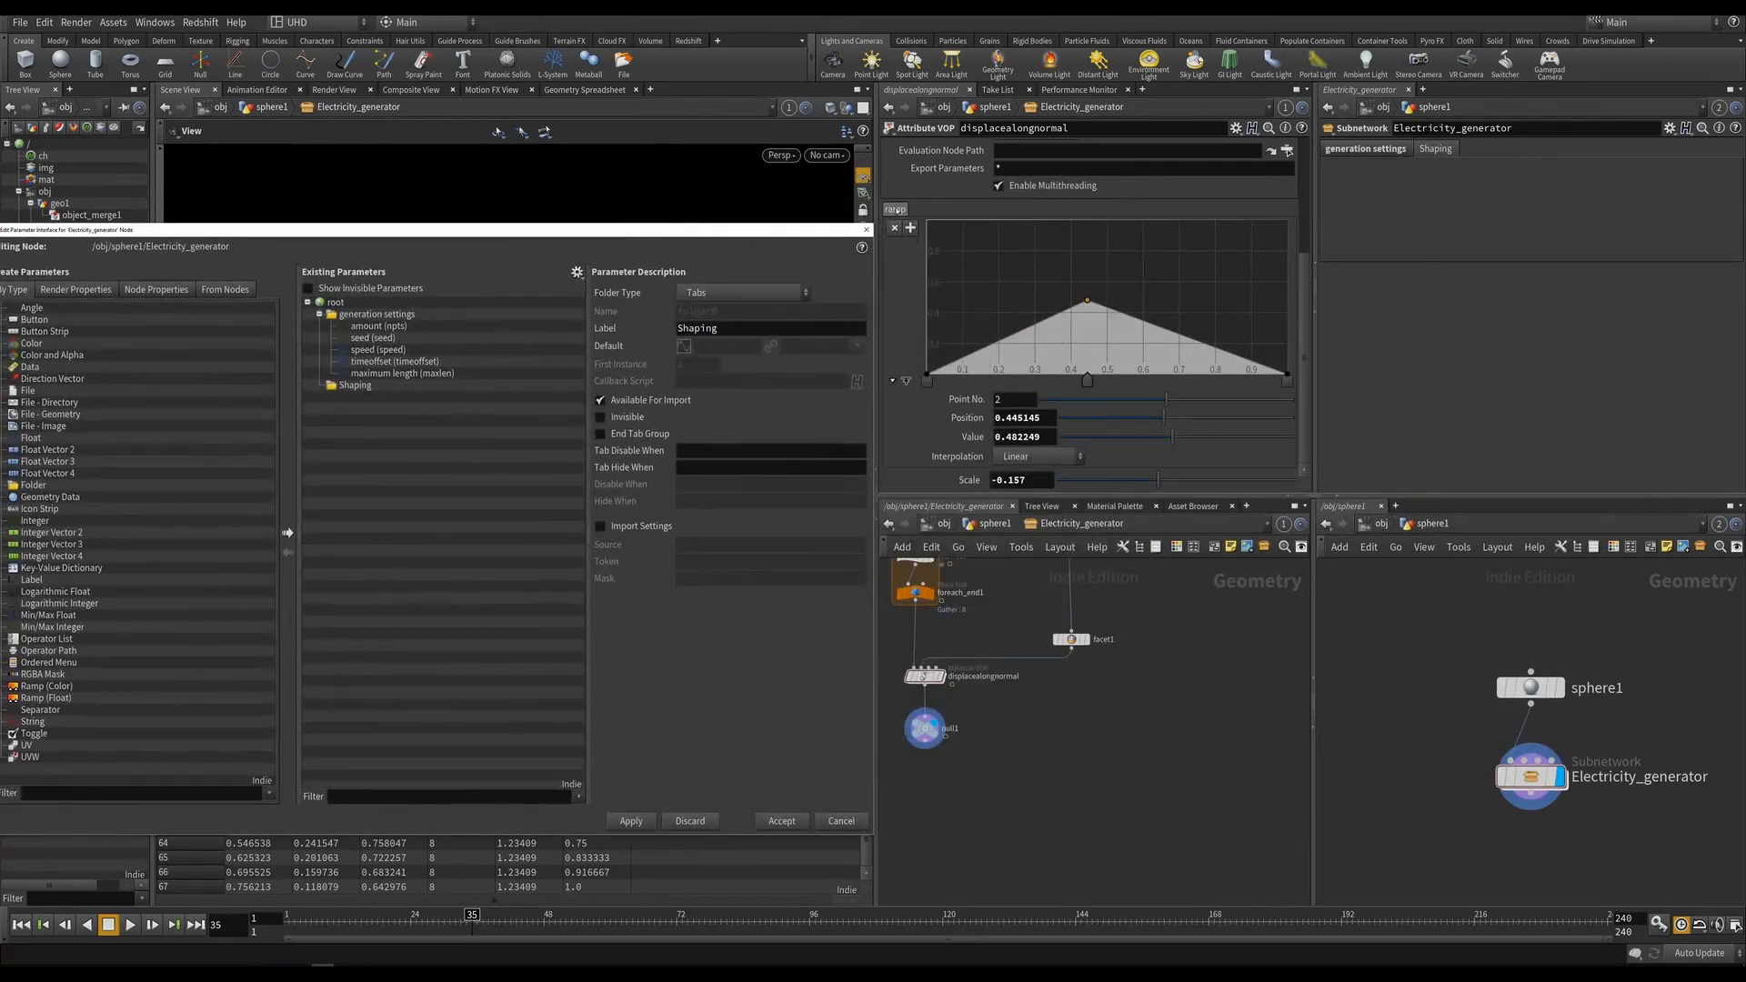
Add displacealongnormal's ramp and Scale parameters to the Shaping folder and name the ramp parameter bulge.
left_click_drag(895, 210, 345, 391)
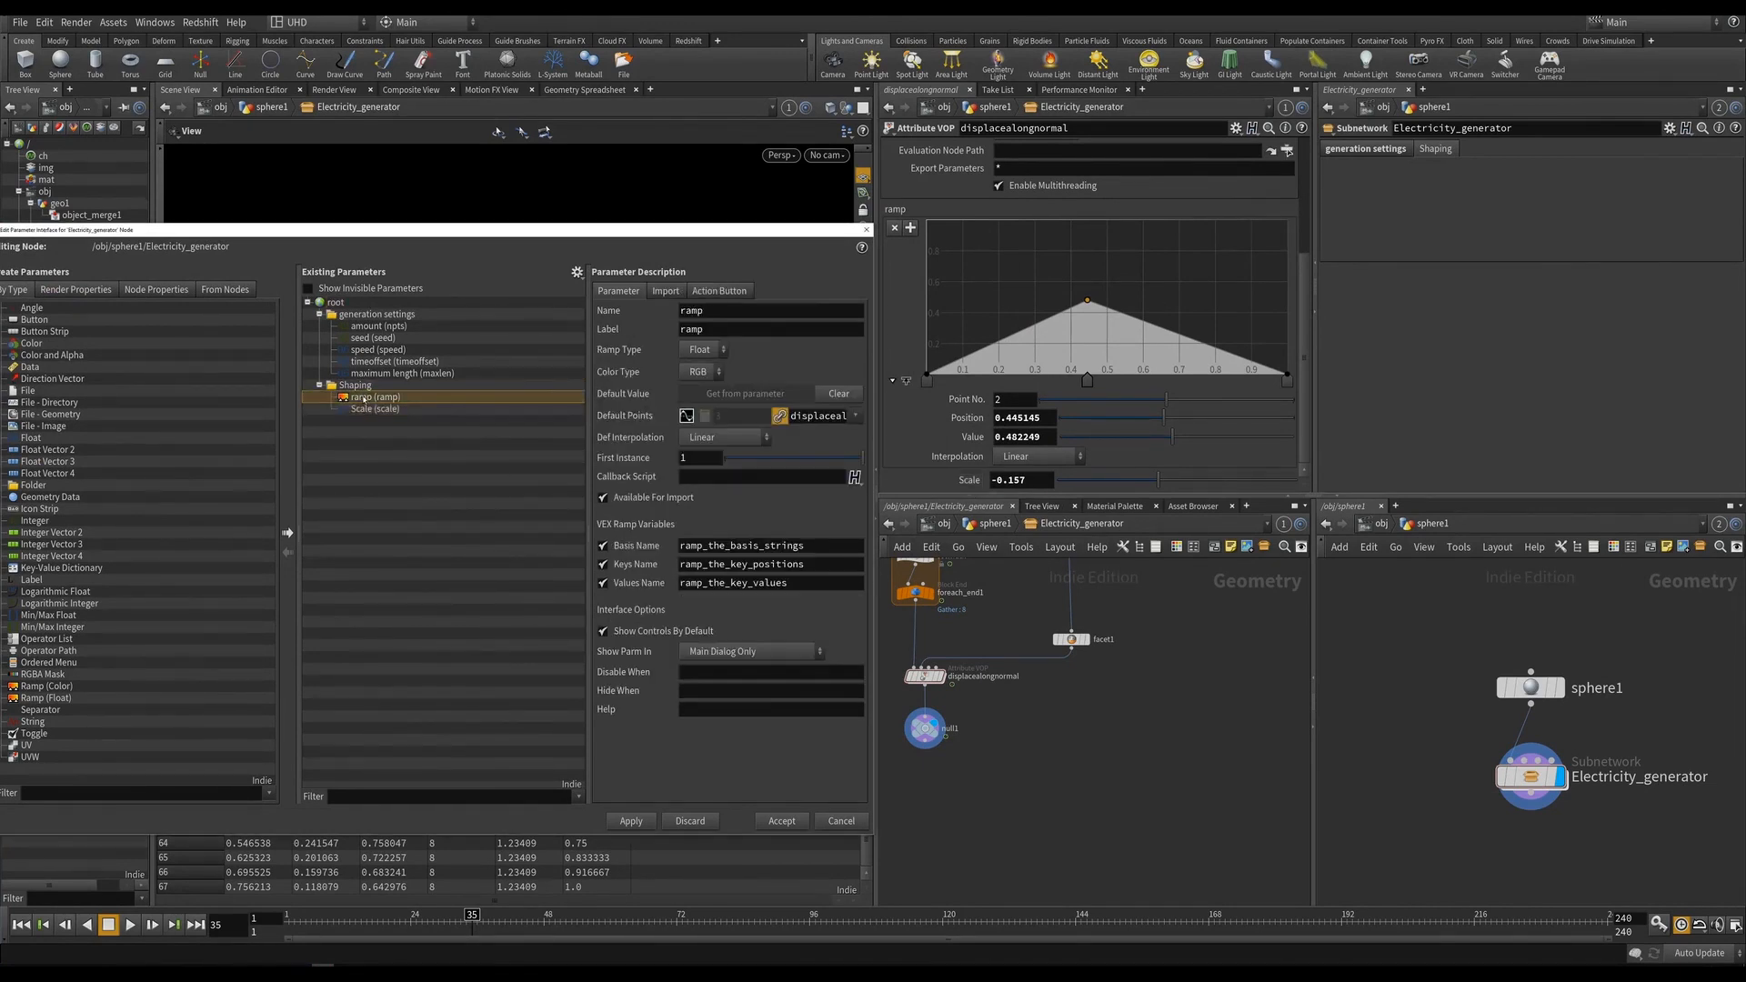
double_click(692, 310)
type("bulge")
key("Tab")
Name the Scale parameter bulge_scale, label it "bulge scale", and accept the parameter interface changes.
left_click(391, 408)
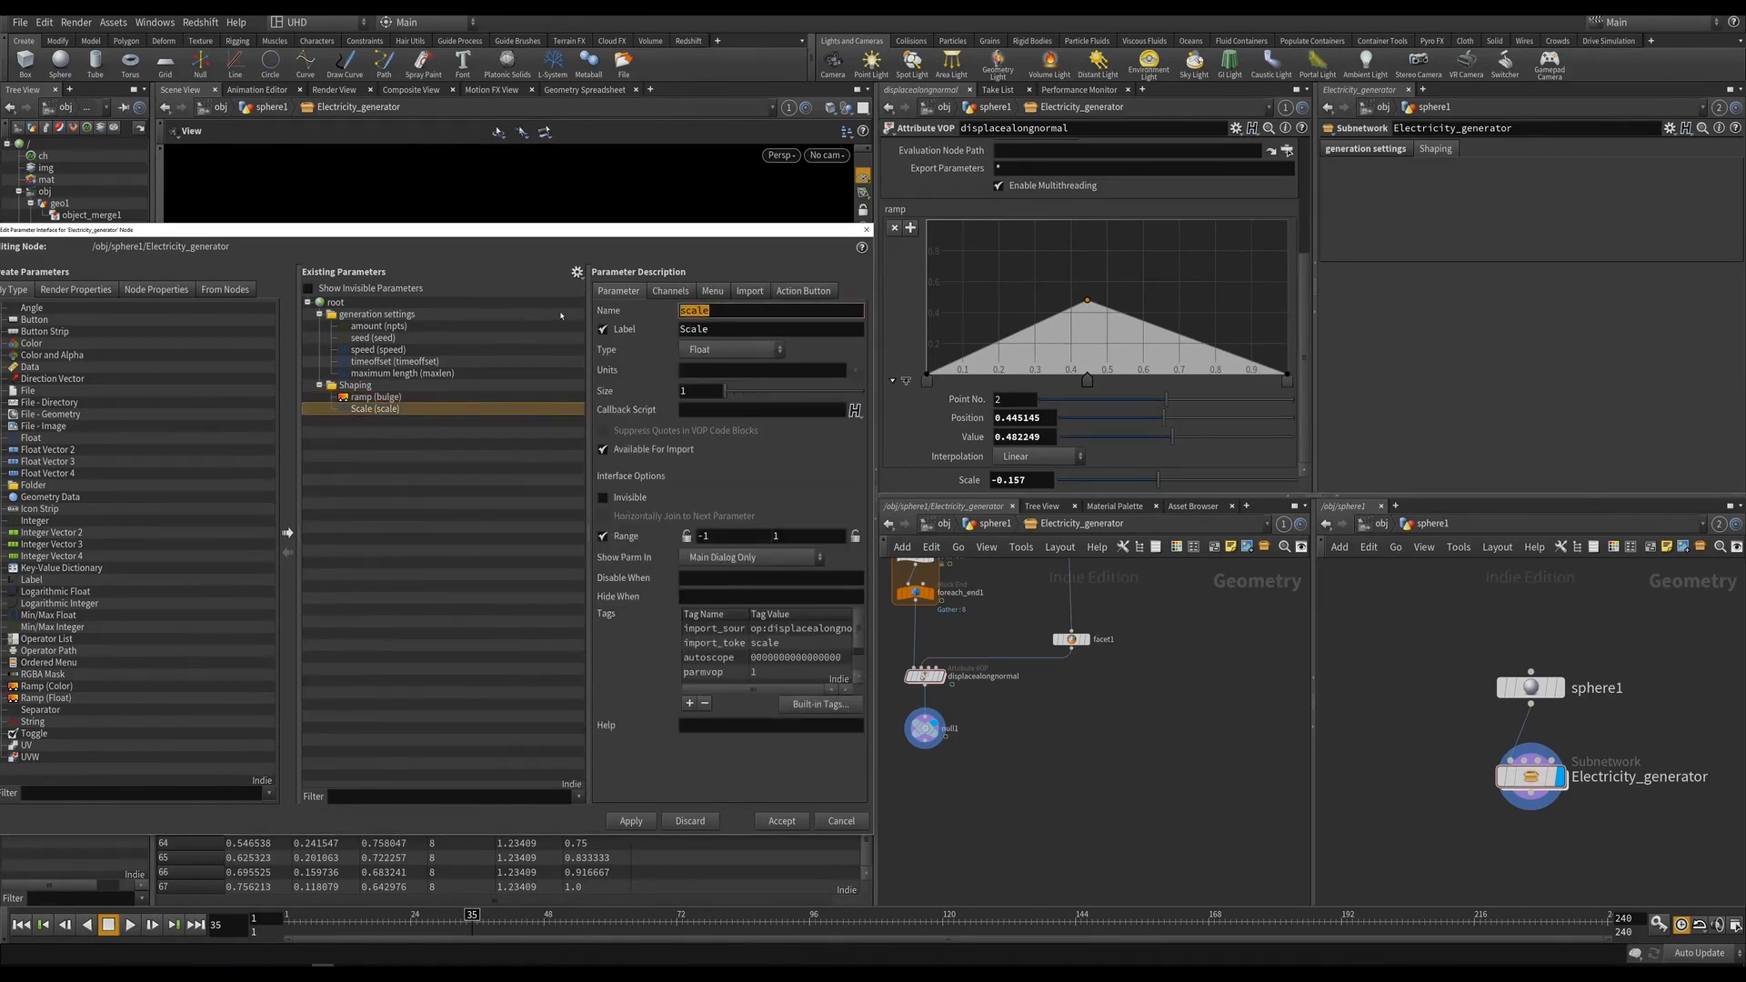
type("bulge_scale")
key("Tab")
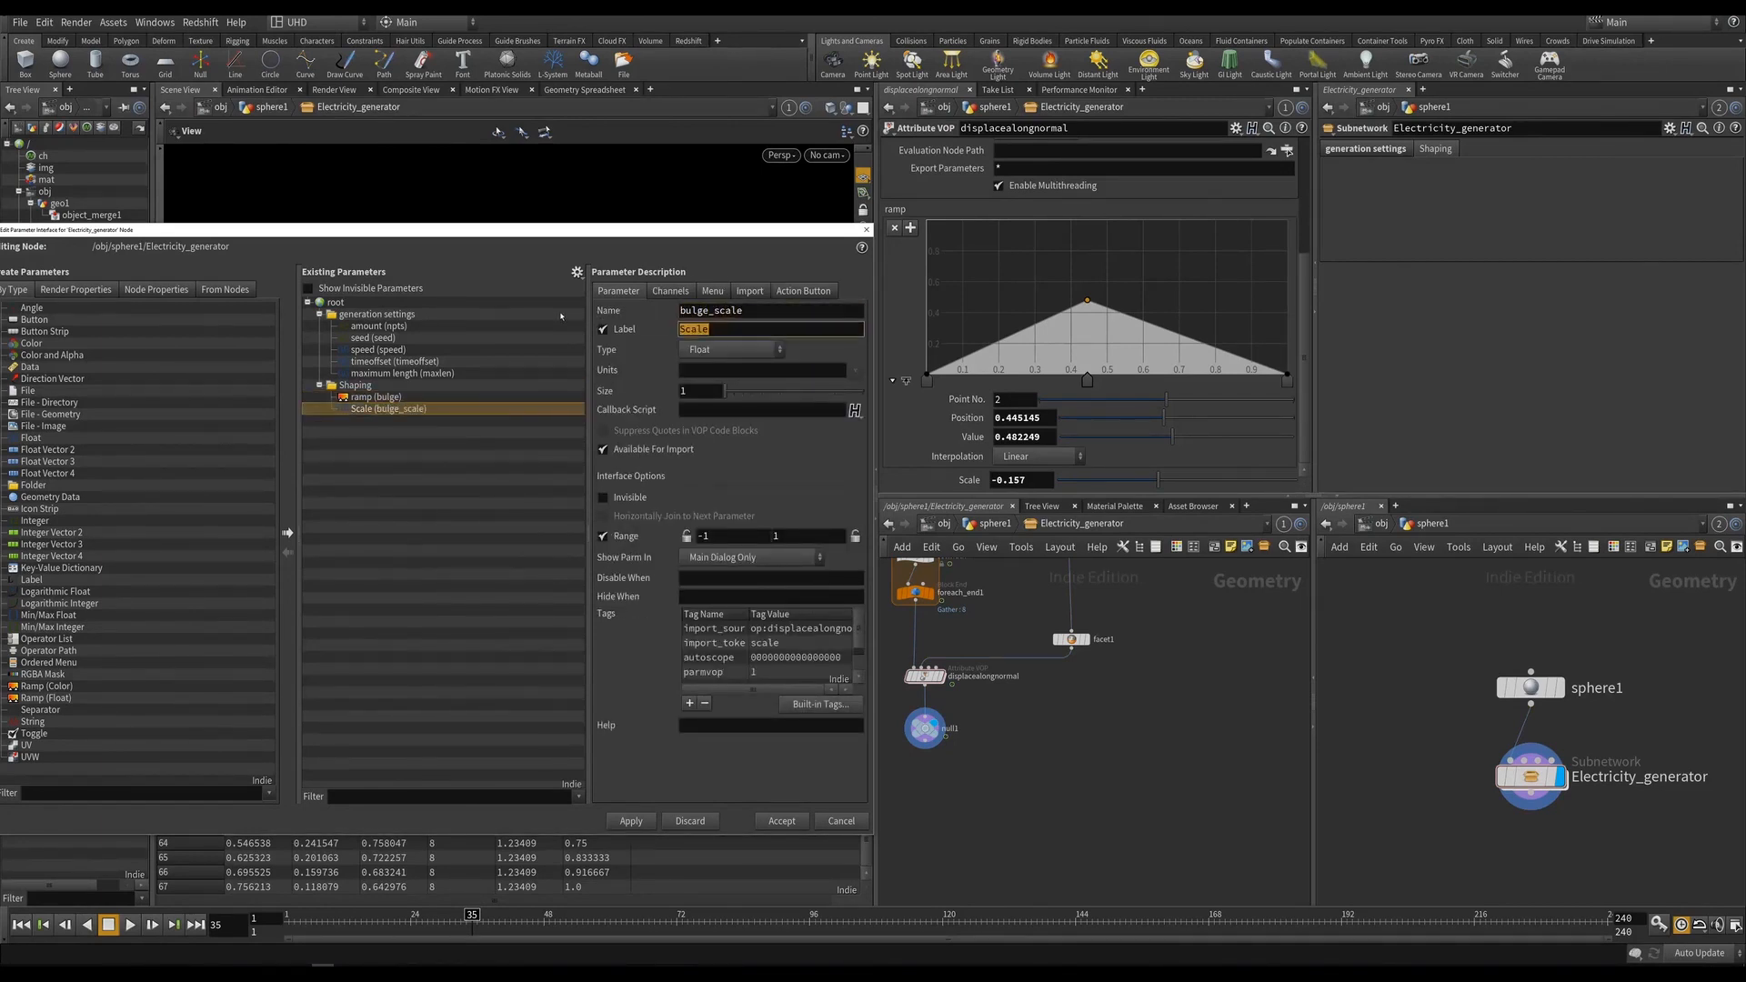
type("bulge scale")
key("Return")
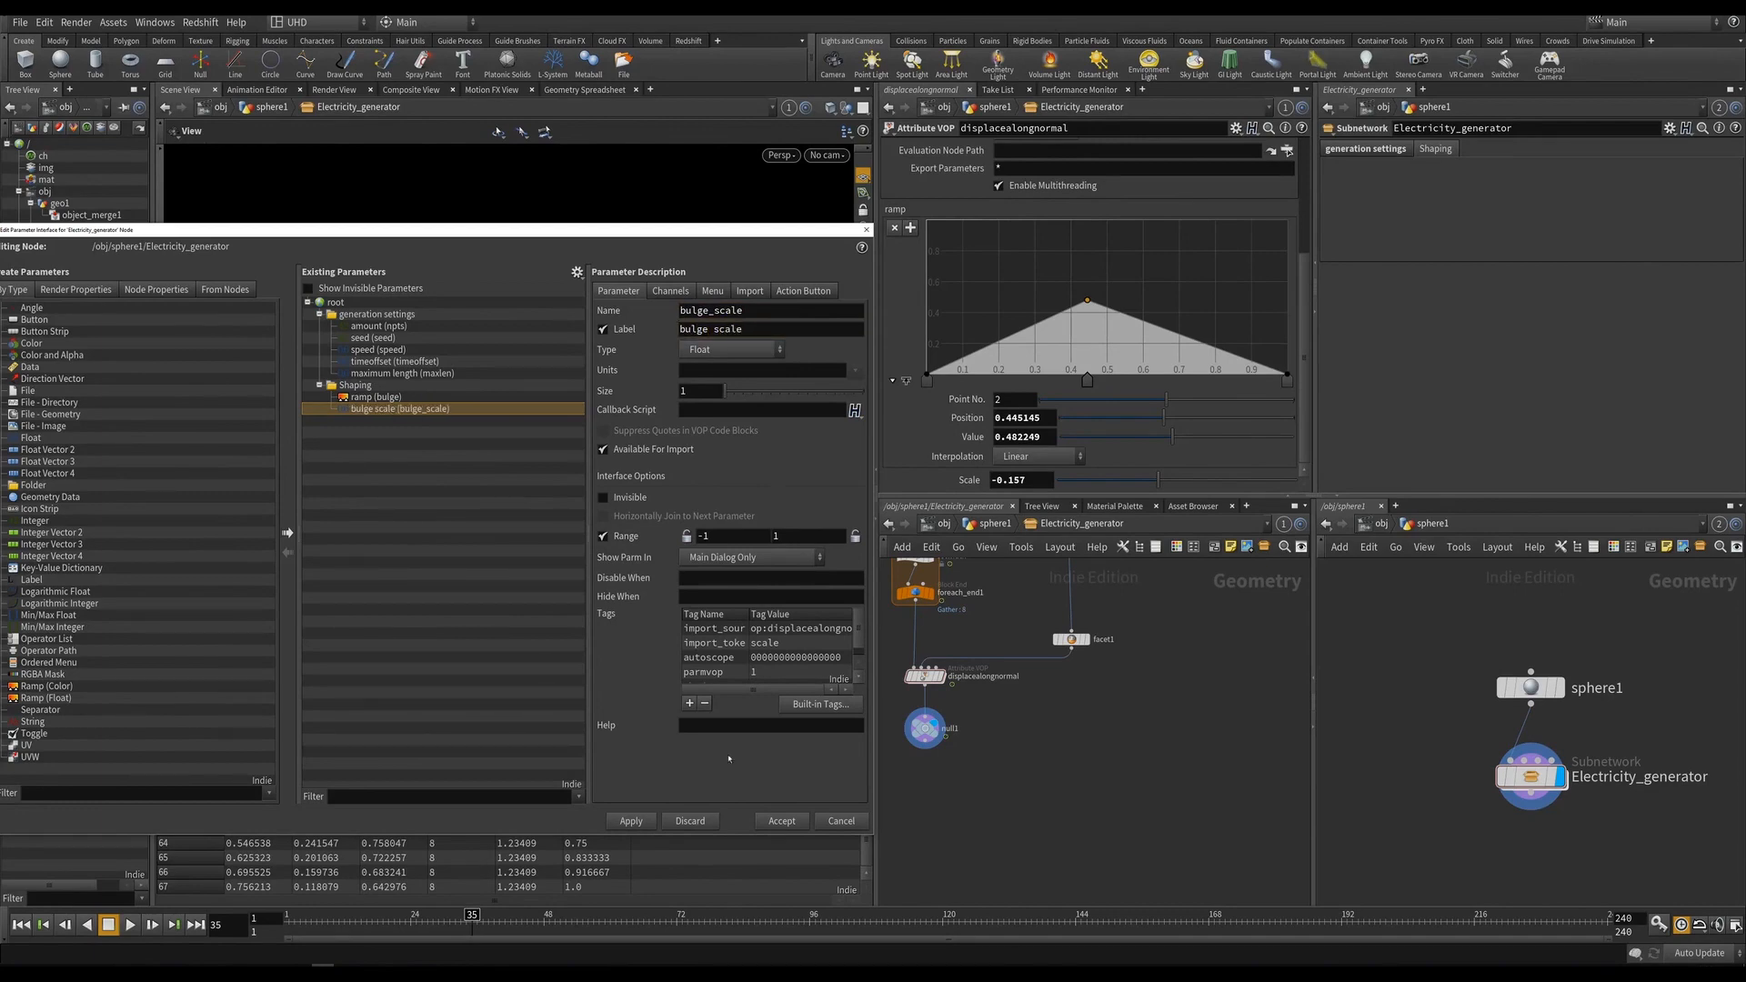
left_click(630, 821)
left_click(781, 821)
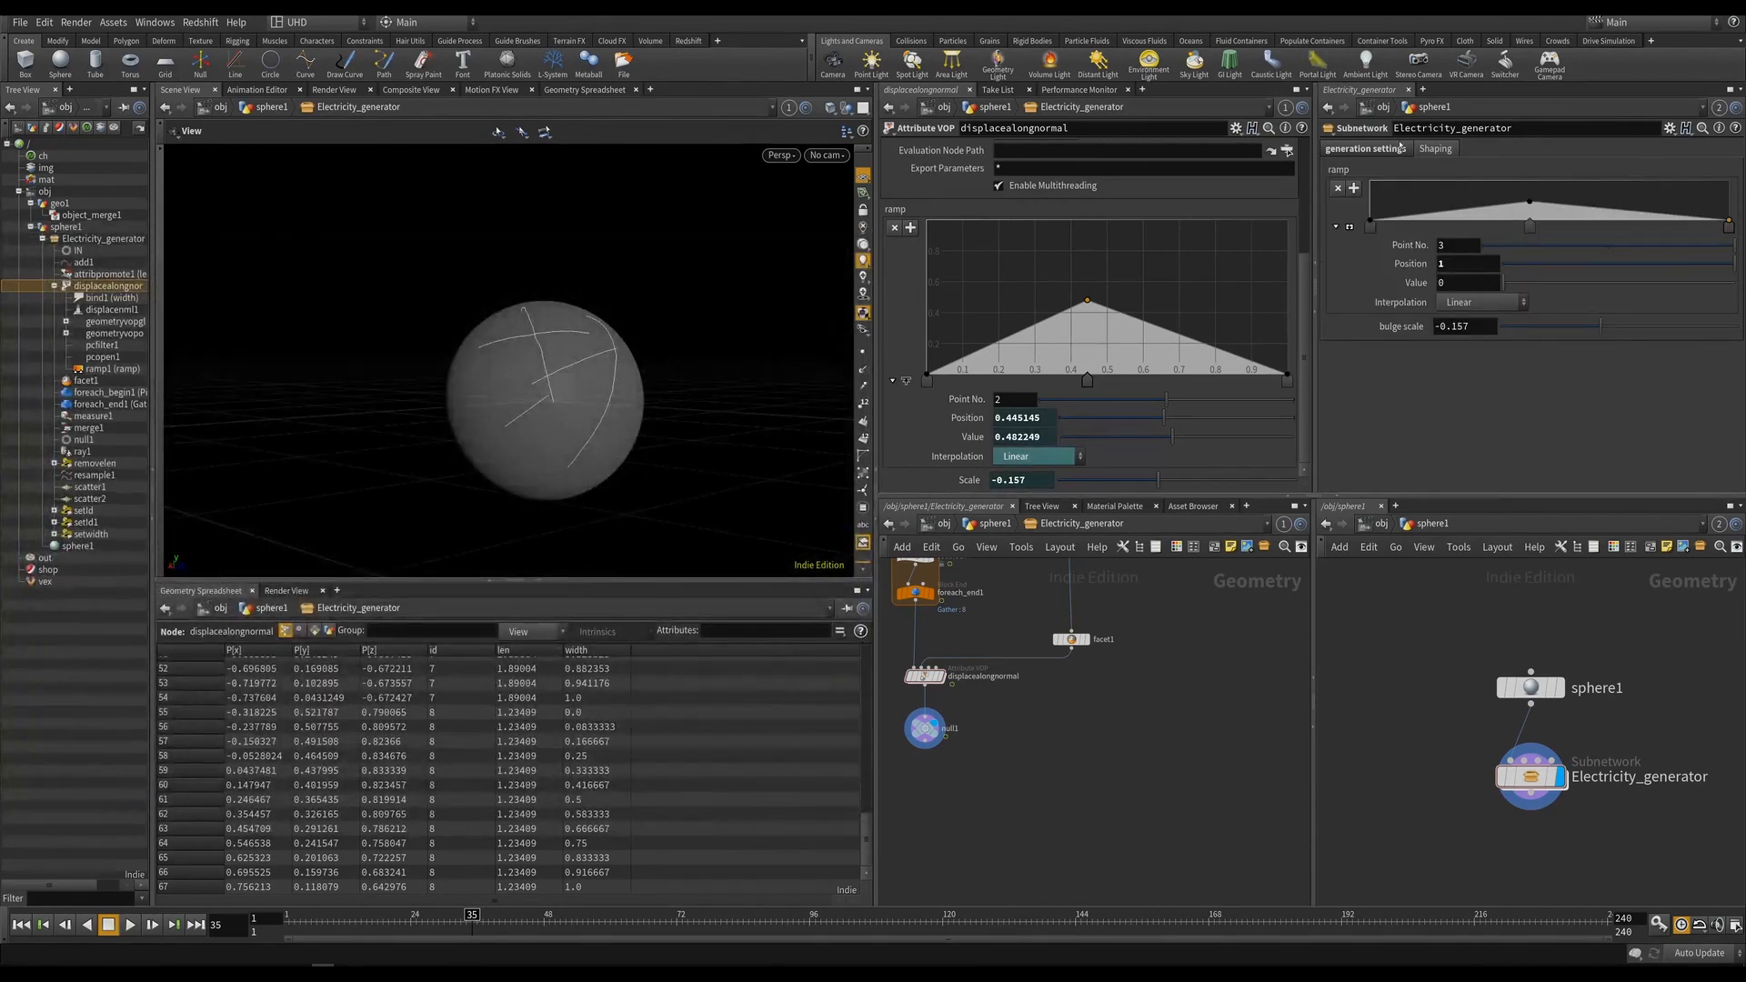
Raise the Shaping ramp's middle point to a value of about 0.88 and set the bulge scale to 0.185.
left_click_drag(1531, 203, 1532, 187)
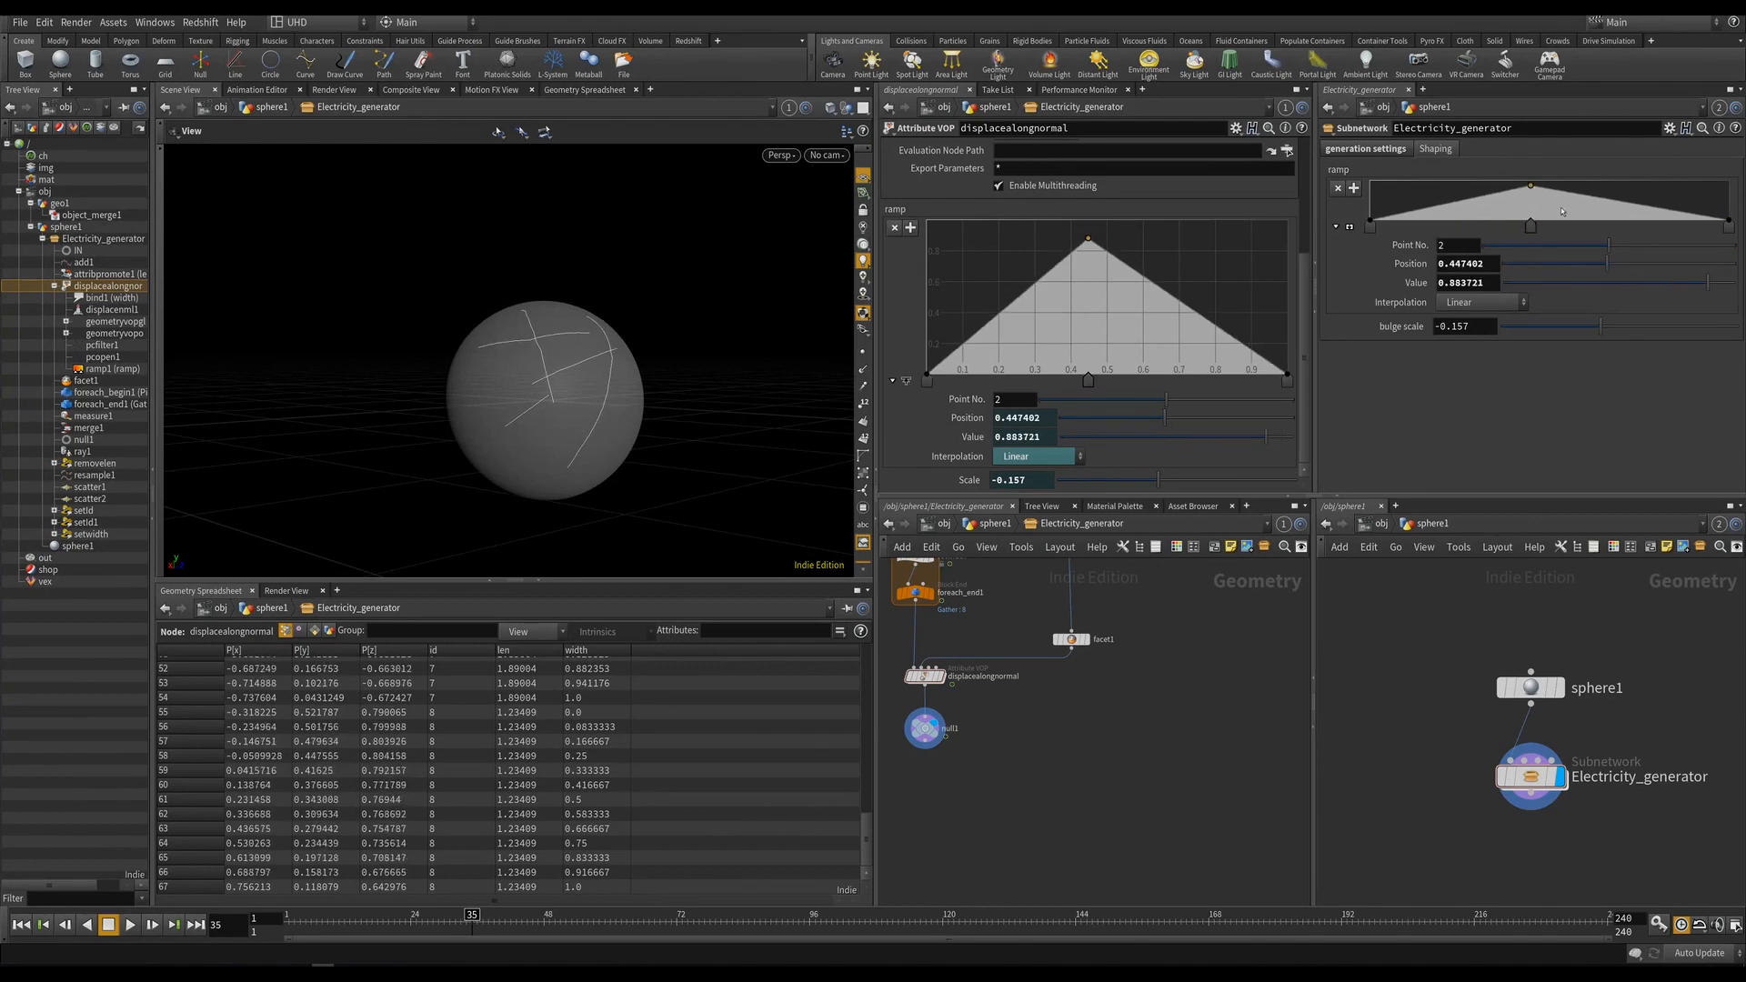
left_click_drag(1601, 325, 1642, 325)
left_click_drag(841, 360, 753, 351)
Scrub the timeline to frame 13, check the bulged arcs around the sphere, and save the scene.
left_click_drag(553, 918, 456, 919)
key("Up")
left_click_drag(631, 515, 485, 489)
key("ctrl+s")
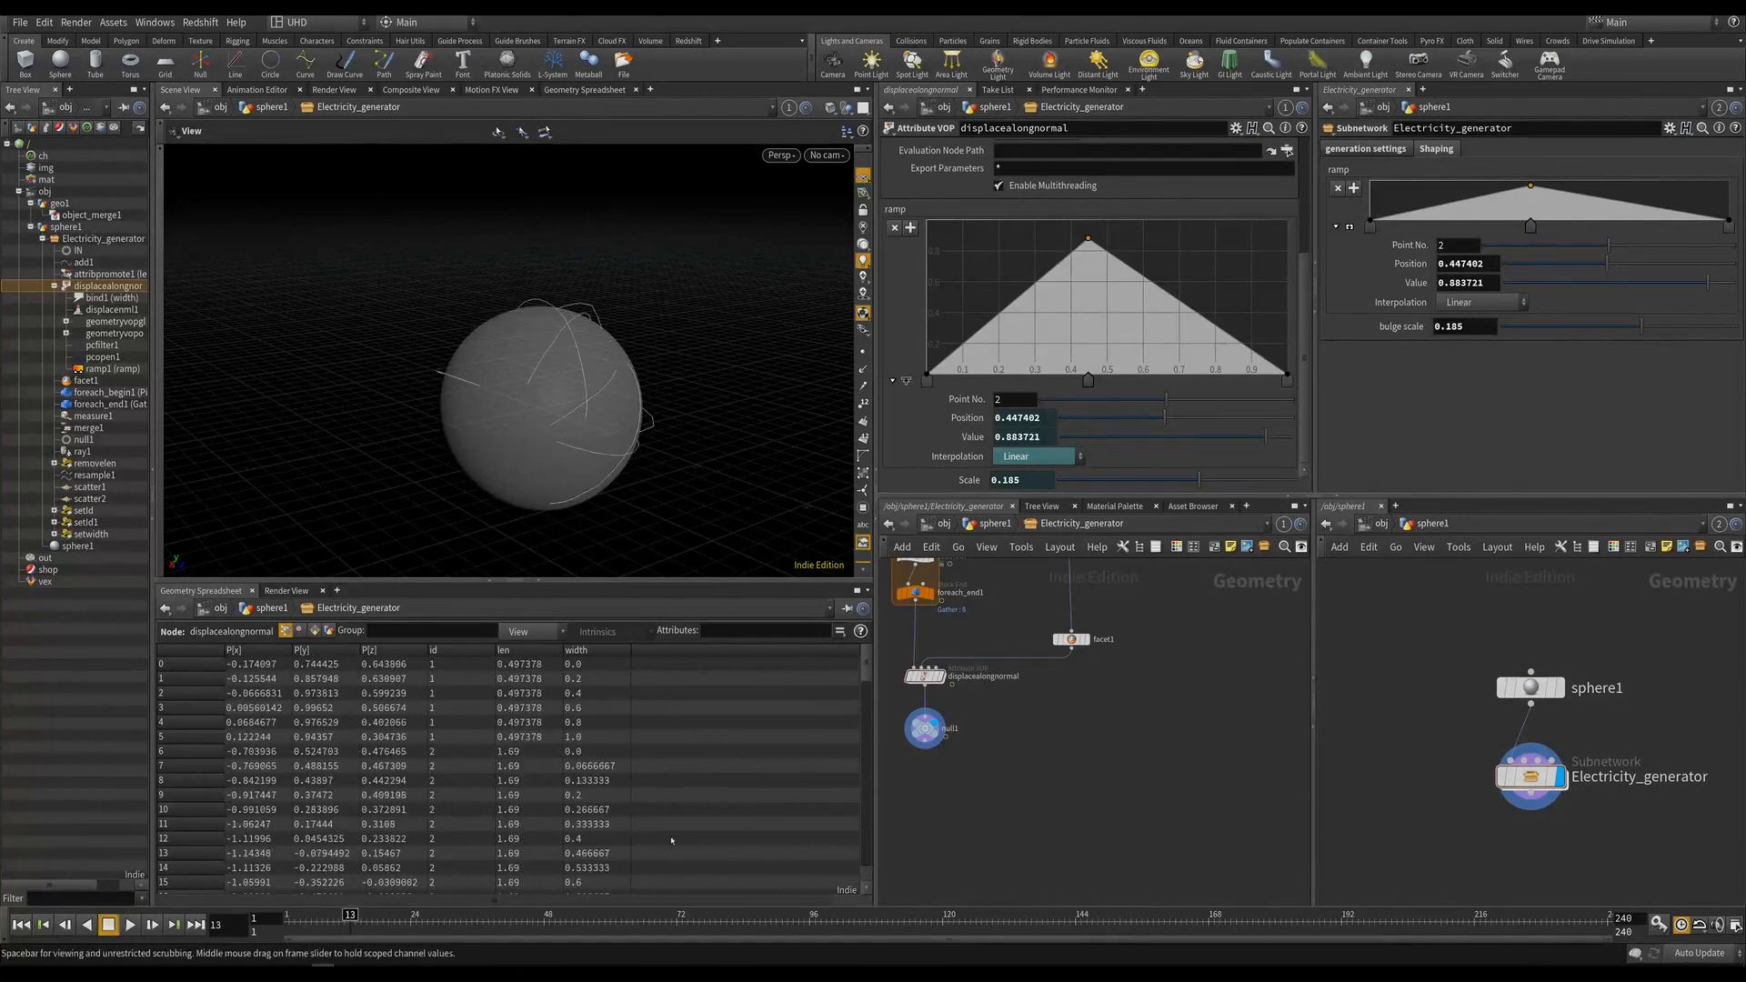
Reduce the bulge scale to 0.166 and save the scene.
middle_click_drag(889, 755, 932, 752)
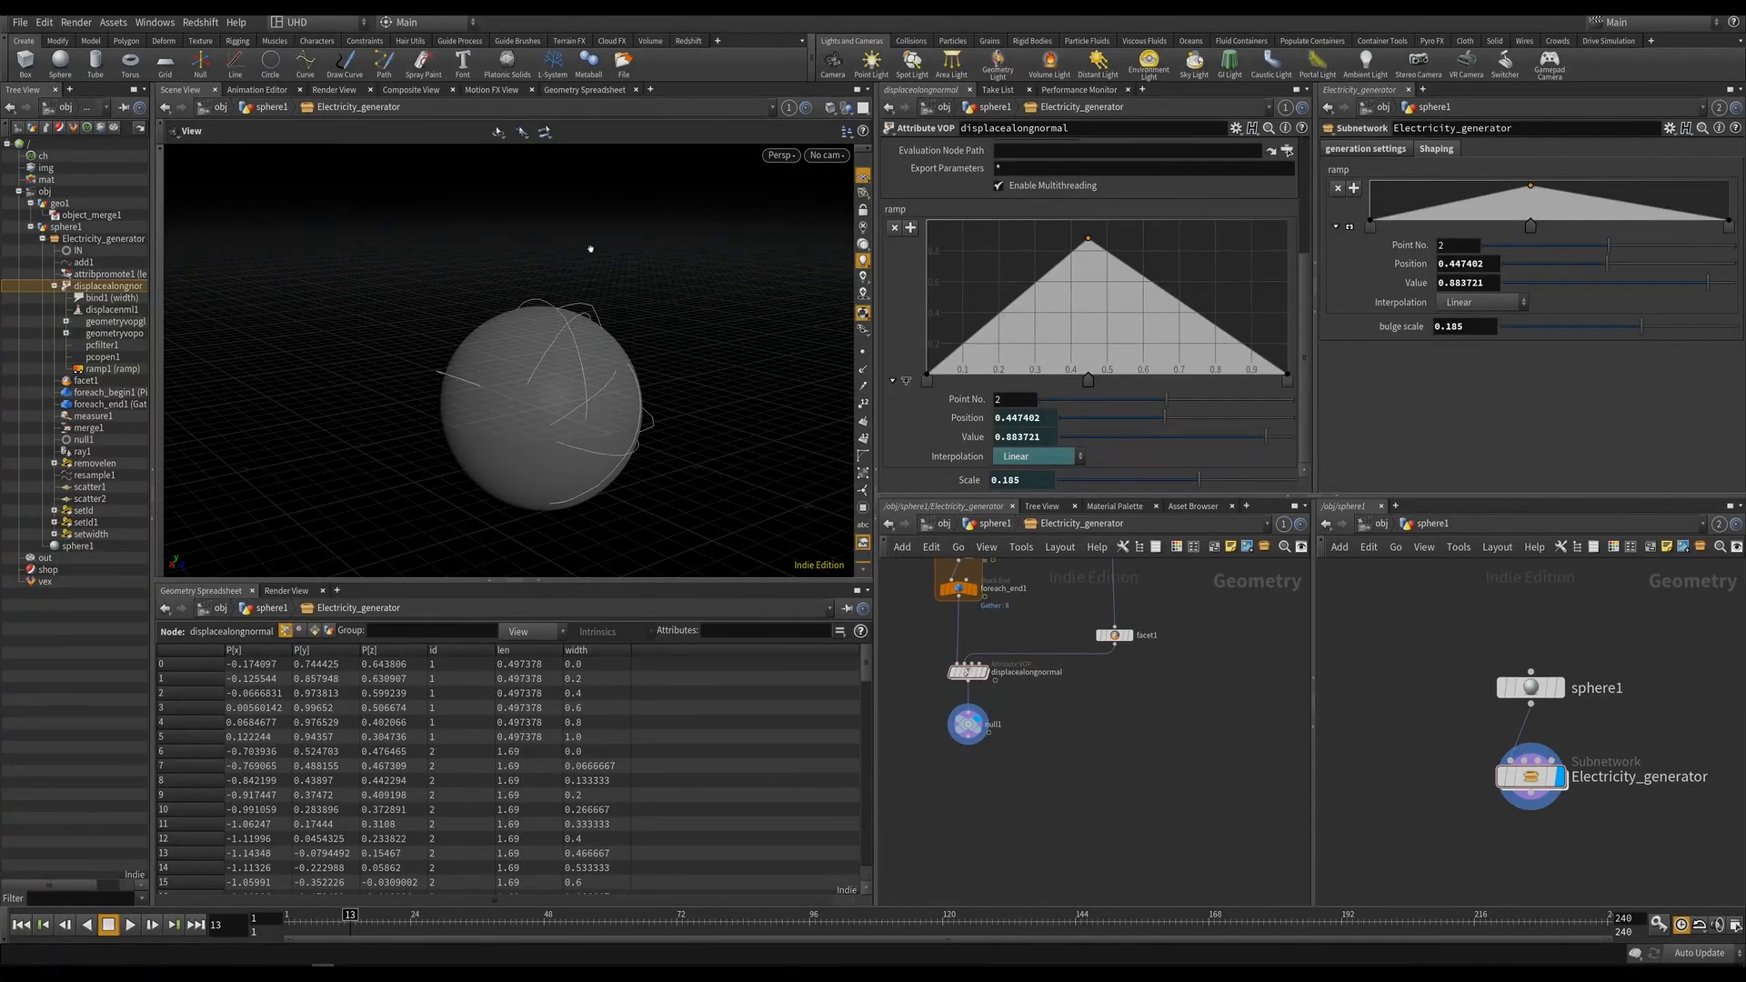
left_click_drag(588, 245, 629, 410)
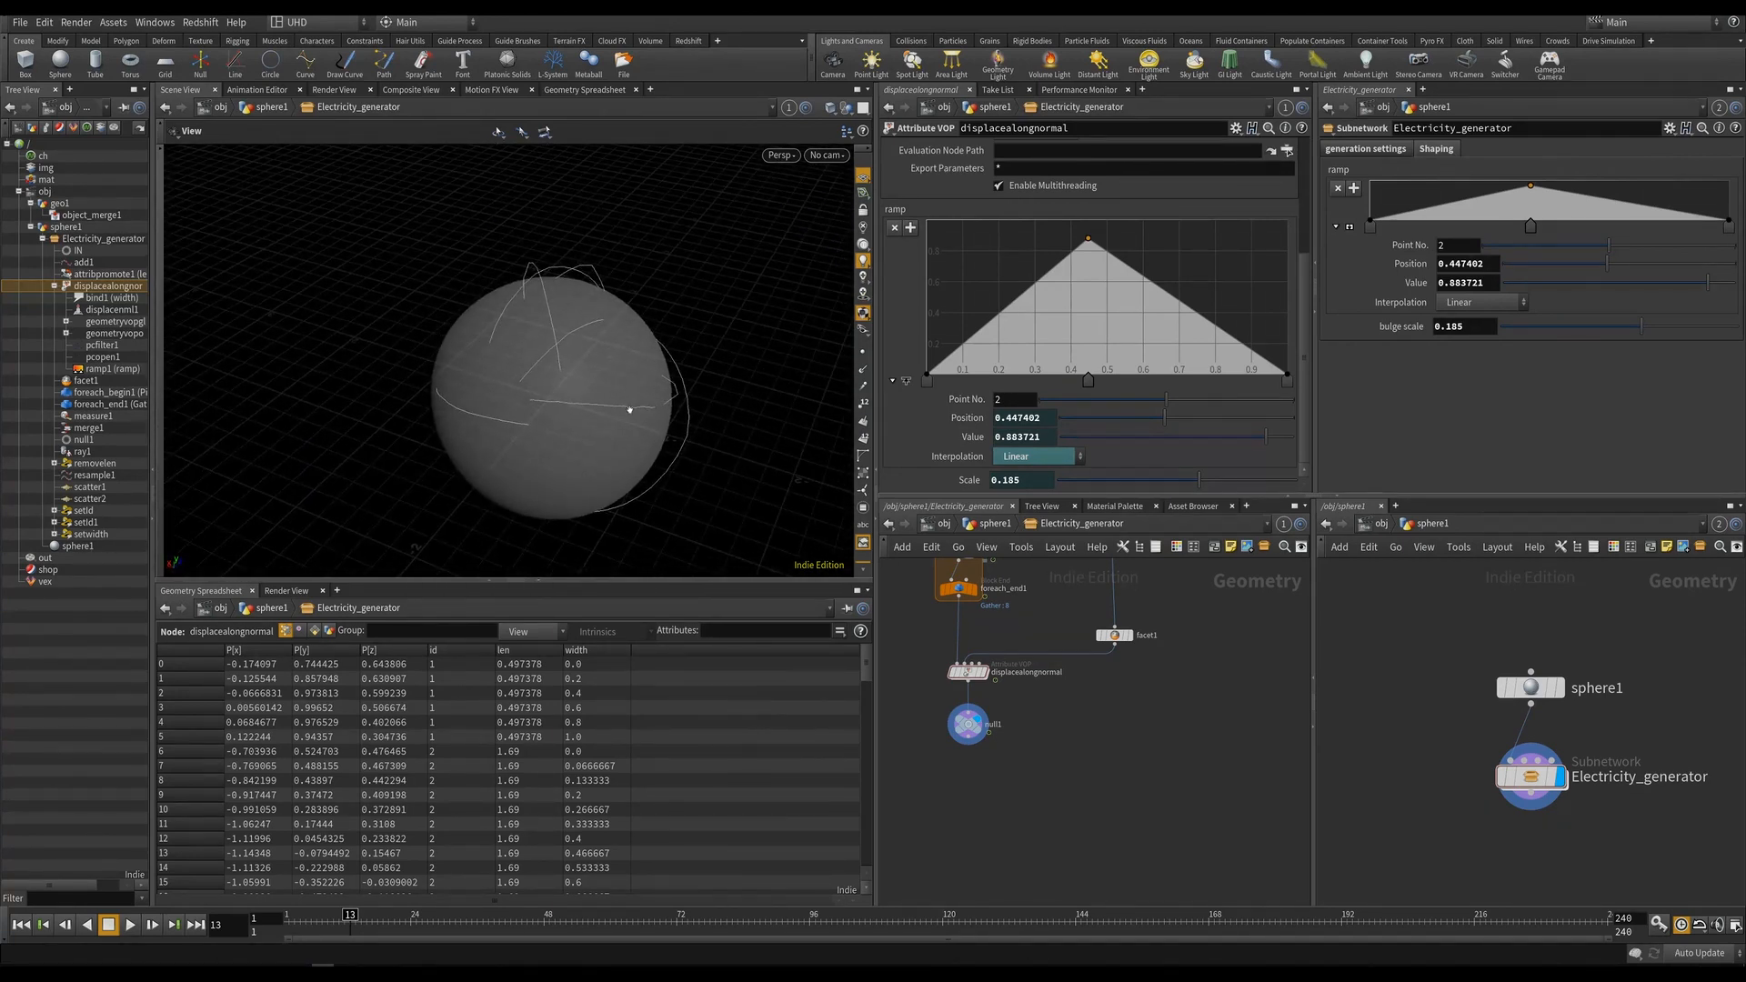
middle_click_drag(950, 806, 955, 793)
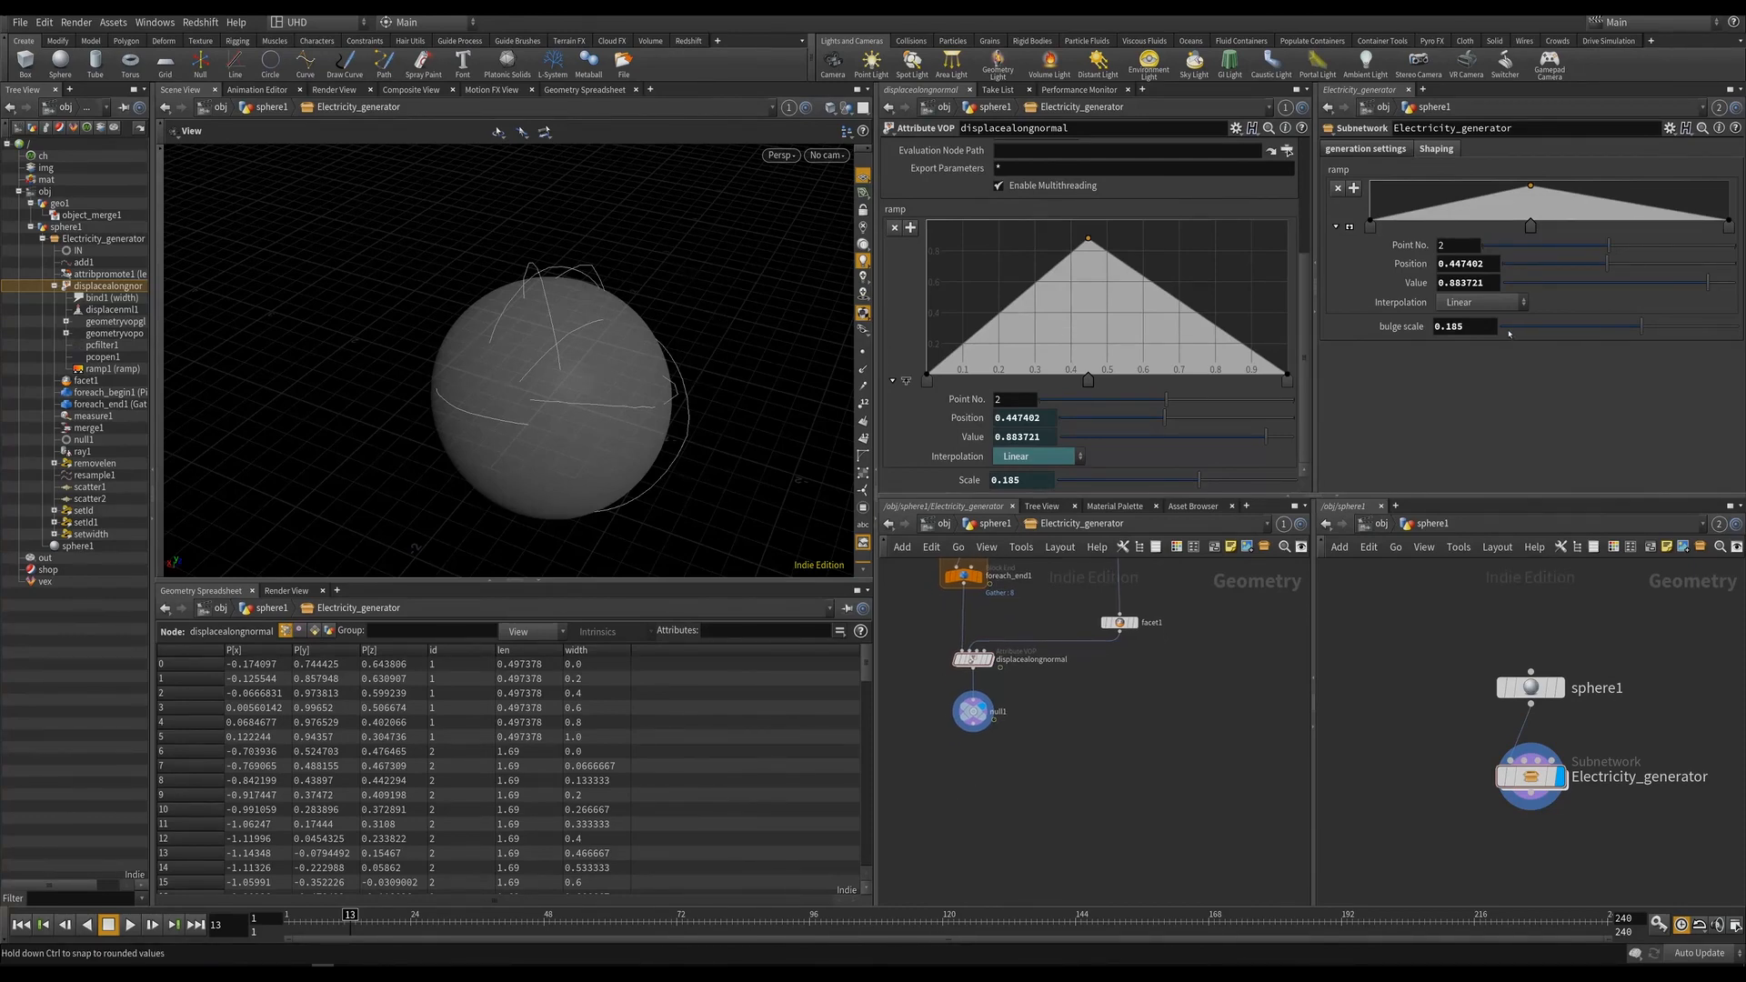
mouse_move(1644, 333)
left_mouse_down()
mouse_move(1589, 343)
mouse_move(1639, 335)
left_mouse_up()
middle_click_drag(1051, 808, 1094, 777)
key("ctrl+s")
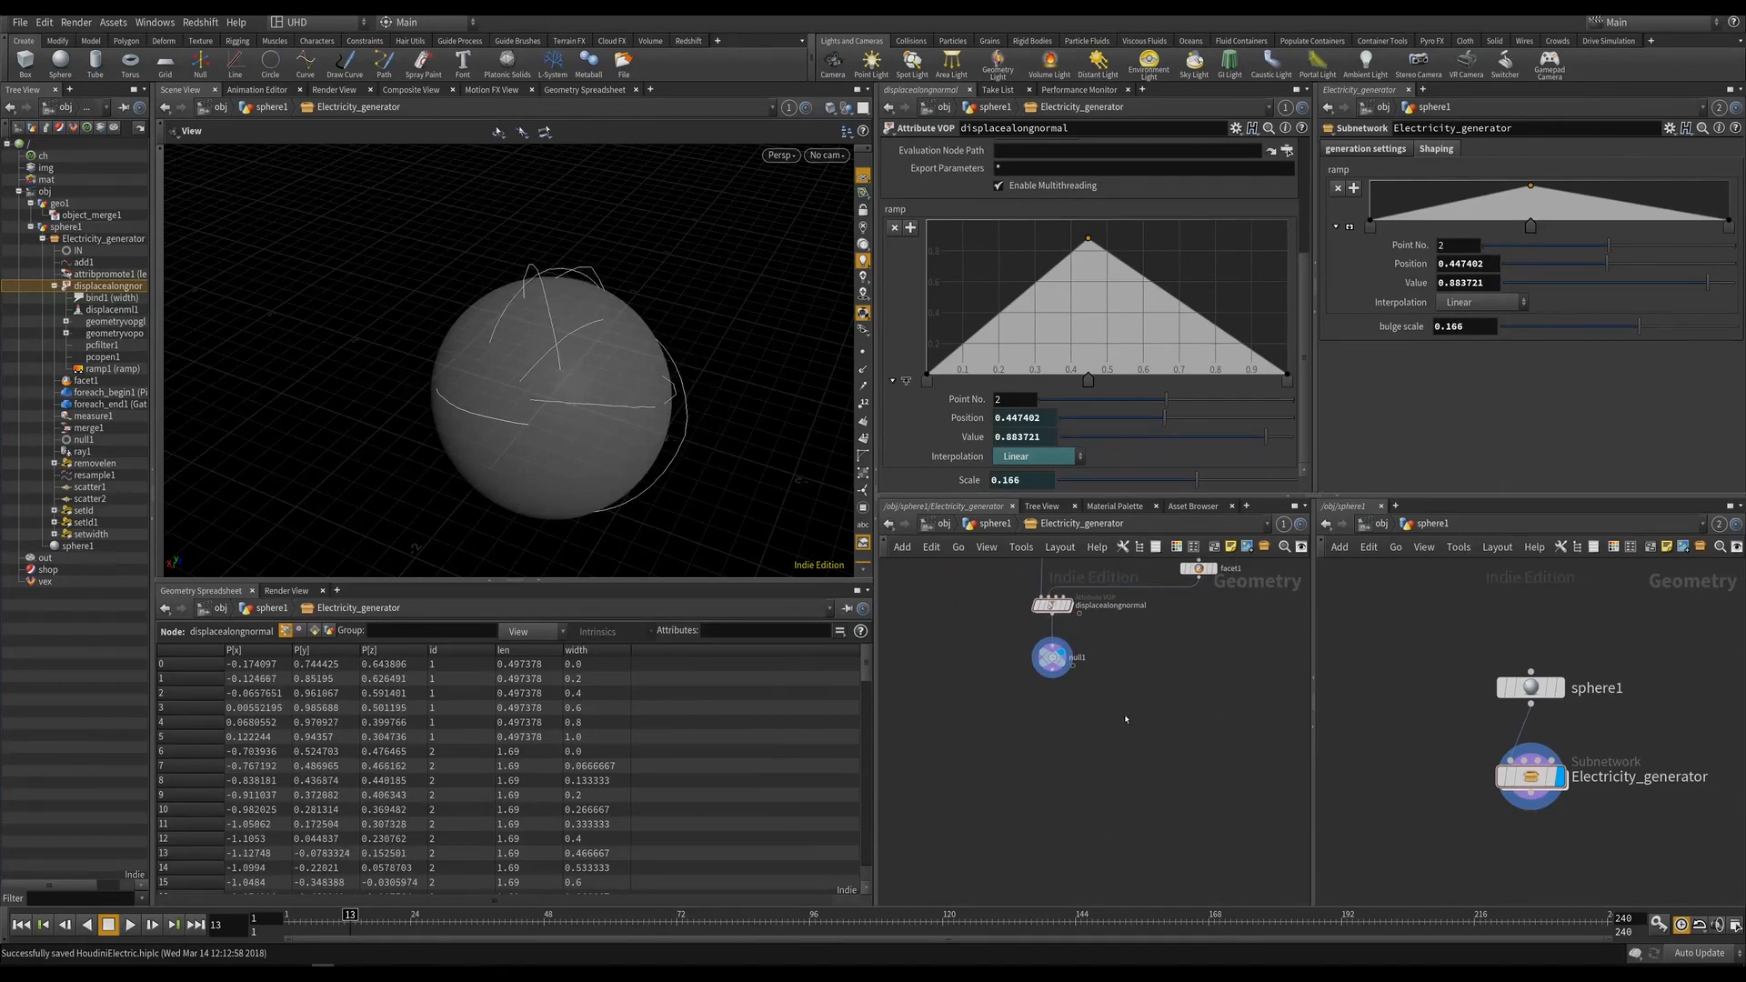
Add an Attribute VOP node below null1 in the Electricity_generator network.
left_click_drag(1027, 686, 1036, 677)
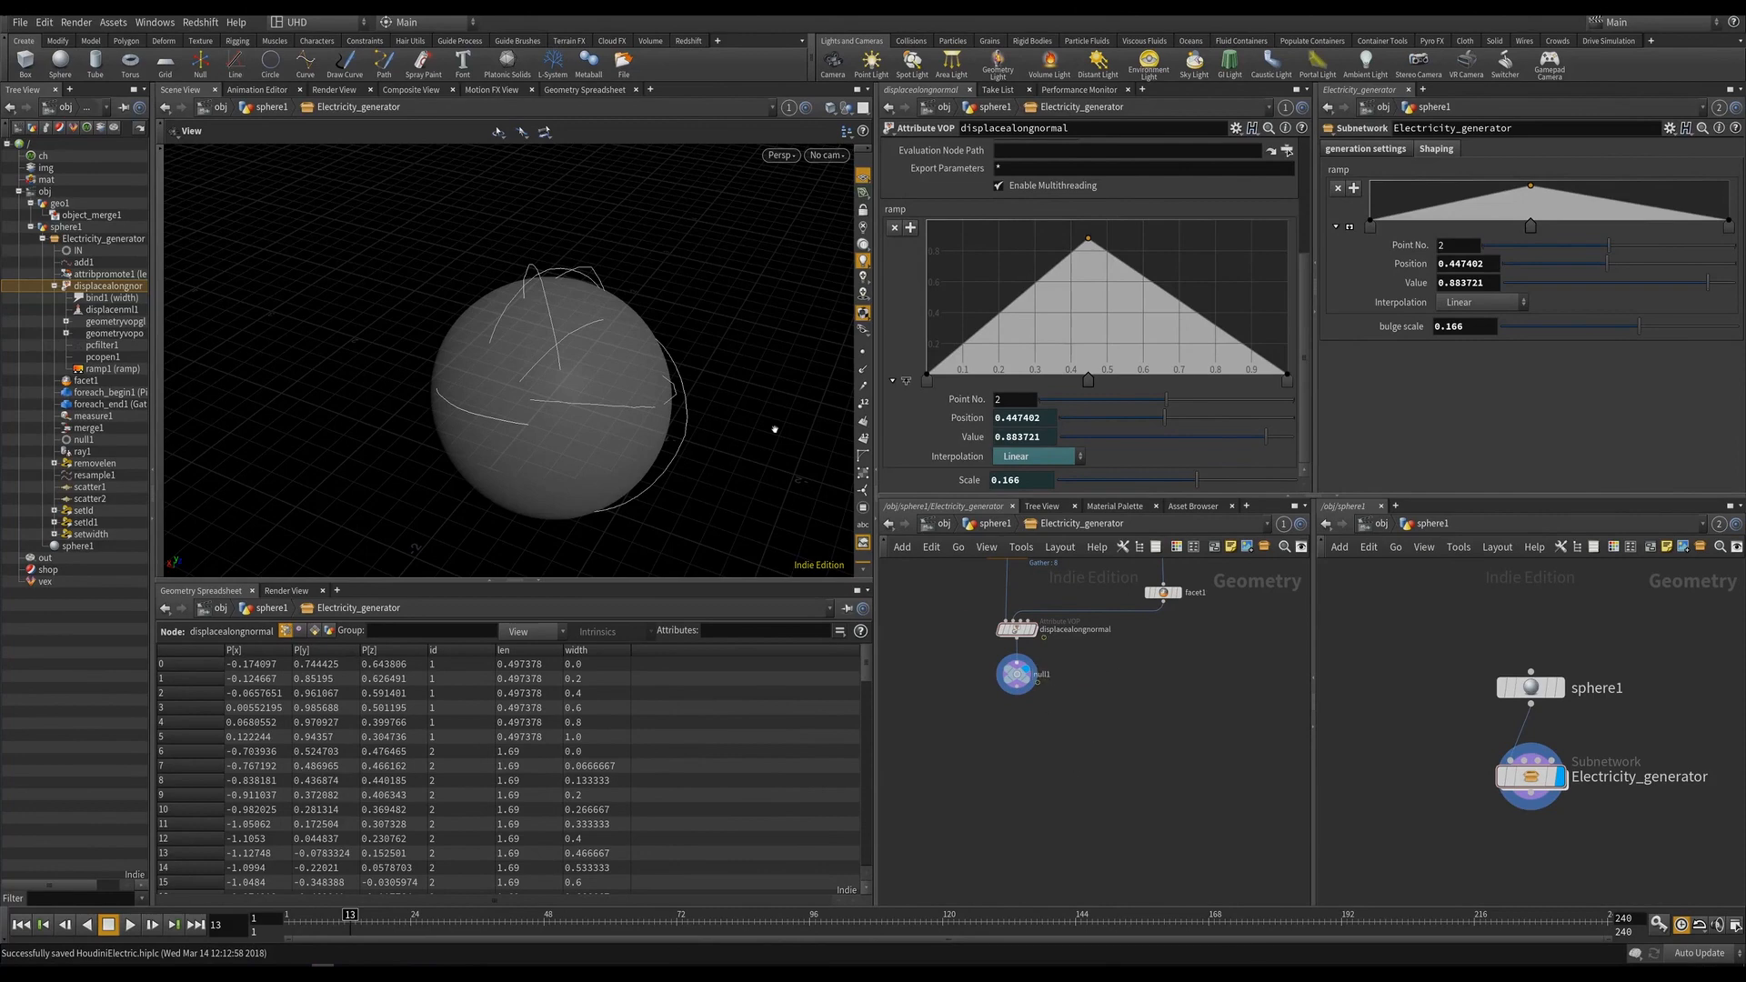
key("Tab")
type("attvop")
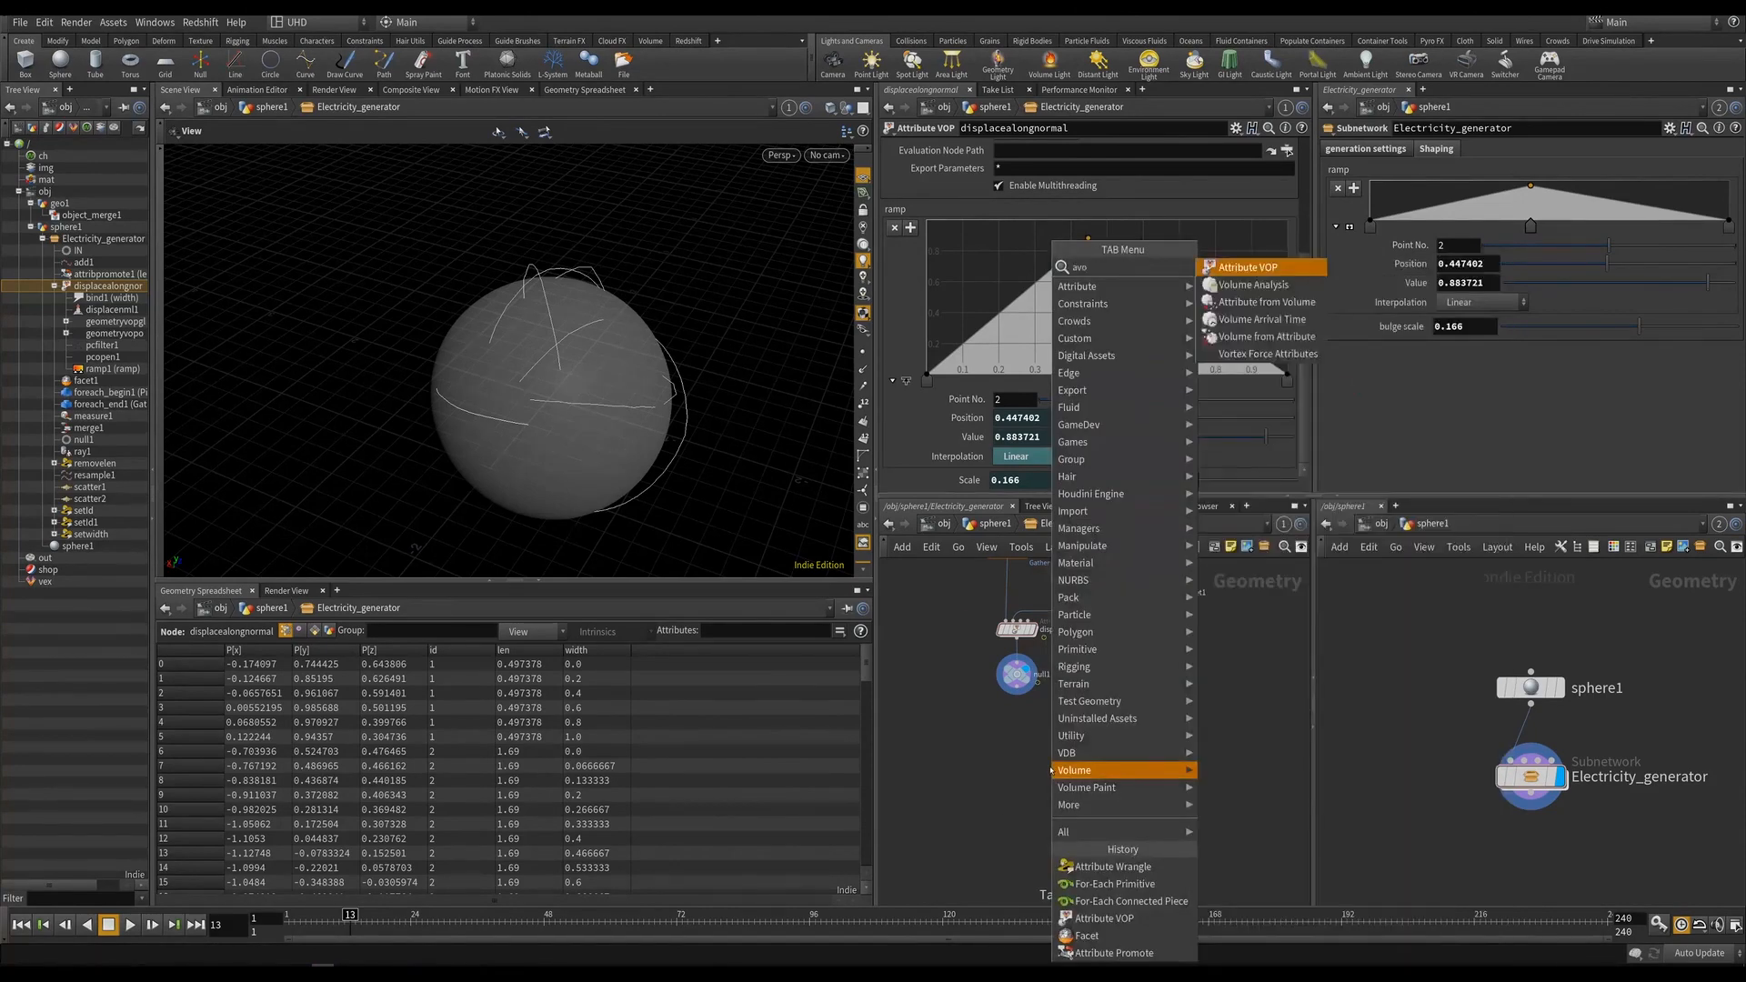
key("Return")
left_click(999, 714)
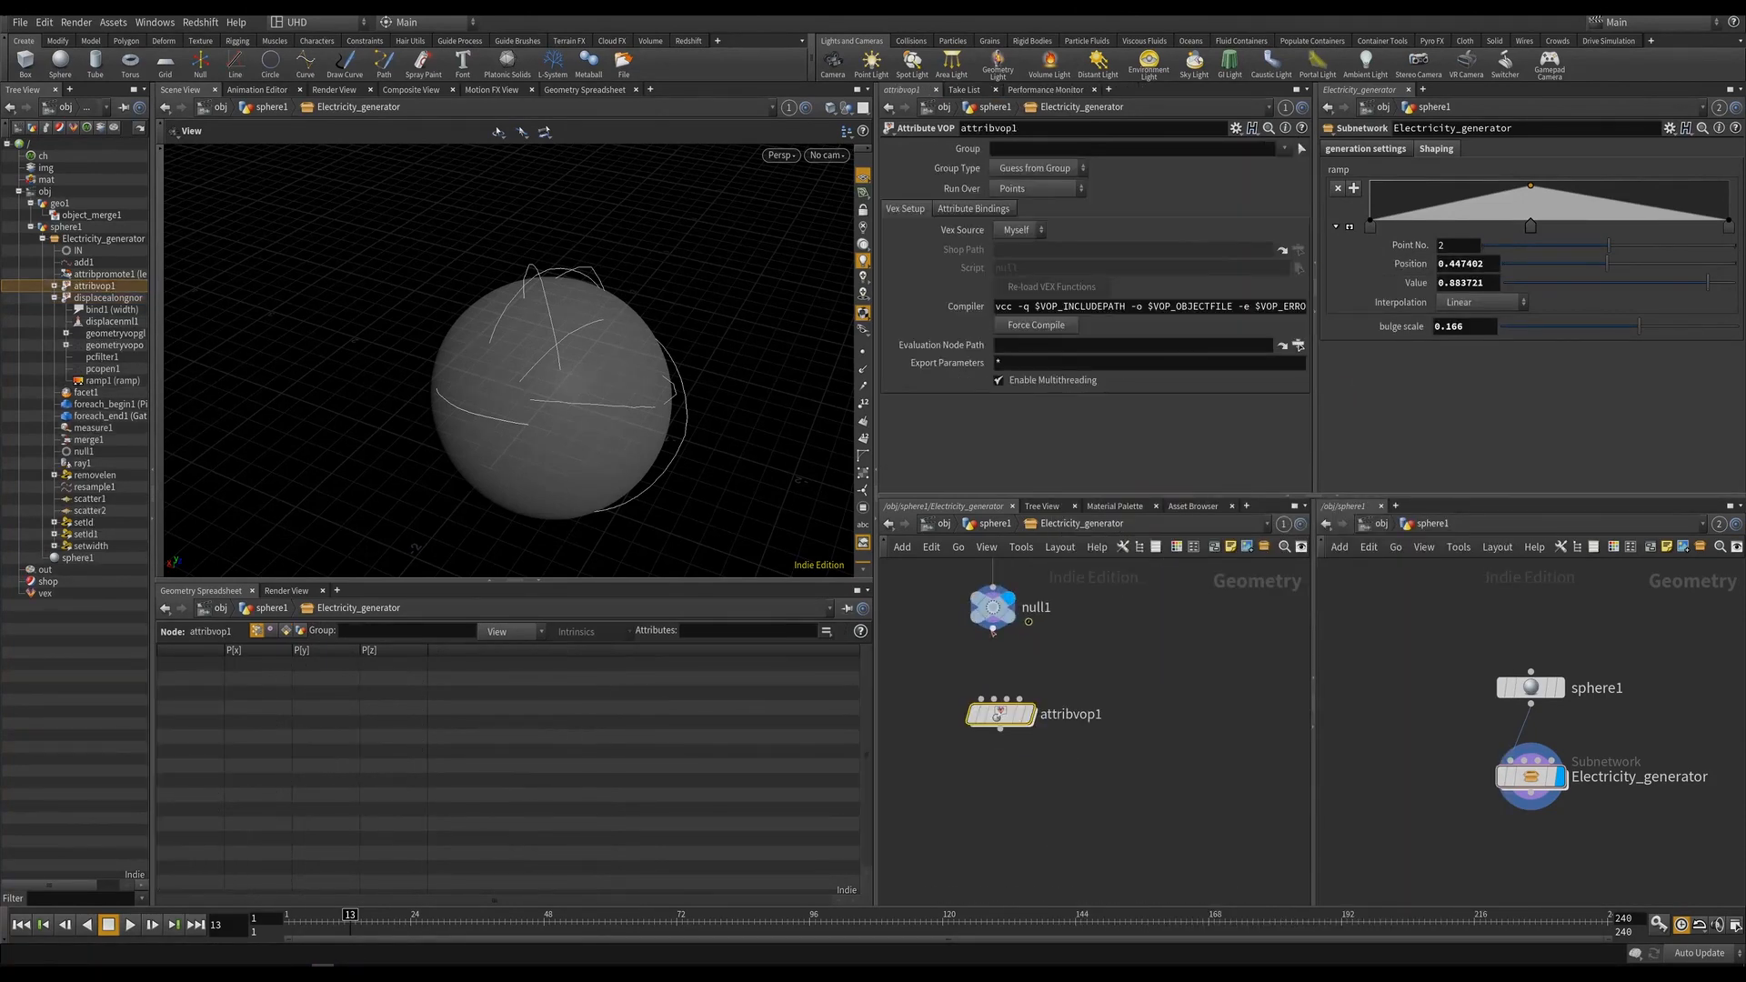
Connect the Attribute VOP to null1 and rename it add_noise.
left_click_drag(985, 709, 978, 700)
double_click(1066, 706)
type("a")
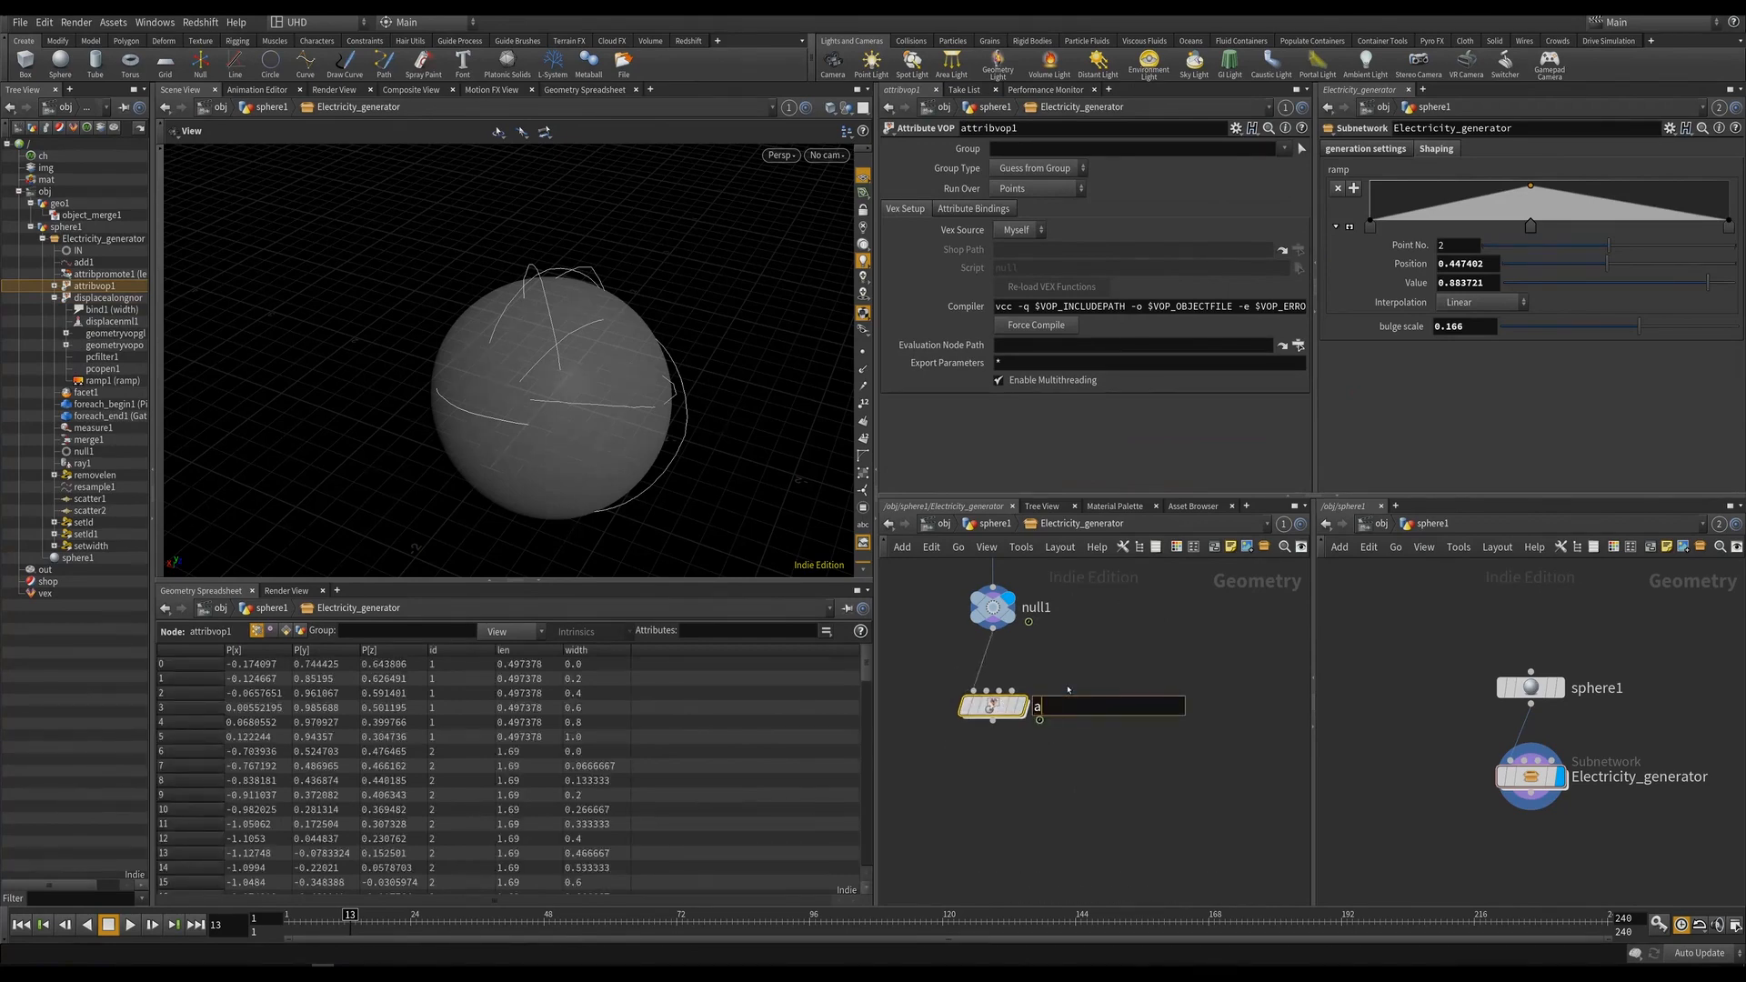
type("dd_noise")
key("Return")
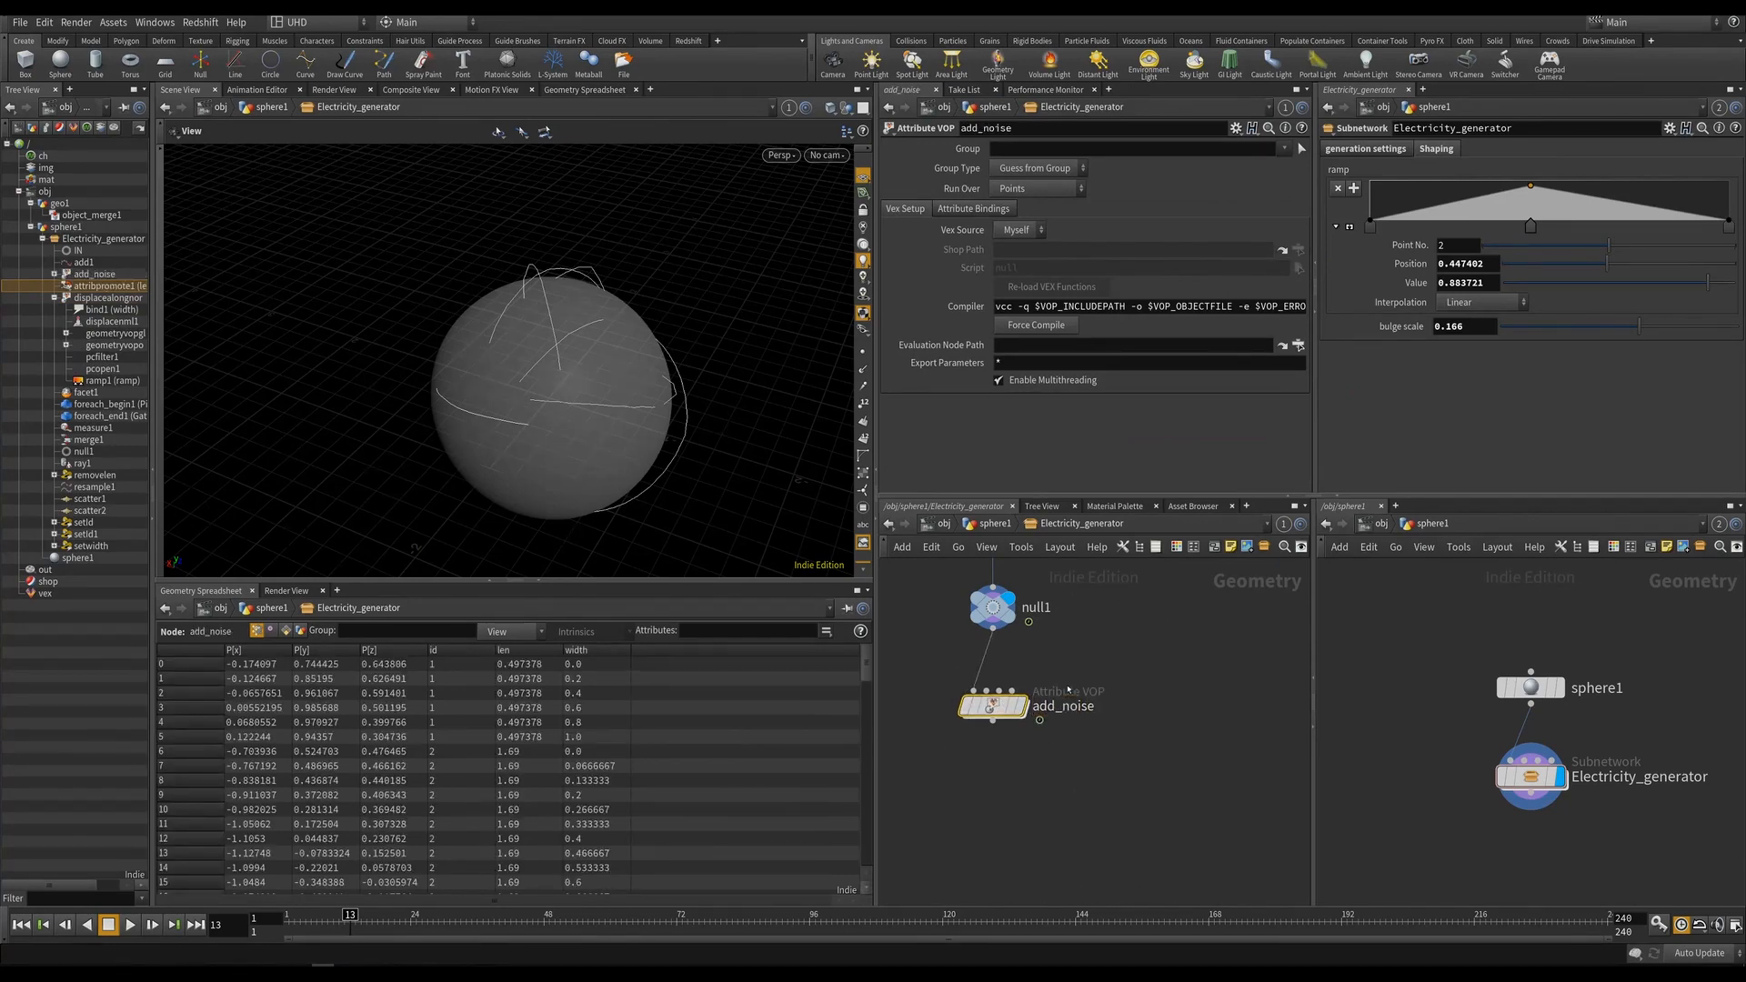
Display the add_noise node, open its VOP network and reposition the geometry output node.
left_click_drag(989, 708, 999, 693)
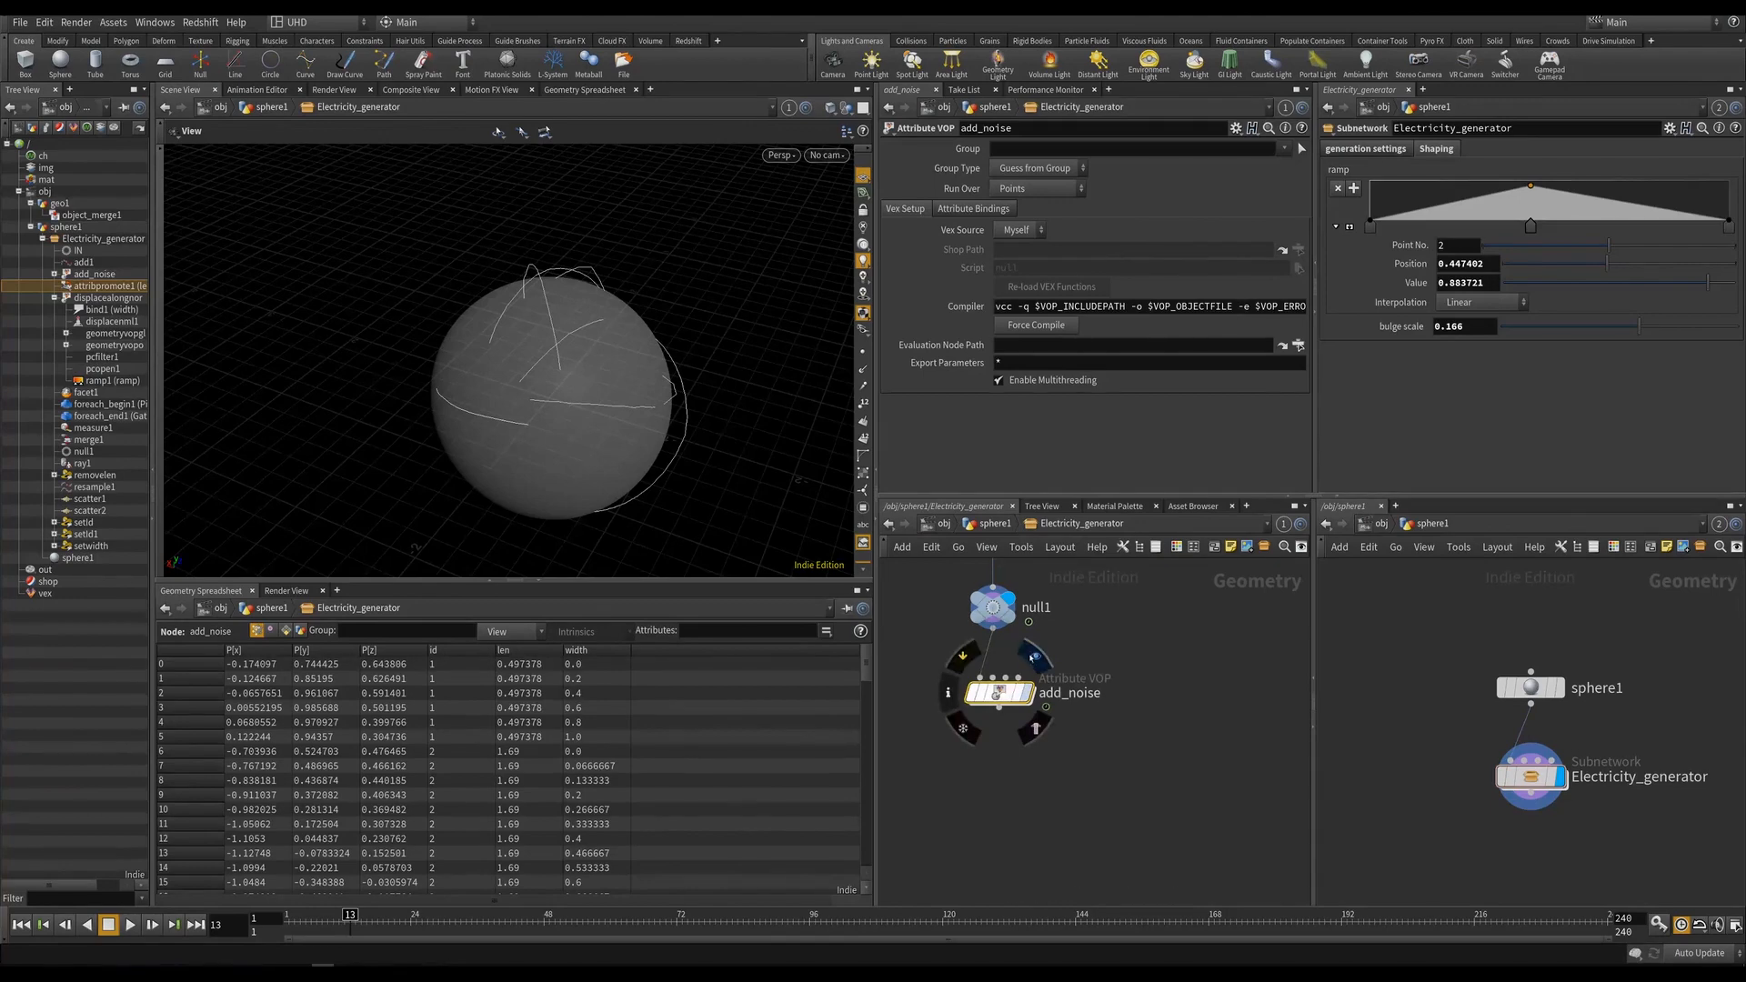
double_click(1001, 693)
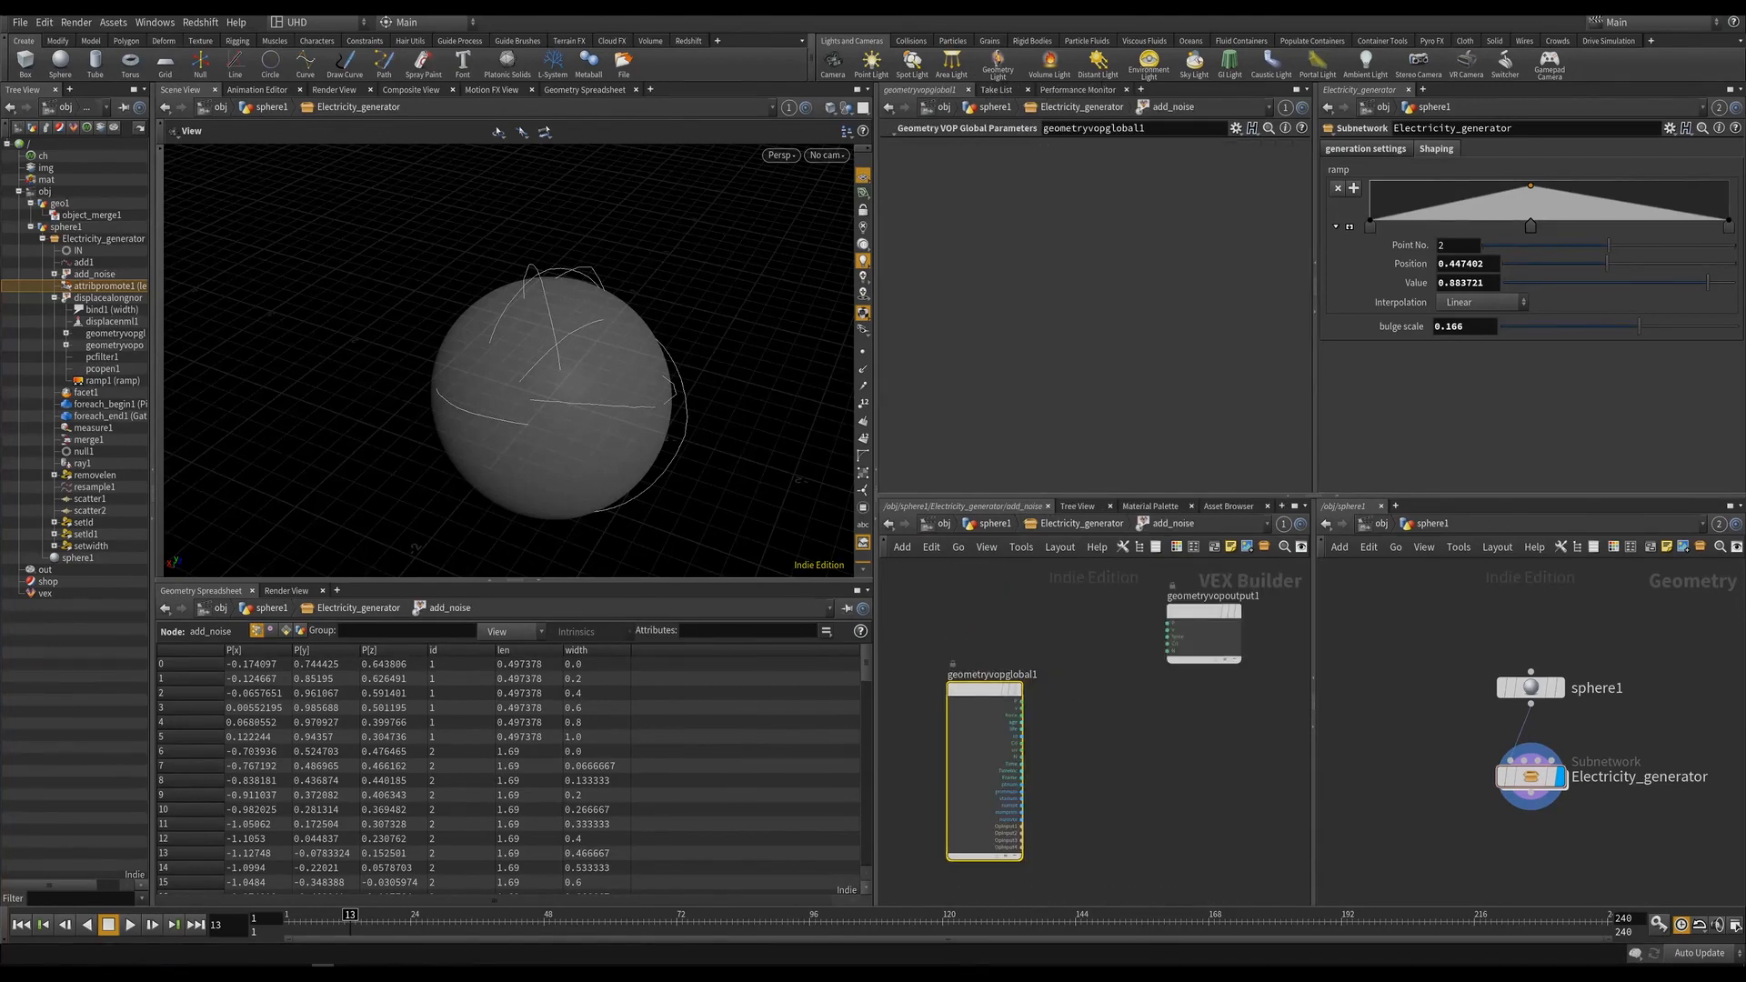
left_click(1205, 766)
middle_click_drag(1205, 766, 1170, 761)
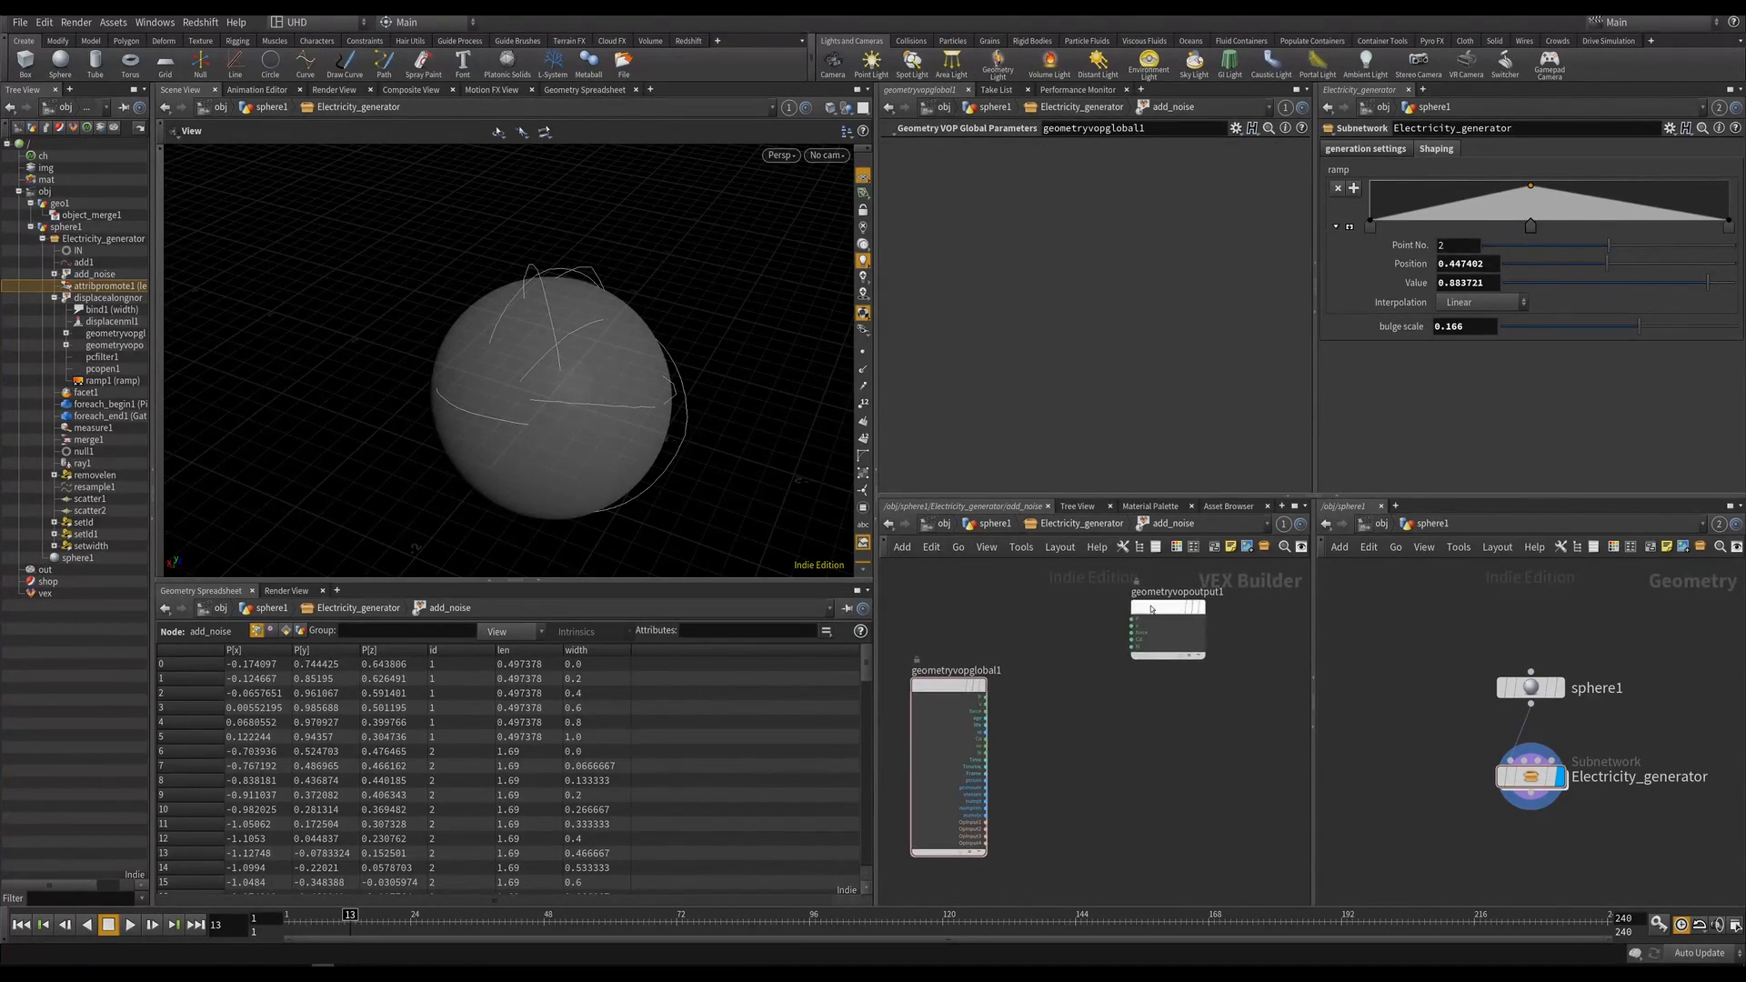
left_click_drag(1152, 609, 1216, 661)
Return to the Electricity_generator network and delete the add_noise node.
left_click(1048, 526)
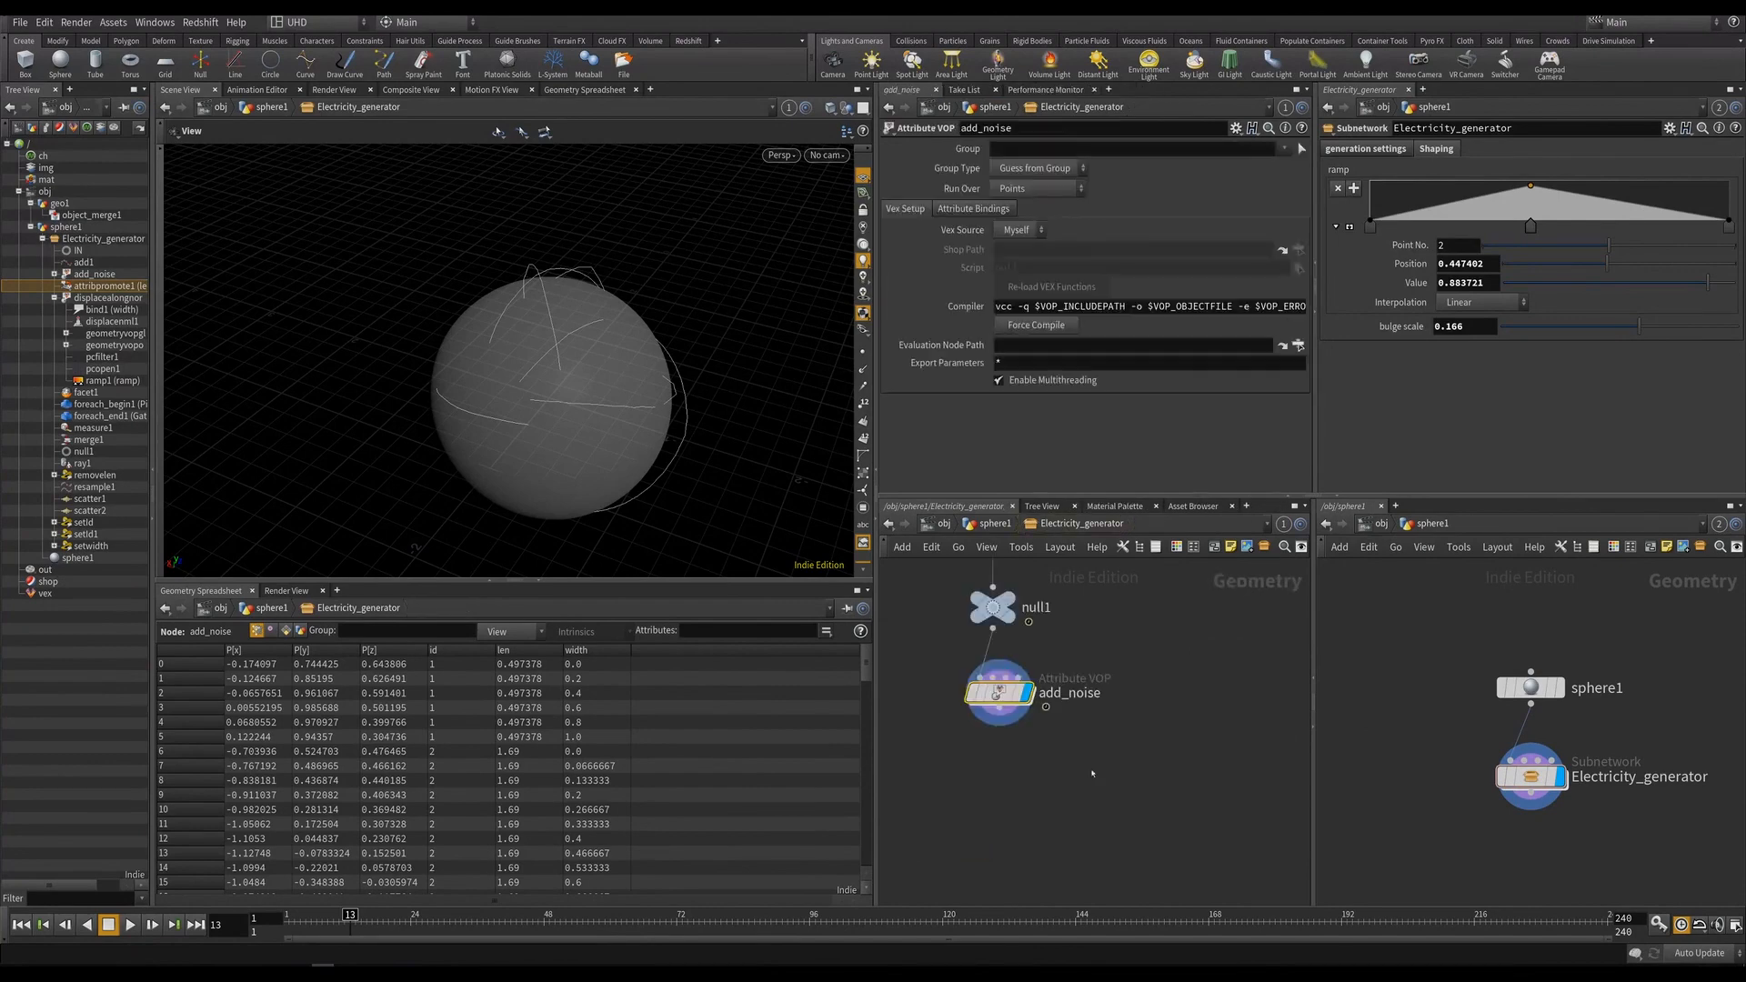
left_click_drag(1071, 842, 934, 694)
key("Delete")
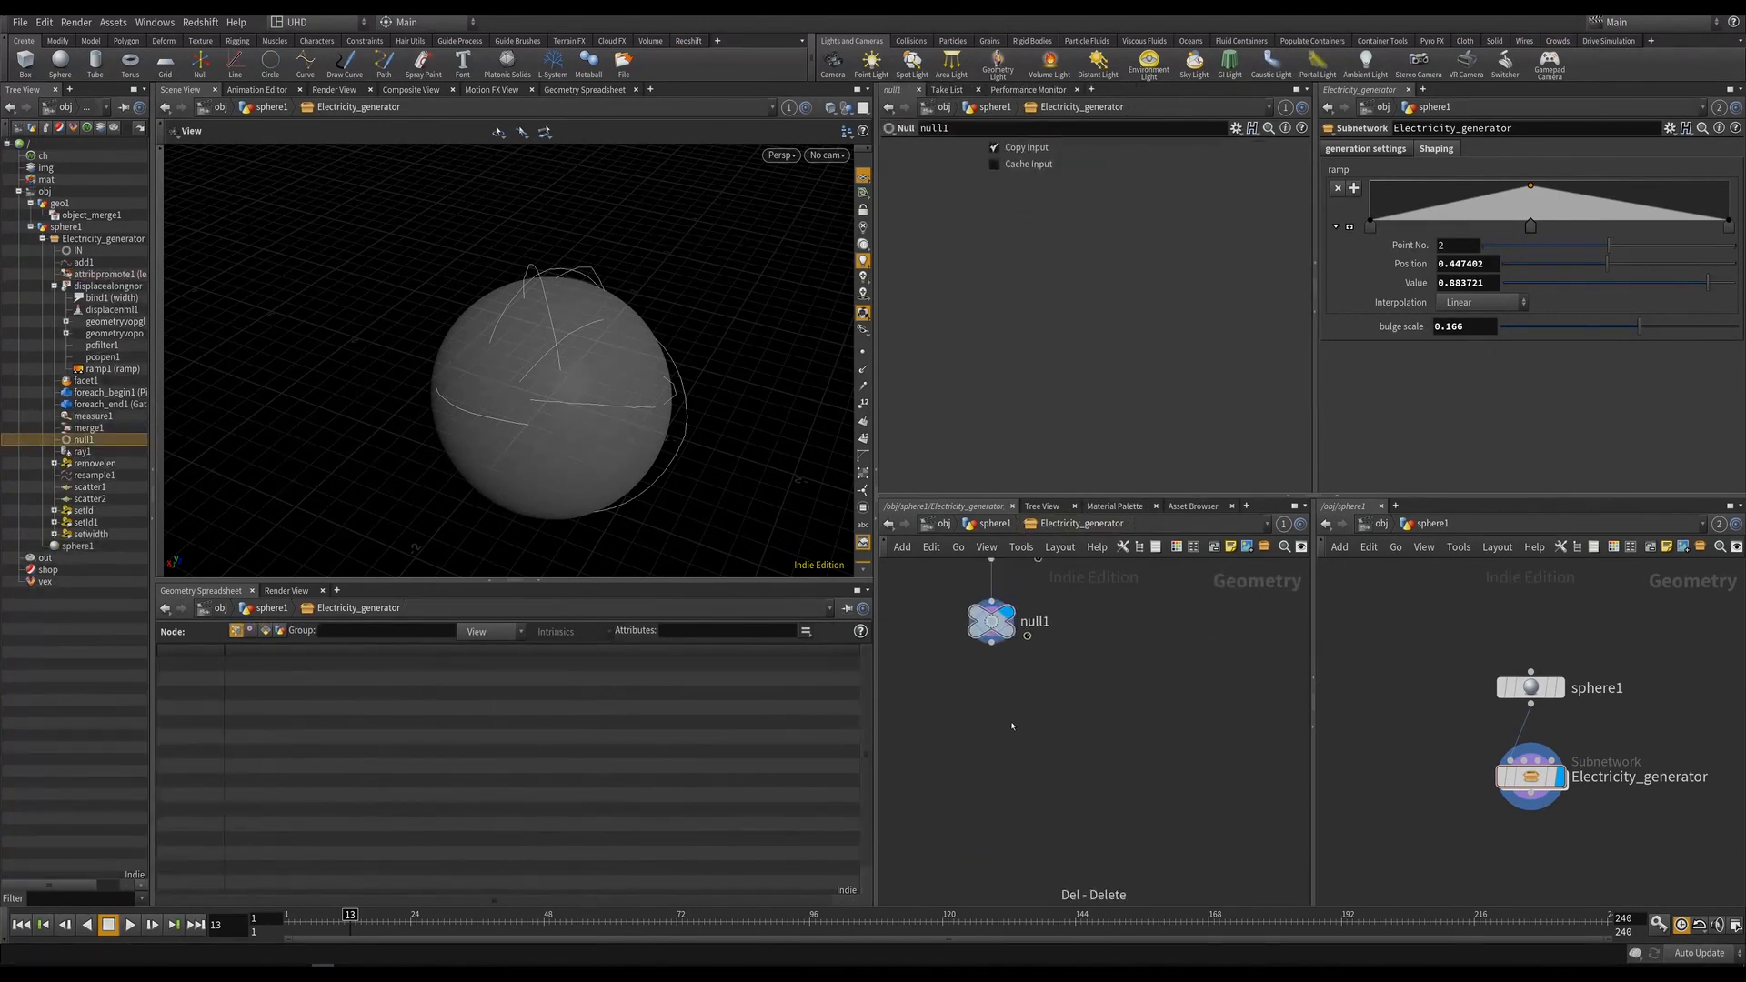
Add a new Attribute VOP below null1, connected to it and set as the displayed node.
middle_click_drag(958, 654, 972, 678)
left_click_drag(685, 409, 657, 403)
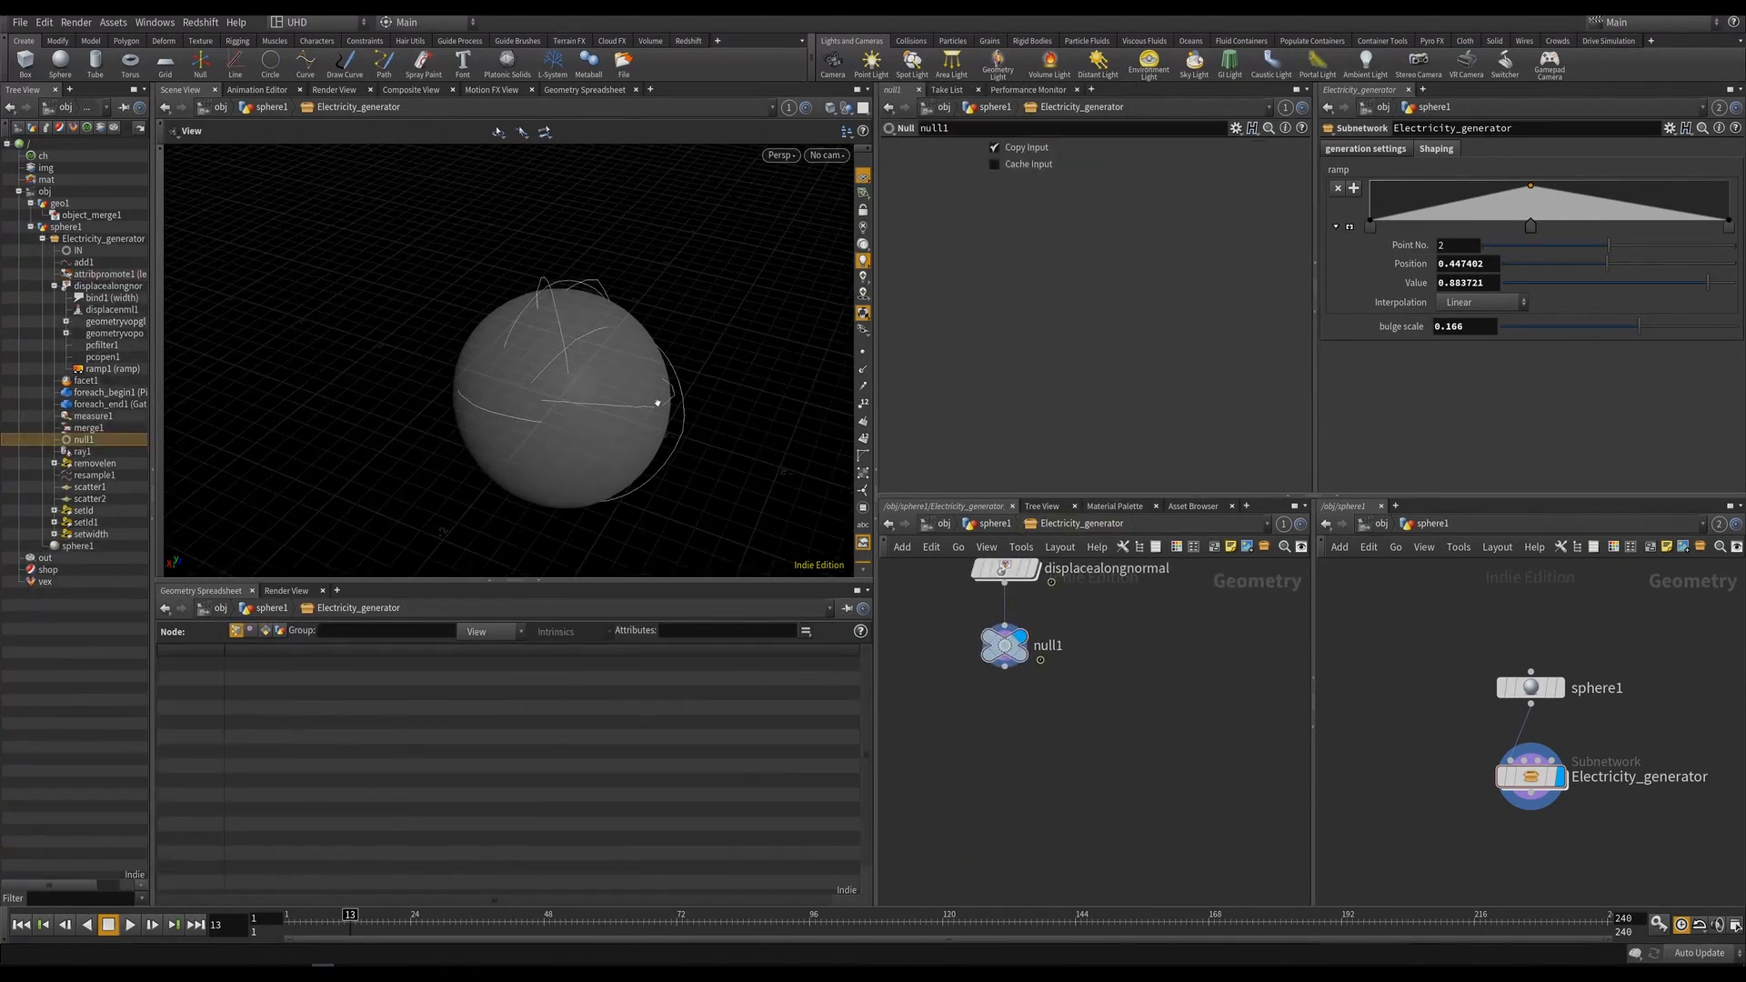
key("Tab")
type("attribvop")
key("Return")
left_click(995, 698)
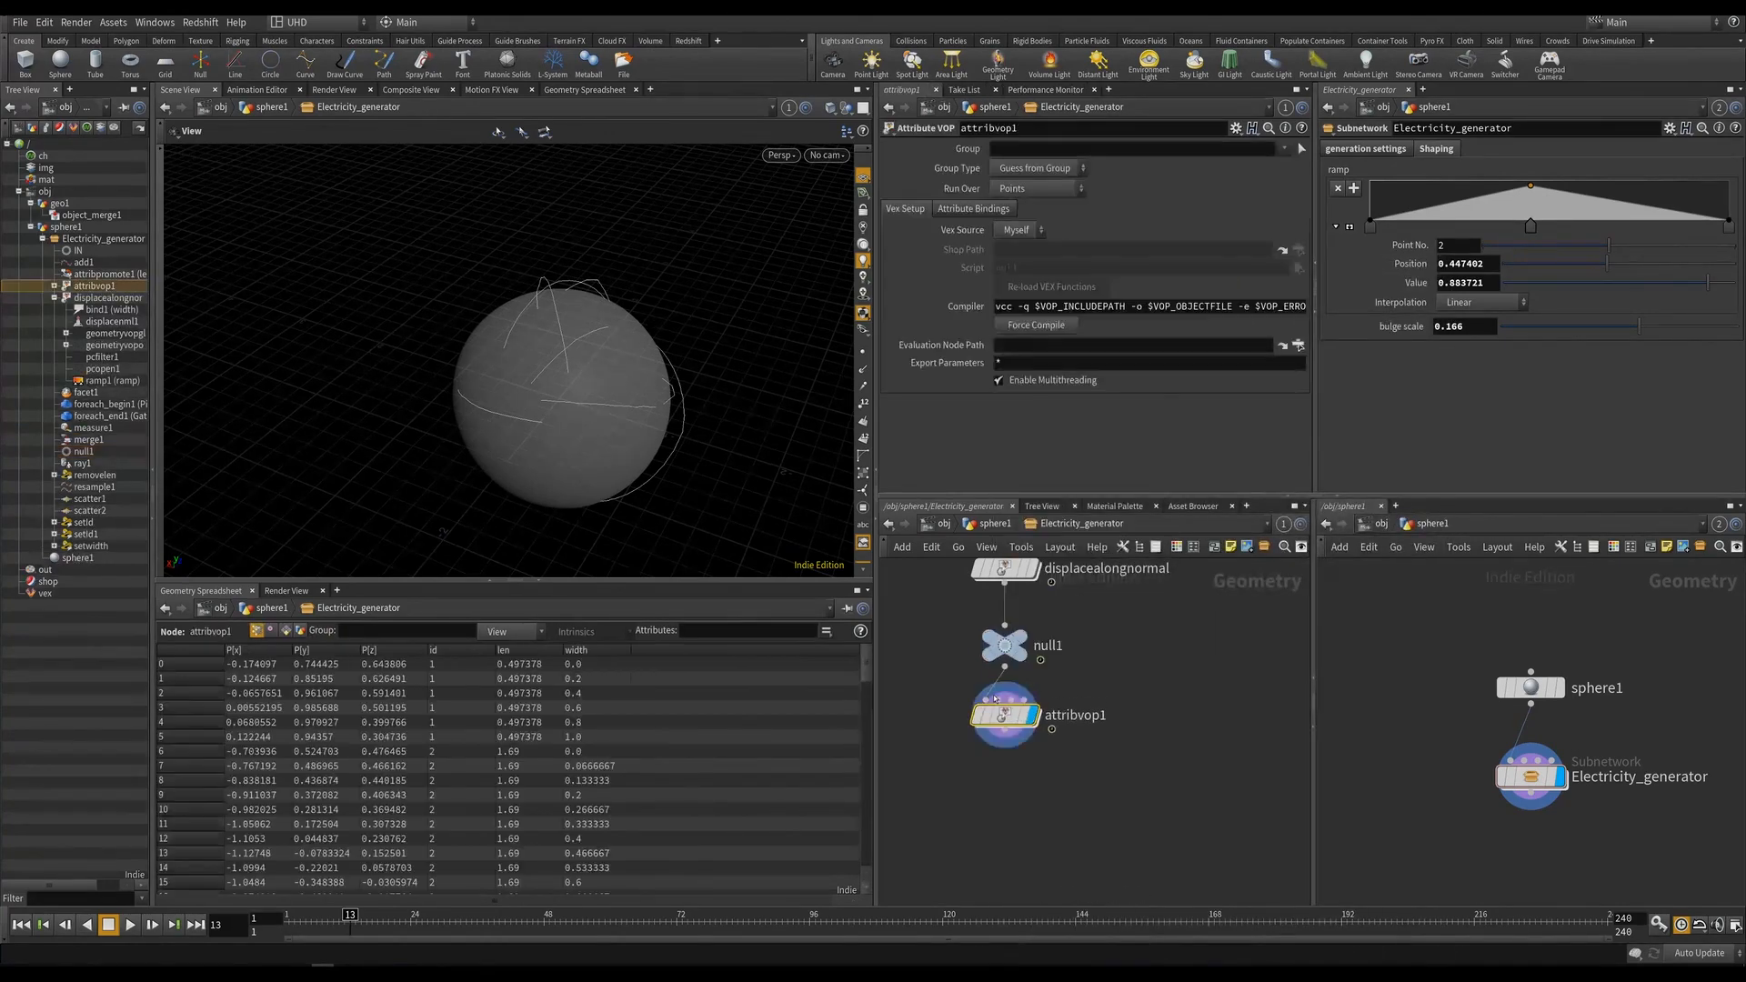
Inside the new Attribute VOP, space the global and output nodes farther apart and save the scene.
double_click(1005, 715)
scroll(1130, 696, "down", 3)
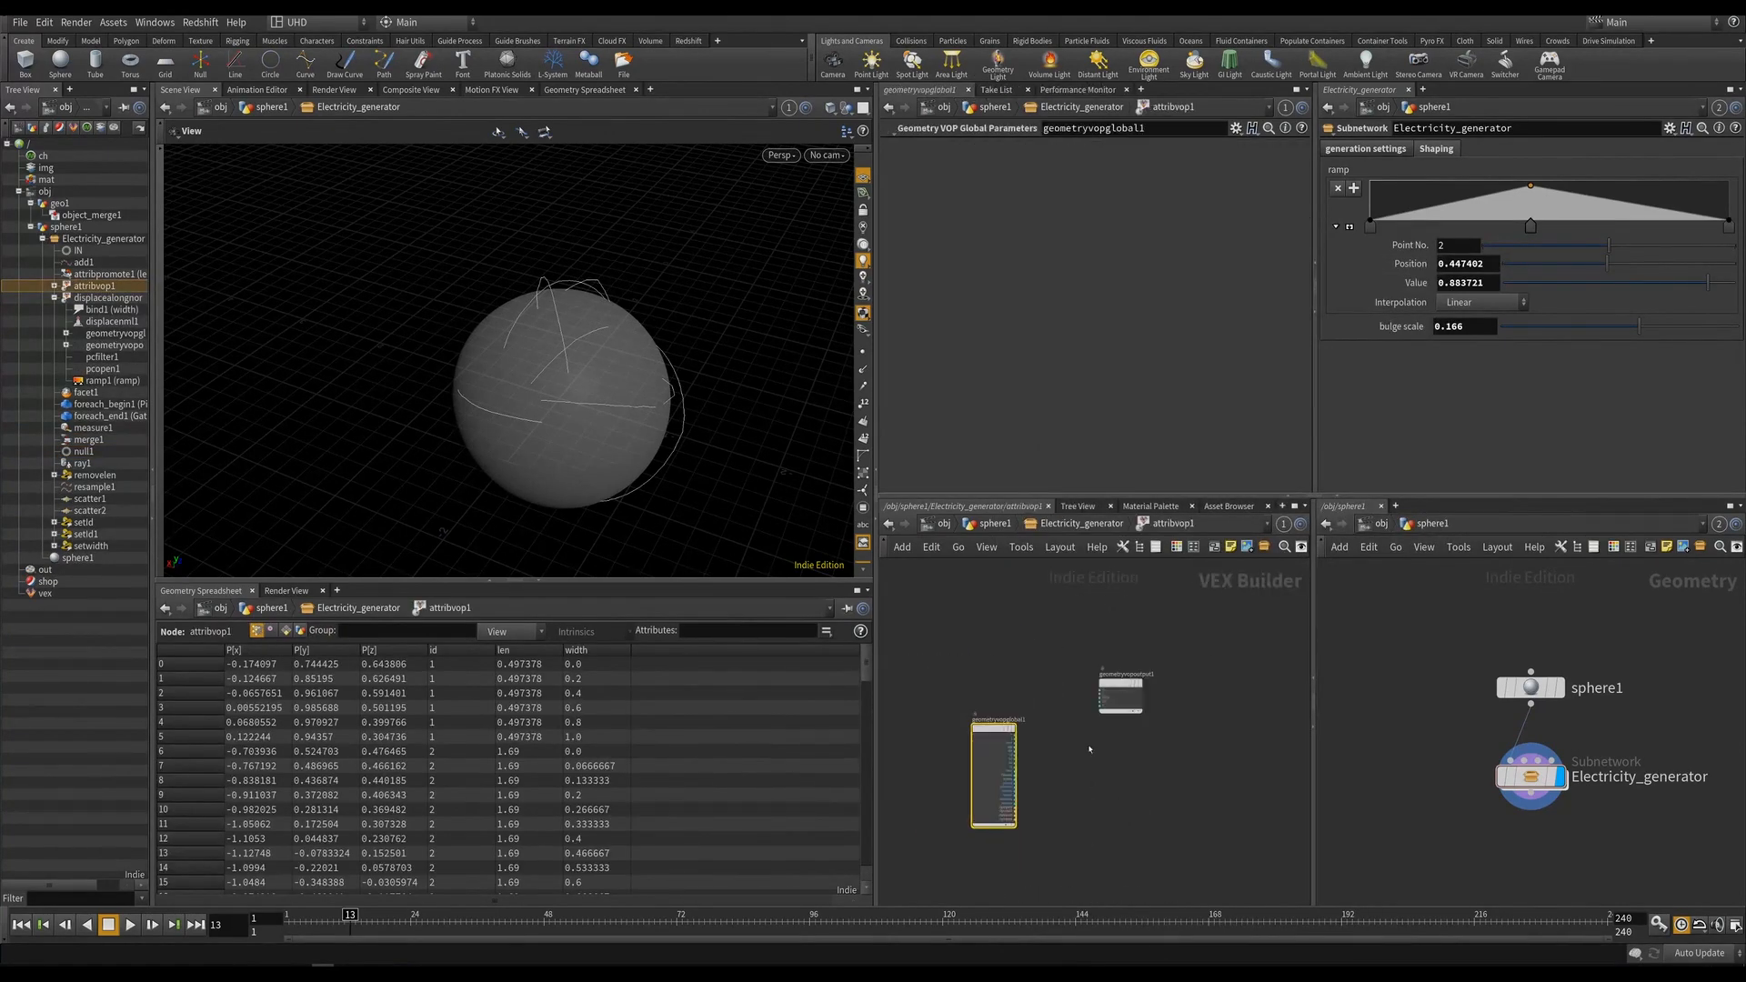
scroll(1028, 791, "up", 5)
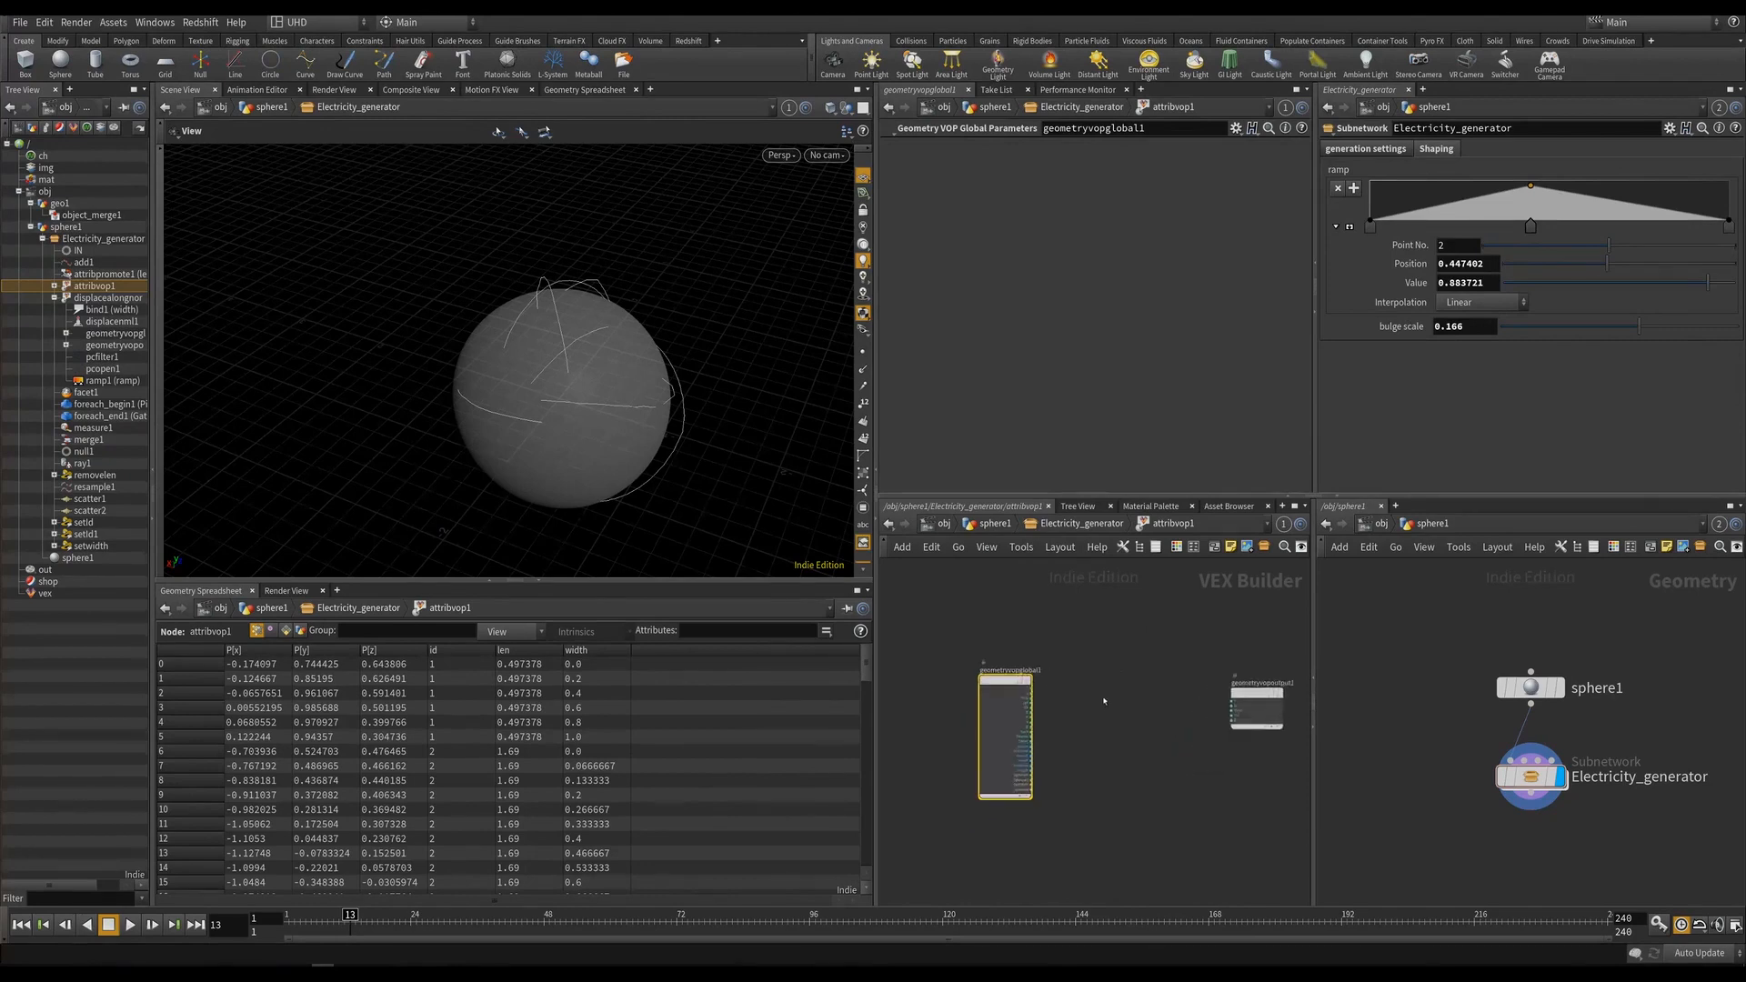
left_click_drag(969, 675, 948, 694)
middle_click_drag(1087, 675, 1040, 634)
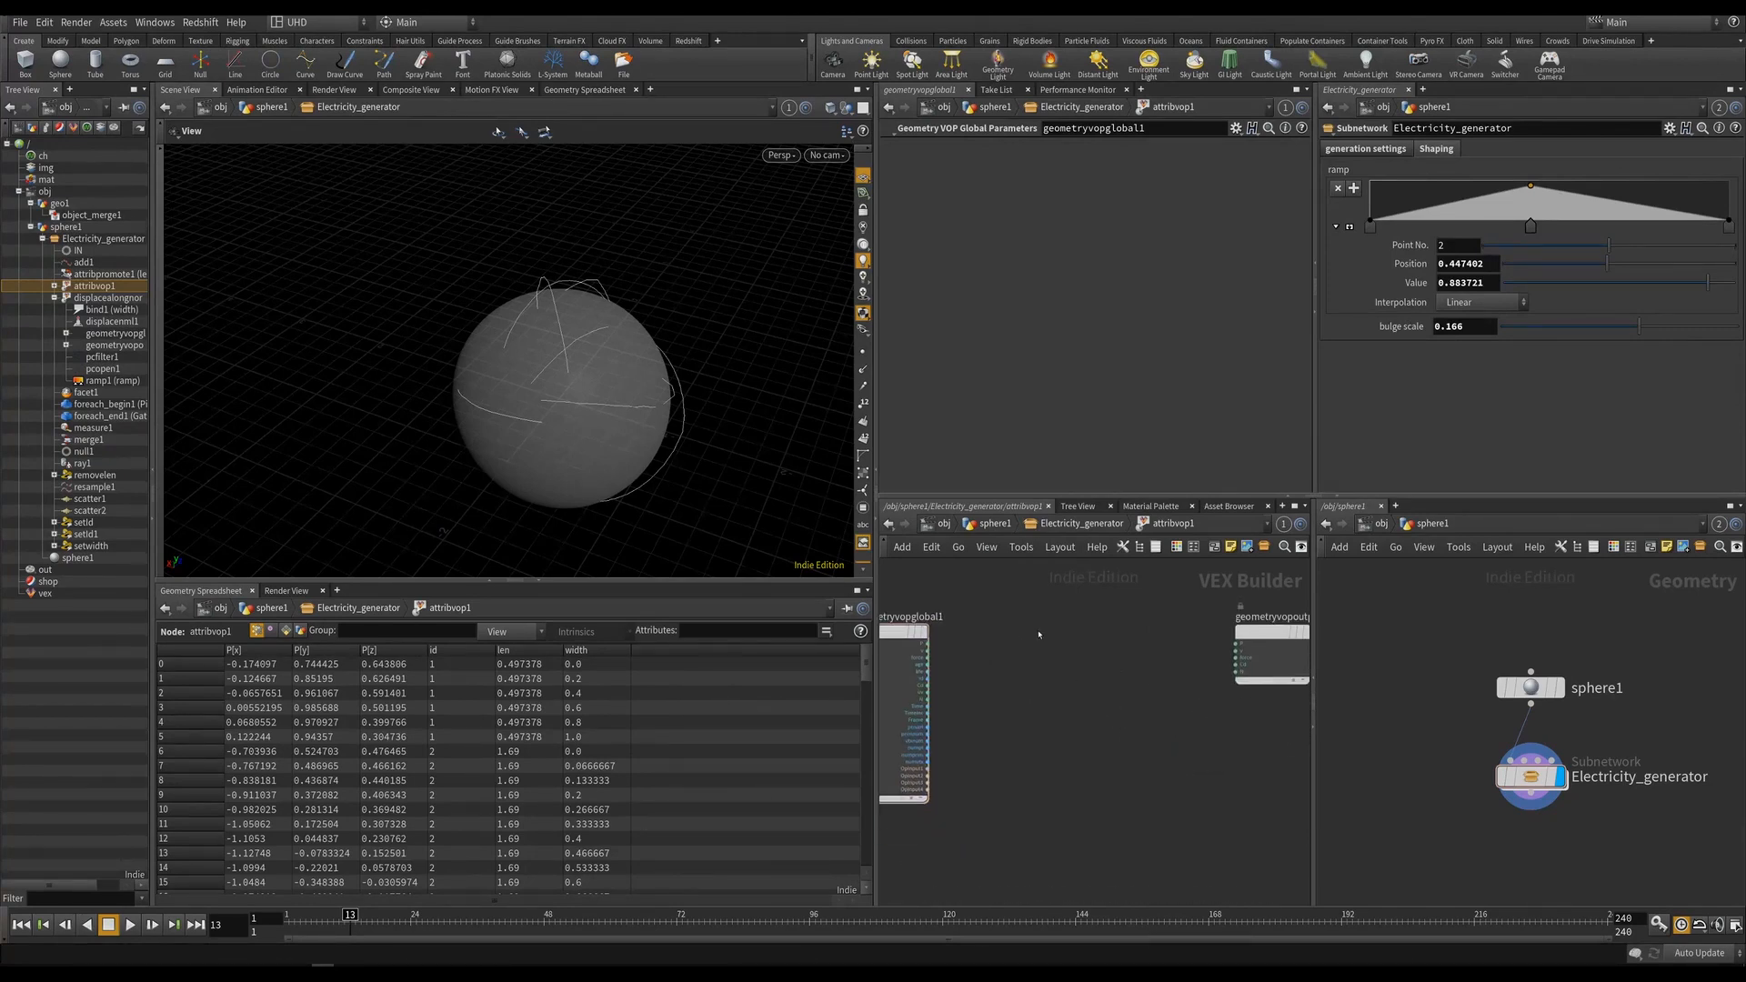
key("ctrl+s")
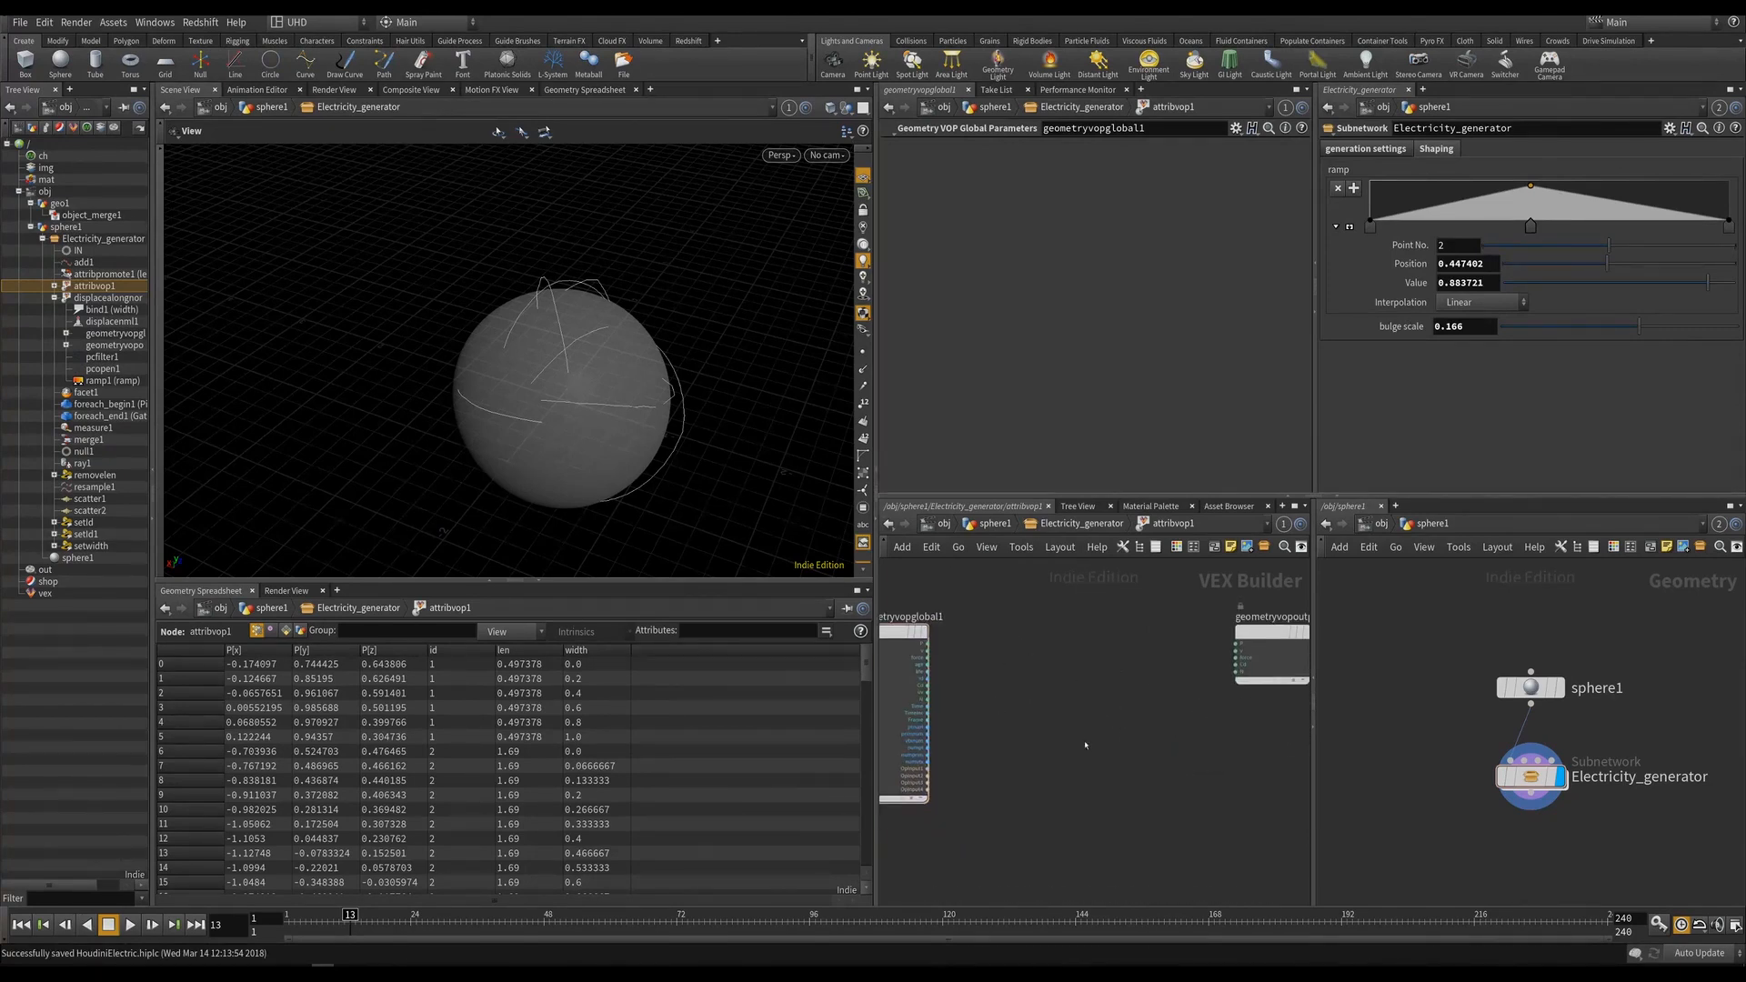
middle_click_drag(1085, 745, 1034, 742)
left_click(1215, 650)
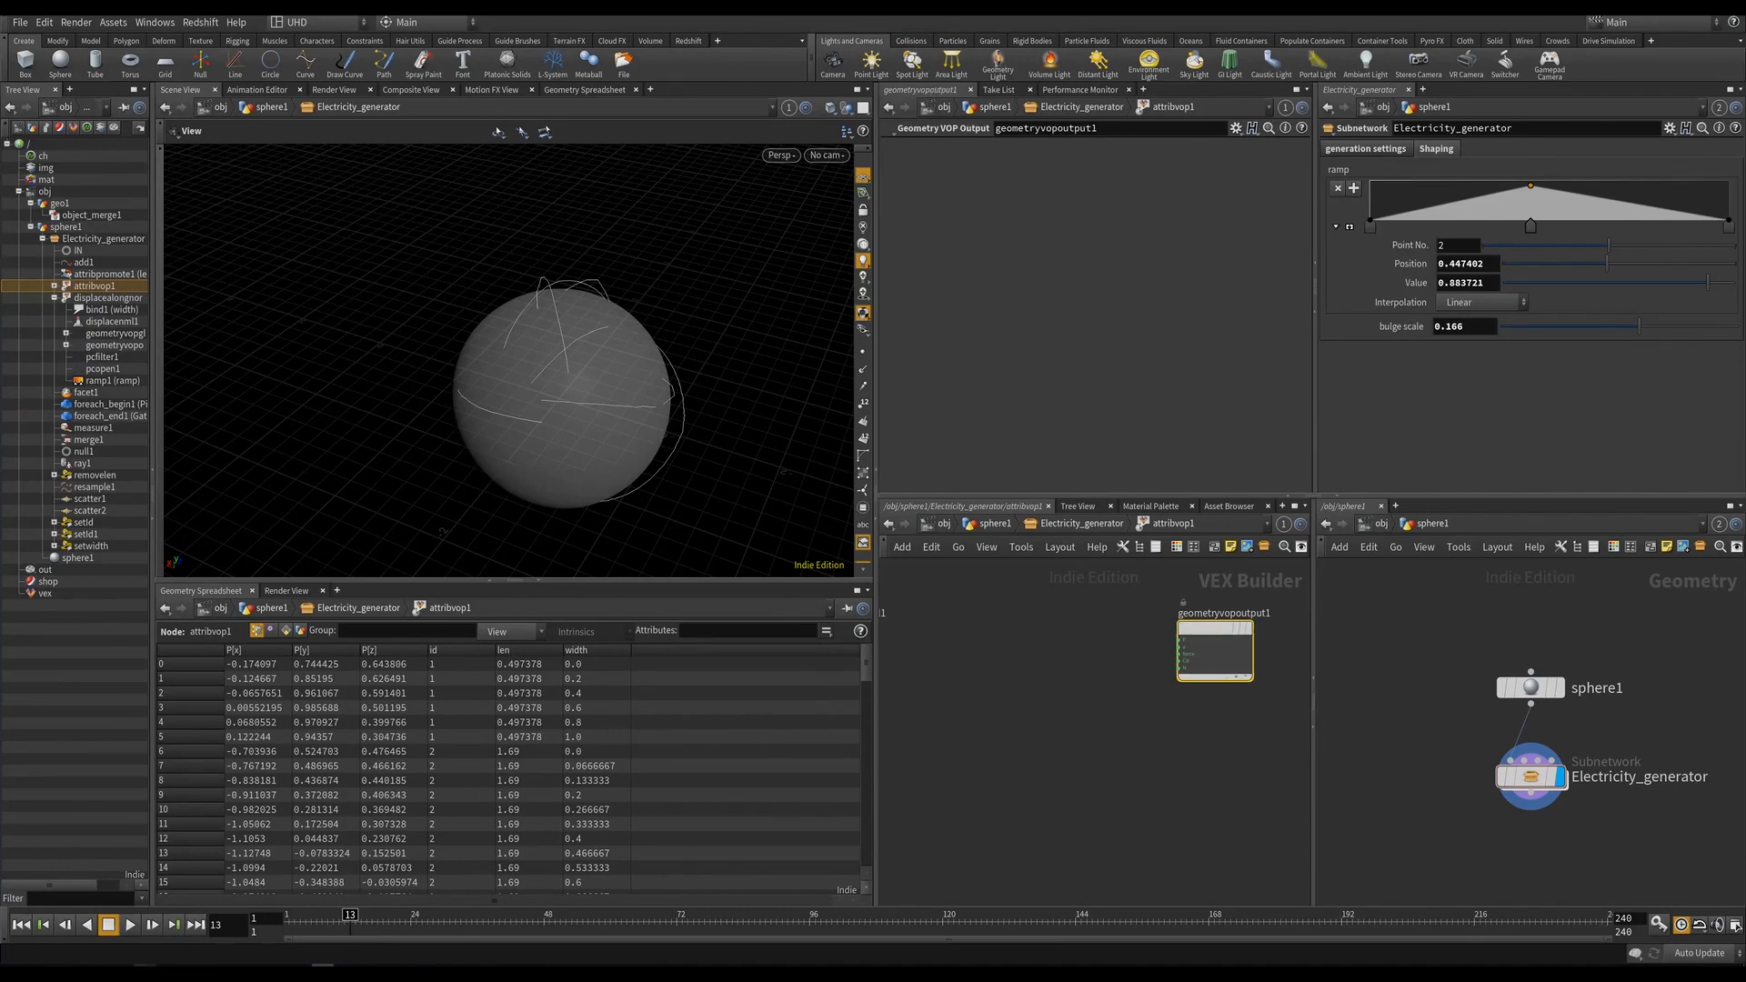
Switch to the browser to study the electric arcs in the YouTube Tesla Coil video, and return to Houdini.
left_click(145, 973)
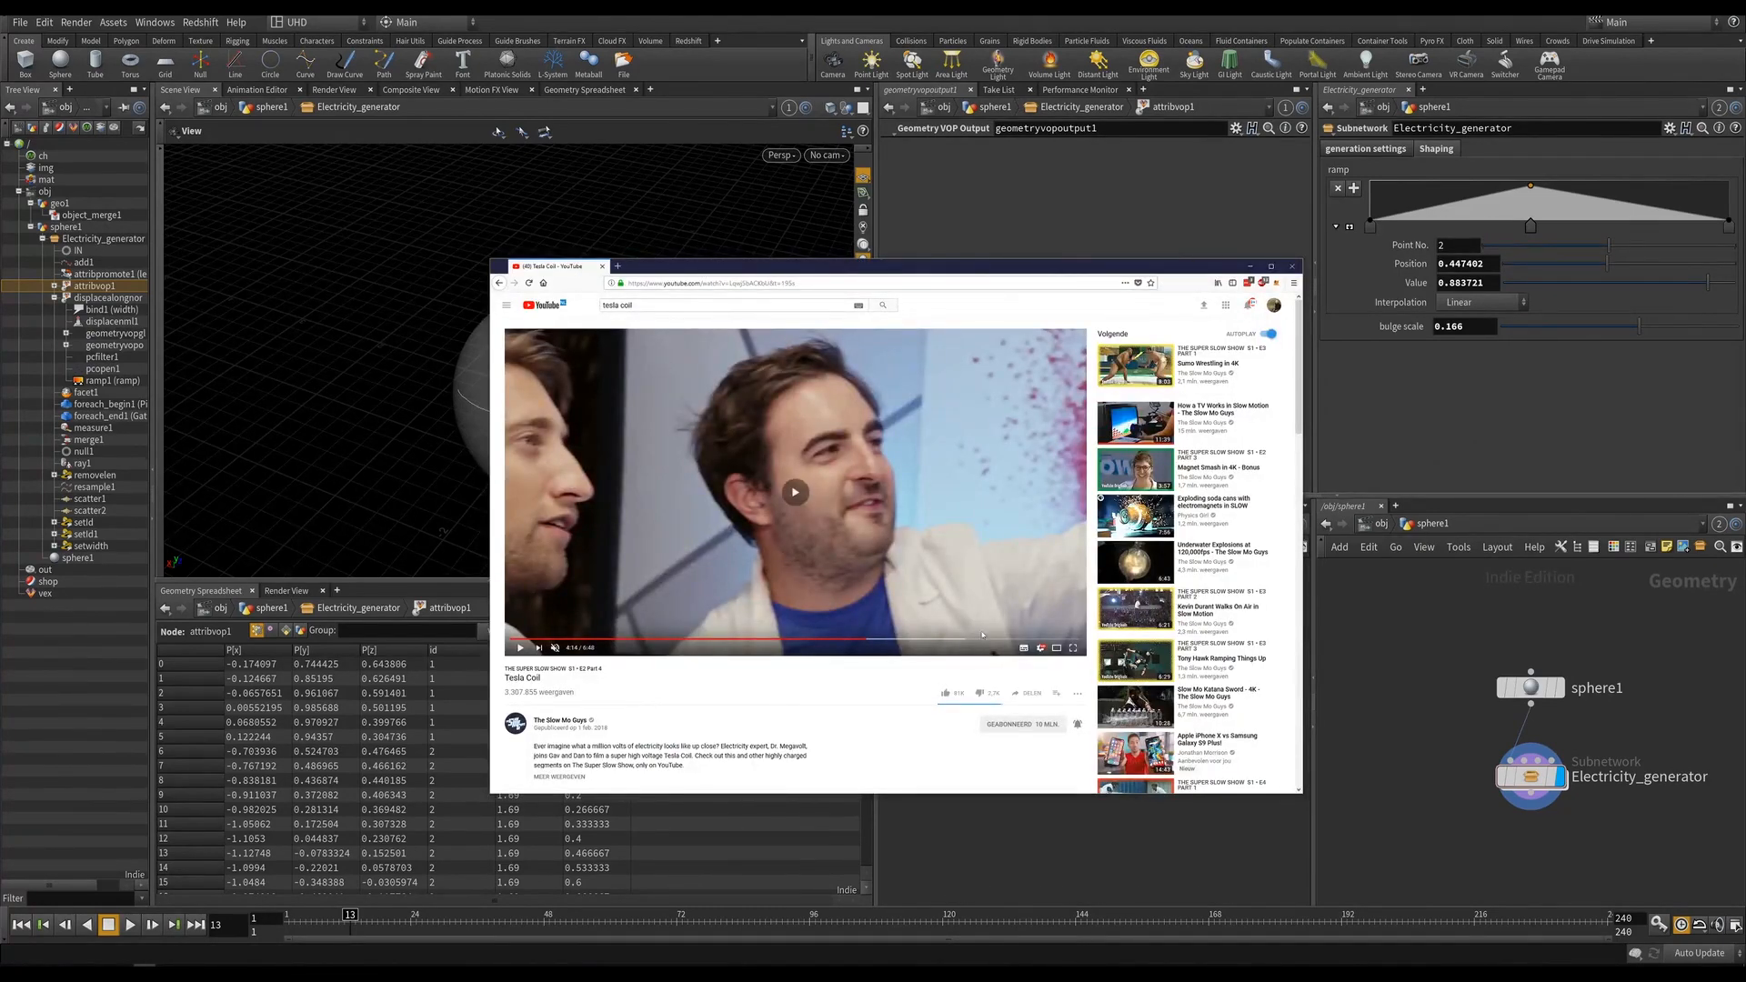
left_click(846, 640)
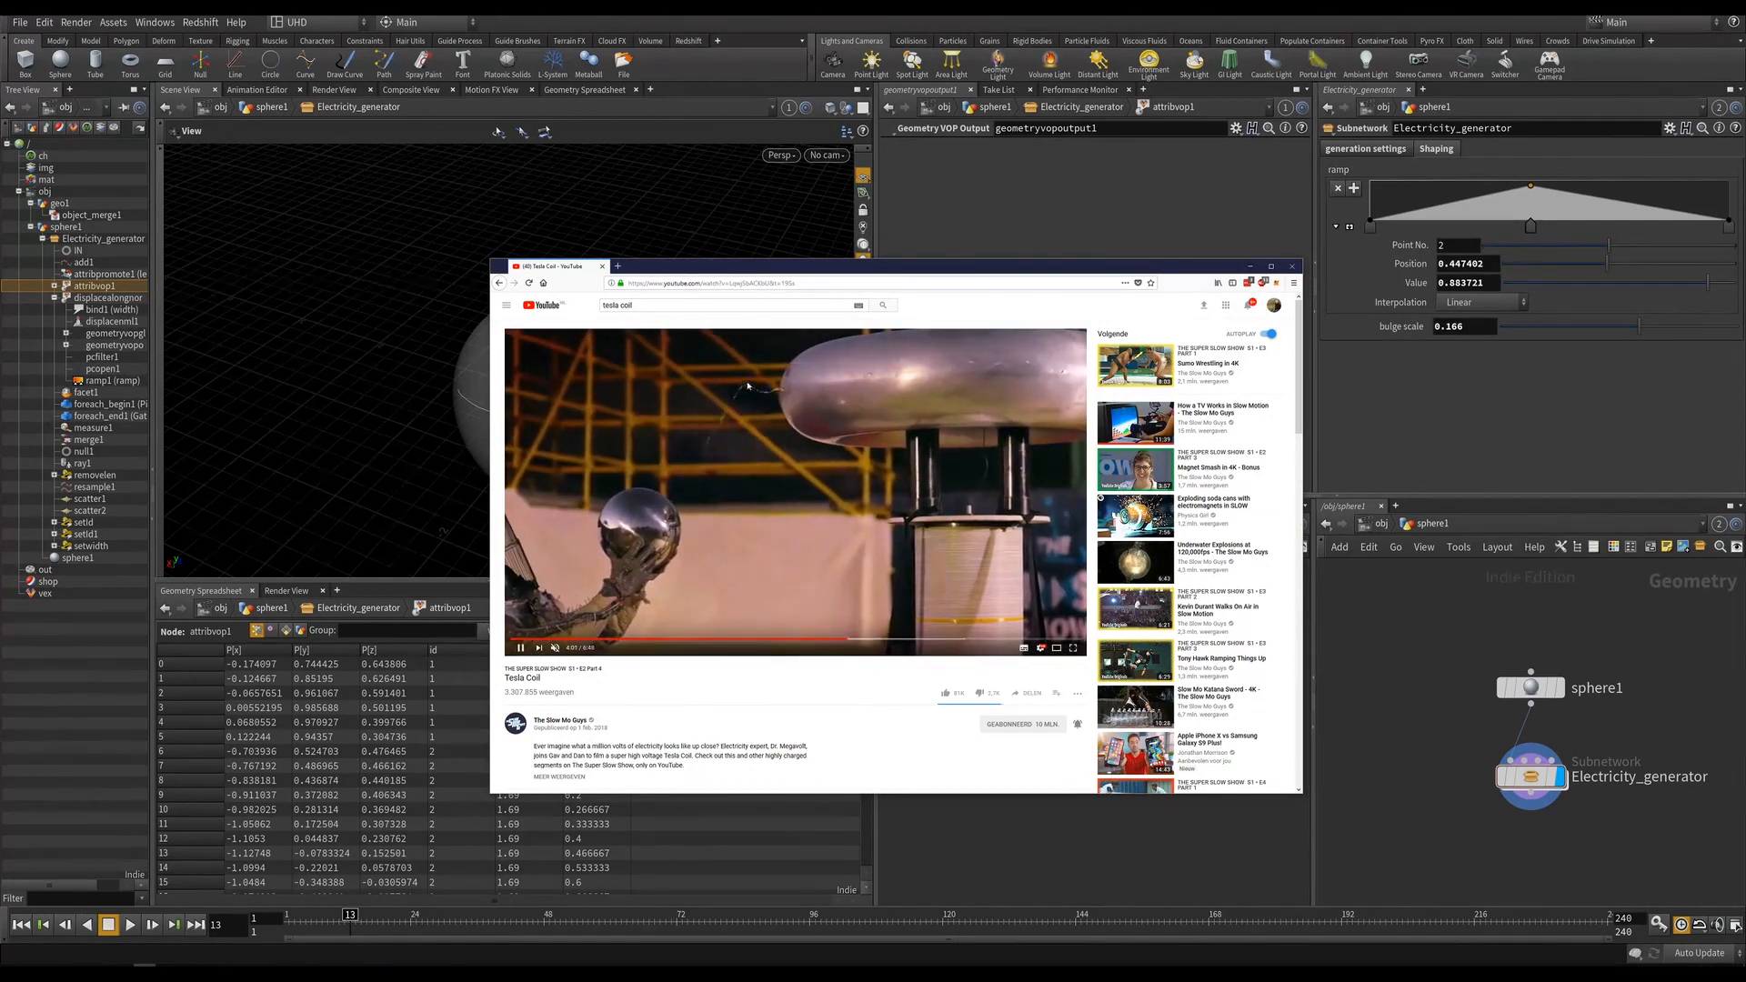
left_click(739, 372)
left_click(438, 439)
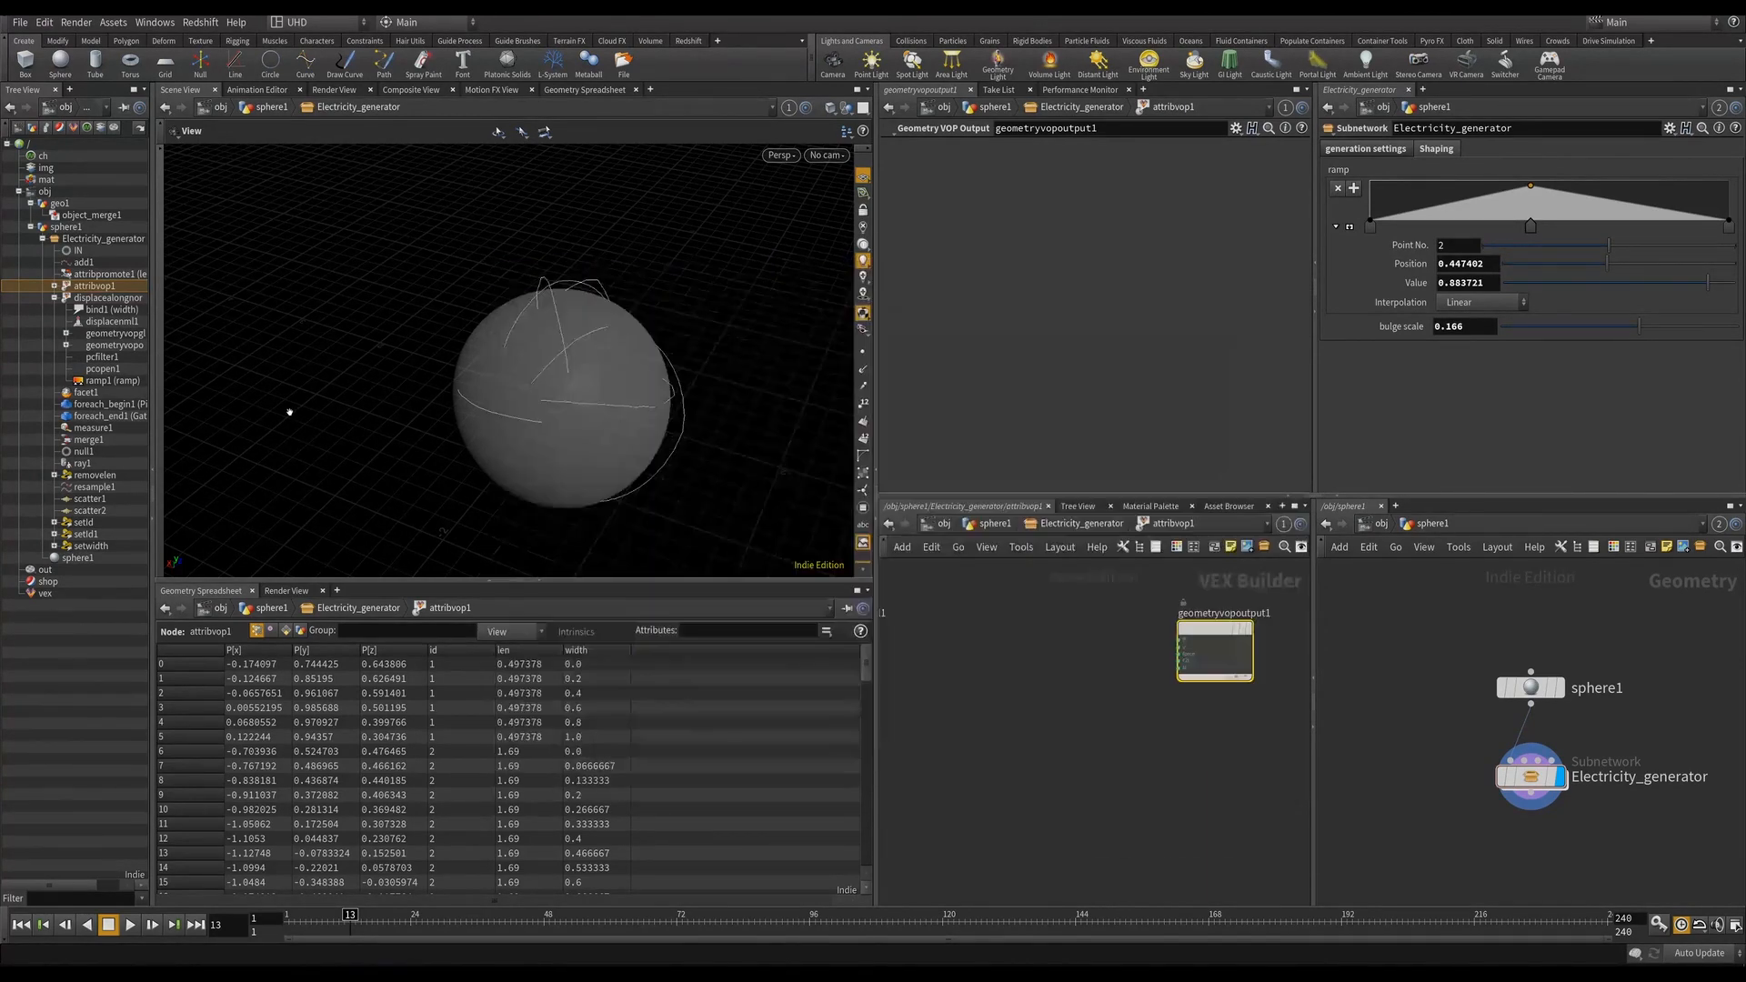
Move the geometry output node farther from the global parameters node and save the scene.
scroll(971, 688, "down", 2)
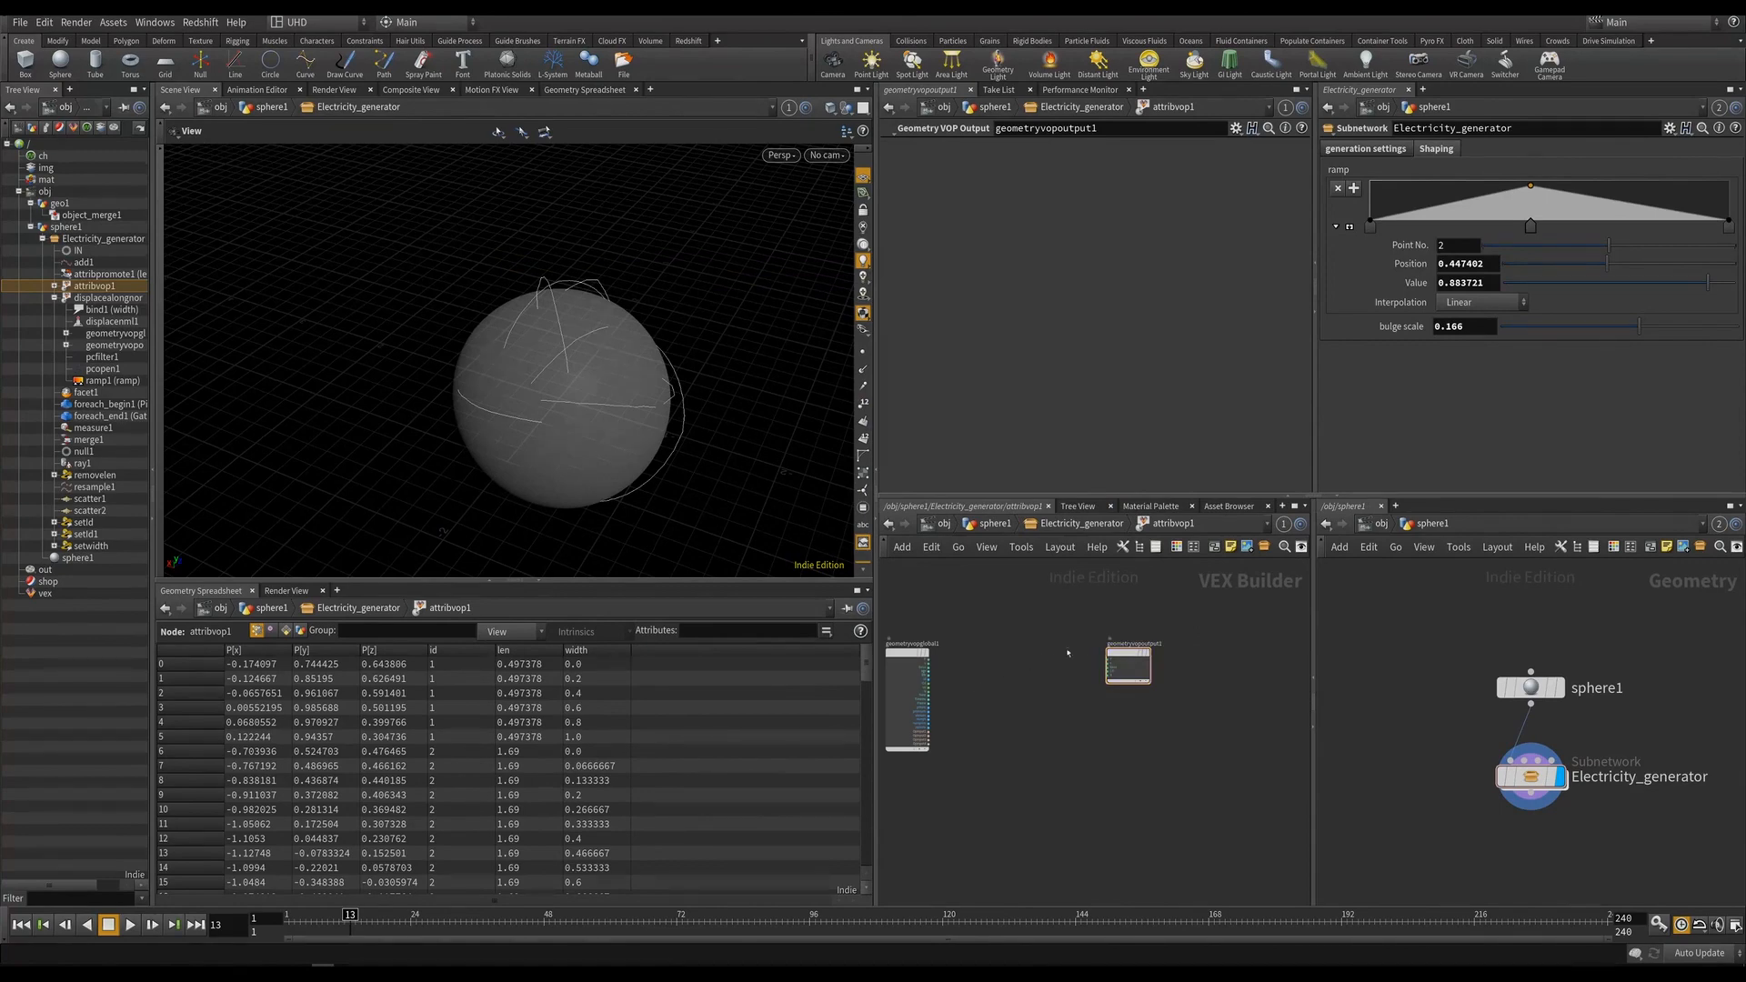
left_click_drag(1128, 662, 1159, 662)
middle_click_drag(1034, 676, 1118, 633)
scroll(1119, 633, "up", 3)
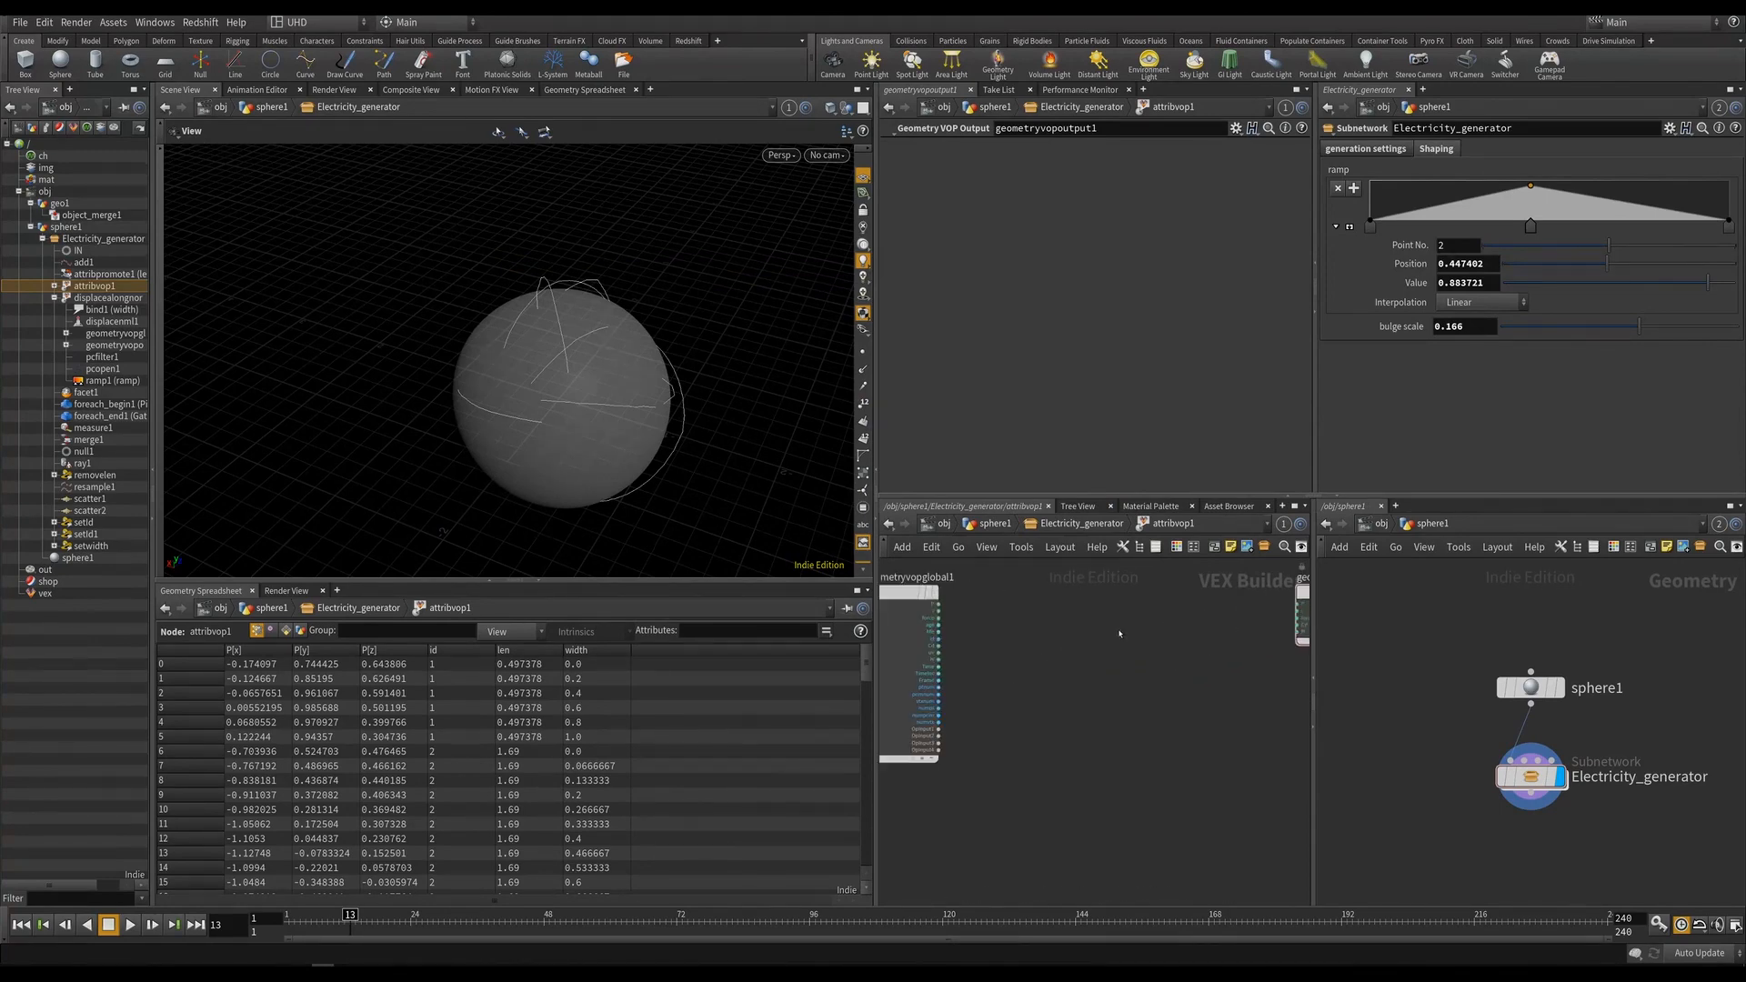
key("ctrl+s")
Add a Turbulent Noise node between the global parameters and output nodes.
key("Tab")
type("turb")
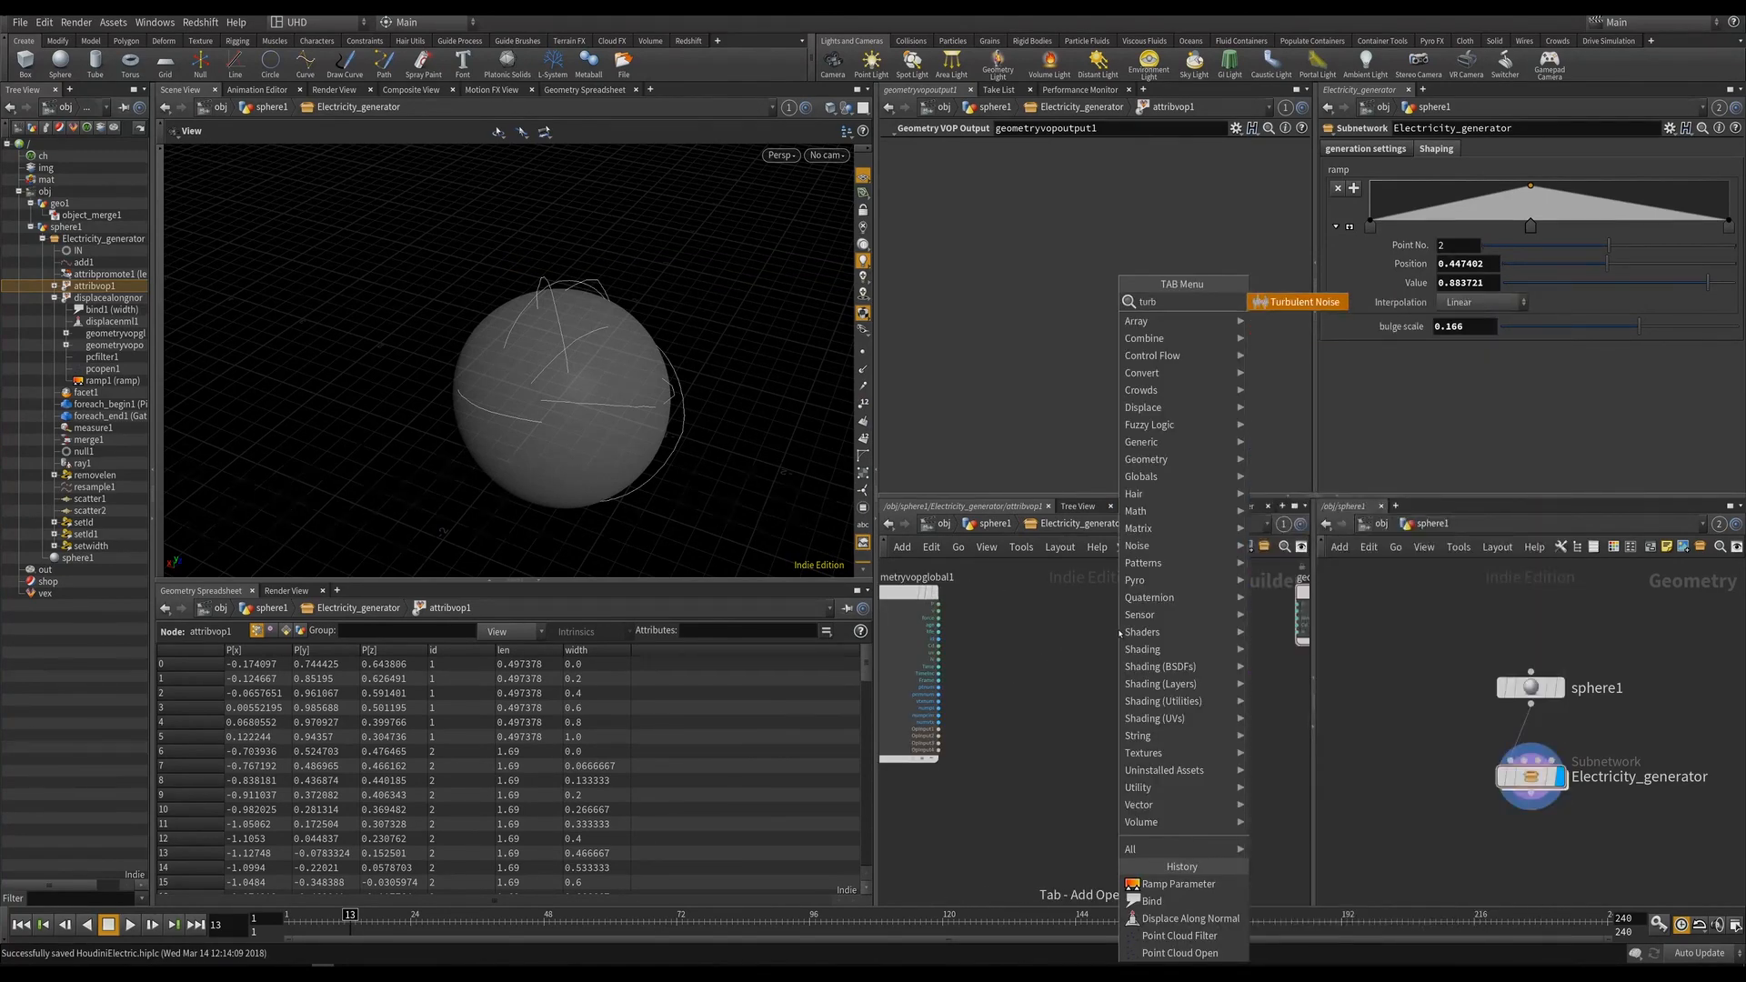
key("Return")
left_click(1128, 637)
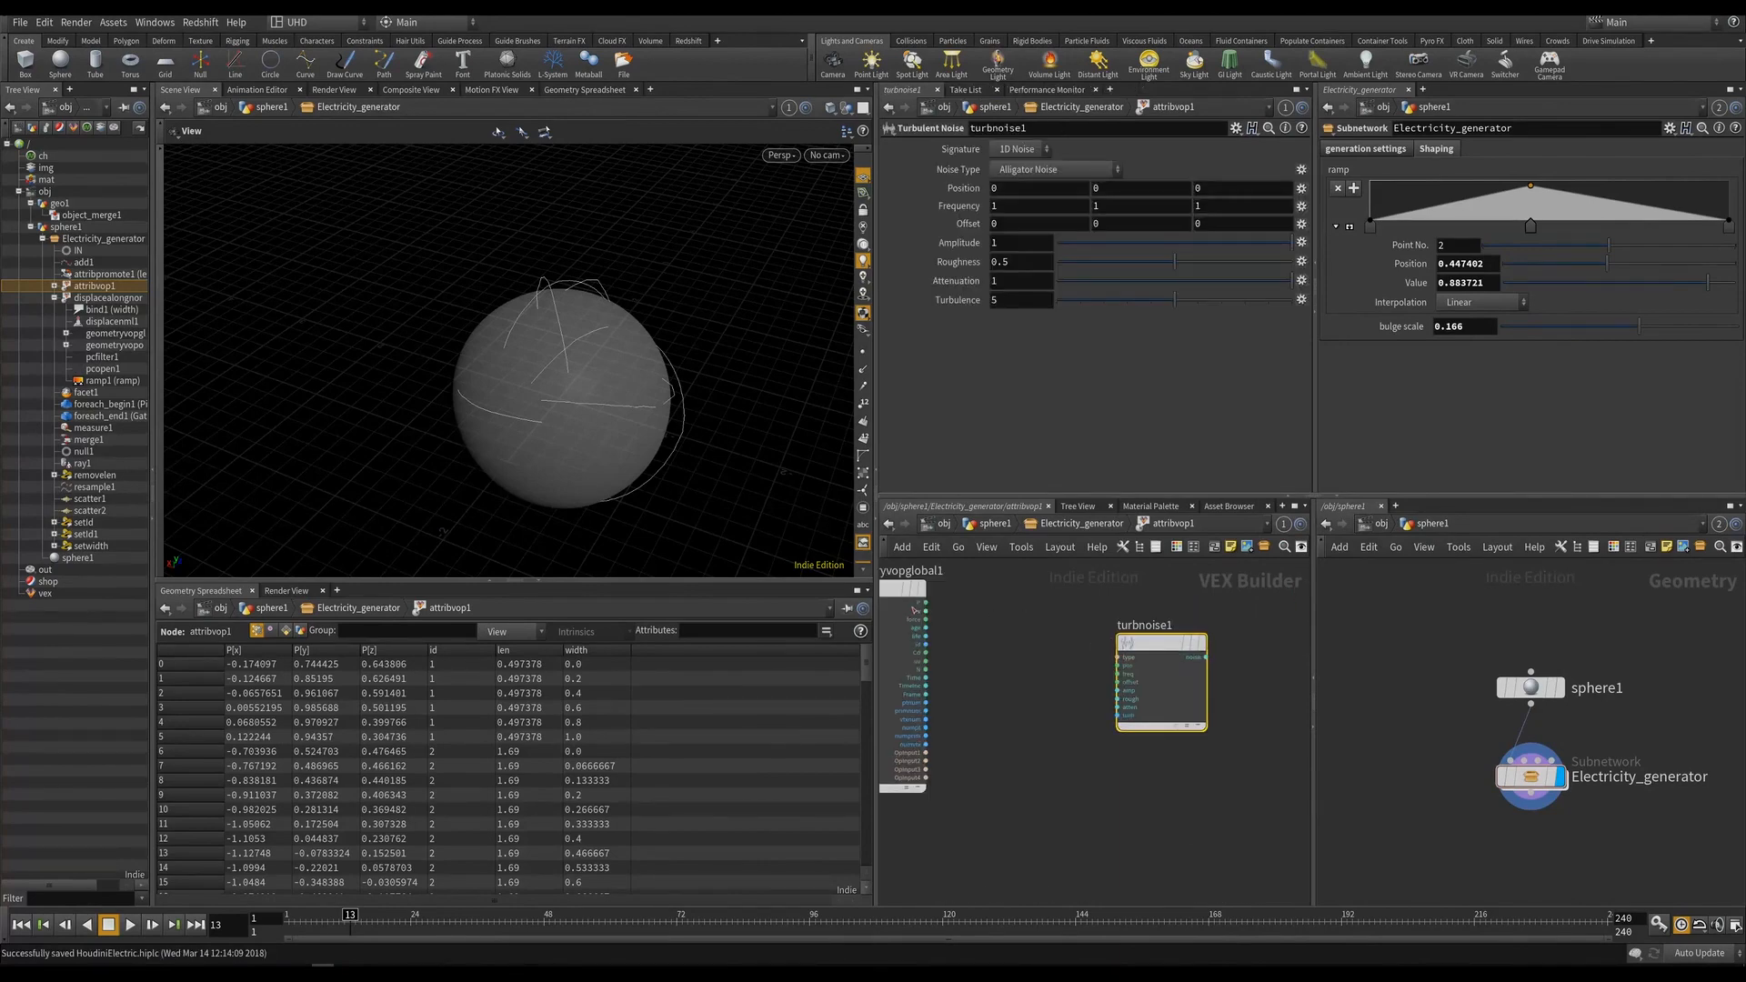
Connect the global parameters' P output to the position input of the Turbulent Noise node.
left_click(925, 603)
left_click(1118, 666)
middle_click_drag(1087, 652, 1064, 724)
Place an Add node above the Turbulent Noise node and connect the global P output to its first input.
scroll(1064, 724, "down", 3)
key("Tab")
mouse_move(1142, 338)
left_click(1260, 282)
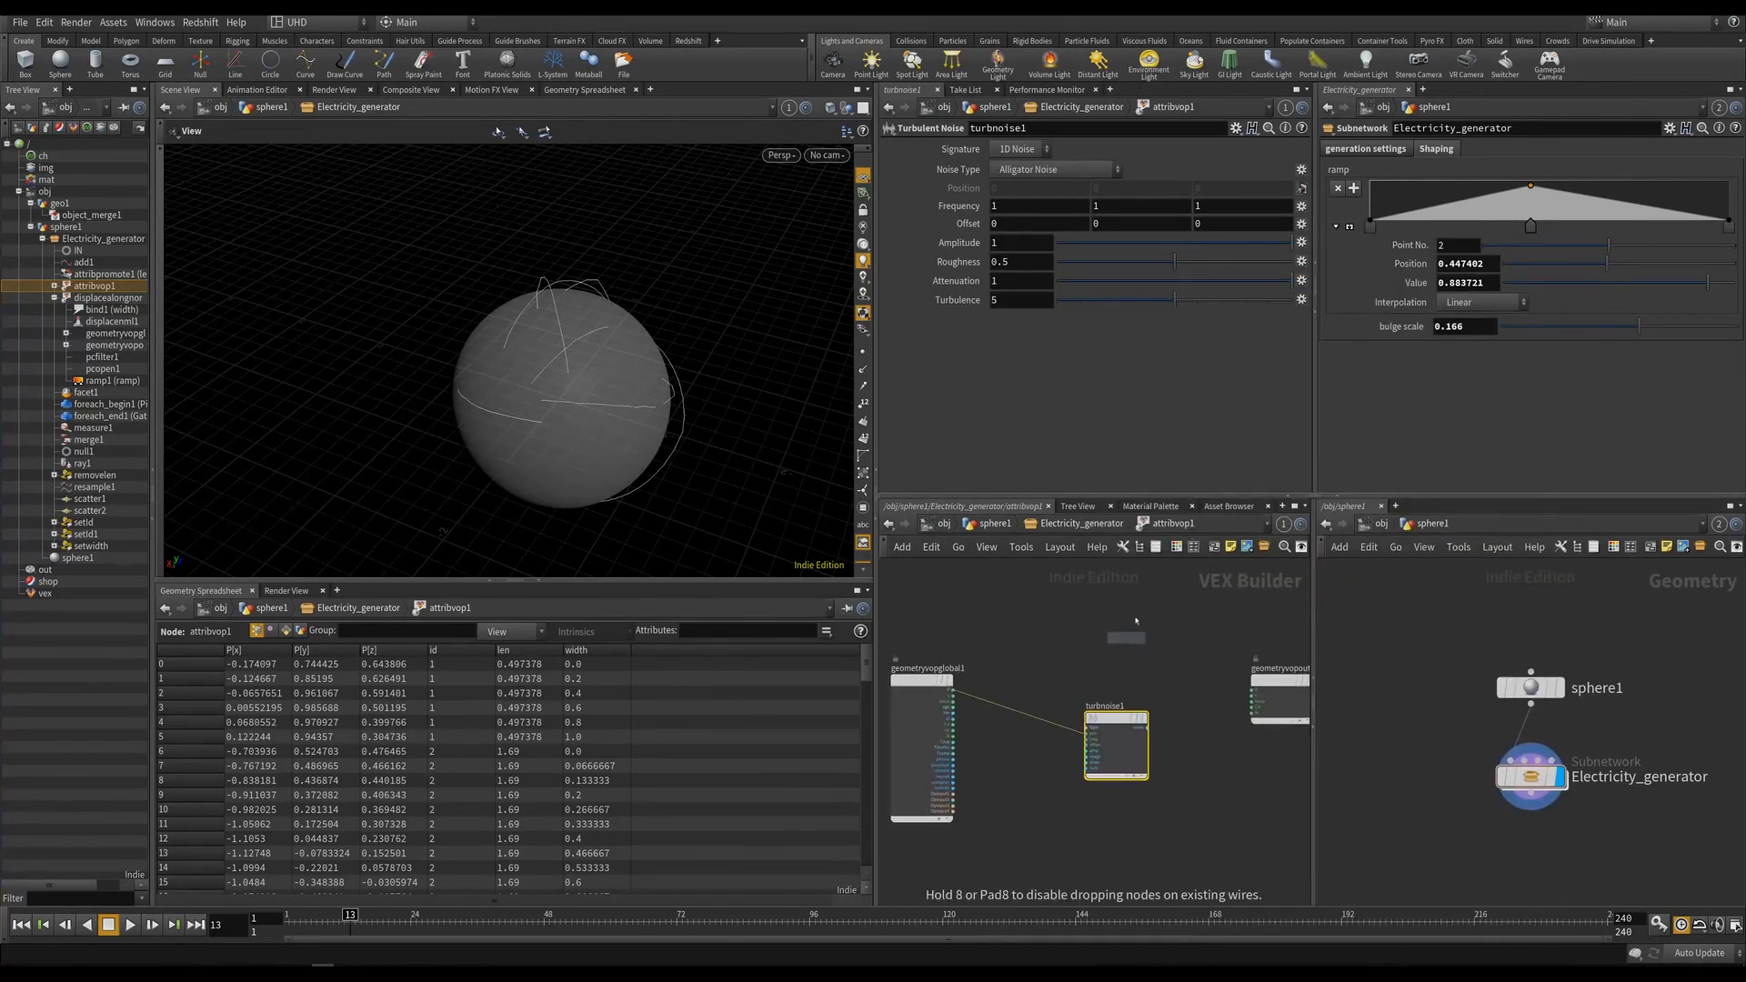
left_click(1146, 615)
left_click_drag(953, 691, 1122, 620)
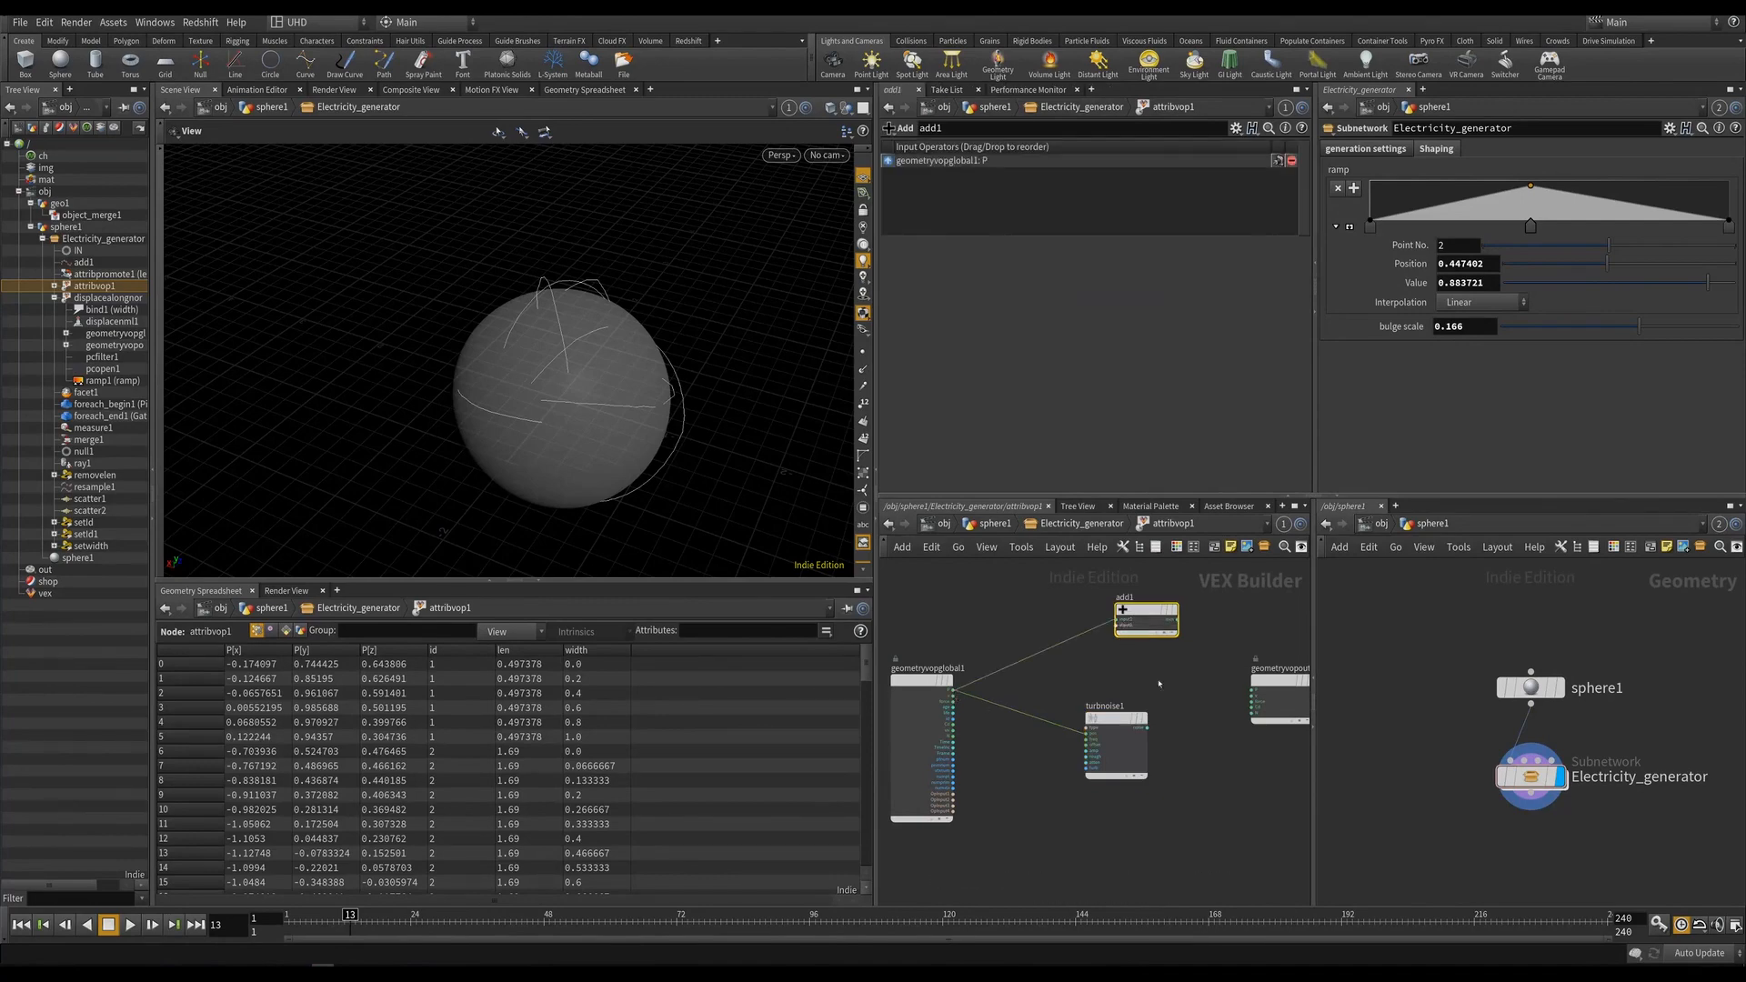
Set Turbulent Noise to 3D Noise, route its noise through the Add node into the geometry output's P, and preview frame 49.
left_click(1116, 718)
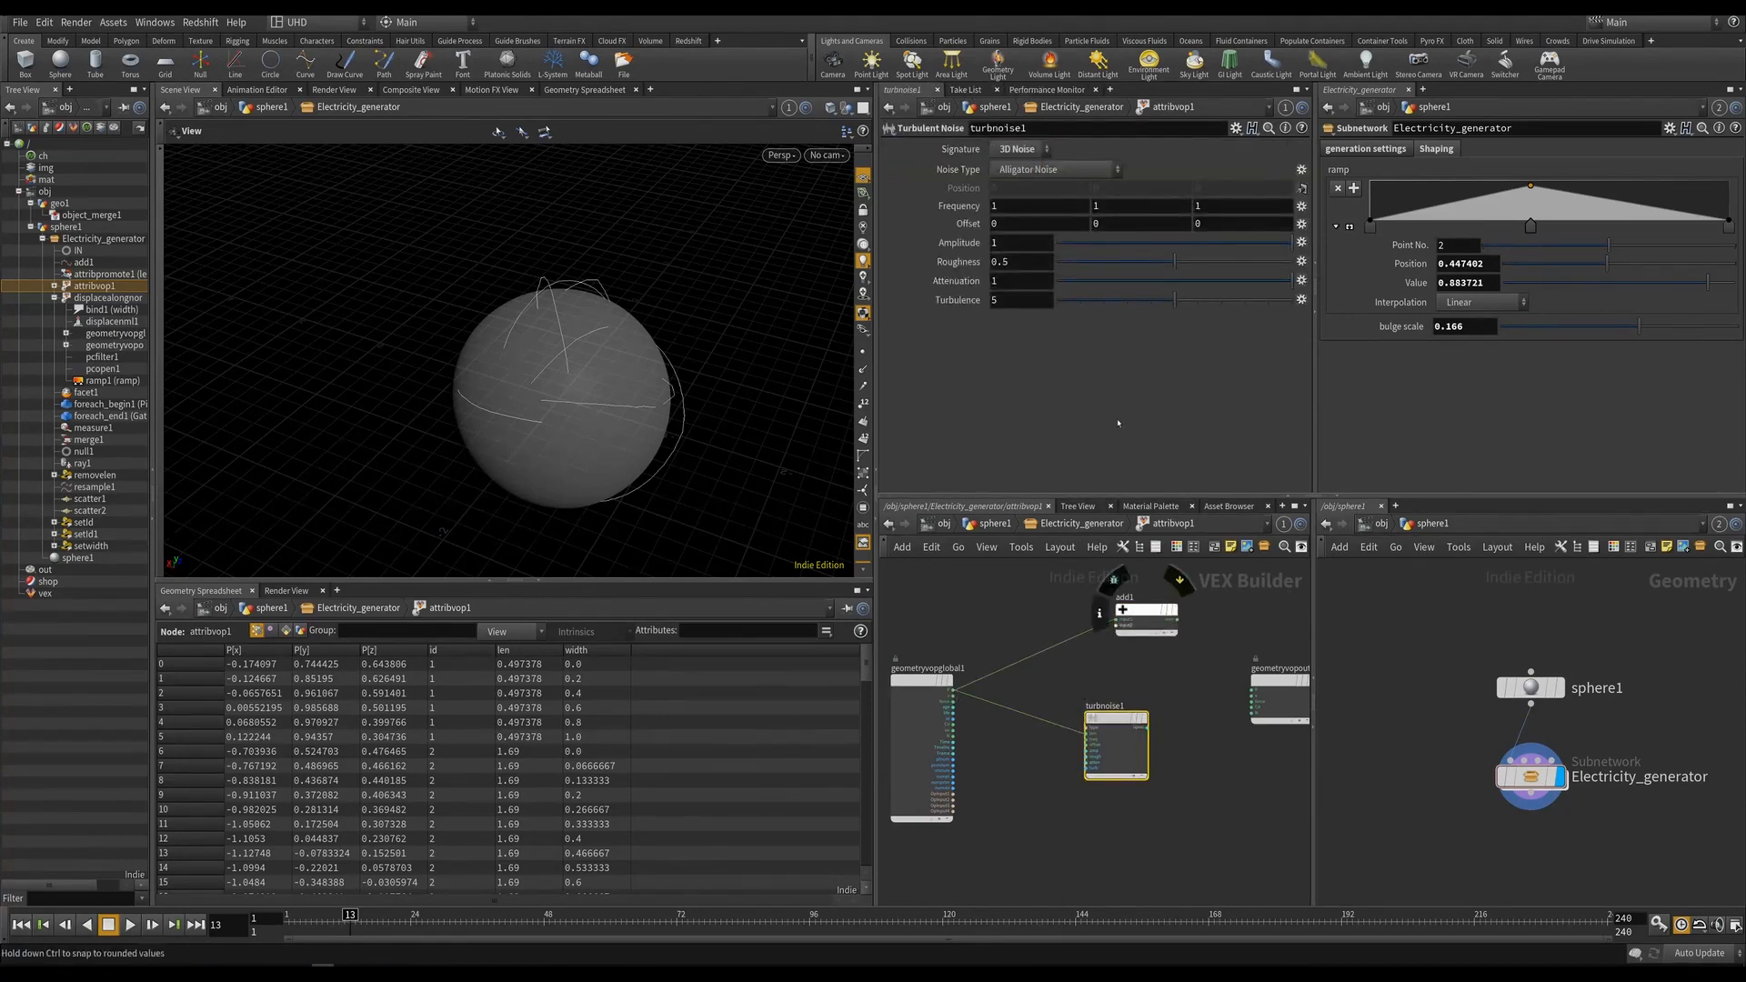
scroll(1146, 743, "up", 2)
left_click_drag(1138, 749, 1291, 694)
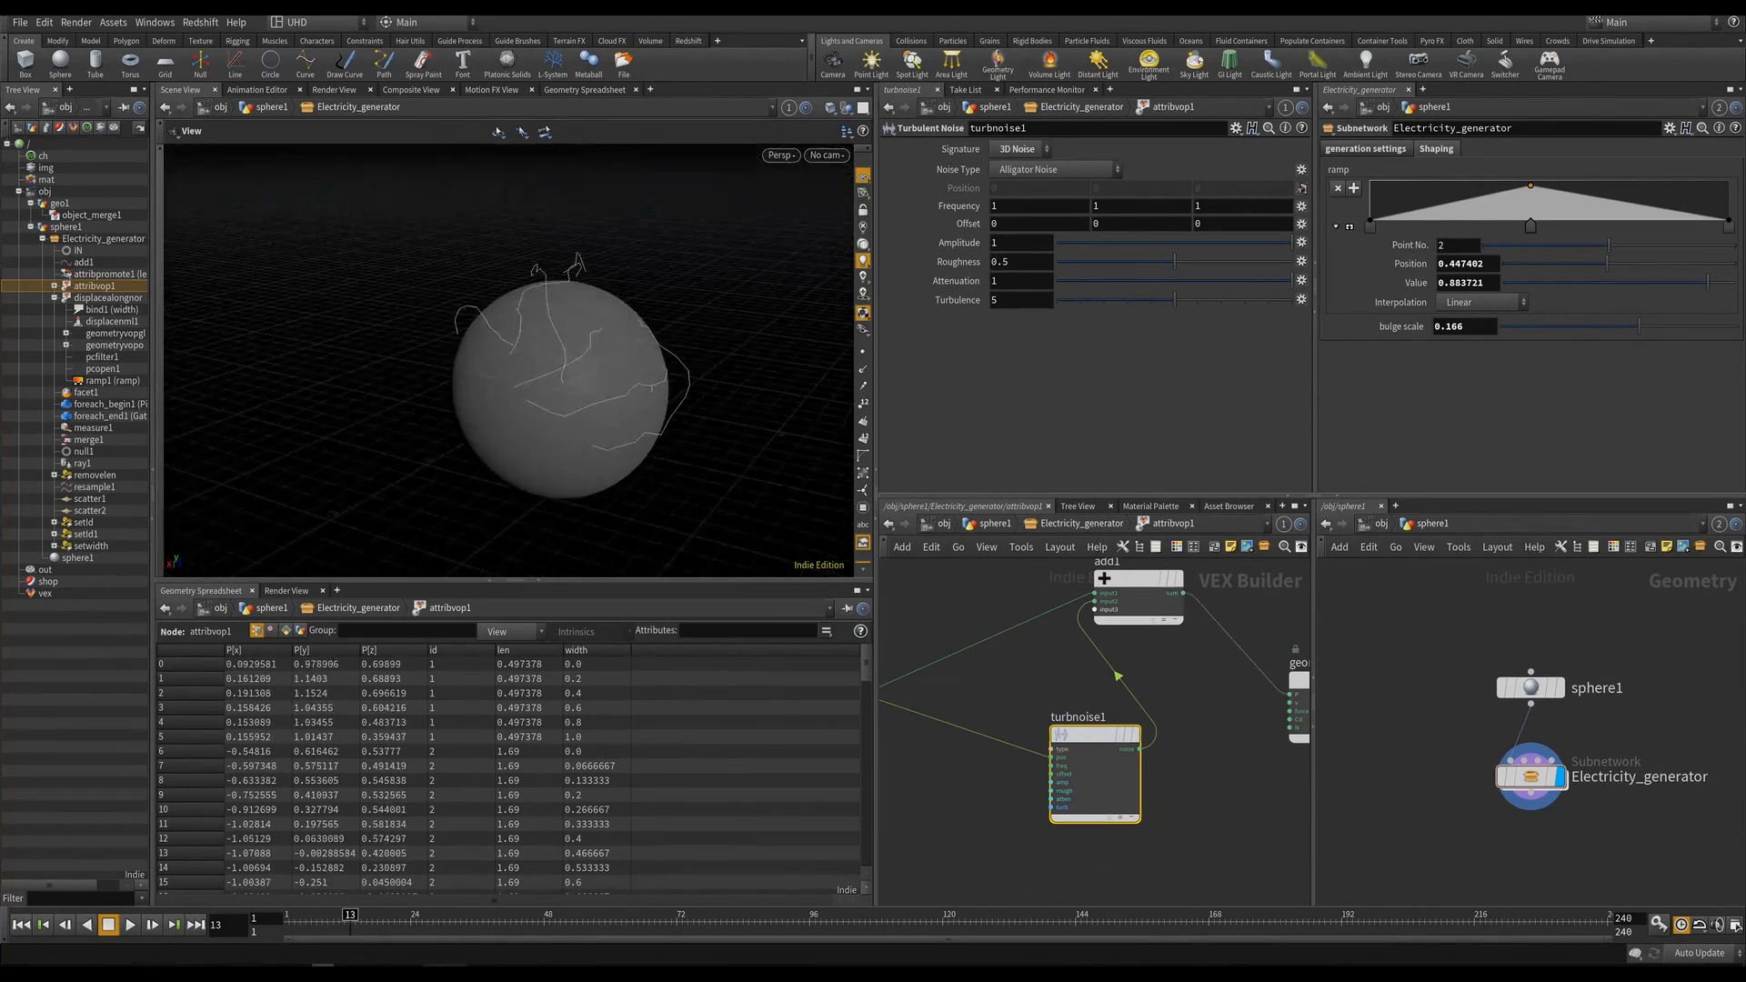
mouse_move(375, 917)
left_mouse_down()
mouse_move(800, 916)
mouse_move(550, 917)
left_mouse_up()
left_click_drag(1092, 737, 1081, 718)
Add an Anti-Aliased Flow Noise node below the Turbulent Noise node.
middle_click_drag(1127, 858, 1111, 748)
left_click(1103, 788)
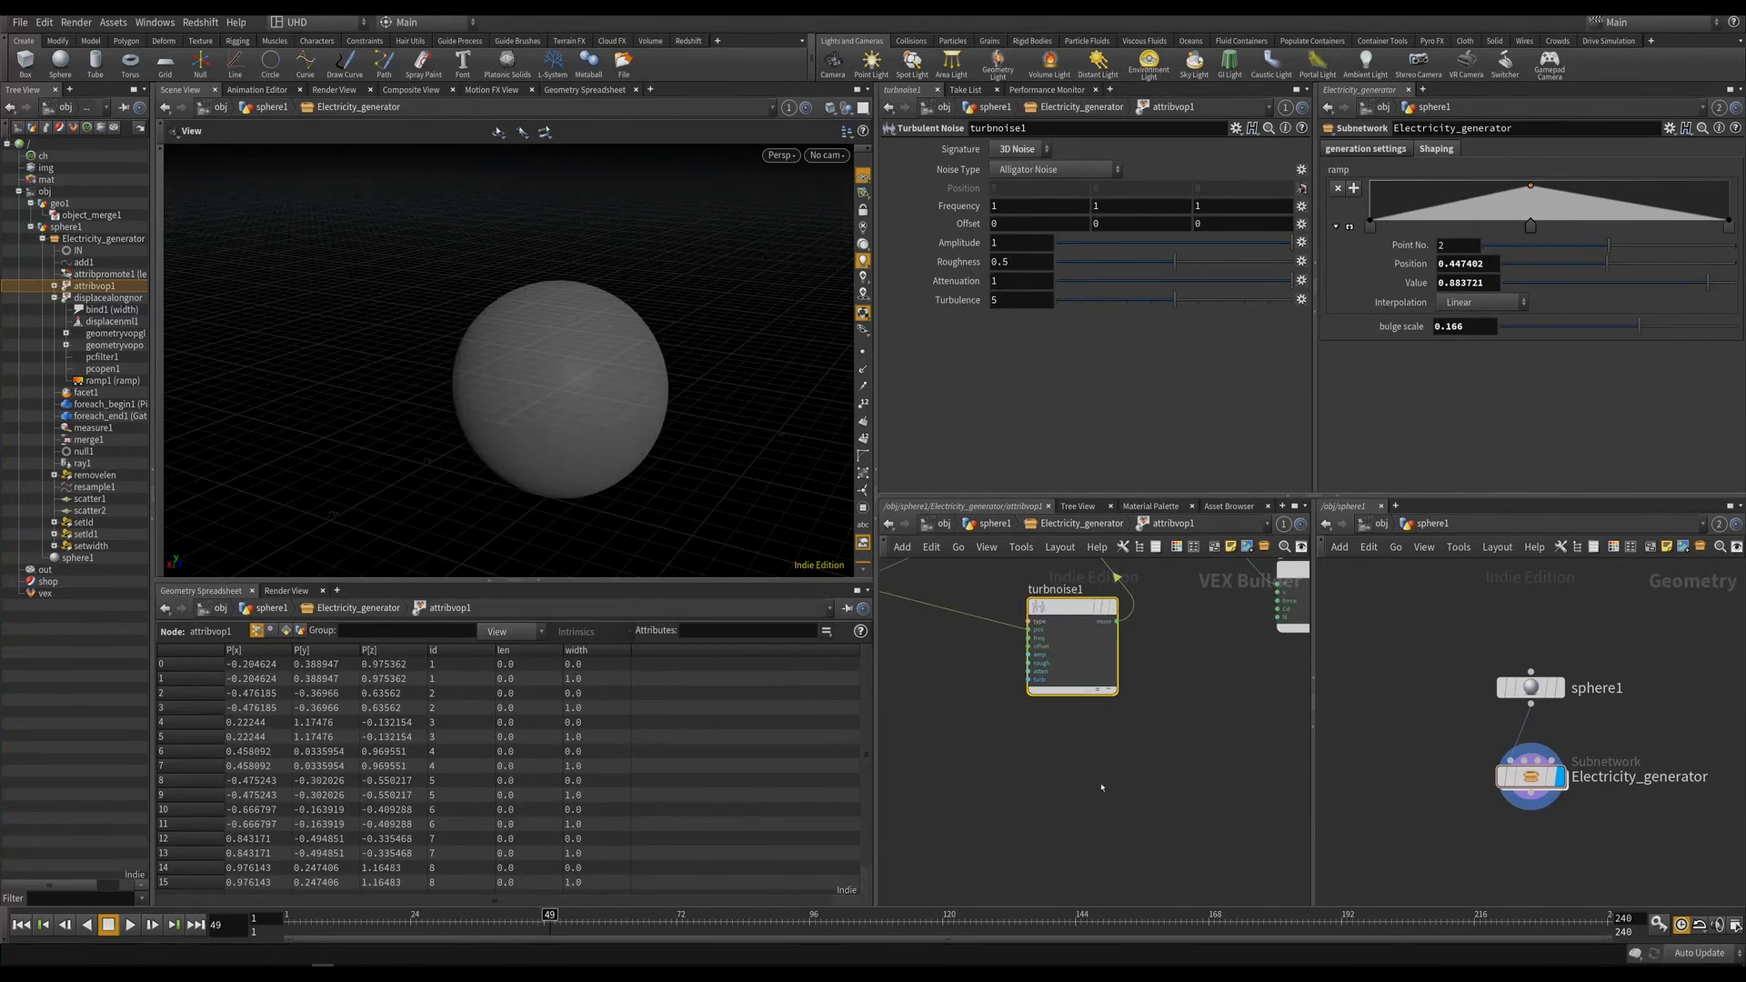
scroll(1096, 804, "down", 4)
scroll(1099, 796, "up", 3)
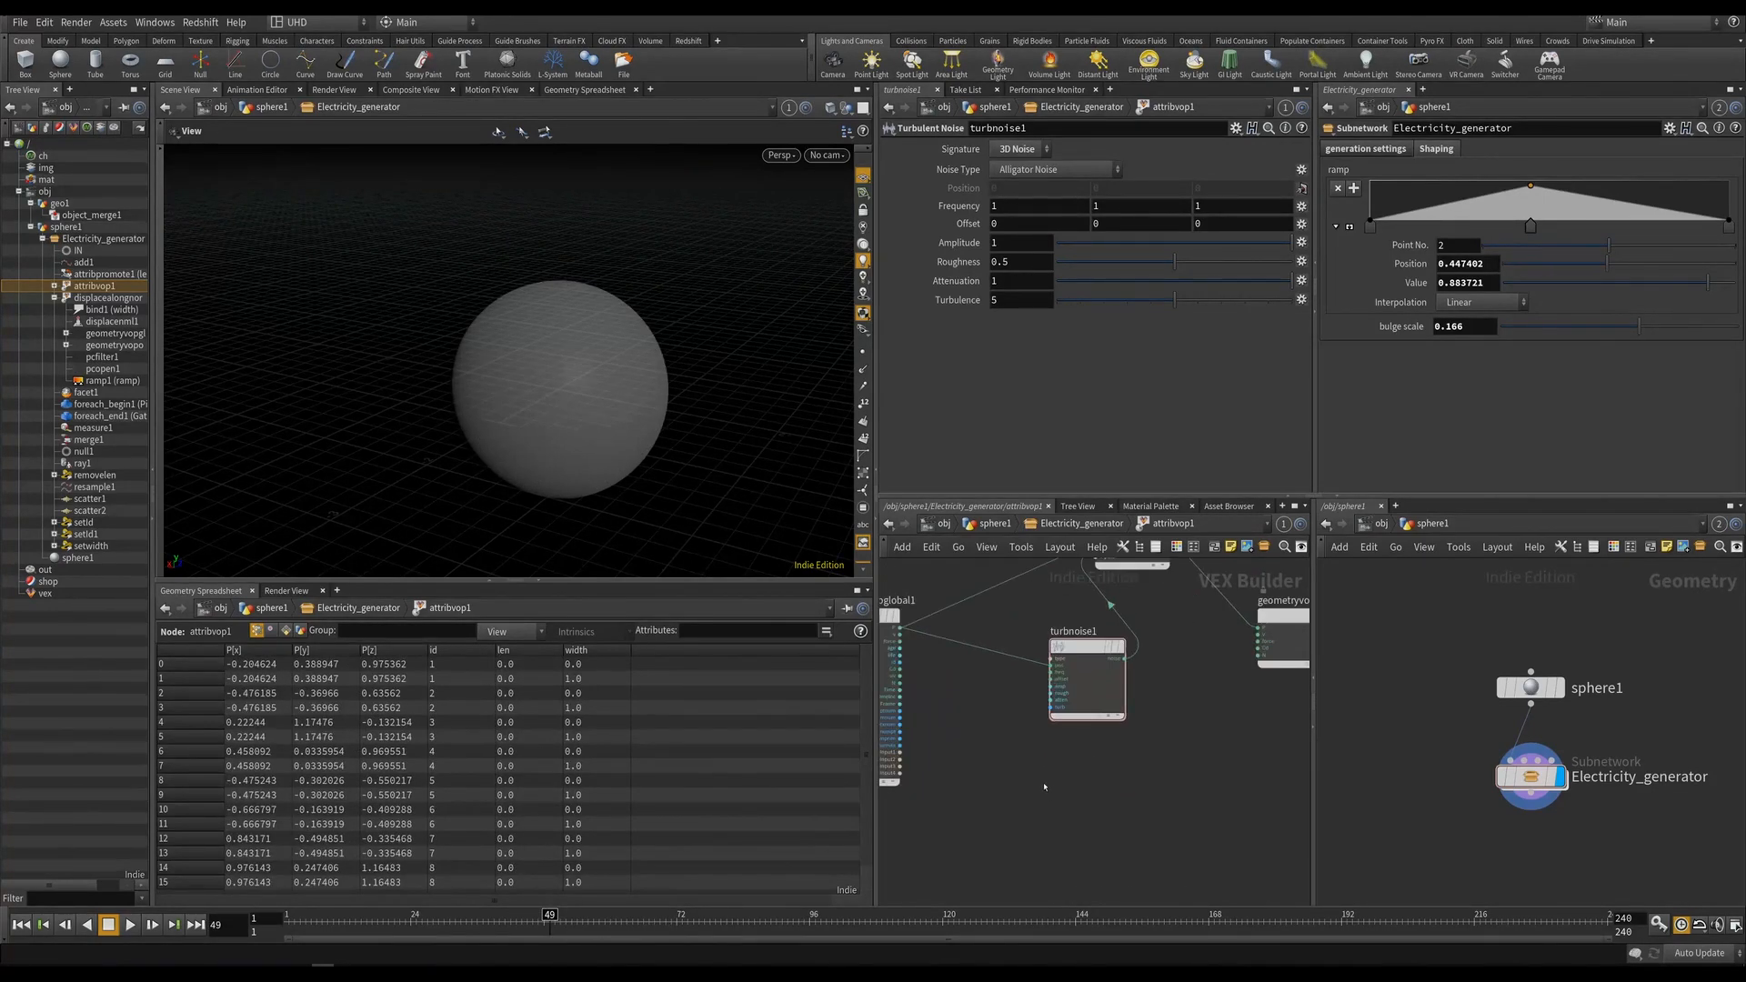
key("Tab")
type("aaf")
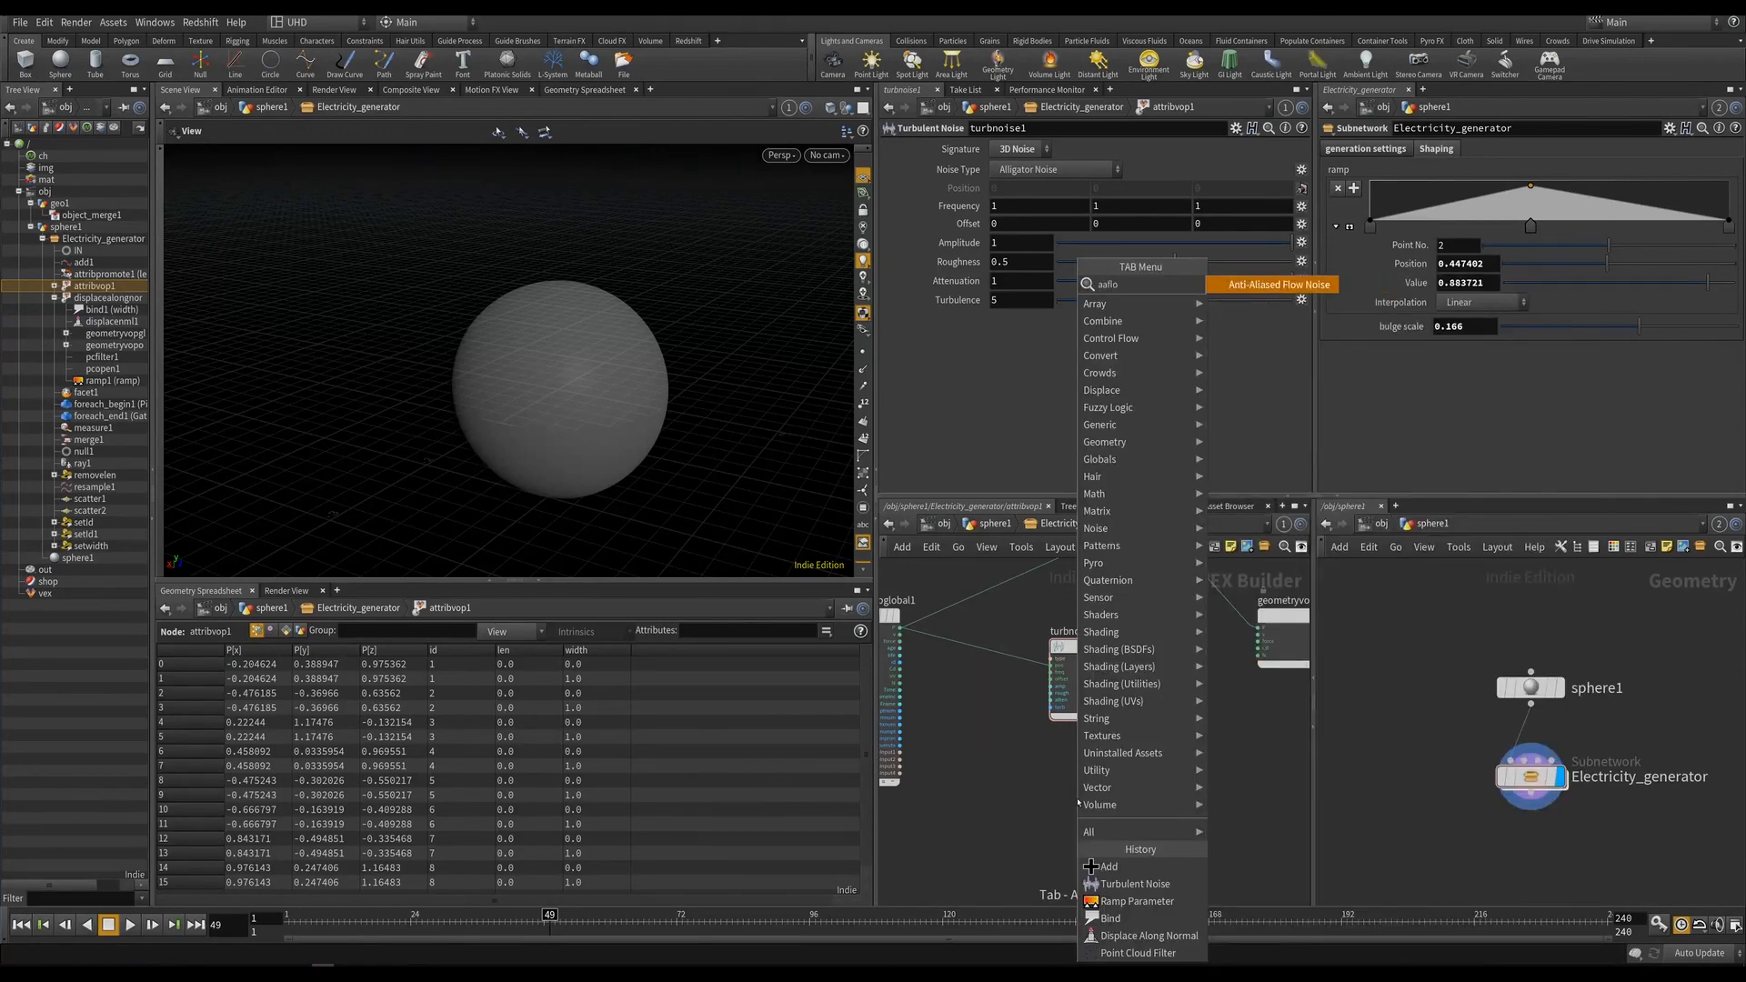
key("Return")
left_click(1078, 801)
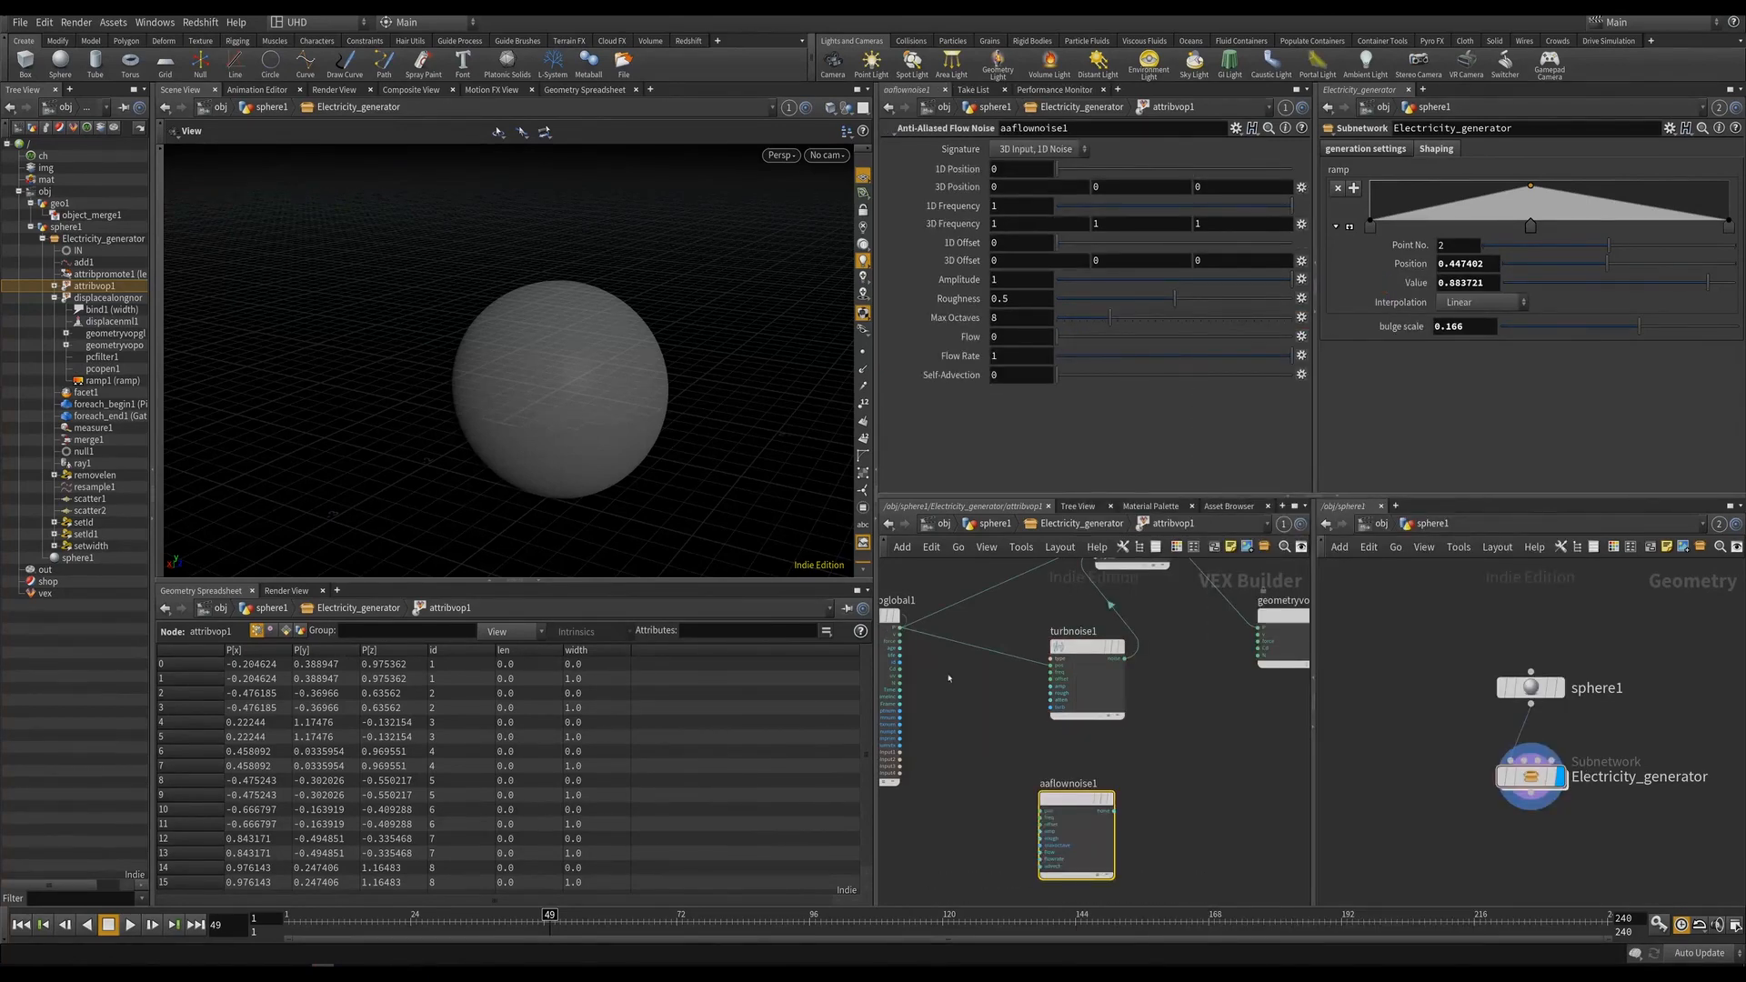
Connect the global P output to the flow noise position and set its signature to 3D Input, 3D Noise.
left_click_drag(897, 628, 1041, 809)
left_click_drag(1088, 804, 1099, 794)
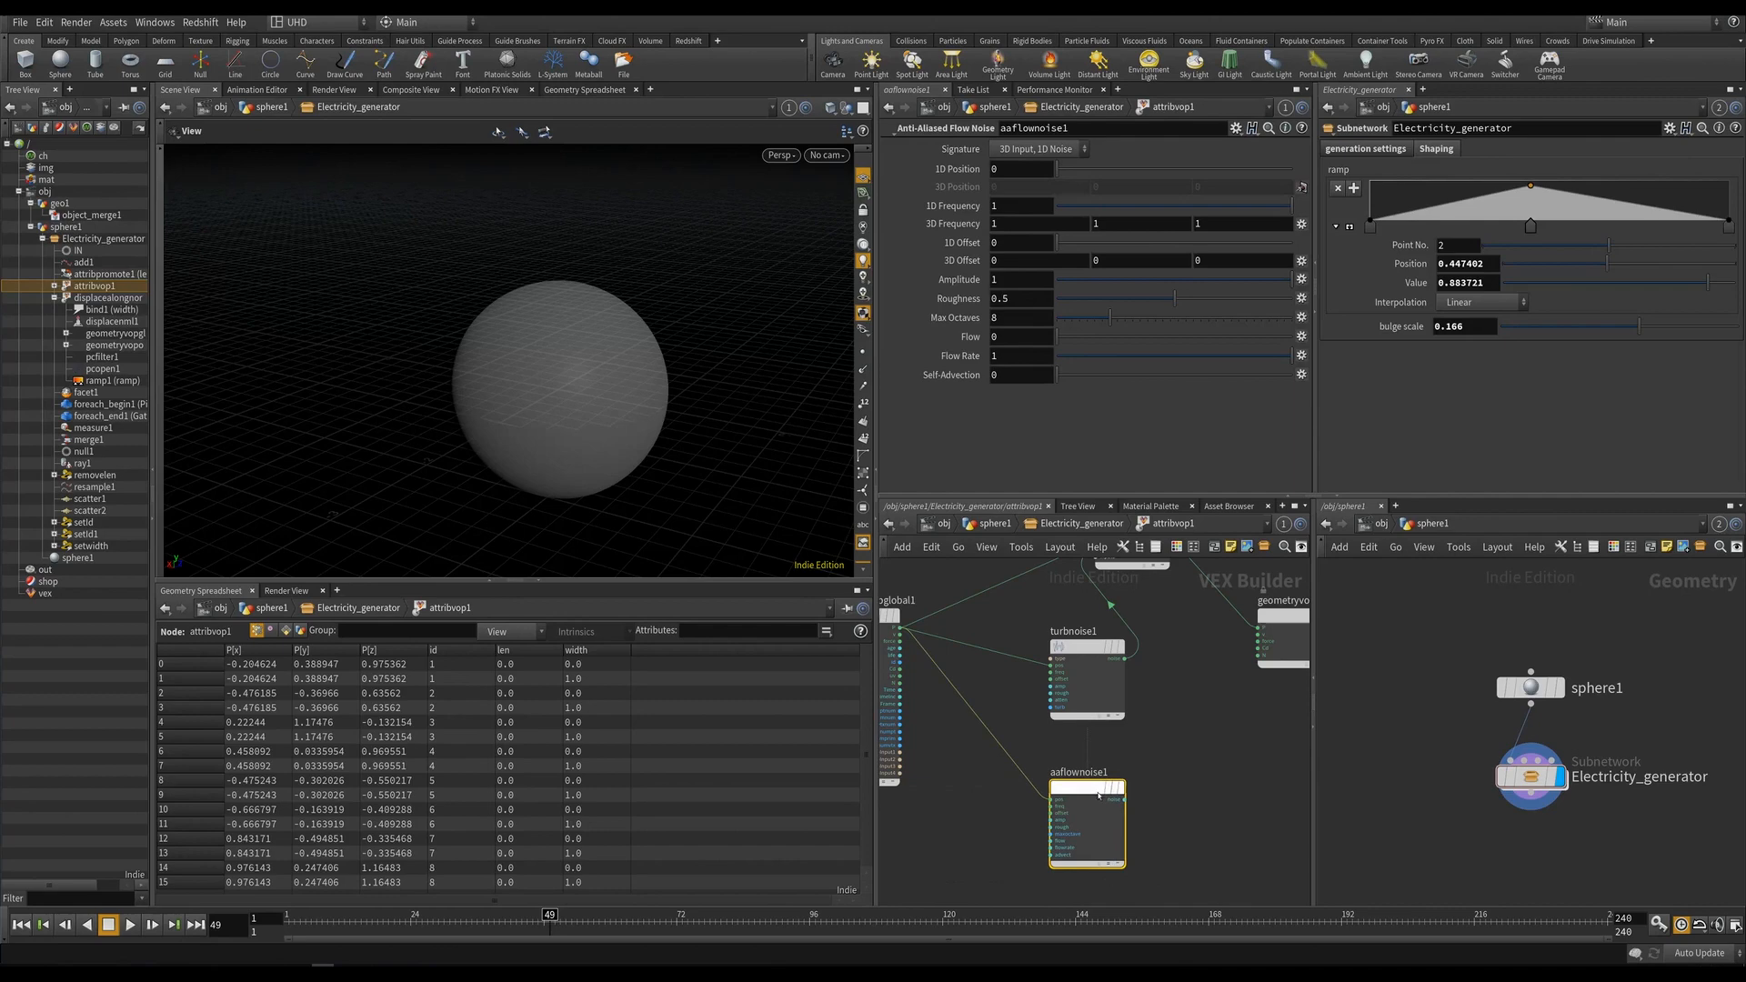
left_click(1016, 150)
left_click(1032, 169)
Connect the flow noise output to the Add node in place of Turbulent Noise and preview frame 77.
left_click(1124, 800)
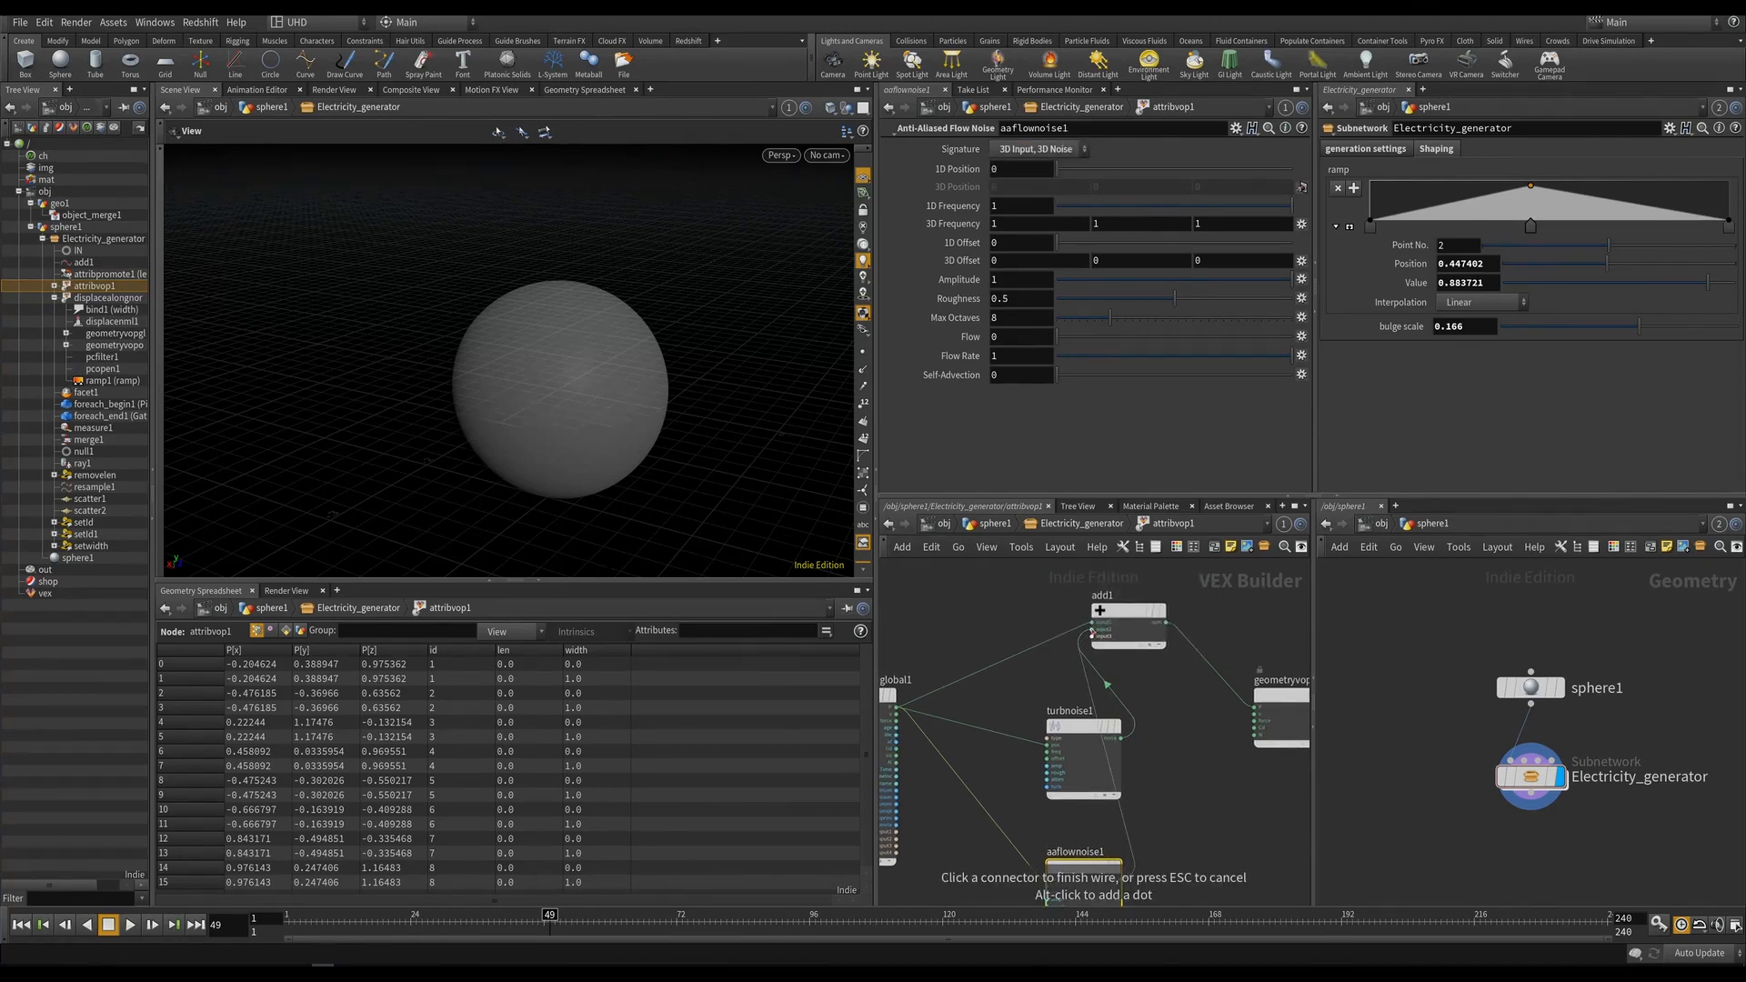
left_click(1092, 635)
left_click_drag(536, 927, 705, 923)
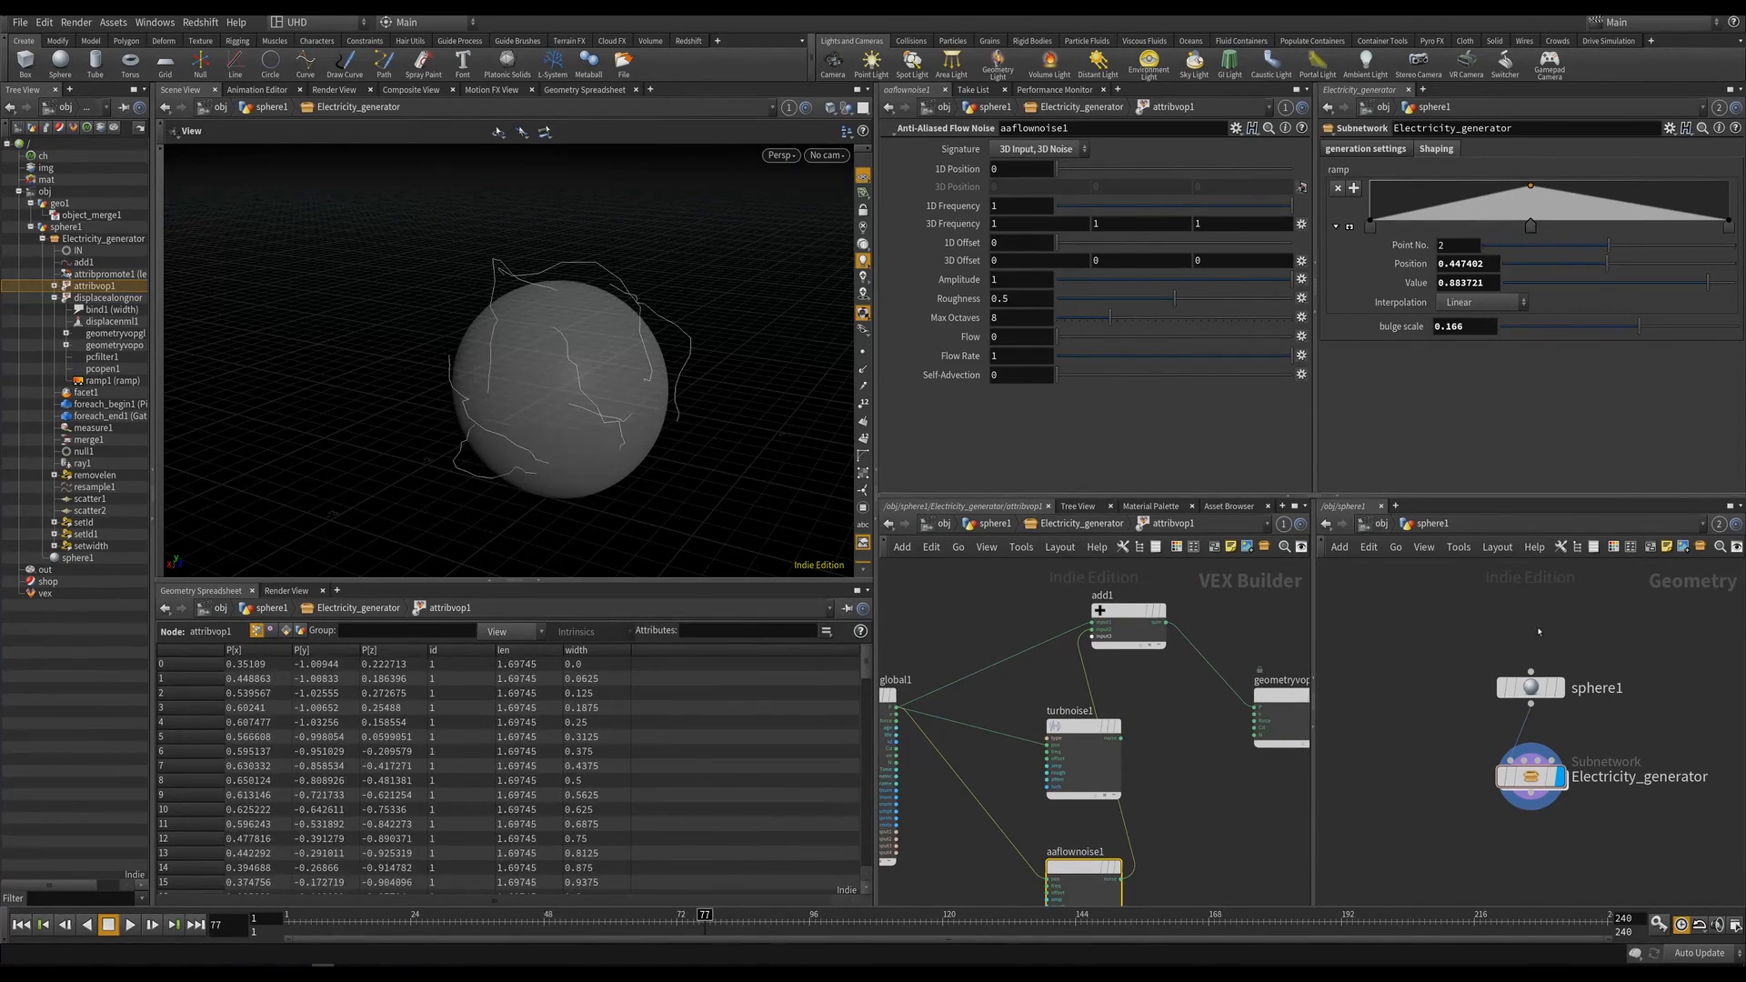
Set the speed in the Electricity_generator's generation settings to 0 and preview frame 73.
left_click(1530, 778)
left_click(1366, 148)
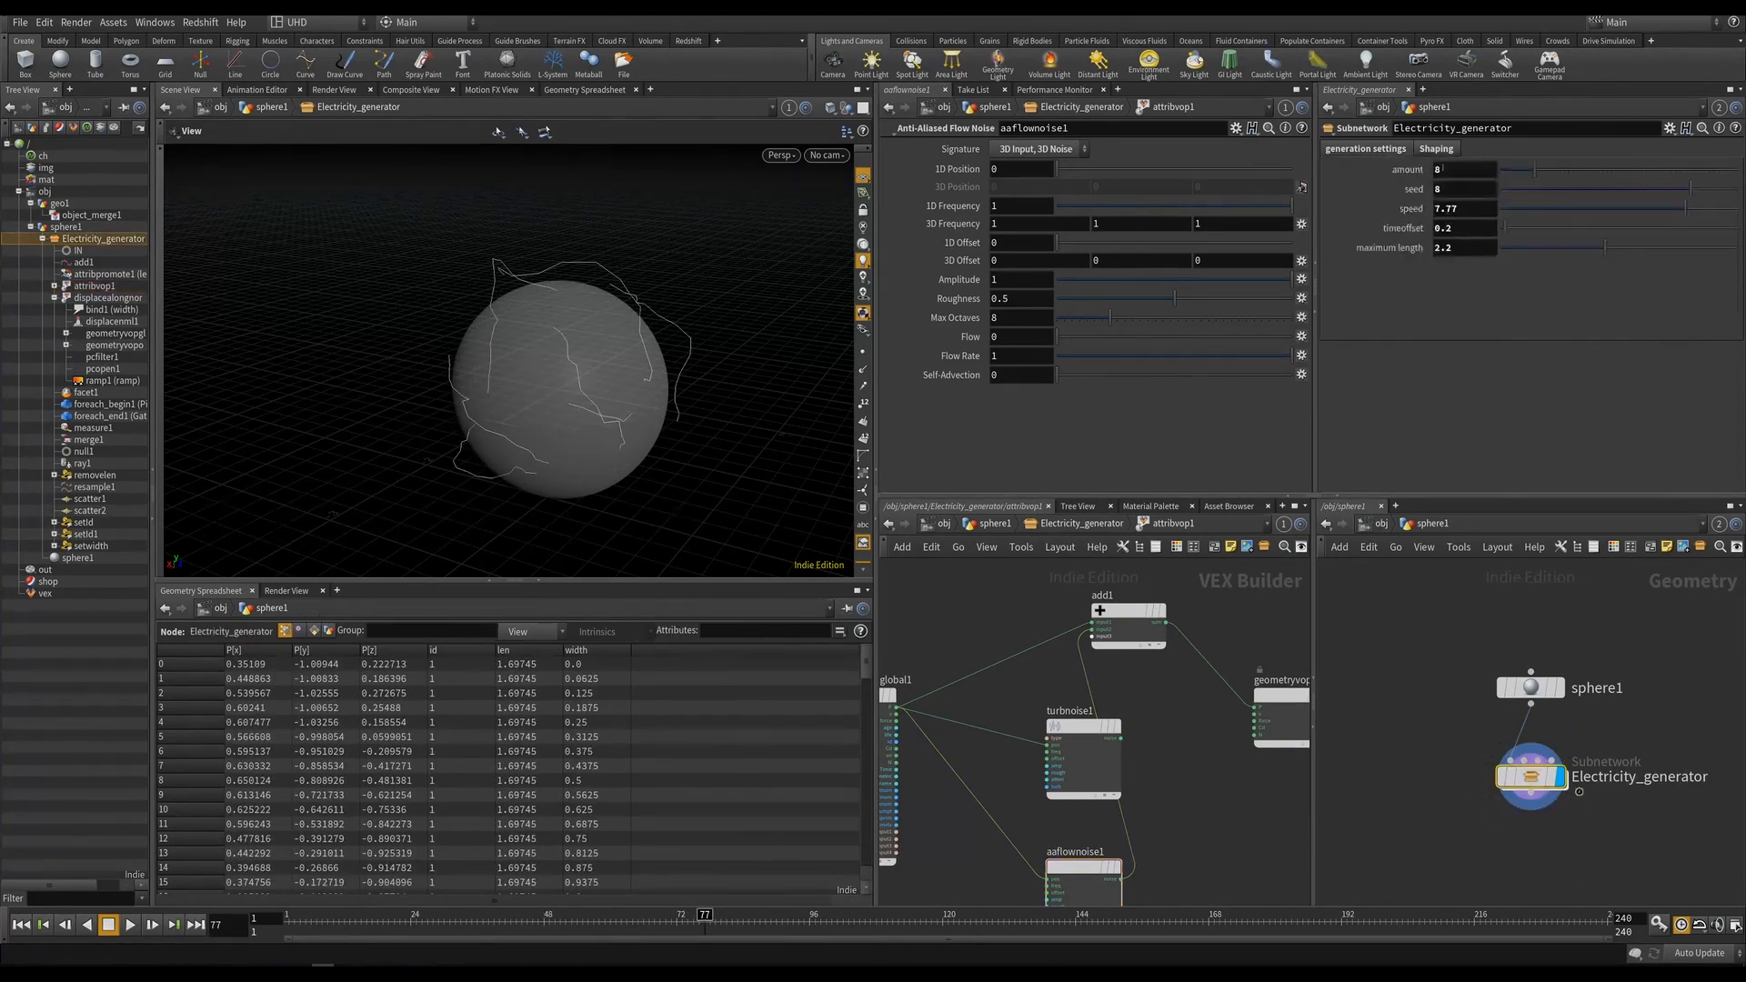
left_click(1505, 207)
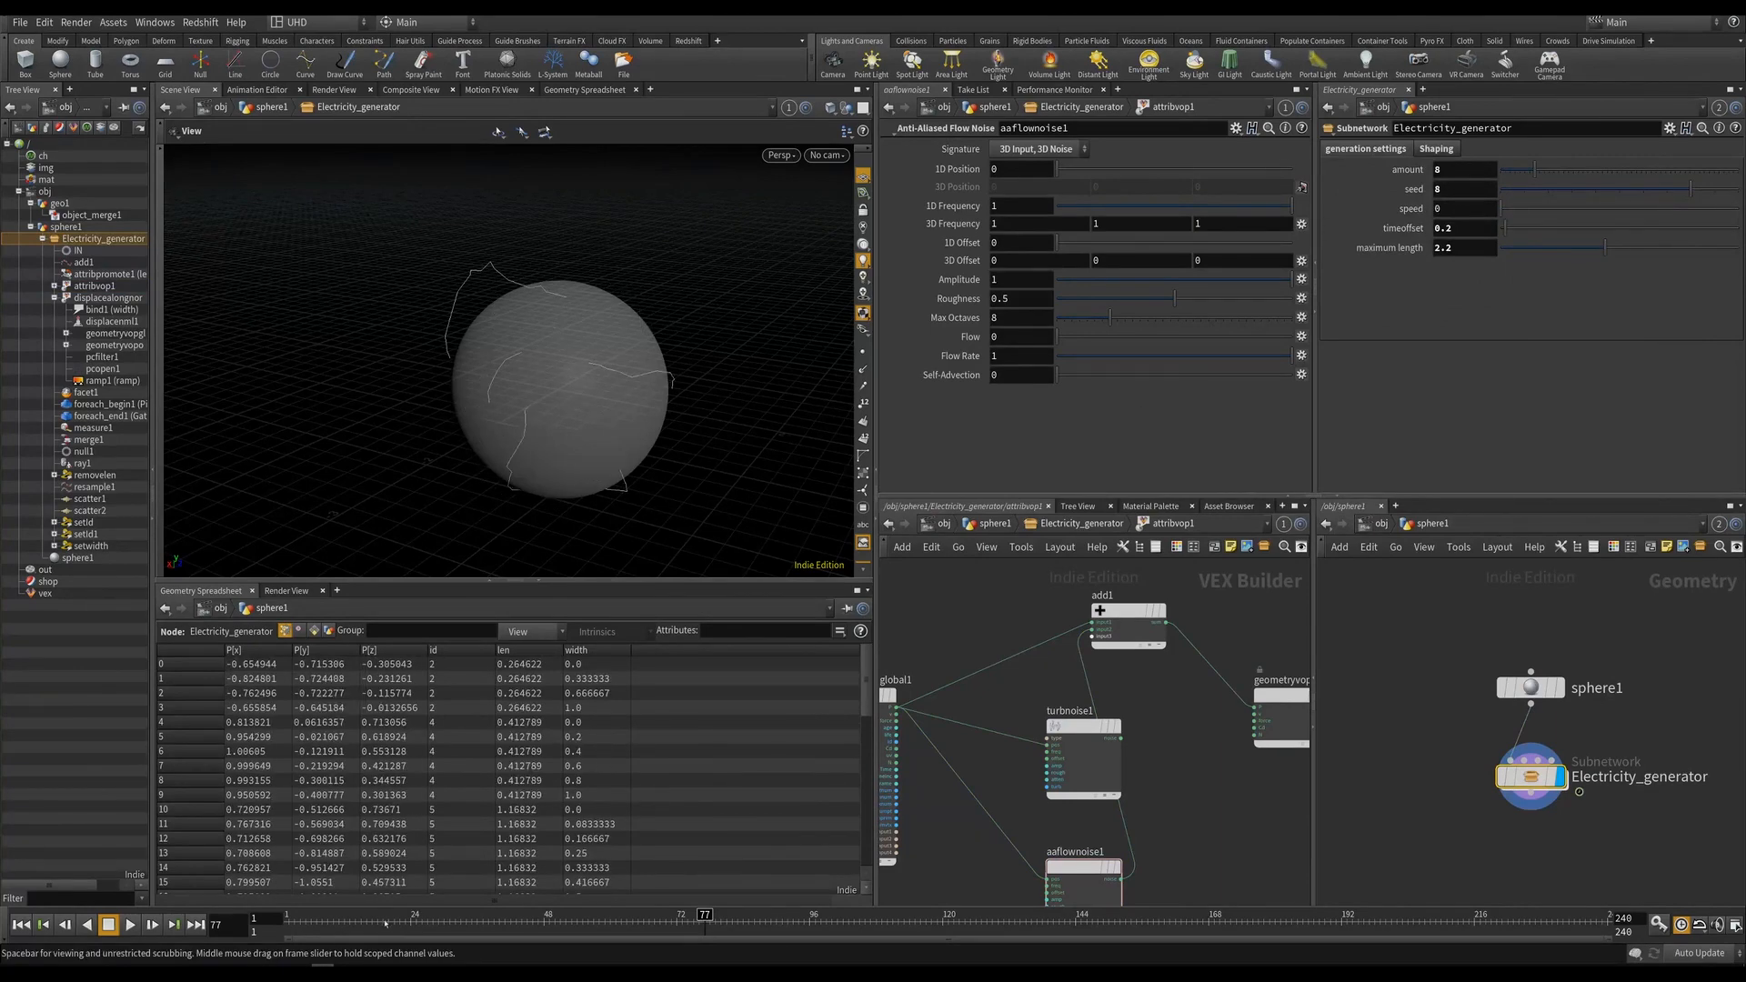
left_click_drag(608, 925, 682, 925)
Connect the global parameters' Time output to the flow input of the Anti-Aliased Flow Noise node and play the animation.
middle_click_drag(1153, 865, 1154, 701)
scroll(1088, 739, "up", 5)
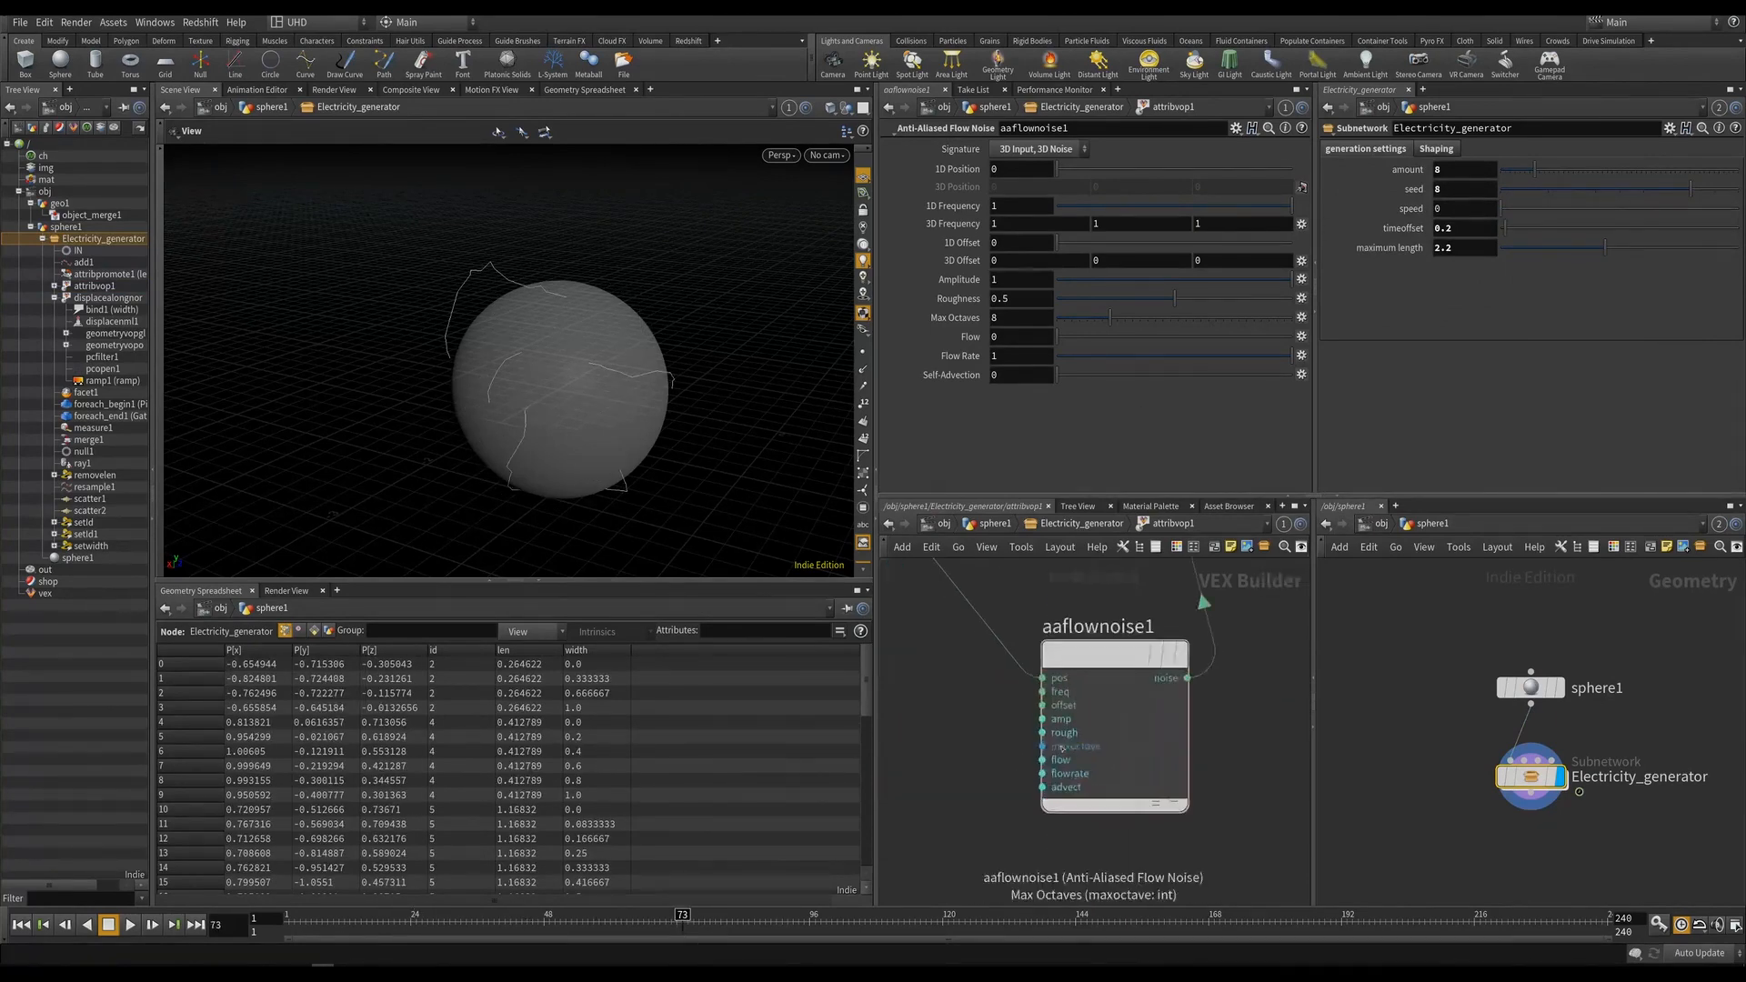
scroll(982, 741, "down", 2)
middle_click_drag(982, 741, 1129, 783)
scroll(1129, 783, "down", 5)
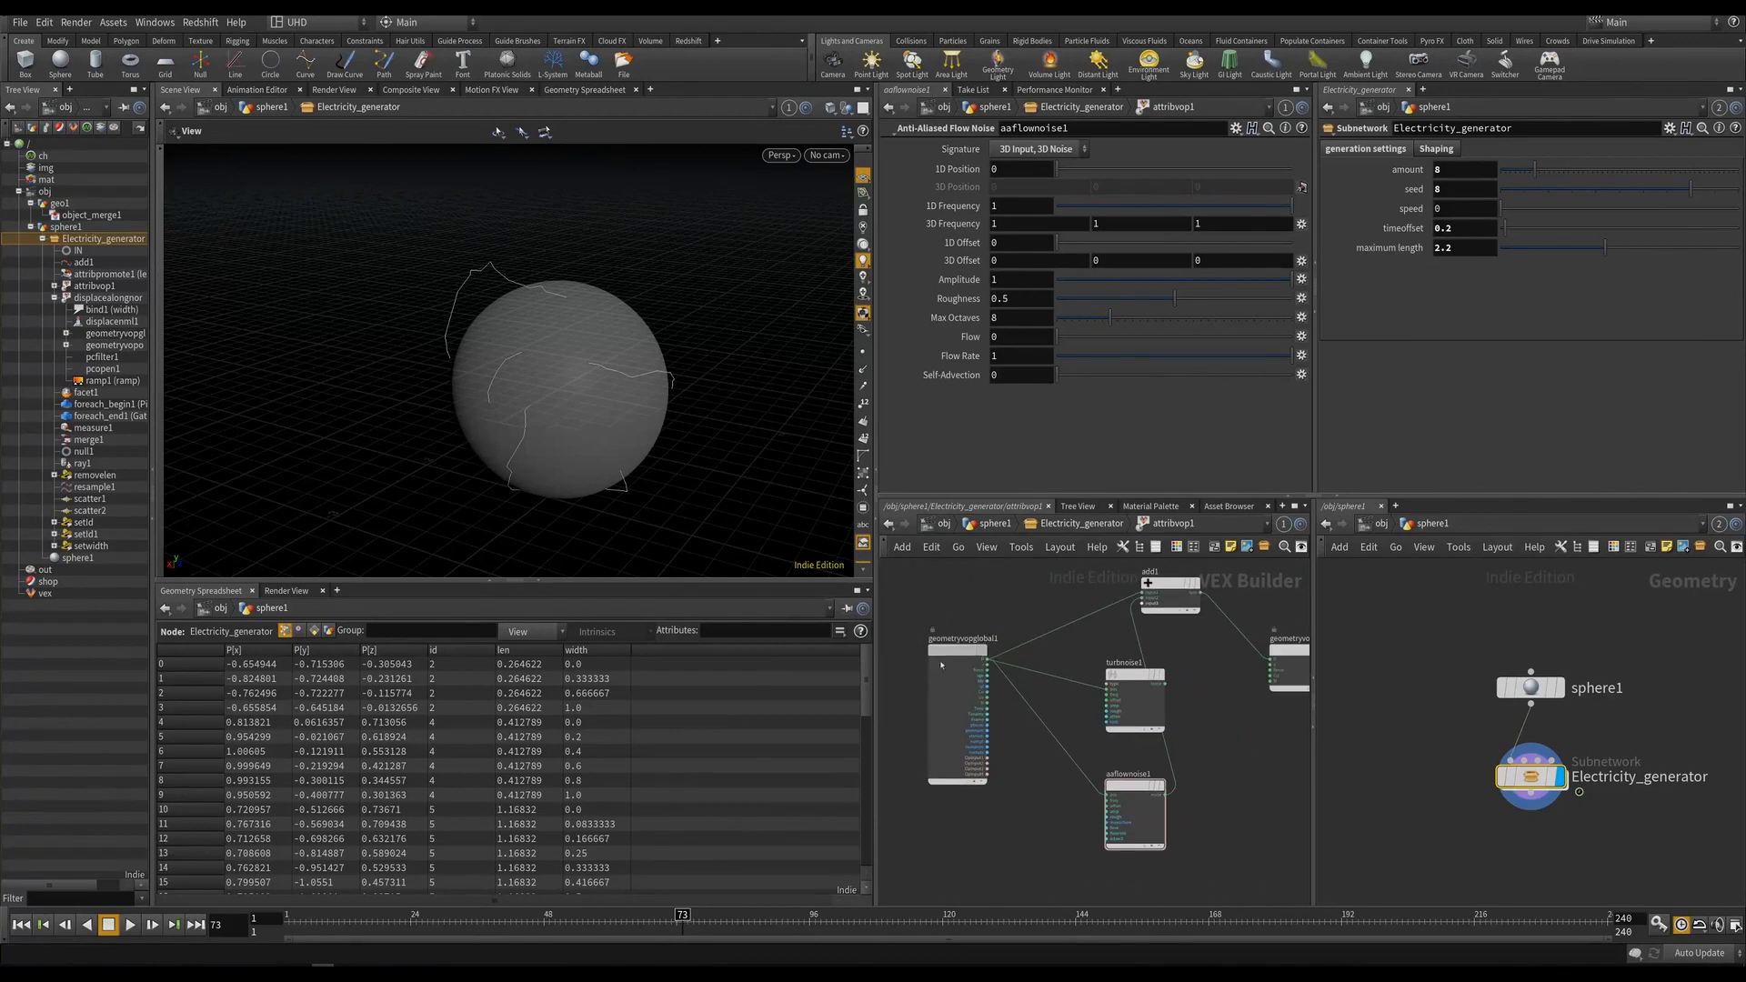
scroll(1074, 827, "up", 1)
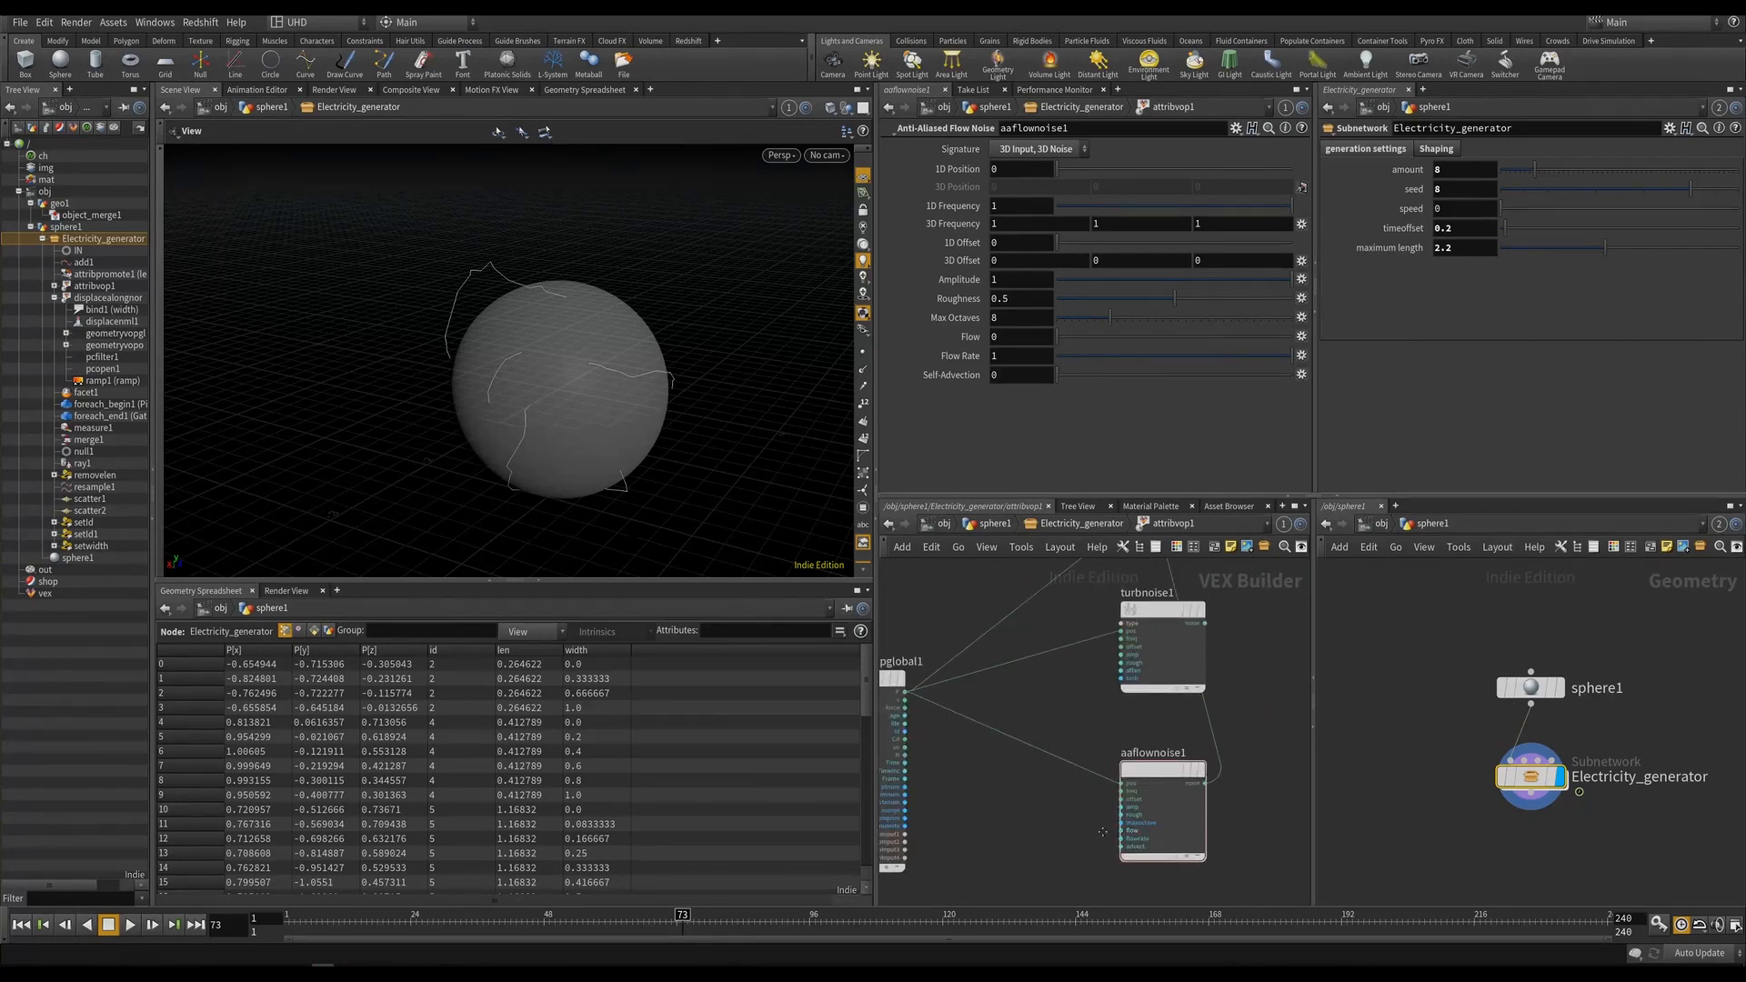
middle_click_drag(1130, 827, 1217, 754)
scroll(1217, 755, "up", 2)
left_click(1218, 755)
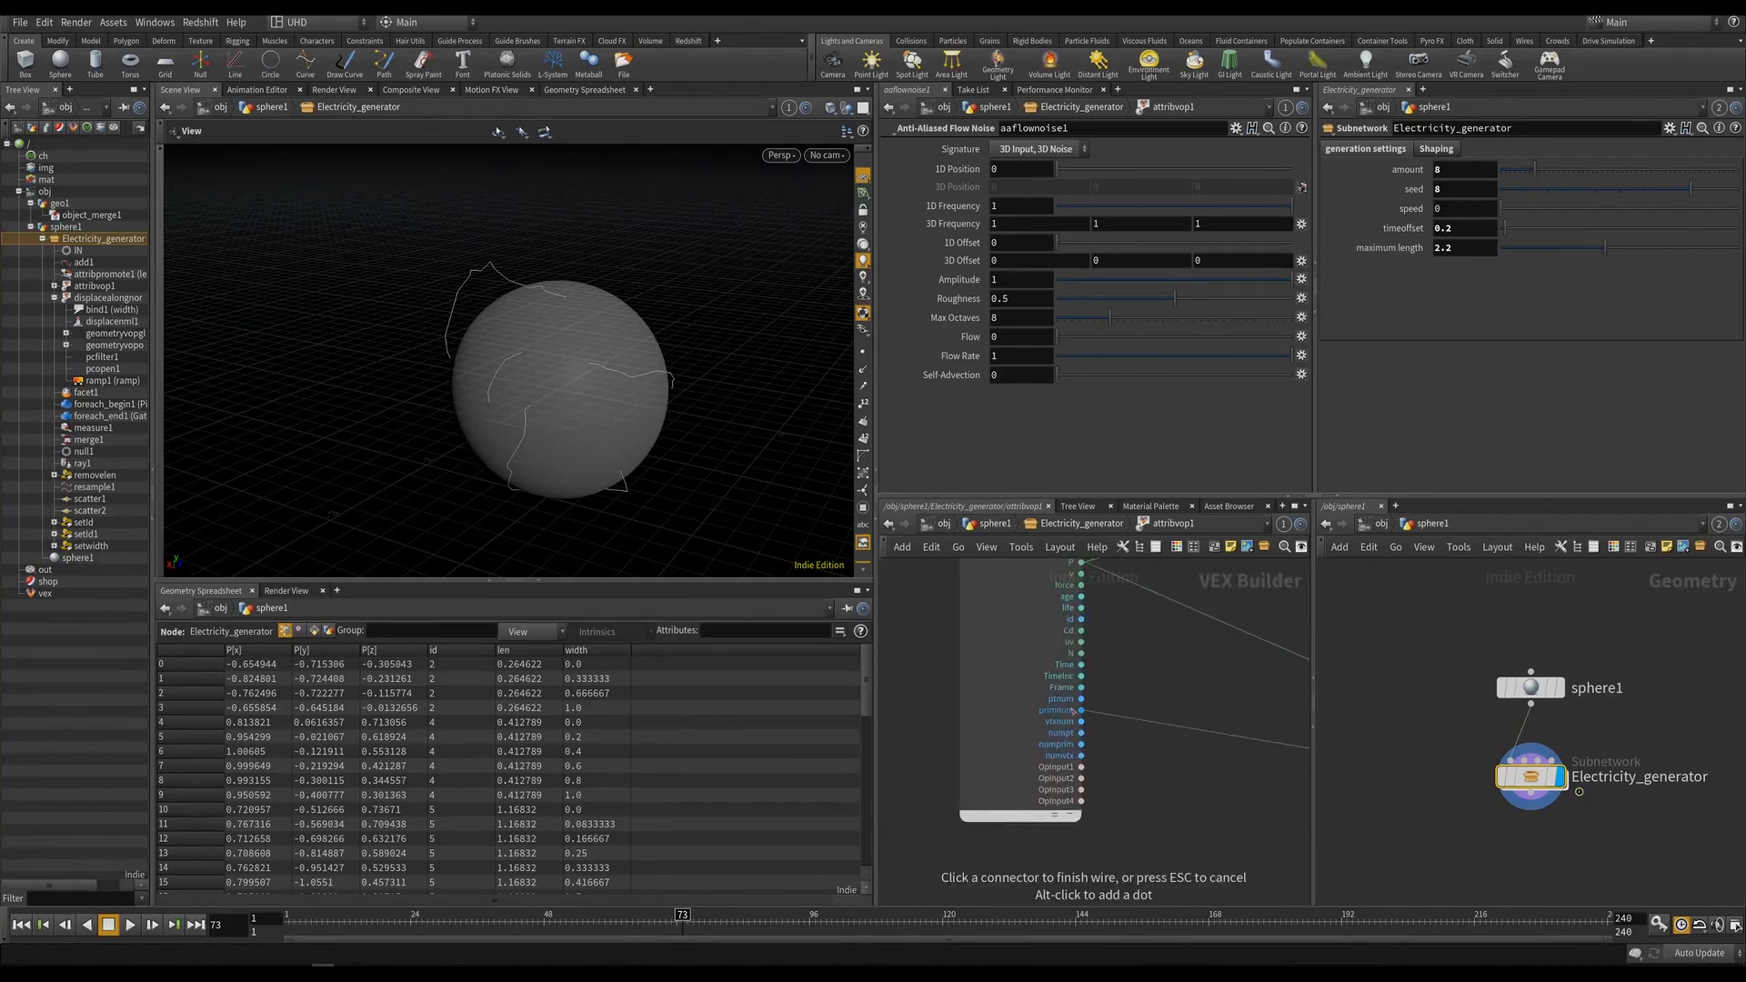
left_click(1083, 665)
middle_click_drag(1268, 802, 1065, 815)
scroll(1166, 801, "up", 1)
key("Up")
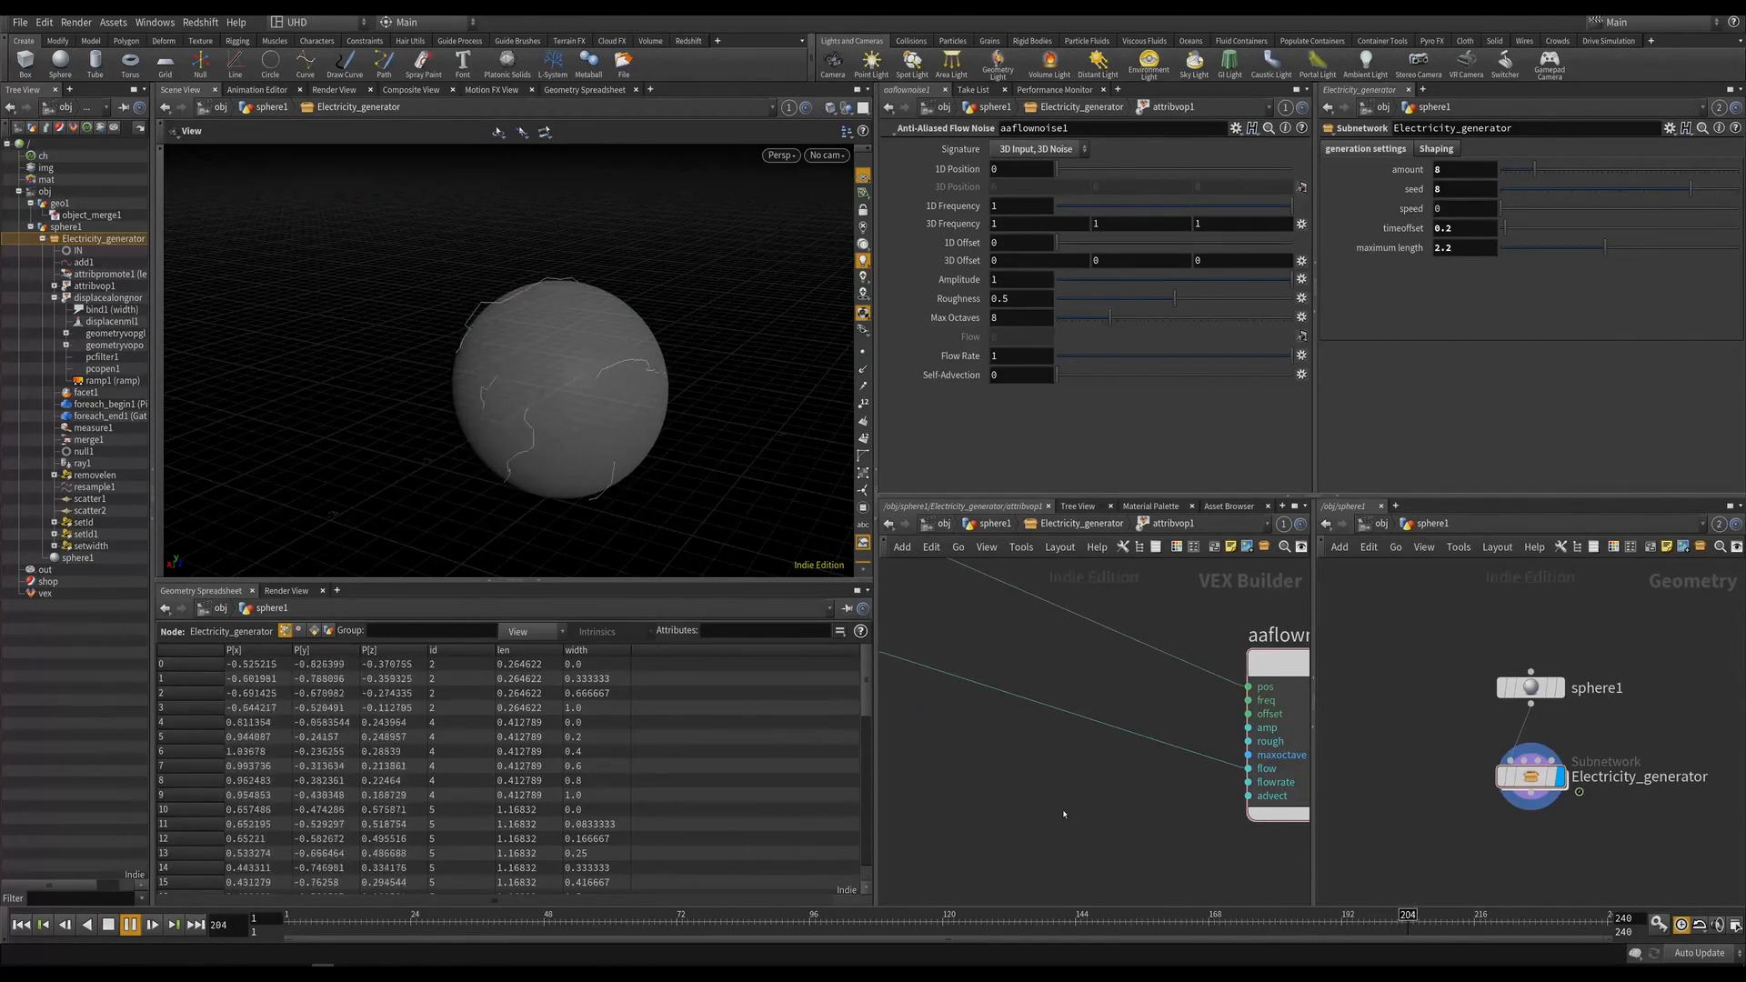
key("Tab")
type("mul")
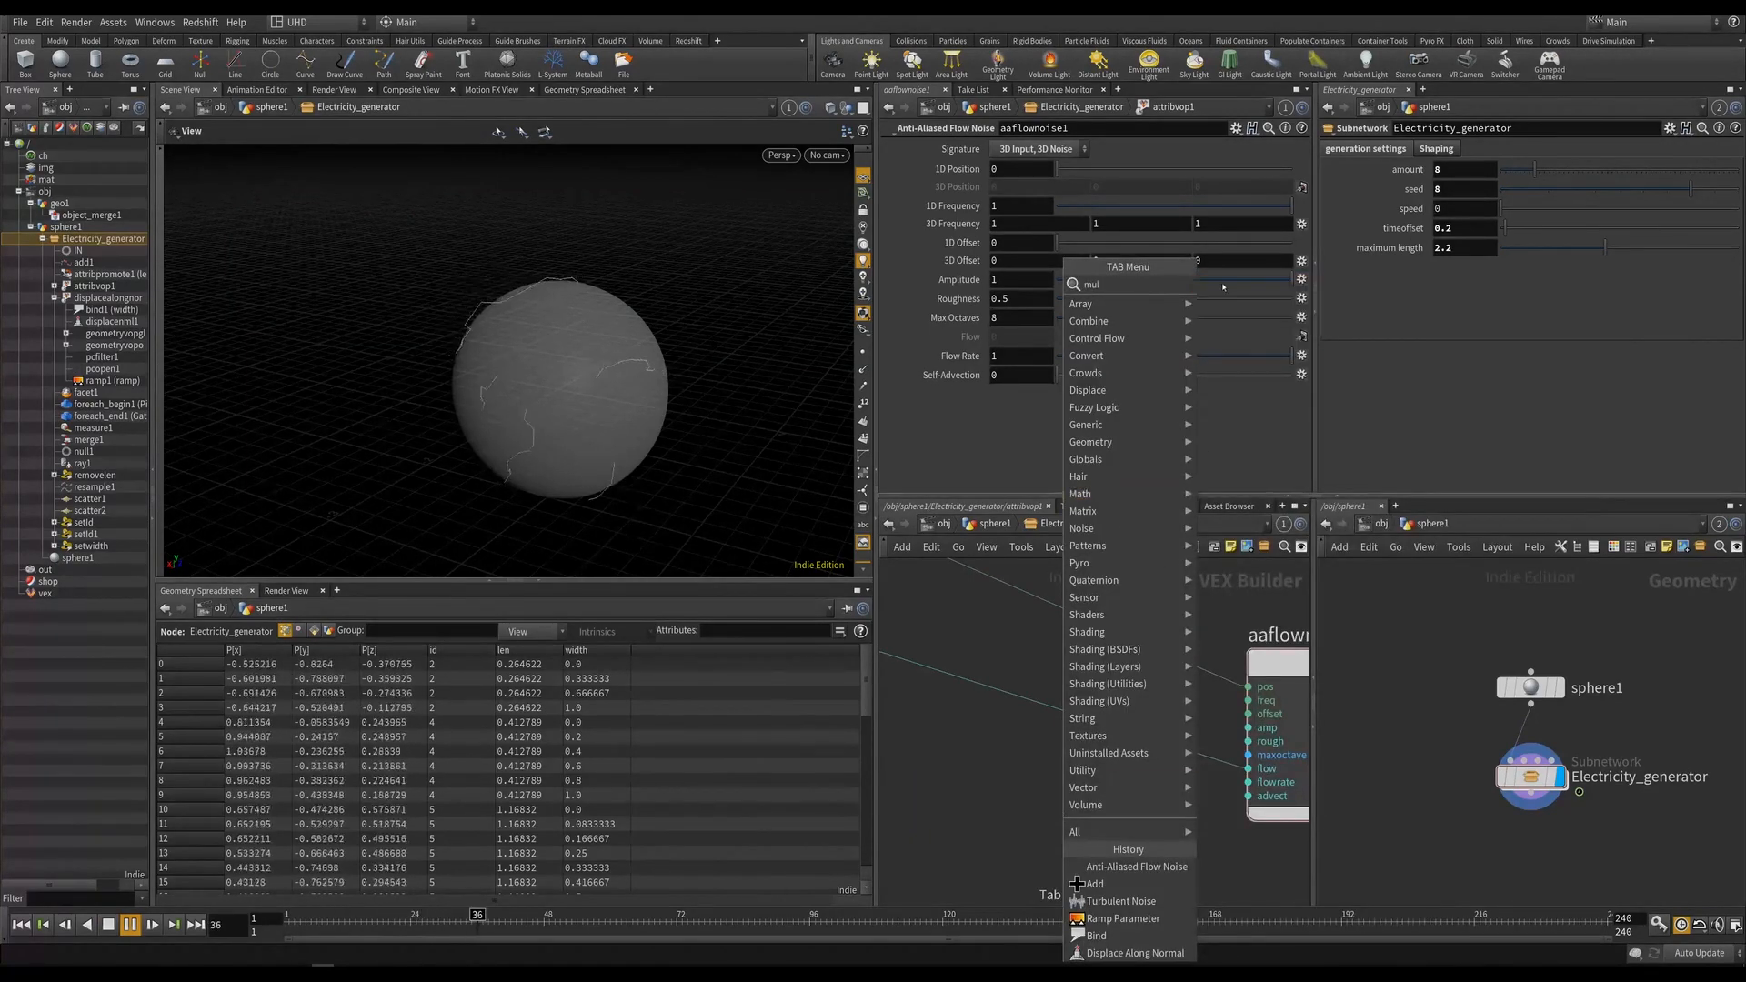
key("Return")
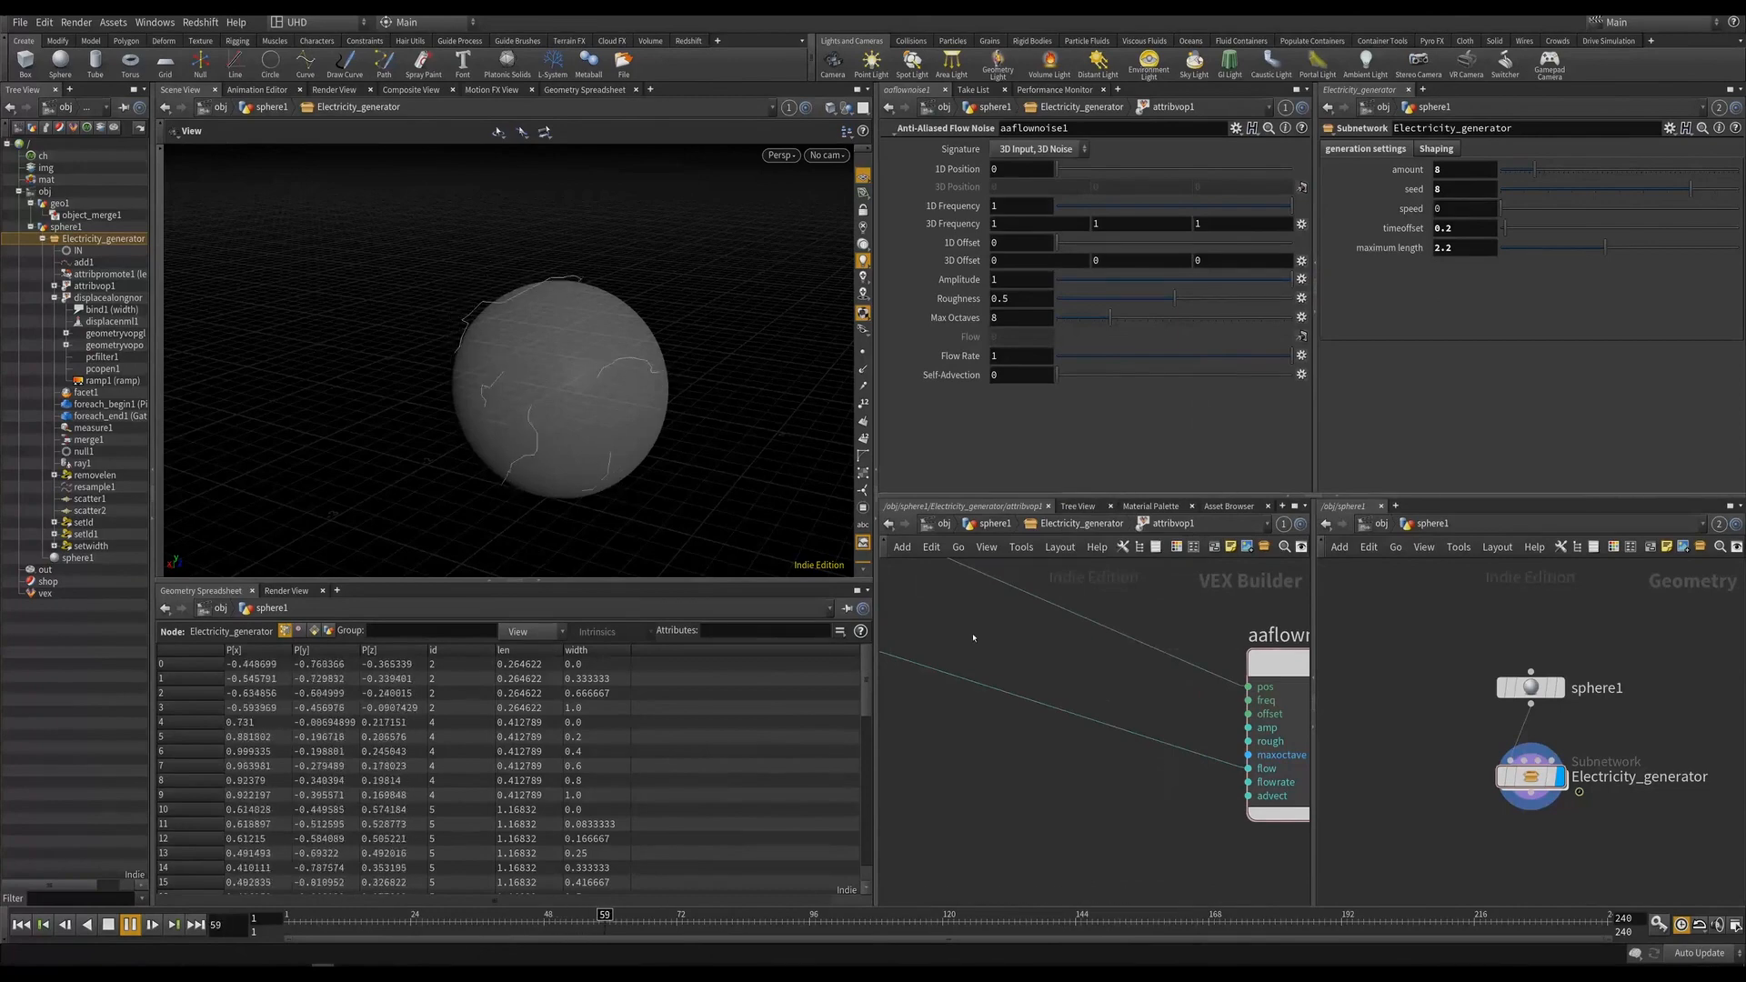
left_click(971, 637)
Insert a Multiply Constant node on the wire between the Time output and the flow input.
key("Tab")
type("mul")
type("c")
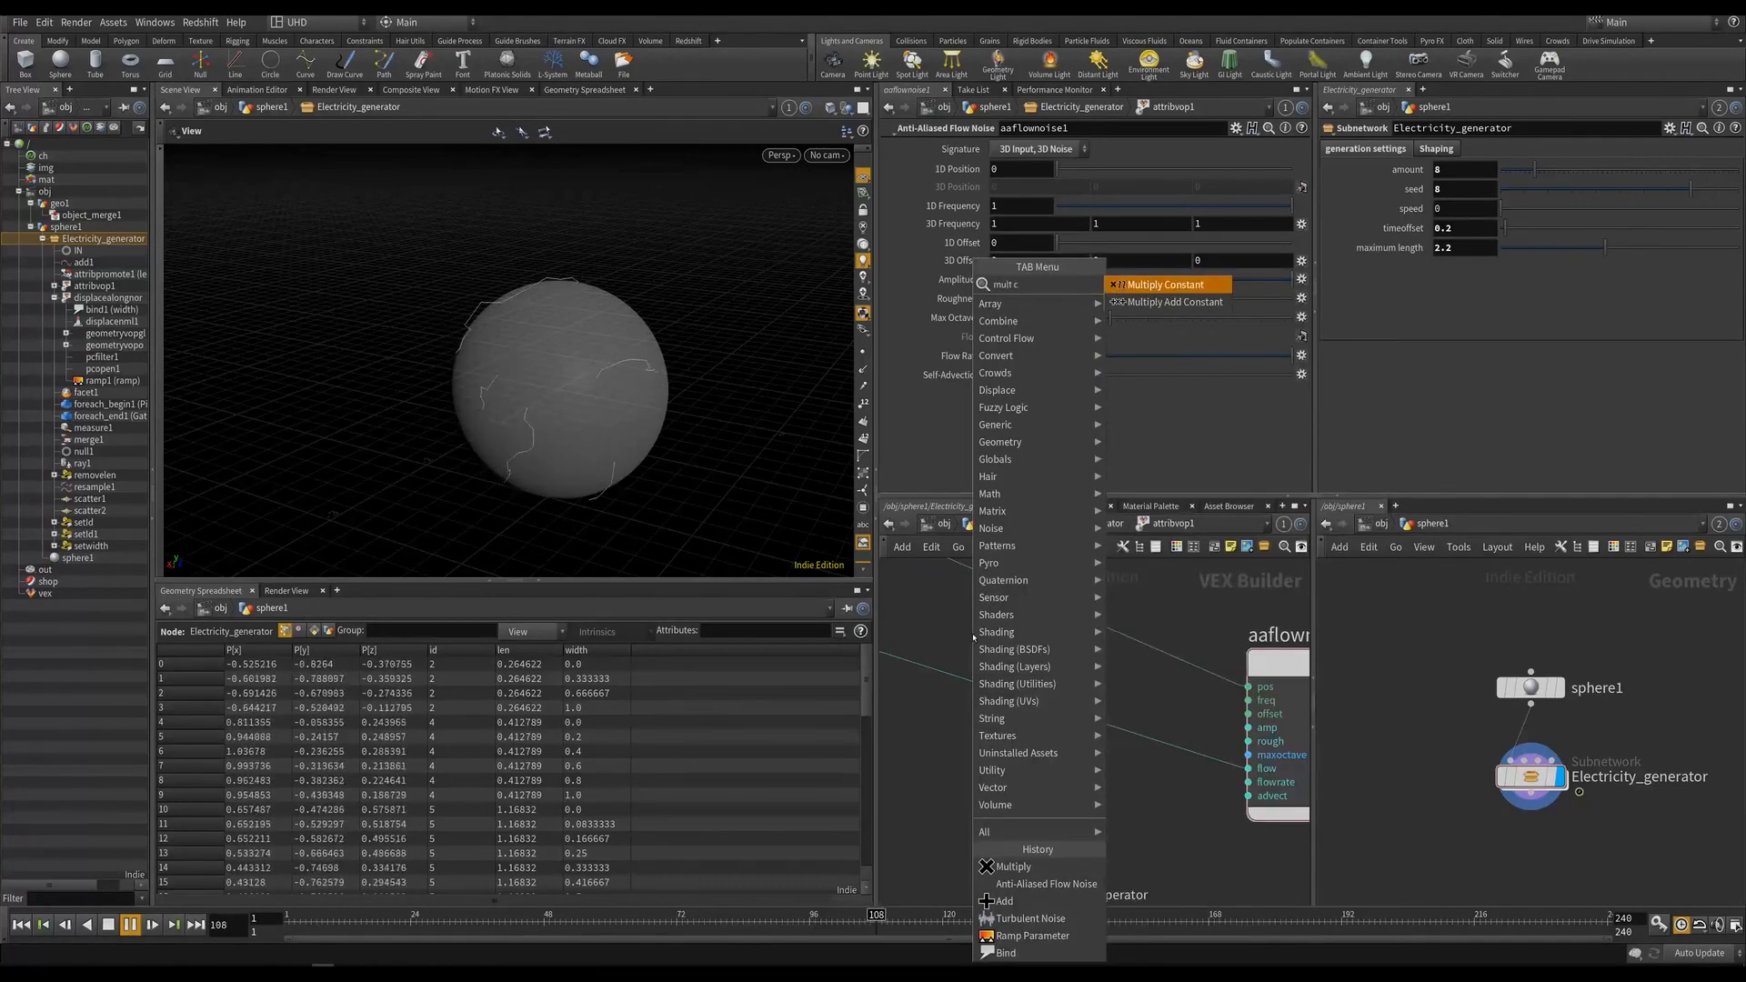
key("Return")
left_click(971, 636)
left_click_drag(964, 632, 983, 659)
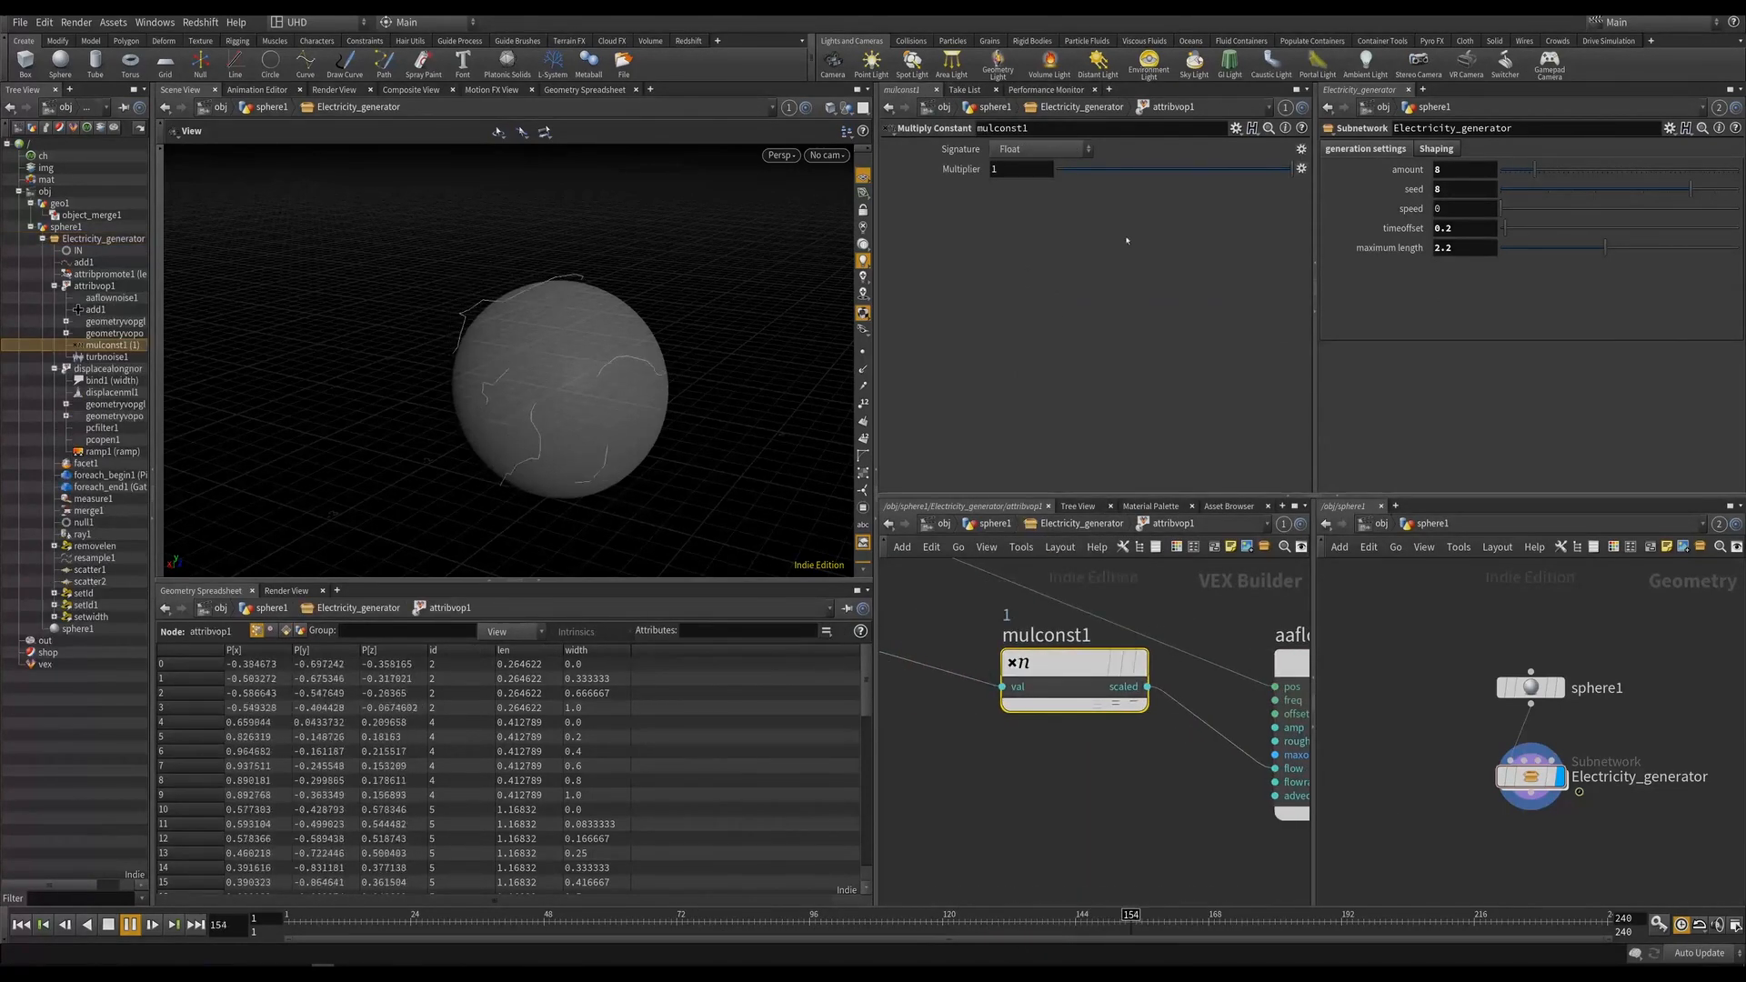
Set the Multiply Constant multiplier to 0.157 and move the node lower, beside the Anti-Aliased Flow Noise node.
left_click_drag(1289, 170, 1095, 175)
scroll(1048, 853, "down", 3)
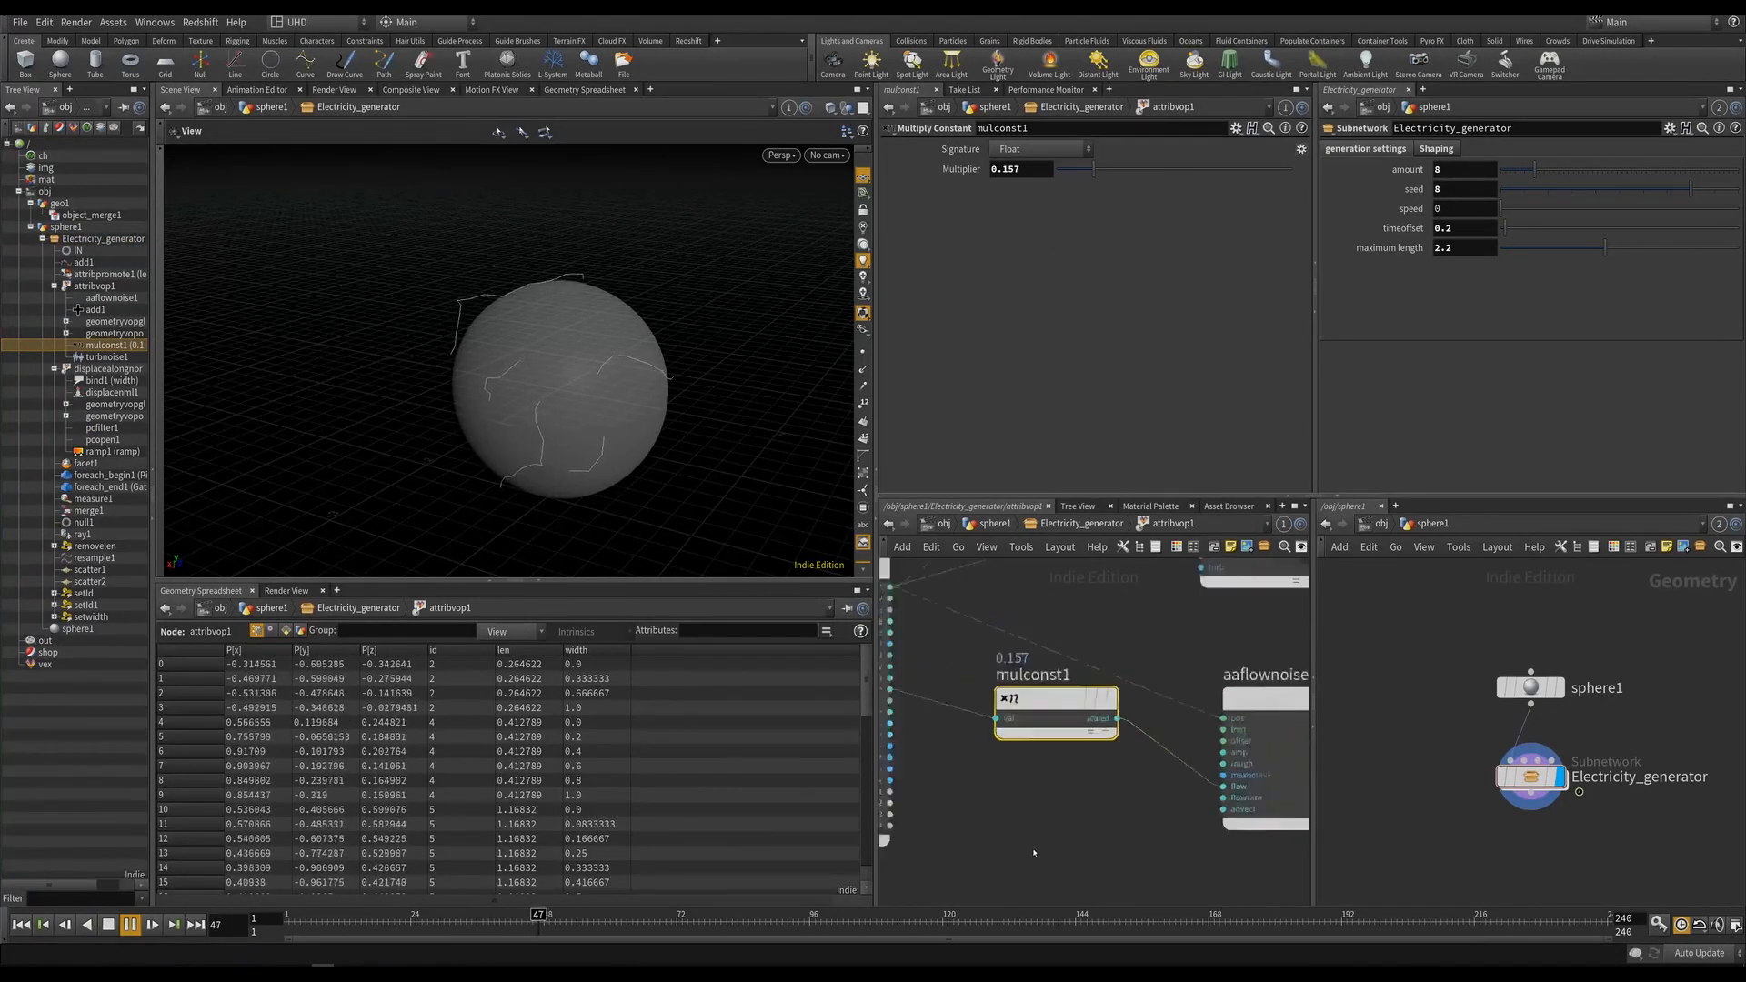
mouse_move(1018, 742)
left_click_drag(1018, 741, 1015, 788)
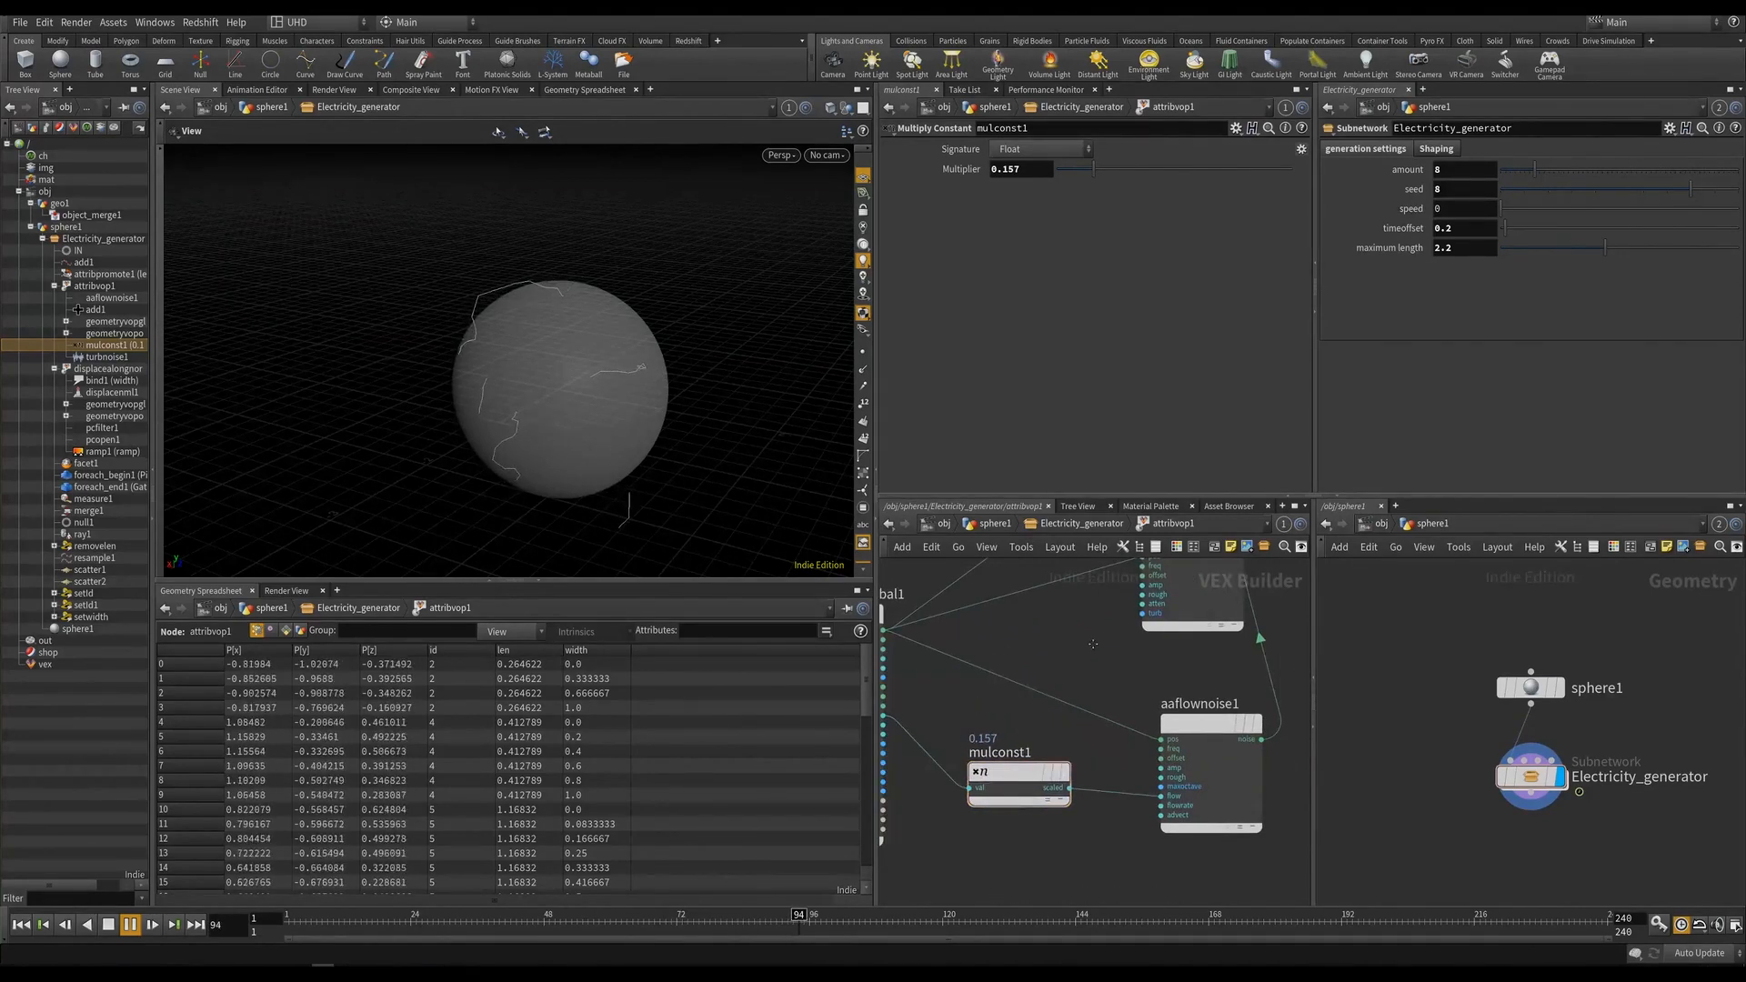
scroll(1076, 703, "down", 2)
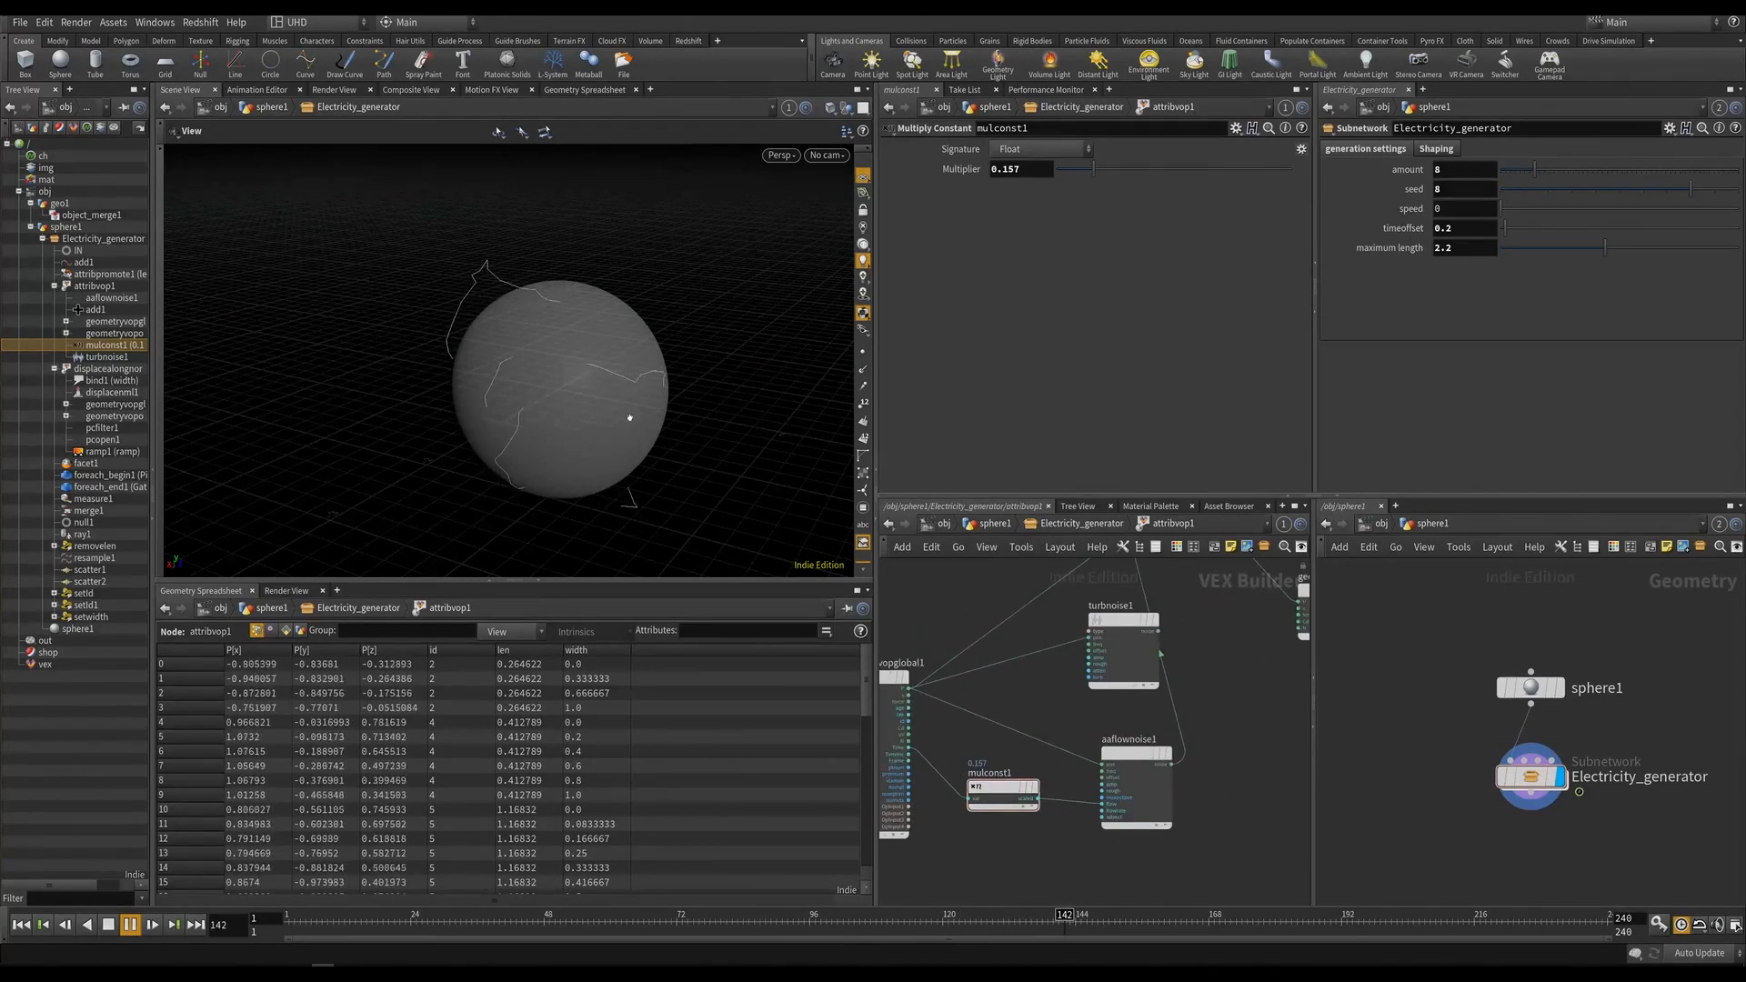
Examine the animated arcs around the sphere, scrub back to frame 10, and check the reference render in djv_view before returning to Houdini.
left_click_drag(628, 418, 539, 400)
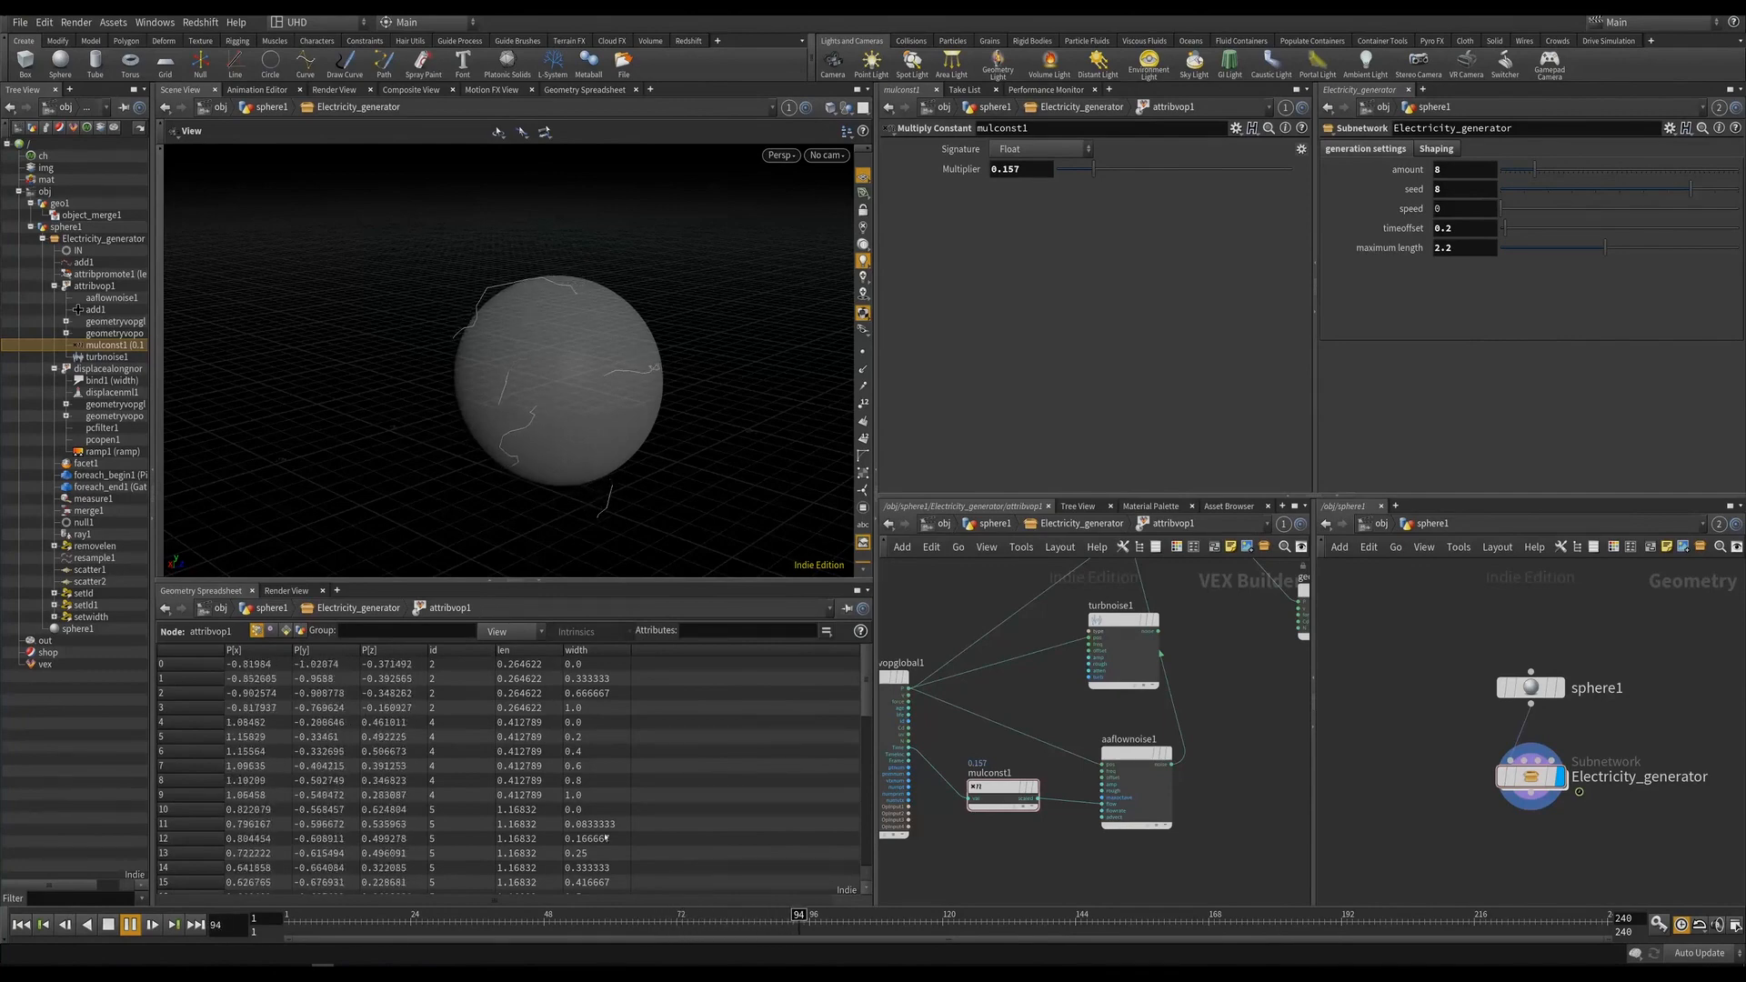
mouse_move(551, 919)
left_mouse_down()
mouse_move(573, 918)
mouse_move(387, 912)
left_mouse_up()
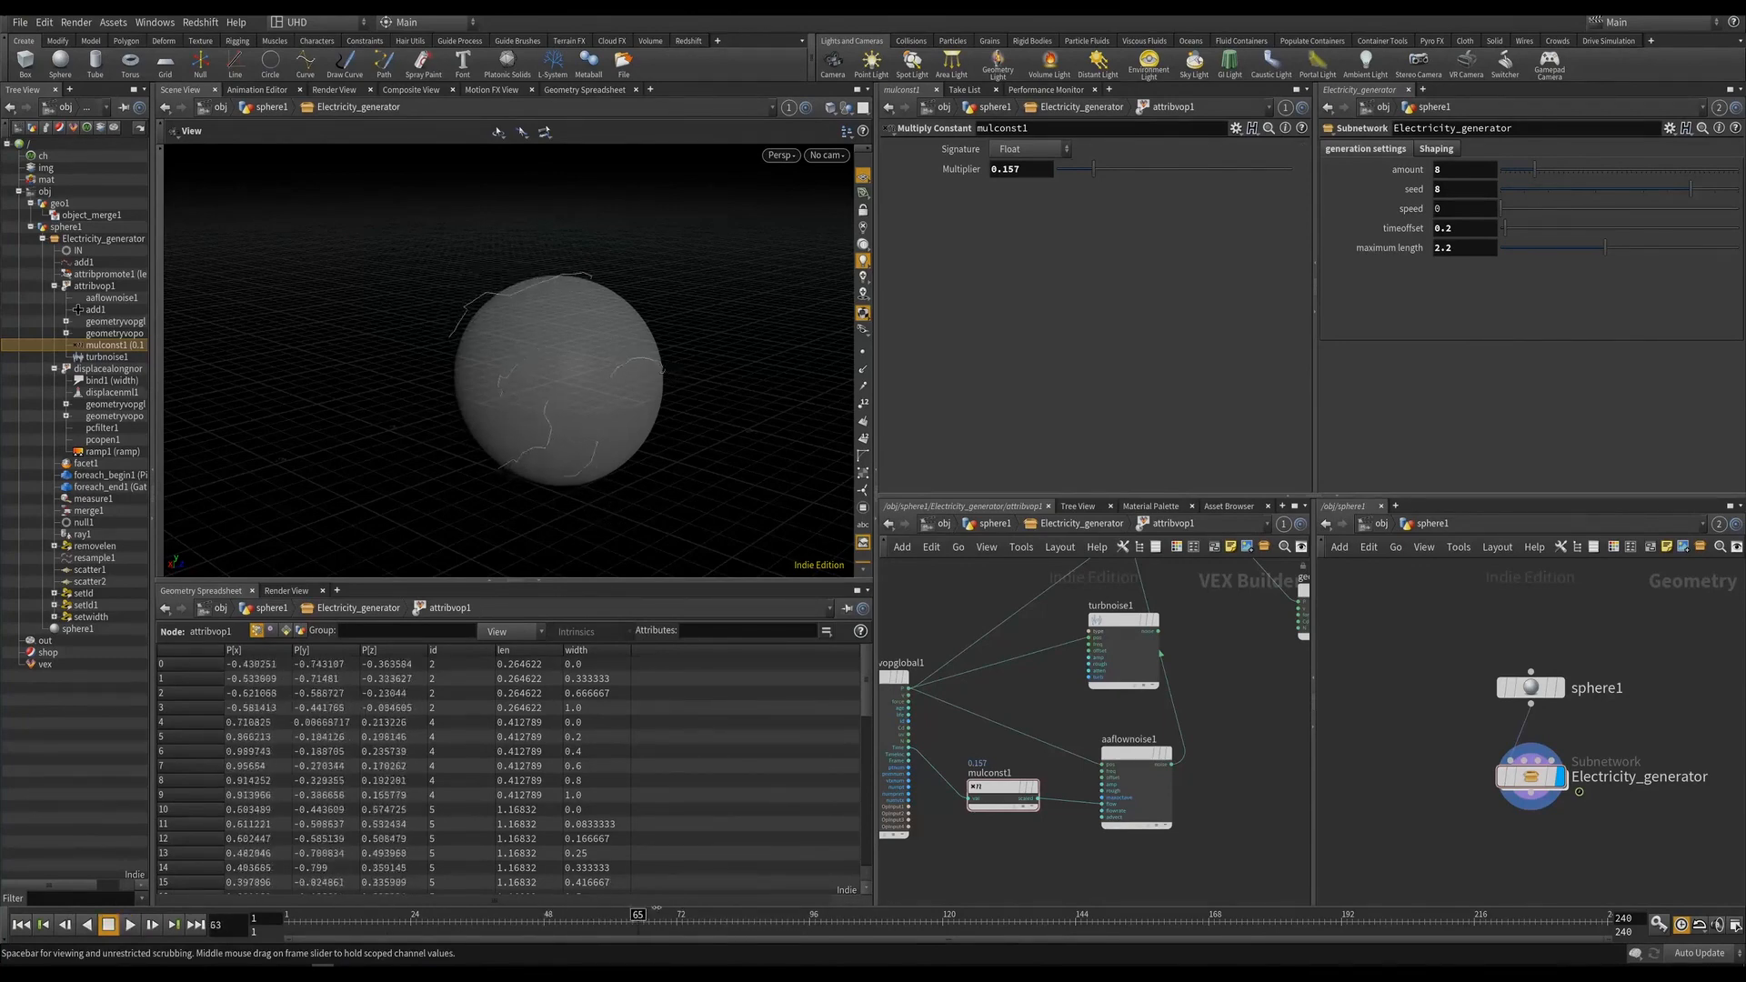
left_click_drag(657, 907, 335, 910)
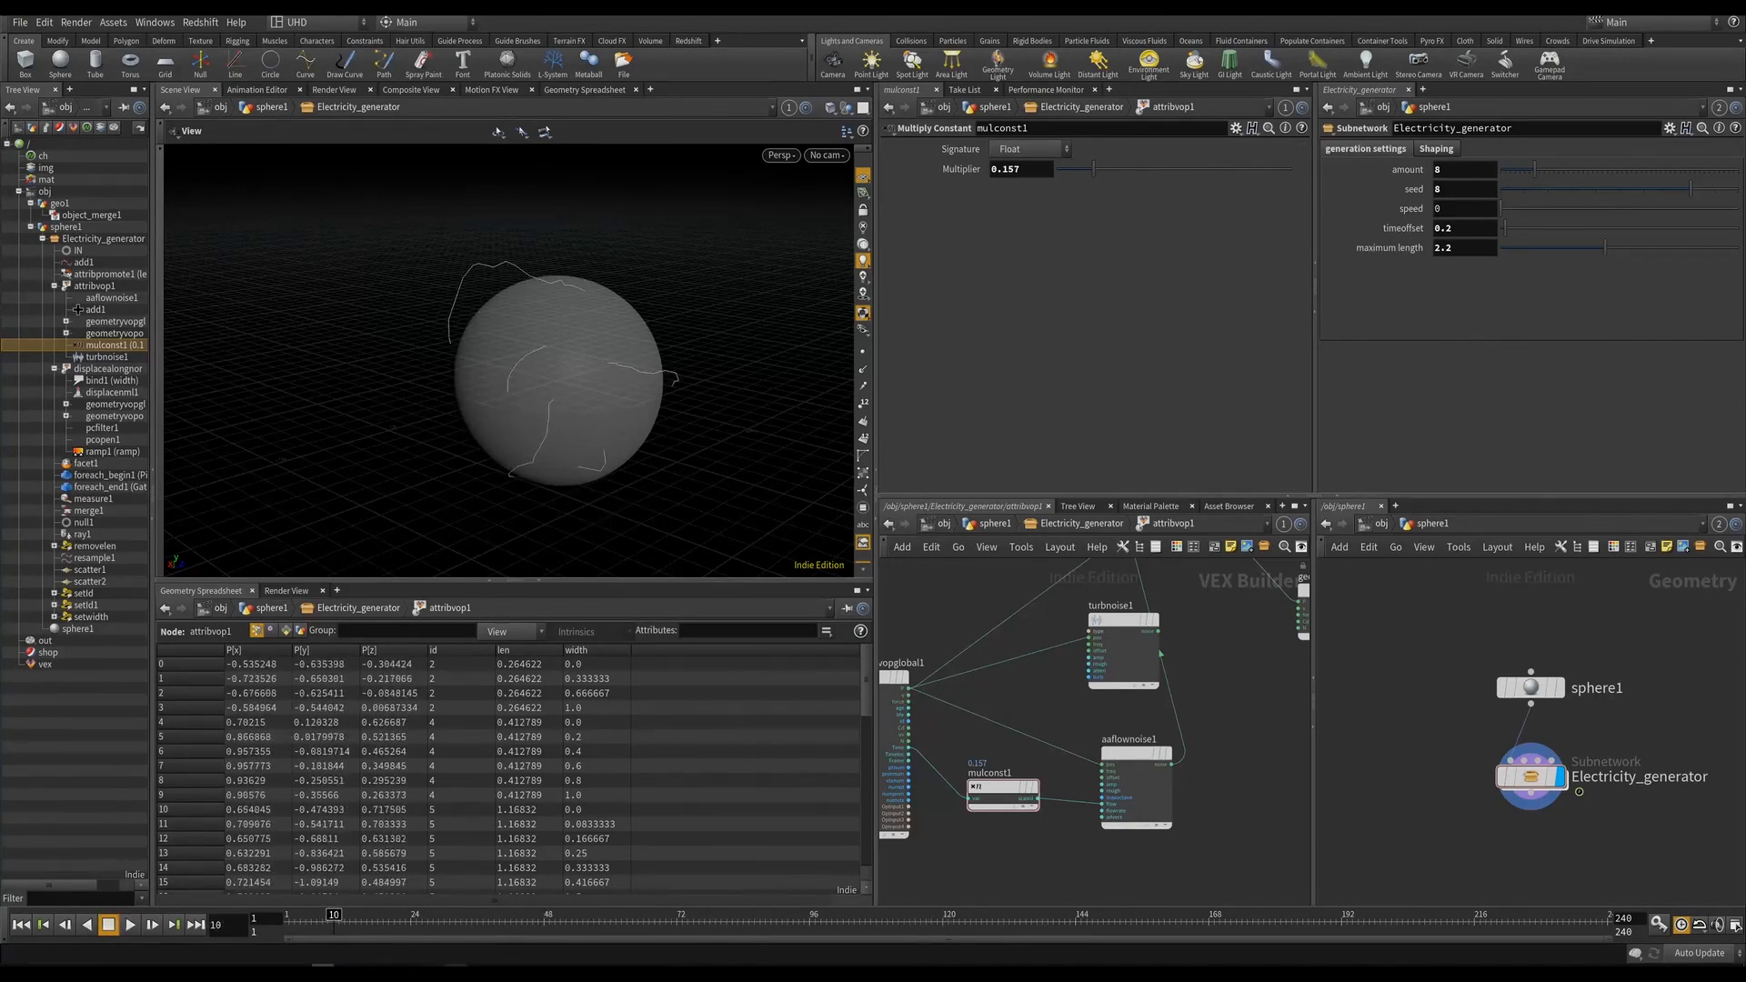
left_click(456, 973)
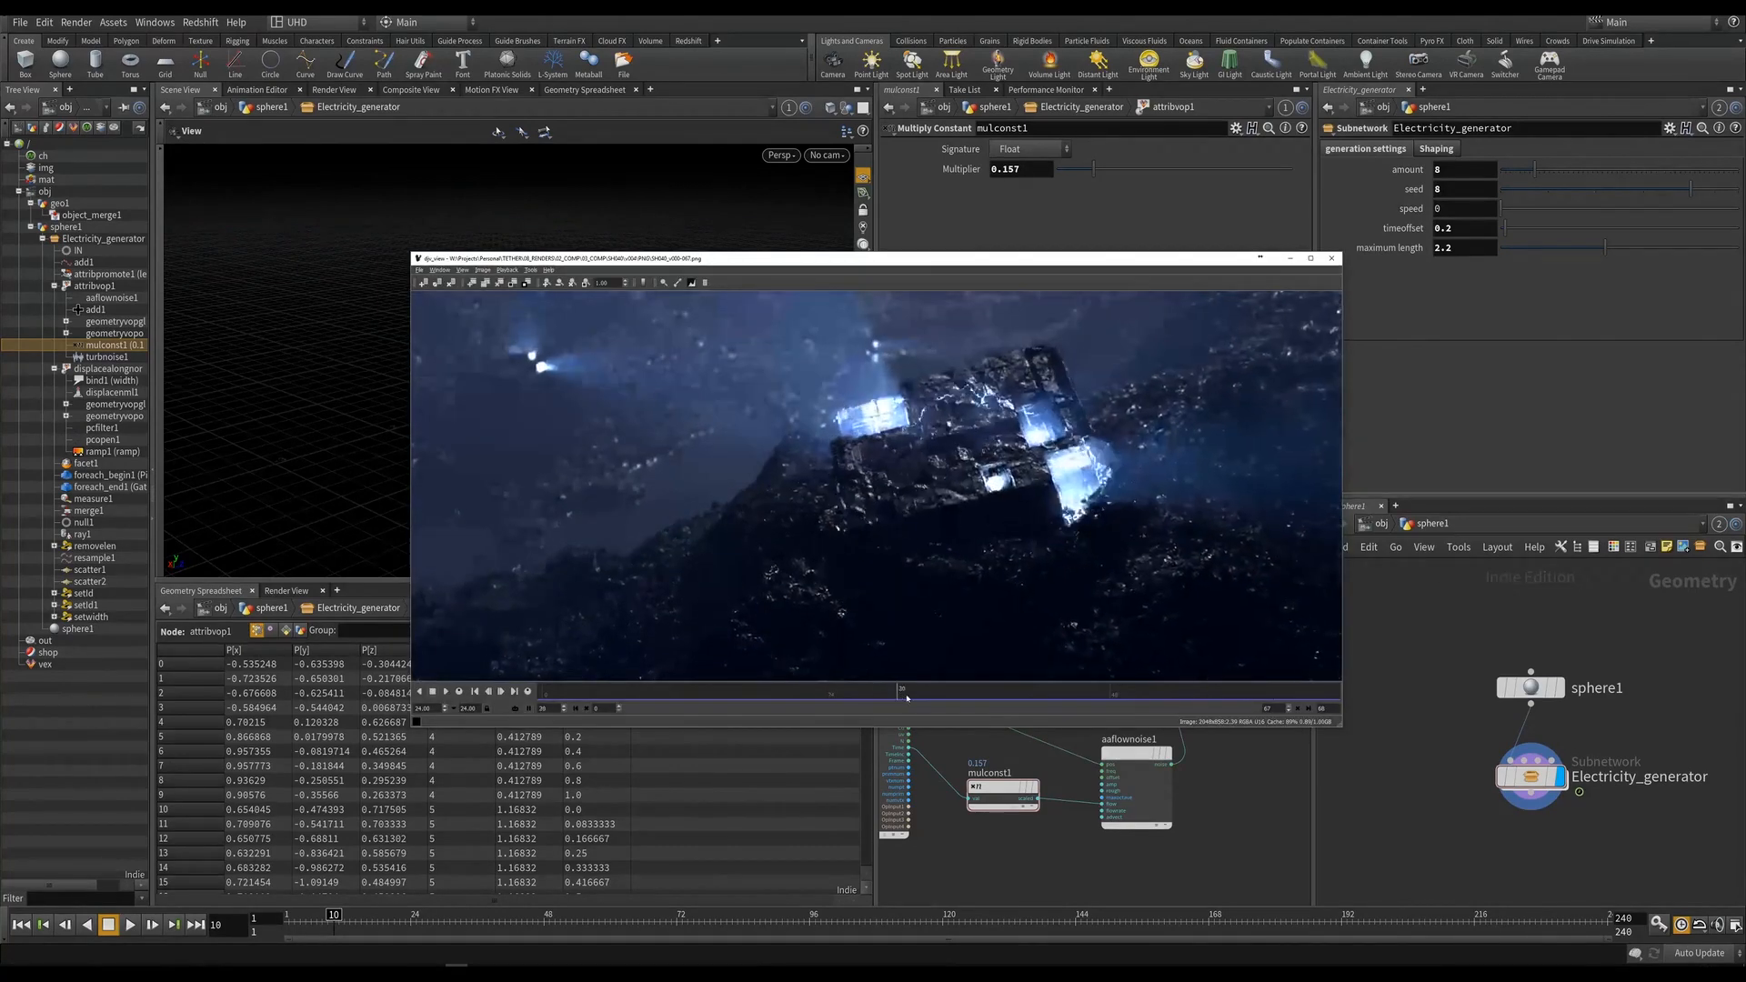
left_click(974, 865)
Connect the Multiply Constant output to the offset input of the Turbulent Noise node.
scroll(1033, 663, "up", 2)
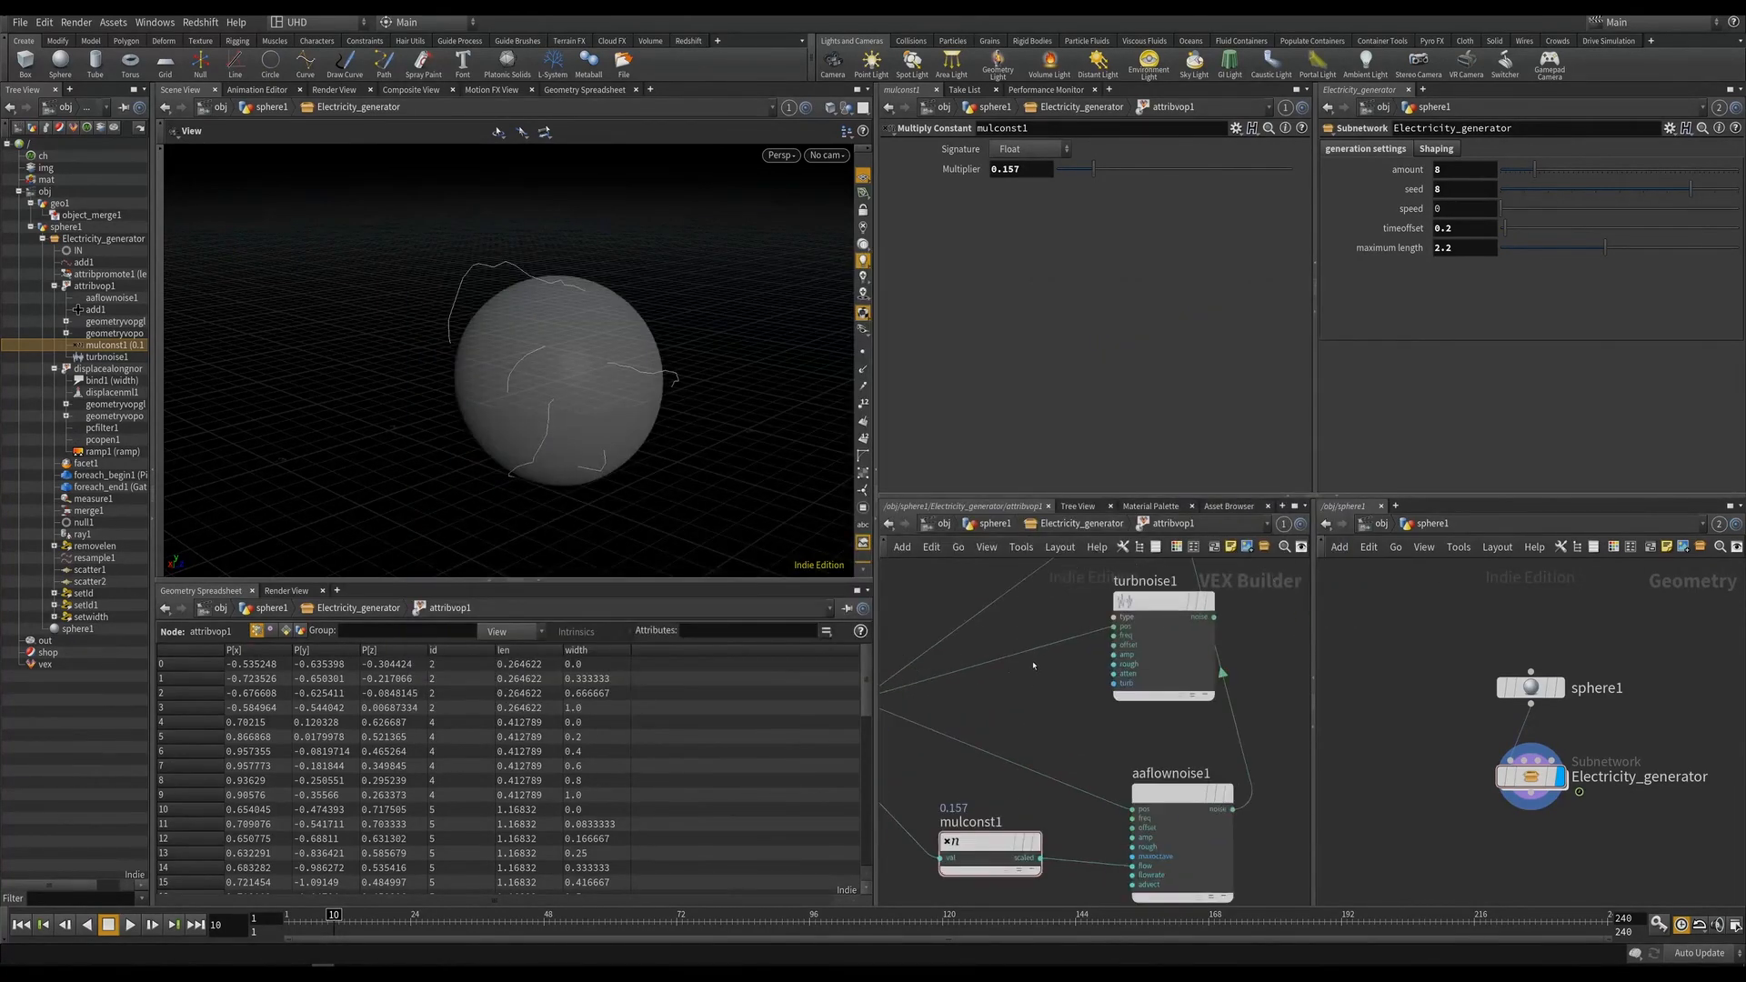
middle_click_drag(916, 756, 966, 770)
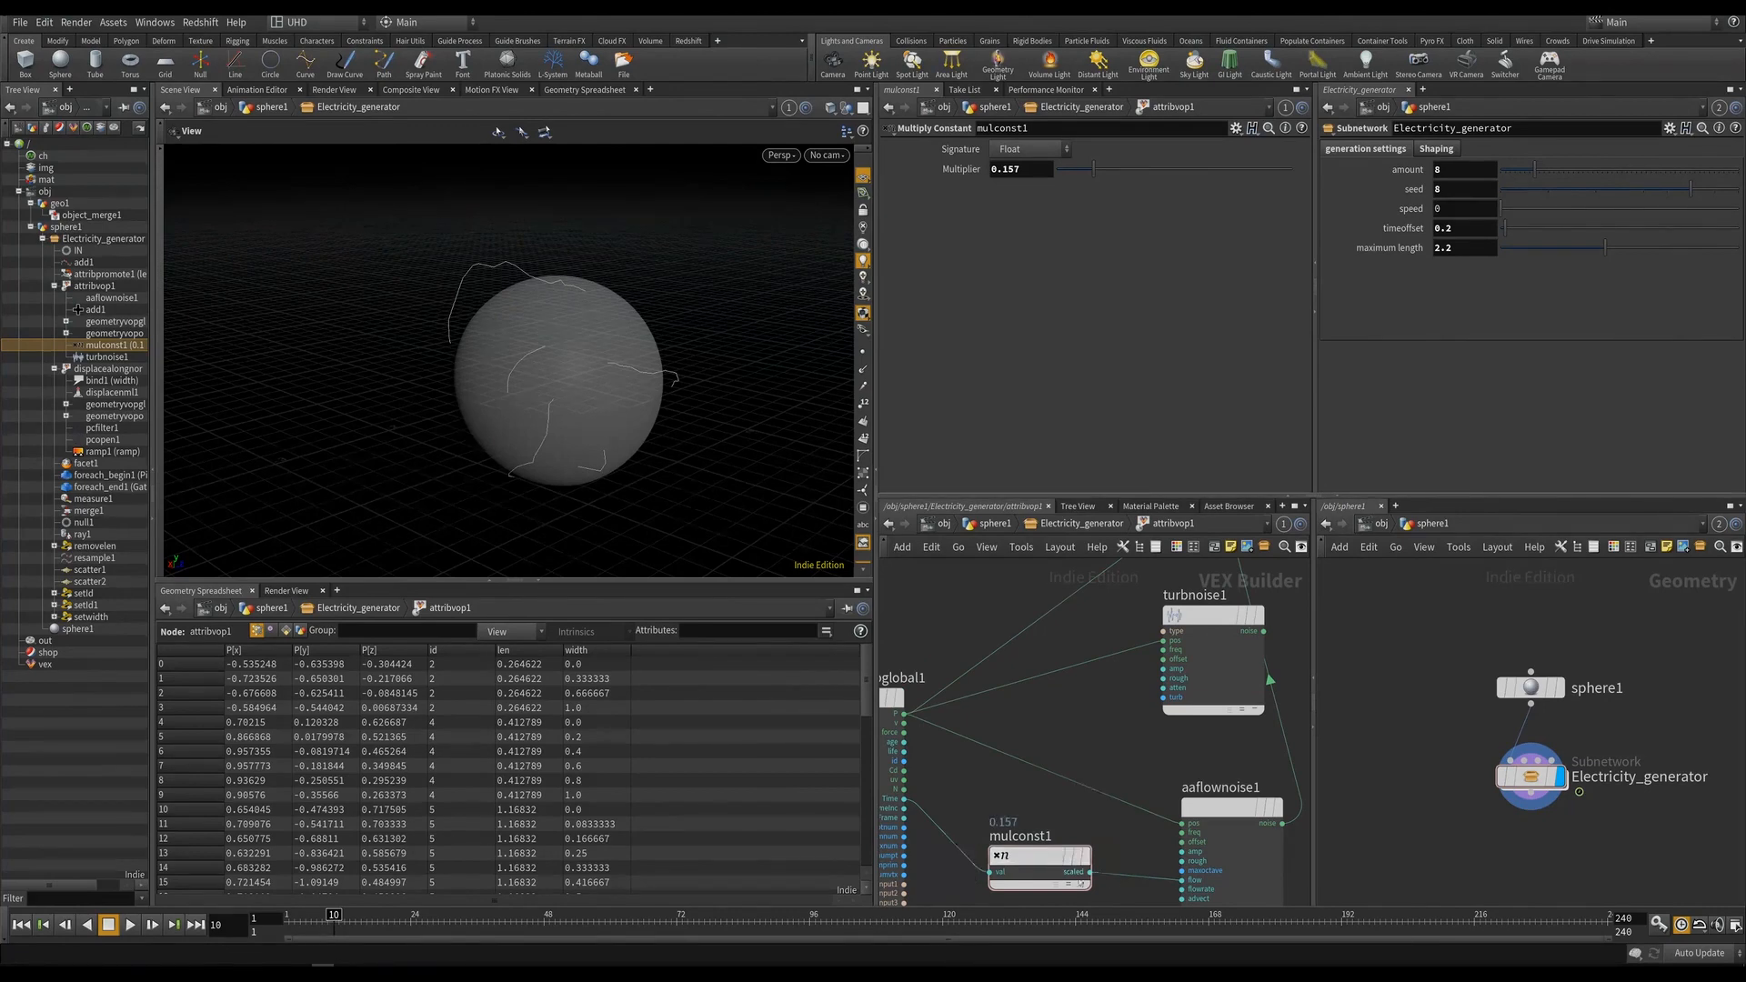
left_click(1089, 872)
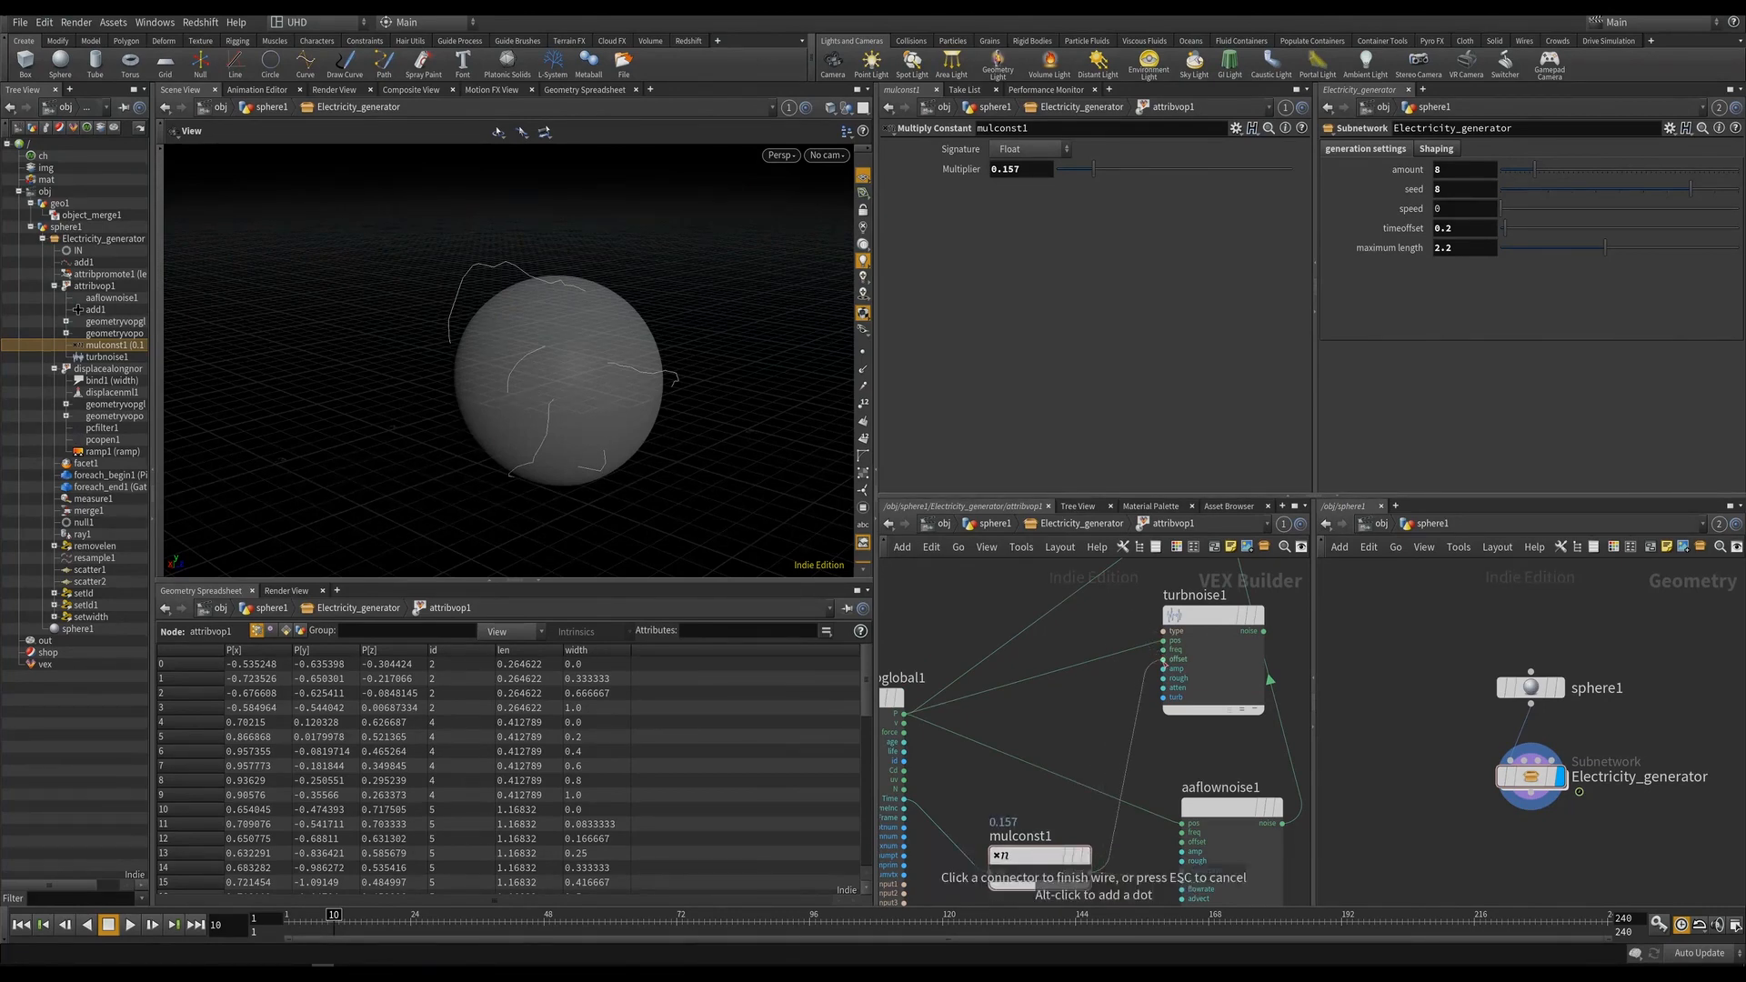
left_click(1164, 659)
Connect the Turbulent Noise output to the Add node in place of the flow noise and play the animation.
scroll(1120, 703, "down", 3)
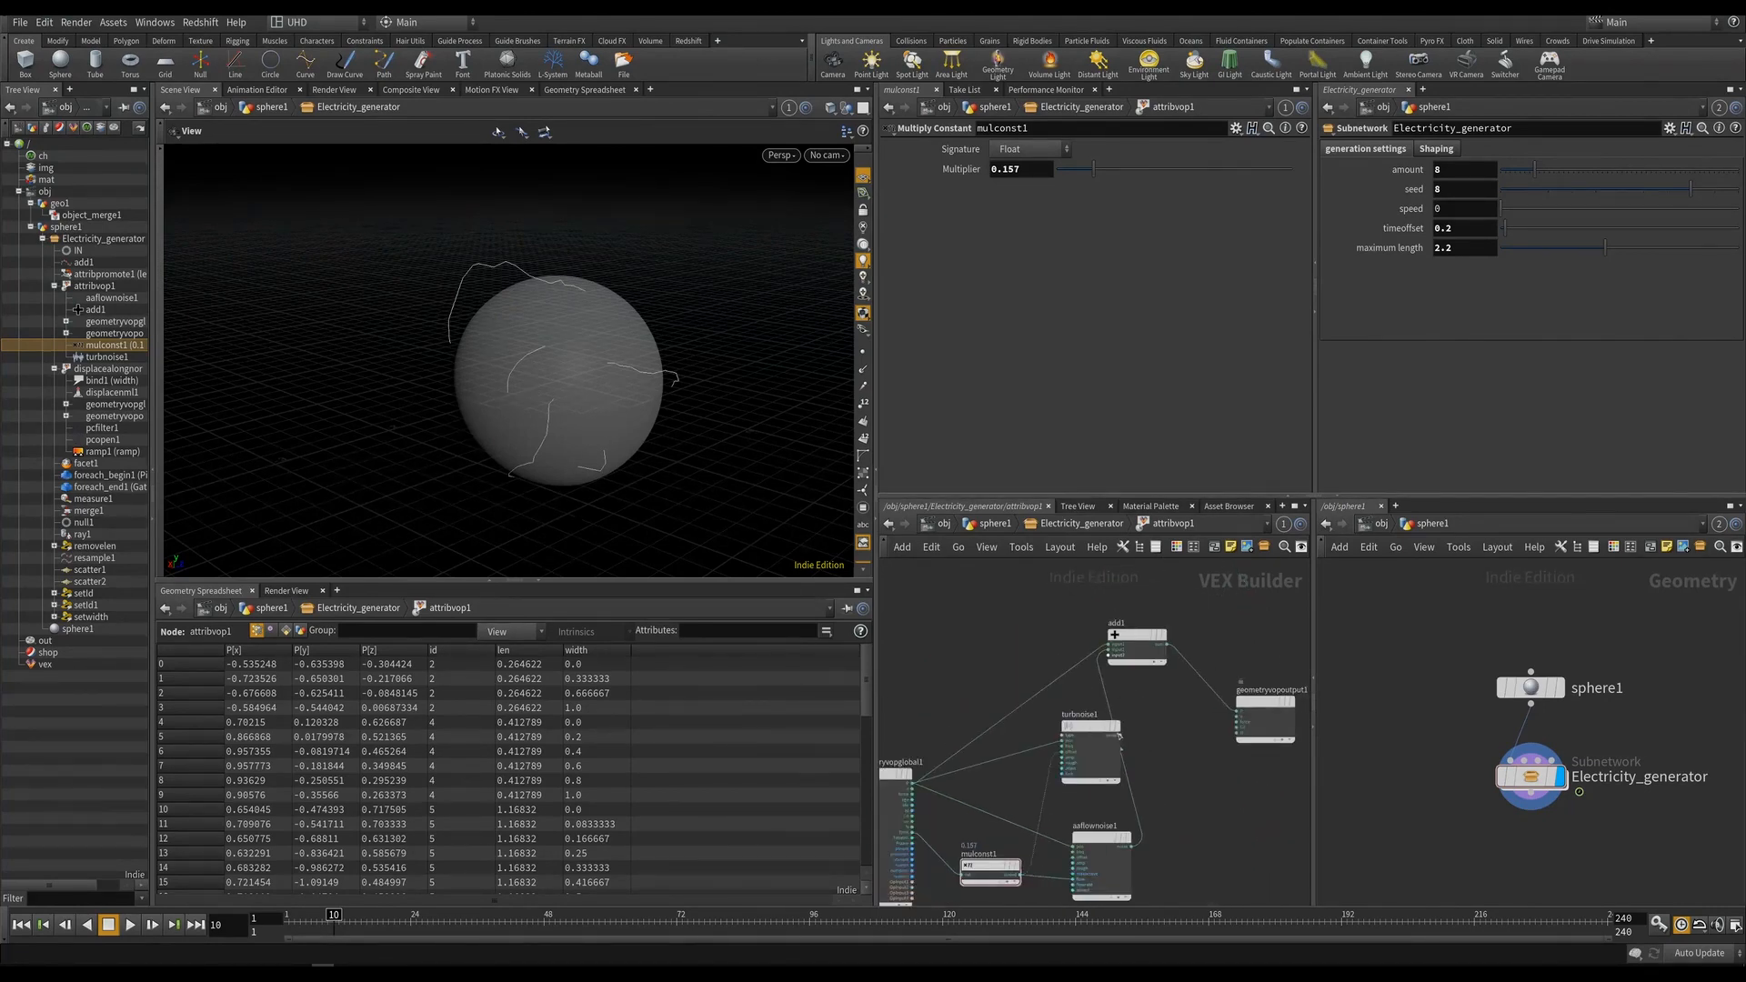
left_click(1120, 734)
left_click(1111, 655)
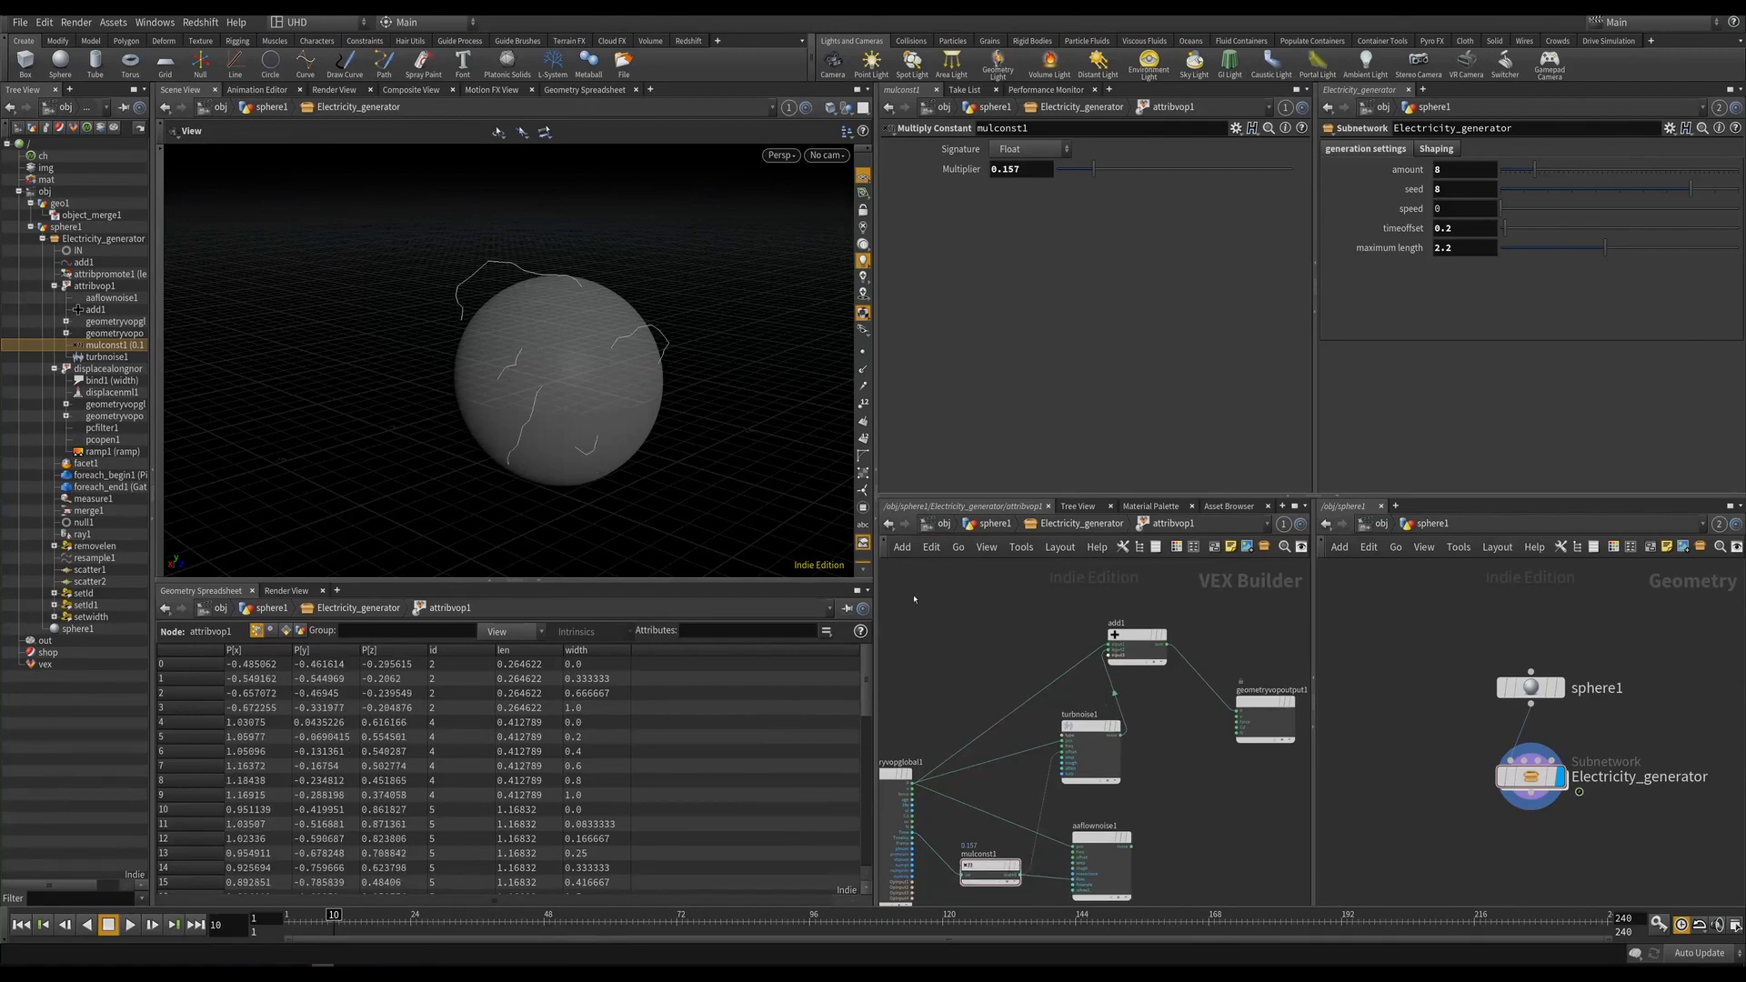
key("Up")
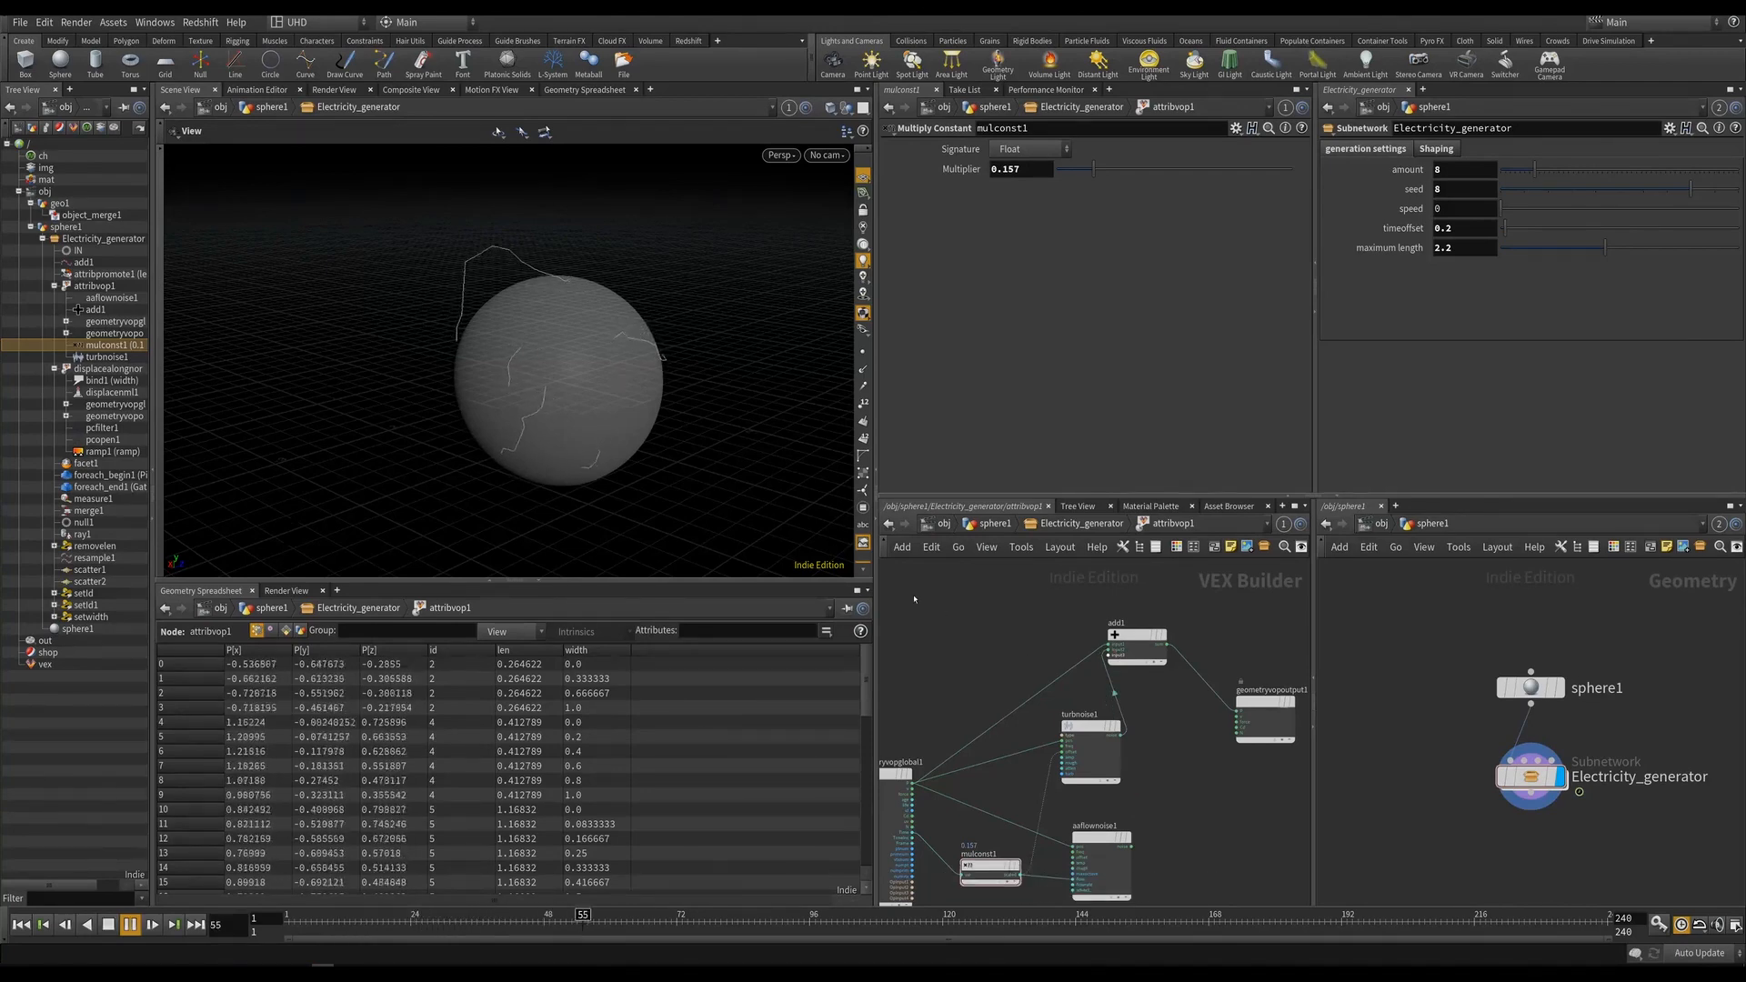
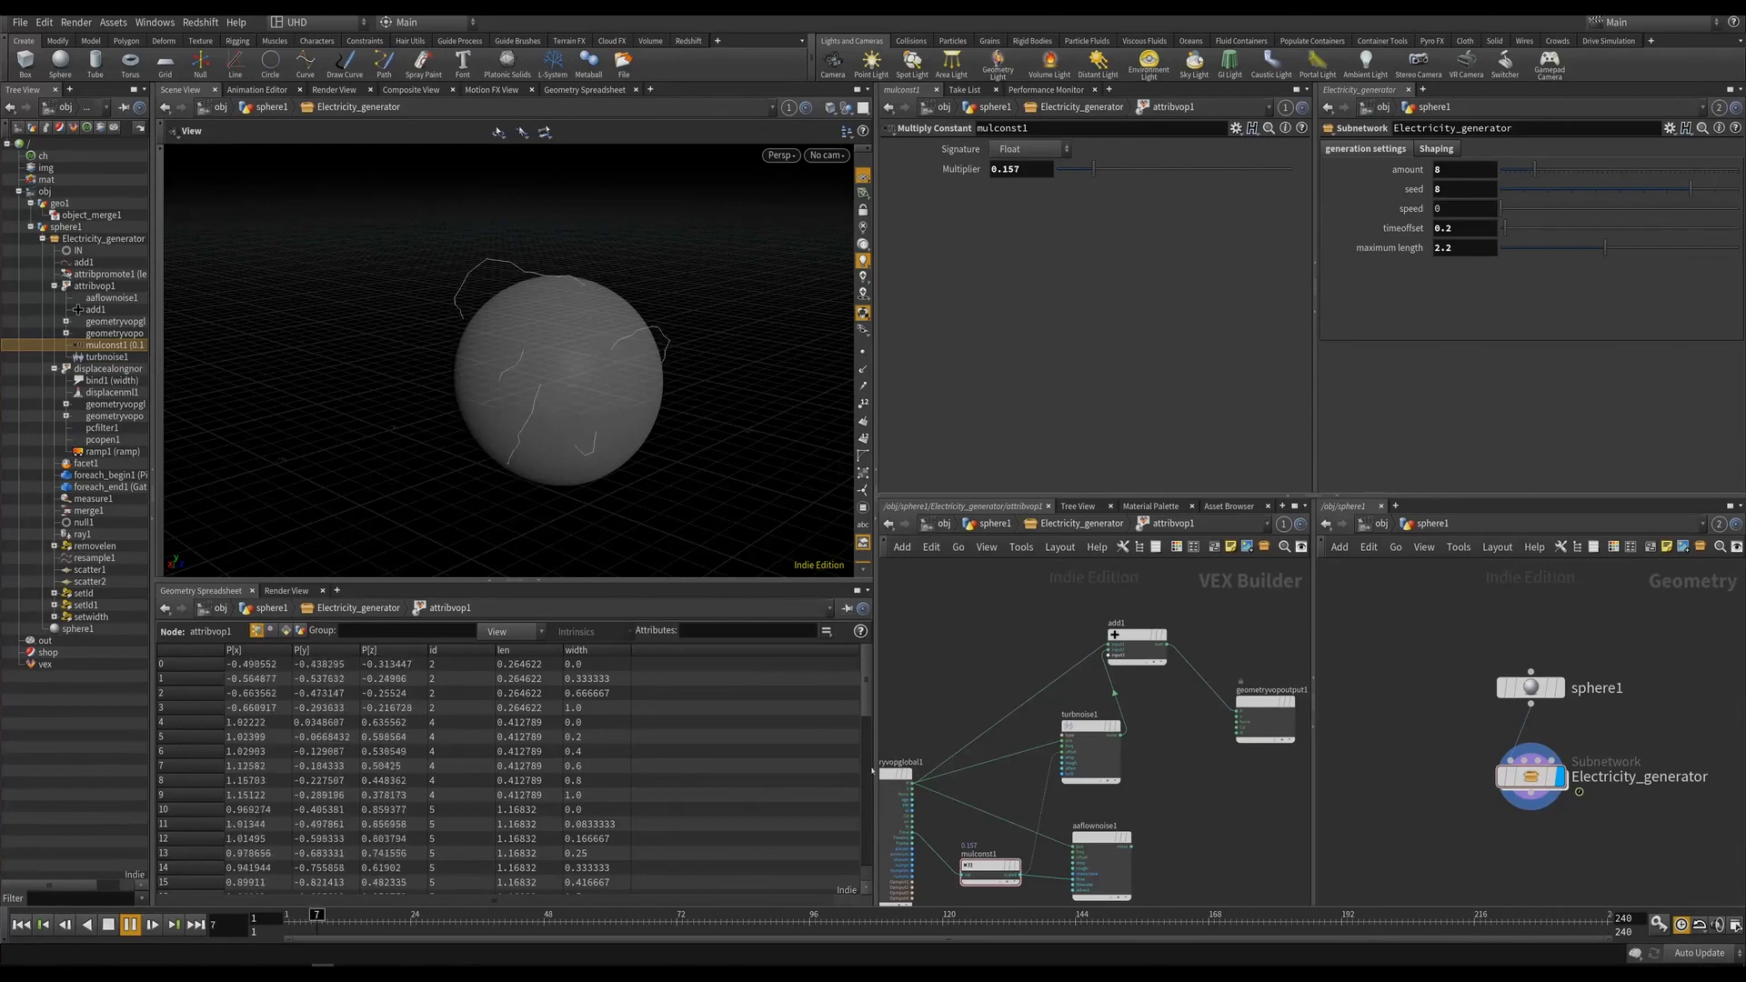
Set the Multiply Constant multiplier to 0.466 and inspect the animated arcs from closer, at several angles around the sphere.
left_click_drag(1095, 170, 1165, 171)
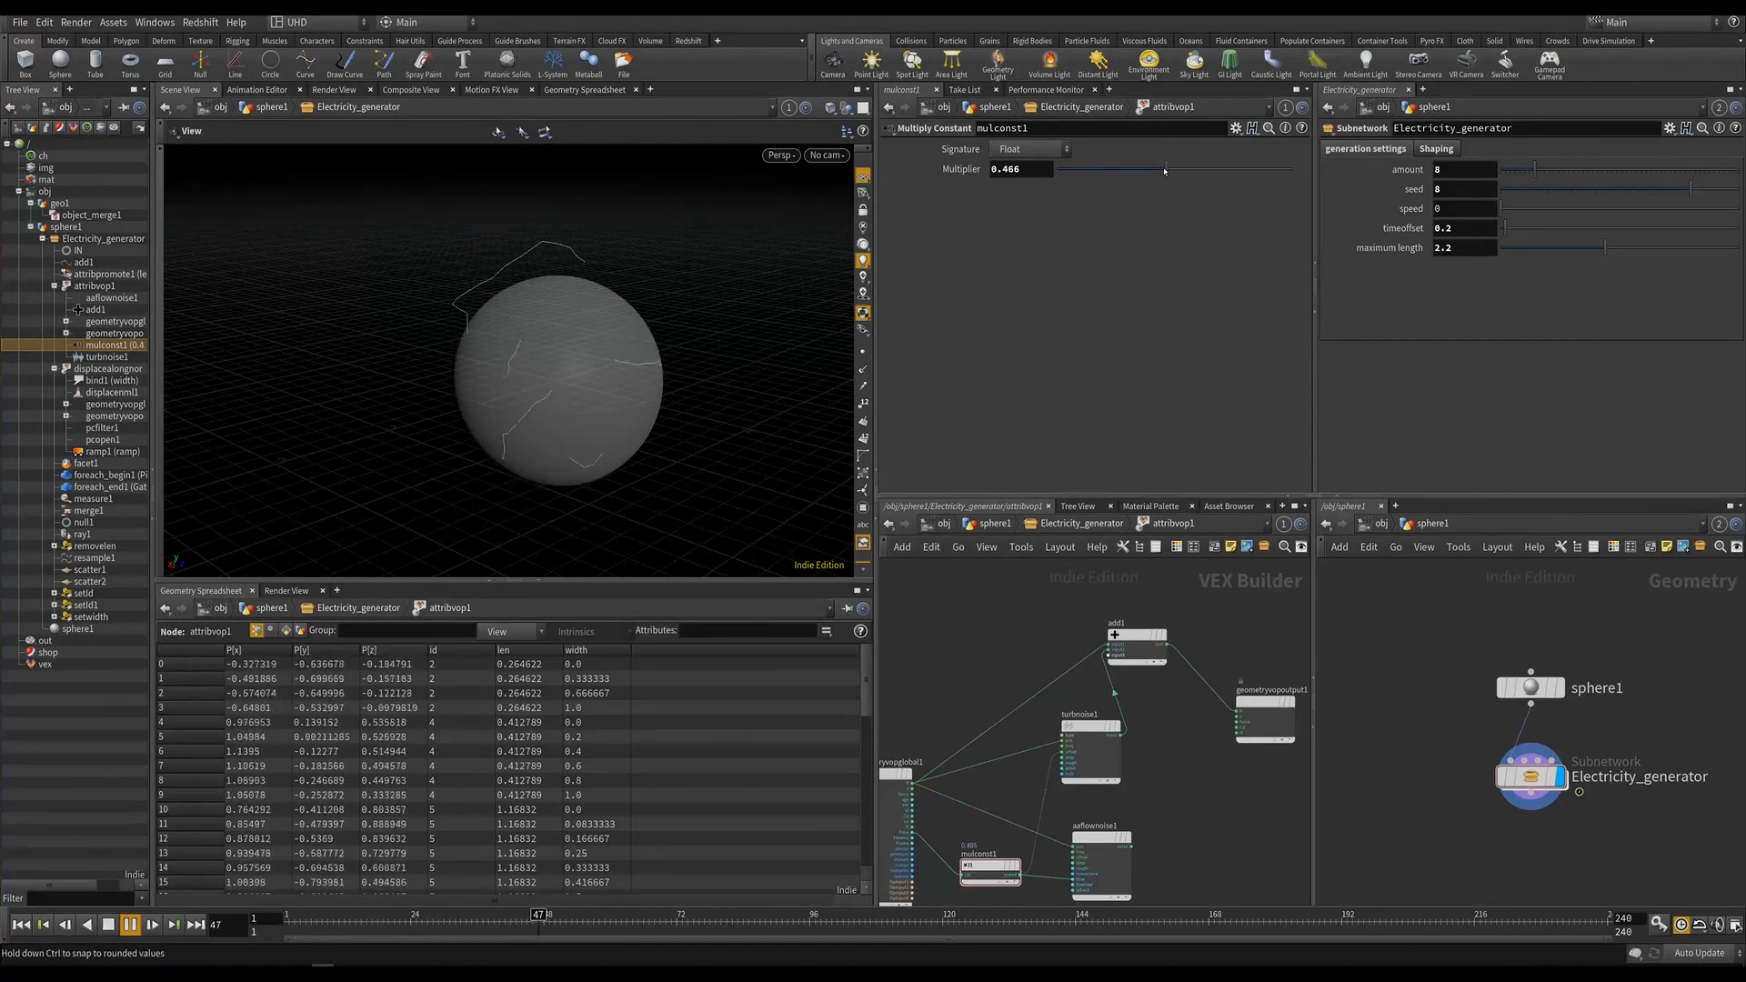
left_click_drag(585, 354, 577, 288)
right_click_drag(576, 288, 519, 351)
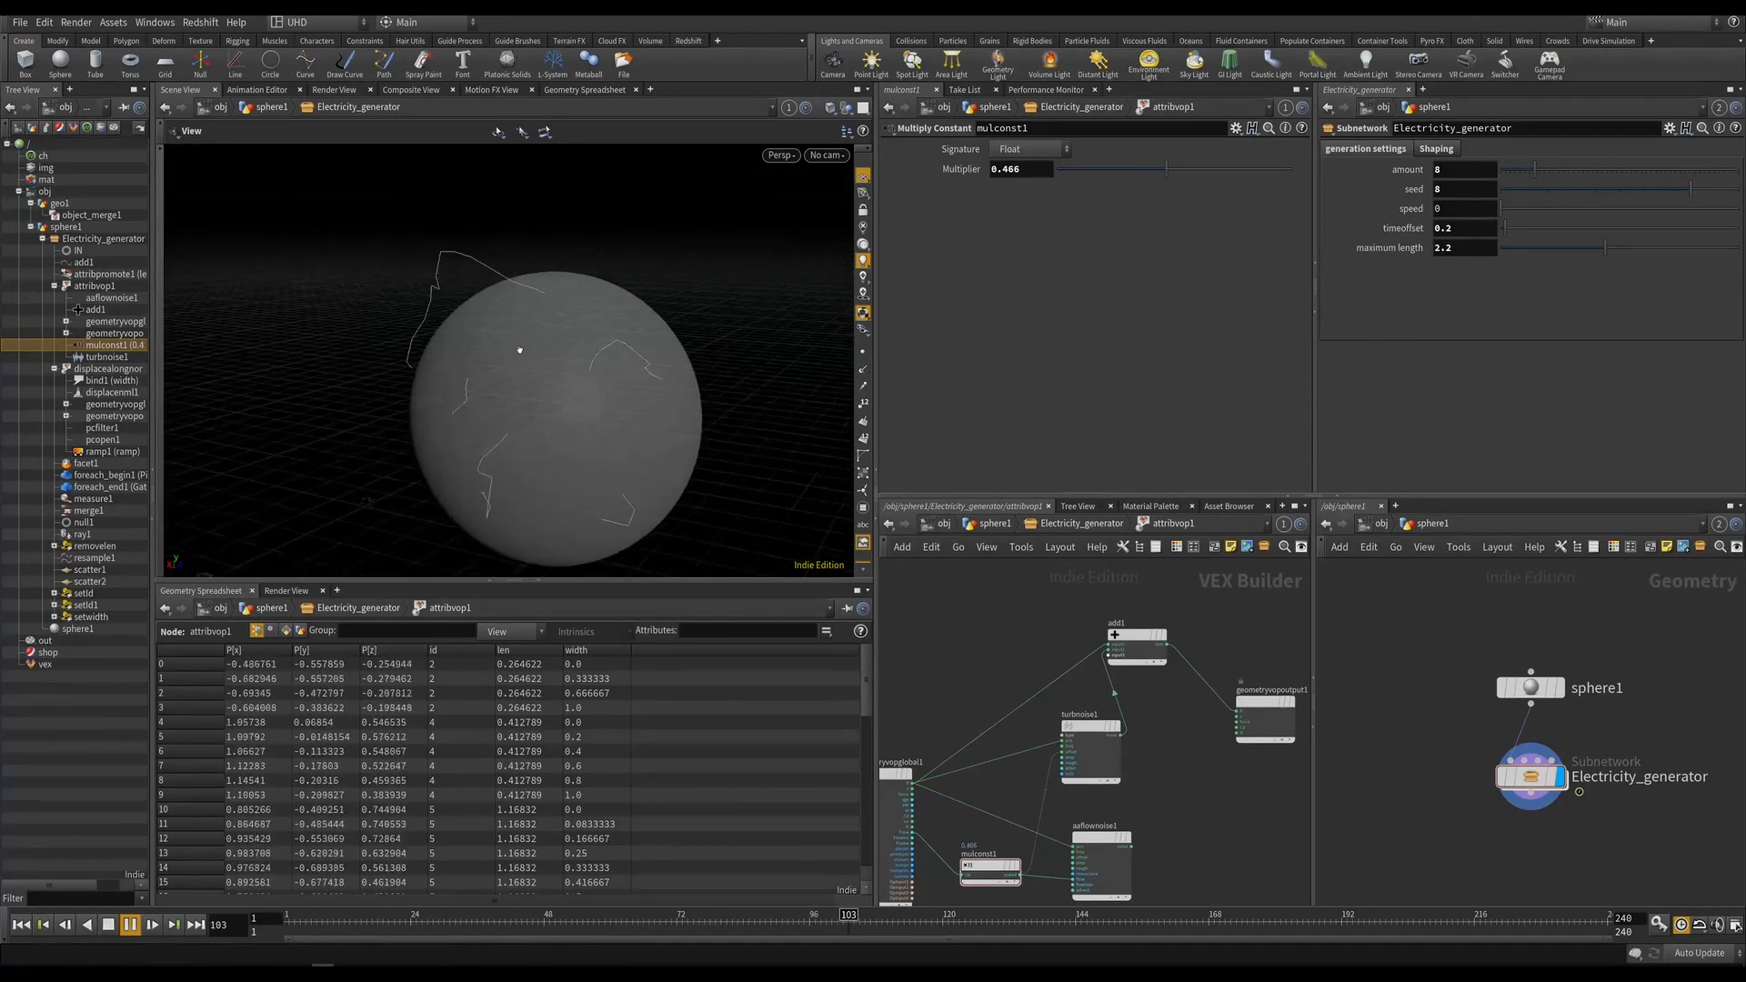
left_click_drag(518, 352, 466, 375)
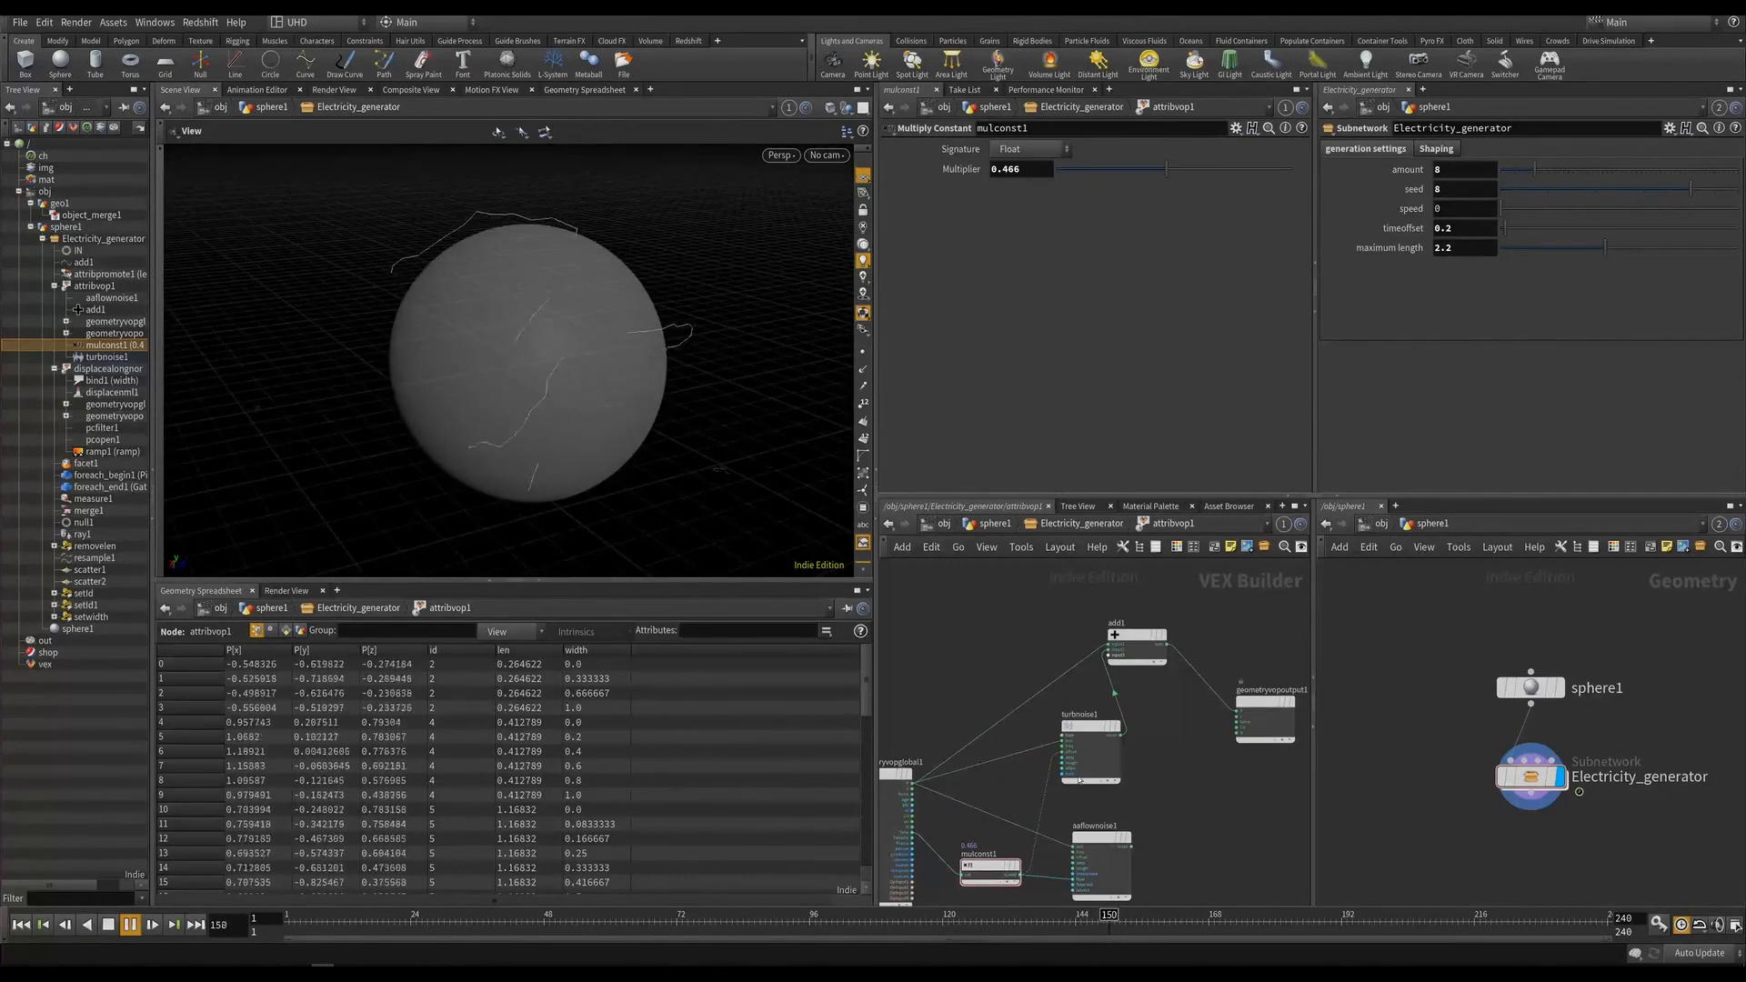
Add a Switch node beside the two noise nodes, with the Turbulent Noise output wired into it.
middle_click_drag(1183, 811, 1186, 738)
left_click_drag(1108, 762, 1096, 762)
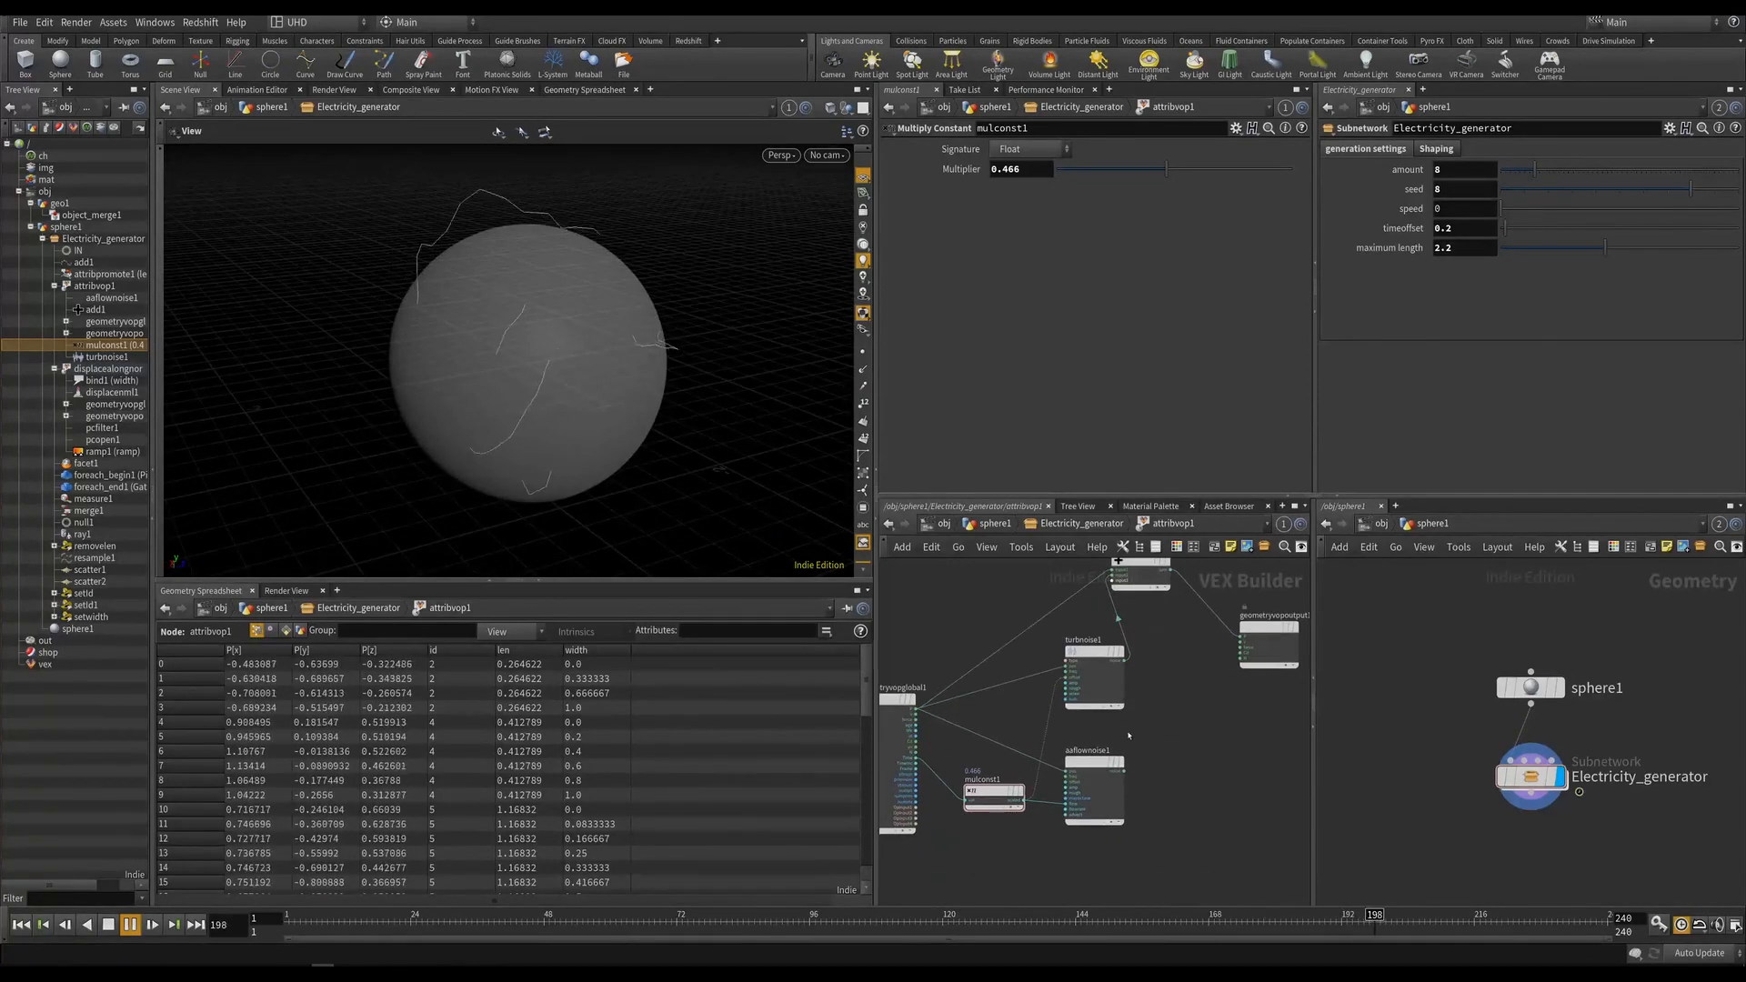
scroll(1130, 735, "up", 1)
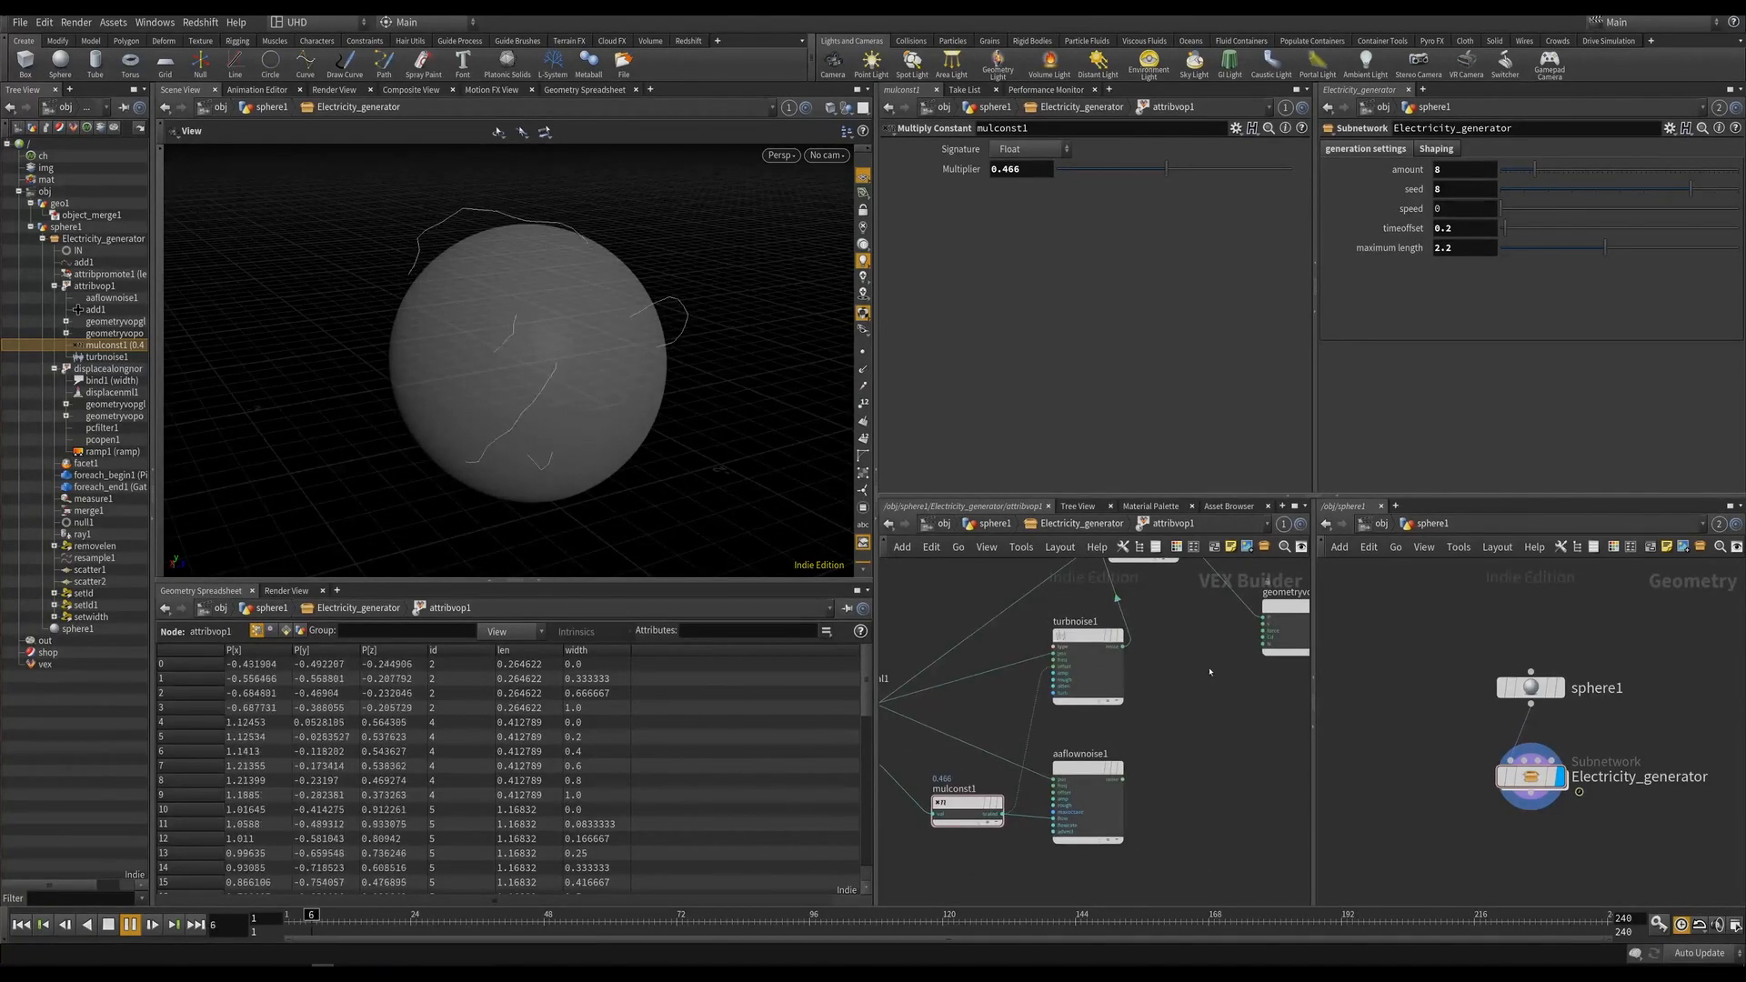
left_click(1088, 636)
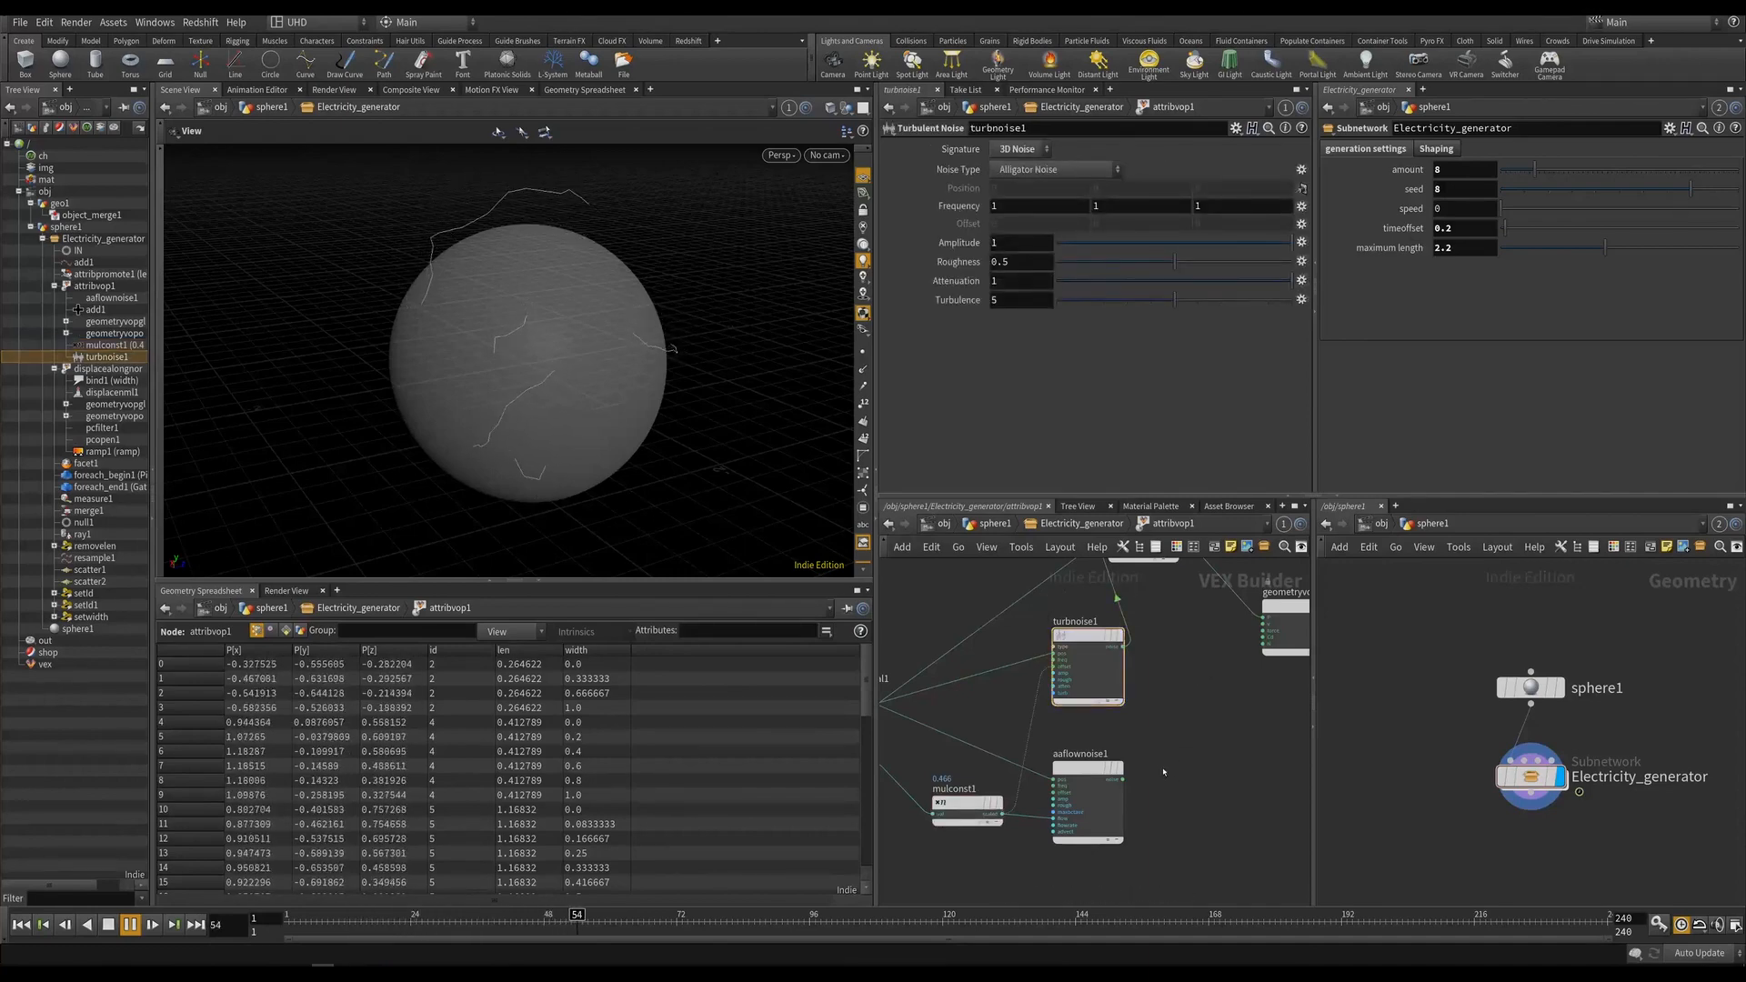
middle_click_drag(1129, 715, 1161, 712)
key("Tab")
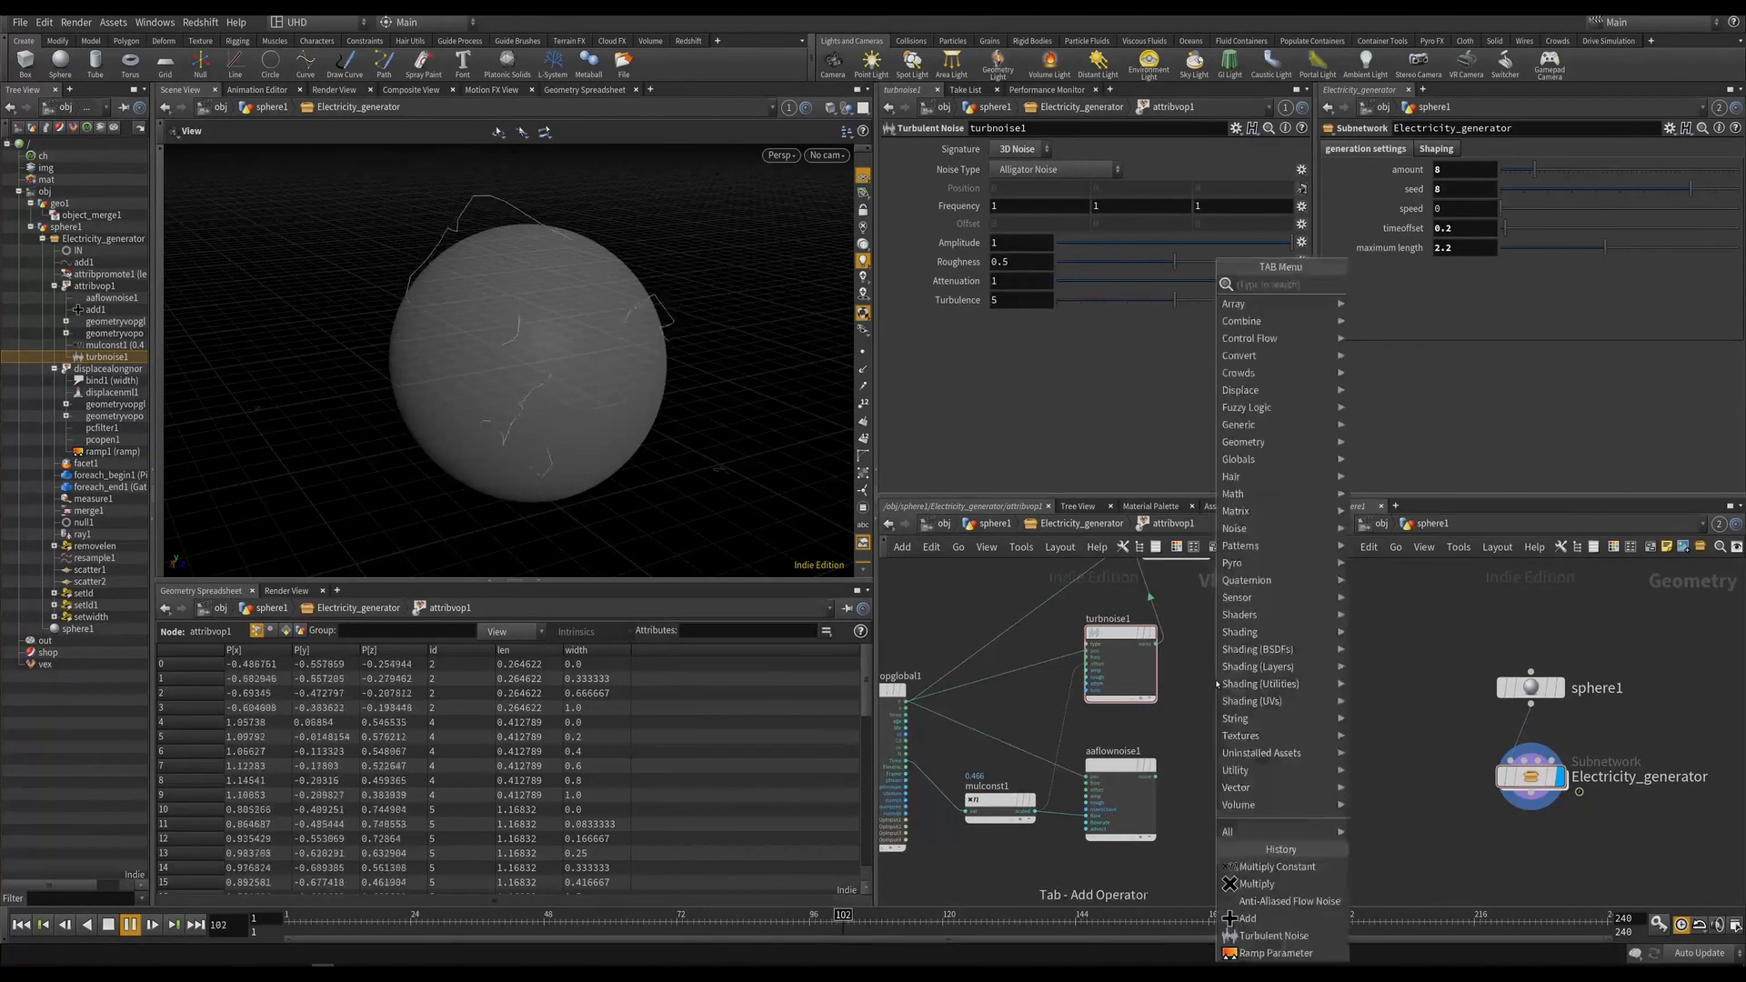
mouse_move(1282, 475)
left_click(1410, 287)
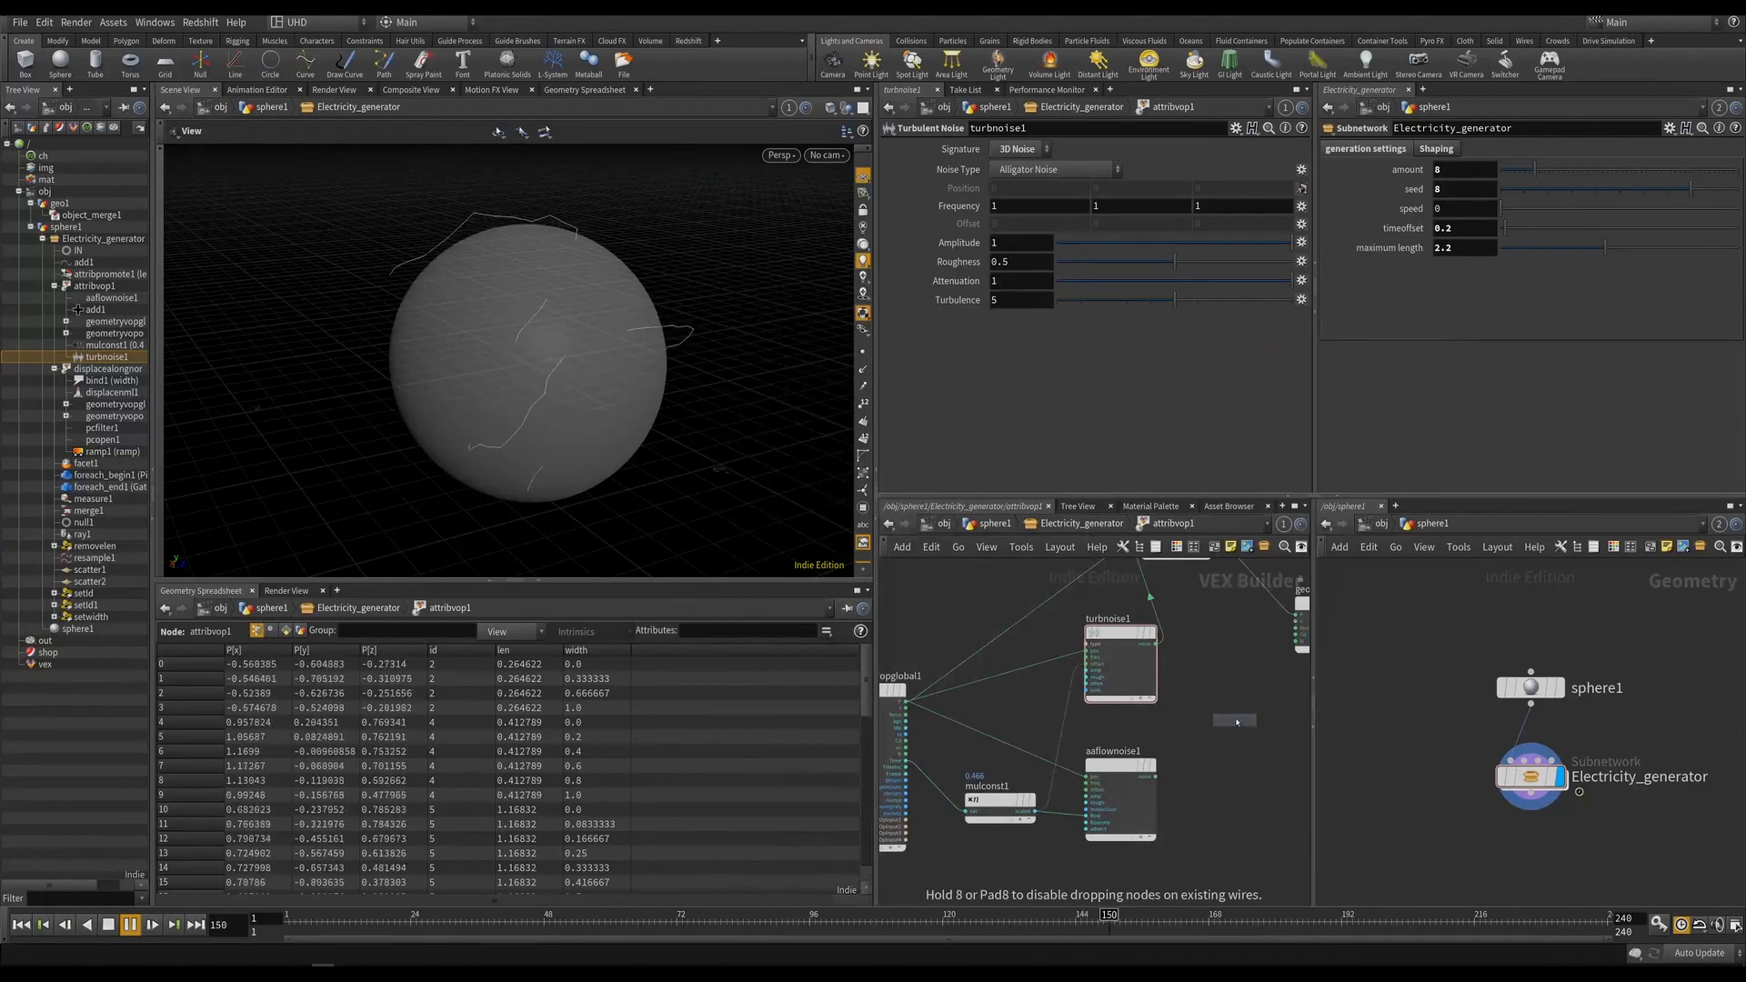
left_click(1255, 702)
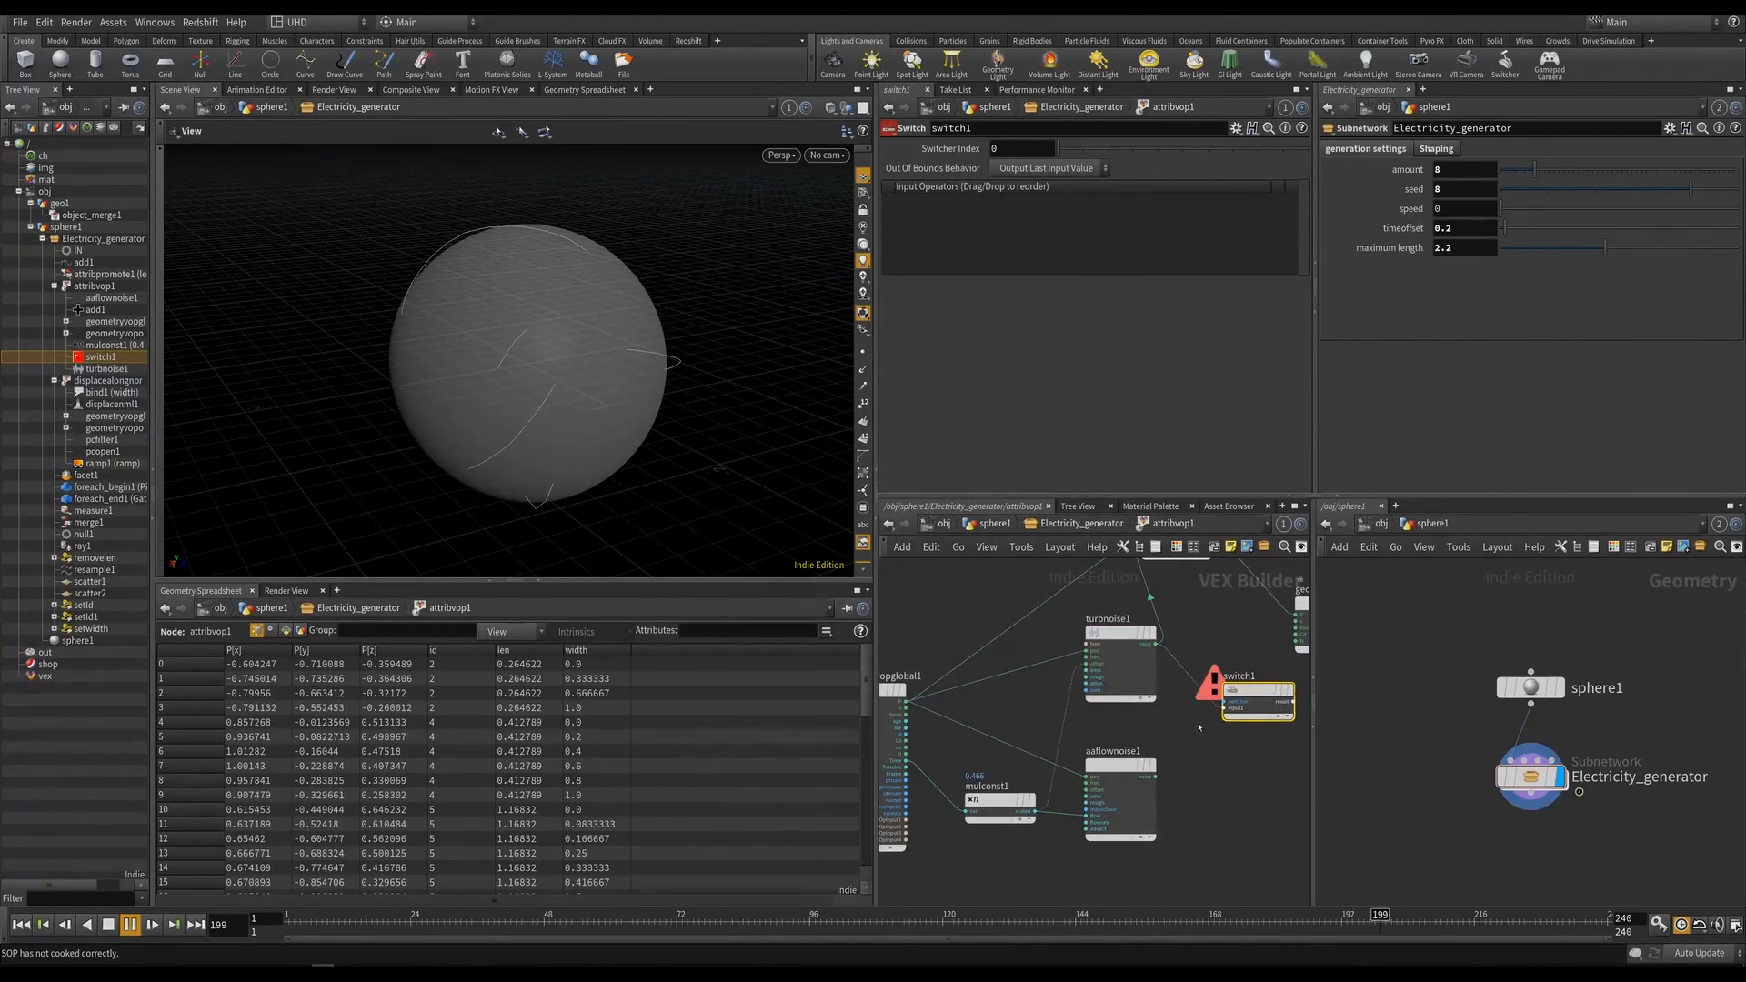
Connect the Anti-Aliased Flow Noise output to the Switch as another input, and feed the Switch output into the Add node.
left_click(1154, 776)
left_click(1225, 715)
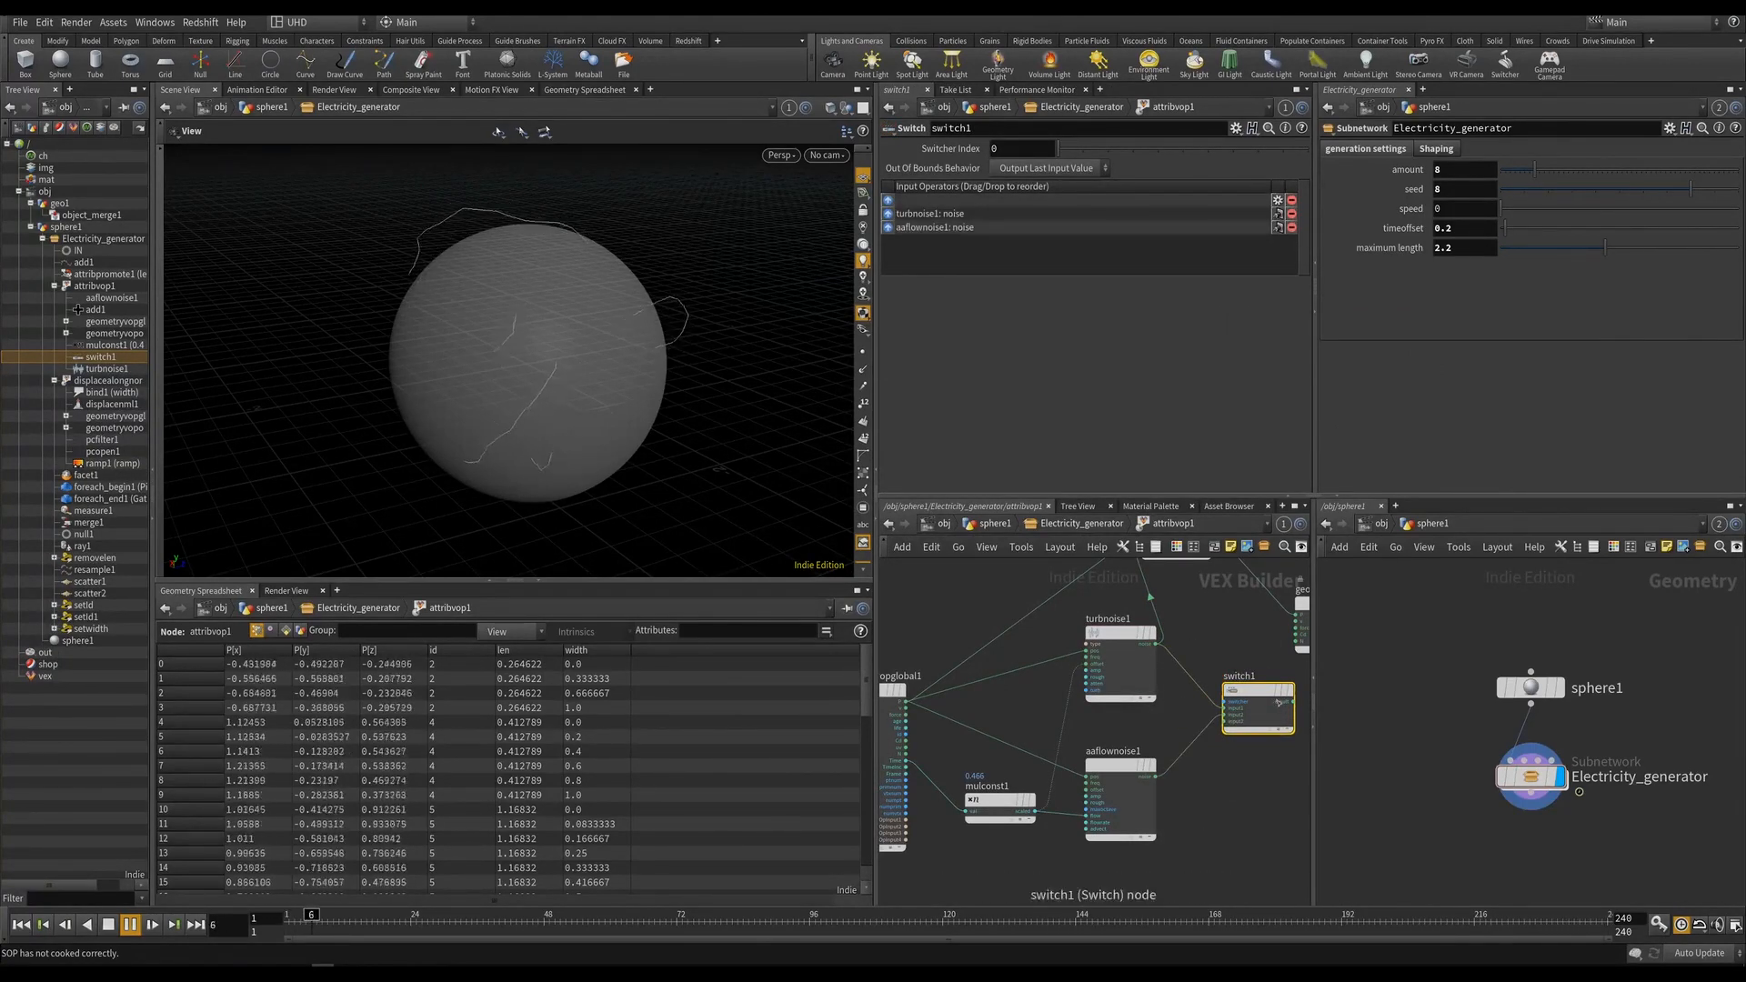
left_click(1293, 702)
left_click(1070, 609)
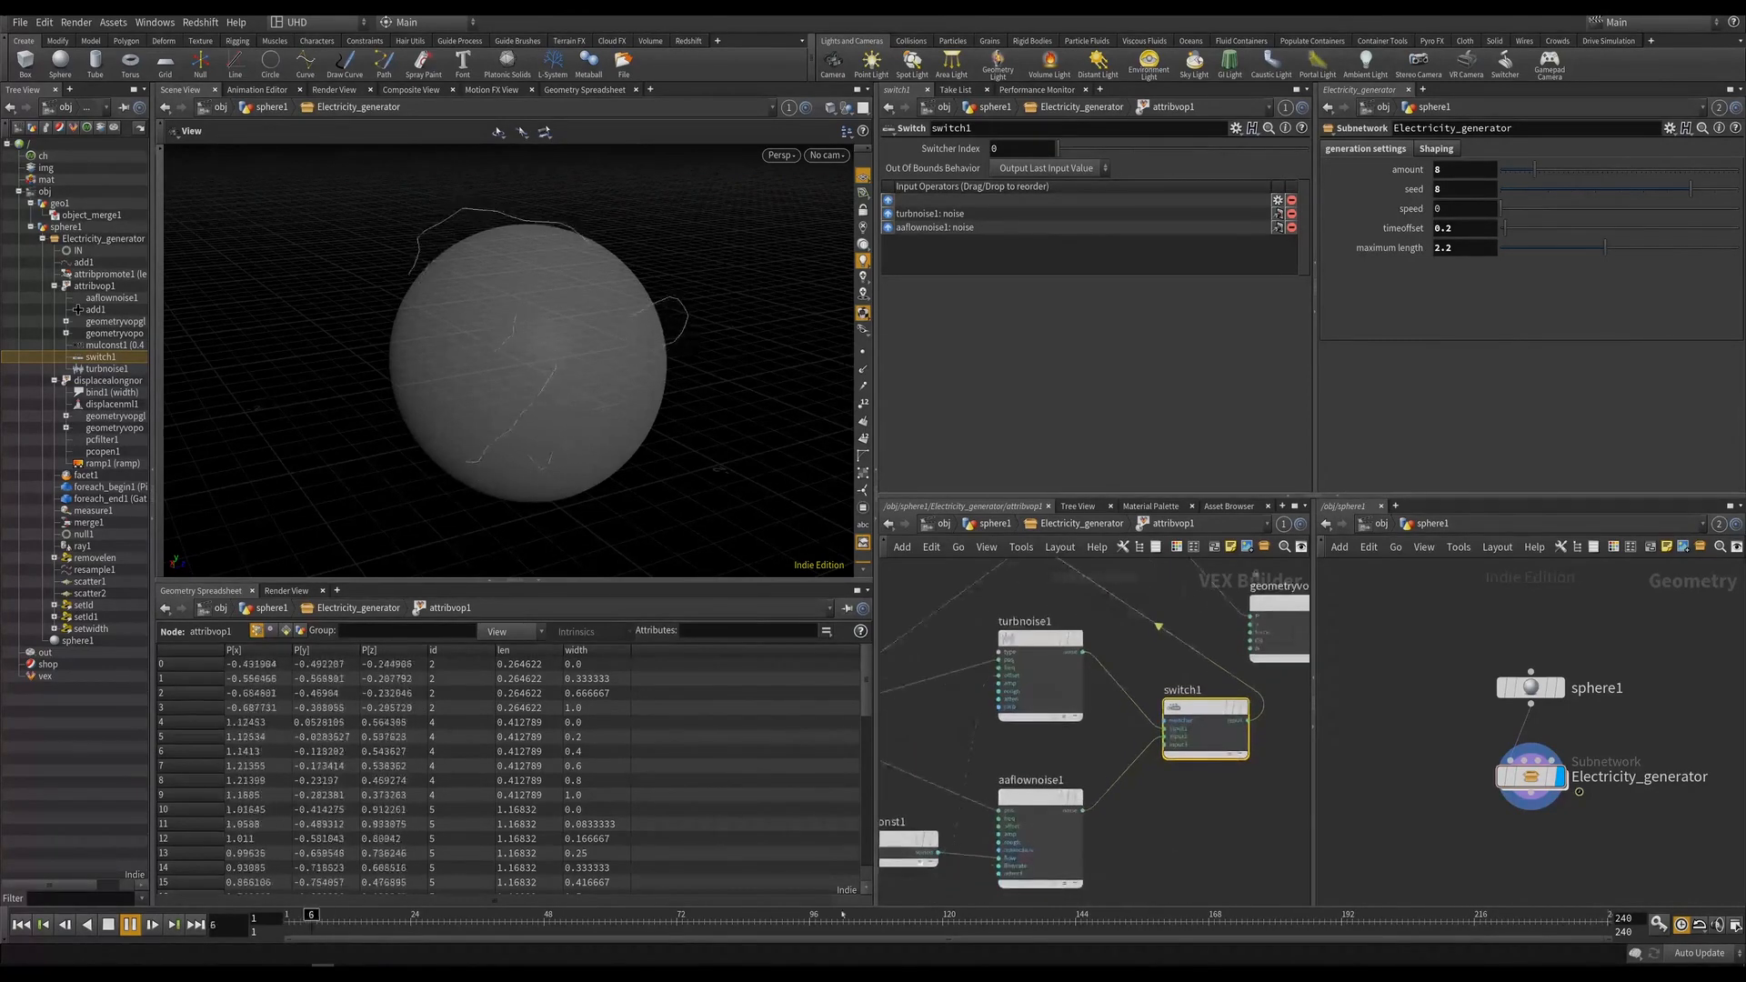
Stop playback and spread out the VOP network, moving the Multiply Constant node leftward and the Add and geometry output nodes rightward.
left_click(1175, 869)
scroll(1163, 853, "up", 1)
middle_click_drag(1163, 853, 1236, 813)
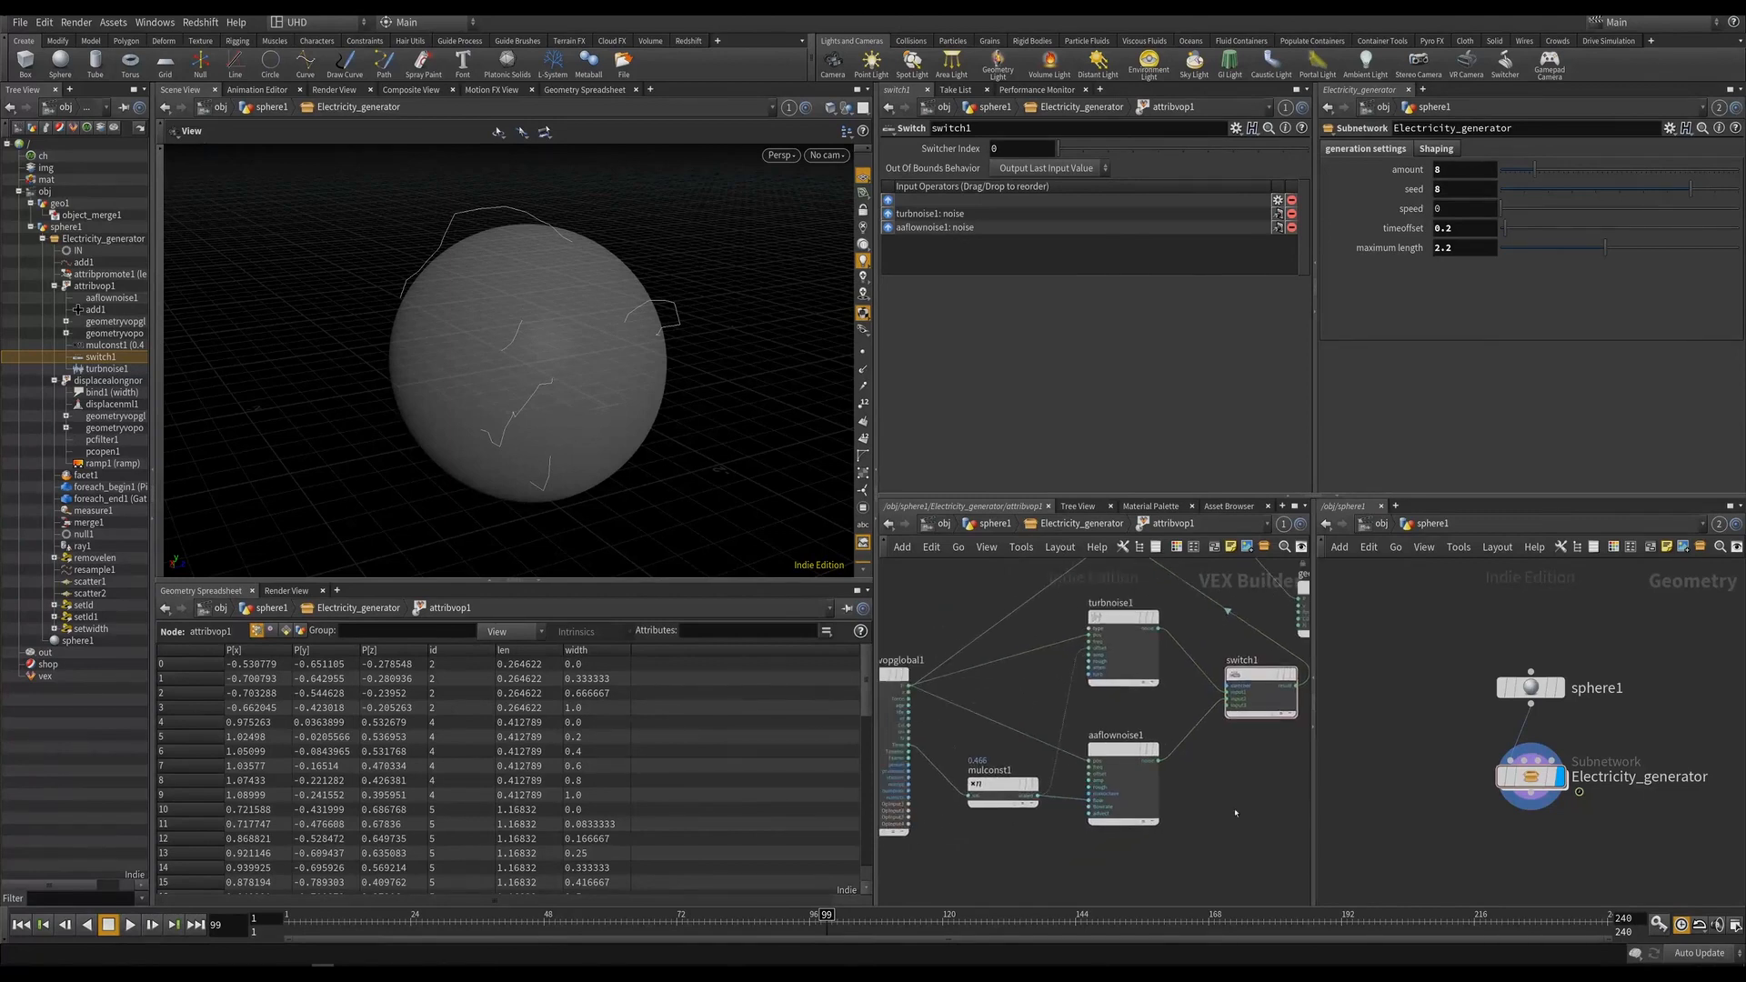
middle_click_drag(1064, 681, 1231, 743)
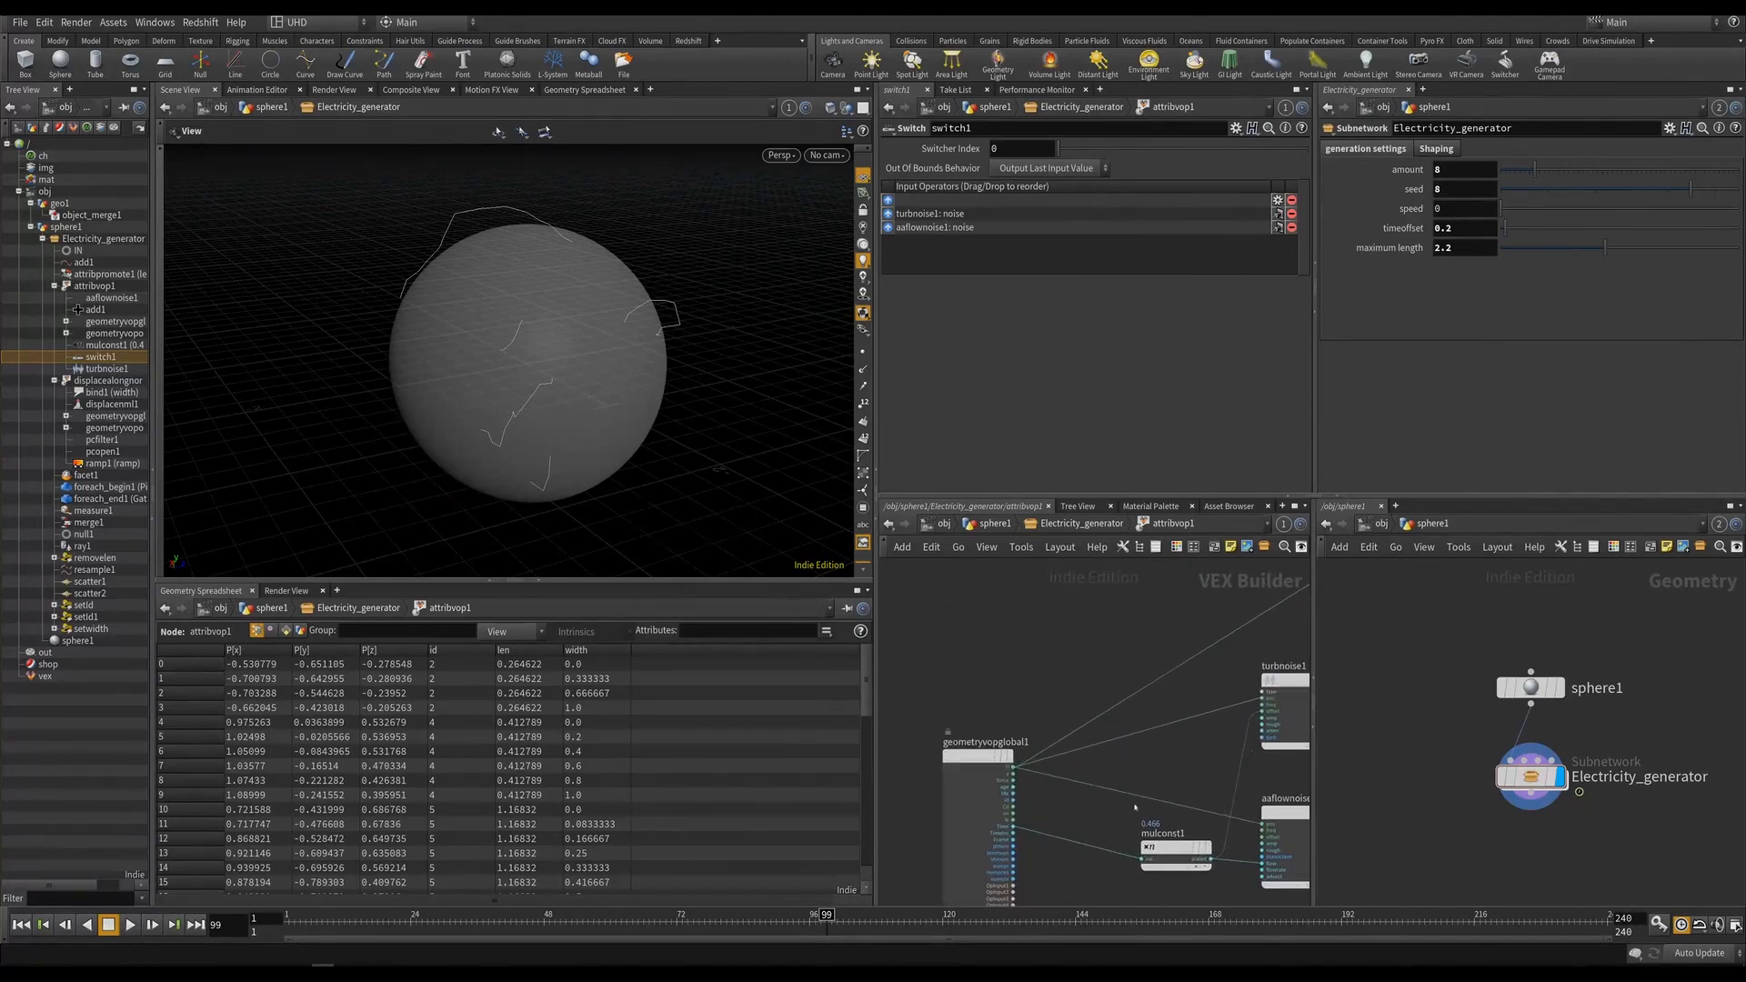
left_click_drag(1139, 847, 1090, 839)
middle_click_drag(1114, 828, 977, 830)
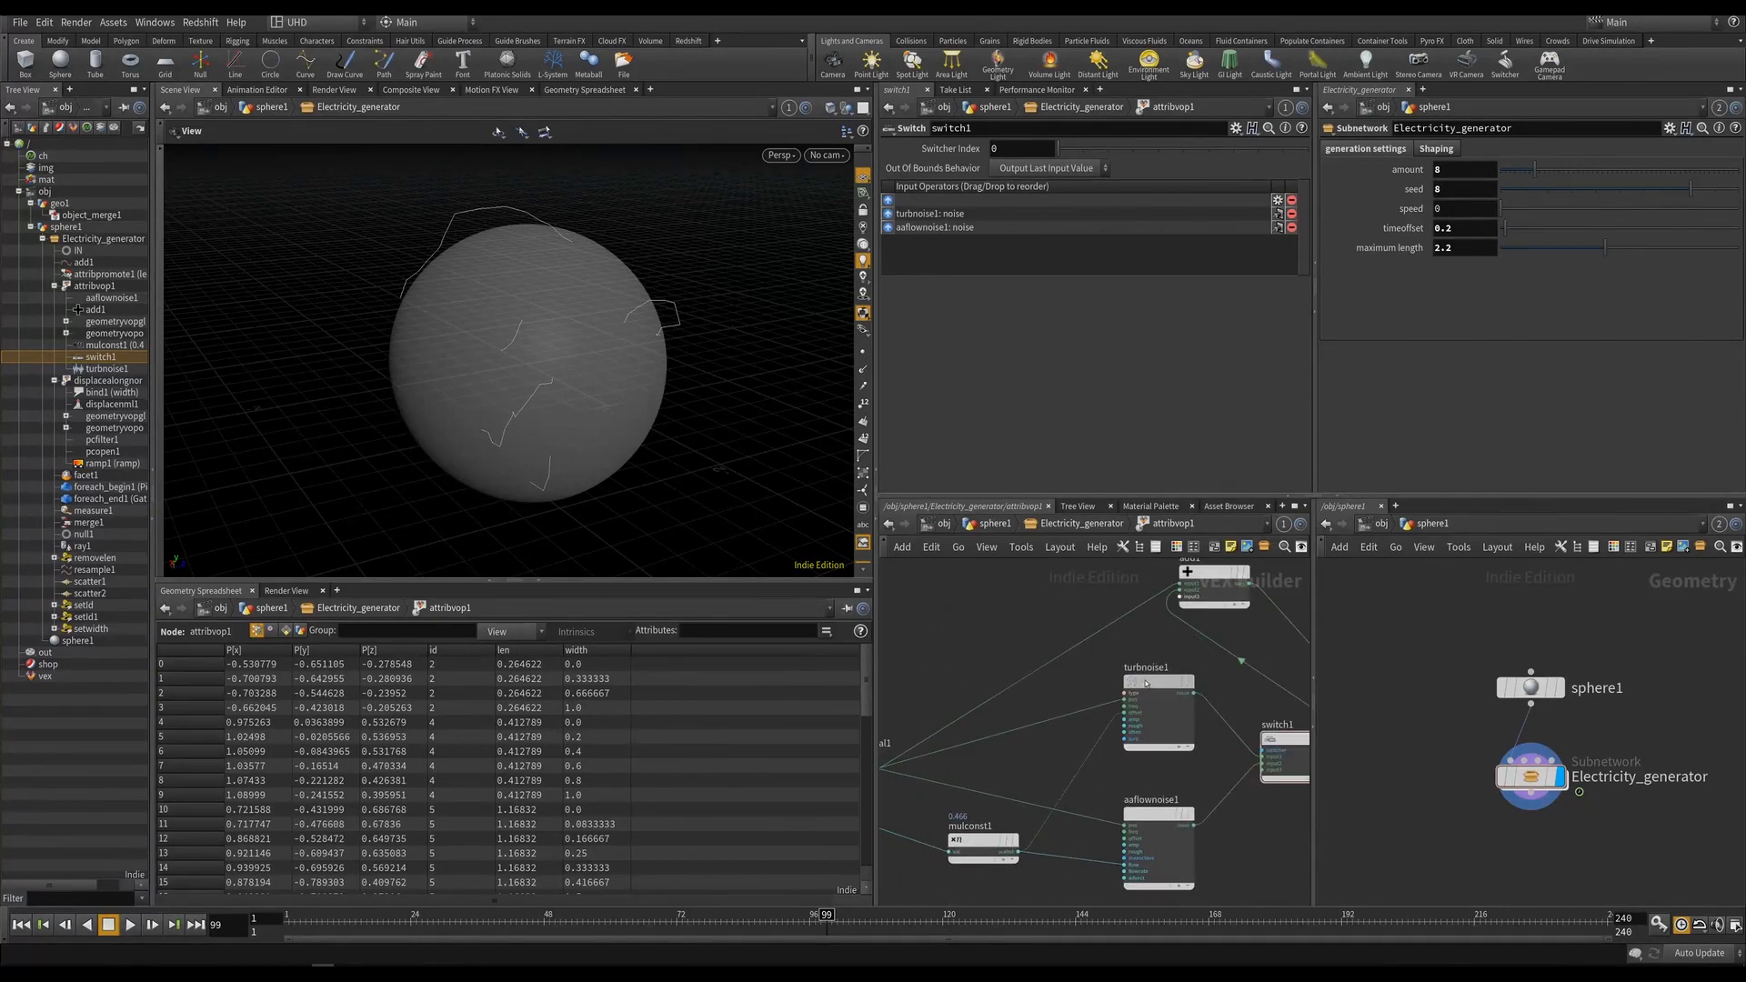
left_click_drag(1148, 684, 1148, 697)
scroll(1059, 746, "up", 1)
middle_click_drag(1059, 746, 825, 812)
scroll(824, 812, "down", 1)
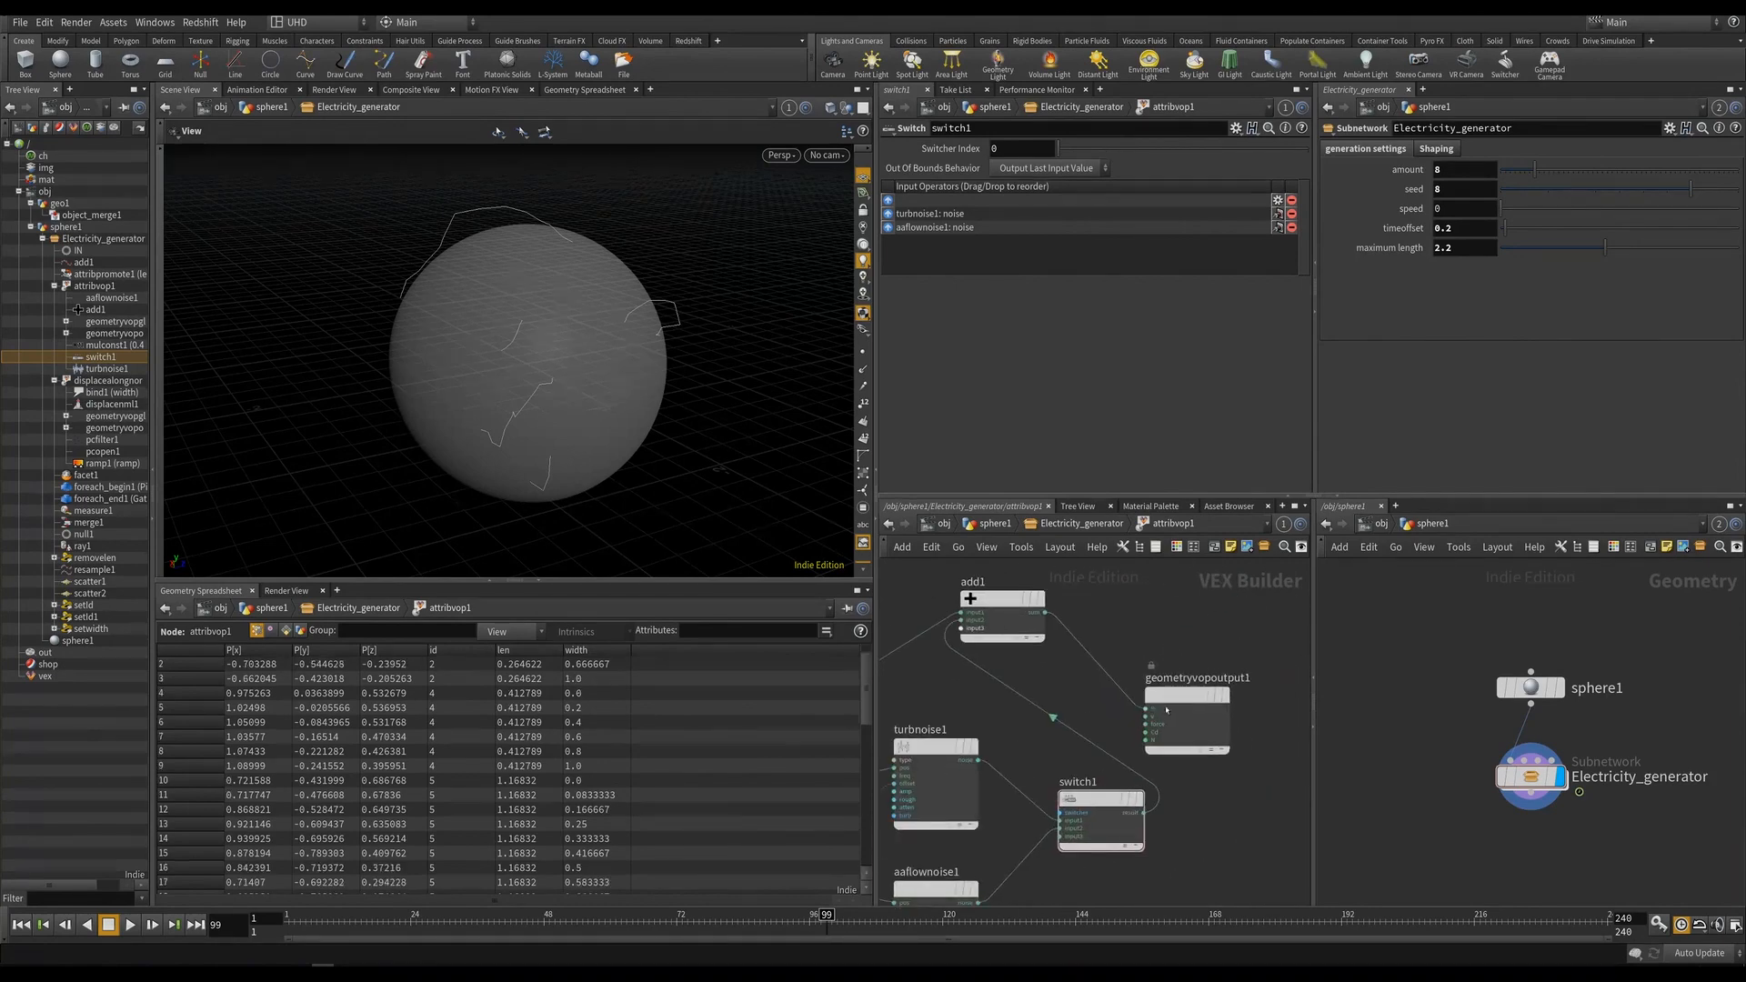
left_click_drag(1146, 723, 1261, 664)
scroll(1182, 679, "down", 5)
left_click_drag(1093, 659, 1209, 662)
scroll(1096, 712, "up", 5)
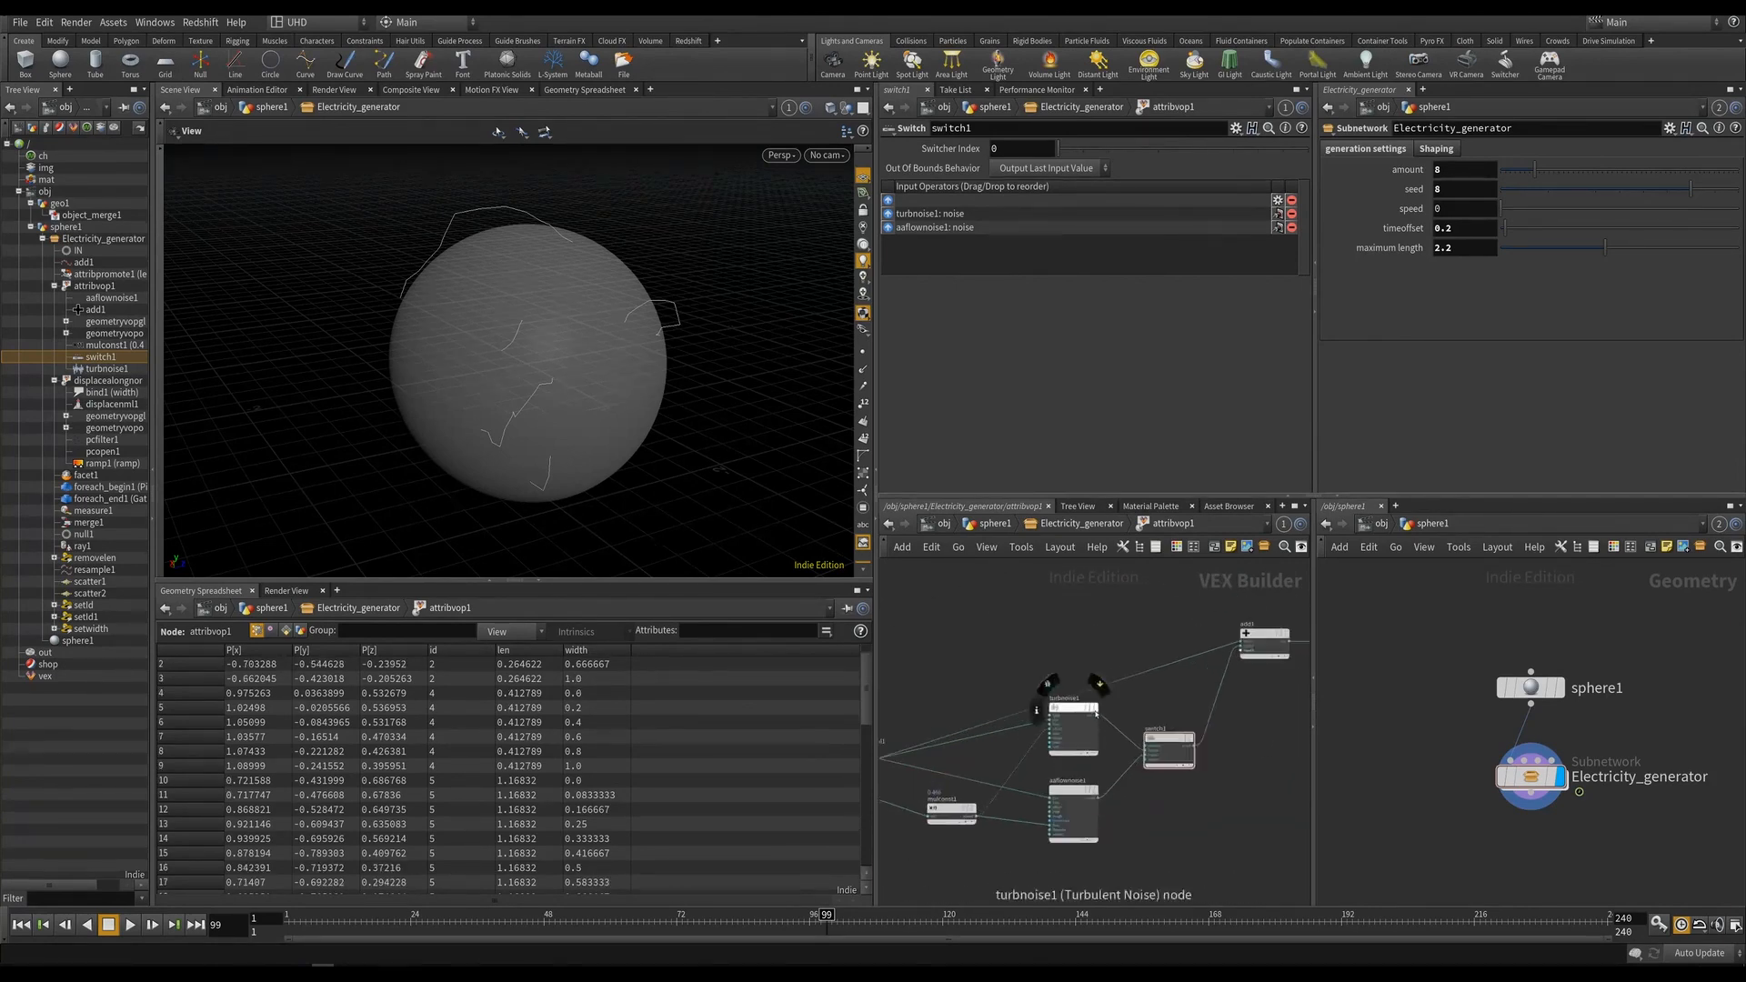
scroll(1170, 713, "down", 2)
middle_click_drag(1019, 808, 1061, 743)
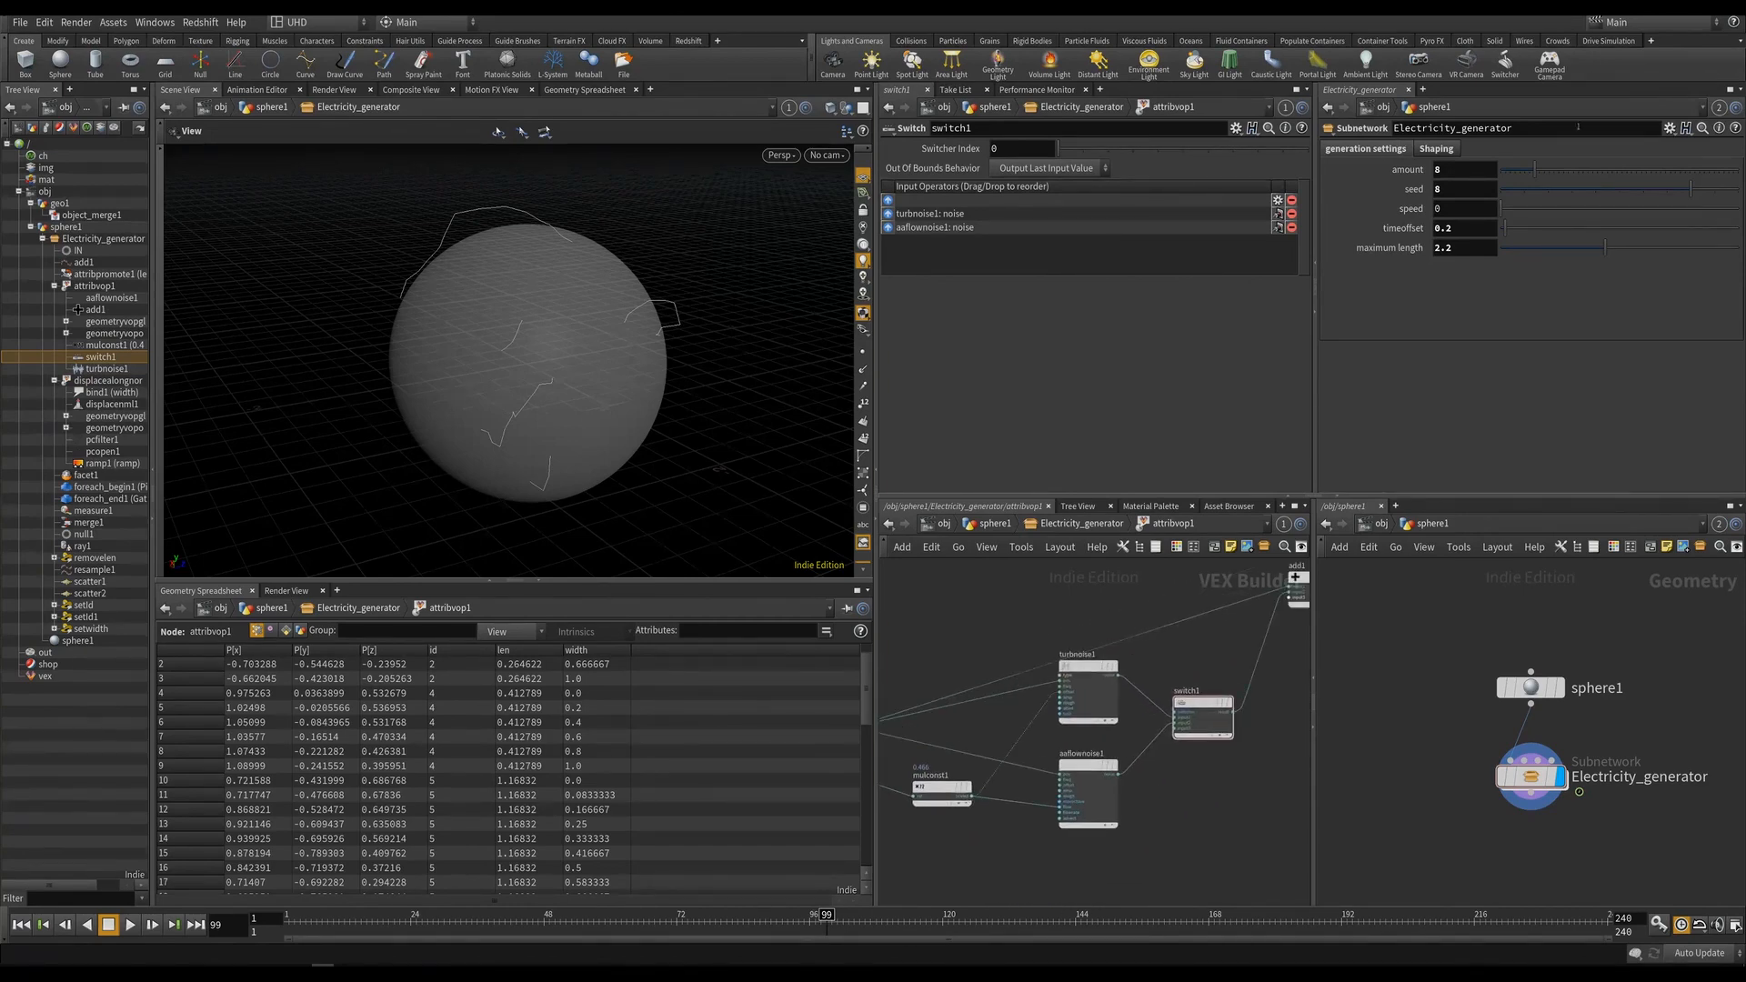
Edit the Electricity_generator parameter interface and add a folder labelled "nignoise" inside Shaping, below bulge scale.
left_click(1671, 129)
left_click(1564, 429)
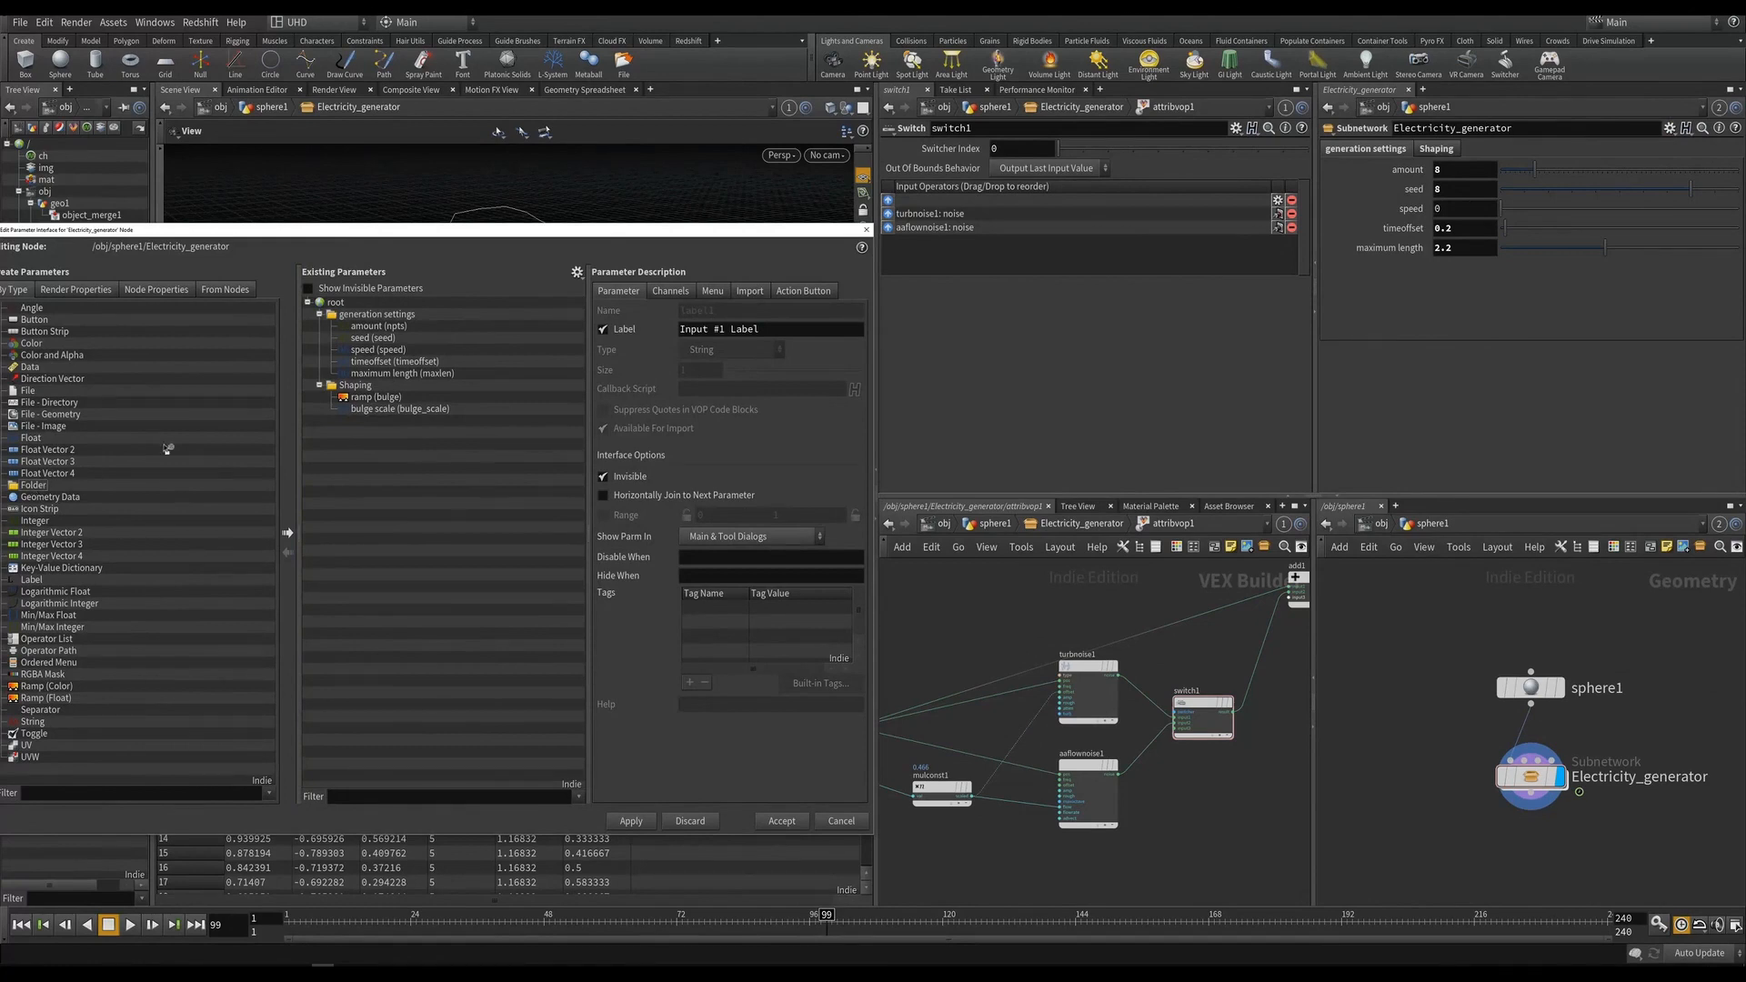
left_click_drag(167, 449, 369, 414)
double_click(360, 421)
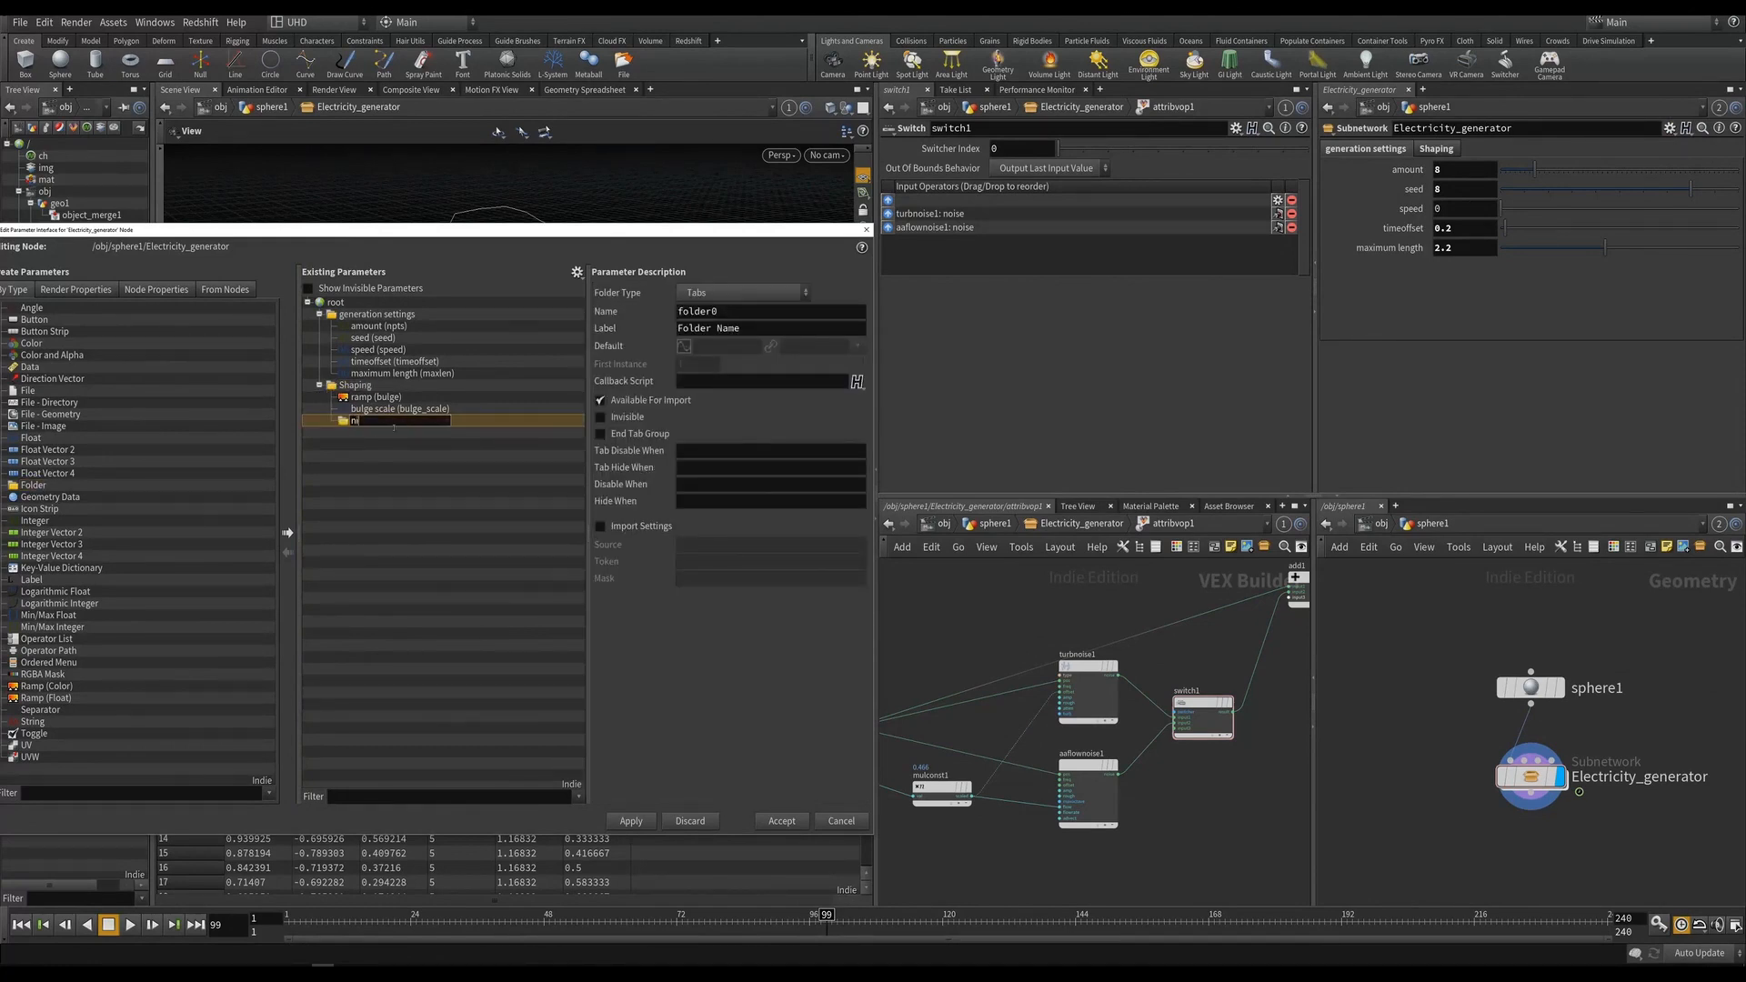
type("nignoise")
key("Return")
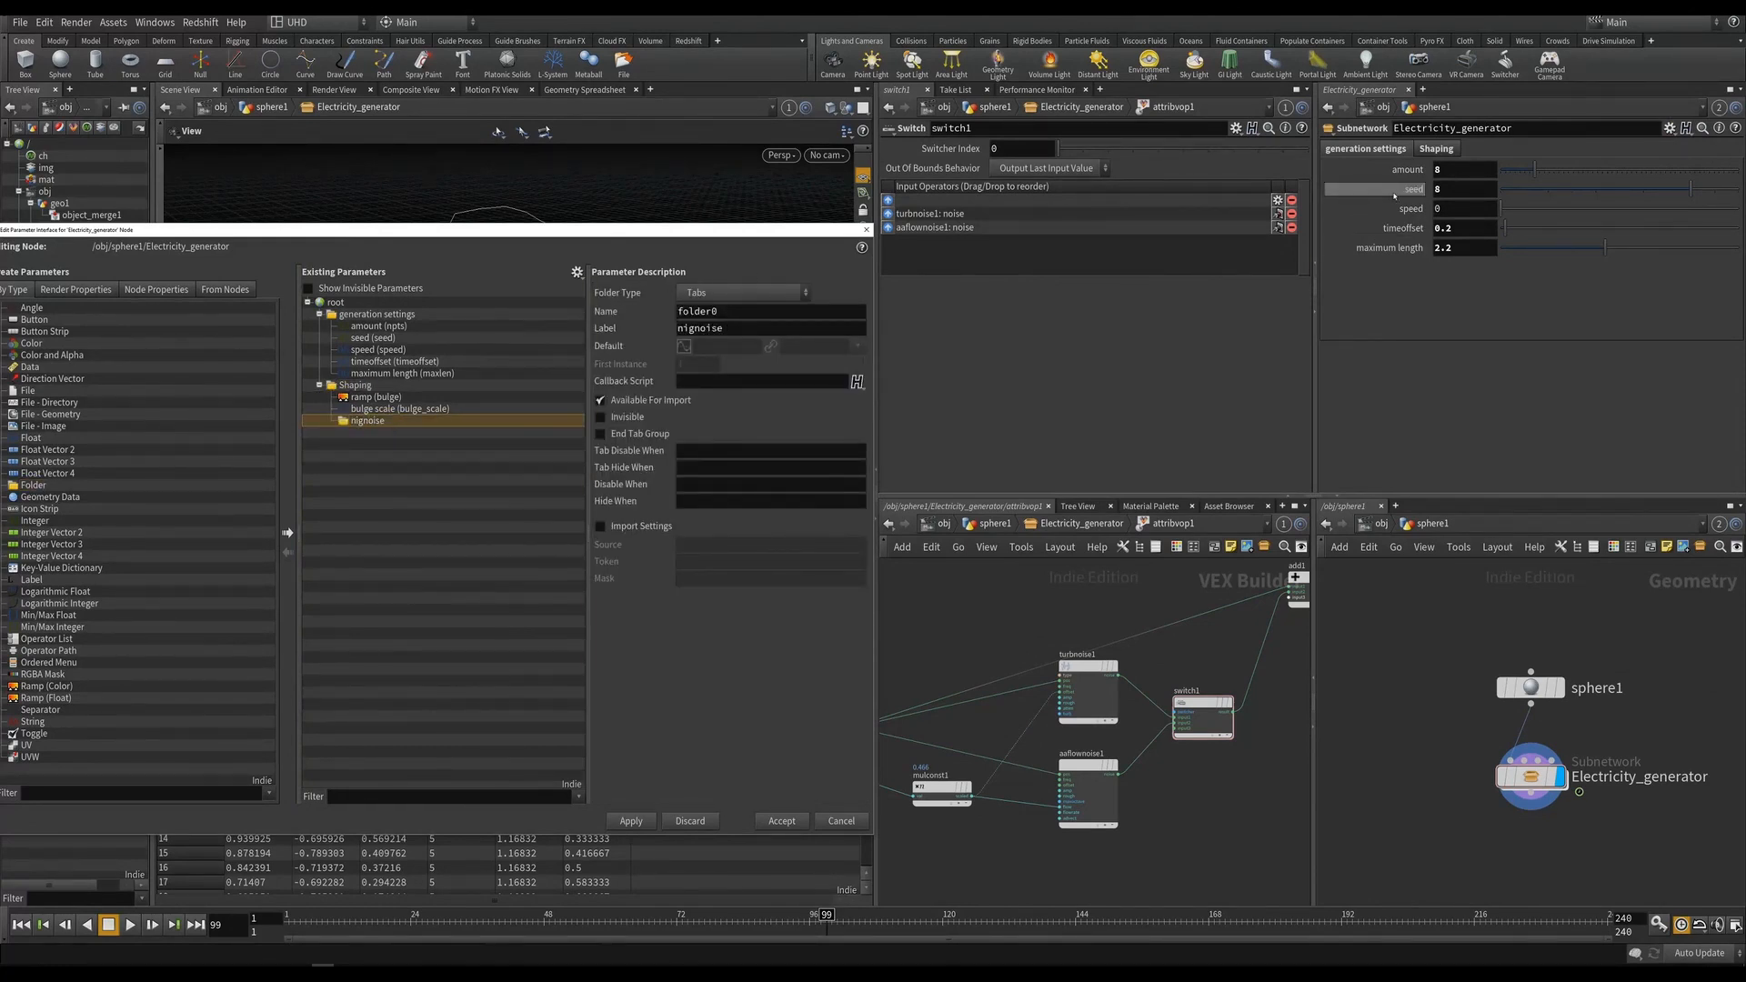
left_click(1421, 147)
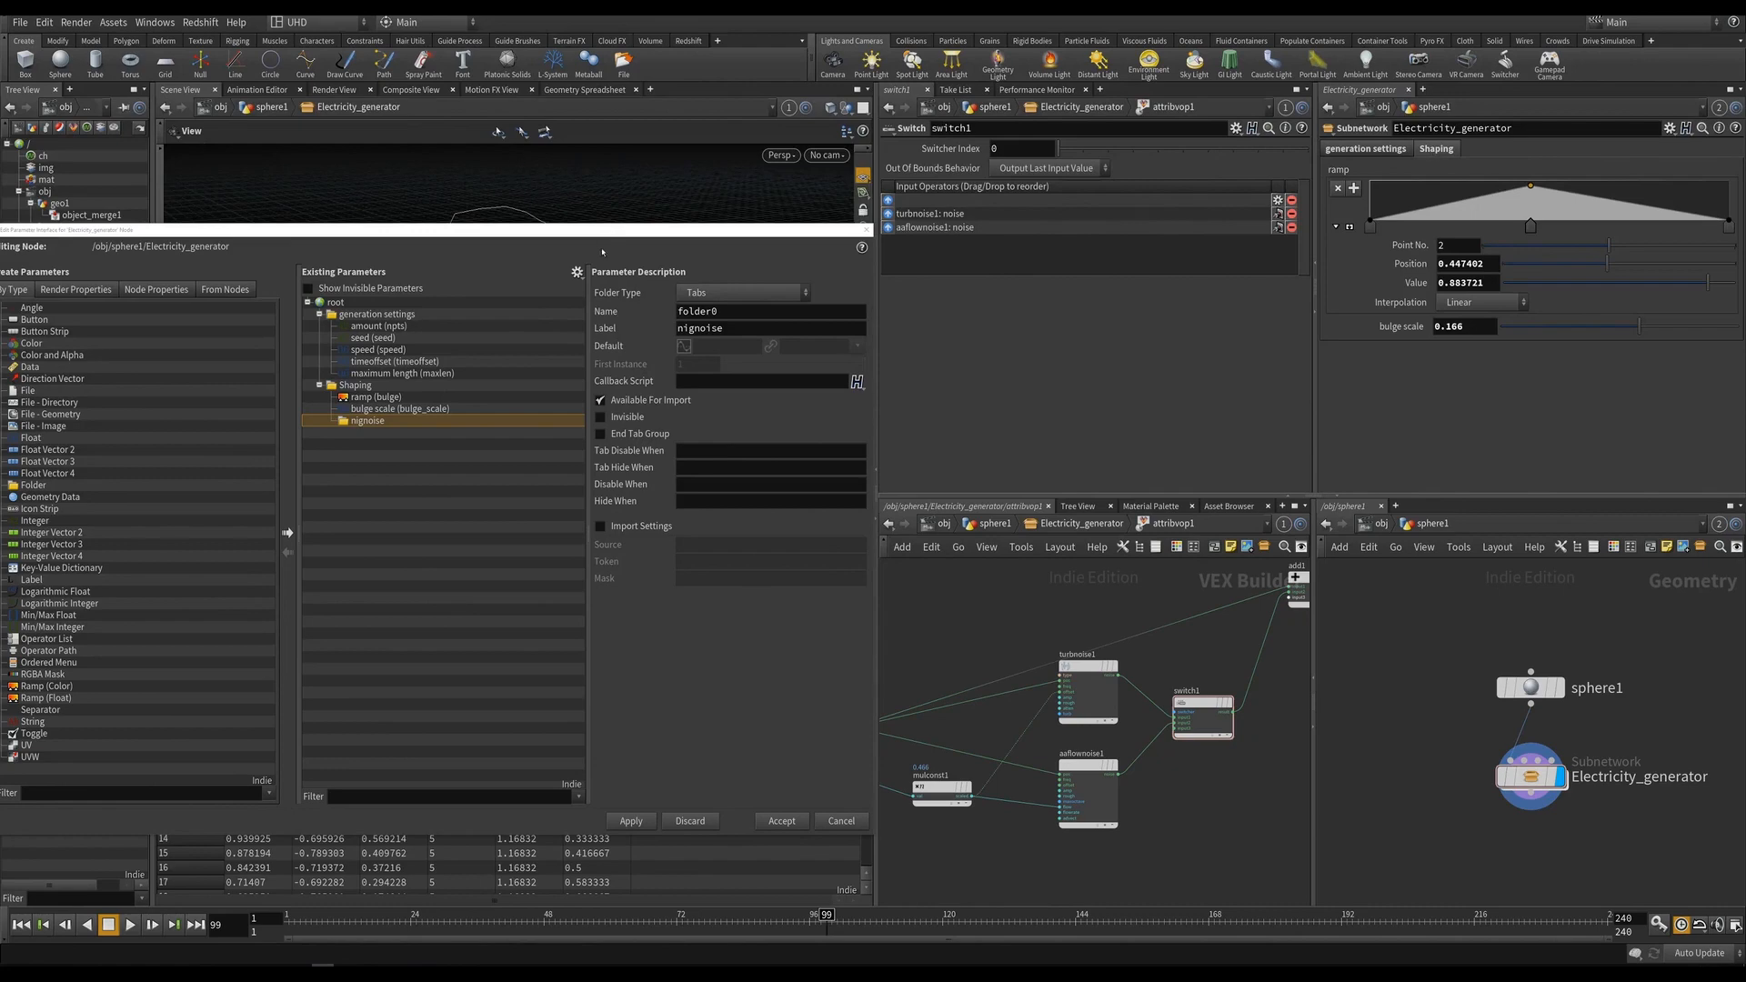
left_click_drag(591, 231, 547, 207)
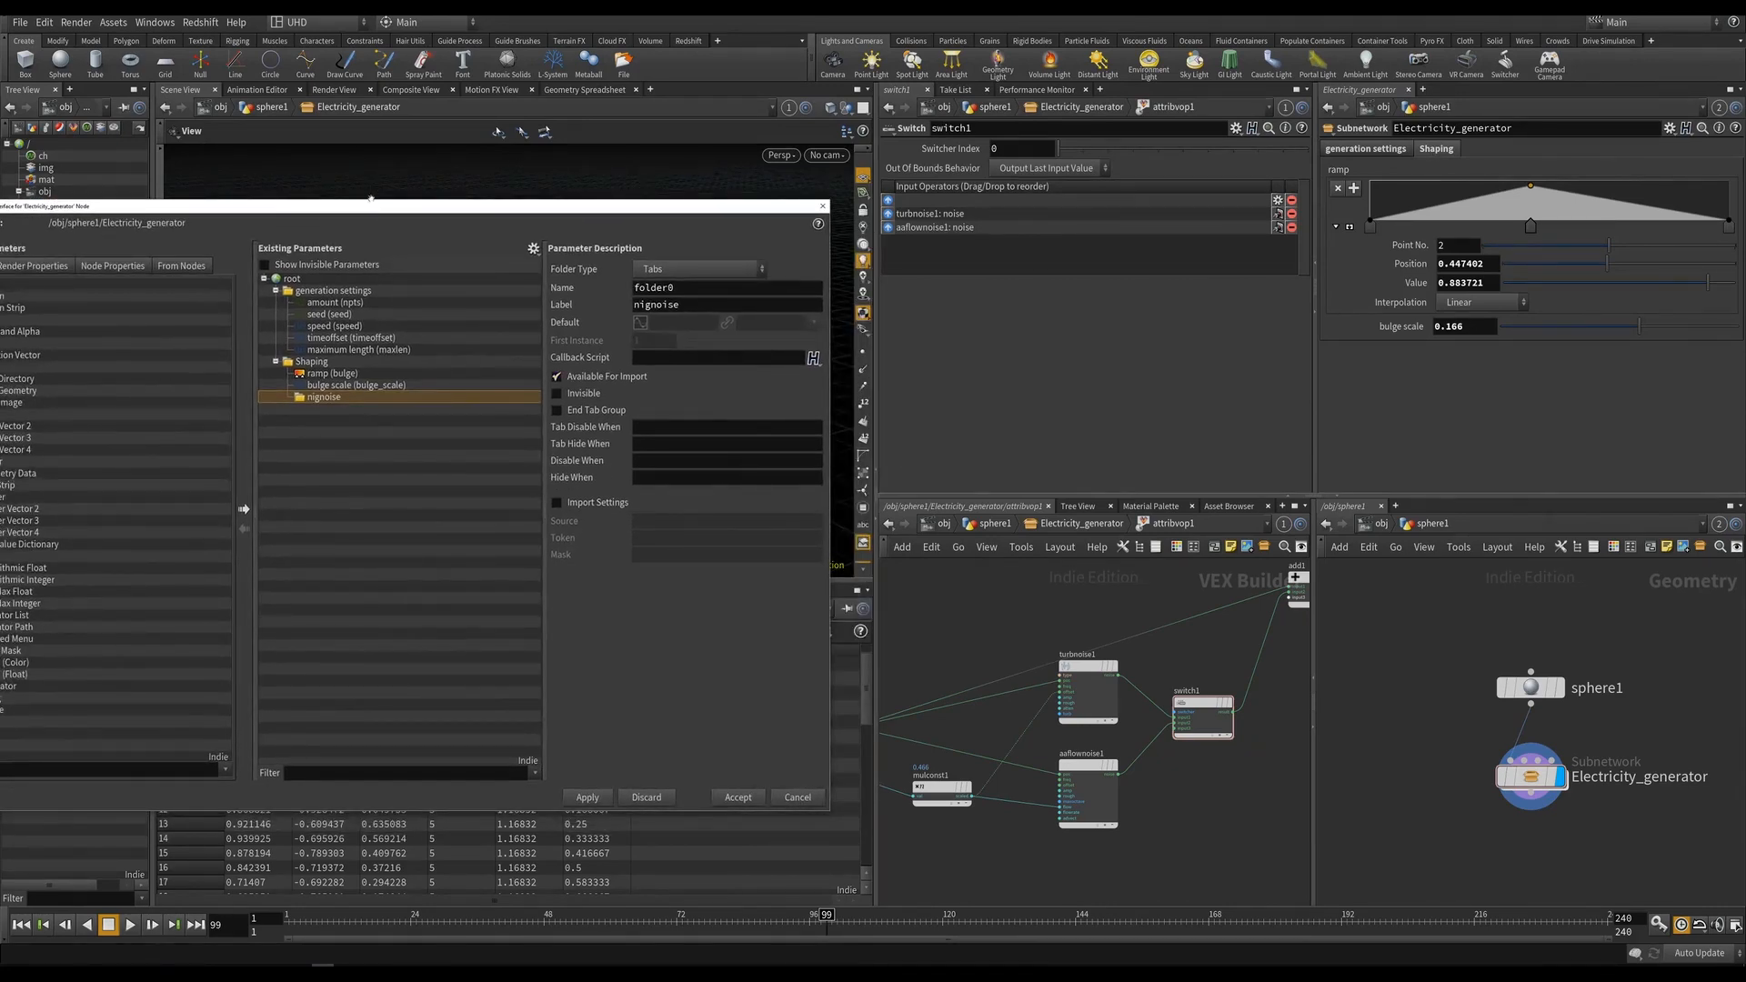
left_click_drag(371, 197, 573, 188)
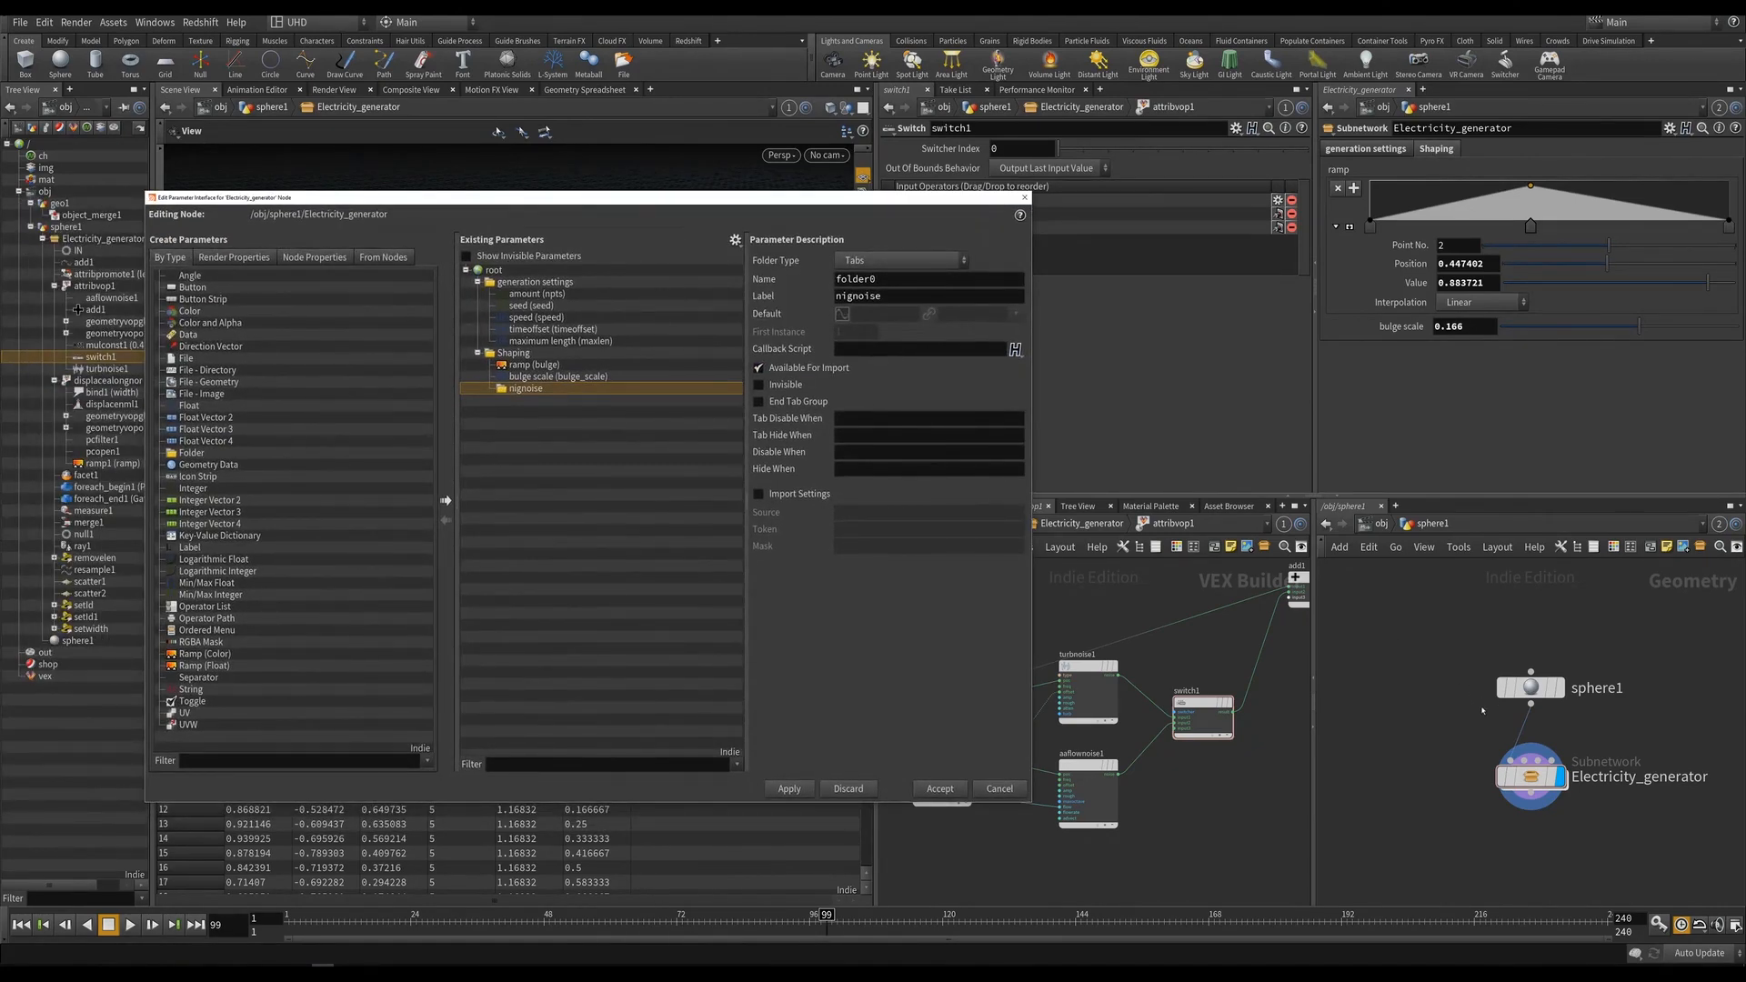
Select the Switch node and add an Ordered Menu parameter inside the nignoise folder.
mouse_move(1173, 794)
middle_mouse_down()
mouse_move(1251, 792)
mouse_move(1175, 804)
middle_mouse_up()
left_click(1168, 738)
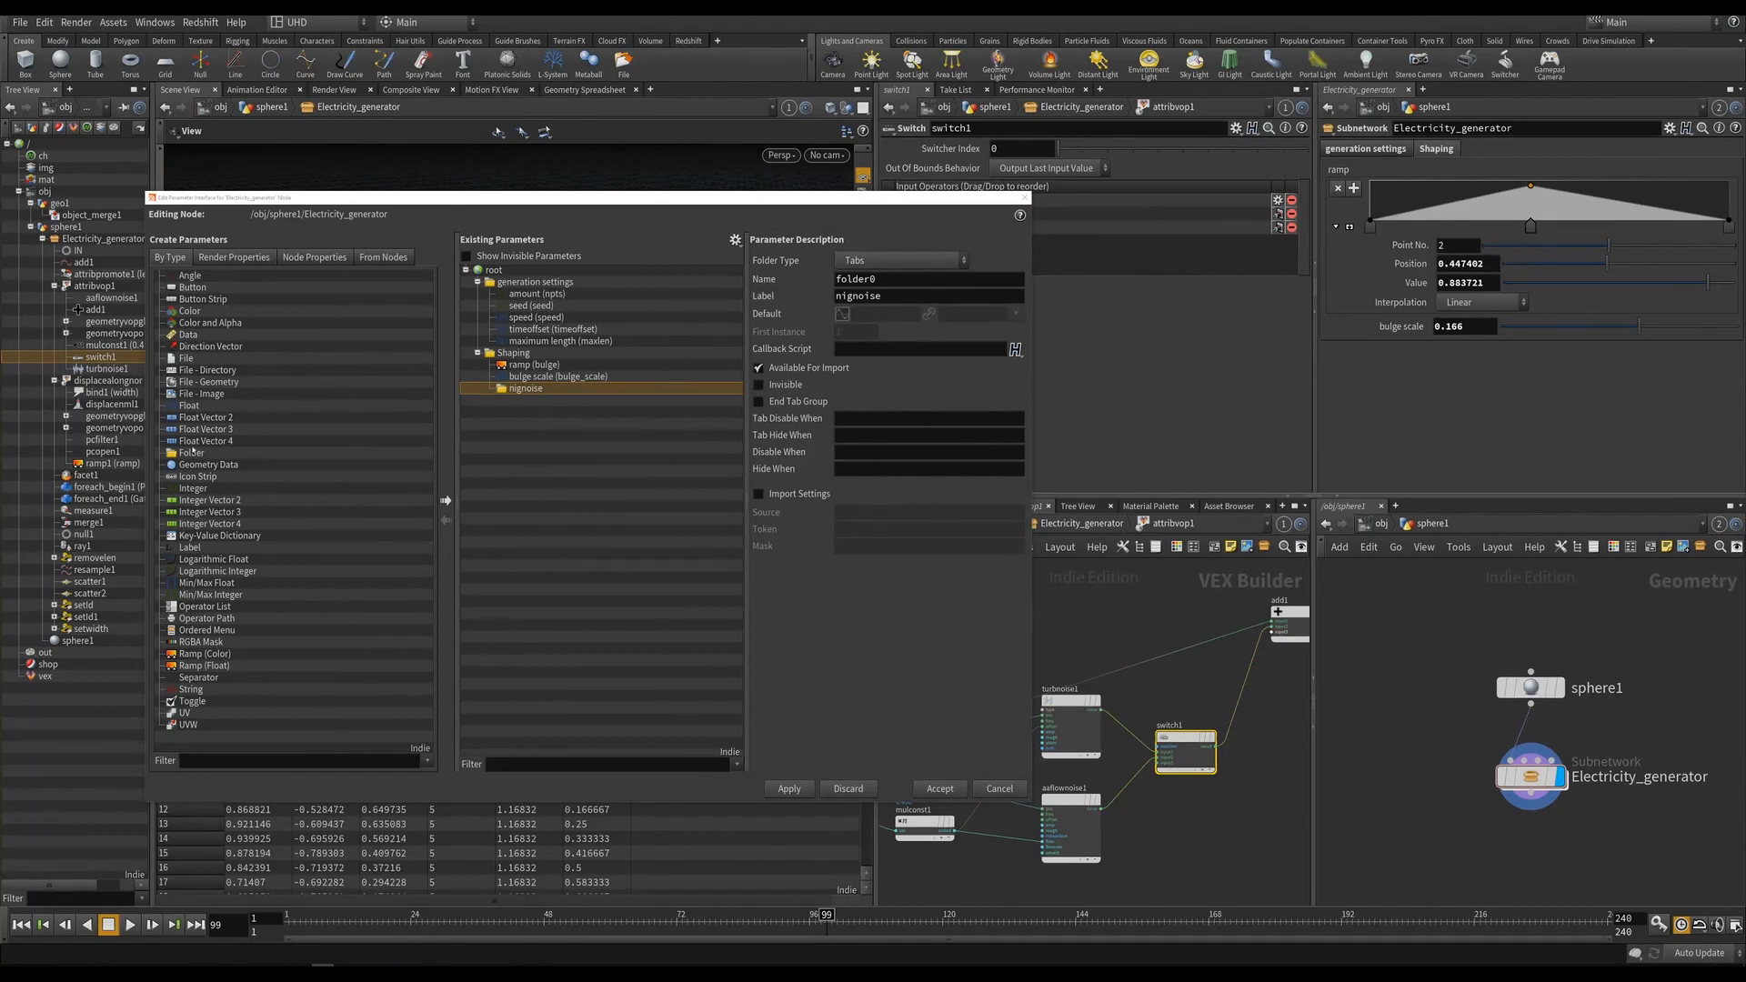
left_click_drag(200, 631, 527, 390)
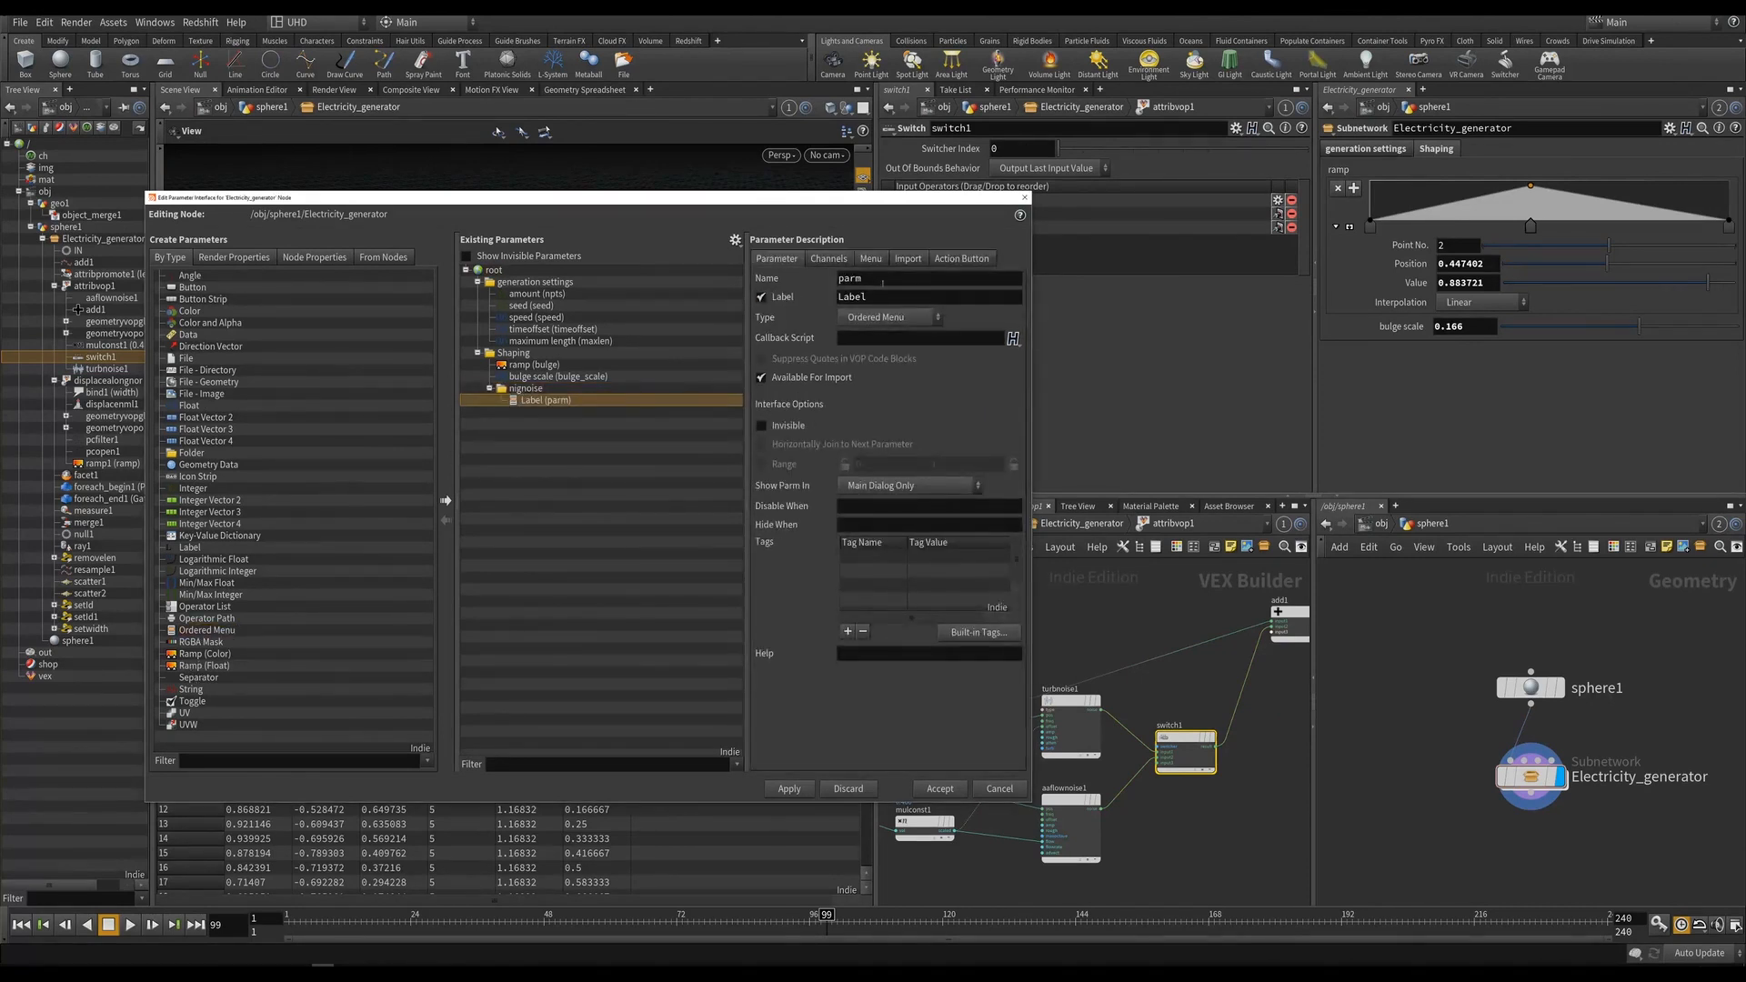
Define the menu items turbulentnoise and aaflownoise with matching tokens and labels, and apply the interface changes.
left_click(869, 259)
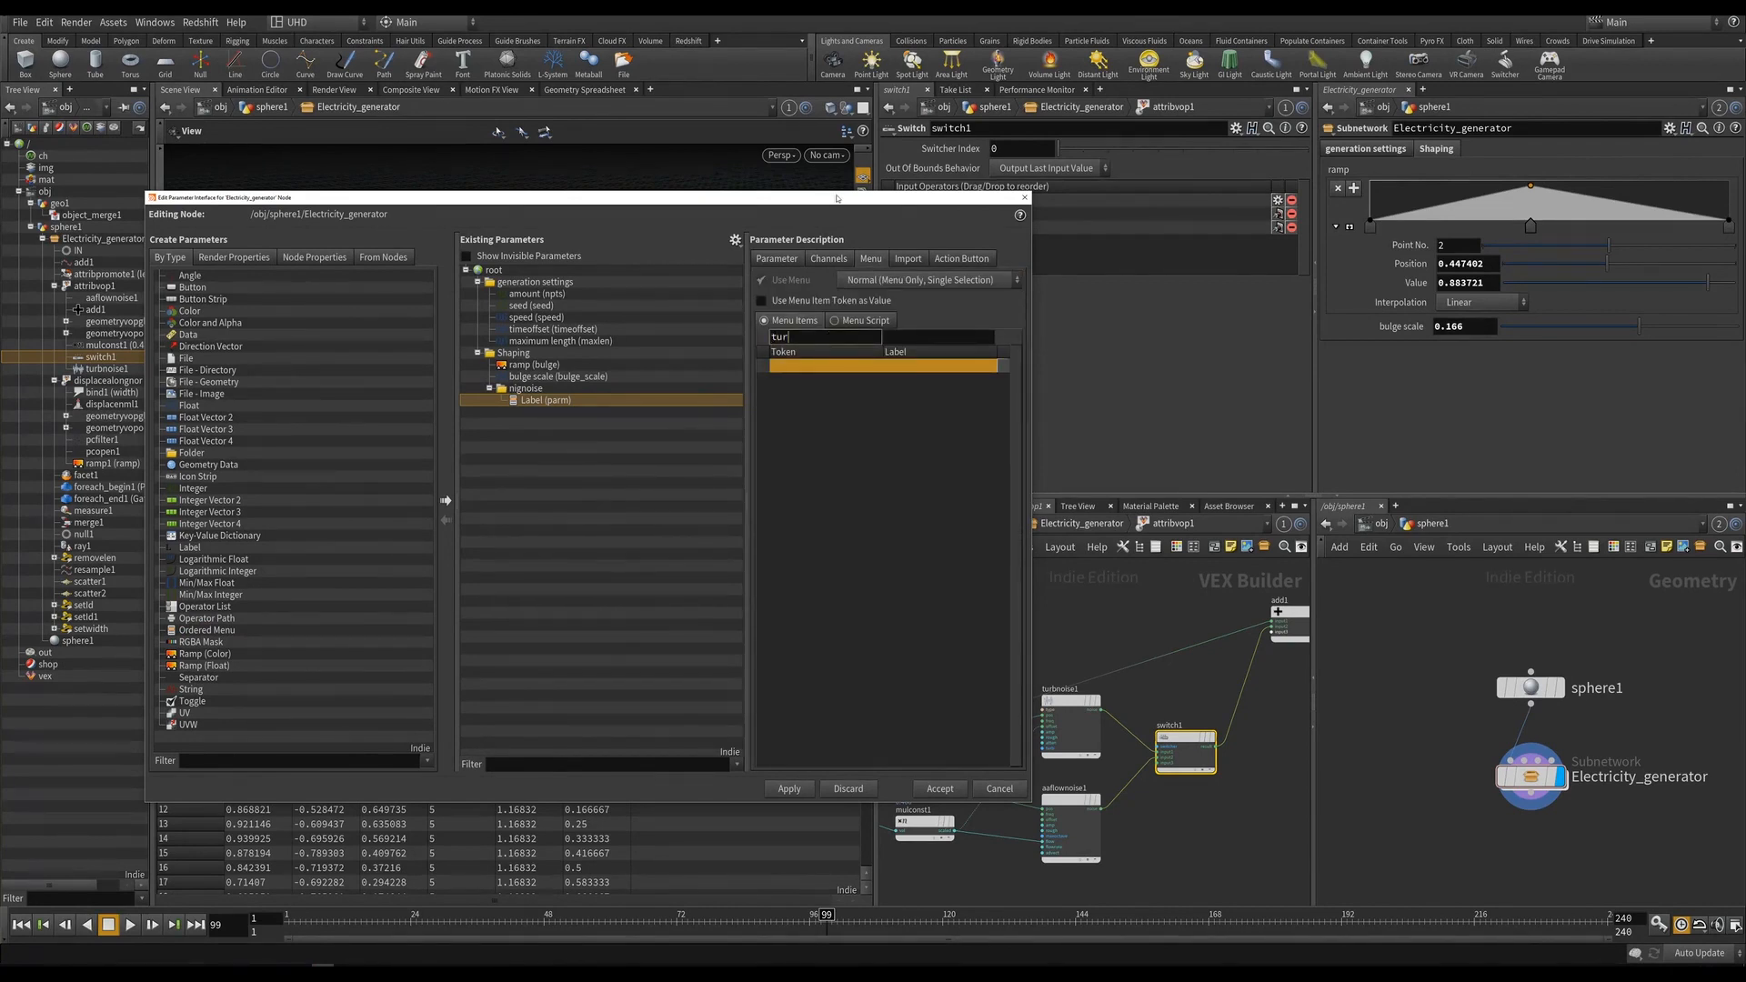
type("entnois")
key("Tab")
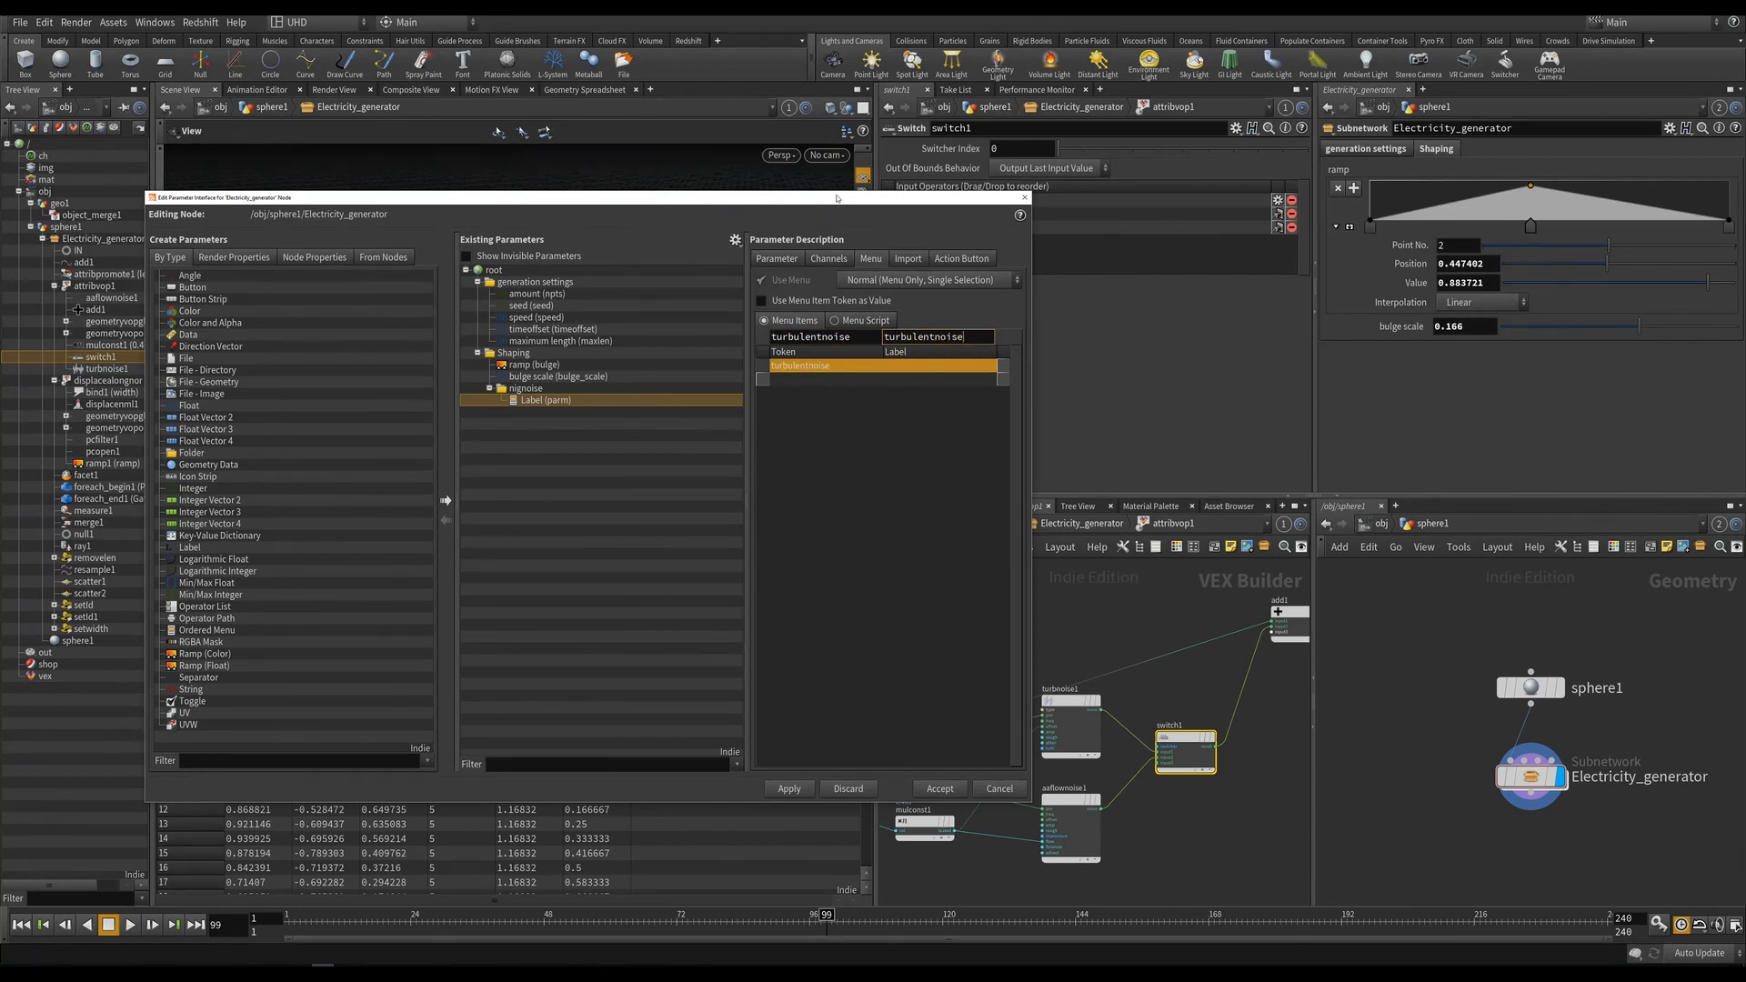
key("Return")
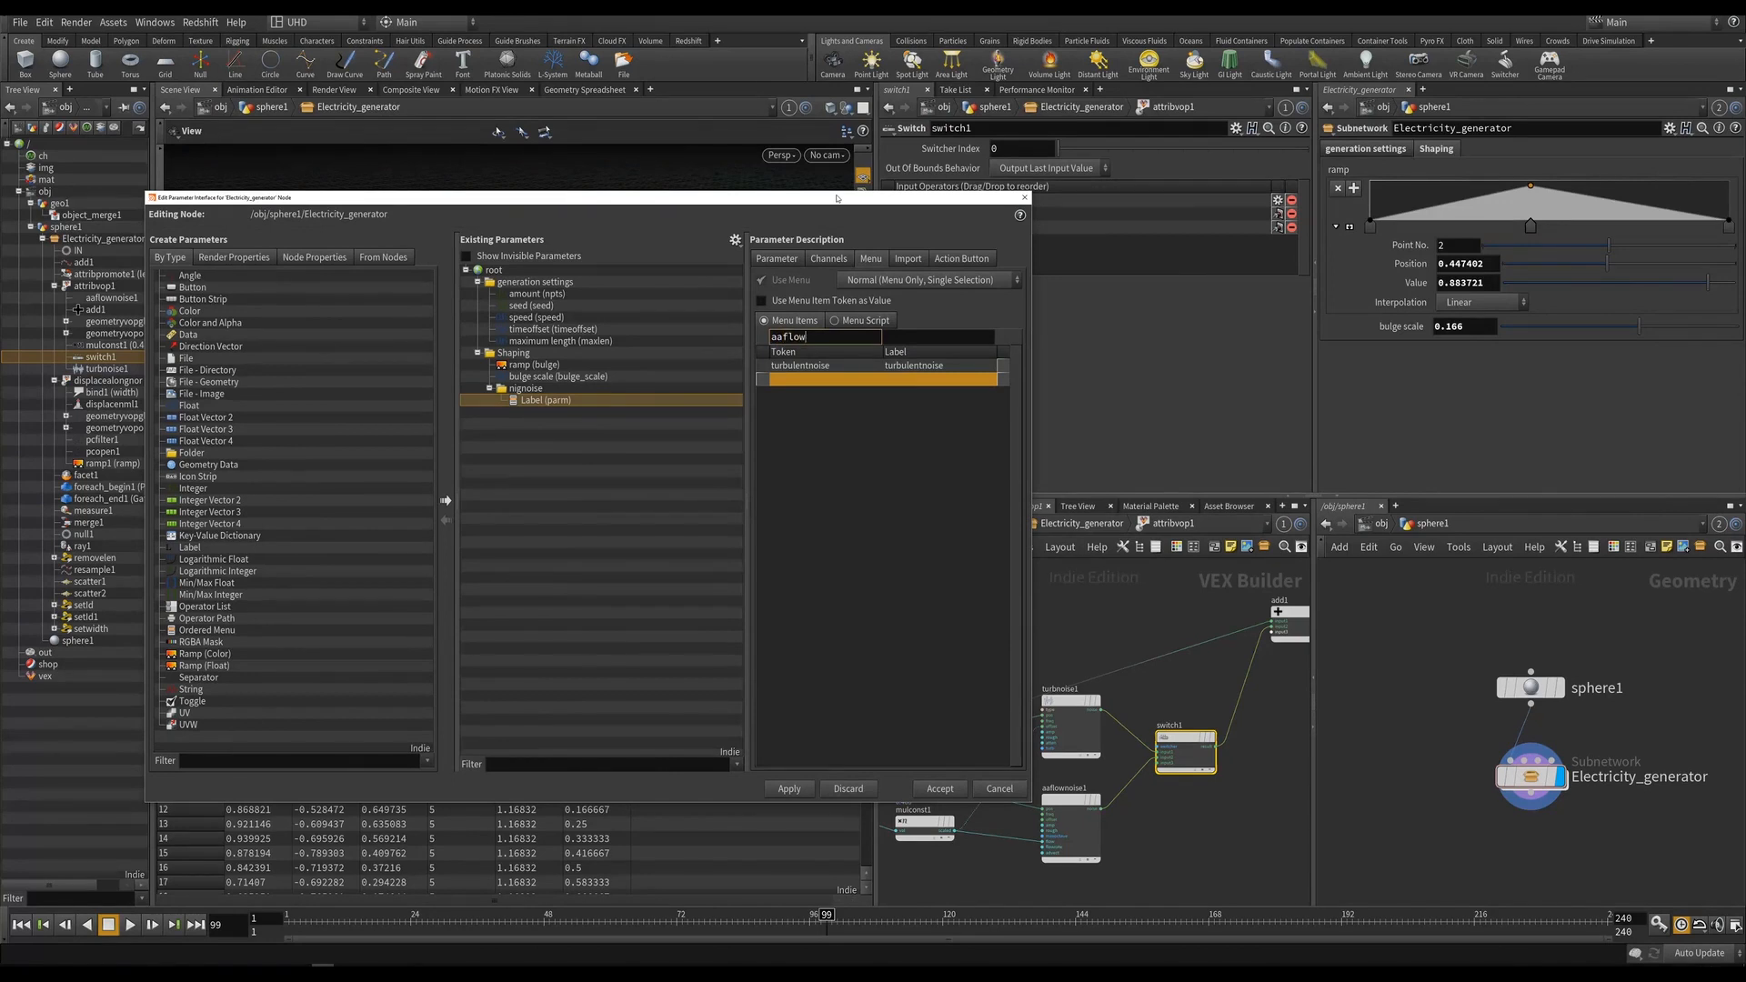
key("Tab")
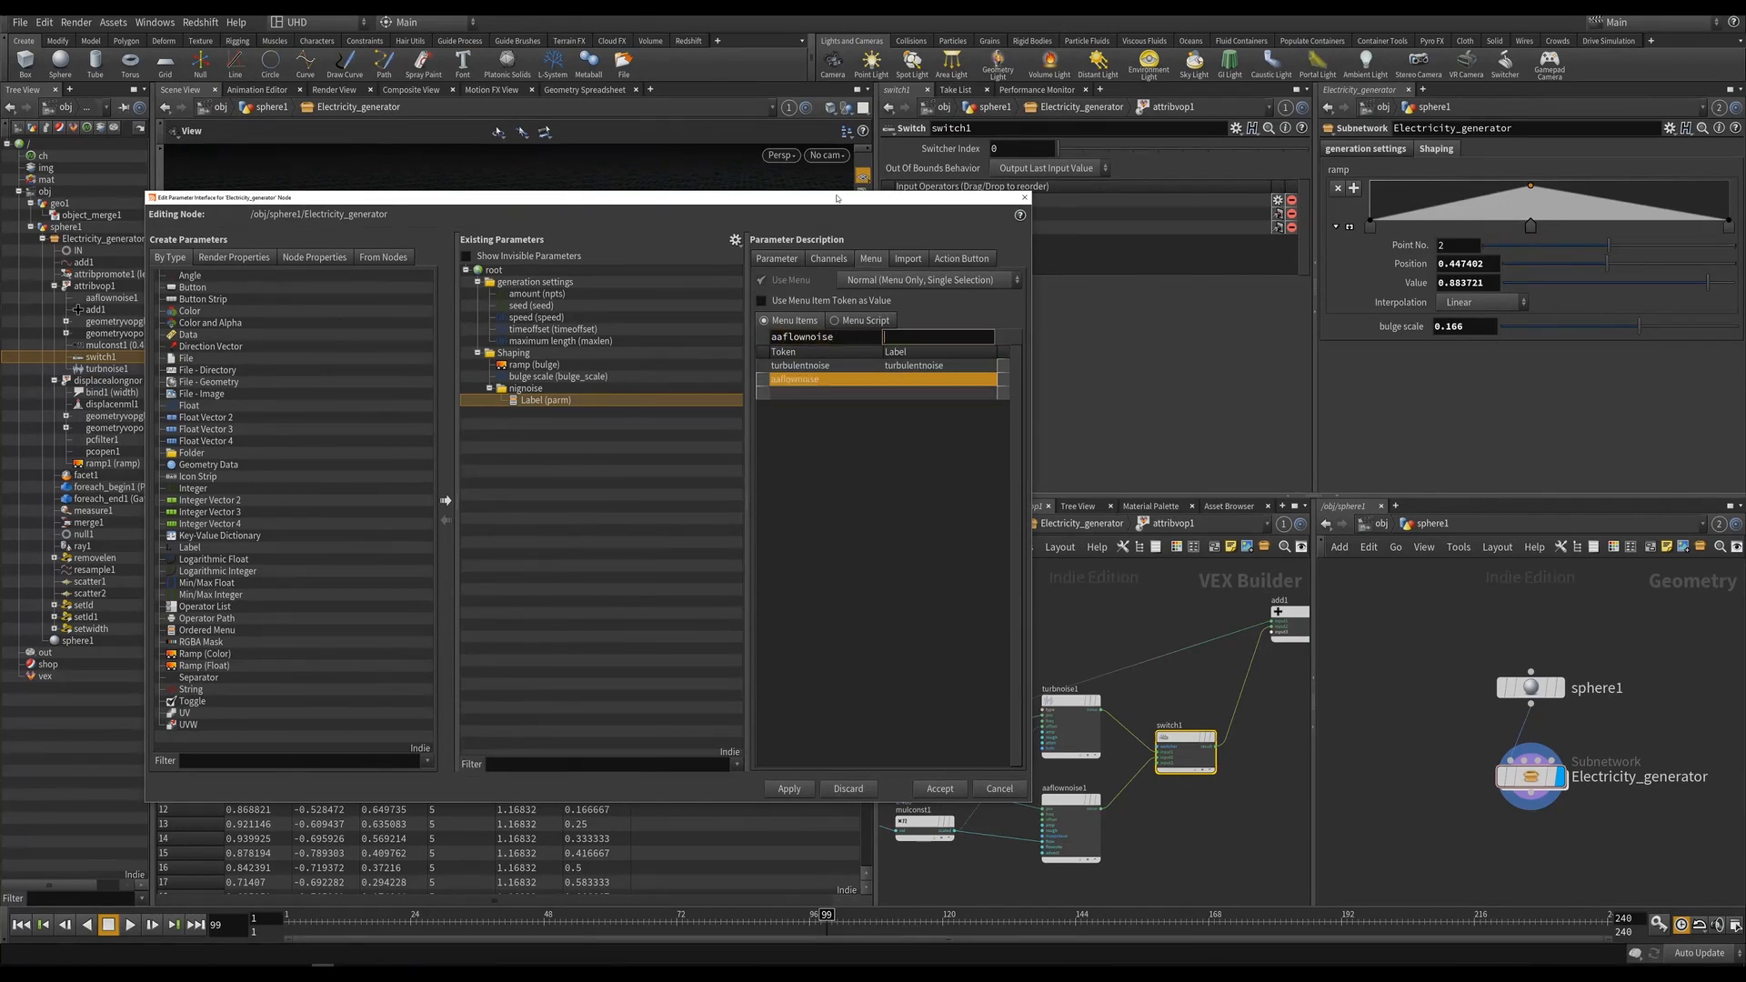
type("aaflownoise")
key("Return")
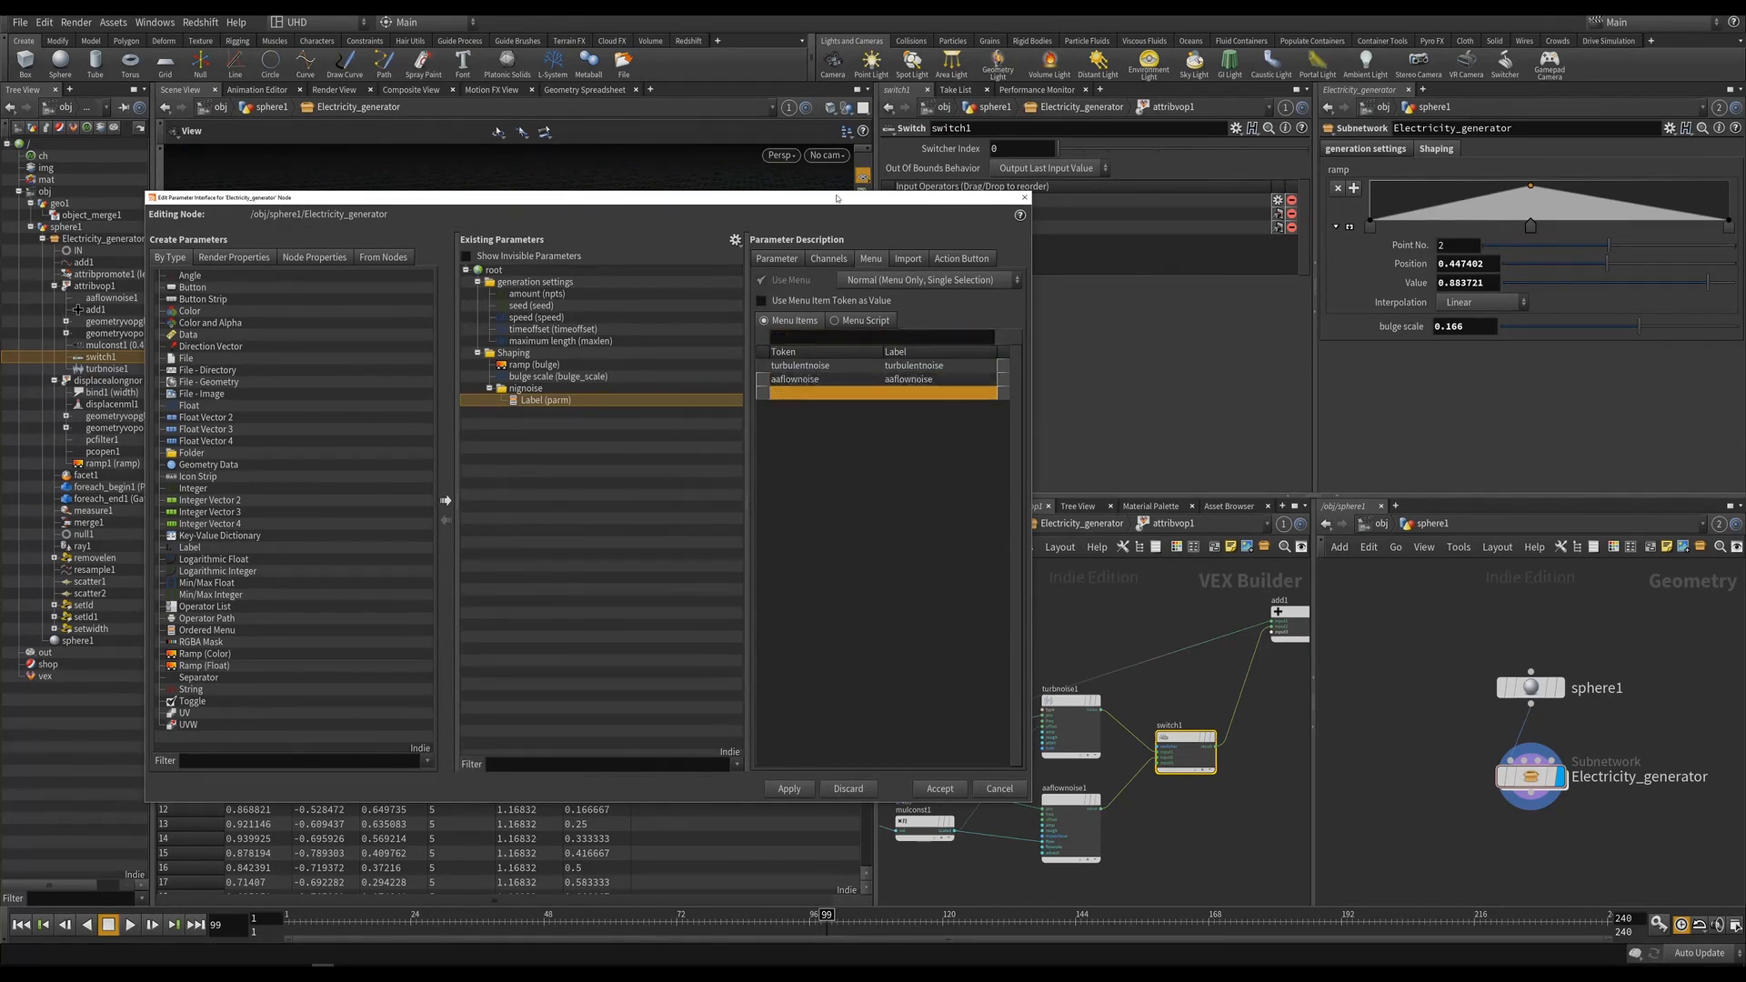
left_click(788, 789)
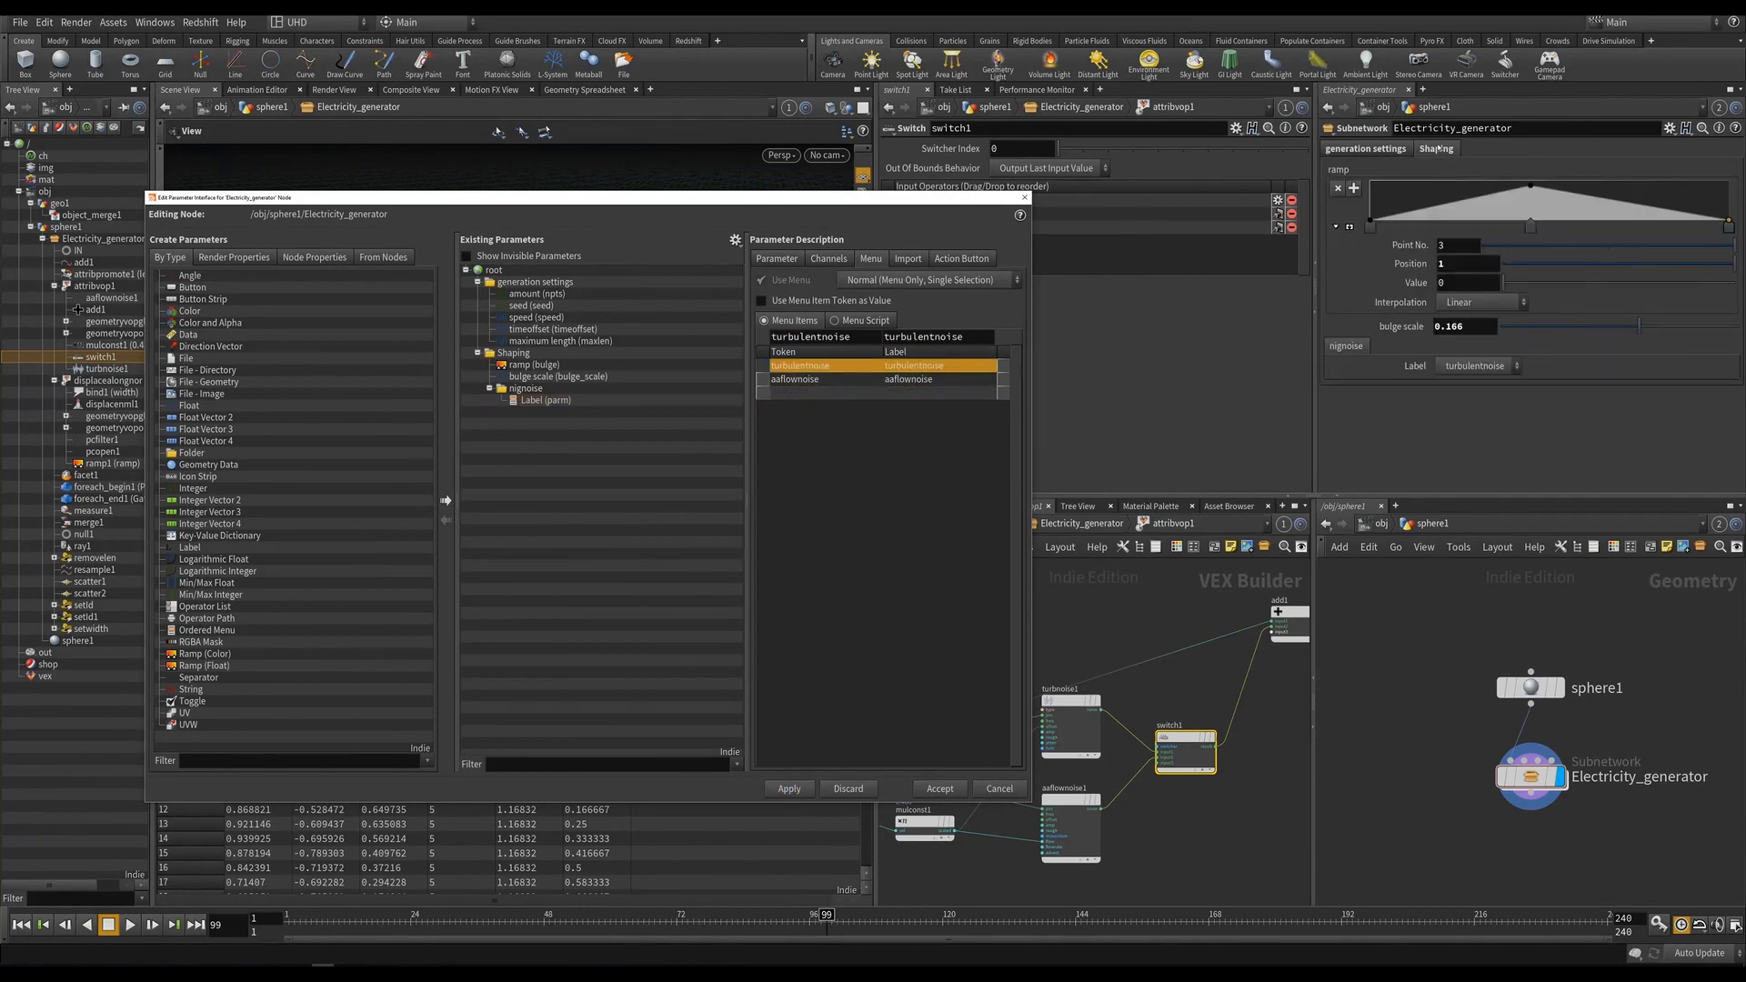
Link the Switch node's Switcher Index to the nignoise menu by pasting the menu parameter as a relative reference.
left_click(1469, 365)
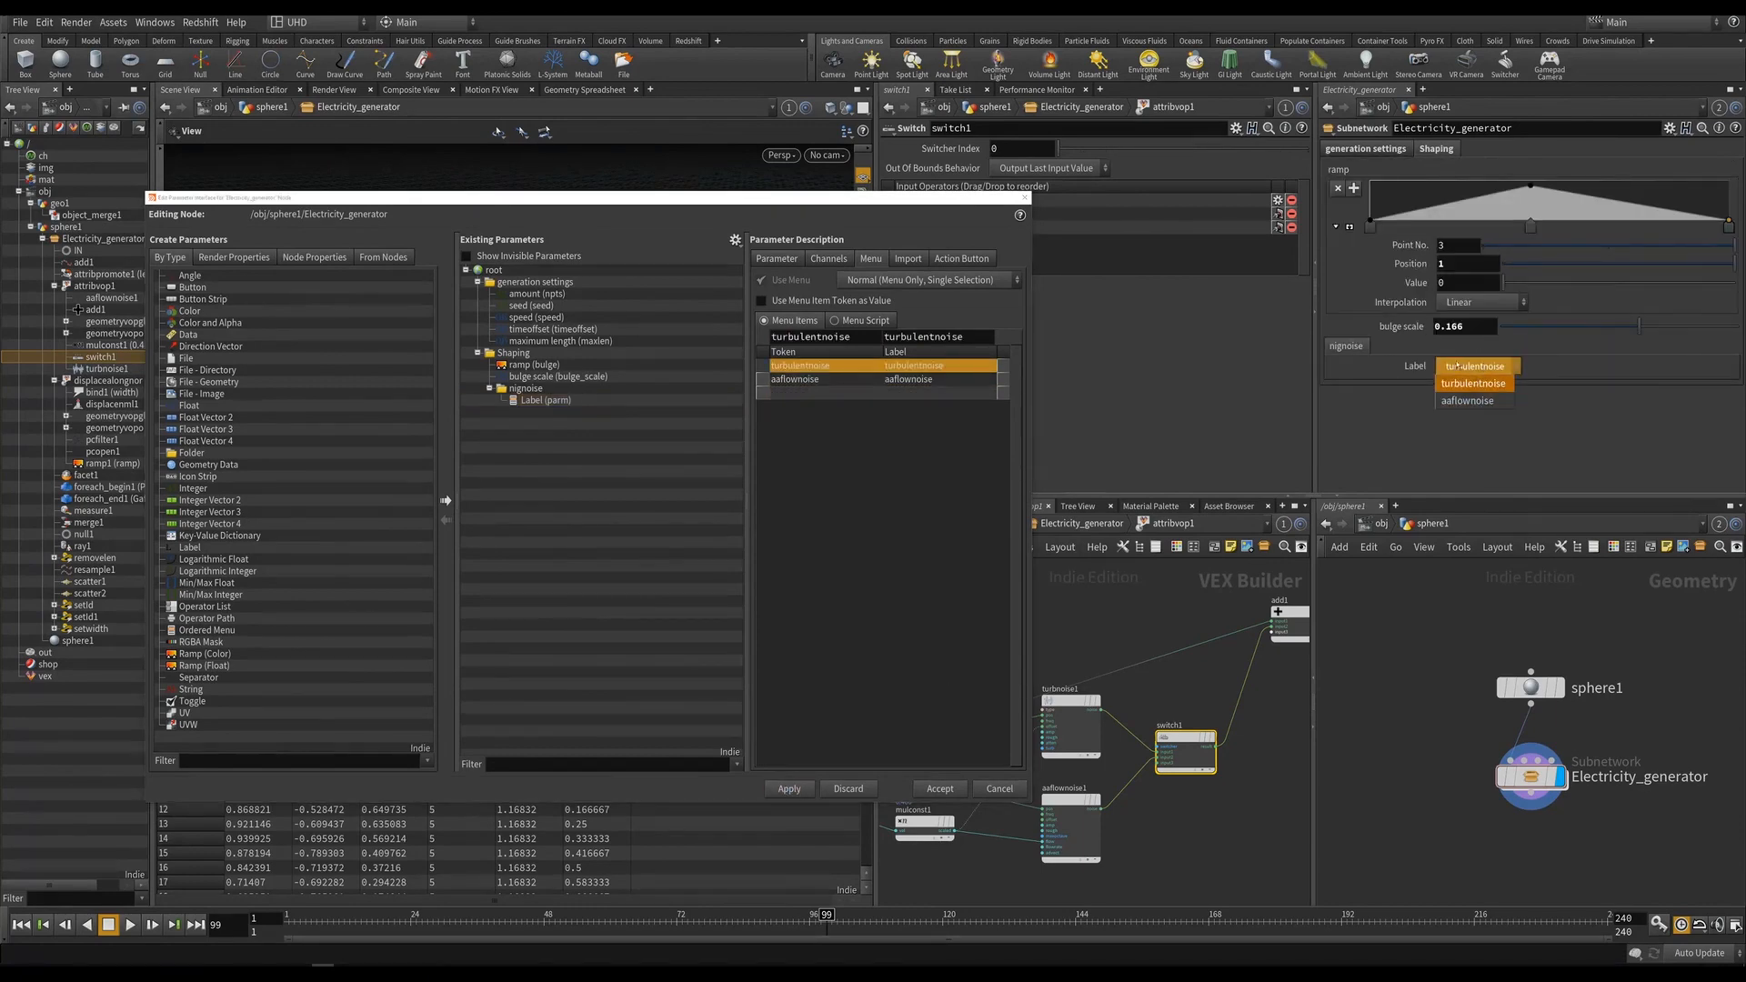
left_click(1469, 382)
left_click_drag(989, 198, 840, 188)
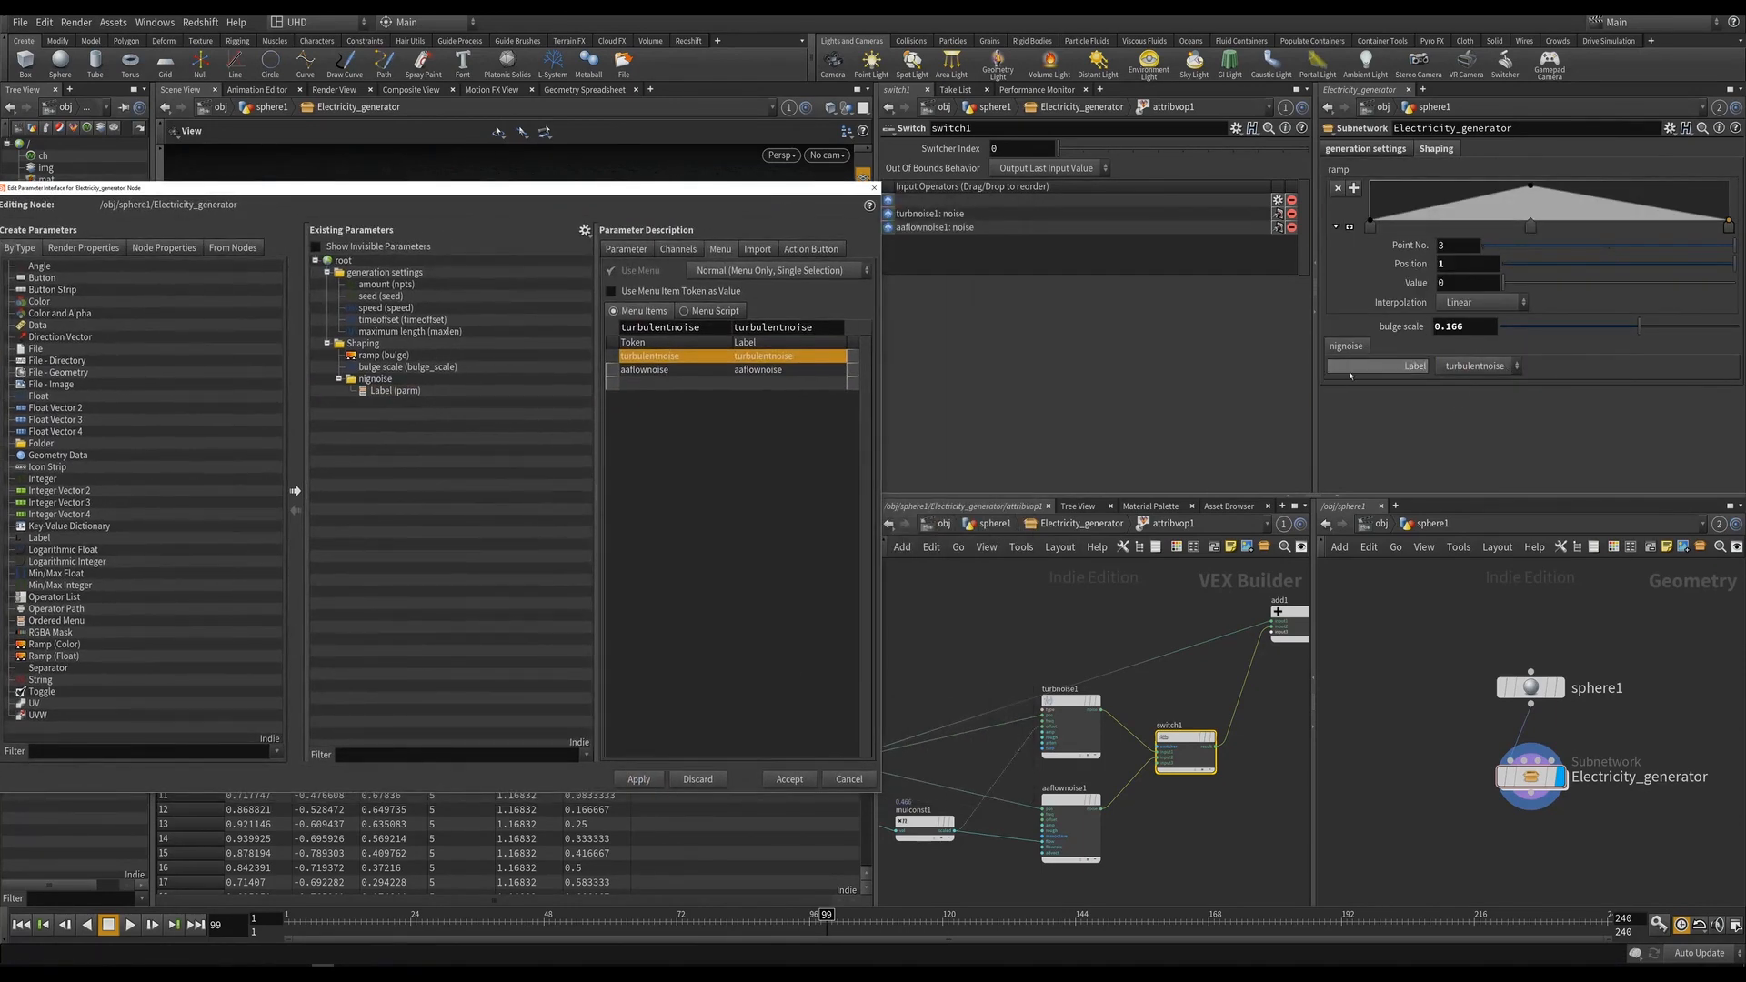
right_click(1479, 367)
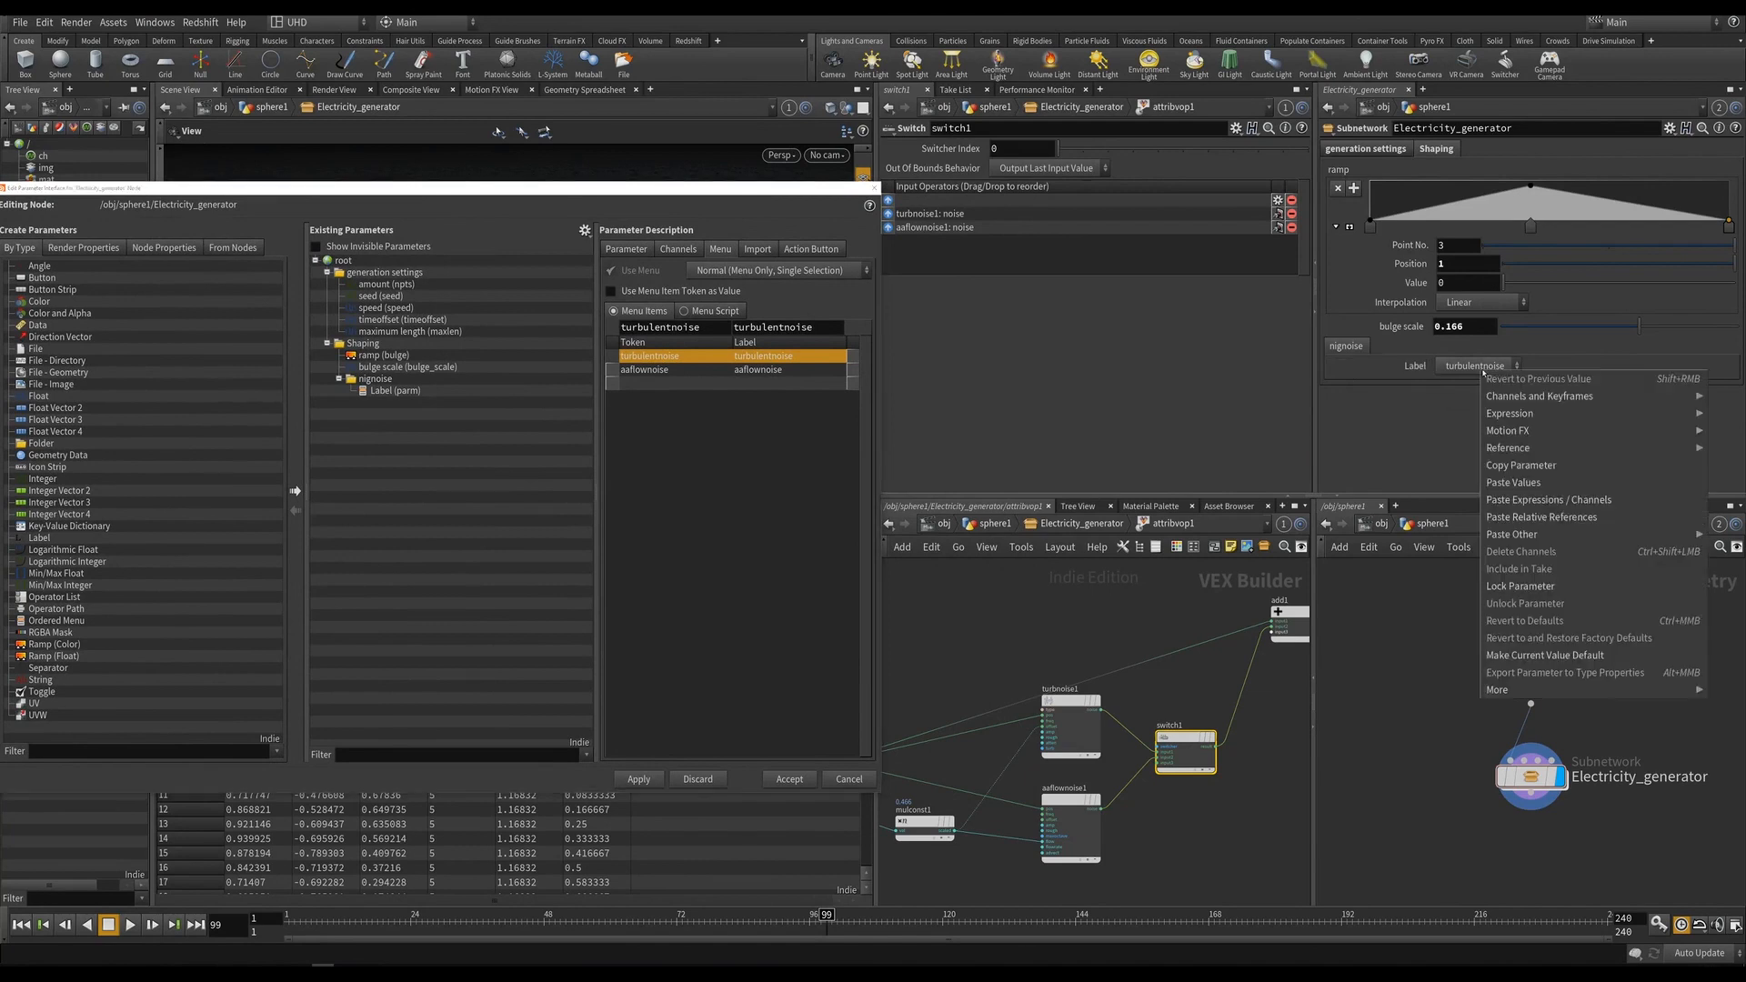
left_click(1515, 465)
right_click(963, 148)
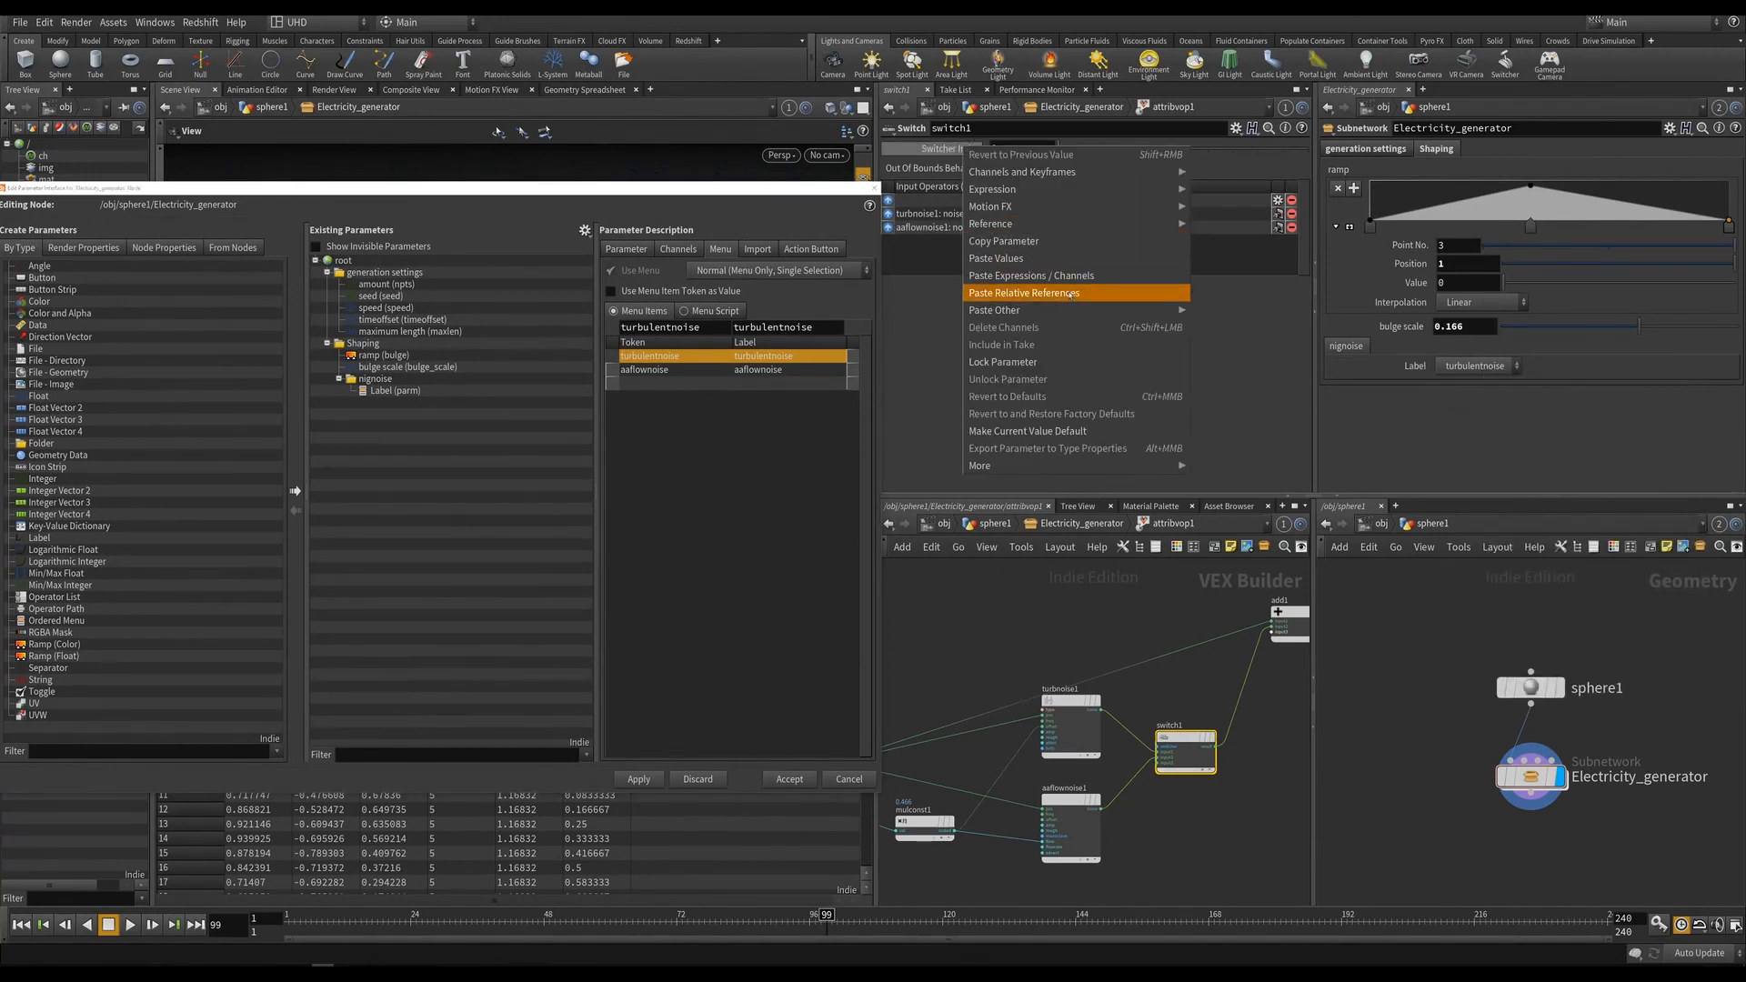
left_click(1000, 289)
Test the nignoise menu by alternating between aaflownoise and turbulentnoise, ending on turbulentnoise.
left_click(1475, 366)
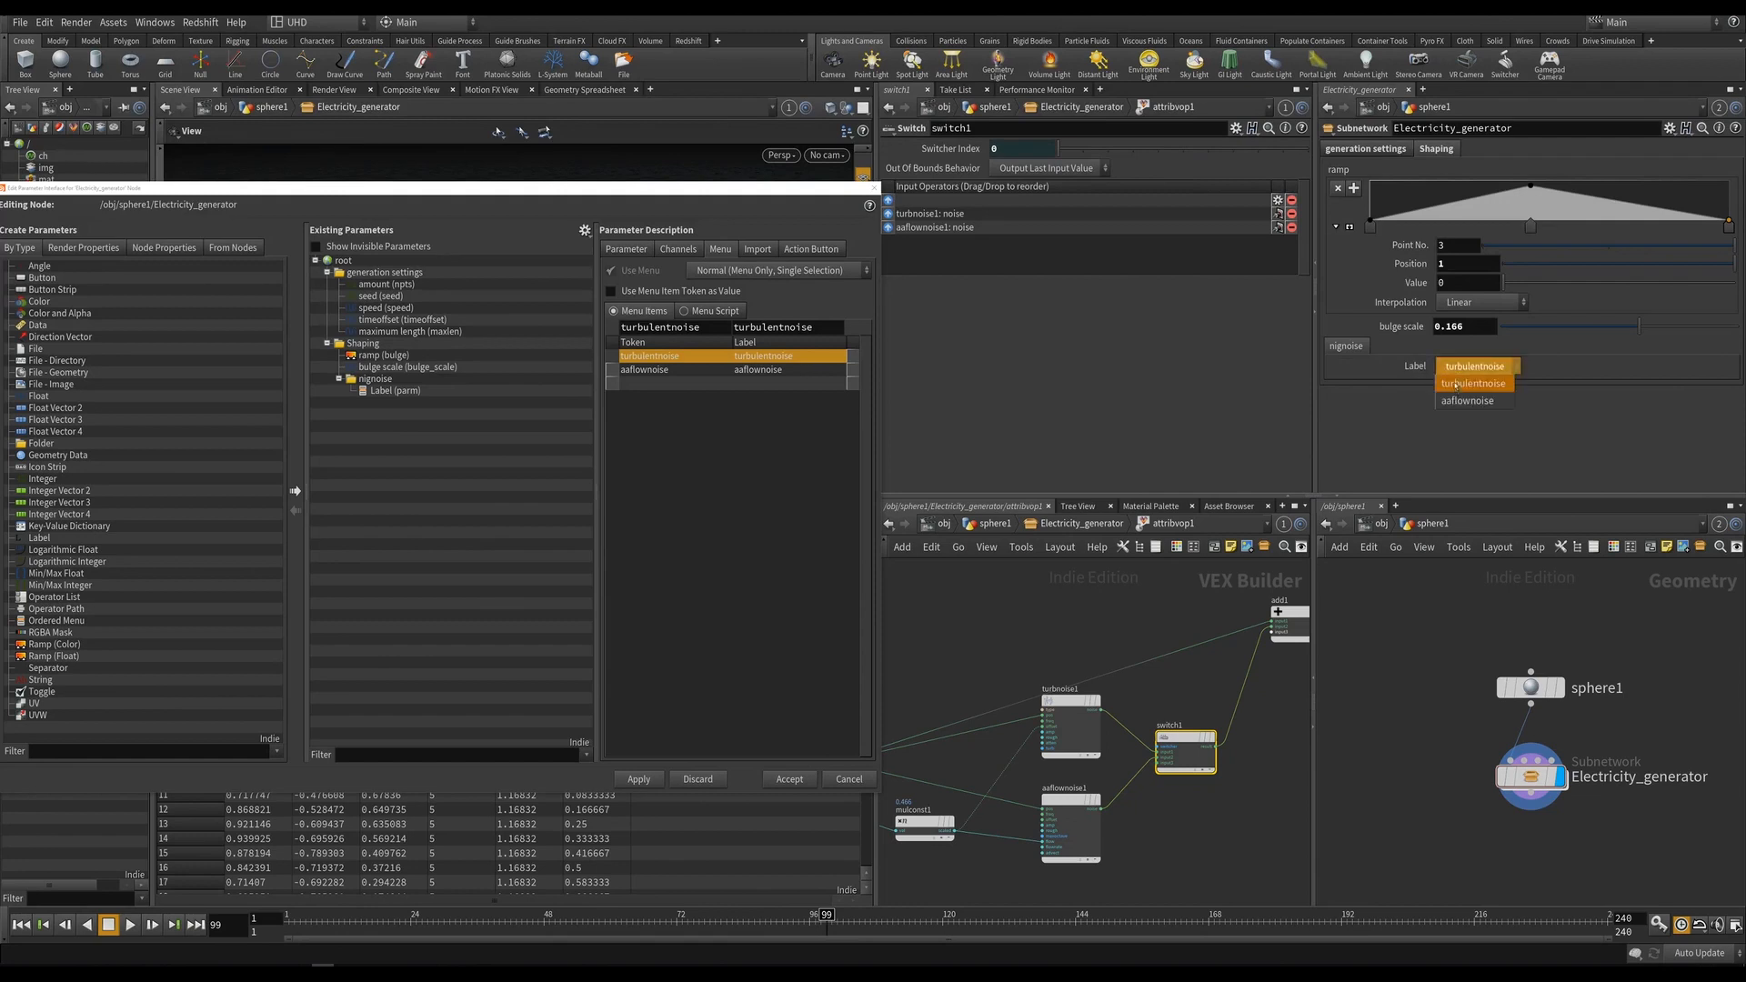
left_click(1470, 383)
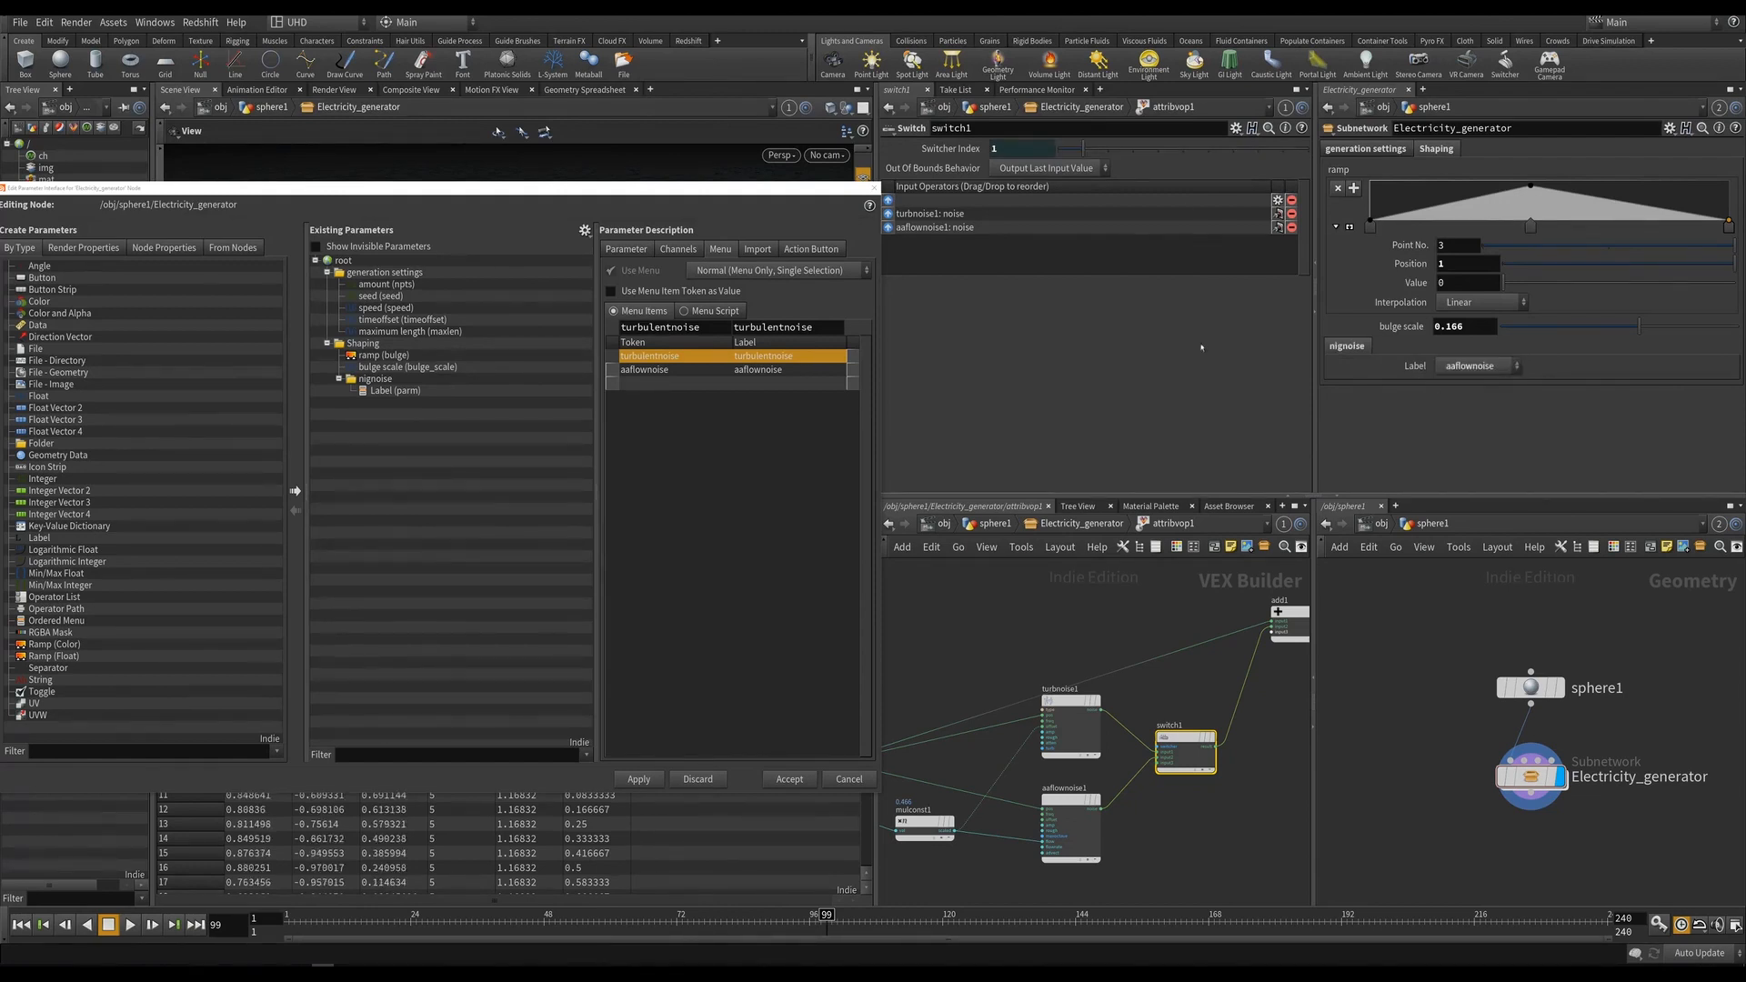
left_click(1475, 366)
left_click(1470, 372)
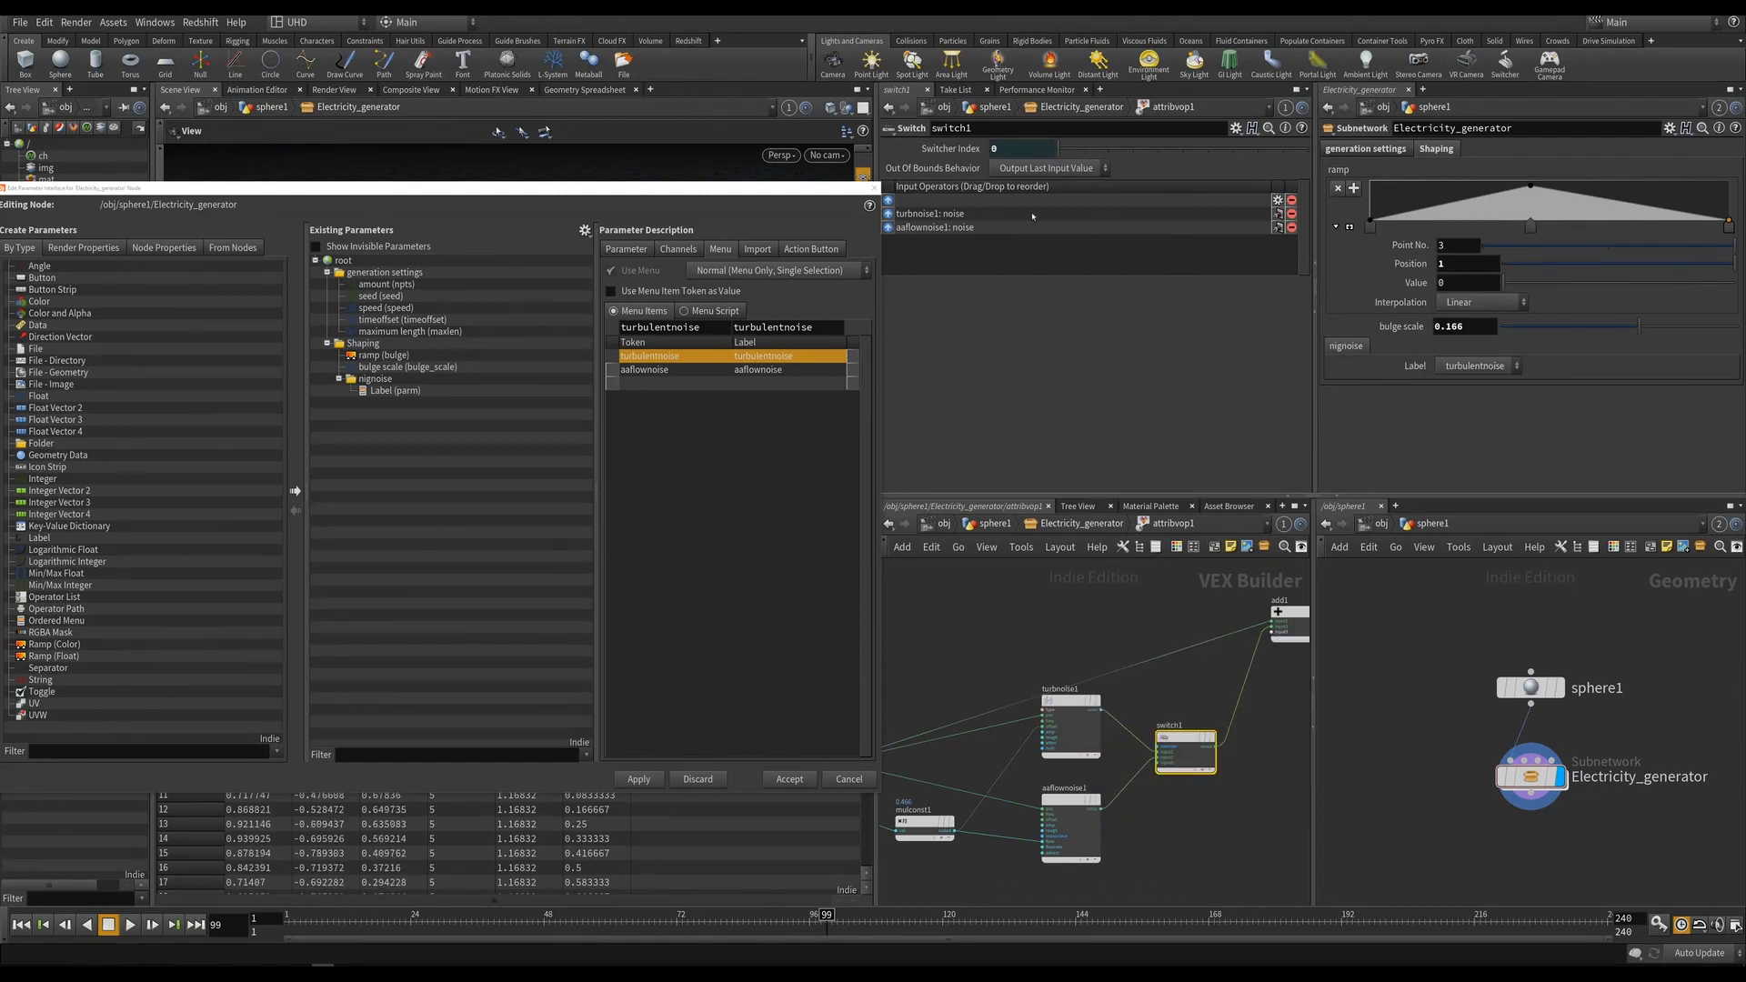
left_click(1473, 366)
left_click(1470, 400)
left_click(1466, 367)
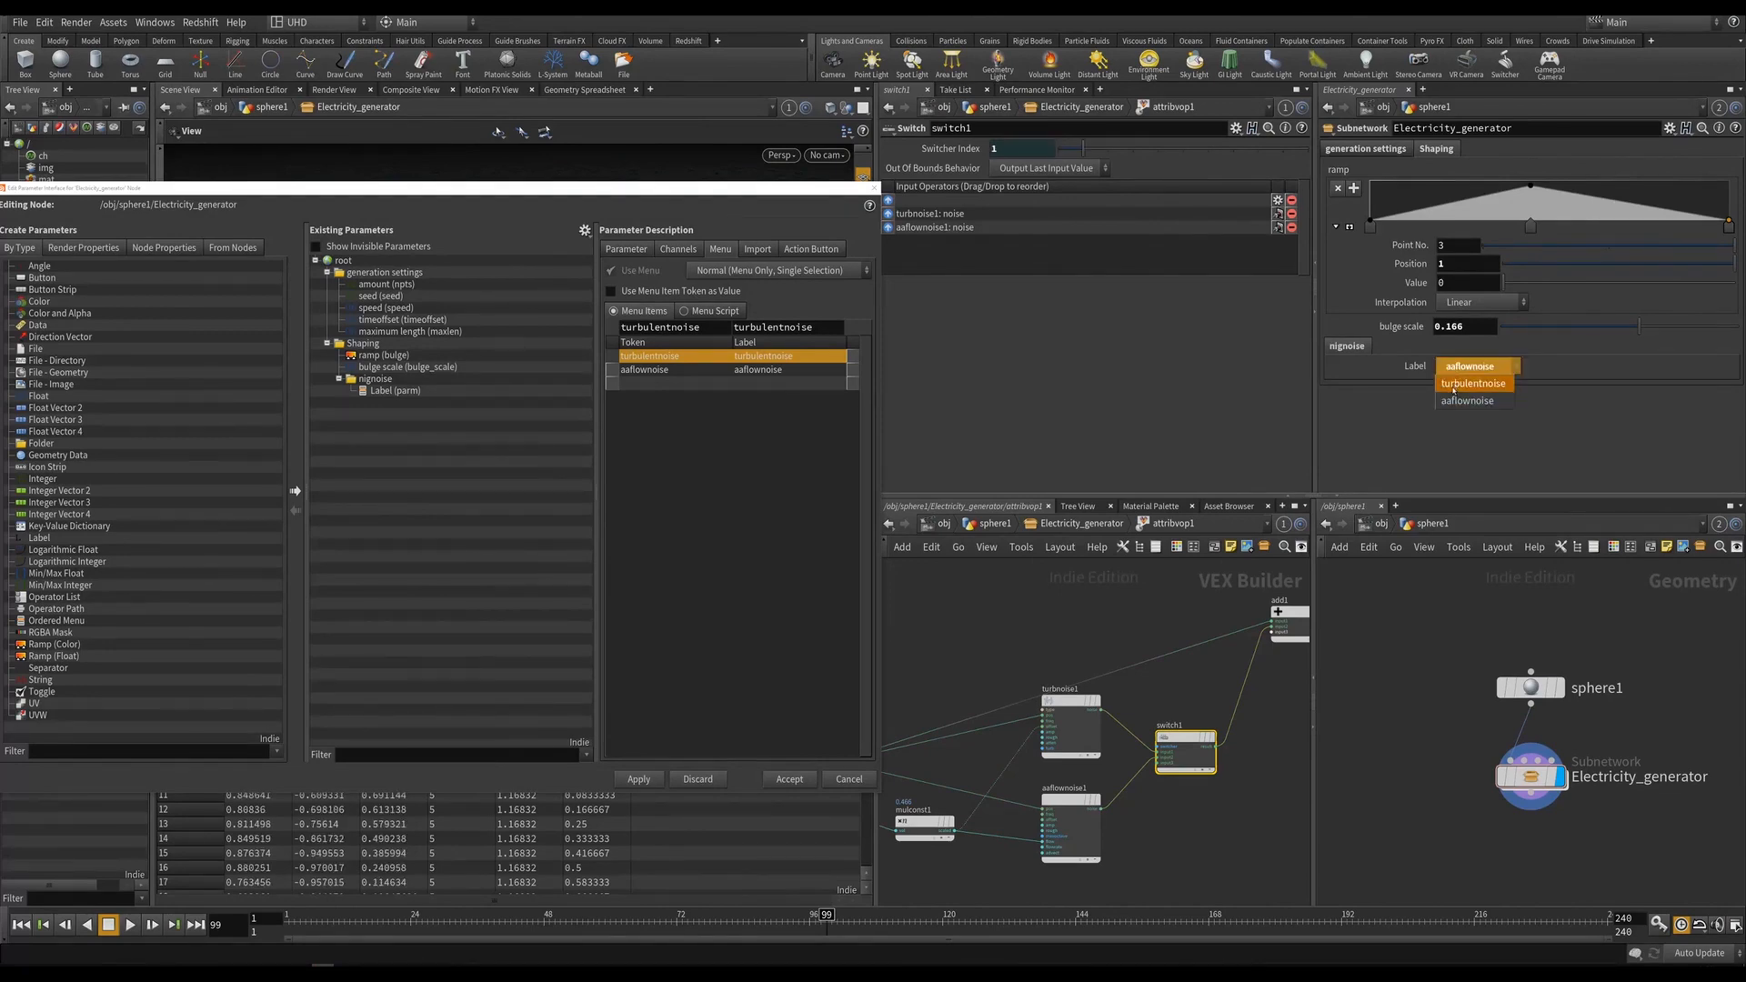
left_click(1468, 383)
Close the parameter interface editor and promote the Turbulent Noise node's Frequency input to a parameter.
left_click(995, 656)
middle_click_drag(995, 657, 1102, 583)
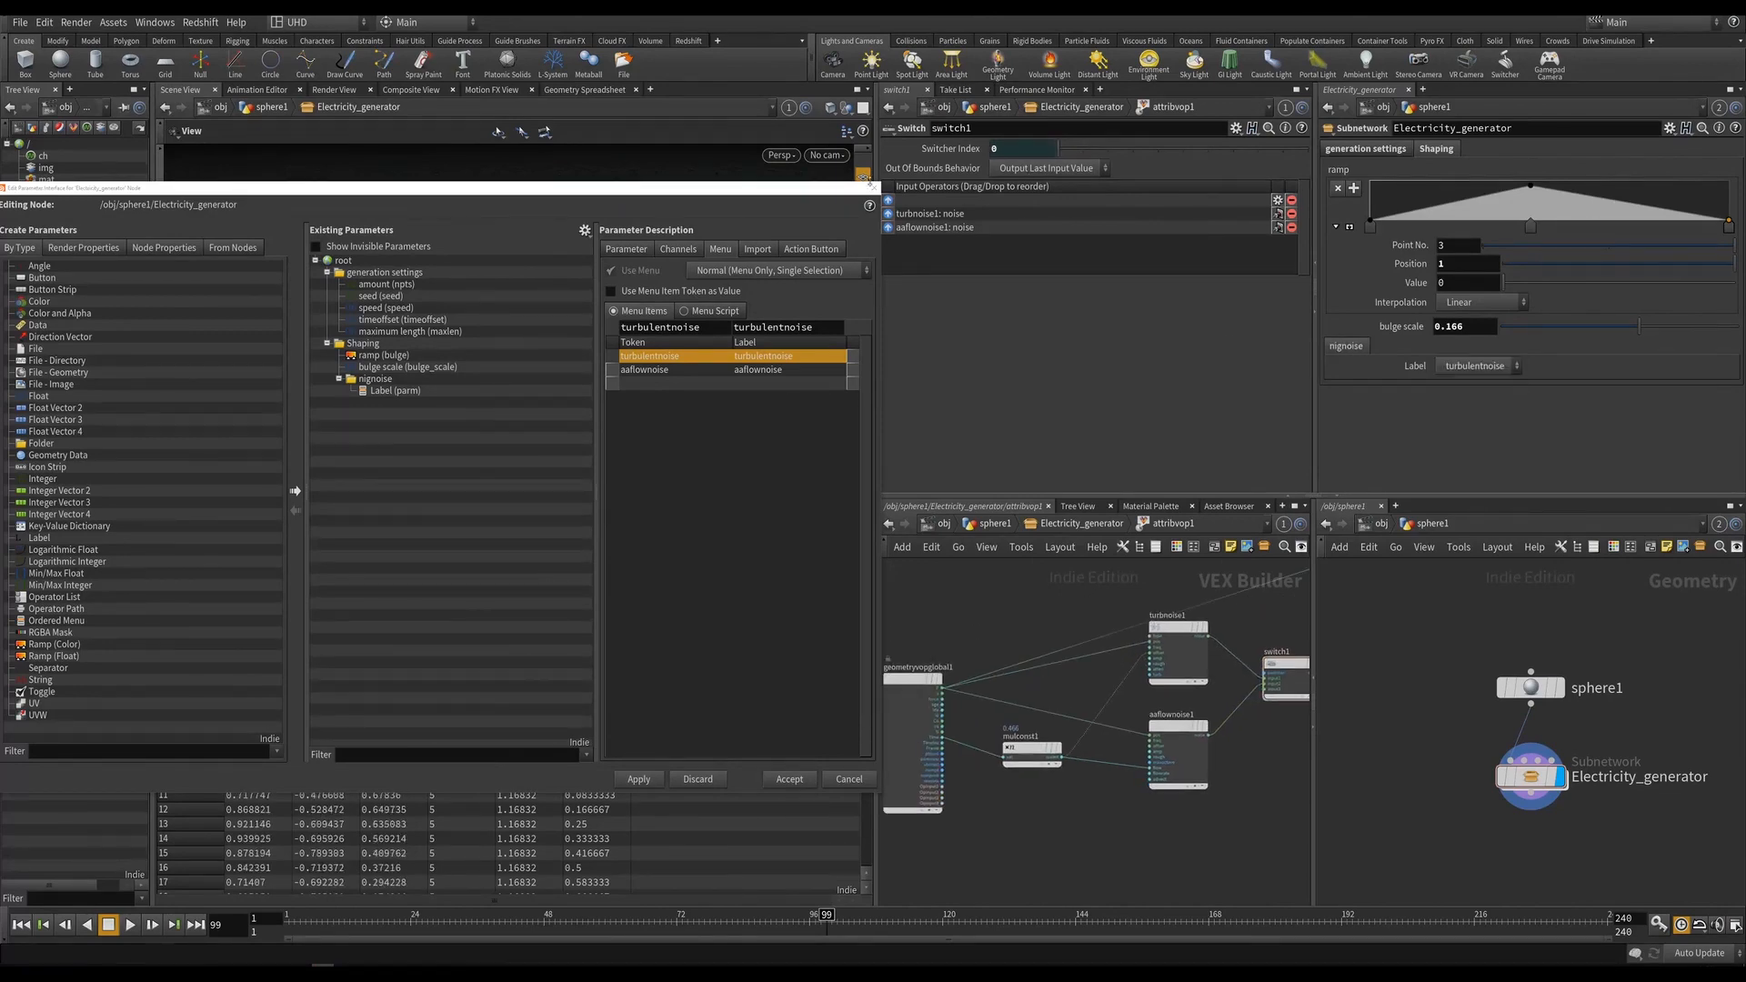
left_click(872, 184)
scroll(1077, 707, "up", 3)
left_click(1107, 793)
left_click(1110, 769)
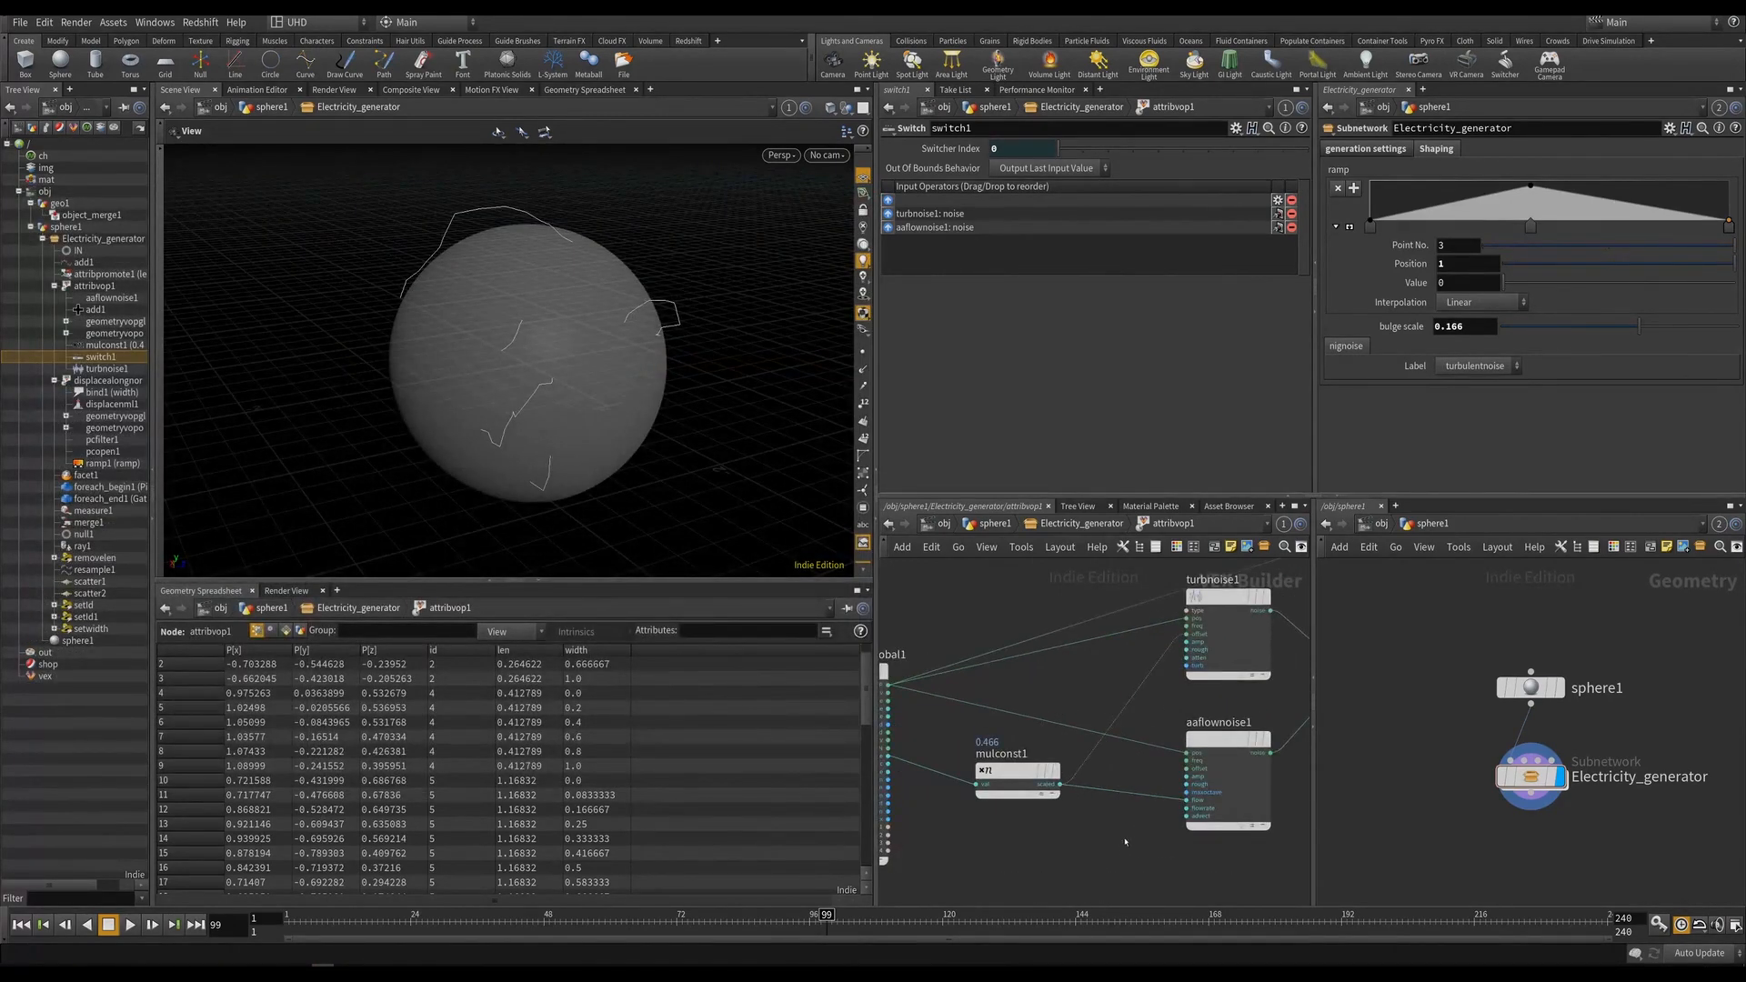
middle_click_drag(1164, 764, 1142, 760)
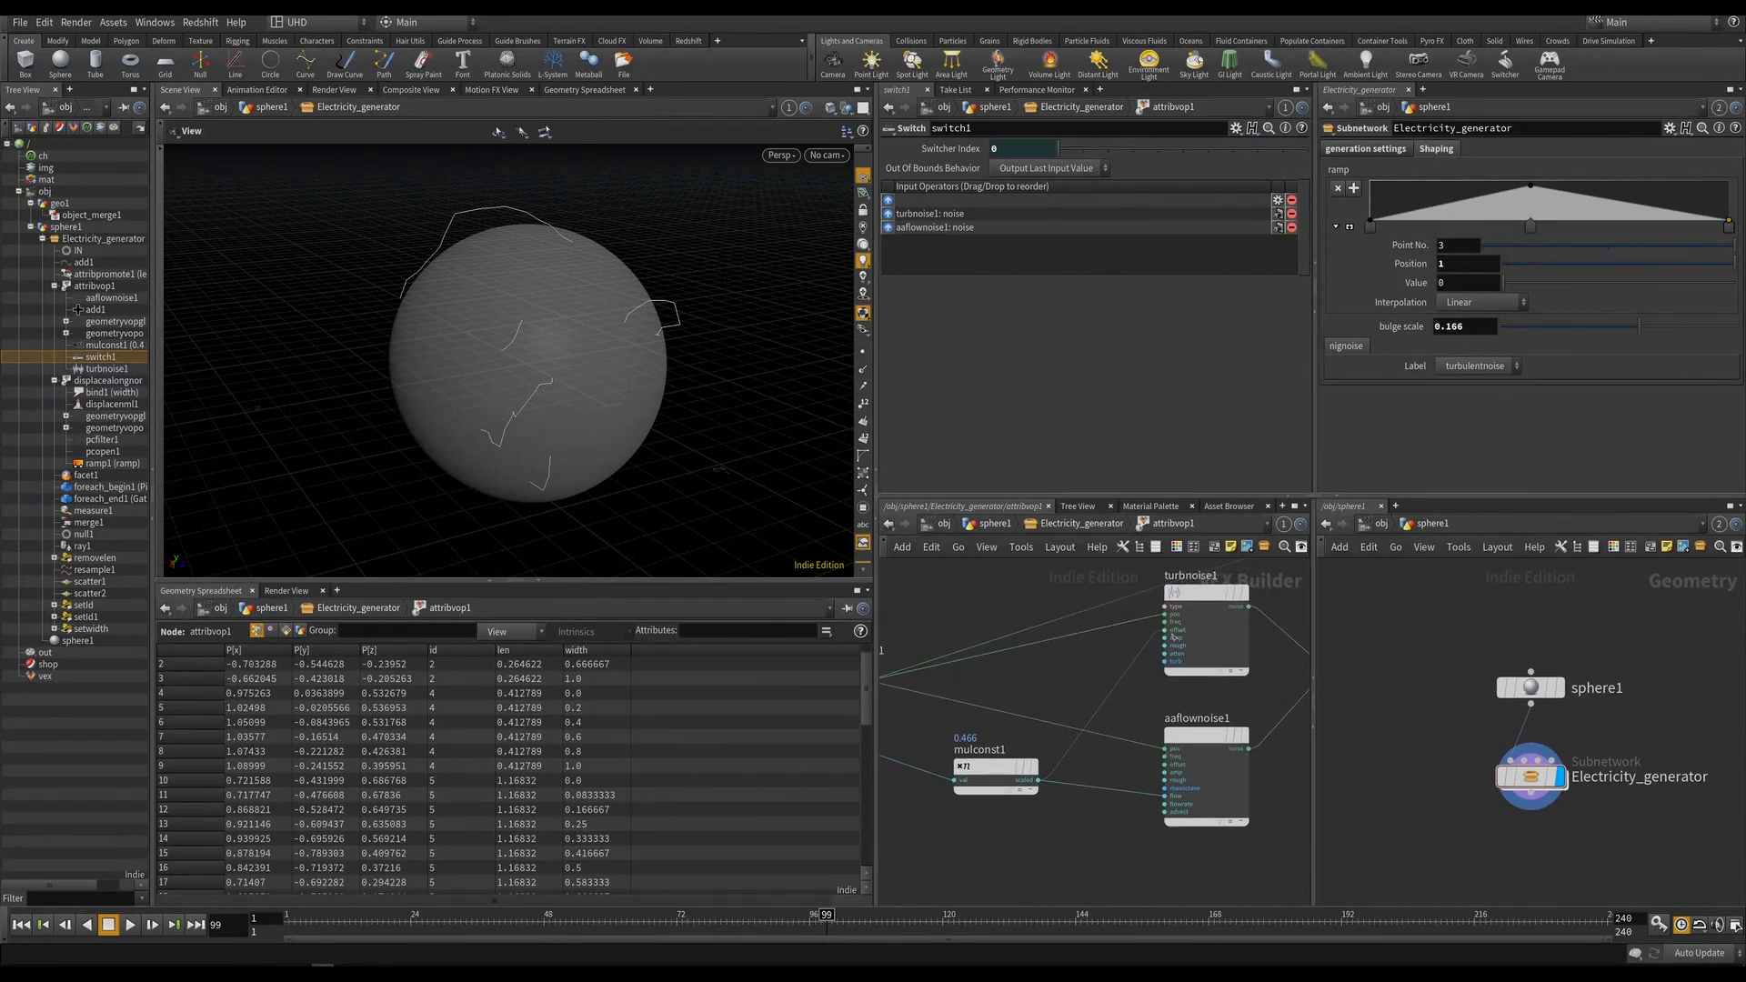
middle_click_drag(1186, 637, 1242, 699)
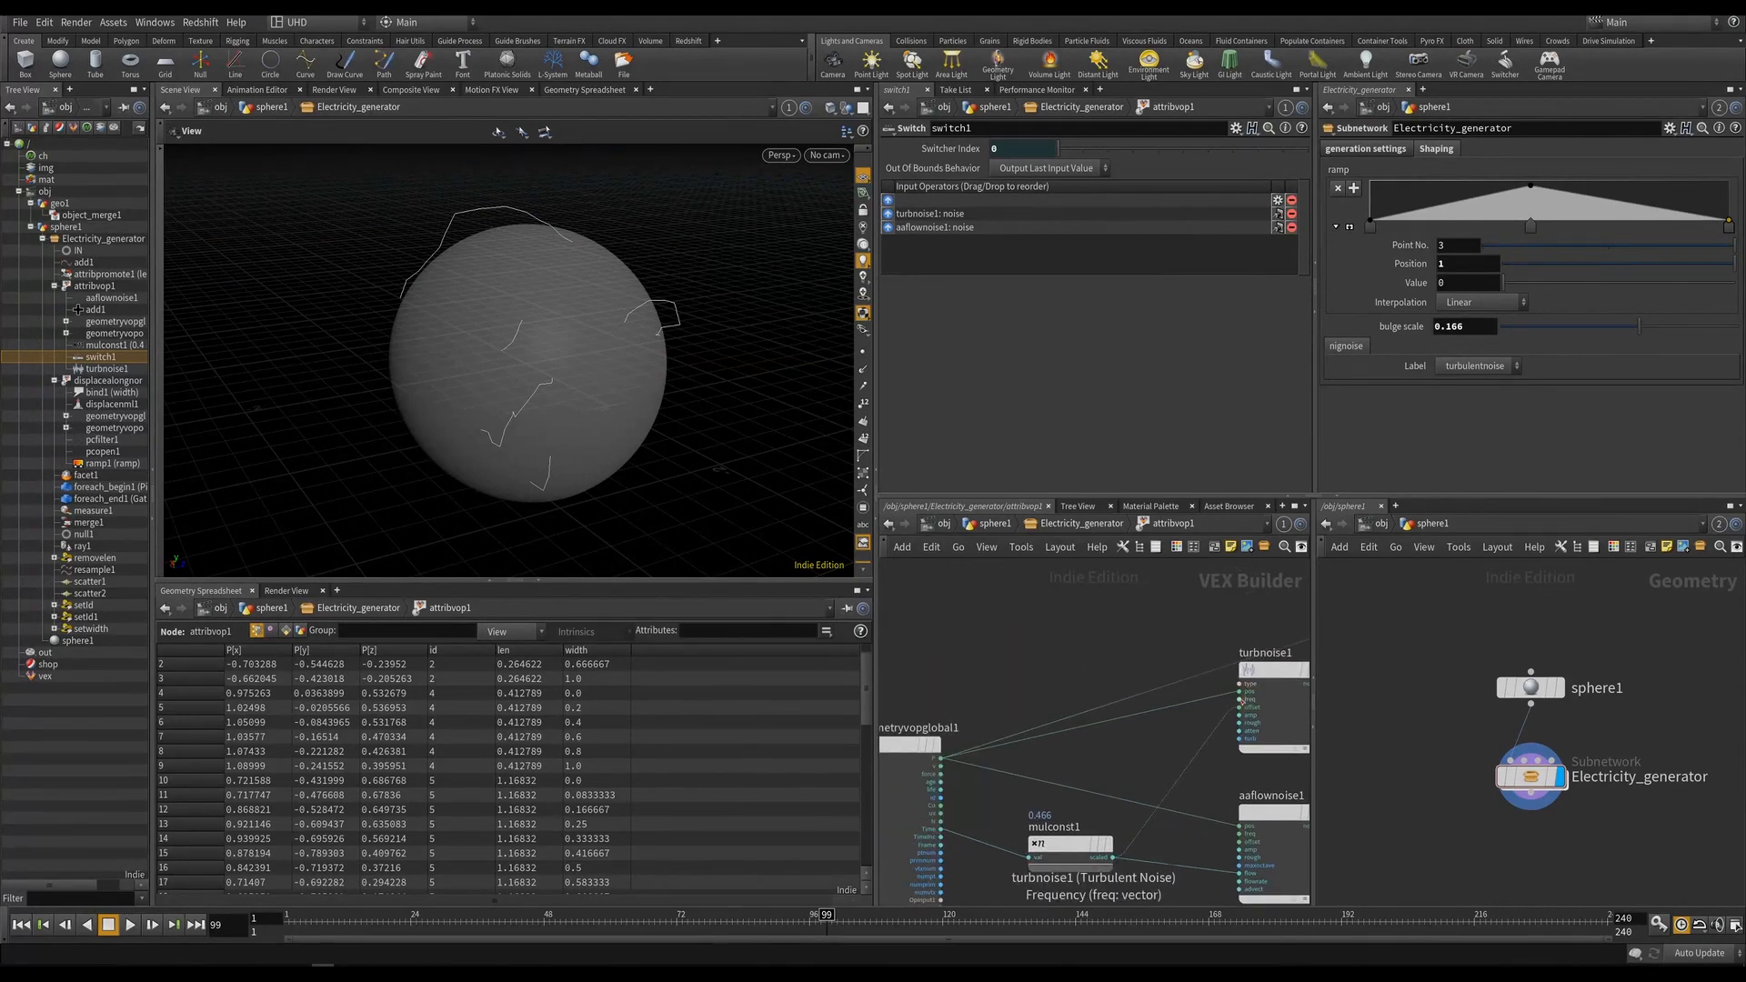
middle_click(1241, 700)
left_click(1257, 671)
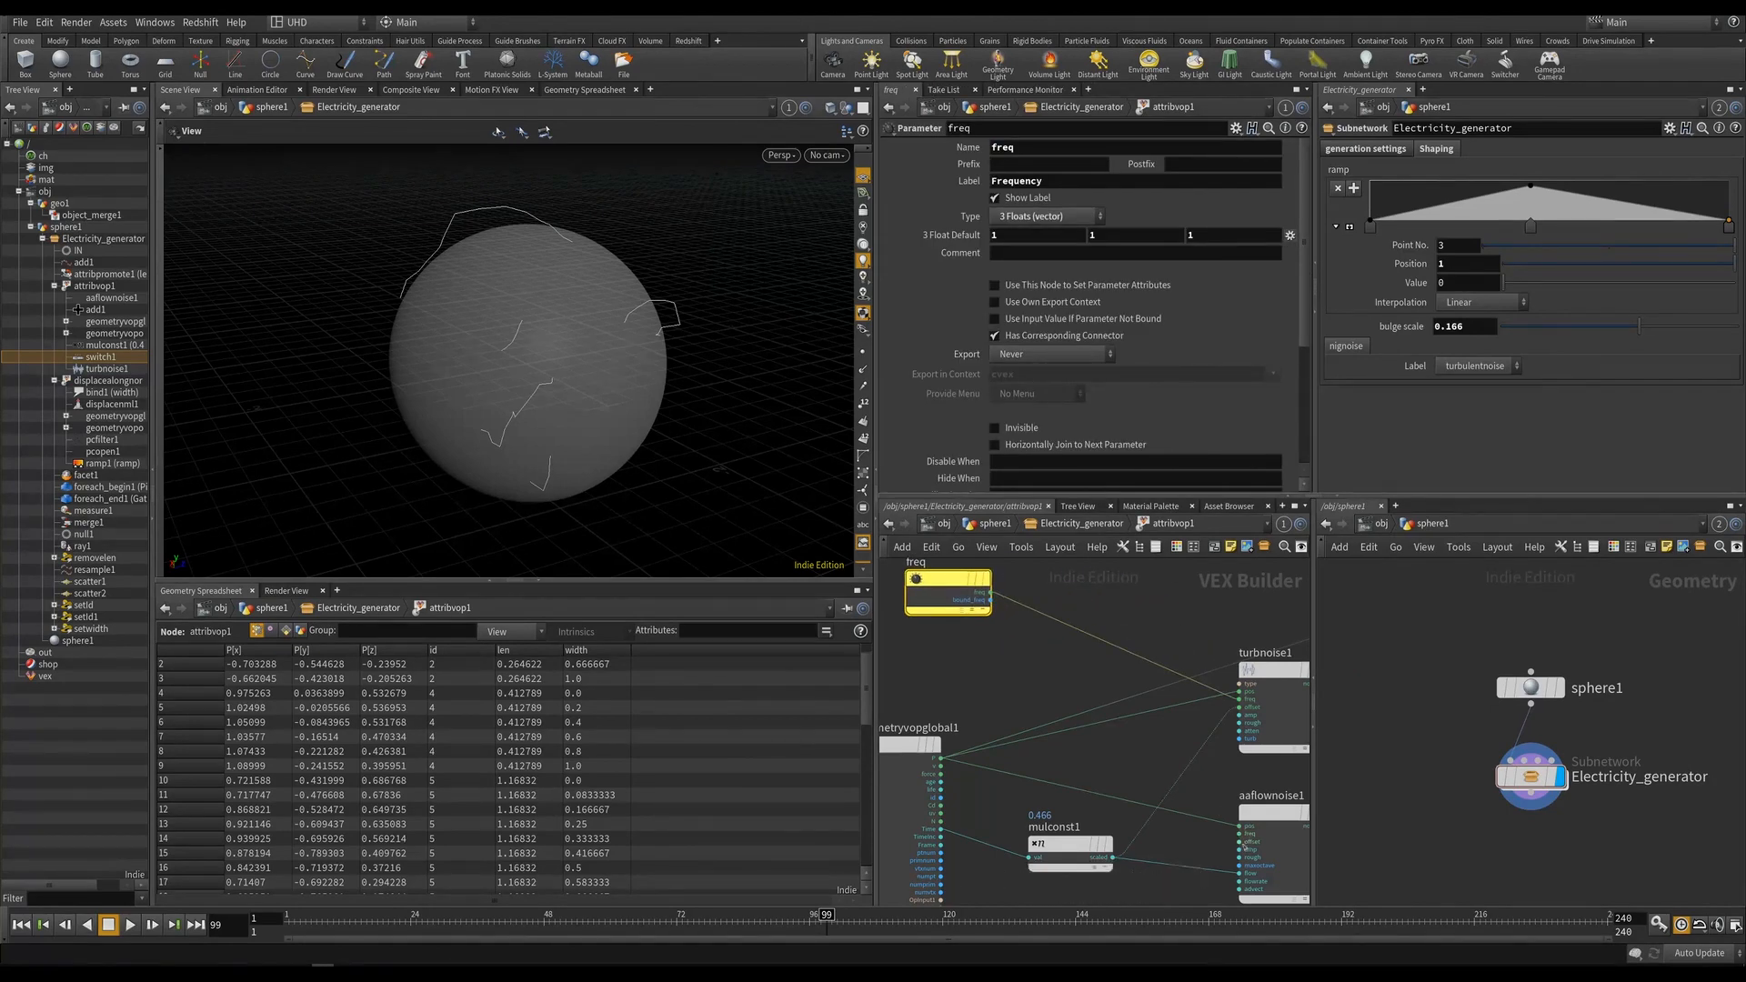
Promote the Turbulent Noise node's Amplitude and Roughness inputs to parameters.
middle_click_drag(1209, 863, 1186, 806)
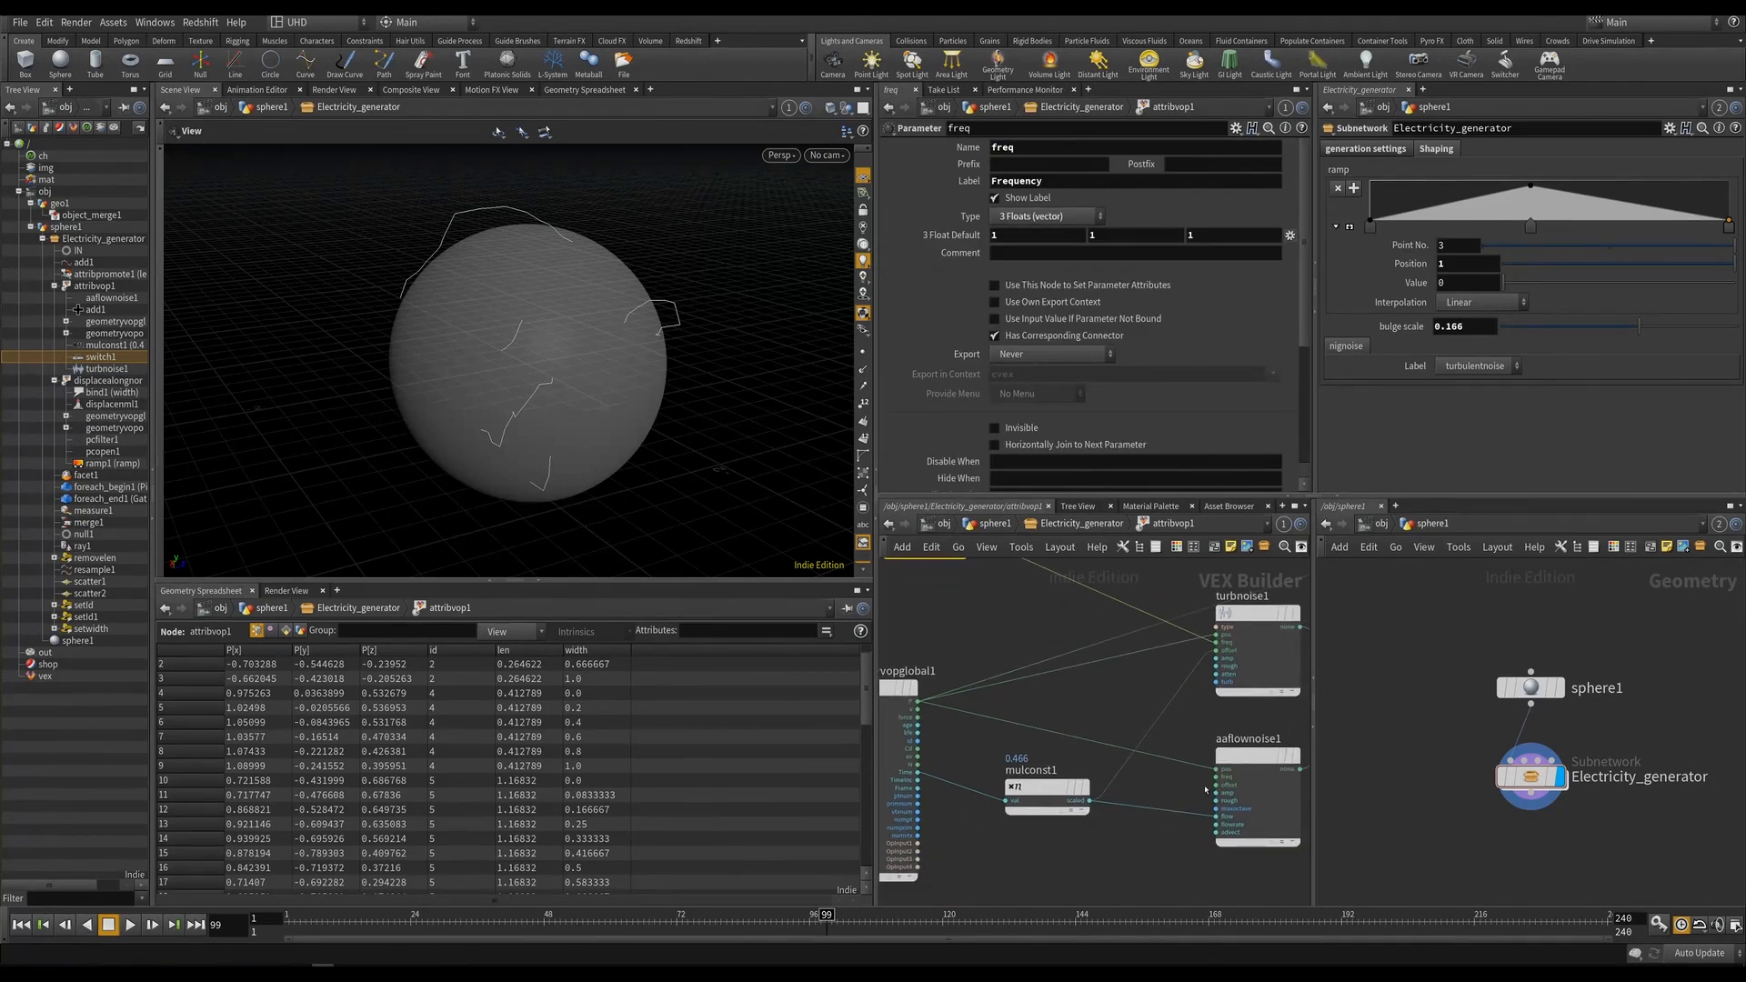
right_click(1214, 794)
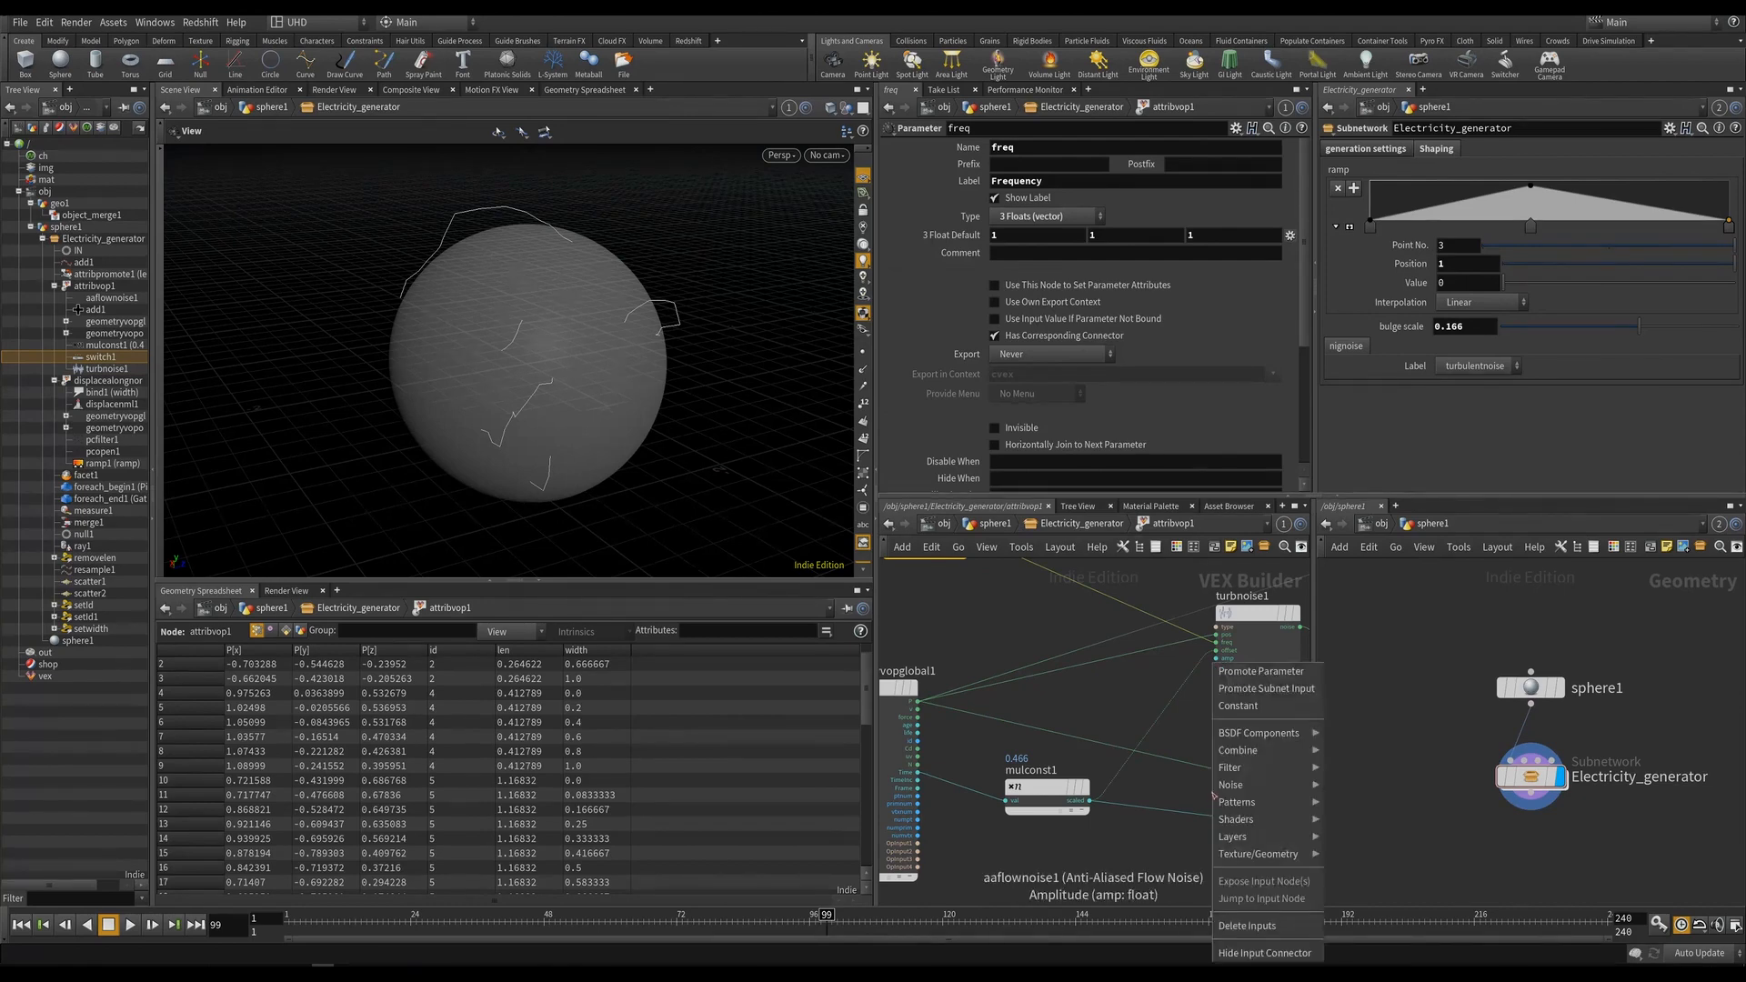
left_click(1264, 671)
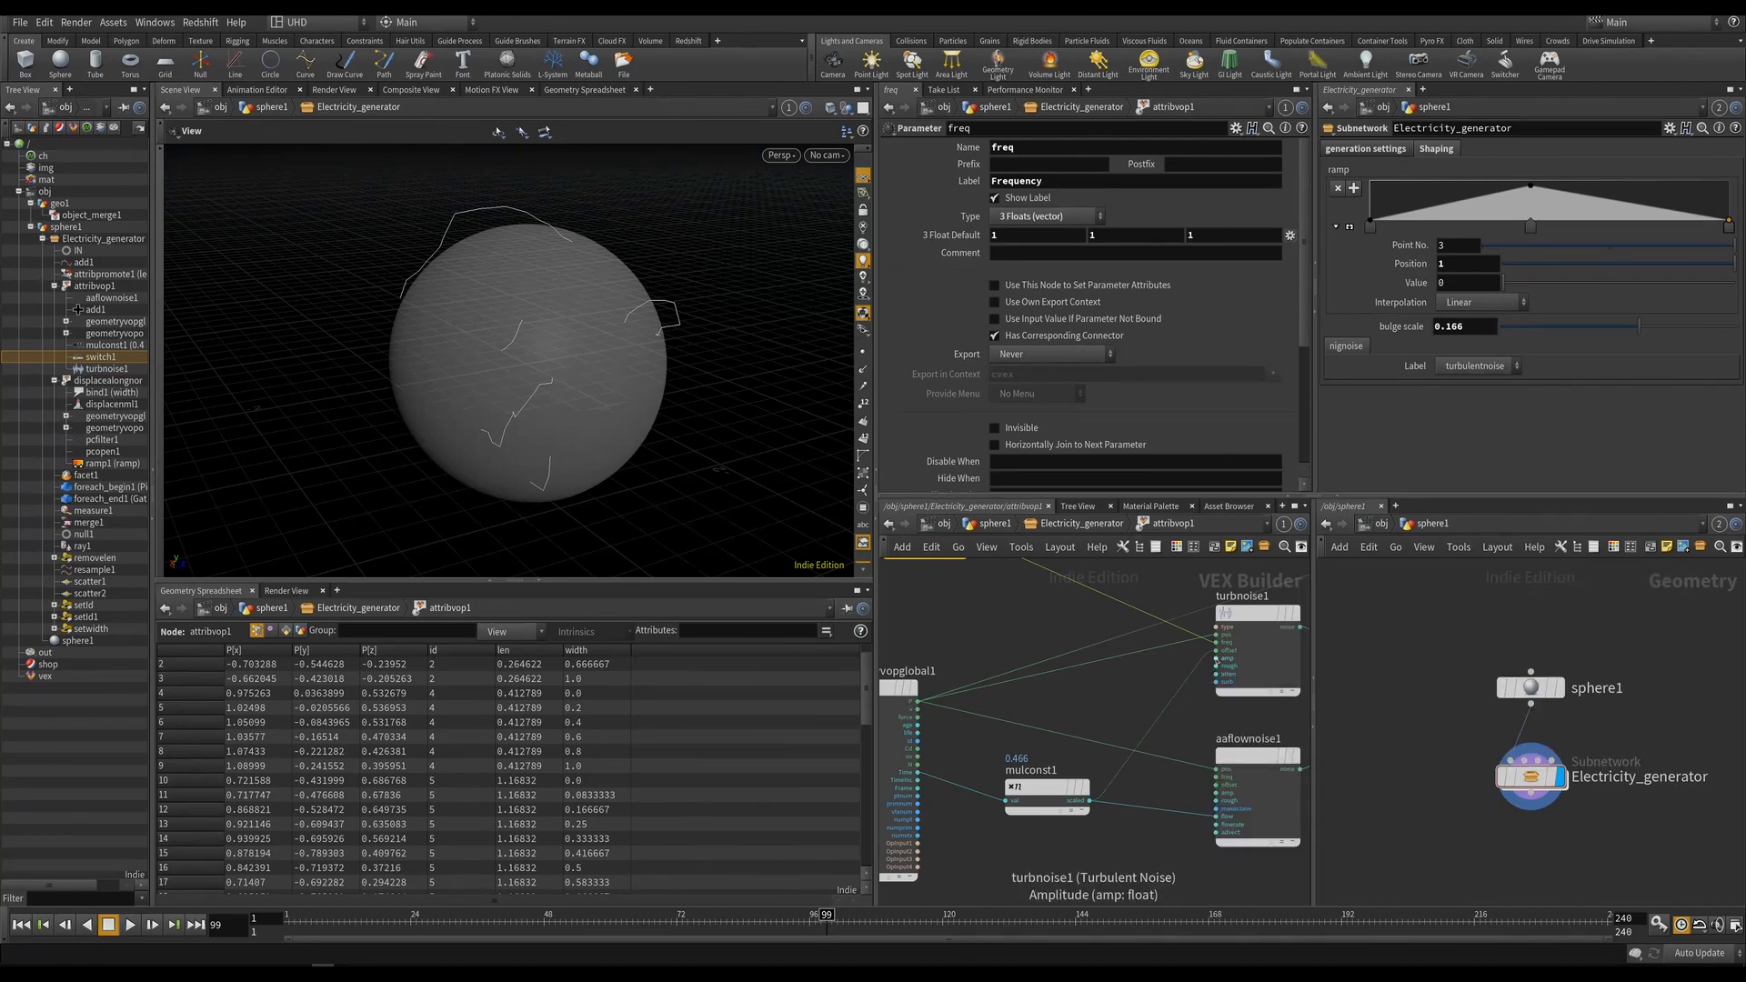
right_click(1214, 657)
left_click(1225, 667)
right_click(1217, 664)
left_click(1227, 671)
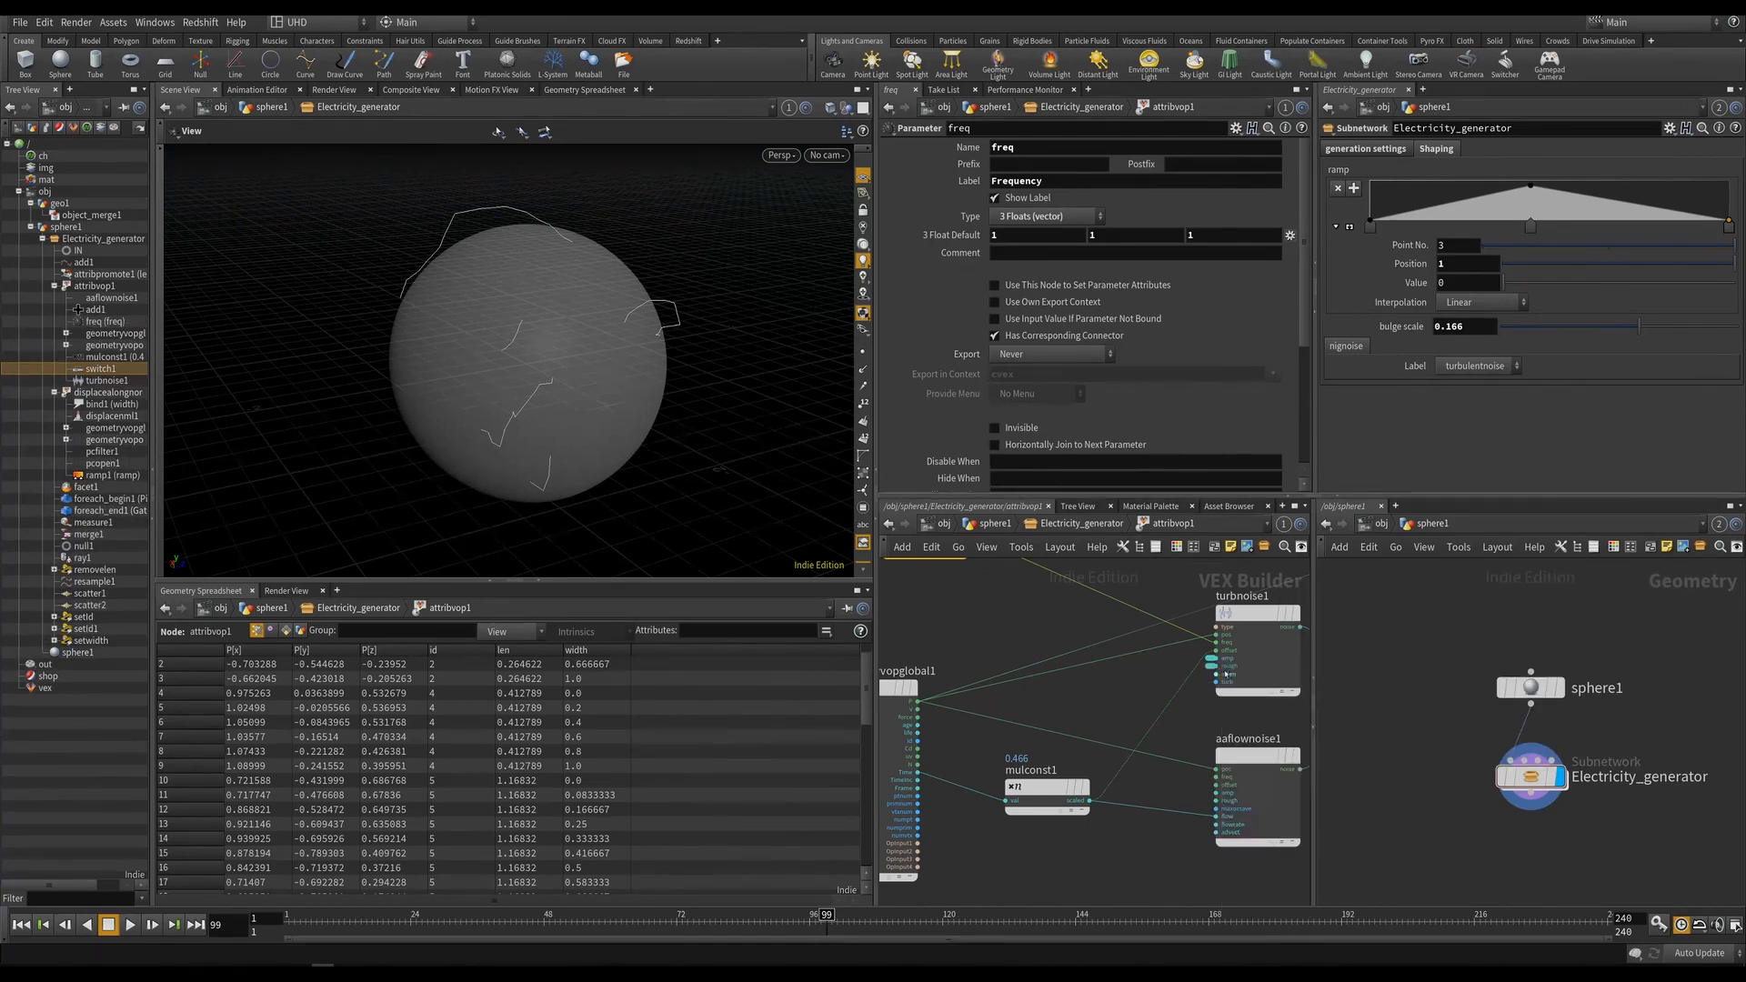
Expand the amp parameter node, place it below freq, and move both above the geometry global variables node.
middle_click_drag(1209, 689, 1221, 701)
double_click(1224, 670)
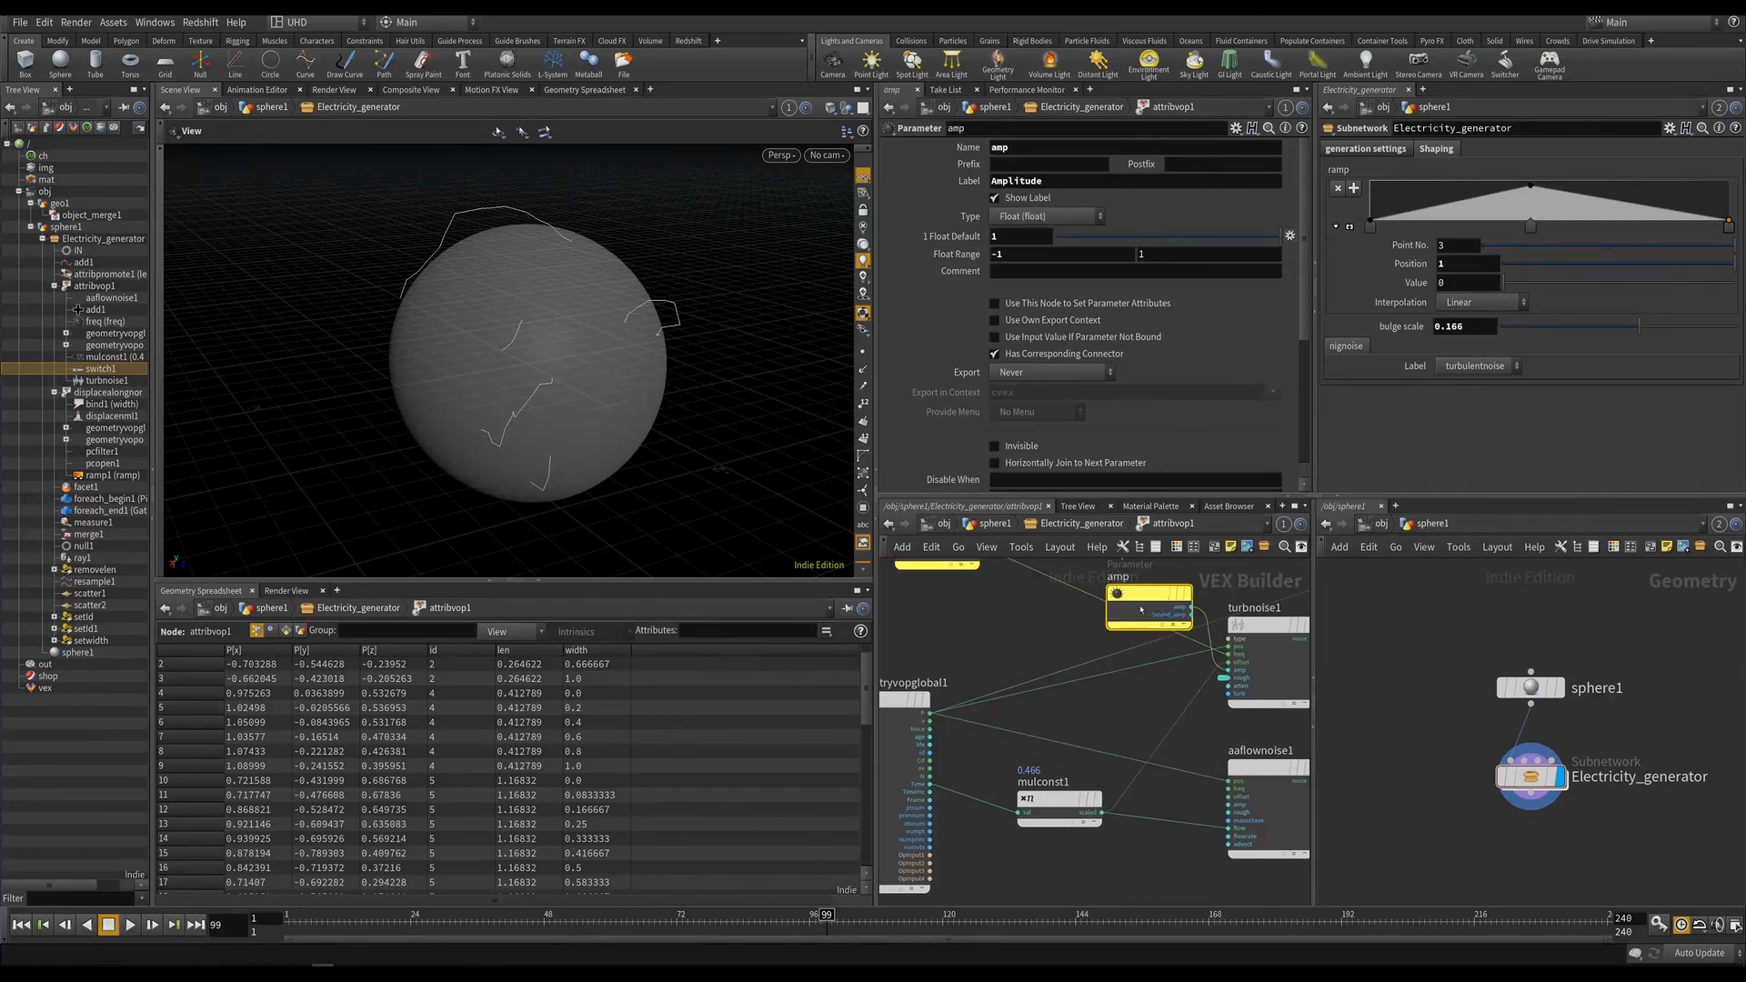
left_click_drag(1121, 609, 918, 622)
scroll(964, 616, "down", 3)
middle_click_drag(964, 616, 1053, 751)
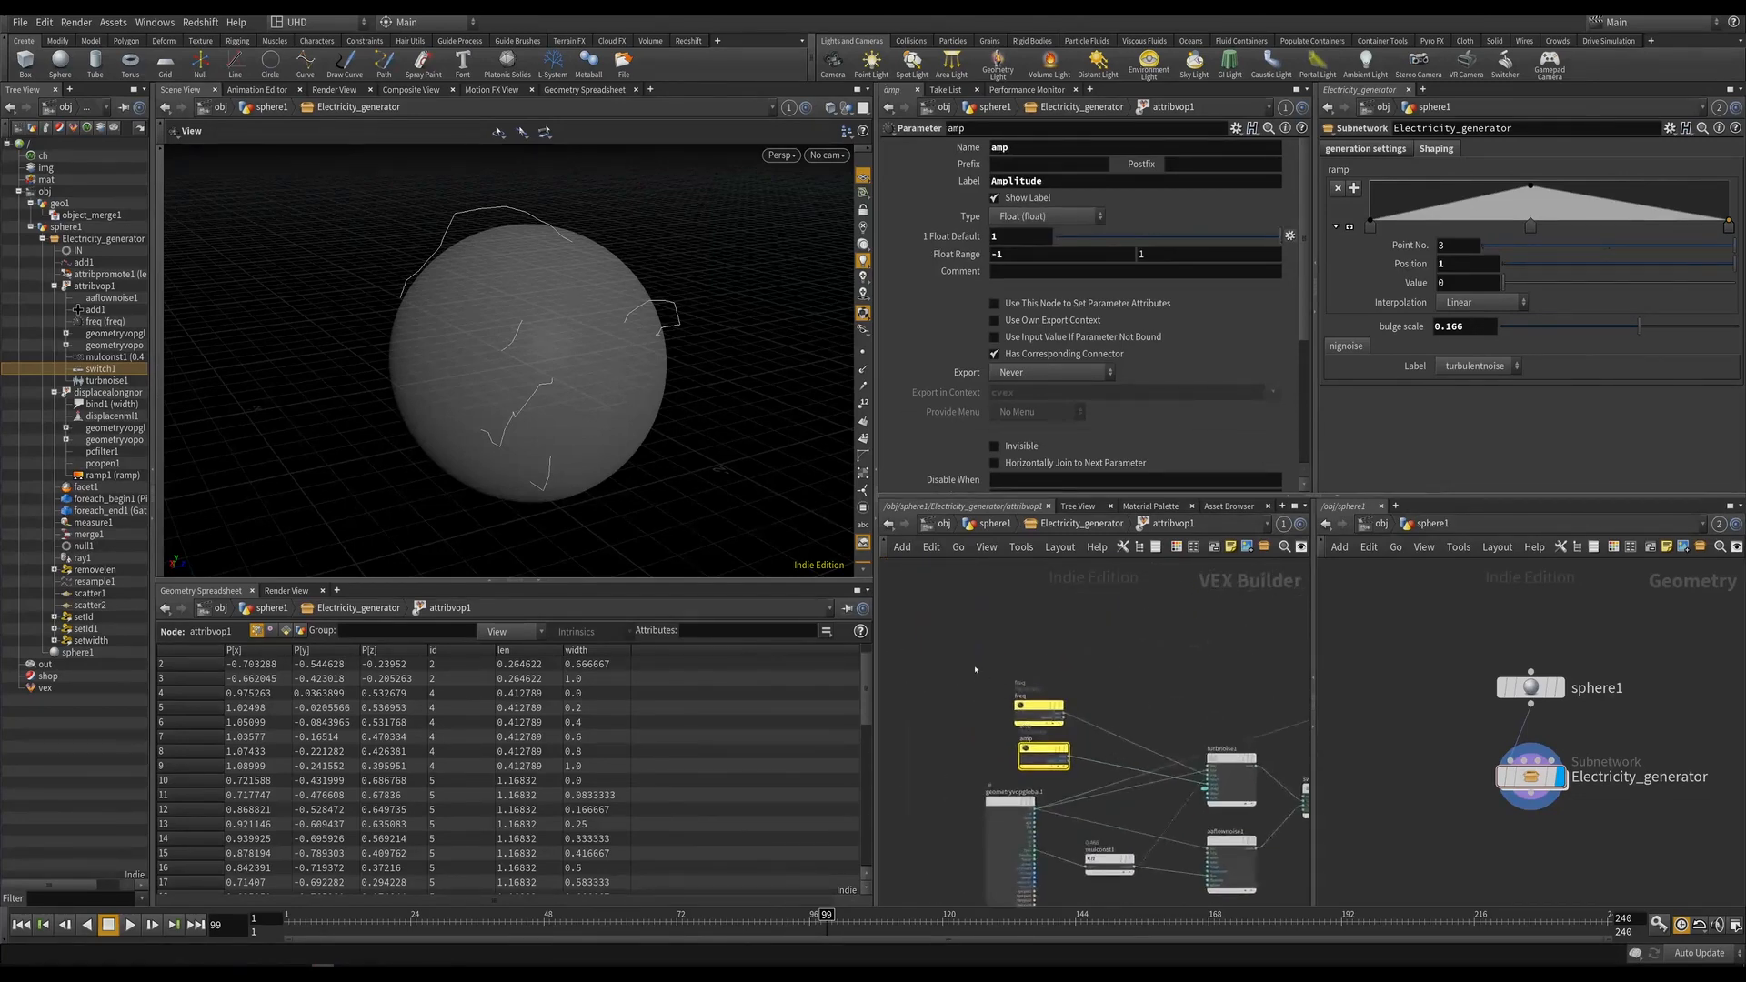
left_click_drag(975, 669, 998, 714)
scroll(1052, 763, "up", 2)
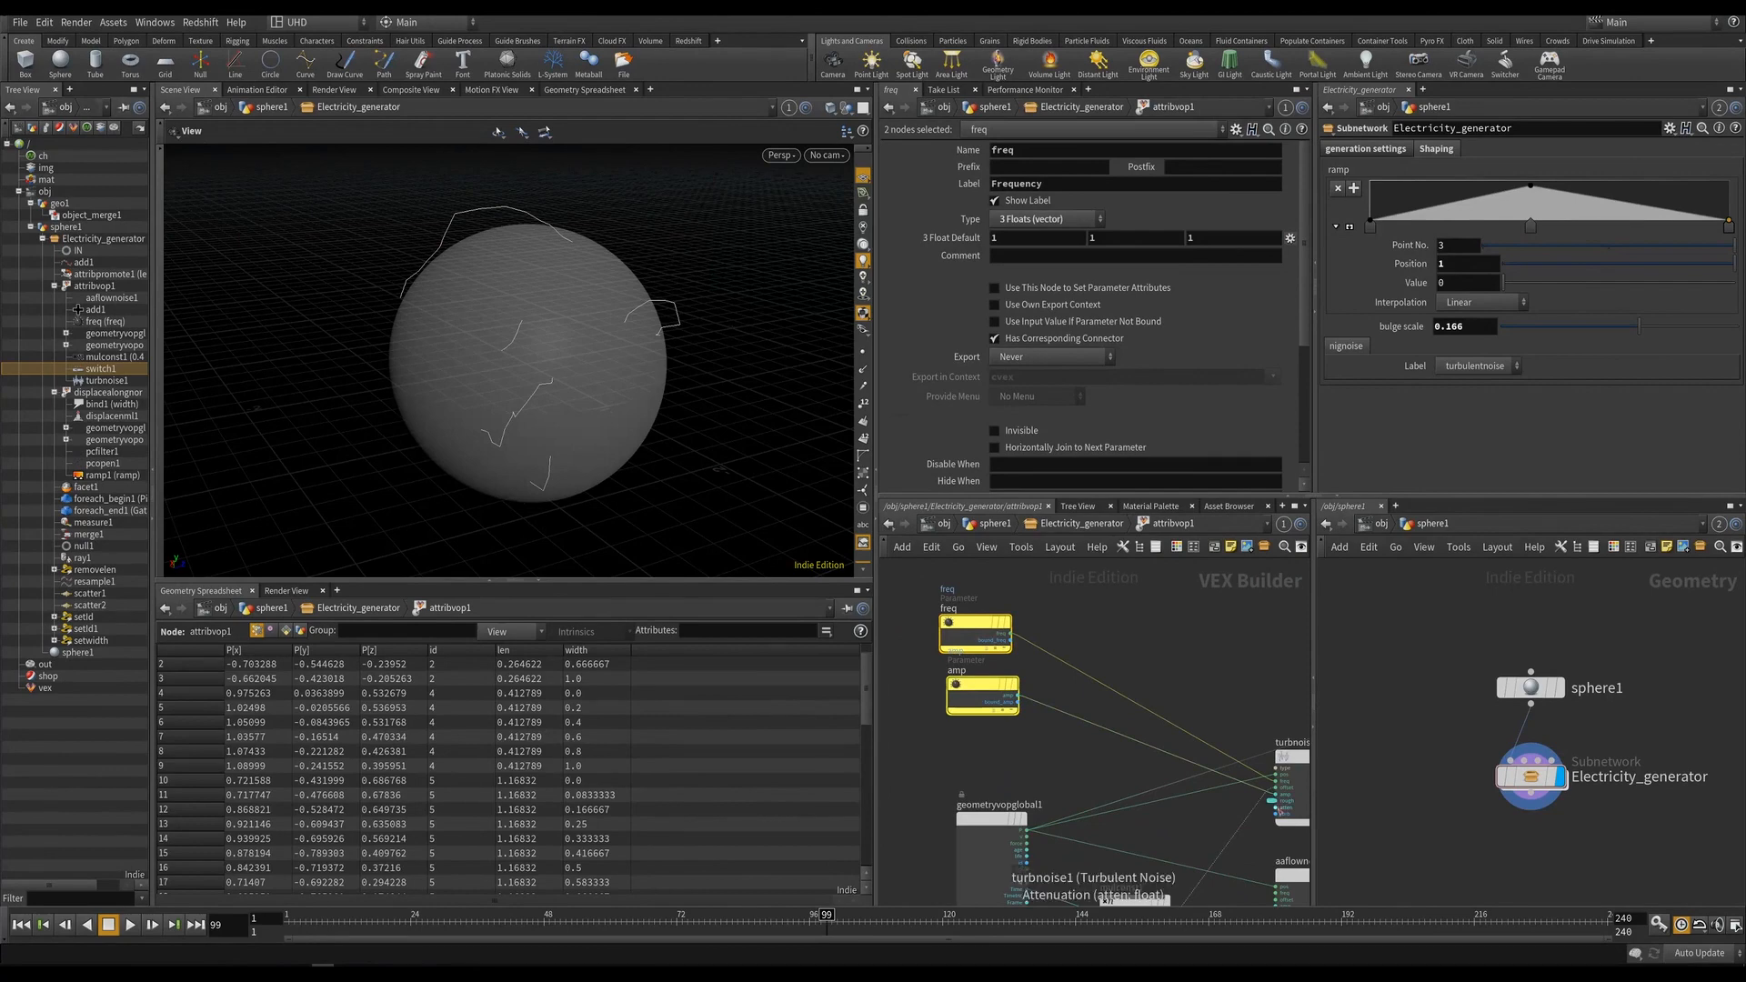
middle_click_drag(1225, 831, 1147, 745)
Wire the freq and amp parameter nodes into the matching inputs of the Anti-Aliased Flow Noise node.
left_click(993, 661)
middle_click_drag(961, 566, 958, 618)
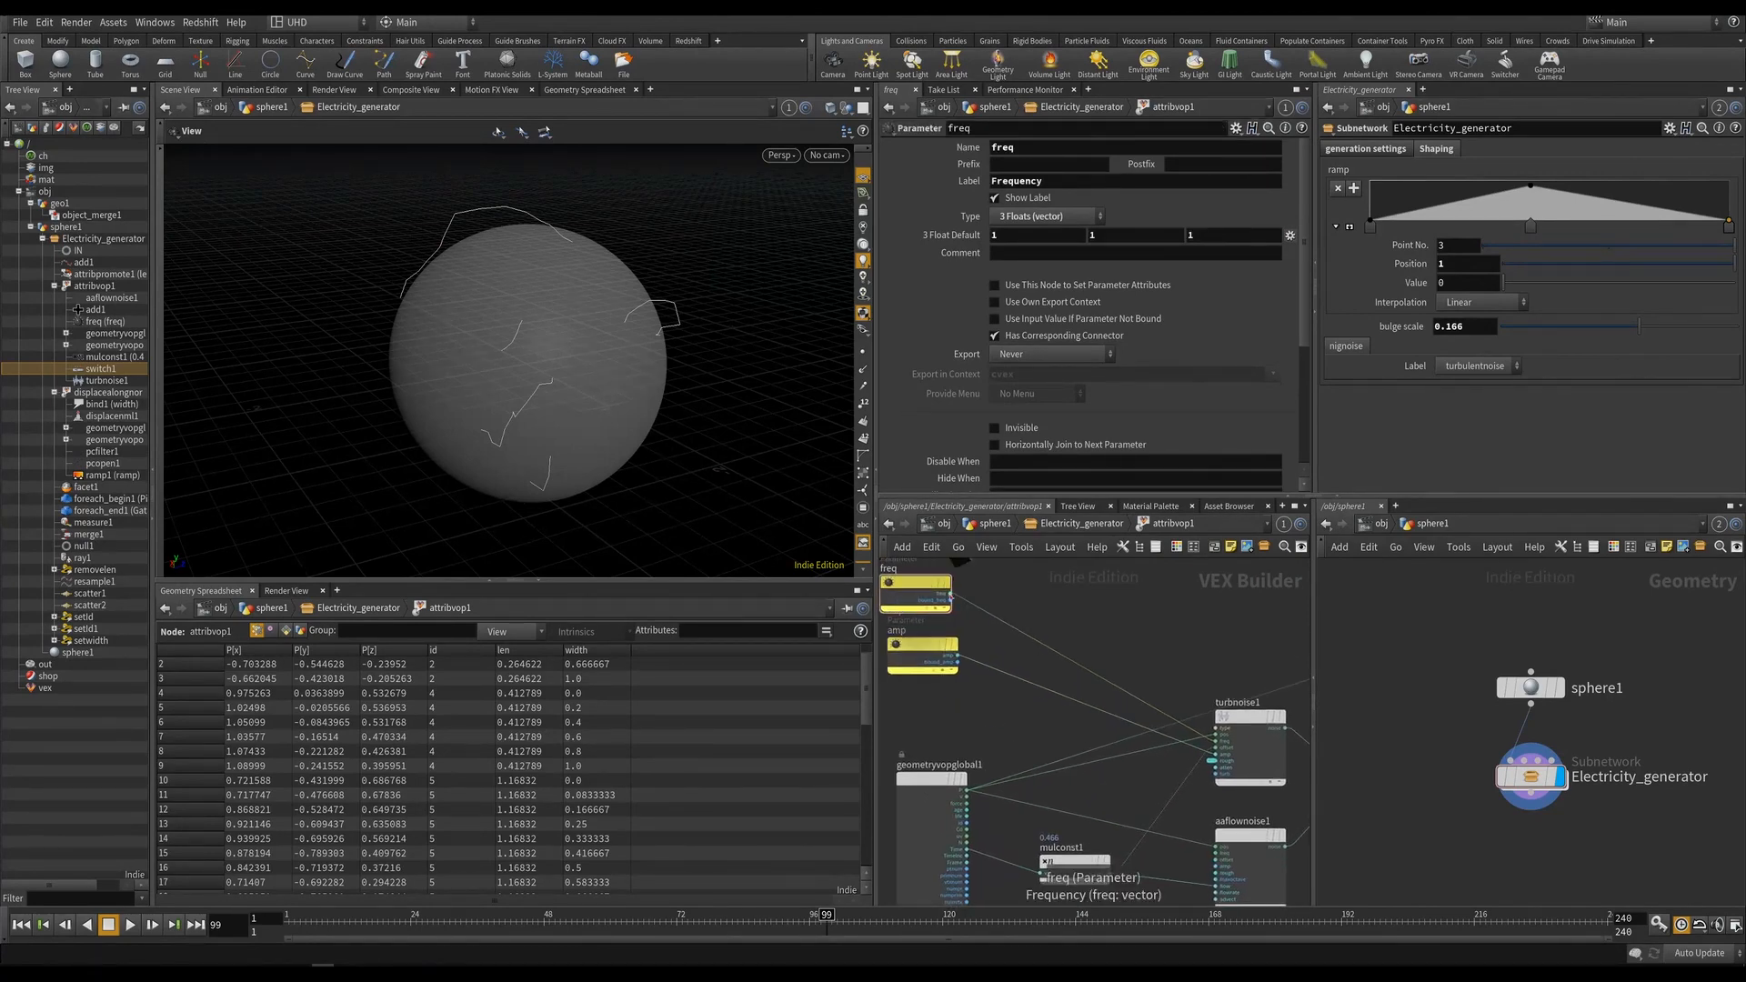
left_click(951, 593)
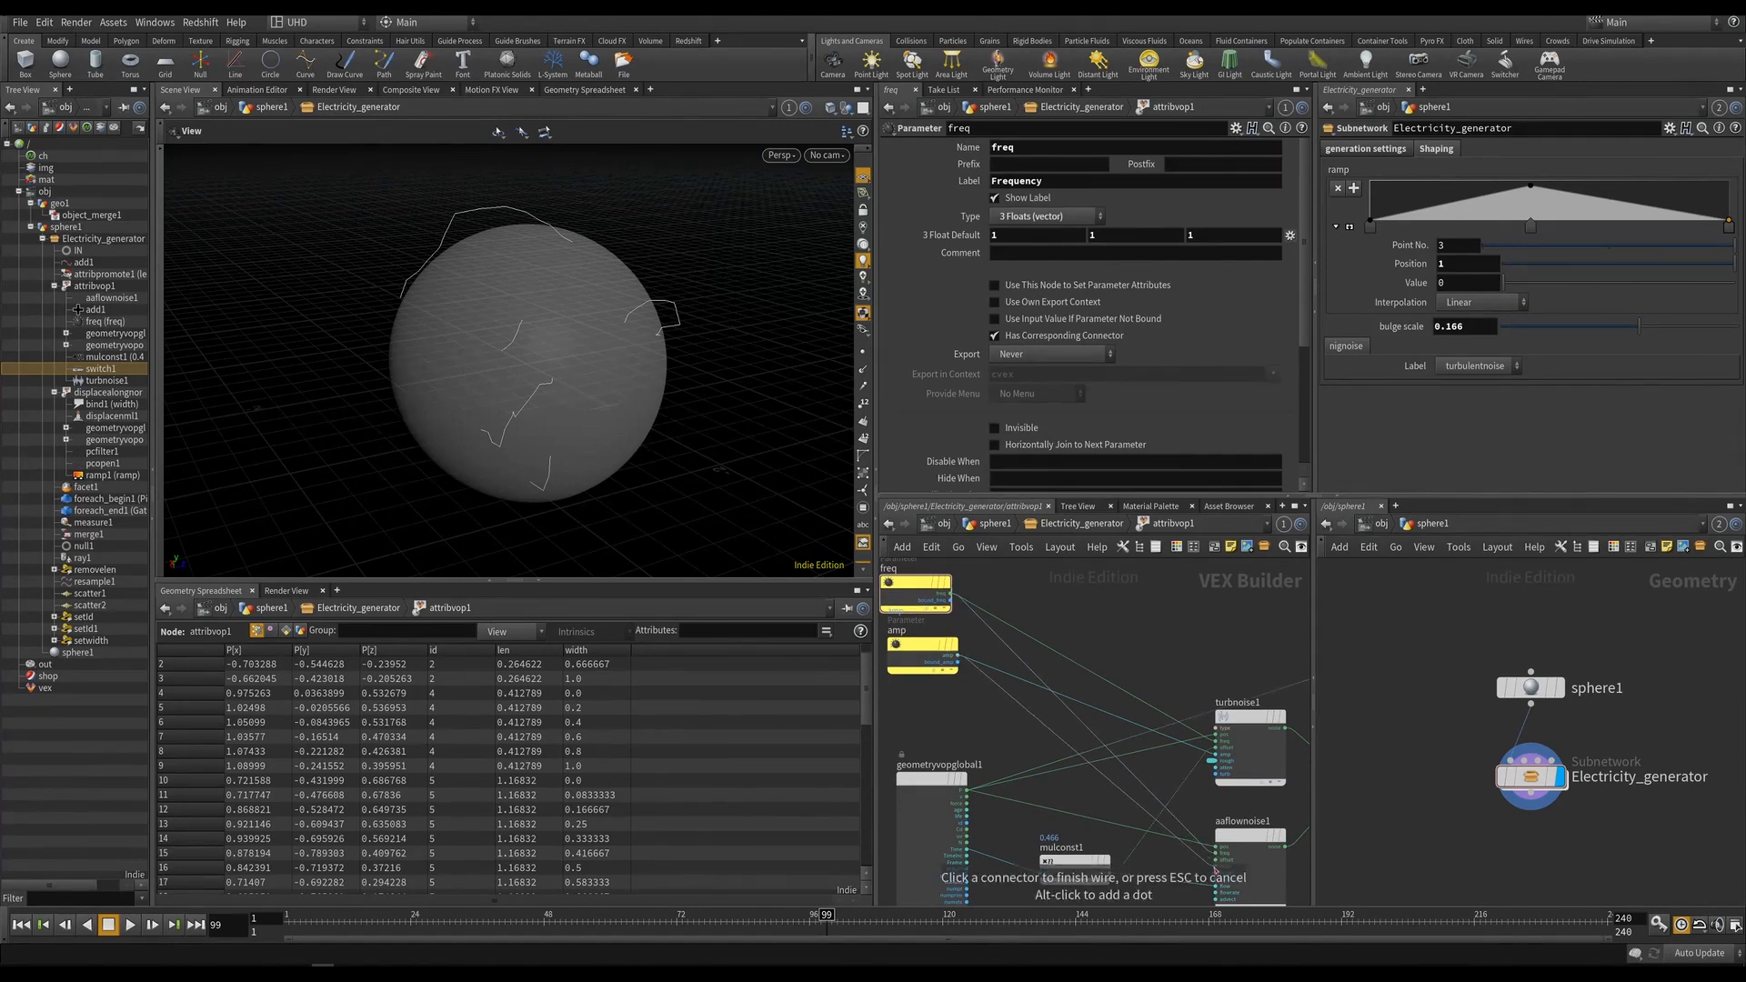
scroll(1243, 818, "up", 2)
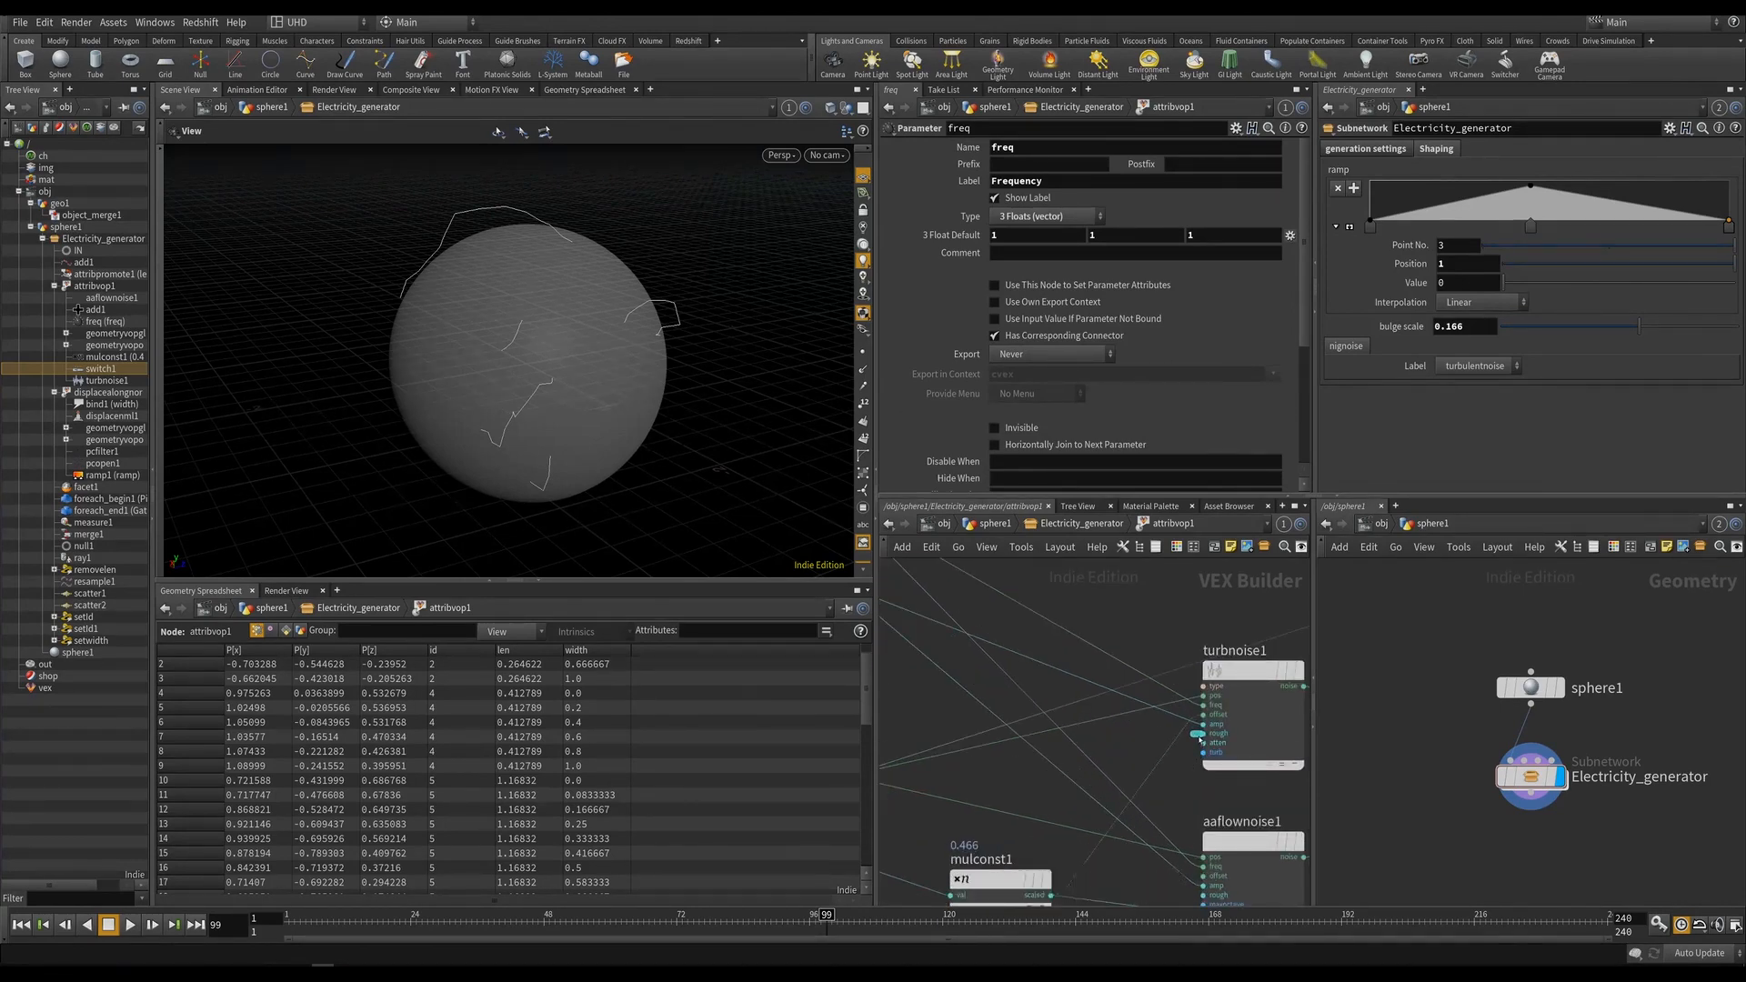
Expand the rough parameter node, place it below amp, and wire it into the Anti-Aliased Flow Noise roughness input.
double_click(1198, 734)
scroll(1106, 766, "down", 5)
scroll(1079, 776, "up", 2)
middle_click_drag(1079, 776, 1246, 769)
left_click_drag(1277, 690, 1092, 699)
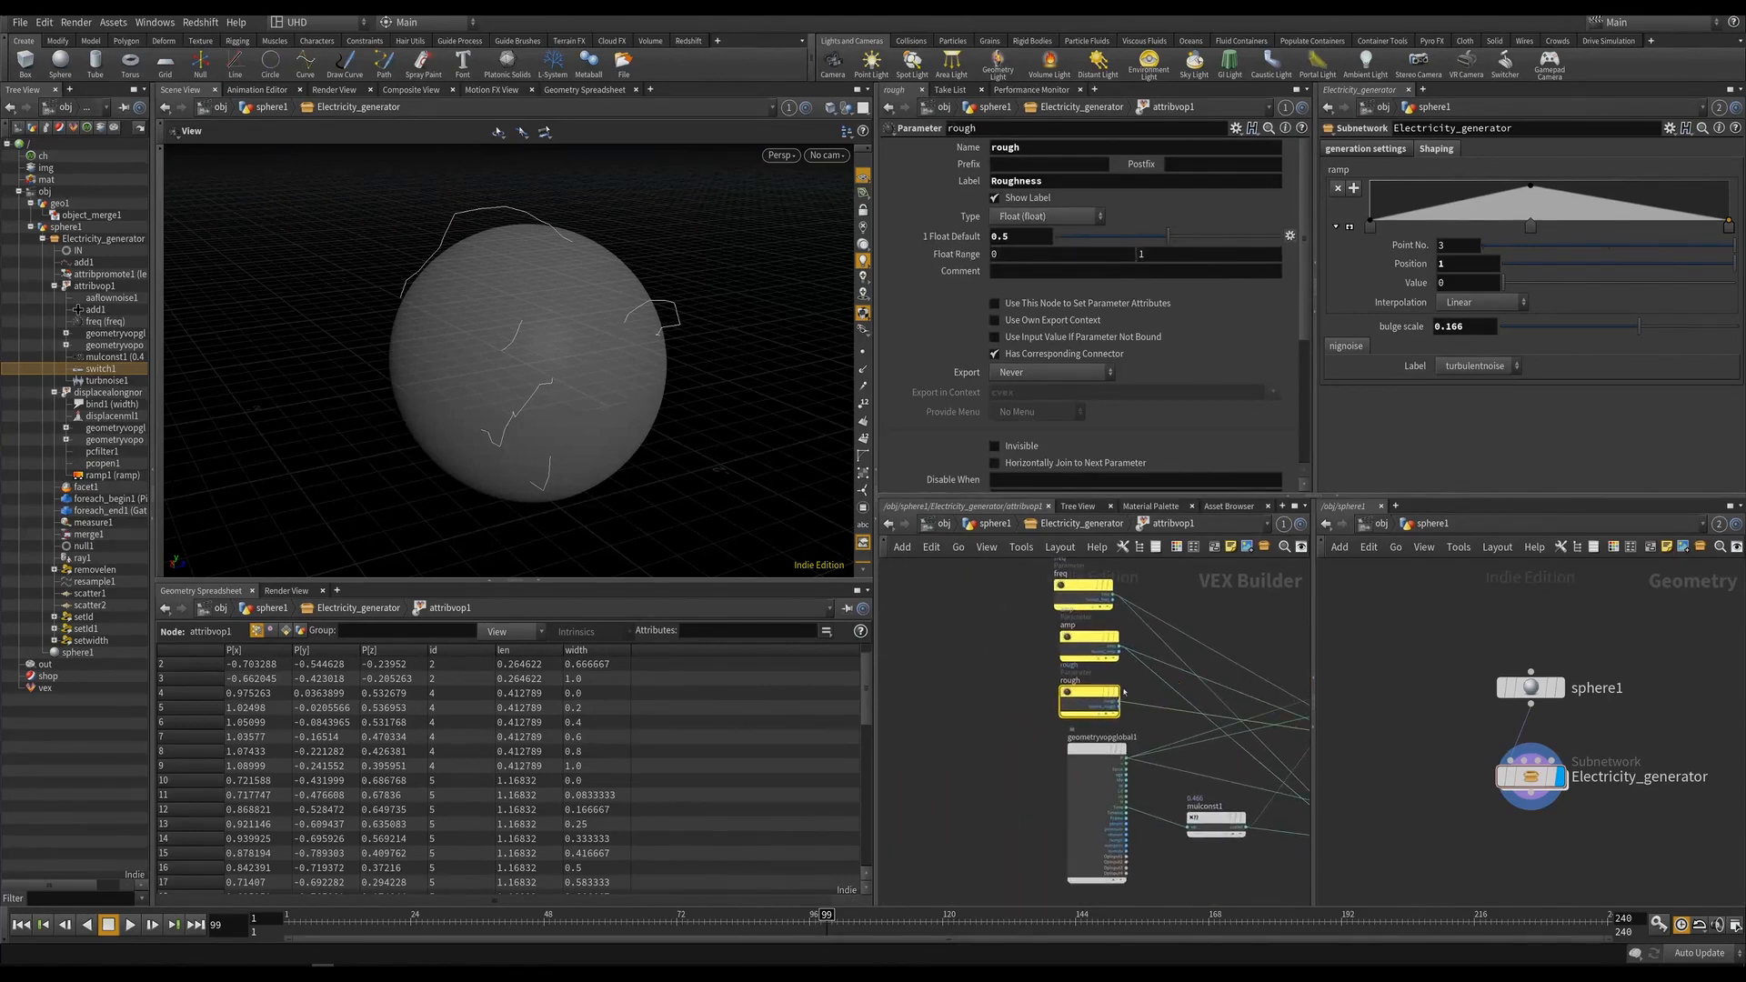
middle_click_drag(1235, 743, 958, 651)
scroll(1042, 763, "up", 2)
left_click(1041, 762)
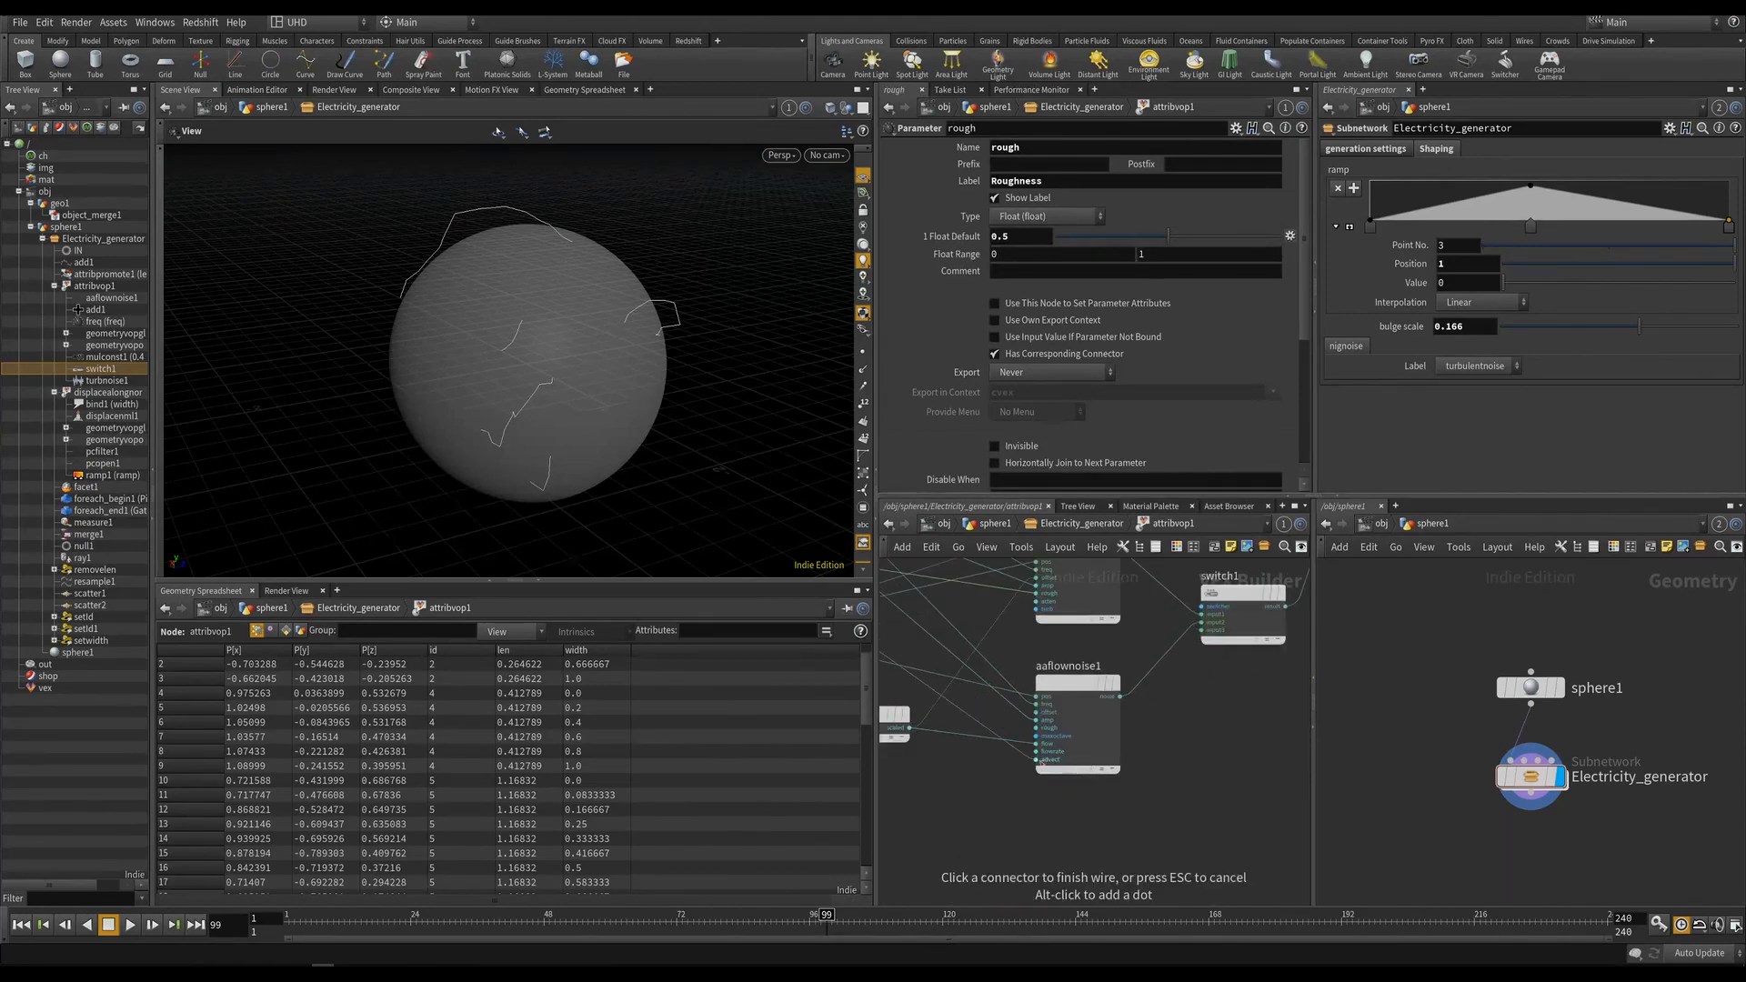
left_click(1037, 727)
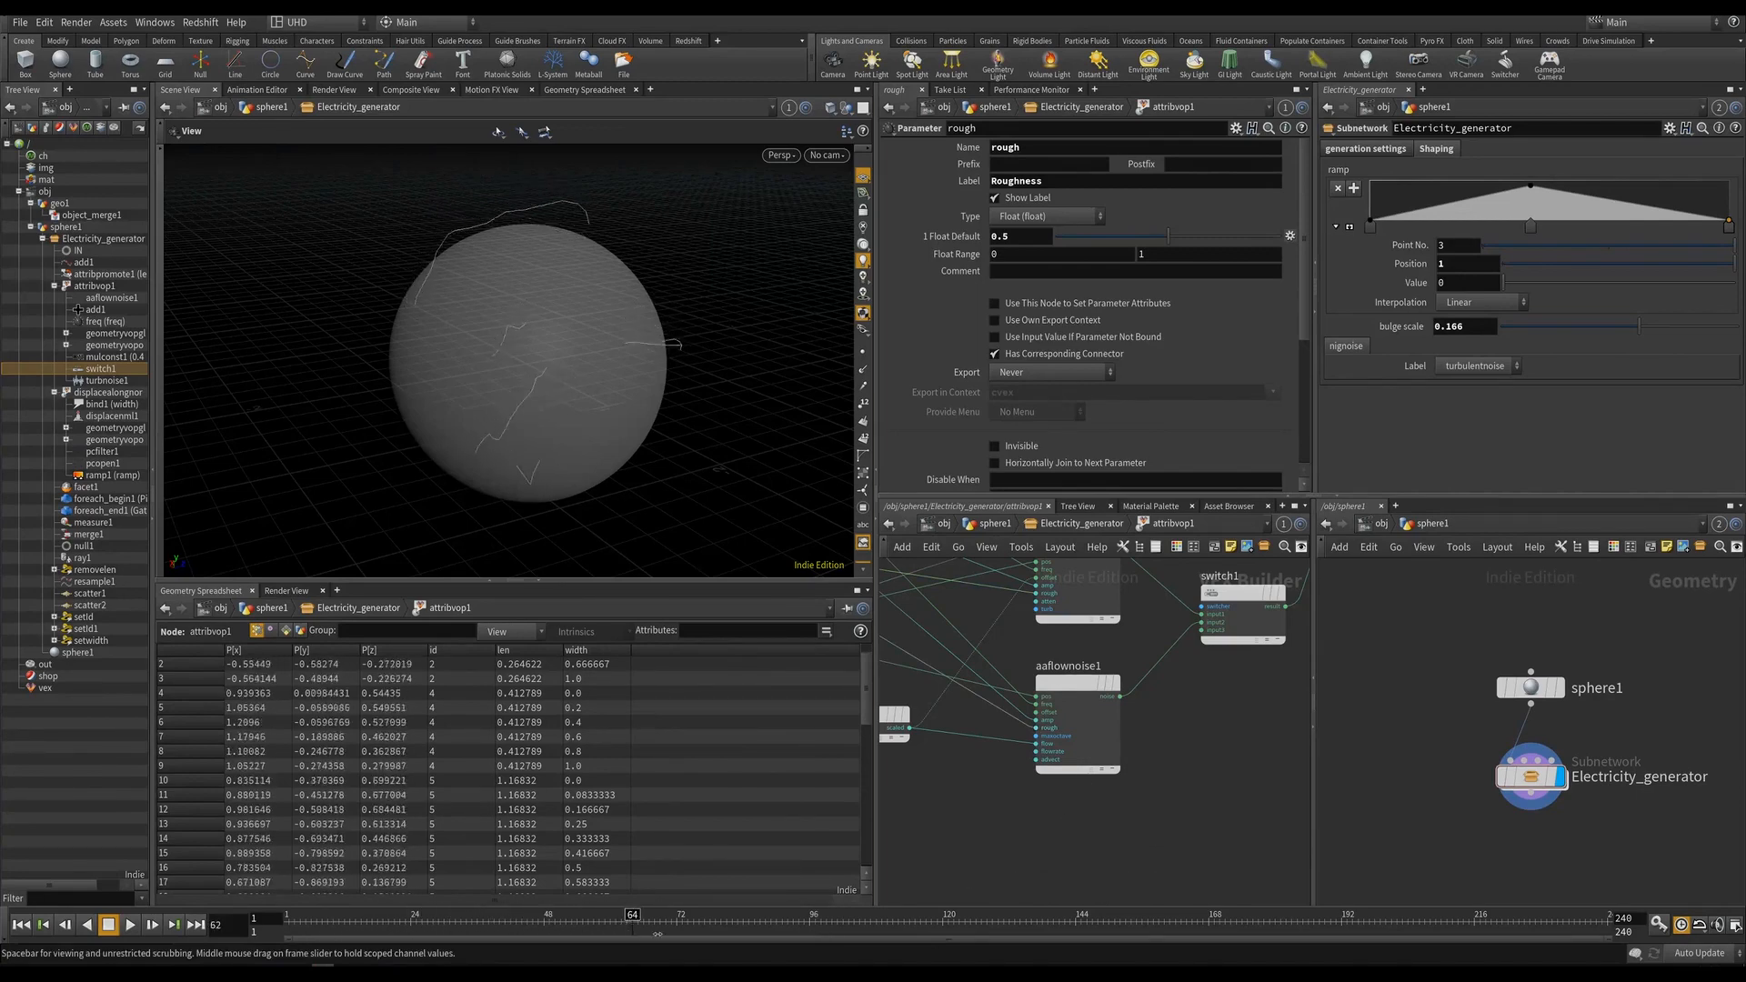
Add a Mix node to the VOP network, beside the Switch node and below the Add node.
scroll(1164, 805, "down", 5)
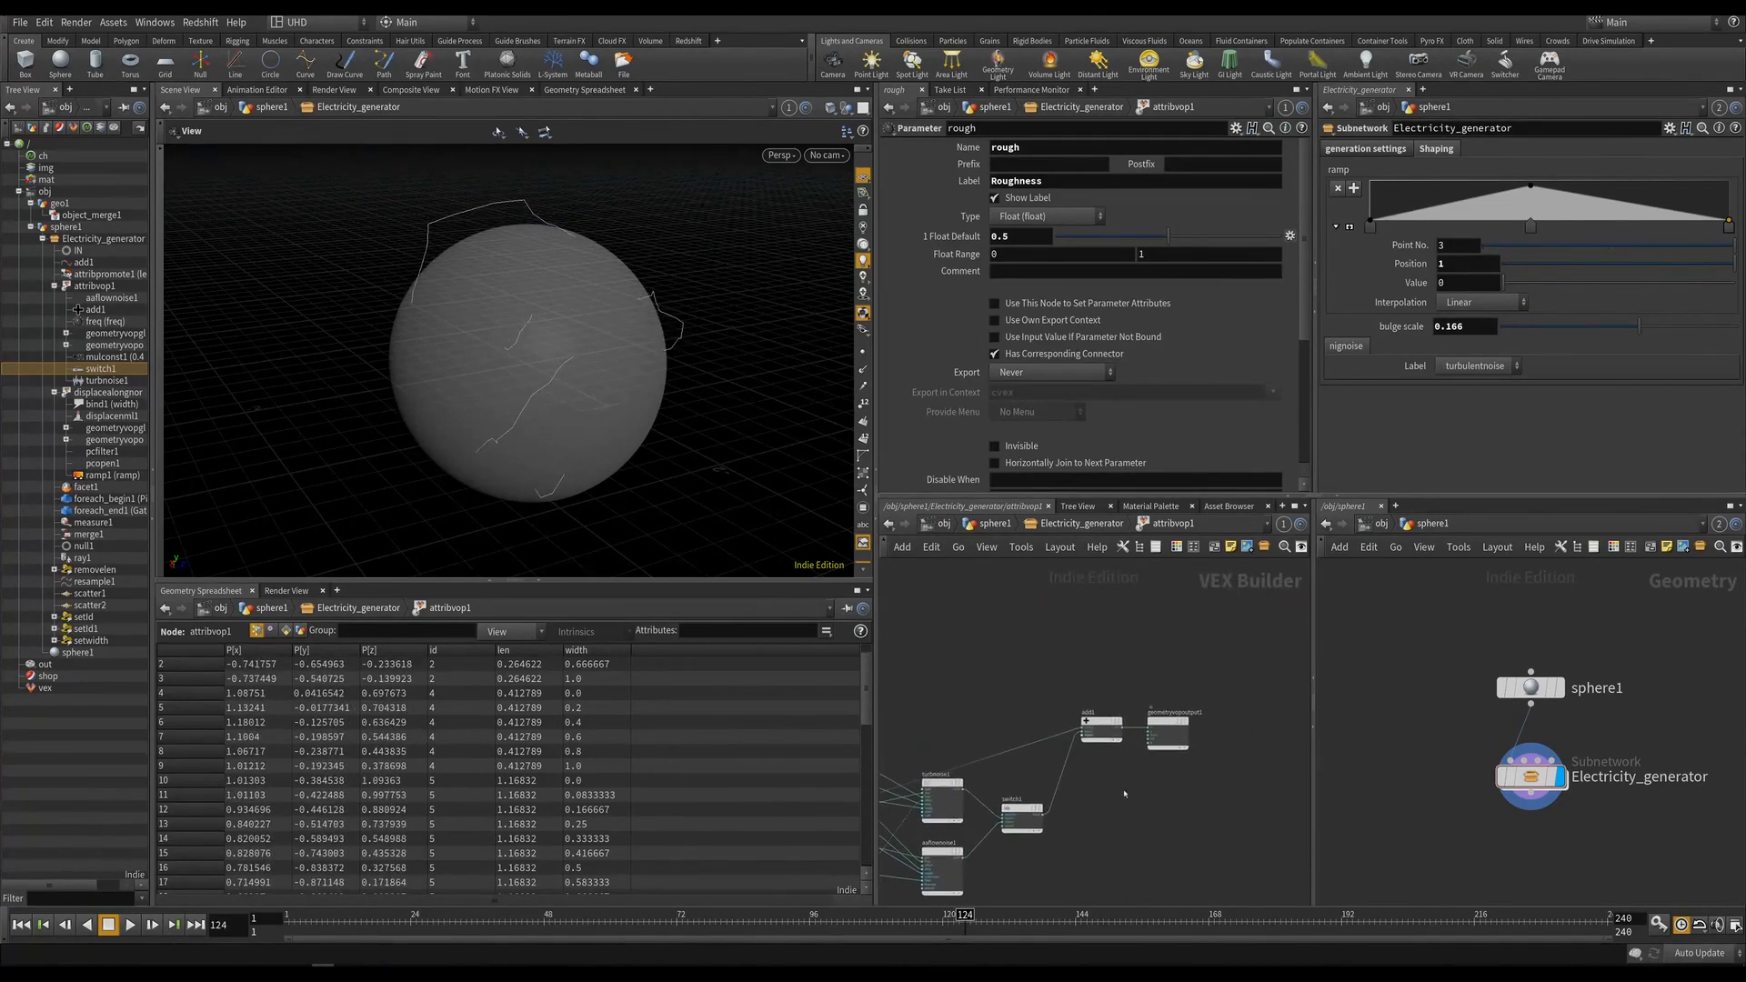
left_click(1168, 732)
scroll(1128, 764, "up", 2)
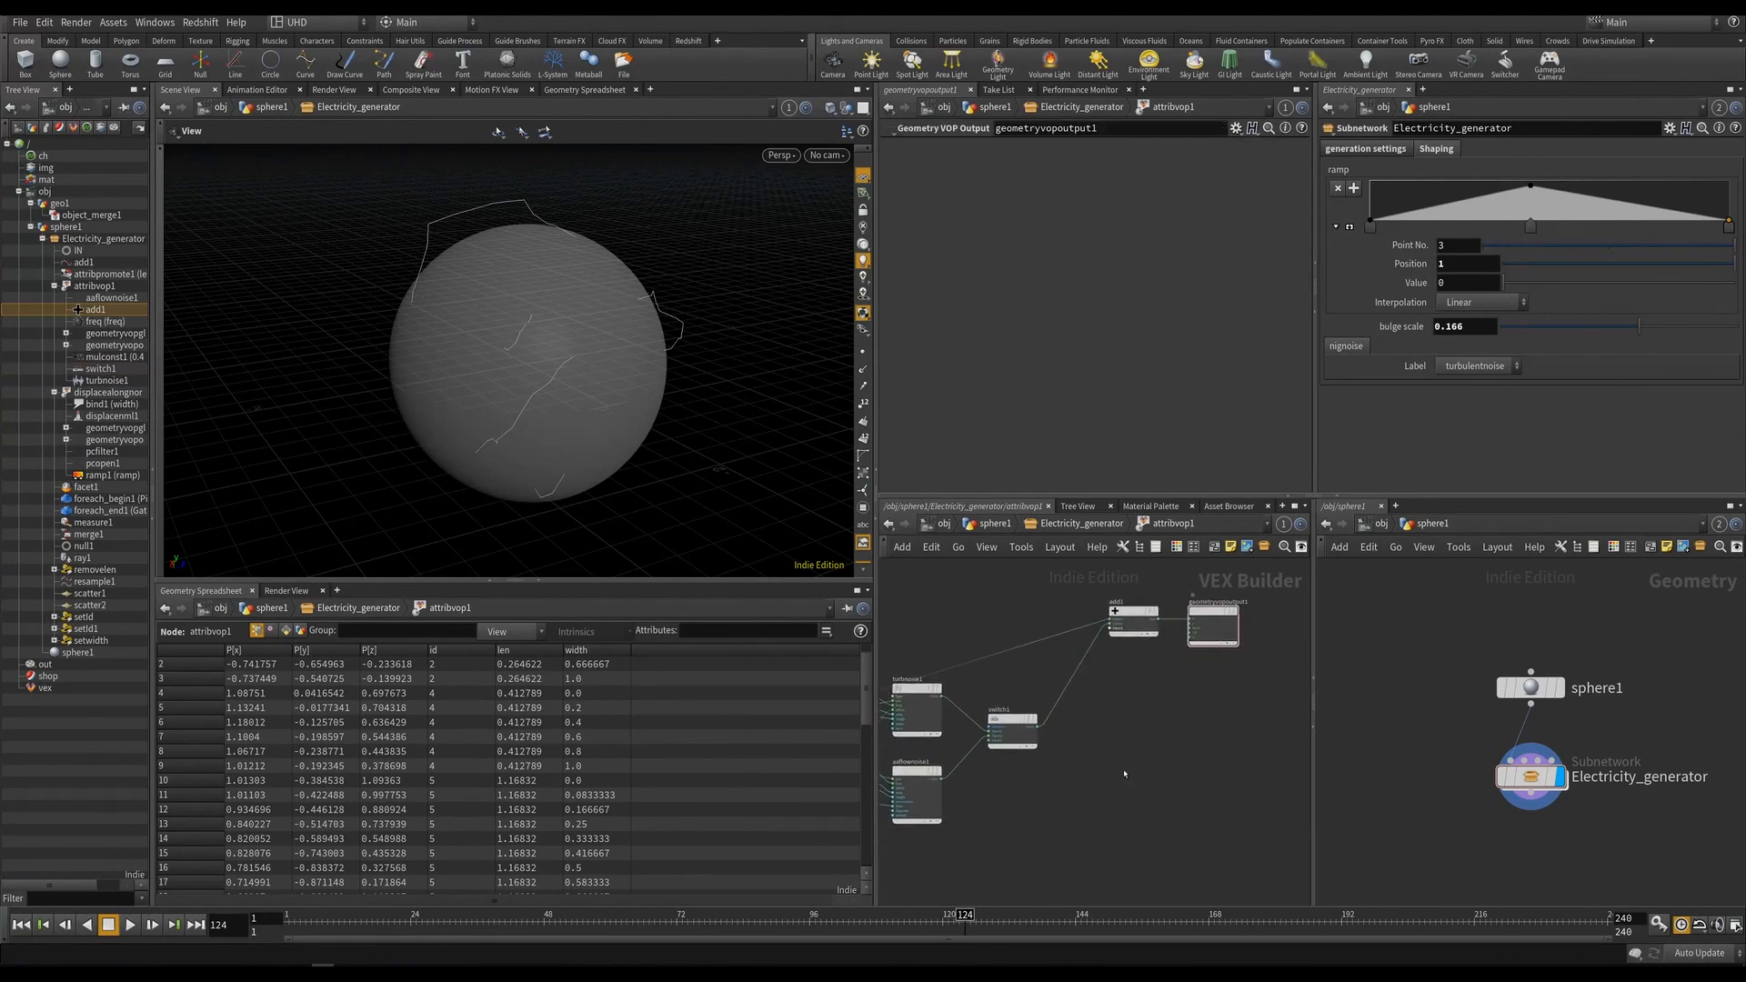
key("Tab")
type("mix")
key("Return")
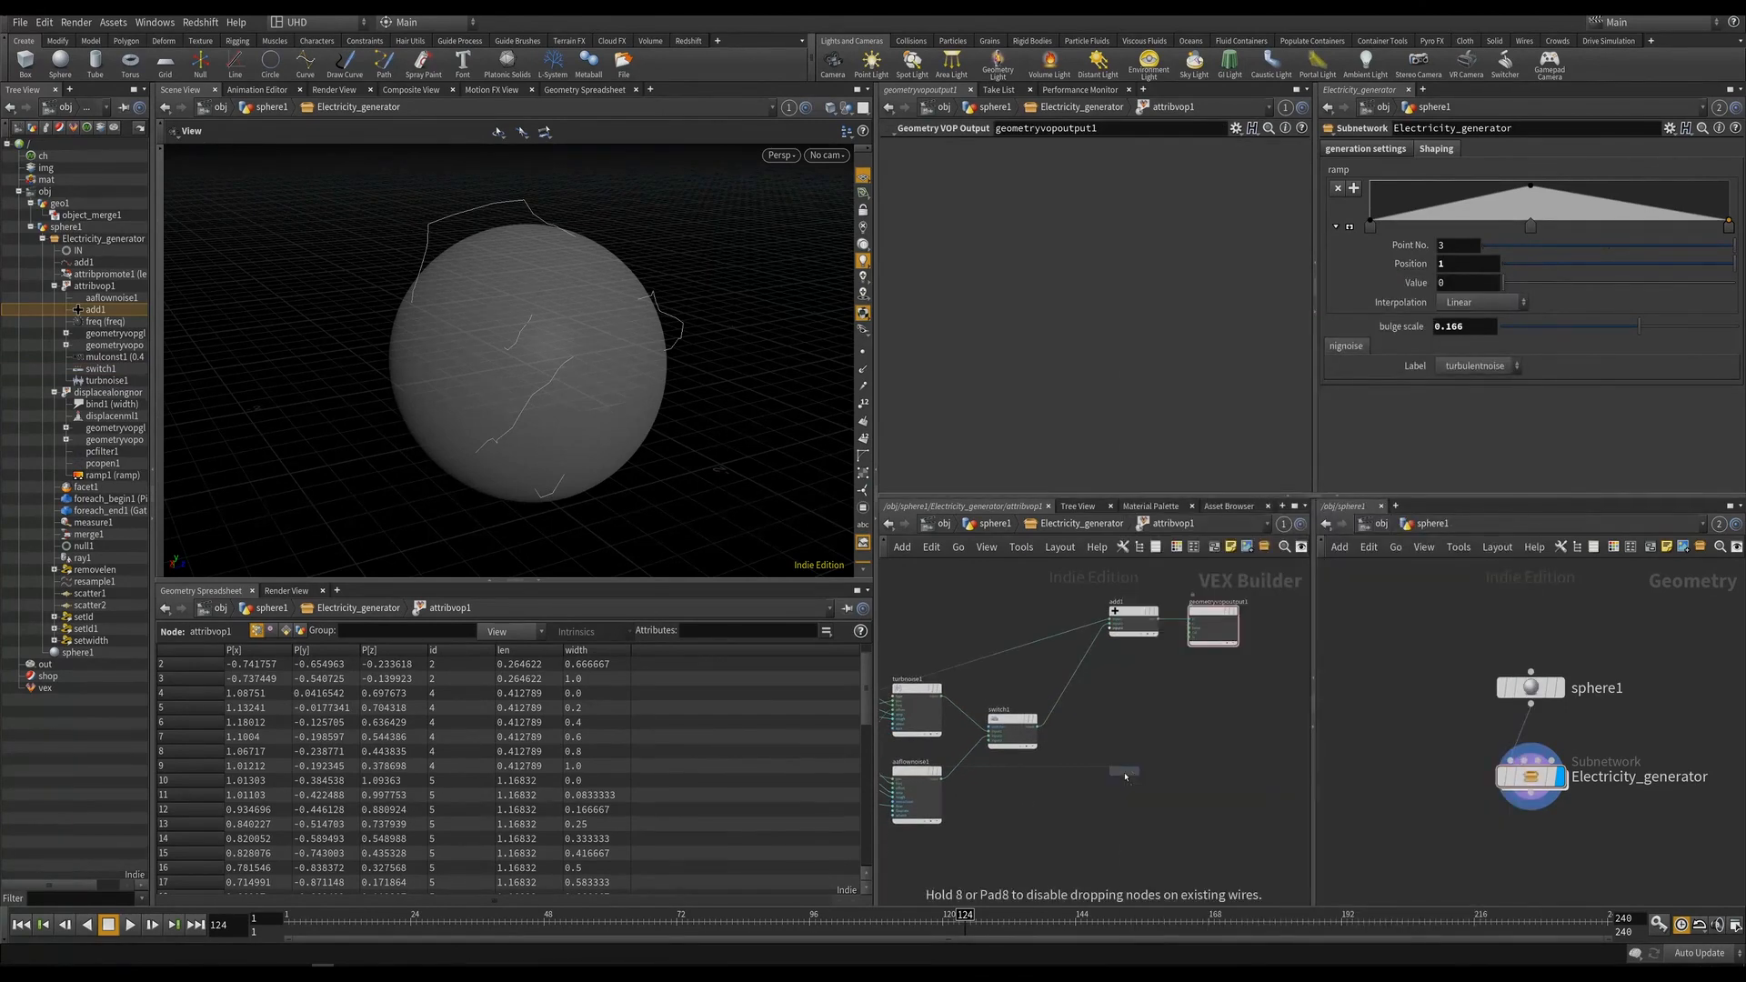
left_click(1146, 719)
scroll(957, 652, "up", 2)
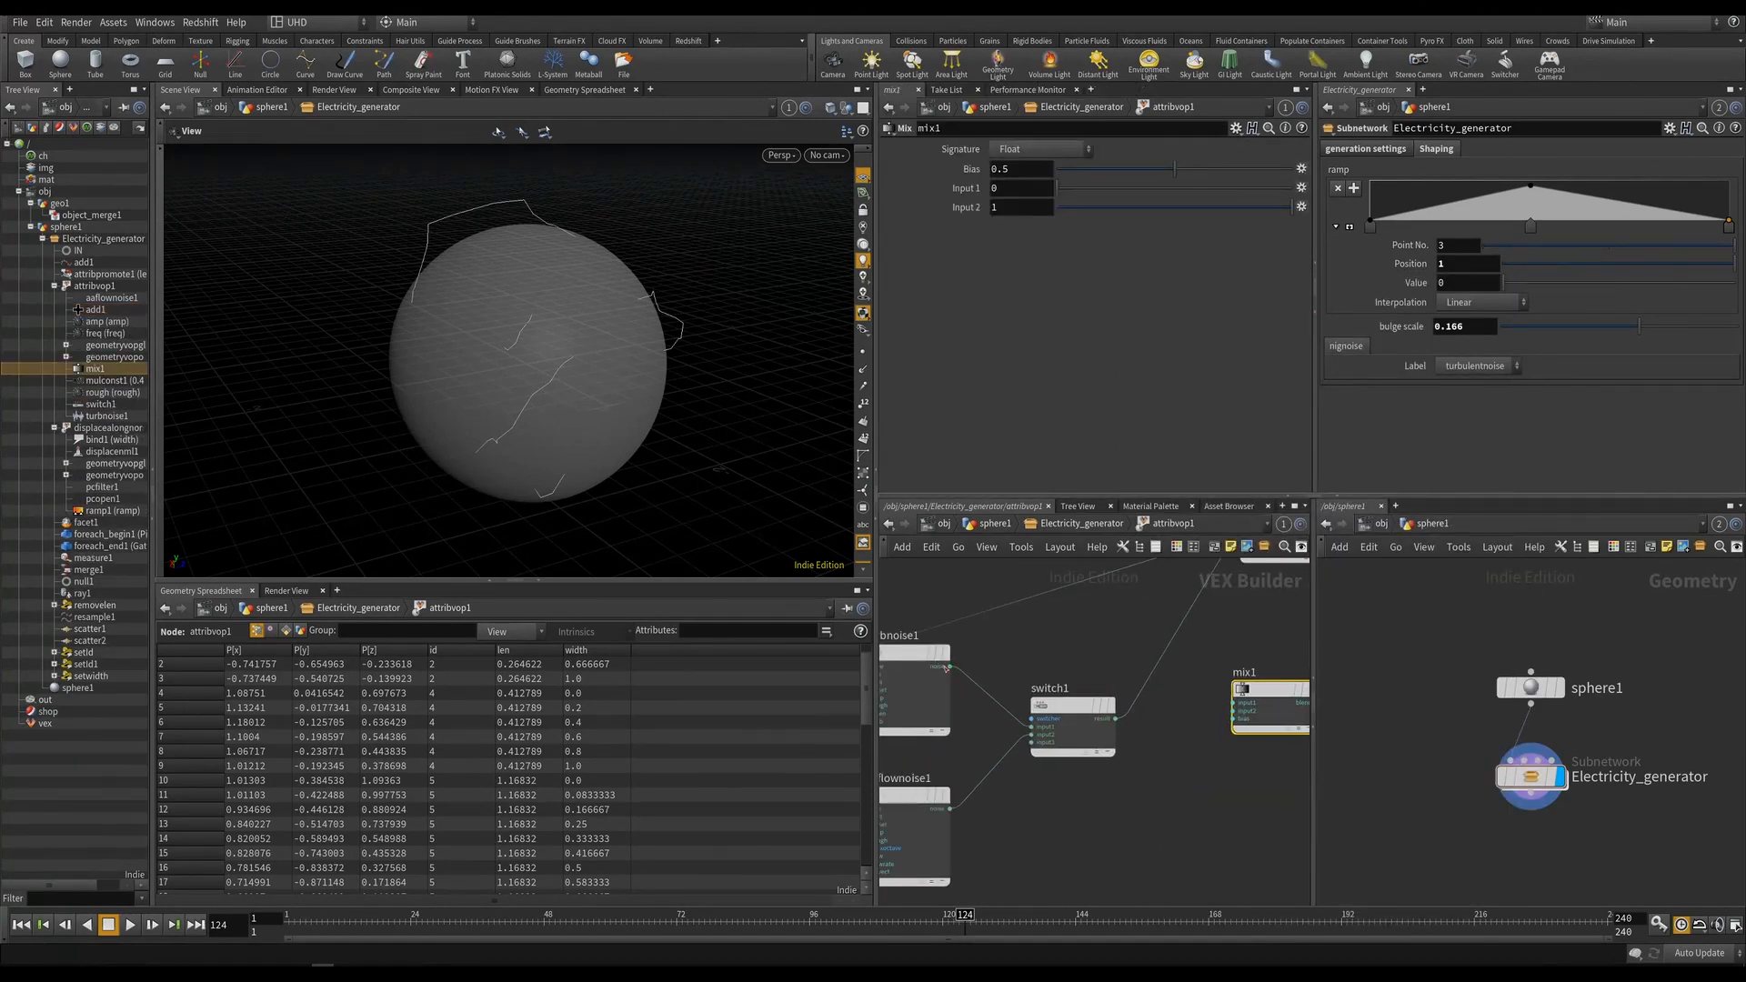
Wire the Turbulent Noise output into the Mix node's first input and the Anti-Aliased Flow Noise output into its second.
left_click(947, 669)
left_click(1234, 702)
left_click(949, 807)
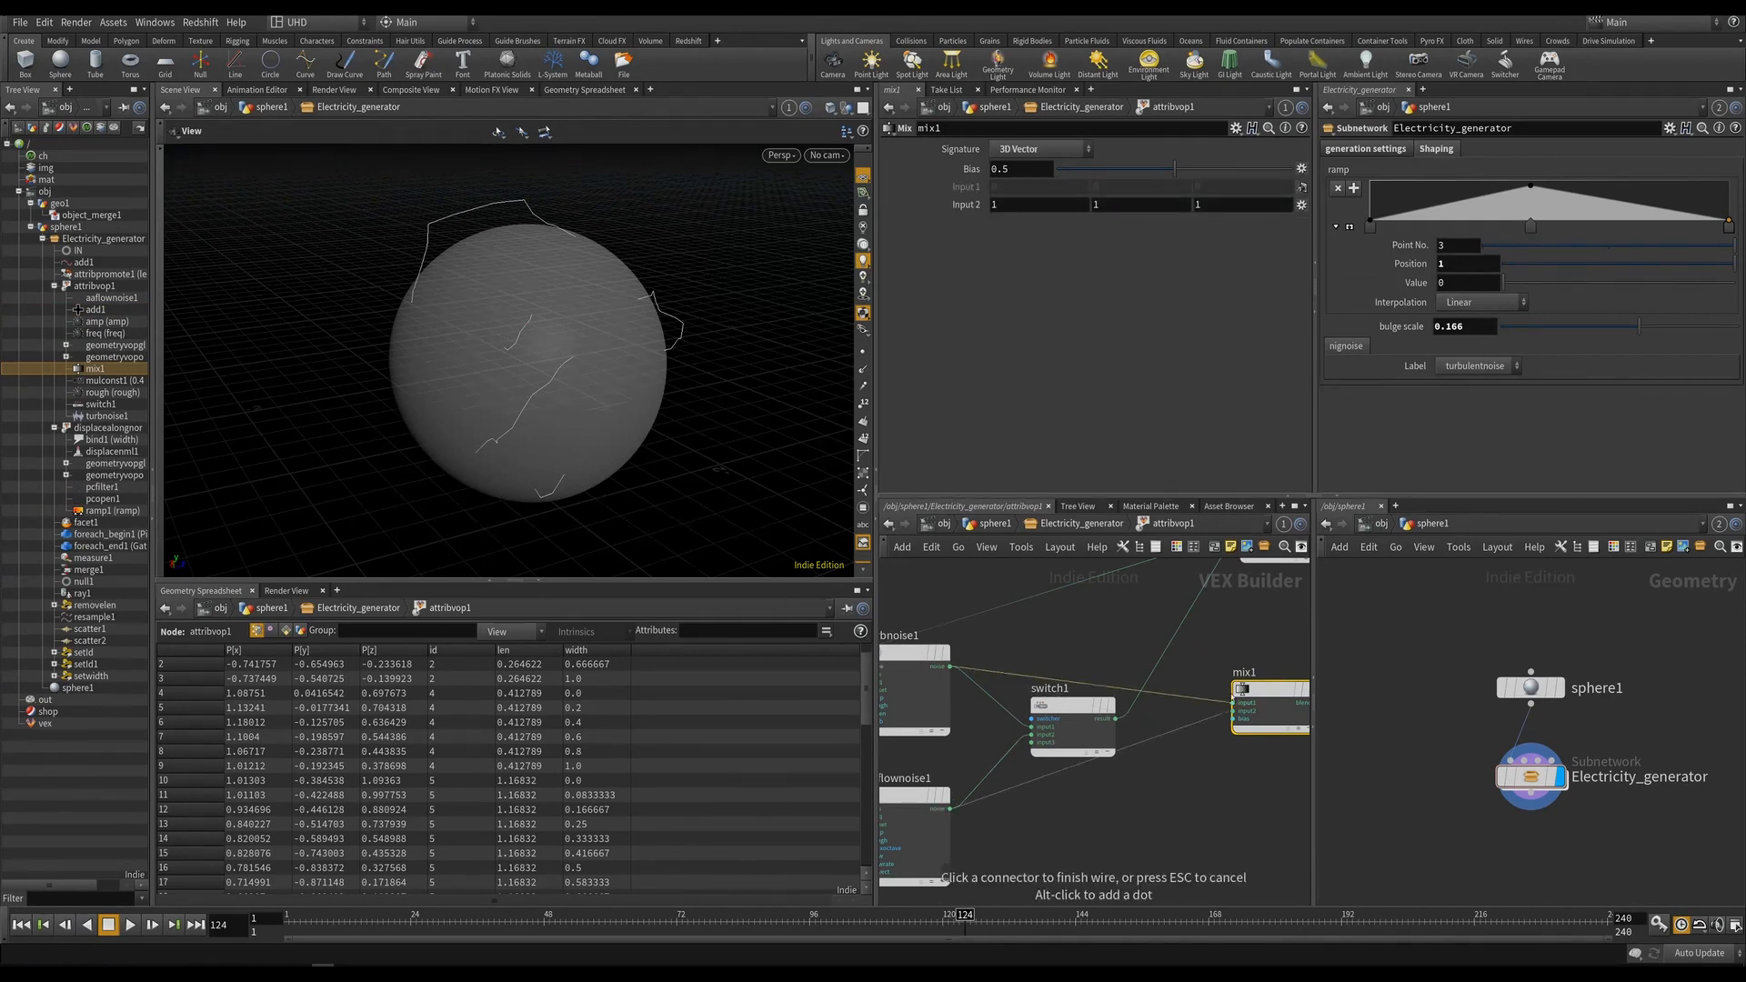
left_click(1237, 710)
Connect the Mix output to the Add node in place of the Switch, and play the animation from an early frame.
middle_click_drag(1237, 711, 1072, 772)
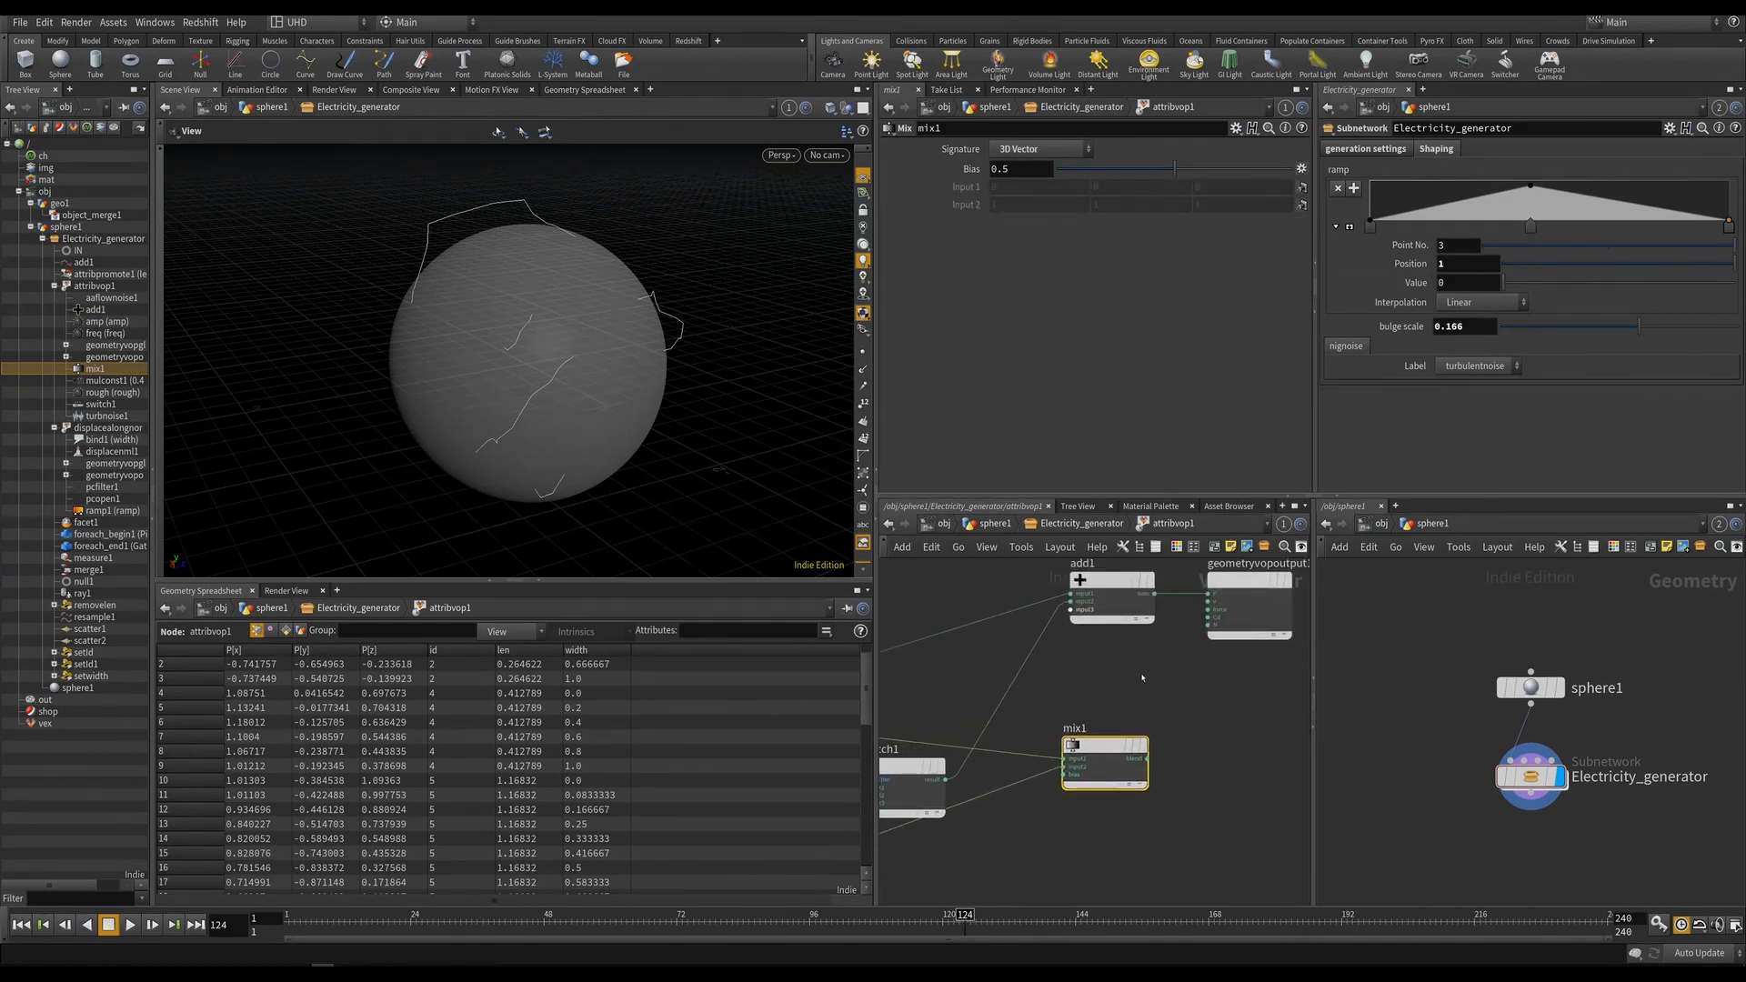
middle_click_drag(1142, 677, 1117, 719)
left_click(1121, 801)
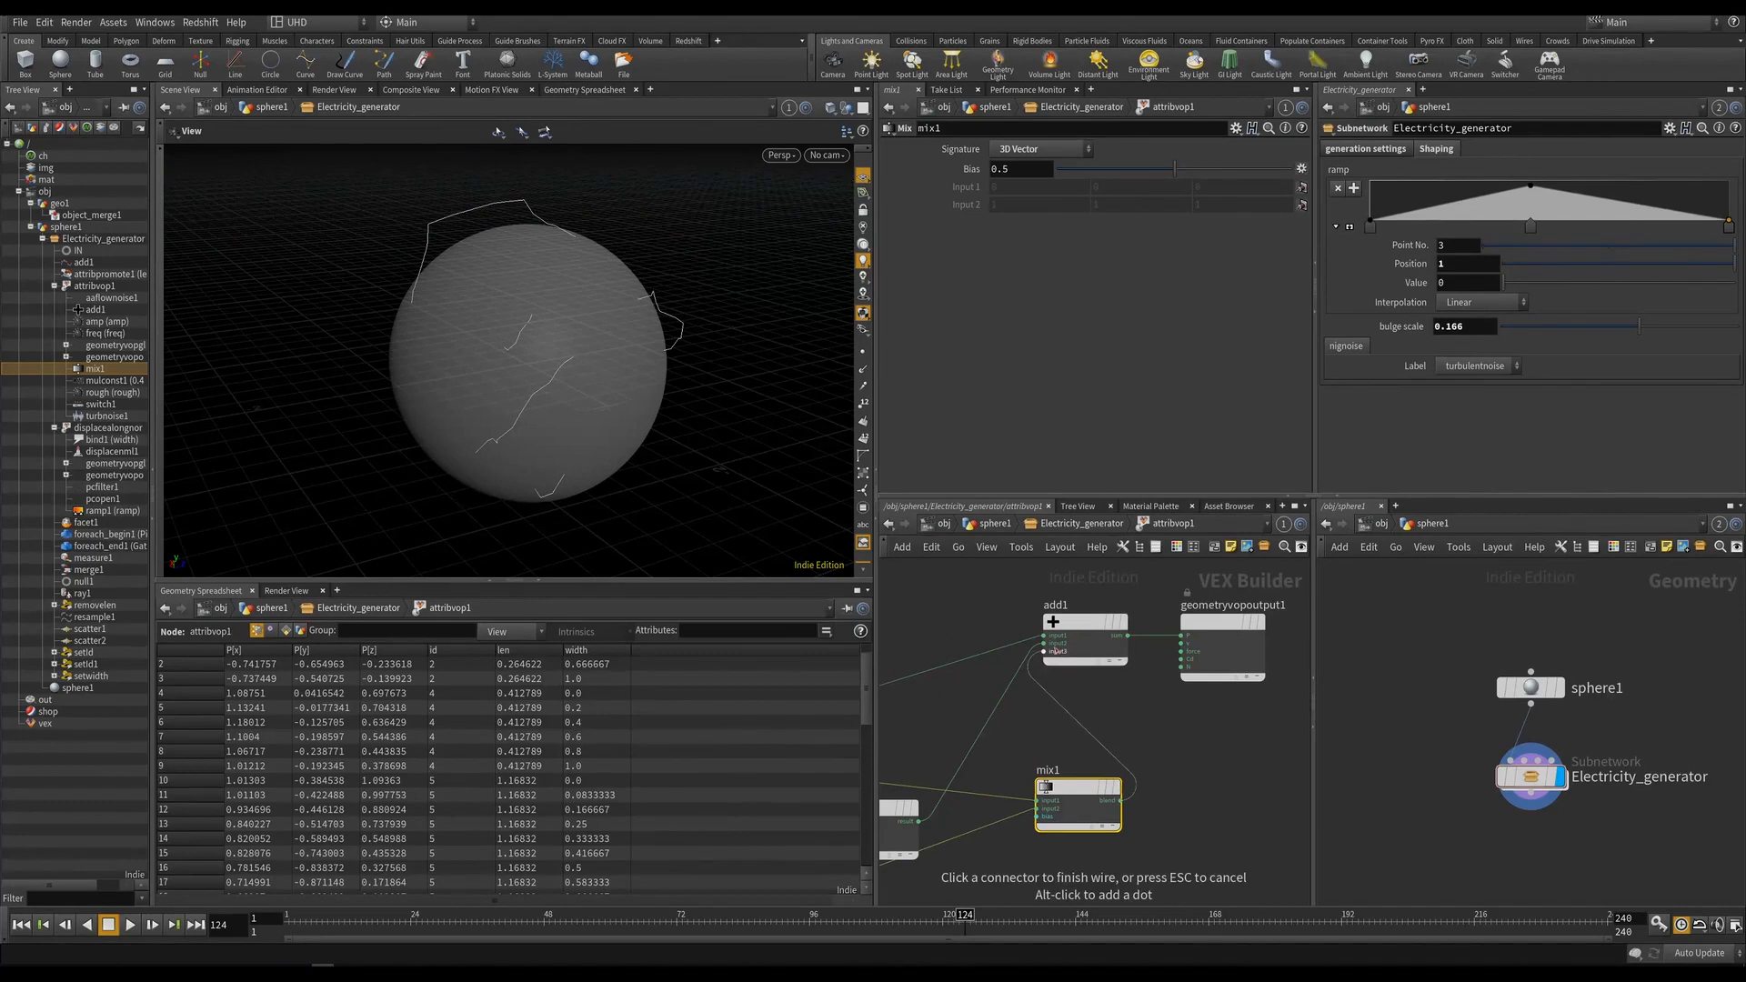
left_click(1051, 649)
left_click_drag(414, 929, 328, 920)
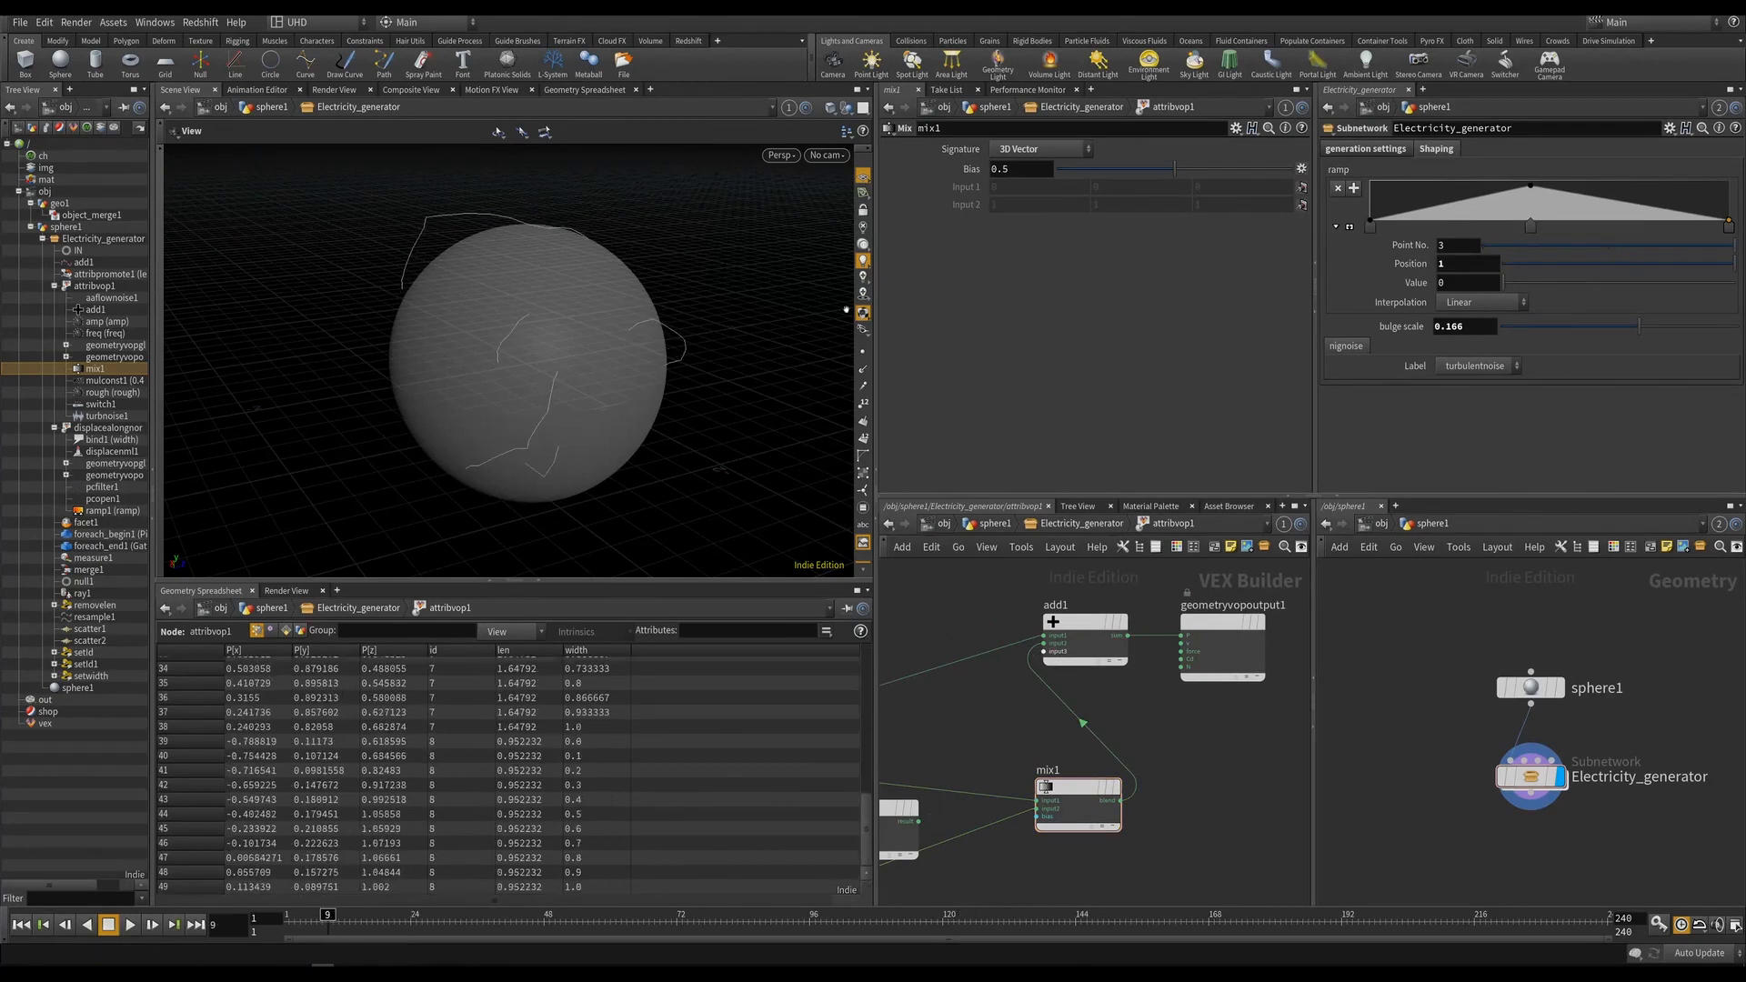
key("Up")
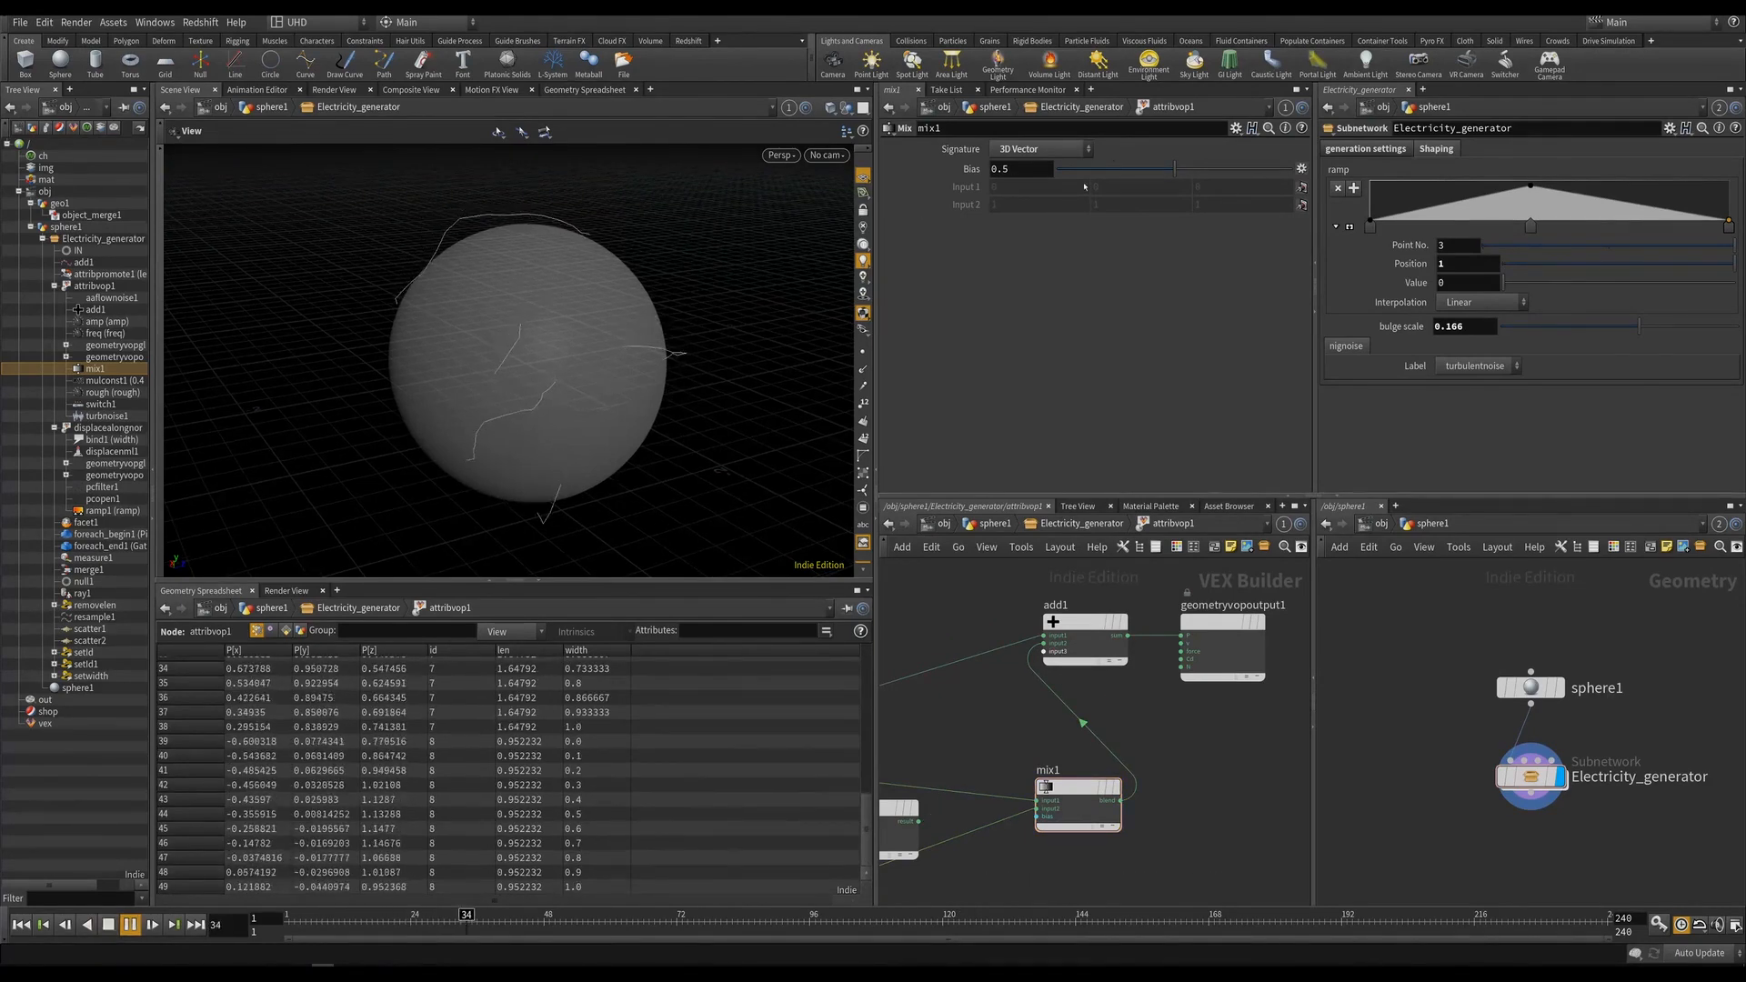
Try the Mix node's bias at 0.19 and 0.484 during playback, and stop the animation.
left_click_drag(1175, 169, 1124, 173)
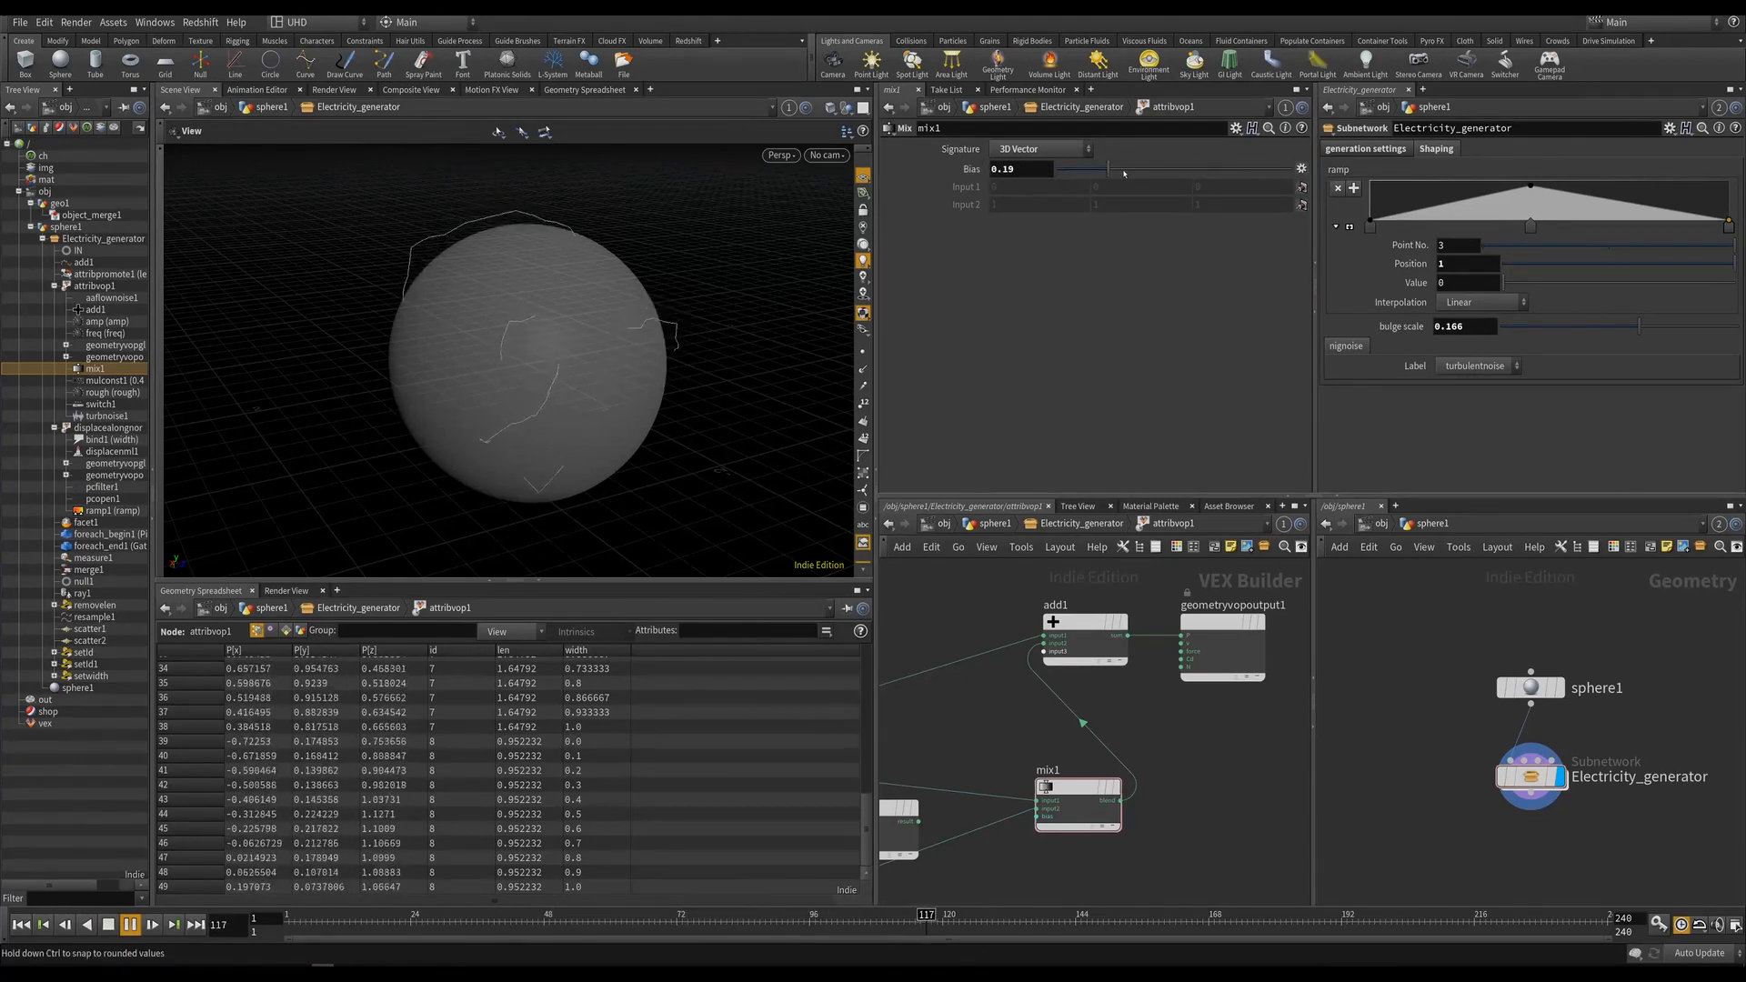
left_click(1171, 172)
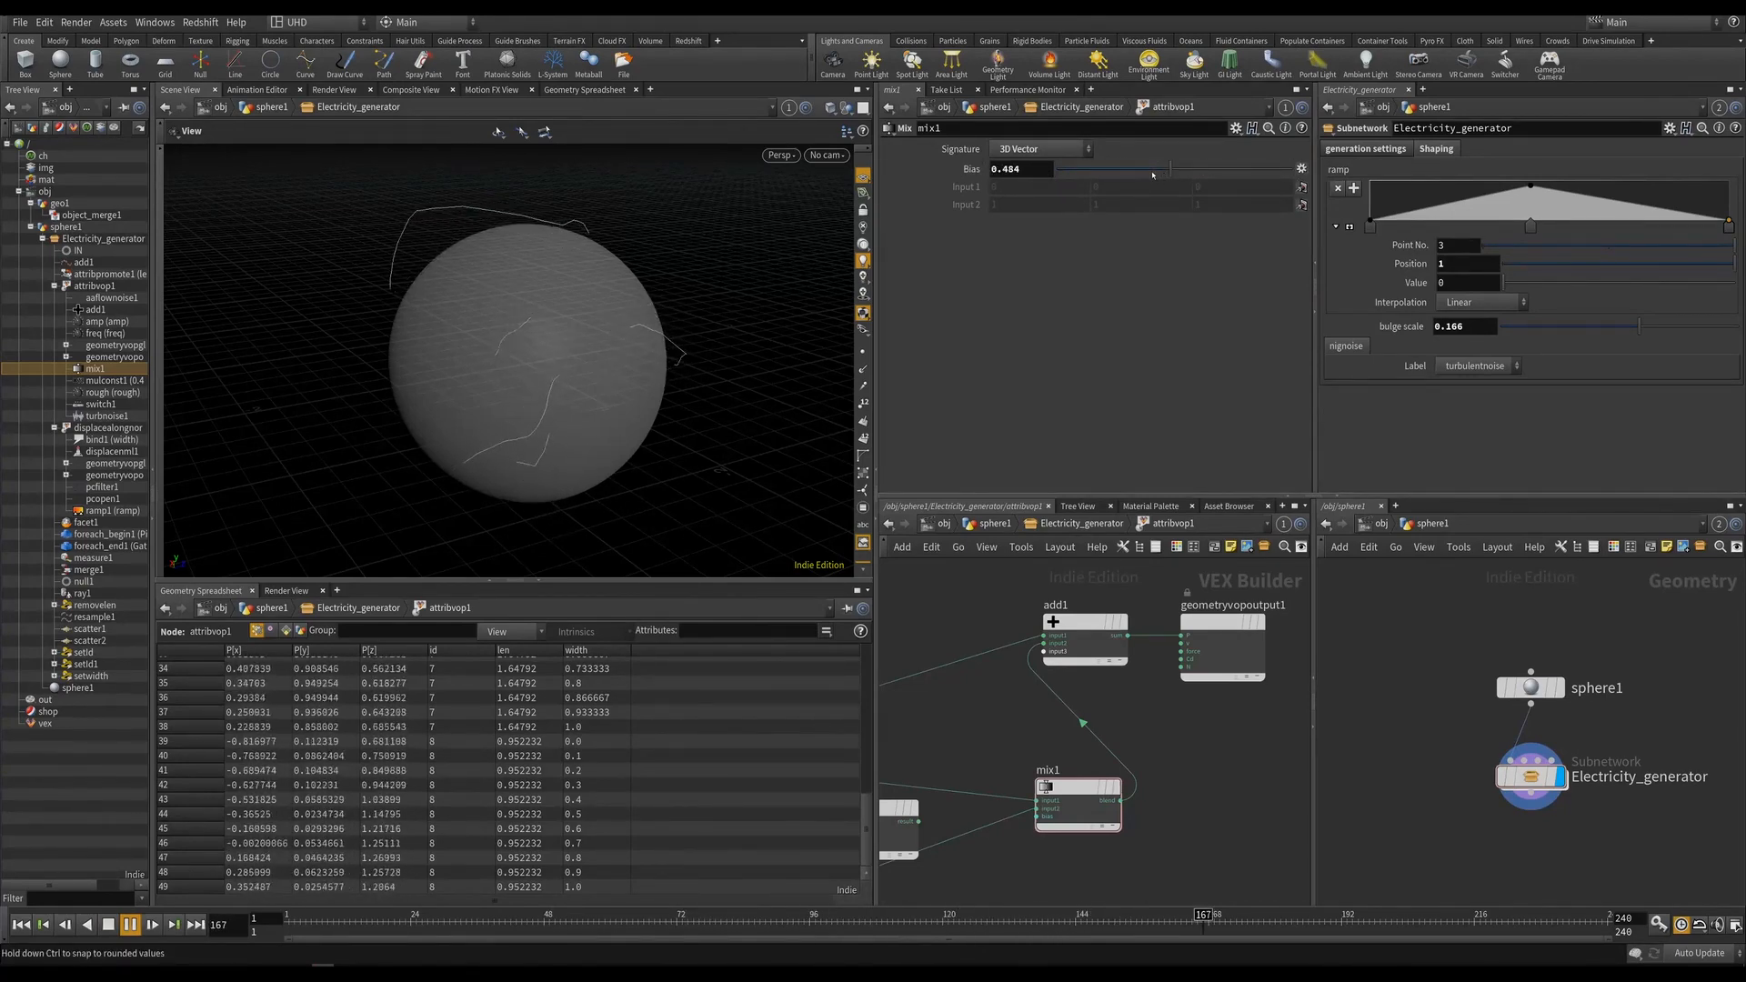
left_click(130, 925)
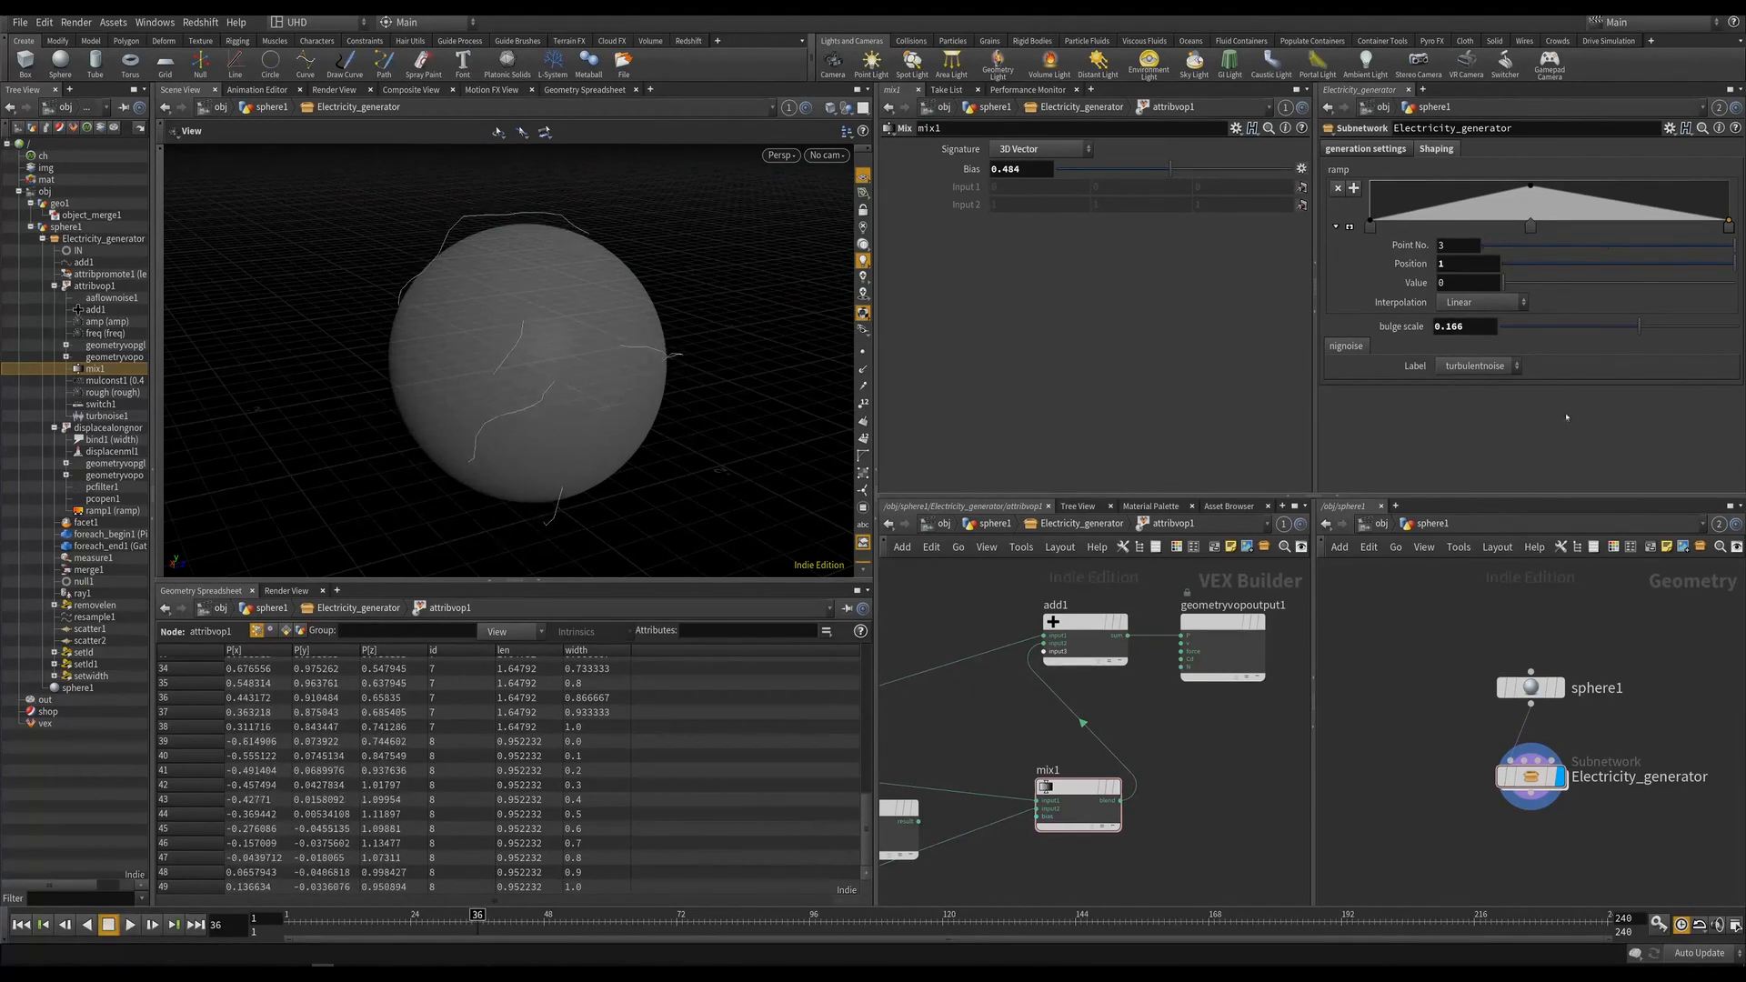
In the Electricity_generator parameter interface, replace the menu parameter in the nignoise folder with a float parameter.
left_click(1670, 129)
left_click(1628, 153)
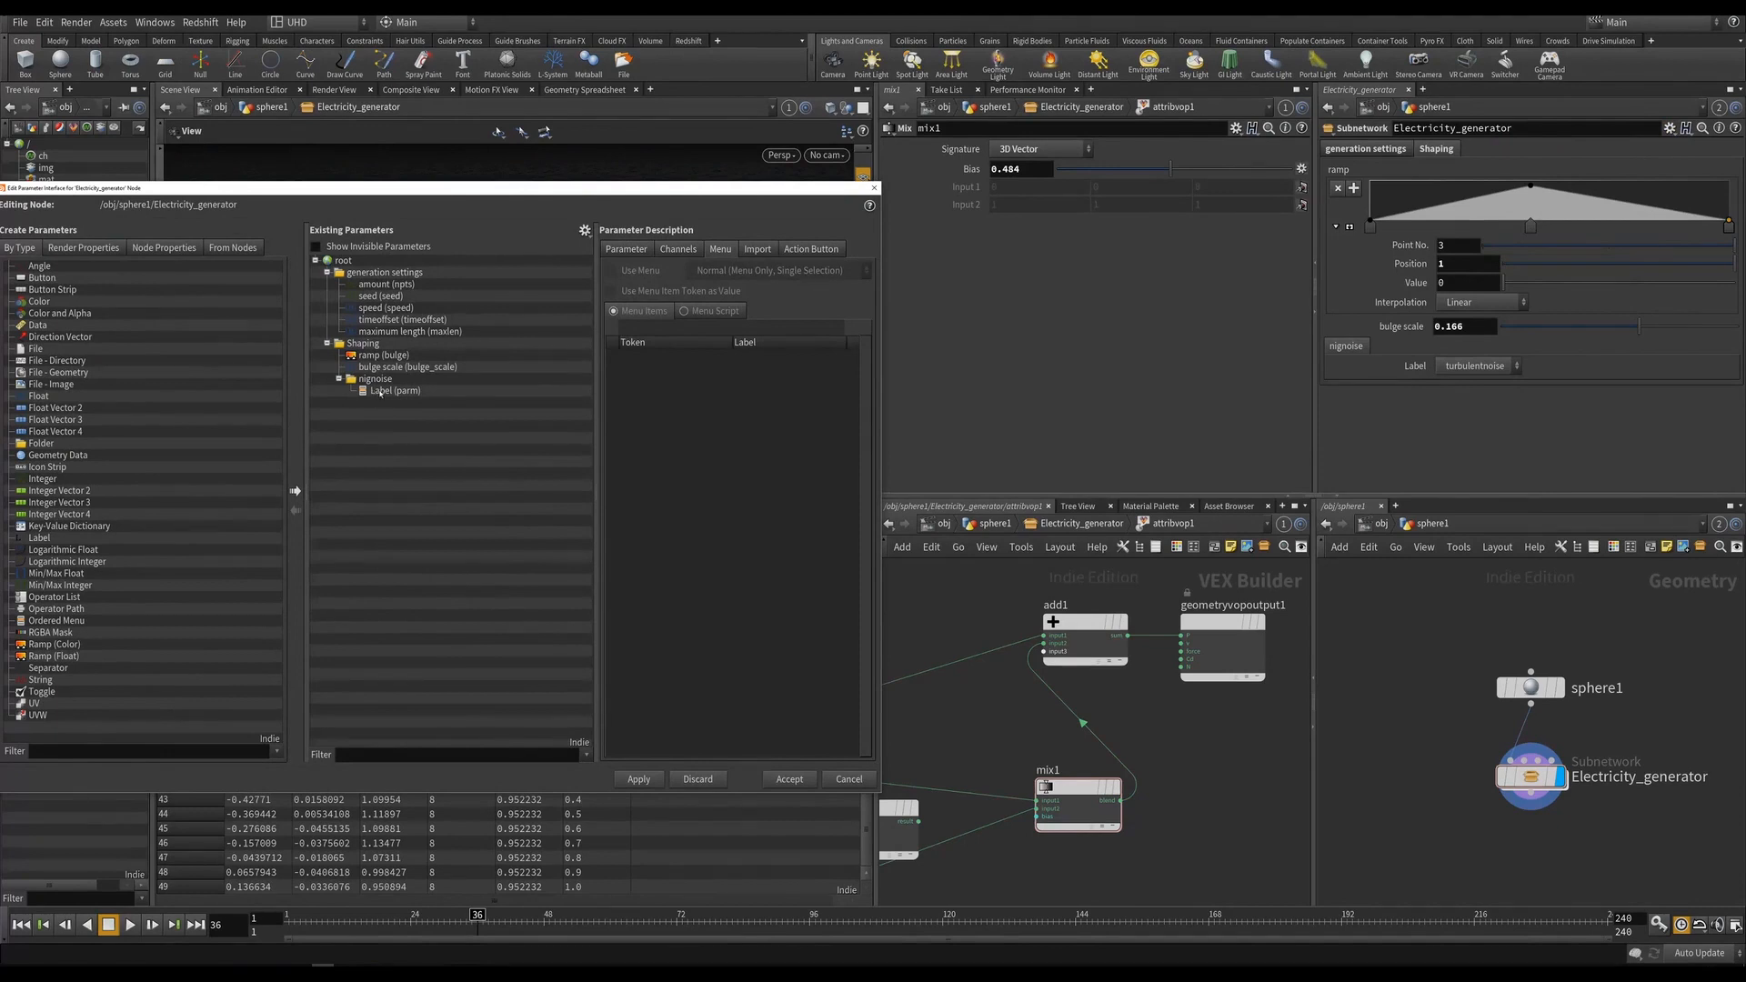
left_click(378, 391)
key("Delete")
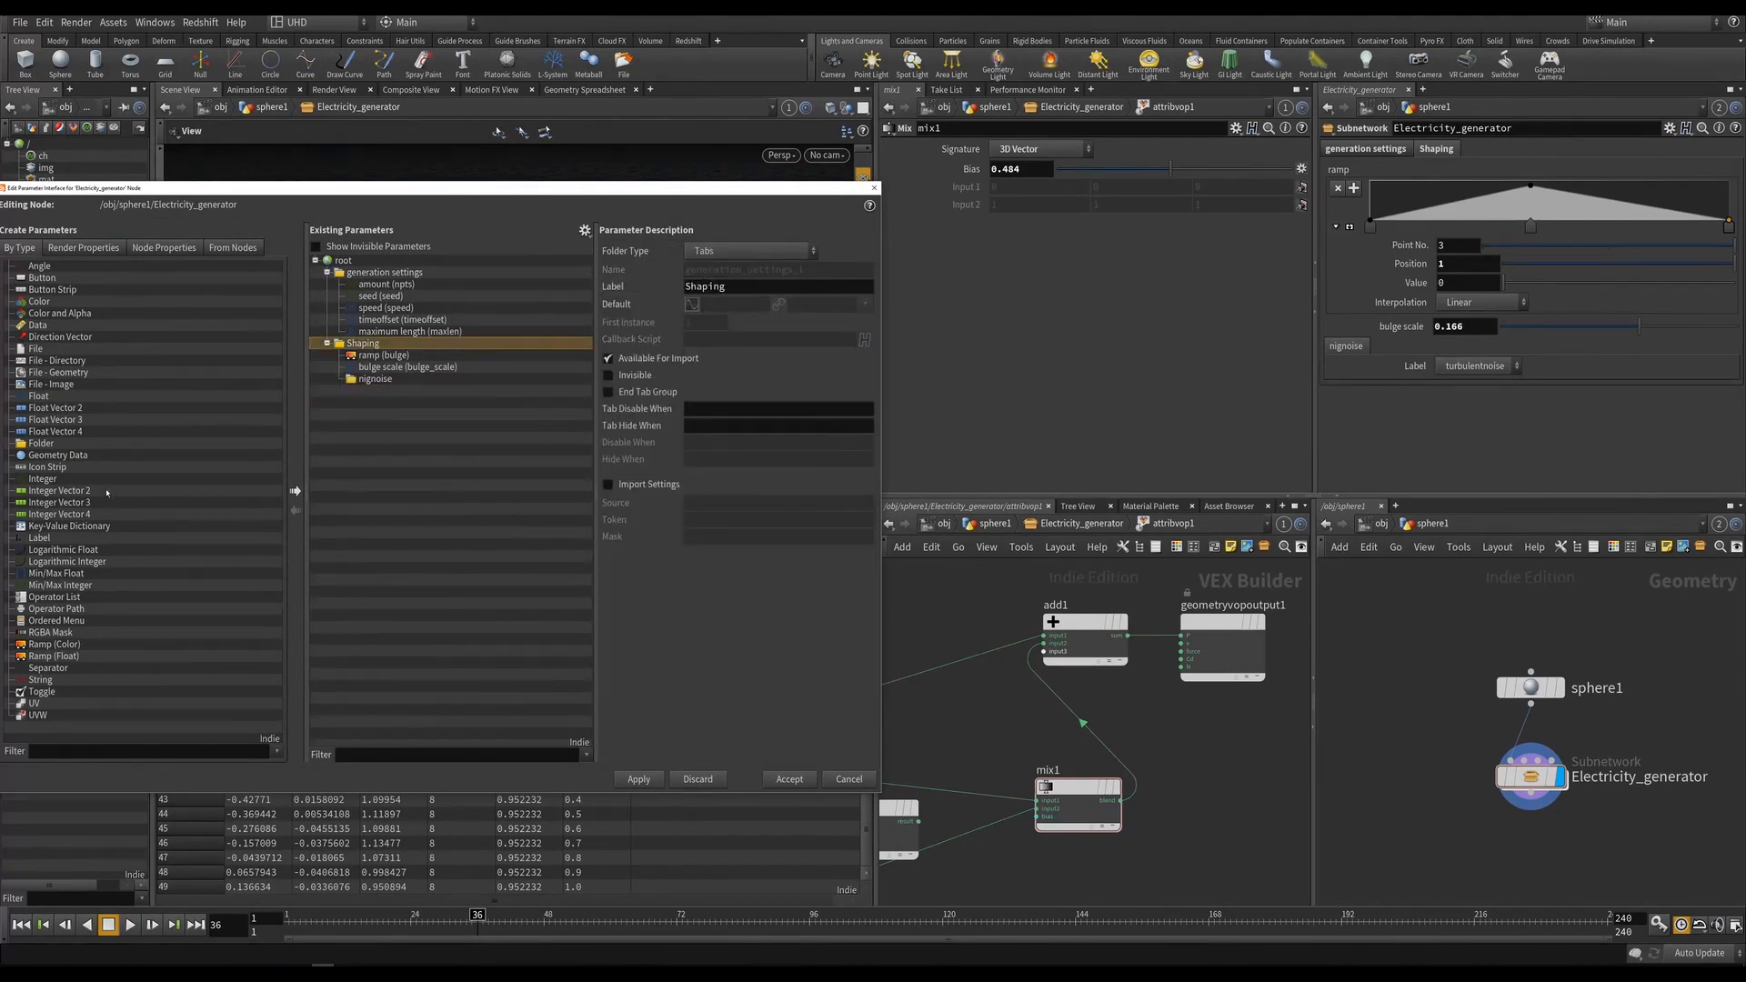
key("ctrl+z")
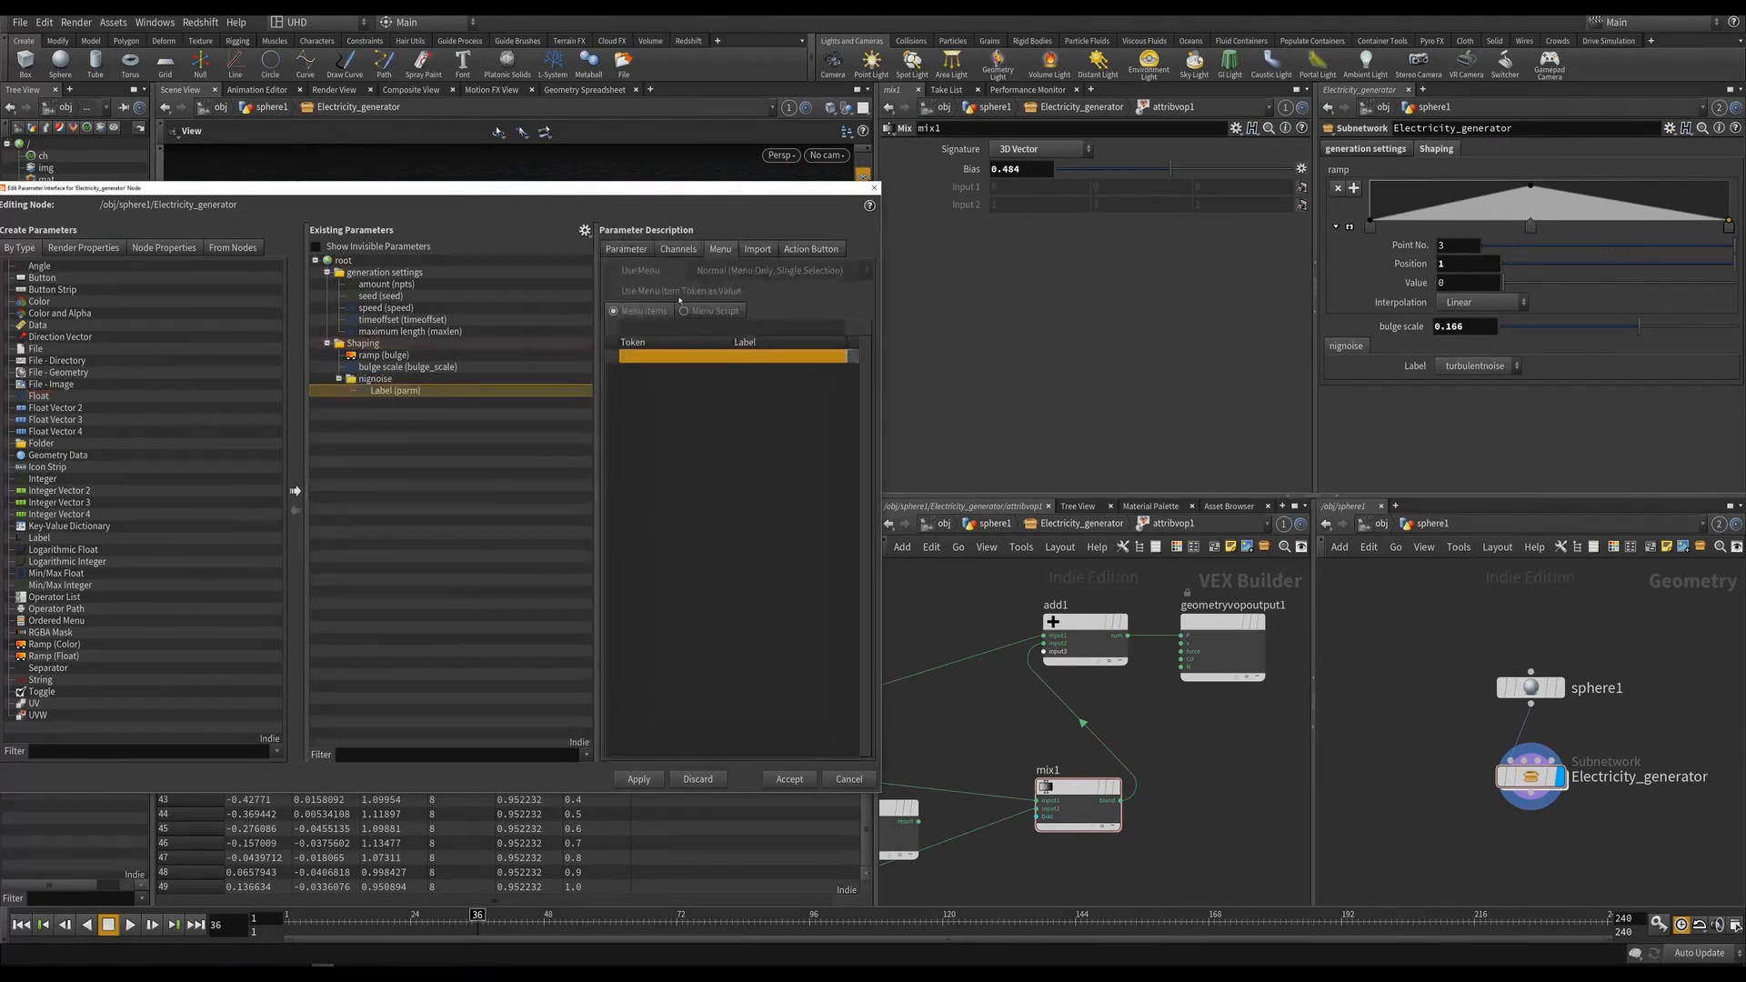
Name and label the nignoise folder's float parameter noisemix, and accept the interface changes.
left_click(678, 249)
left_click(626, 249)
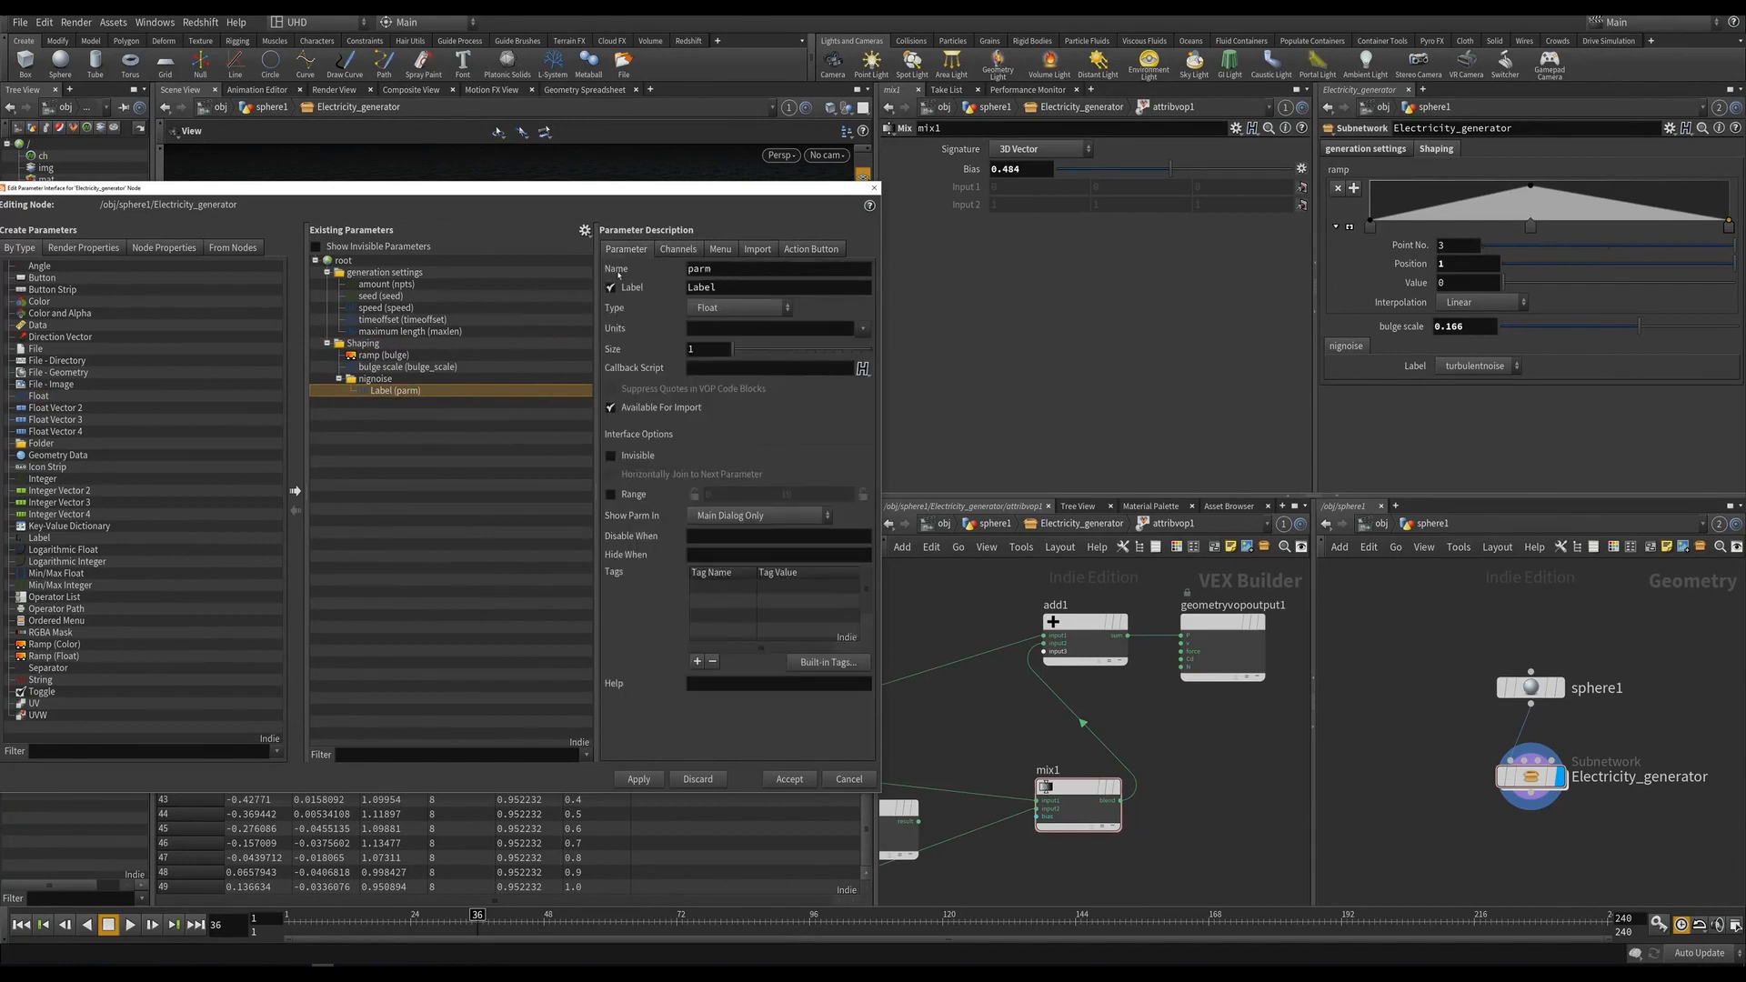
left_click_drag(725, 270, 577, 261)
type("noisemix")
key("Tab")
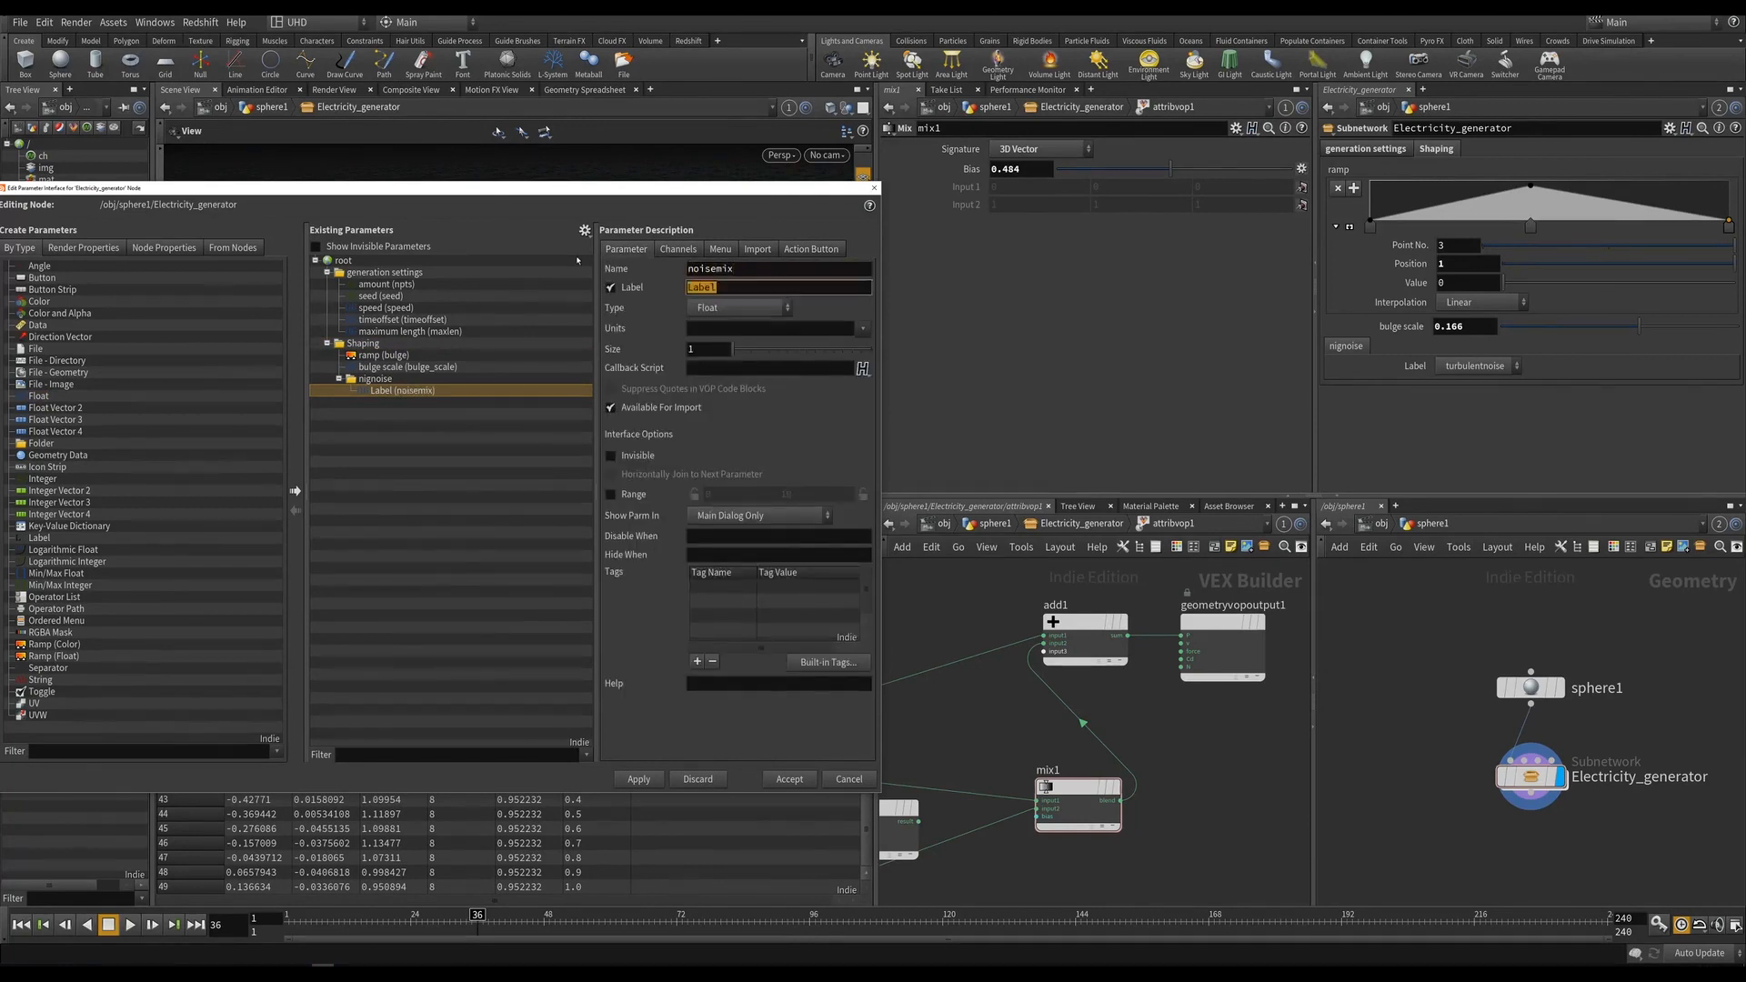
type("noisemix")
key("Tab")
left_click(639, 780)
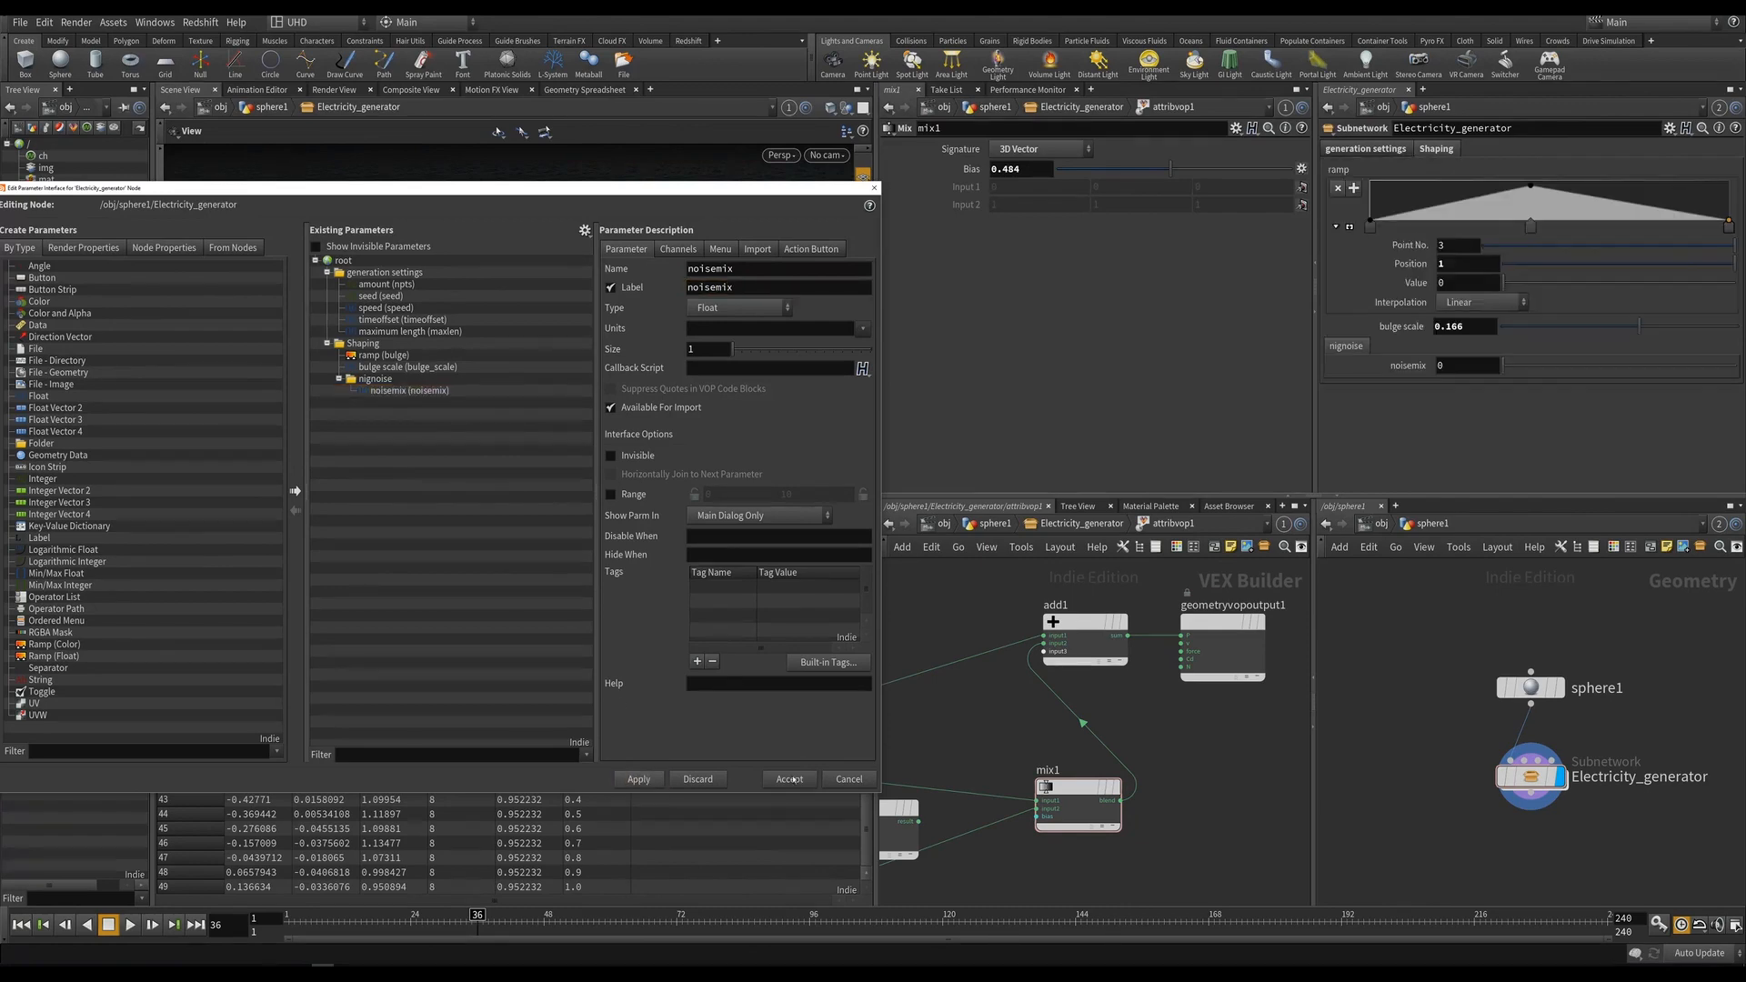
left_click(1484, 397)
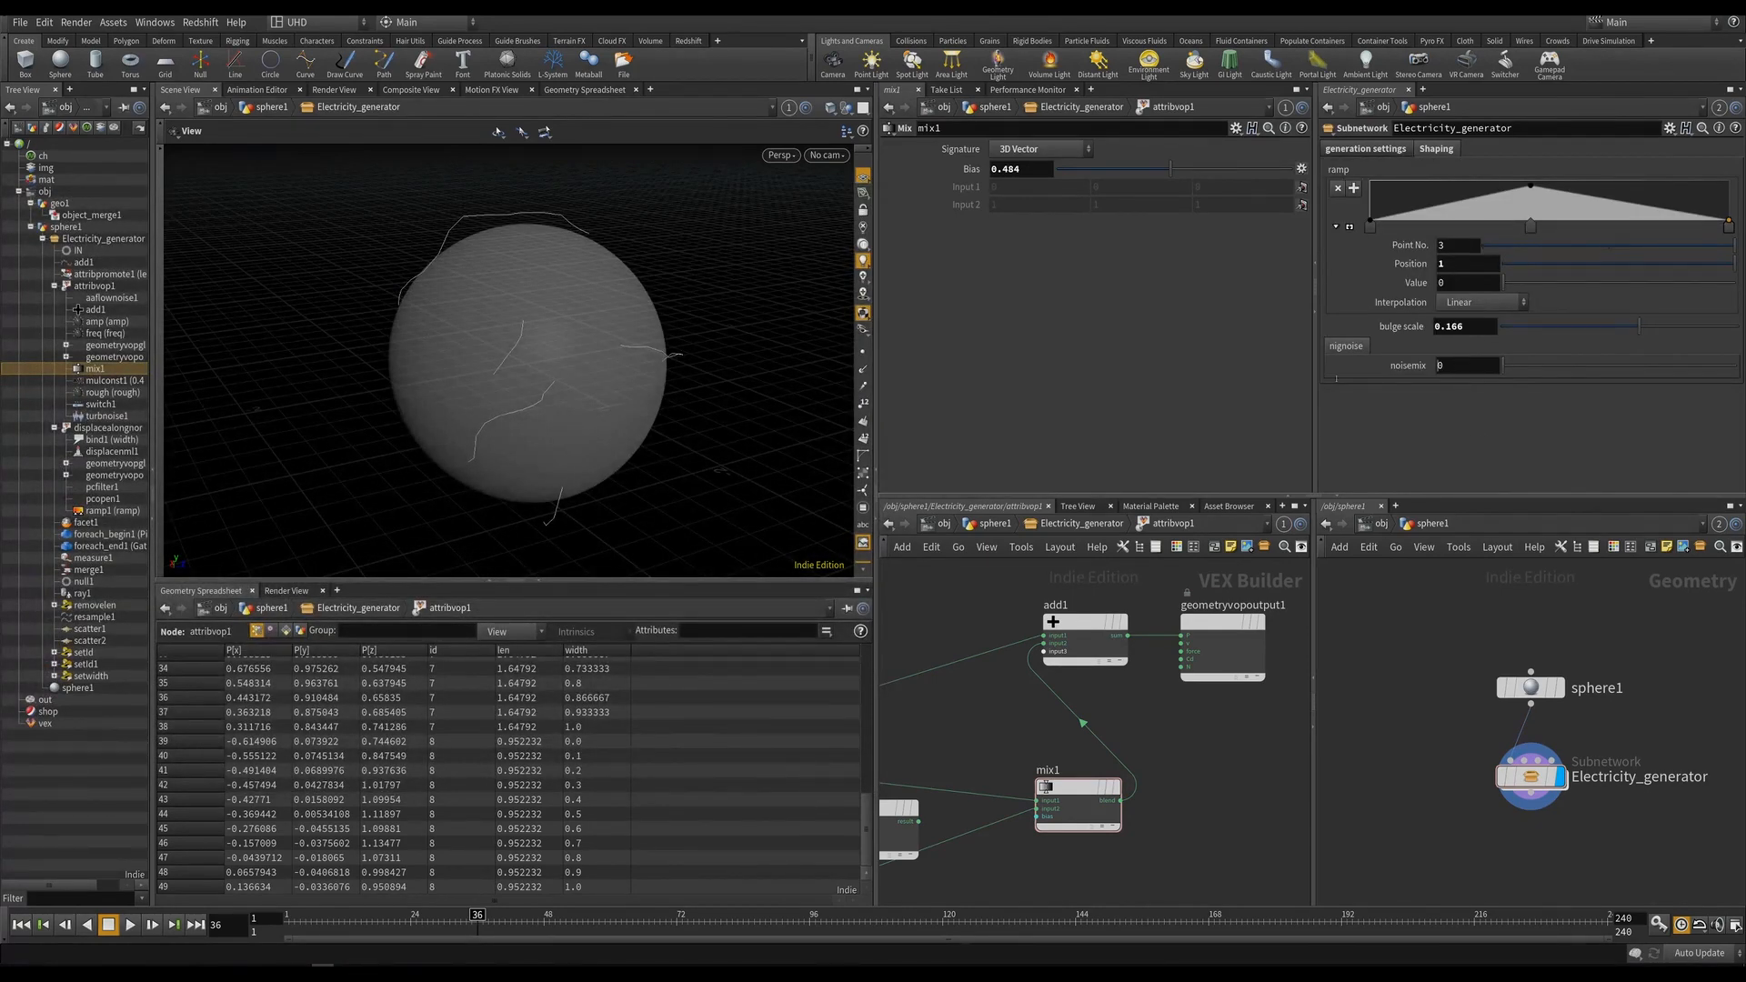
Replace the noisemix float in the nignoise folder with the Mix node's Bias parameter.
right_click(1457, 370)
left_click(1146, 443)
left_click(1670, 128)
left_click(1564, 428)
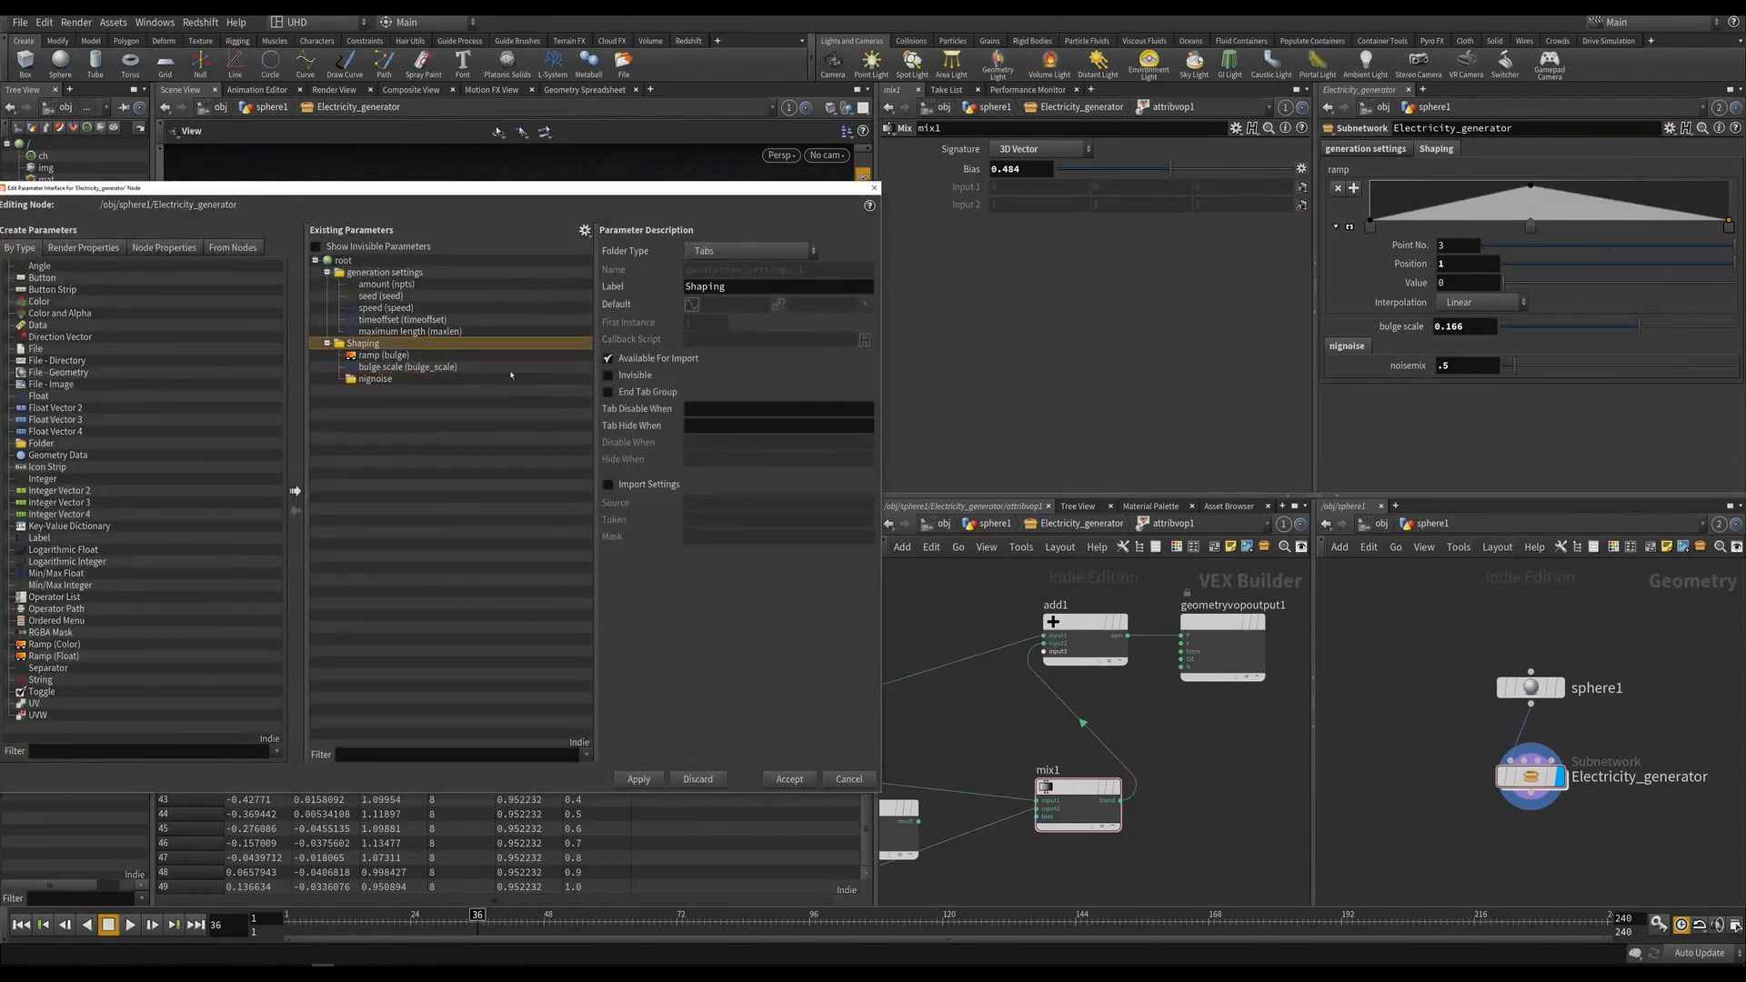
left_click_drag(380, 380, 380, 382)
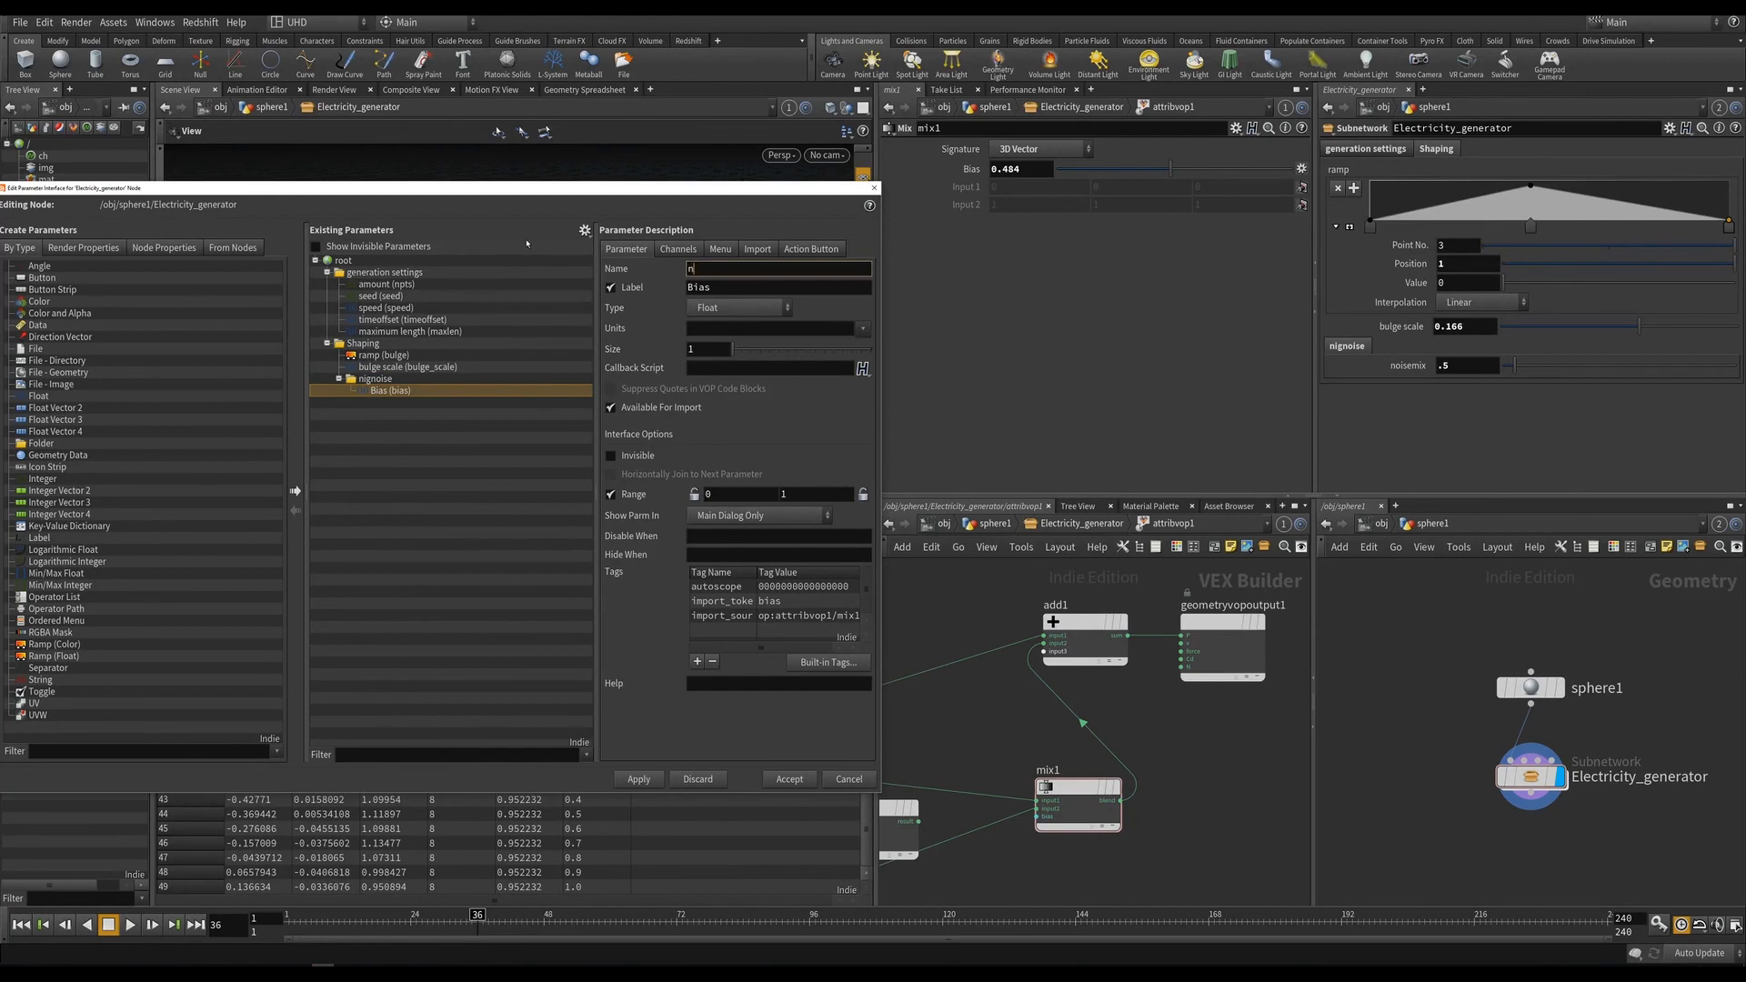
Name and label the imported Bias parameter noisemix and apply the change.
type("noisemix")
key("Tab")
type("no")
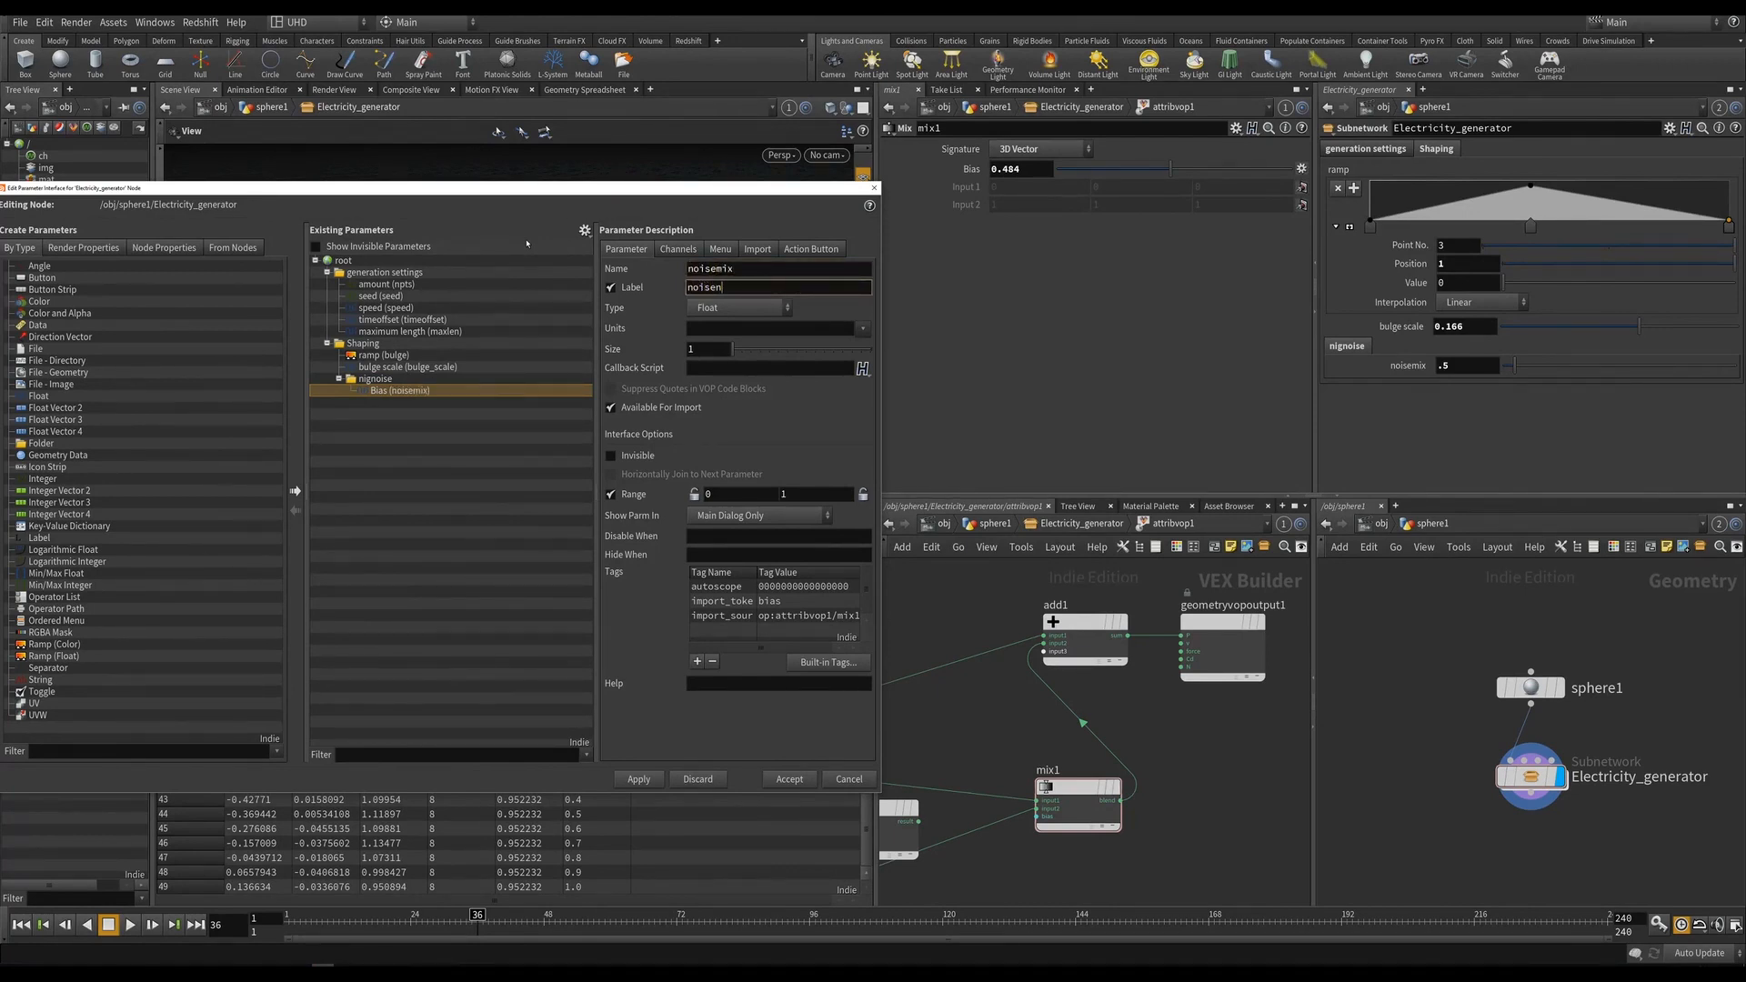
type("isemix")
key("Tab")
left_click(640, 780)
Delete the Multiply Constant node between the global variables and the two noise nodes.
middle_click_drag(1085, 723, 1192, 680)
scroll(1069, 727, "down", 3)
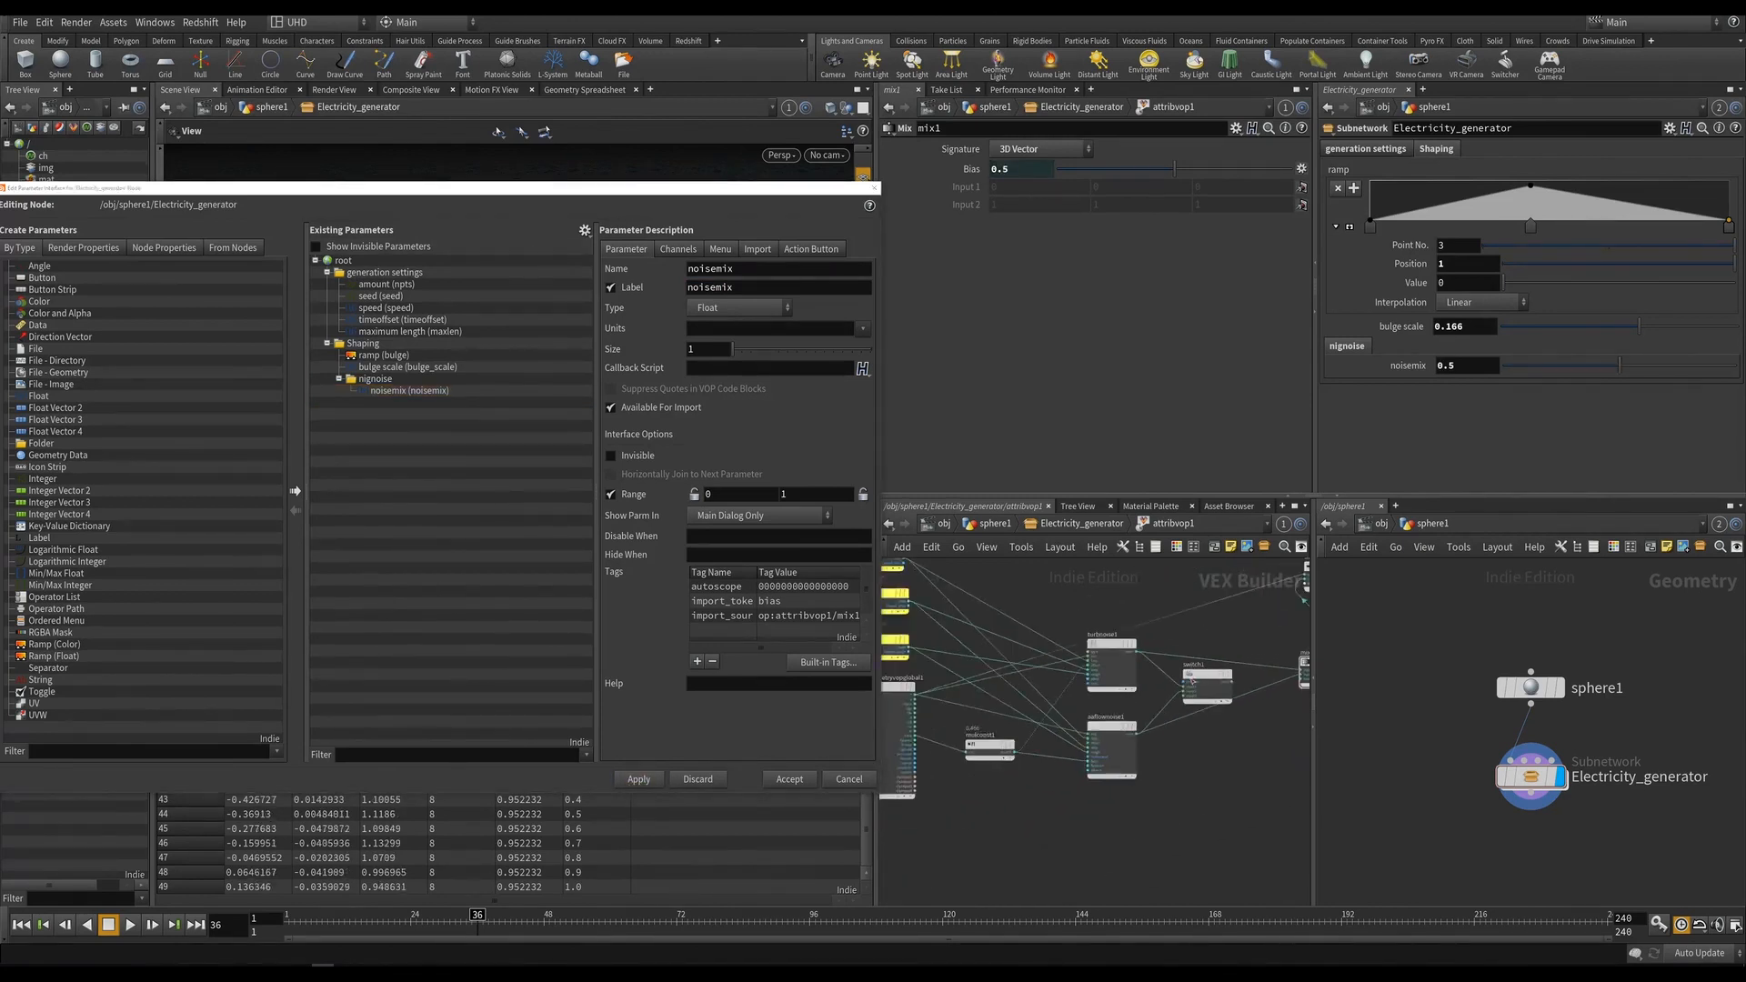
left_click(990, 747)
scroll(1001, 751, "up", 5)
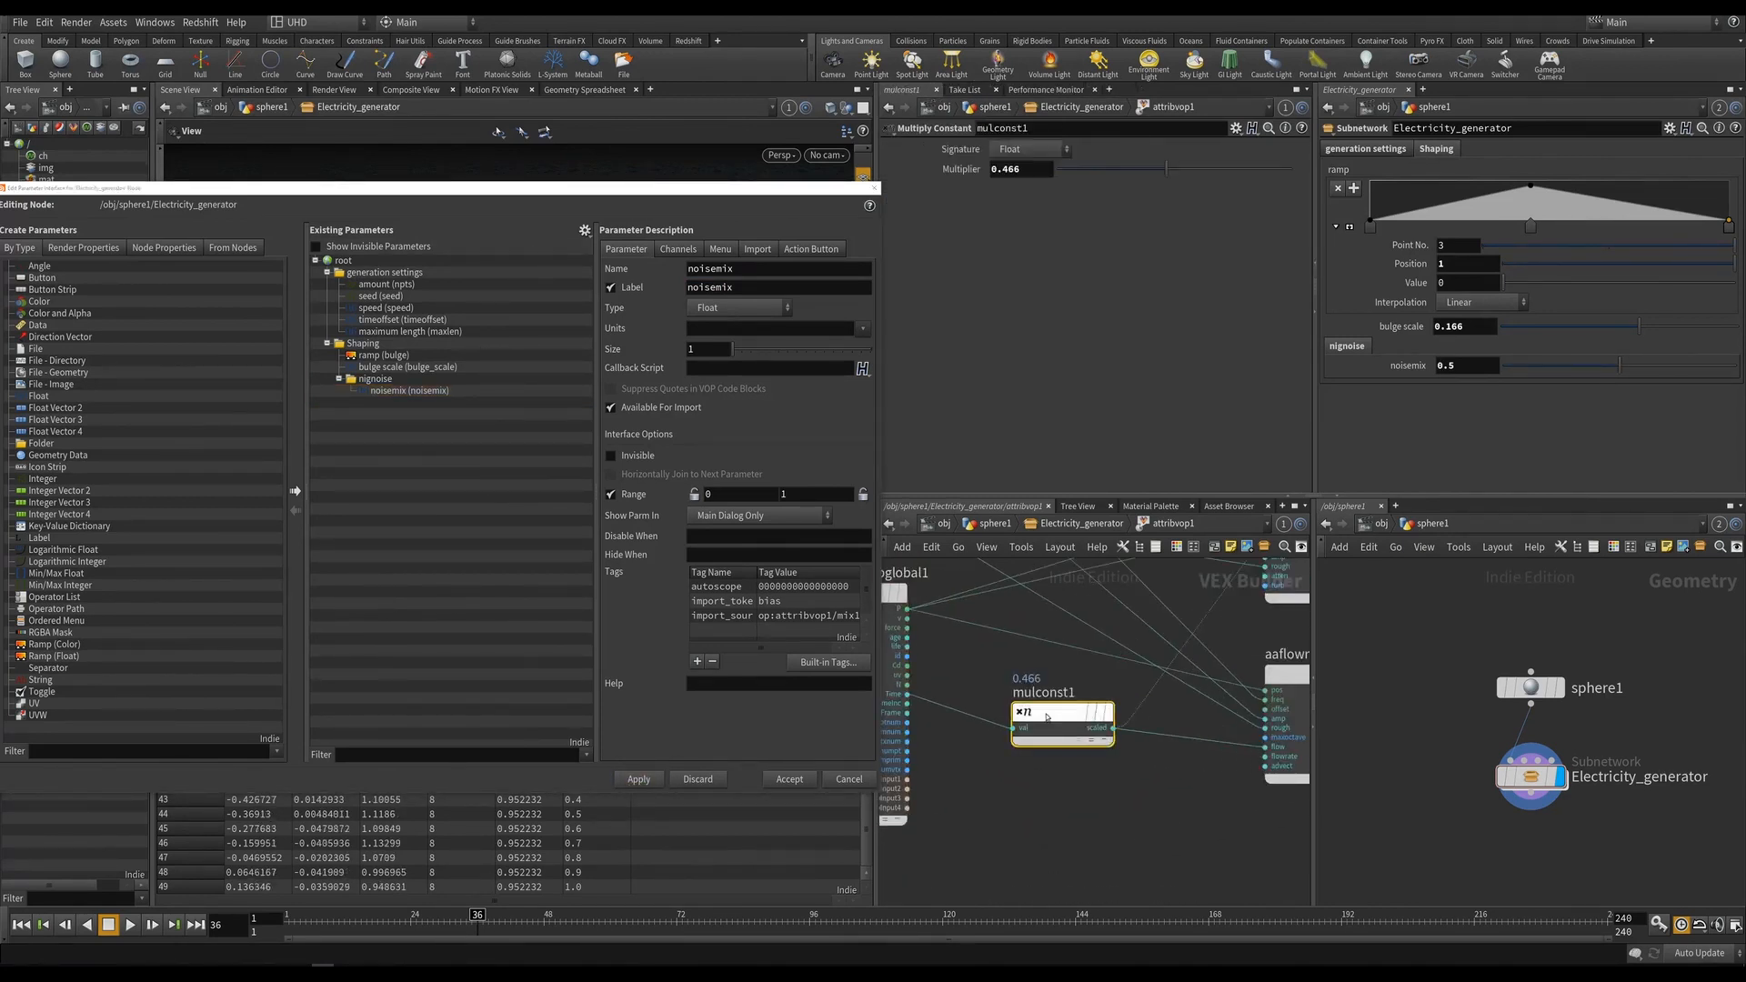
key("Delete")
Insert a Multiply node on the Time connection between the global variables and the noise nodes.
middle_click_drag(1058, 725, 1025, 753)
key("Tab")
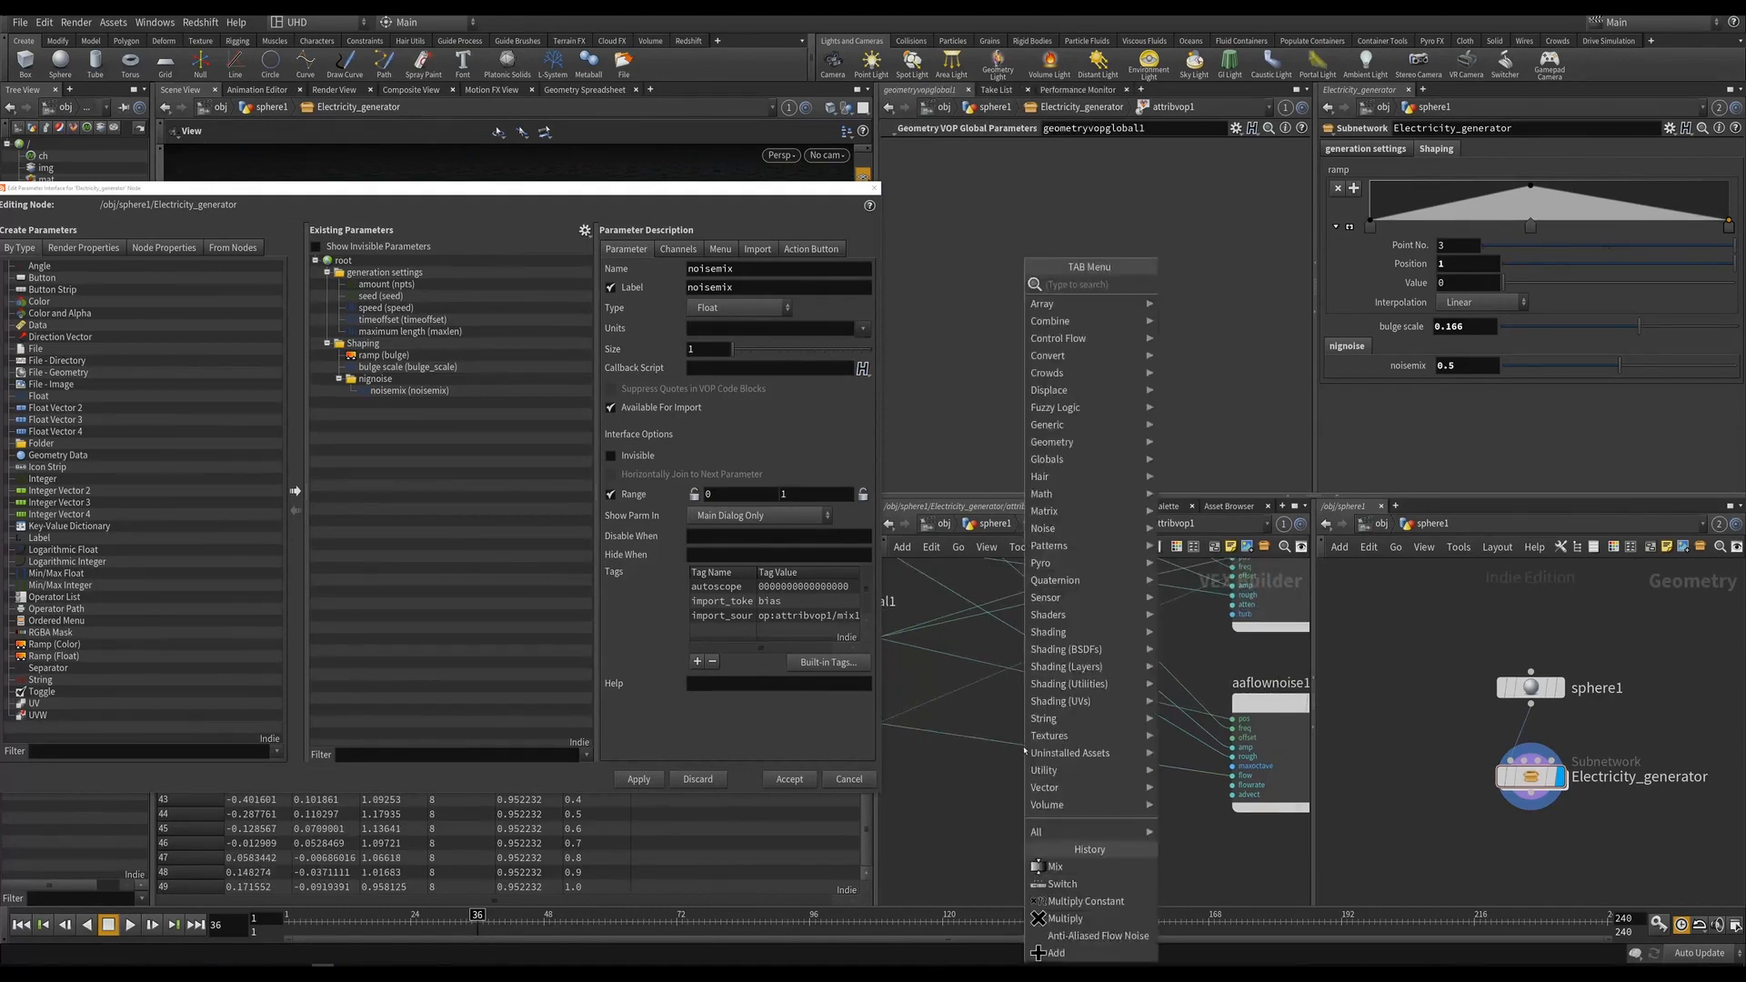
type("mu")
key("Return")
left_click(933, 757)
left_click_drag(935, 746, 971, 716)
scroll(966, 732, "up", 3)
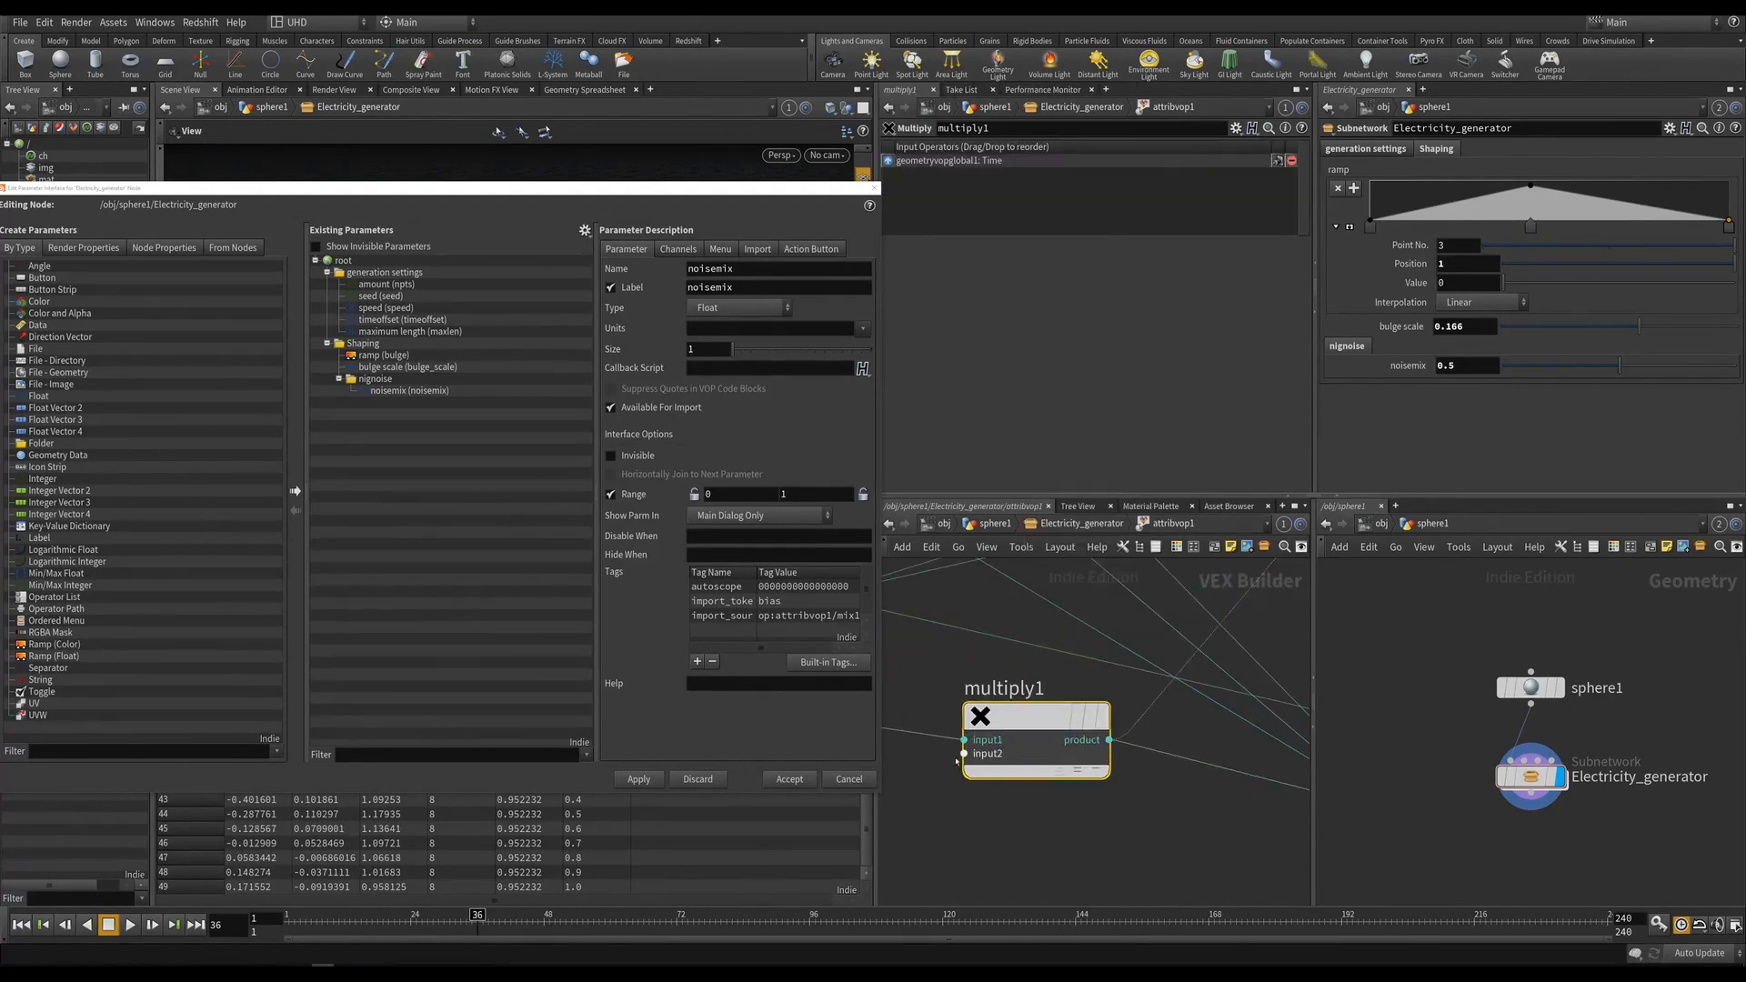
Promote the Multiply node's second input as a parameter and import it from attribvop1 into the nignoise folder.
right_click(961, 754)
left_click(1007, 672)
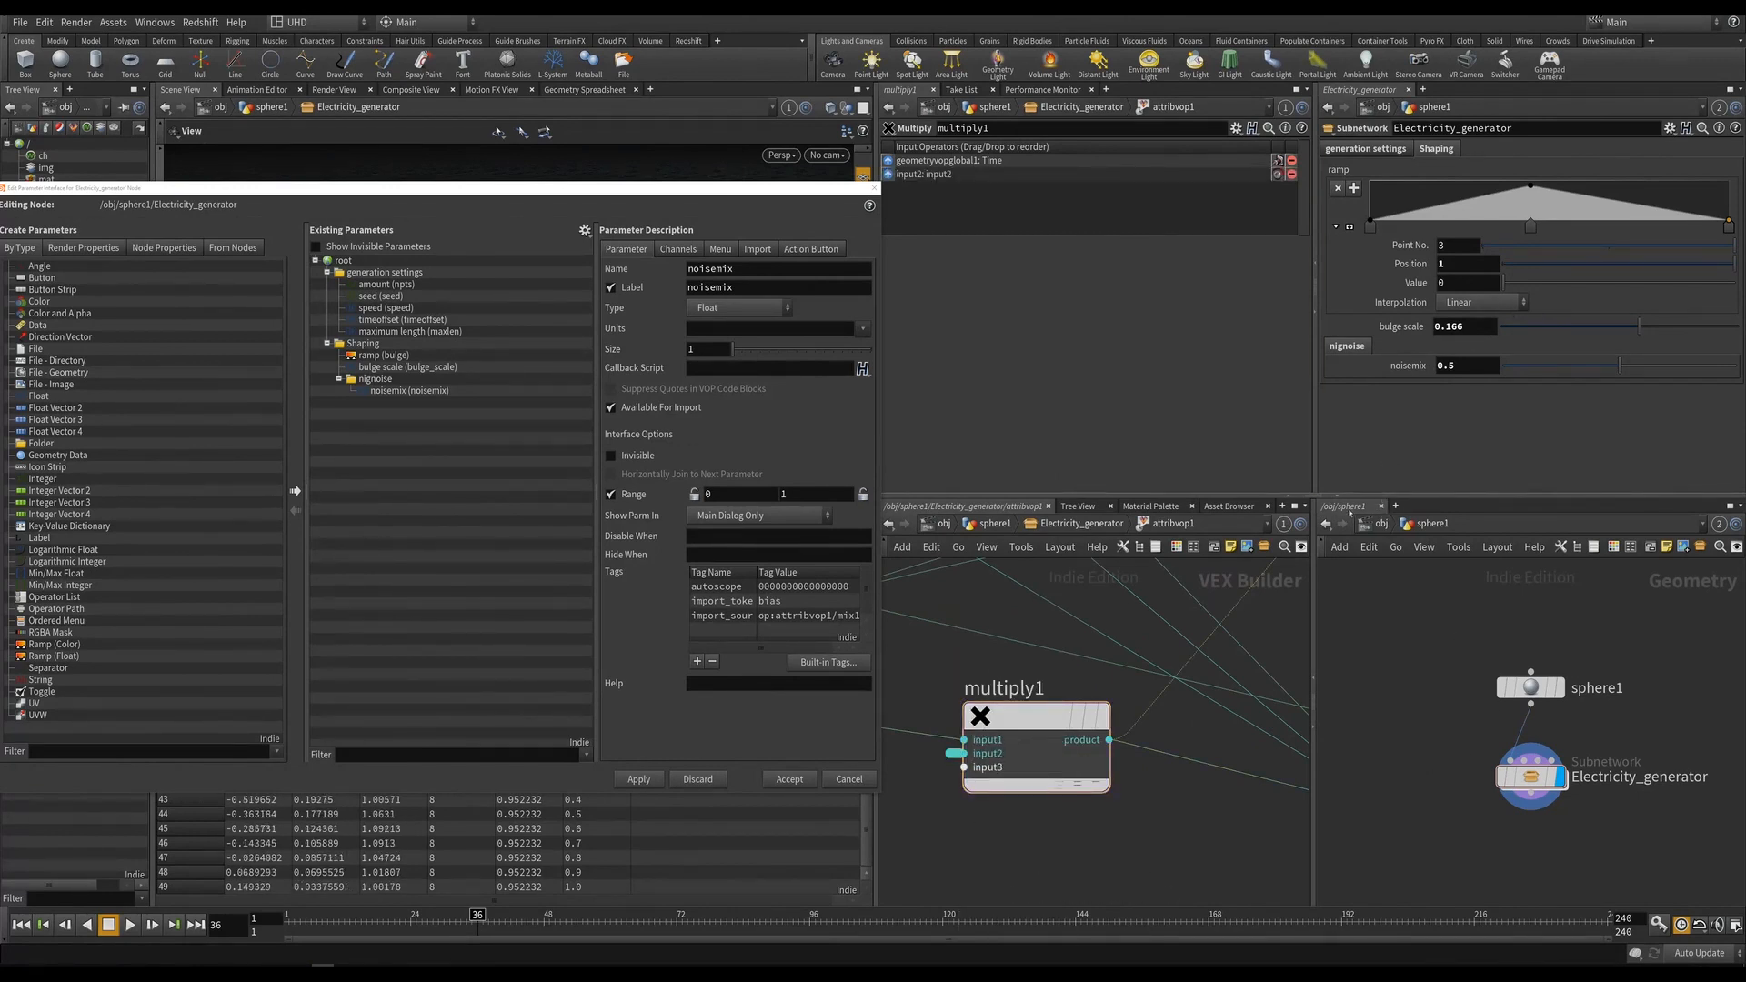
left_click(1071, 524)
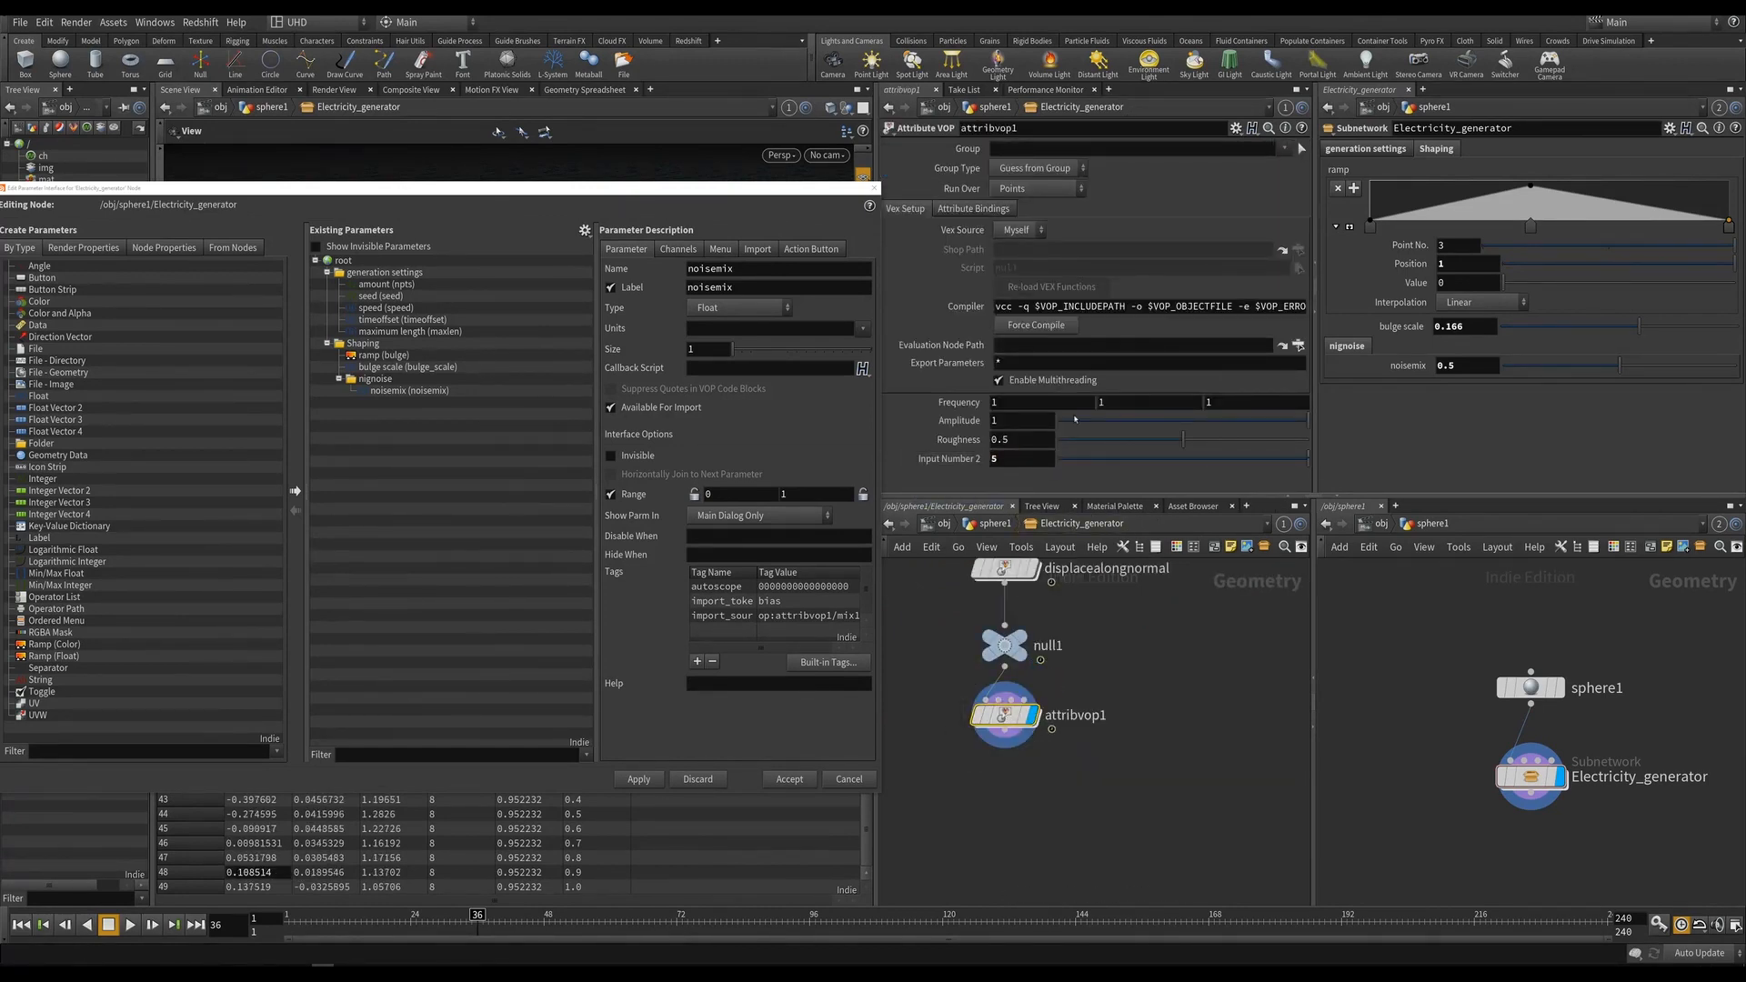
left_click_drag(894, 462, 379, 393)
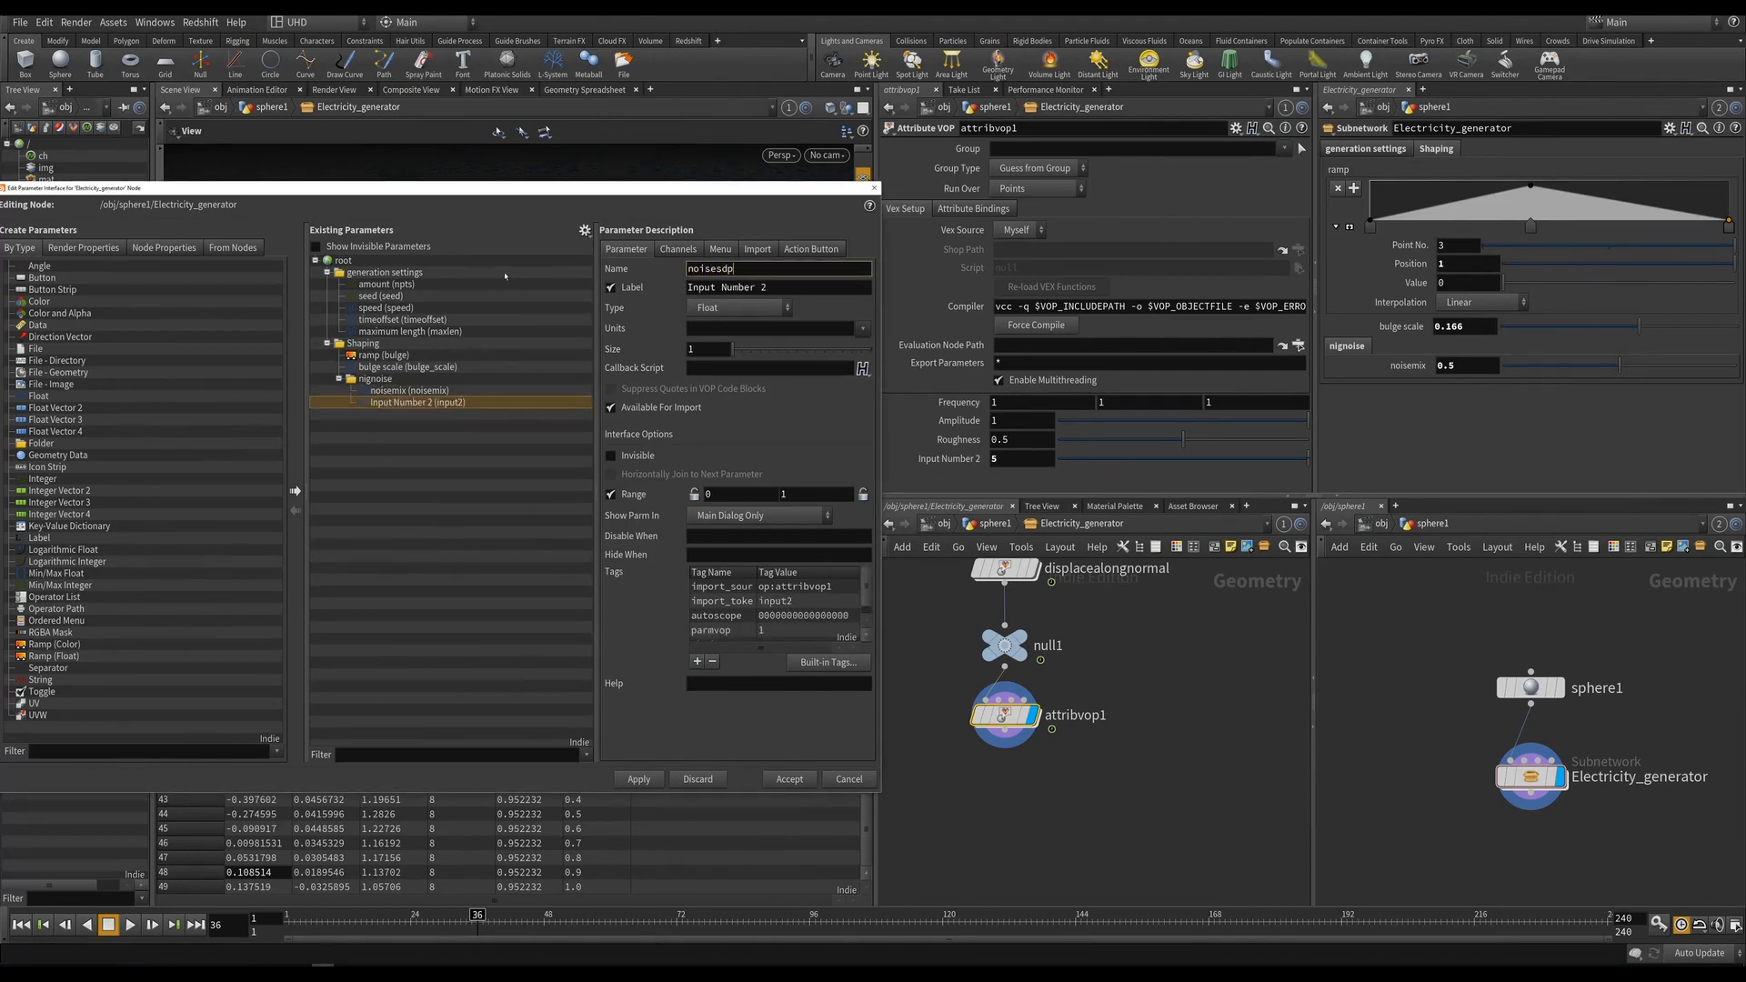
Name and label the imported Input Number 2 parameter noisespeed, and accept the interface changes.
type("noisespeed")
key("Tab")
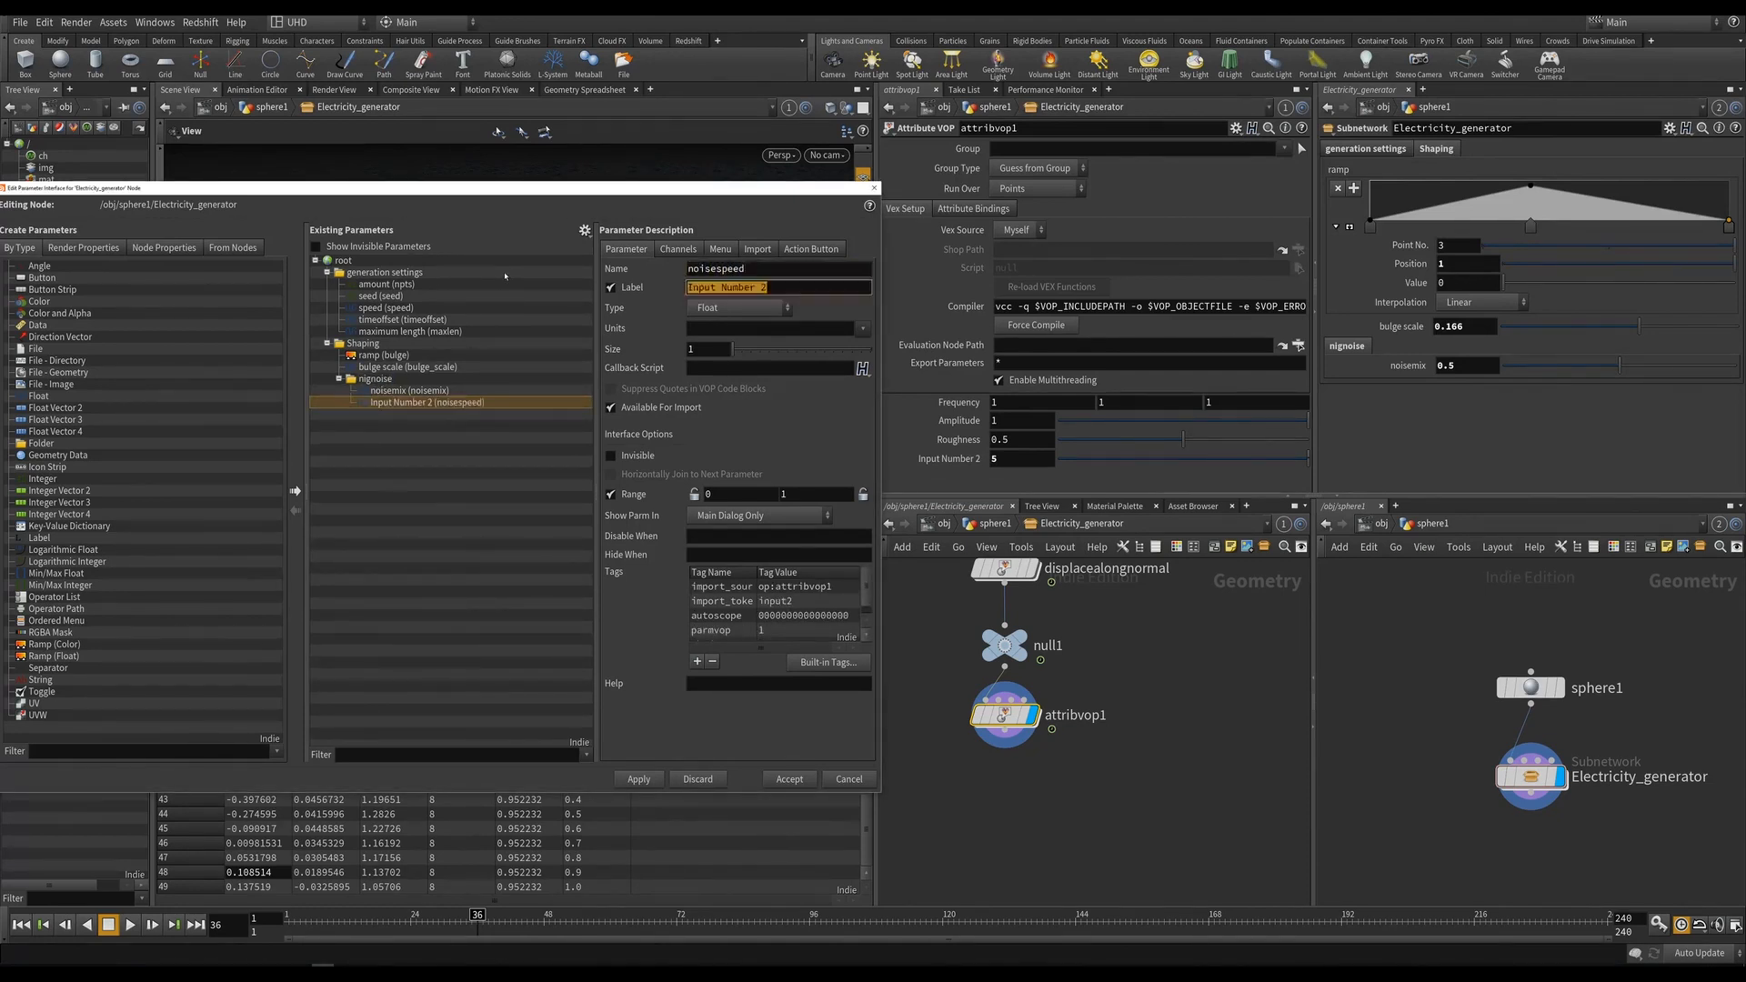
type("noisespeed")
key("Tab")
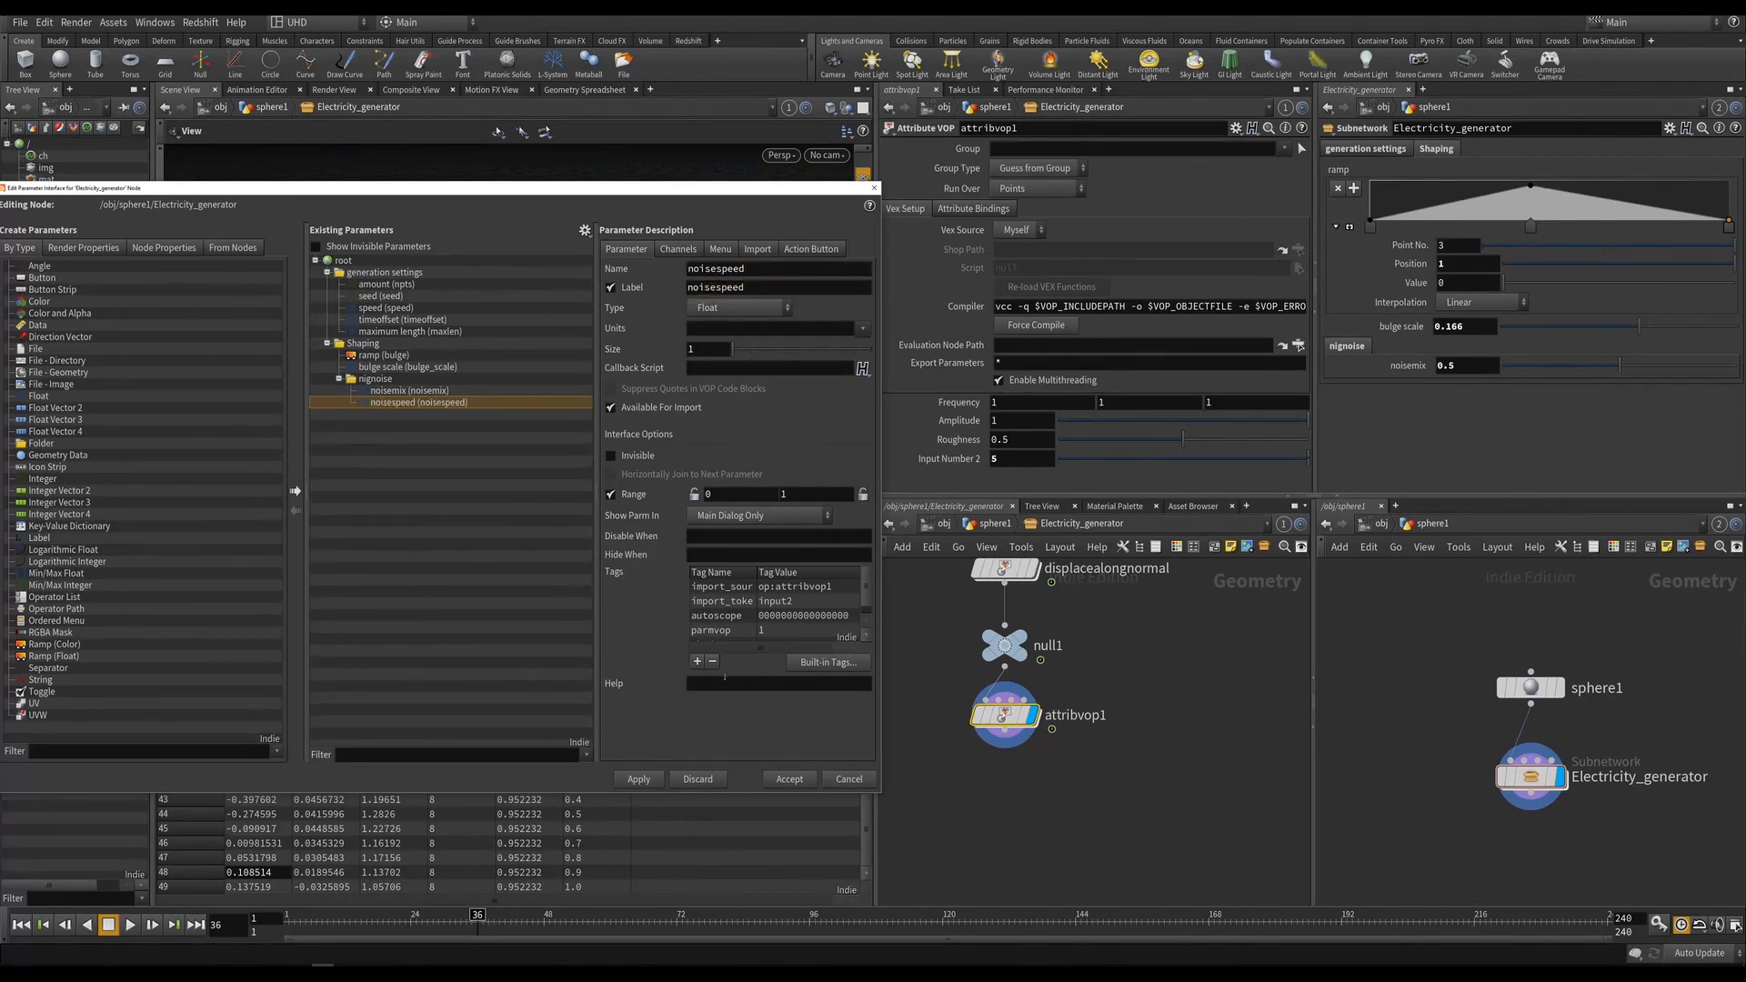
left_click(639, 779)
left_click(789, 779)
Play the animation and try noisespeed 1 with noisemix 1 on Electricity_generator.
key("Up")
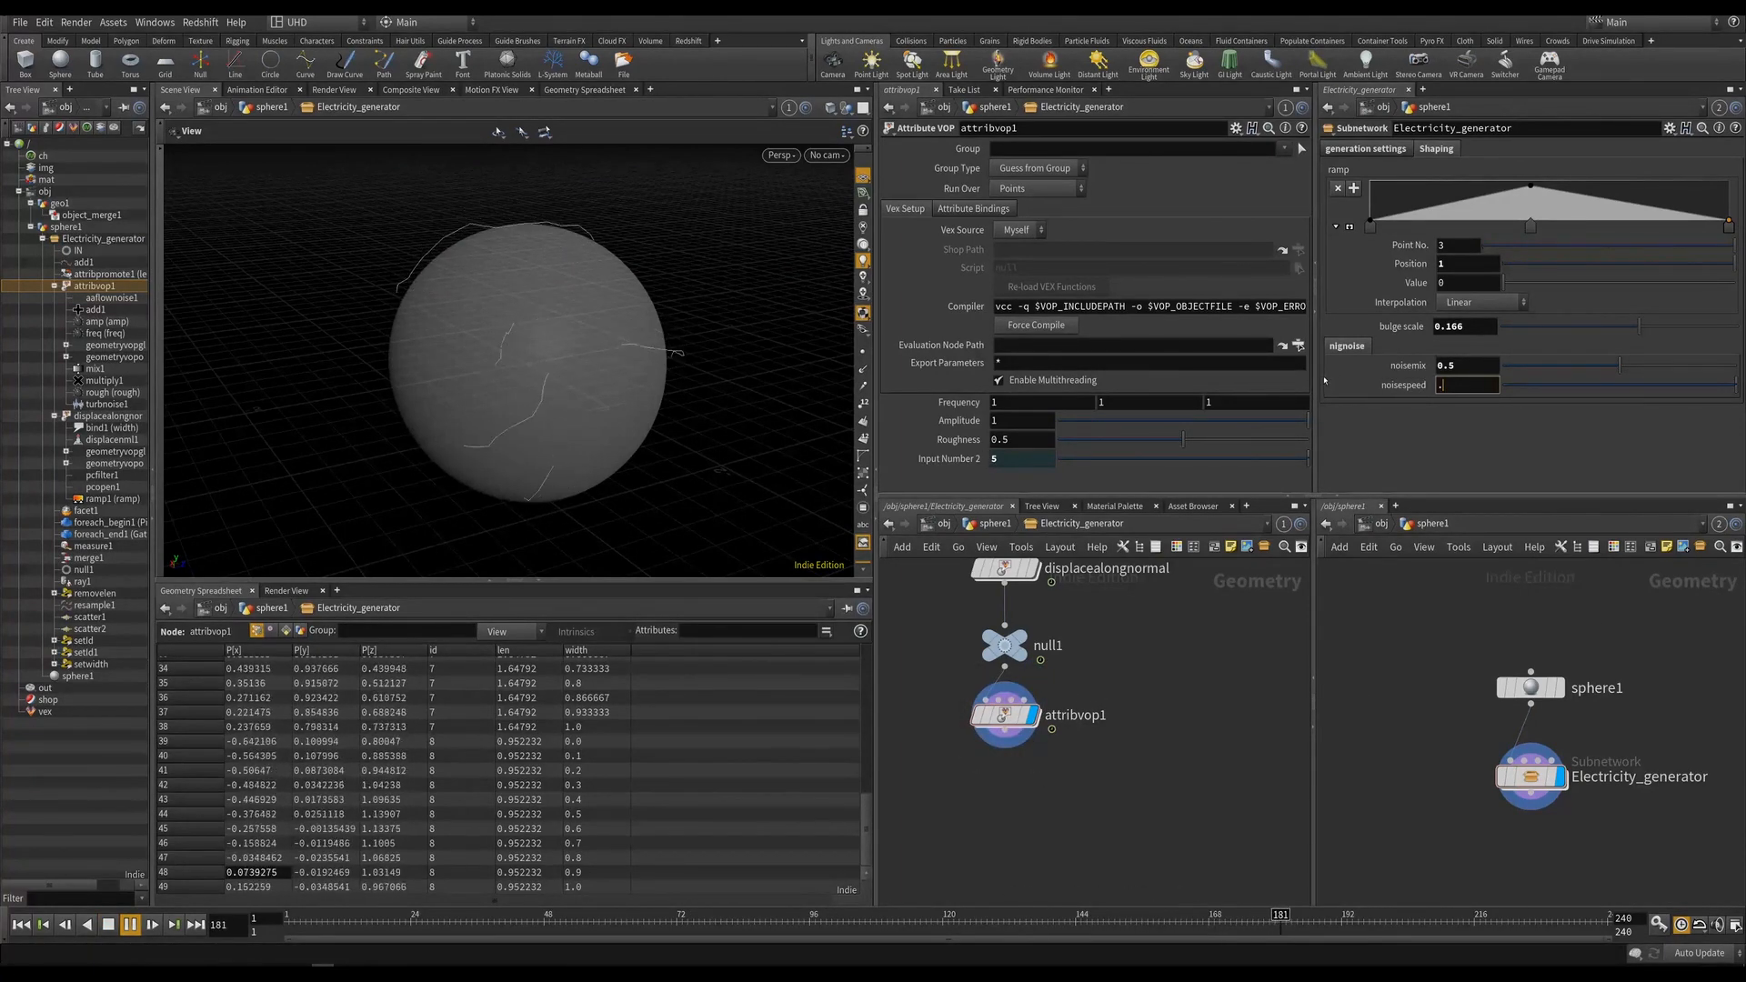
type("1")
key("Return")
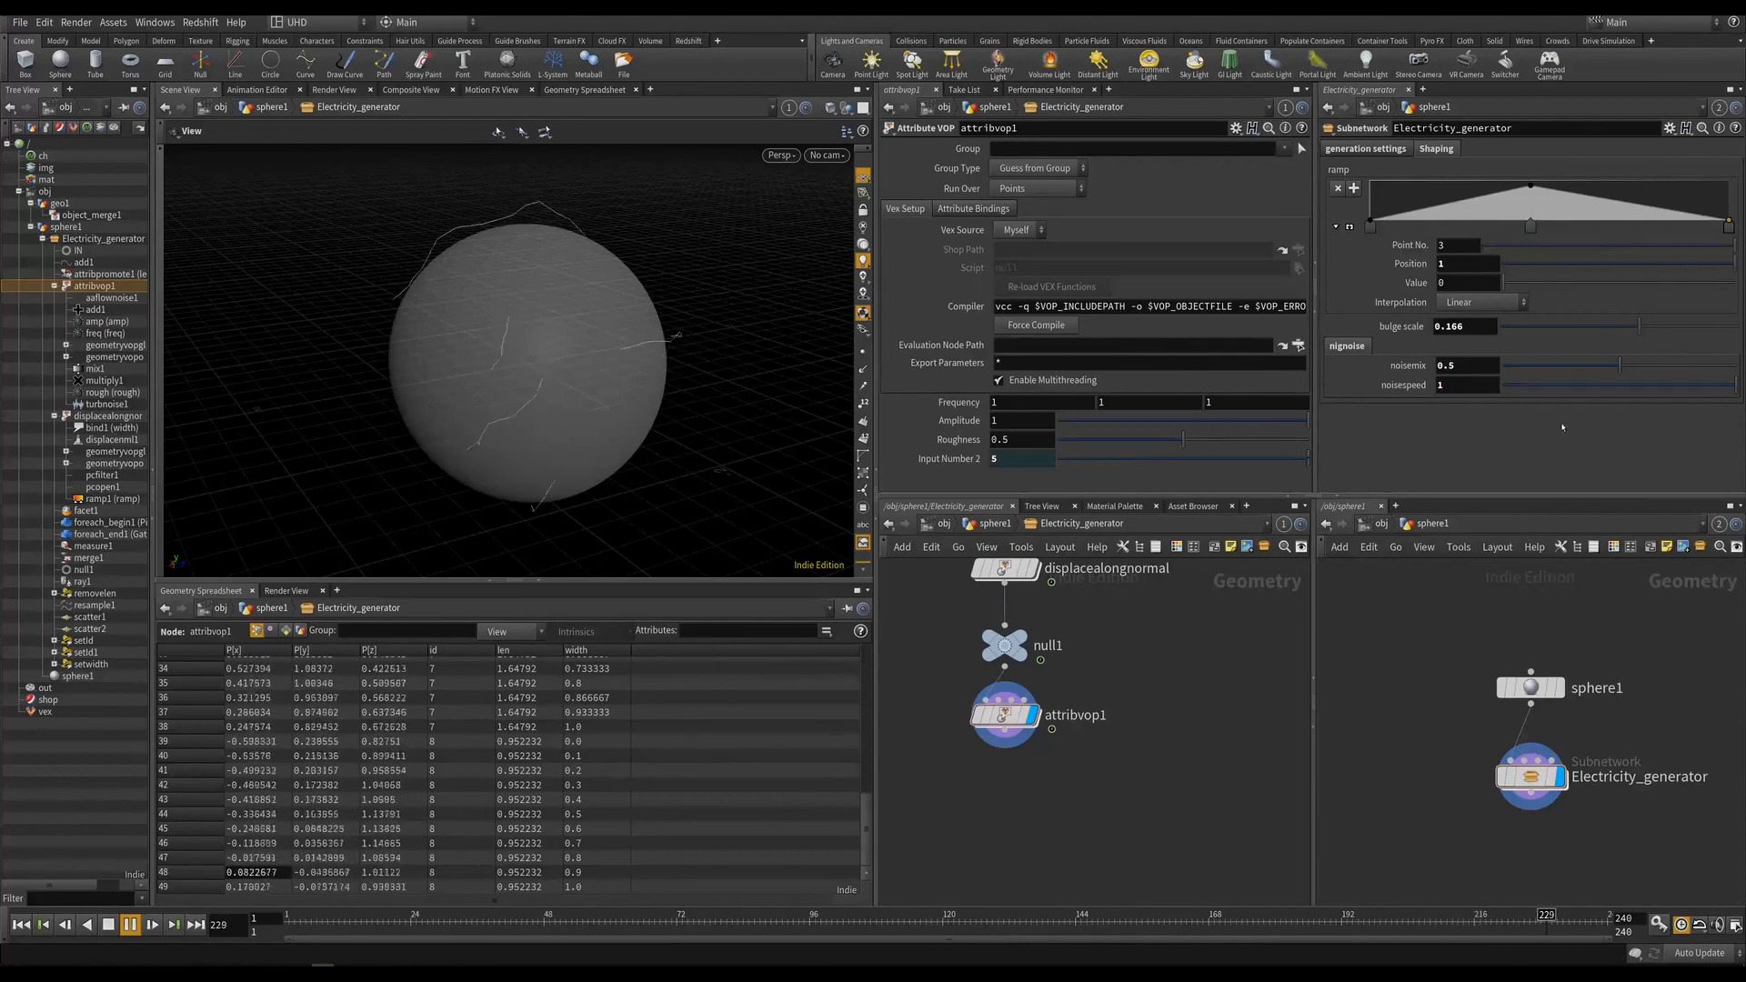
left_click_drag(1619, 366, 1739, 368)
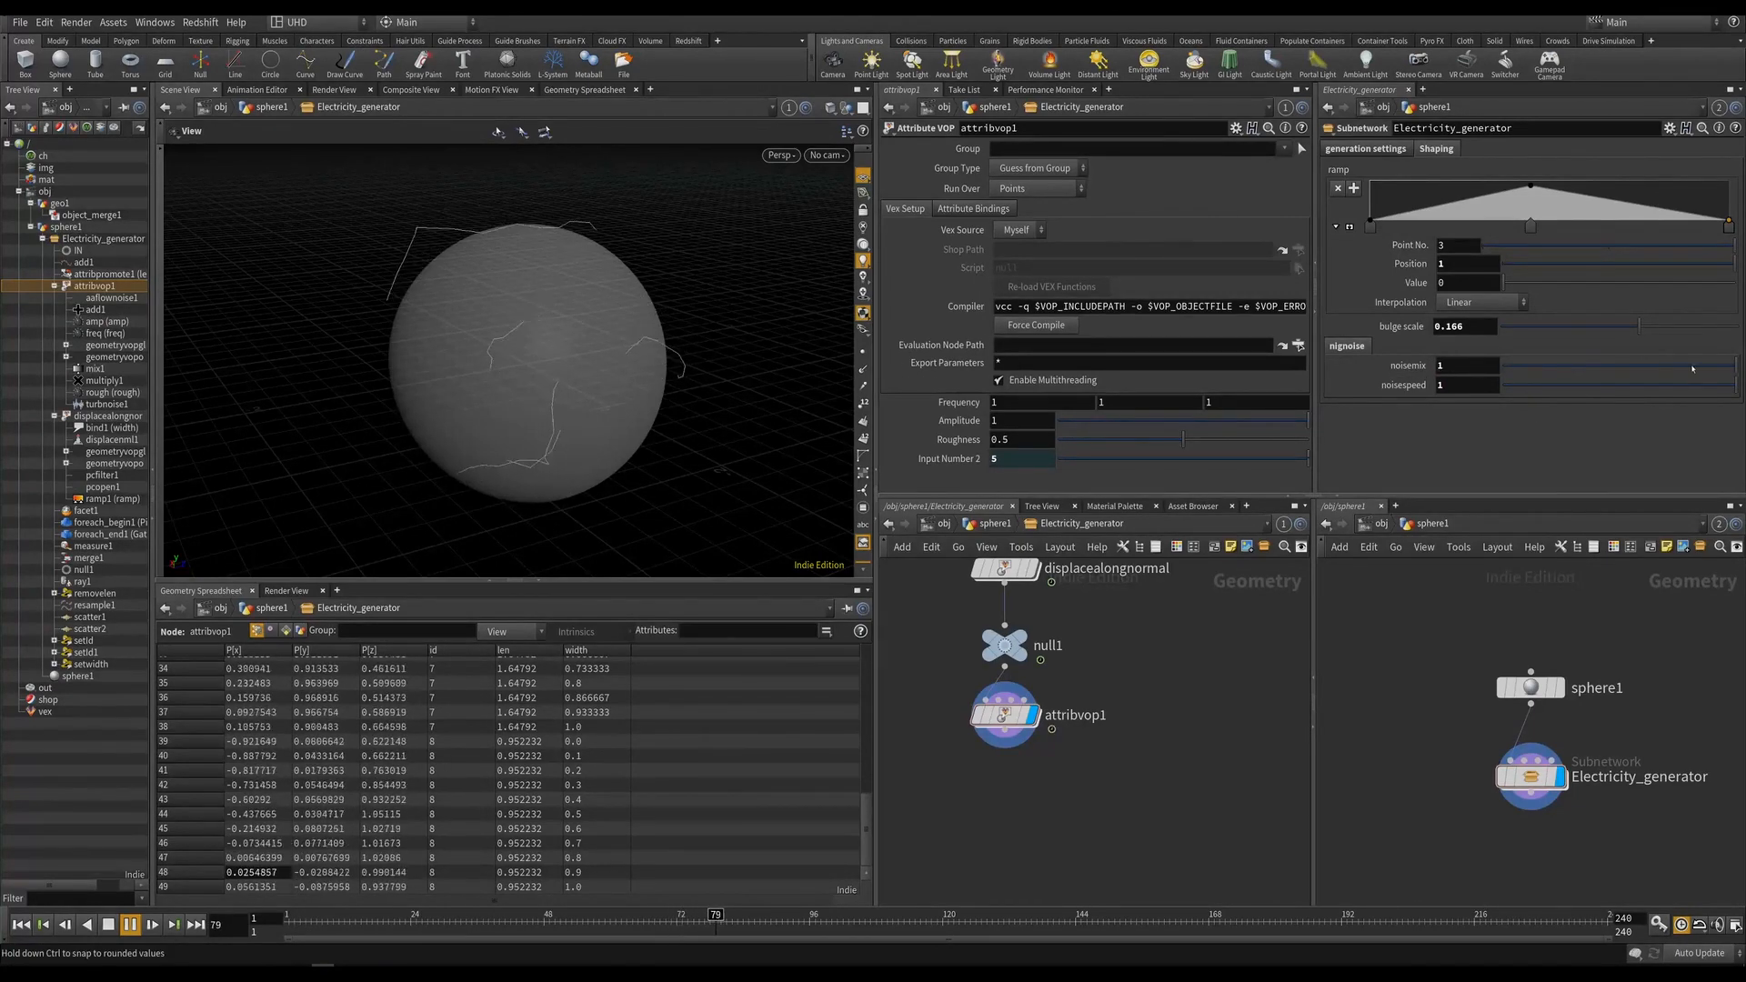
Set noisespeed to 0.5 and noisemix to 0.16 on Electricity_generator, and save the scene.
left_click(1459, 385)
type(".5")
key("Return")
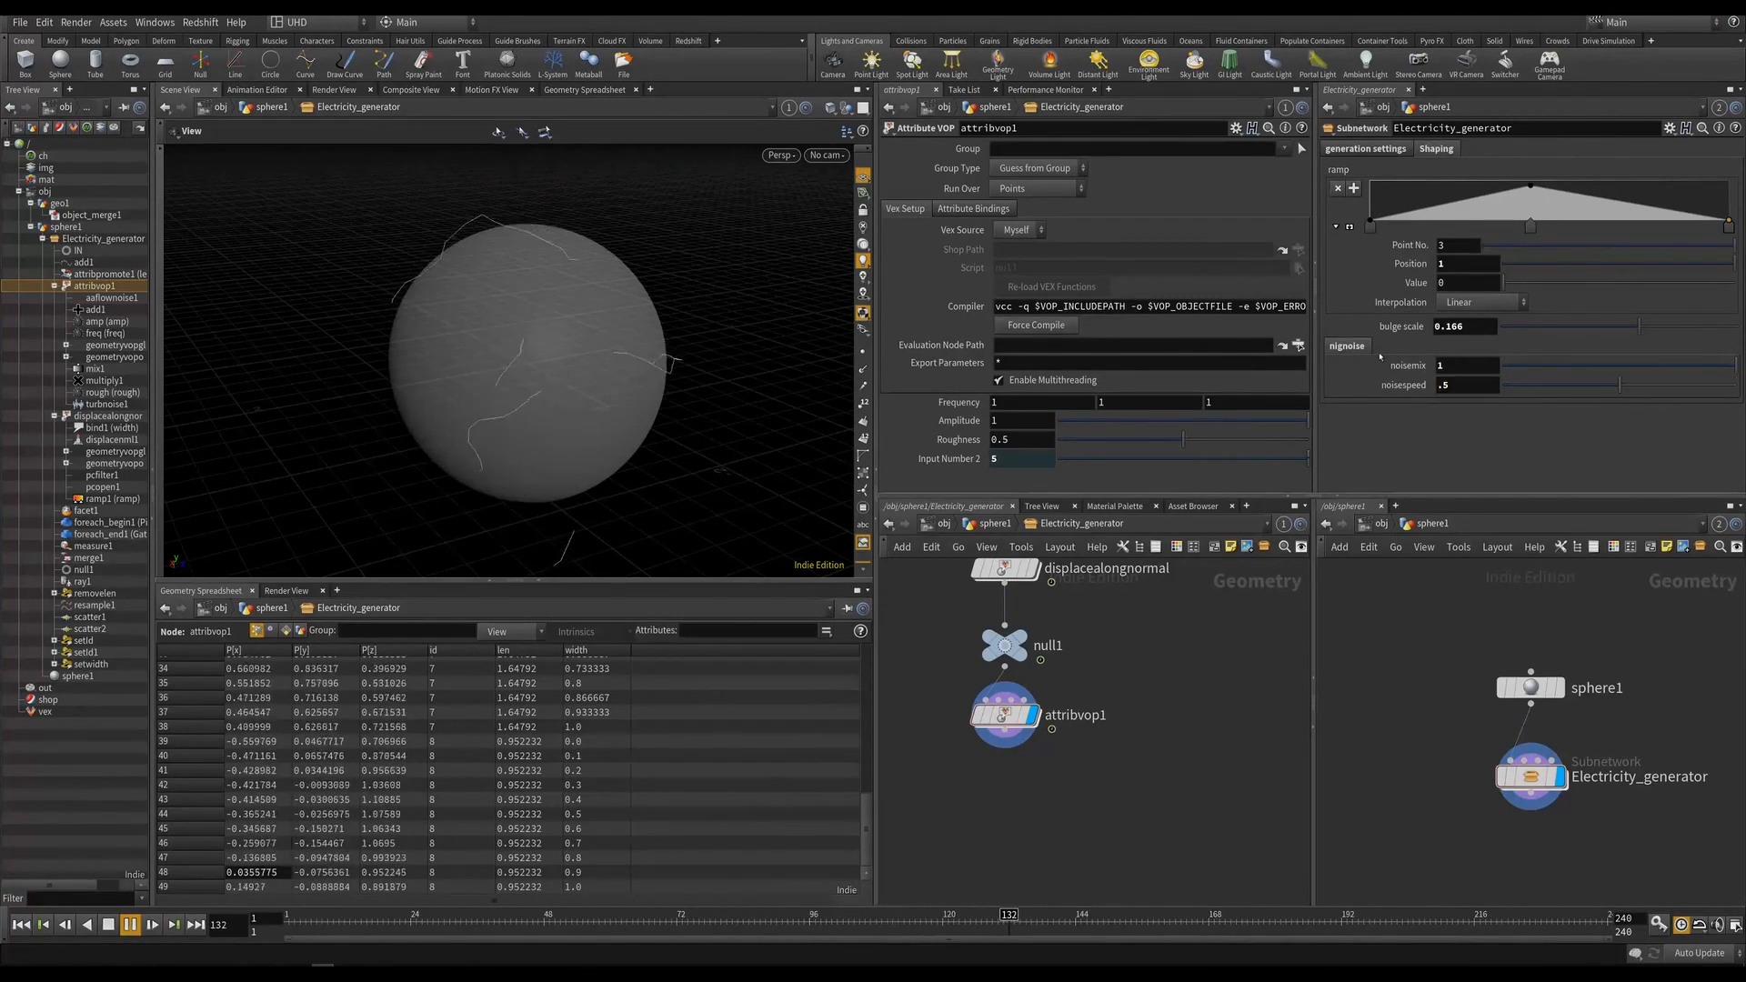
mouse_move(1517, 365)
left_mouse_down()
mouse_move(1494, 367)
mouse_move(1540, 369)
left_mouse_up()
scroll(1083, 824, "up", 2)
middle_click_drag(1124, 753, 975, 749)
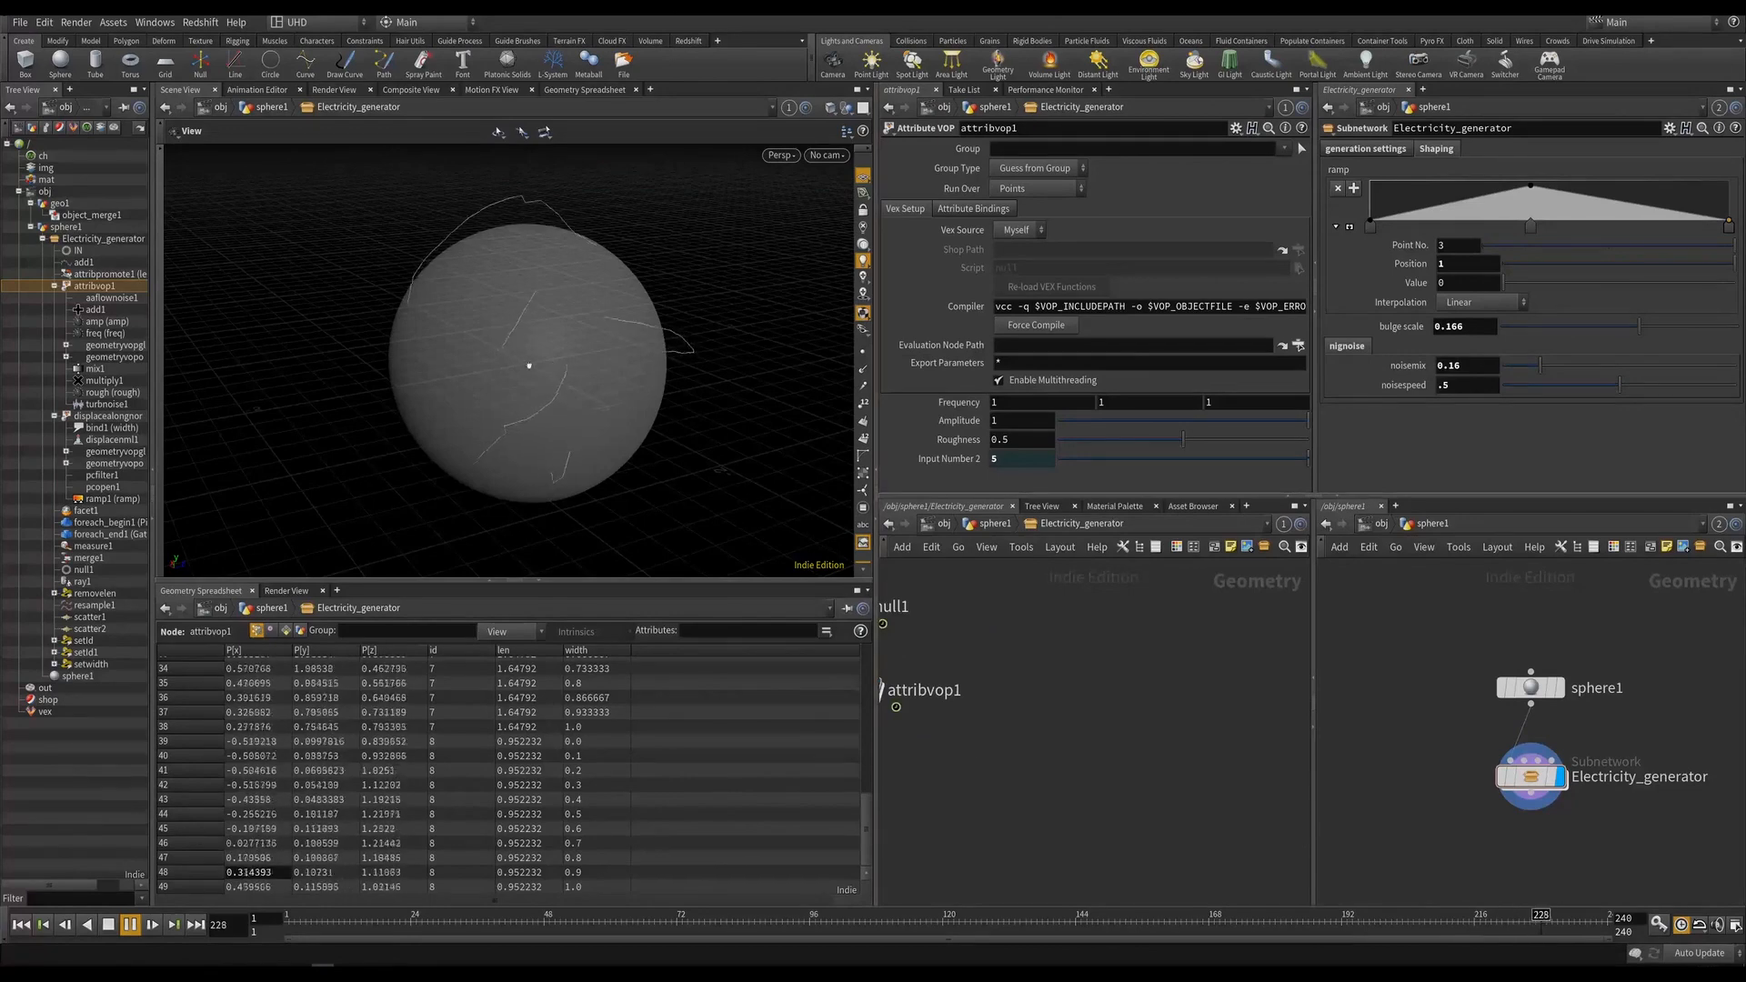
key("ctrl+s")
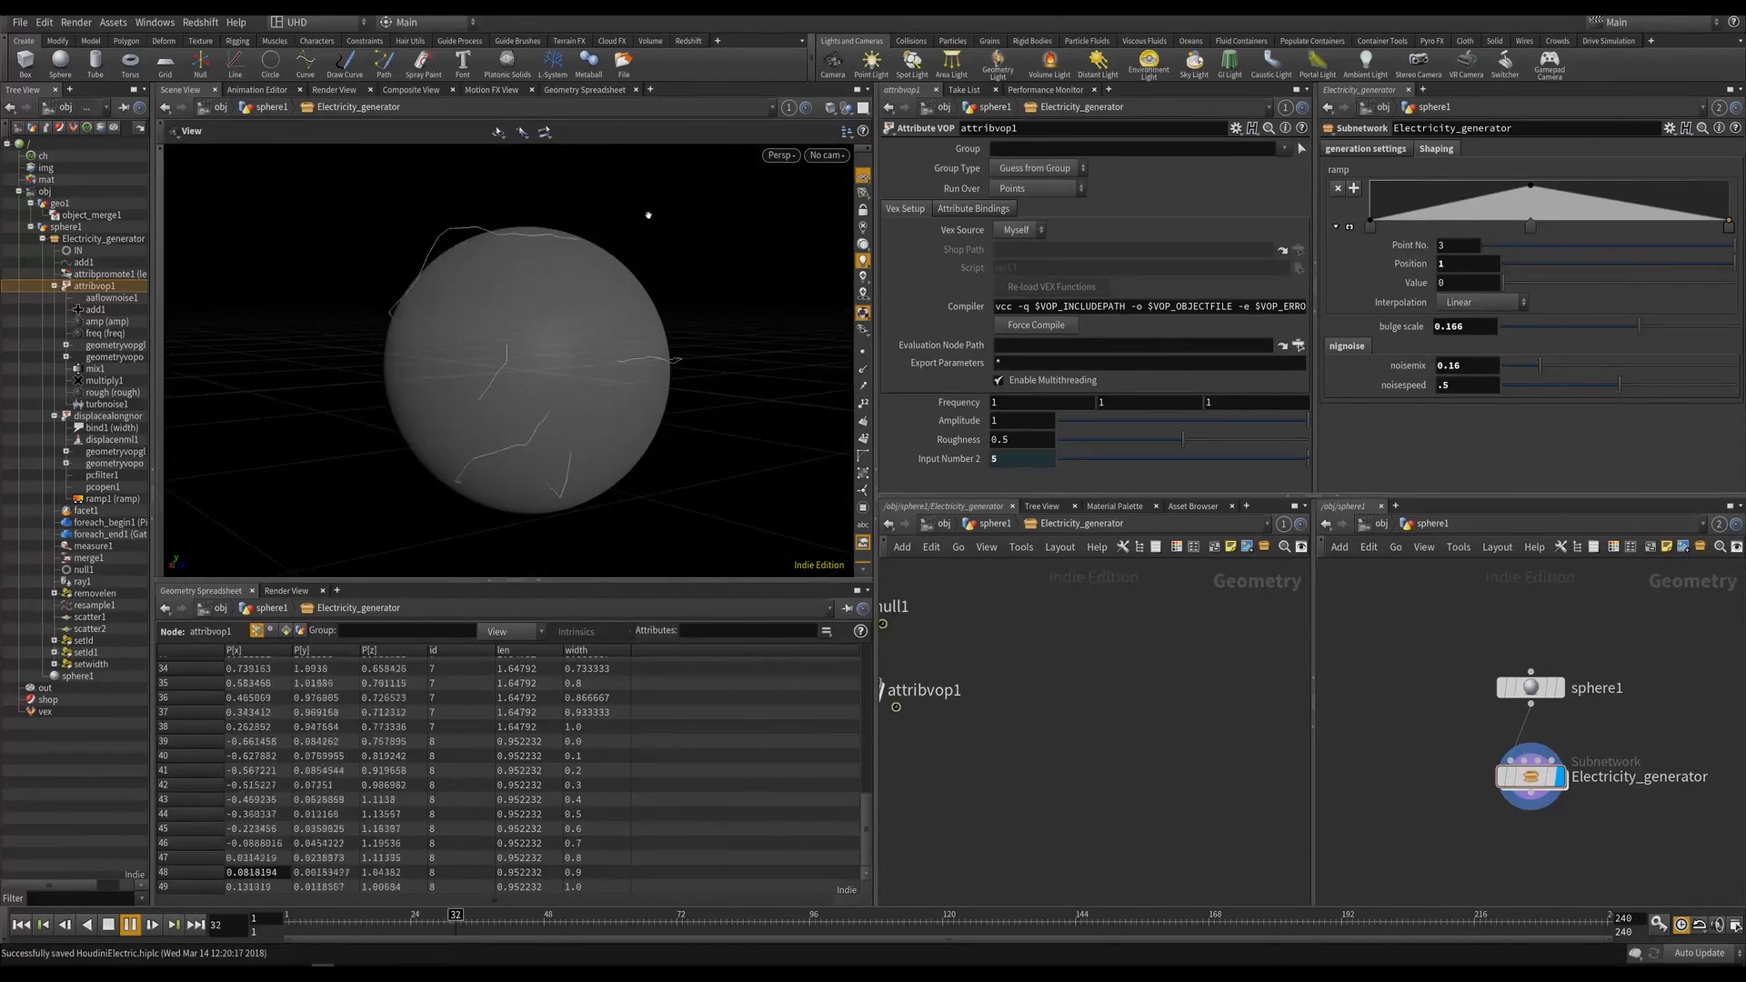
Add a Bind node inside the attribvop1 network, above the noise nodes, and set its attribute name to width.
left_click_drag(443, 222, 913, 485)
middle_click_drag(1042, 689, 1150, 689)
double_click(950, 691)
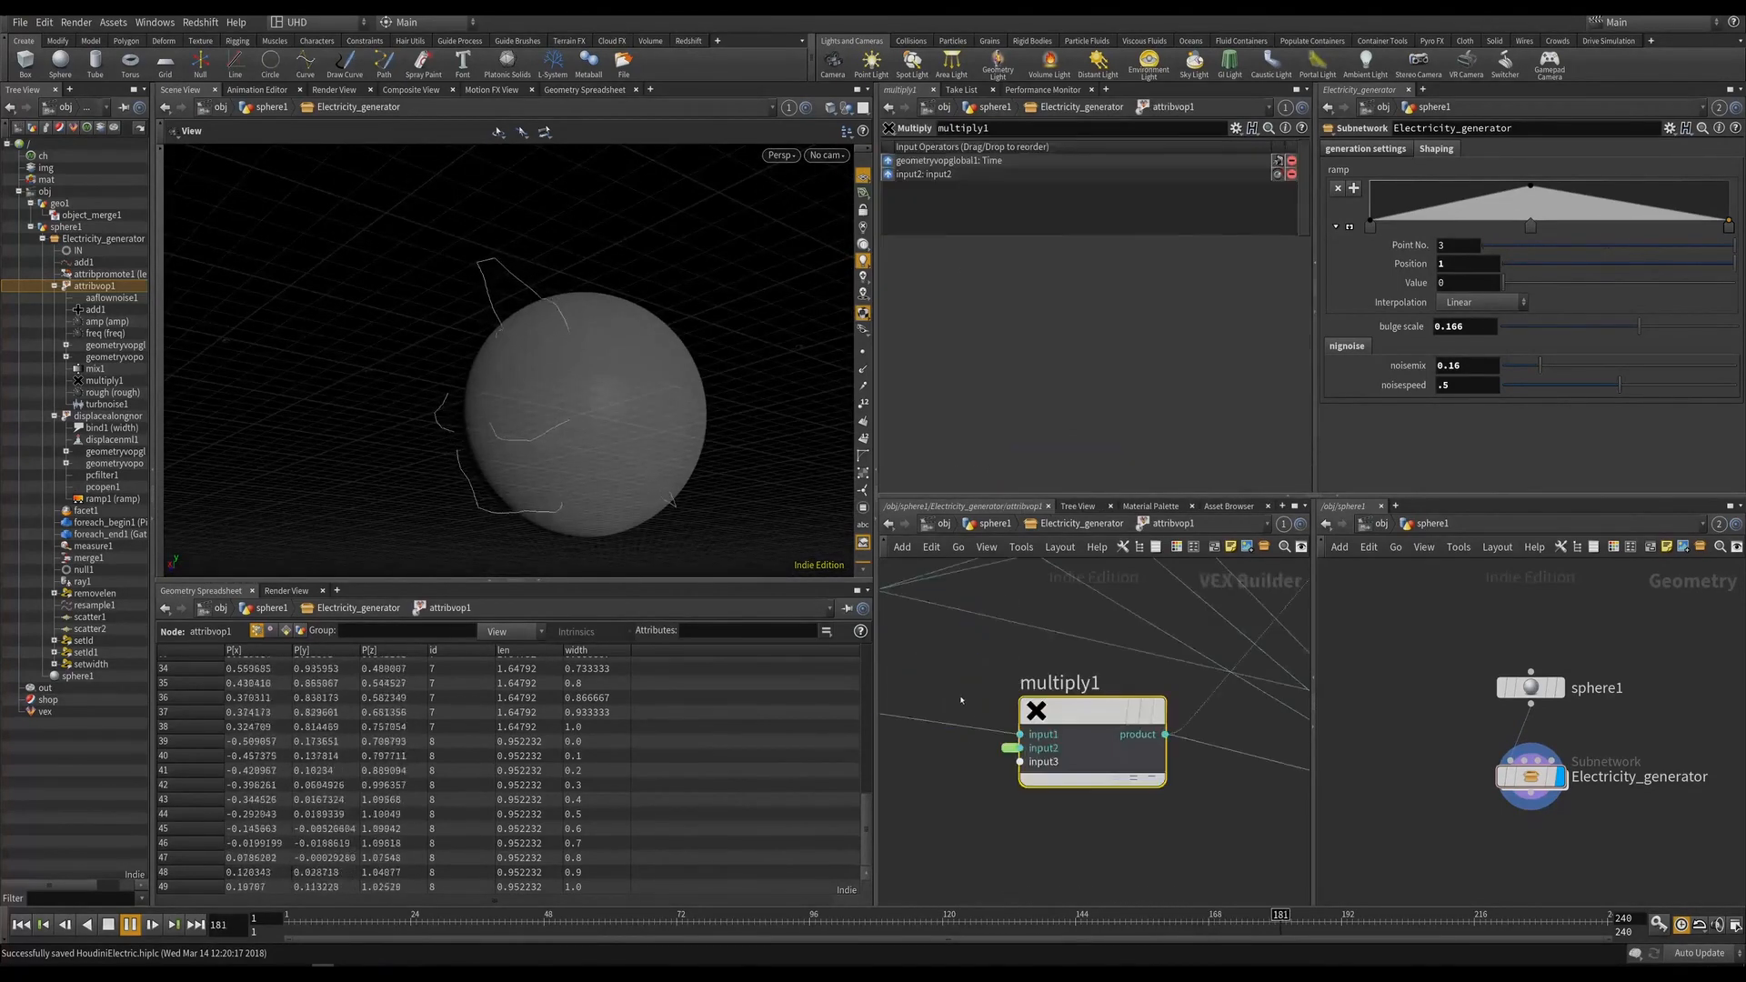
scroll(984, 692, "down", 3)
scroll(984, 692, "down", 3)
scroll(1070, 616, "up", 3)
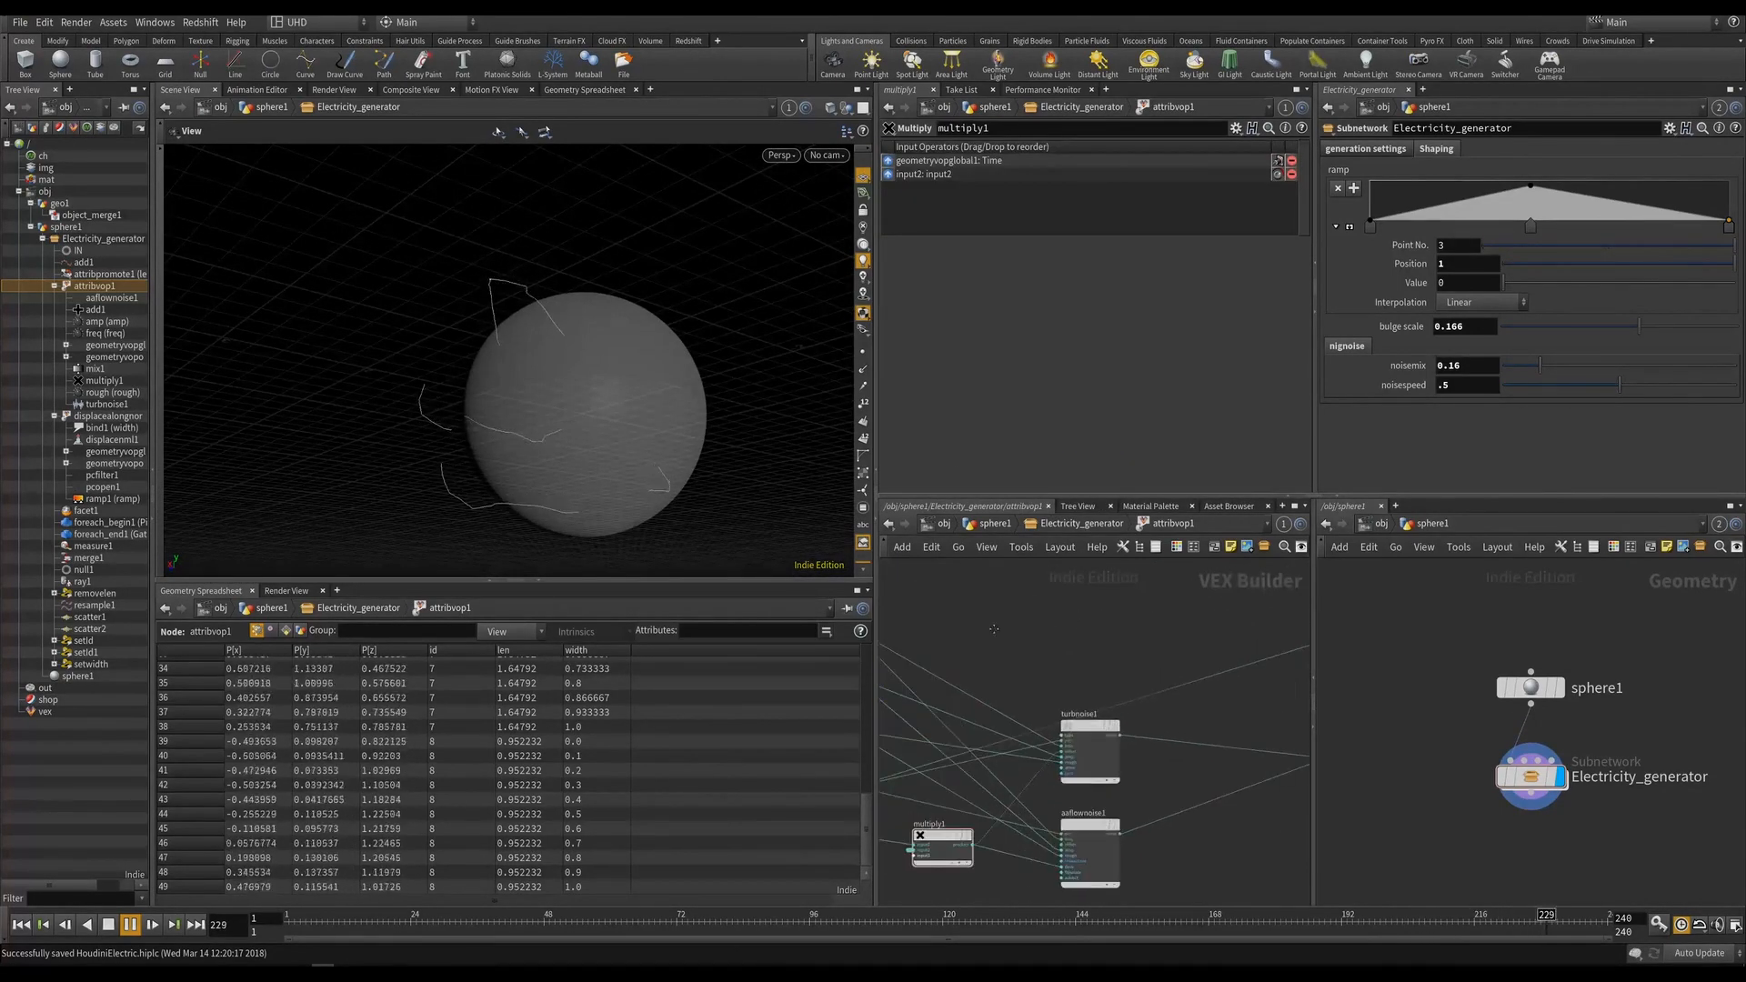
key("Tab")
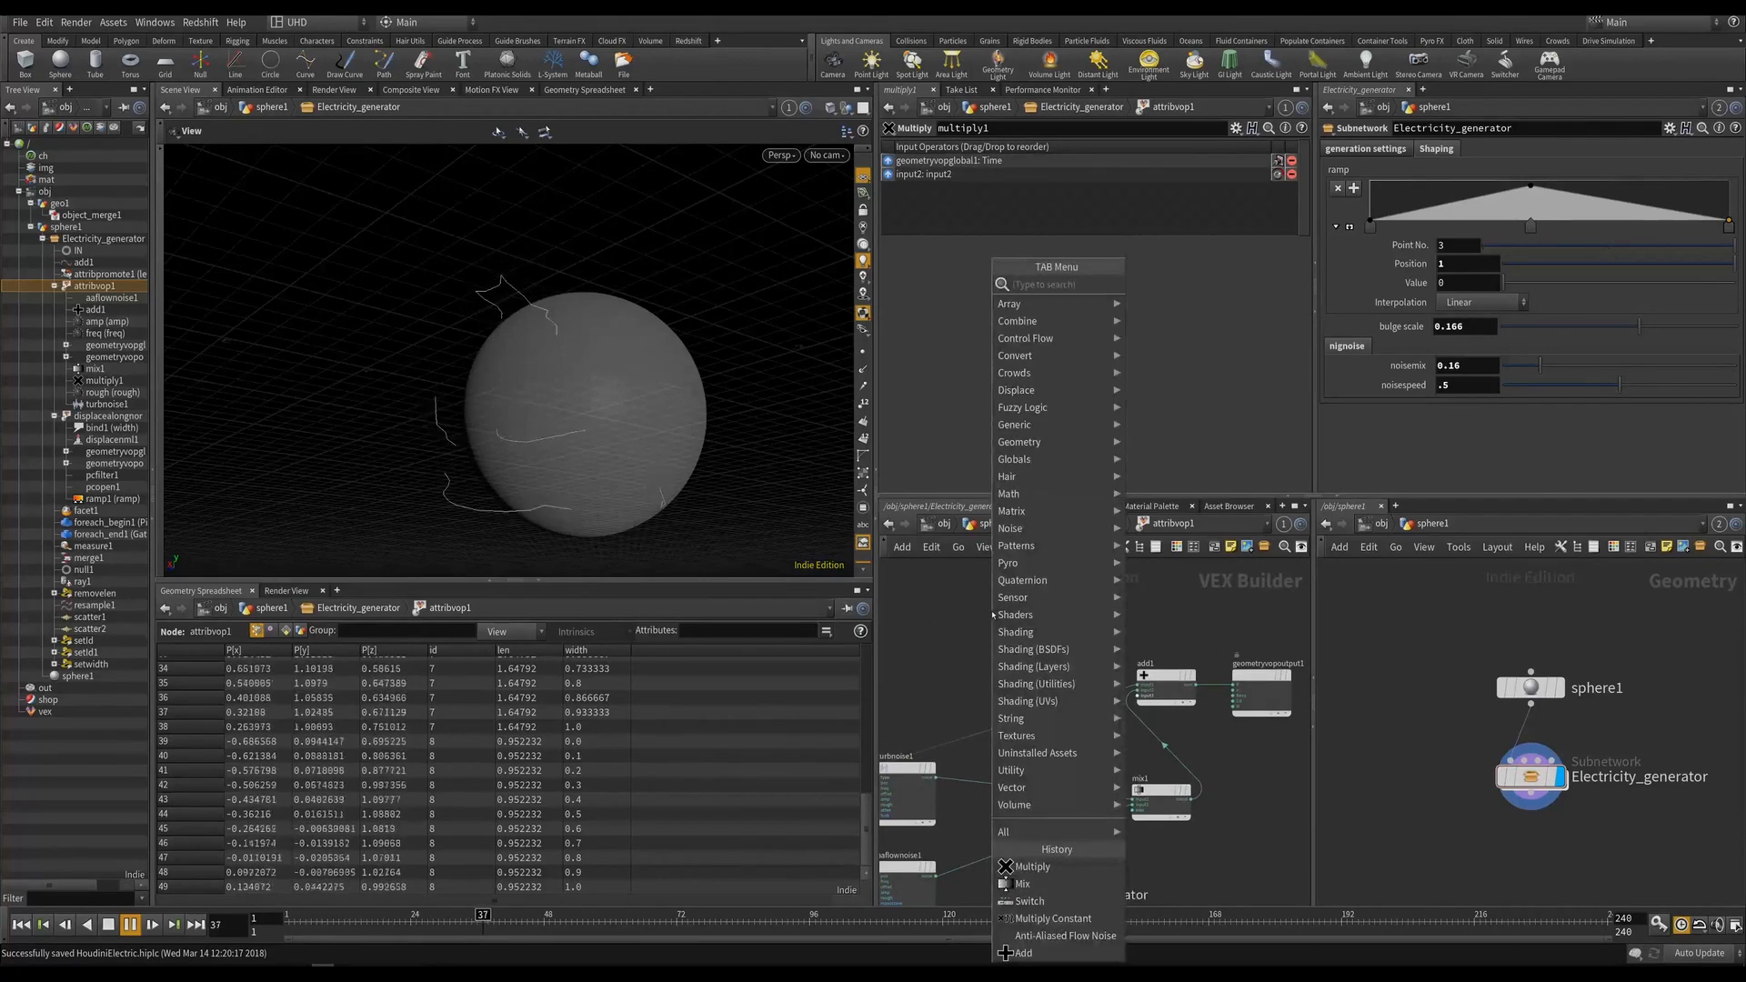
type("bi")
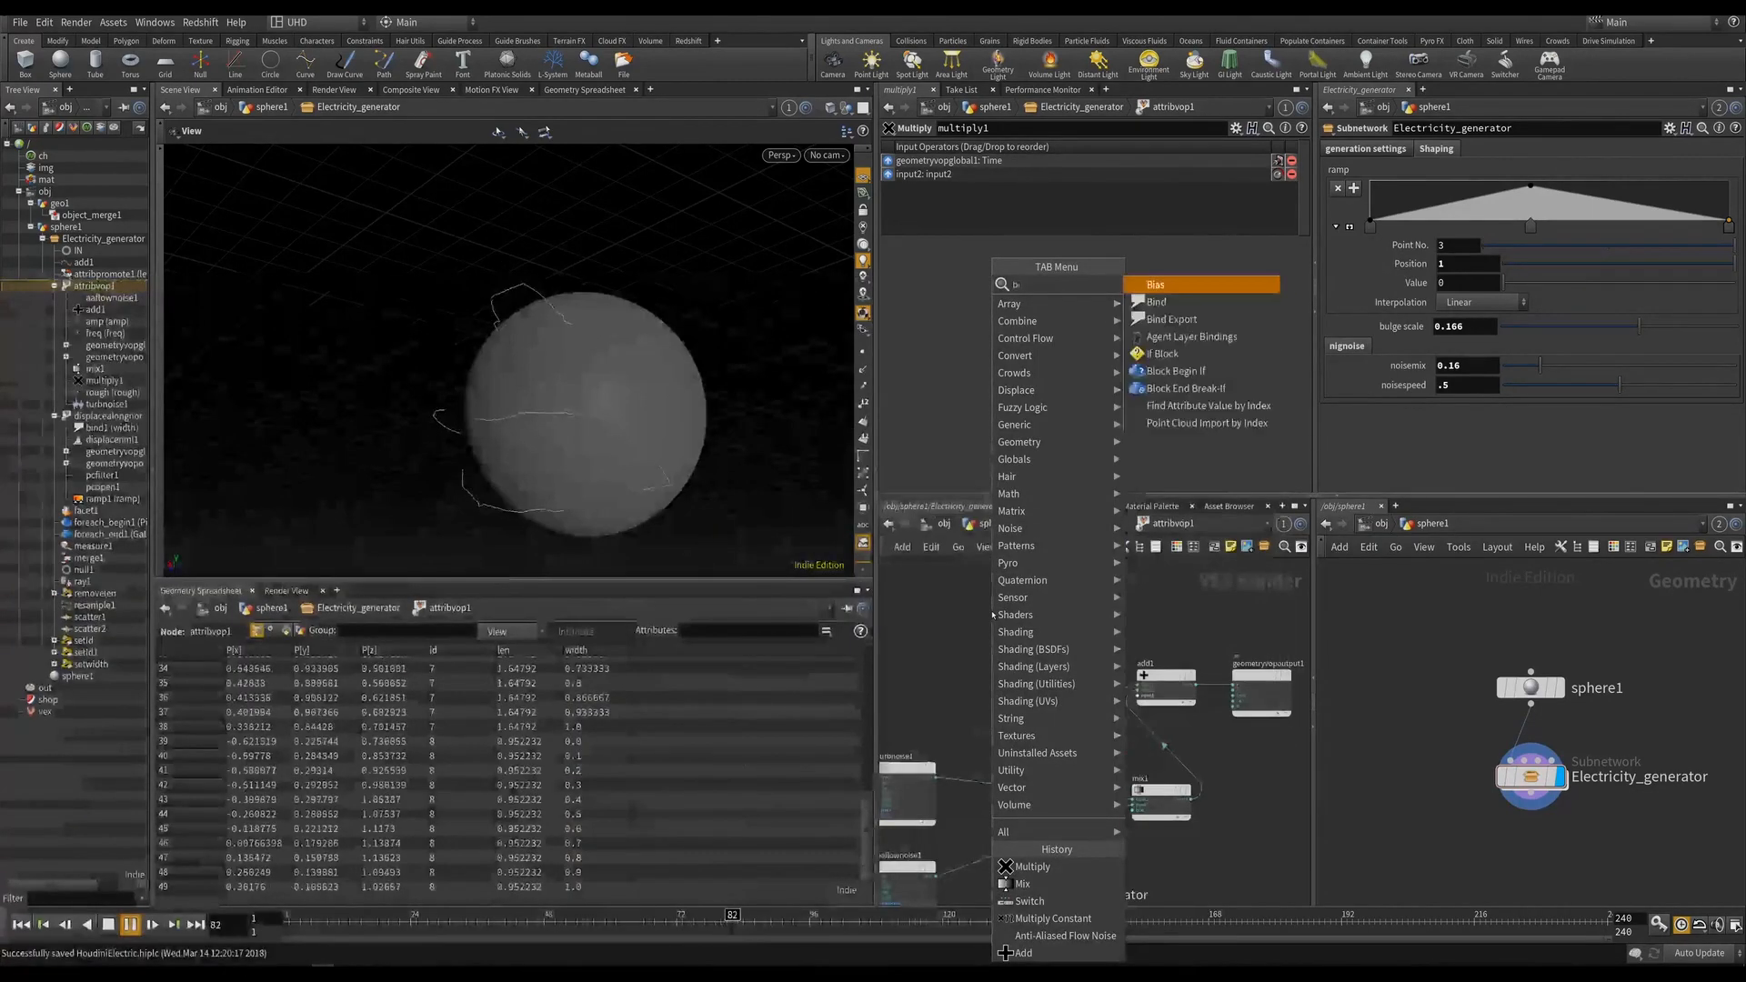
left_click(1137, 301)
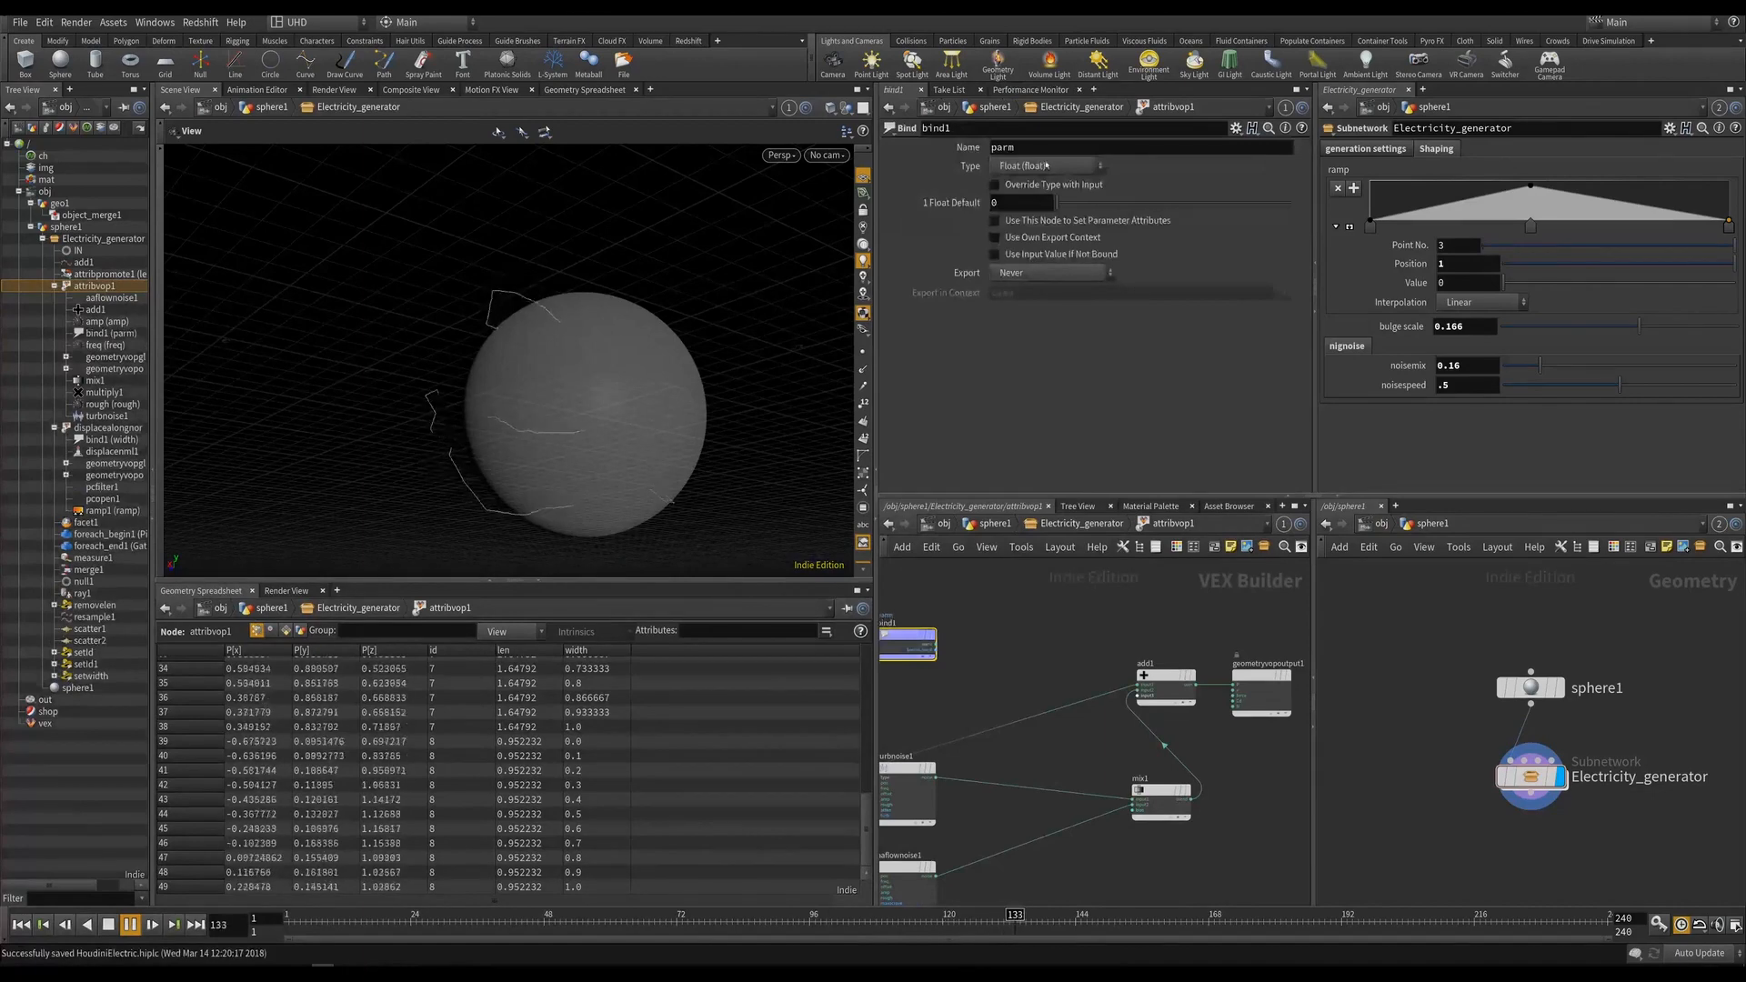
type("width")
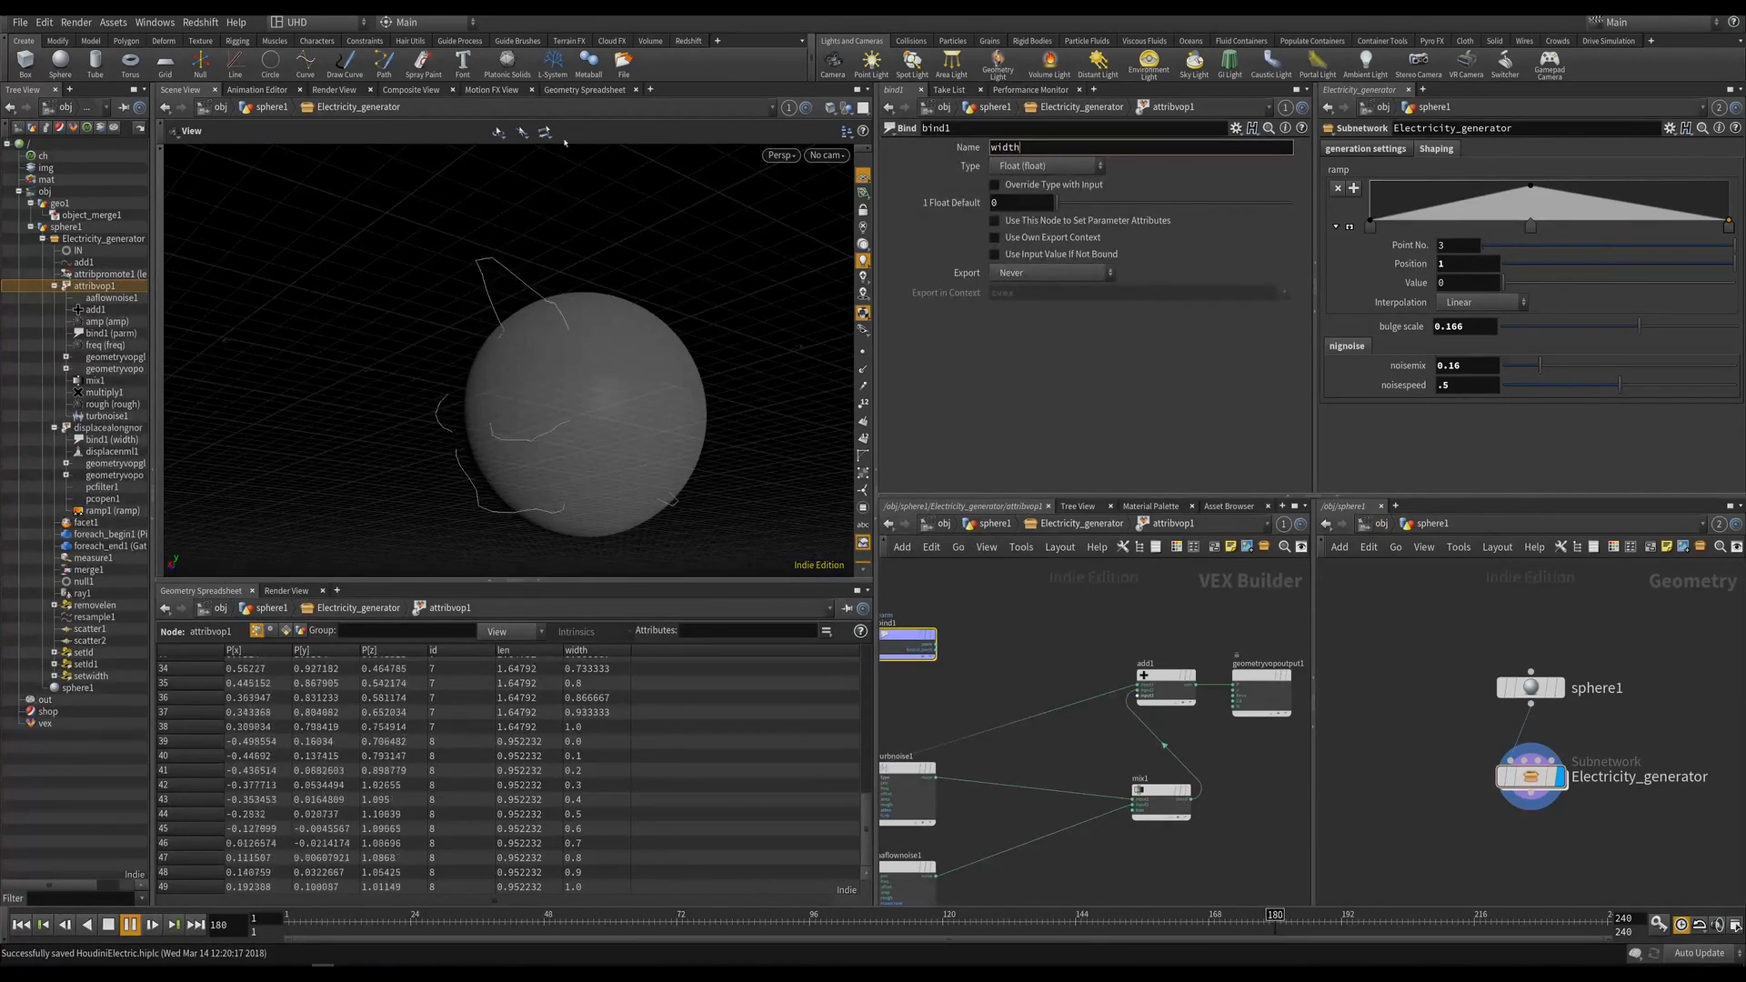
key("Return")
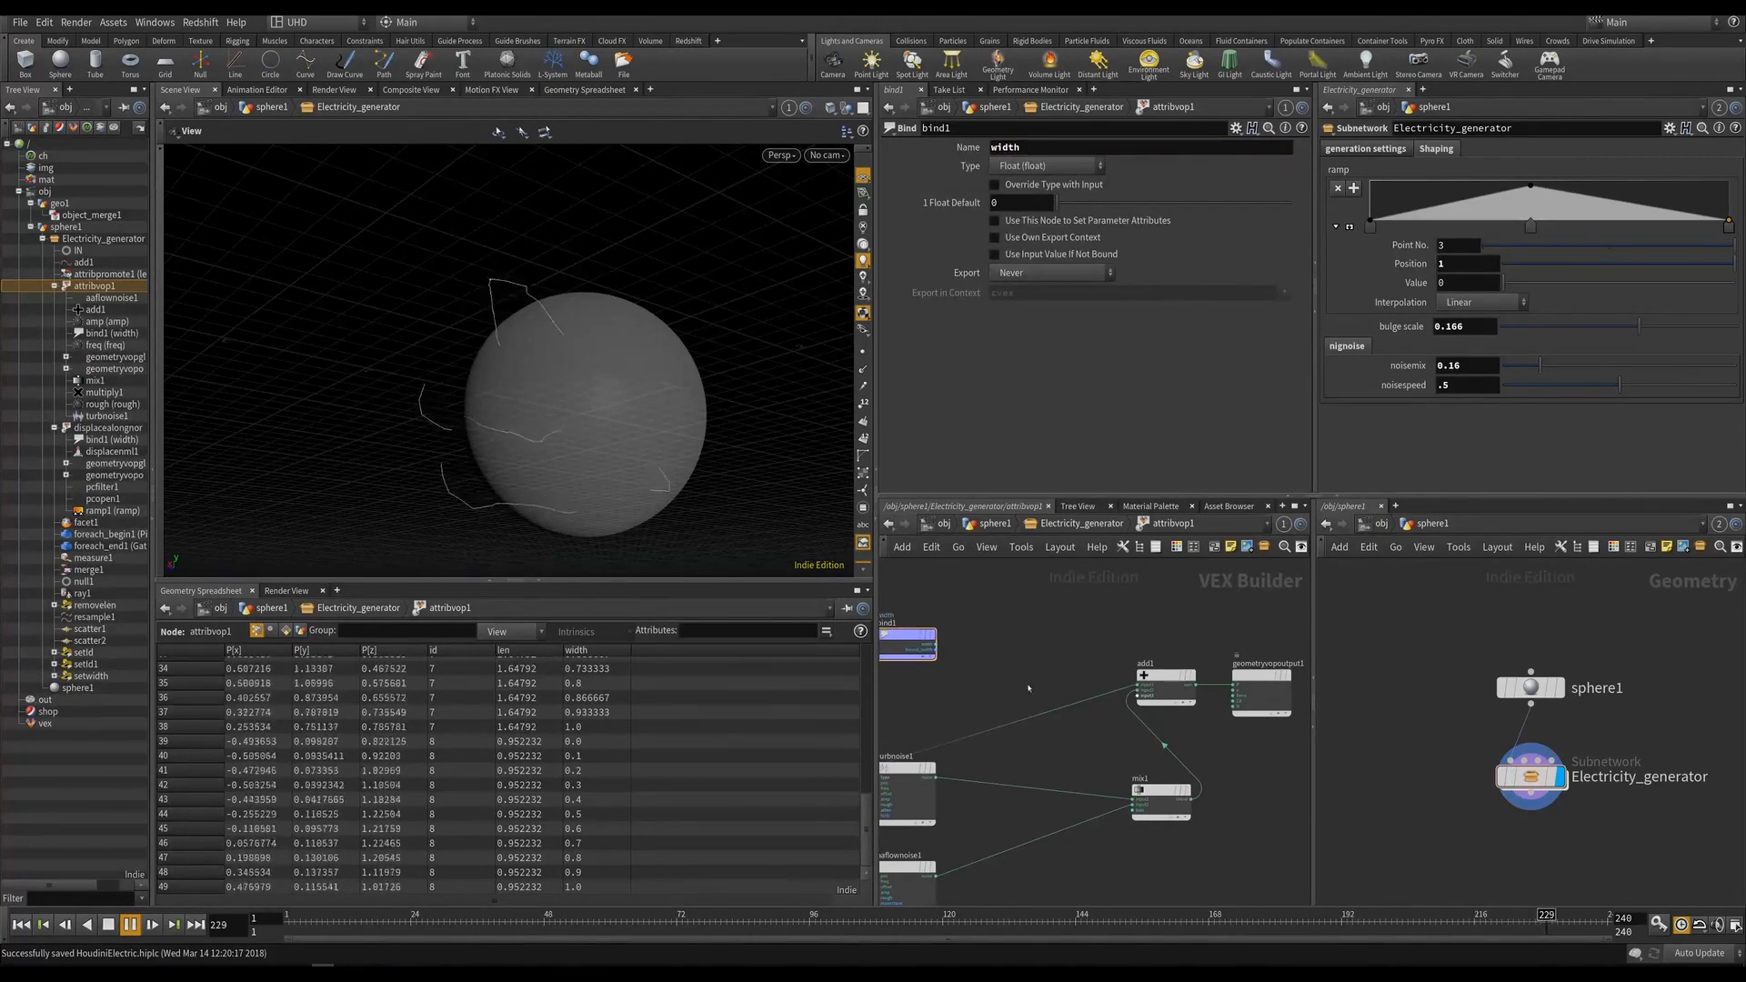
Insert a Multiply node between mix1 and add1 in attribvop1, and connect bind1's width output to its second input.
key("Tab")
type("mul")
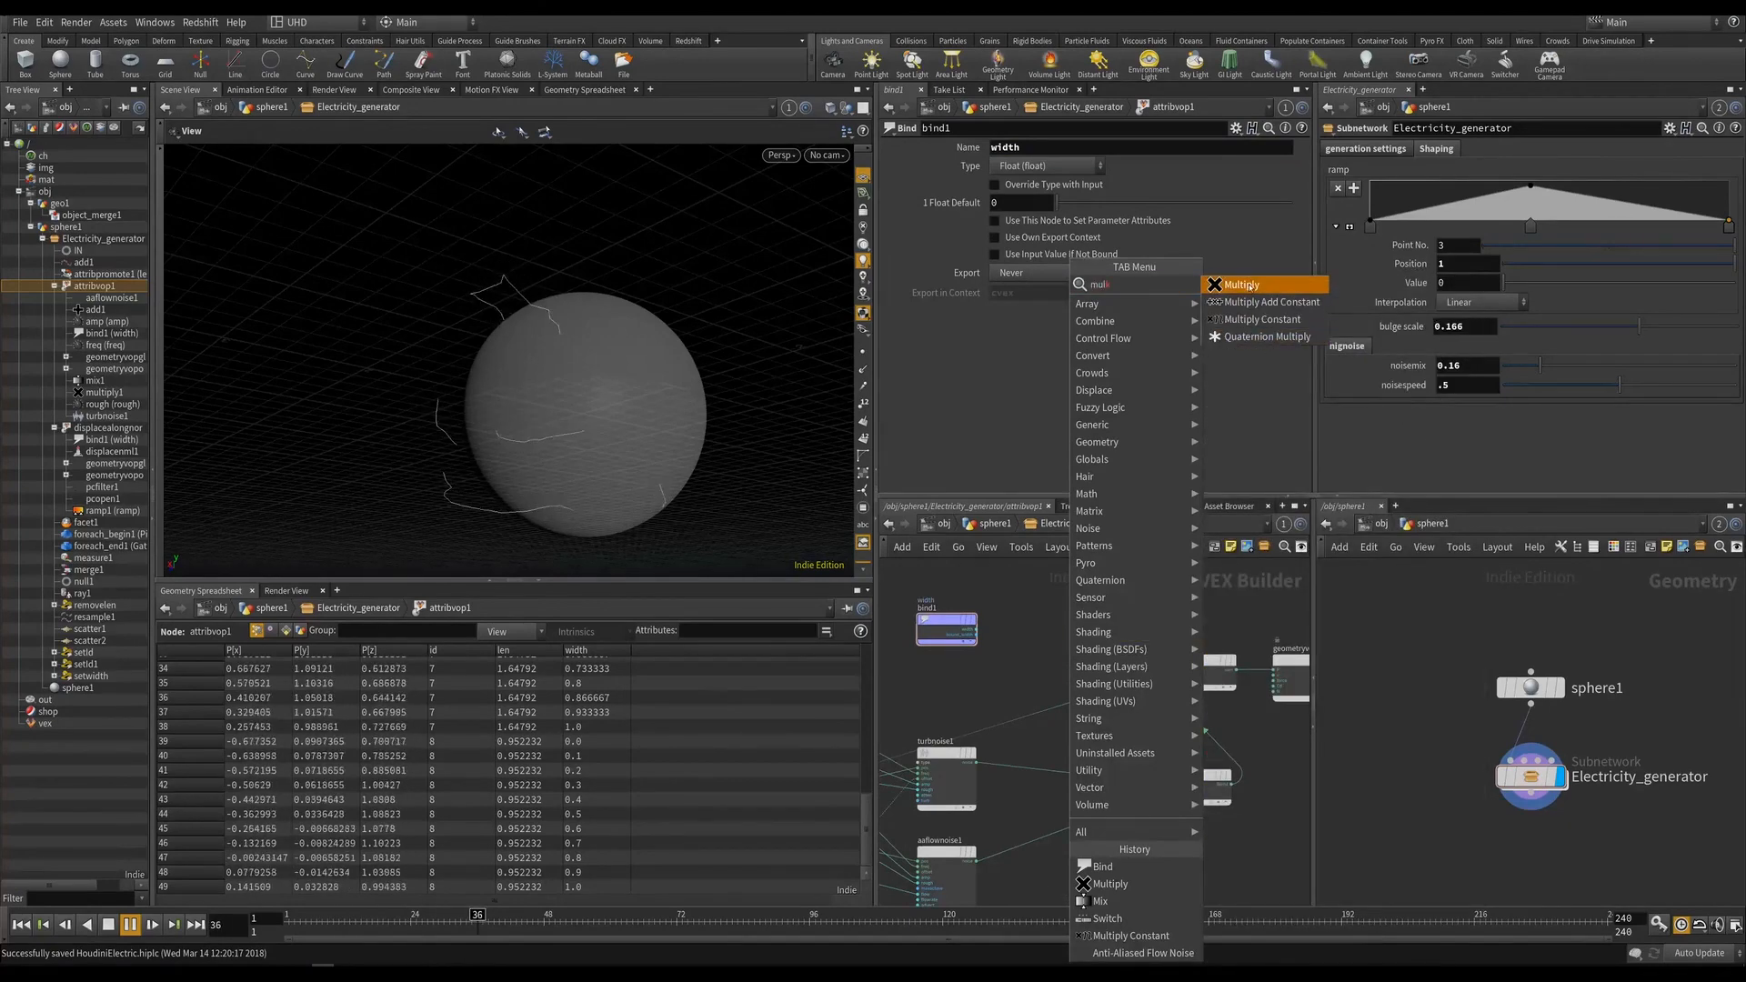
left_click(1253, 285)
left_click(1082, 613)
left_click_drag(1219, 790, 1107, 799)
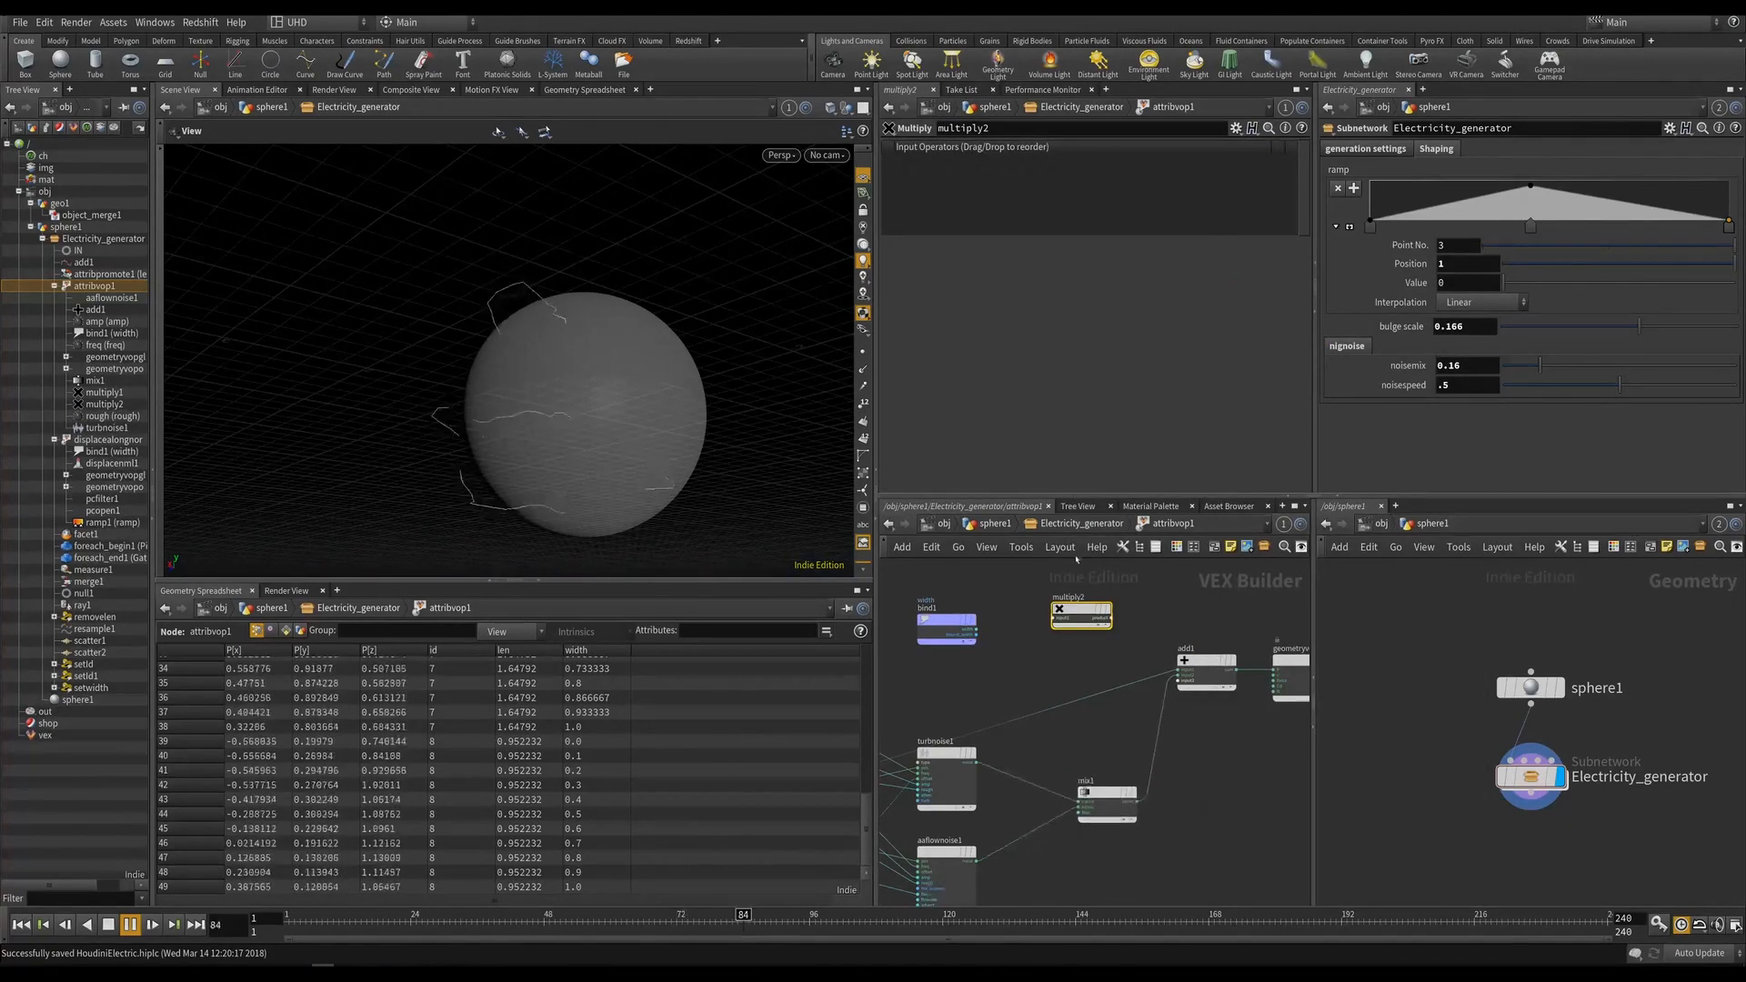
left_click_drag(1081, 609, 1217, 728)
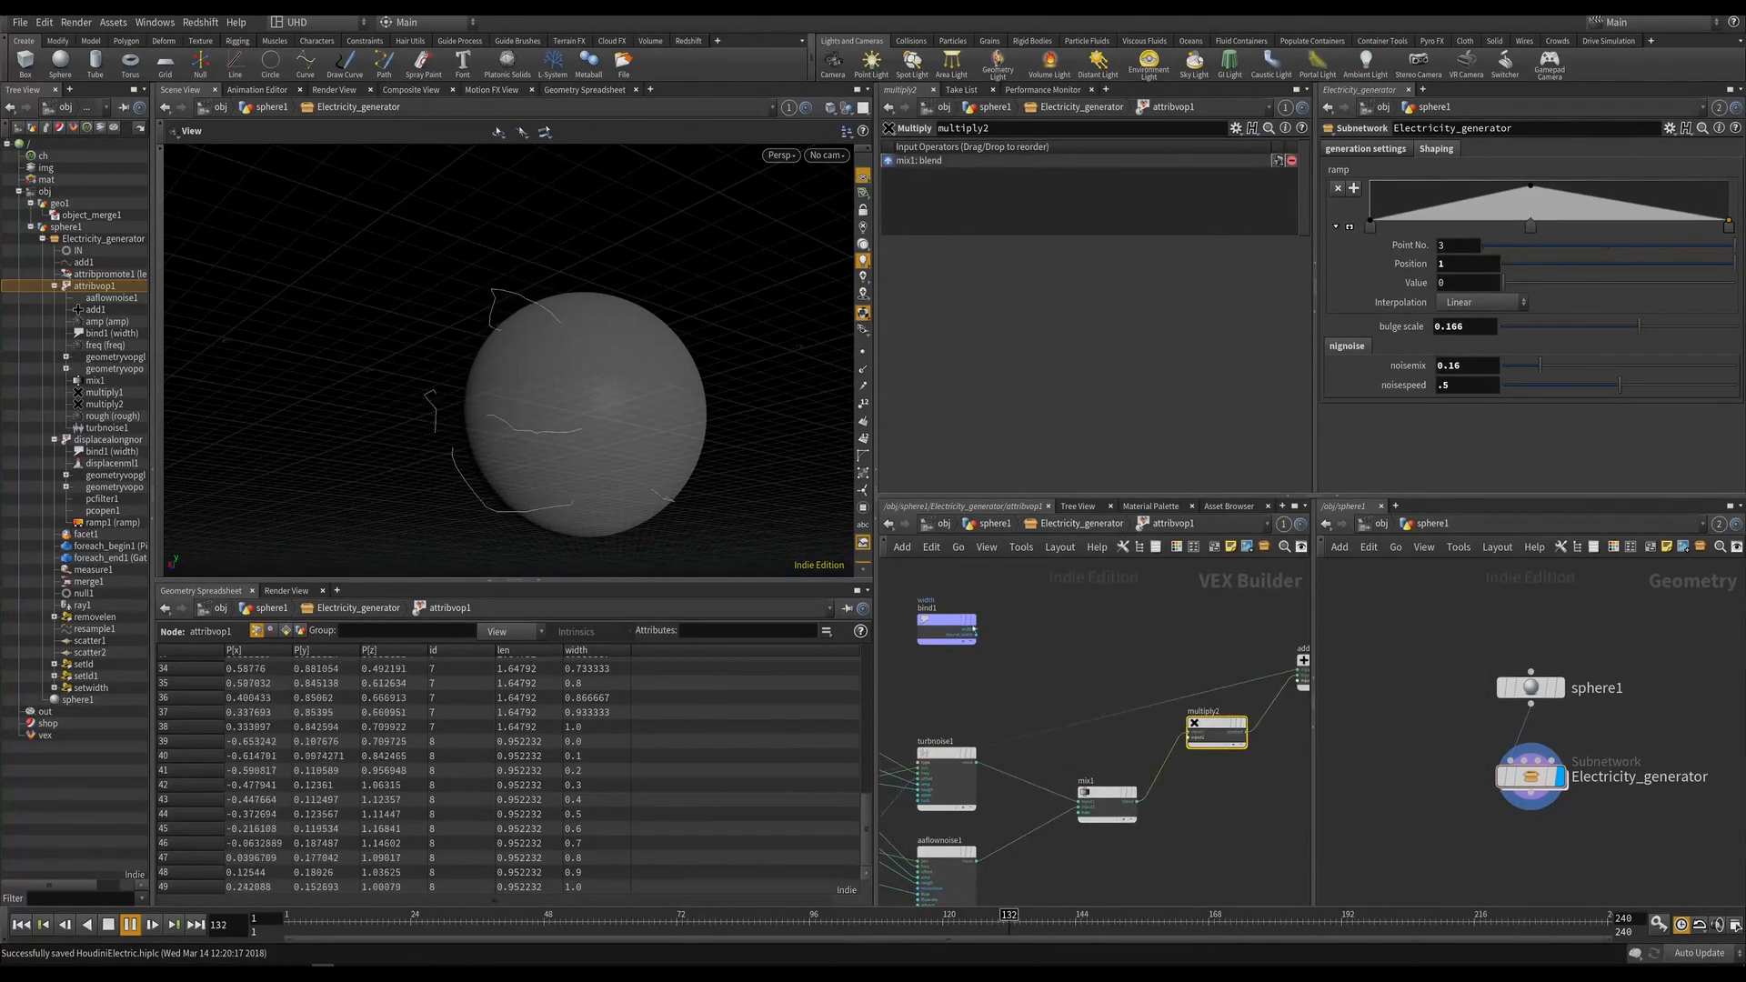
left_click_drag(973, 629, 1190, 738)
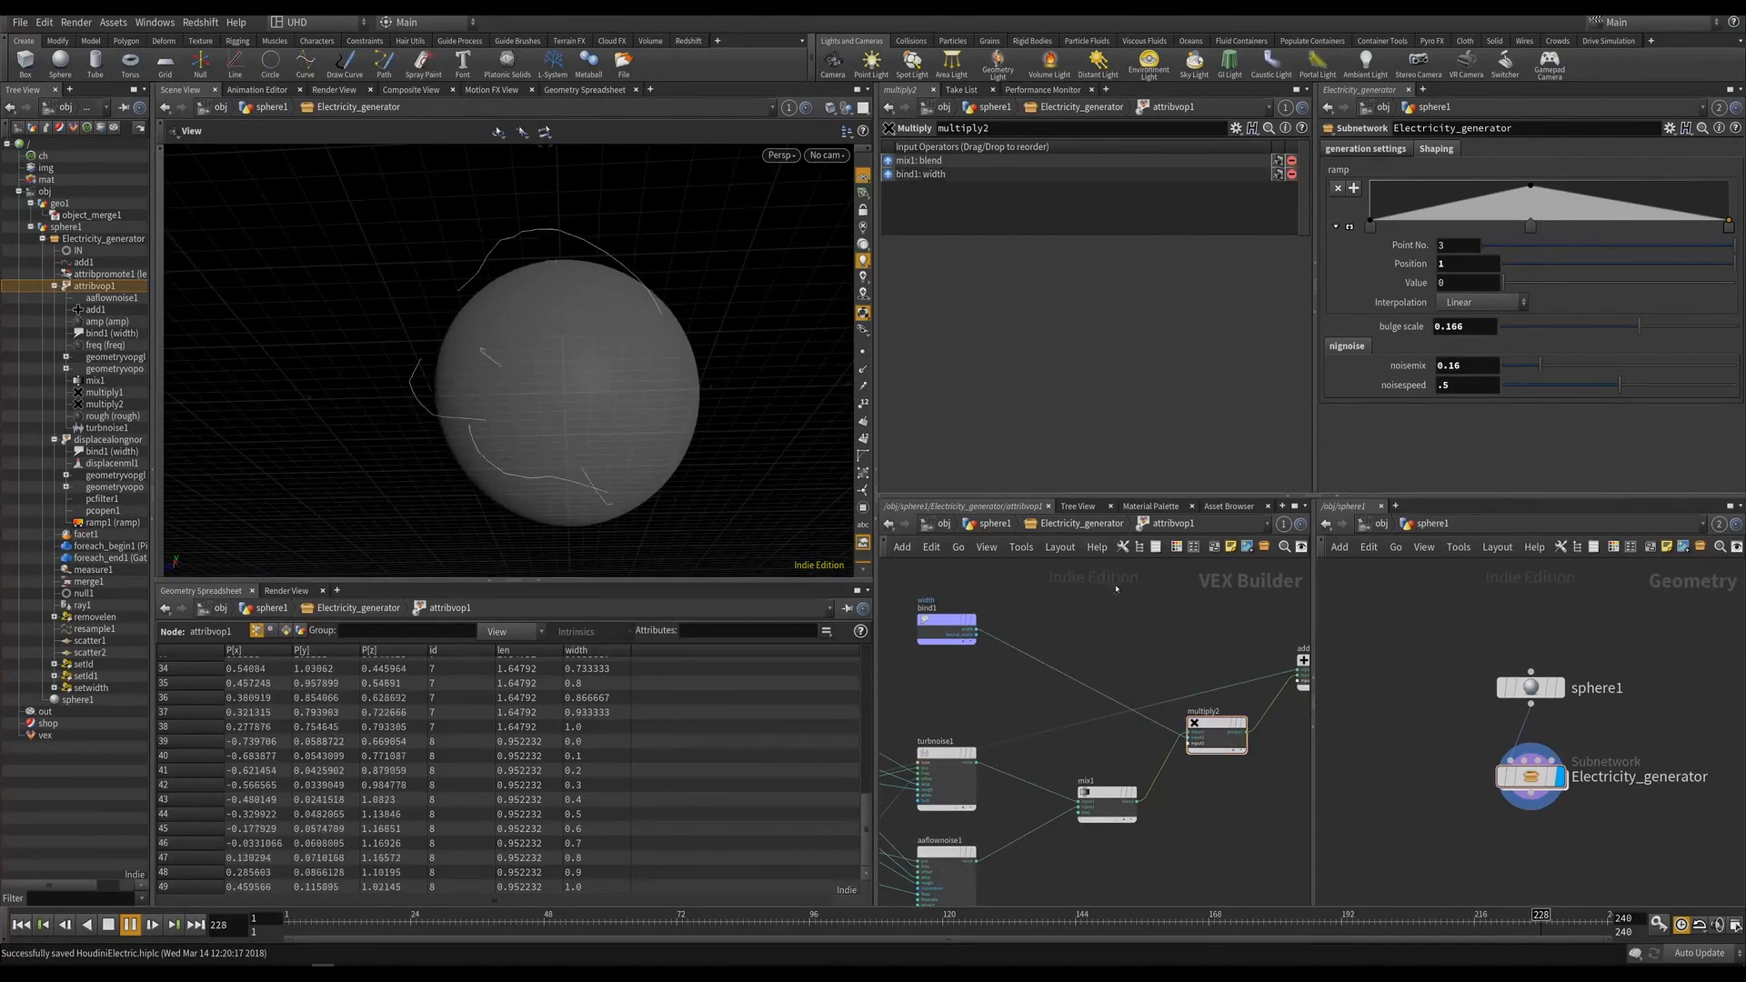
Insert a Ramp Parameter node between bind1's width output and the new Multiply node, and change its ramp type to float.
key("Tab")
type("ramp")
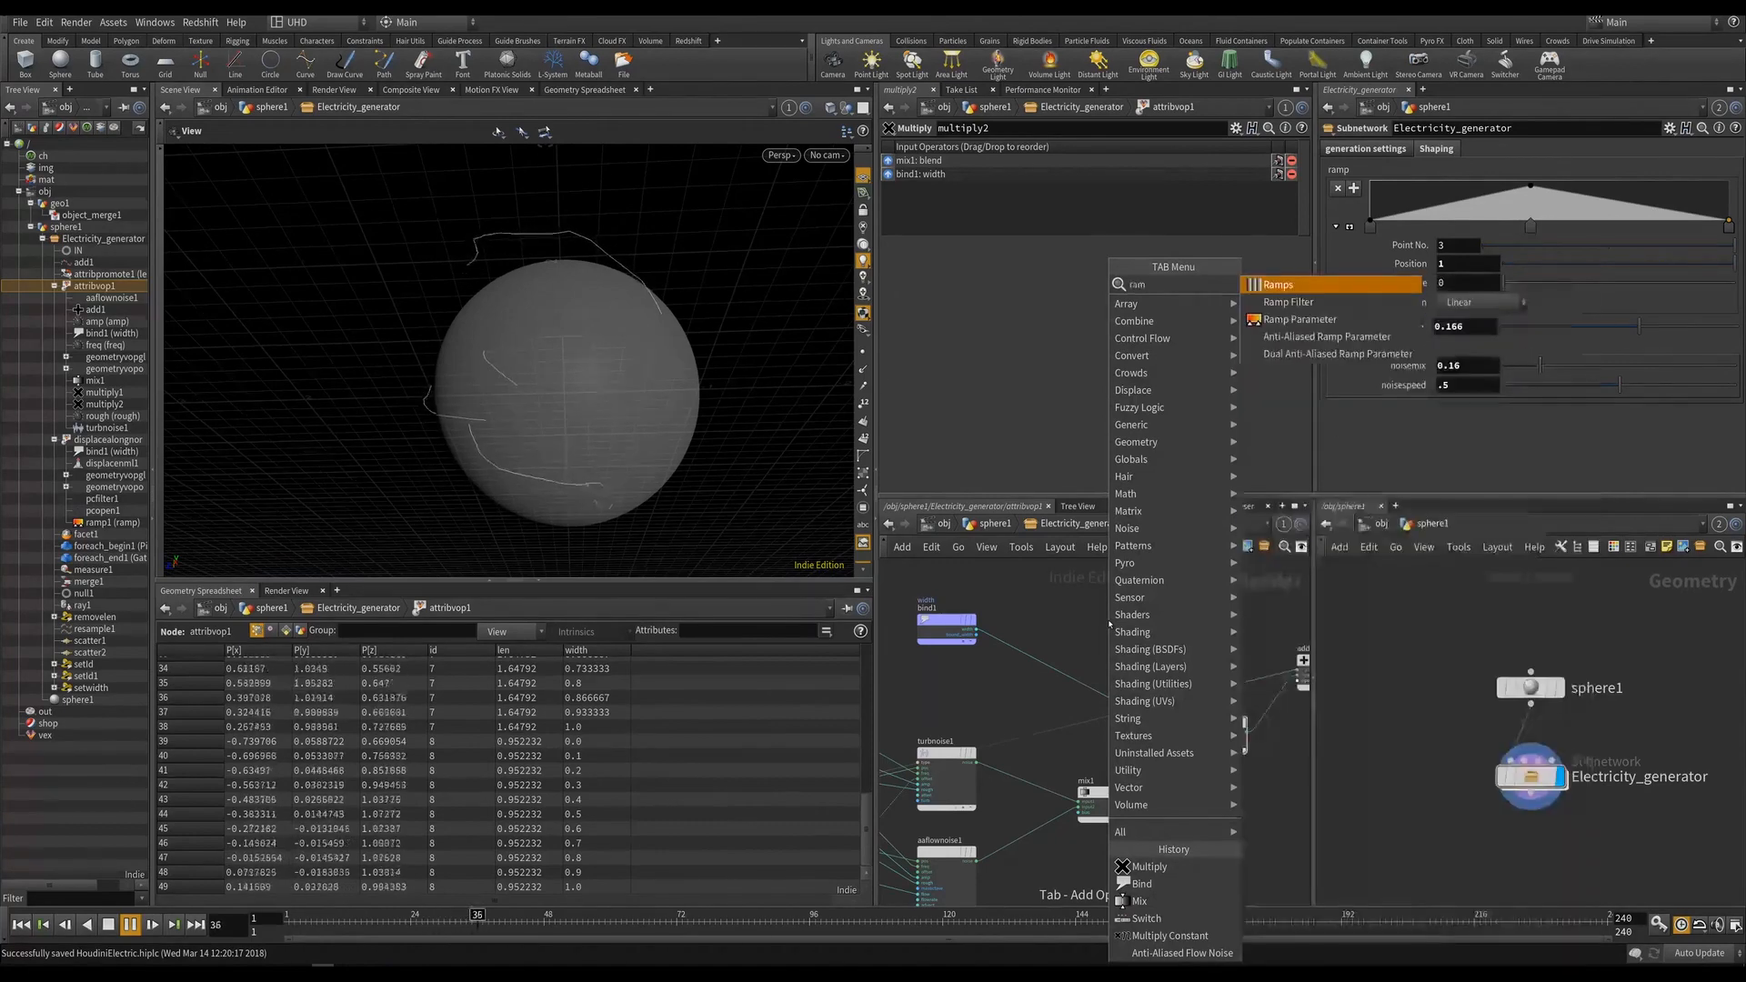
key("Down")
key("Down")
key("Return")
scroll(1033, 643, "up", 2)
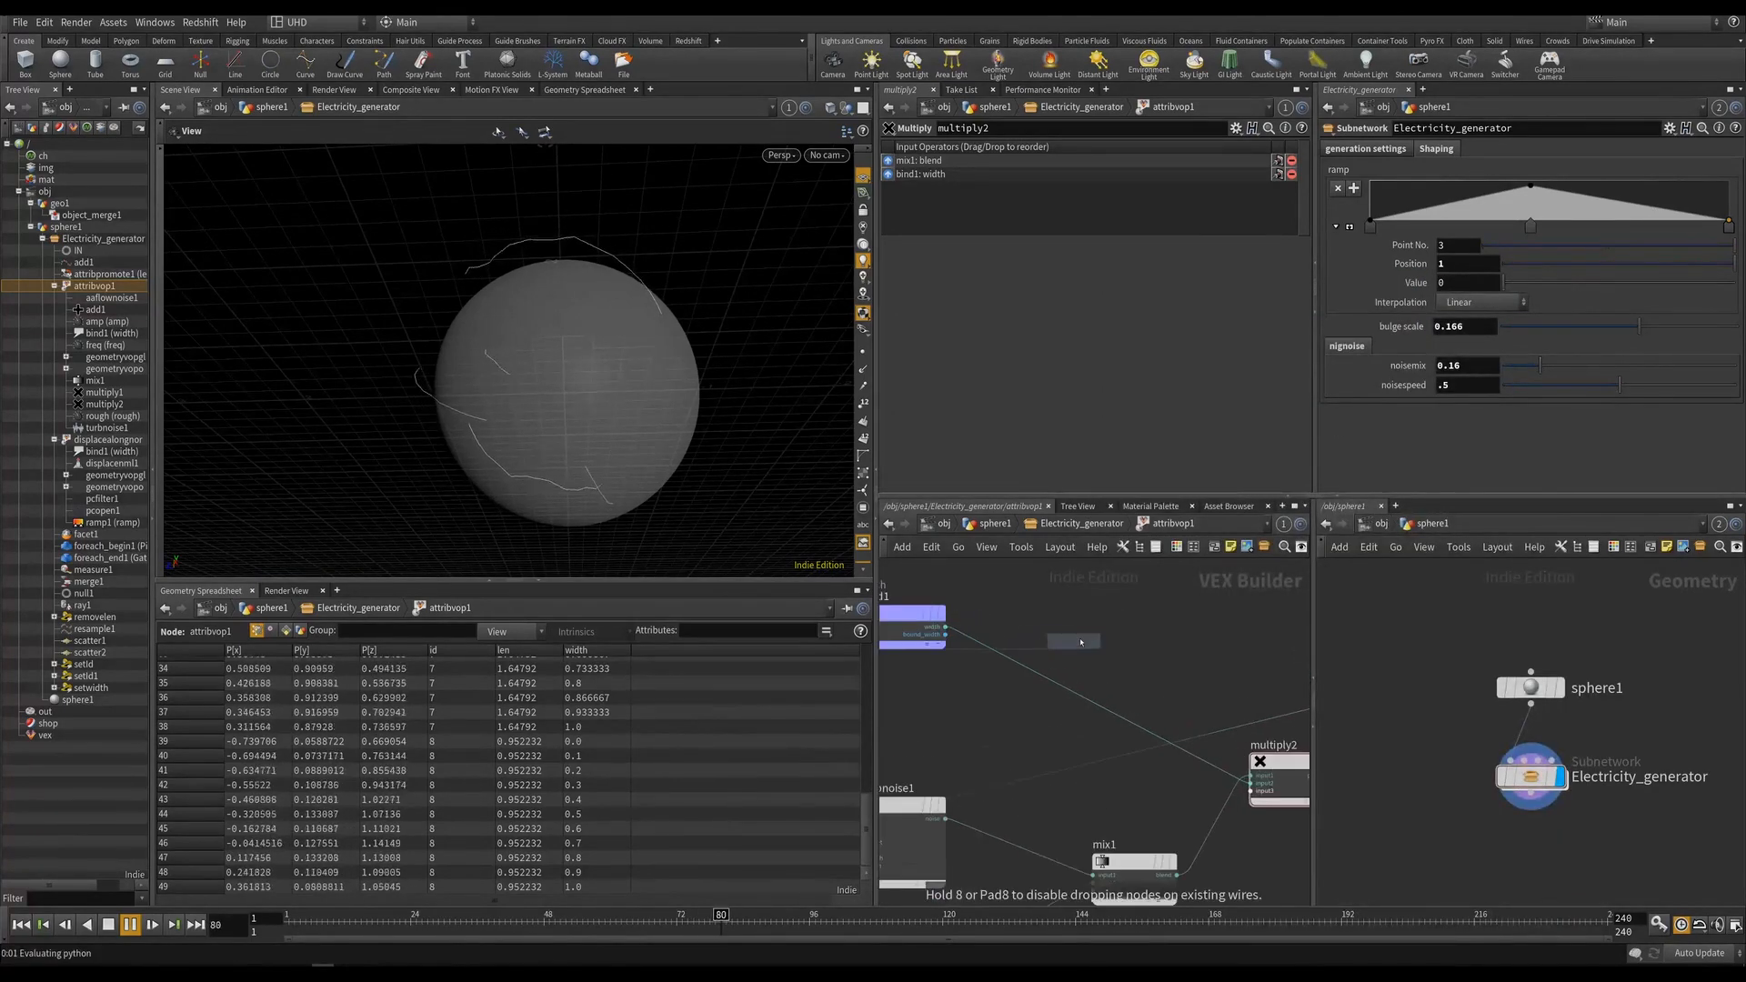
left_click(1069, 668)
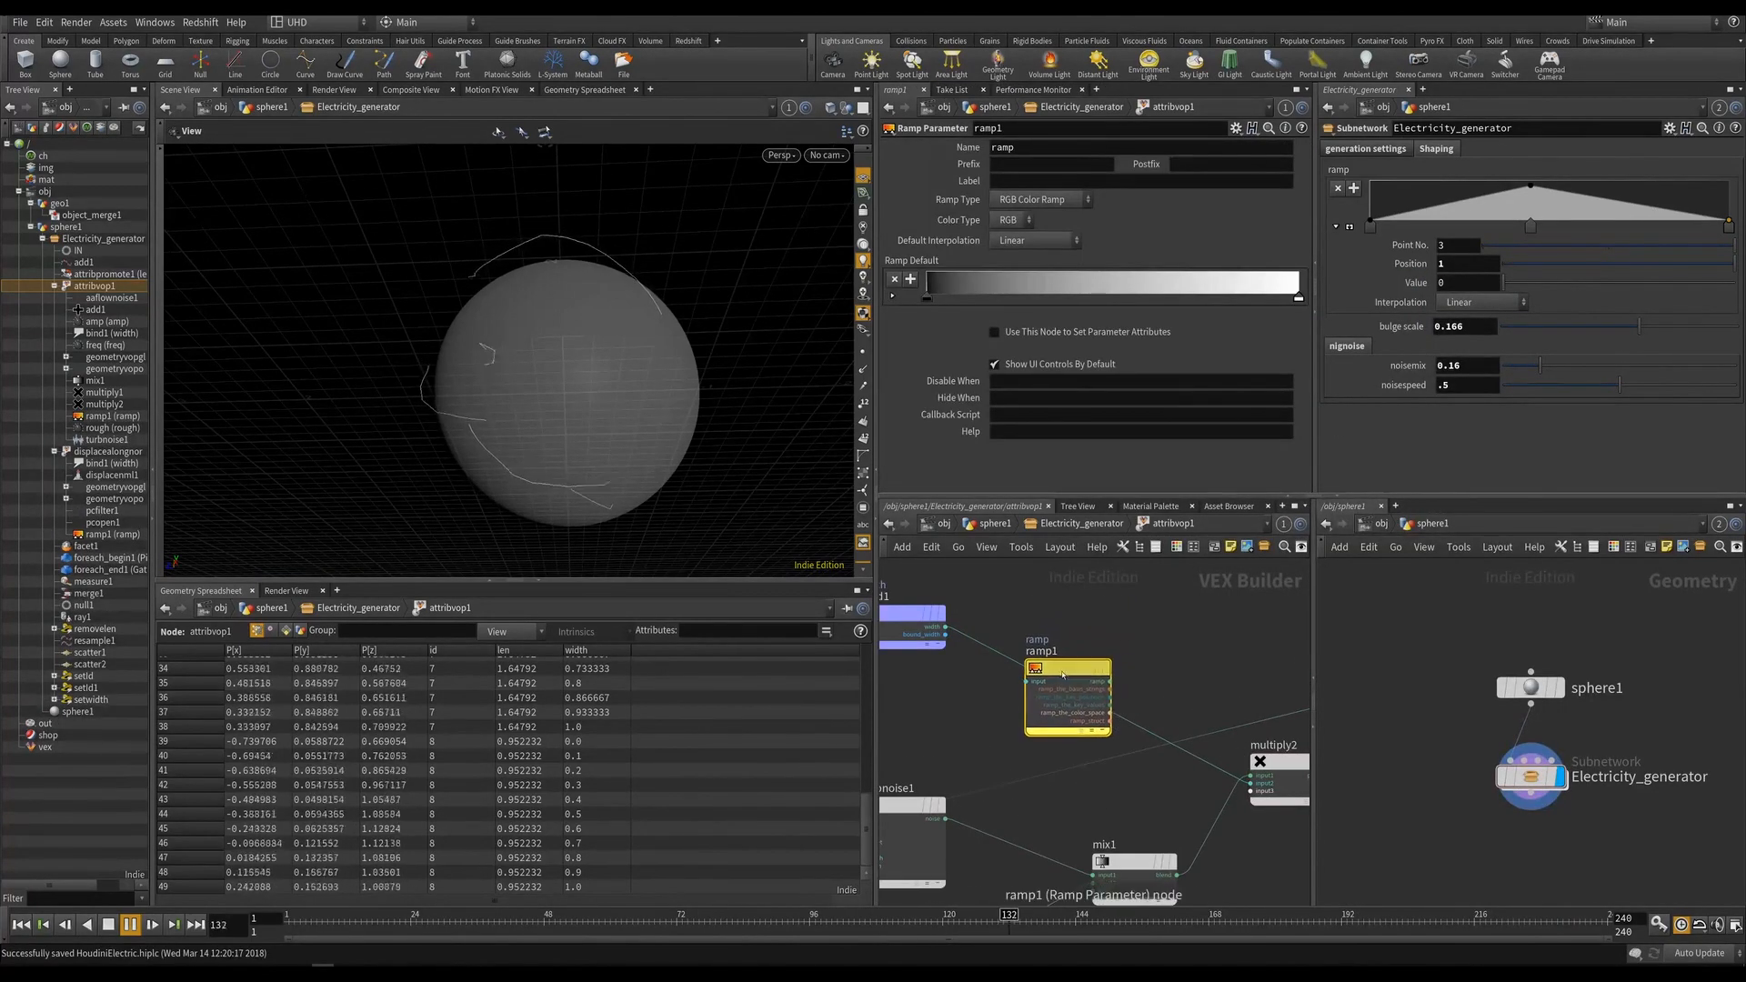
left_click_drag(1070, 673, 1096, 633)
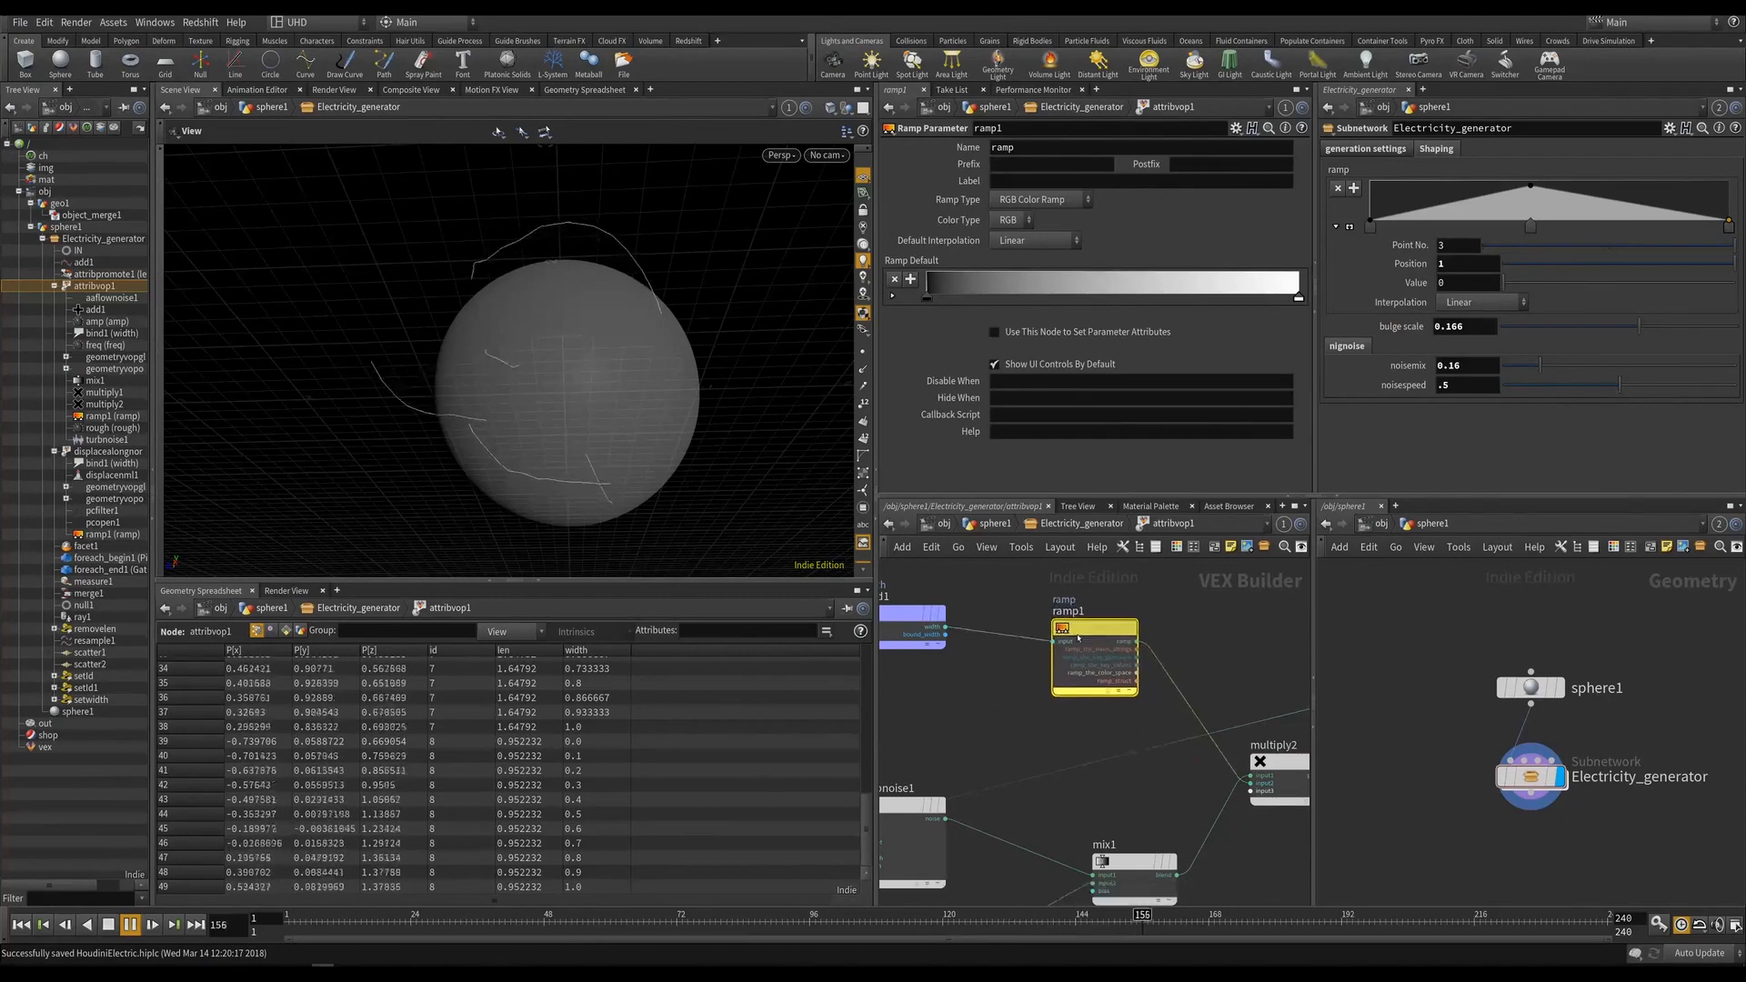
left_click(1026, 207)
left_click(1028, 192)
Back in the Electricity_generator network, shape attribvop1's ramp with a value 1 middle point at position about 0.40 and a zero end.
left_click(1078, 524)
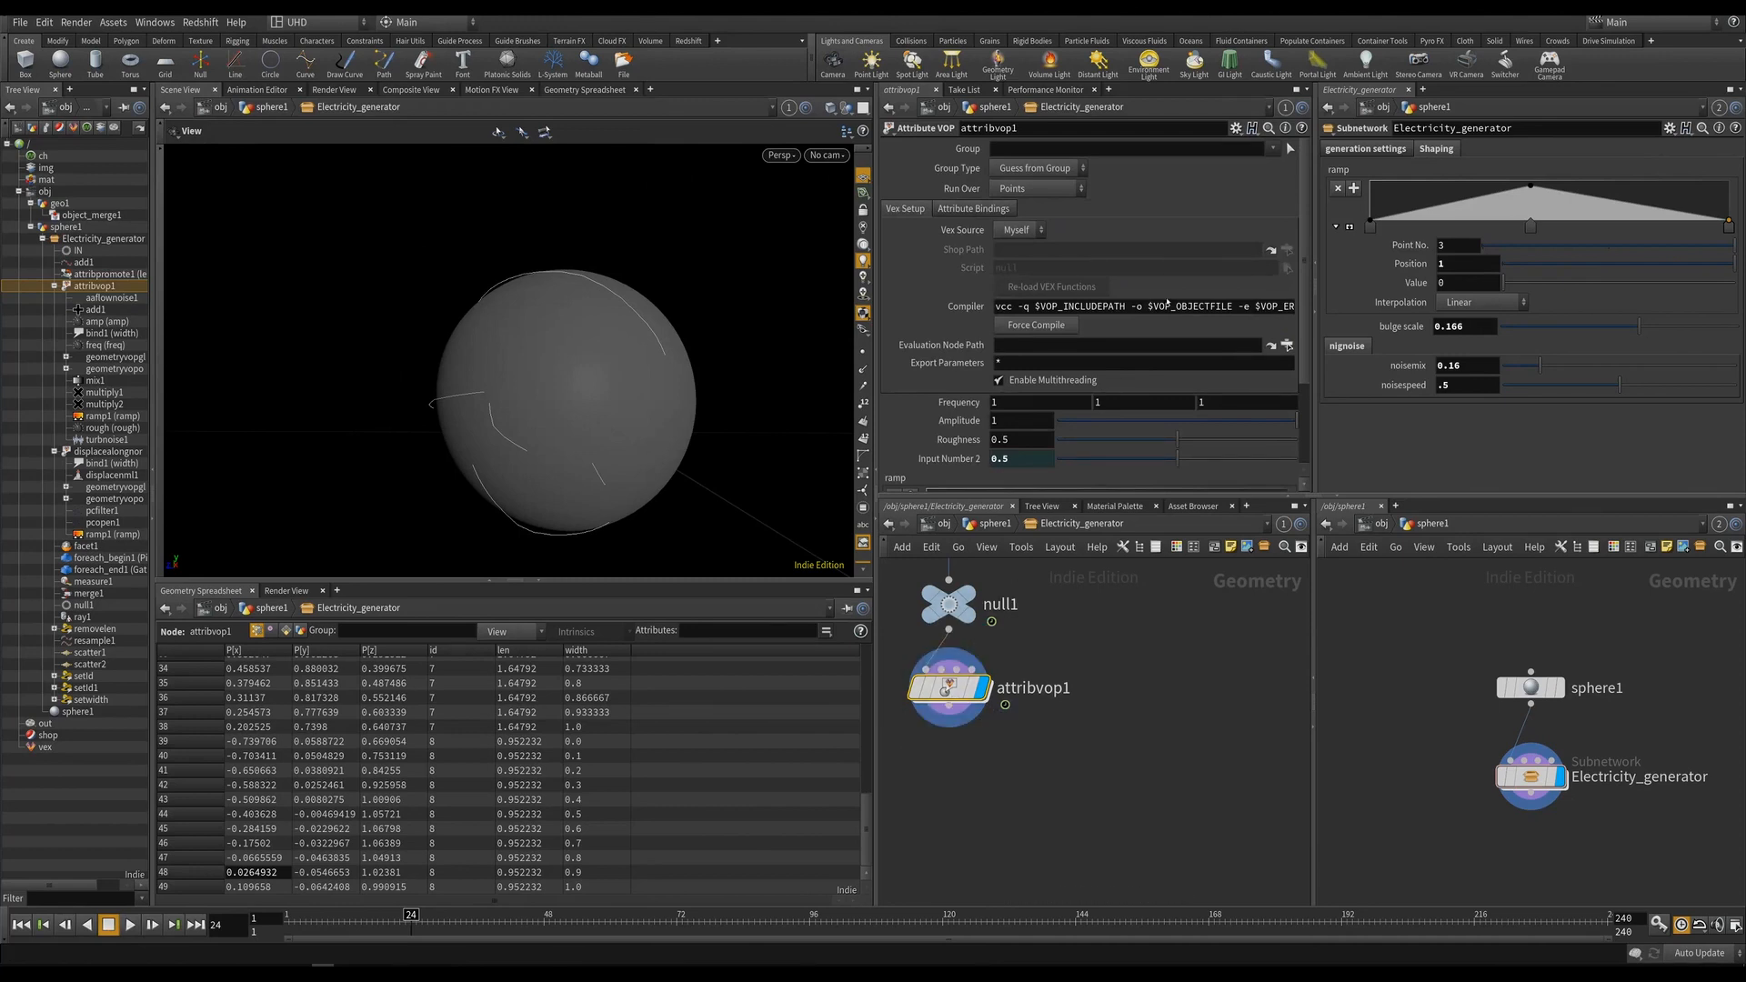
scroll(947, 410, "down", 3)
left_click_drag(1072, 397, 1071, 376)
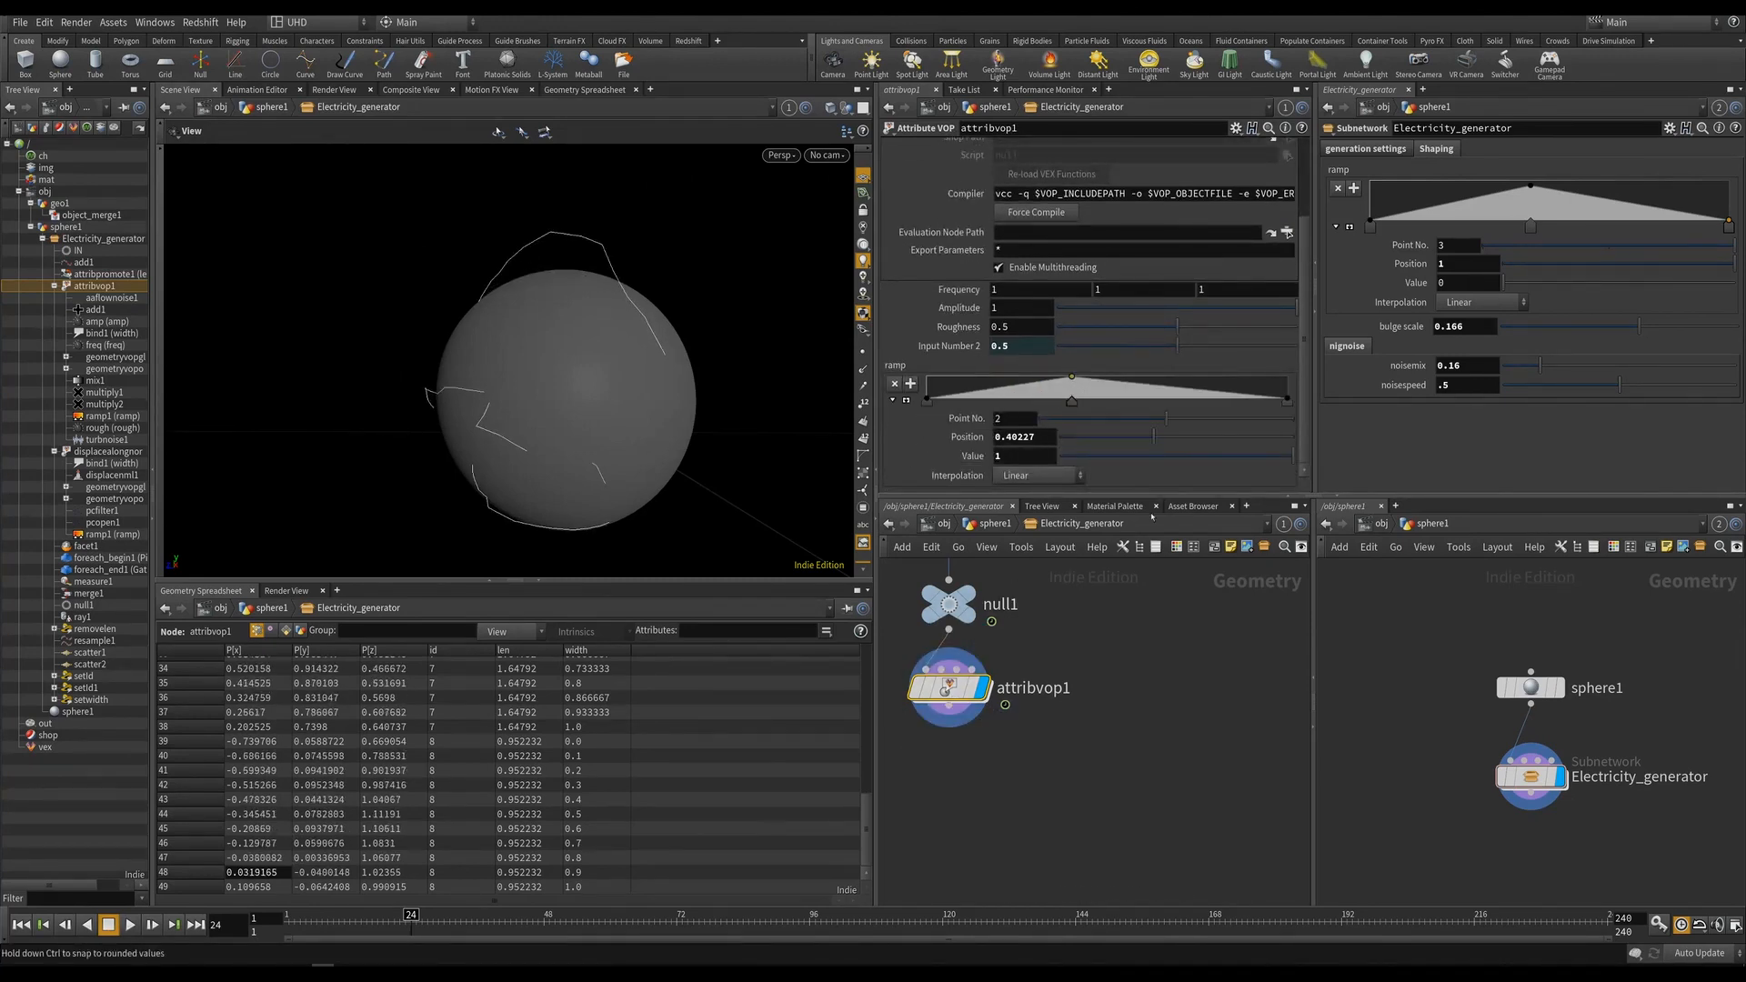
left_click_drag(631, 314, 728, 455)
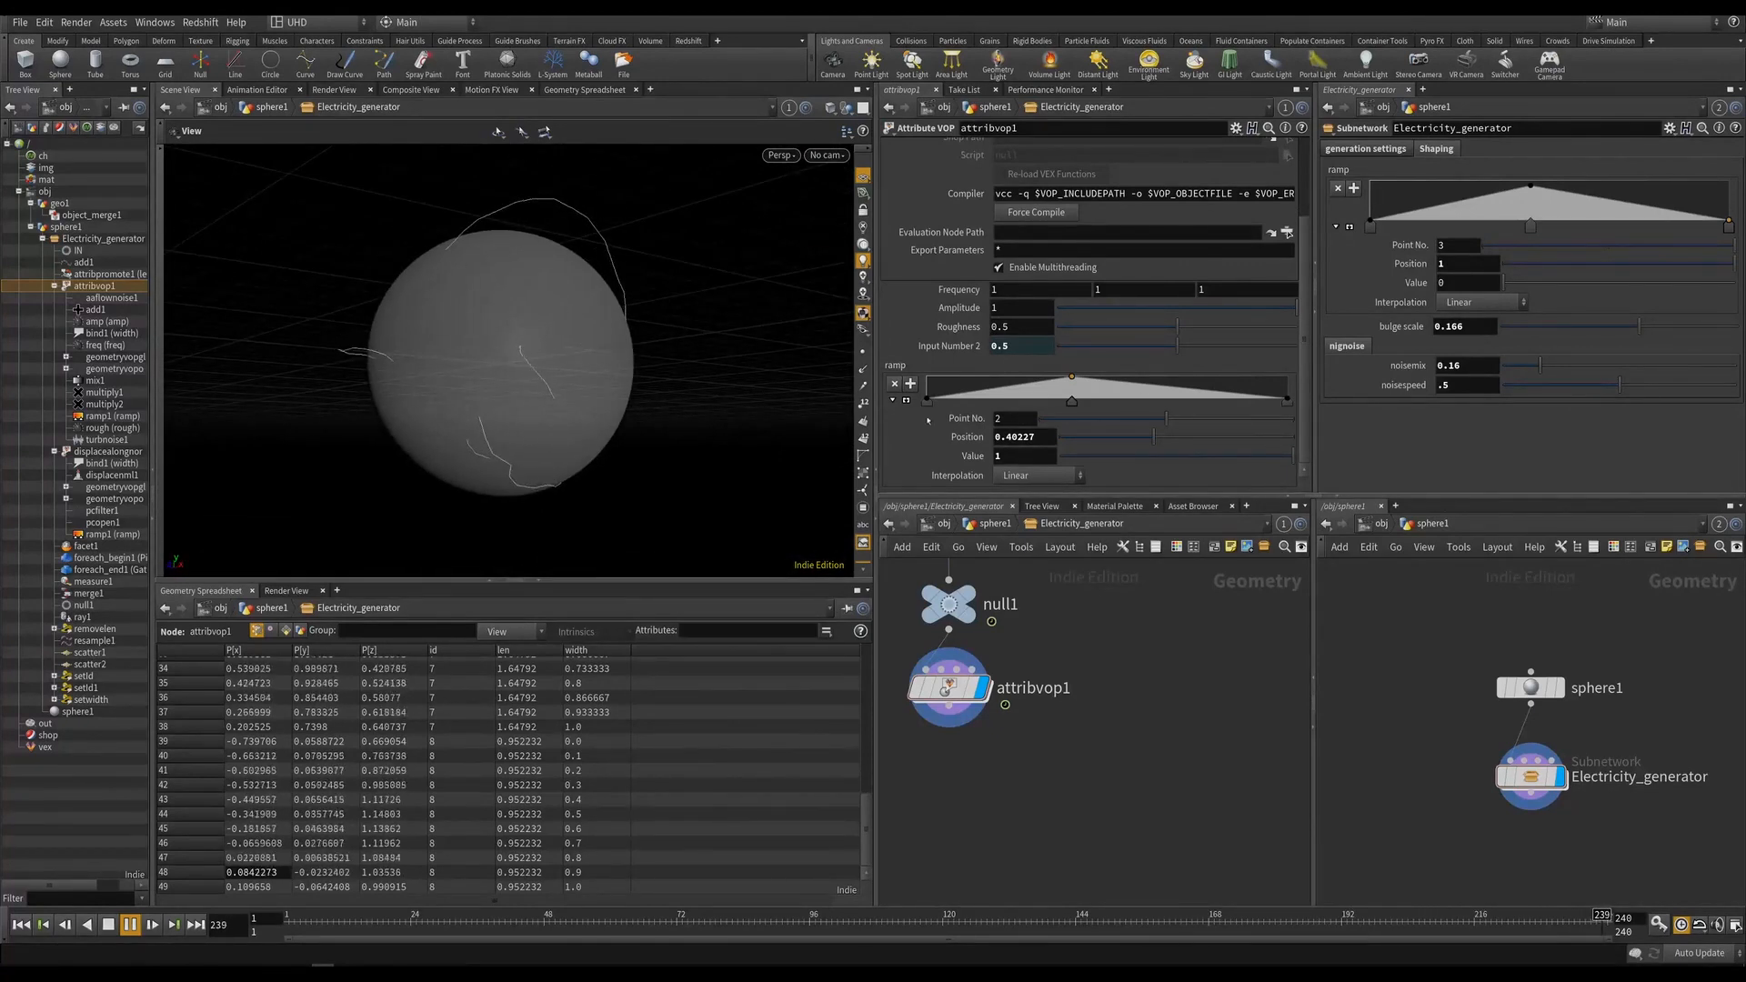
Try raising the first point of attribvop1's ramp to 1, and undo the recent ramp changes.
left_click_drag(927, 397, 924, 371)
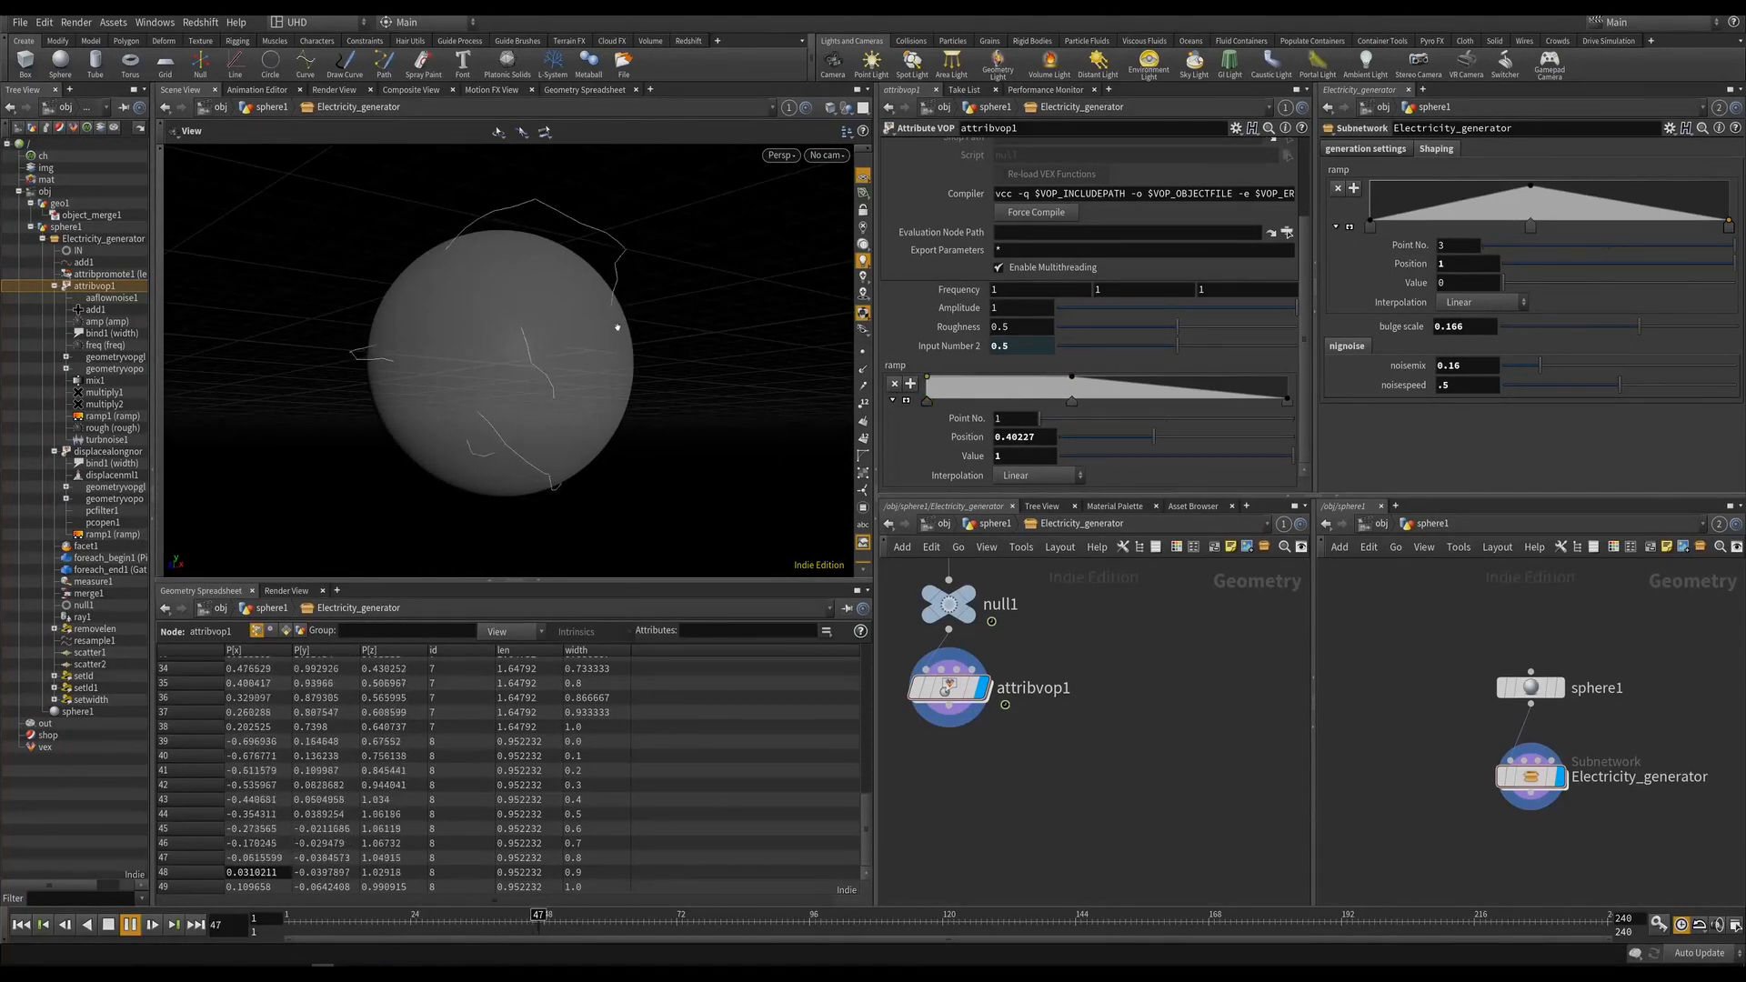
left_click_drag(616, 328, 545, 339)
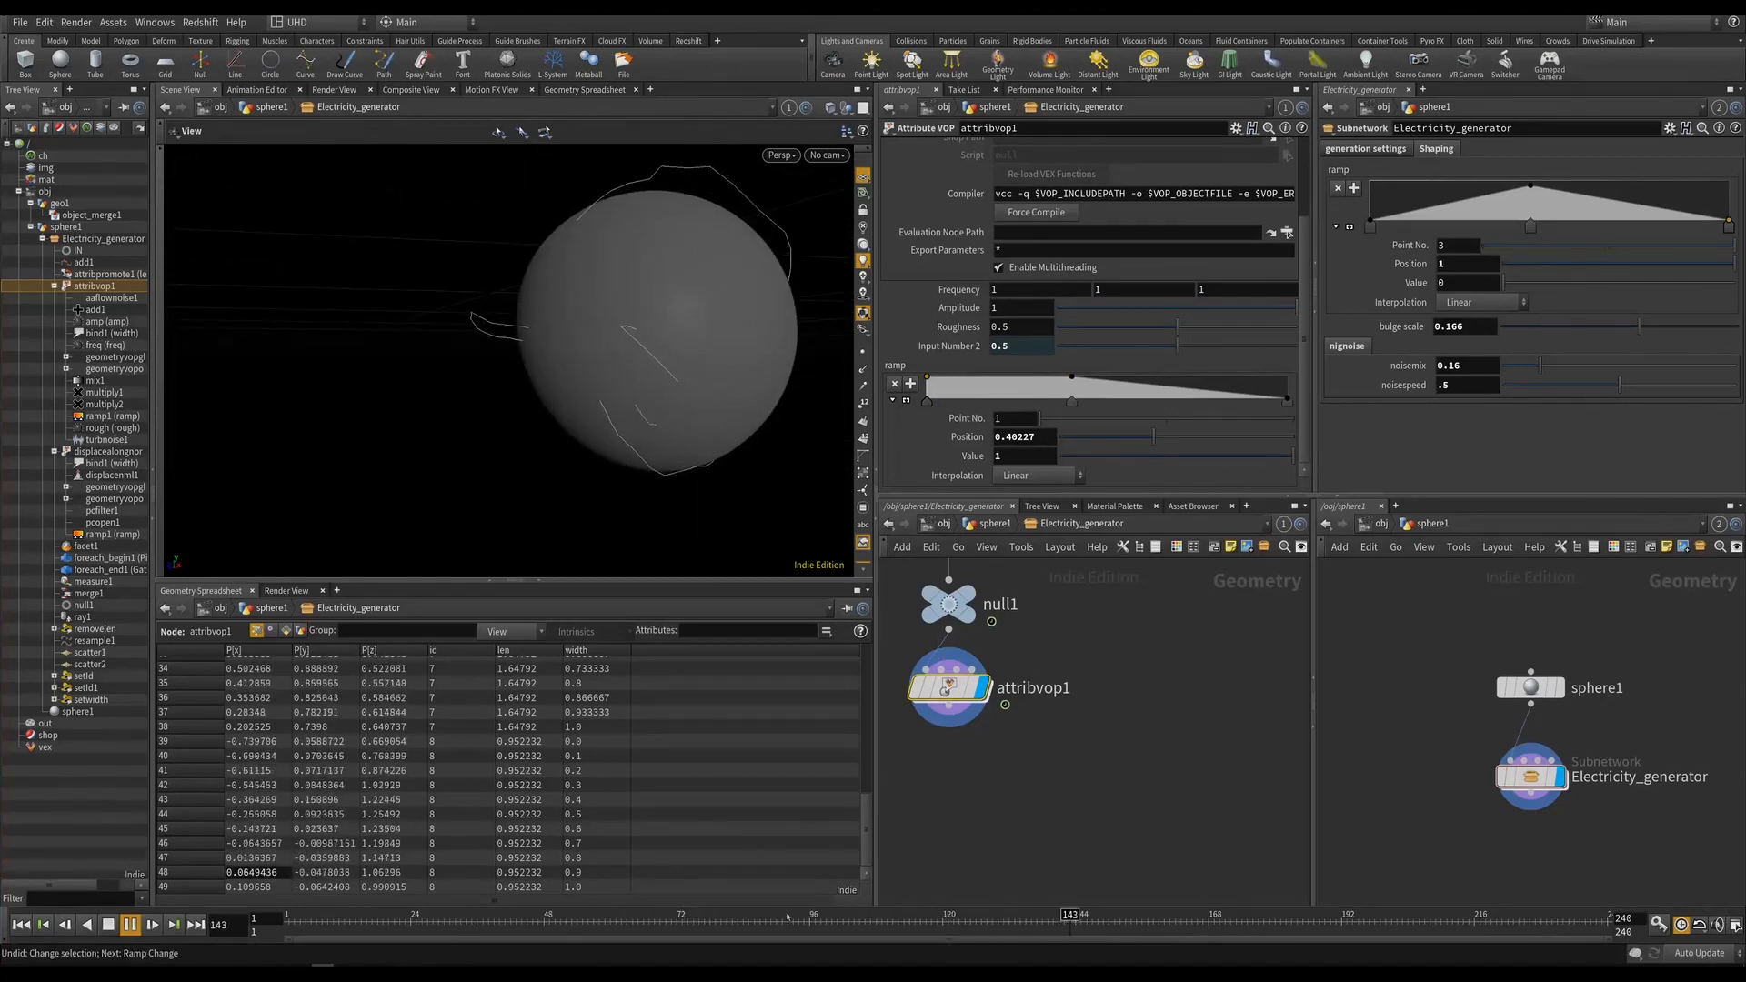
key("ctrl+z")
key("ctrl+z")
key("ctrl+z")
key("ctrl+z")
key("ctrl+z")
key("ctrl+z")
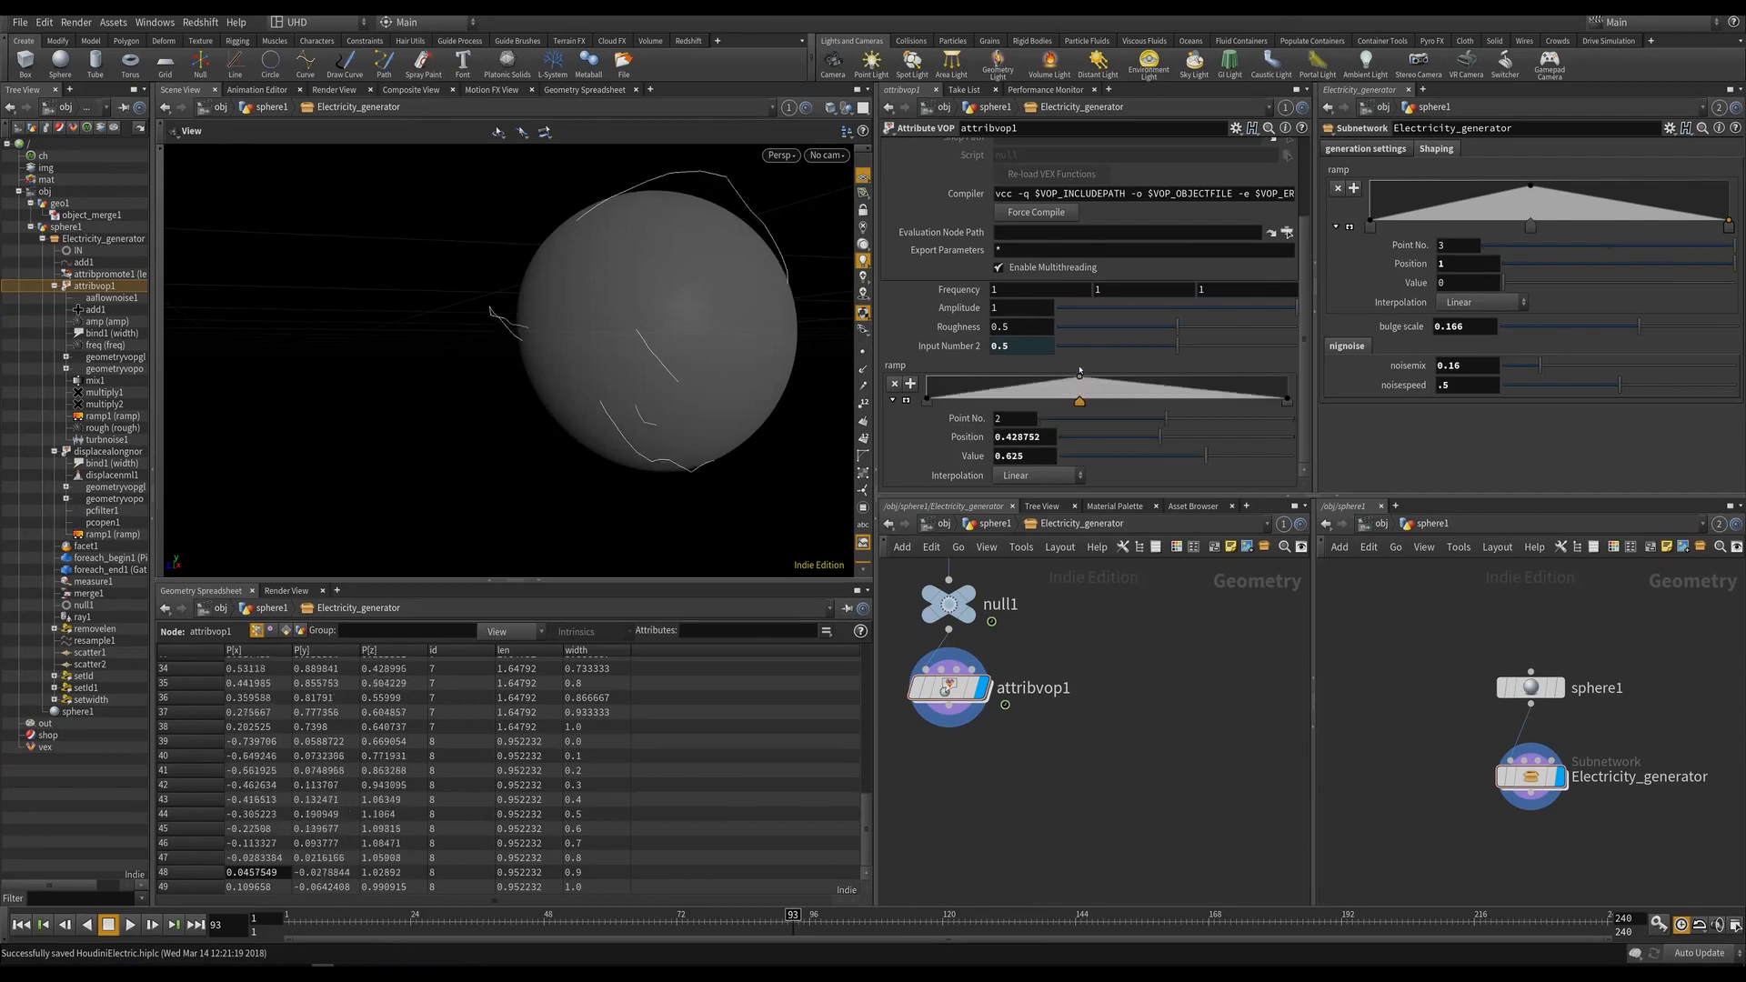
Add a middle point to attribvop1's ramp at position about 0.44 with value 1.
left_click_drag(632, 264, 694, 373)
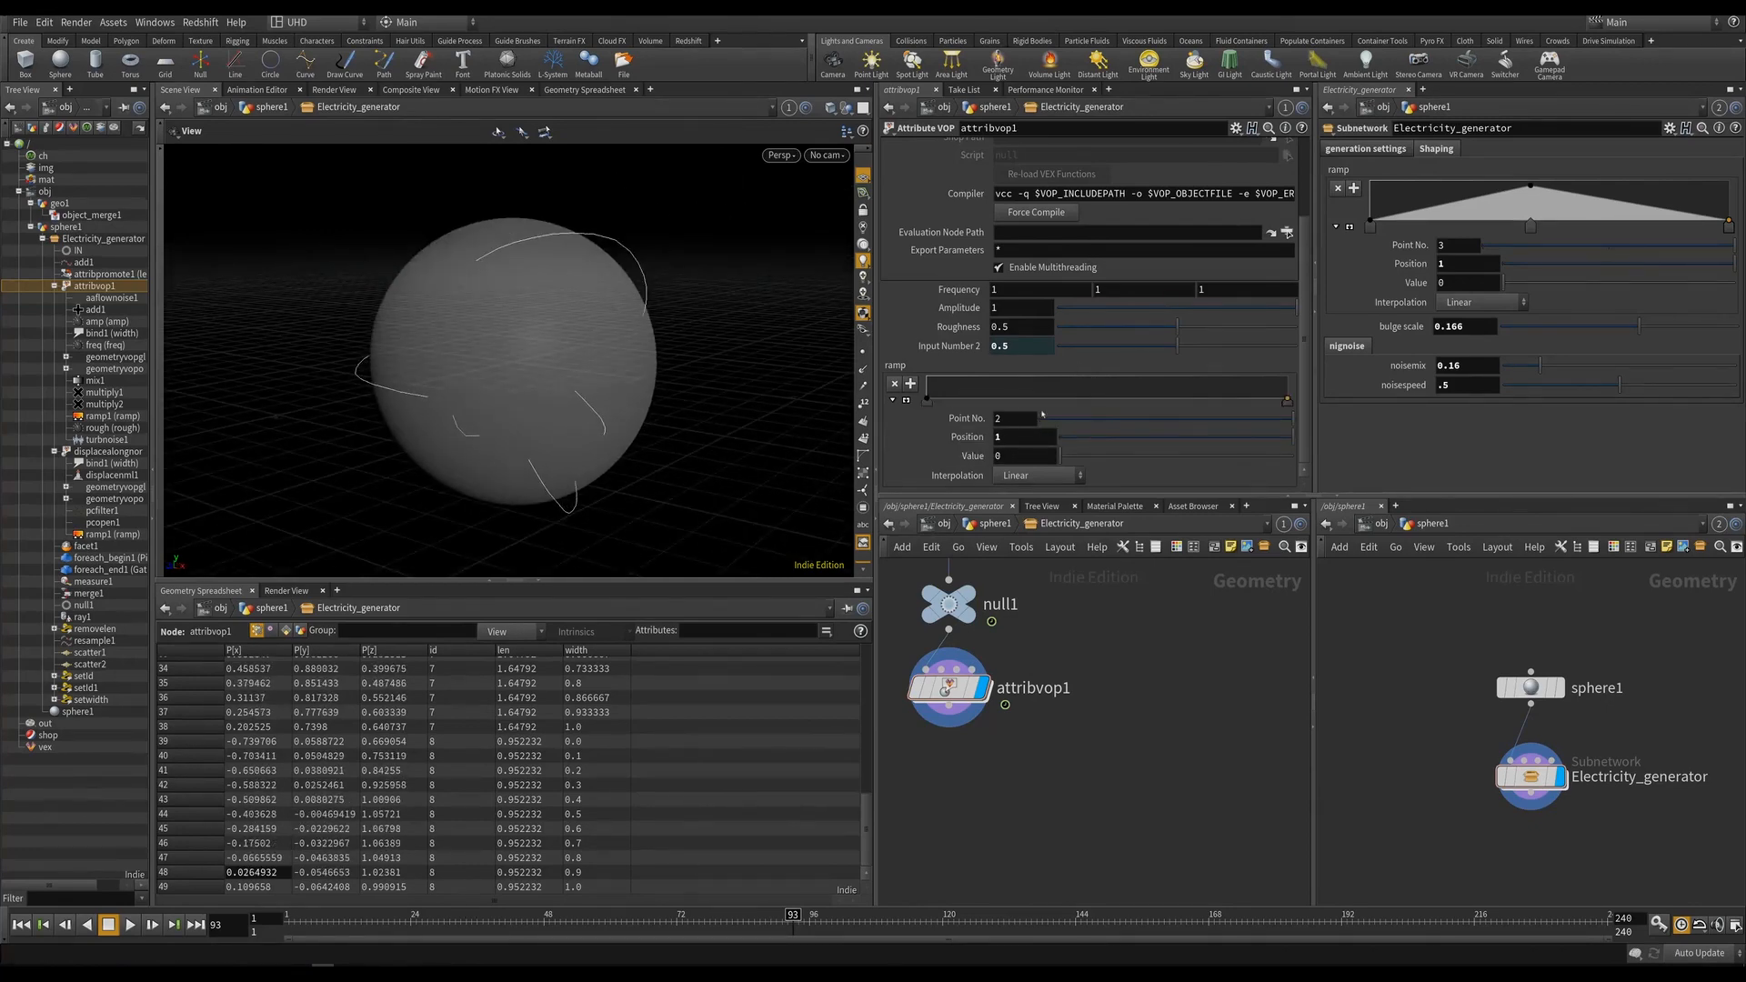
left_click_drag(1090, 389, 1086, 374)
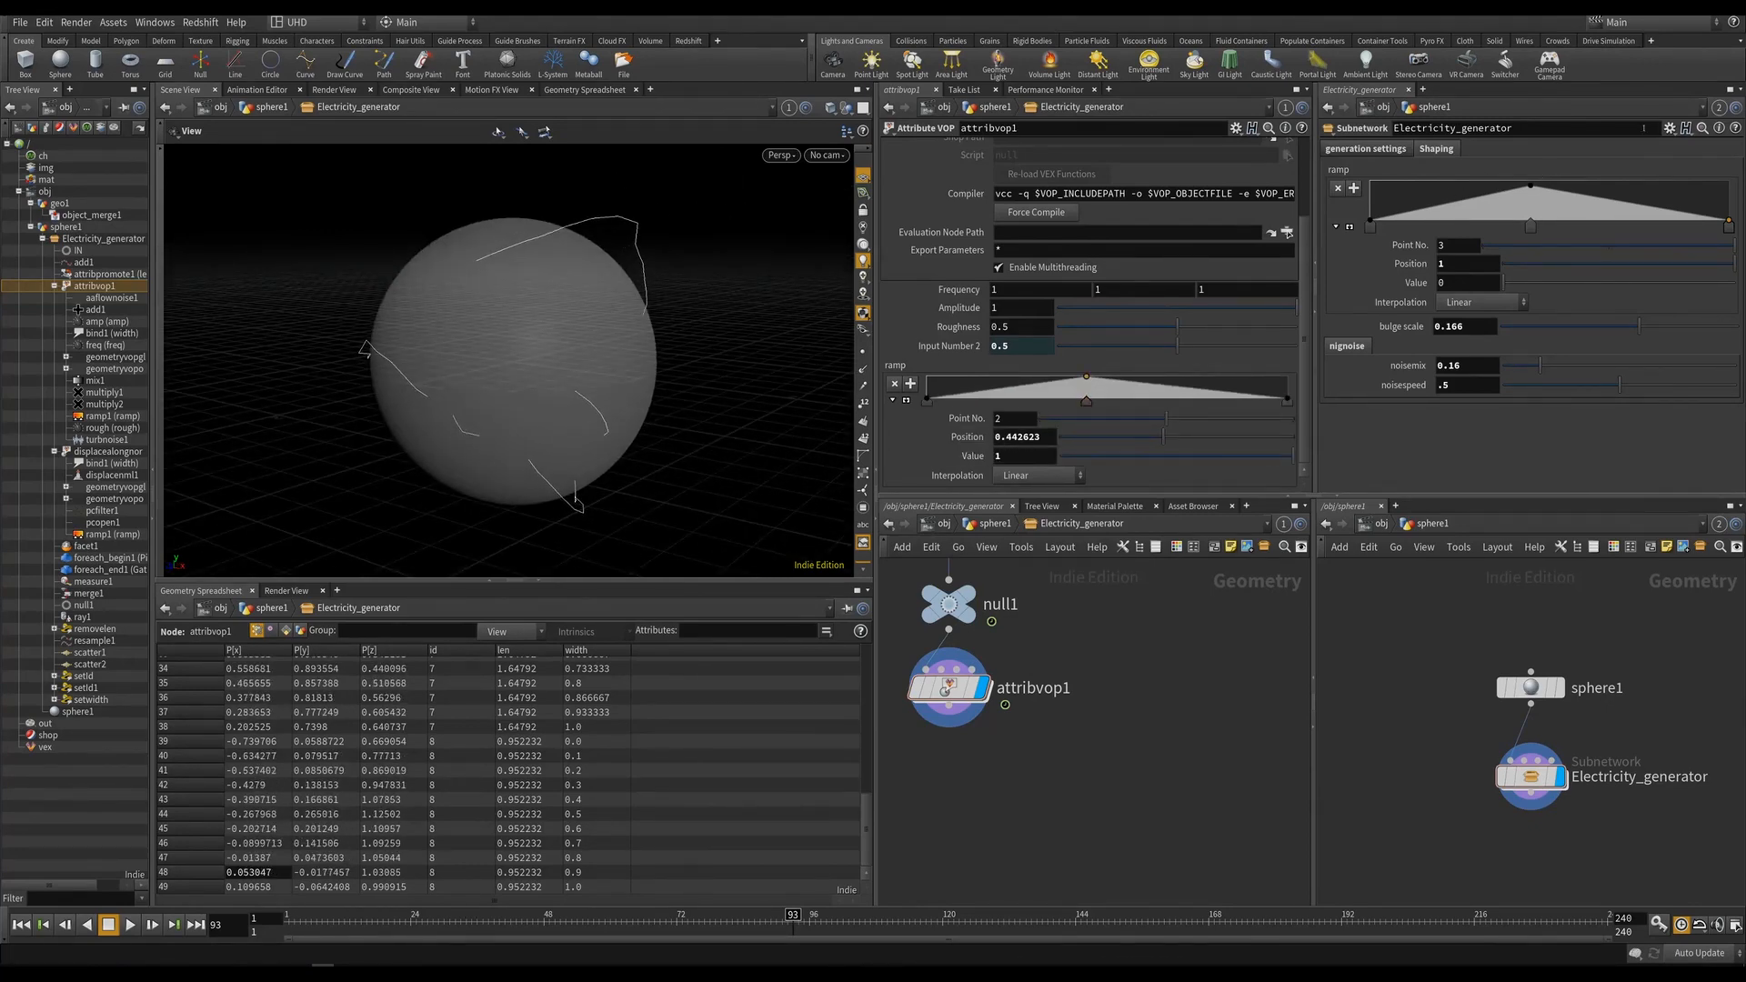
Edit Electricity_generator's parameter interface and import attribvop1's ramp into the nignoise folder.
left_click(1670, 128)
left_click(1578, 146)
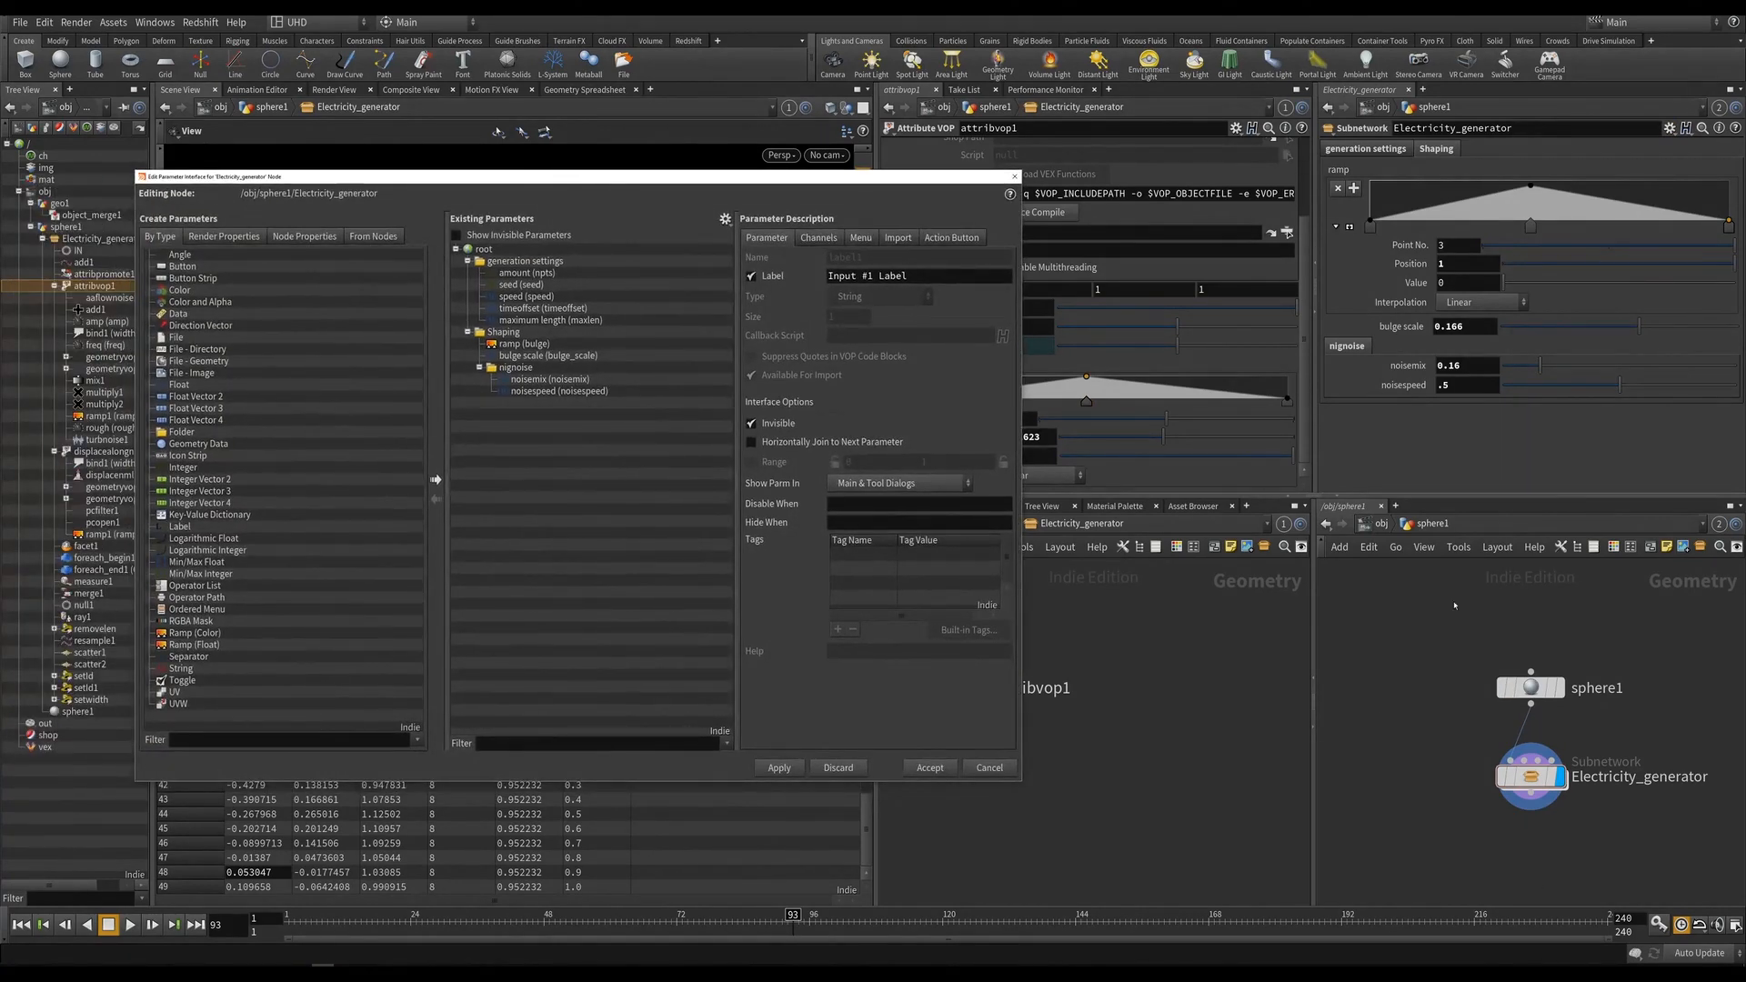
left_click_drag(627, 177, 728, 208)
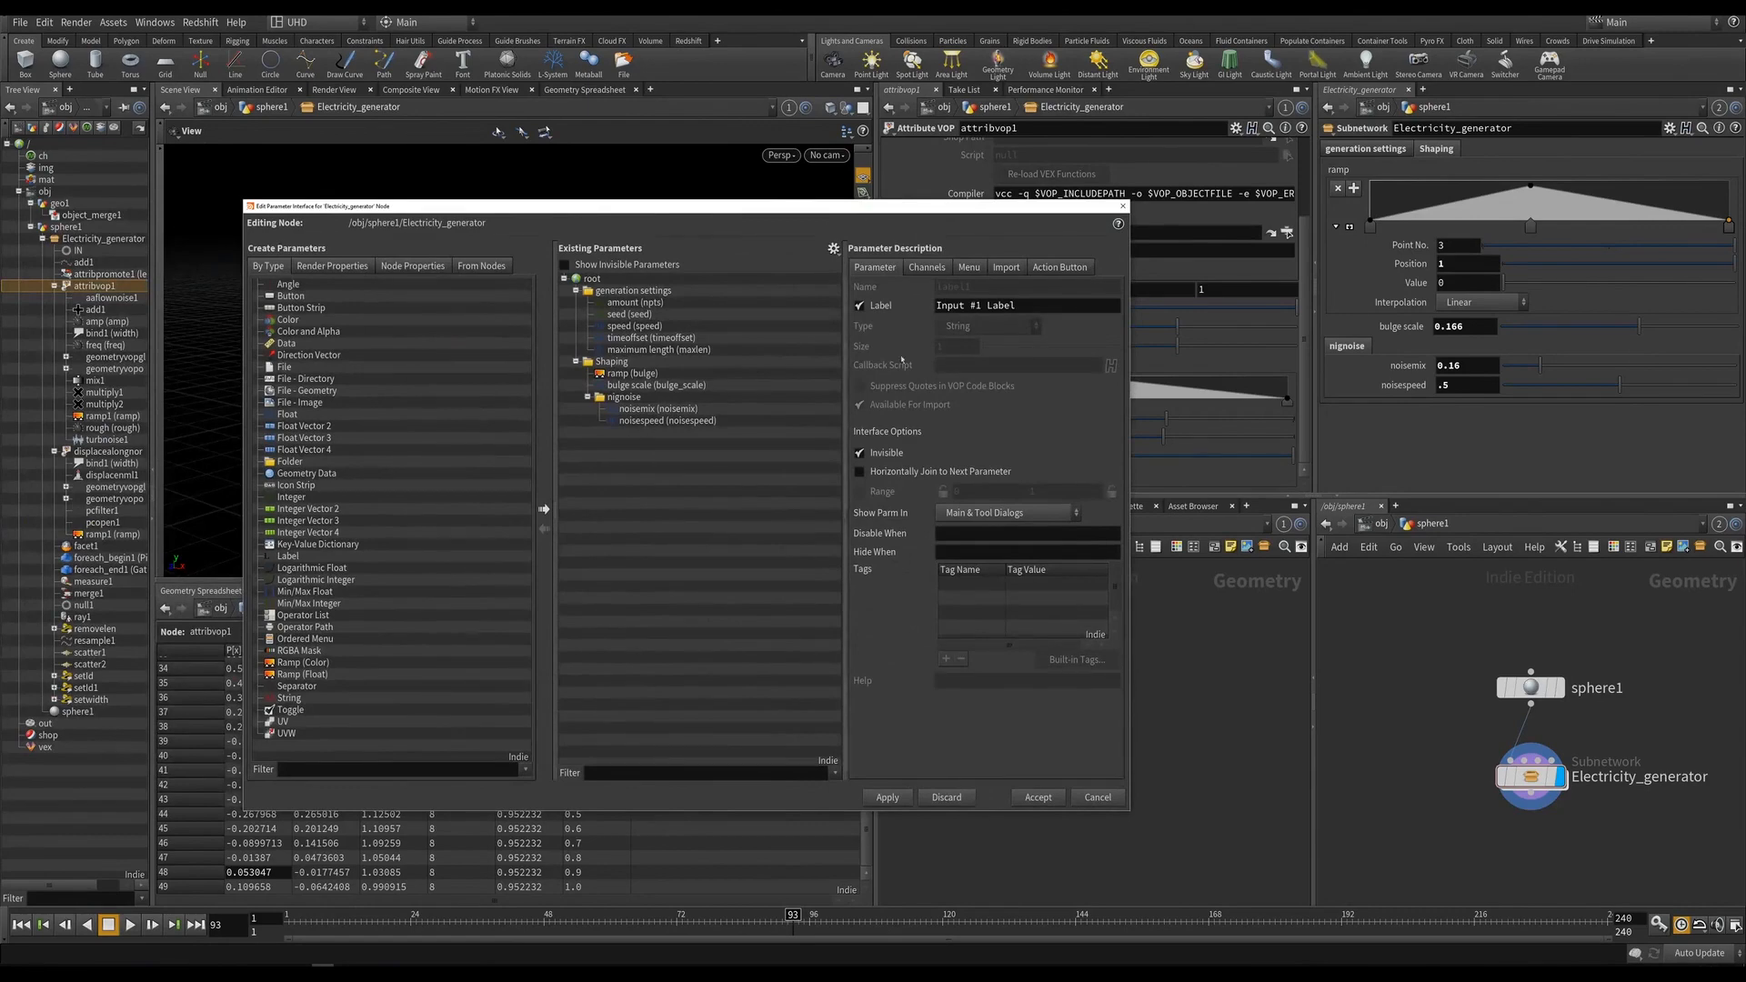
left_click_drag(986, 207, 665, 223)
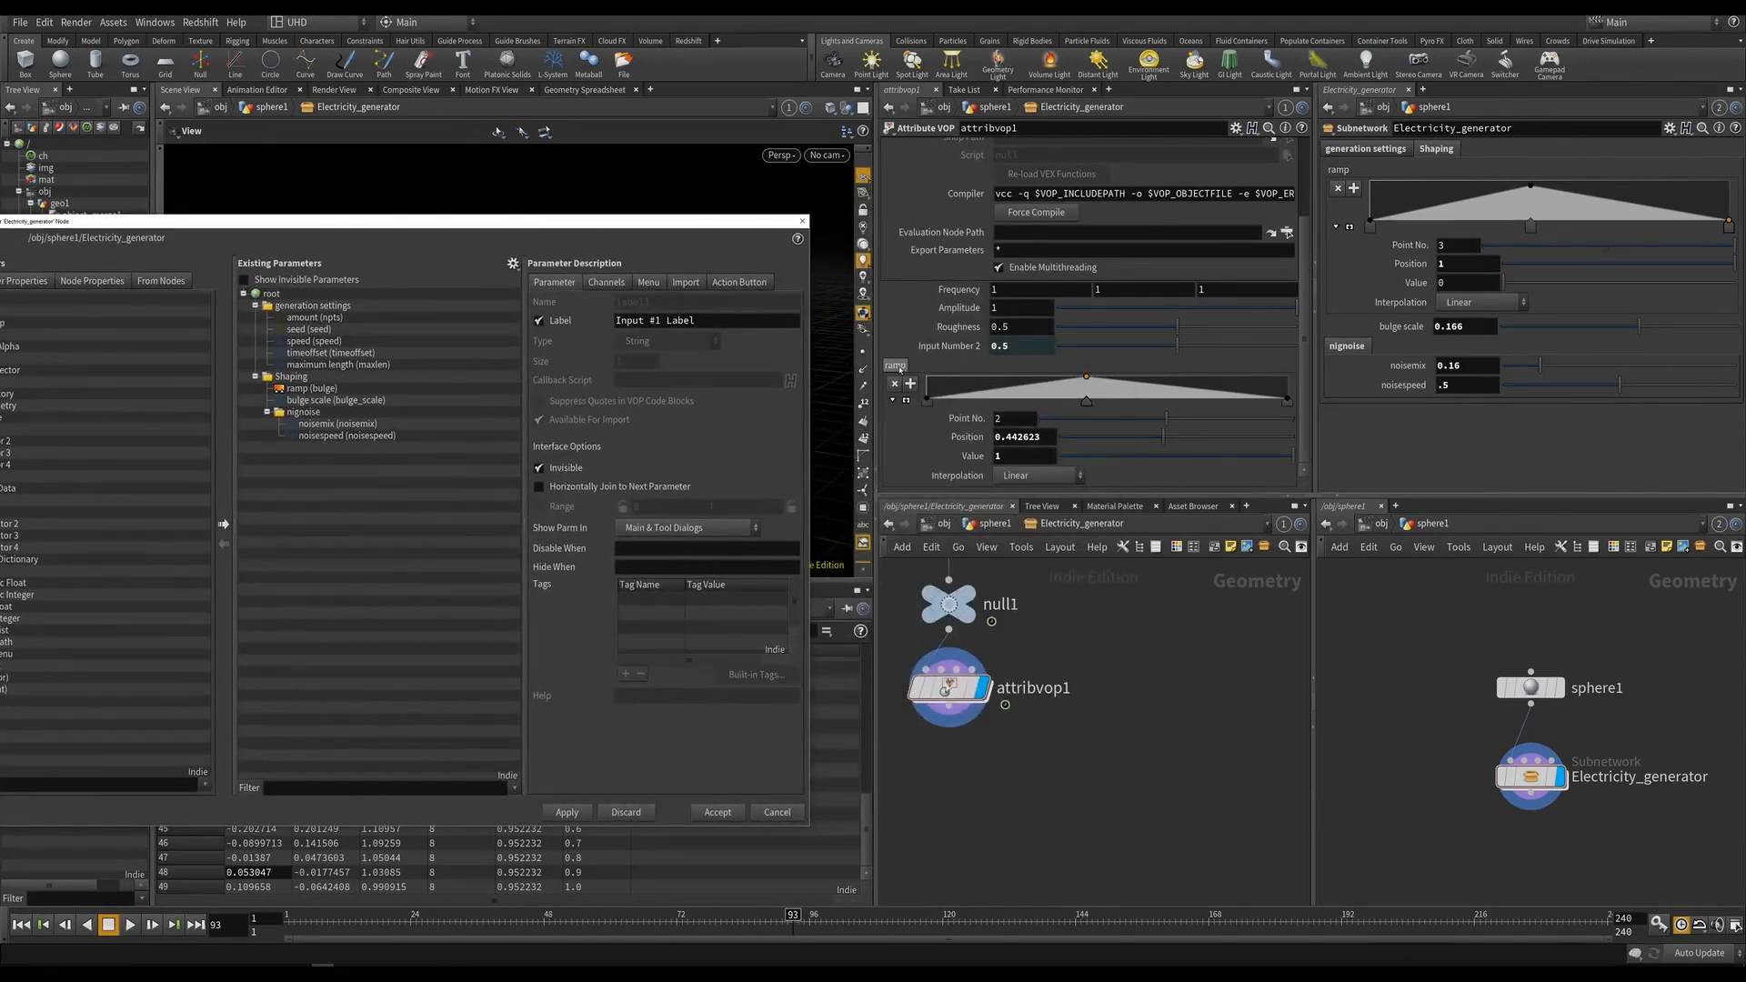
left_click_drag(900, 368, 298, 414)
Name the imported ramp noisestick, label it noise stick ramp, and apply and accept the interface changes.
left_click_drag(677, 303, 488, 302)
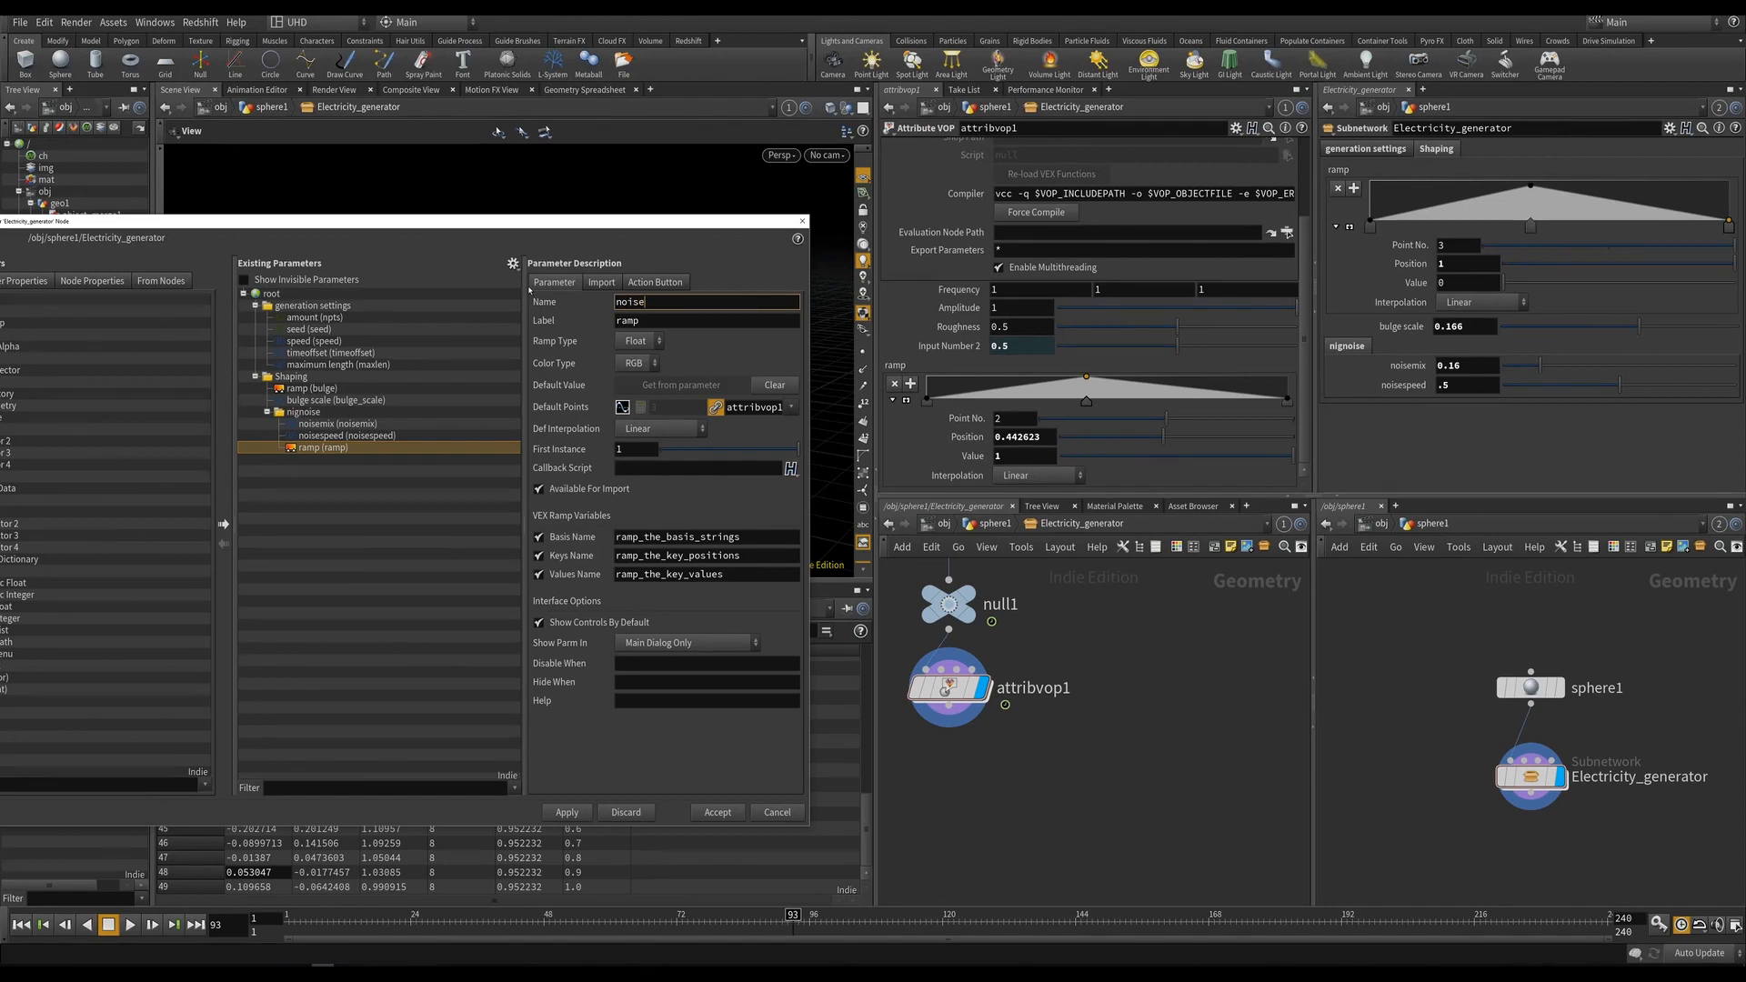
key("Tab")
type("n")
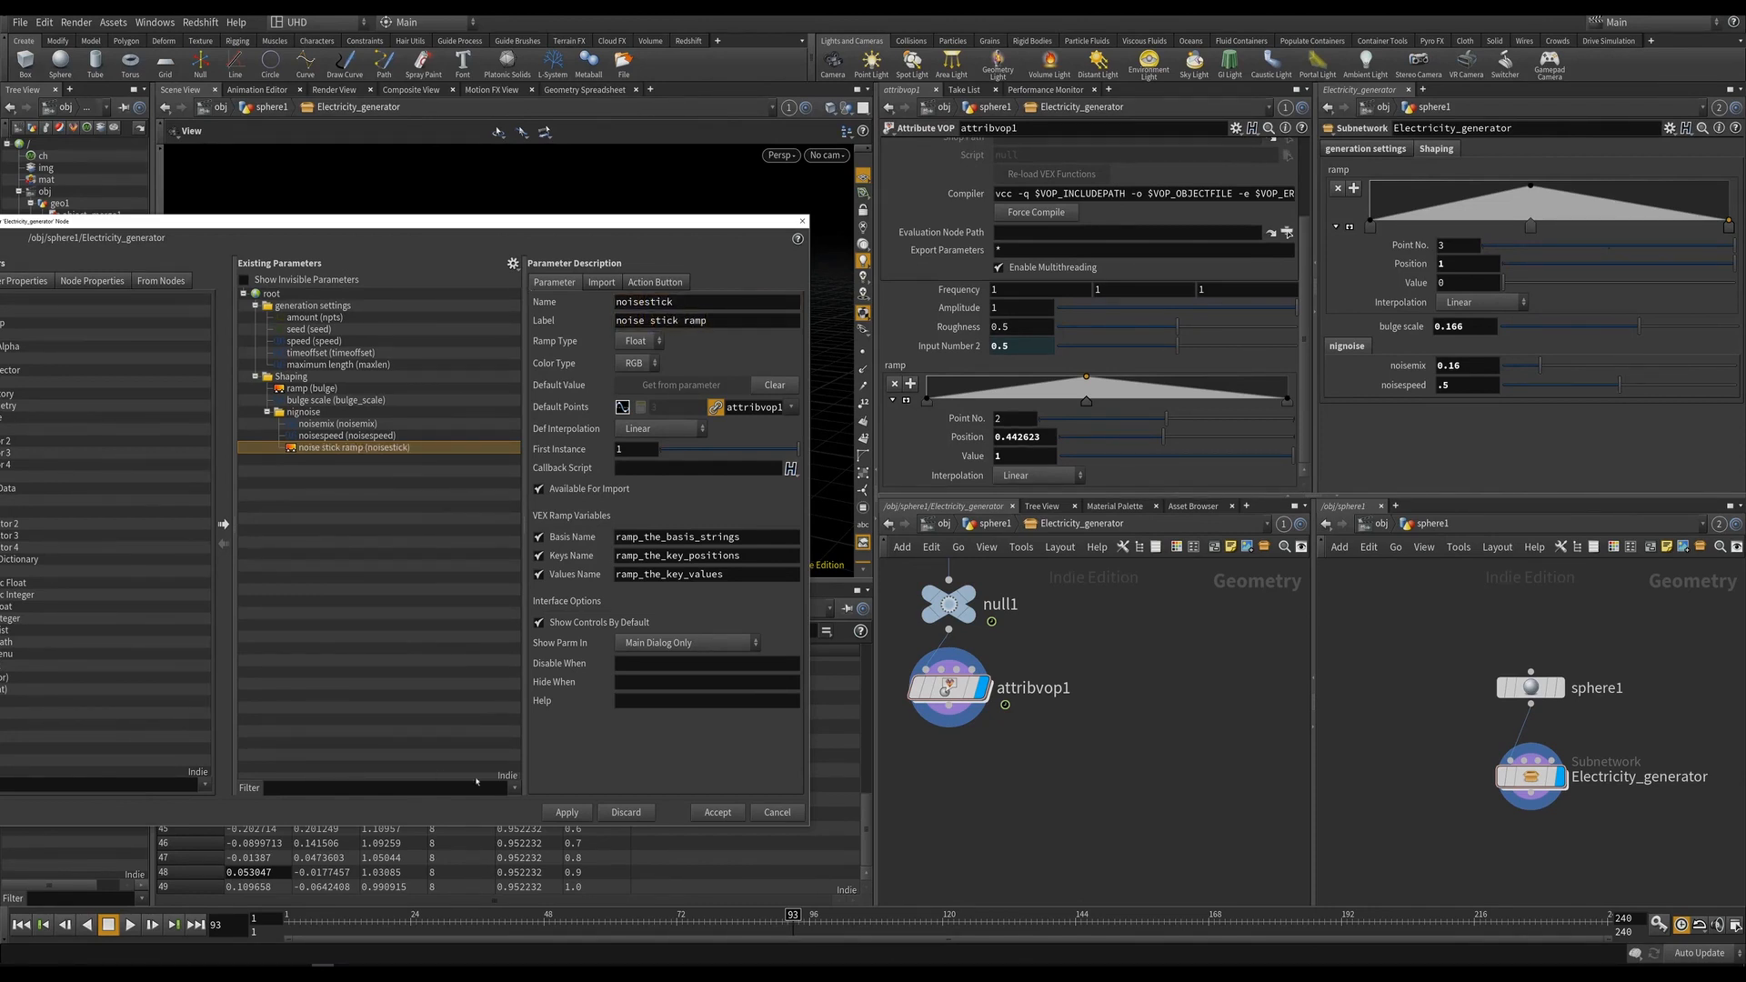
left_click(566, 812)
left_click(718, 812)
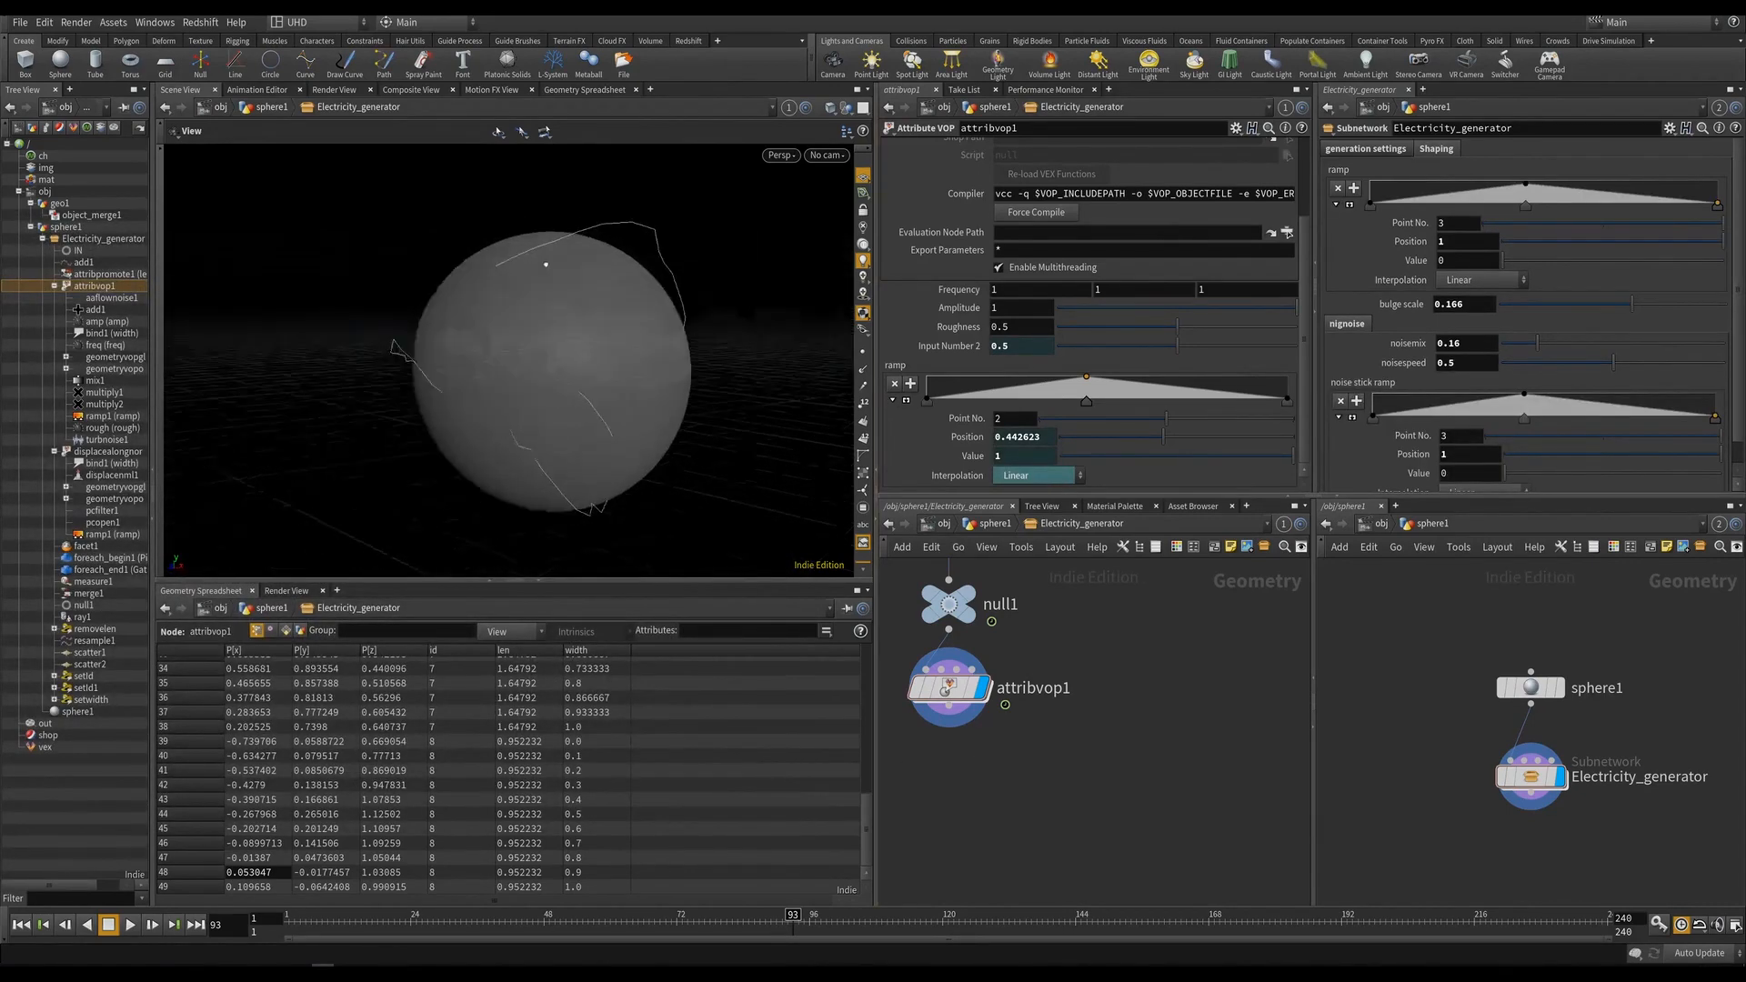
Check the ramp end points and examine how the arcs attach to the sphere during playback, then stop the animation.
left_click_drag(546, 265, 464, 270)
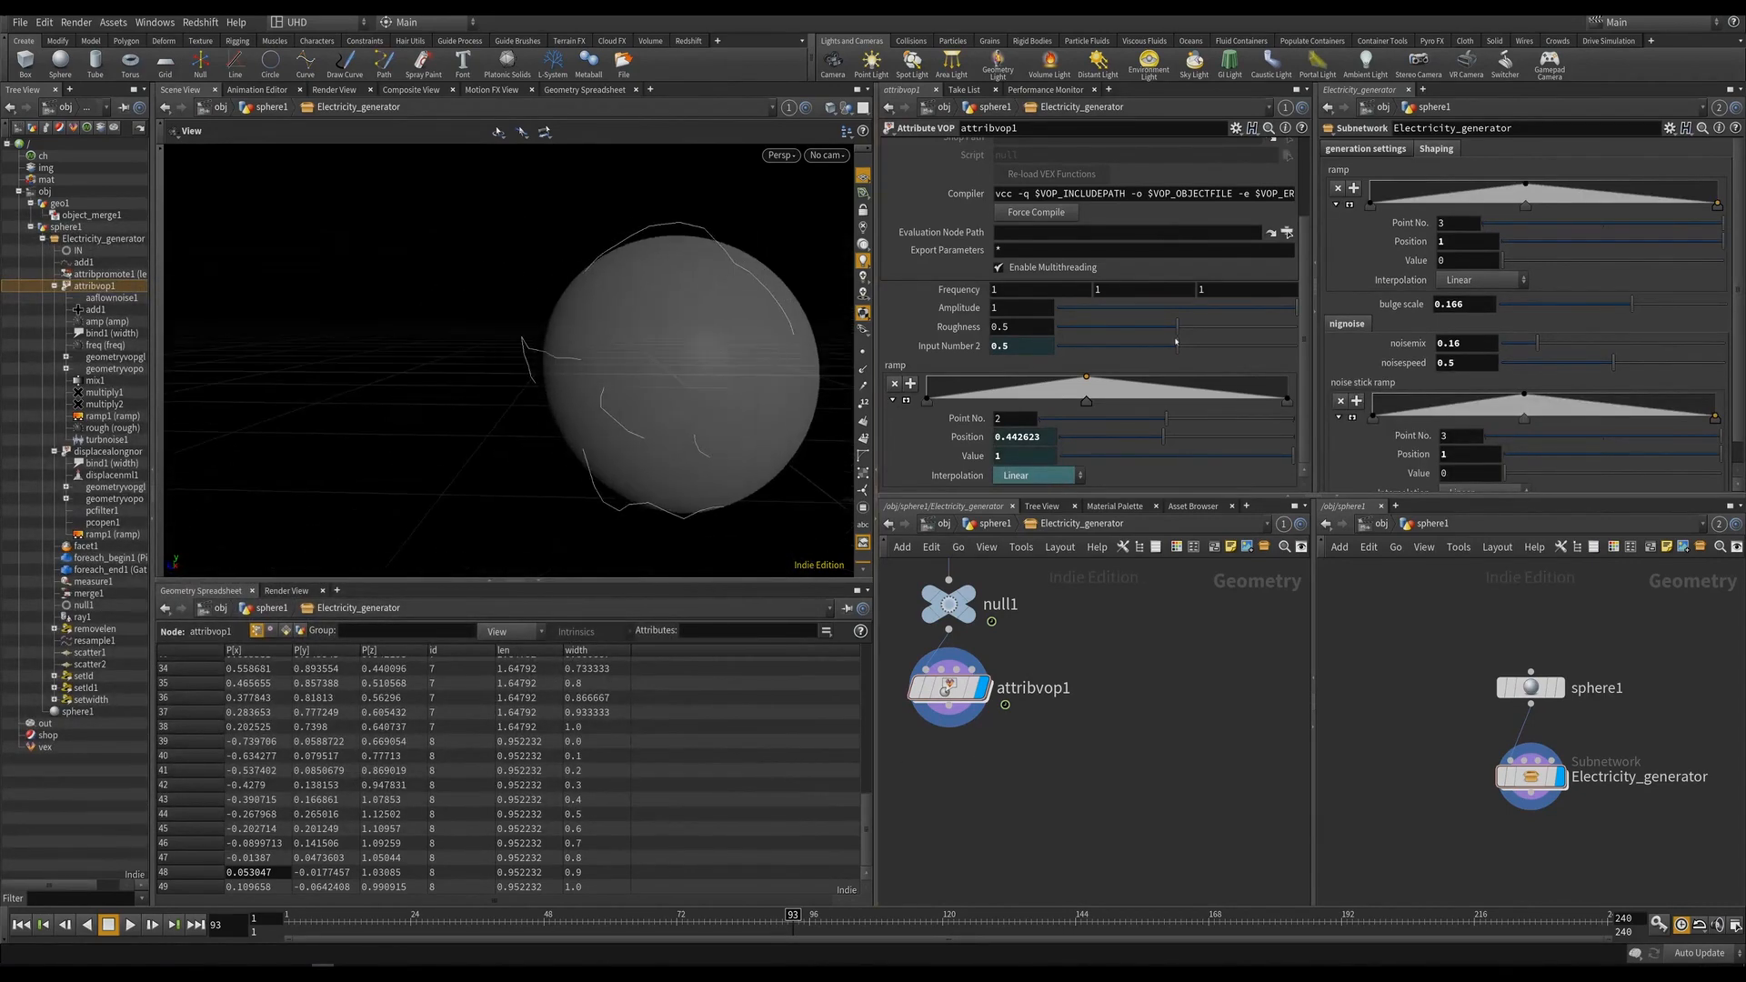
left_click(1287, 399)
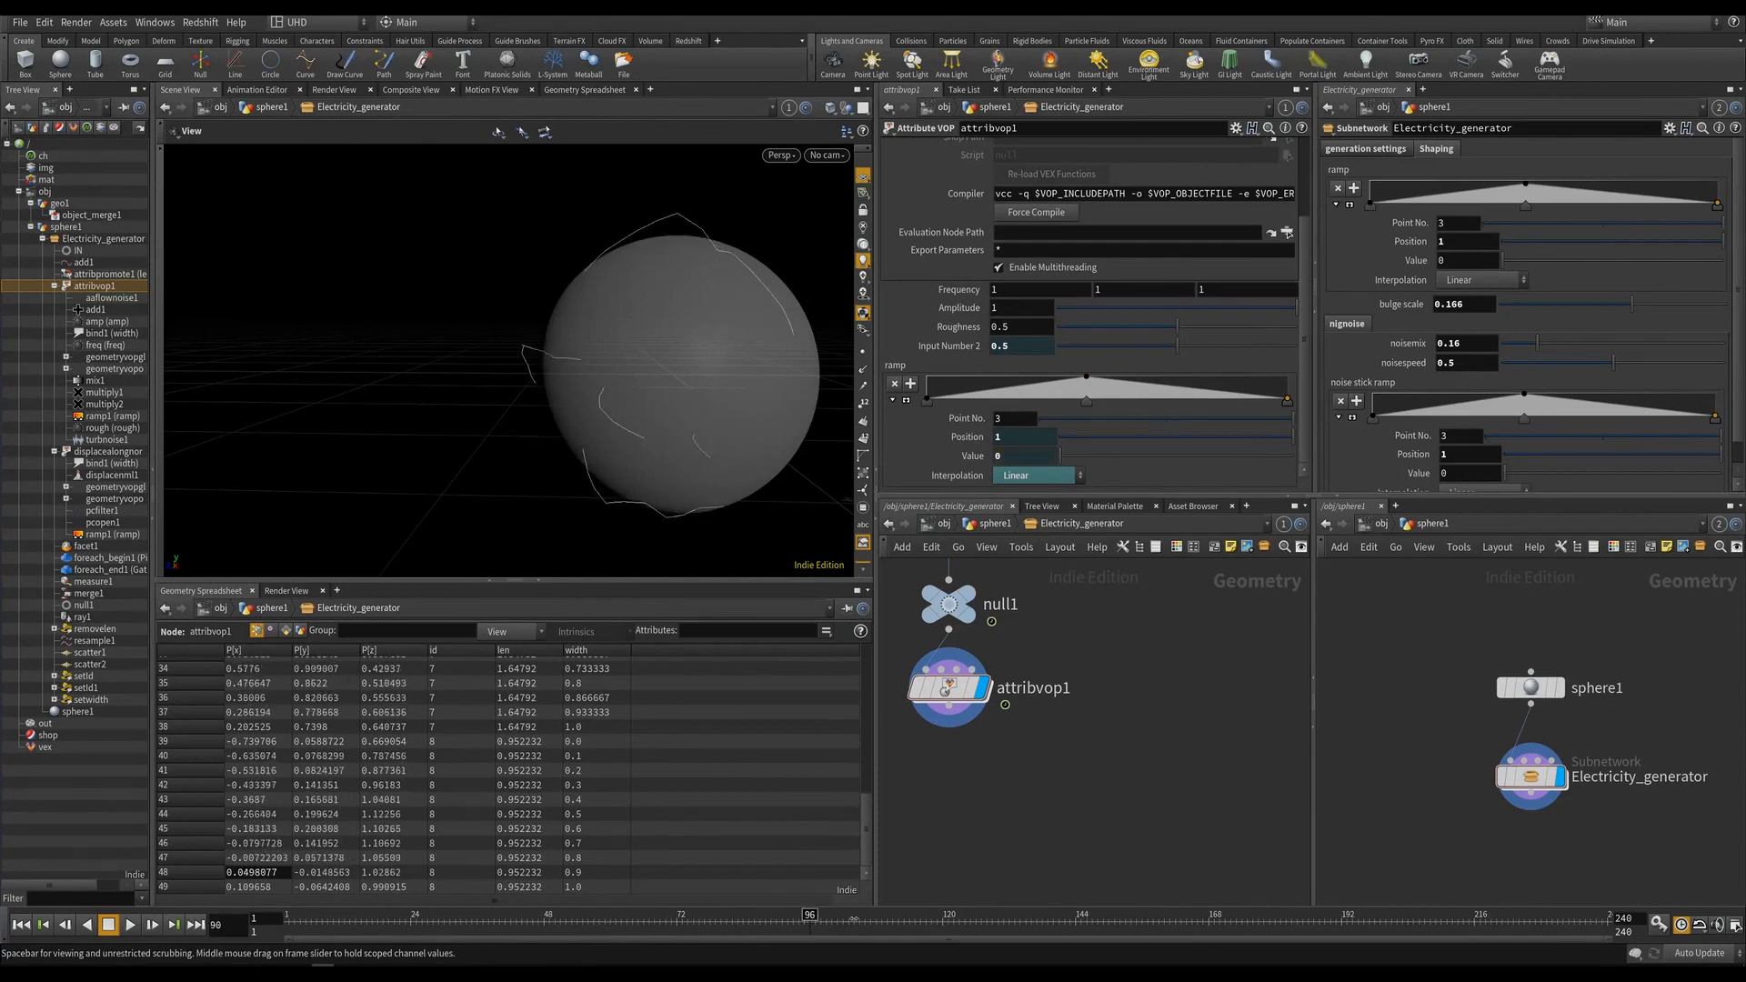
mouse_move(1715, 417)
left_mouse_down()
mouse_move(1716, 394)
mouse_move(1719, 444)
mouse_move(1700, 424)
mouse_move(1716, 422)
left_mouse_up()
left_click_drag(782, 337, 628, 305)
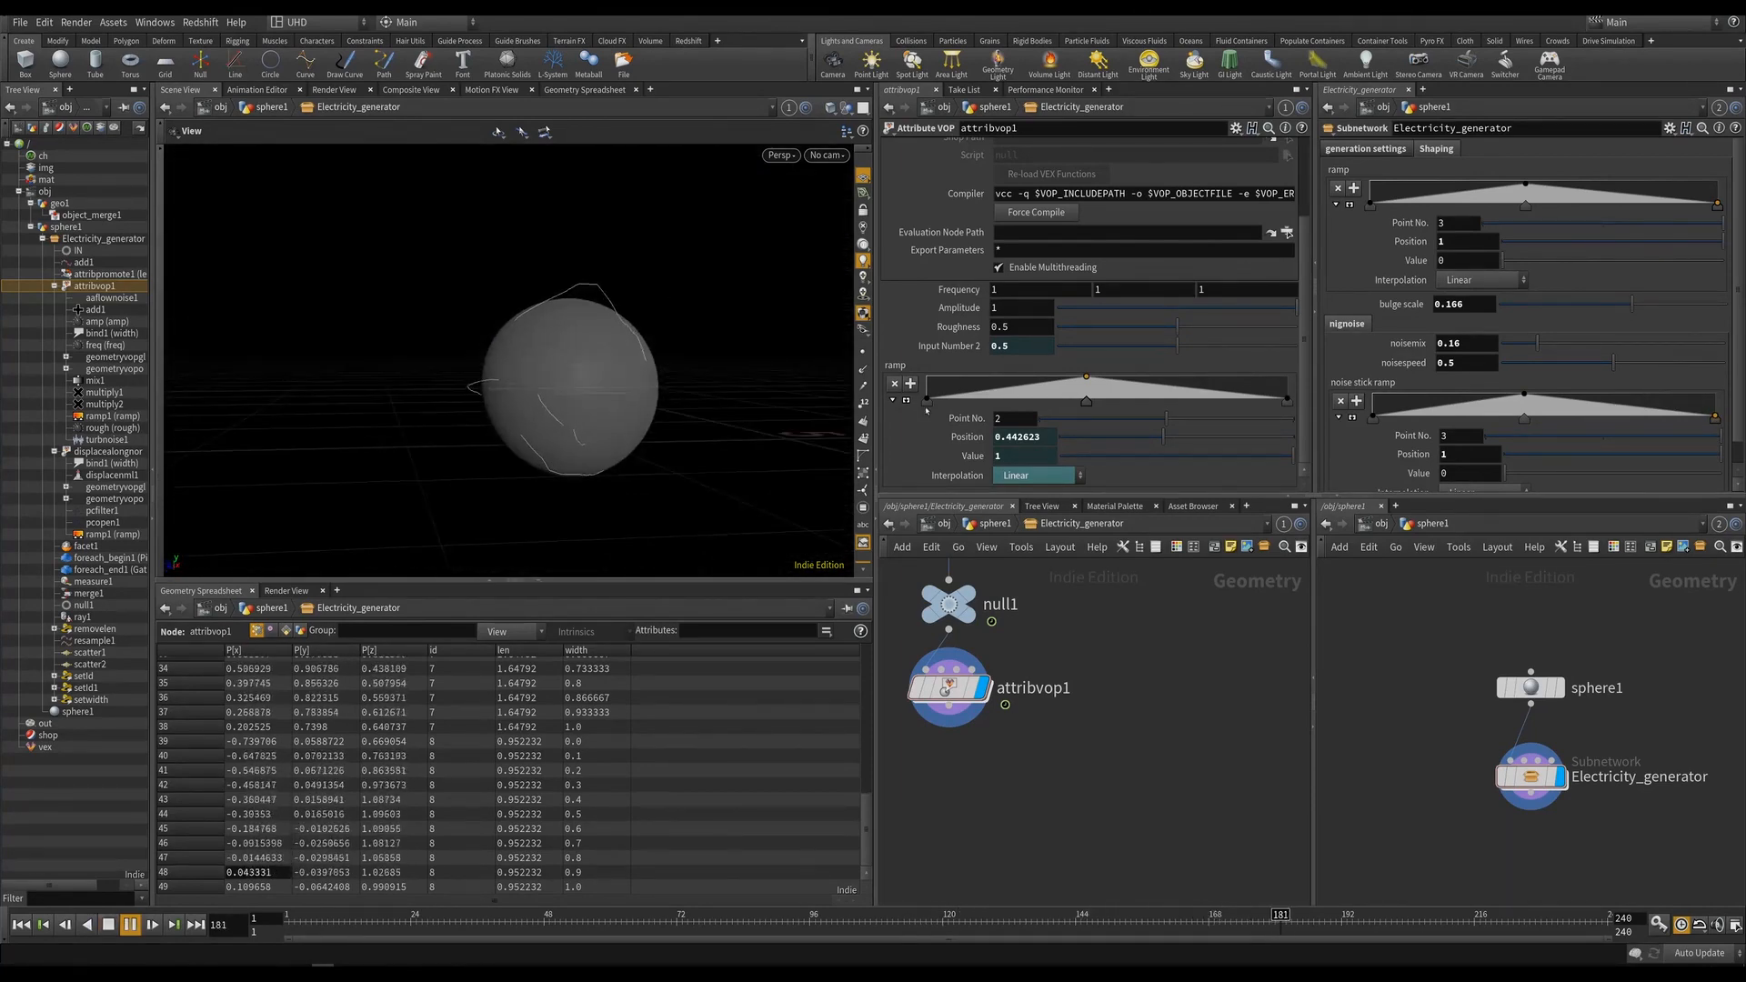
middle_click_drag(1096, 680, 1125, 713)
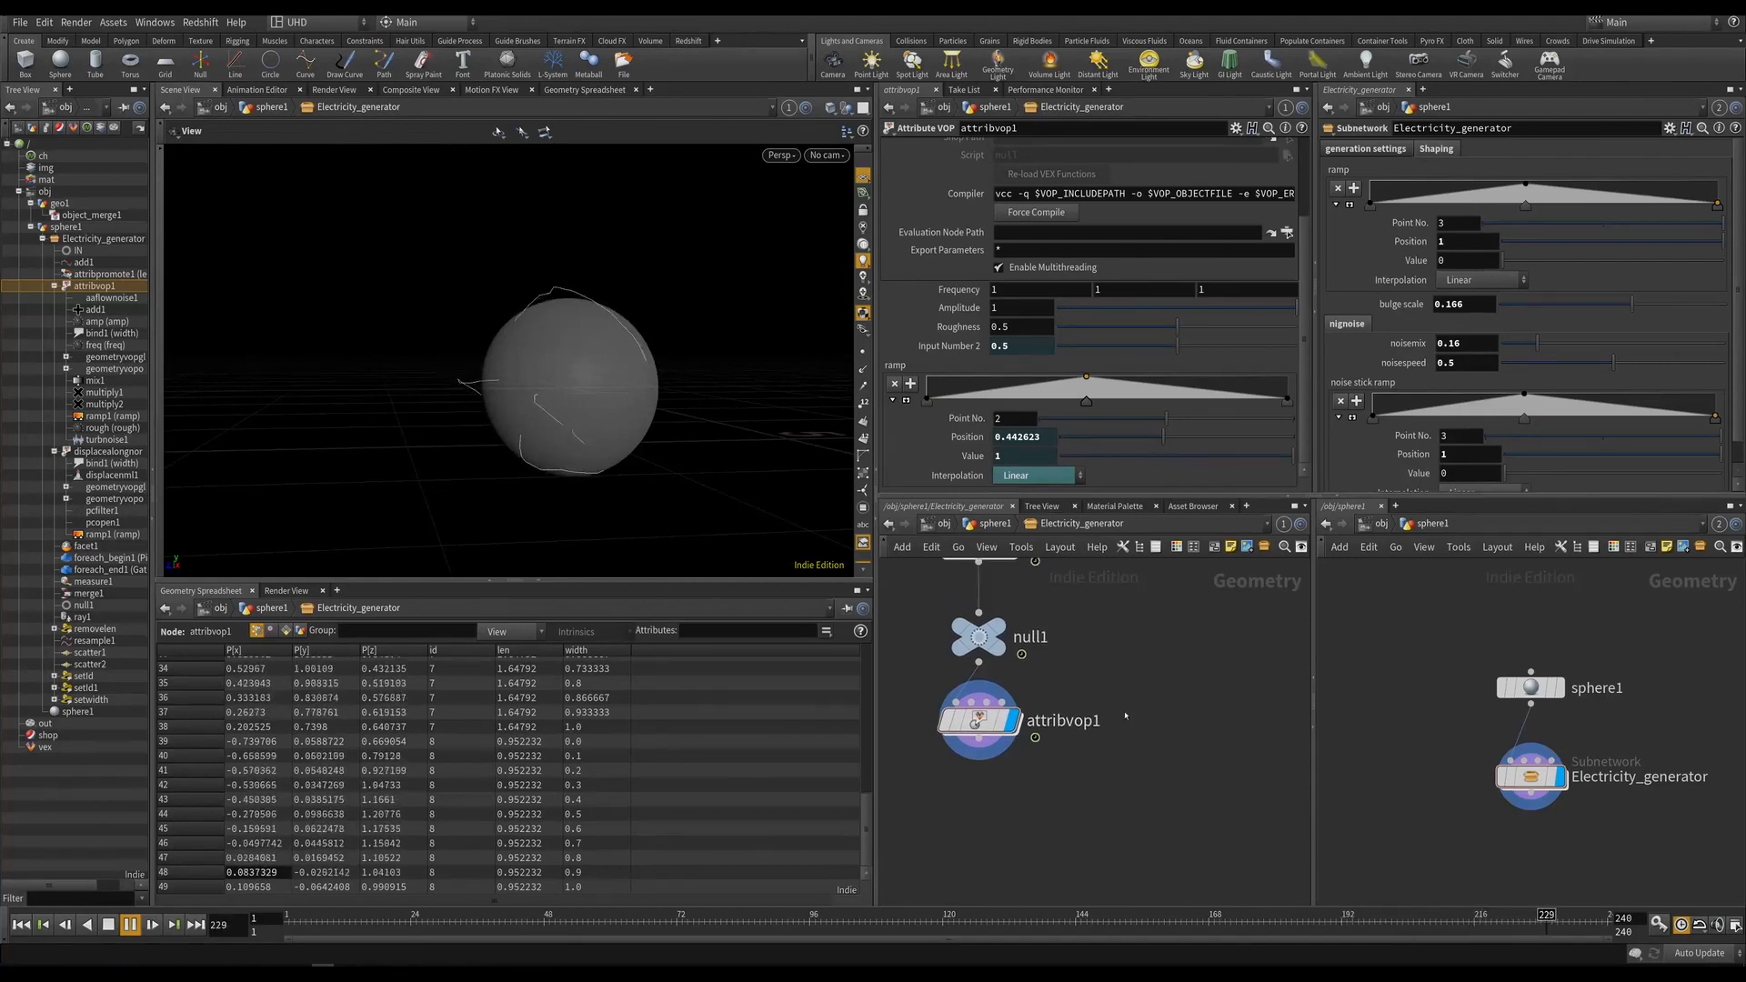
scroll(1533, 375, "down", 2)
scroll(1533, 376, "up", 2)
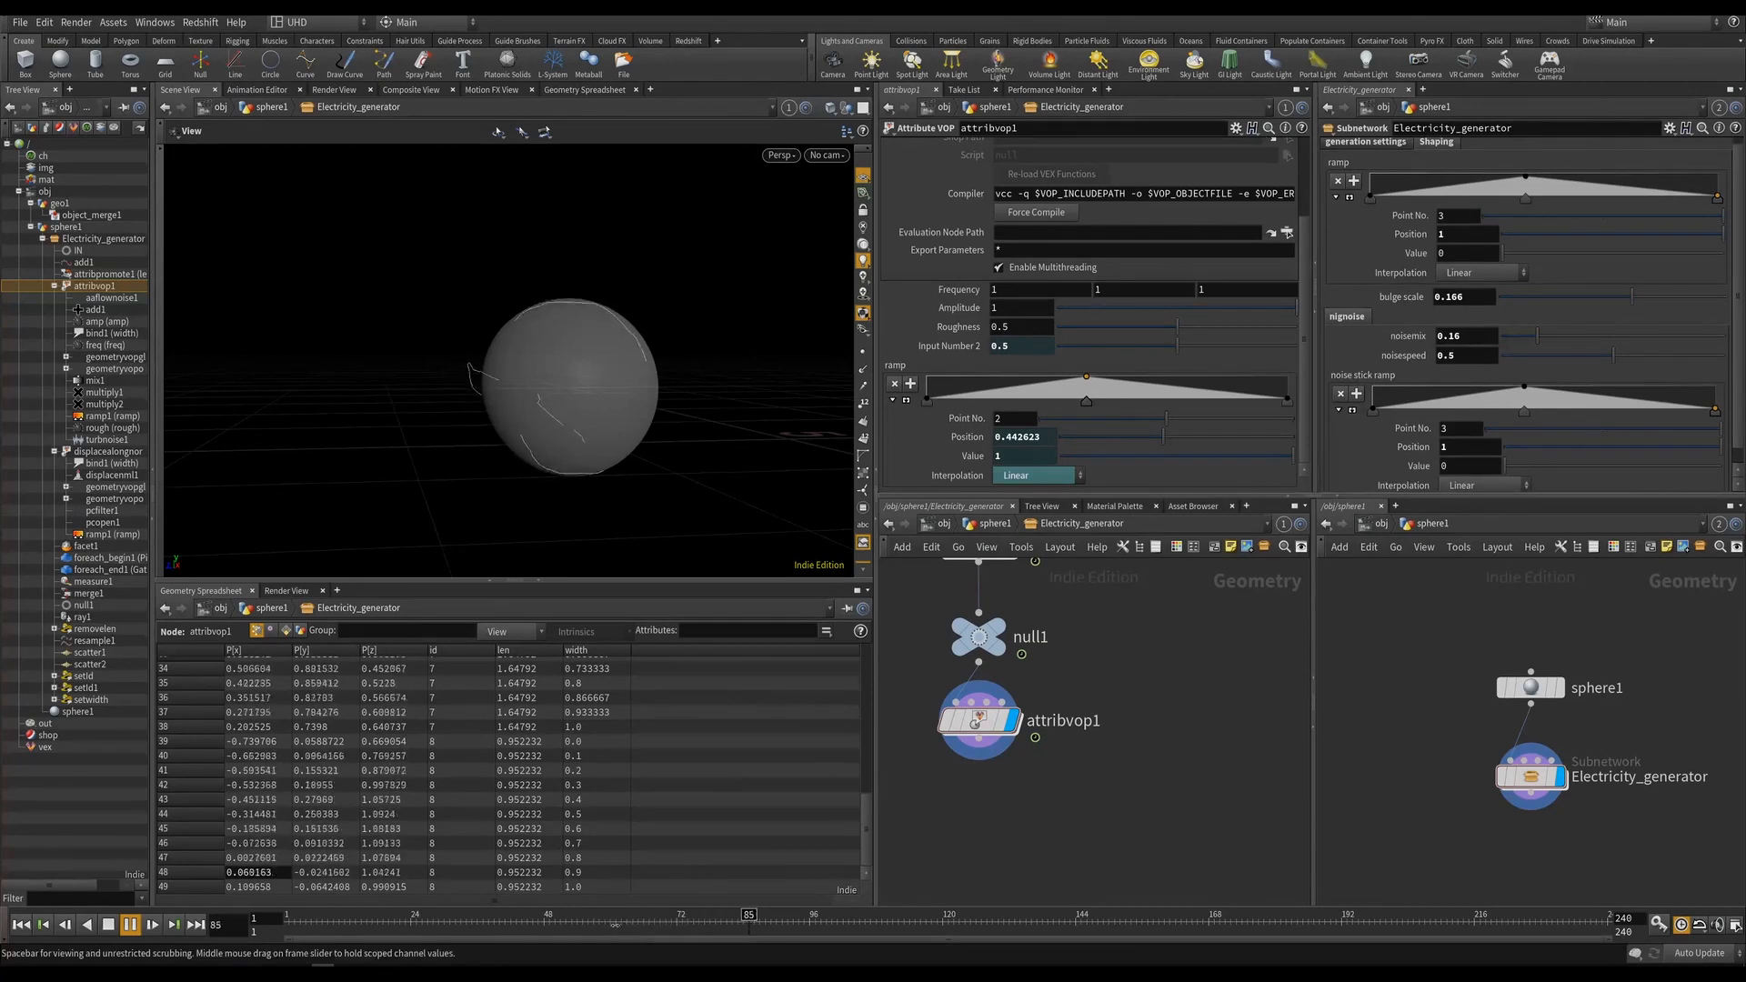
left_click(110, 926)
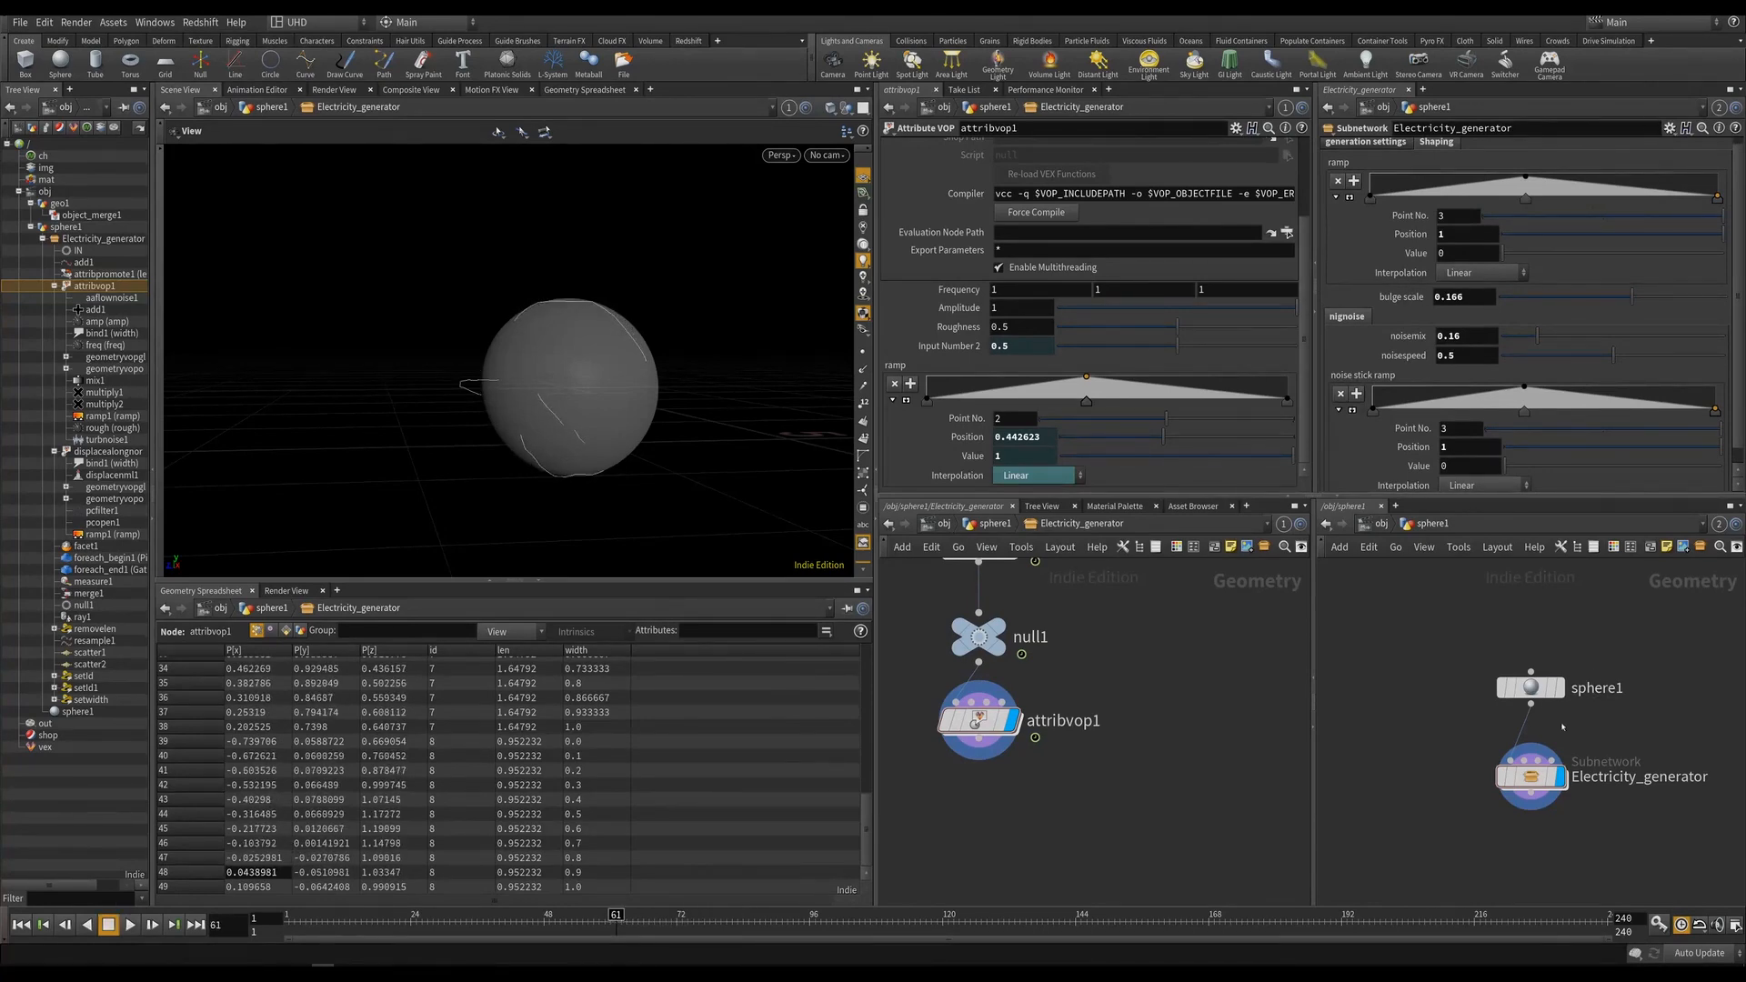
Import attribvop1's Frequency, Amplitude and Roughness parameters into Electricity_generator's nignoise folder, and accept the interface changes.
left_click(1531, 780)
left_click(1670, 128)
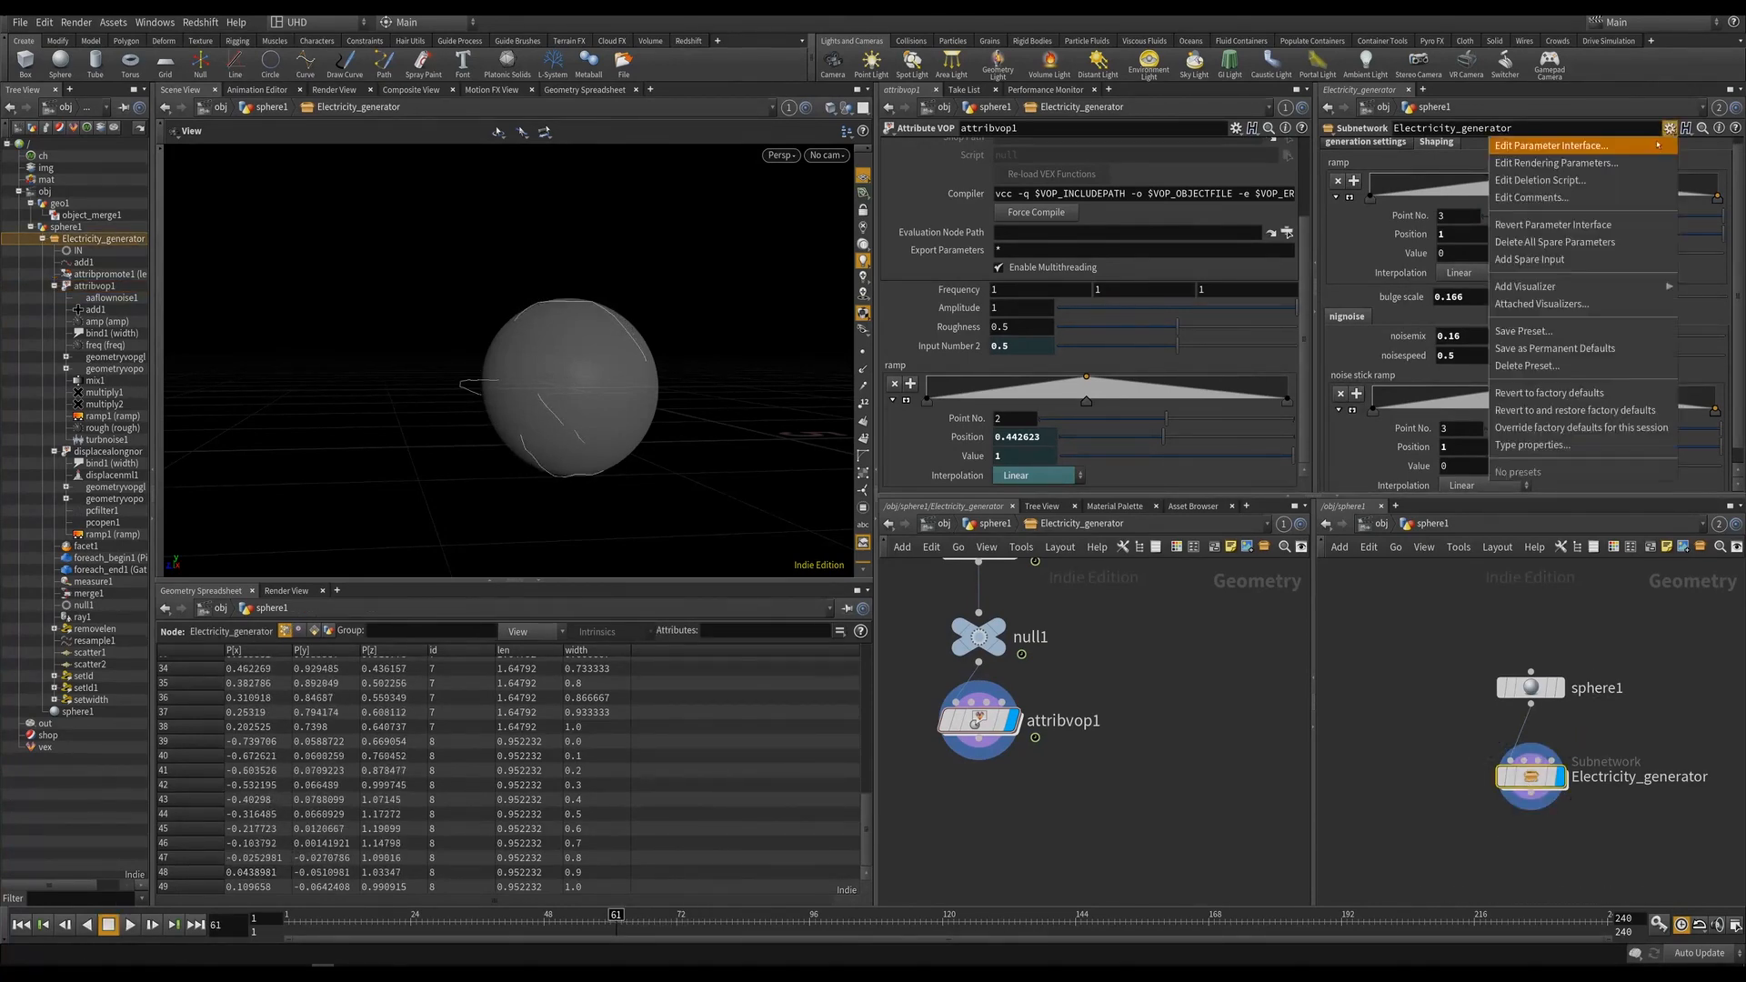
left_click(1501, 156)
left_click_drag(609, 222, 549, 220)
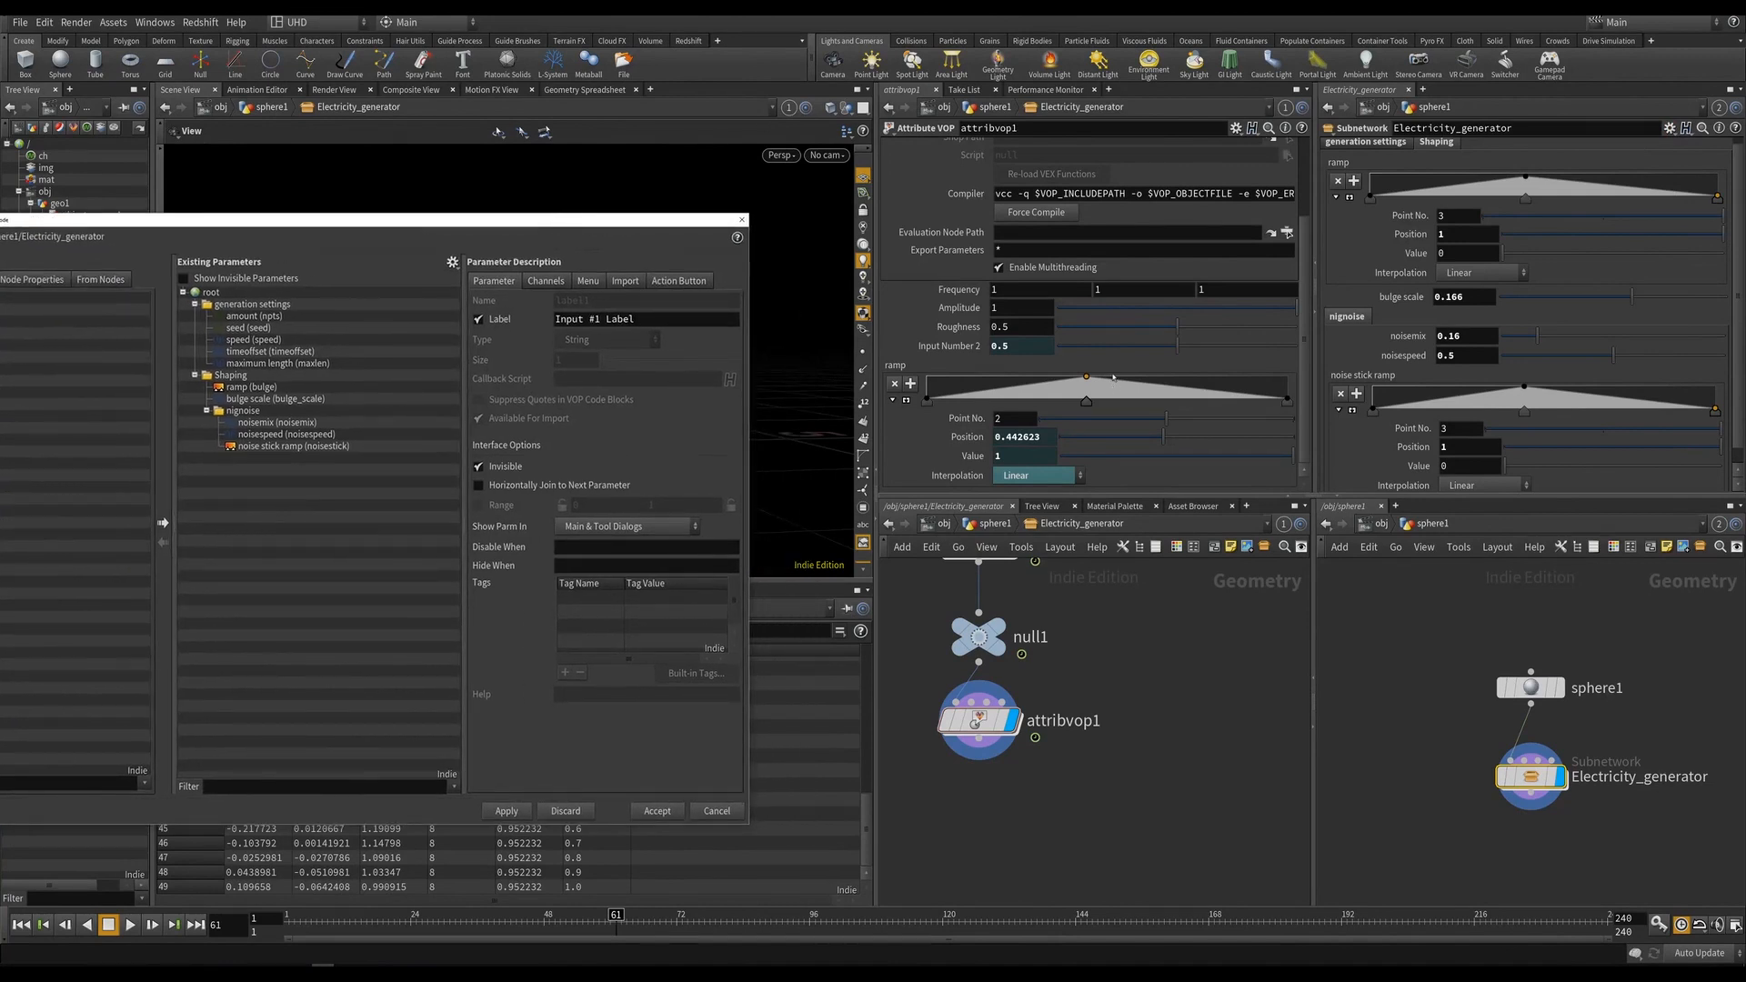
scroll(1001, 364, "up", 5)
left_click_drag(869, 421, 241, 458)
left_click_drag(959, 439, 303, 484)
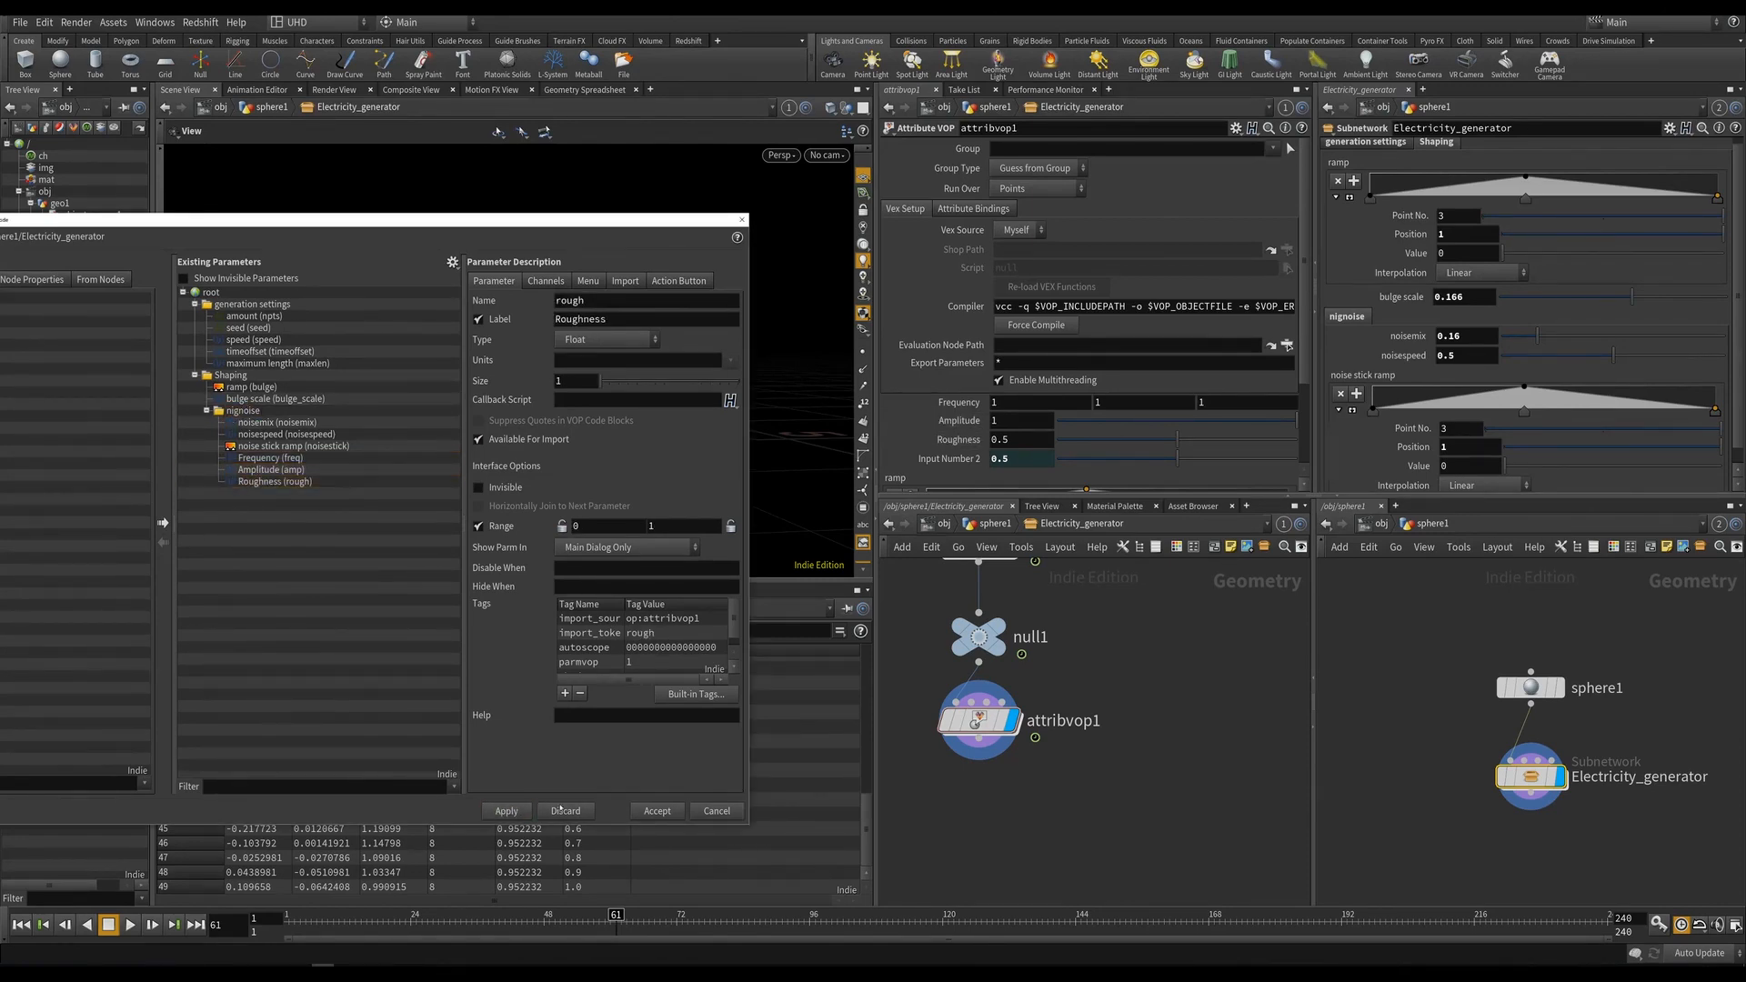
left_click(657, 810)
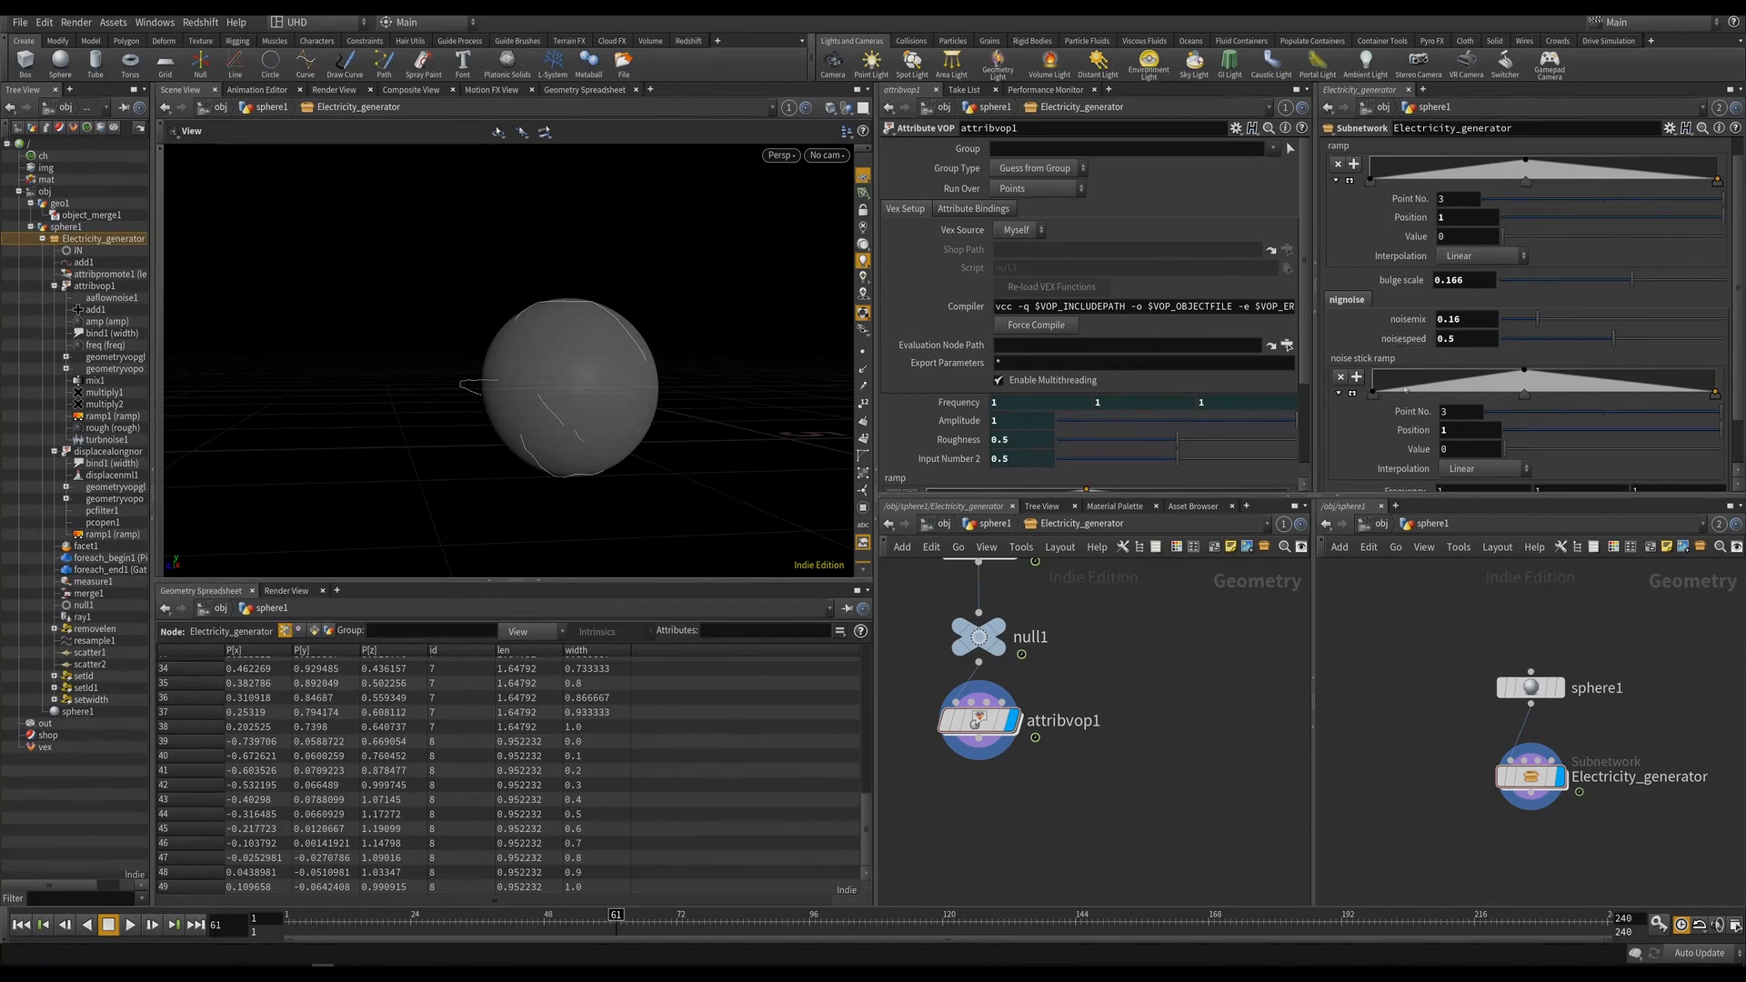
Play the animation and set Frequency to 1.8 on all three components and Amplitude to 1.5 on Electricity_generator.
left_click_drag(594, 404, 629, 396)
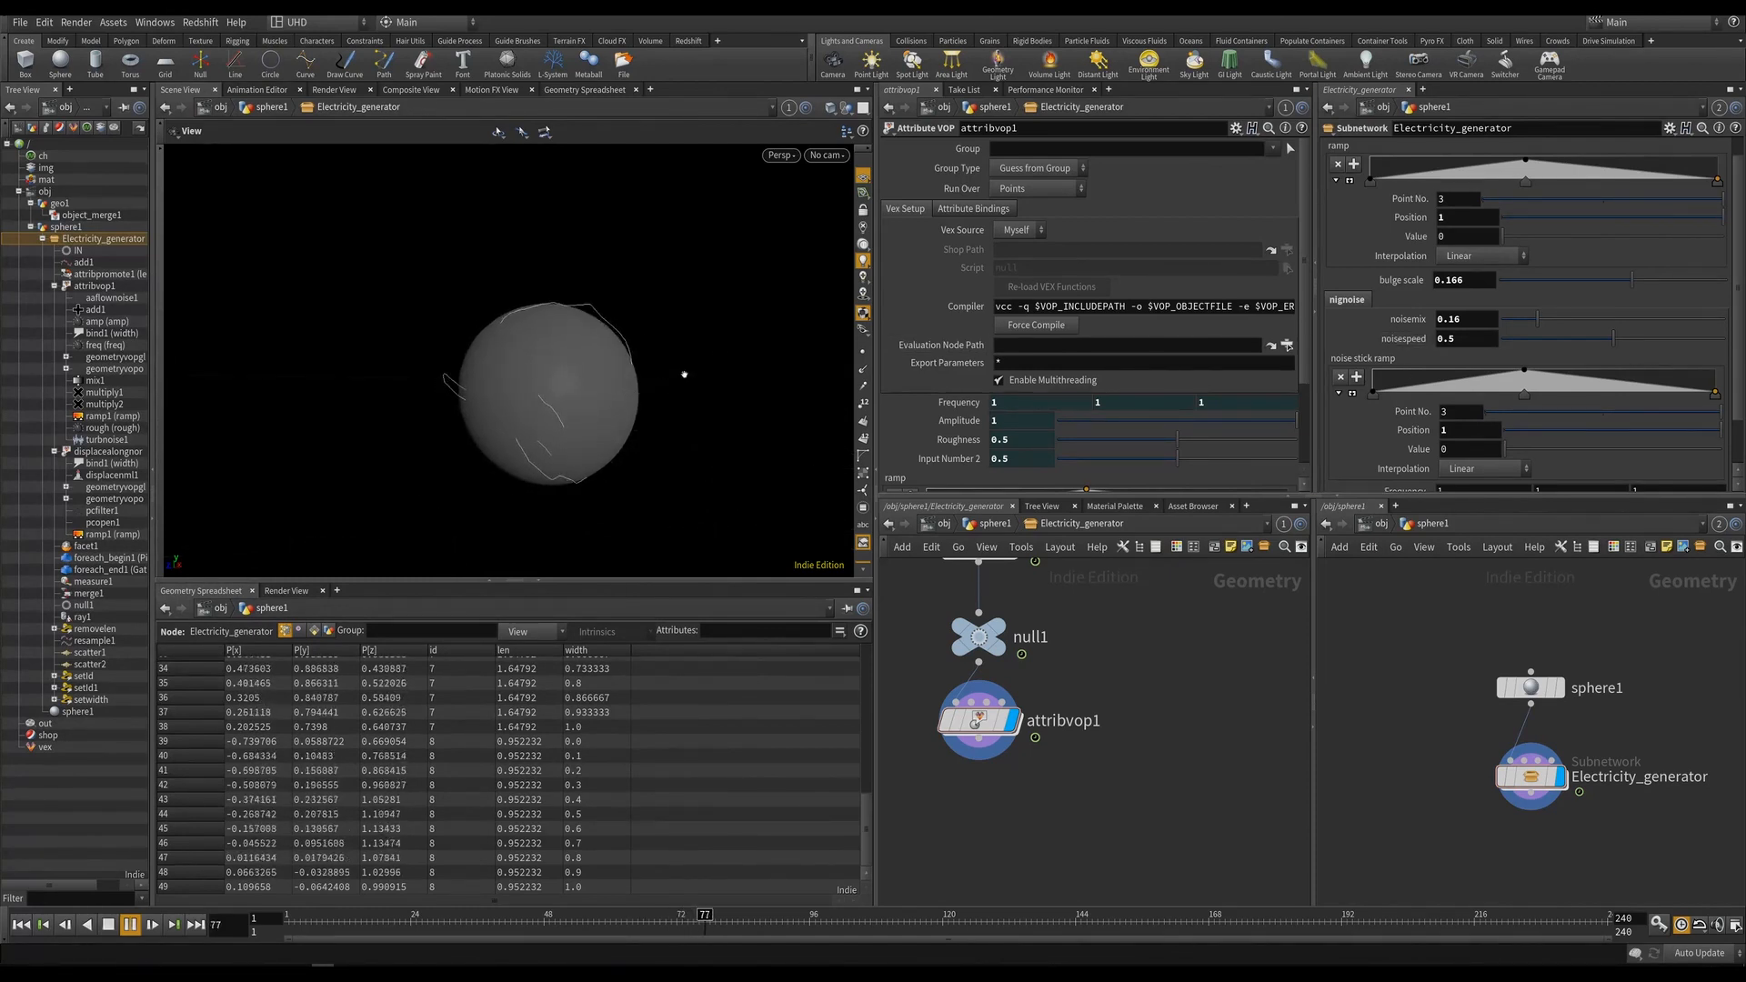
scroll(644, 305, "up", 3)
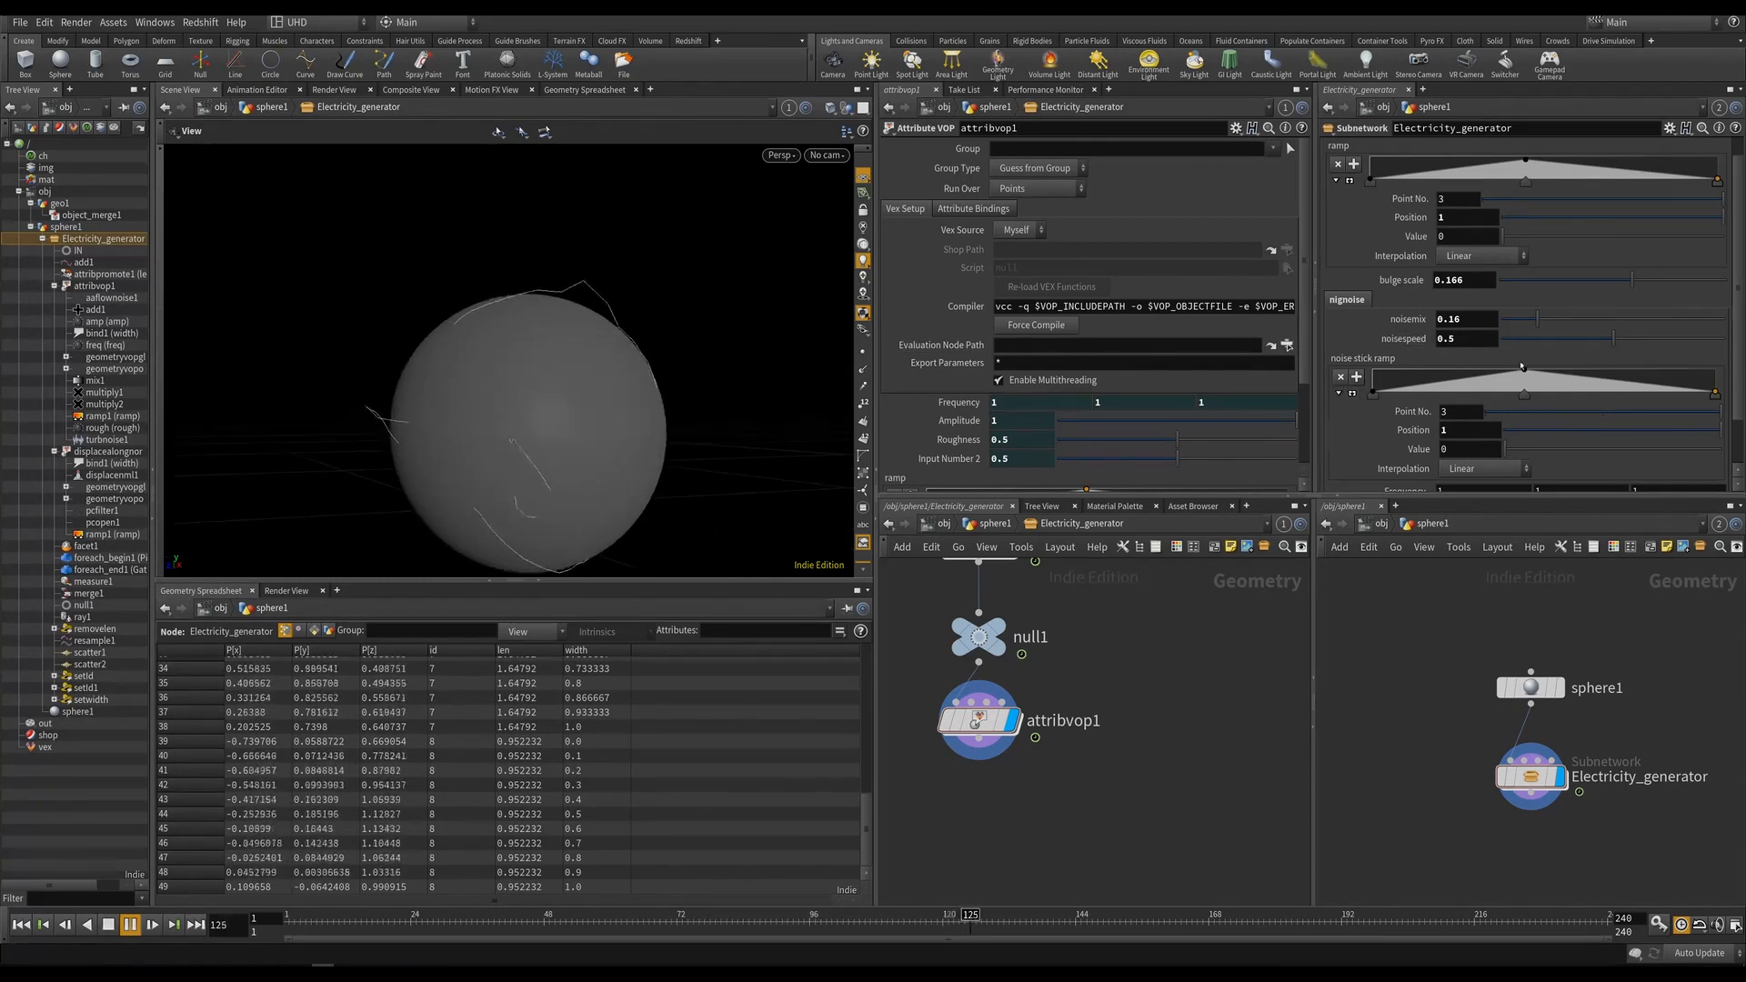
scroll(1397, 466, "down", 2)
middle_click_drag(1405, 435, 1437, 453)
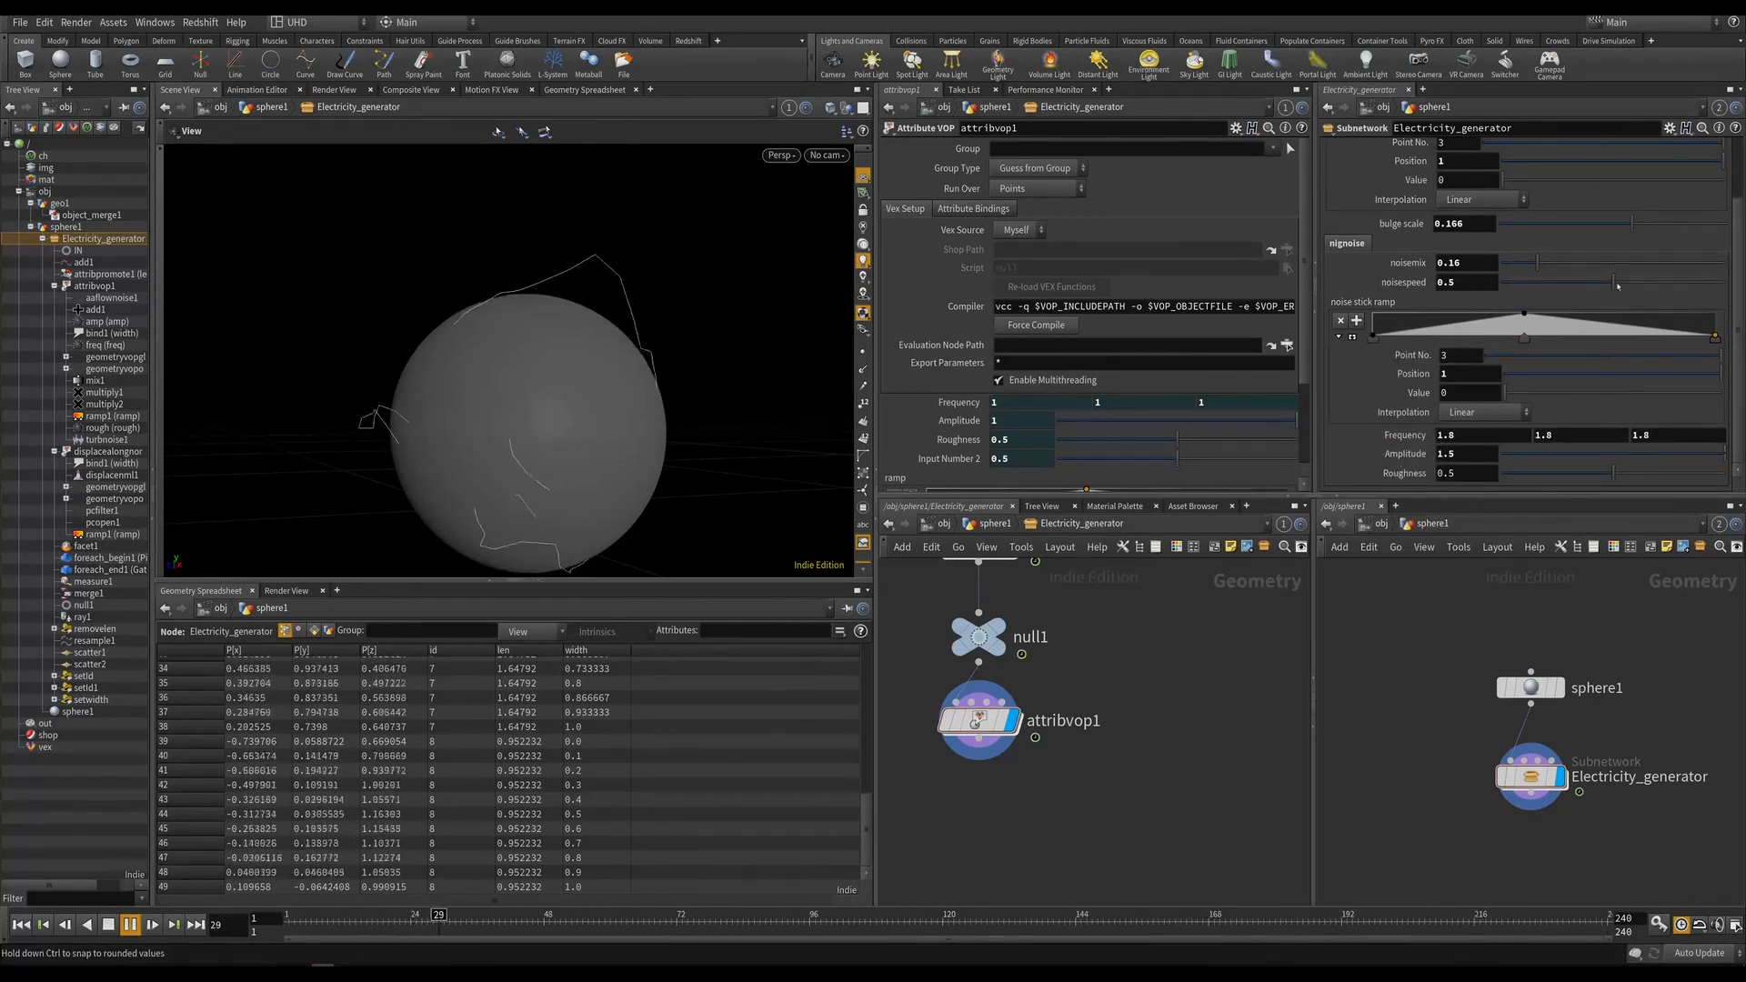
Set Electricity_generator's noisespeed to 0.65 and its generation speed to 8 while the animation plays.
left_click_drag(1614, 282, 1661, 291)
left_click_drag(701, 370, 546, 404)
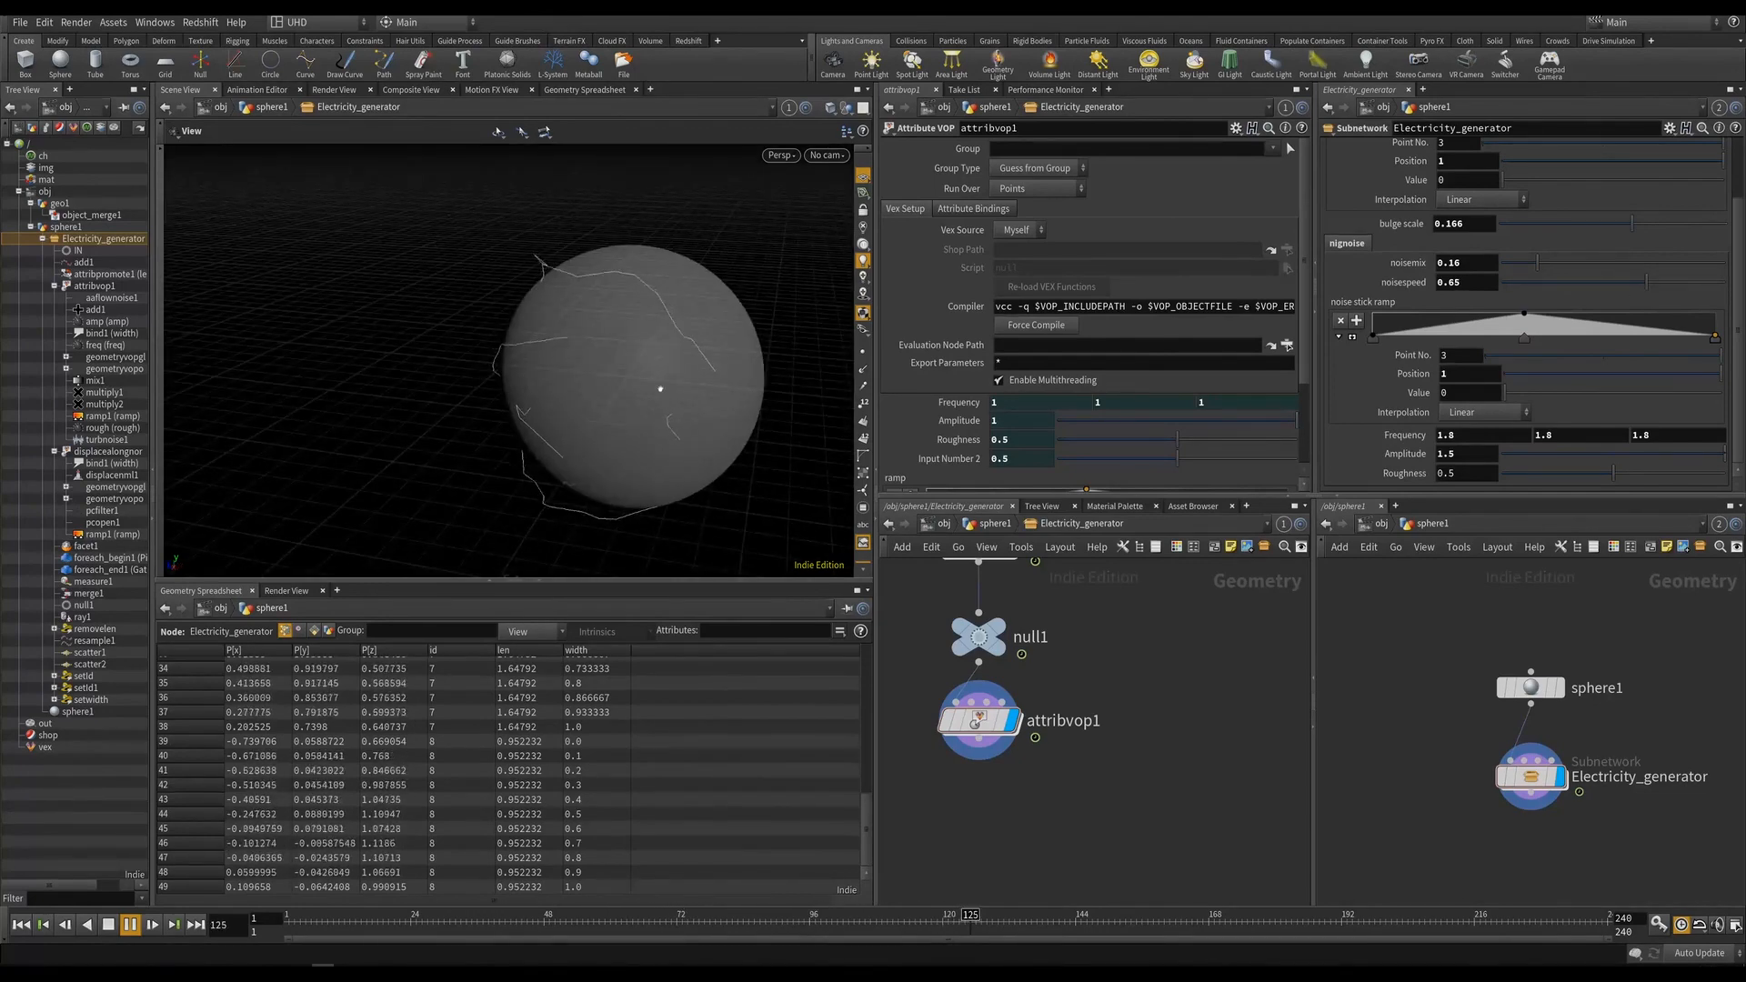
scroll(1452, 182, "up", 3)
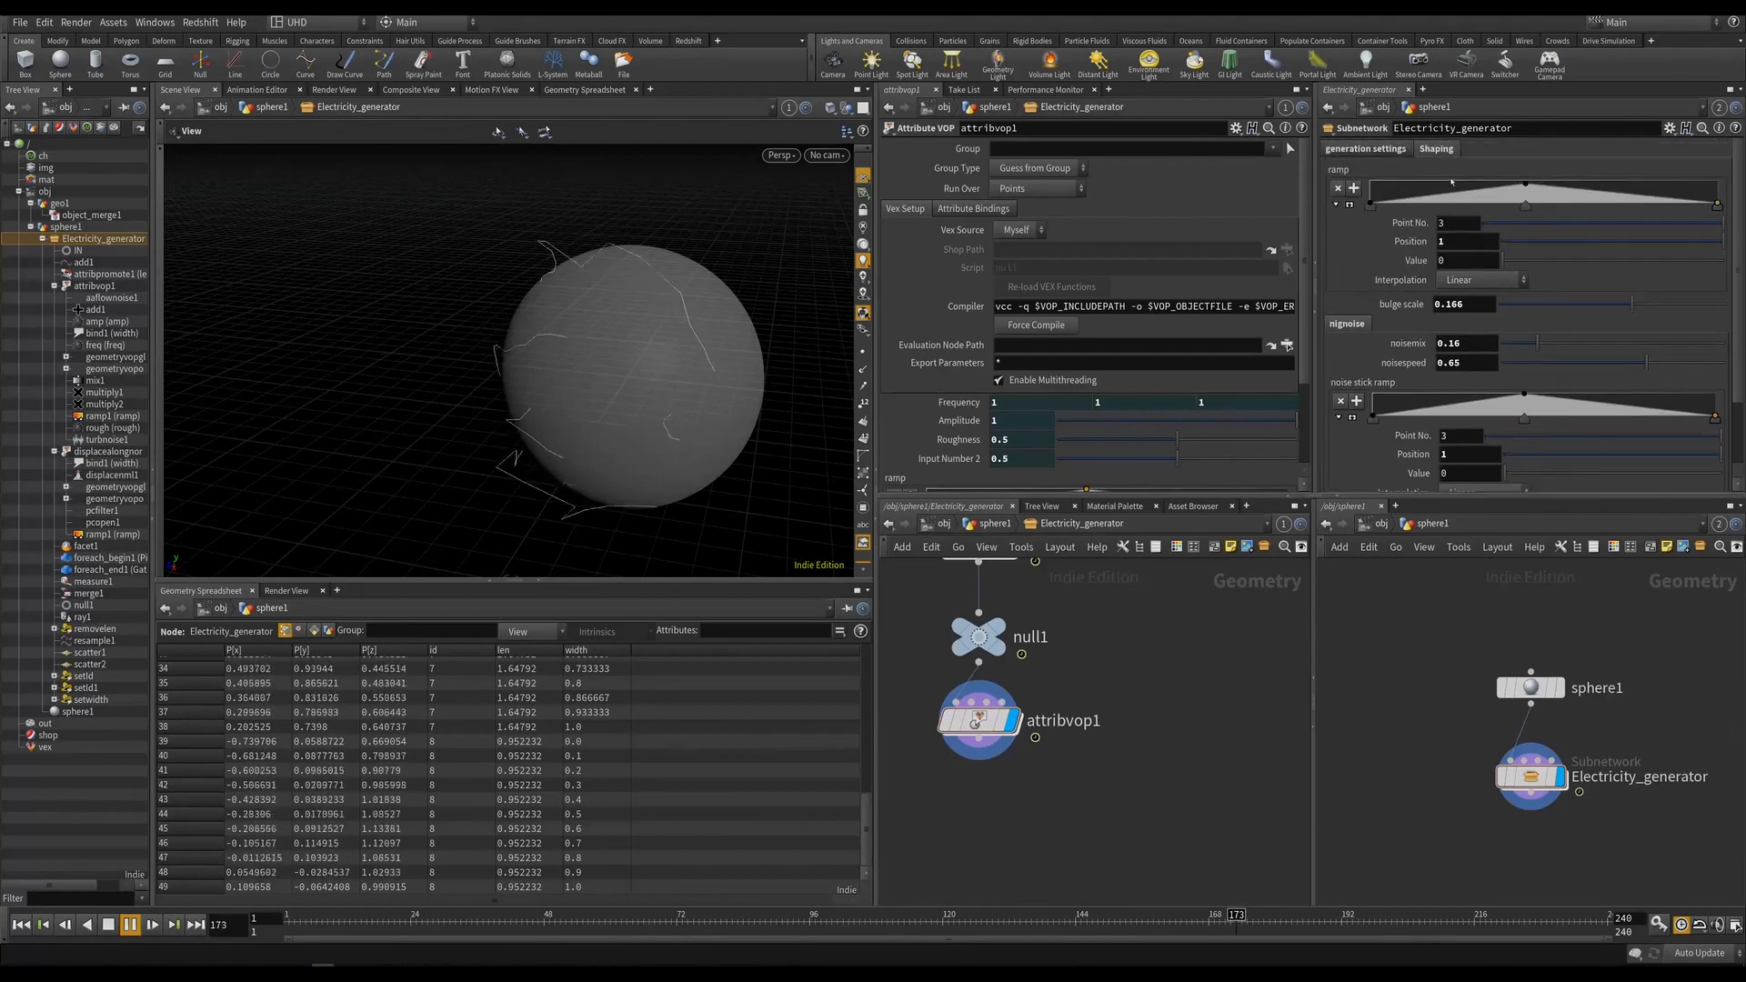
left_click(1367, 150)
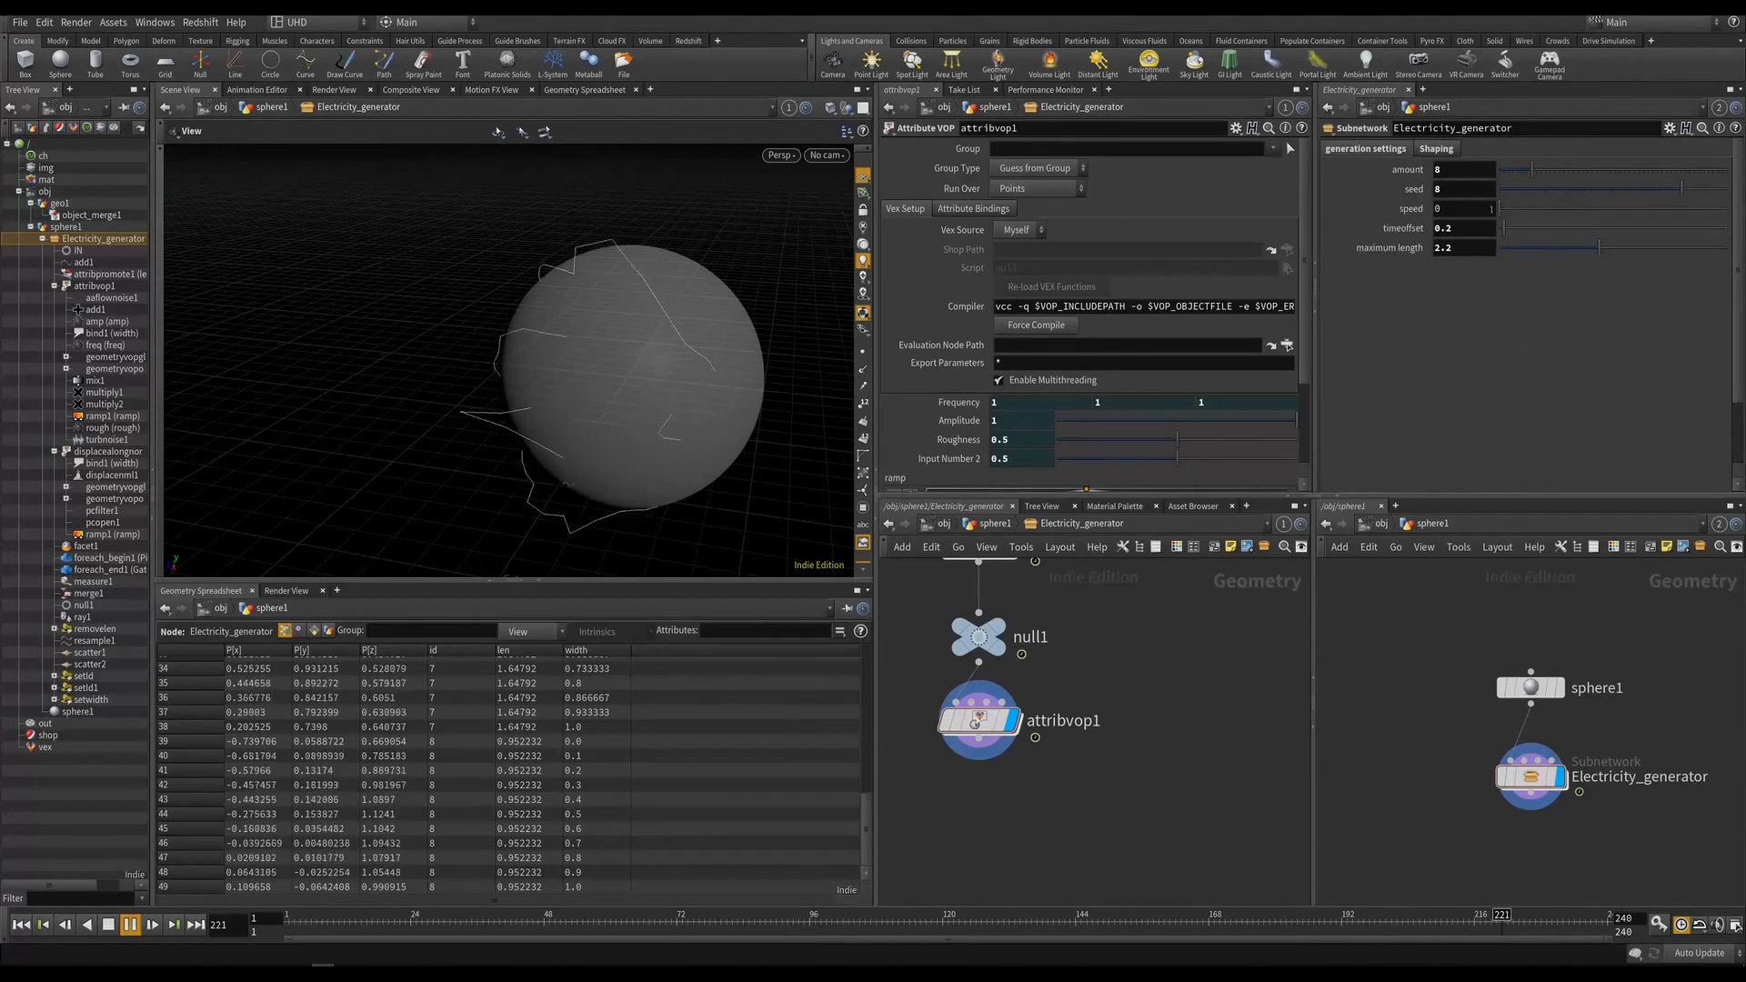
left_click_drag(1501, 209, 1579, 210)
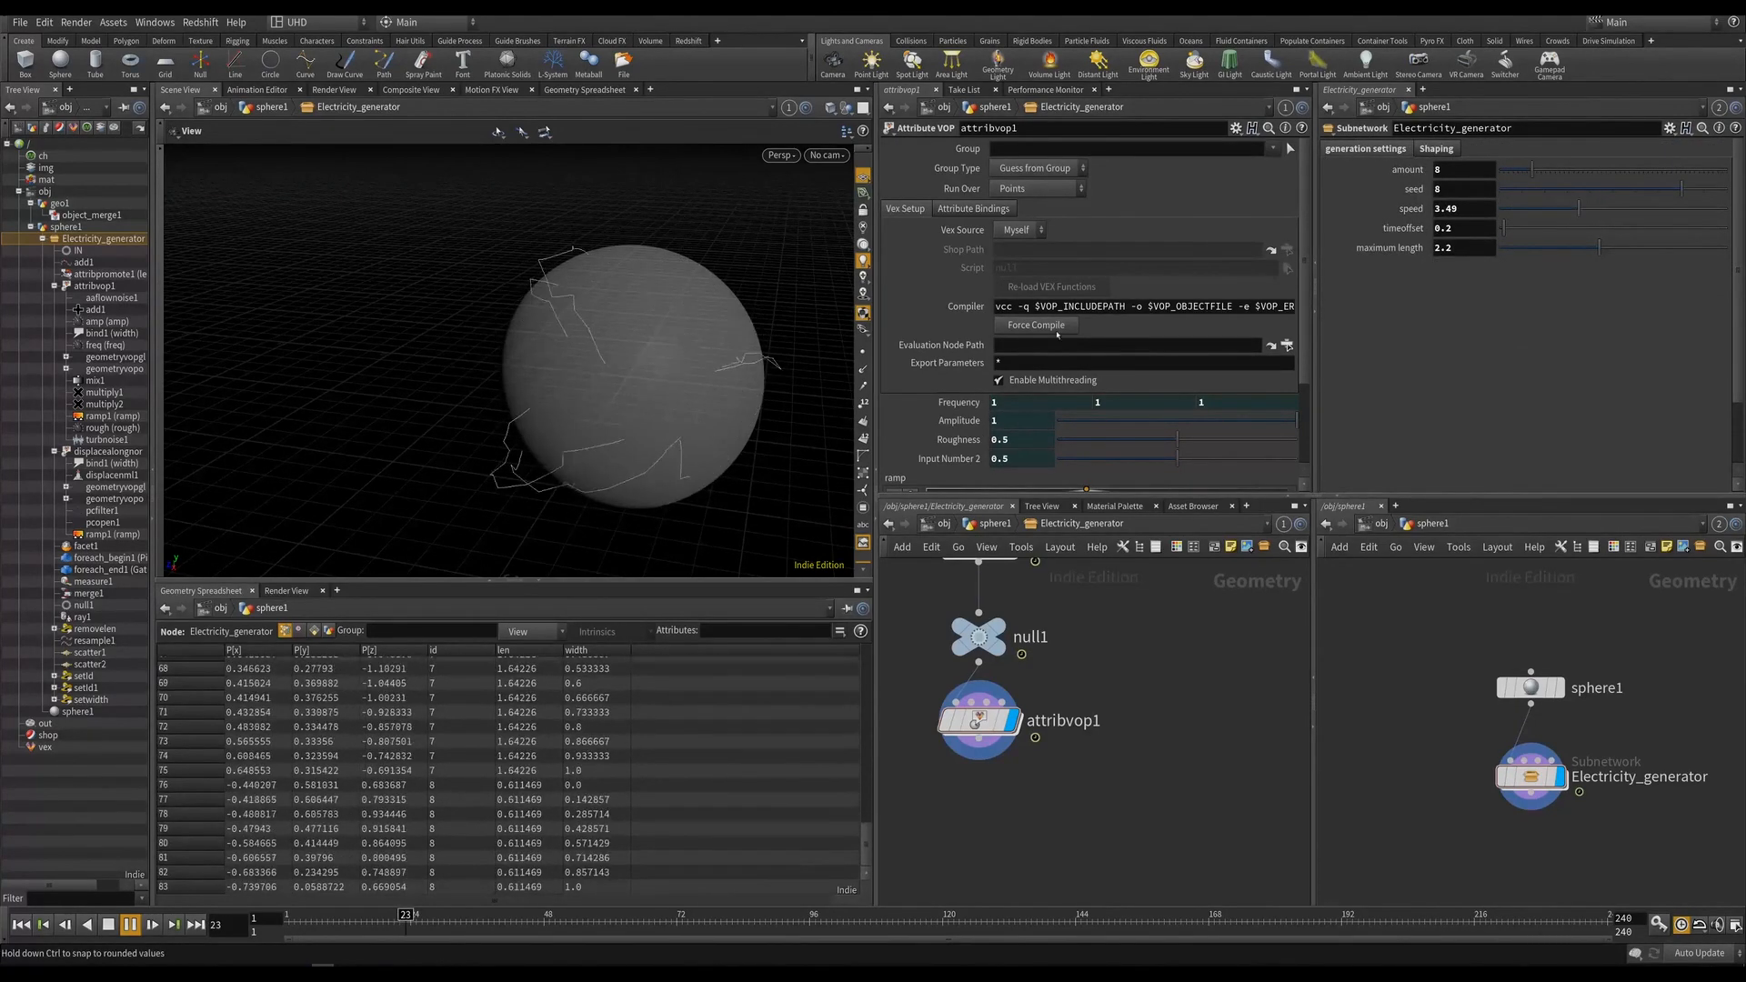
double_click(1464, 208)
type("8")
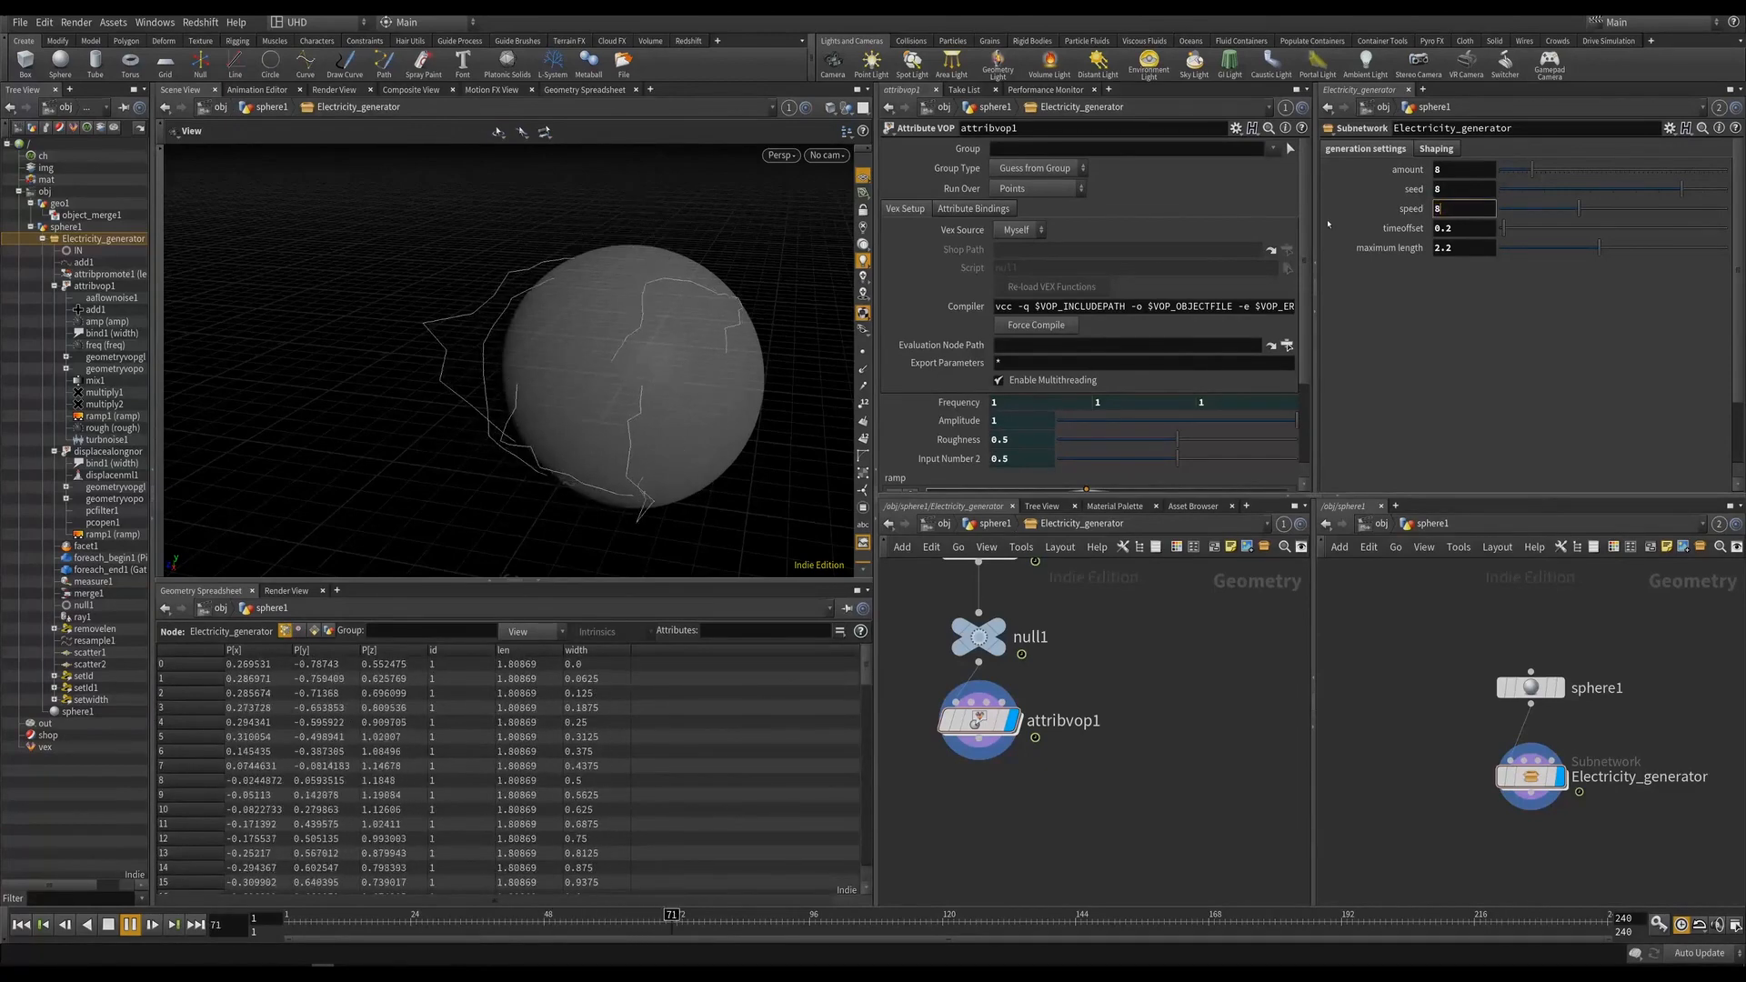
key("Return")
left_click_drag(545, 391, 656, 369, "alt")
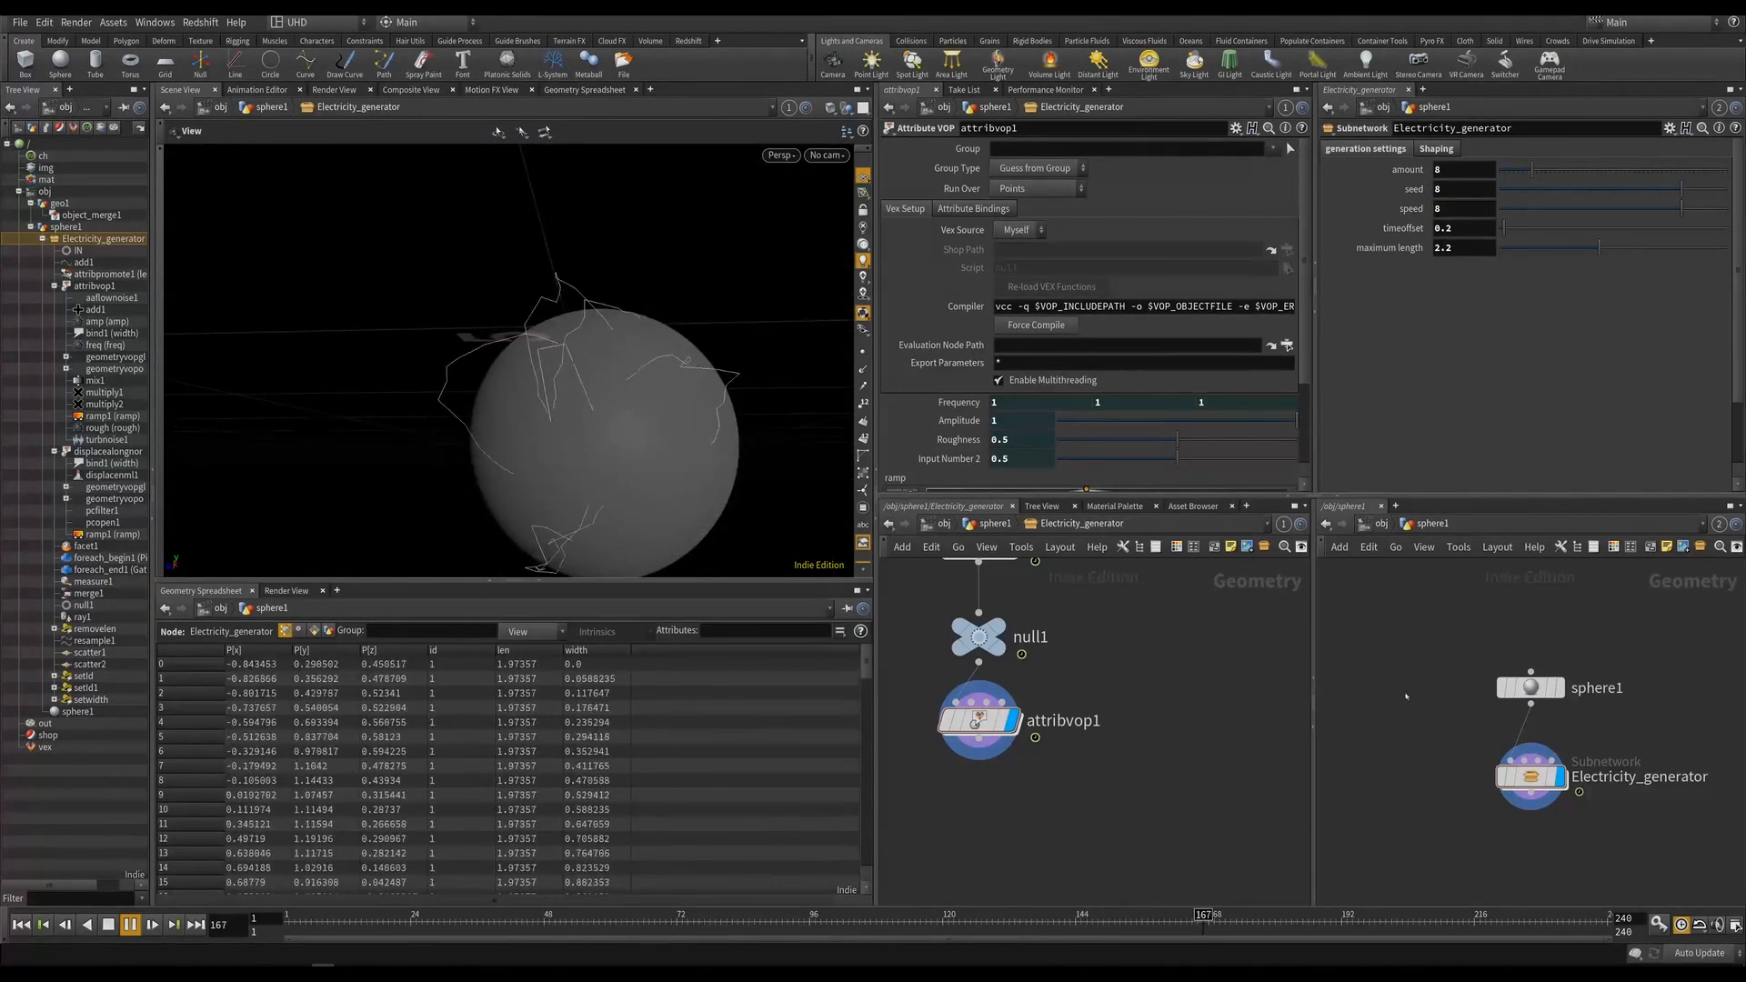
Return to the Shaping parameters, stop playback to examine the arcs around the sphere, and save the scene.
left_click(1438, 149)
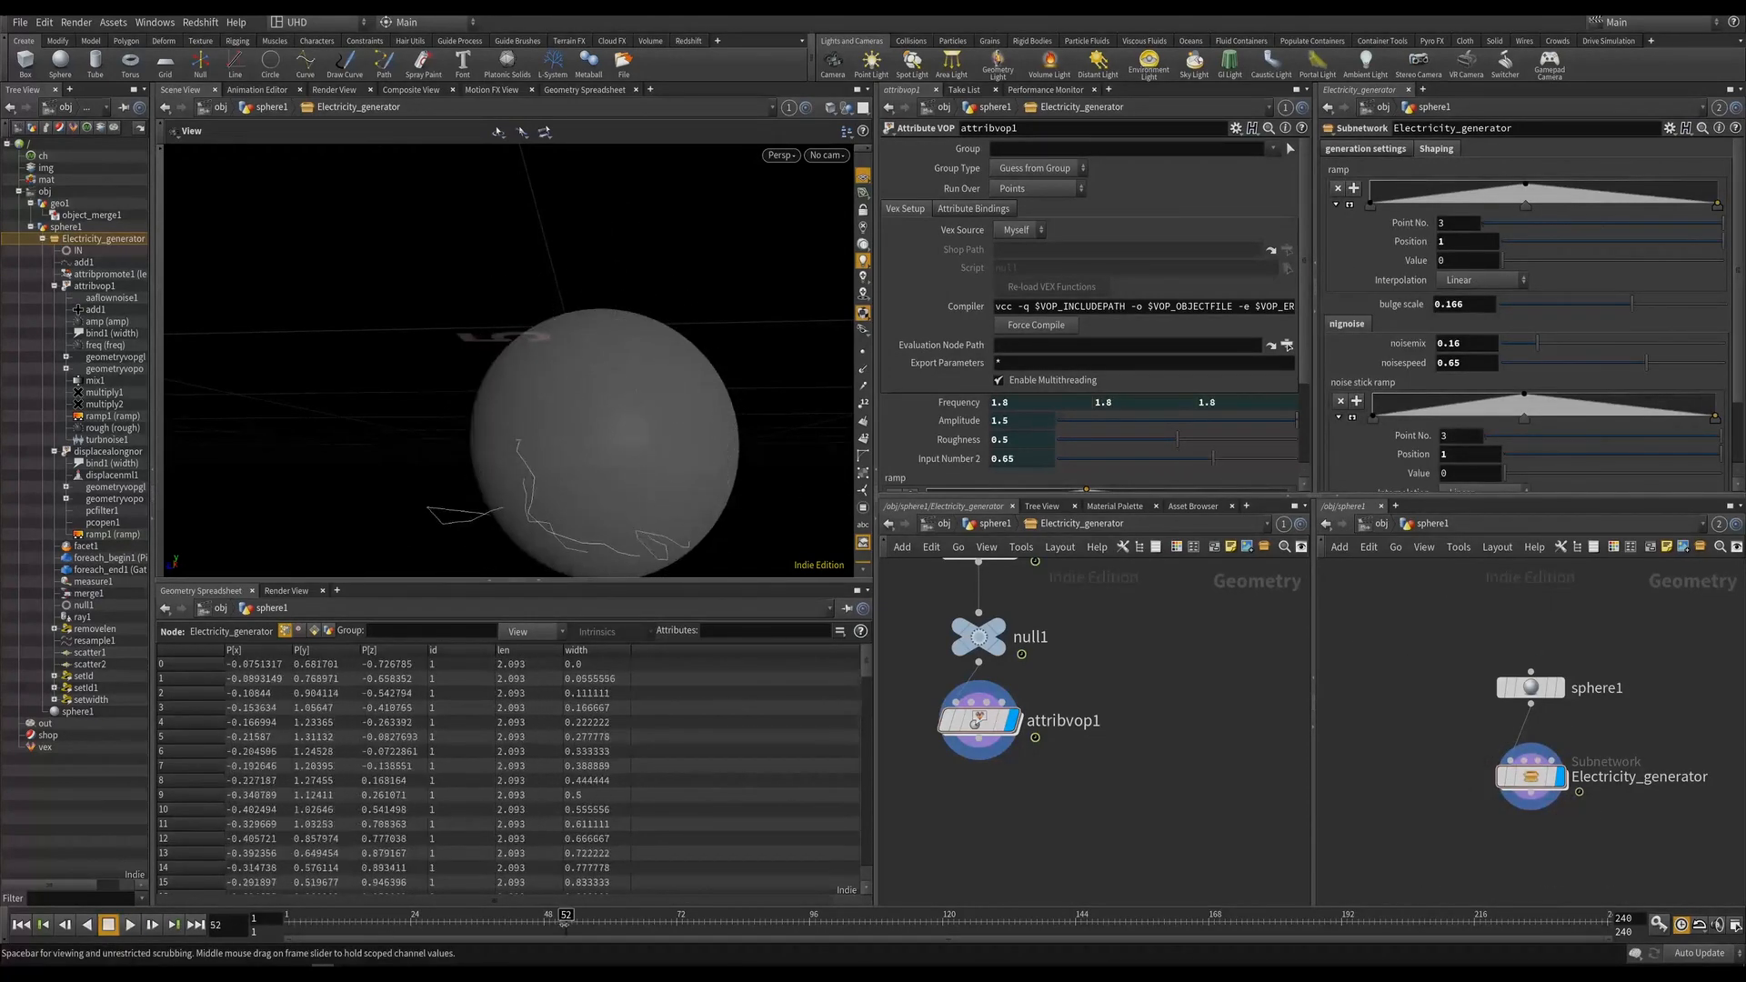
left_click_drag(509, 300, 888, 161, "alt")
left_click_drag(866, 359, 617, 419, "alt")
scroll(616, 418, "down", 3)
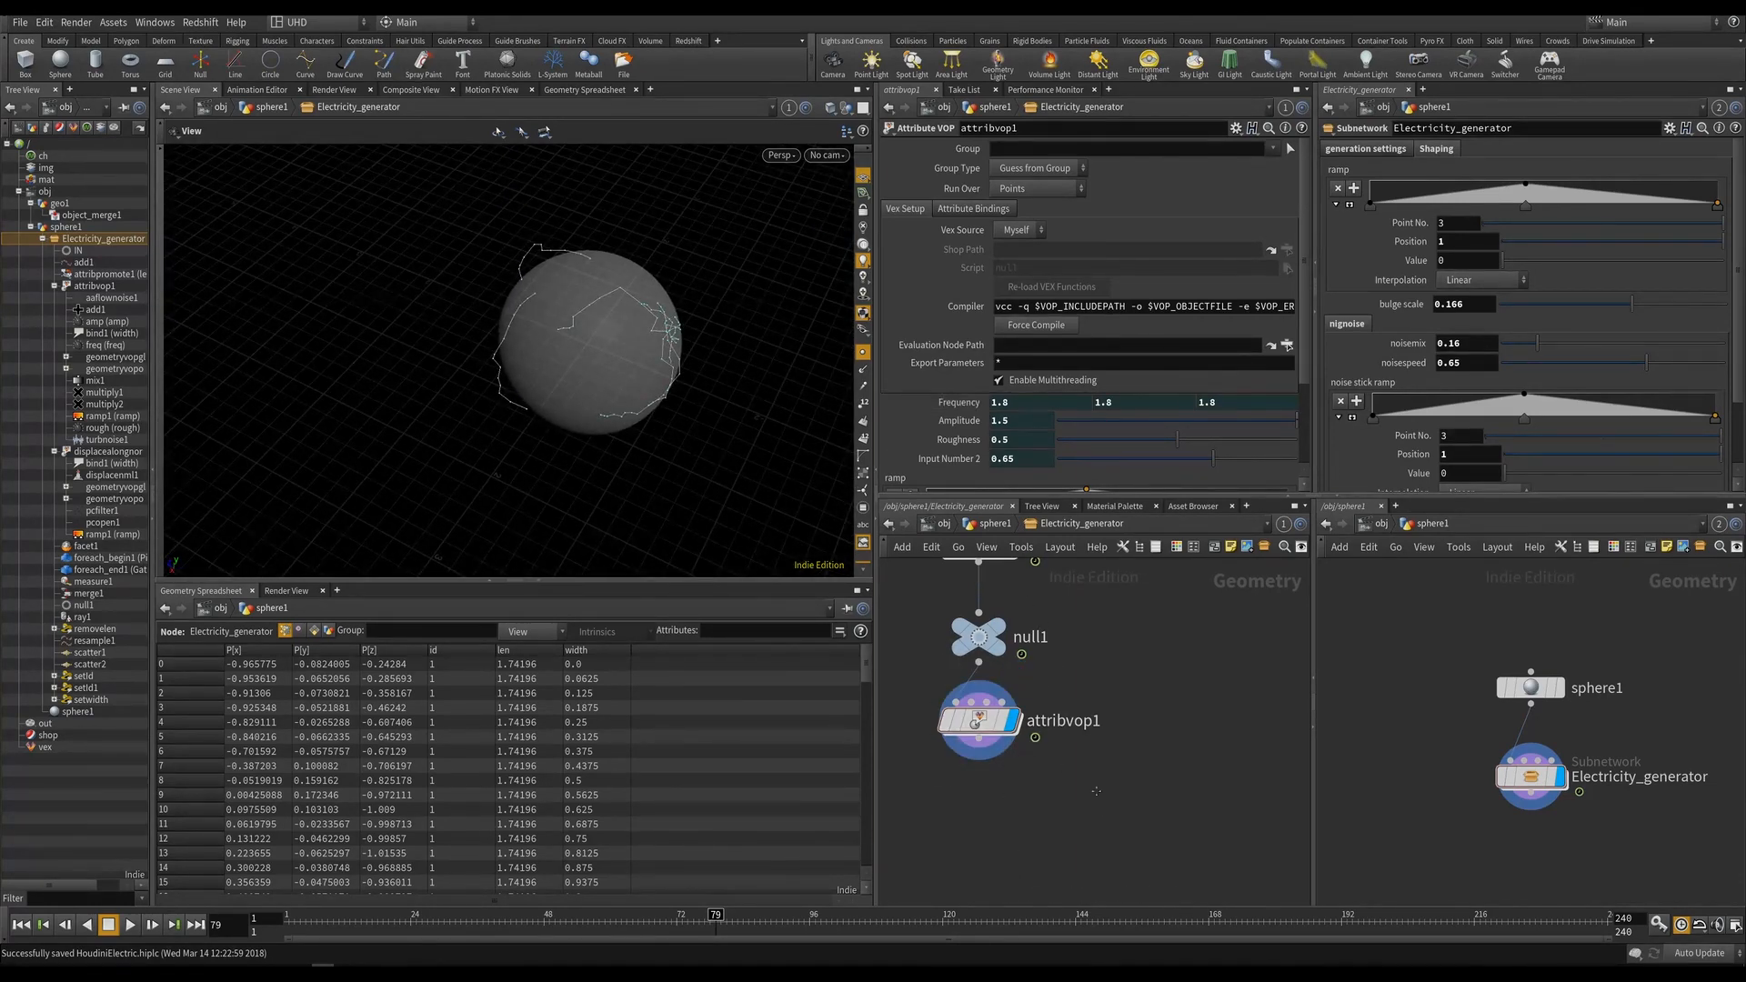
scroll(1096, 792, "down", 3)
left_click_drag(714, 401, 632, 301)
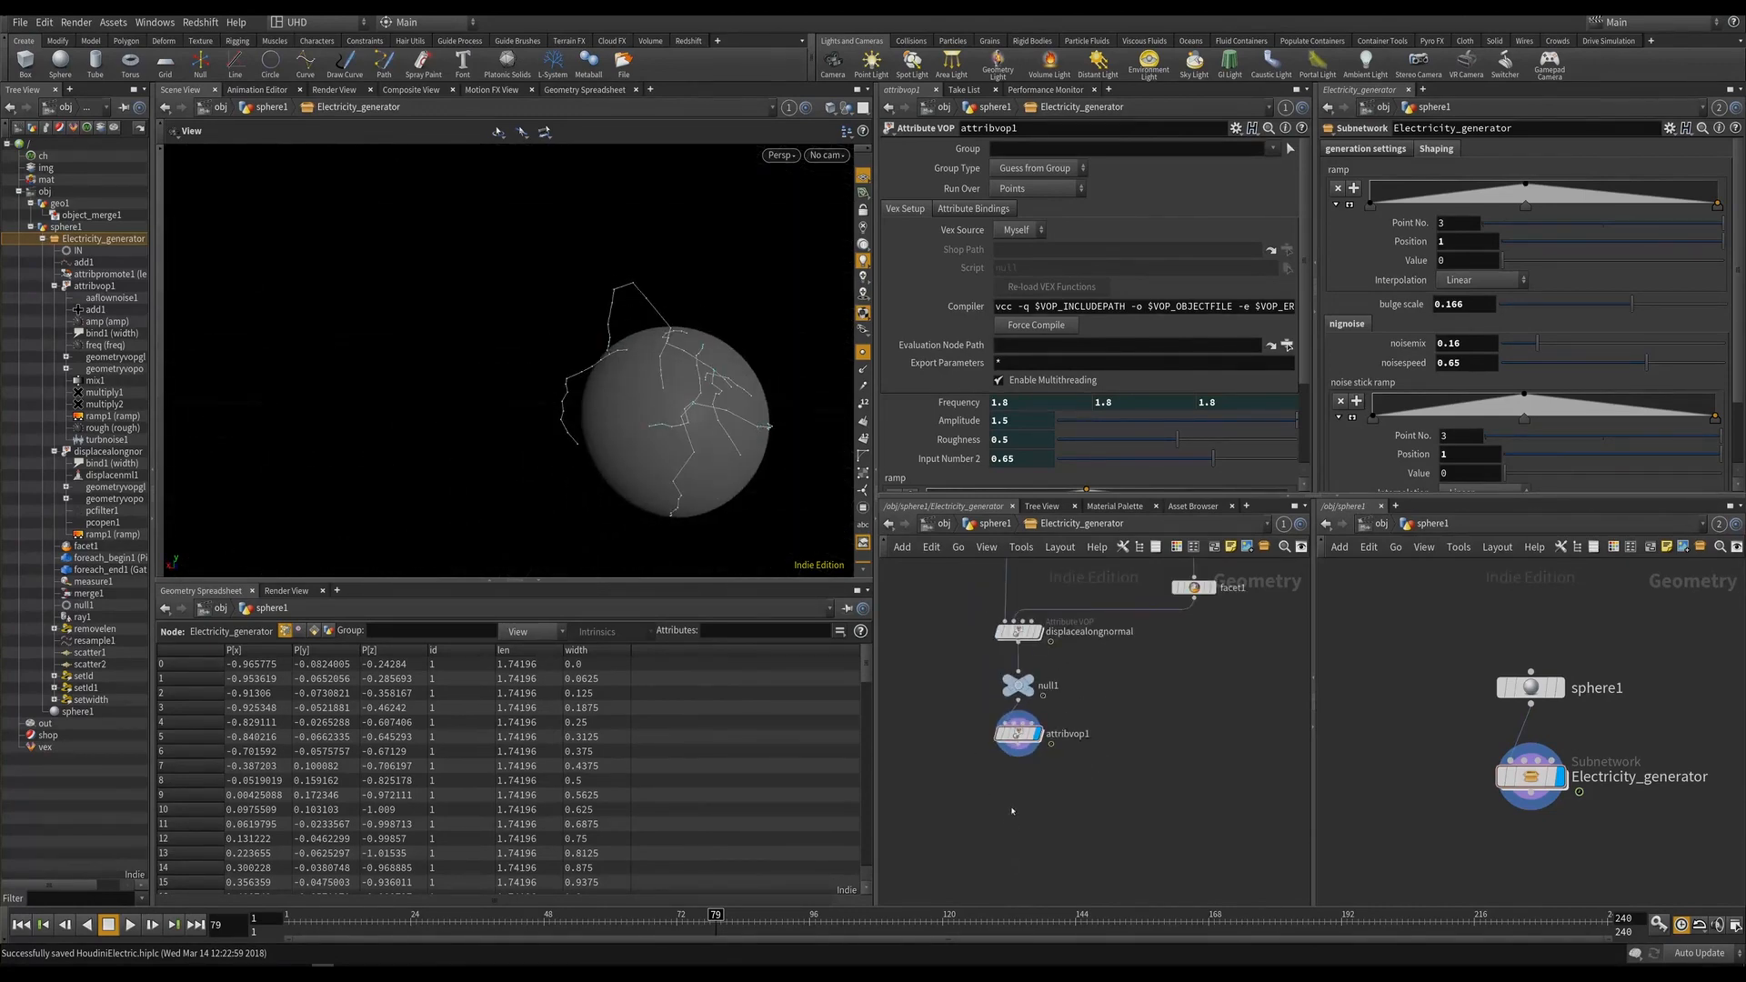
middle_click_drag(1037, 835, 1014, 784)
scroll(1165, 663, "up", 3)
left_click_drag(955, 716, 1062, 639)
key("Tab")
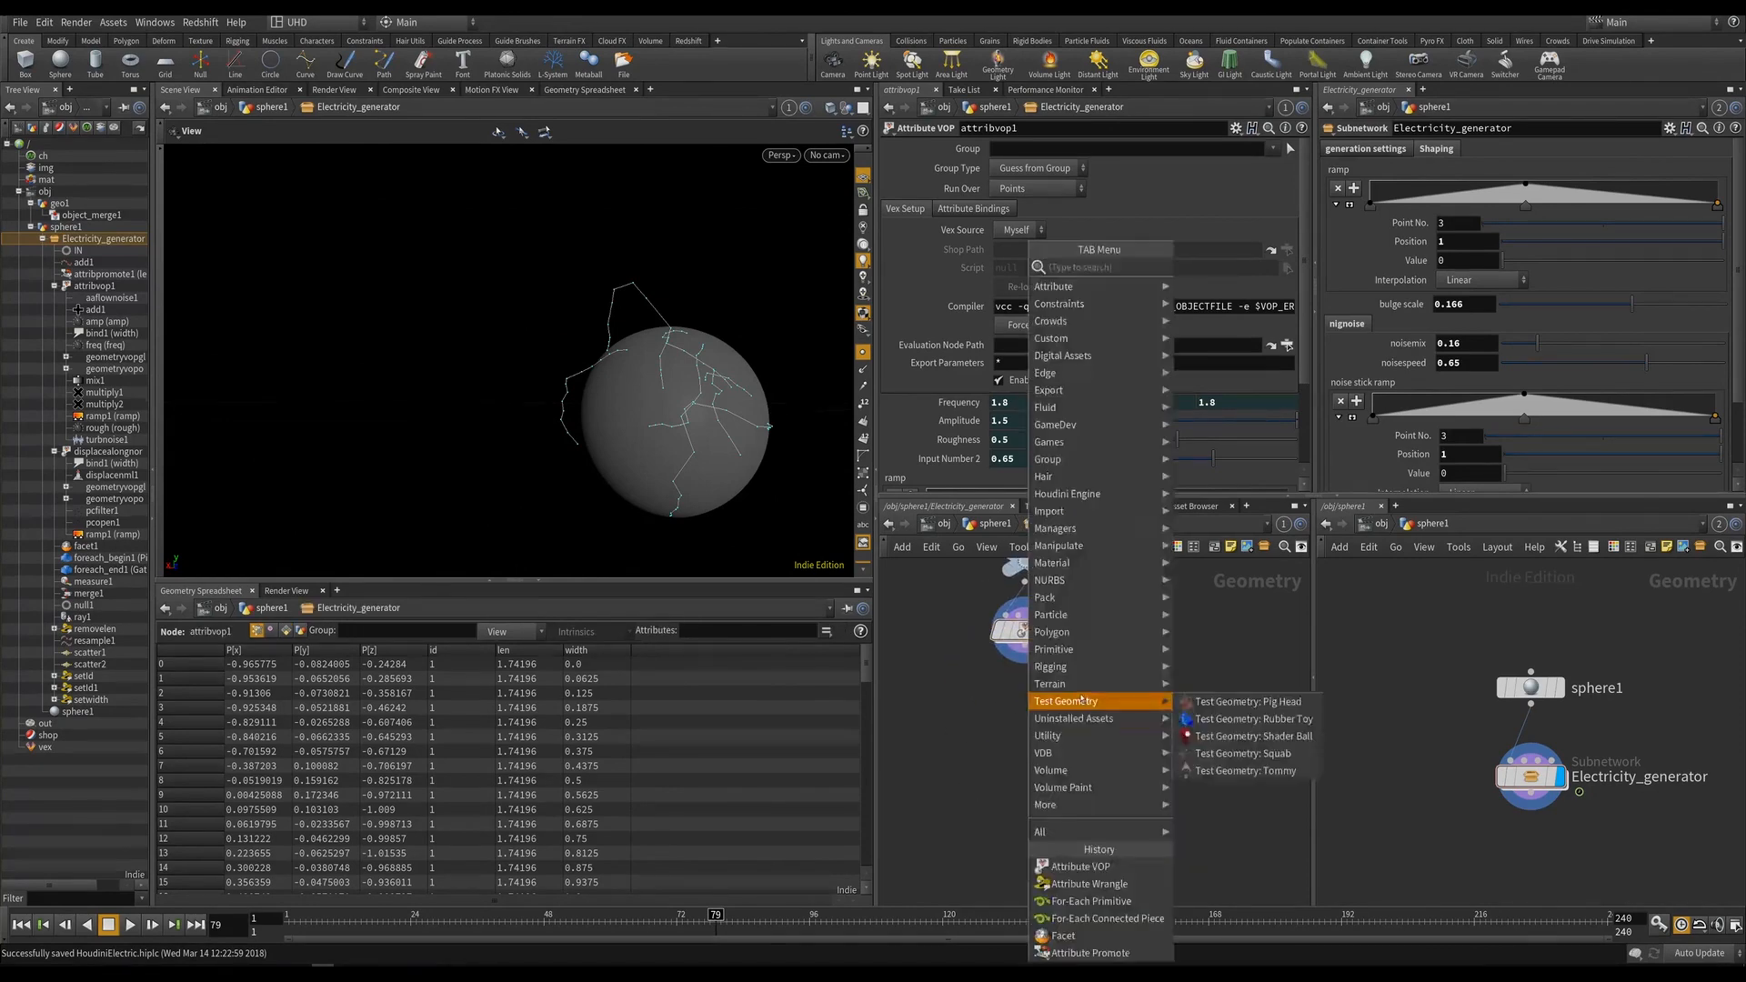
type("av")
key("Return")
left_click(1008, 729)
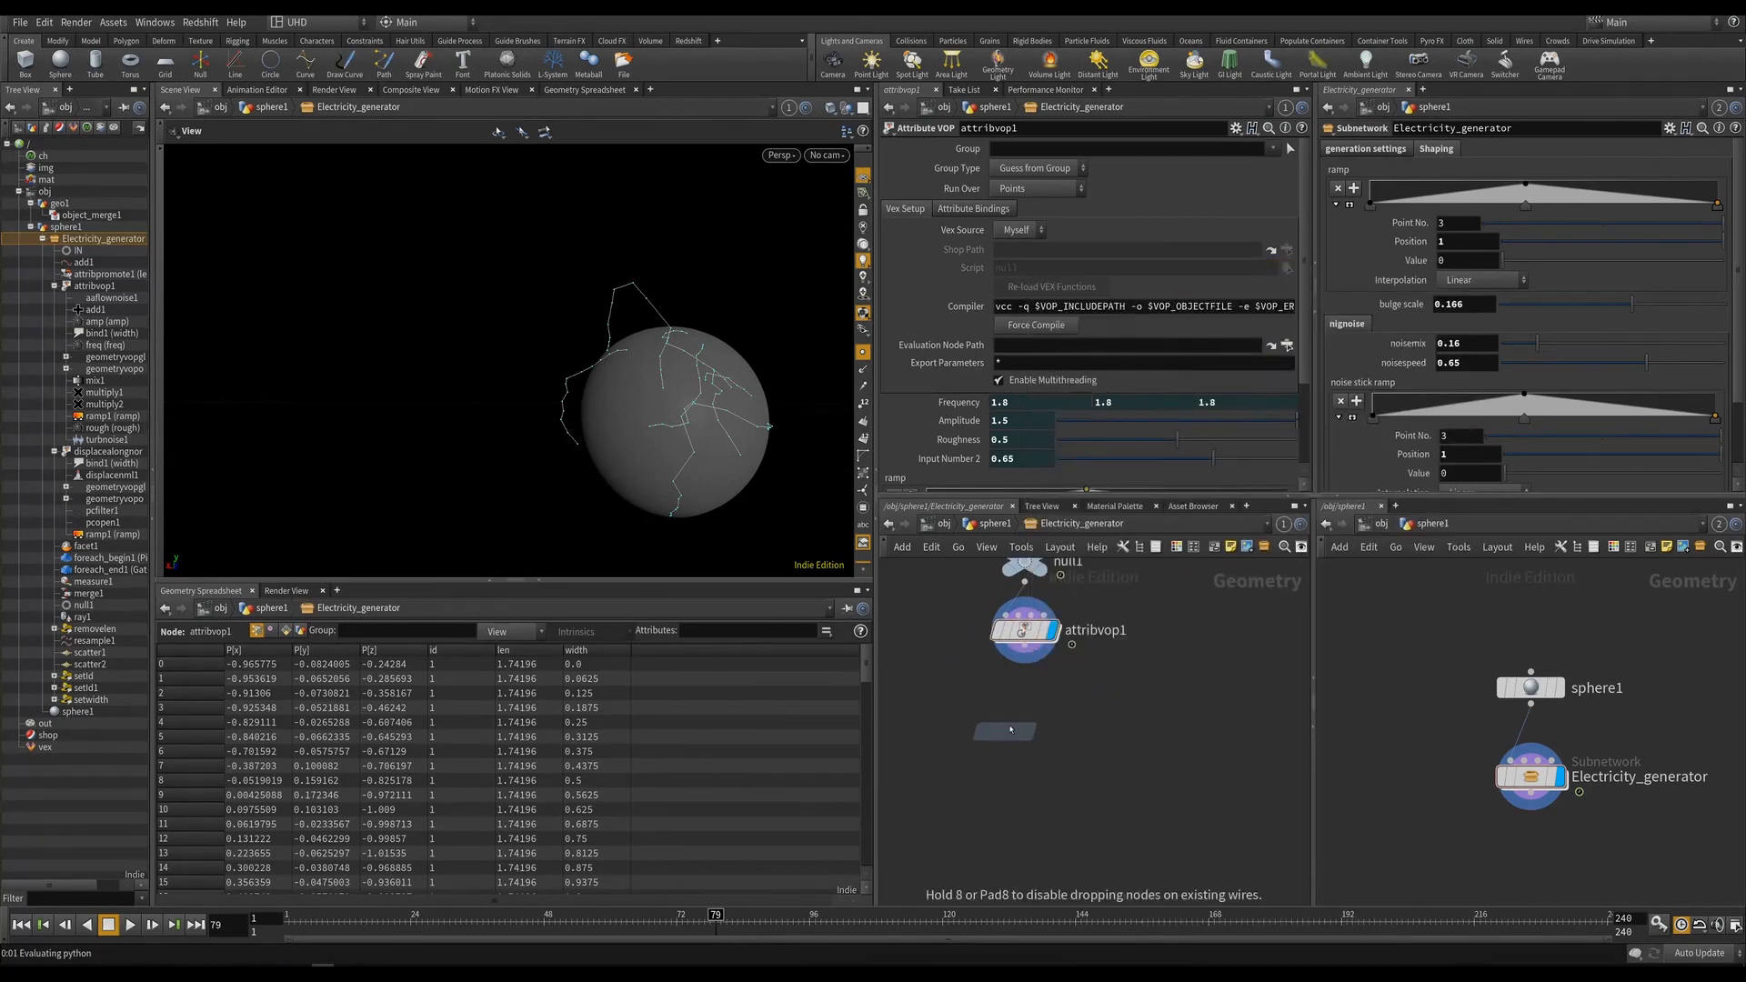
left_click_drag(1023, 649, 1118, 680)
key("Delete")
left_click_drag(1027, 631, 1028, 725, "alt")
key("Delete")
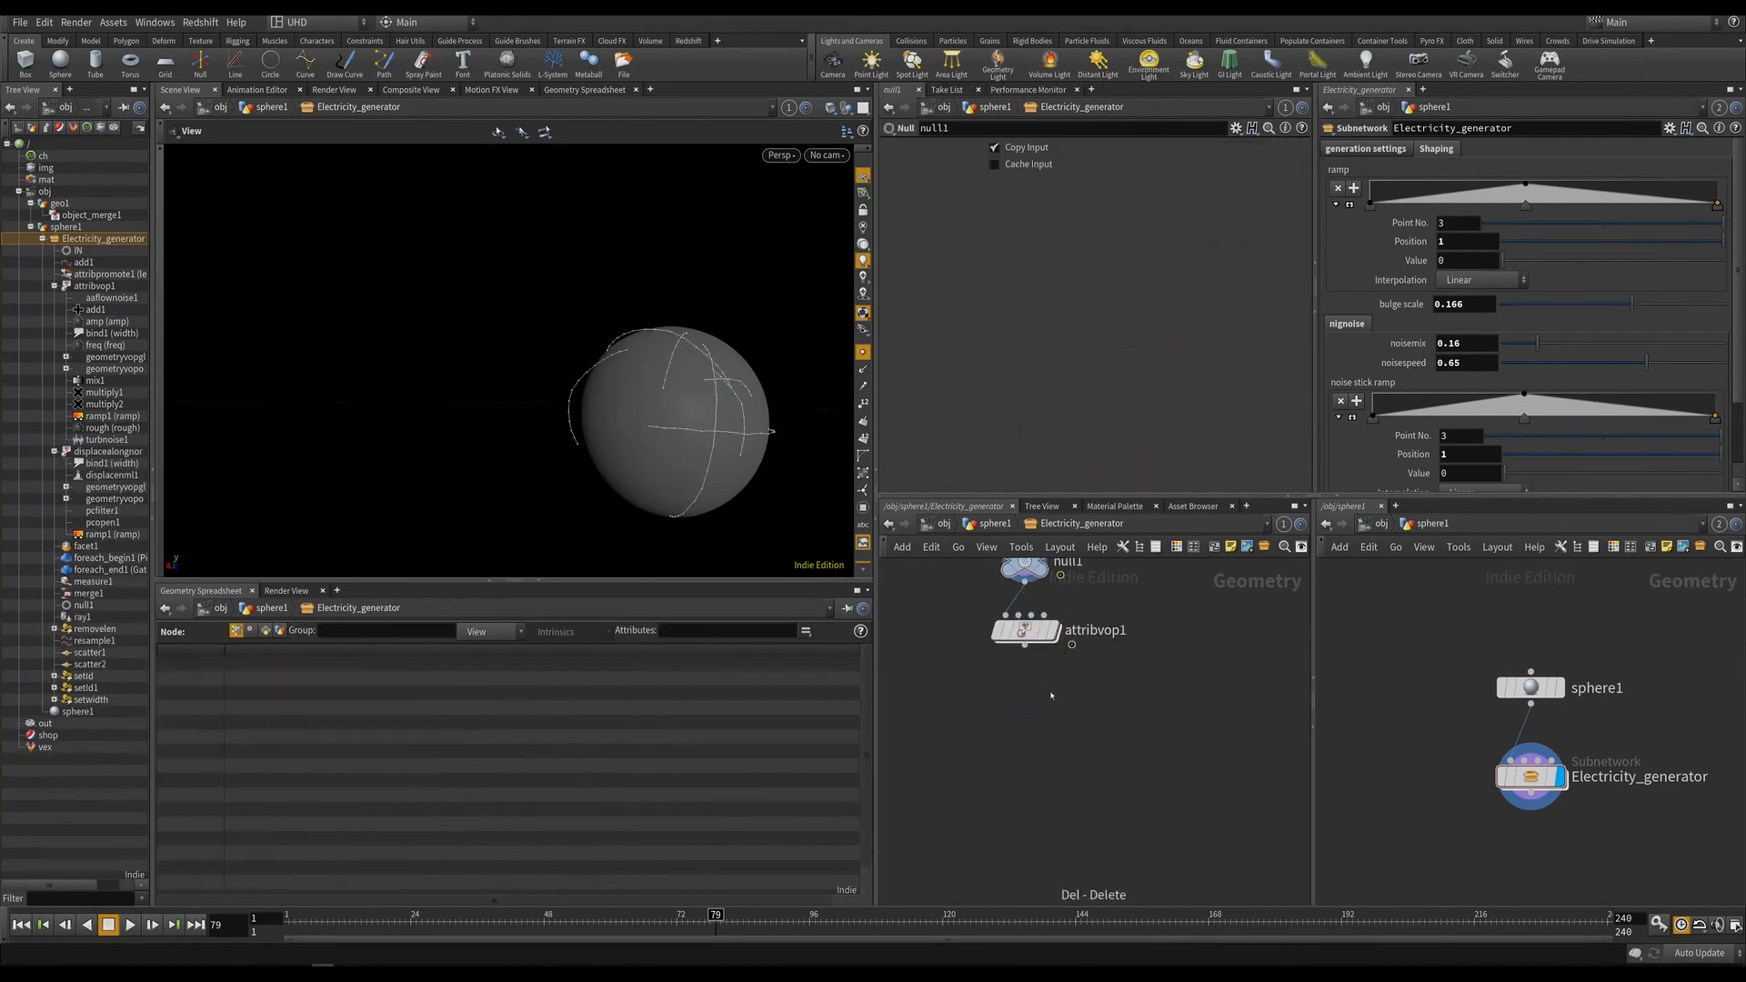
Display attribvop1 again, add a Resample node connected directly below it, and display the new node.
left_click(1053, 630)
key("Tab")
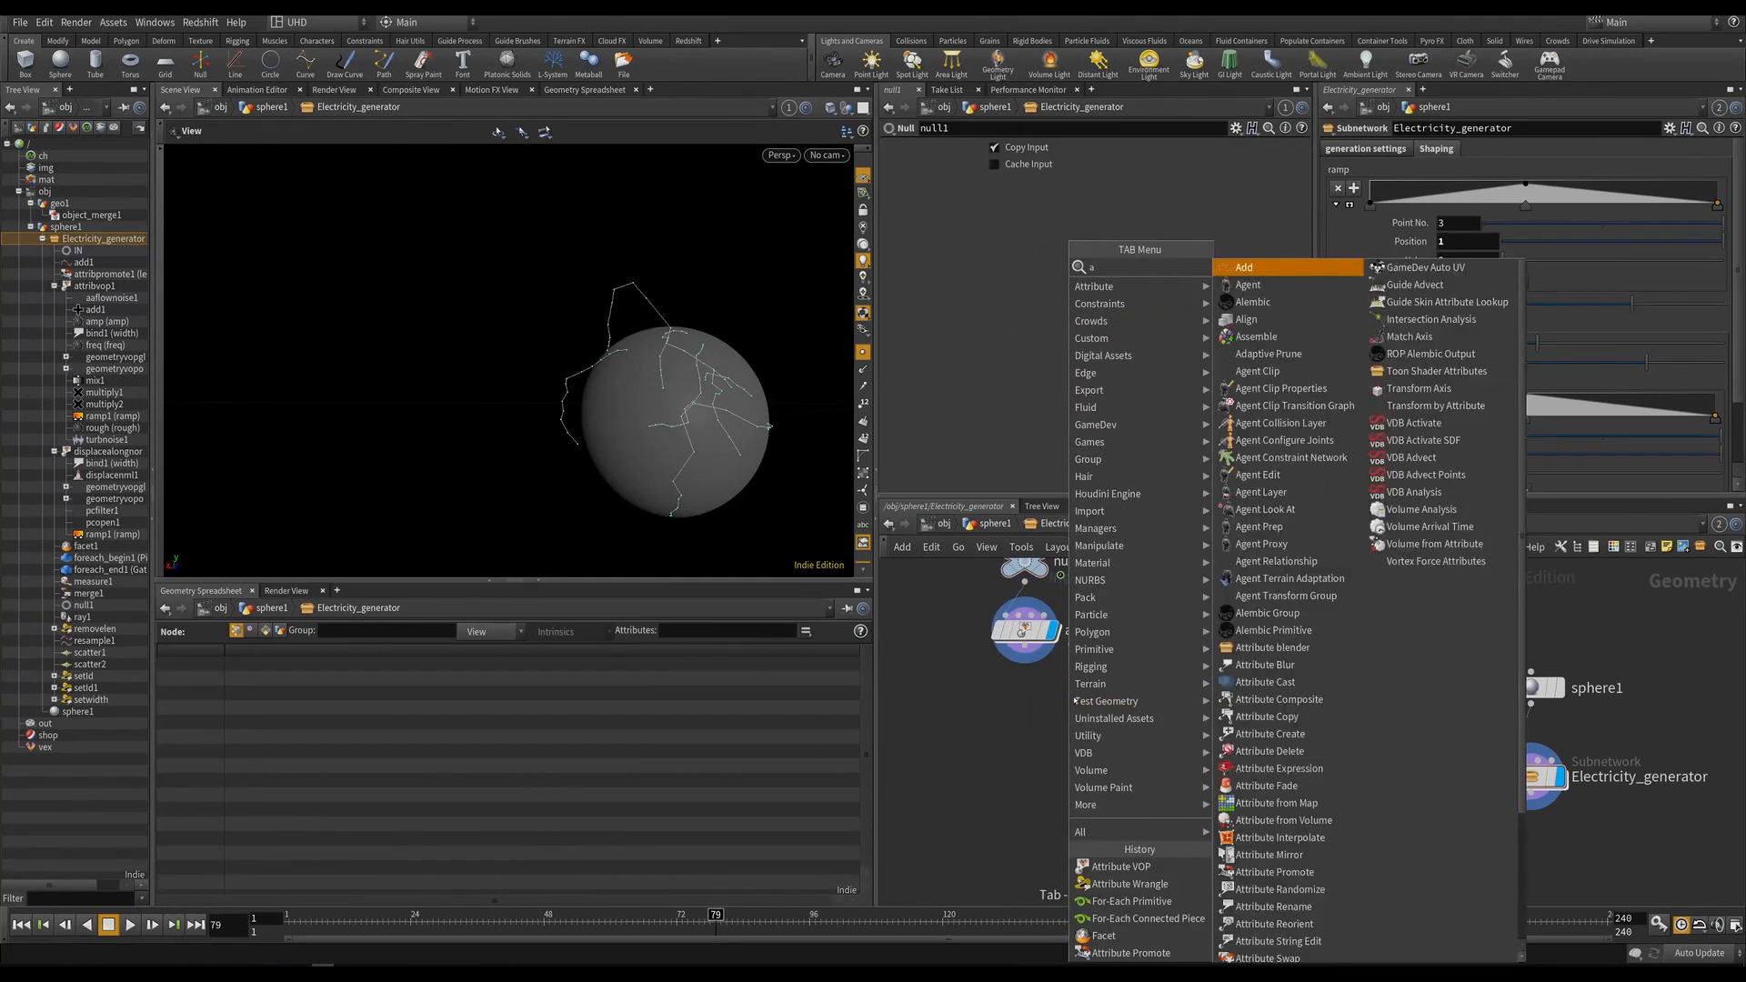
type("resample")
key("Return")
left_click(1075, 701)
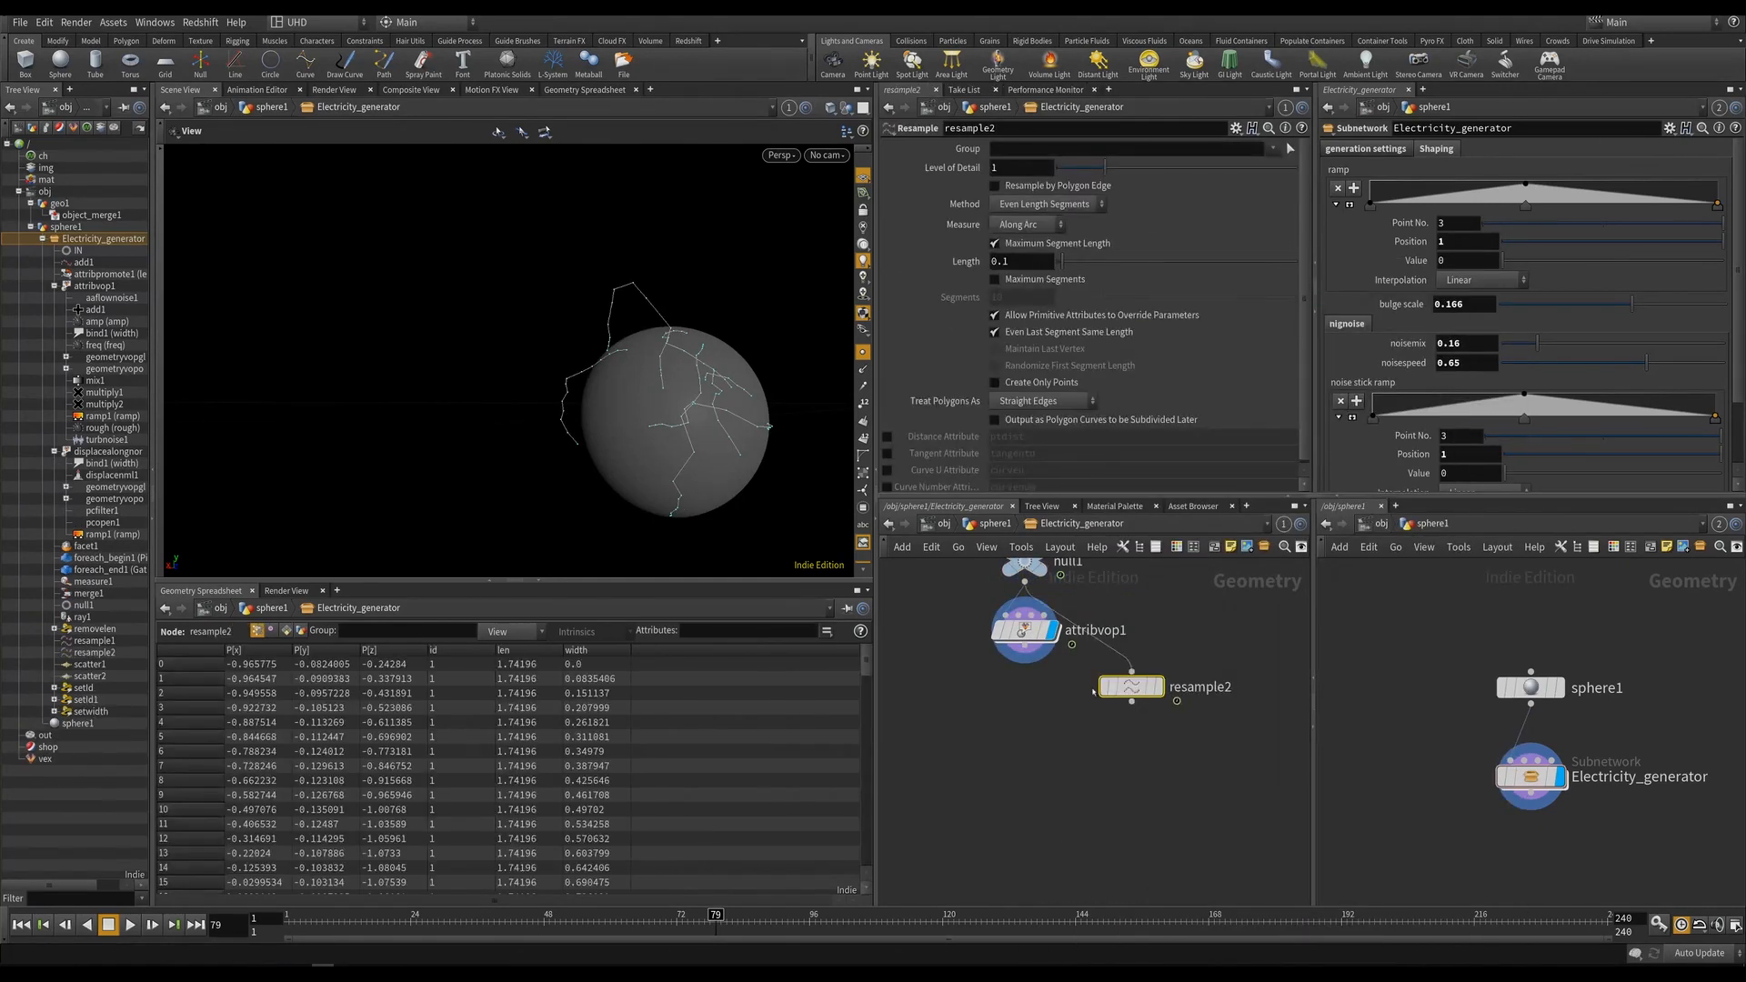
left_click_drag(1148, 685, 1049, 729)
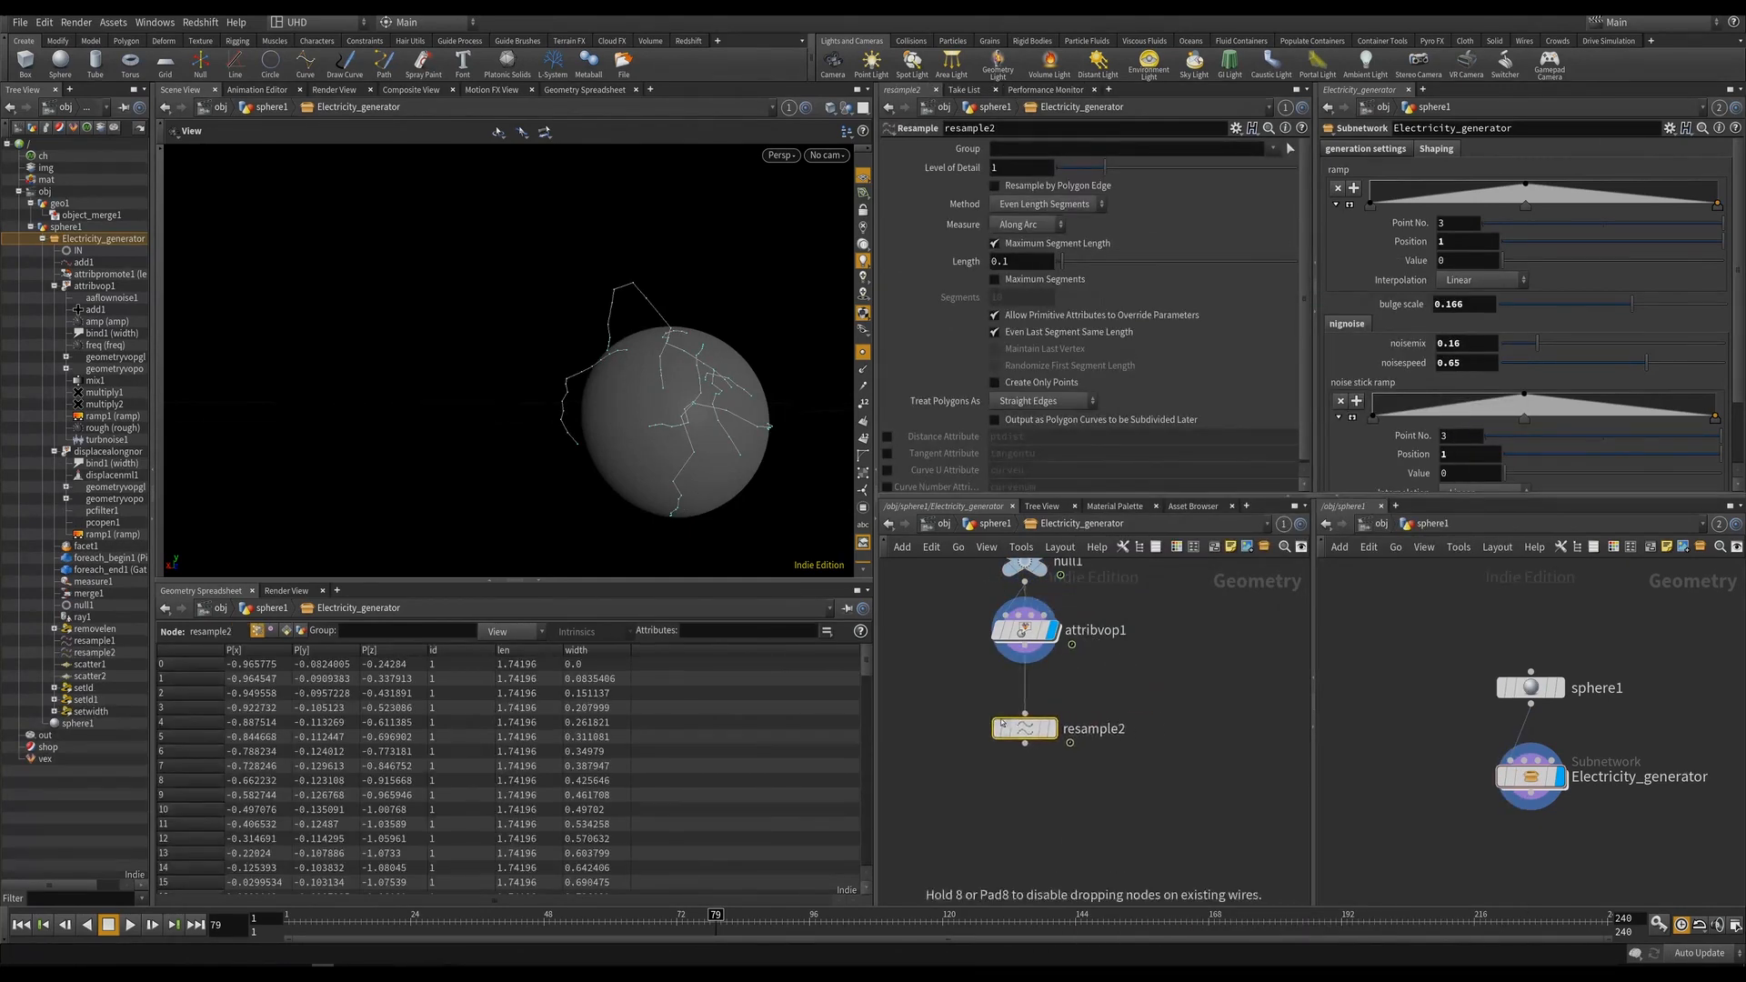
left_click(1059, 730)
Set resample2's maximum segment length to 0.01 and check the smoother arcs around the sphere.
left_click_drag(657, 435, 600, 460)
scroll(601, 461, "up", 3)
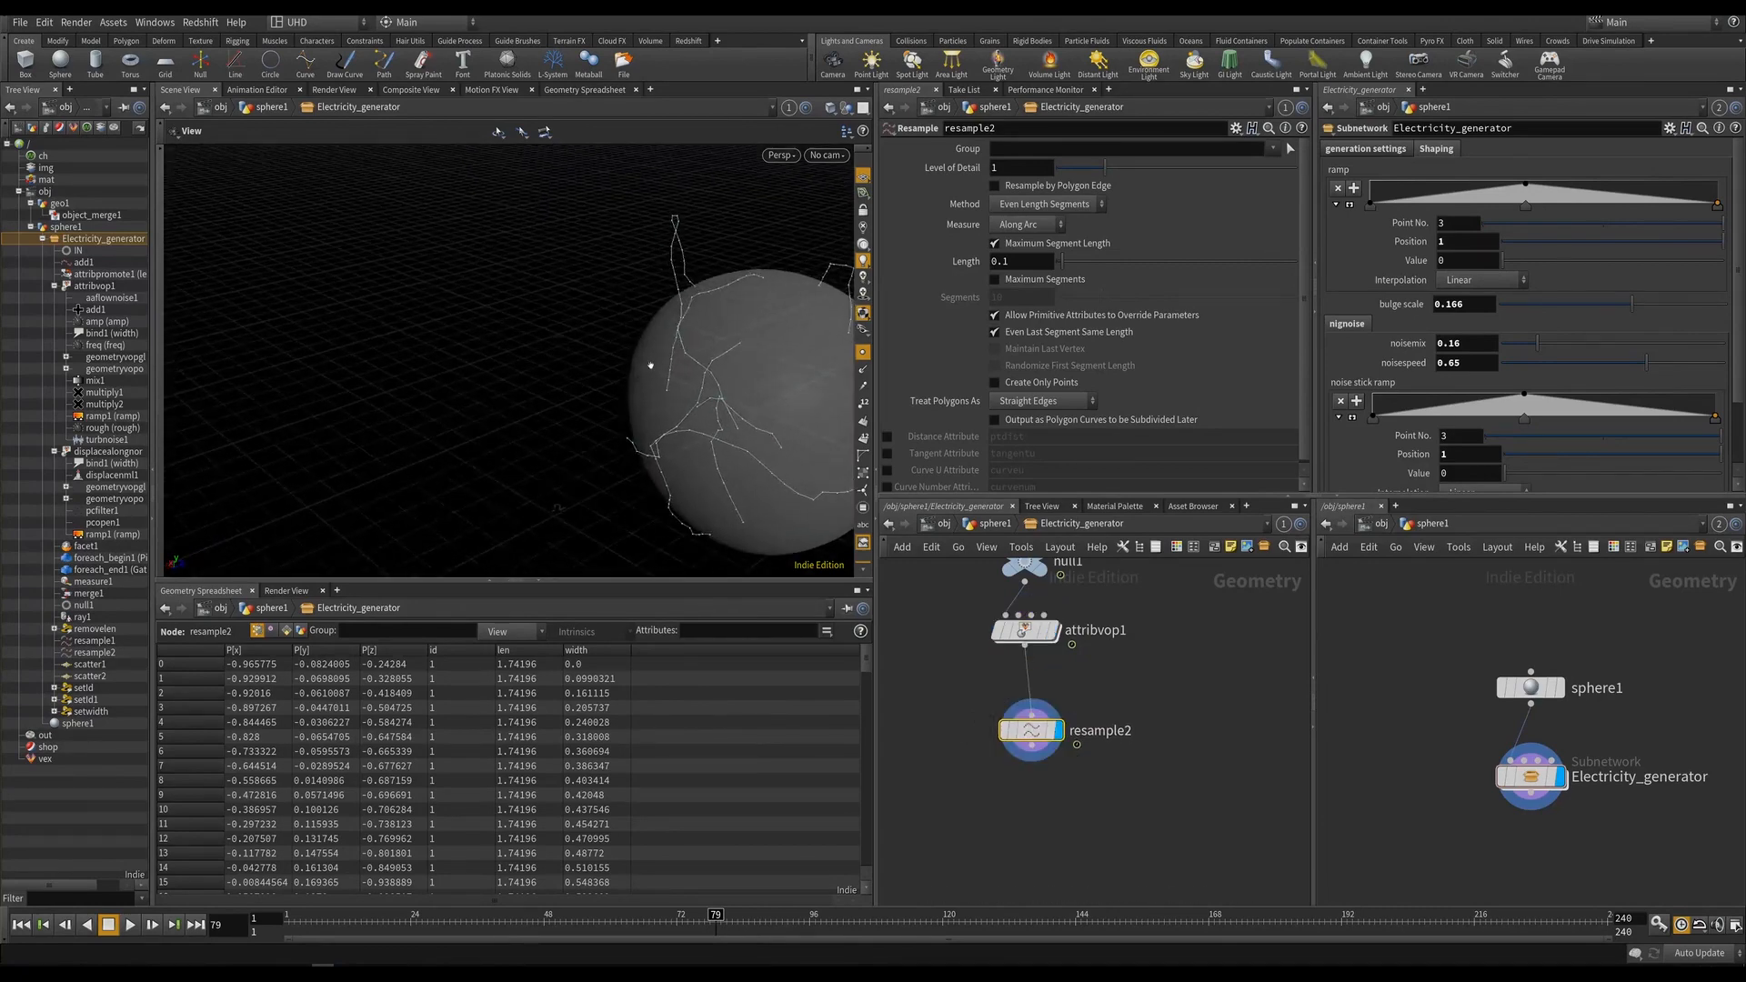
left_click_drag(651, 367, 800, 296)
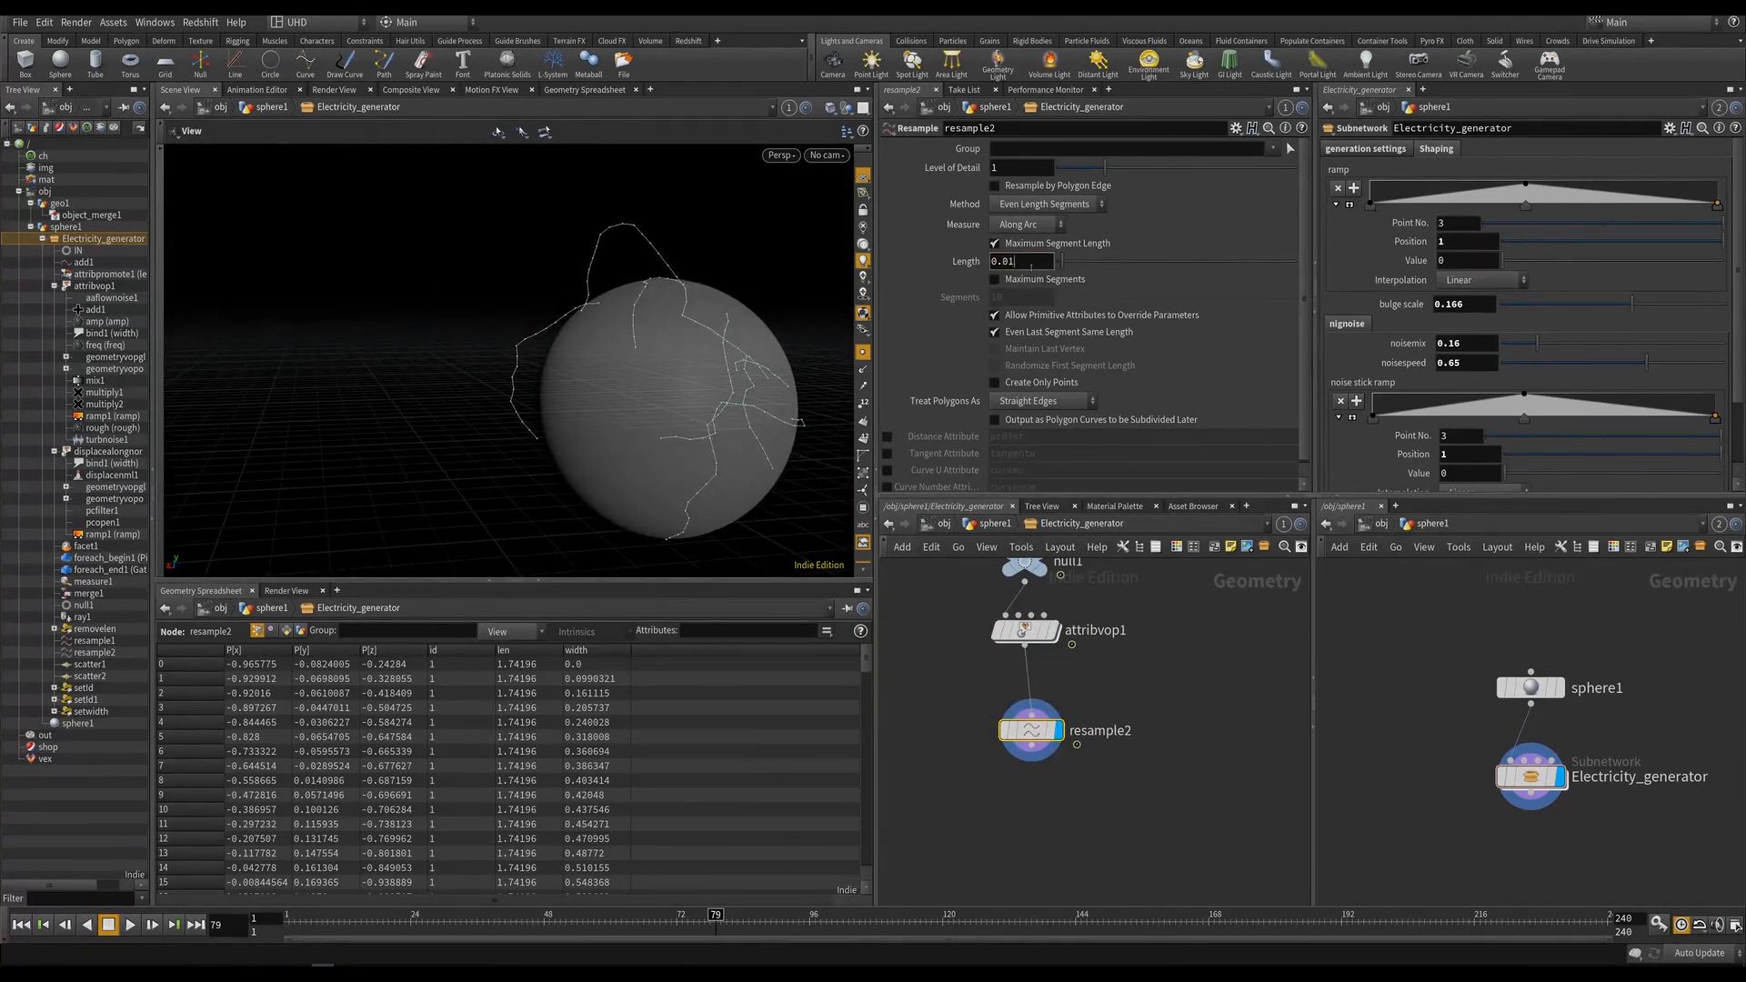
key("Return")
left_click_drag(608, 366, 793, 371)
middle_click_drag(1031, 749, 1013, 725)
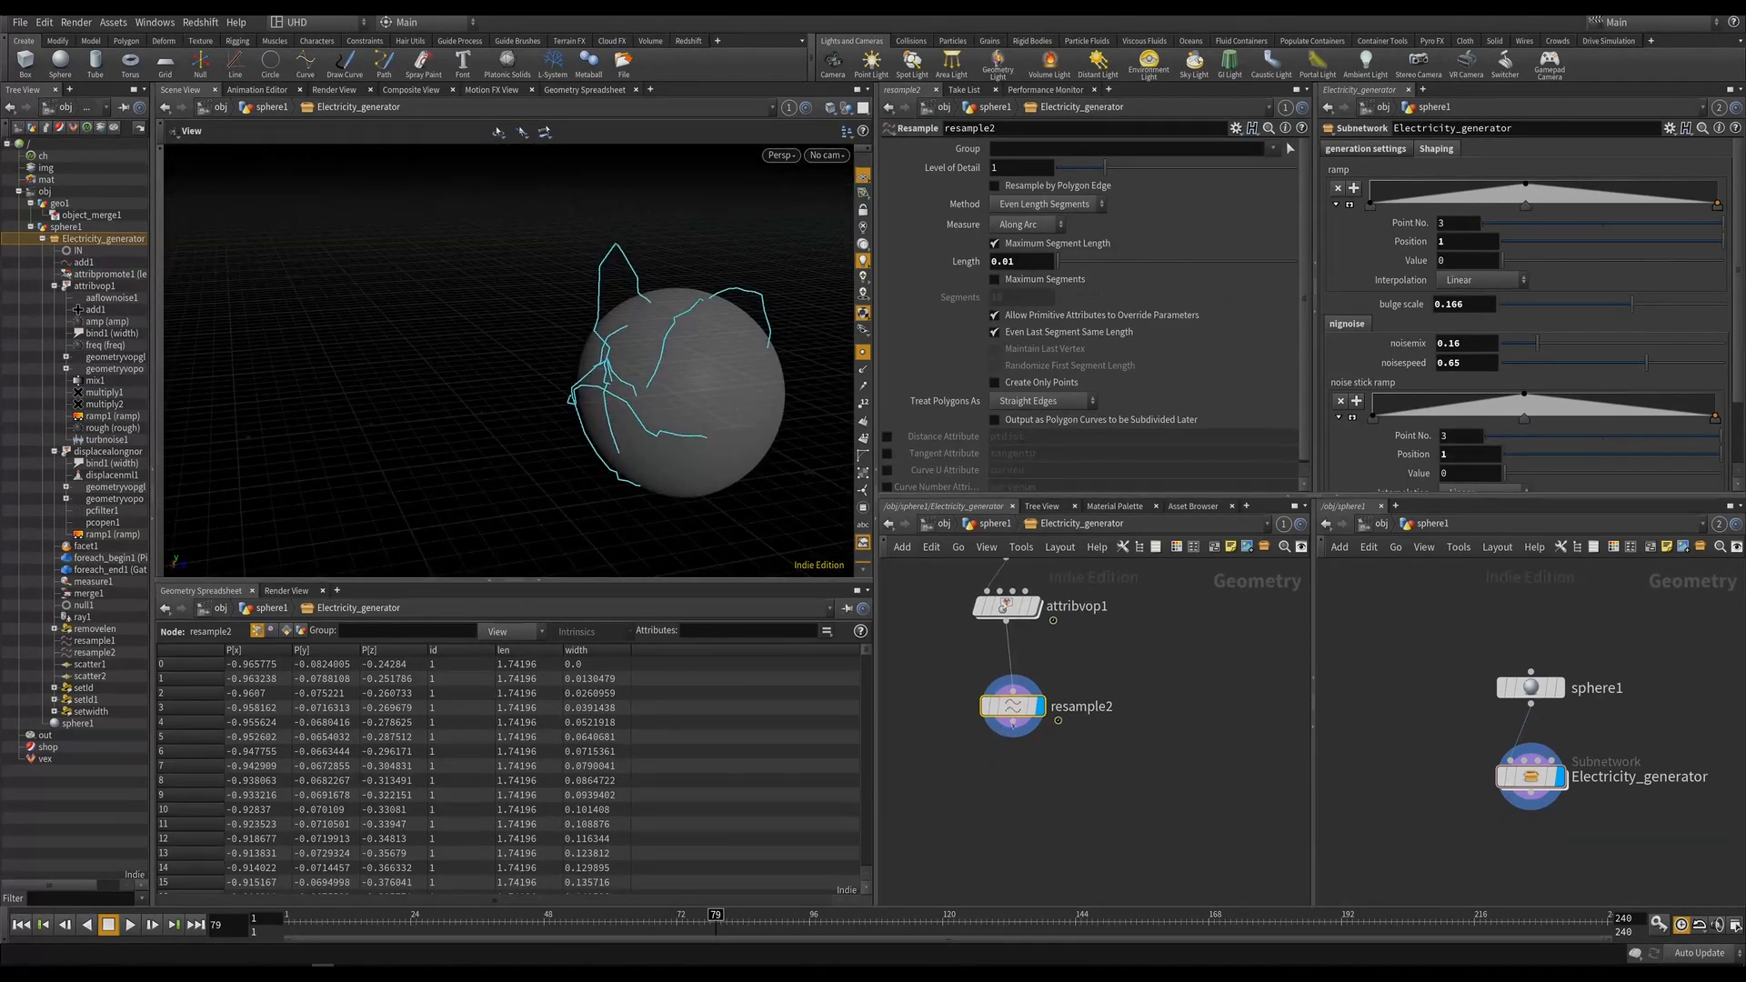
Line up resample2 under attribvop1 and add a new Attribute VOP below it.
left_click_drag(1006, 709, 999, 674)
key("Tab")
type("avop")
key("Return")
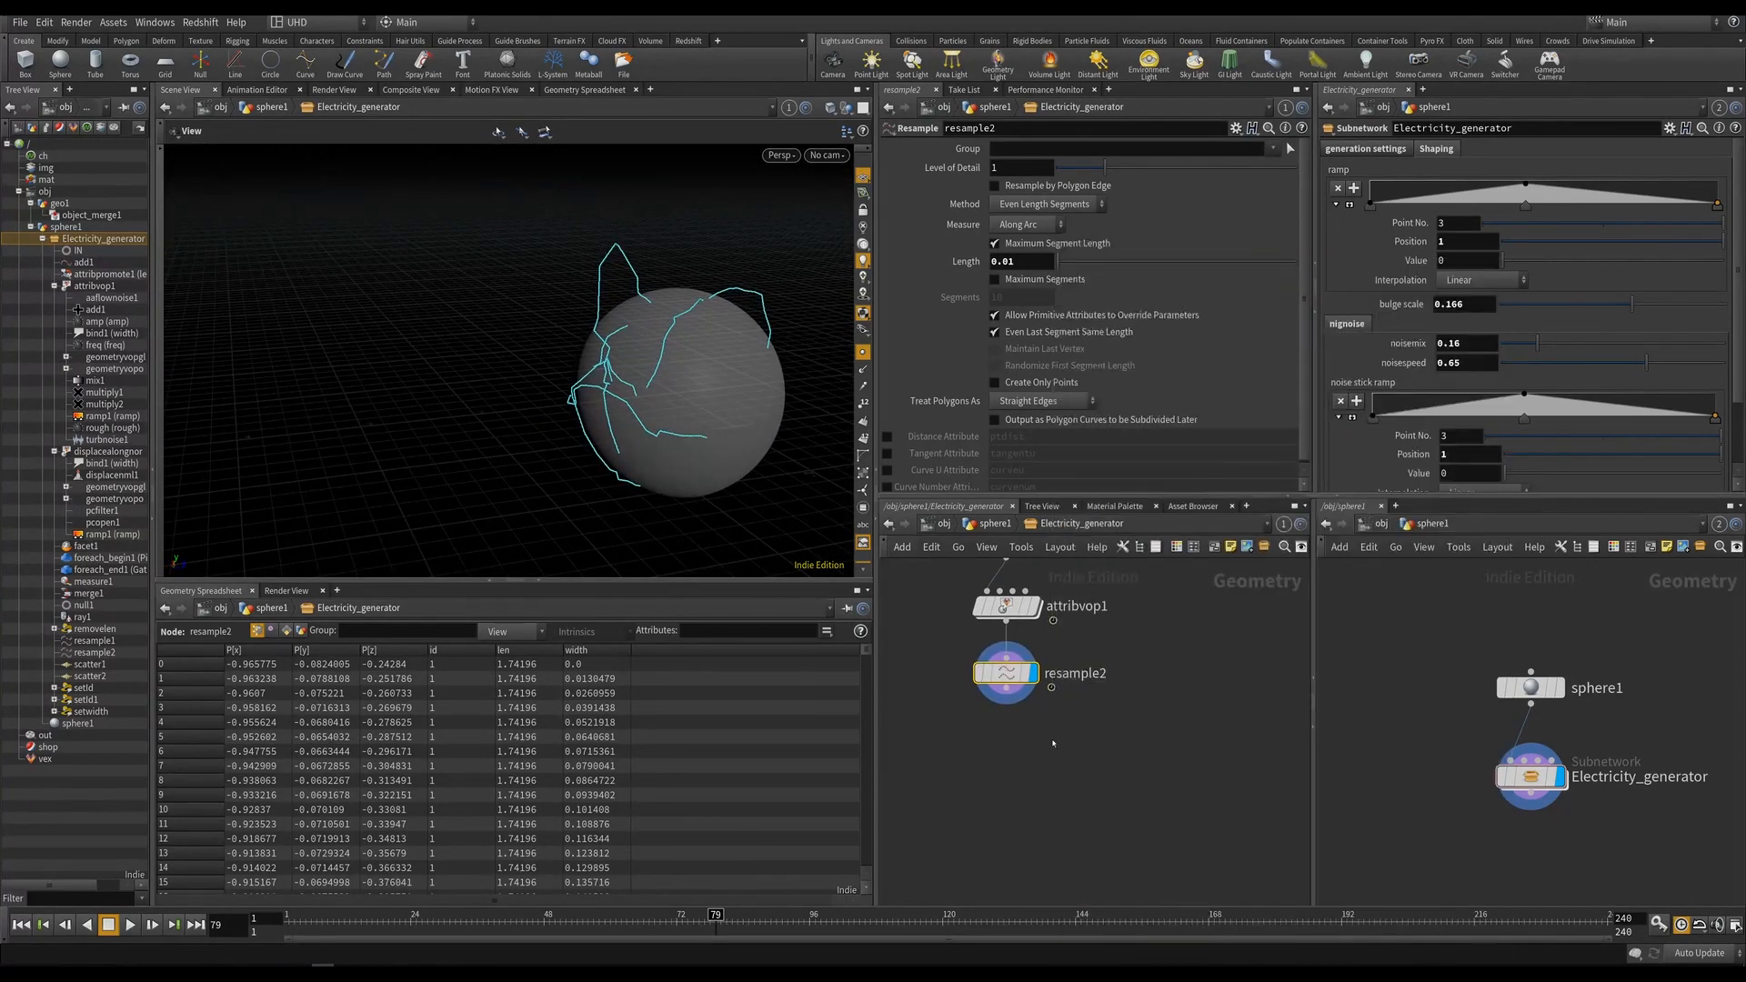
key("Return")
Add a folder labelled smallnoise after nignoise in Electricity_generator's Shaping folder, and apply and accept the interface changes.
left_click(1670, 128)
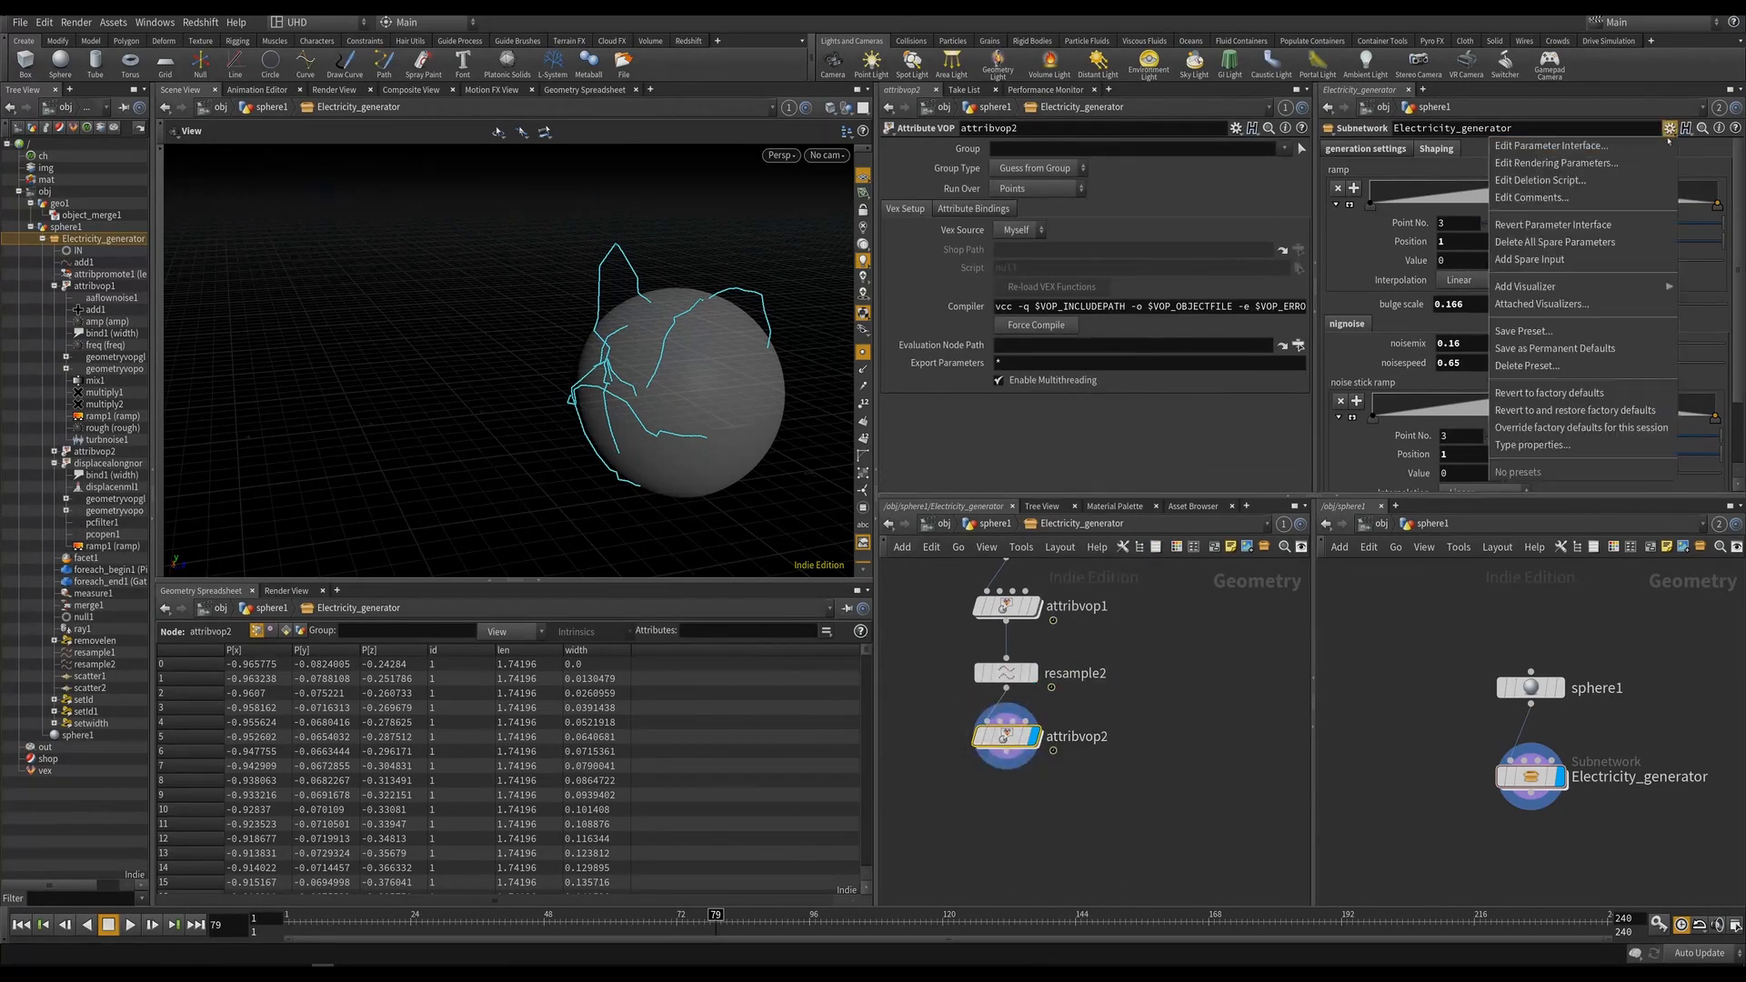
left_click(1587, 224)
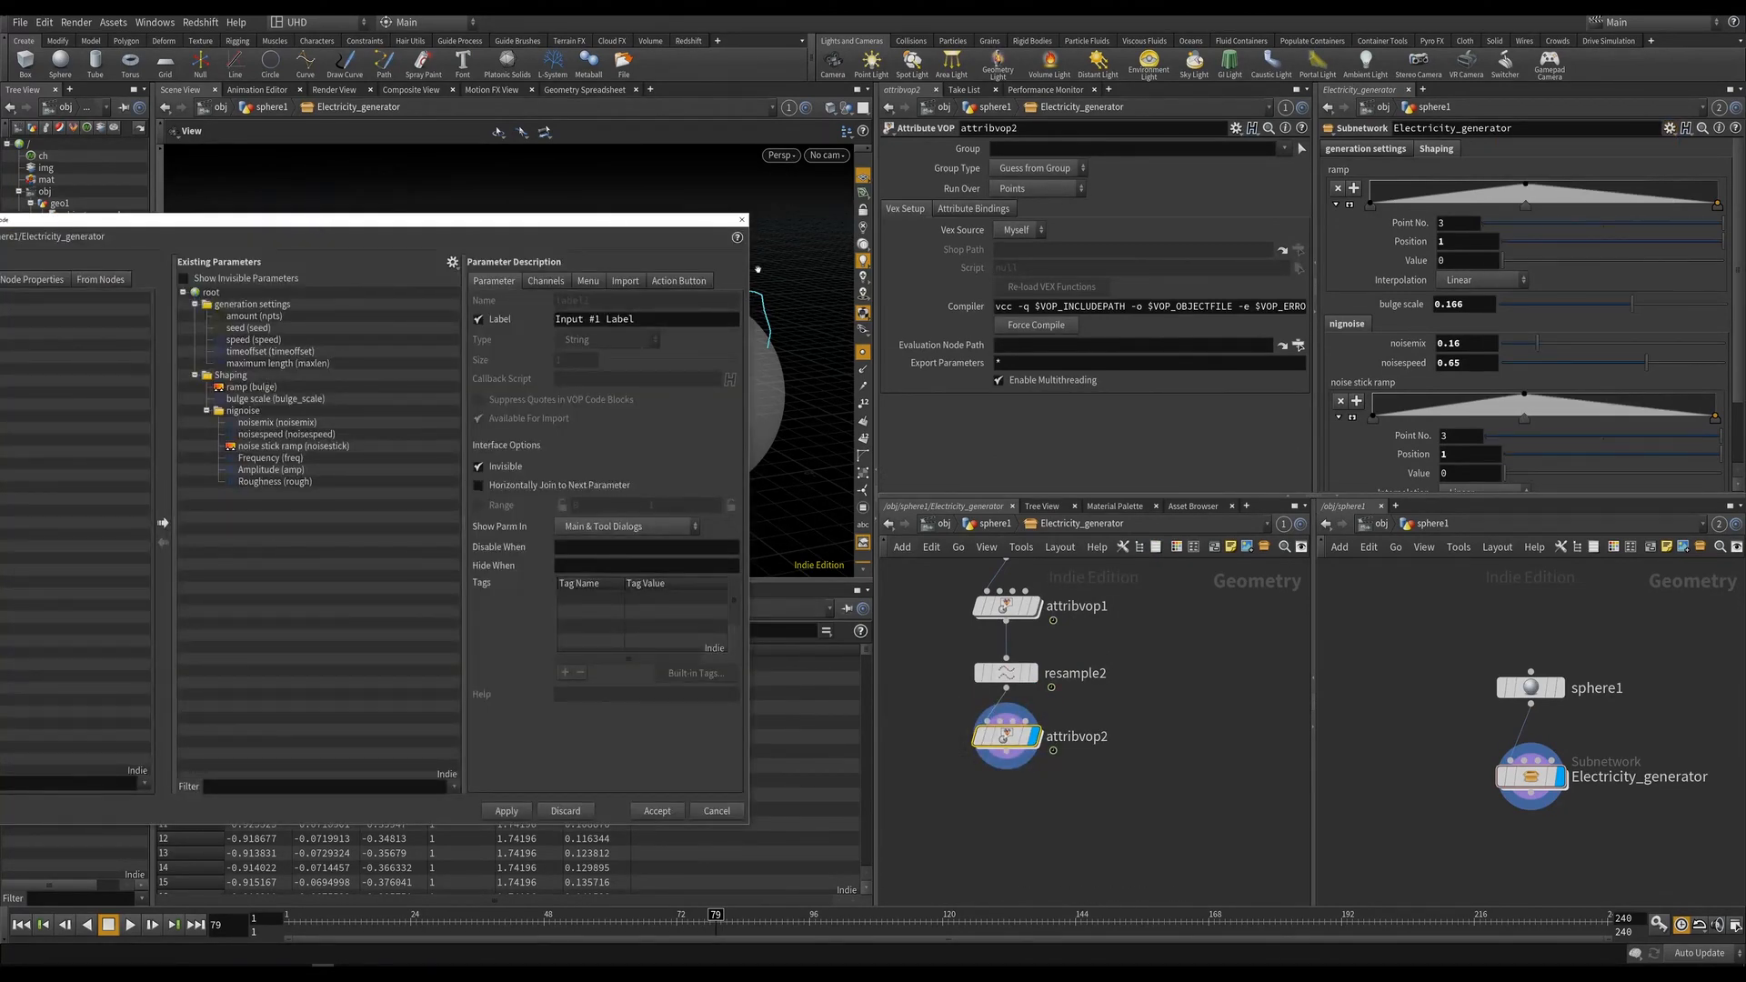
left_click_drag(285, 216, 910, 221)
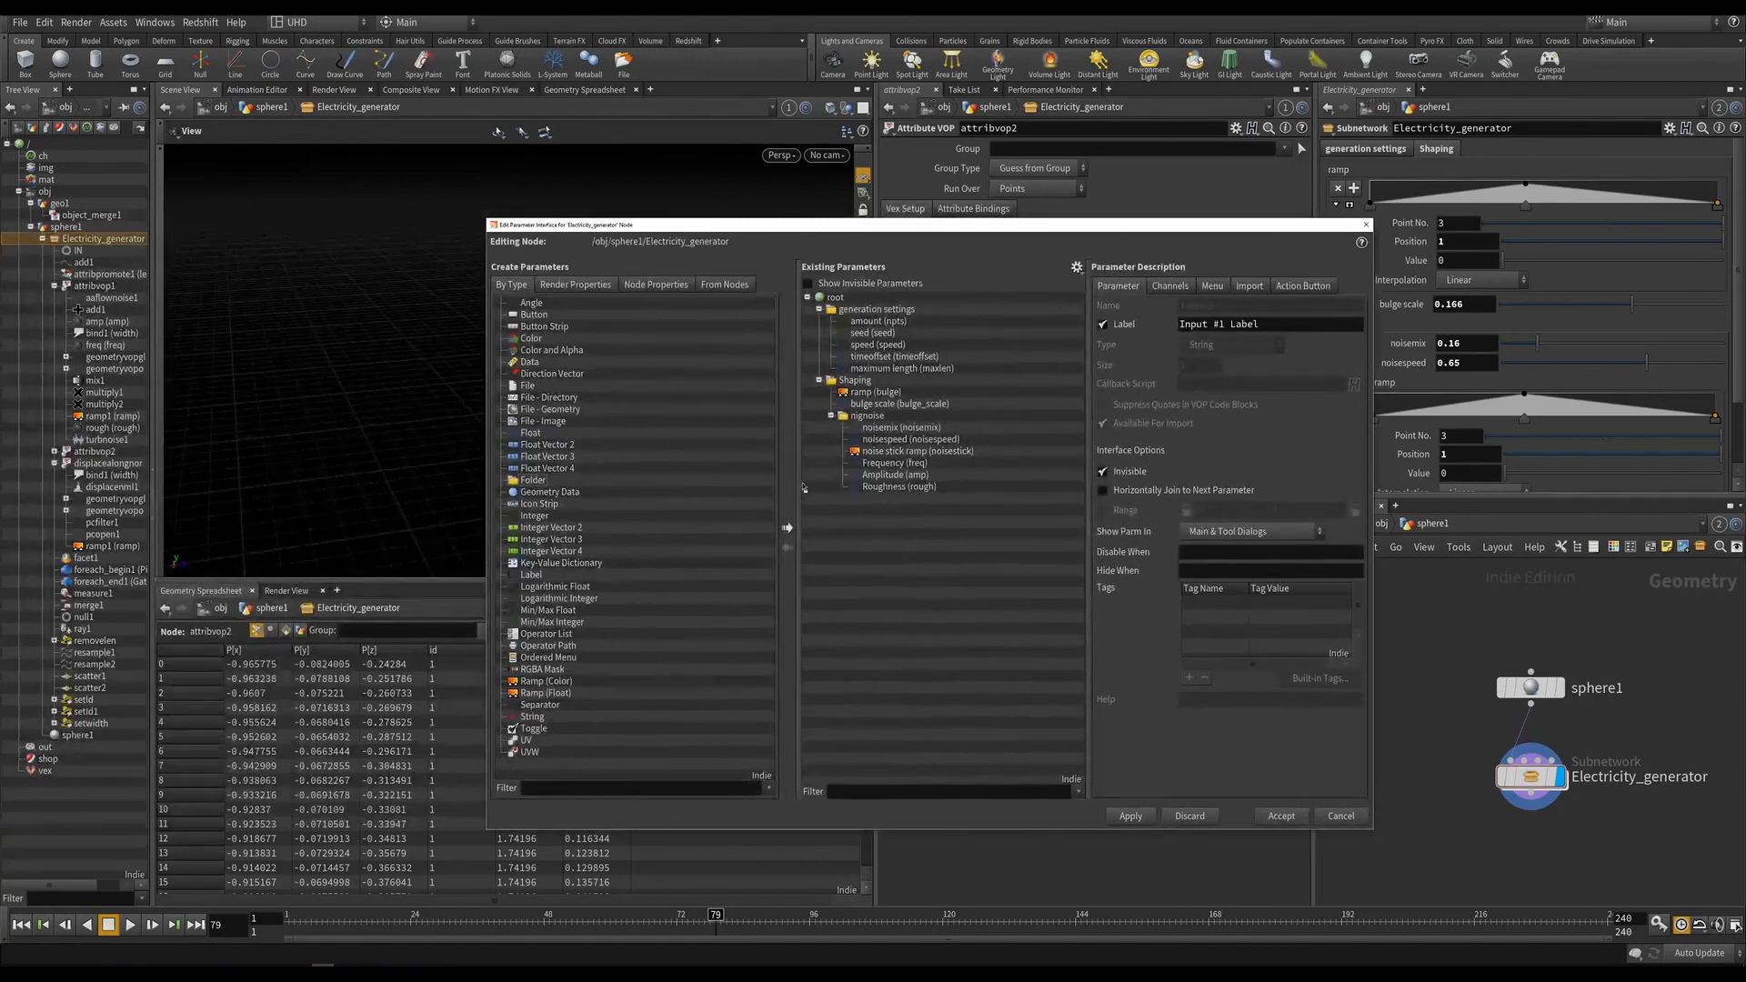
left_click_drag(804, 488, 894, 509)
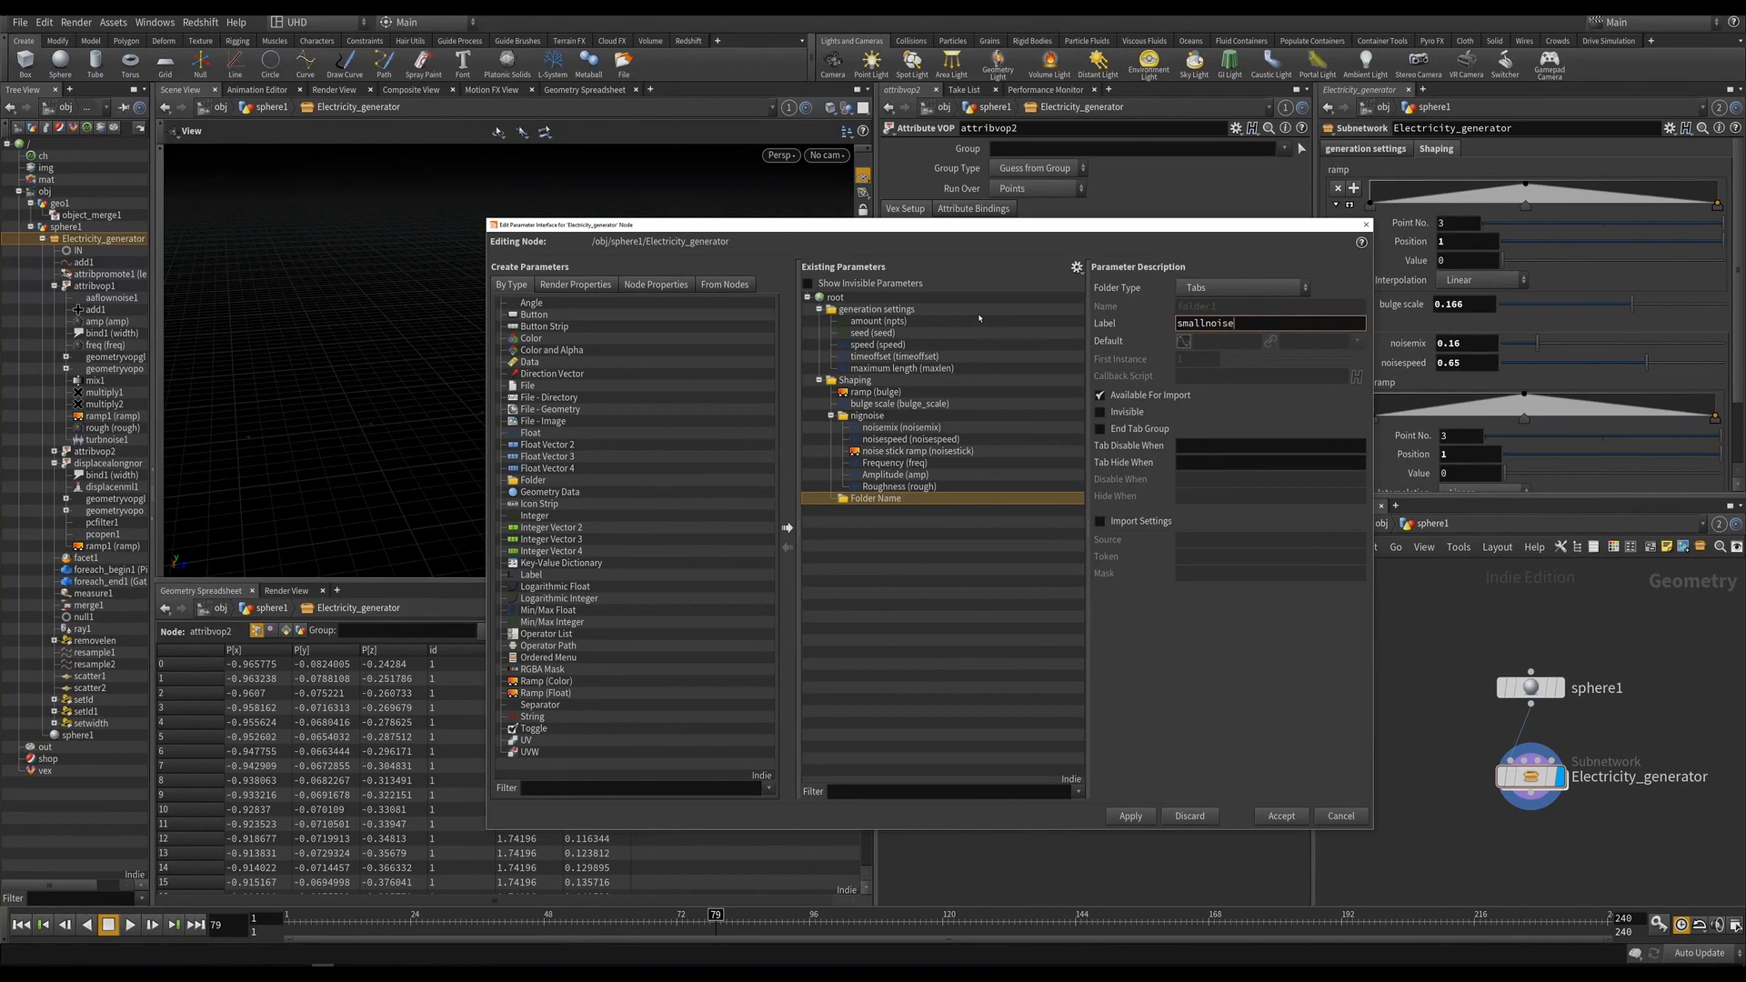
left_click(1131, 815)
left_click(1282, 816)
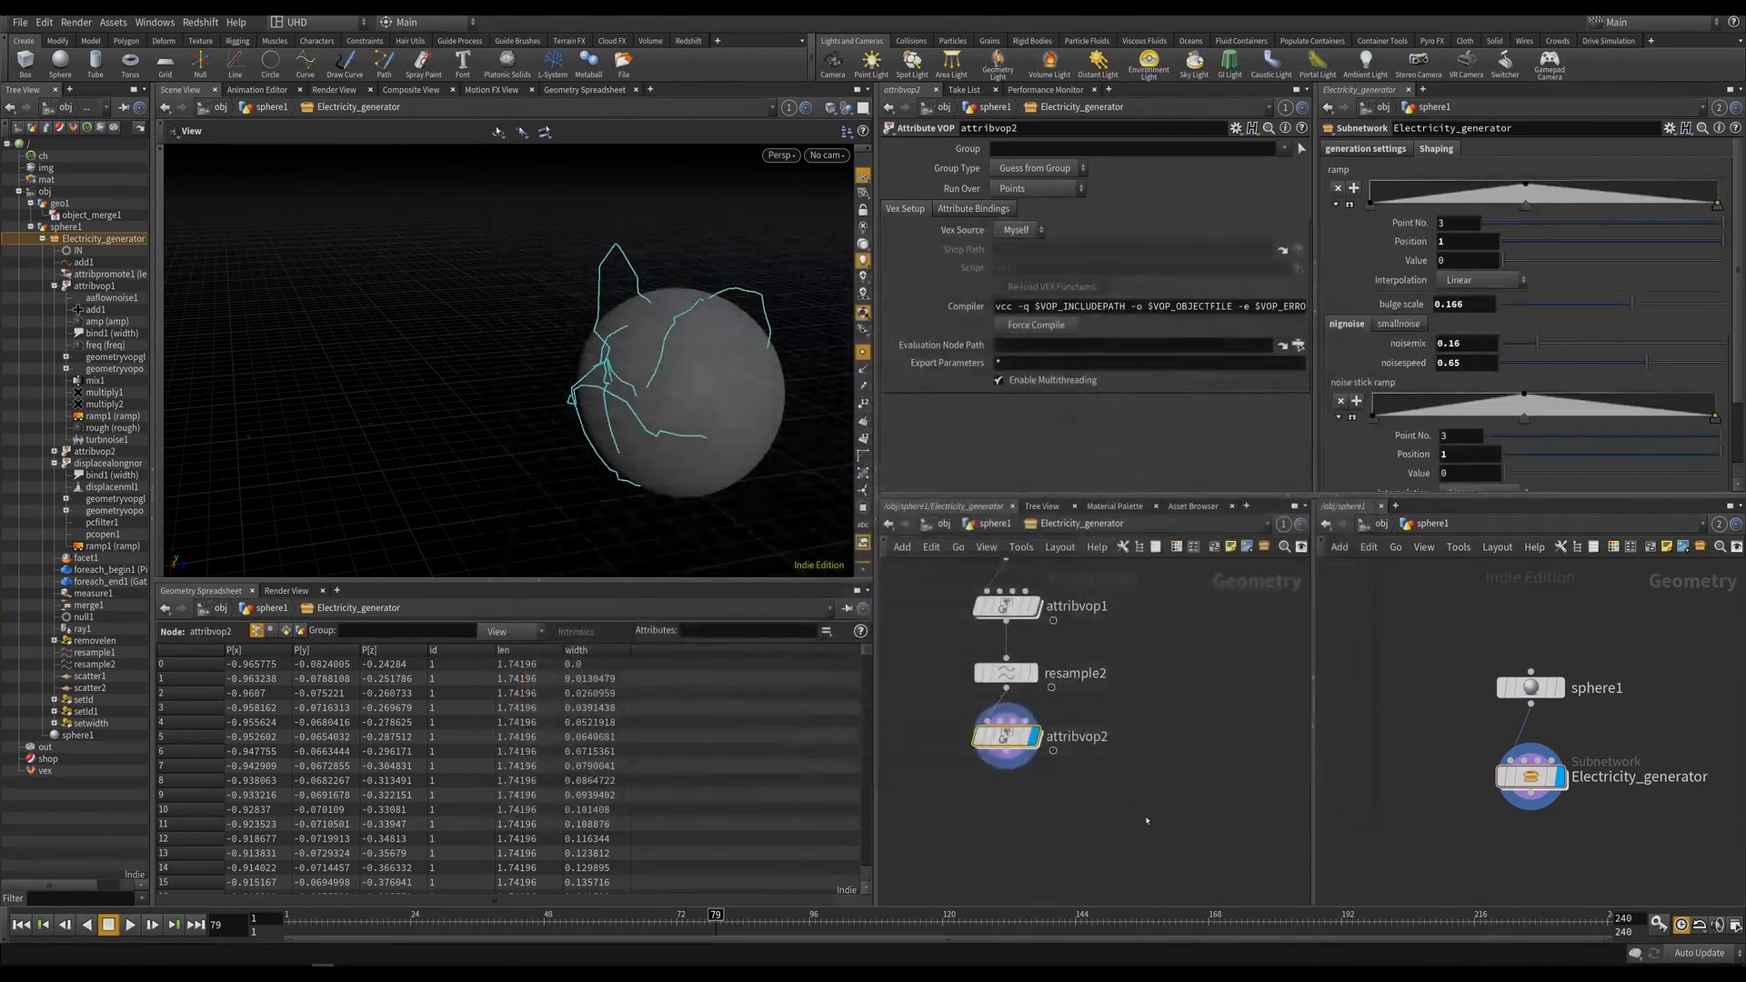
double_click(1006, 713)
scroll(1091, 757, "down", 3)
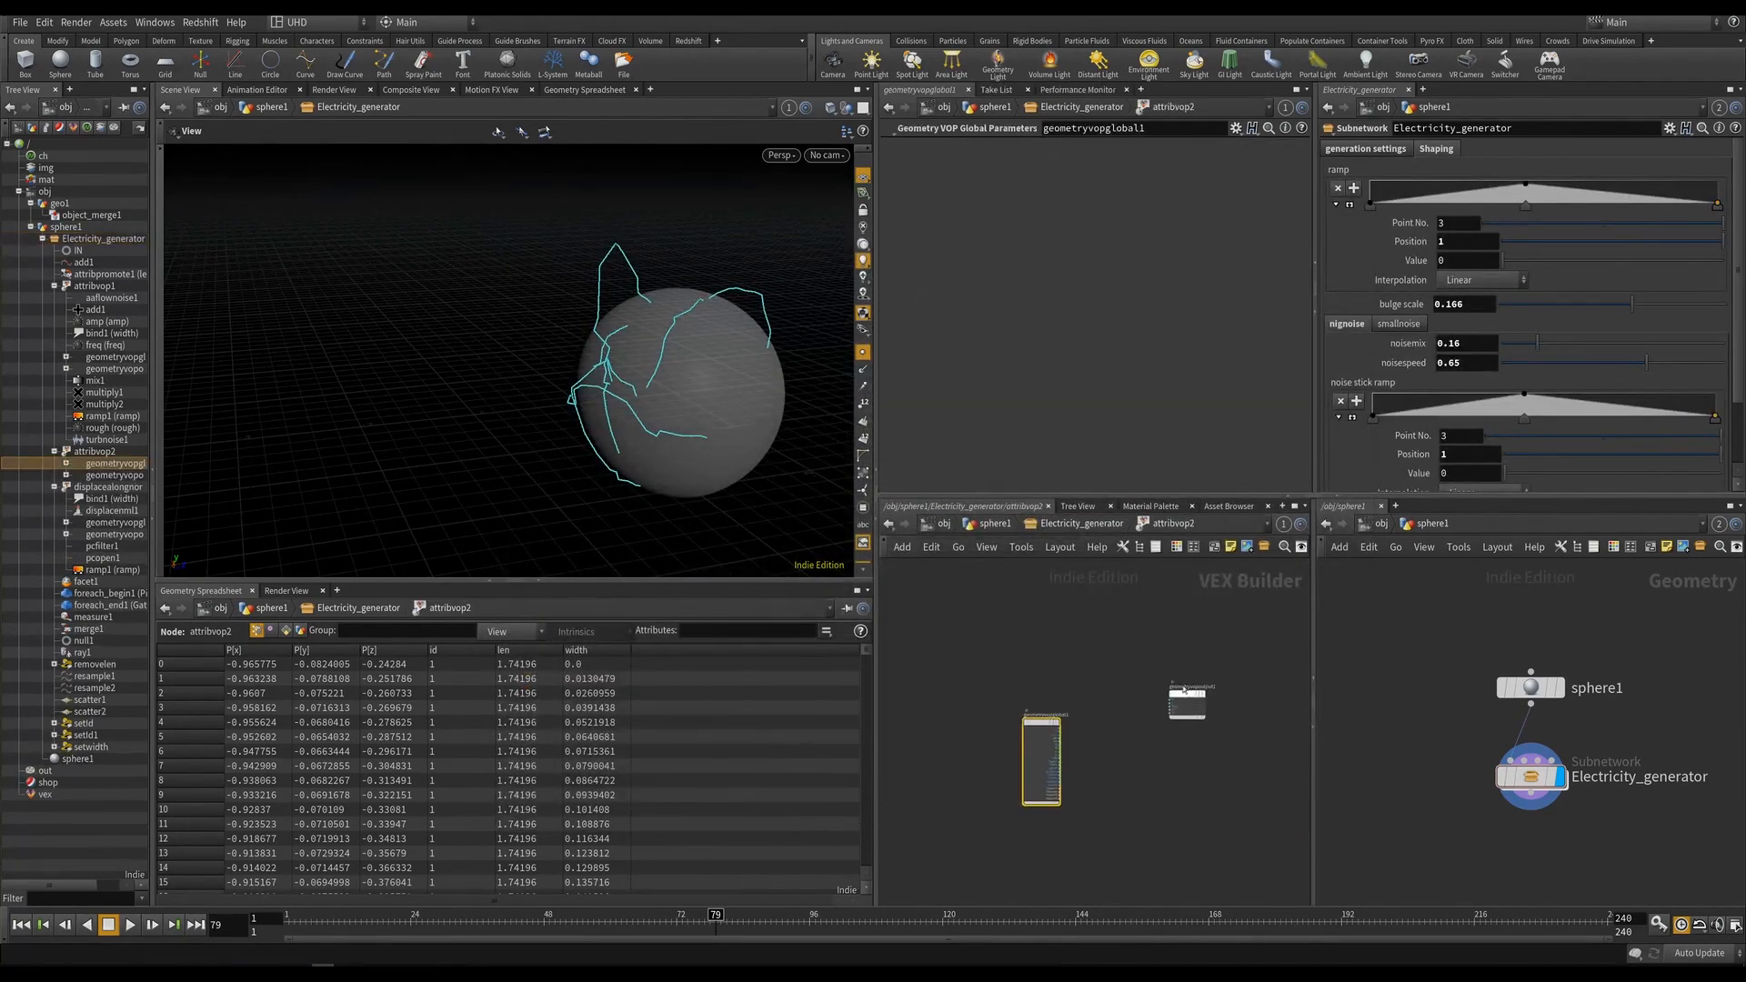
left_click(1084, 523)
Replace the empty attribvop2 with a copy of attribvop1, connected below resample2.
middle_click_drag(1091, 810, 1086, 857)
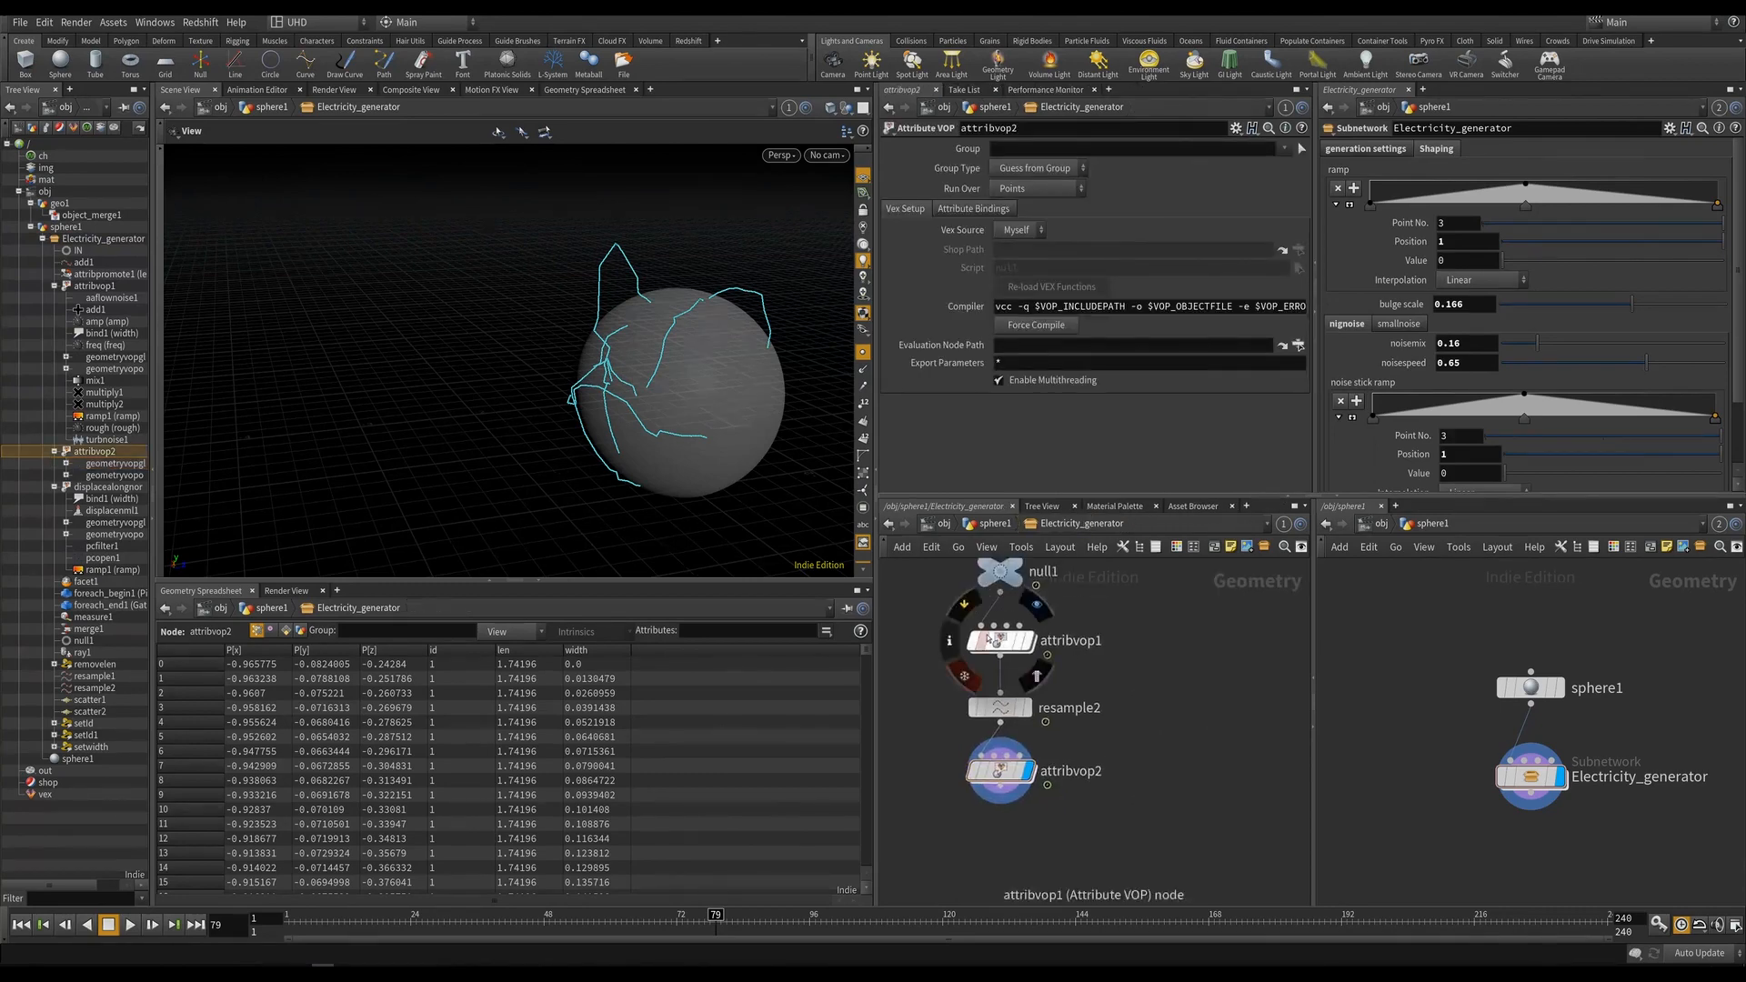
left_click(1003, 642)
key("ctrl+c")
left_click(1001, 771)
key("Delete")
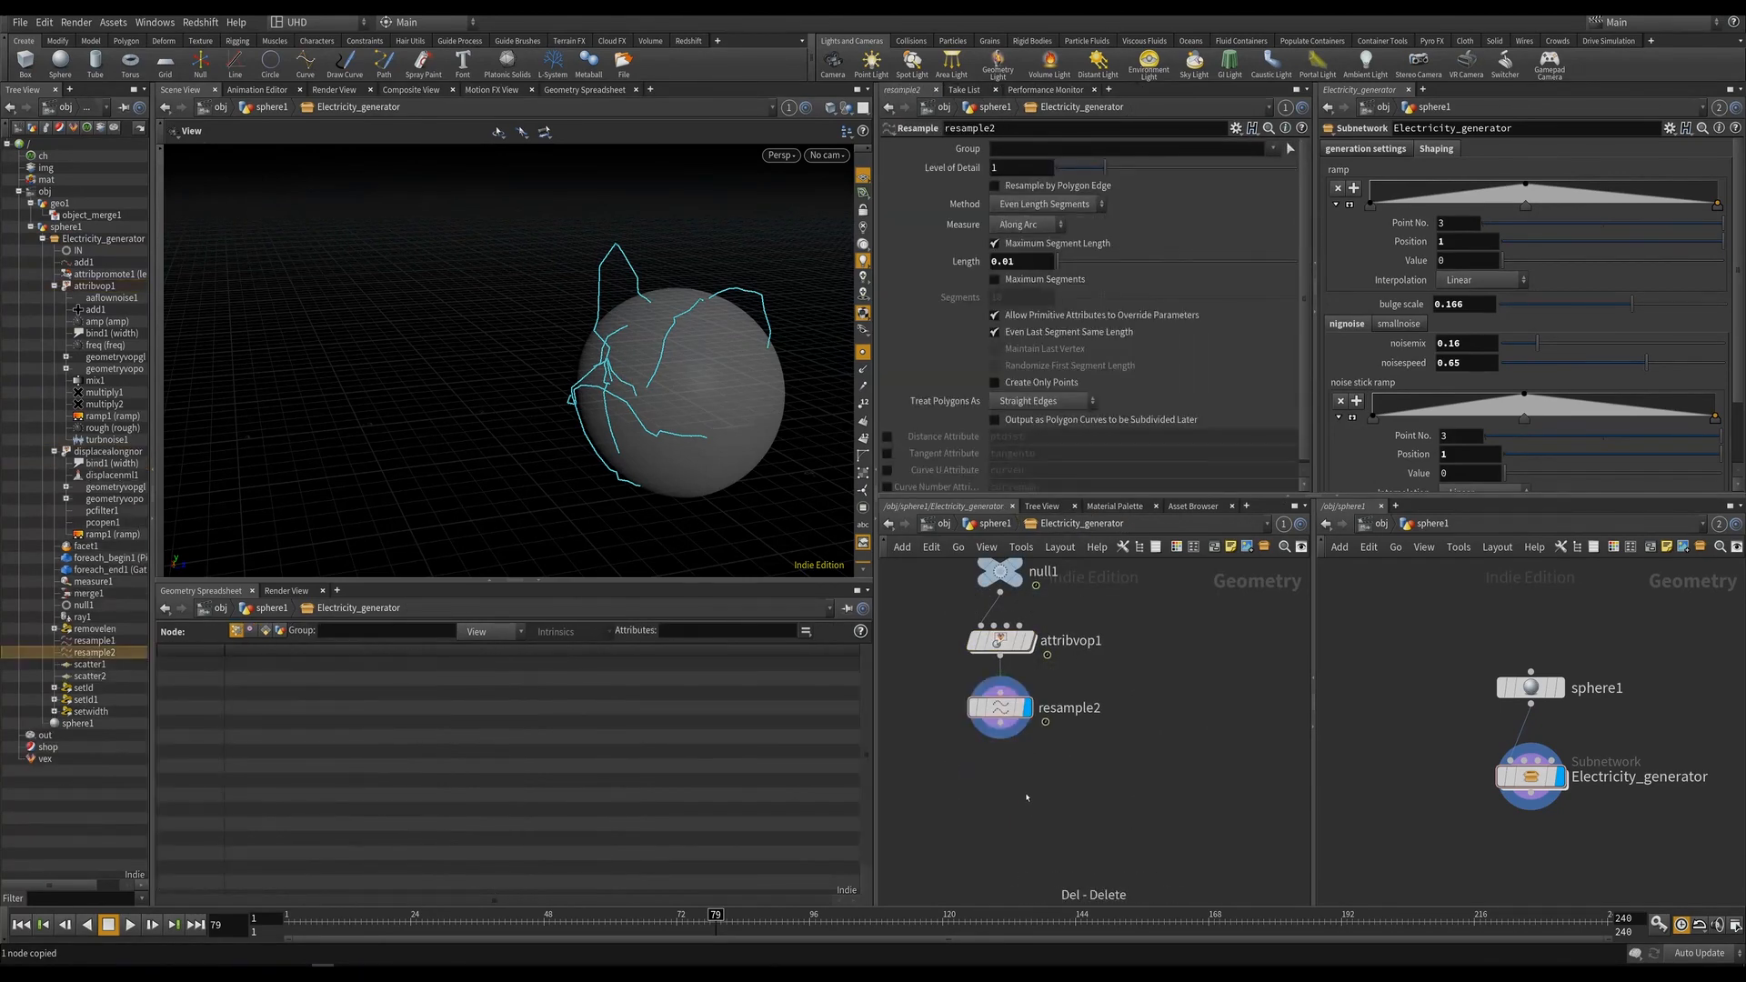
key("ctrl+v")
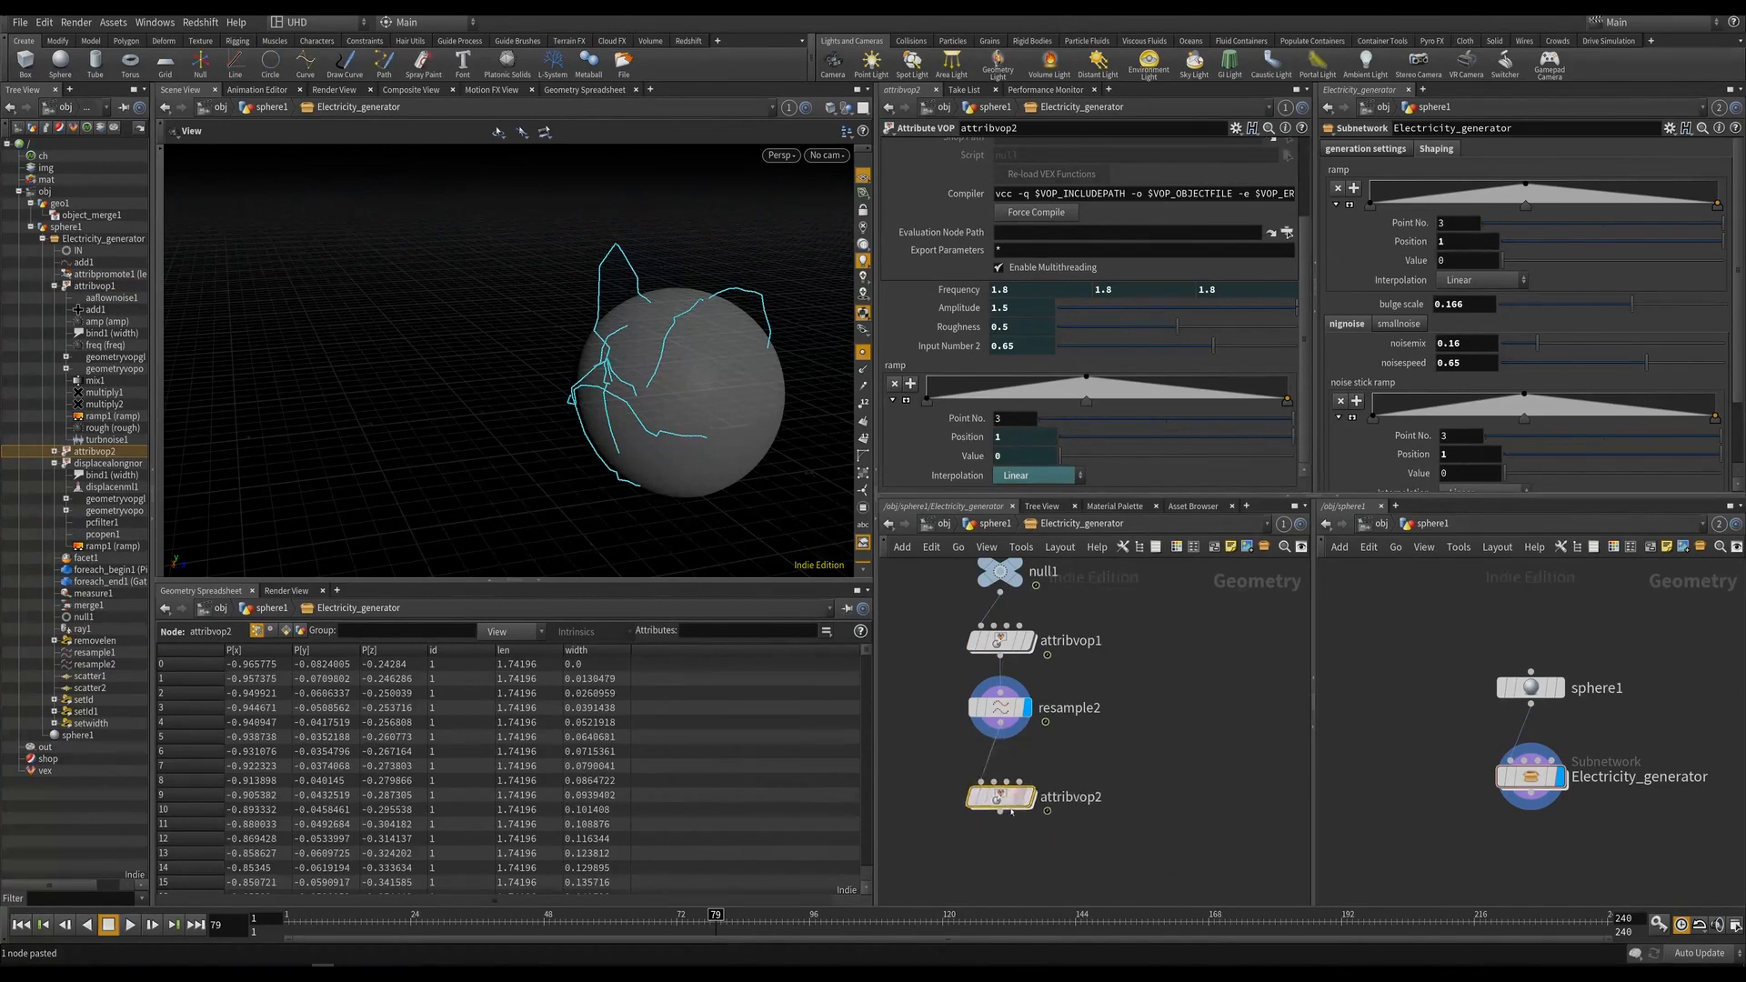
left_click_drag(1012, 812, 1003, 816)
Delete the channels on the copied attribvop2's Frequency, Amplitude, Roughness and Input Number 2 parameters.
right_click(962, 289)
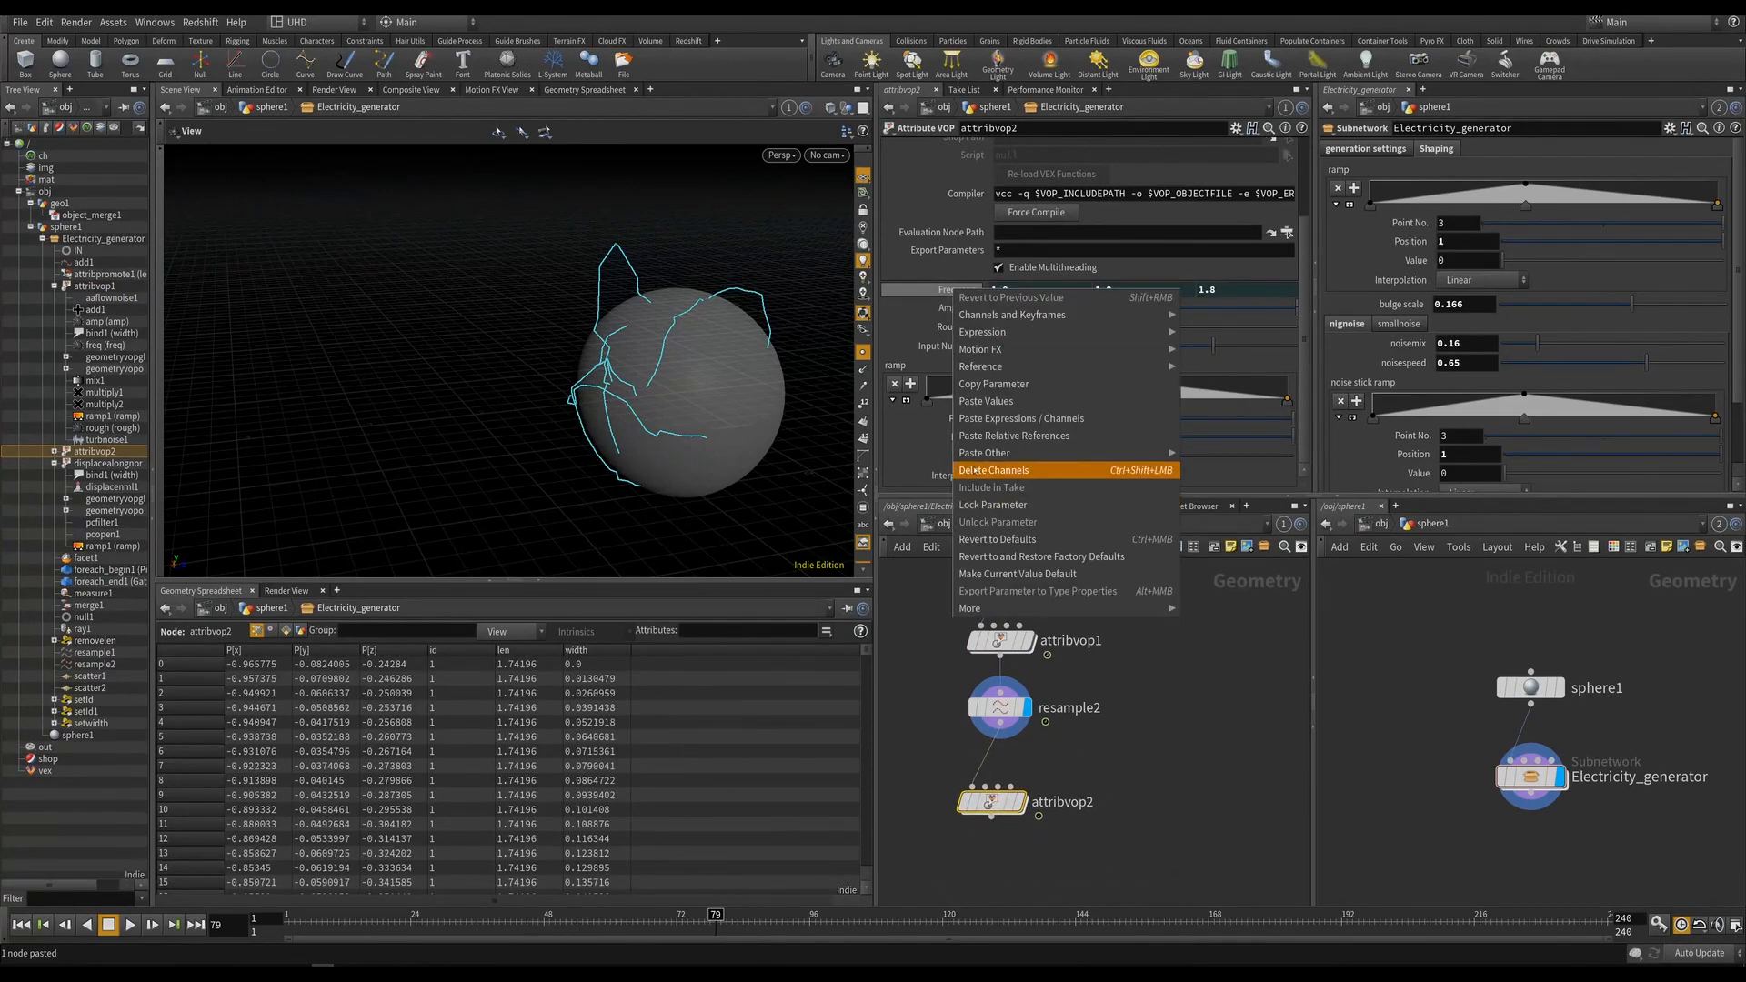
left_click(991, 472)
right_click(974, 308)
left_click(985, 491)
right_click(955, 346)
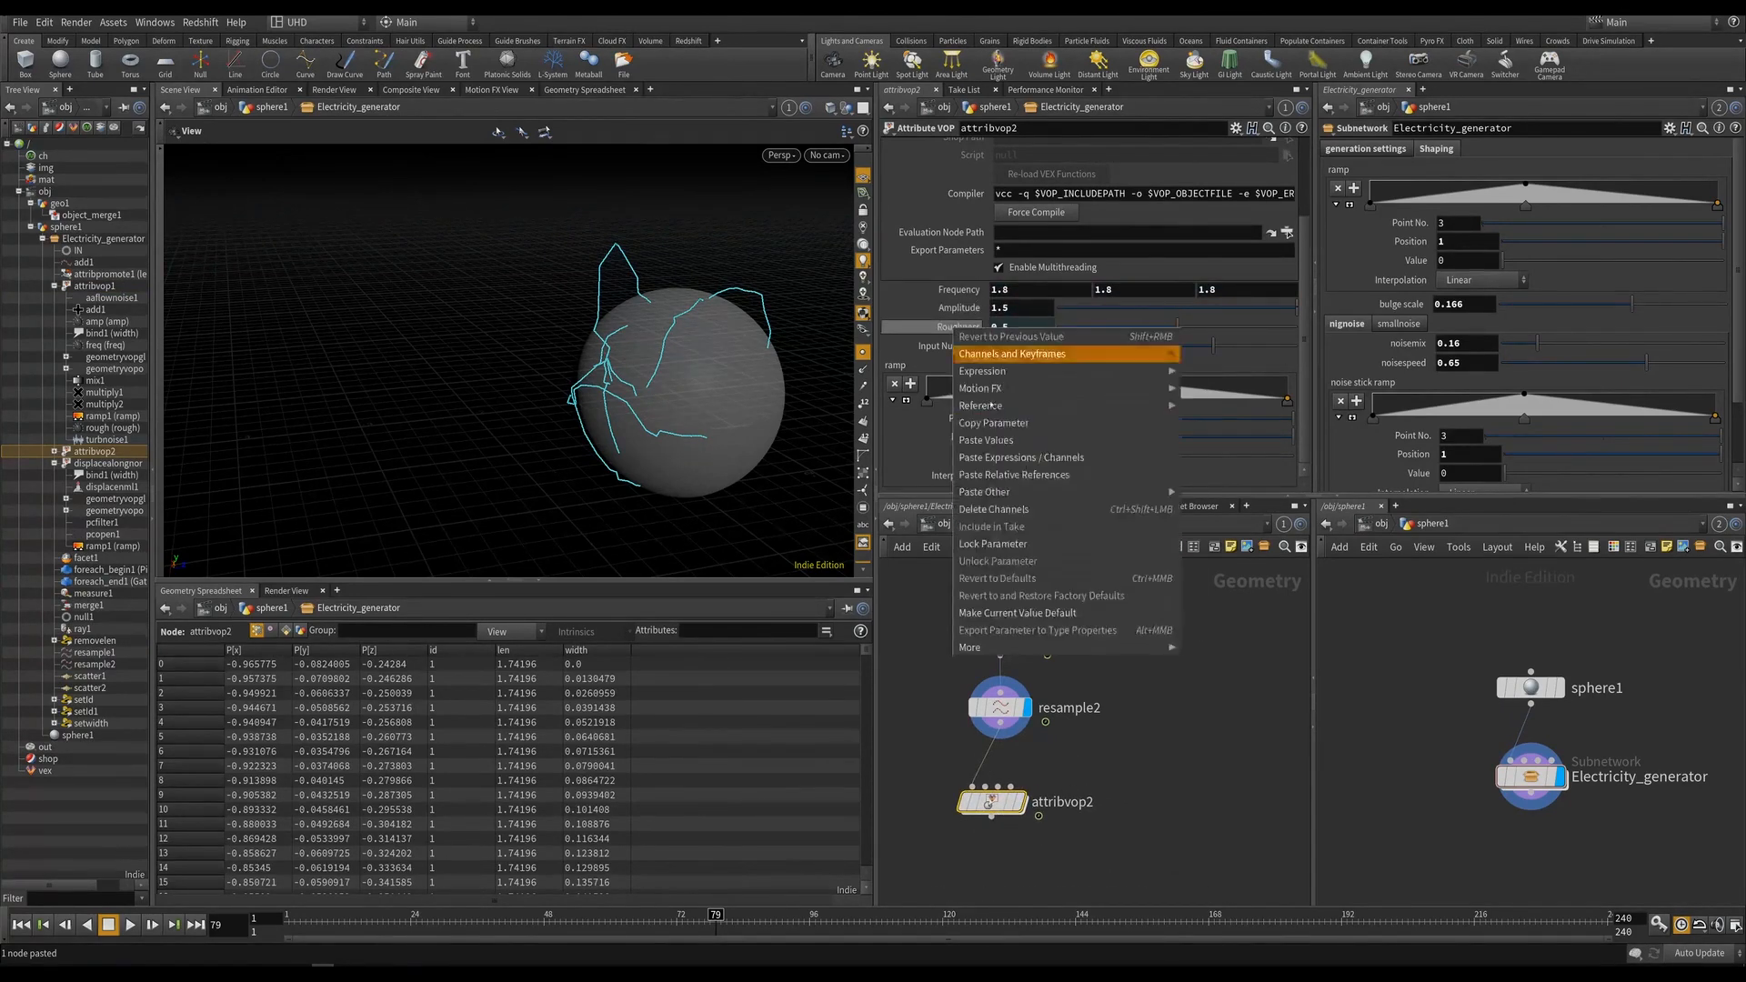
left_click(992, 518)
right_click(966, 437)
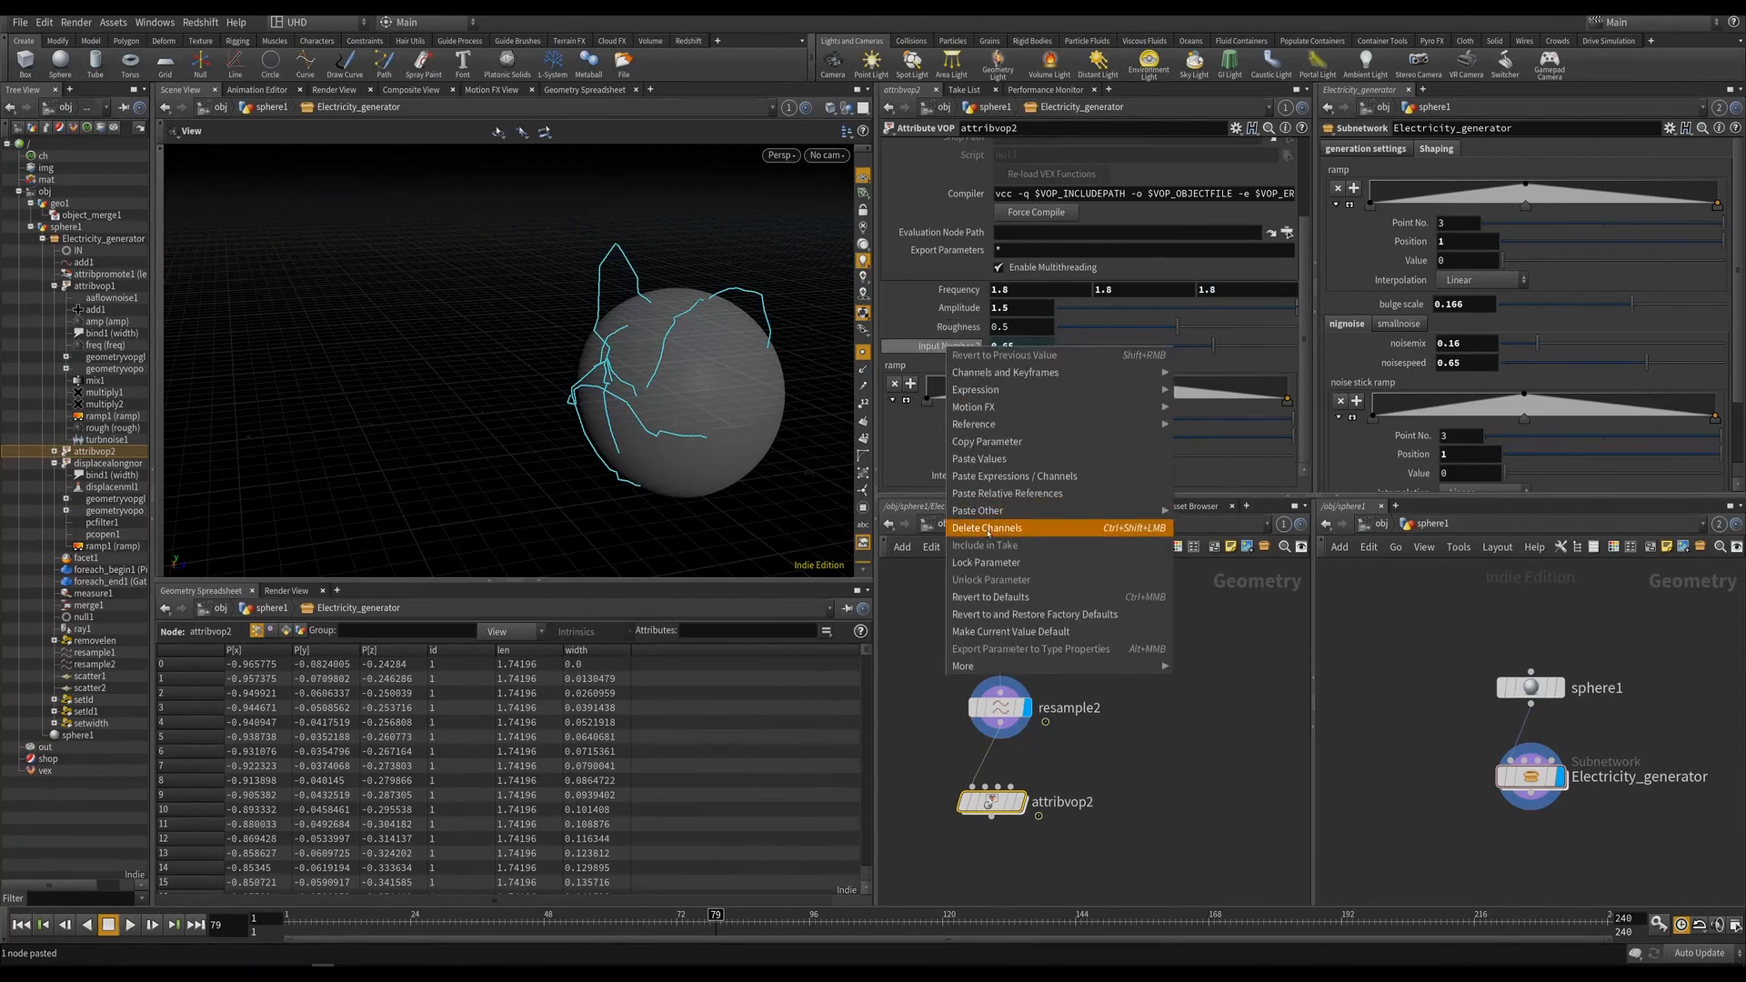
left_click(992, 520)
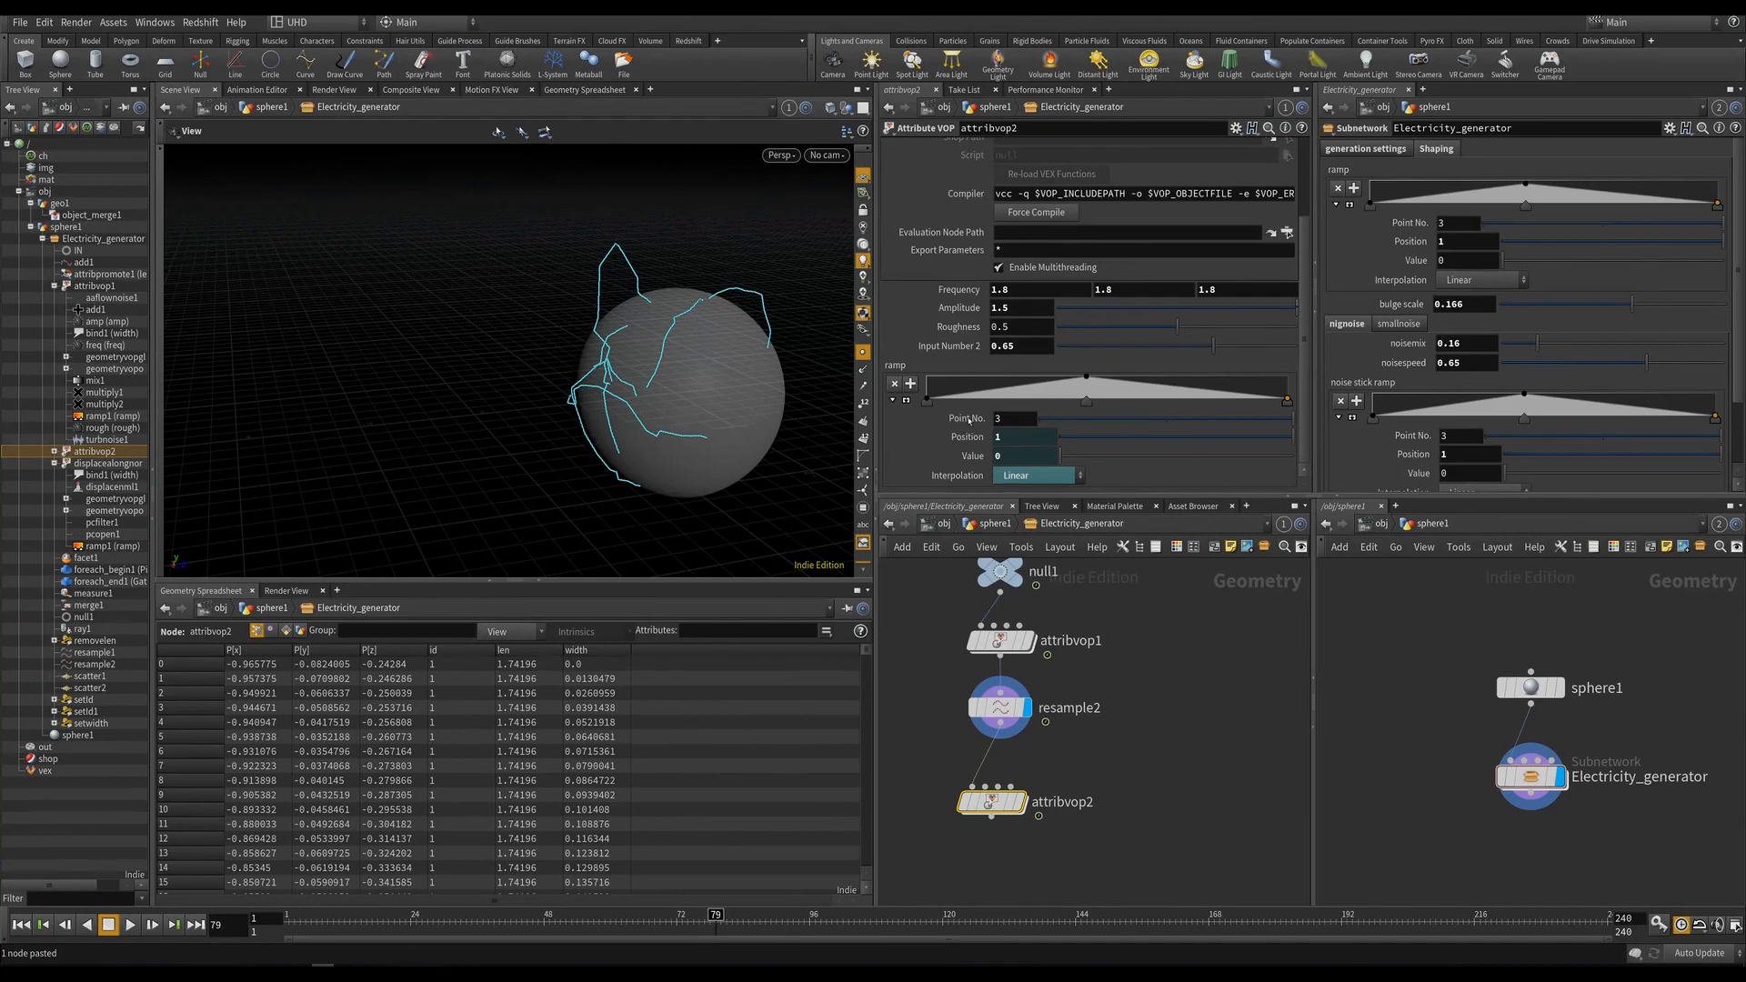
Delete the channels on the Position and Value of point 3 in attribvop2's ramp.
right_click(975, 436)
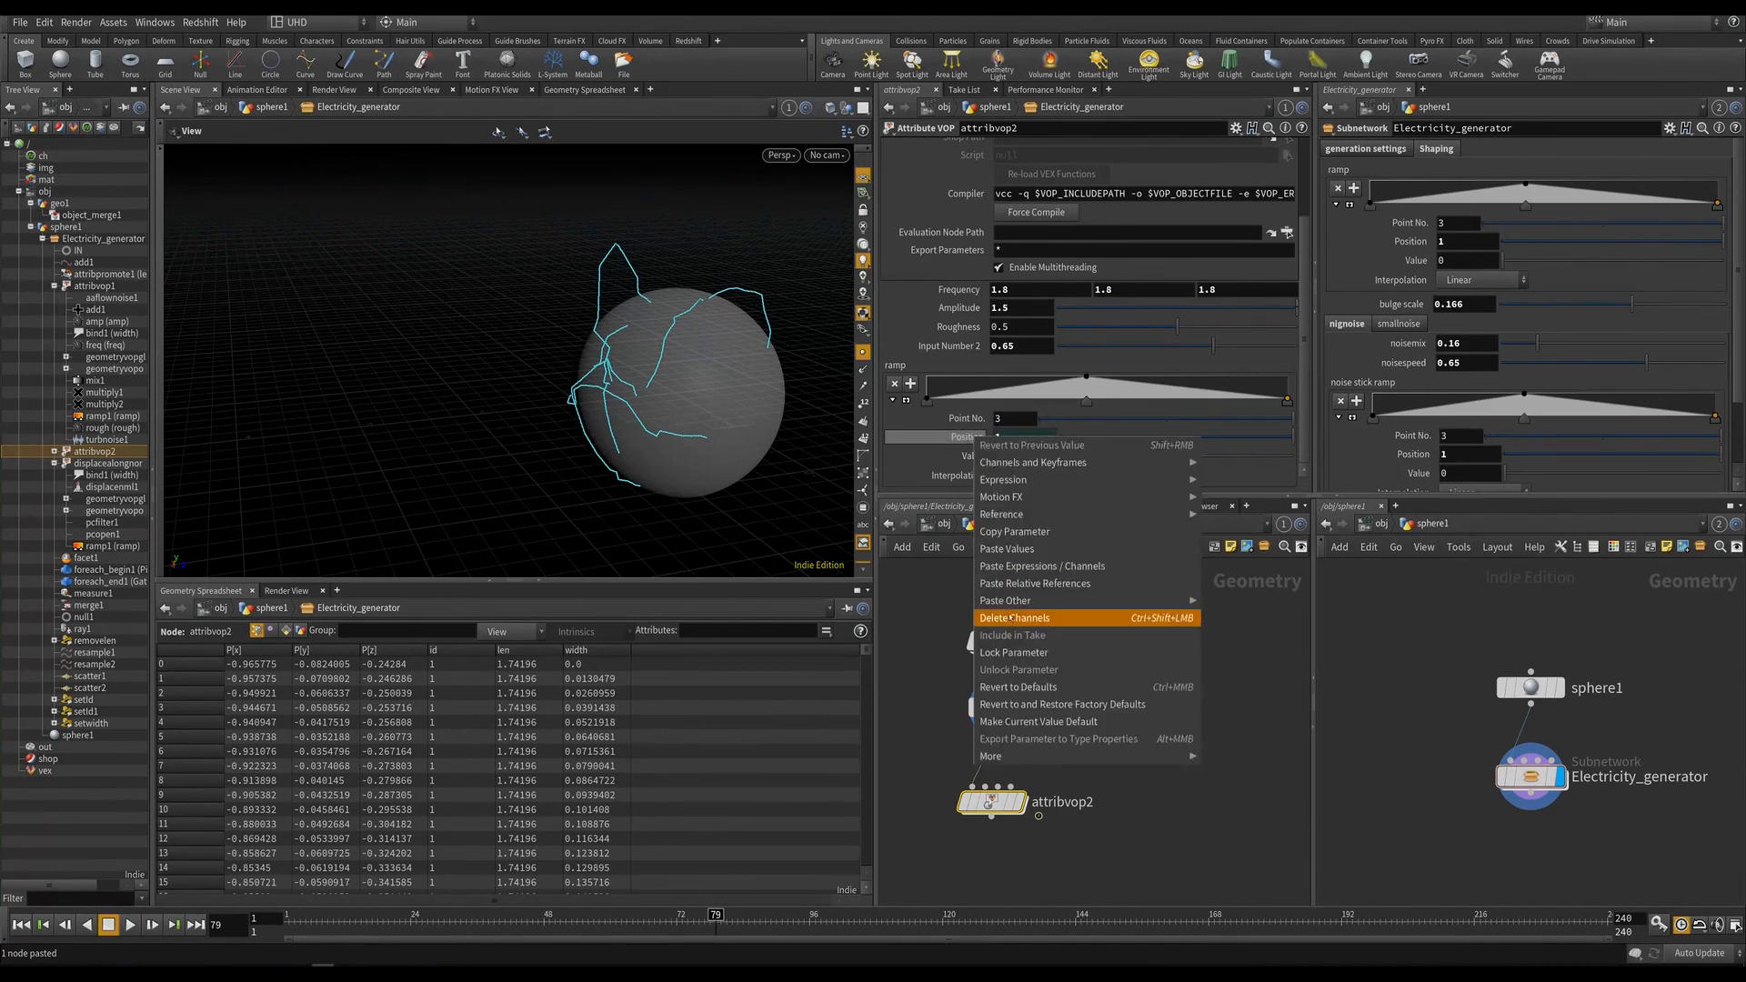
left_click(1001, 617)
right_click(979, 456)
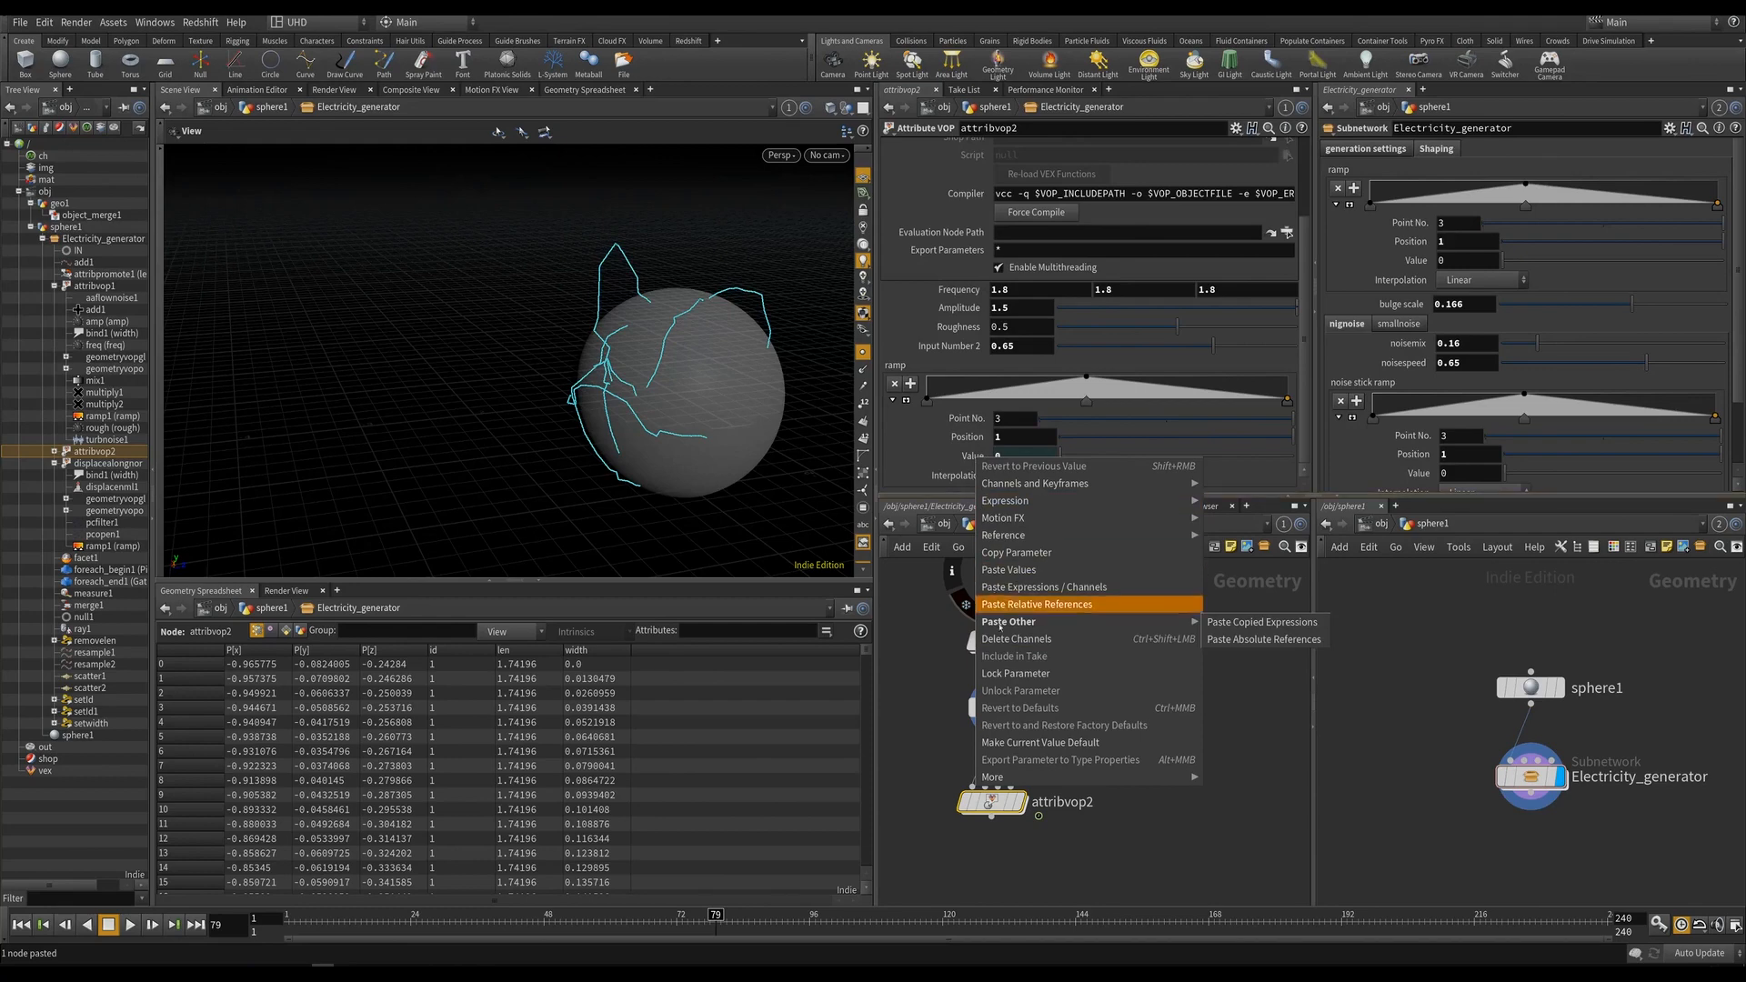
left_click(1000, 638)
Inside attribvop2, delete the copied width bind and ramp nodes, and return to the Electricity_generator network.
double_click(990, 802)
left_click_drag(1018, 633, 1137, 684)
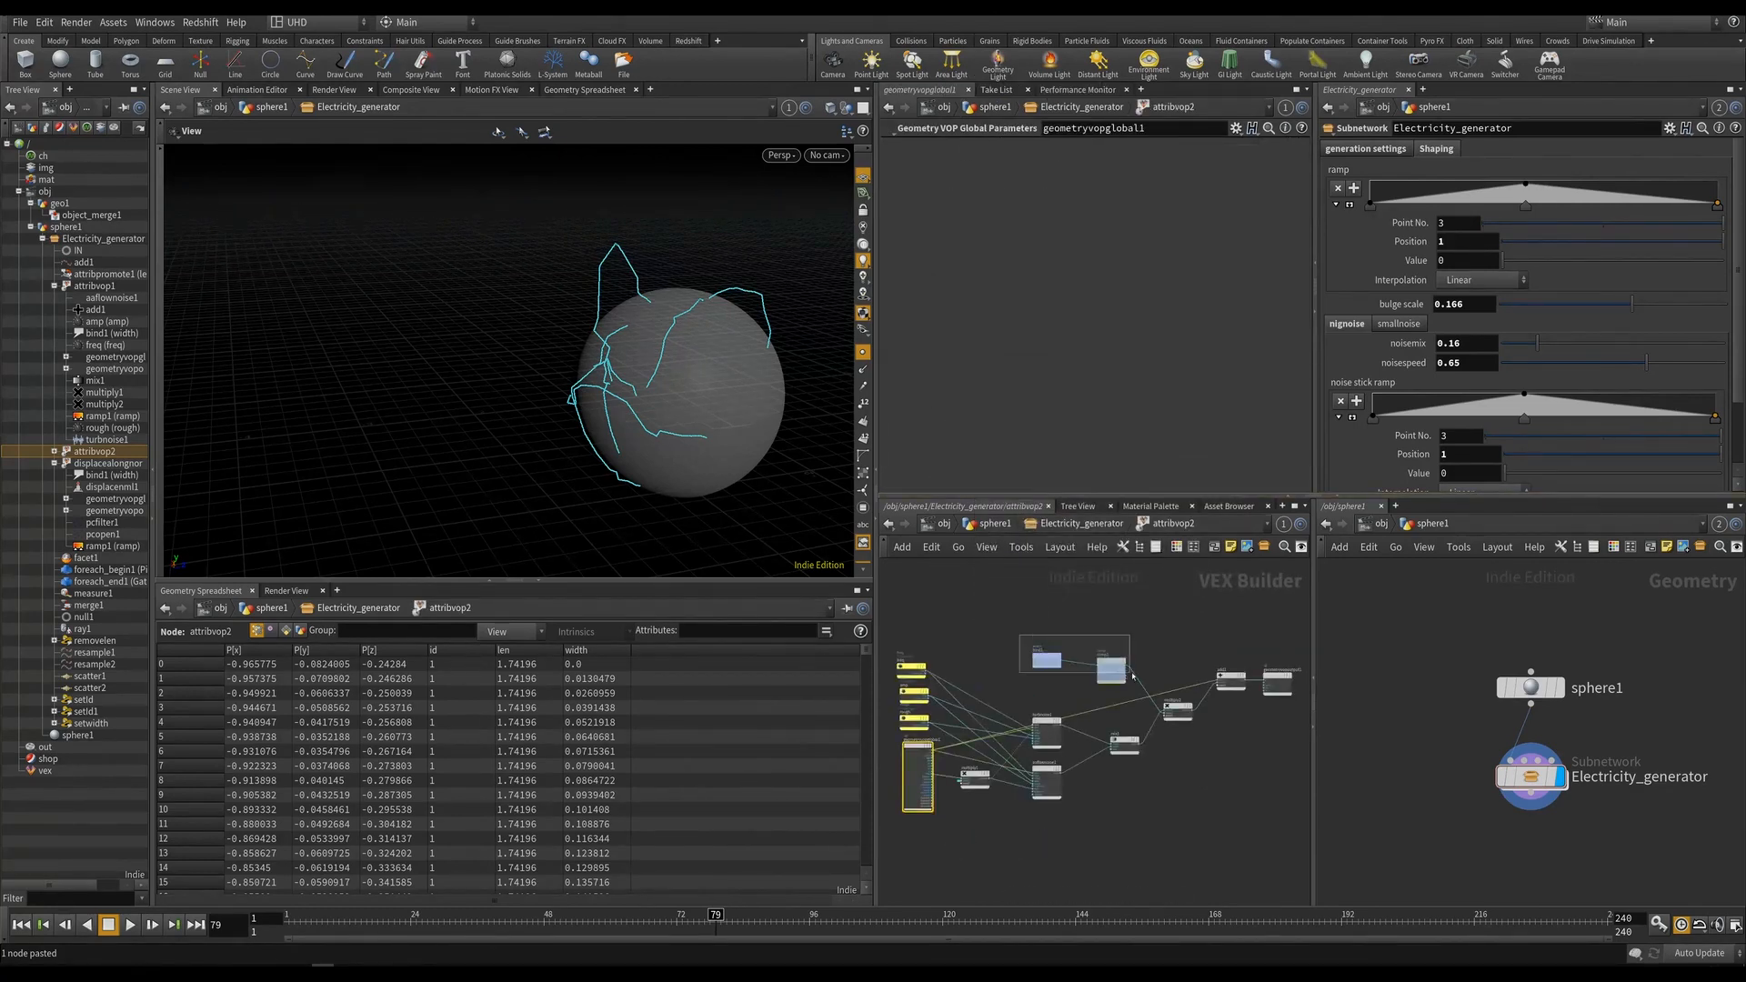
key("Delete")
scroll(1139, 673, "up", 4)
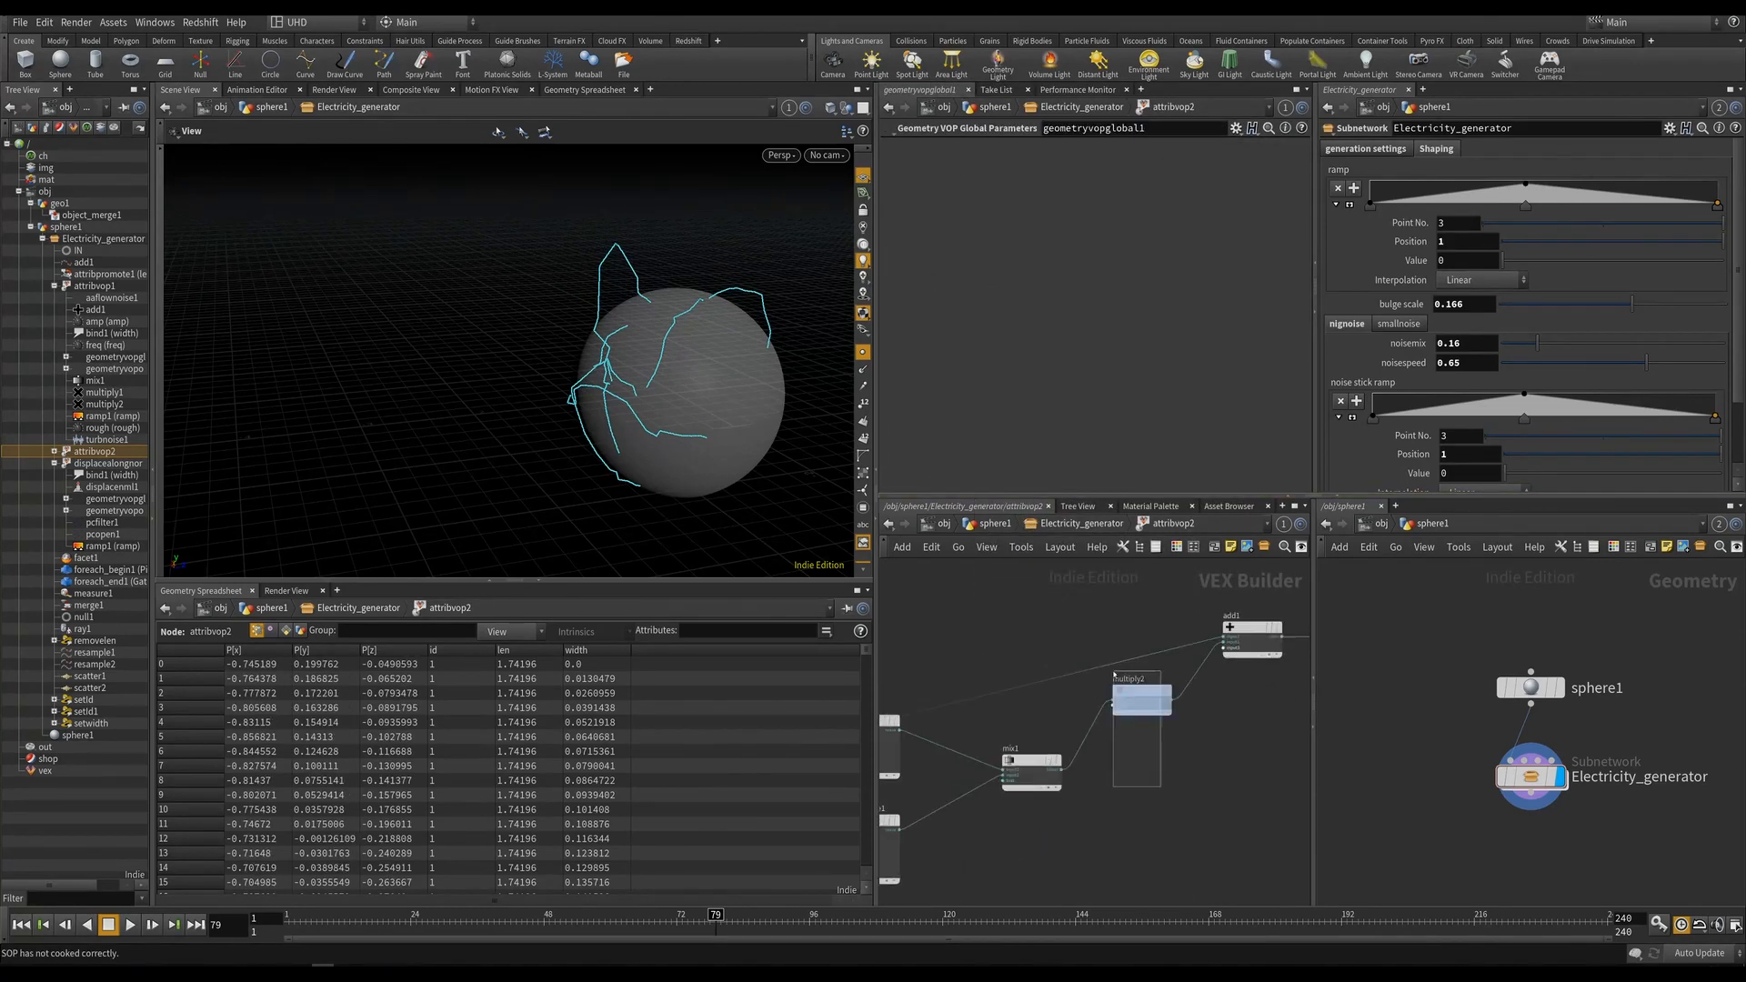
left_click(1070, 530)
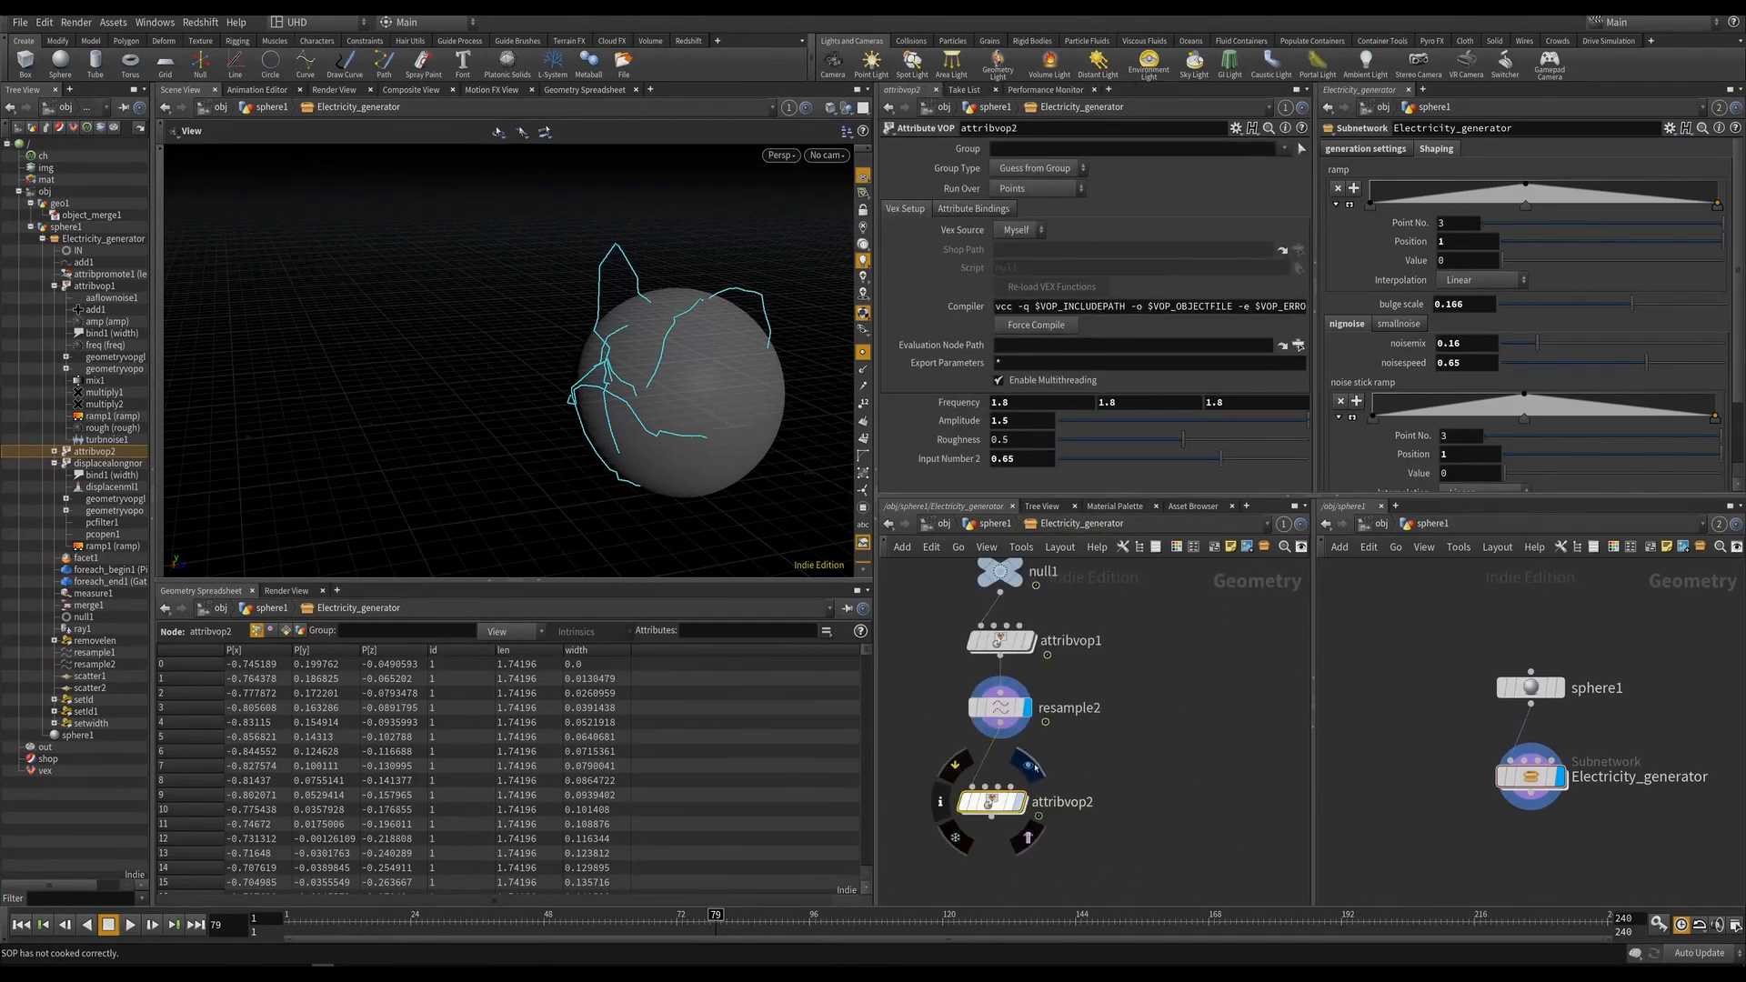
Display attribvop2 and set its Frequency to 2.4 on all three components and its Amplitude to 0.2.
left_click(1021, 802)
middle_click_drag(978, 405, 1031, 421)
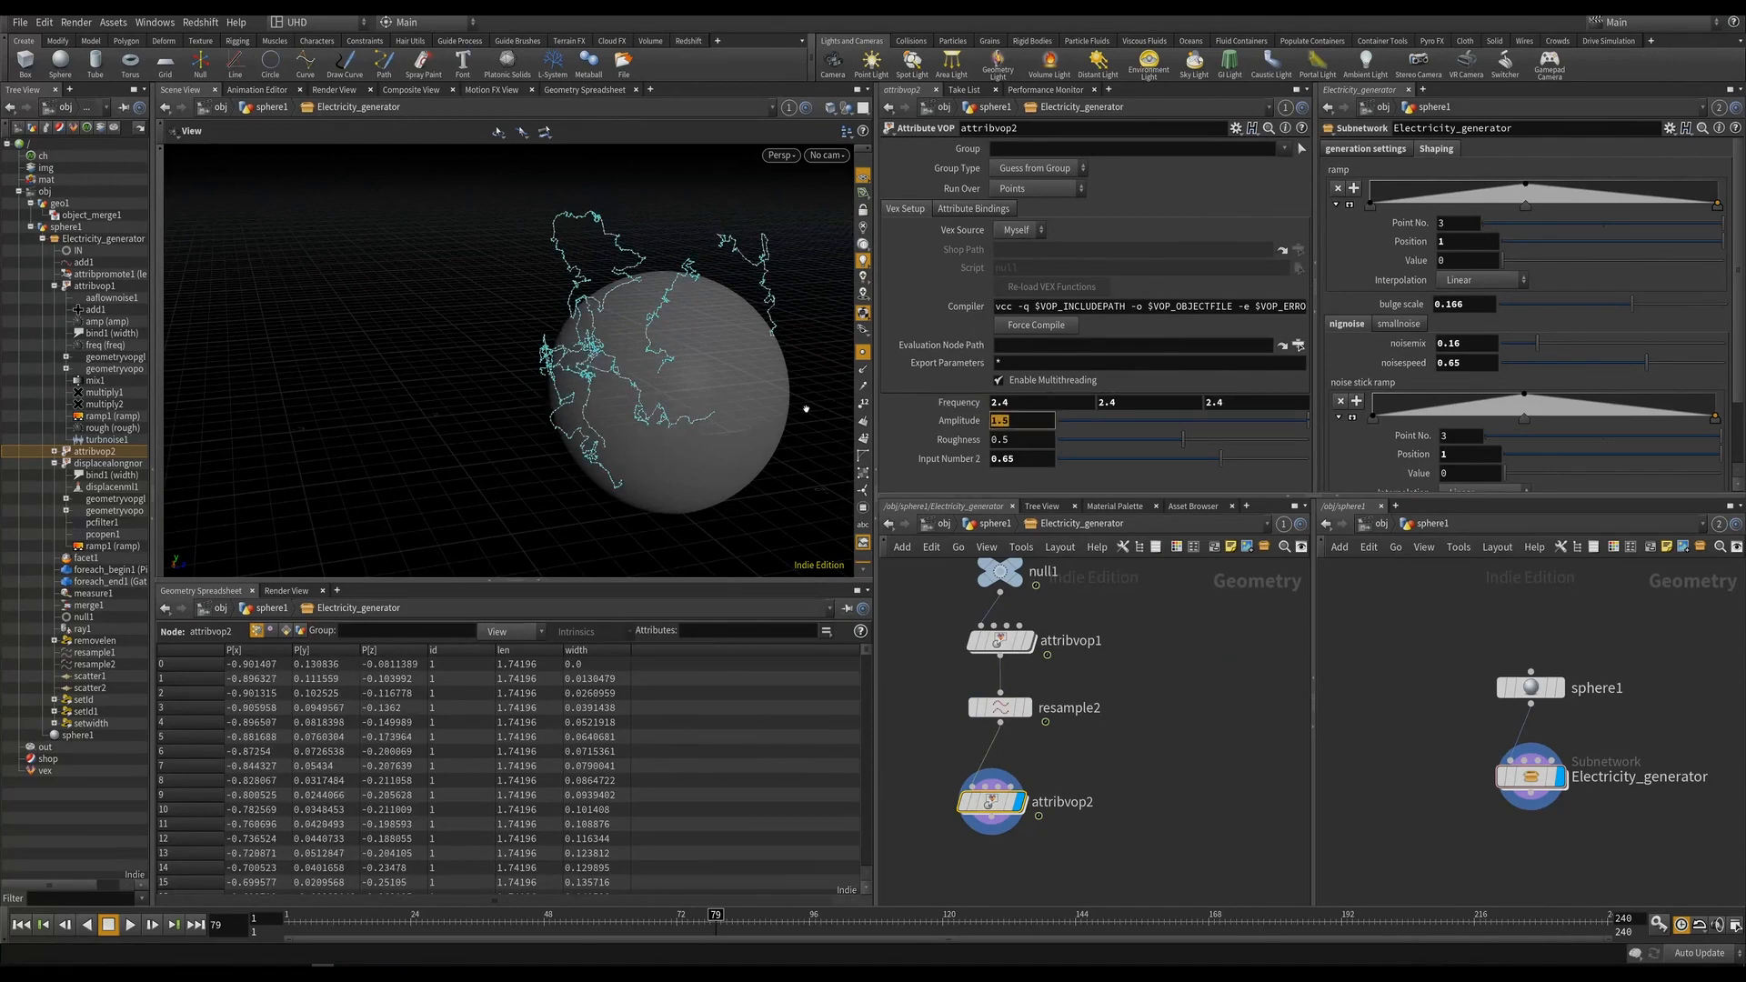
type(".2")
key("Return")
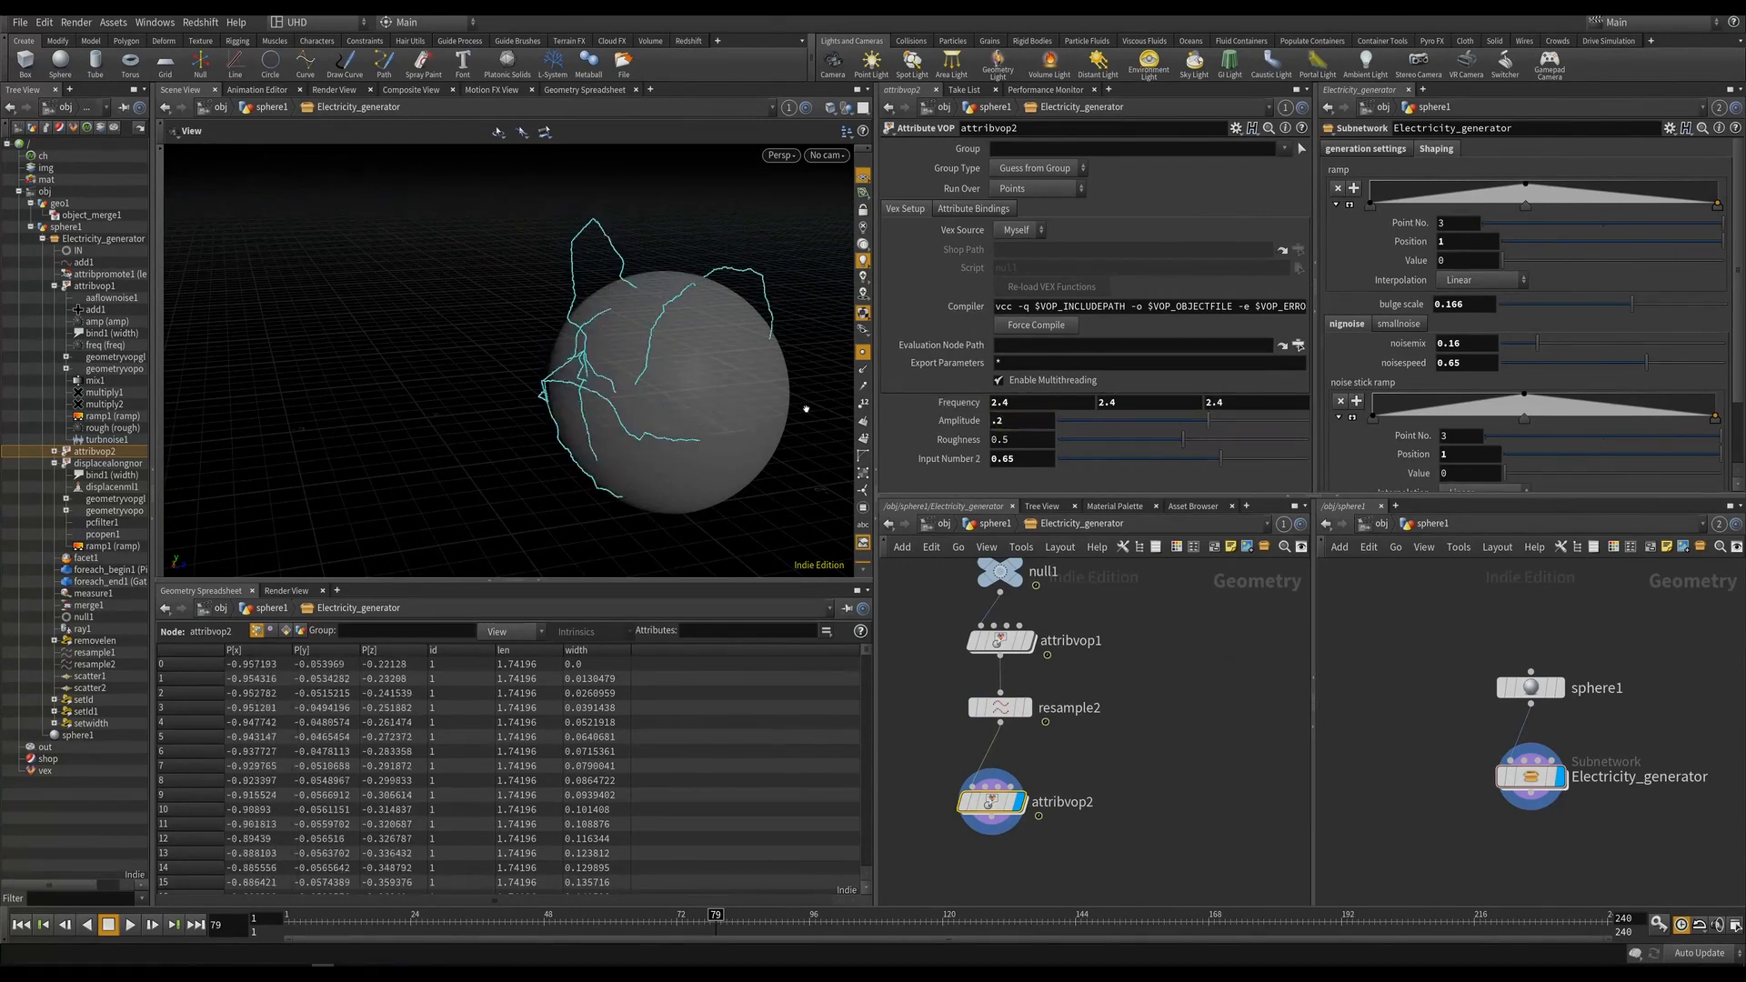
Turn off the point display in the viewport and play the animation briefly to check the arcs.
left_click_drag(629, 279, 800, 230)
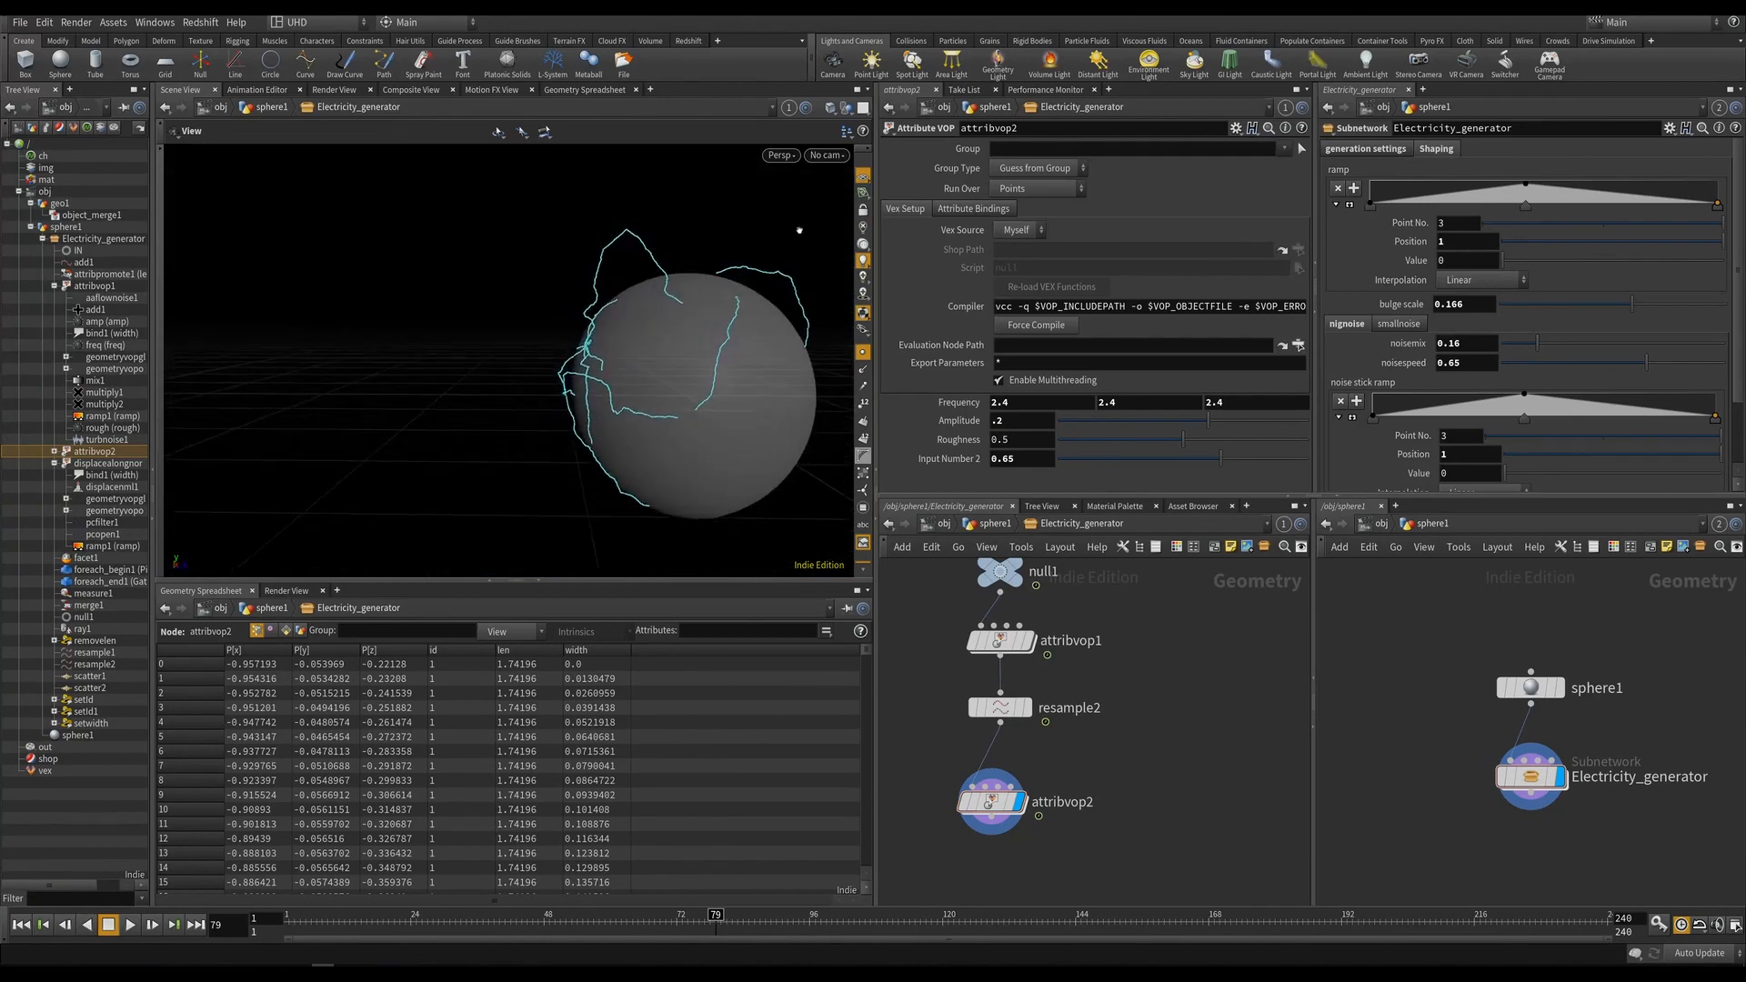
left_click(863, 352)
left_click_drag(770, 315, 743, 365)
key("Up")
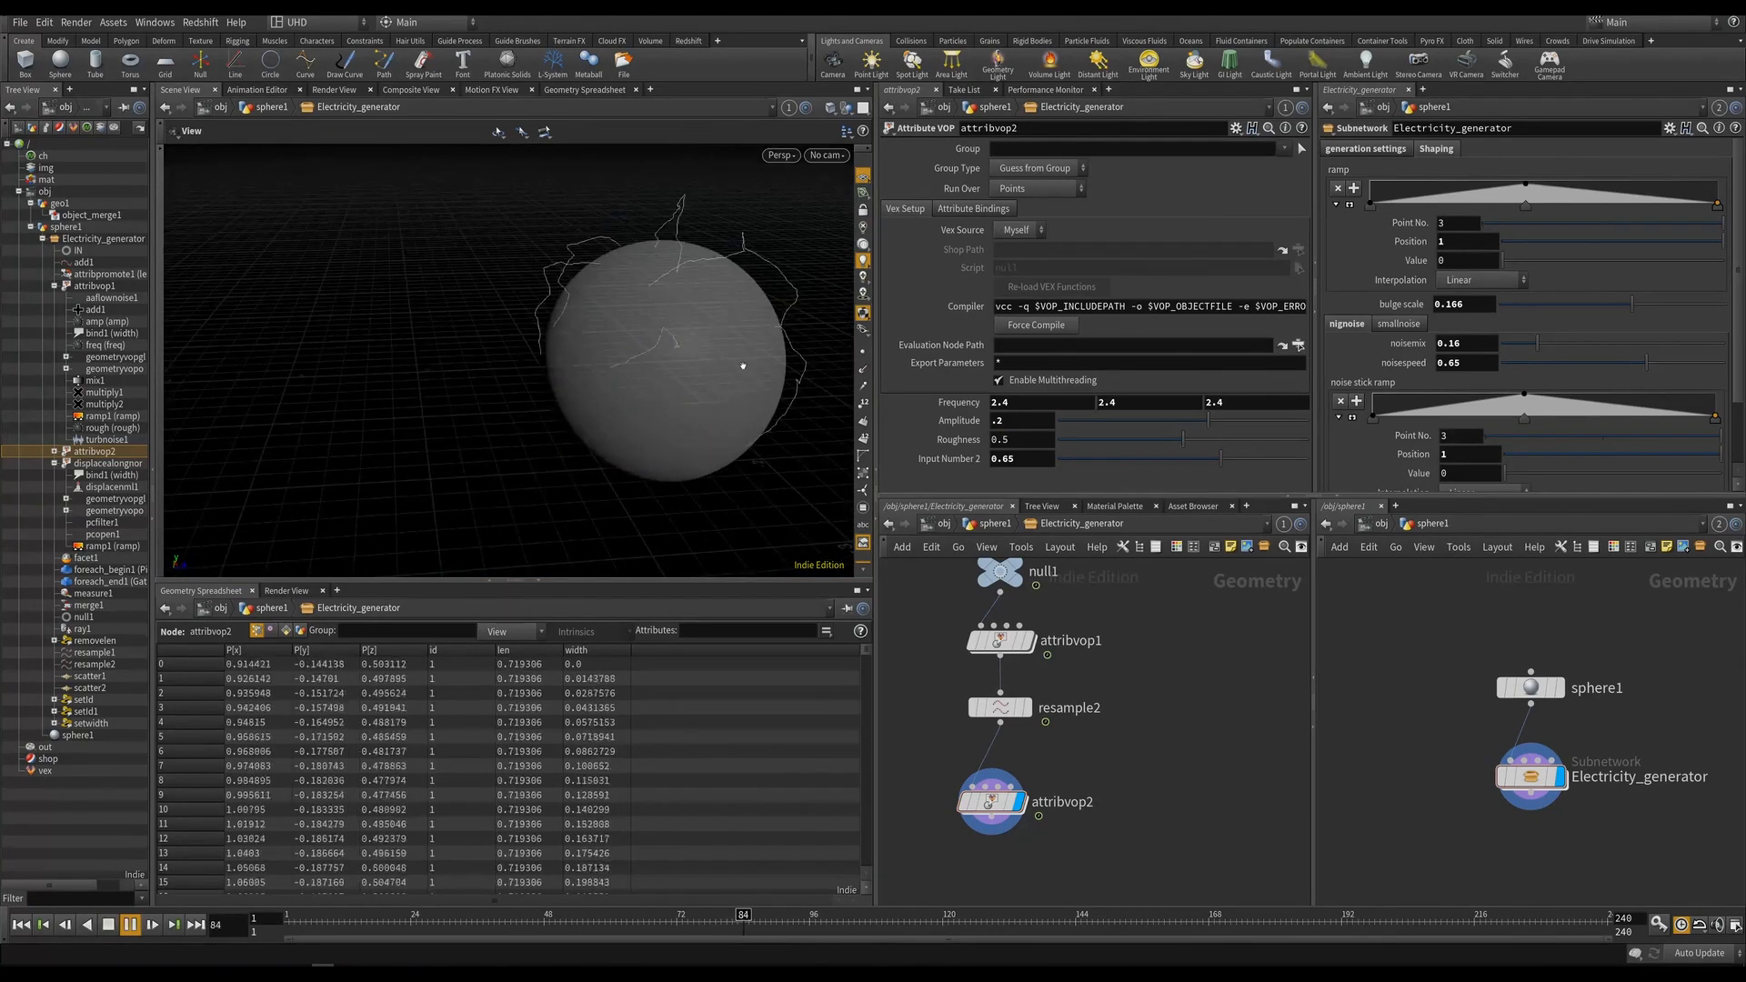
key("Up")
Set attribvop2's Roughness to 0.9 and its Amplitude to 0.1.
middle_click_drag(991, 439, 961, 492)
left_click_drag(784, 447, 823, 389)
left_click(1027, 418)
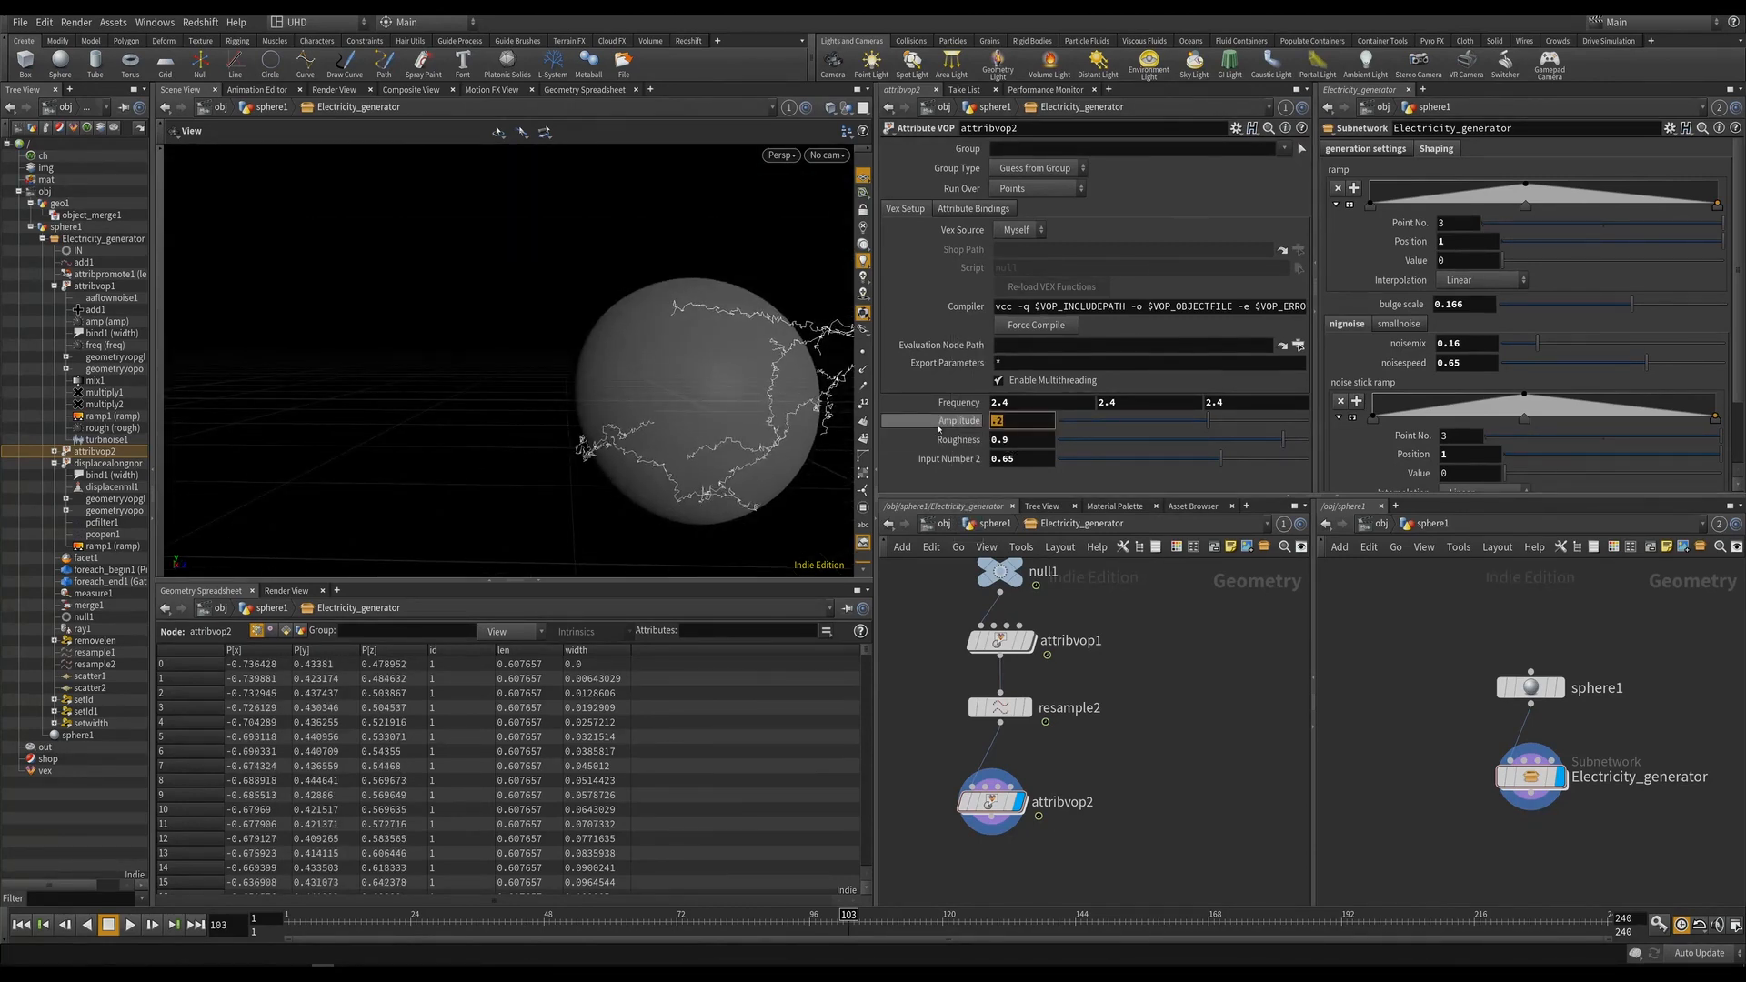
type(".1")
key("Return")
With the animation playing, set Electricity_generator's bulge scale to 0.038 and its amount to 4.
key("Up")
left_click_drag(668, 341, 563, 202)
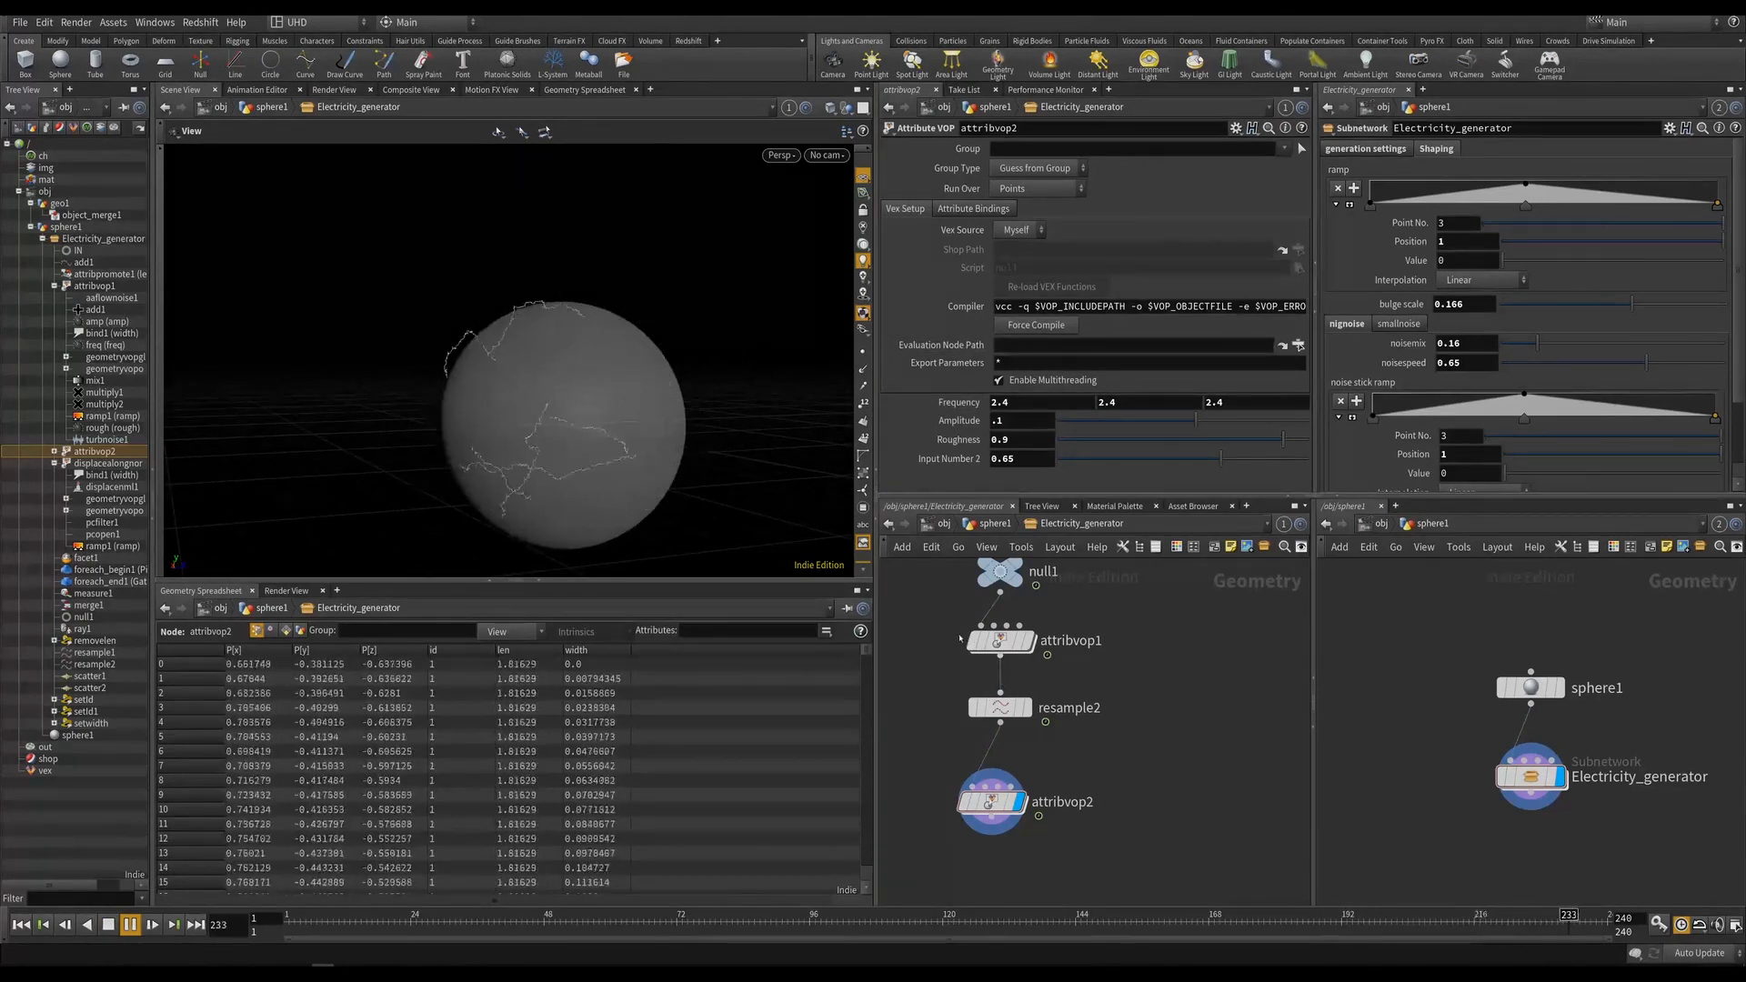
left_click_drag(649, 431, 573, 586)
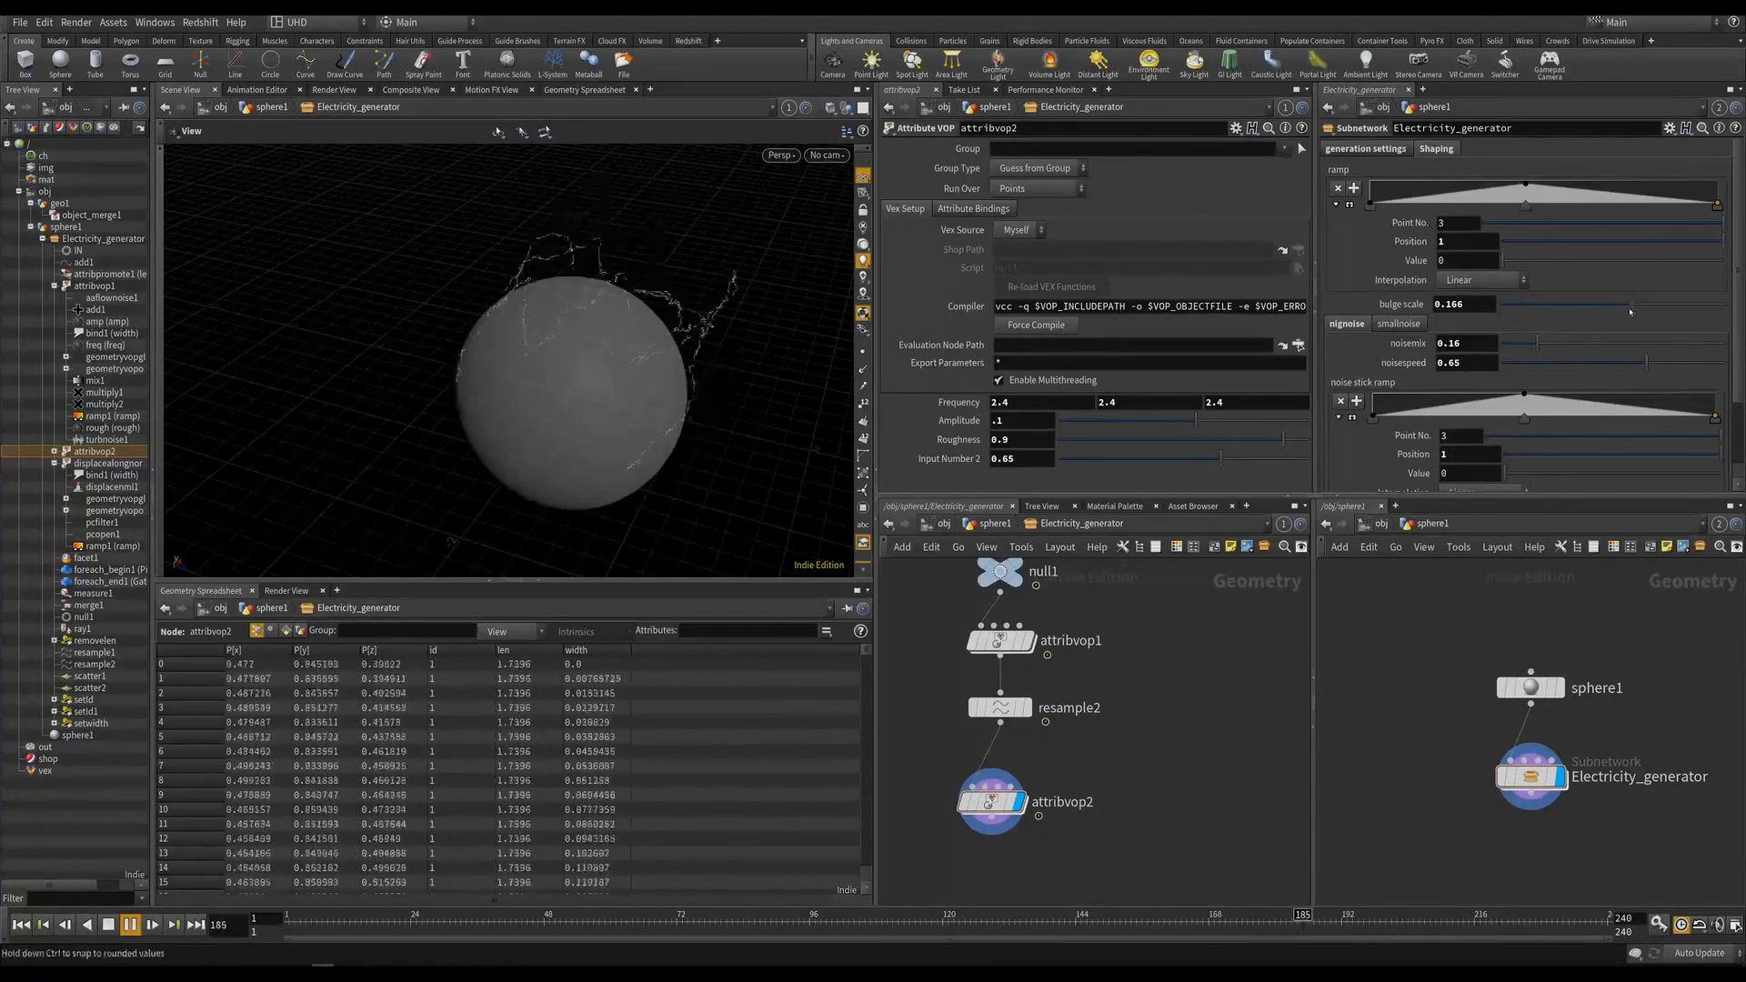
left_click_drag(608, 406, 563, 296)
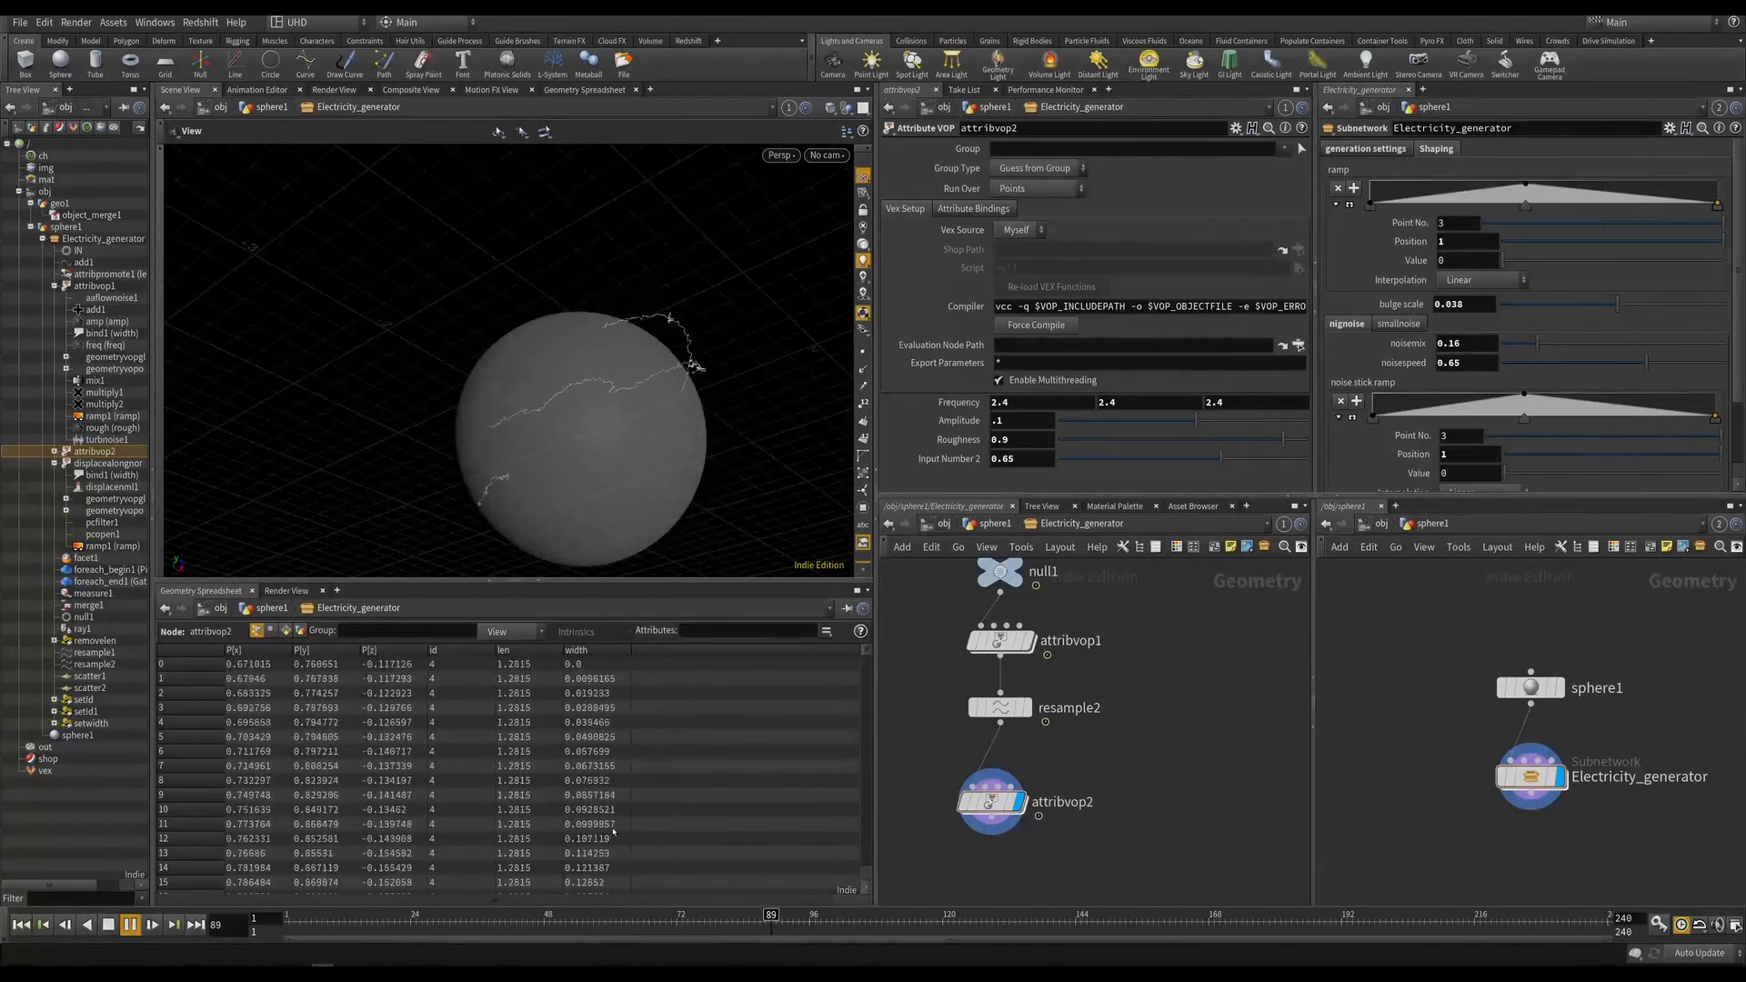
left_click_drag(461, 448, 463, 243)
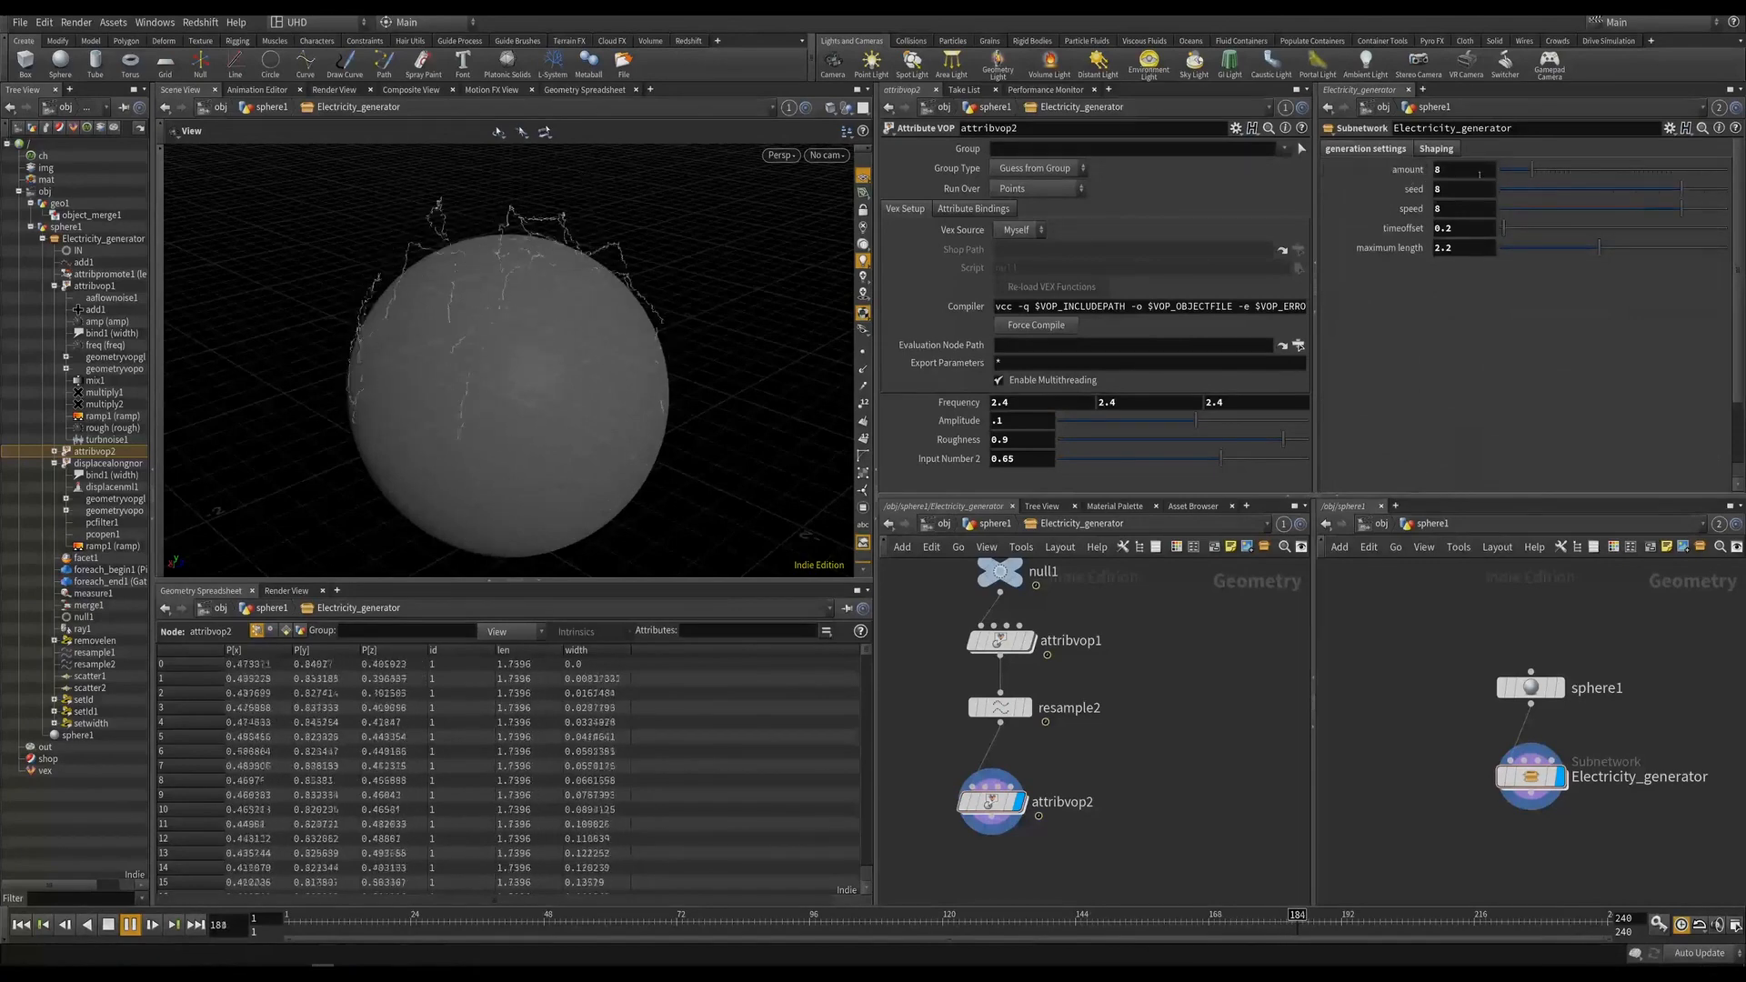
left_click(1513, 169)
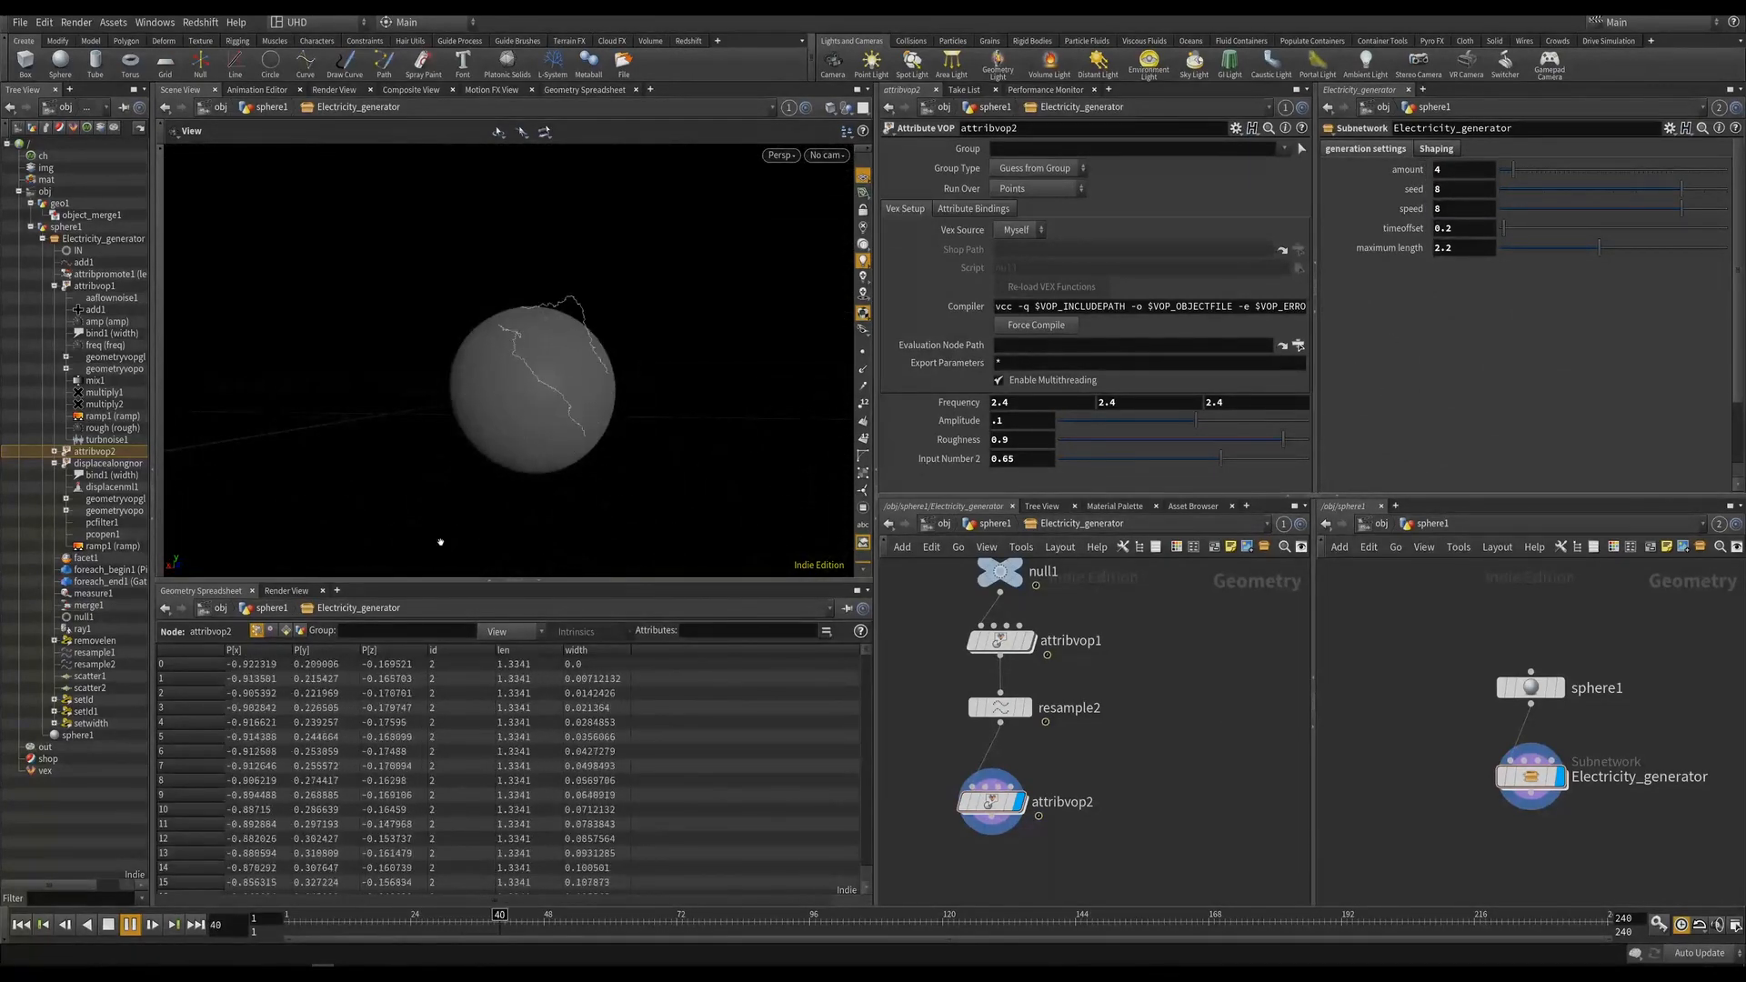
Scrub the timeline to frame 68 and save the scene.
left_click(496, 921)
left_click_drag(495, 920, 655, 920)
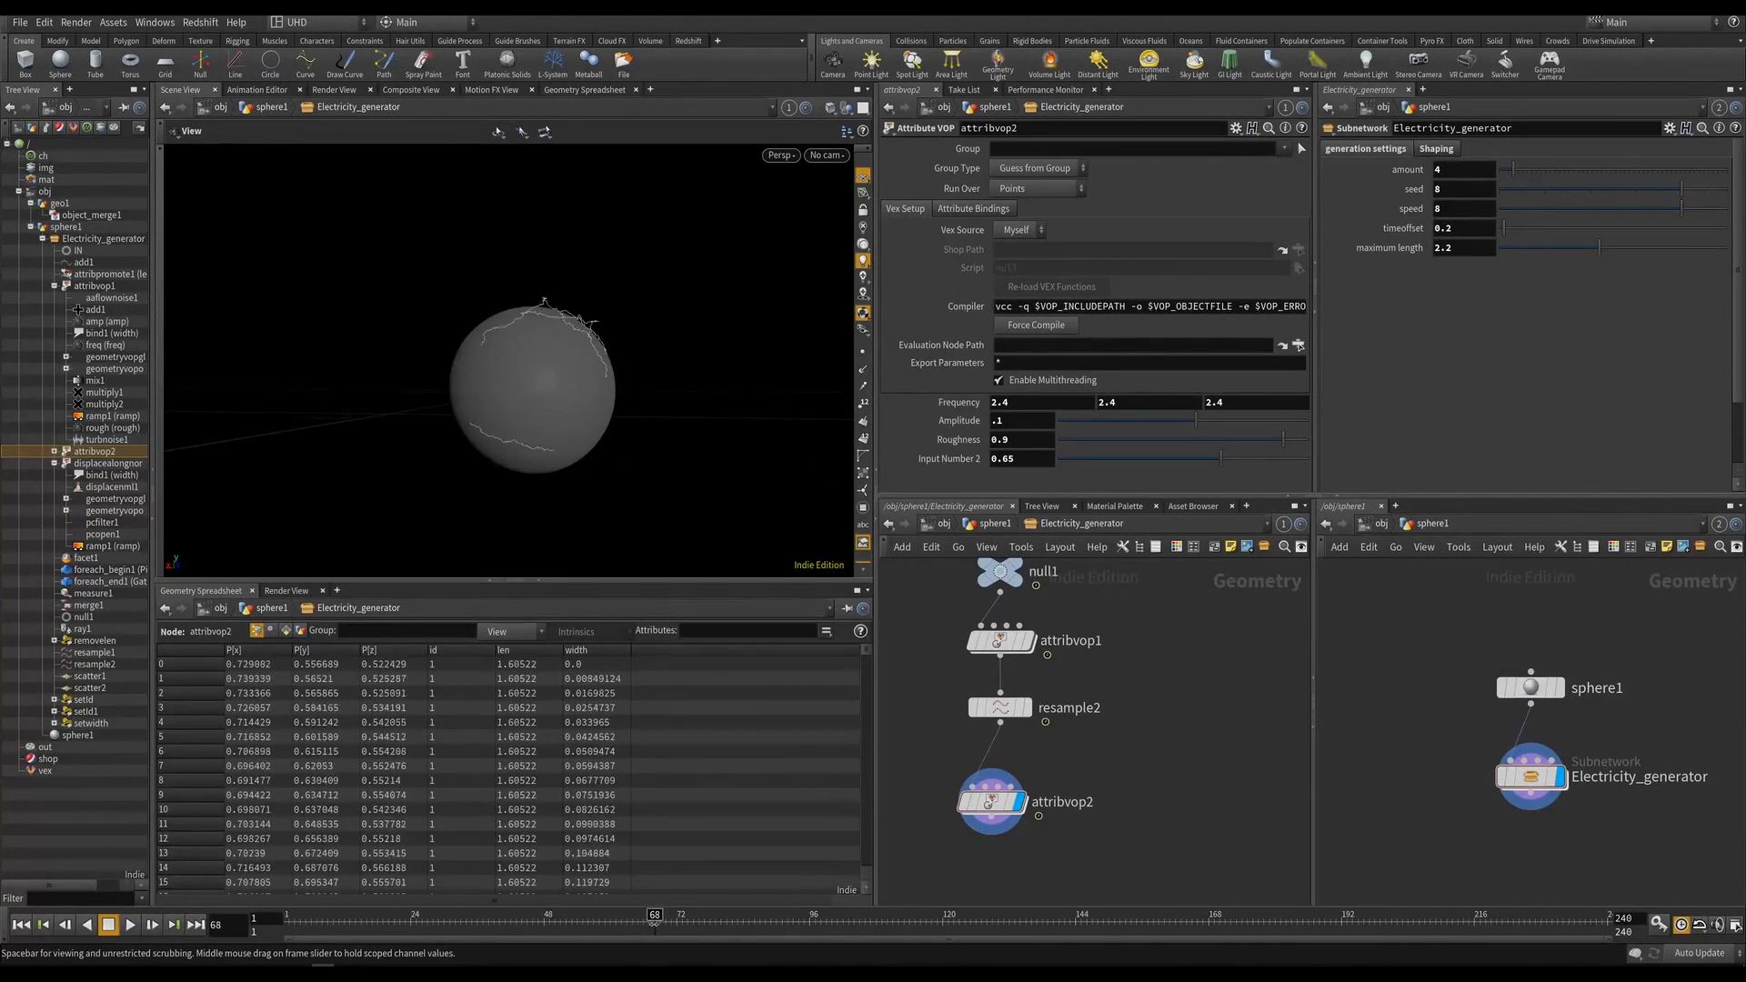
left_click_drag(462, 280, 475, 331)
right_click_drag(476, 331, 511, 343)
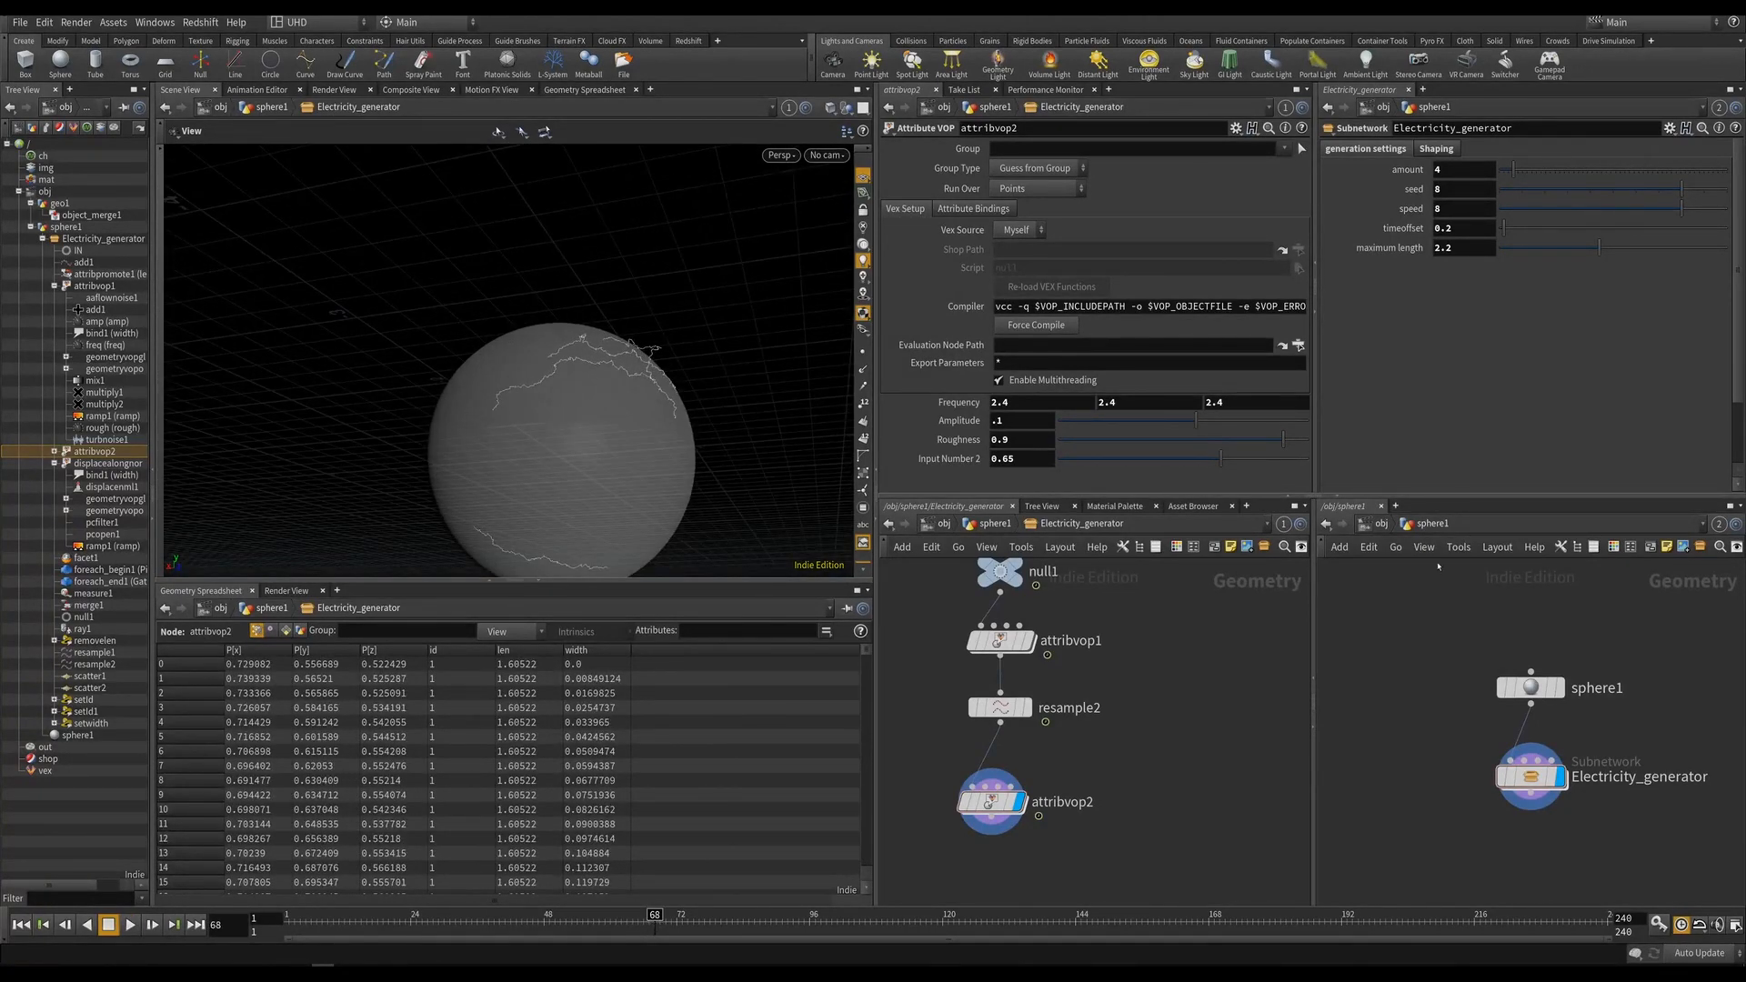
key("ctrl+s")
Relabel the folder before smallnoise as bignoise in Electricity_generator's parameter interface, and accept the change.
left_click(1561, 782)
scroll(1623, 355, "down", 5)
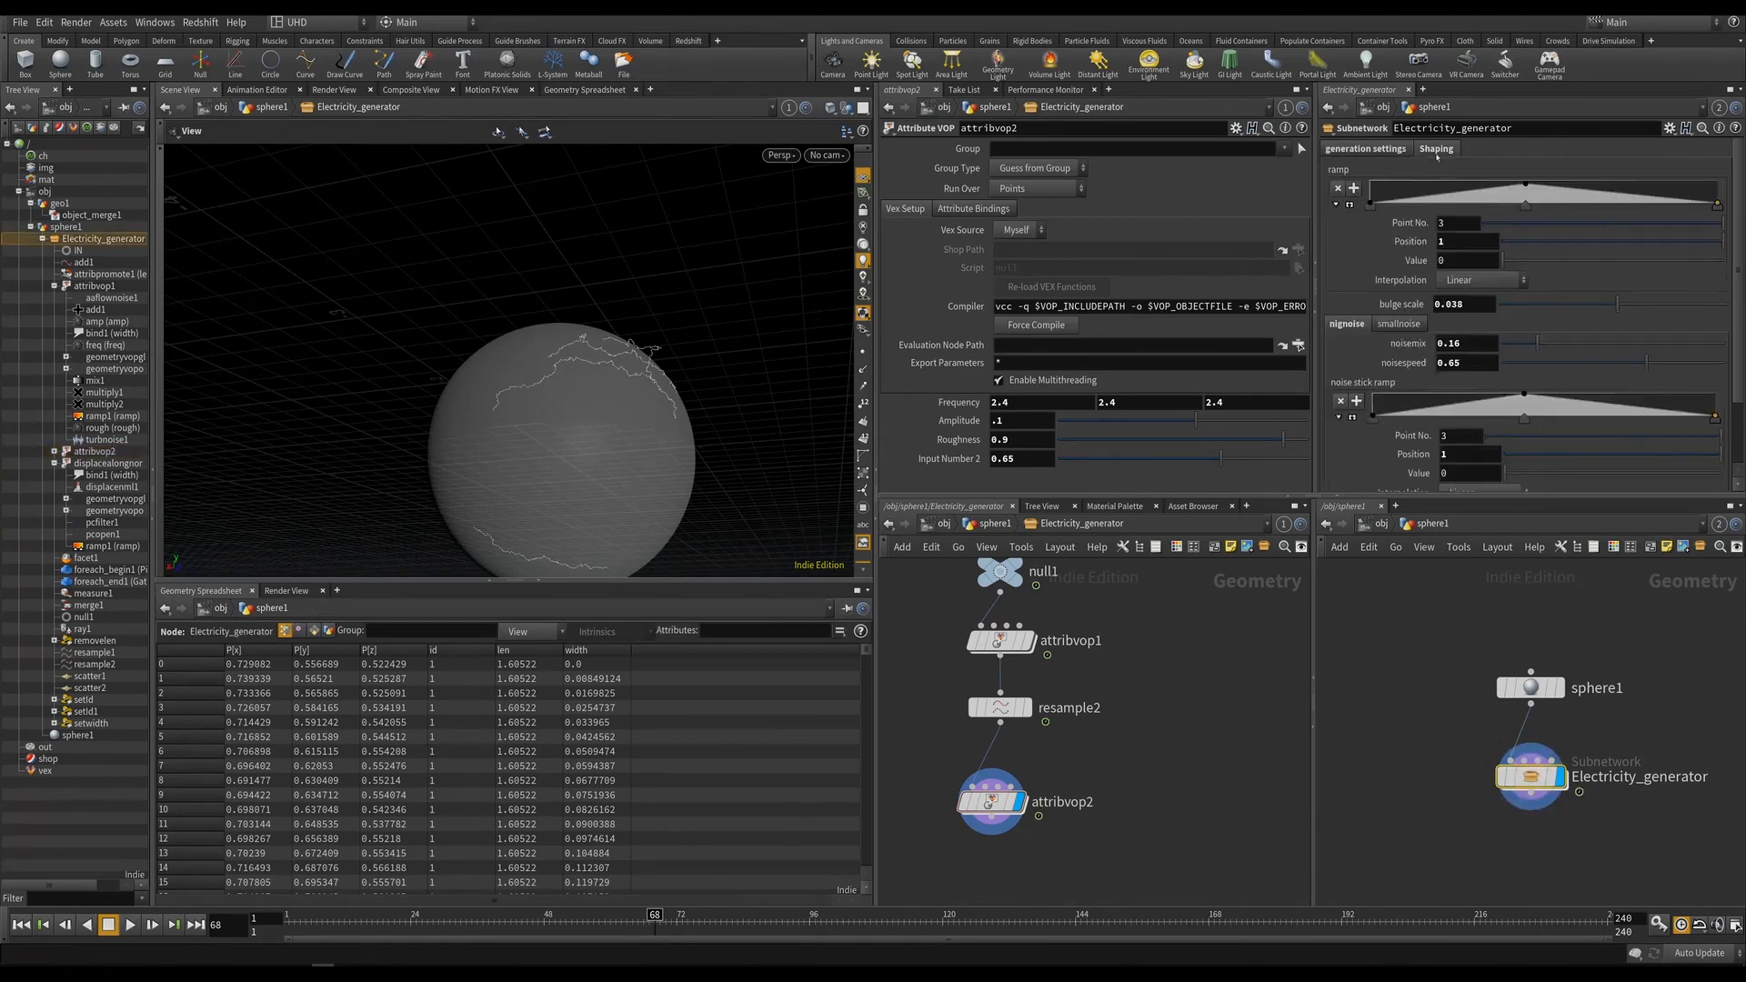
scroll(1623, 355, "down", 2)
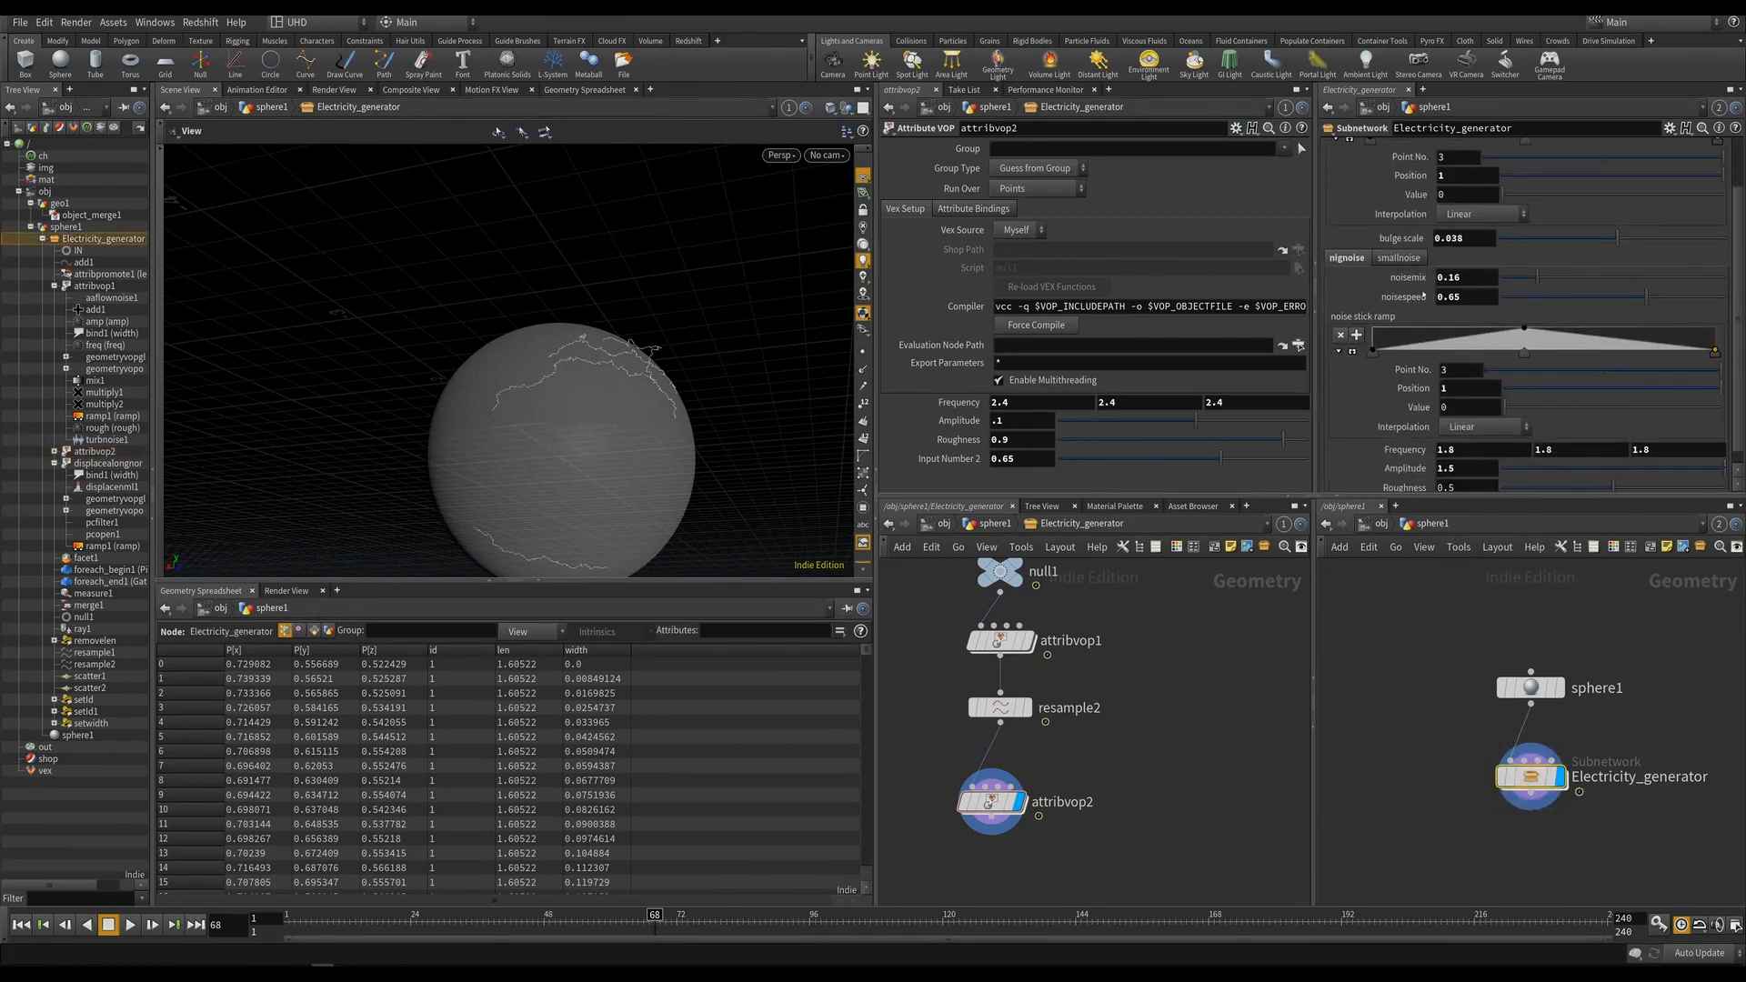
scroll(1409, 348, "down", 1)
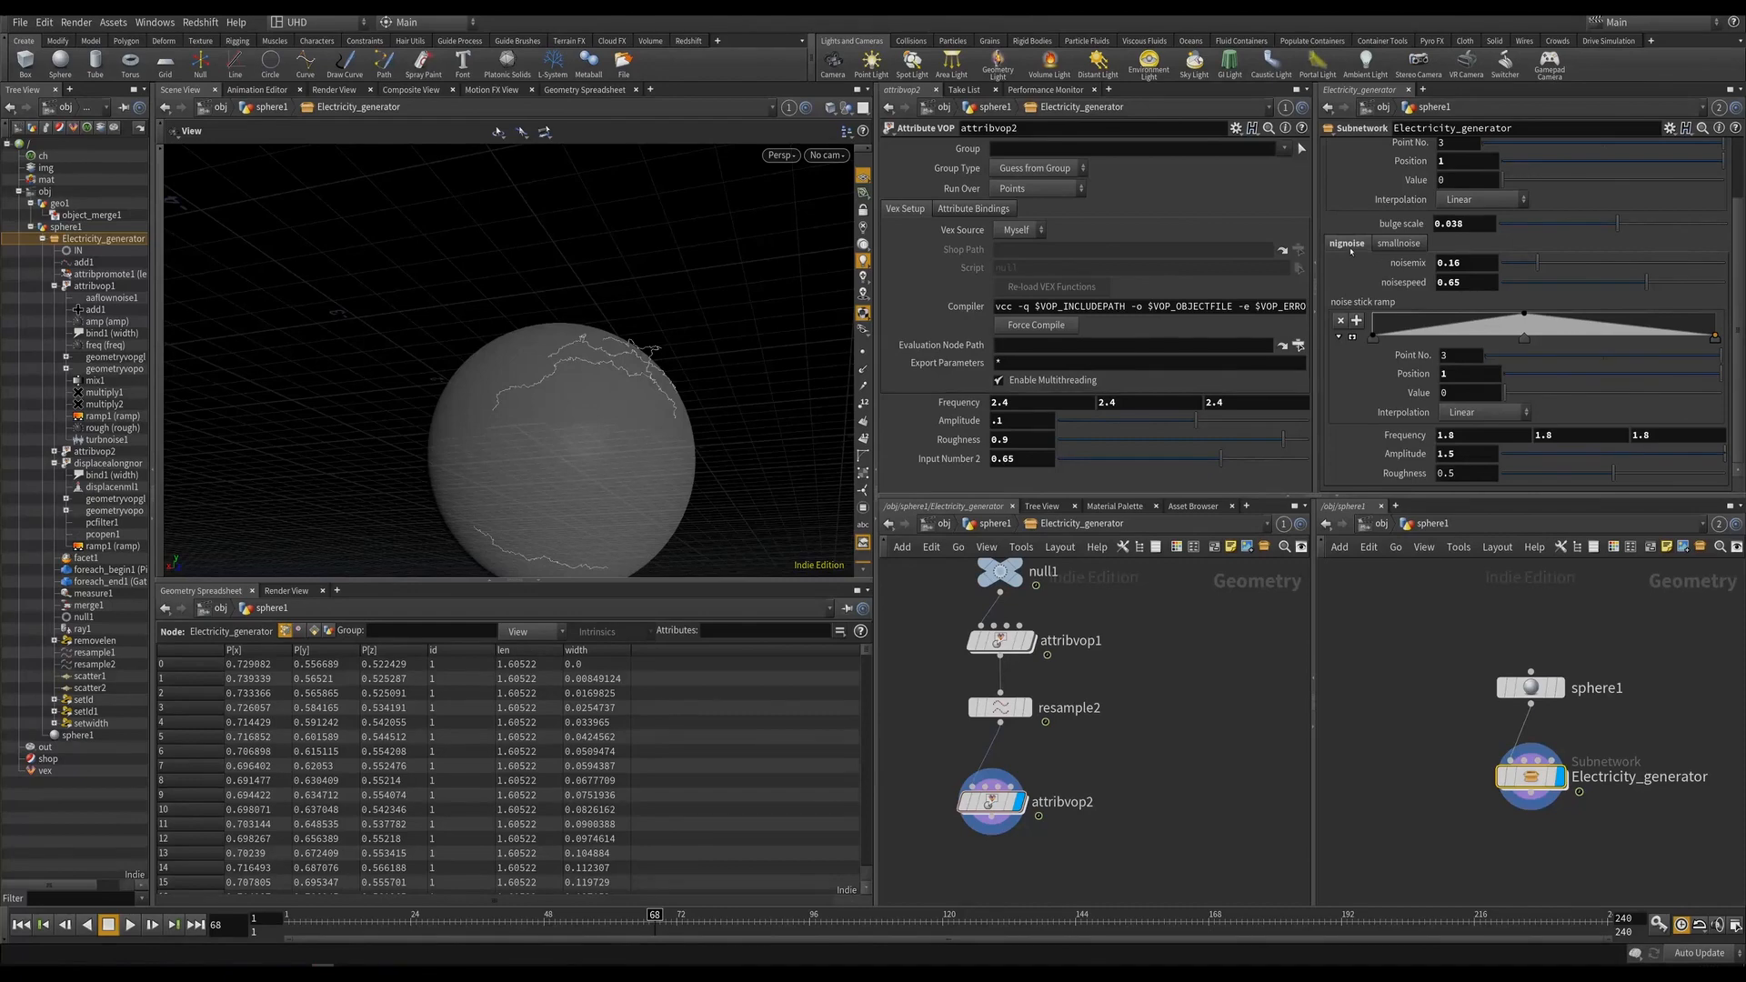
left_click(1417, 248)
left_click(1350, 248)
left_click(1670, 129)
left_click(1583, 392)
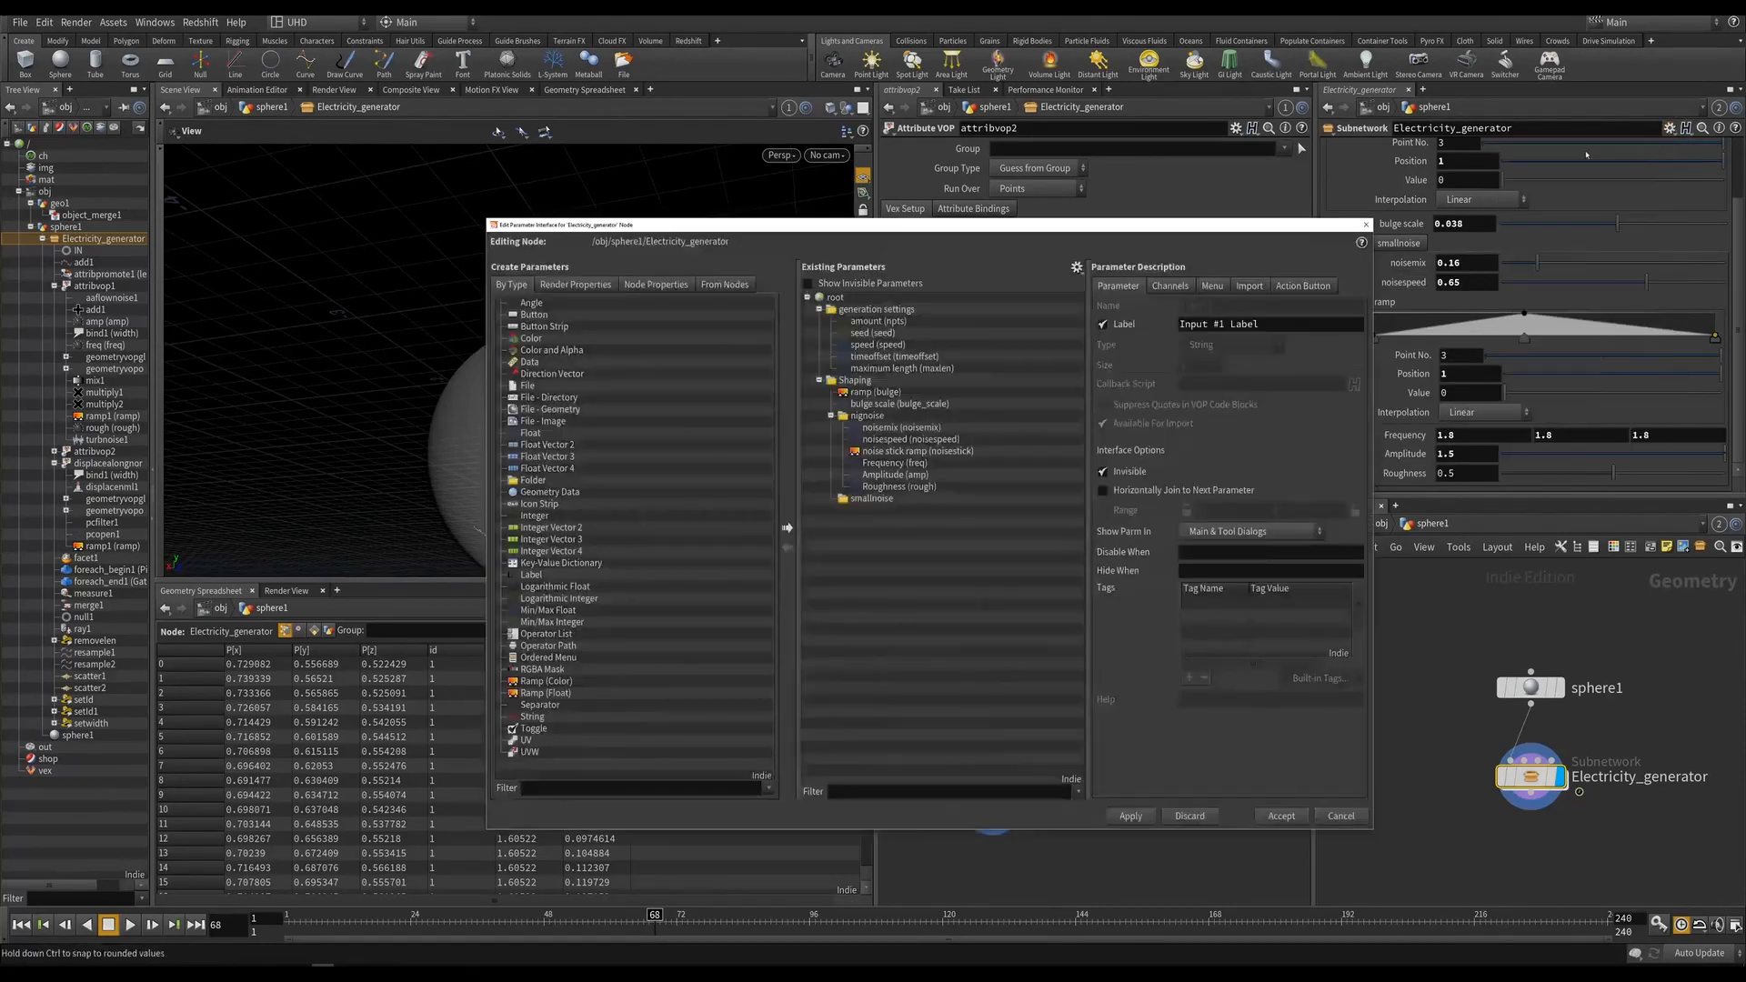
left_click(864, 417)
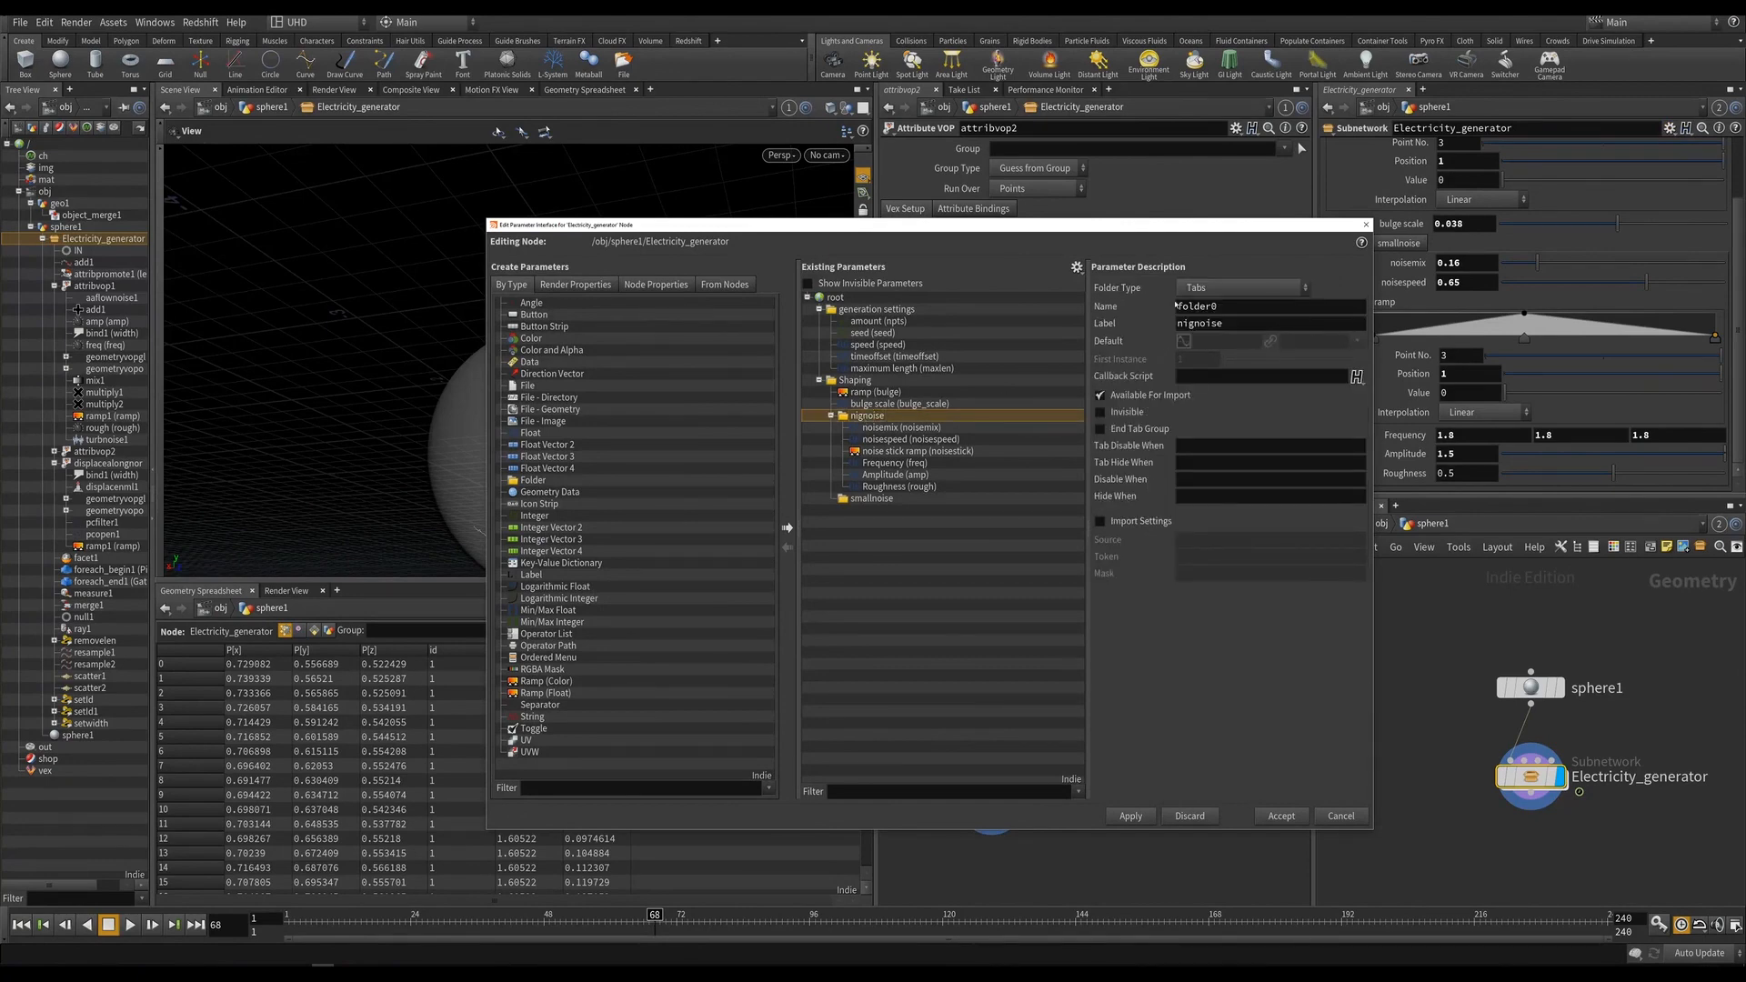
left_click(1208, 324)
key("BackSpace")
type("b")
key("Return")
left_click(1281, 817)
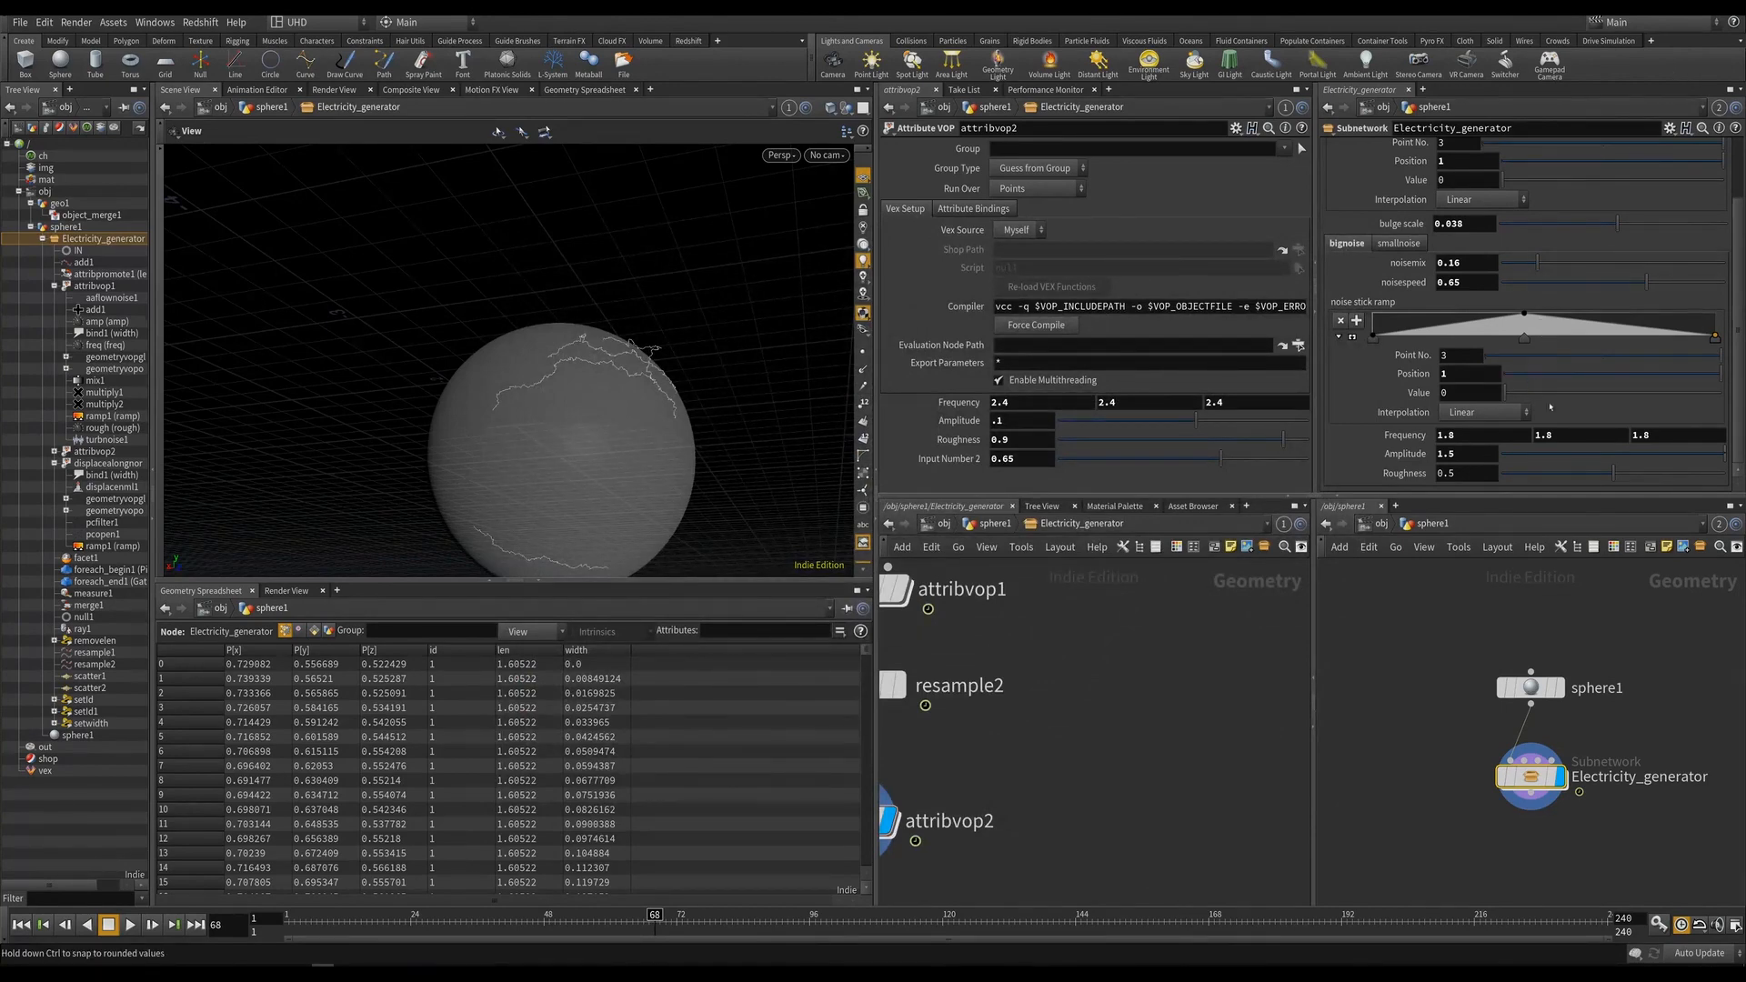
Try an Amplitude of 2 in Electricity_generator's bignoise settings and play the animation to judge the arcs.
left_click_drag(1457, 455, 1426, 456)
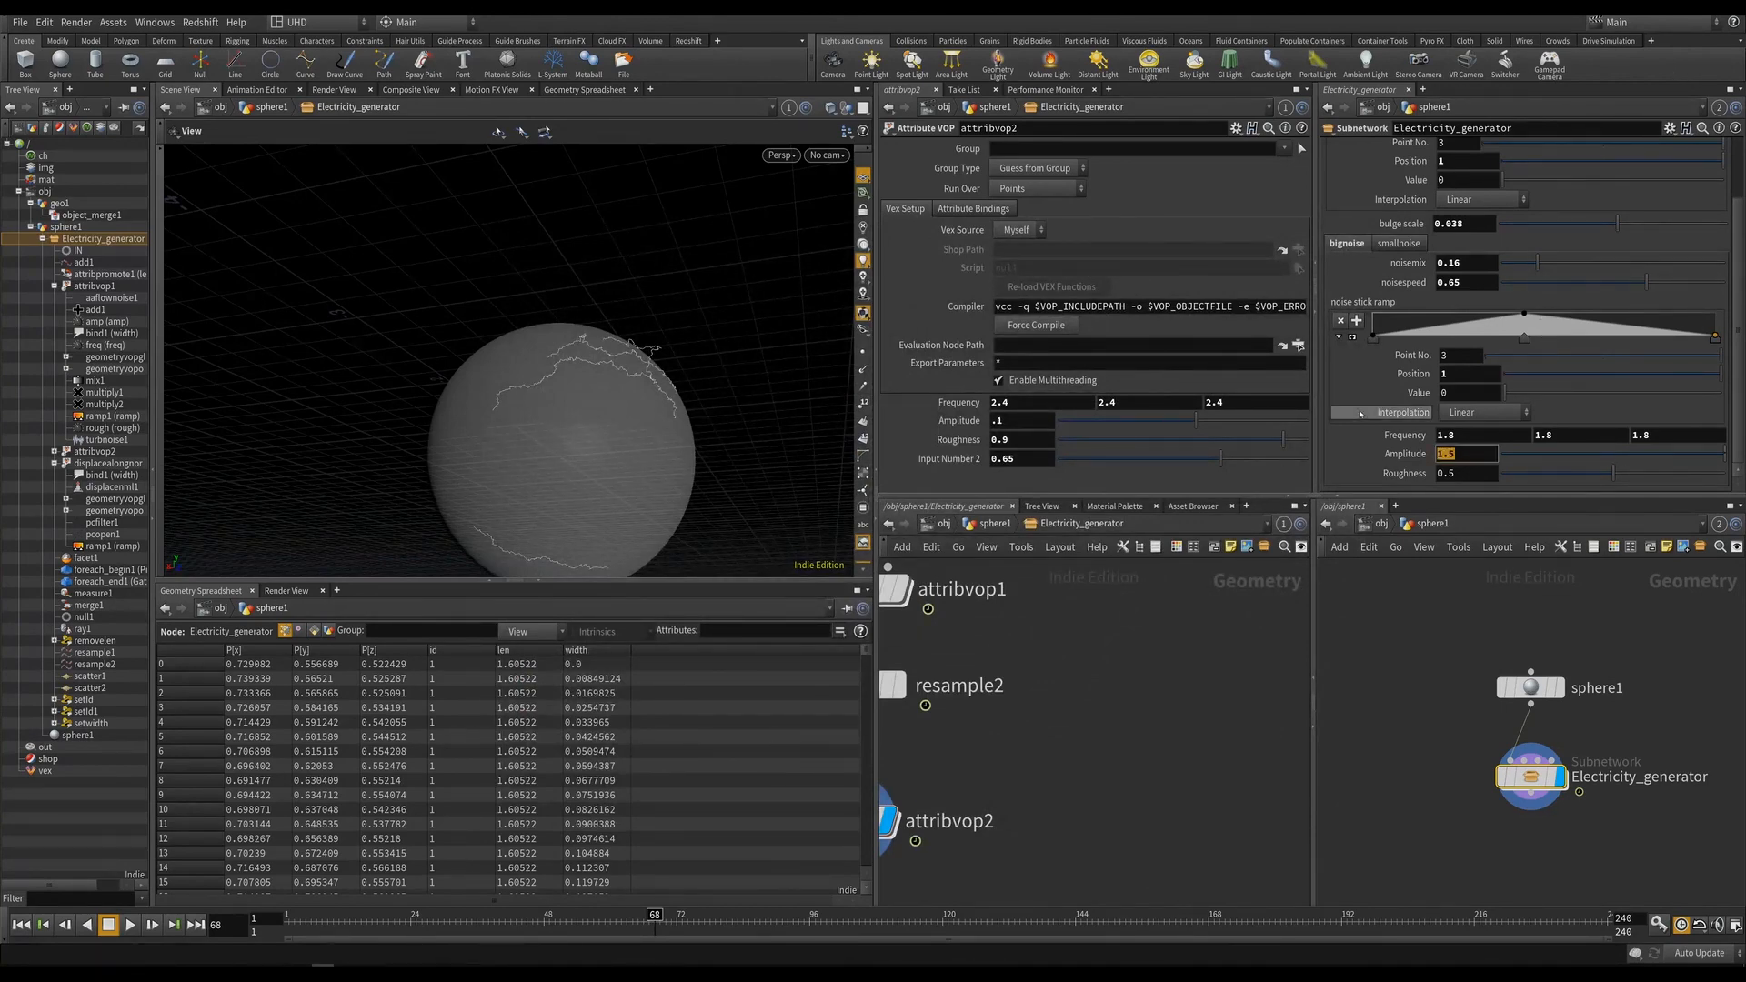
type("2")
key("Return")
key("Up")
left_click_drag(782, 440, 811, 382)
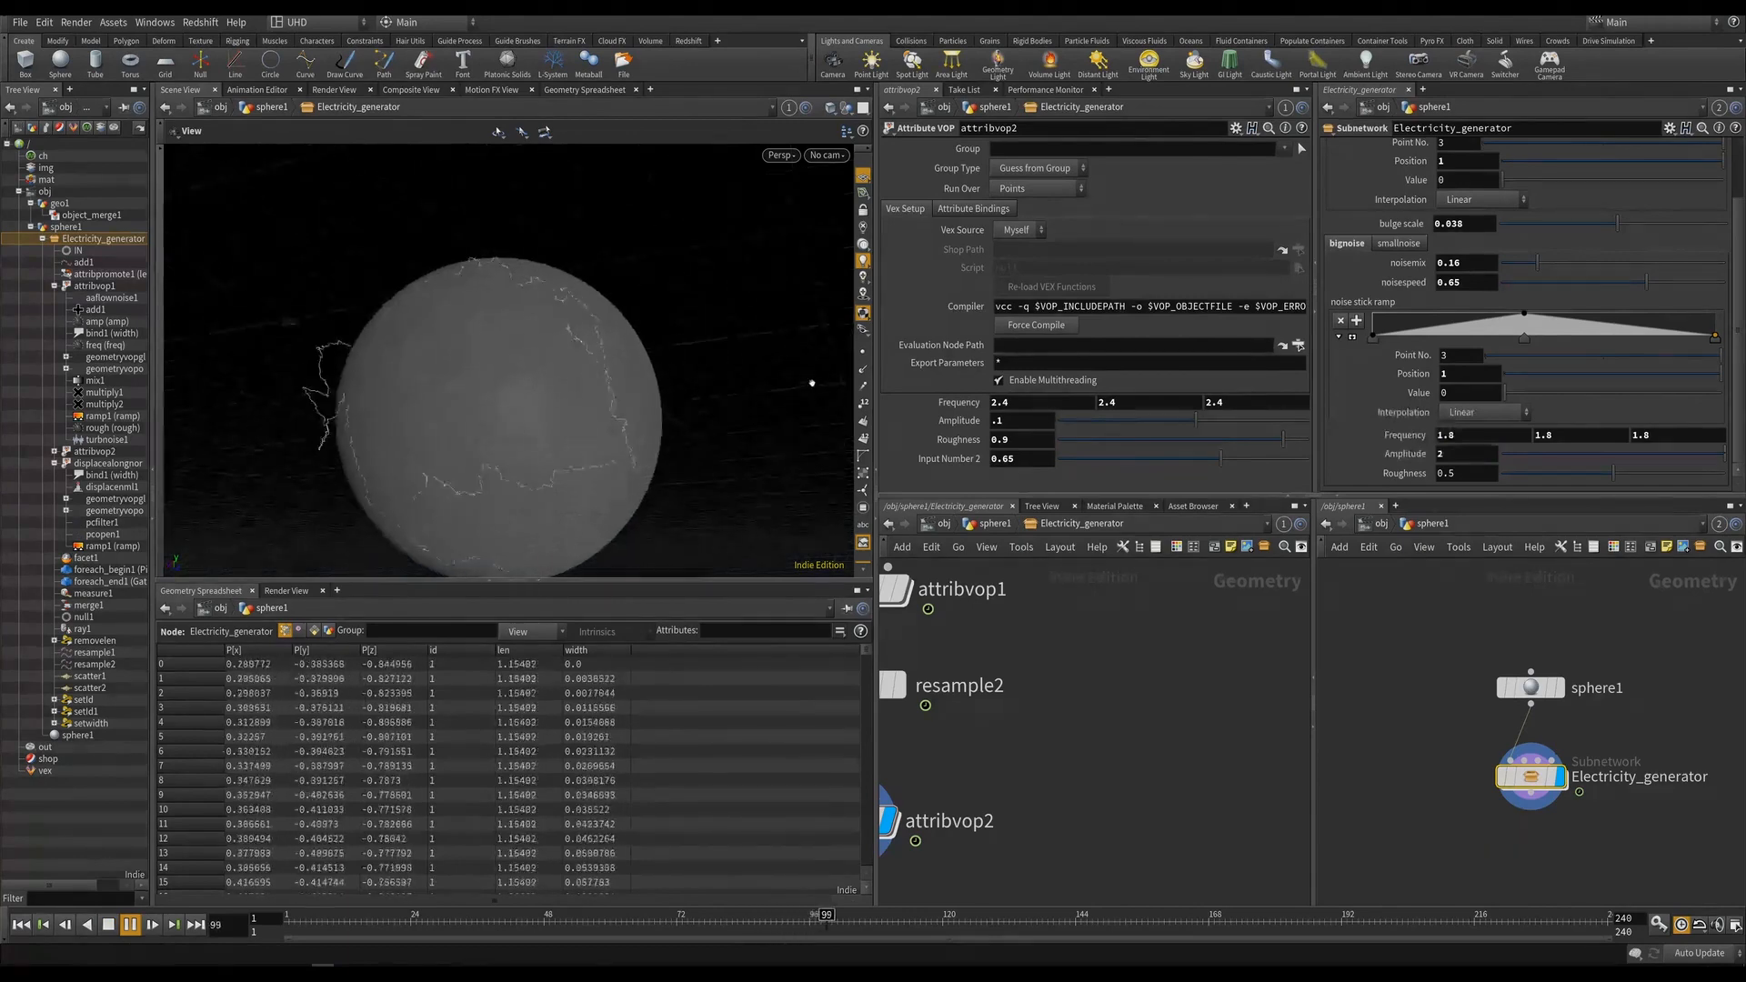
left_click_drag(634, 471, 642, 523)
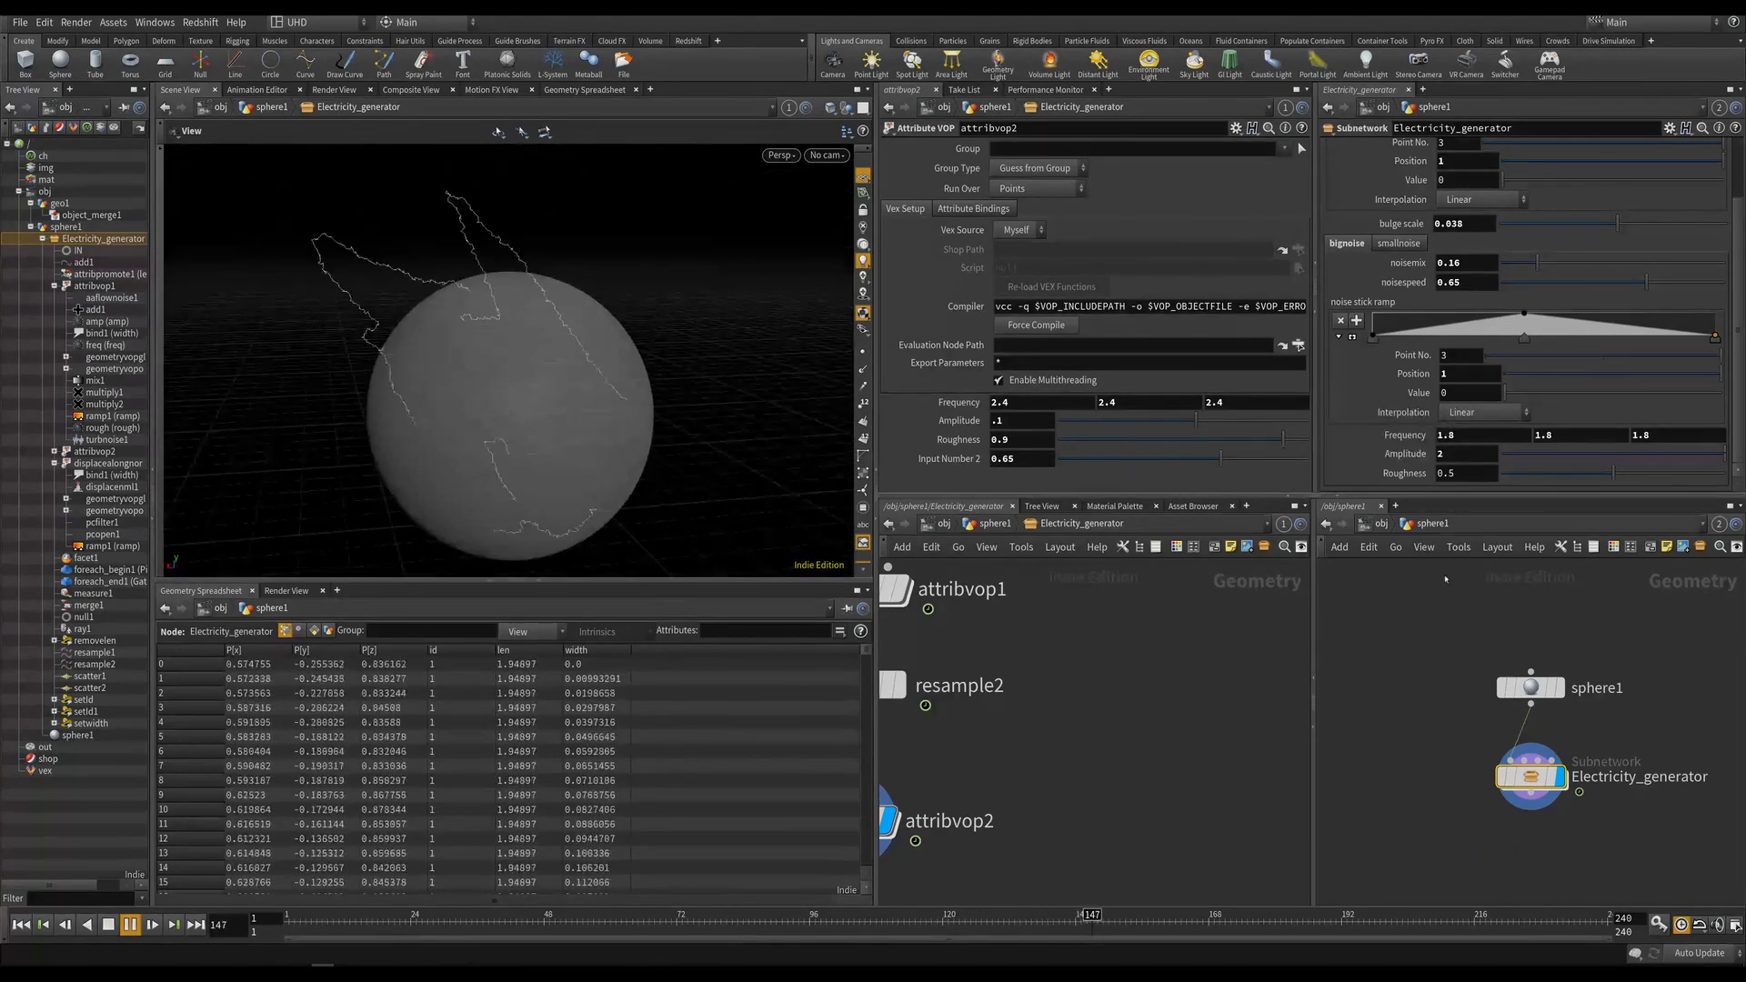
Set the bignoise Amplitude to 1.2, stop playback and save the scene.
left_click_drag(1457, 454, 1320, 465)
type("1.2")
key("Return")
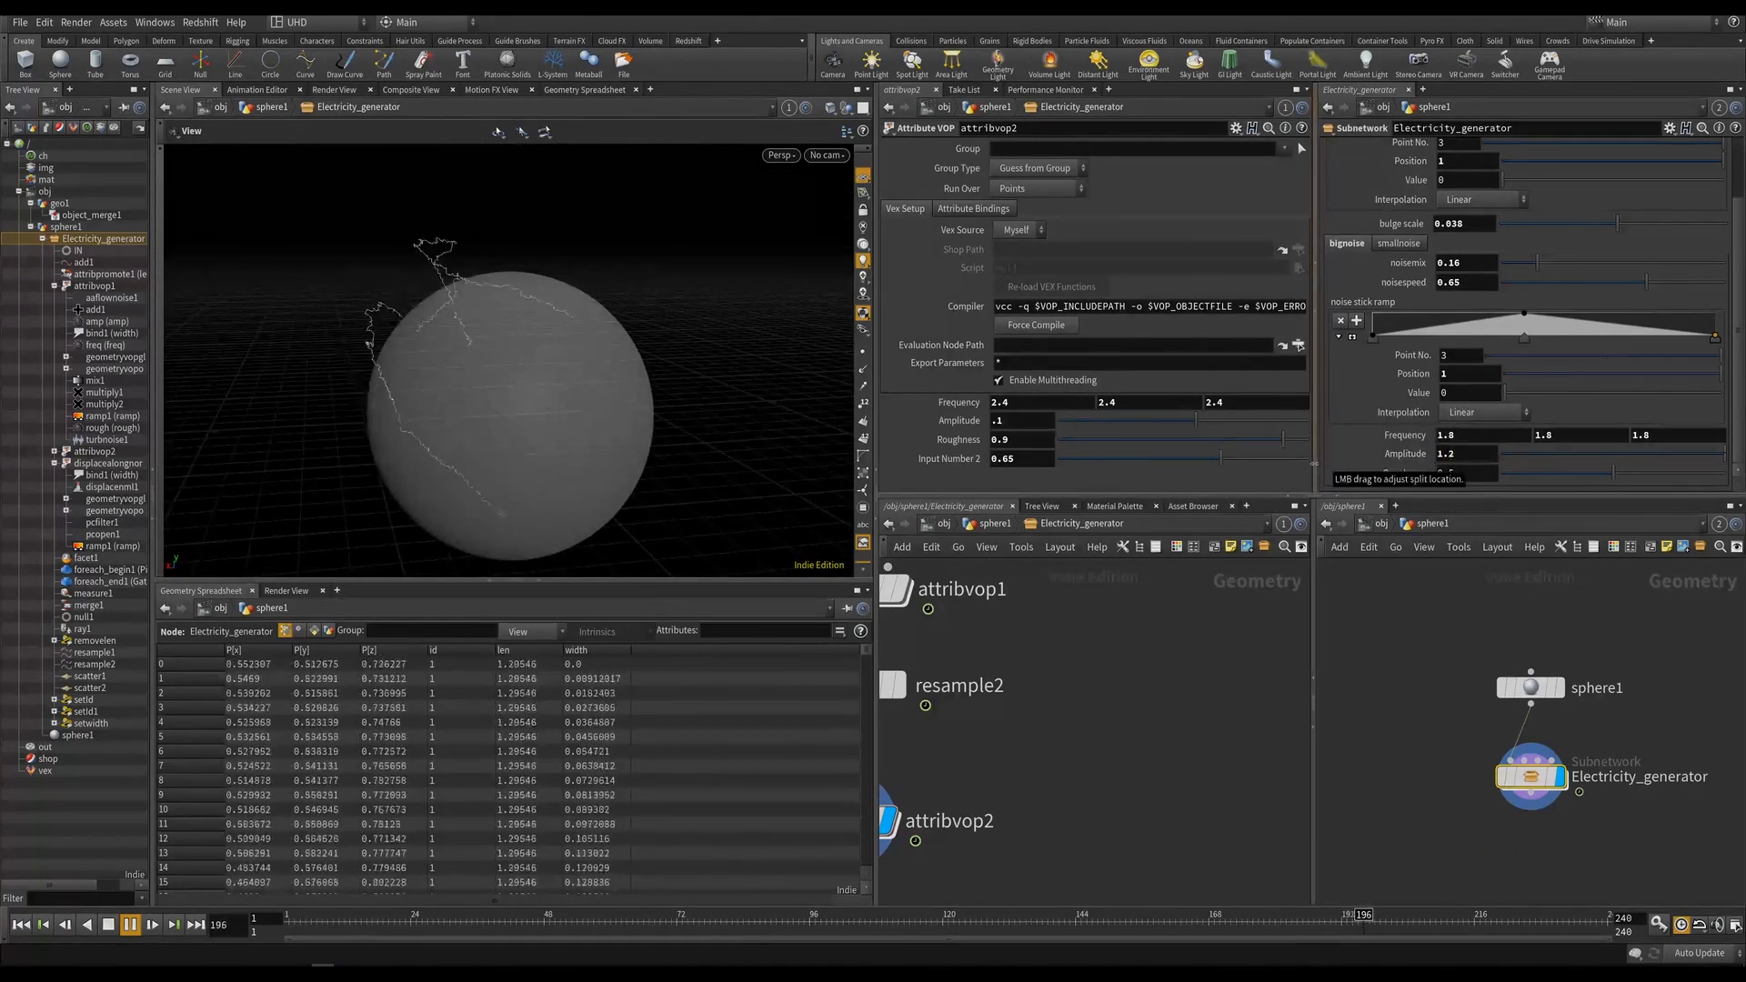
key("Up")
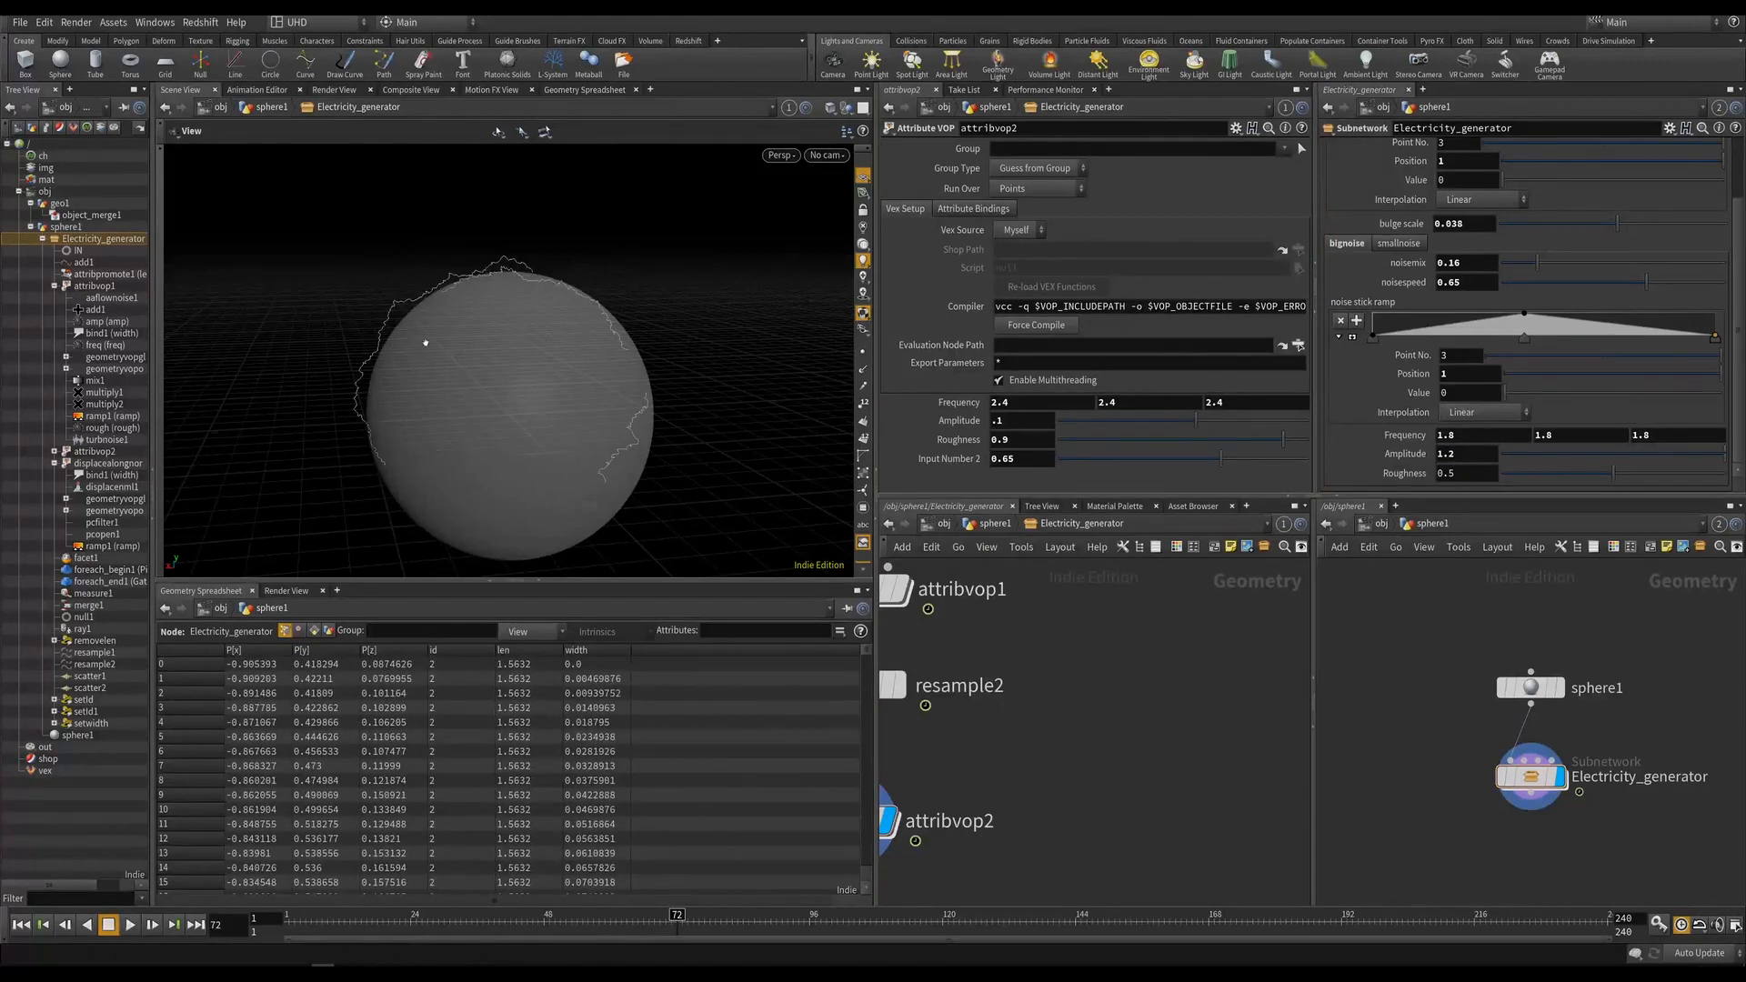
key("ctrl+s")
Examine the arcs on the sphere at frame 72 from several angles and distances.
left_click_drag(425, 343, 552, 352)
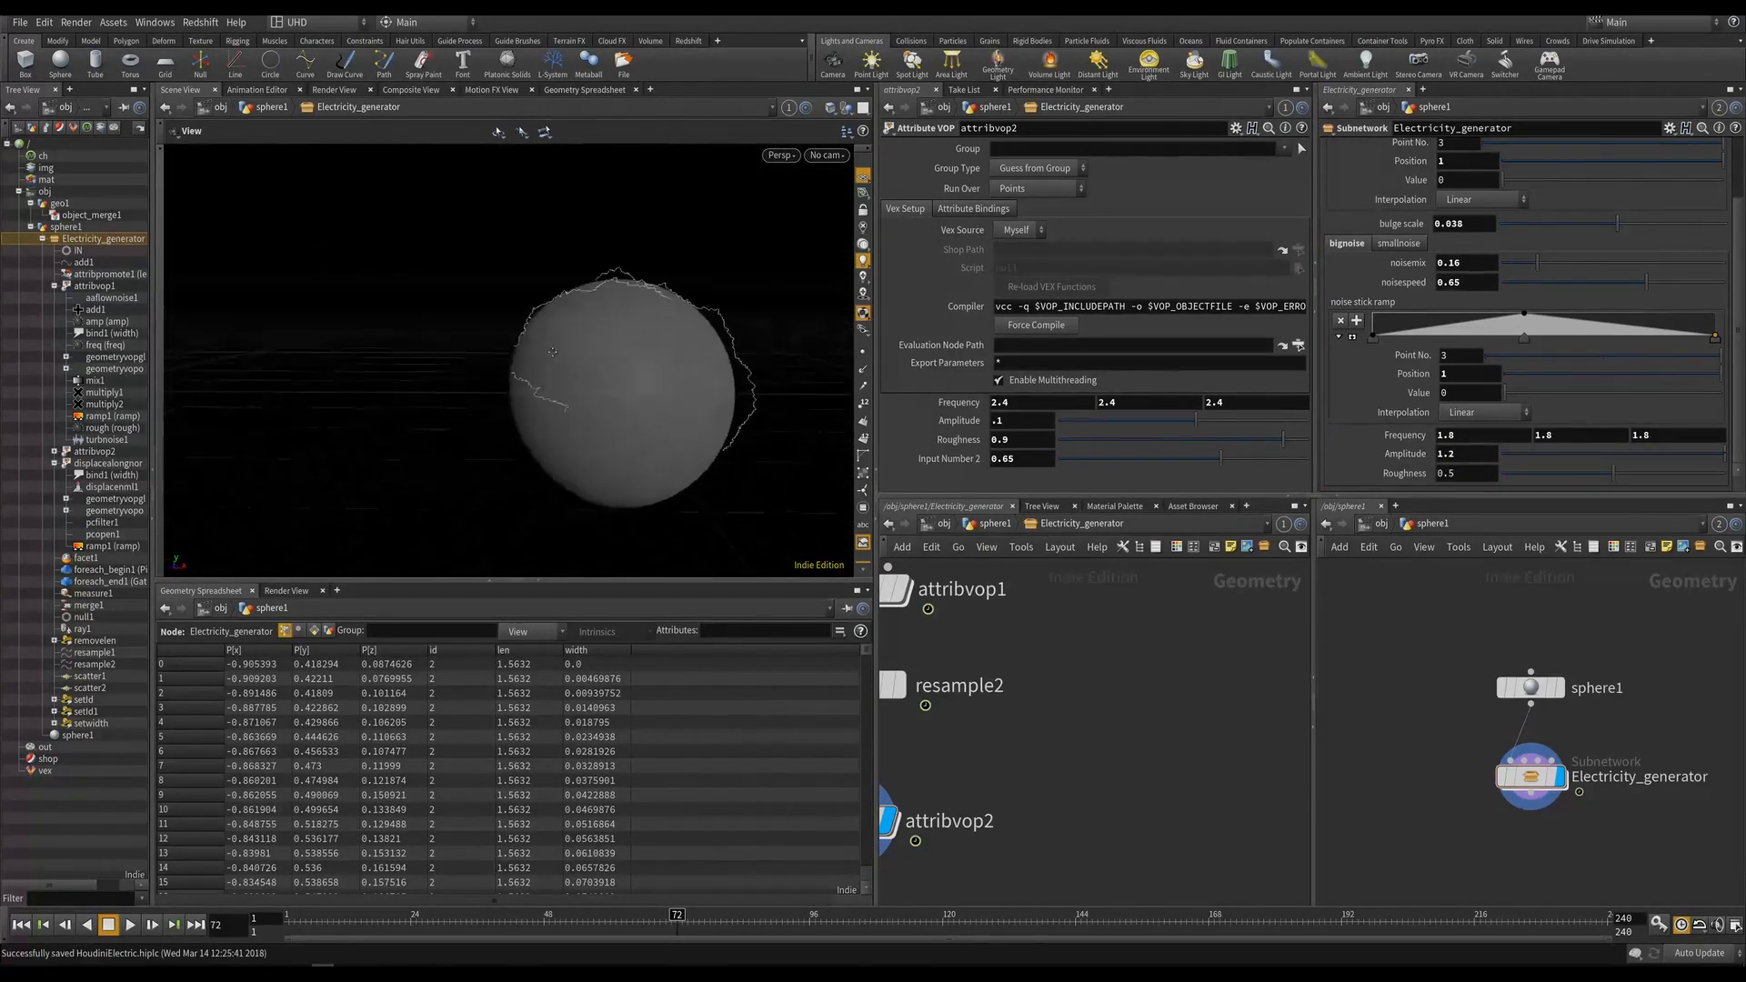
right_click_drag(552, 352, 549, 385)
left_click_drag(550, 386, 550, 413)
right_click_drag(550, 413, 639, 396)
left_click_drag(639, 396, 643, 373)
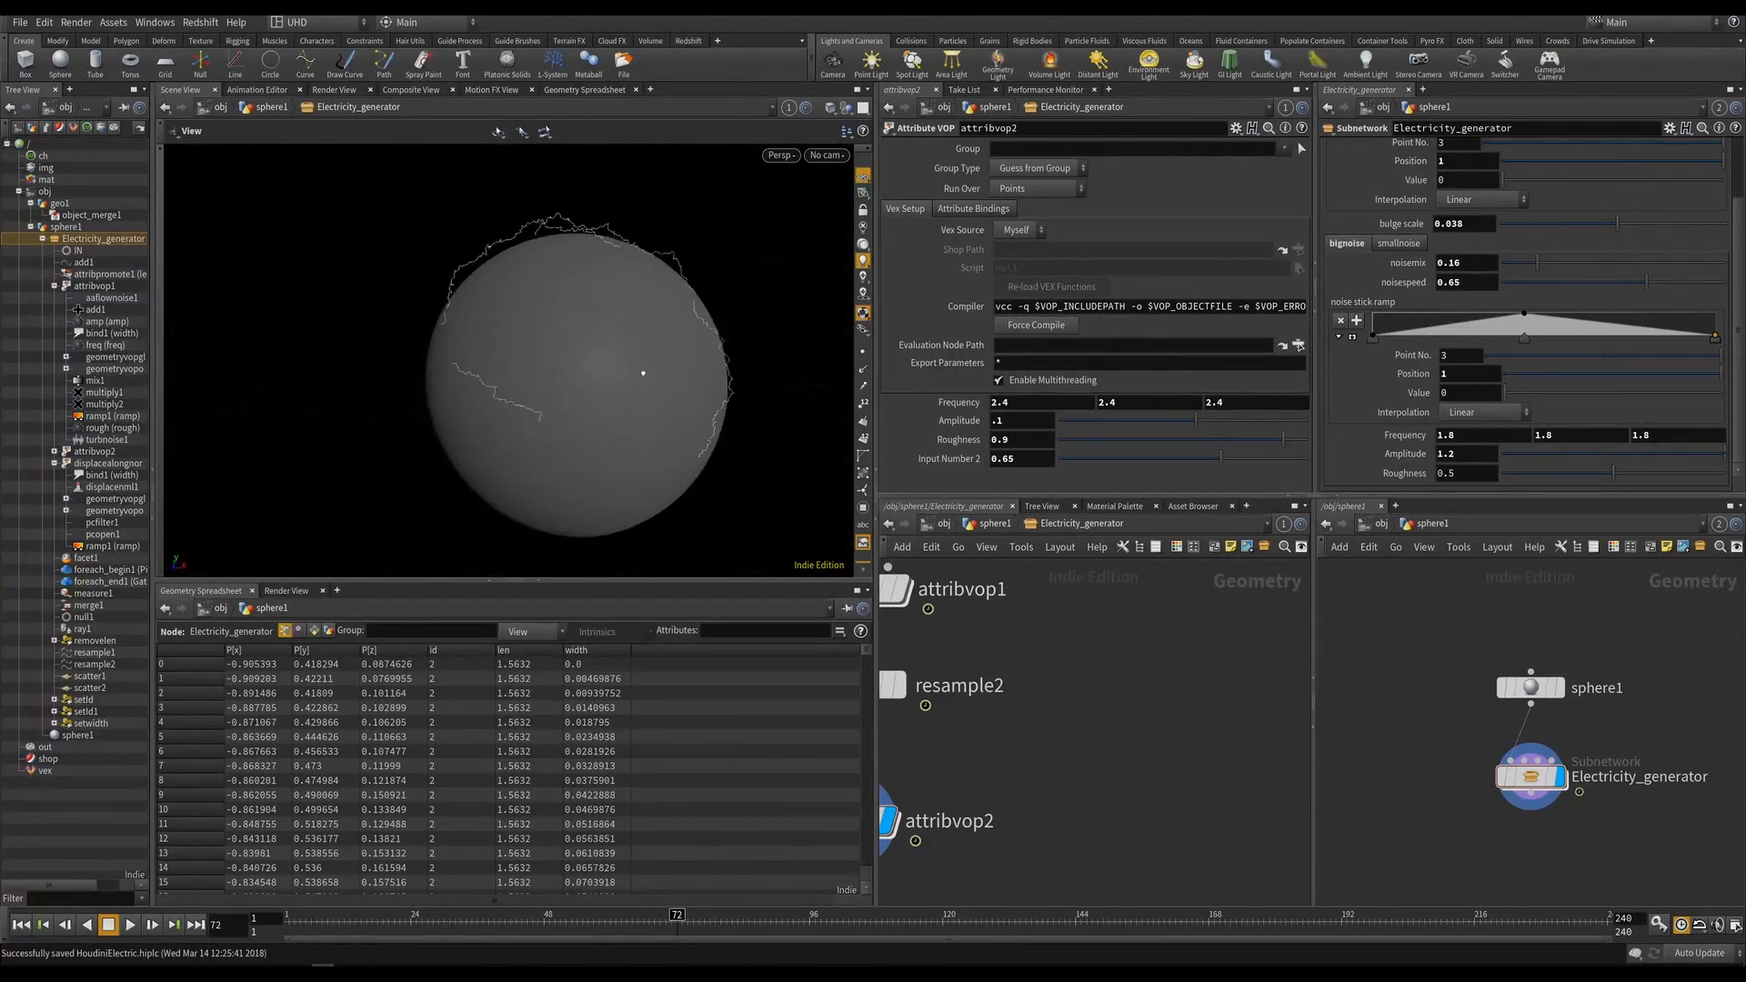
right_click_drag(643, 373, 593, 289)
middle_click_drag(637, 521, 578, 375)
right_click_drag(578, 375, 548, 350)
Switch to djv_view, scrub the rendered spacecraft shot to examine its electric arcs, and return to Houdini.
left_click(457, 971)
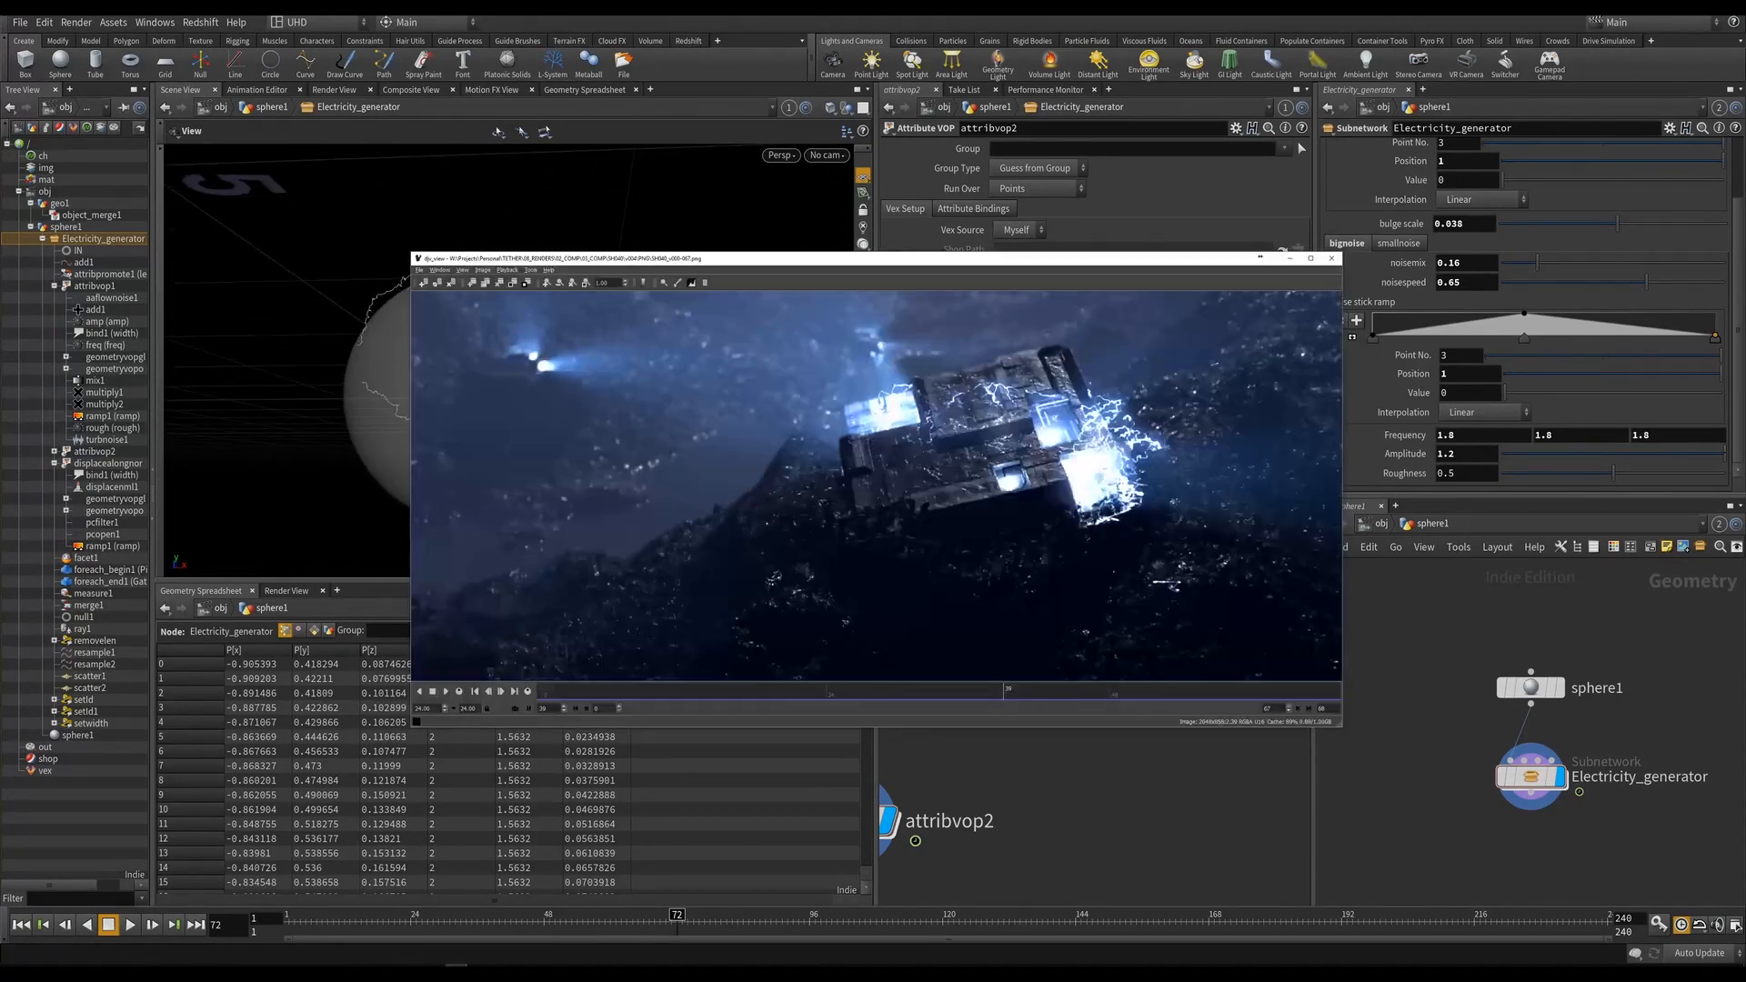
left_click_drag(824, 695, 1038, 703)
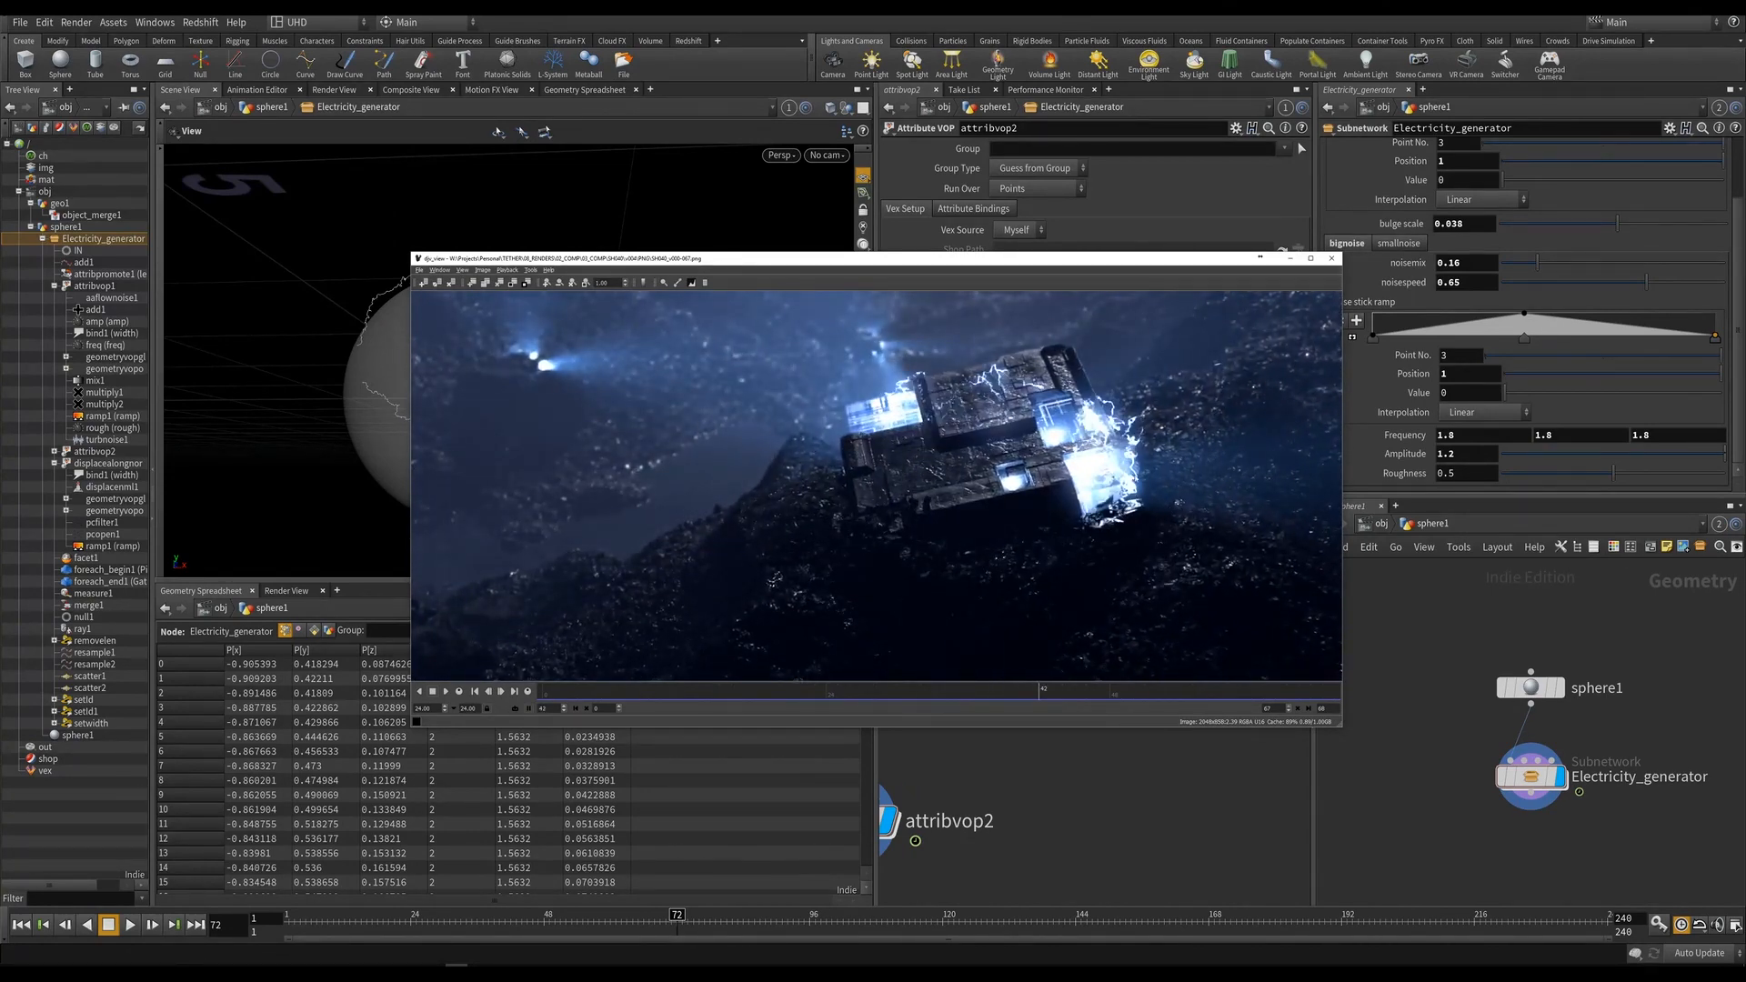
left_click_drag(1009, 699, 829, 698)
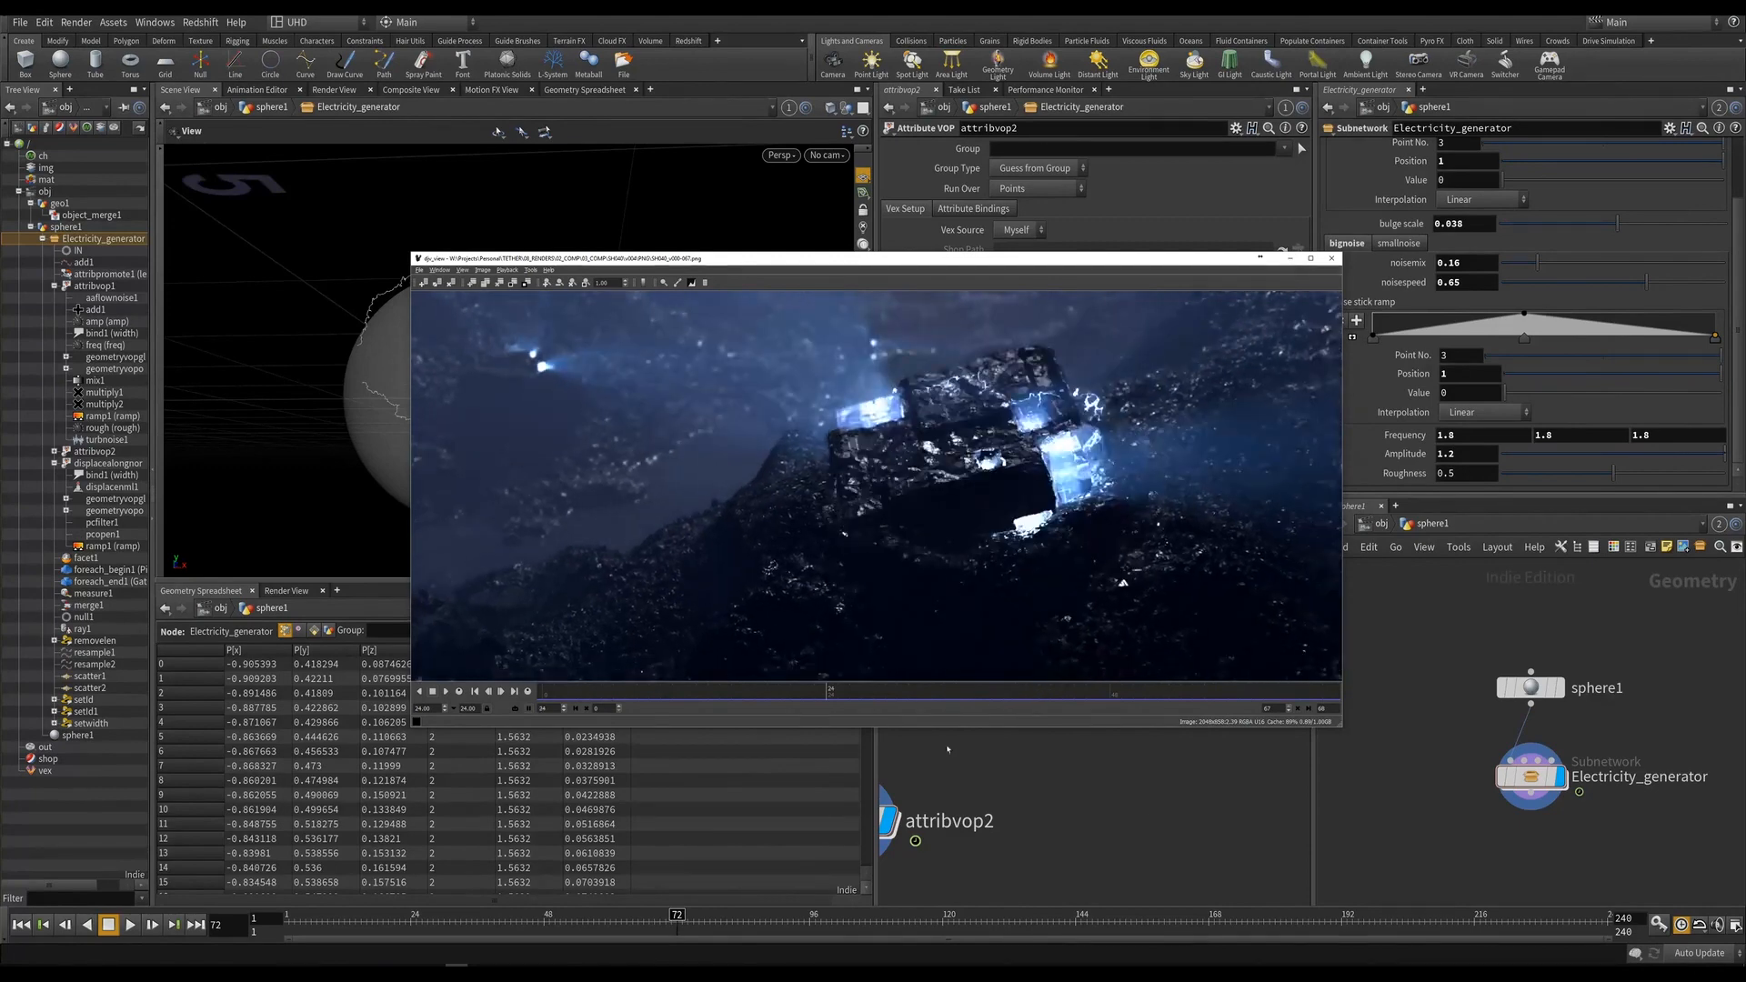
left_click(947, 748)
Save the Houdini scene again.
left_click_drag(604, 491, 489, 458)
middle_click_drag(489, 458, 536, 459)
right_click_drag(536, 460, 492, 434)
key("ctrl+s")
Examine the arcs around the sphere from several angles and play the animation to check their motion.
left_click_drag(754, 432, 547, 417)
middle_click_drag(548, 417, 577, 388)
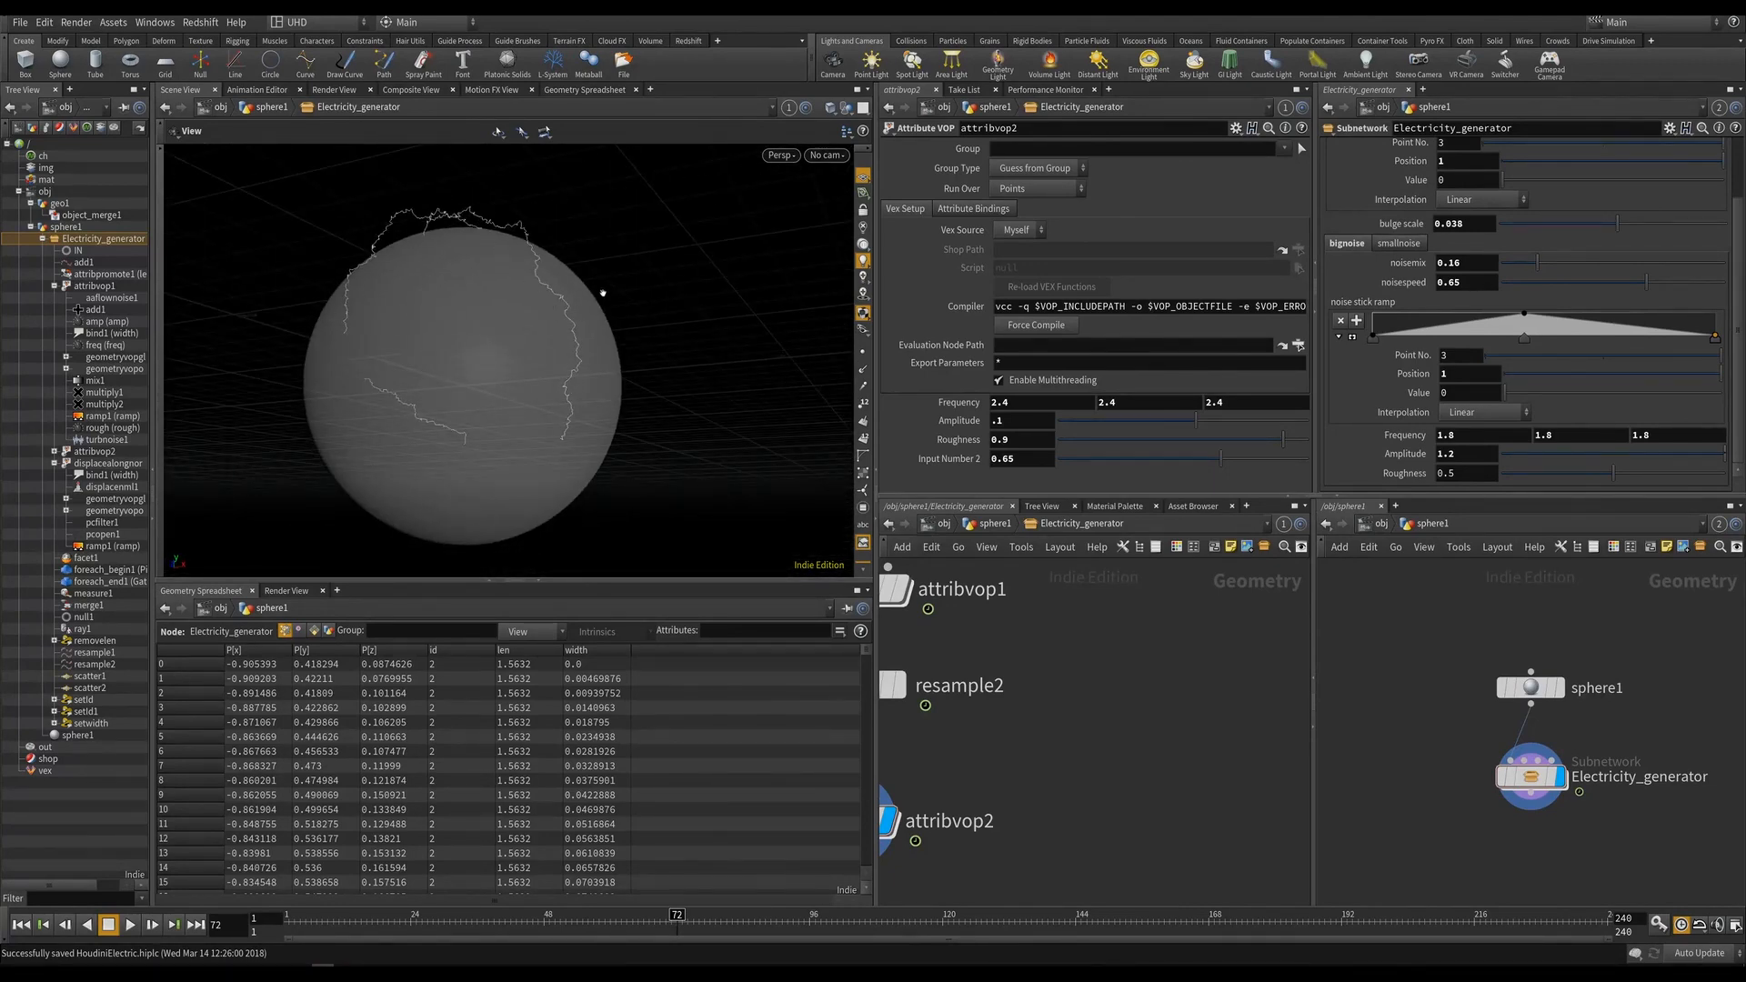
mouse_move(485, 388)
left_mouse_down()
mouse_move(569, 394)
mouse_move(506, 394)
left_mouse_up()
middle_click_drag(506, 394, 507, 306)
left_click_drag(508, 307, 539, 202)
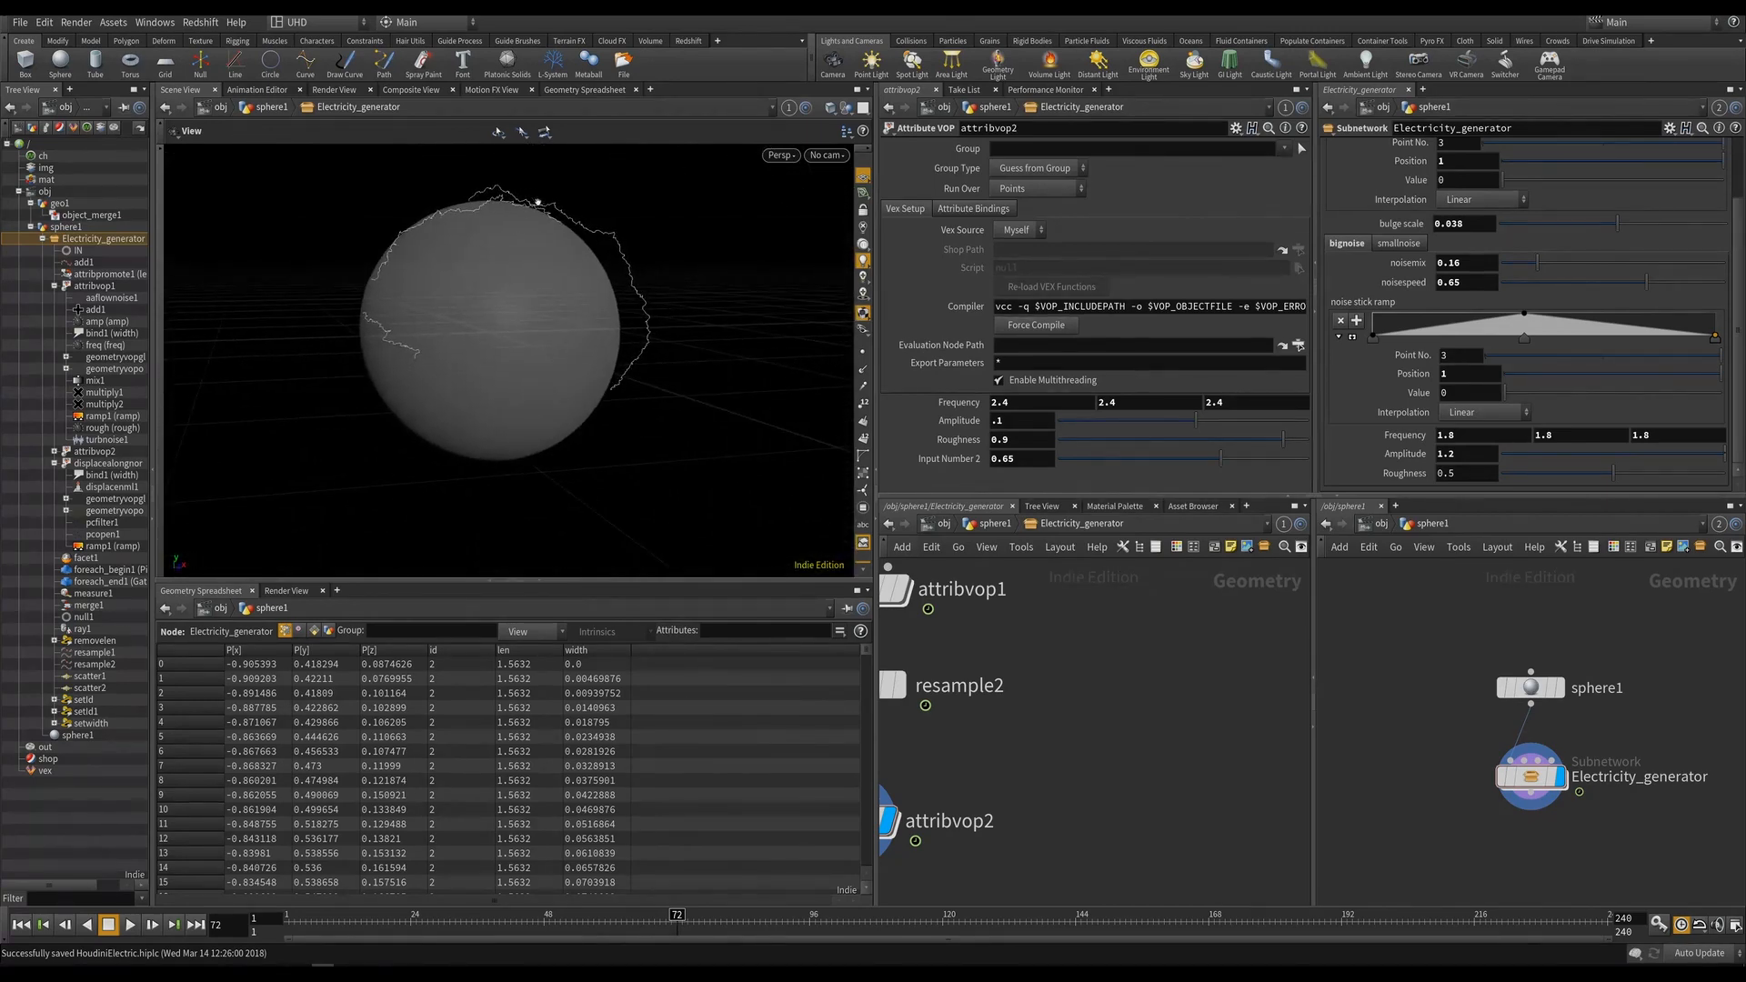
left_click_drag(471, 465, 580, 311)
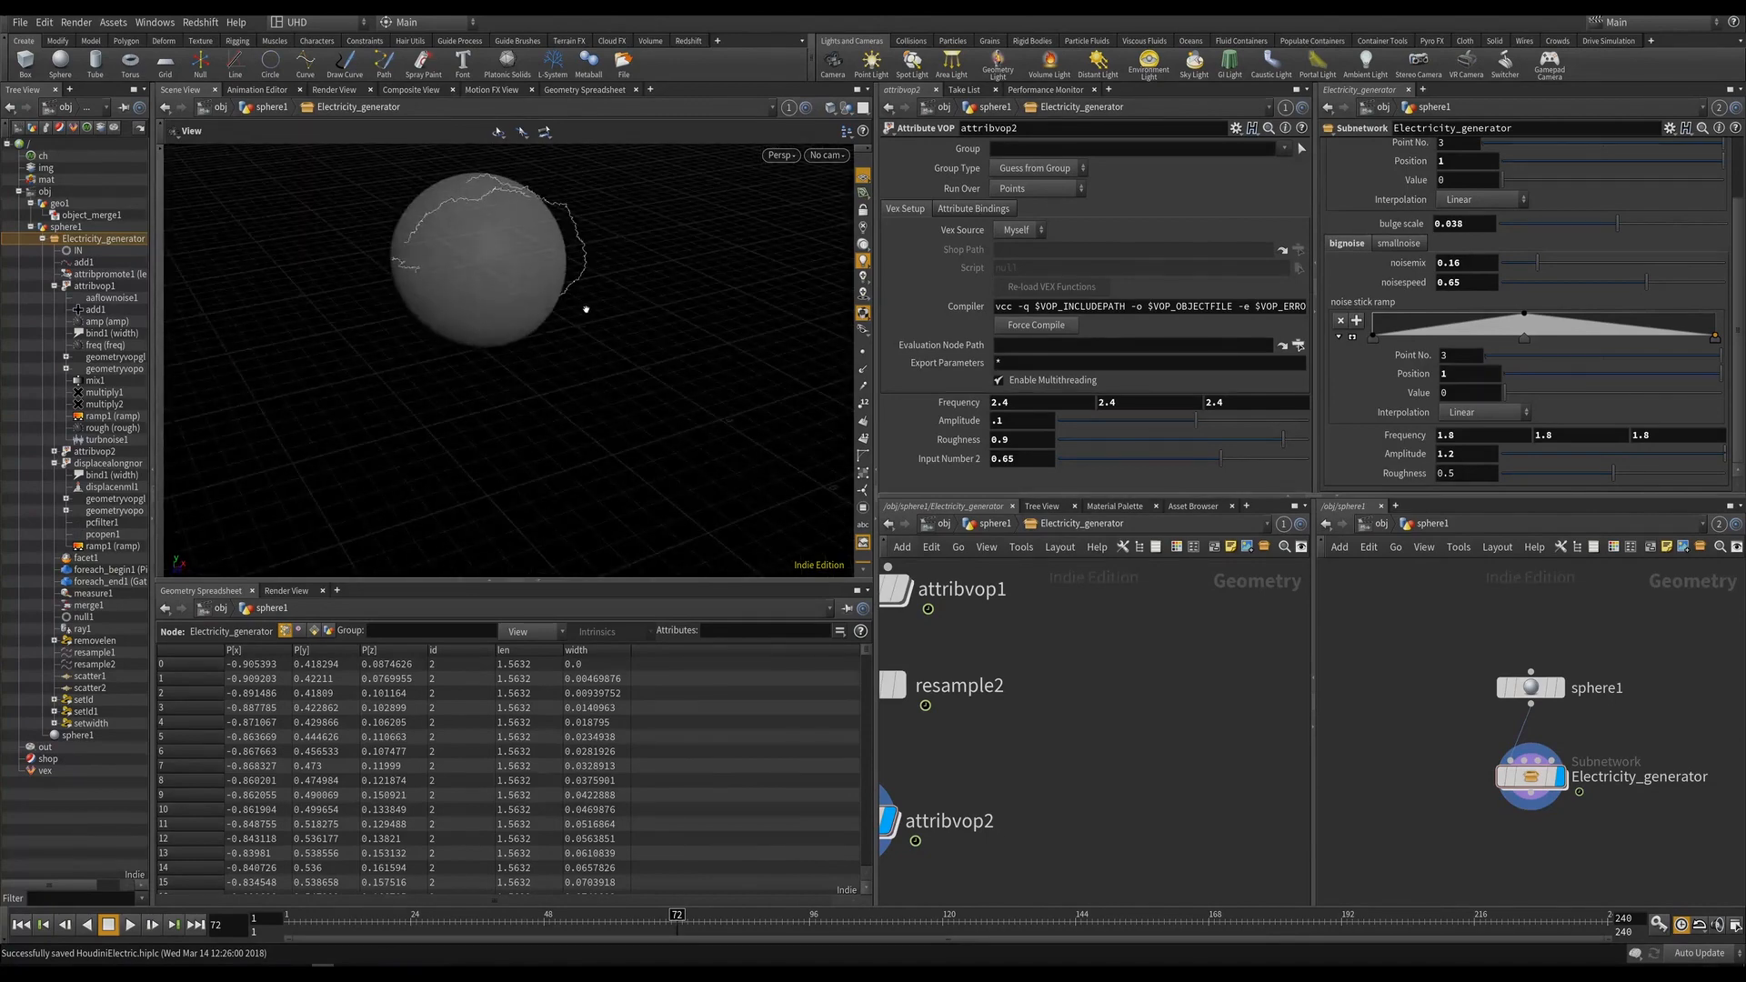
key("Up")
left_click_drag(460, 379, 477, 411)
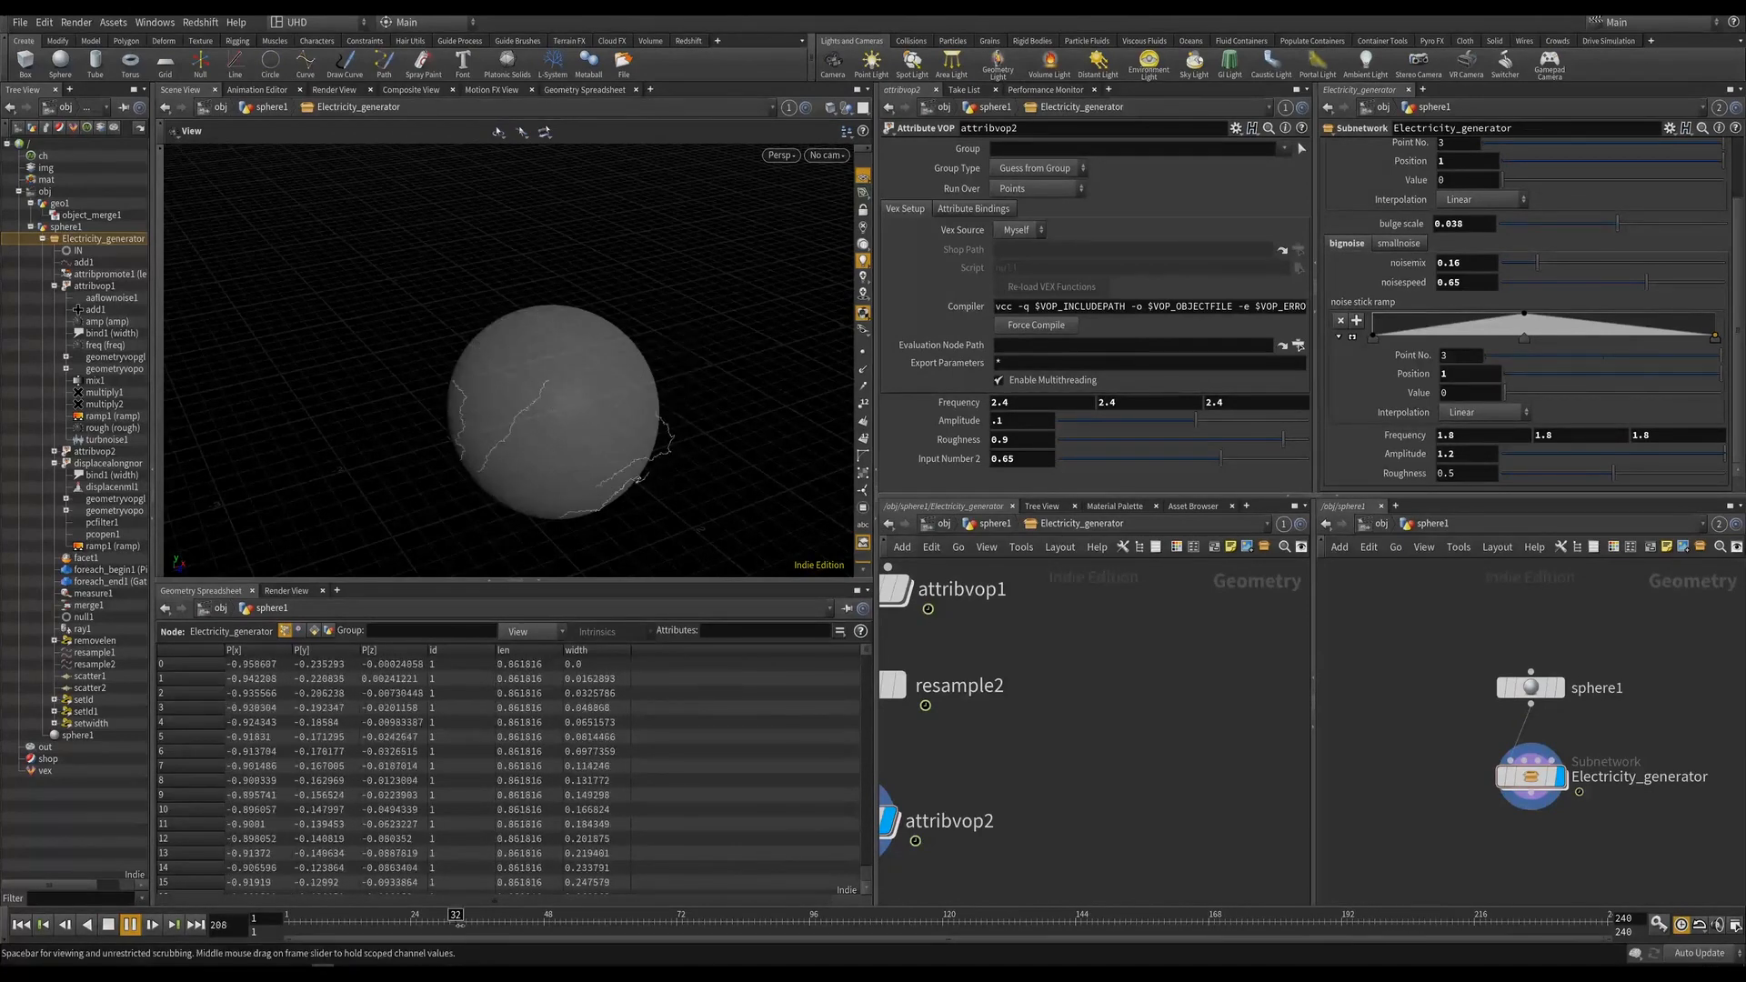
Stop the playback at frame 37 and examine the arcs on the sphere from other angles.
left_click(483, 917)
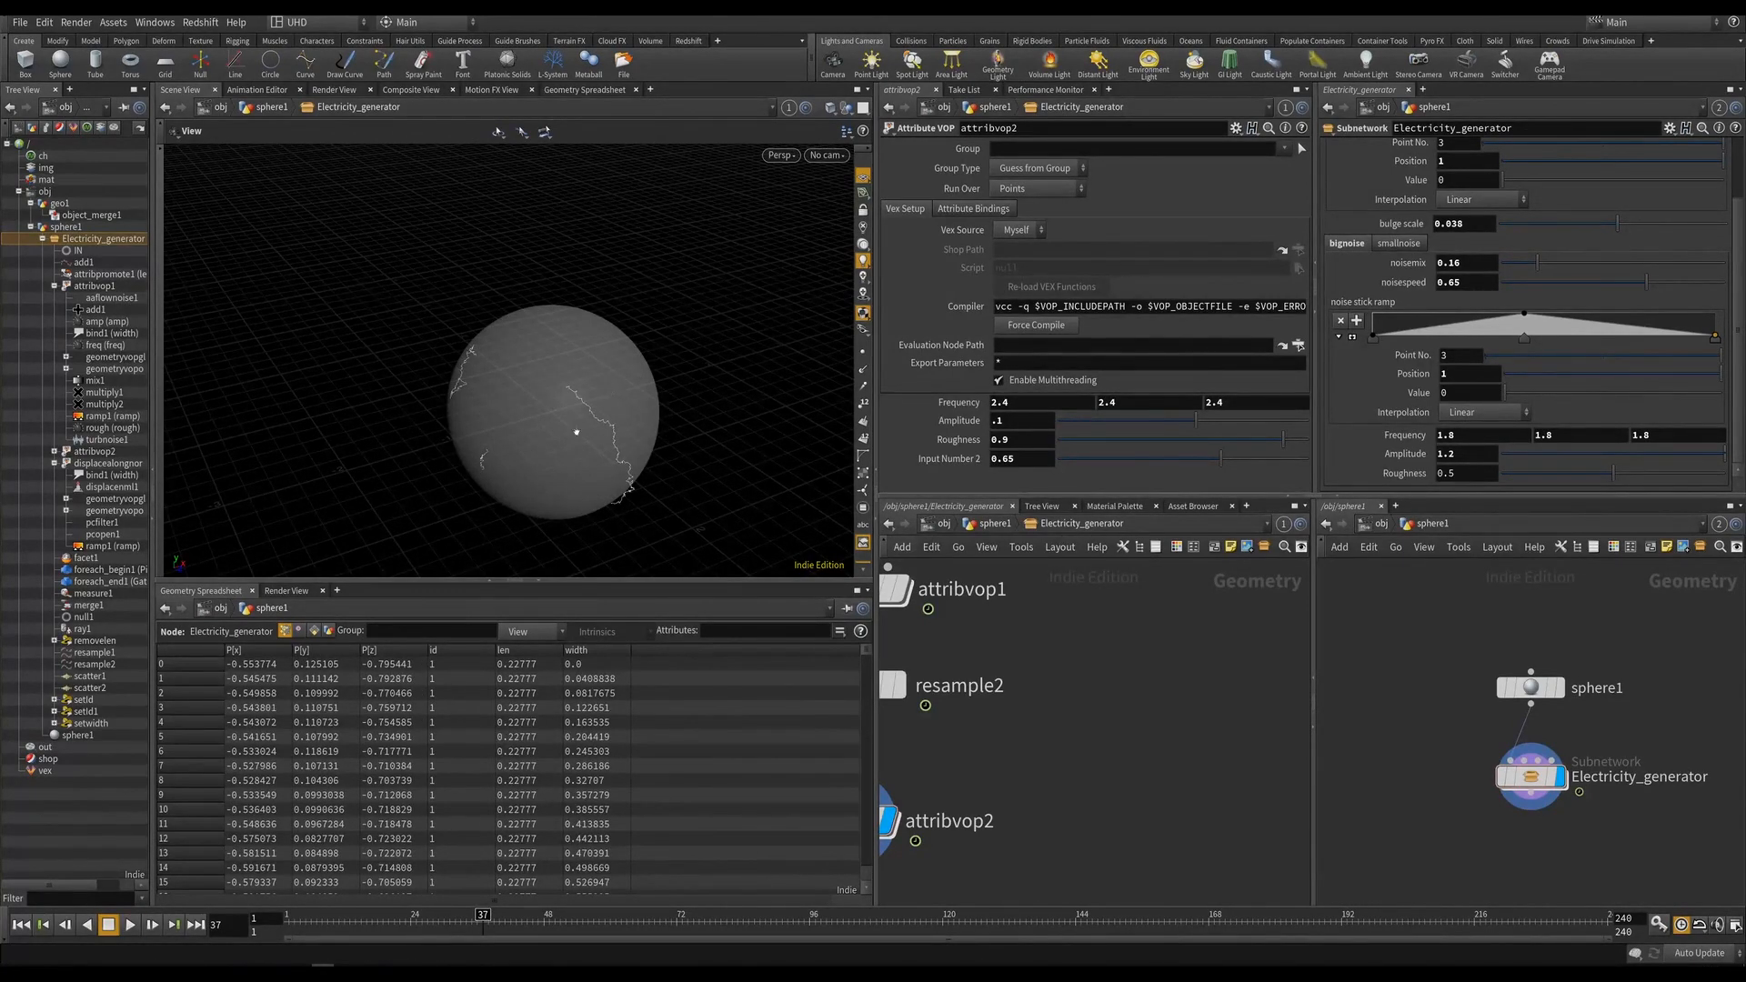
left_click_drag(585, 405, 676, 284)
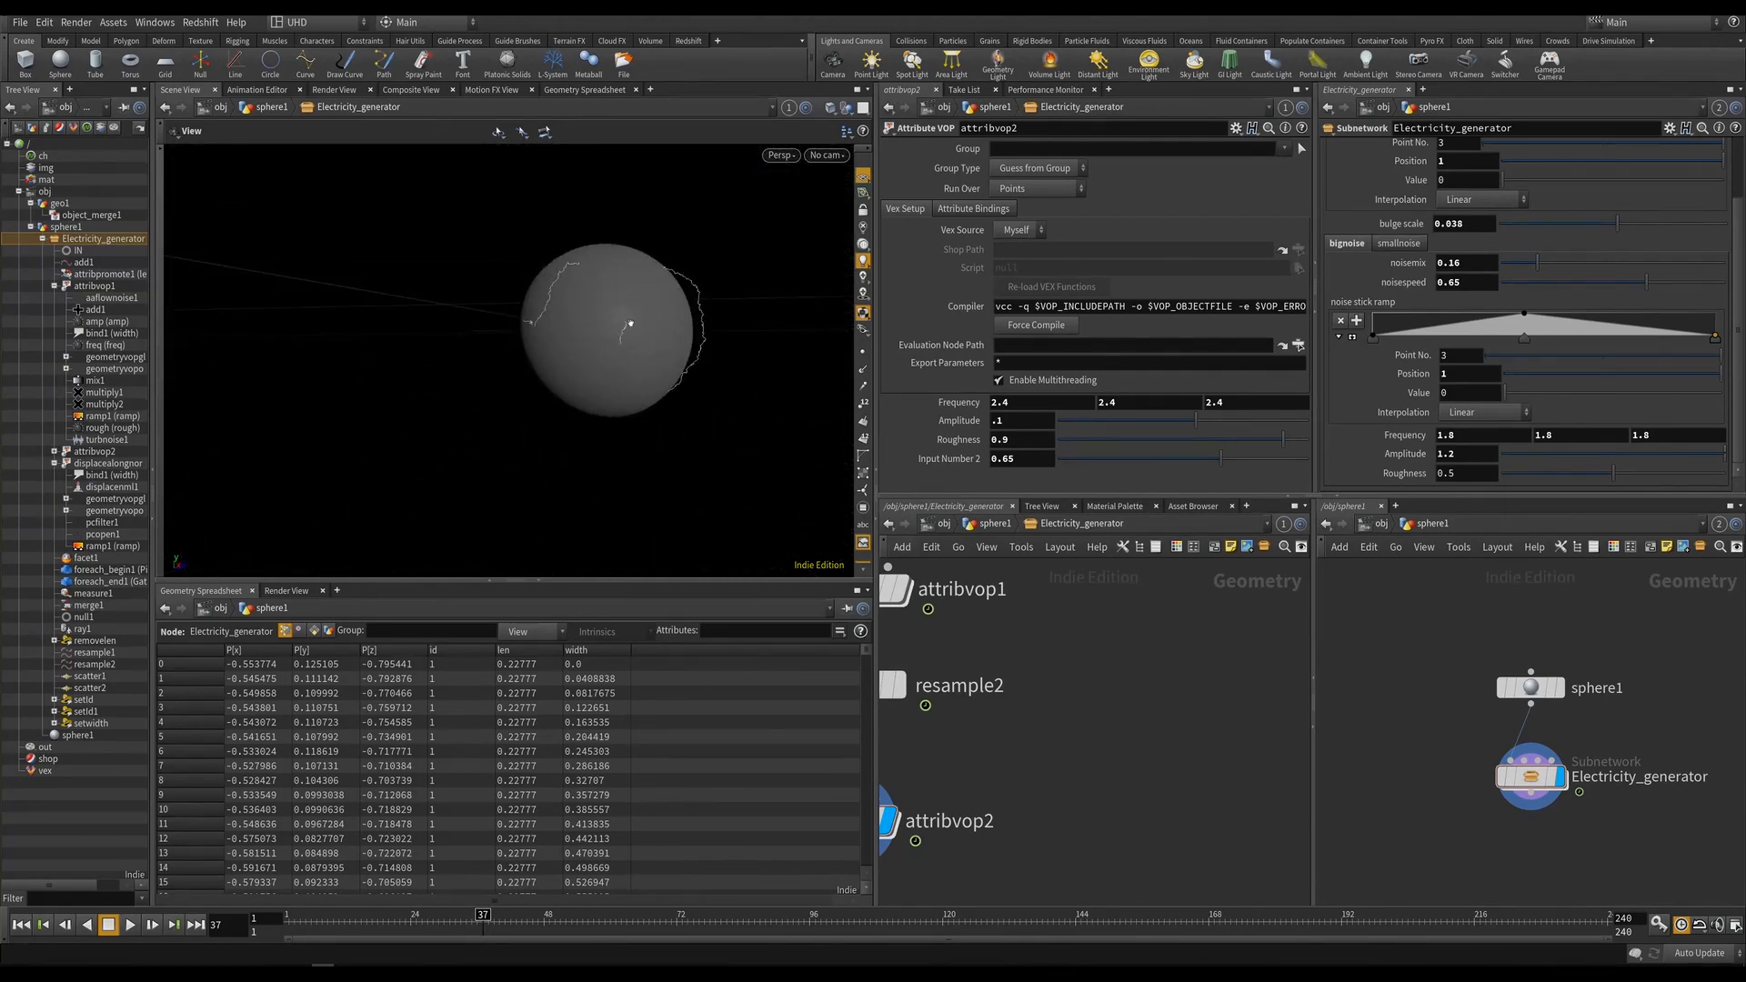
left_click_drag(792, 269, 586, 378)
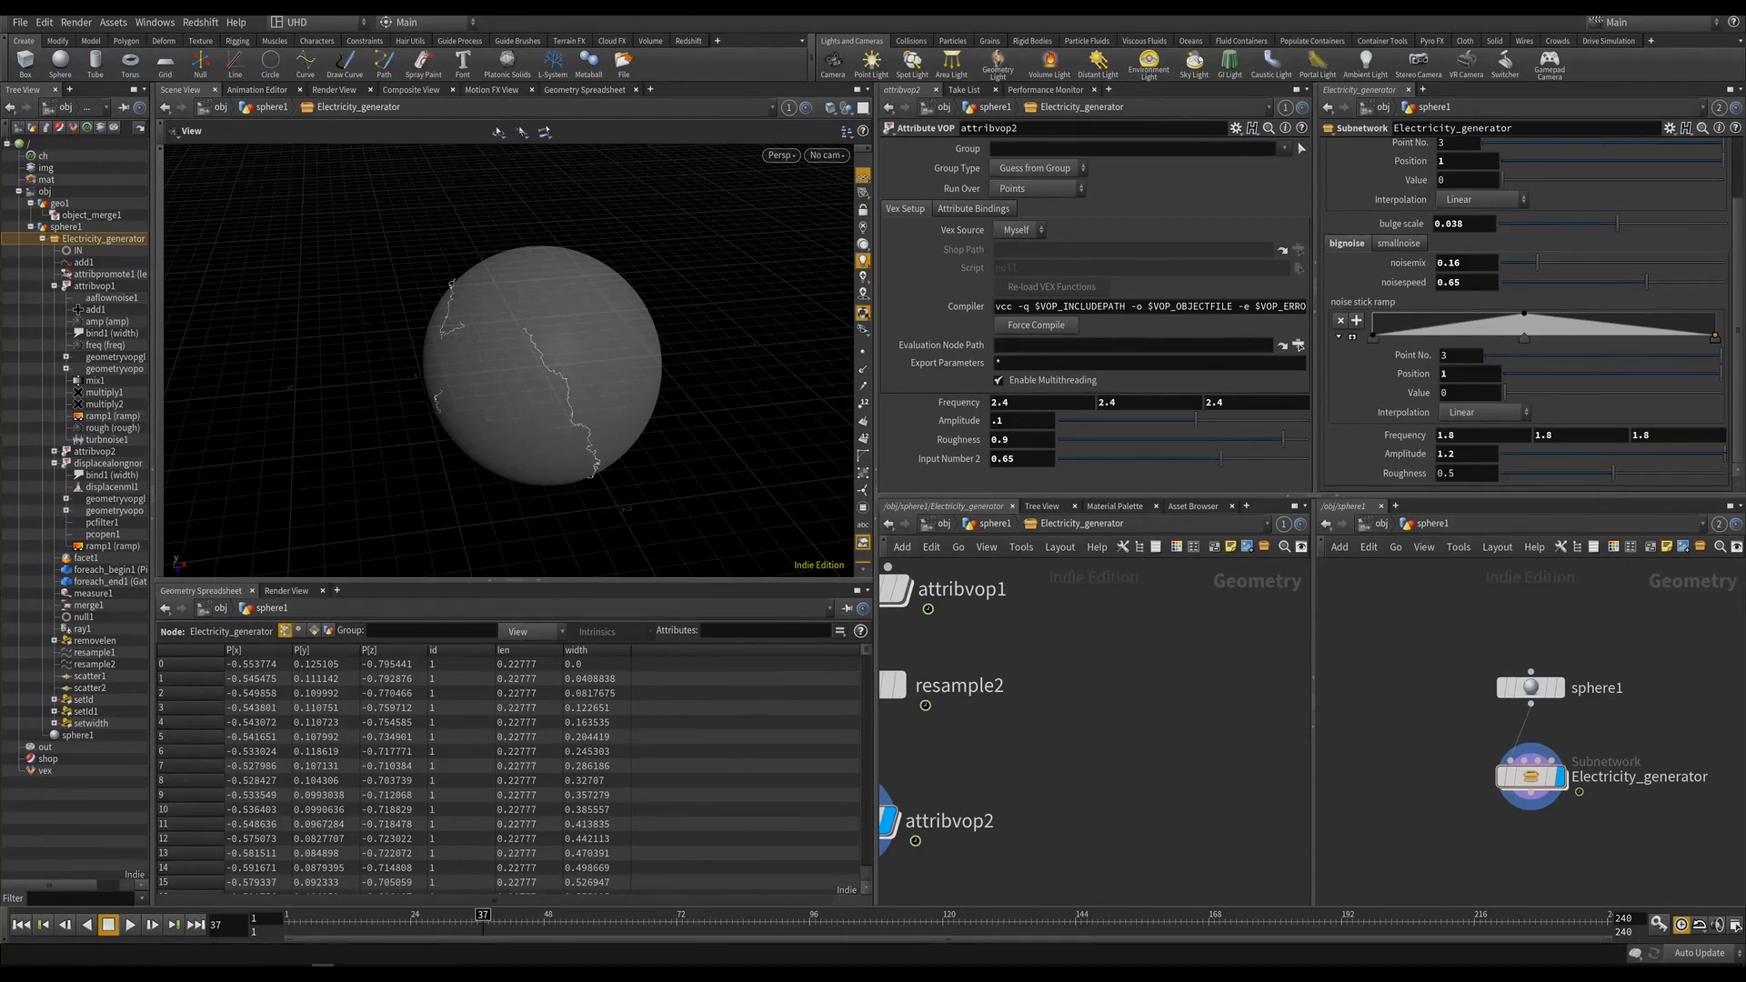
Rename the attribvop1 node above resample2 as bignoise.
scroll(1176, 642, "down", 5)
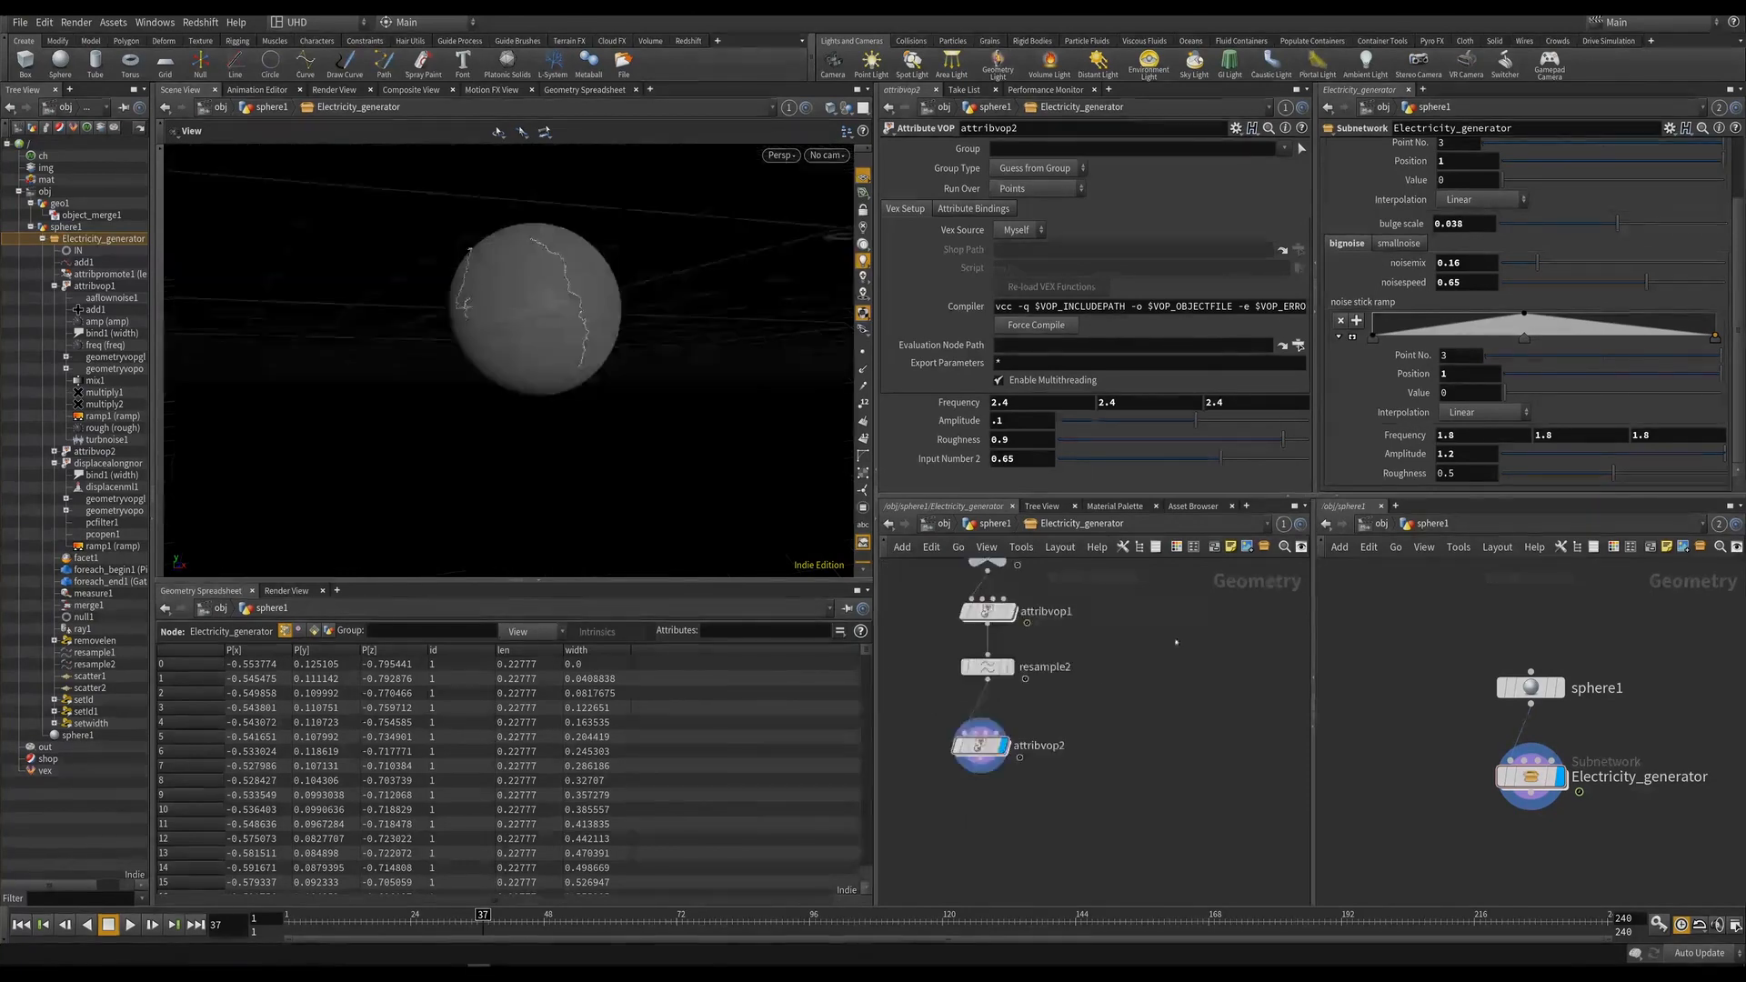
double_click(1046, 612)
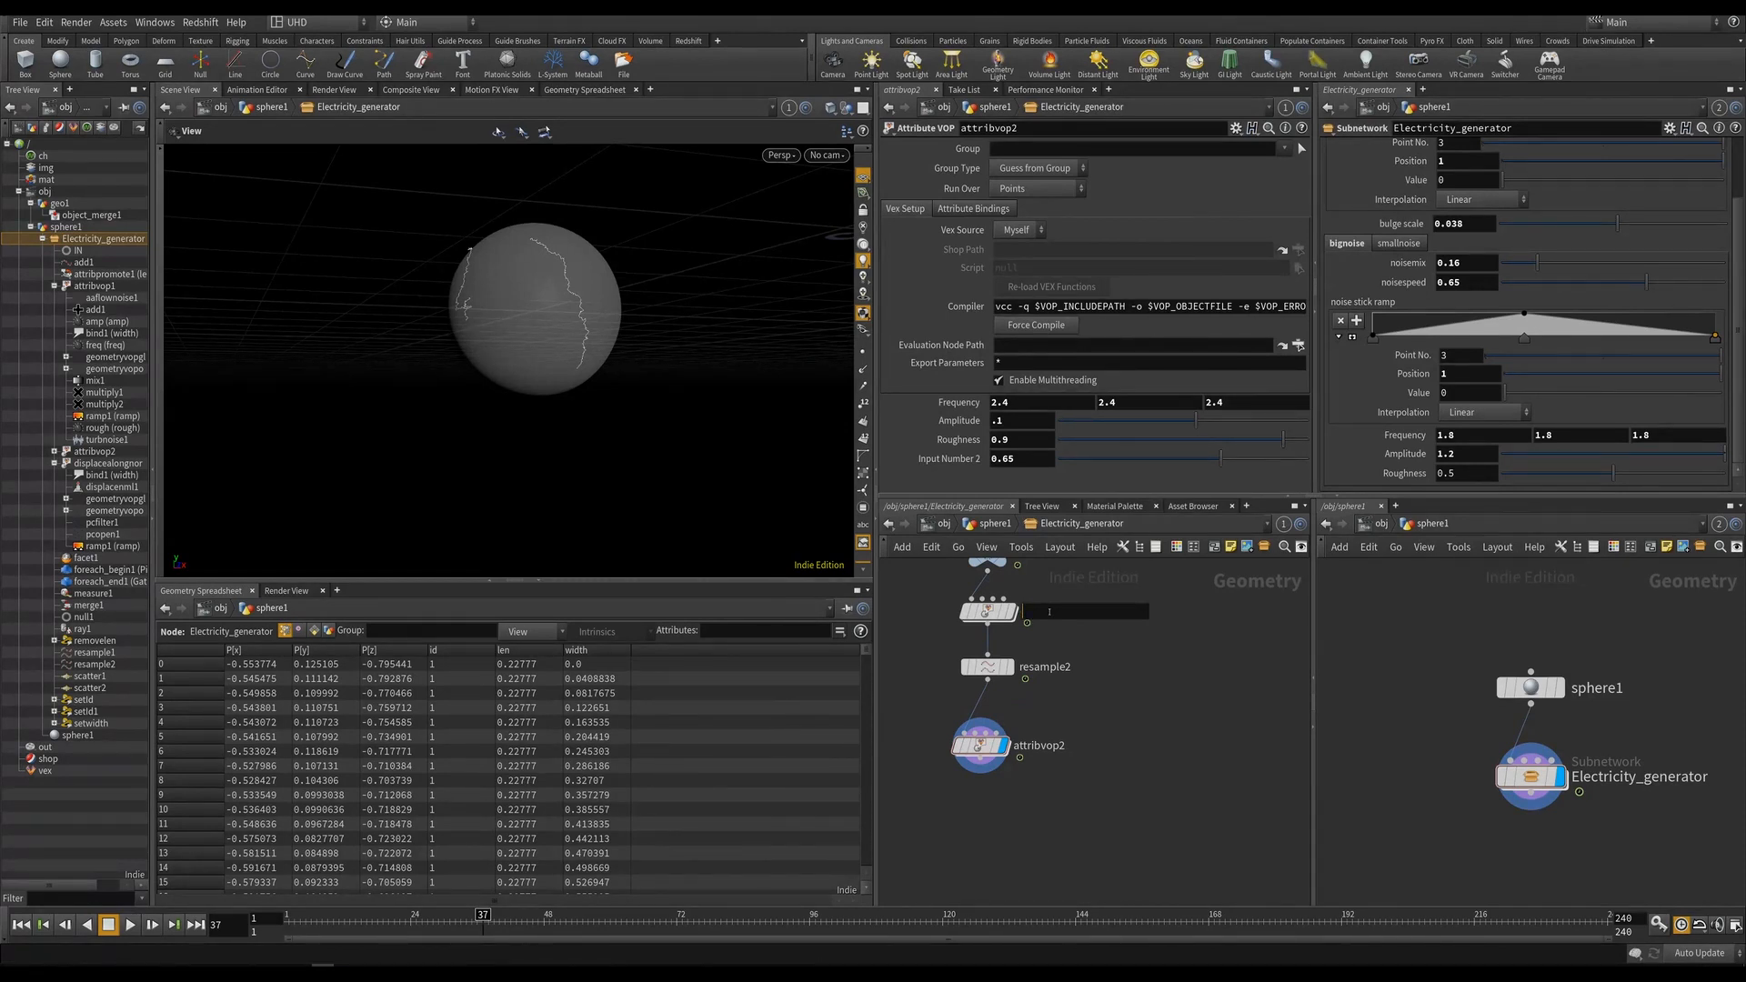
left_click_drag(1073, 612, 987, 611)
left_click(1121, 715)
middle_click_drag(1053, 626, 1038, 679)
left_click(1035, 668)
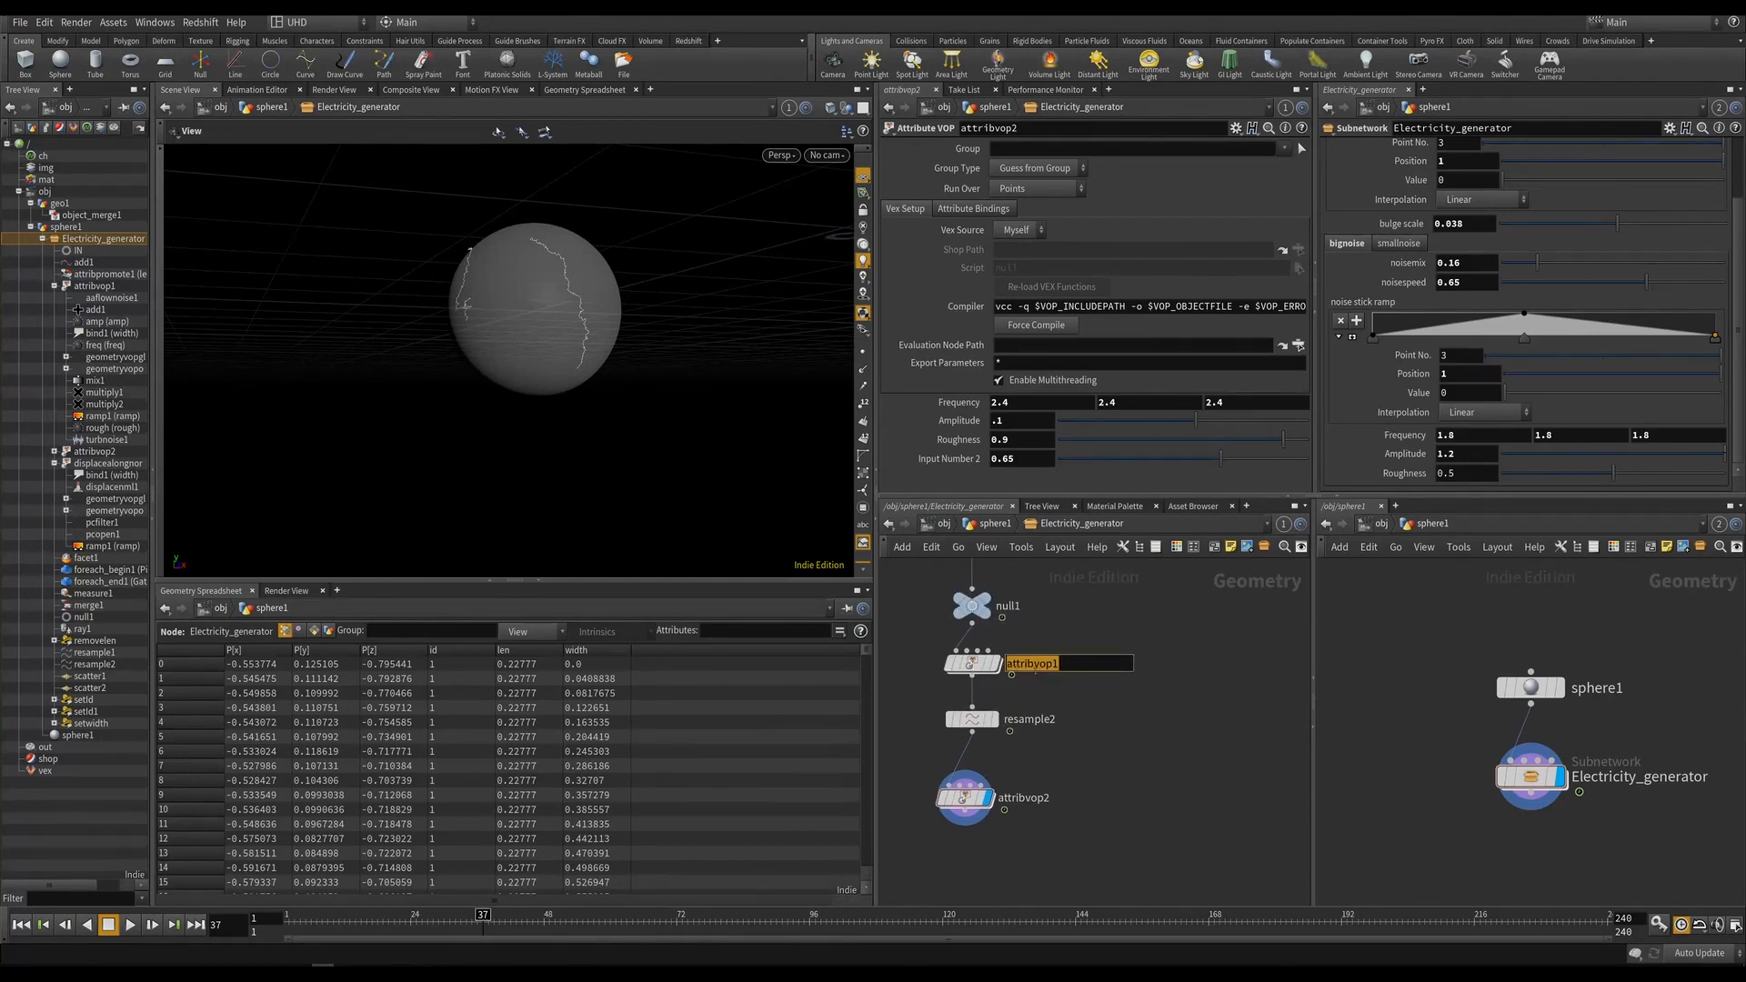
type("bignoise")
key("Return")
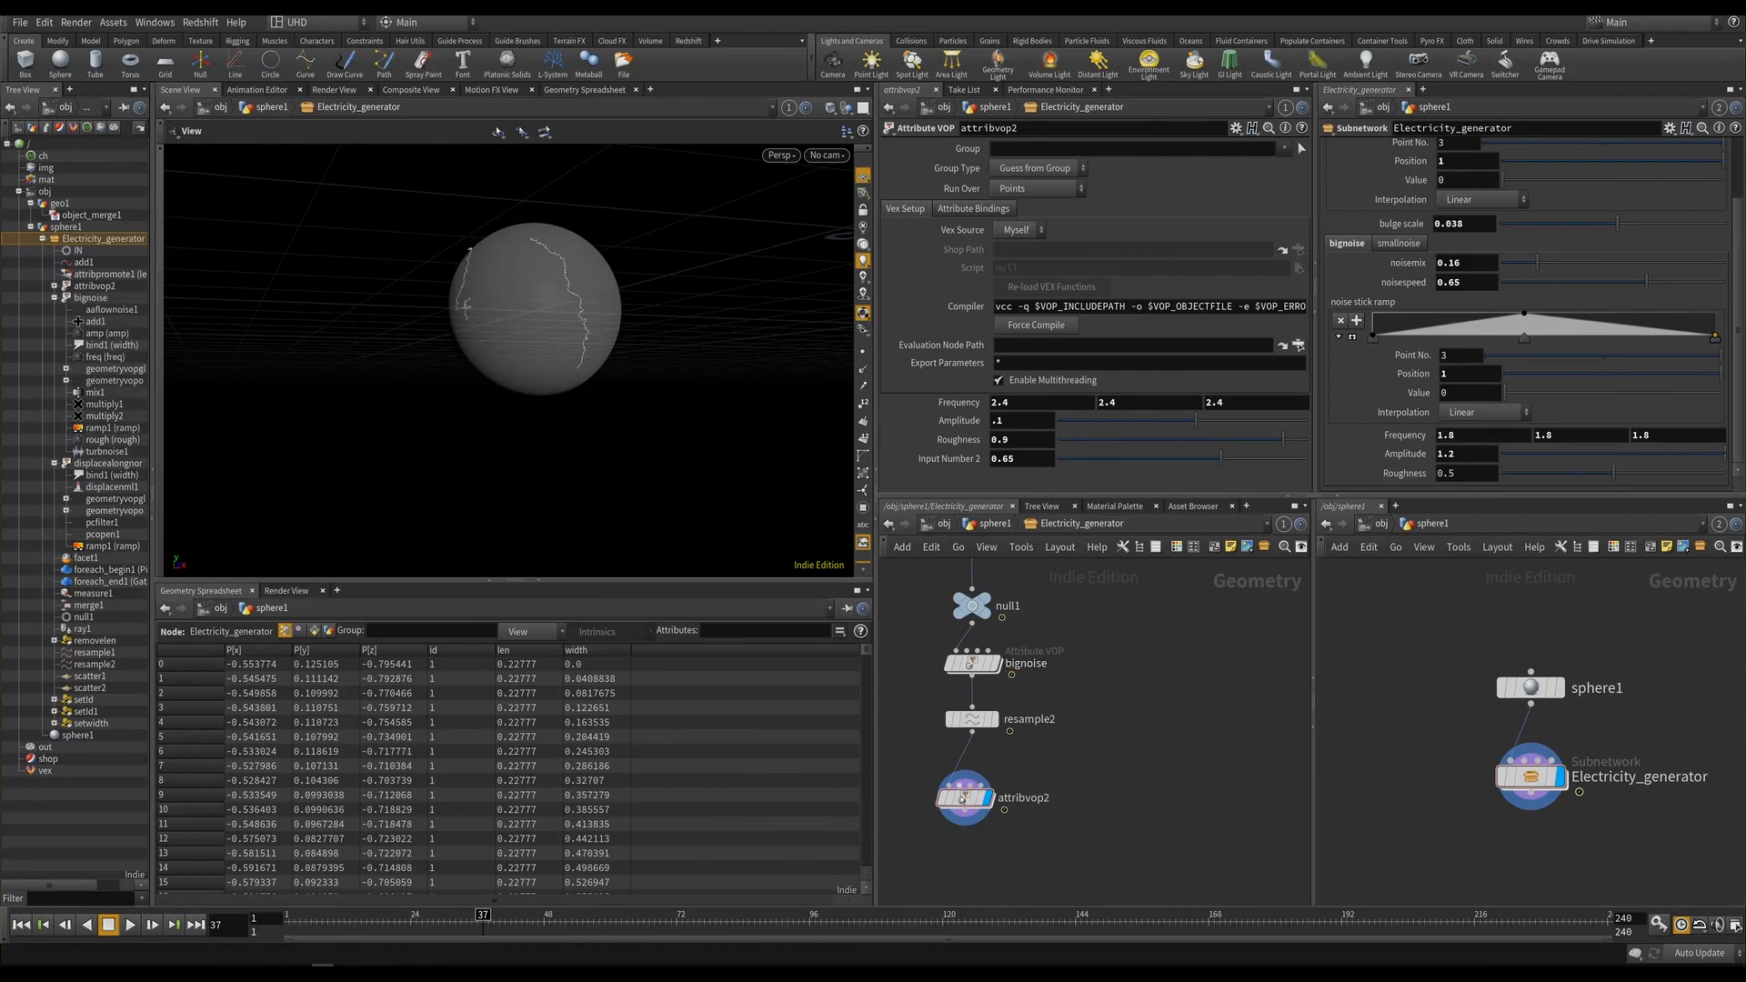
Rename the attribvop2 node below resample2 as smallnoise, line it up in the network, and save the scene.
double_click(1025, 797)
type("smallno")
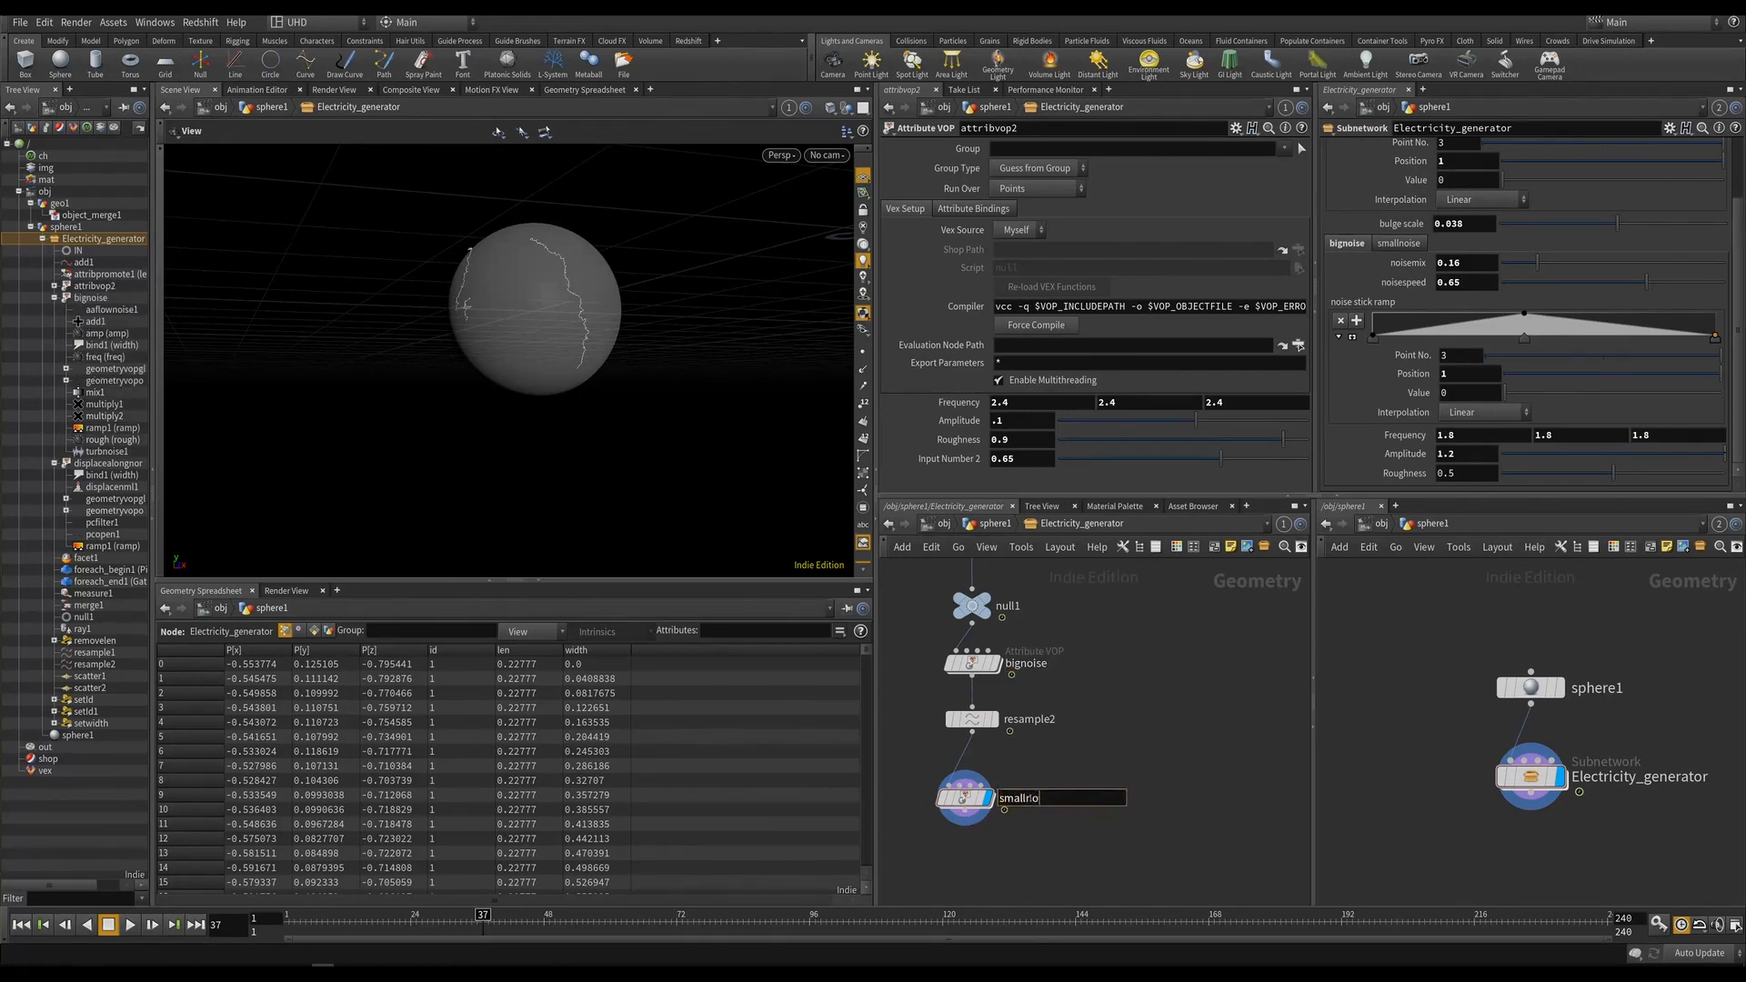
type("ise")
key("Return")
middle_click_drag(963, 802, 971, 732)
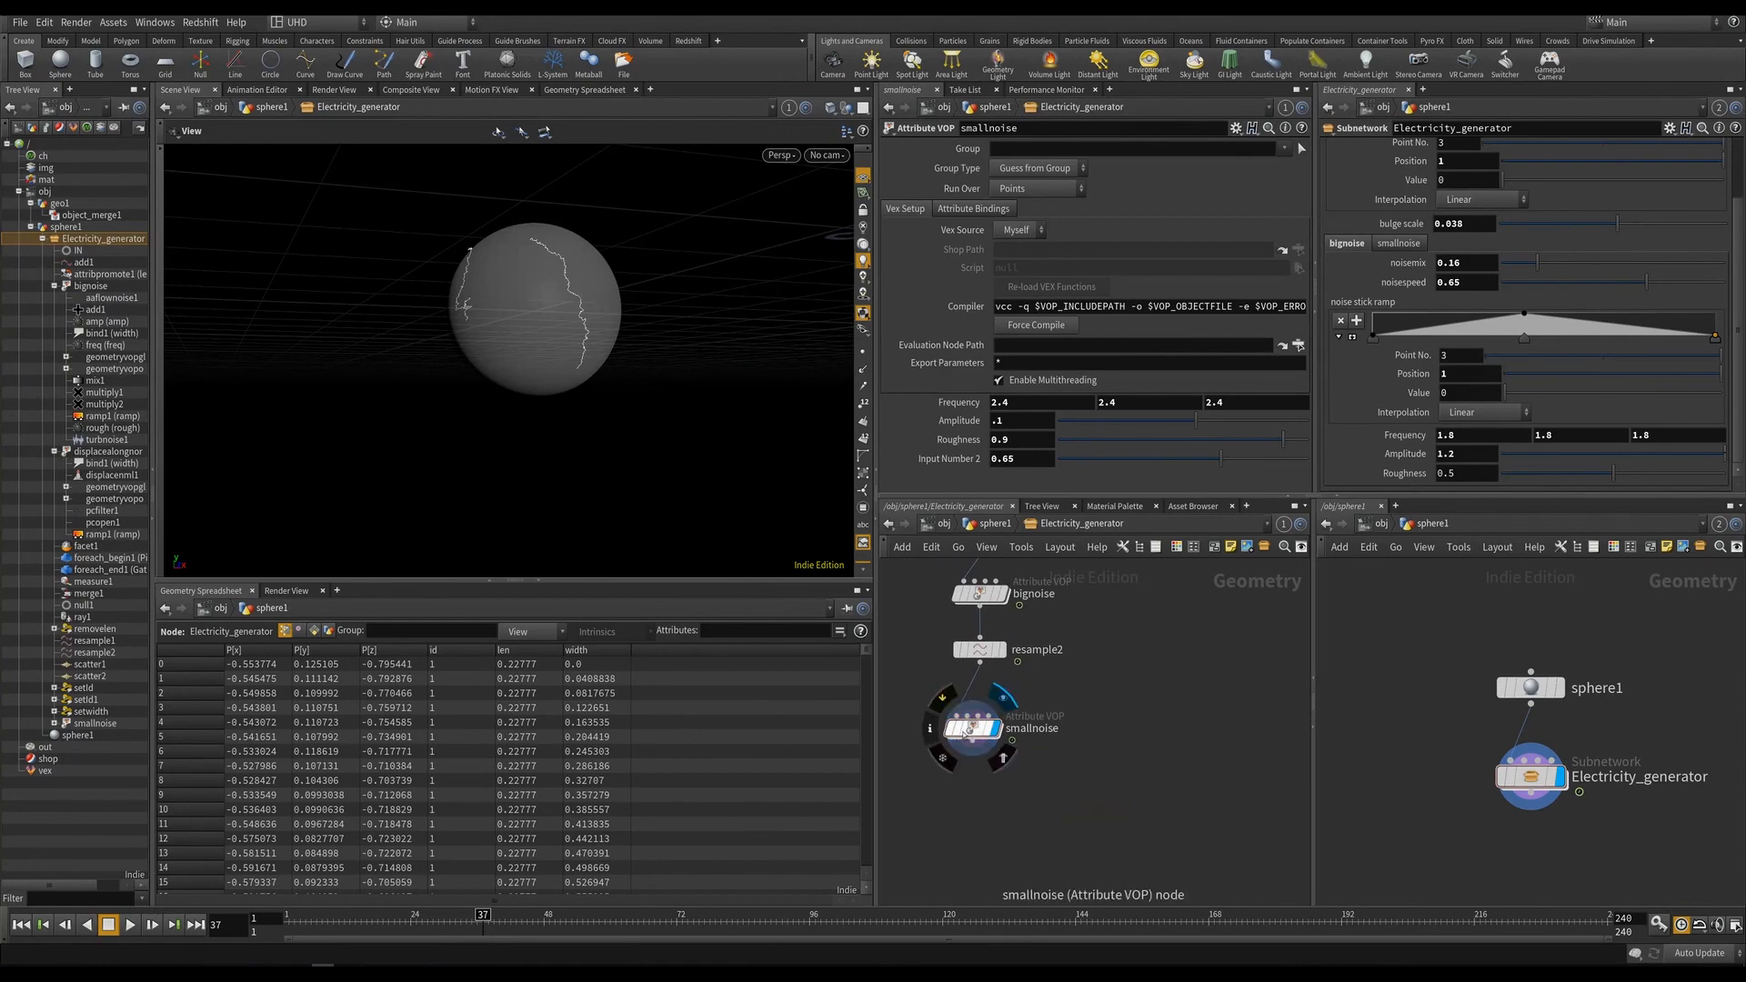
left_click_drag(964, 735, 977, 723)
left_click_drag(356, 305, 378, 378)
scroll(379, 379, "up", 3)
key("ctrl+s")
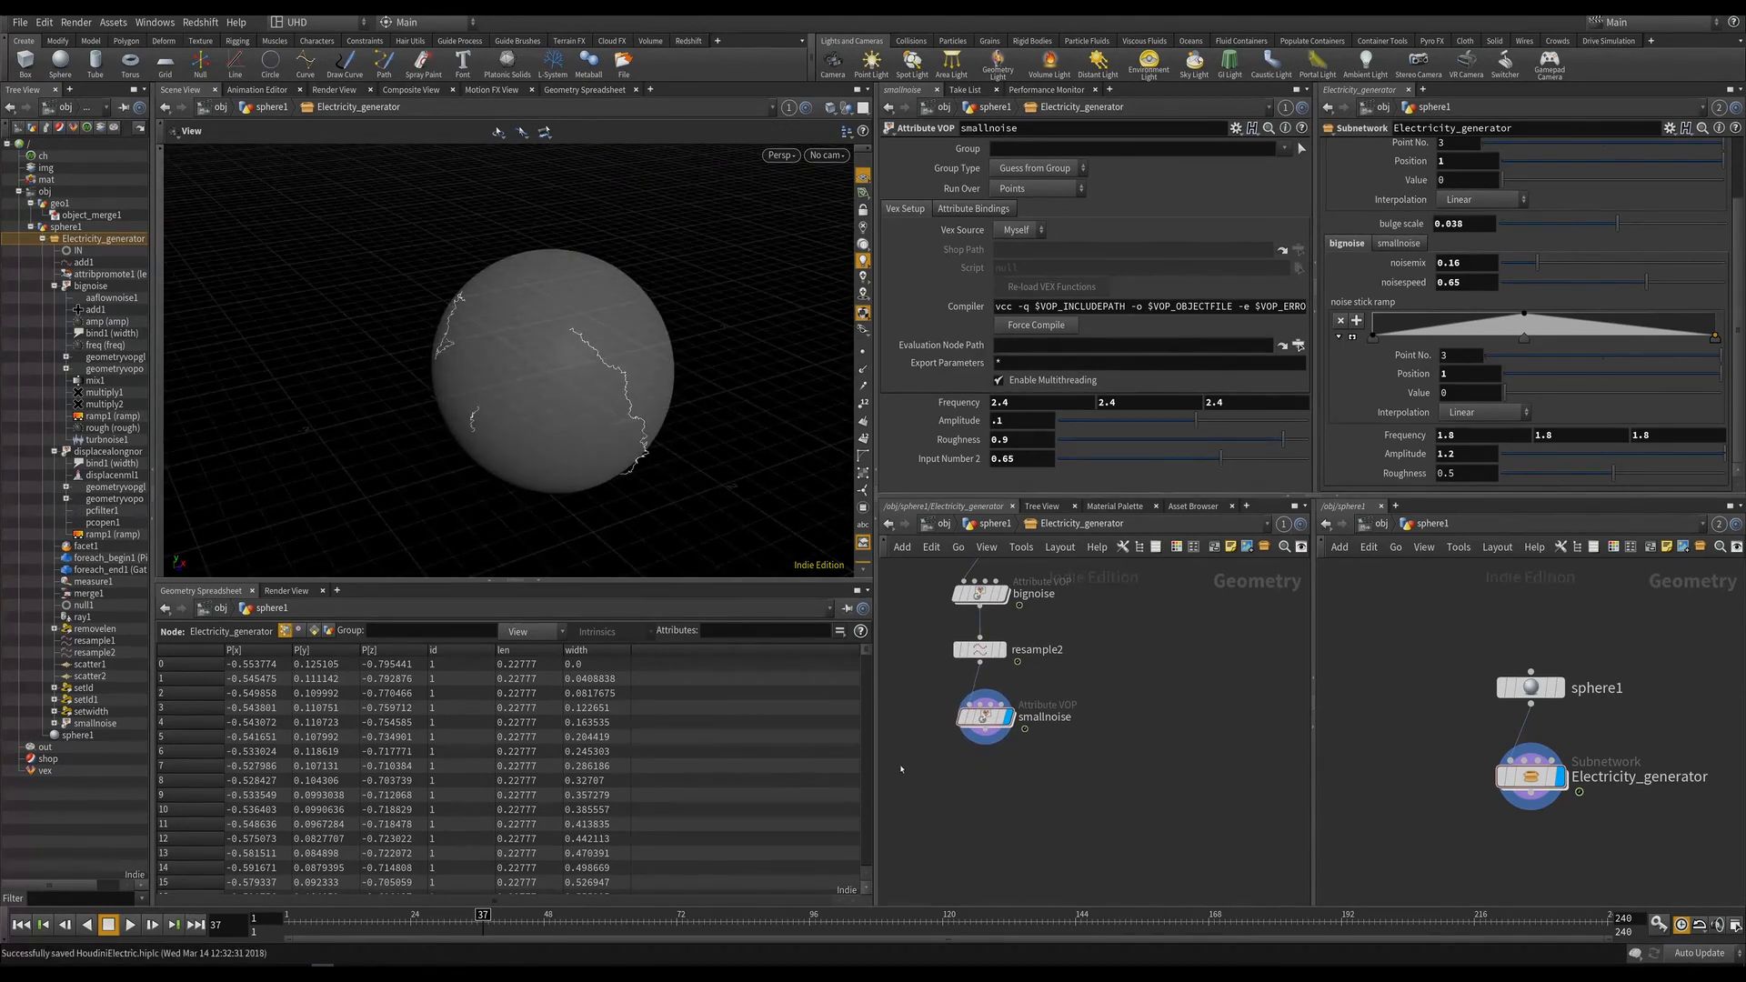
Add a Null after smallnoise, name it OUT_BASE, and make it the displayed output.
middle_click_drag(901, 770, 1037, 726)
key("Tab")
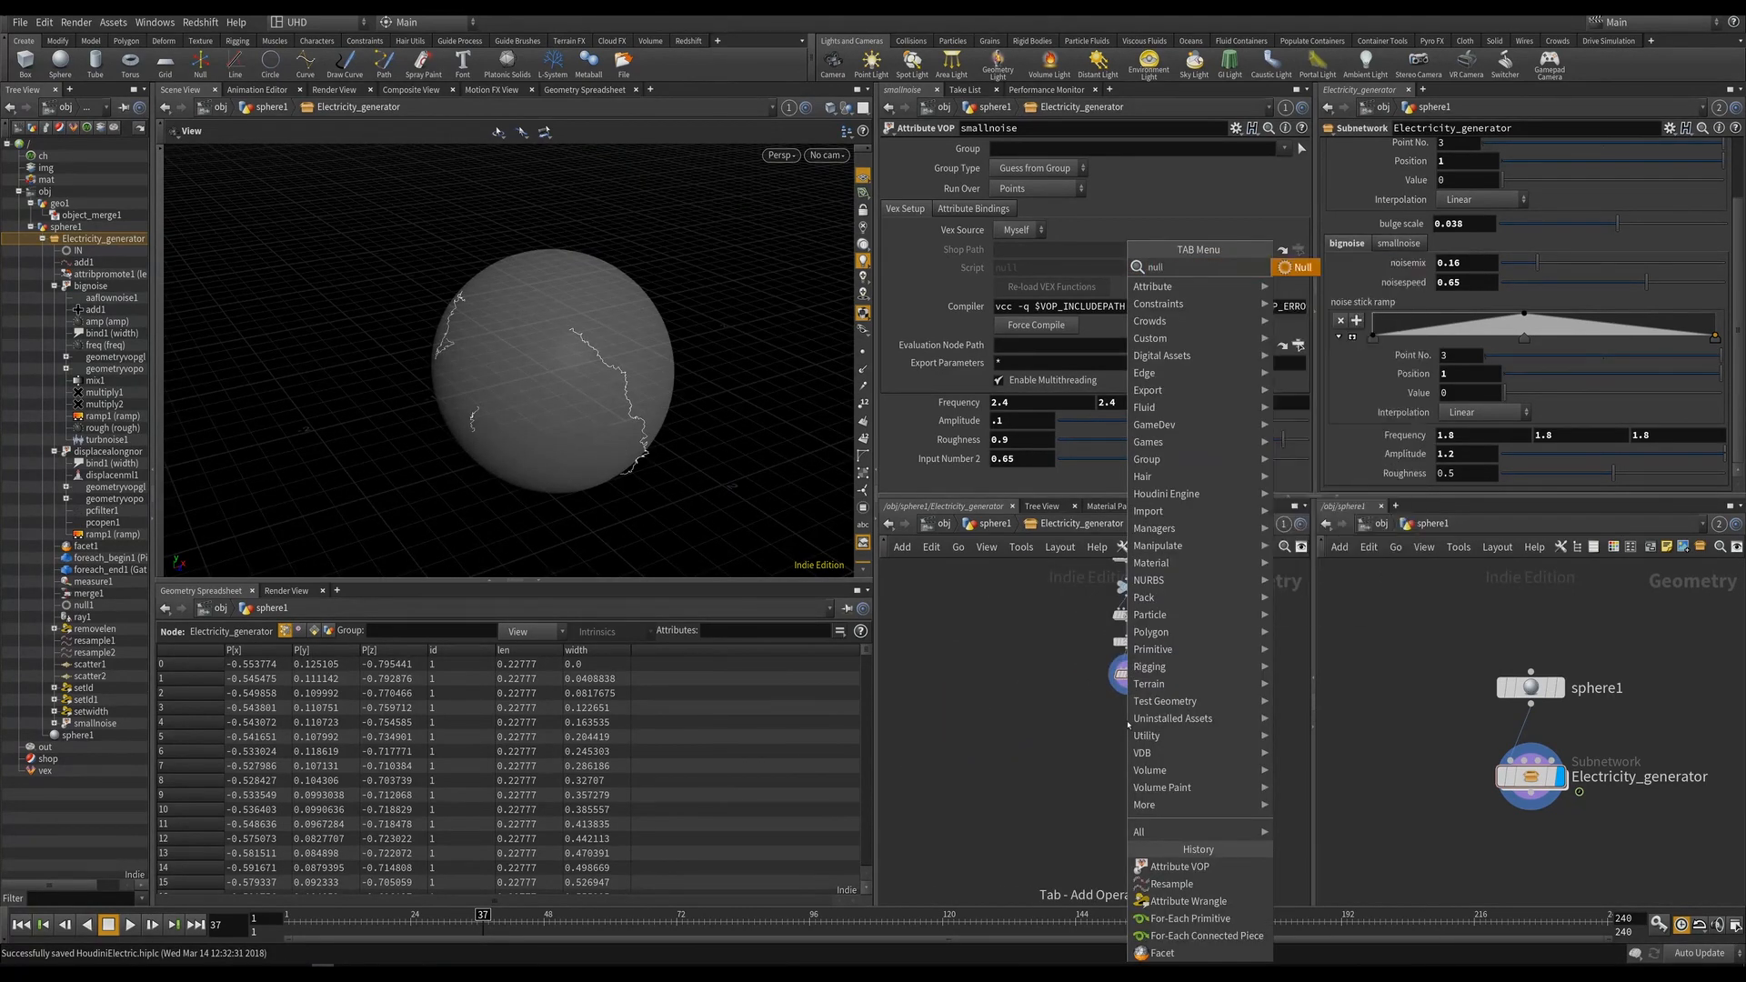
key("Return")
left_click(1131, 695)
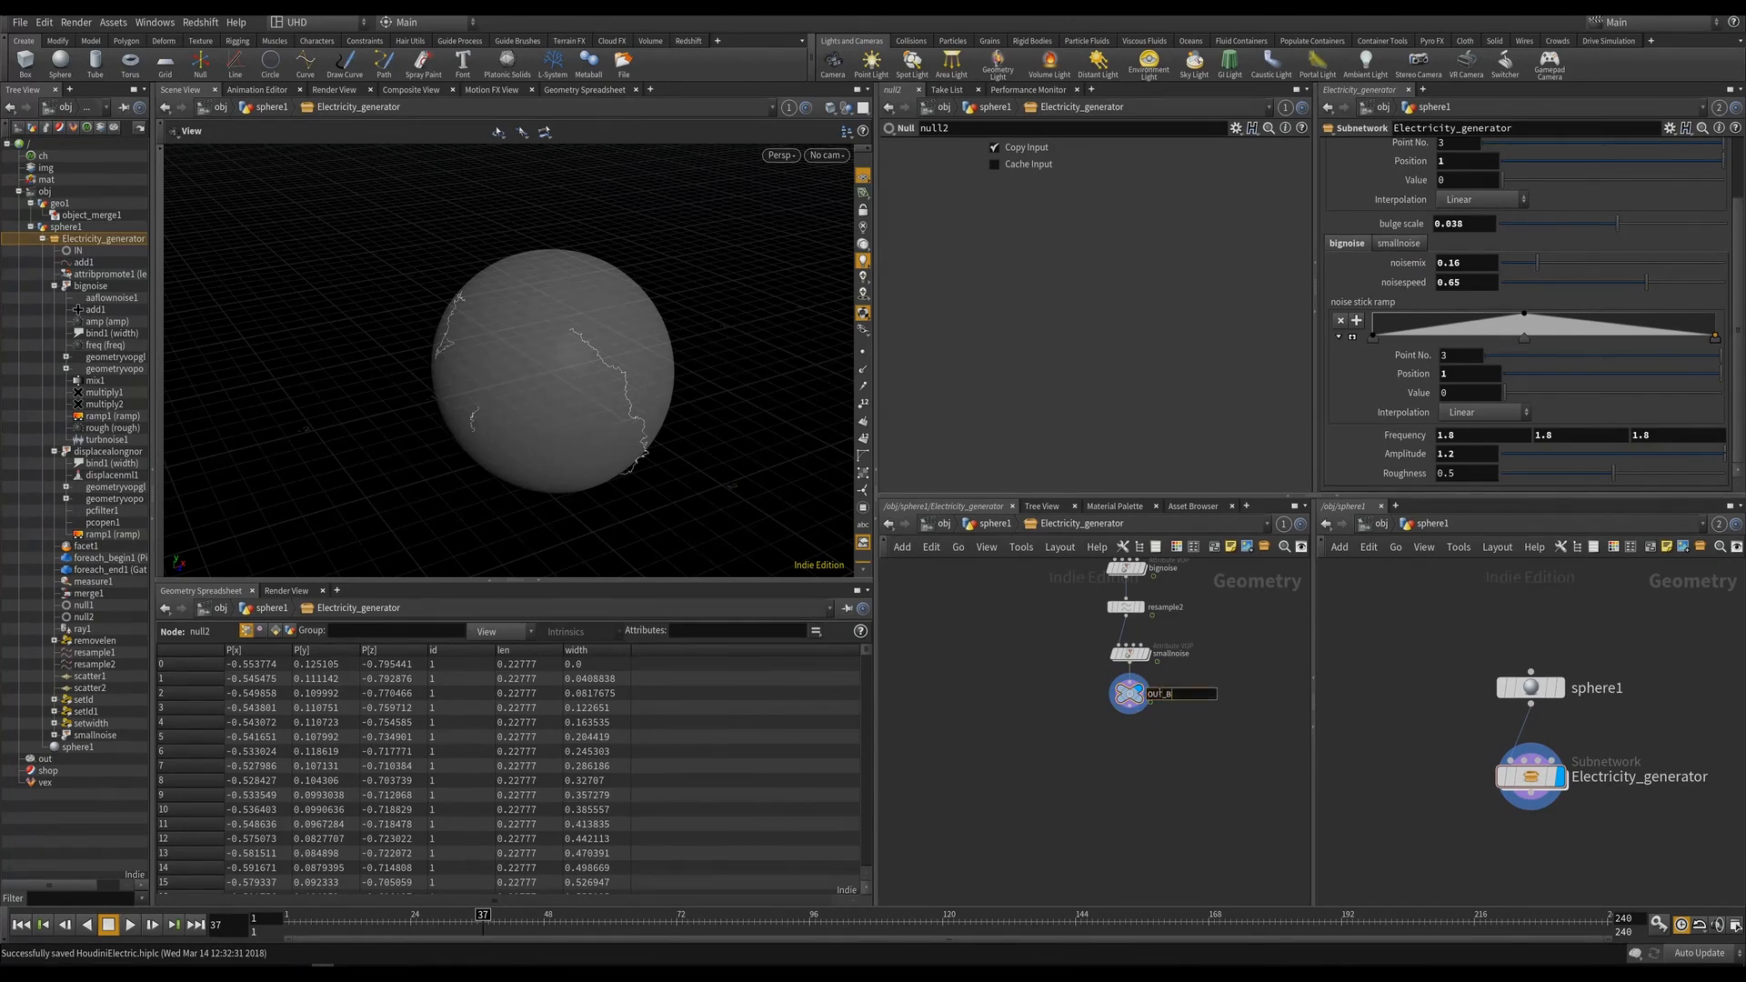
key("Return")
middle_click_drag(1175, 761, 1143, 753)
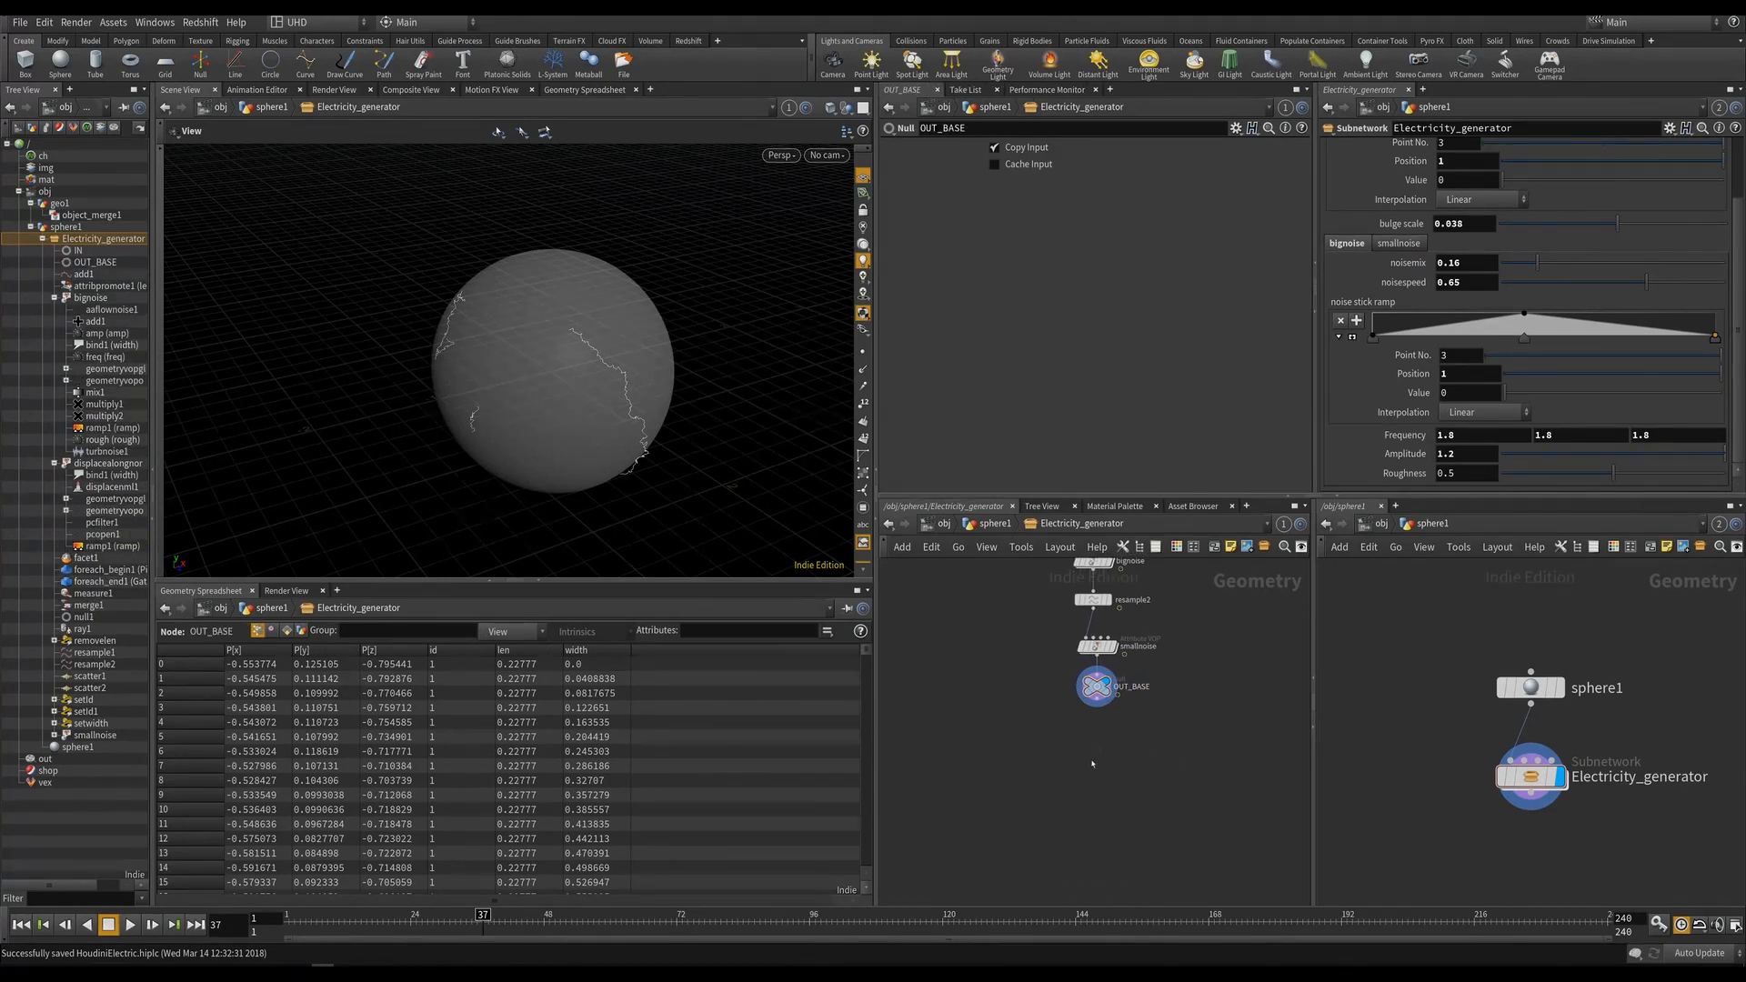
Examine the arcs around frames 47 and 56, comparing the bignoise output with the smallnoise output.
left_click_drag(612, 374, 708, 342)
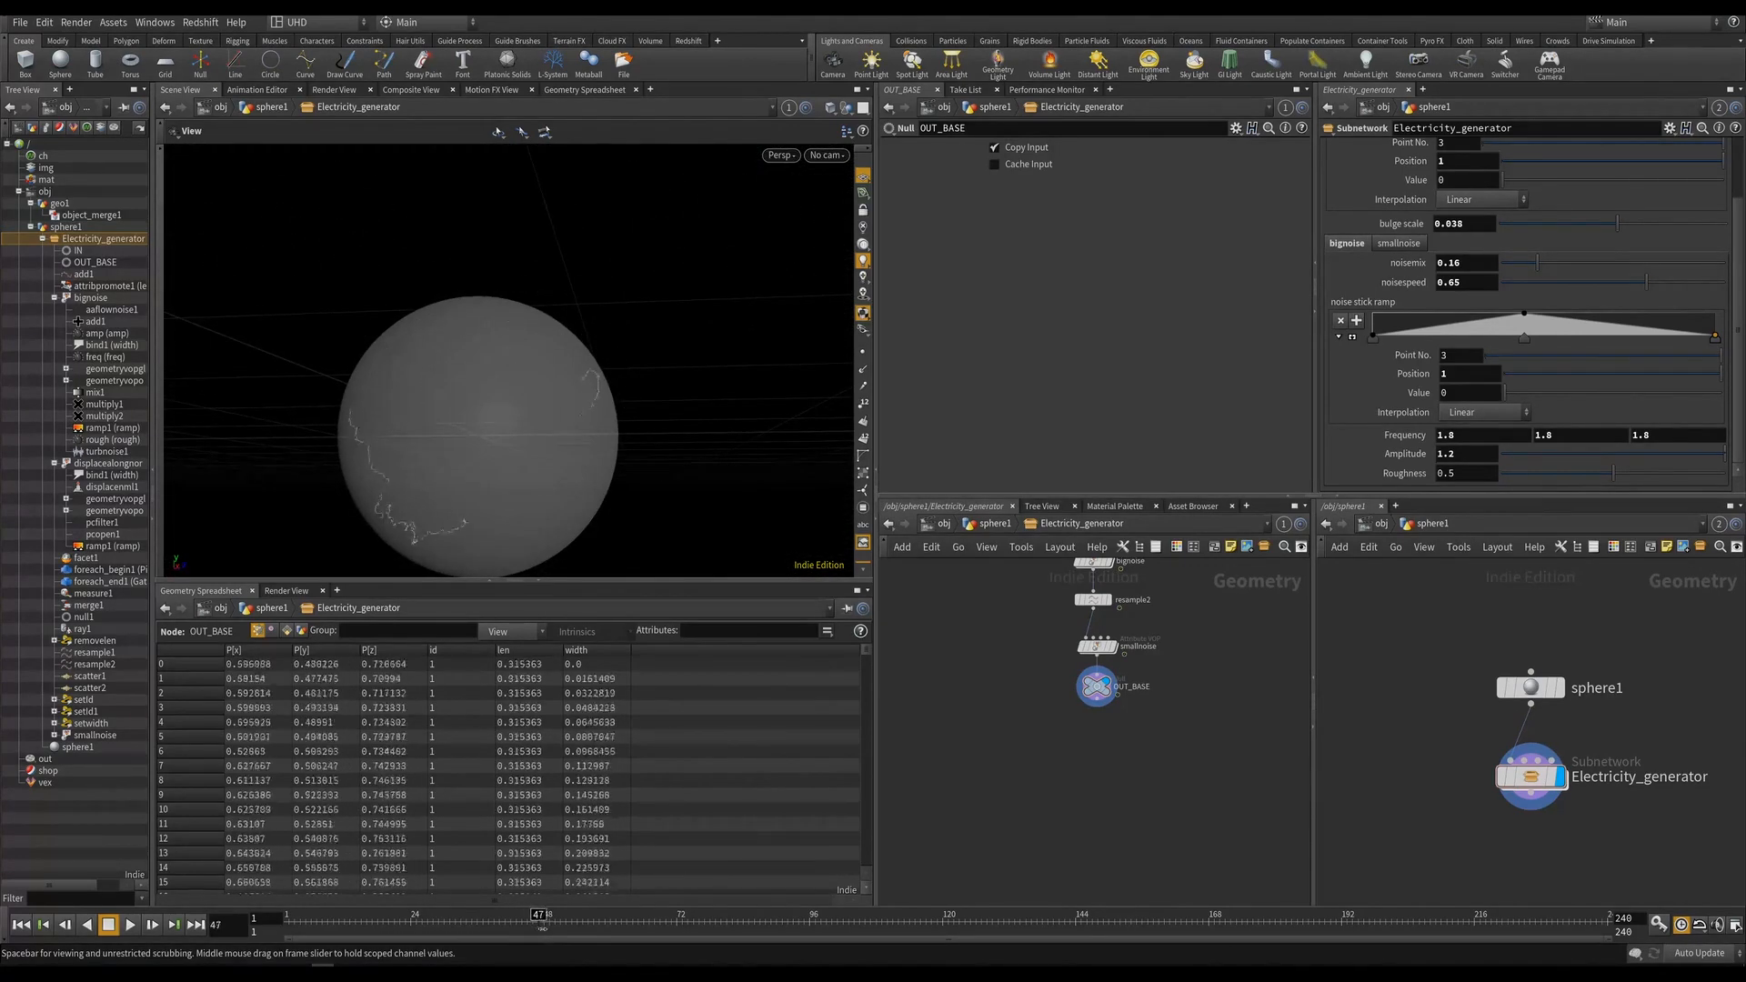
left_click_drag(573, 509, 577, 436)
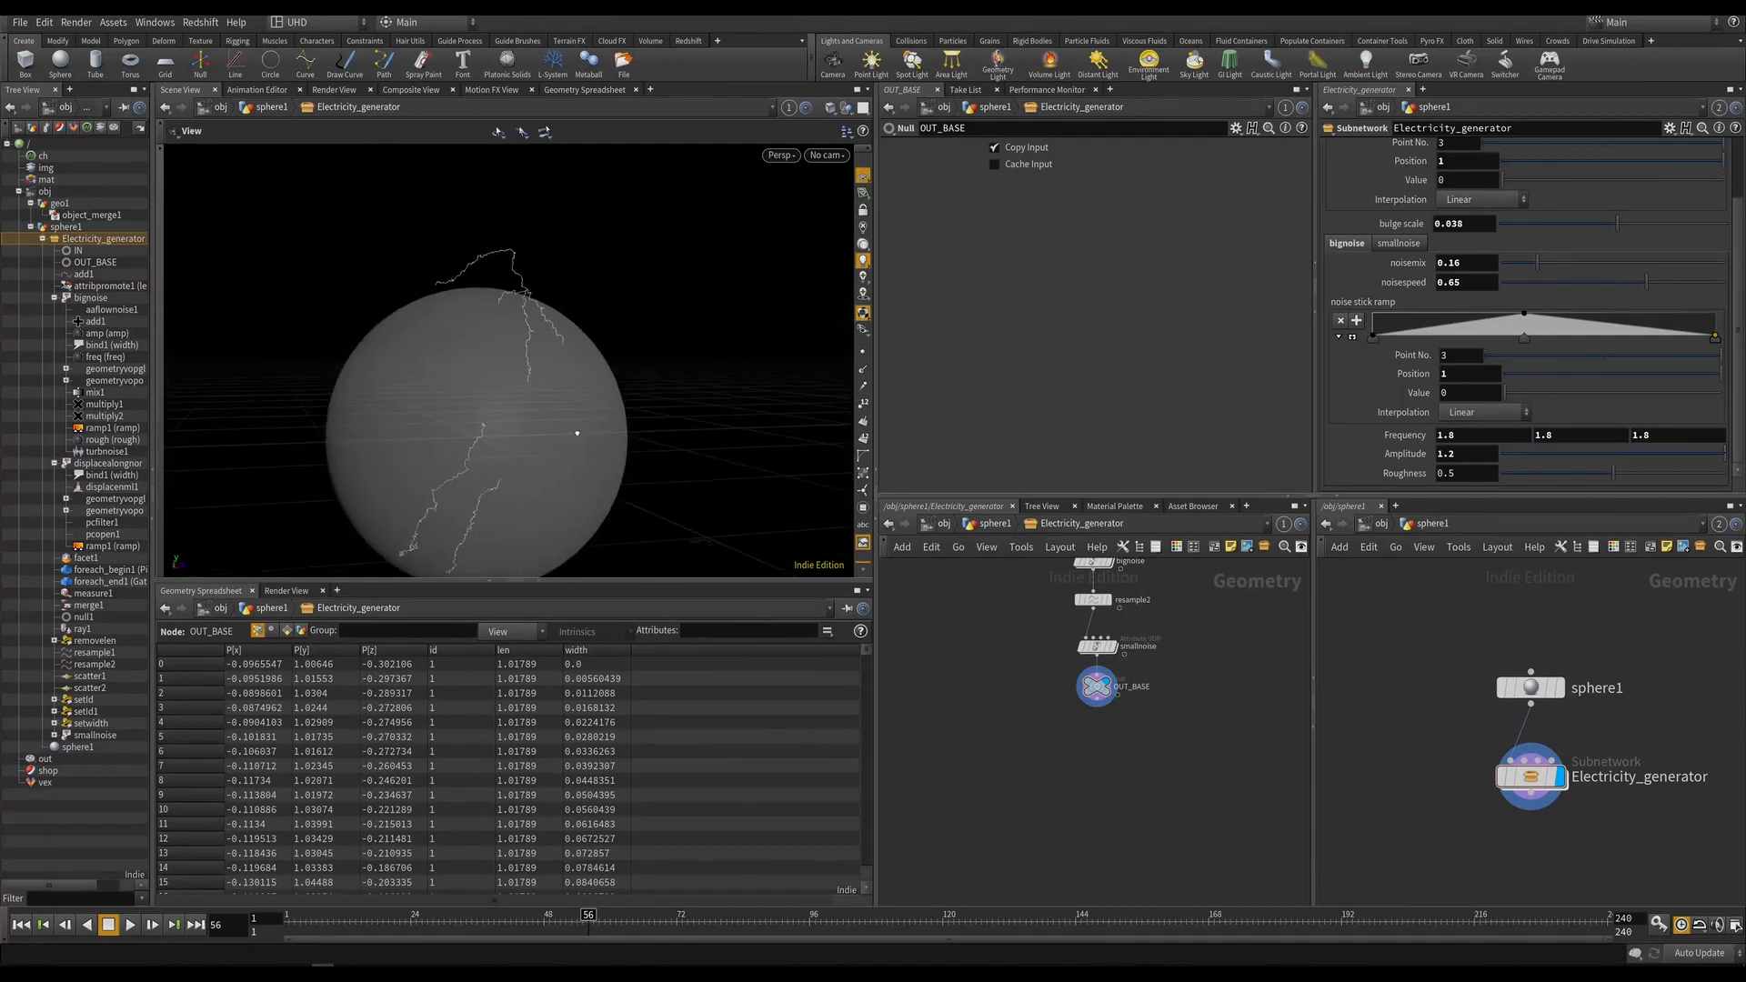
left_click(1375, 341)
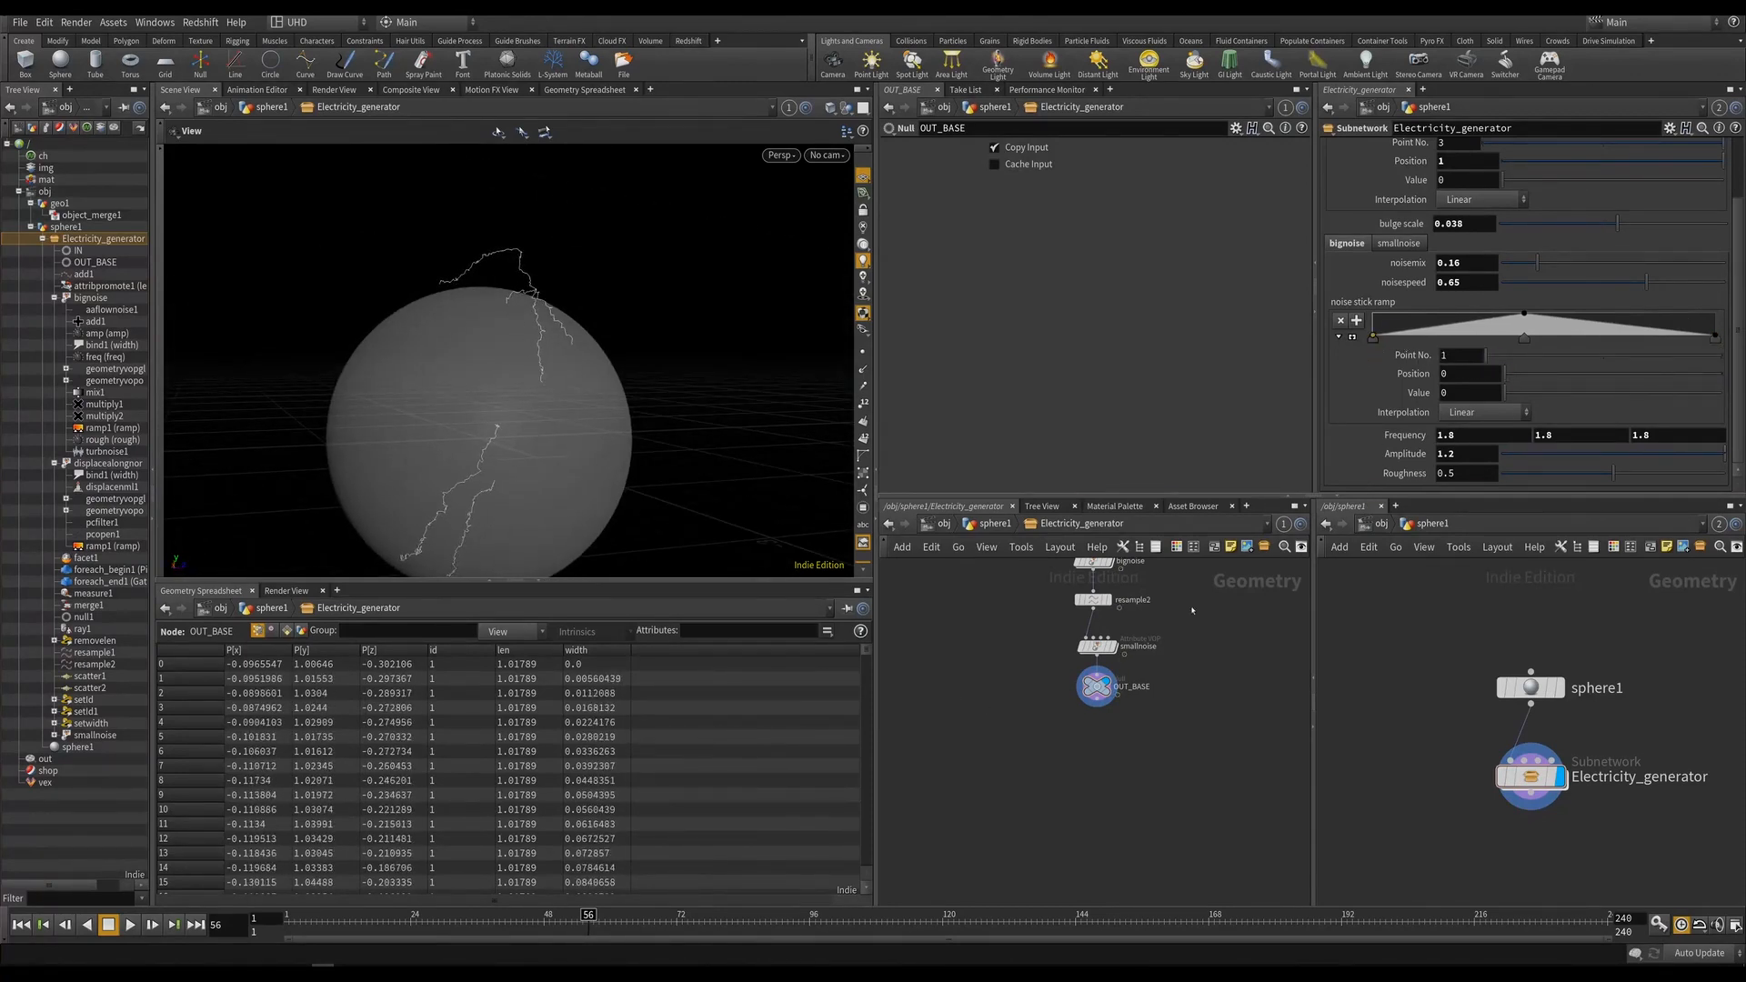
middle_click_drag(1115, 627, 1051, 720)
left_click(1040, 653)
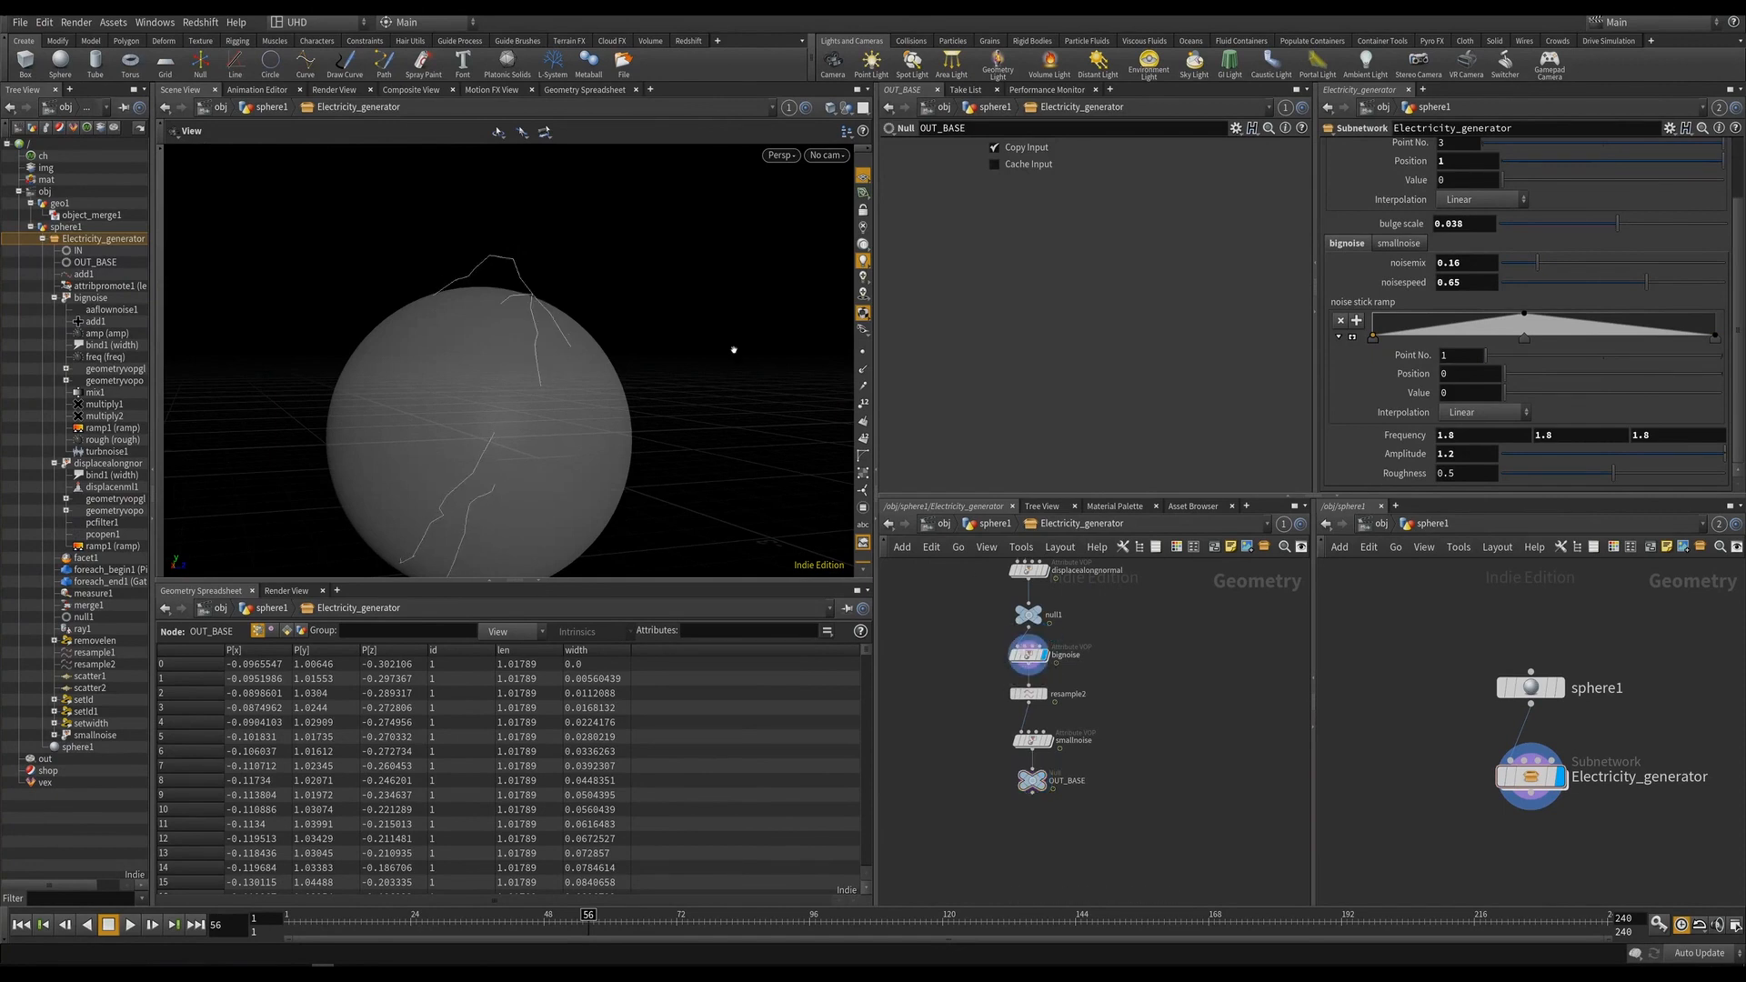
left_click(1047, 741)
left_click_drag(532, 373, 723, 329)
Inspect the inside of the smallnoise VOP network and the parameters of the bignoise node.
double_click(1033, 741)
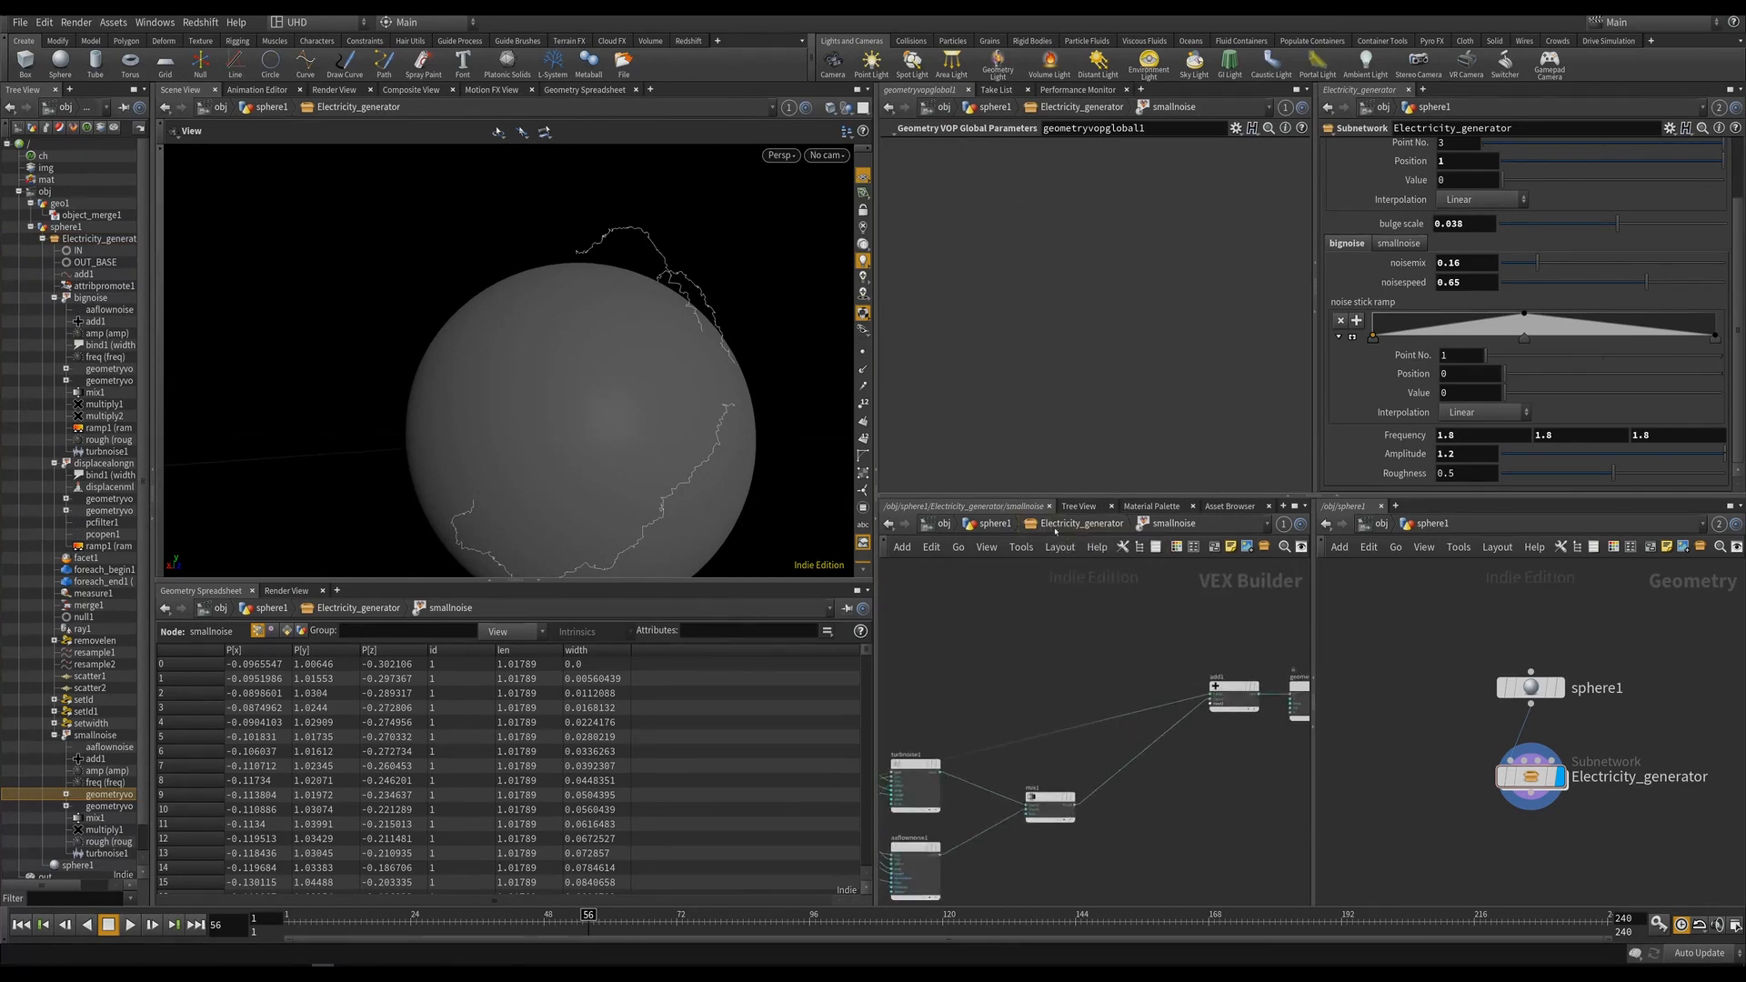
key("u")
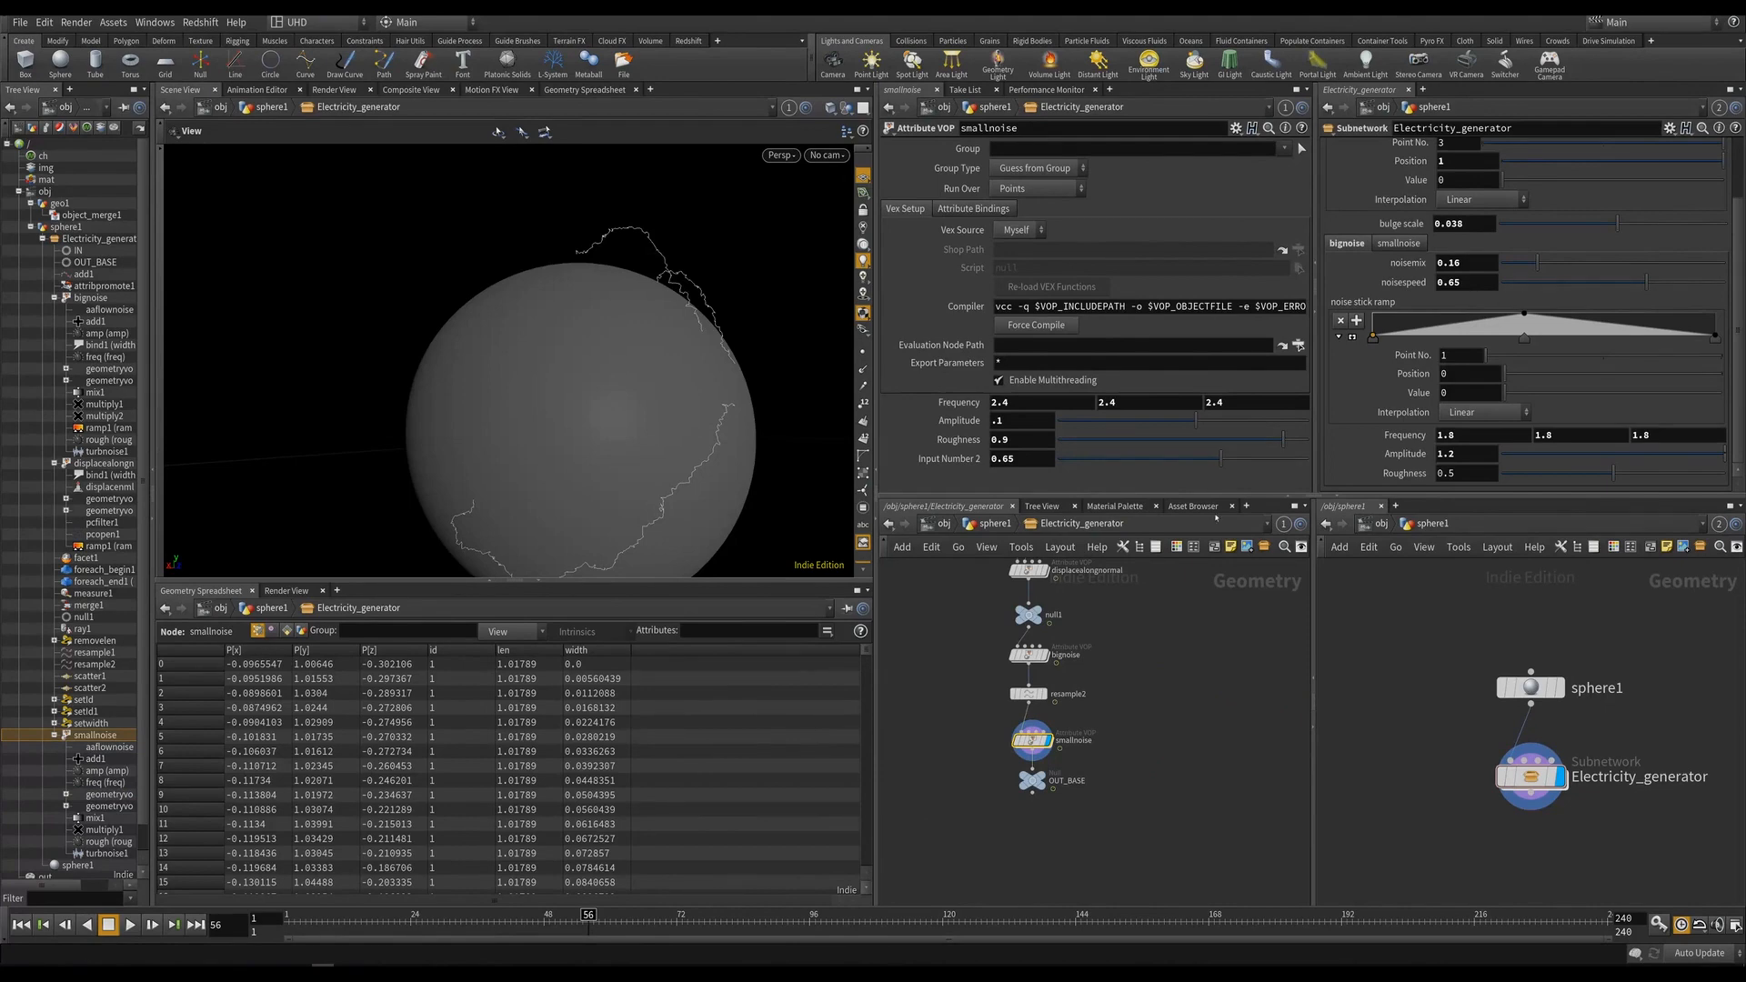
scroll(1023, 678, "up", 2)
left_click(1037, 649)
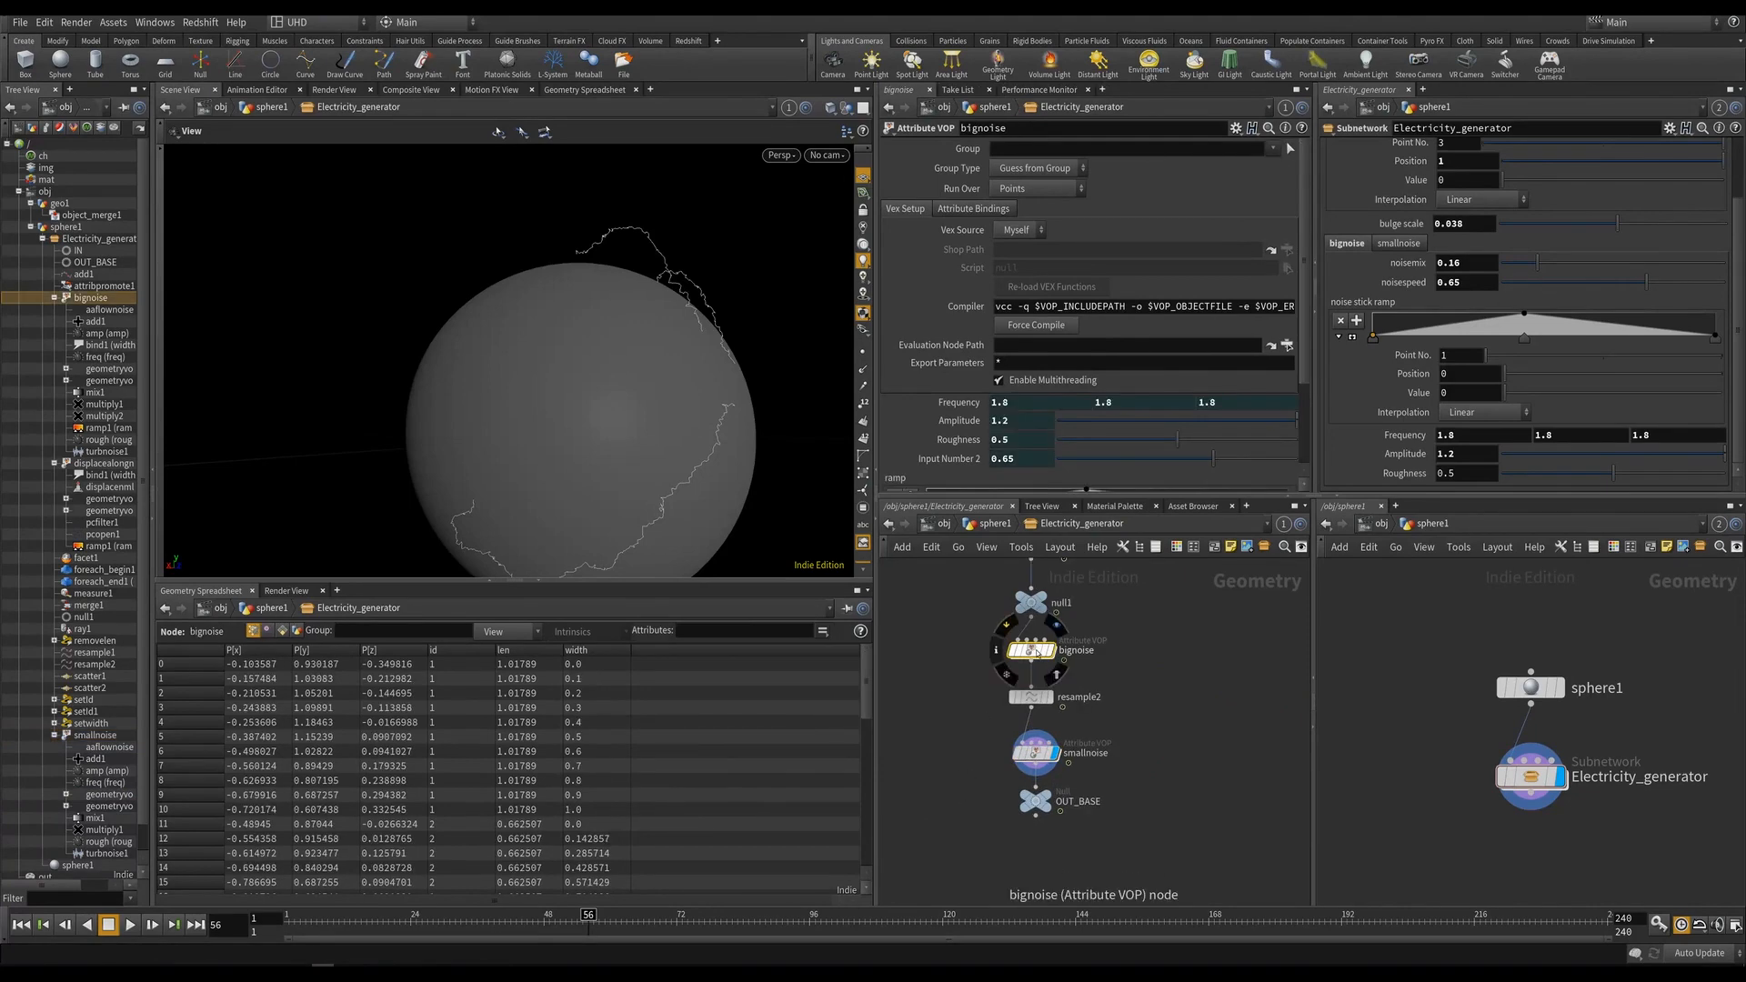
left_click_drag(574, 243, 532, 253)
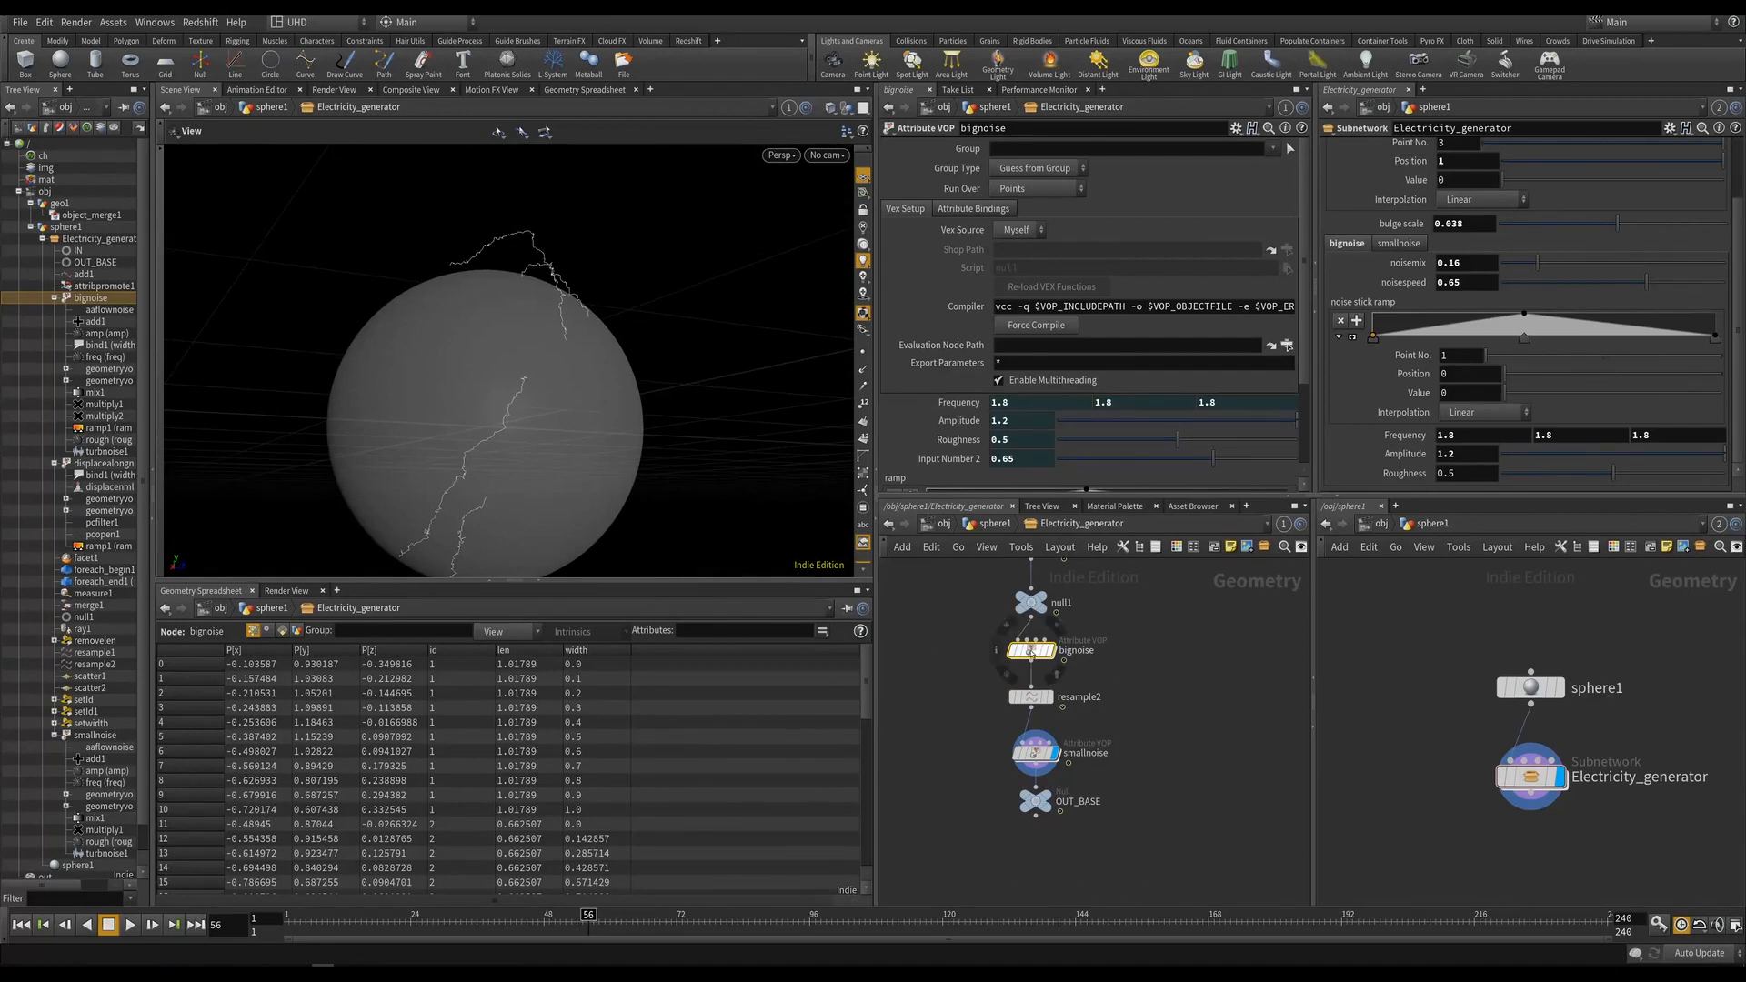
scroll(1118, 741, "up", 2)
middle_click_drag(1103, 755, 1182, 664)
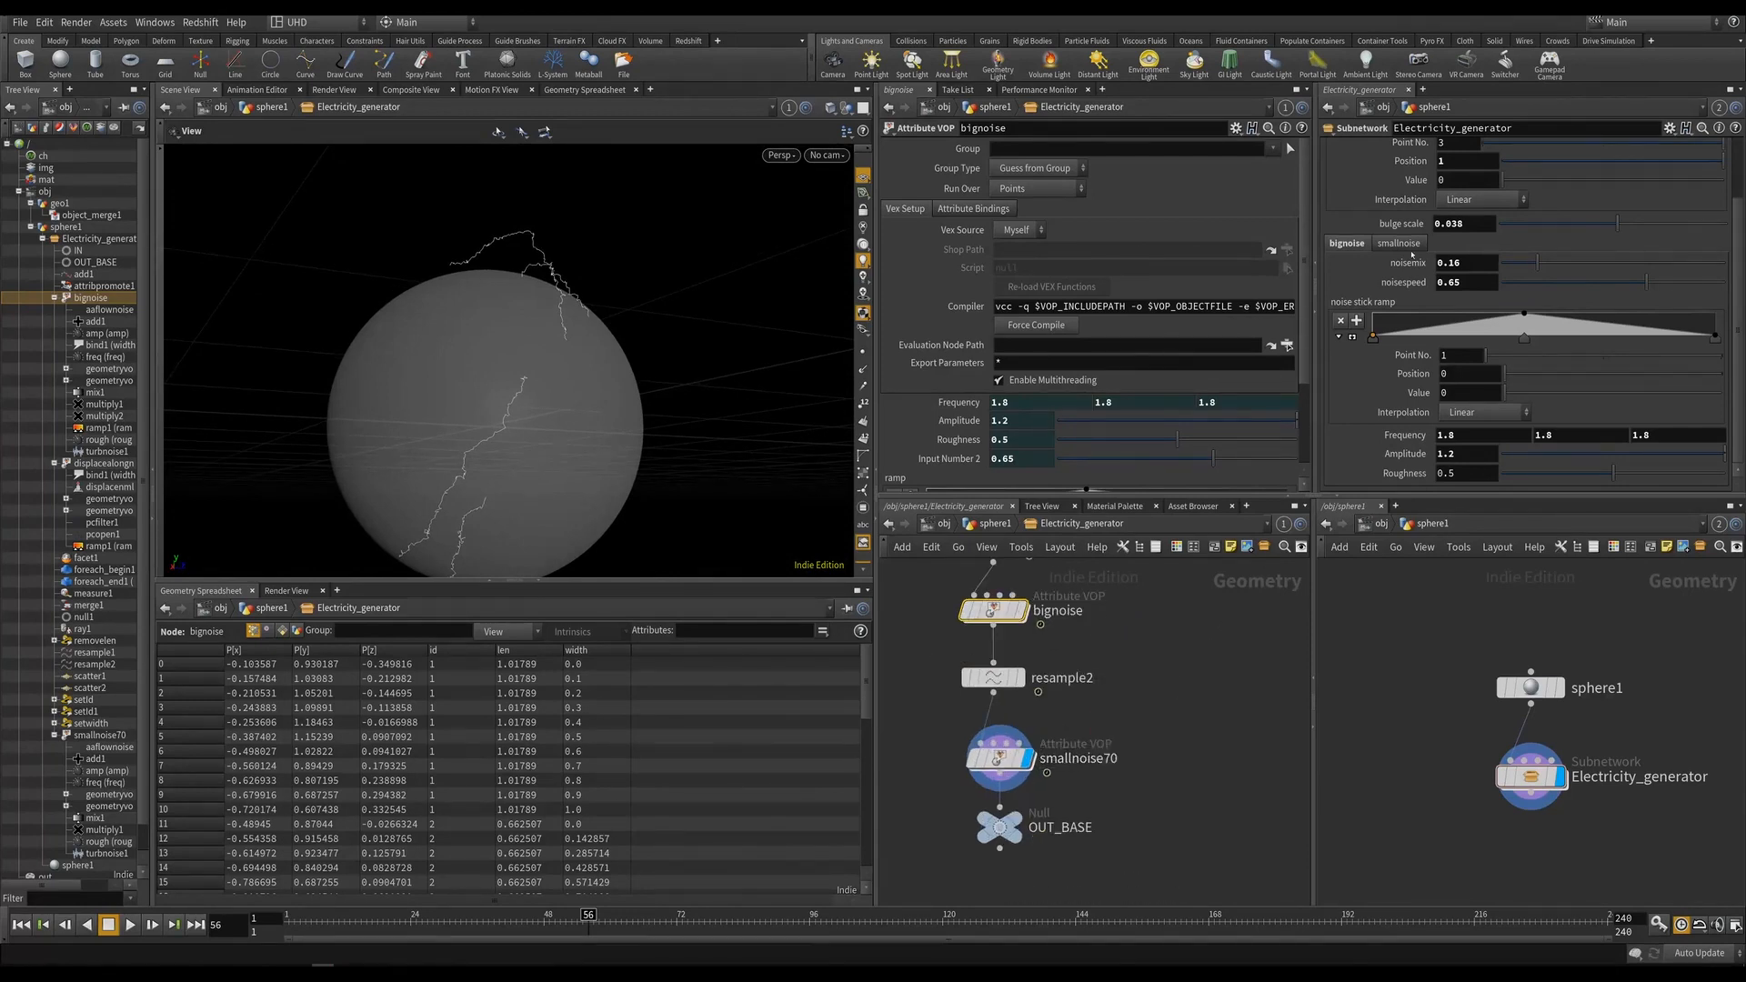
Replace the small noise node with a copy of bignoise between resample2 and OUT_BASE.
left_click(1401, 244)
left_click(999, 758)
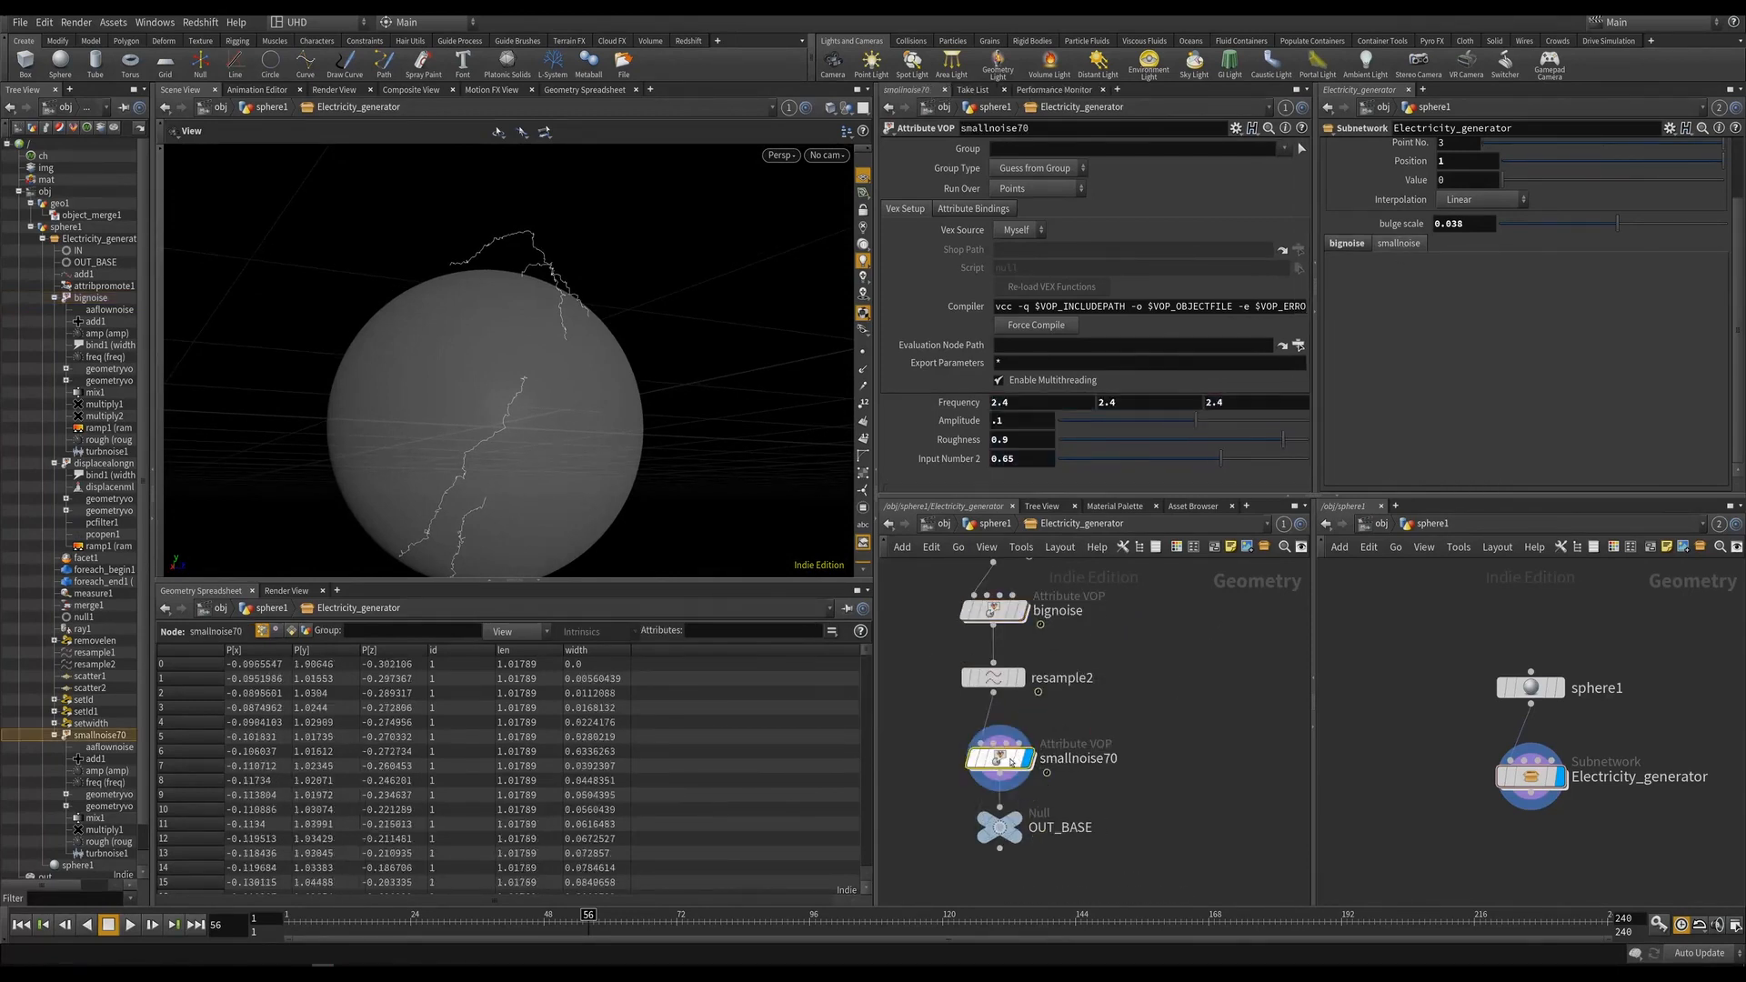
key("ctrl+x")
left_click(993, 611)
key("ctrl+v")
left_click(988, 759)
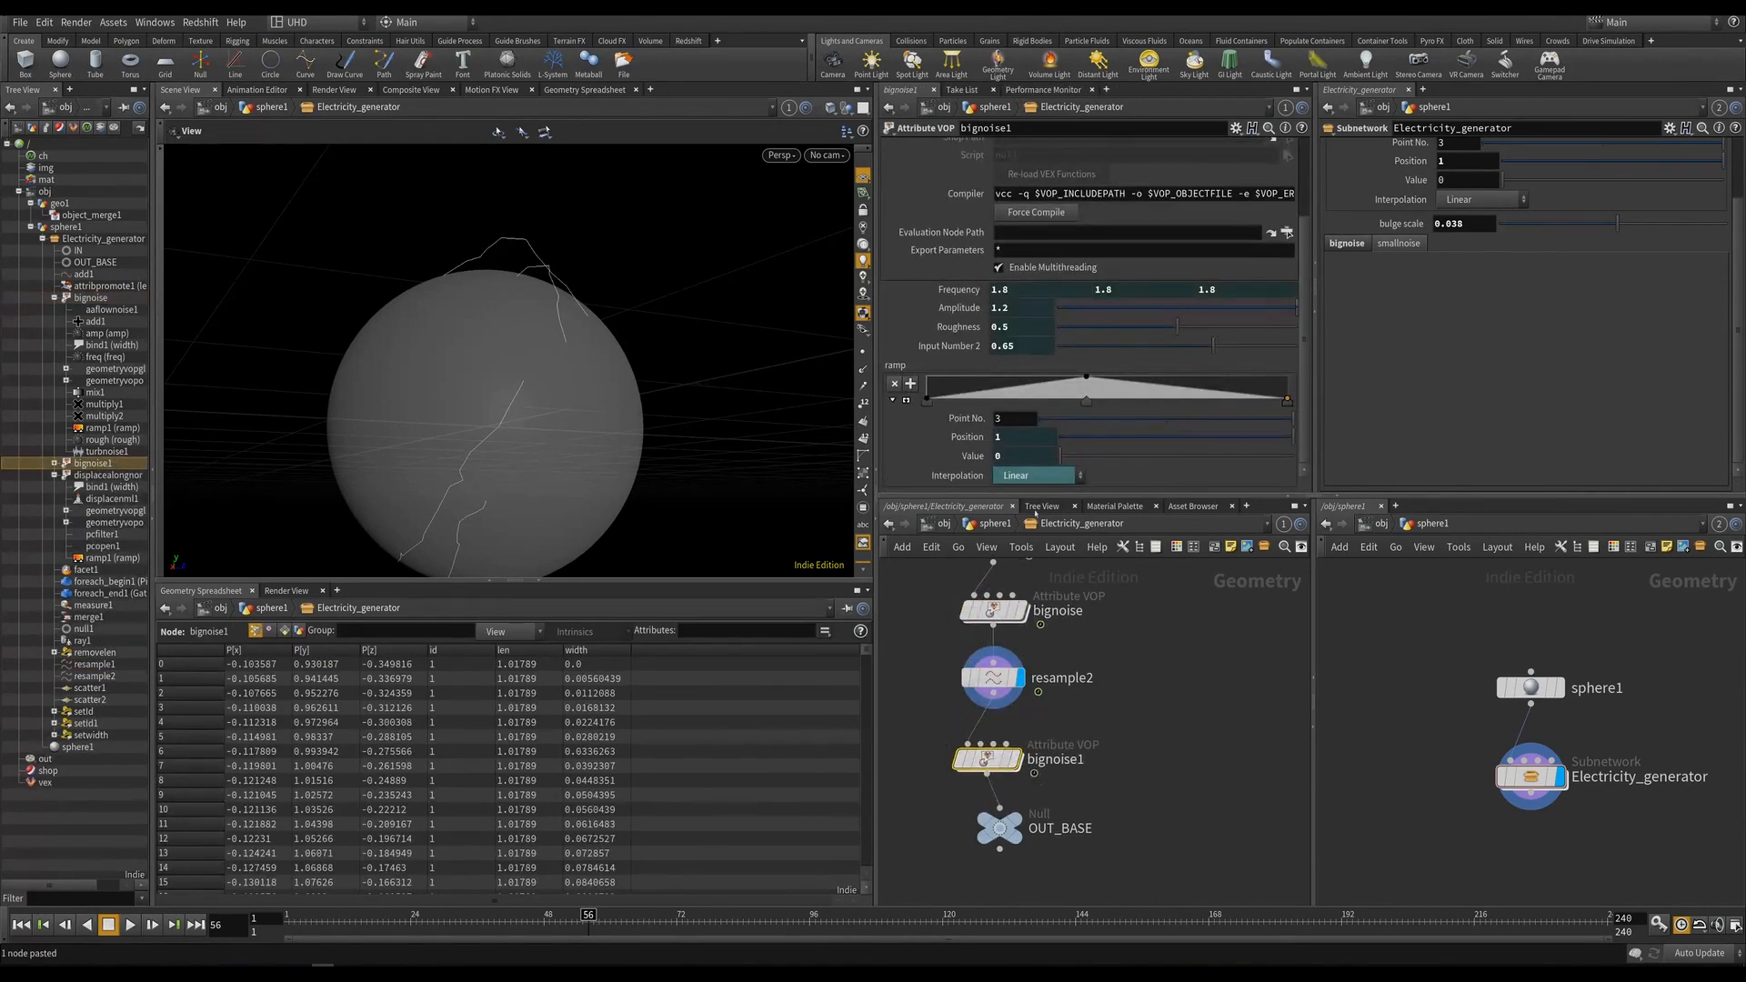
Delete the channel references on bignoise1's Frequency, Amplitude, Roughness and Input Number 2 parameters.
right_click(966, 287)
left_click(1000, 467)
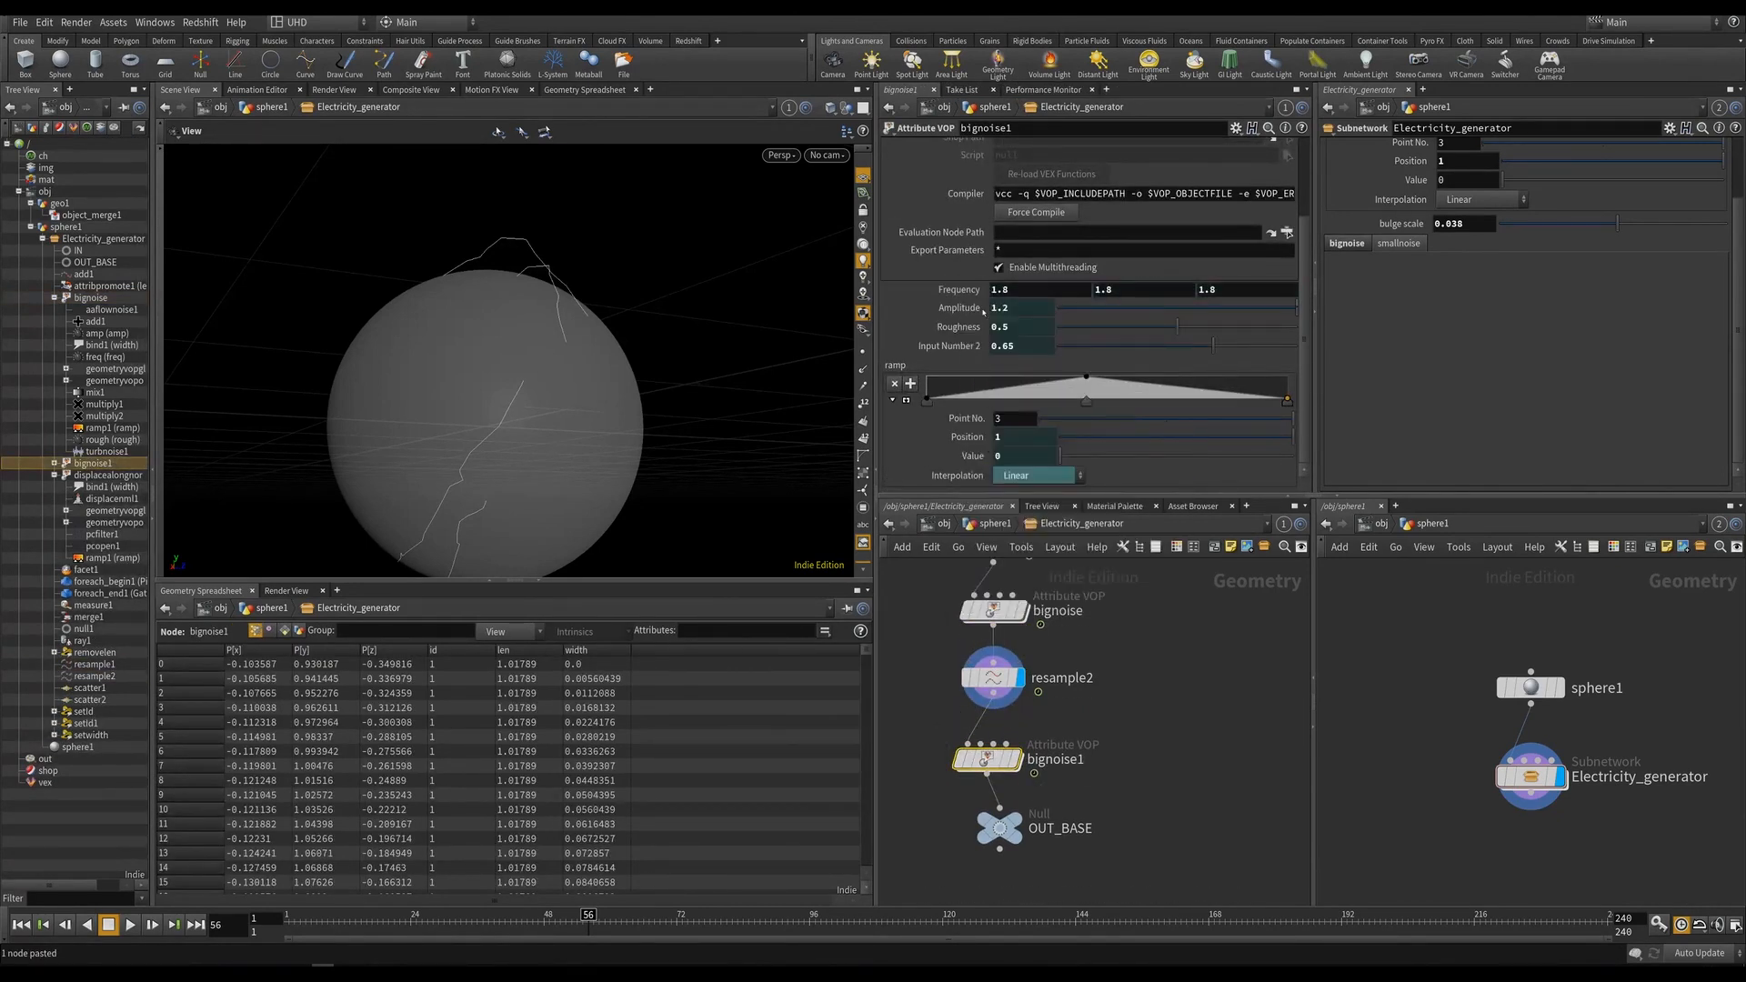
right_click(968, 307)
left_click(984, 485)
right_click(951, 326)
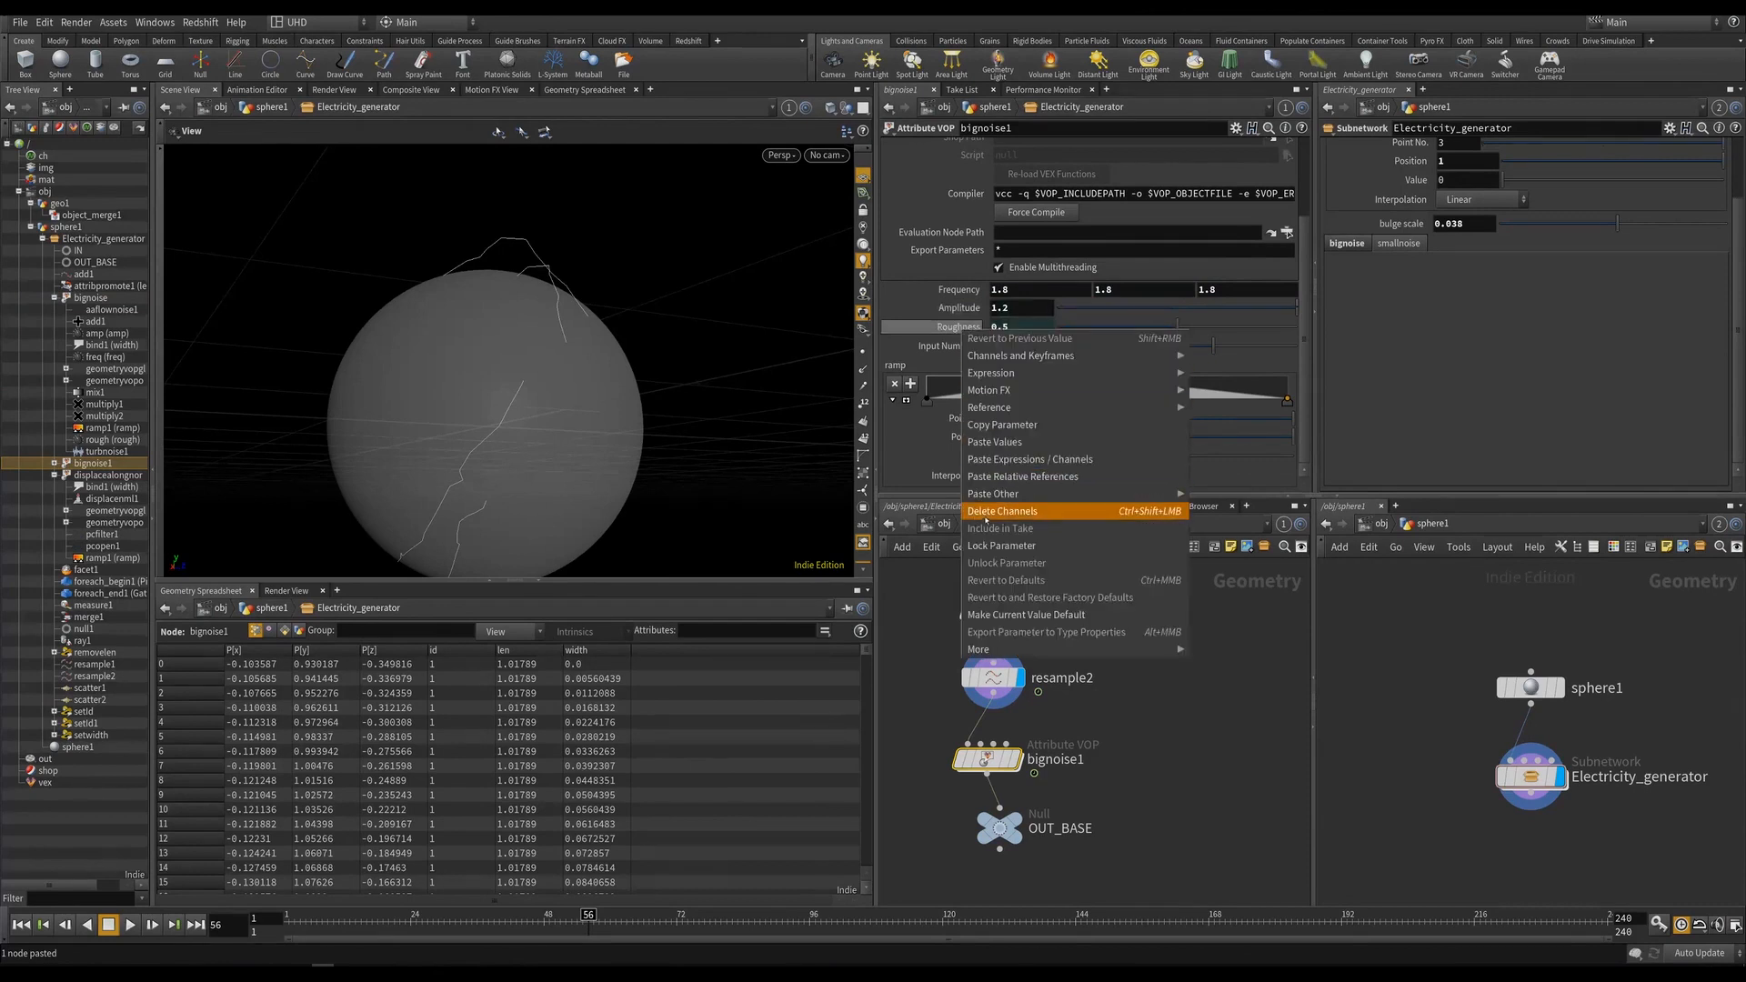
left_click(986, 505)
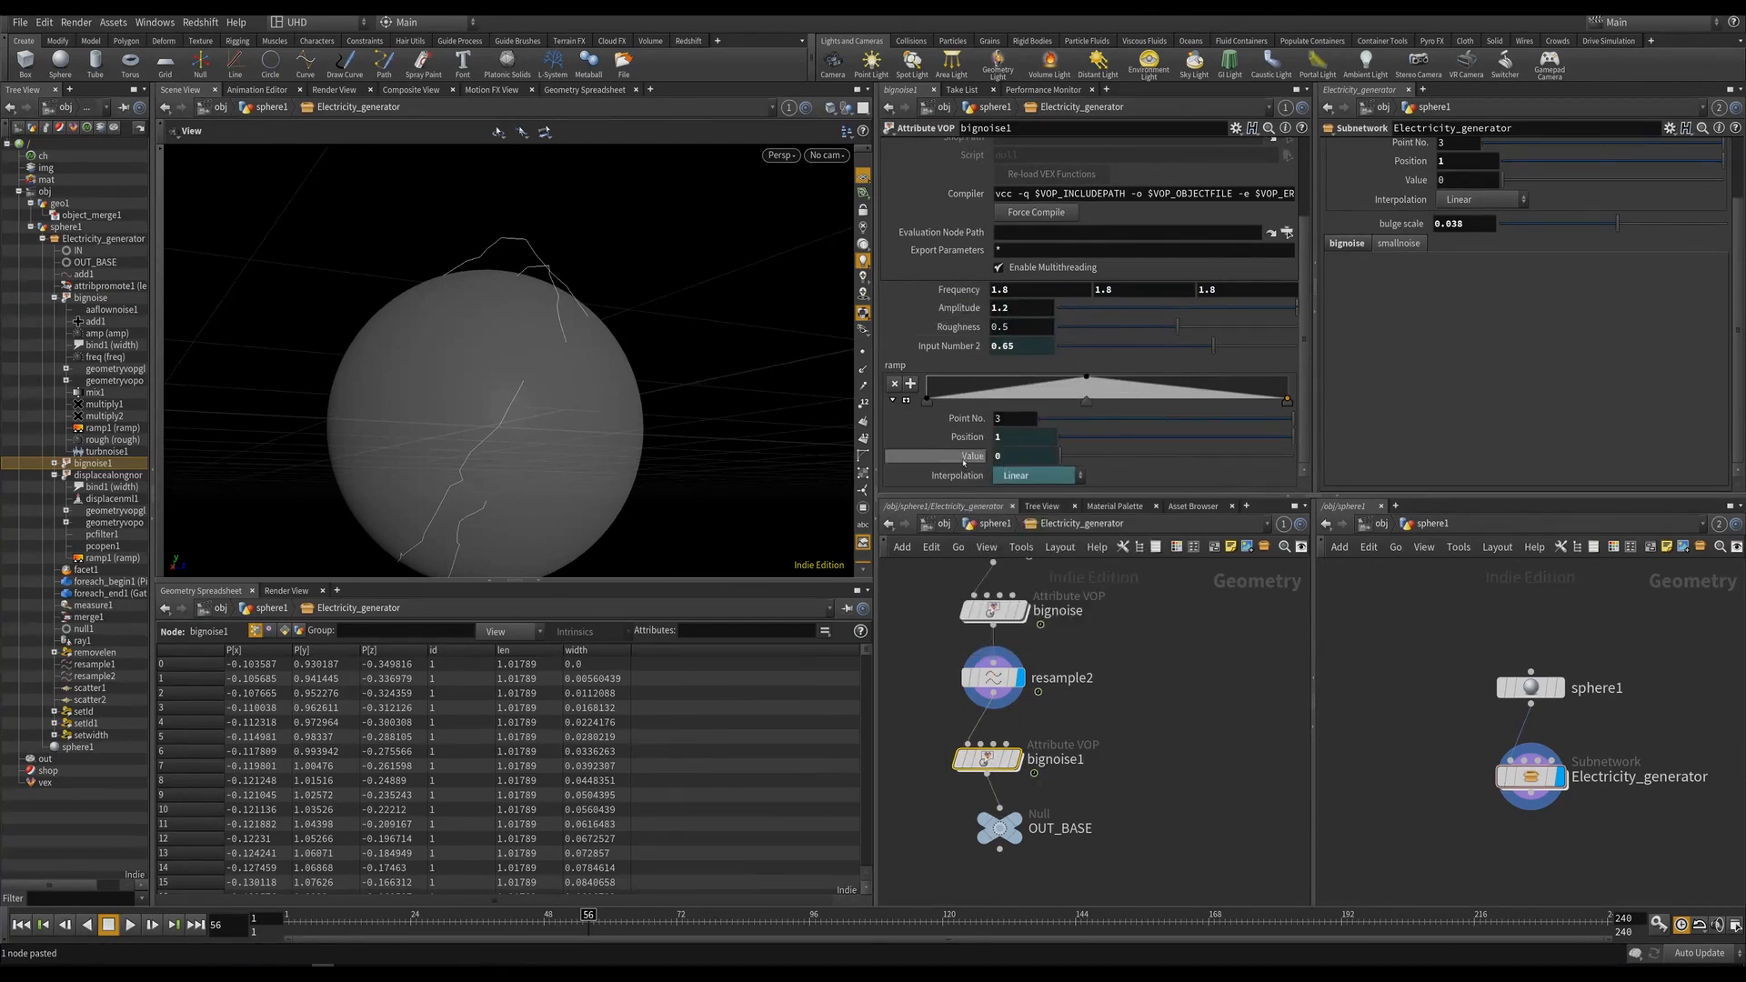
right_click(970, 356)
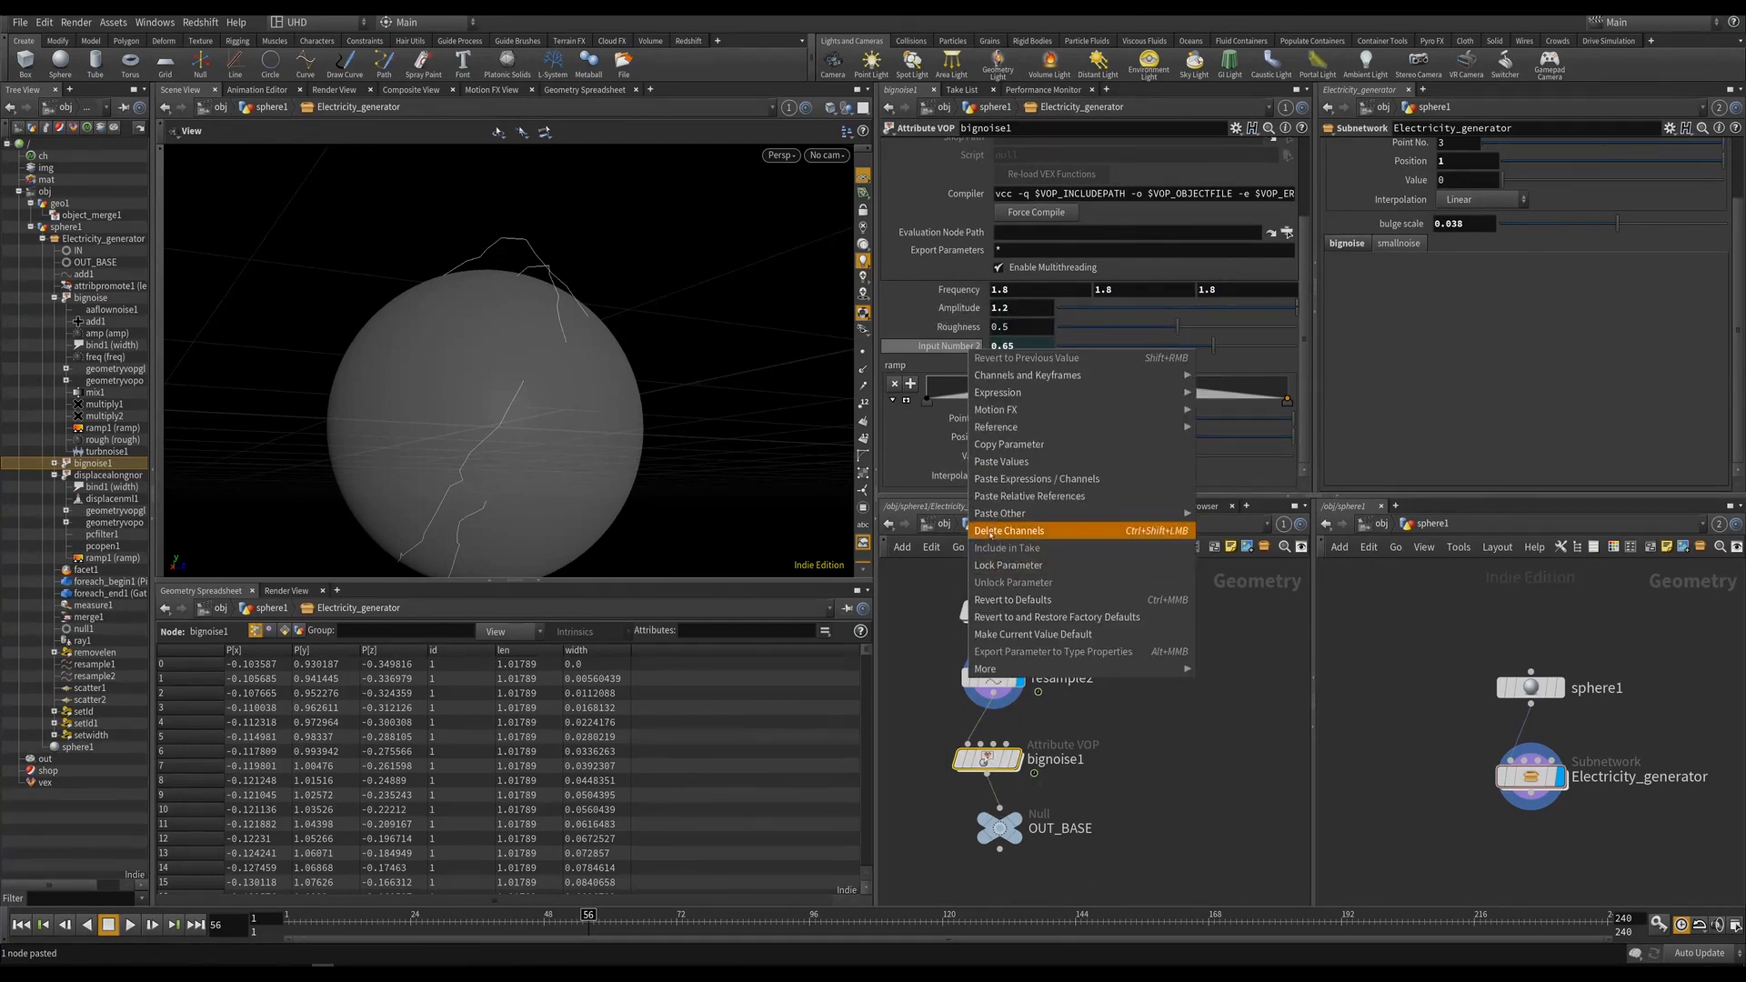
left_click(987, 524)
Delete the channel references on the Interpolation, Value and Position of point 3 in bignoise1's ramp.
right_click(962, 476)
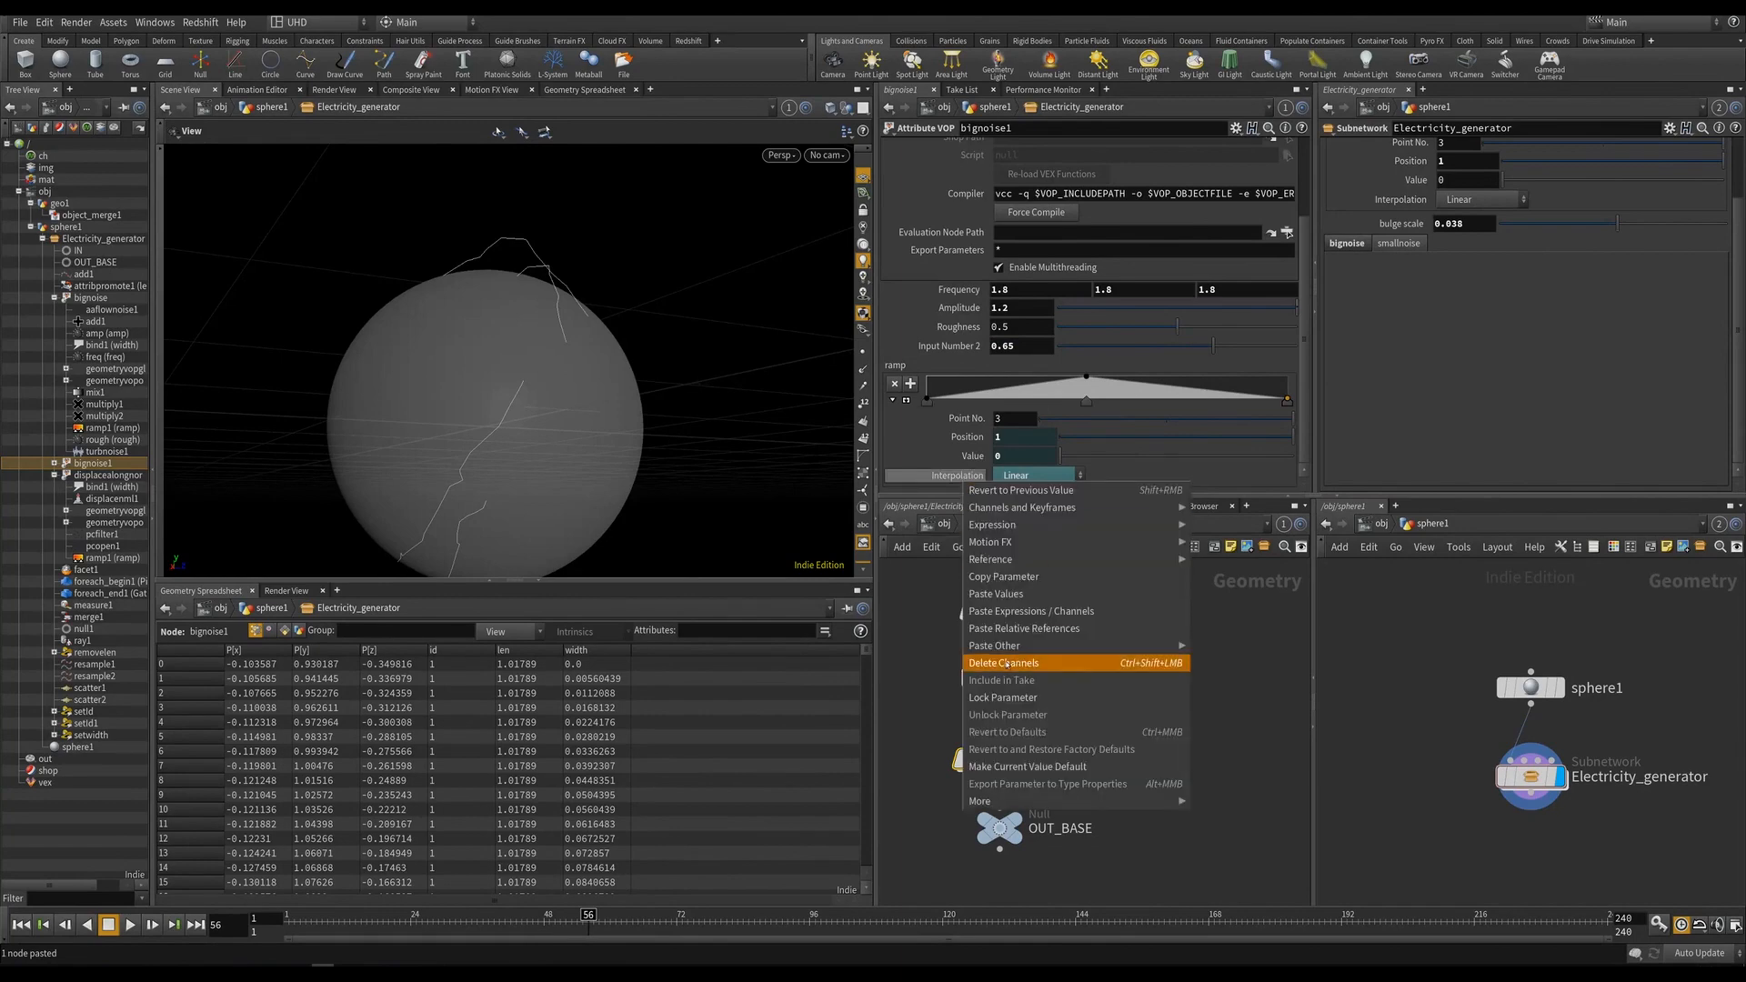
left_click(1005, 663)
right_click(973, 456)
left_click(1028, 636)
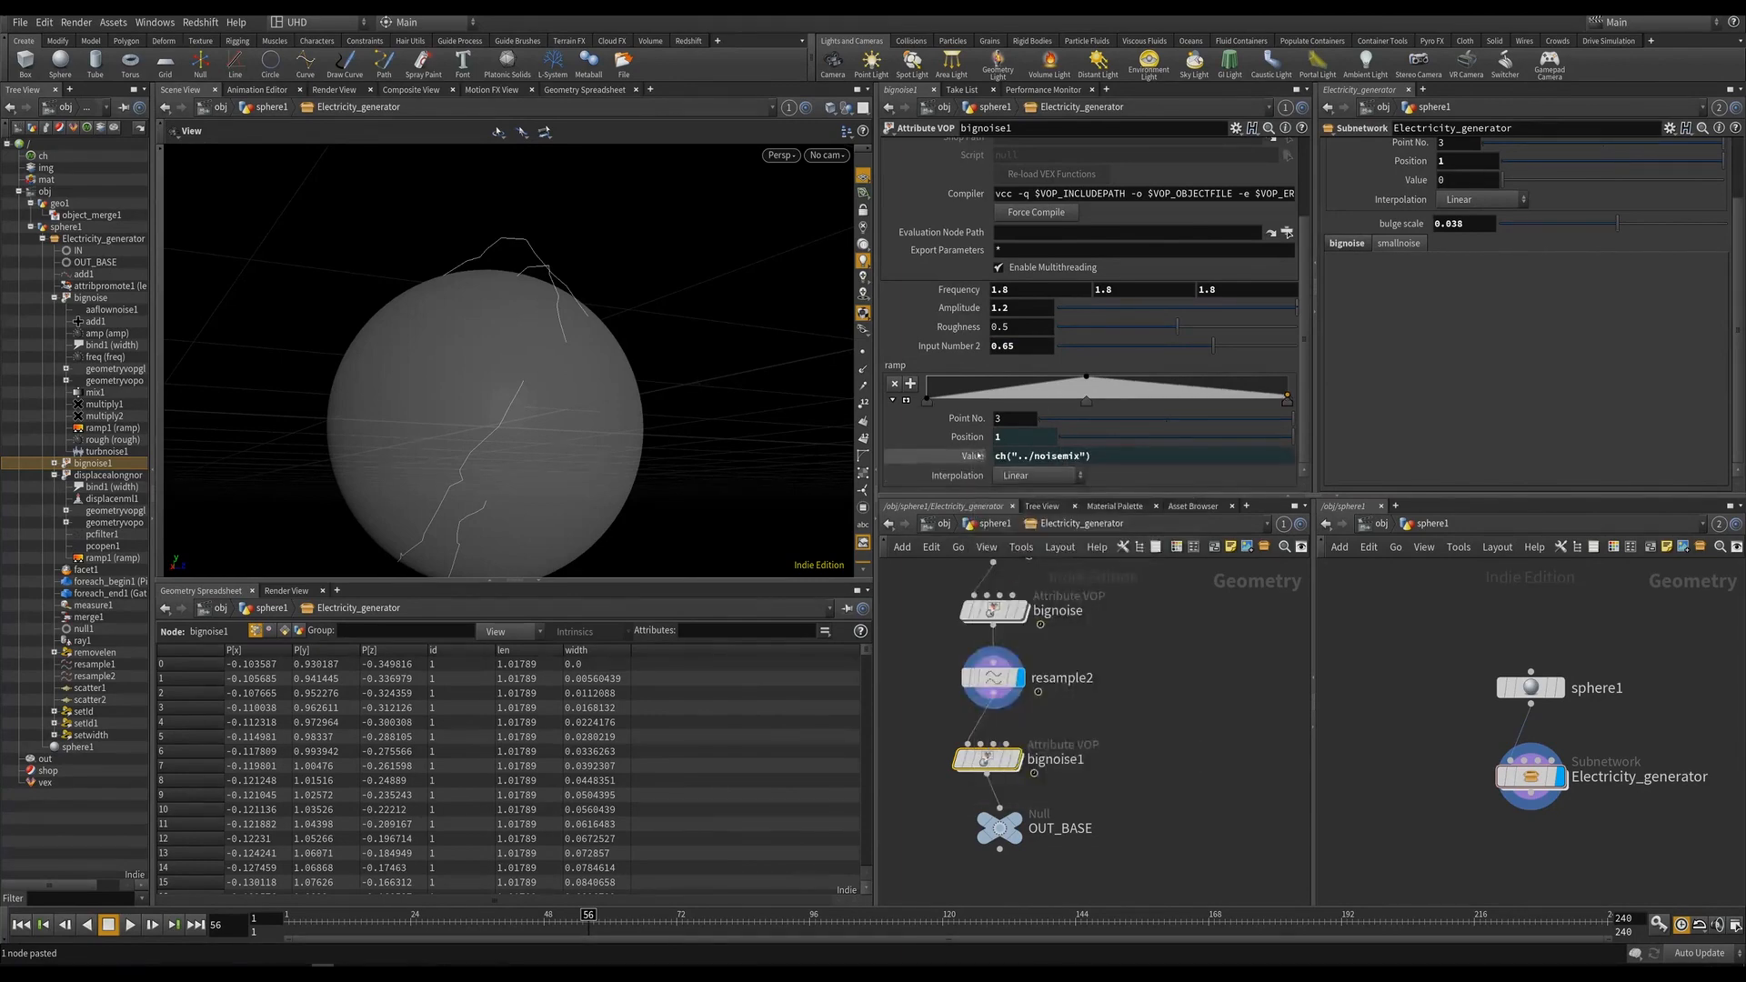
right_click(973, 454)
left_click(1005, 636)
right_click(968, 436)
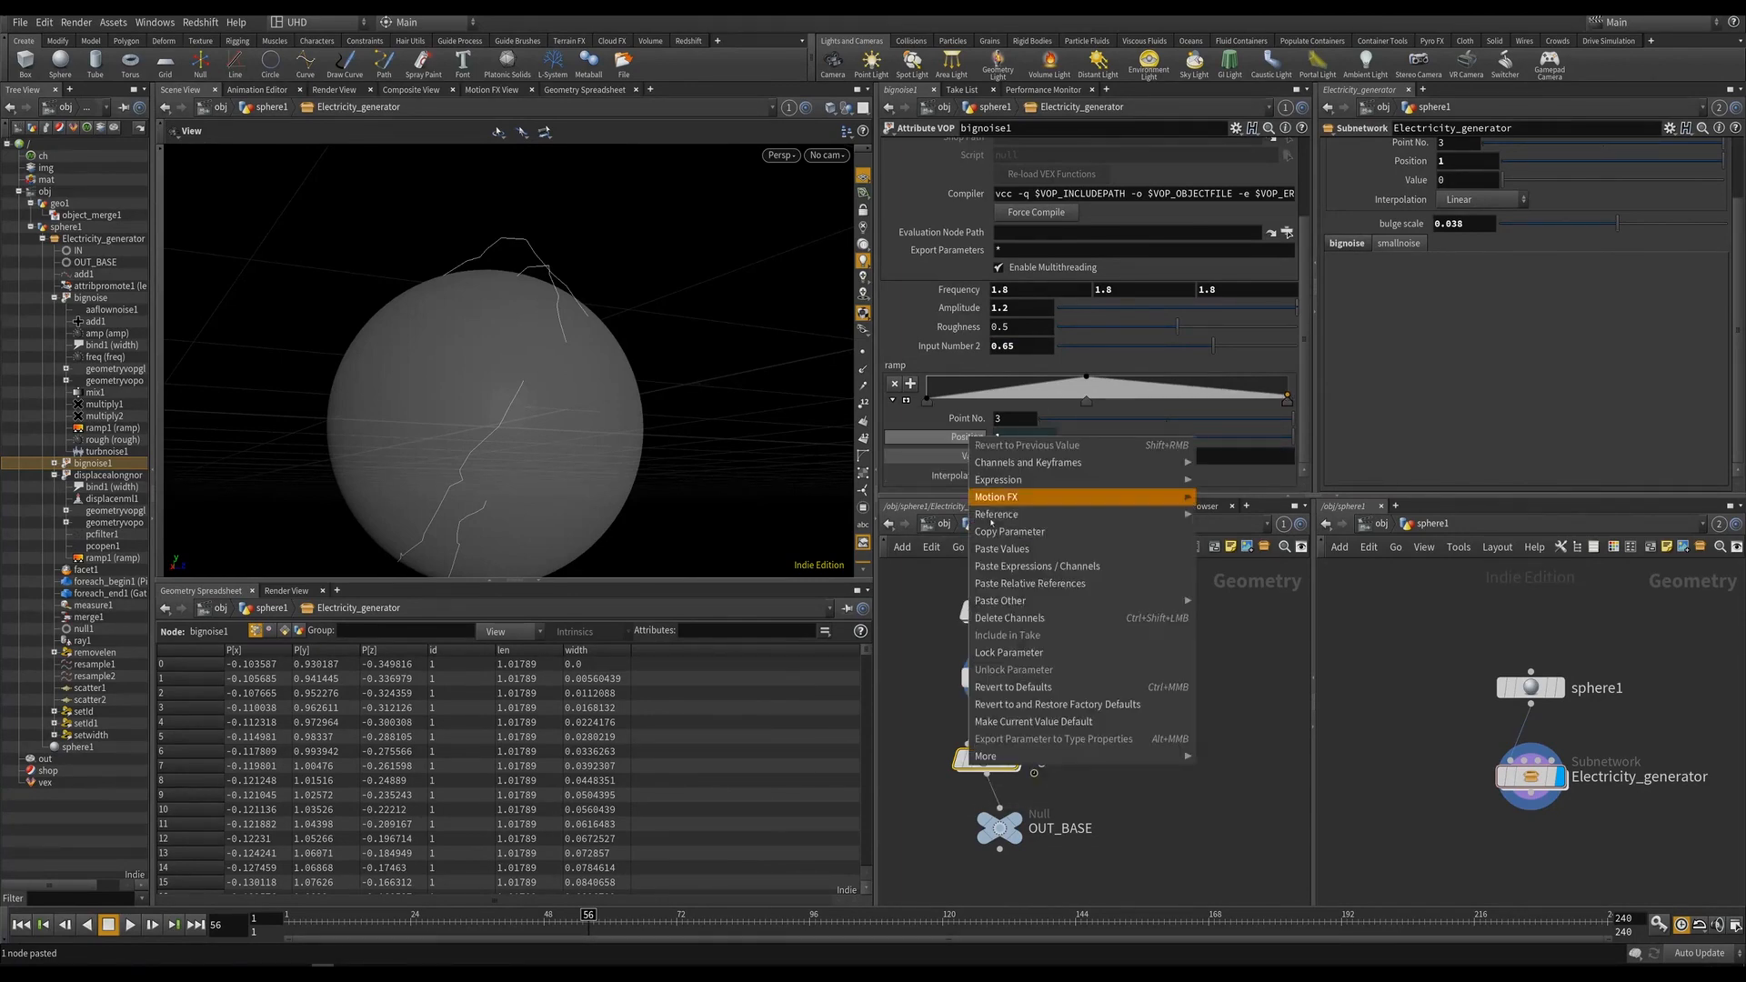
left_click(1005, 618)
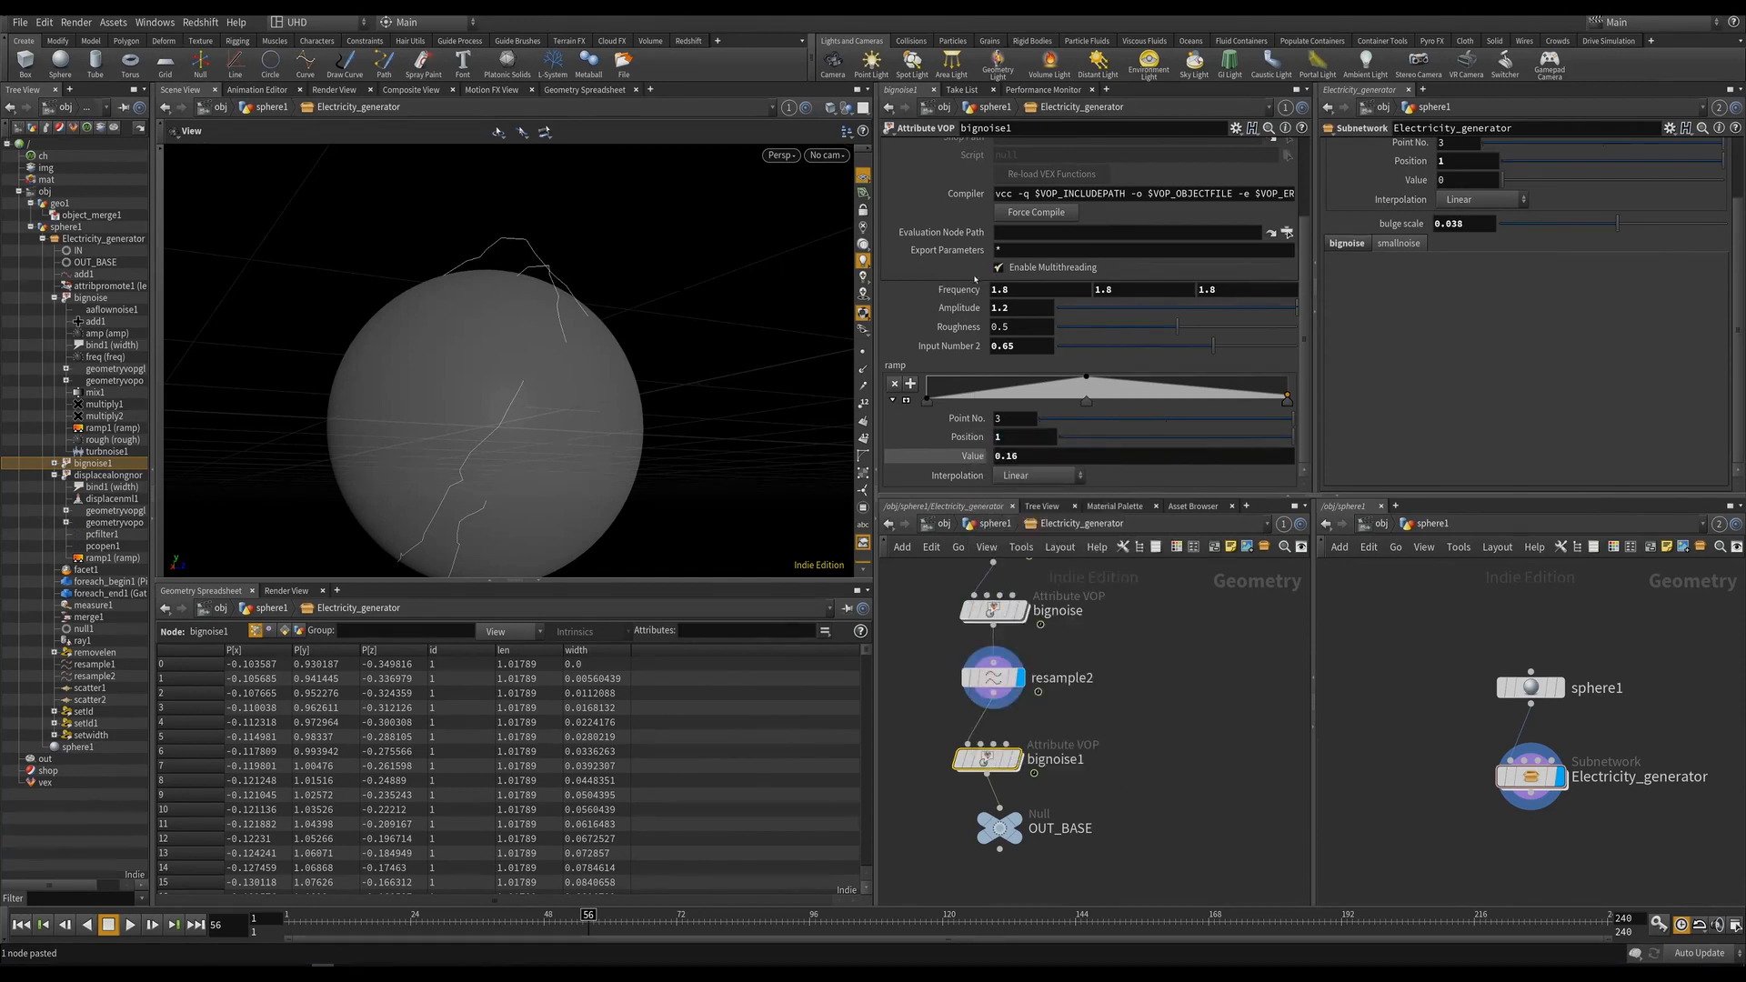
Display bignoise1 and set its frequency to 9.4 on all axes, amplitude to 0.268 and roughness to 0.677.
middle_click_drag(962, 291, 1039, 303)
mouse_move(1029, 737)
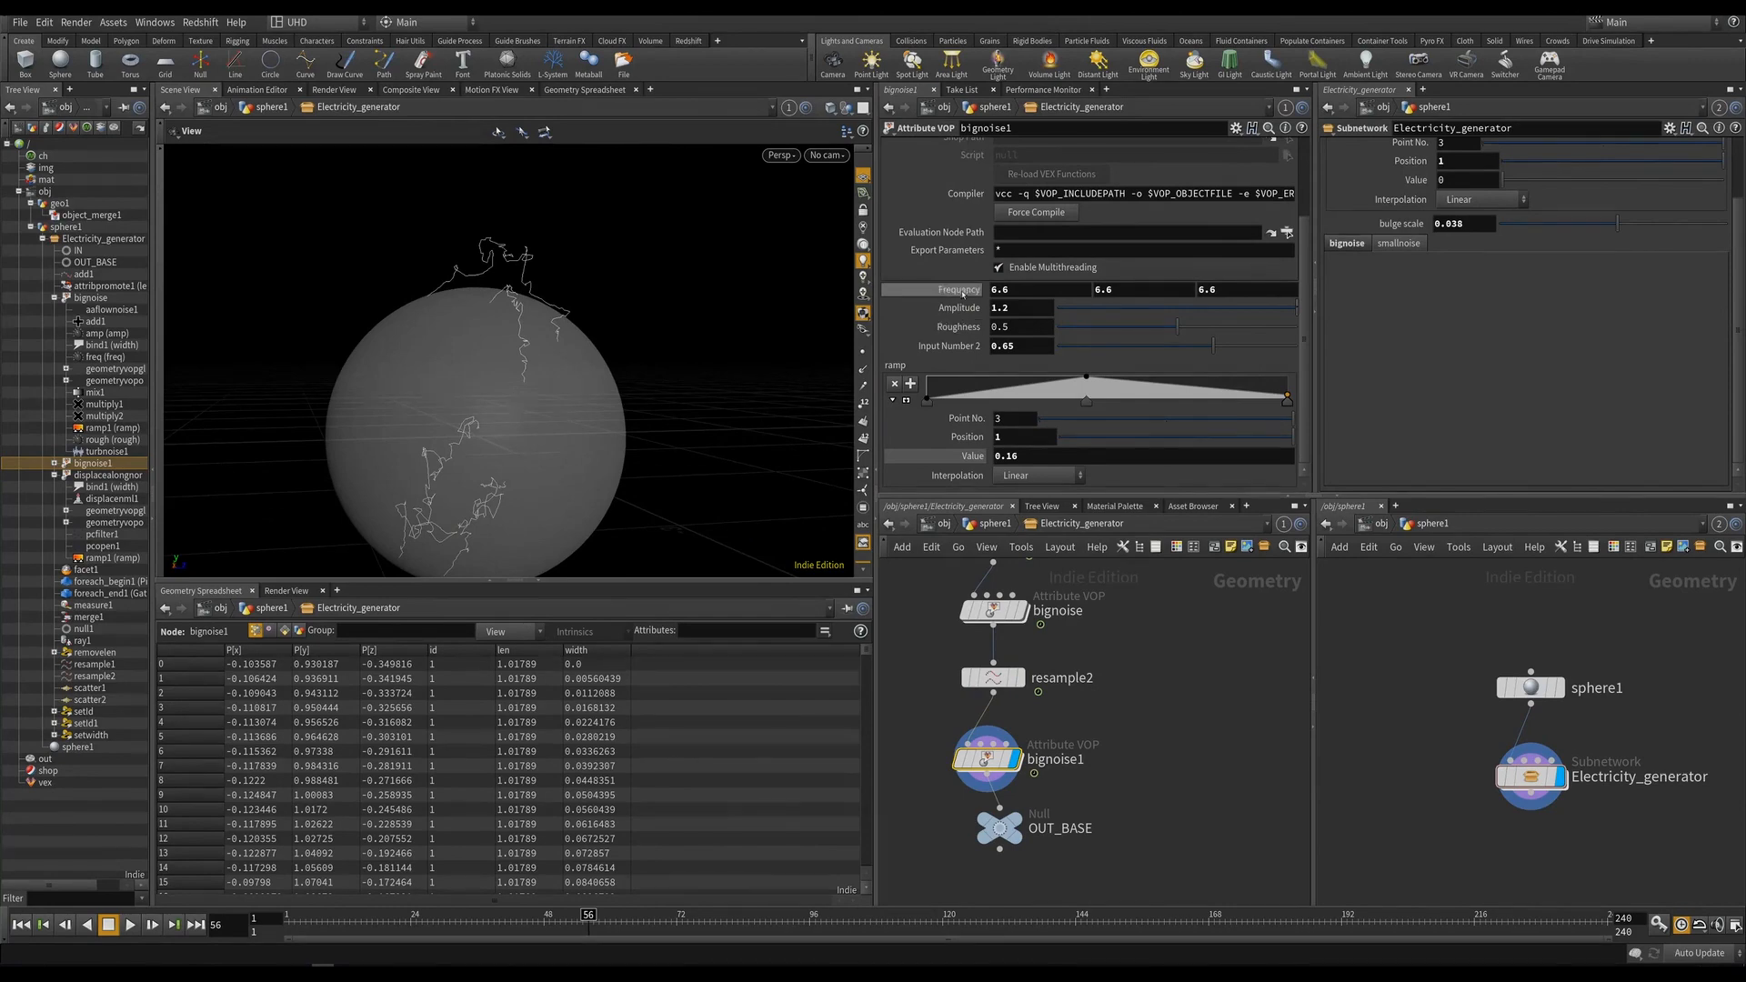
middle_click_drag(963, 293, 1008, 295)
mouse_move(1228, 311)
left_mouse_down()
mouse_move(1167, 310)
mouse_move(1222, 311)
mouse_move(1191, 311)
mouse_move(1221, 328)
left_mouse_up()
Play the animation up to frame 89 to check the fine noise on the arcs.
left_click_drag(526, 348, 562, 367)
key("Up")
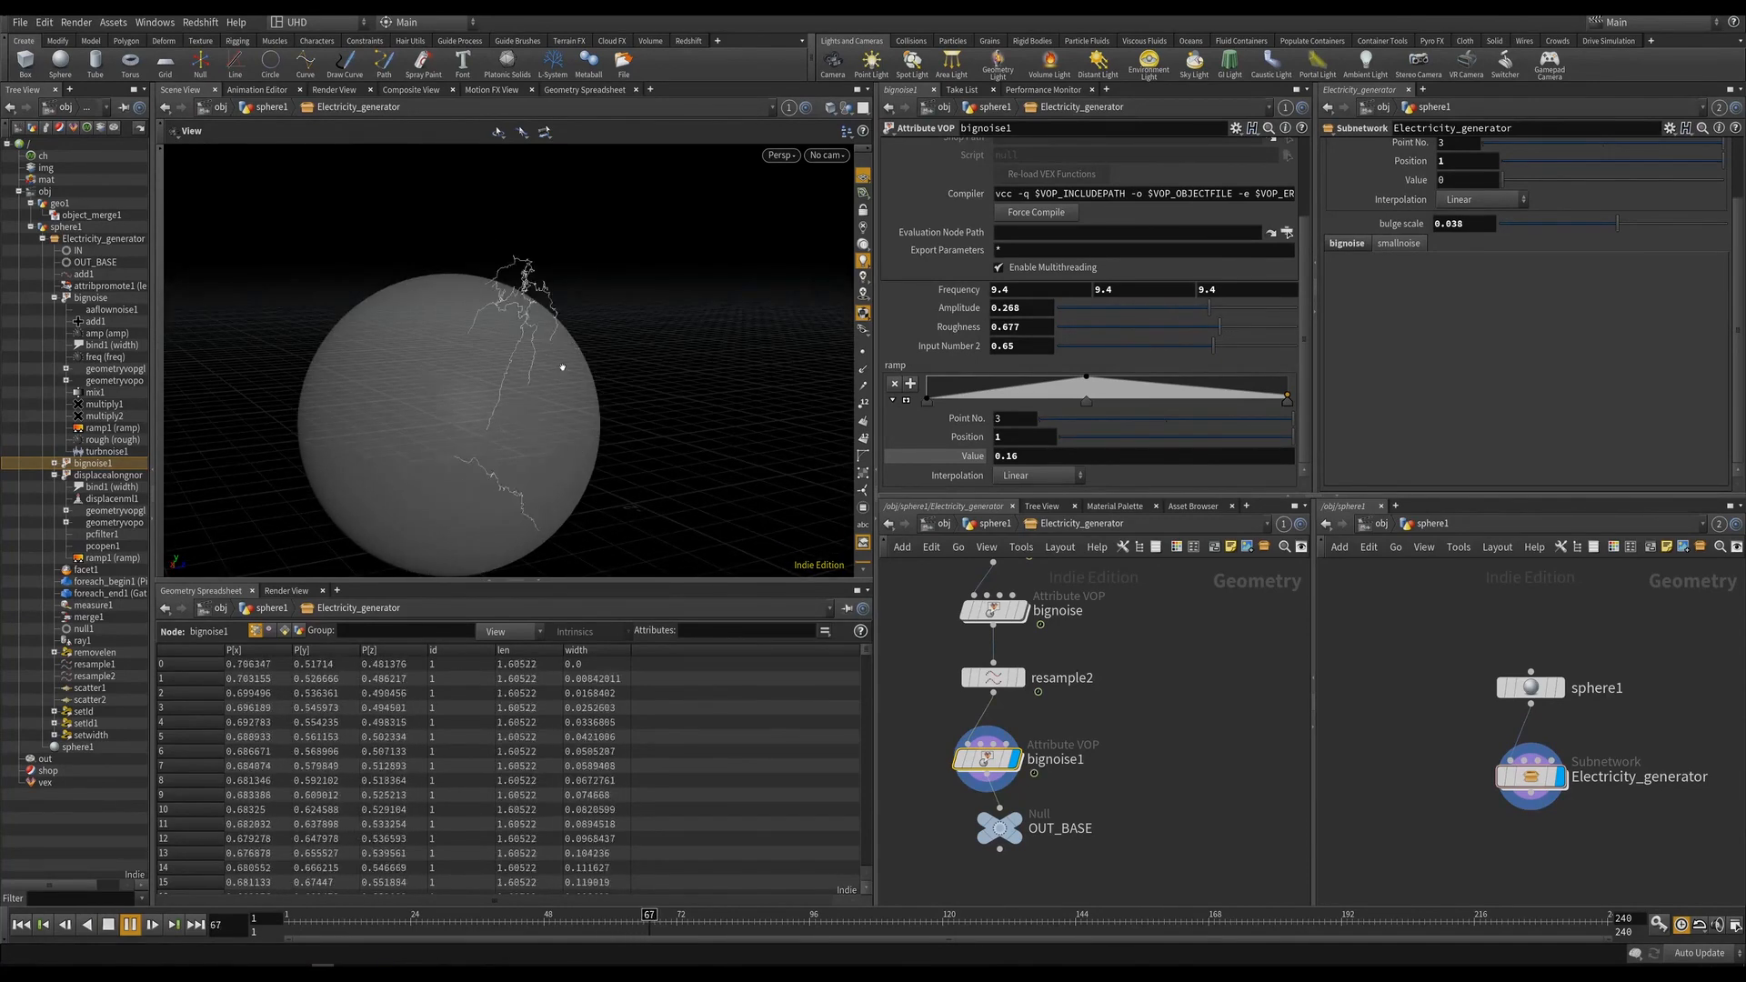
key("Up")
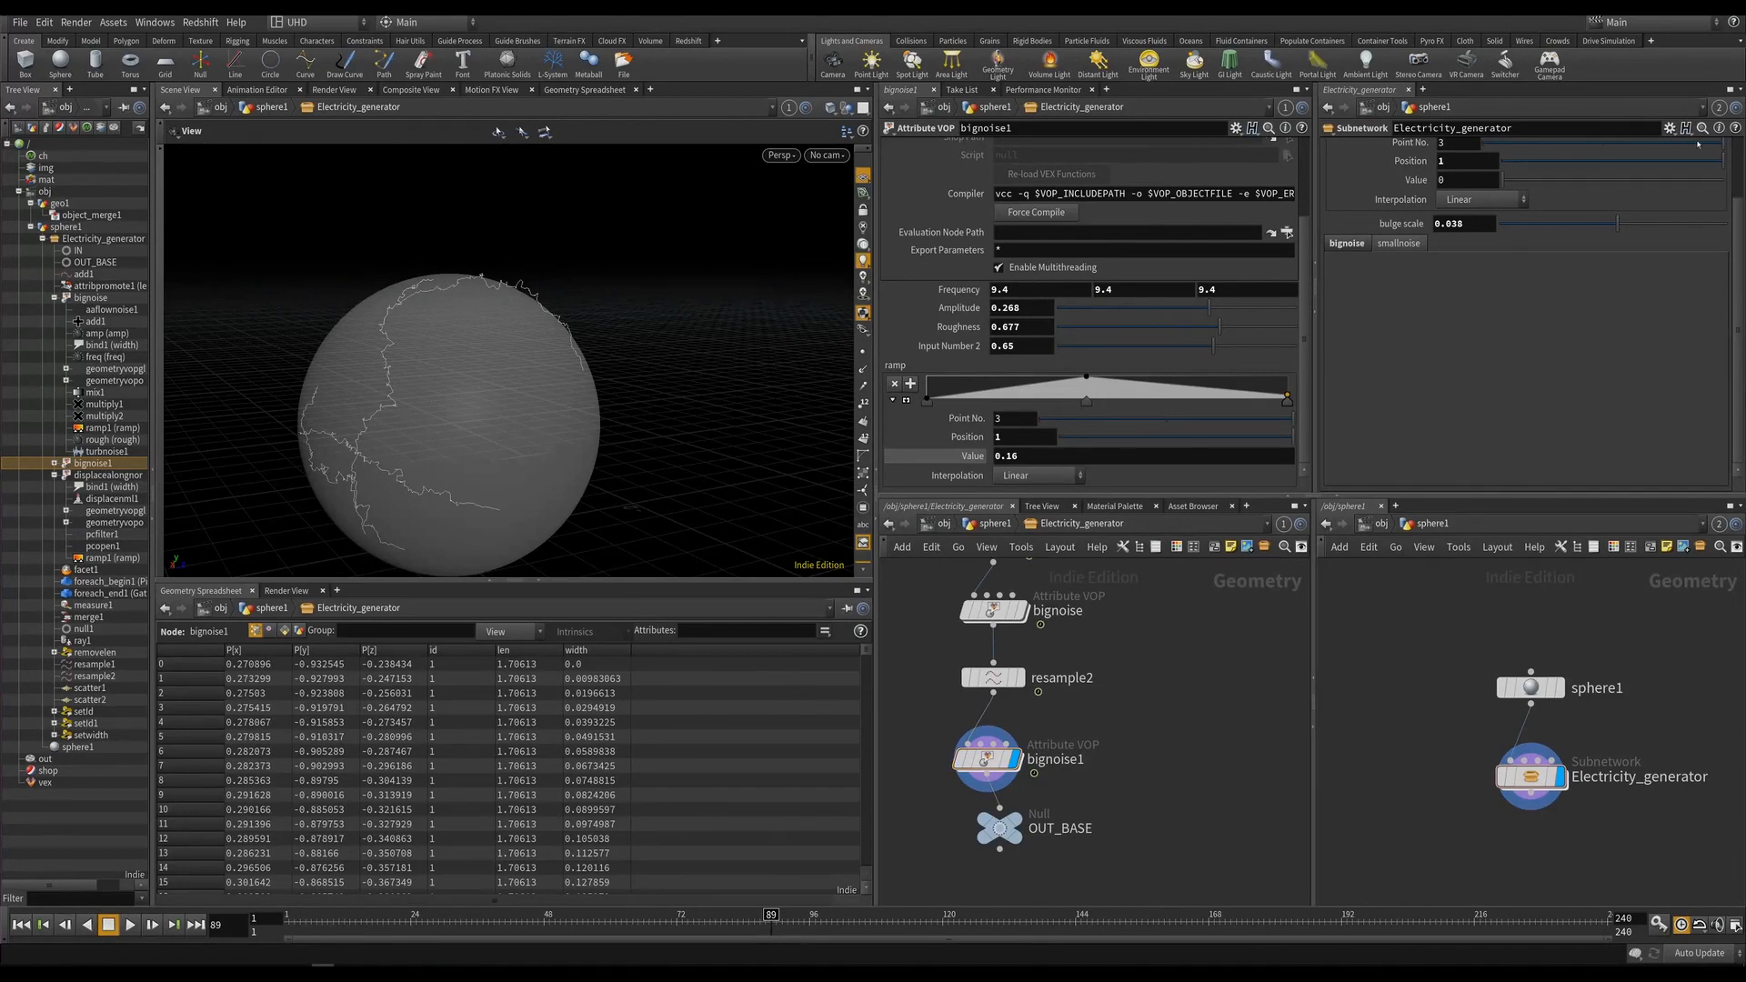
Add bignoise1's Frequency, Amplitude, Roughness and Input Number 2 parameters to the smallnoise folder in Electricity_generator's parameter interface.
left_click(1669, 128)
left_click(1515, 195)
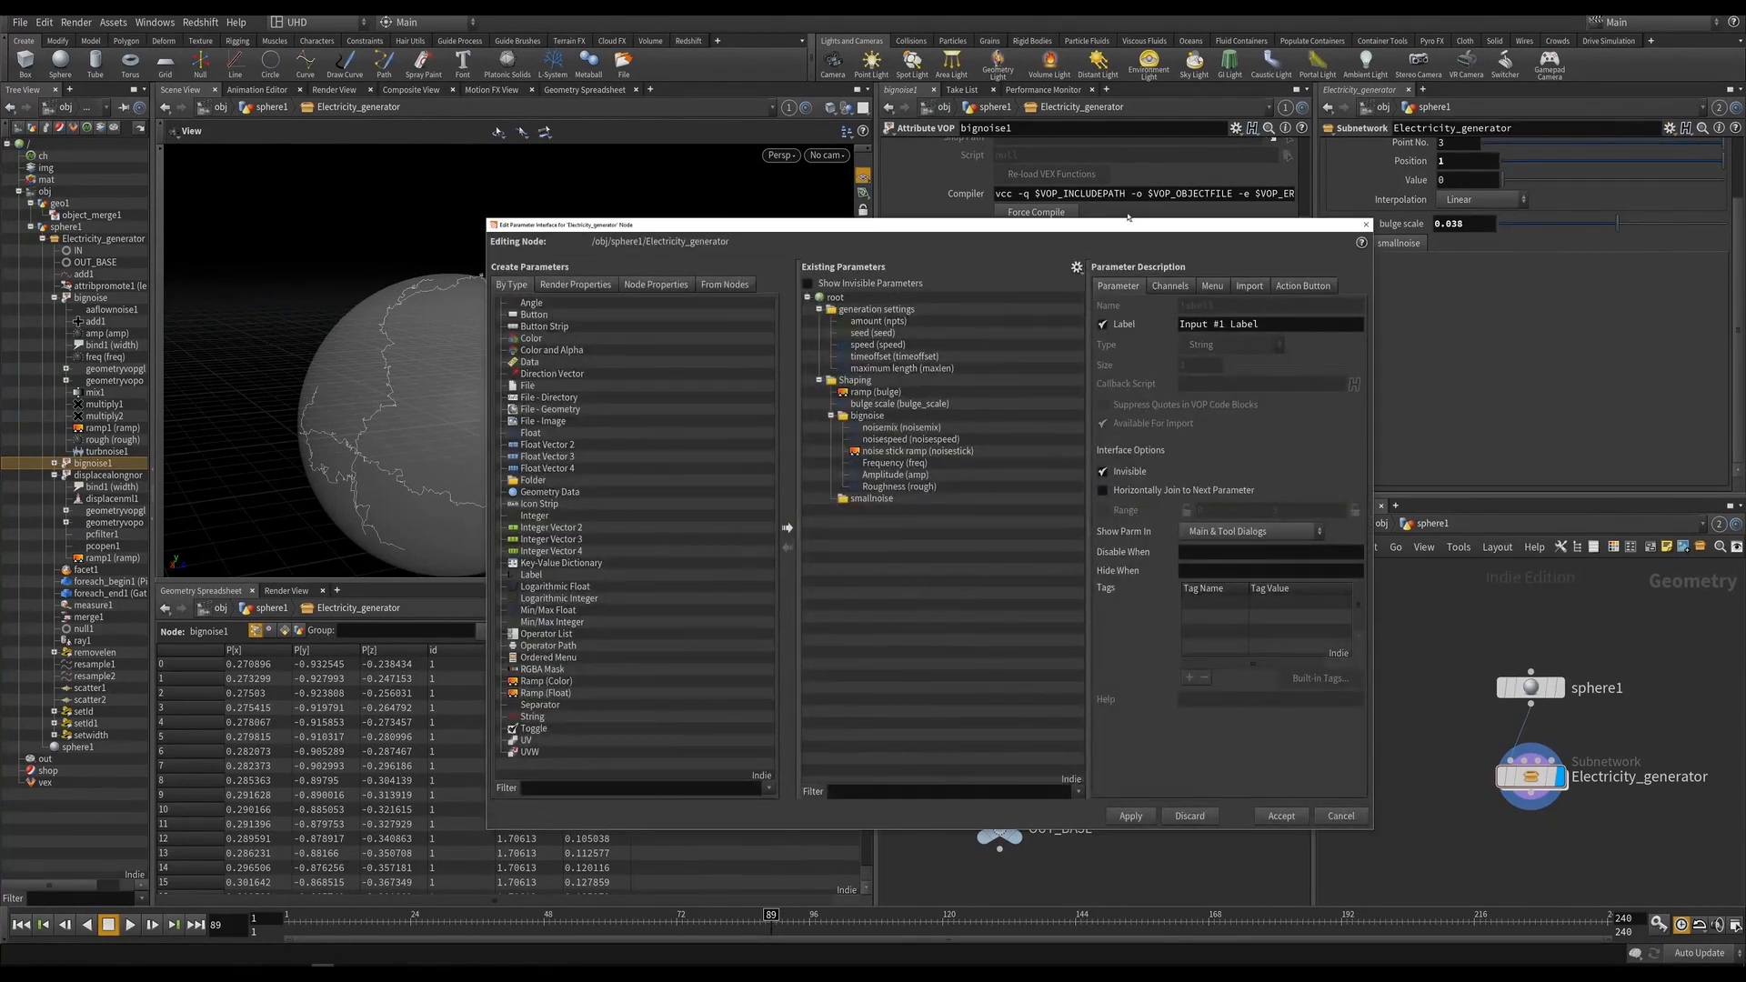
left_click_drag(1128, 219, 563, 213)
left_click(290, 493)
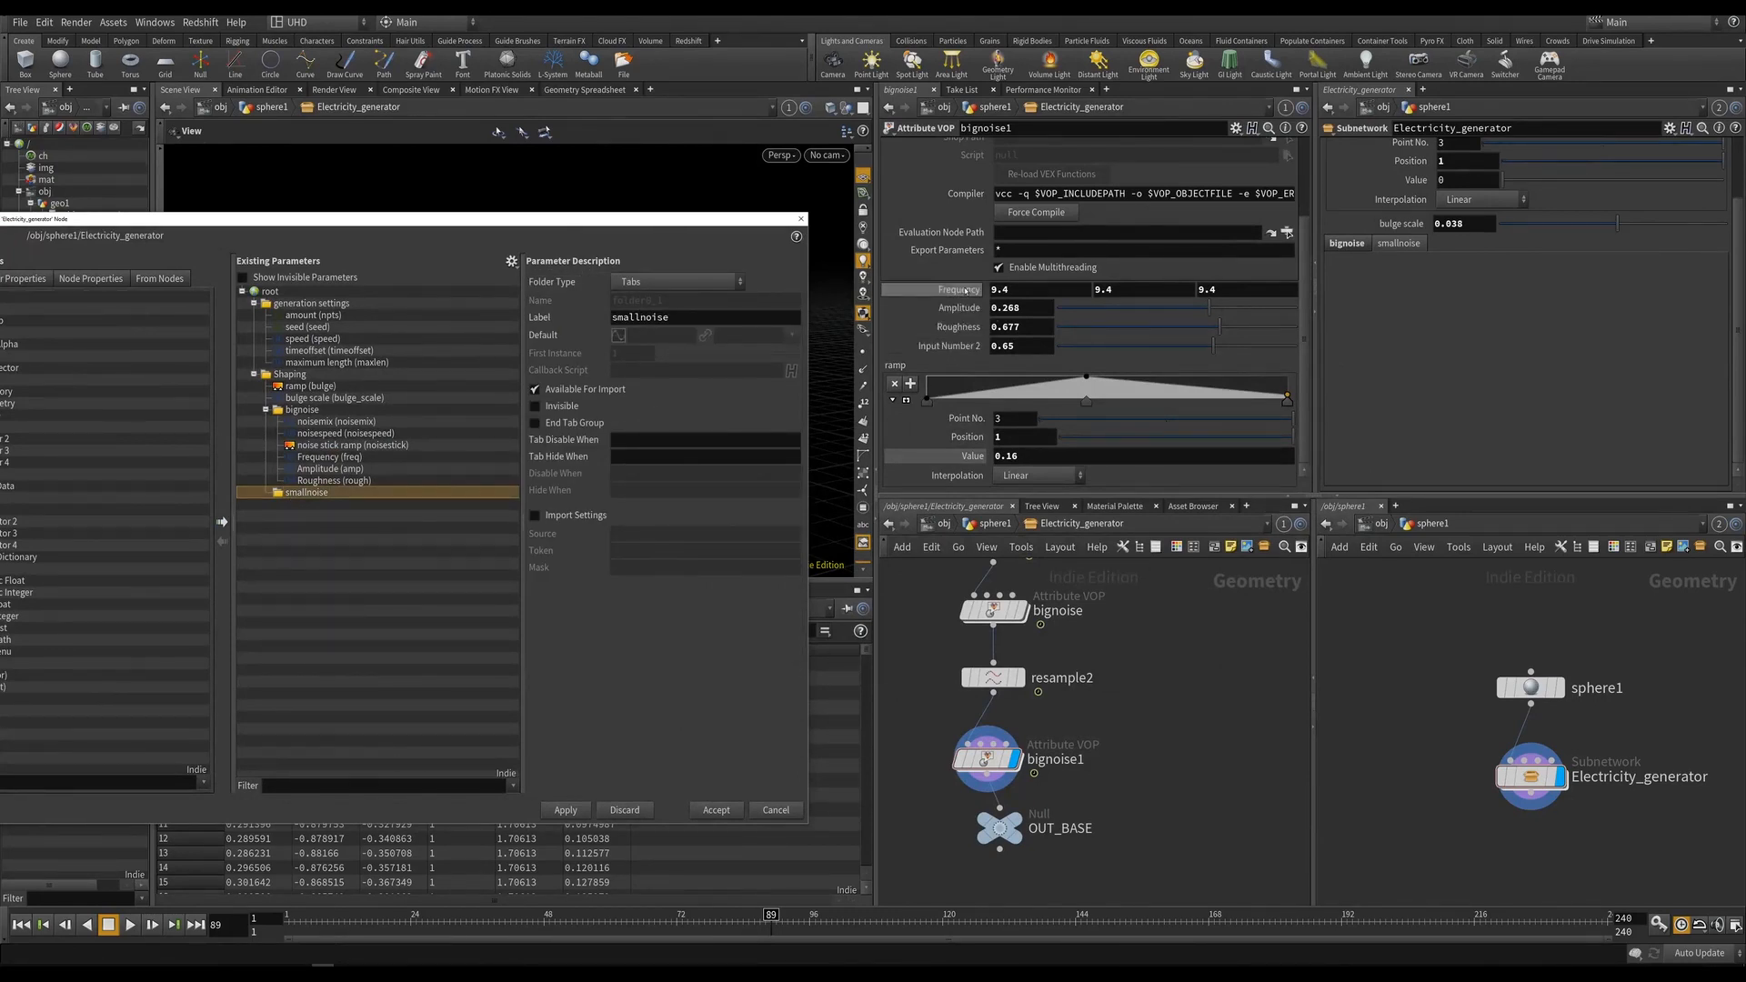
left_click_drag(964, 289, 296, 505)
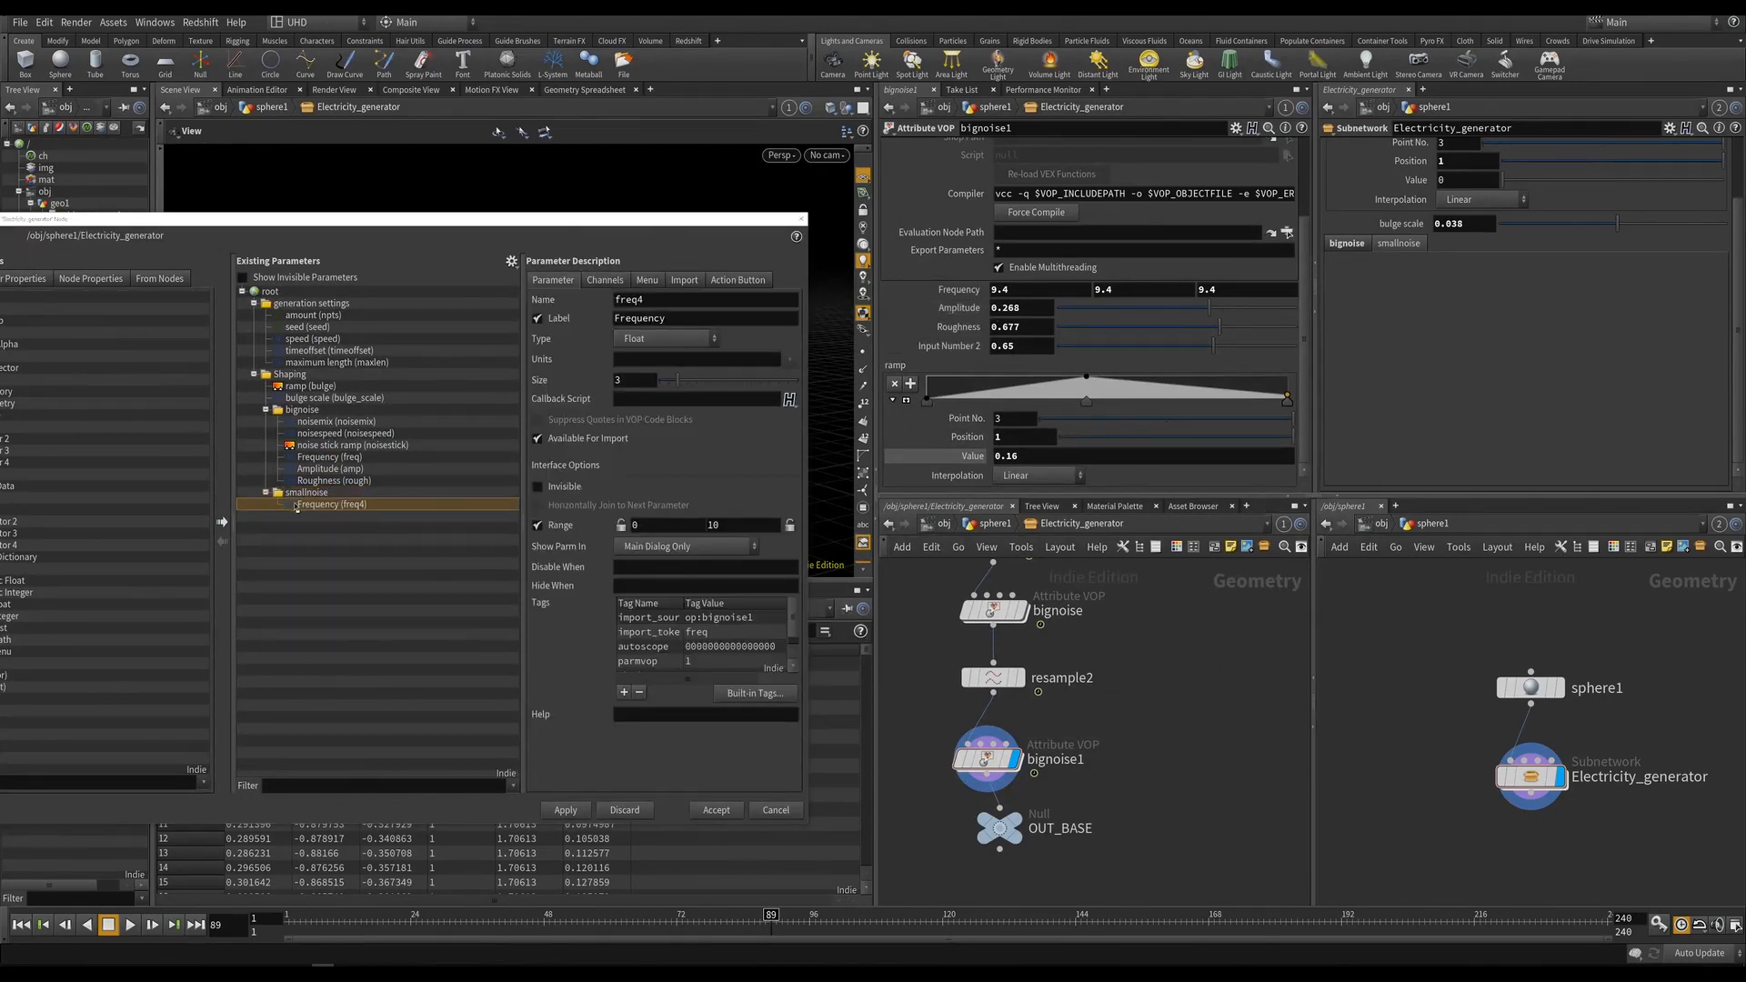
left_click_drag(958, 308, 305, 501)
left_click_drag(949, 348, 314, 502)
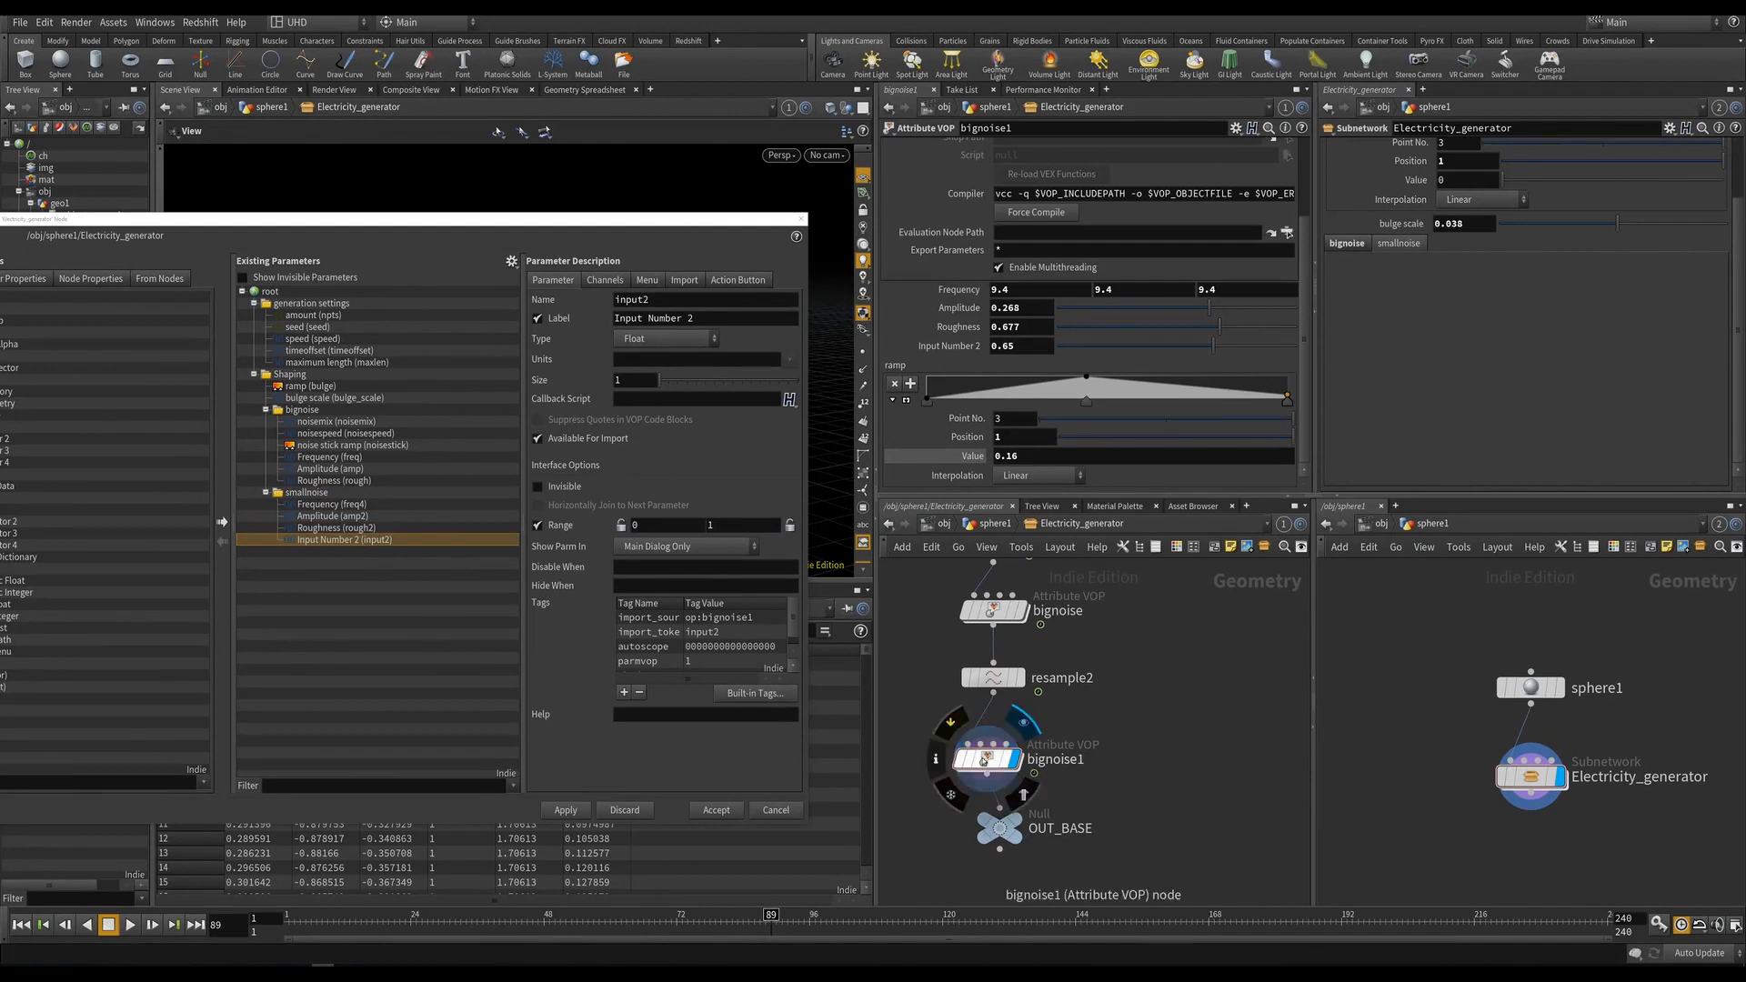
Name the smallnoise folder's Input Number 2 parameter speeed, label it speed, and accept the interface changes.
double_click(1023, 771)
scroll(1028, 776, "up", 5)
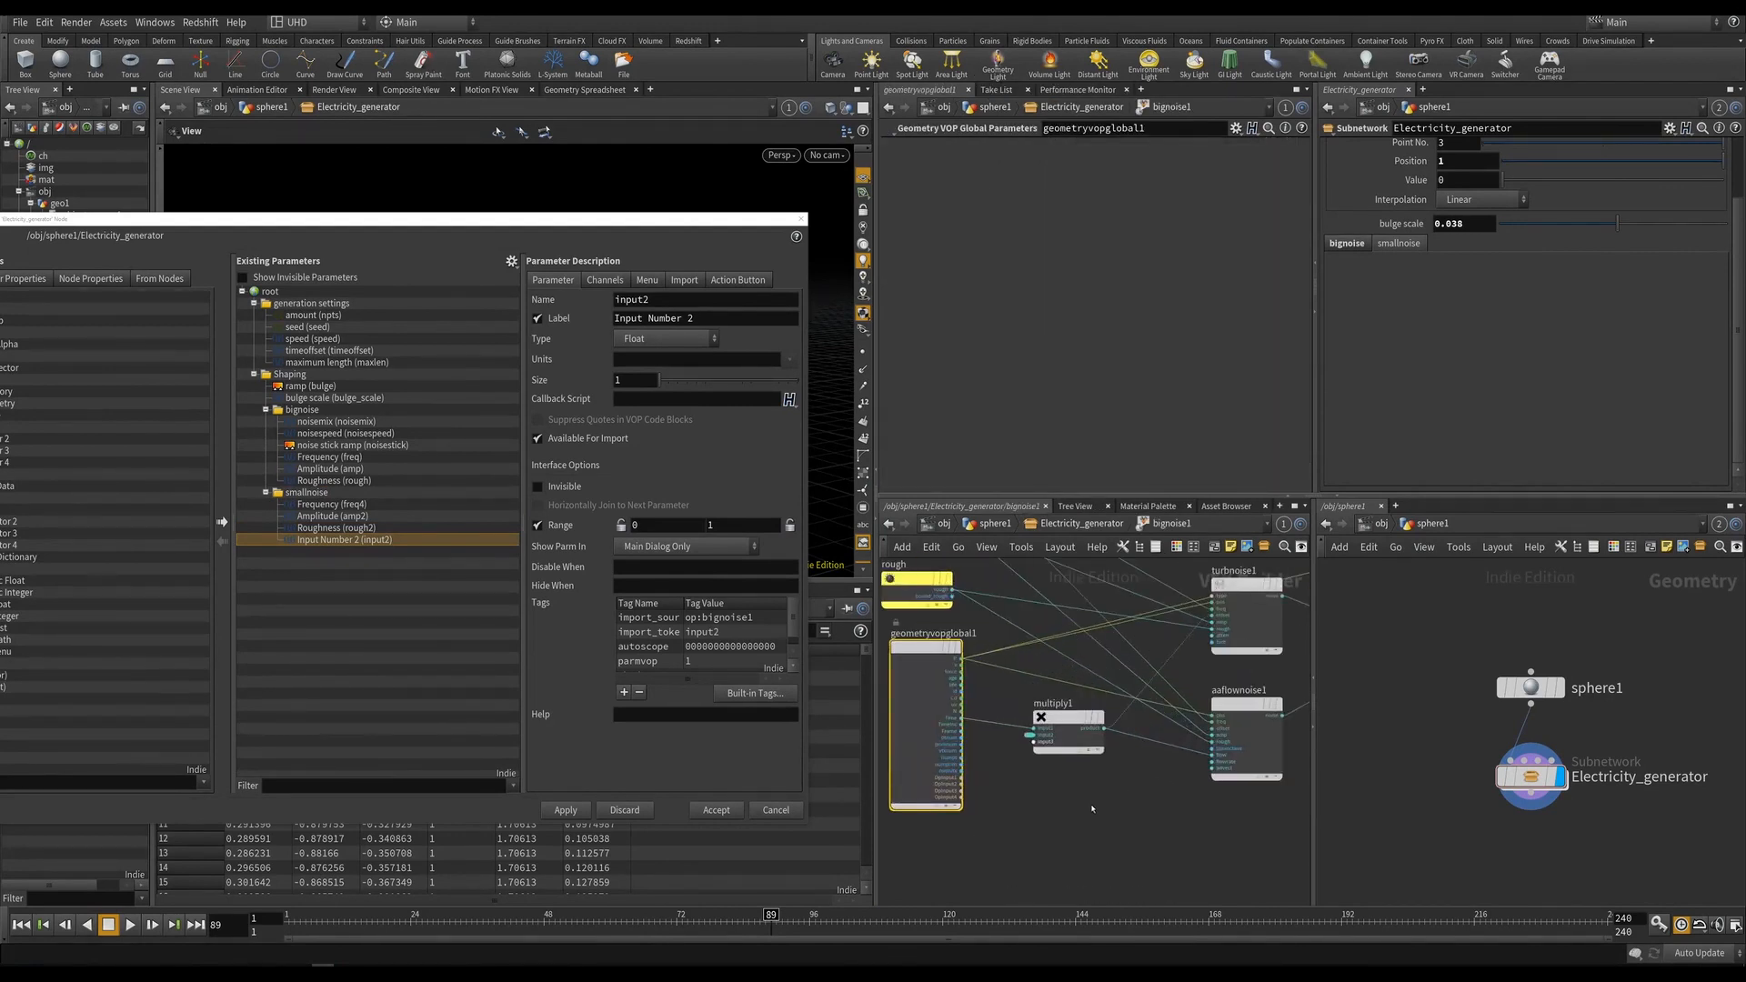
key("u")
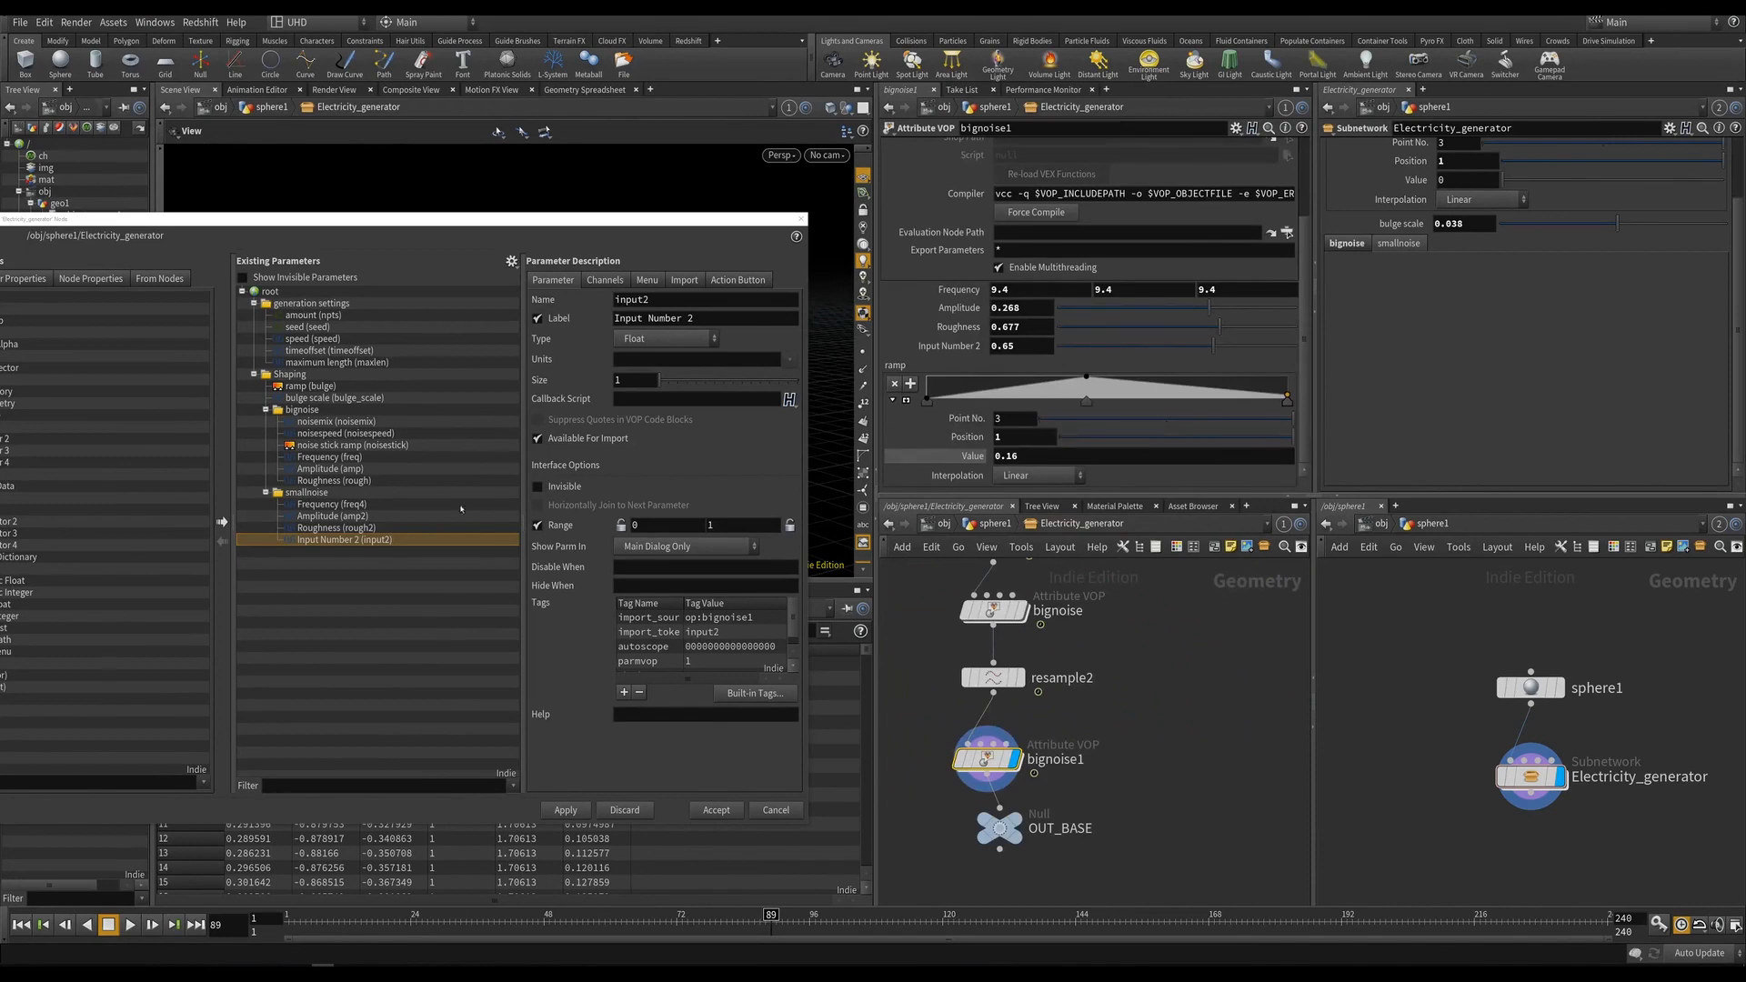
double_click(694, 304)
type("speeed")
key("Tab")
type("s")
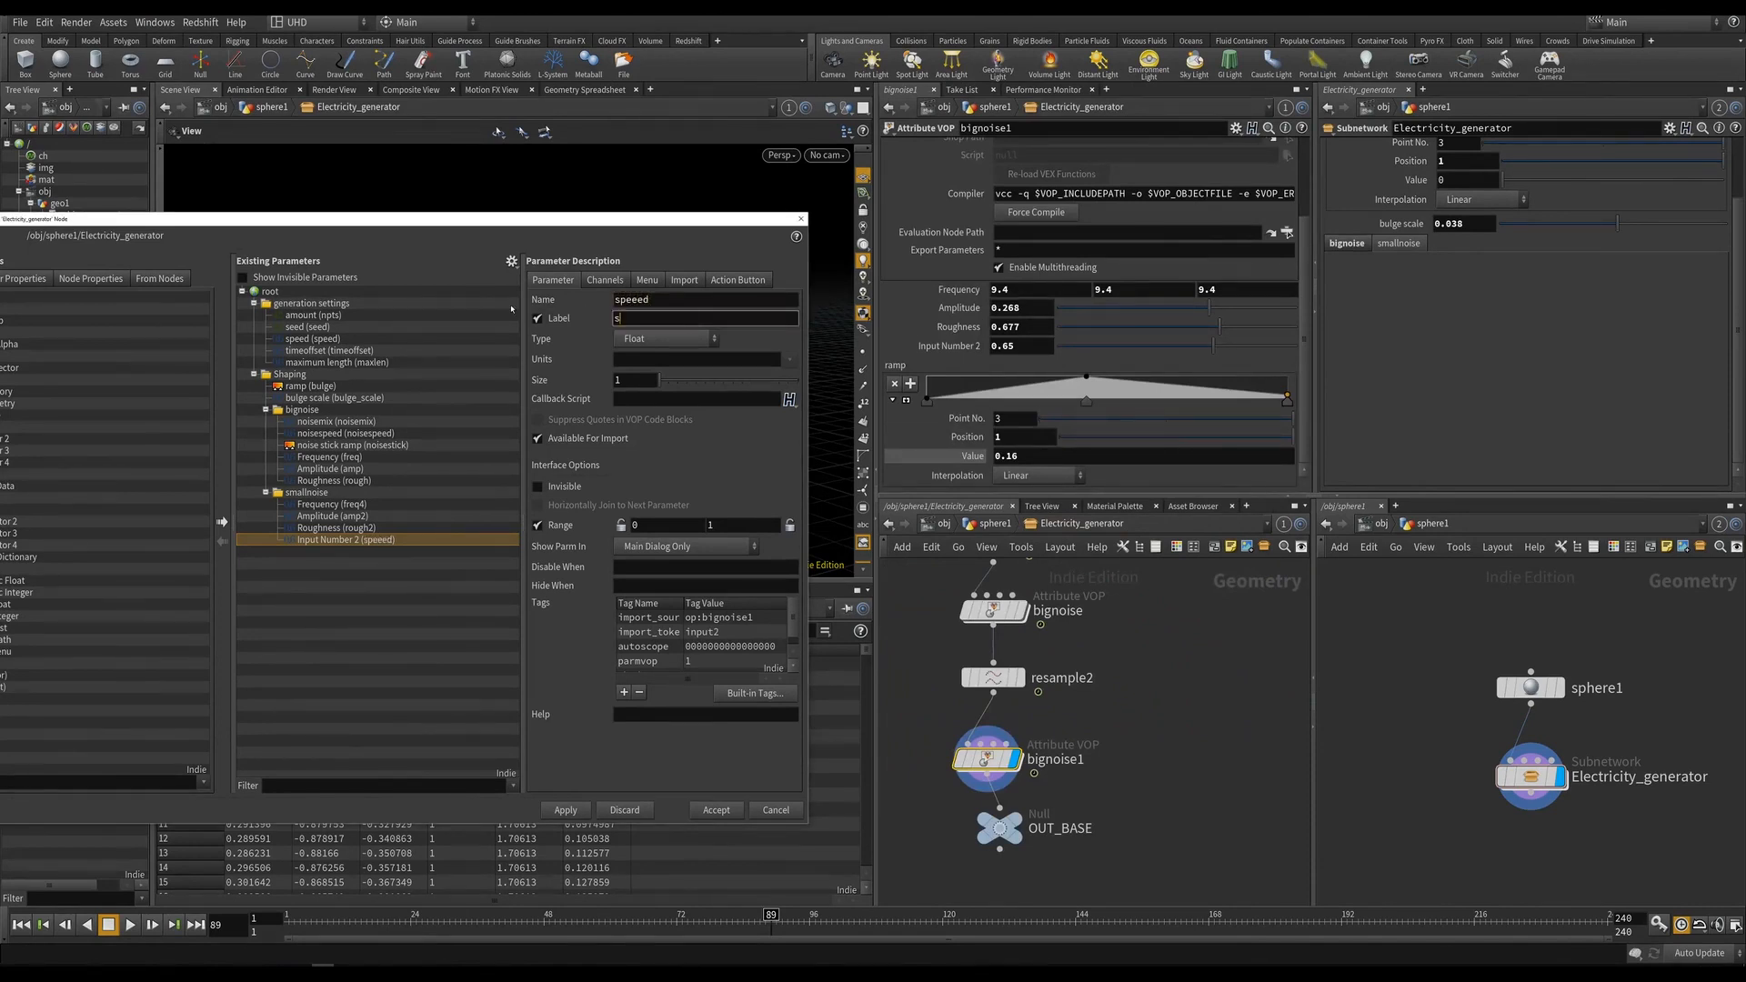
type("peed")
middle_click_drag(1119, 832, 1120, 751)
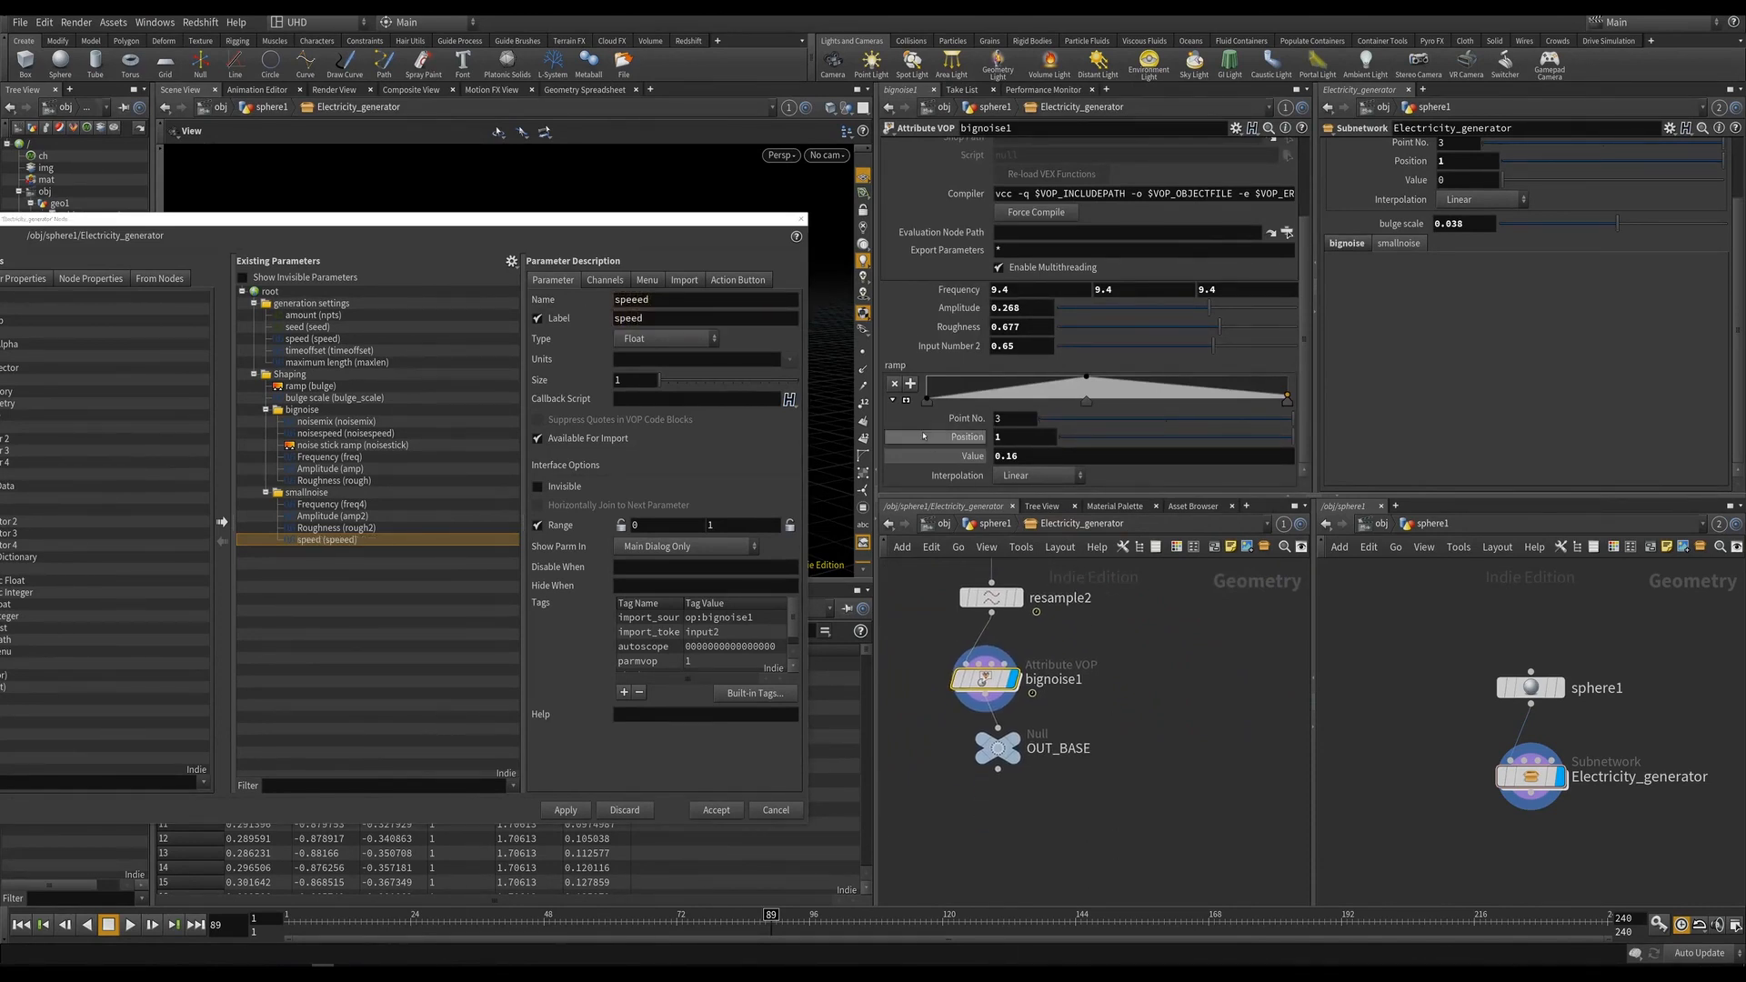
left_click_drag(293, 502, 292, 495)
left_click(716, 809)
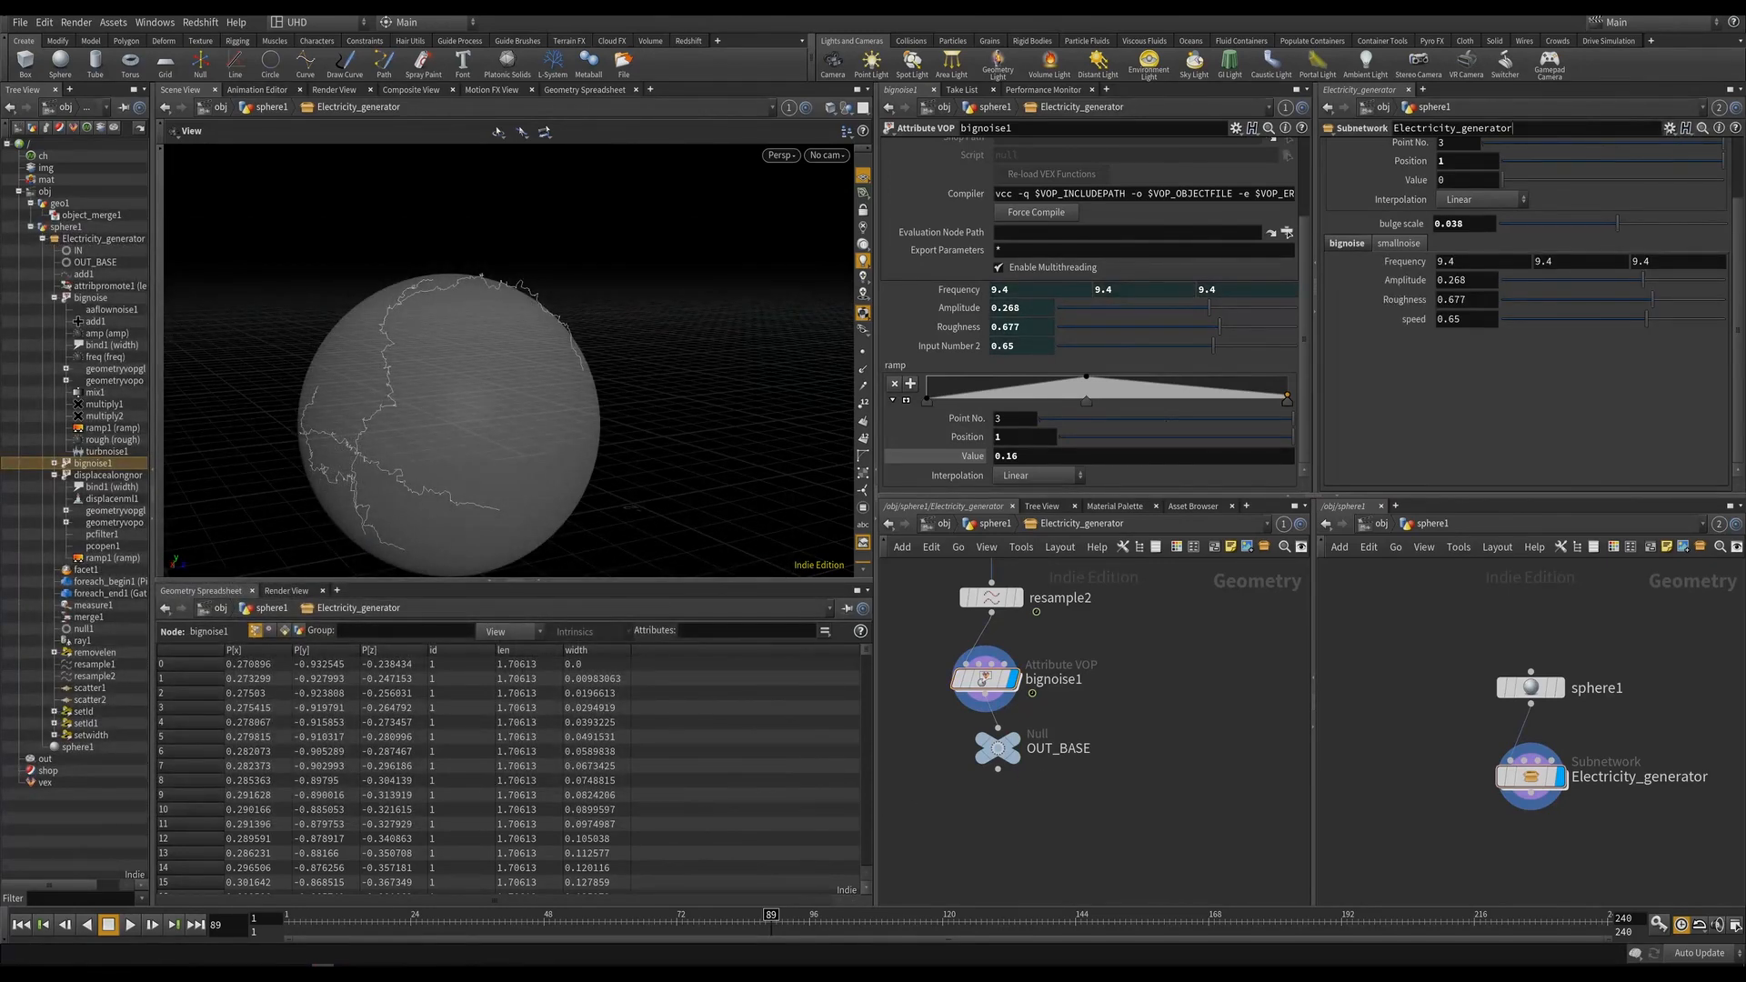
Add a Ramp (Float) parameter at the end of the smallnoise folder in Electricity_generator's interface and apply it.
left_click(1670, 127)
left_click(1564, 428)
left_click(1092, 384)
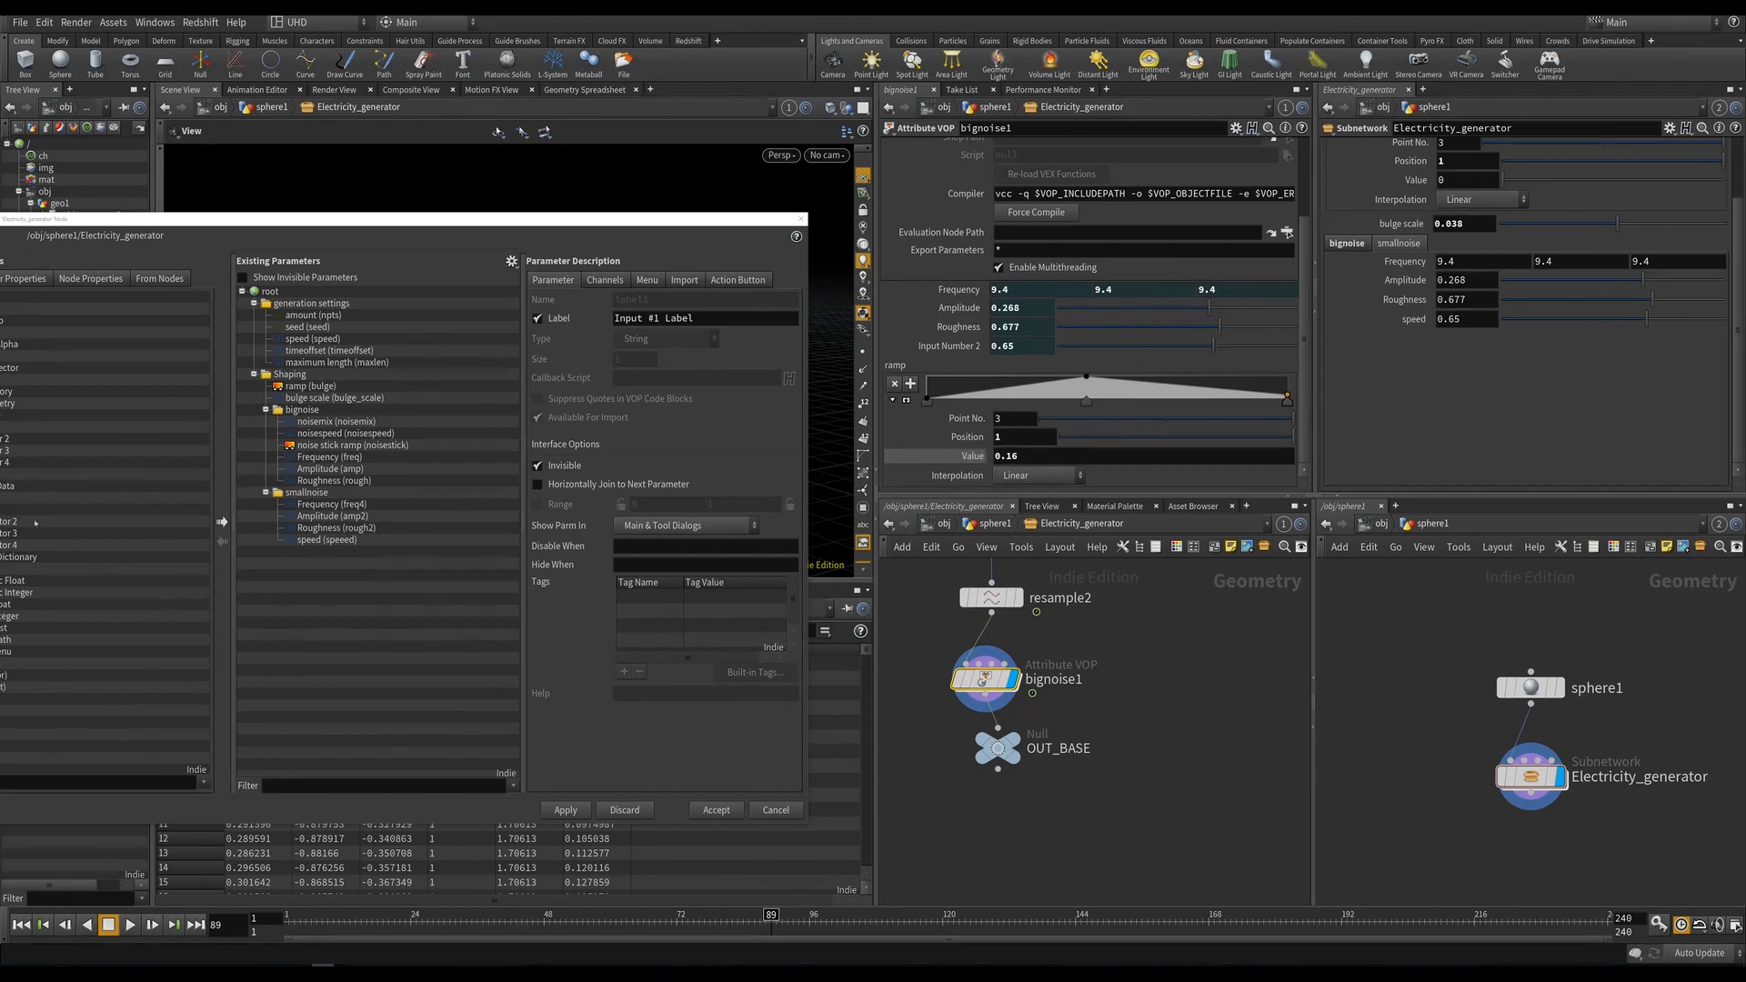
left_click_drag(210, 219, 487, 206)
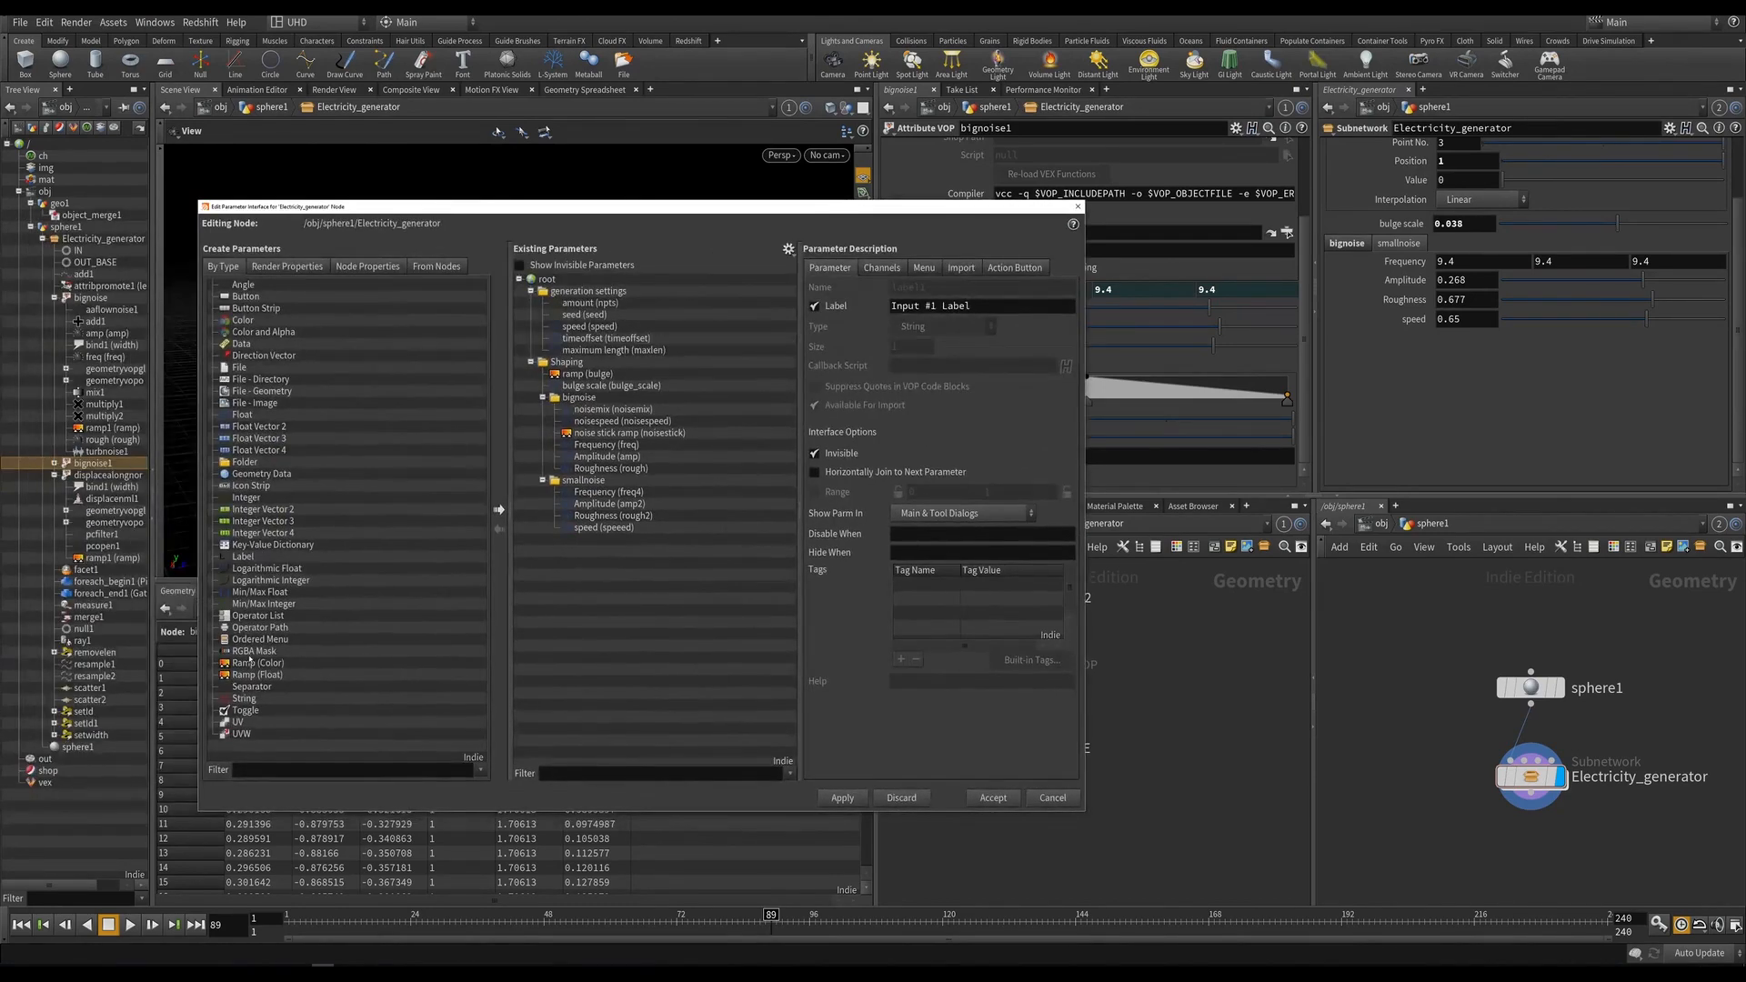
left_click_drag(248, 675, 573, 480)
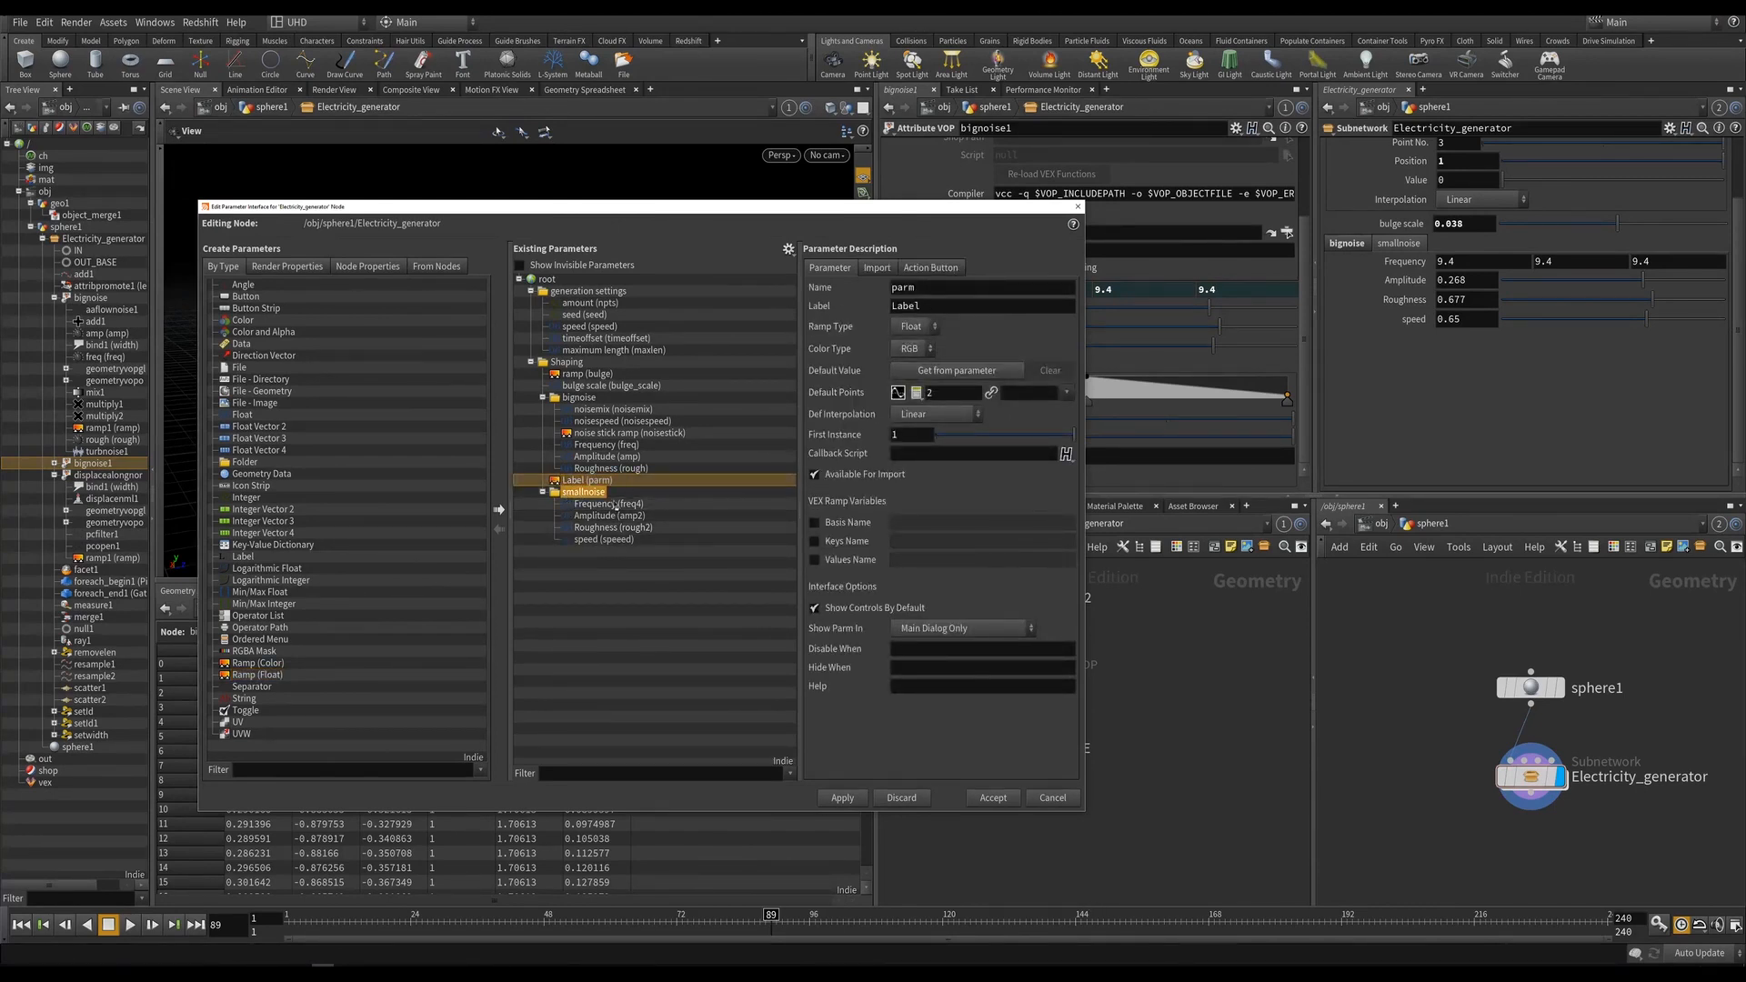
left_click_drag(554, 483, 587, 546)
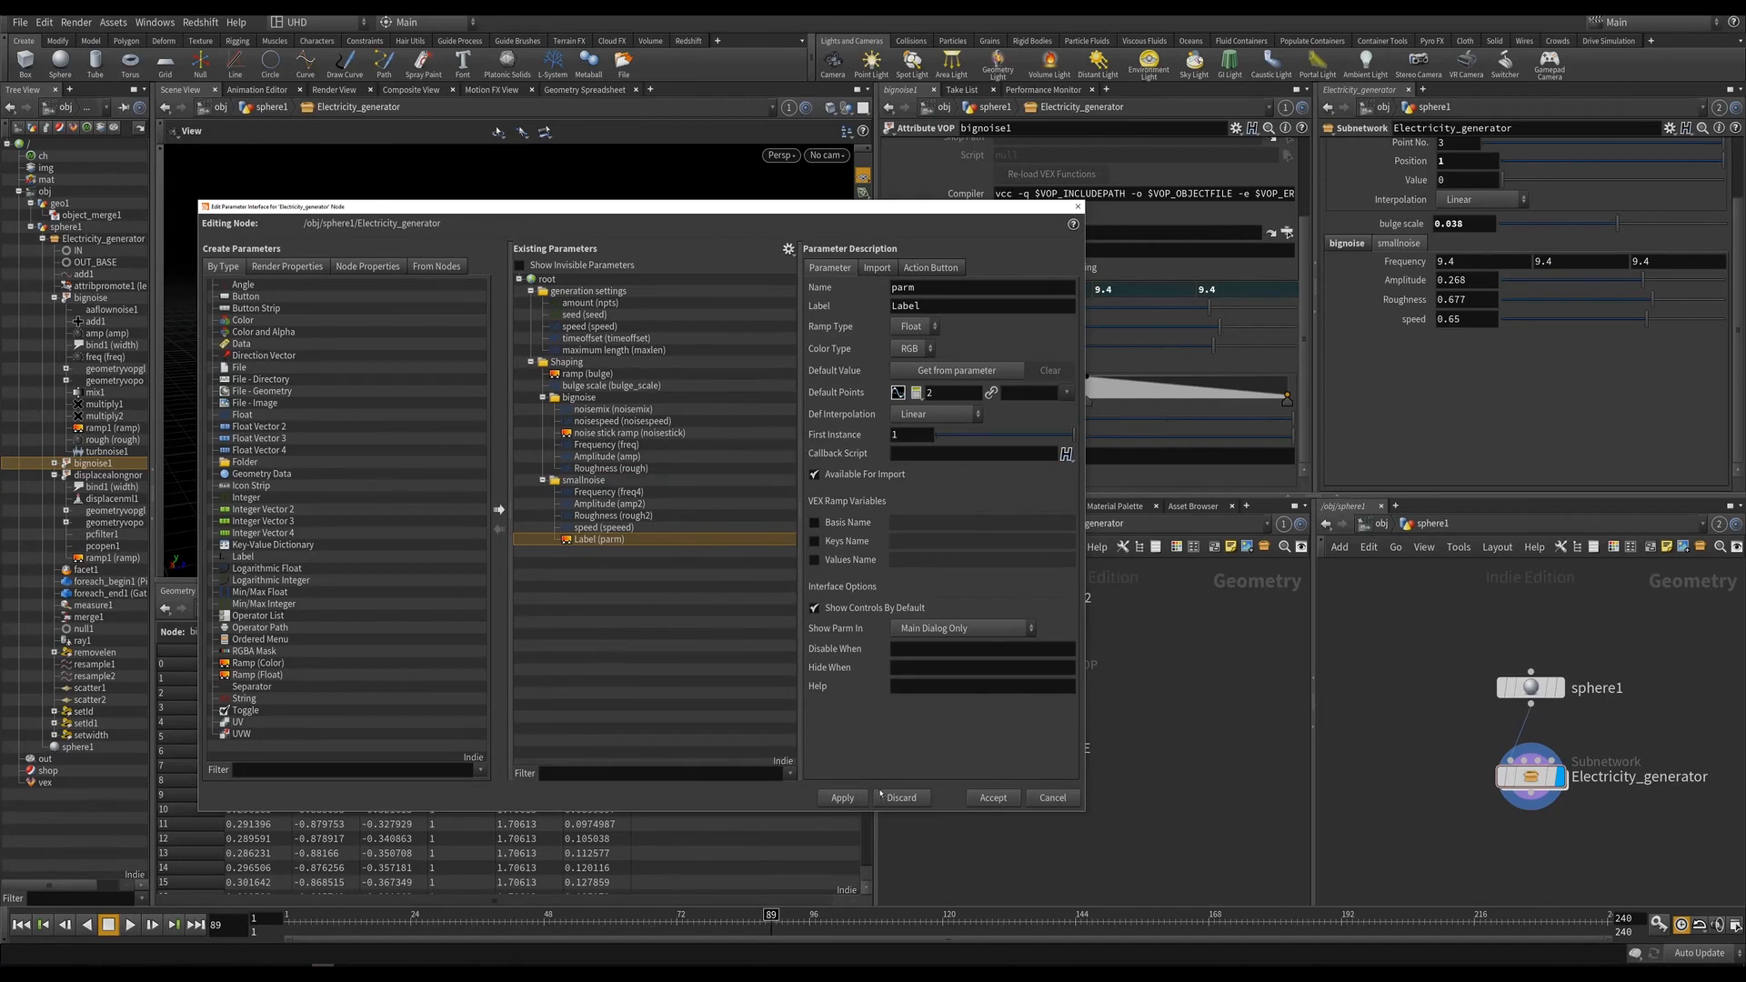
left_click(843, 797)
Shape the new smallnoise ramp with a peak near position 0.46 and link bignoise1's ramp to it by relative references.
left_click_drag(1489, 368, 1530, 348)
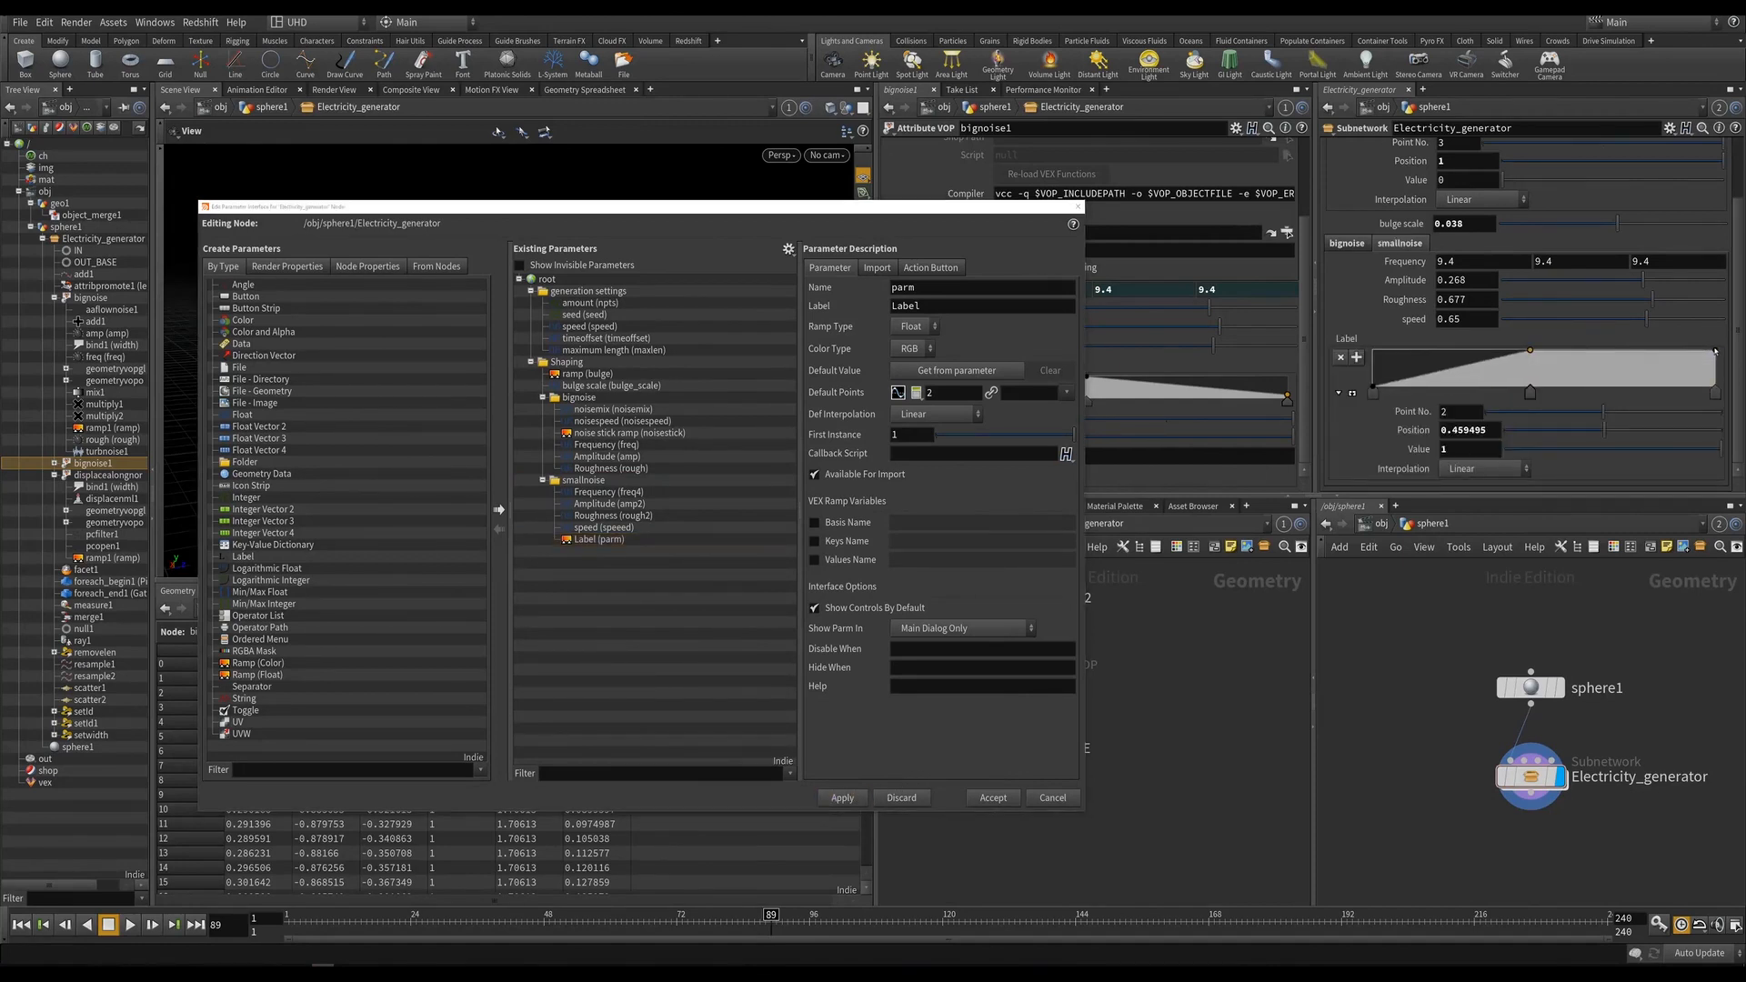
right_click(1345, 338)
left_click(1387, 454)
left_click_drag(780, 203, 546, 248)
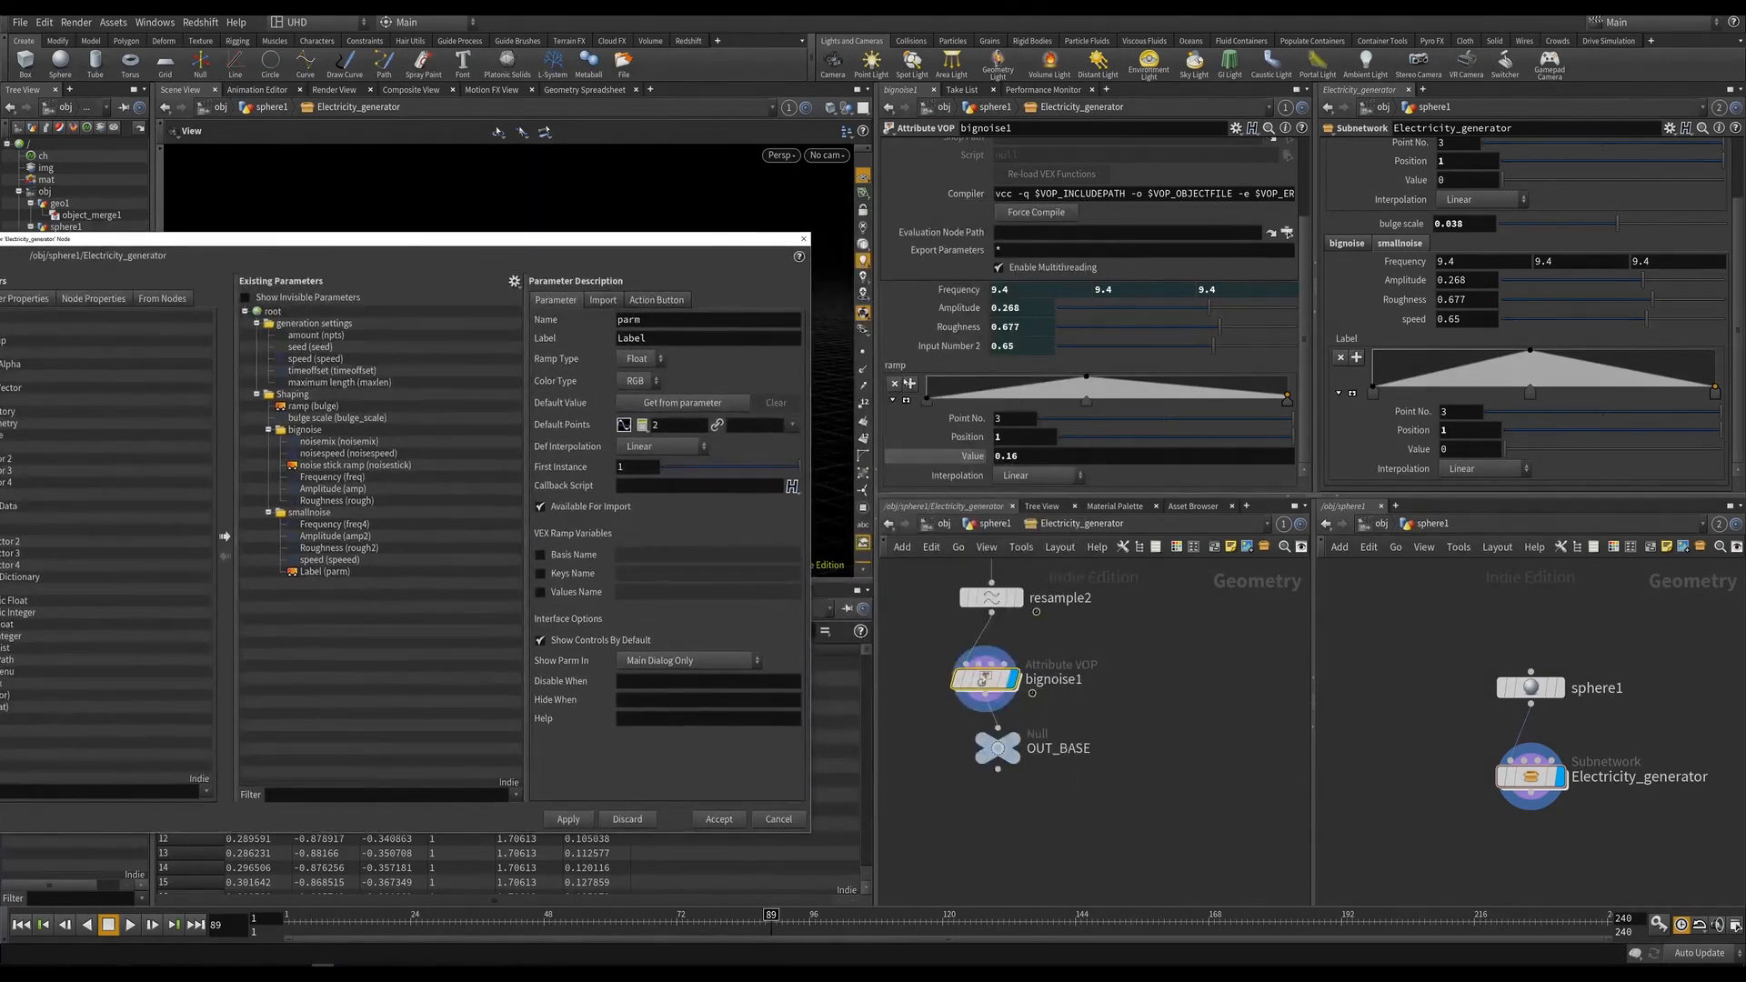
right_click(896, 365)
left_click(1005, 516)
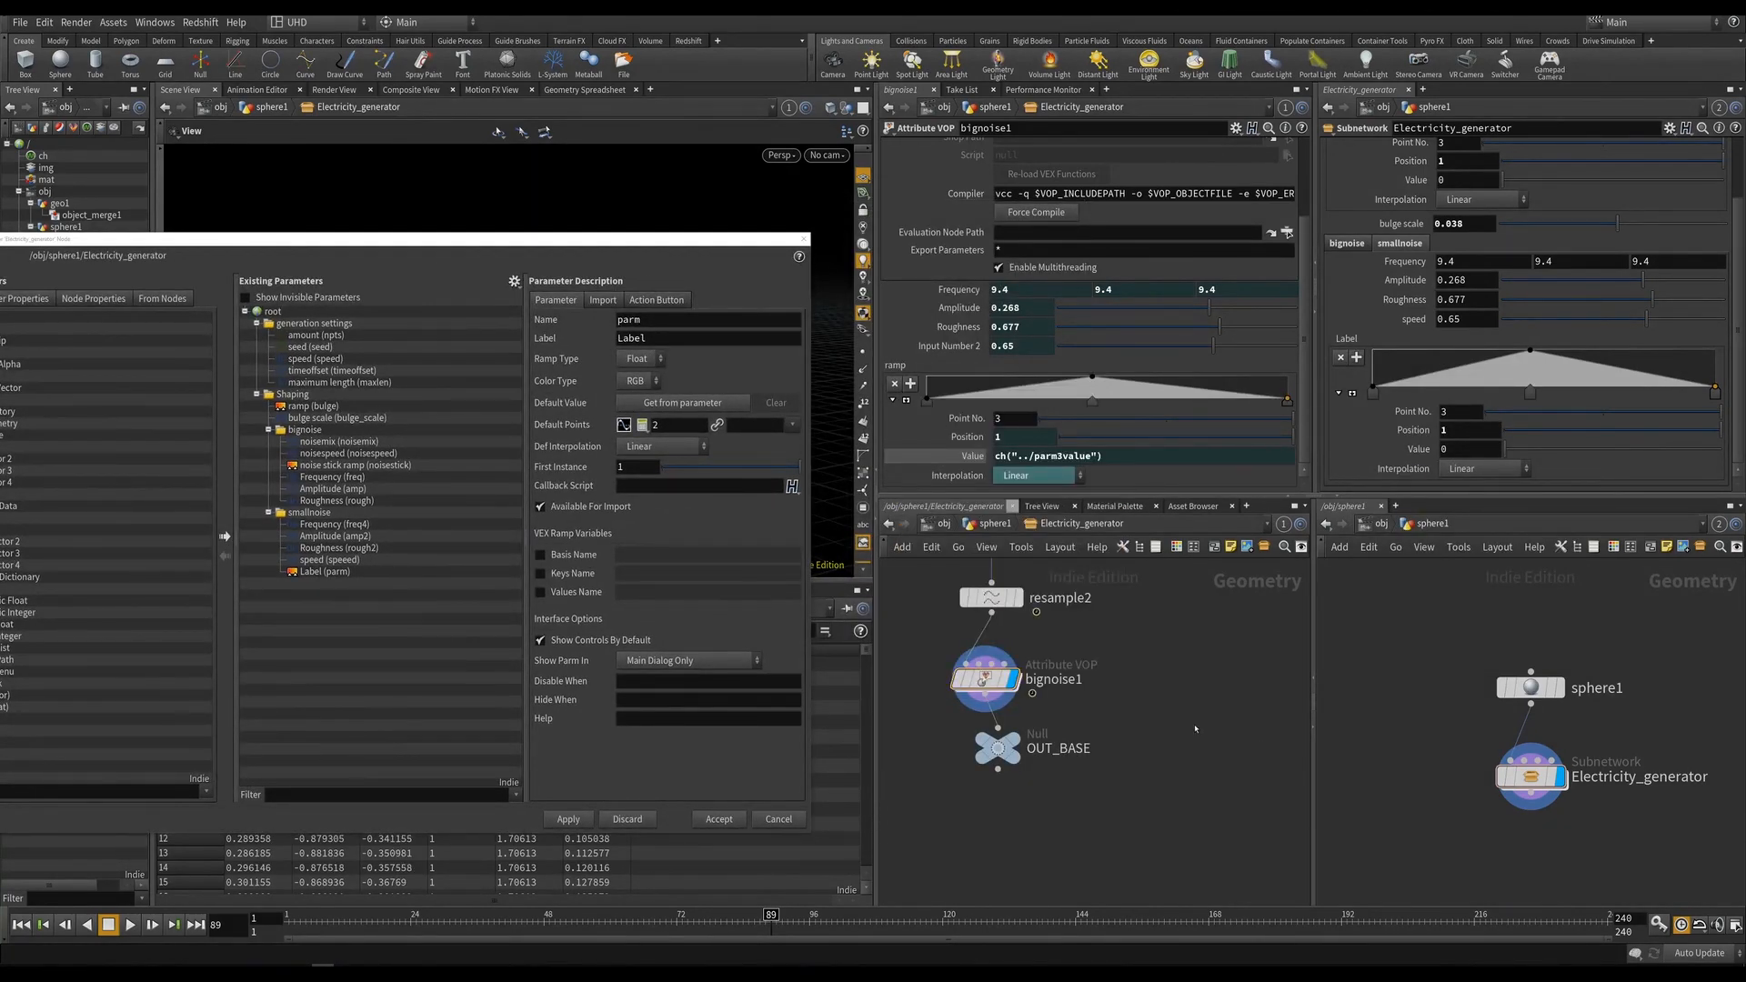
left_click(802, 240)
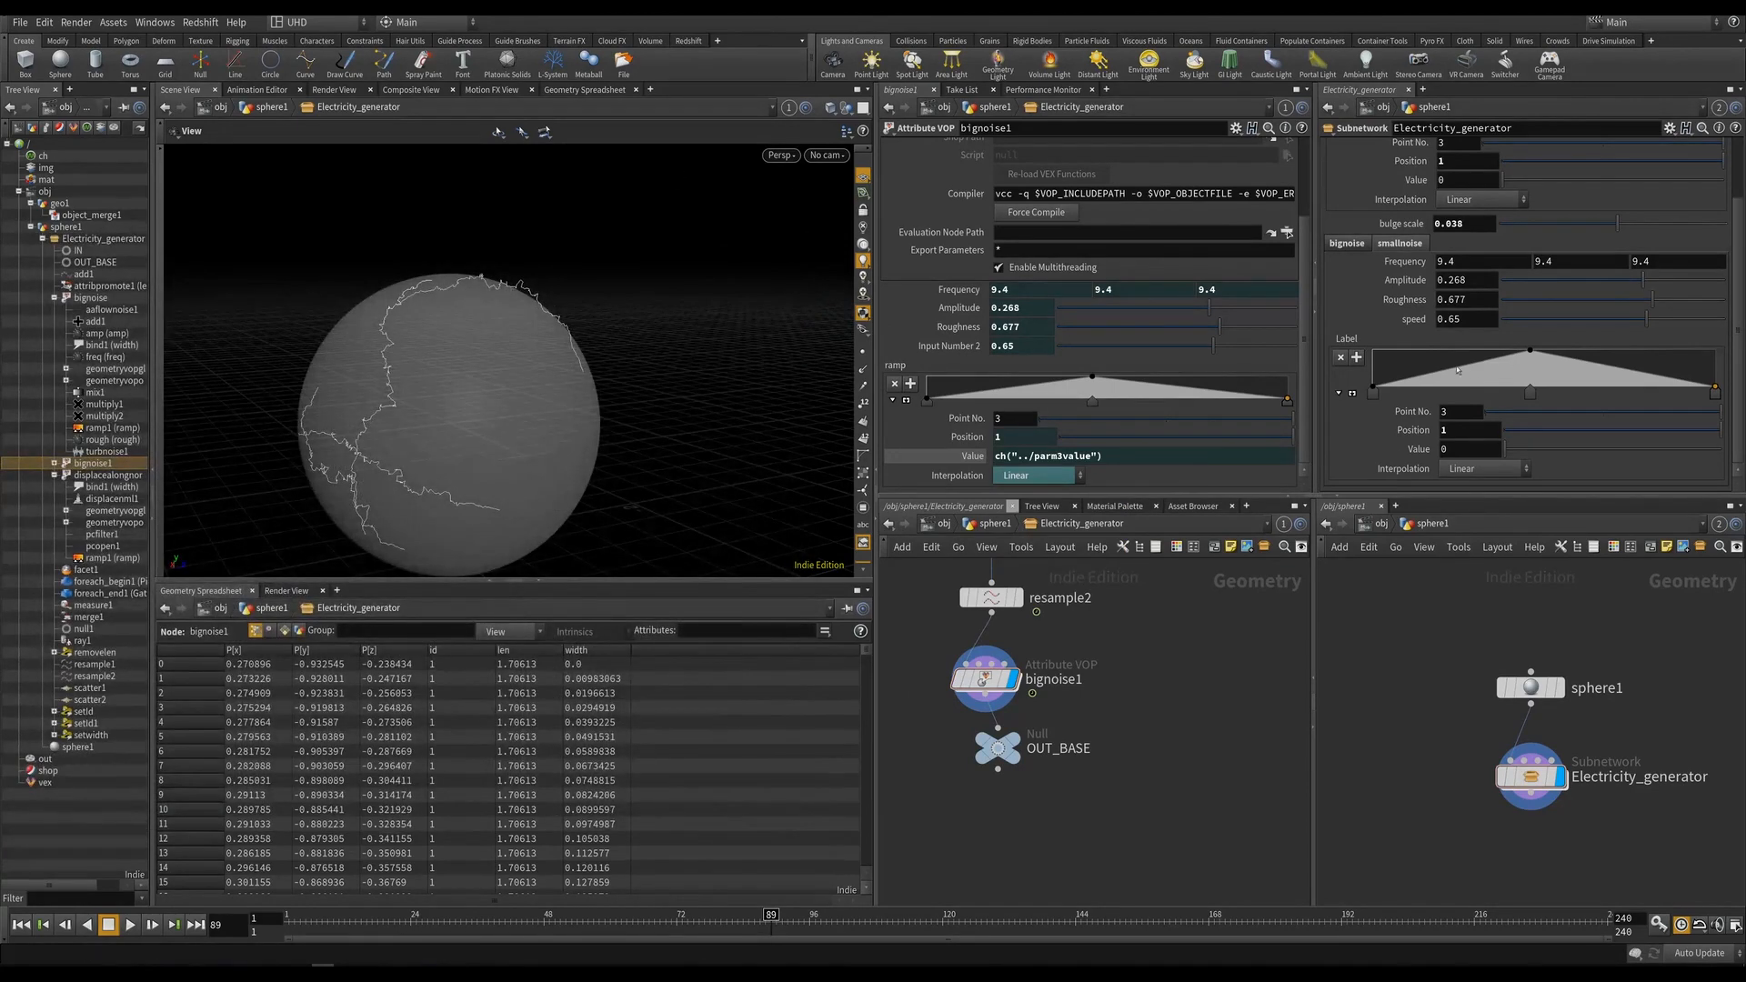
Set both the name and the label of the smallnoise ramp parameter to ramp in Electricity_generator's interface and accept.
left_click(1670, 129)
left_click(1585, 303)
left_click(344, 572)
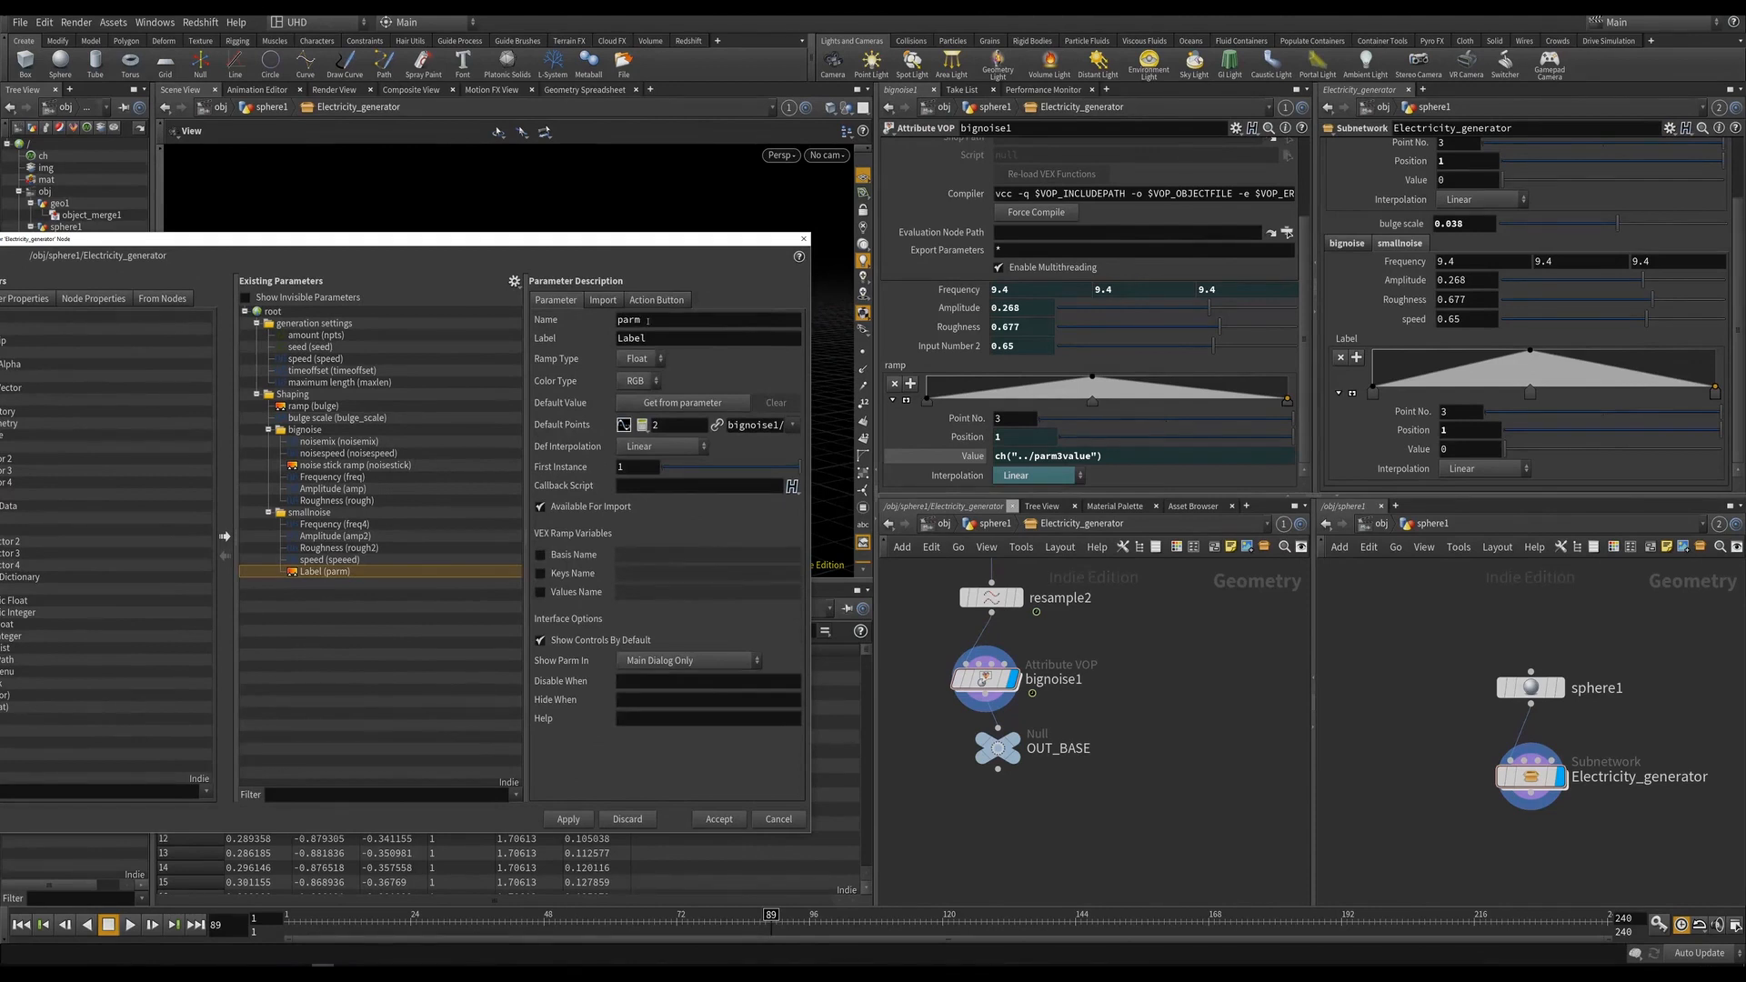
left_click_drag(647, 321, 565, 312)
type("rampo")
key("Tab")
key("BackSpace")
key("Return")
left_click(654, 320)
key("BackSpace")
key("Return")
left_click(718, 819)
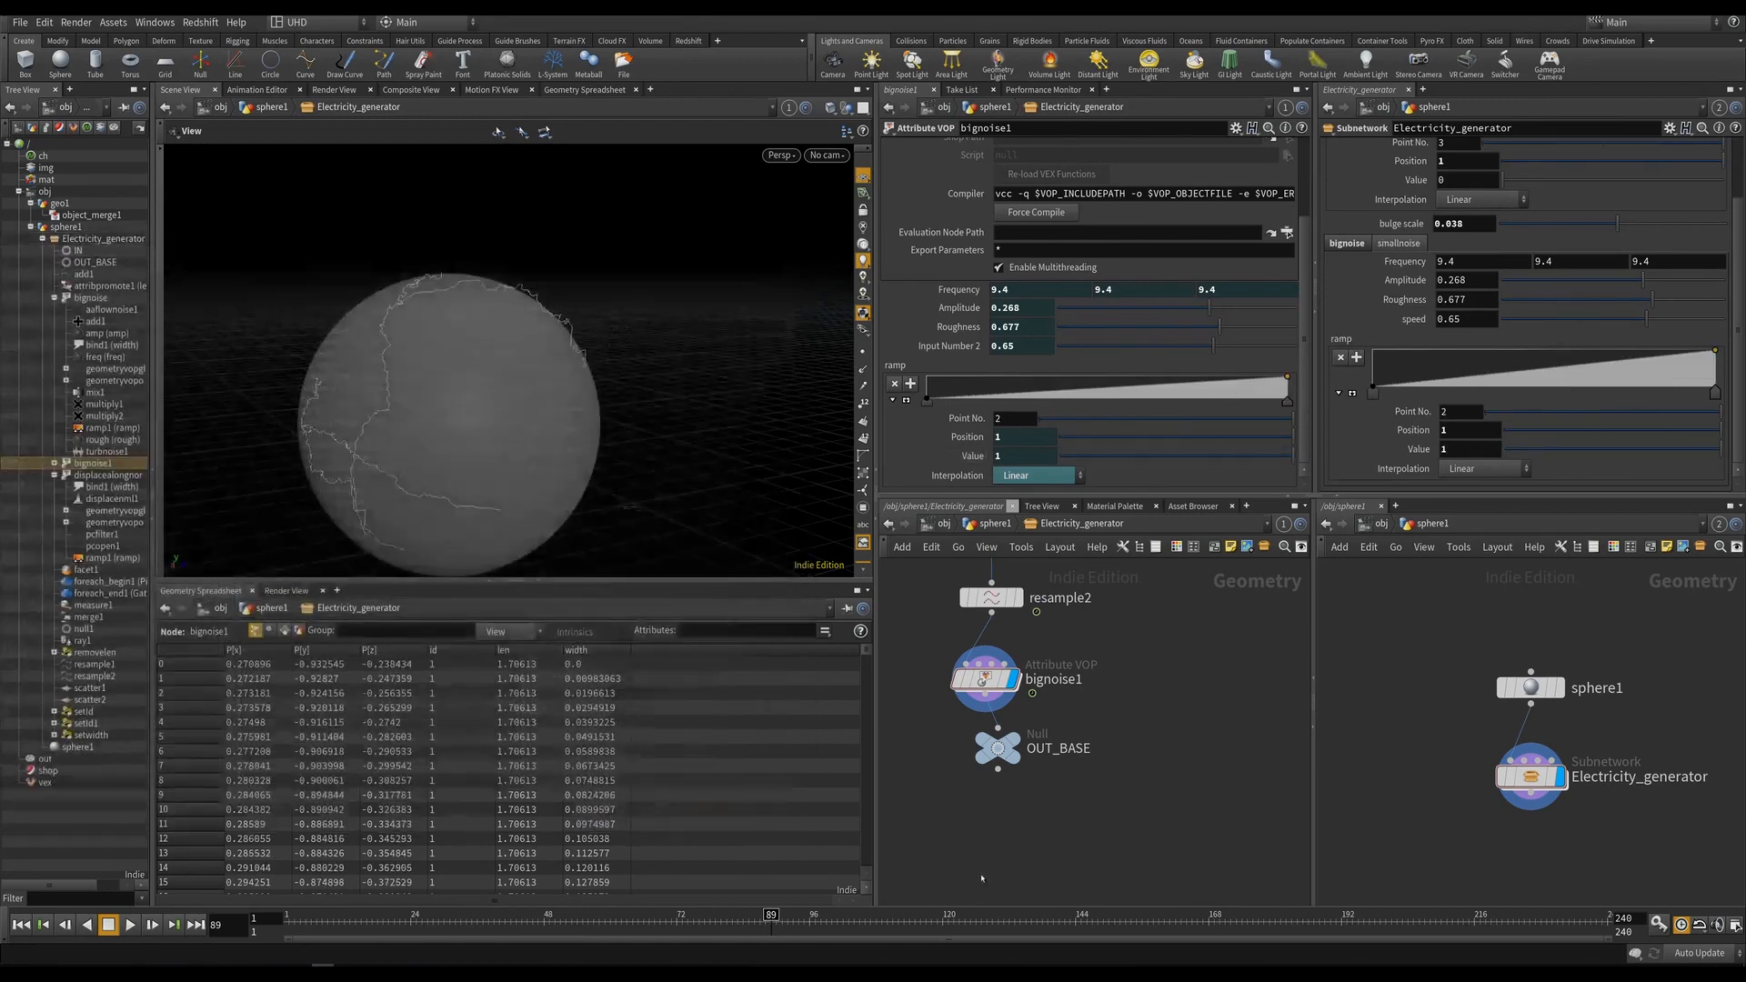
Save the scene, display the OUT_BASE null and view the arcs around the whole sphere.
key("ctrl+s")
left_click_drag(691, 414, 706, 356)
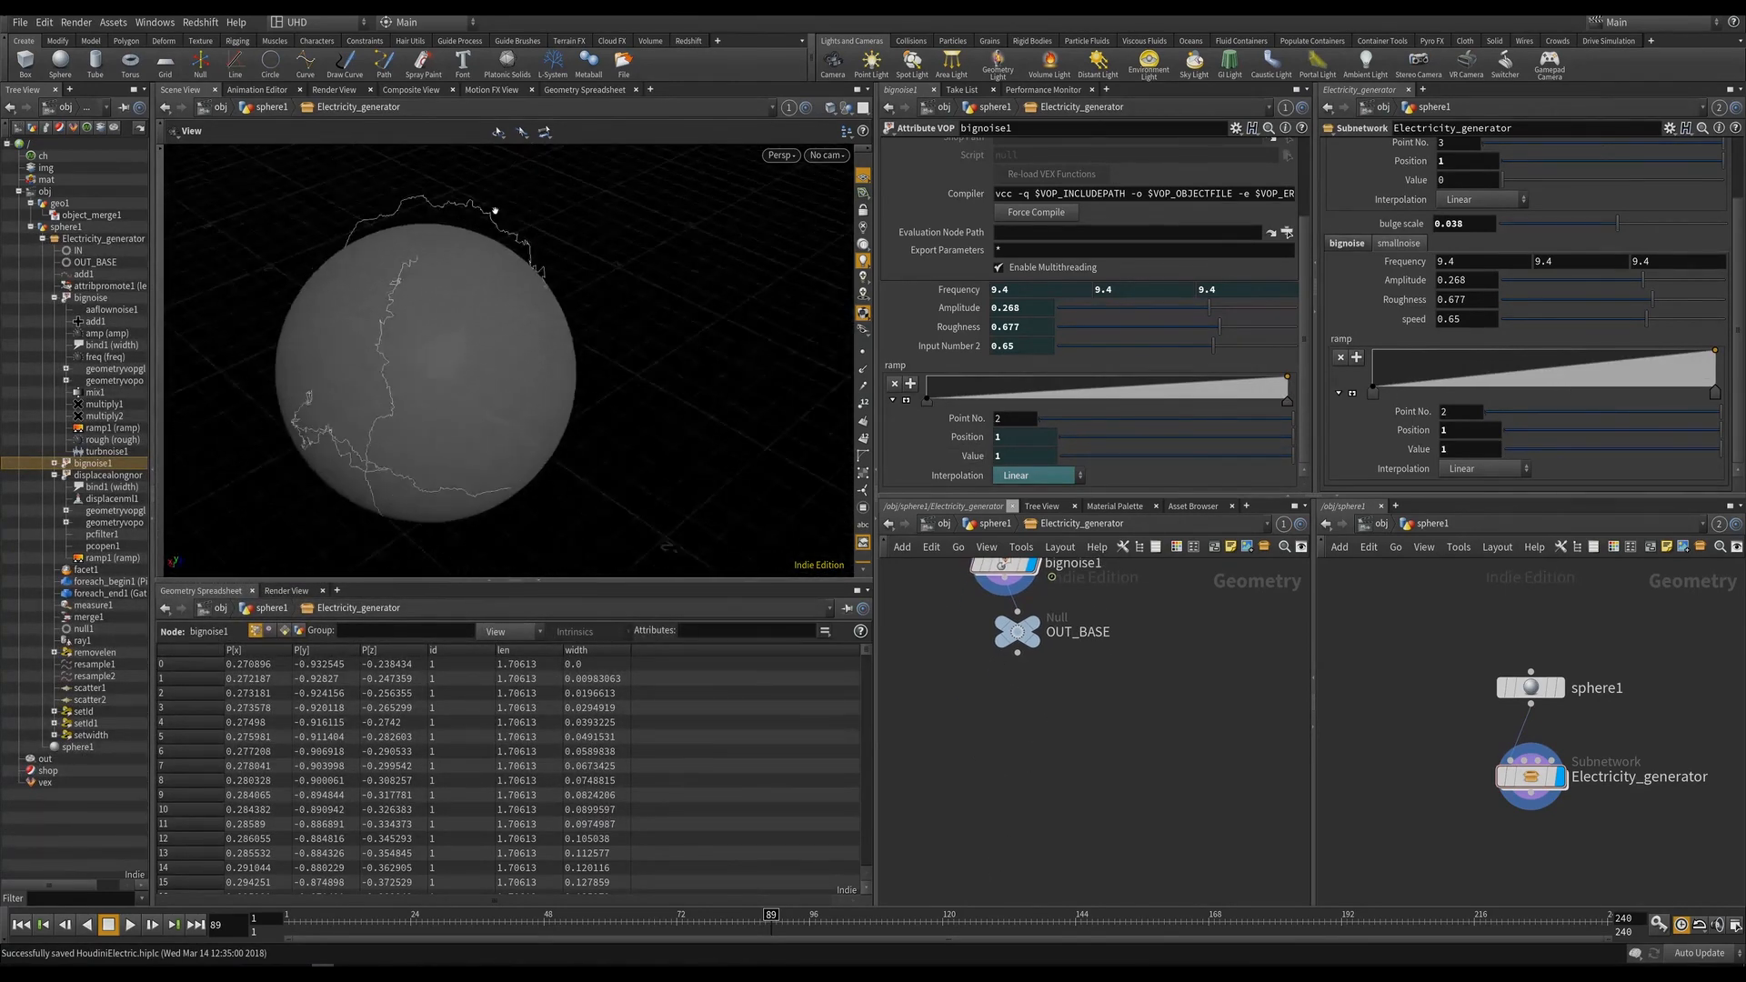
left_click_drag(1009, 638, 990, 670)
left_click(1043, 633)
scroll(1046, 673, "down", 3)
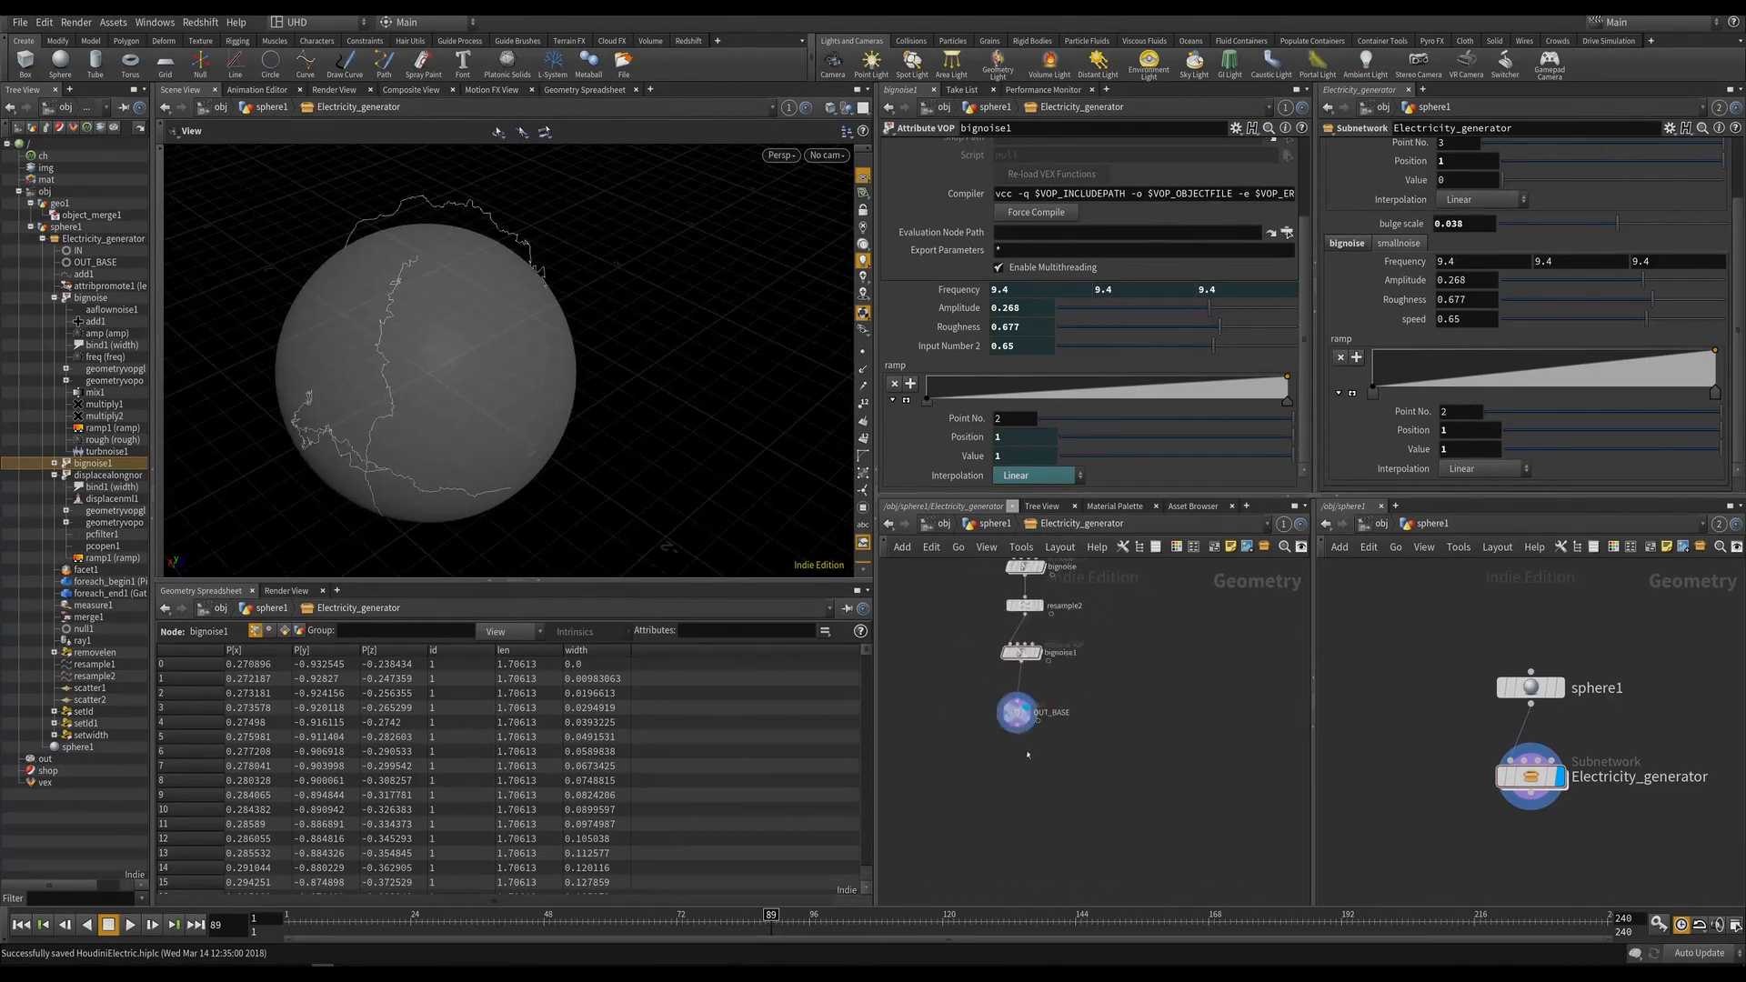
middle_click_drag(1046, 710, 1138, 655)
left_click_drag(483, 359, 203, 226)
scroll(527, 347, "down", 5)
left_click_drag(526, 347, 550, 351)
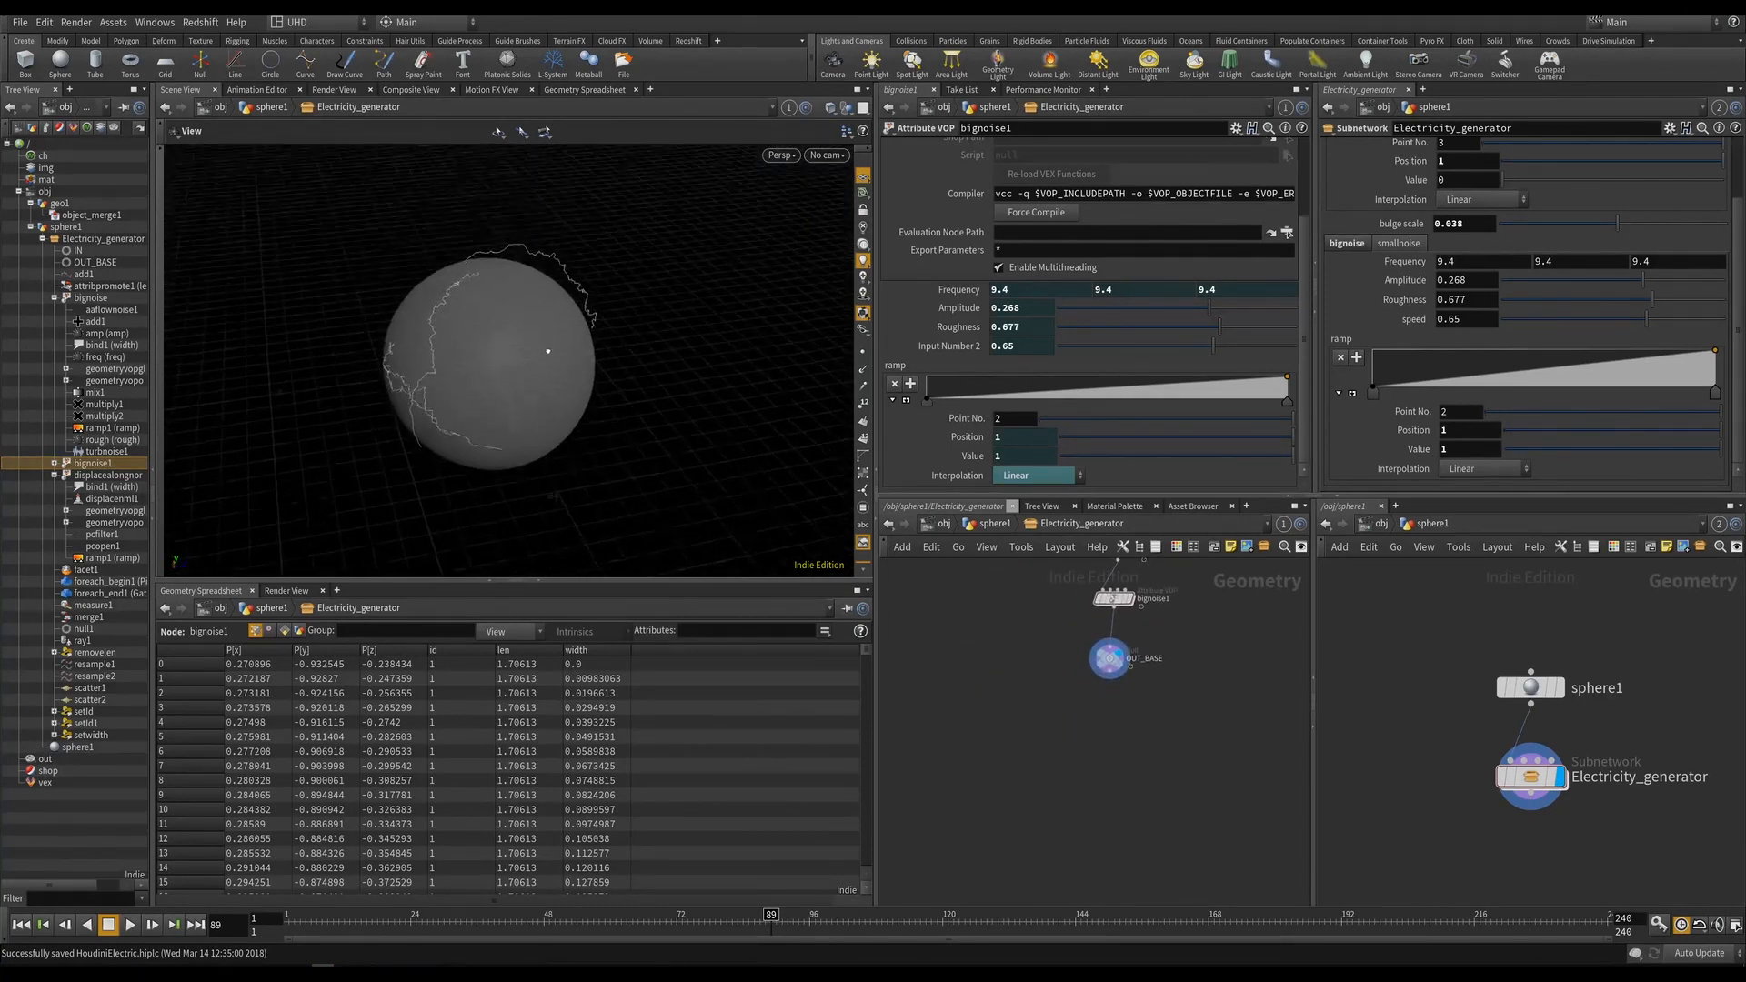
middle_click_drag(550, 366, 549, 401)
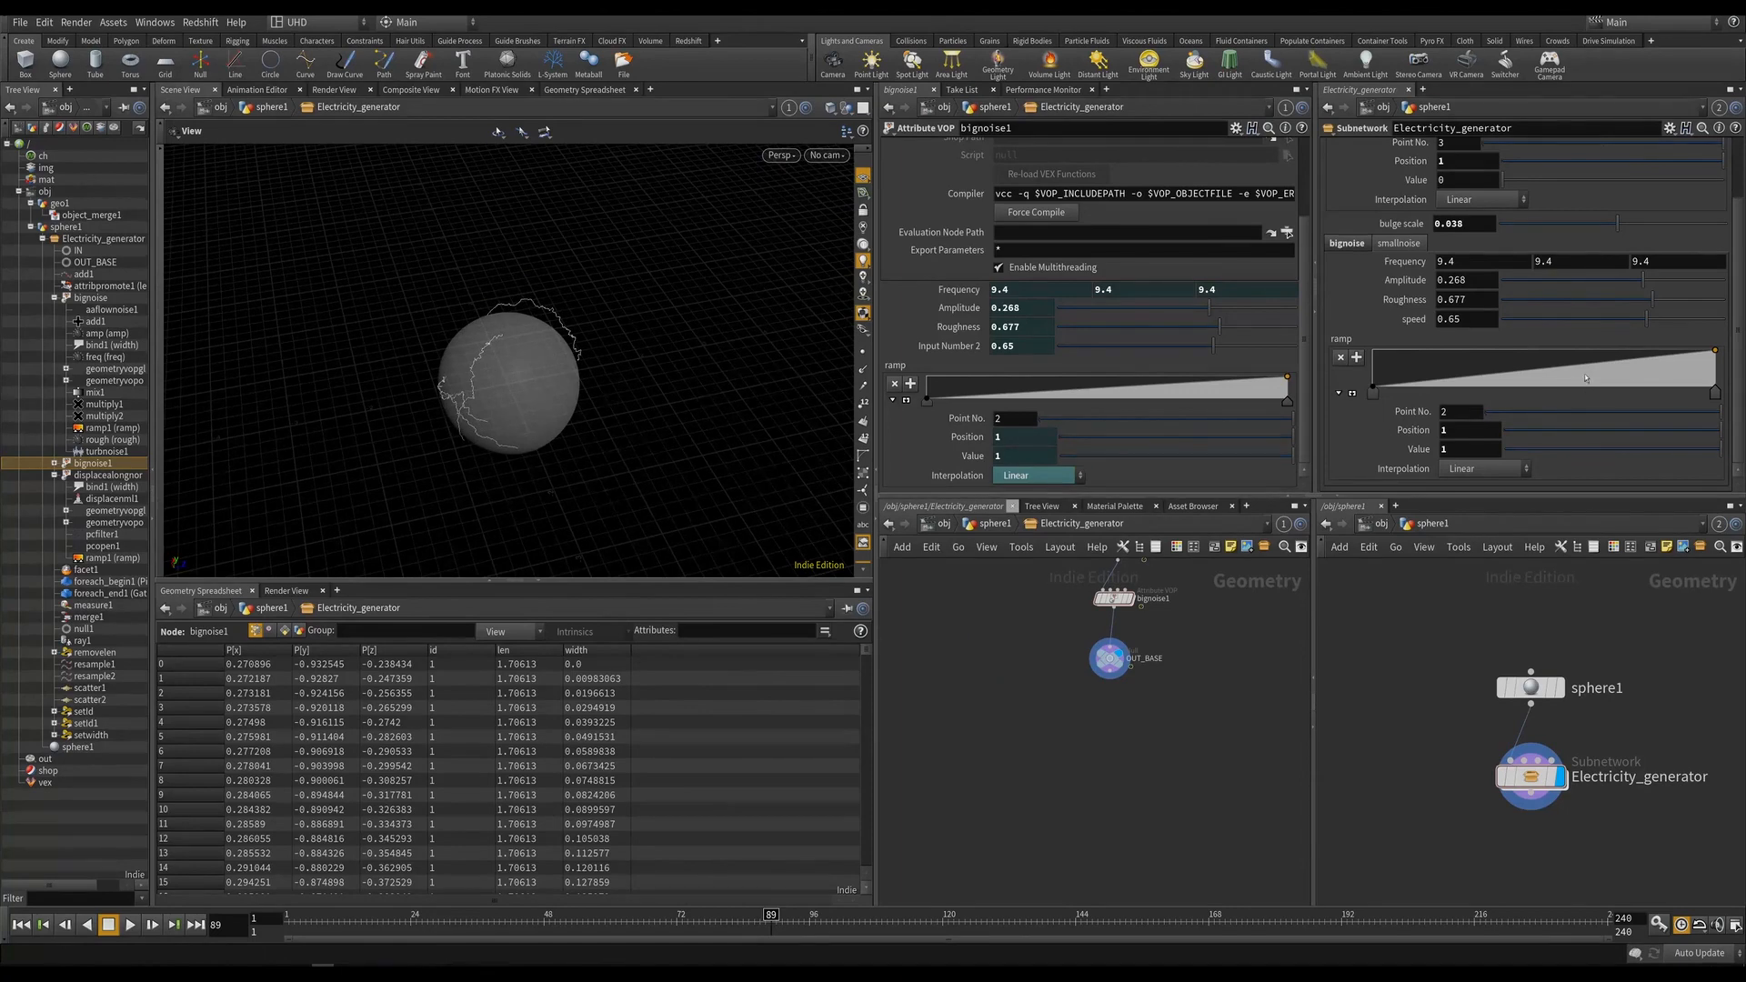
Give the smallnoise ramp a middle peak near position 0.555, lower its end point to 0, and save the scene.
left_click_drag(1585, 379, 1563, 356)
left_click_drag(1715, 350, 1715, 392)
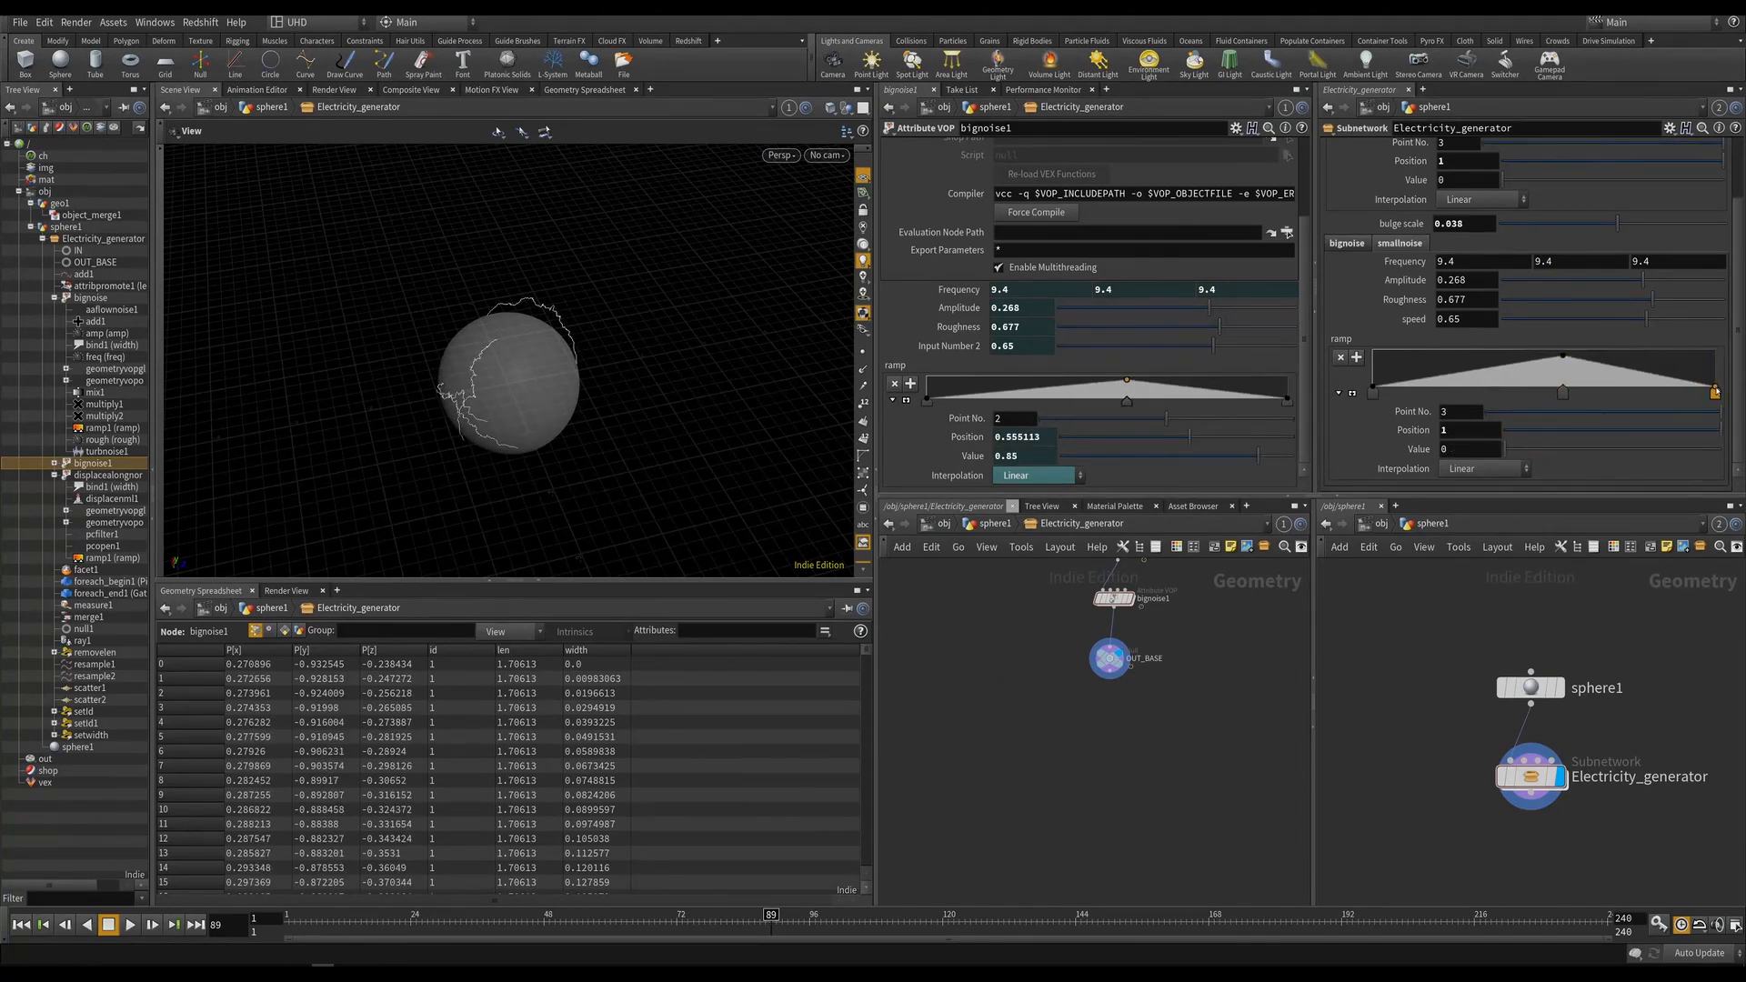
key("ctrl+s")
left_click_drag(491, 401, 392, 378)
scroll(448, 396, "up", 3)
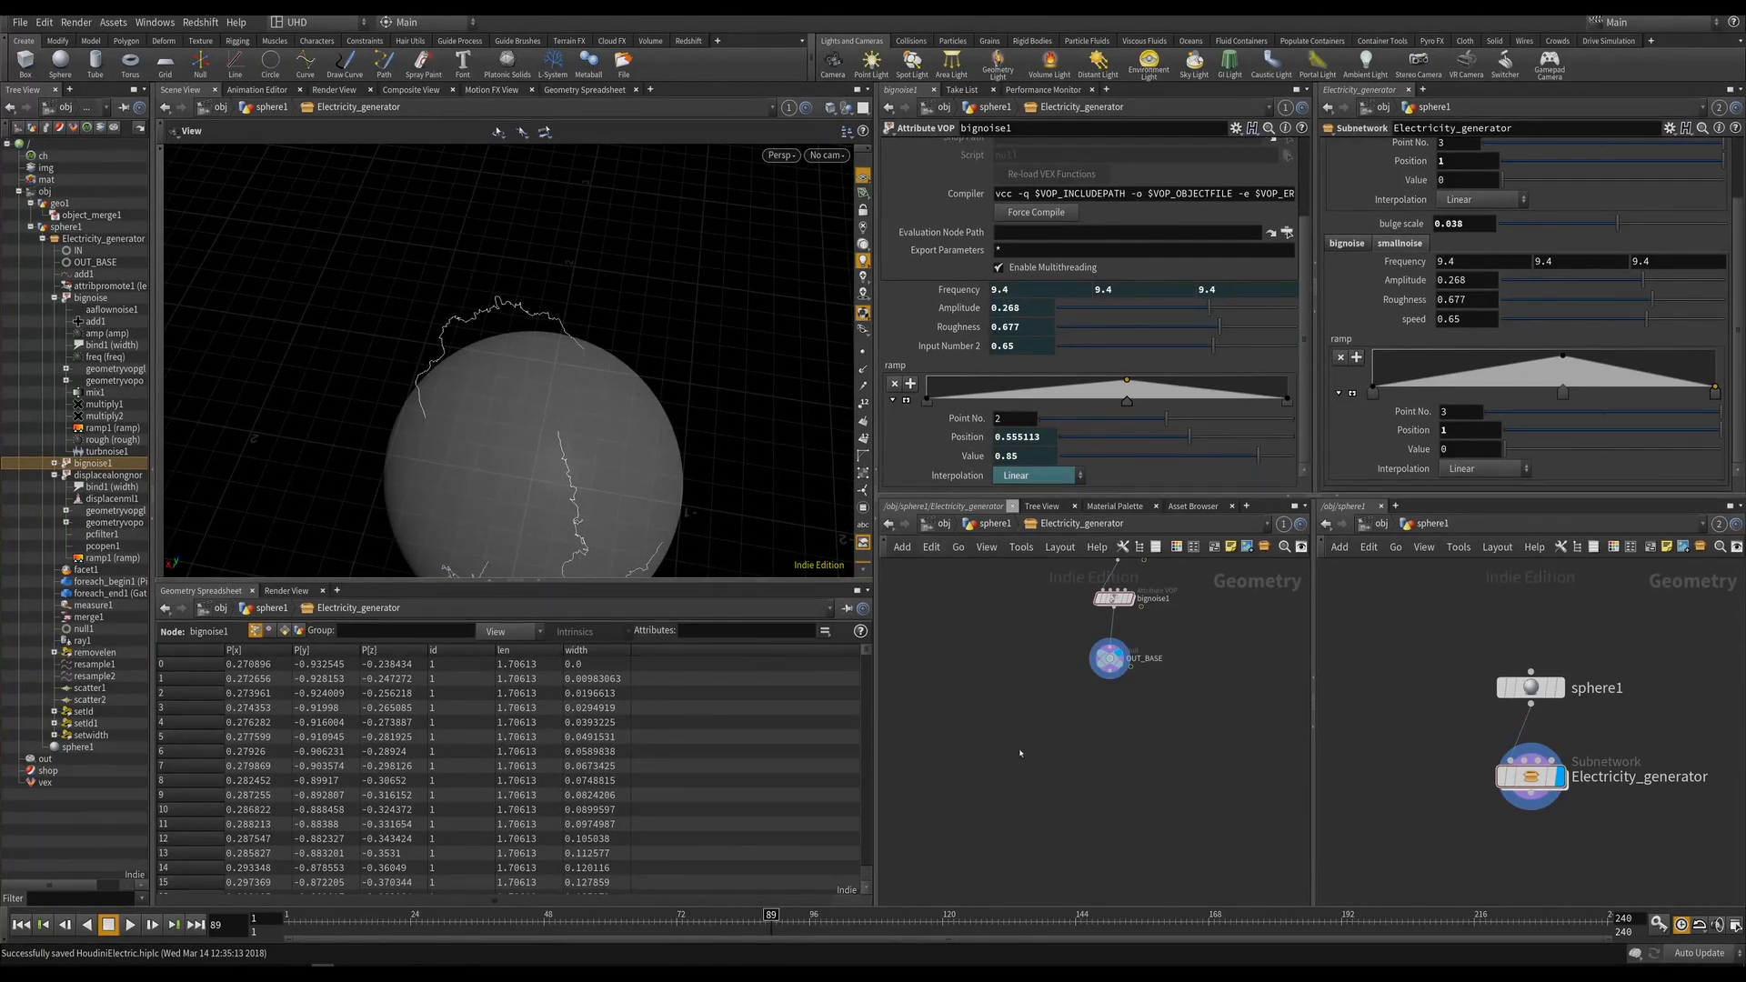
Add a folder labelled secundairy after the Shaping folder in Electricity_generator's parameter interface and accept the changes.
middle_click_drag(1020, 753, 993, 701)
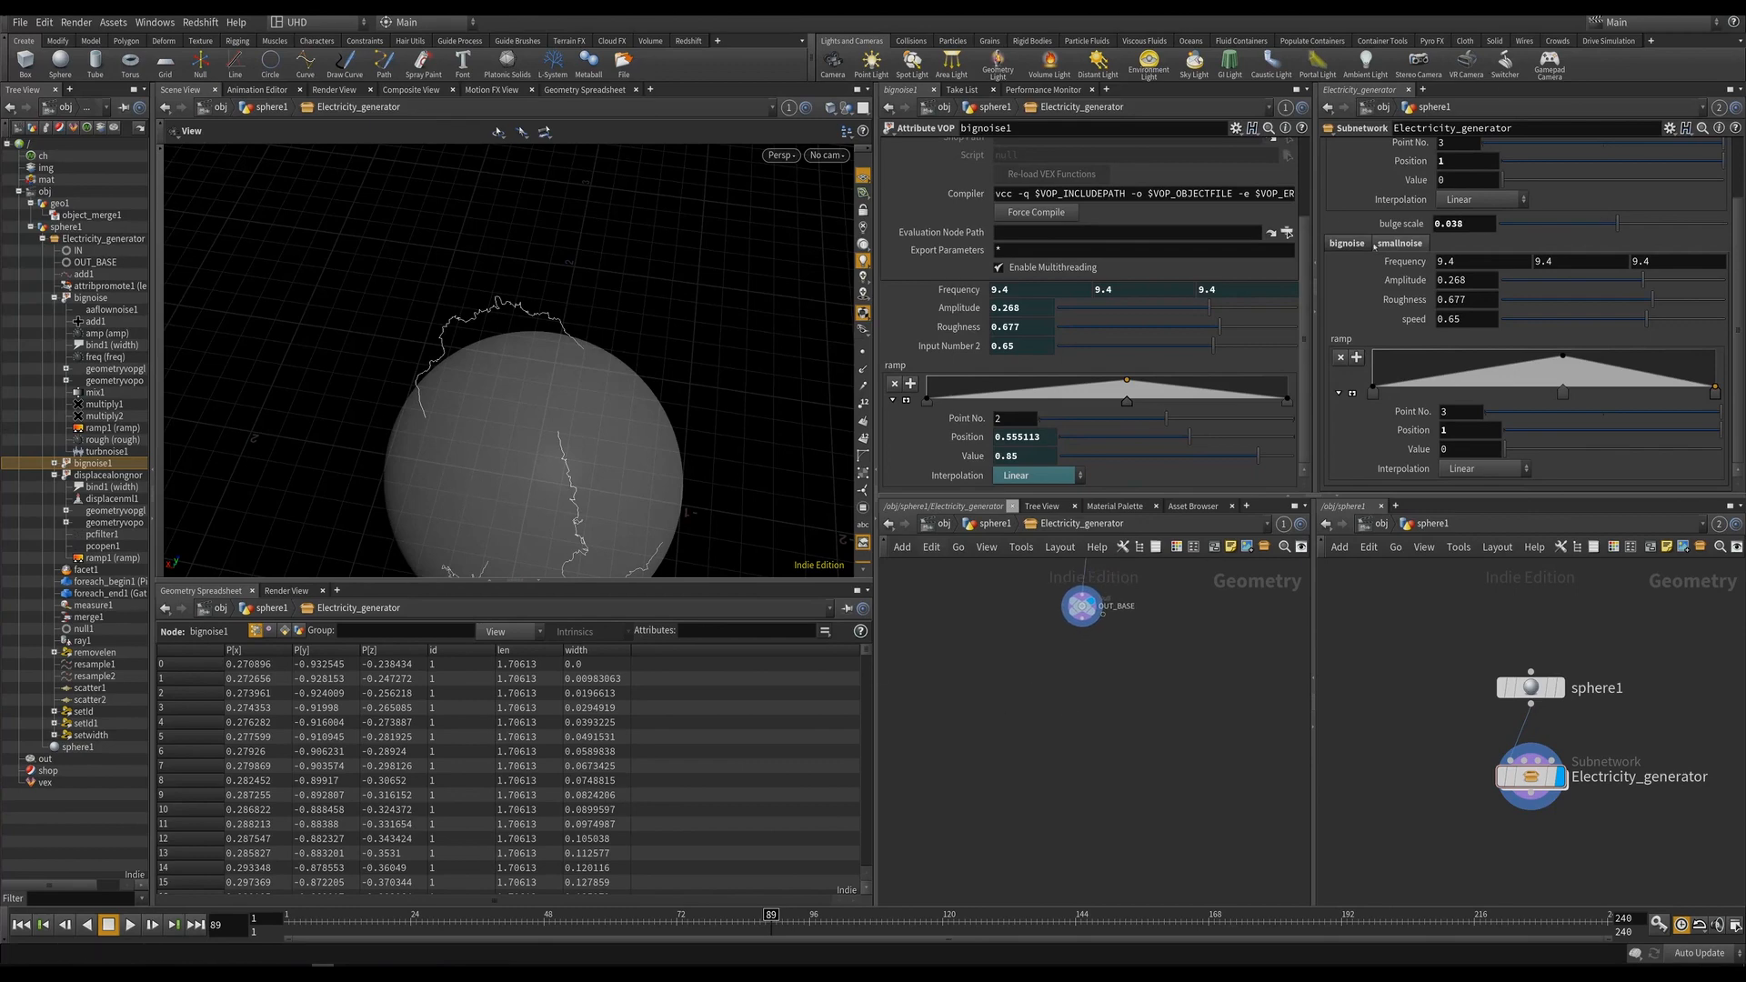
left_click(1670, 127)
left_click(1583, 180)
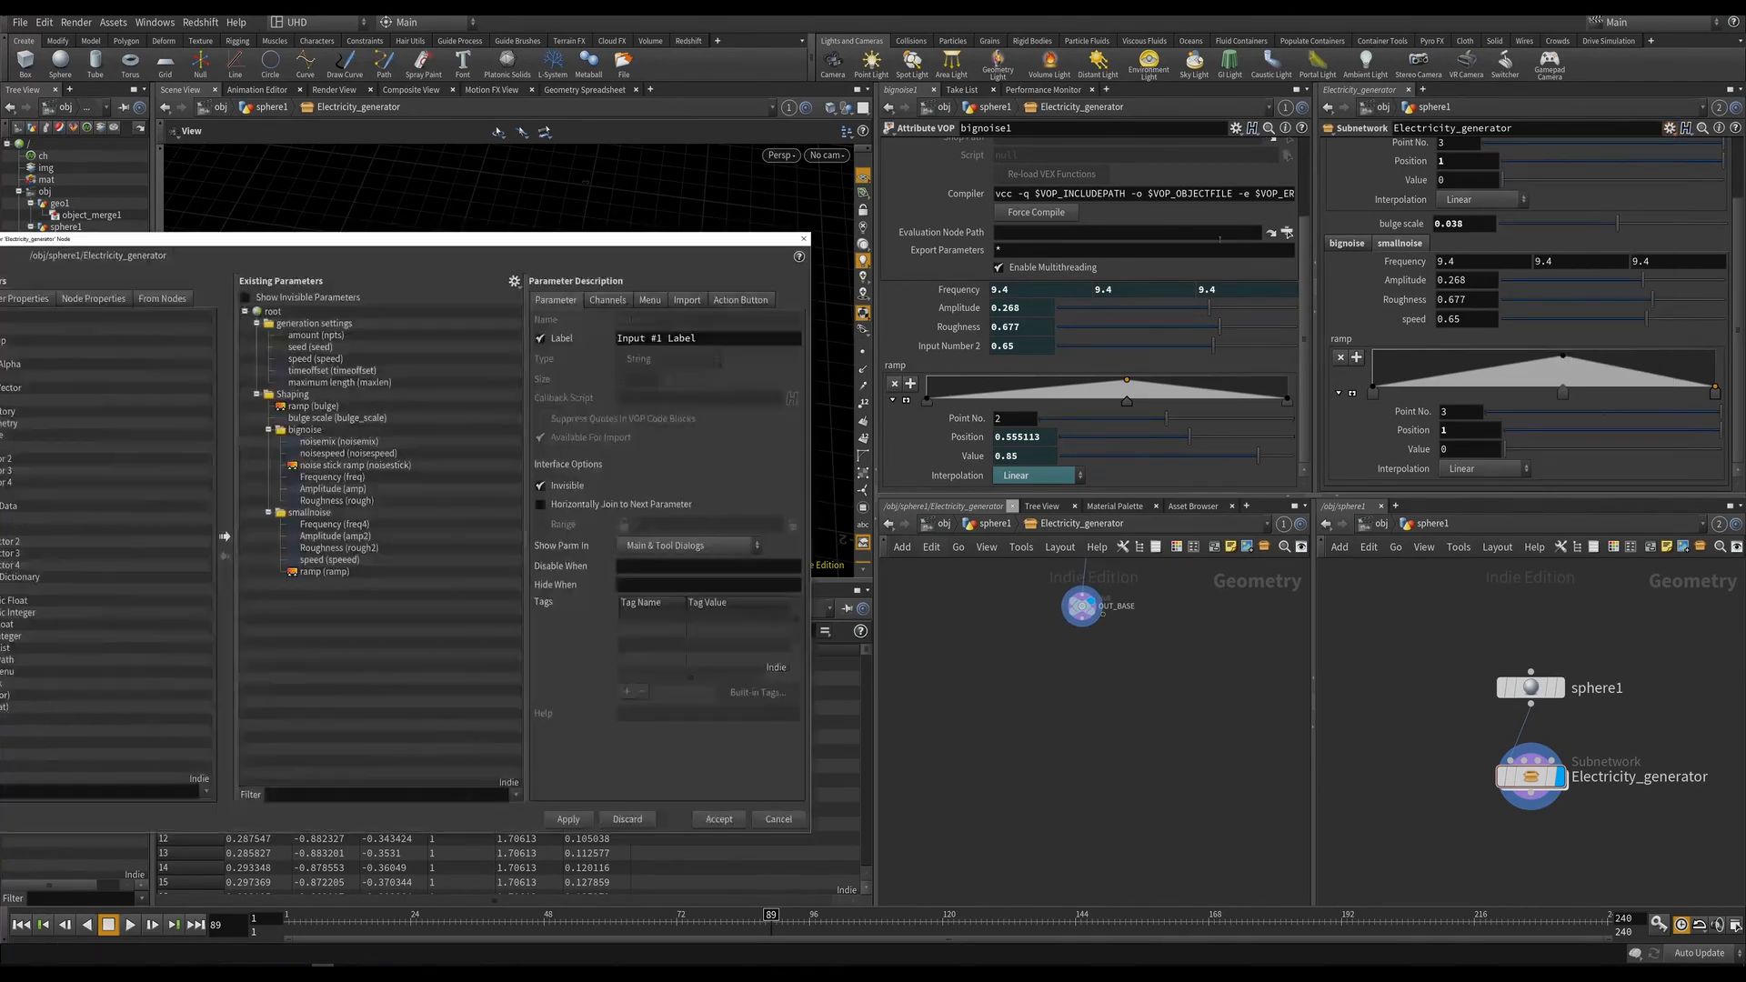
left_click(269, 429)
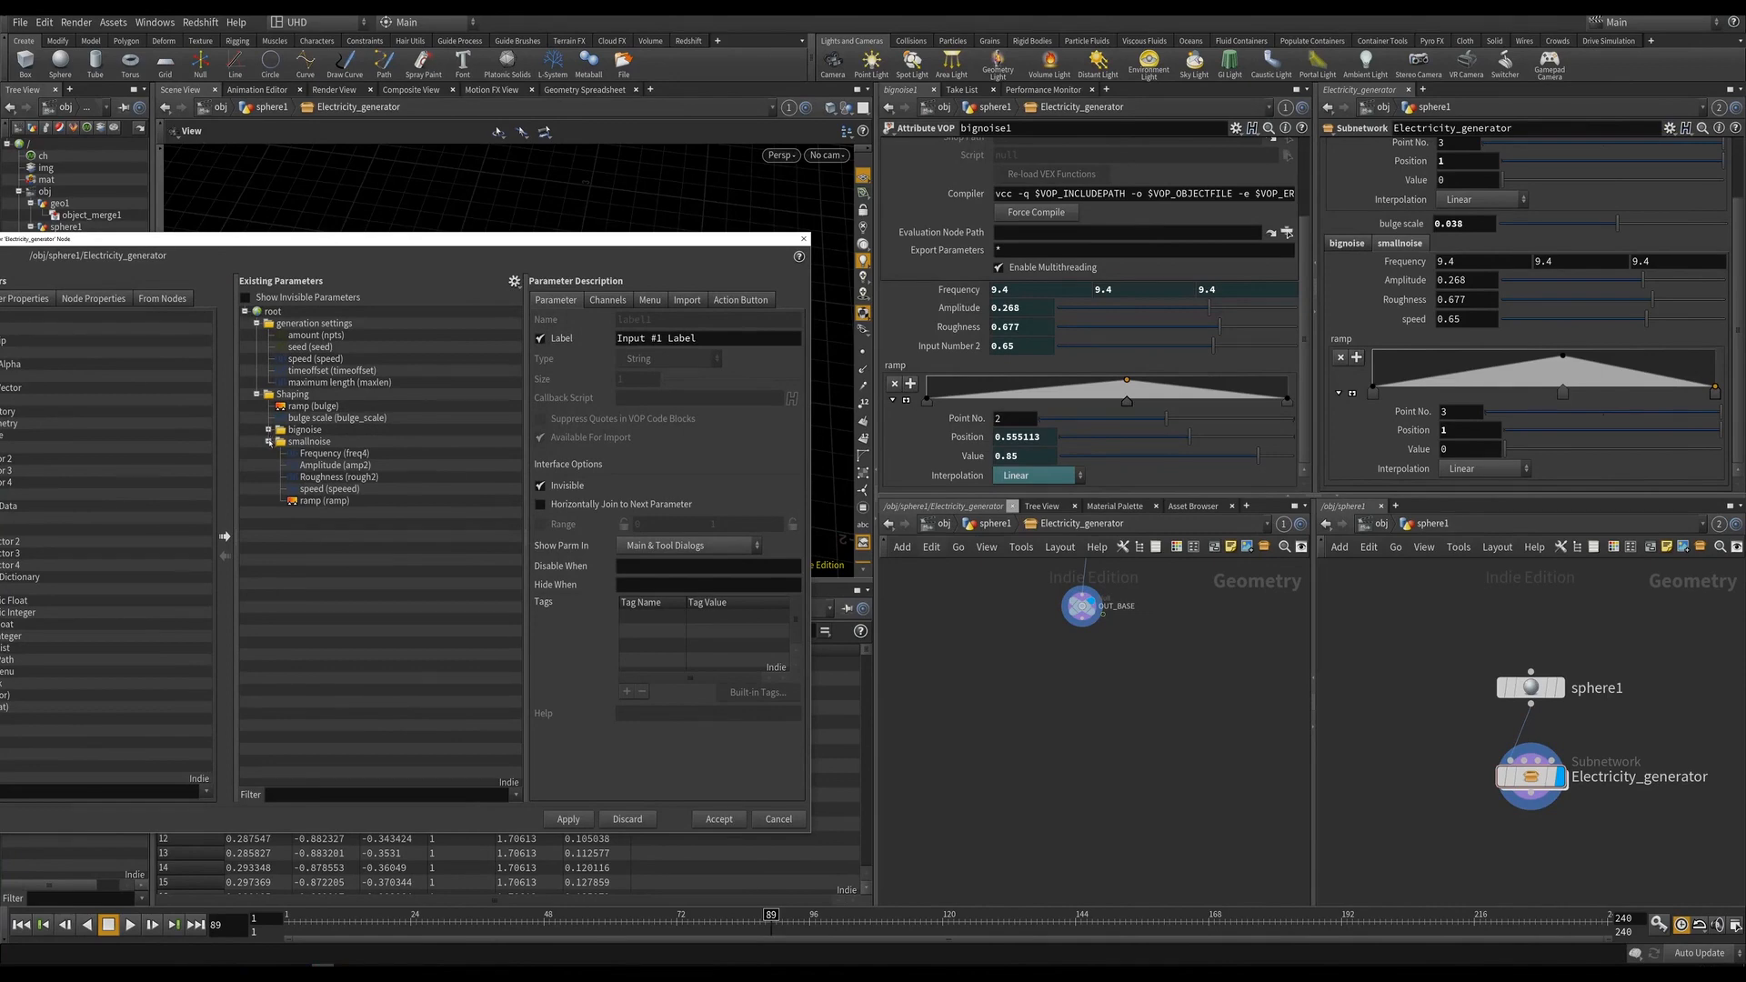
left_click(268, 442)
left_click(257, 394)
left_click_drag(409, 238, 818, 200)
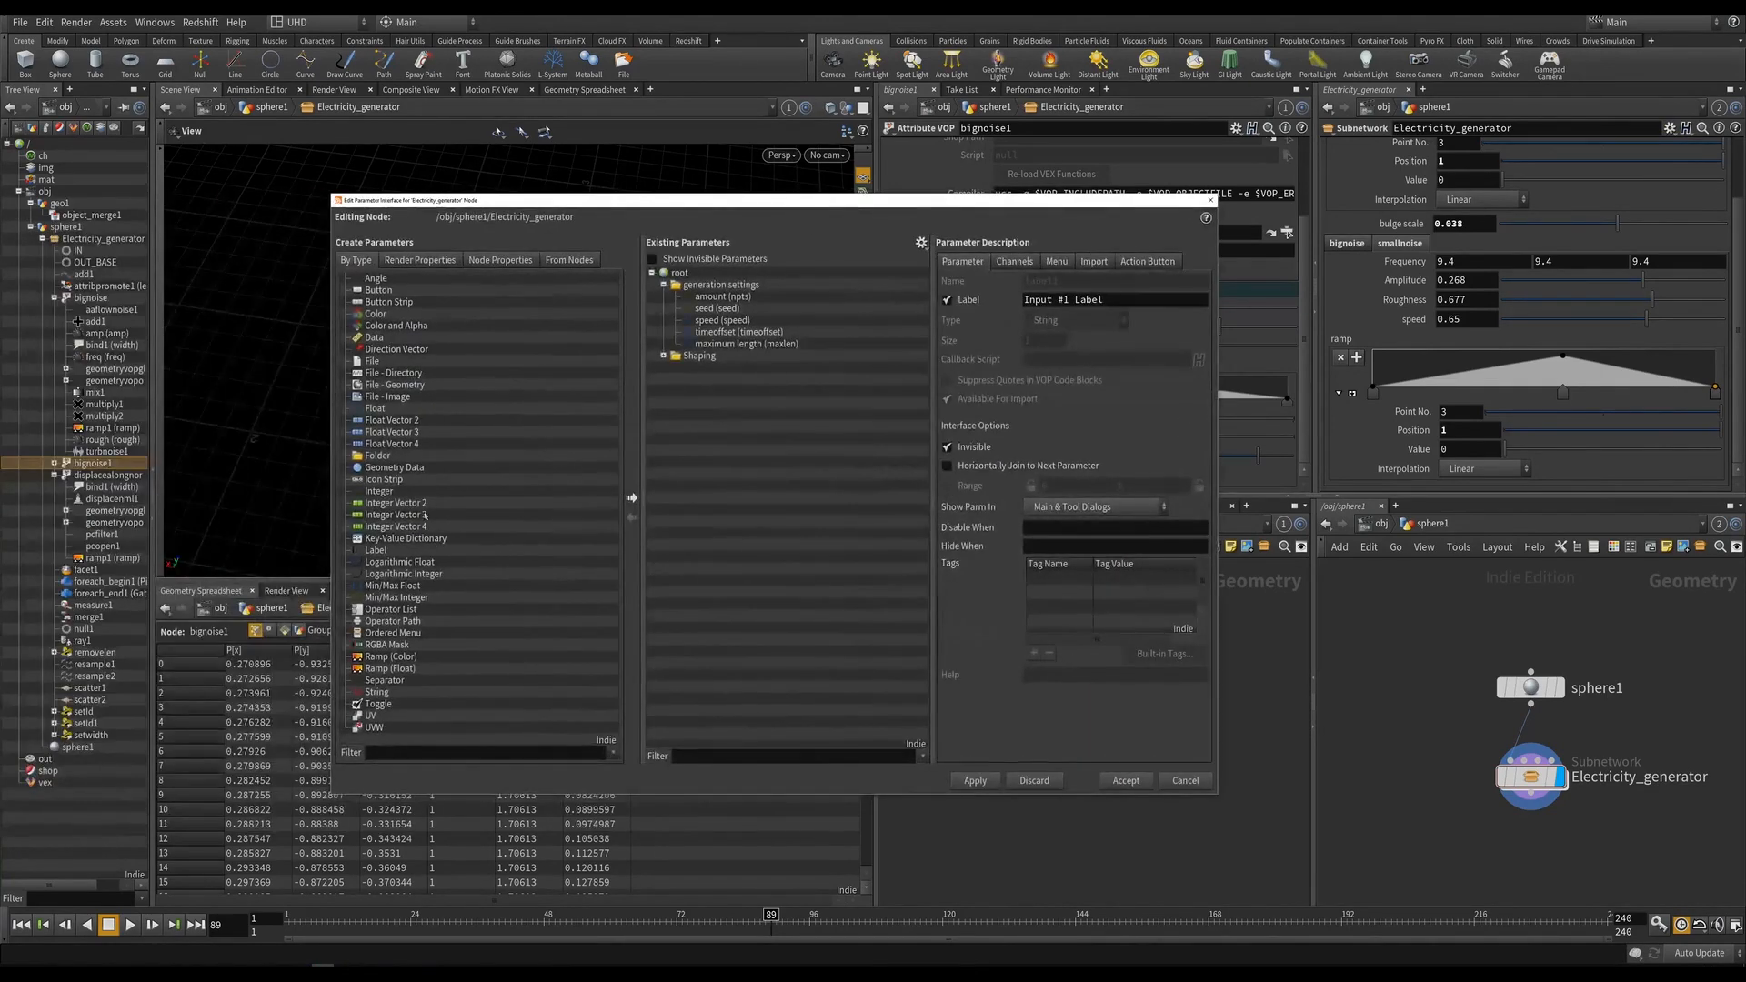
left_click_drag(385, 457, 774, 447)
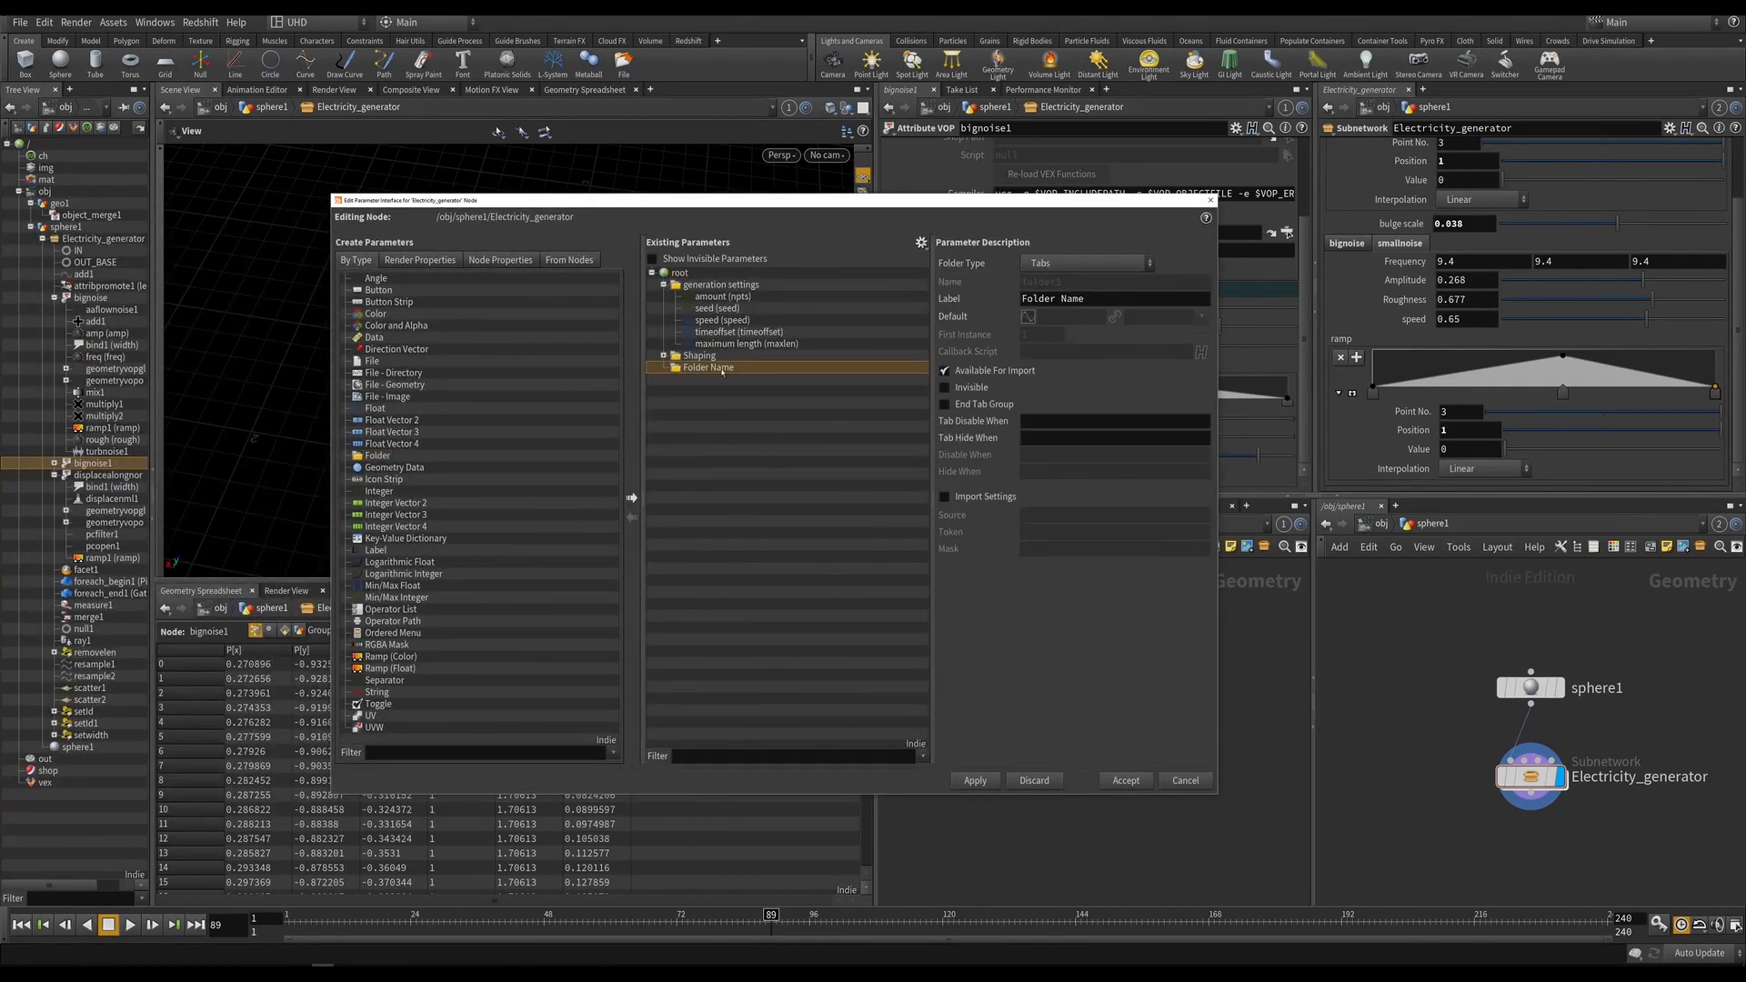
left_click_drag(1102, 299, 833, 314)
type("secundairy")
key("Return")
left_click(975, 780)
left_click(1128, 781)
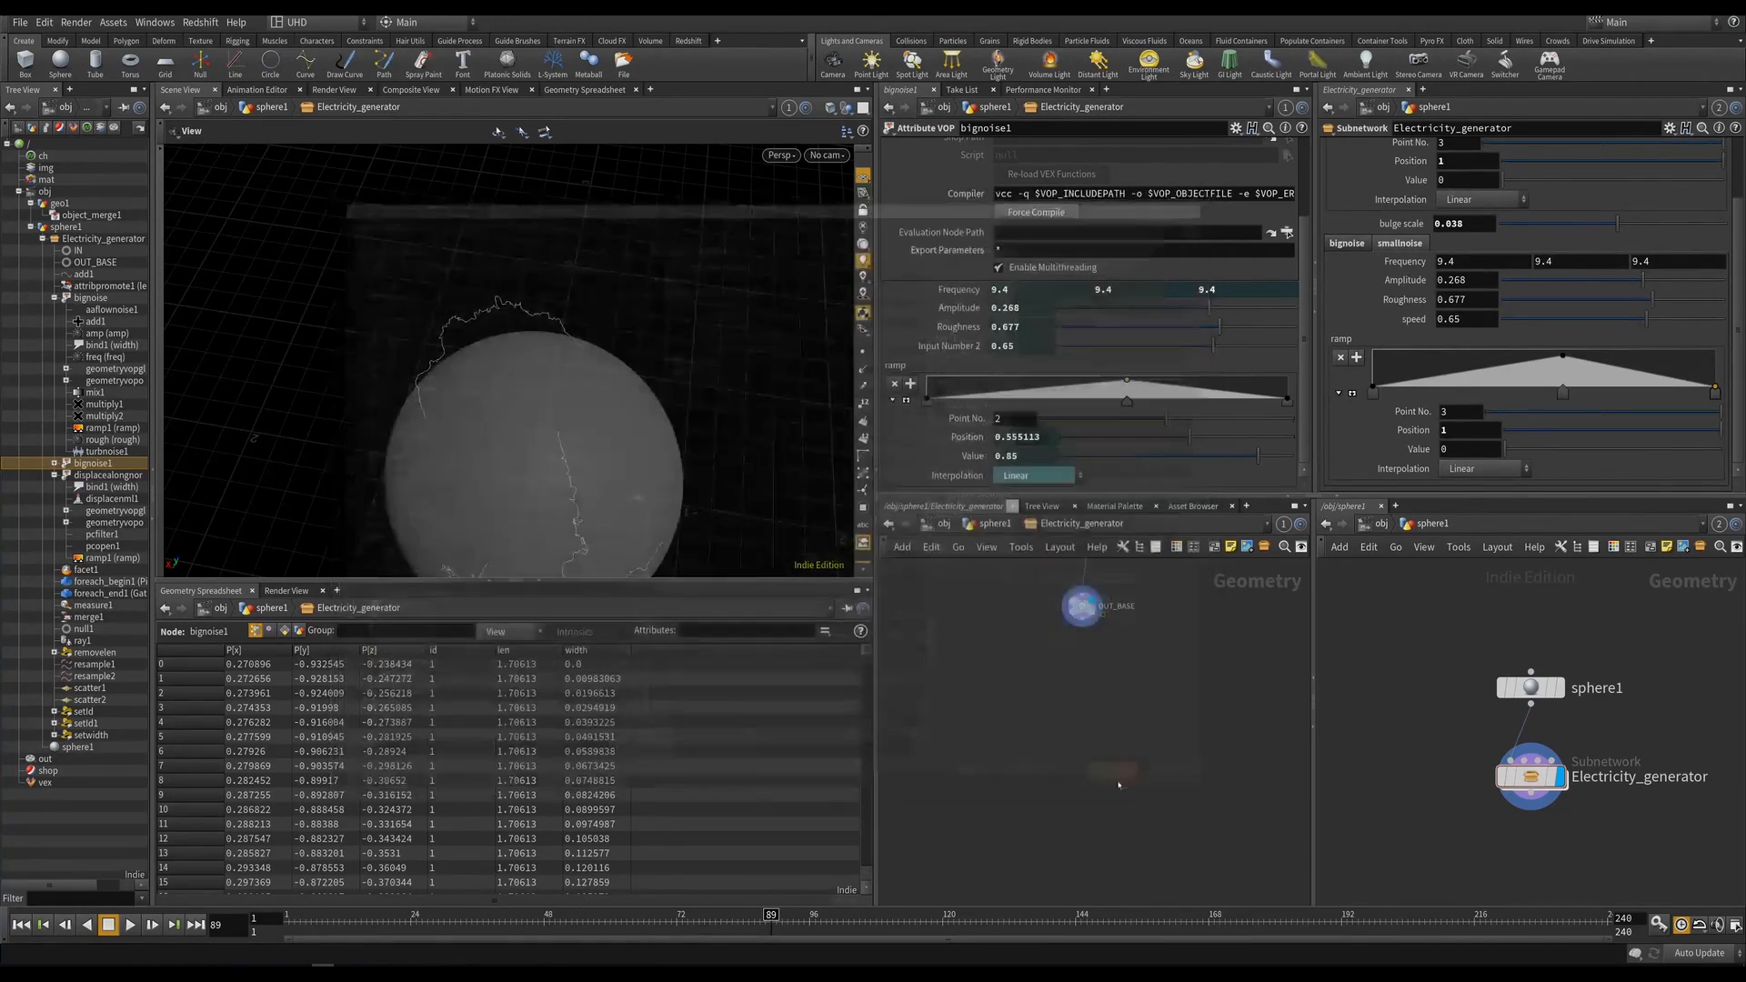
Save the scene, add an Attribute VOP below OUT_BASE and connect the null's output to it.
middle_click_drag(1033, 670, 1039, 752)
key("ctrl+s")
right_click_drag(1039, 752, 1014, 746)
middle_click_drag(1014, 746, 1083, 732)
key("Tab")
type("avop")
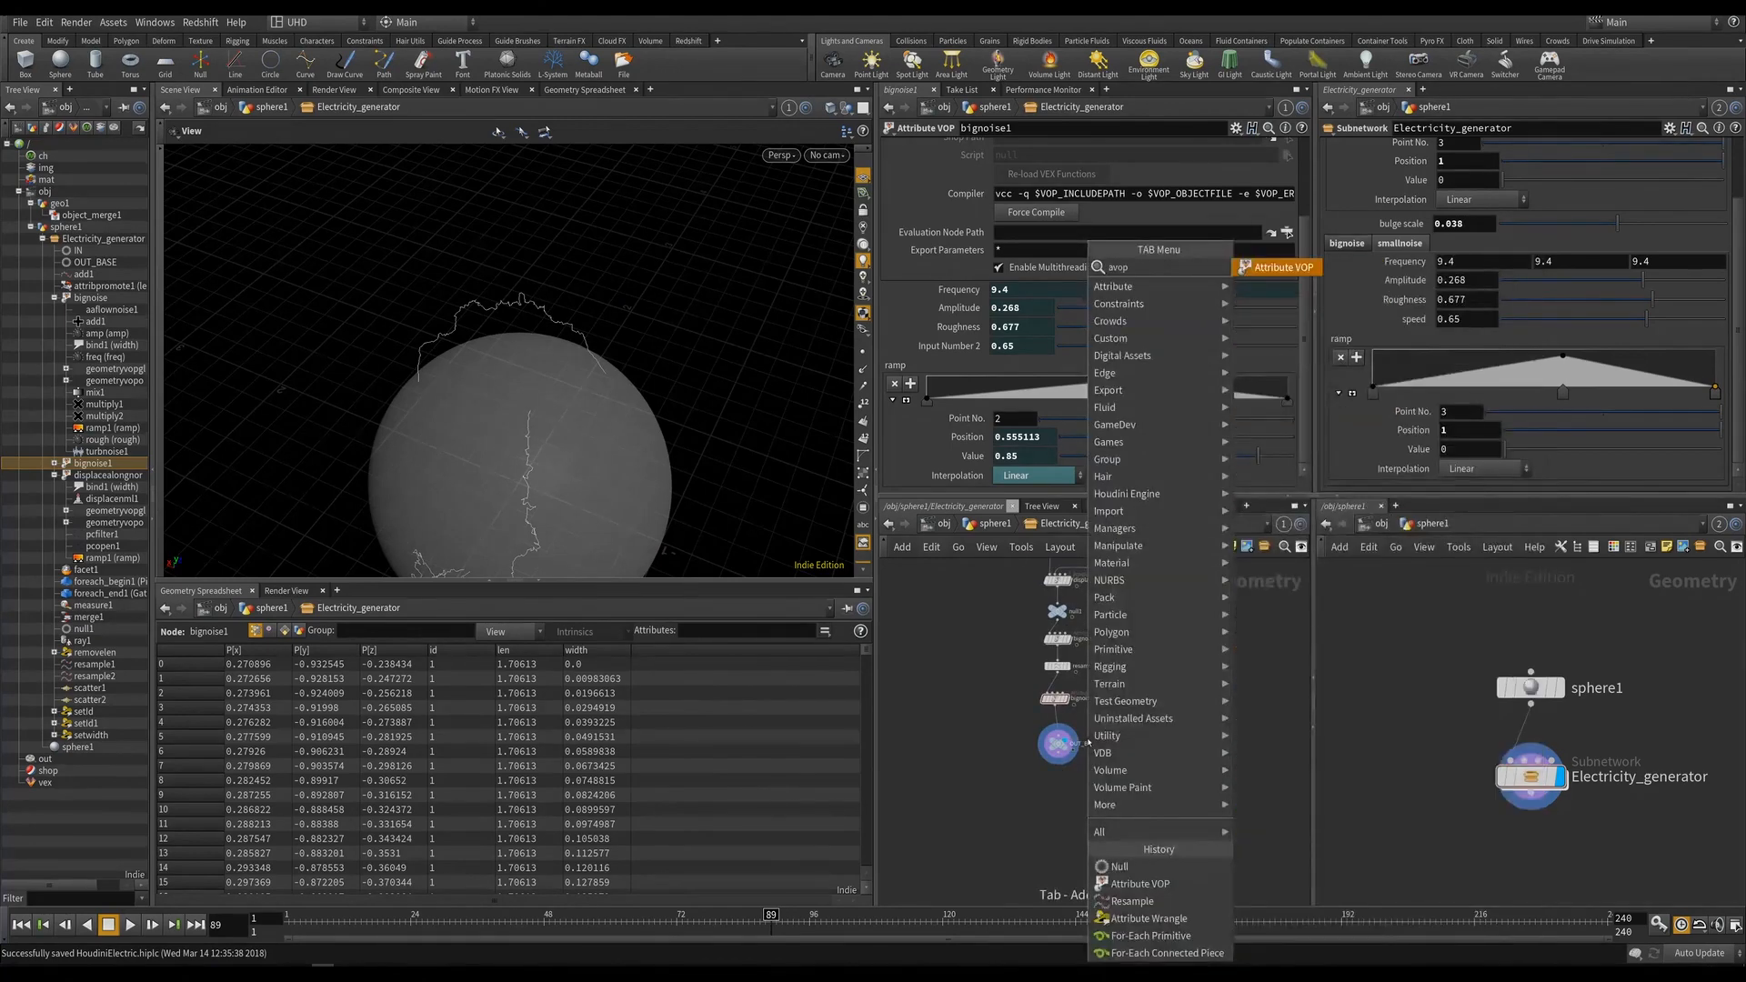
key("Return")
key("Return")
scroll(1089, 739, "up", 3)
scroll(1090, 740, "up", 1)
middle_click_drag(1090, 739, 1138, 615)
left_click_drag(1073, 584, 1080, 698)
scroll(1080, 681, "up", 3)
Enter the new Attribute VOP's network and place a Bind node above the geometry global parameters.
double_click(1085, 719)
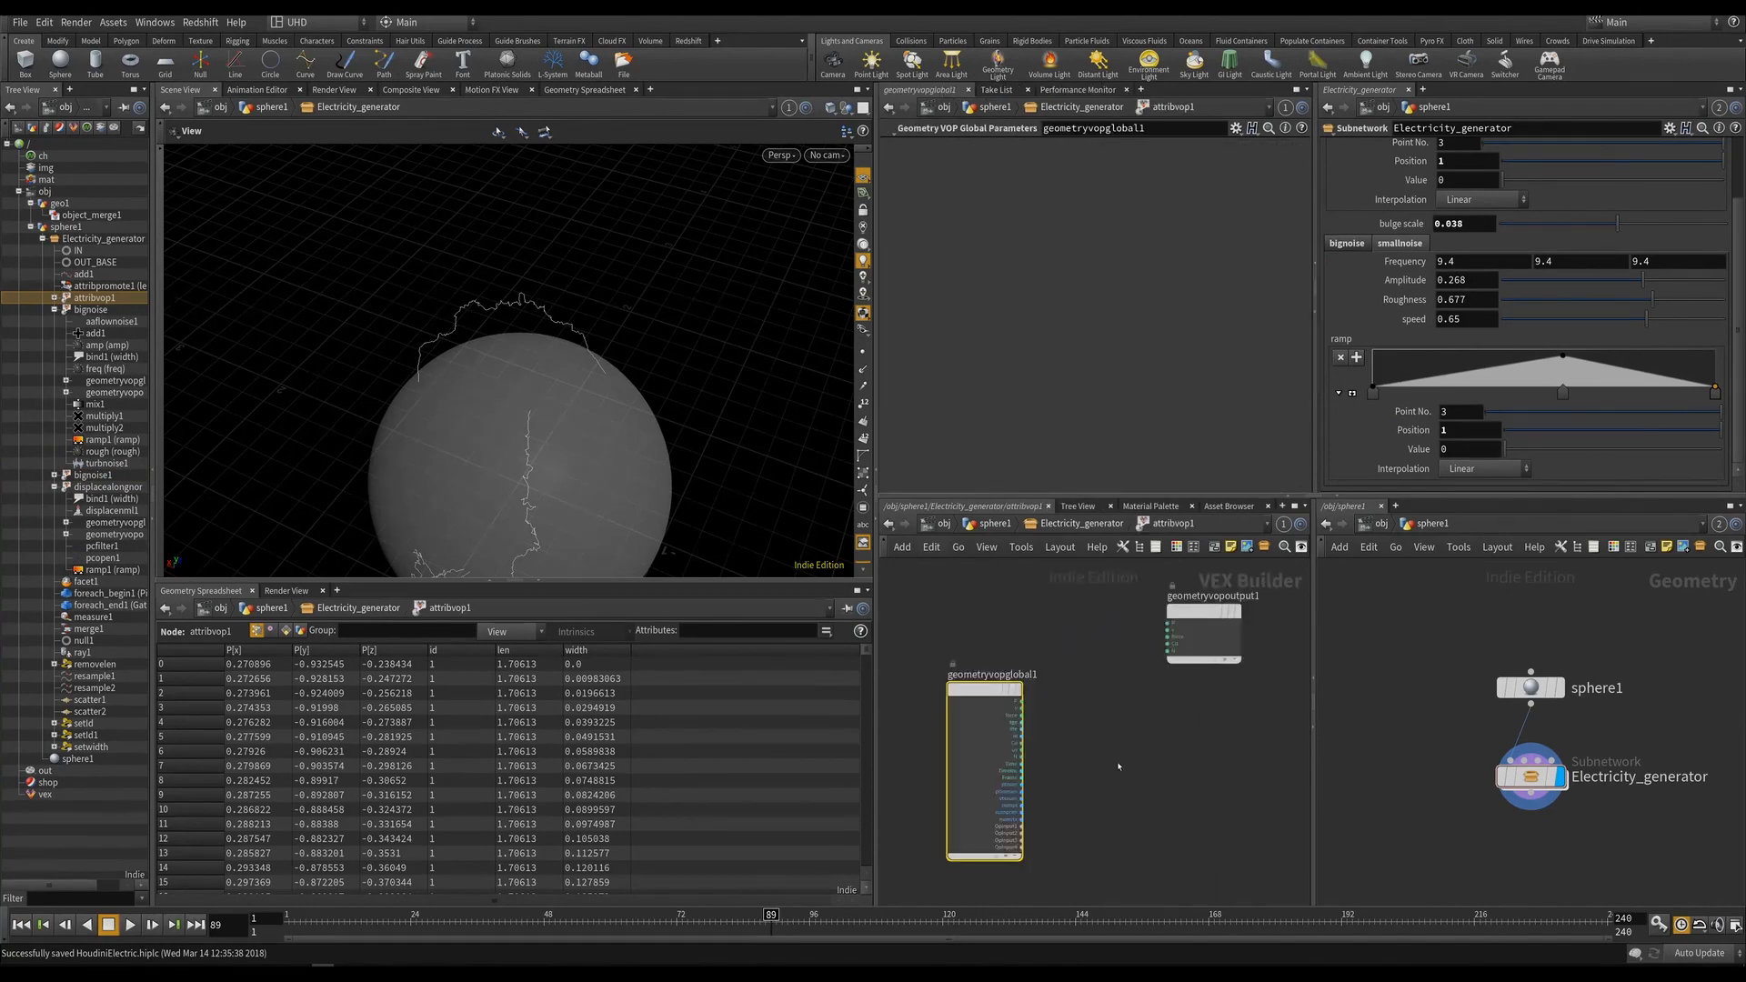
left_click_drag(1197, 718, 1211, 724)
scroll(1168, 721, "up", 3)
middle_click_drag(1136, 703, 1073, 662)
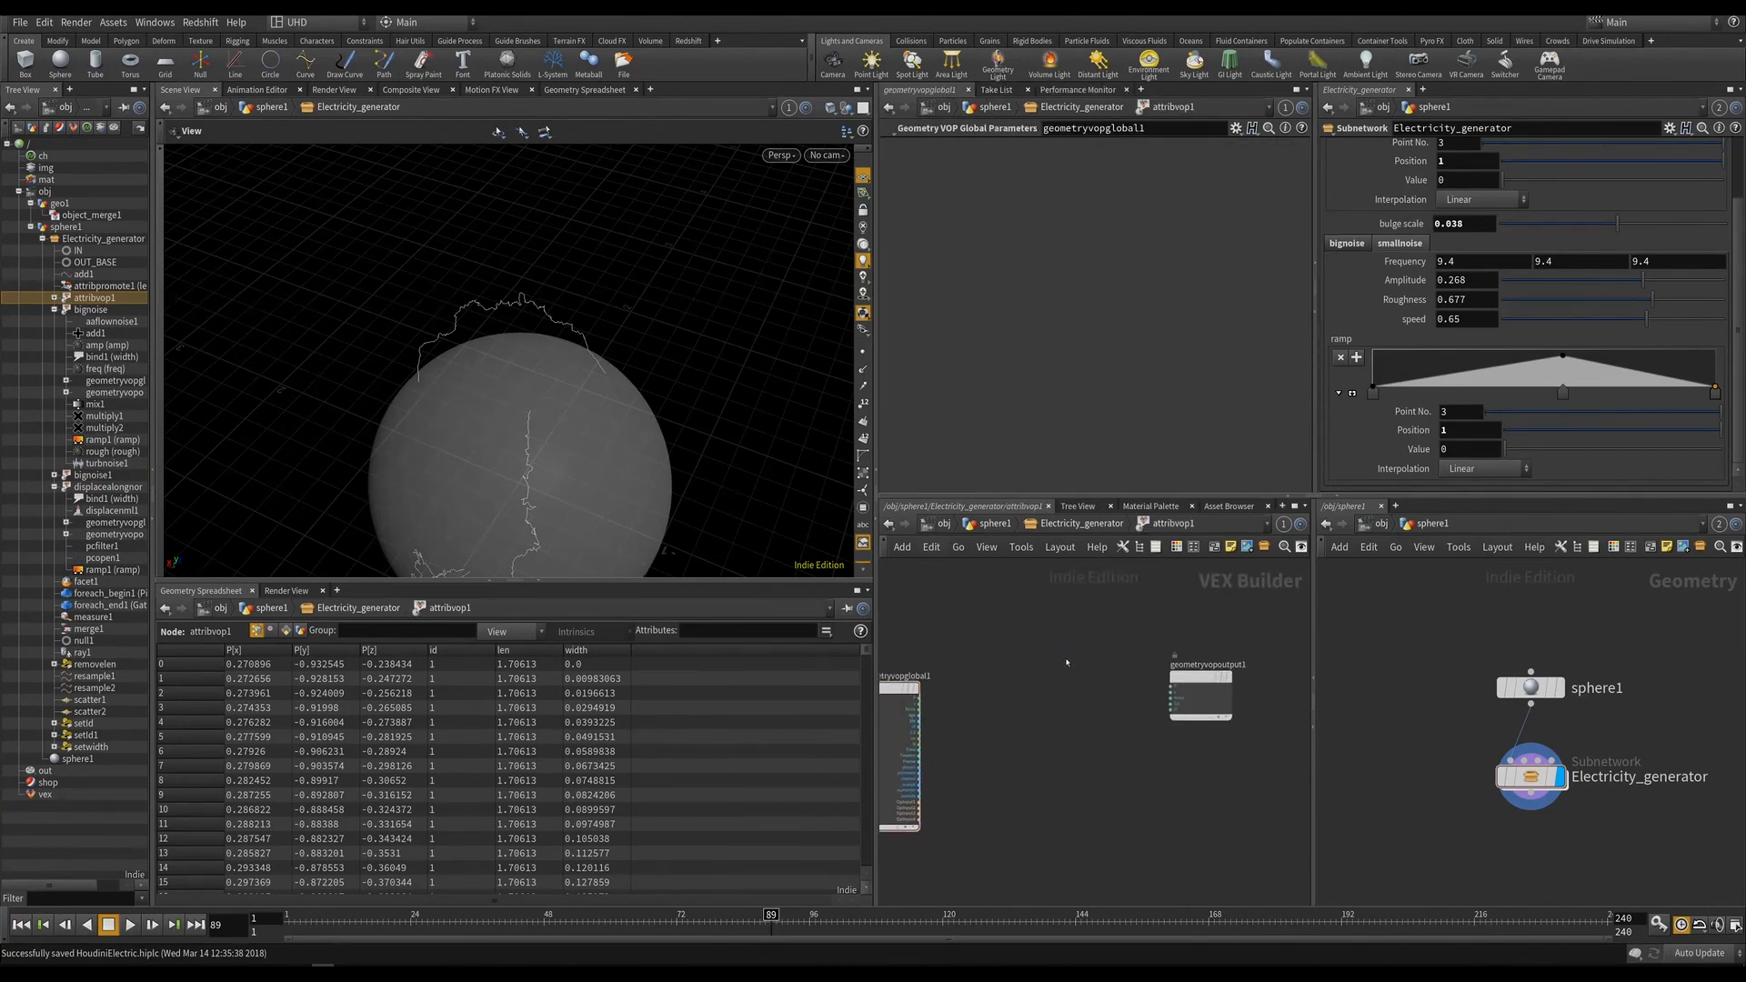
key("Tab")
type("bind")
key("Return")
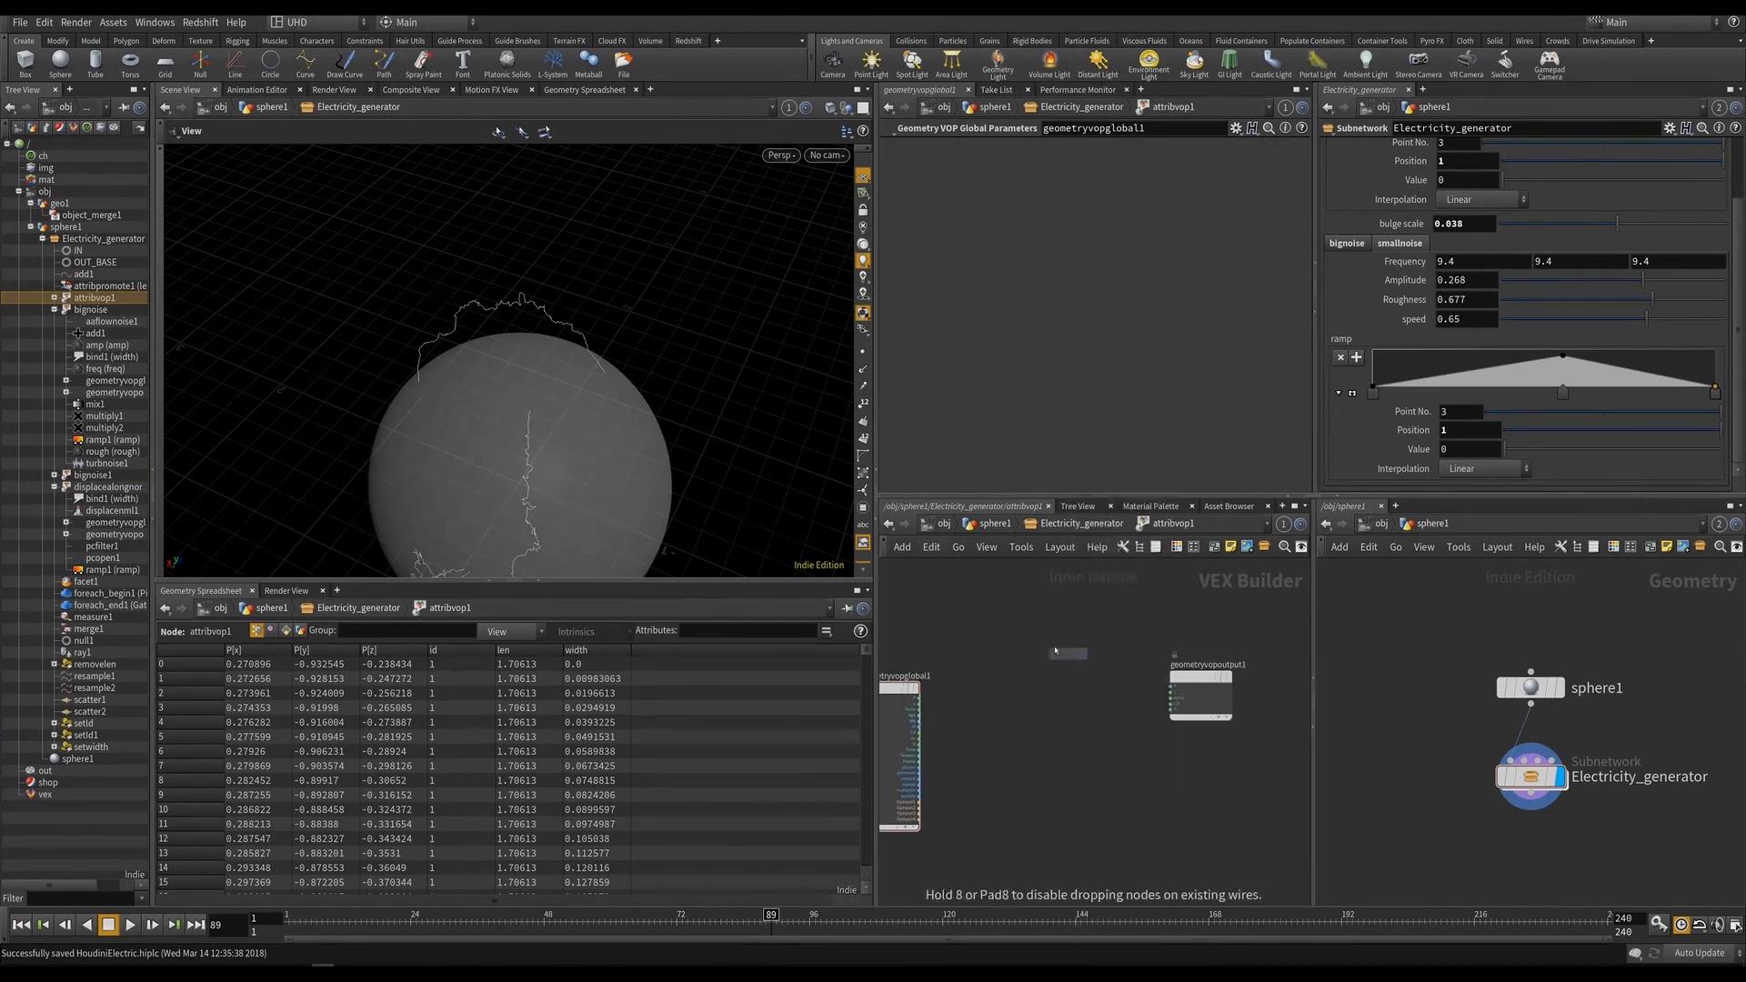
left_click(939, 609)
Set the Bind node's attribute name to width.
double_click(1030, 148)
type("bind")
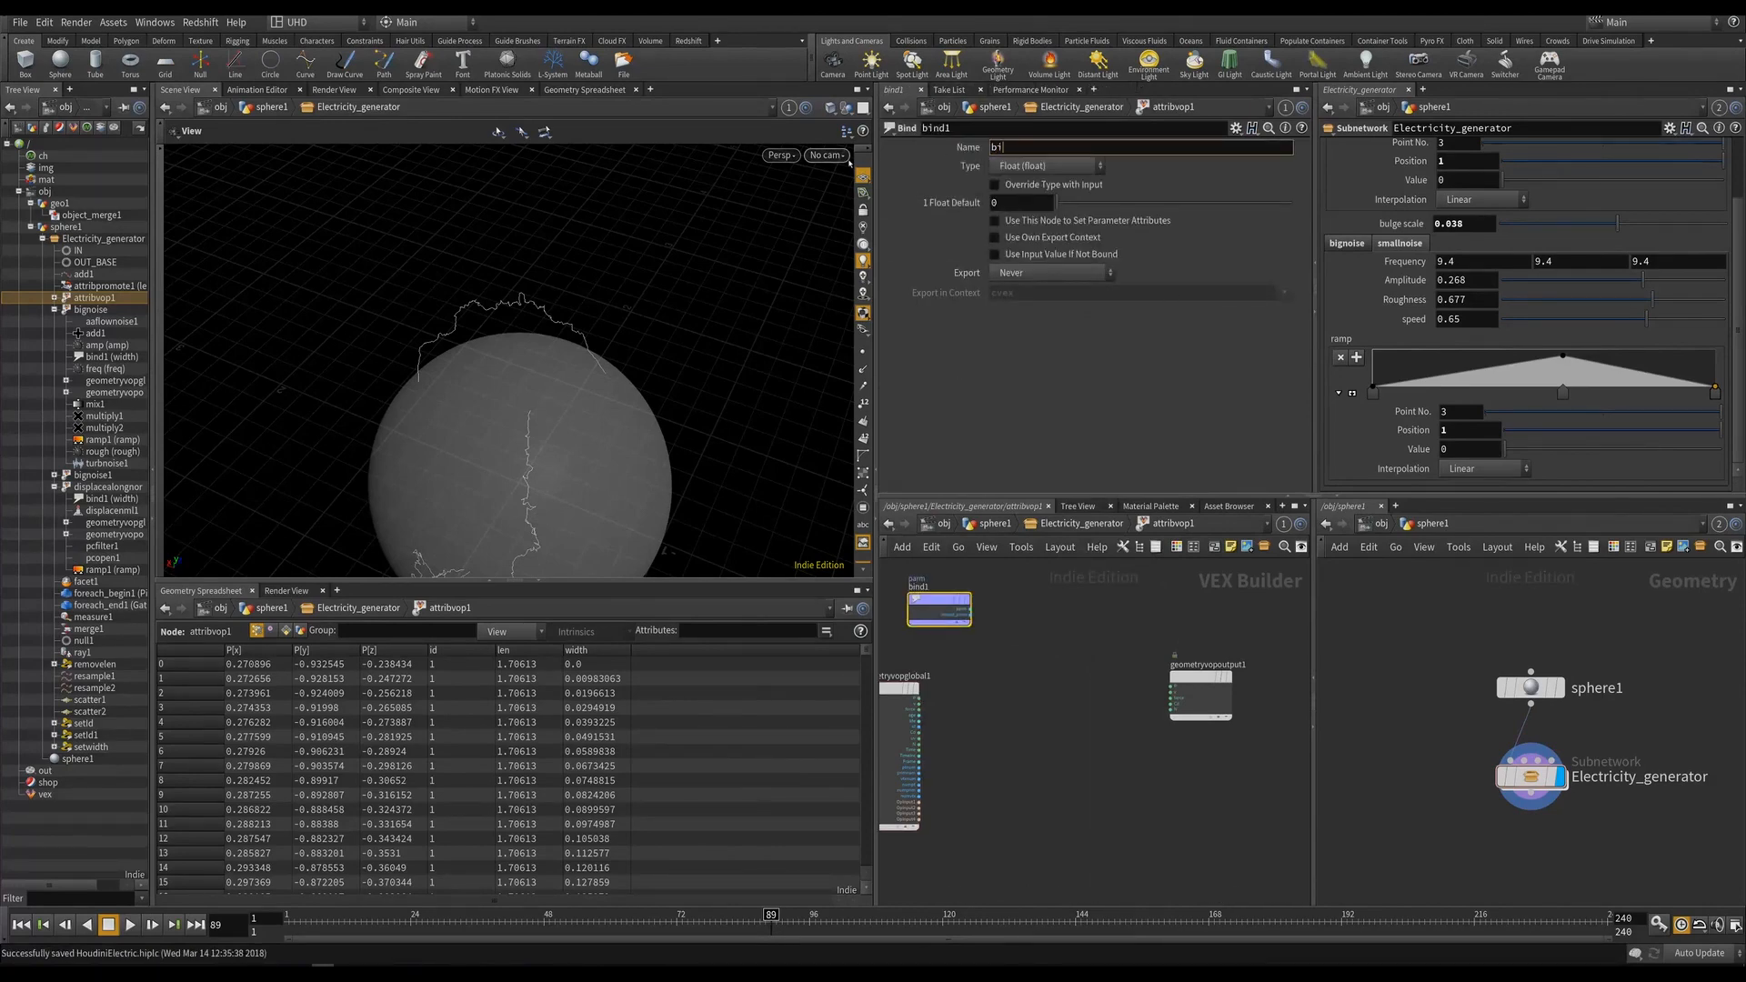
key("Return")
left_click_drag(1030, 148, 791, 154)
type("winth")
key("Return")
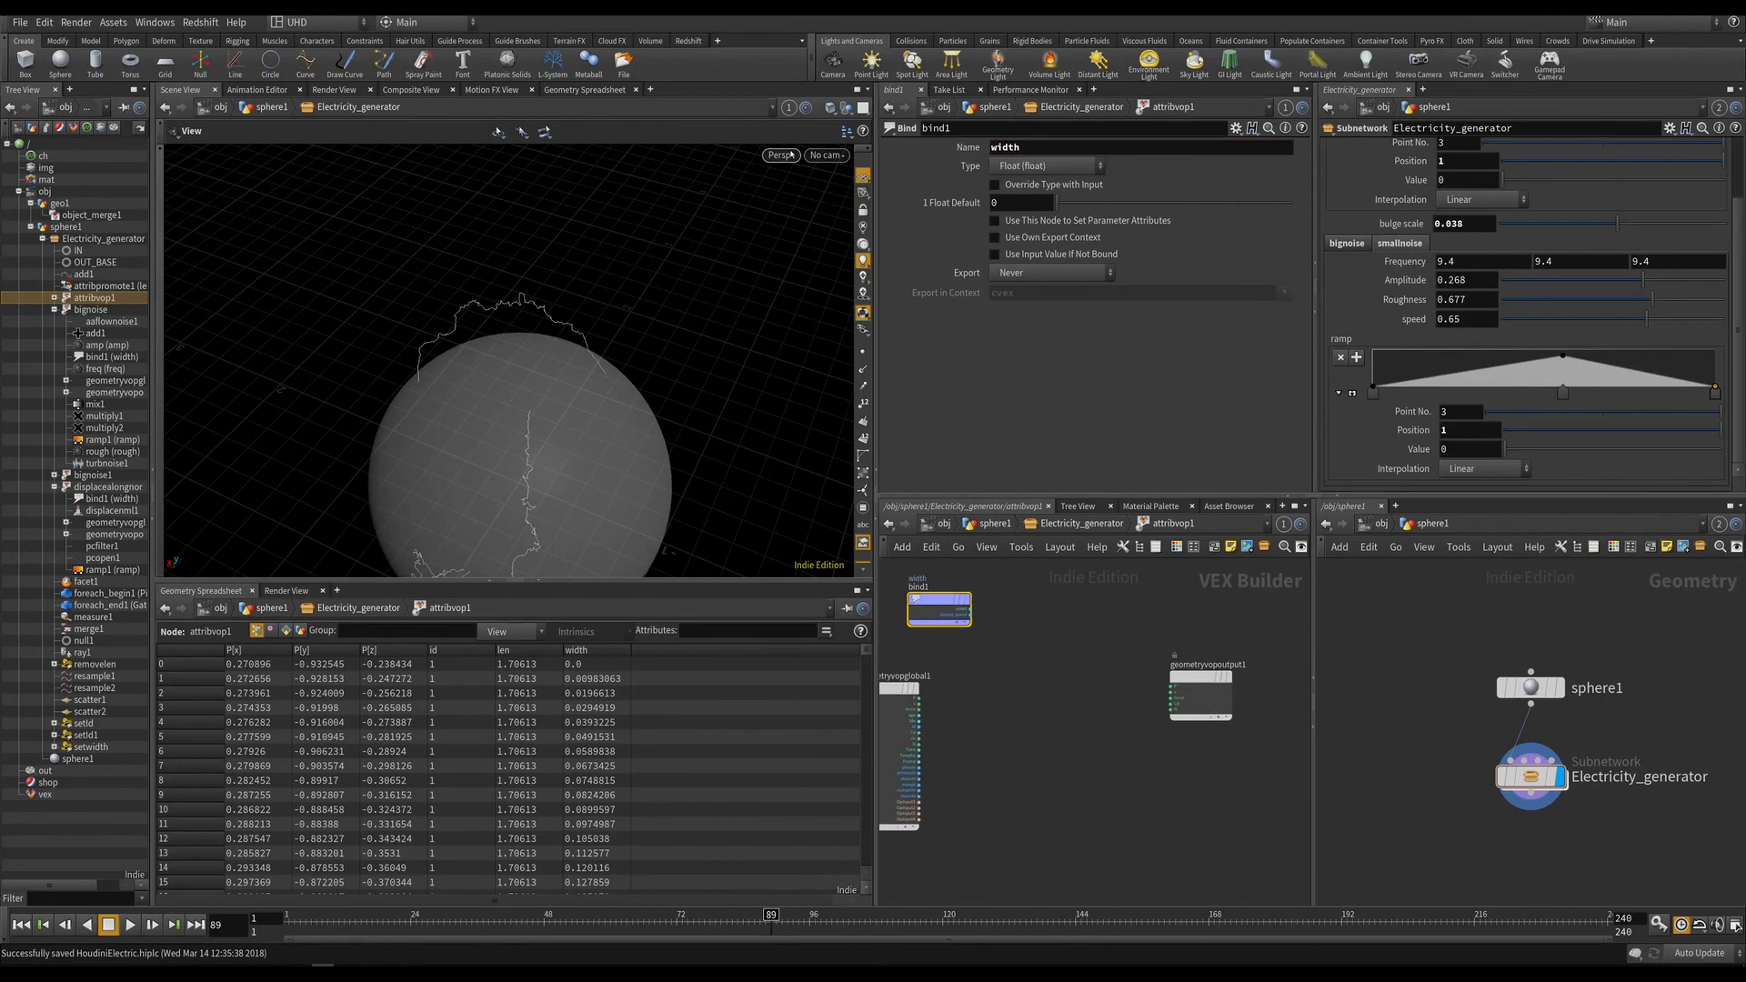
Add a Bind Export node above the geometry output node and name its attribute width.
left_click(1154, 779)
middle_click_drag(1154, 779, 1119, 827)
key("Tab")
type("bind")
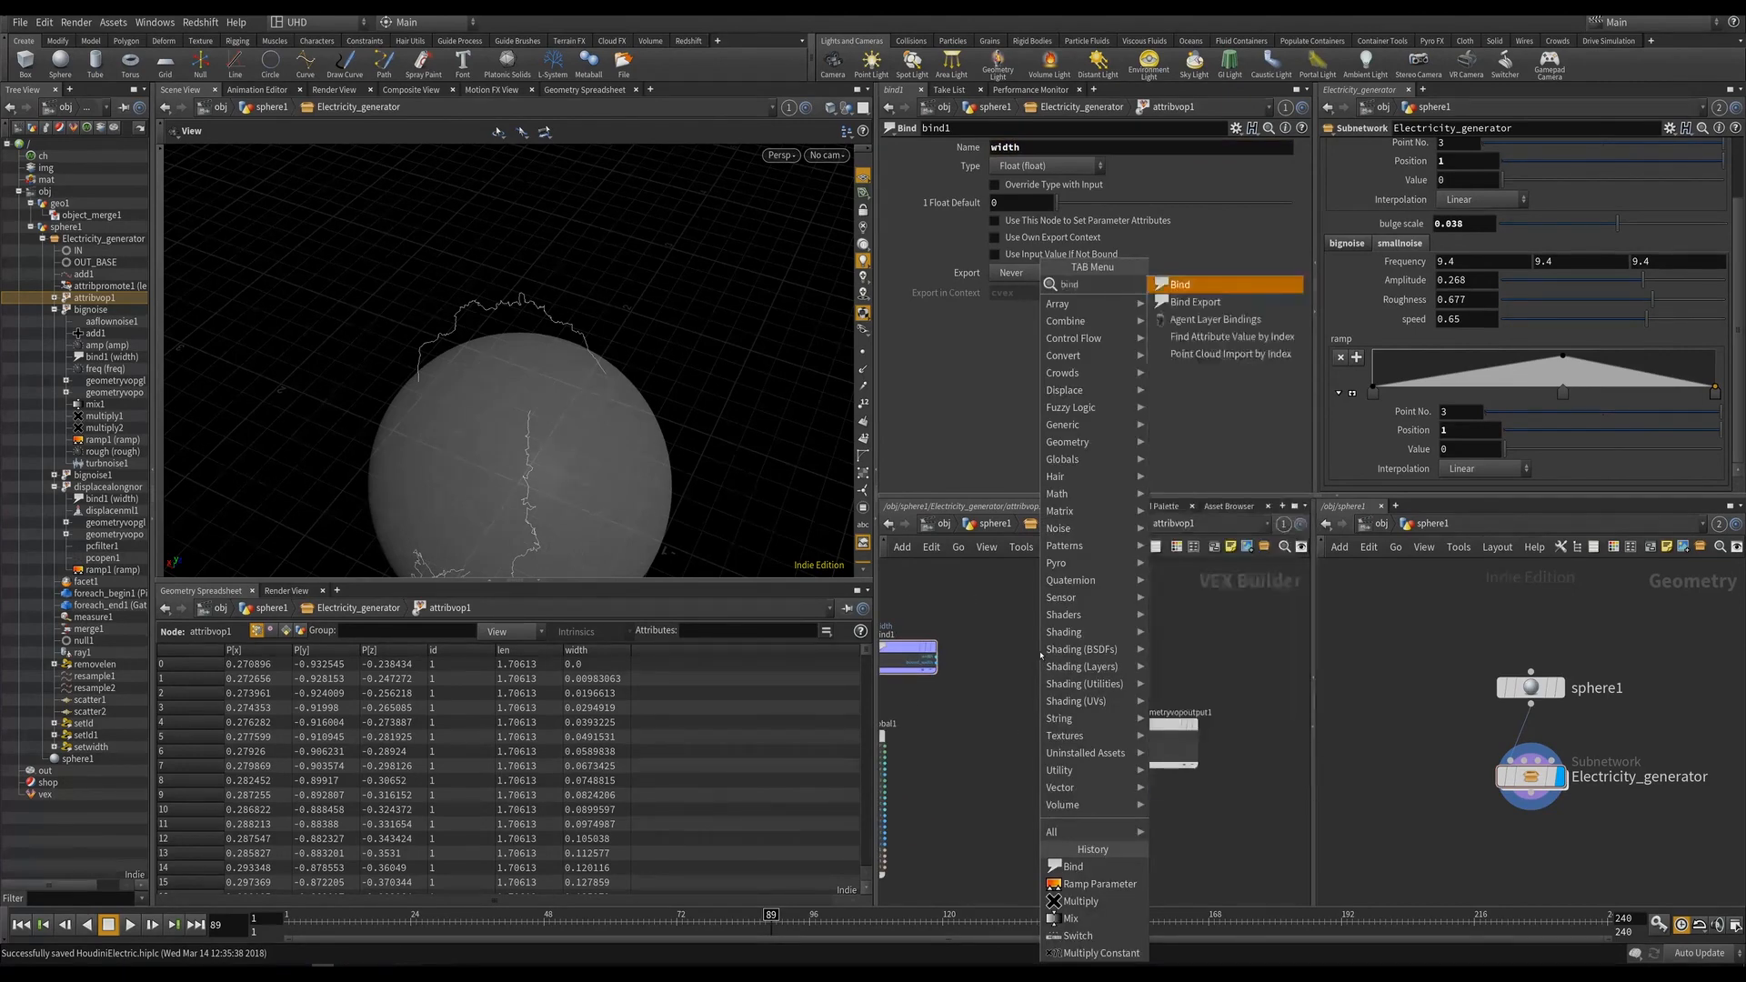
key("Return")
left_click(1211, 657)
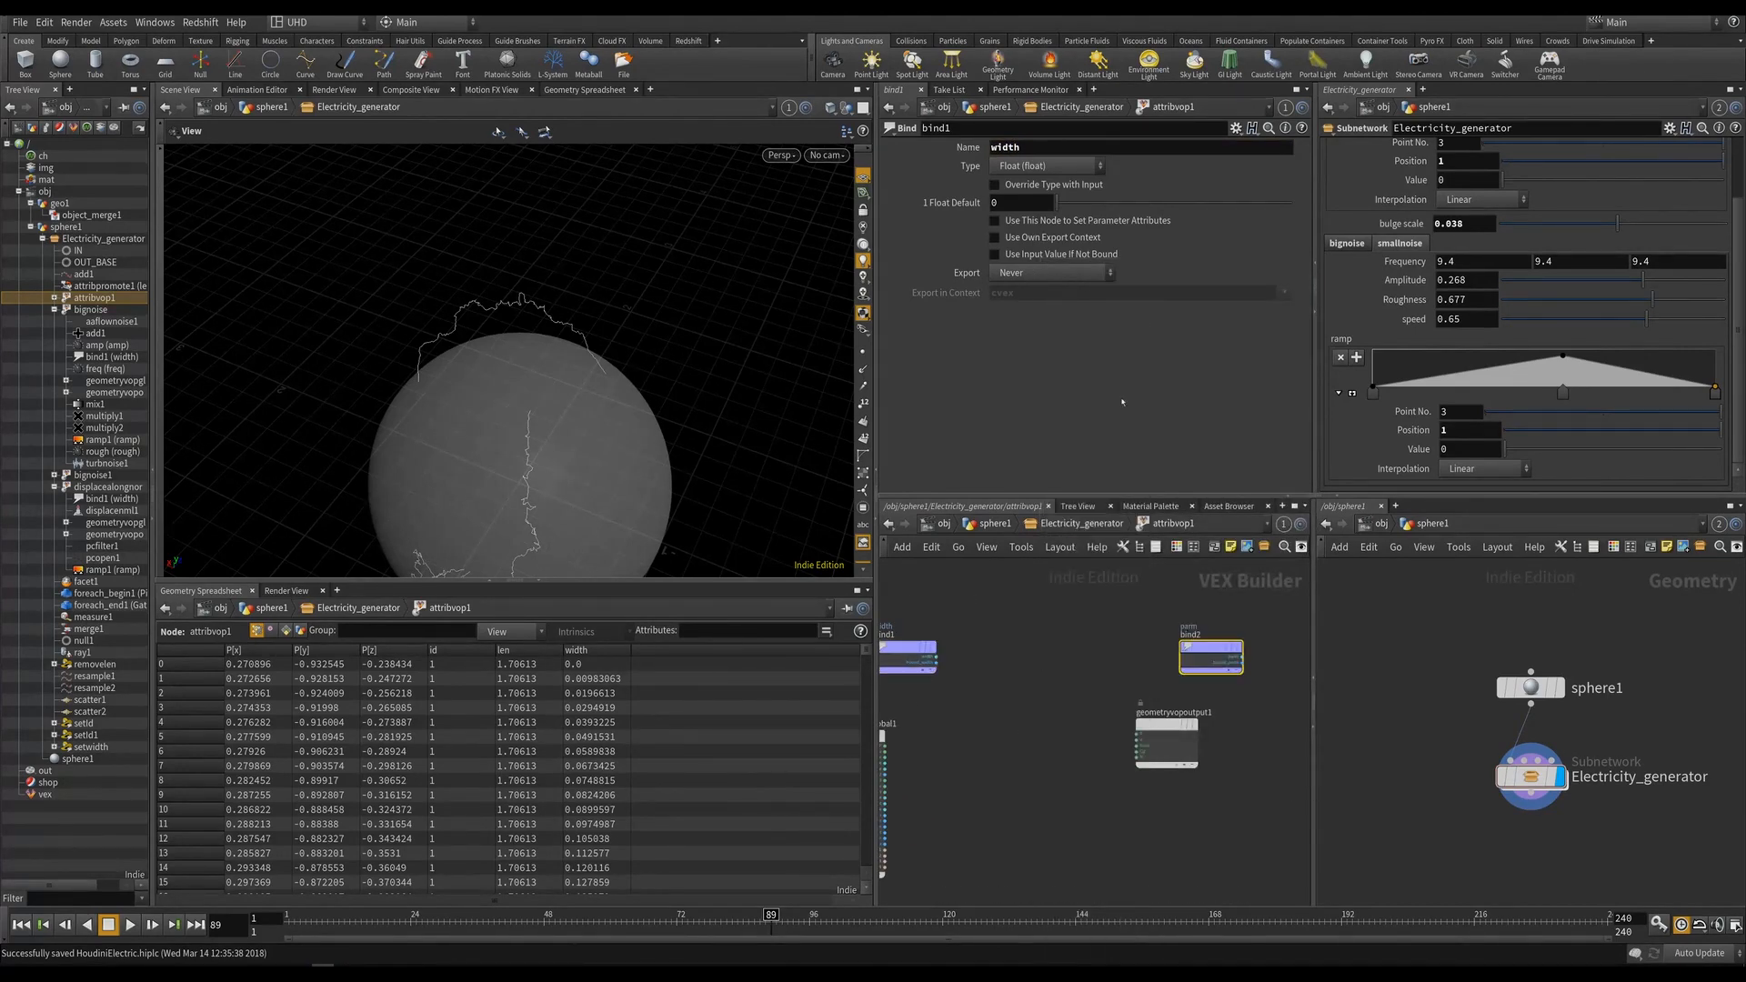
double_click(1016, 148)
type("wid")
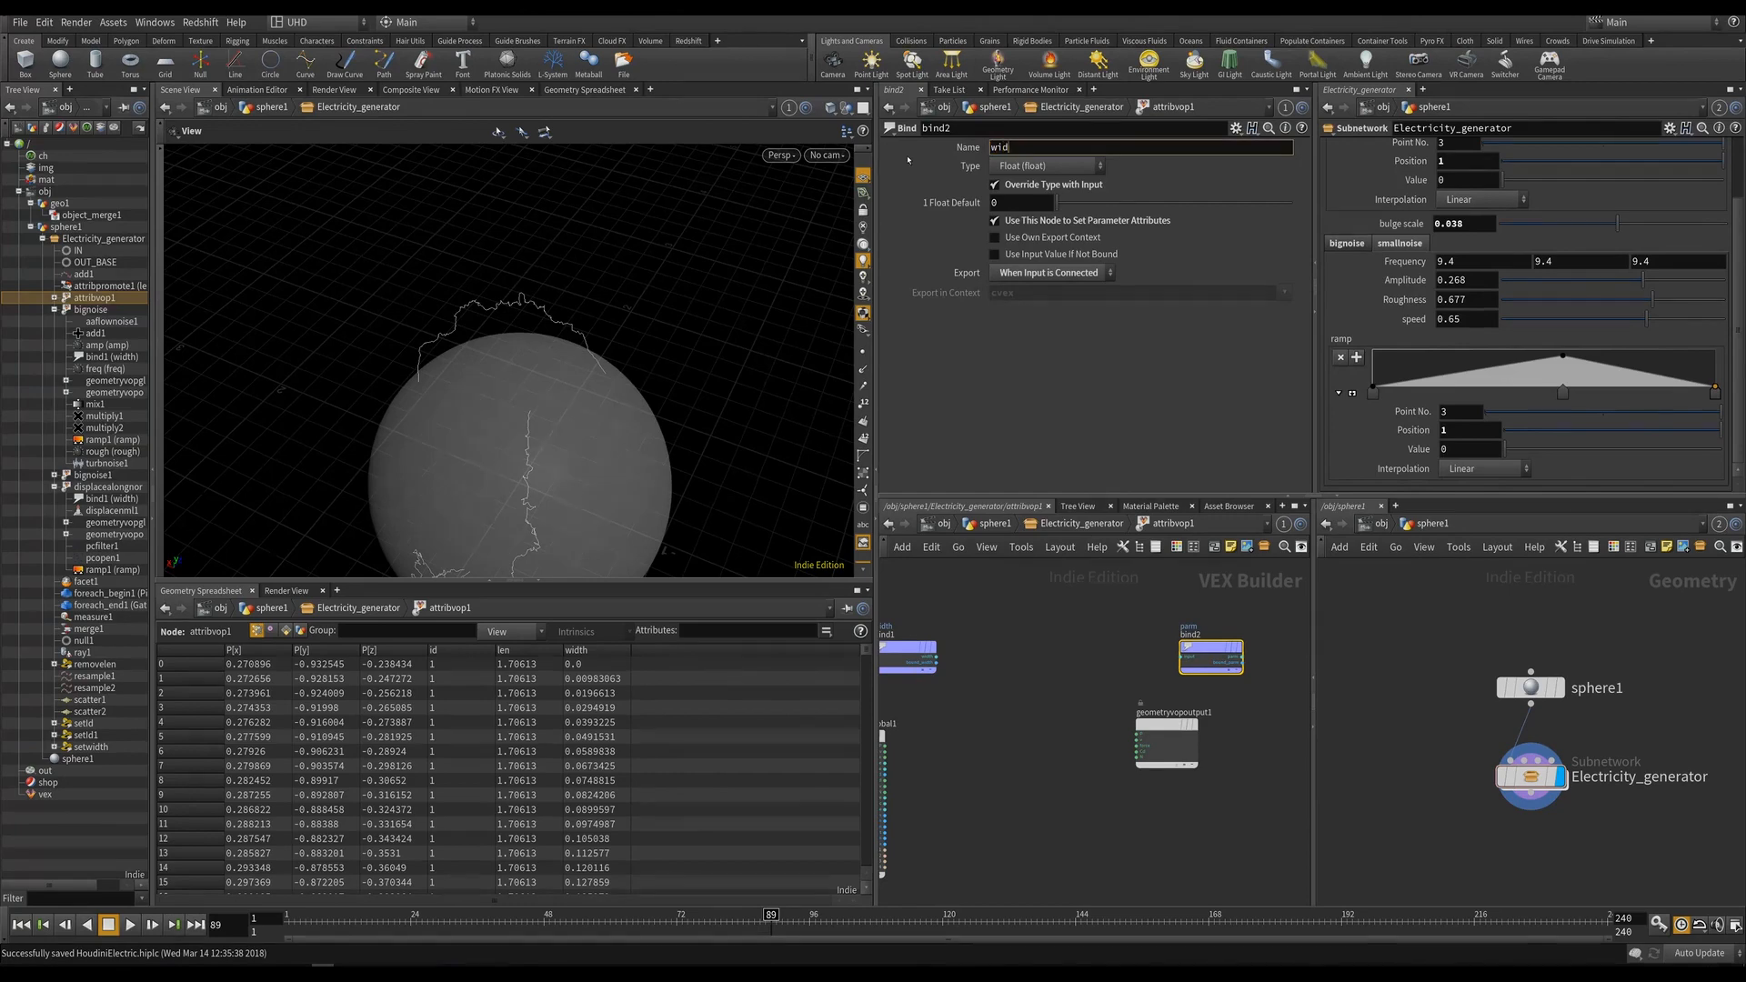
type("th")
key("Return")
Add a Ramp Parameter between the two bind nodes and wire width through the ramp into the width export.
key("Tab")
type("ramp")
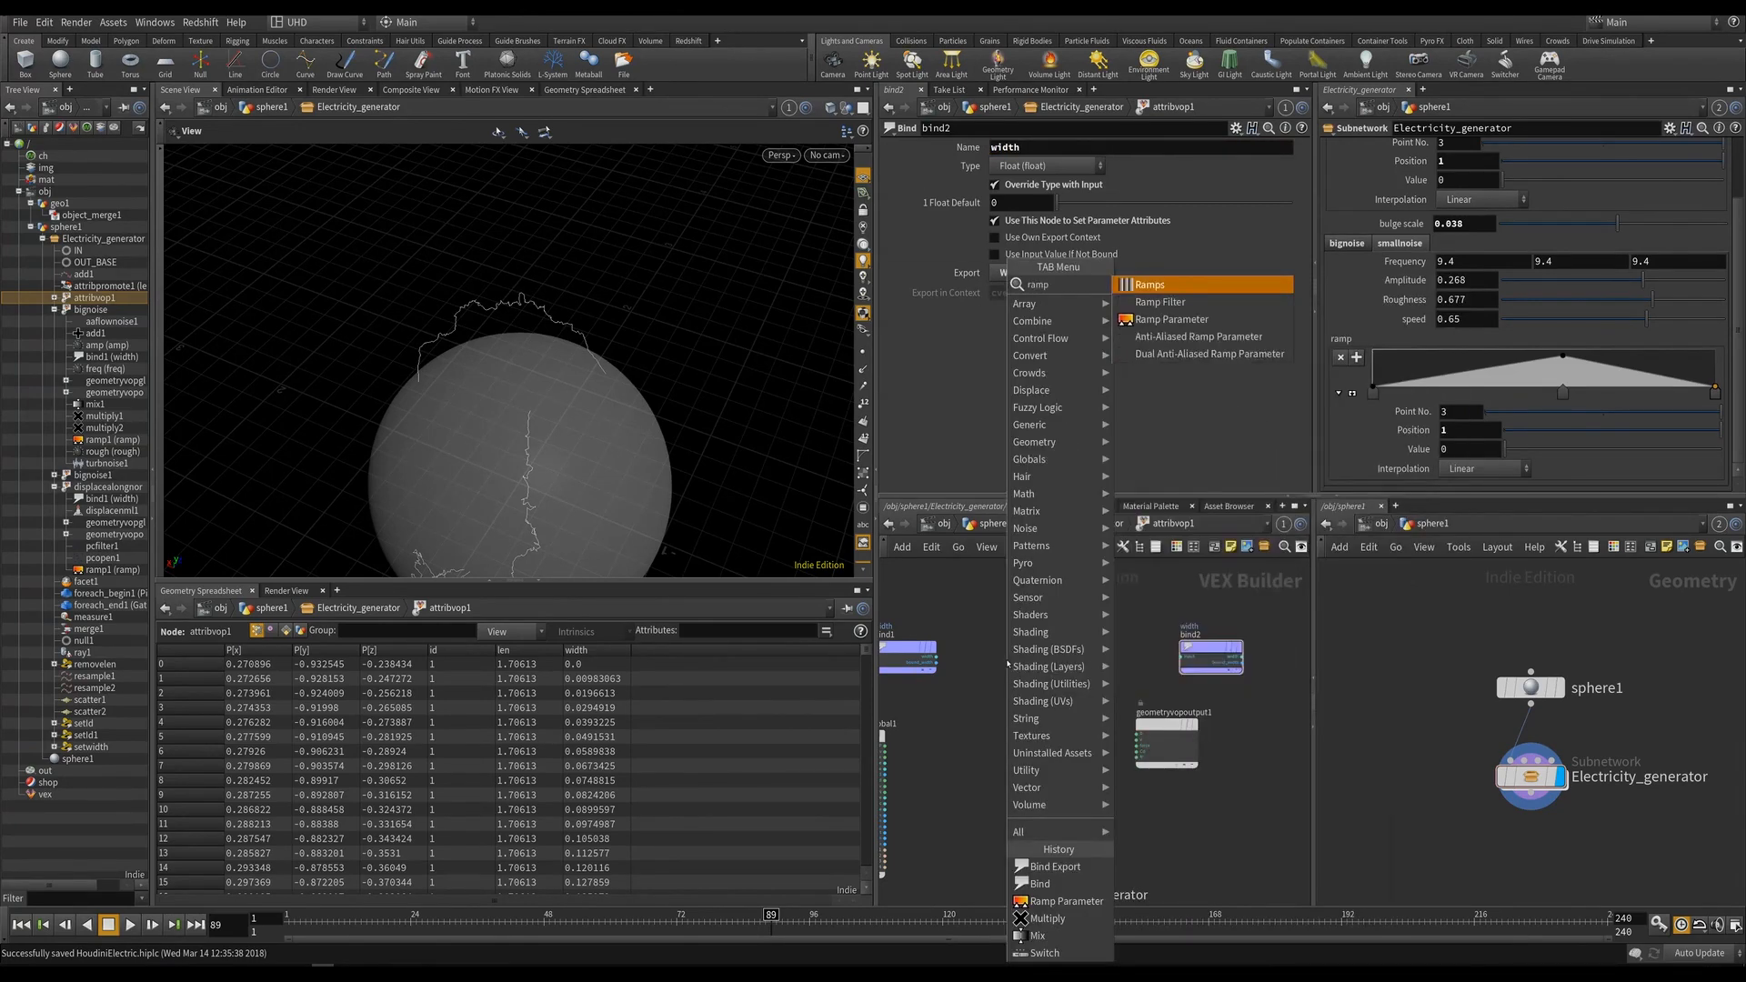
key("Return")
scroll(1006, 662, "up", 2)
left_click(1007, 662)
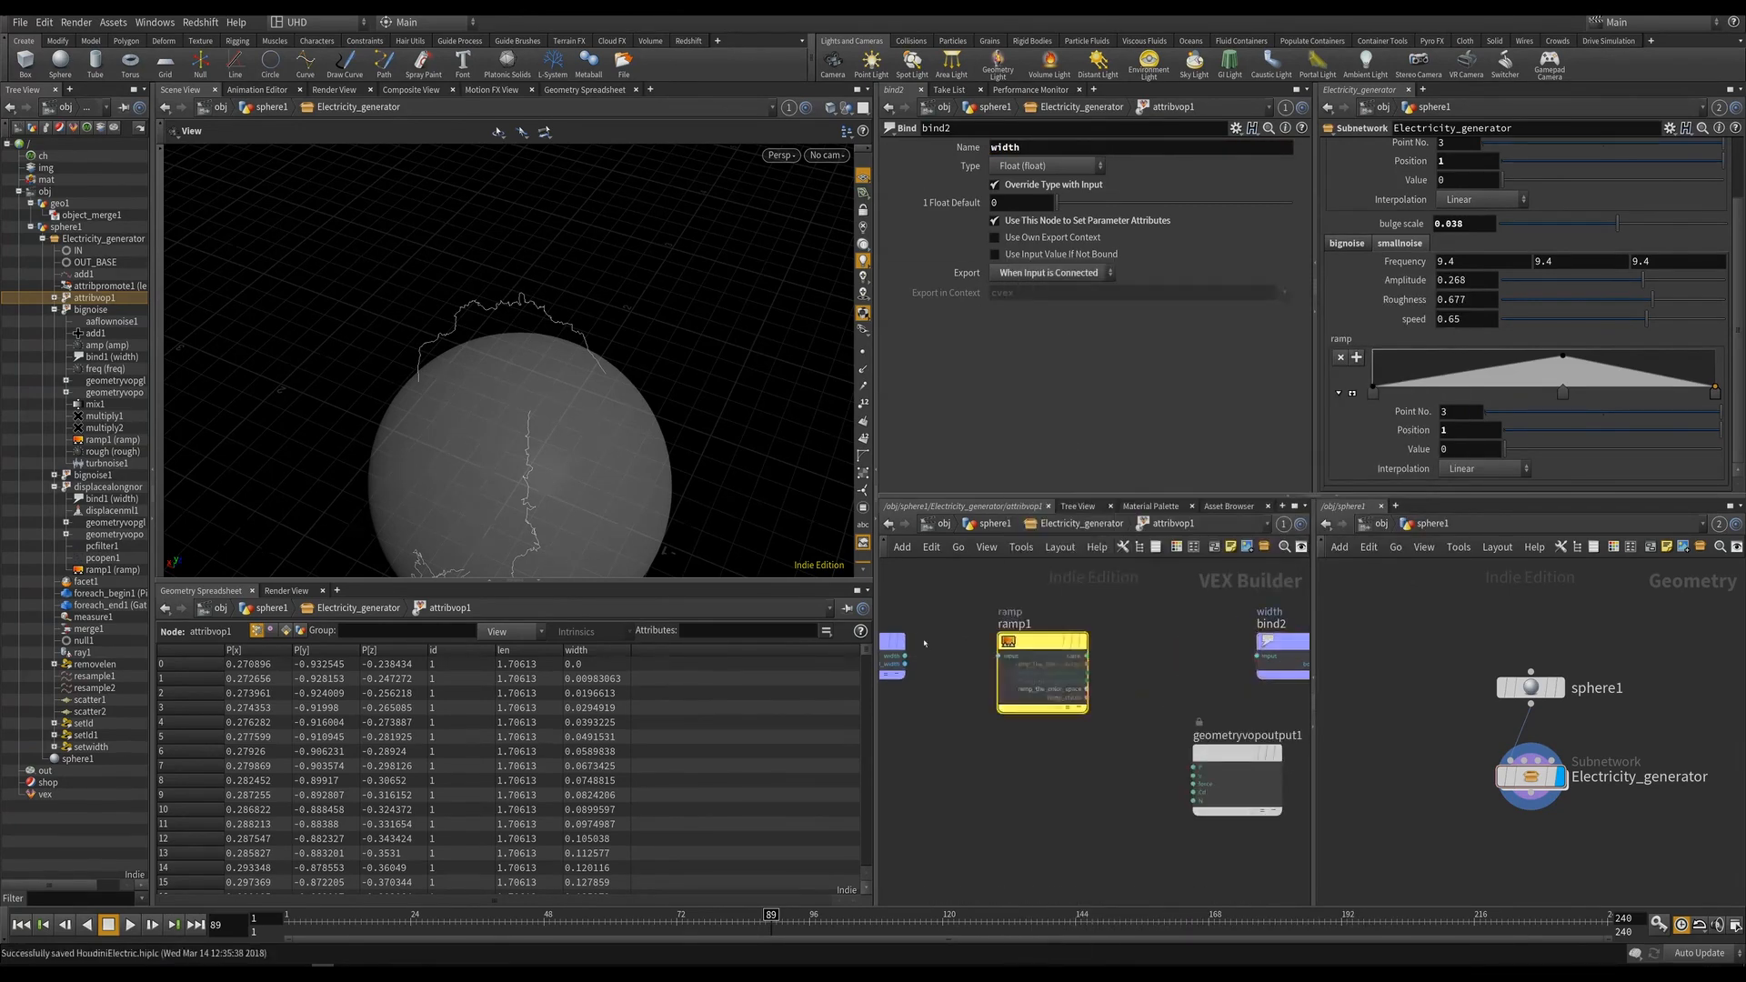
left_click(1257, 656)
left_click(1088, 663)
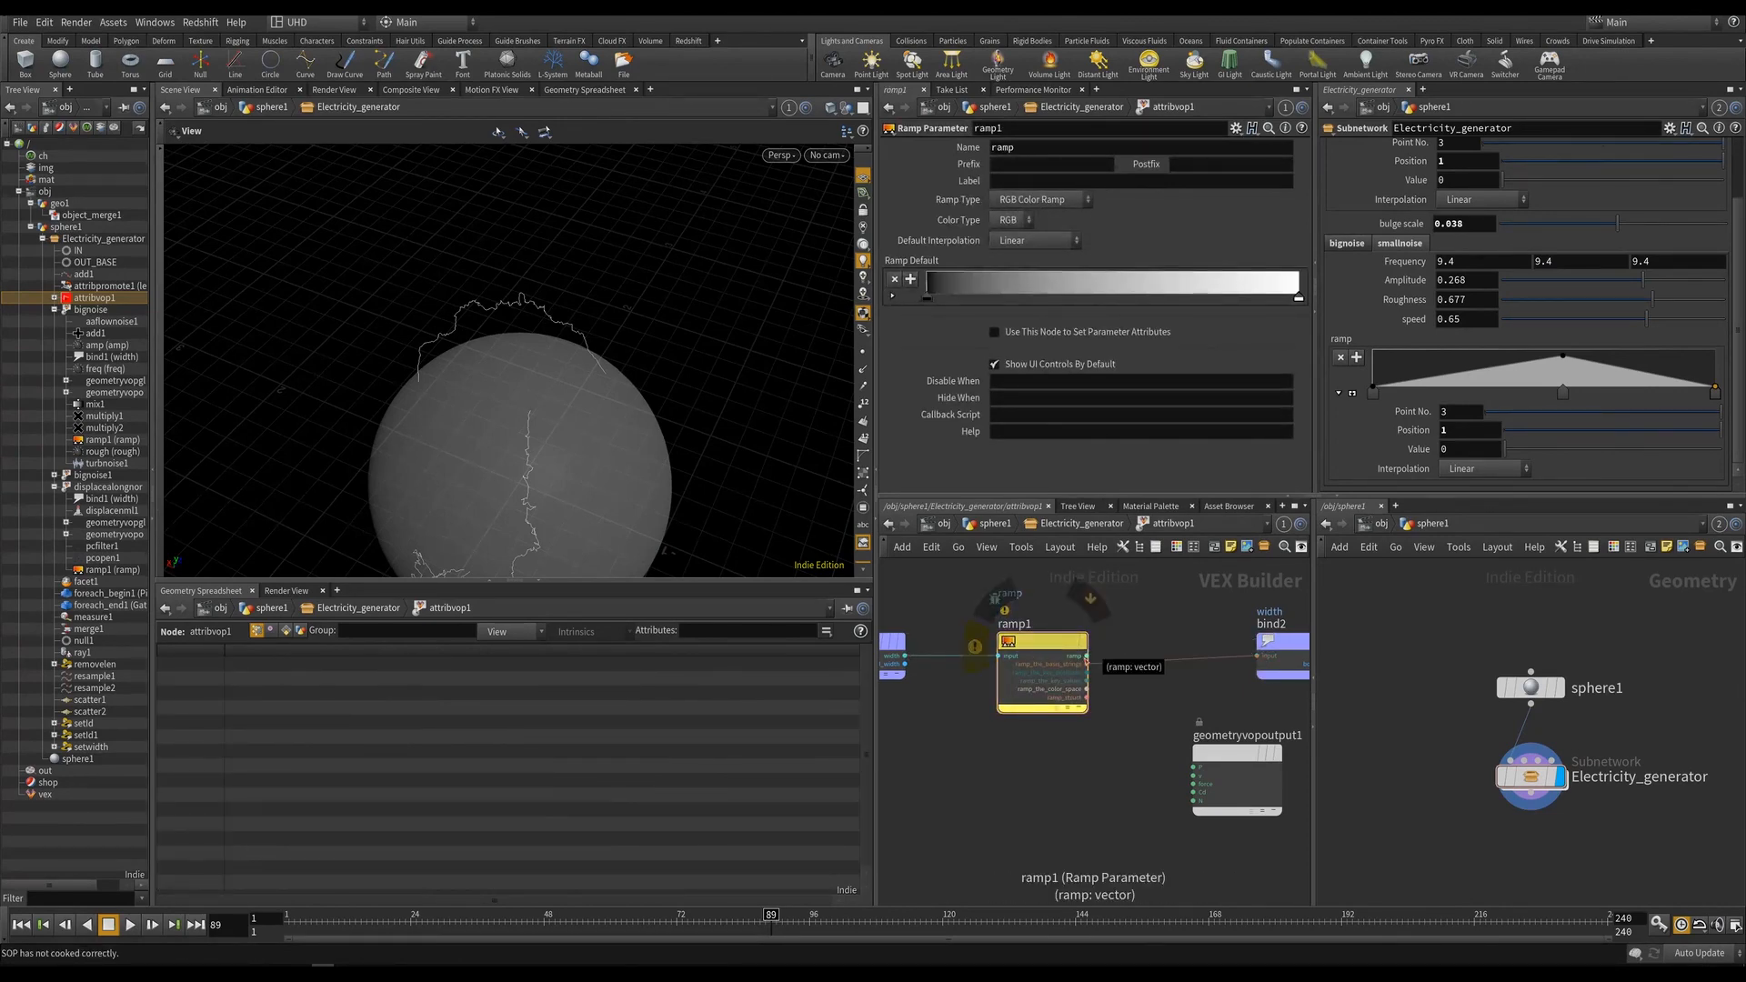
left_click(1087, 656)
left_click(1257, 656)
Change the ramp parameter to Spline Ramp (float) and, back in Electricity_generator, shape attribvop1's ramp to descend from start to end.
left_click(1013, 202)
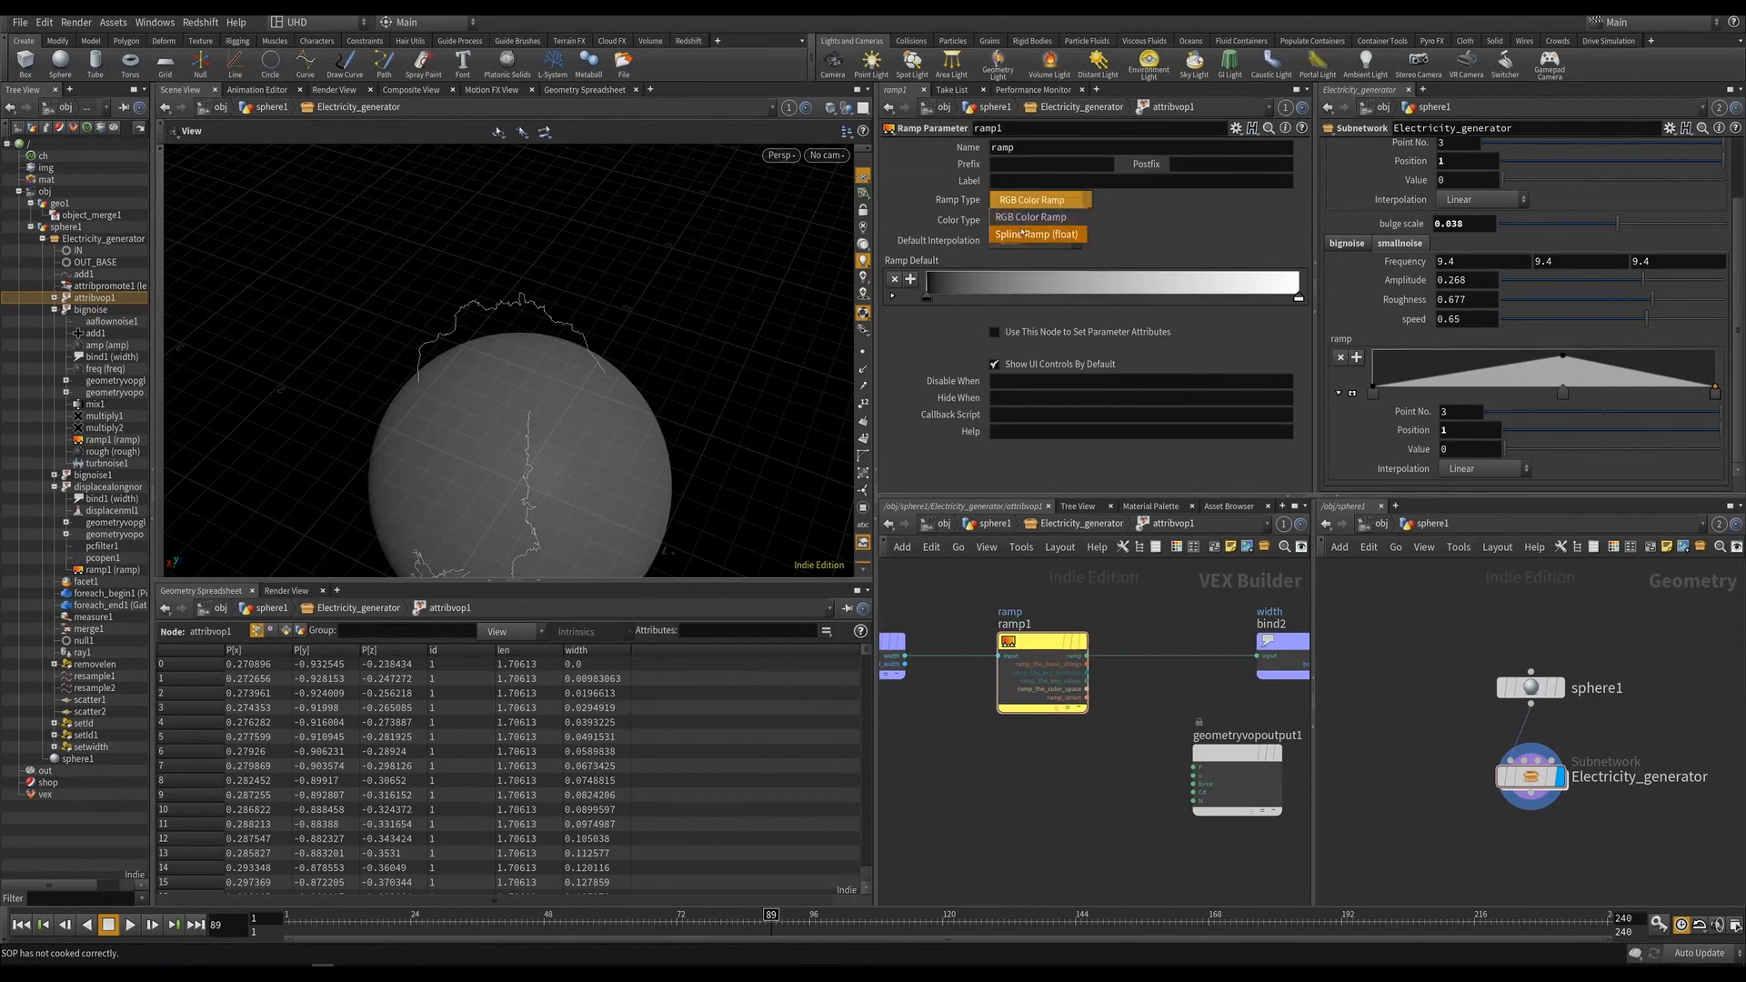
left_click(1027, 216)
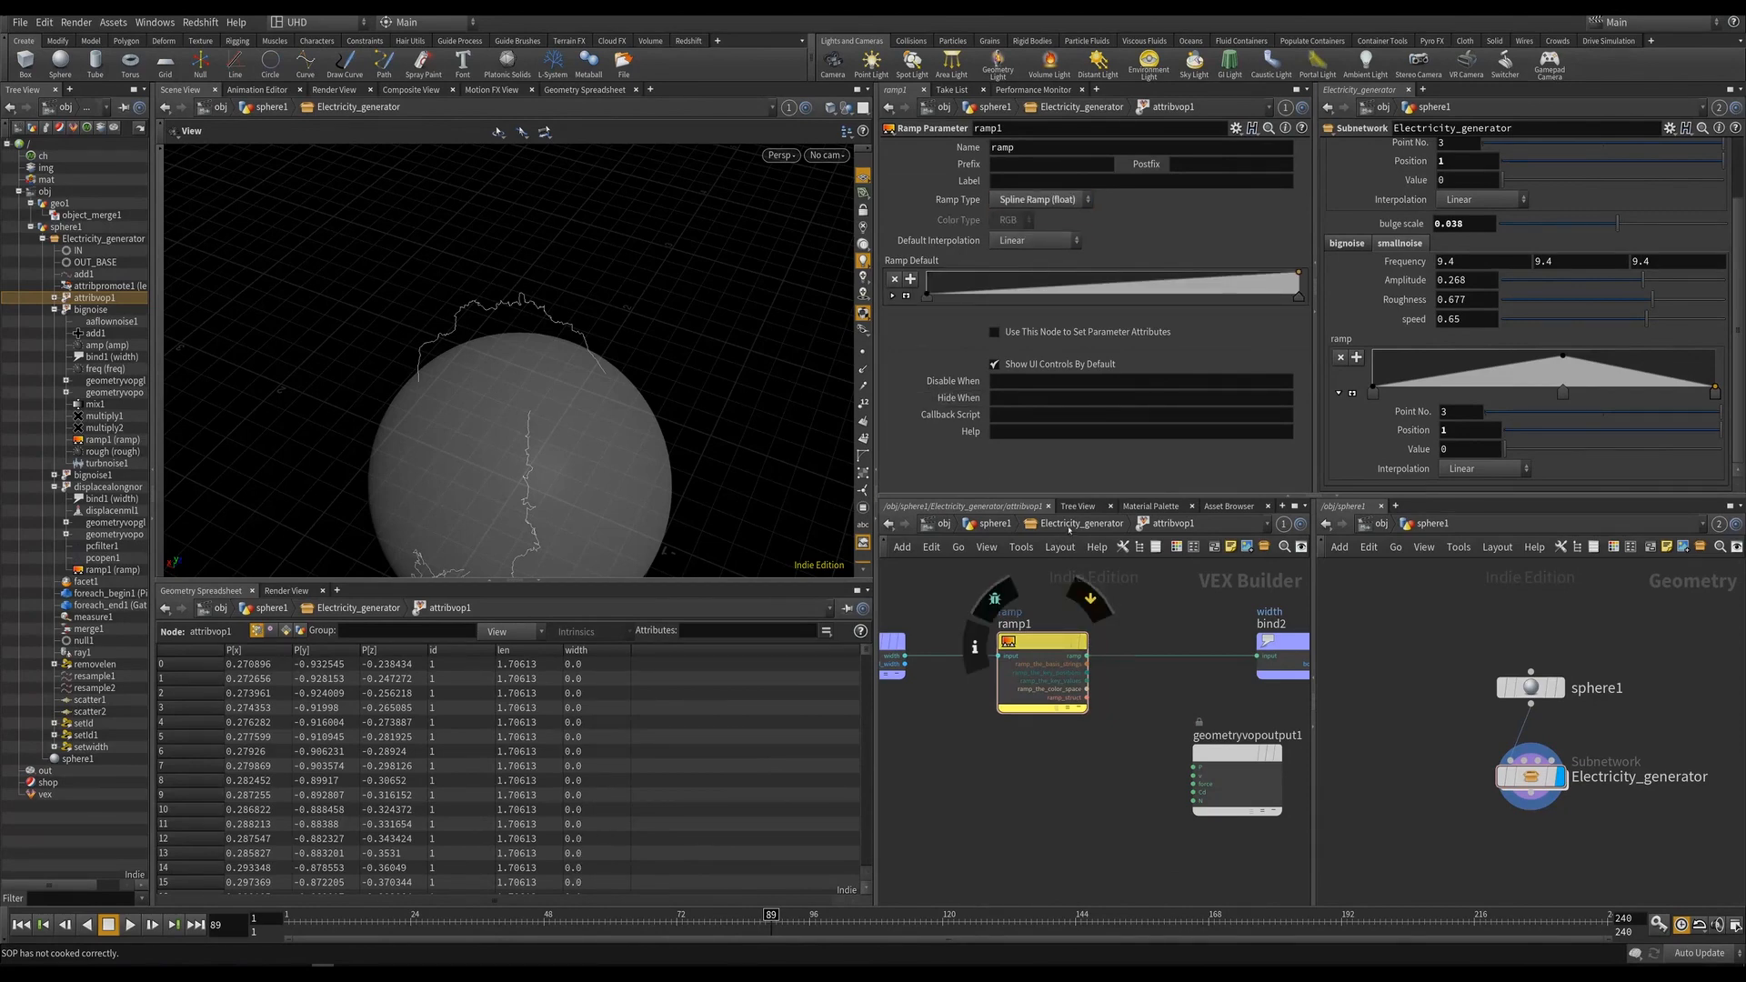
left_click(1070, 525)
left_click_drag(928, 438, 928, 415)
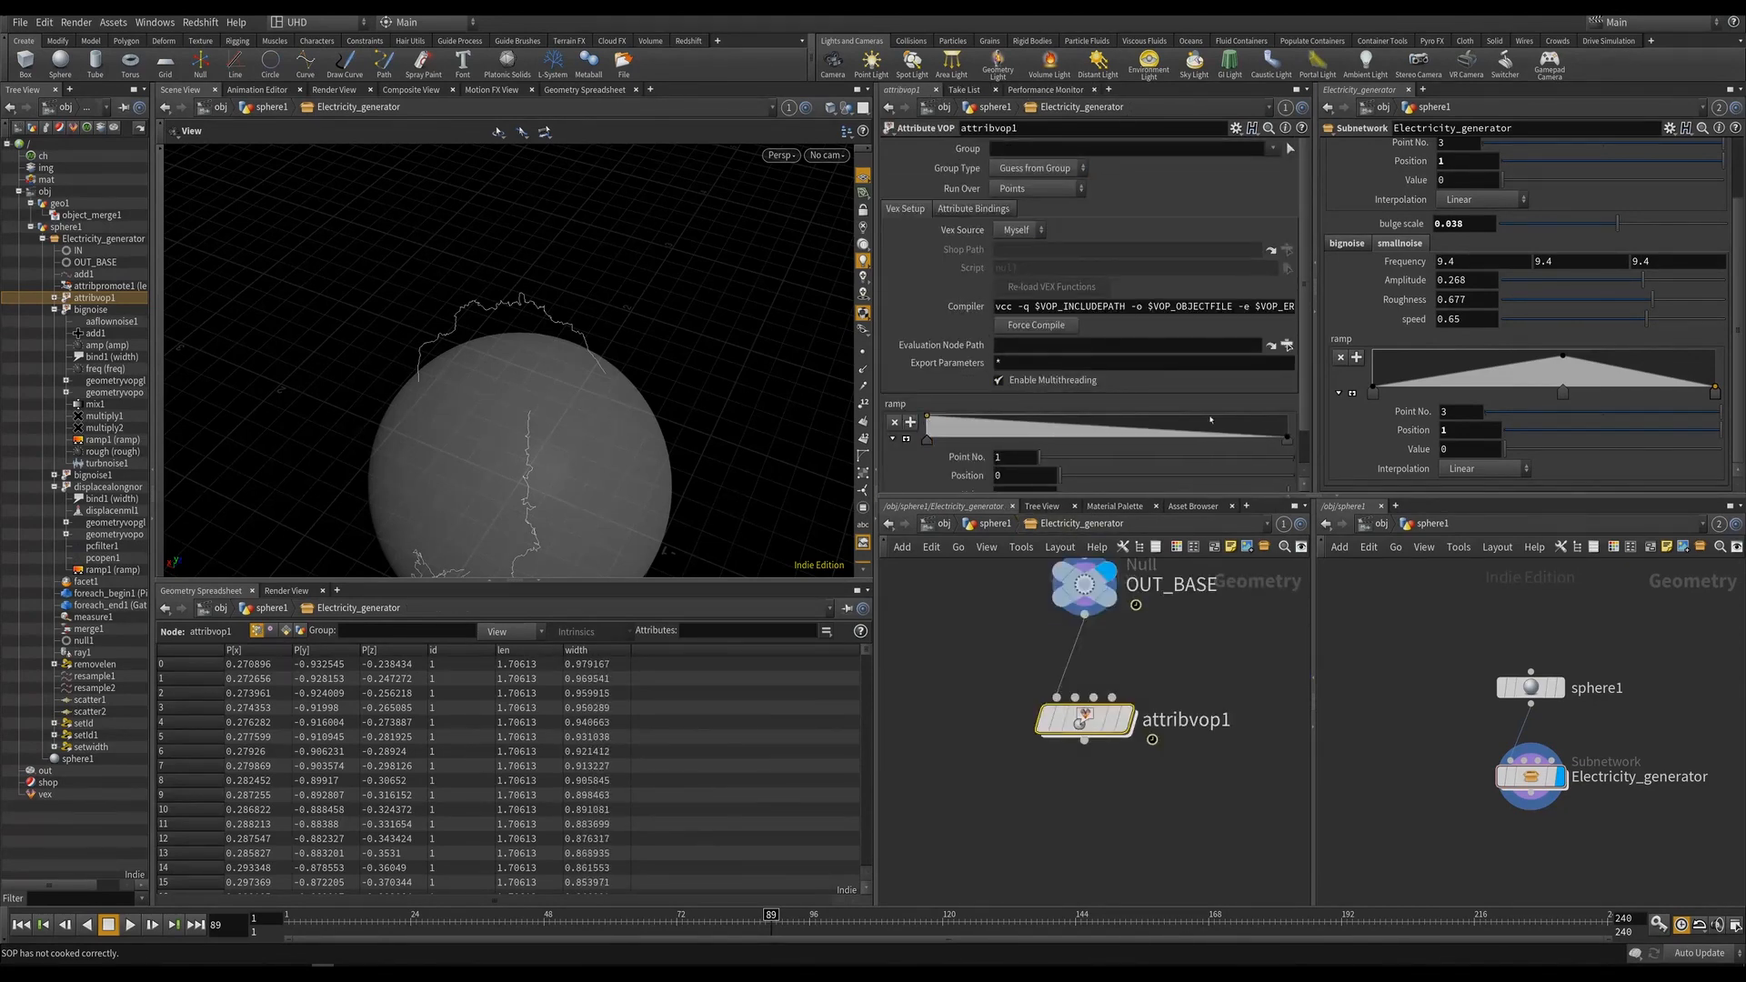
Raise the end point of the Attribute VOP's ramp to full value and rename the node scatter_where.
left_click_drag(1290, 440, 1286, 415)
double_click(1187, 719)
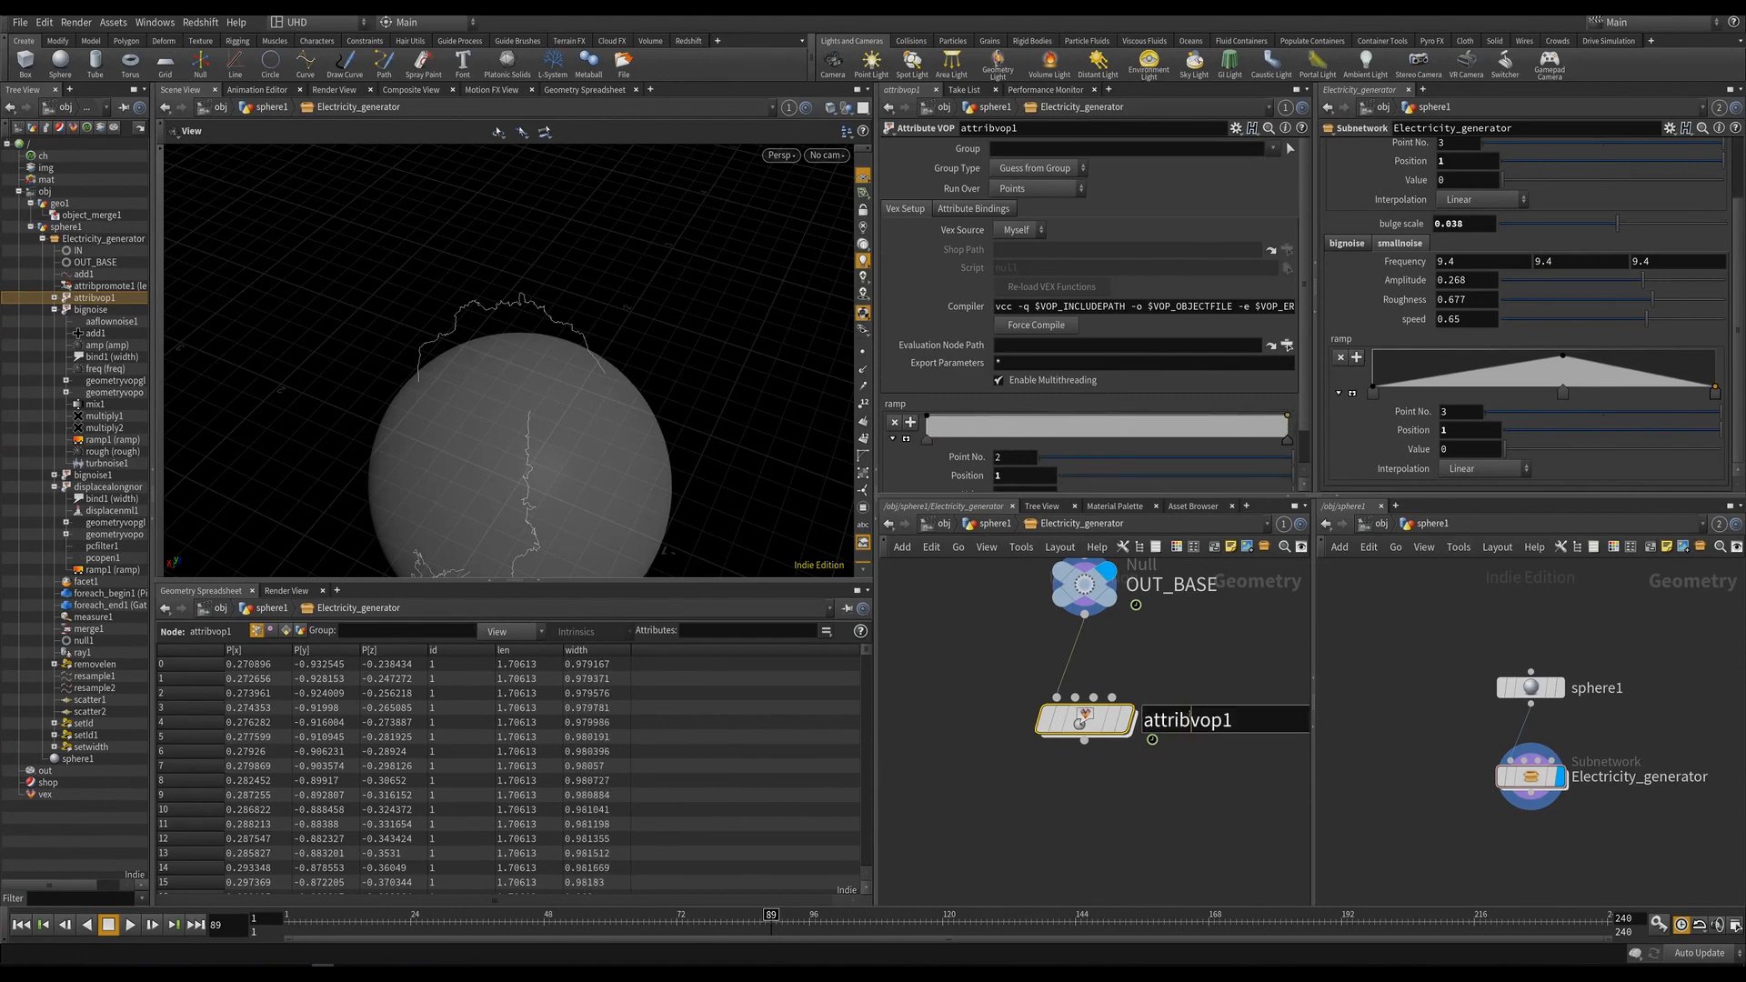
key("BackSpace")
type("scatter_where")
key("Return")
key("h")
Move scatter_where to the side of OUT_BASE and add a displayed Scatter node directly below it.
left_click_drag(1203, 730, 975, 725)
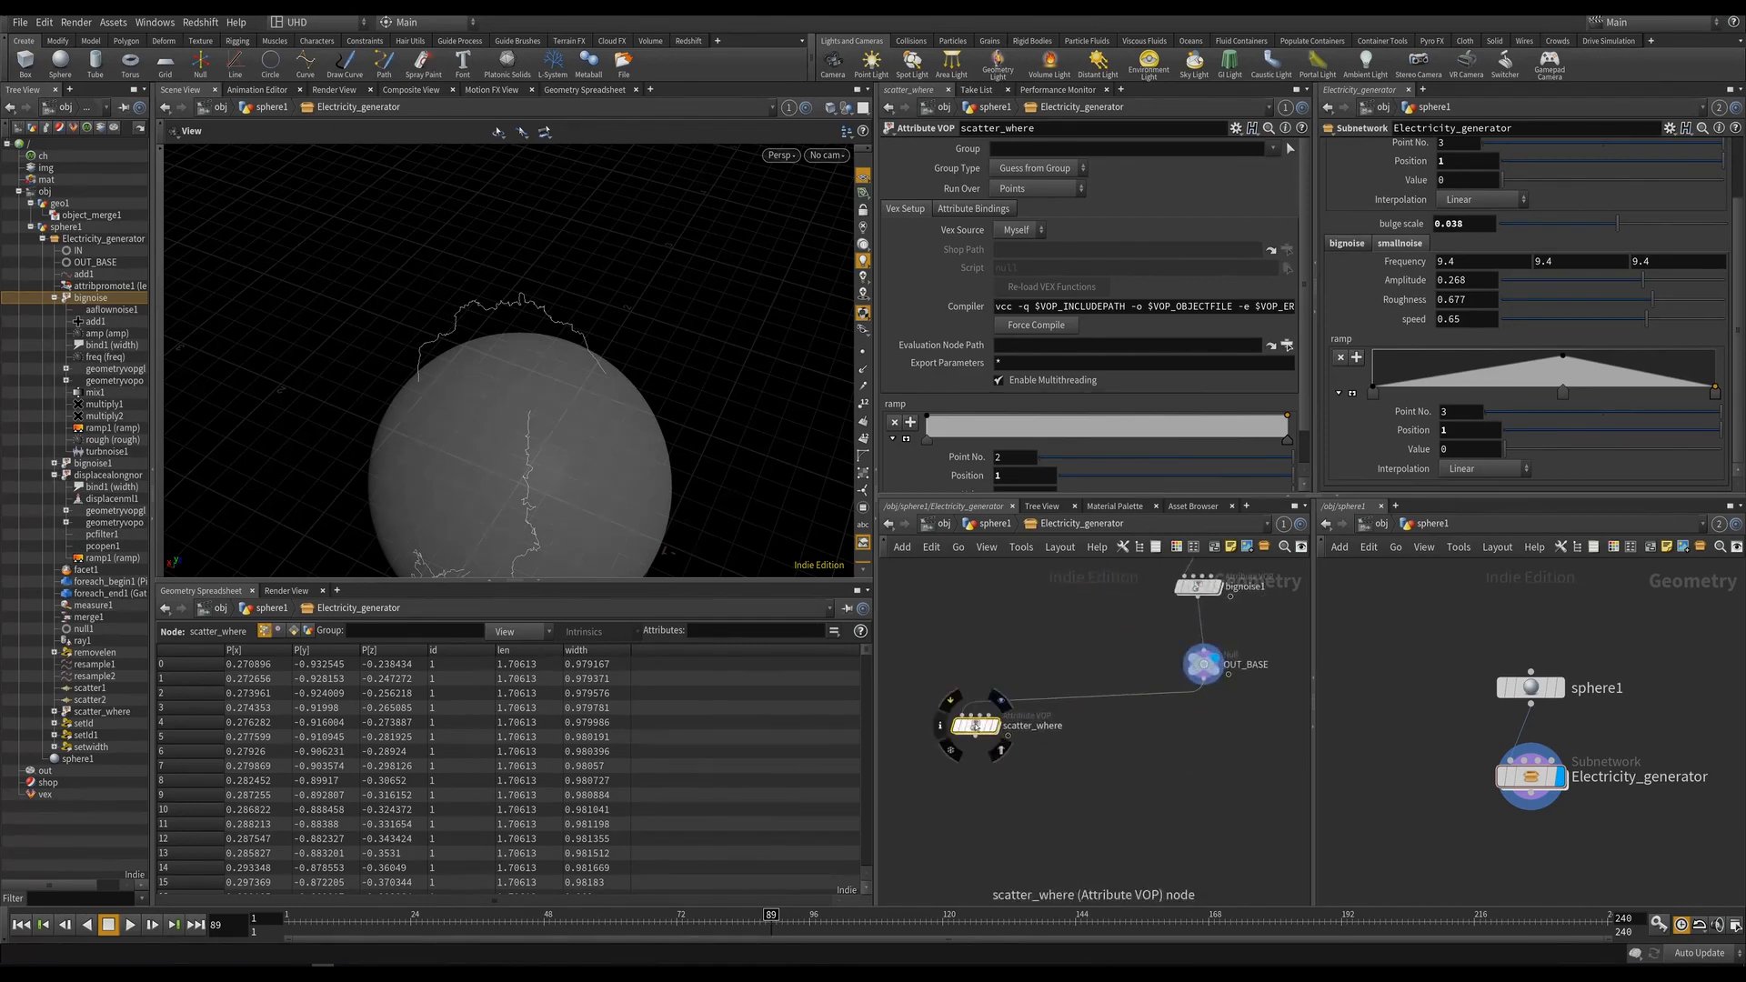
left_click(995, 725)
middle_click_drag(1009, 781, 1044, 734)
key("Tab")
type("sca")
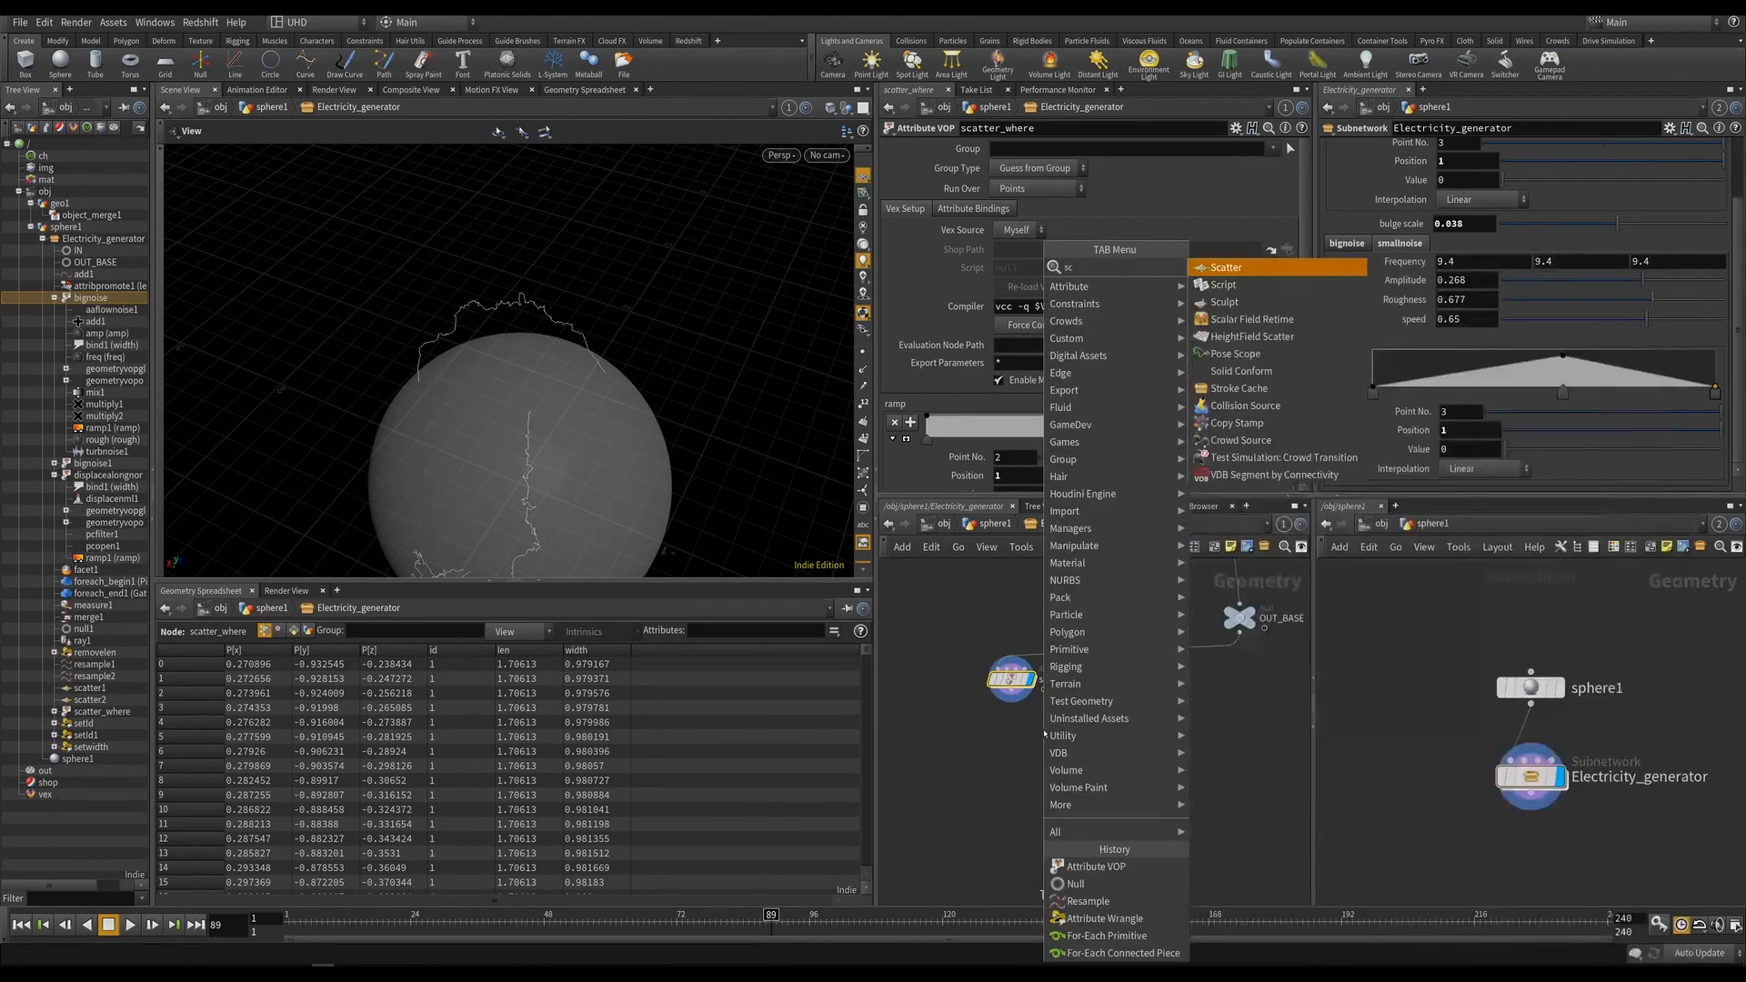
key("Return")
key("Return")
left_click_drag(458, 239, 466, 214)
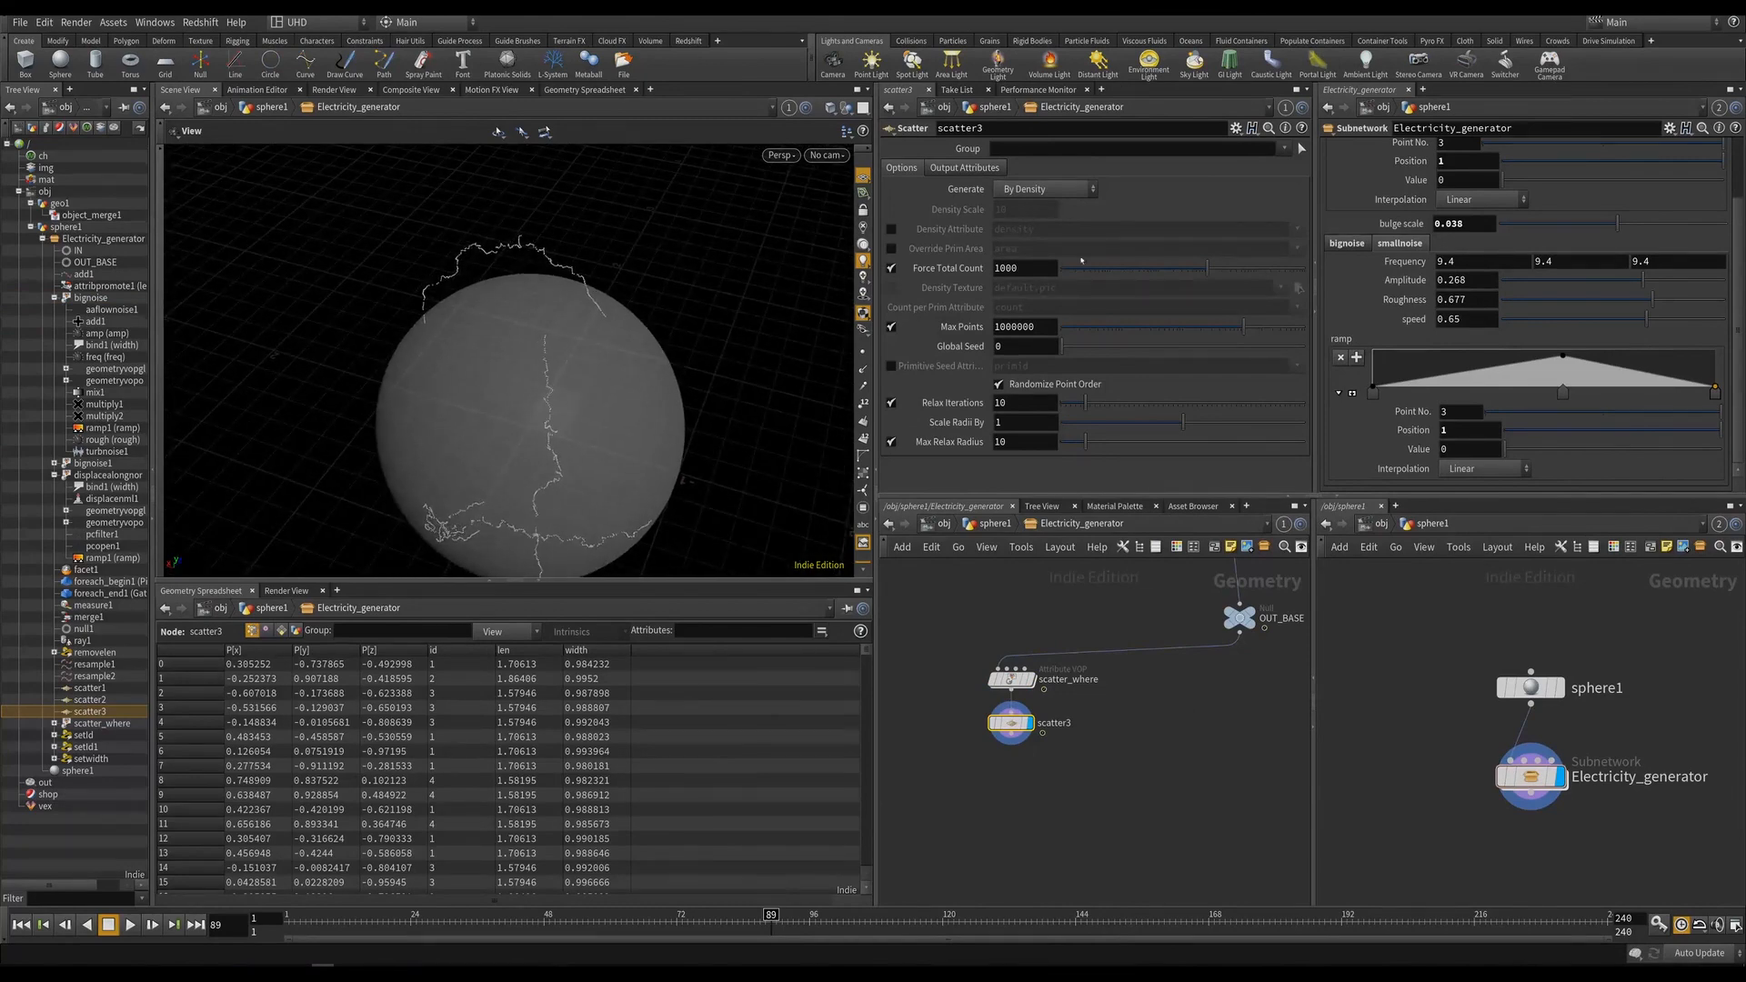
Turn off Relax Iterations on the Scatter node and reduce its Force Total Count to 266.
left_click(890, 403)
left_click_drag(698, 364, 684, 380)
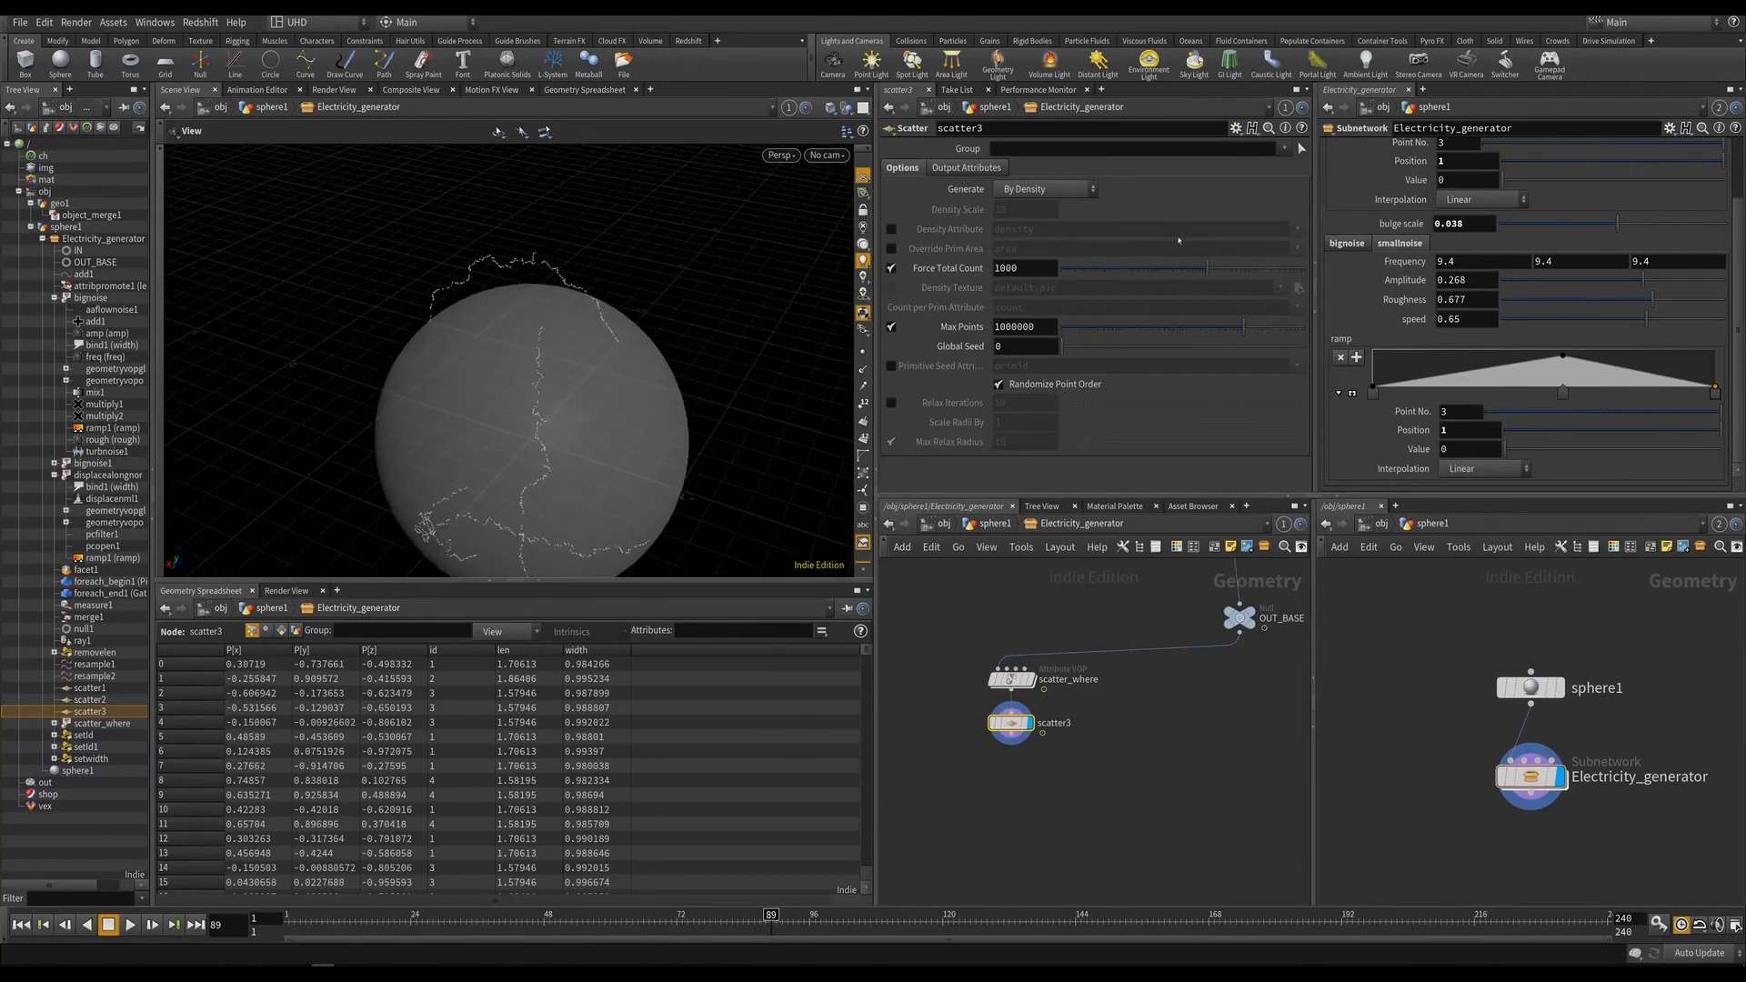
left_click(1180, 269)
Enable the Scatter node's Density Attribute, set it to width, and save the scene.
left_click(892, 231)
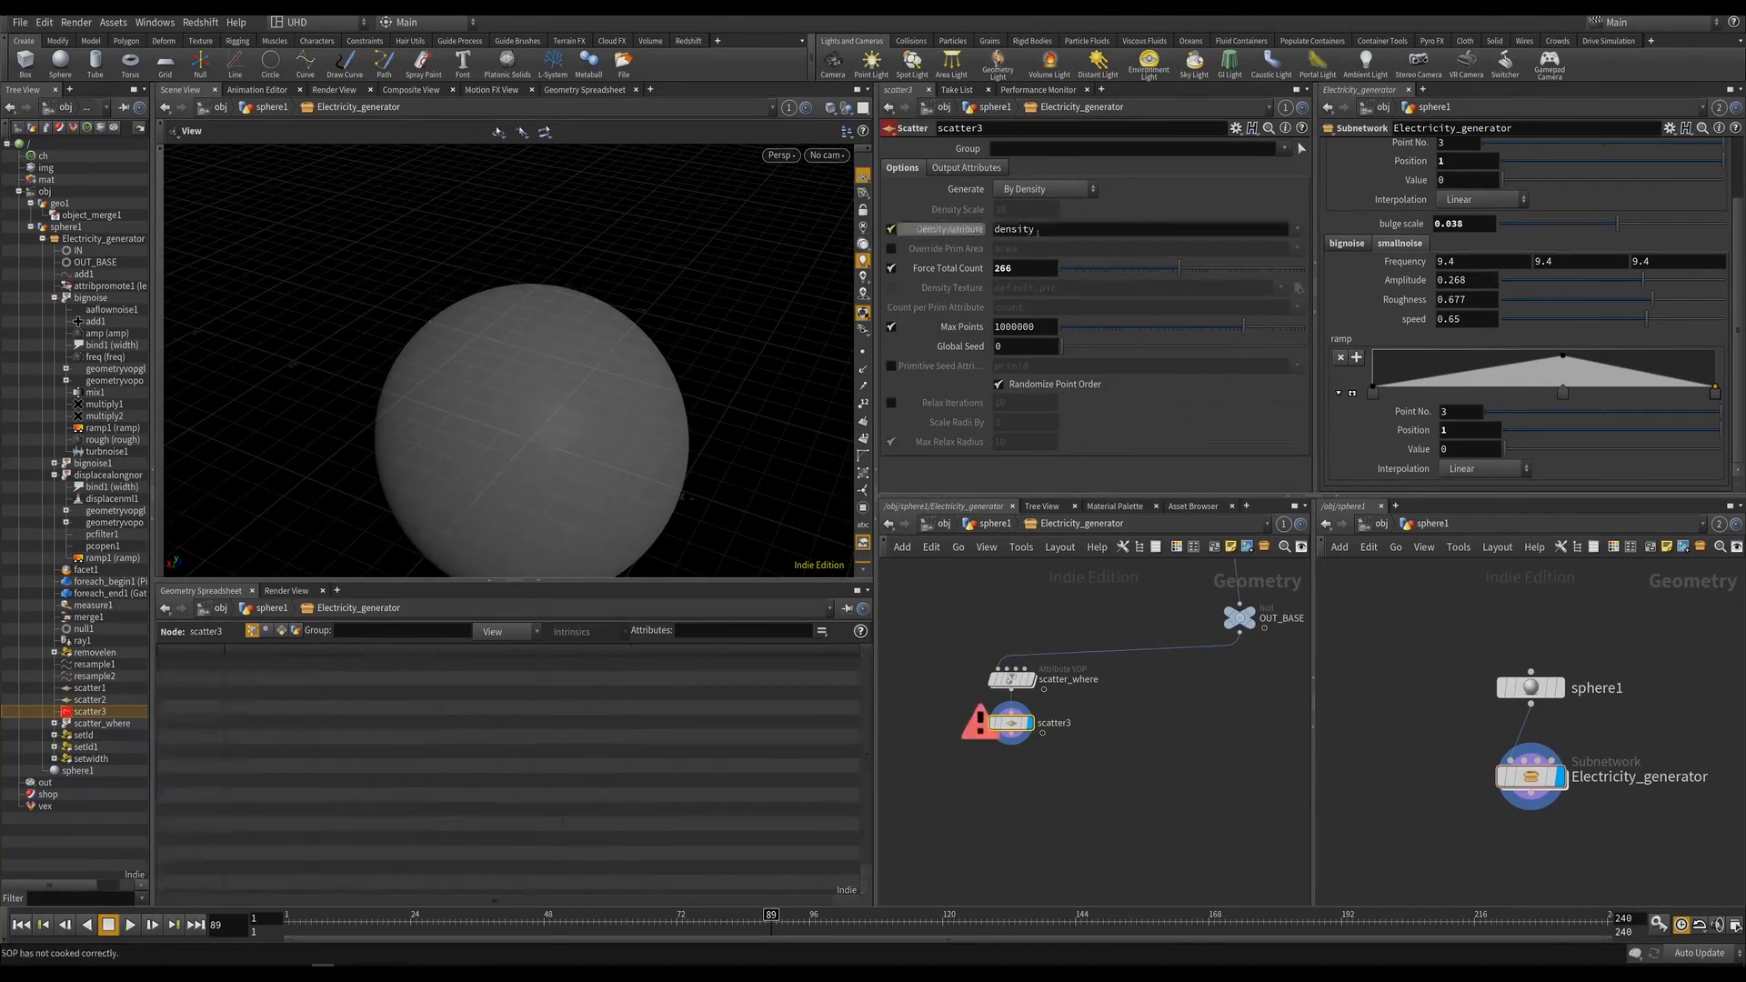
left_click_drag(1044, 230, 862, 235)
type("width")
key("Return")
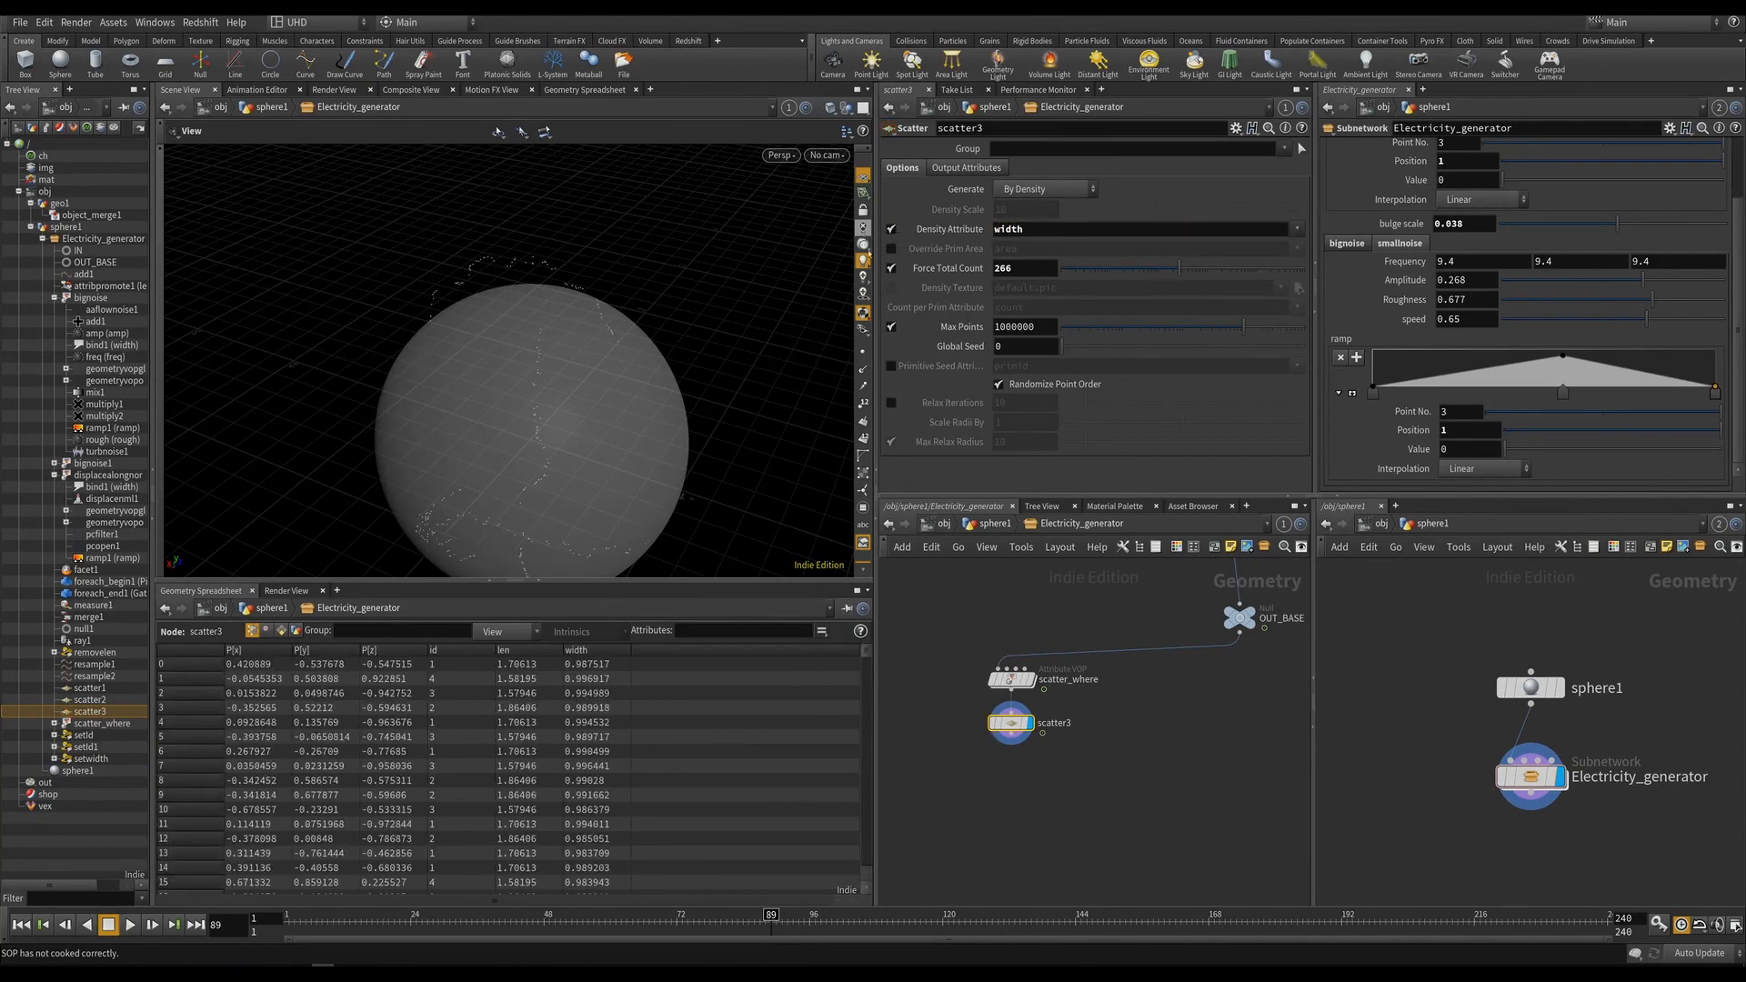
key("ctrl+s")
Try a falloff in the scatter_where ramp that reaches zero at position 0.577554, and flatten the ramp again.
middle_click_drag(484, 367, 467, 319)
scroll(467, 320, "down", 2)
mouse_move(469, 321)
left_mouse_down()
mouse_move(476, 303)
mouse_move(446, 299)
left_mouse_up()
middle_click_drag(1102, 686, 1037, 705)
mouse_move(937, 698)
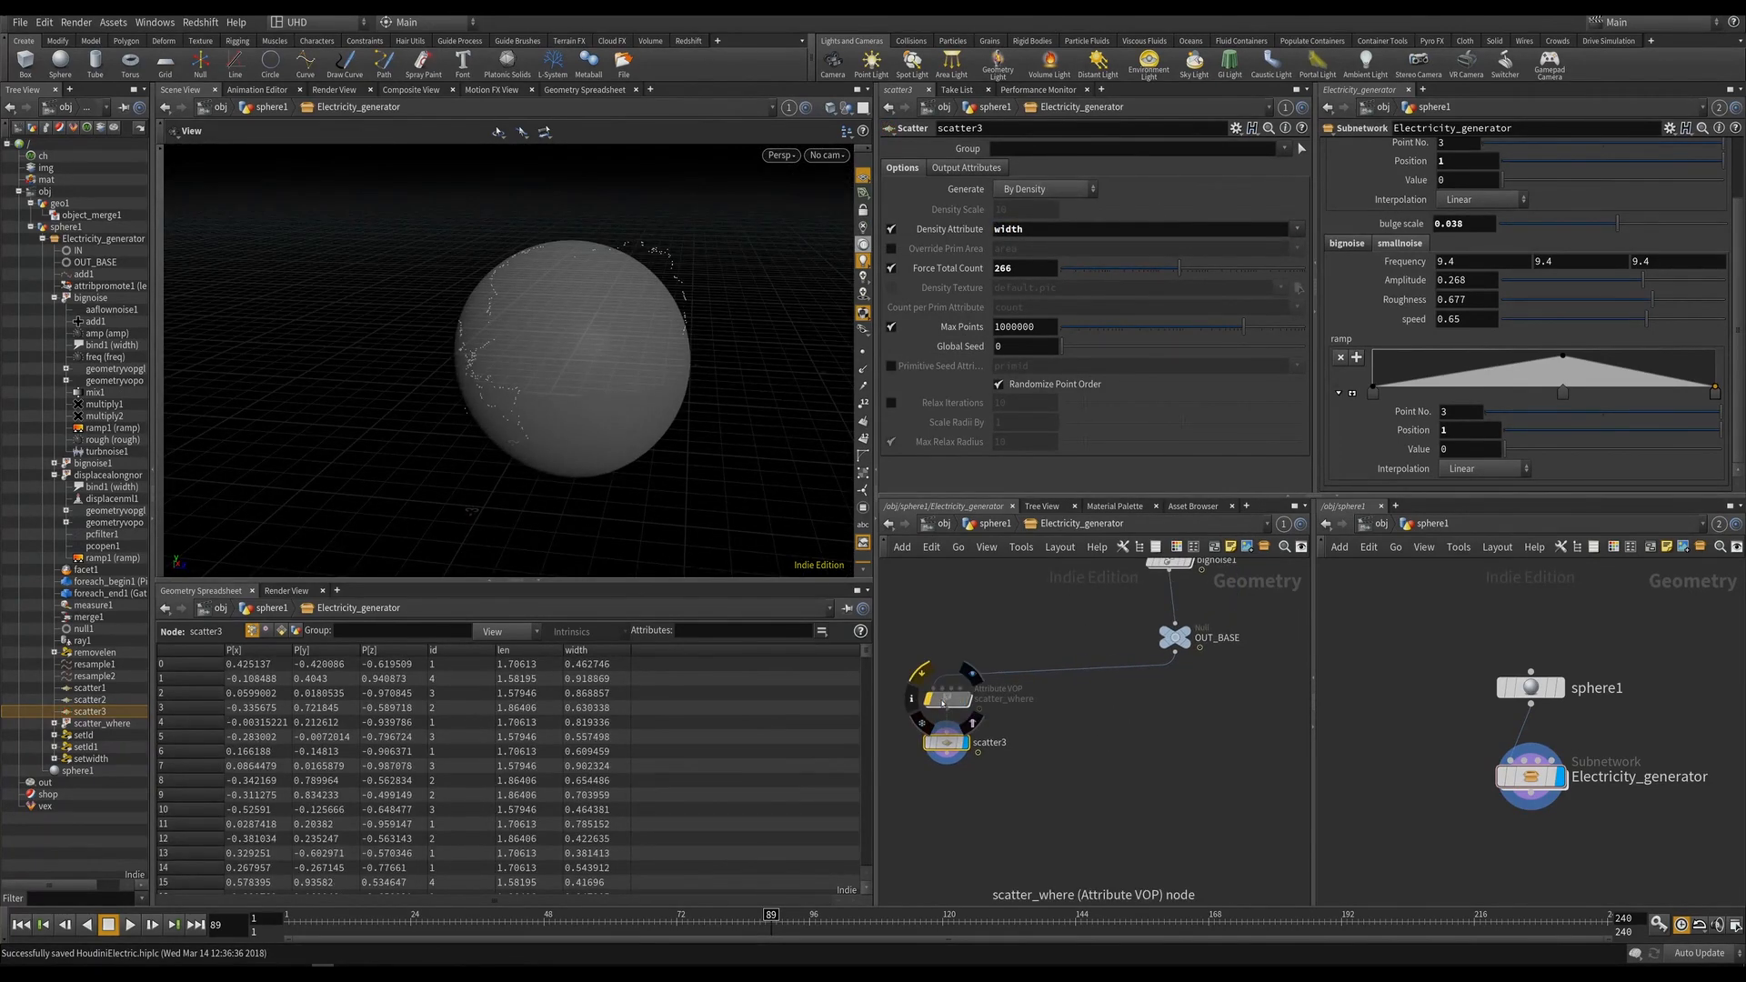
left_click(937, 698)
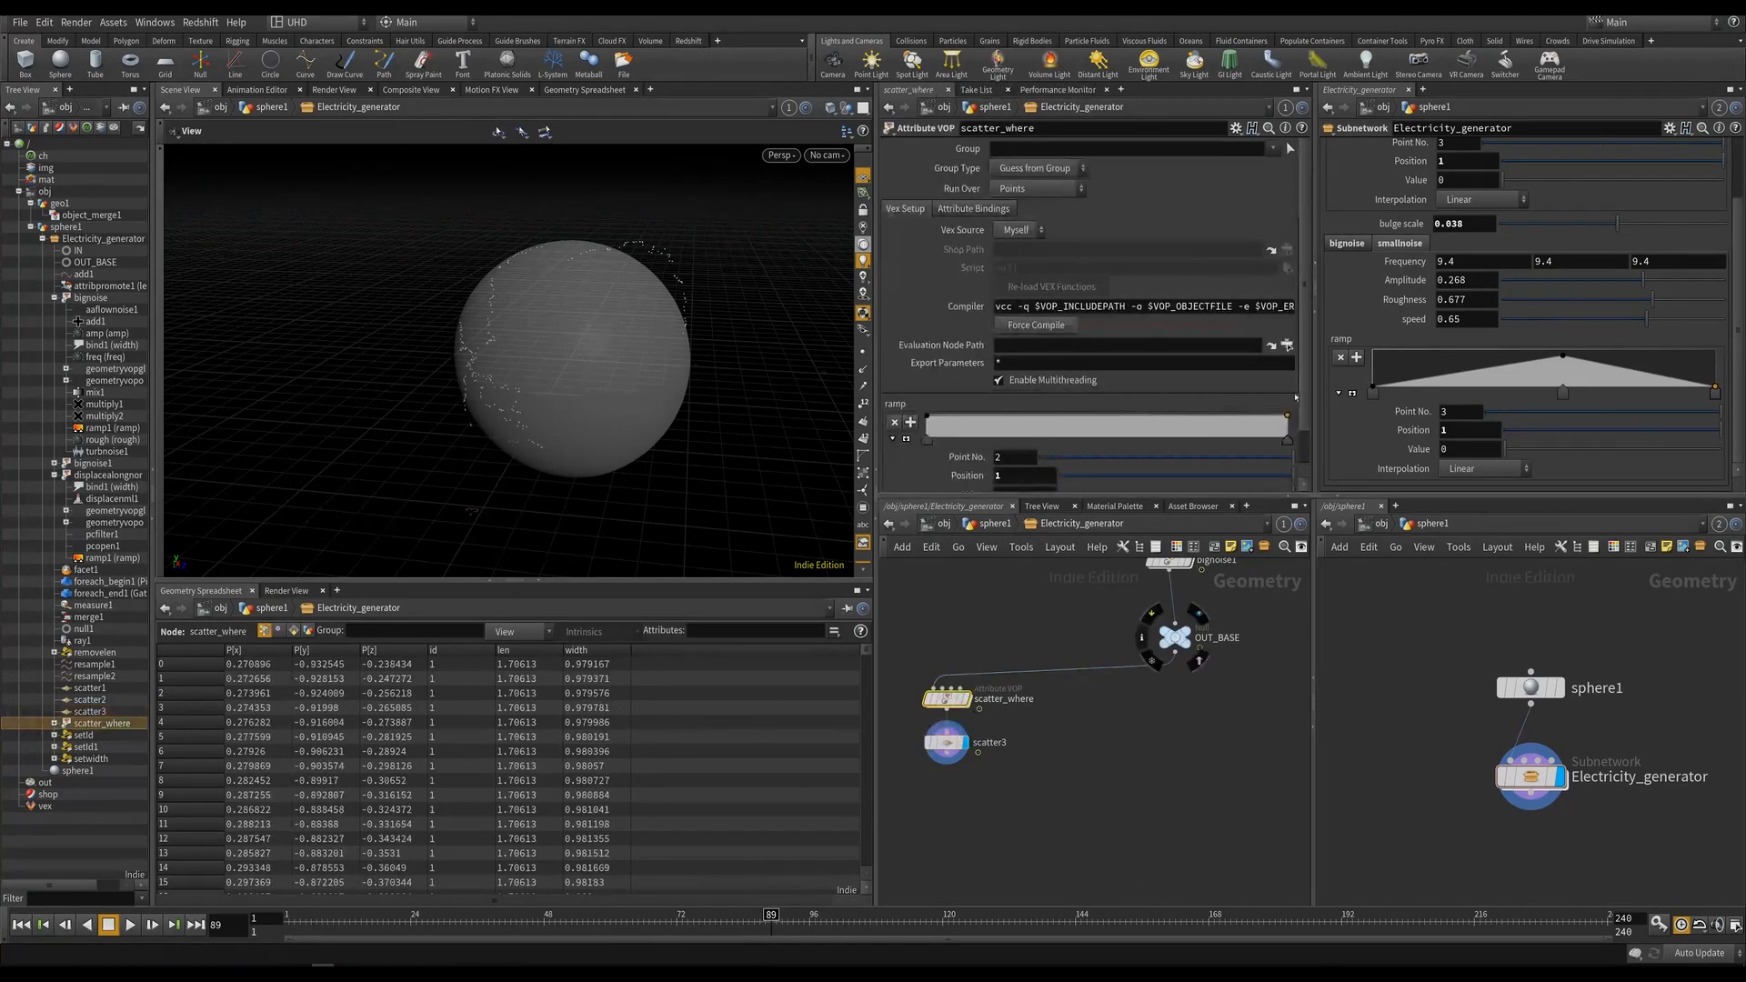
left_click_drag(1287, 417, 1135, 441)
left_click_drag(569, 305, 679, 298)
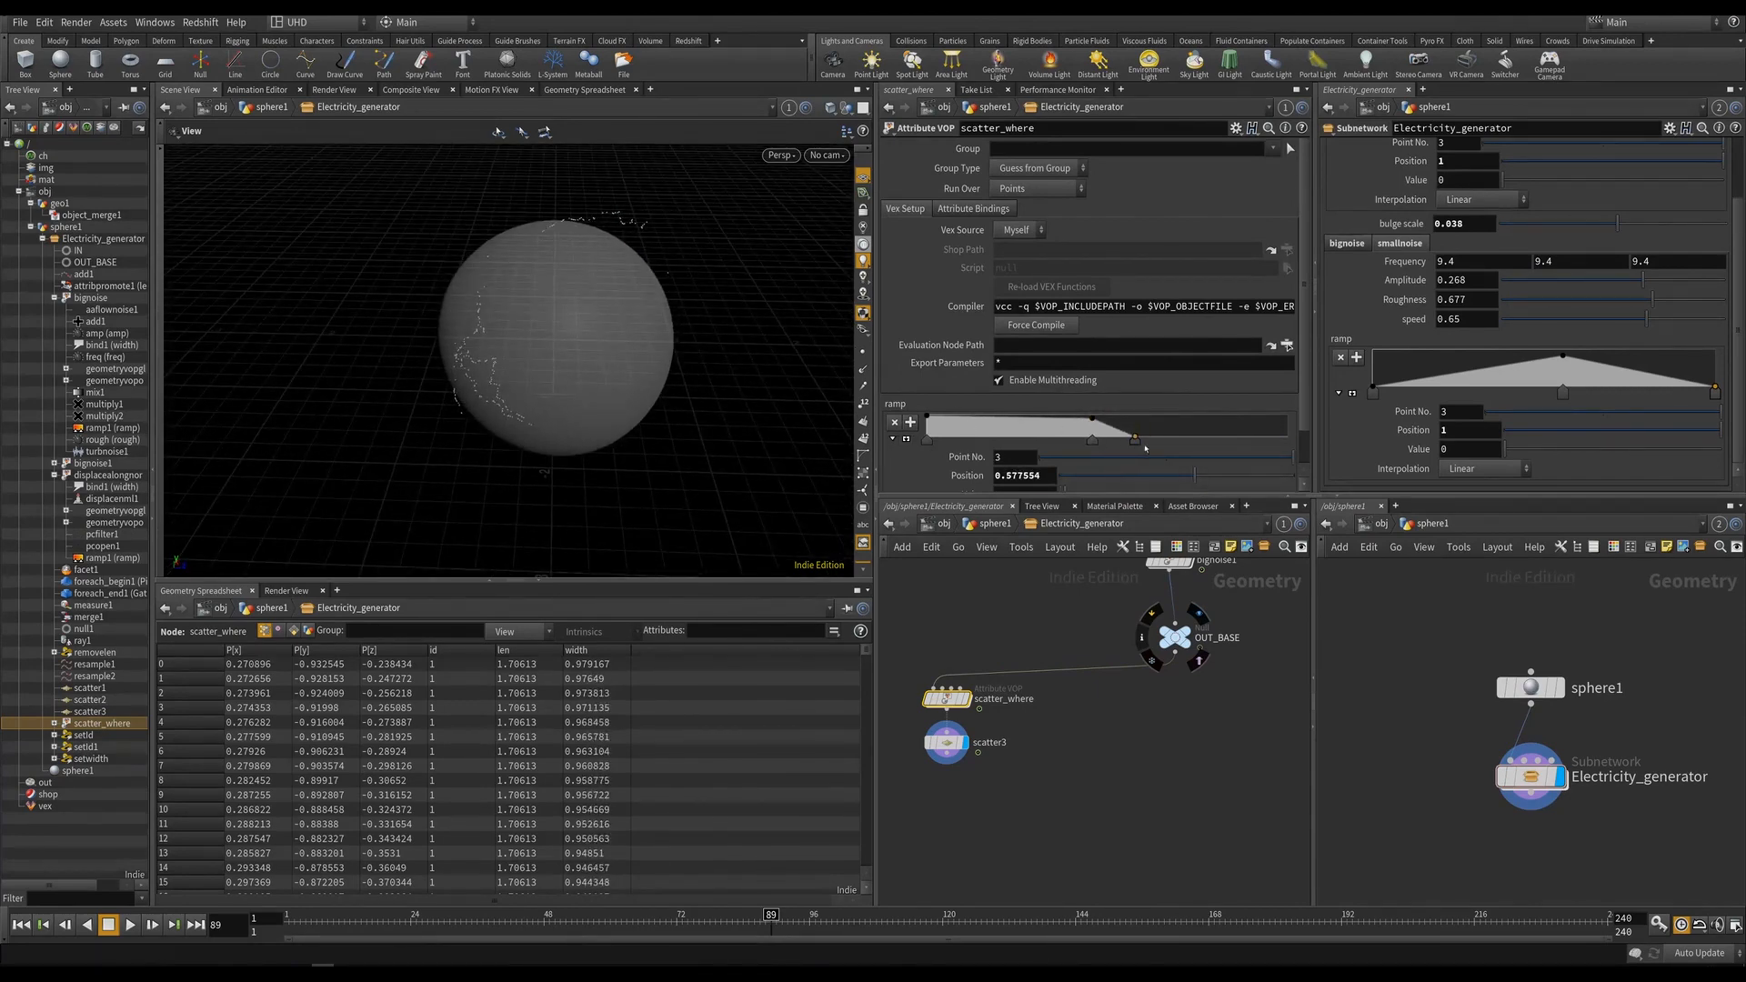
left_click_drag(1135, 440, 1288, 418)
left_click_drag(1093, 424, 1095, 480)
scroll(721, 323, "down", 1)
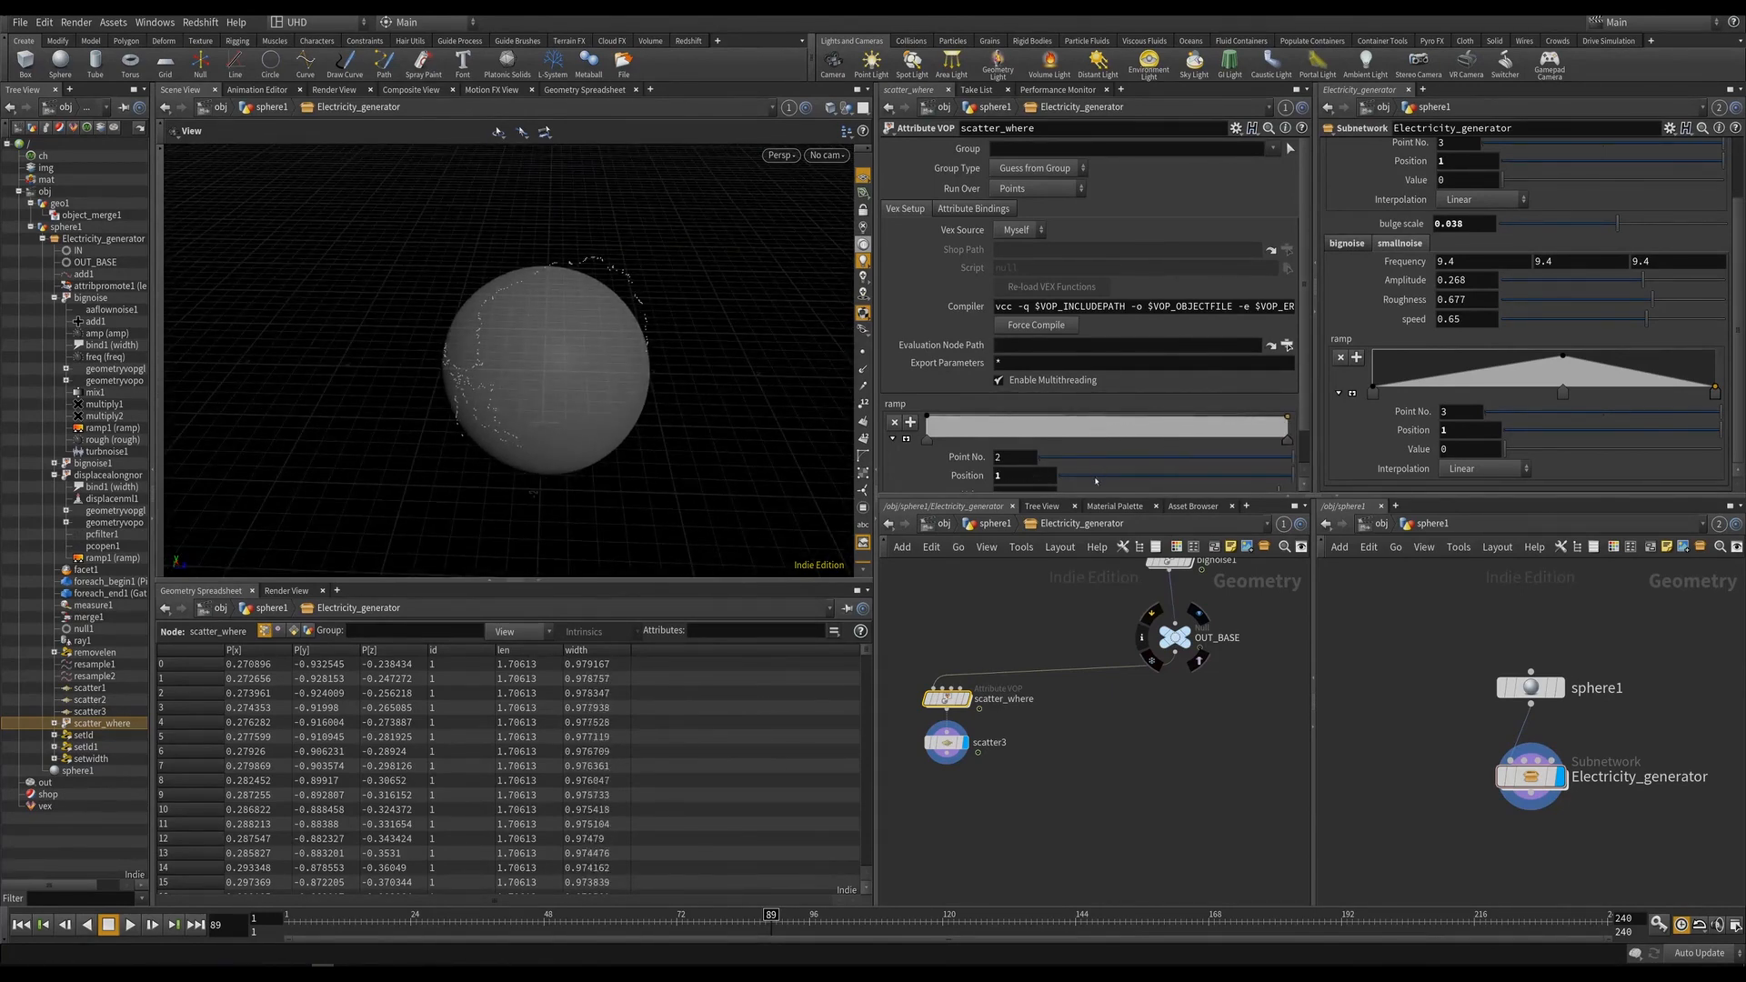
Inspect the scattered points around the sphere from several angles and distances.
left_click_drag(508, 335, 524, 361)
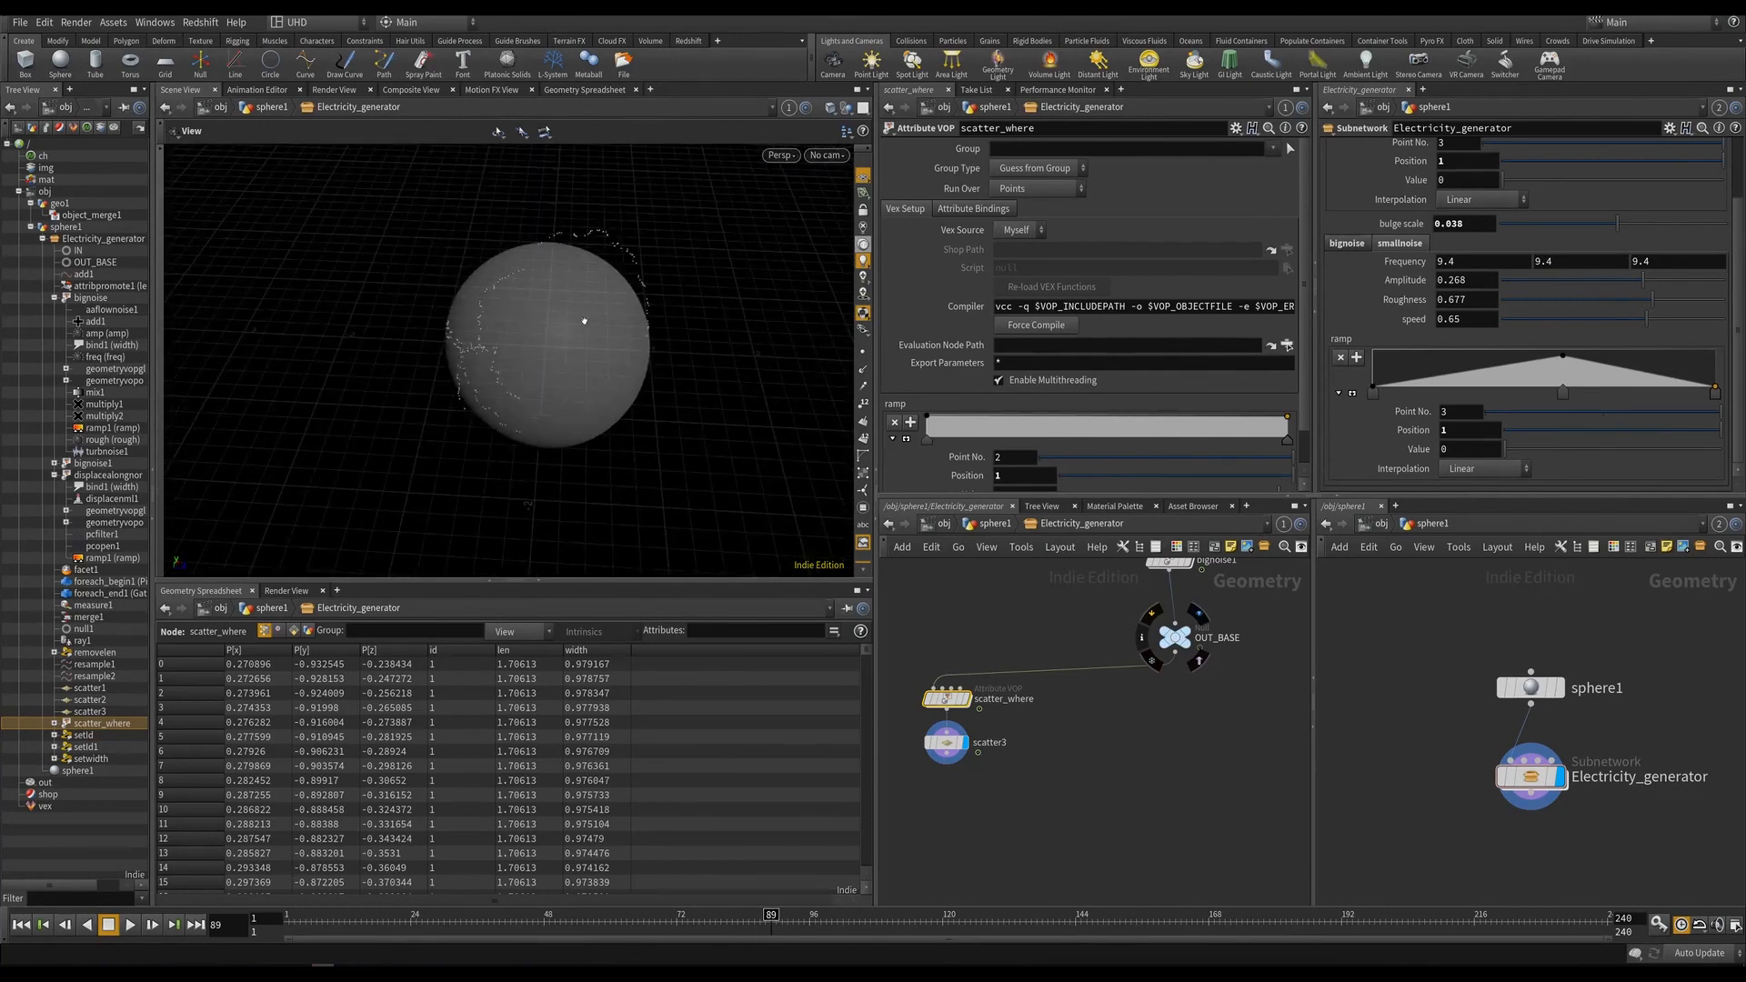
right_click_drag(633, 314, 628, 347)
middle_click_drag(622, 346, 591, 285)
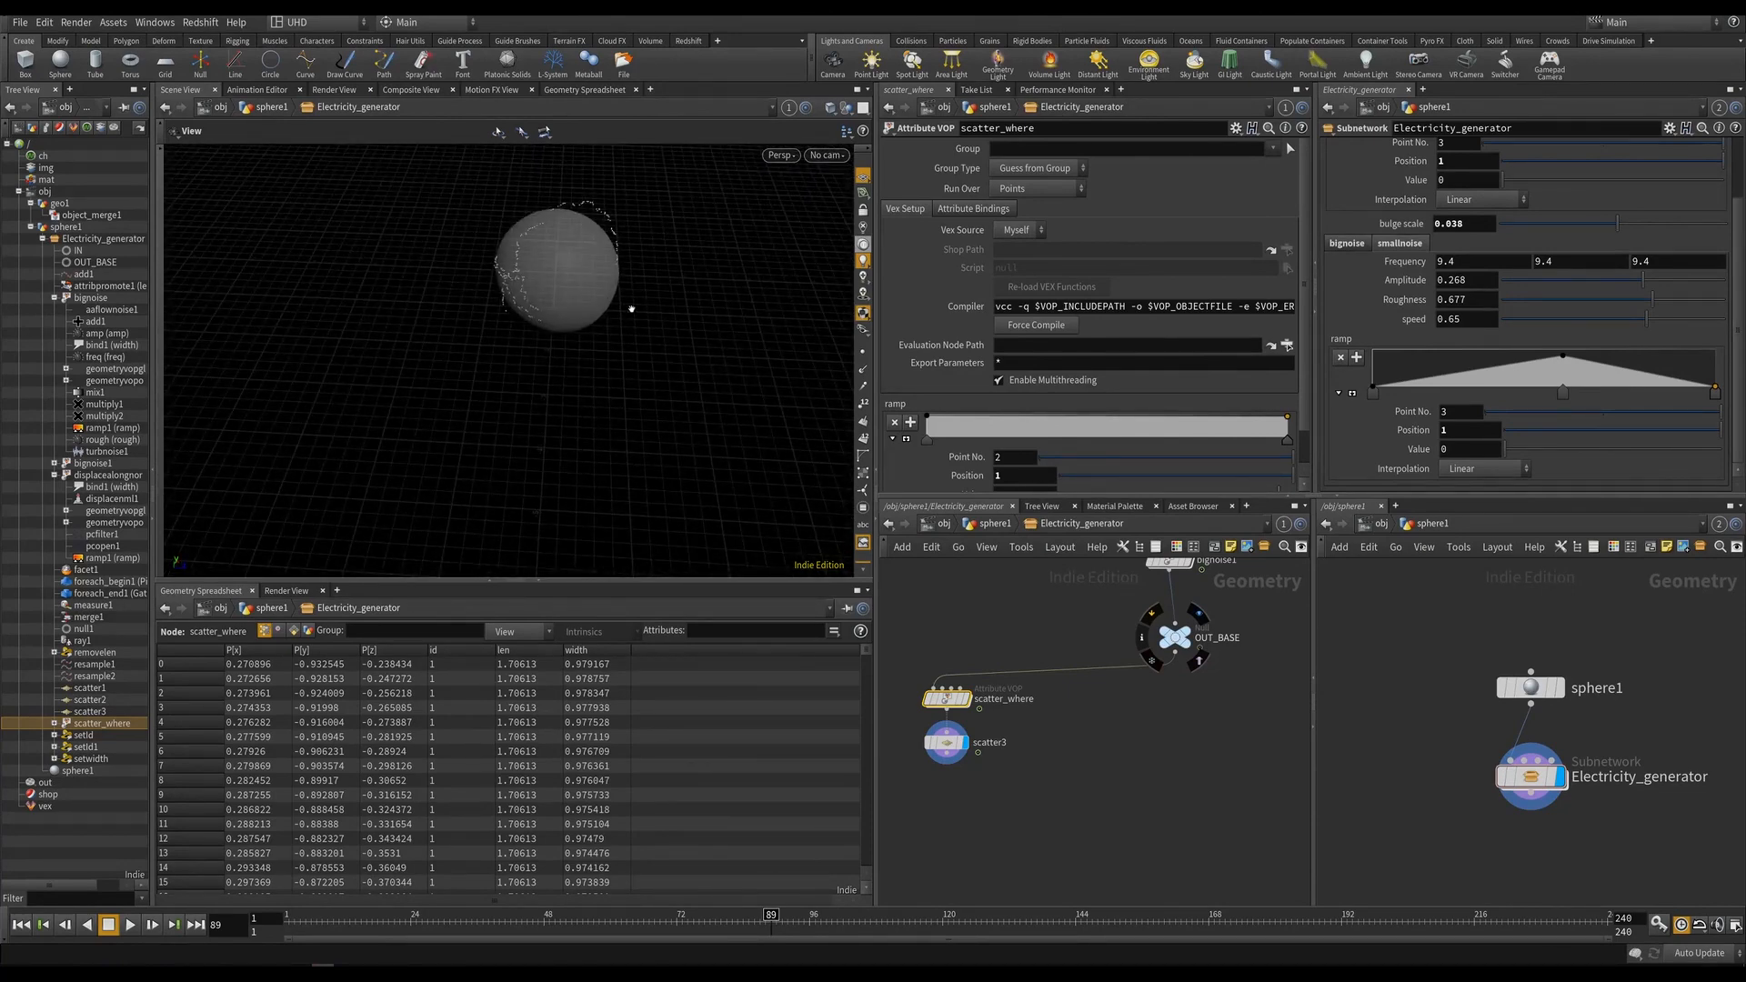
left_click_drag(631, 308, 608, 284)
right_click_drag(608, 284, 592, 340)
left_click_drag(592, 339, 633, 339)
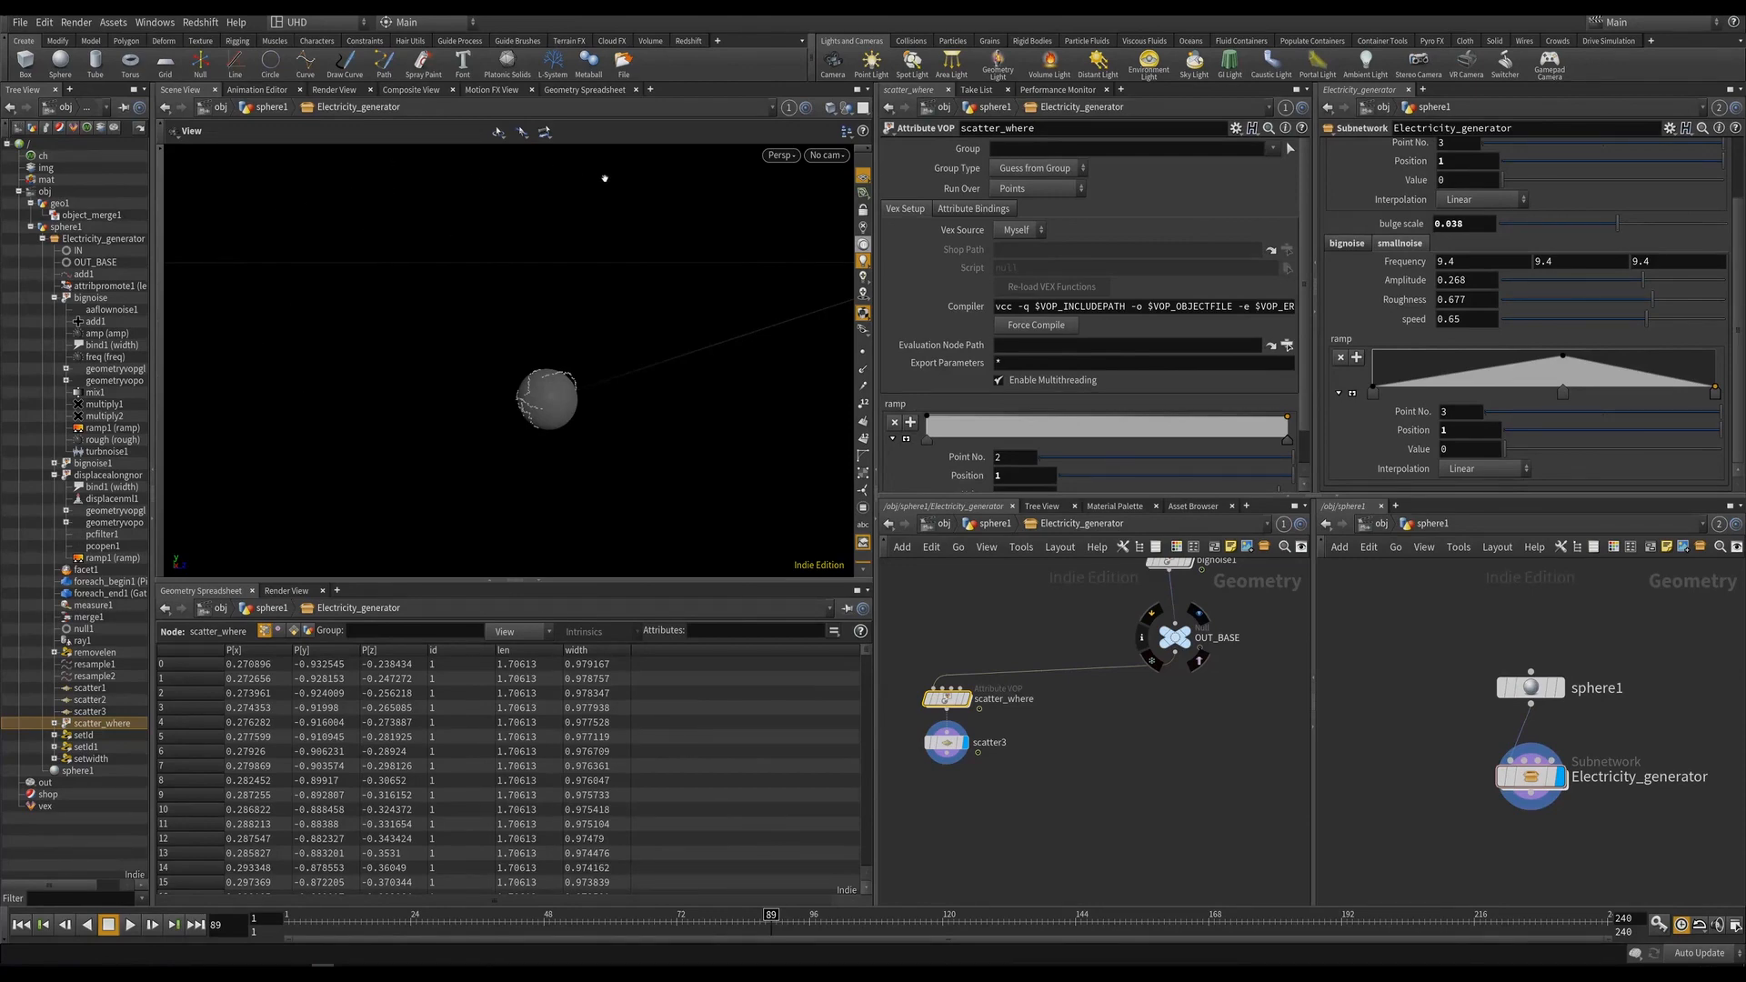
left_click_drag(642, 384, 643, 319)
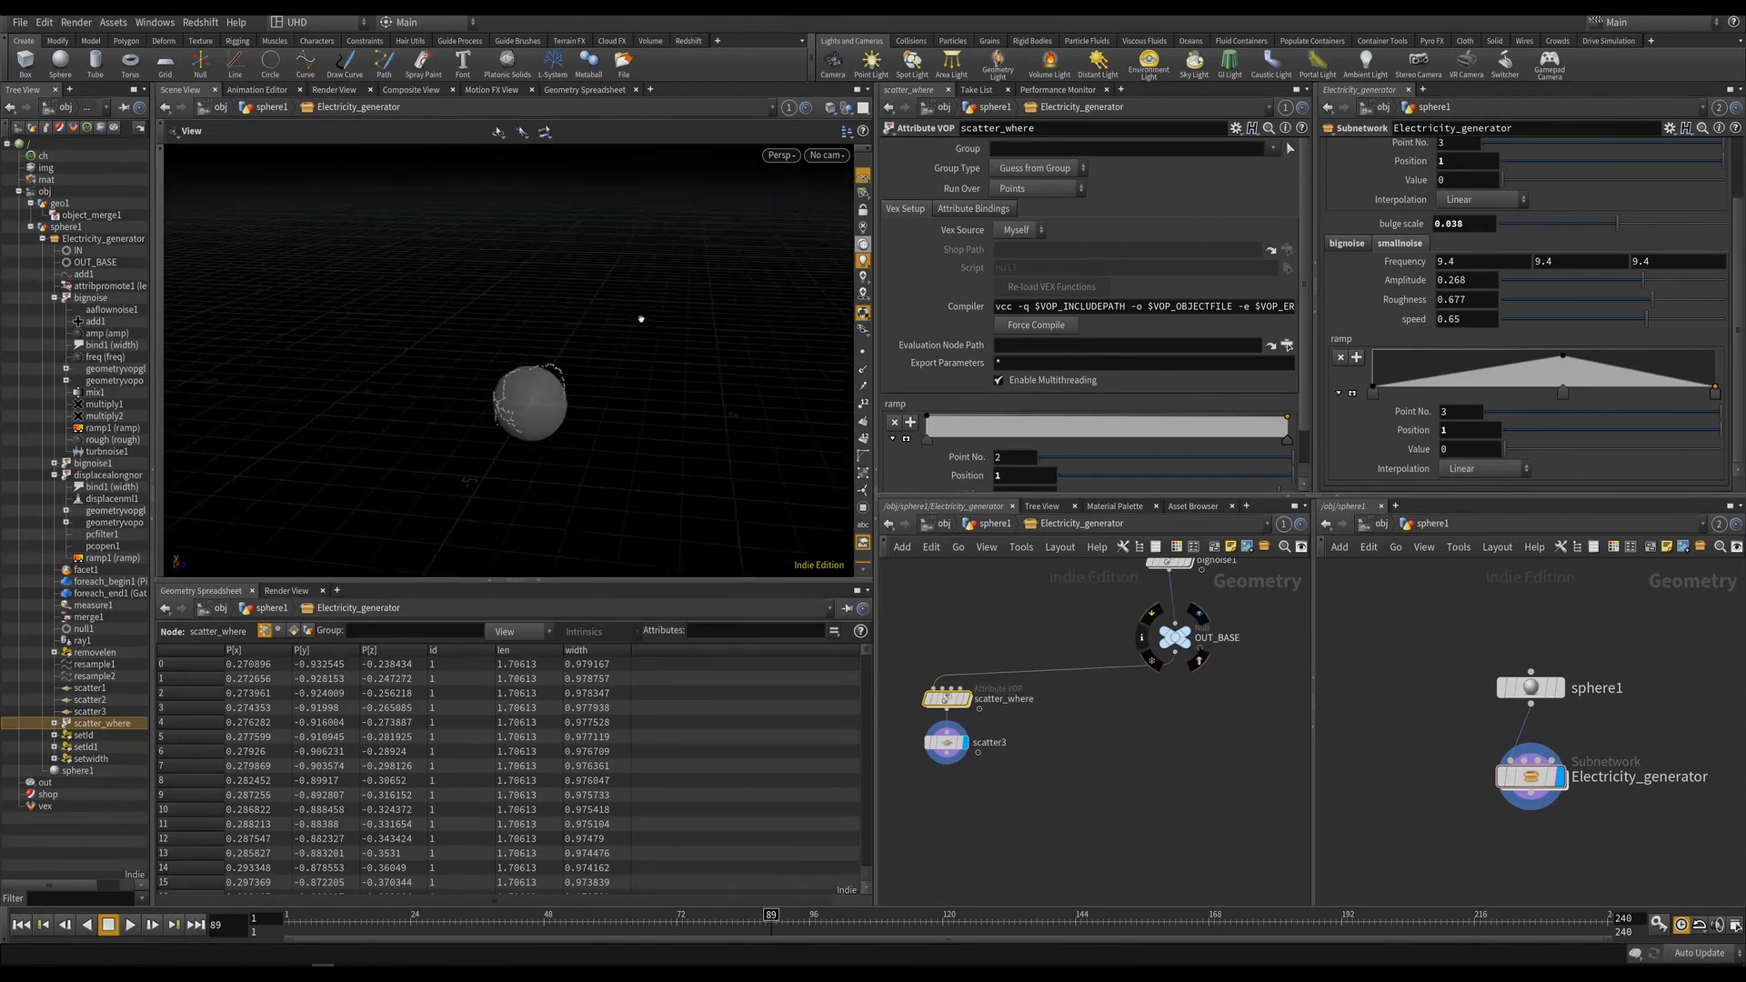
right_click_drag(643, 319, 510, 437)
middle_click_drag(510, 436, 592, 373)
scroll(592, 373, "up", 10)
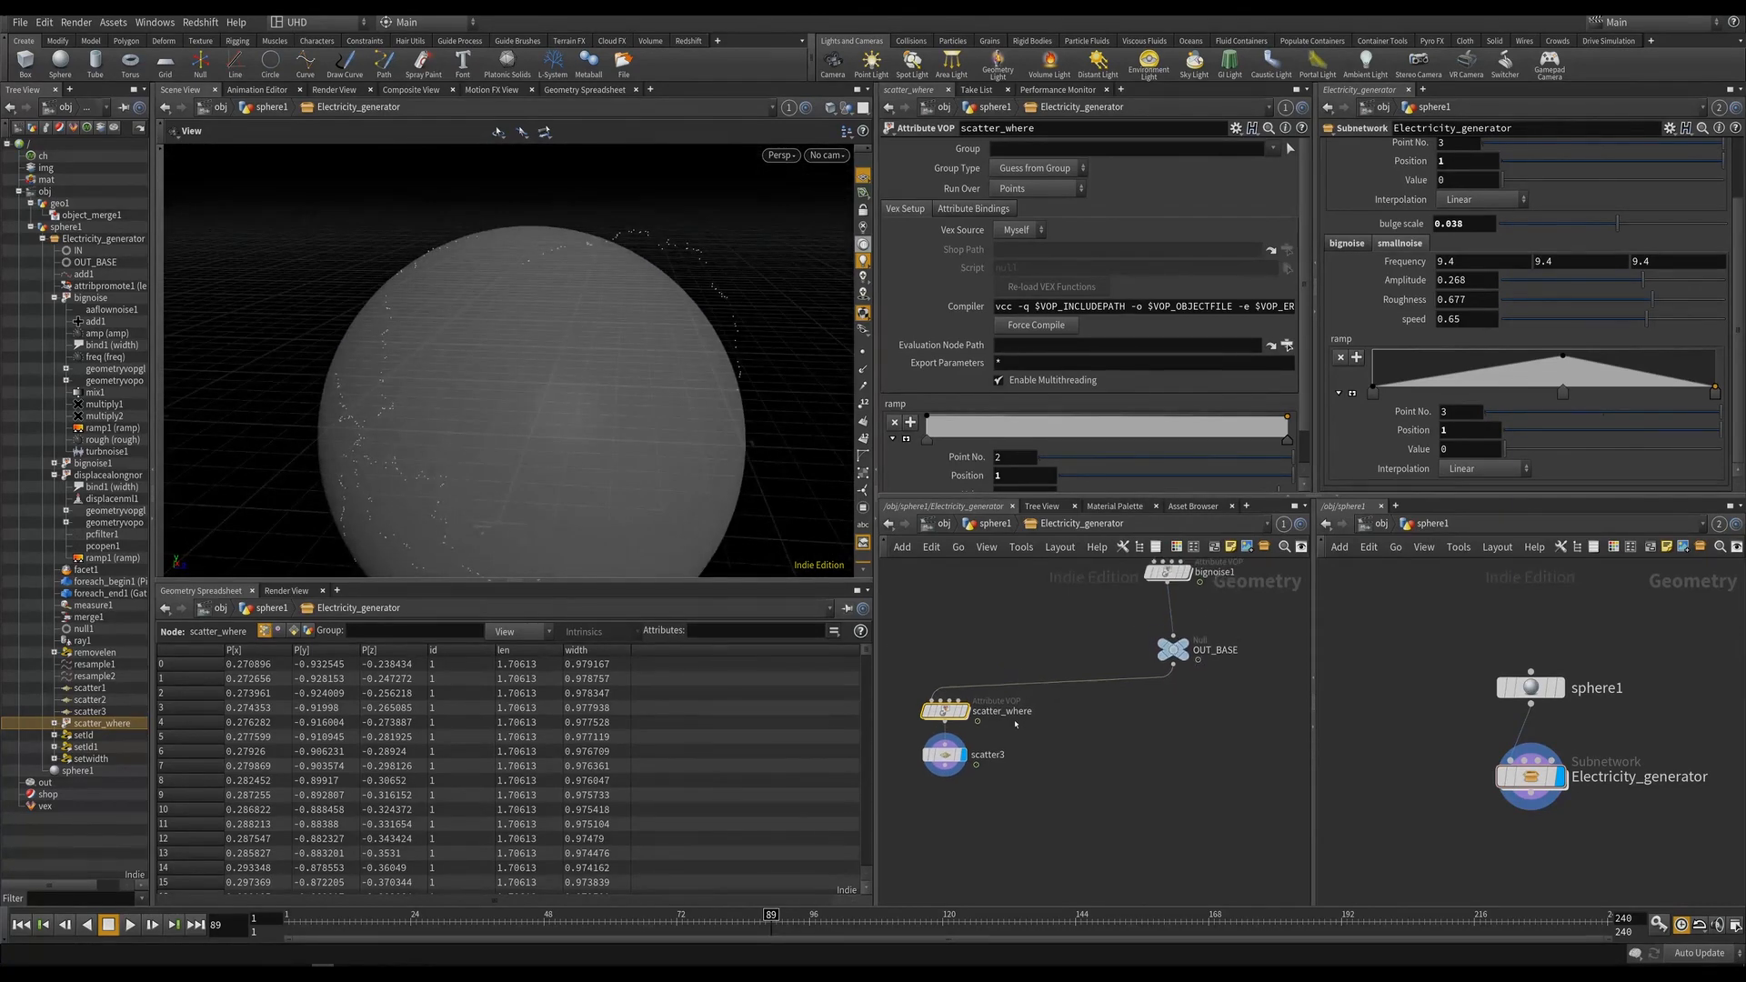
middle_click_drag(999, 716, 1034, 691)
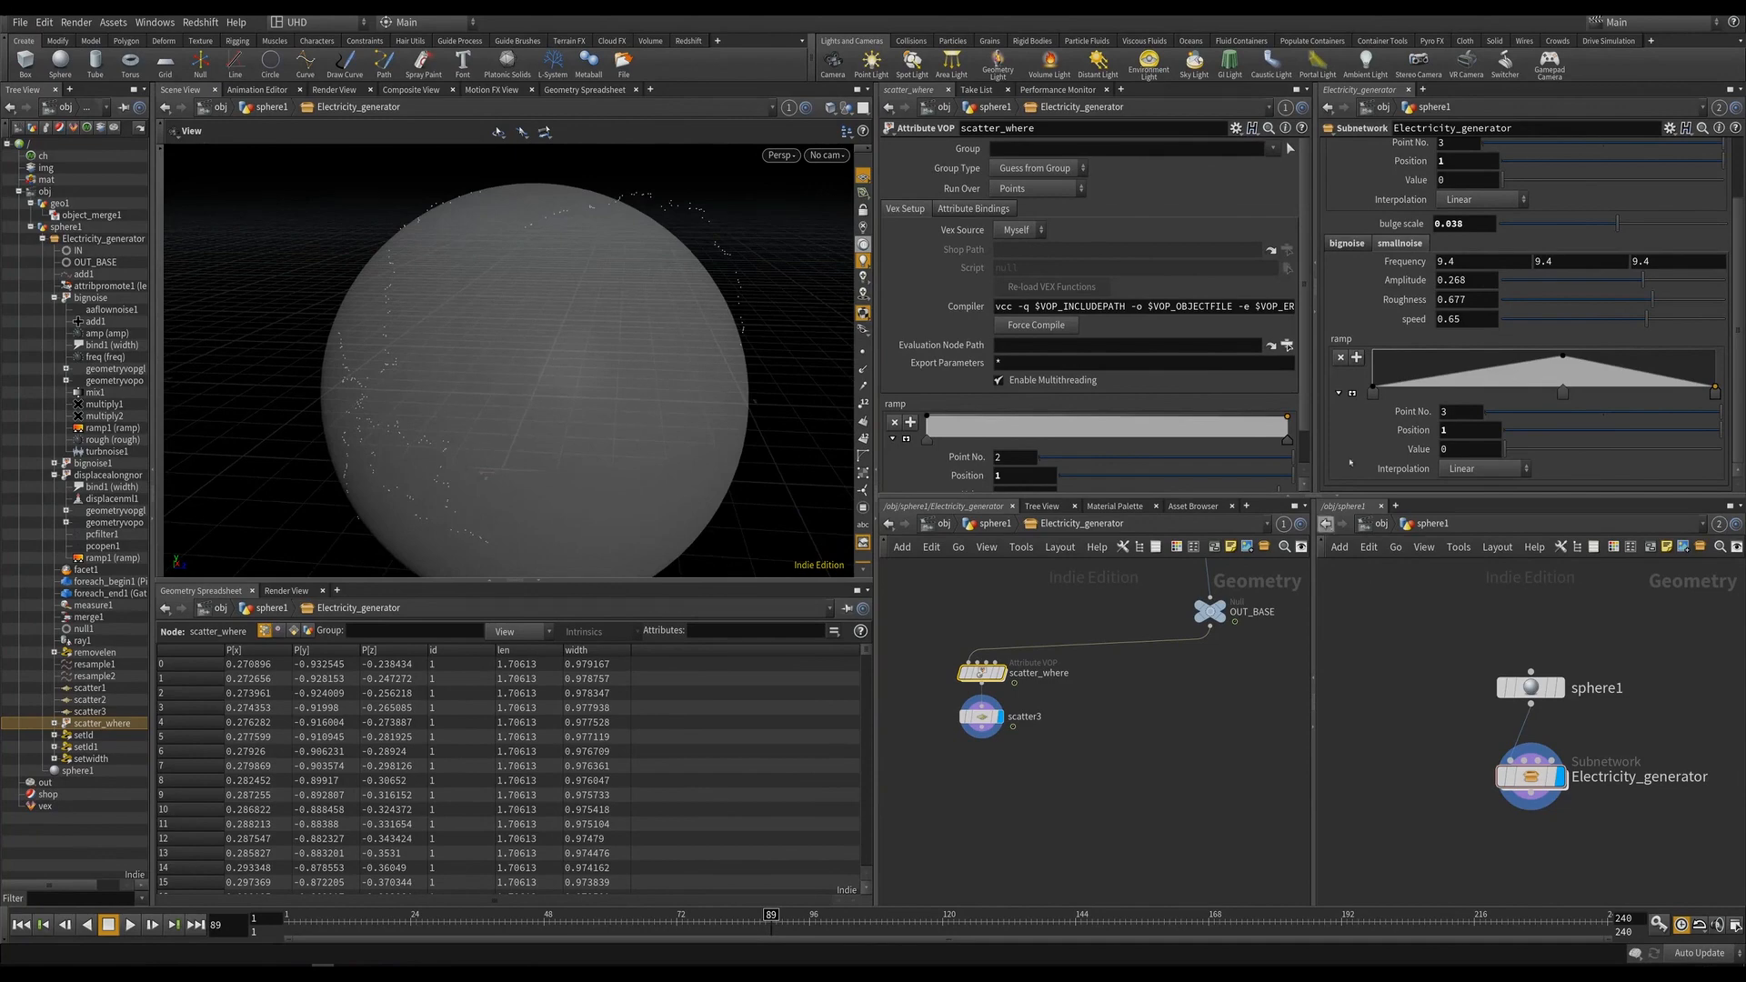
Add the scatter_where ramp to the secundary folder of Electricity_generator's parameter interface, with scatterramp as its name and label.
left_click(1670, 128)
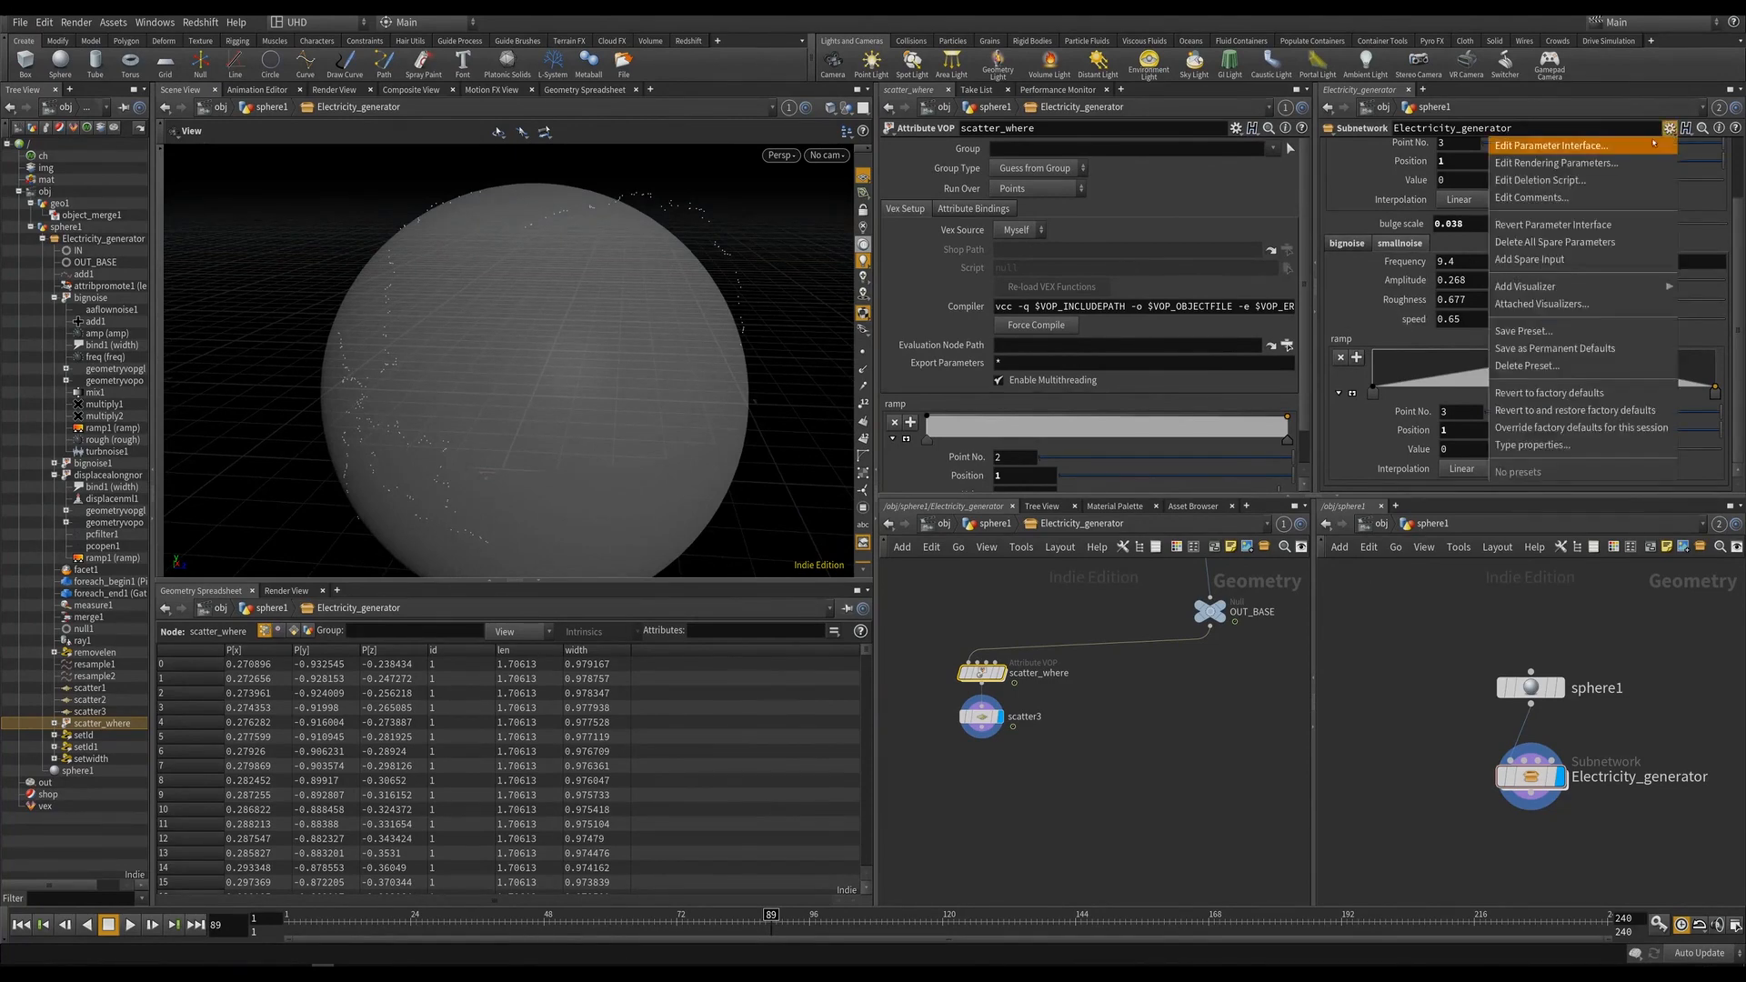
left_click(1592, 181)
left_click_drag(797, 211, 444, 198)
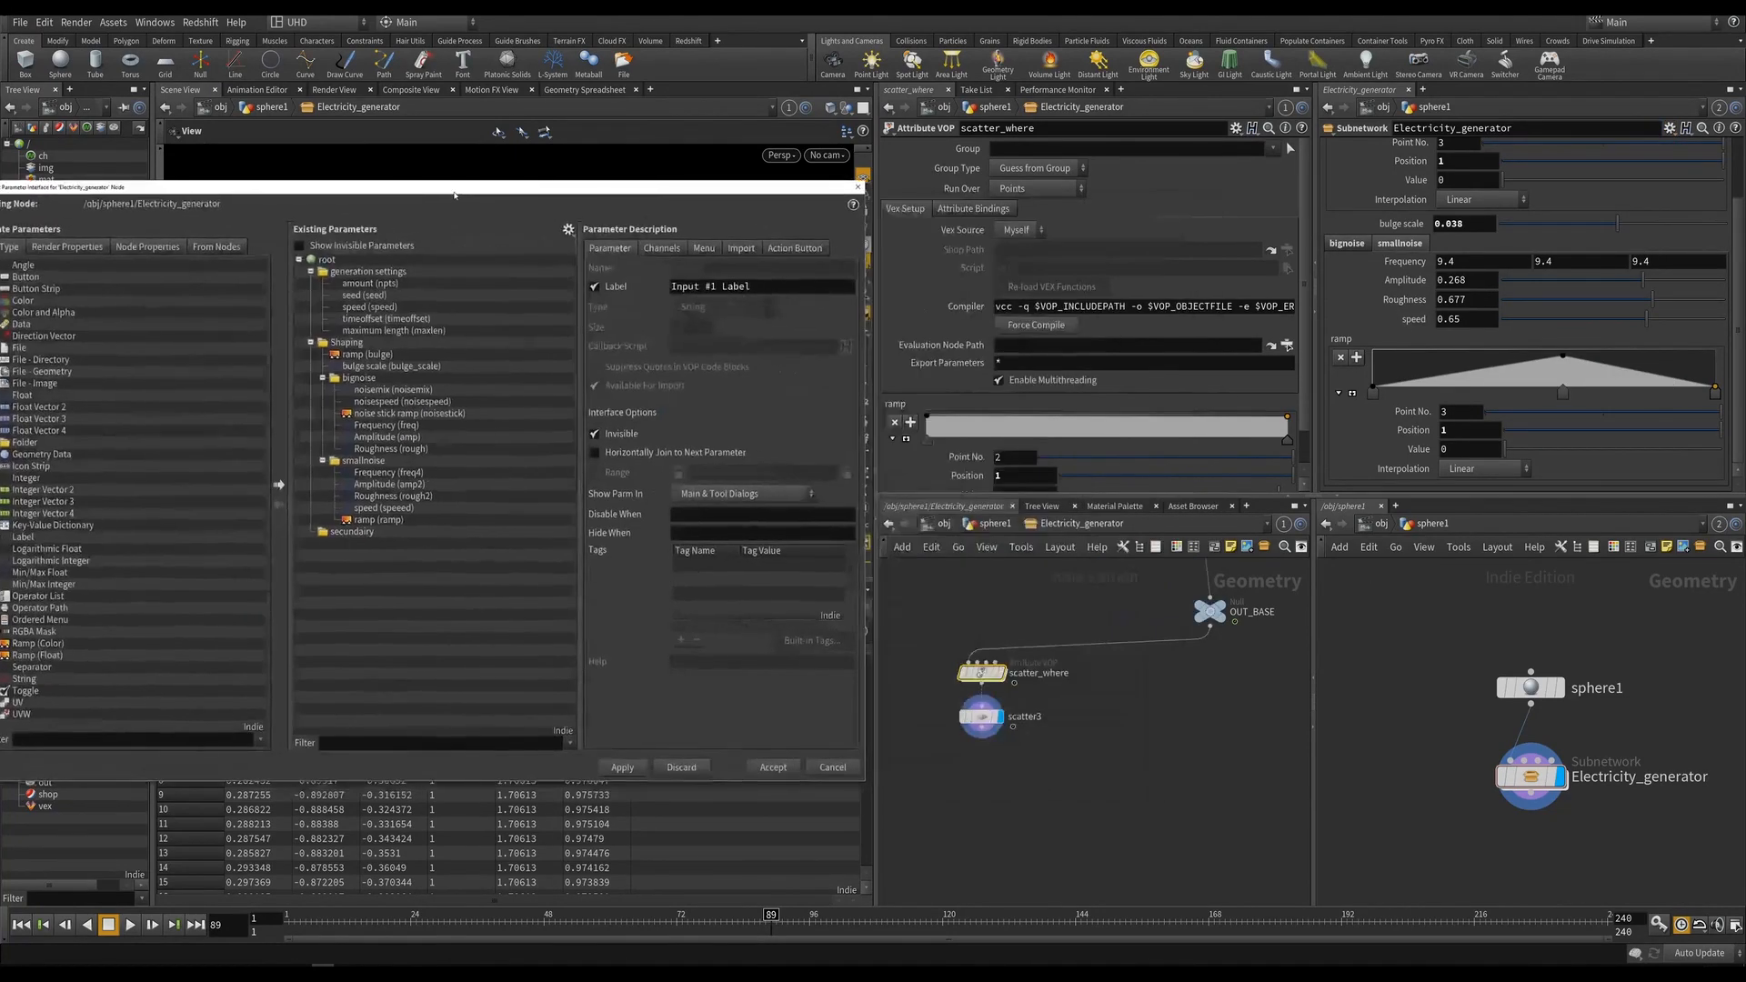
left_click_drag(901, 408, 382, 511)
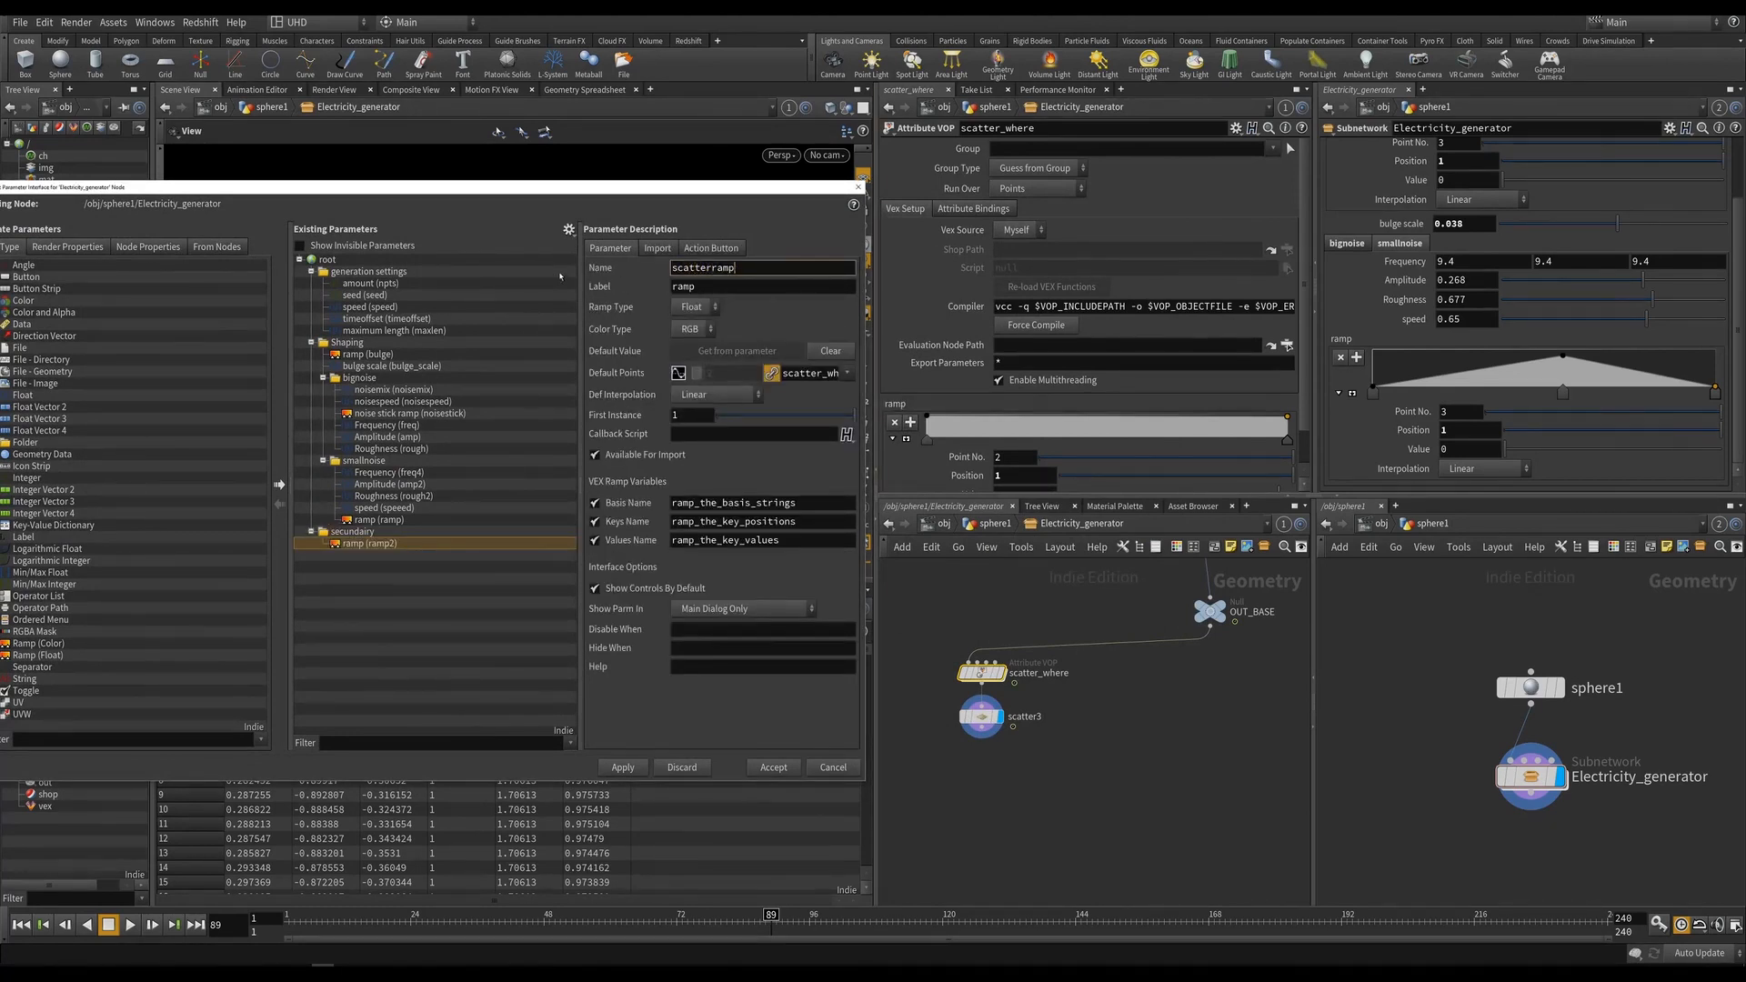
key("Tab")
type("s")
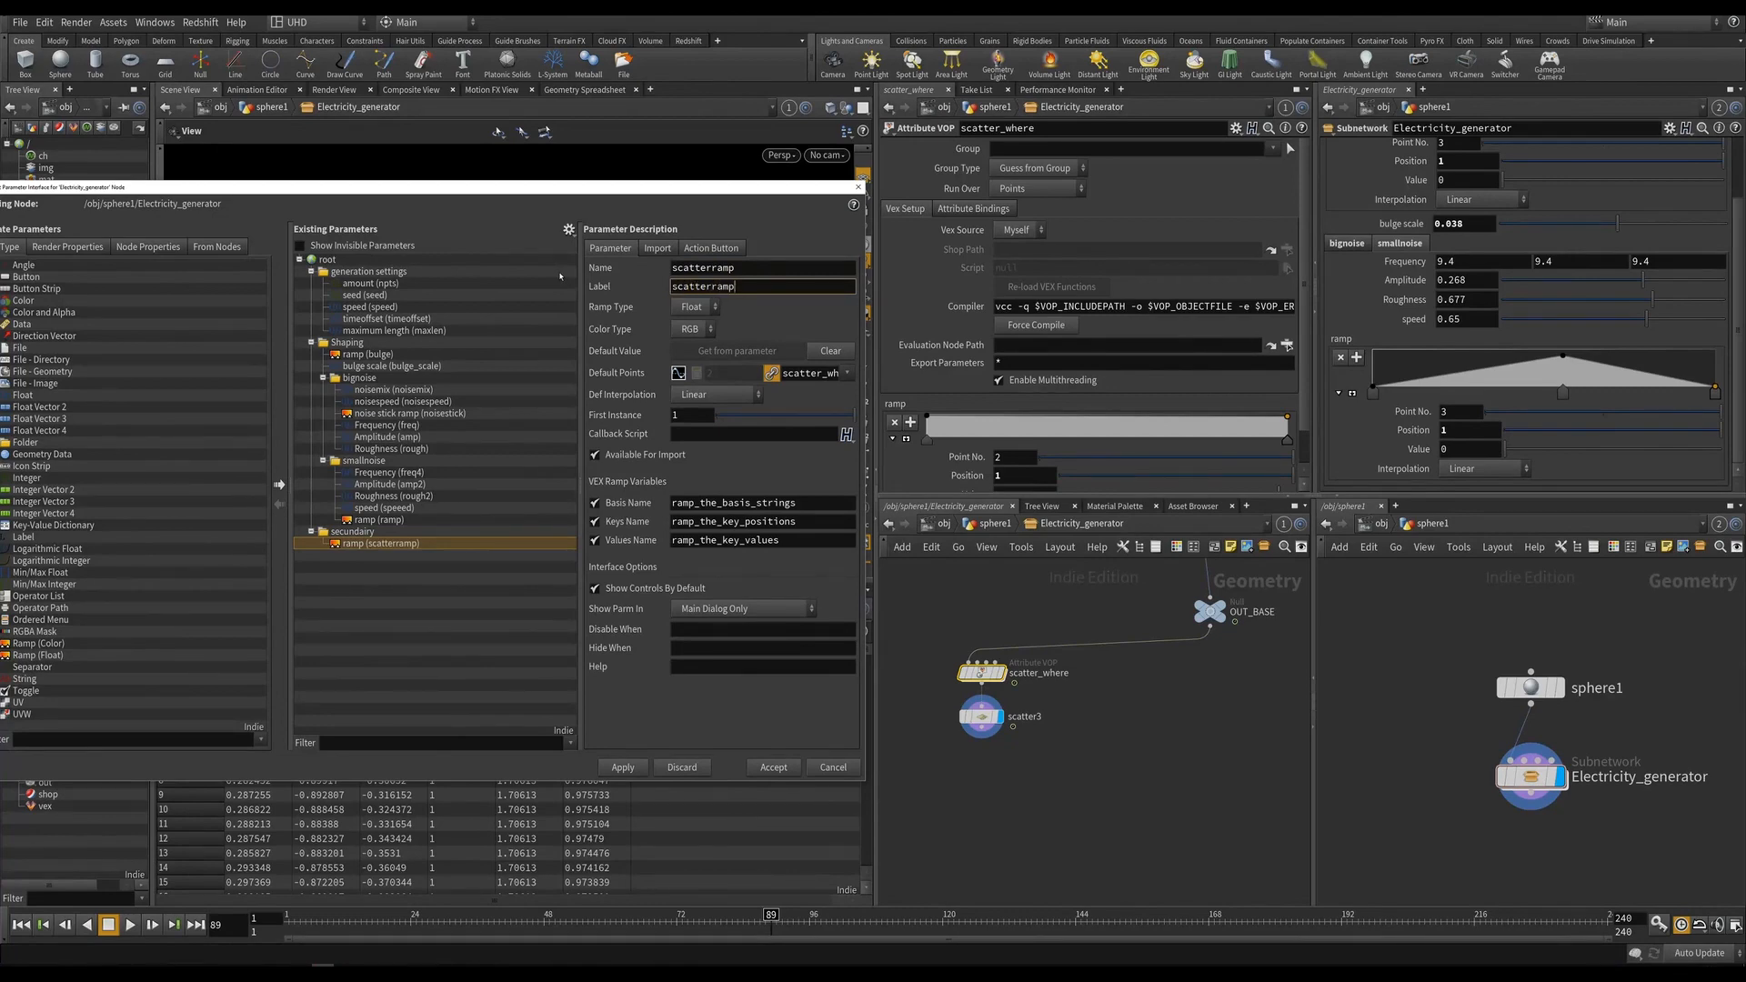
key("Return")
left_click(623, 766)
left_click(773, 767)
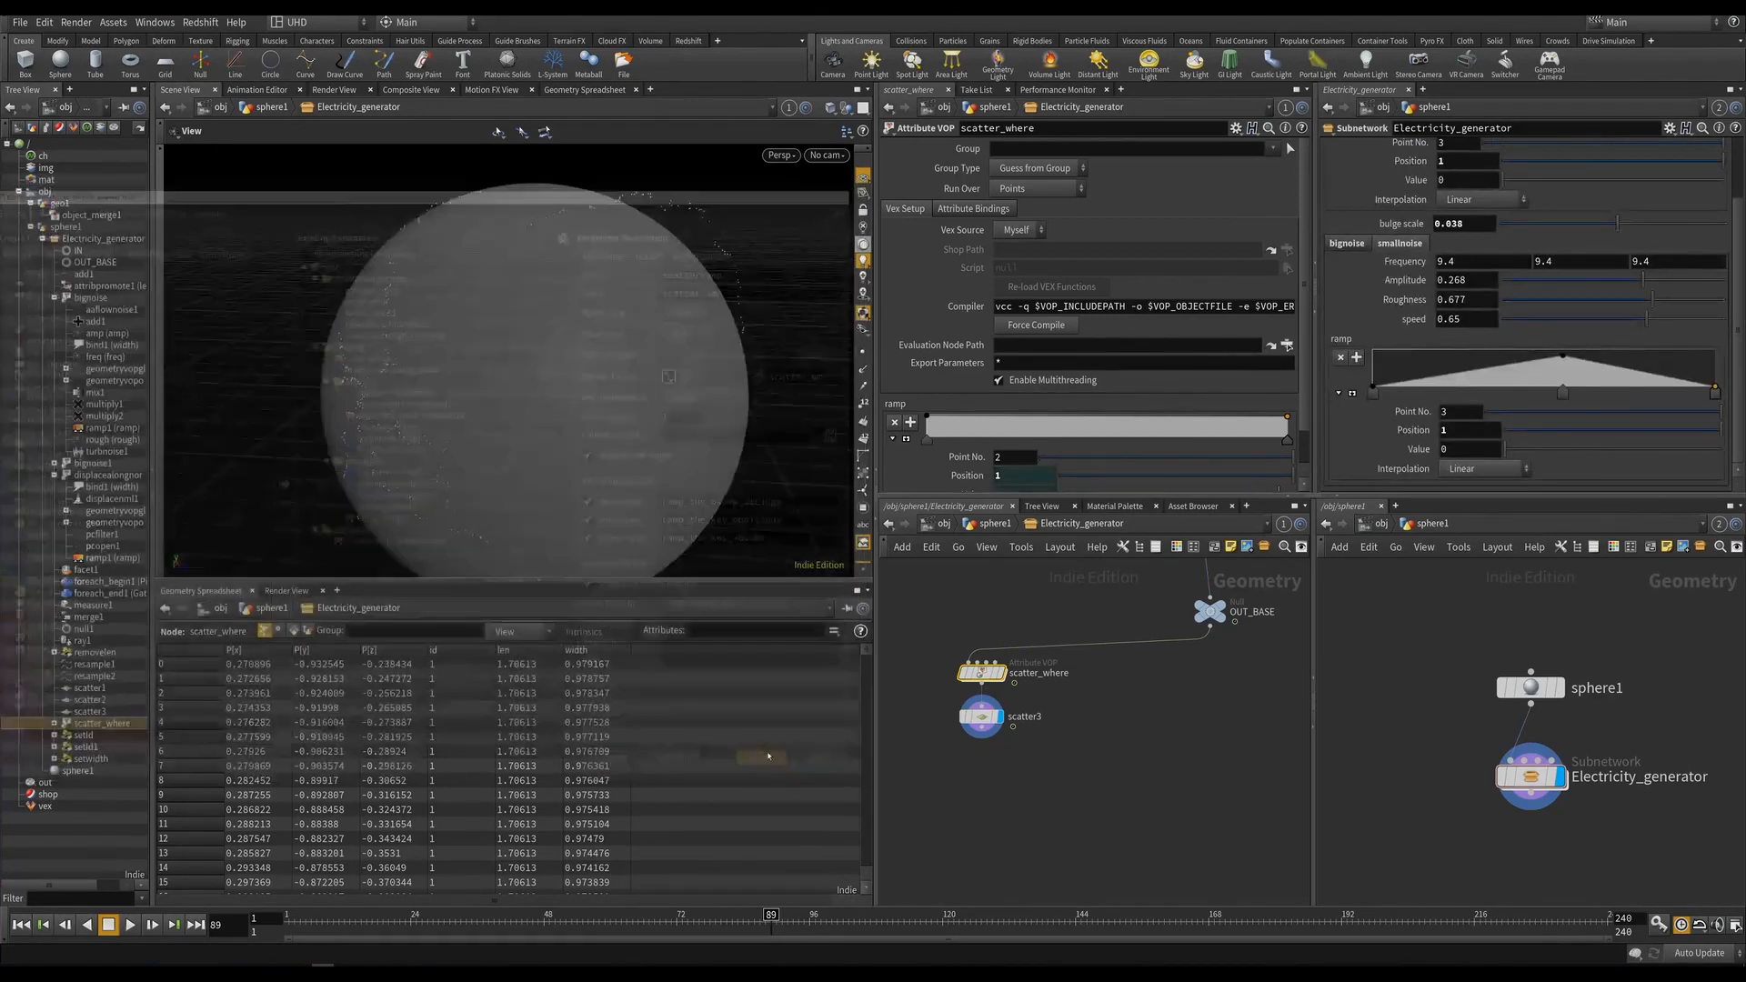
scroll(1427, 273, "up", 10)
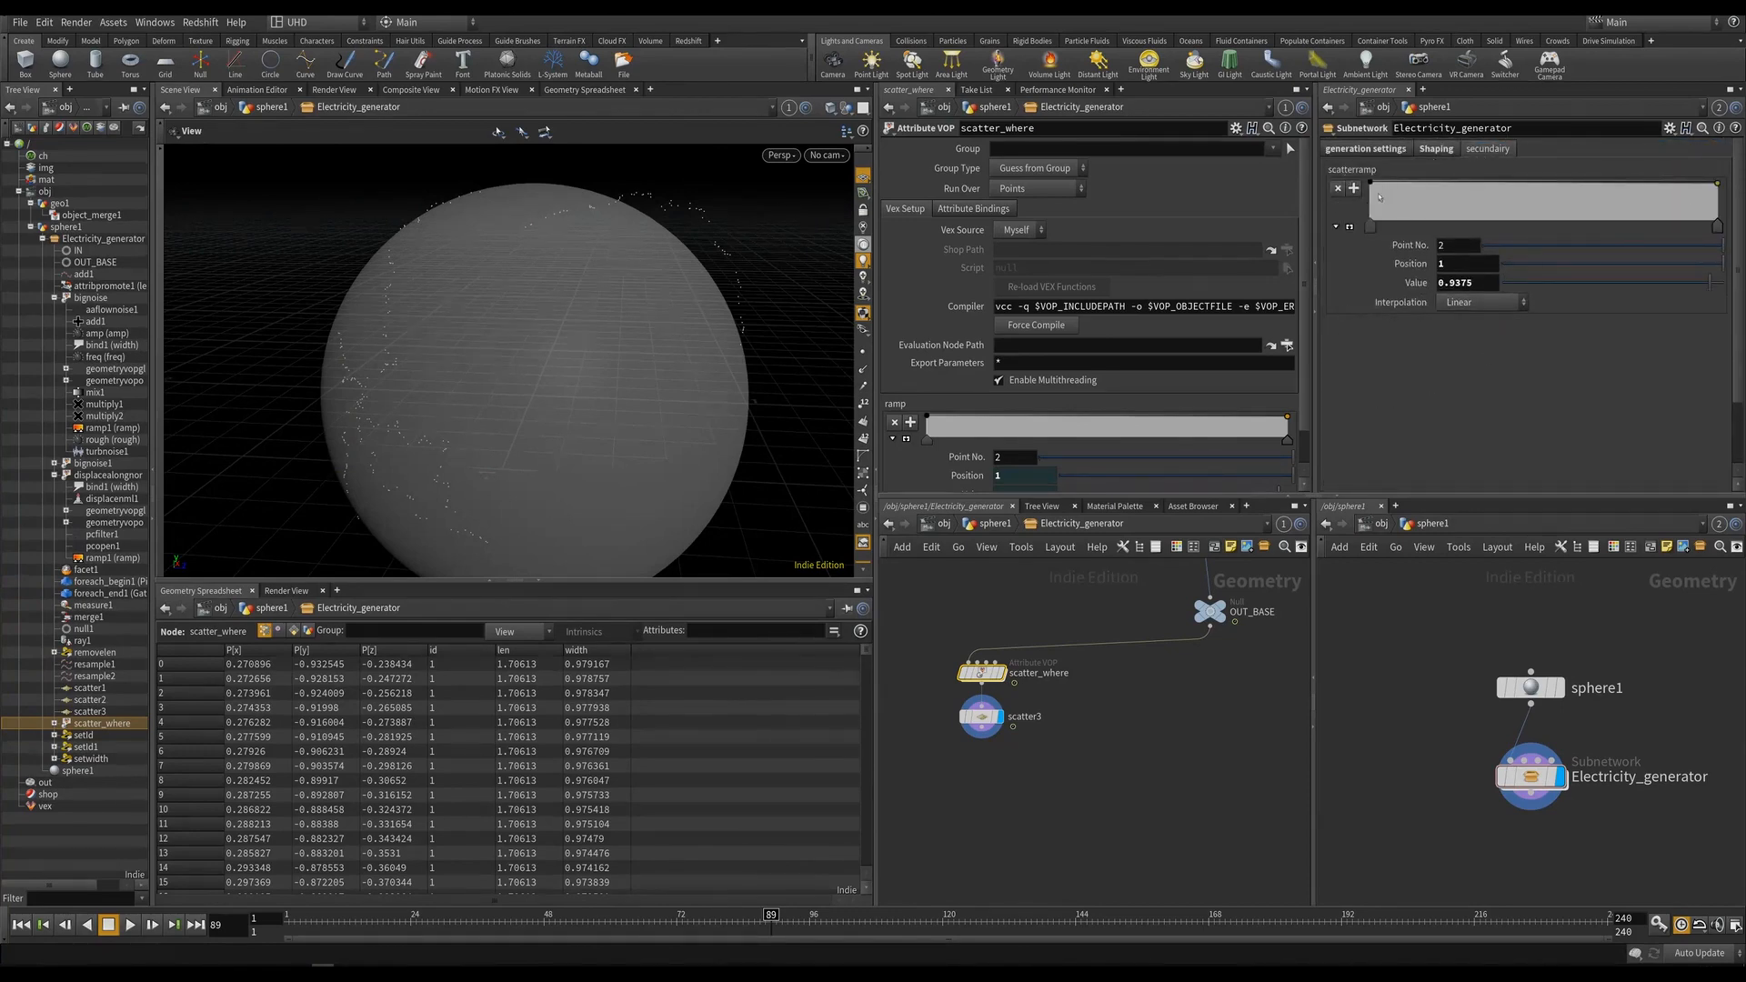
middle_click_drag(1046, 766, 1035, 745)
left_click(981, 689)
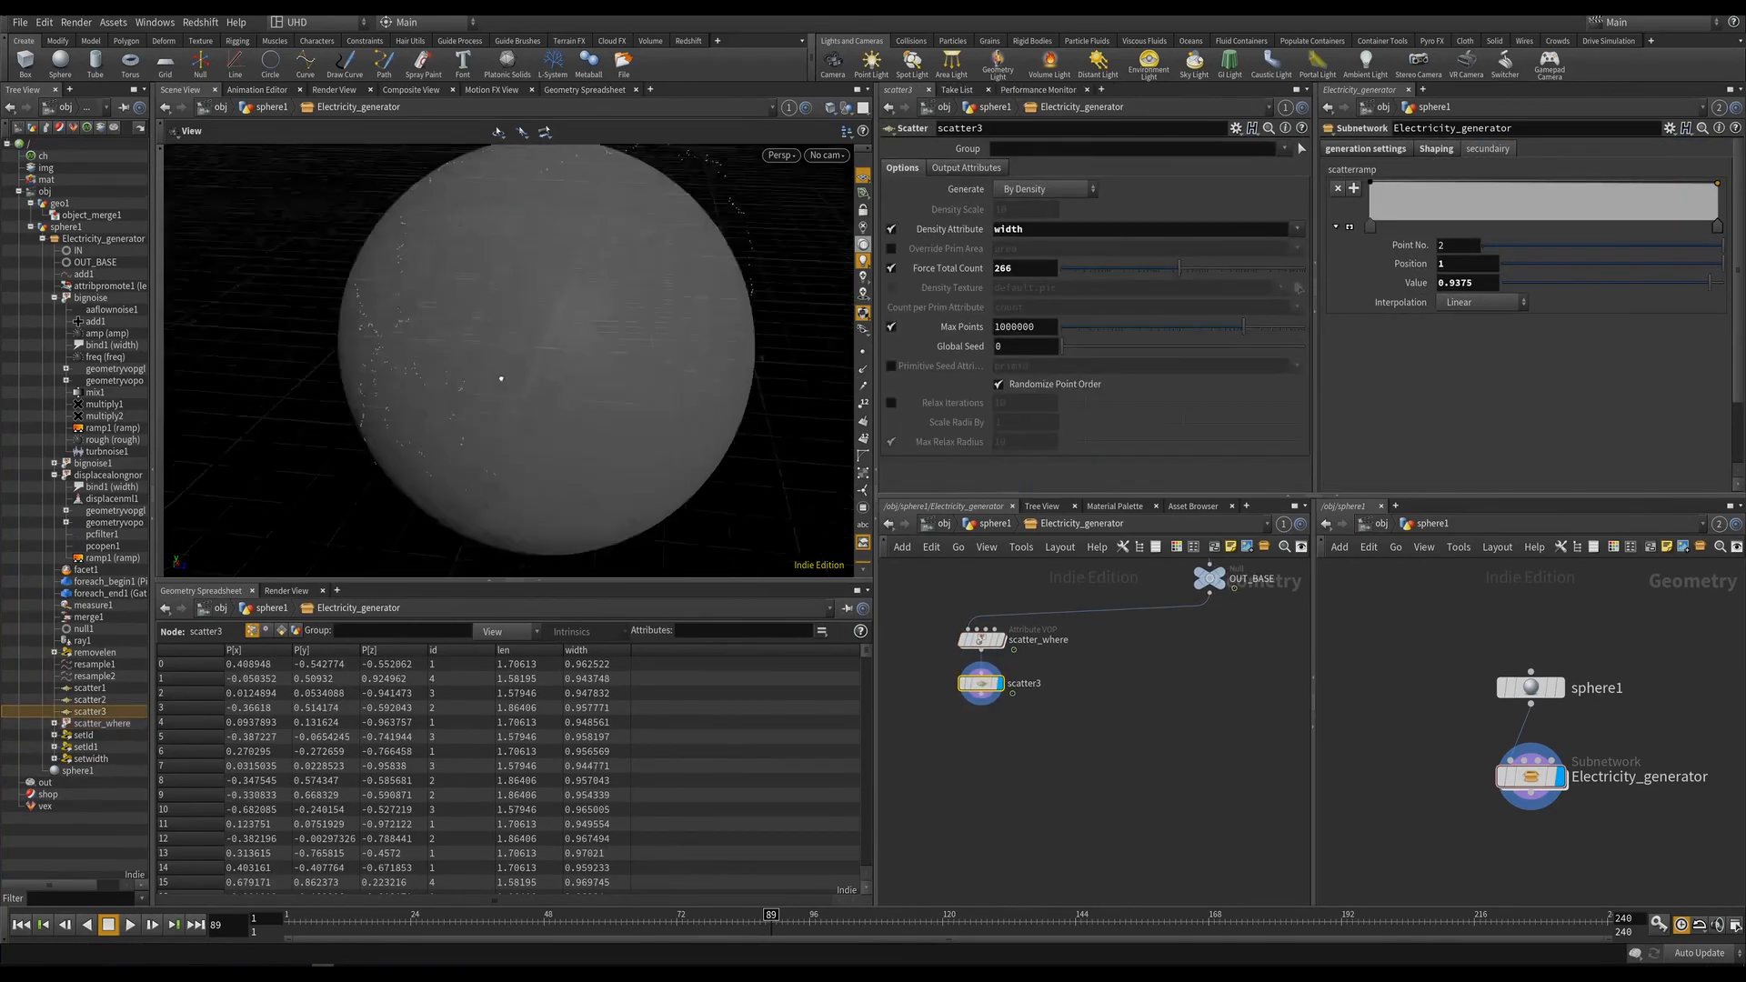
scroll(500, 378, "down", 3)
middle_click_drag(974, 803, 1049, 734)
left_click_drag(570, 403, 582, 418)
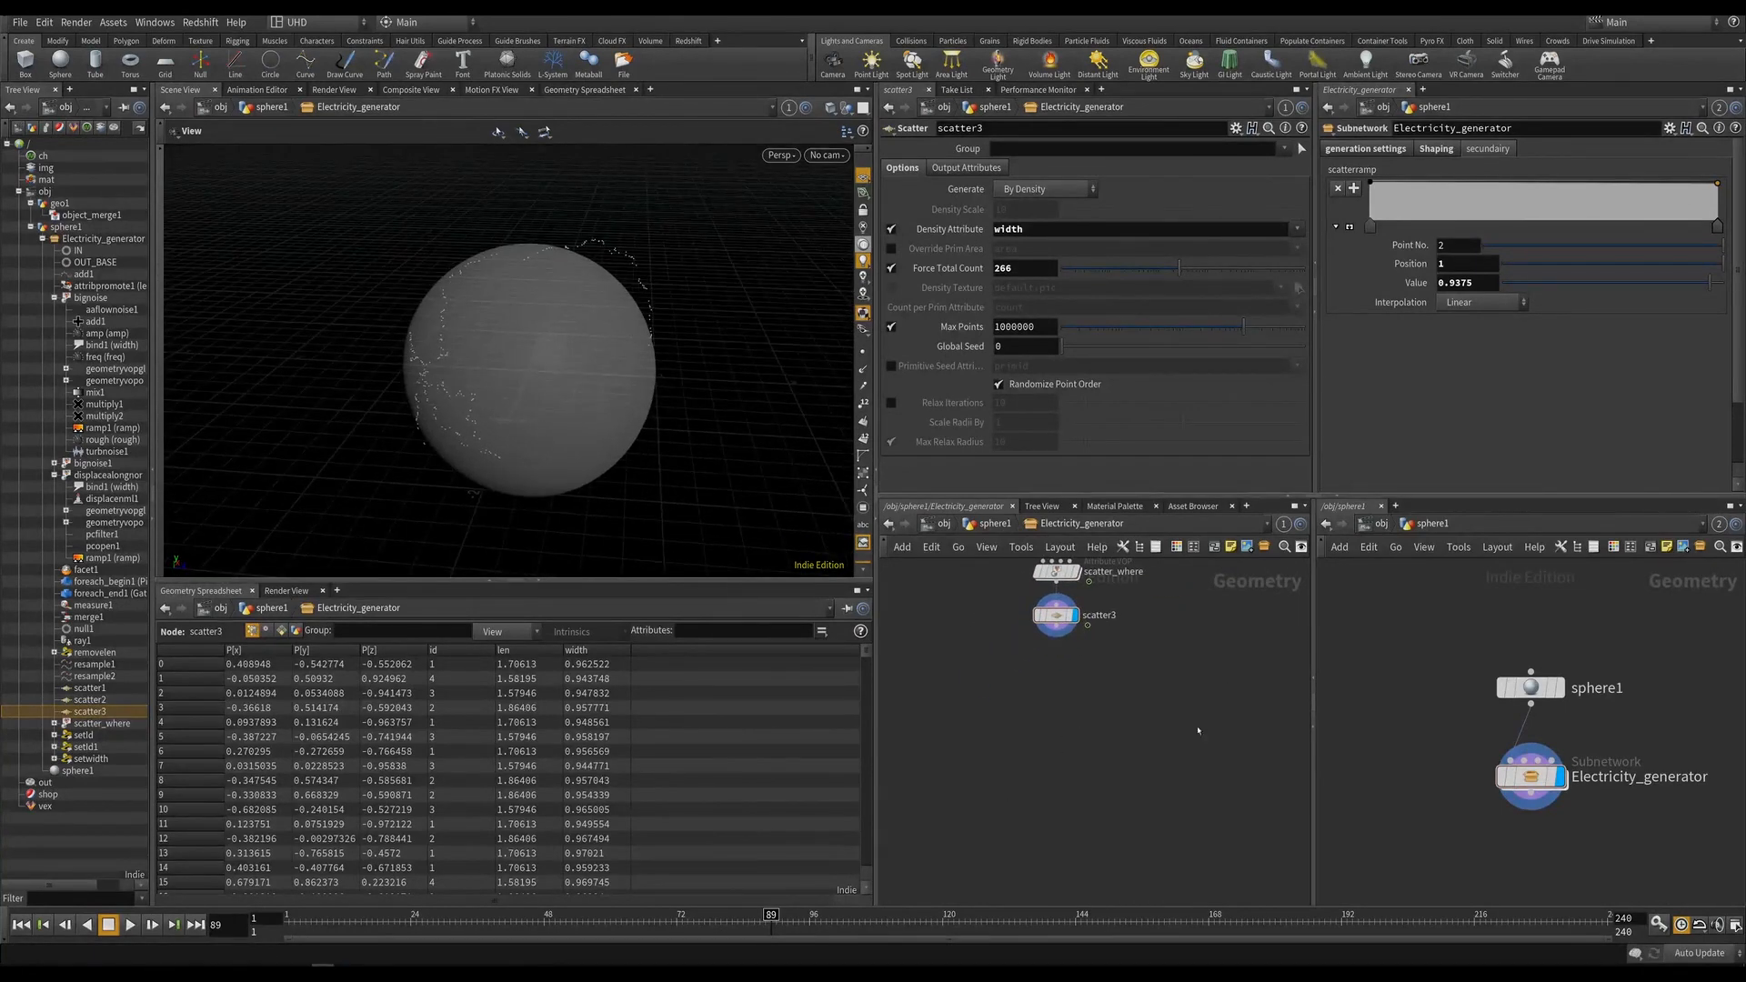
key("Tab")
mouse_move(1060, 691)
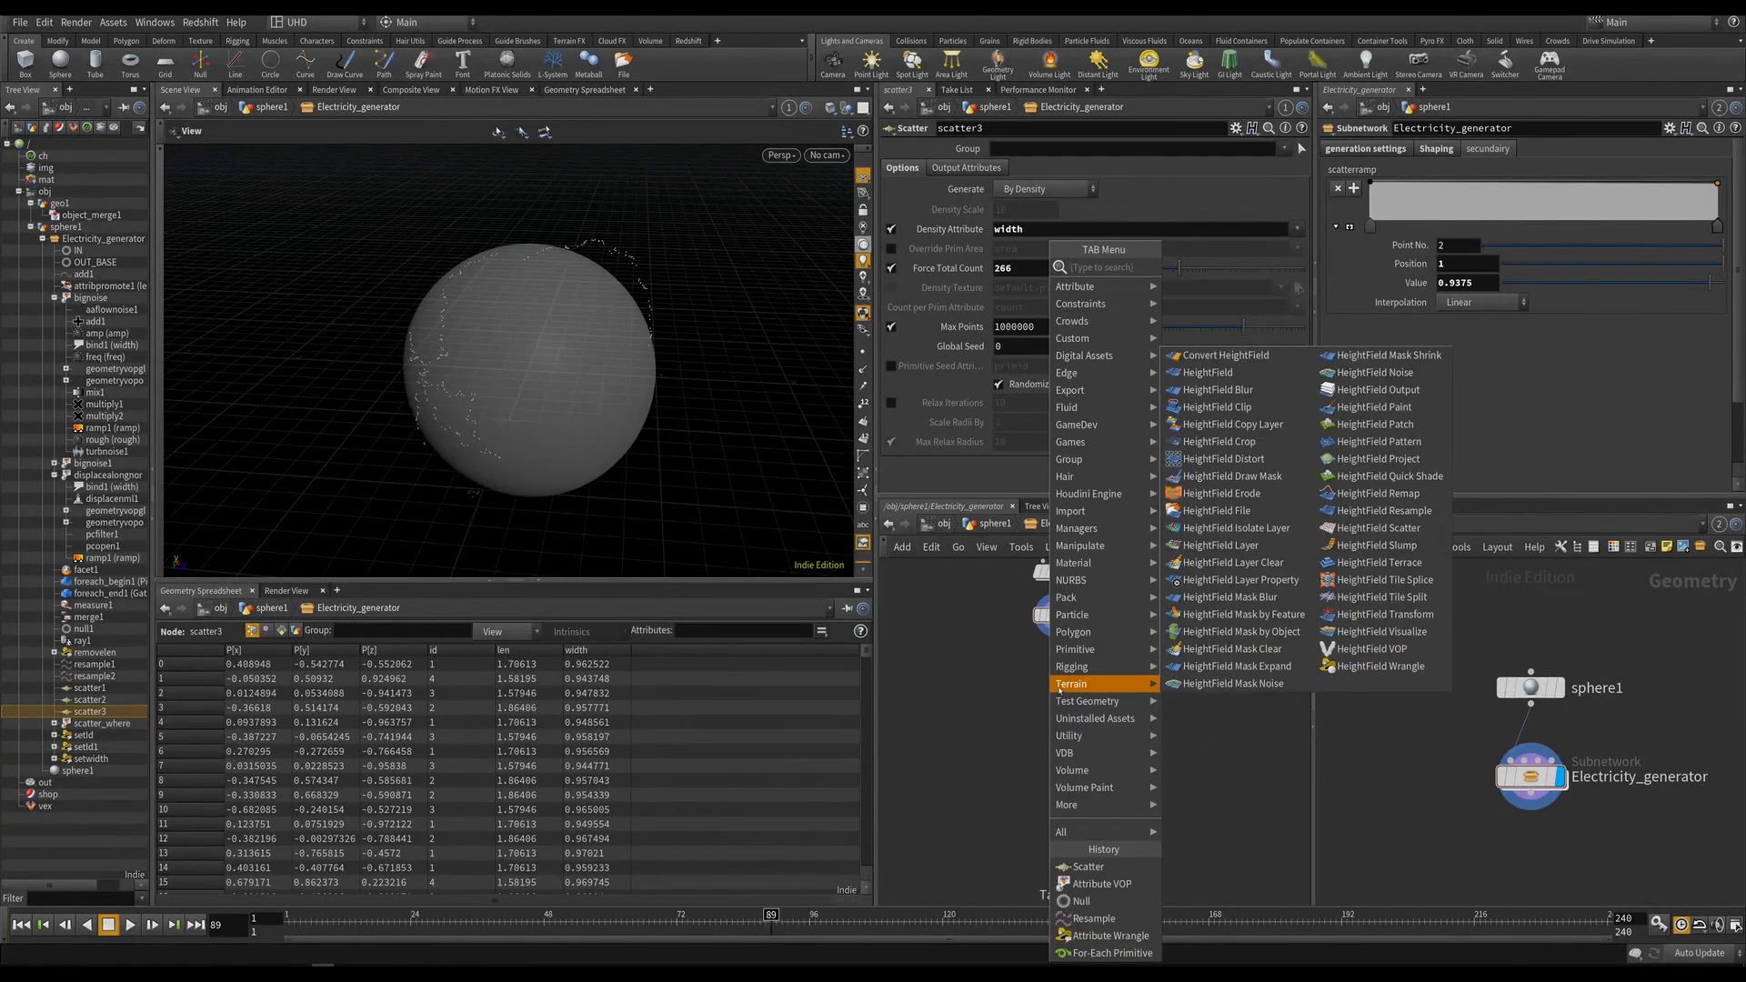
left_click(1003, 690)
middle_click_drag(1026, 670, 1053, 714)
scroll(1069, 693, "up", 1)
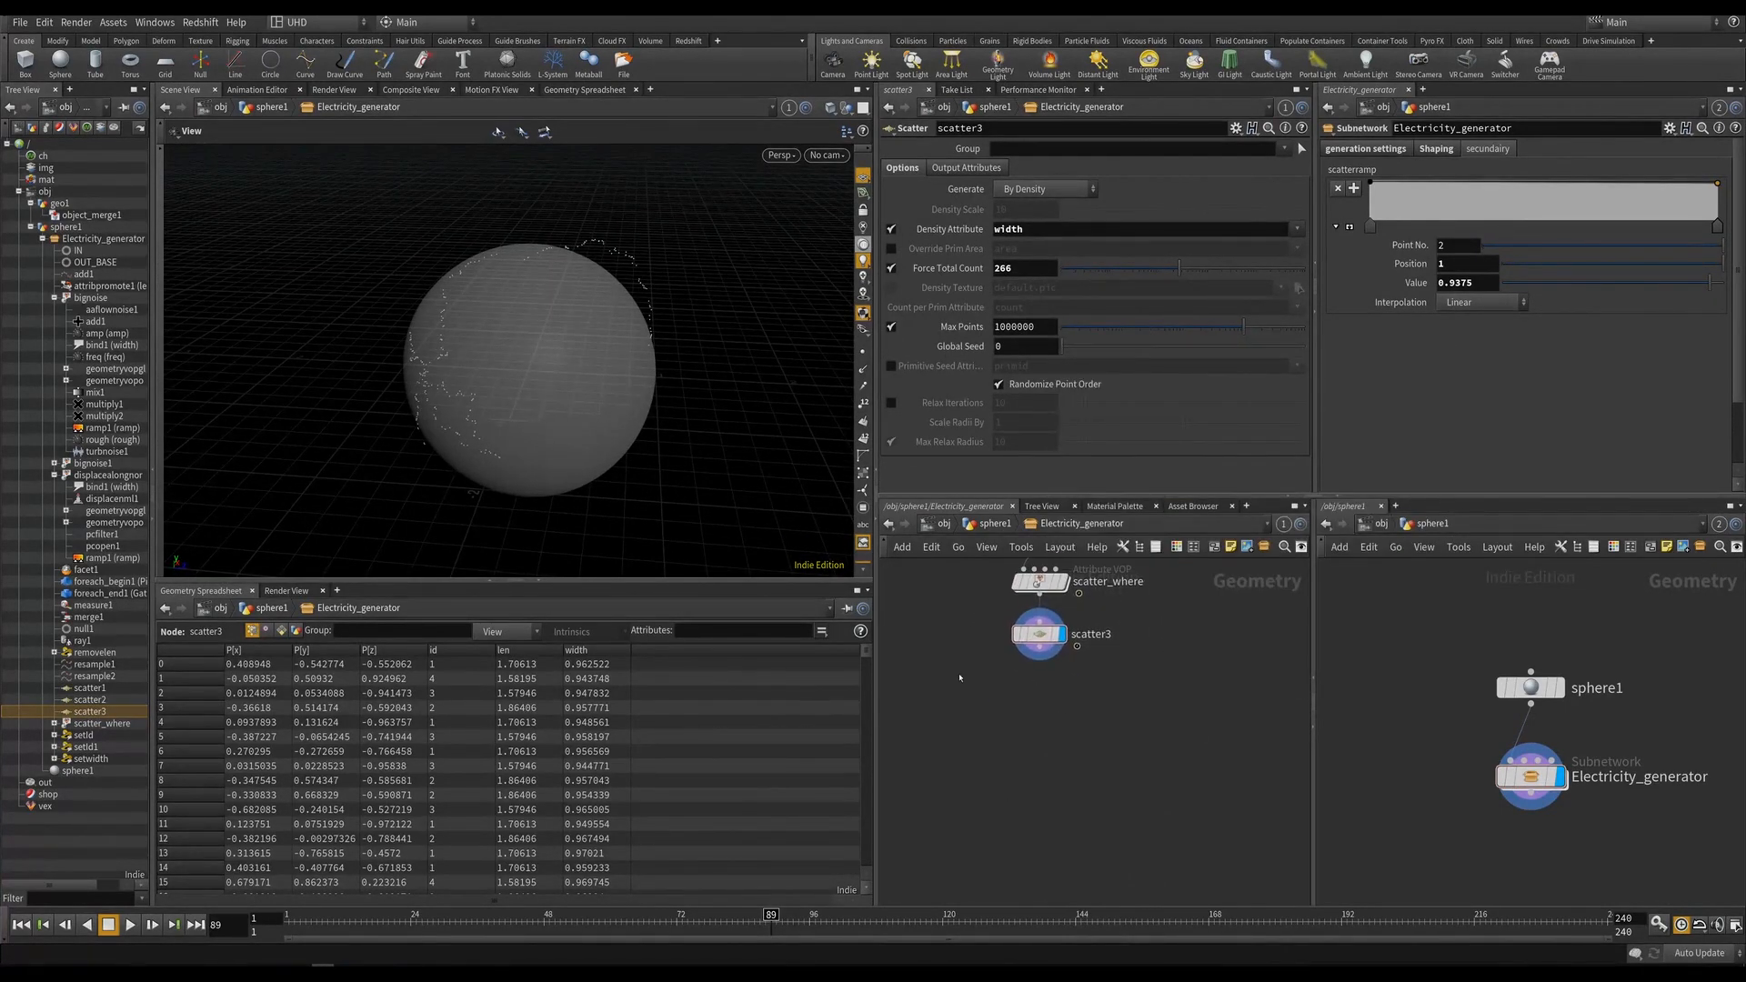
Shape scatterramp to stay high at both ends and zero across the middle up to position 0.723822, and save the scene.
left_click(1039, 582)
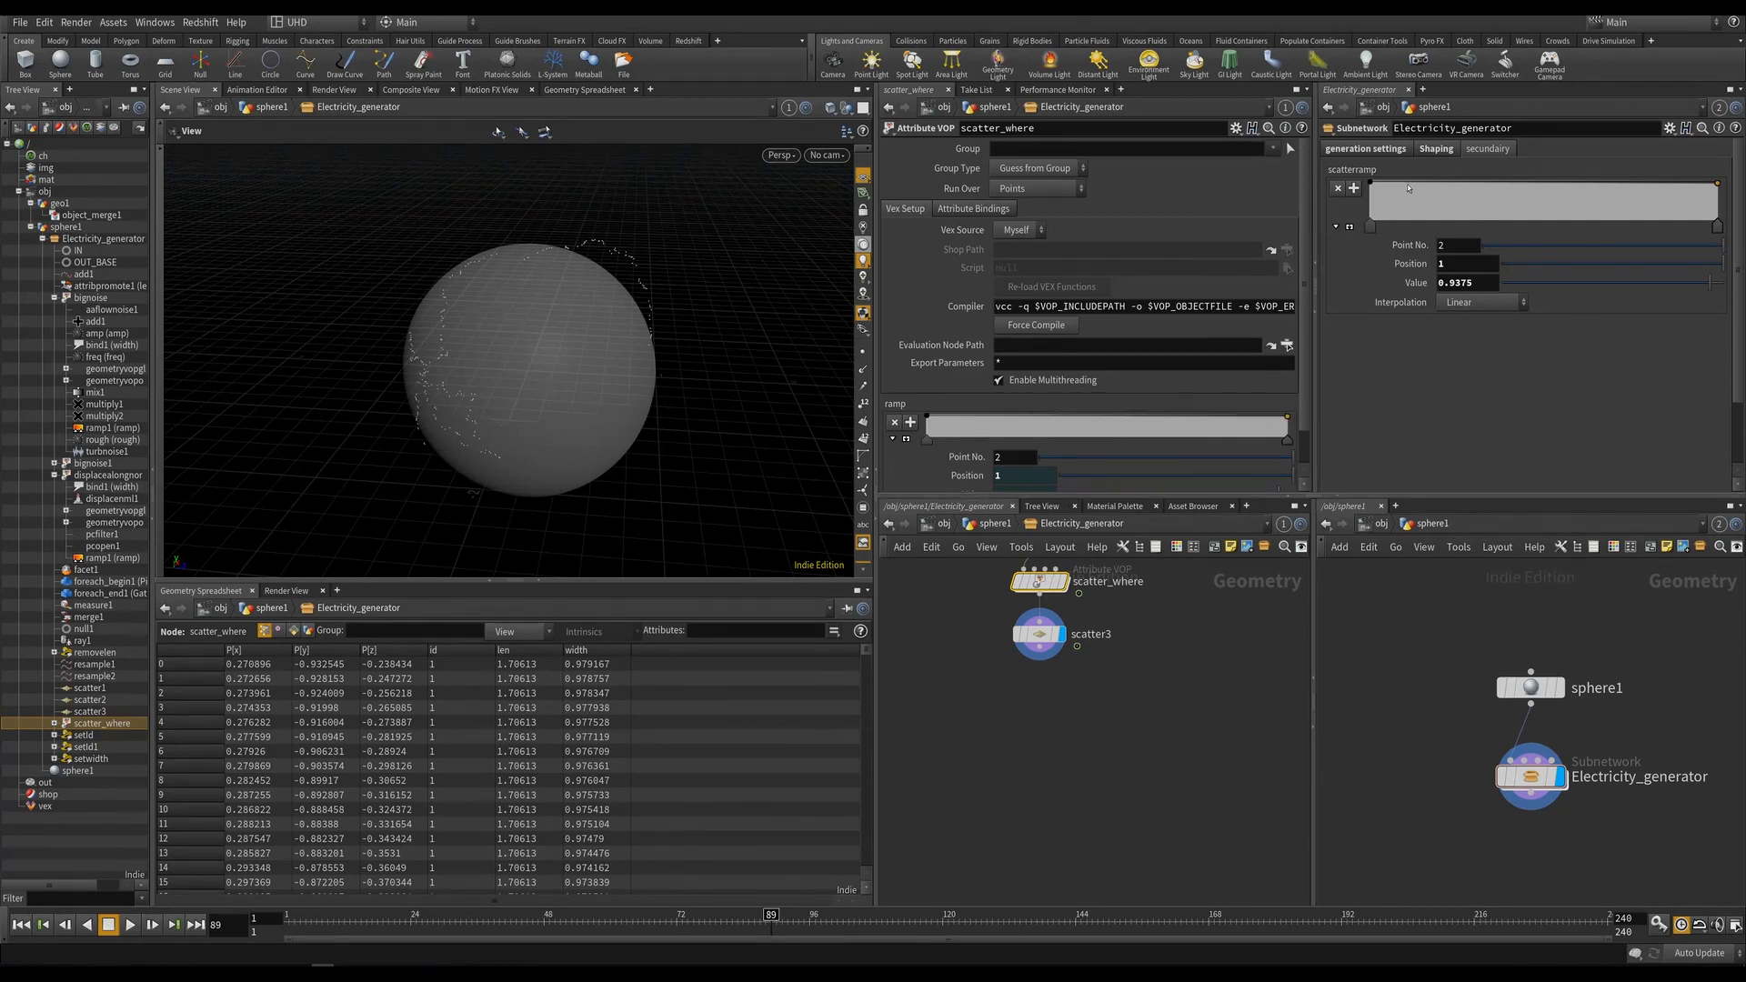
left_click_drag(1411, 188, 1432, 221)
left_click_drag(1634, 192, 1622, 238)
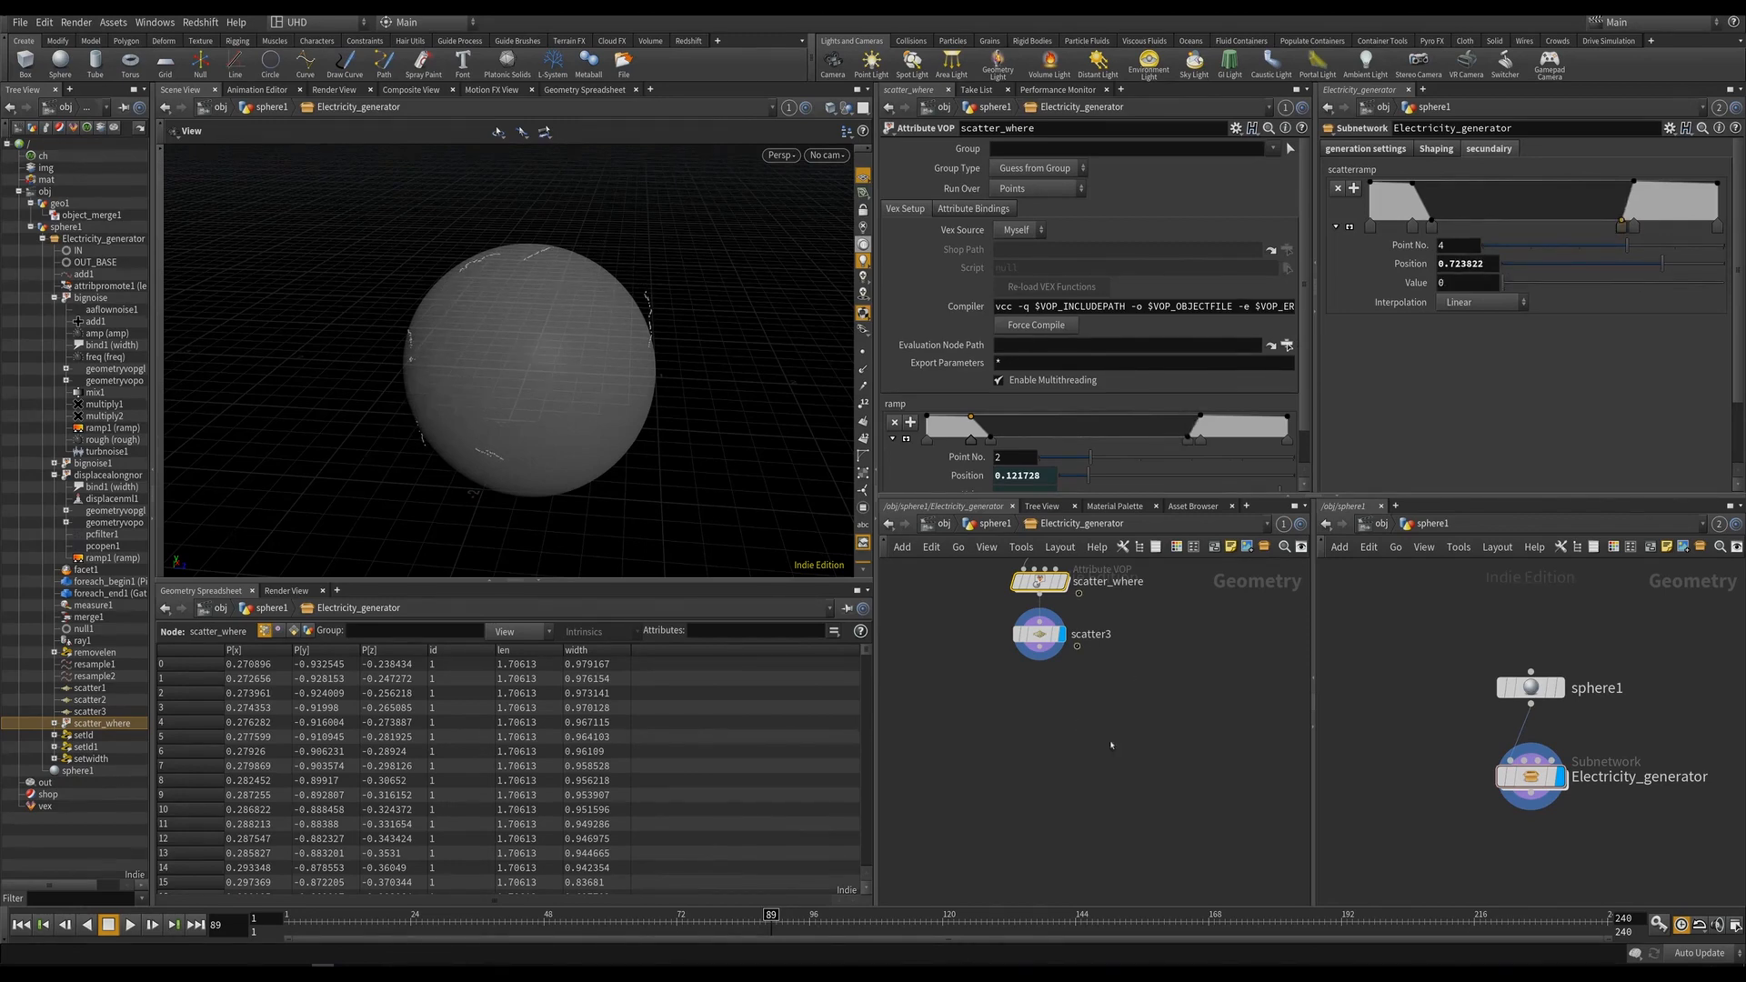
key("ctrl+s")
Add a Copy to Points node below scatter3 and wire the scattered points into its second input.
key("Tab")
type("add")
key("Return")
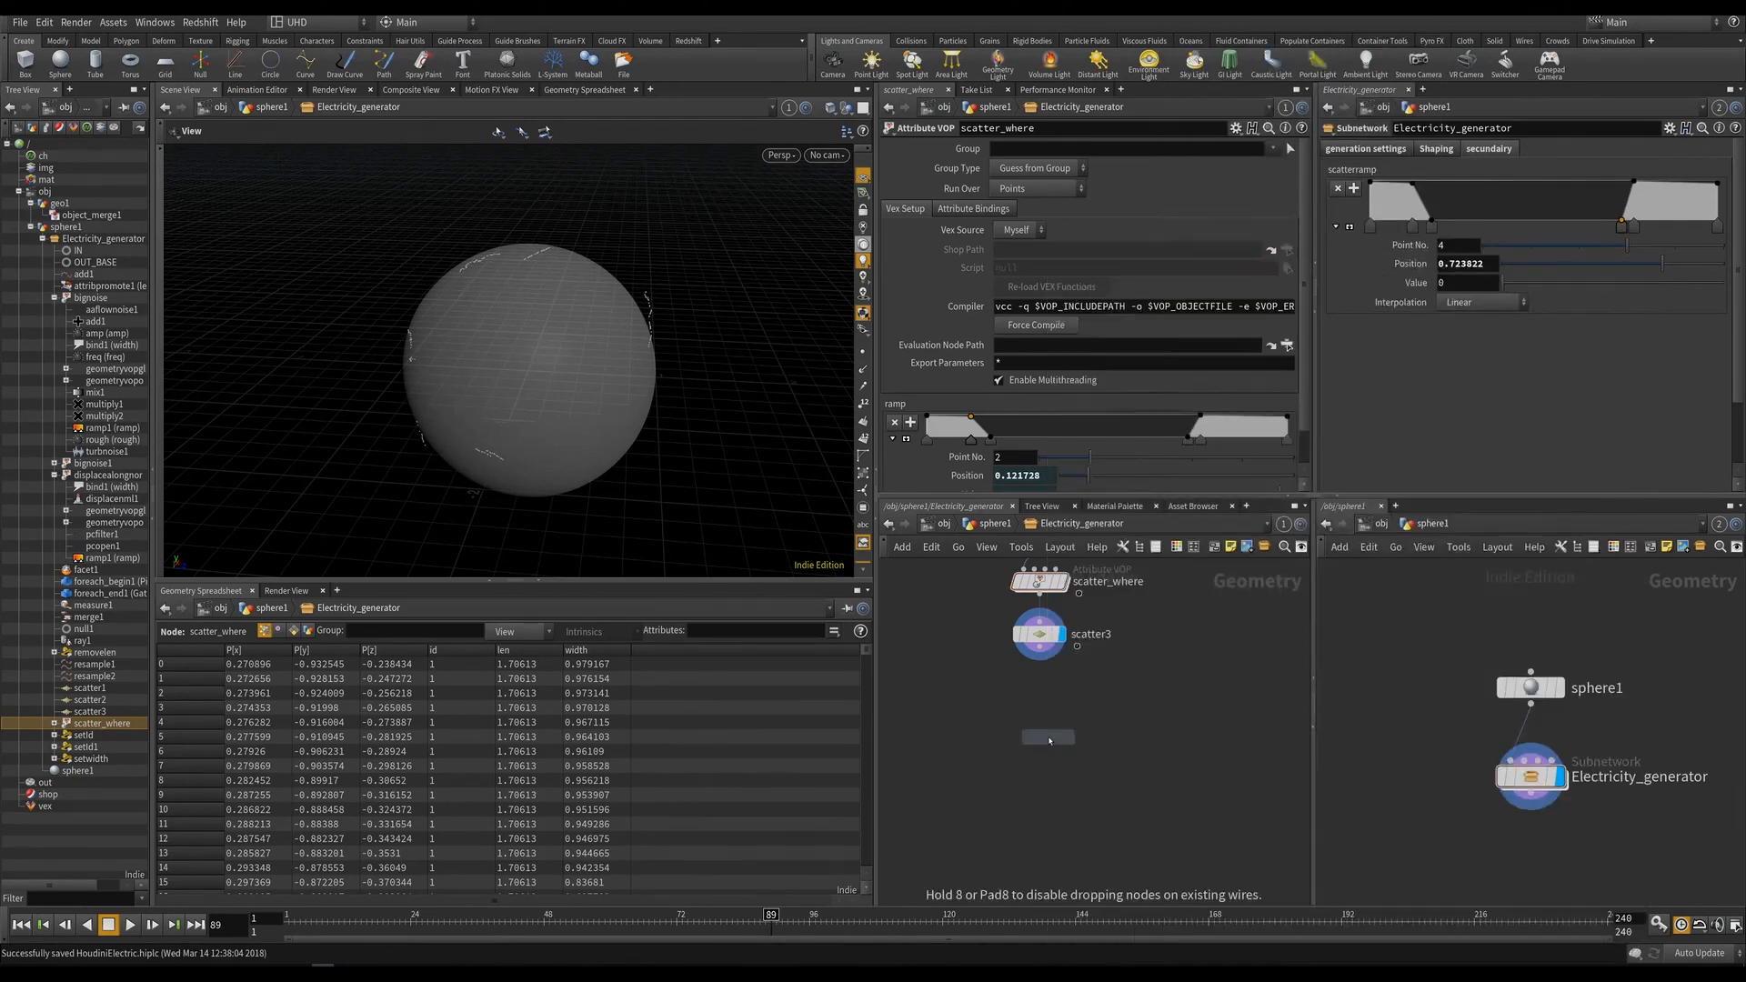
left_click(1028, 723)
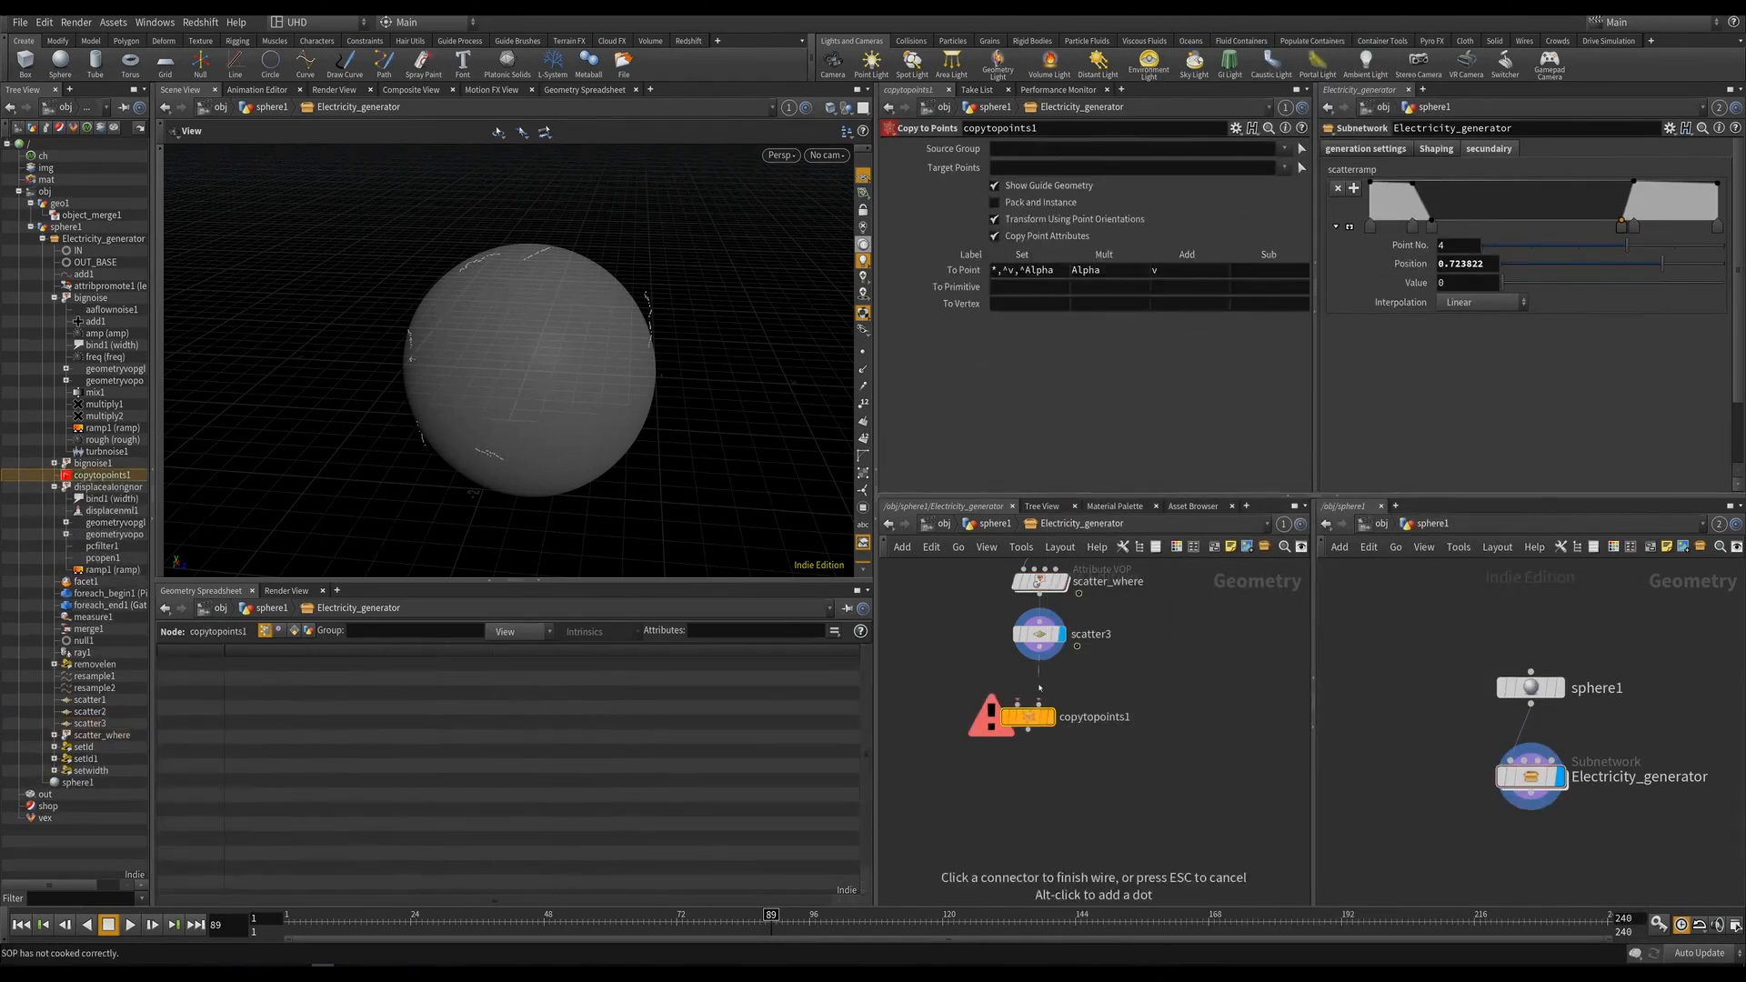
Add a Line node beside scatter3 and connect it to the first input of copytopoints1.
key("Tab")
type("line")
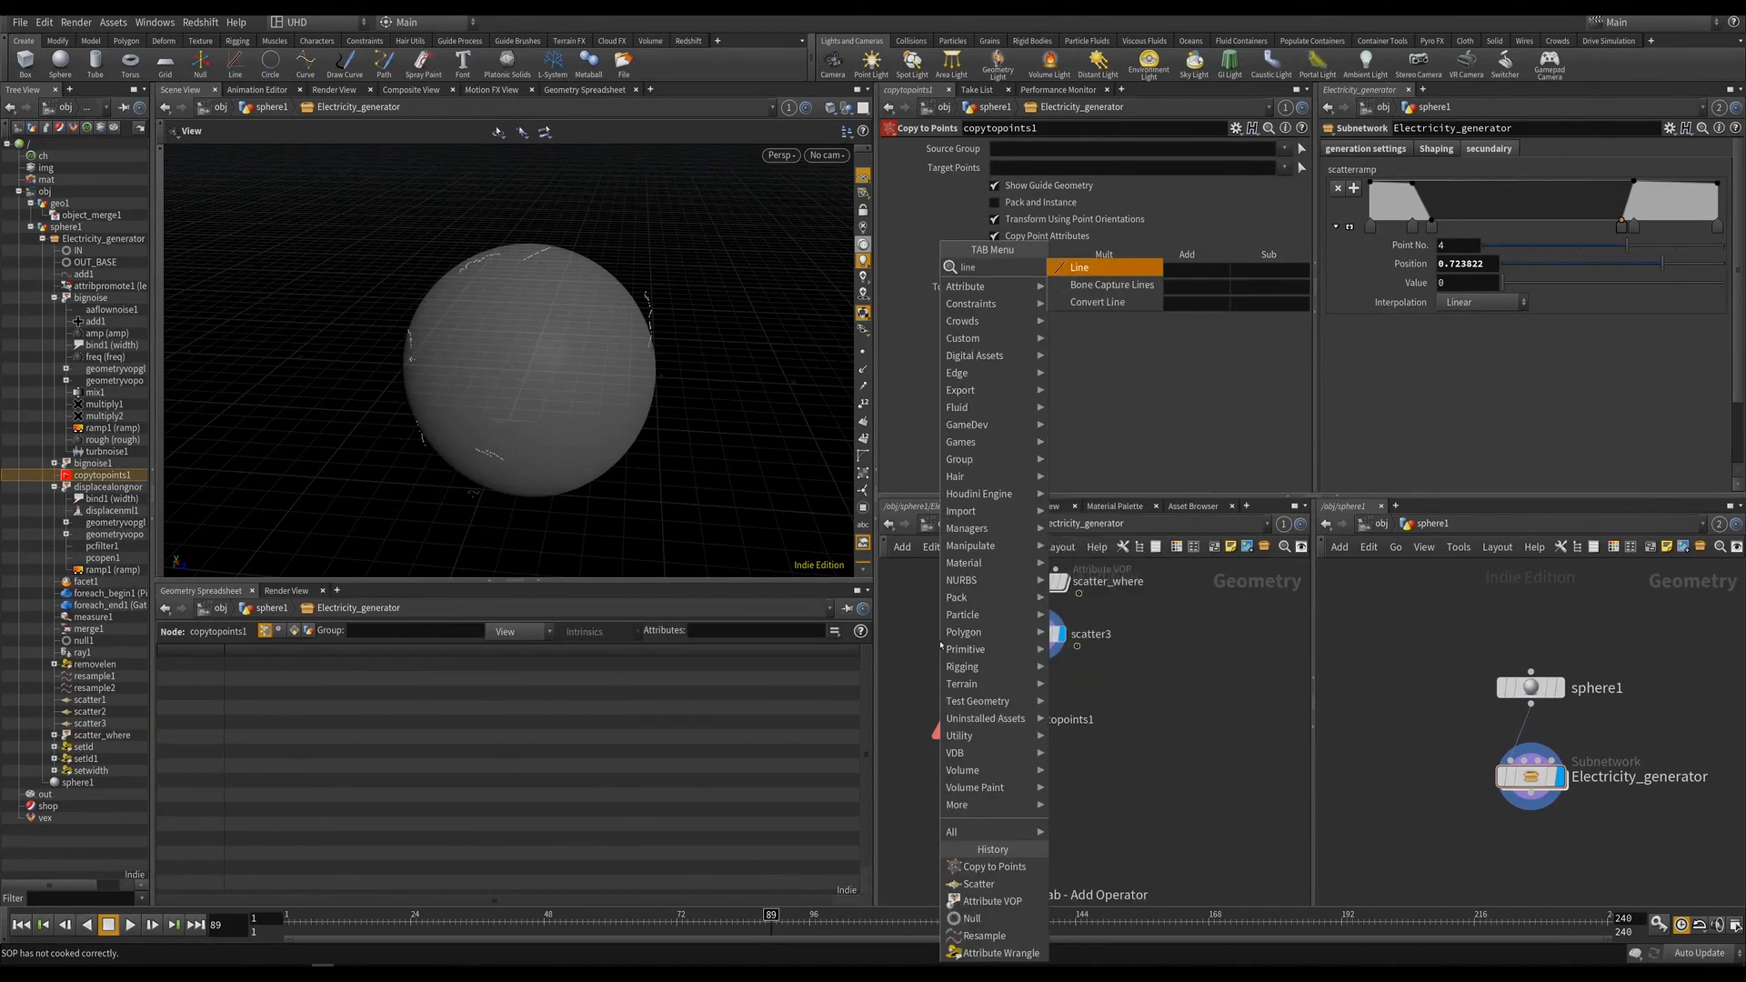
key("Return")
left_click(937, 622)
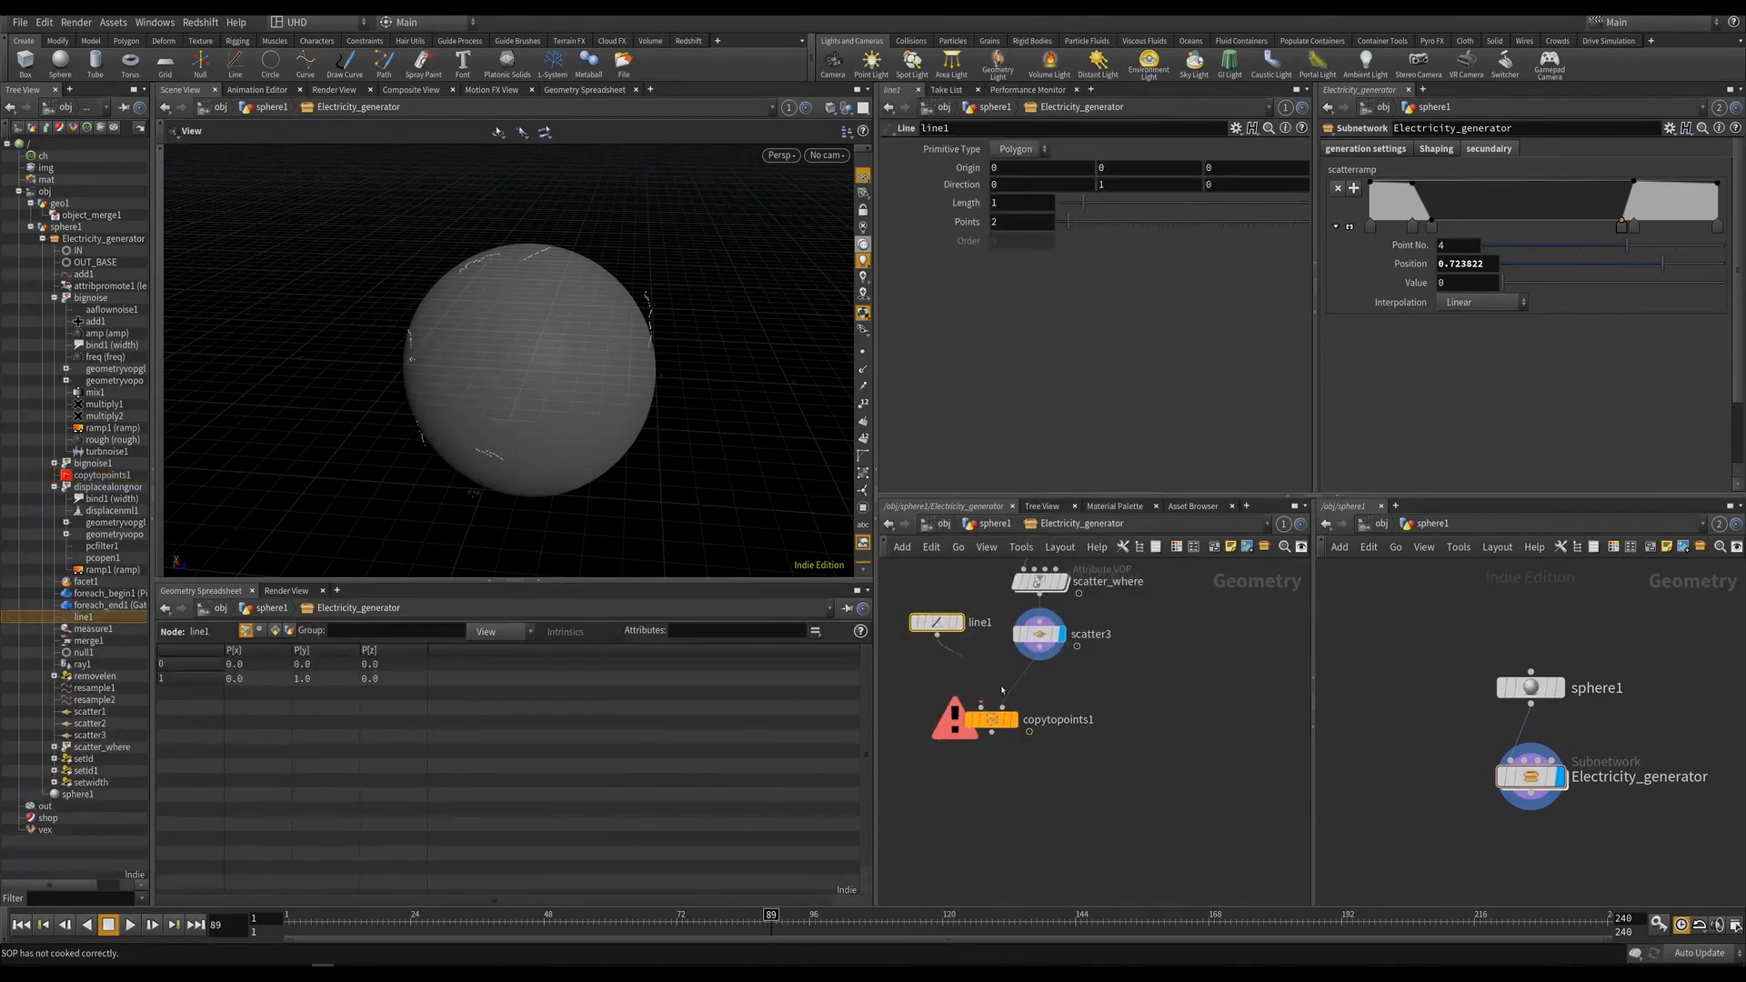
left_click(937, 635)
left_click(981, 707)
Reduce the Force Total Count of scatter3 to 29 points.
left_click(1040, 634)
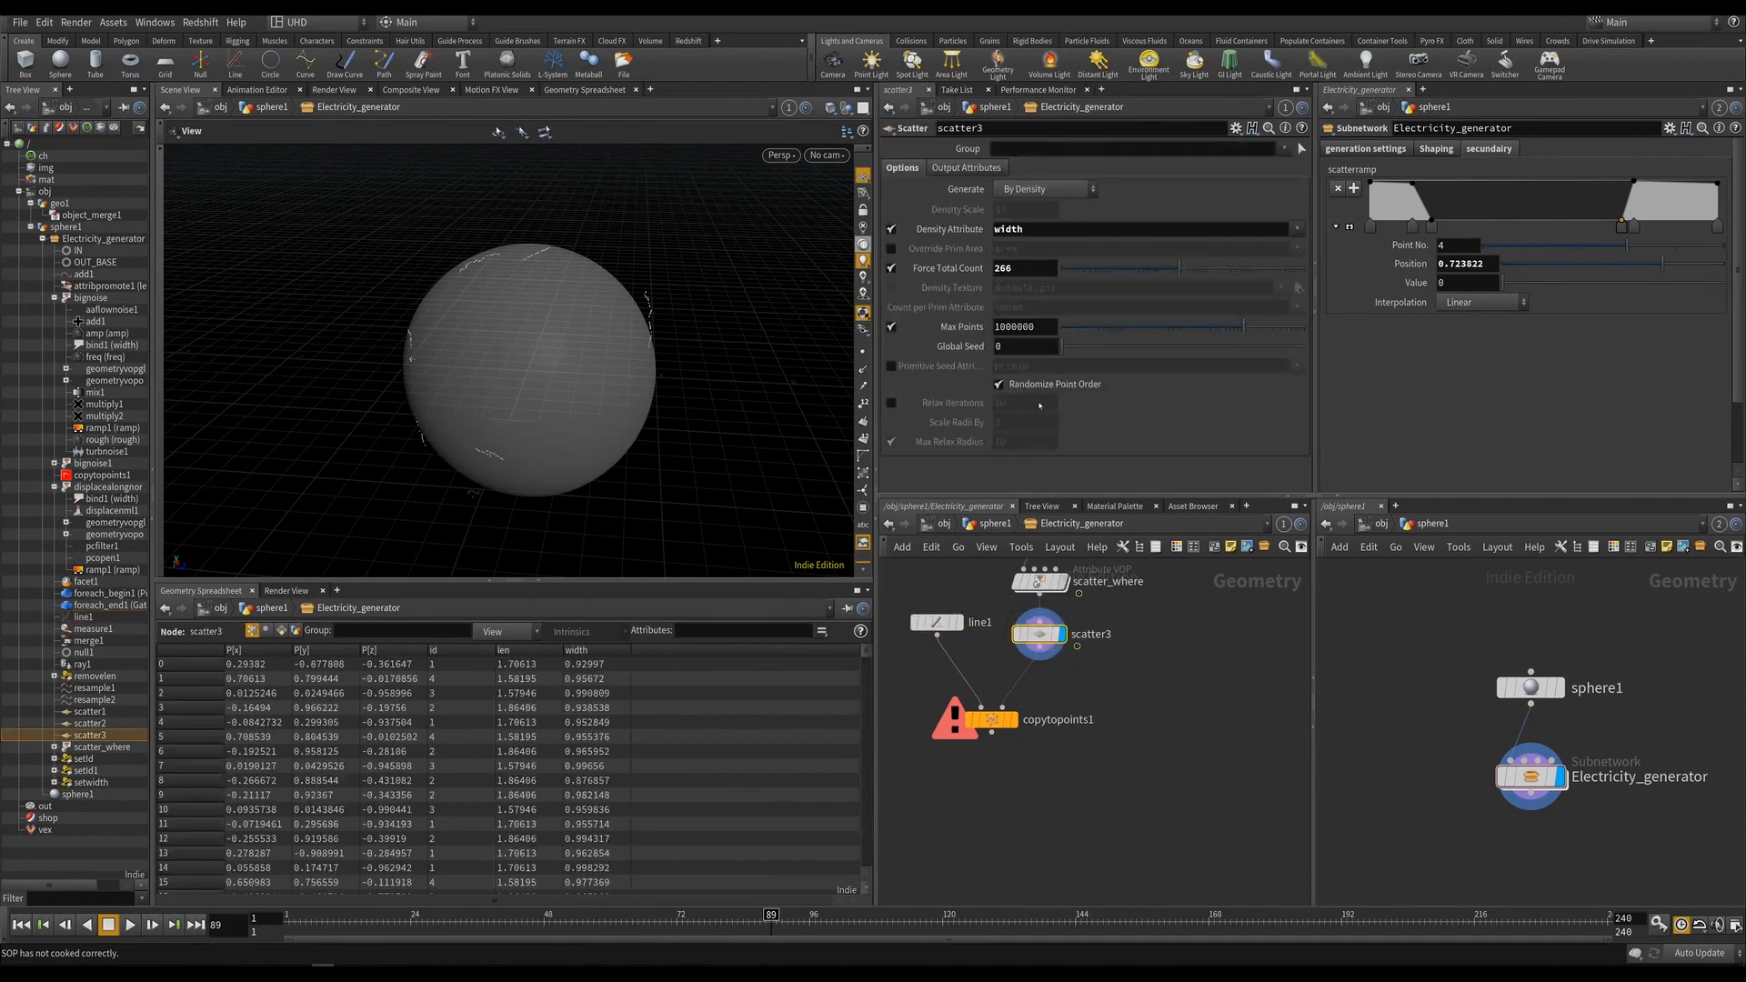
left_click_drag(1162, 269, 1131, 270)
left_click_drag(515, 391, 536, 418)
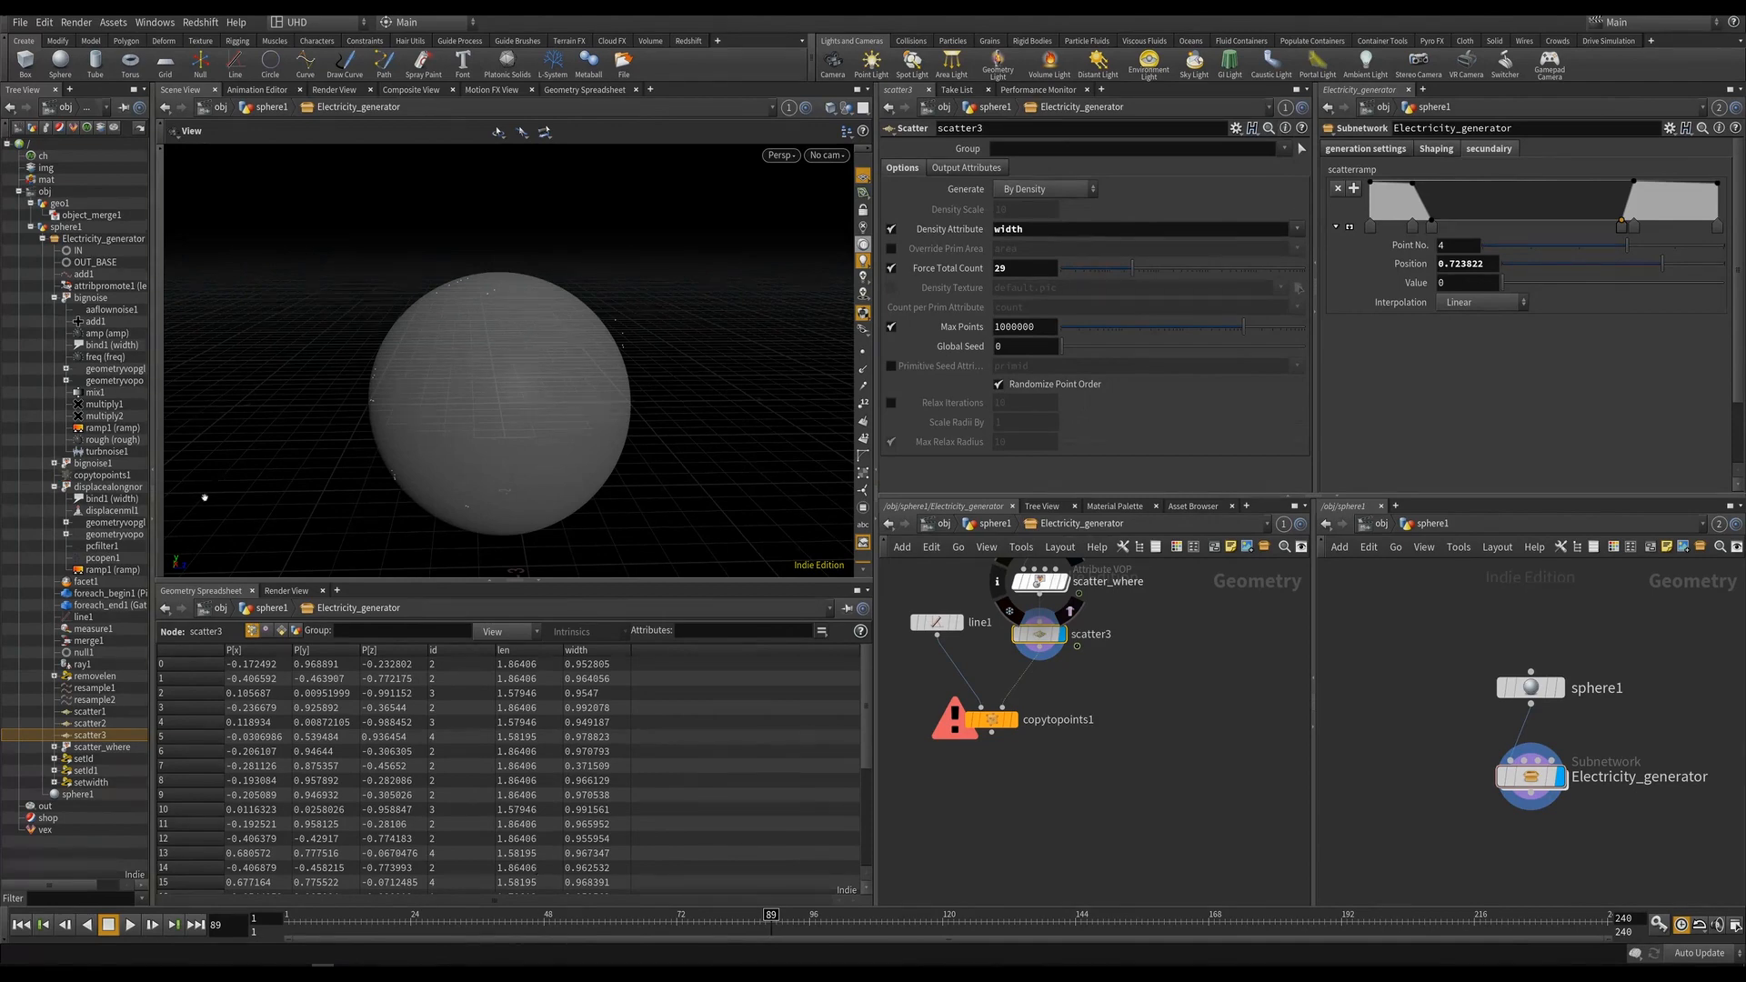
Display the copytopoints1 result in the viewport and move the node lower, leaving room beneath scatter3.
left_click_drag(512, 326, 537, 364)
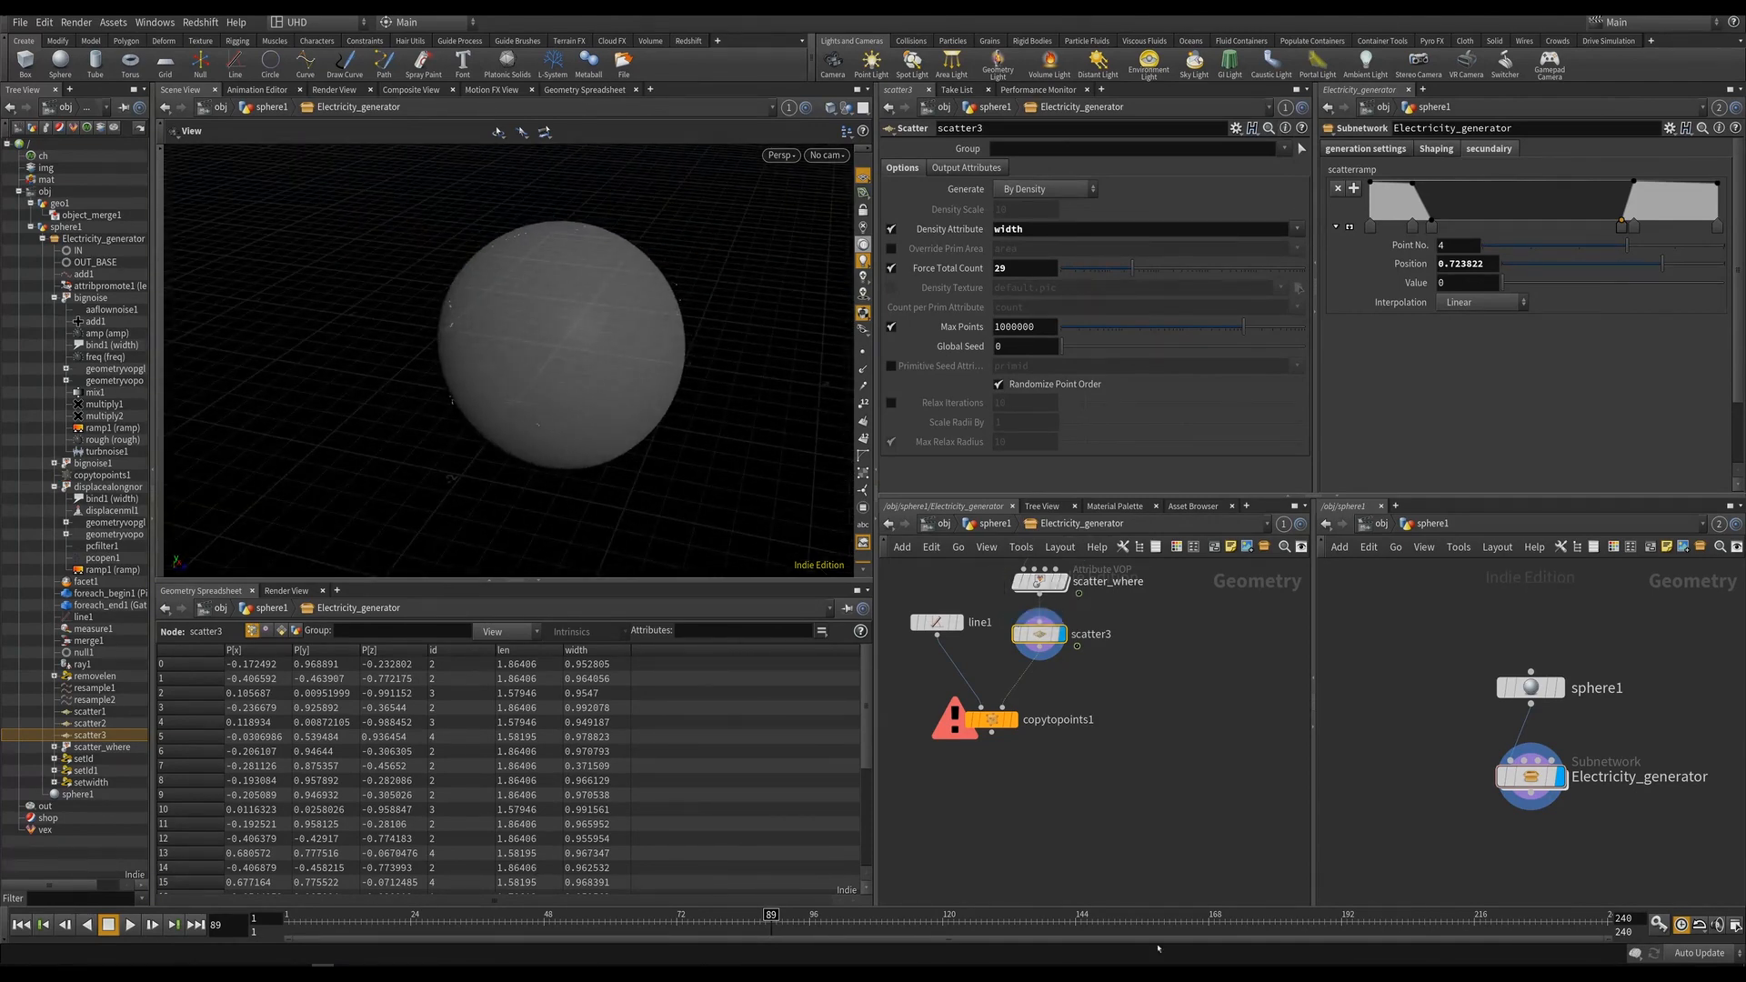
left_click(1012, 719)
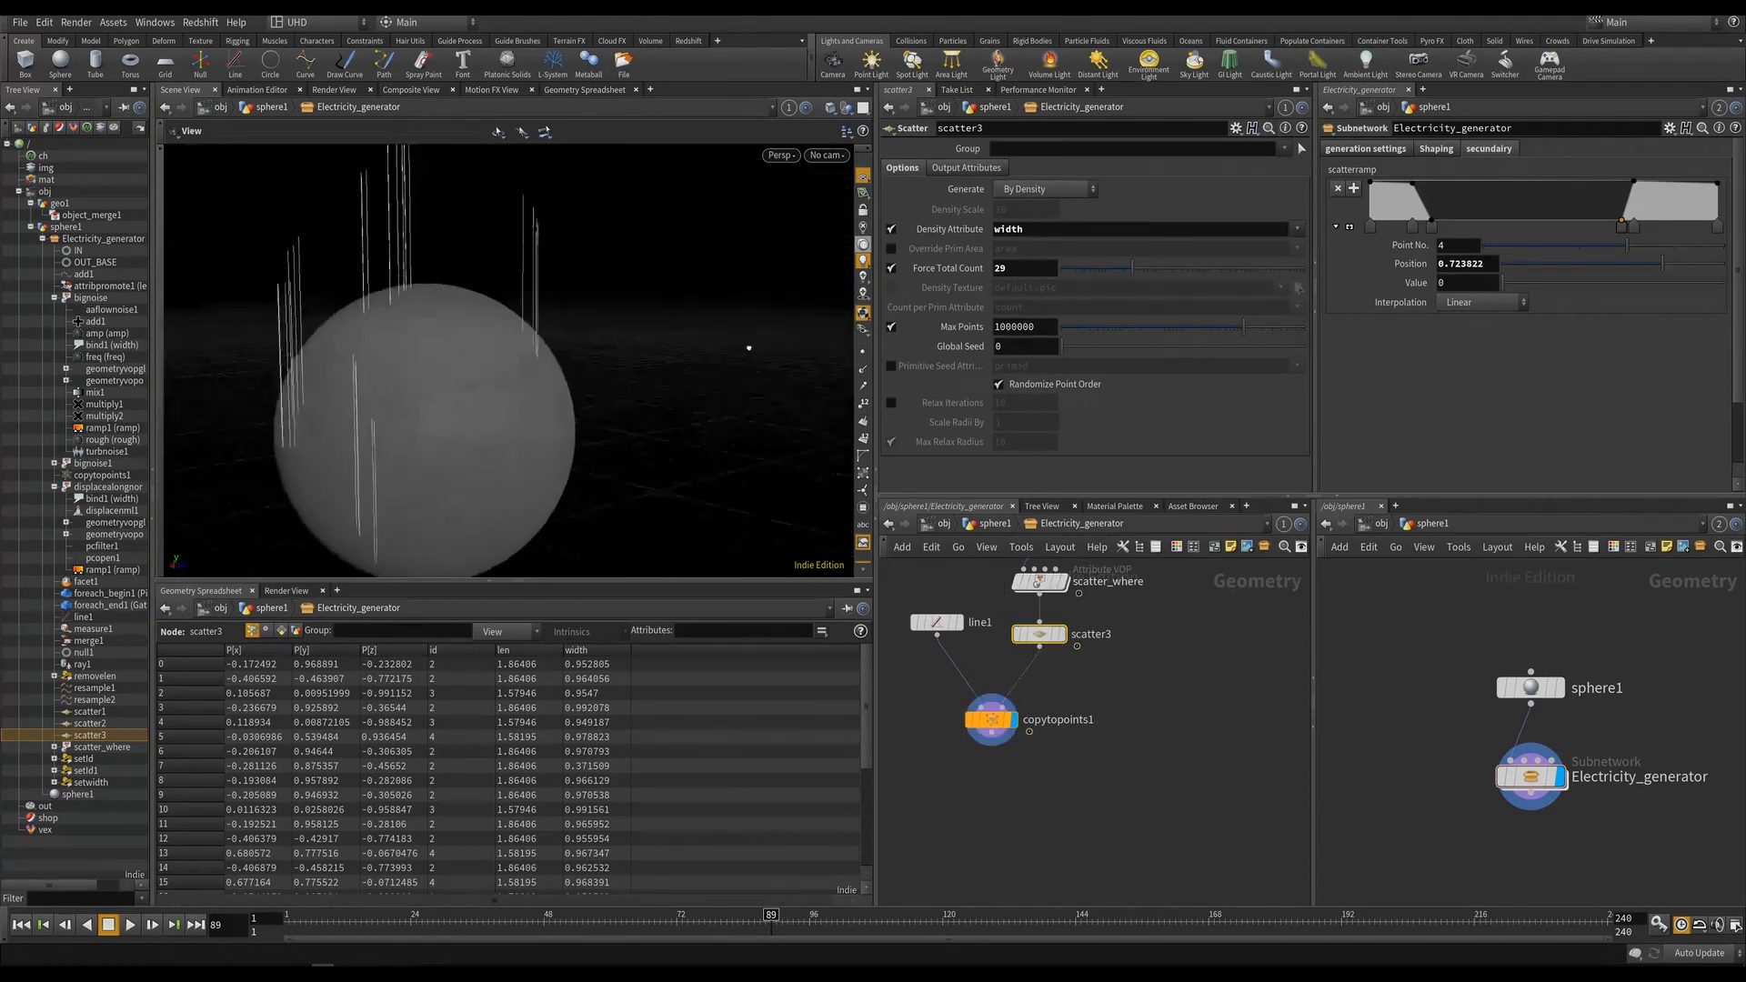
left_click_drag(571, 352, 655, 337)
left_click_drag(1001, 721, 1017, 783)
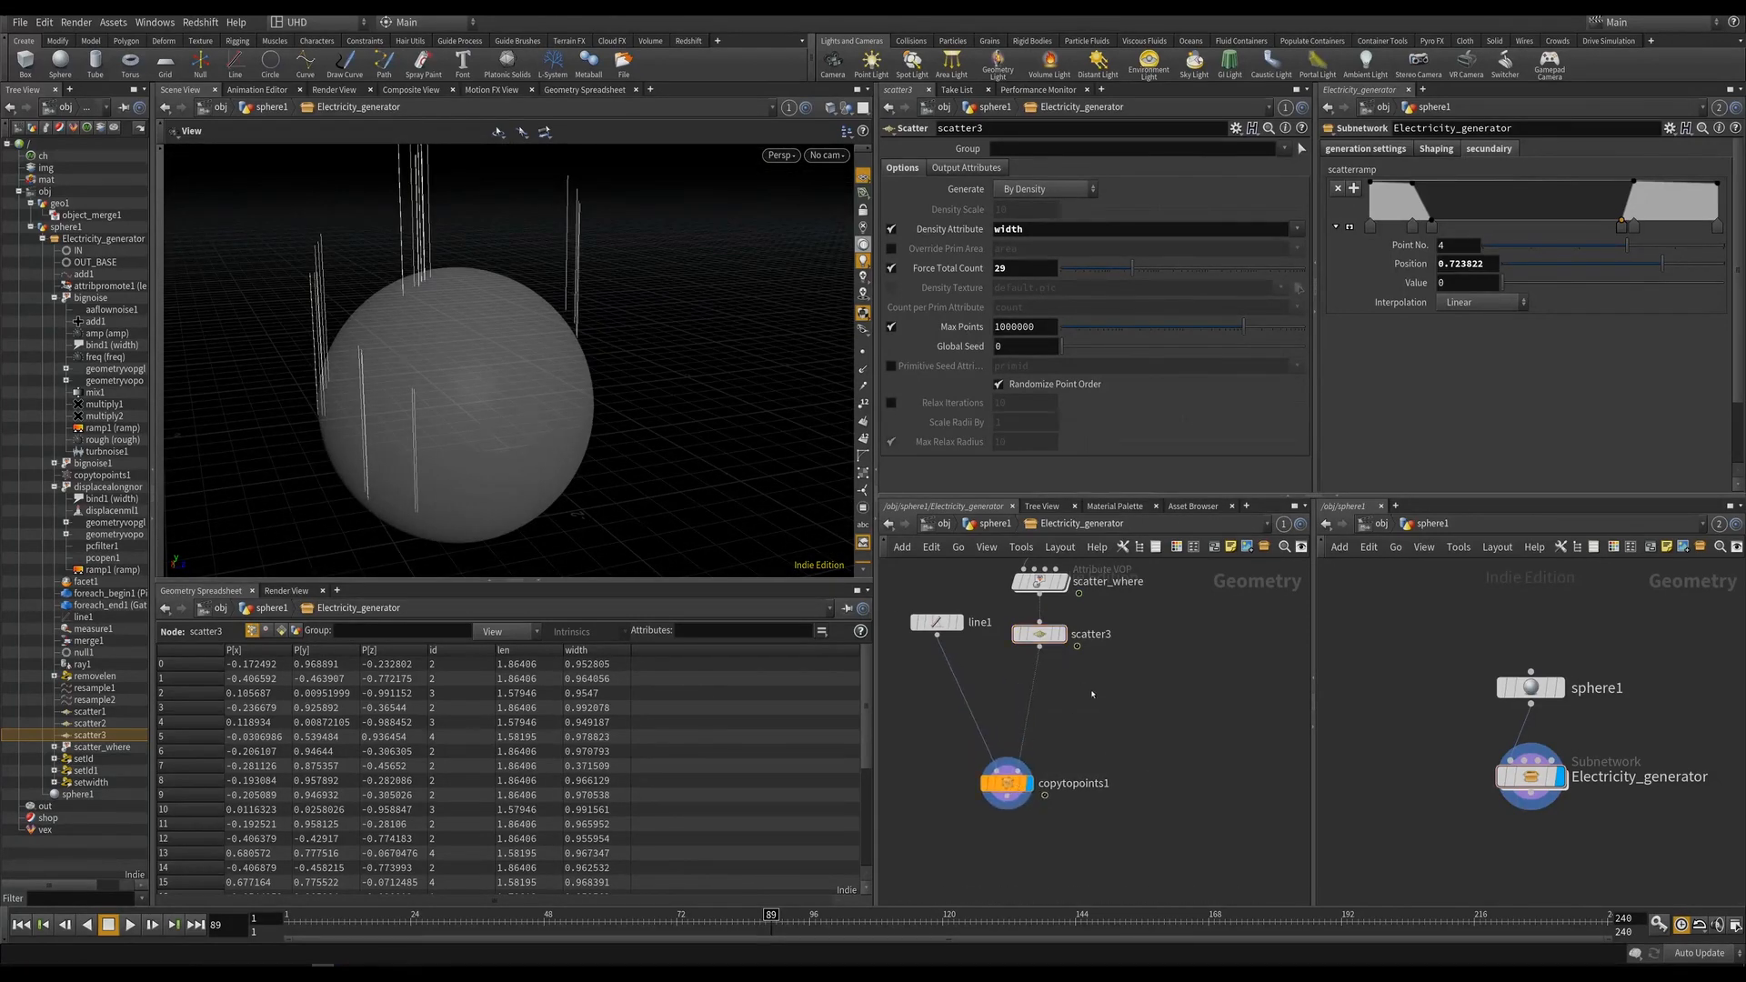
Insert an Attribute Randomize node on the wire between scatter3 and copytopoints1.
middle_click_drag(1094, 702, 1126, 676)
key("Tab")
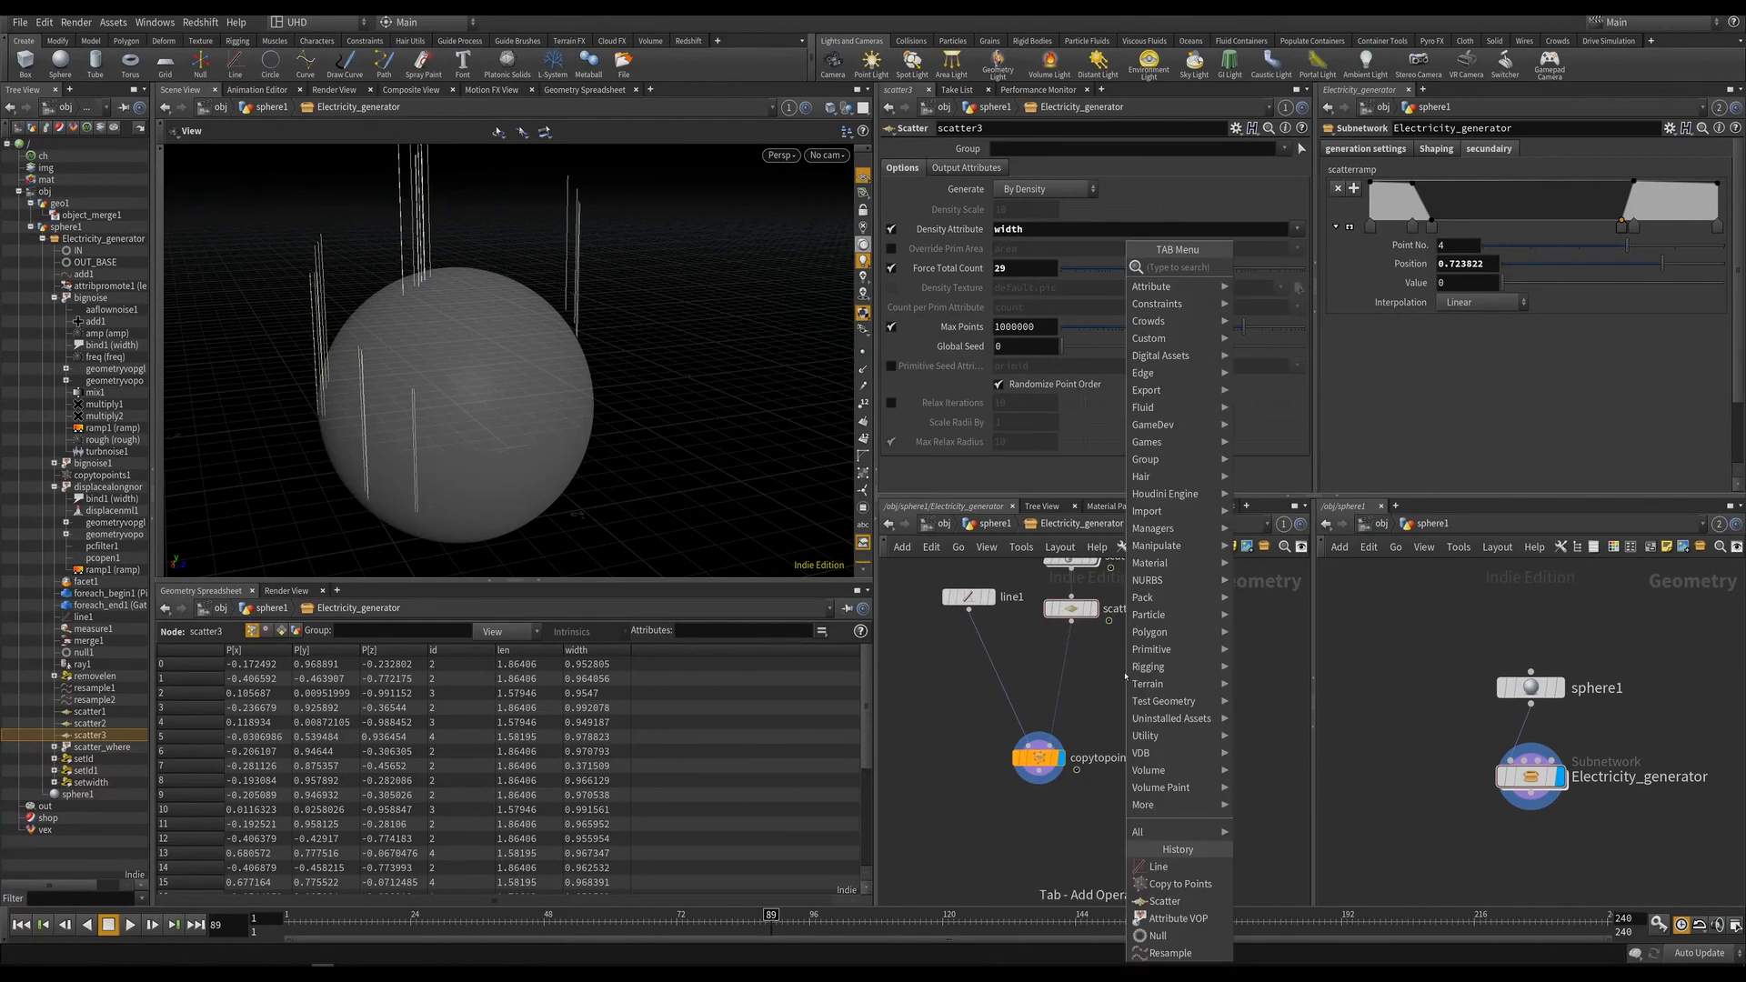
type("ara")
key("Return")
scroll(1124, 680, "up", 3)
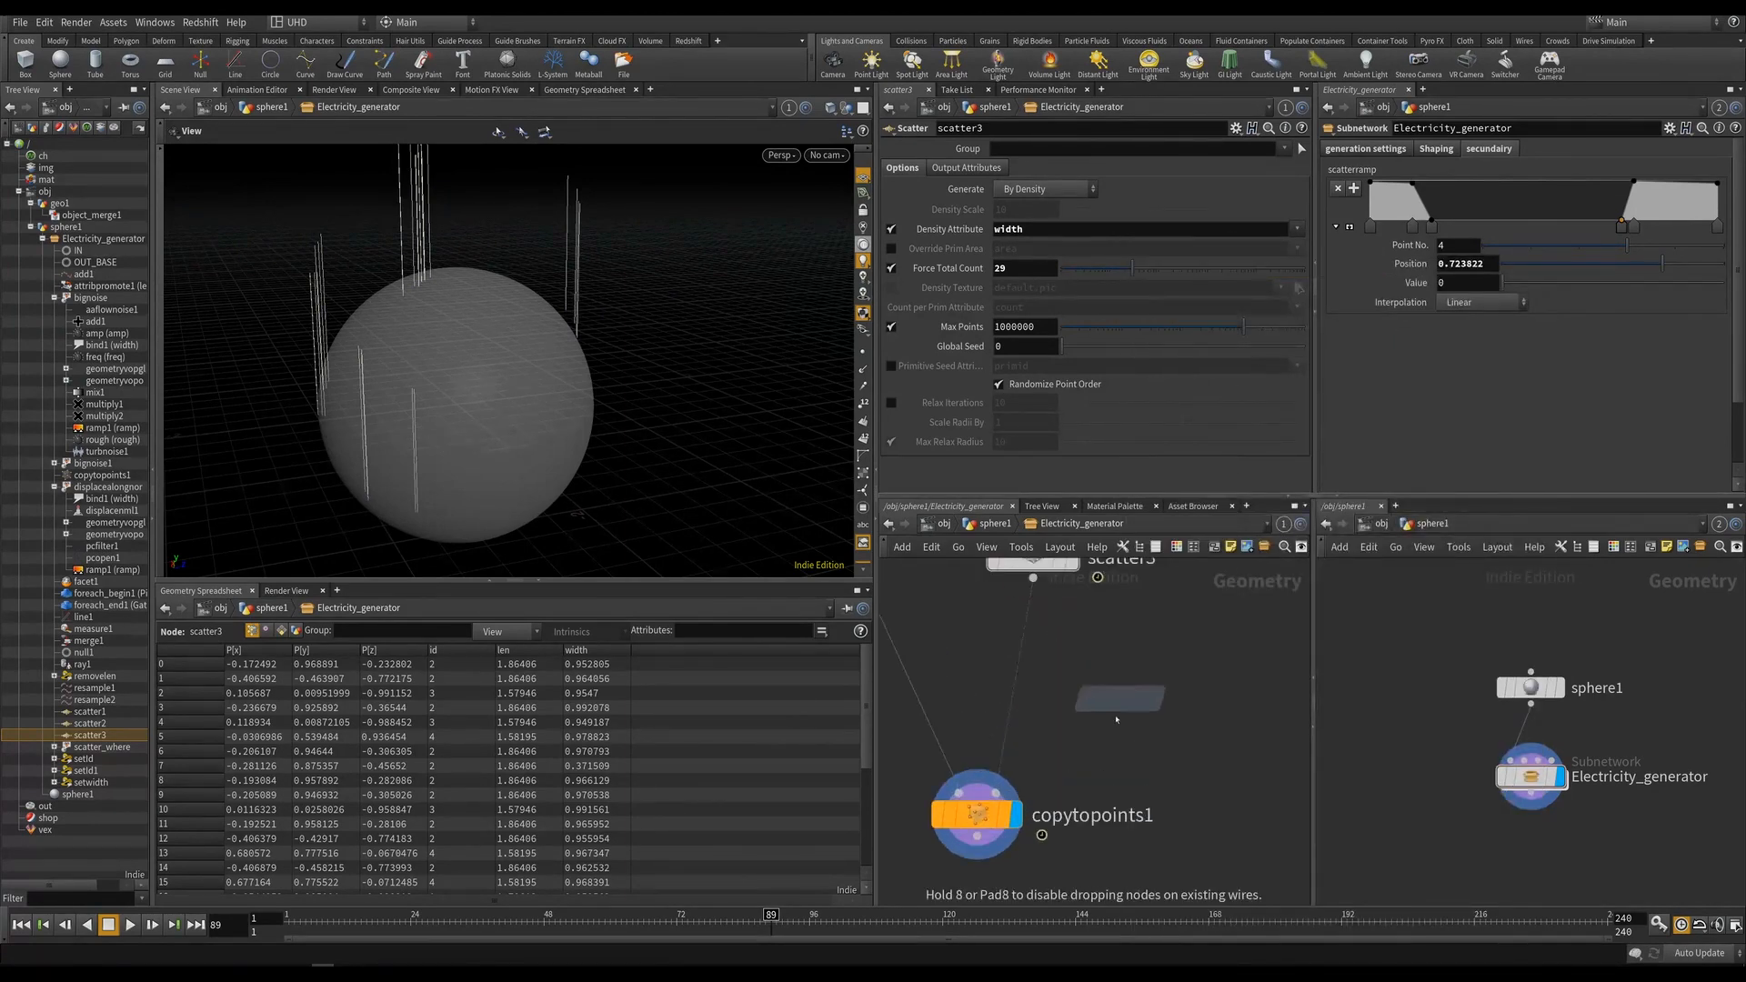
left_click(1016, 680)
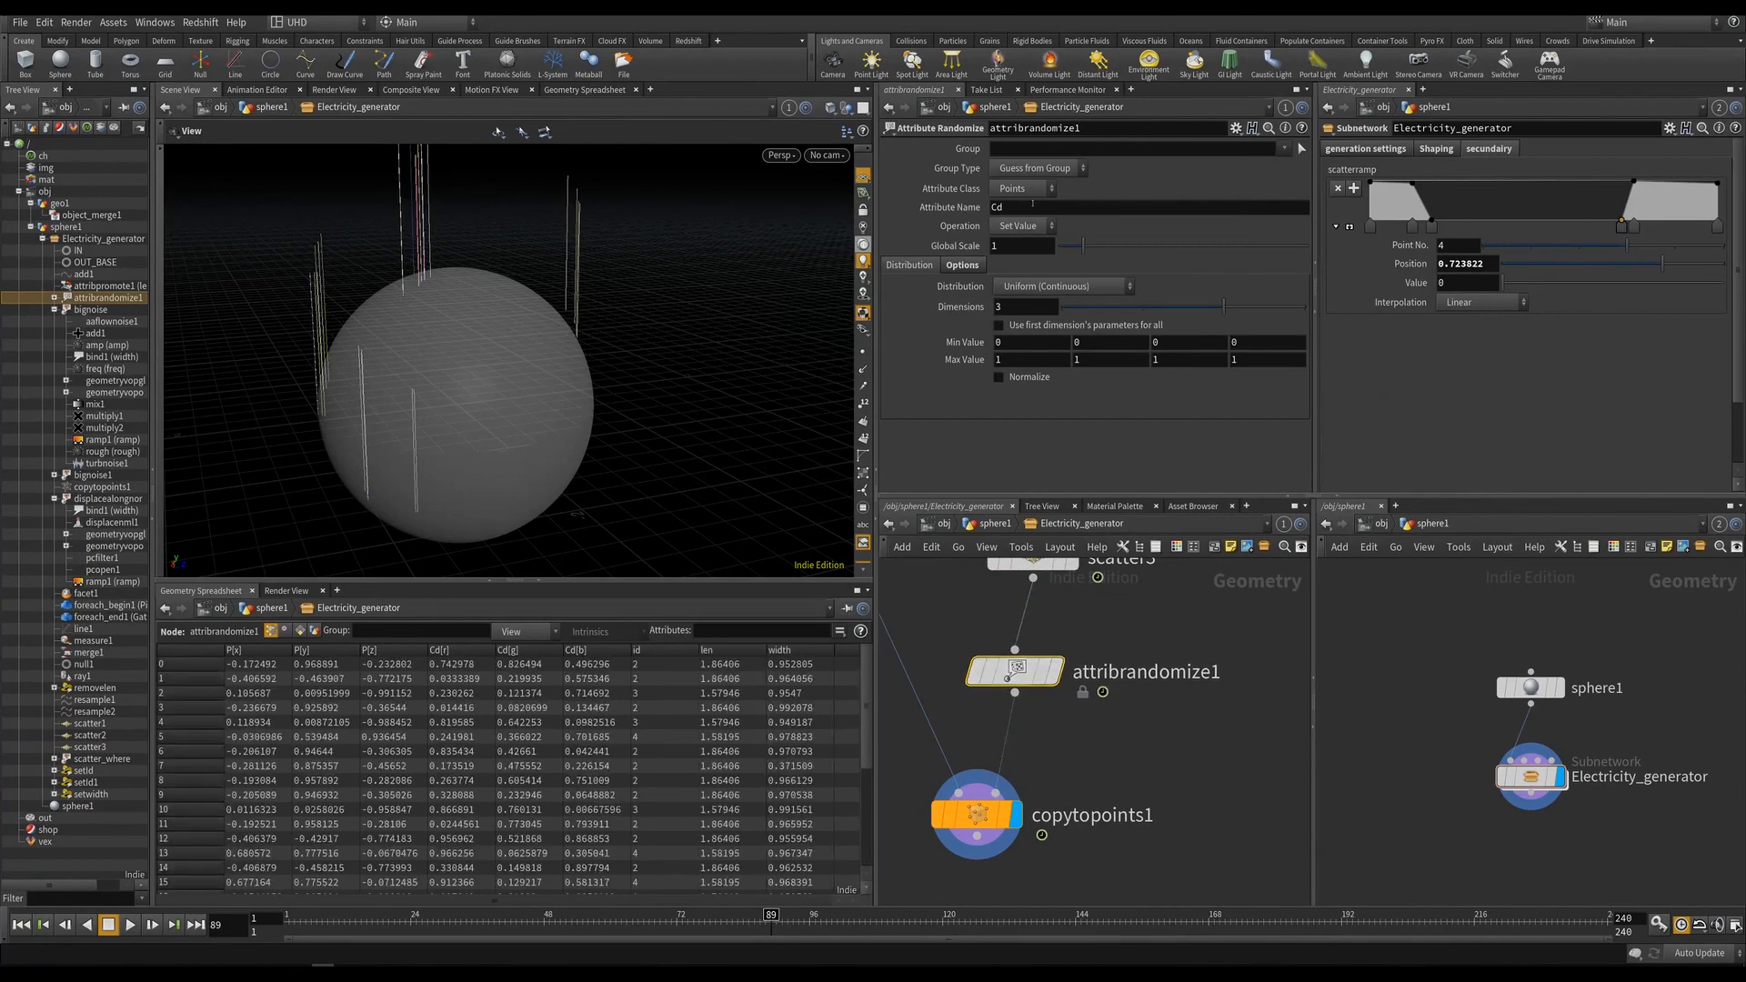
Set attribrandomize1 to randomize the N attribute with an Inside Sphere distribution, and save the scene.
double_click(1032, 206)
type("N")
key("Return")
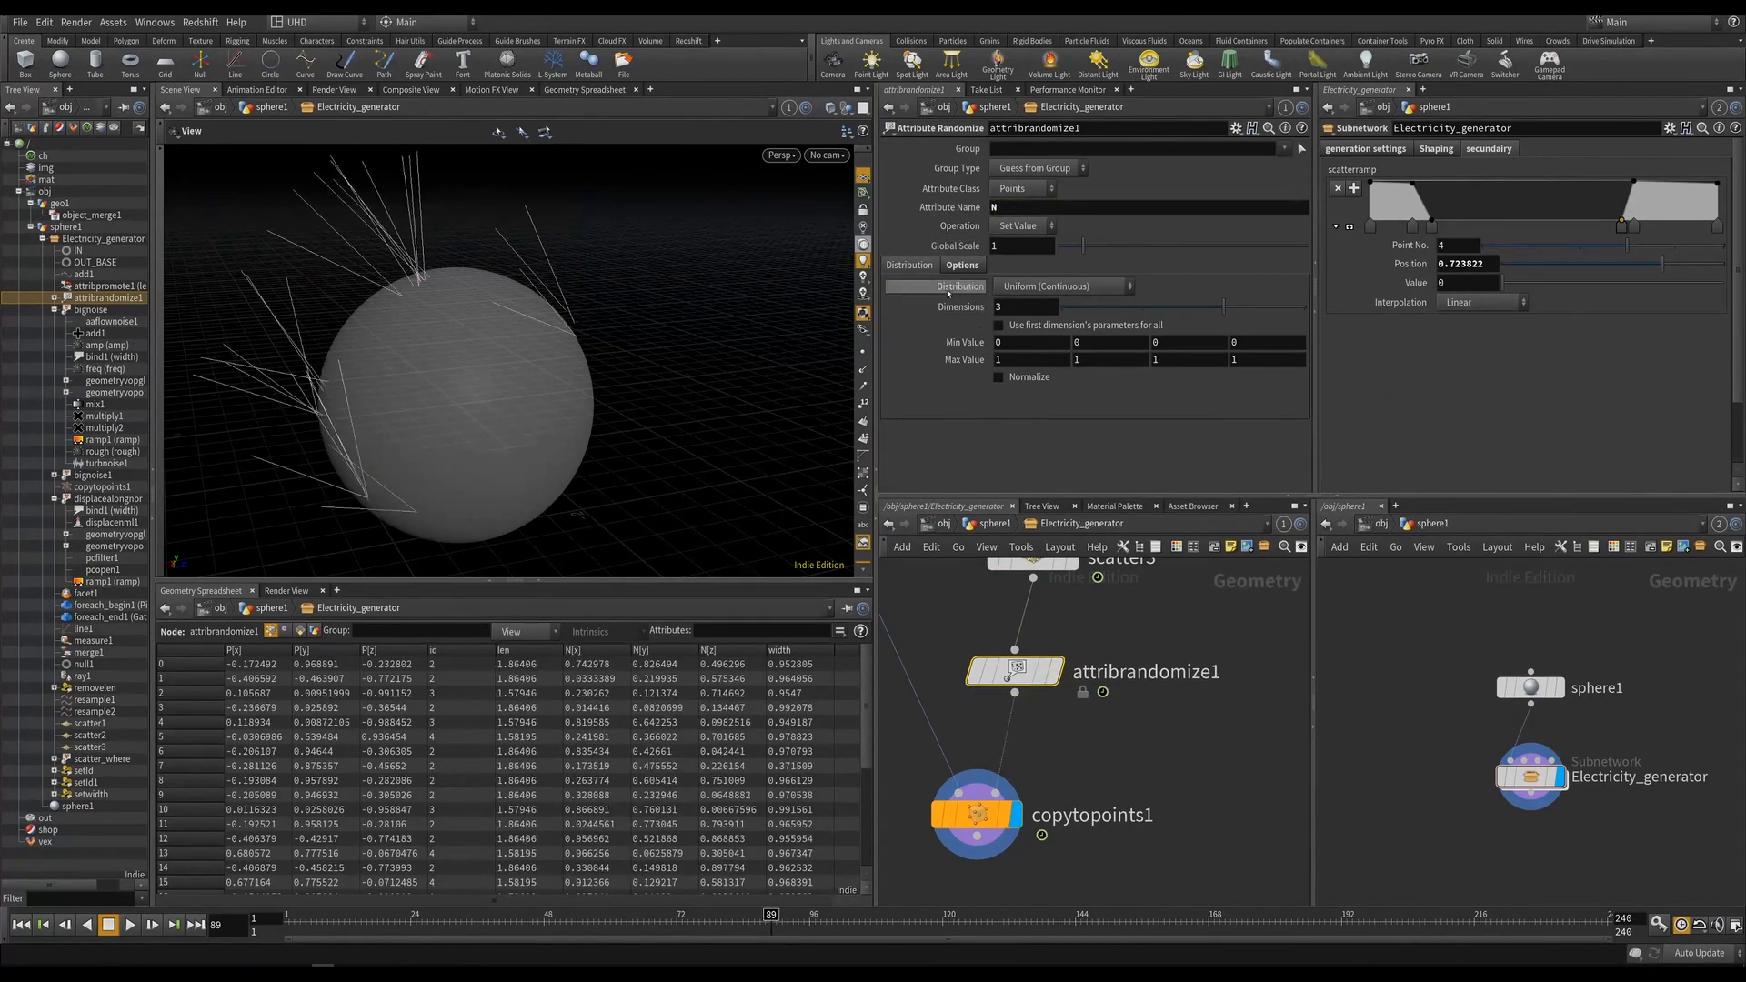
left_click(1062, 286)
left_click(1055, 359)
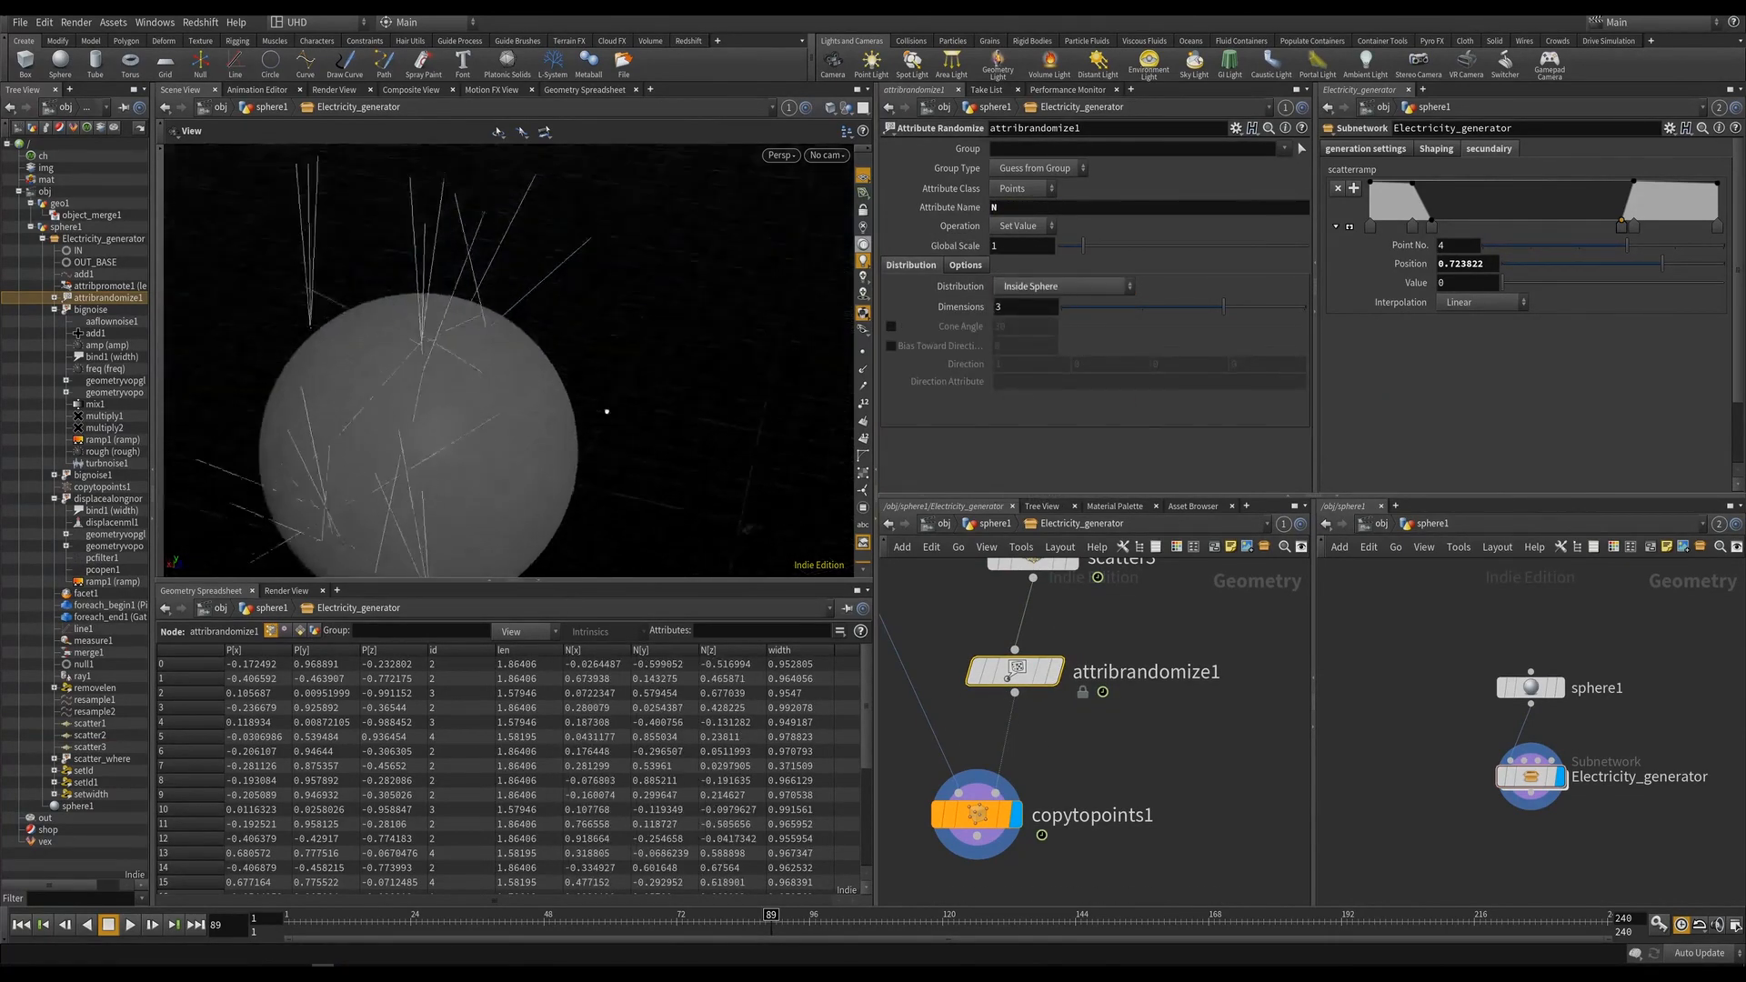
left_click_drag(606, 411, 623, 461)
key("ctrl+s")
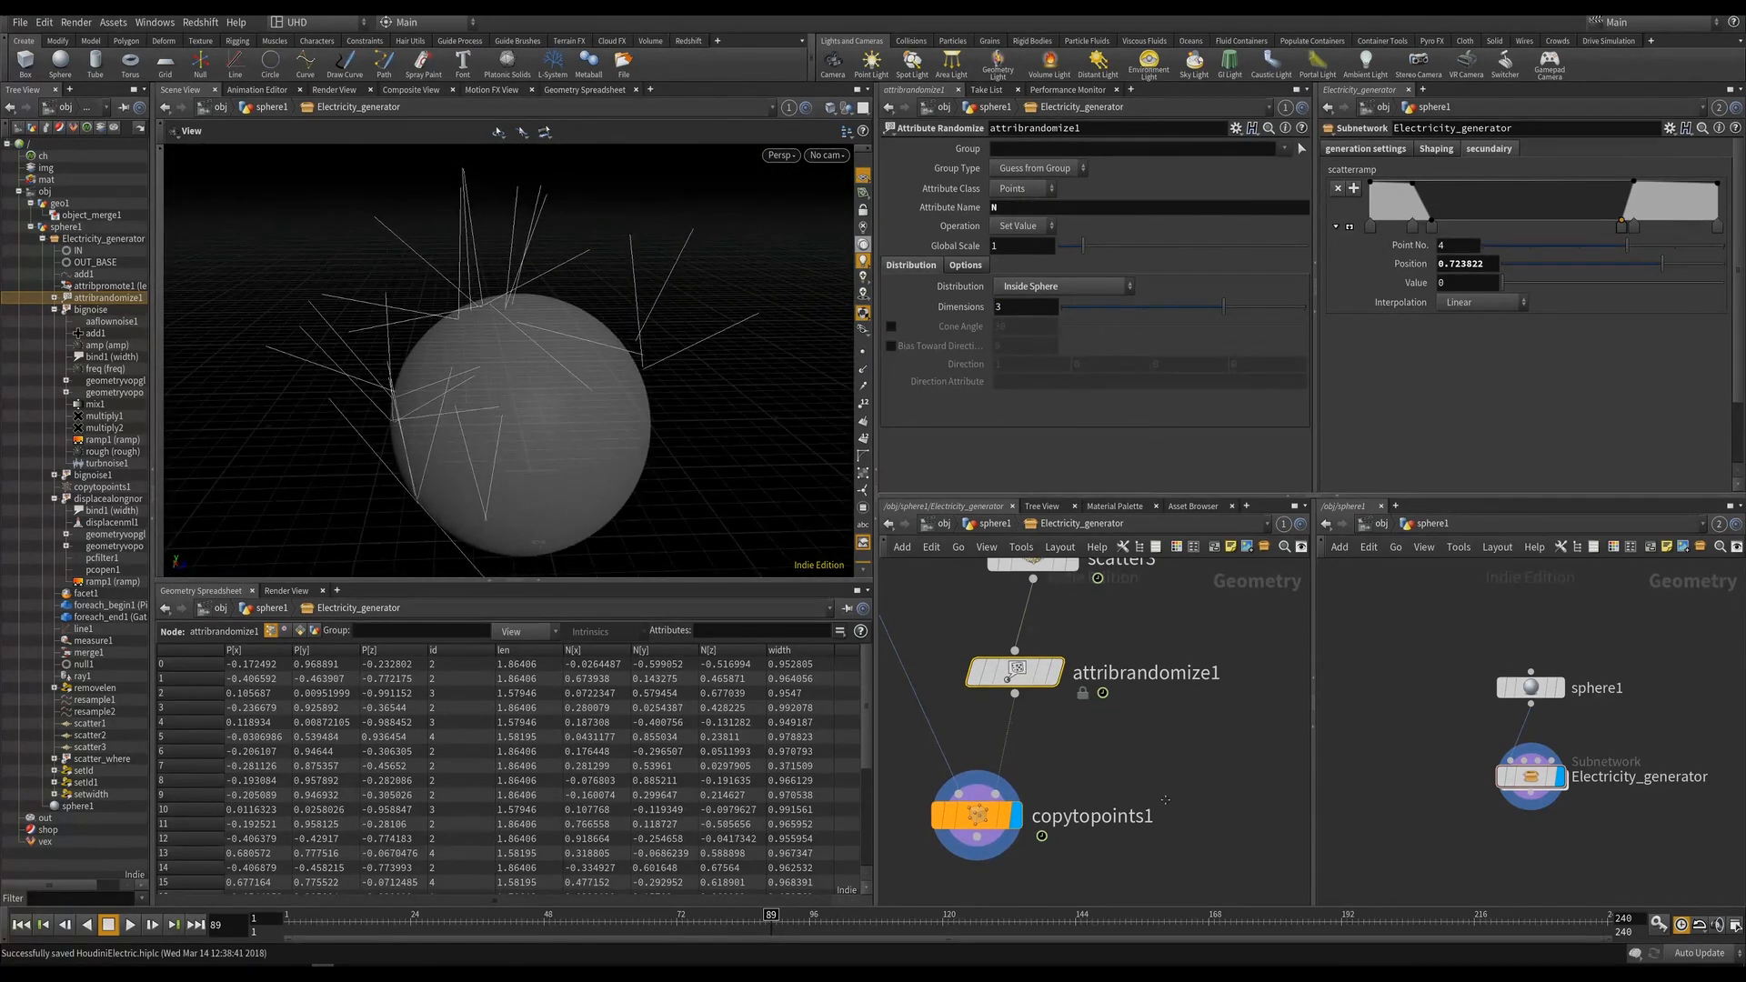
Insert a Group node on the wire between line1 and copytopoints1.
key("h")
left_click_drag(982, 663, 971, 653)
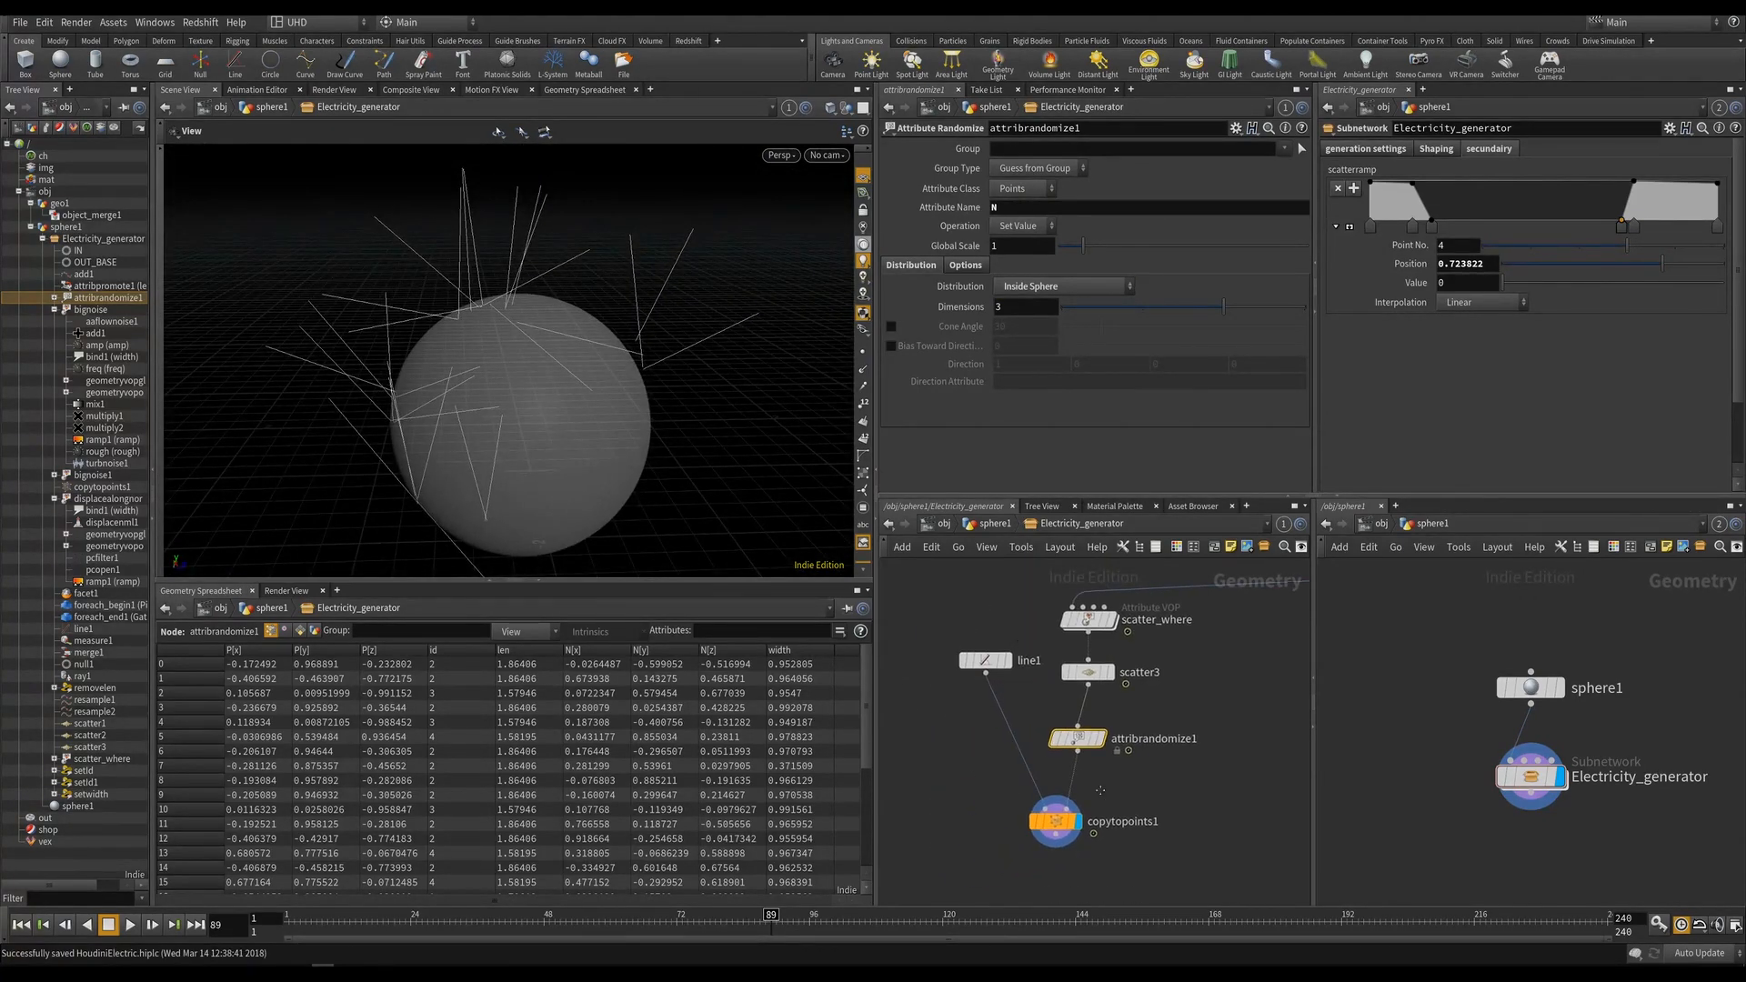
middle_click_drag(971, 652, 954, 705)
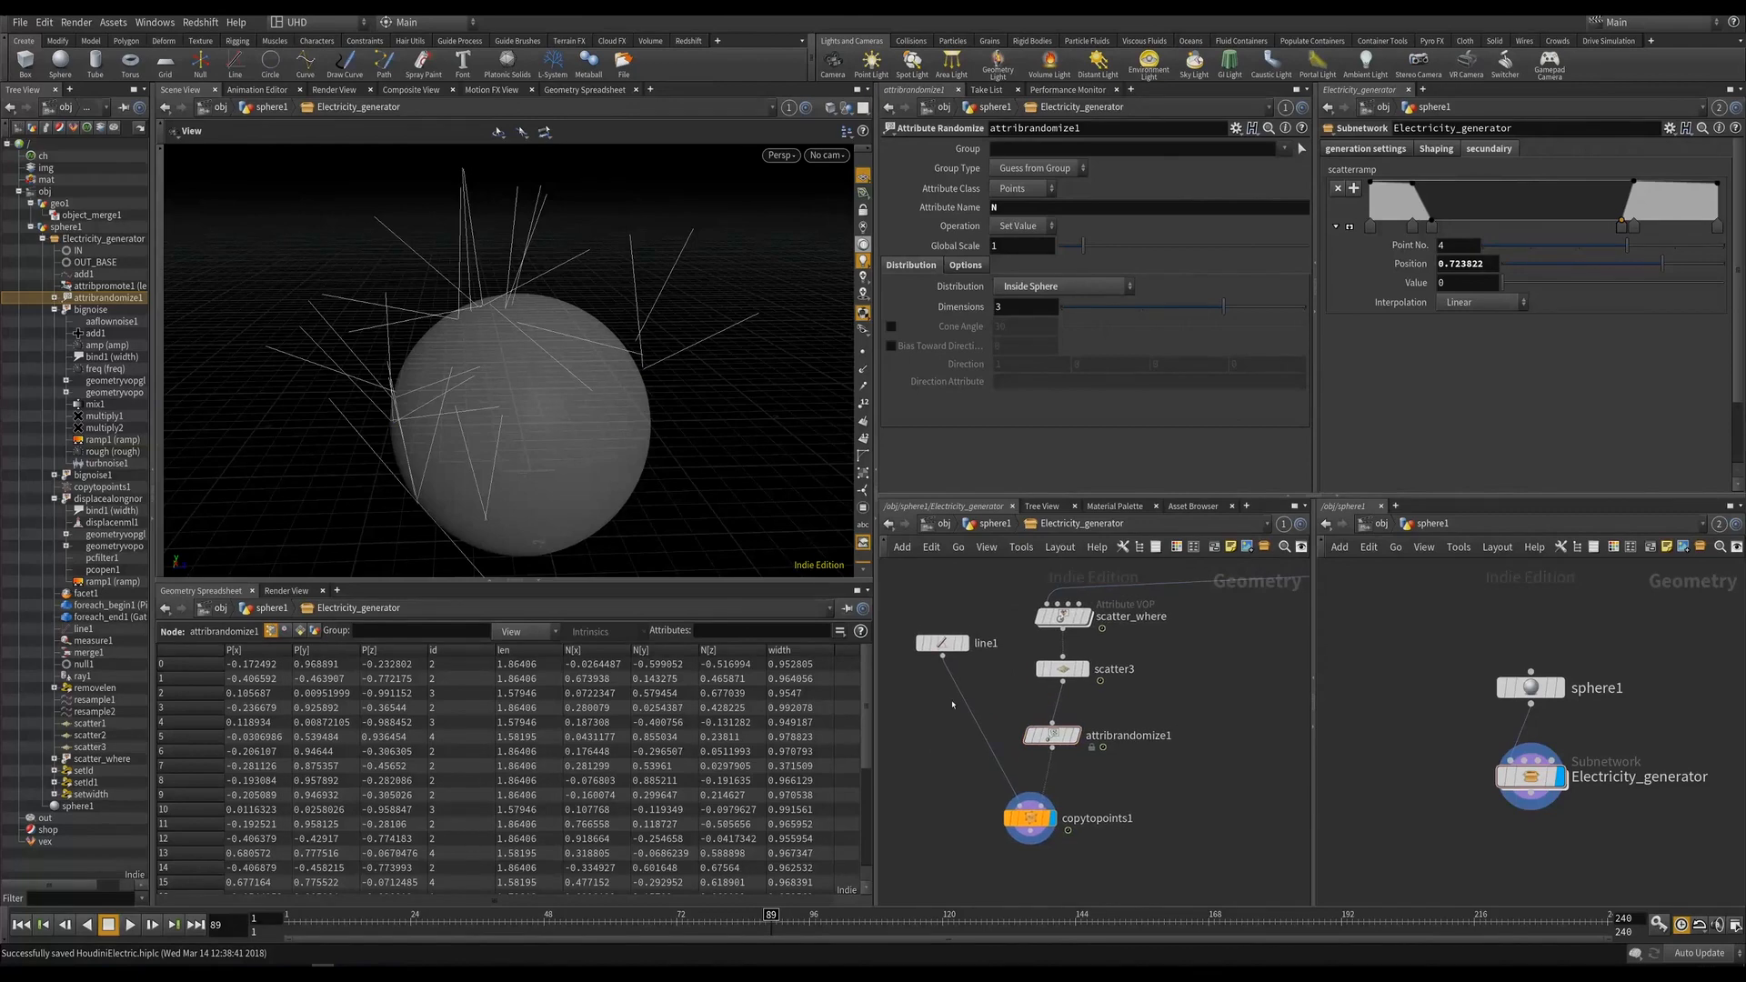
key("Tab")
type("attrib")
key("Return")
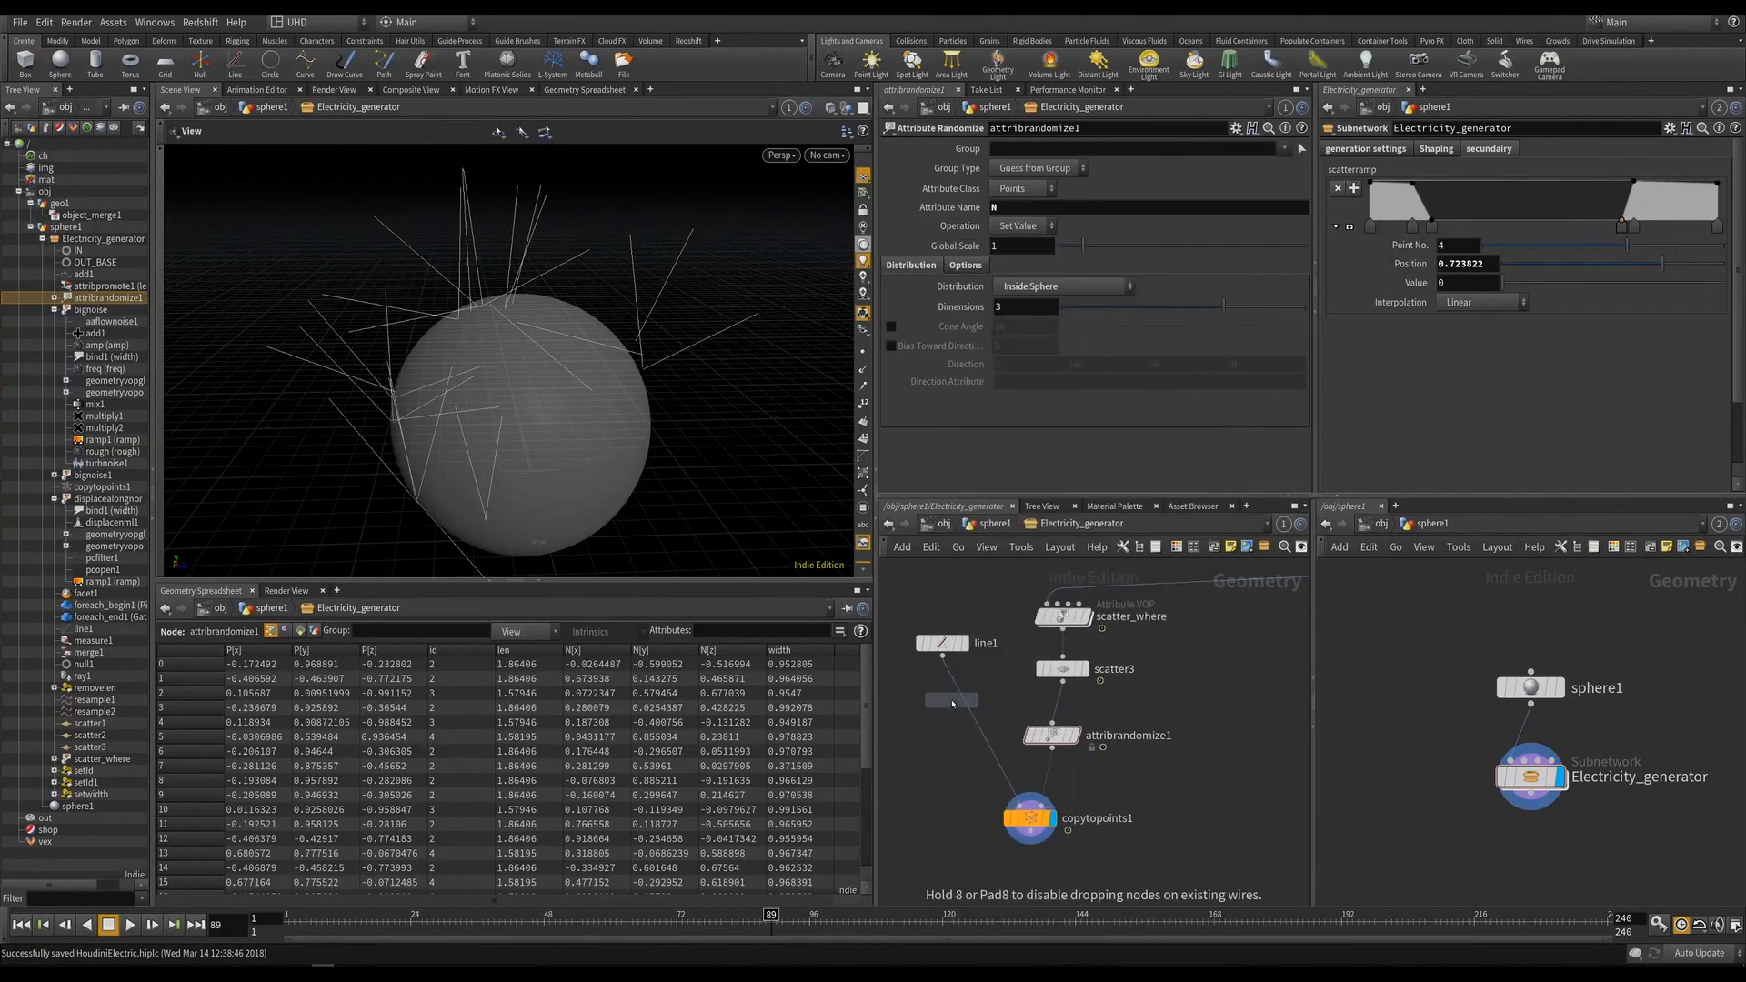
left_click(954, 704)
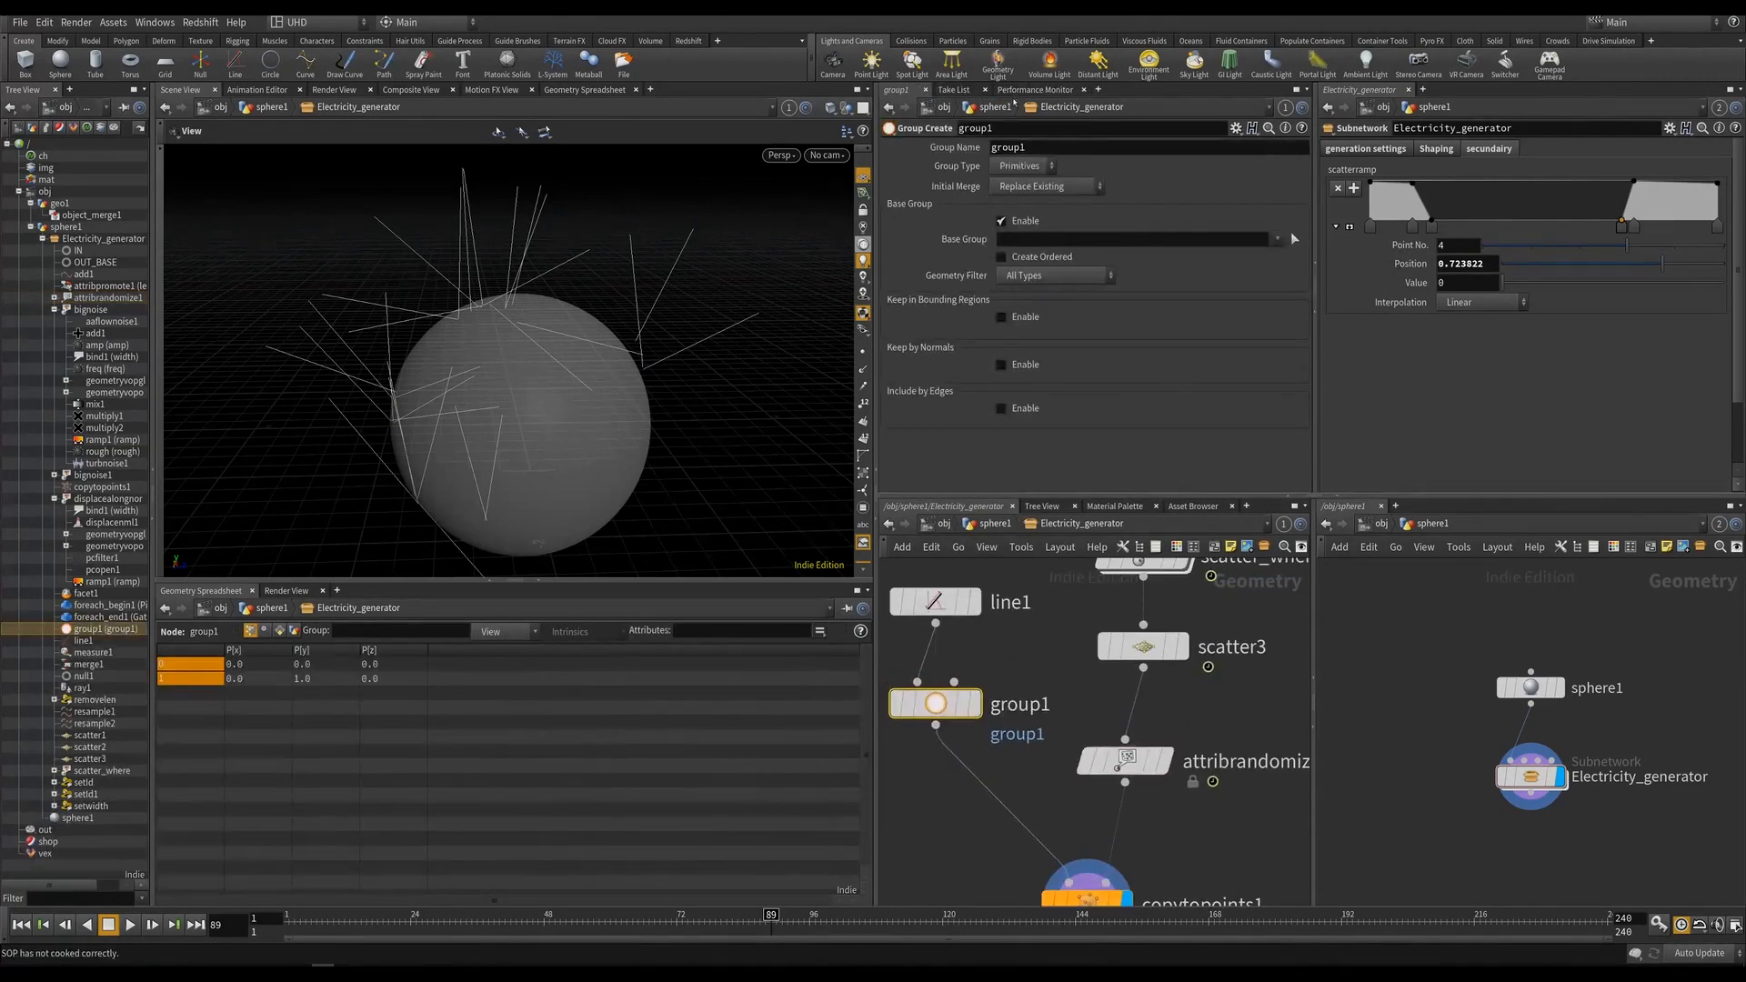
Set the group type of group1 to Points and its base group to point 0.
left_click(1029, 172)
left_click(1019, 183)
double_click(1026, 148)
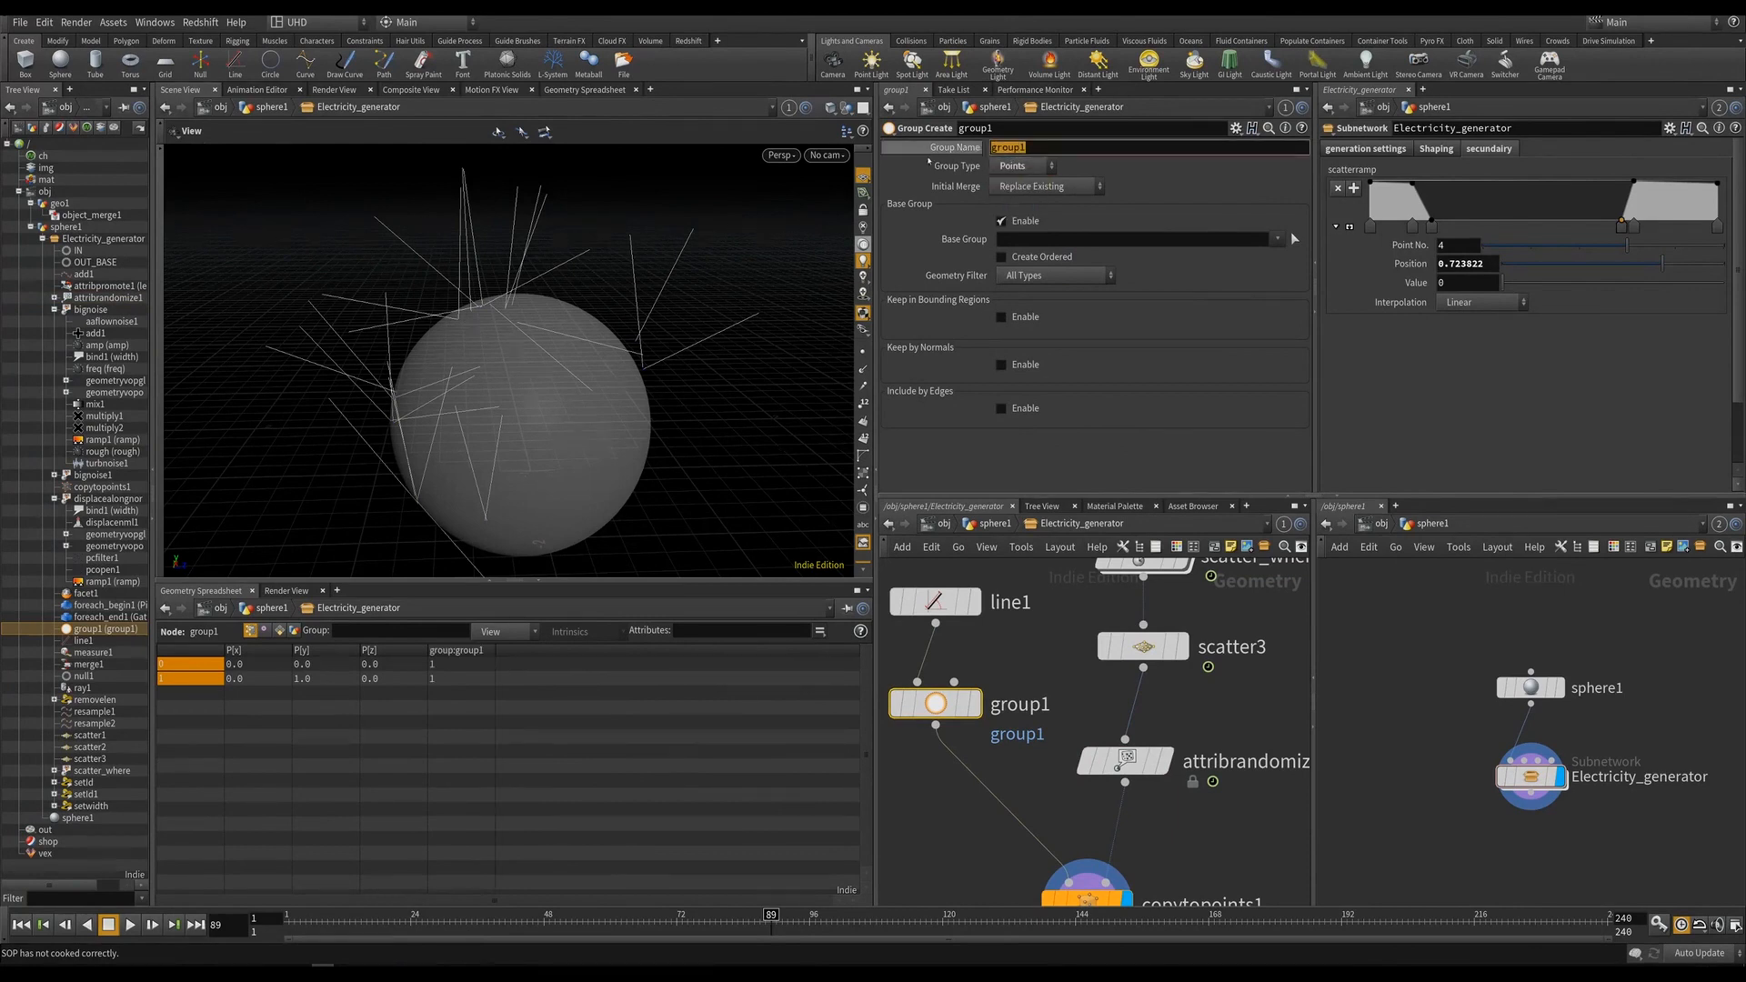
left_click(1028, 236)
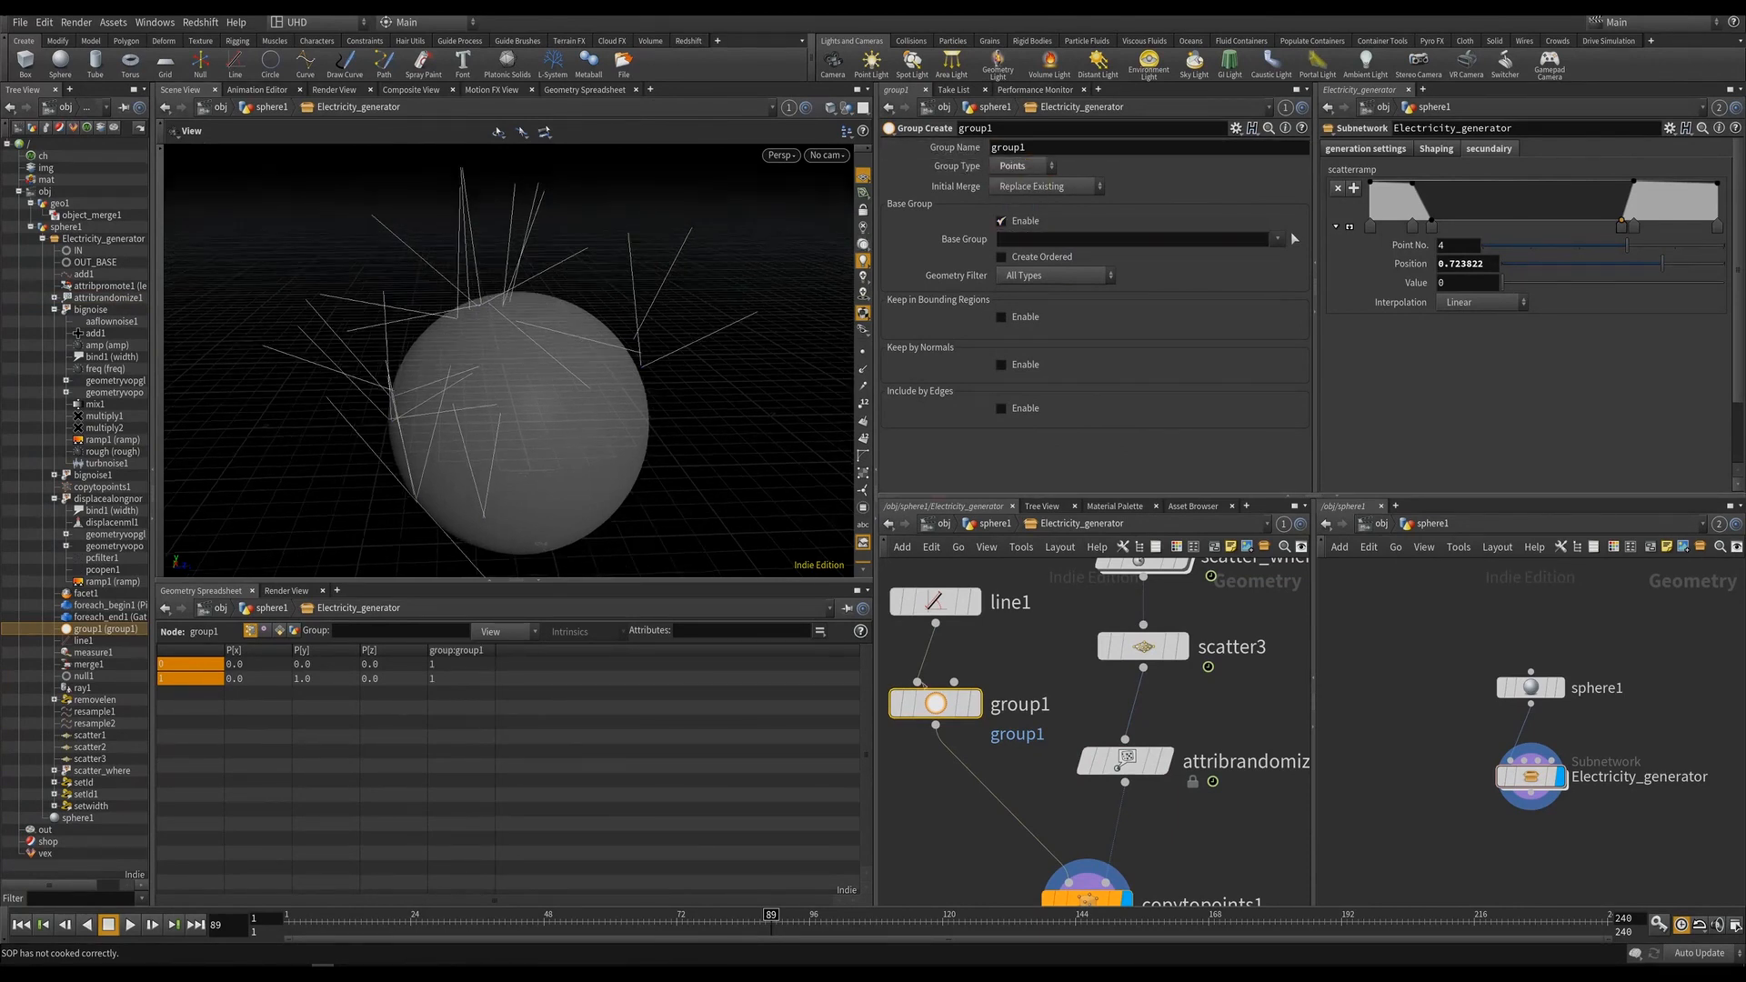
left_click(1023, 240)
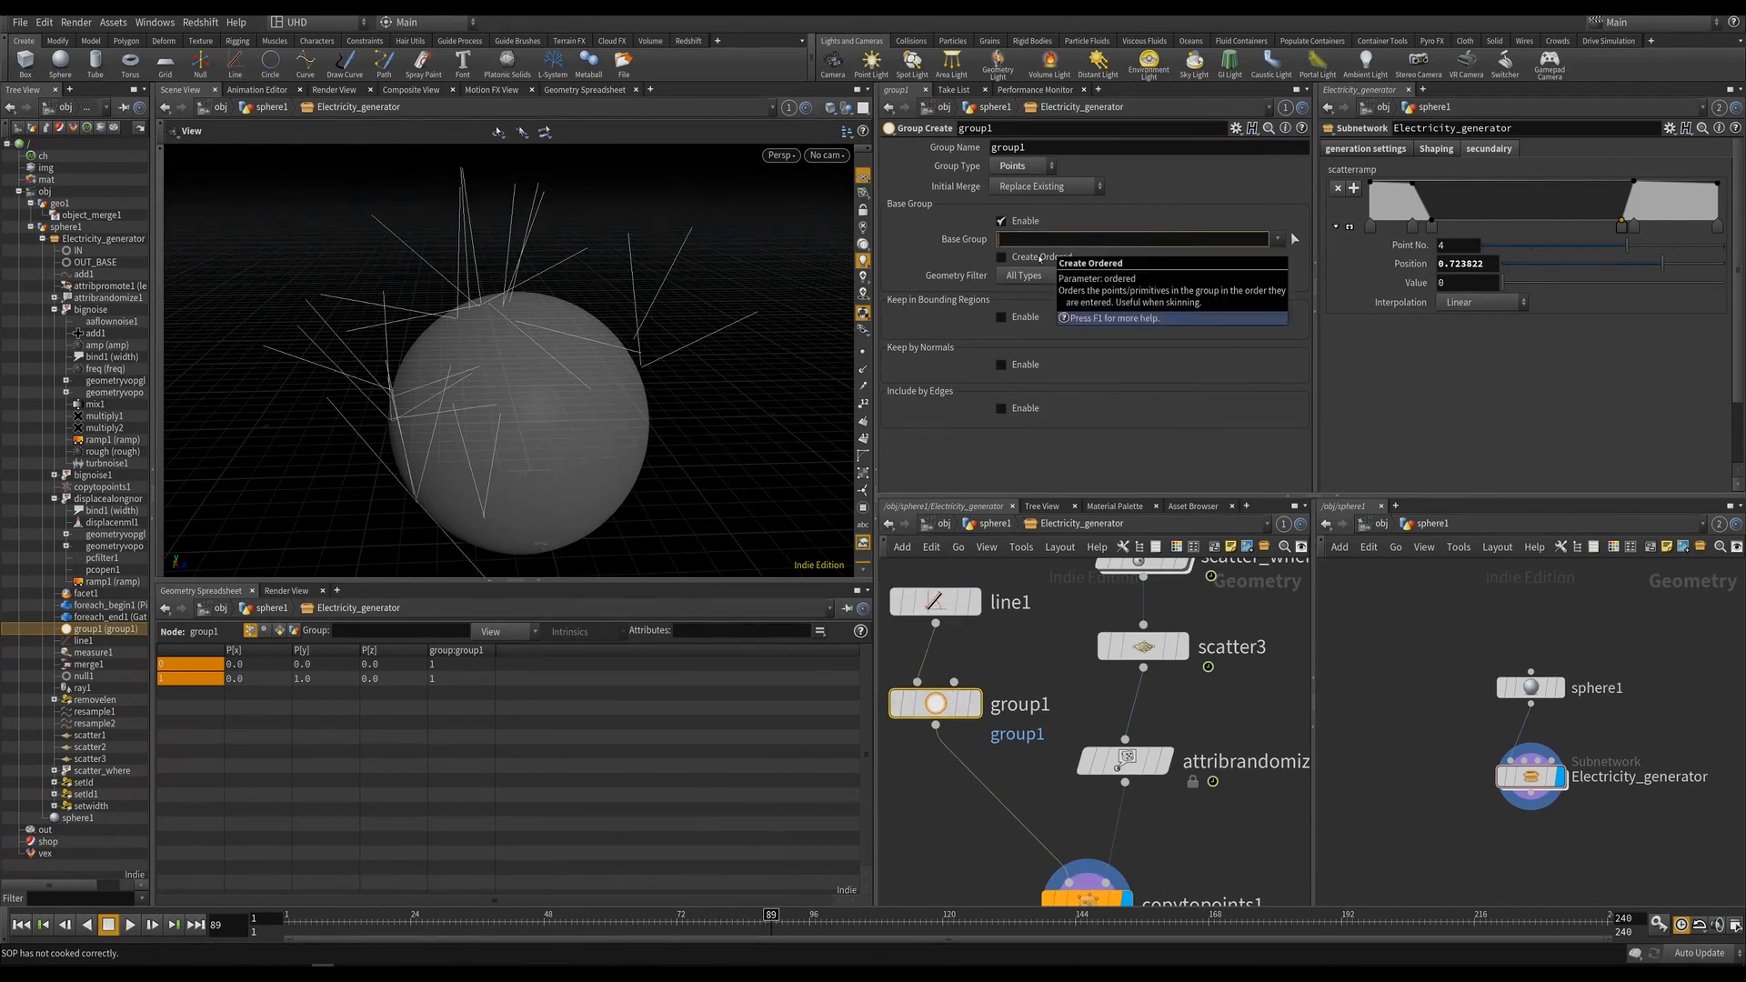
type("0")
key("Return")
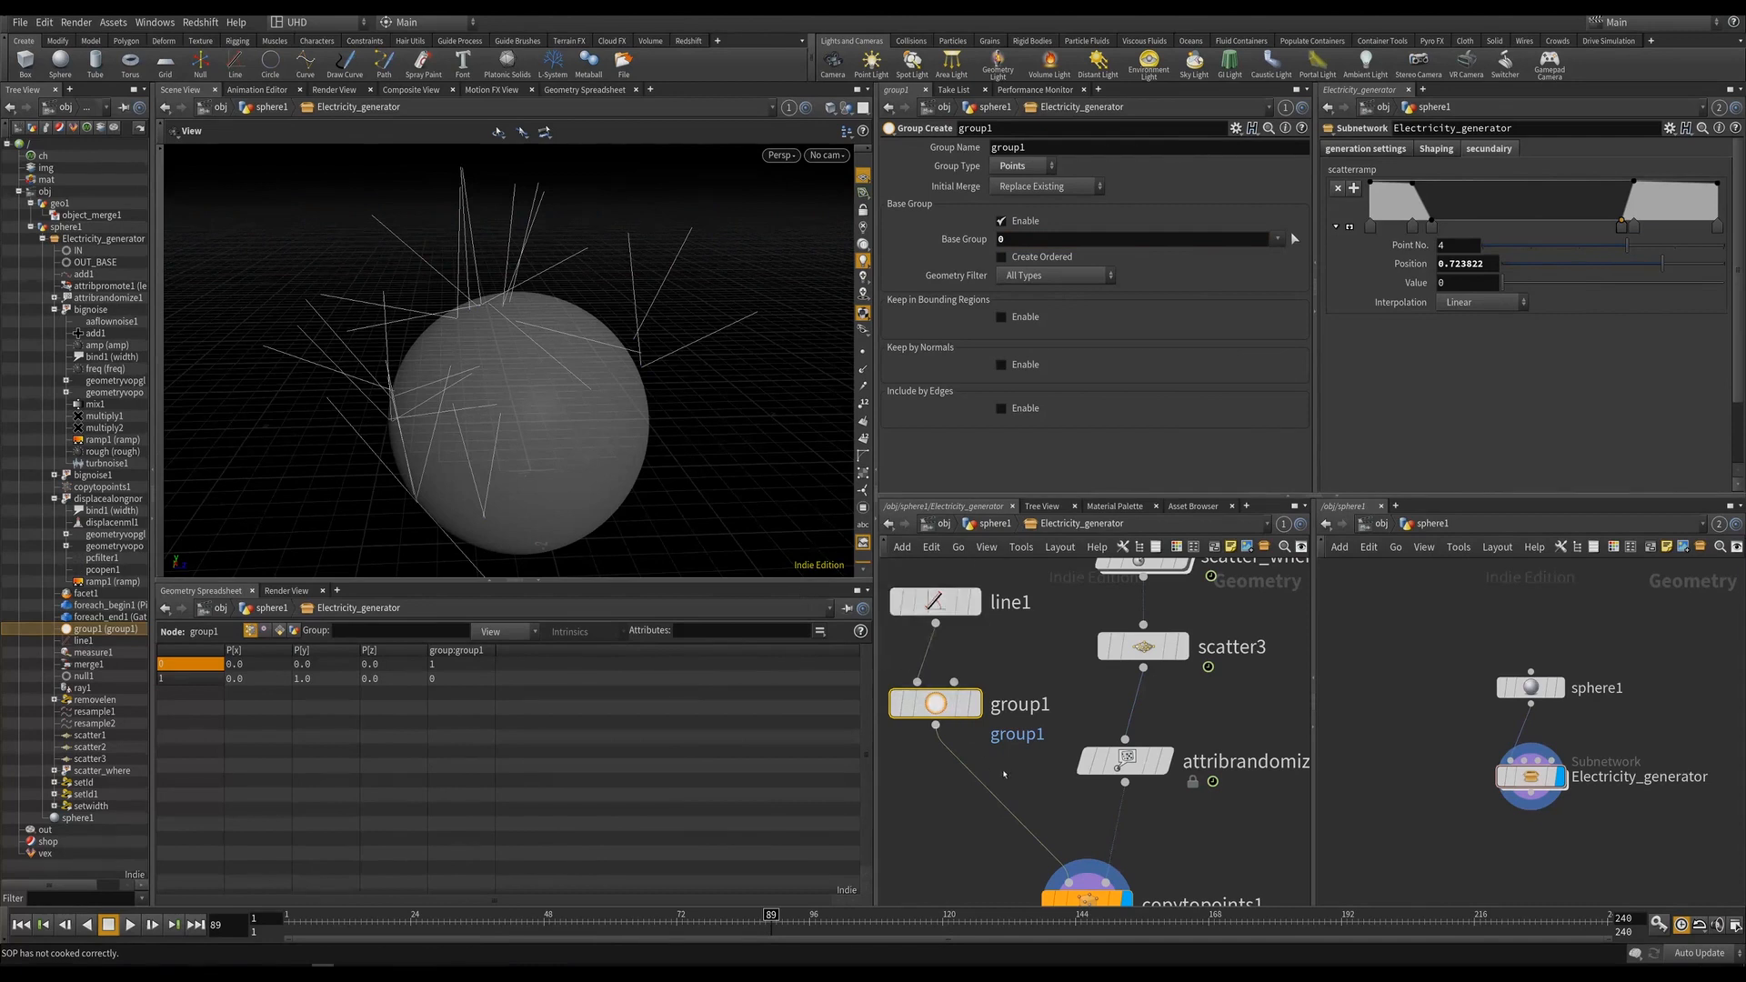
Save the scene and change the group name in group1 to raygroup.
middle_click_drag(1005, 774, 1029, 662)
key("ctrl+s")
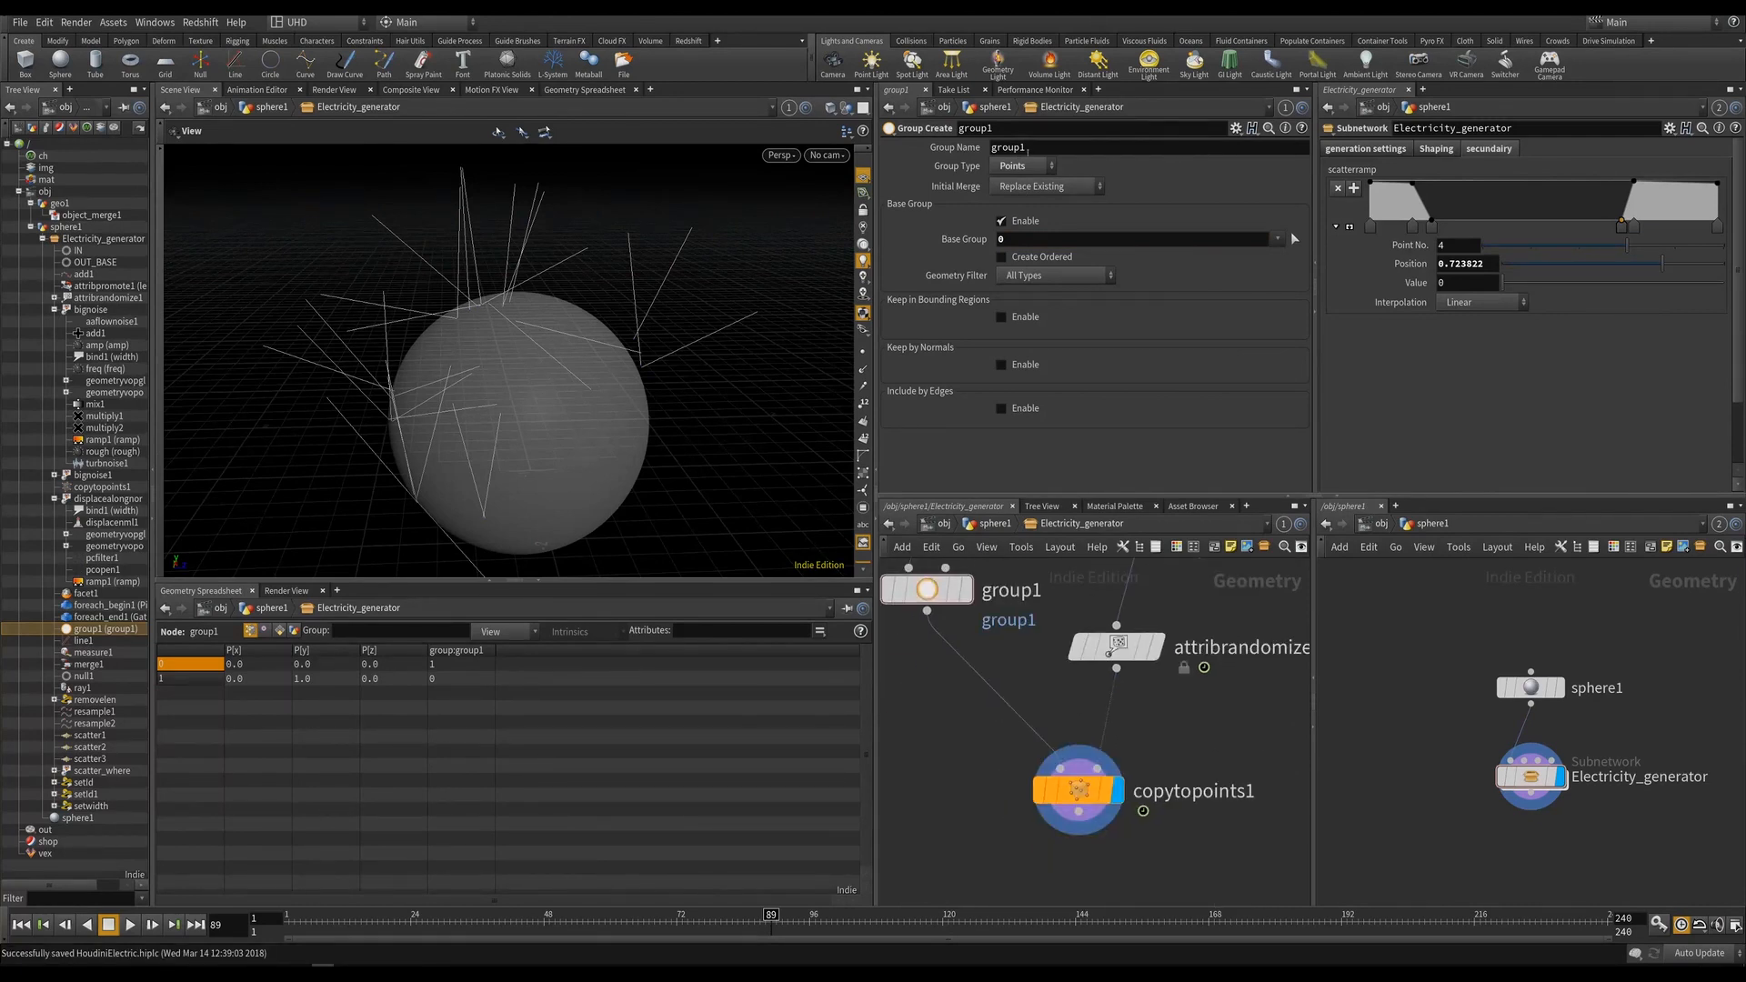
left_click_drag(1028, 152, 940, 150)
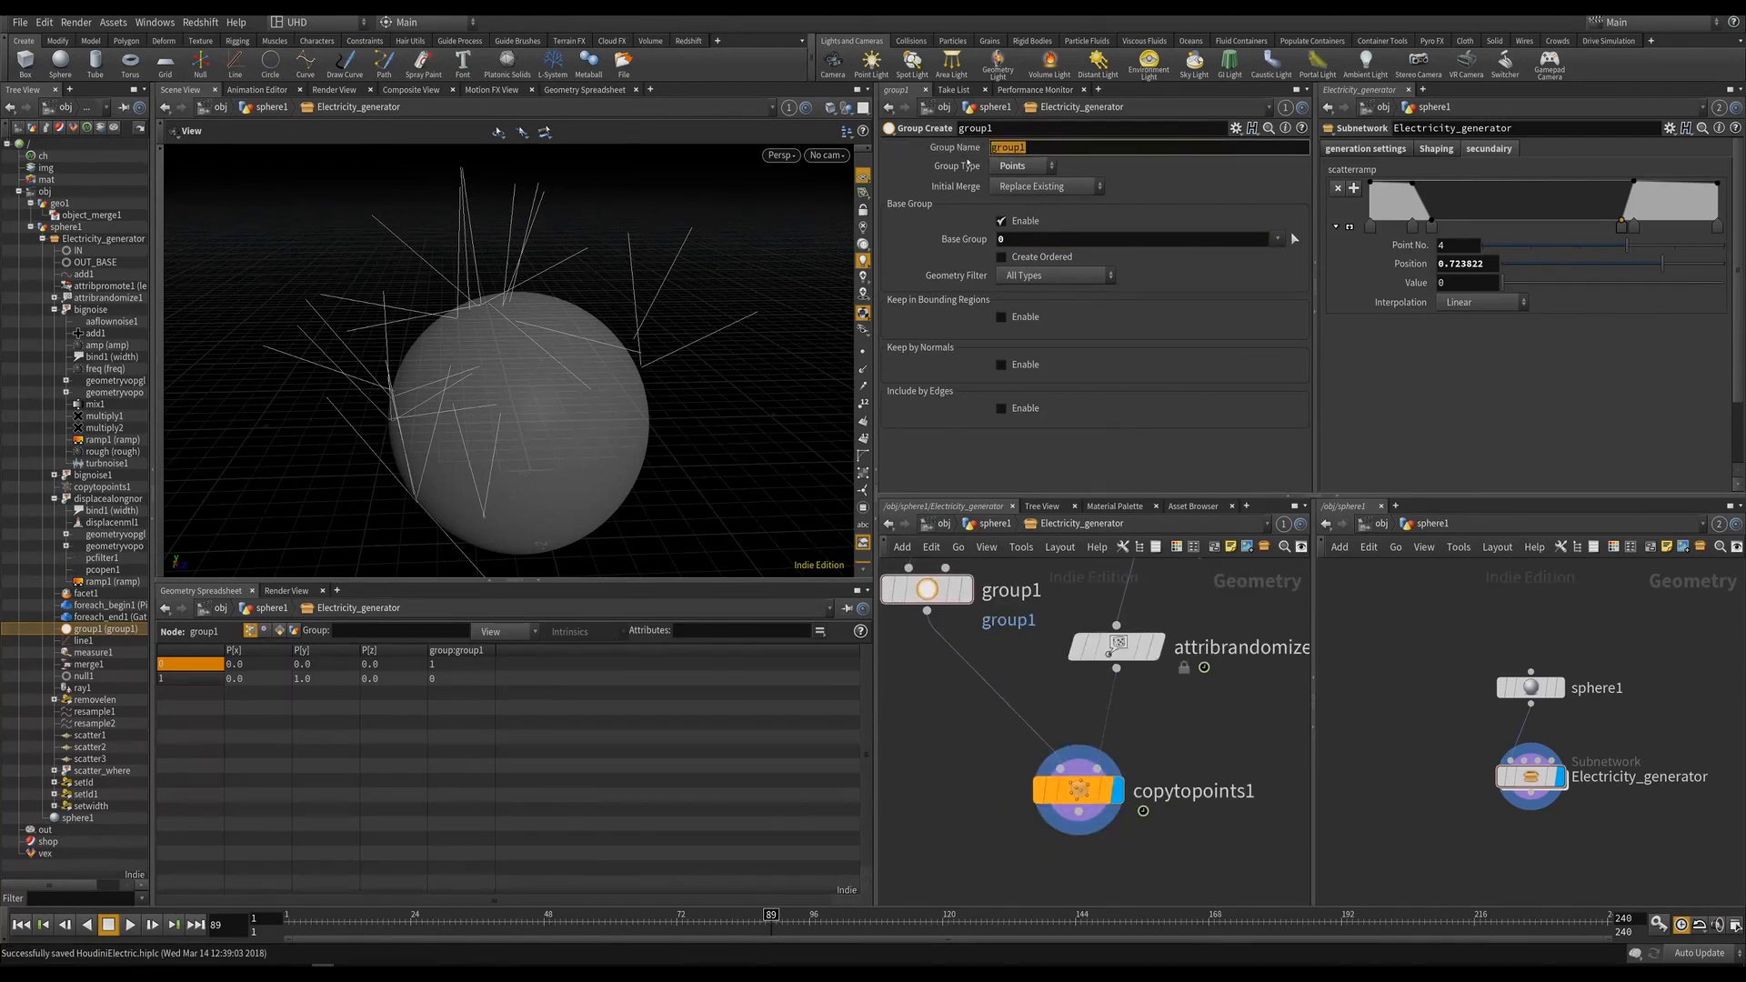
type("raygroup")
key("Return")
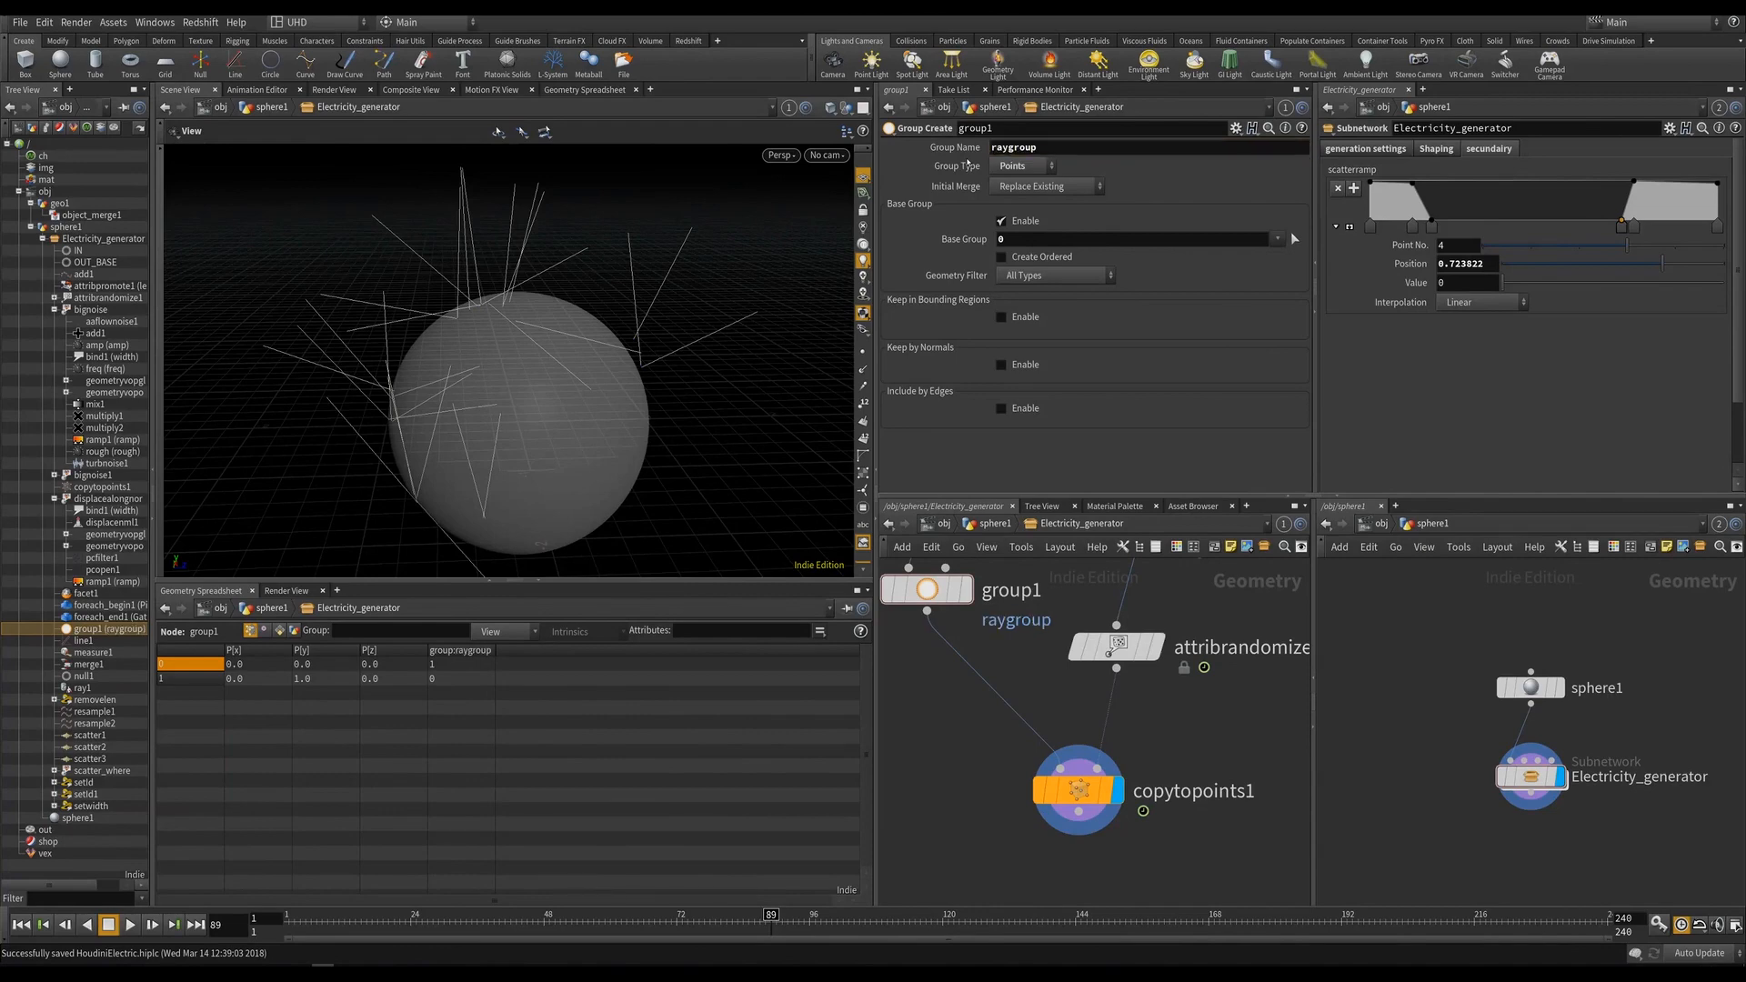
Examine the copied lines around the sphere and the settings of scatter3.
scroll(1098, 692, "down", 3)
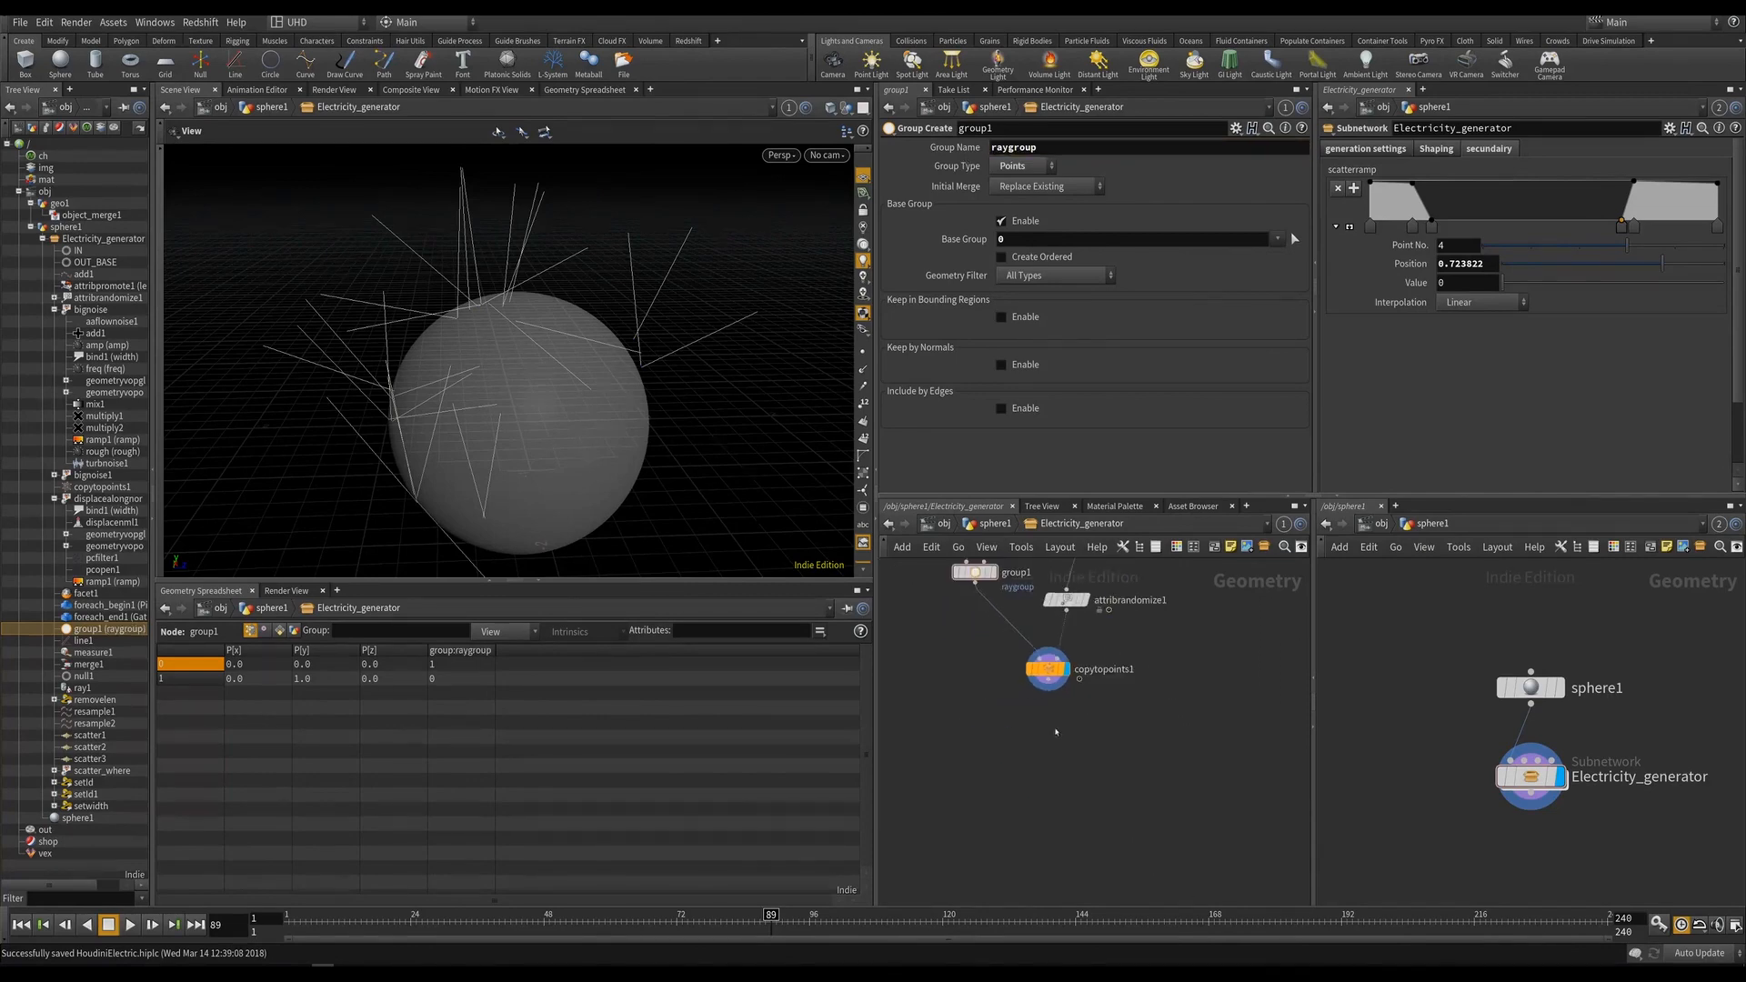
left_click_drag(454, 291, 462, 360)
middle_click_drag(1151, 616, 1074, 719)
scroll(1074, 719, "down", 2)
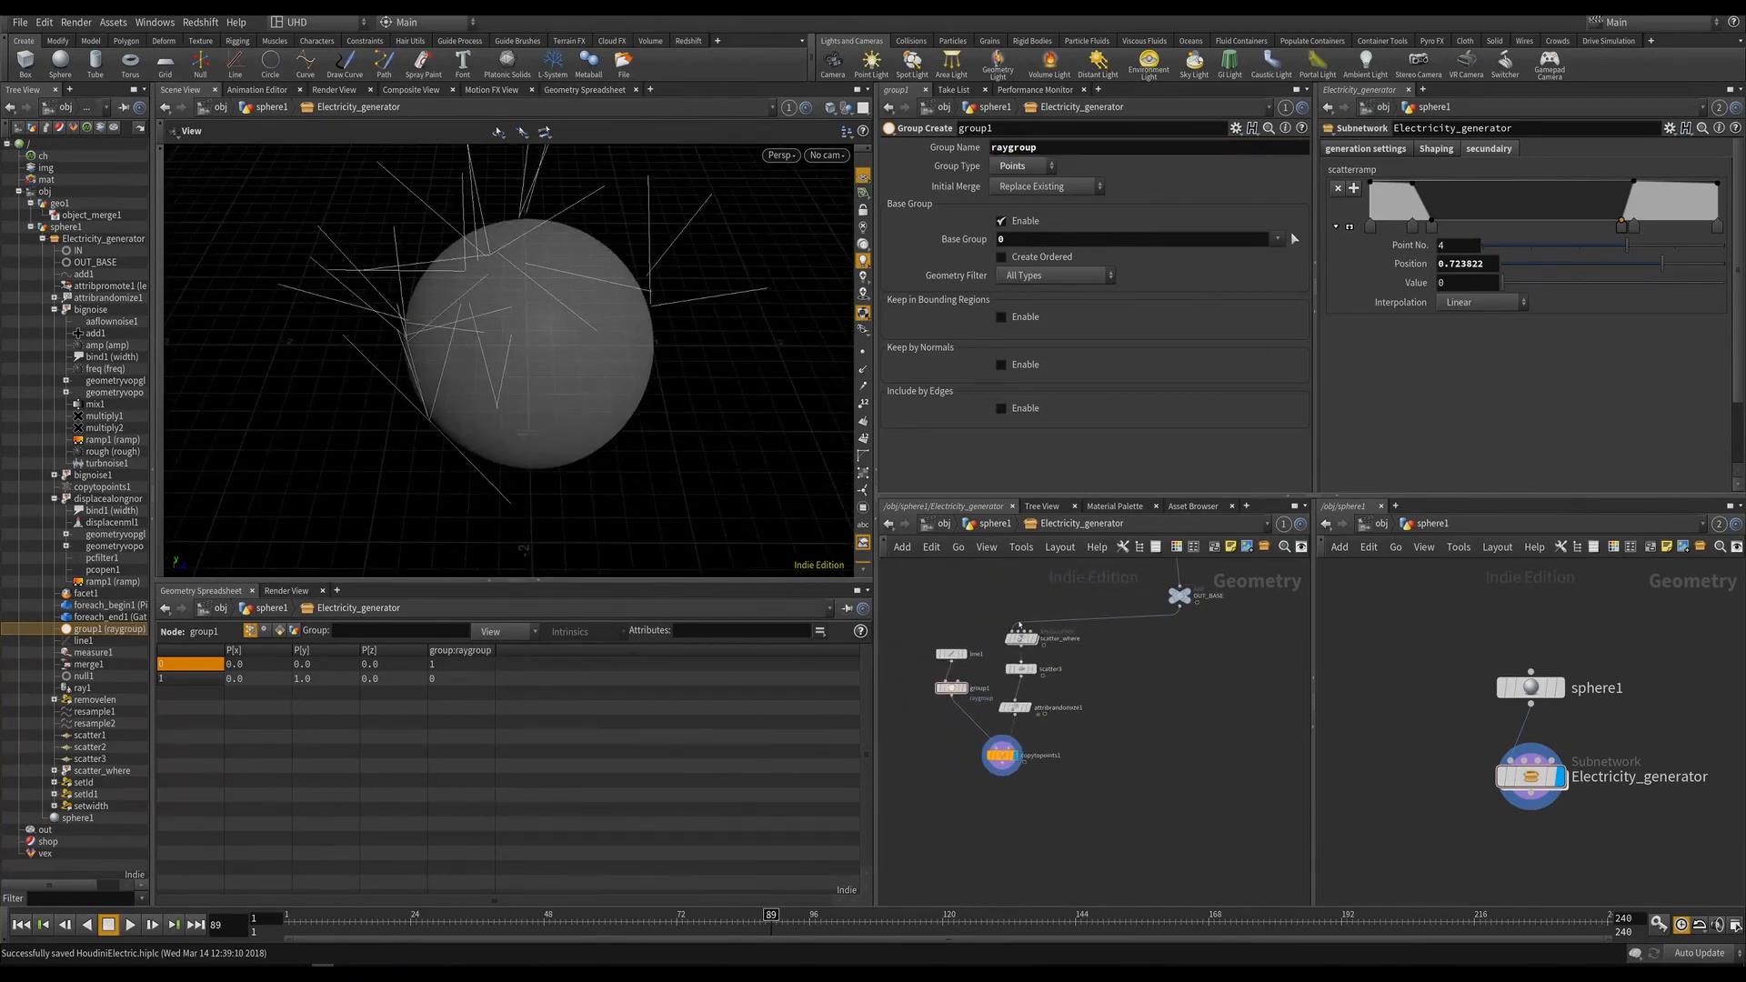
scroll(1010, 637, "up", 3)
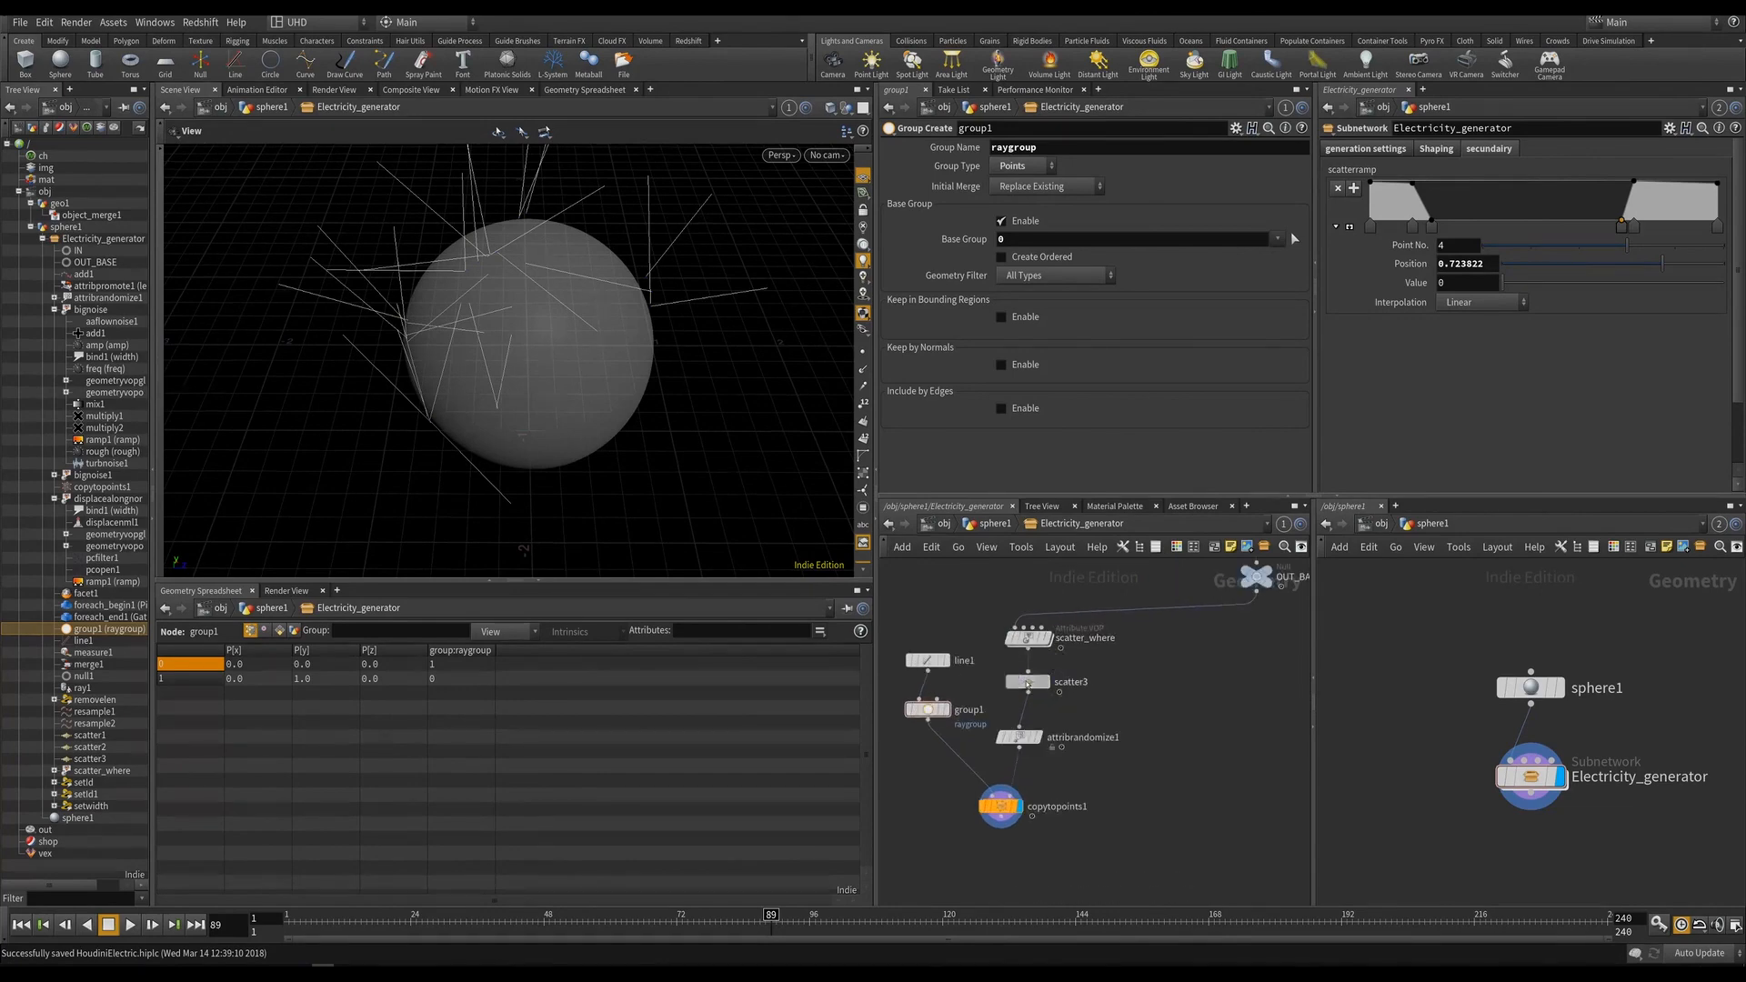
left_click(1028, 682)
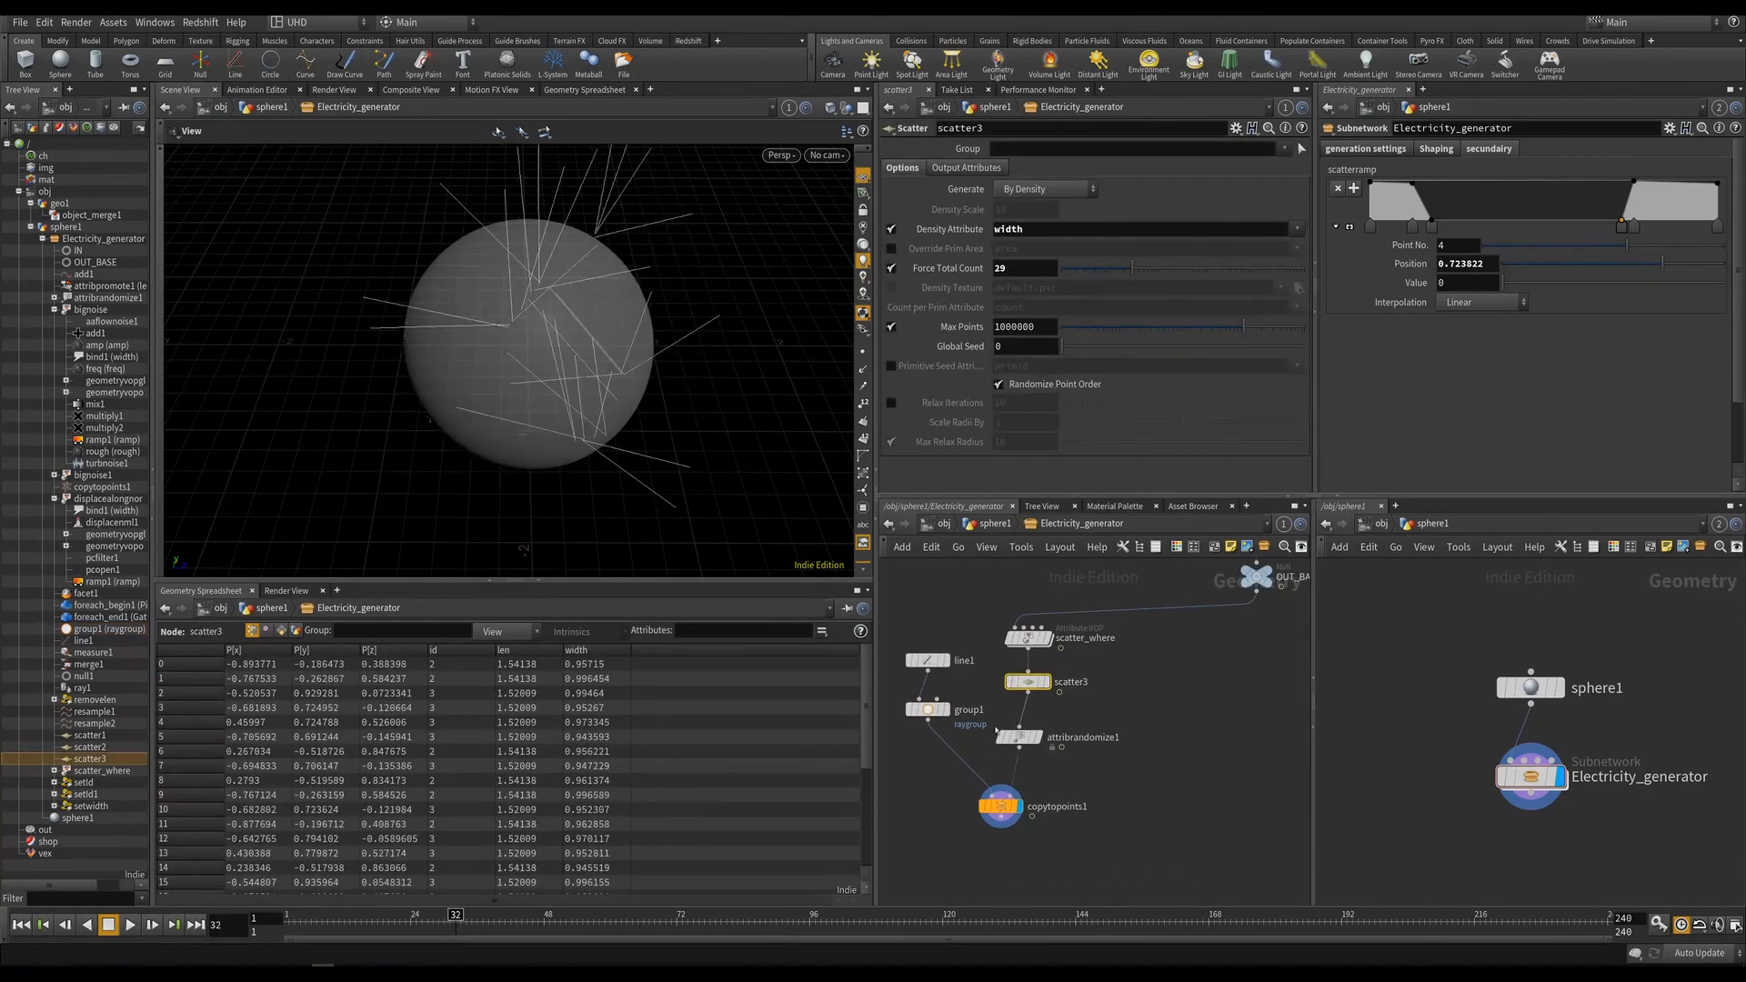
Combine copytopoints1 and OUT_BASE in a new Merge node and display the result.
key("Tab")
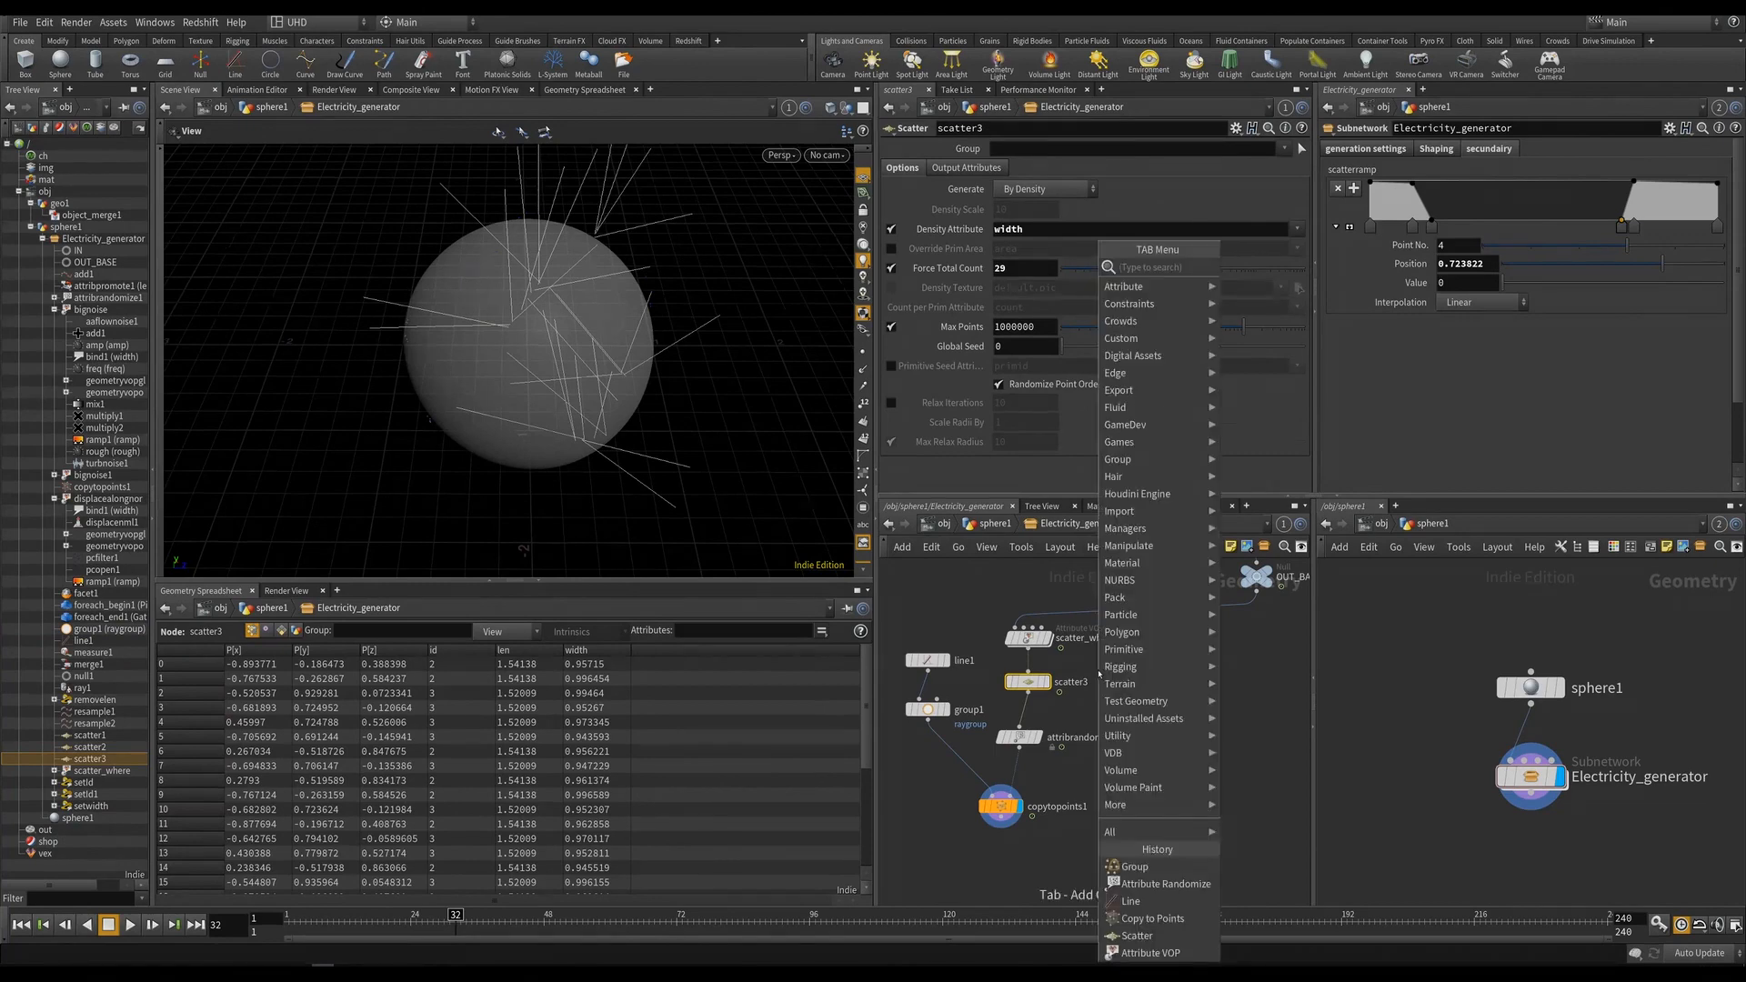
type("merge")
key("Return")
left_click(1130, 827)
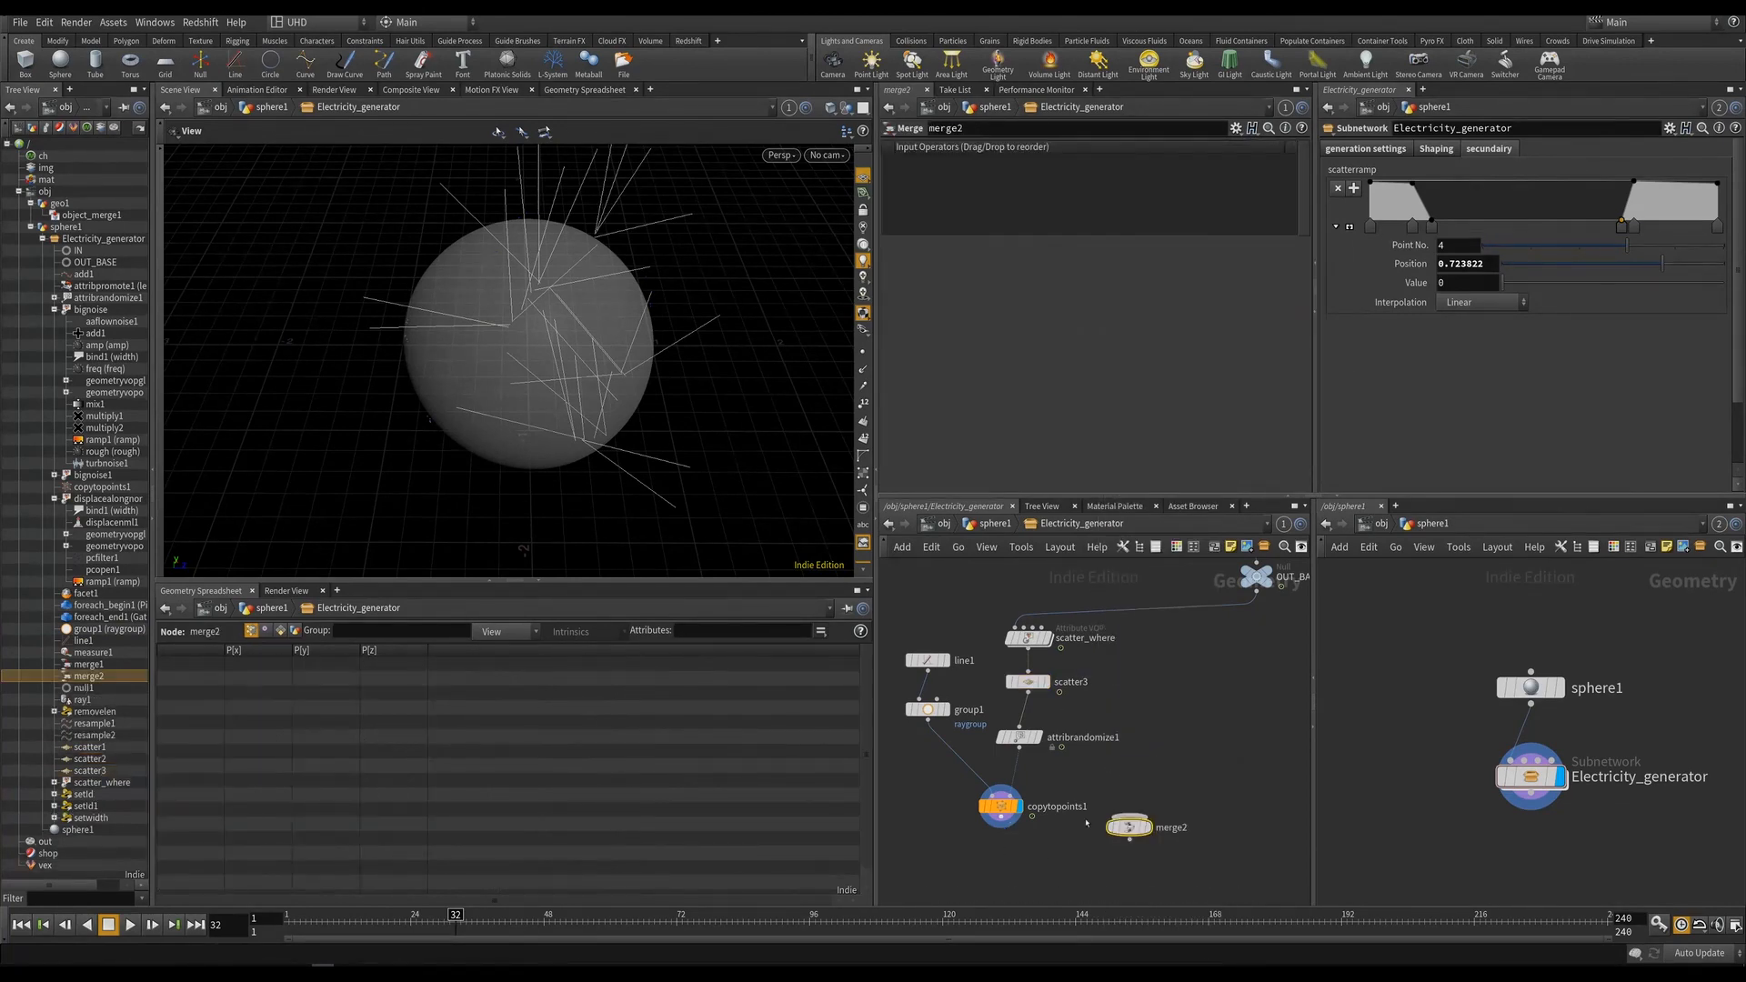
left_click(1001, 818)
left_click(1128, 816)
left_click(1257, 592)
left_click(1134, 817)
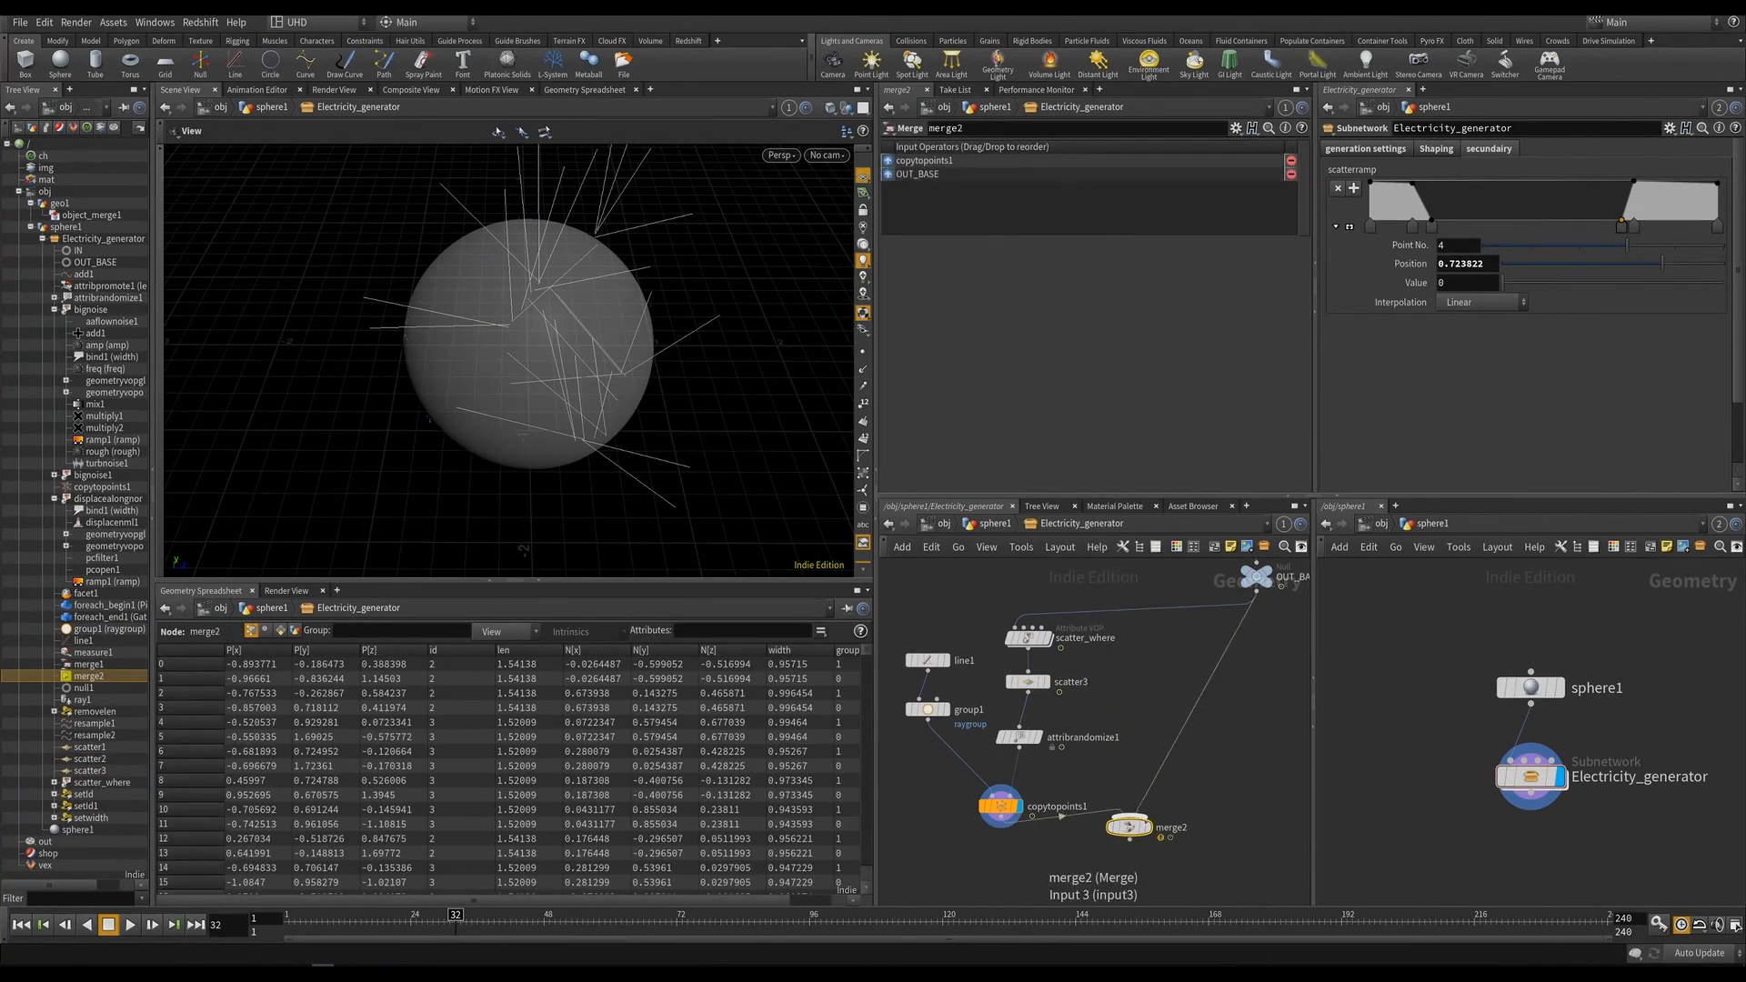
left_click(1148, 827)
Play the animation to check the branch lines against the main arcs, and delete the merge2 node.
left_click_drag(562, 400, 593, 278)
key("Up")
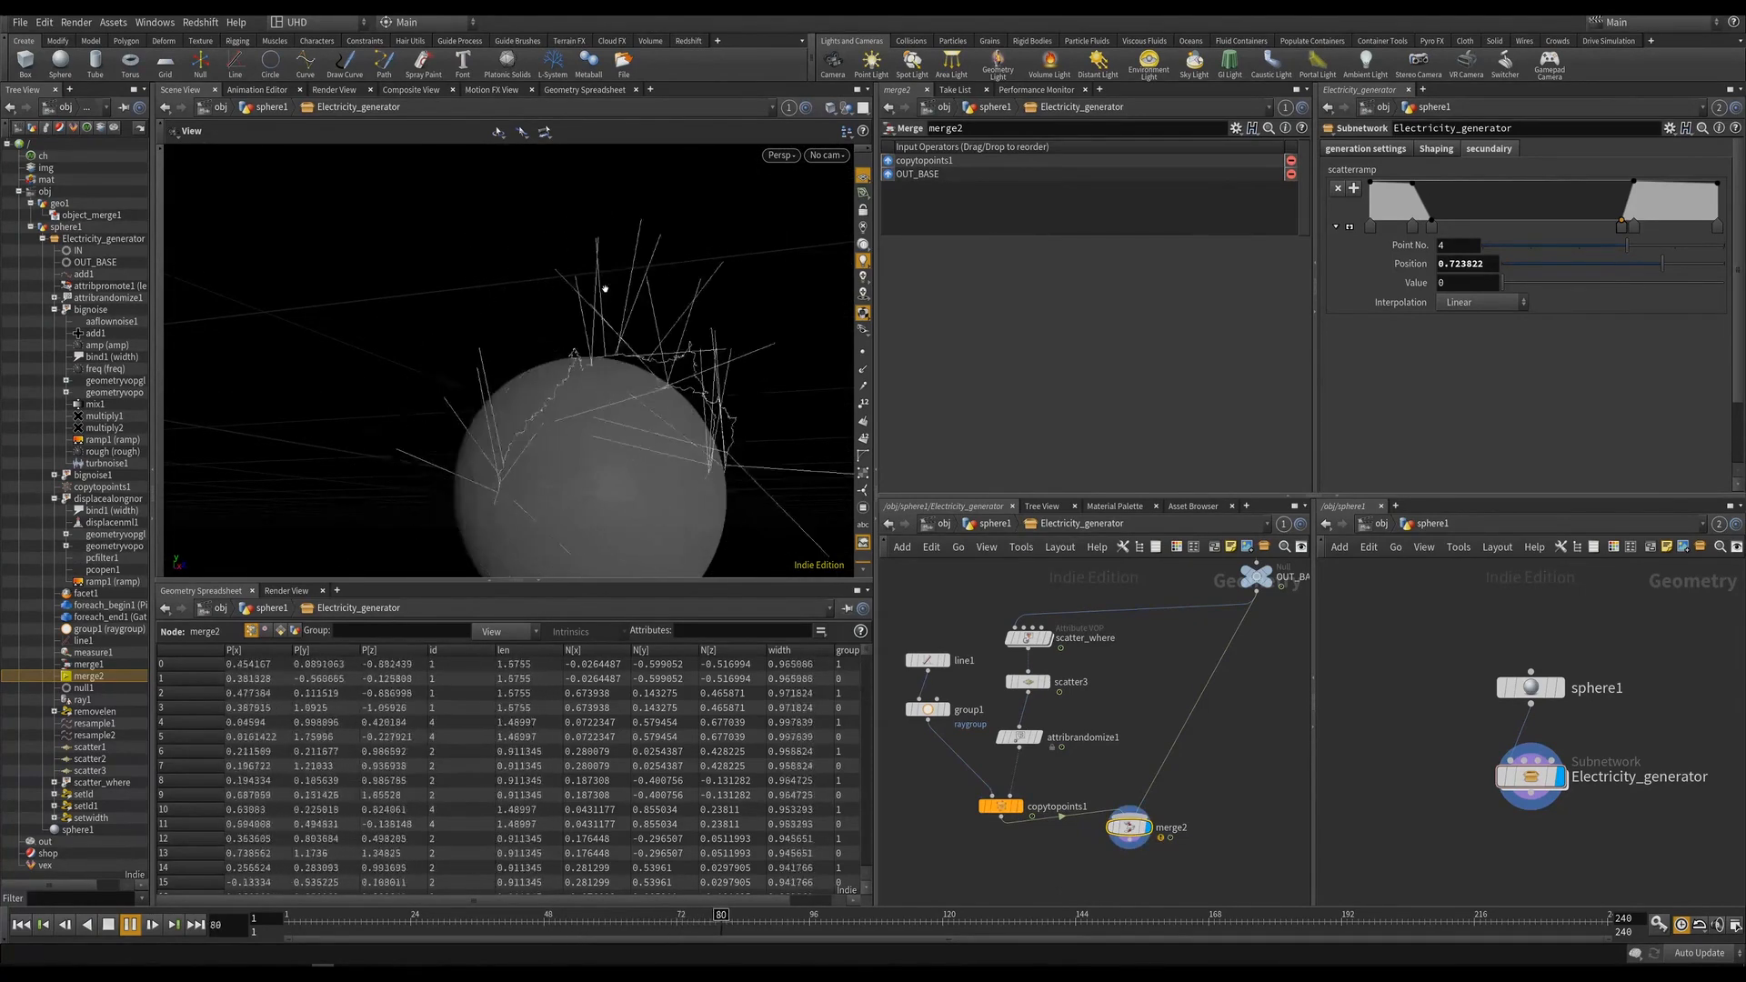
key("Up")
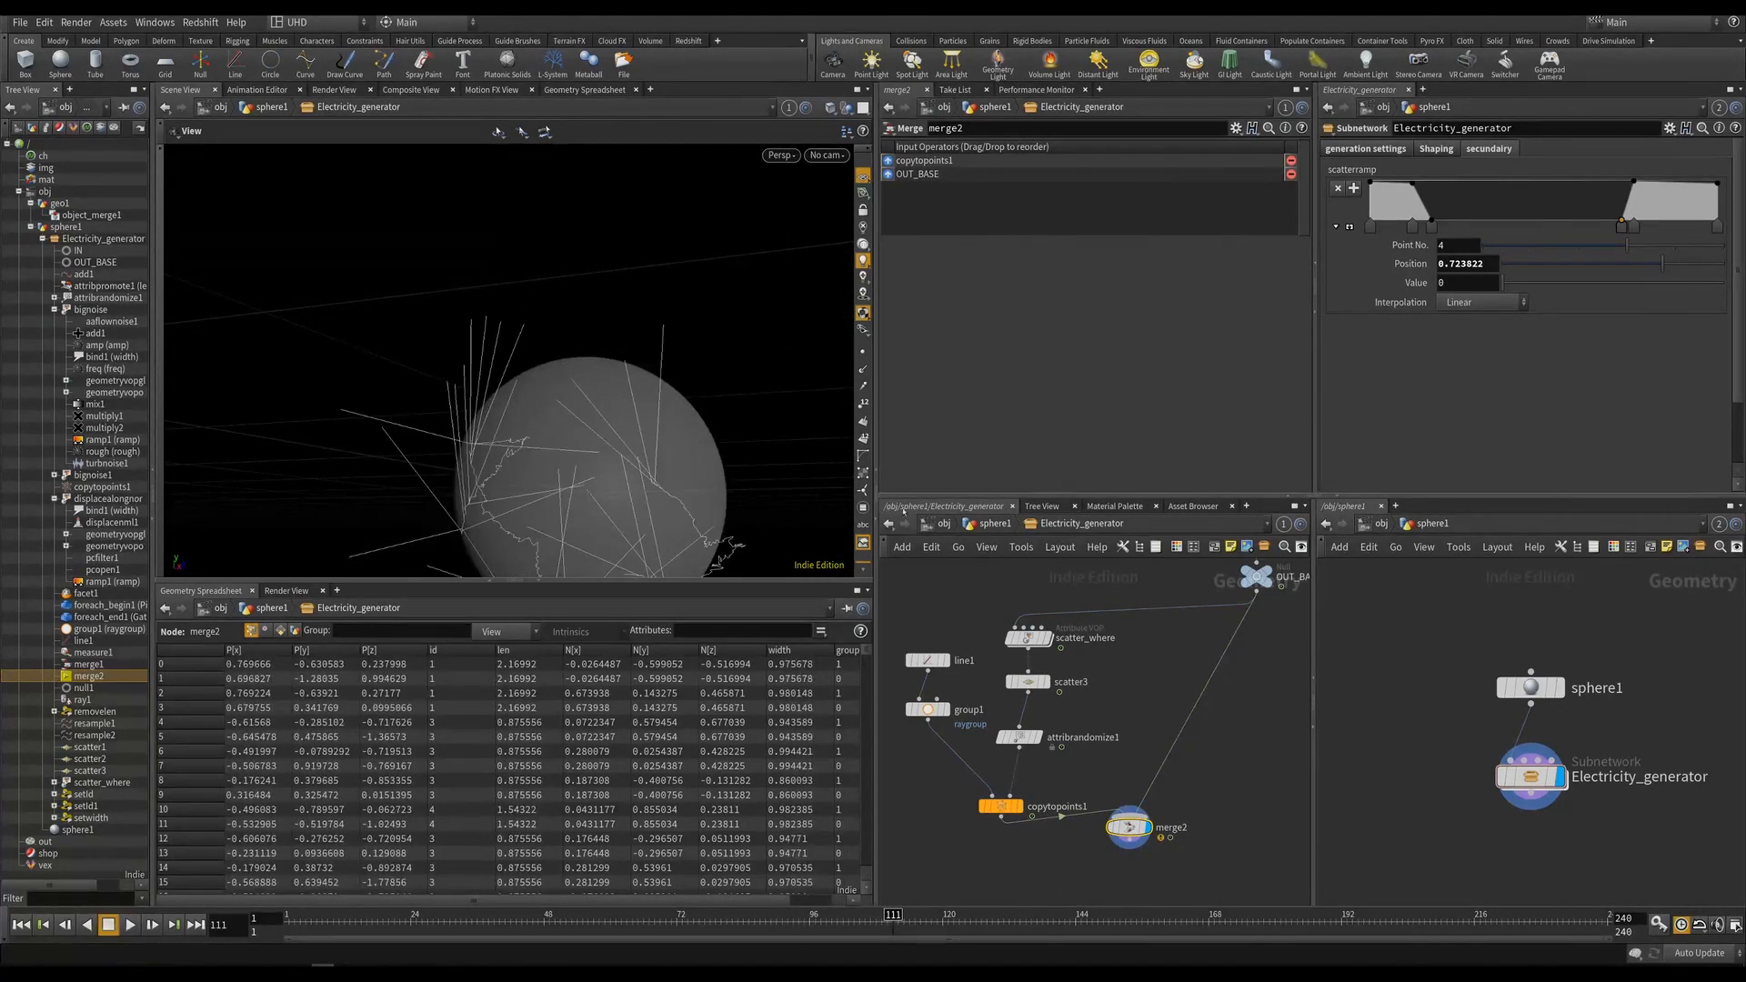
key("Delete")
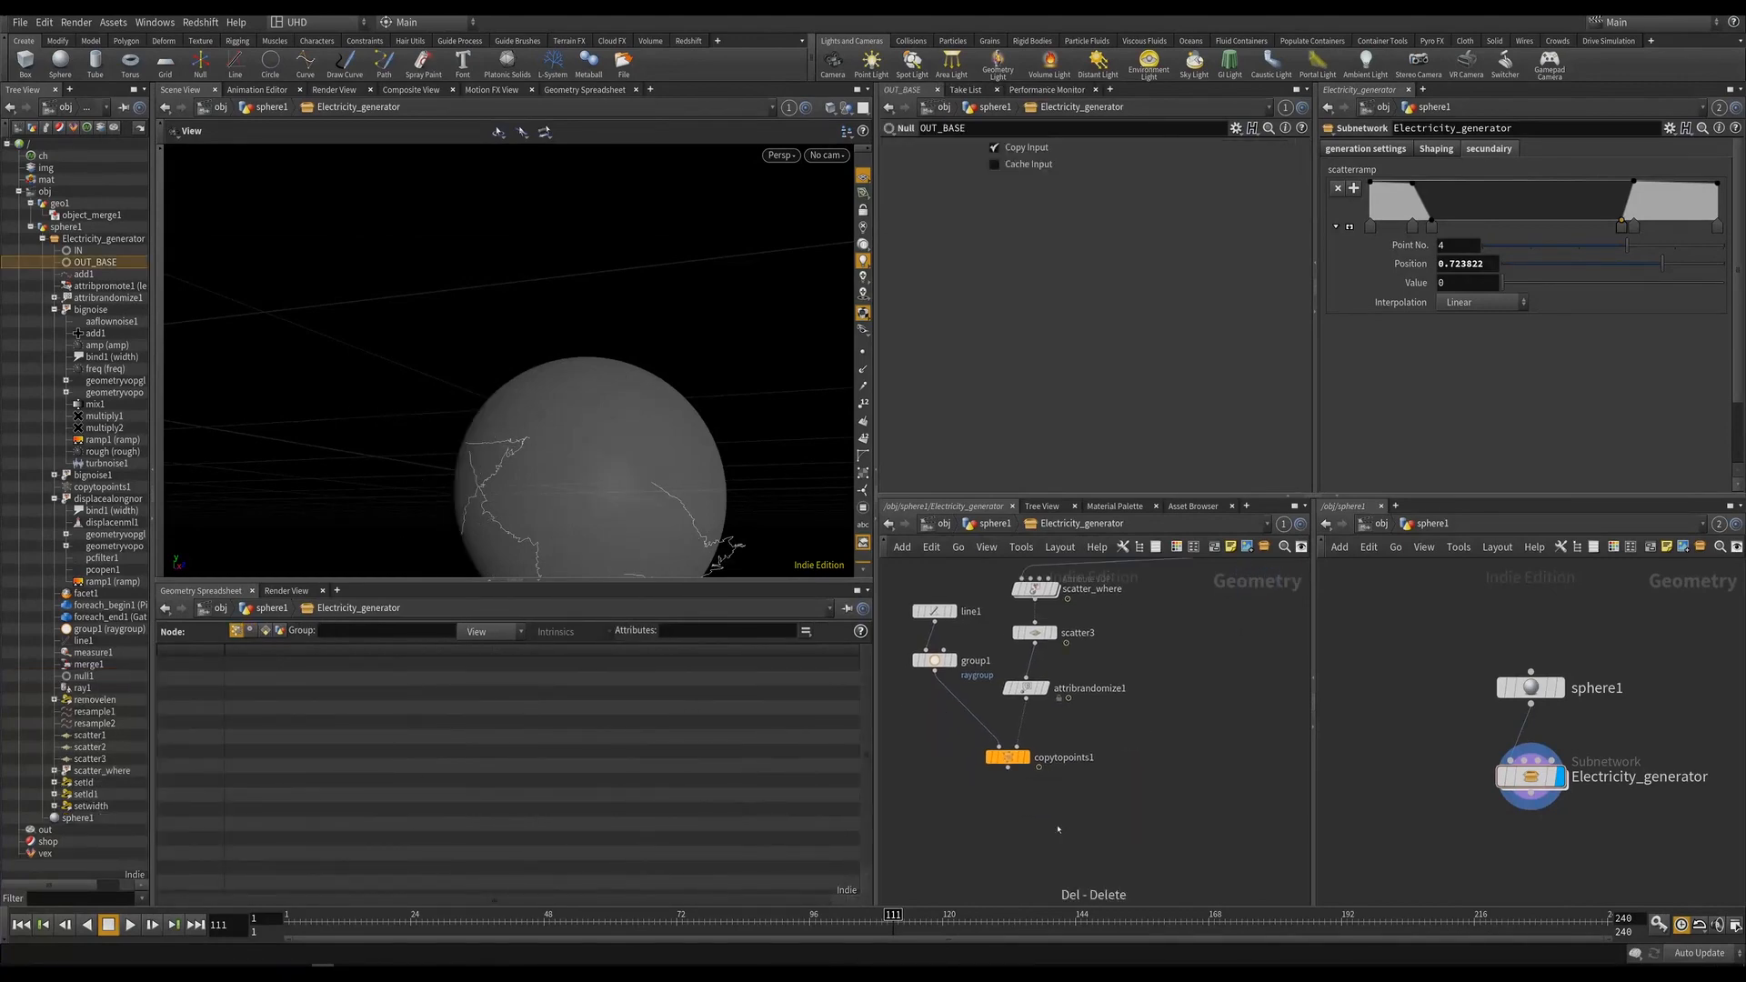
Save the scene and display the copytopoints1 result at frame 41.
key("ctrl+s")
left_click_drag(397, 926, 505, 923)
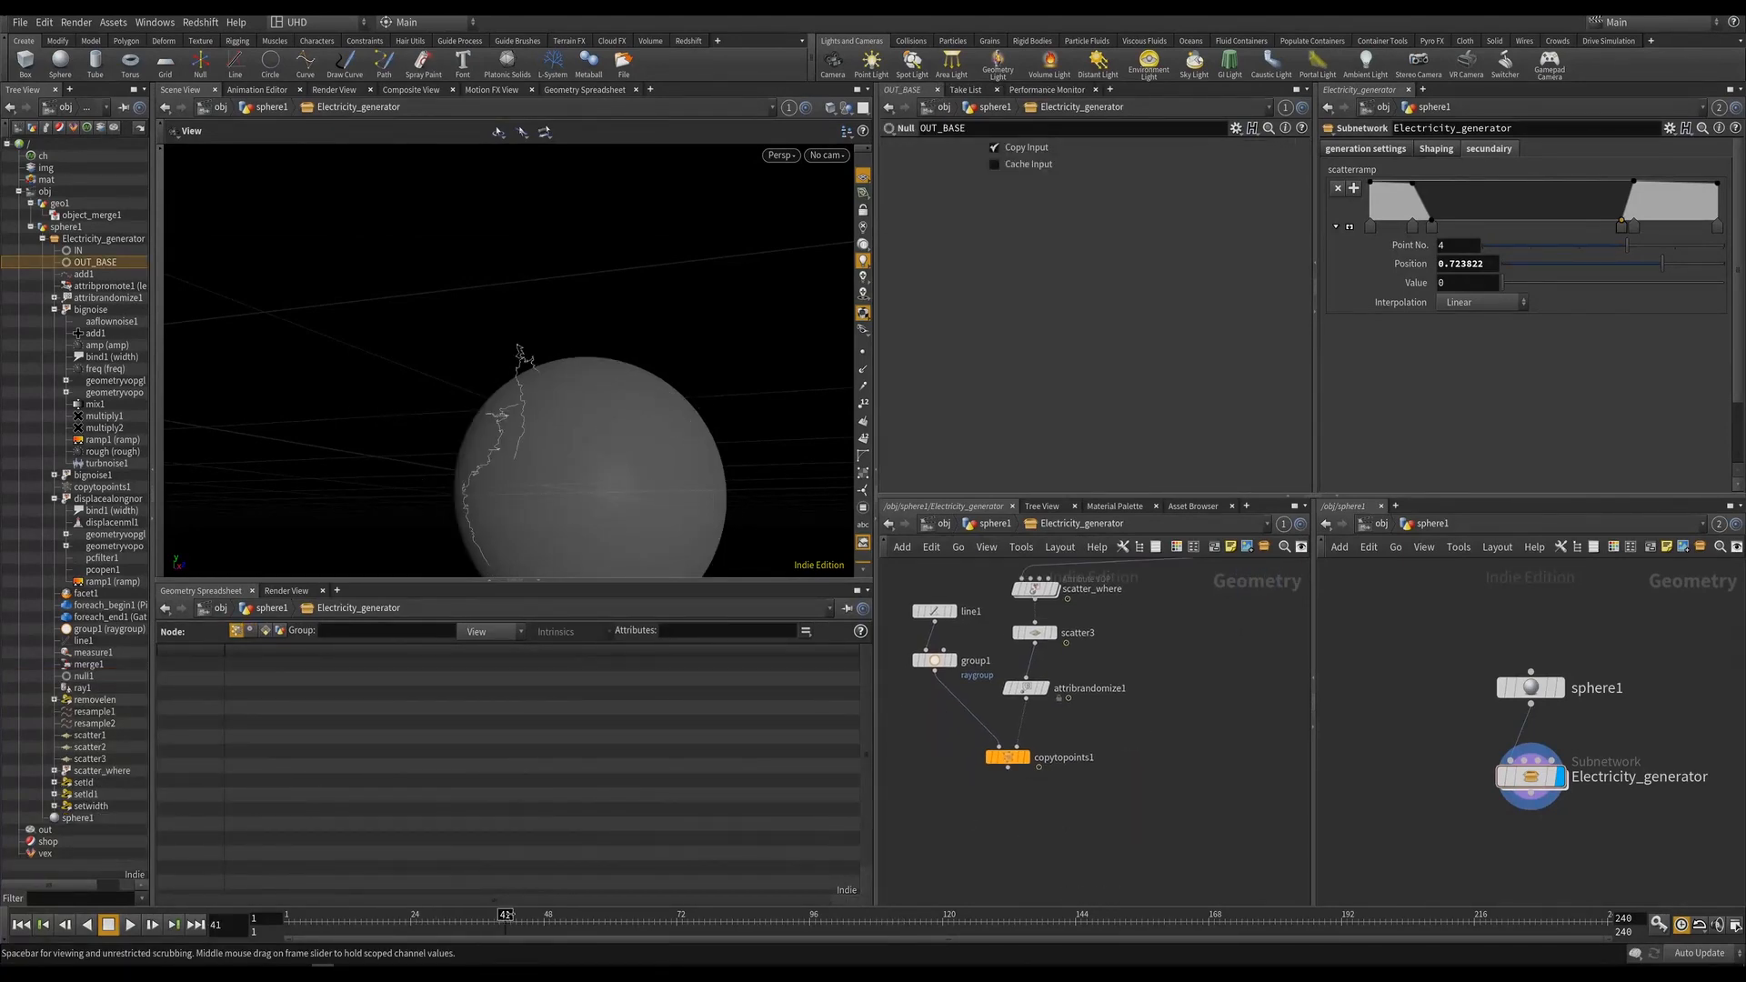
left_click(1028, 756)
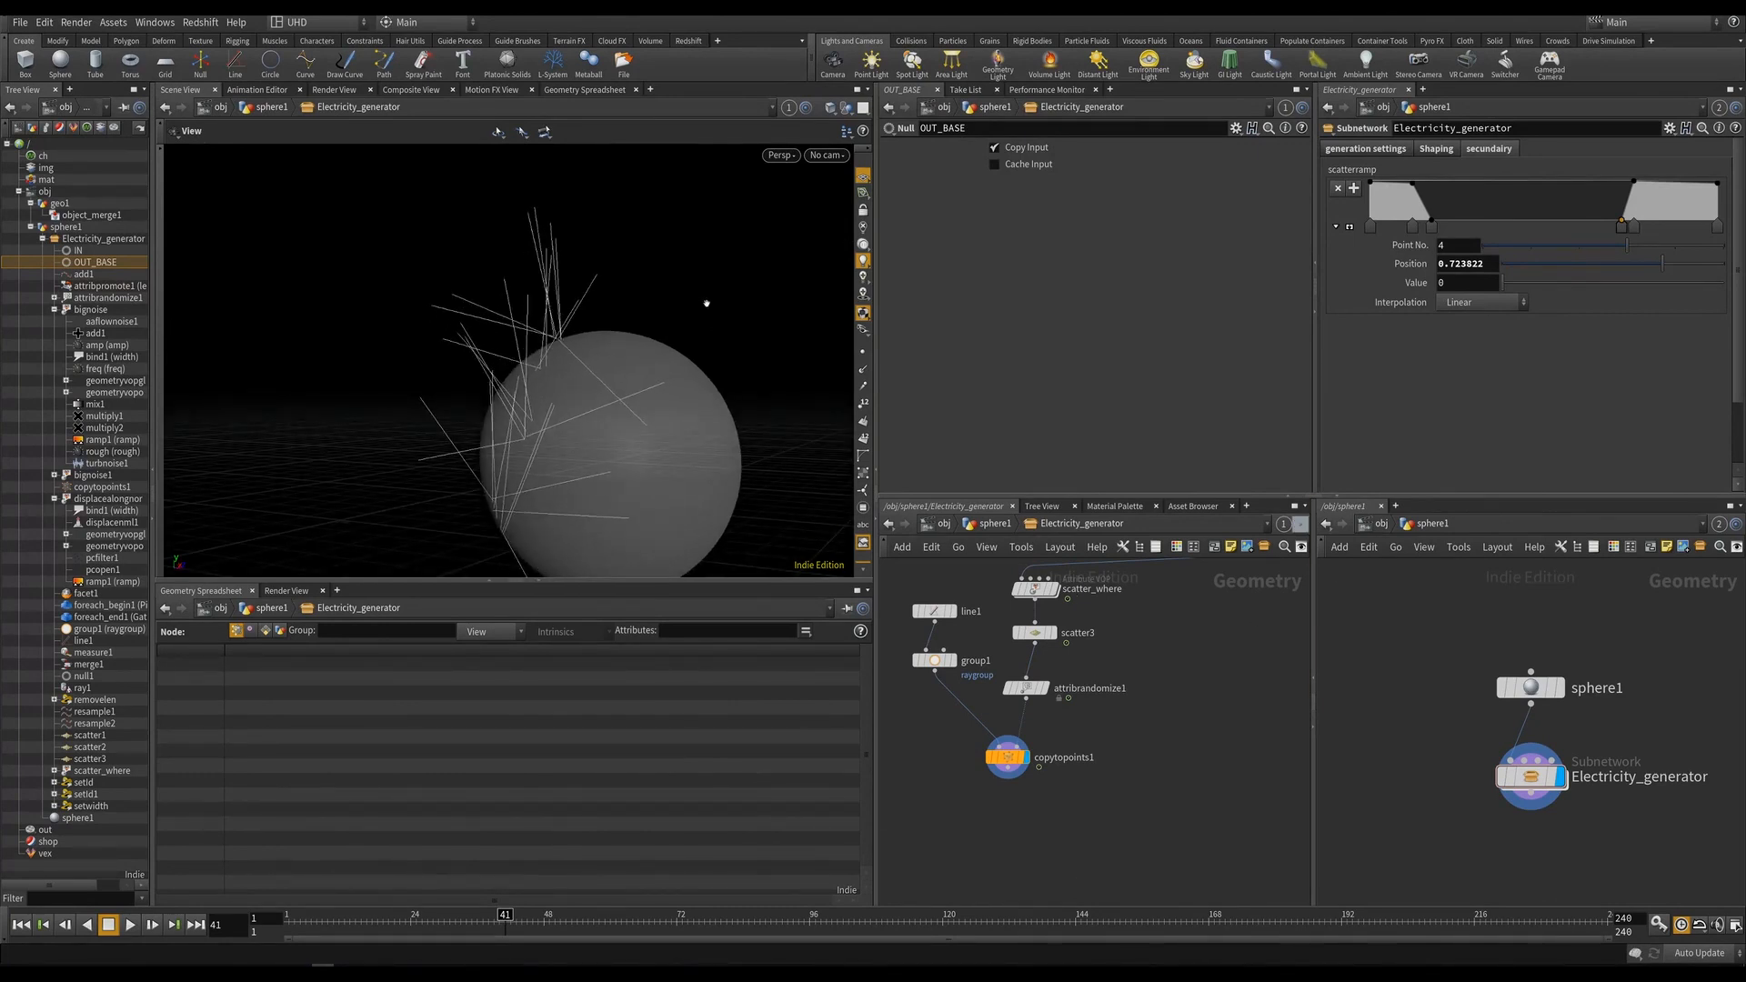
Add a Ray node after copytopoints1, connect the sphere geometry as its collision input, and display its result.
middle_click_drag(1032, 775, 1035, 750)
key("Tab")
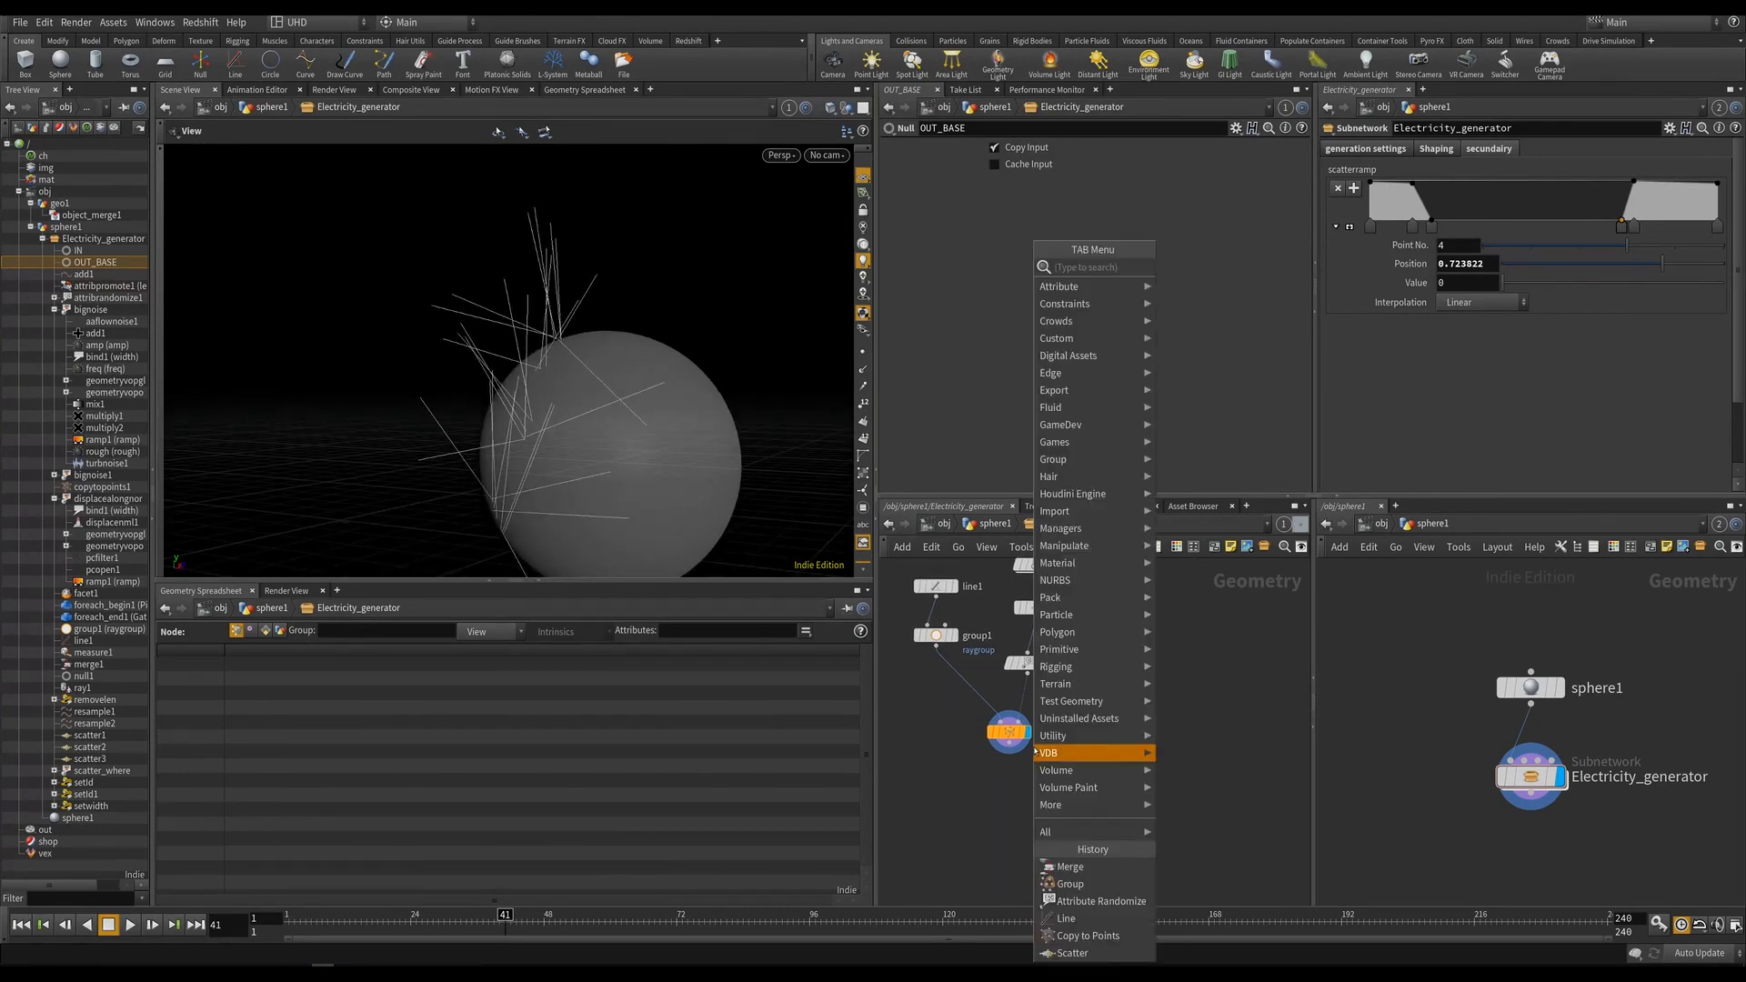
key("Escape")
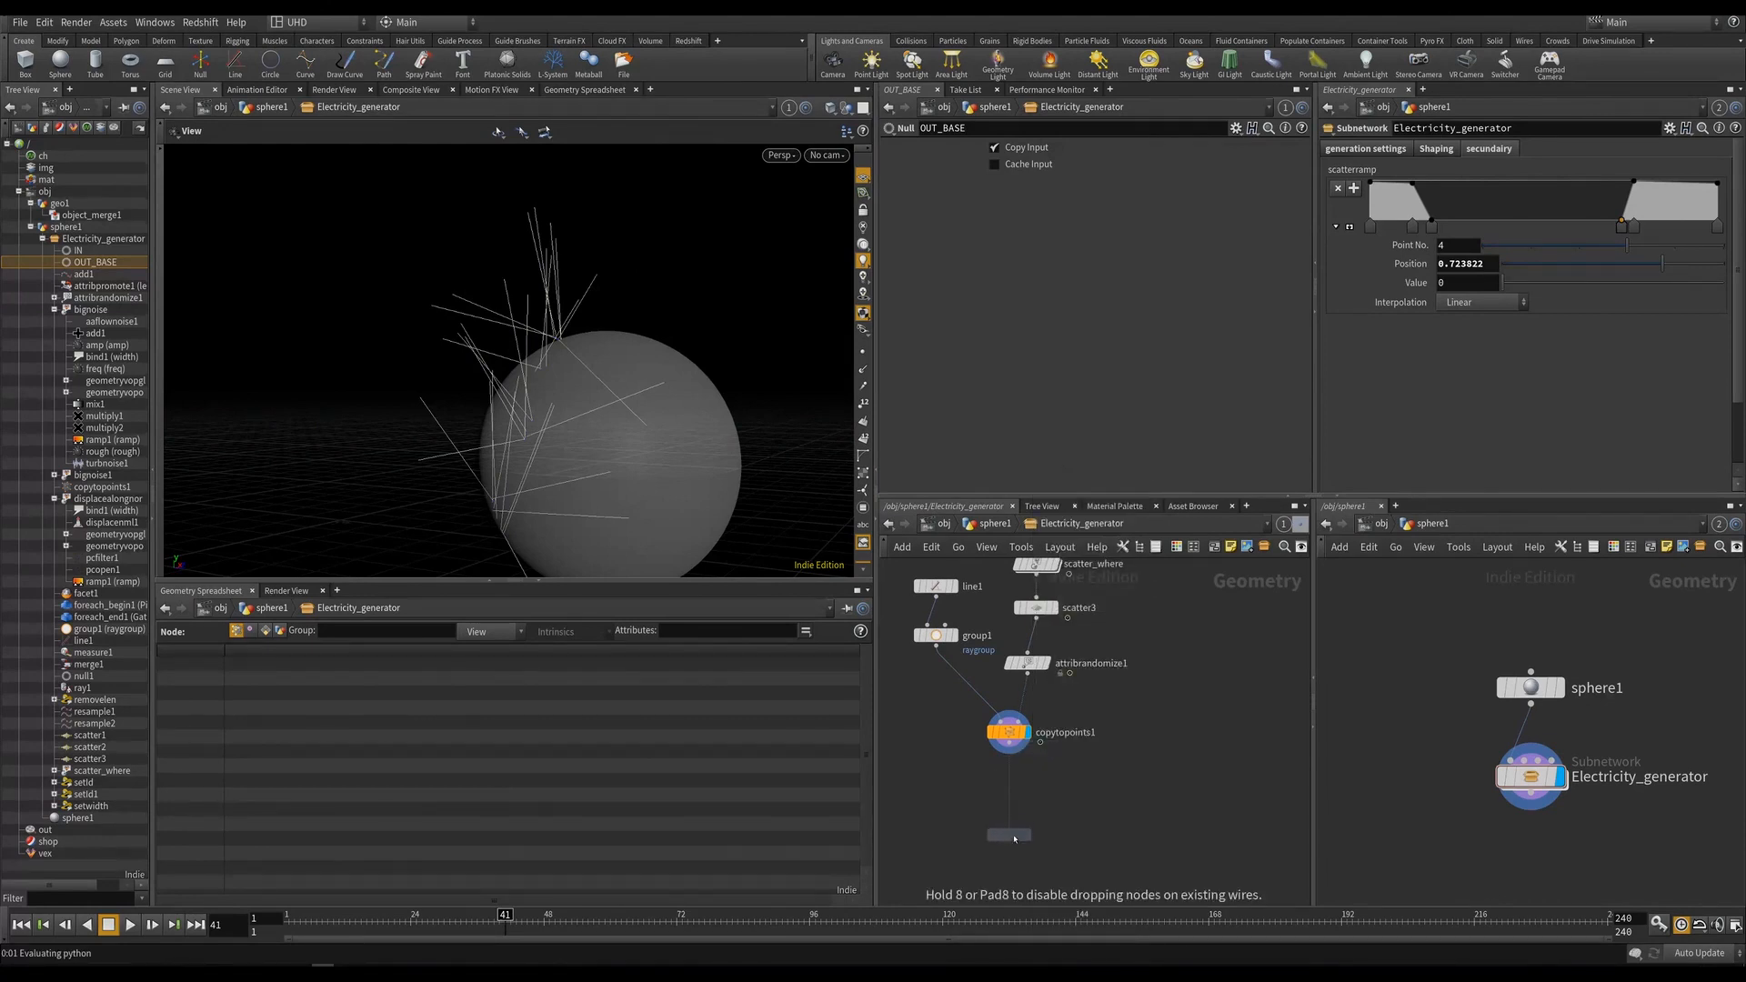
left_click(1010, 834)
left_click(1016, 823)
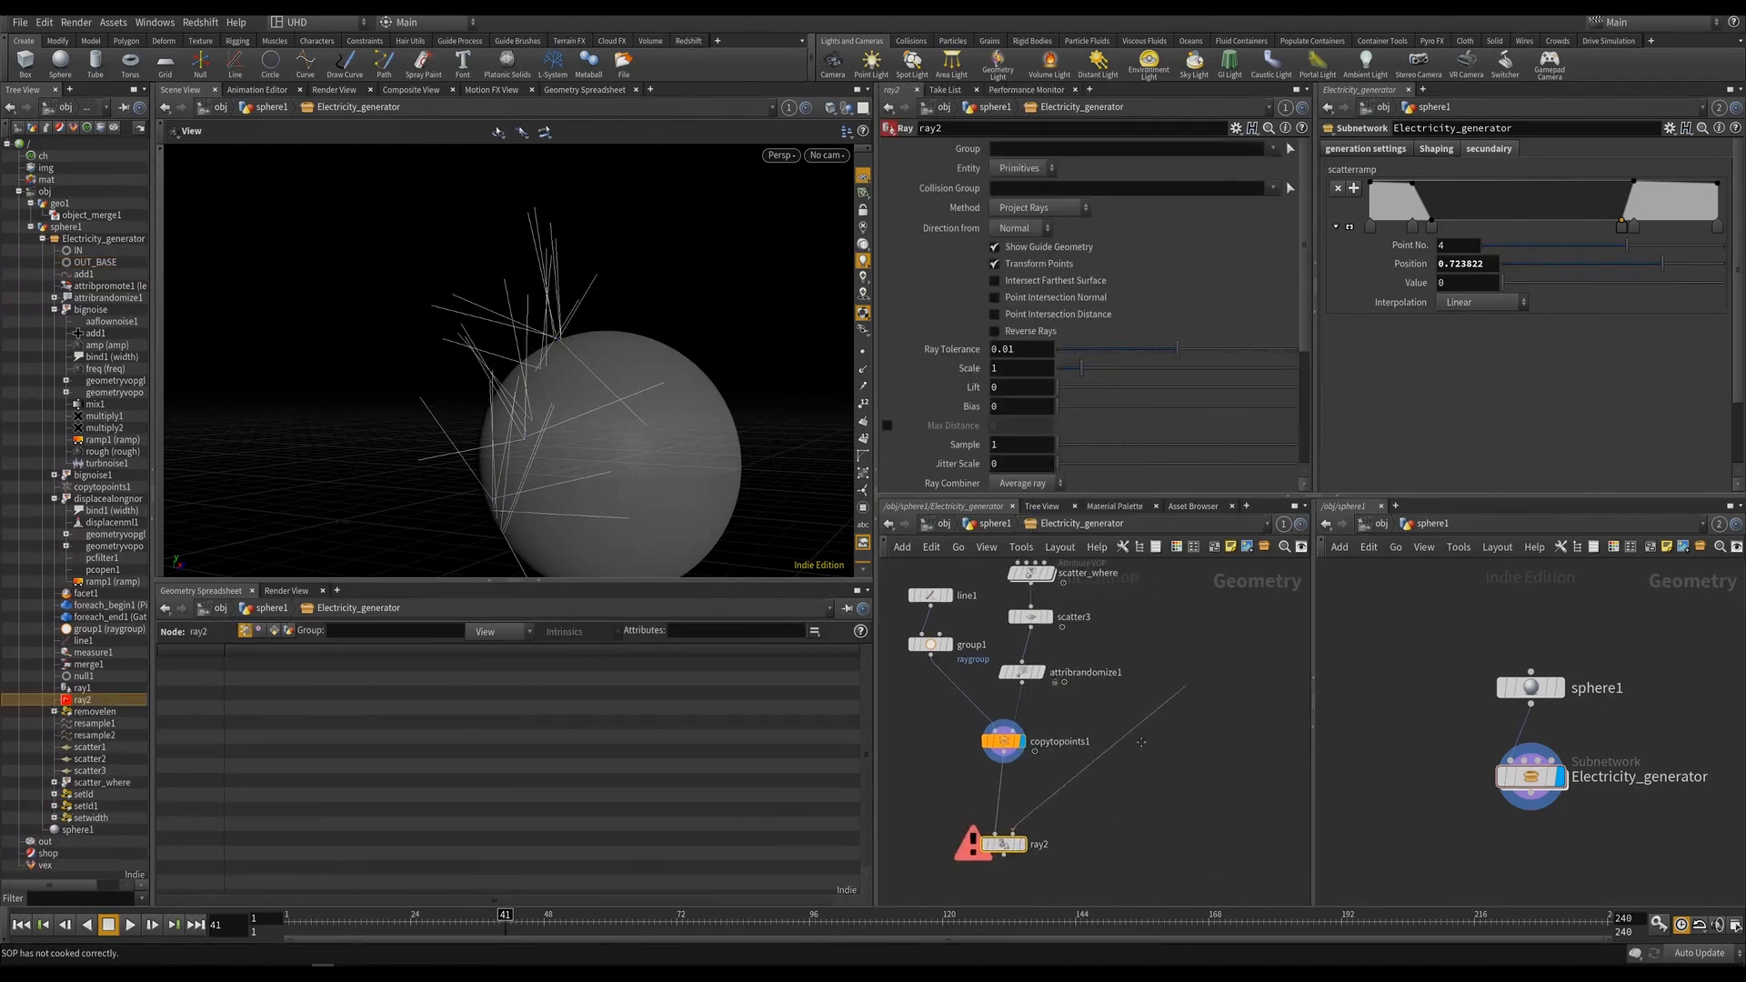
scroll(1128, 692, "down", 5)
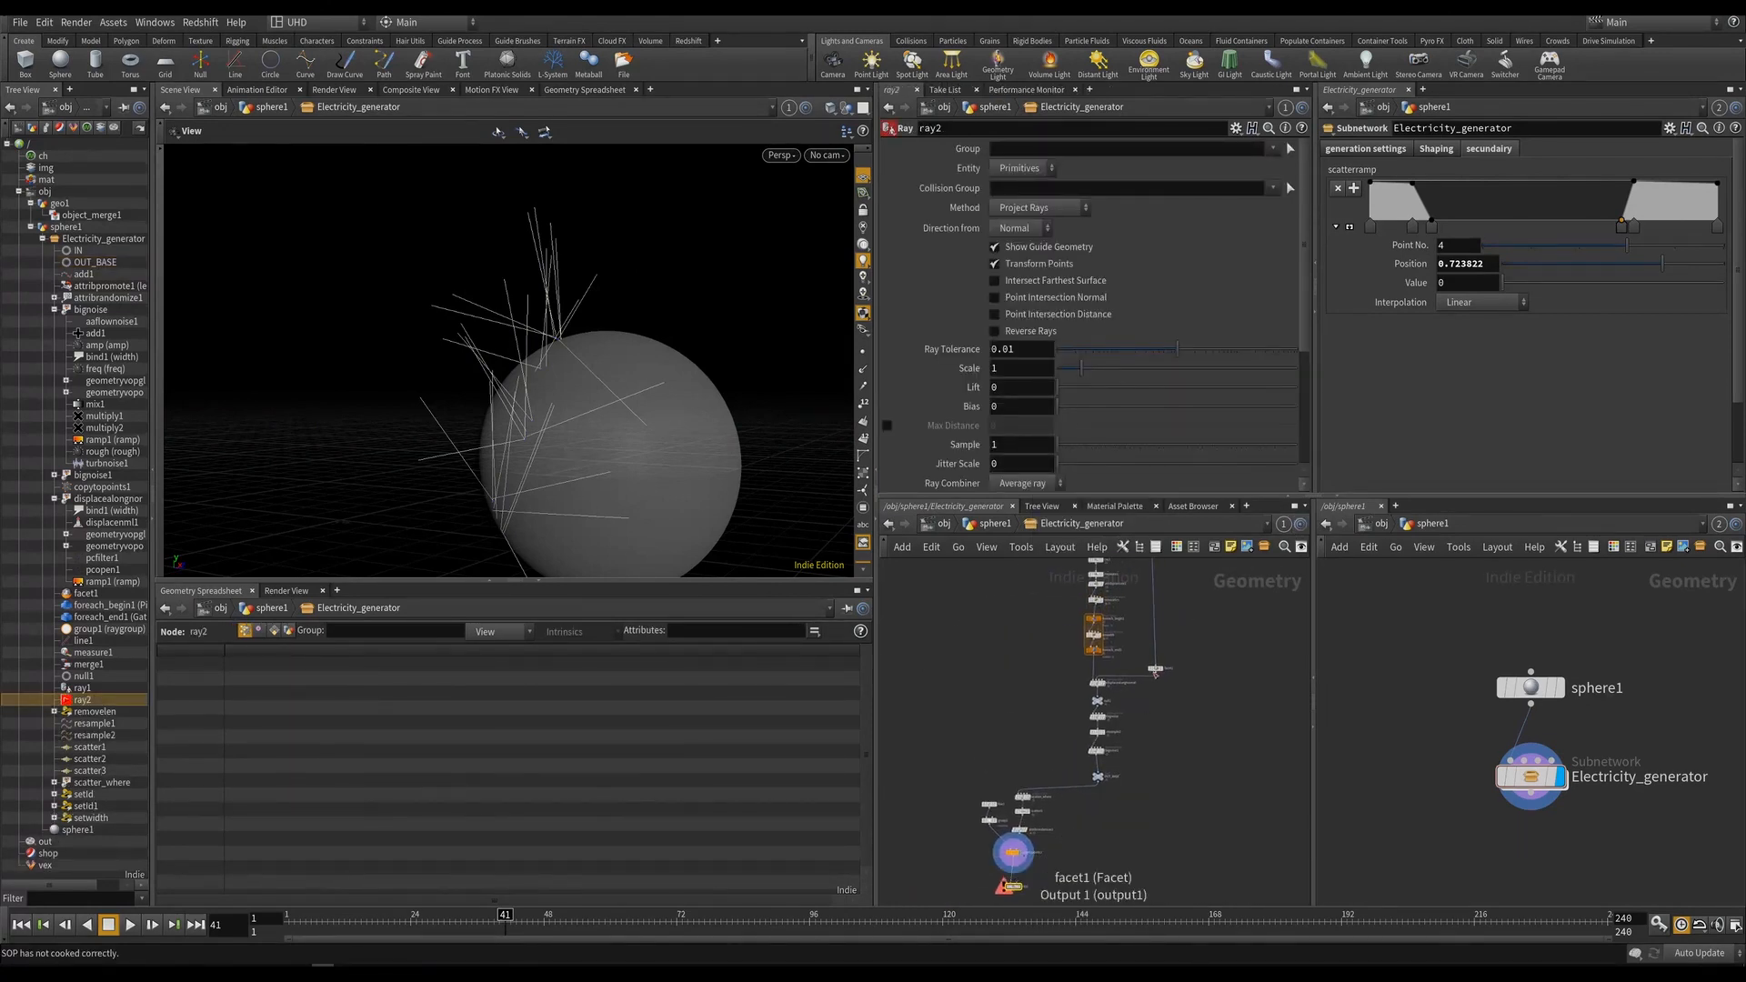
left_click(1019, 880)
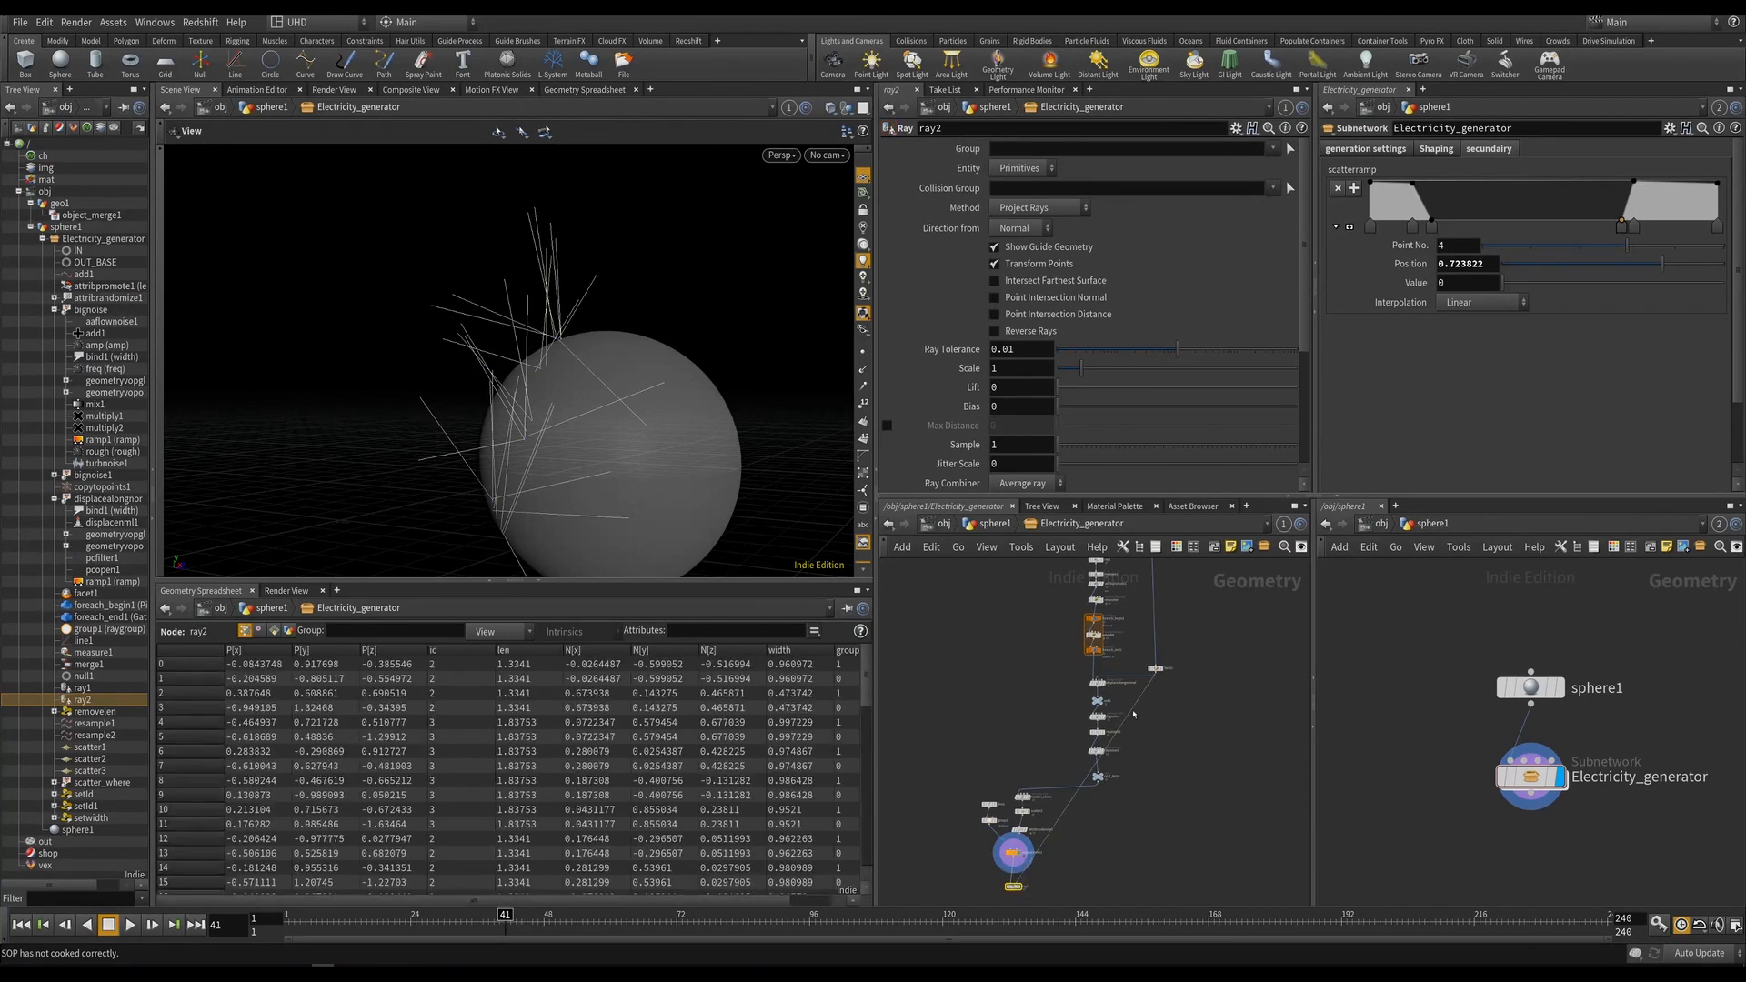
key("f")
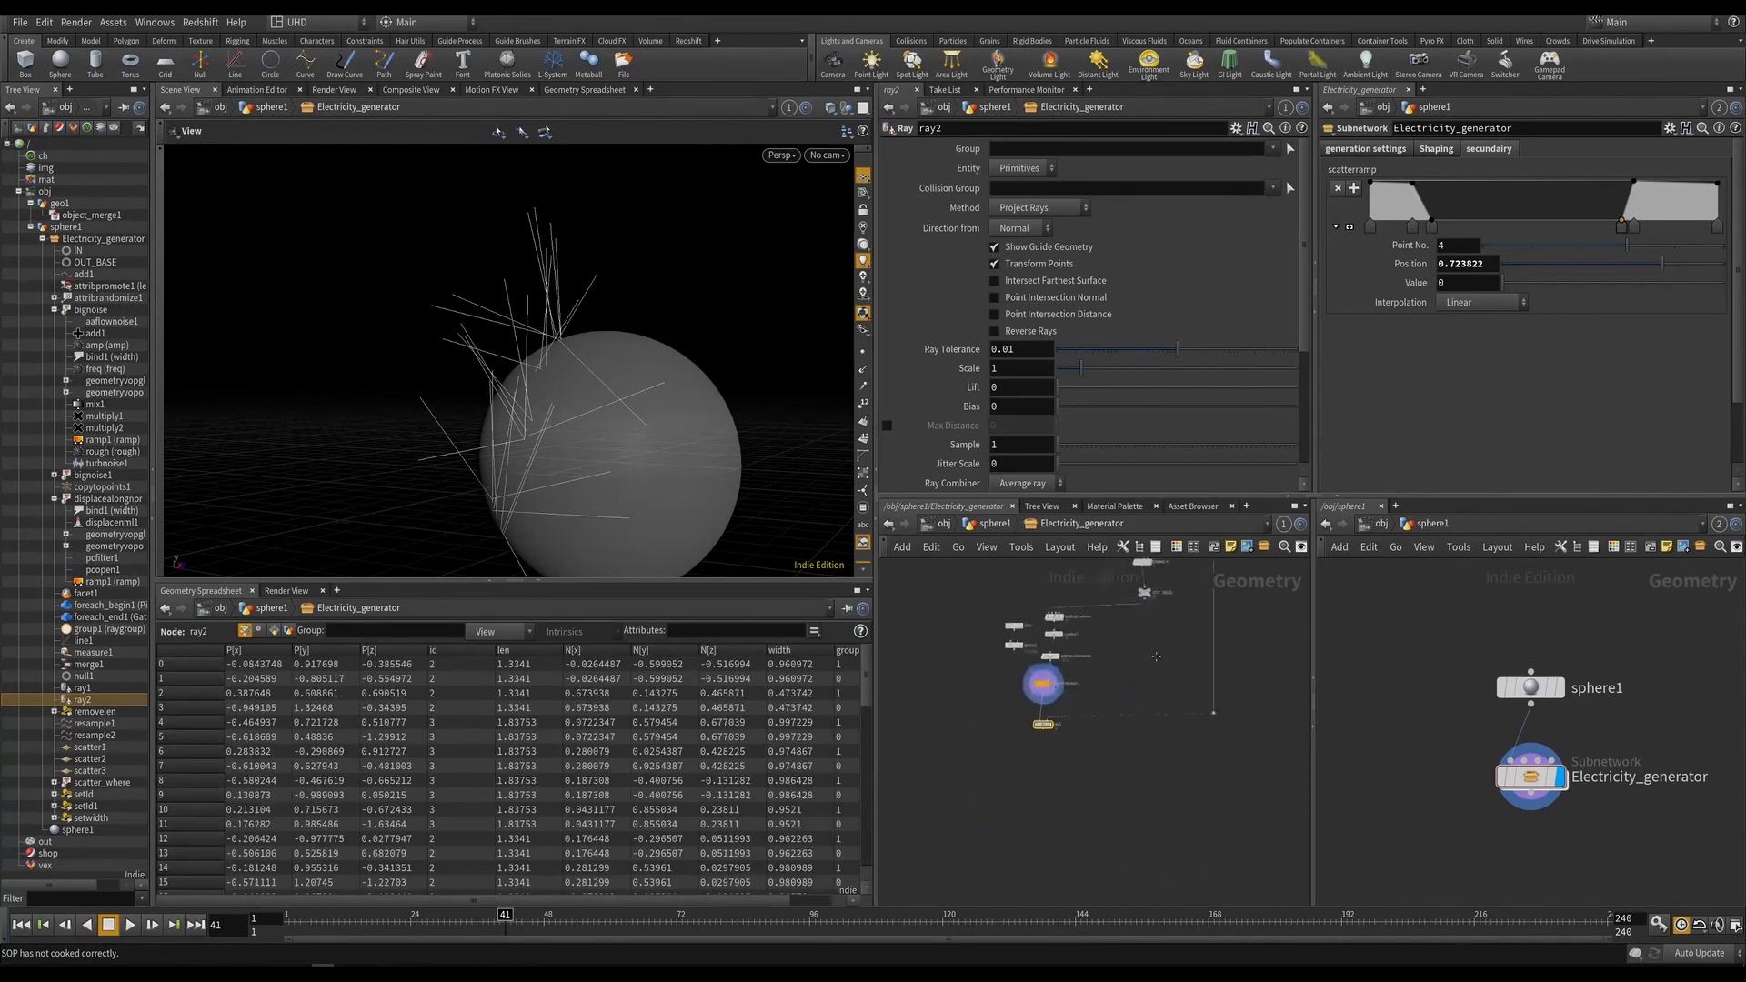
left_click(1117, 695)
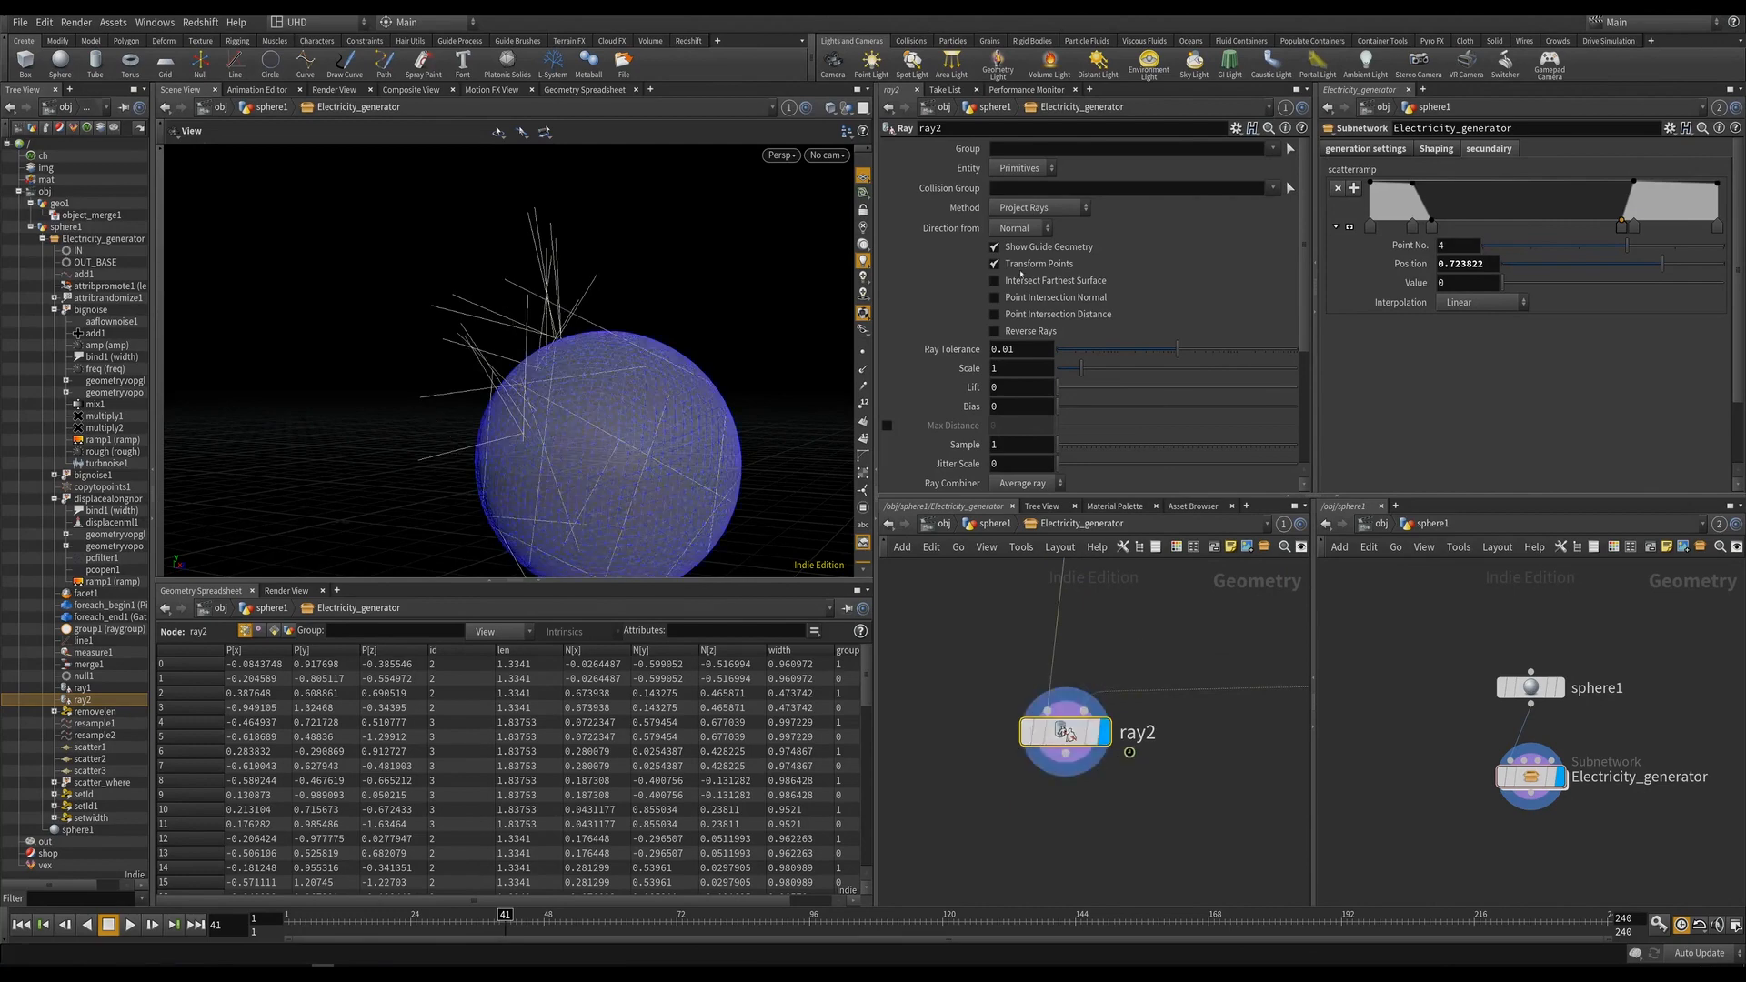
Set ray2 to the Minimum Distance method restricted to the raygroup points, and save the scene.
left_click(1037, 207)
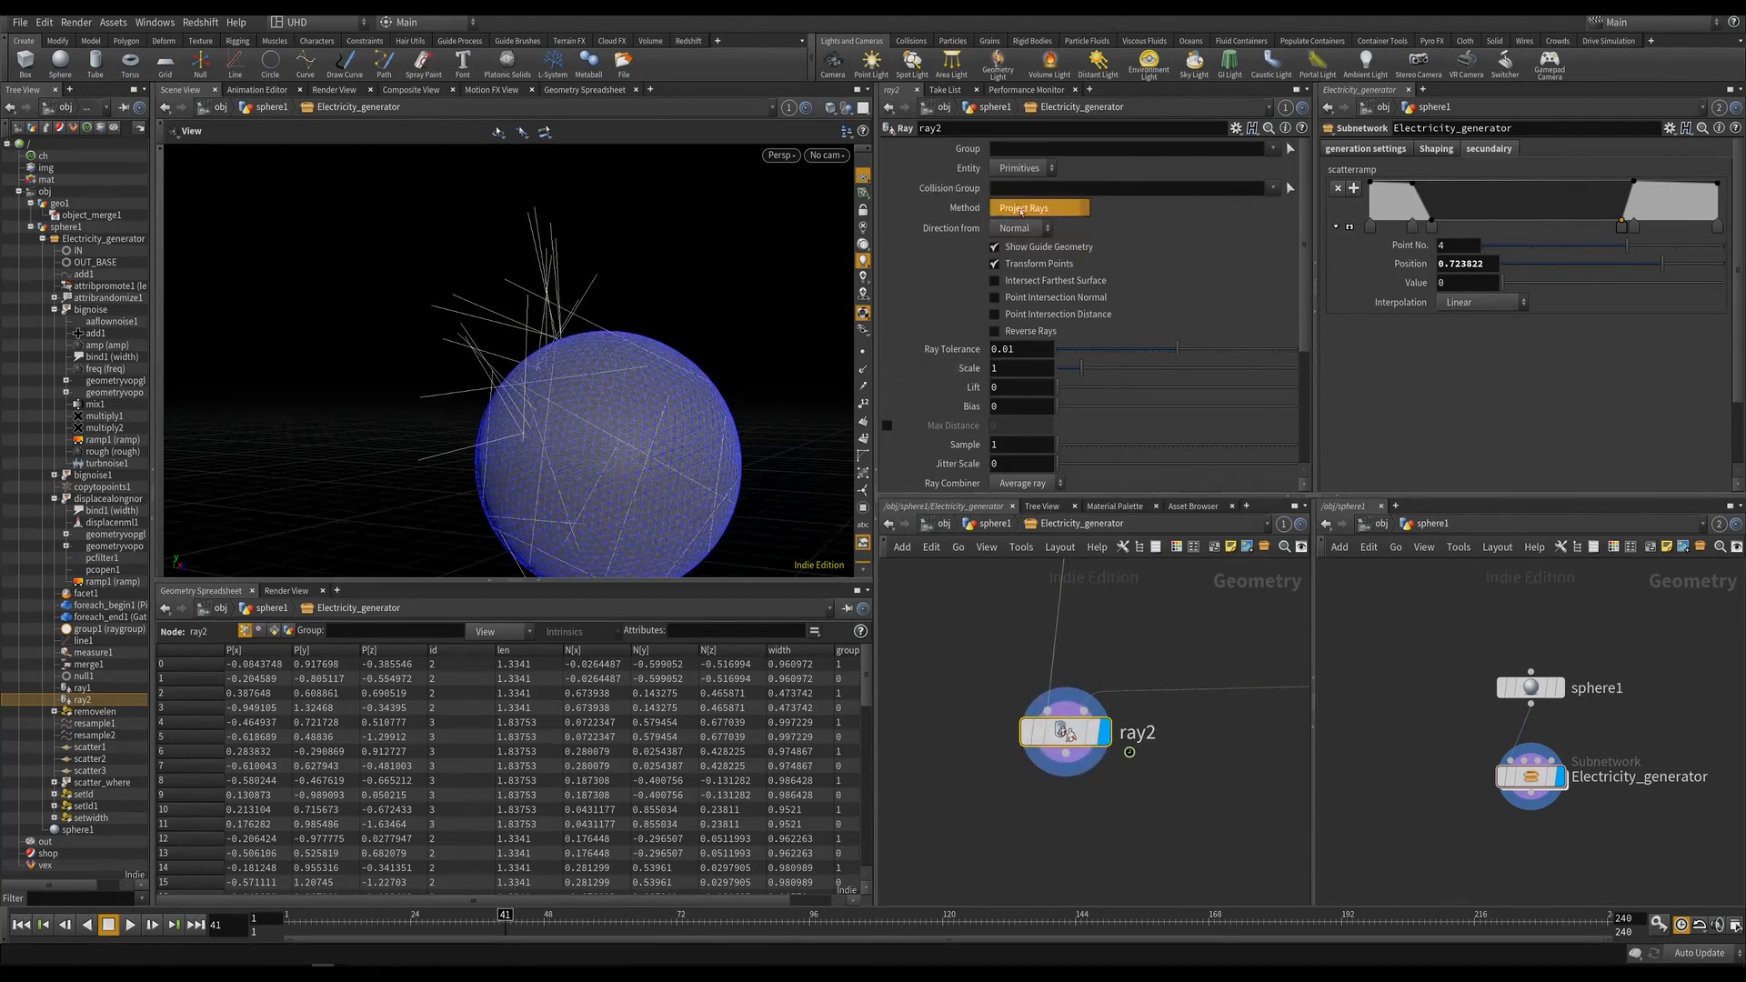
left_click(1004, 235)
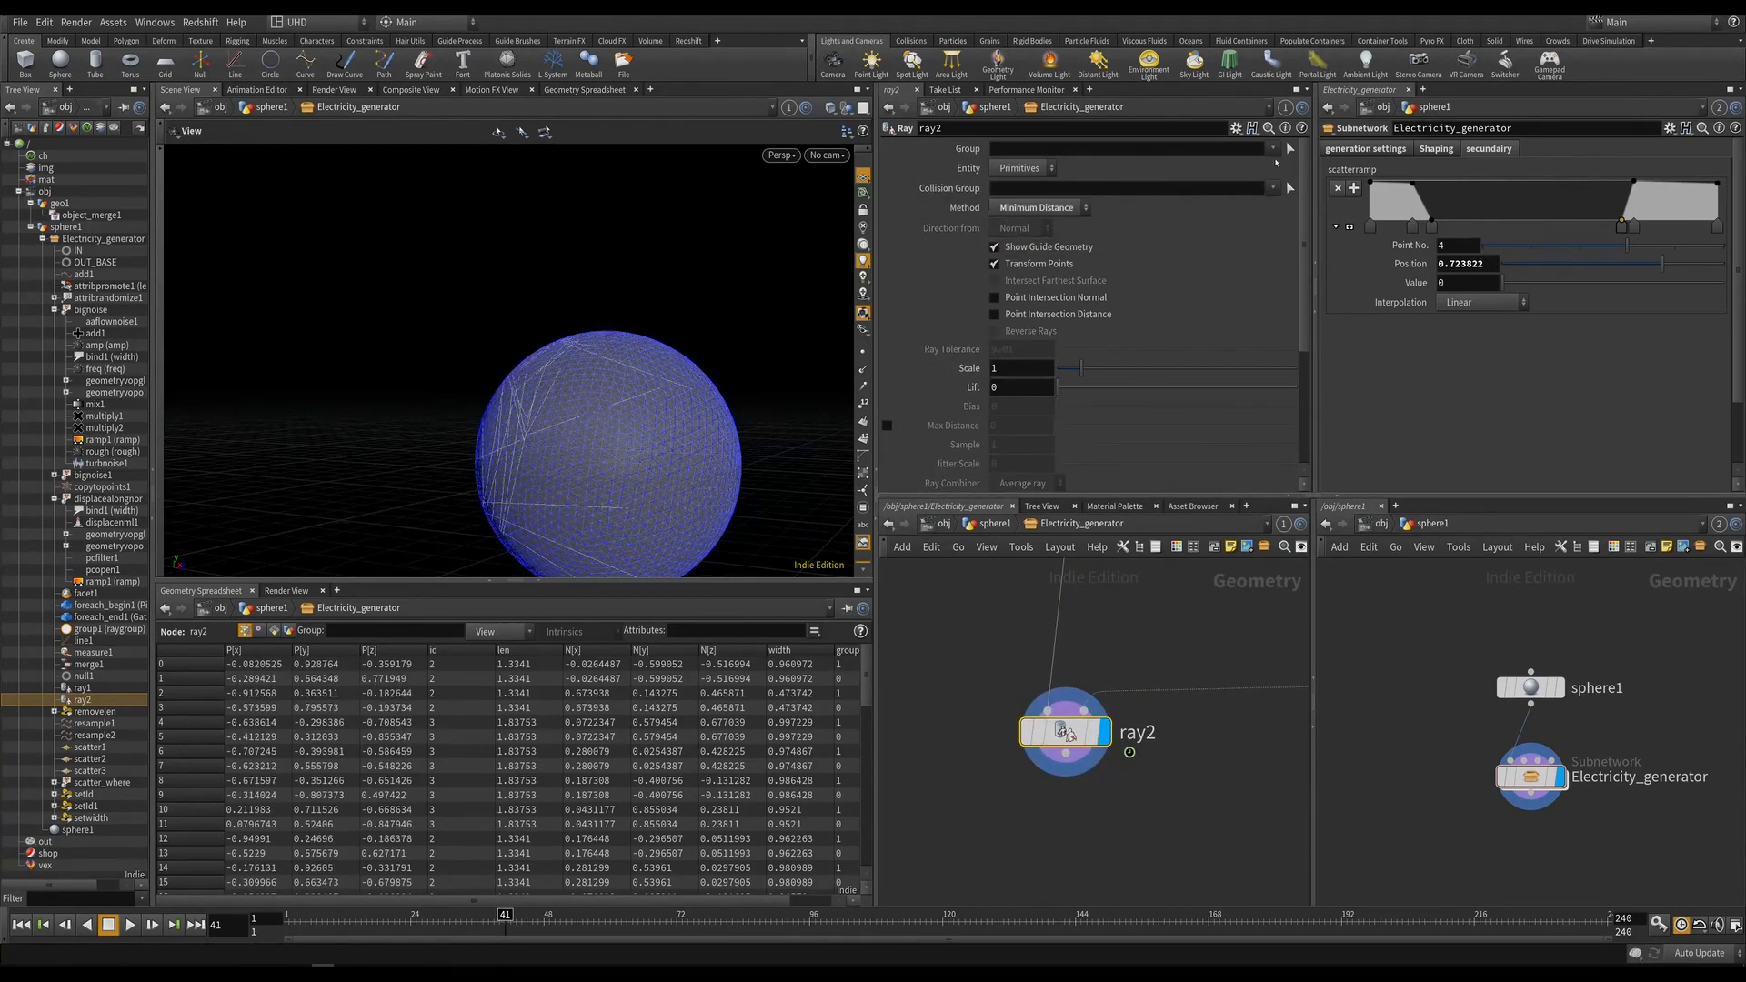
left_click(1272, 149)
left_click(1289, 167)
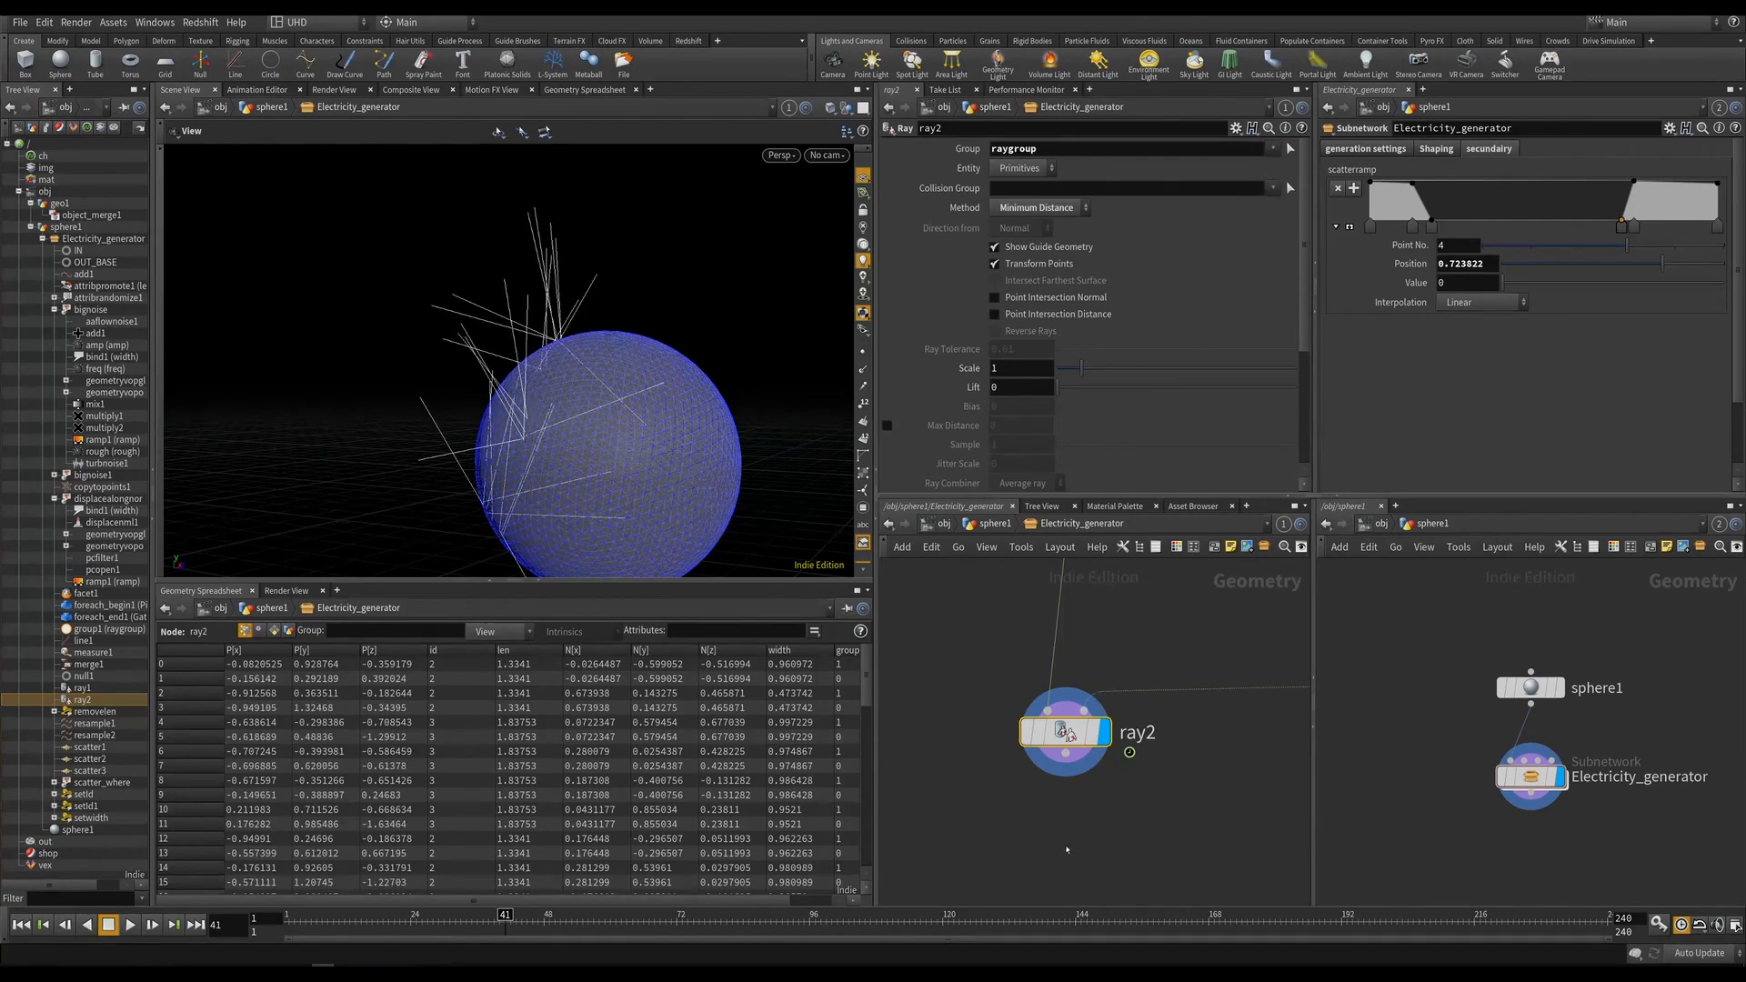
left_click_drag(655, 318, 730, 327)
key("ctrl+s")
left_click_drag(669, 472, 742, 429)
Change the base group of the group1 node to point 1.
middle_click_drag(1009, 591, 1039, 744)
scroll(1040, 743, "down", 3)
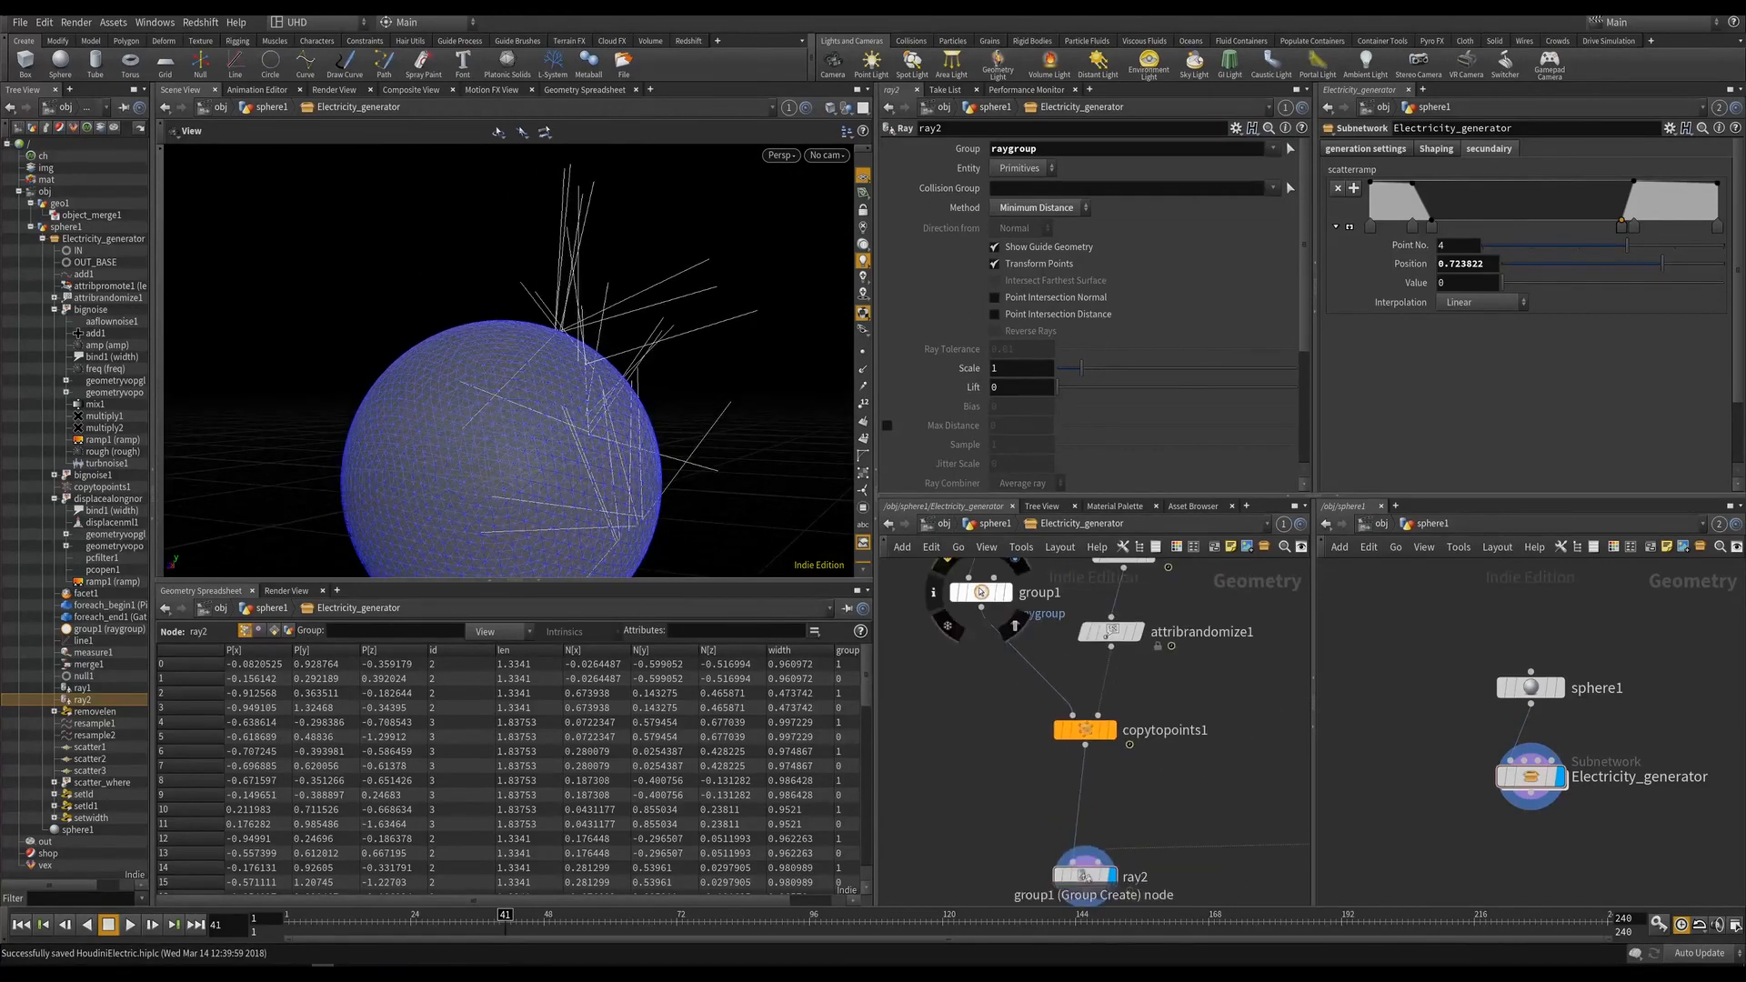
left_click(980, 593)
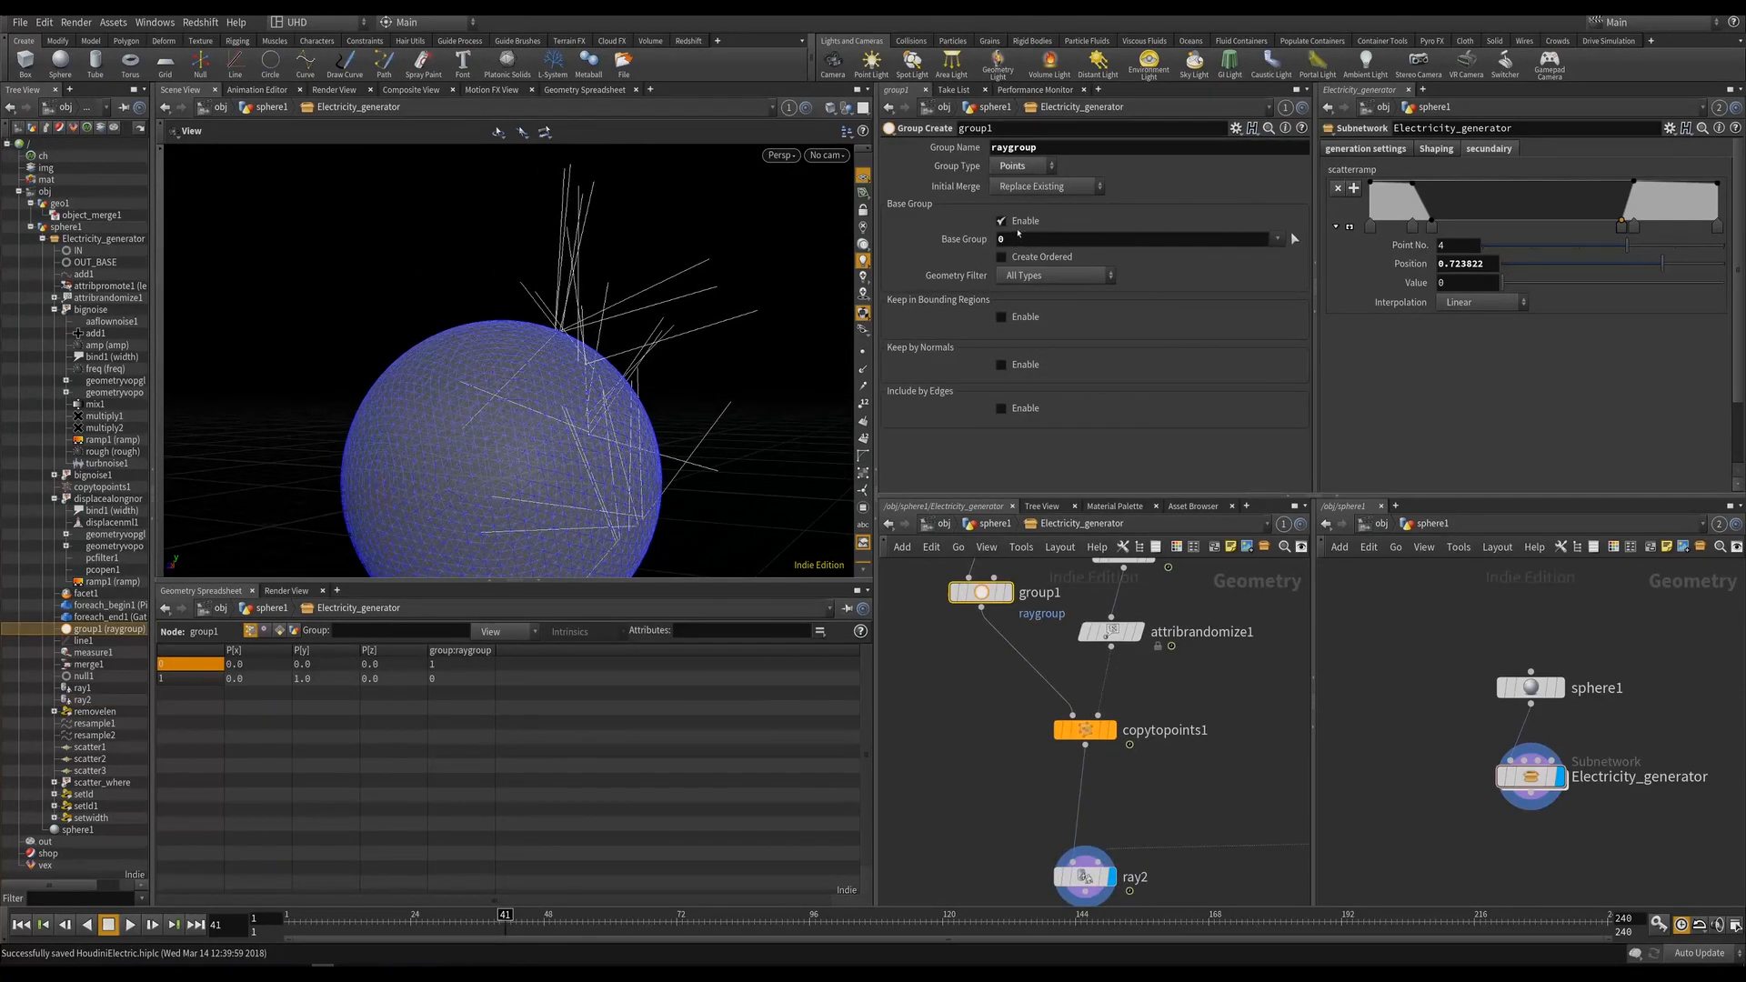
left_click_drag(1019, 239, 958, 258)
key("Return")
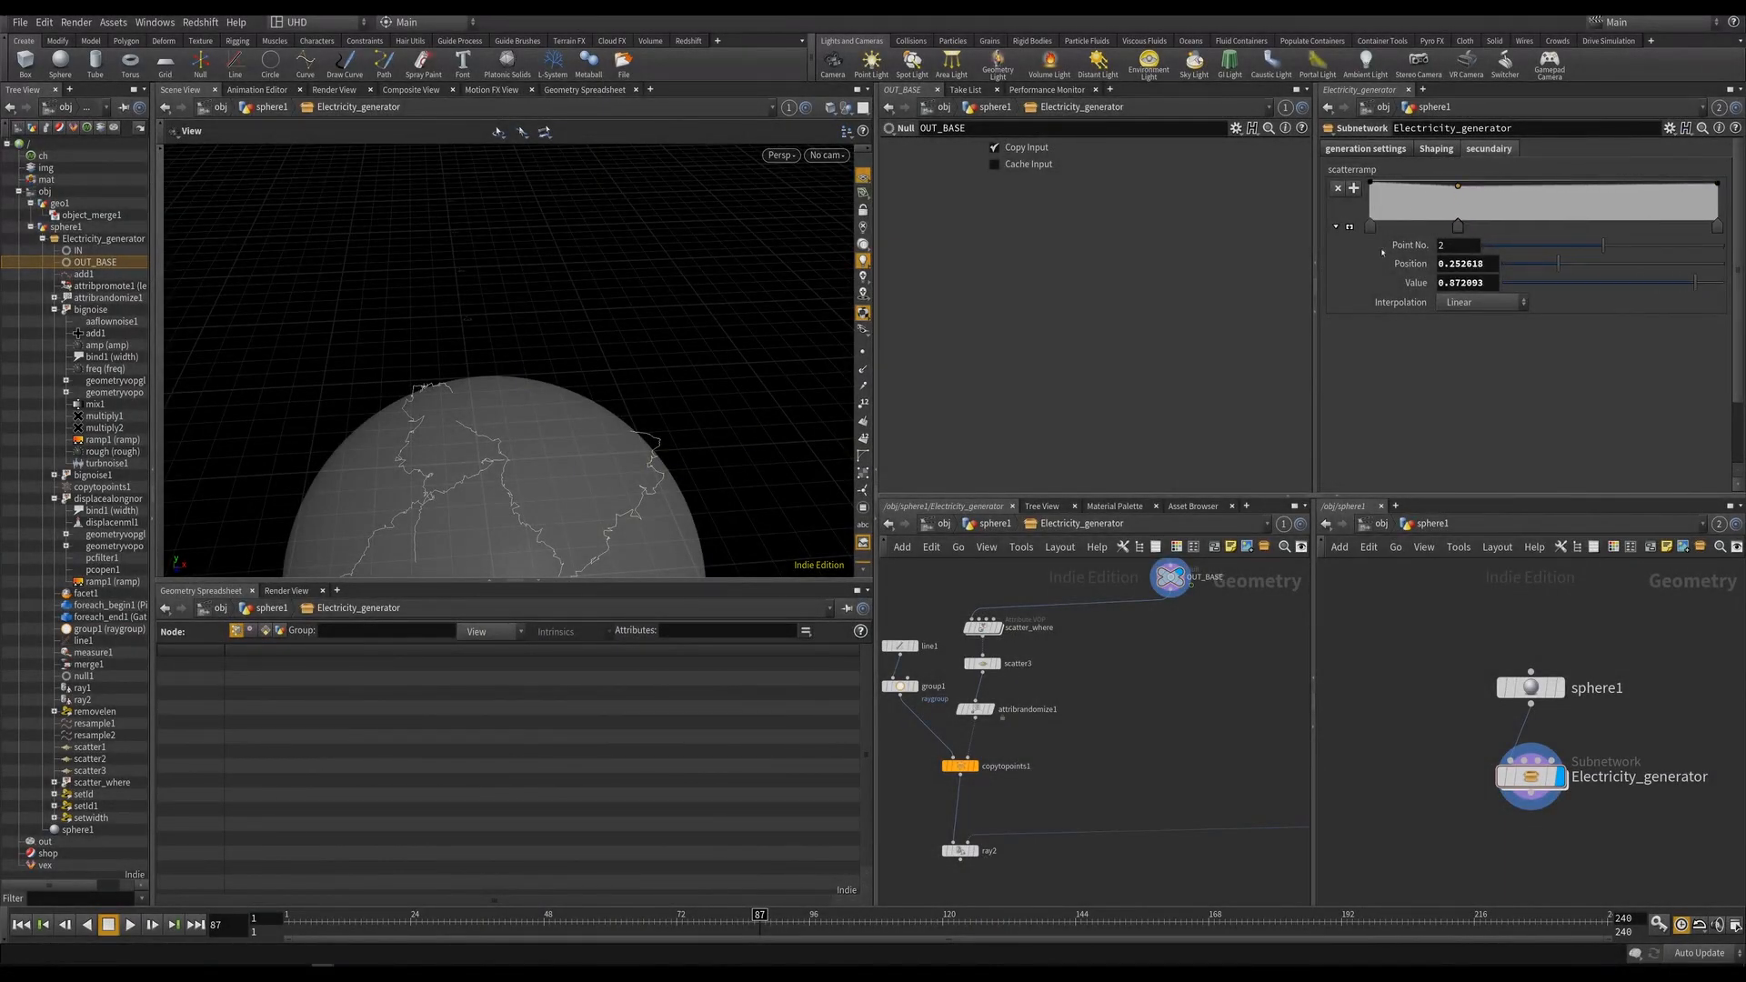
Save the scene and display the ray2 result on the sphere.
key("ctrl+s")
middle_click_drag(1073, 774, 1095, 746)
left_click(922, 617)
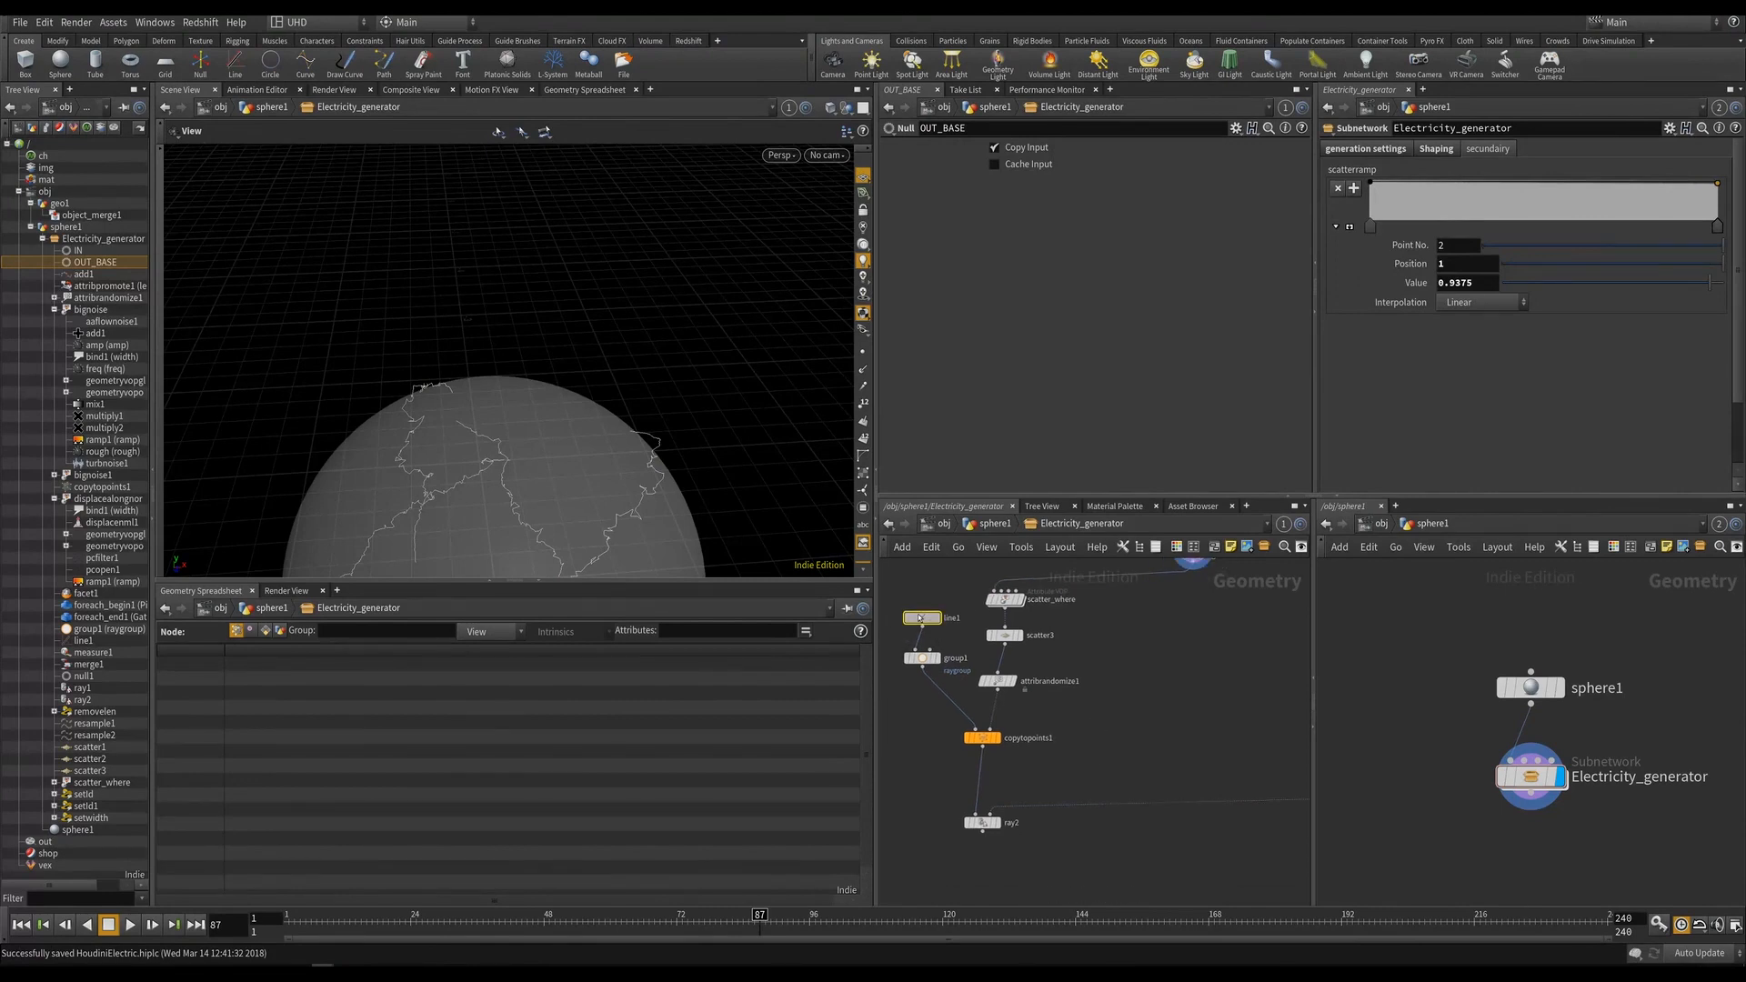
left_click(923, 659)
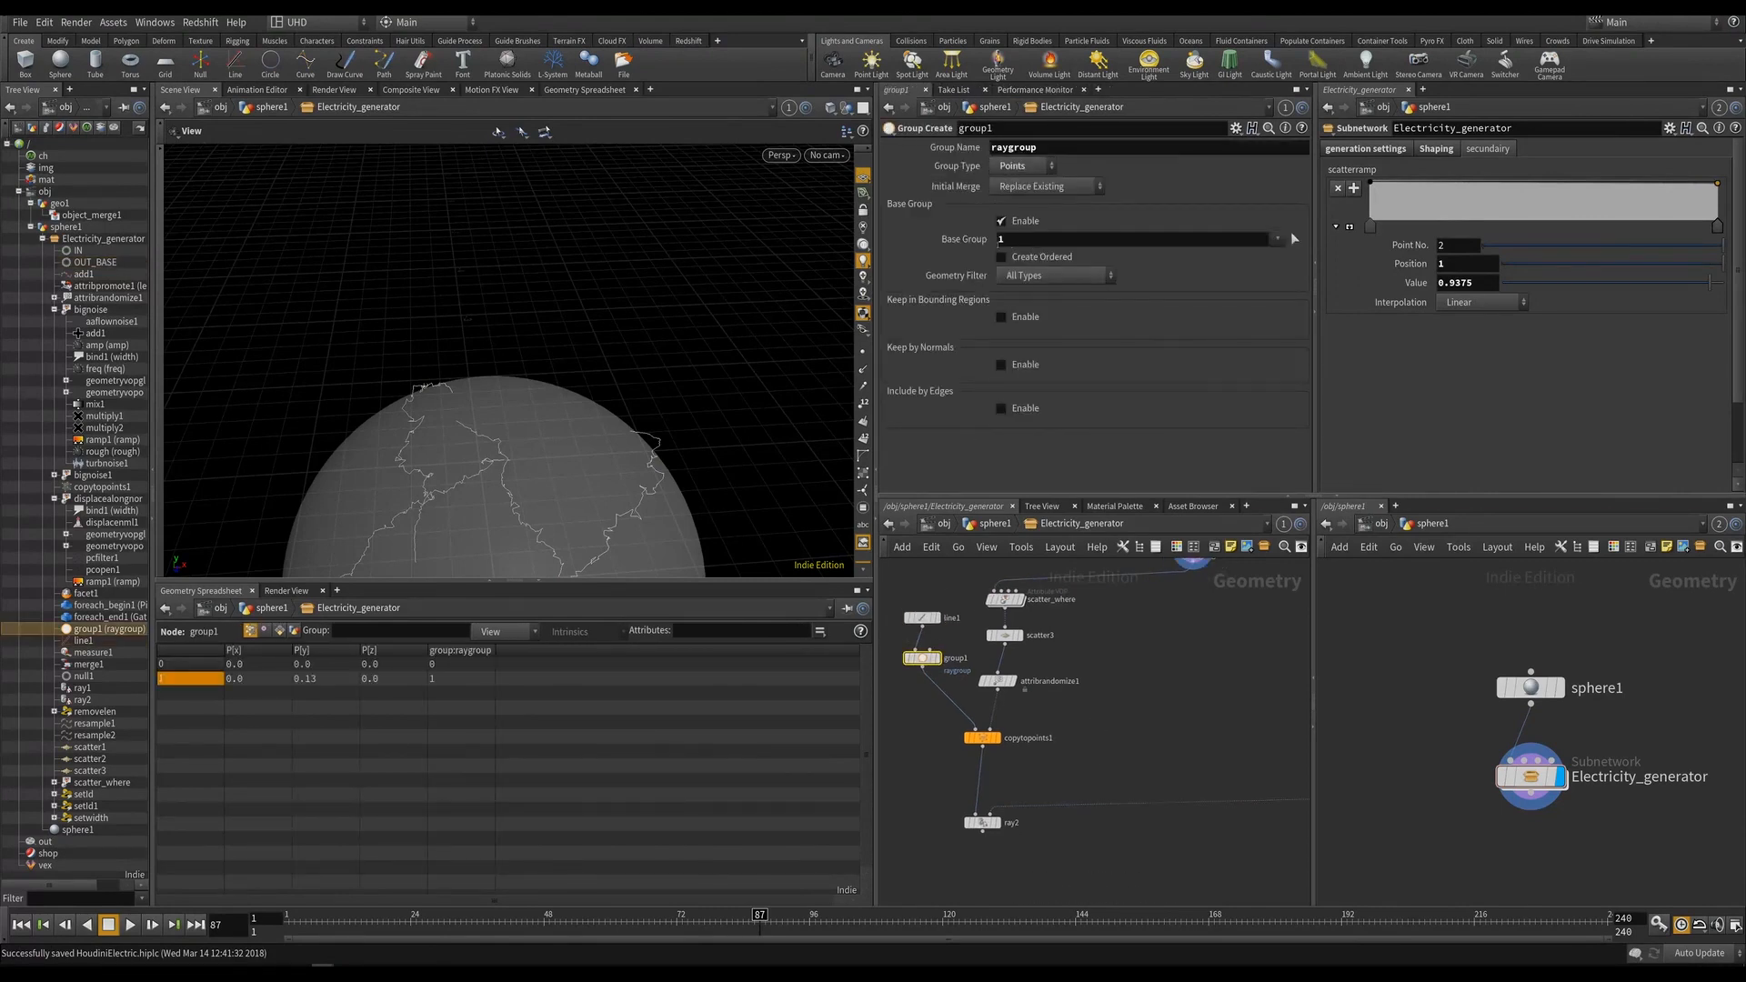
scroll(991, 823, "up", 2)
left_click(1010, 823)
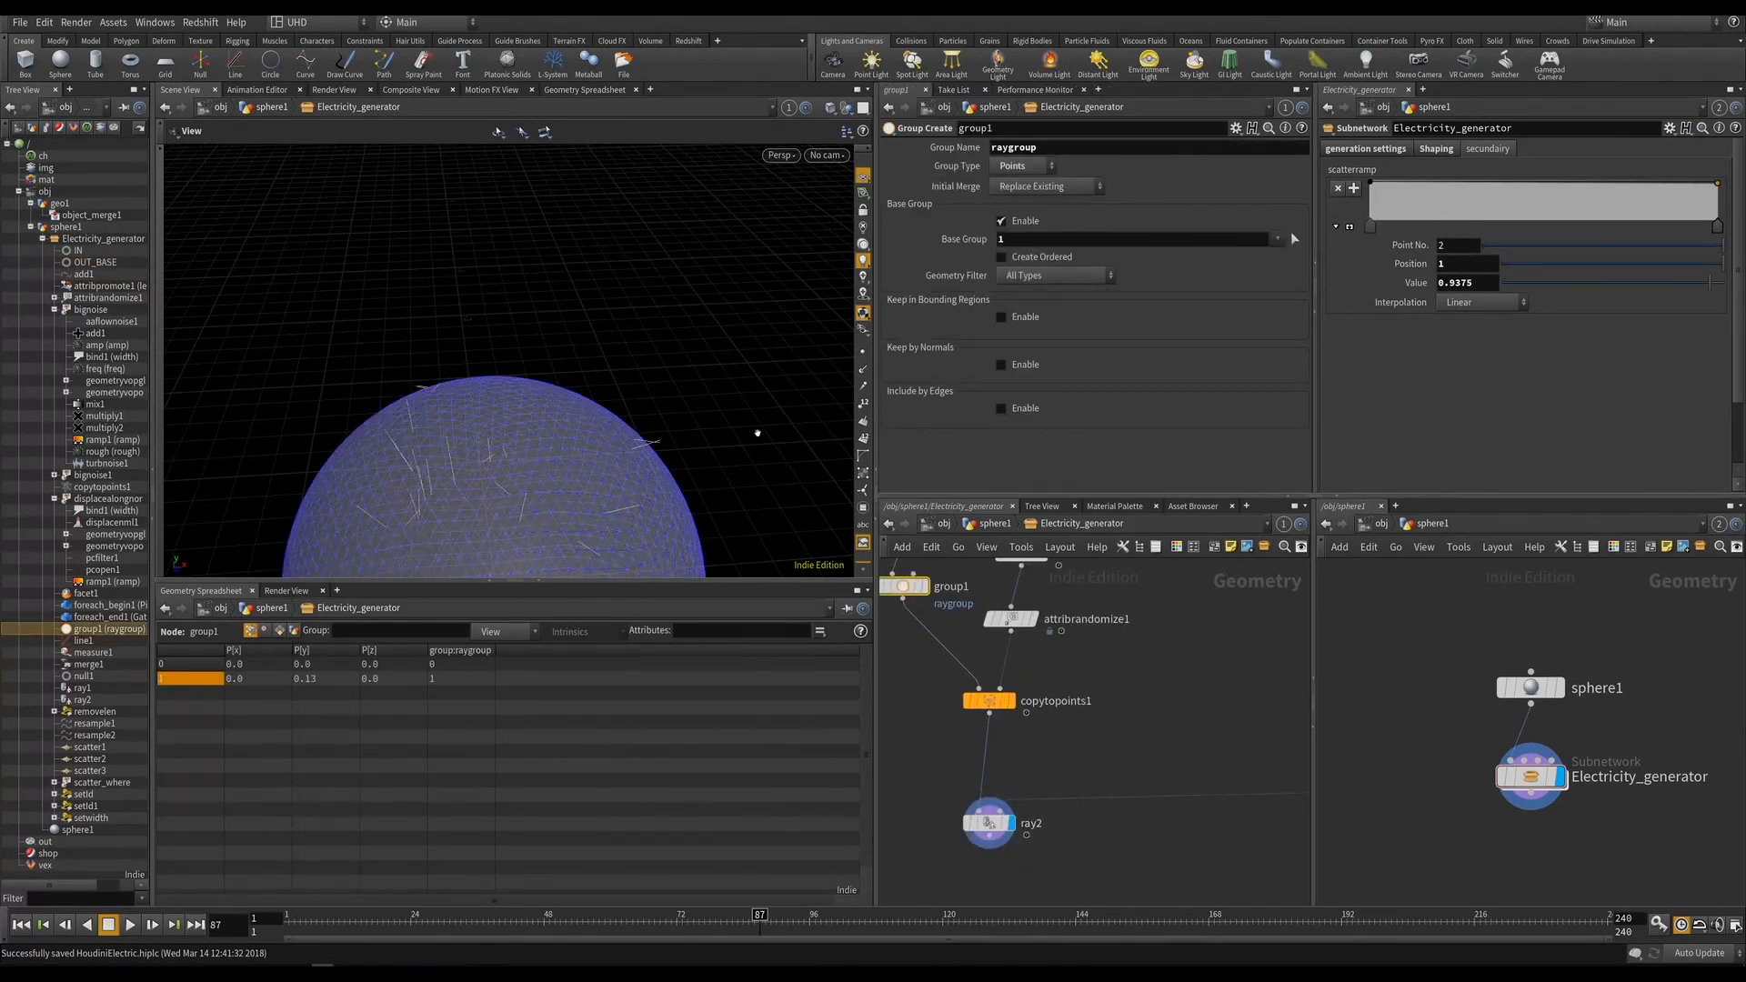
Set the length of line1 to 1.
middle_click_drag(1030, 702, 1083, 777)
left_click(953, 603)
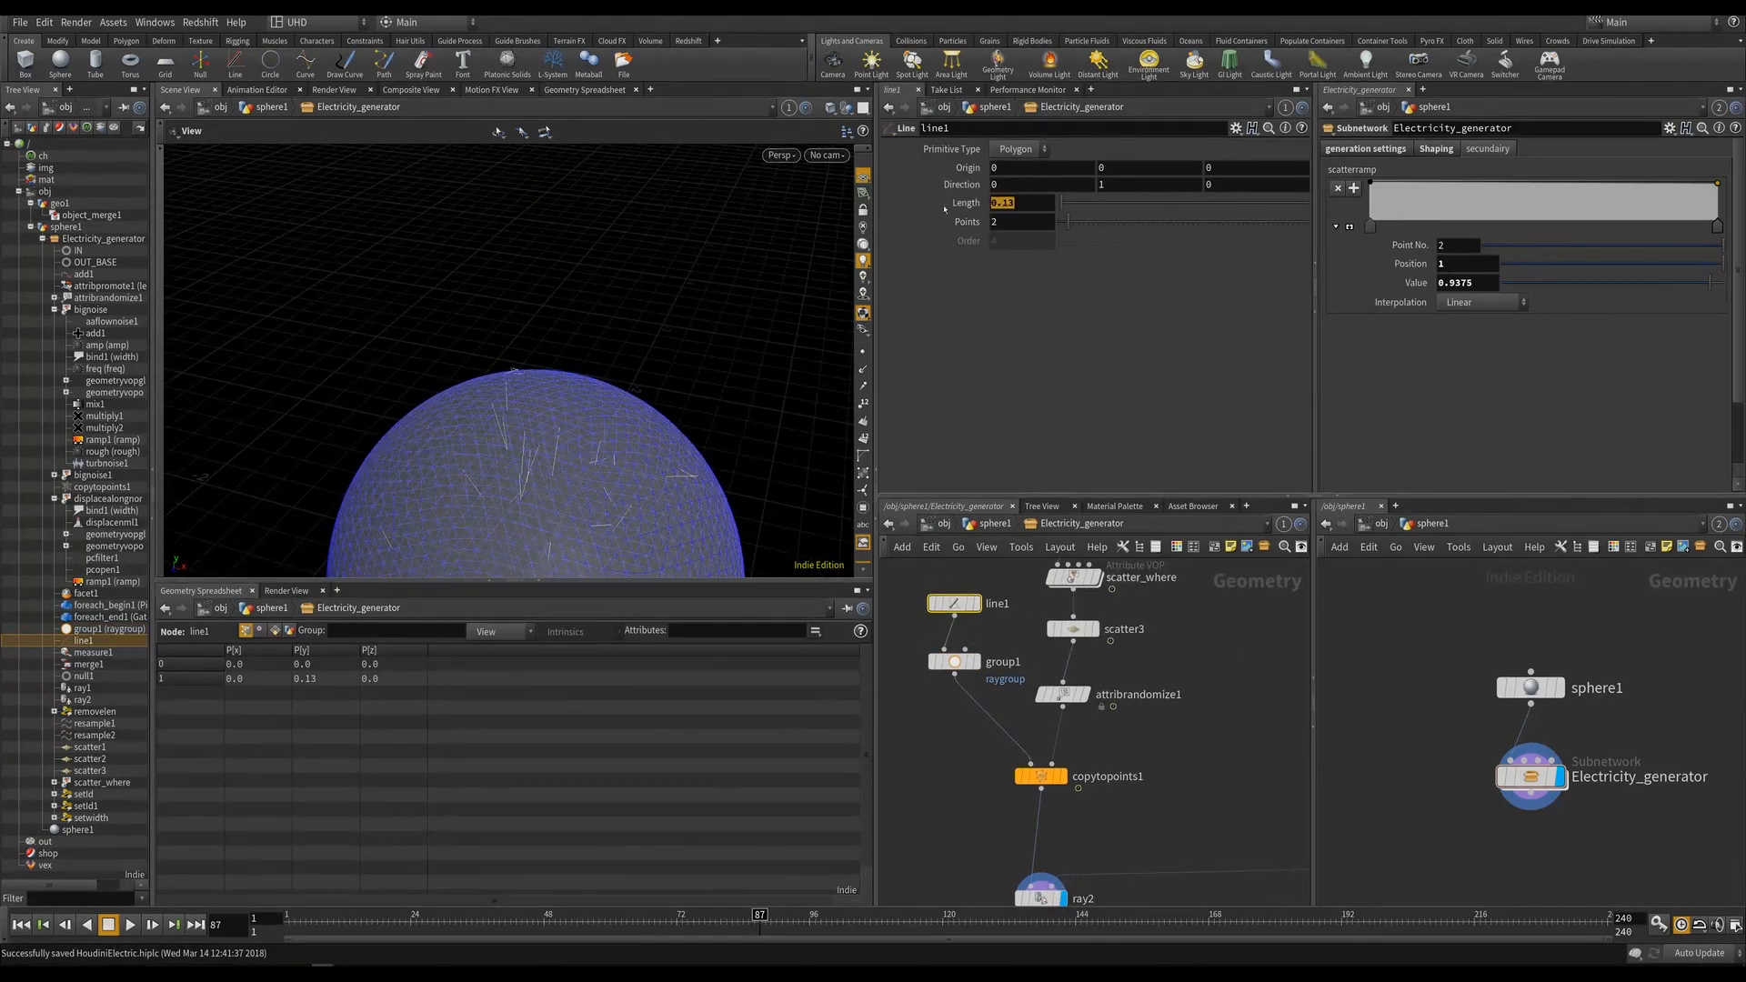
type("1")
key("Return")
Insert an Attribute Wrangle node between attribrandomize1 and copytopoints1.
middle_click_drag(1159, 671, 1077, 667)
key("Tab")
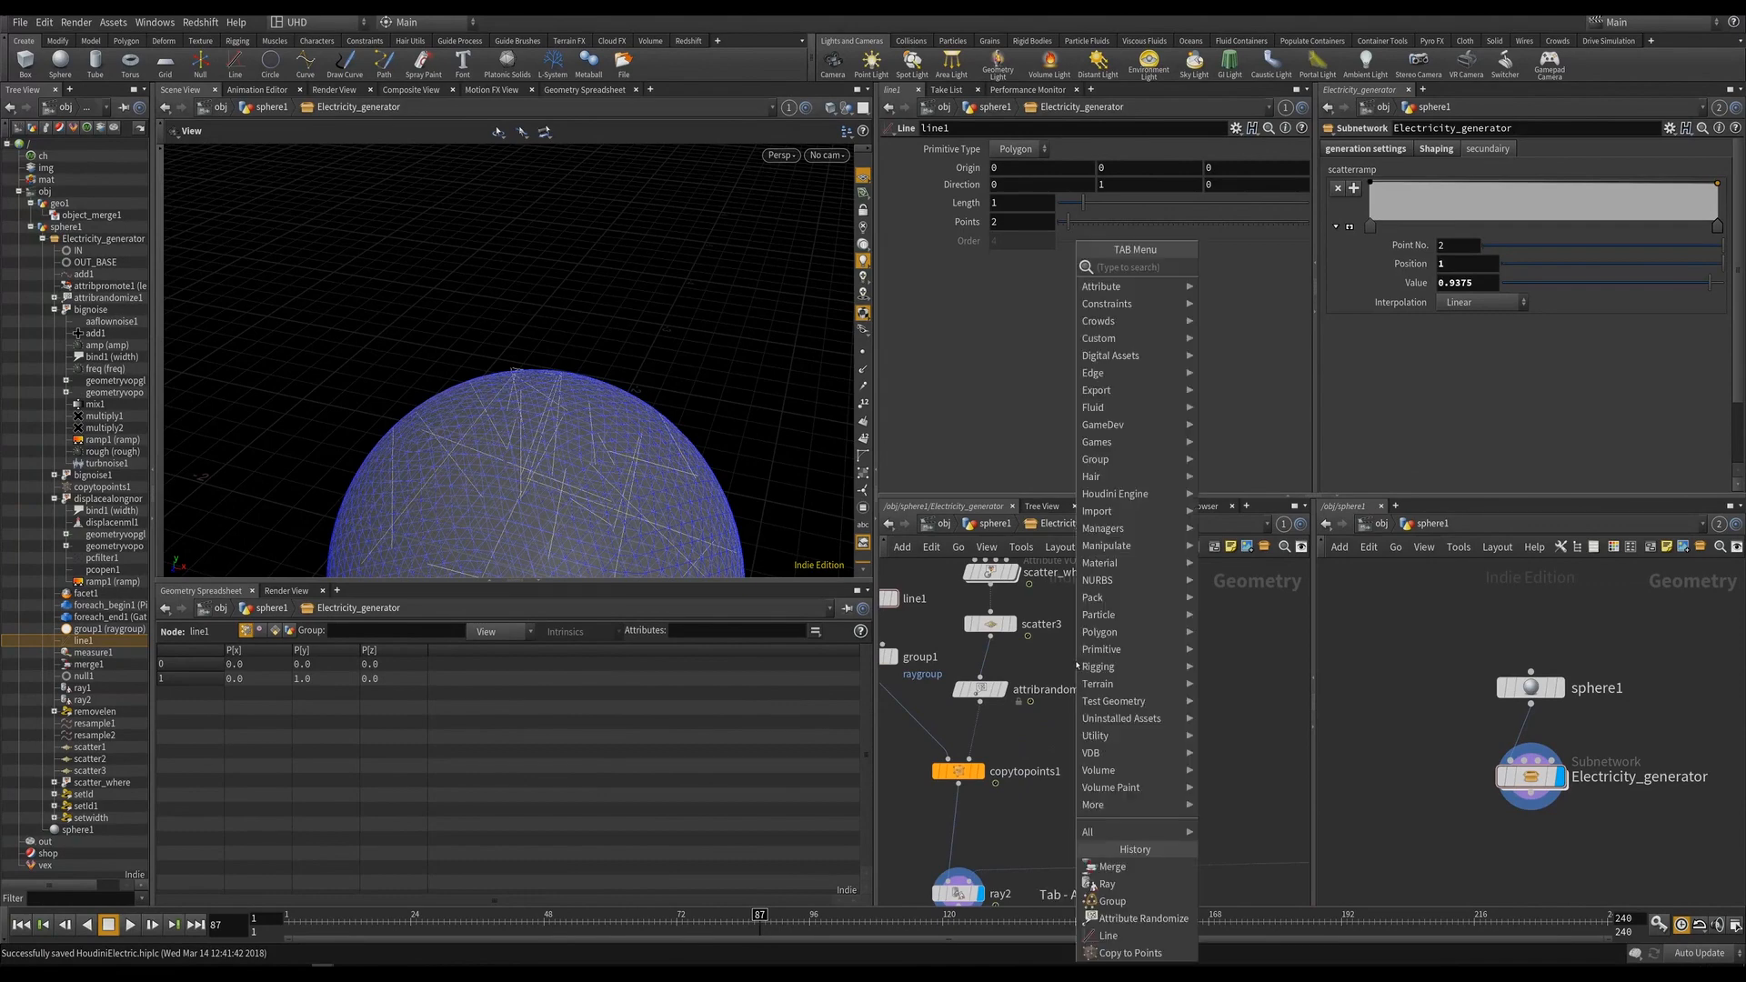
type("awr")
key("Return")
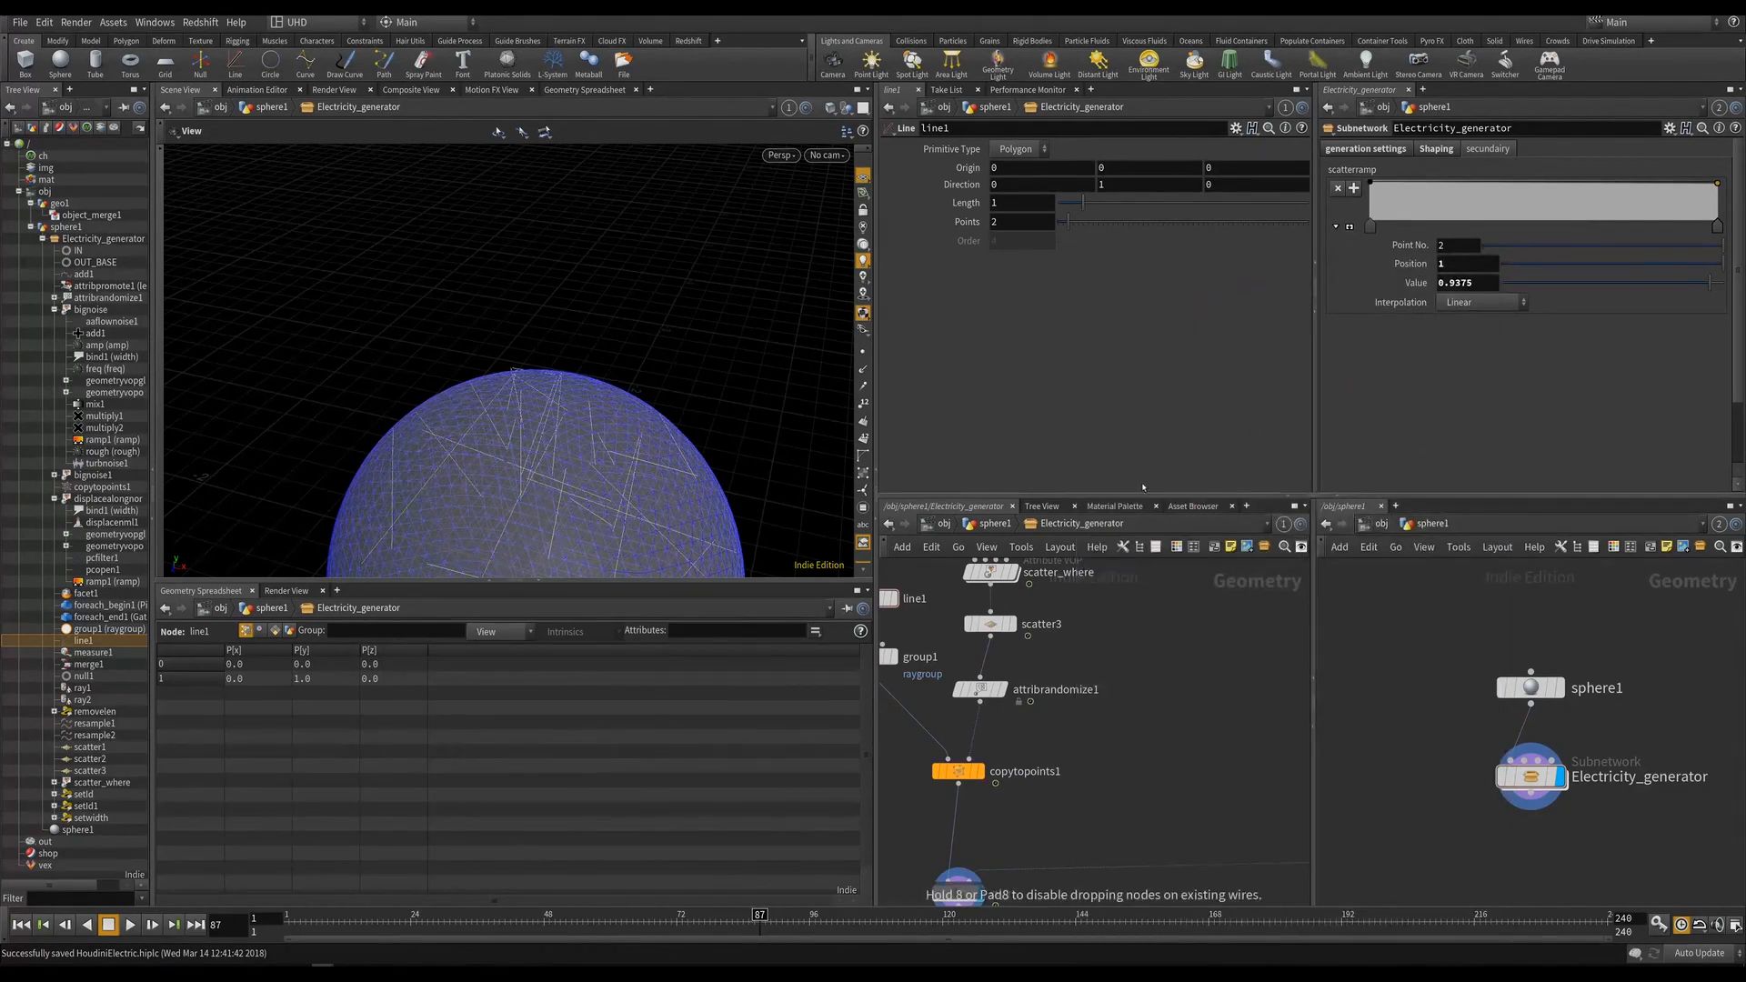
left_click(972, 733)
left_click_drag(519, 495, 630, 278)
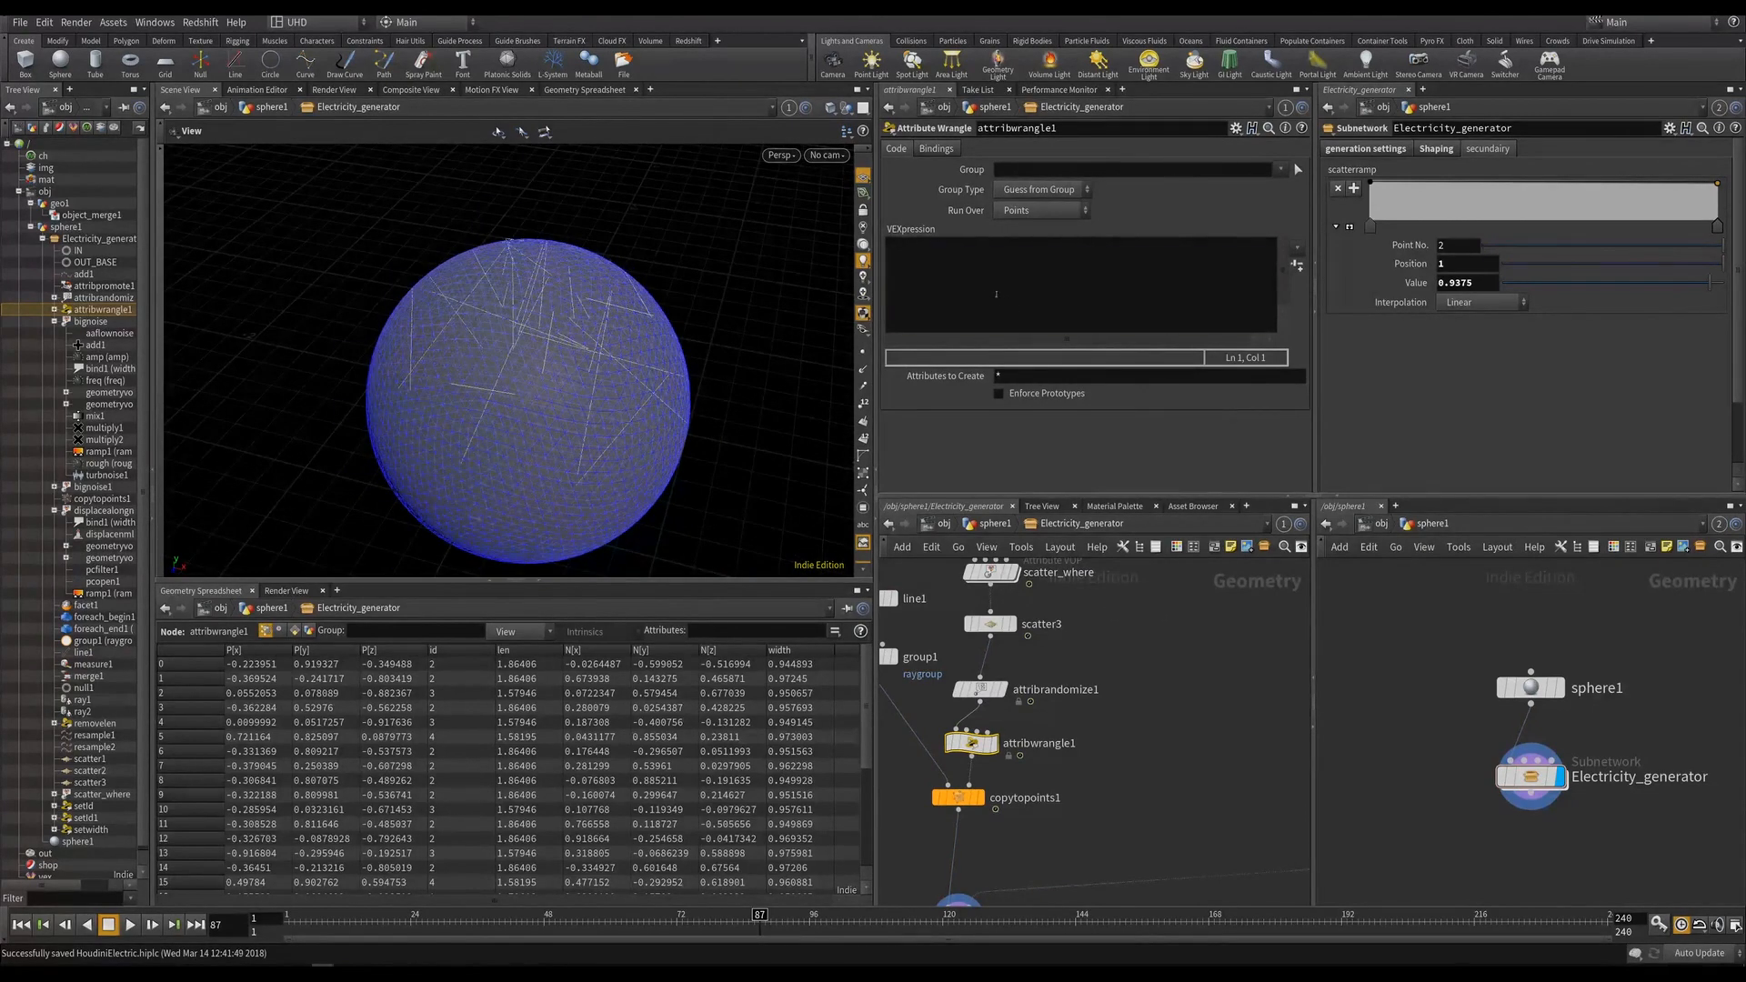
left_click(950, 272)
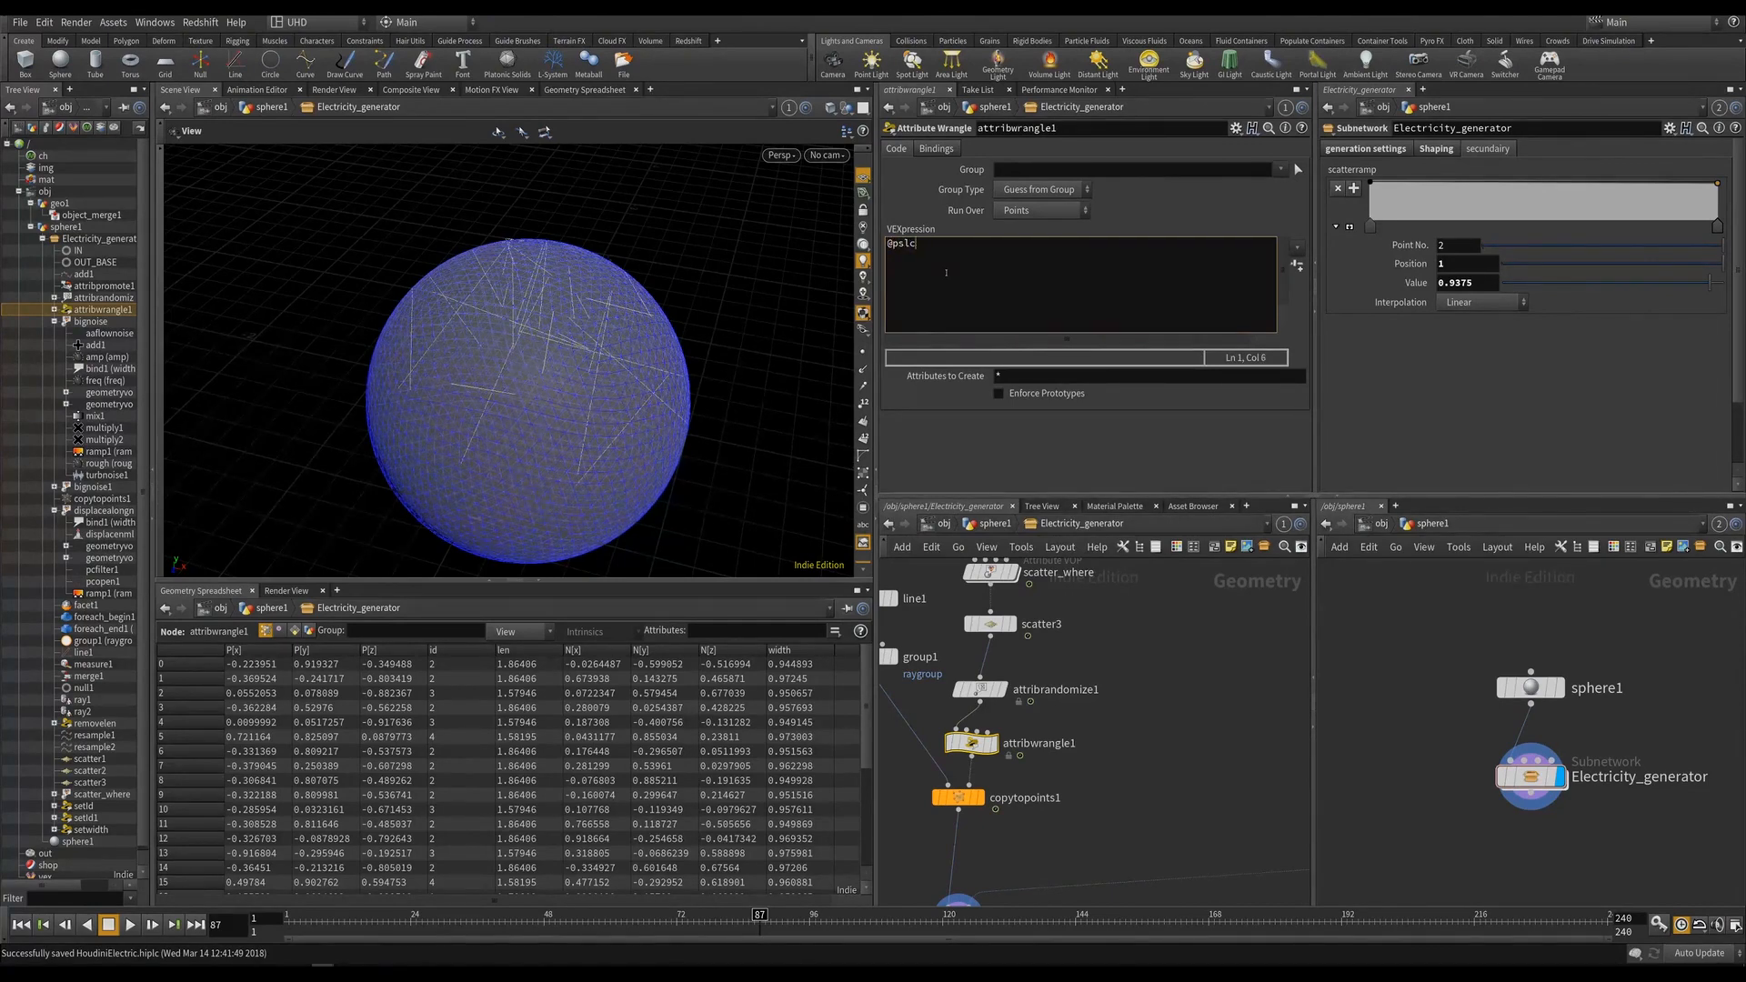
key("BackSpace")
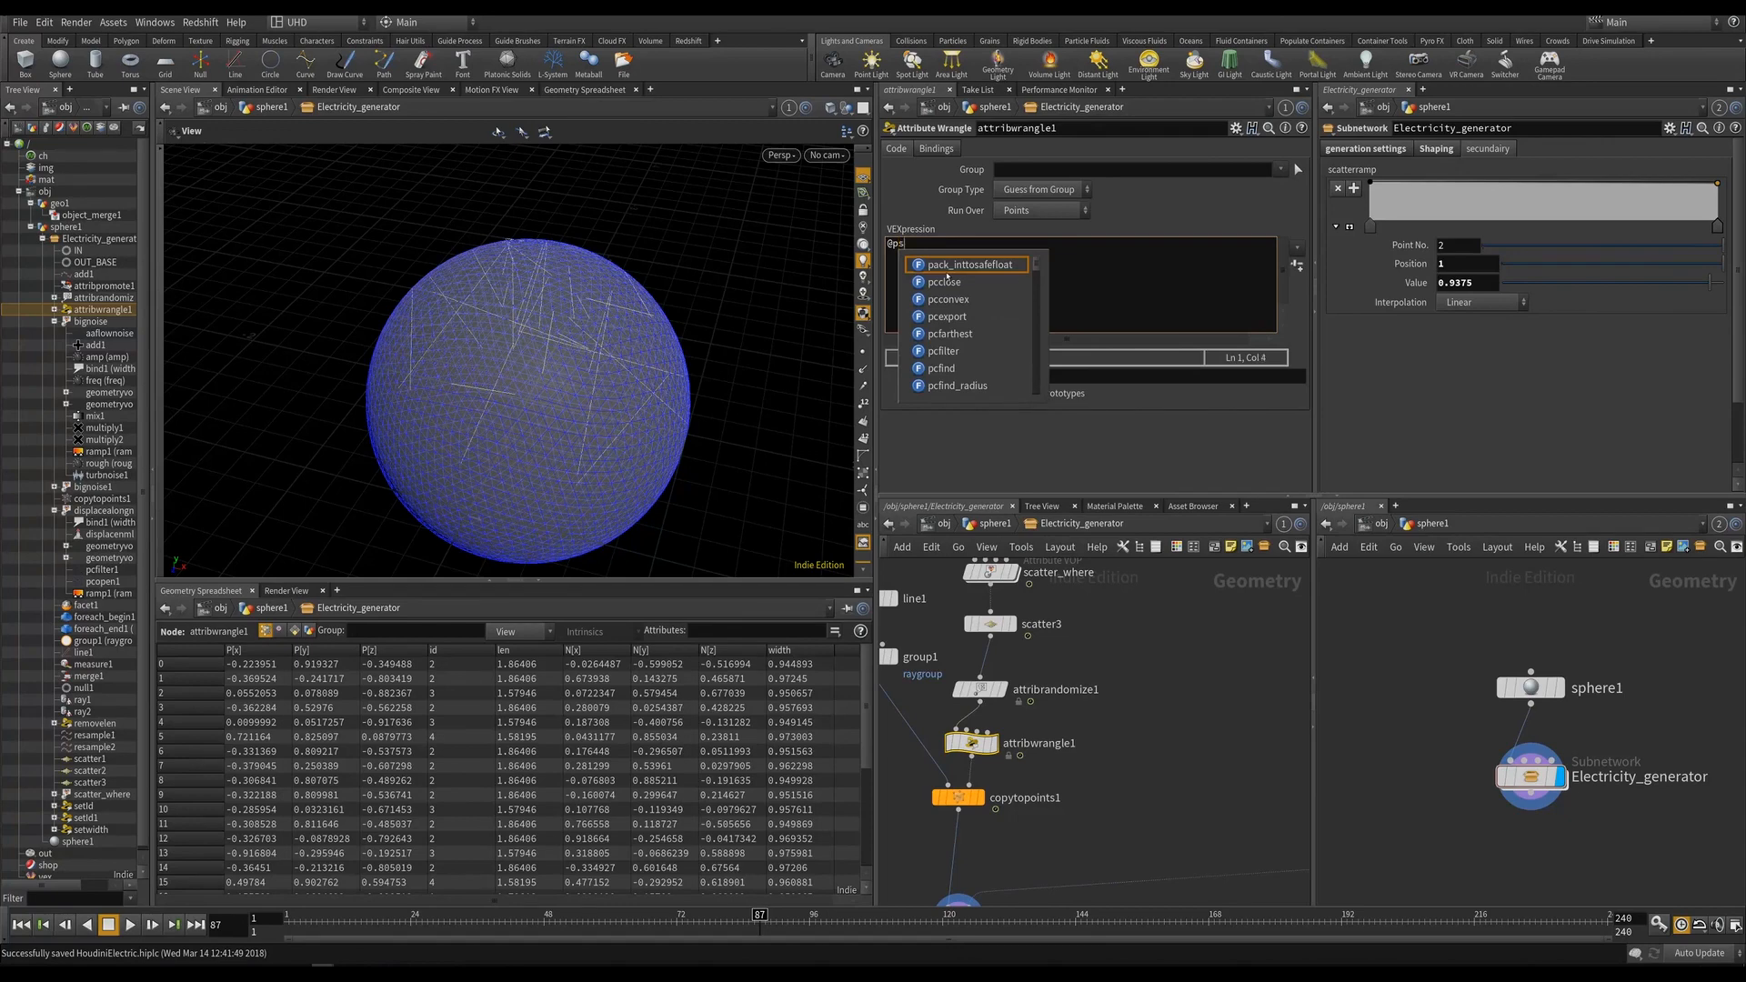
type("cale = rand")
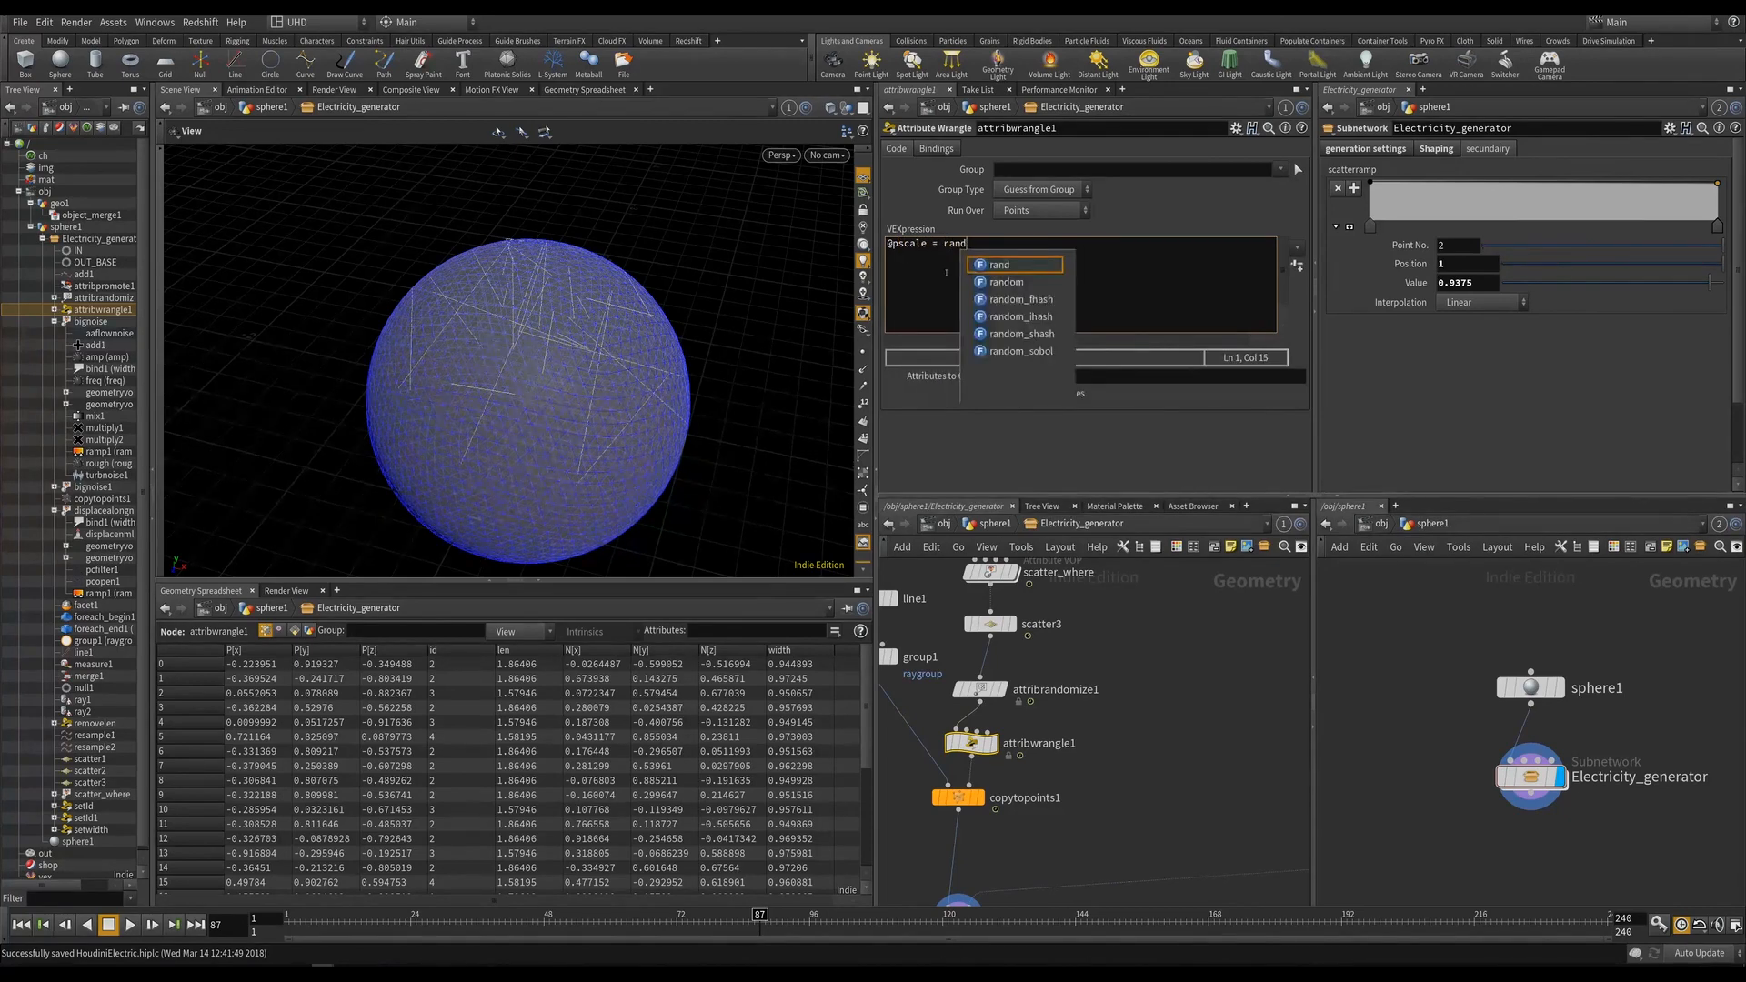
key("ctrl+a")
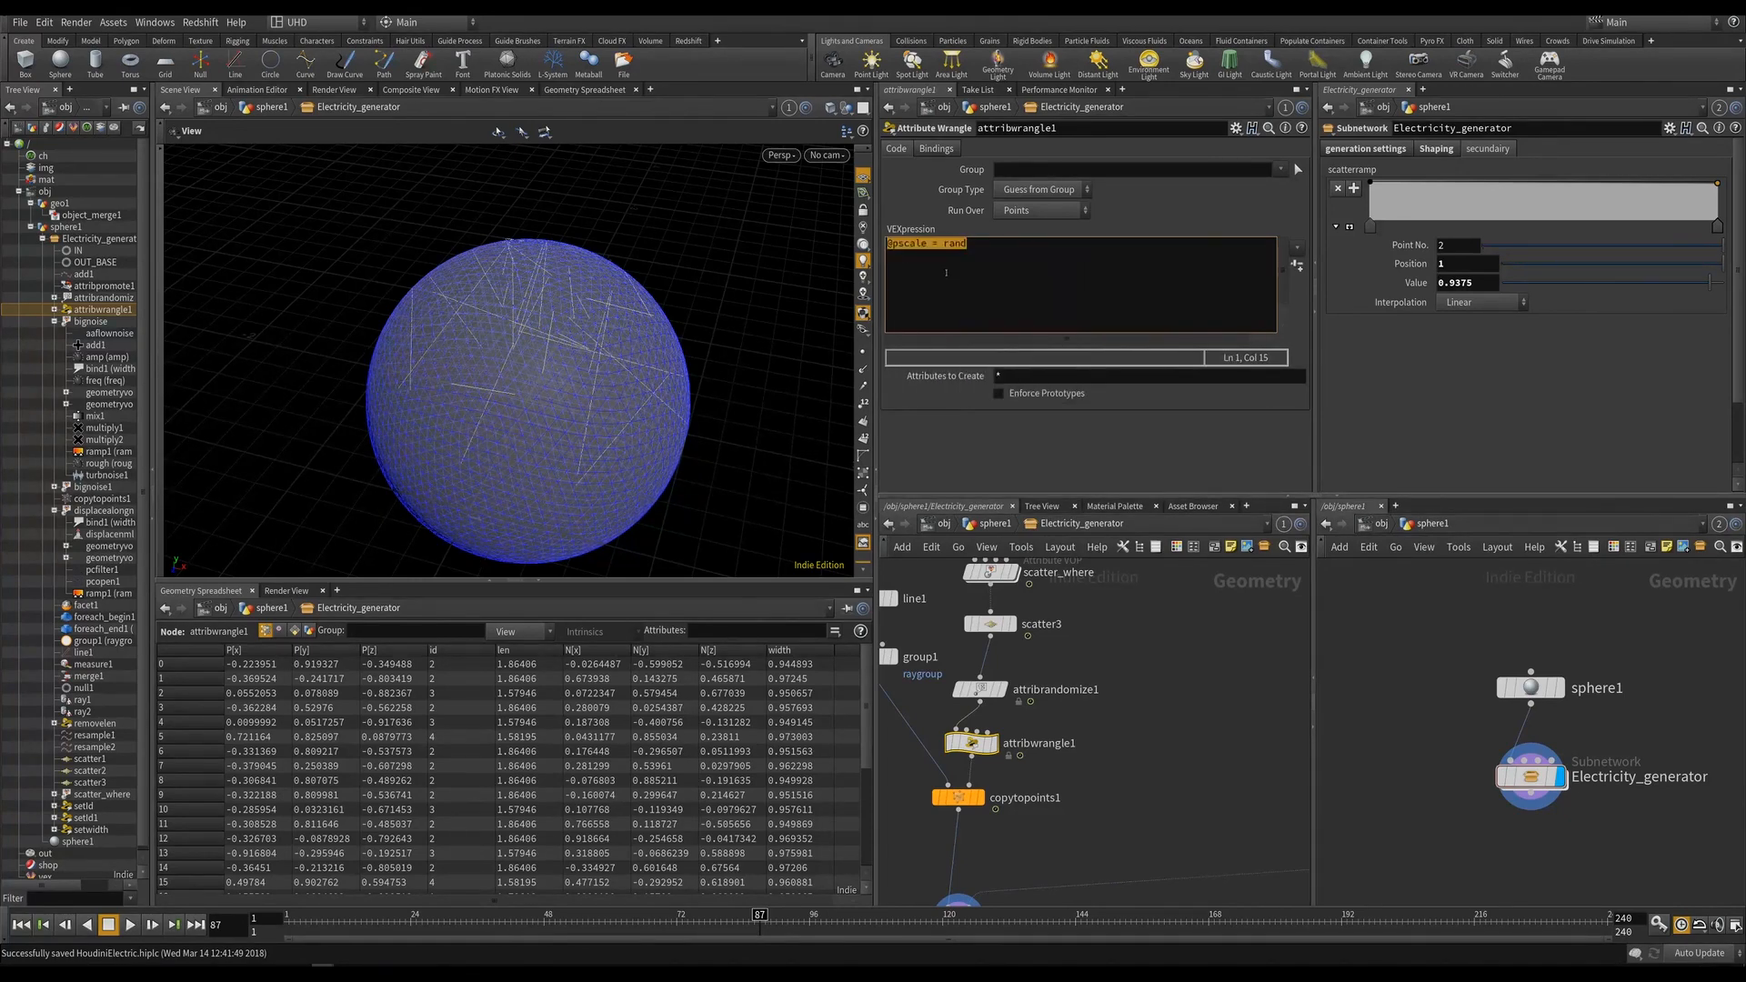
type("float random =")
type("d(@ptnum);")
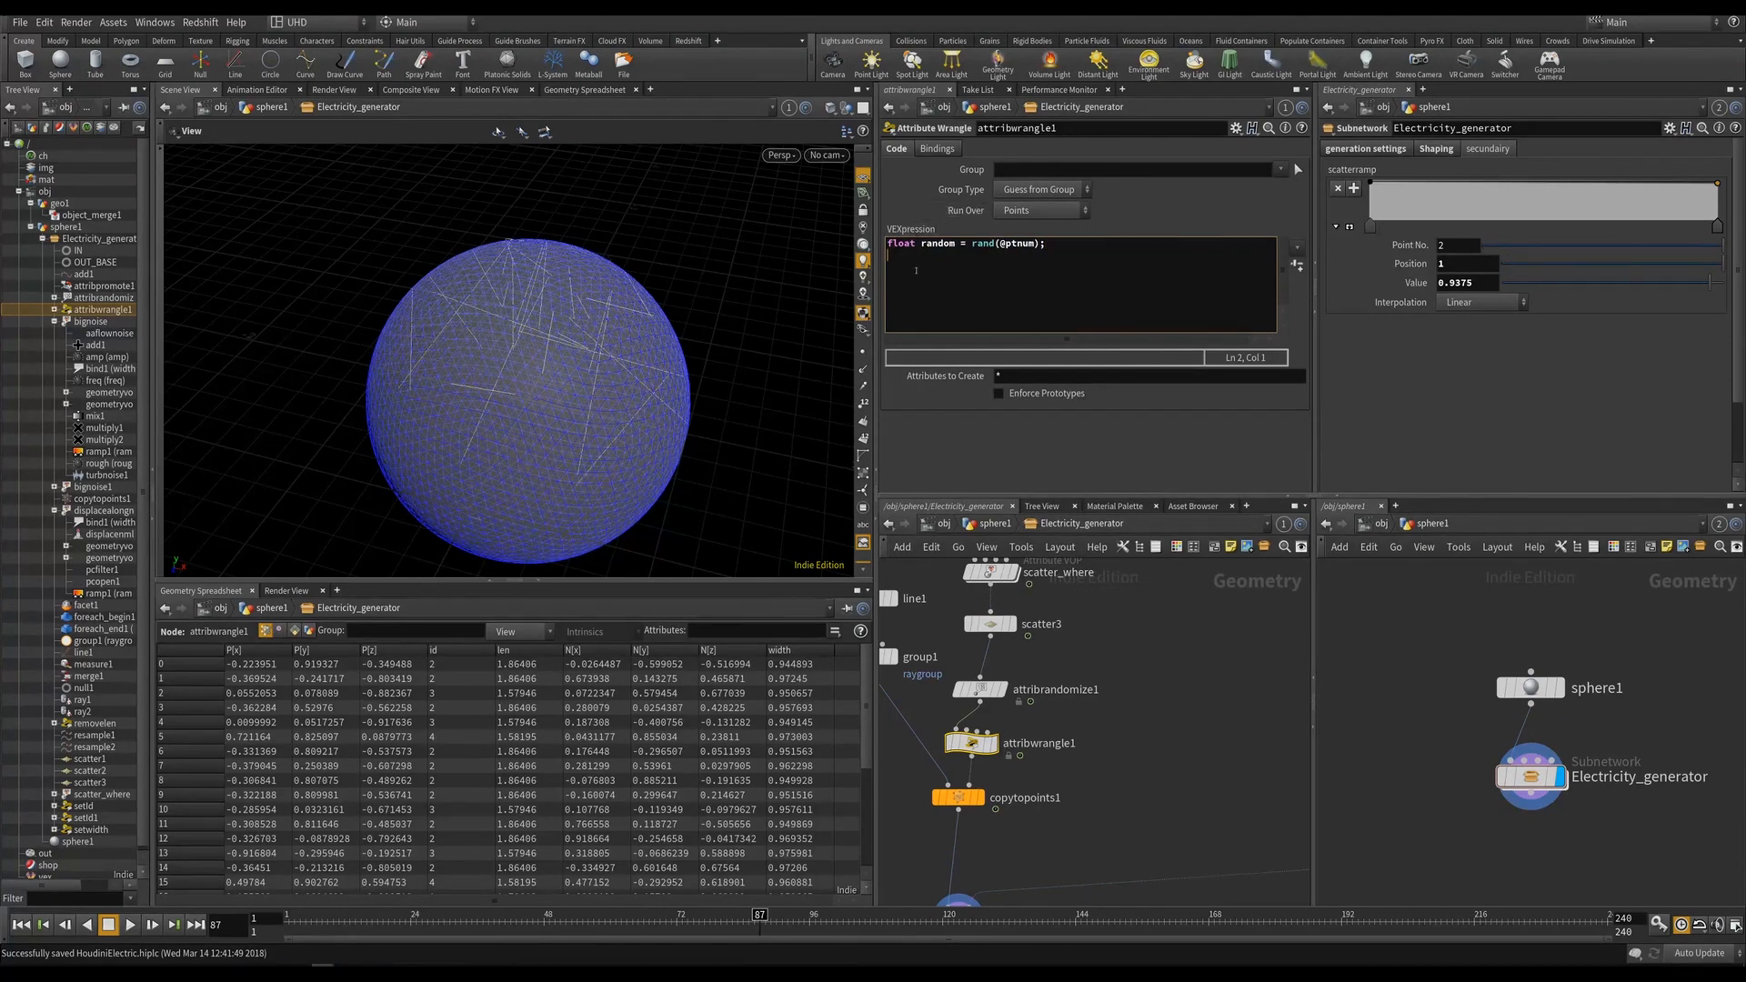
double_click(937, 244)
left_click(988, 244)
type("= fit01(r")
type("andom")
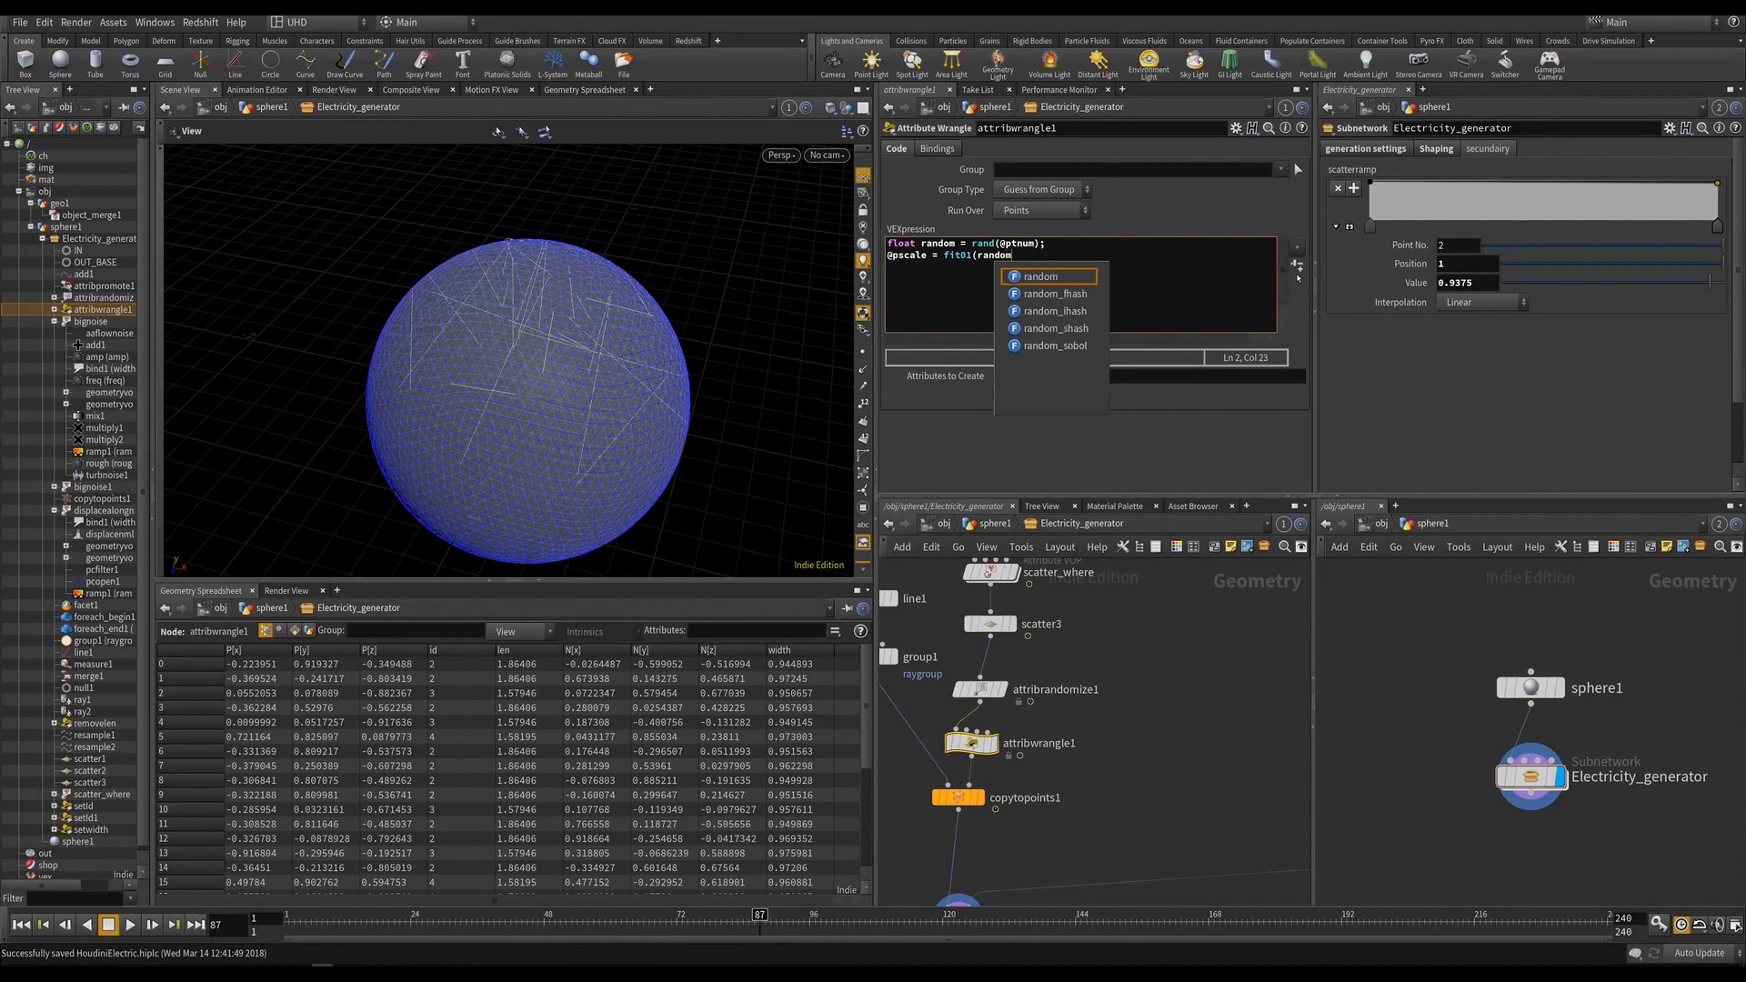
type(", ch")
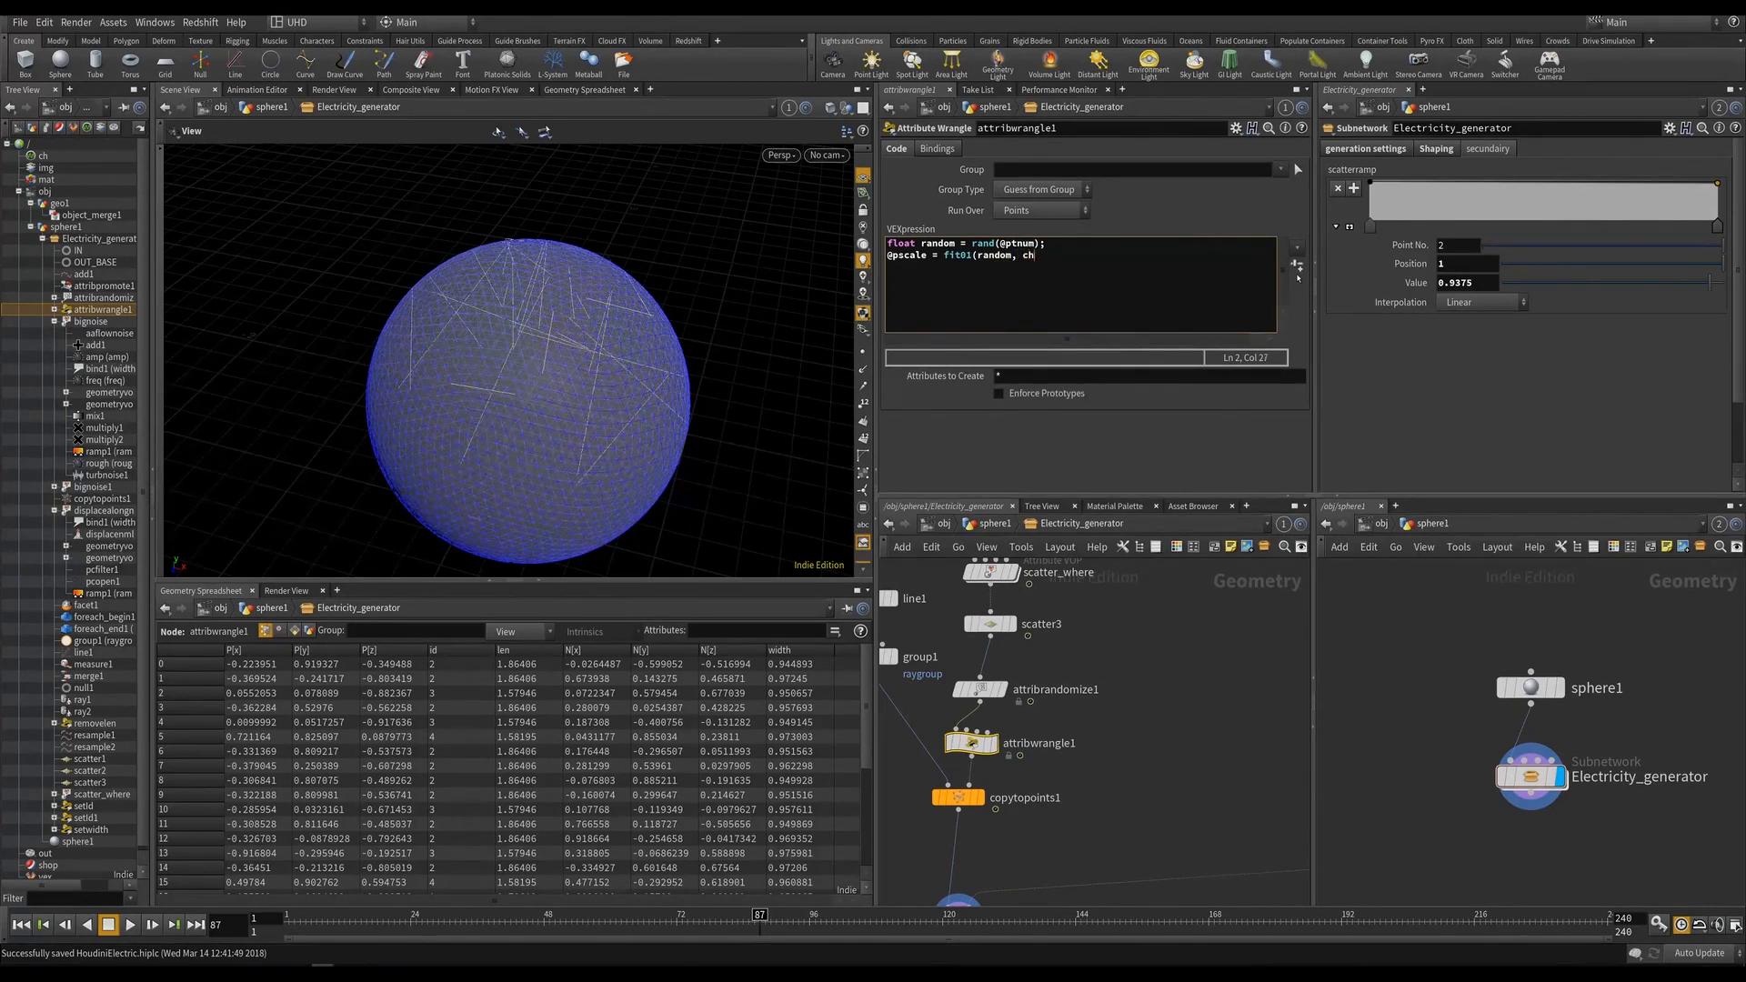
type("f('min'), chf('max');")
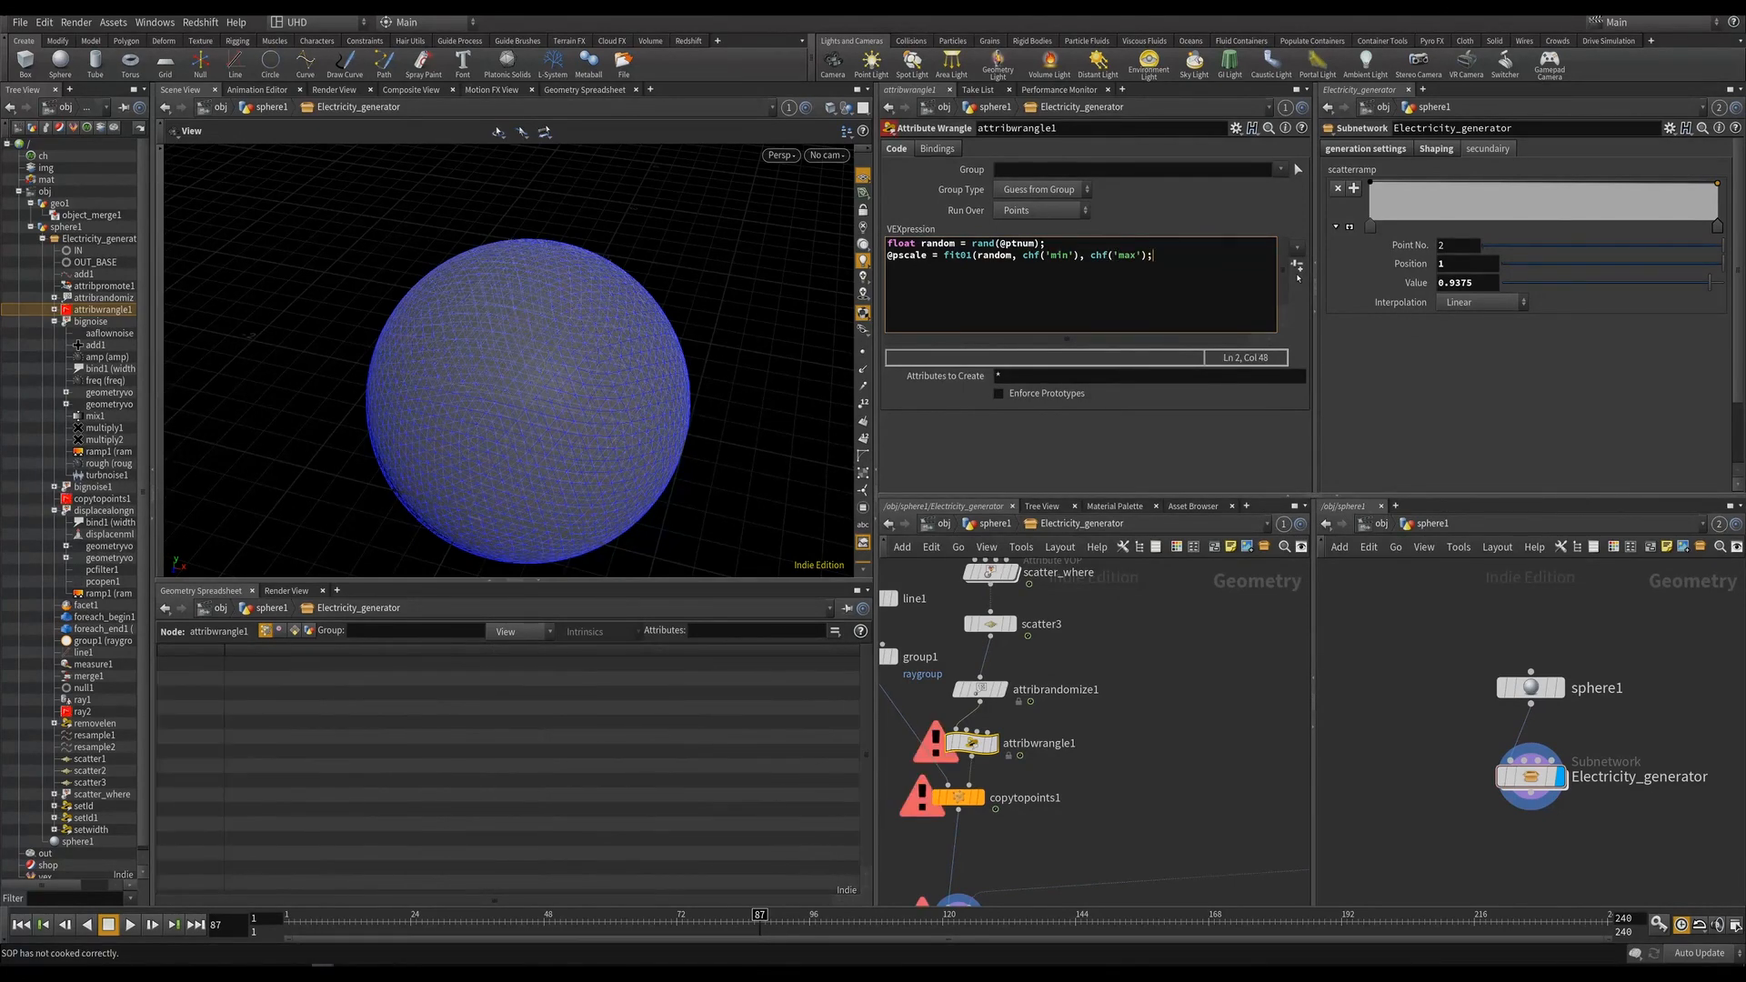
key("BackSpace")
type(");")
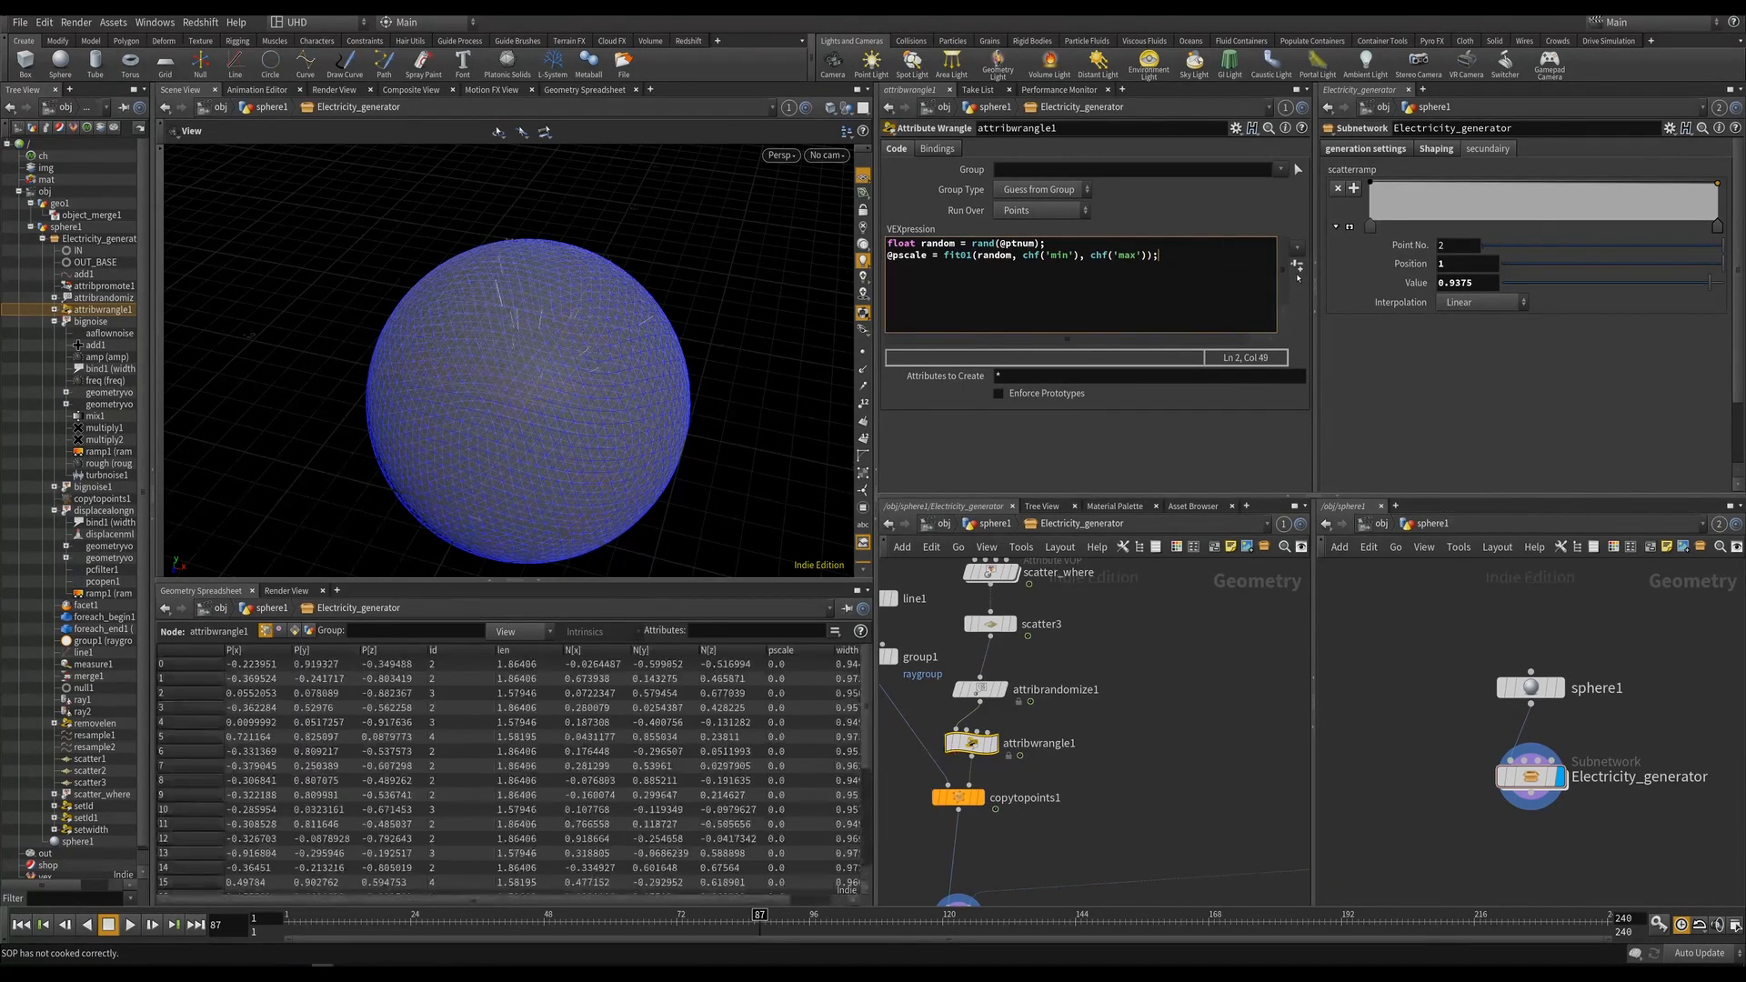
Create the wrangle's Min and Max parameters from the code and set them to 0.349 and 0.704.
left_click(1298, 265)
left_click_drag(1062, 441, 1276, 437)
left_click_drag(1059, 420, 1235, 440)
left_click(1265, 264)
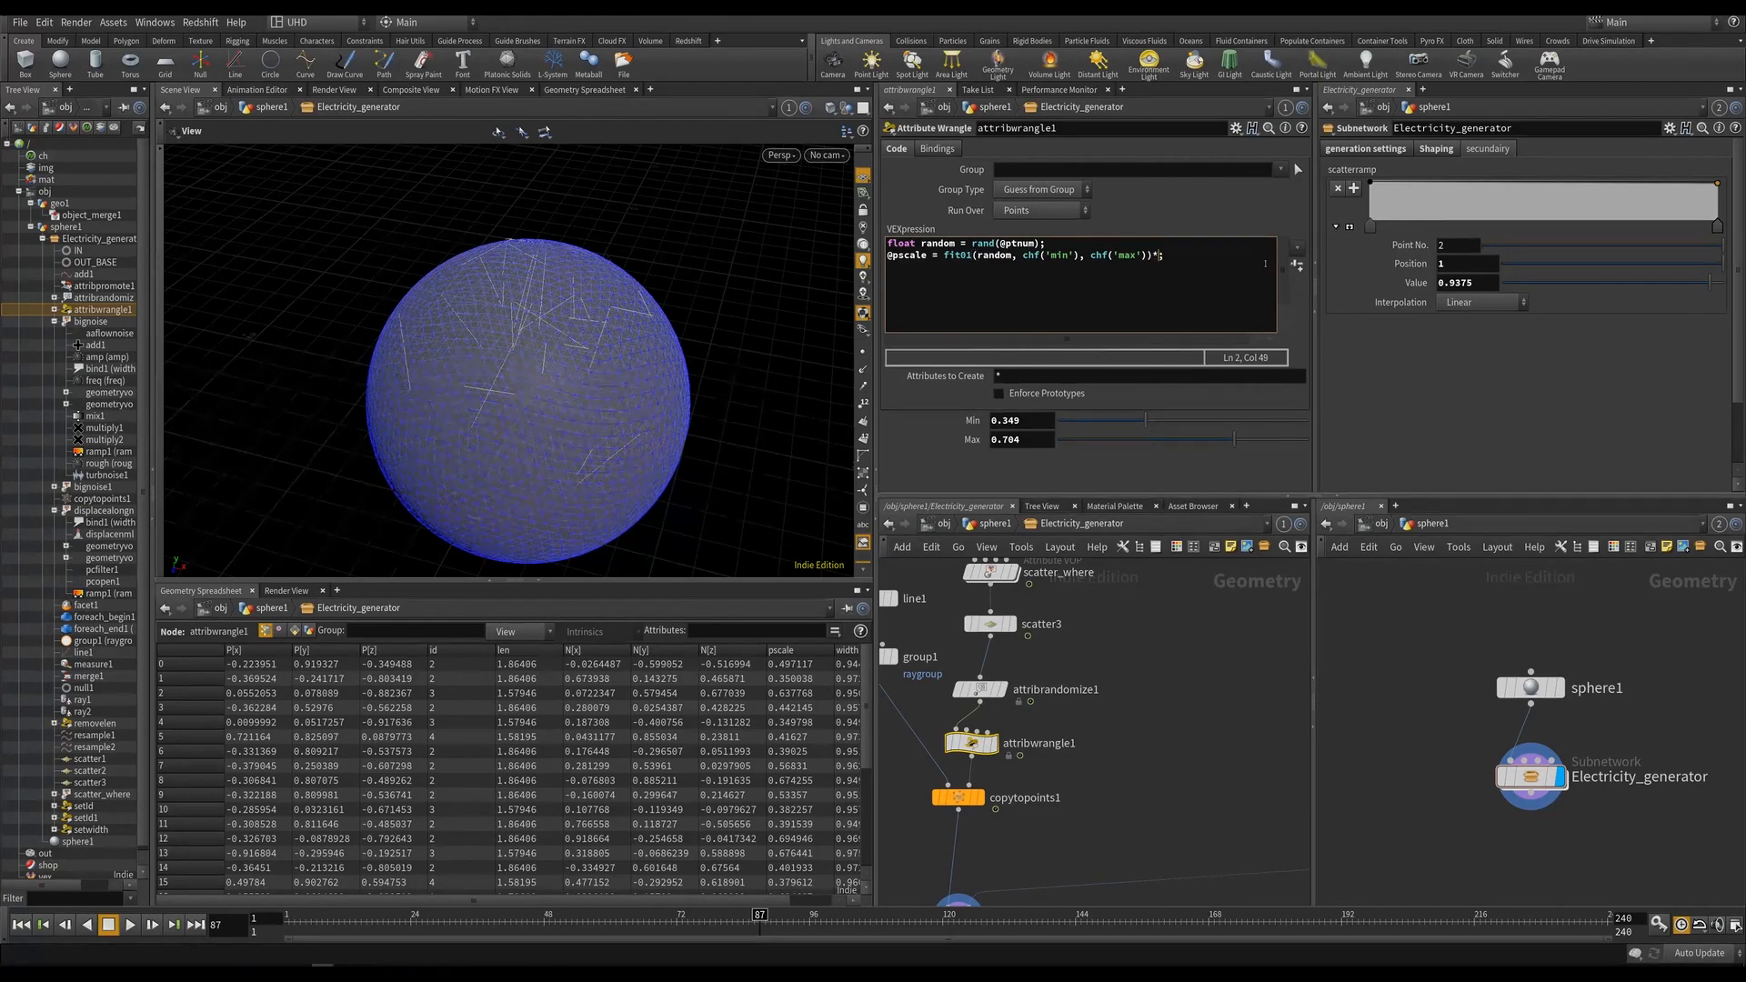
type("*chf'")
key("BackSpace")
type("('multi")
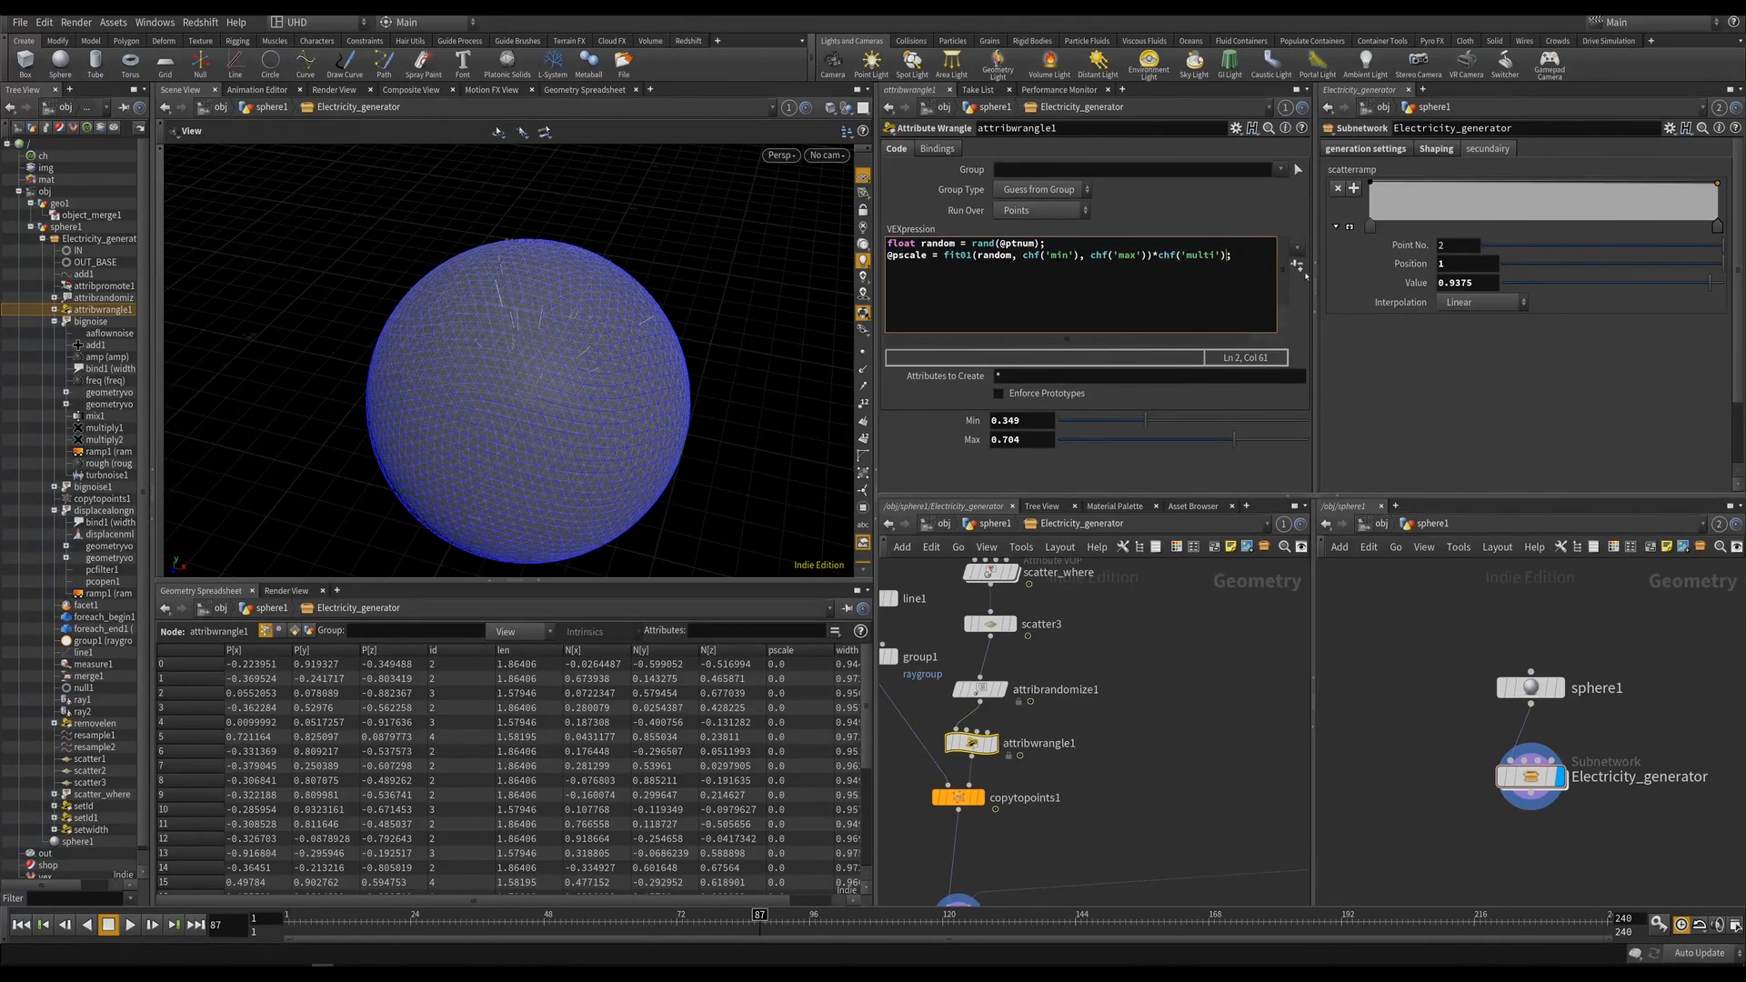
Create the Multi parameter and set Min to 0.307, Max to 0.647 and Multi to 0.453.
left_click(1297, 265)
left_click_drag(1060, 458, 1220, 440)
left_click_drag(1146, 422, 1135, 426)
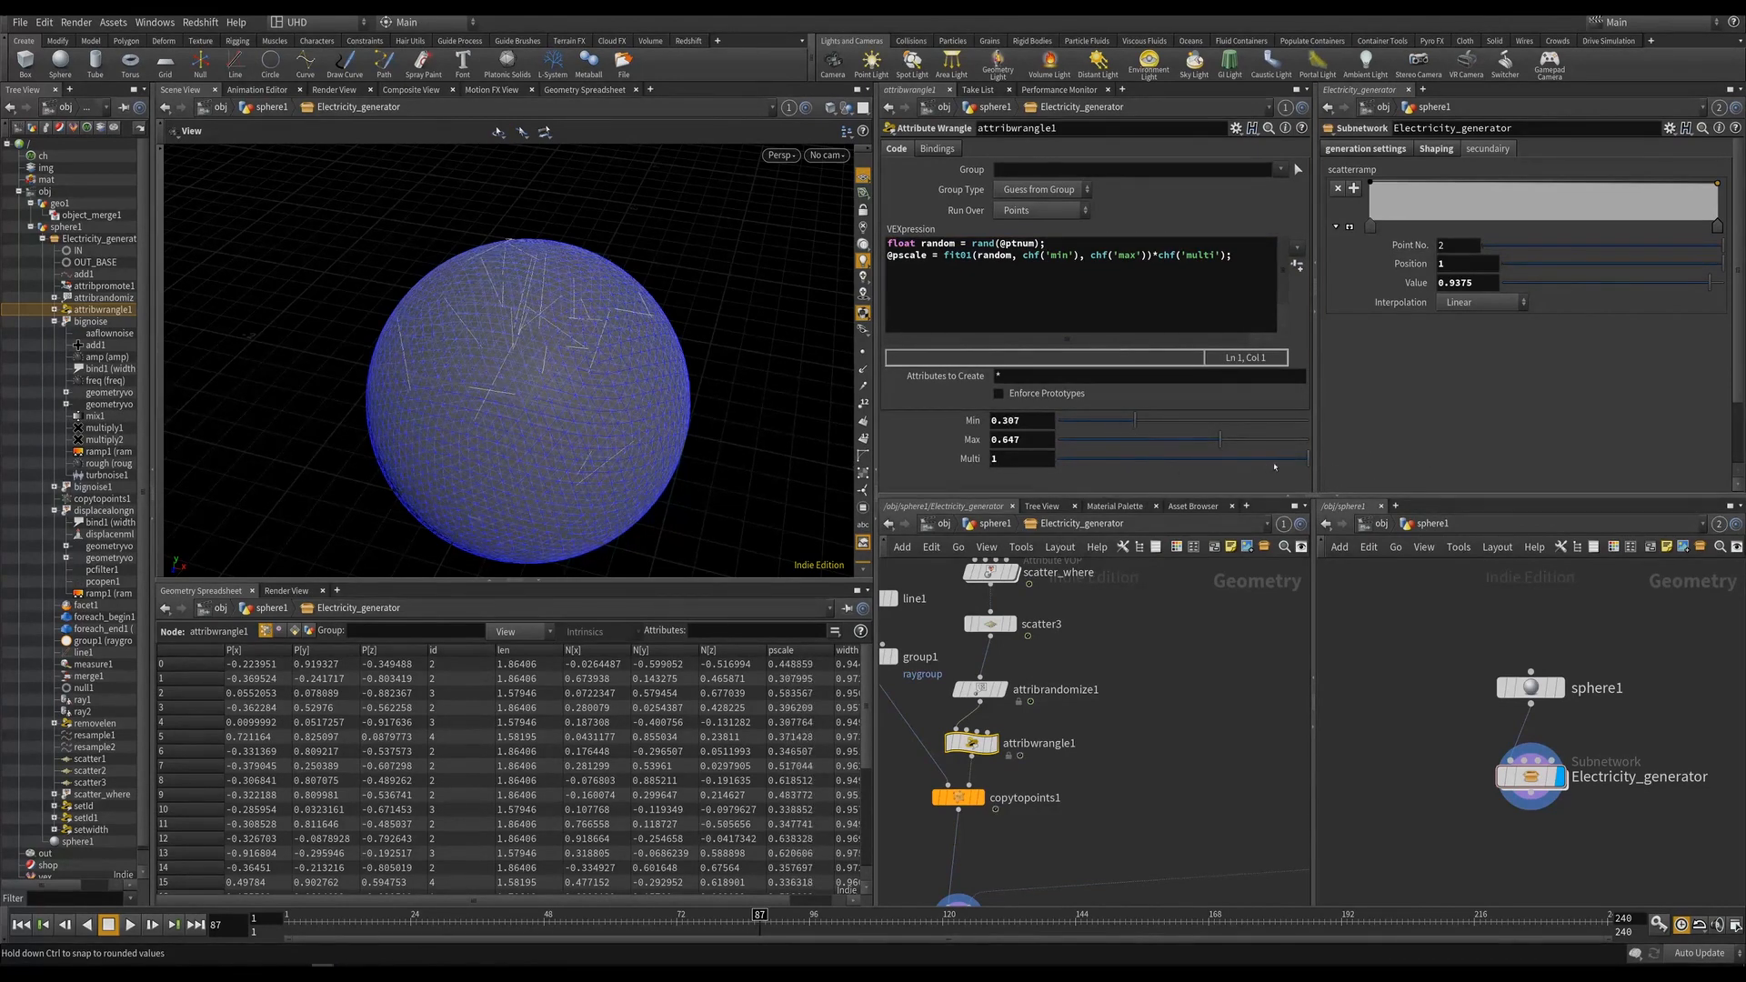
left_click_drag(1274, 464, 1172, 459)
Rename the attribwrangle1 node to pscale.
double_click(1039, 743)
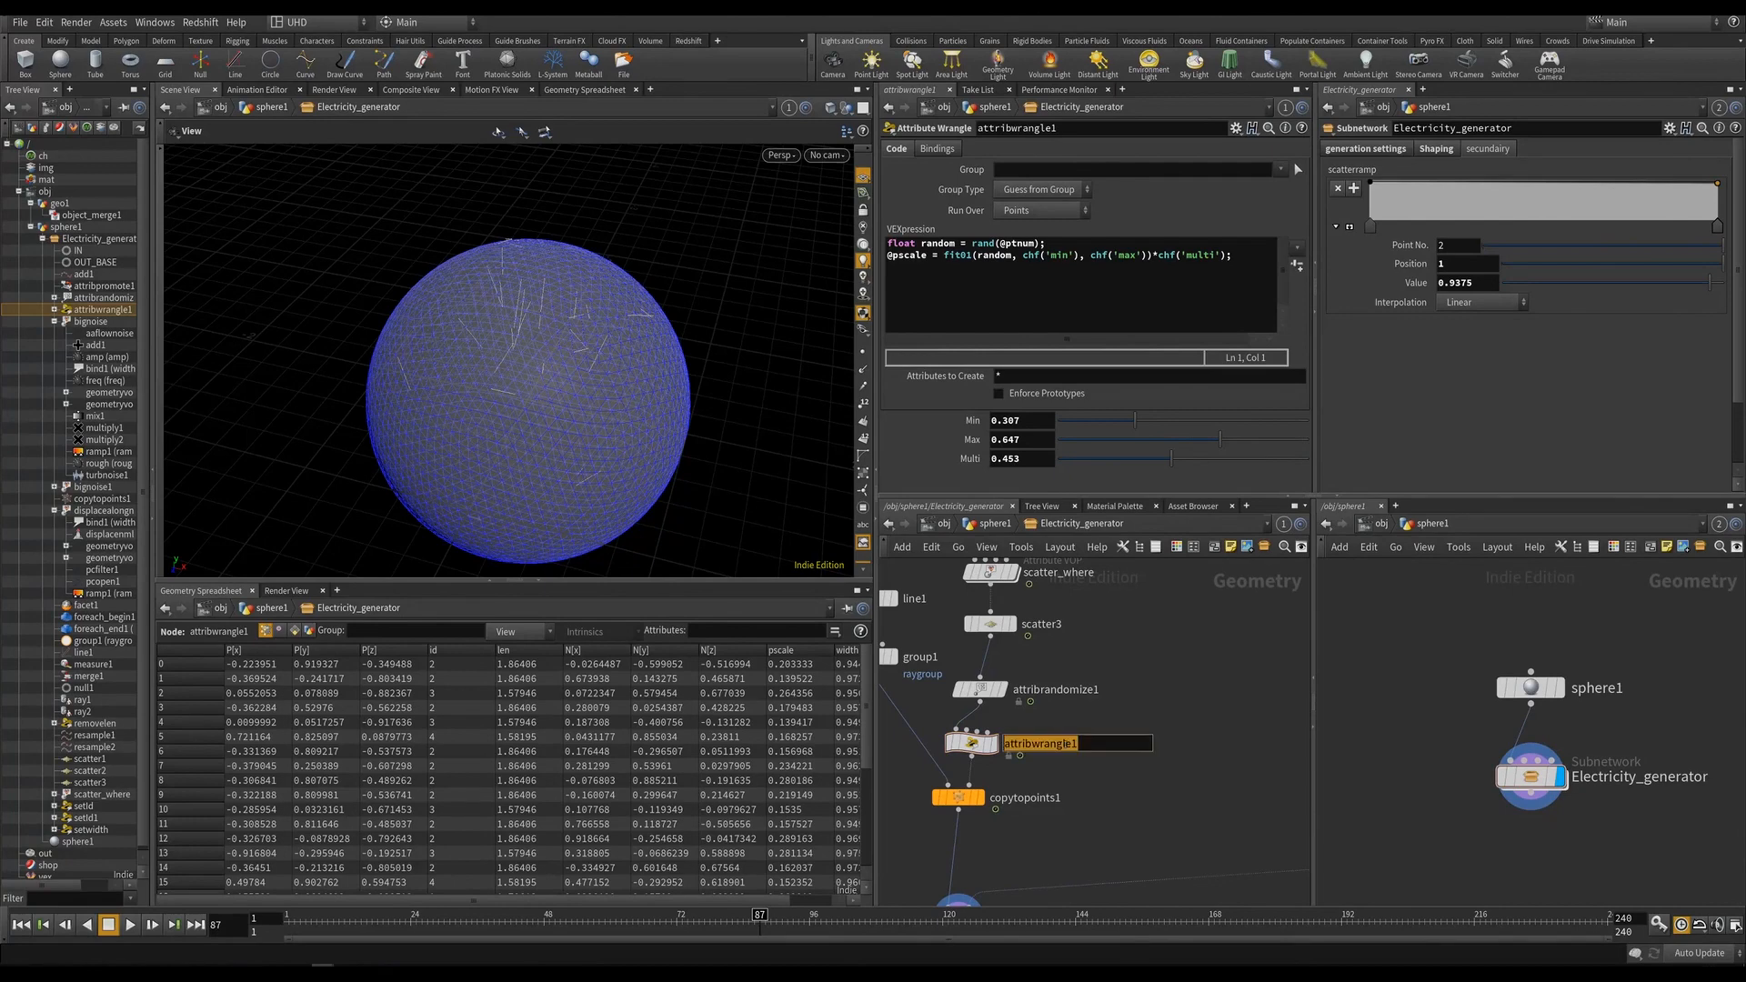
type("pscale")
key("Return")
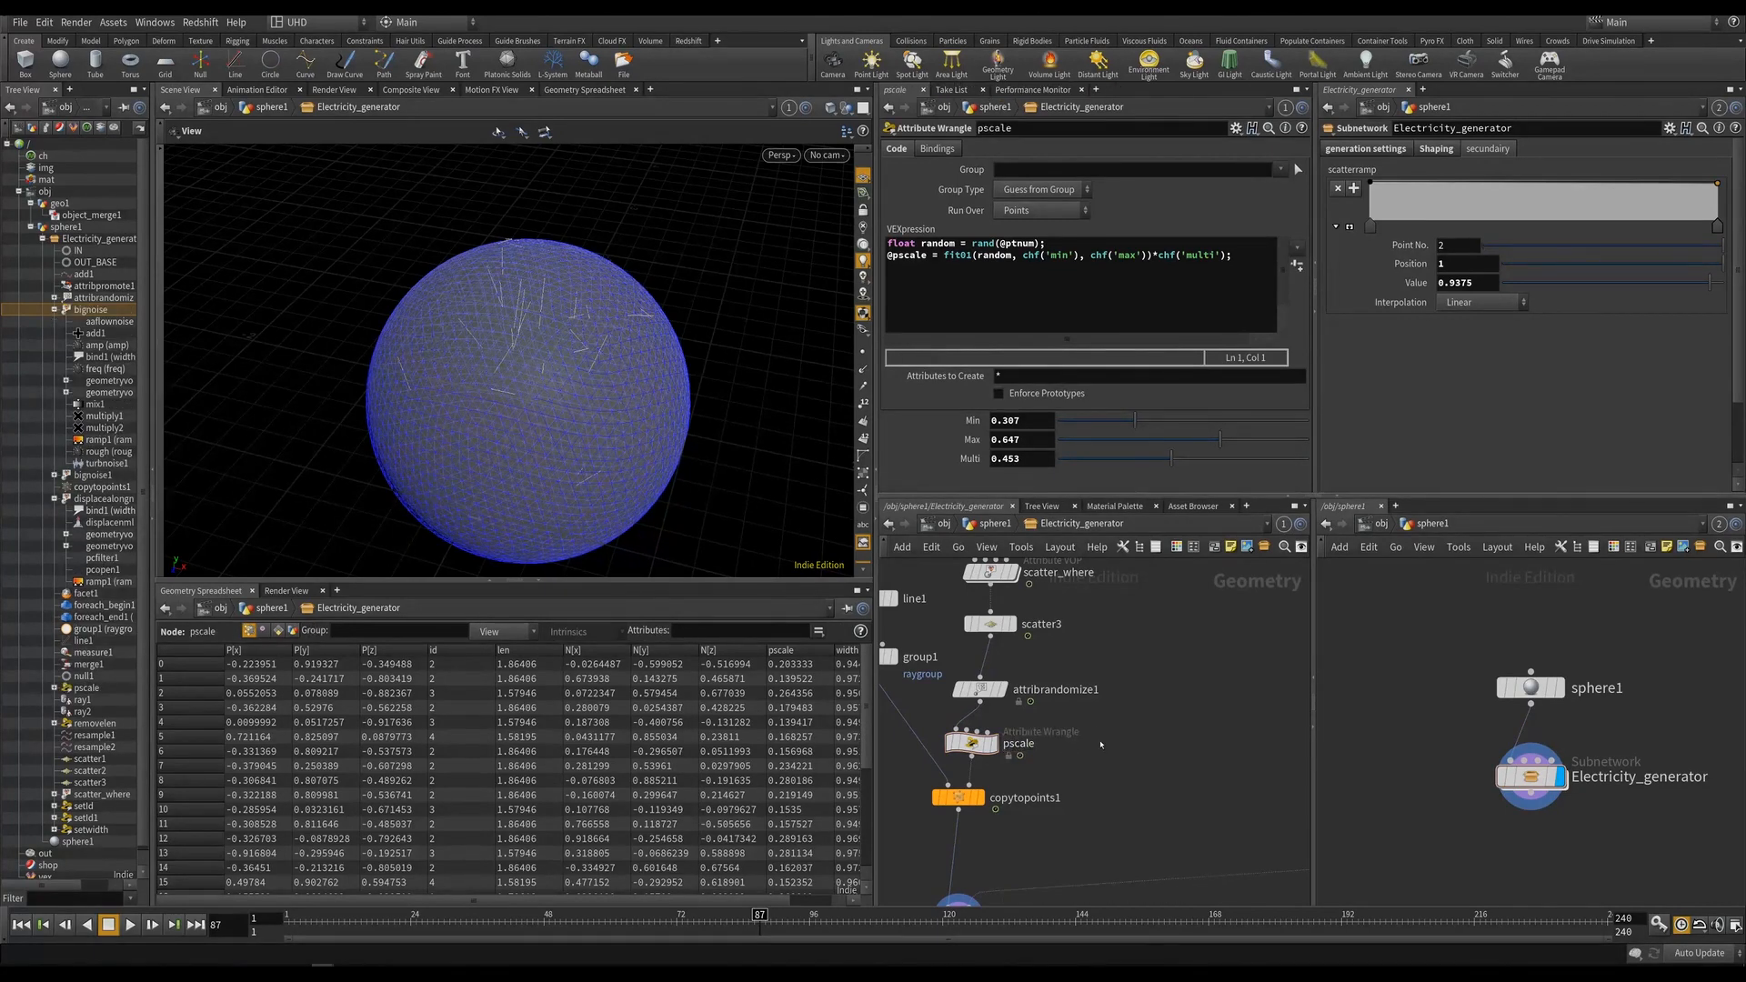
middle_click_drag(966, 697, 939, 616)
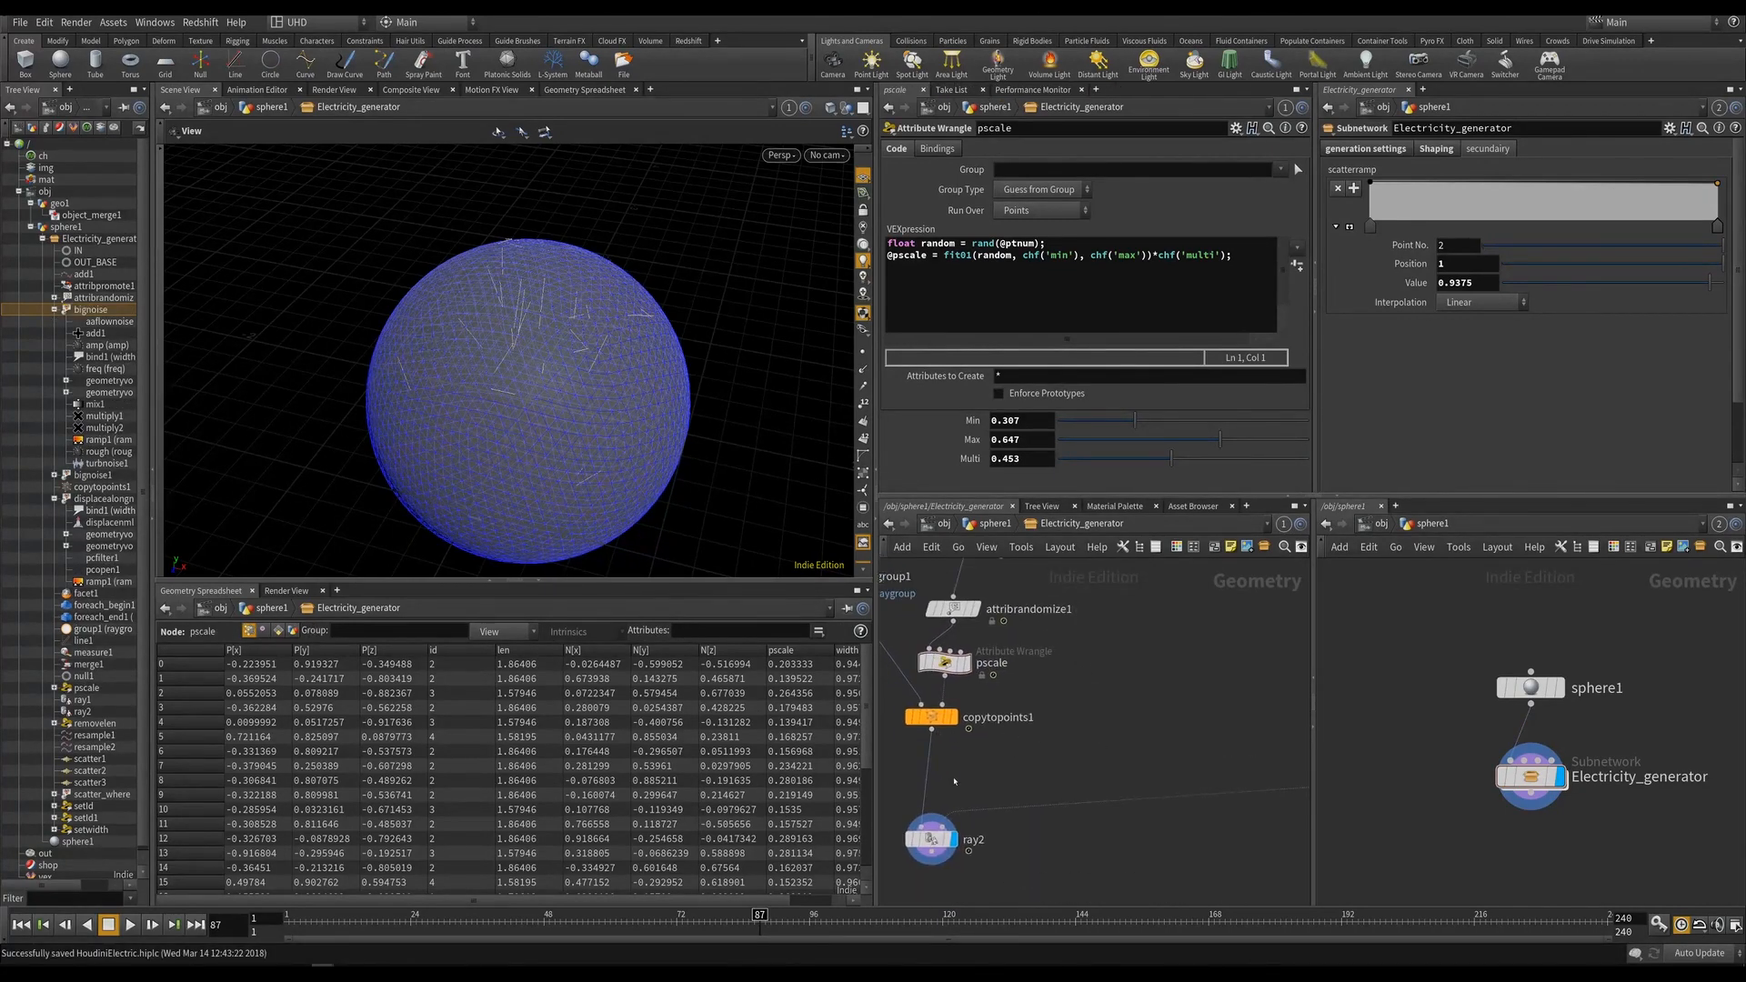
Delete the ray2 node and create a fresh Ray node in its place.
left_click(930, 837)
key("Delete")
key("Tab")
type("r")
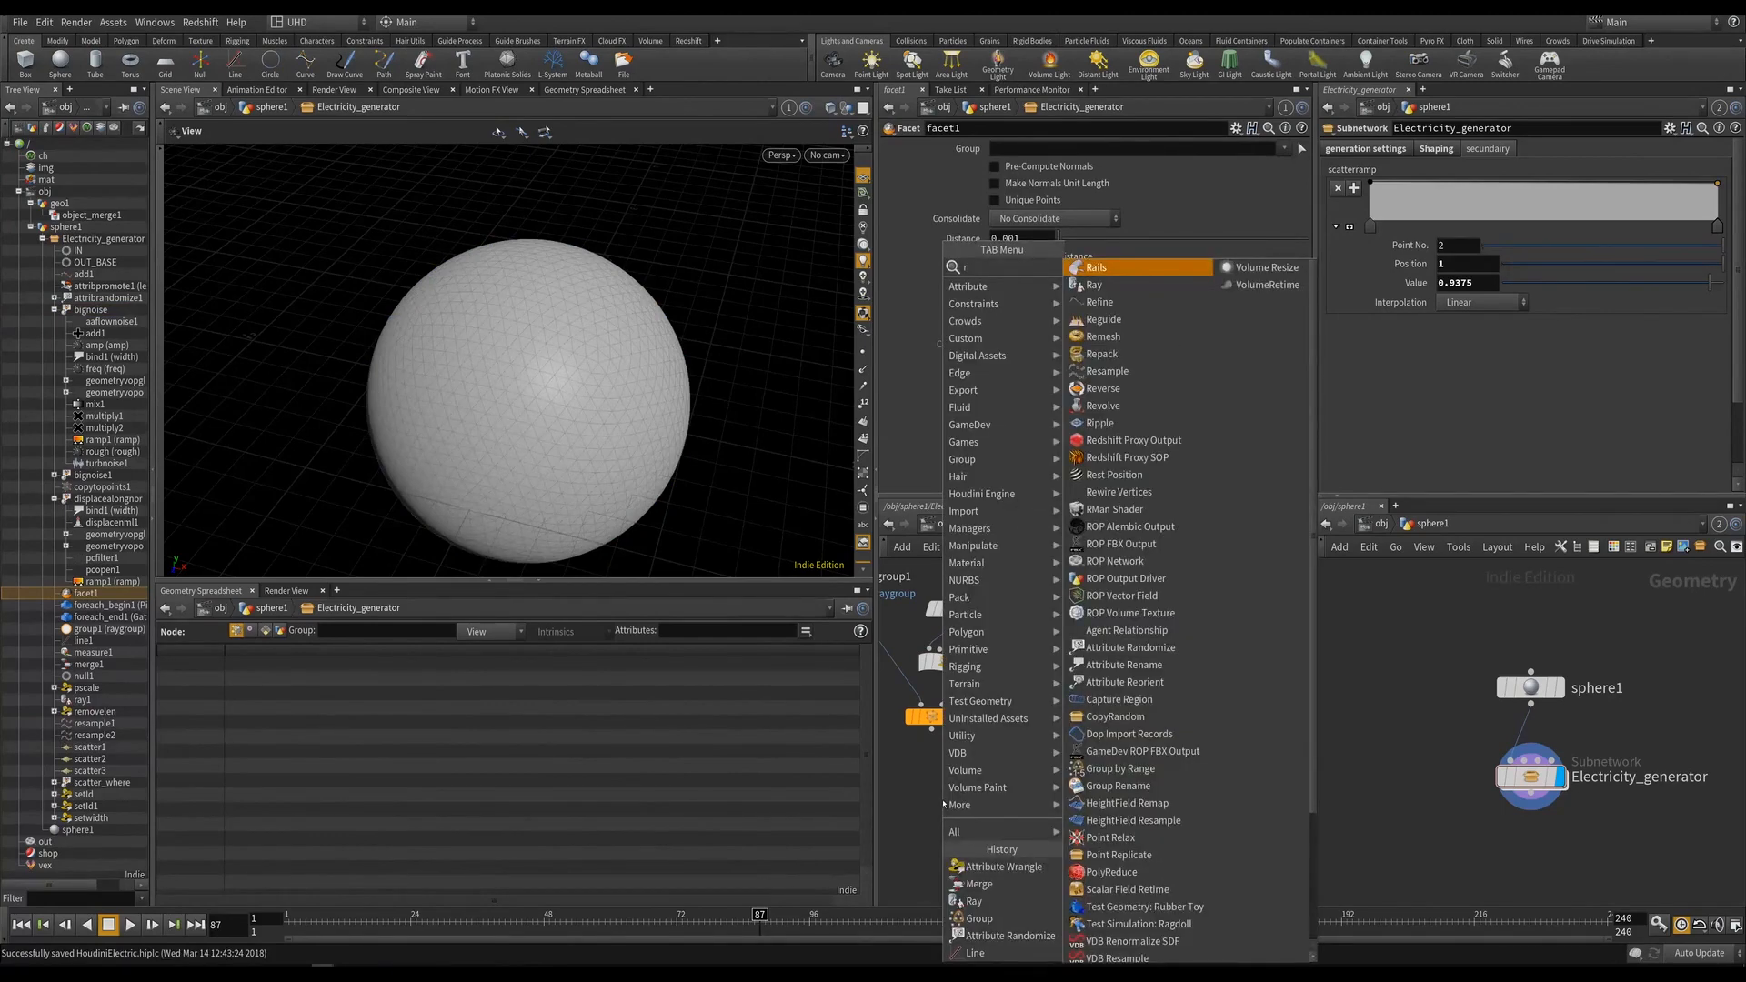
type("ay")
key("Return")
key("Return")
Position the new Ray node below copytopoints1 and wire in the copied lines plus the sphere geometry as the collision input.
scroll(1044, 765, "down", 5)
scroll(1099, 760, "up", 2)
middle_click_drag(1124, 720, 1121, 635)
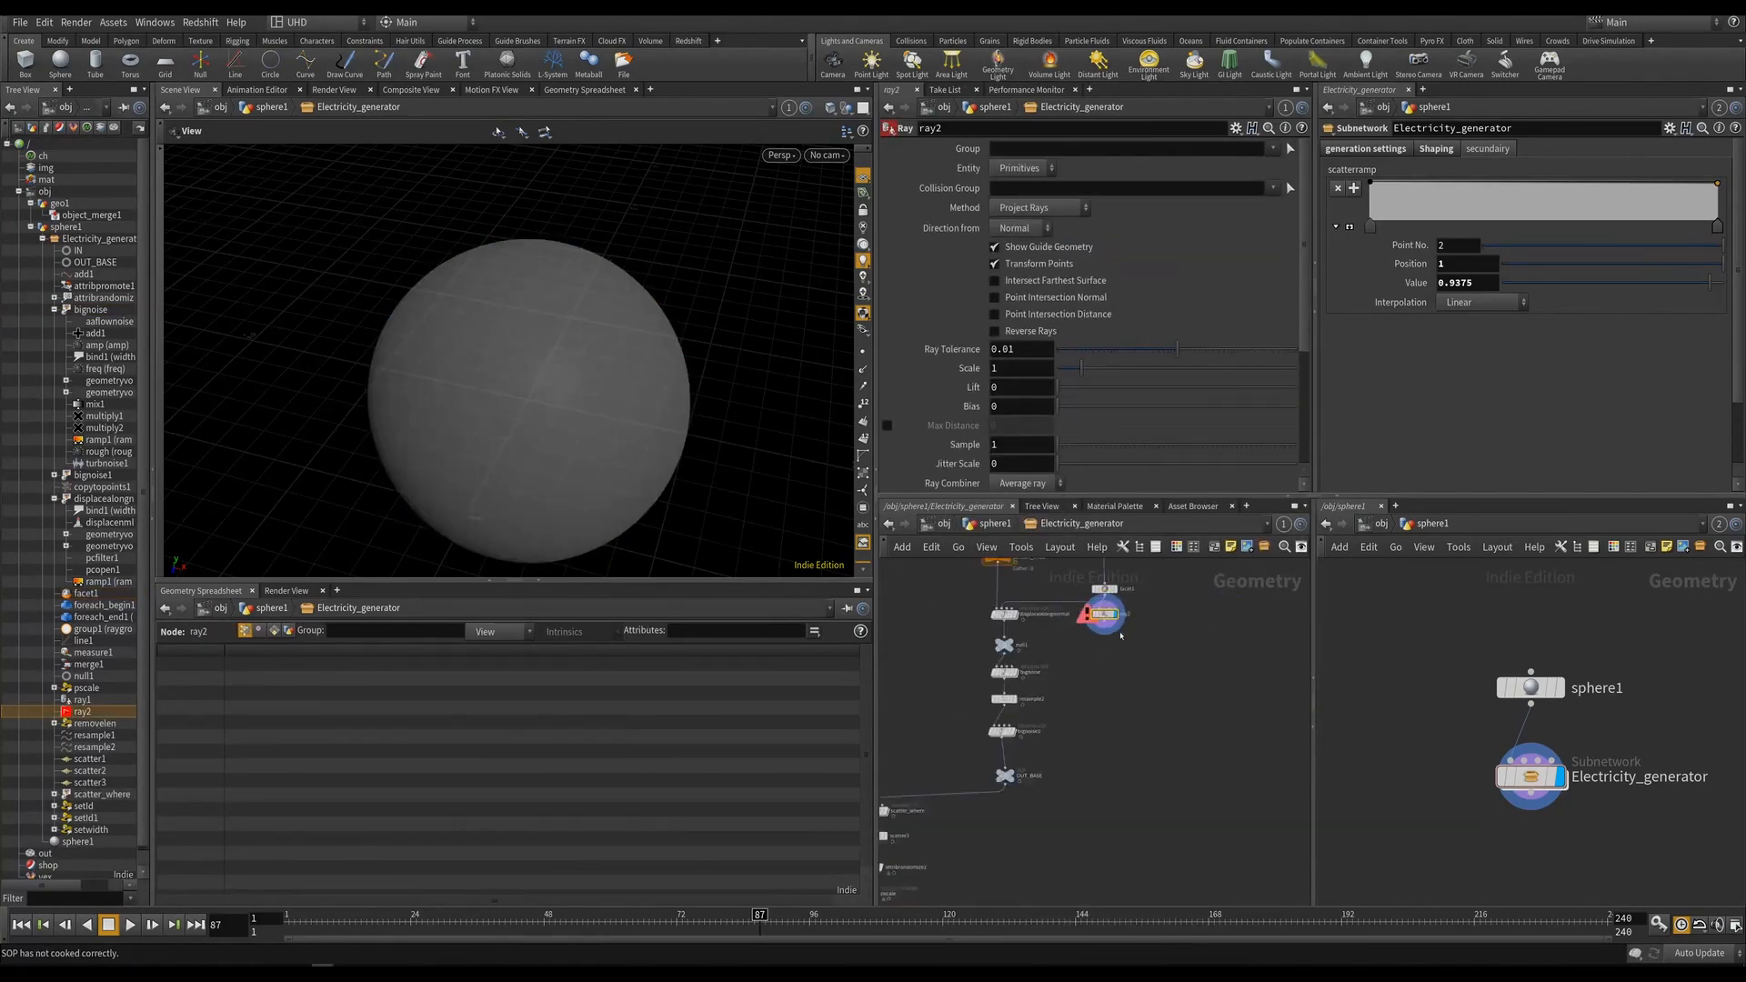
left_click_drag(1120, 636, 1012, 828)
scroll(1003, 818, "up", 3)
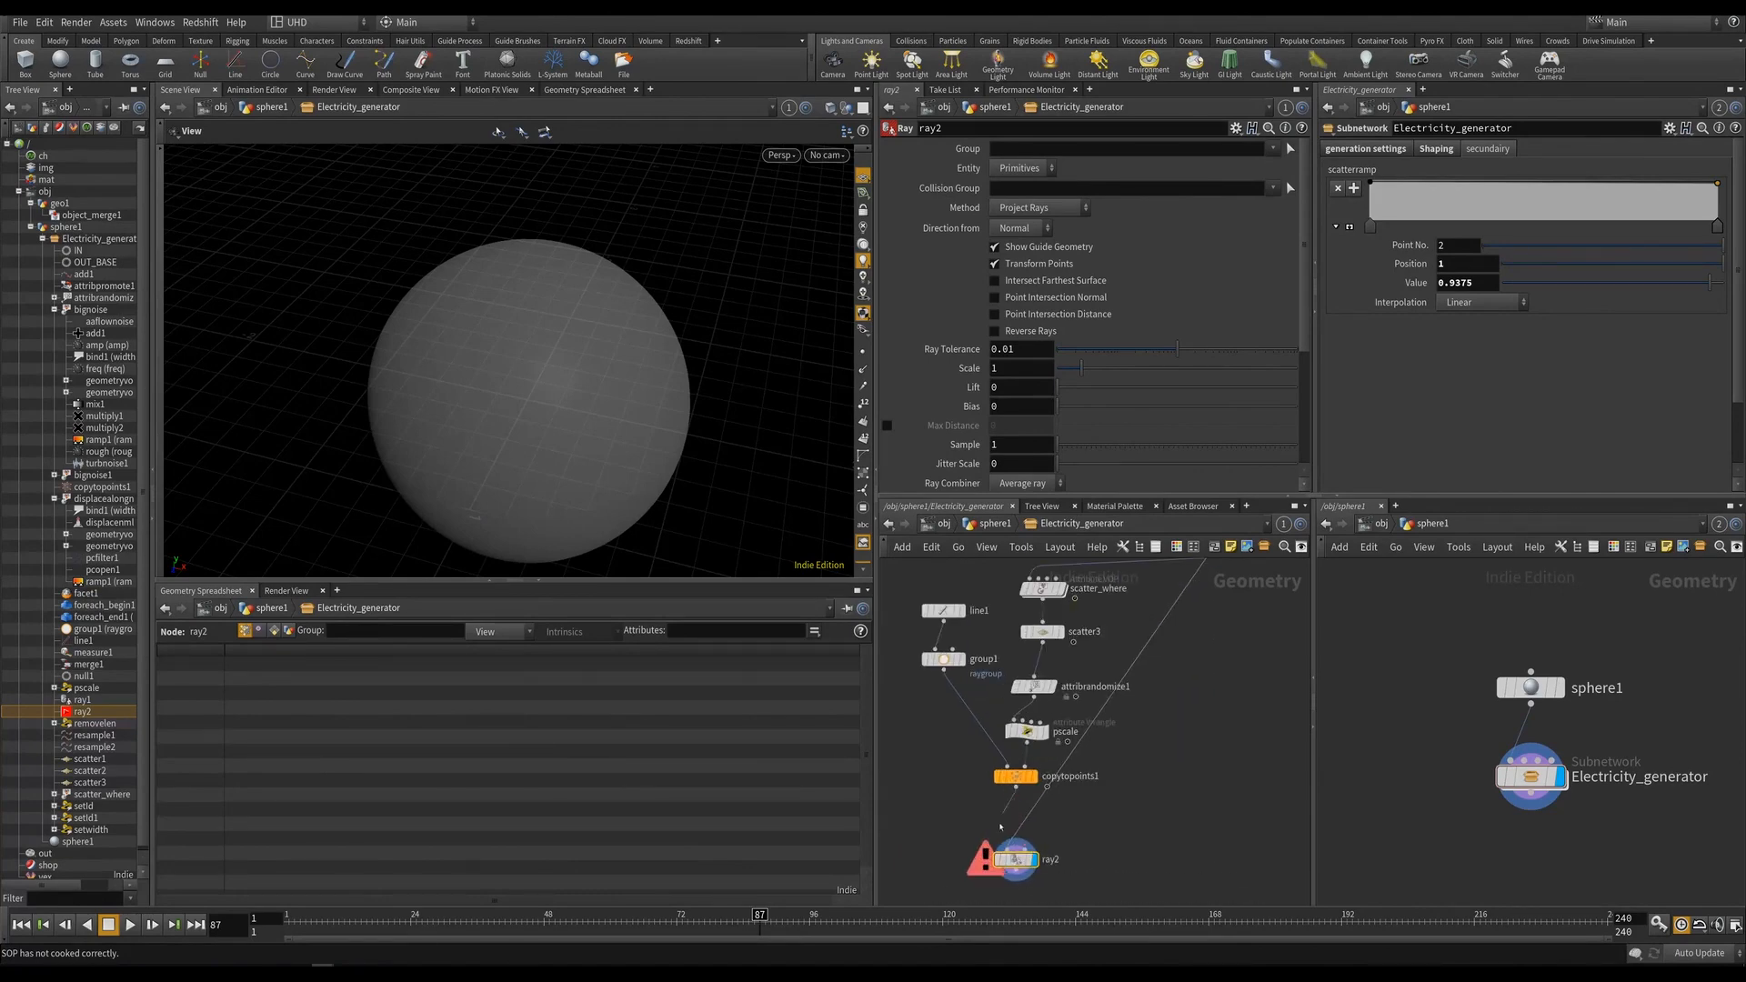
scroll(1000, 825, "down", 6)
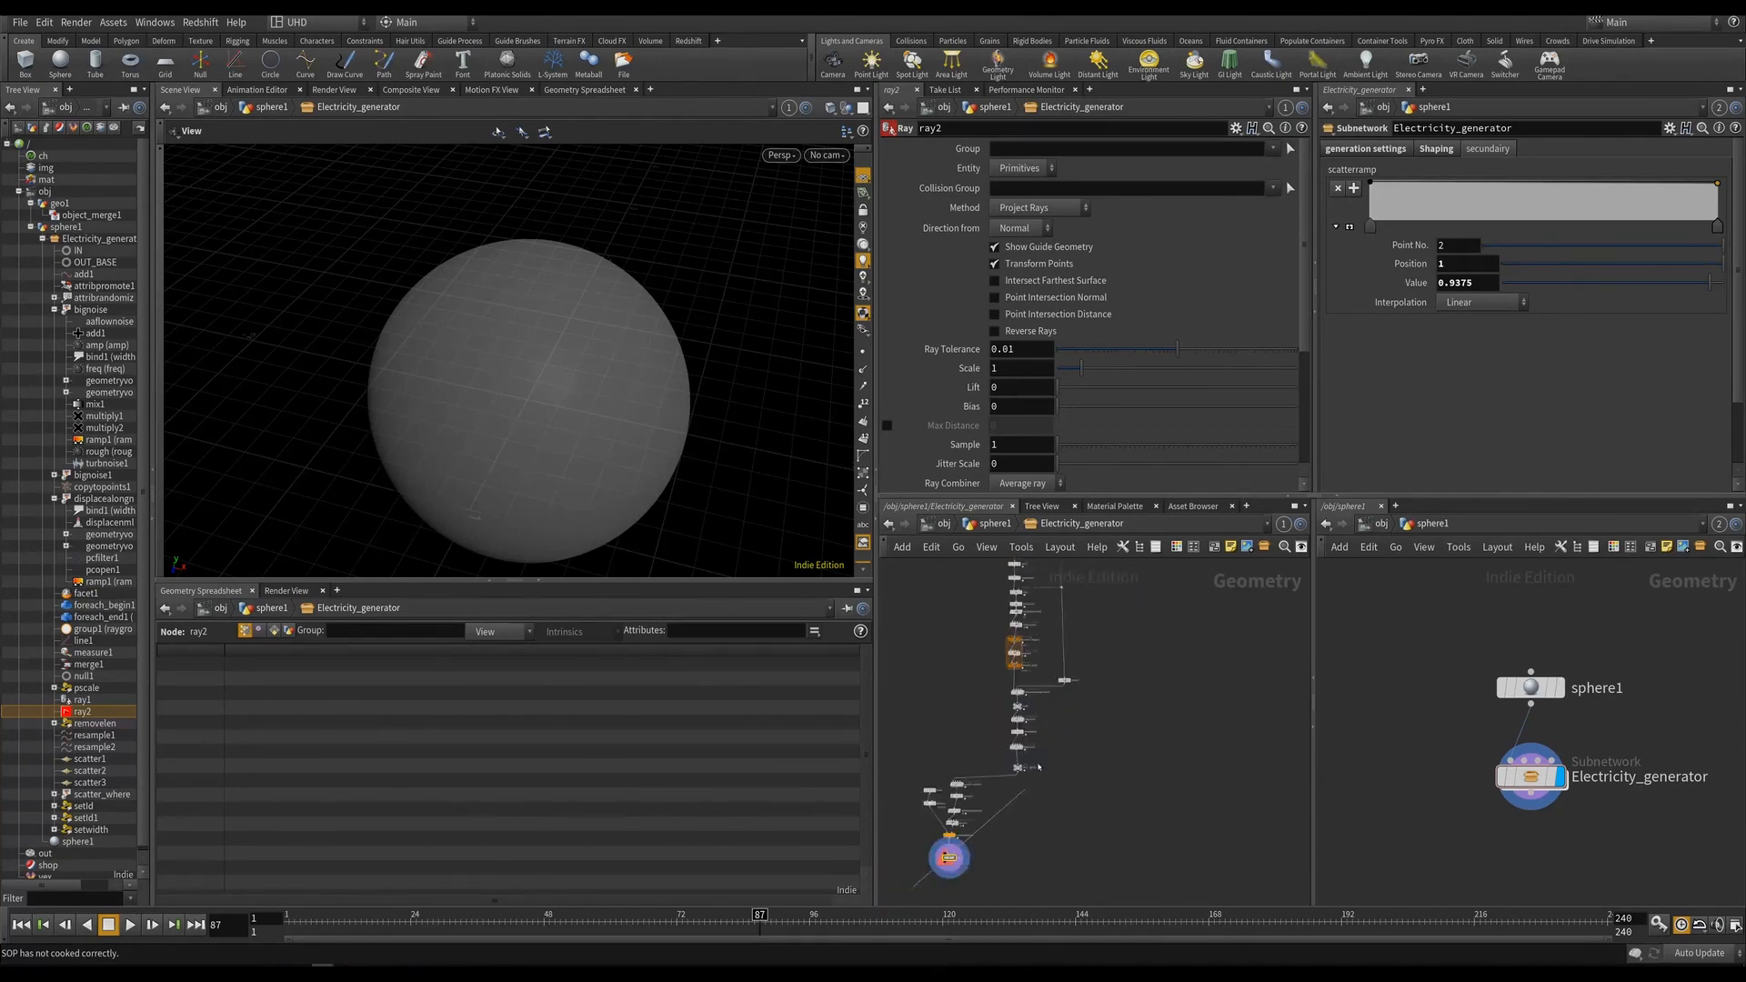
middle_click_drag(1038, 767, 1088, 670)
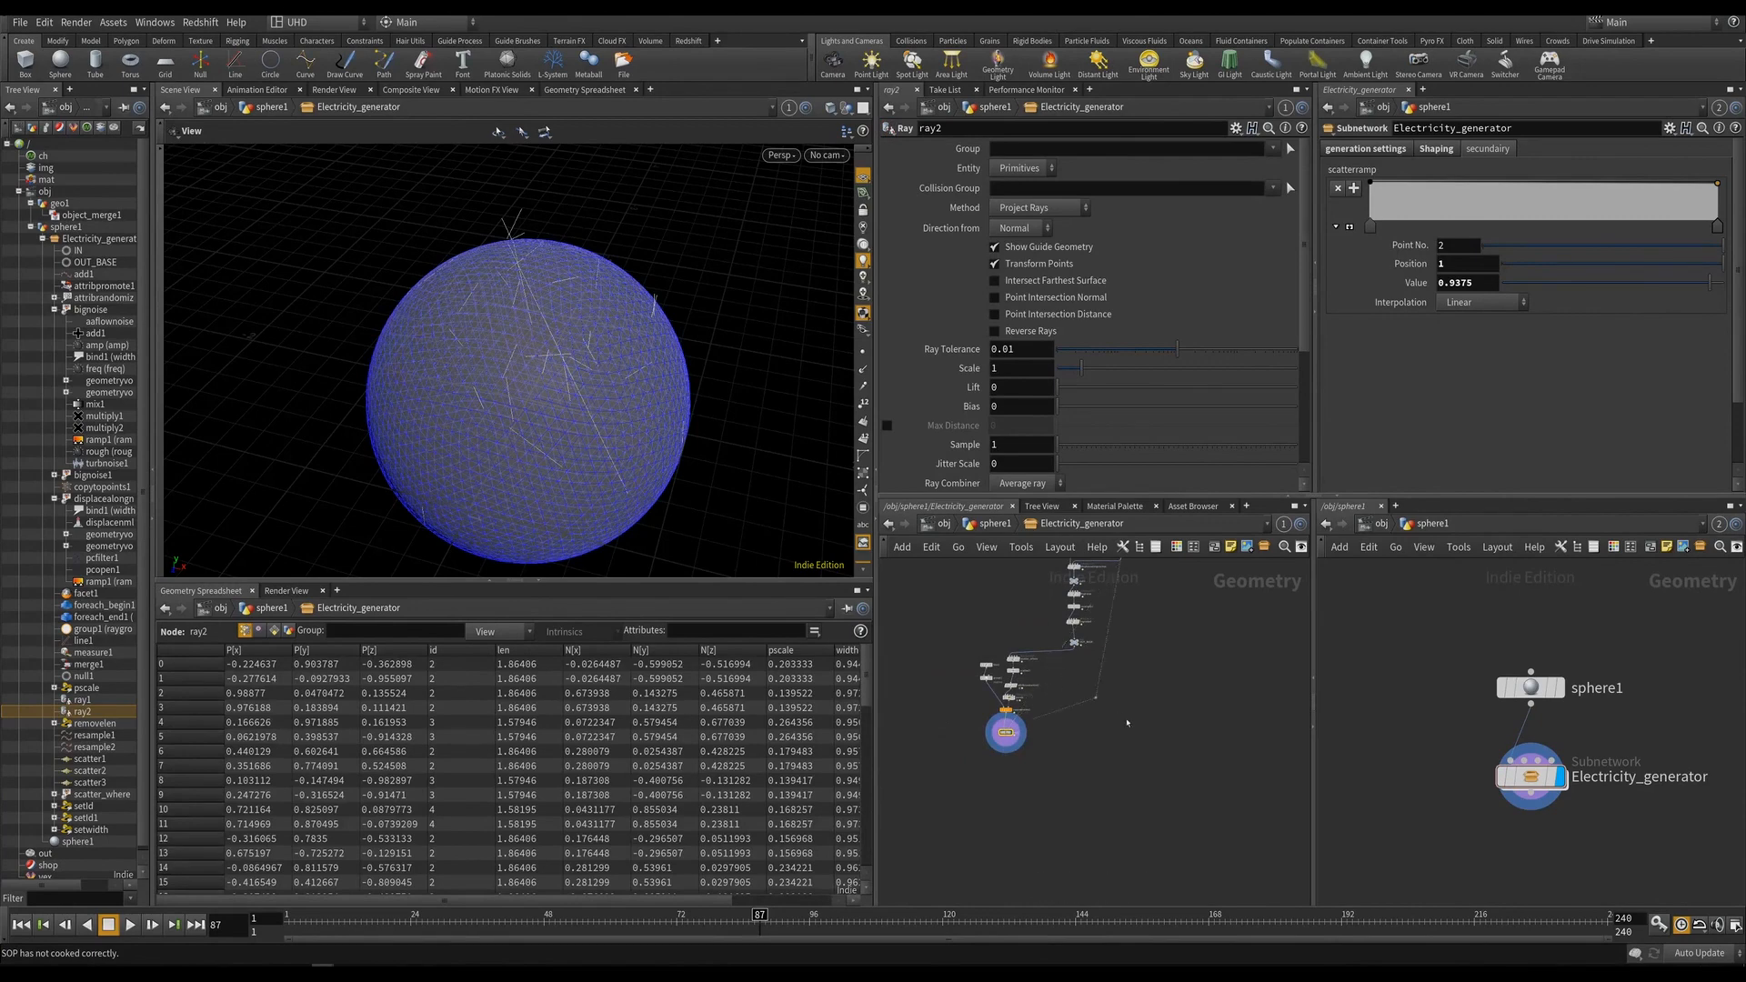
scroll(1025, 742, "up", 5)
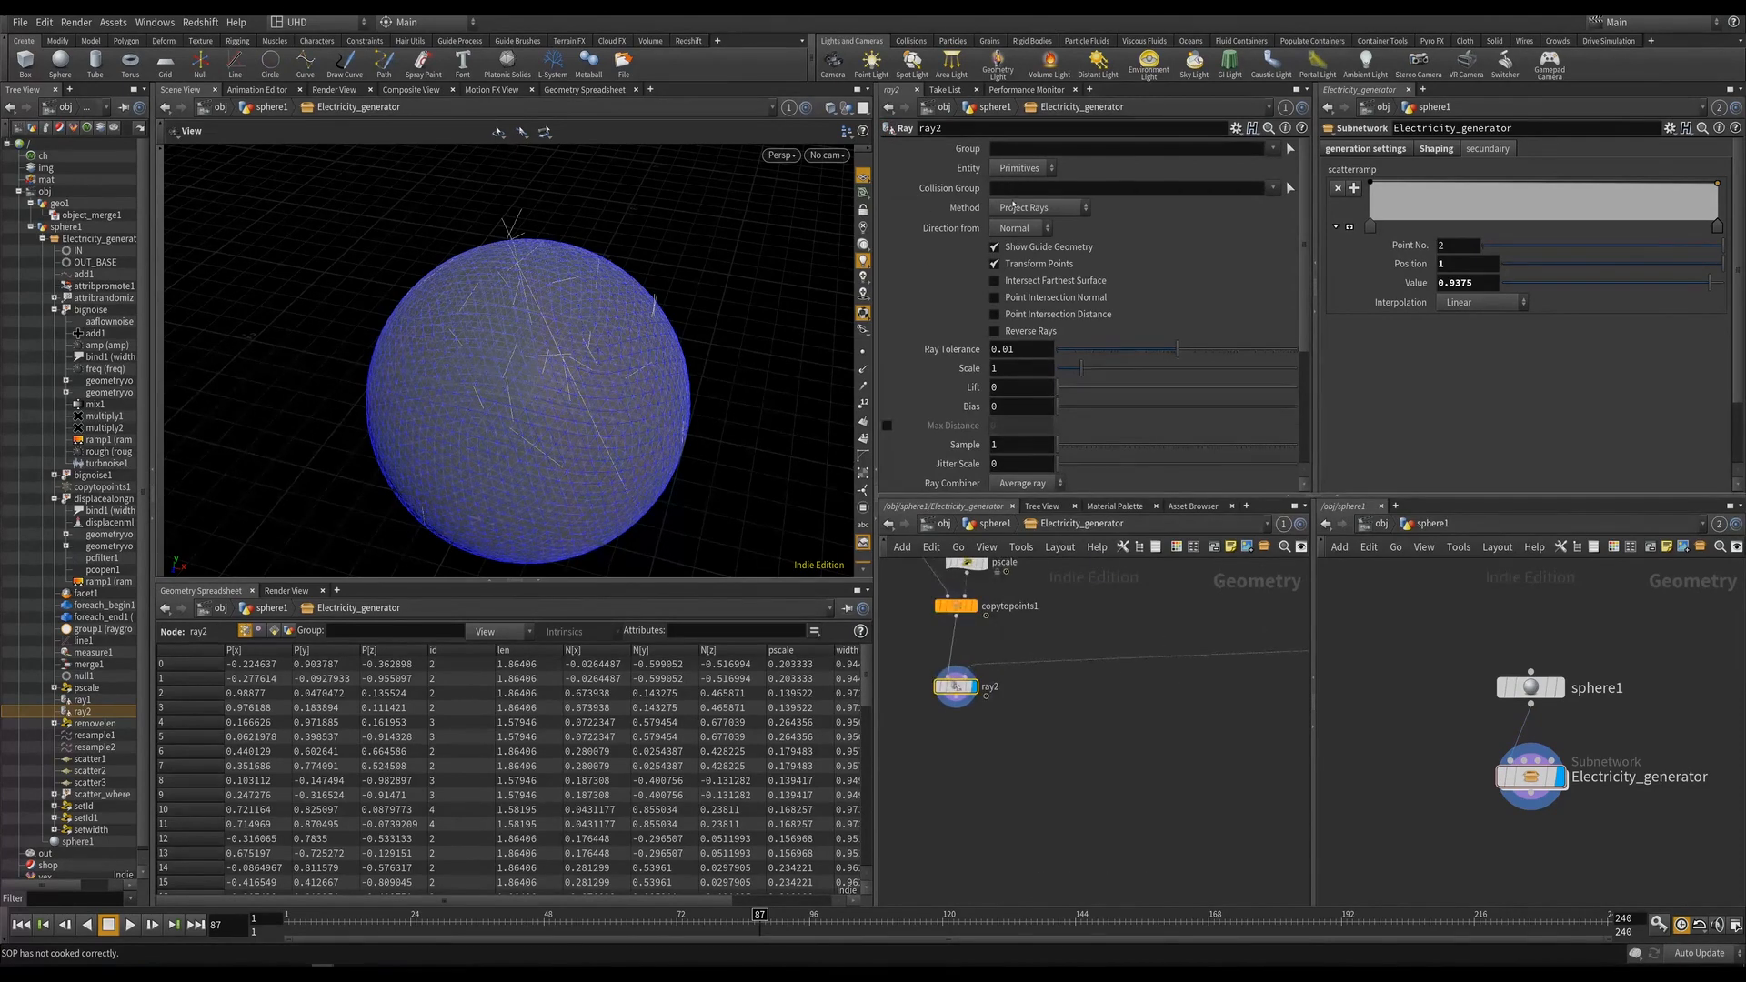
Set ray2's method to Minimum Distance, restrict its group to raygroup and display the node.
left_click(1037, 207)
left_click(1032, 193)
left_click(1286, 148)
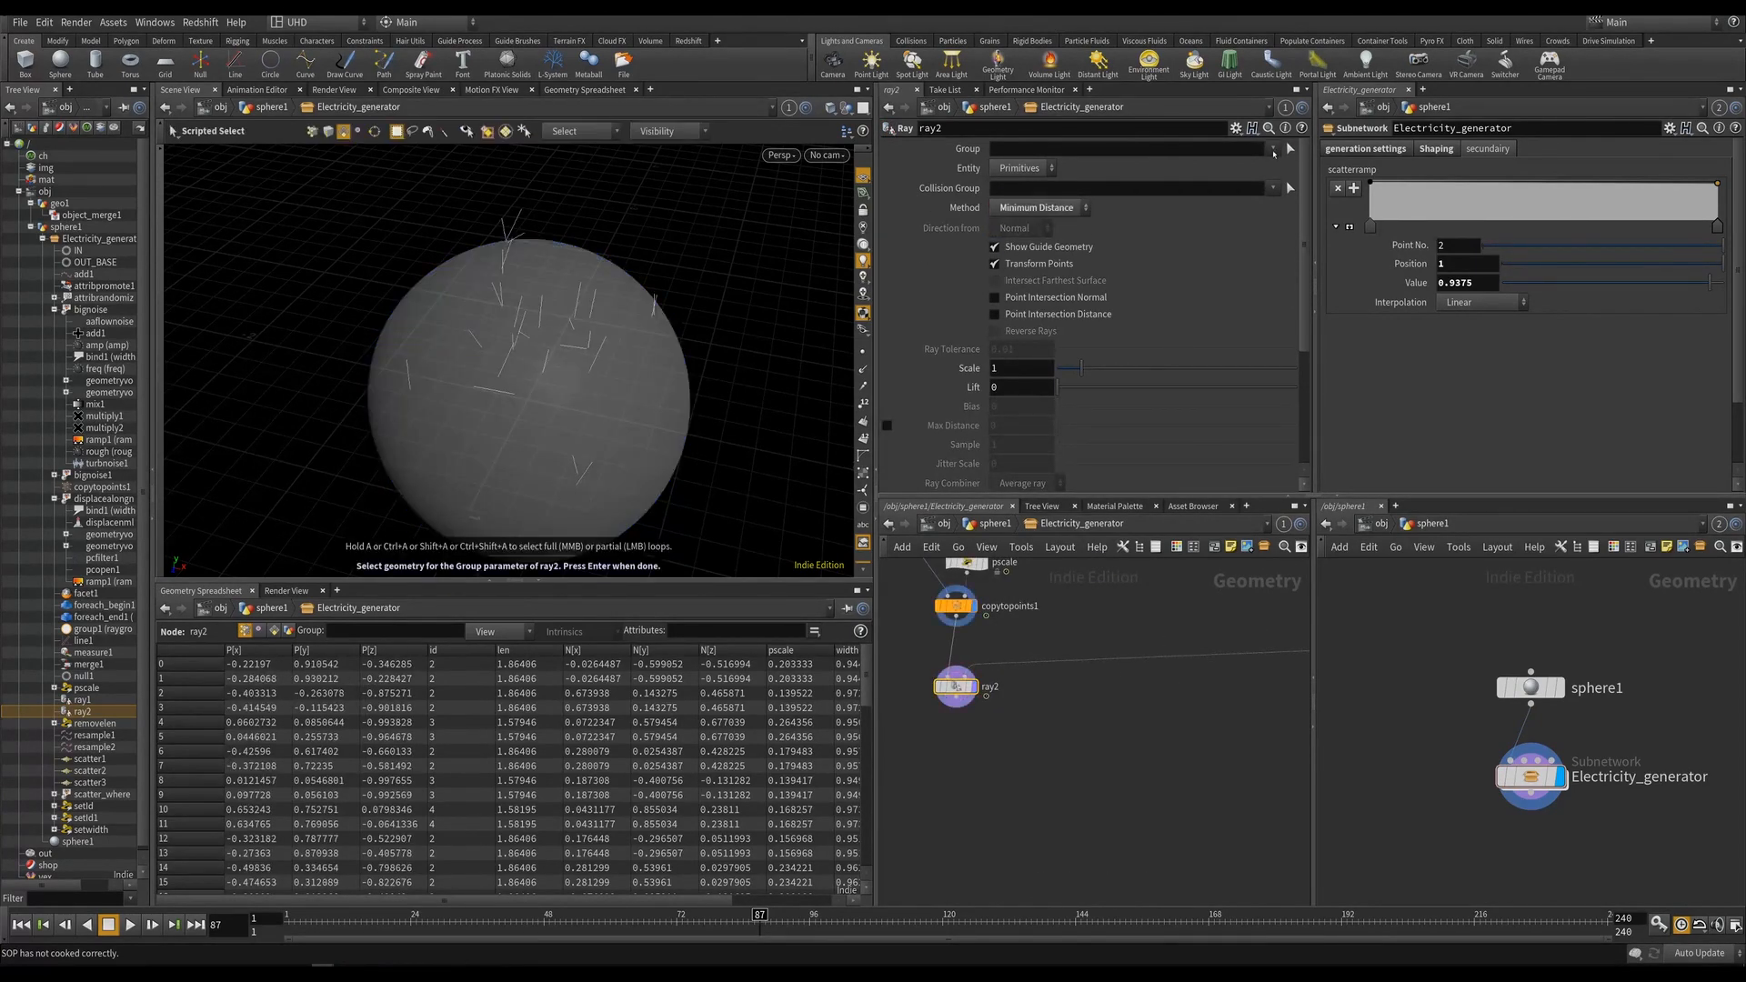
left_click(1274, 150)
left_click(1287, 166)
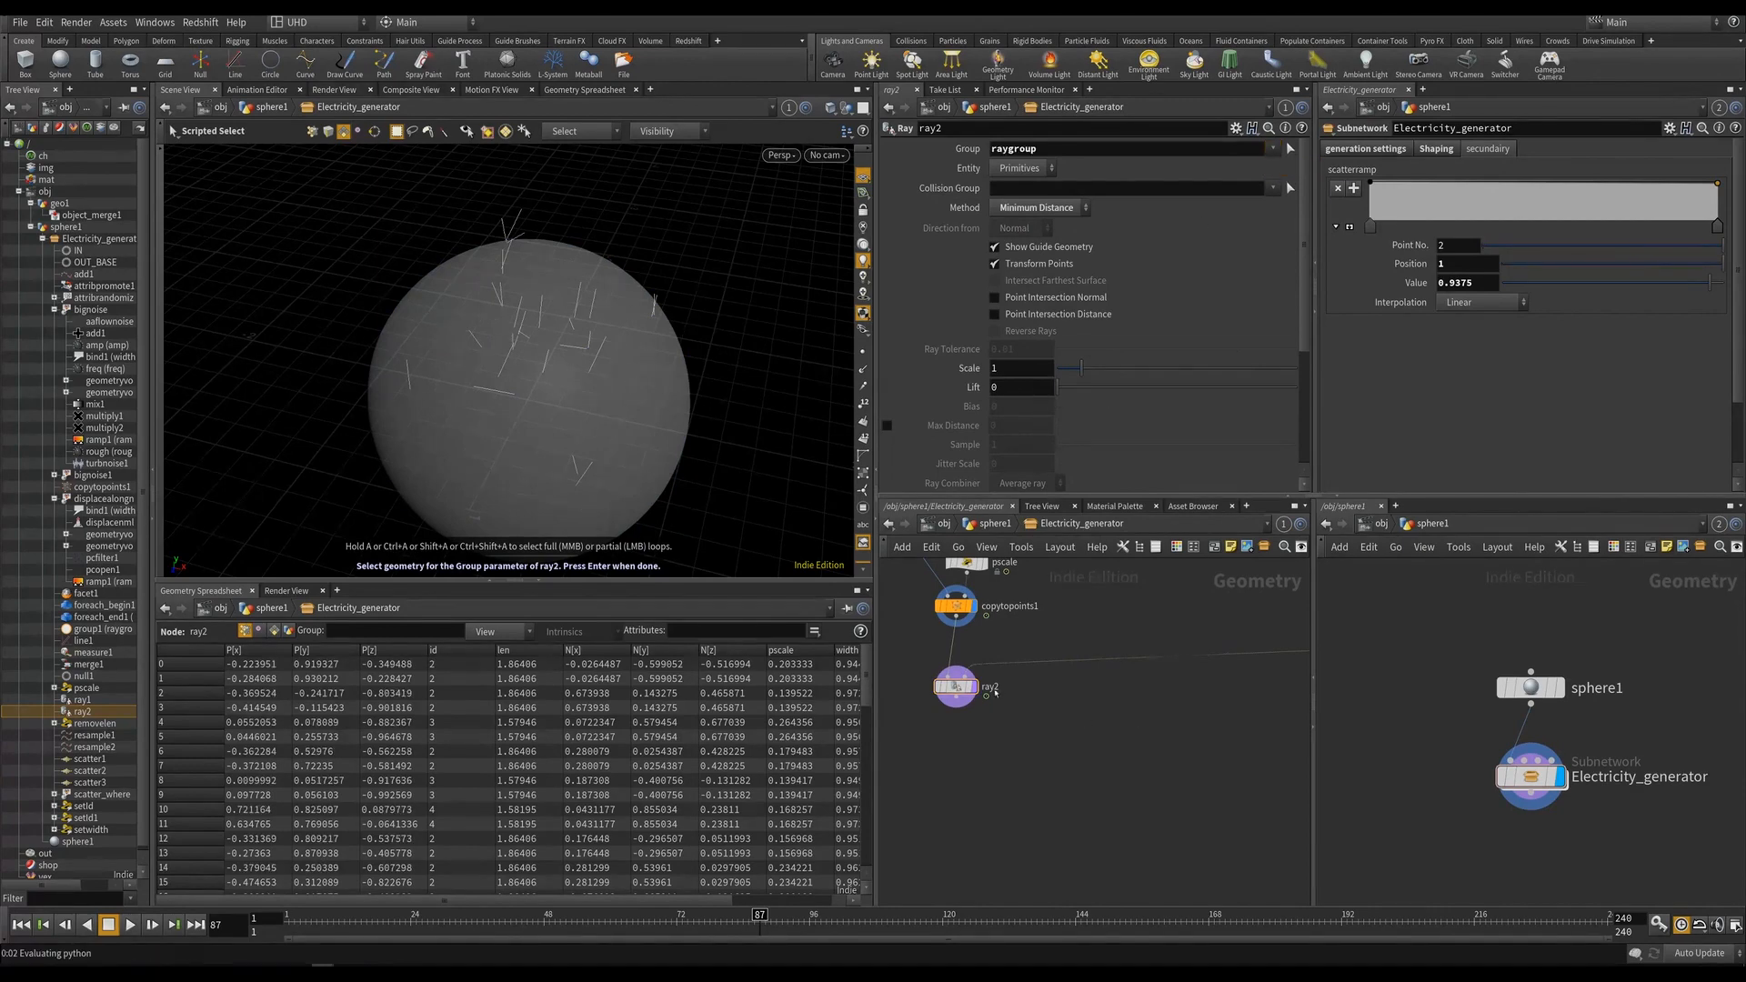
left_click(955, 687)
Add a Merge node below ray2, combine ray2 with OUT_BASE in it and display the merged result.
left_click_drag(644, 368, 499, 460)
middle_click_drag(997, 758, 1003, 780)
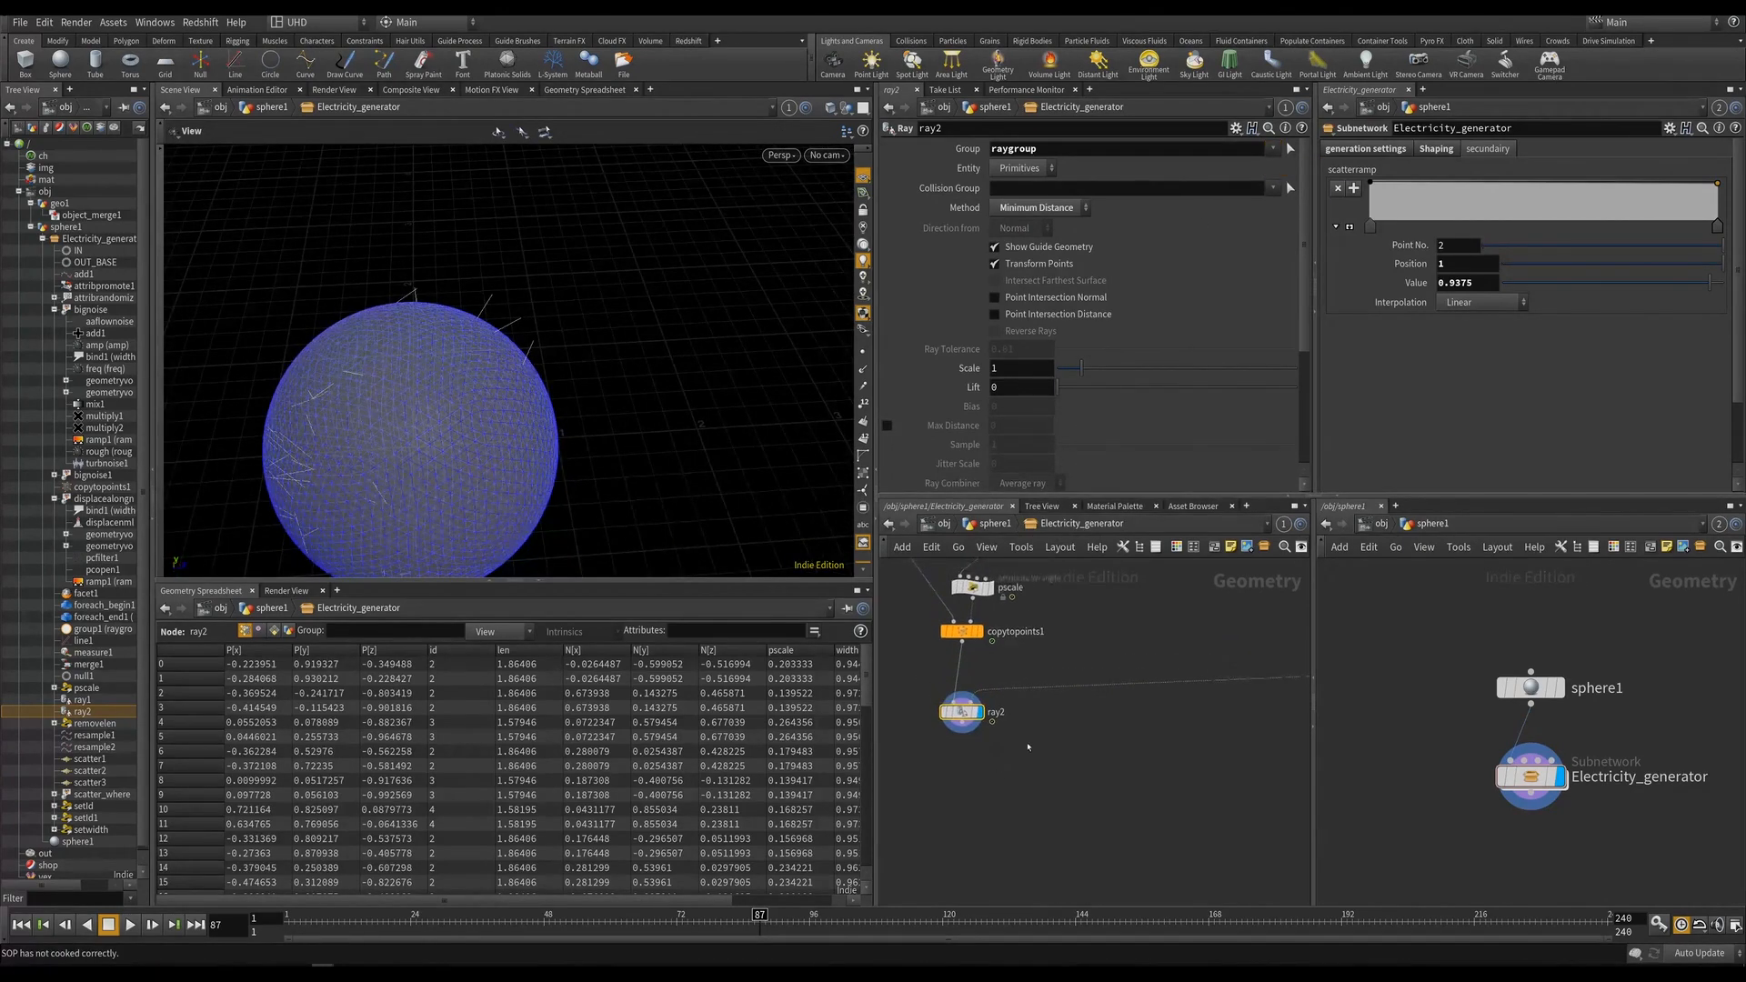
key("Tab")
type("mer")
key("Return")
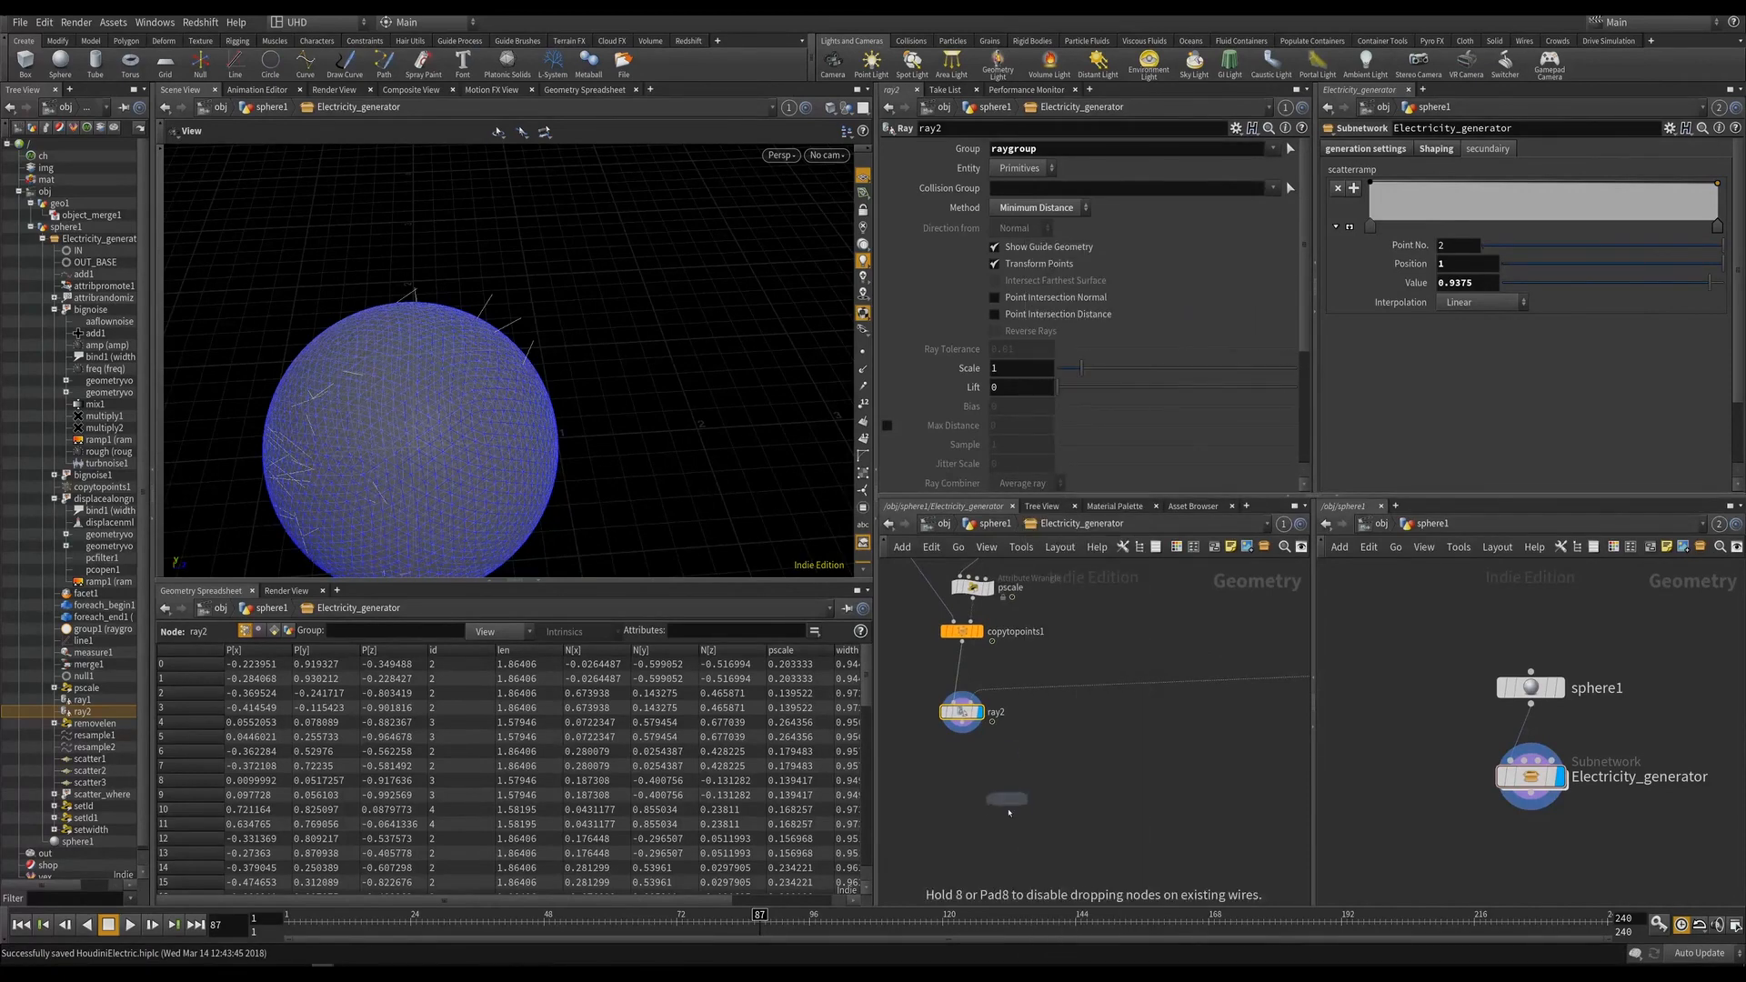
left_click(1005, 808)
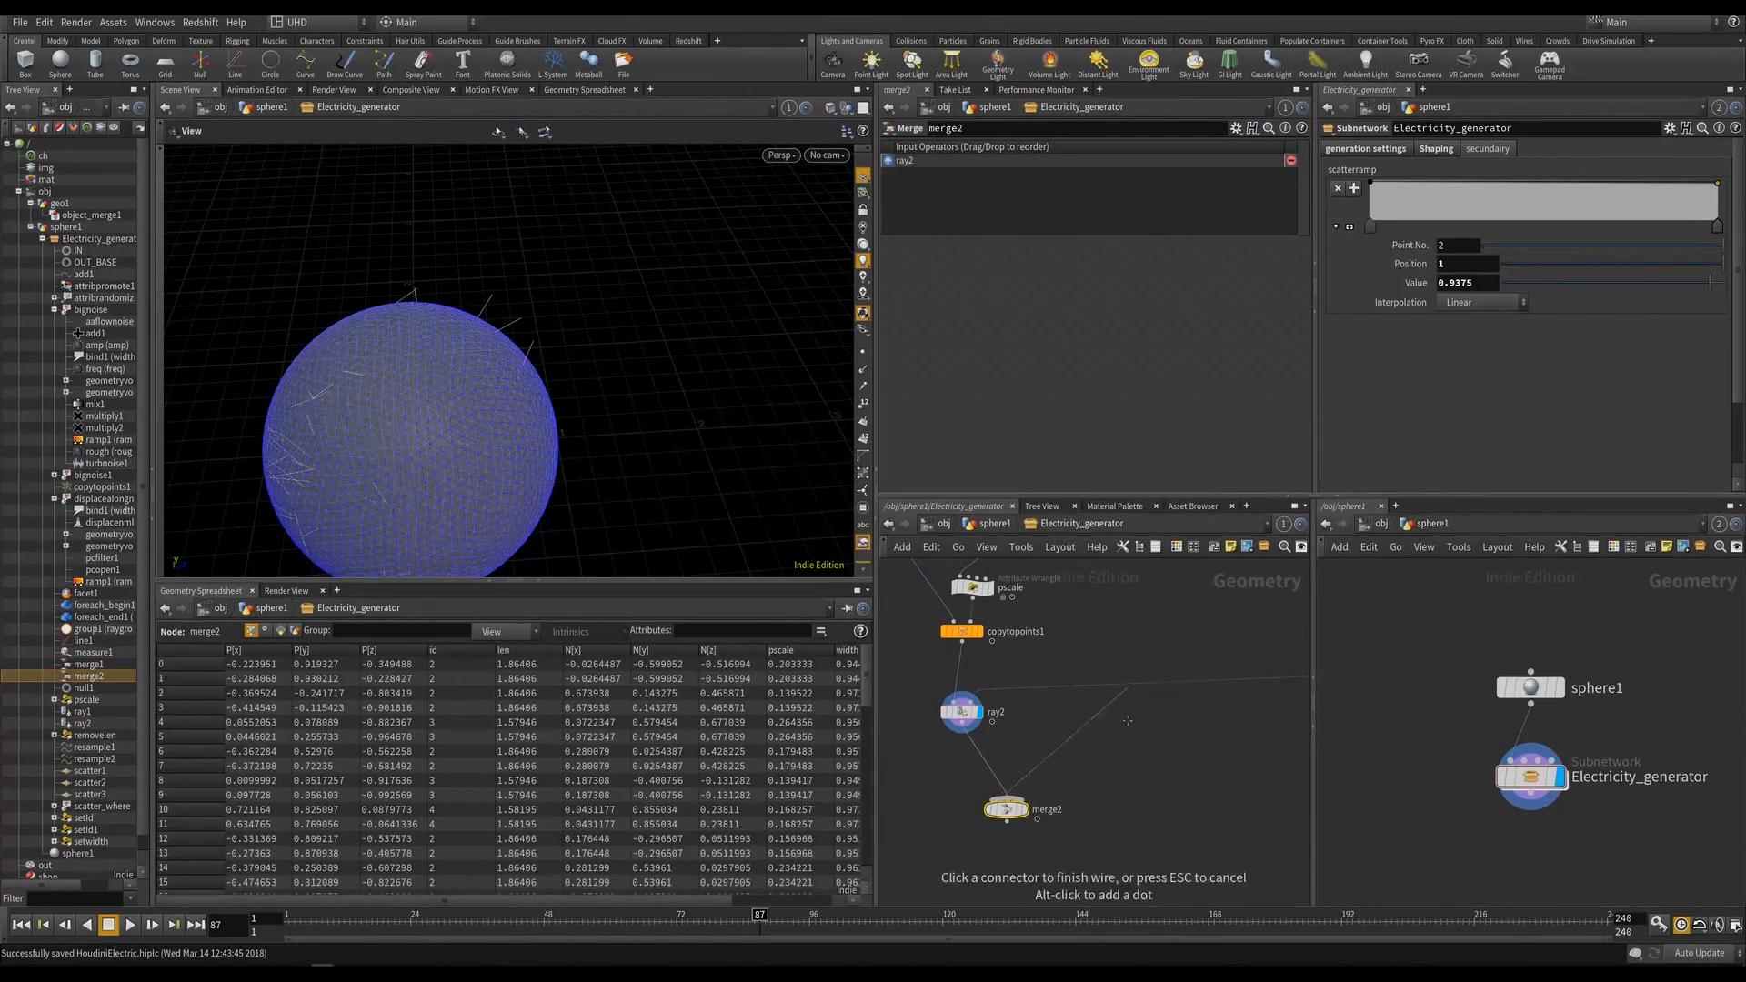
scroll(1094, 843, "down", 3)
left_click_drag(1159, 584, 1042, 817)
left_click(1043, 823)
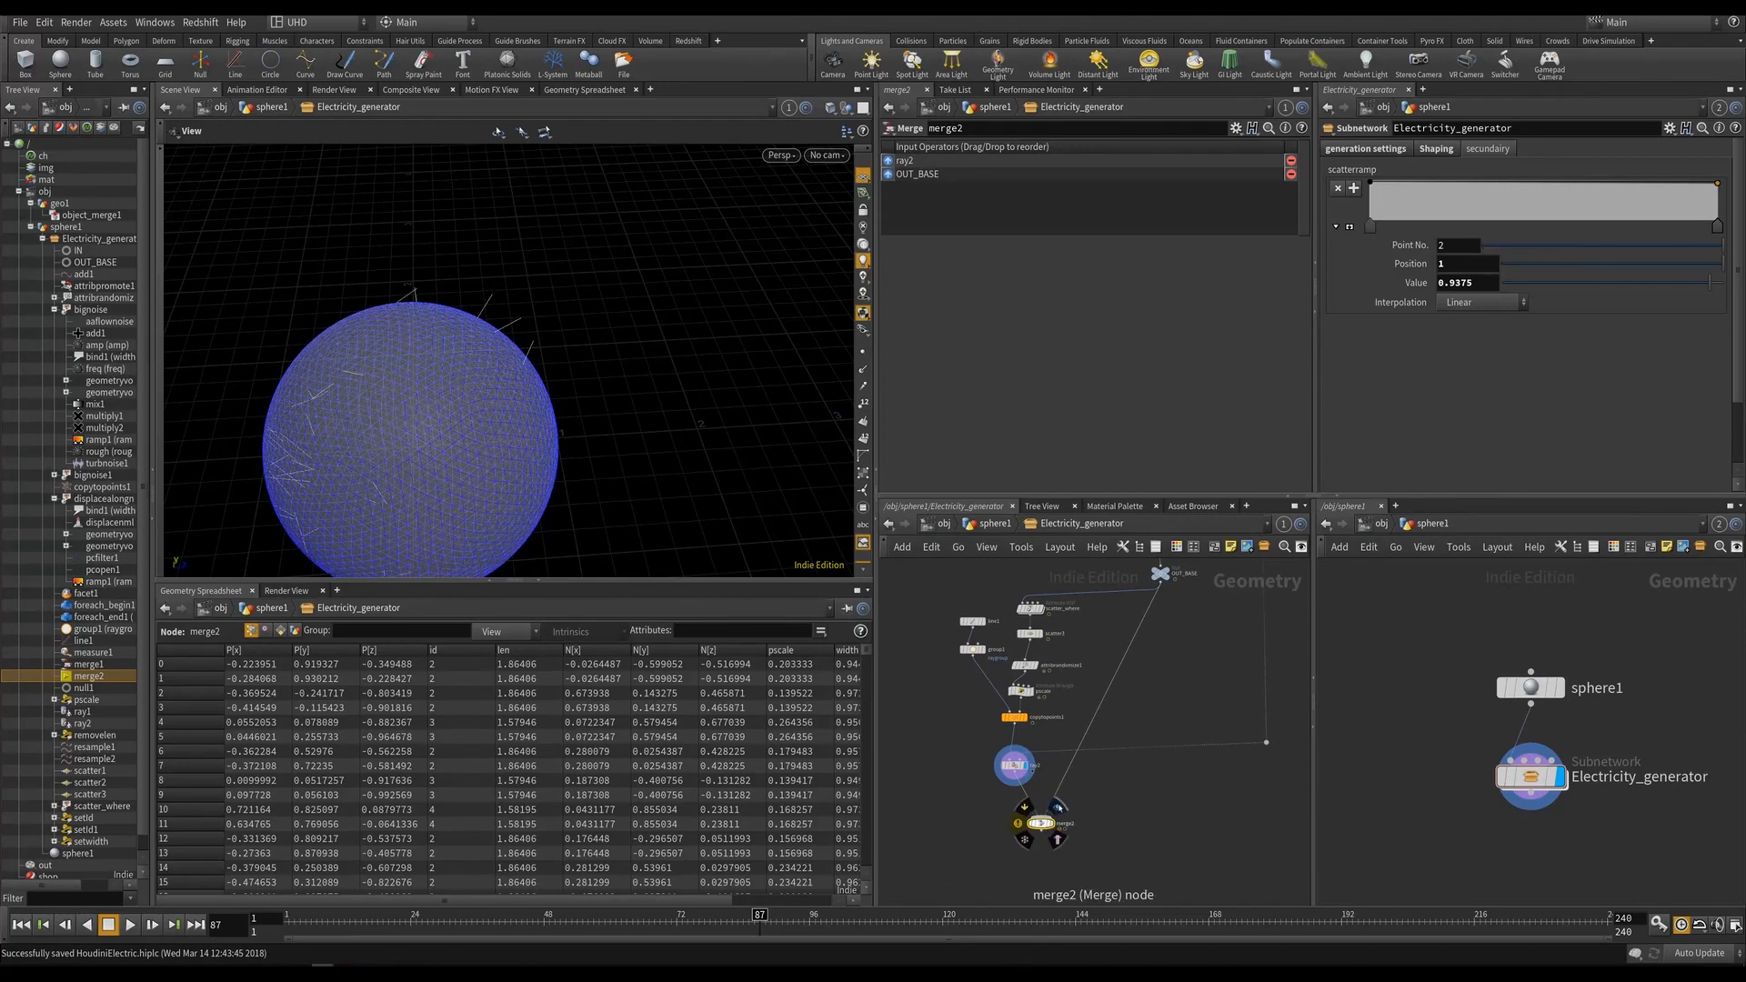
Play and scrub the animation from several angles to examine how the secondary branches connect the arcs to the sphere.
mouse_move(487, 378)
left_mouse_down()
mouse_move(569, 320)
mouse_move(388, 416)
mouse_move(711, 283)
left_mouse_up()
key("Up")
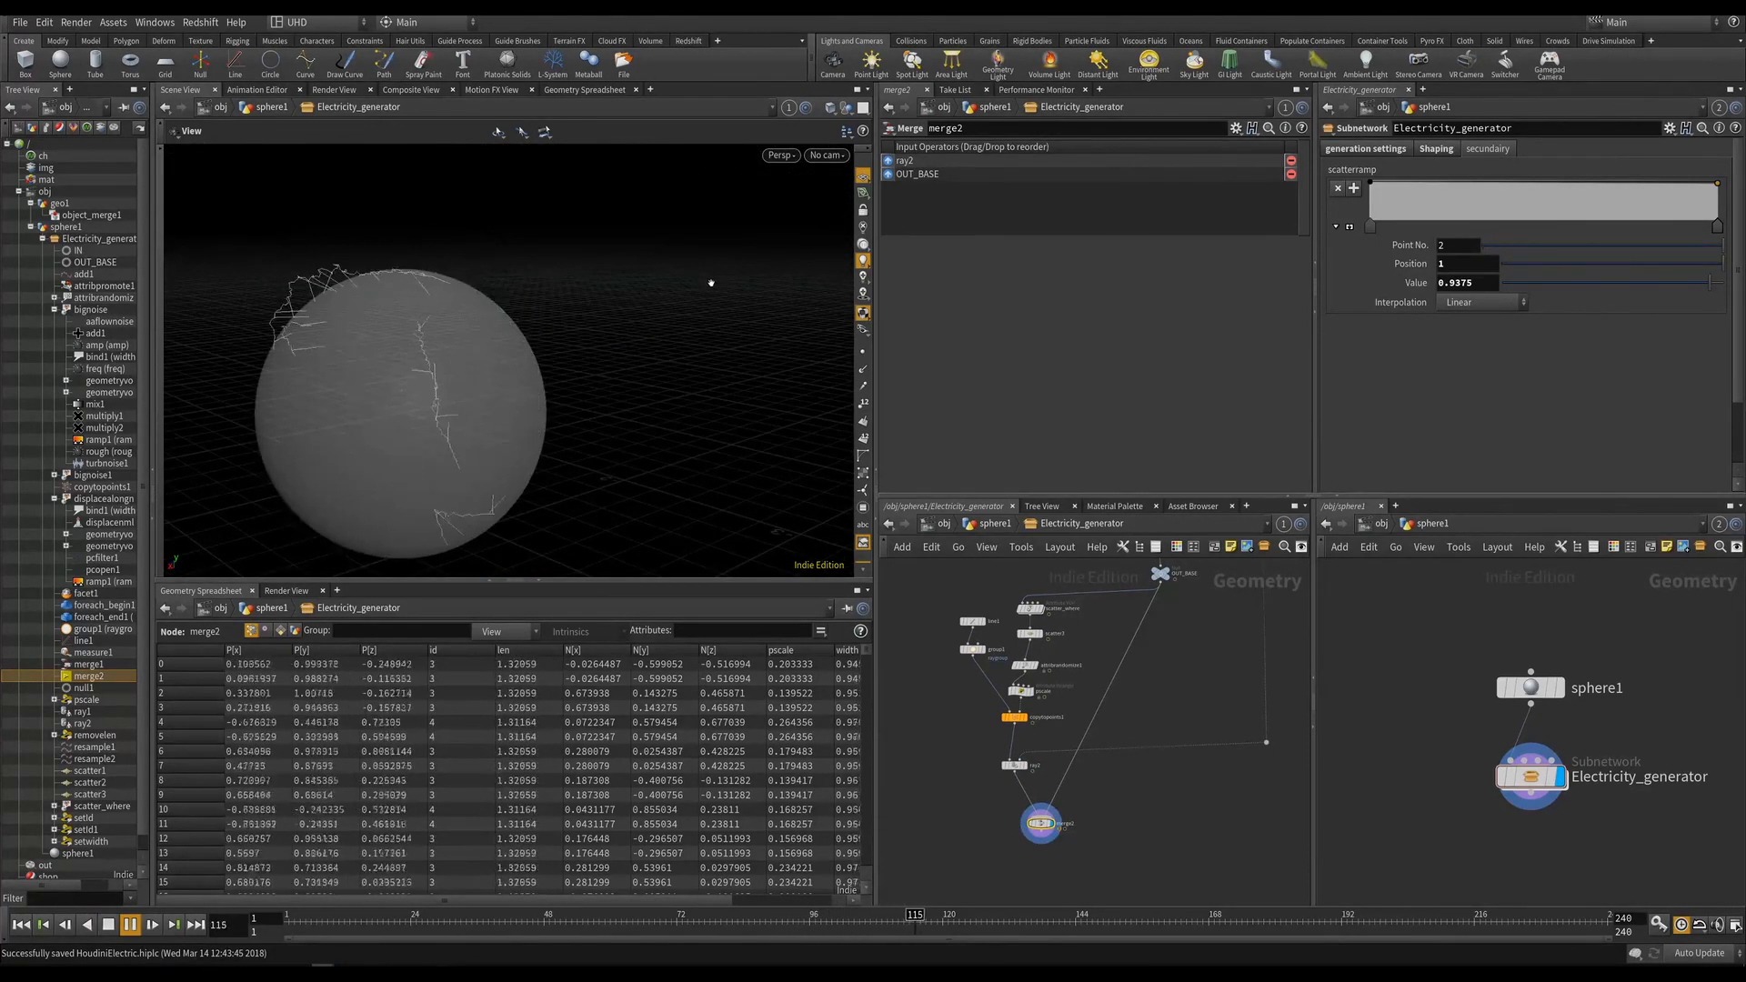
key("Up")
left_click_drag(130, 298, 129, 282)
left_click_drag(382, 309, 518, 343)
scroll(636, 354, "up", 3)
middle_click_drag(401, 401, 611, 404)
right_click_drag(611, 404, 604, 336)
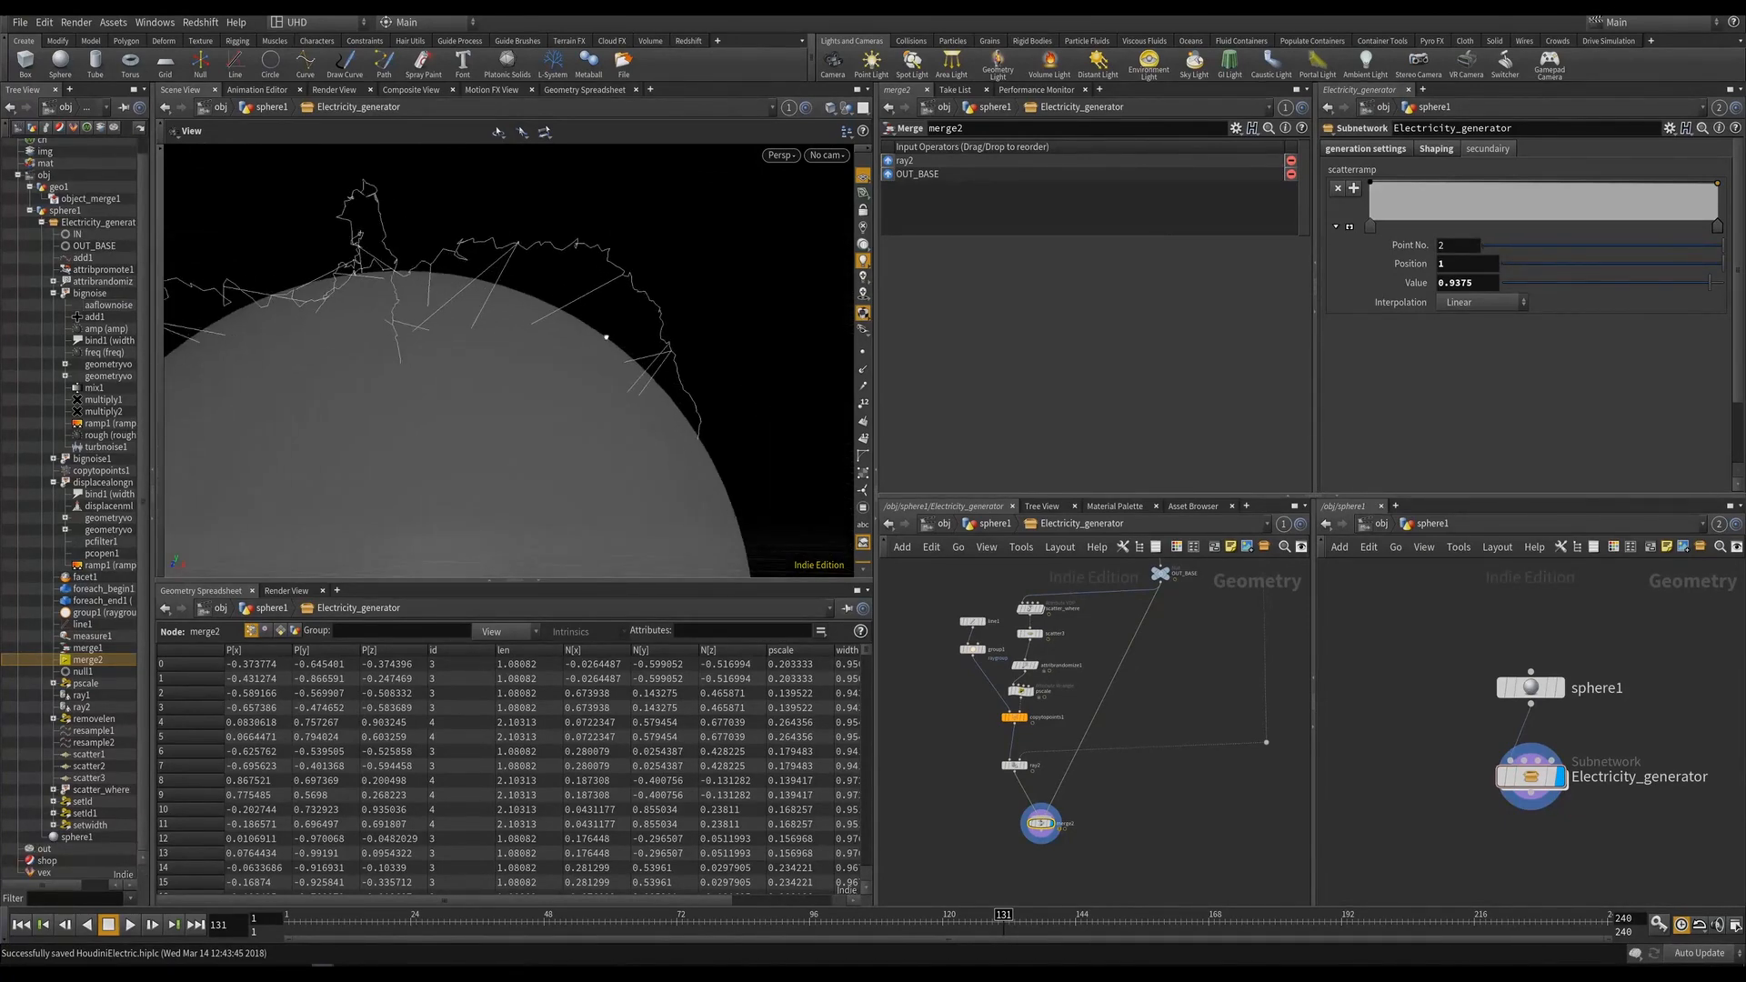
left_click_drag(603, 337, 551, 357)
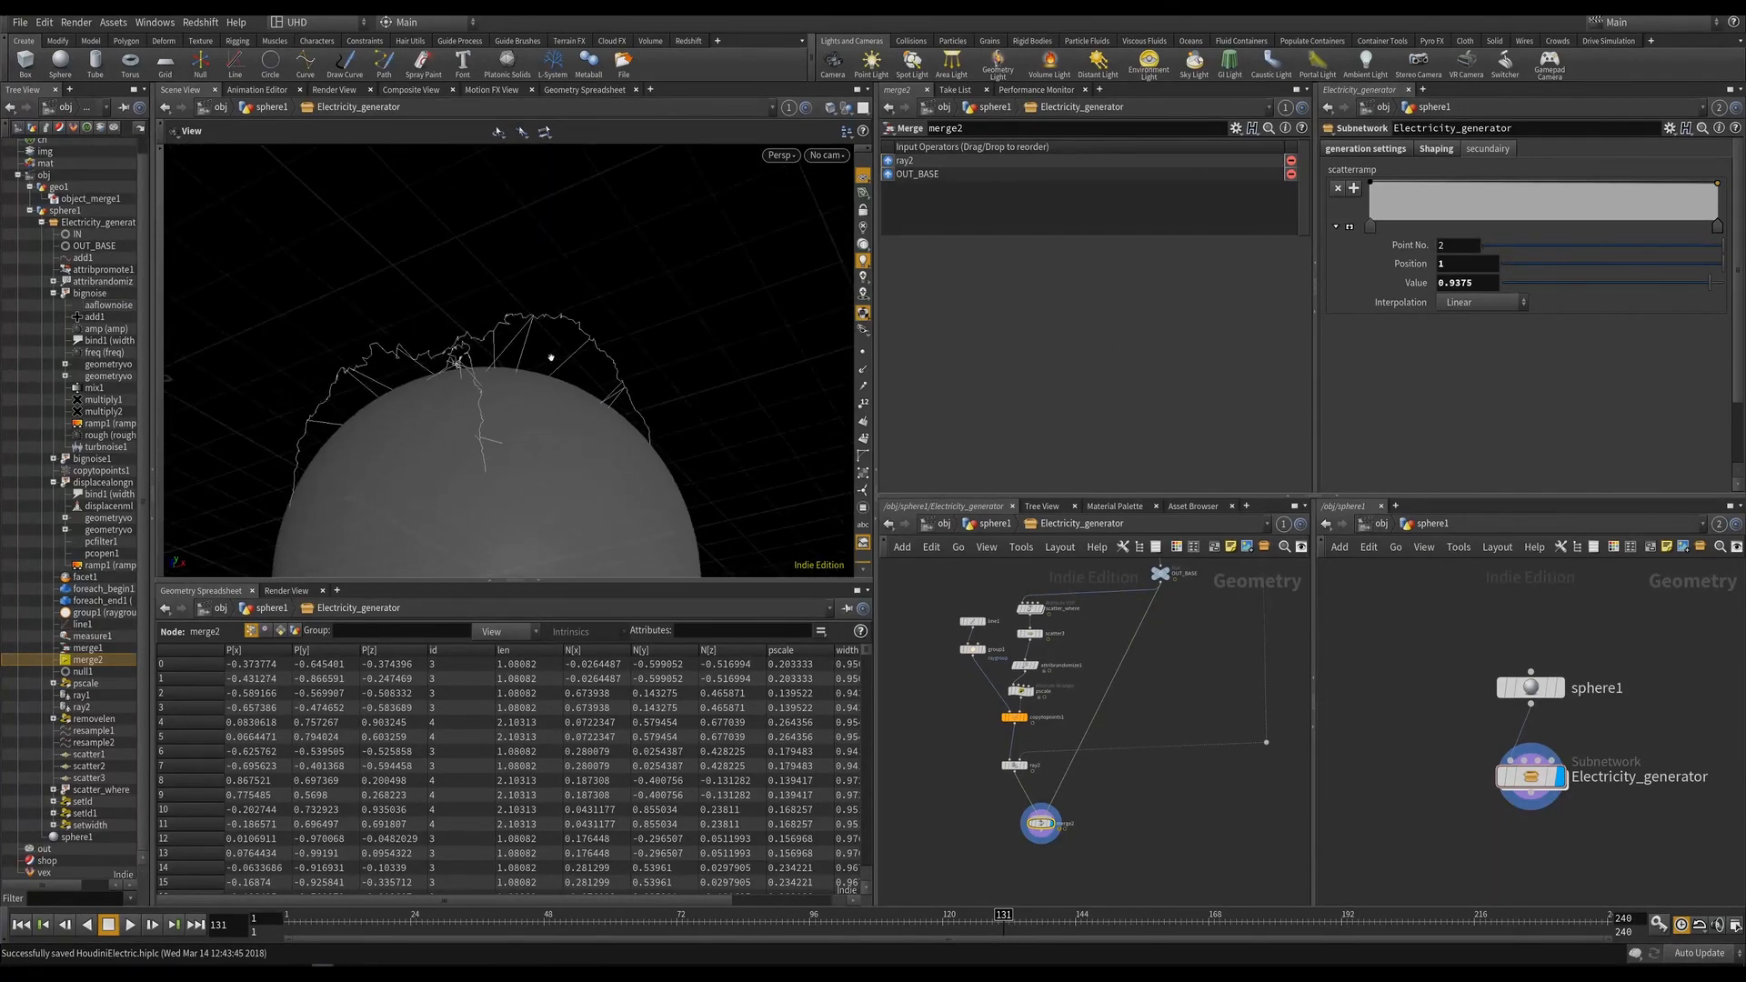
left_click_drag(466, 922, 760, 925)
left_click_drag(1431, 197, 1467, 166)
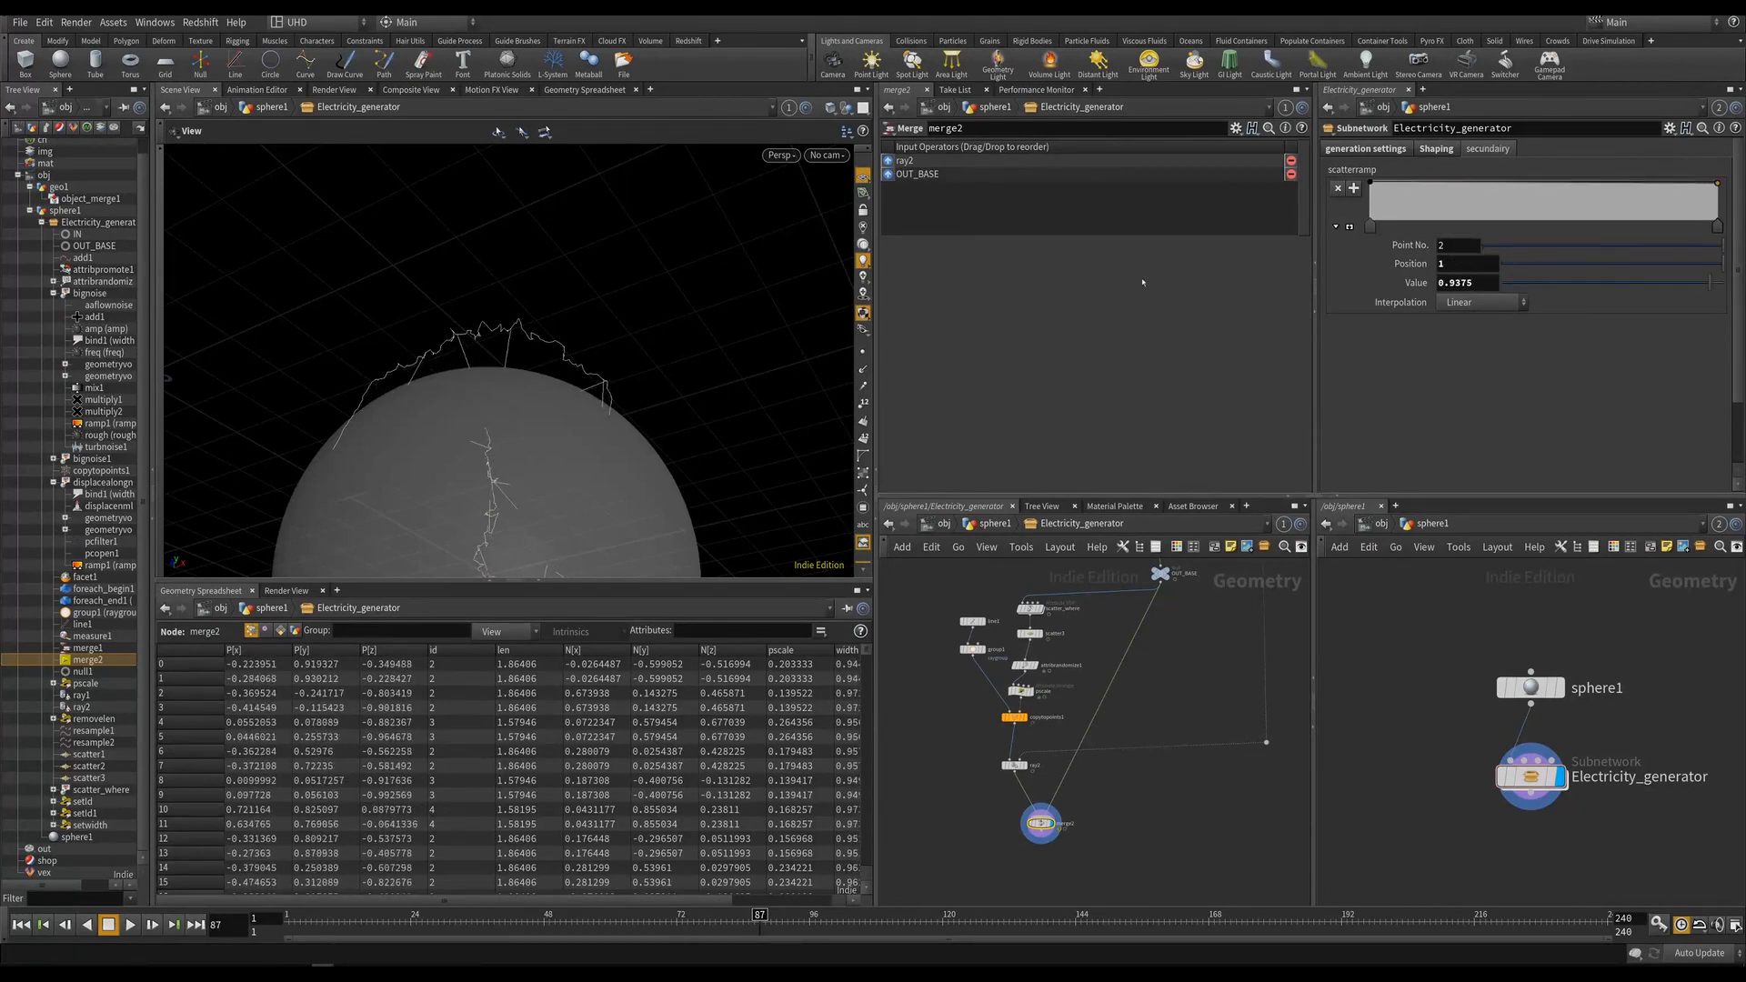
left_click_drag(526, 525, 546, 364)
mouse_move(743, 930)
left_mouse_down()
mouse_move(799, 927)
mouse_move(611, 926)
mouse_move(765, 926)
left_mouse_up()
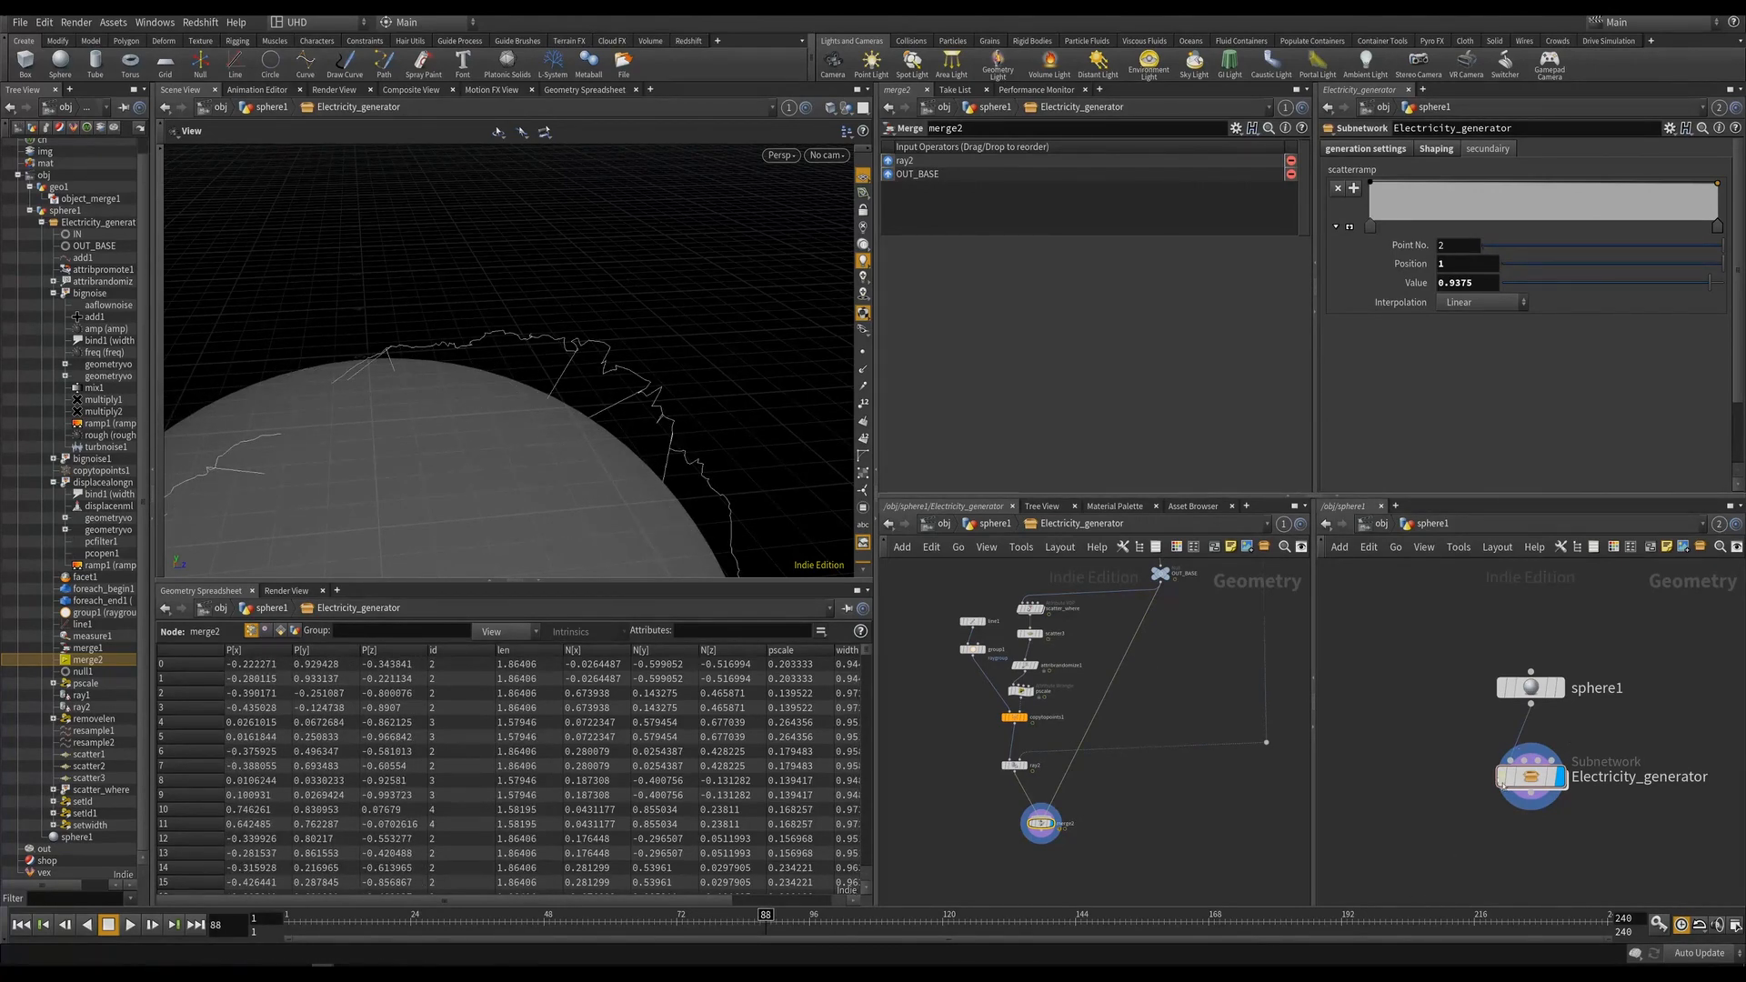
Set the generator's speed to 0 in the generation settings and play the animation from different angles.
left_click(1367, 149)
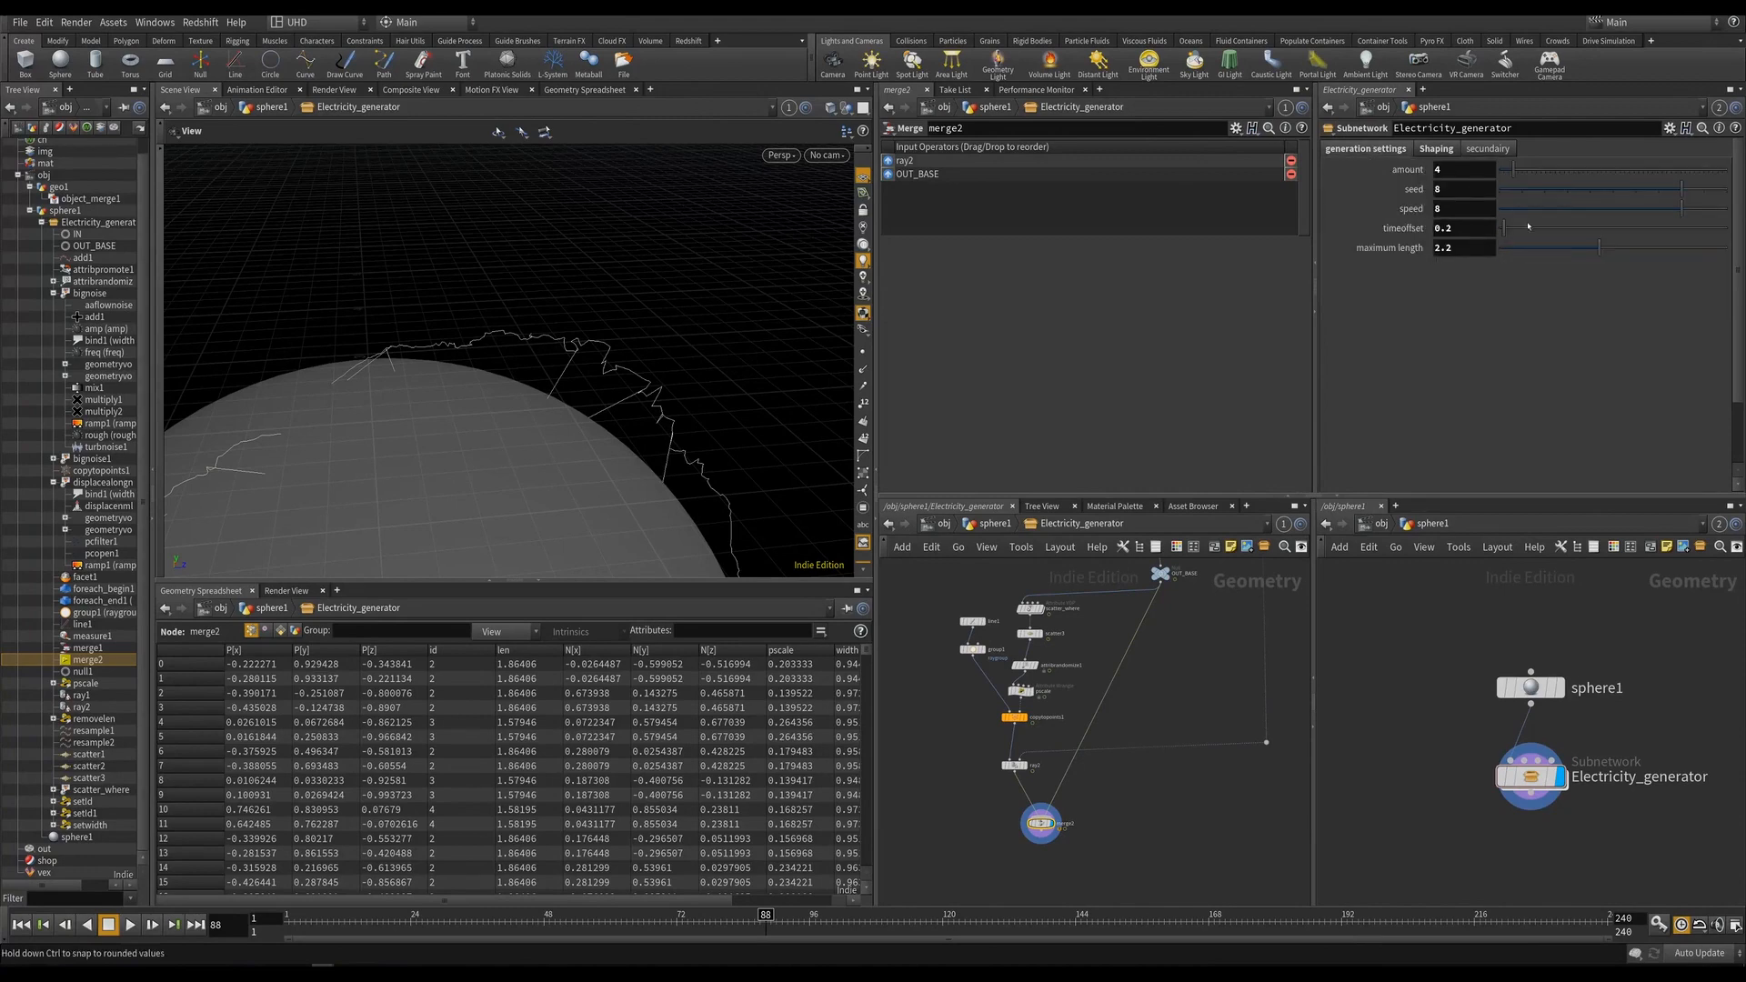
left_click_drag(1529, 209, 1496, 211)
key("Up")
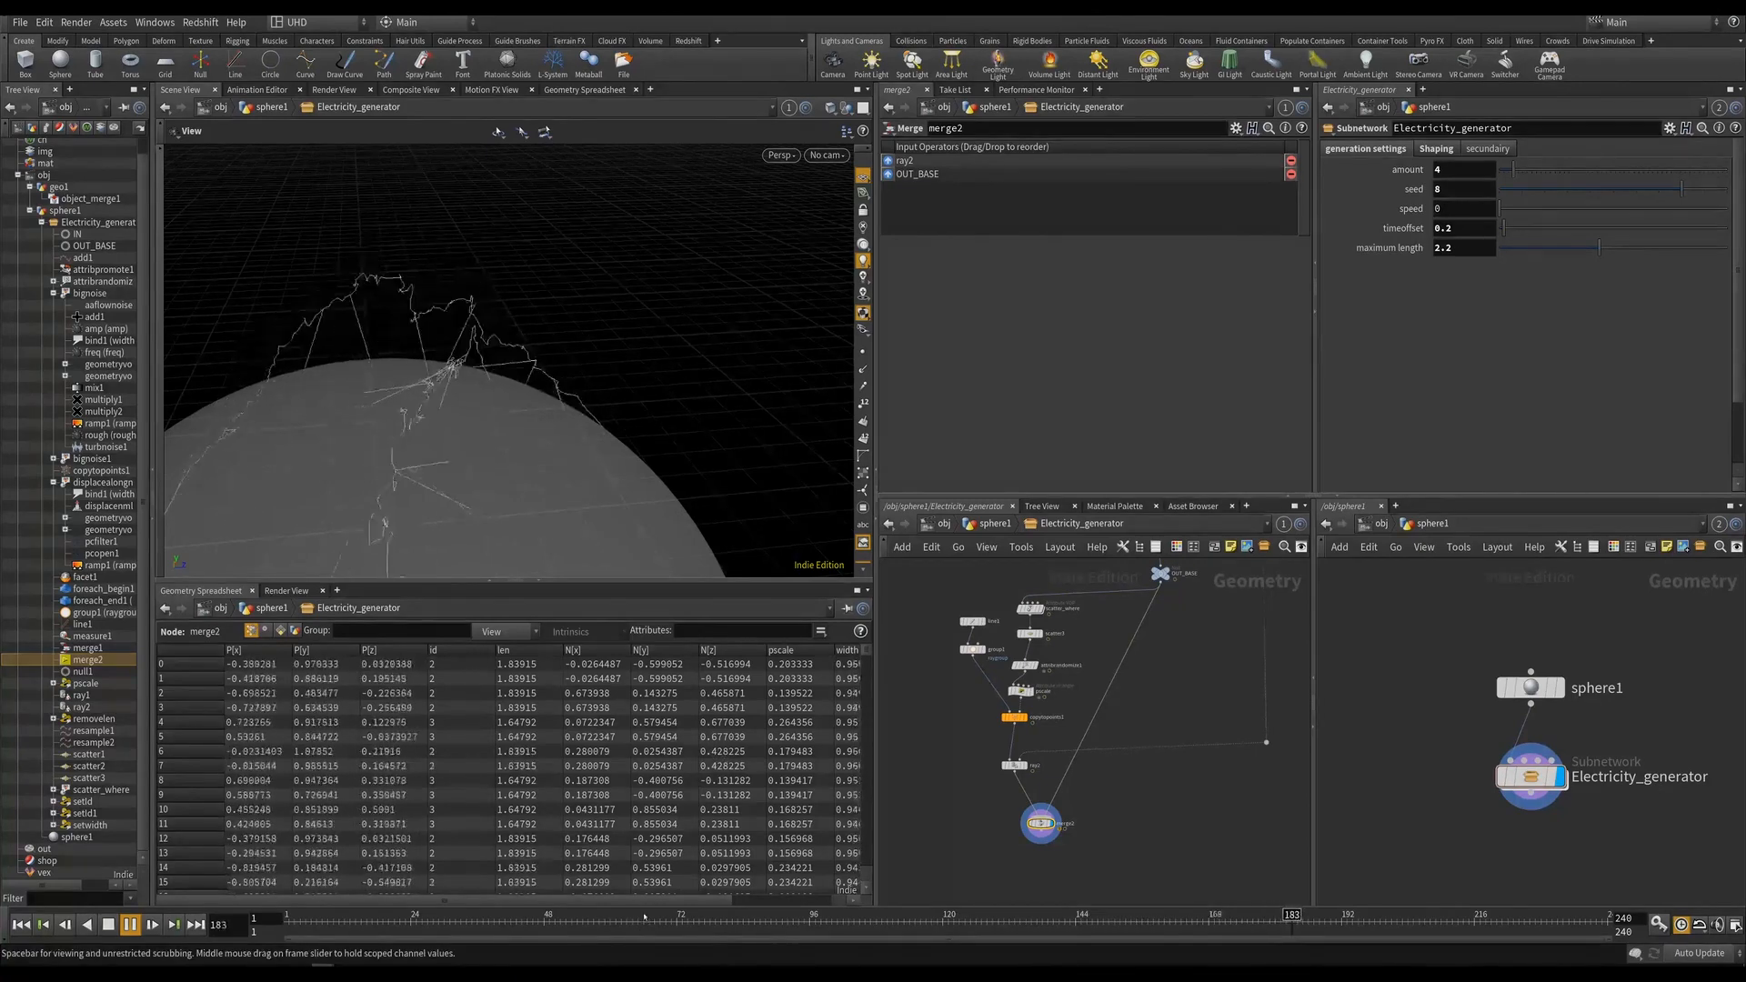
left_click_drag(631, 467, 498, 401)
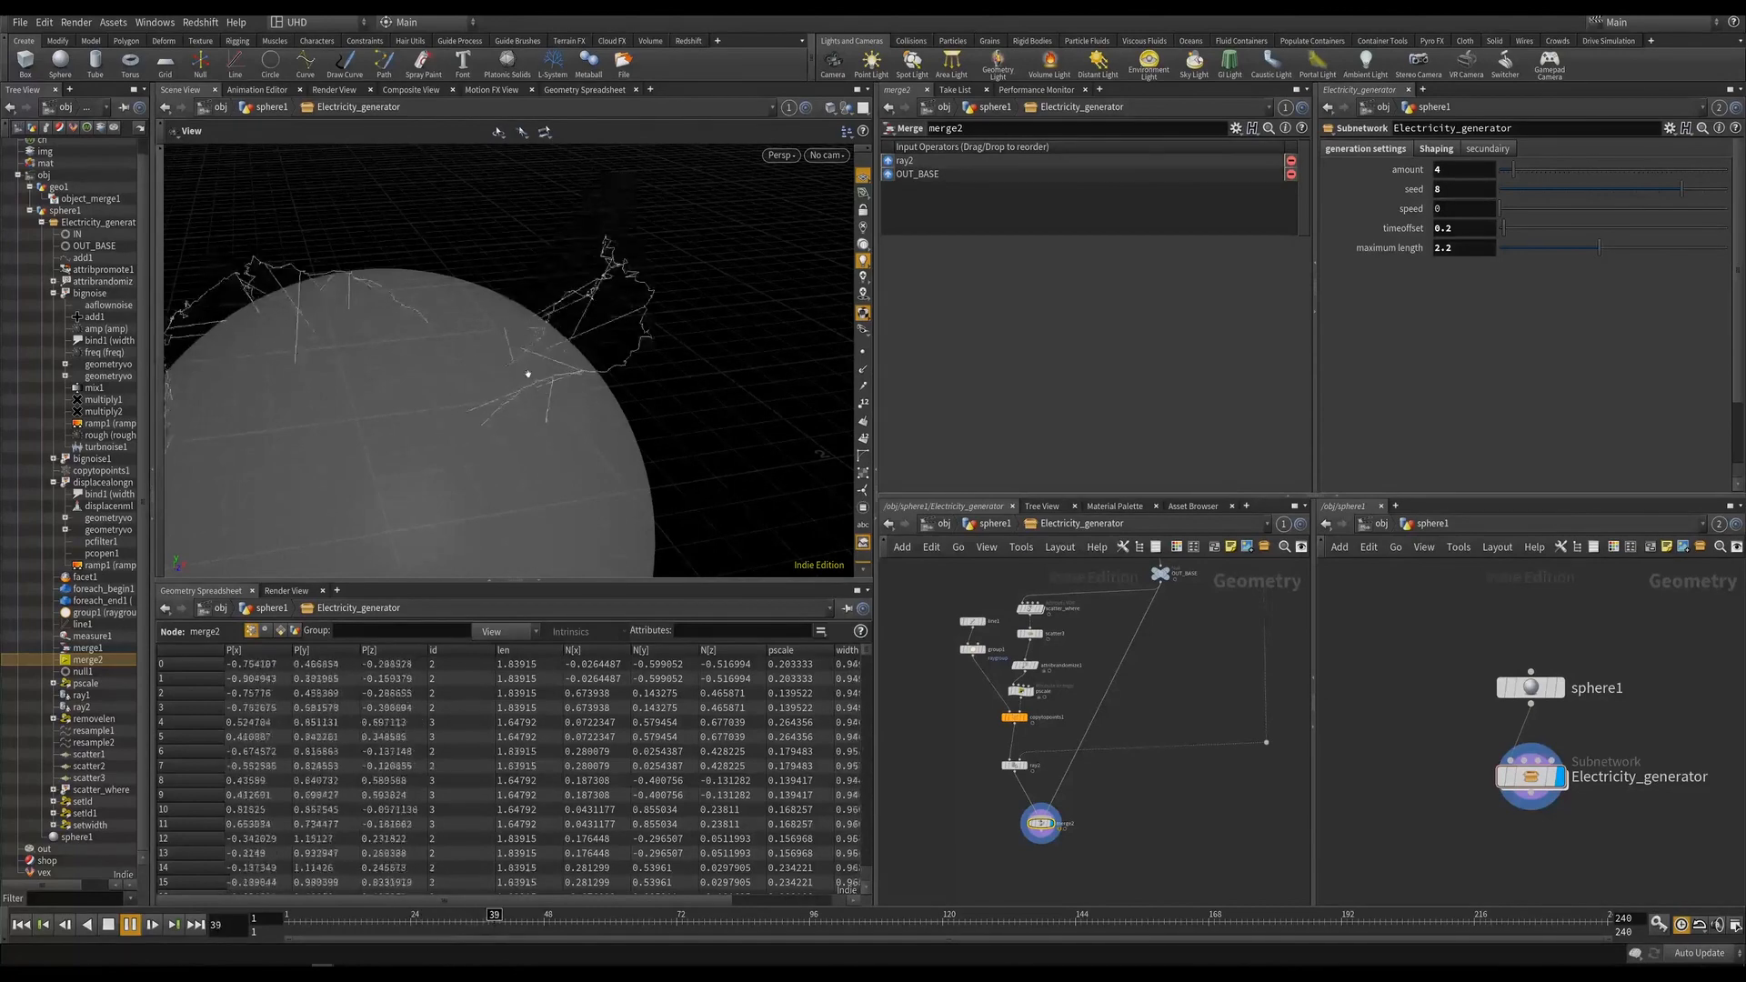
left_click_drag(522, 377, 420, 447)
Set the generator's speed to 6.13, play the animation and save the scene.
left_click_drag(1505, 210, 1640, 212)
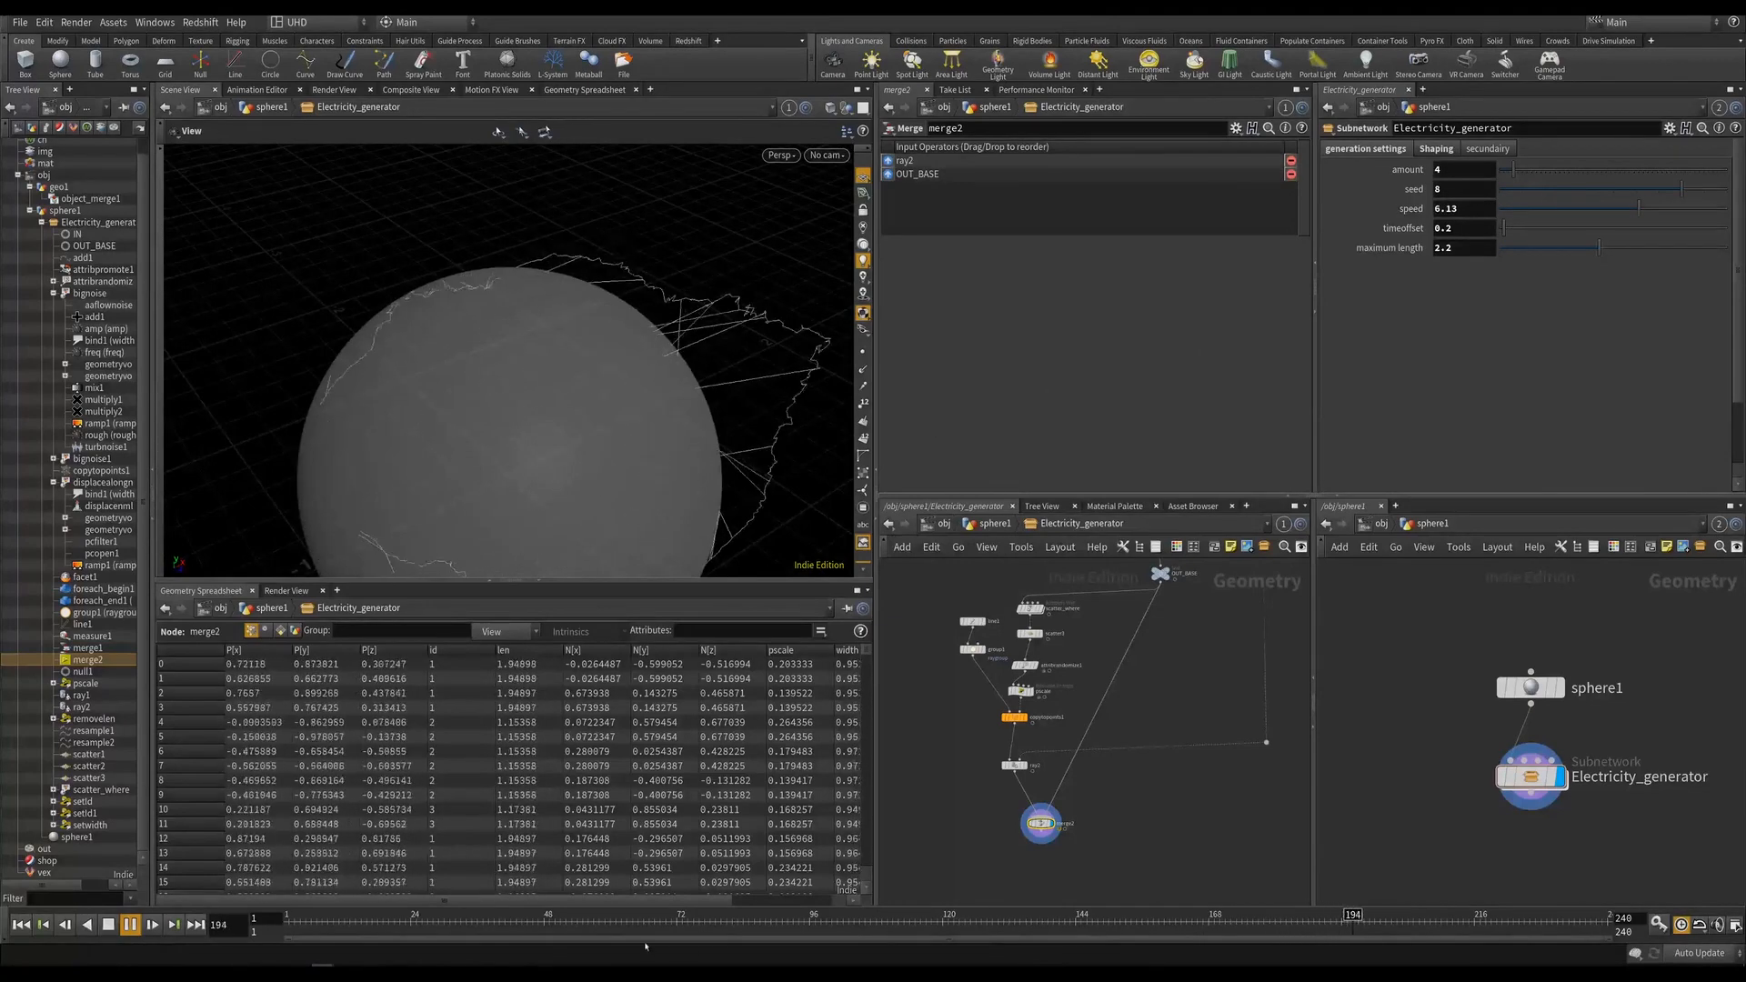
key("Up")
middle_click_drag(1005, 742, 1030, 689)
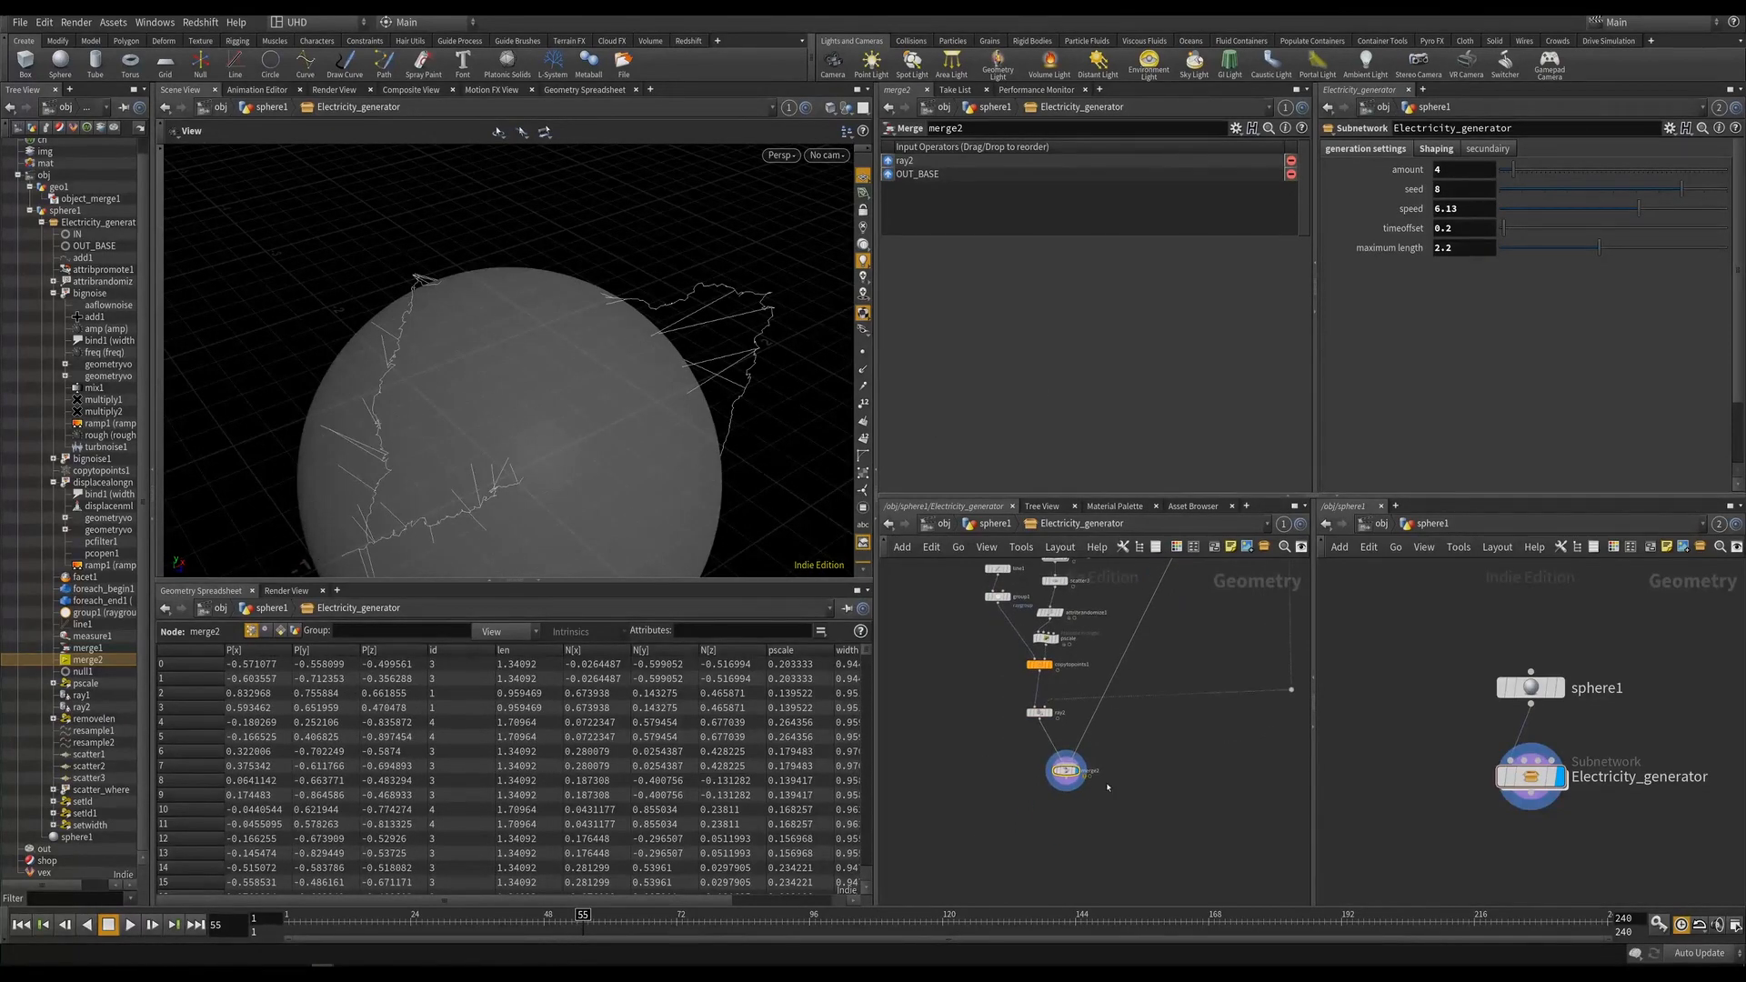
key("ctrl+s")
Delete the merge2 node and display ray2 instead.
scroll(1108, 788, "up", 3)
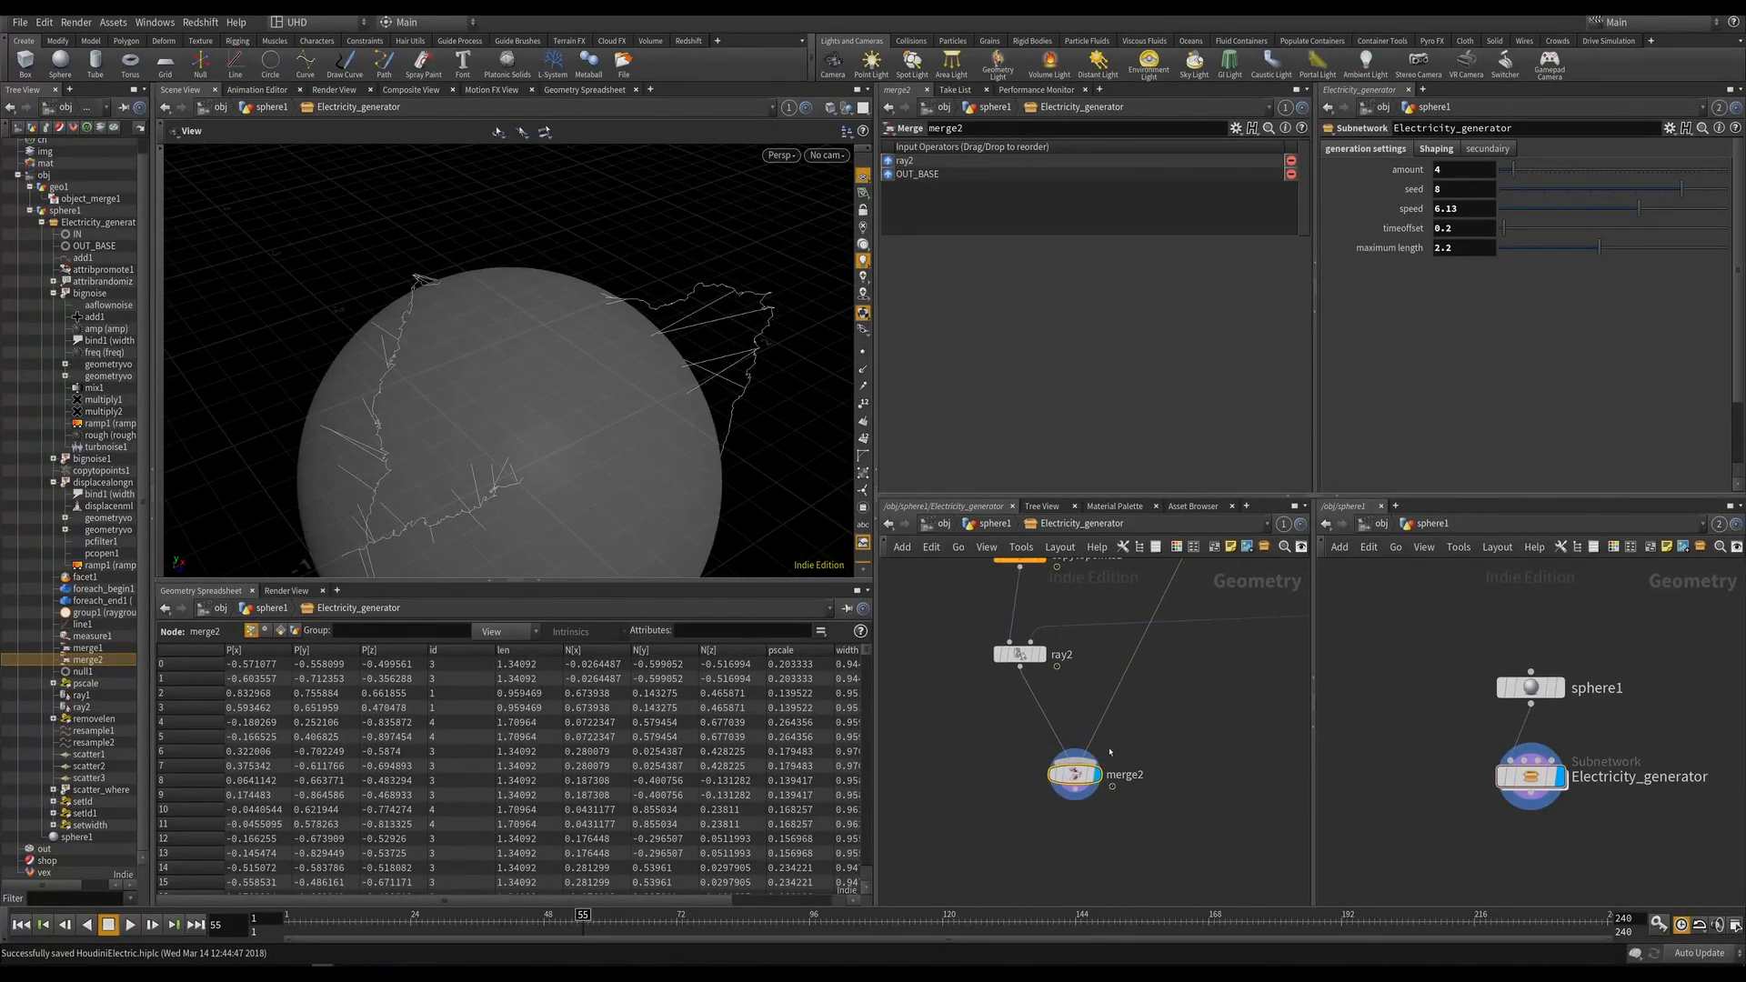
key("Delete")
middle_click_drag(1057, 710, 991, 769)
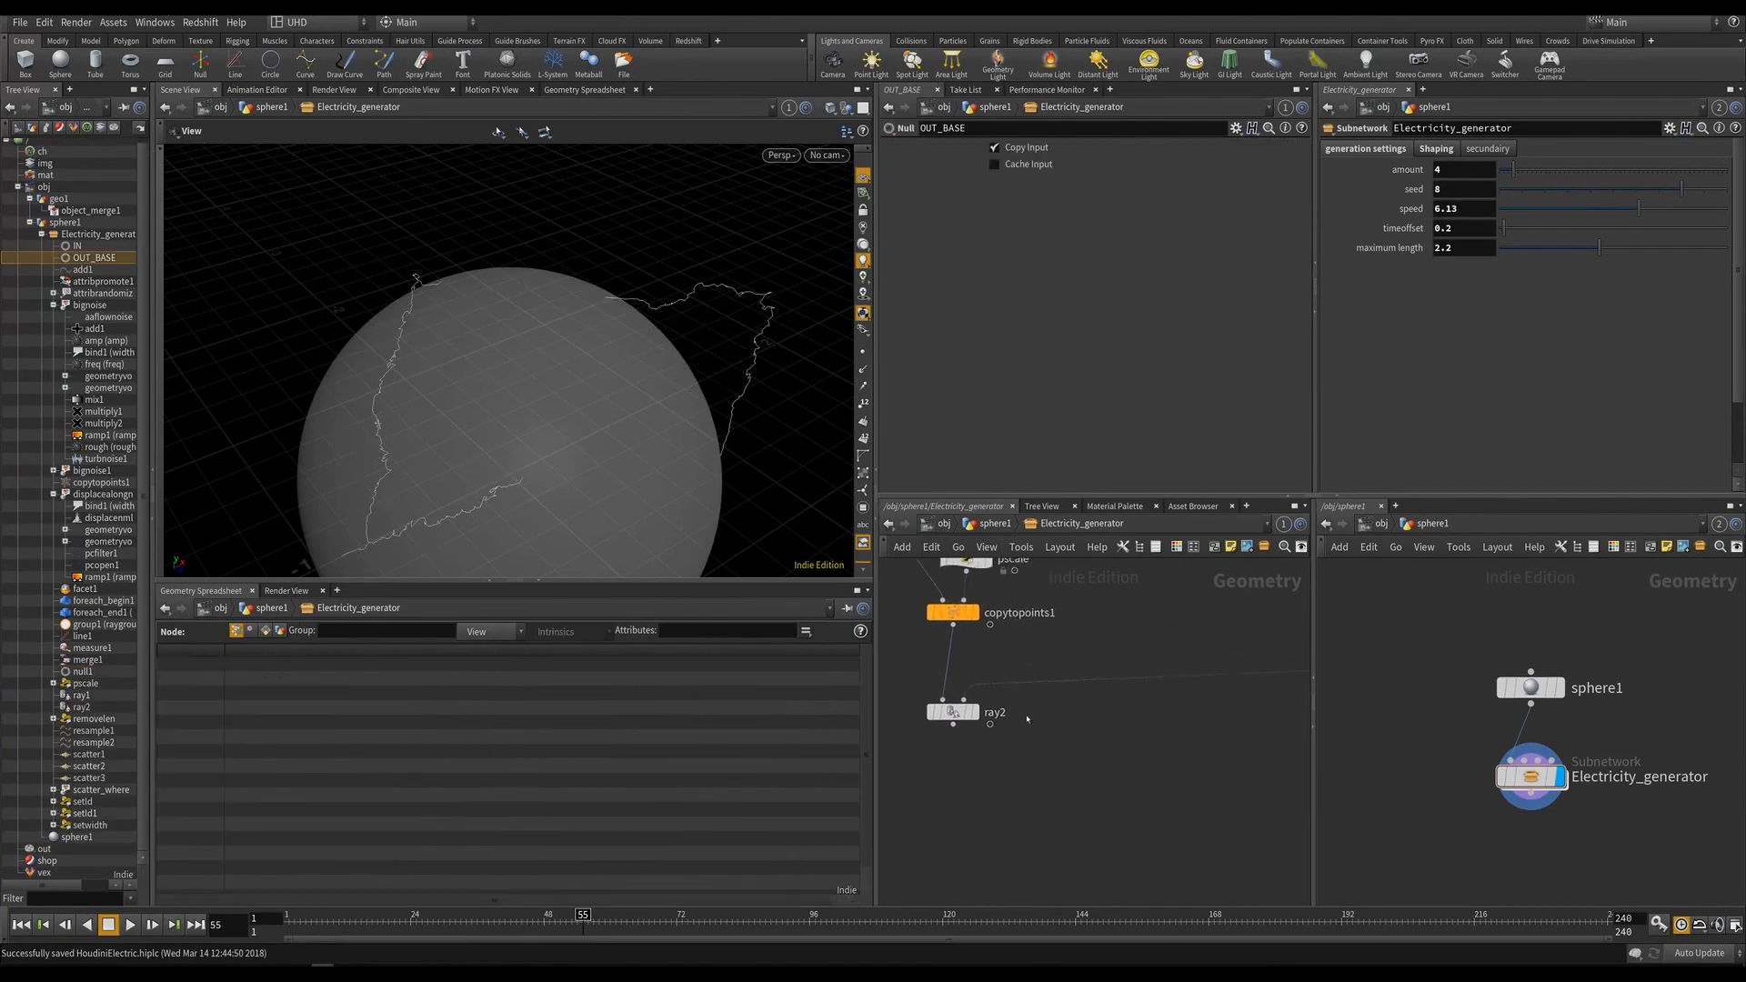
left_click(974, 712)
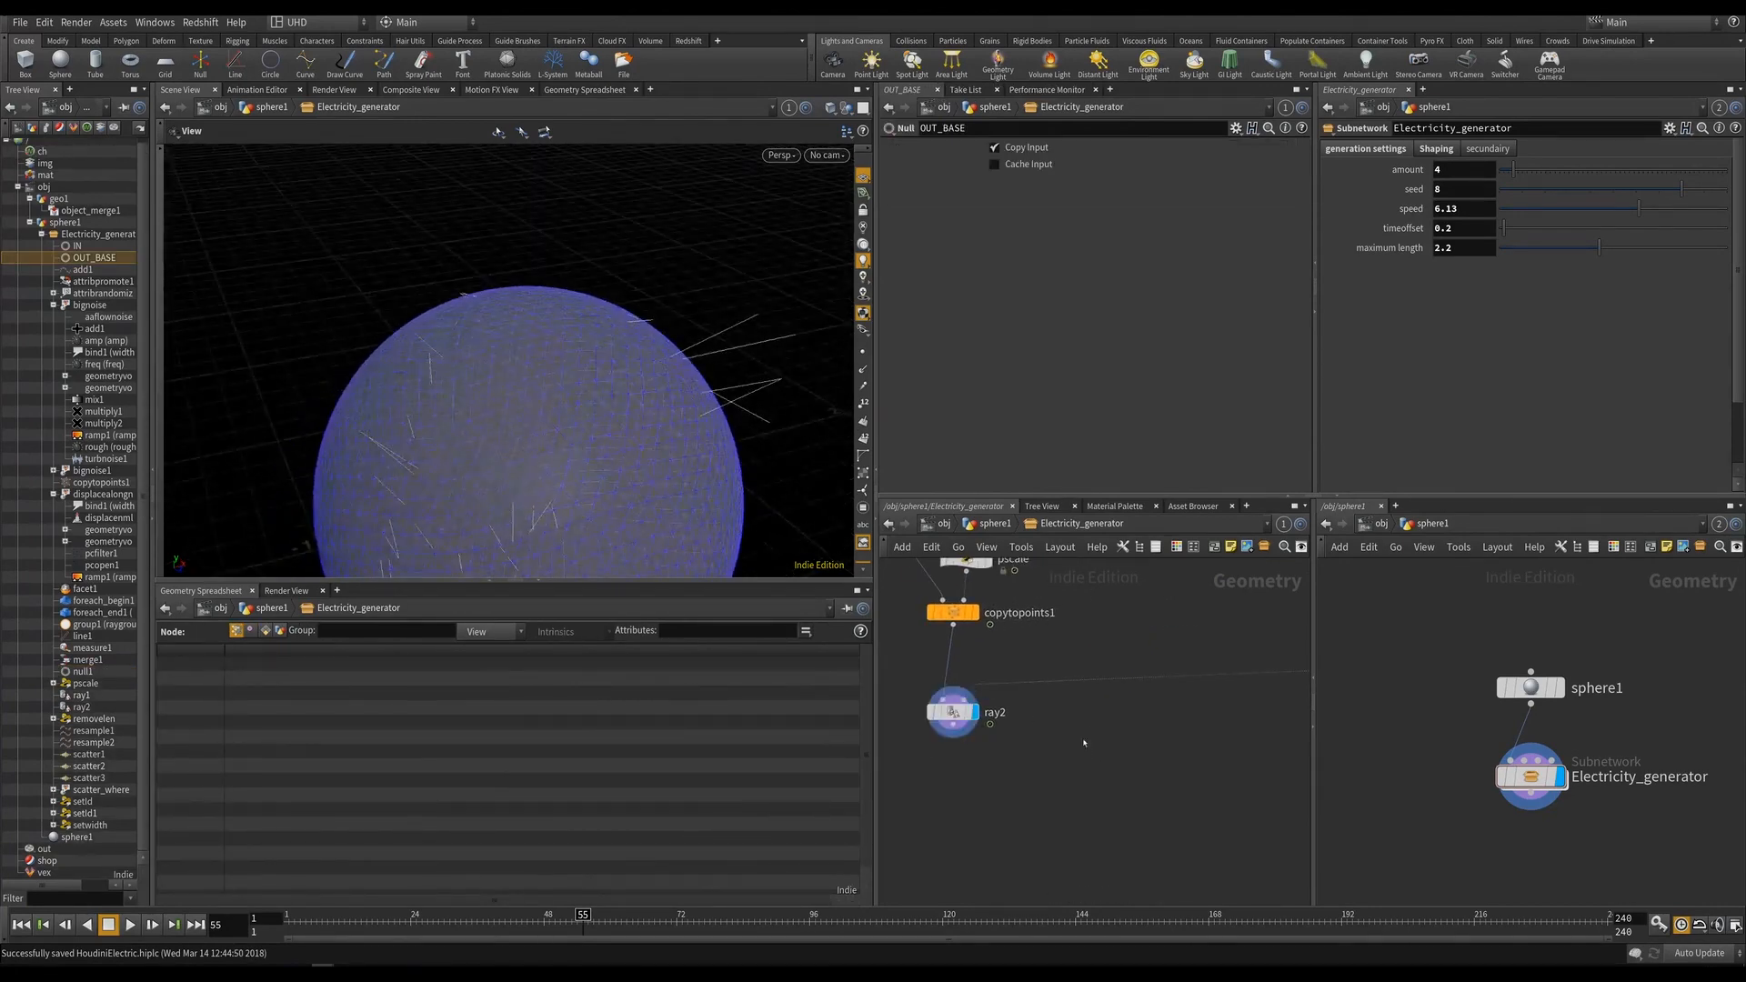
key("h")
Open the parameter interface editor for Electricity_generator and show the node's secundairy parameters.
left_click(1670, 128)
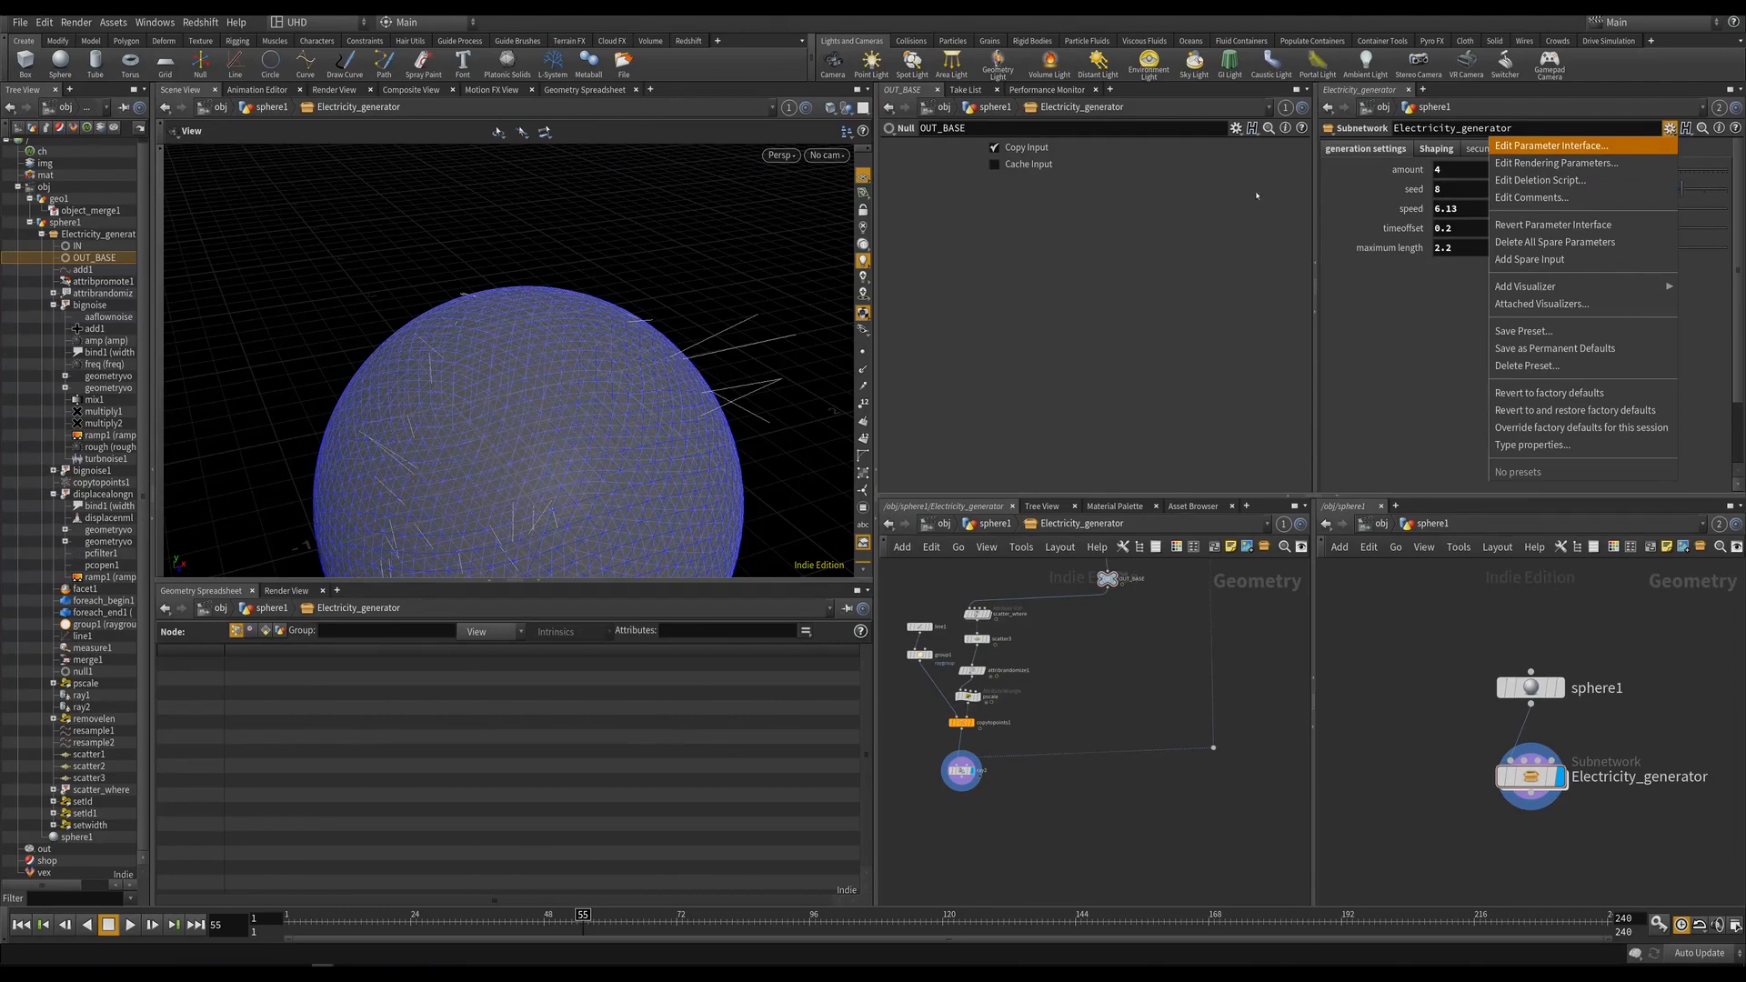
left_click(1257, 195)
middle_click_drag(1110, 677, 1179, 647)
left_click(1670, 130)
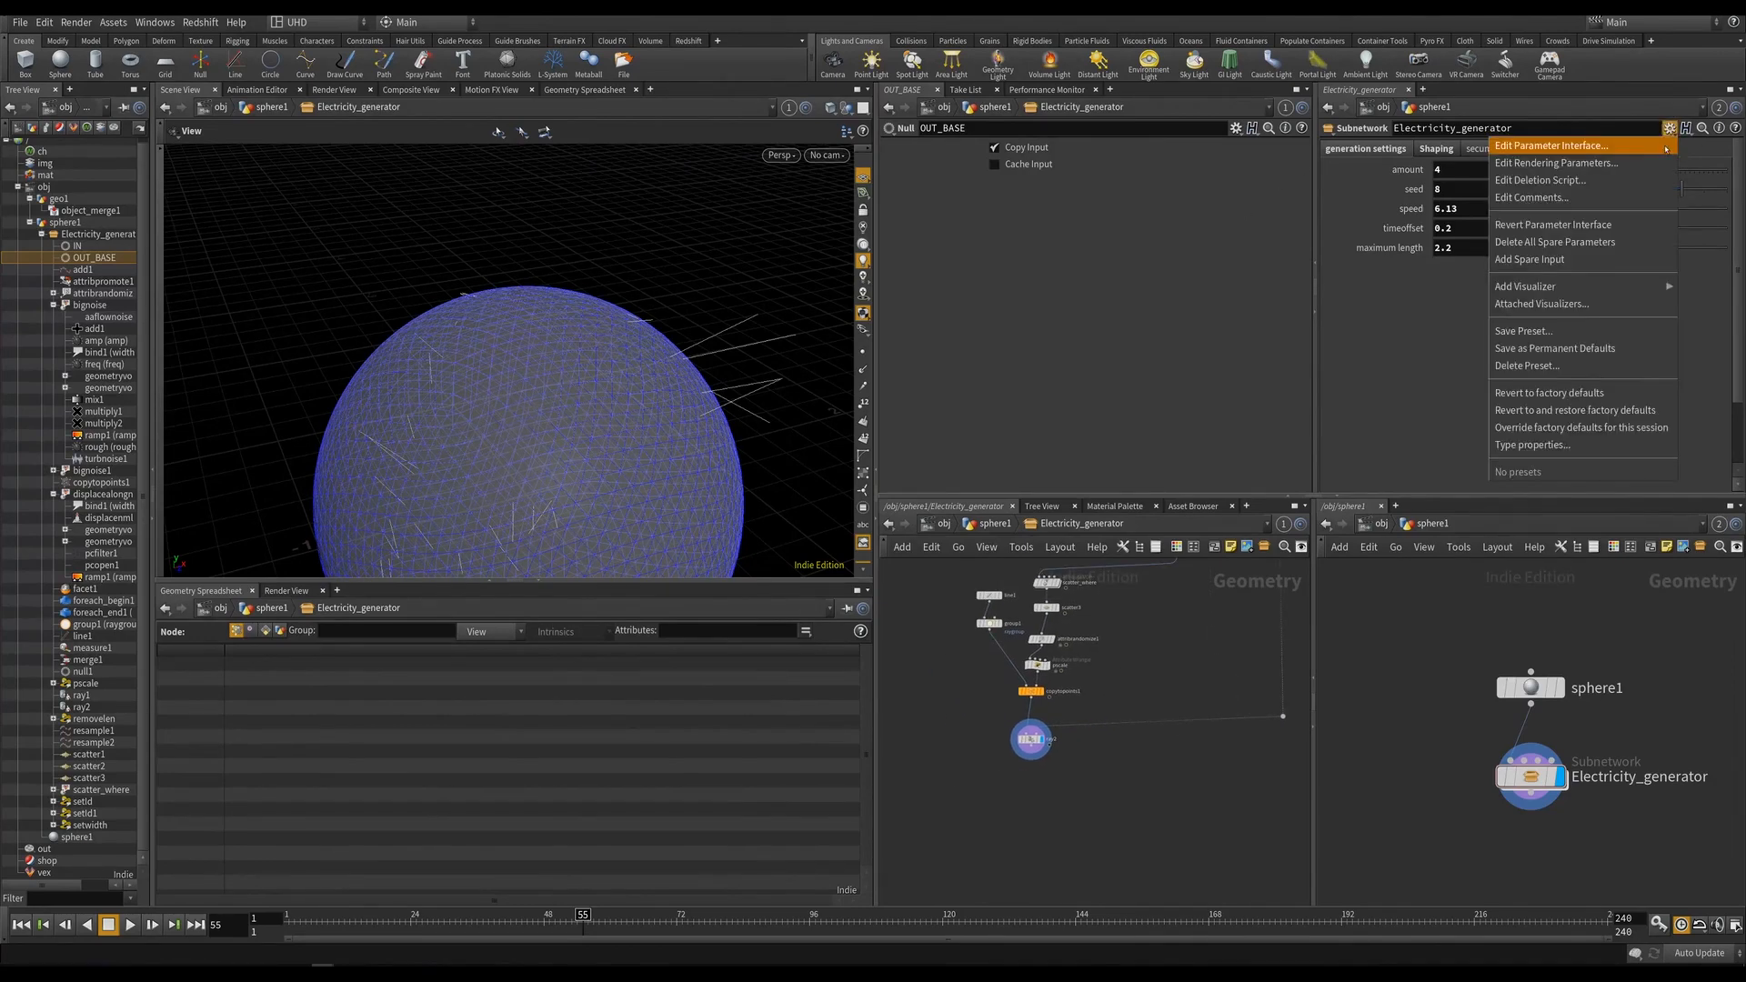
left_click(1664, 147)
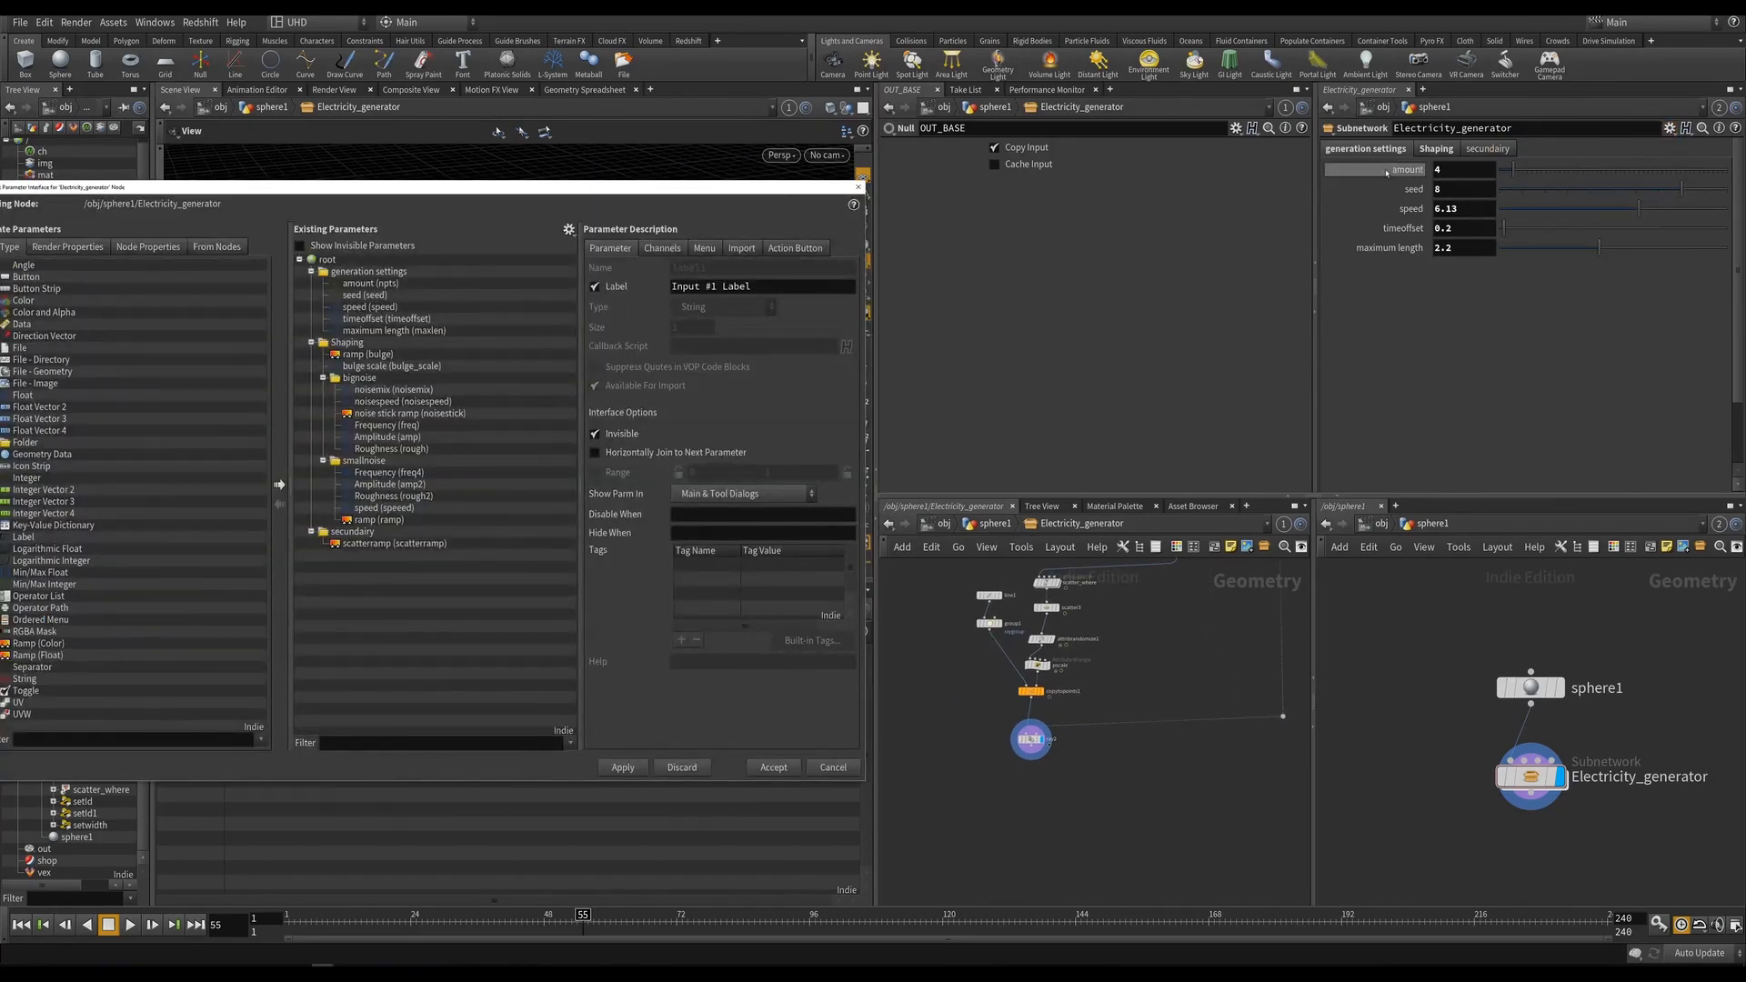
left_click(1487, 149)
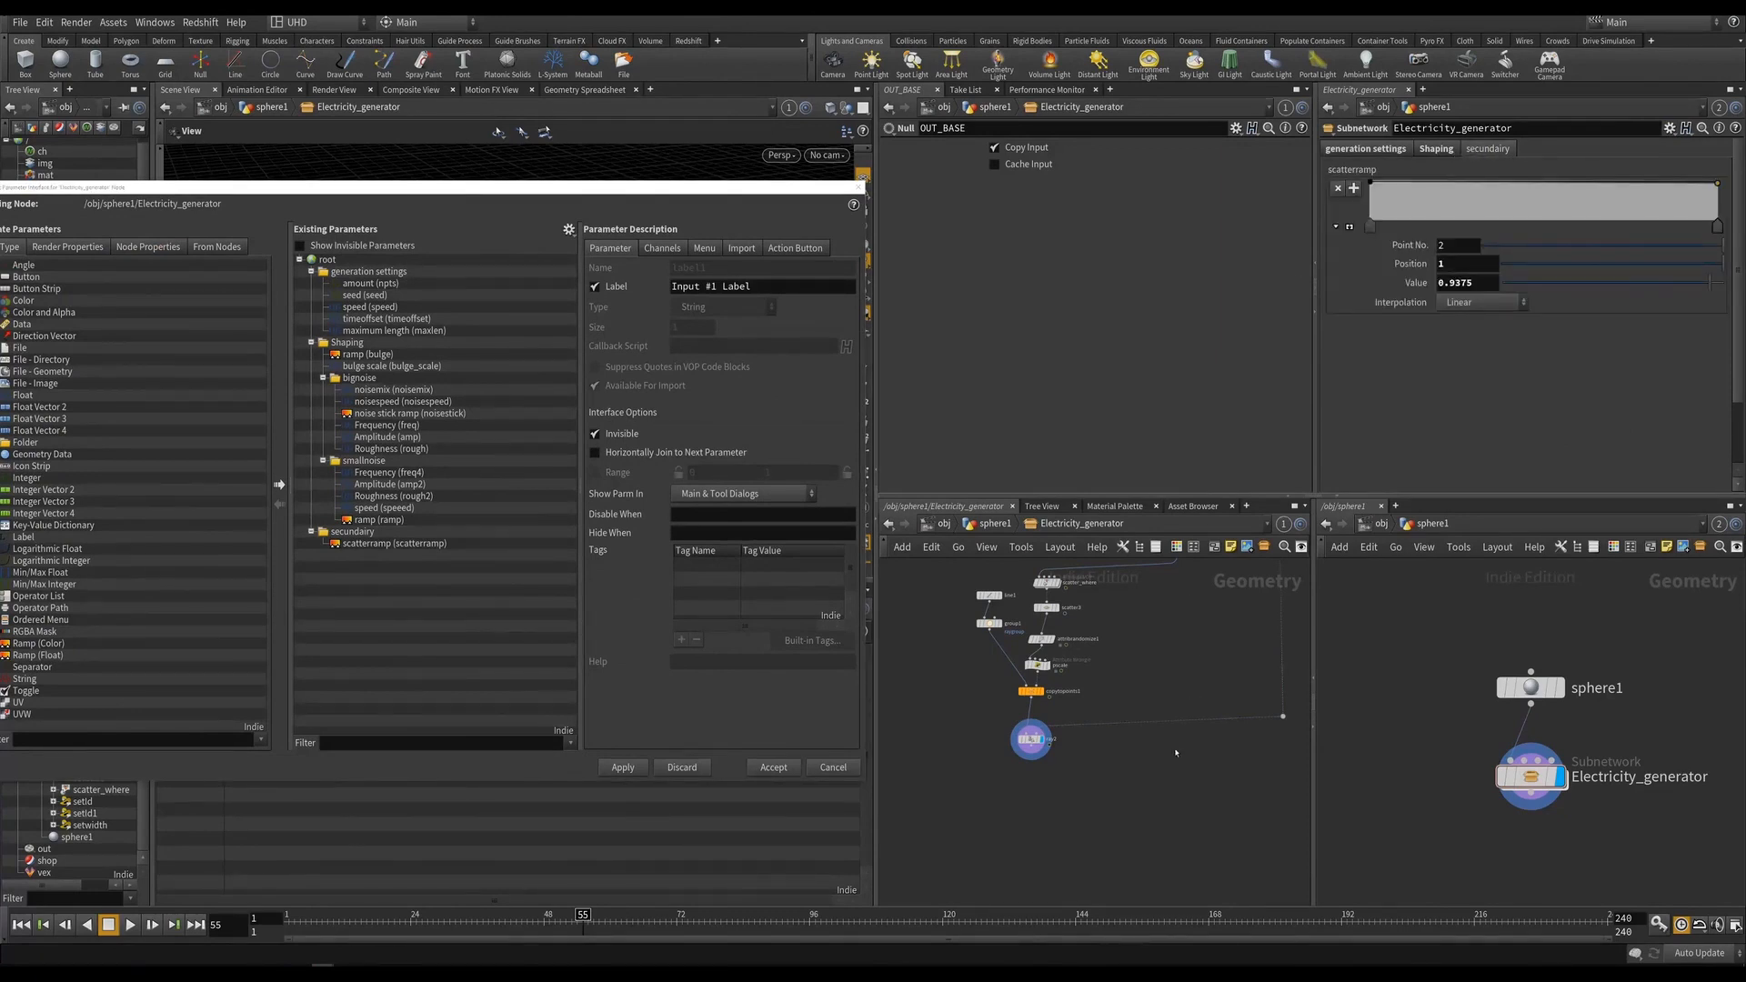
Add scatter3's Force Total Count to the secundairy folder and label it amount.
scroll(1176, 753, "up", 3)
left_click(1103, 623)
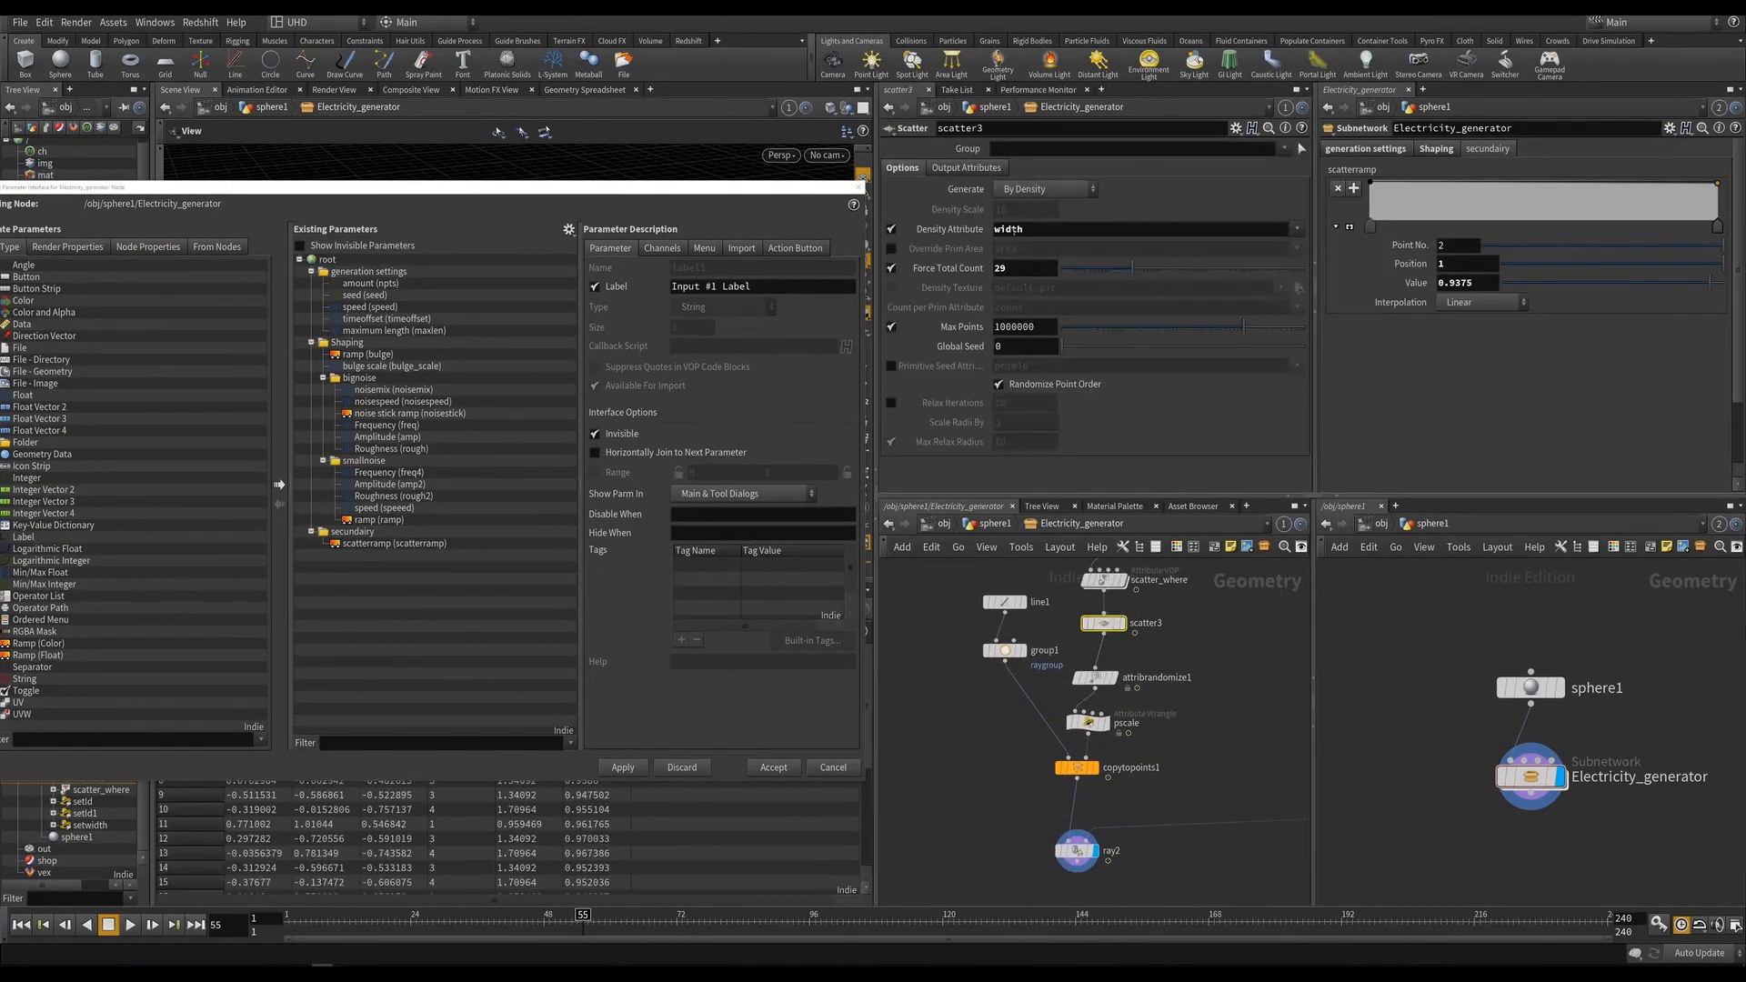
left_click(364, 533)
left_click_drag(371, 538, 371, 536)
triple_click(737, 286)
type("a")
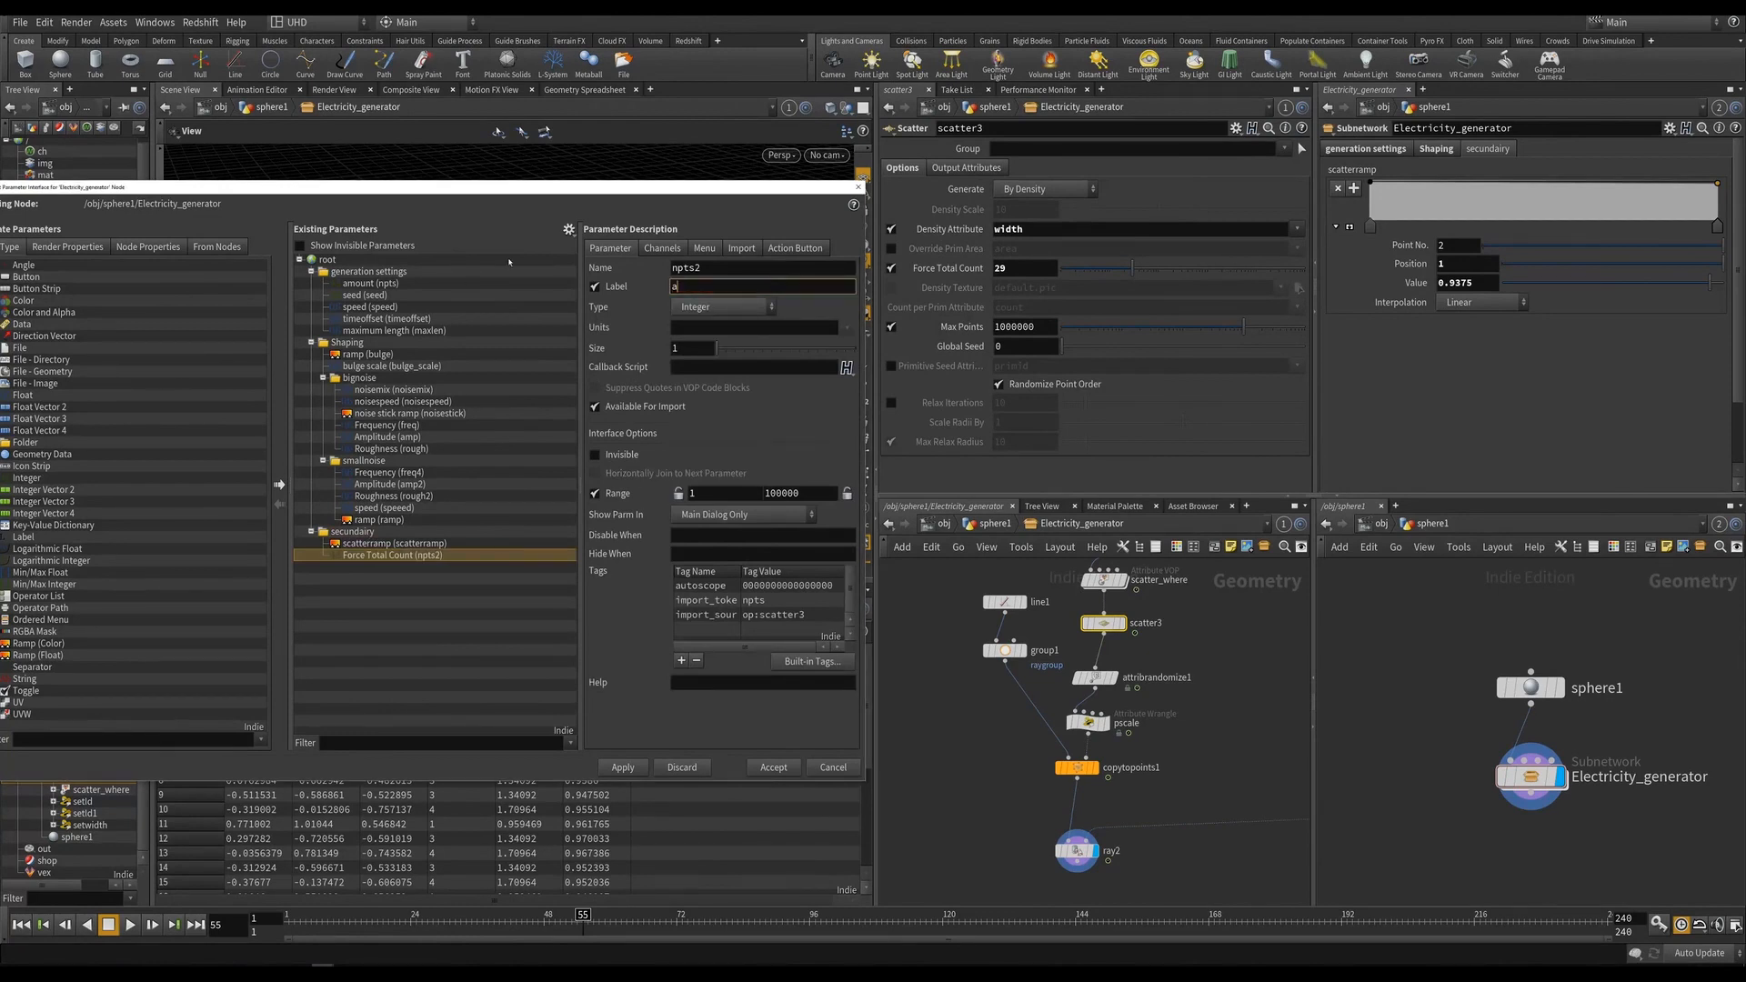
type("mount")
key("Return")
Add scatter3's Global Seed to the secundairy folder, label it seed and apply the interface changes.
left_click_drag(955, 347, 352, 539)
left_click(353, 535)
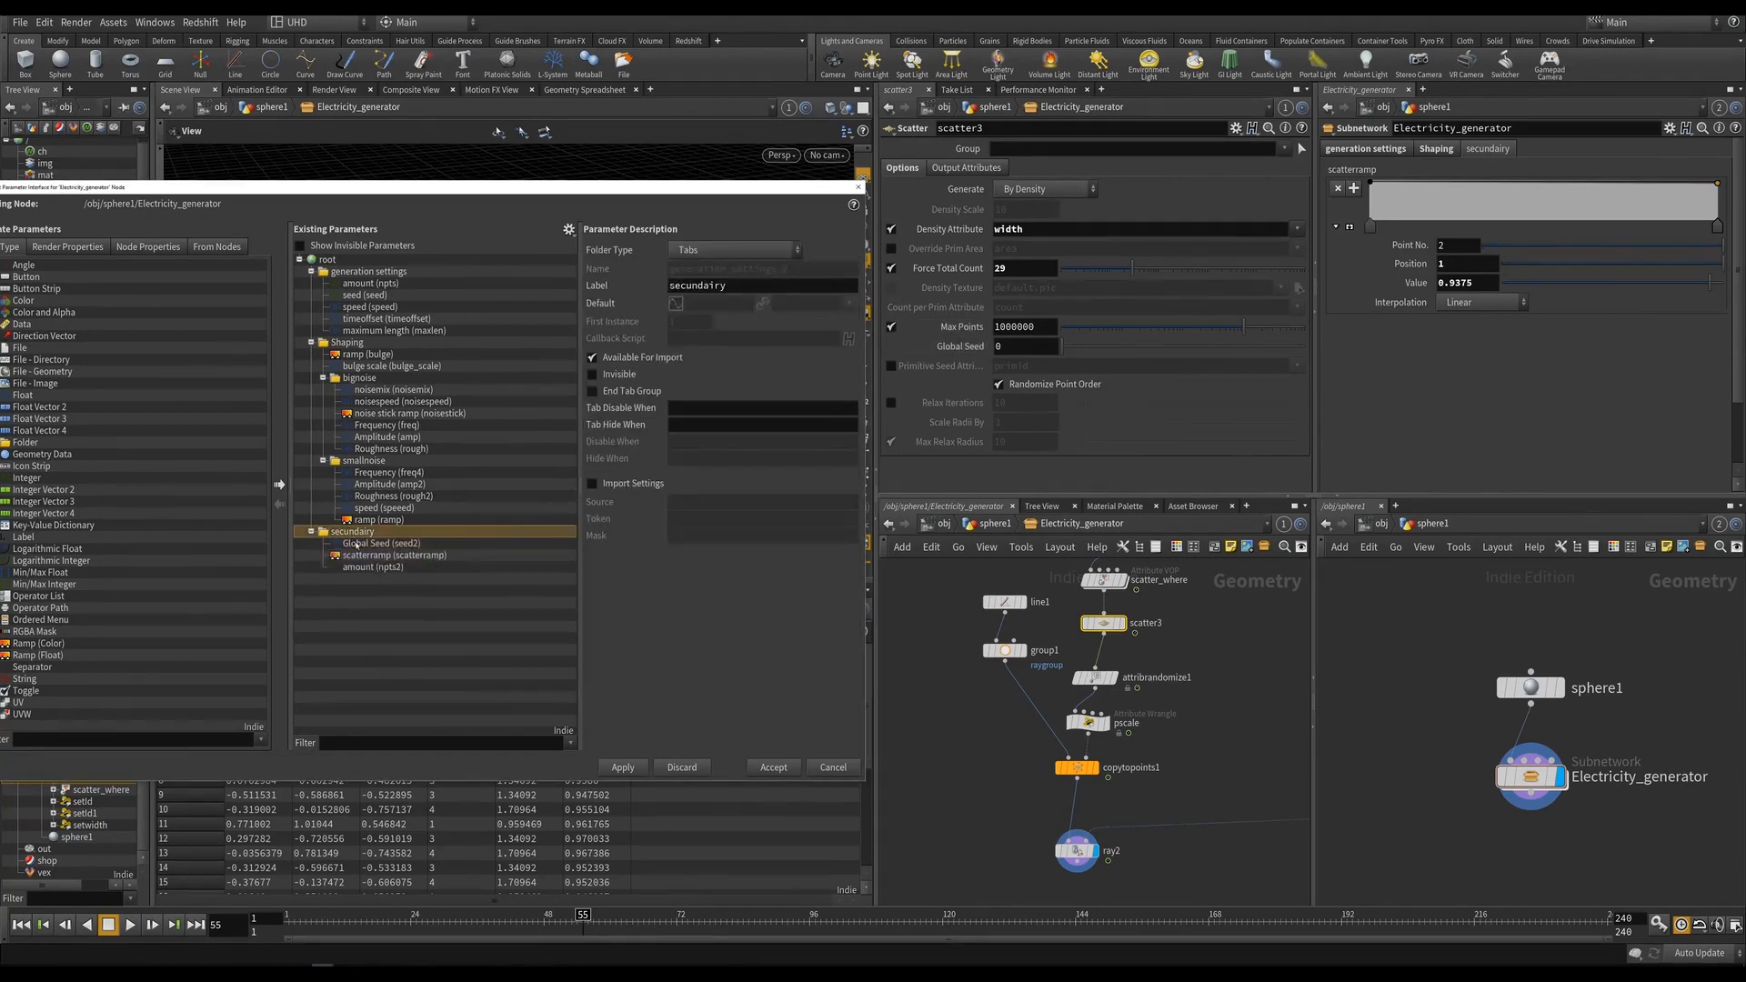
left_click(356, 543)
double_click(697, 268)
type("seed")
key("Tab")
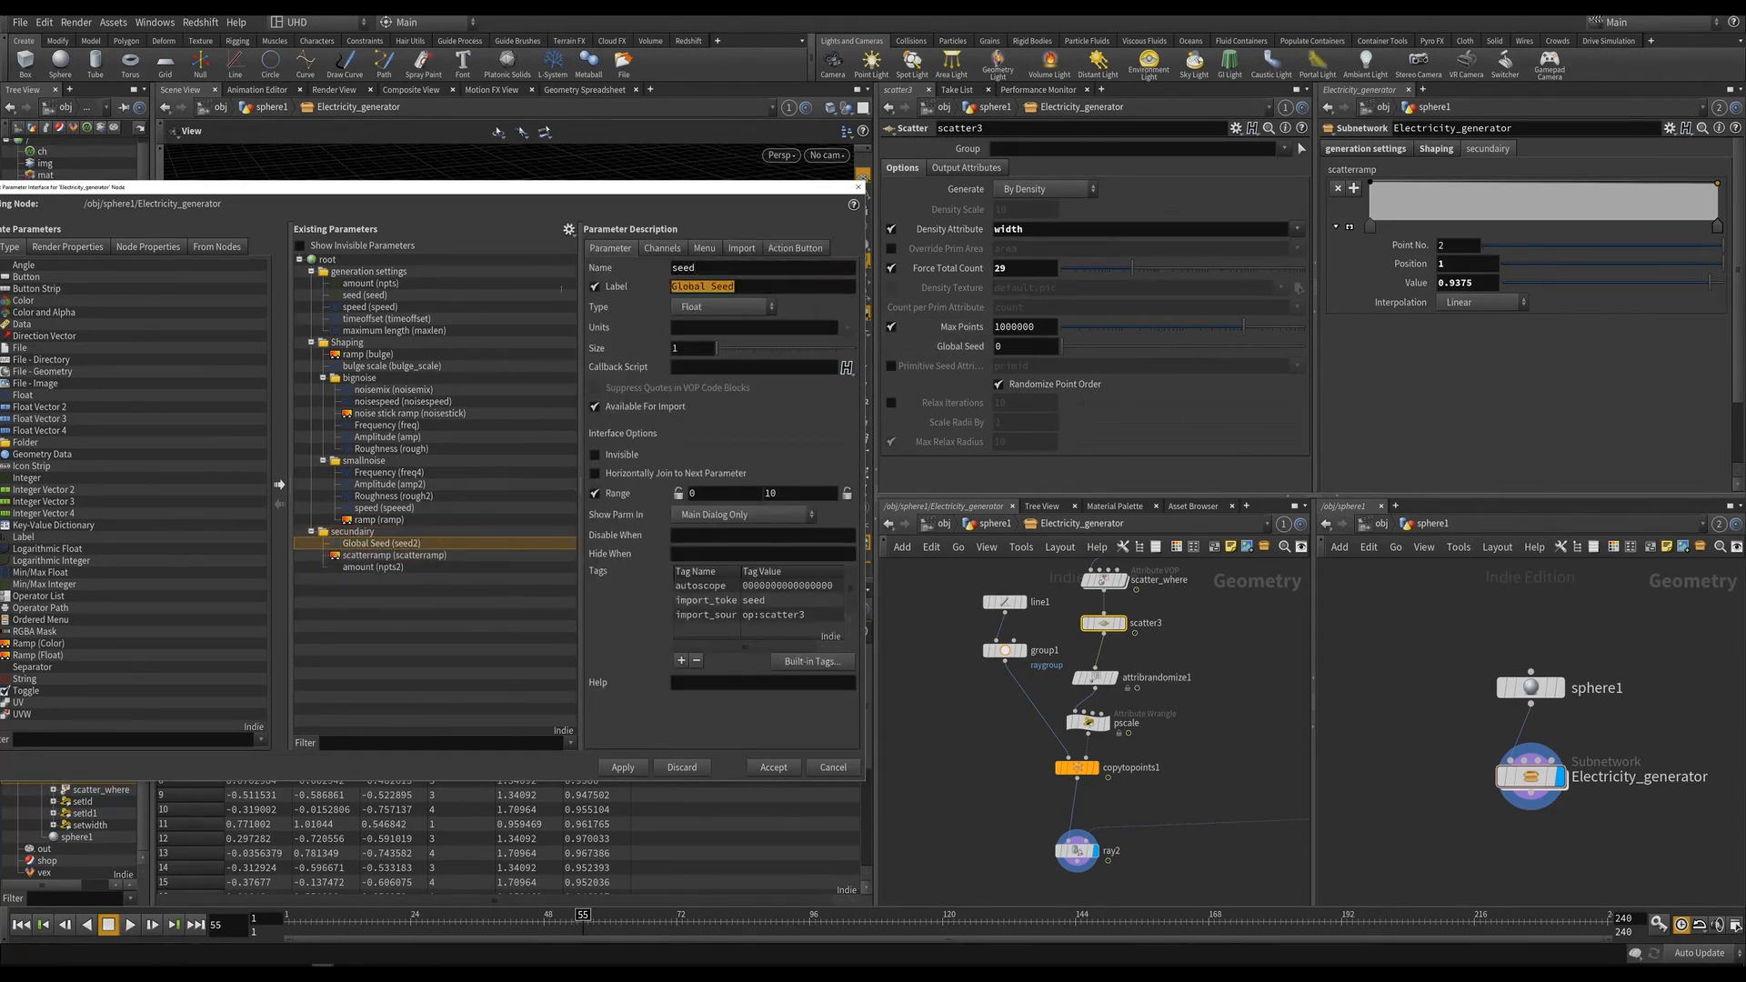
type("seed")
left_click(618, 768)
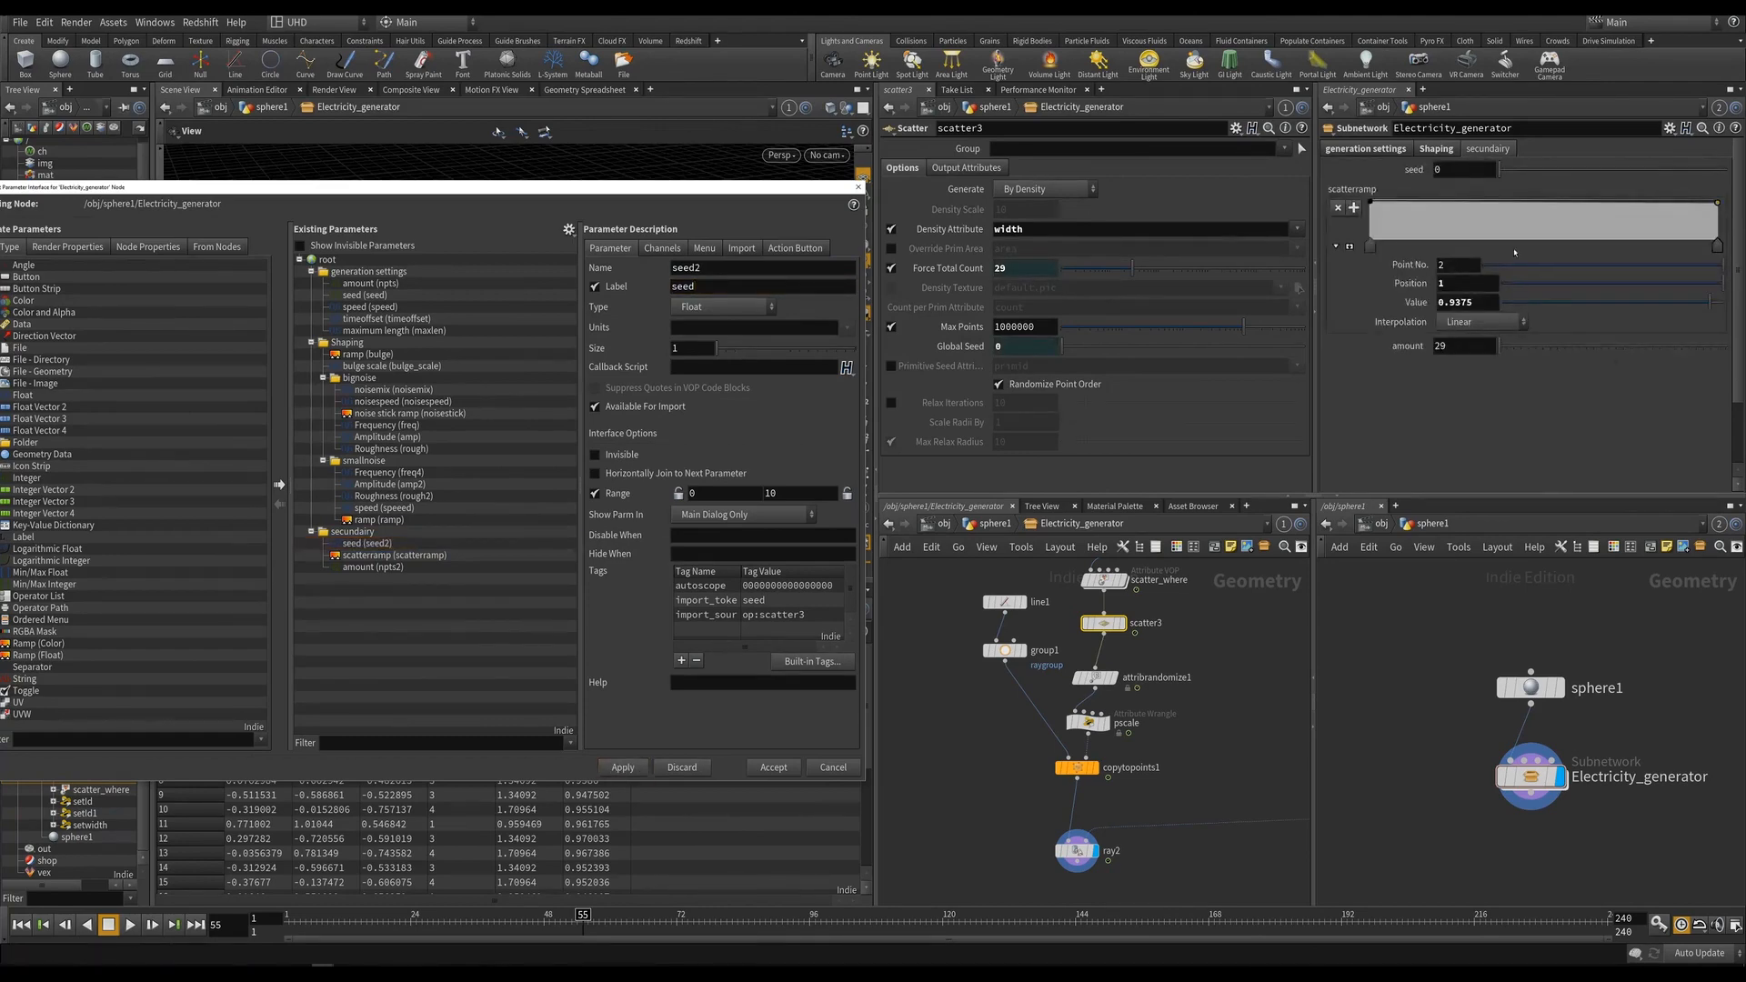
Add a subfolder named and labelled pscale inside the secundairy folder of the Electricity_generator parameter interface.
left_click(1089, 723)
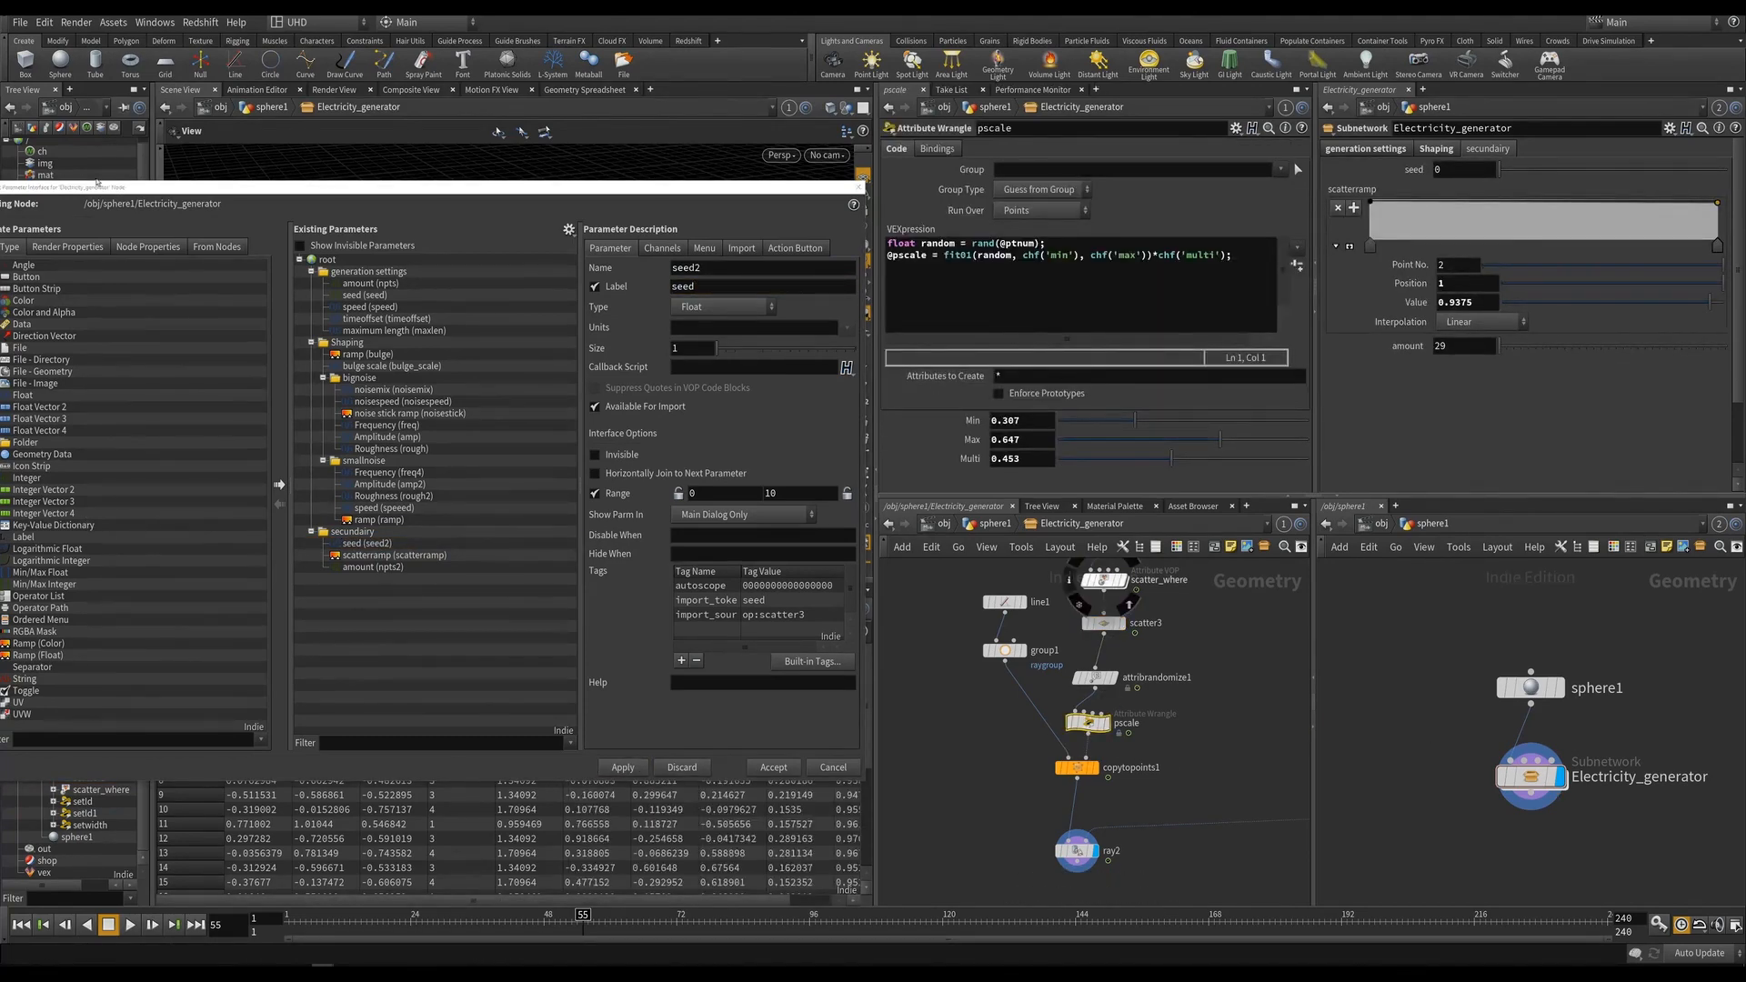
left_click_drag(97, 182, 133, 174)
left_click_drag(52, 437, 489, 535)
double_click(741, 261)
type("pscale")
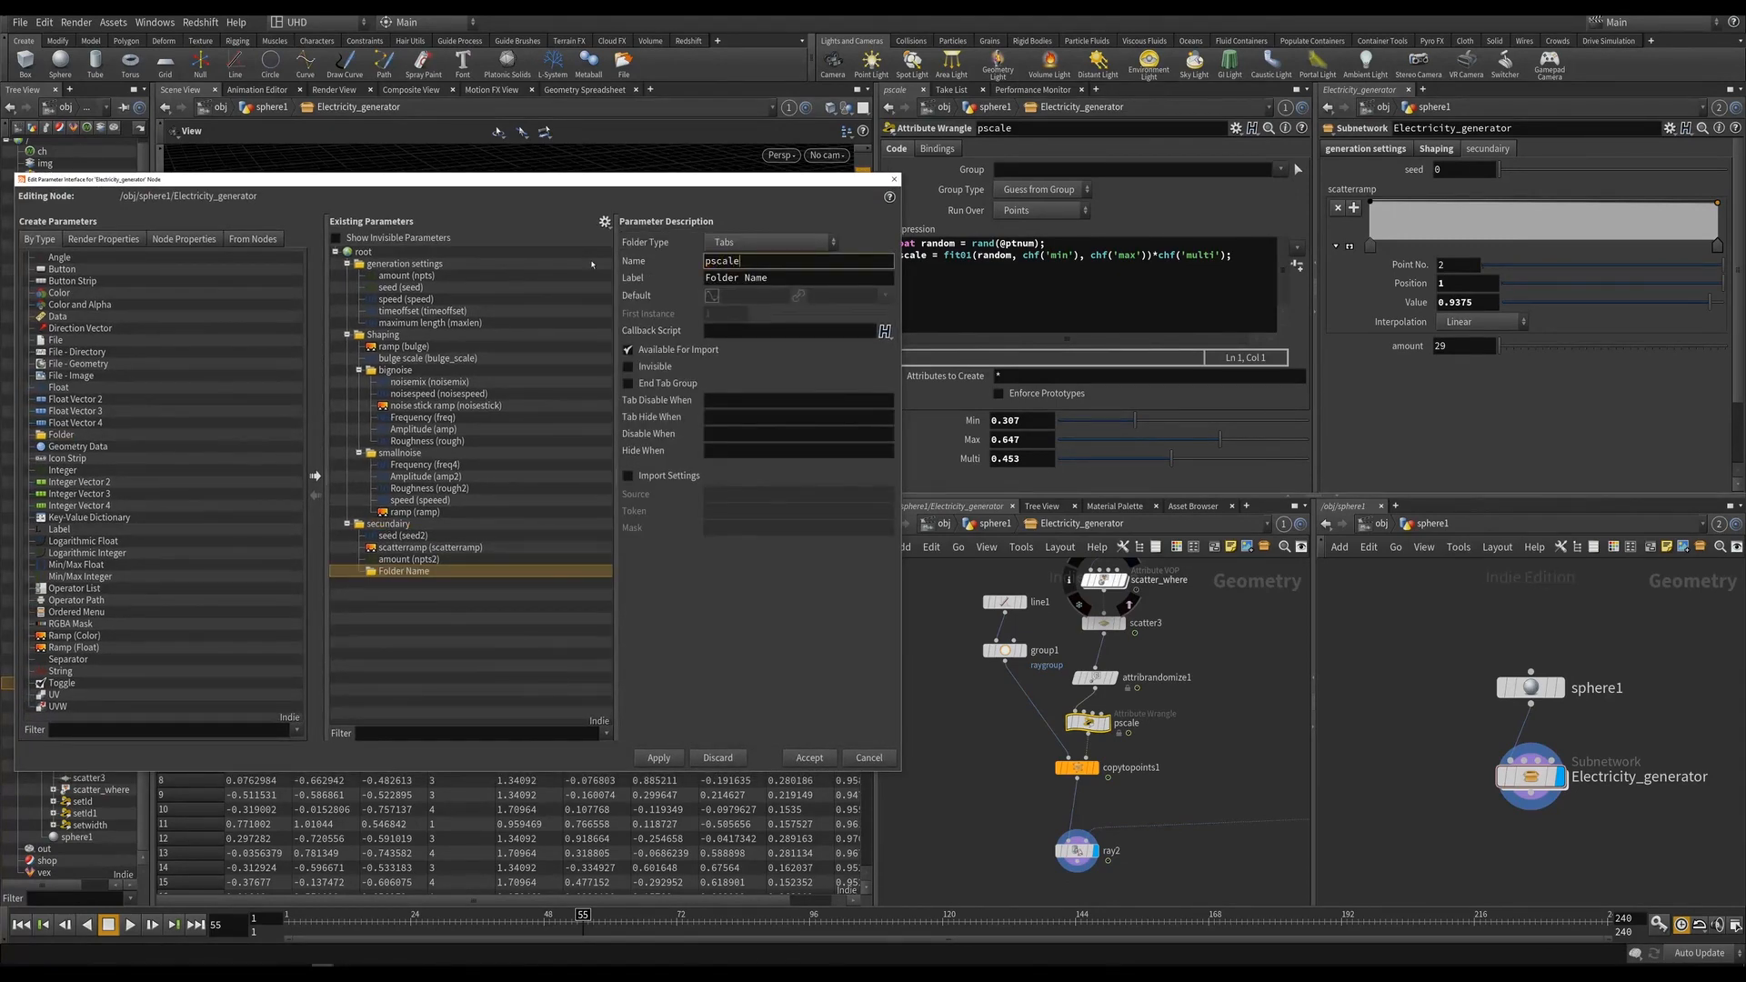
key("Tab")
type("ps")
Add the pscale wrangle's Min, Max and Multi parameters to the pscale folder and accept the interface changes.
left_click_drag(972, 420, 386, 573)
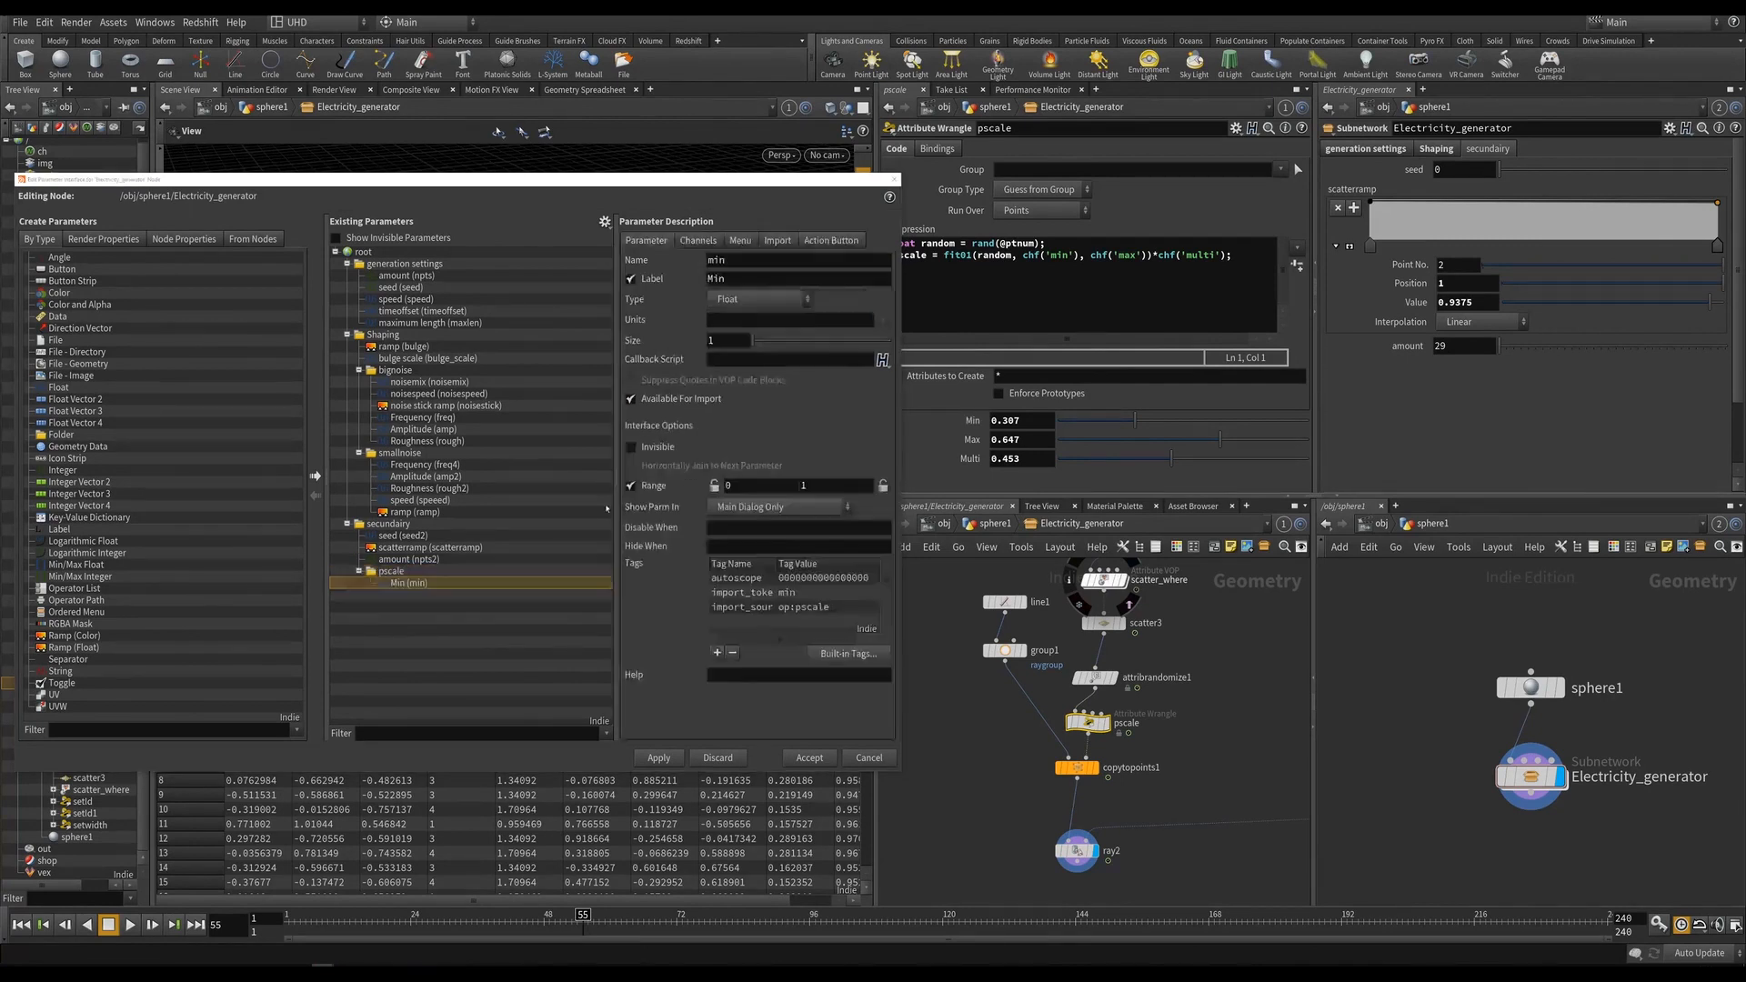
left_click_drag(977, 443, 393, 590)
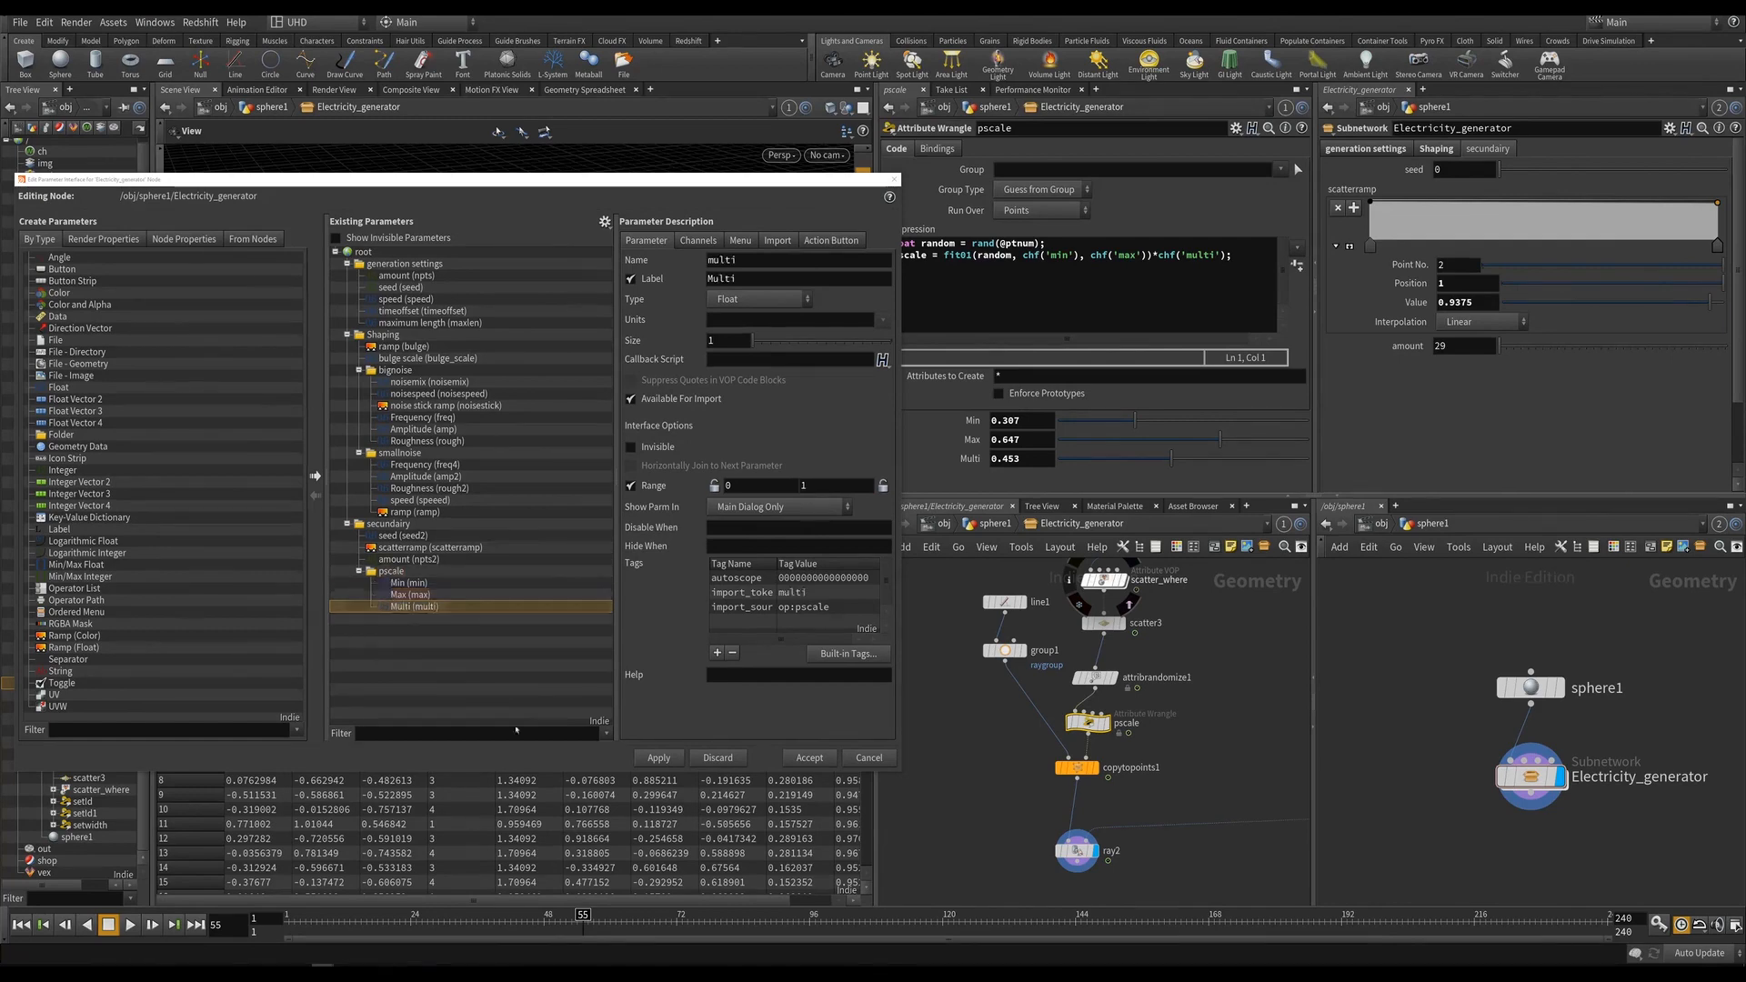
left_click(655, 759)
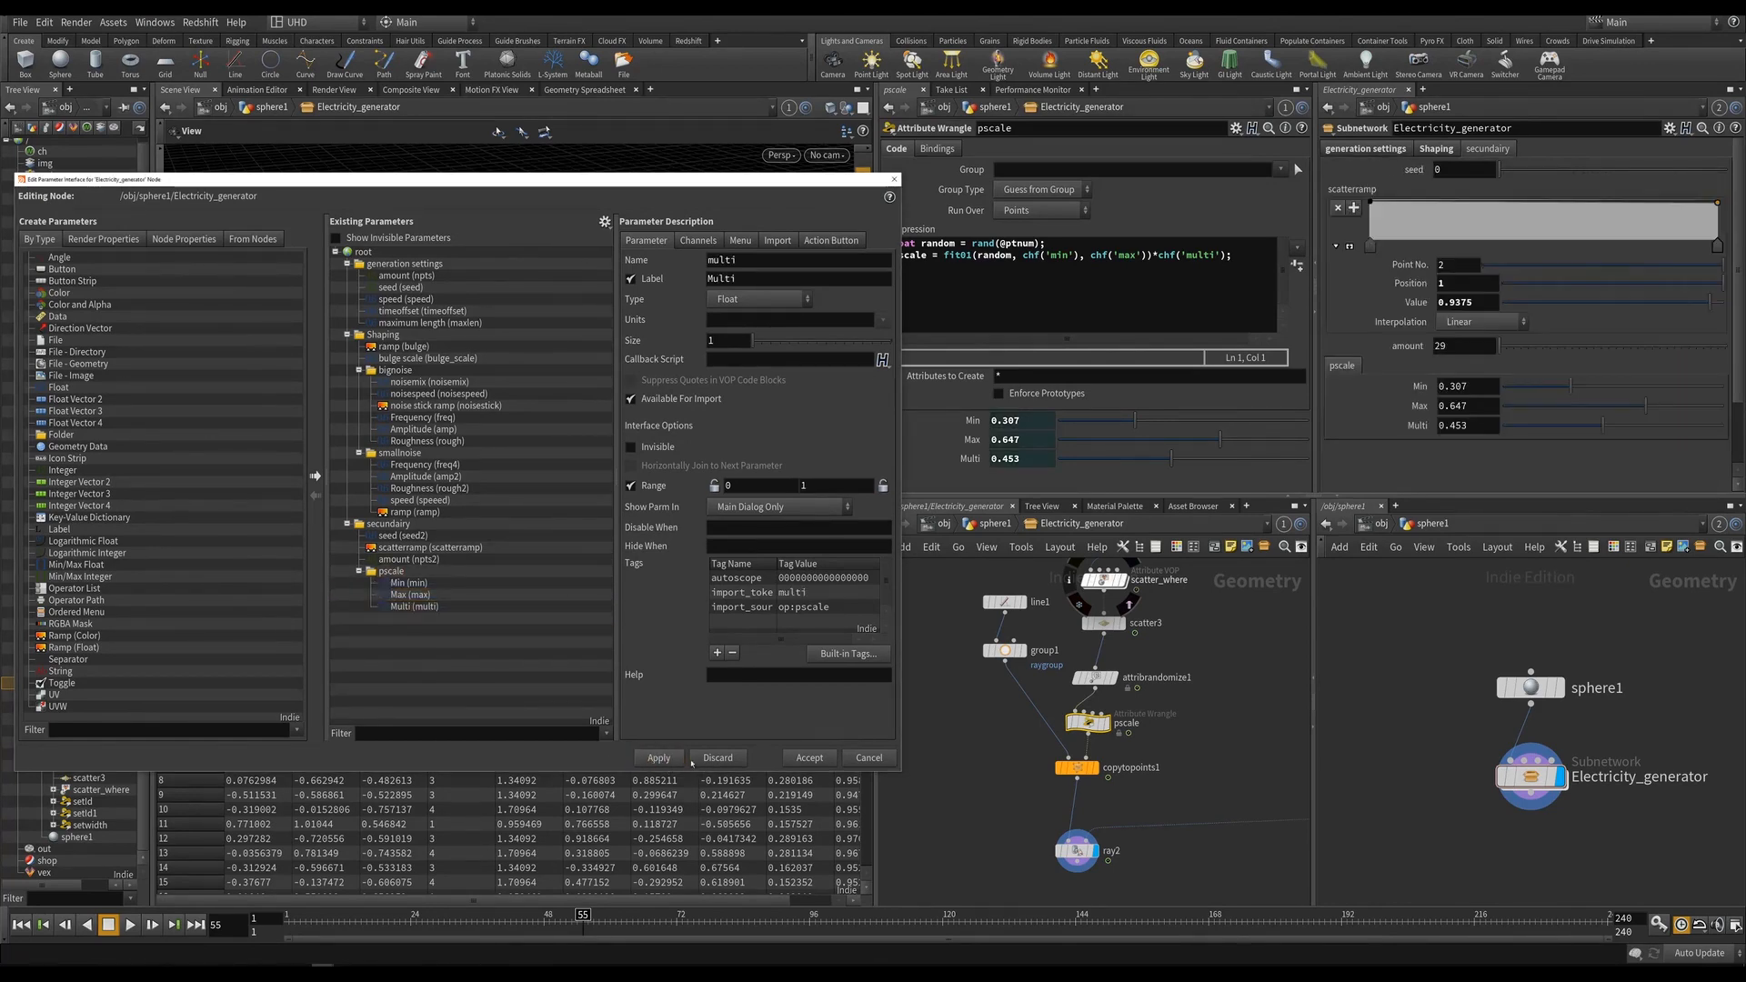
left_click(810, 758)
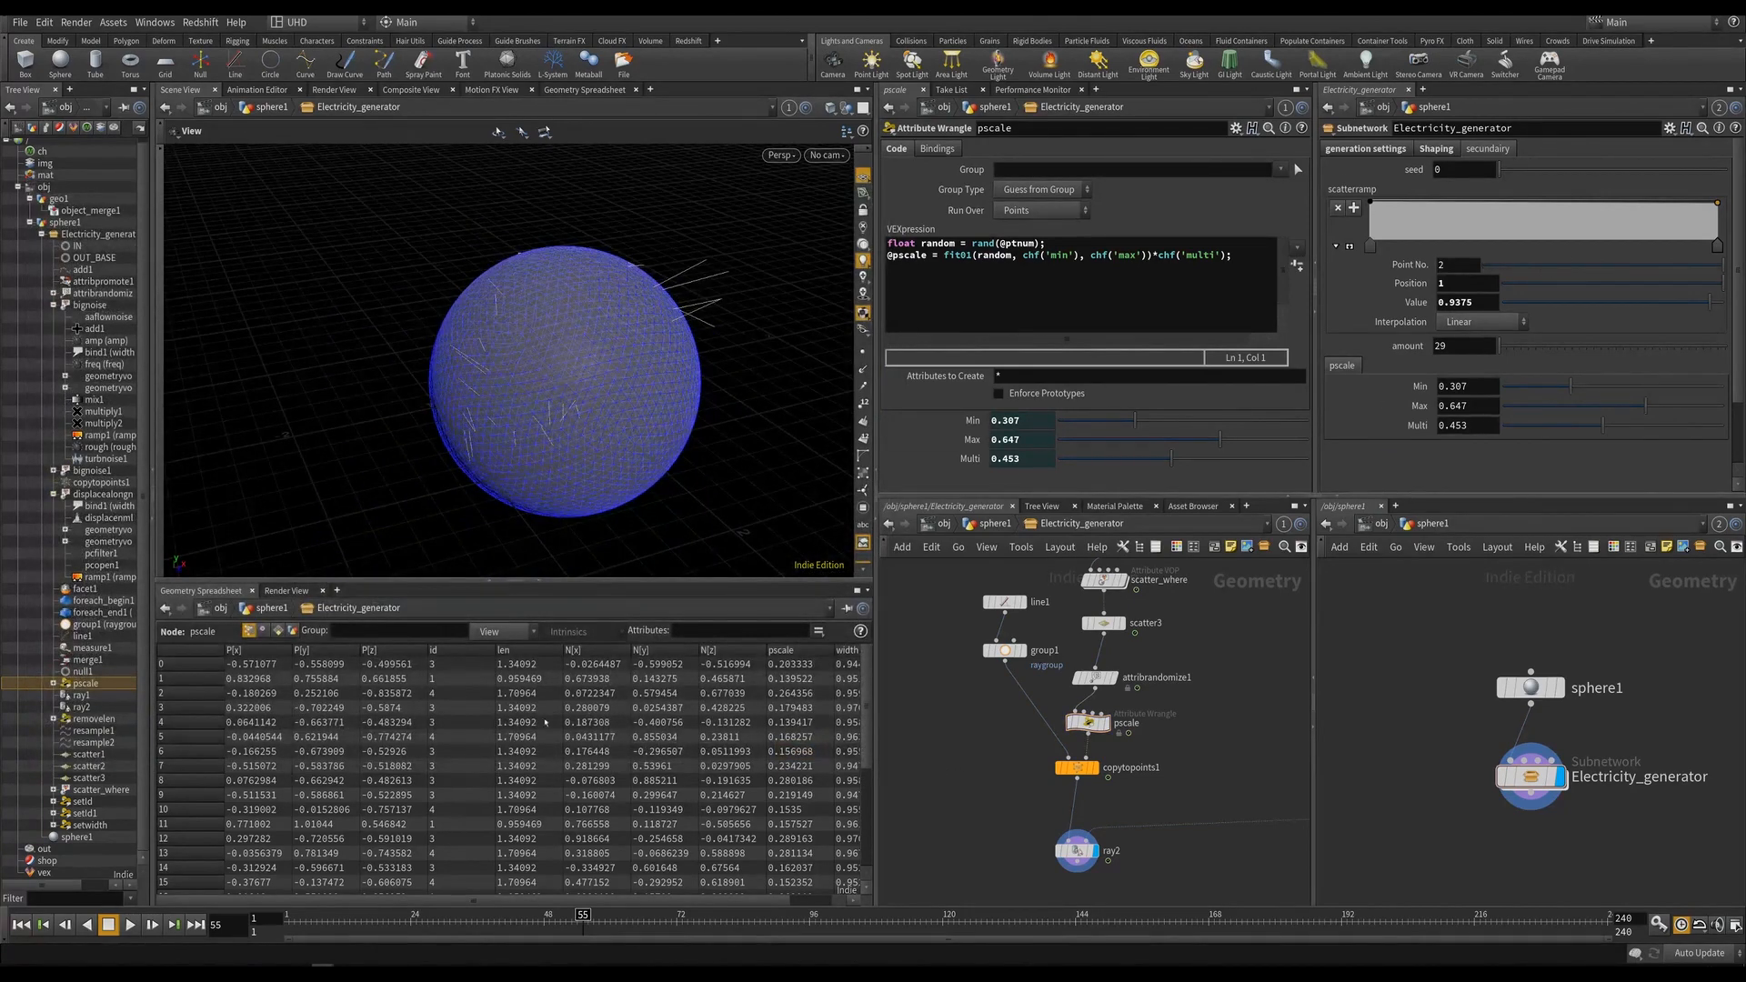
Set the secundairy seed of Electricity_generator to 3.91 and move the timeline to frame 103.
left_click_drag(1501, 170, 1589, 170)
left_click_drag(582, 391, 628, 314)
left_click_drag(551, 928, 848, 928)
Select ray2, save the scene and inspect the projected branches around the sphere.
left_click(1083, 855)
scroll(1060, 764, "up", 1)
middle_click_drag(1083, 855, 1014, 831)
key("ctrl+s")
left_click_drag(970, 803, 970, 851)
scroll(971, 850, "down", 3)
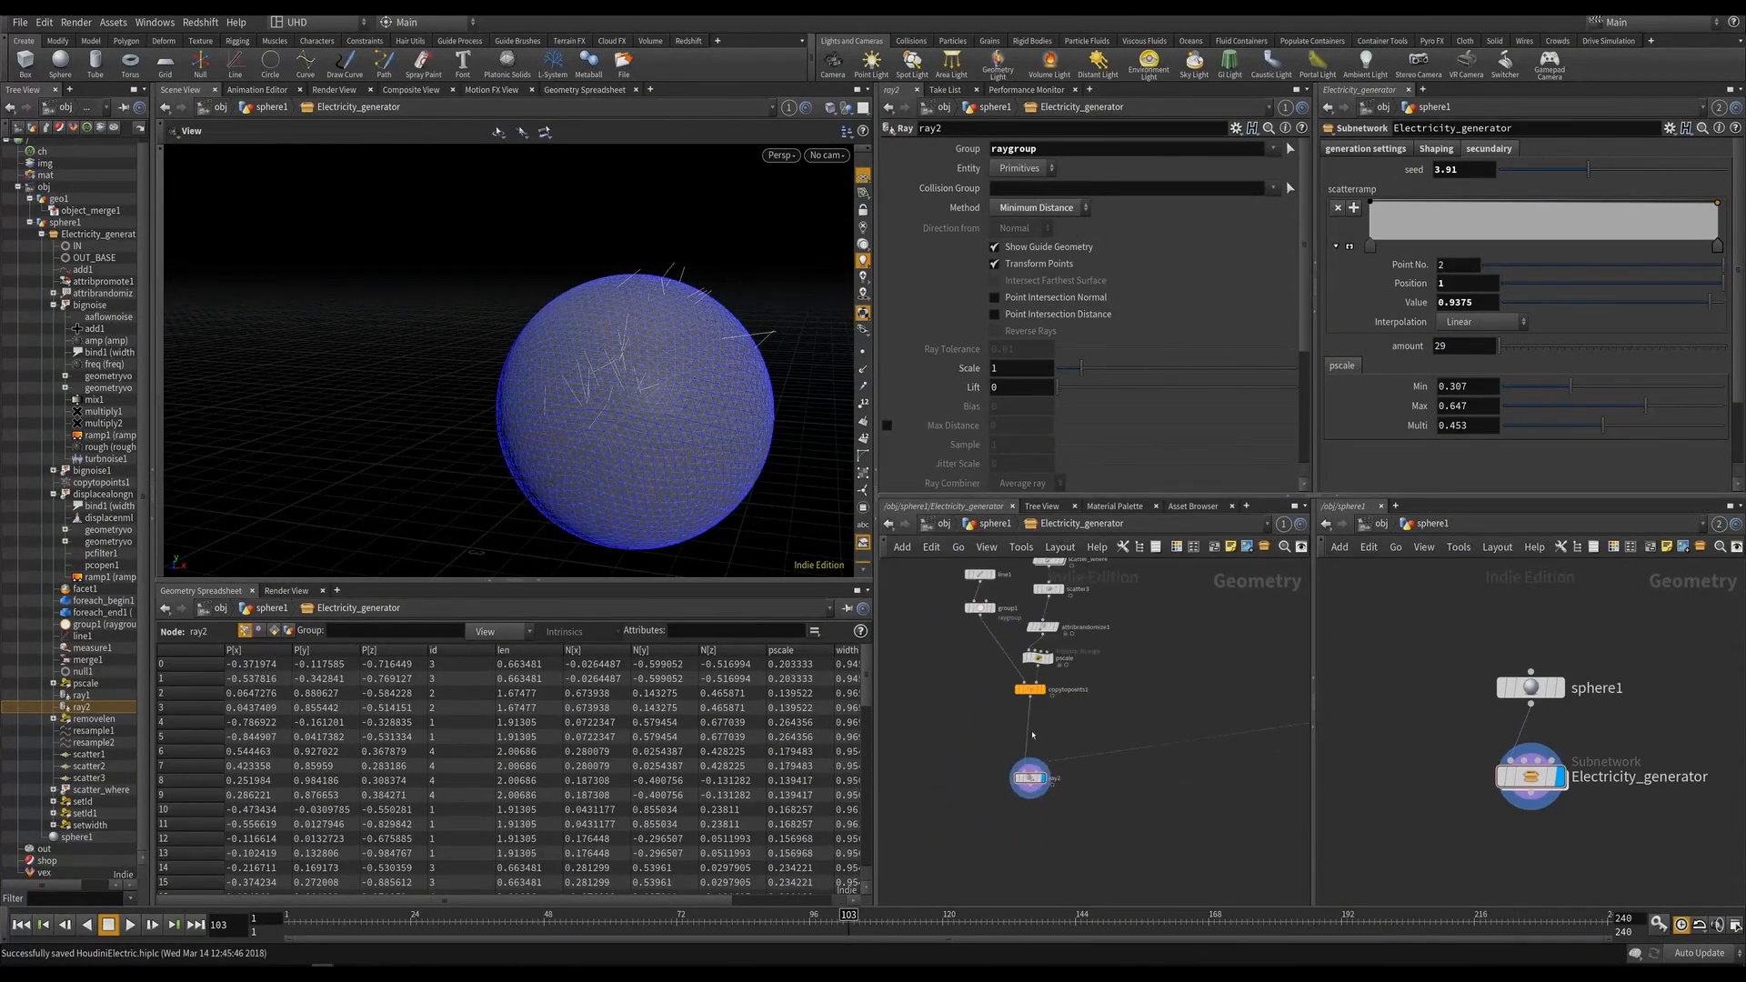
left_click_drag(600, 473, 611, 296)
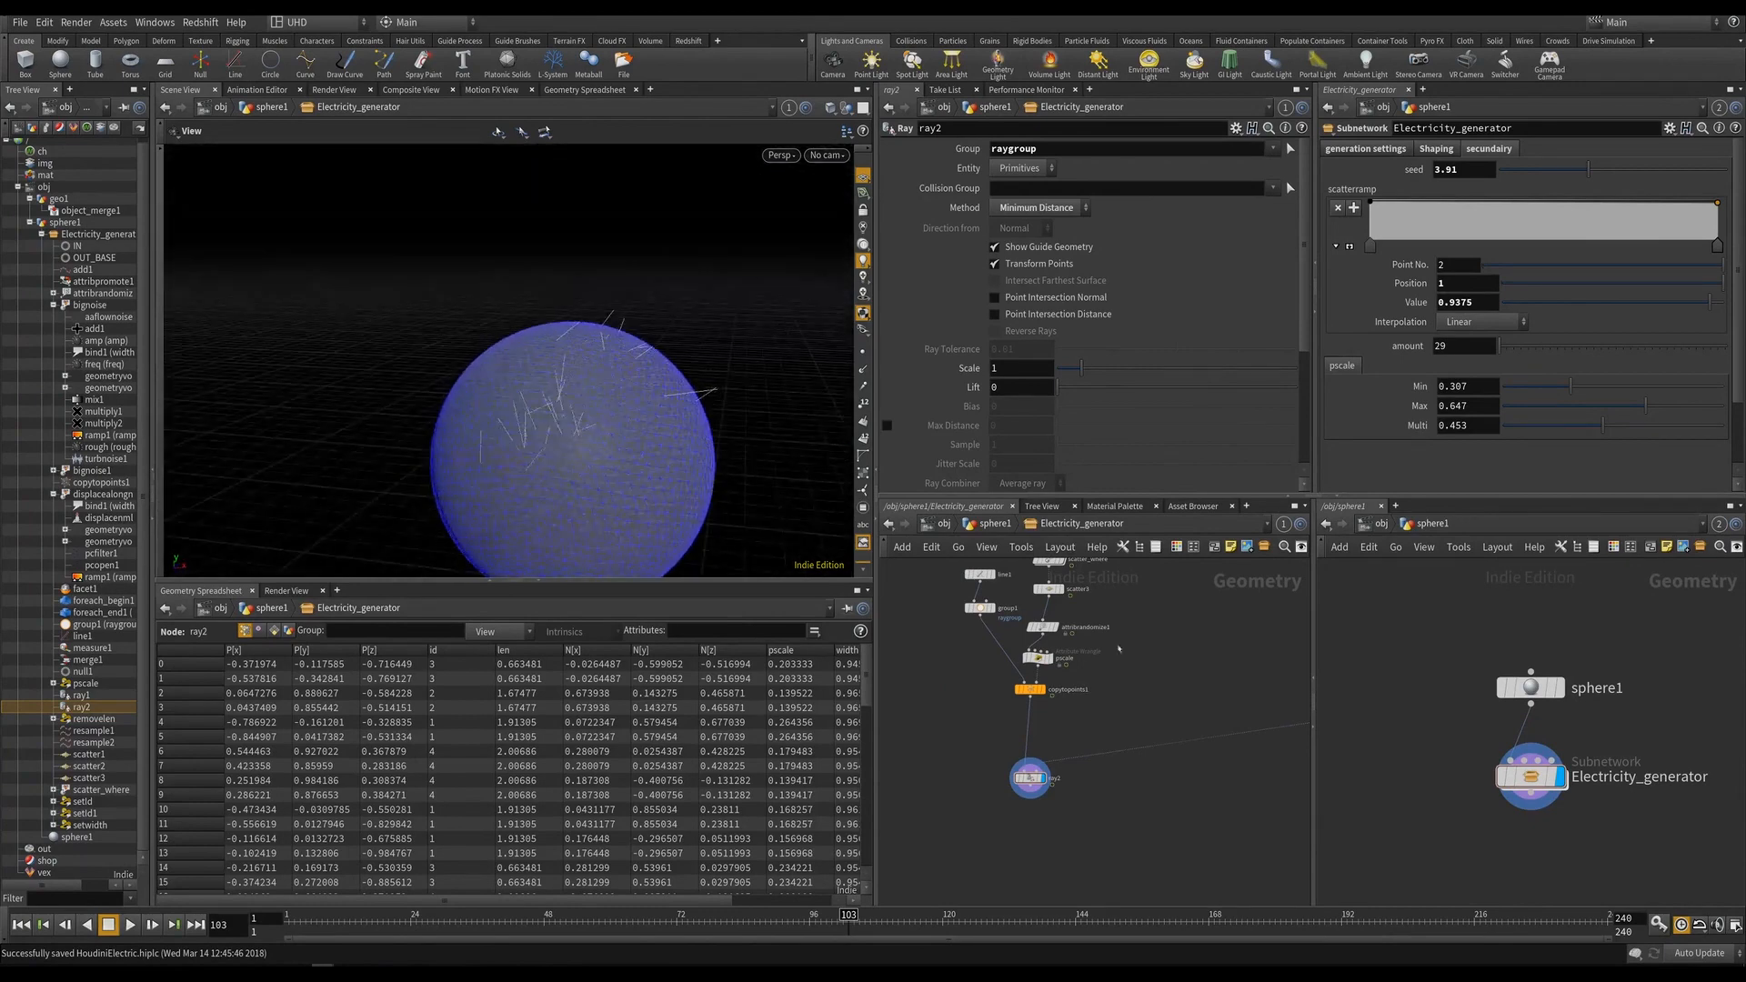
left_click_drag(306, 438, 660, 365)
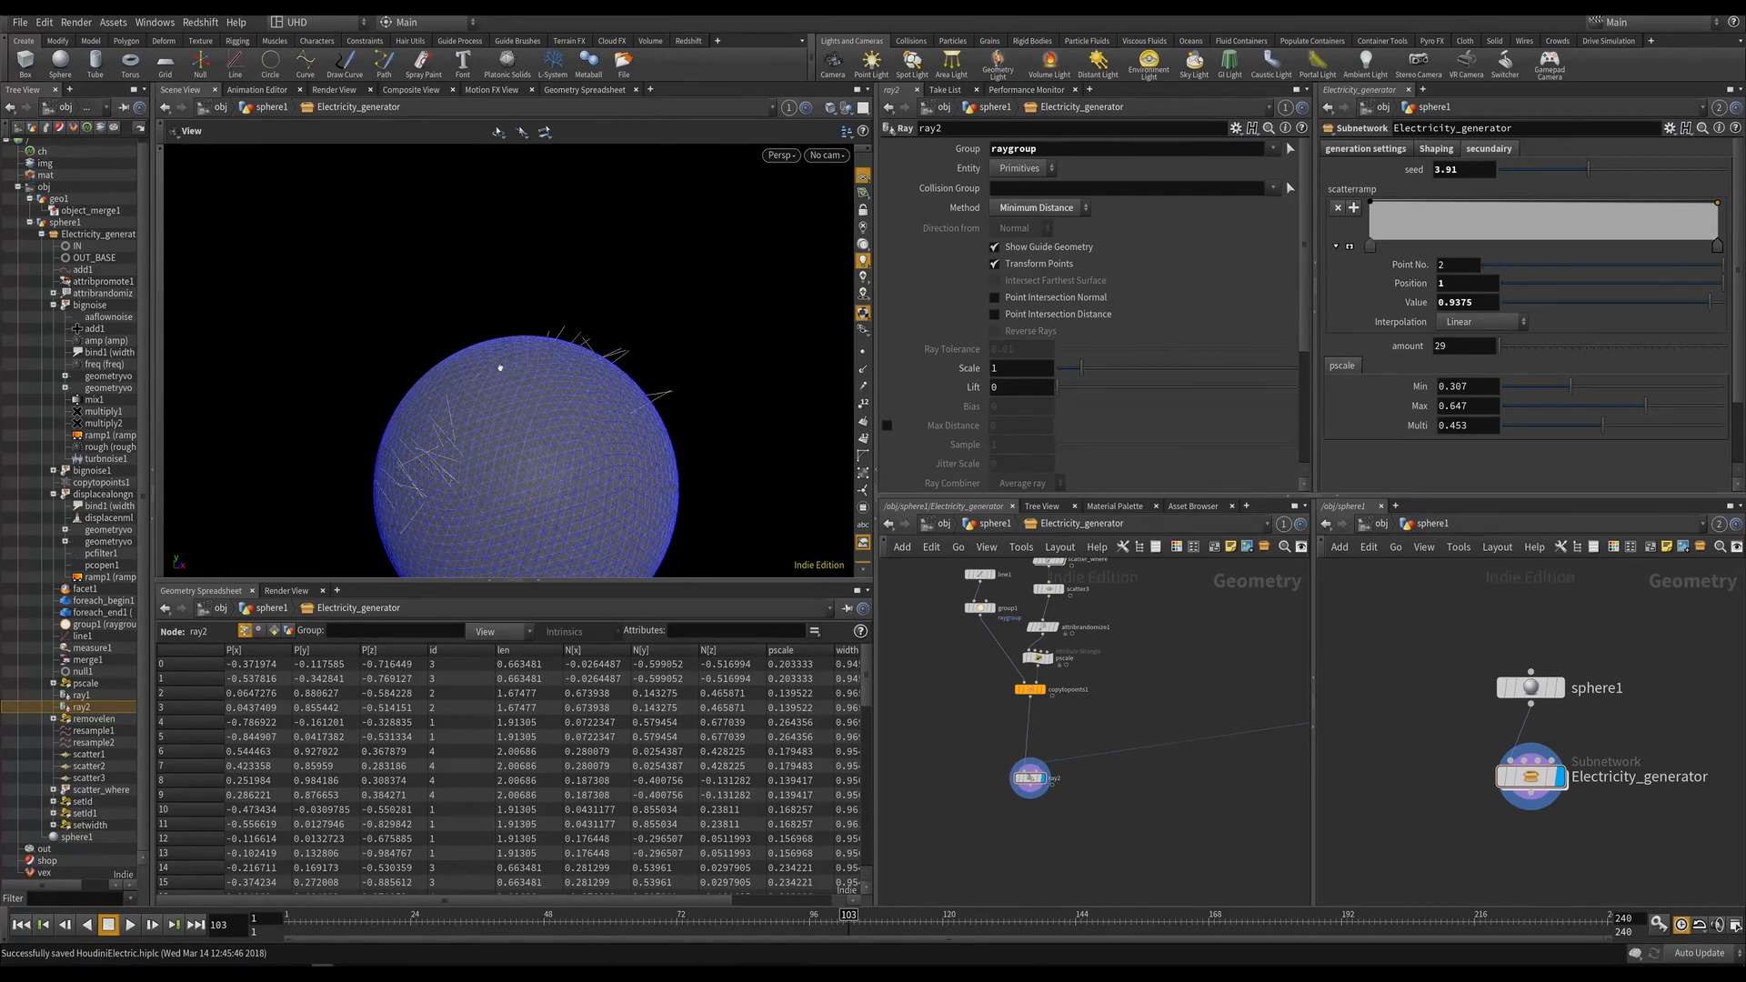
left_click_drag(653, 348, 551, 389)
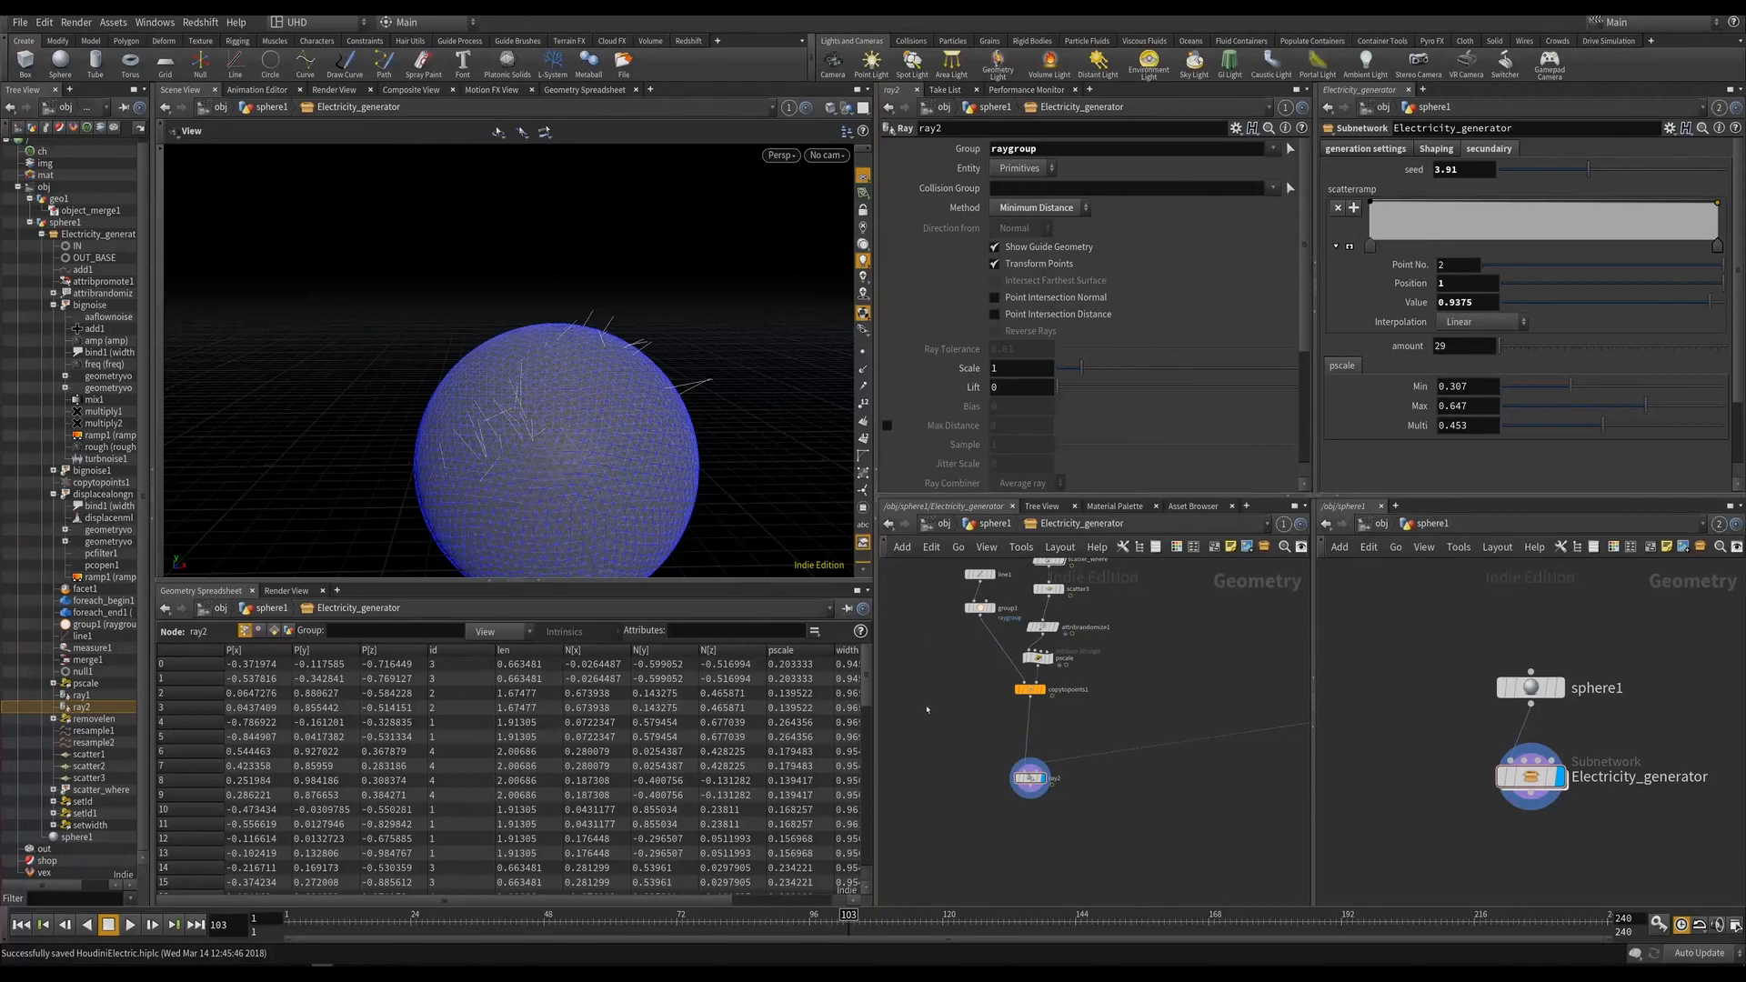
Add an Attribute Wrangle fed by copytopoints1 and display it.
scroll(1000, 719, "up", 3)
key("Tab")
type("aw")
key("Return")
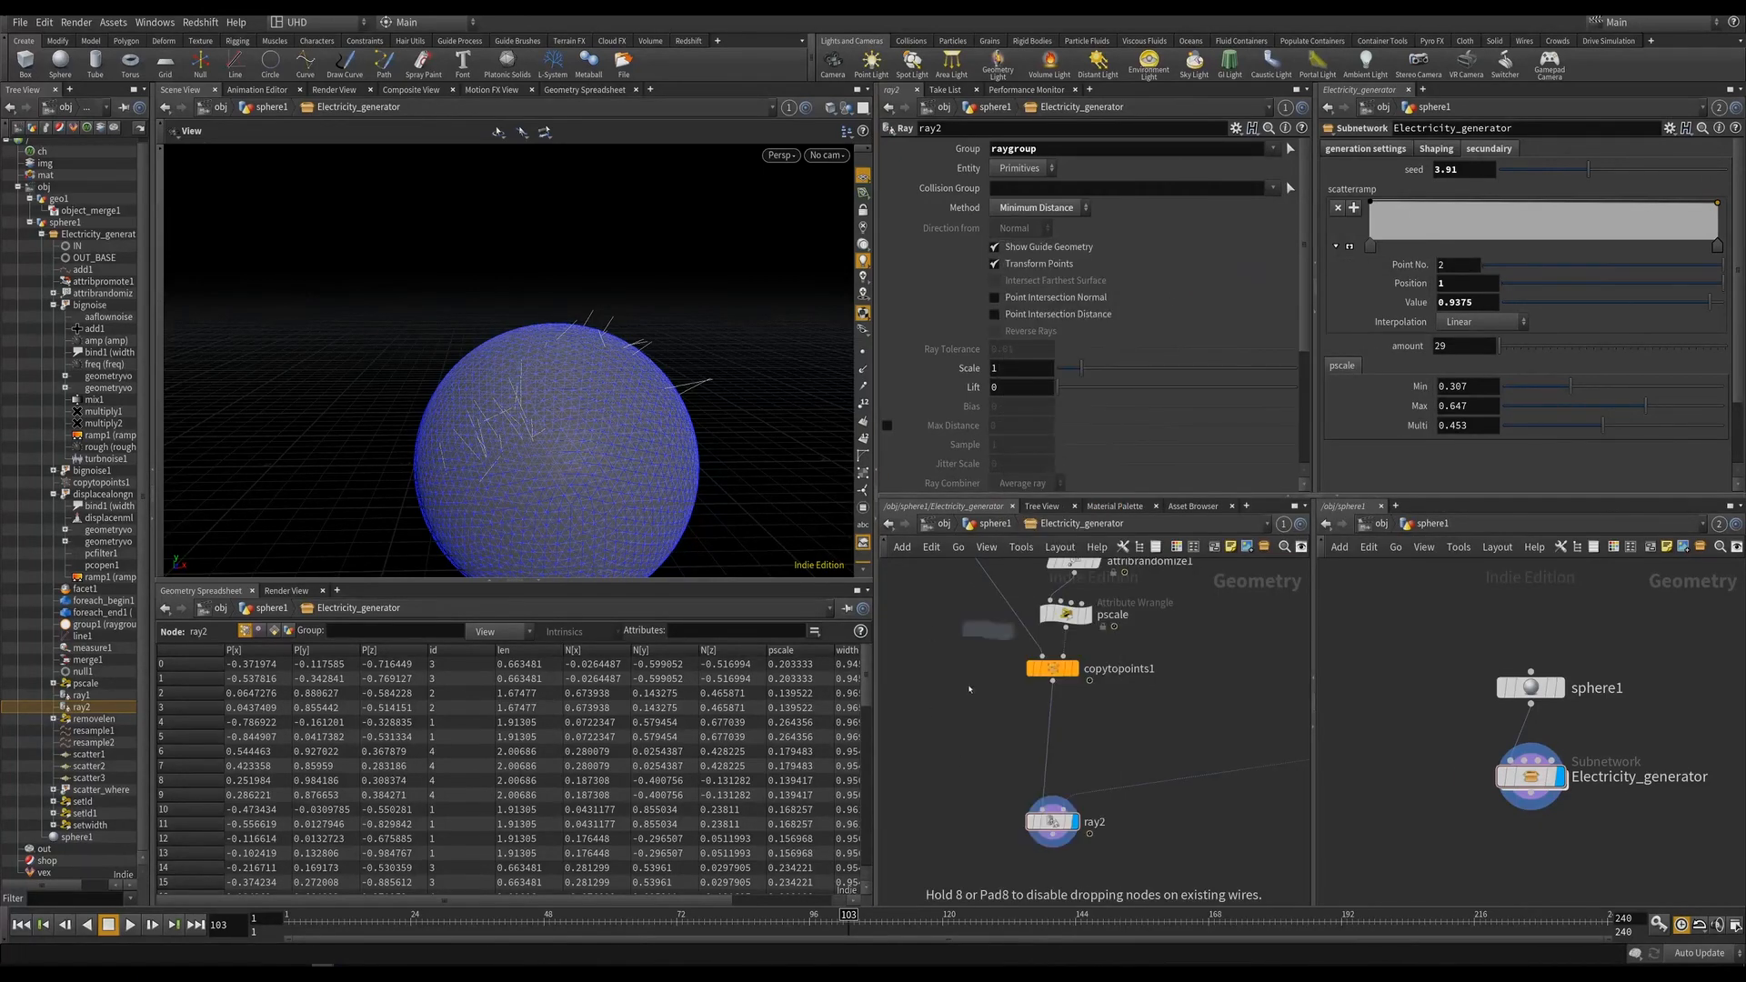
left_click(933, 756)
left_click(1053, 681)
left_click(933, 743)
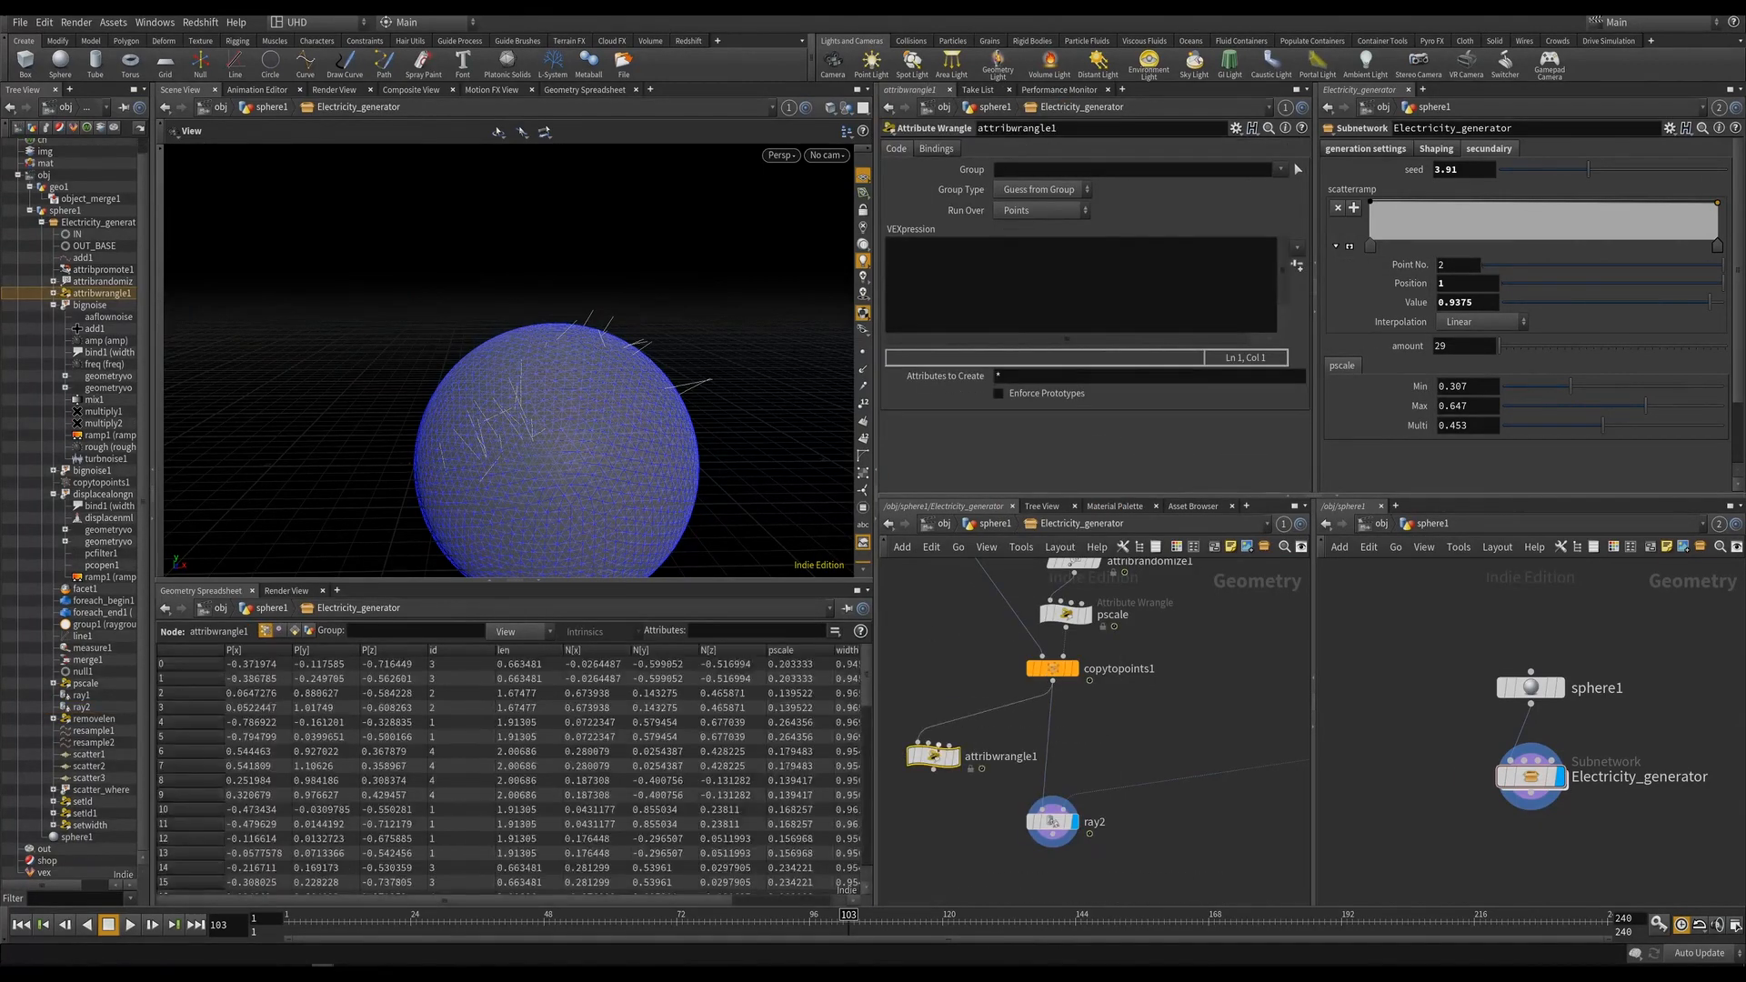
left_click(952, 756)
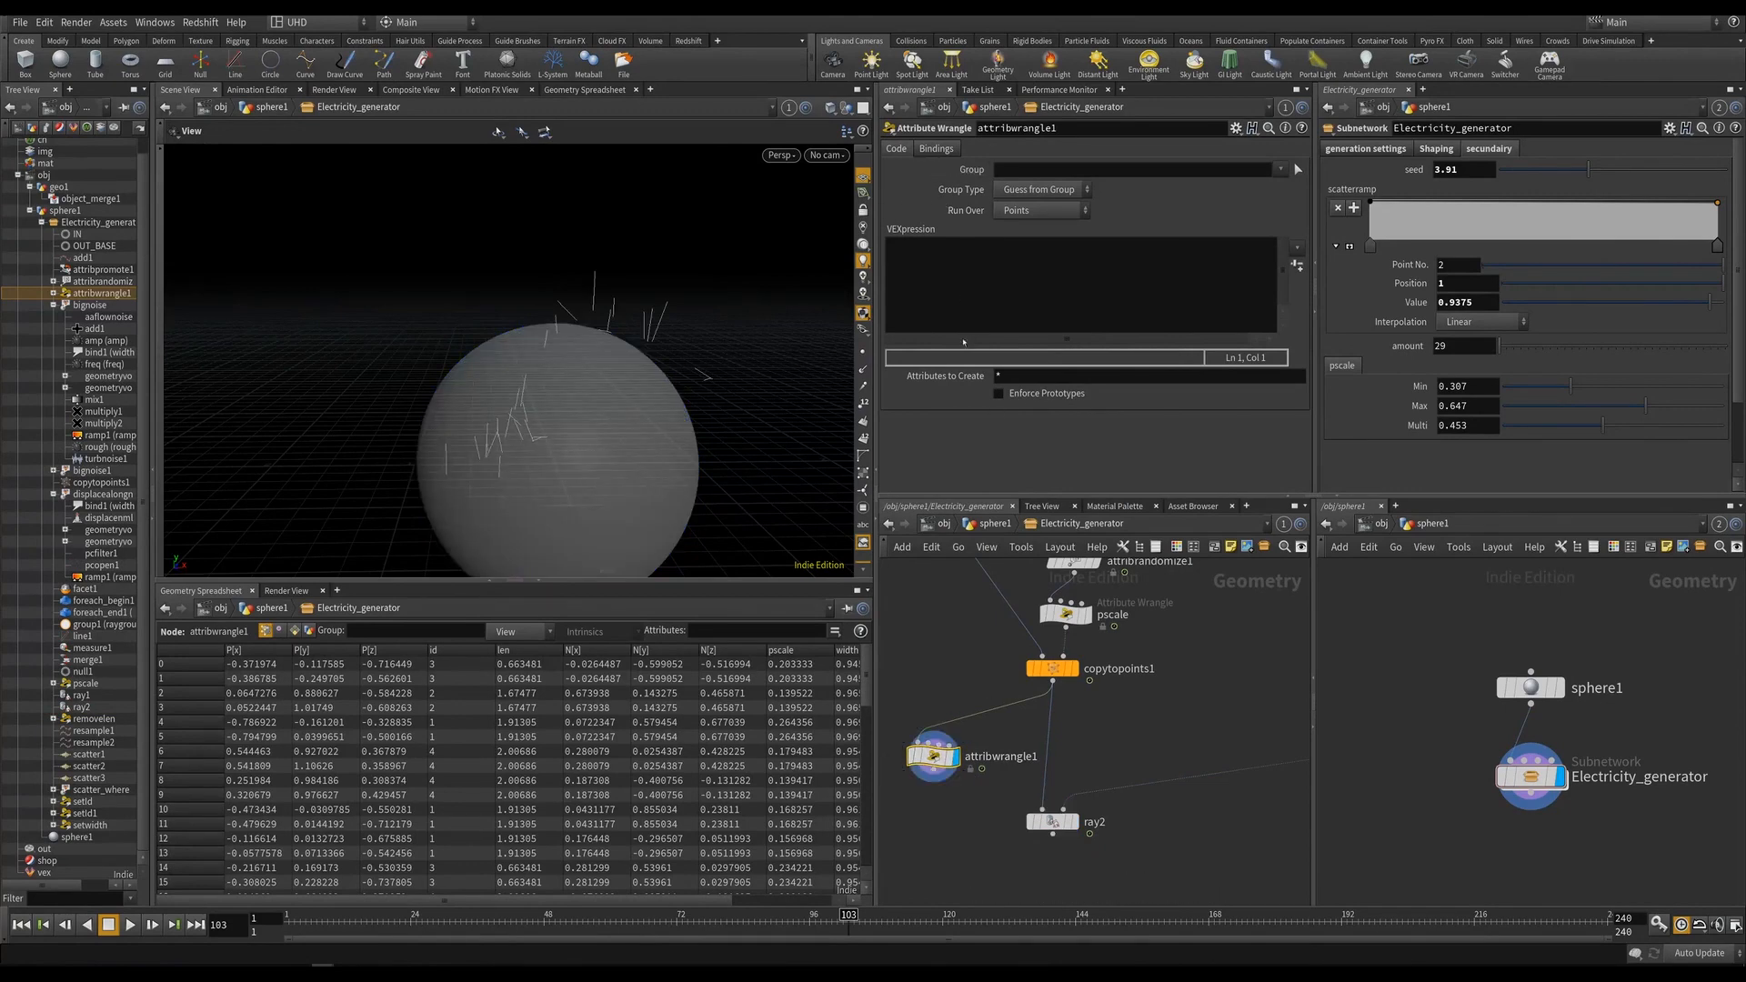
left_click(1110, 322)
type("fl")
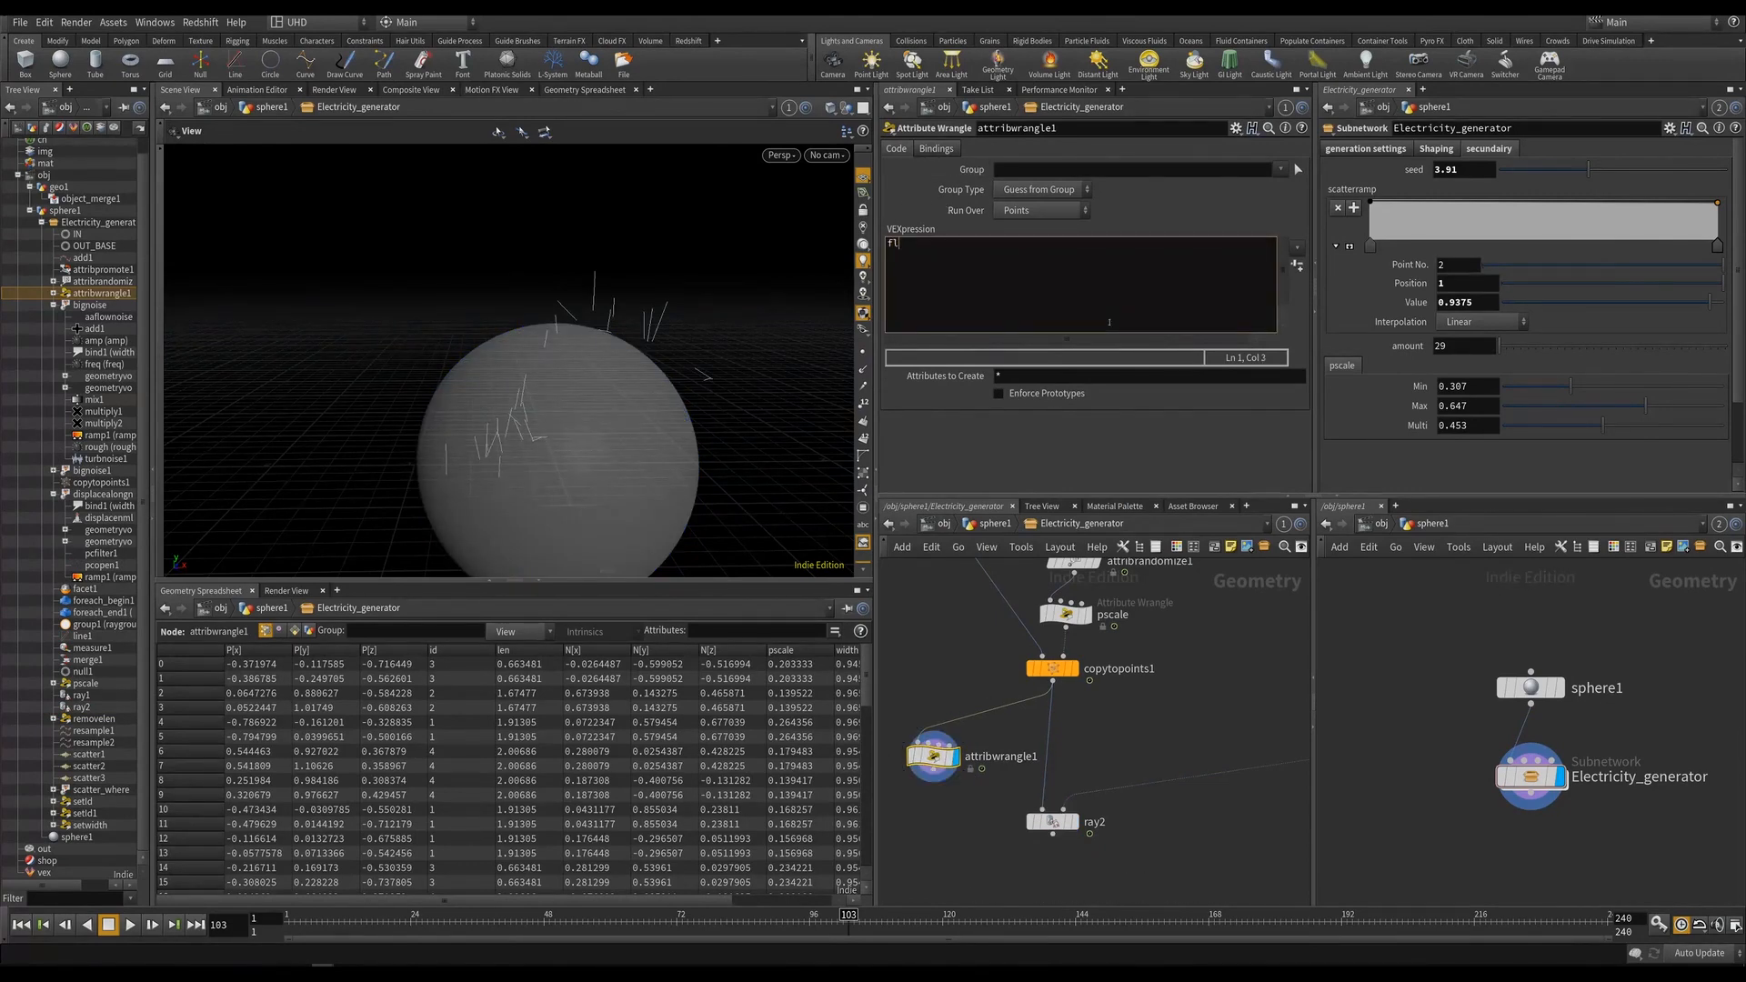
type("oat")
type(" rand")
type("id = rand(")
type("@primnu")
type("randid ")
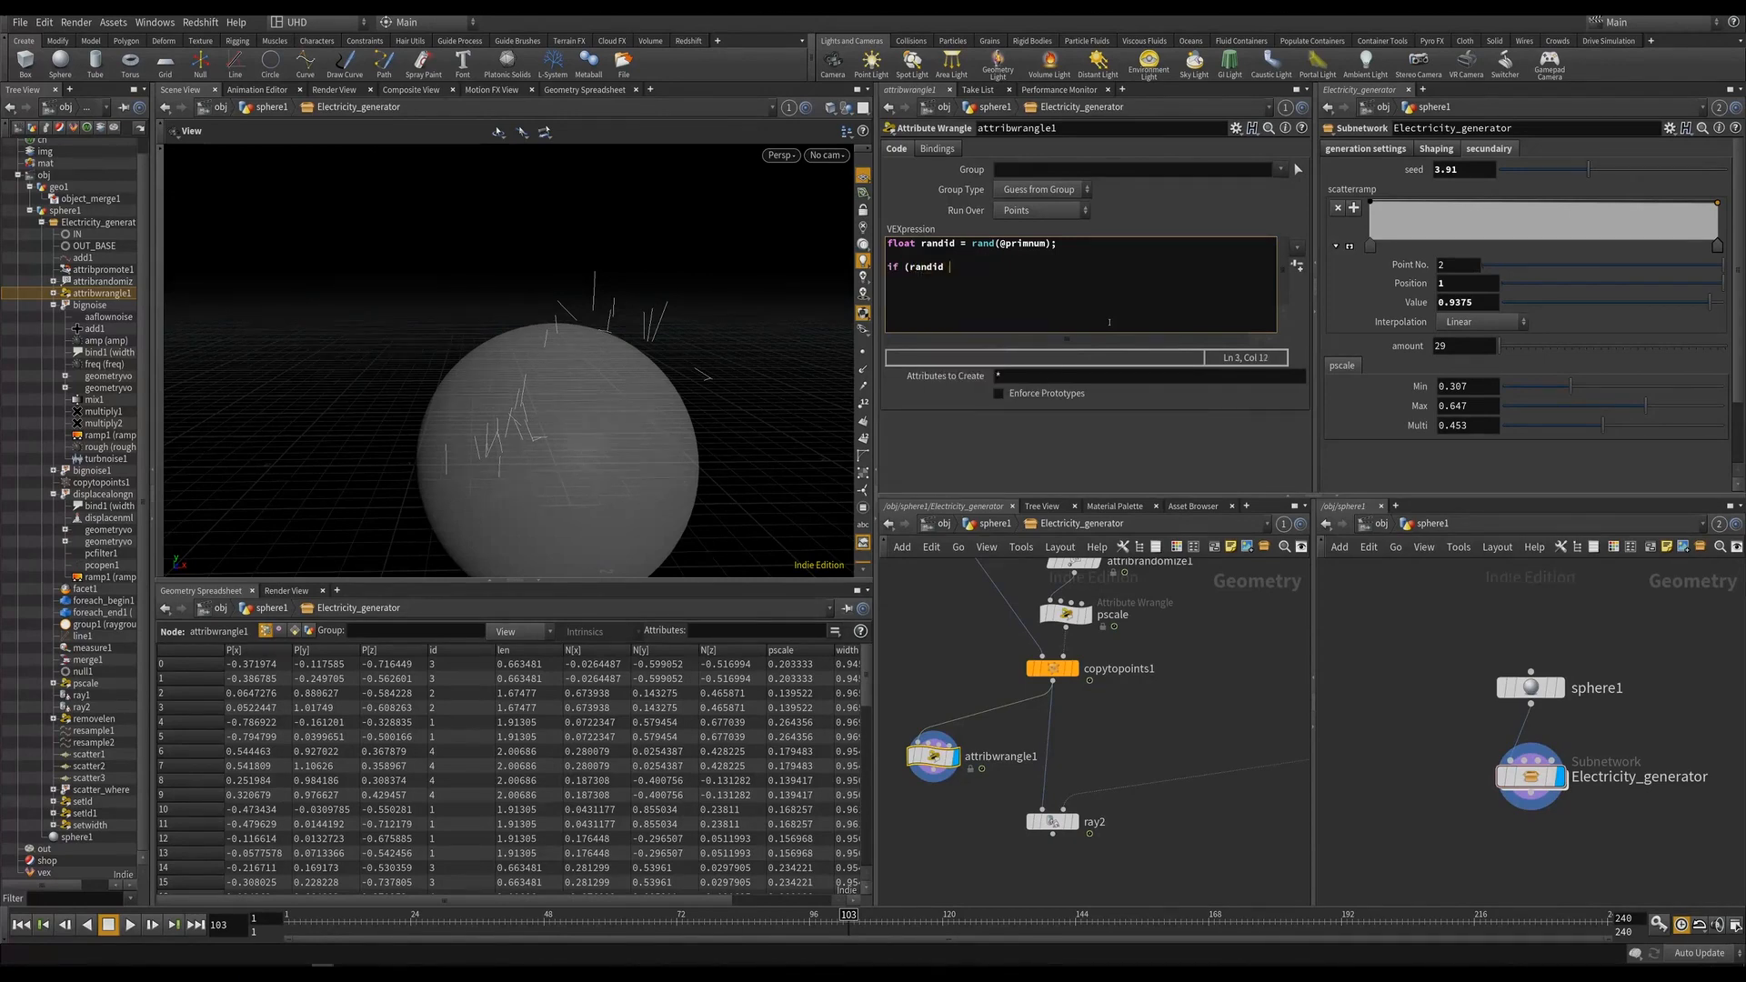
type("> chf*'remove')remov")
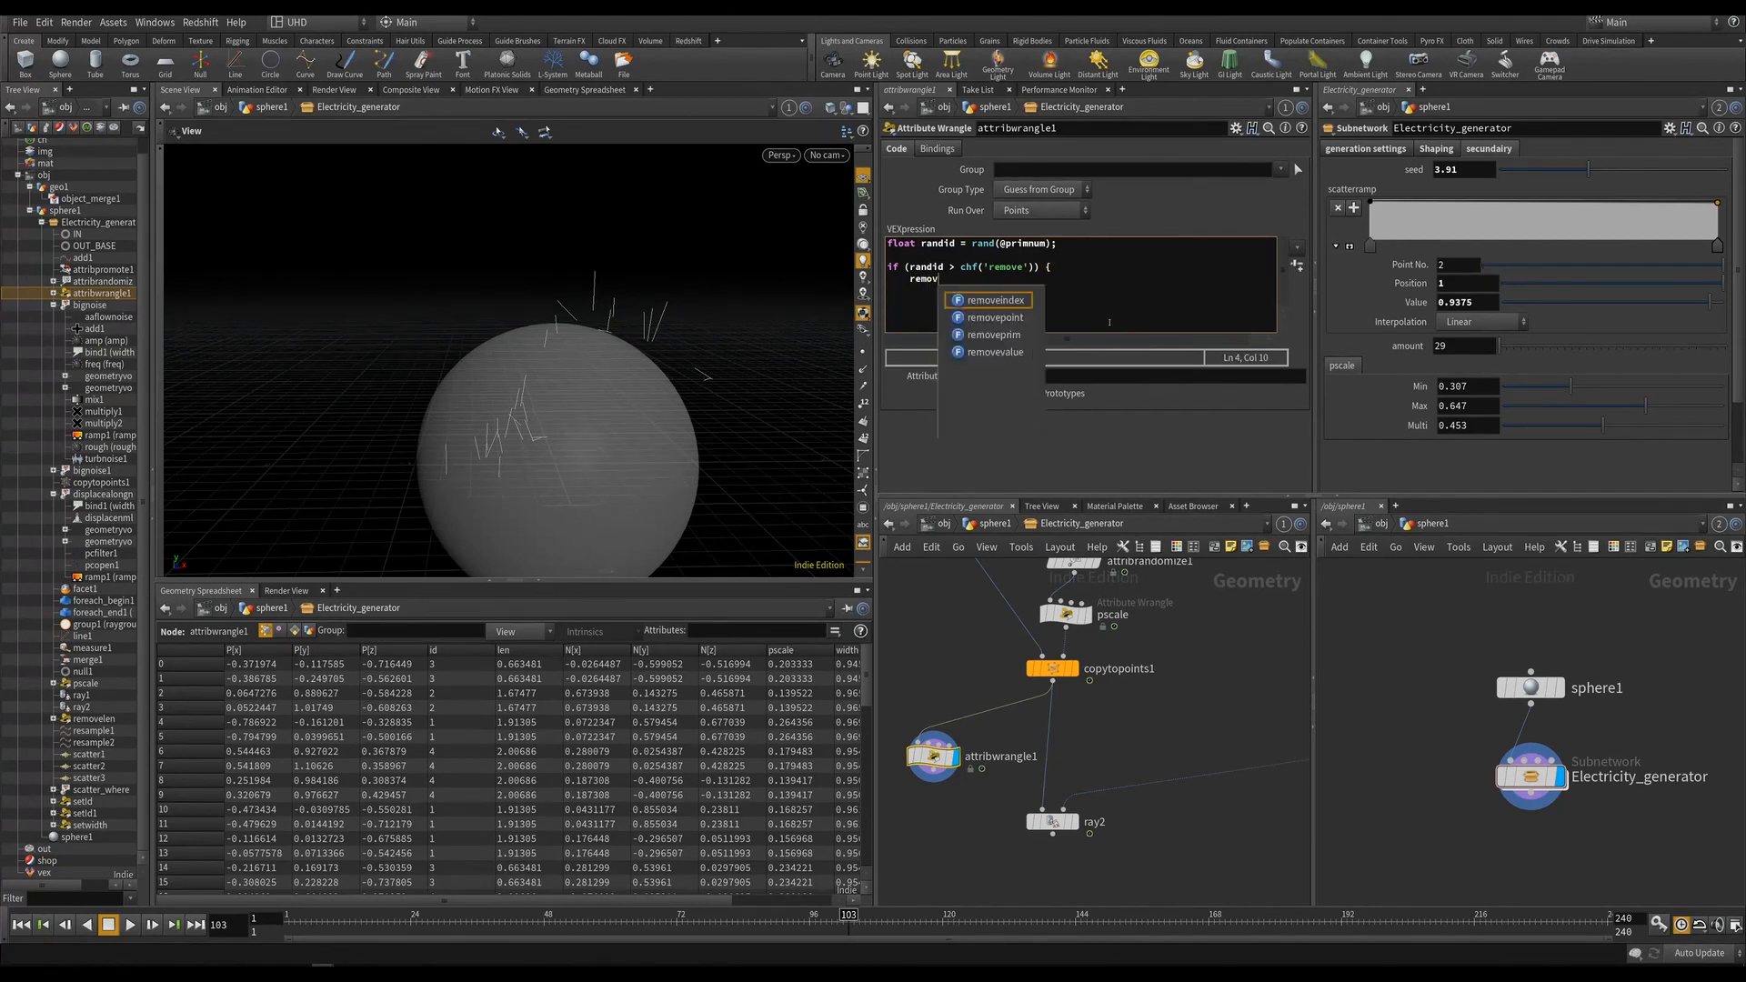
type("epoint(")
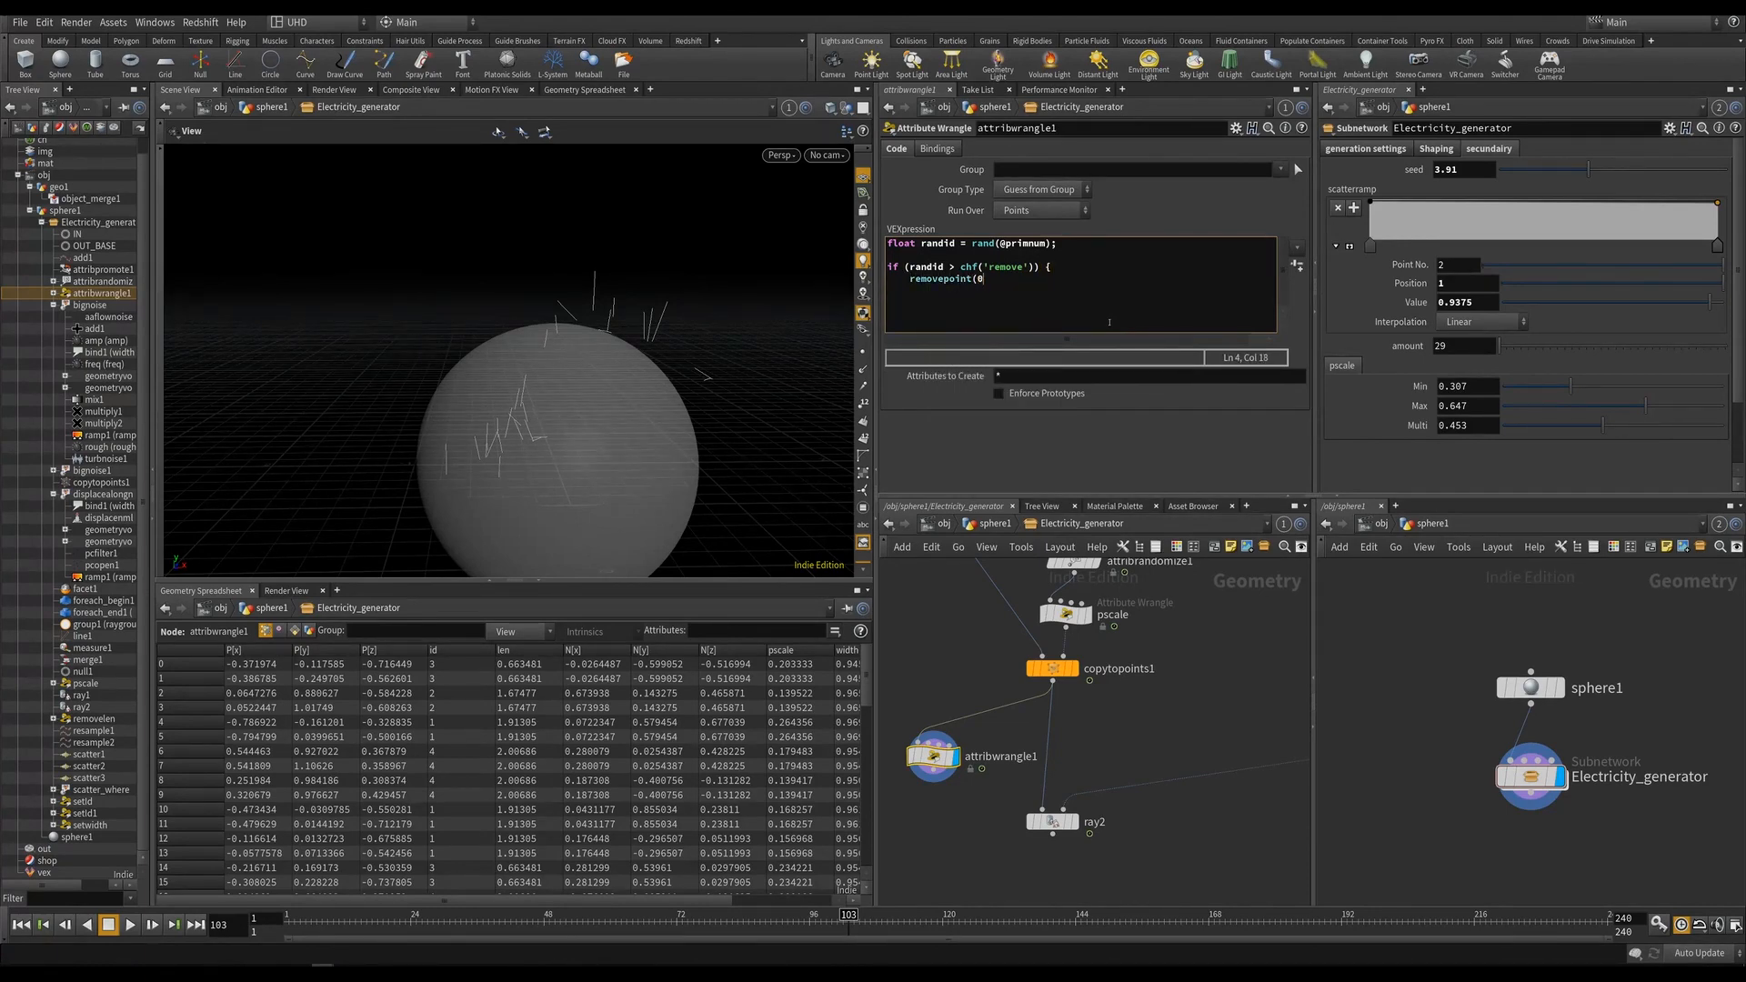
type("0,@ptnum);")
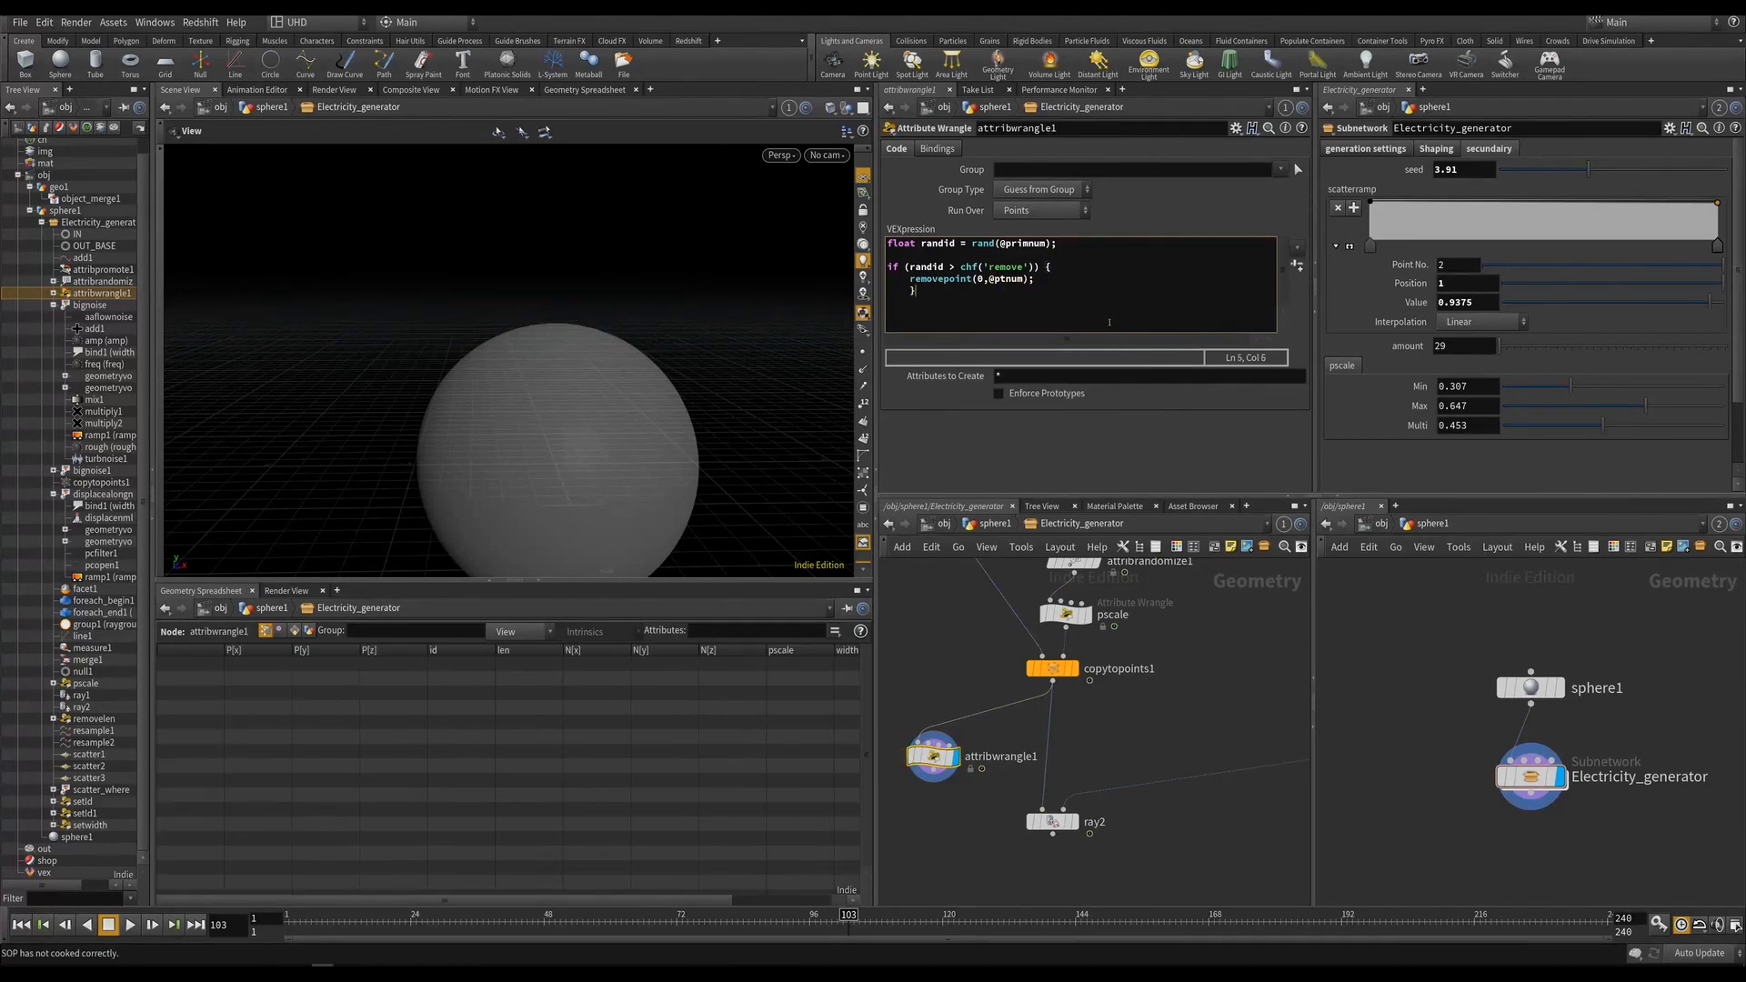
left_click(1297, 265)
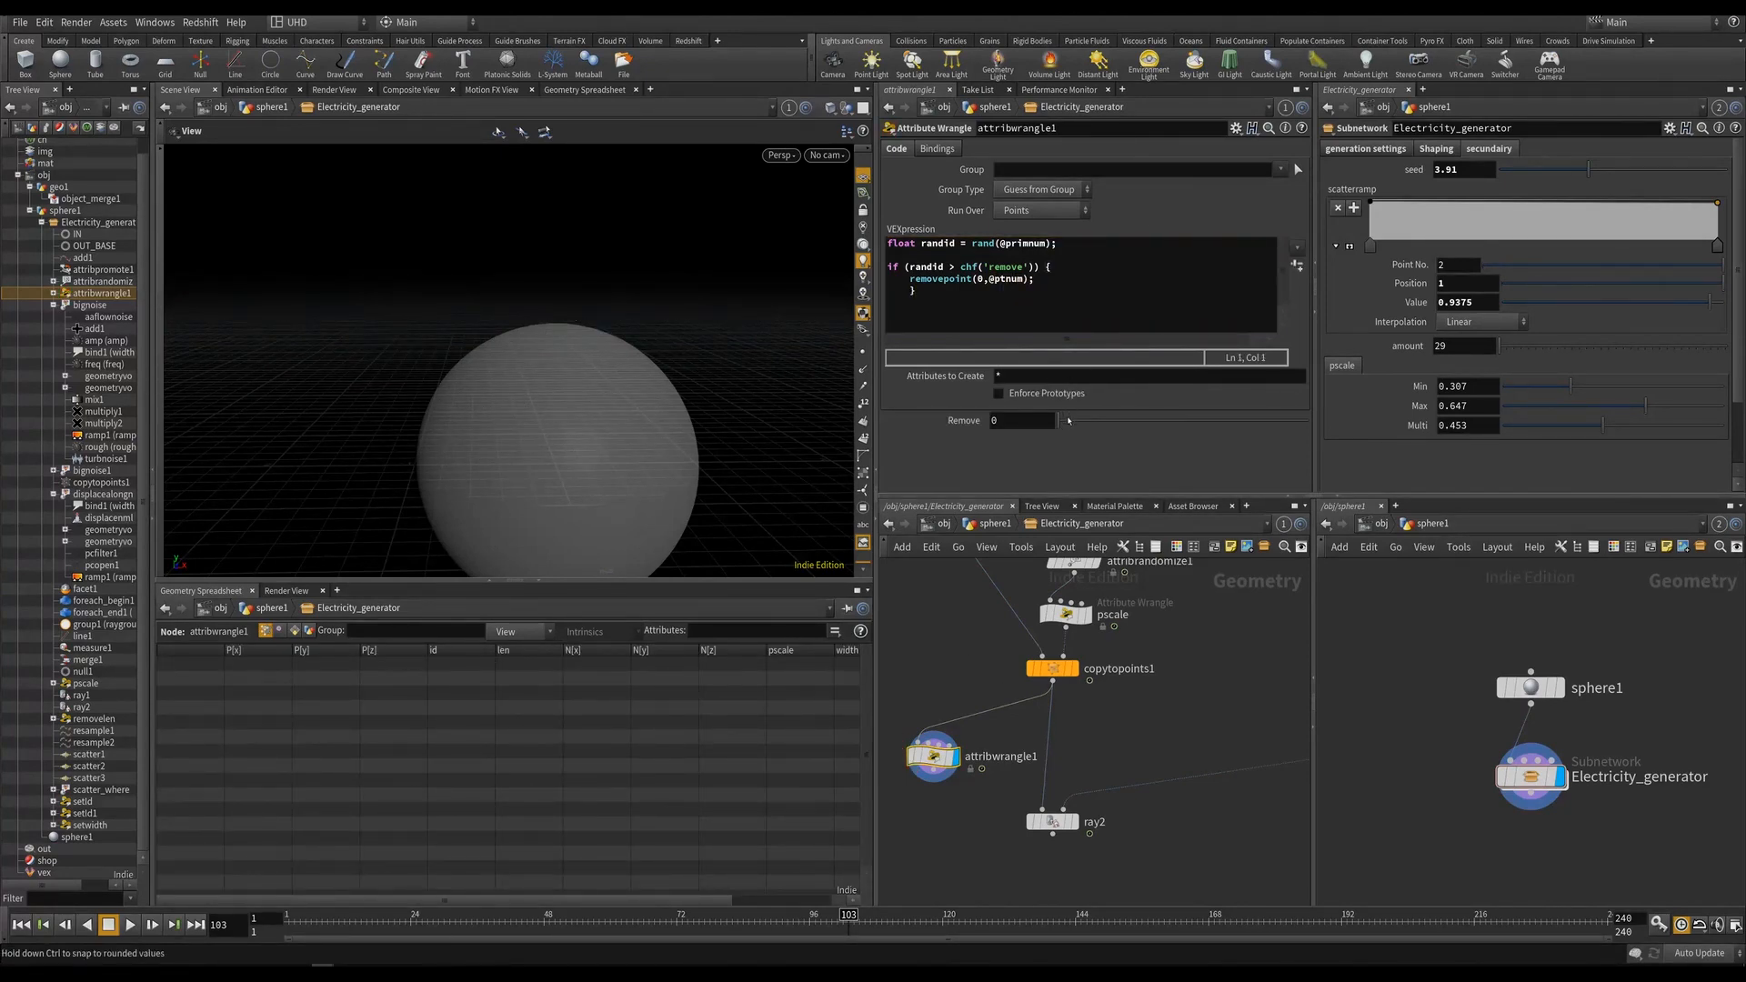
left_click_drag(1065, 422, 1181, 424)
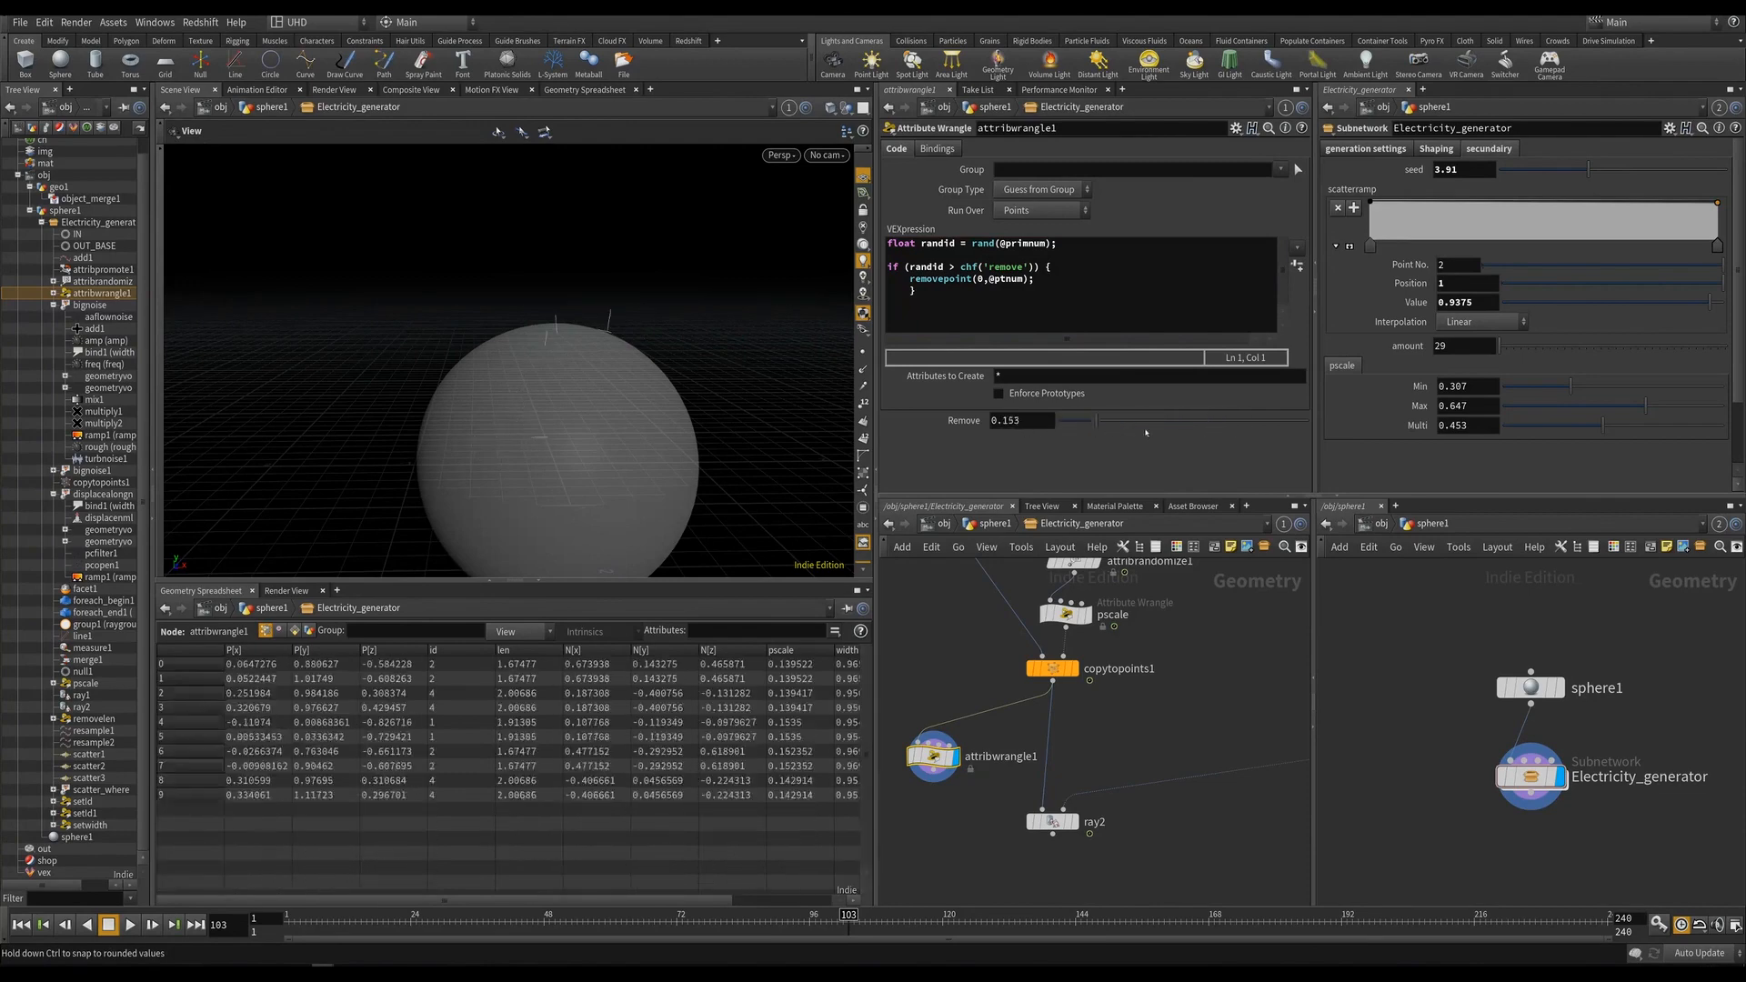
Duplicate attribwrangle1, feed the copy from copytopoints1 beside the original and display it.
left_click_drag(941, 762, 938, 742)
key("ctrl+c")
key("ctrl+v")
left_click_drag(1123, 695, 1134, 732)
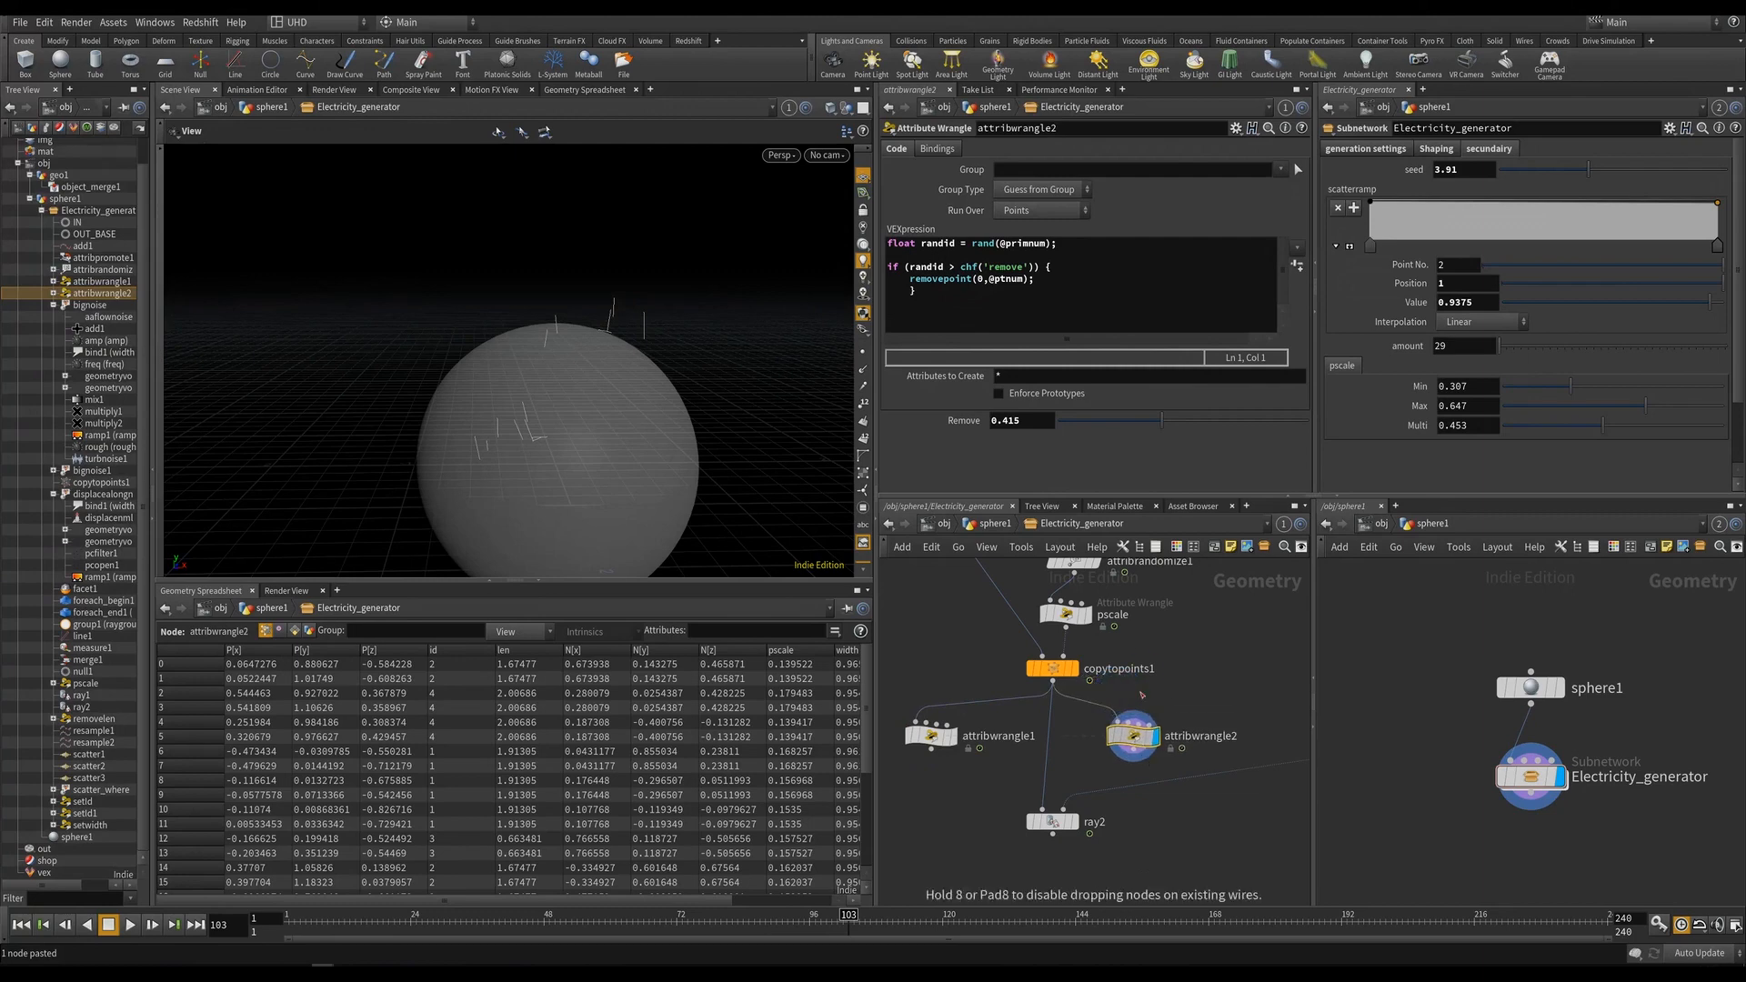
Link attribwrangle2's Remove parameter to attribwrangle1's Remove with a relative reference.
right_click(999, 424)
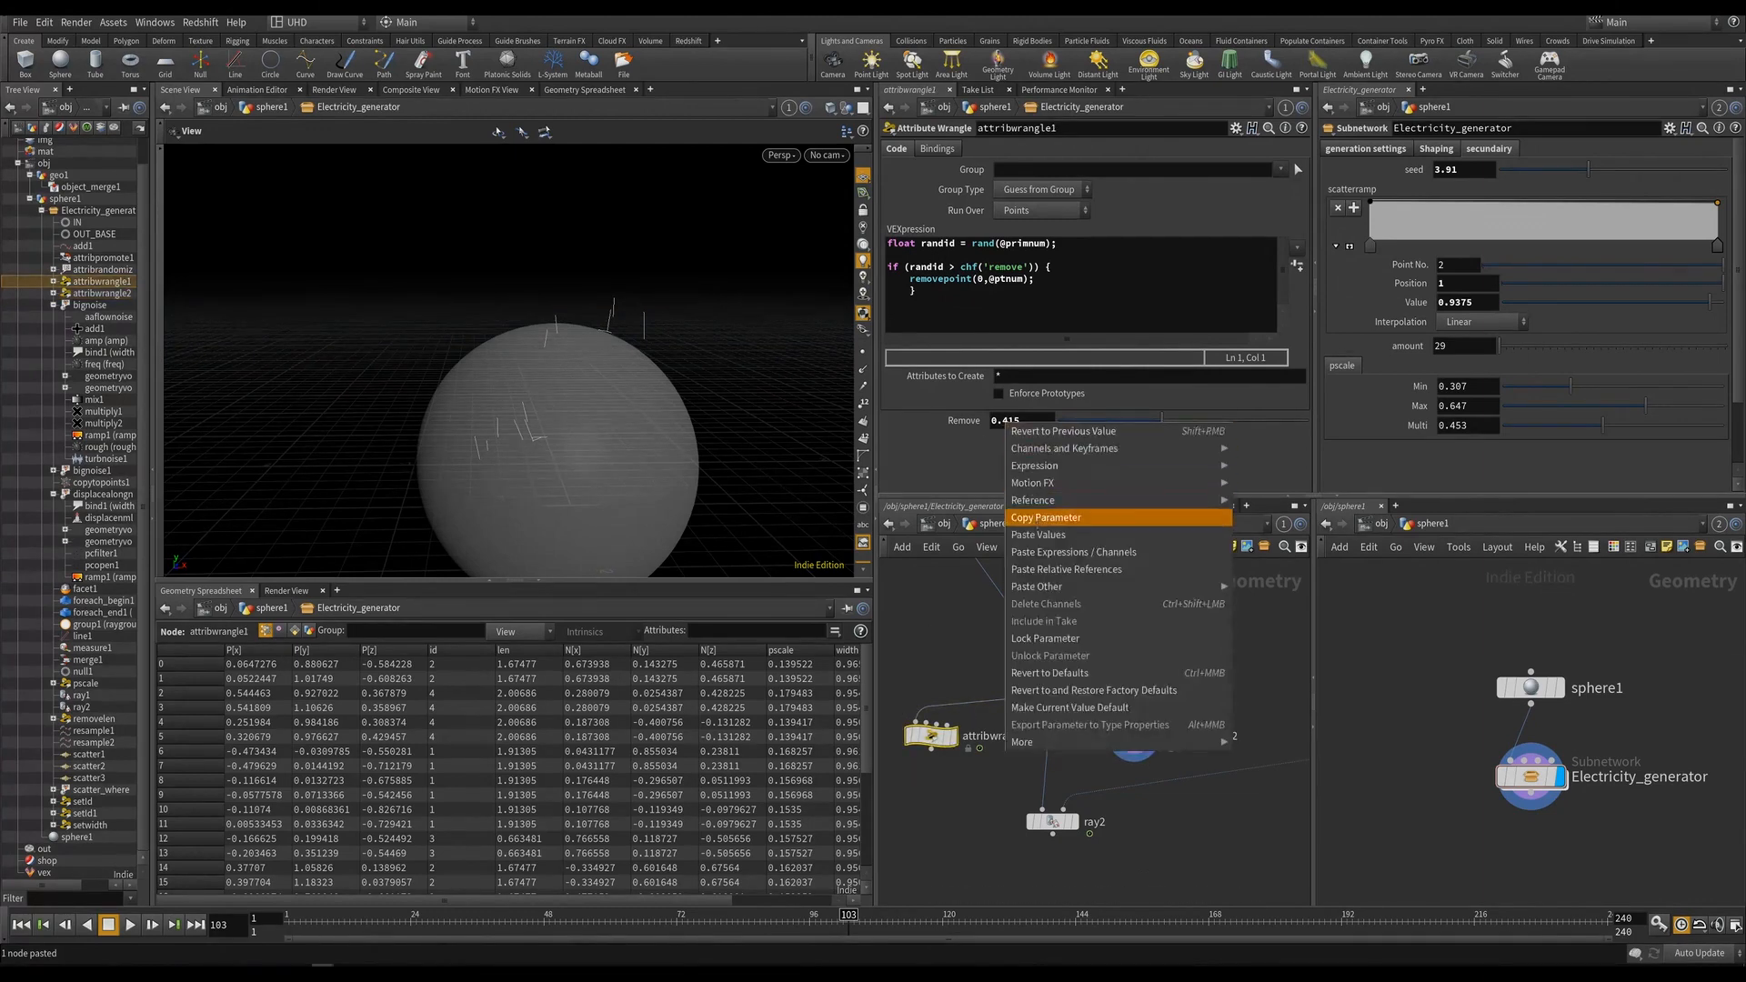
left_click(1037, 519)
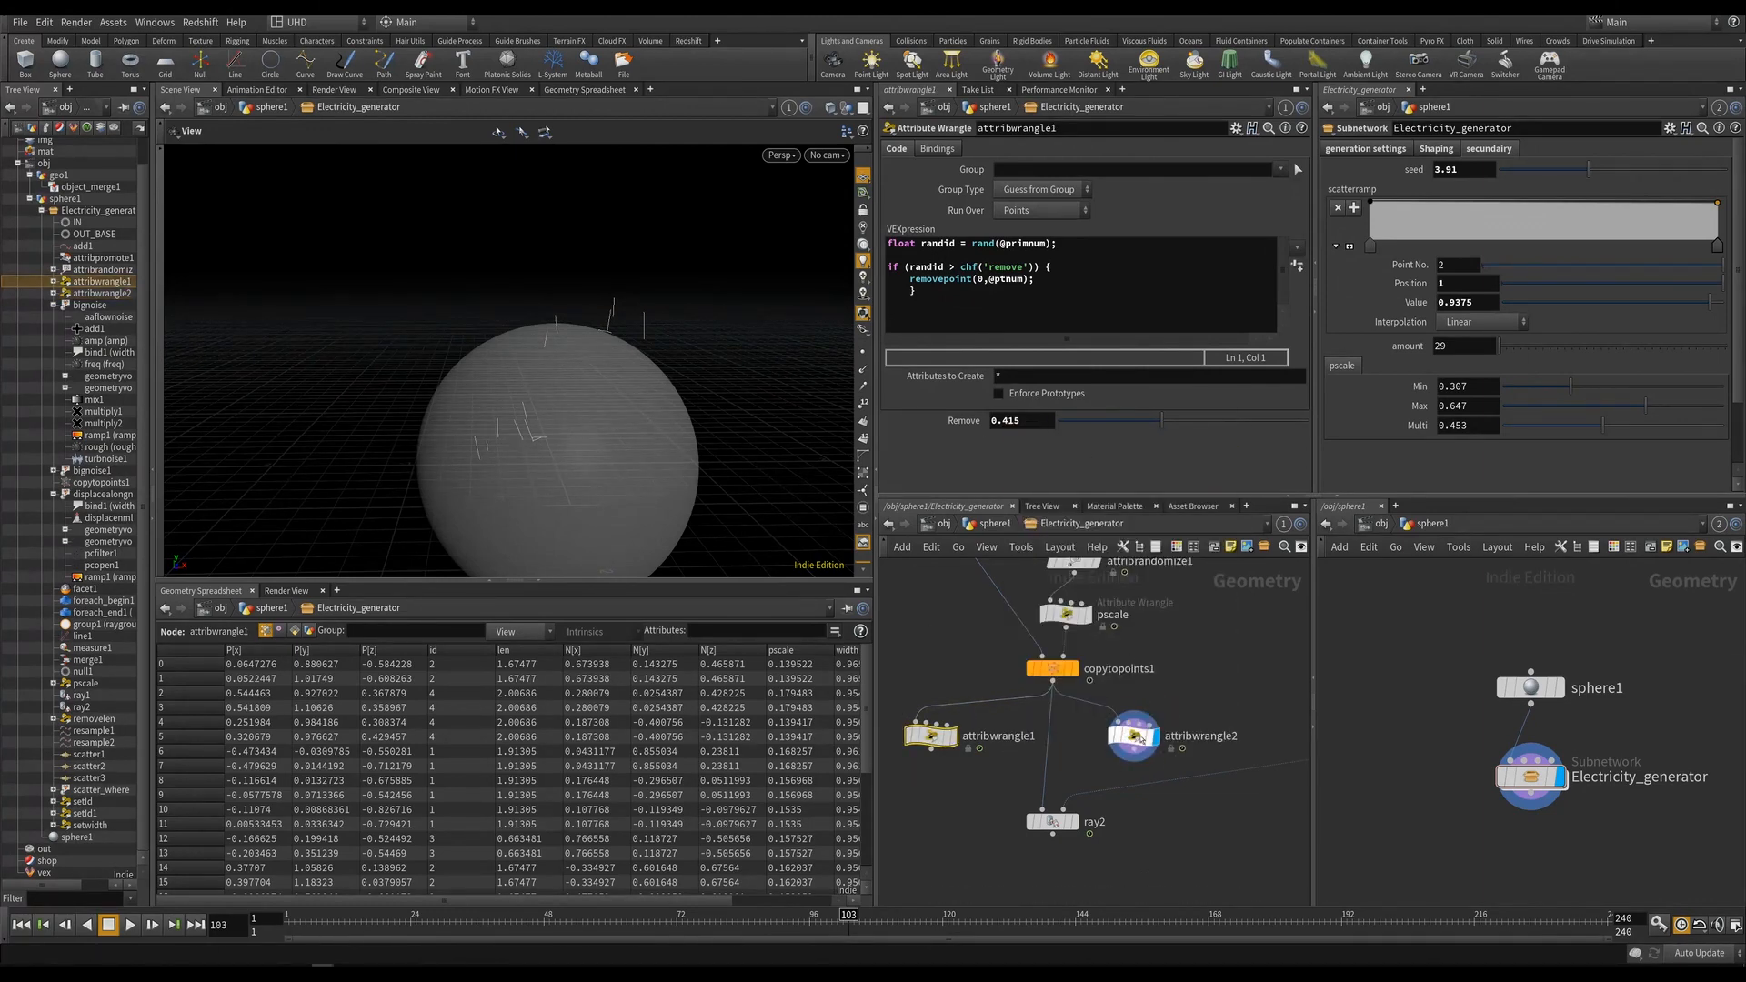
left_click(1132, 735)
right_click(1025, 422)
left_click(1062, 570)
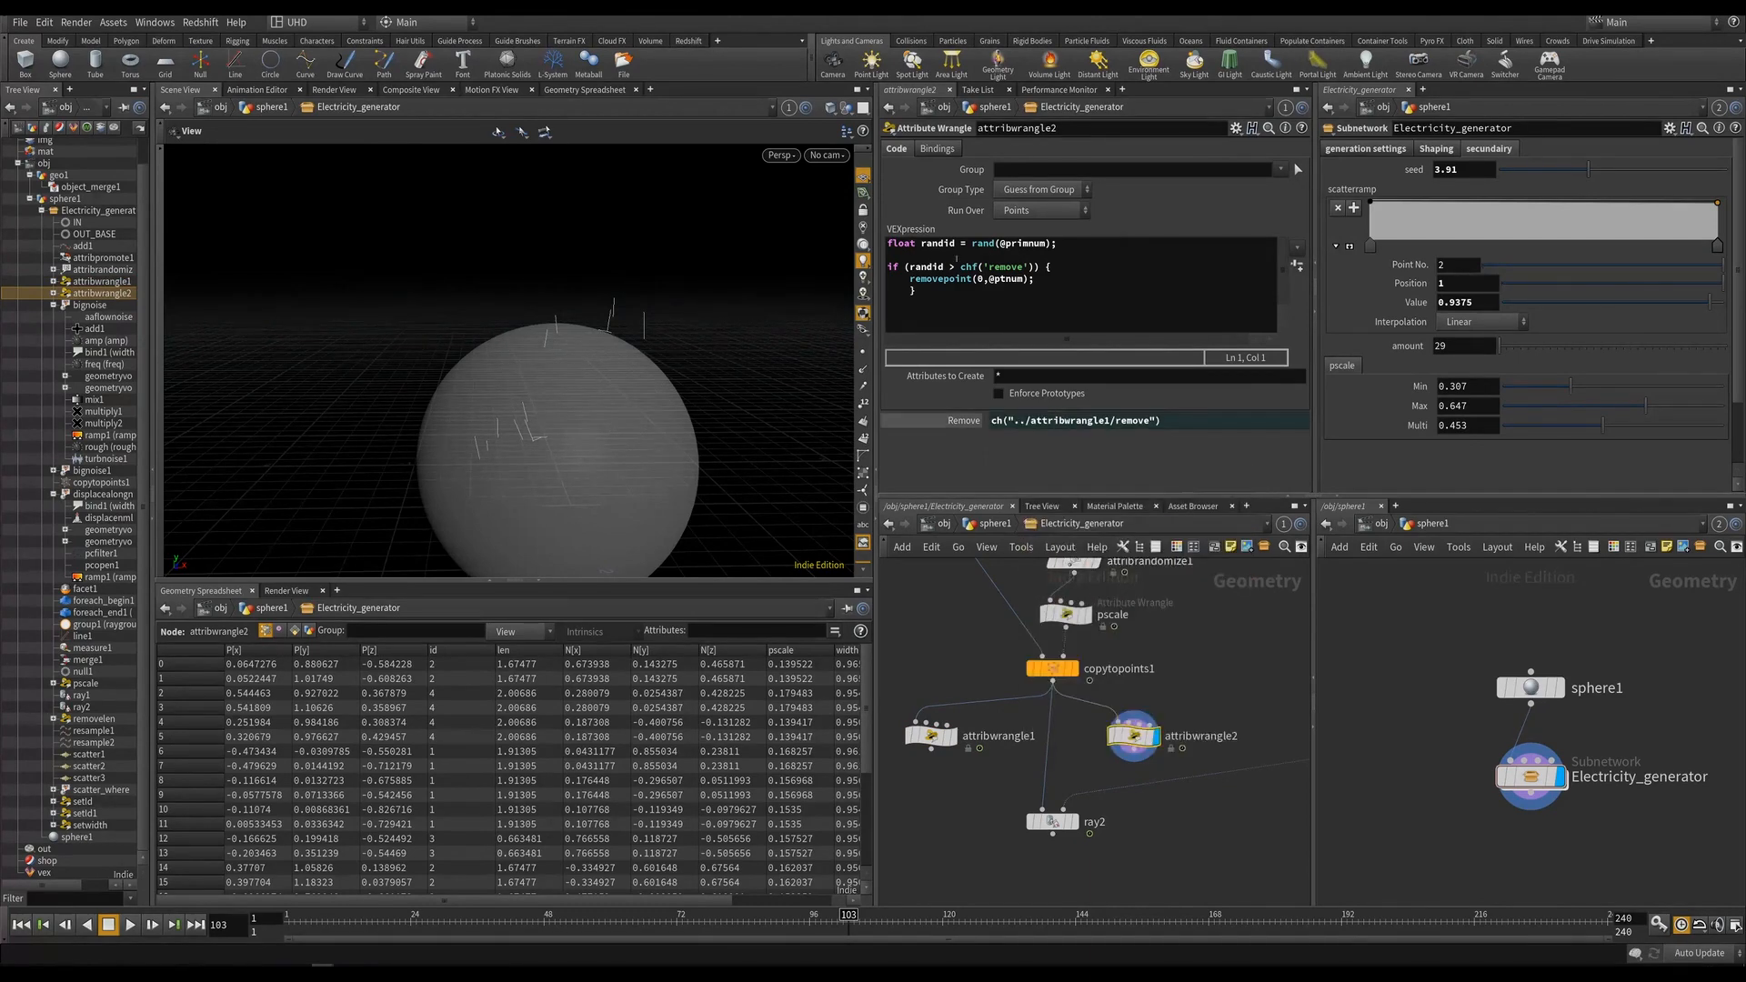
Reverse the comparison in attribwrangle2's code to randid < chf('remove').
left_click(956, 267)
key("BackSpace")
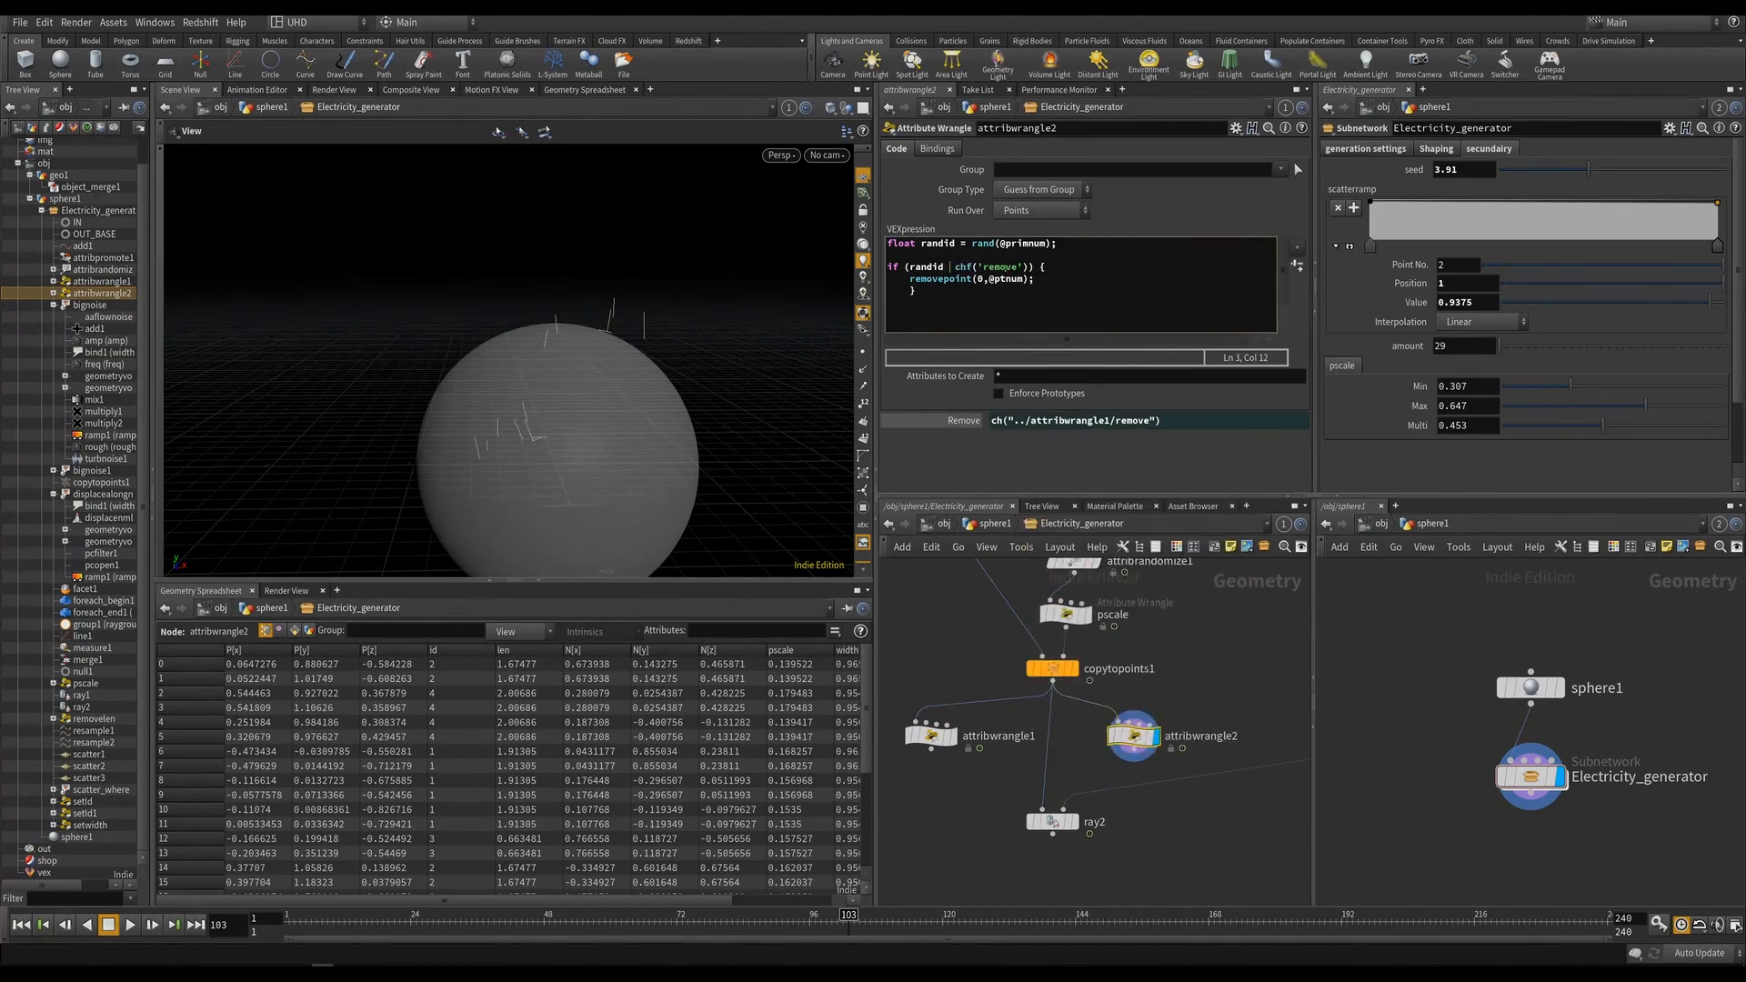
type("<")
Save the scene and place ray2 below attribwrangle1 so that attribwrangle1 feeds its first input.
middle_click_drag(1092, 782, 1100, 727)
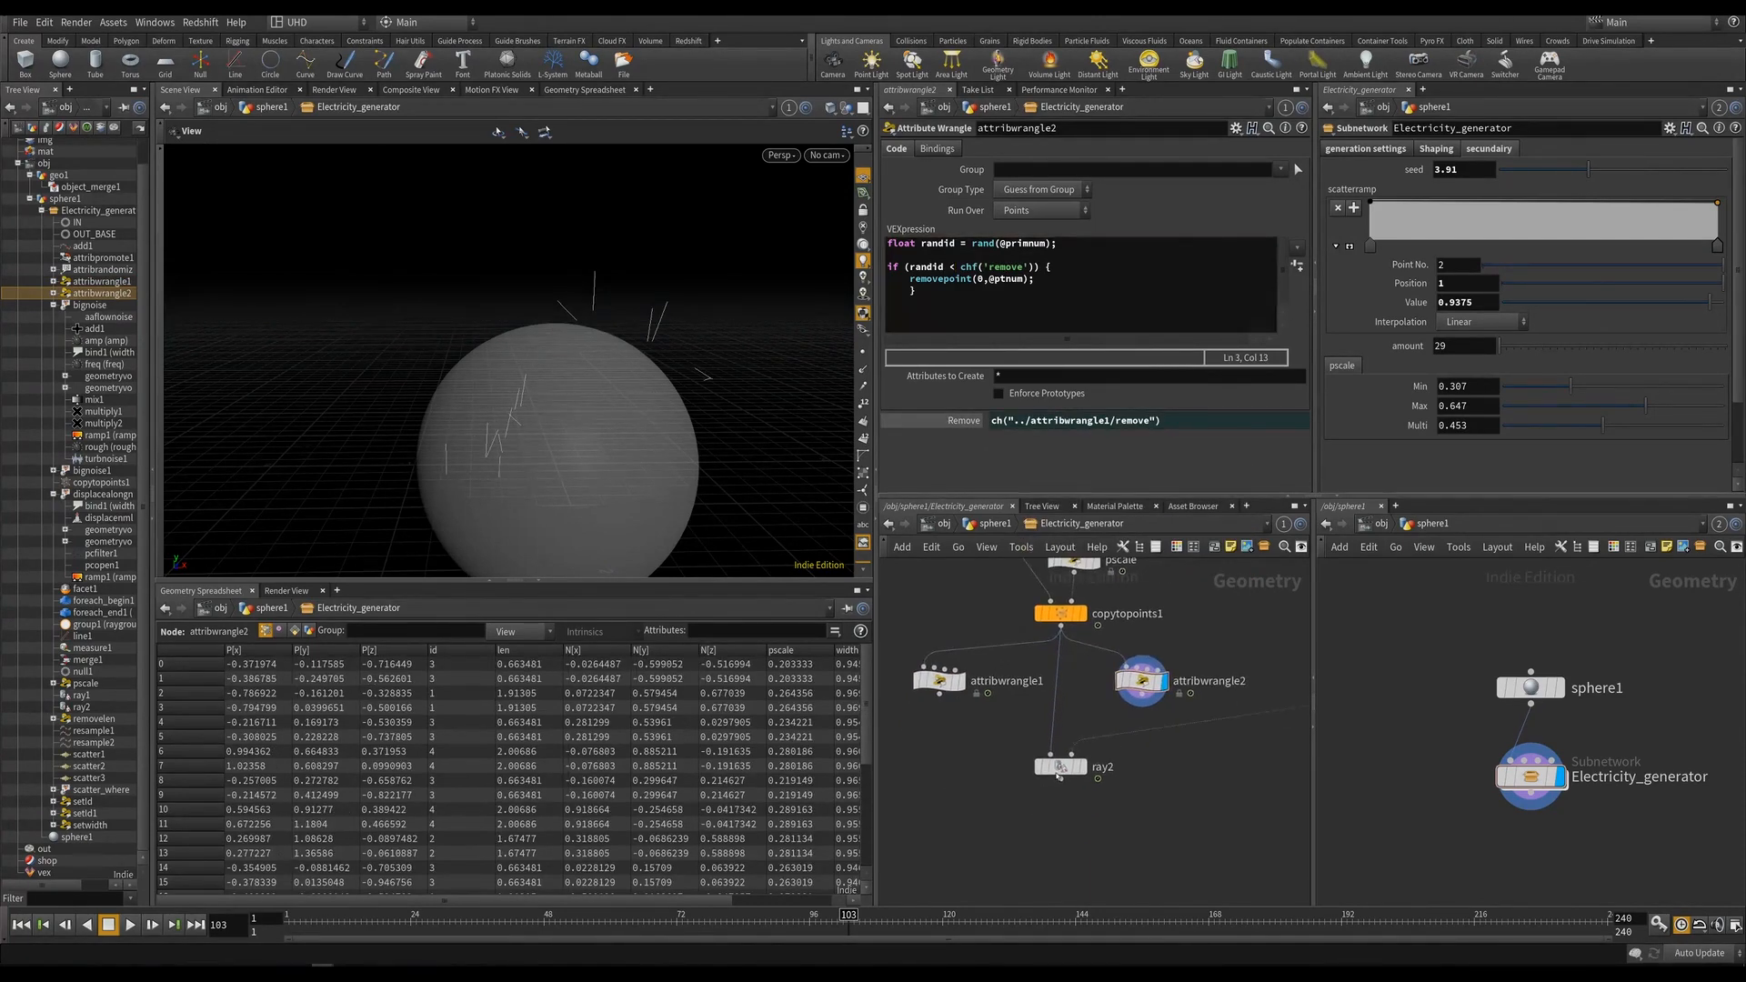
key("ctrl+s")
left_click_drag(1060, 767, 937, 801)
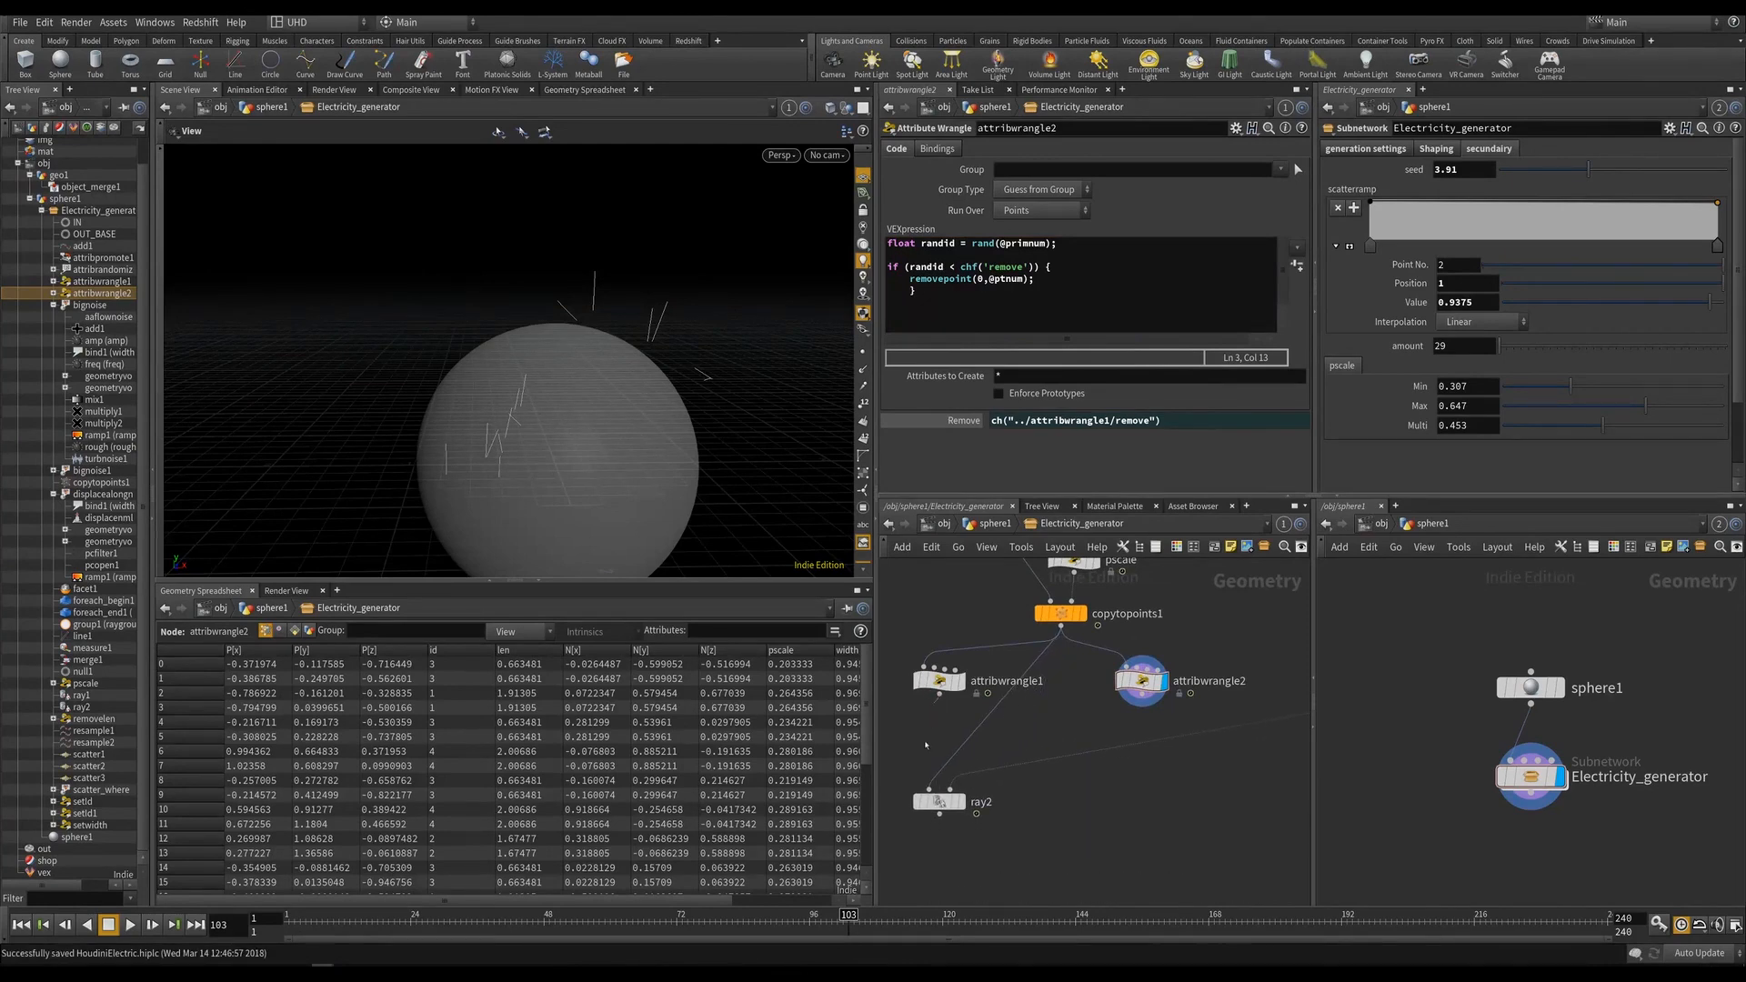
middle_click_drag(1064, 860, 1031, 813)
scroll(1031, 813, "down", 2)
Add a Merge node combining ray2 and attribwrangle2, and display it.
key("Tab")
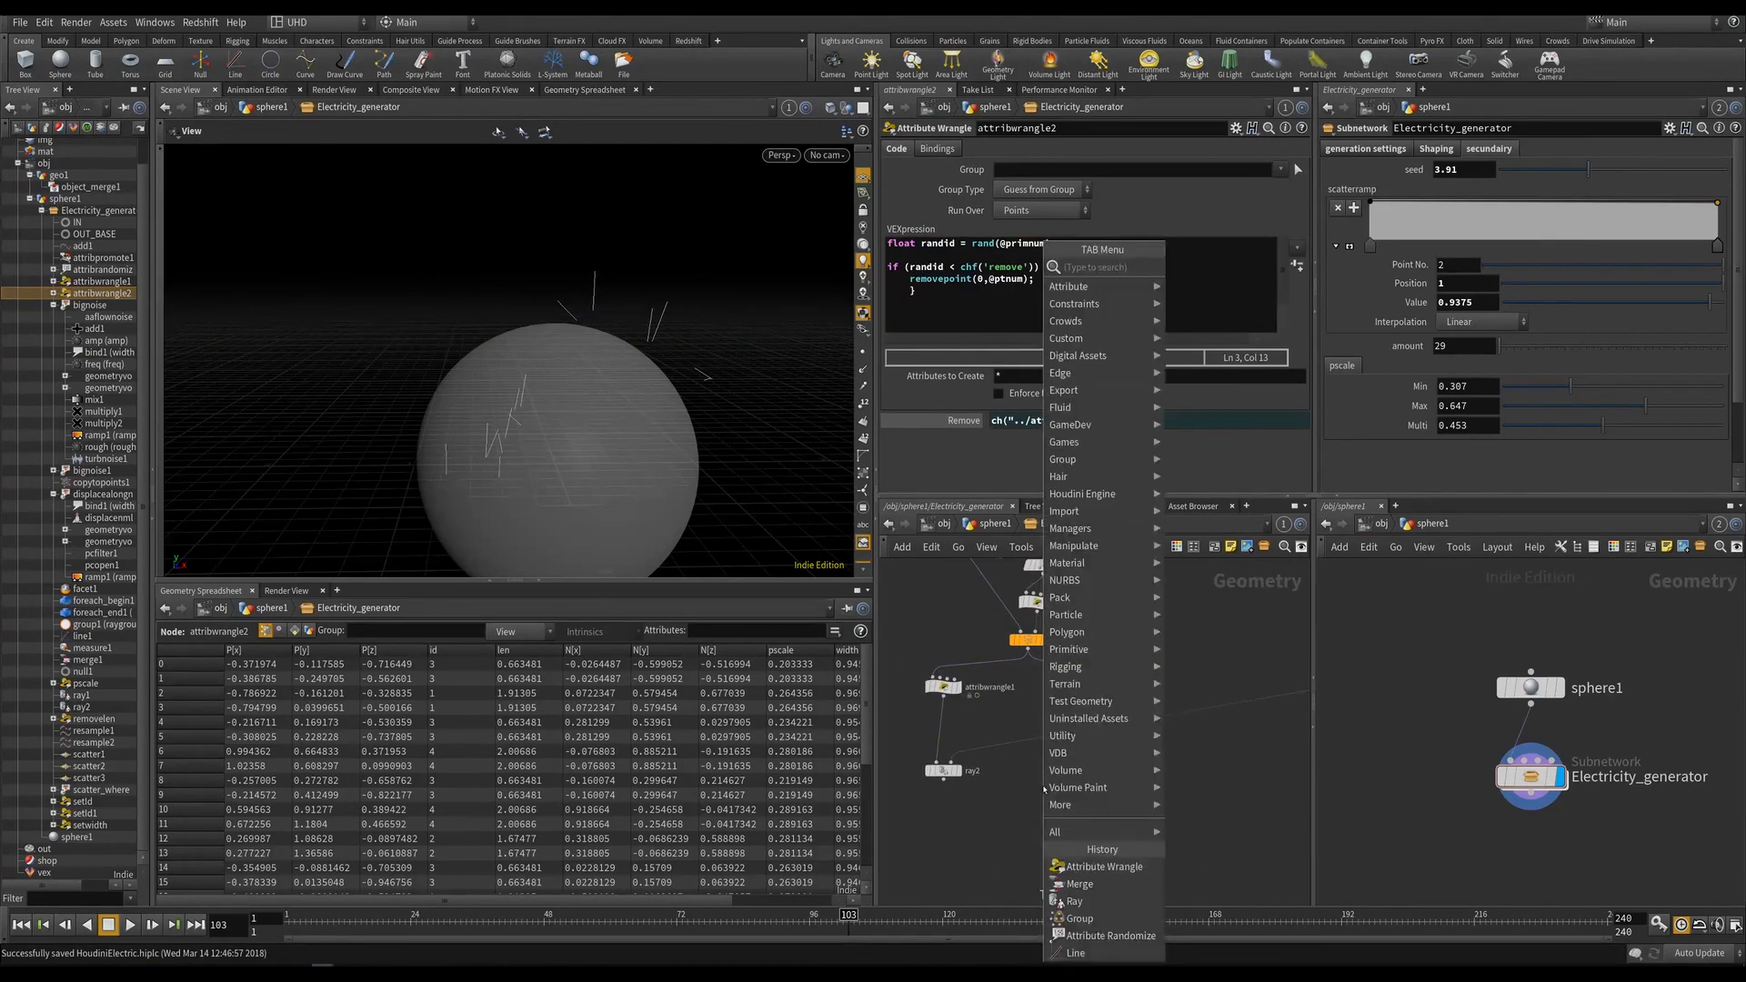
left_click(1200, 812)
left_click(1055, 873)
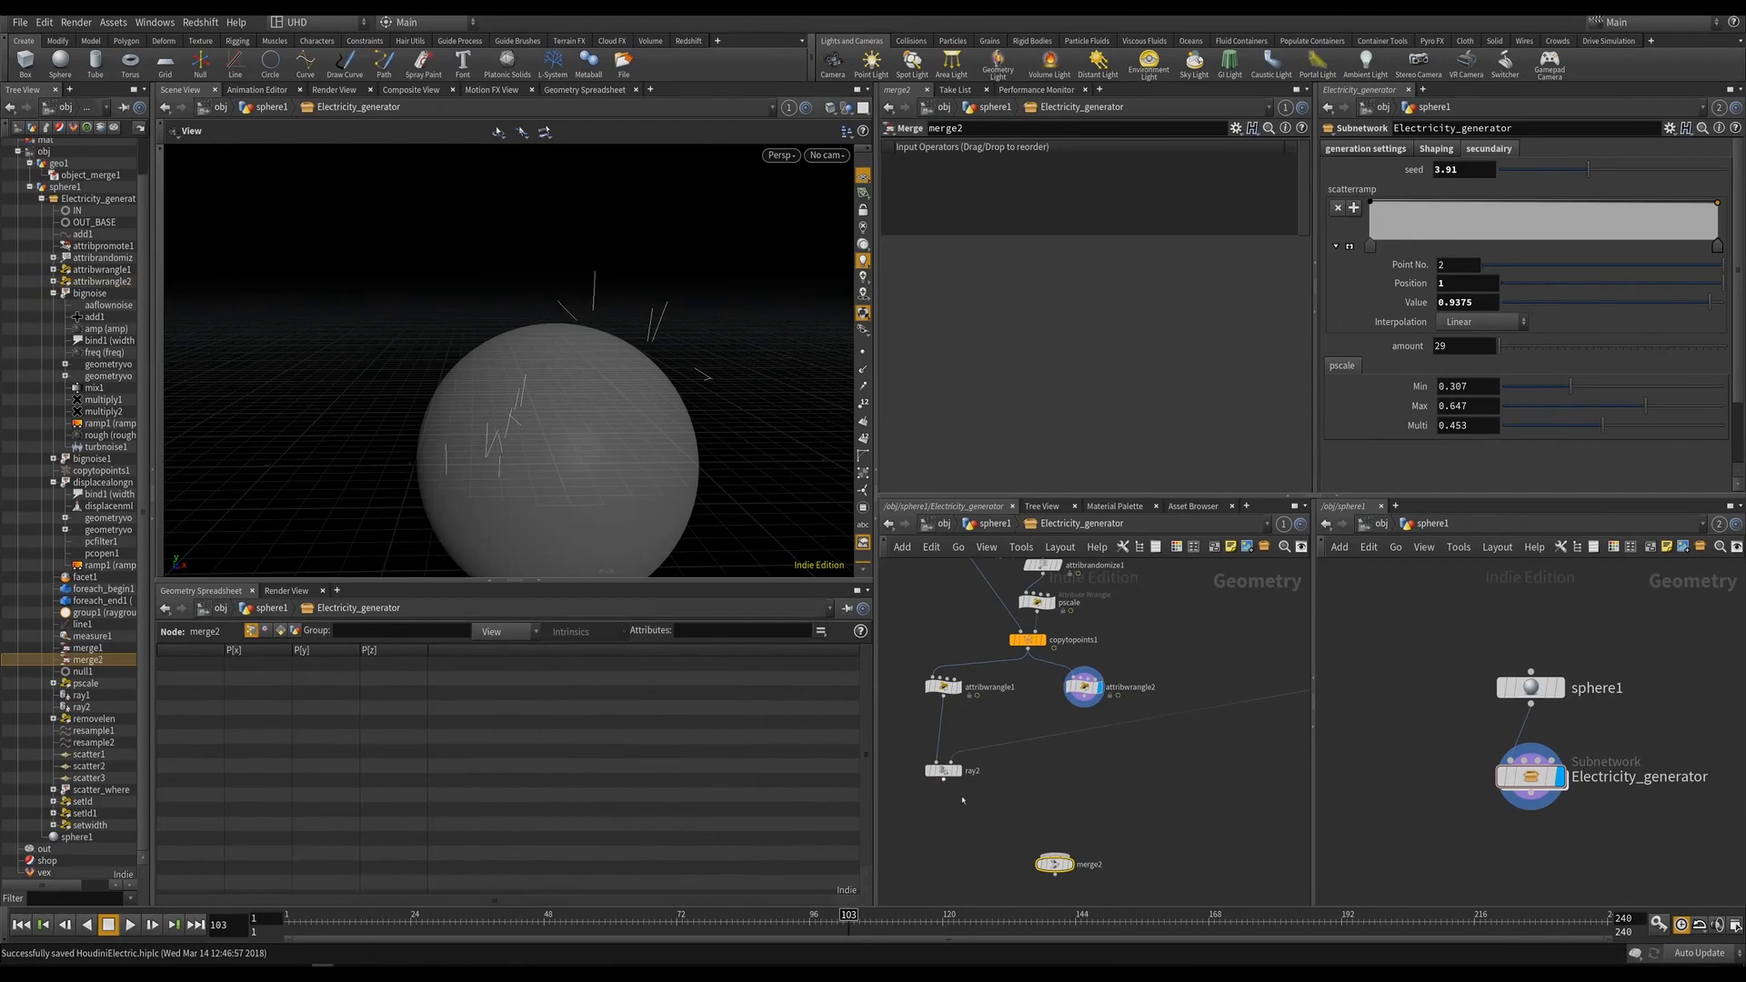
left_click_drag(944, 780, 1055, 855)
left_click(1082, 708)
left_click(1057, 855)
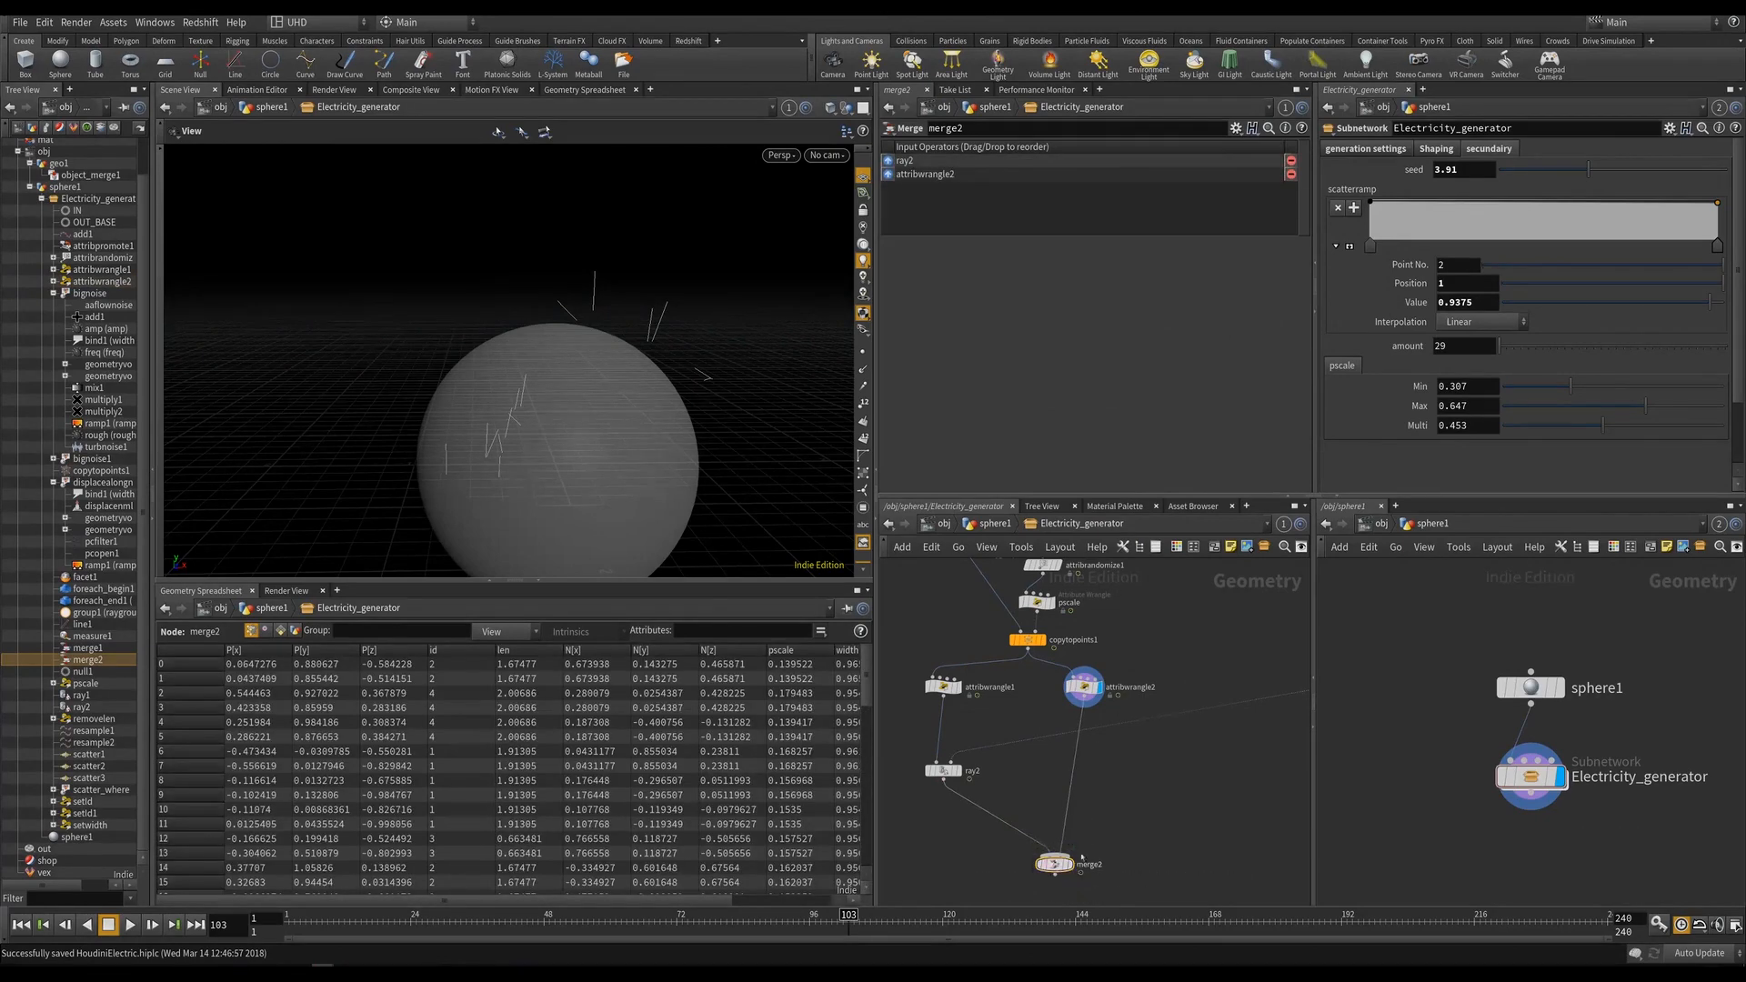
left_click(1070, 864)
Connect the OUT_BASE node into merge2 as a third input.
middle_click_drag(1105, 823, 1107, 685)
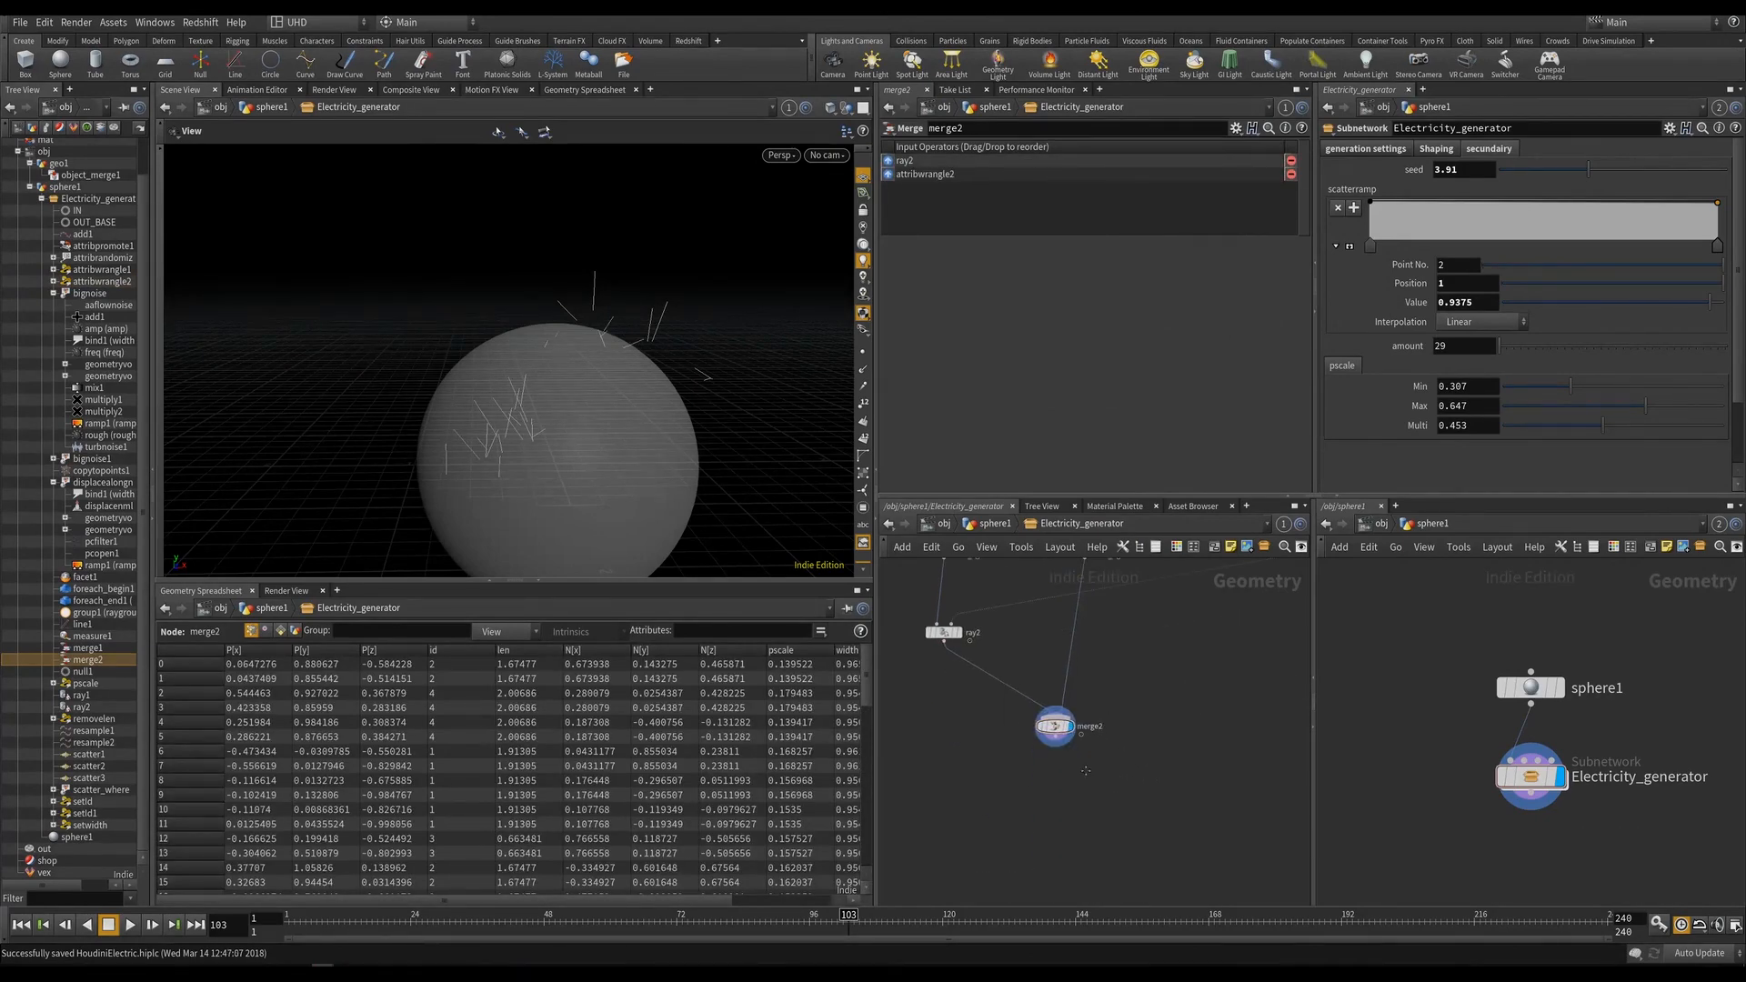
scroll(1074, 764, "down", 3)
left_click(1051, 779)
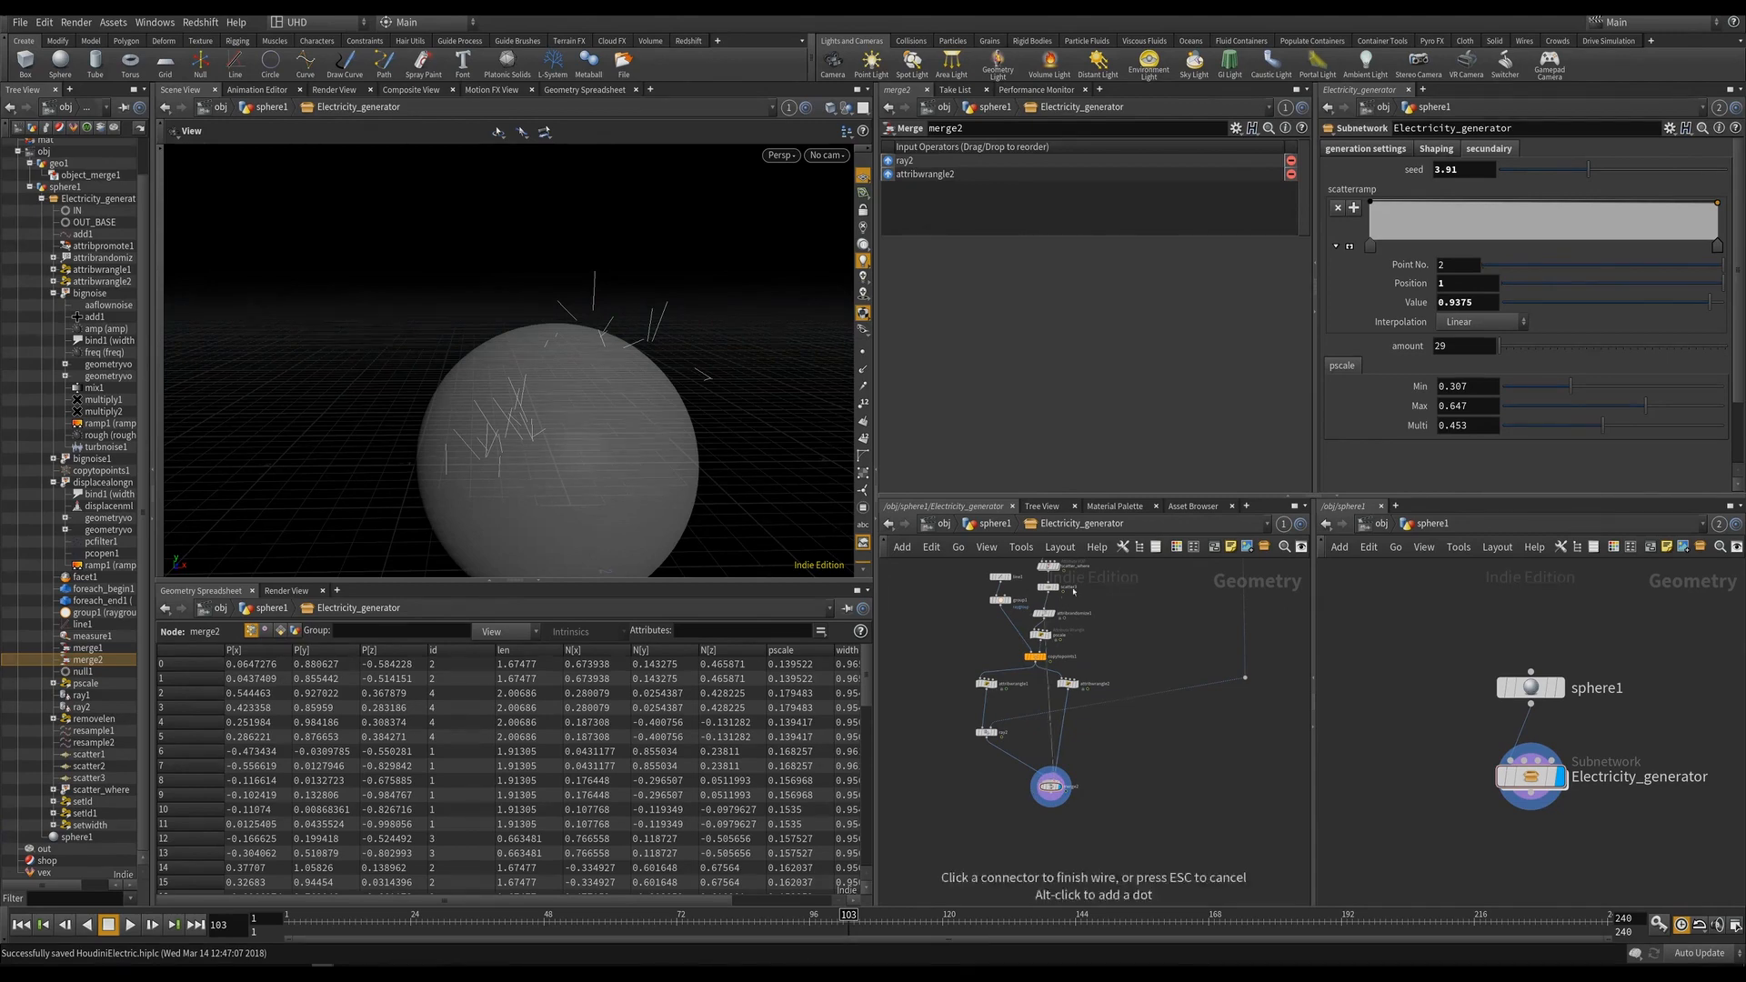
middle_click_drag(1060, 687, 1038, 766)
scroll(1038, 765, "up", 2)
left_click(1154, 597)
middle_click_drag(1104, 703, 1120, 602)
scroll(1042, 823, "up", 2)
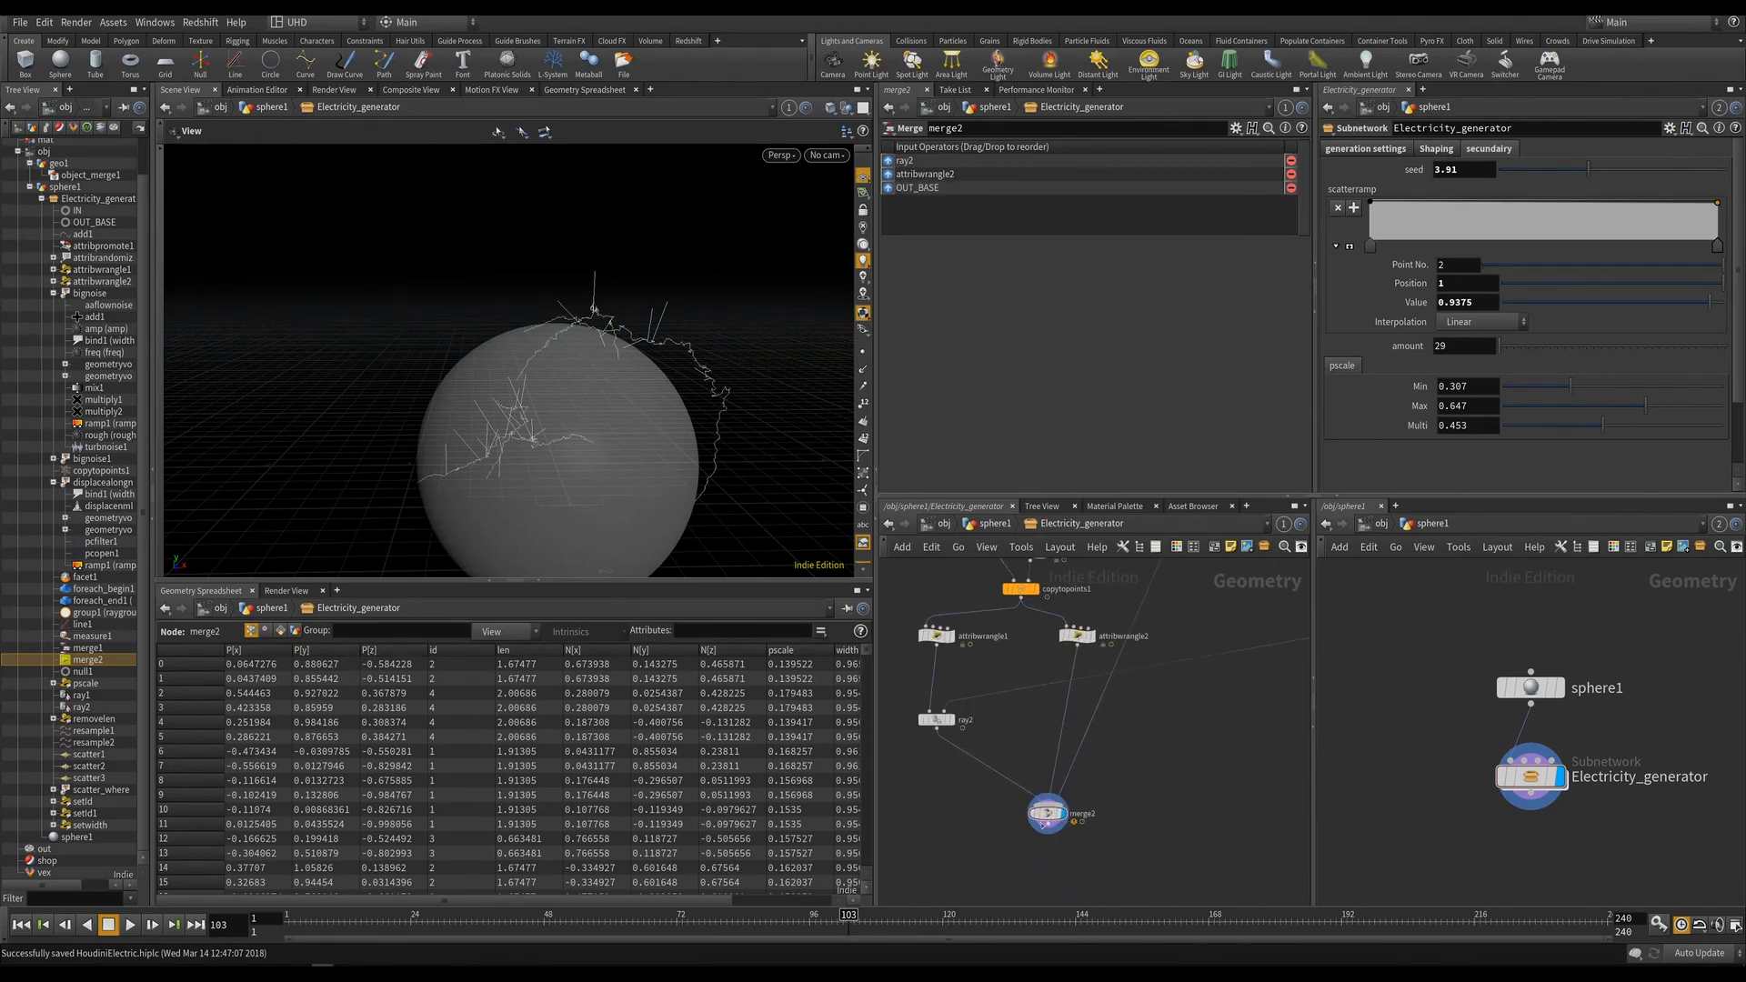
Save the scene and play the animation to examine the merged electricity around the sphere.
left_click_drag(720, 466, 823, 479)
key("ctrl+s")
key("Up")
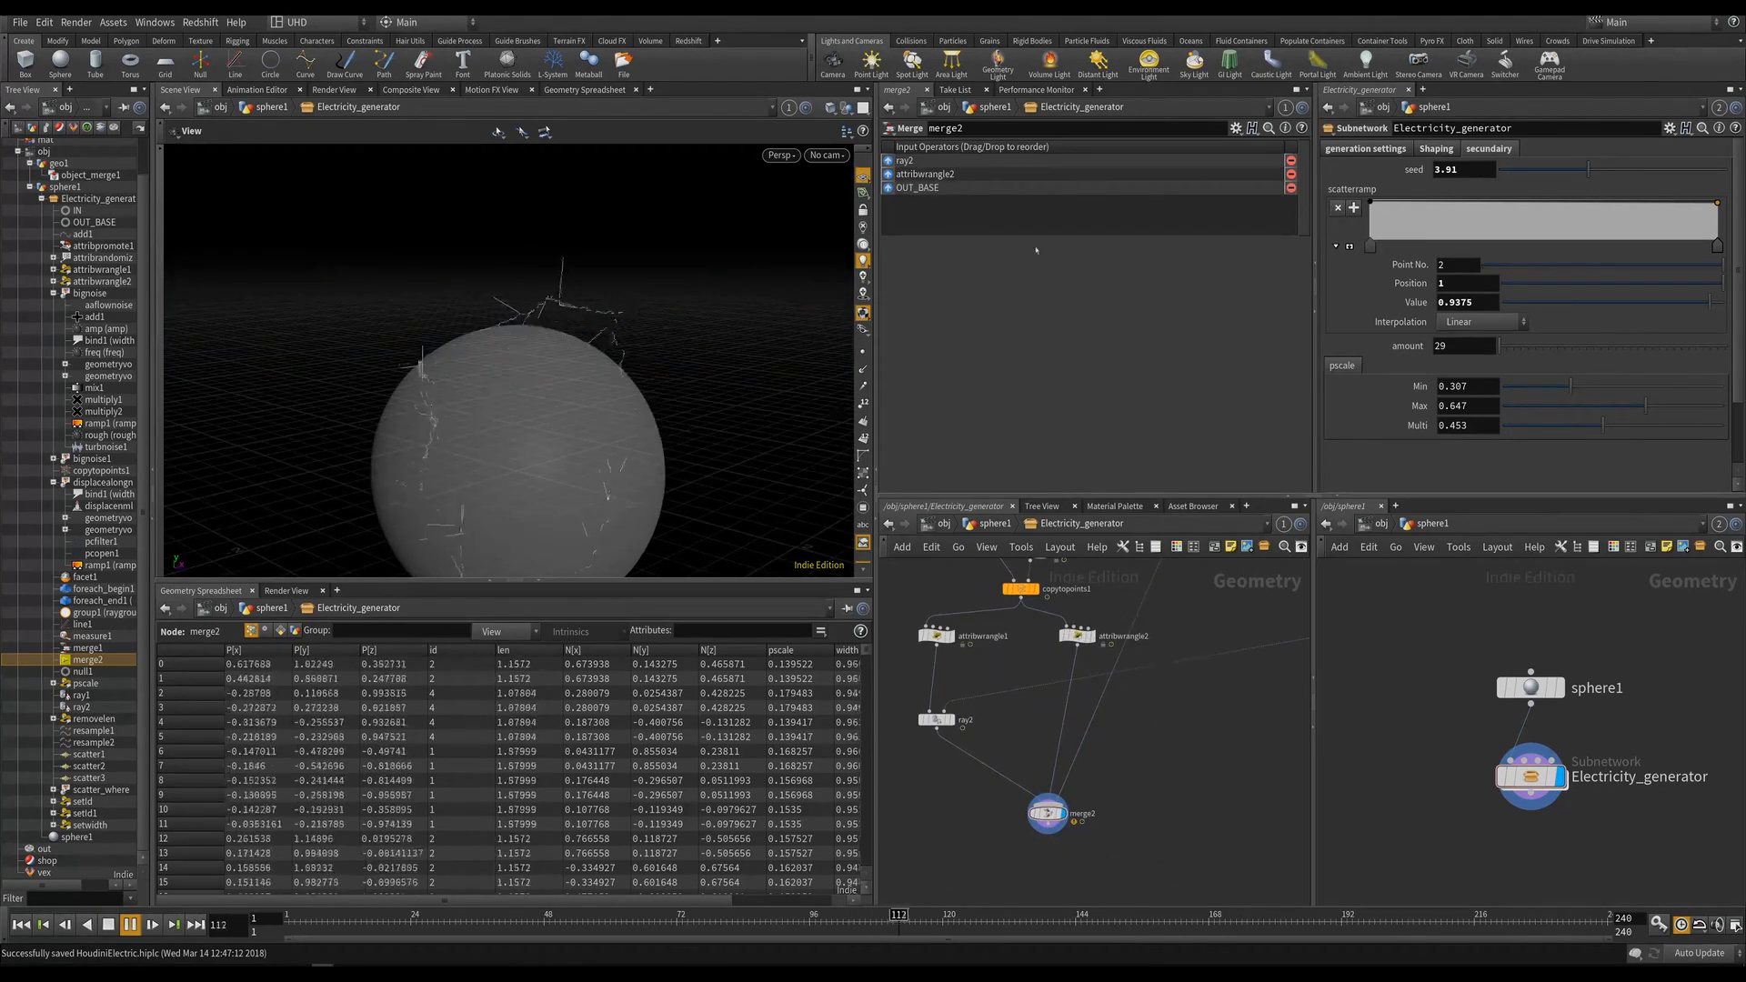
left_click_drag(608, 368, 743, 377)
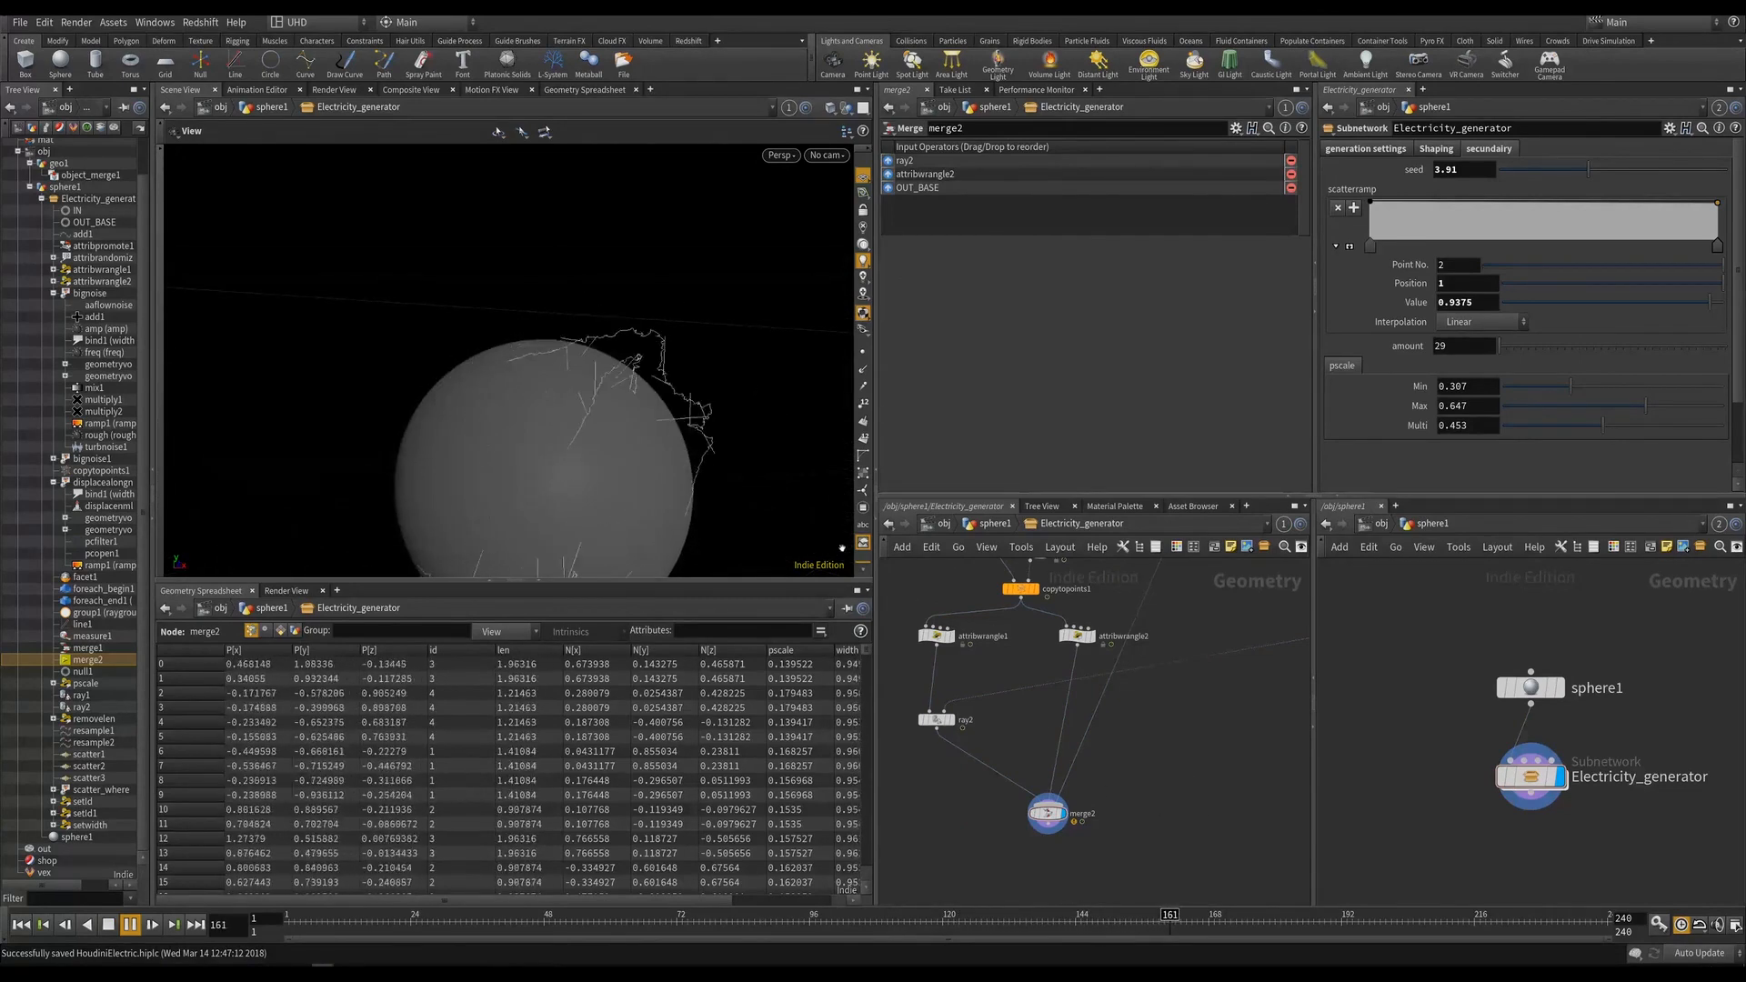
Try 0 and settle on 1 for attribwrangle1's Remove value, return to the first frame and save the scene.
left_click(936, 636)
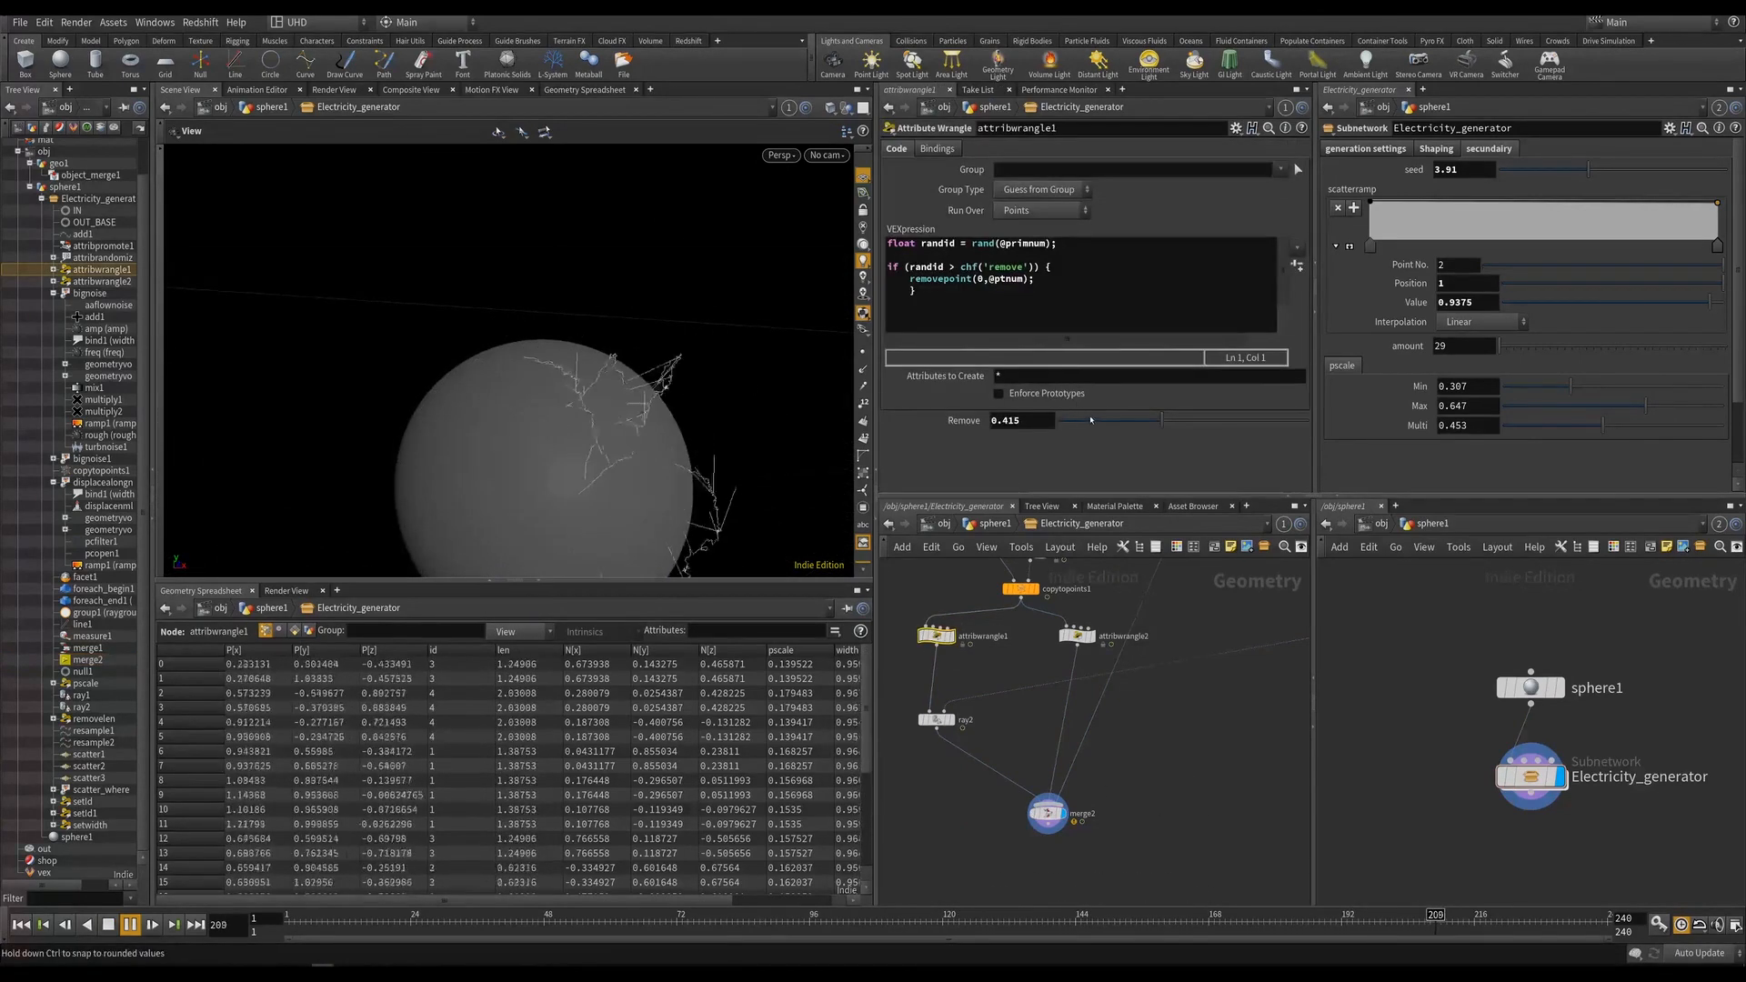
left_click_drag(1162, 420, 909, 420)
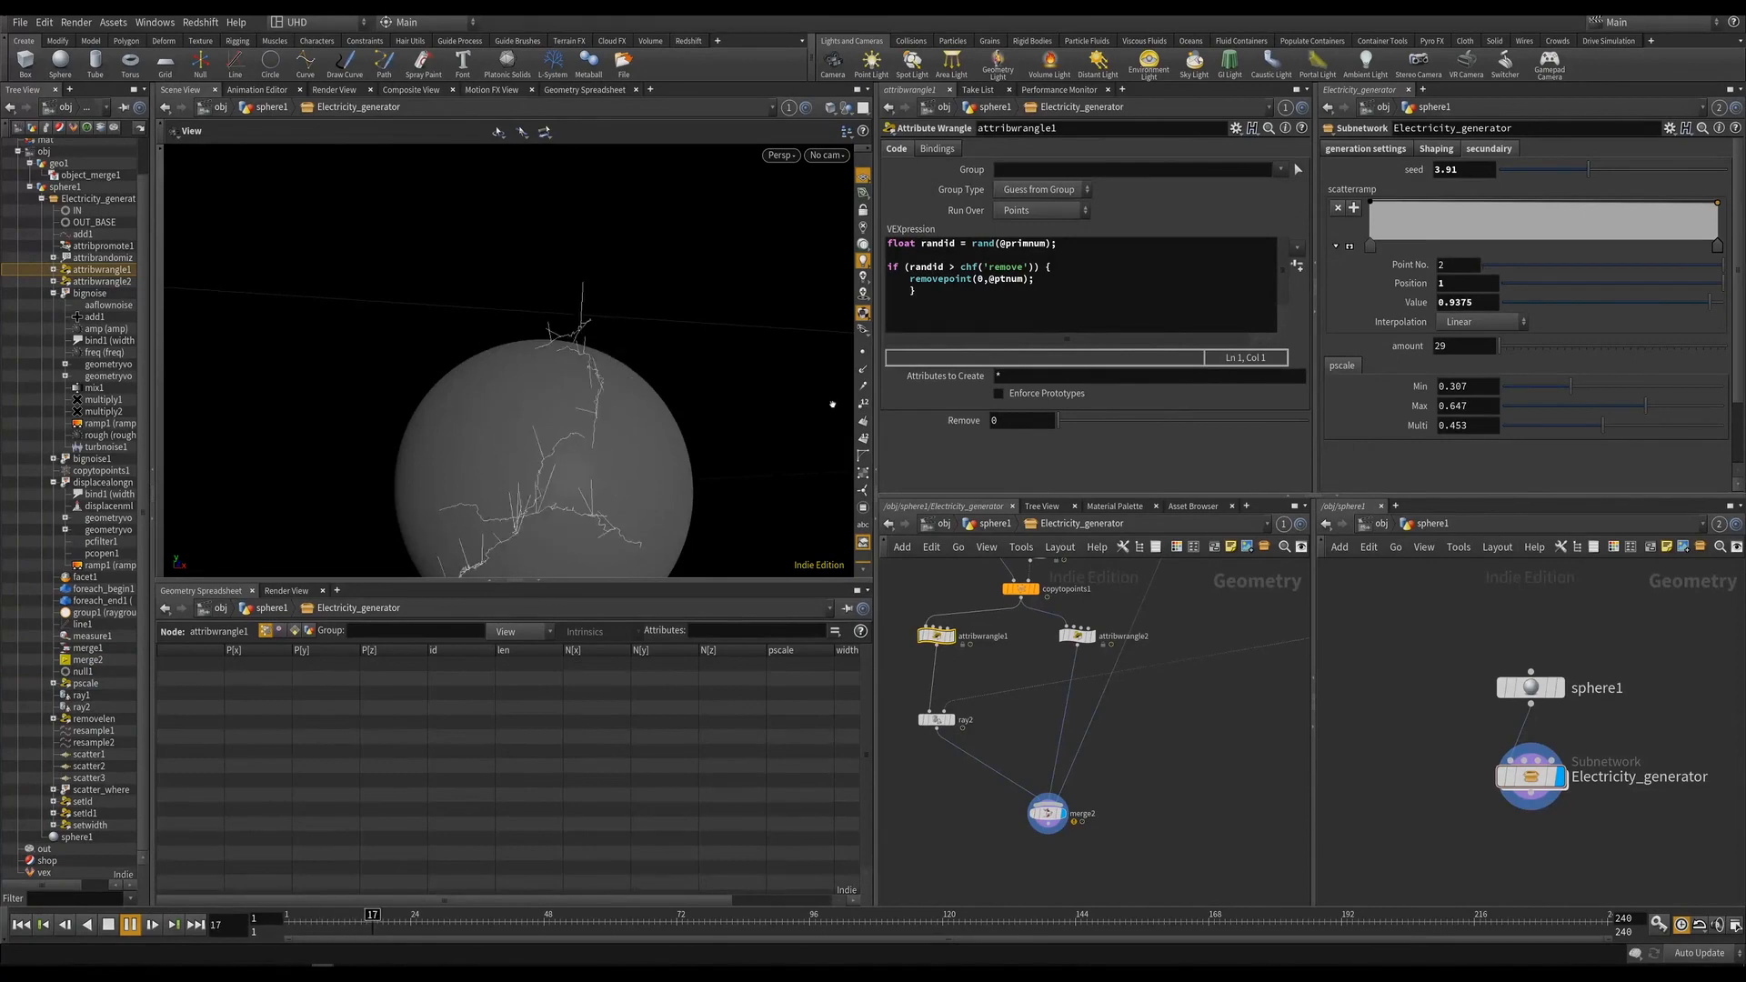
left_click_drag(1058, 420, 1308, 421)
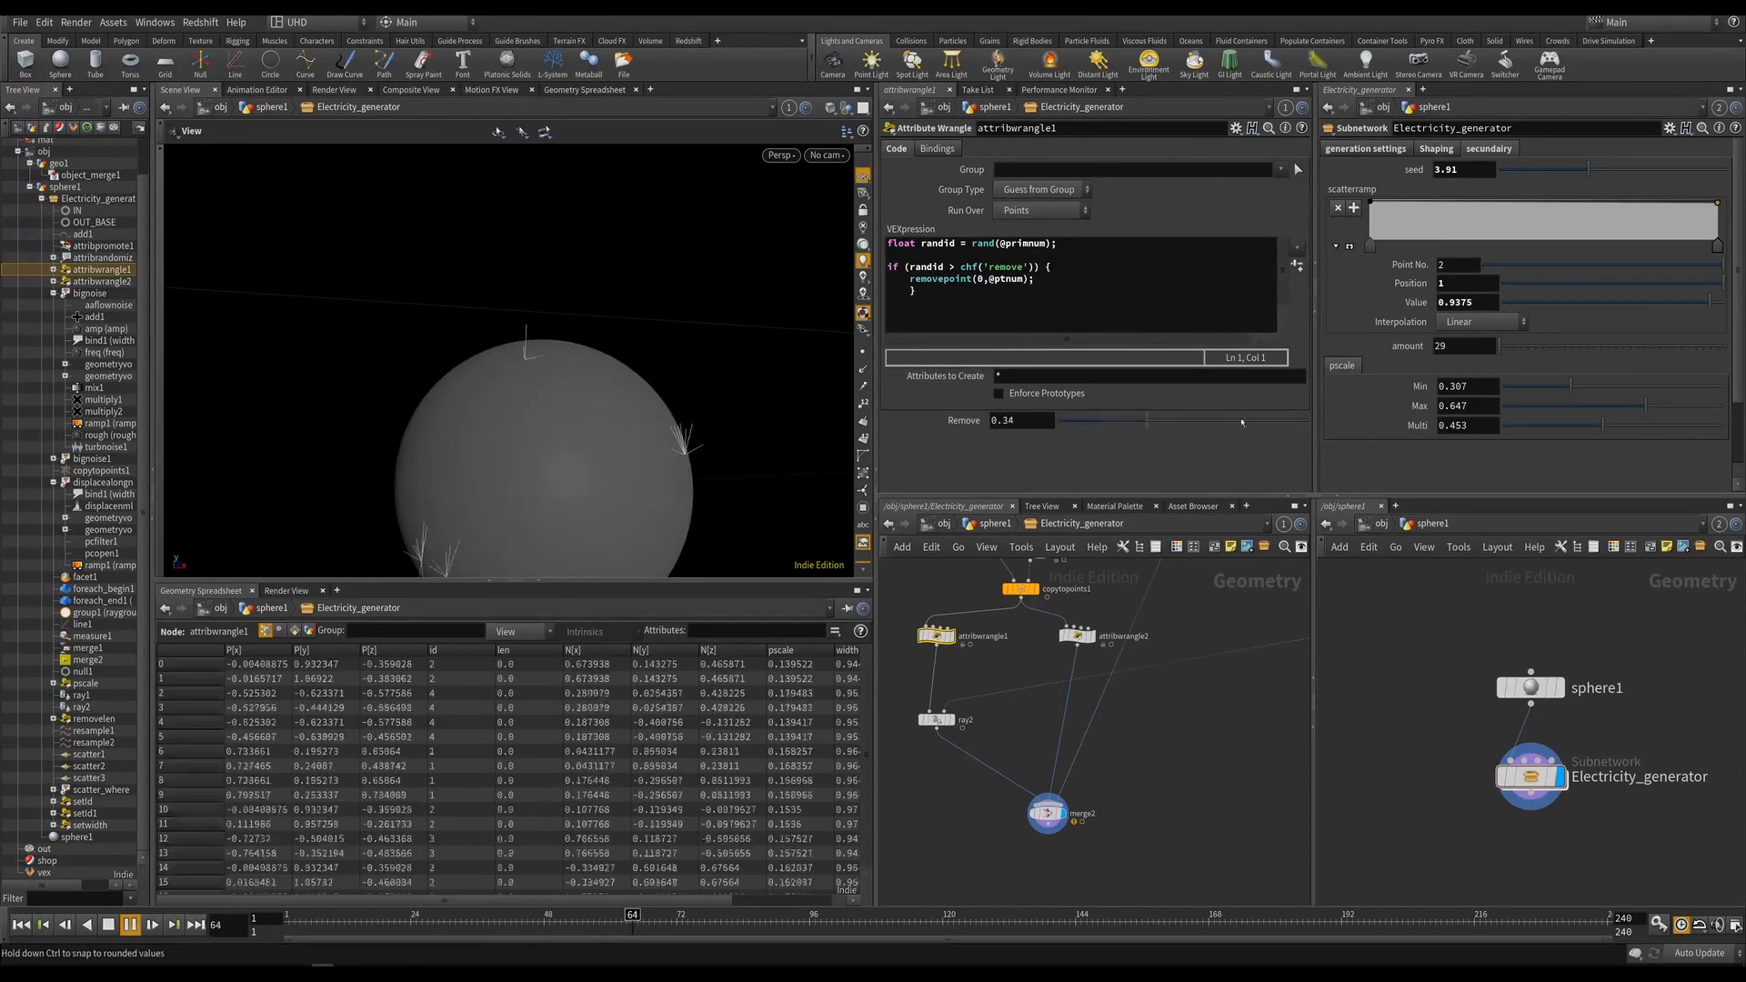
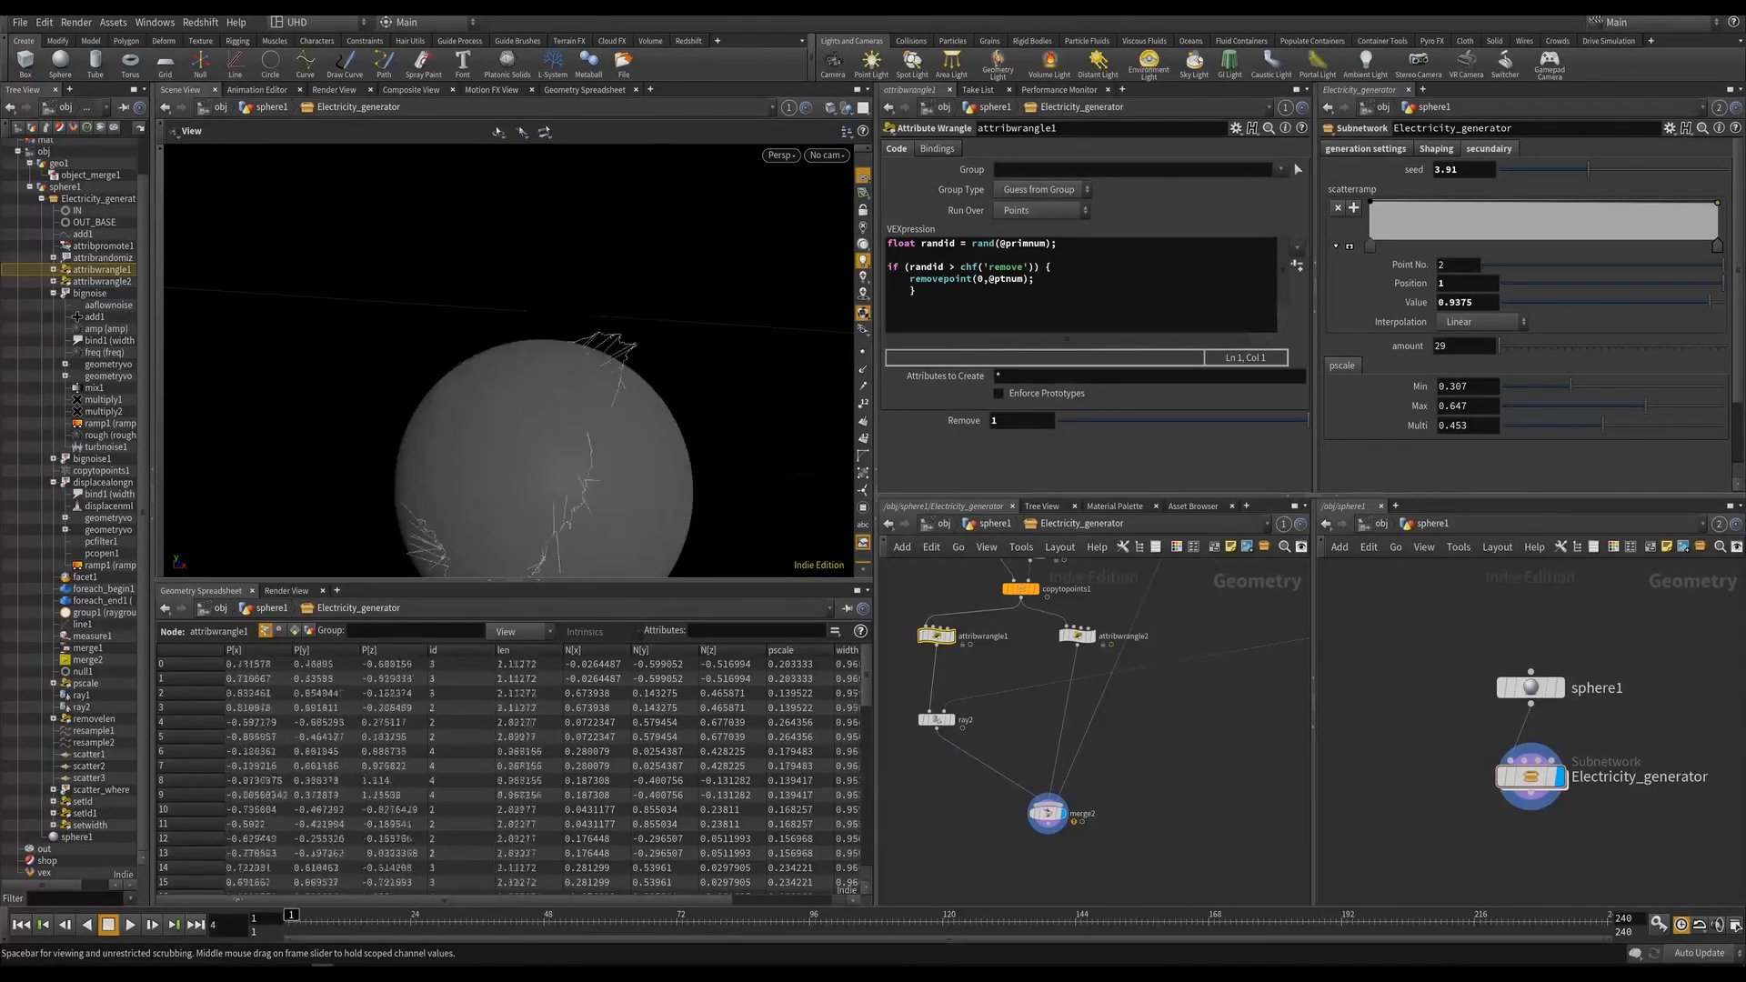
key("ctrl+Up")
key("ctrl+s")
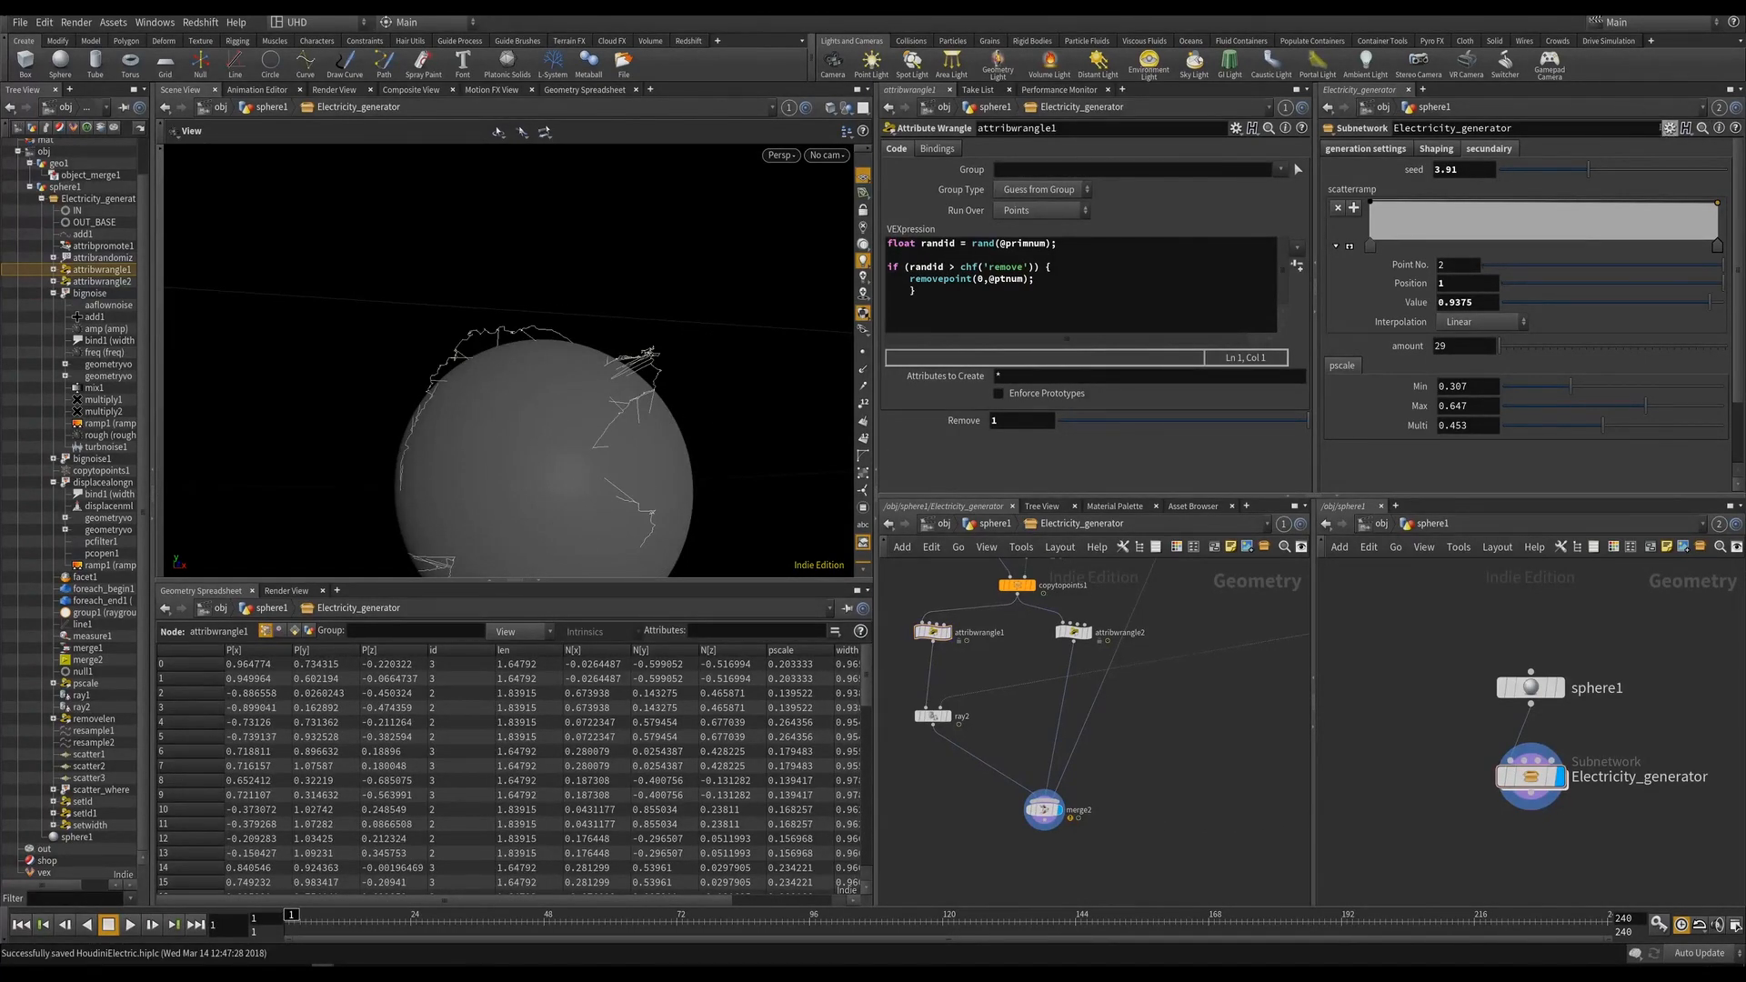
Add attribwrangle1's Remove parameter to Electricity_generator's secondary folder, with both its name and label set to stickout.
left_click(1670, 128)
left_click(1535, 152)
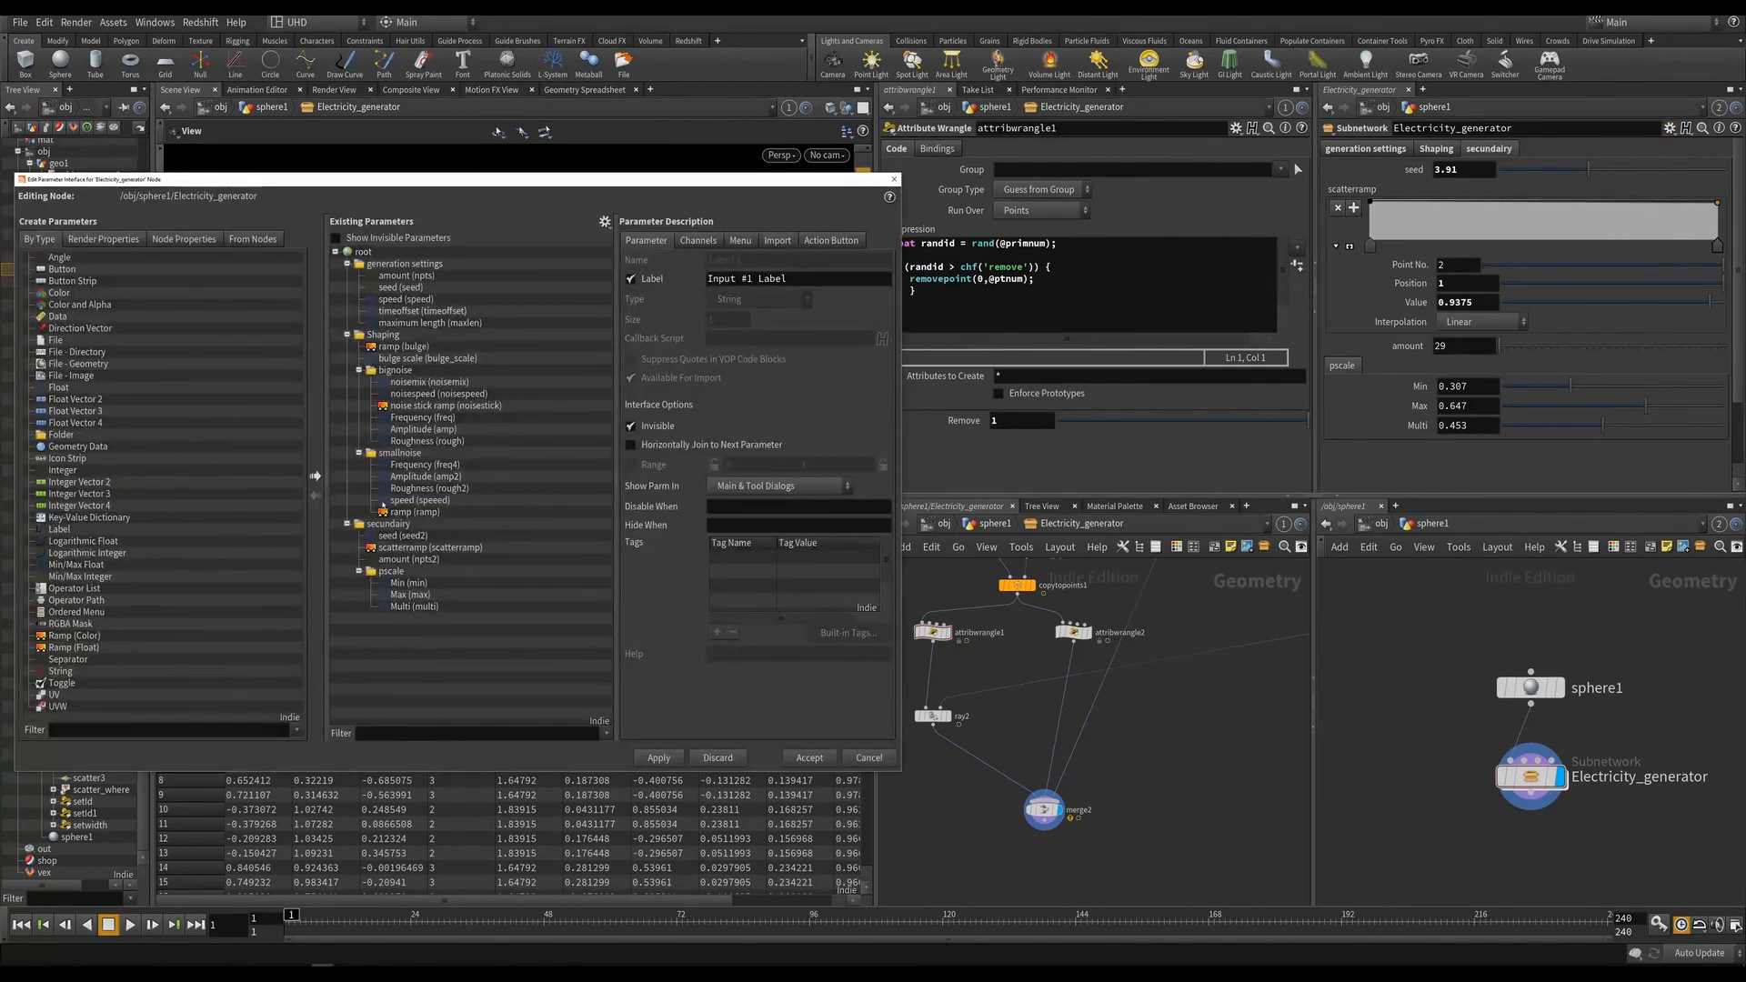
middle_click_drag(1059, 725, 1089, 712)
middle_click_drag(1010, 662, 1083, 733)
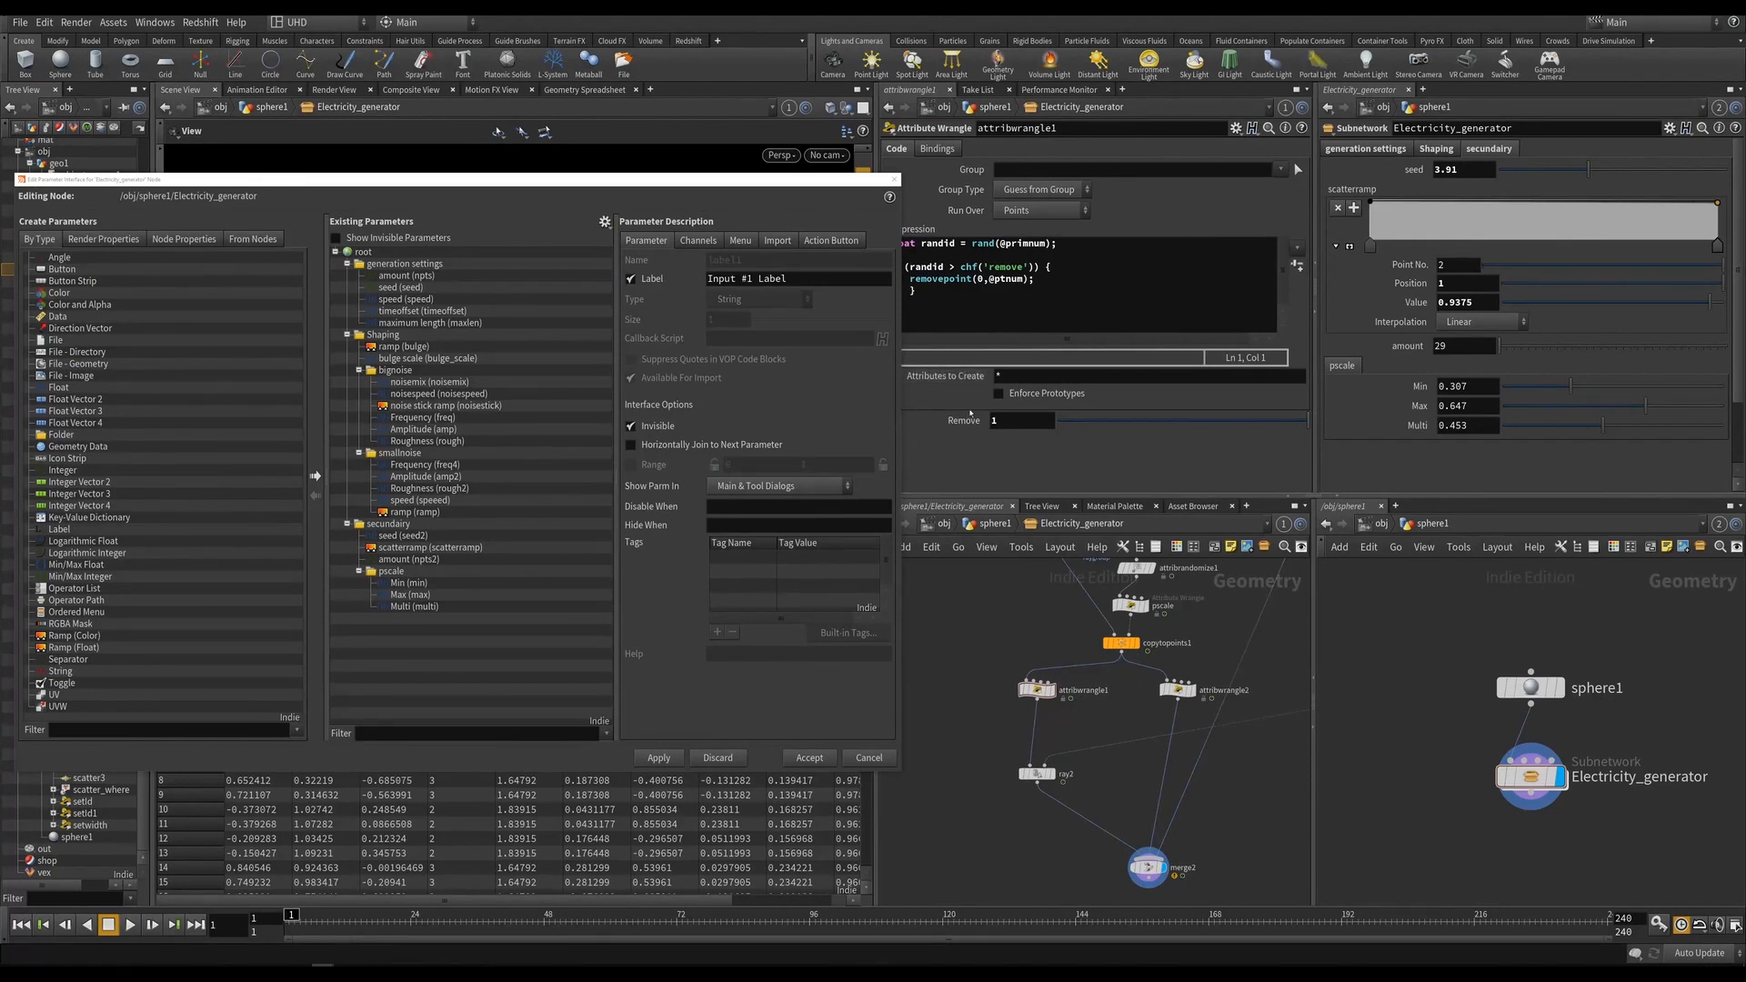
left_click_drag(970, 413, 405, 534)
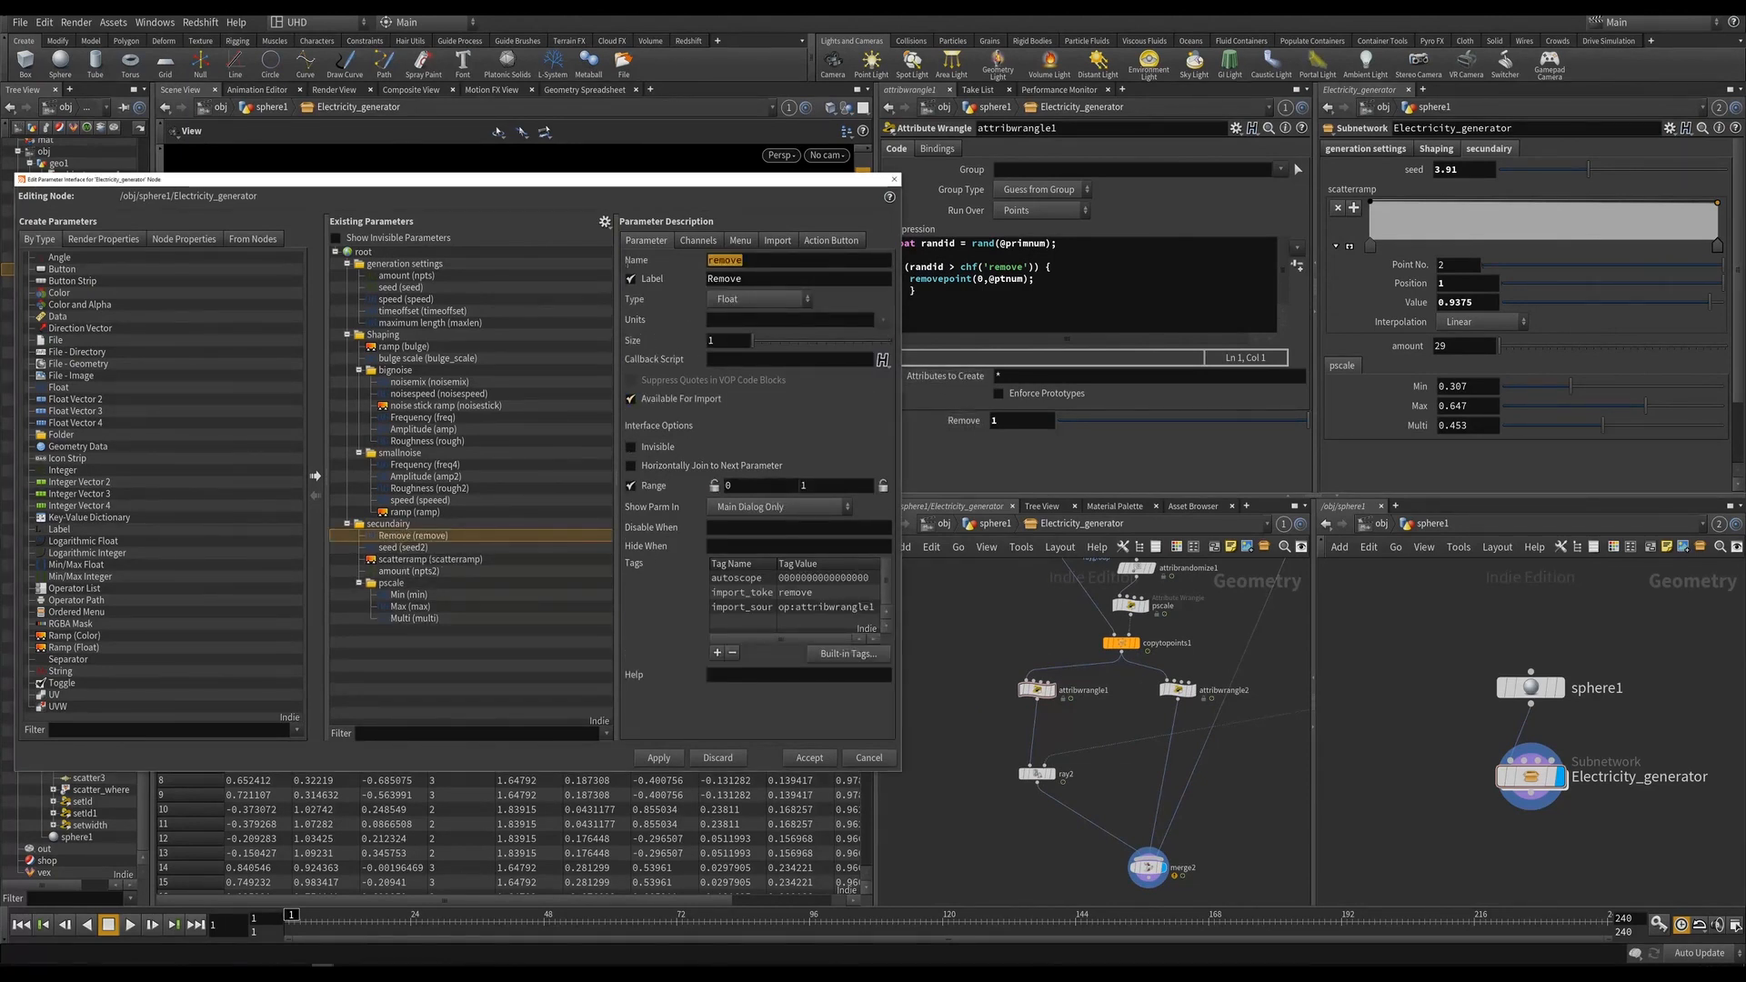
double_click(746, 260)
type("stickout")
key("Tab")
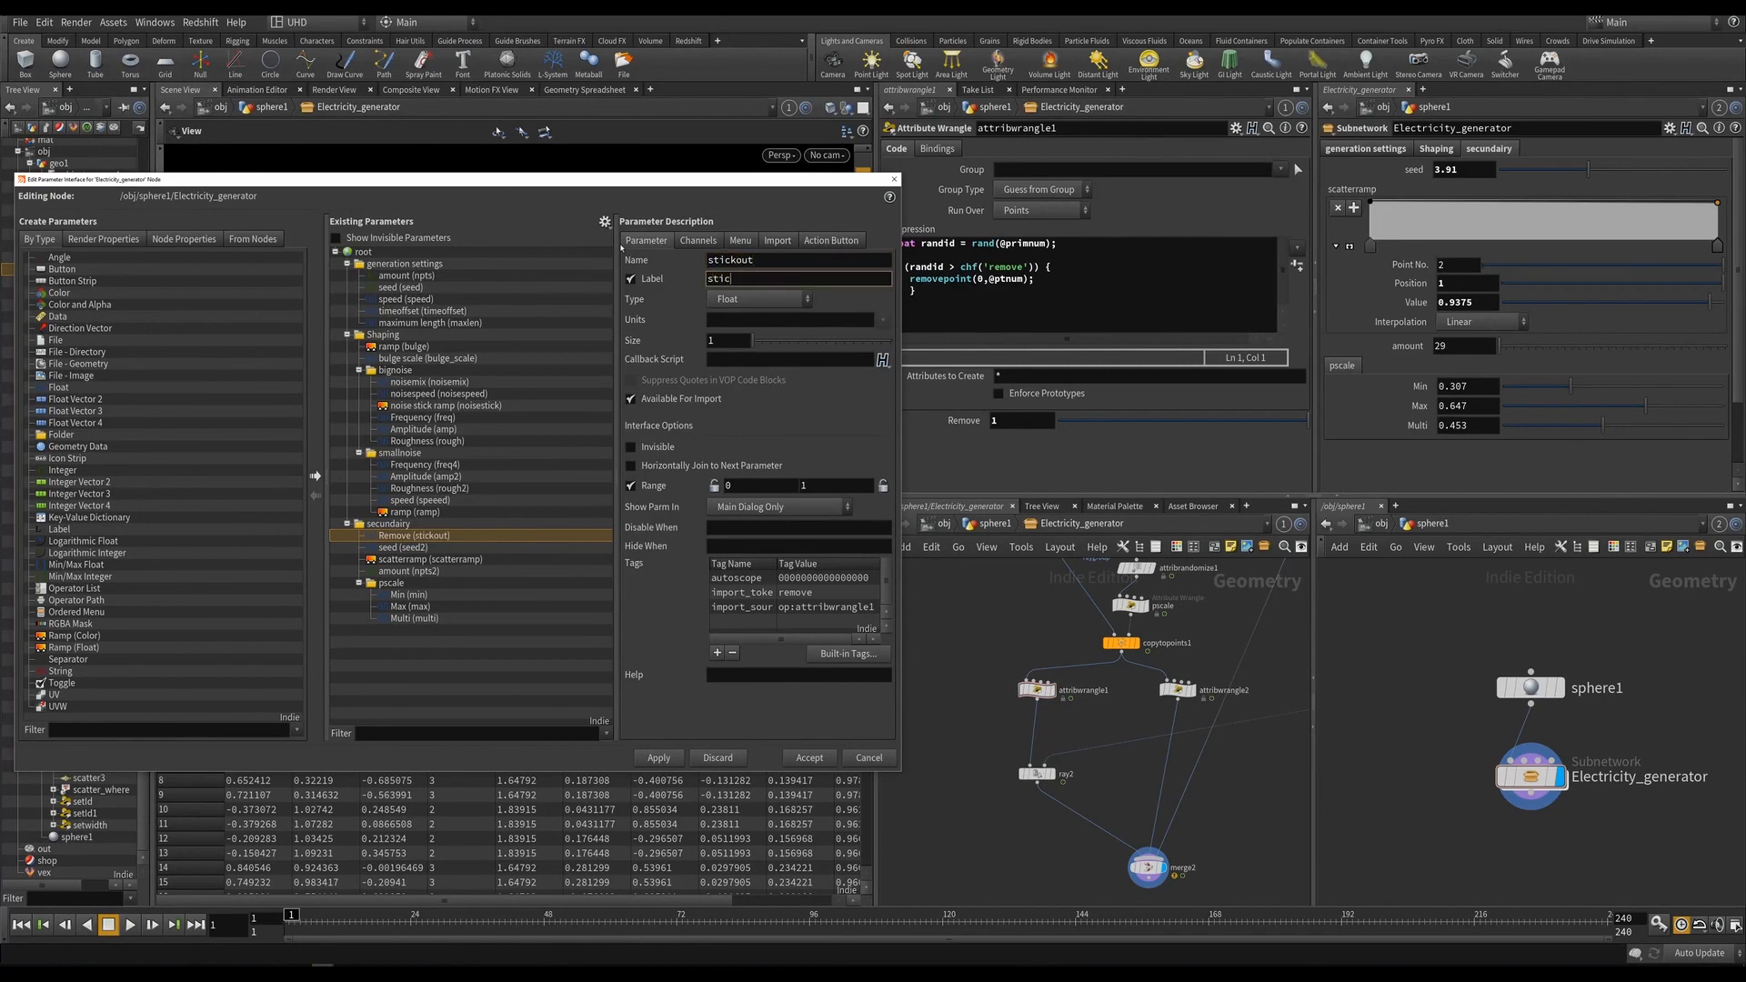
type("stickout")
key("Return")
Move the stickout parameter below the pscale folder inside secondary, accept the interface changes and save the scene.
left_click_drag(397, 540, 373, 623)
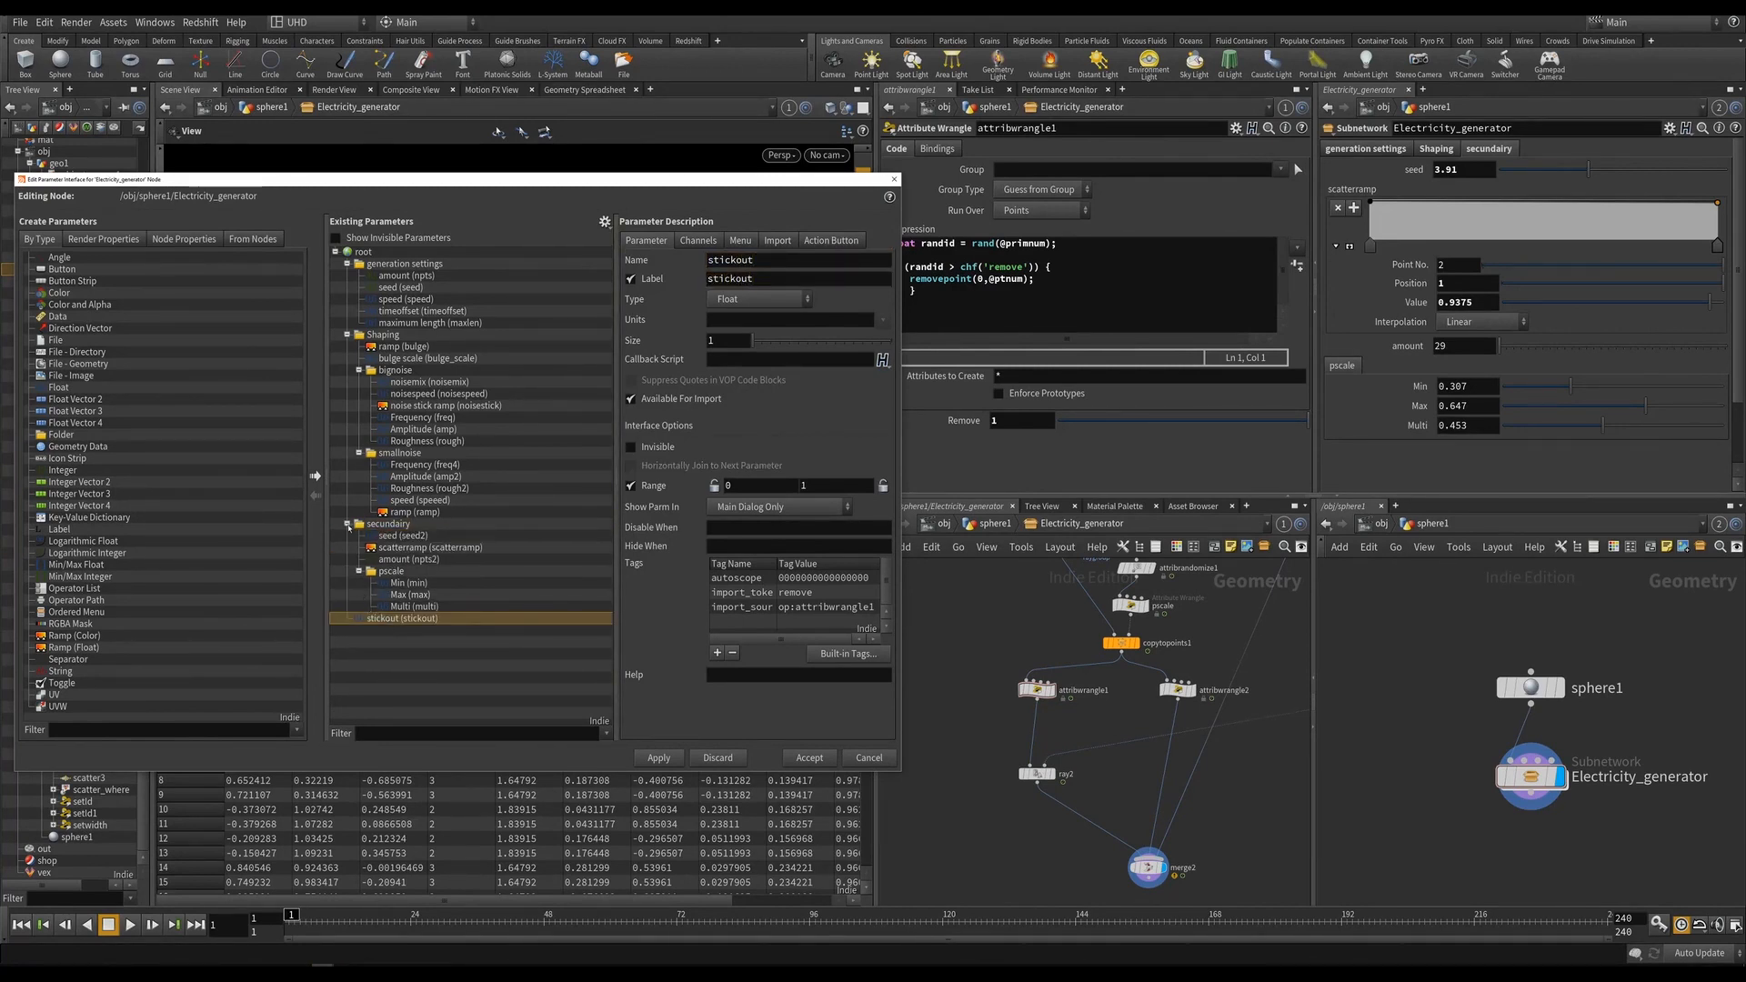
left_click(347, 525)
left_click(348, 524)
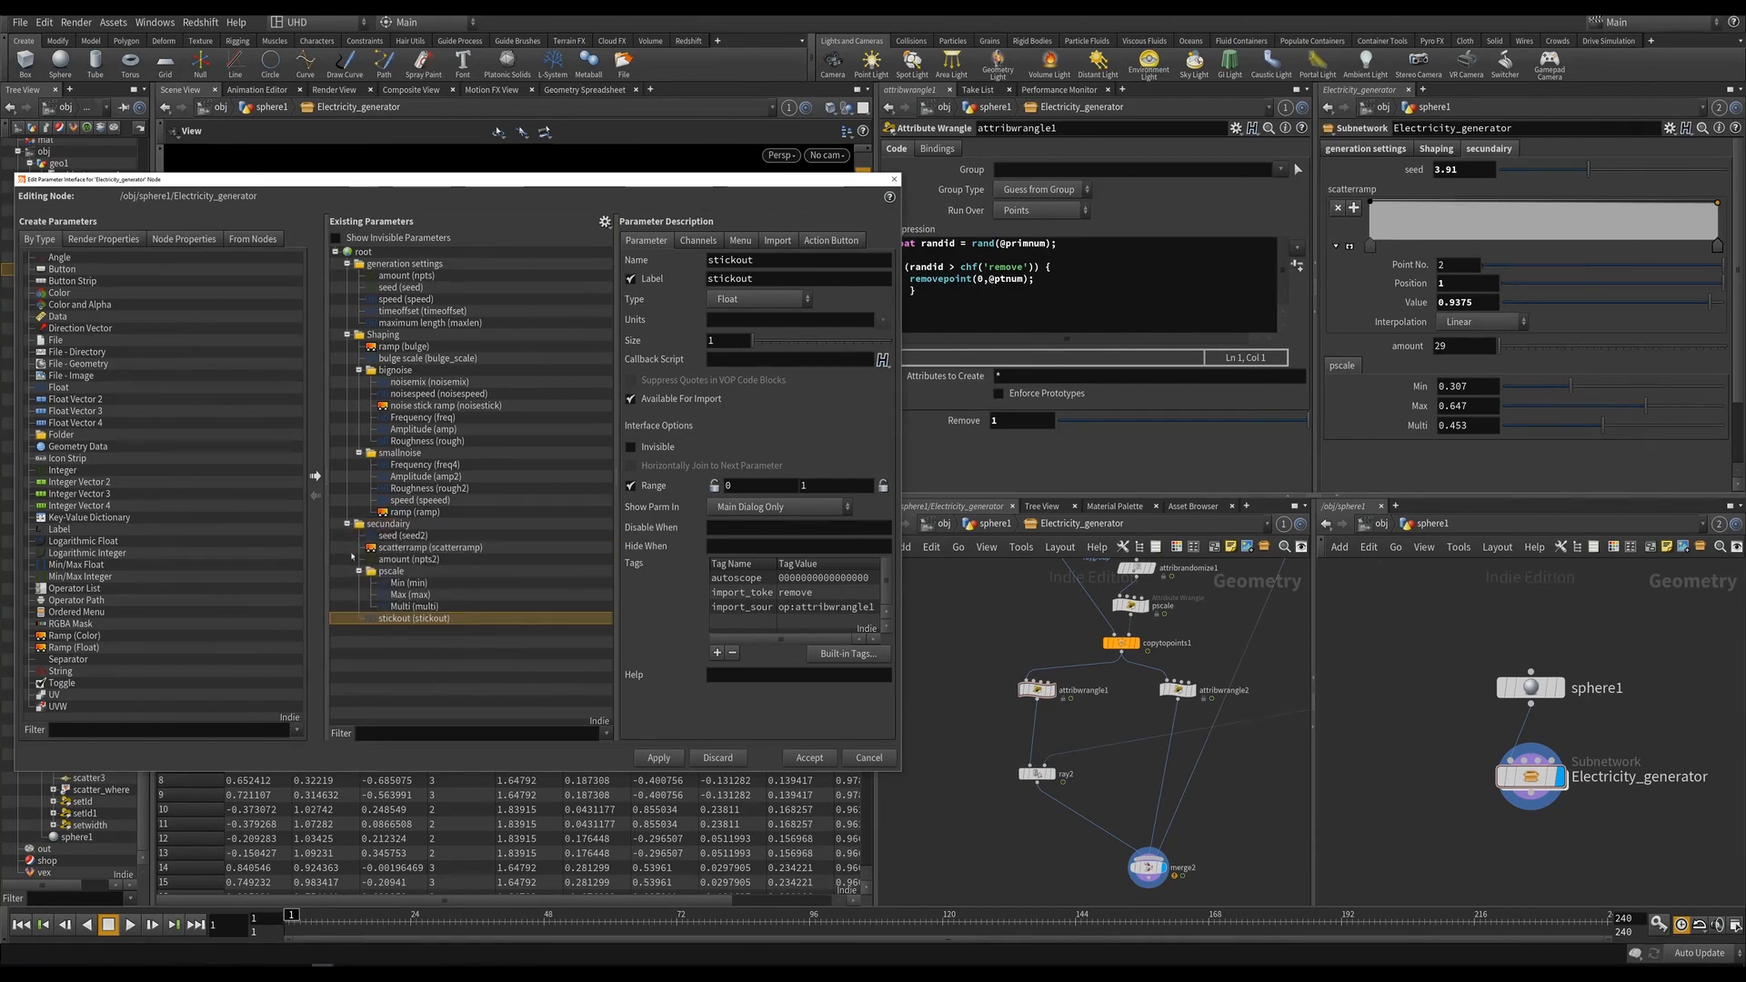
left_click(360, 571)
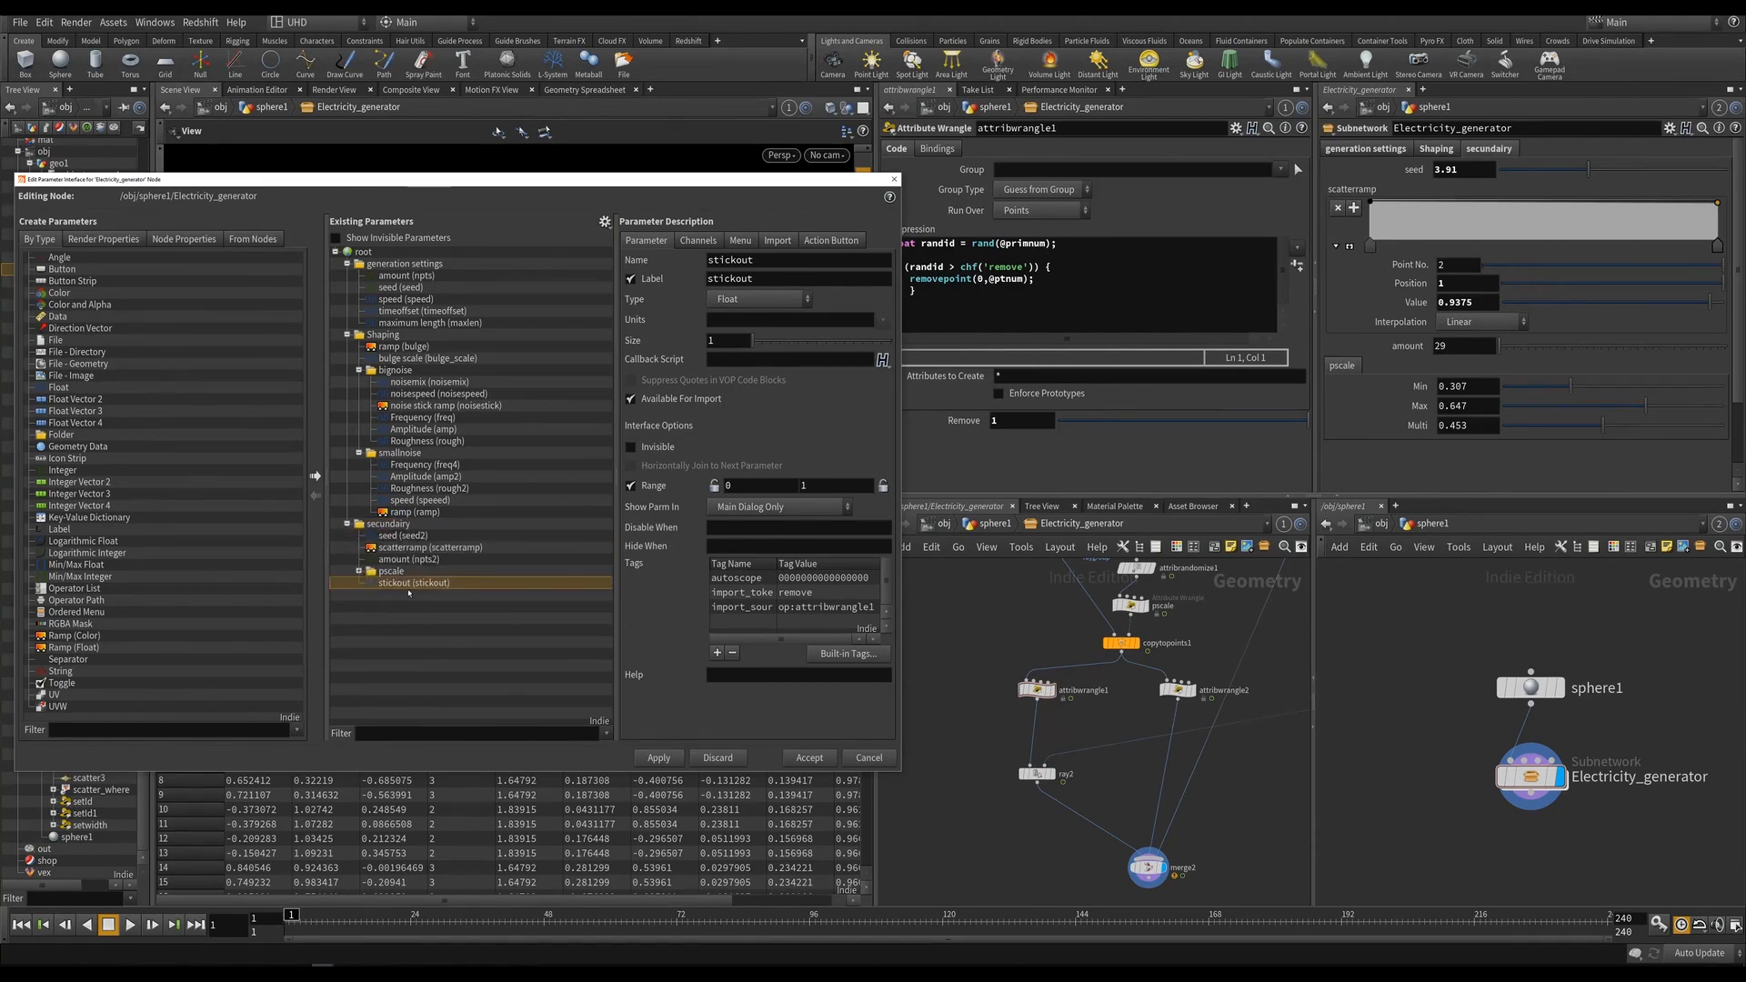
left_click(681, 759)
left_click(803, 757)
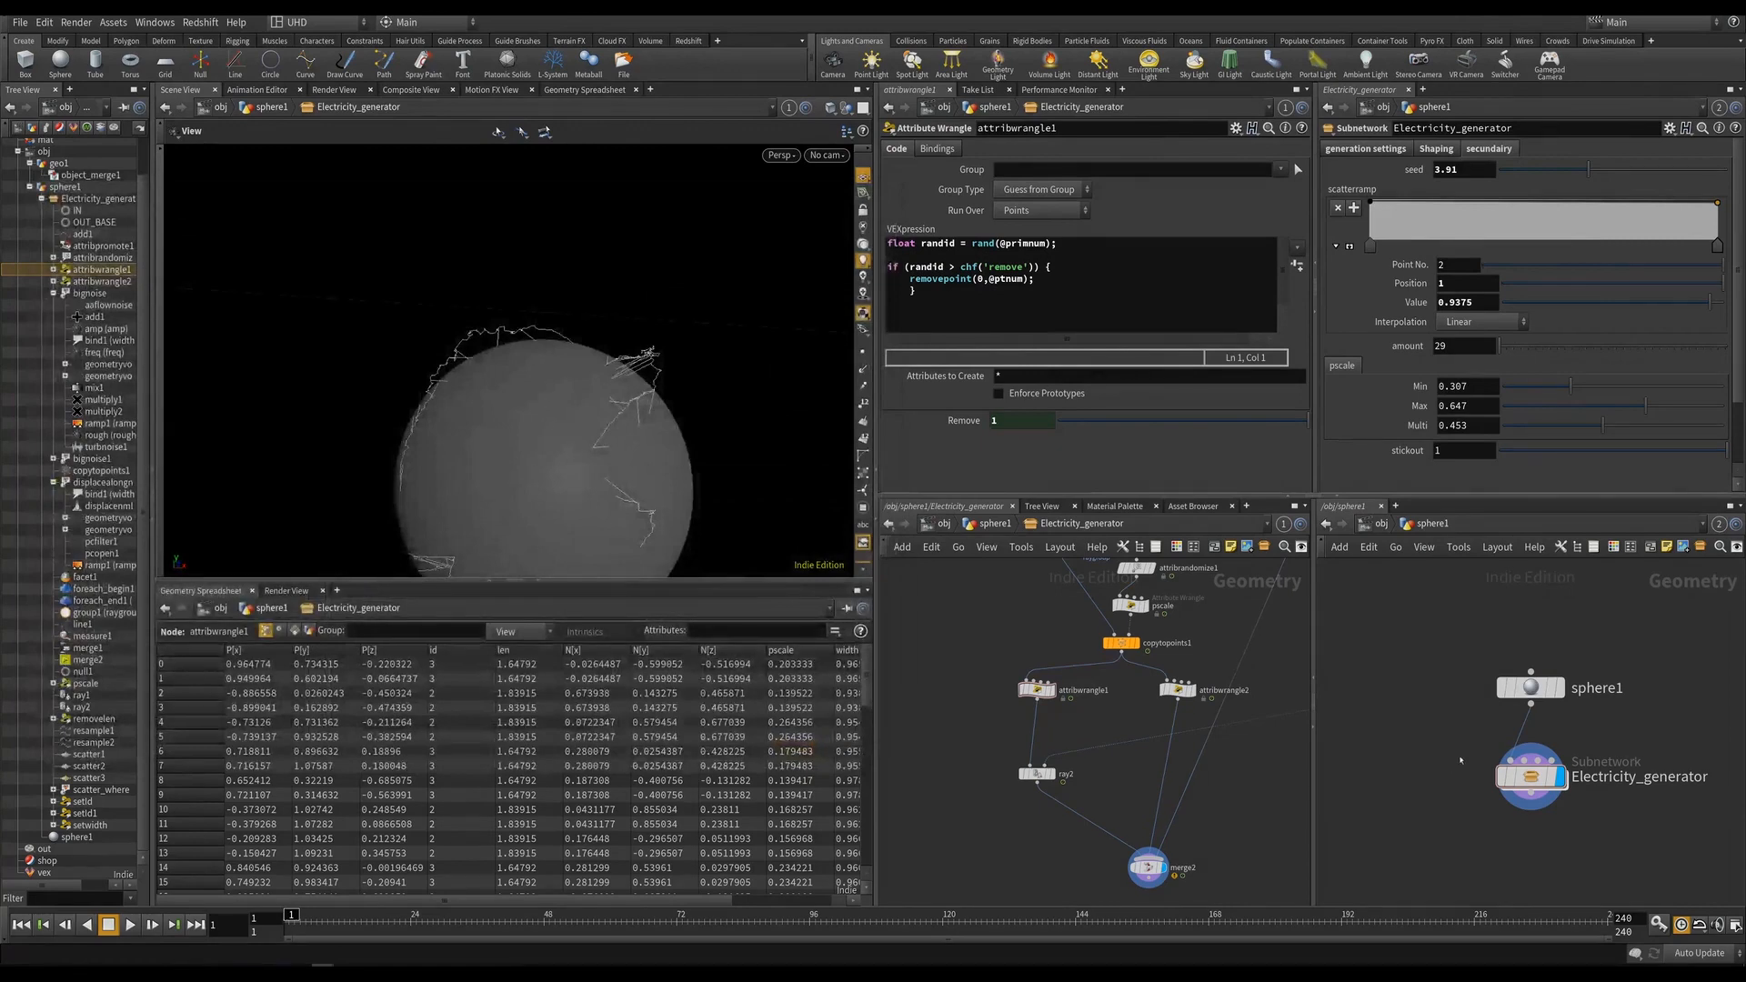
key("ctrl+s")
Remove the OUT_BASE connection from merge2, save the scene and scrub to frame 151.
left_click_drag(569, 335, 737, 491)
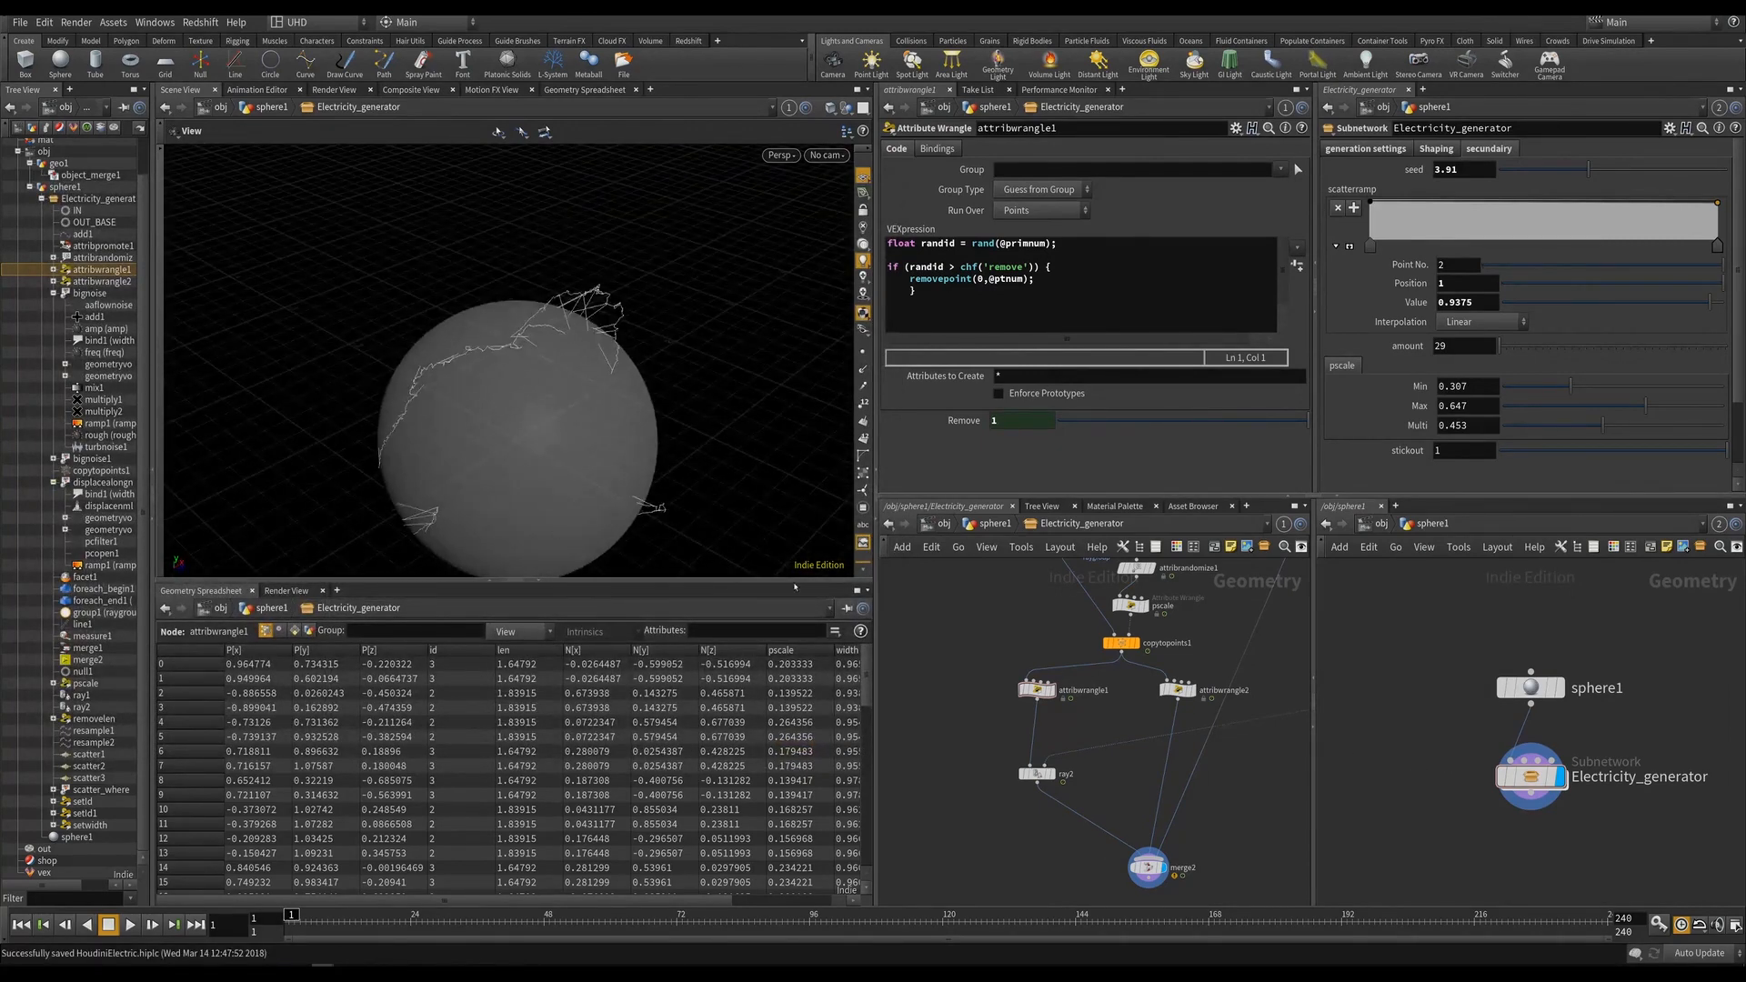
scroll(1034, 800, "down", 2)
middle_click_drag(1034, 800, 965, 698)
left_click_drag(1094, 819, 1021, 733)
scroll(1118, 712, "up", 1)
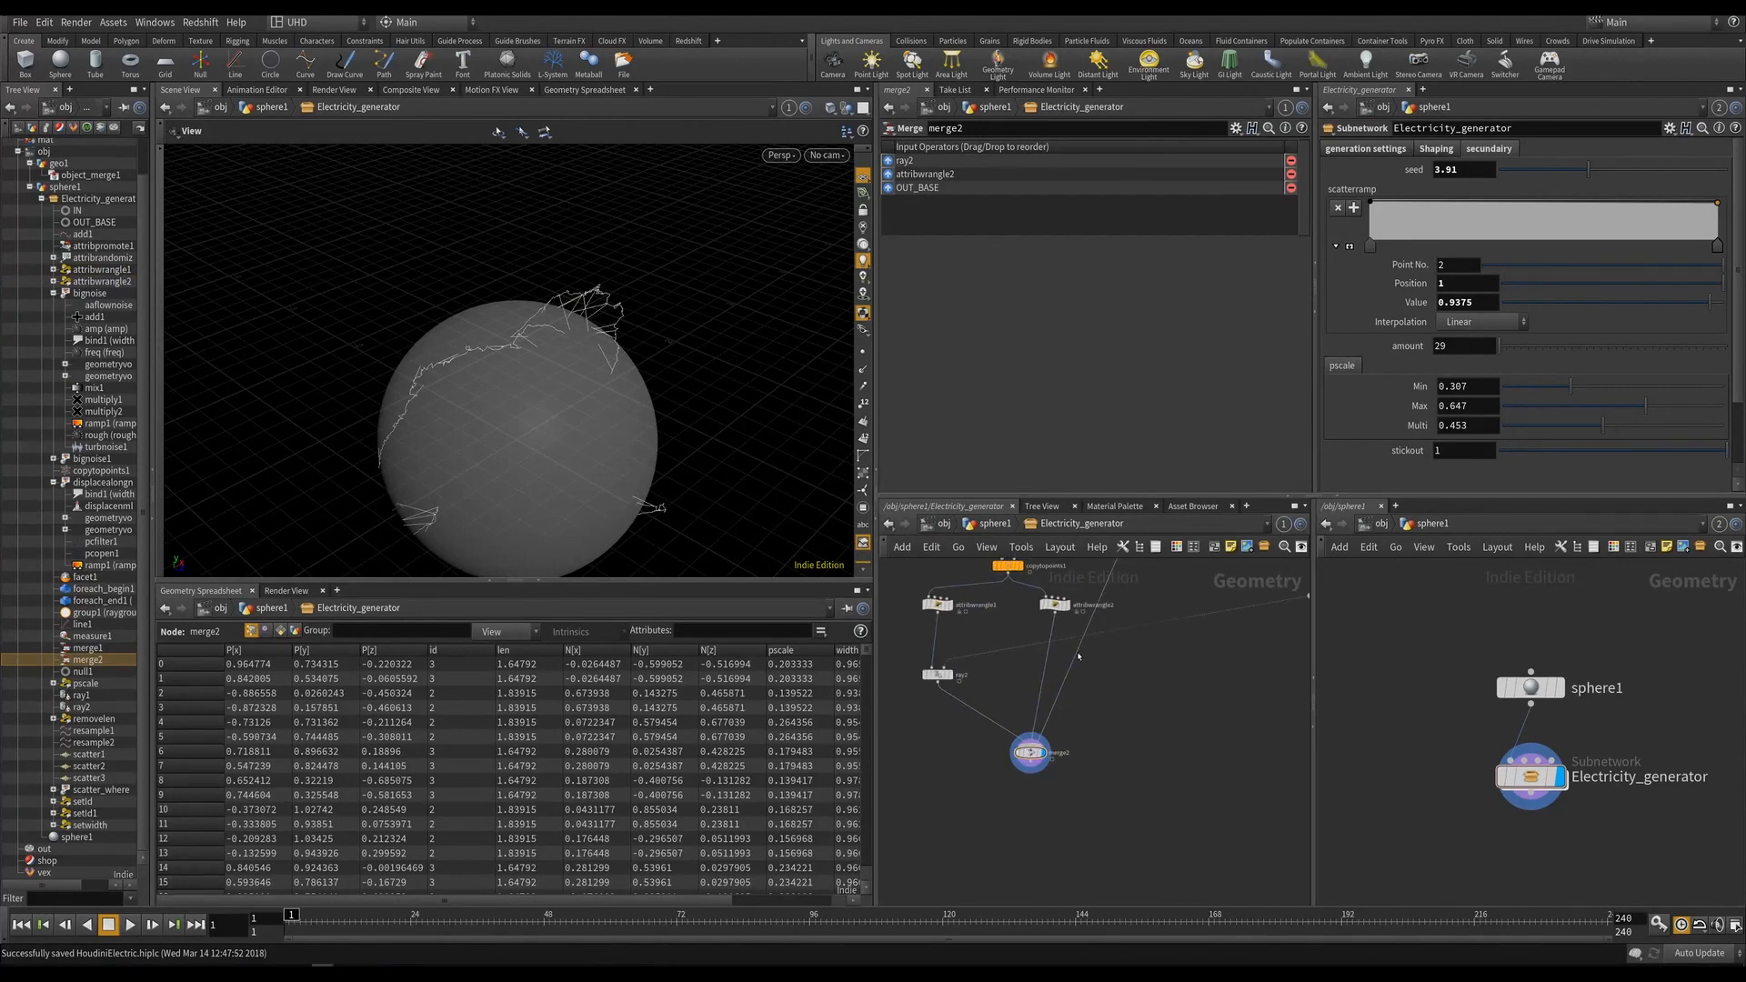
right_click(1078, 656)
left_click(1134, 717)
left_click_drag(593, 375, 611, 259)
key("ctrl+s")
left_click_drag(403, 929, 1117, 884)
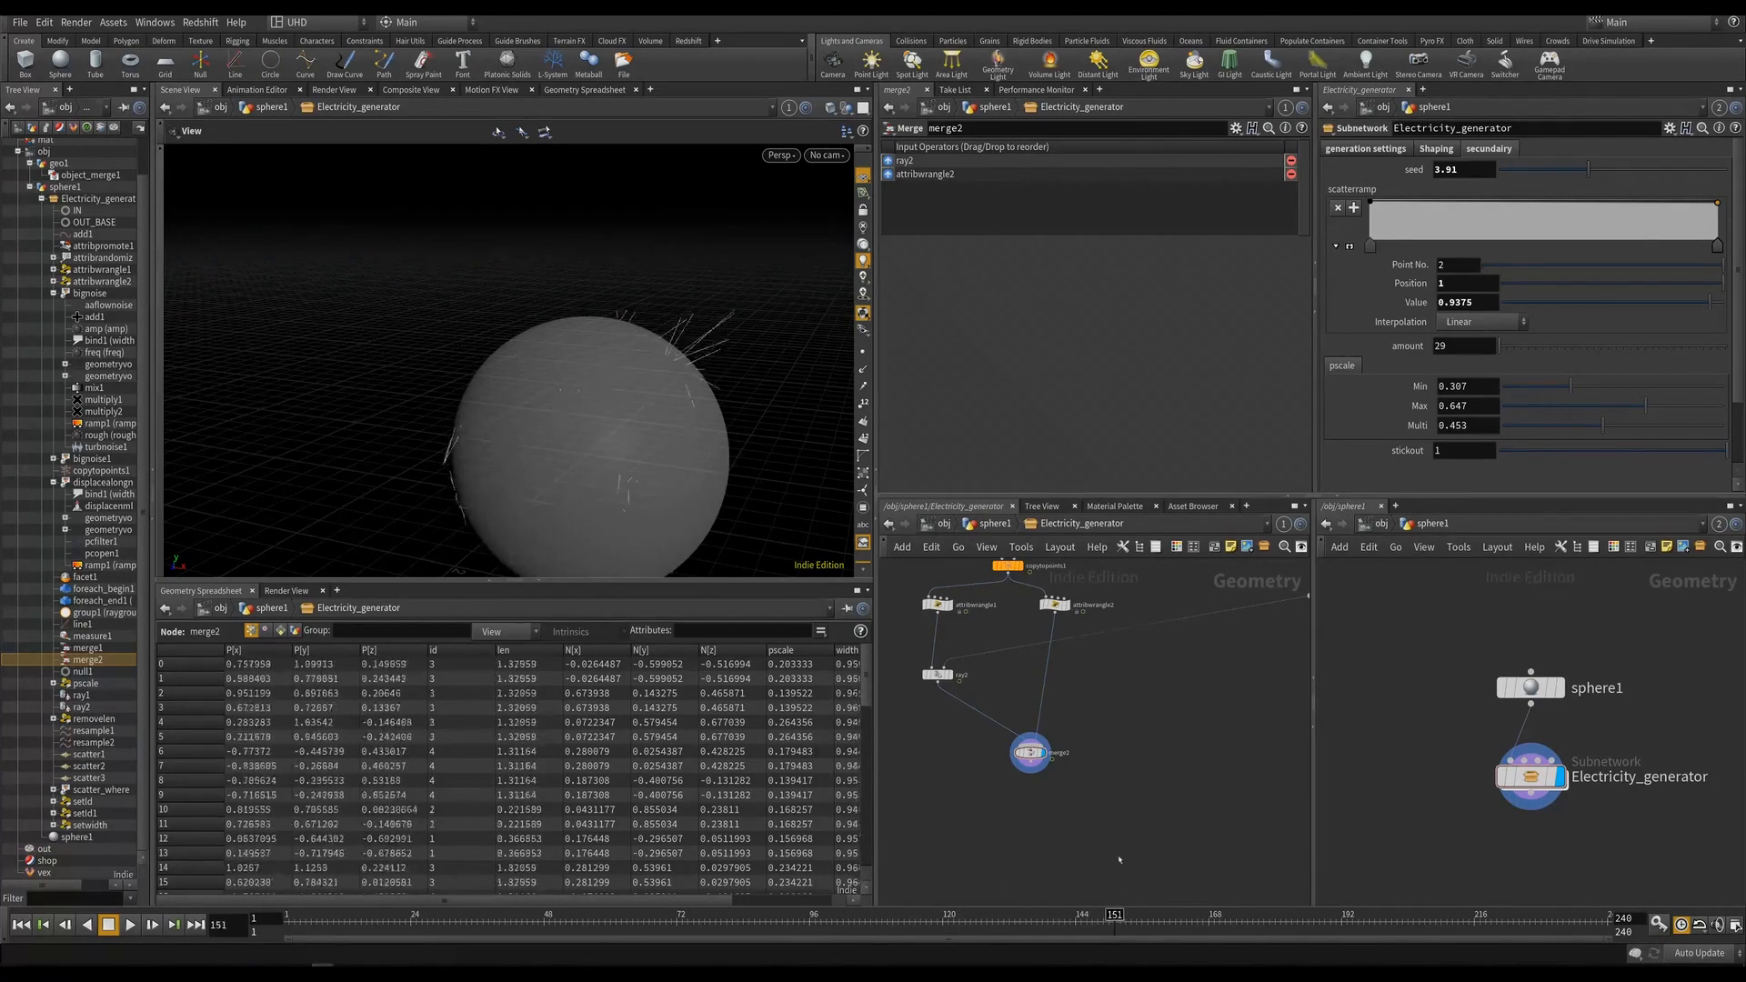
Save the scene and add a Resample node fed by merge2, displaying its output.
scroll(1096, 779, "down", 5)
key("ctrl+s")
middle_click_drag(1102, 774, 1030, 635)
scroll(631, 358, "up", 5)
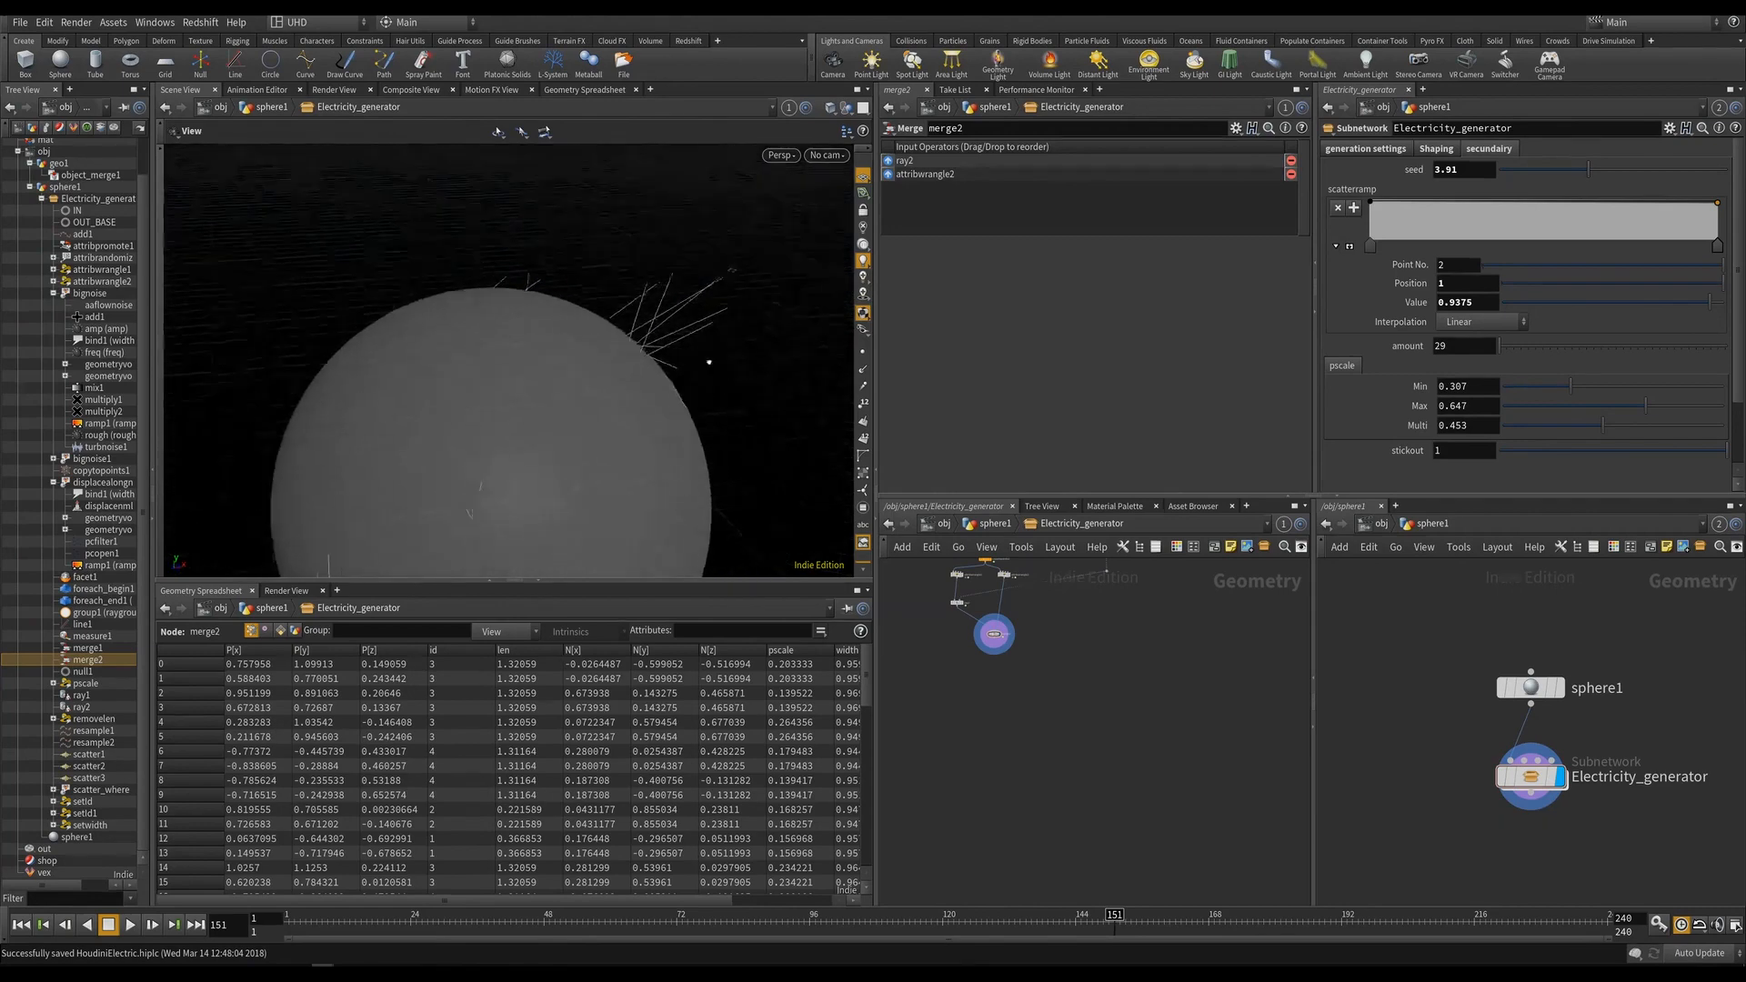
key("Tab")
type("re")
key("BackSpace")
key("BackSpace")
type("res")
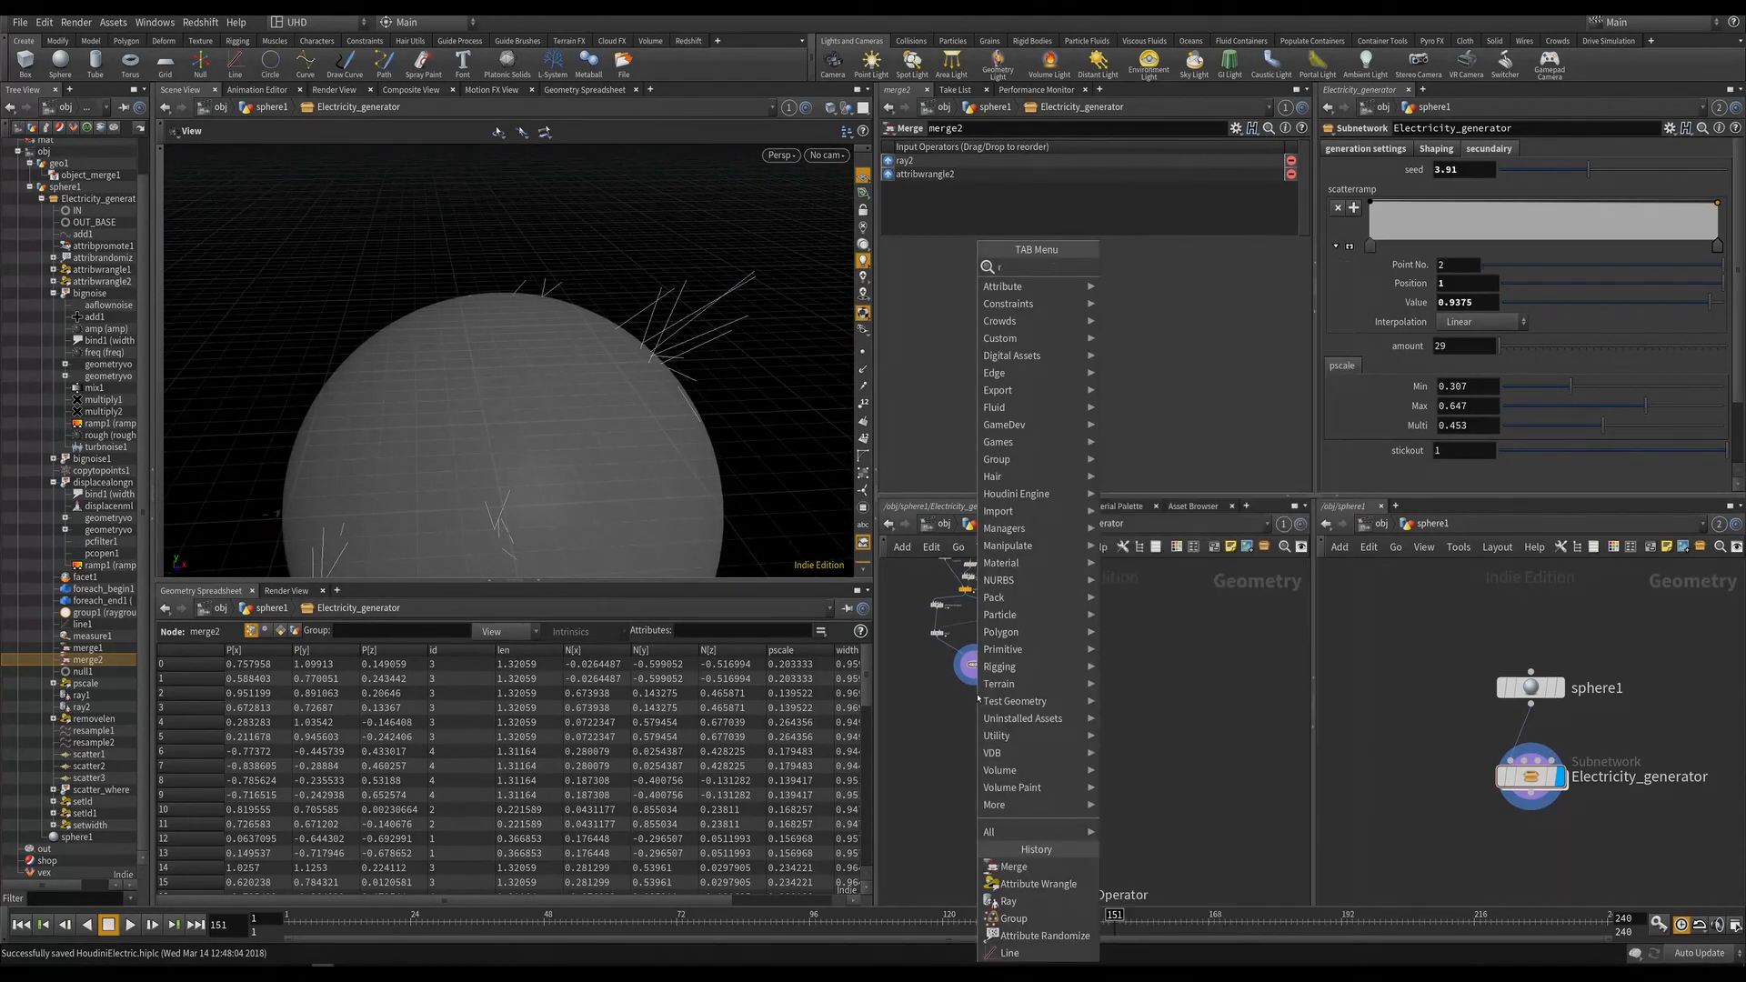
key("Return")
scroll(978, 698, "up", 1)
left_click(975, 698)
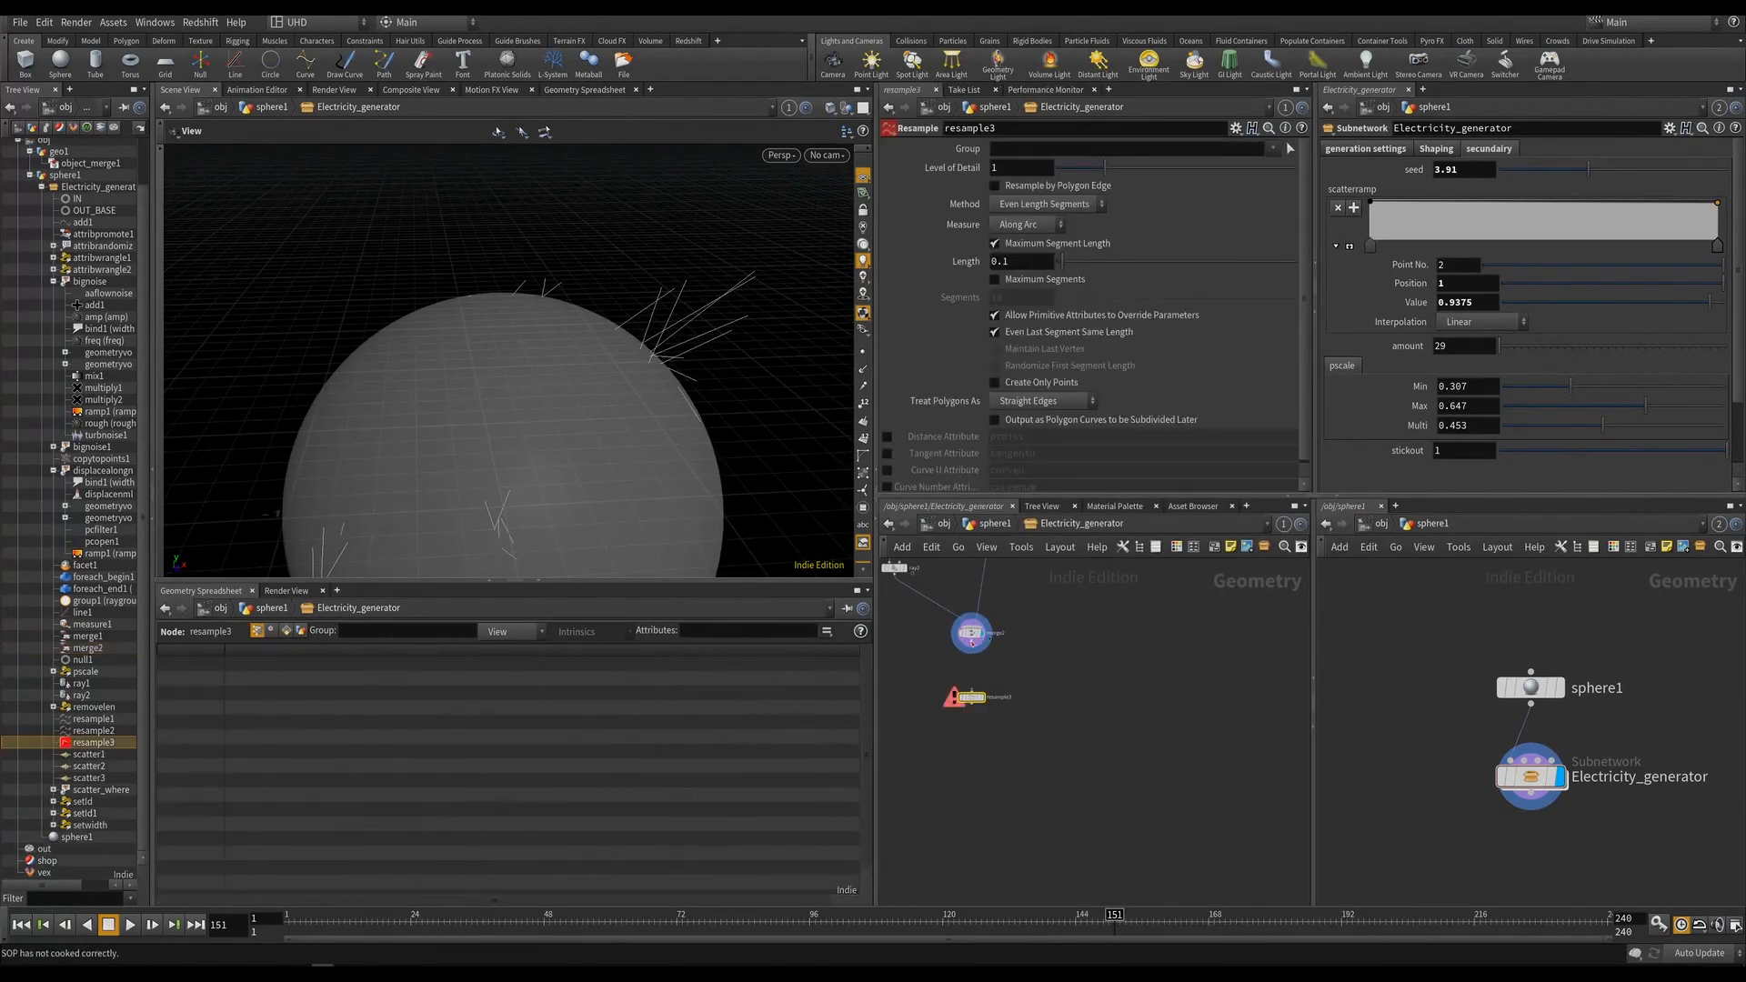
left_click(989, 683)
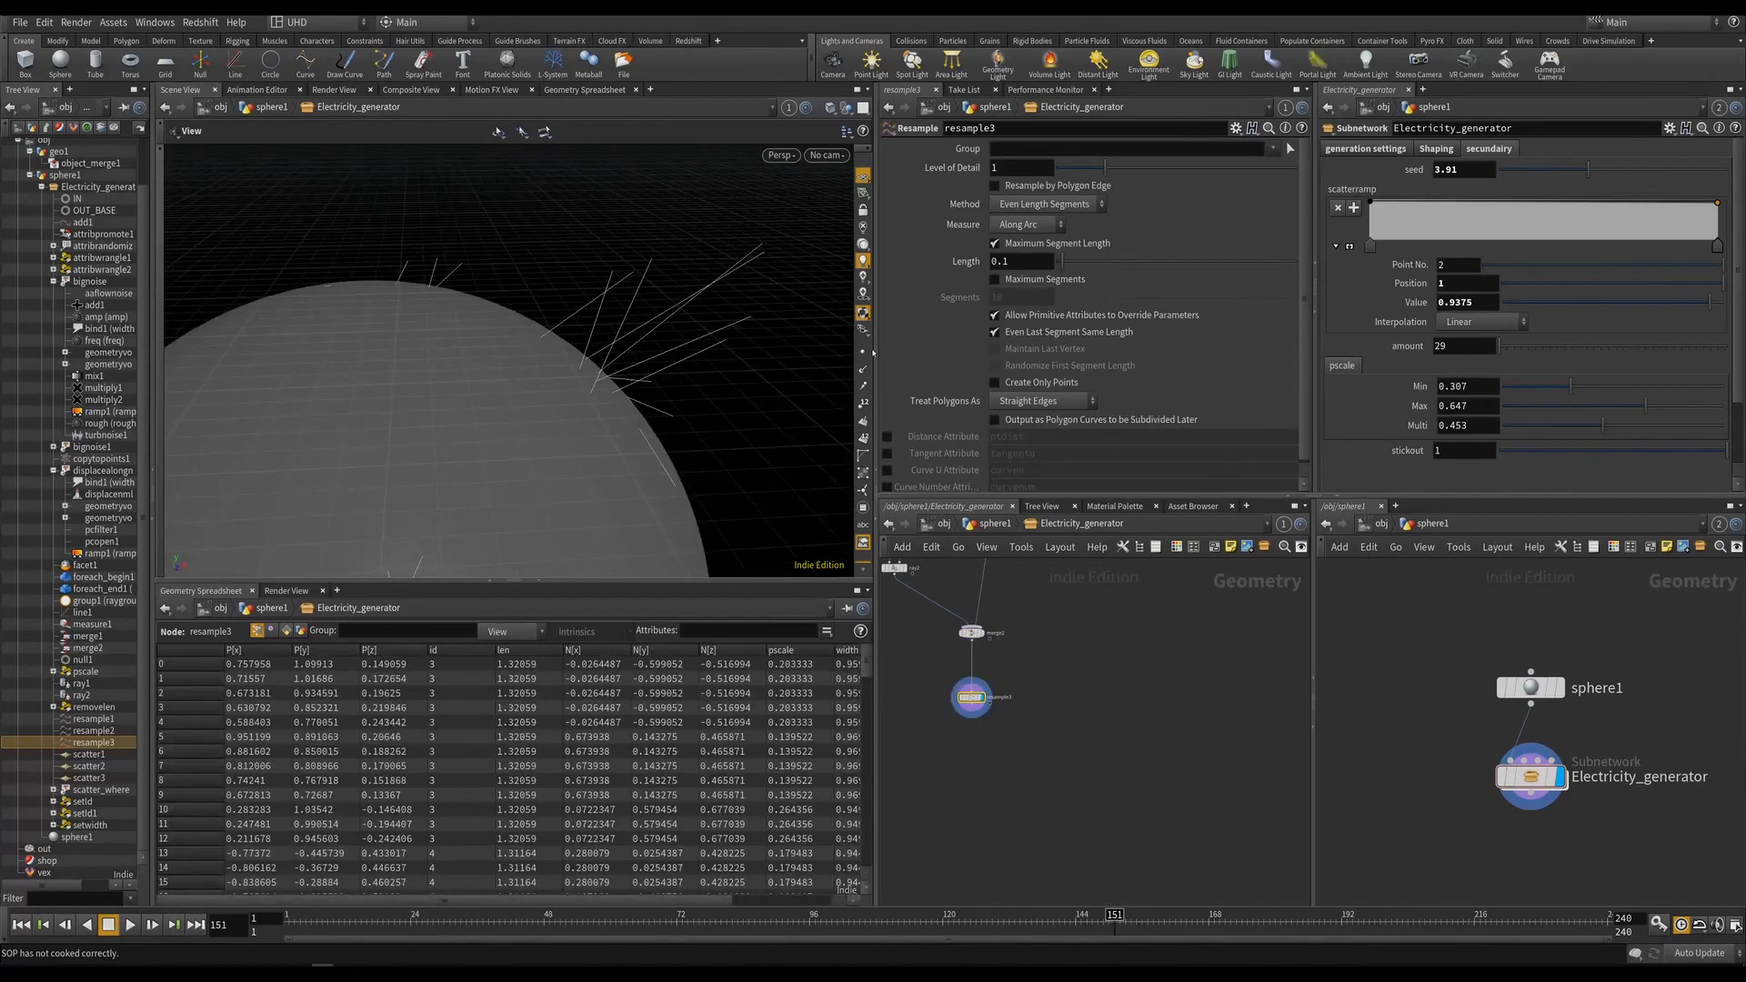
Set resample3's maximum segment length to 0.02 and save the scene.
left_click_drag(624, 355, 647, 339)
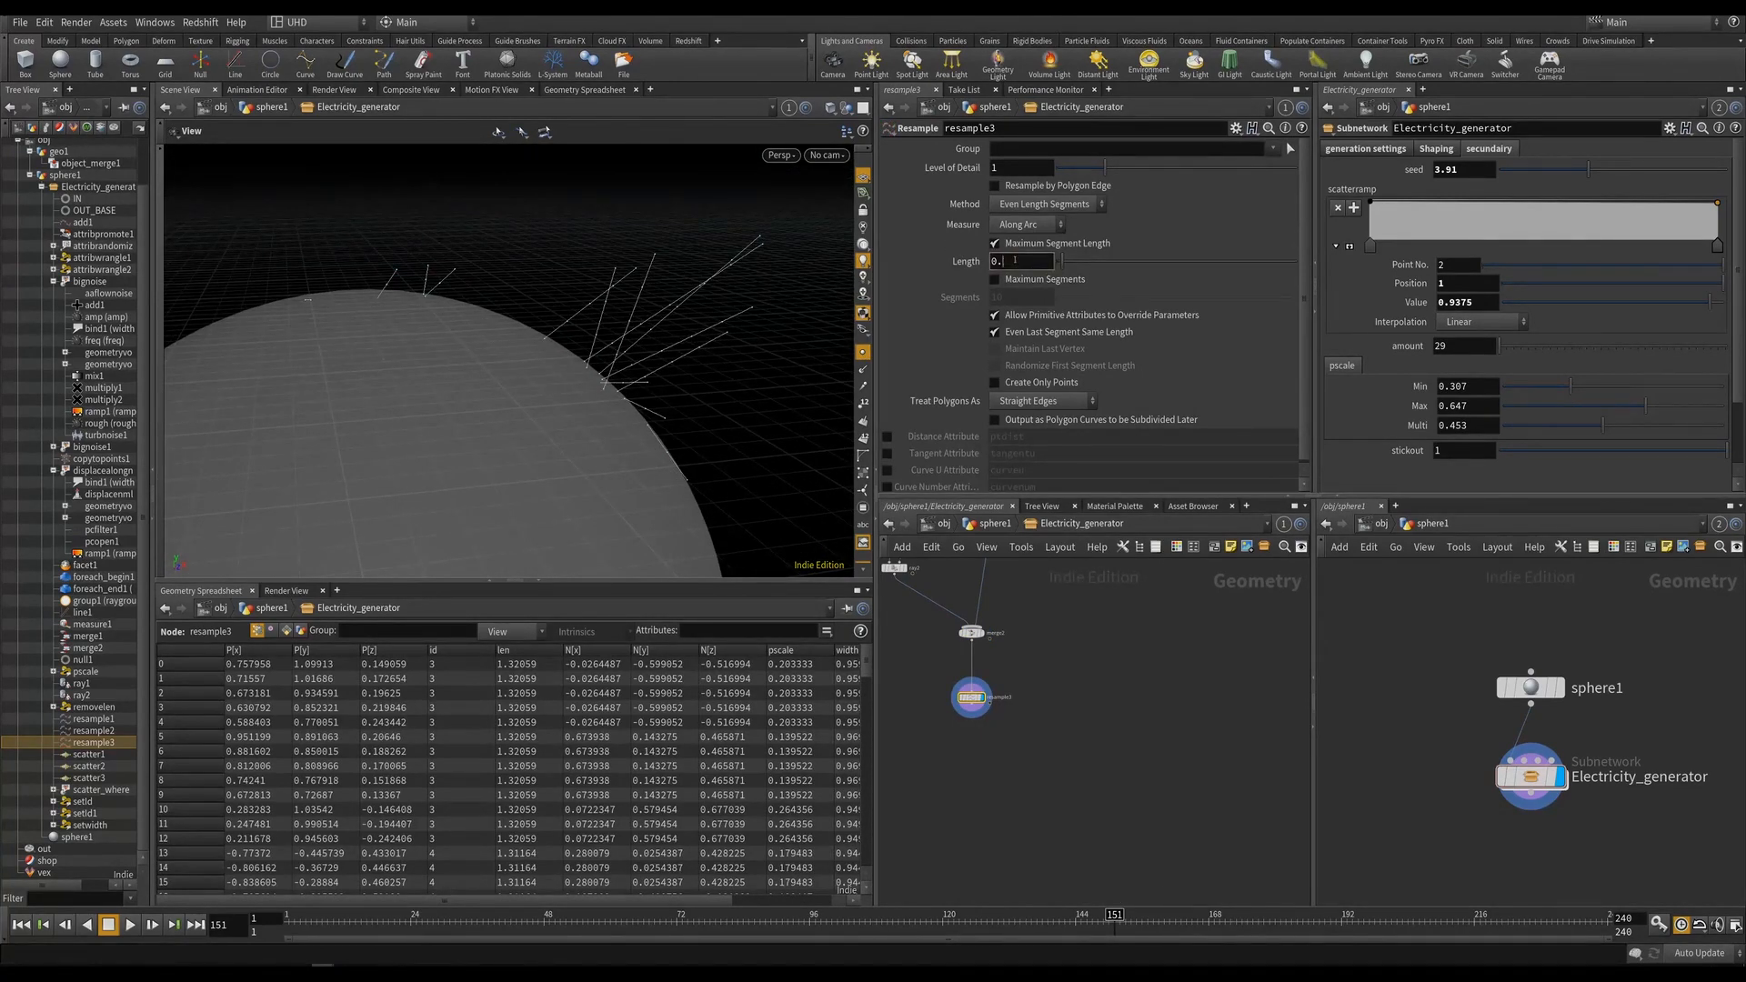
key("Return")
key("ctrl+s")
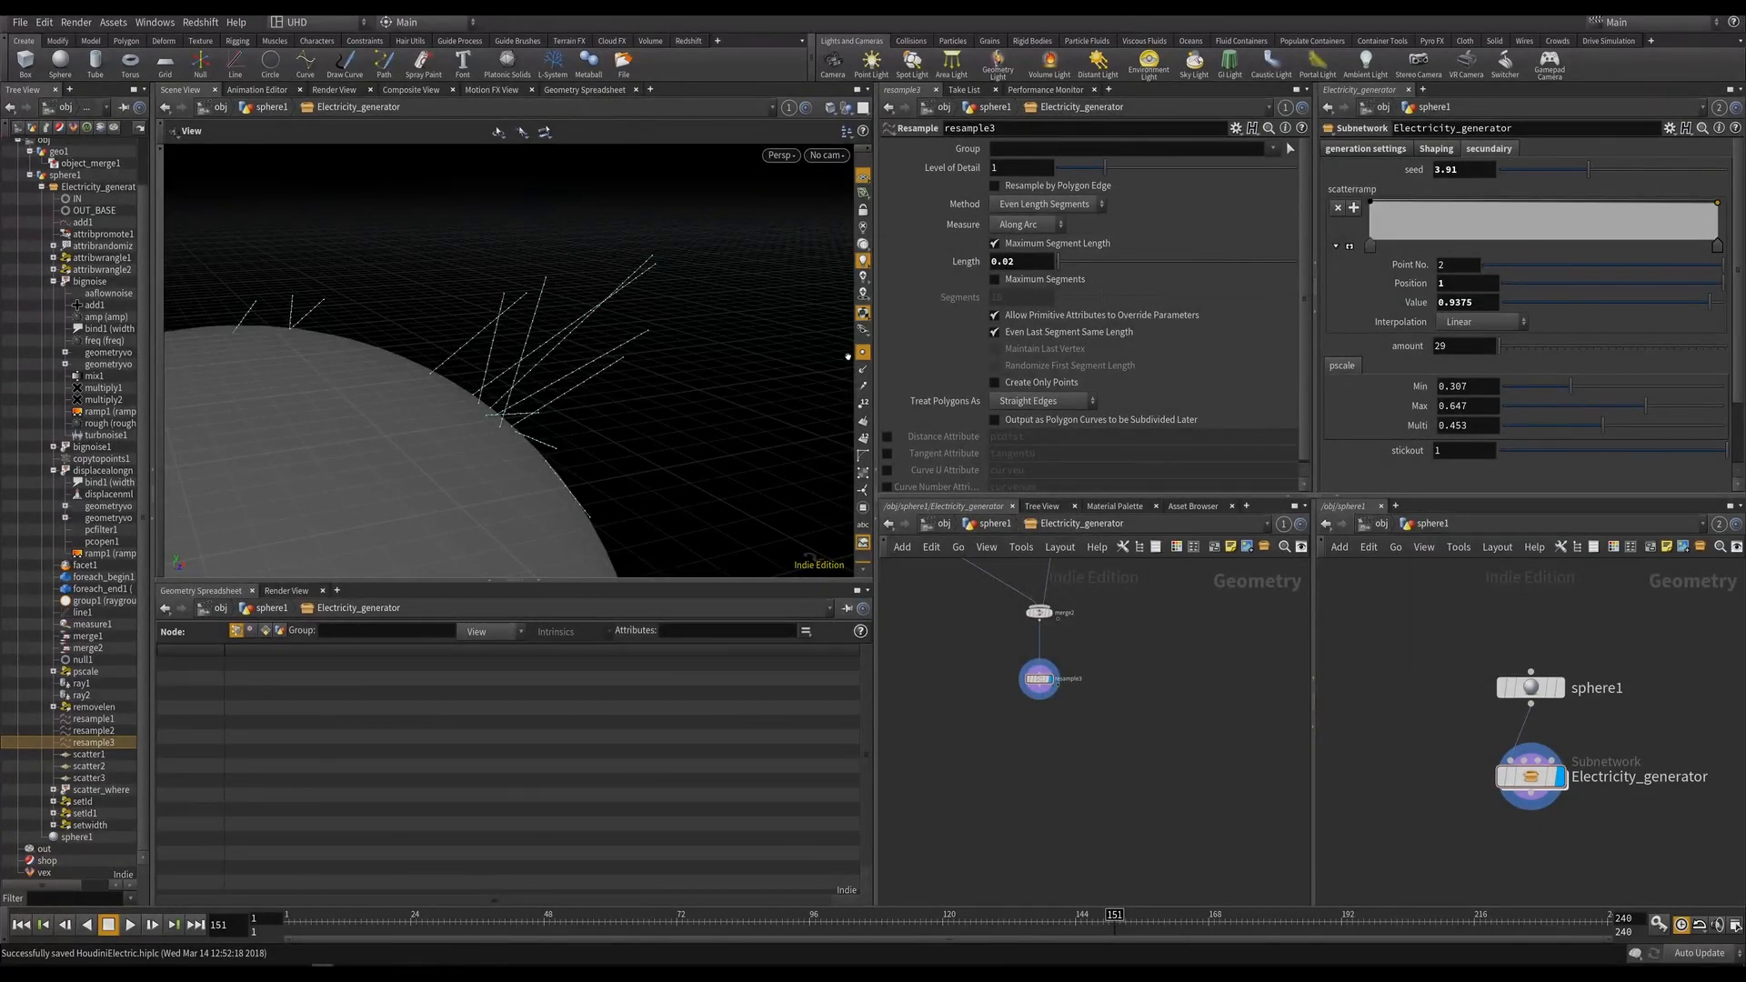
Duplicate the for-each block containing setwidth below resample3, feed it from resample3 and display the block's end node.
left_click_drag(532, 404, 655, 408)
middle_click_drag(1126, 687, 1067, 720)
scroll(1067, 720, "down", 3)
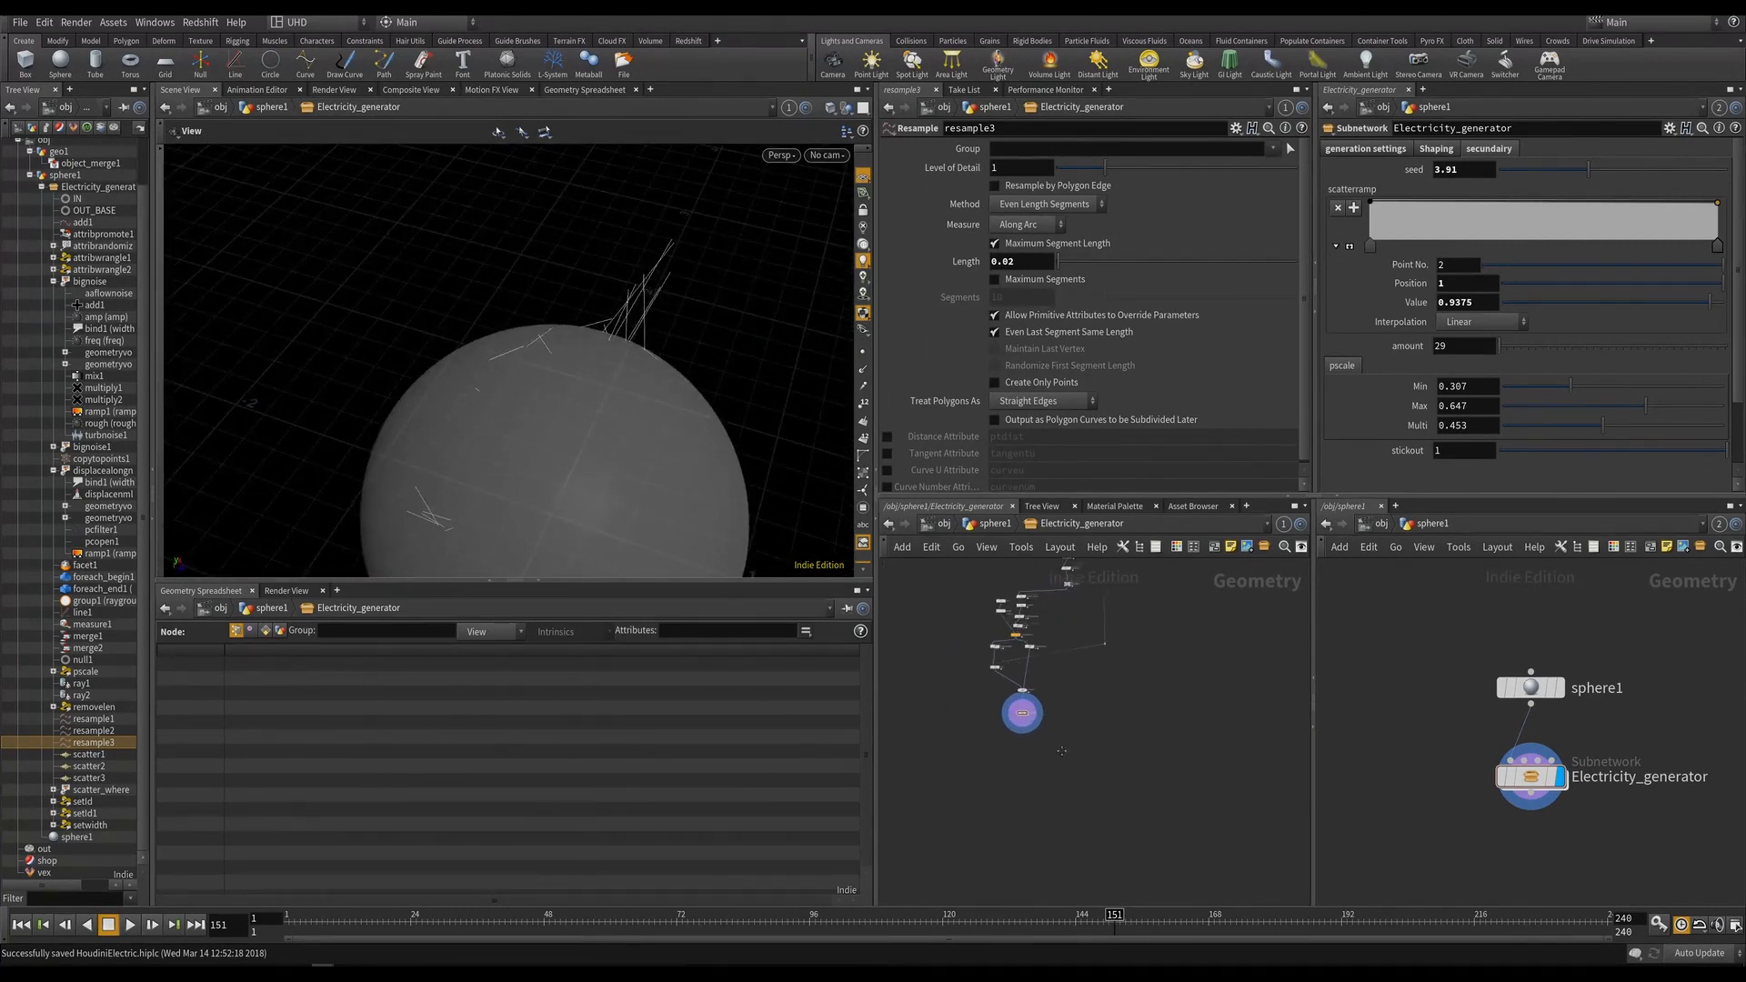
middle_click_drag(1218, 677, 1162, 805)
scroll(978, 769, "up", 3)
scroll(918, 739, "up", 1)
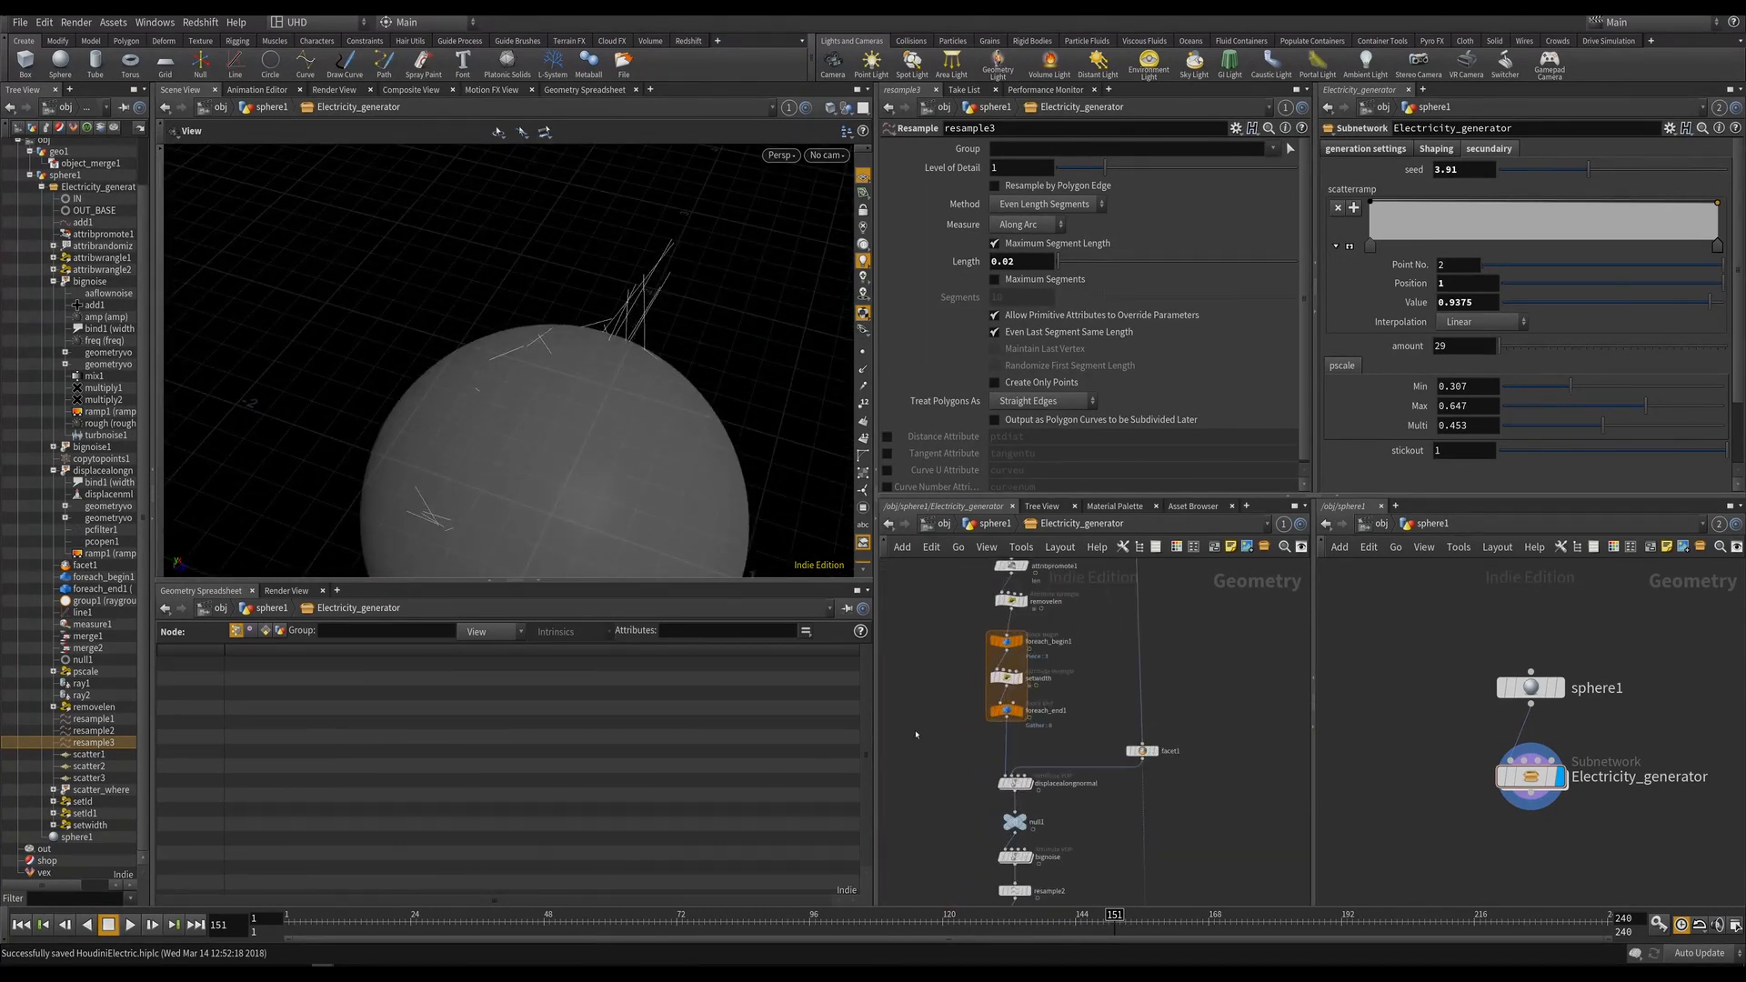
left_click_drag(944, 619, 1070, 748)
key("ctrl+c")
middle_click_drag(965, 637, 1061, 628)
key("ctrl+v")
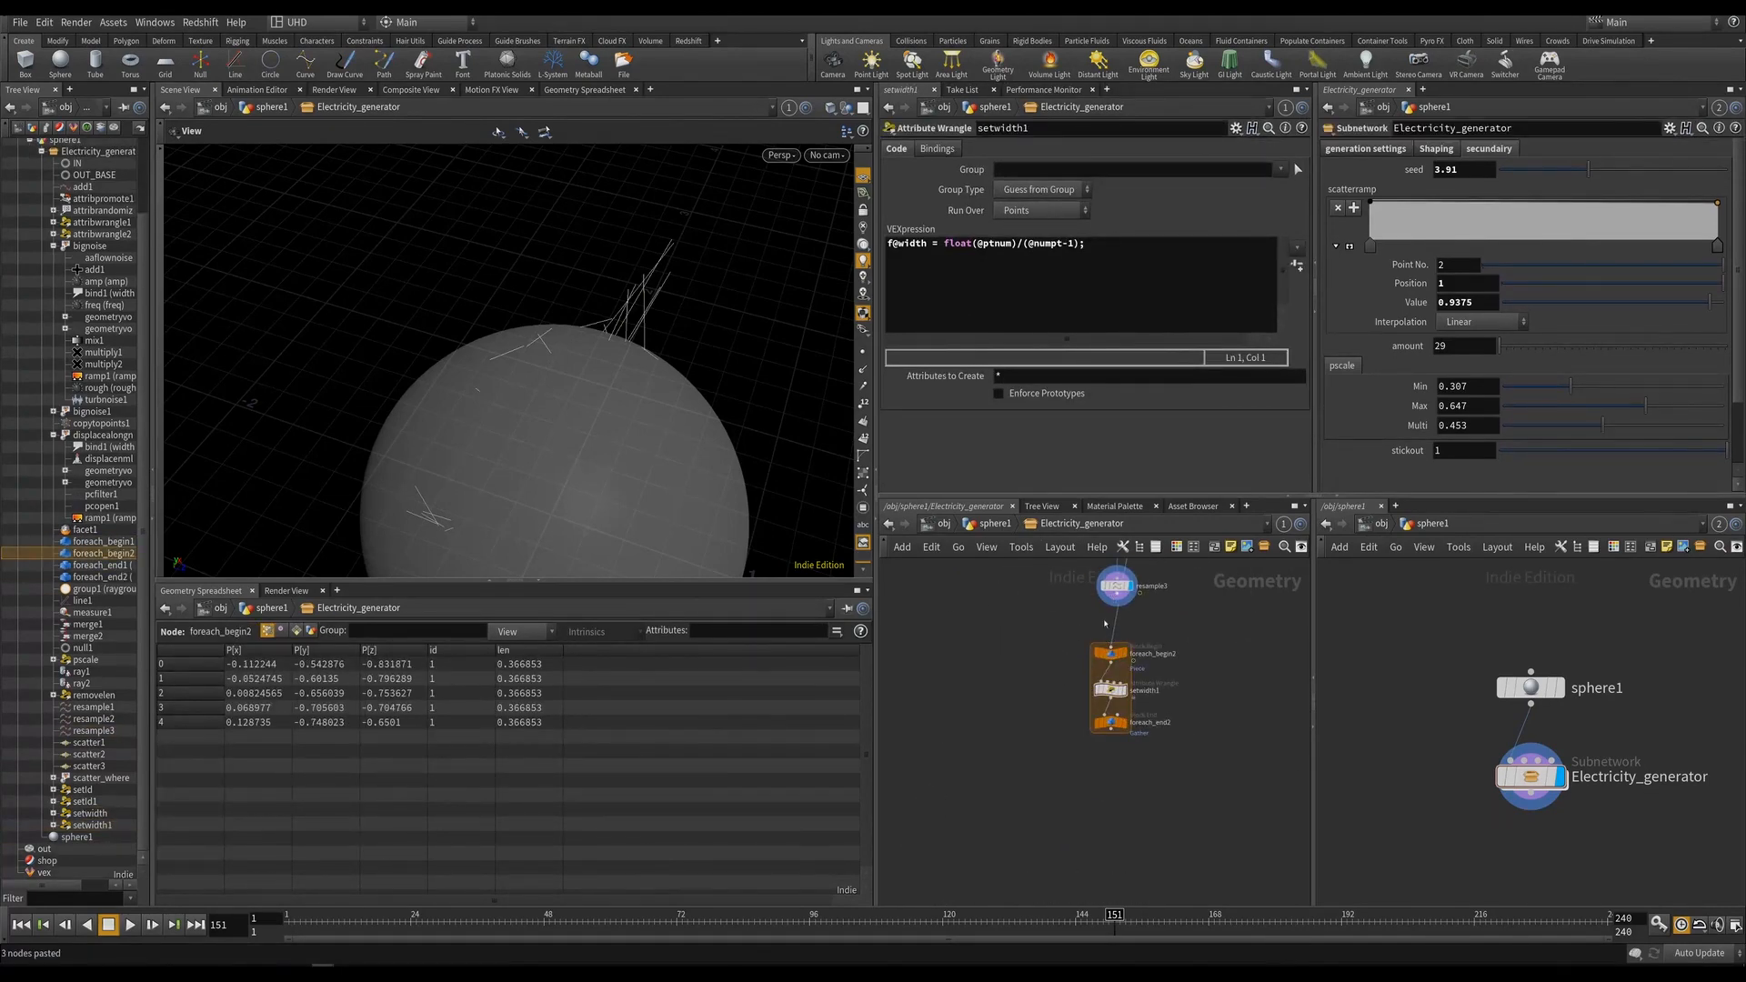
left_click(1125, 723)
Rename the bignoise1 node above OUT_BASE to smallnoise.
left_click_drag(636, 391, 717, 315)
scroll(1011, 703, "down", 8)
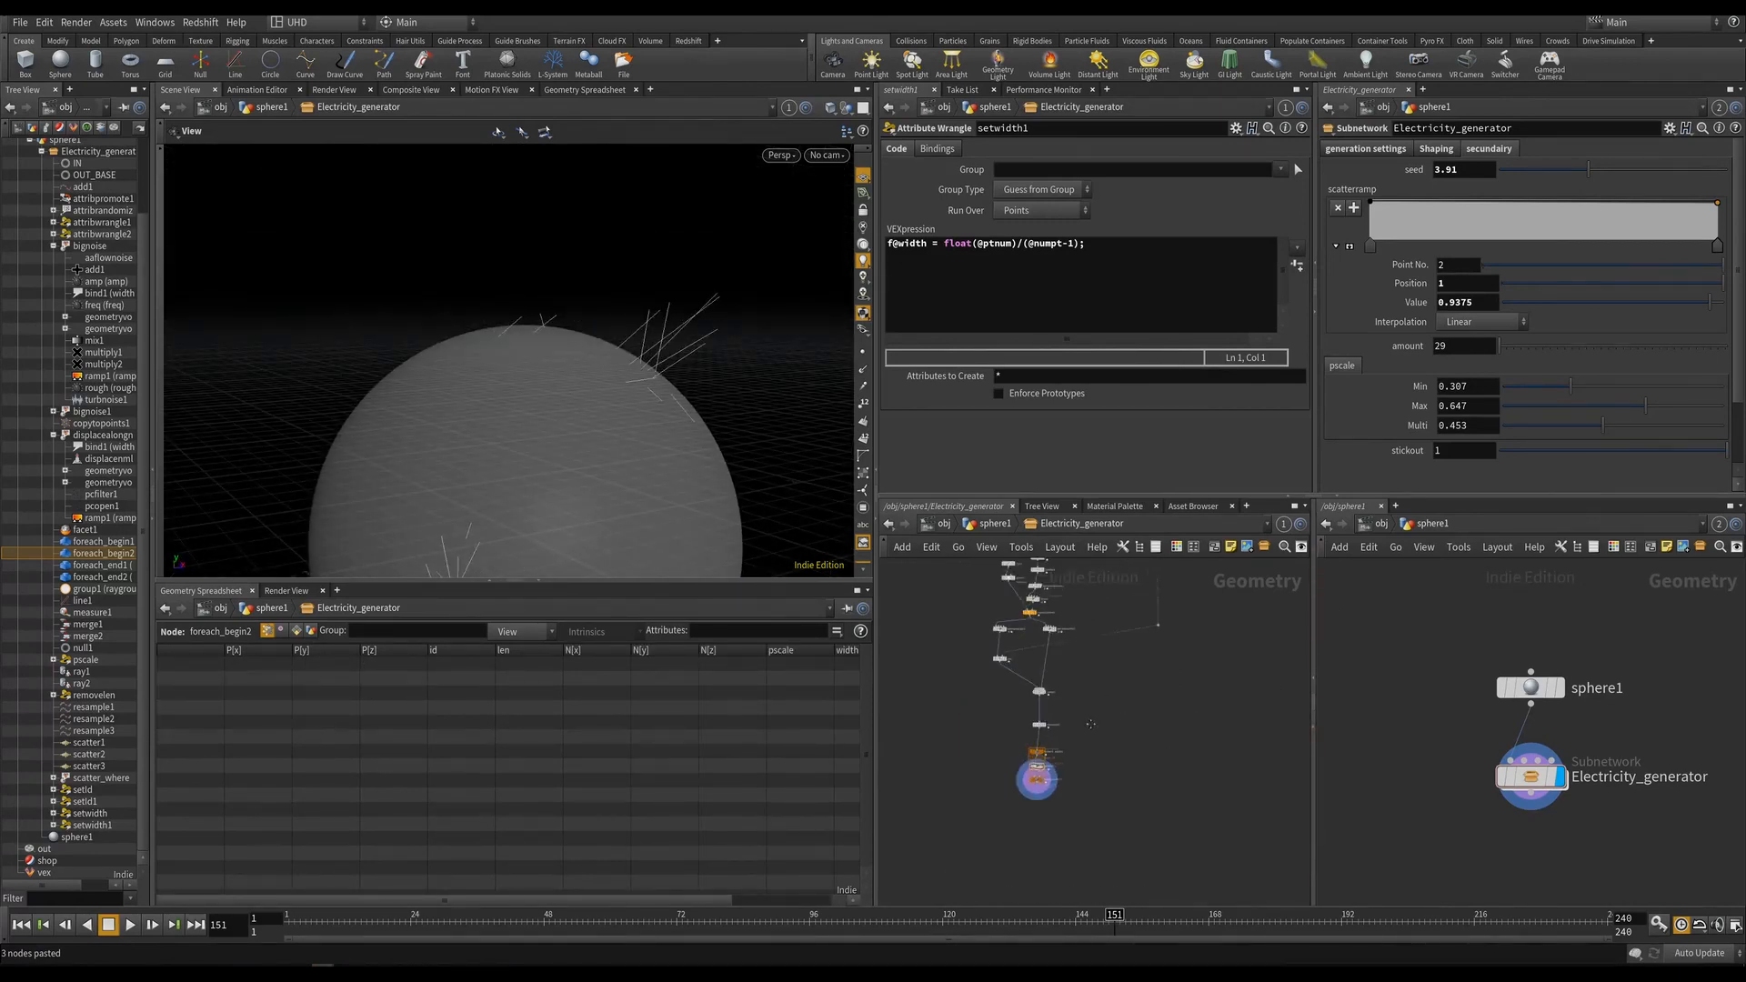
scroll(1012, 704, "up", 10)
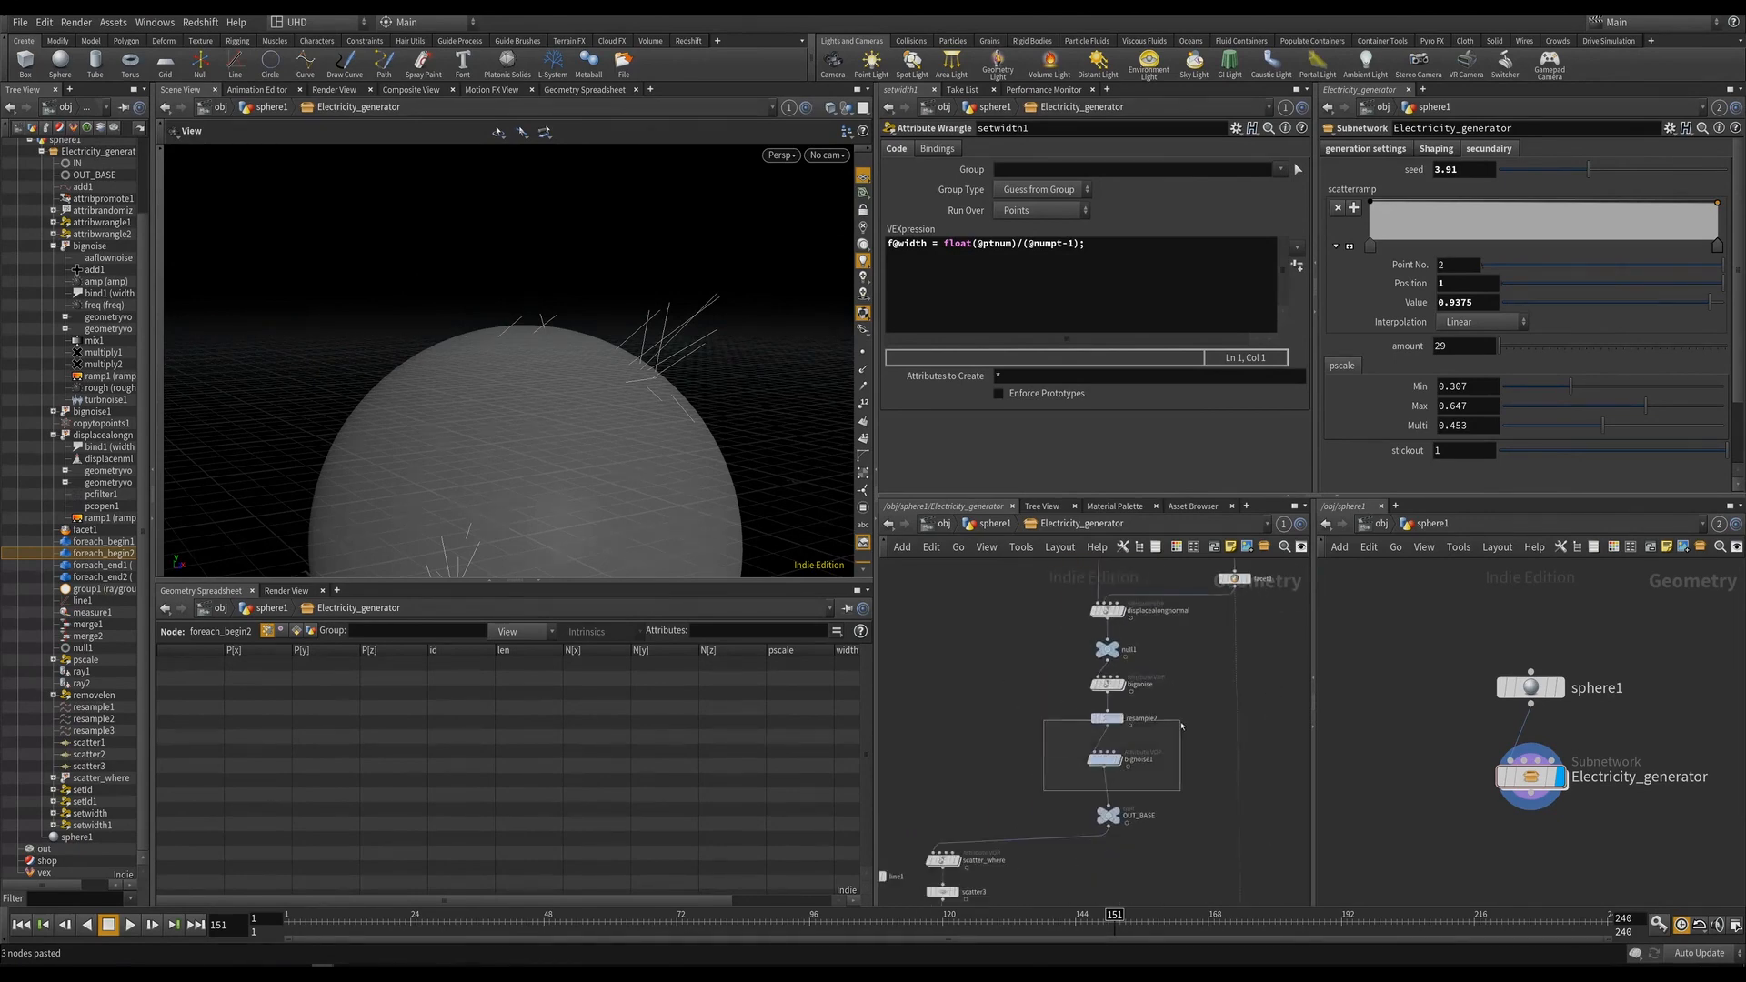
left_click(1103, 759)
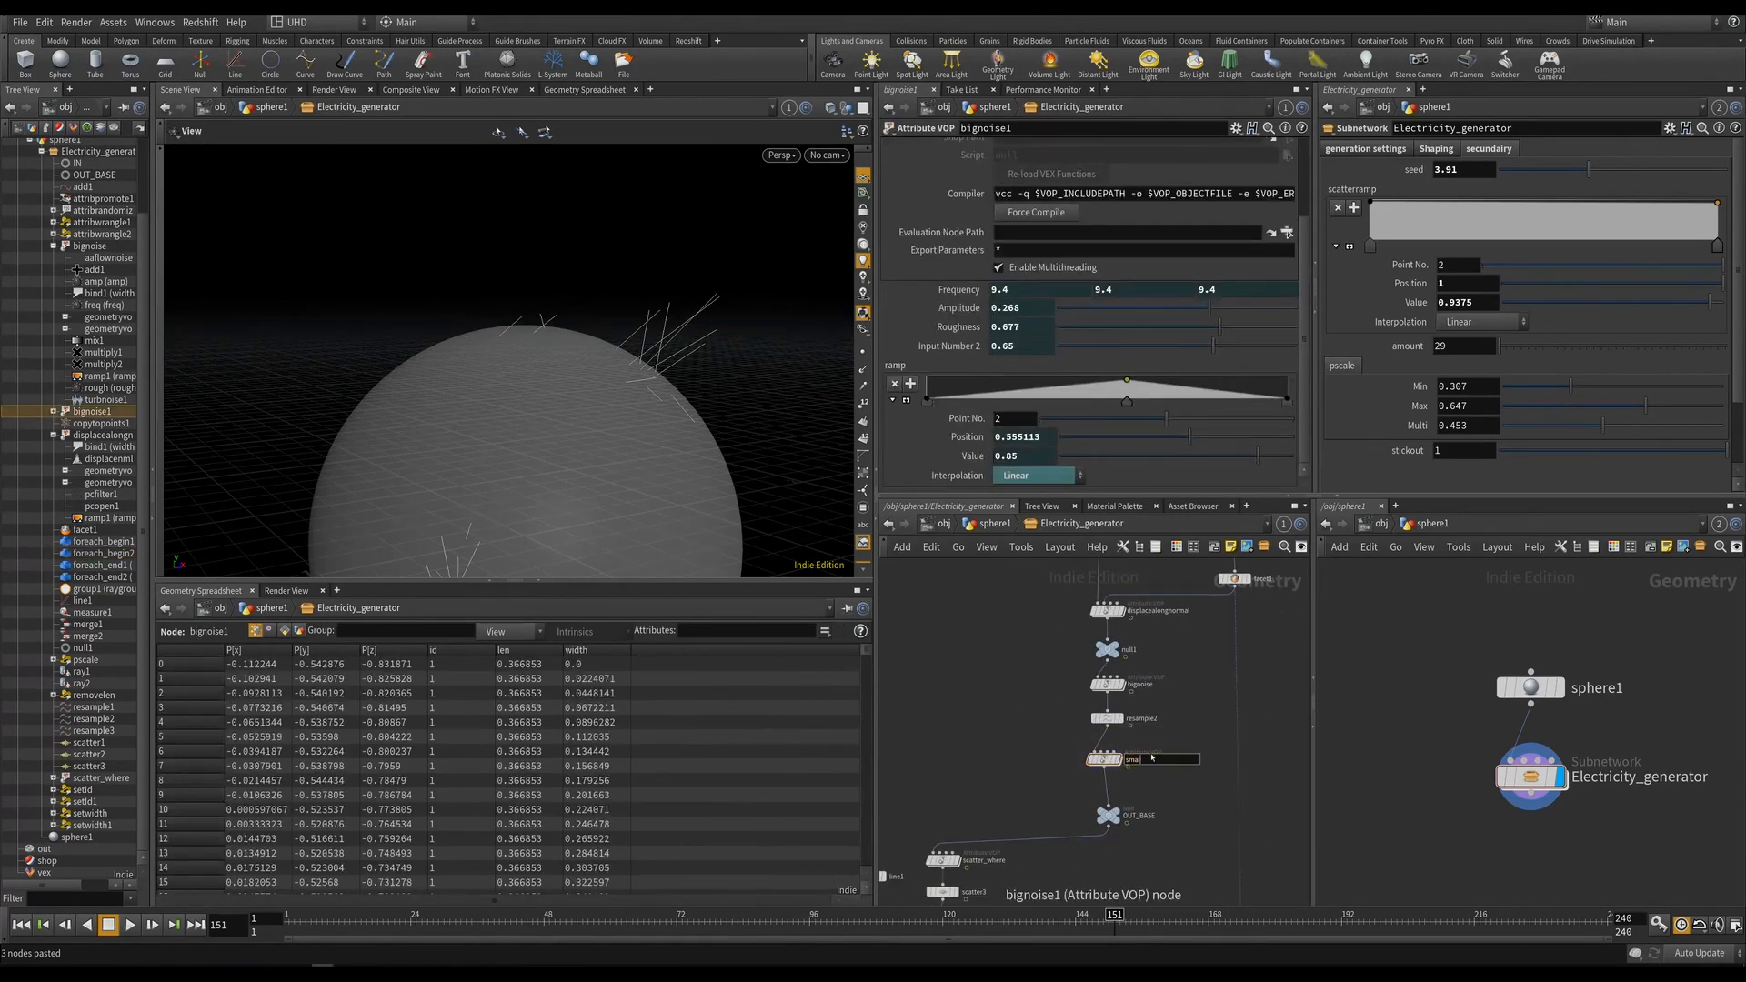
type("smallnoise")
key("Return")
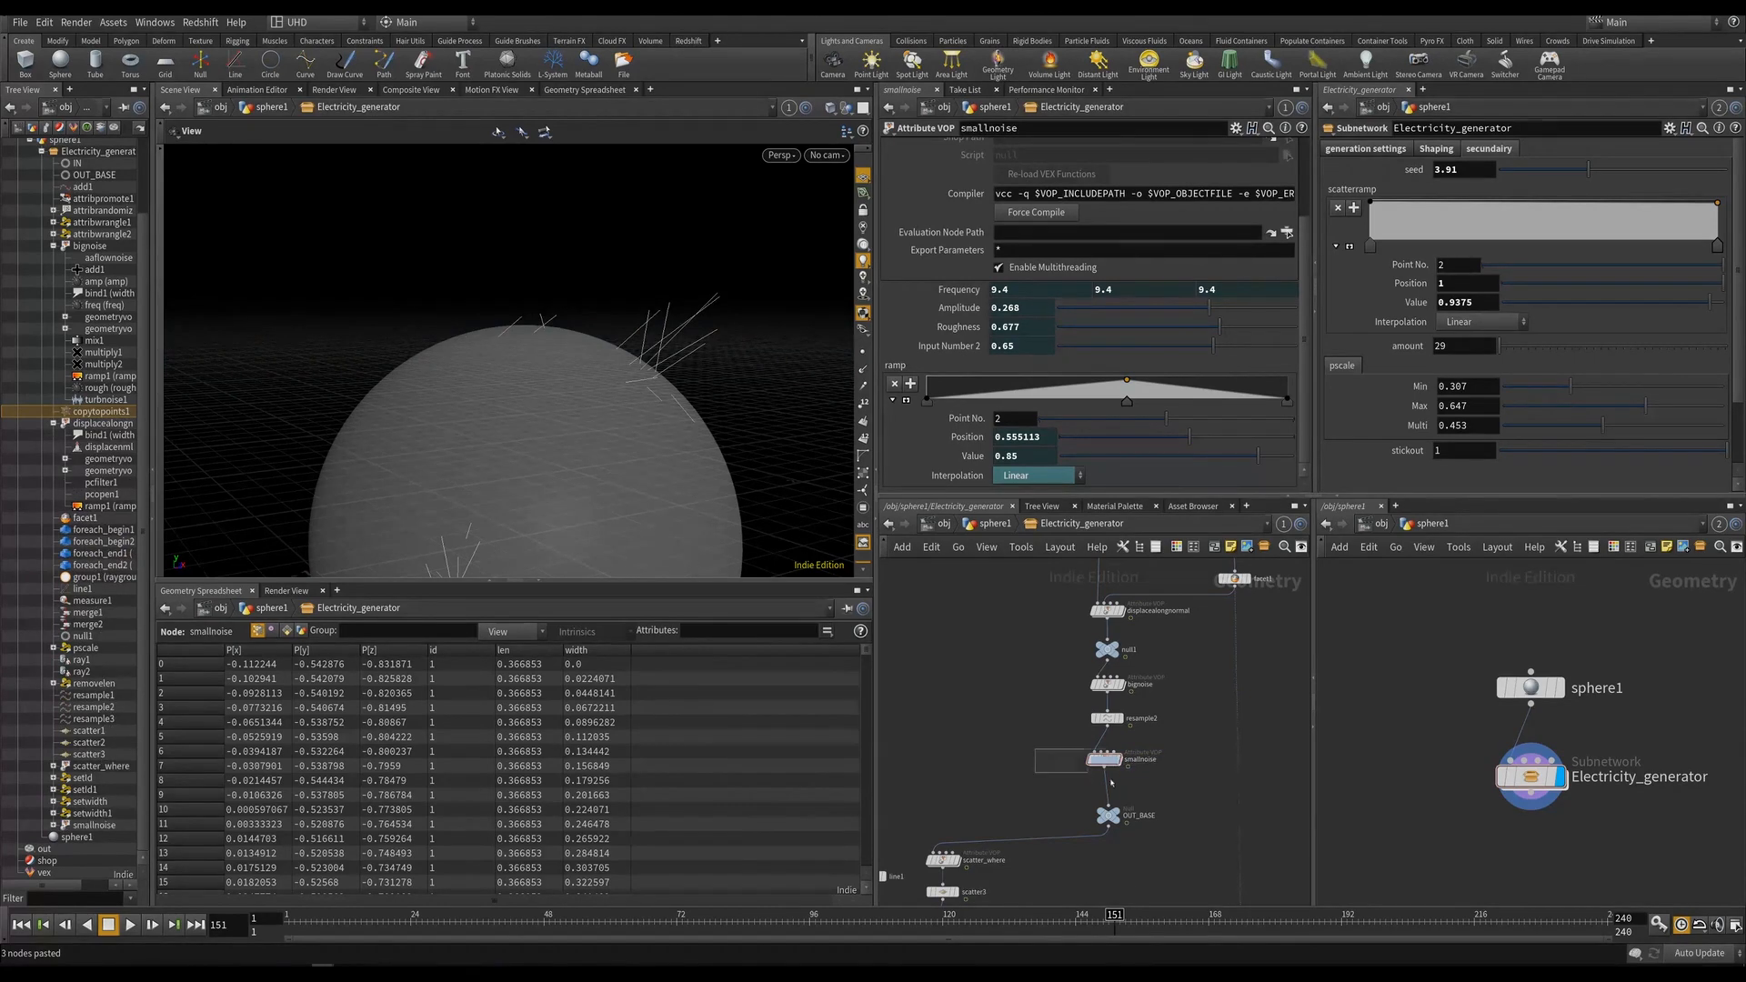
Duplicate the smallnoise node below foreach_end2 and connect foreach_end2 to its first input.
left_click_drag(1111, 782, 1118, 788)
key("ctrl+c")
middle_click_drag(1117, 802, 1133, 609)
scroll(1117, 764, "up", 3)
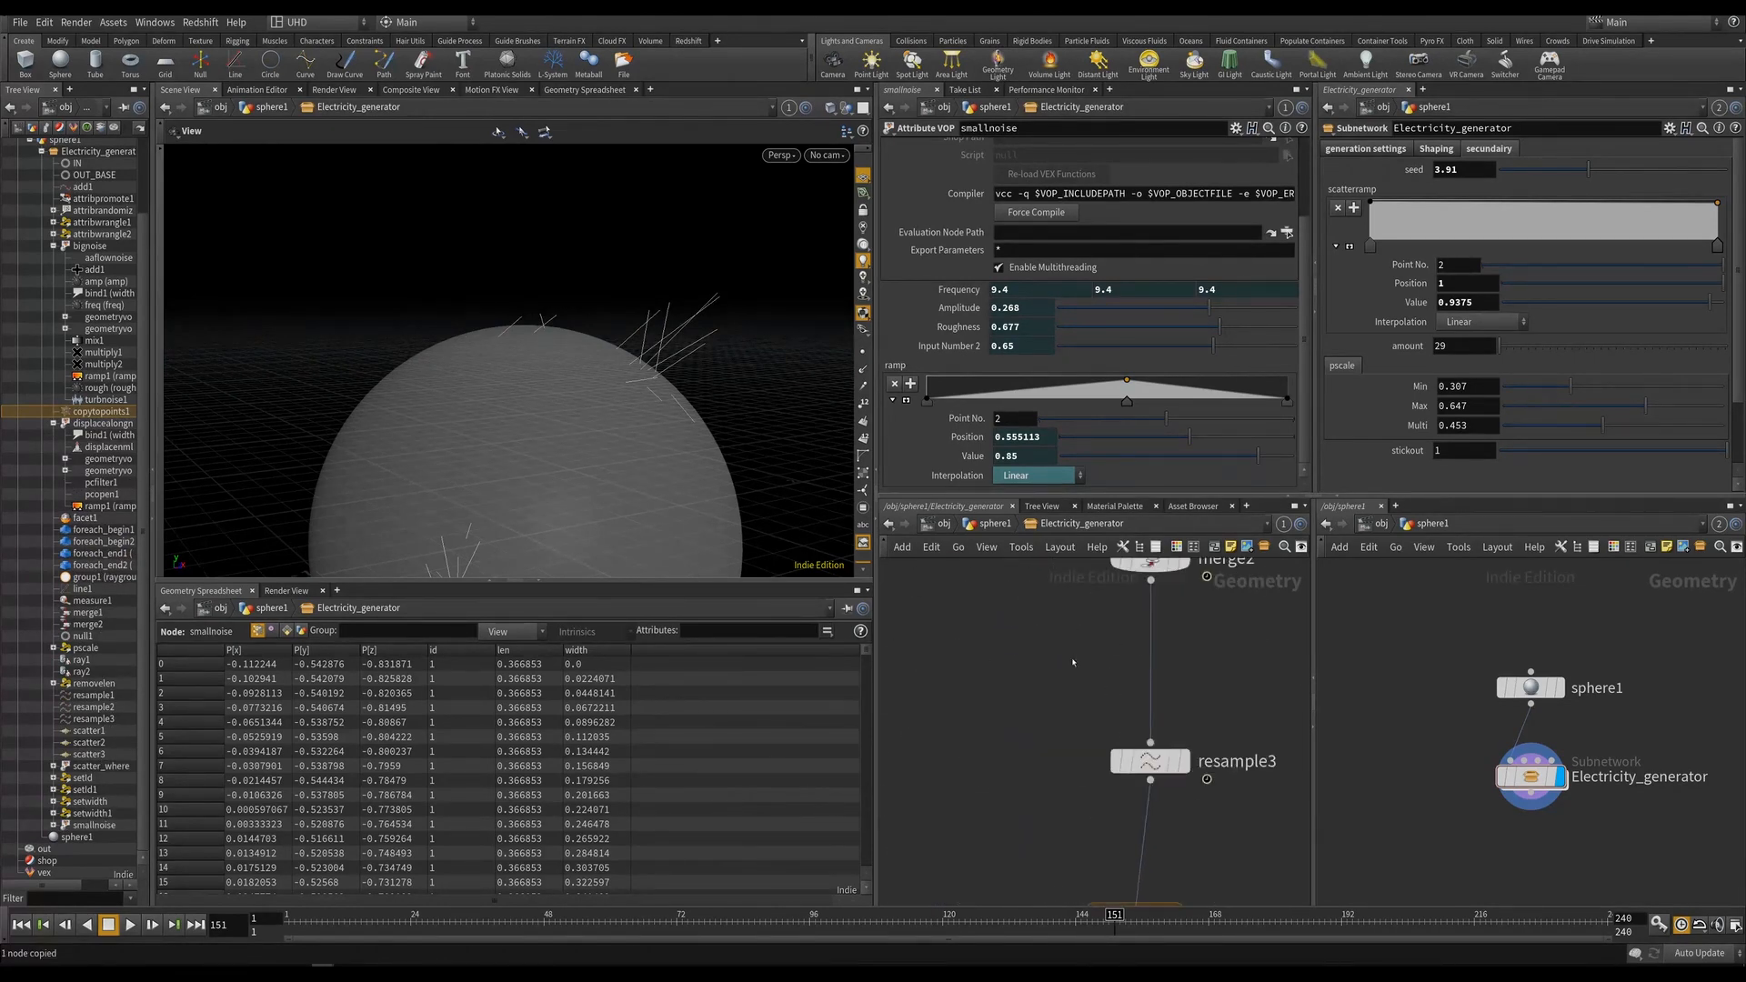
key("ctrl+v")
left_click_drag(1107, 775, 1108, 786)
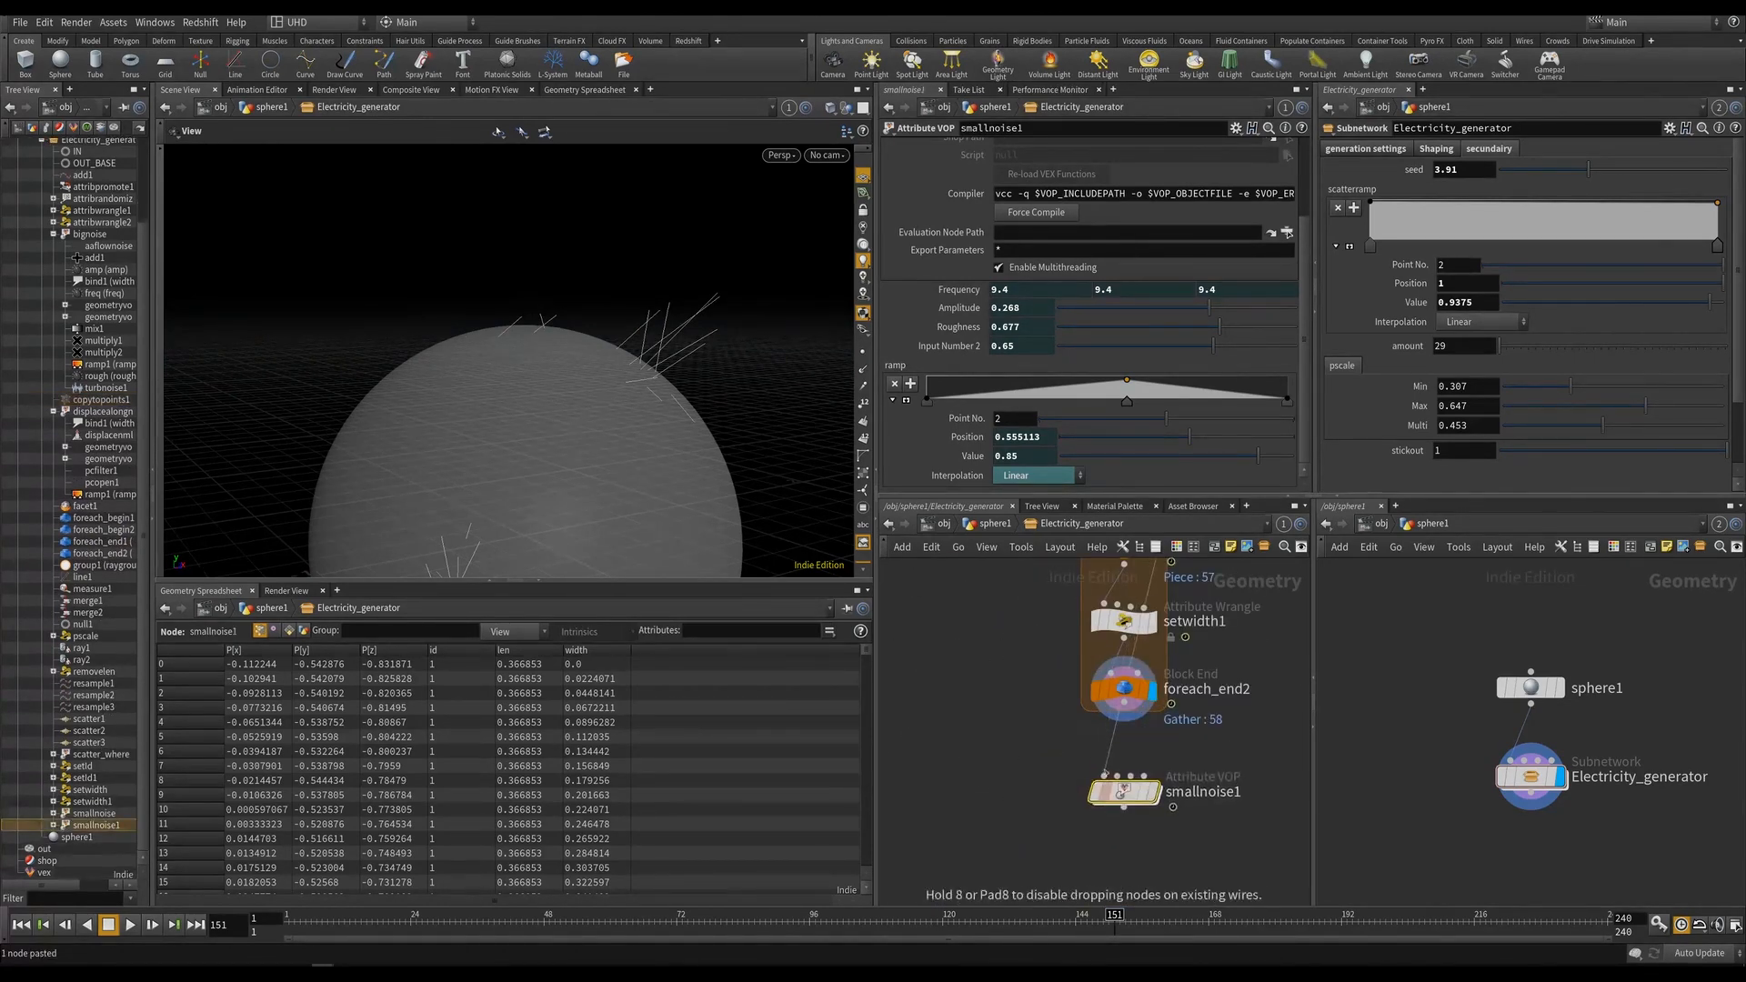
left_click(1124, 703)
left_click(1105, 775)
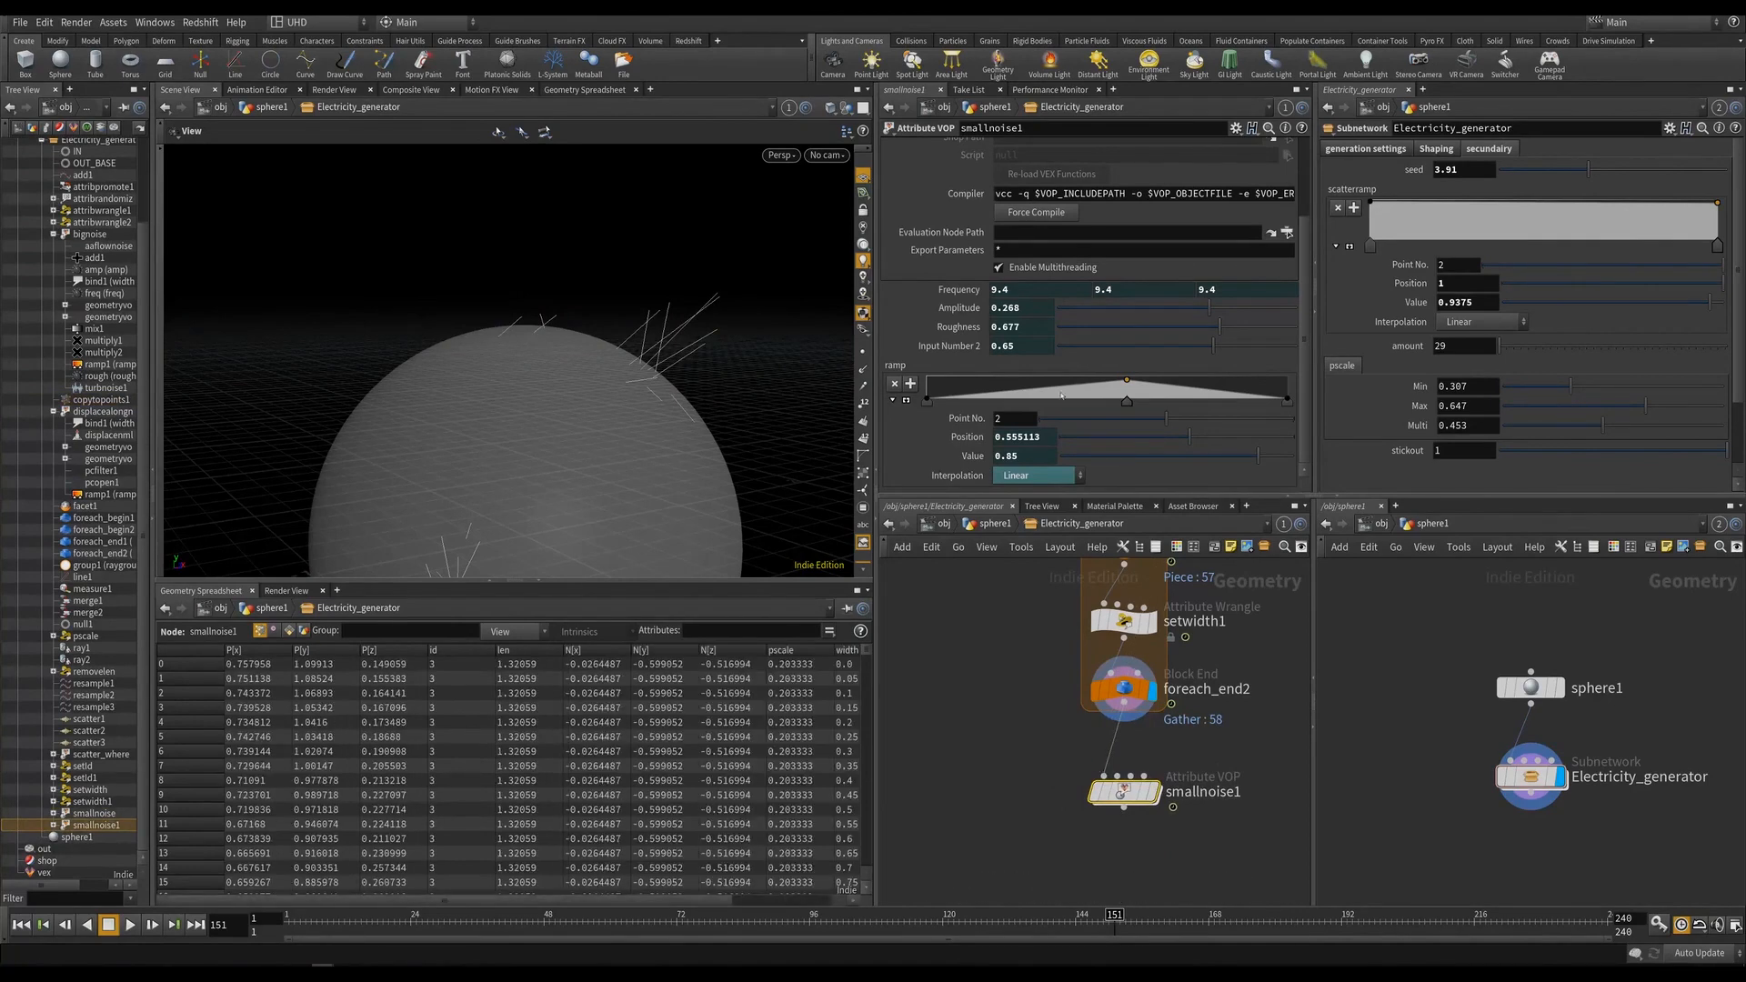
Delete the channels on smallnoise1's Frequency, Amplitude, Roughness and Input Number 2 parameters.
right_click(954, 293)
left_click(987, 472)
right_click(961, 308)
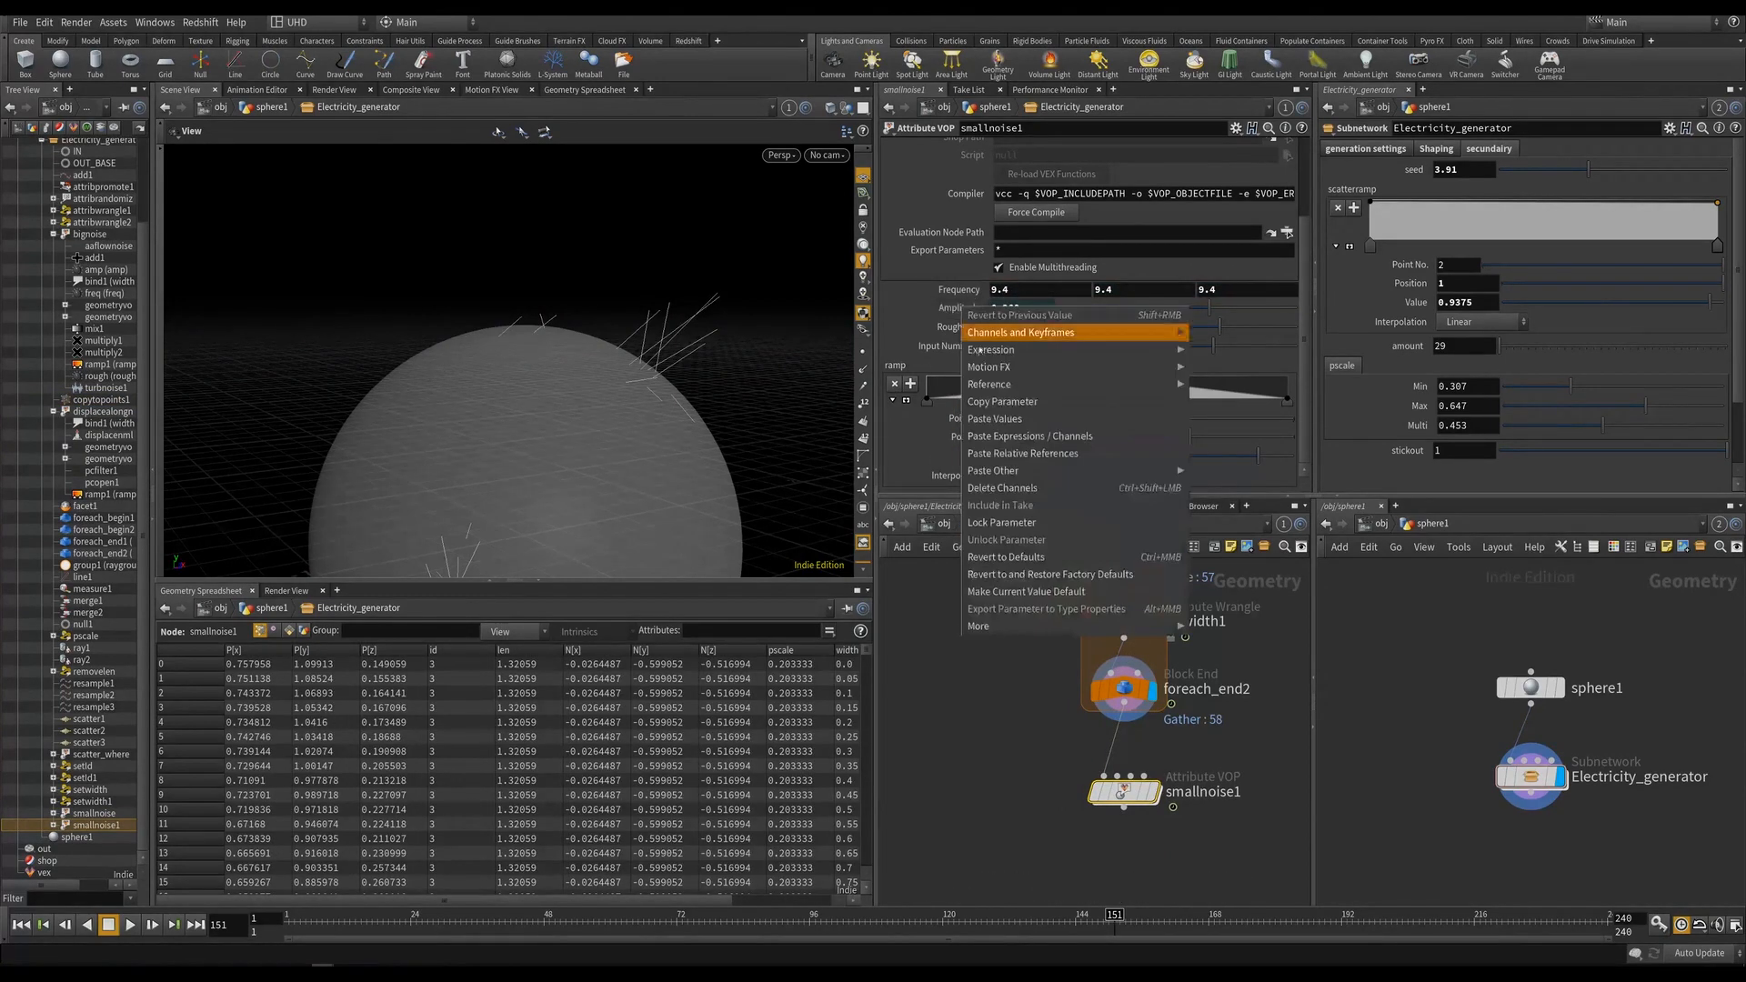
left_click(987, 489)
right_click(957, 328)
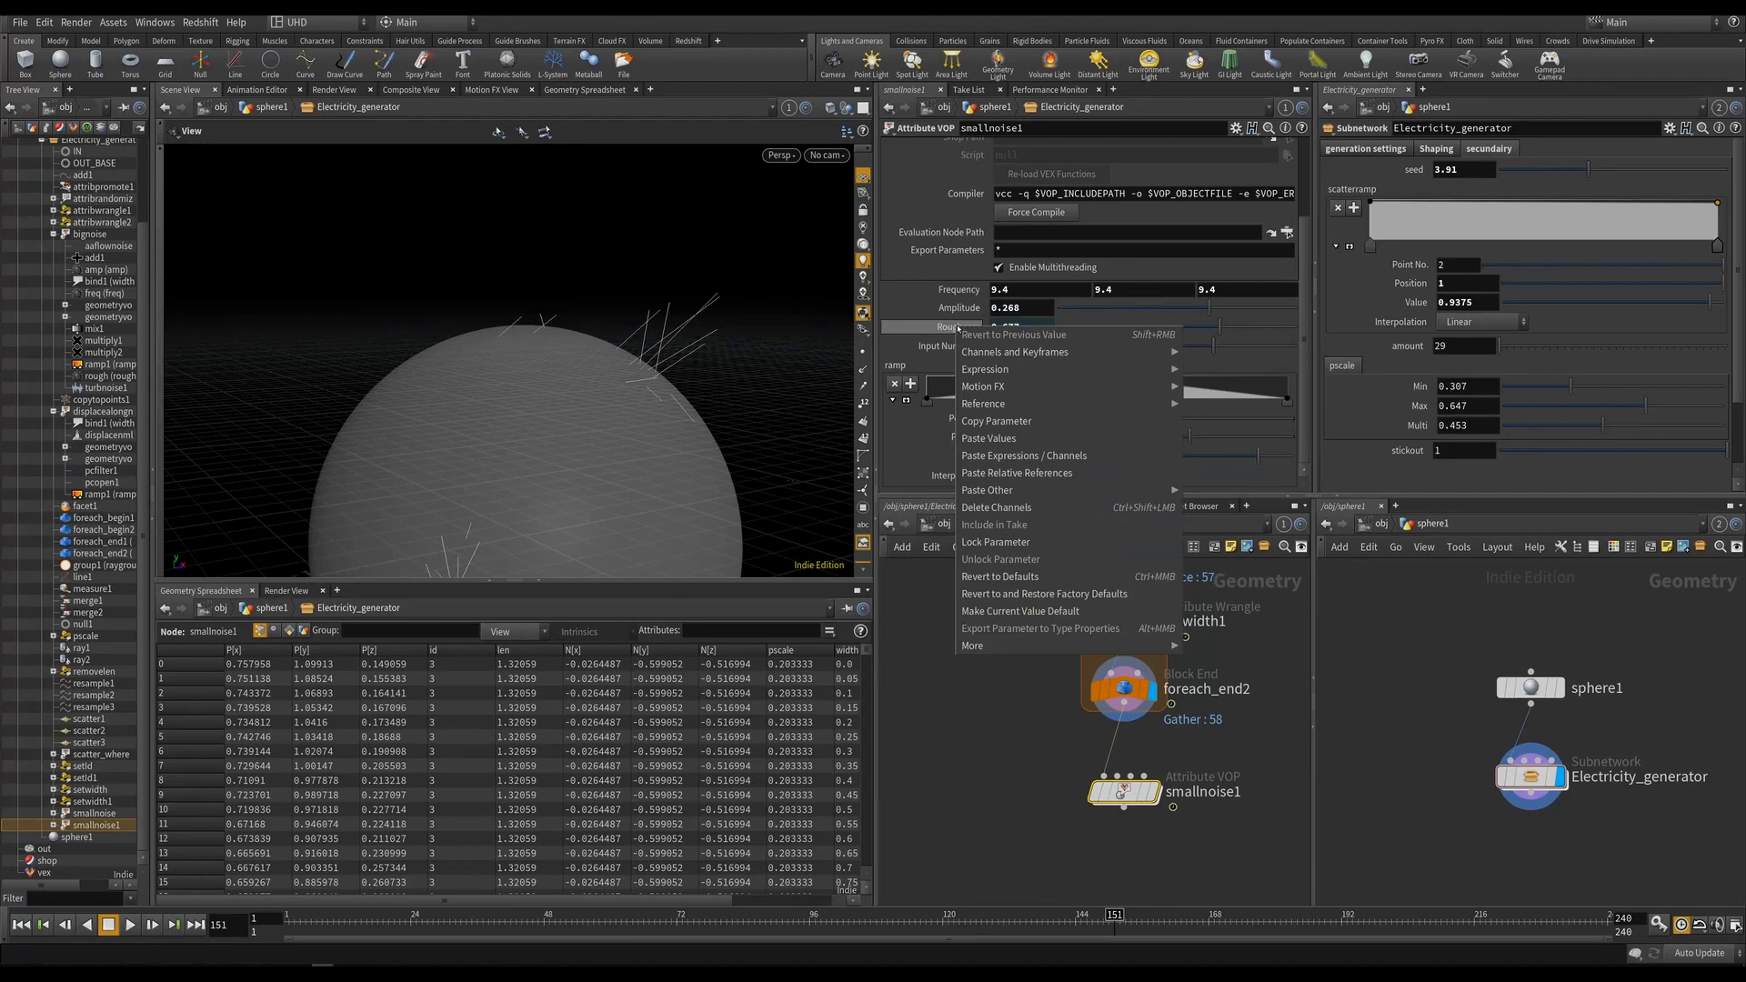
left_click(998, 506)
right_click(957, 343)
left_click(982, 524)
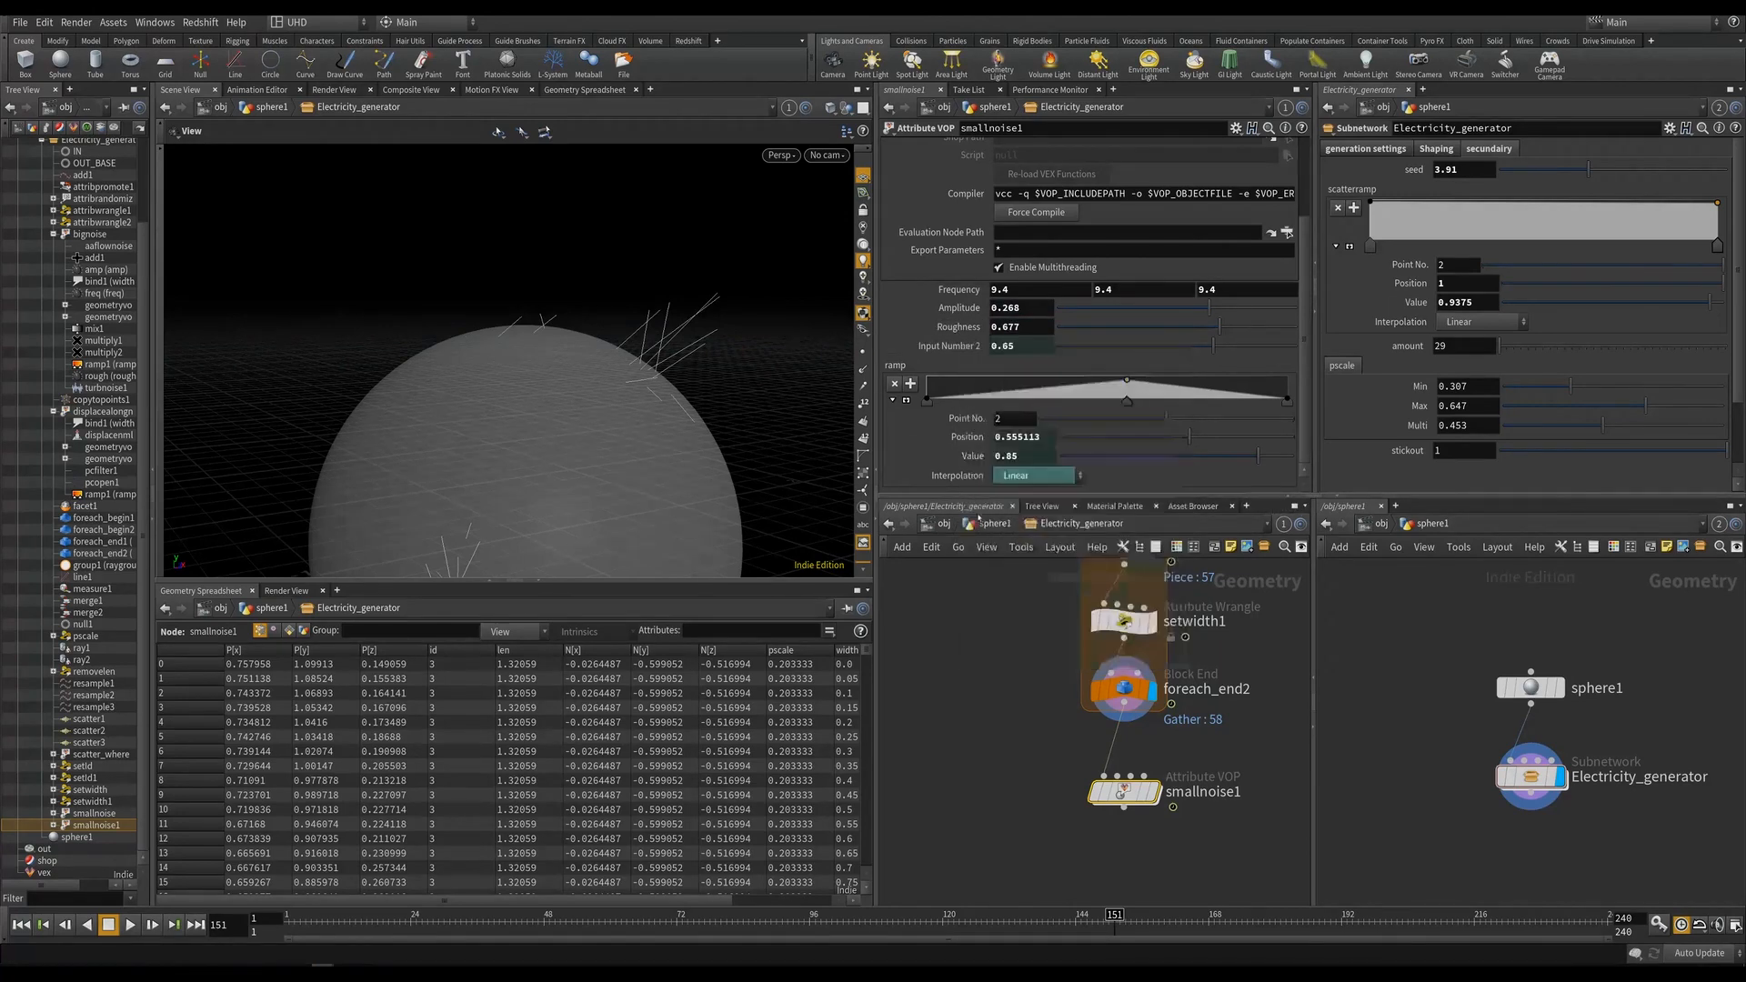
Delete the channels on smallnoise1's ramp, display smallnoise1 and save the scene.
right_click(957, 475)
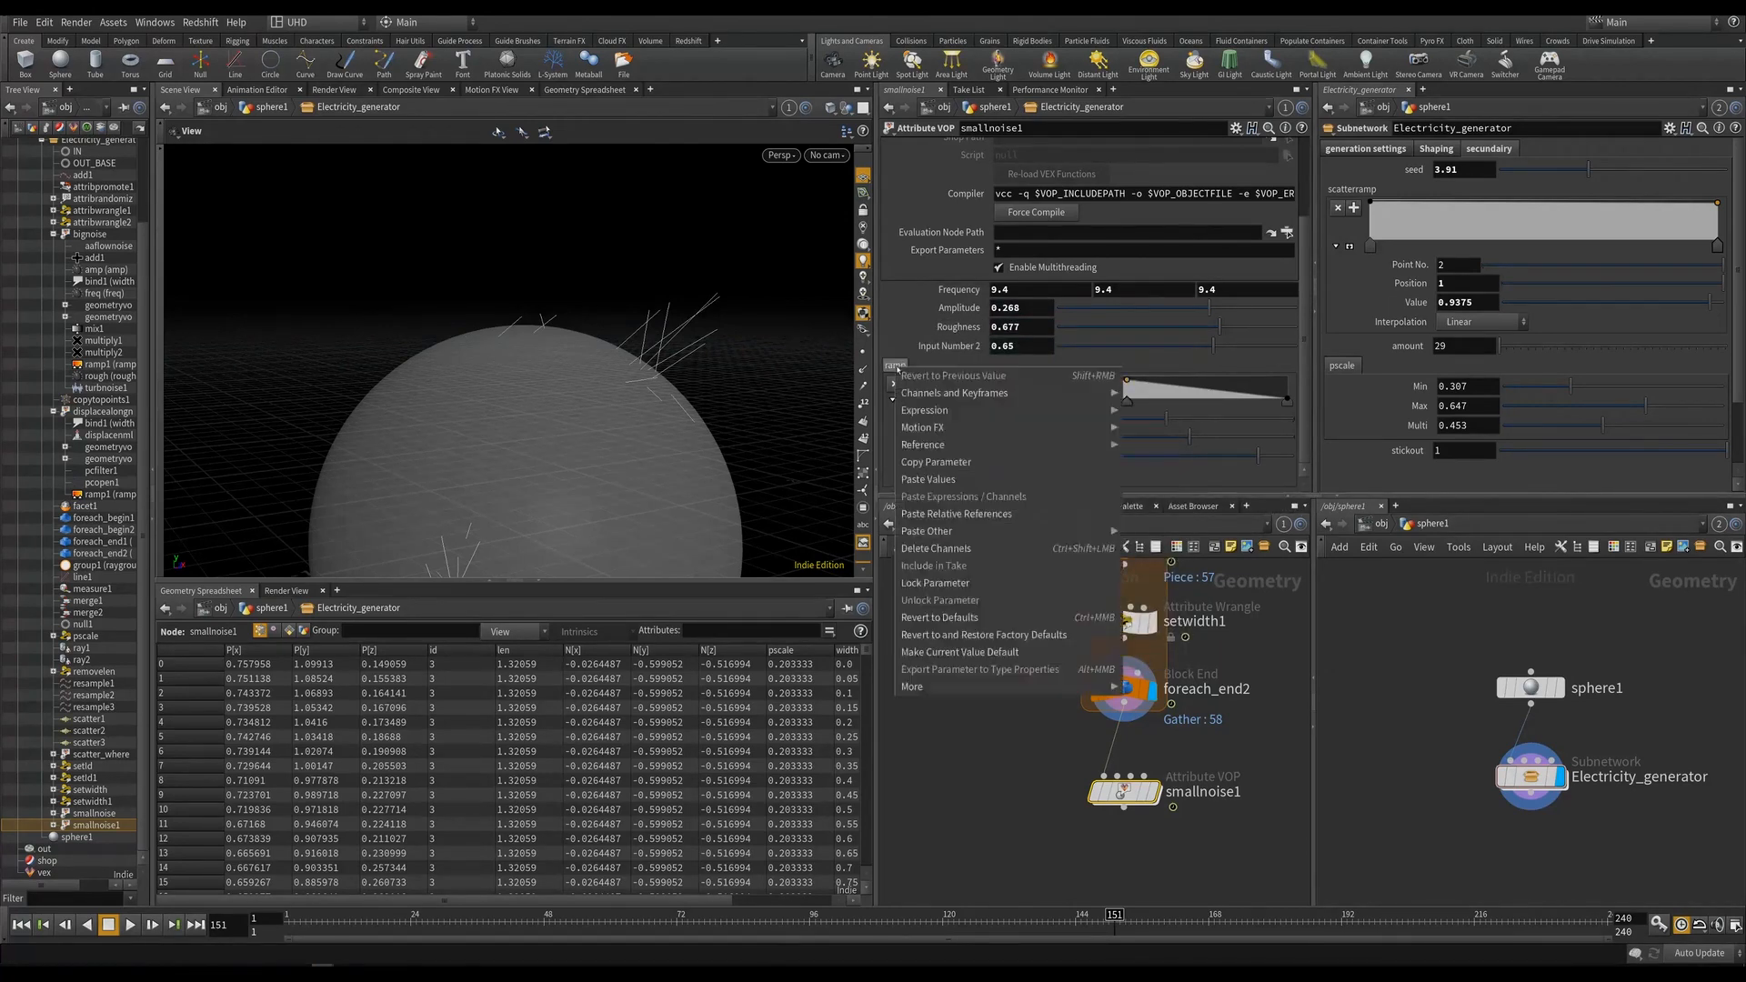
left_click(955, 550)
middle_click_drag(965, 678, 929, 651)
left_click(1122, 725)
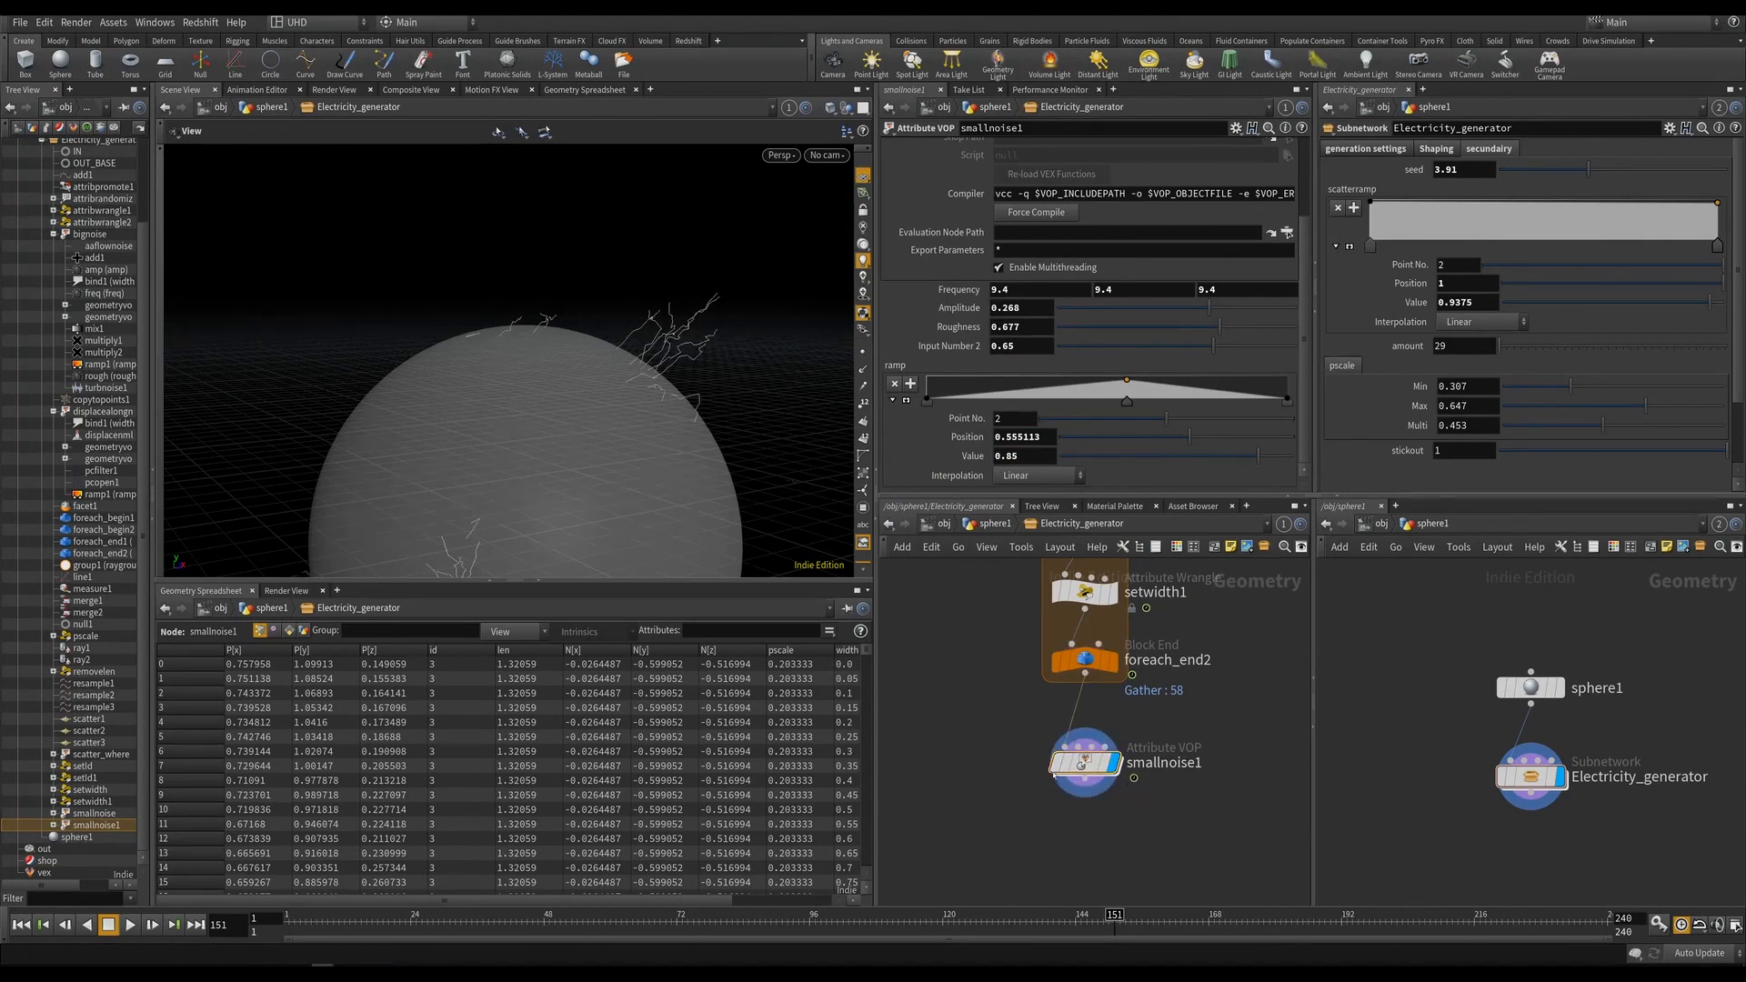
key("ctrl+s")
Reshape smallnoise1's ramp with an extra point a quarter of the way along and the end point at about 0.67, and save the scene.
left_click_drag(642, 331, 678, 375)
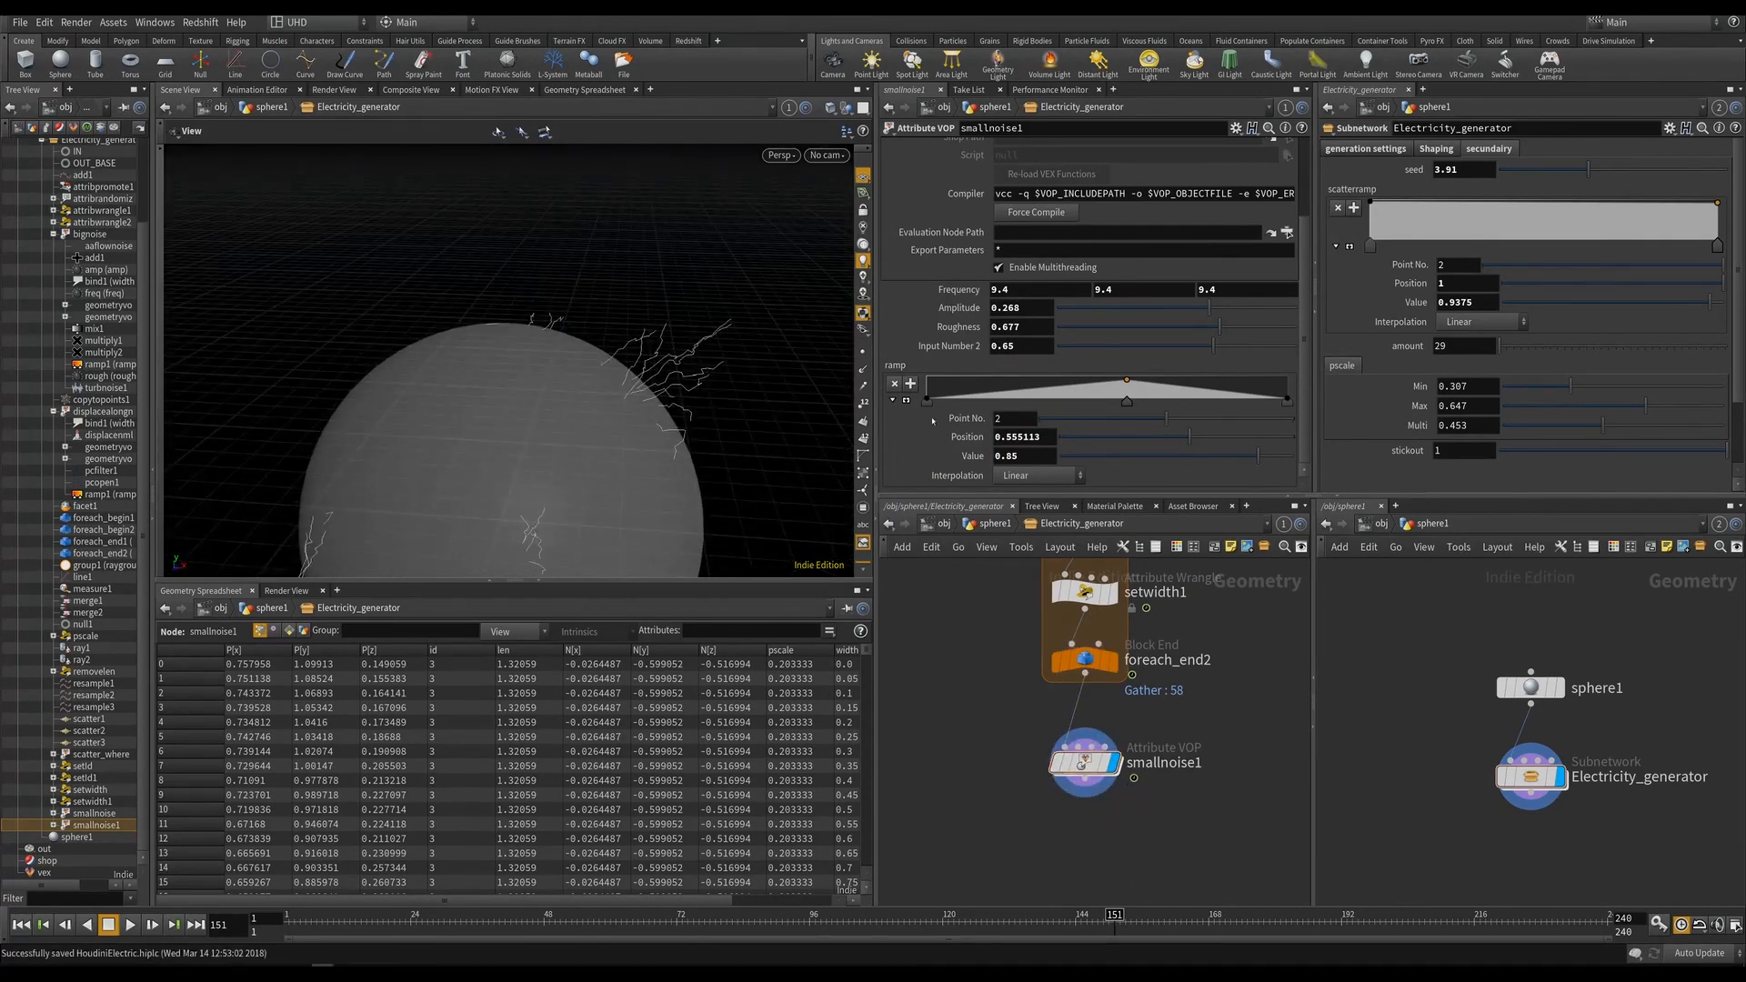
left_click(908, 400)
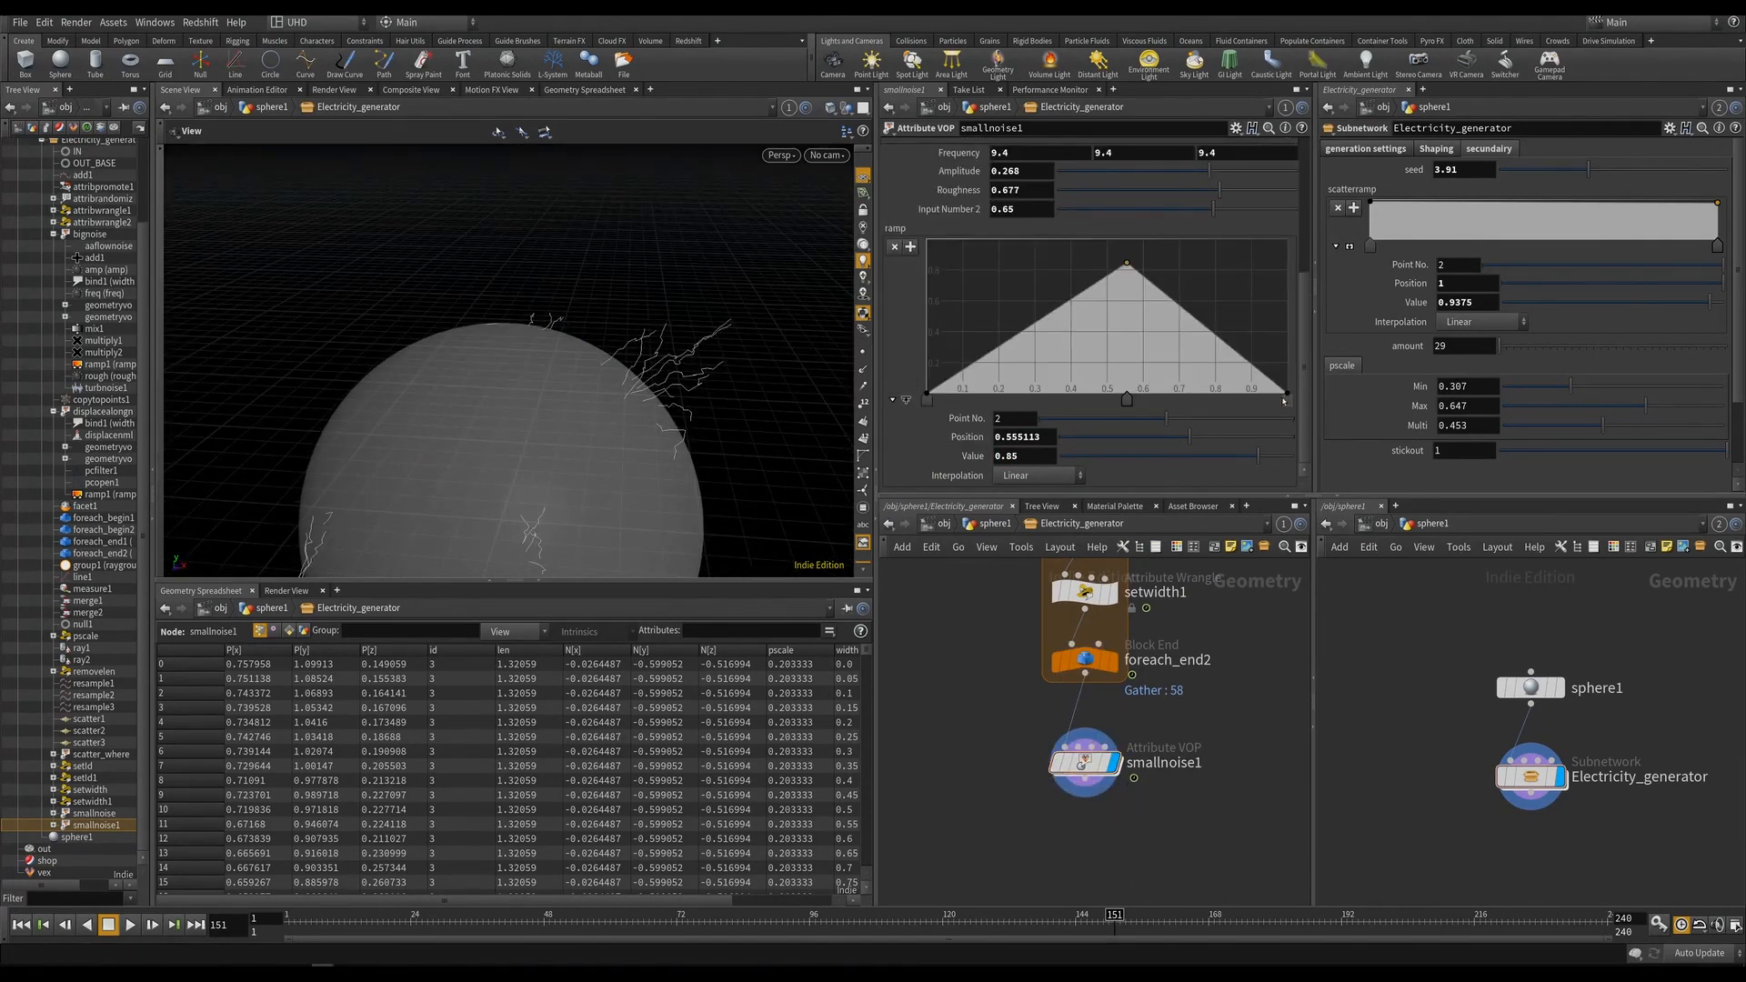
mouse_move(1005, 332)
left_mouse_down()
mouse_move(994, 273)
mouse_move(1018, 303)
left_mouse_up()
left_click(927, 399)
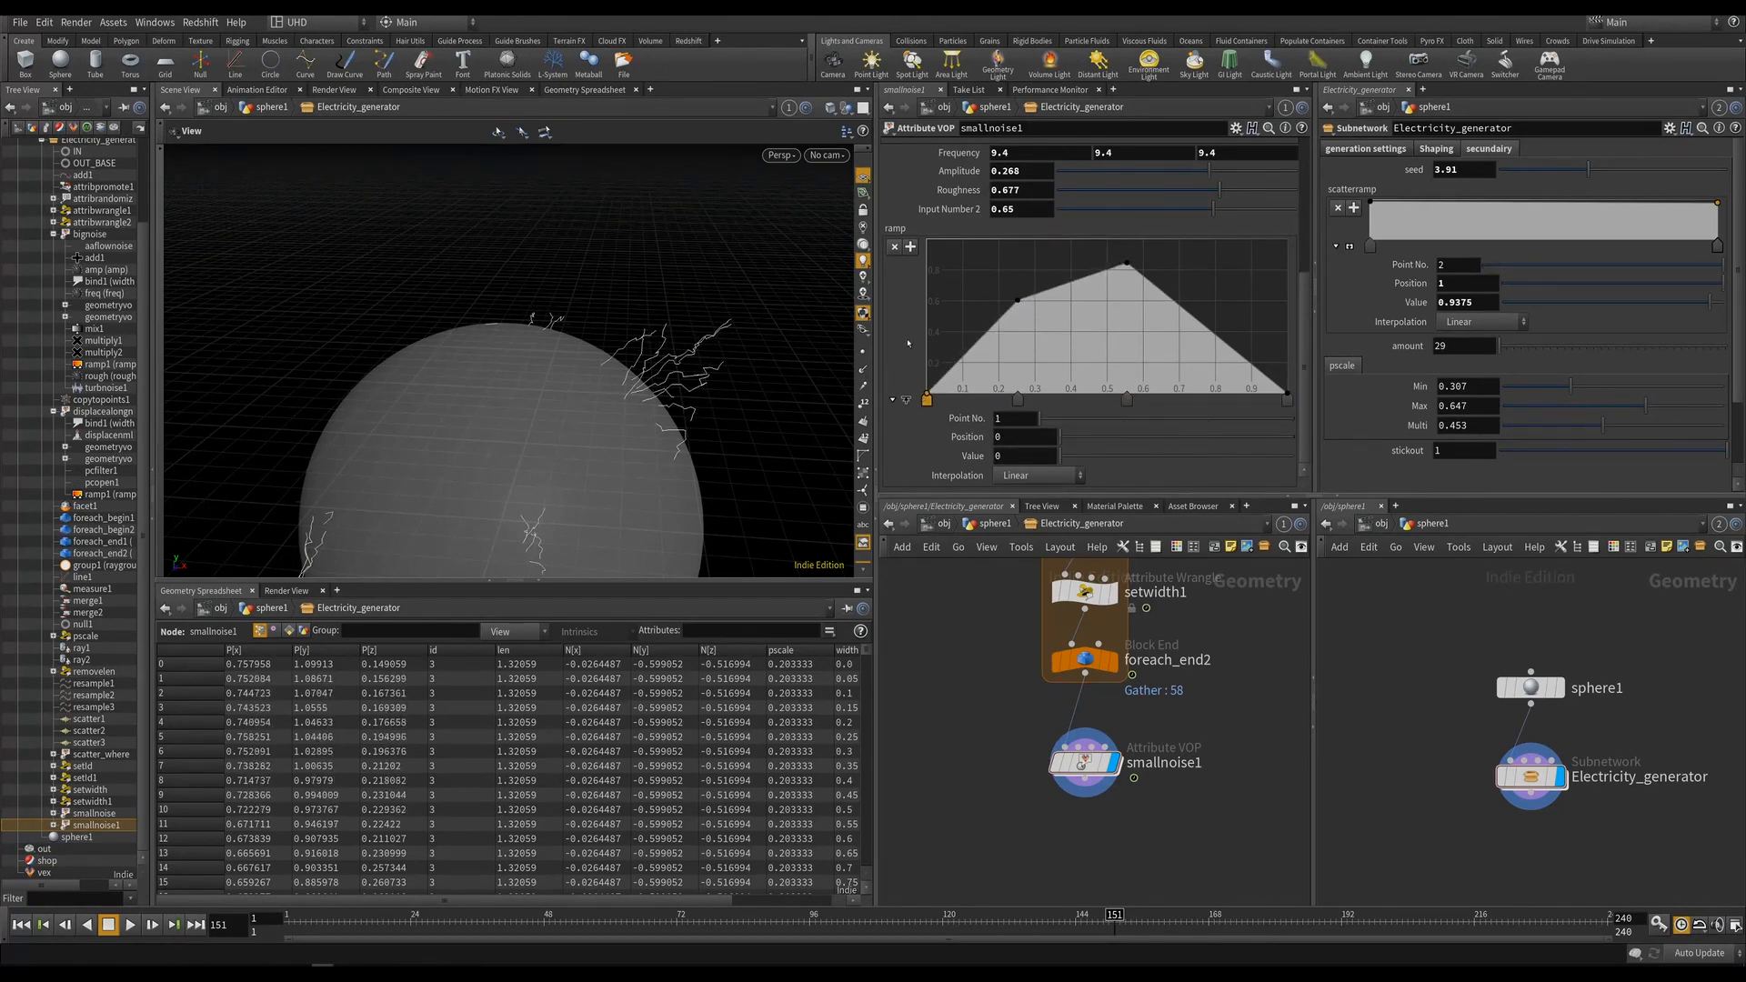
left_click_drag(927, 392, 927, 346)
key("ctrl+z")
left_click_drag(1289, 397, 1287, 290)
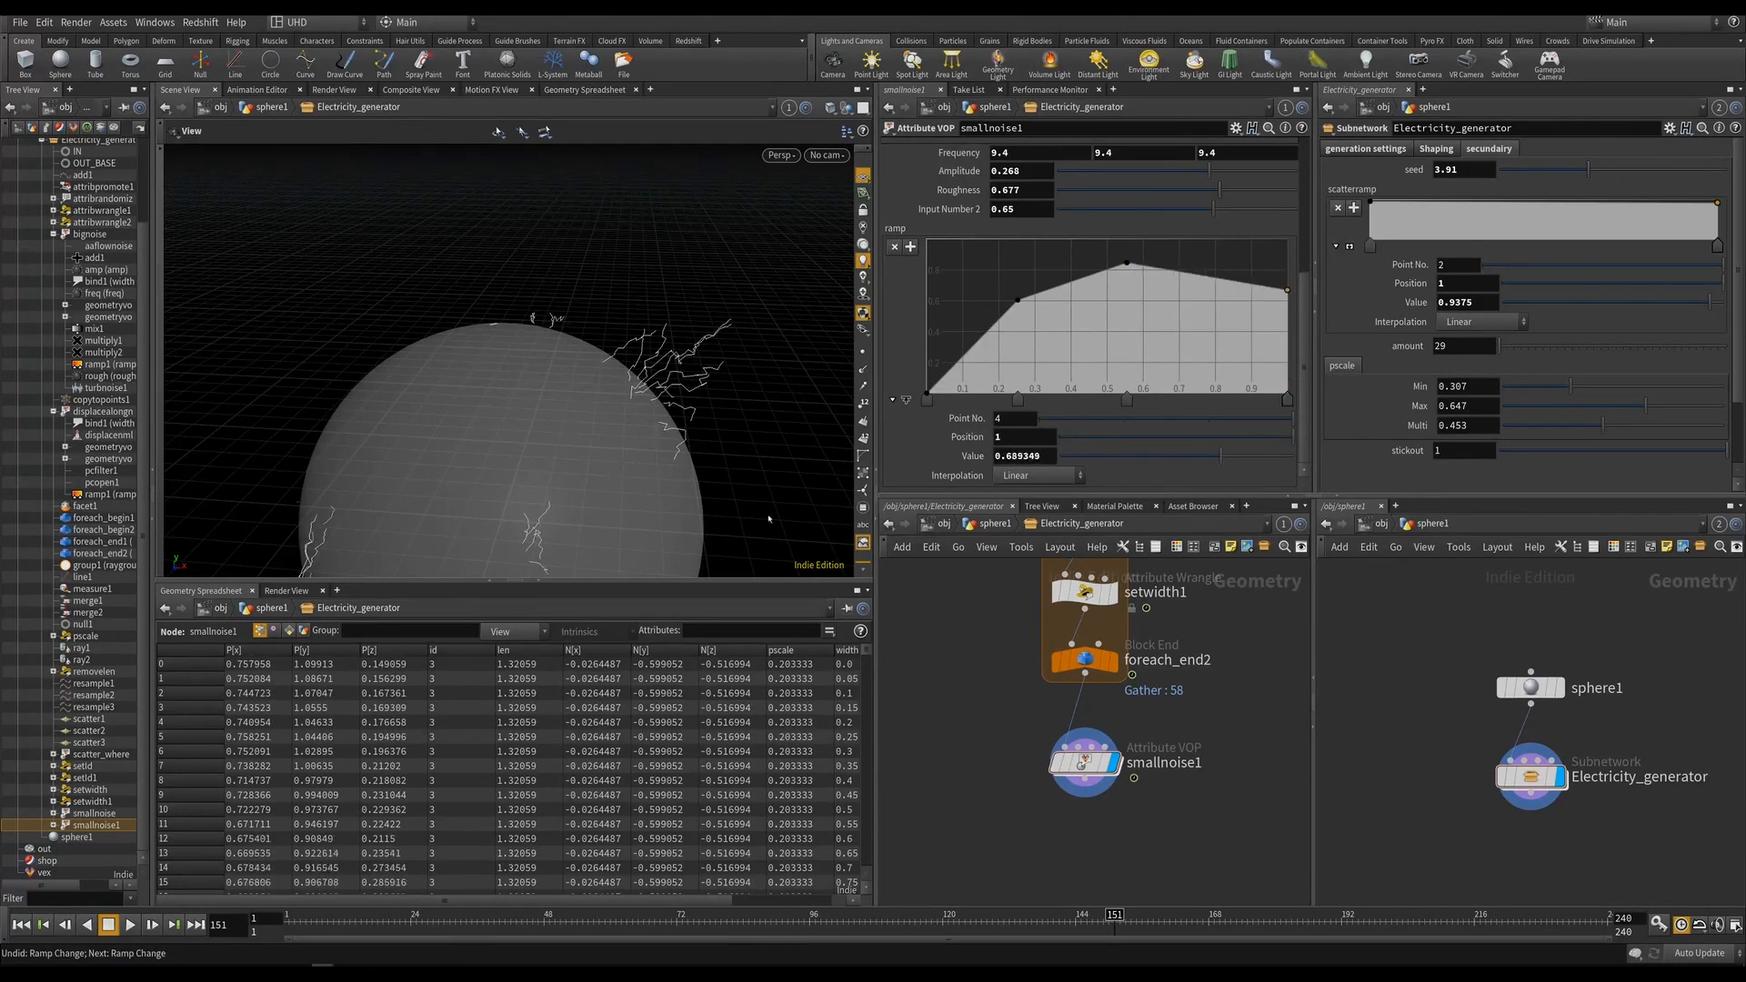
left_click_drag(499, 920, 1386, 934)
key("ctrl+s")
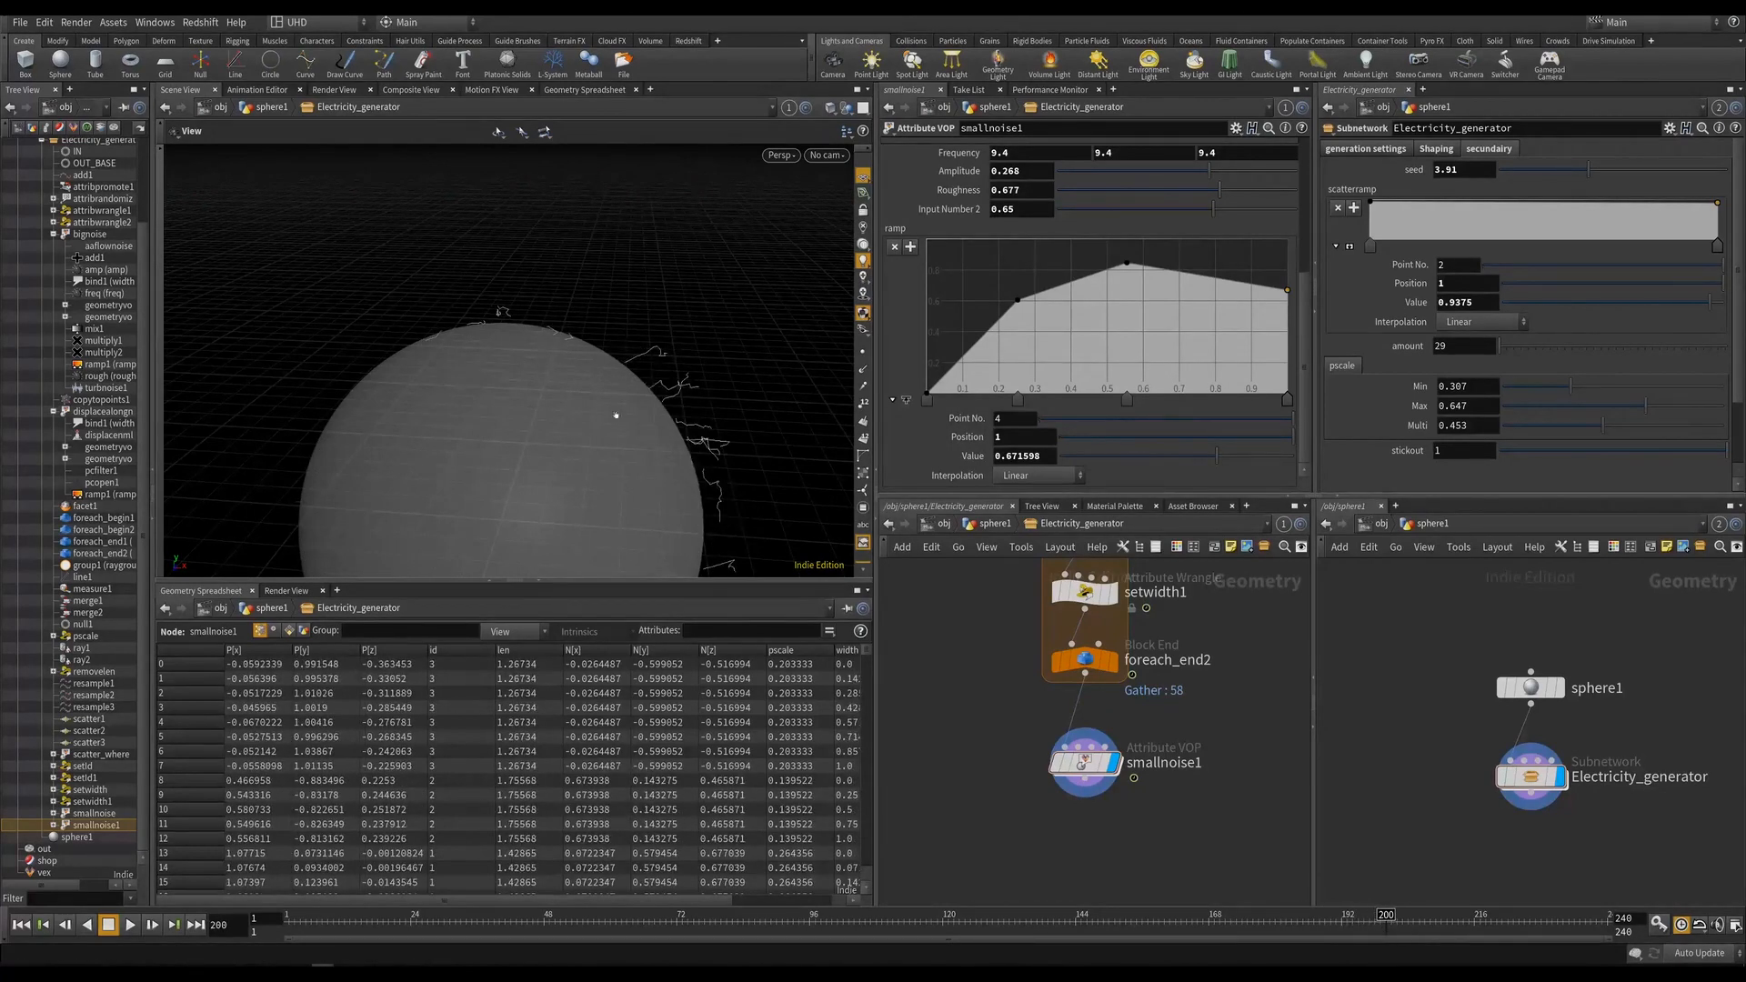
Play and scrub the animation while viewing the sphere from several sides to examine the noise on the secondary branches.
left_click_drag(577, 372, 643, 305)
right_click_drag(643, 305, 670, 351)
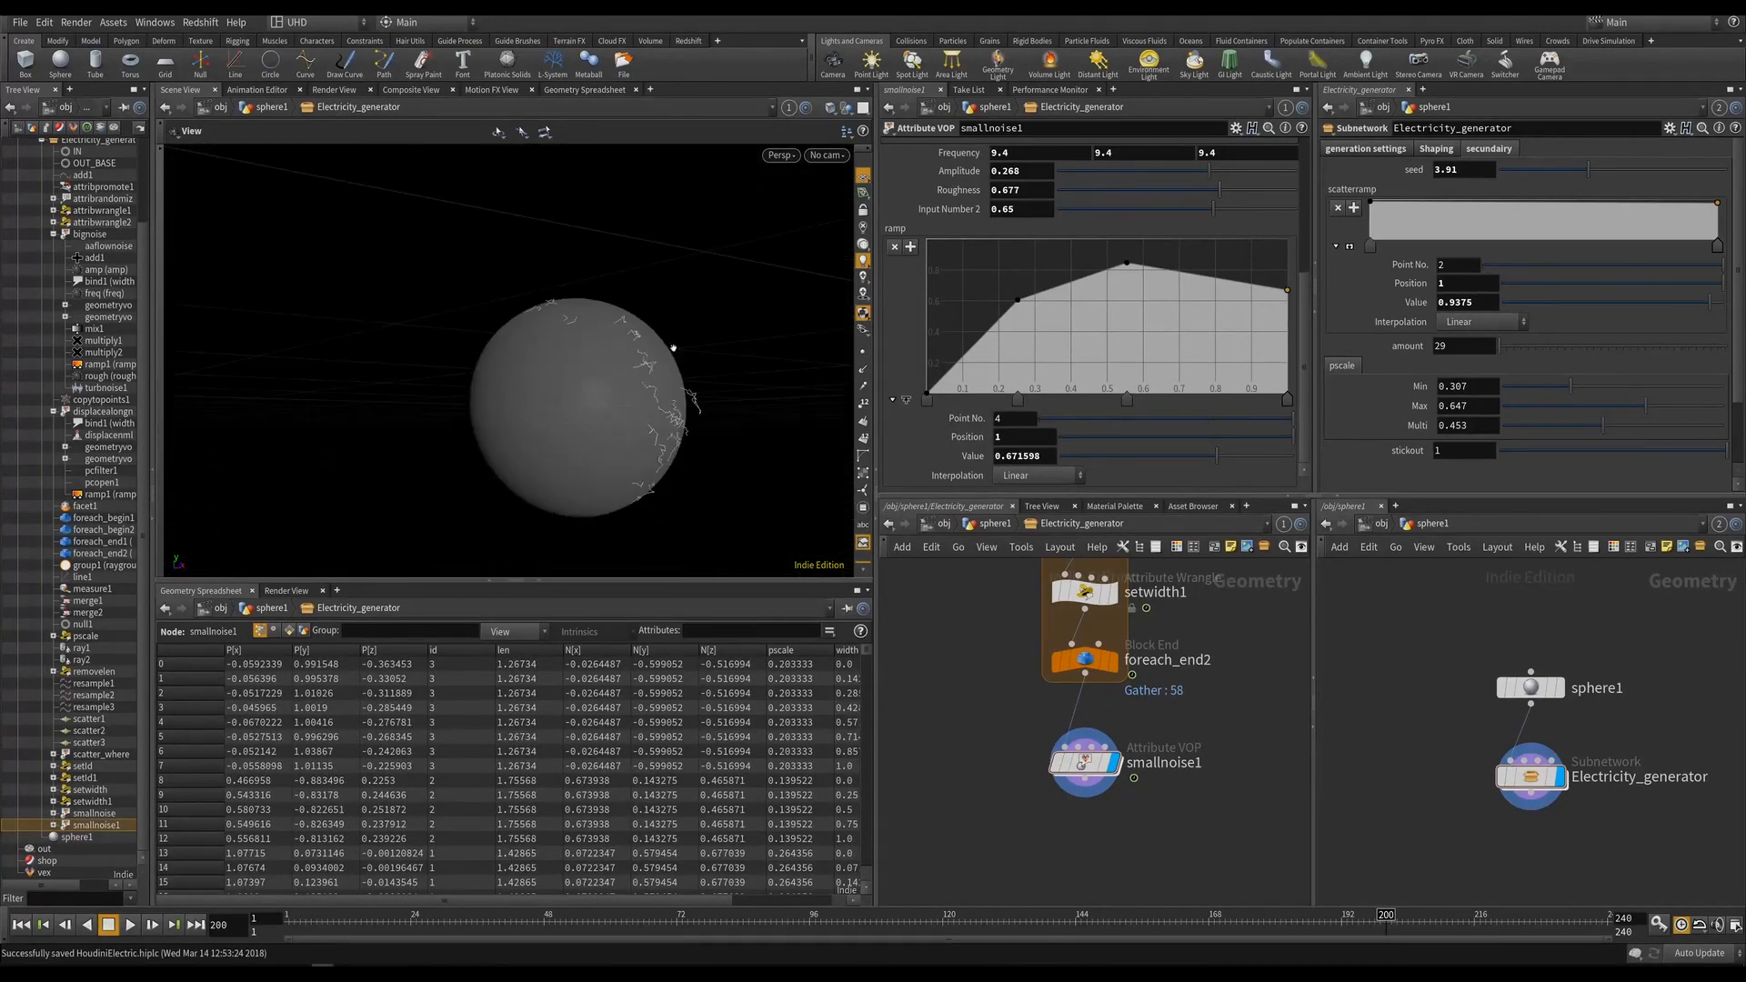
left_click_drag(670, 351, 566, 350)
key("Up")
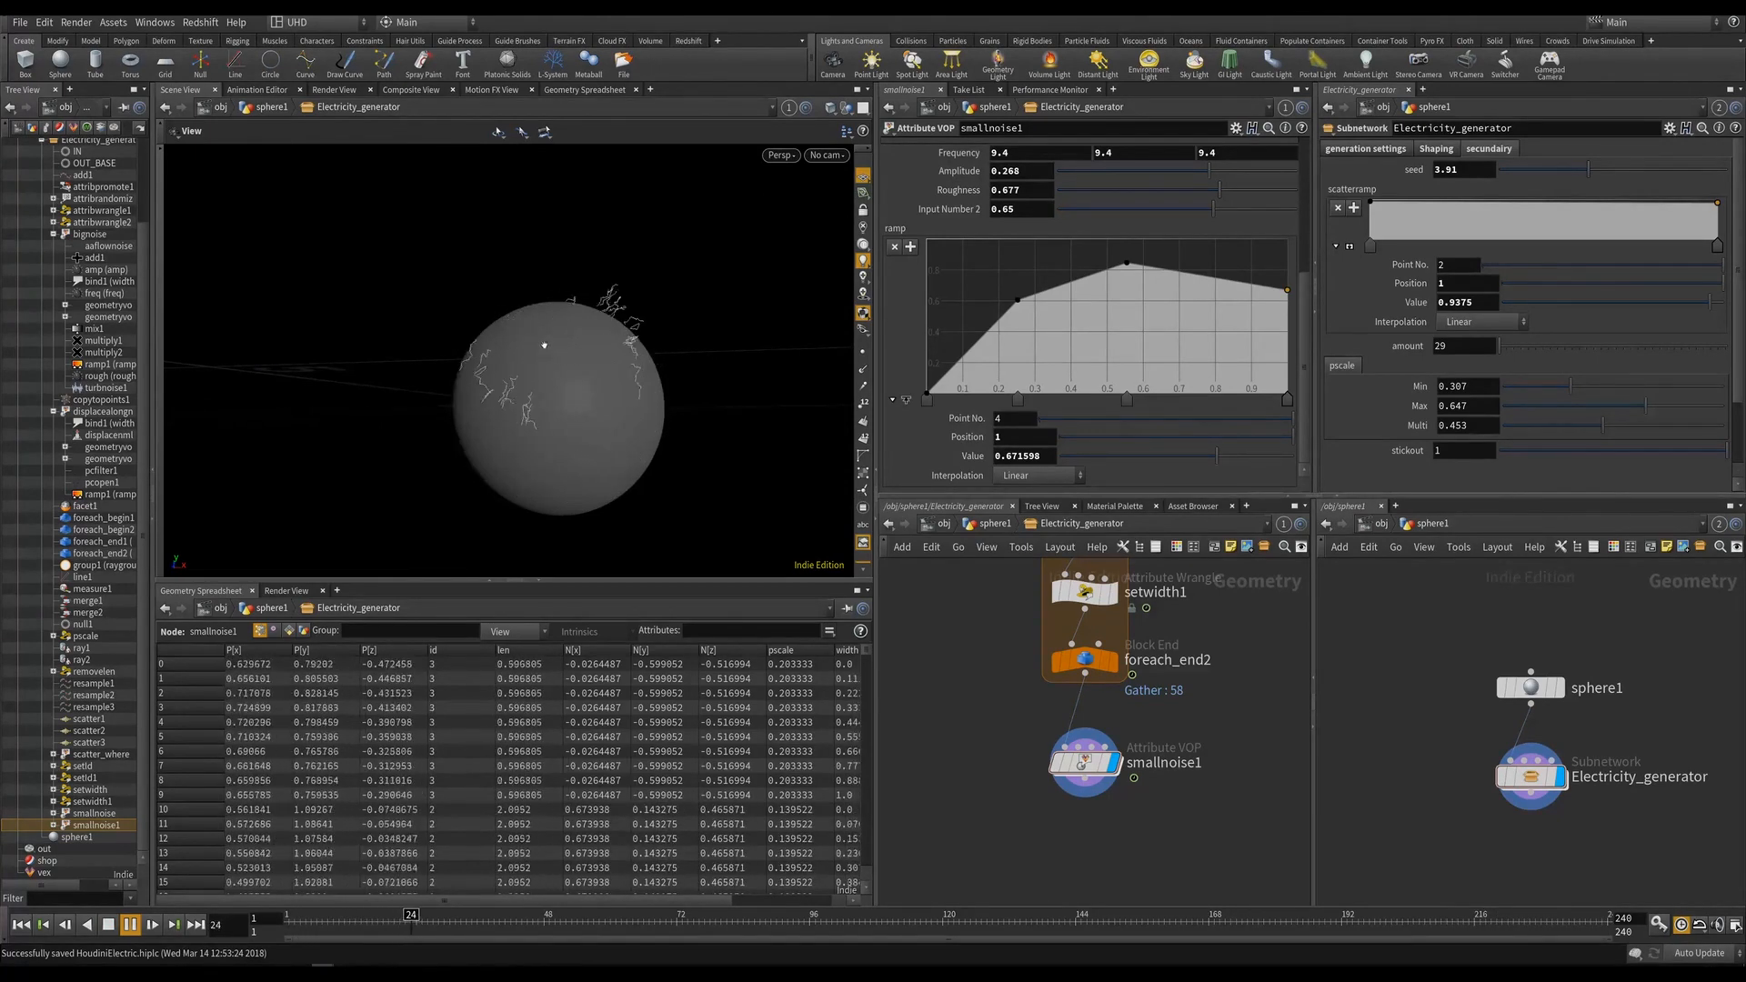
key("Up")
right_click_drag(538, 343, 566, 312)
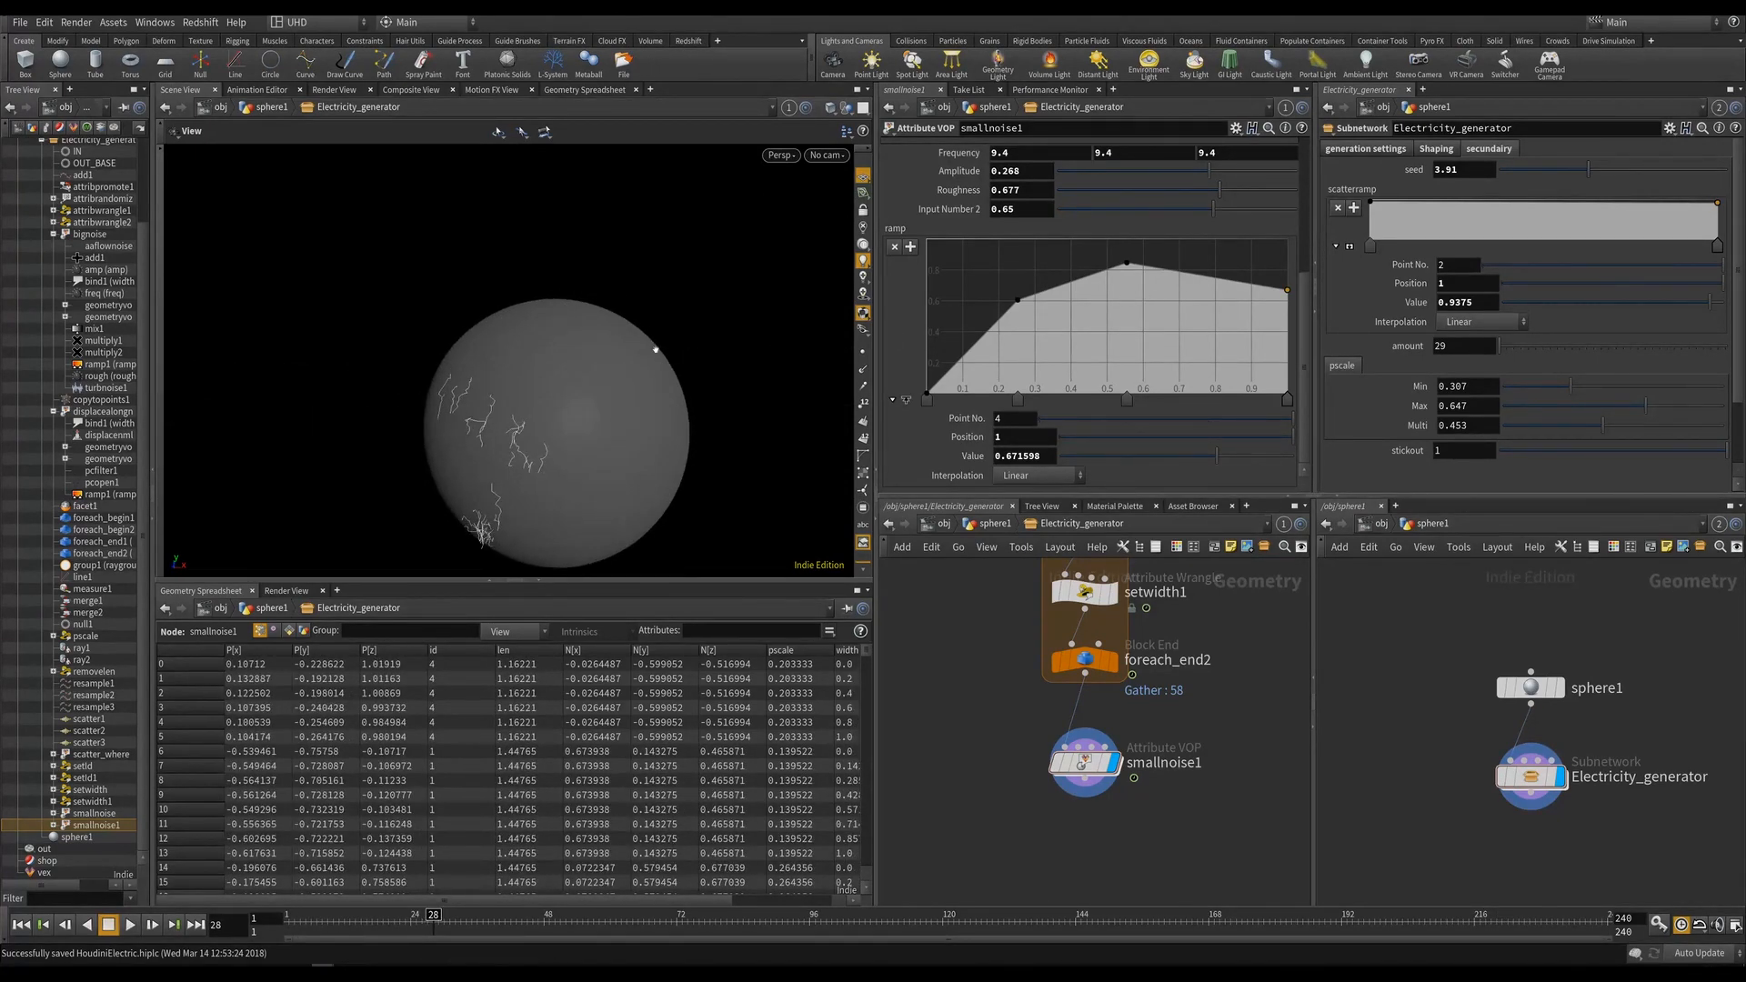
left_click_drag(655, 349, 561, 406)
left_click_drag(454, 921, 583, 921)
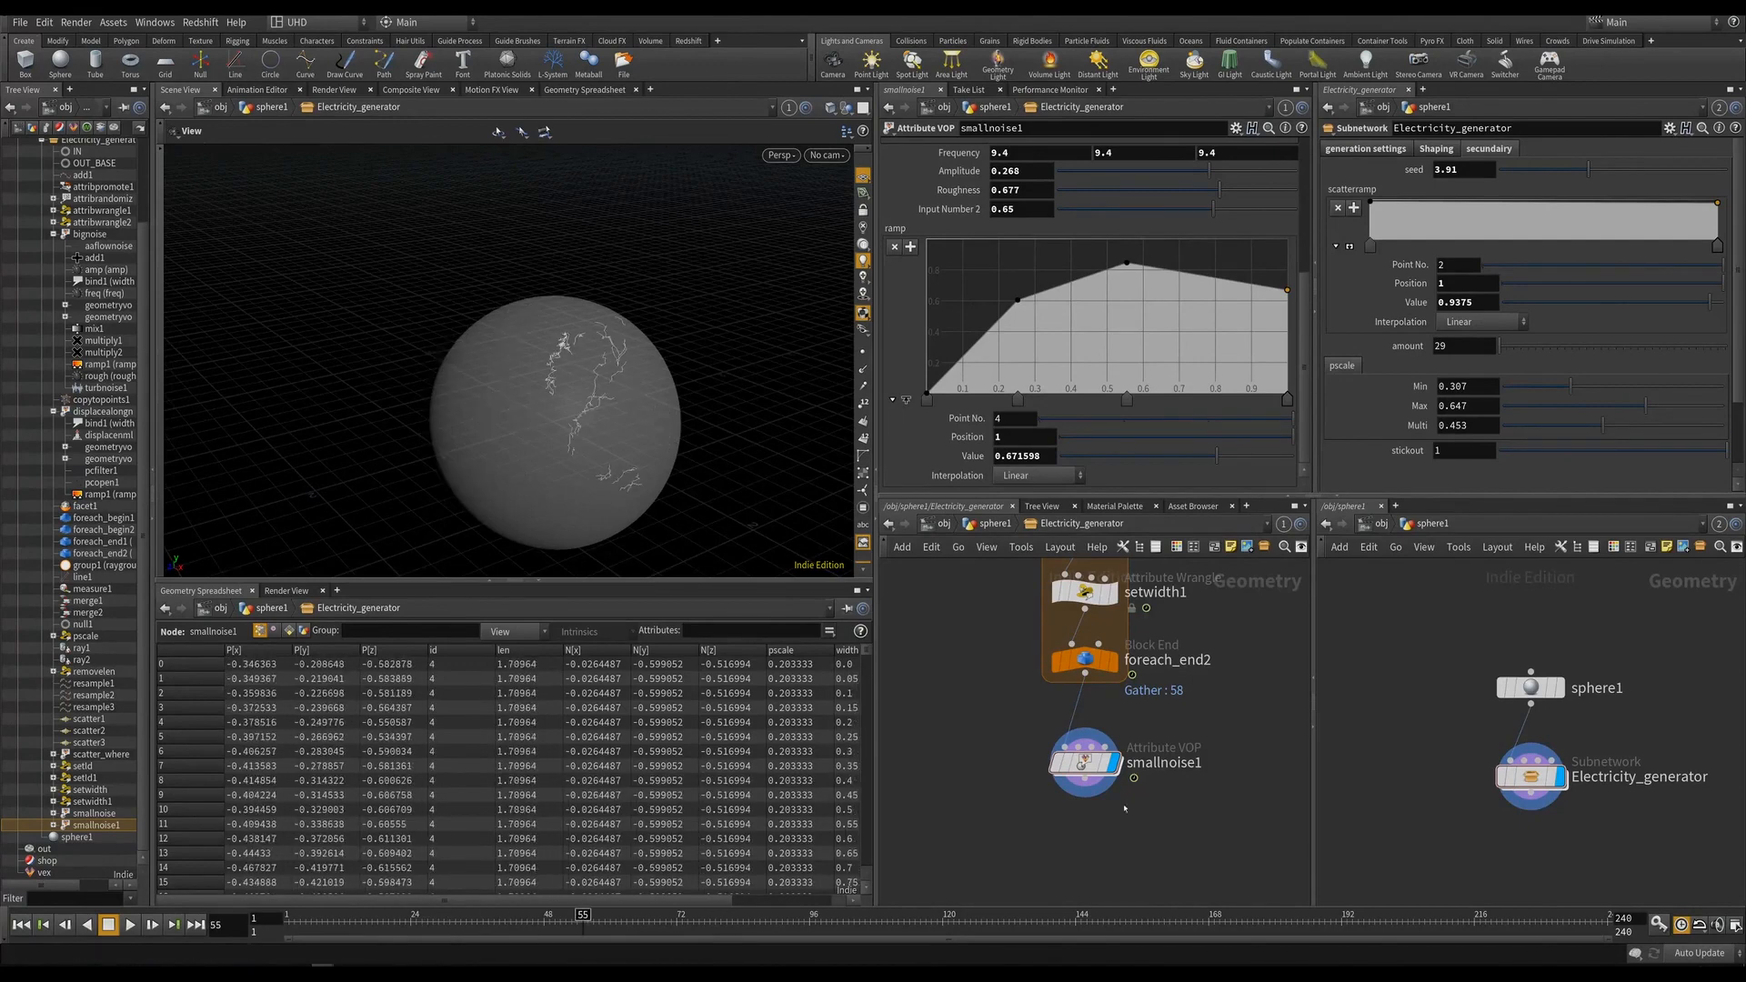
Rename smallnoise1 to bignoise1, copy the node and place it closer below foreach_end2.
double_click(1166, 762)
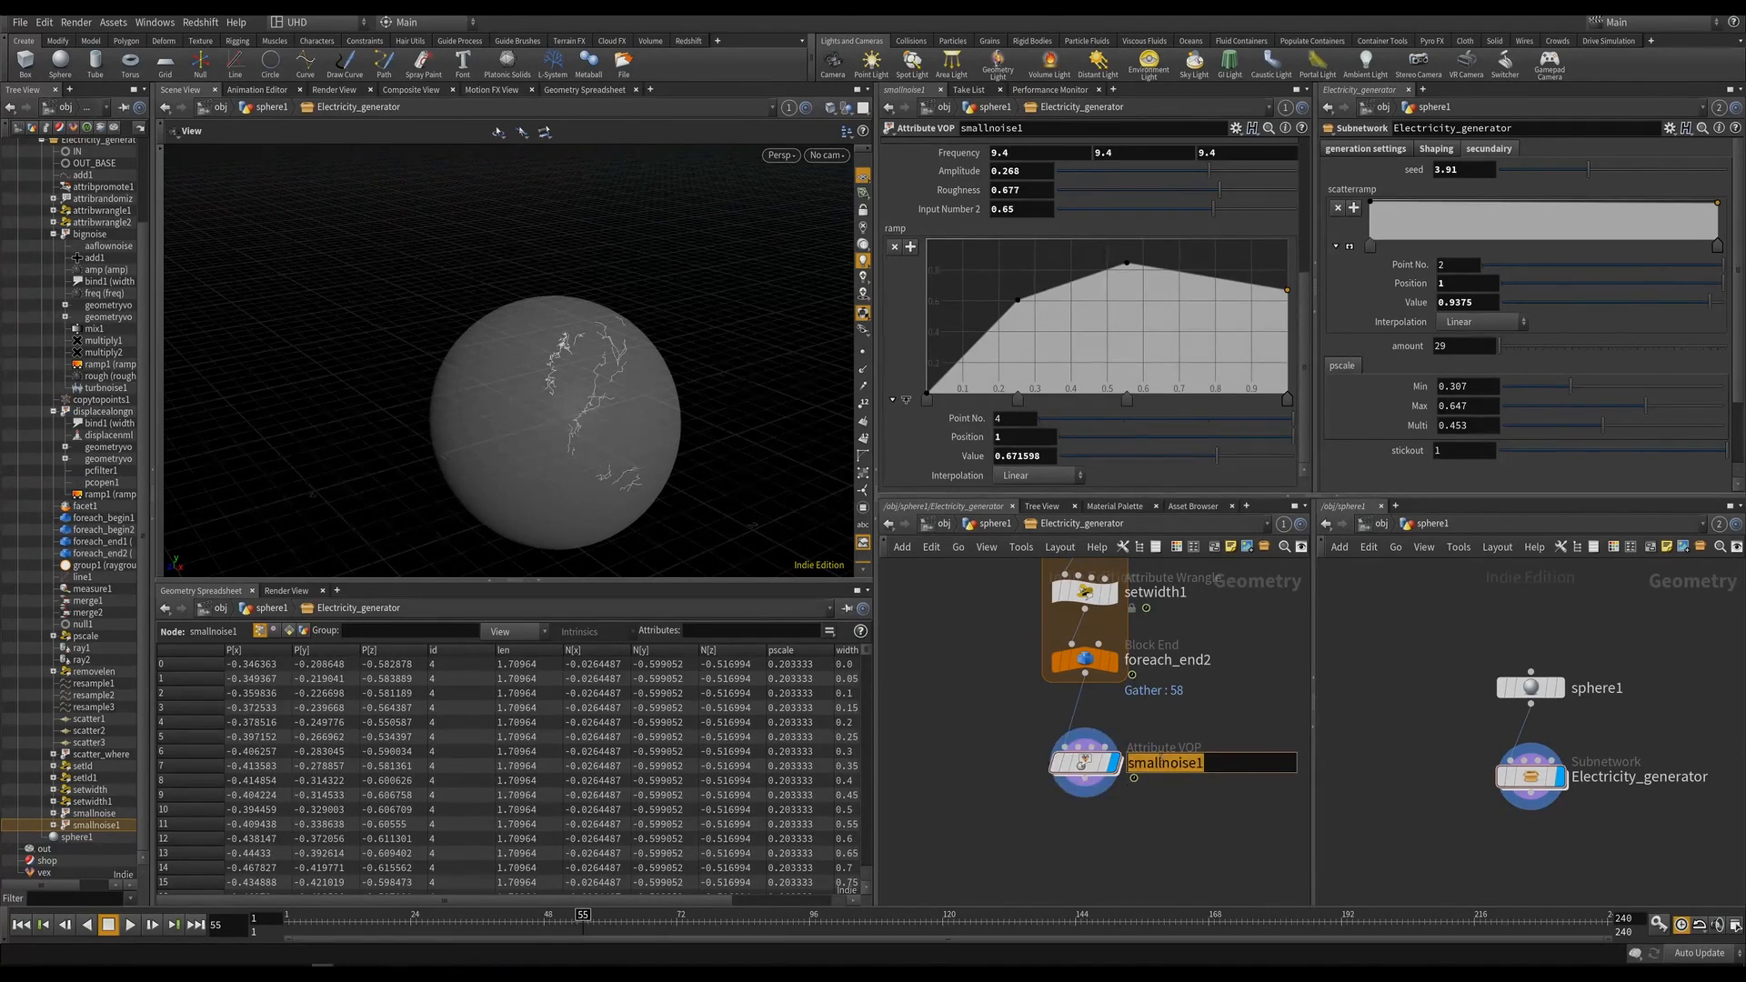
type("bignoise1")
key("Return")
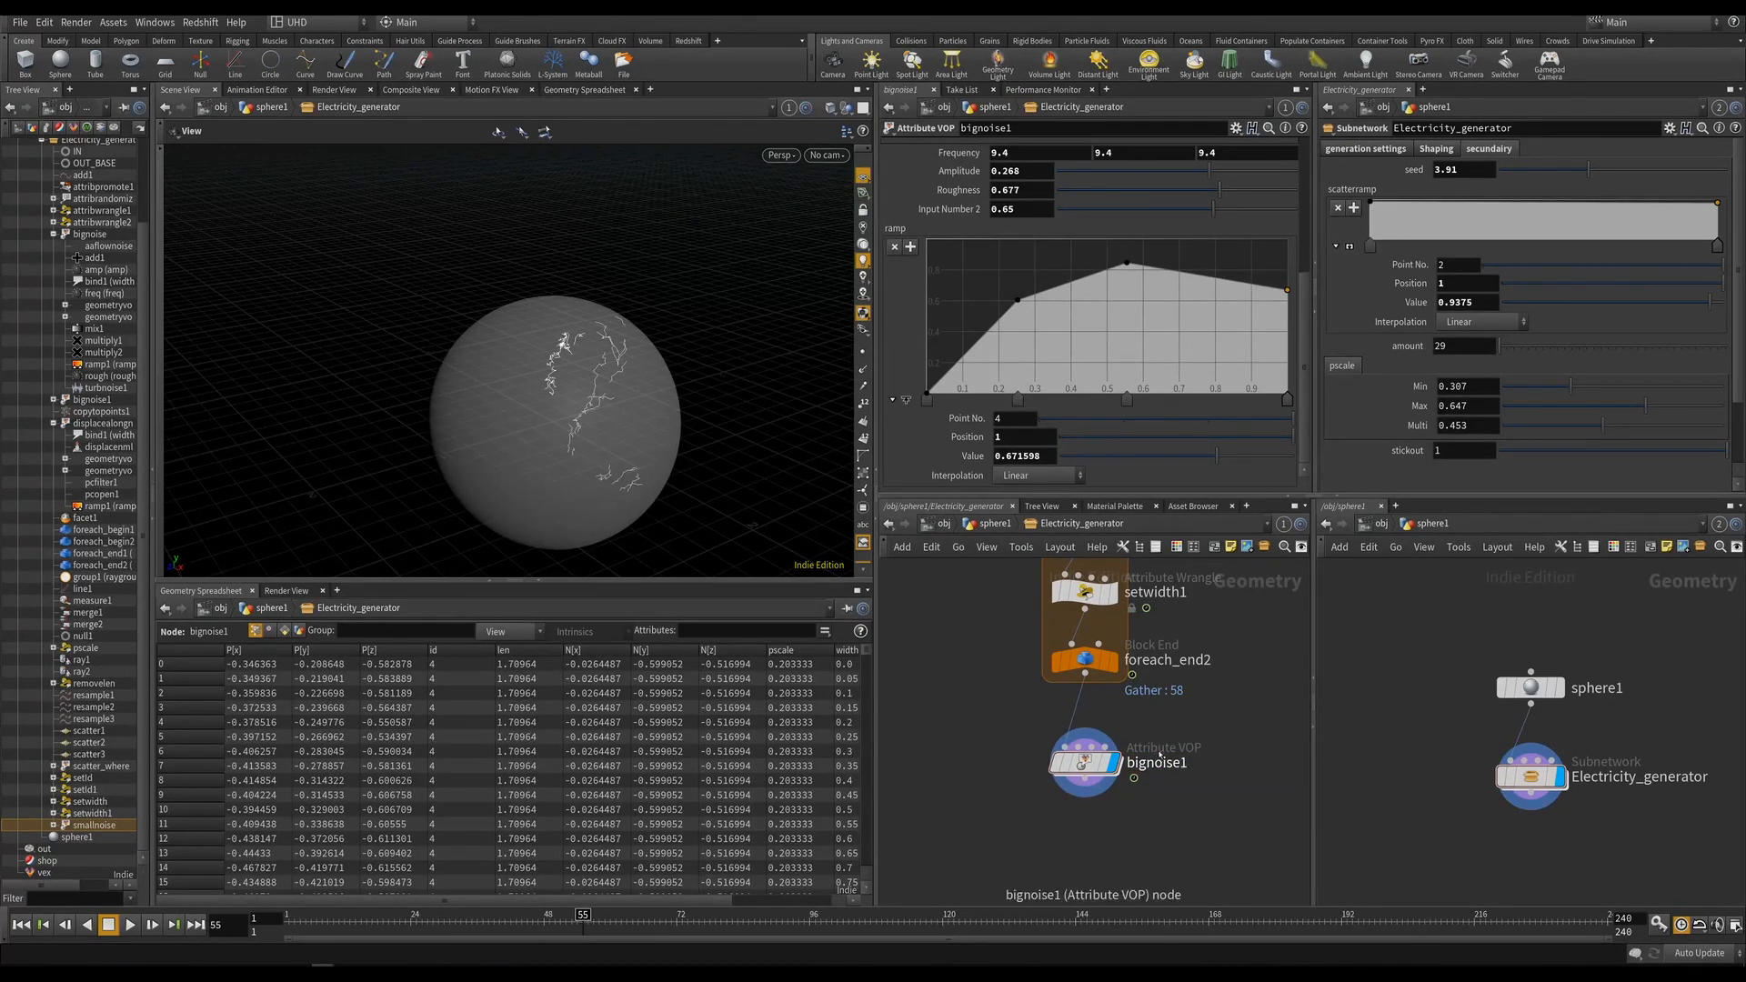
key("ctrl+c")
left_click_drag(1090, 766, 1090, 741)
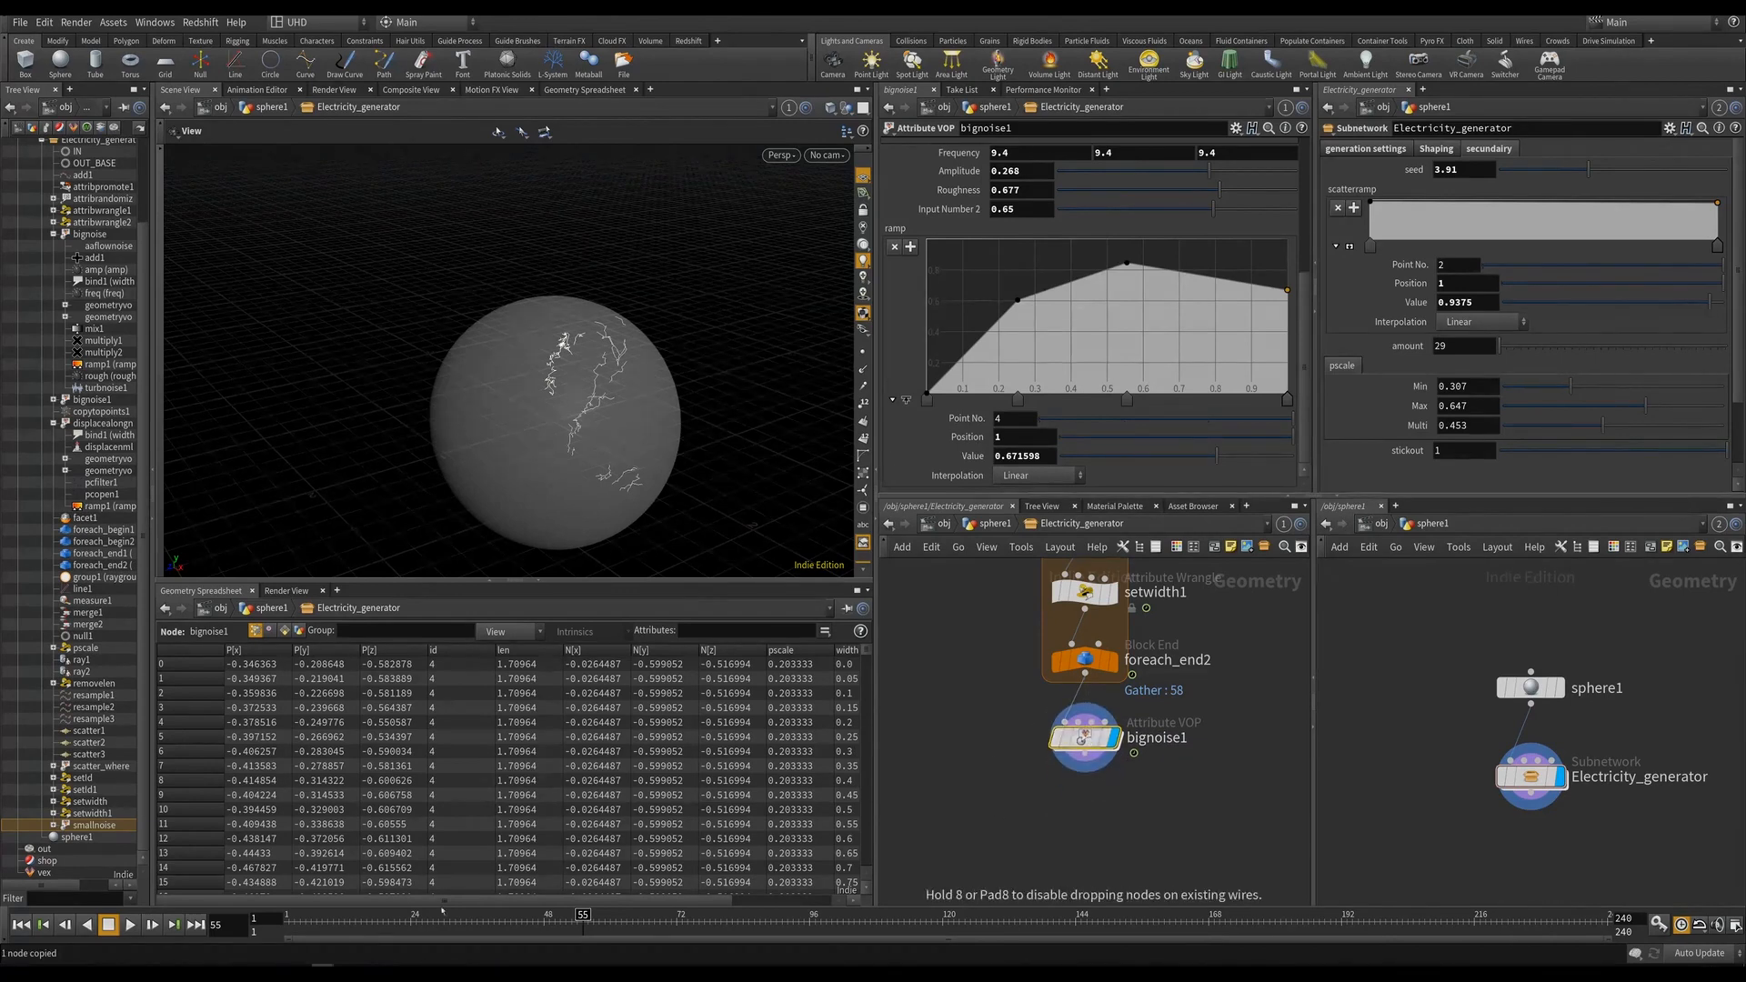
Set bignoise1's Frequency to 2 and Amplitude to 0.668, and lower the ramp's end point to zero.
left_click_drag(481, 921, 477, 921)
scroll(1203, 208, "up", 2)
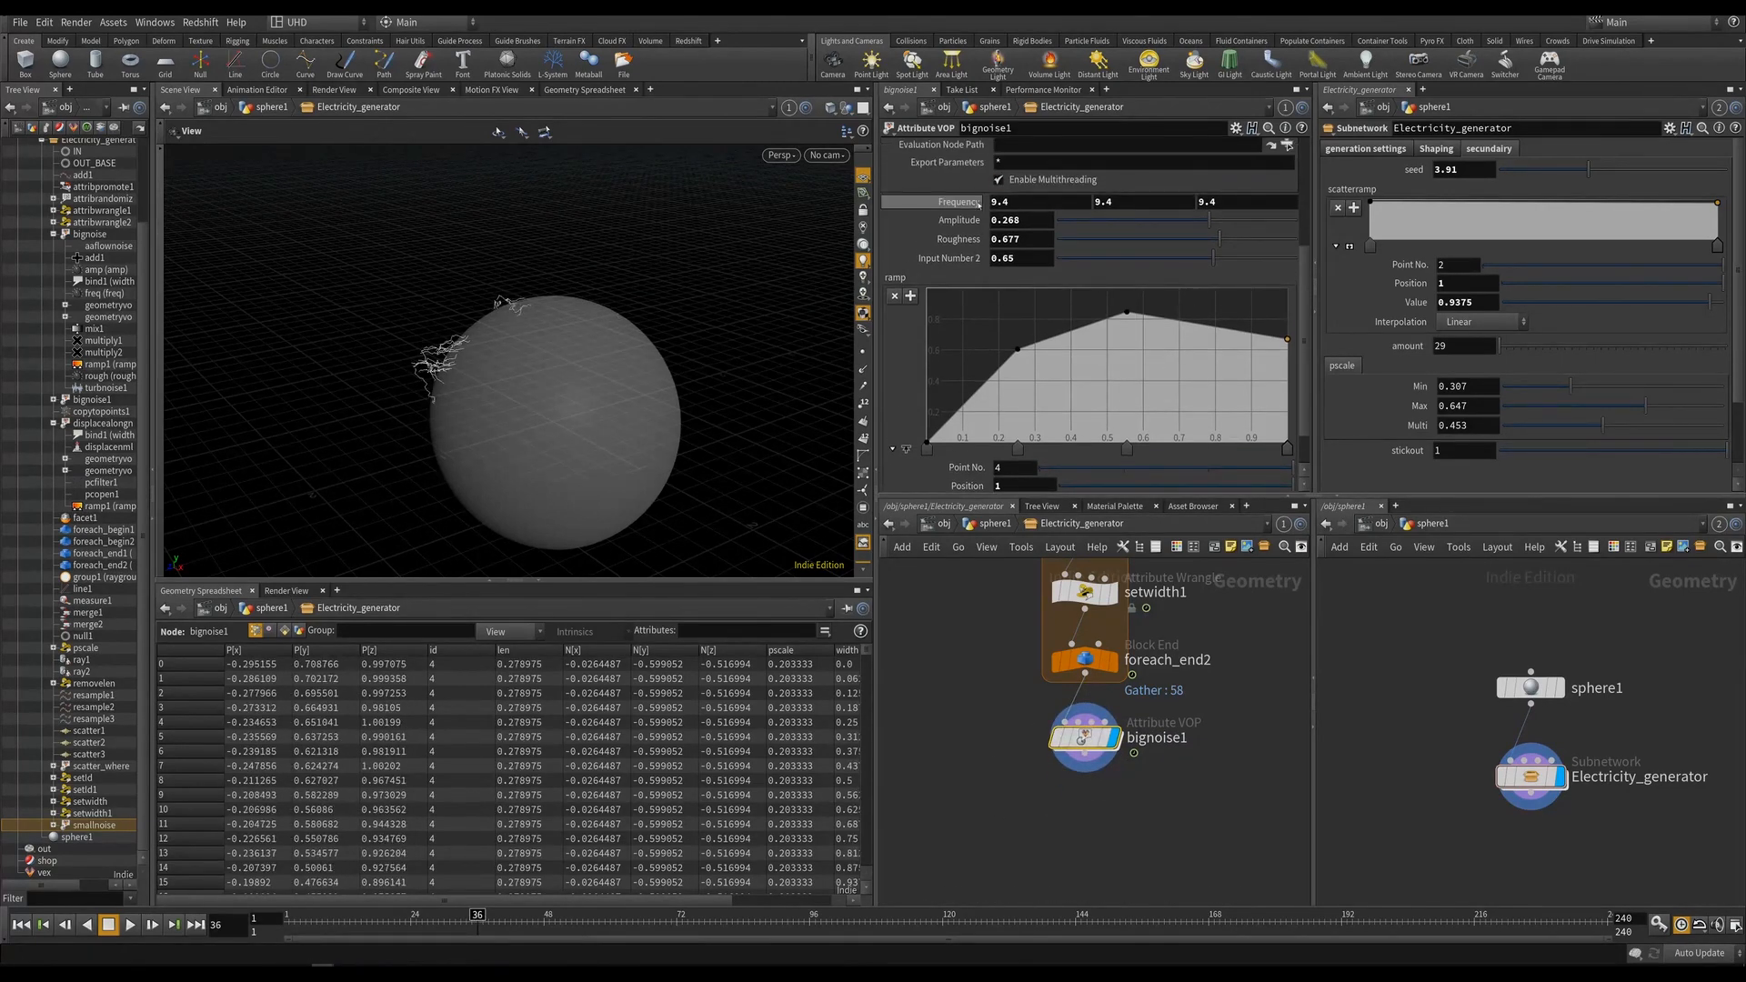
type("2")
key("Return")
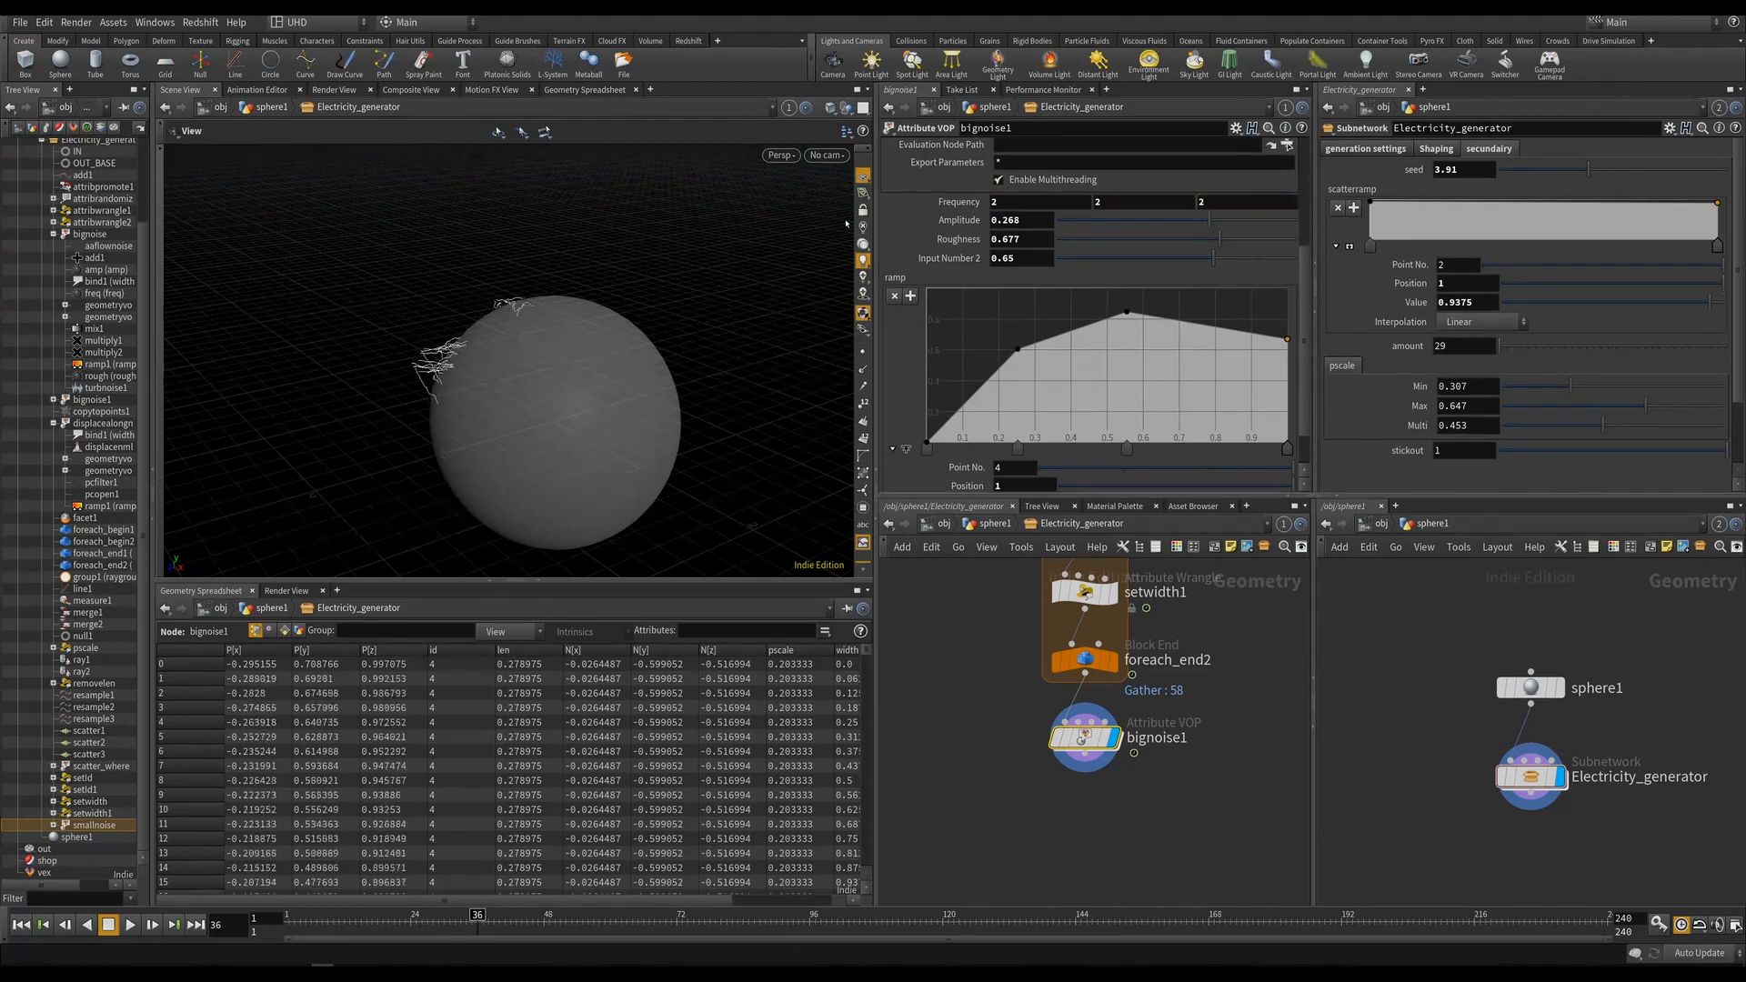
middle_click_drag(957, 221, 1002, 221)
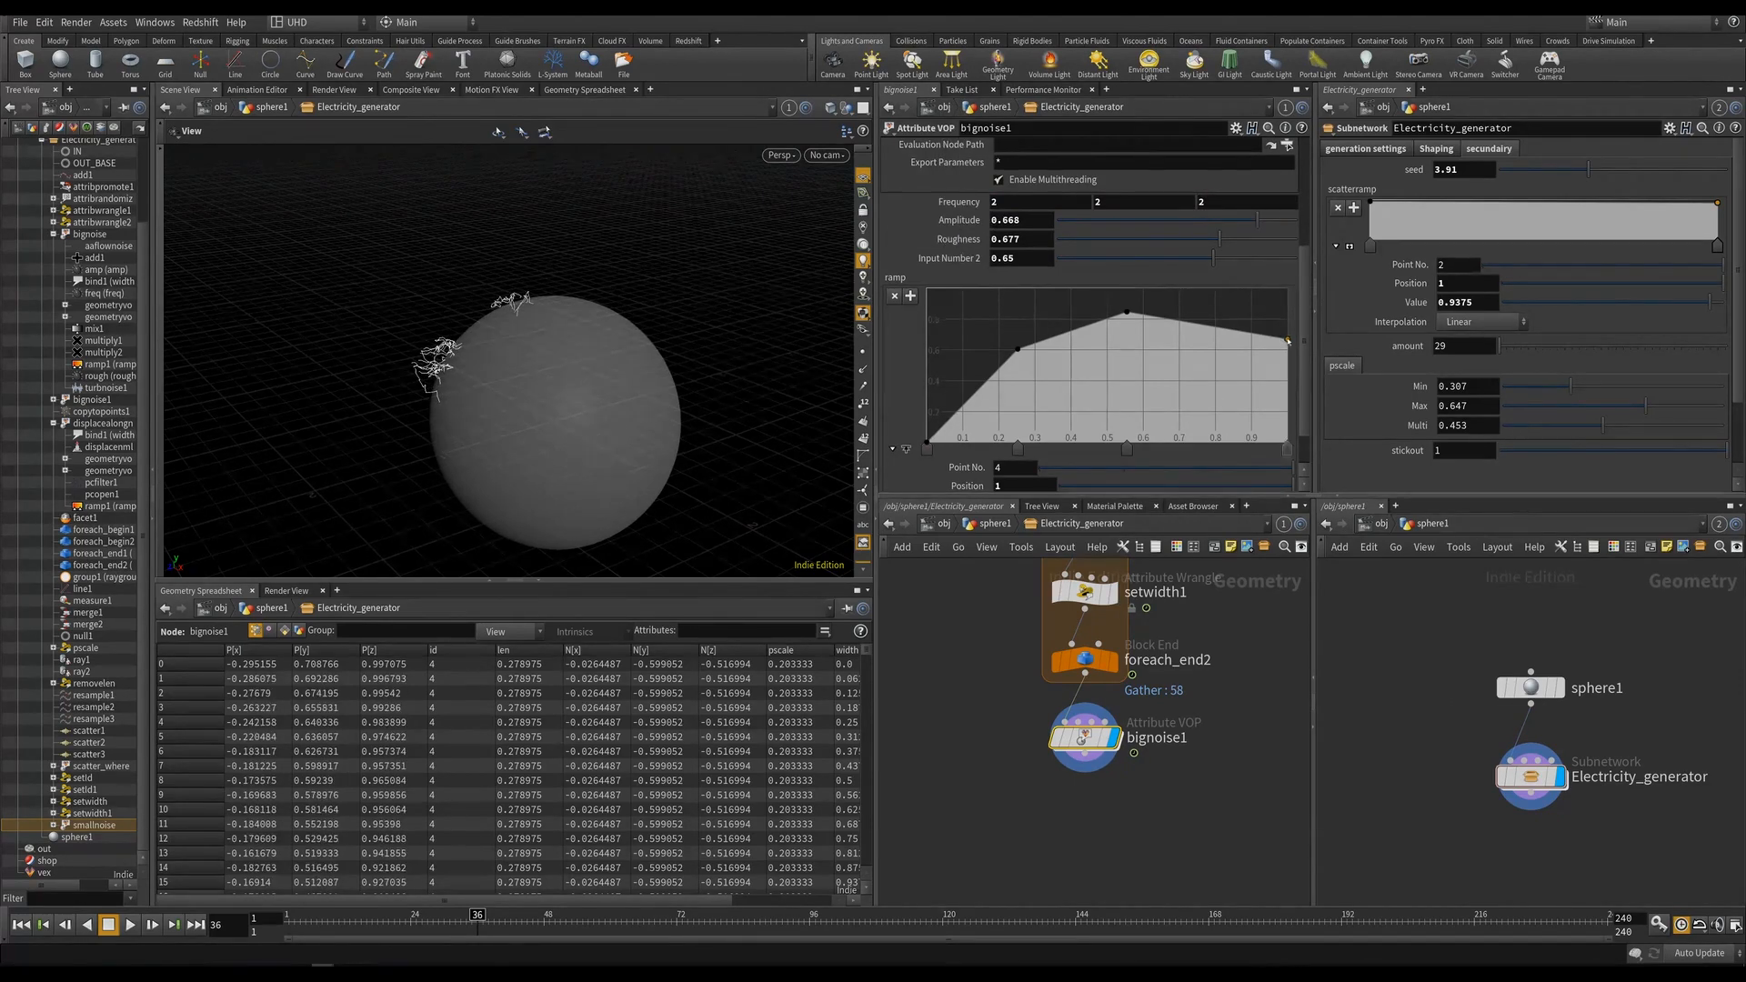
left_click_drag(1288, 341, 1292, 454)
left_click_drag(673, 391, 779, 347)
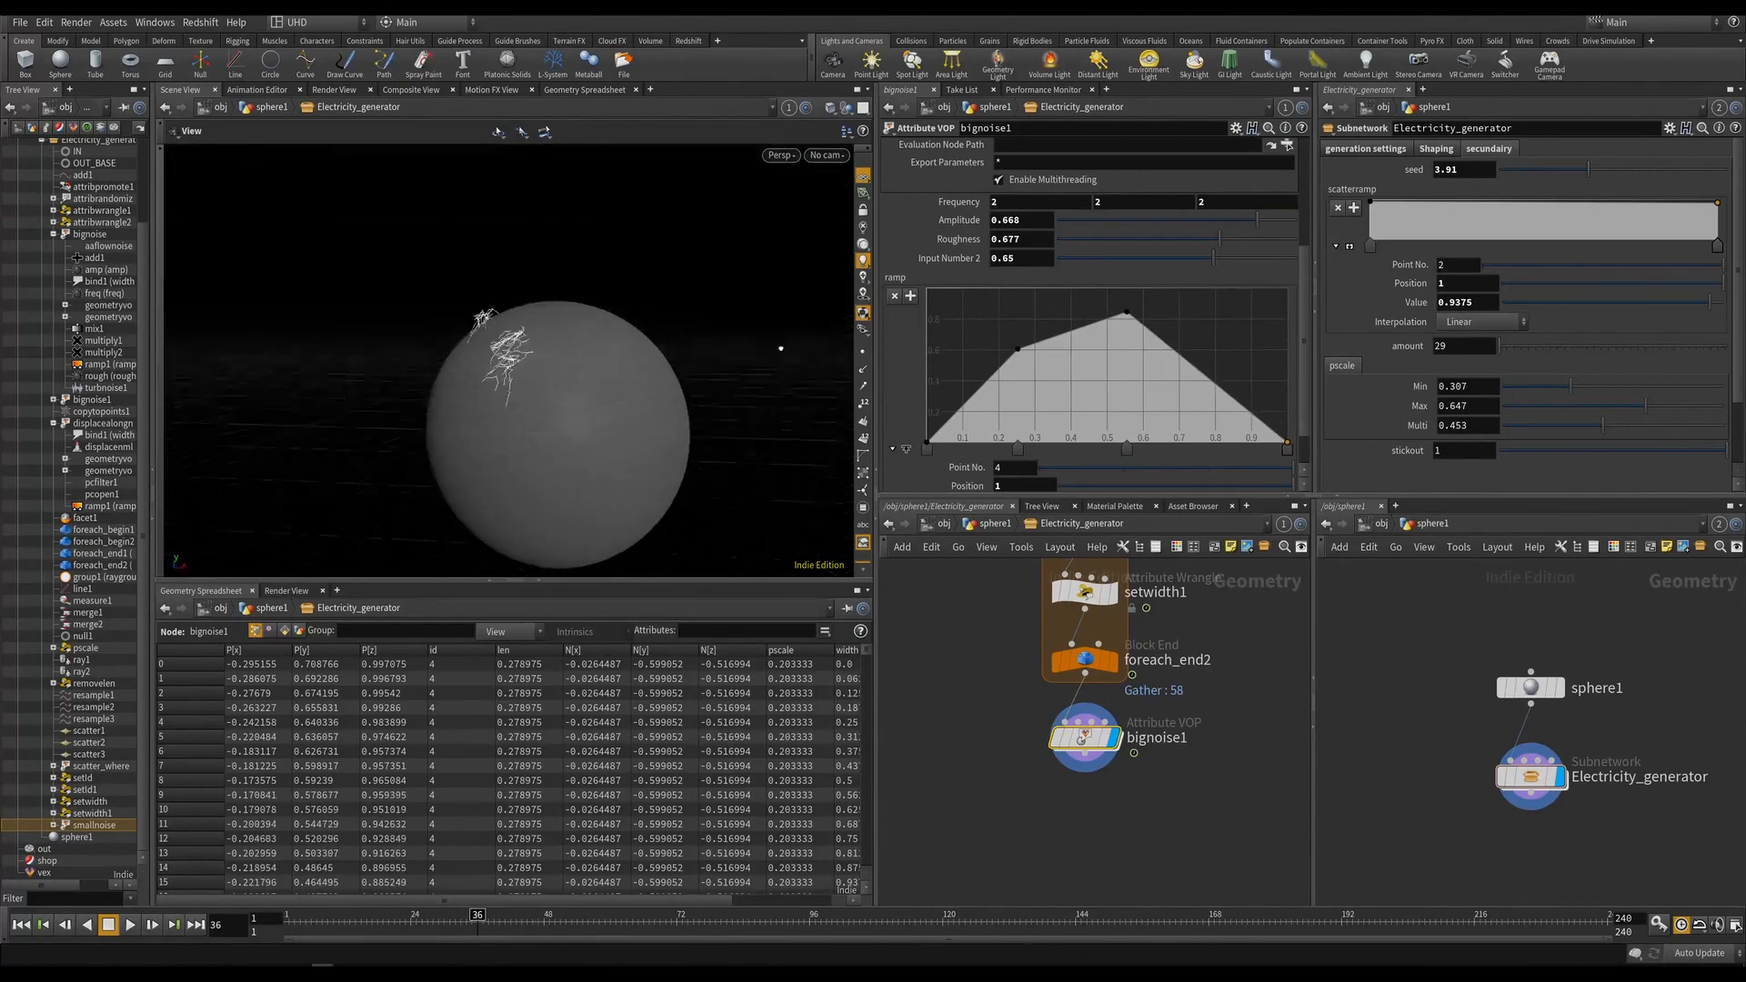
right_click_drag(779, 347, 700, 409)
left_click_drag(700, 409, 773, 427)
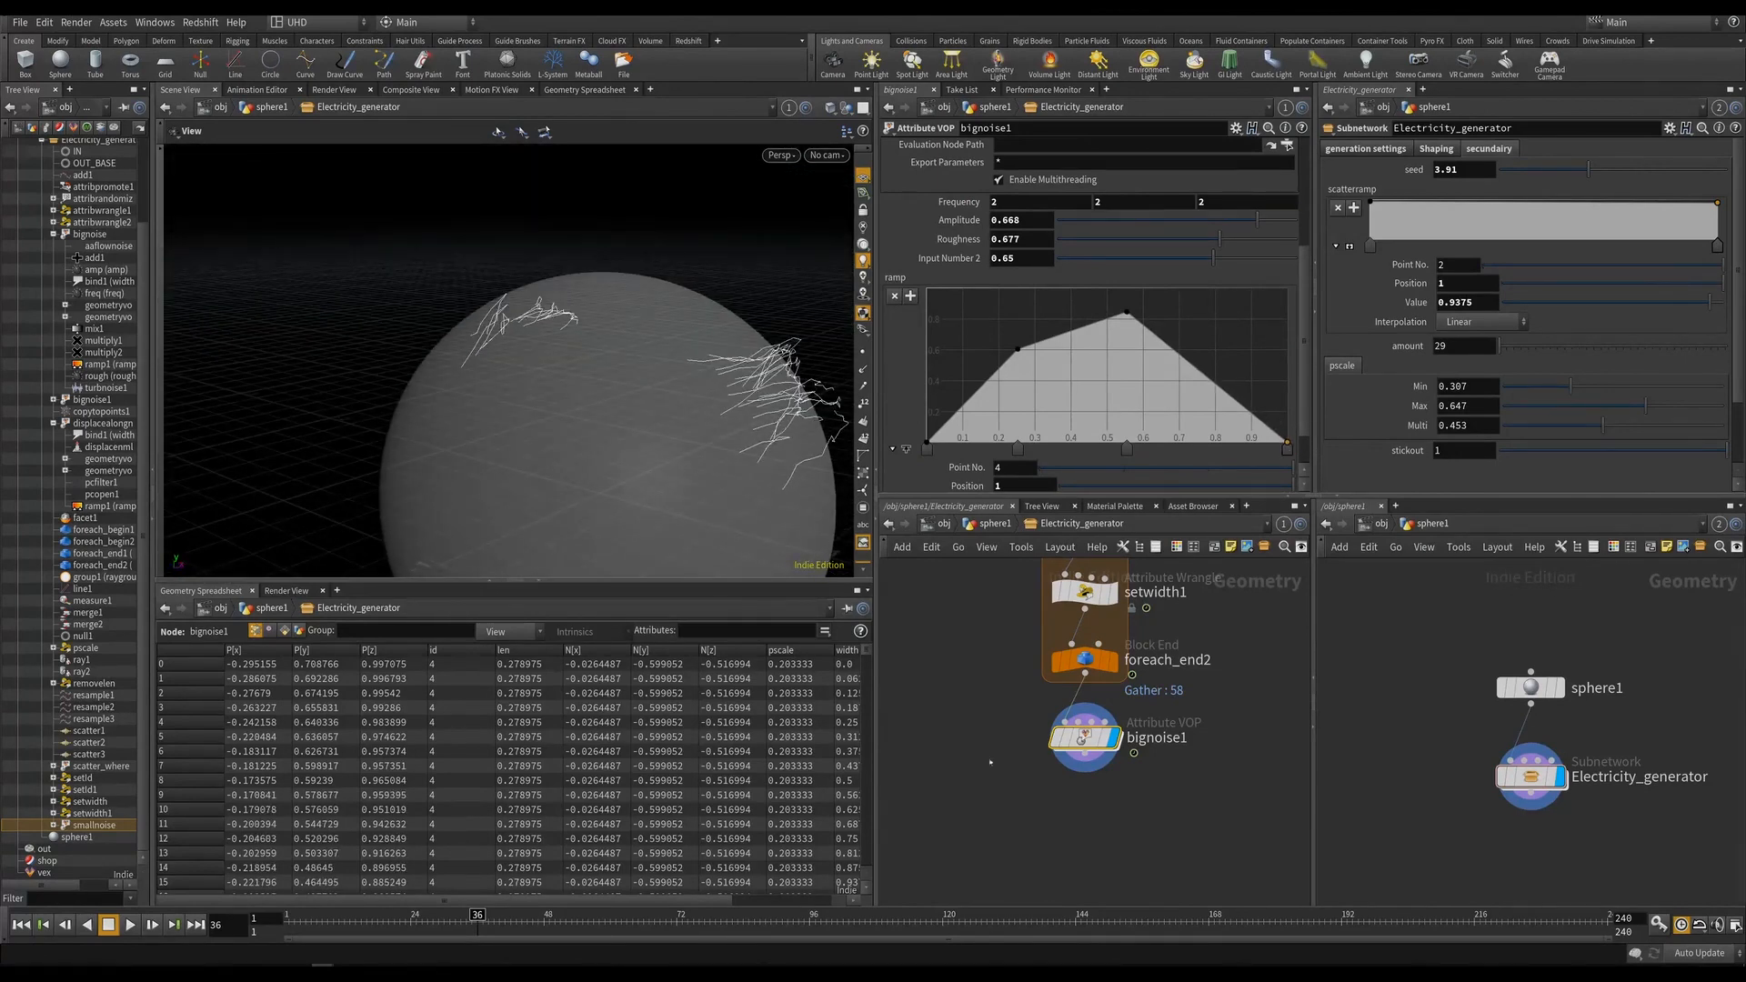
Try a secondary branch amount of 102 on Electricity_generator, and set it to 7.
middle_click_drag(990, 762, 952, 912)
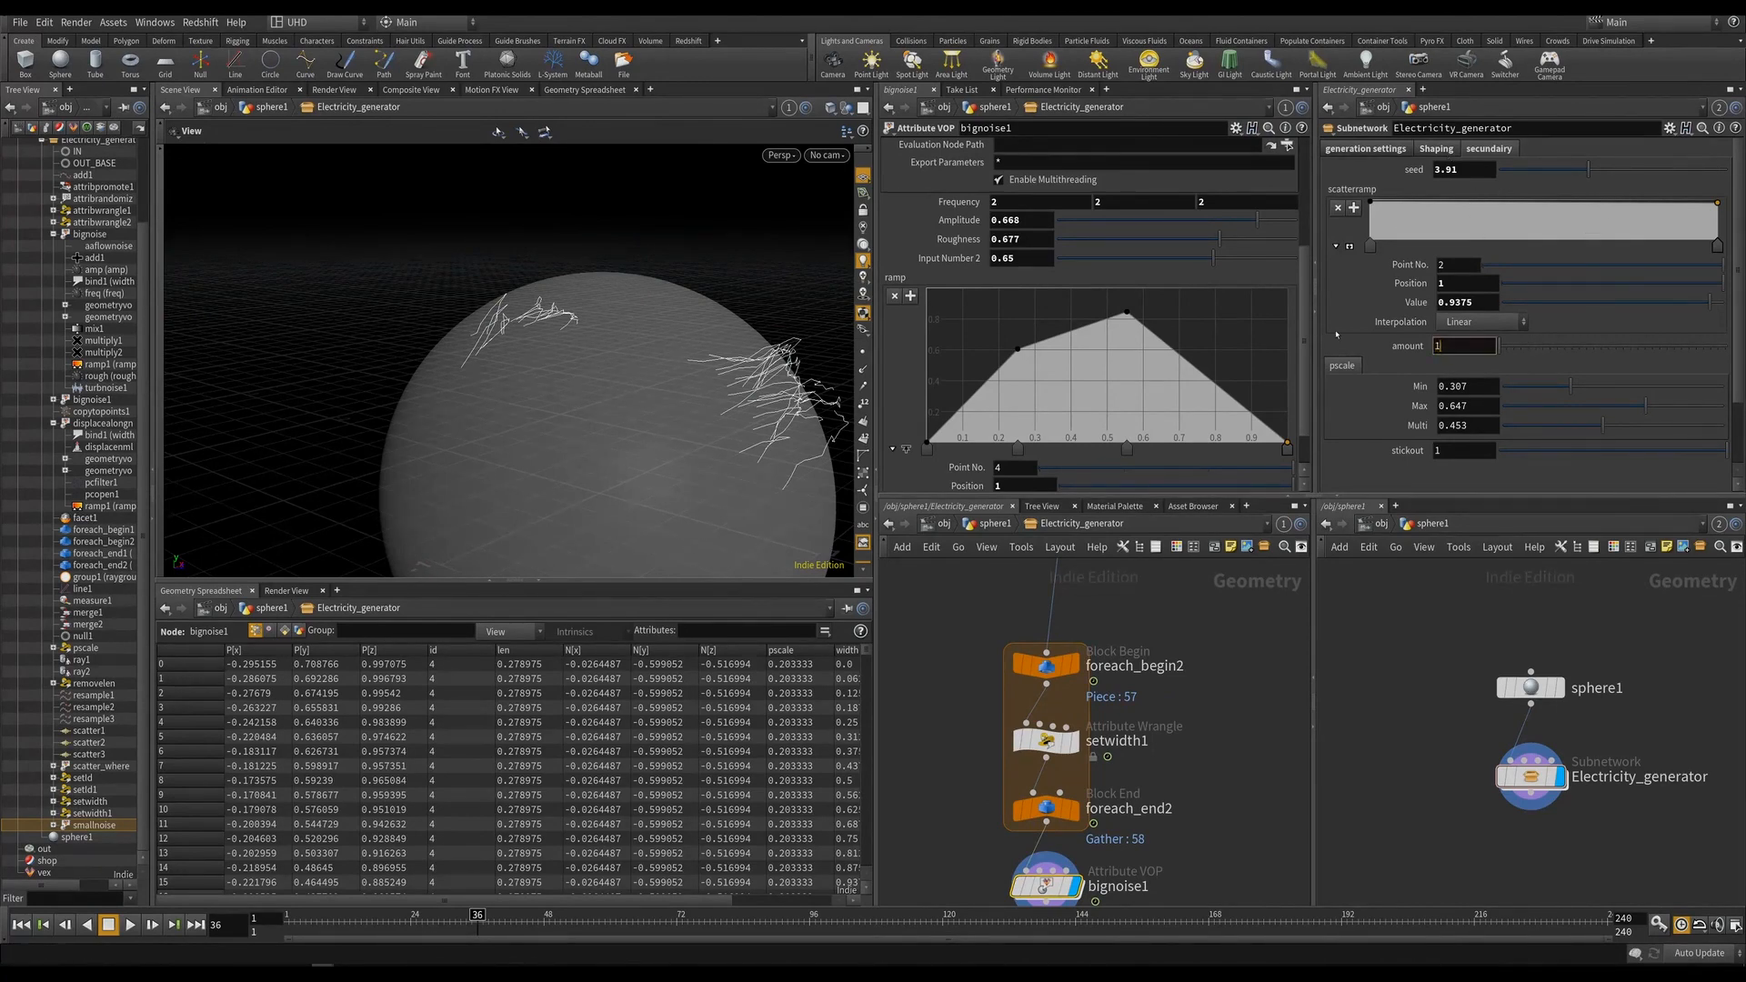
type("02")
key("Return")
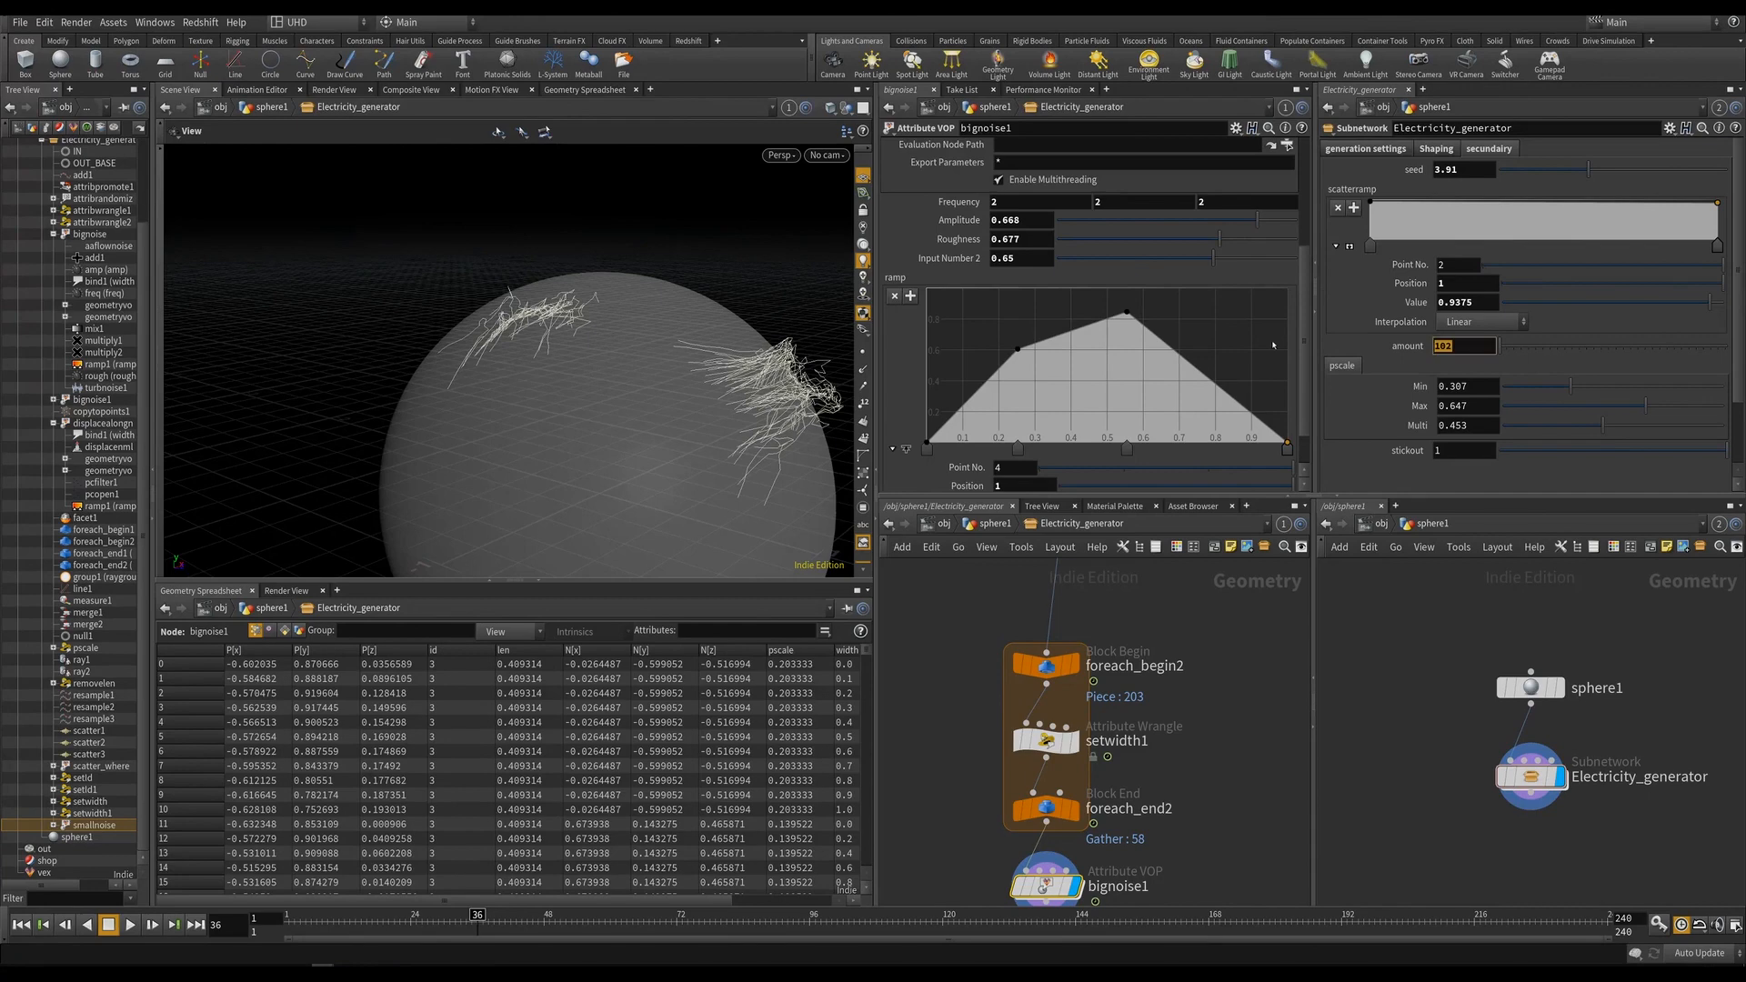
type("7")
key("Return")
Preview the branches in playback and set bignoise1's Frequency to 3.4 and Amplitude to 0.165.
mouse_move(641, 300)
left_mouse_down()
mouse_move(636, 335)
mouse_move(627, 324)
left_mouse_up()
key("Up")
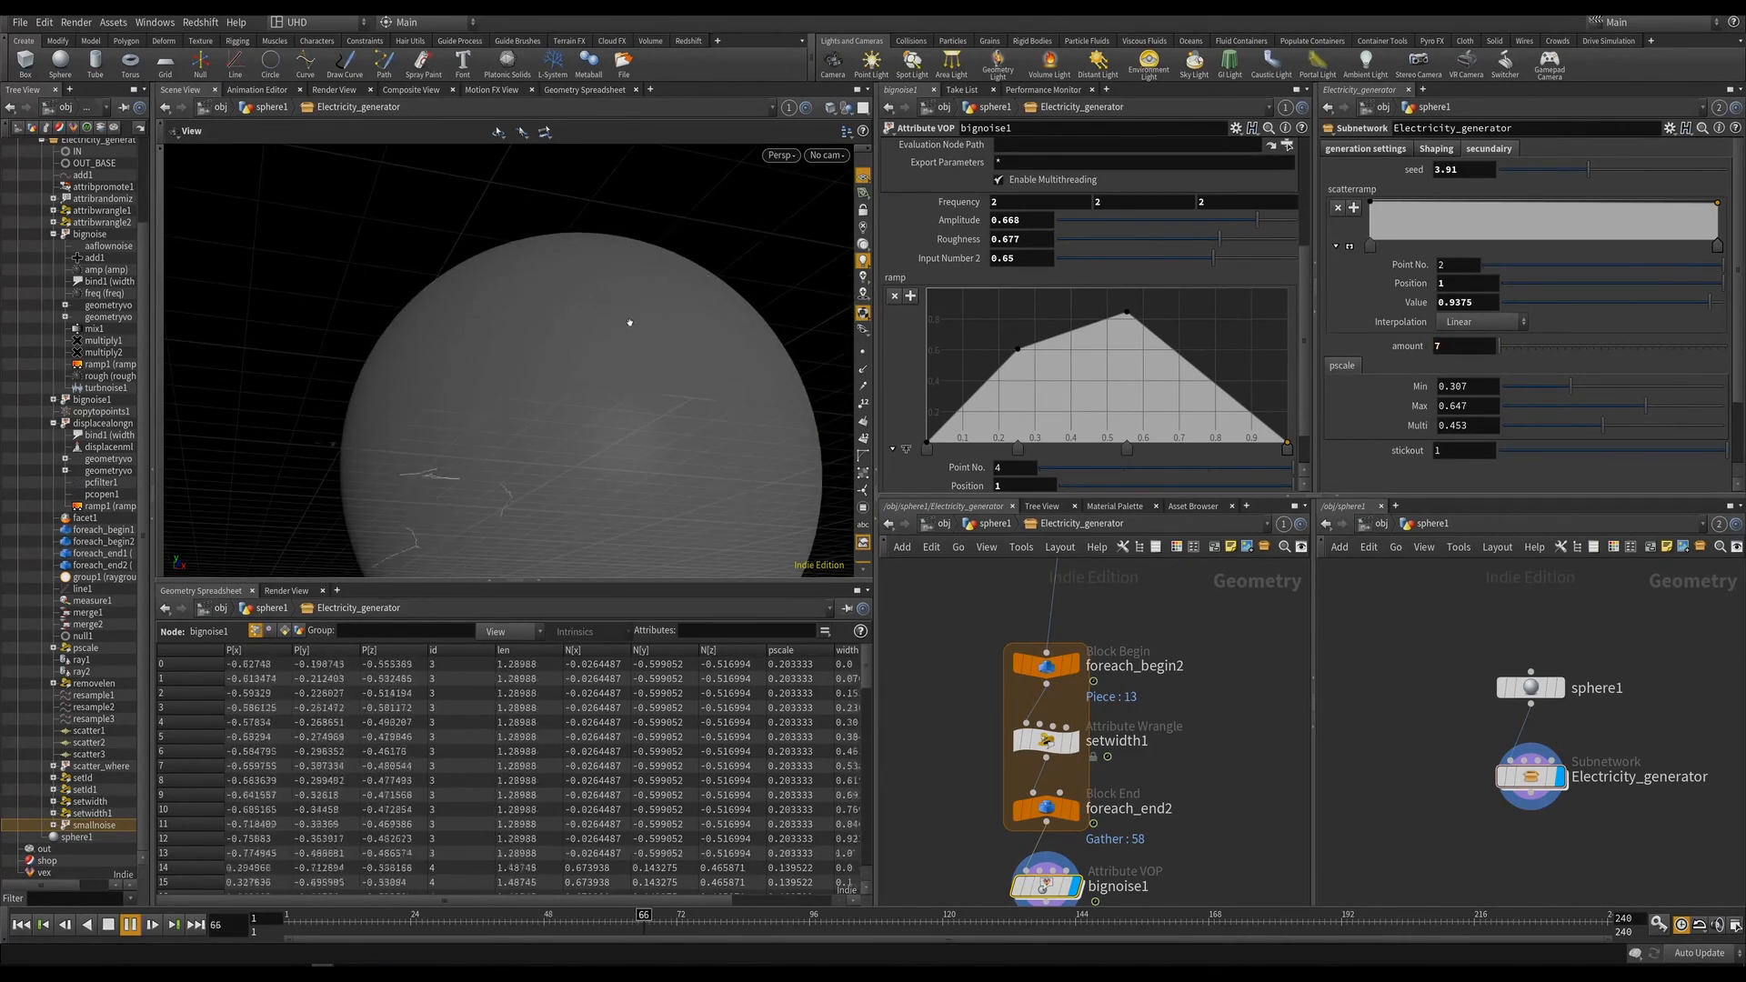
key("Down")
left_click_drag(615, 316, 592, 341)
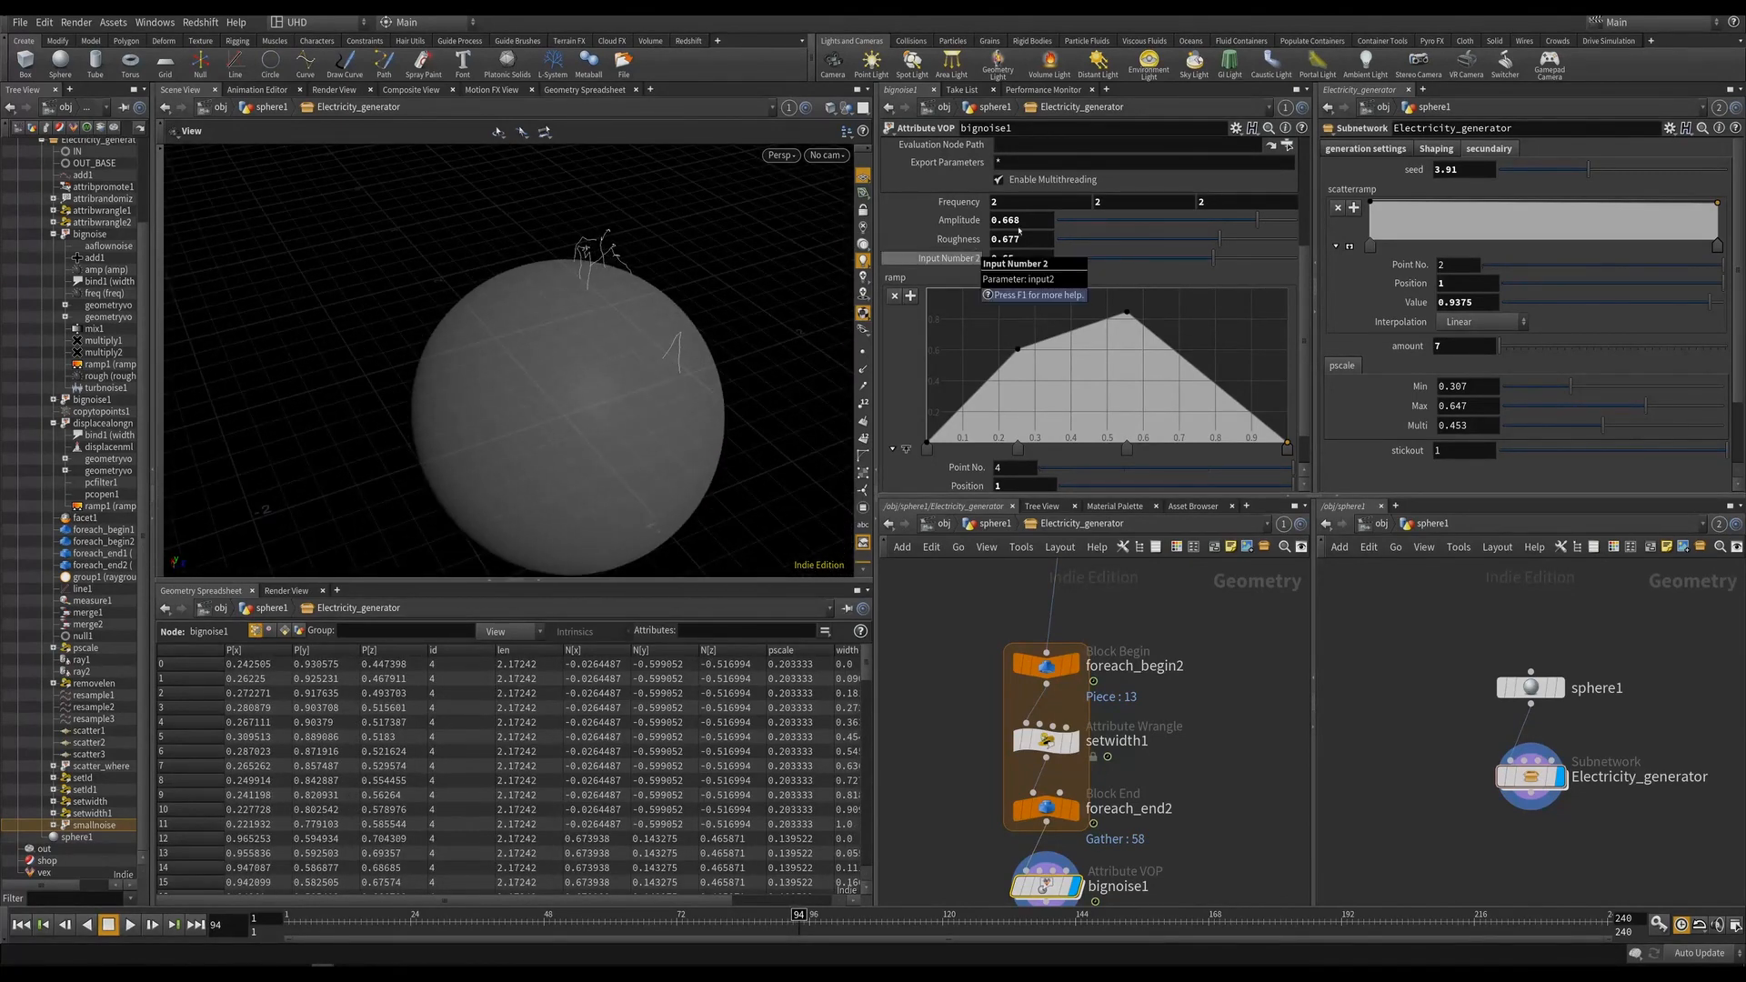
left_click_drag(1257, 220, 1173, 227)
middle_click_drag(910, 205, 1011, 259)
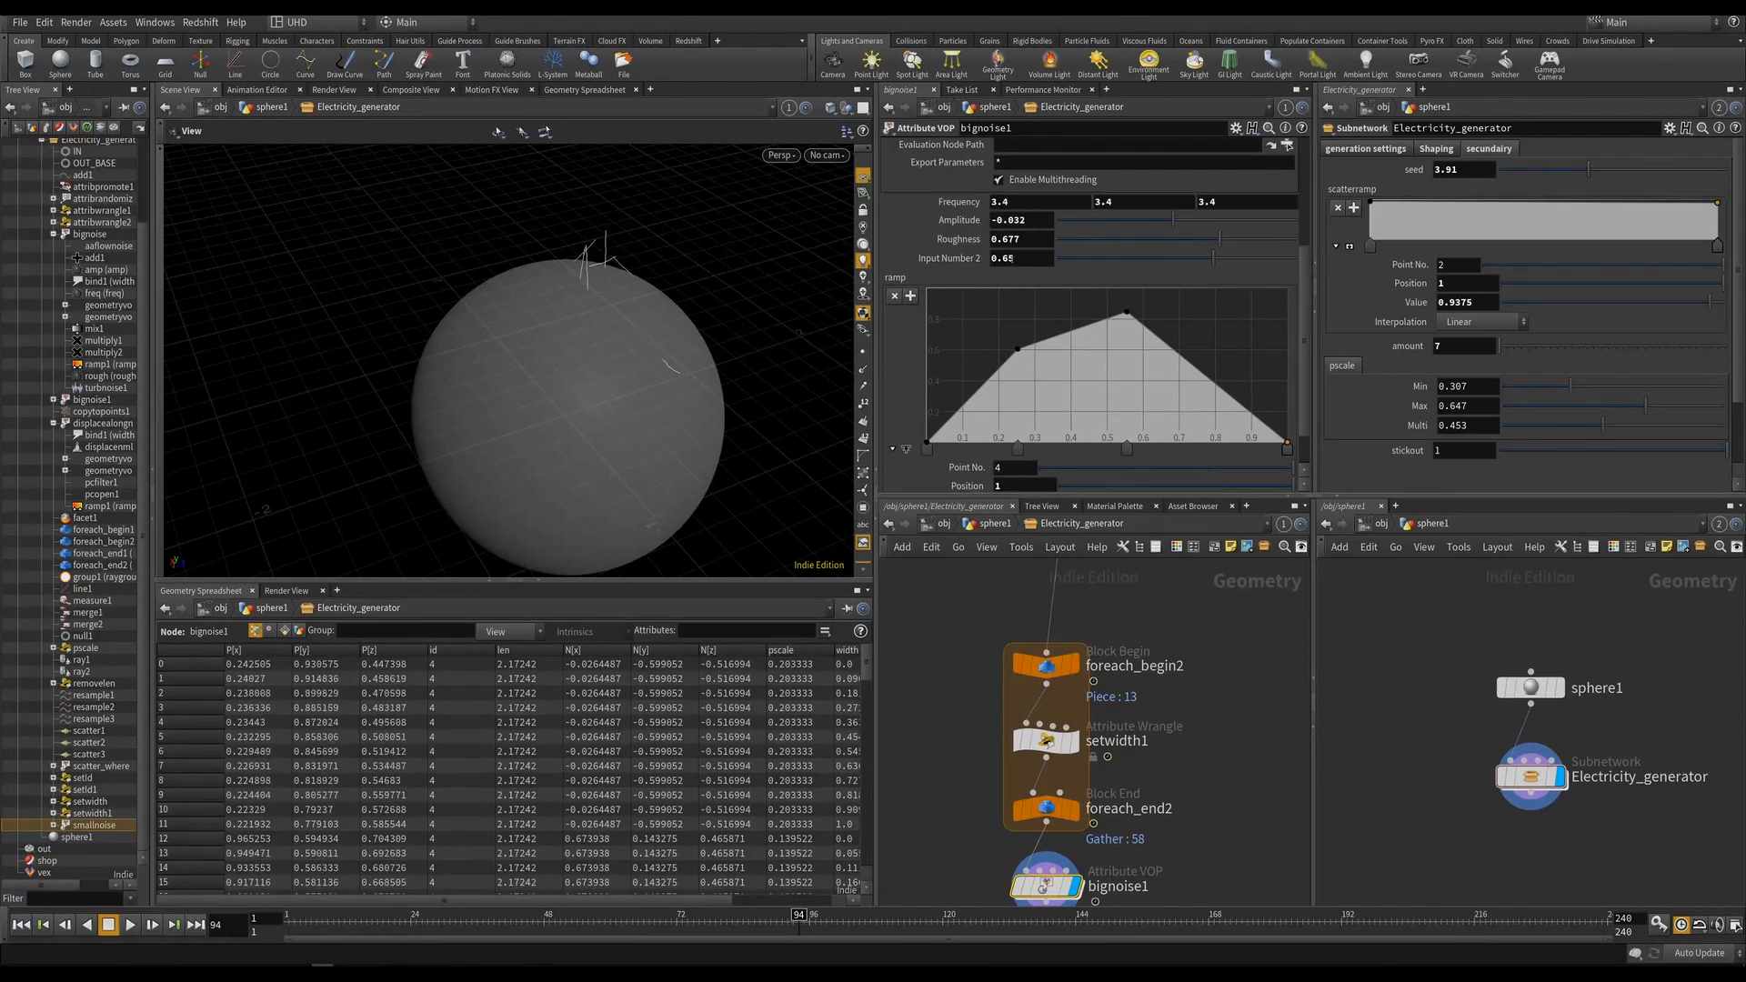
left_click_drag(1191, 228, 1197, 221)
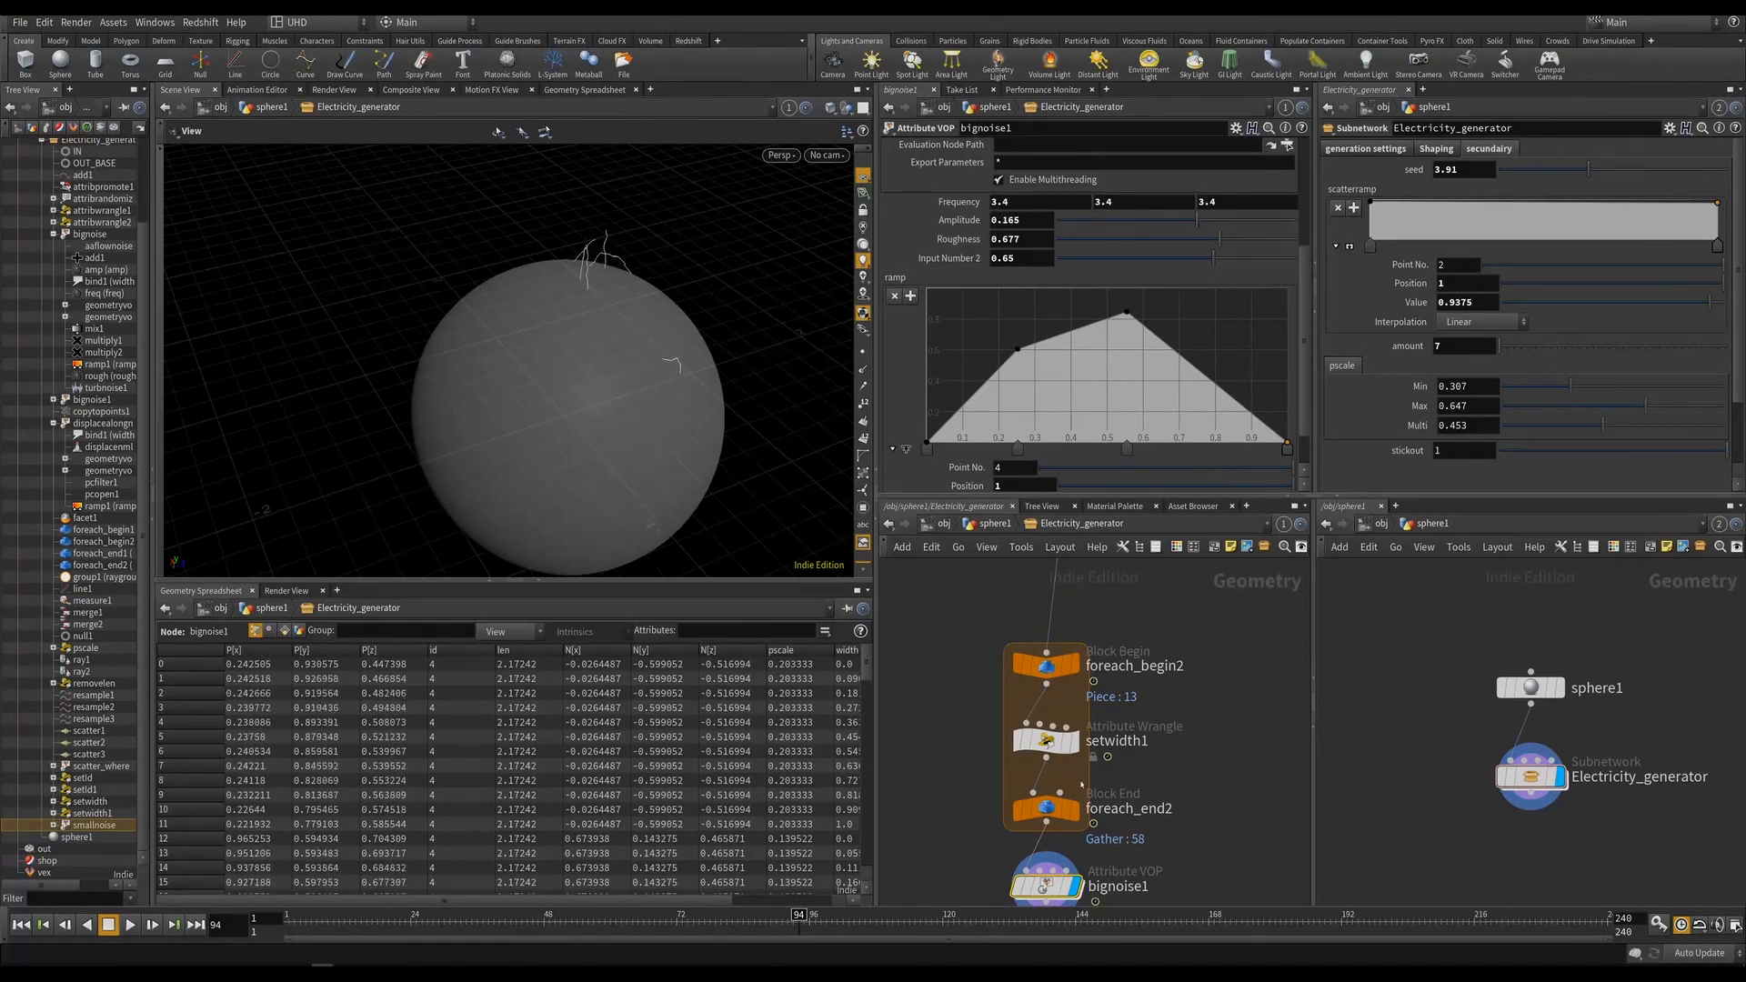
Add a copy of bignoise1 below it in the chain, with Frequency 21.1 and Amplitude 0.063.
middle_click_drag(1082, 784, 1069, 624)
key("ctrl+v")
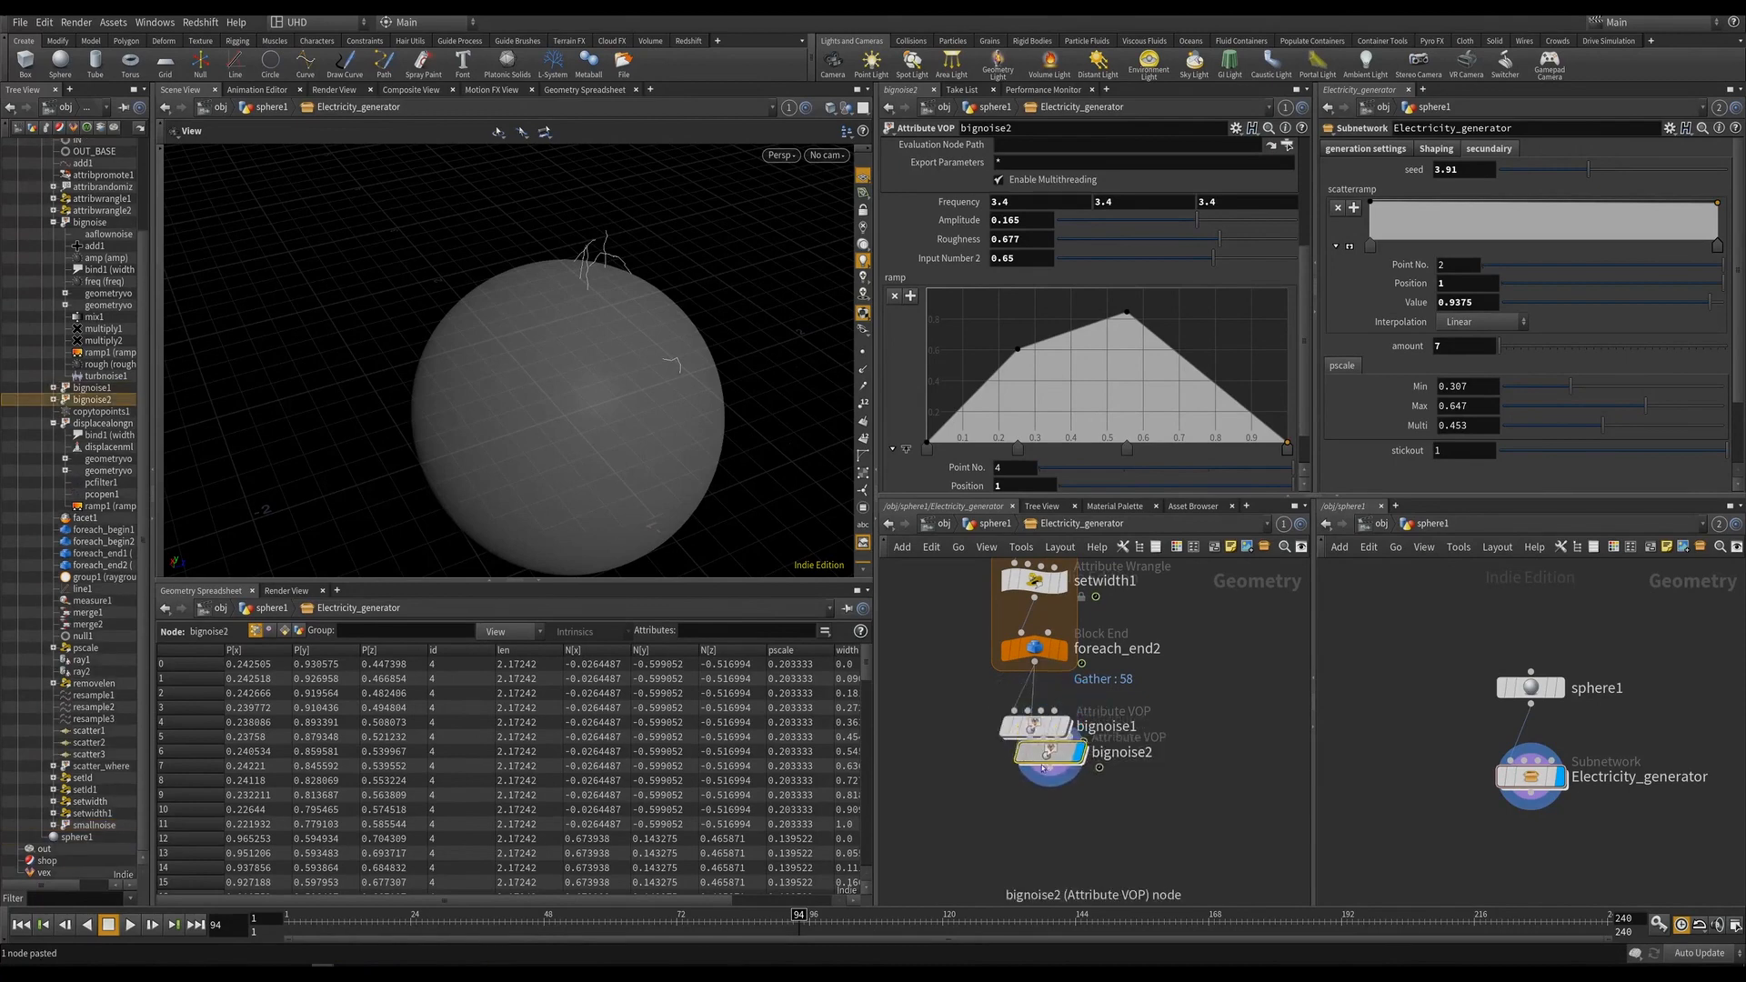
left_click_drag(1043, 768, 1027, 813)
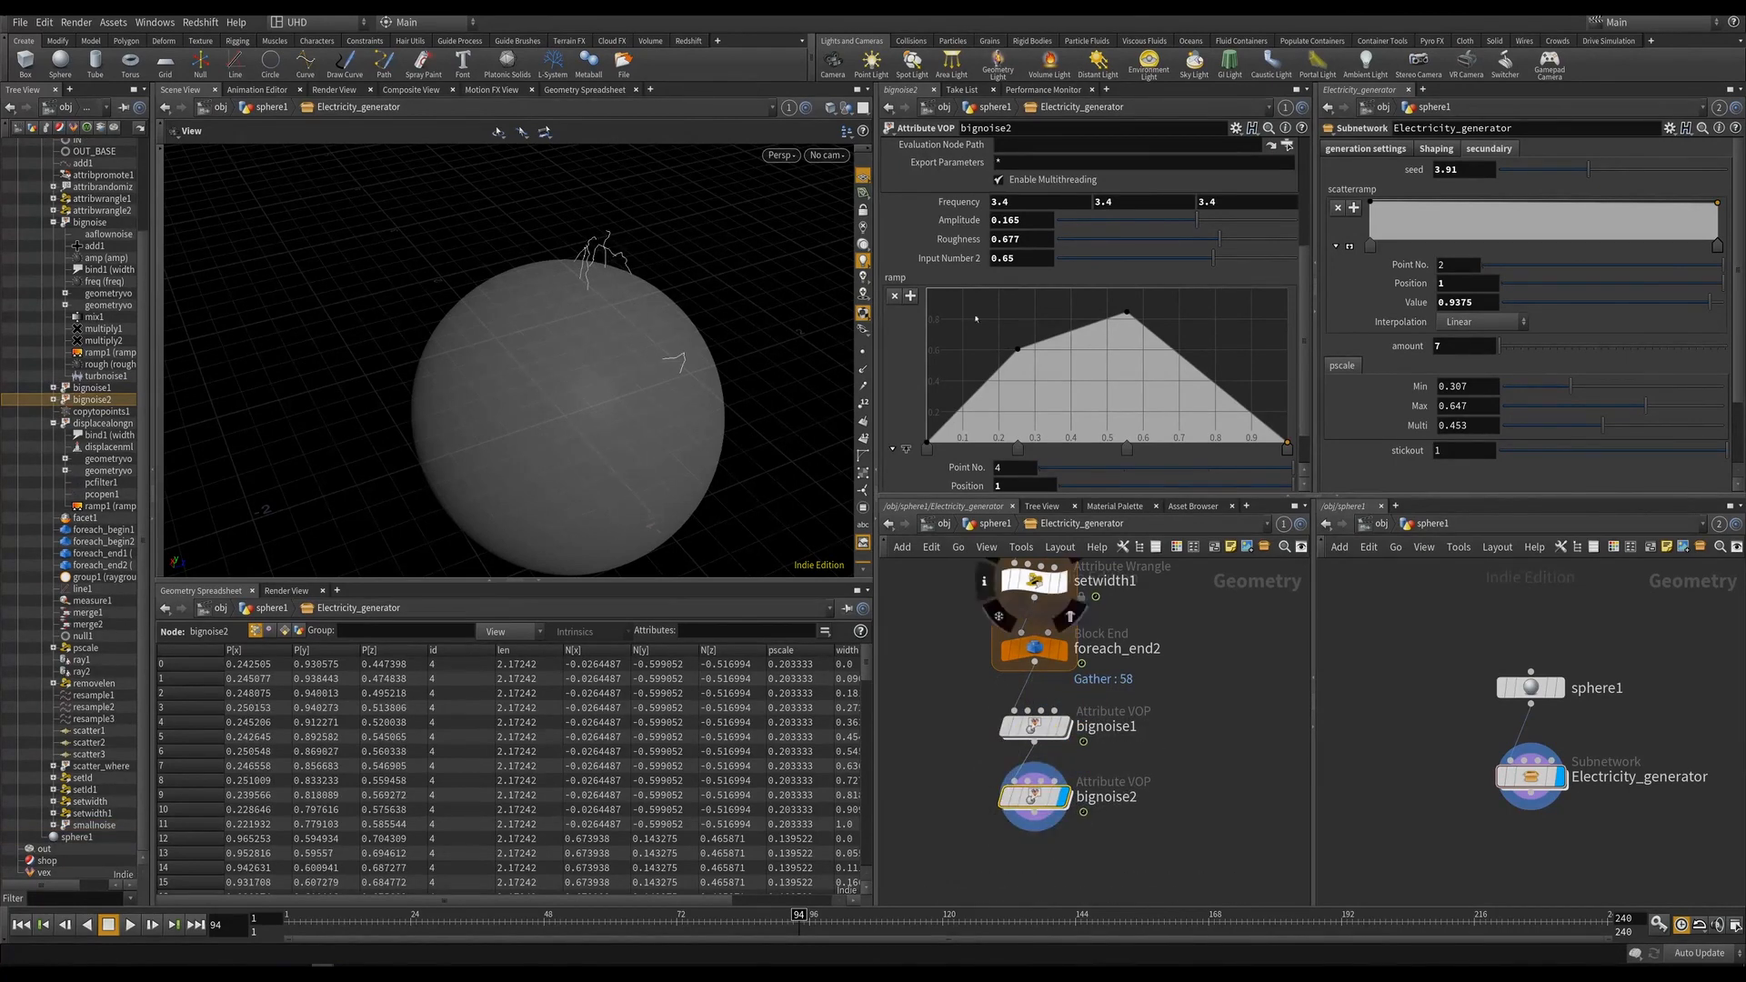
middle_click_drag(959, 202, 1104, 200)
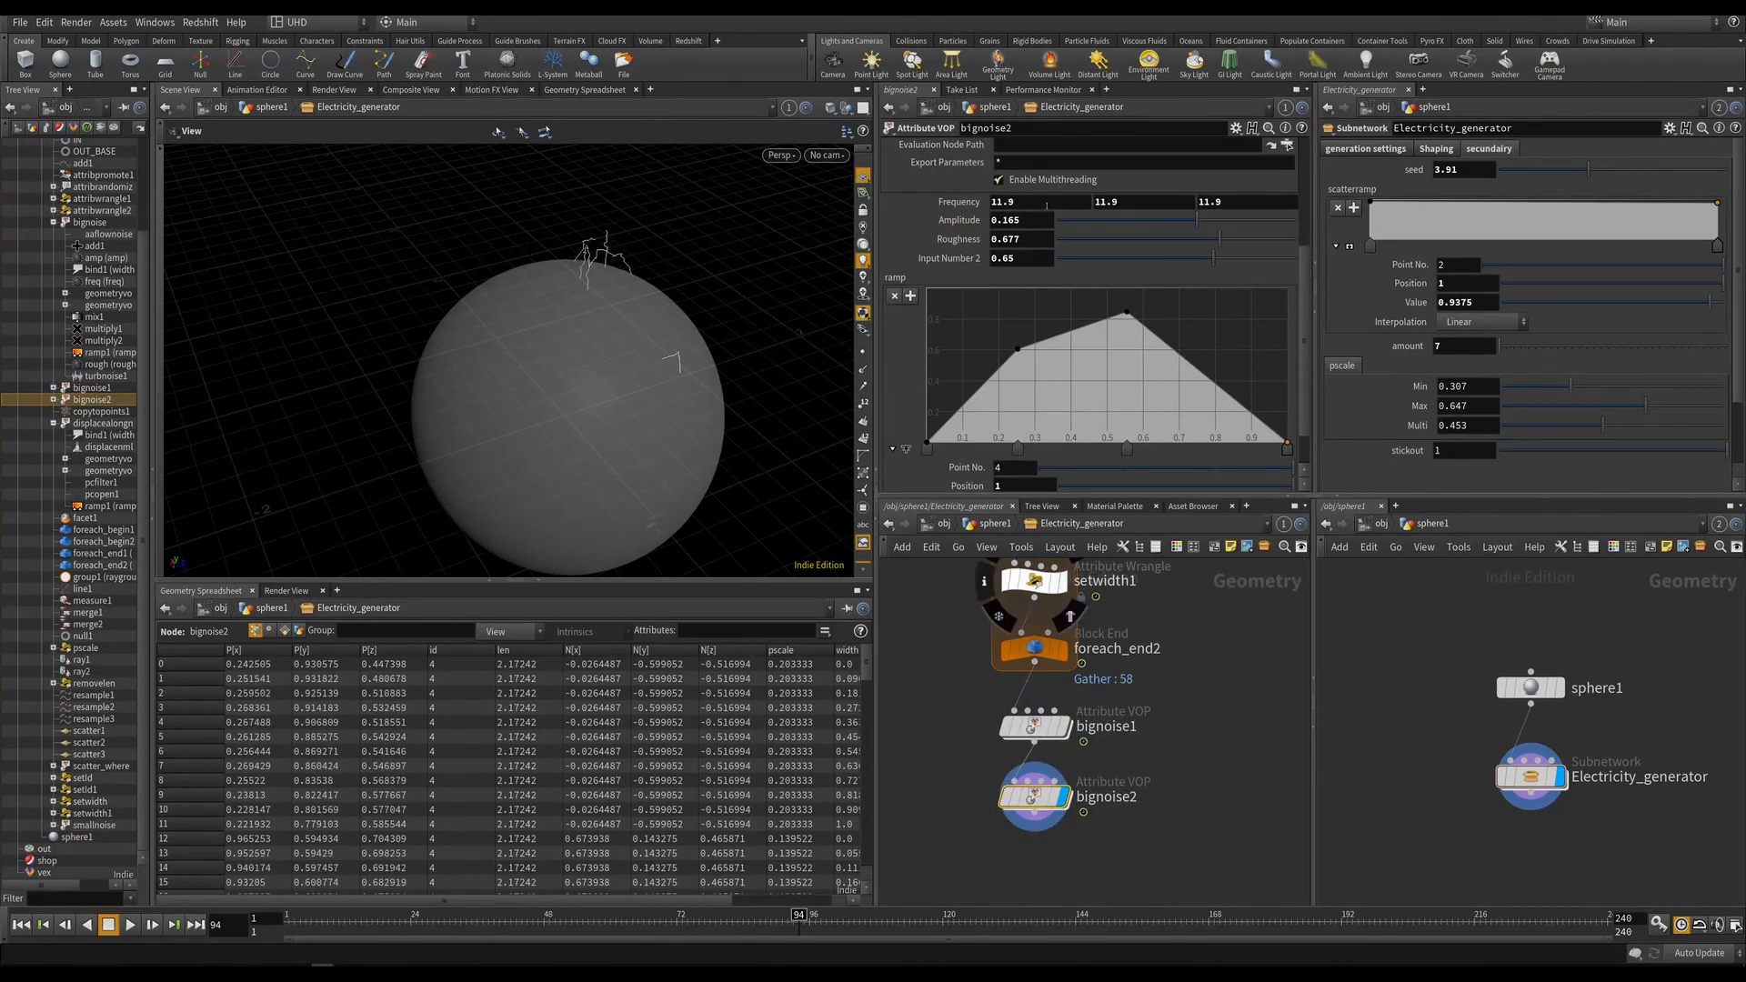
middle_click_drag(962, 204, 962, 205)
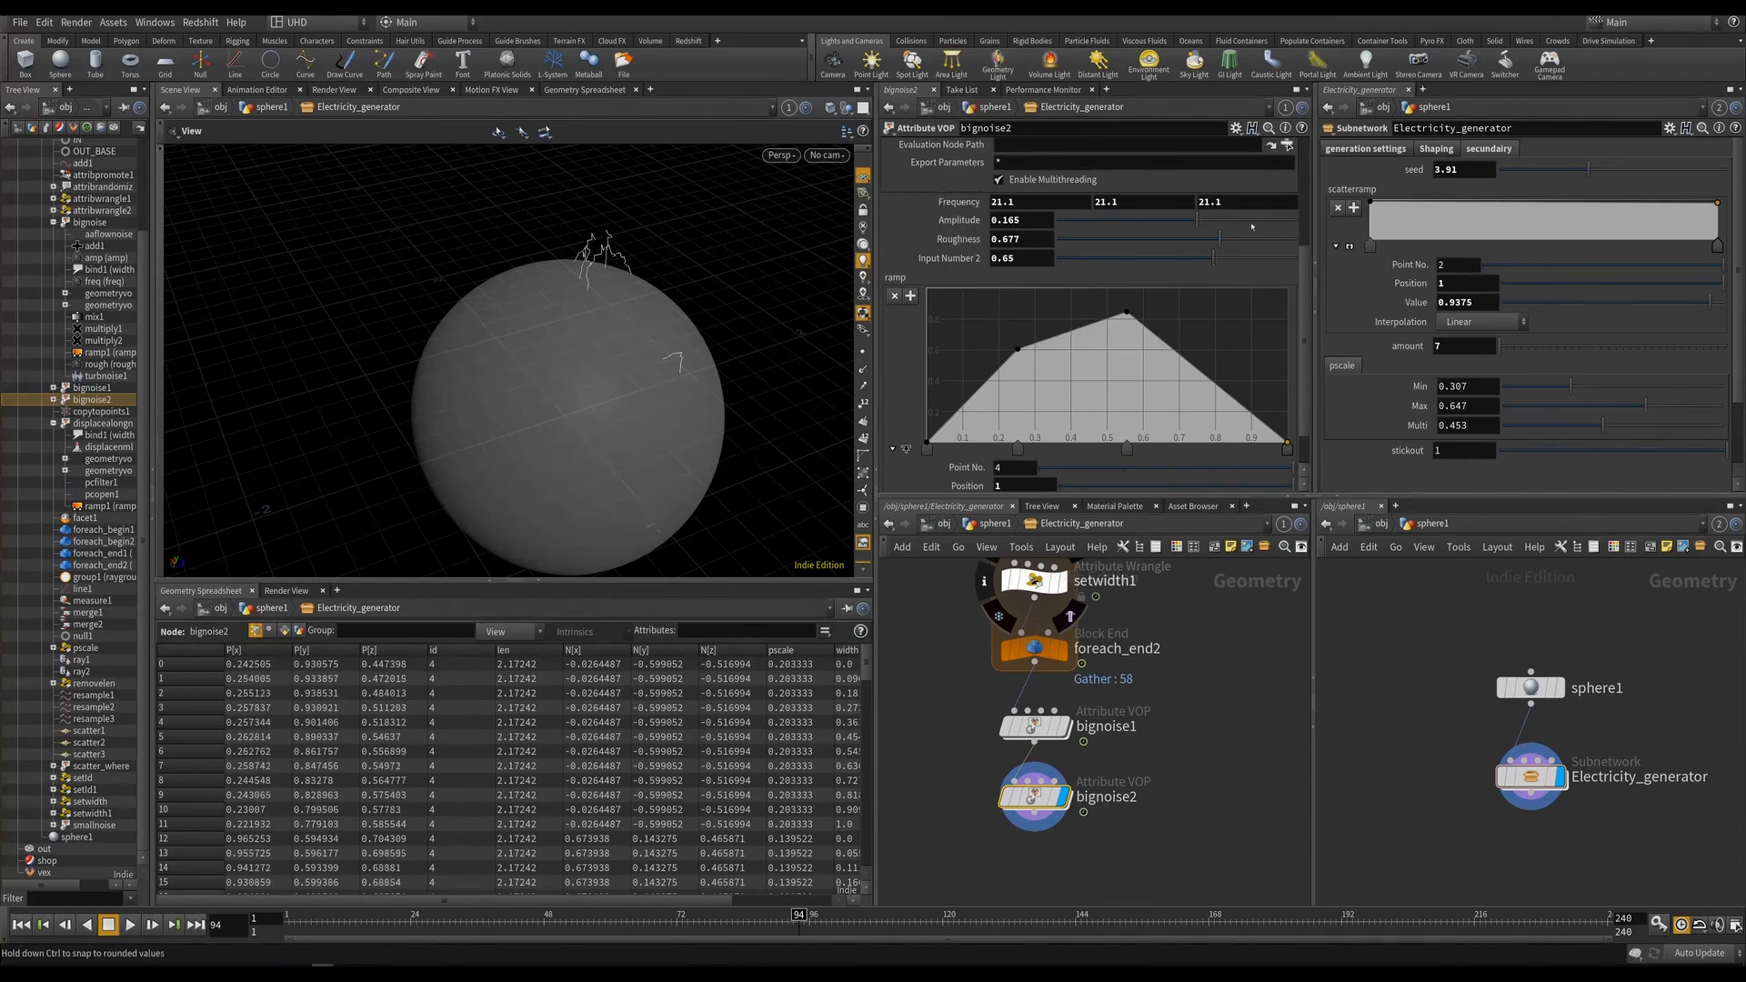
left_click_drag(1197, 221, 1185, 227)
Insert a Resample node between bignoise1 and bignoise2, set its segment length to 0.01 and save the scene.
key("Tab")
mouse_move(994, 649)
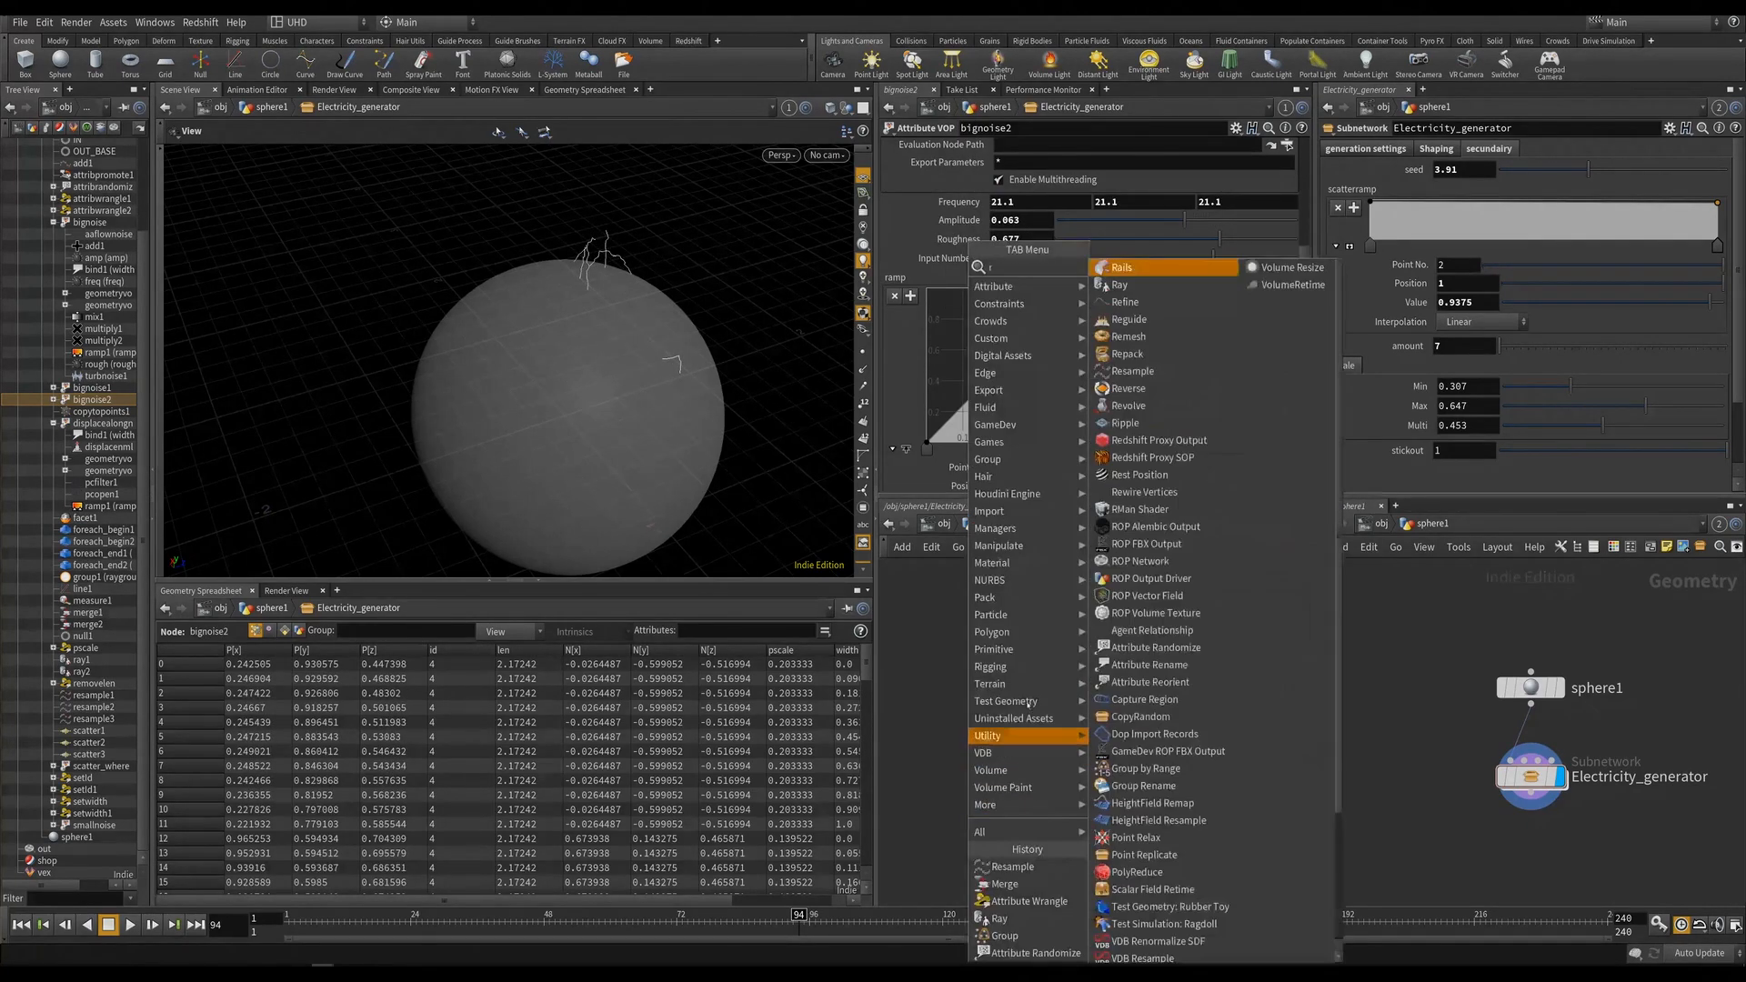
type("resa")
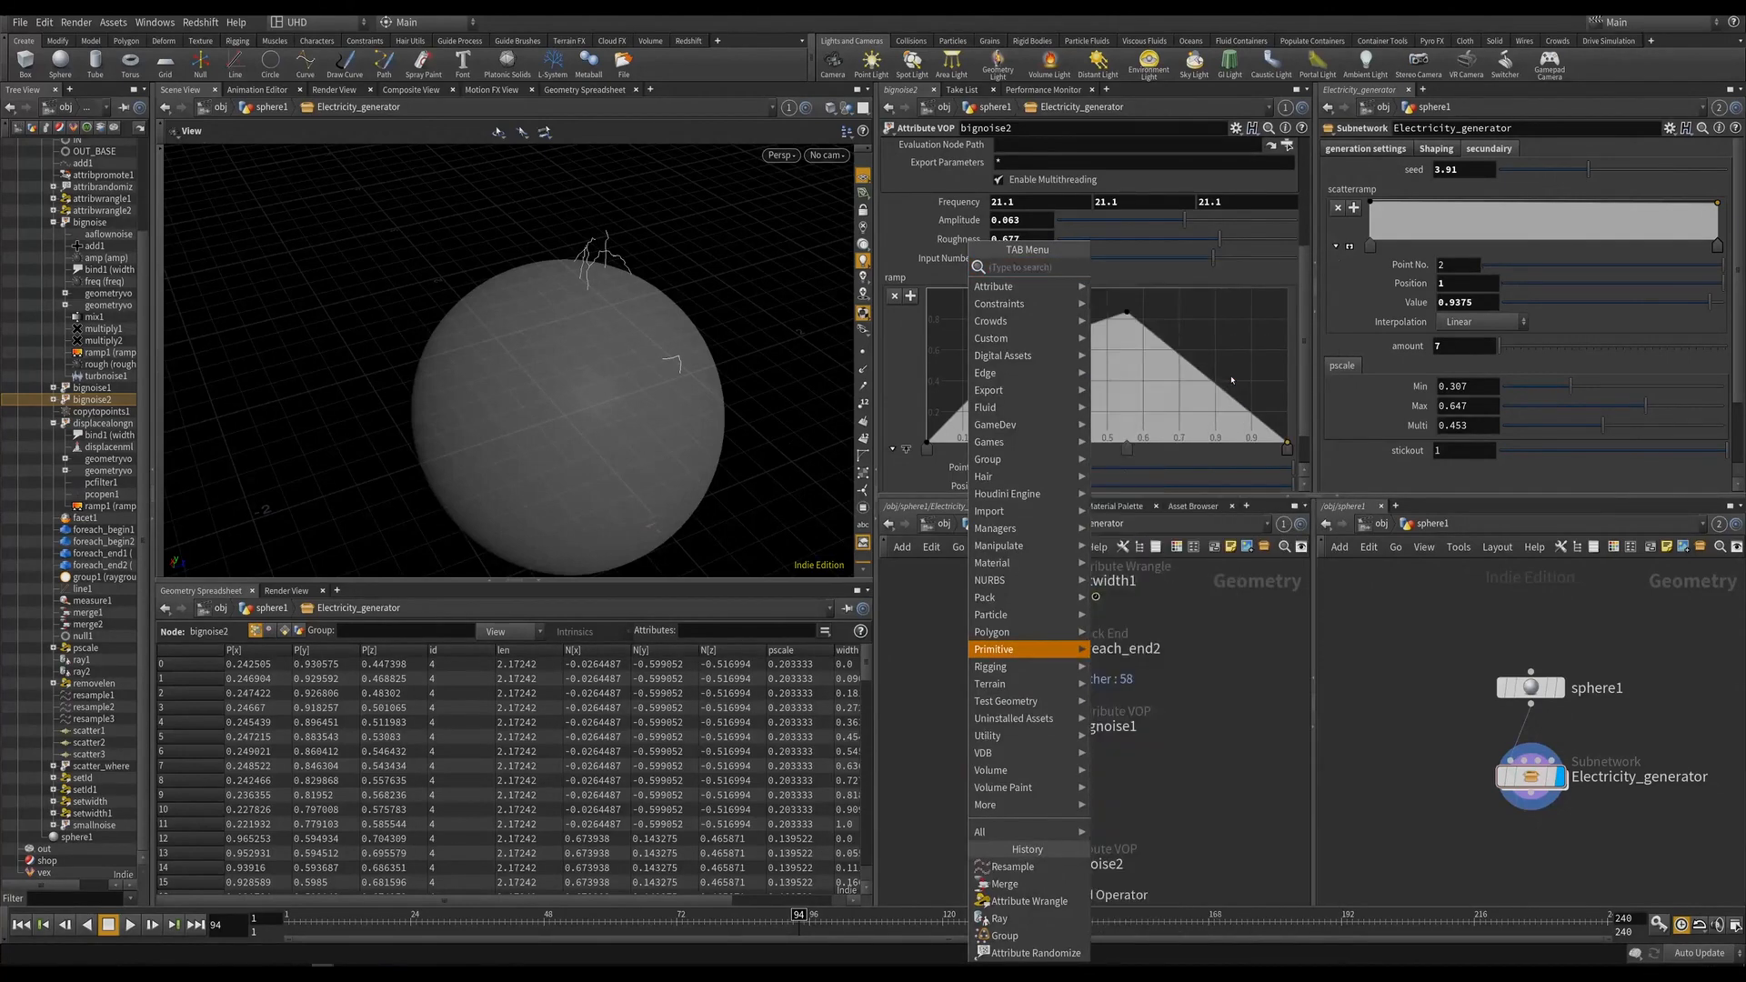
key("Return")
left_click(1009, 800)
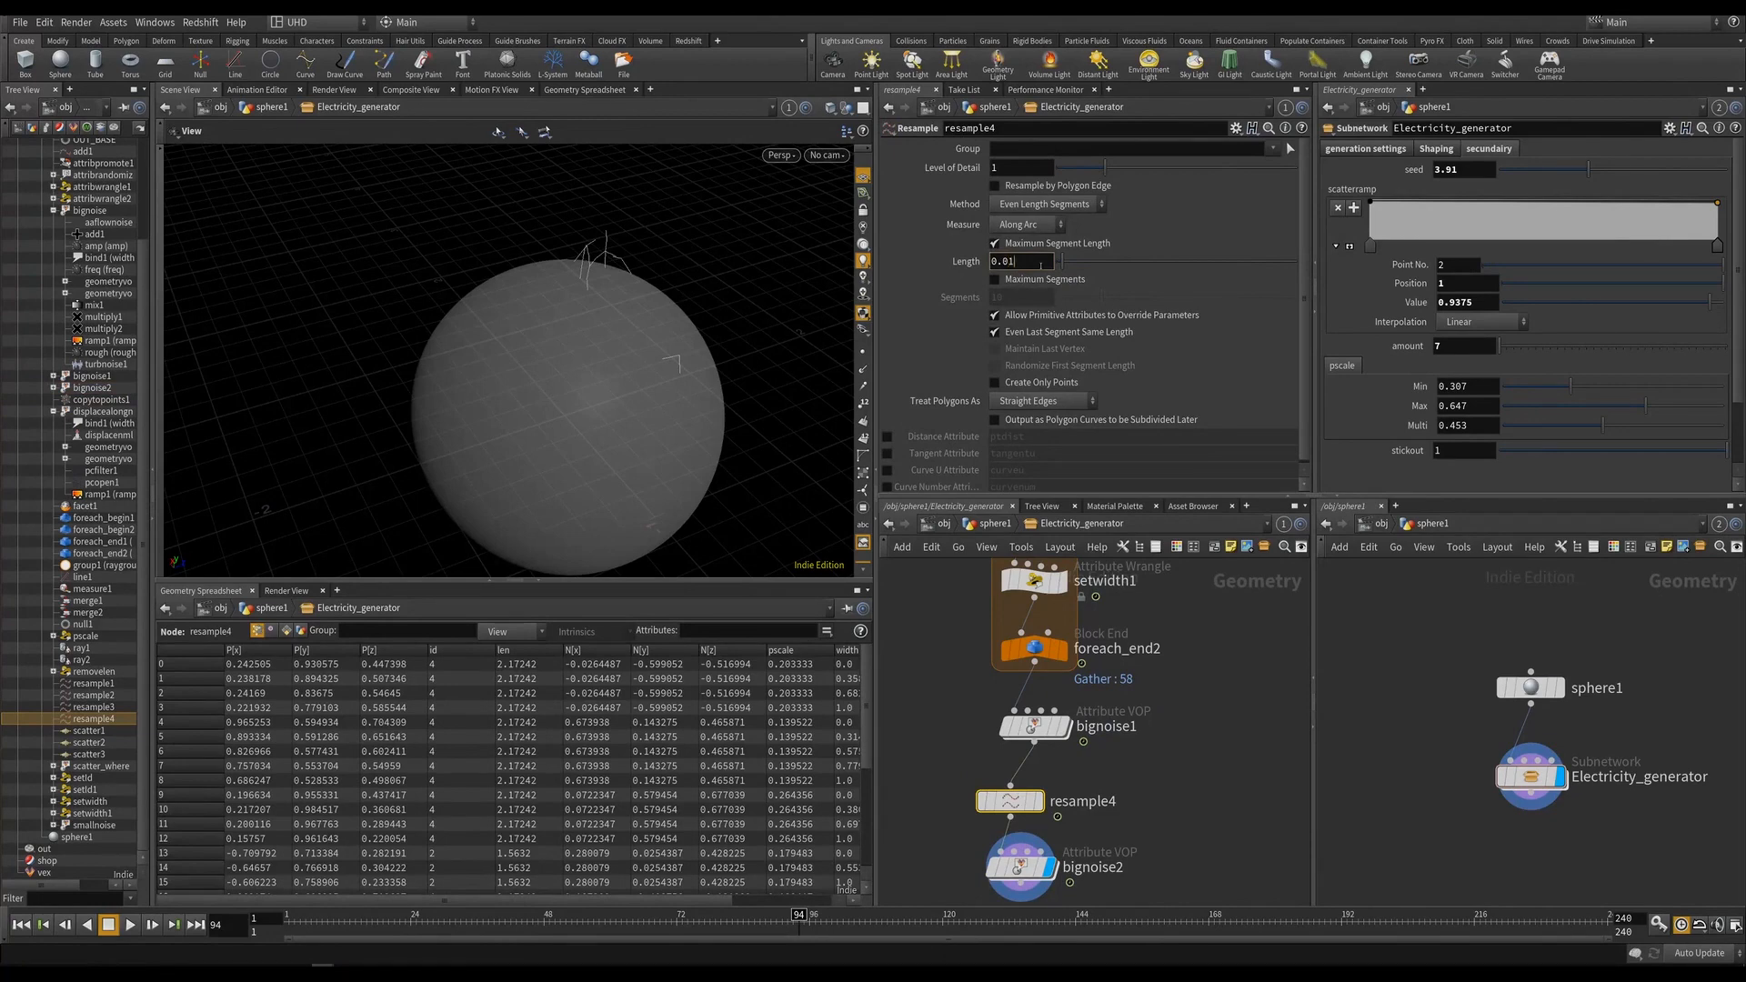
key("Return")
middle_click_drag(1087, 756, 1087, 603)
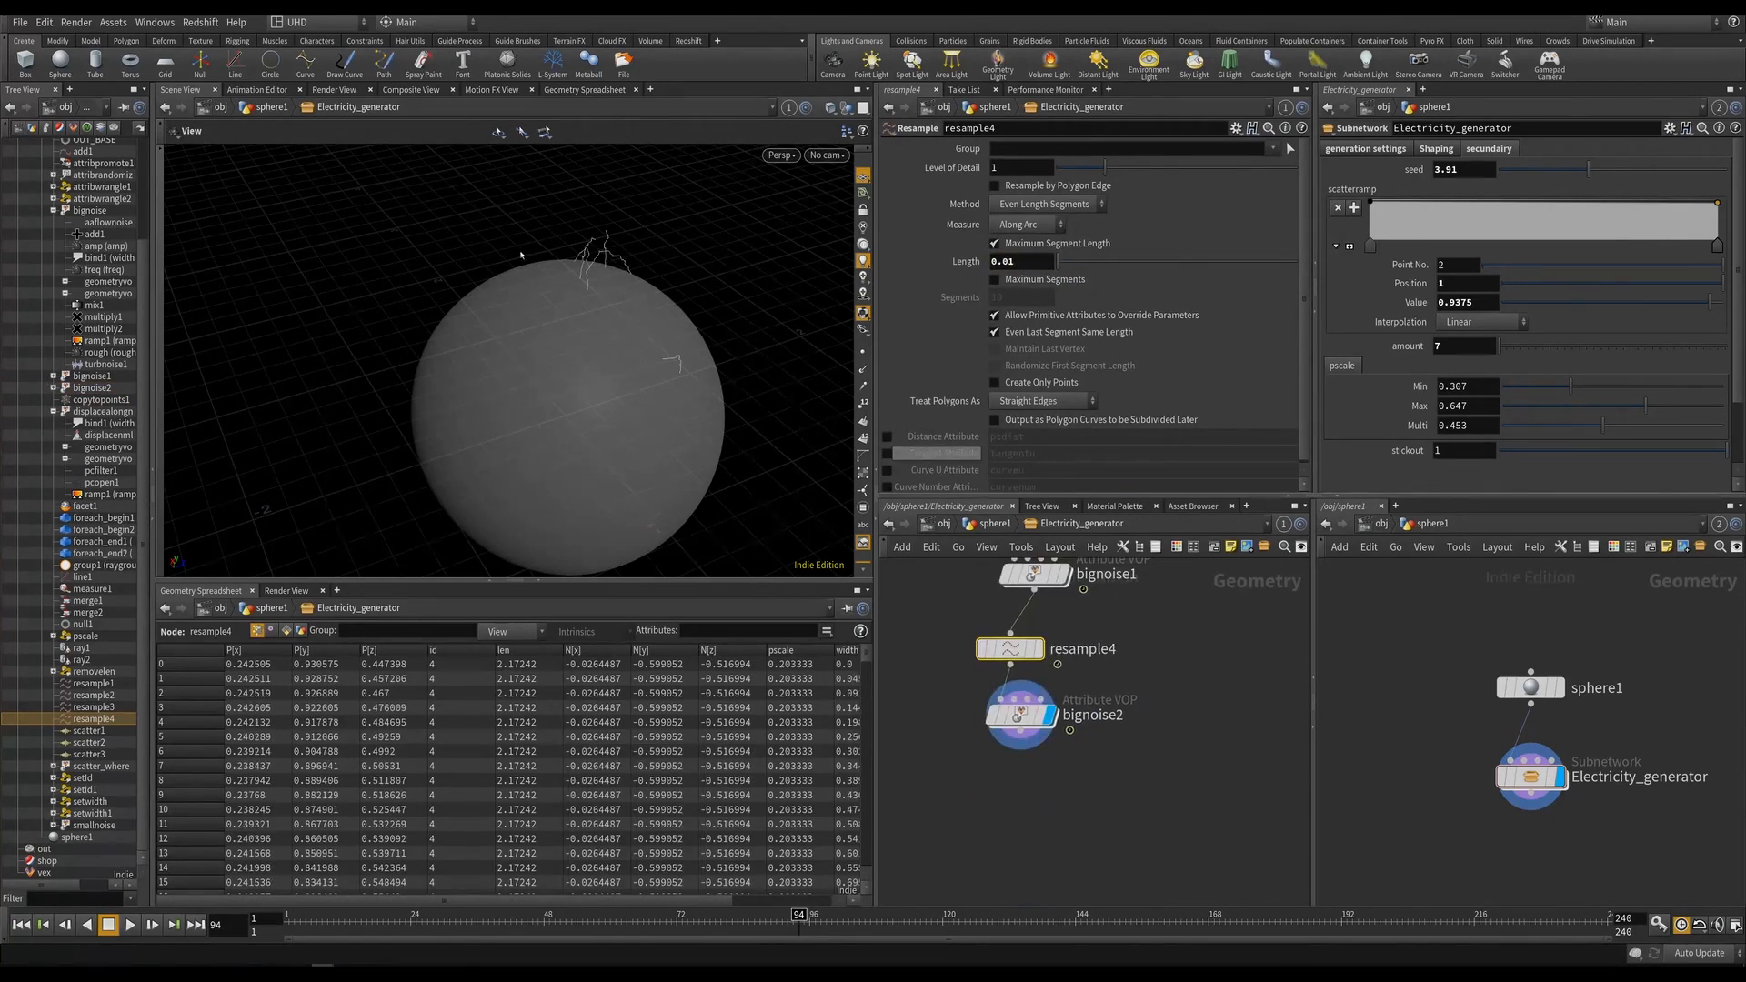
key("ctrl+s")
Preview the branches in playback and set bignoise2's Frequency to 28.5 and Amplitude to 0.078.
left_click_drag(522, 255, 633, 282)
key("Up")
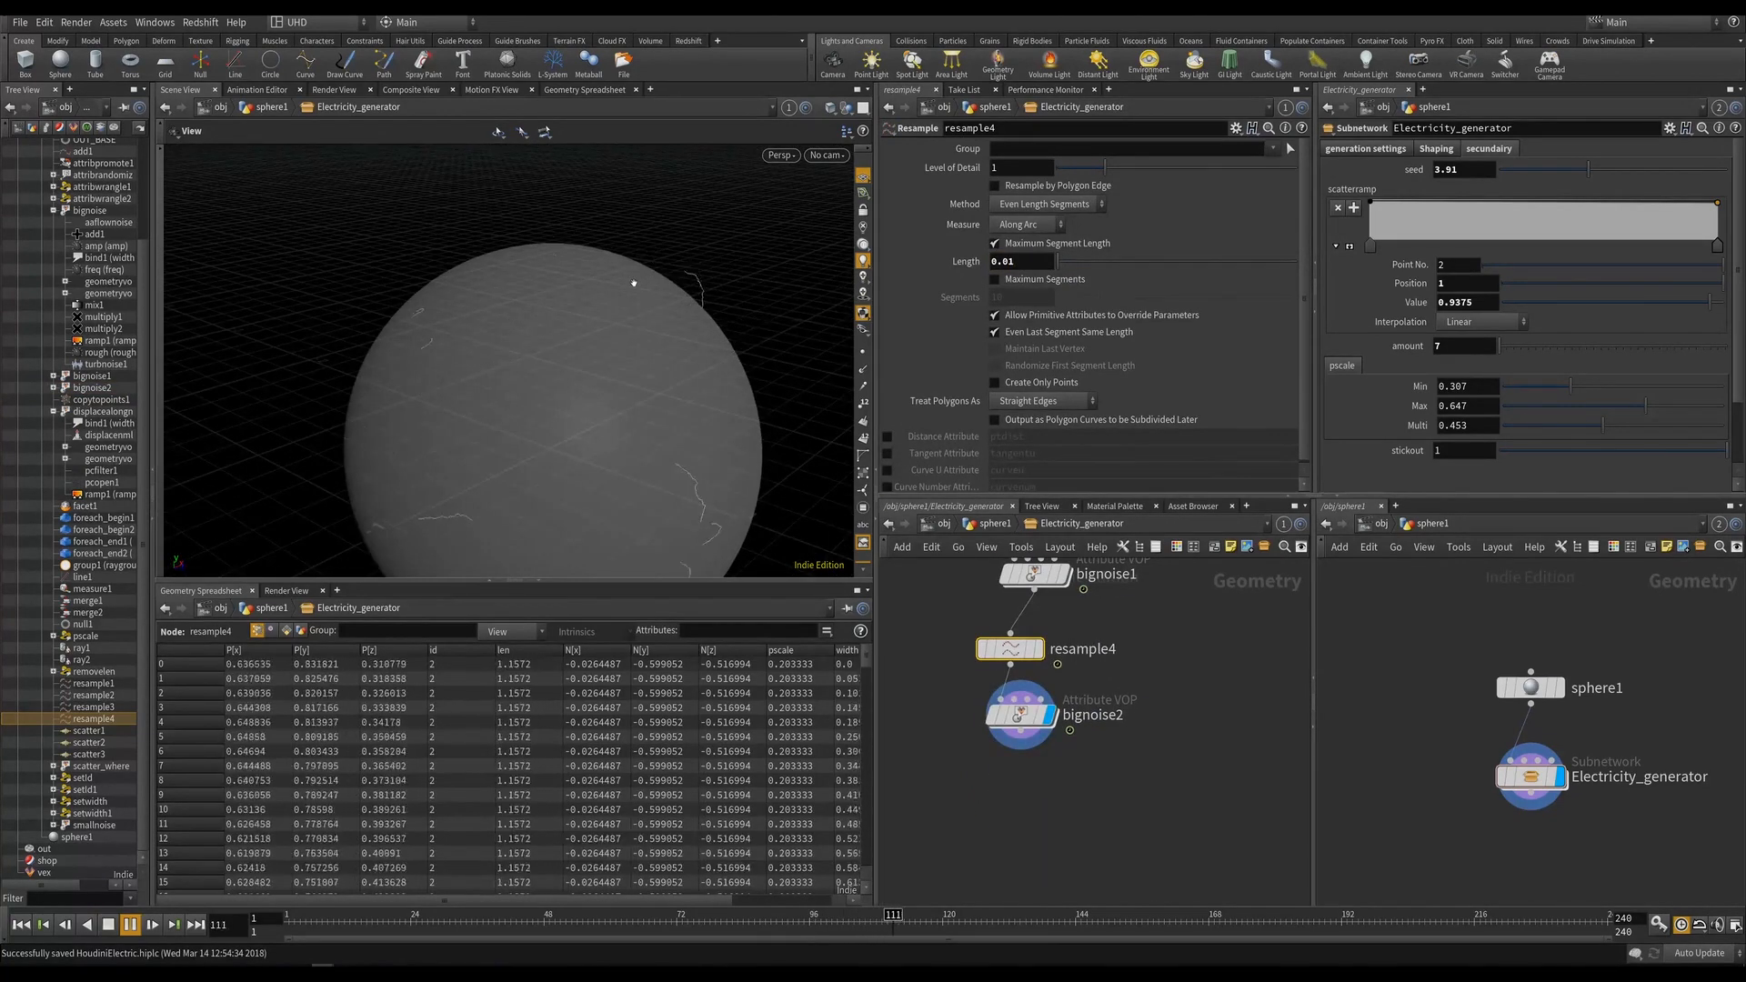
key("Up")
left_click(1021, 715)
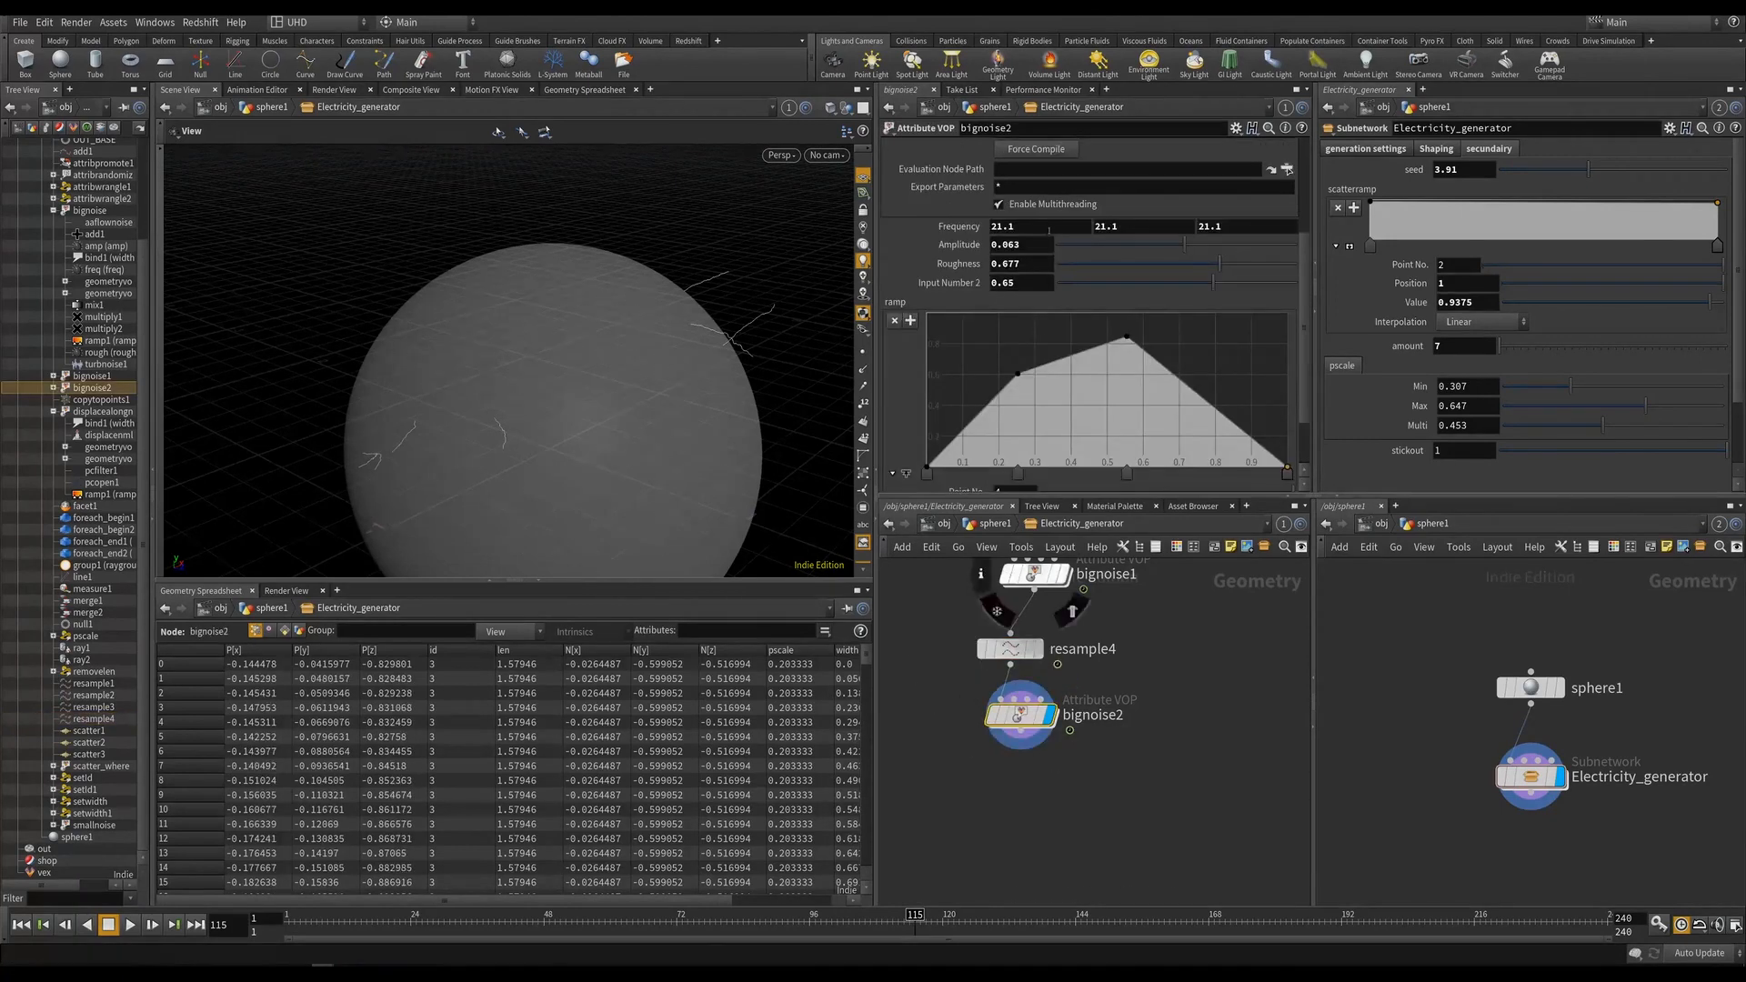
left_click_drag(1184, 243, 1169, 244)
middle_click_drag(963, 231, 1047, 416)
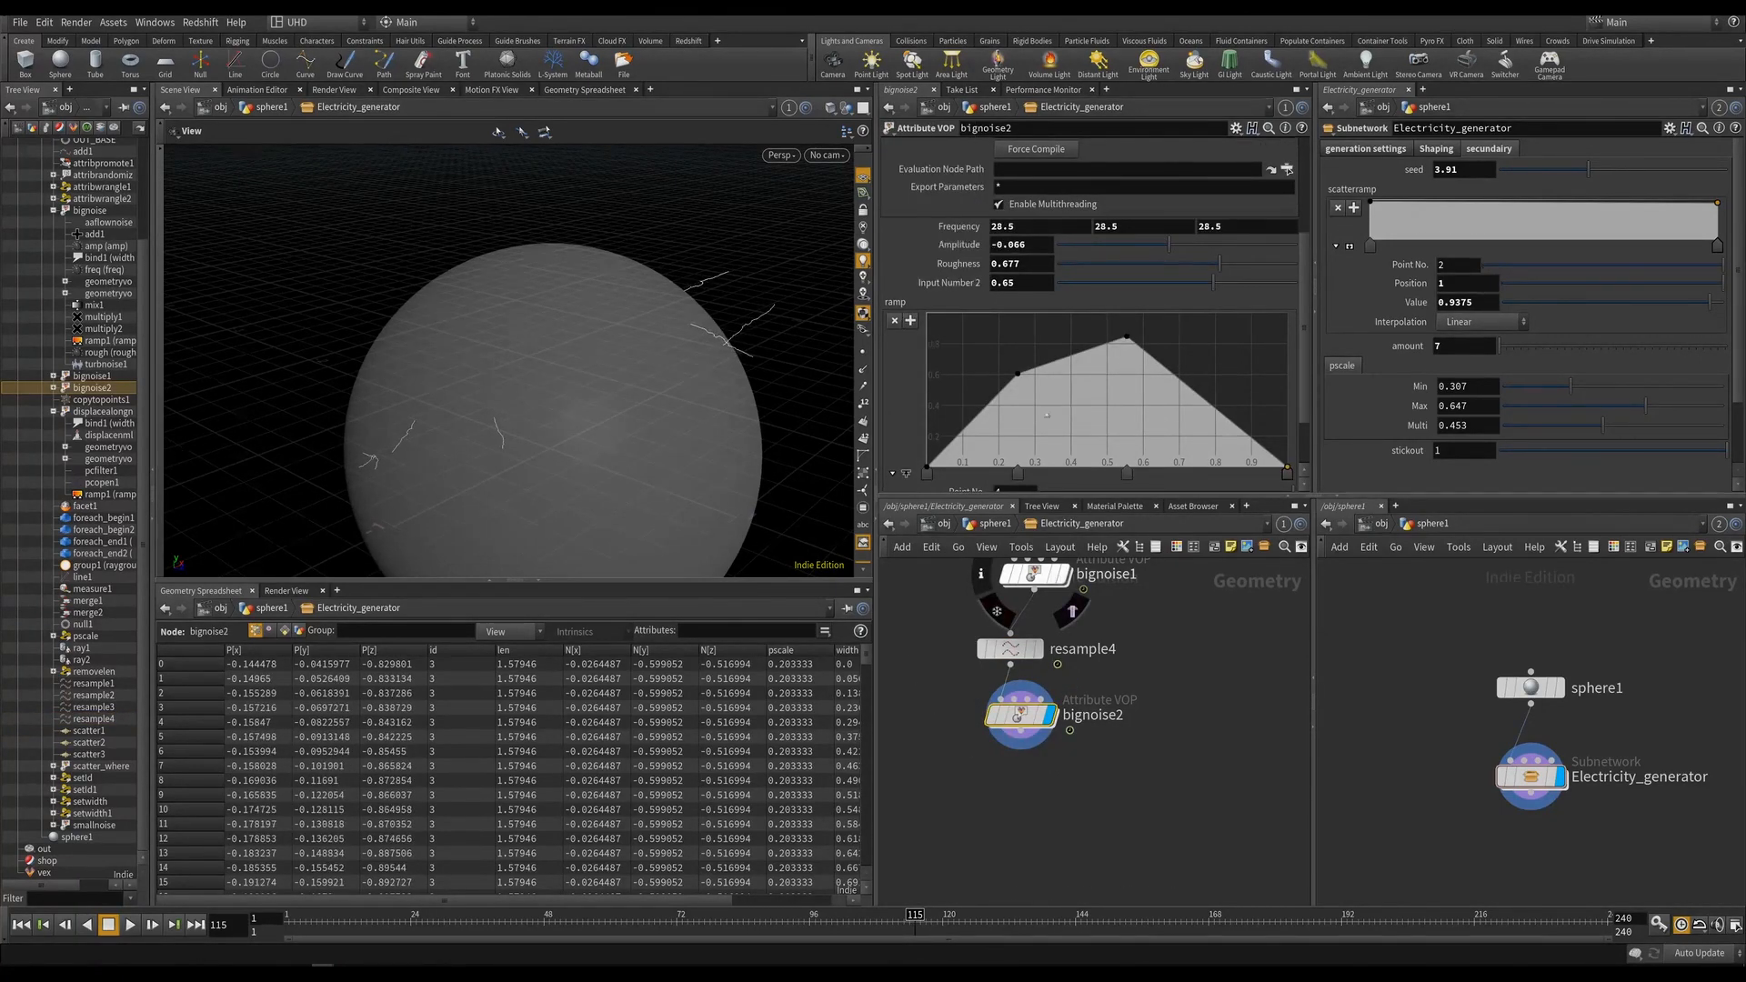
left_click_drag(1170, 246, 1186, 246)
left_click_drag(776, 472, 810, 456)
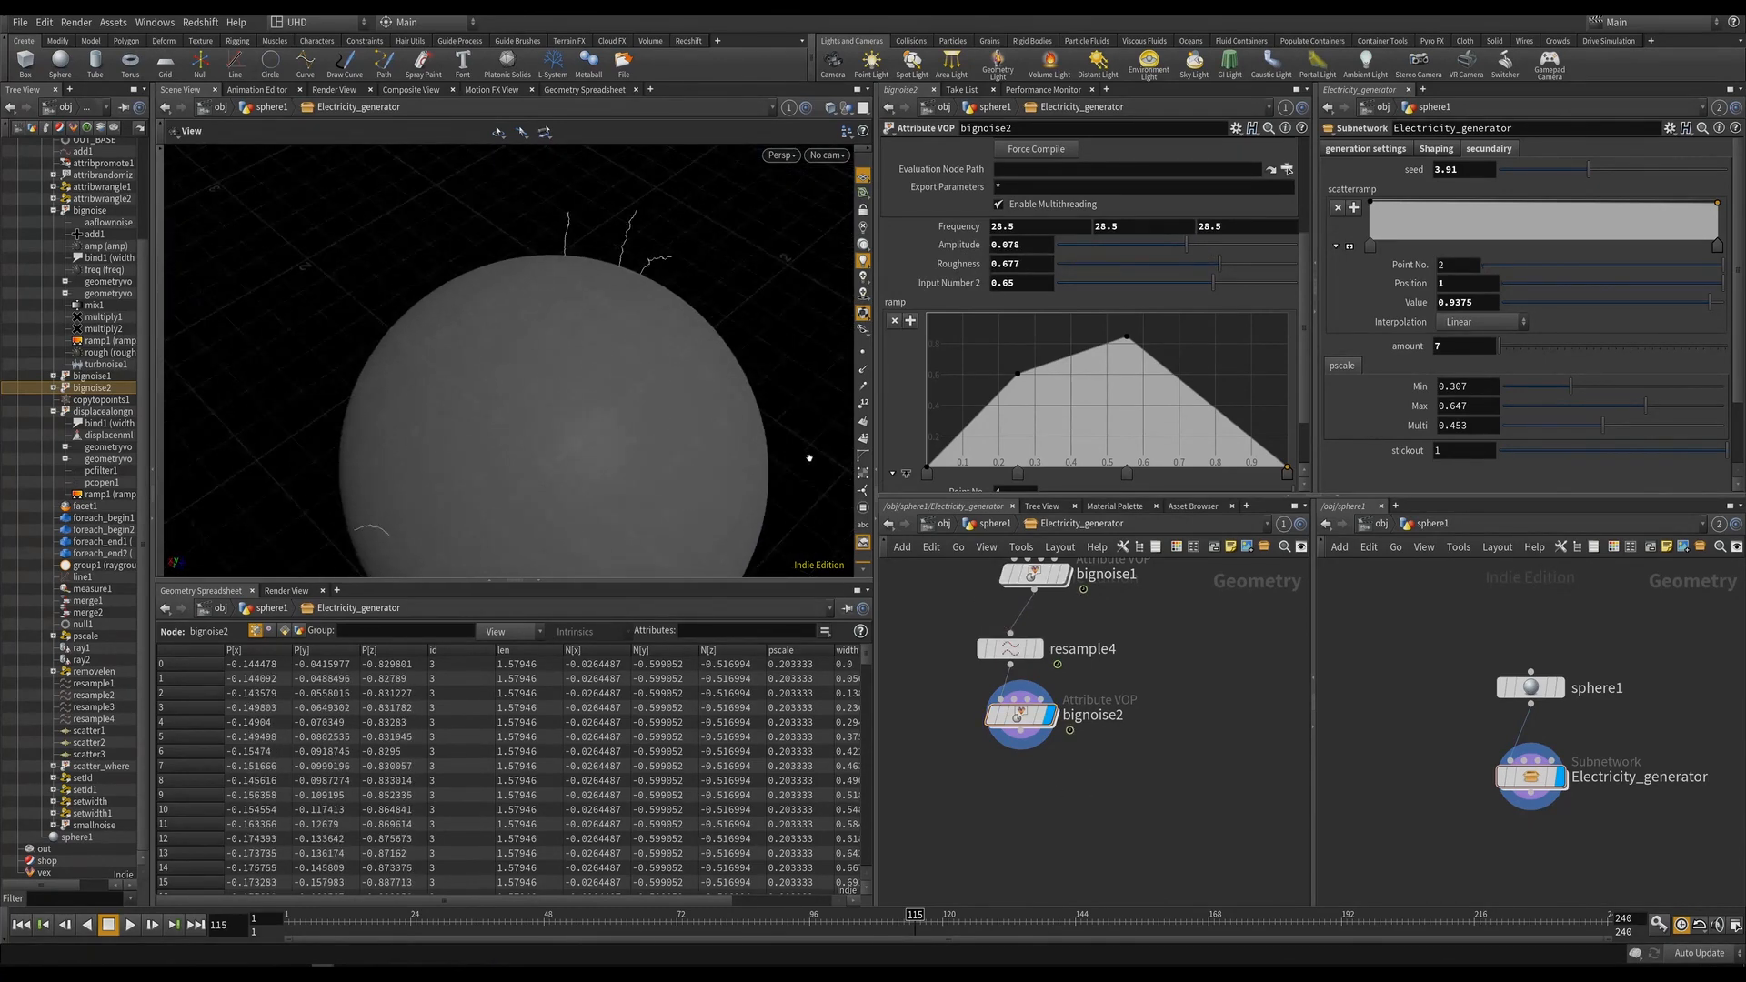
key("Up")
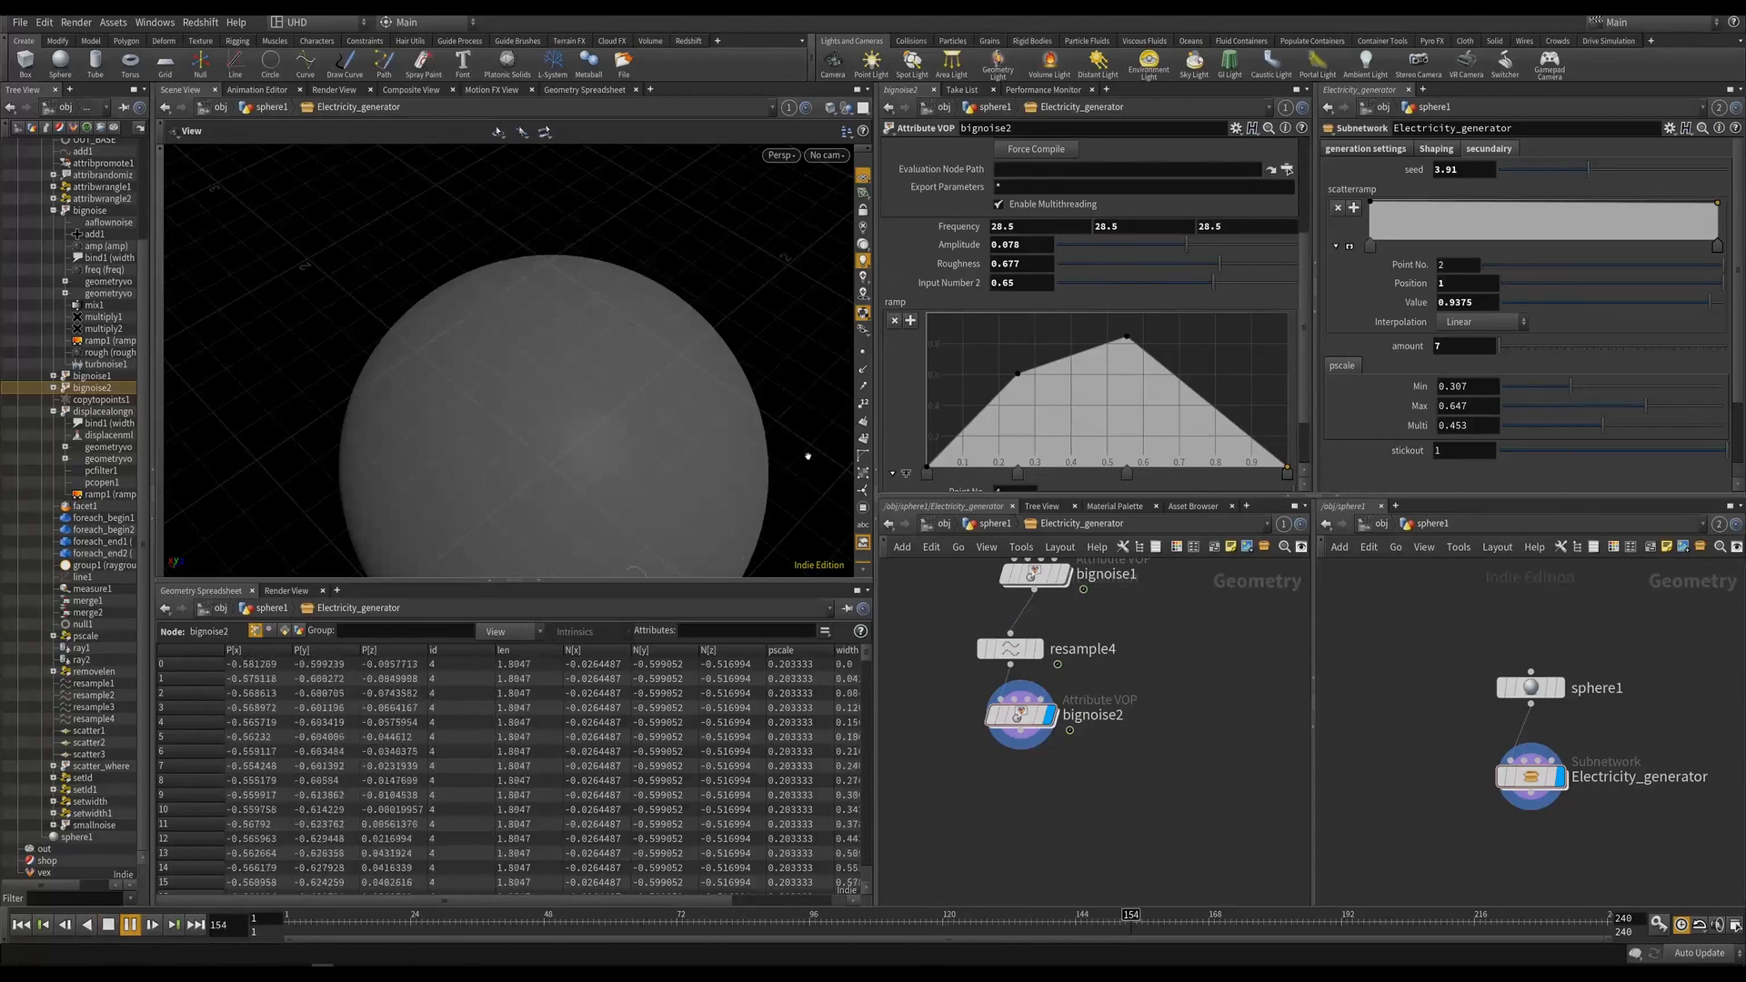
key("Up")
scroll(689, 339, "down", 5)
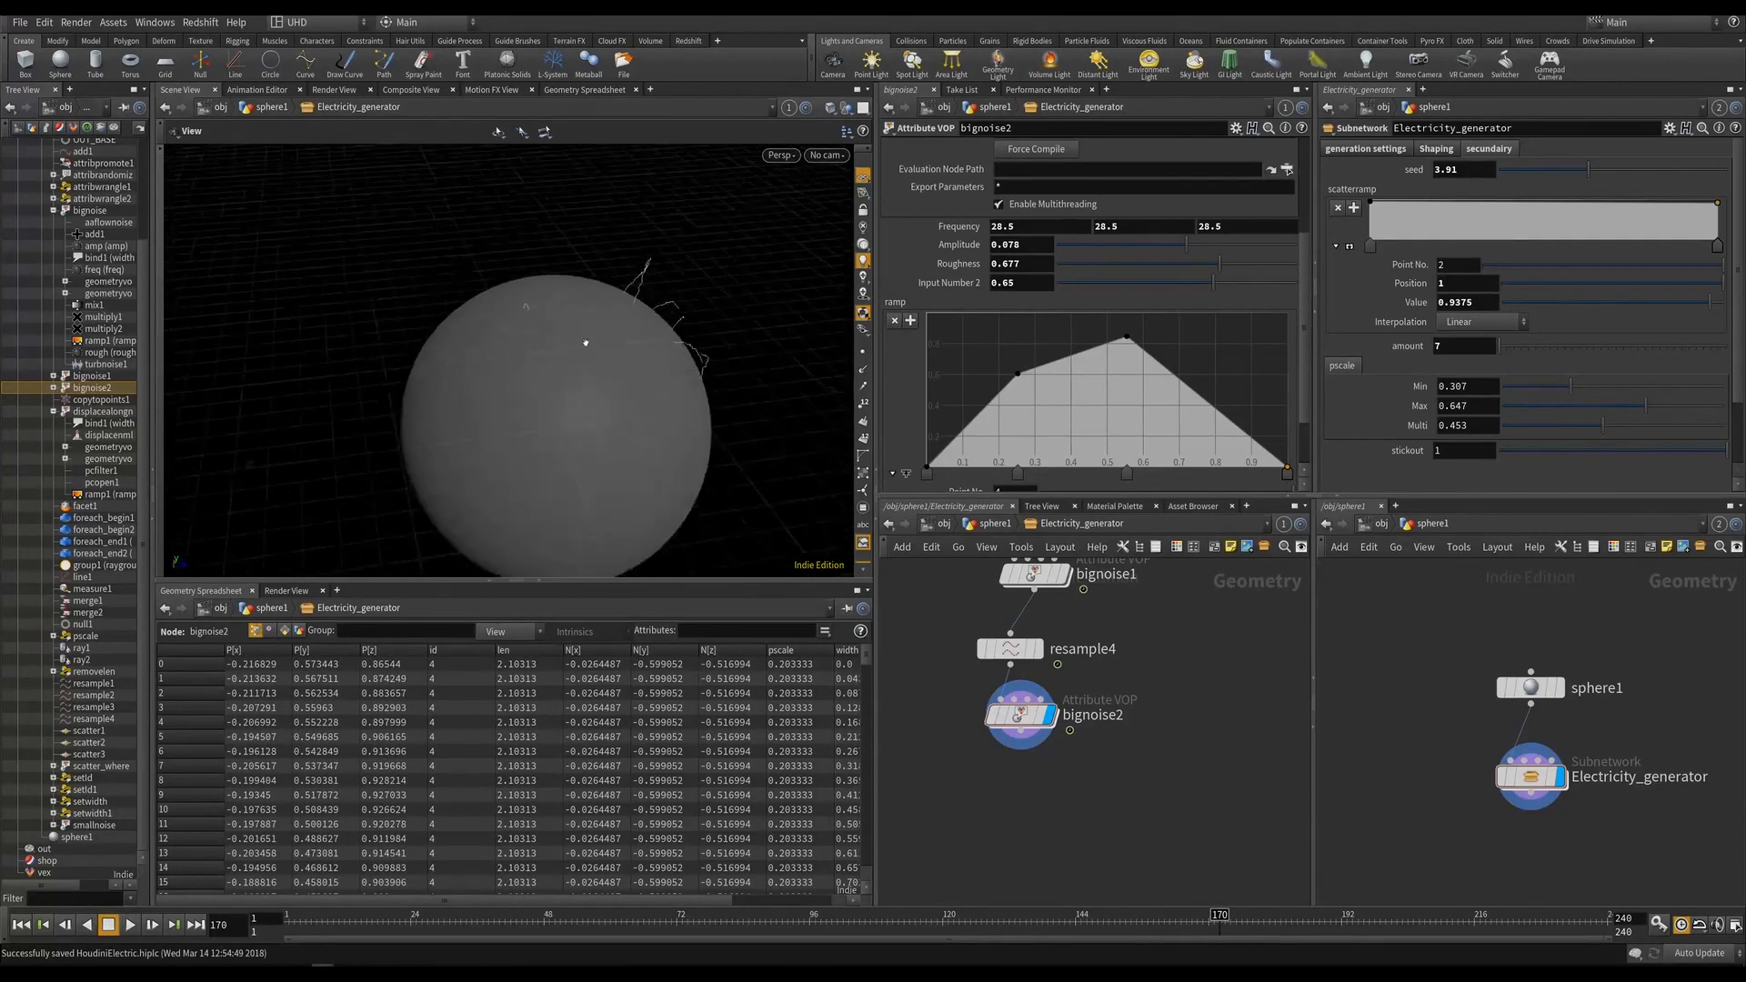
scroll(1081, 748, "down", 4)
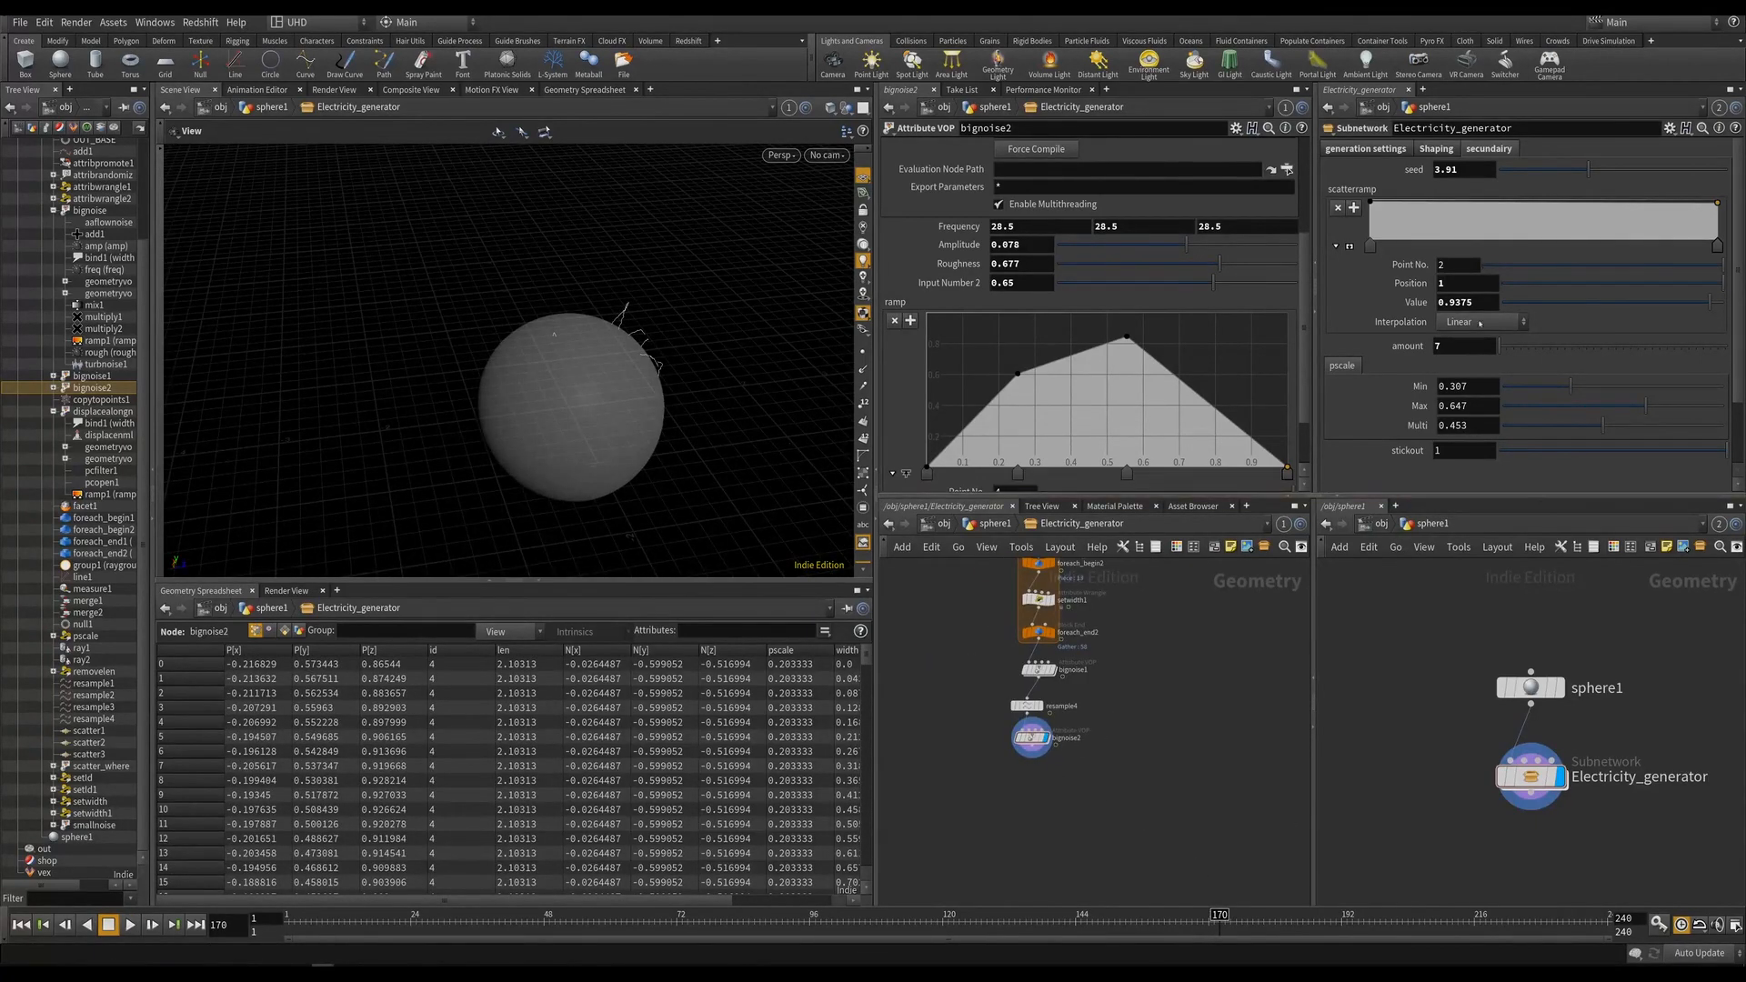
Add folders labelled bignoise and smallnoise inside the secondary folder of Electricity_generator's parameter interface, and save the scene.
left_click(1669, 129)
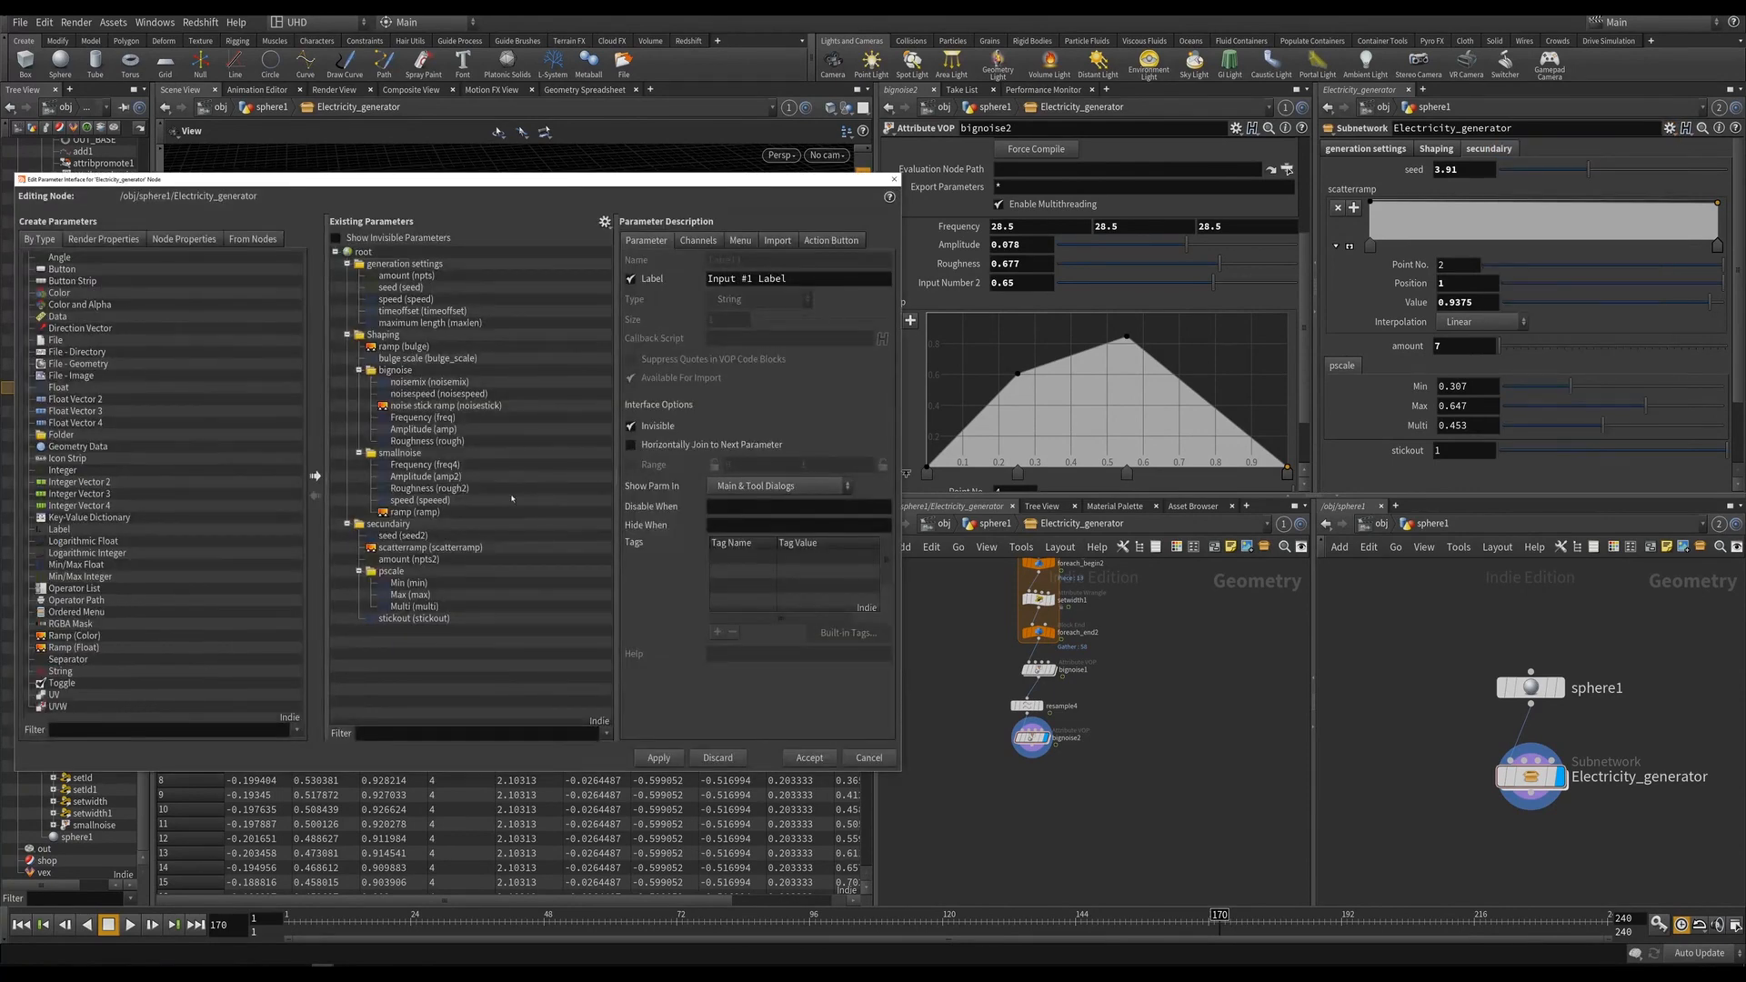
left_click(359, 571)
scroll(1091, 391, "up", 3)
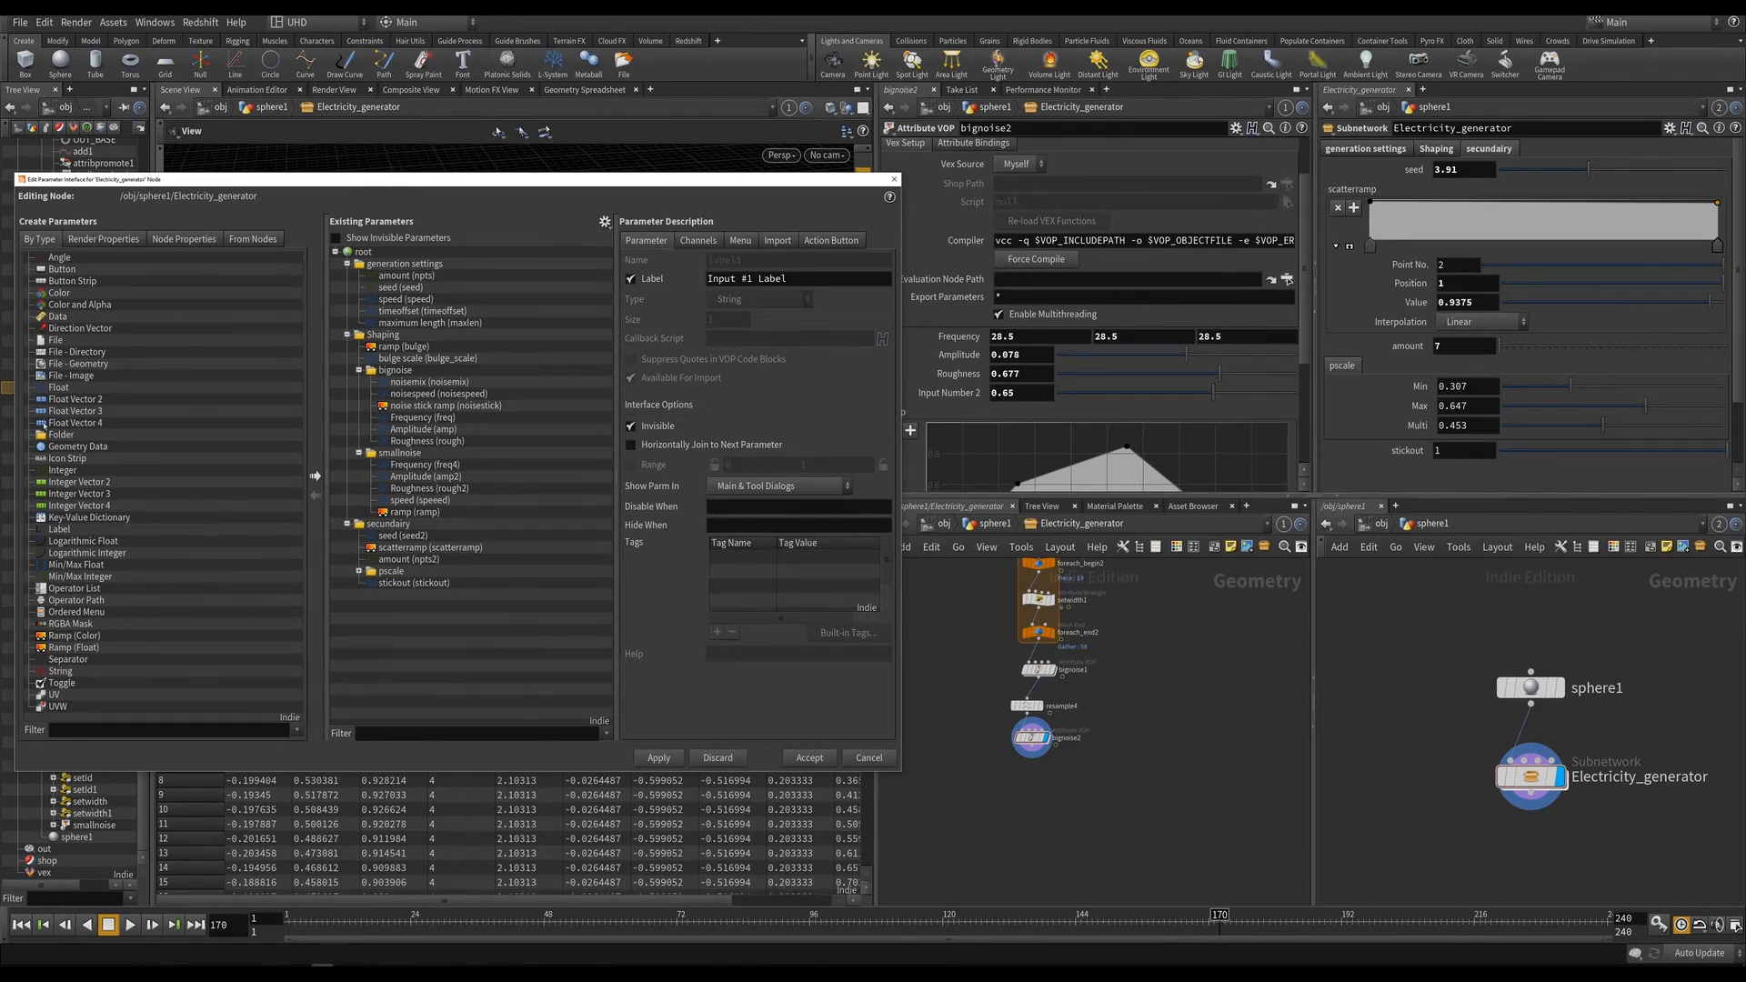
left_click_drag(465, 548, 397, 525)
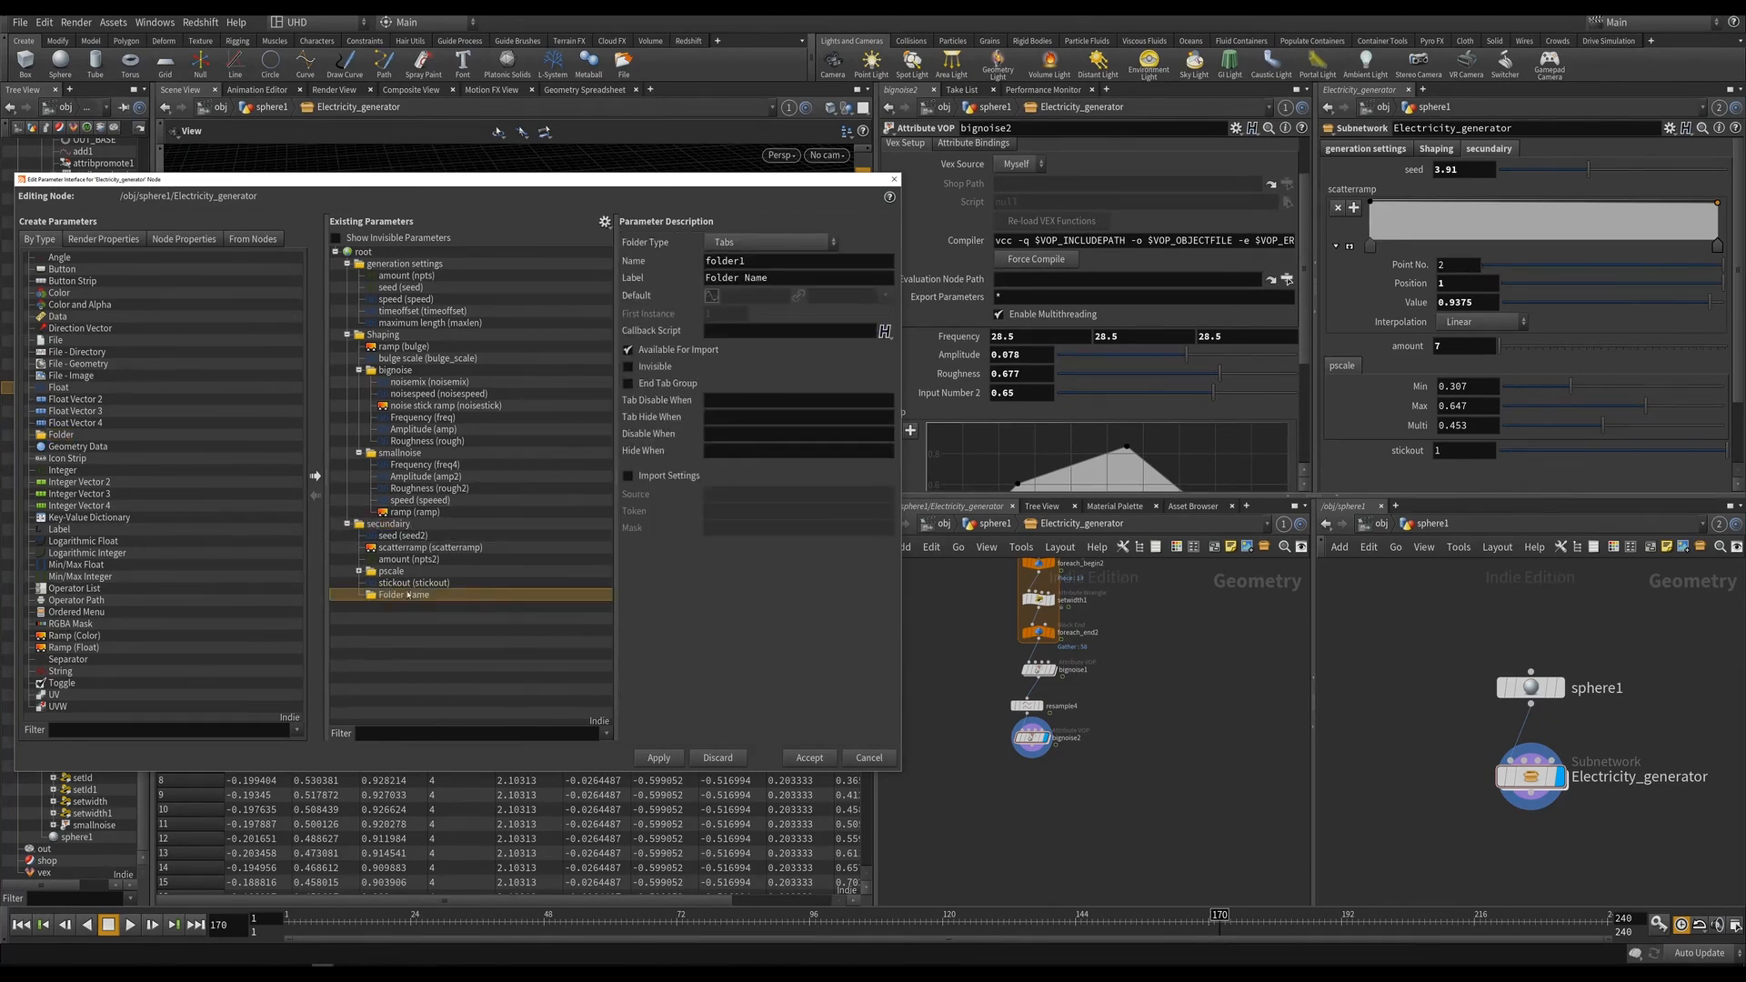
double_click(399, 594)
type("bignoise")
key("Return")
left_click_drag(369, 533, 372, 526)
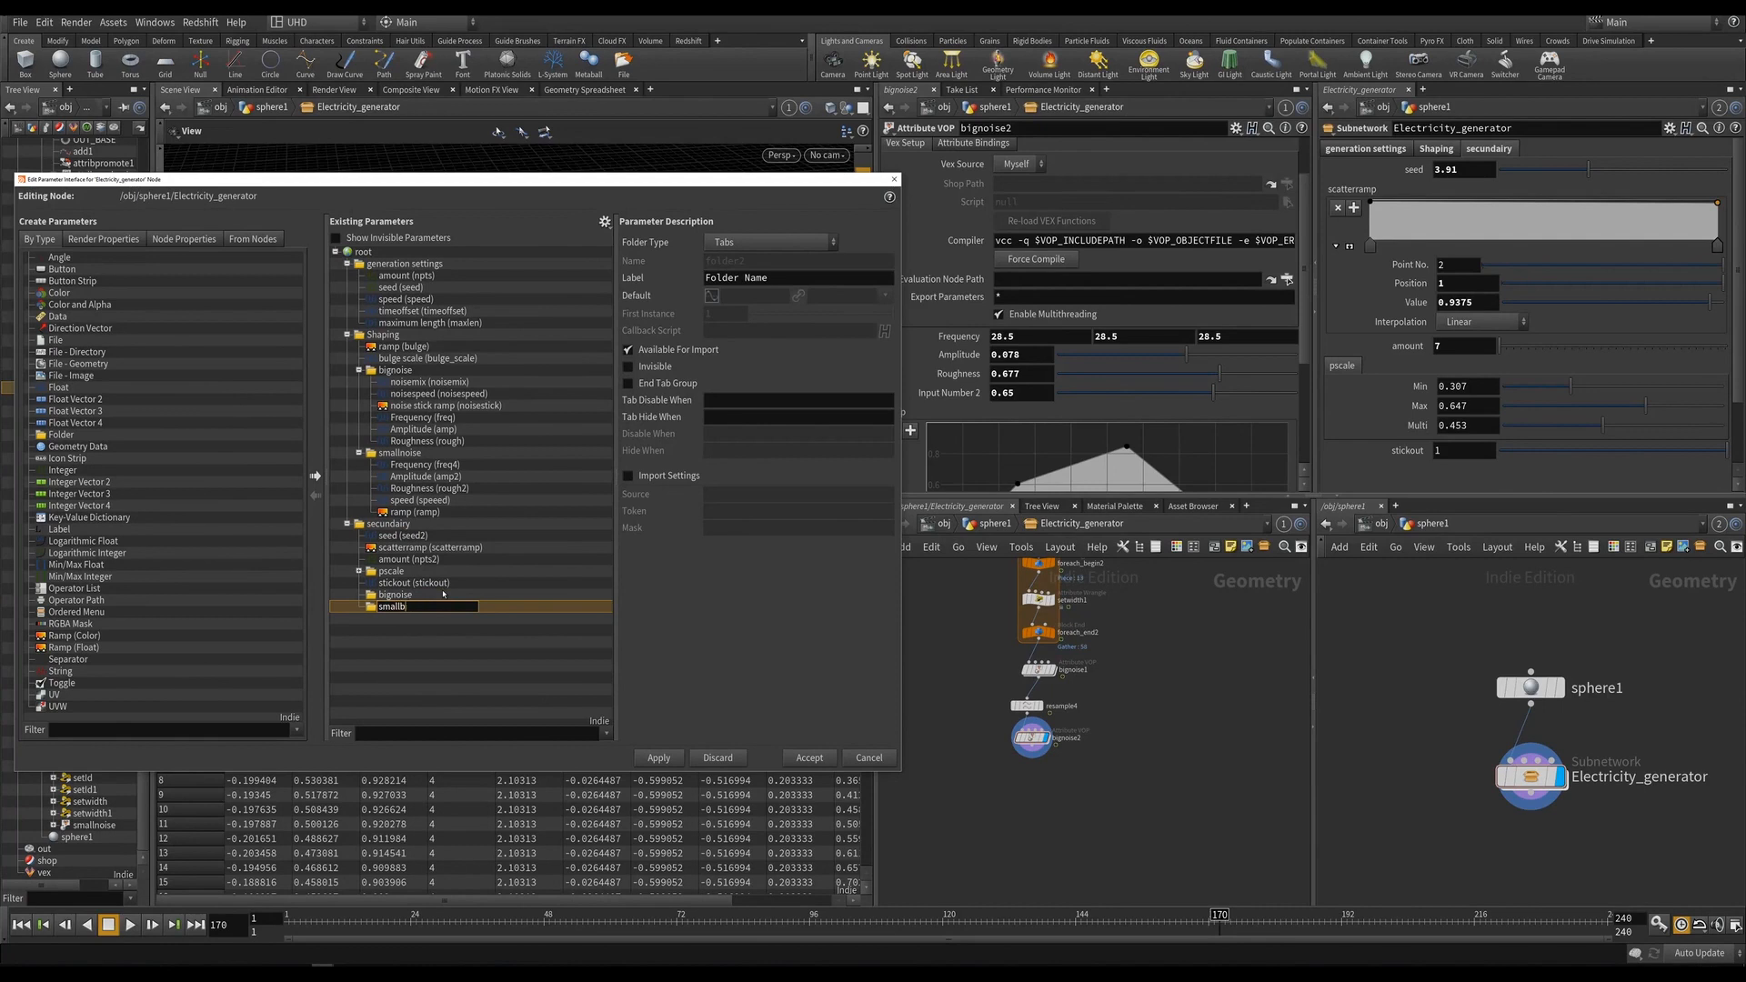
type("smallnoise")
key("Return")
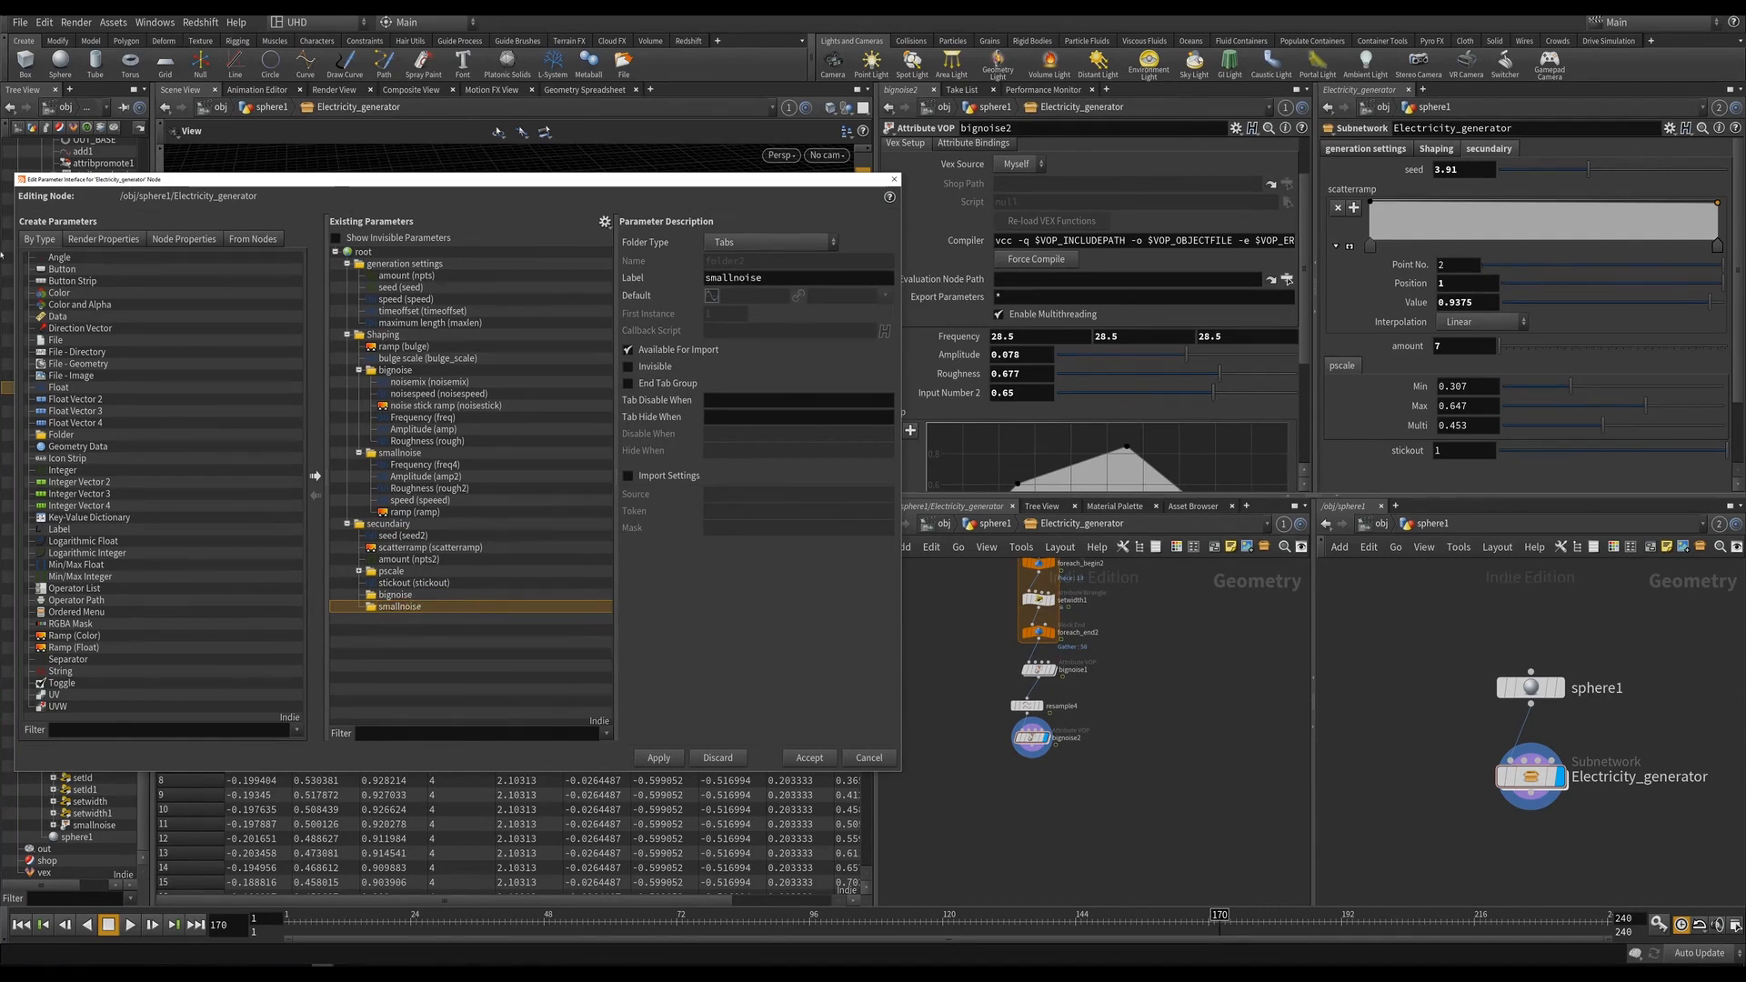
key("ctrl+s")
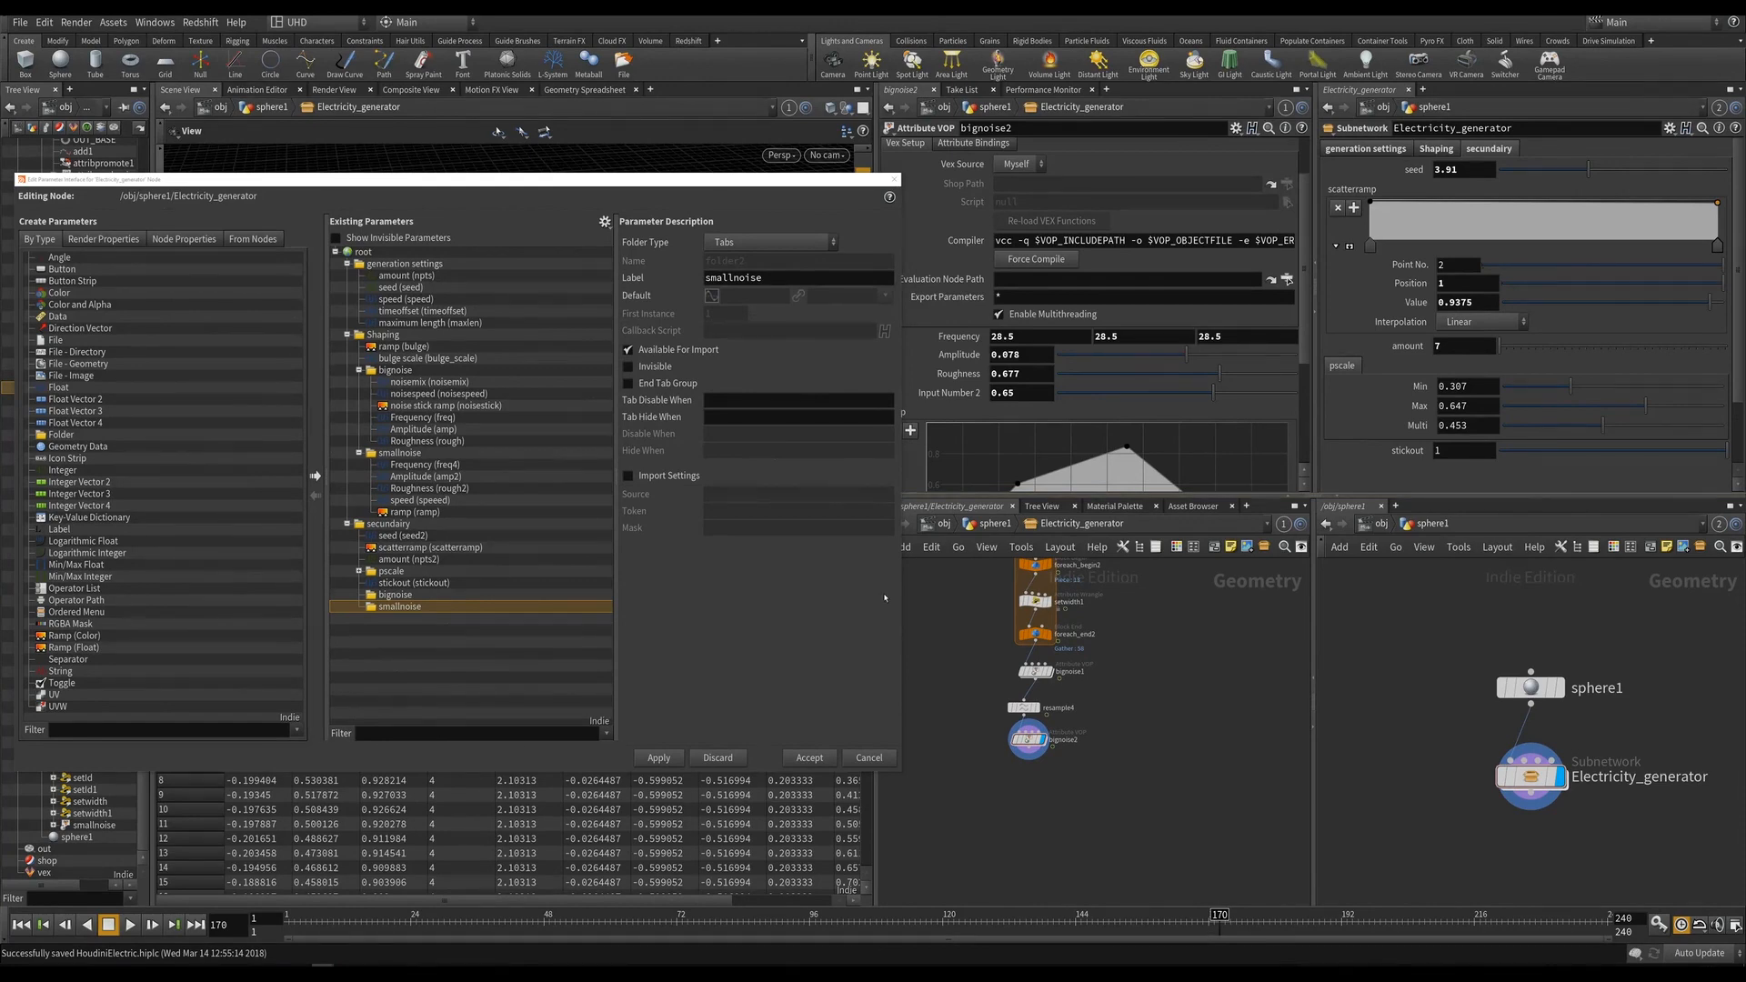
Expose bignoise1's Frequency, Amplitude, Roughness and Input Number 2 in the secondary bignoise folder, naming the last one time with label speed.
scroll(1119, 377, "down", 3)
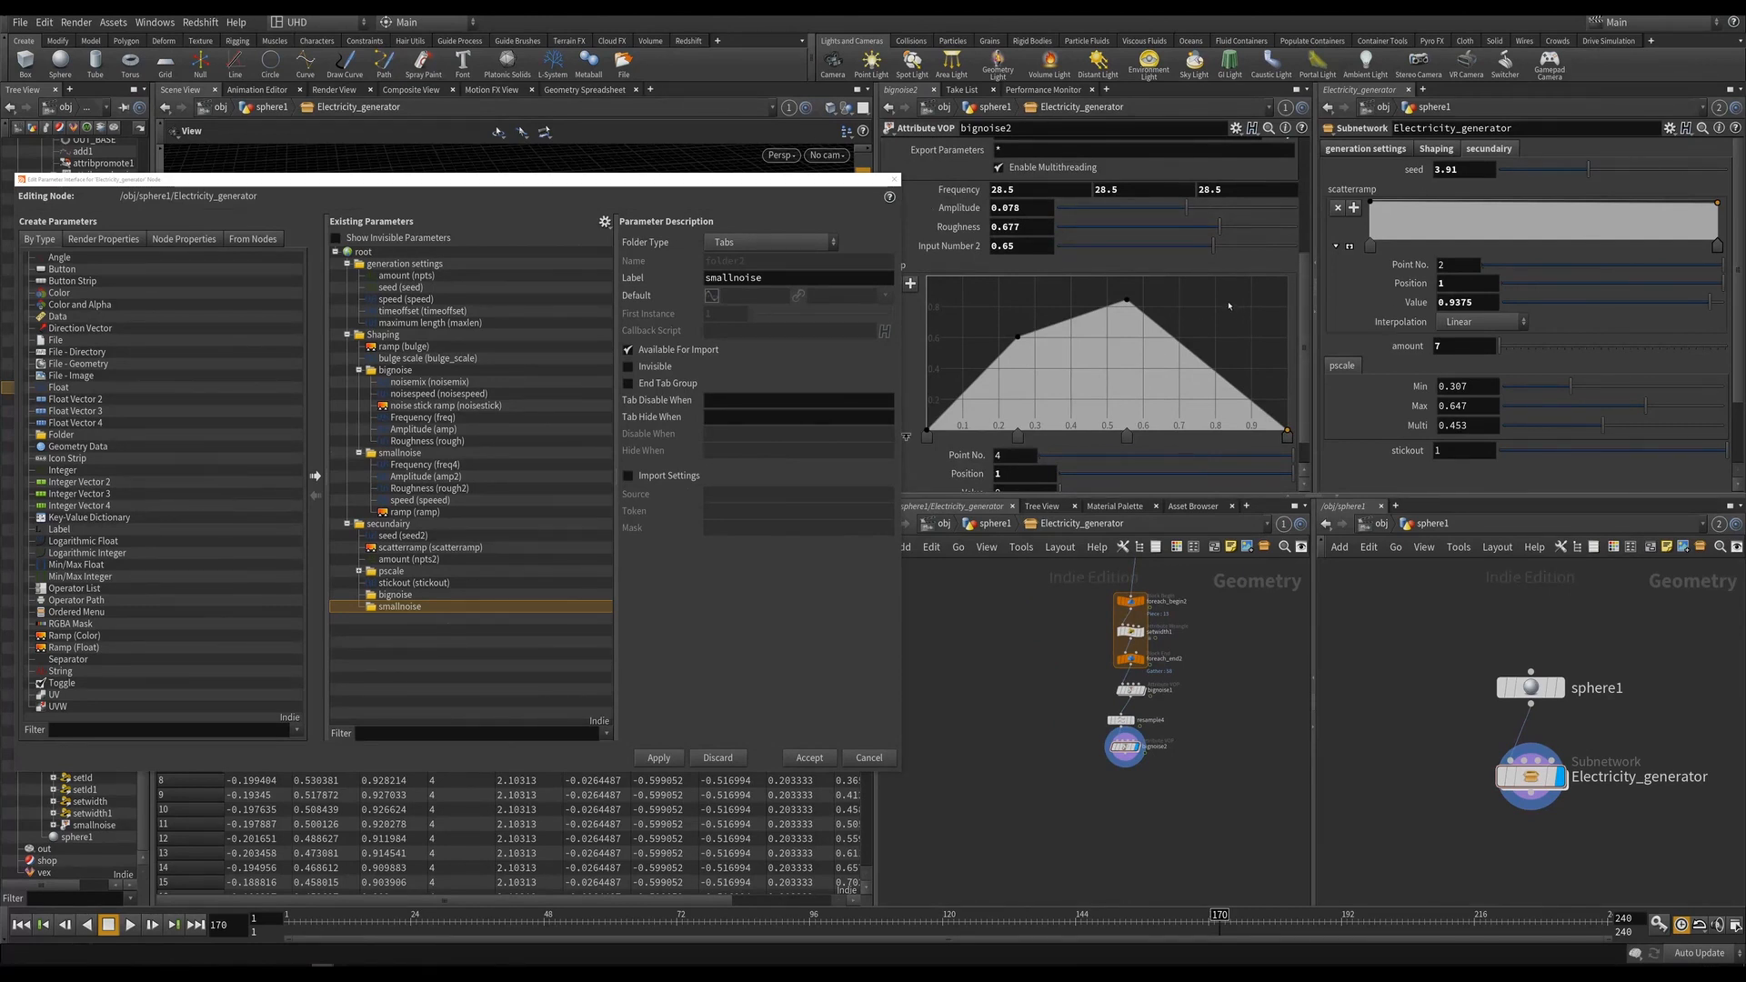
scroll(1126, 312, "up", 1)
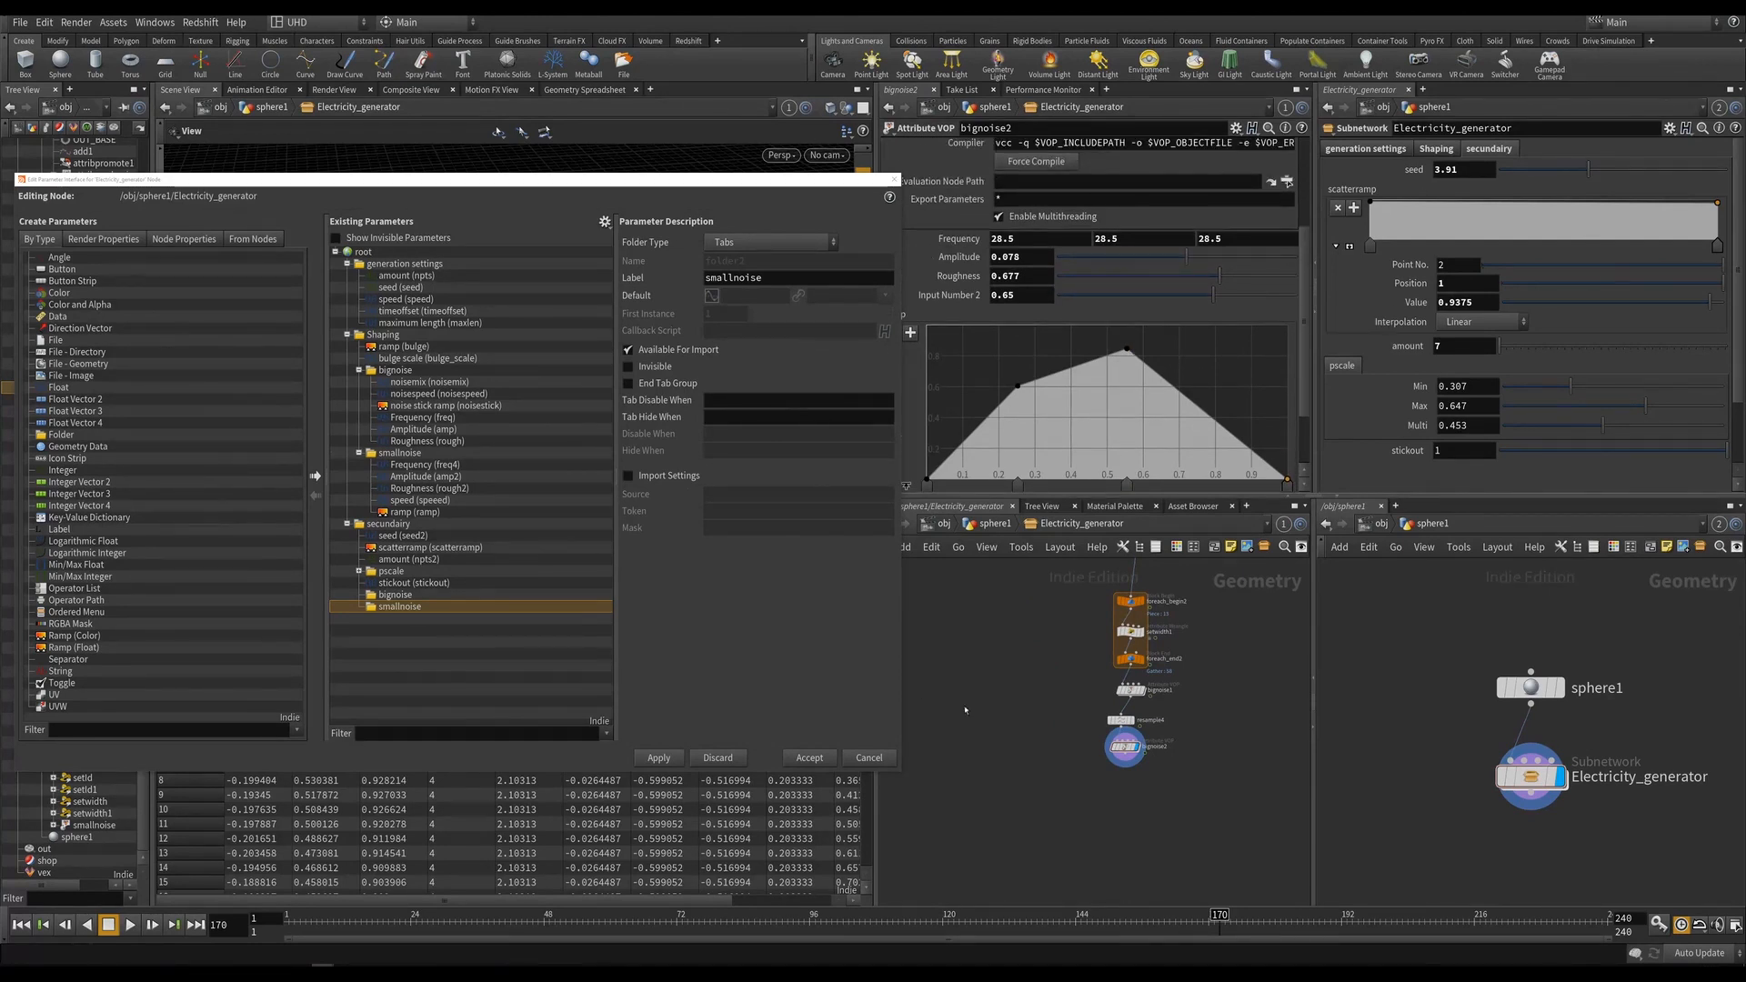
scroll(1086, 696, "up", 5)
left_click(1148, 694)
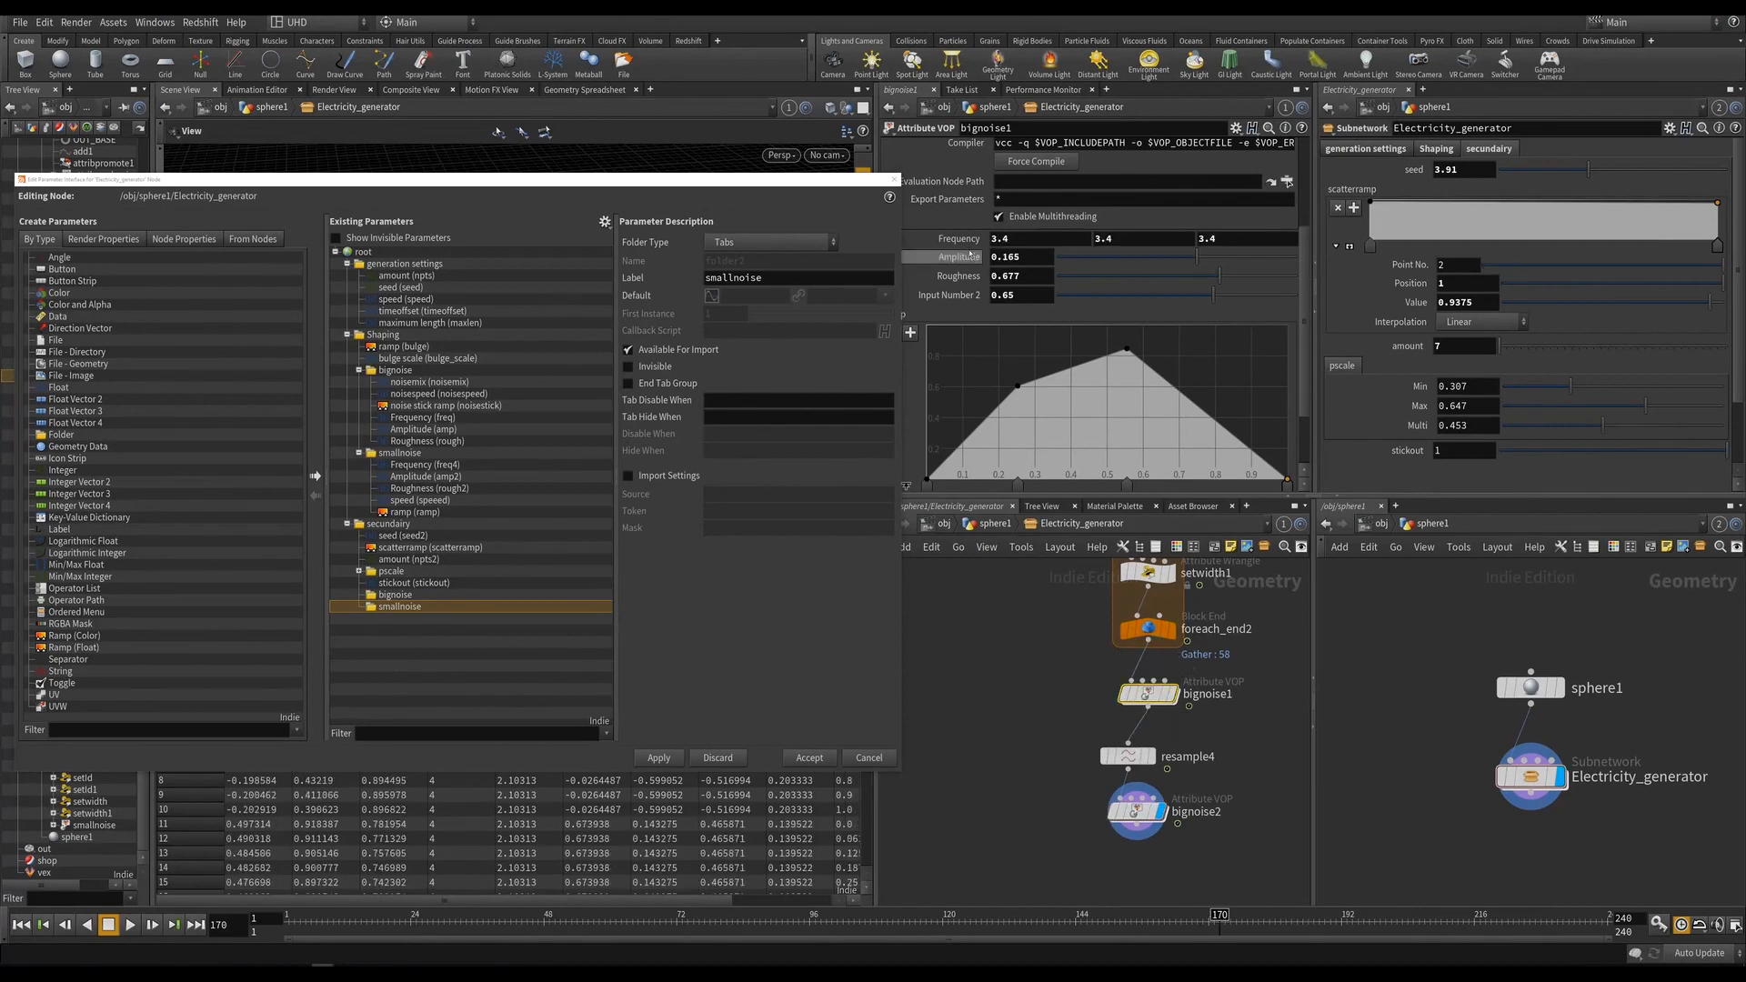
left_click_drag(480, 544, 395, 598)
double_click(747, 260)
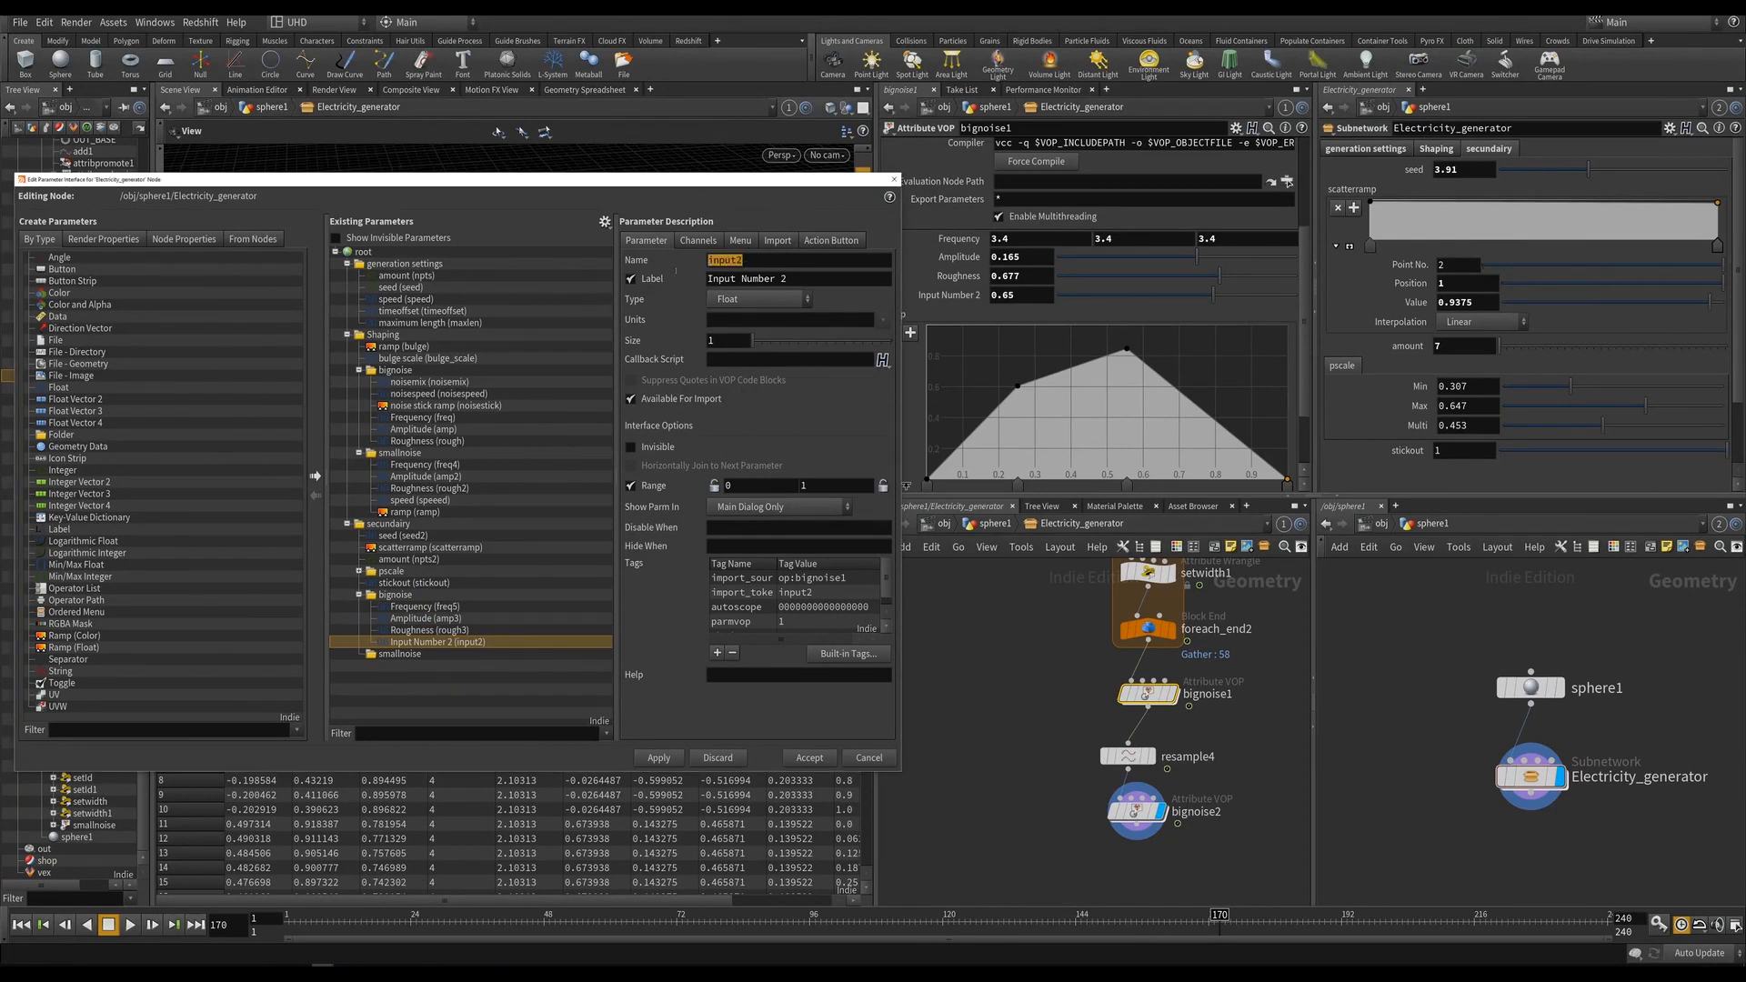
key("Tab")
type("t")
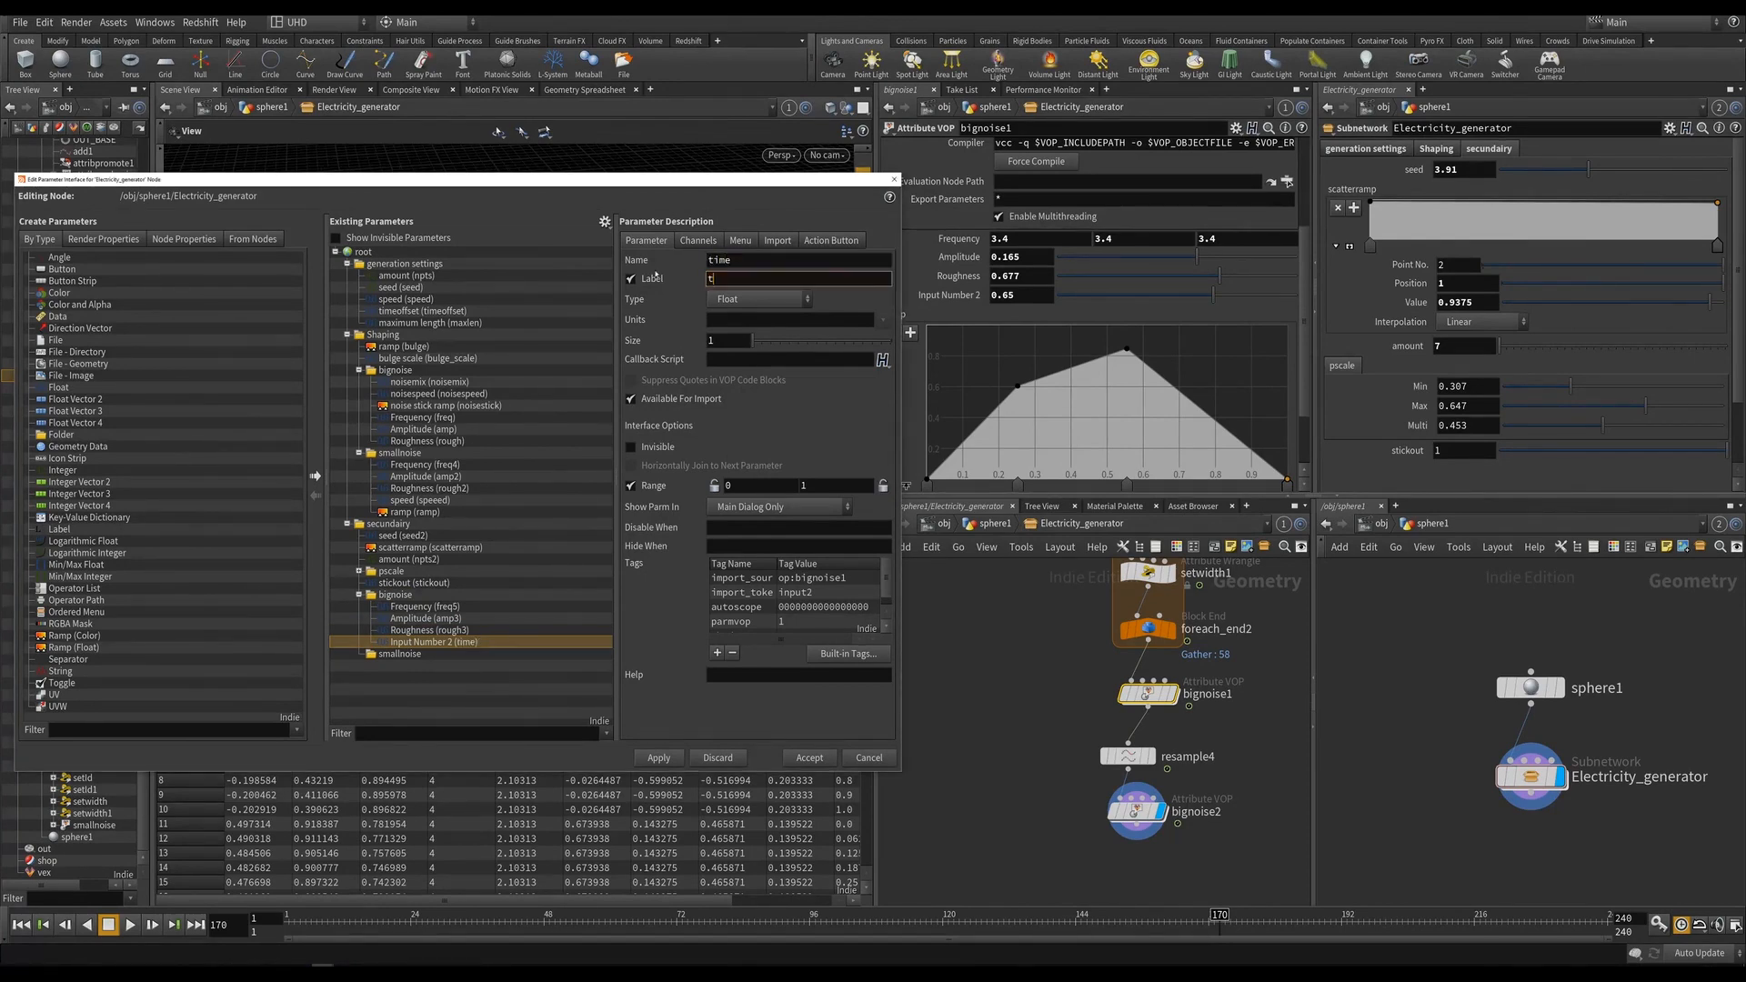
type("ped")
key("Return")
left_click(658, 758)
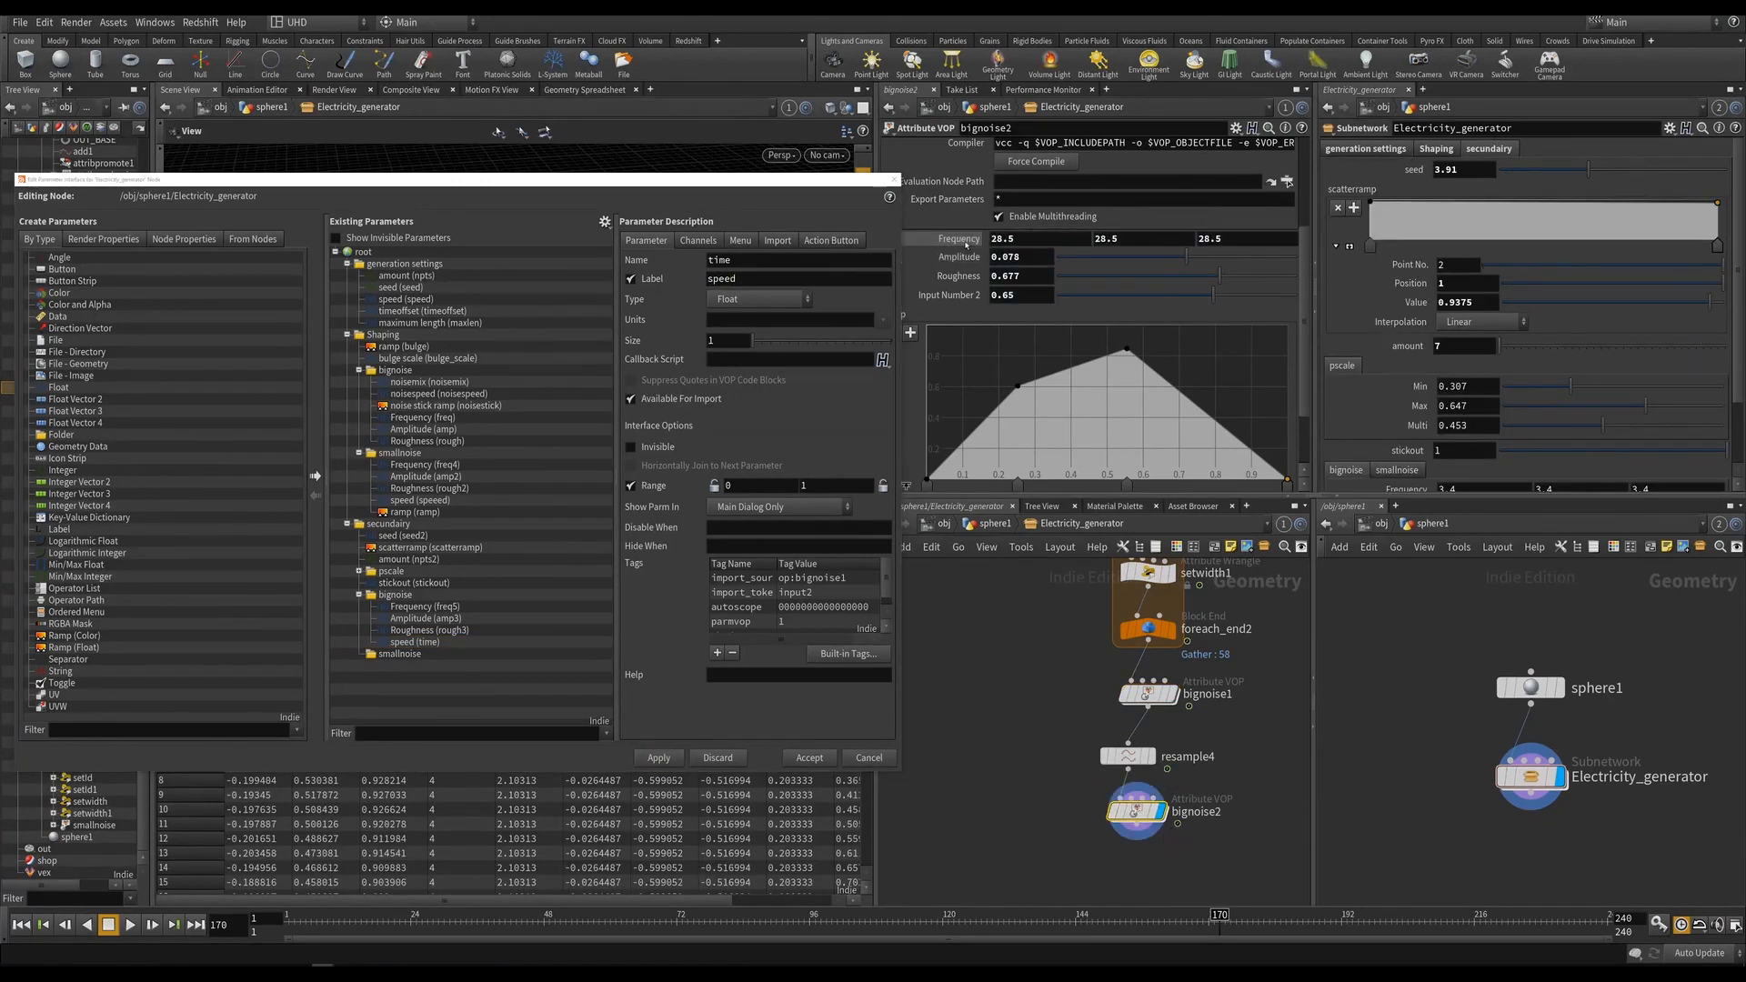
Expose bignoise2's Frequency, Amplitude, Roughness and Input Number 2 in the secondary smallnoise folder, naming the last speed2 with label speed; save the scene.
left_click_drag(966, 244, 397, 667)
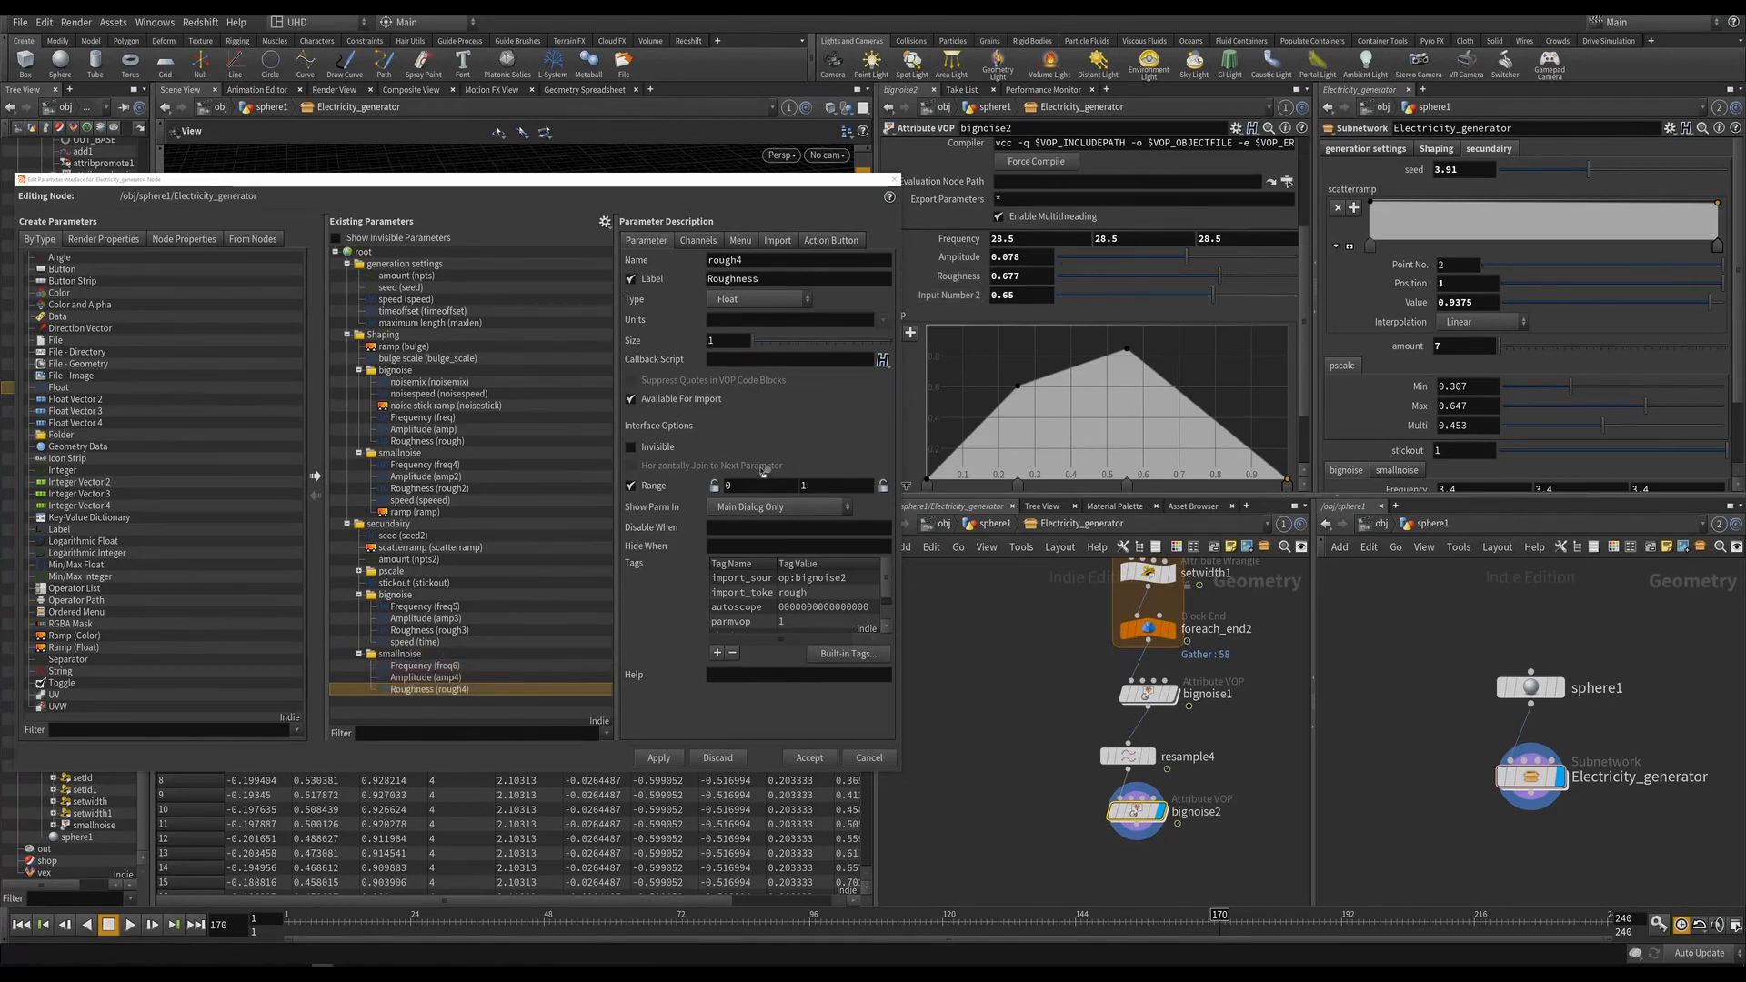
left_click_drag(762, 471, 420, 674)
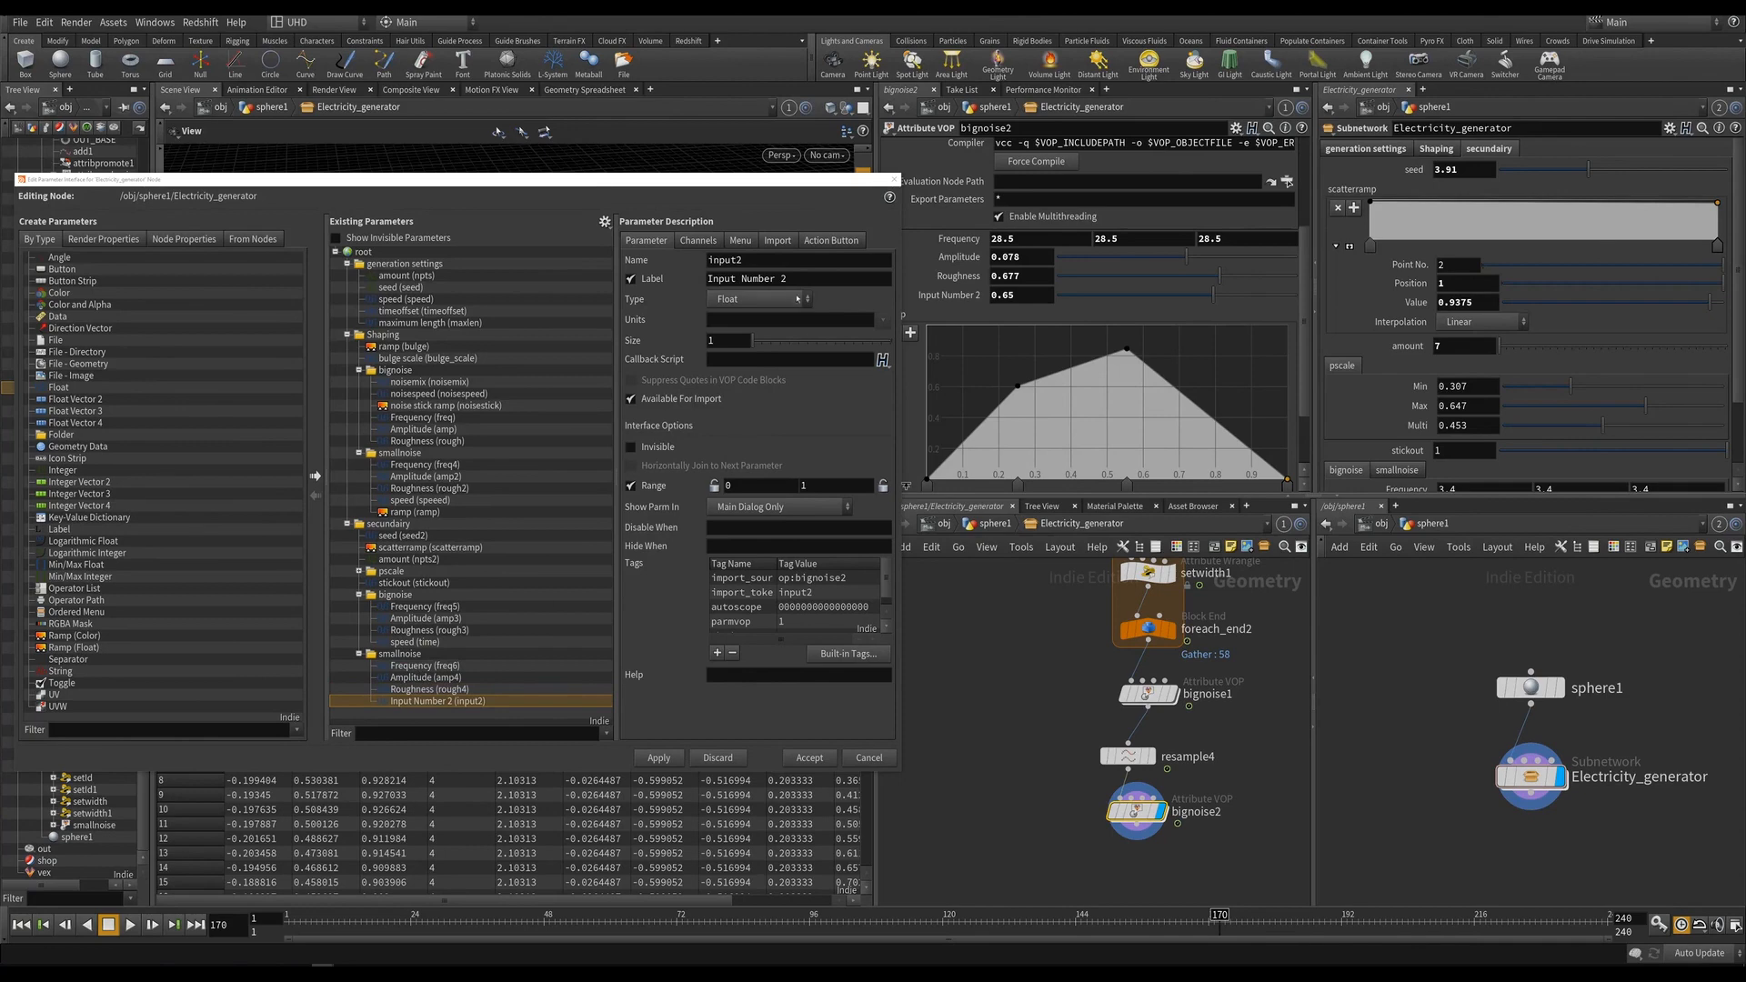
left_click_drag(766, 261, 548, 236)
type("speed2")
key("Tab")
type("s")
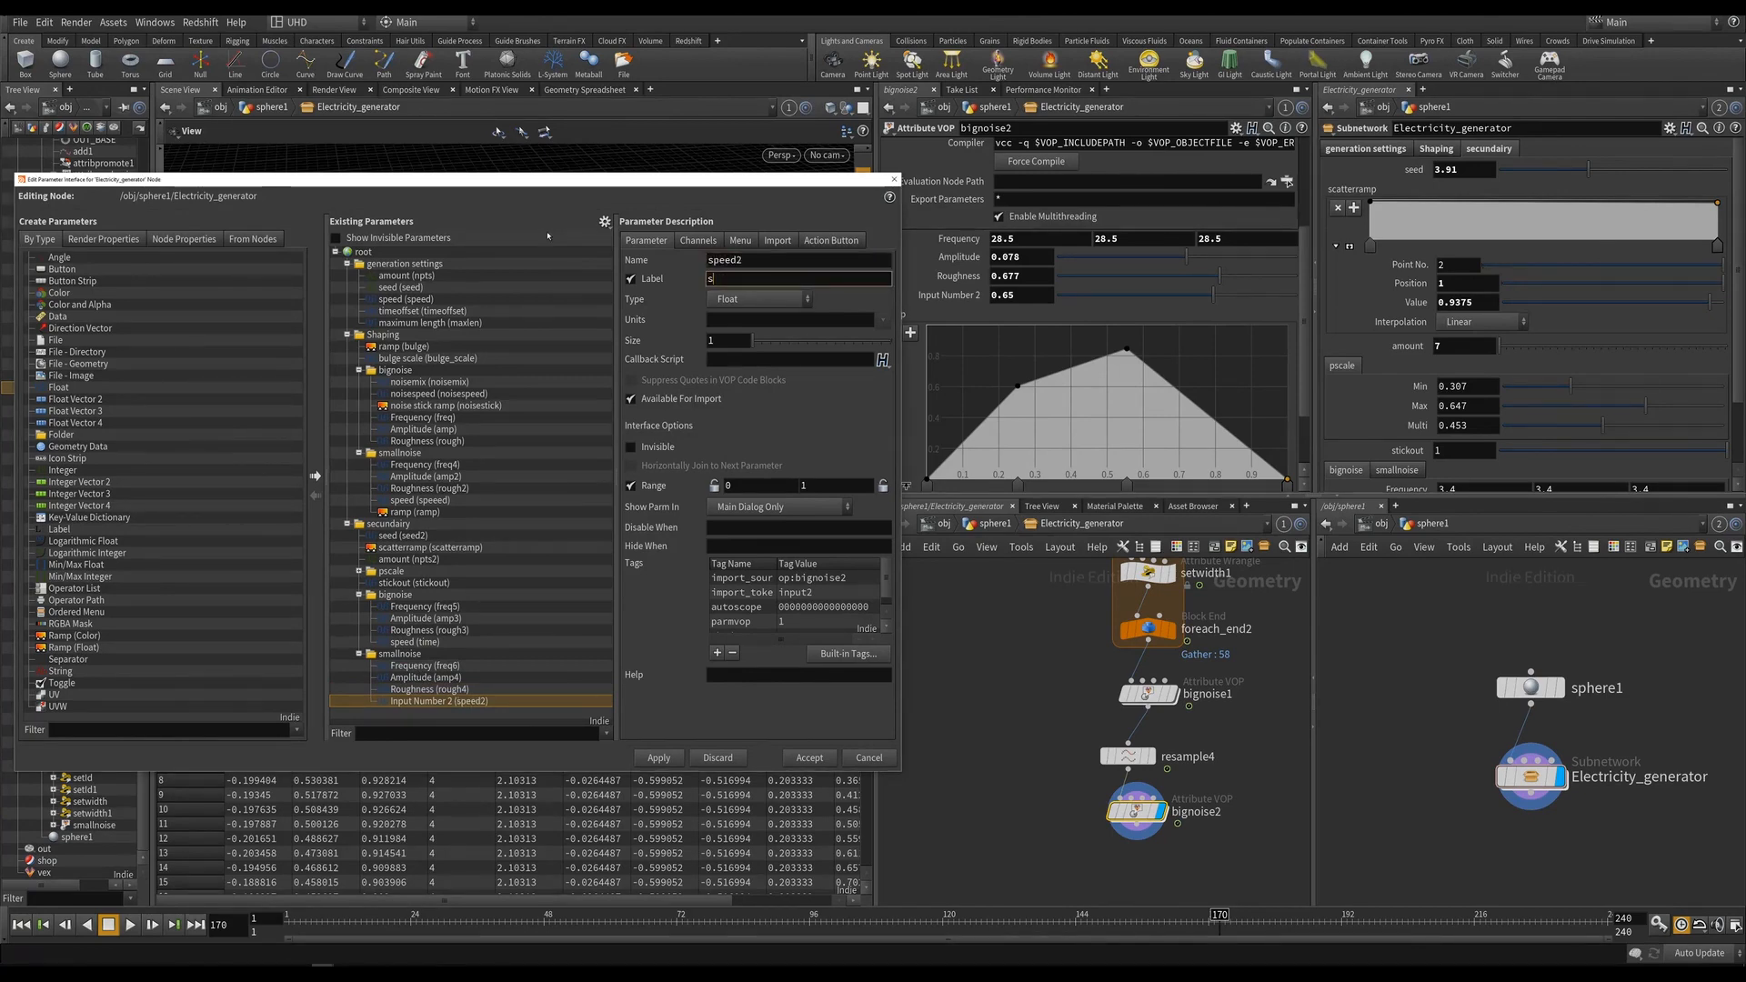
key("Return")
left_click(659, 757)
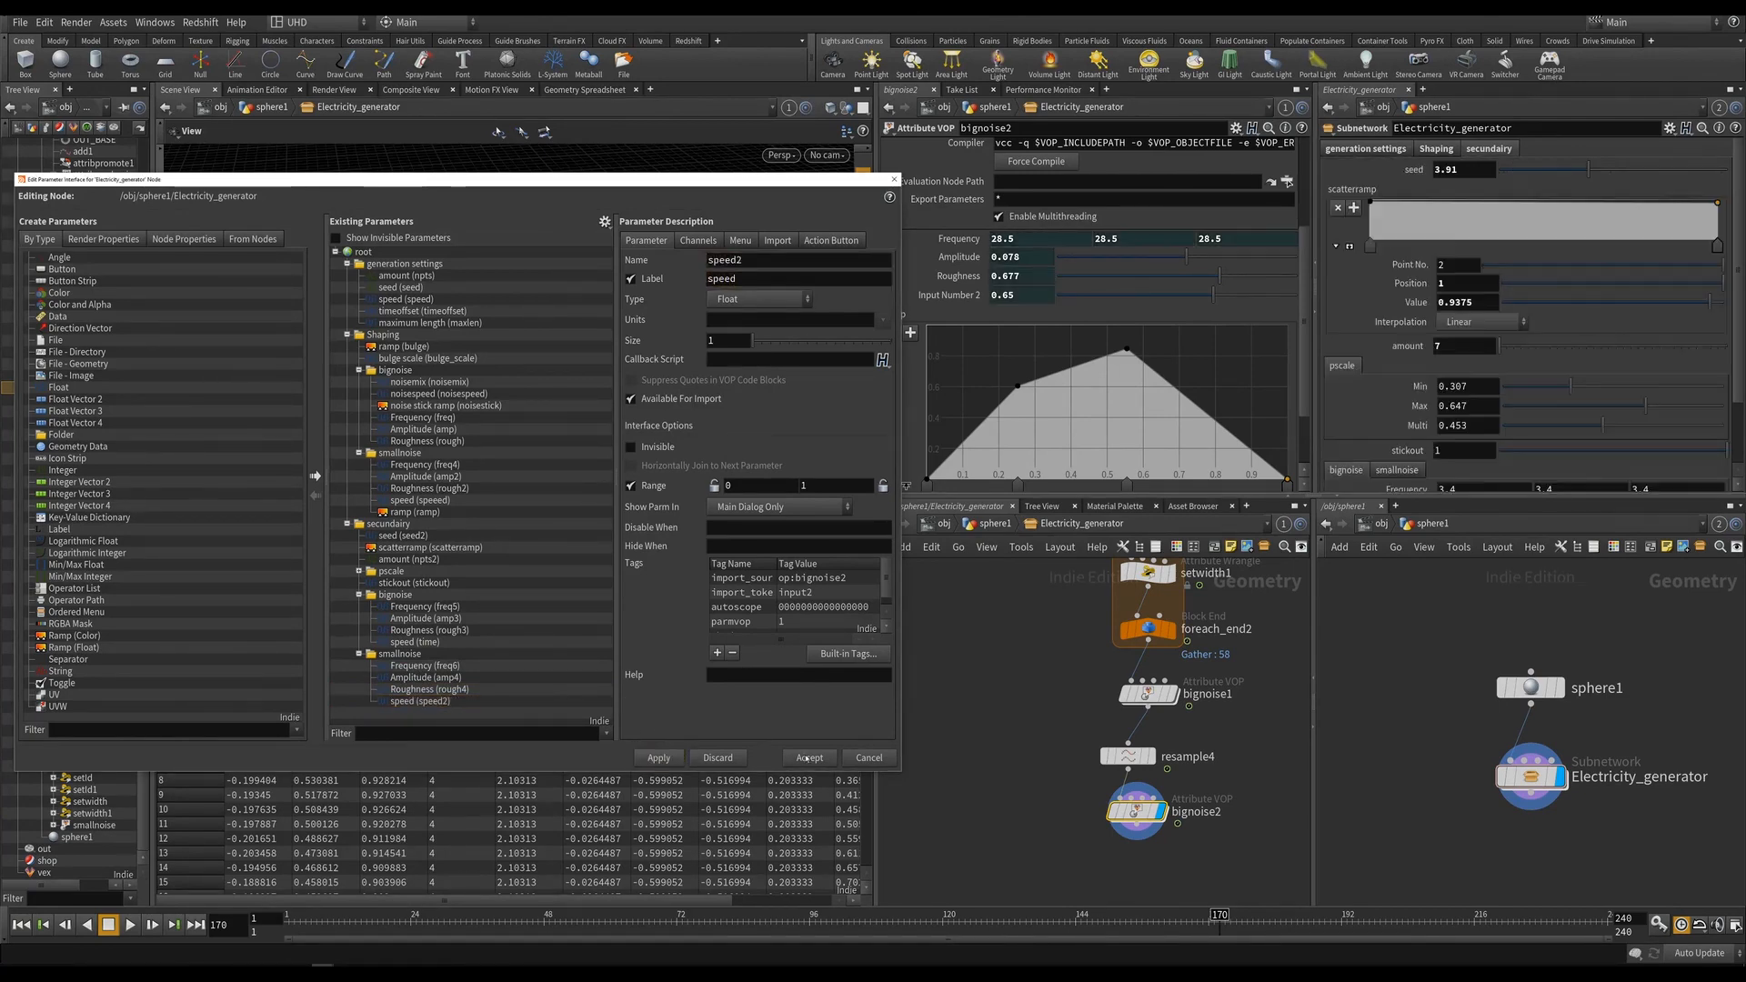
left_click(810, 757)
scroll(1055, 772, "down", 2)
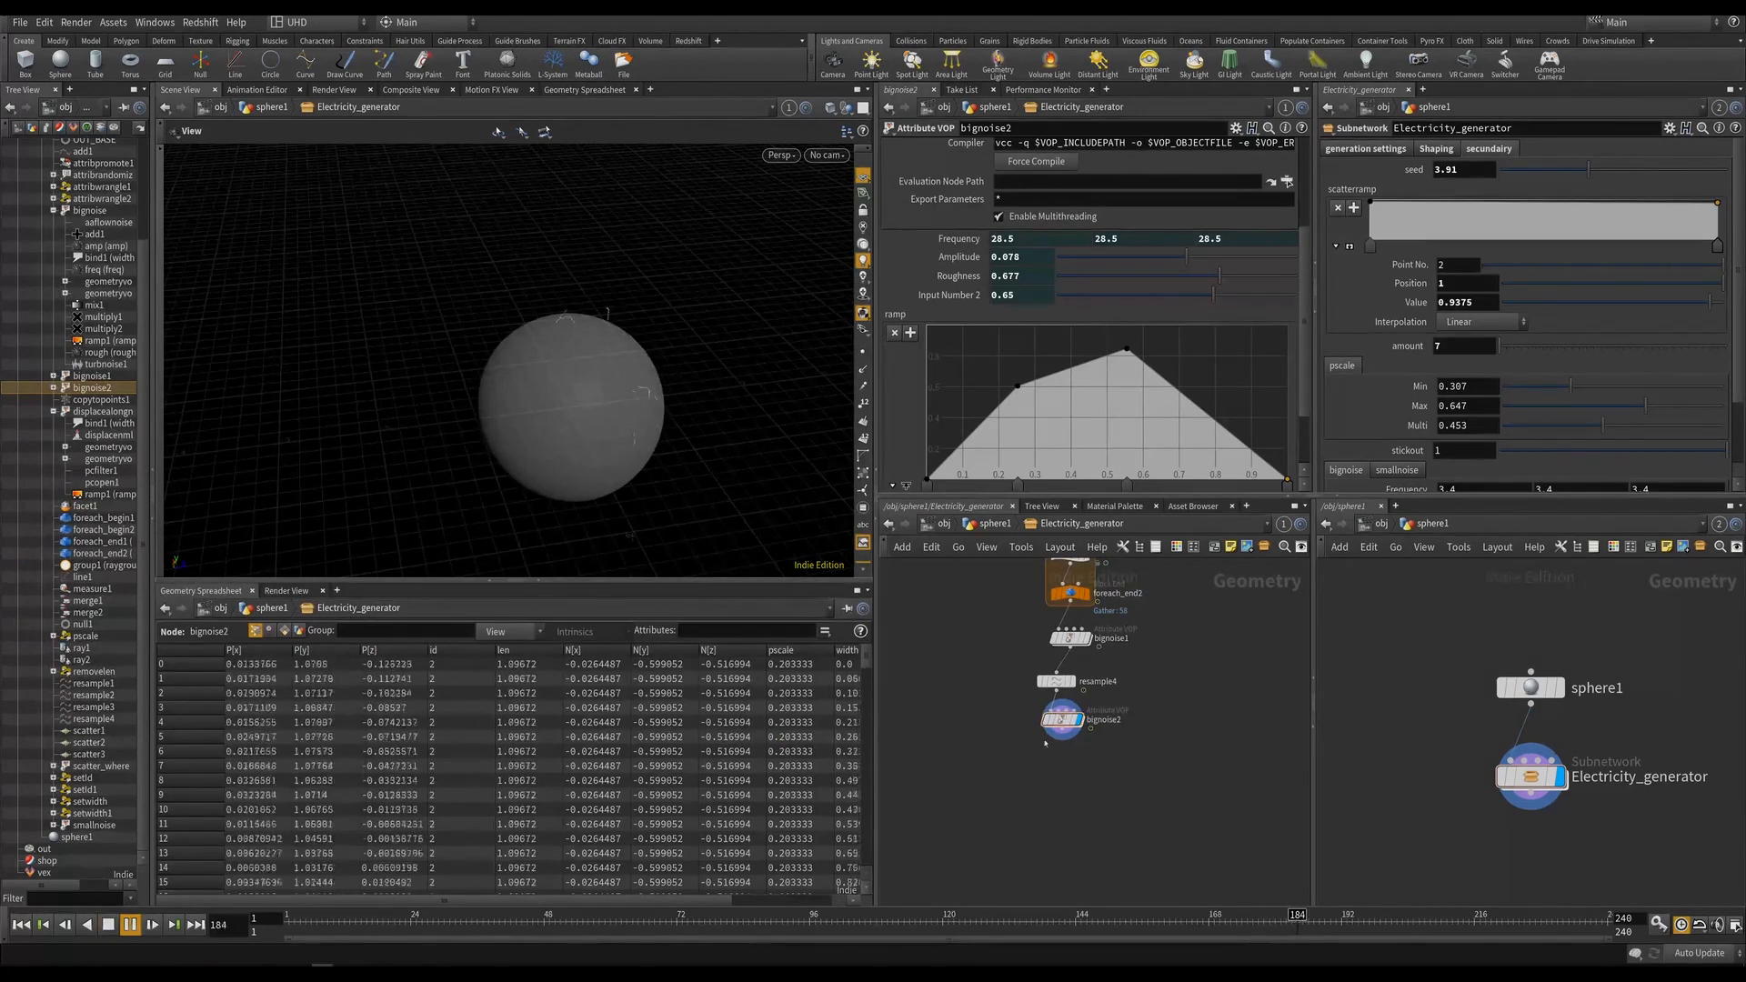
scroll(1070, 825, "down", 2)
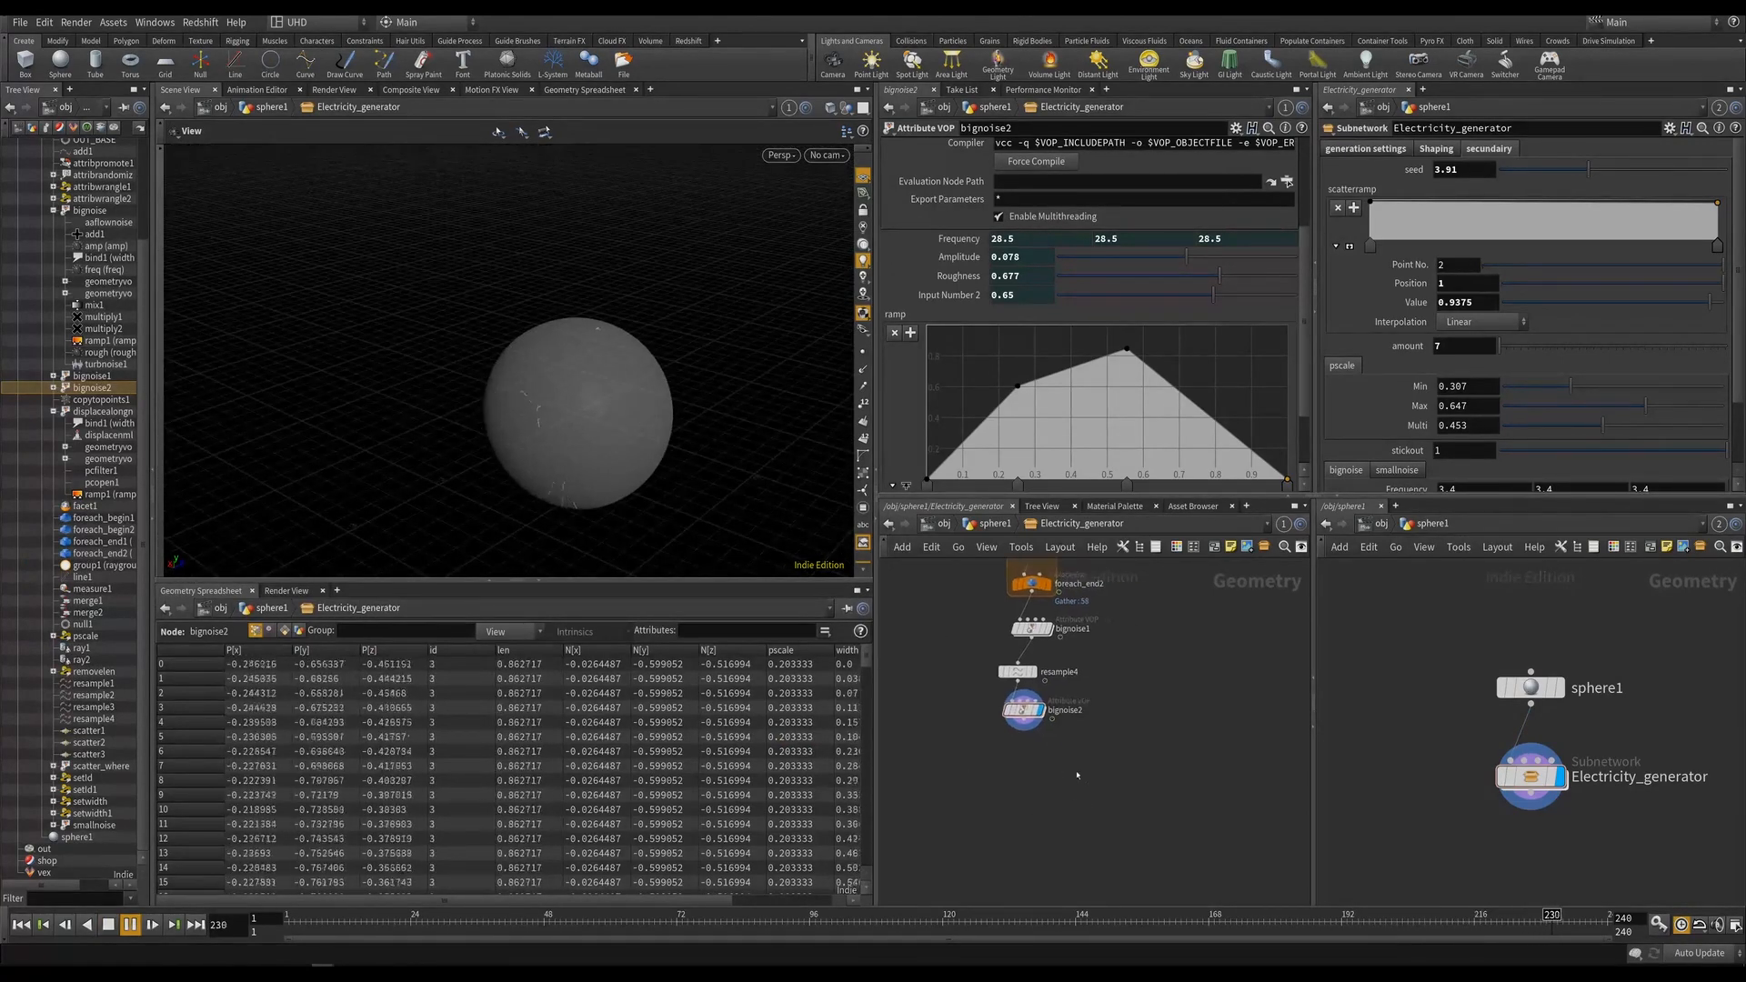
key("ctrl+s")
Add a Merge node below the secondary branch chain and connect bignoise2's output to it.
middle_click_drag(1043, 764, 801, 739)
scroll(1111, 752, "down", 4)
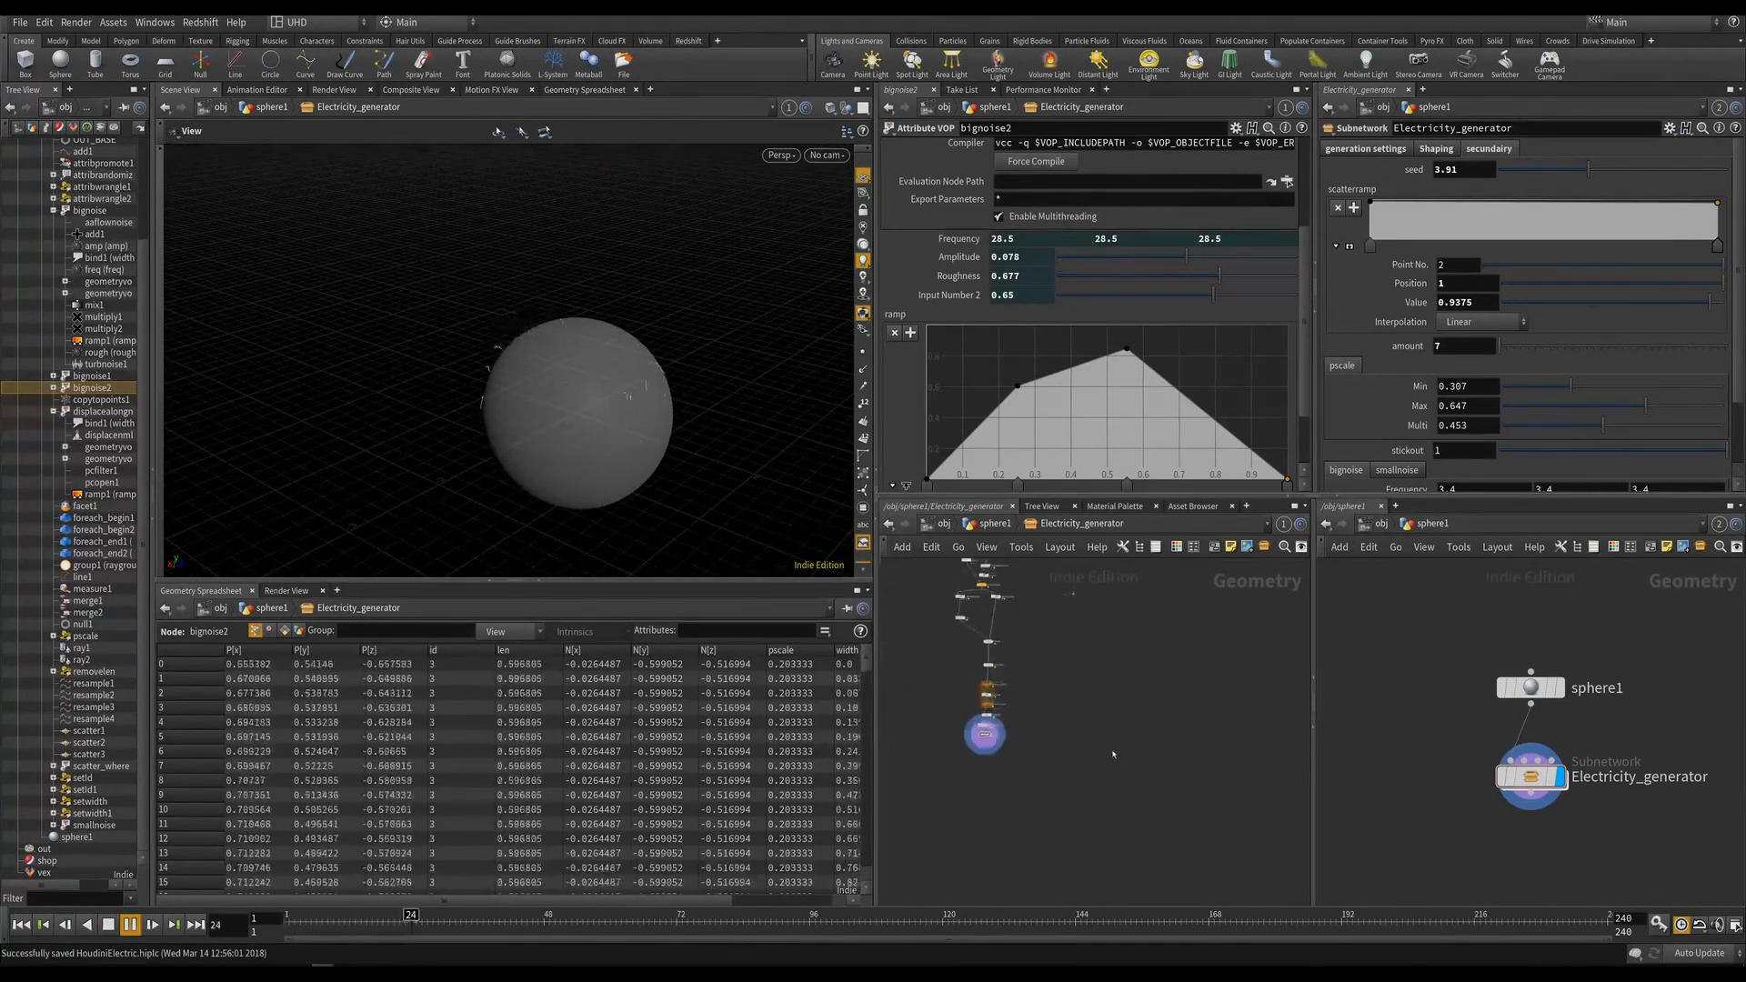
key("Tab")
key("Return")
left_click(1100, 783)
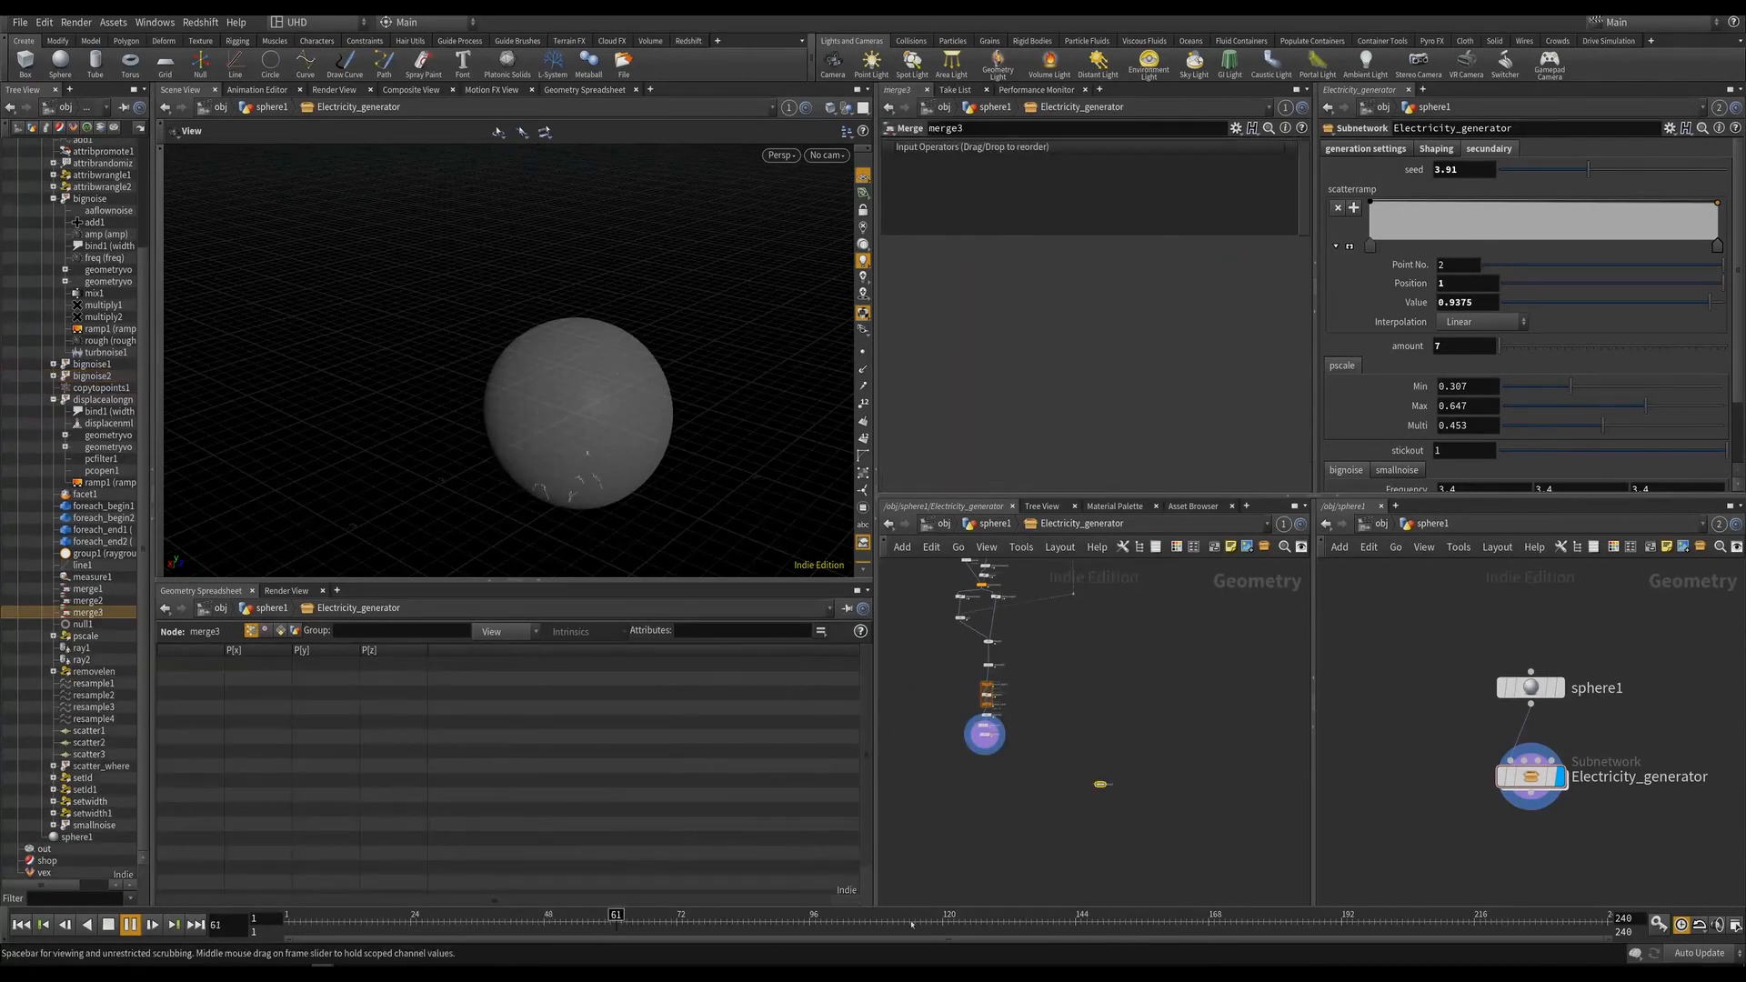
scroll(1073, 755, "up", 3)
left_click(917, 726)
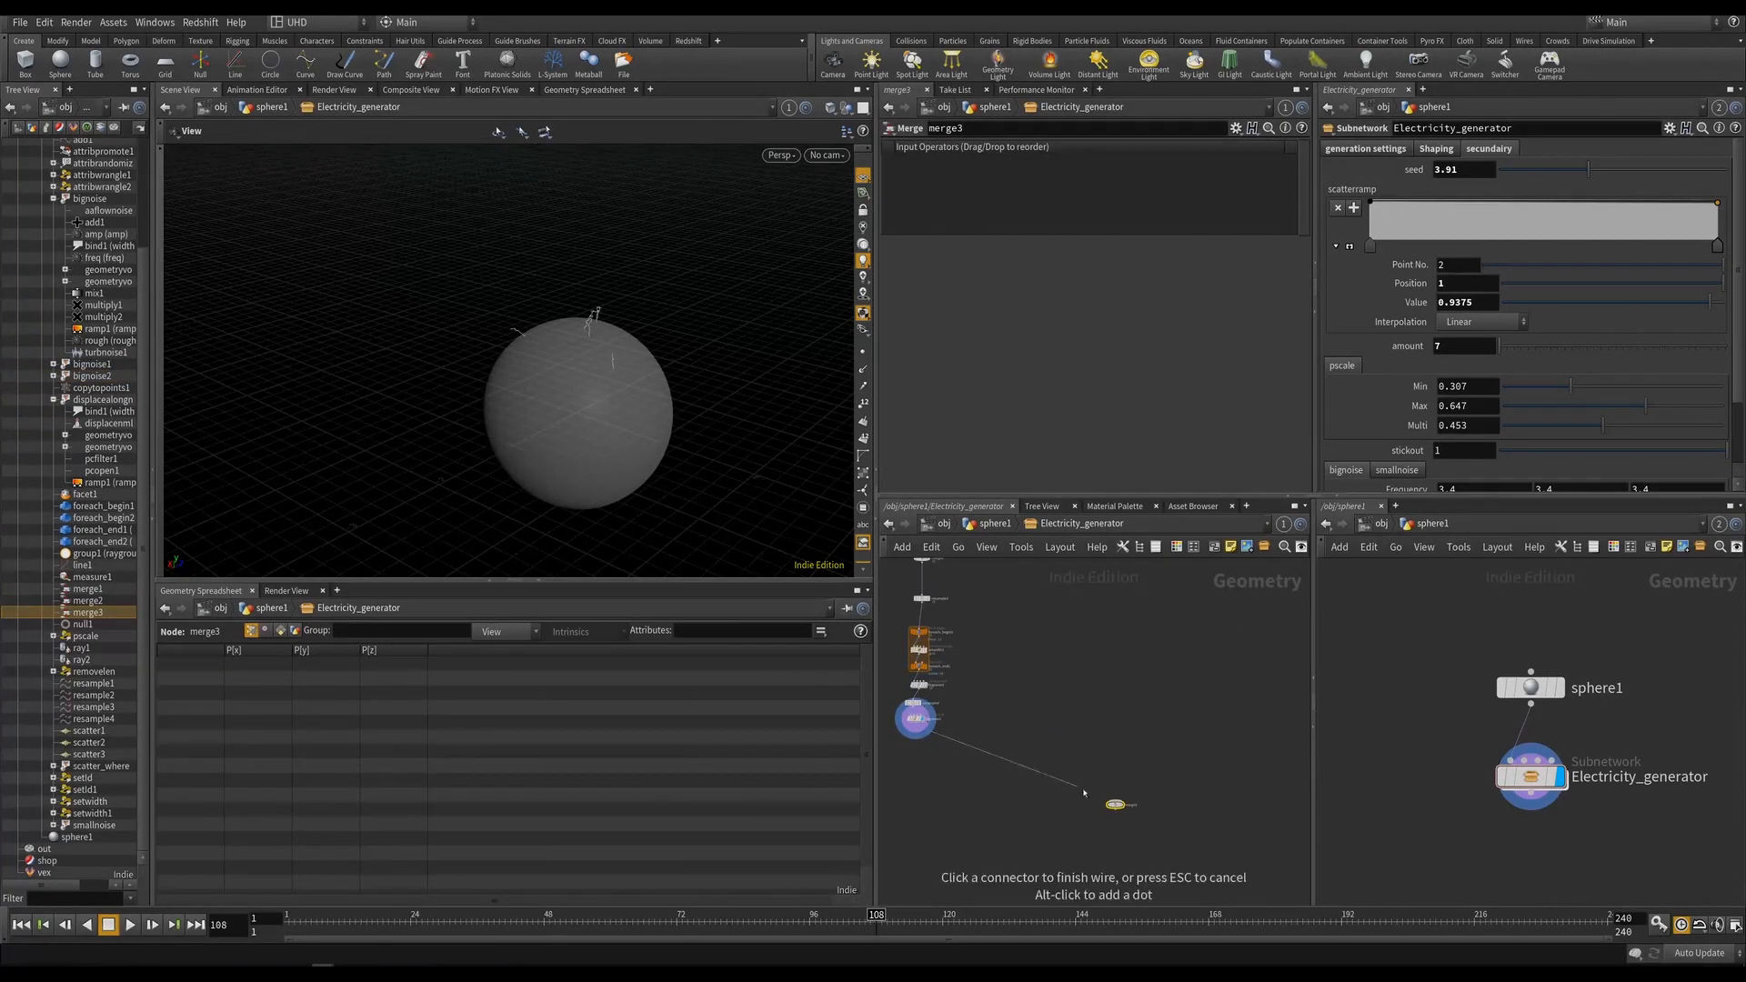
left_click(1115, 799)
left_click(1115, 799)
Connect OUT_BASE to the new Merge node as well and display the merged result.
middle_click_drag(1111, 656, 1083, 742)
left_click(1032, 611)
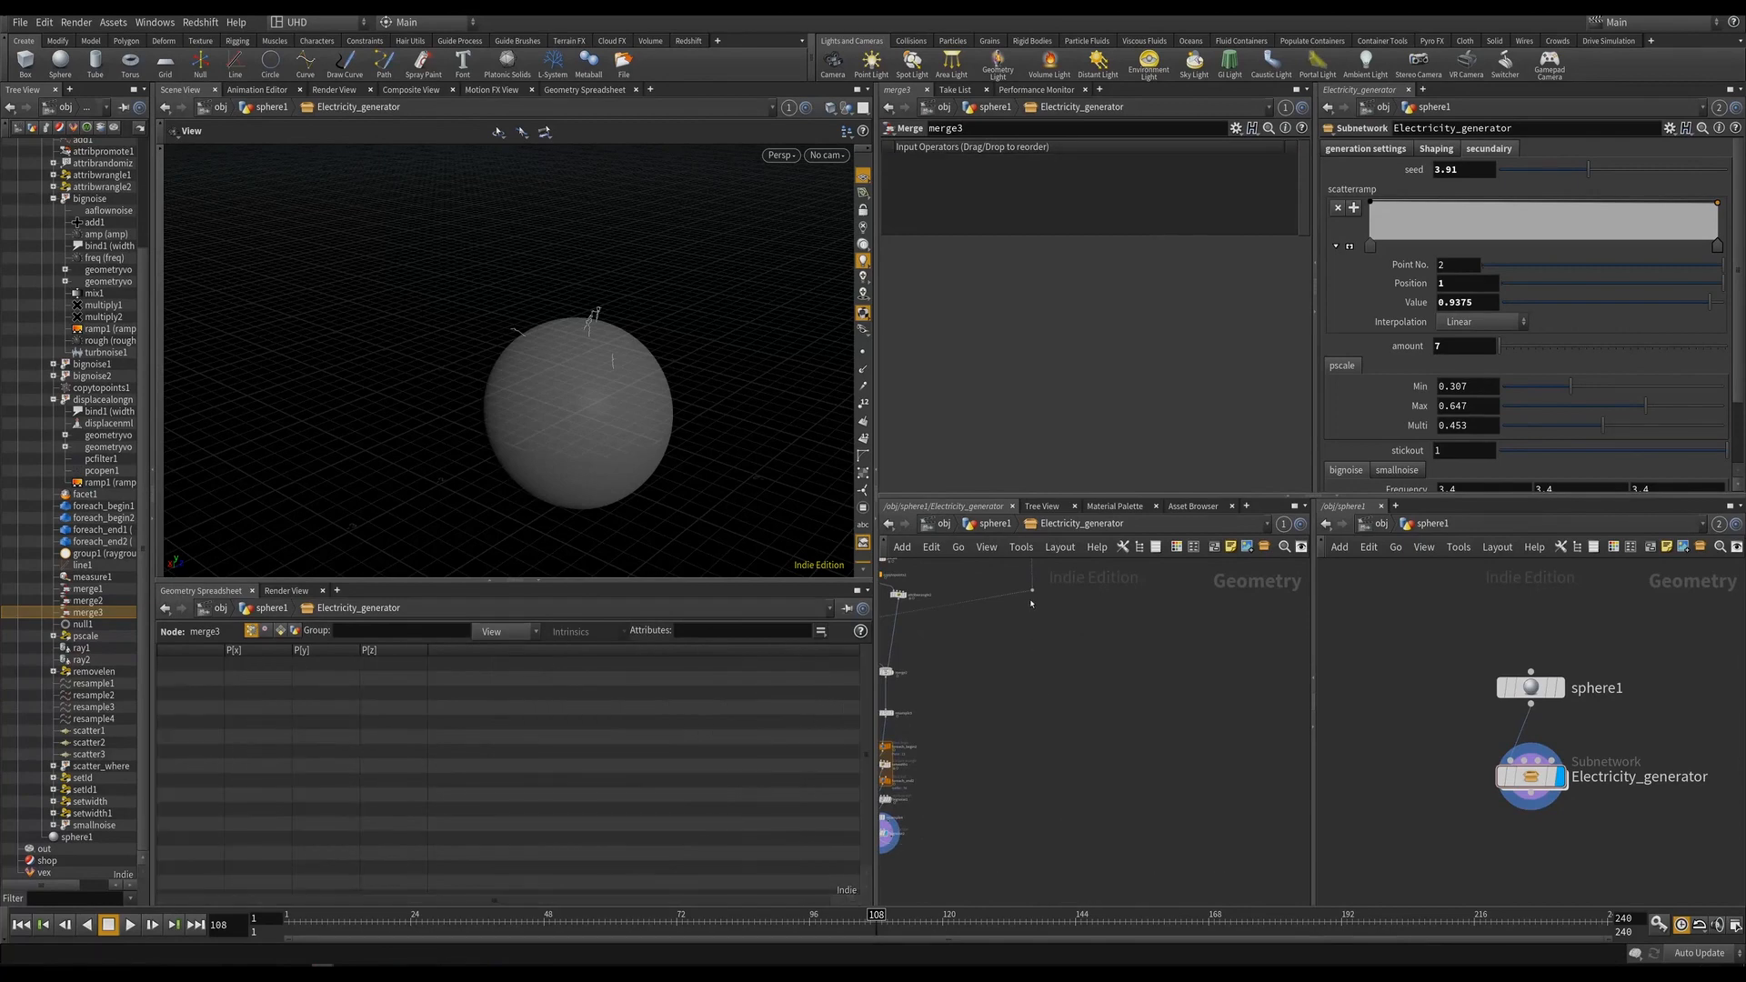
key("h")
scroll(1024, 577, "up", 5)
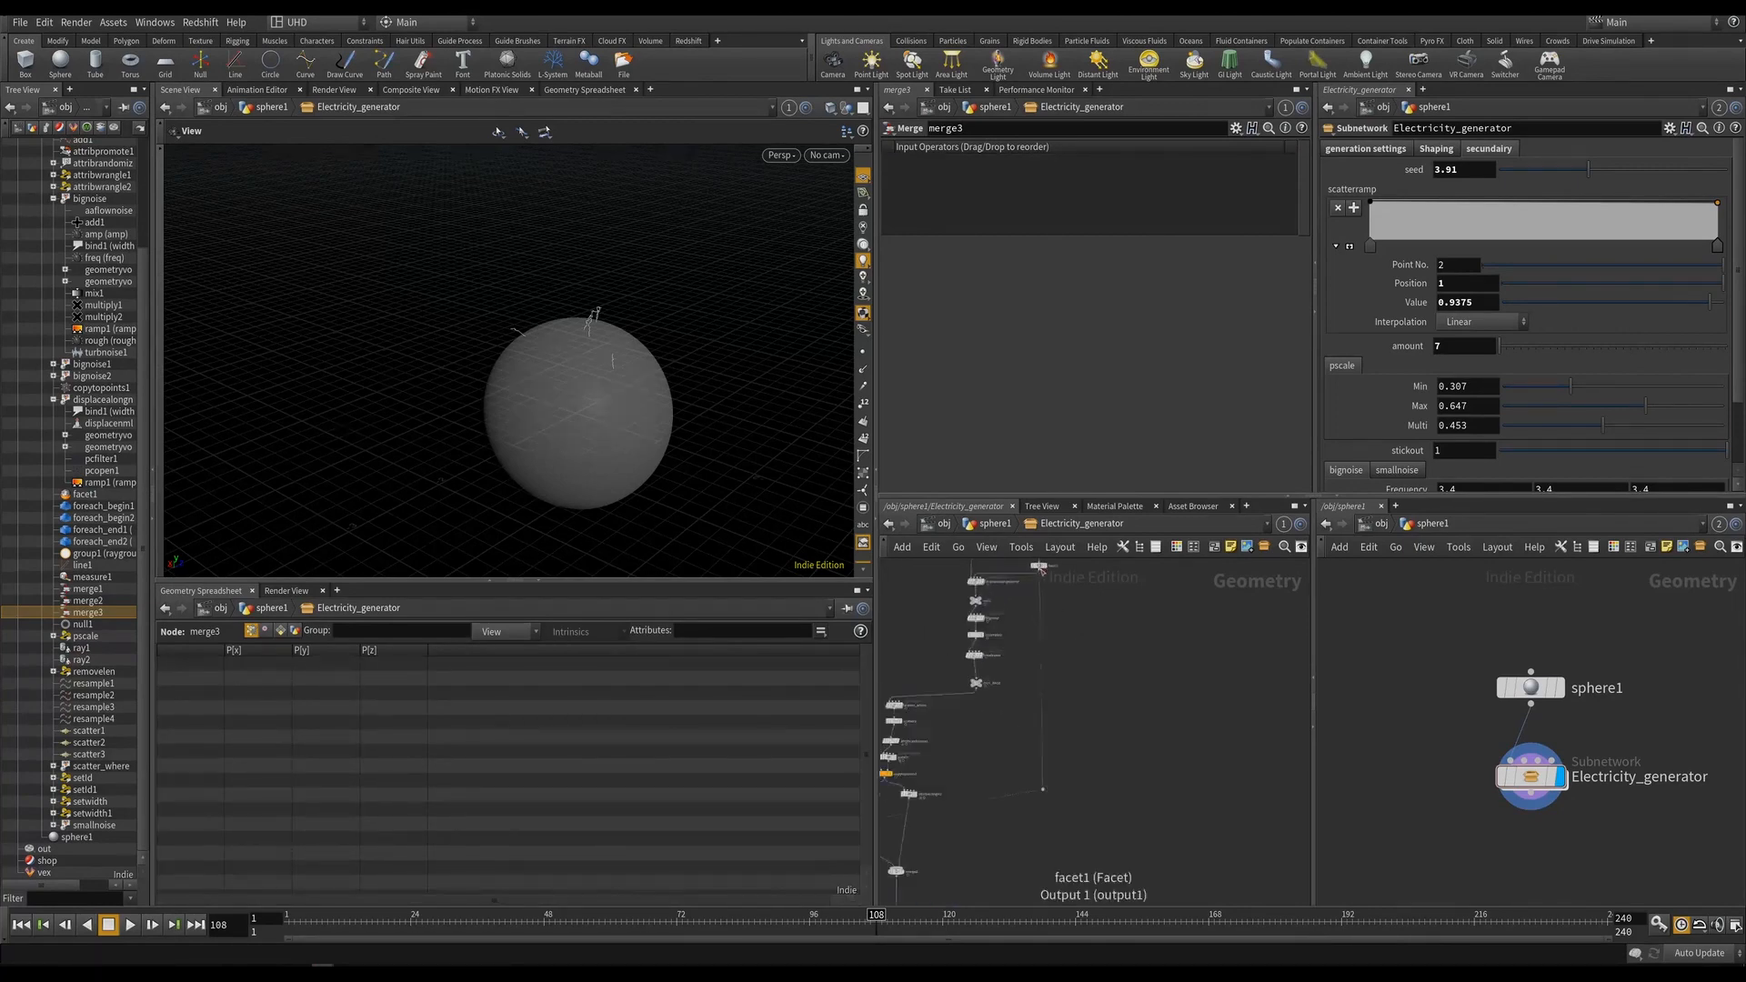
left_click(964, 715)
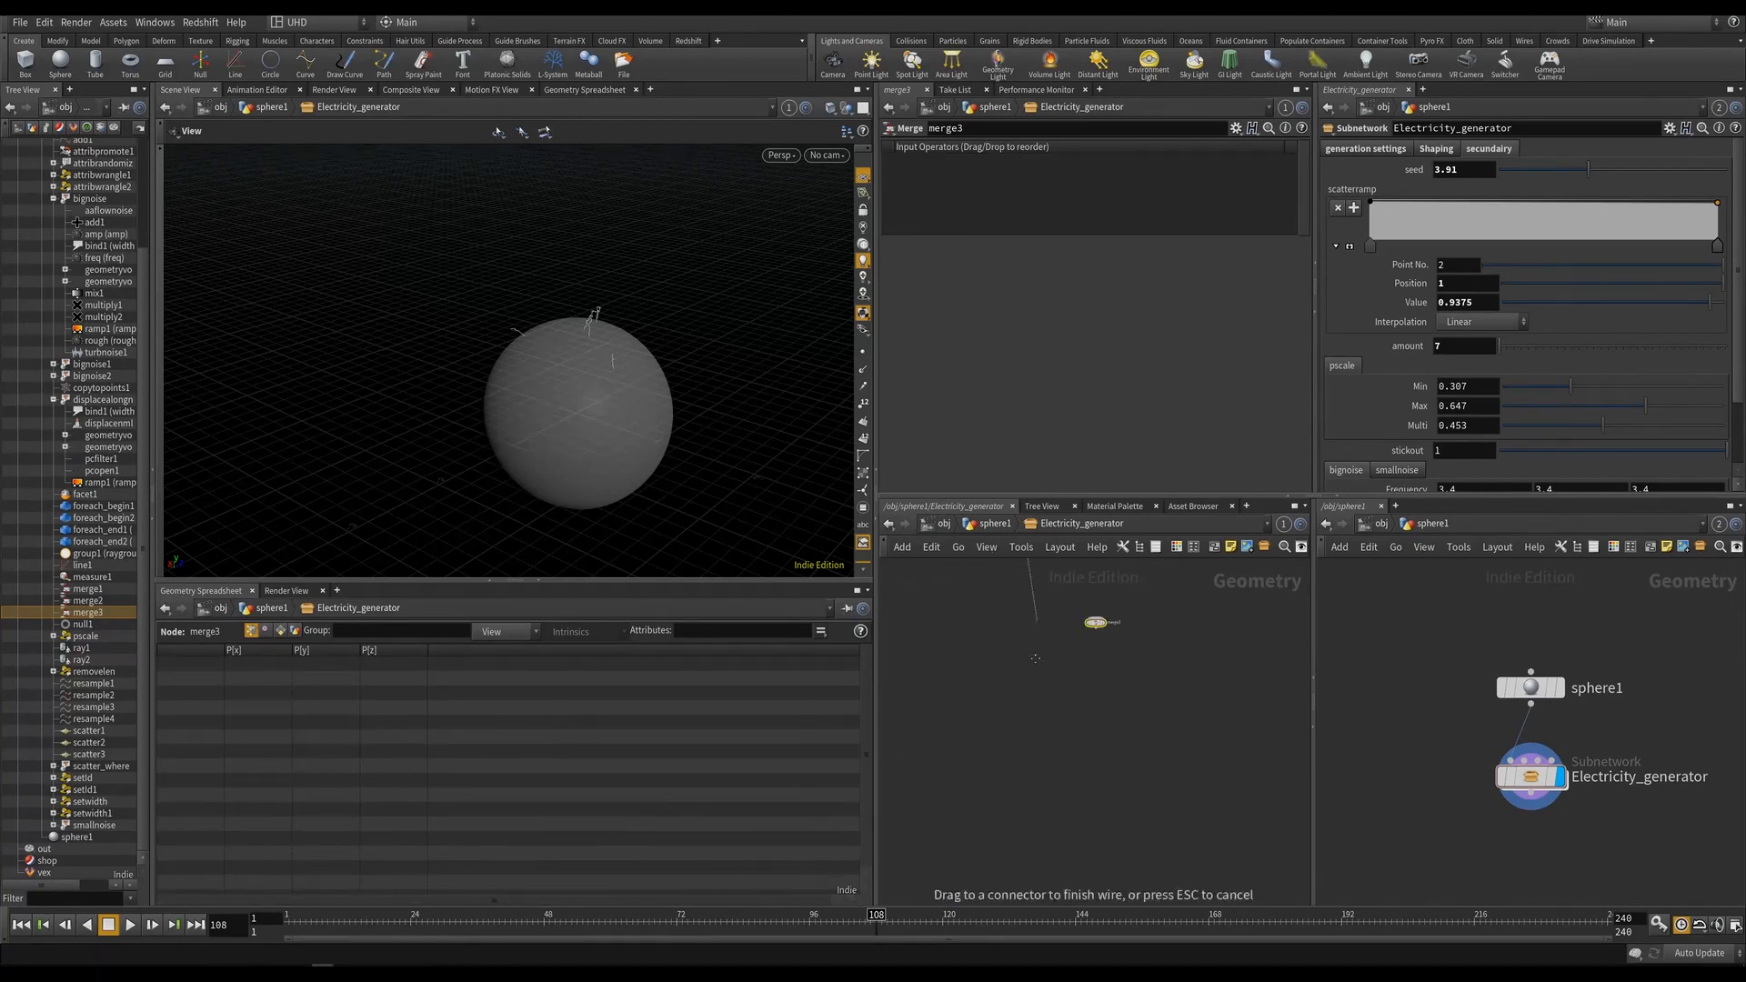
left_click(1094, 618)
middle_click_drag(1092, 662, 958, 747)
left_click(1146, 644)
scroll(1086, 788, "up", 1)
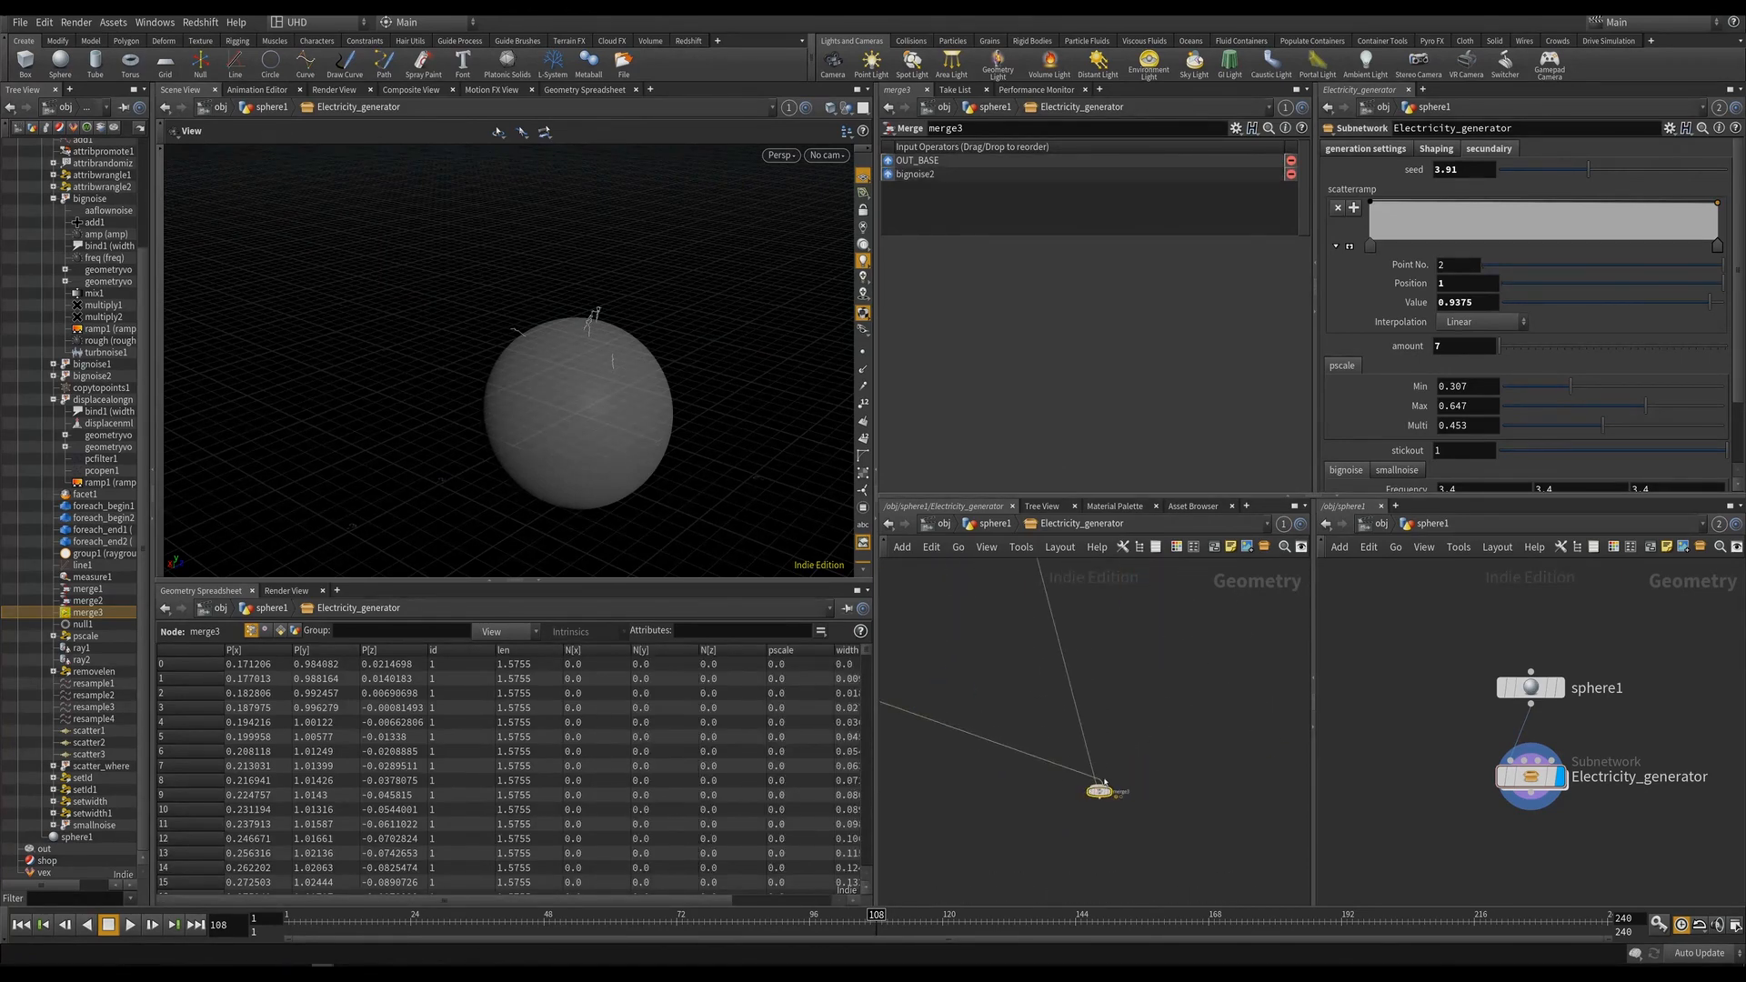
left_click(1115, 777)
Examine how the secondary branches join the main electricity arcs around the sphere, and look over the node network feeding the merge.
left_click_drag(740, 472, 694, 390)
middle_click_drag(999, 656, 1204, 748)
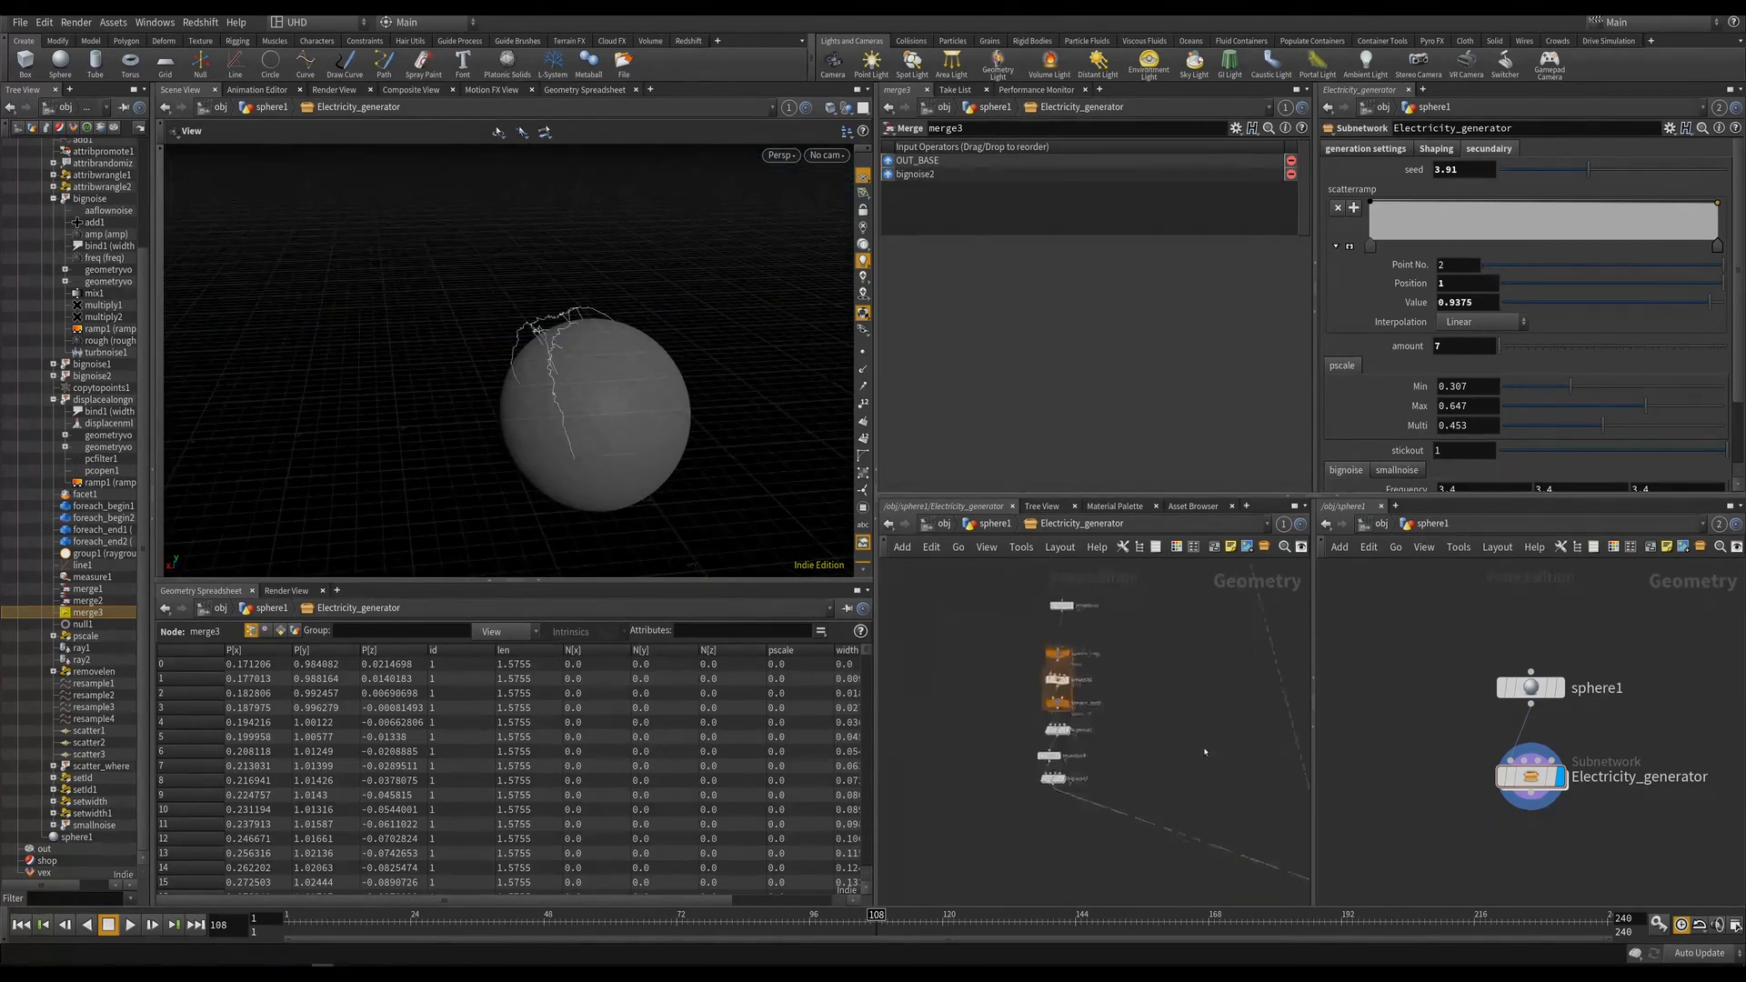
scroll(1204, 749, "down", 2)
middle_click_drag(1113, 812, 1042, 927)
scroll(603, 272, "up", 3)
left_click_drag(545, 382, 612, 312)
scroll(612, 312, "up", 3)
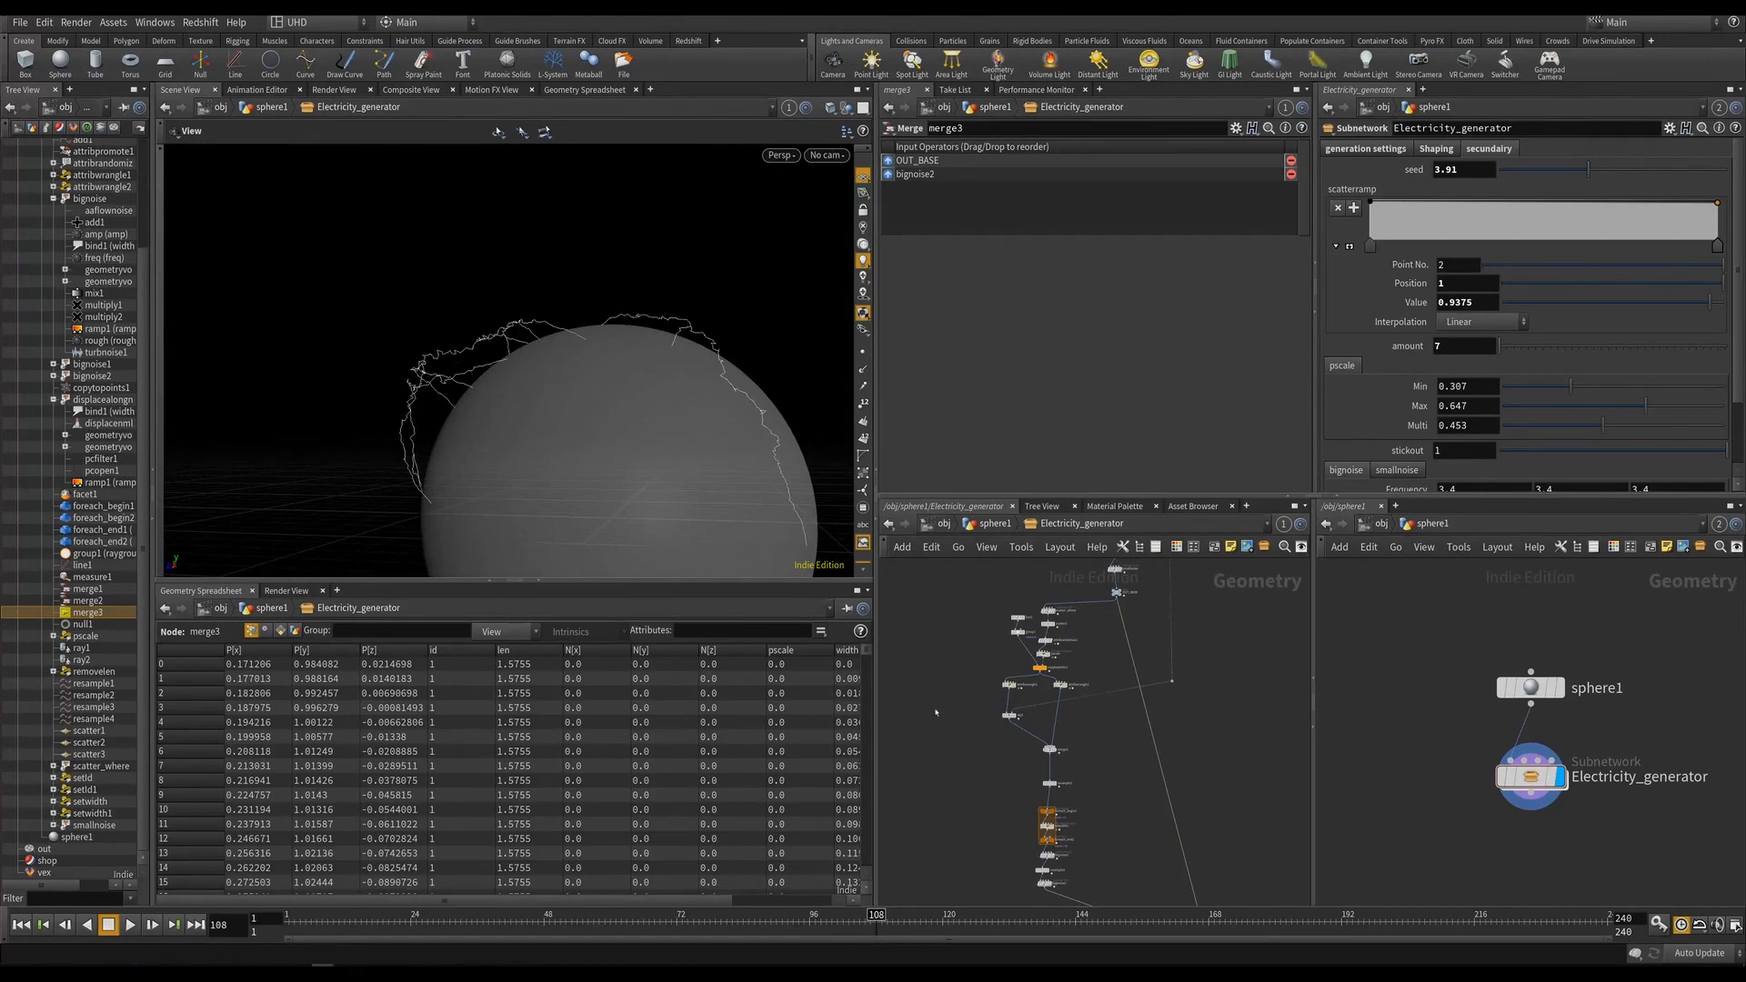
middle_click_drag(935, 712, 938, 643)
middle_click_drag(1007, 730, 1024, 791)
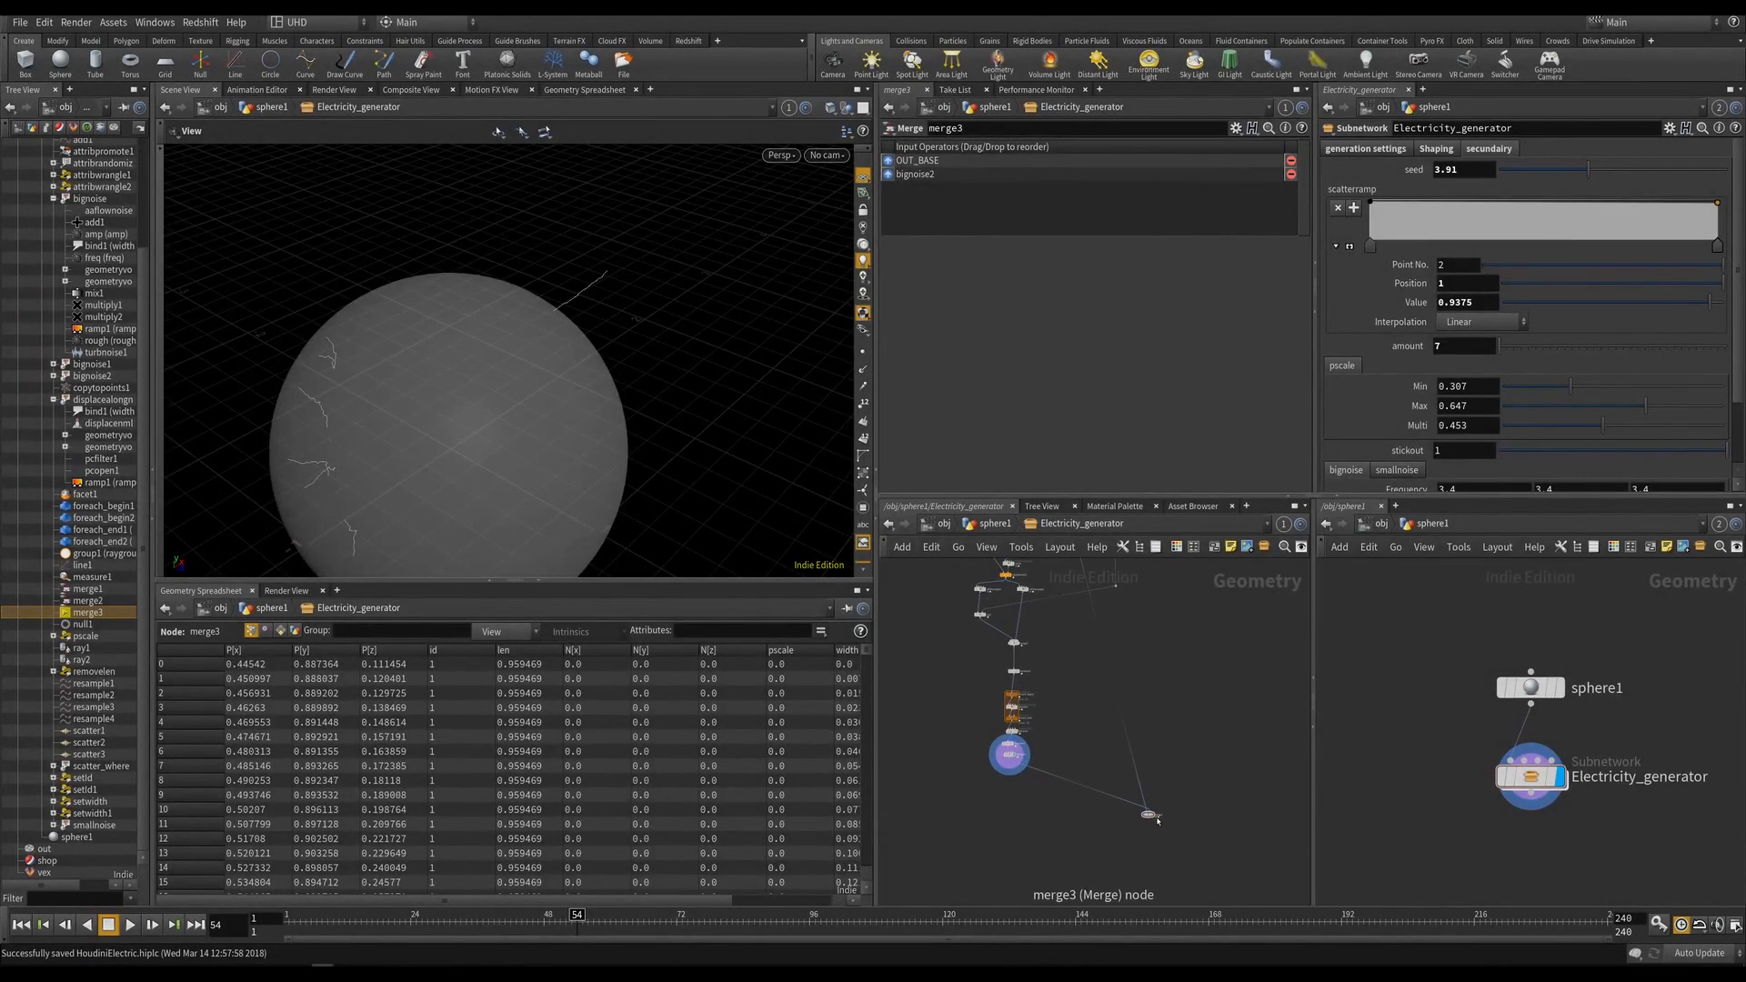
Review the merged electricity around the sphere from several angles and at different frames, saving the scene.
scroll(1144, 805, "up", 3)
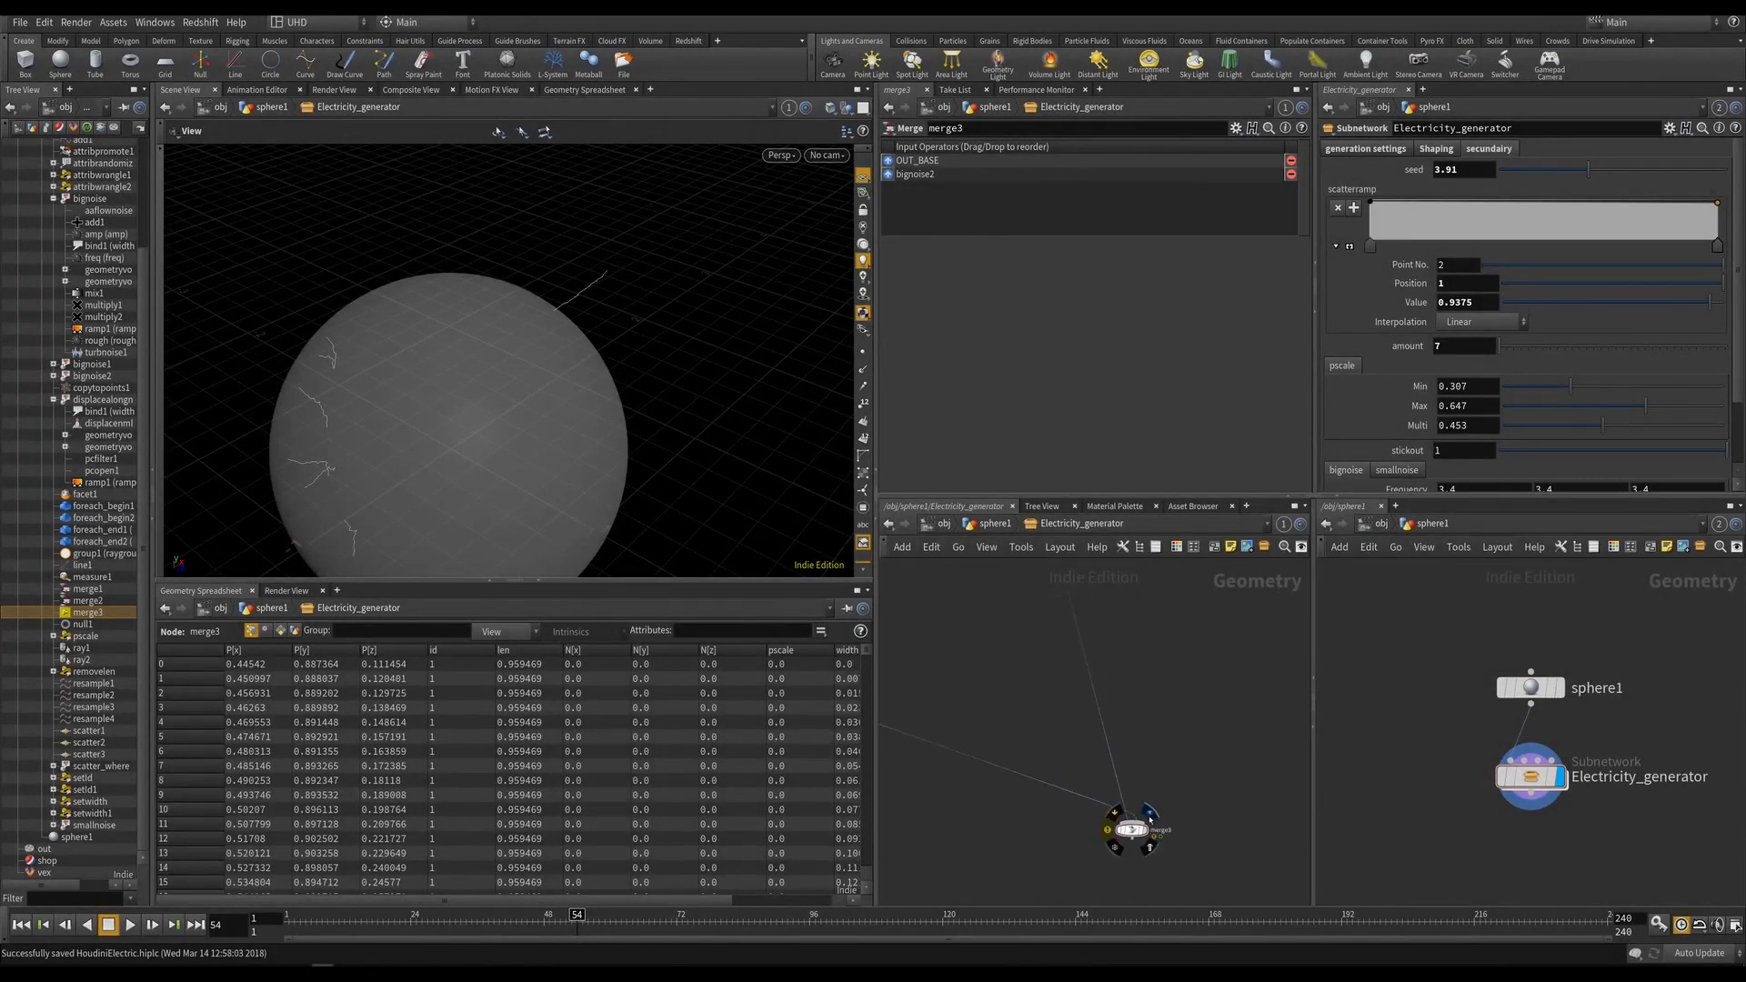
left_click(1150, 816)
left_click_drag(428, 346, 730, 352)
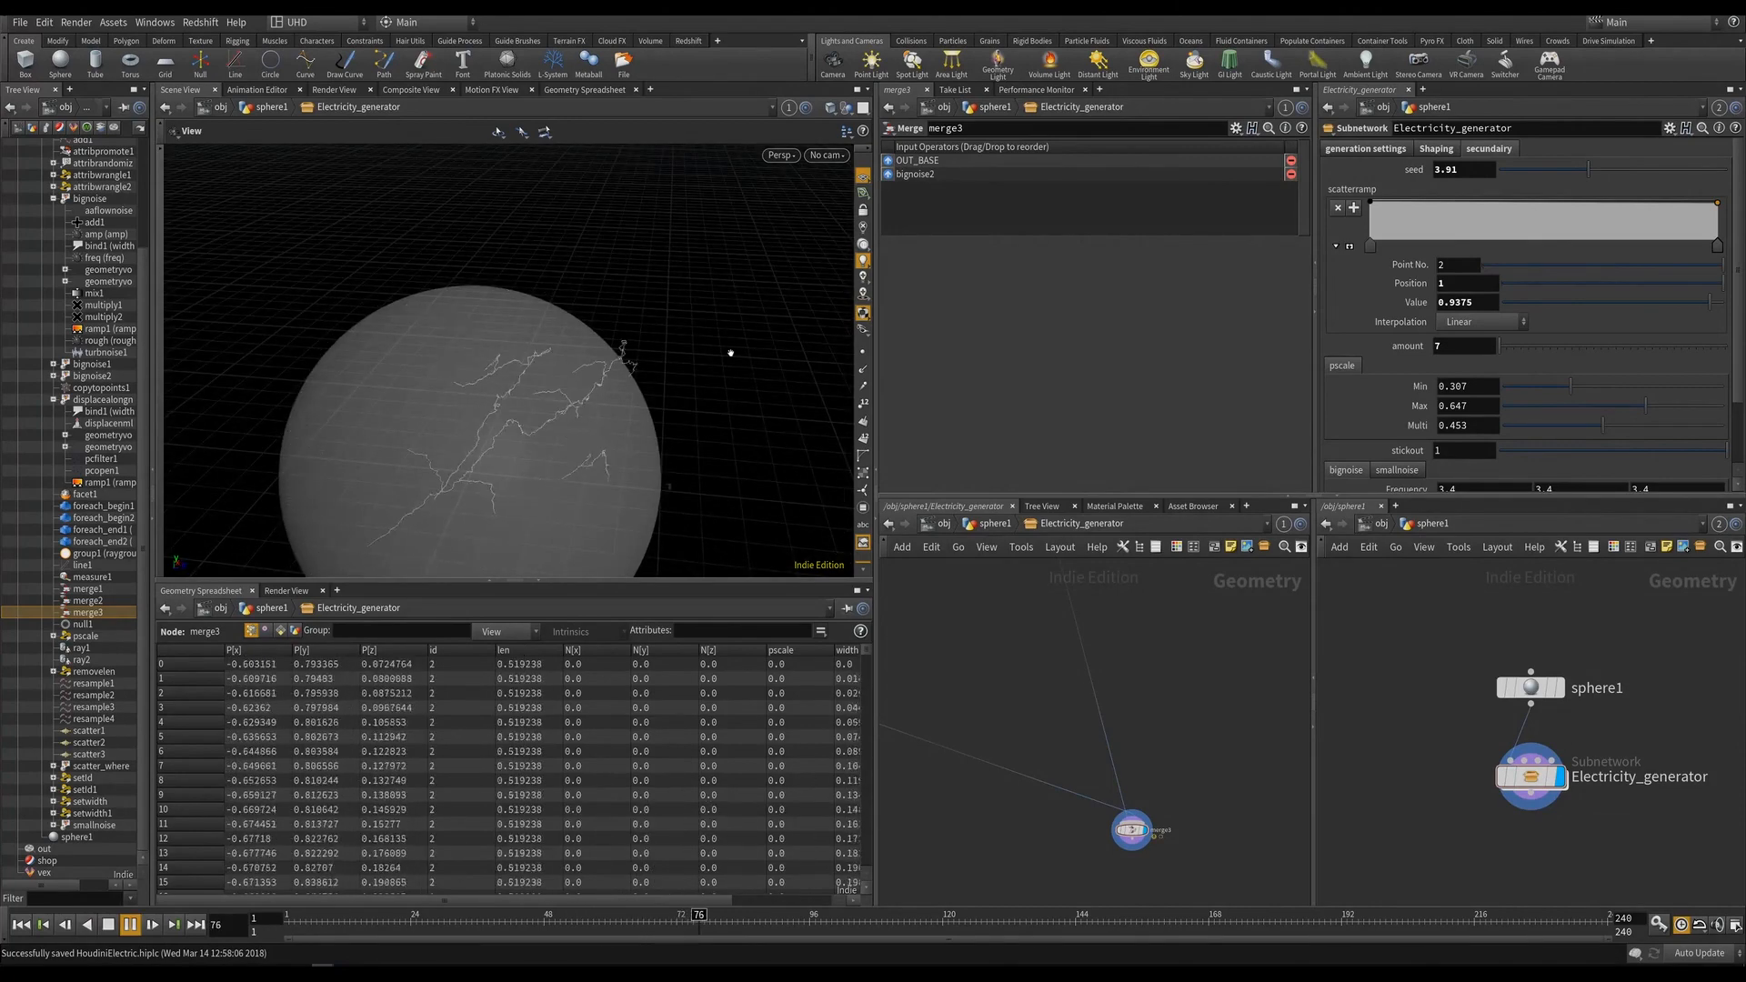
key("Up")
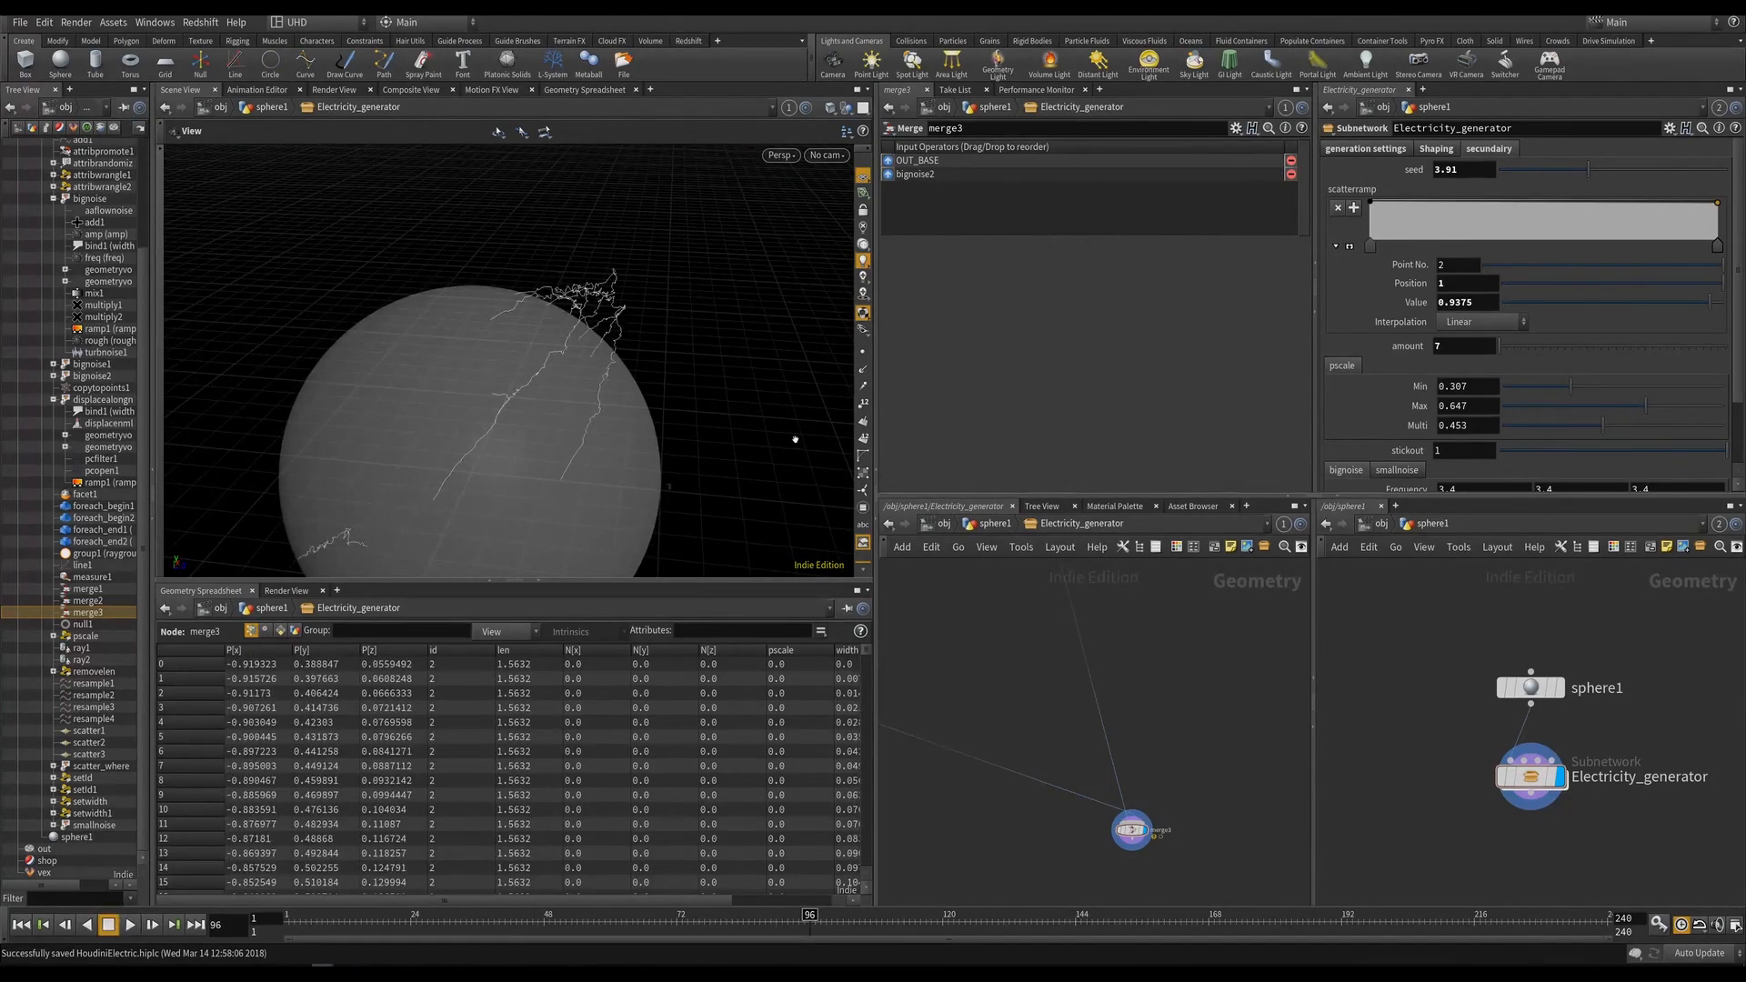
left_click_drag(795, 440, 372, 400)
key("ctrl+s")
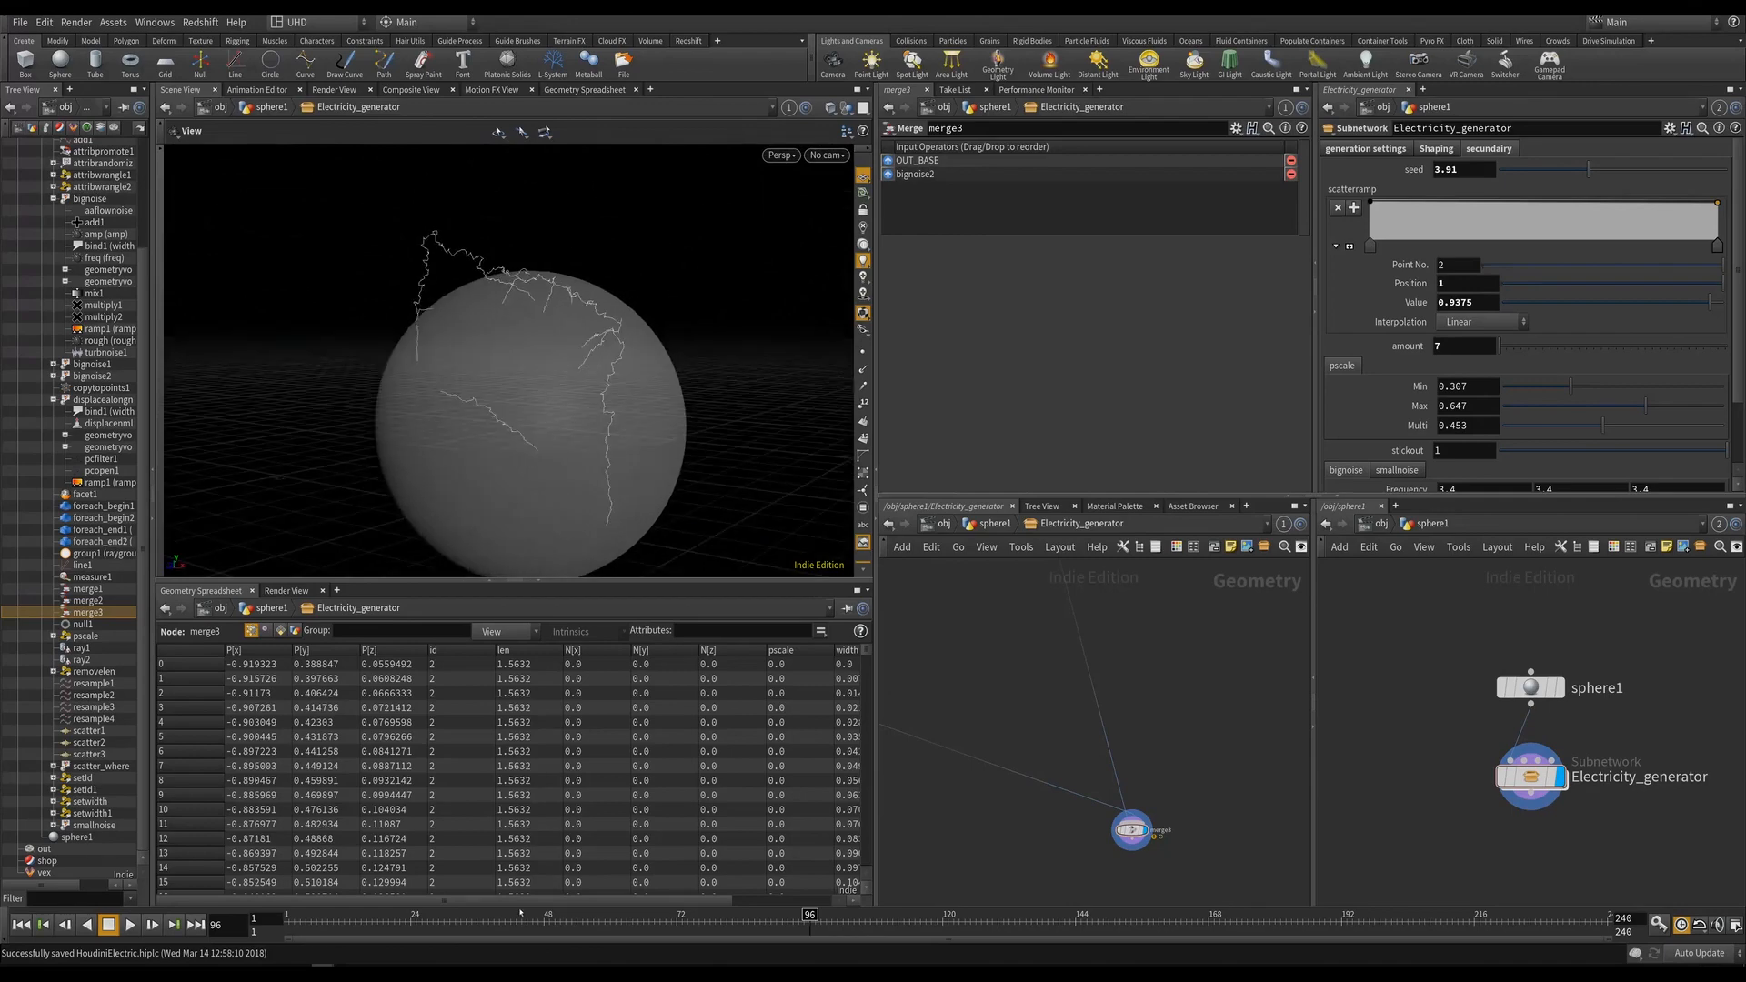
left_click_drag(520, 912, 639, 934)
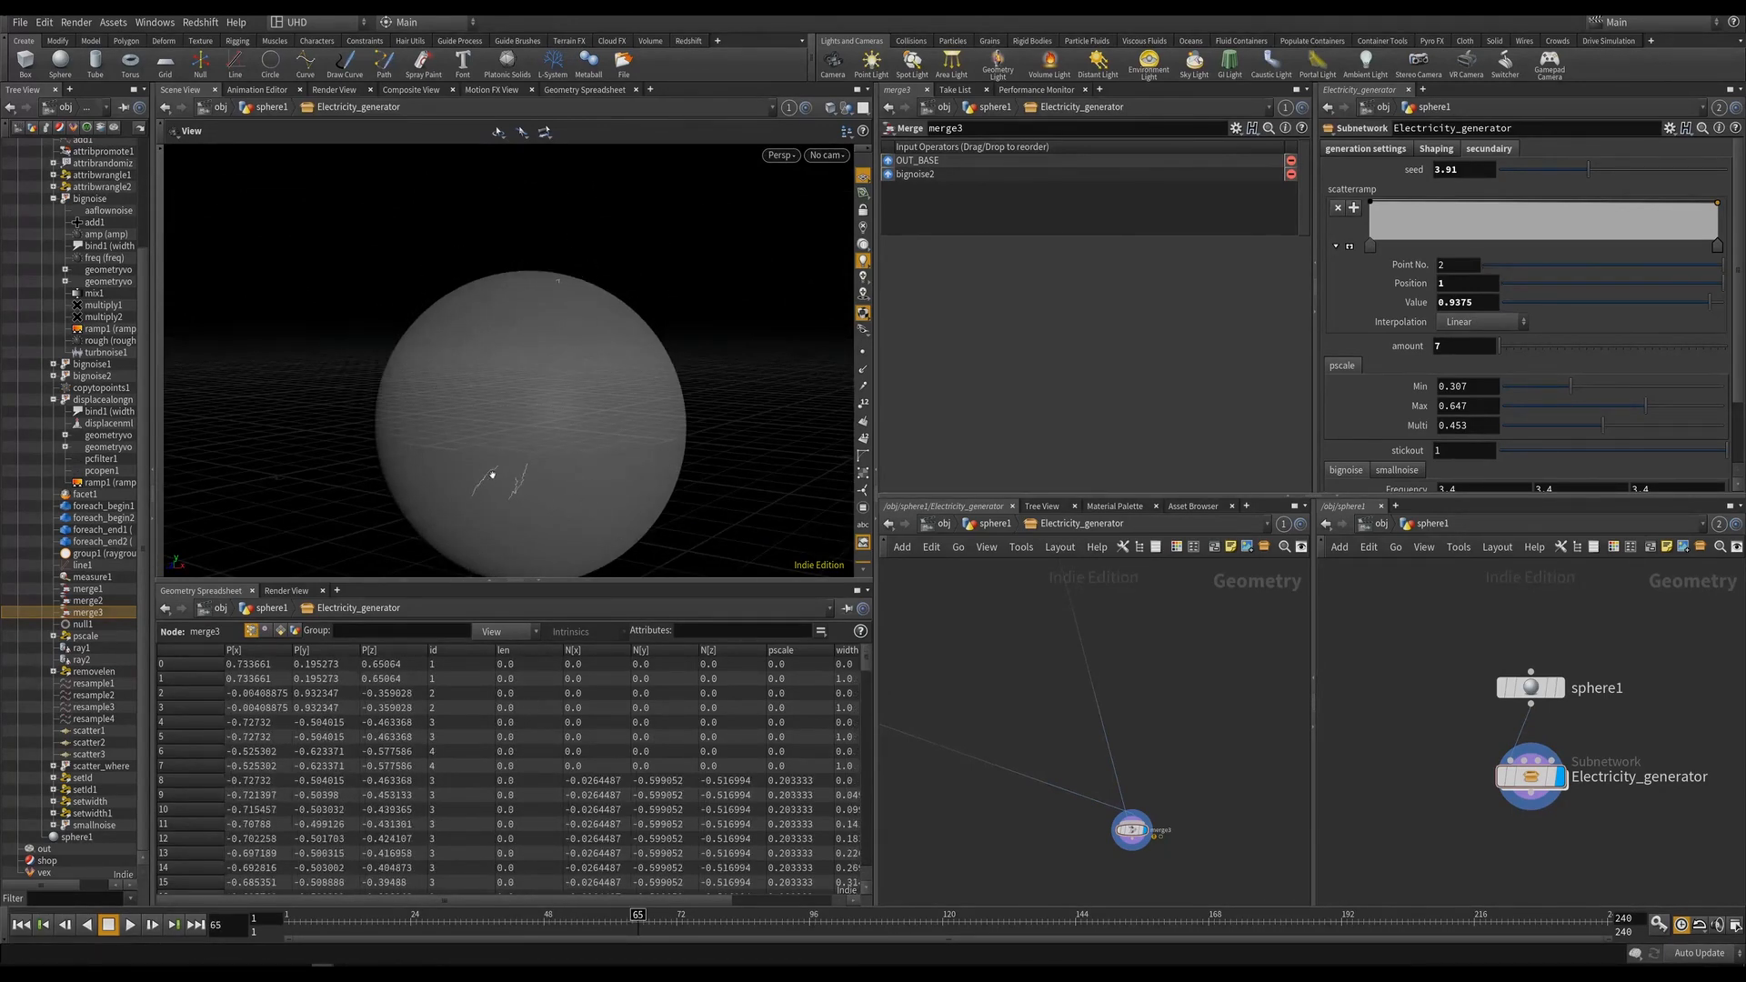
middle_click_drag(1064, 718, 1061, 771)
left_click_drag(915, 919, 955, 933)
Display merge1 and insert an Attribute VOP between it and add1 in the main chain.
middle_click_drag(1086, 741, 1085, 766)
scroll(1085, 755, "down", 4)
middle_click_drag(1078, 568, 1079, 868)
scroll(1063, 717, "up", 3)
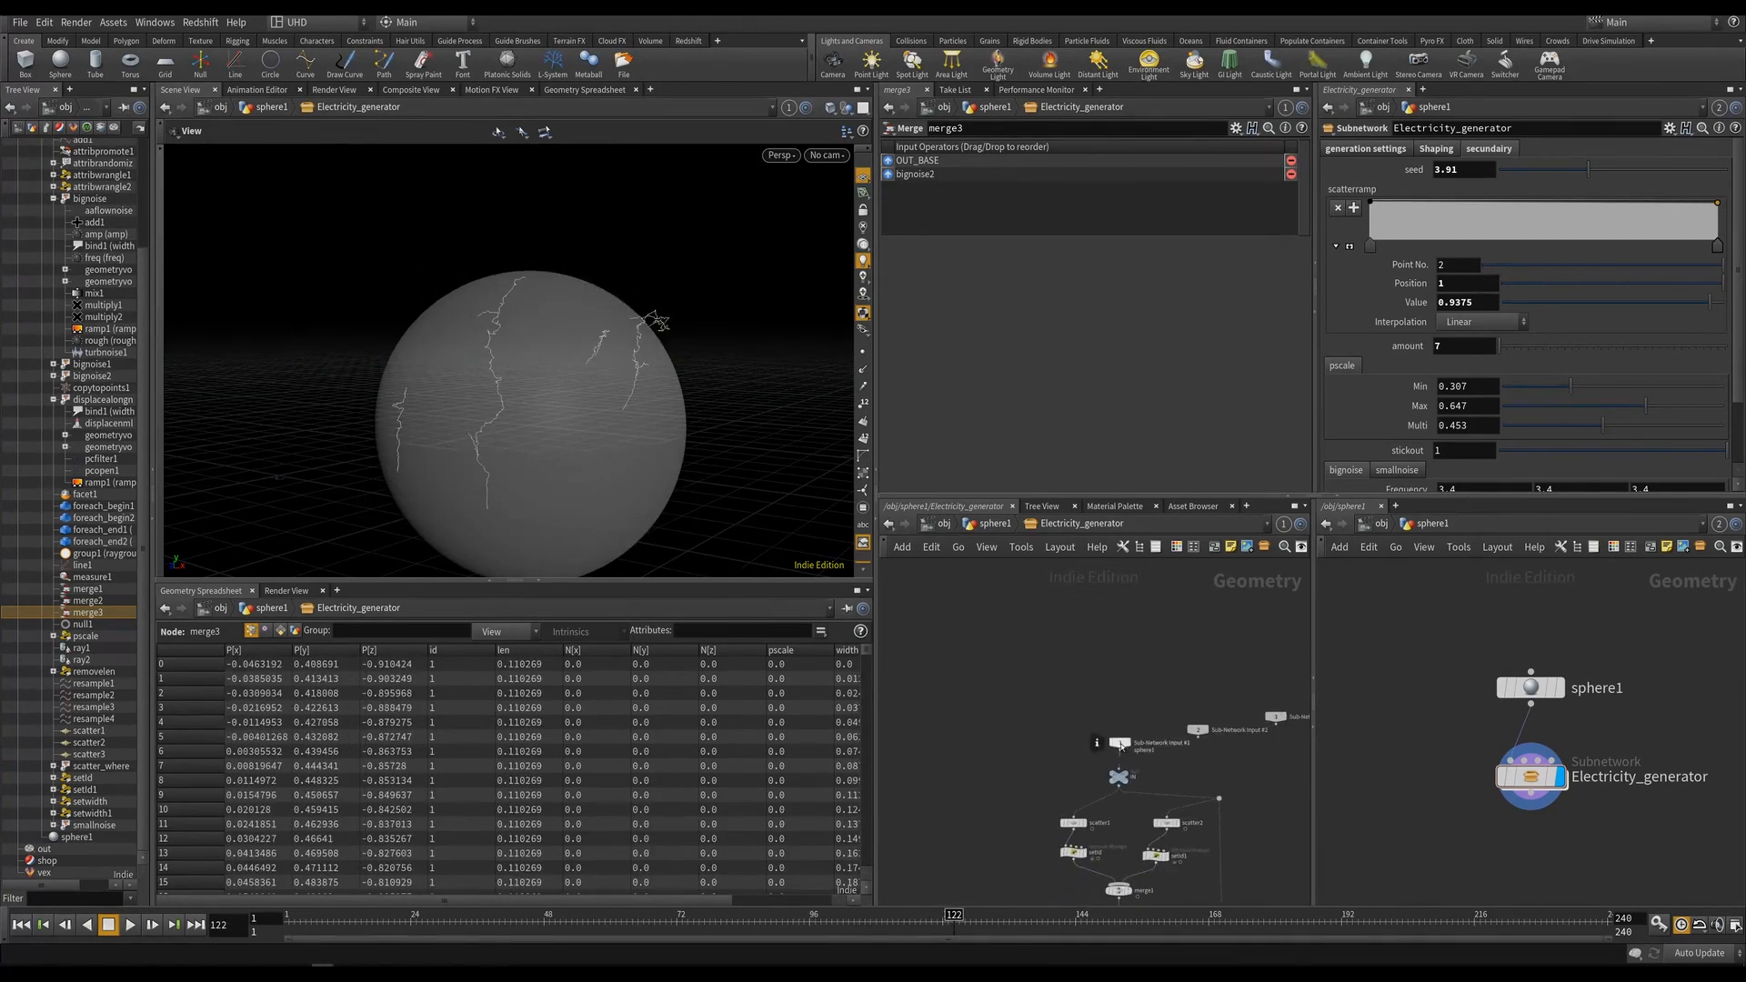
middle_click_drag(1078, 794, 1032, 628)
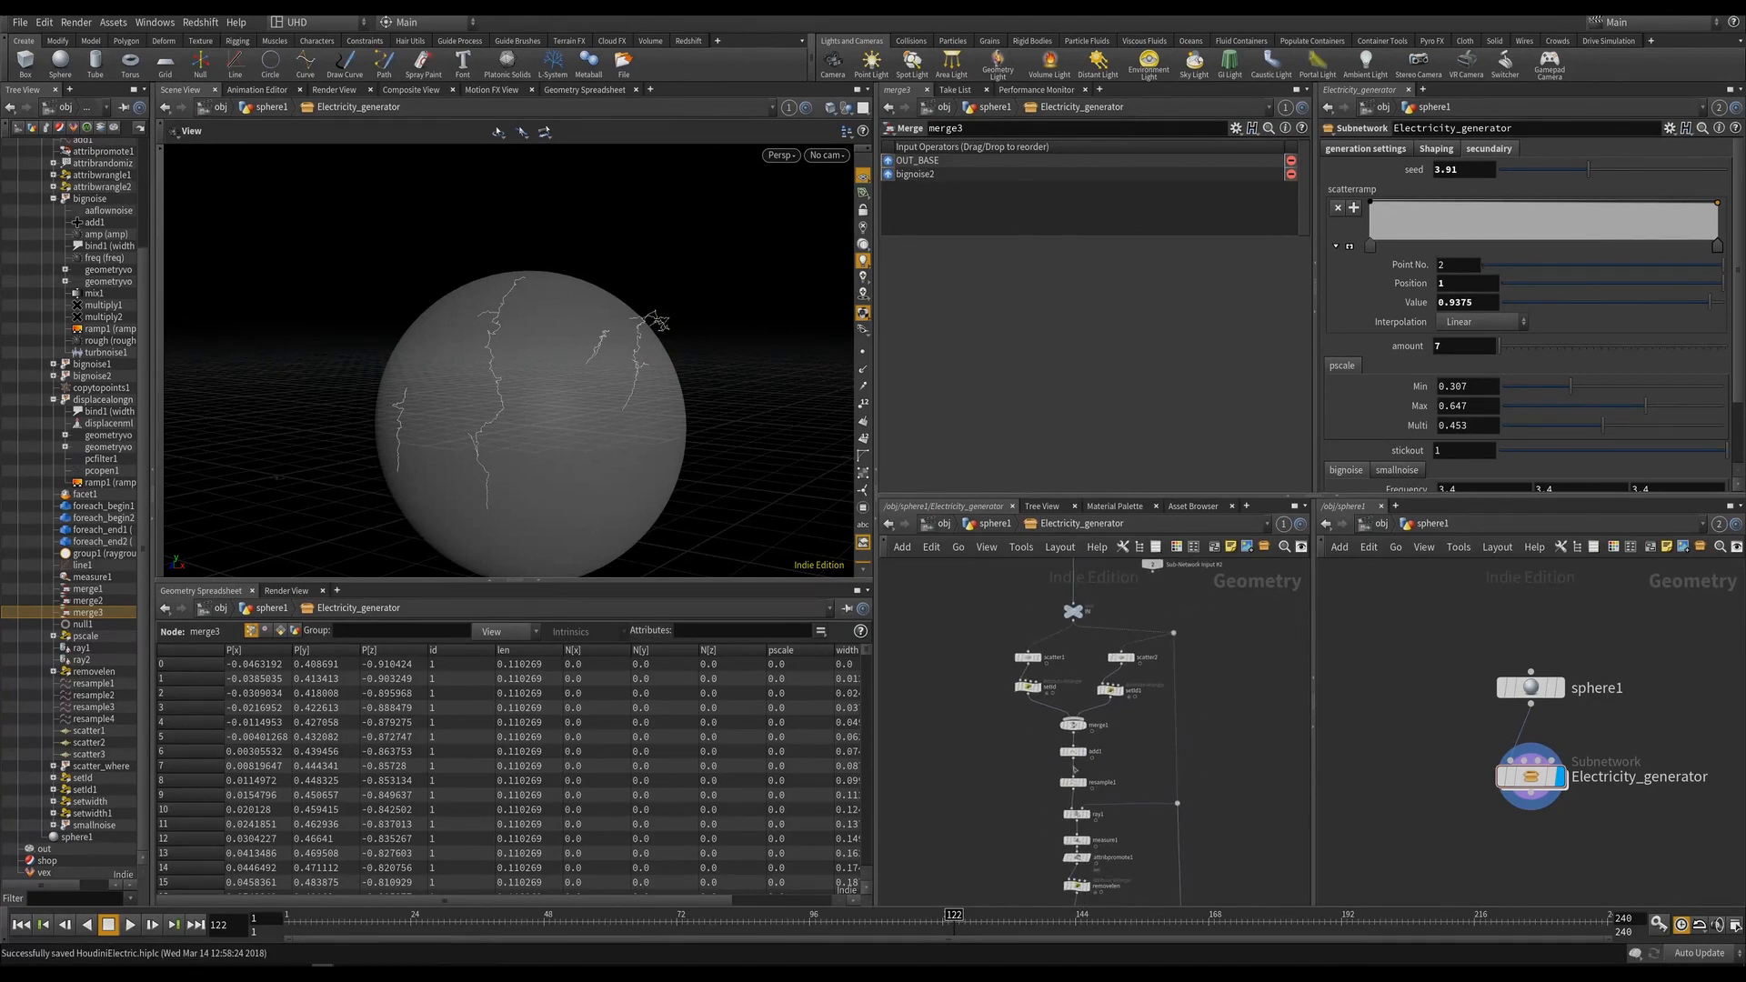
scroll(1085, 748, "up", 3)
scroll(1108, 683, "down", 4)
middle_click_drag(1153, 807, 983, 765)
scroll(1040, 656, "up", 3)
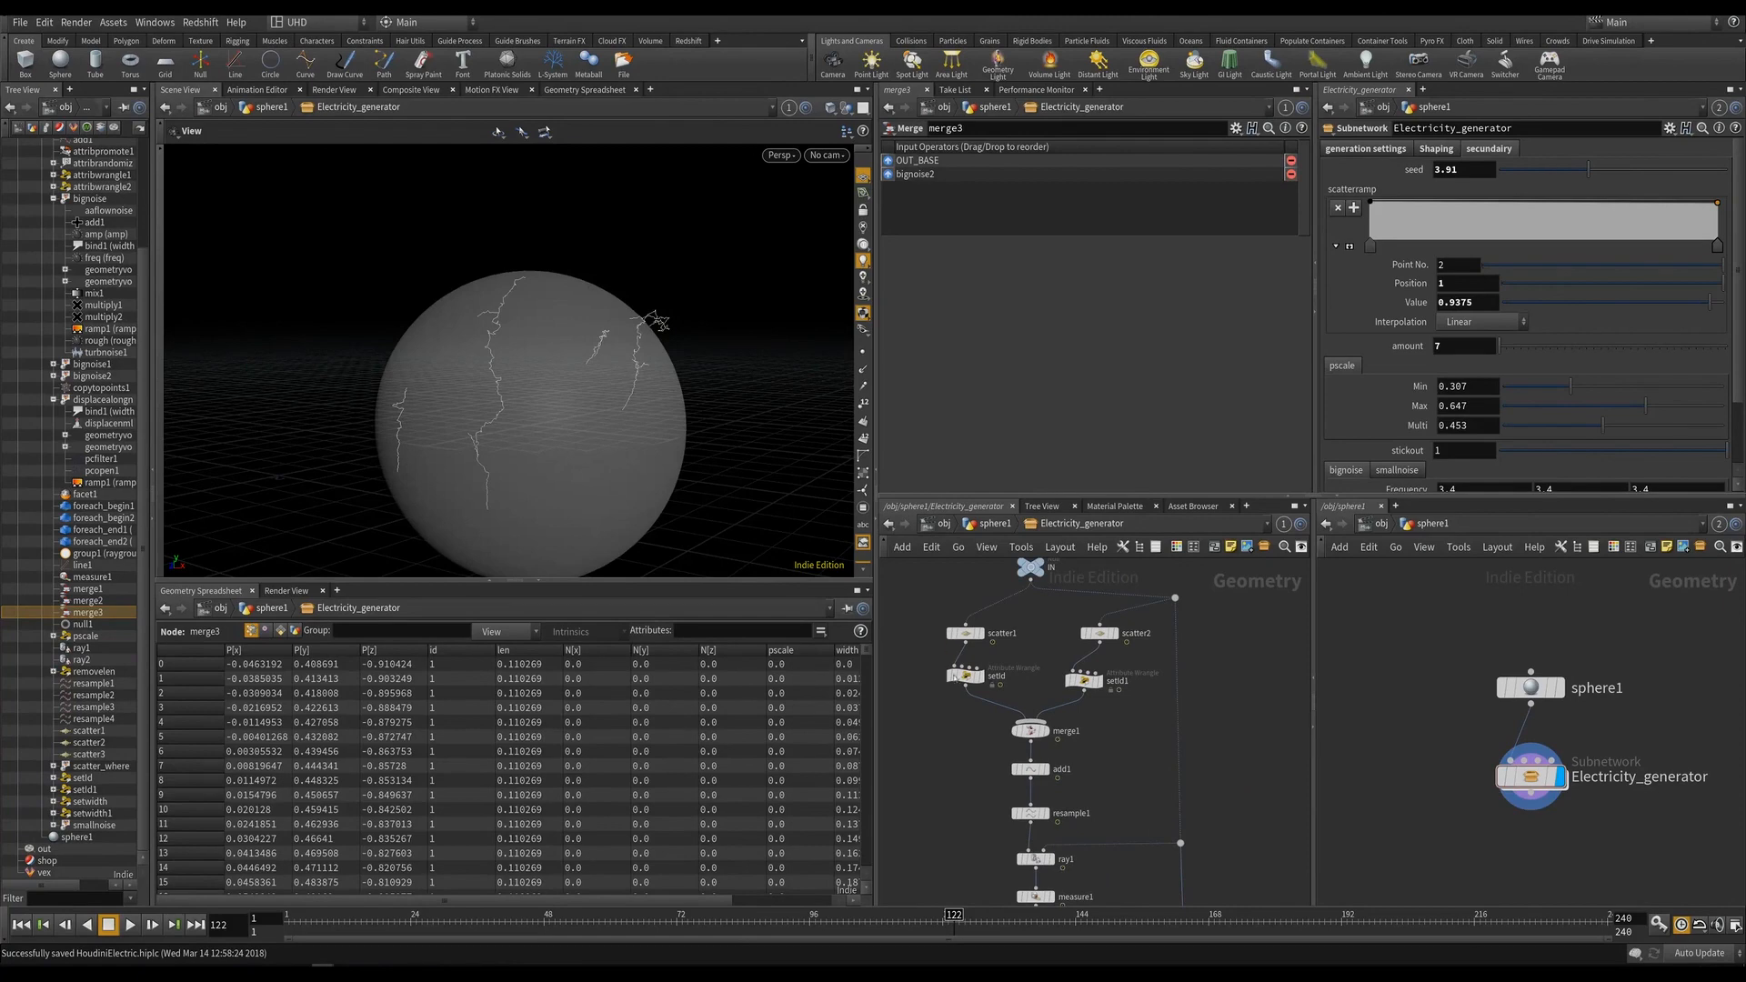
left_click(1053, 723)
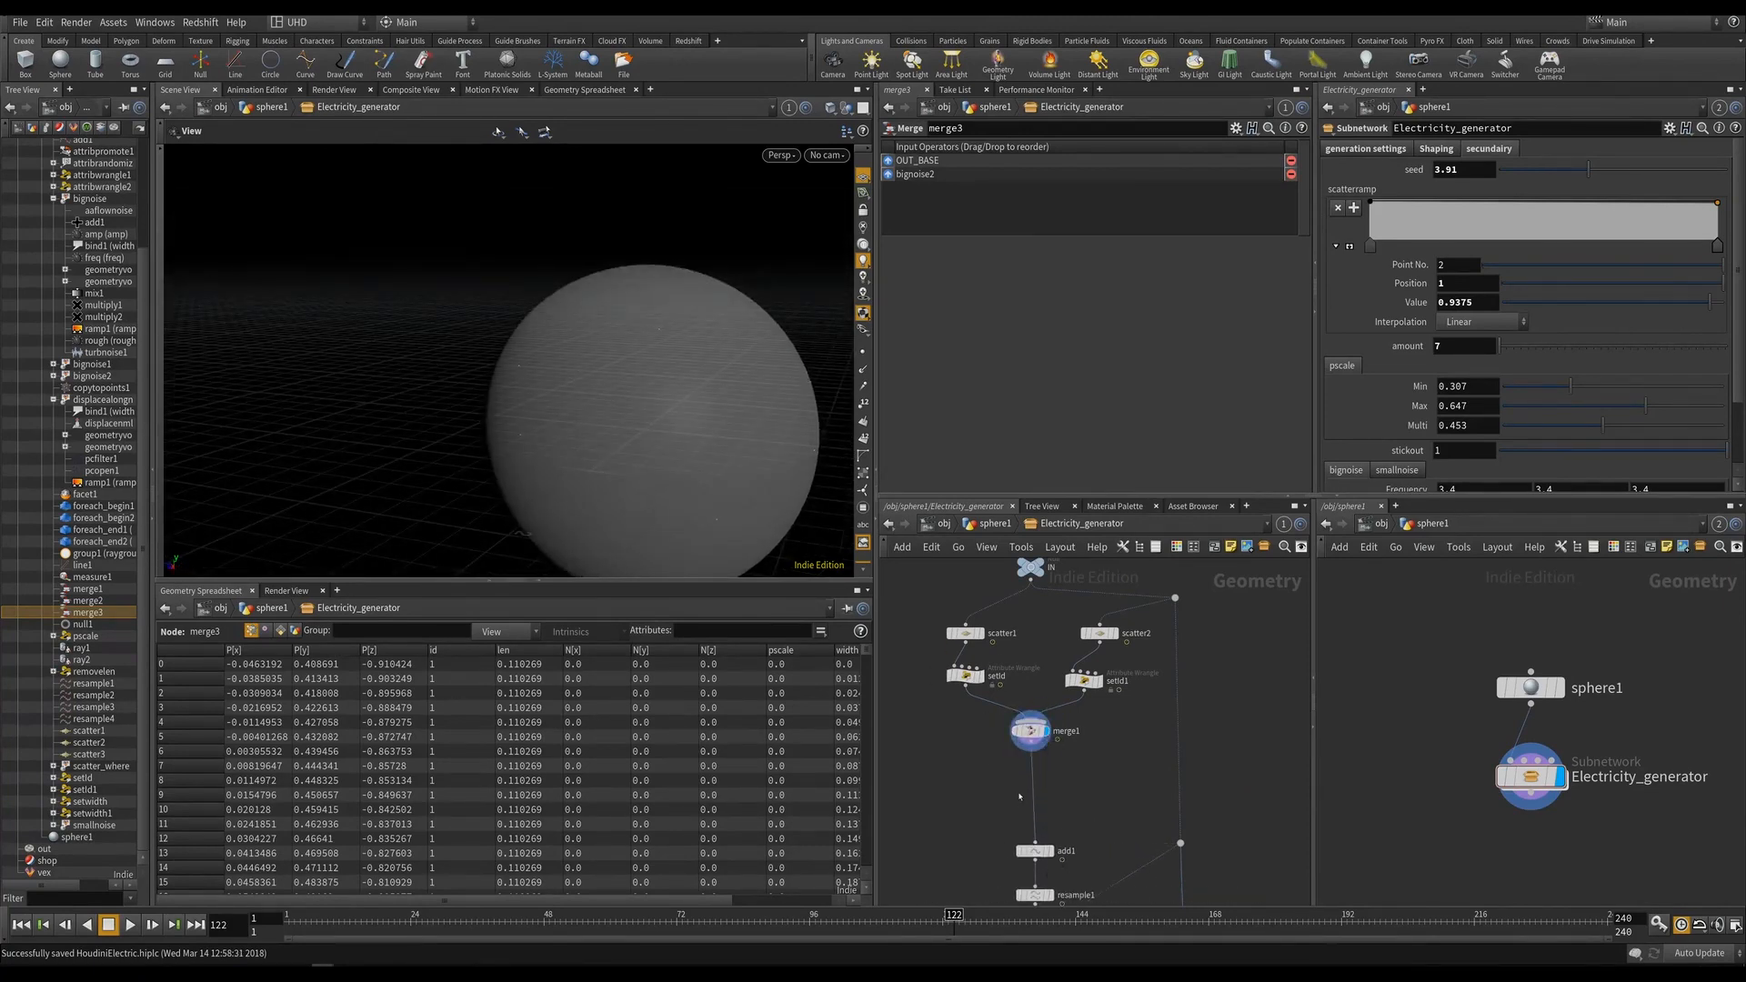
scroll(1038, 774, "up", 2)
key("Tab")
type("avo")
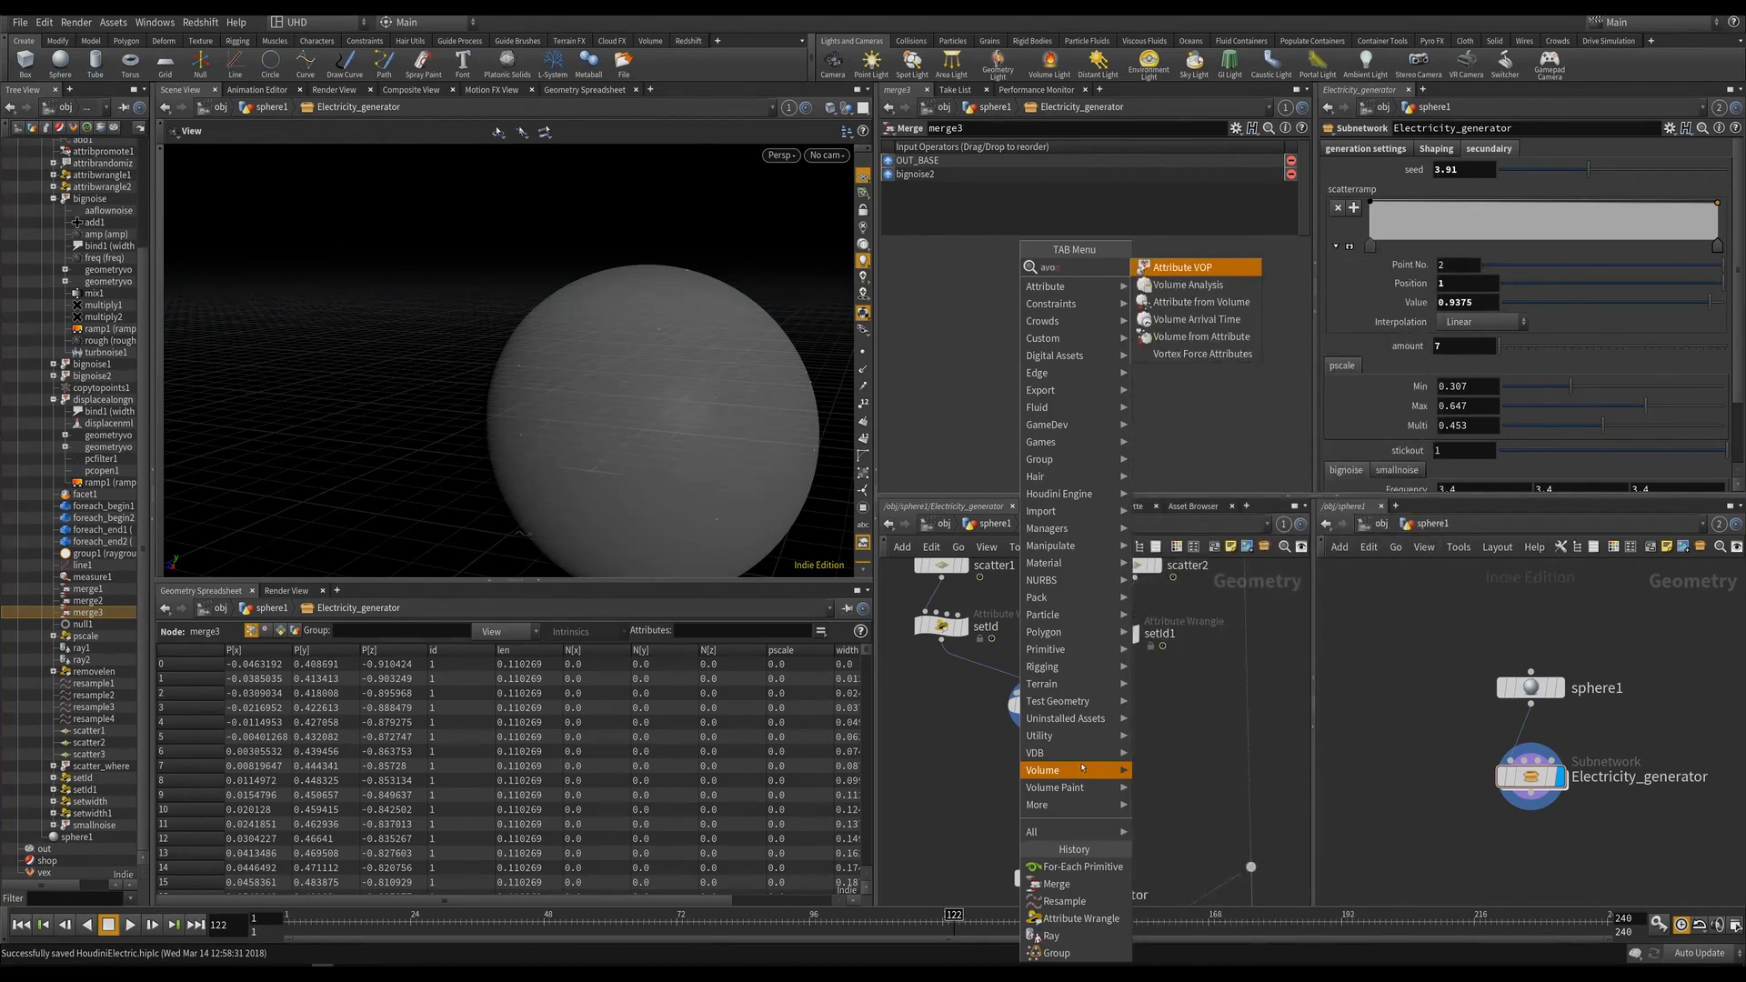
key("Return")
scroll(1081, 763, "up", 2)
left_click(1004, 789)
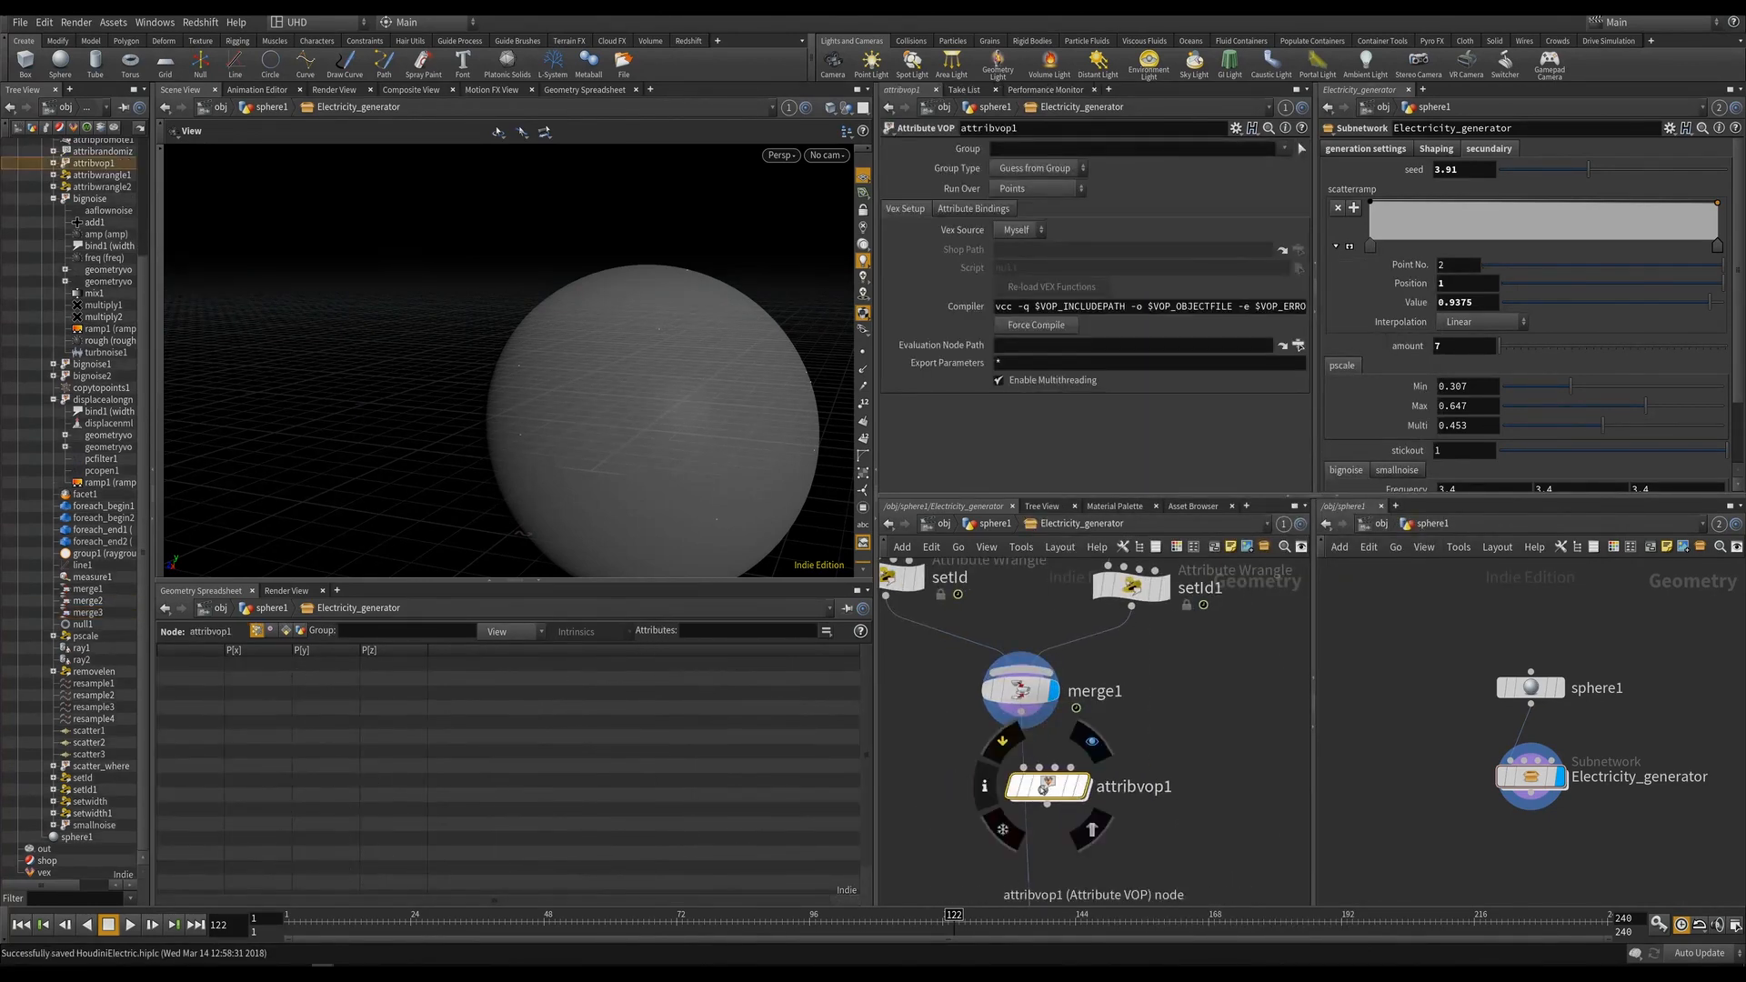
Inside attribvop1, add a Turbulent Noise node and connect the global P to its pos input.
double_click(1035, 779)
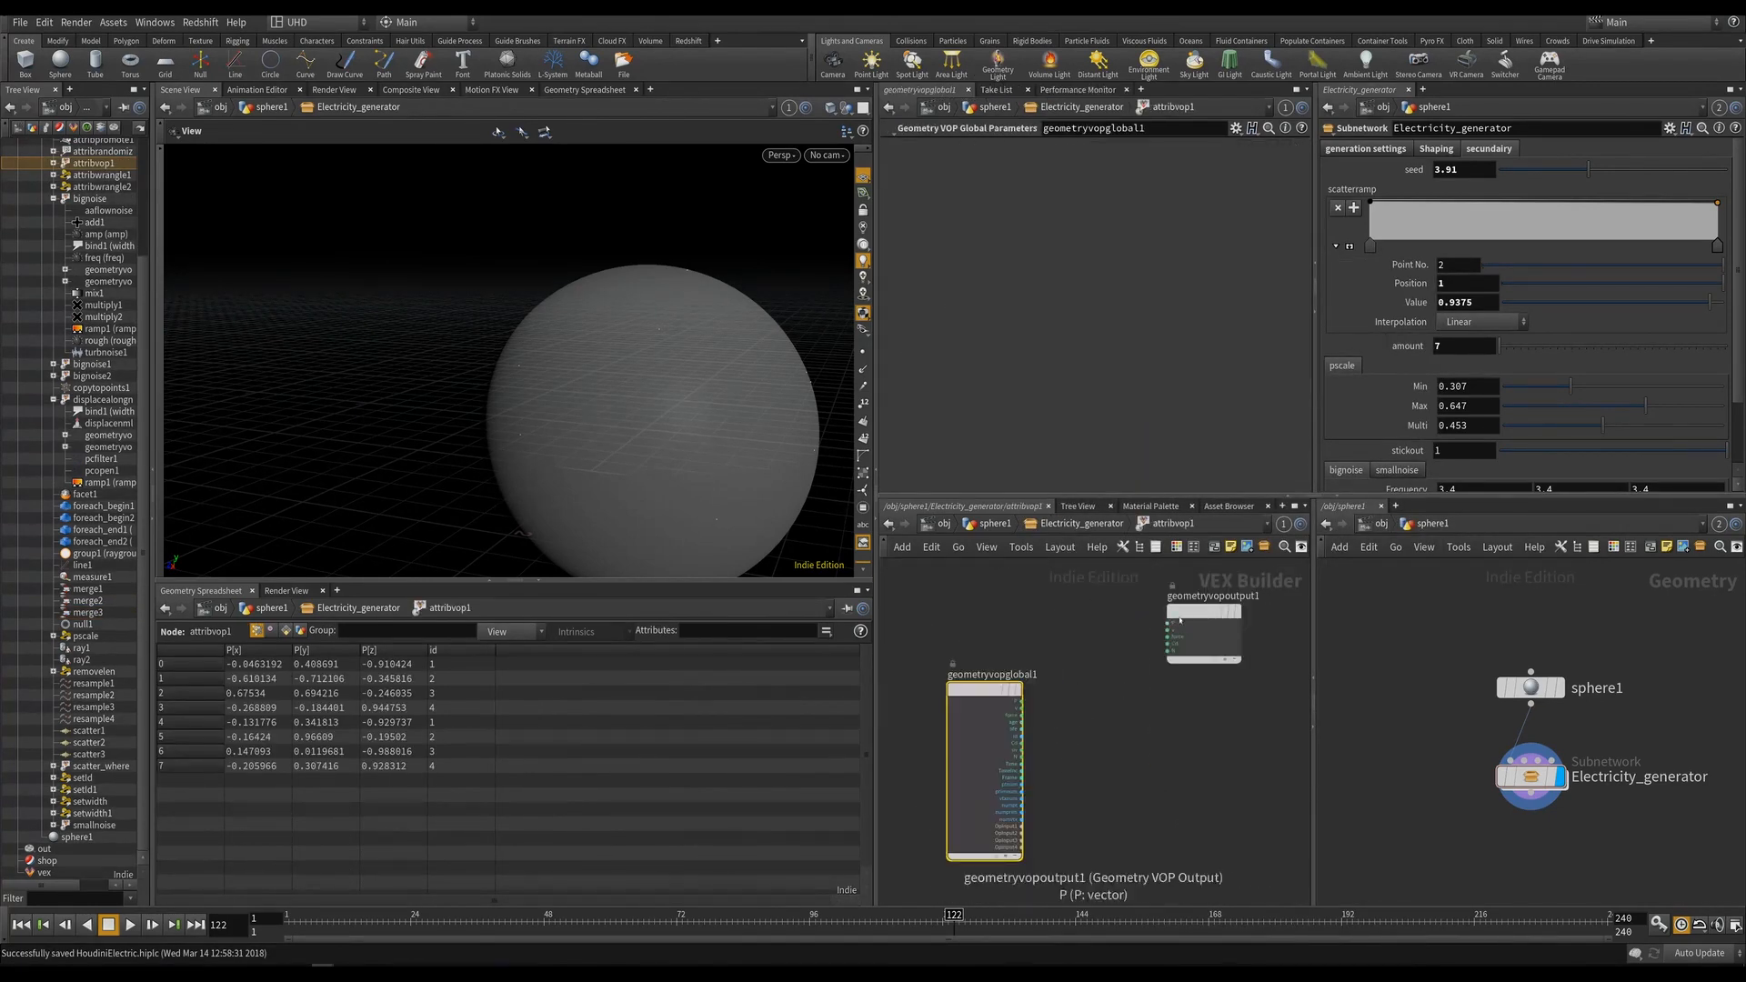
left_click_drag(1179, 619, 1224, 698)
key("Tab")
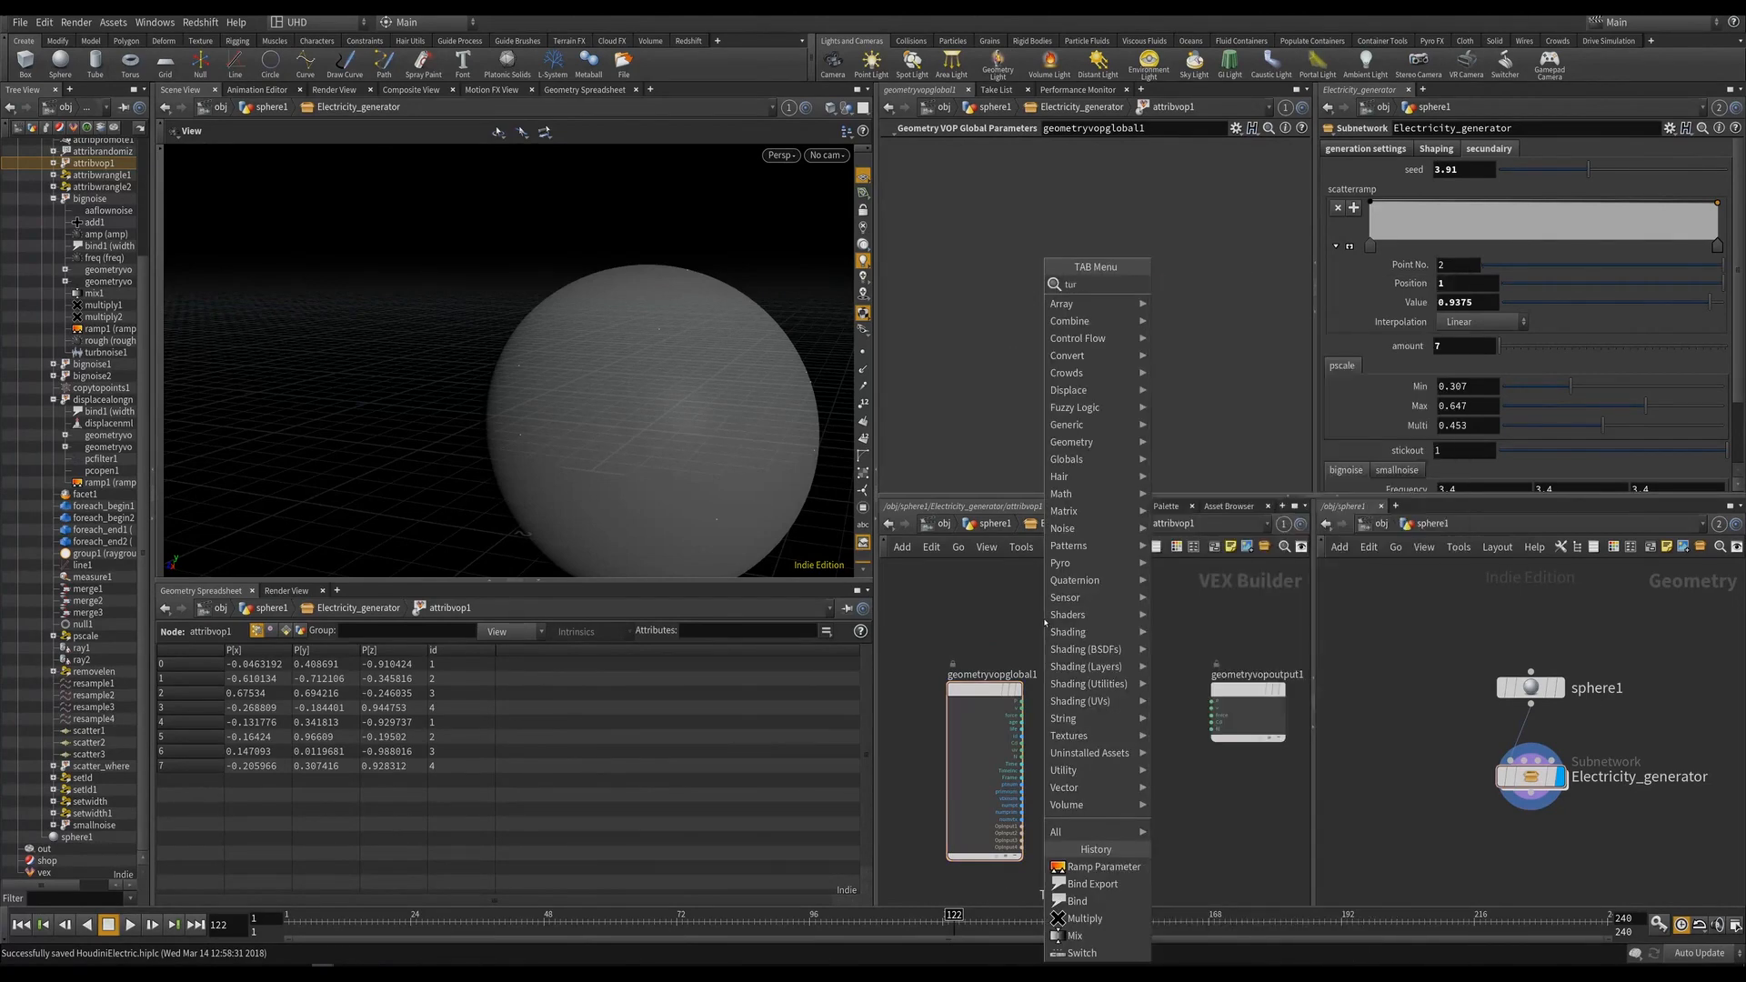
key("Return")
left_click(1142, 631)
scroll(1043, 705, "up", 3)
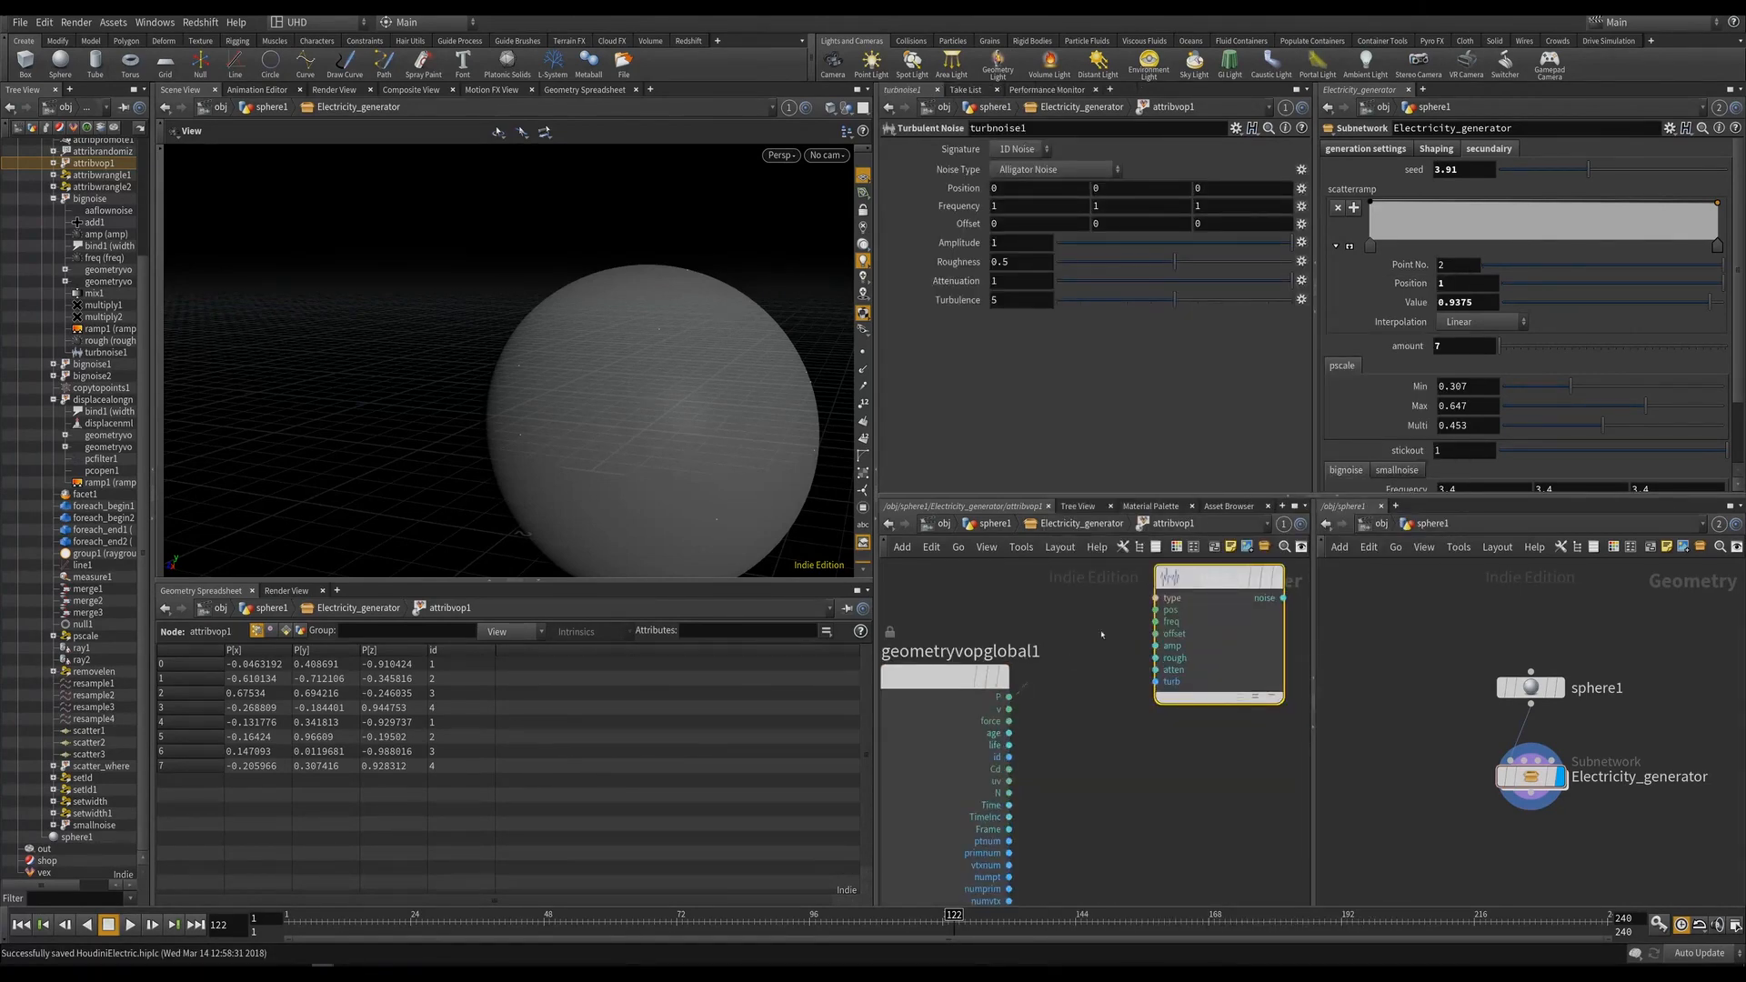
left_click(1156, 610)
left_click(1155, 610)
left_click_drag(1192, 578, 1185, 750)
Add an Add node in attribvop1 and connect the global P to its first input.
middle_click_drag(1165, 626, 987, 752)
scroll(988, 750, "down", 3)
key("Tab")
type("add")
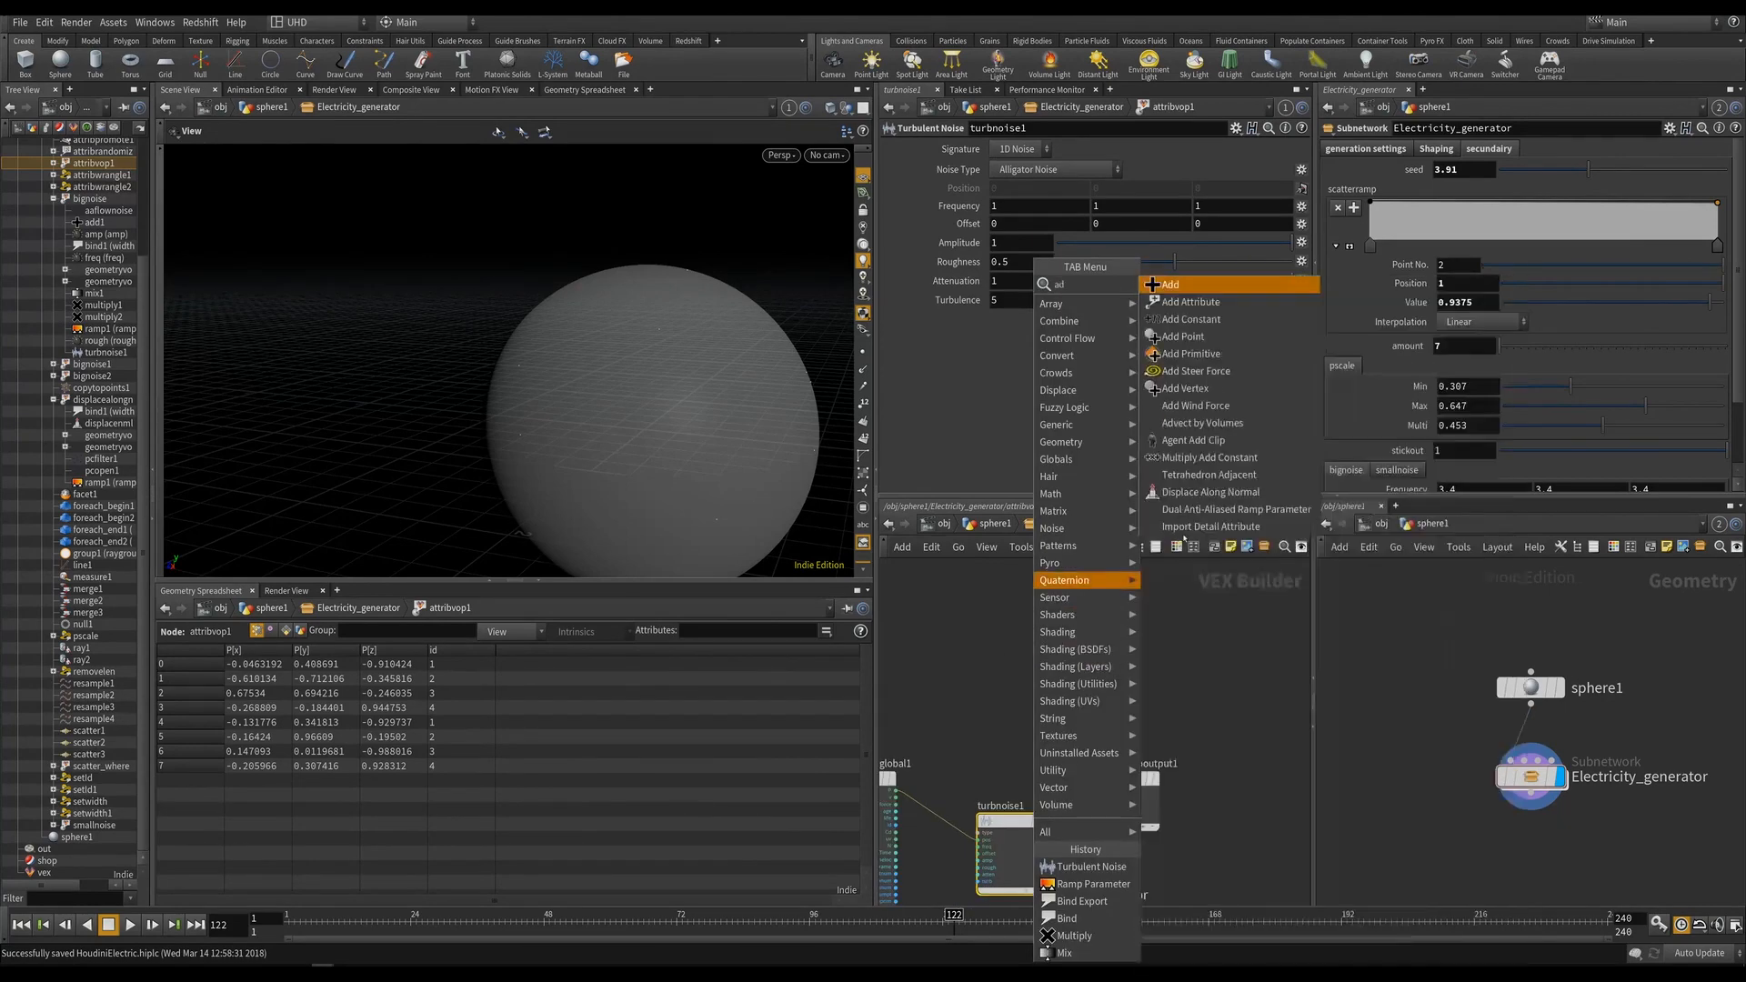
left_click(1178, 285)
left_click(1028, 678)
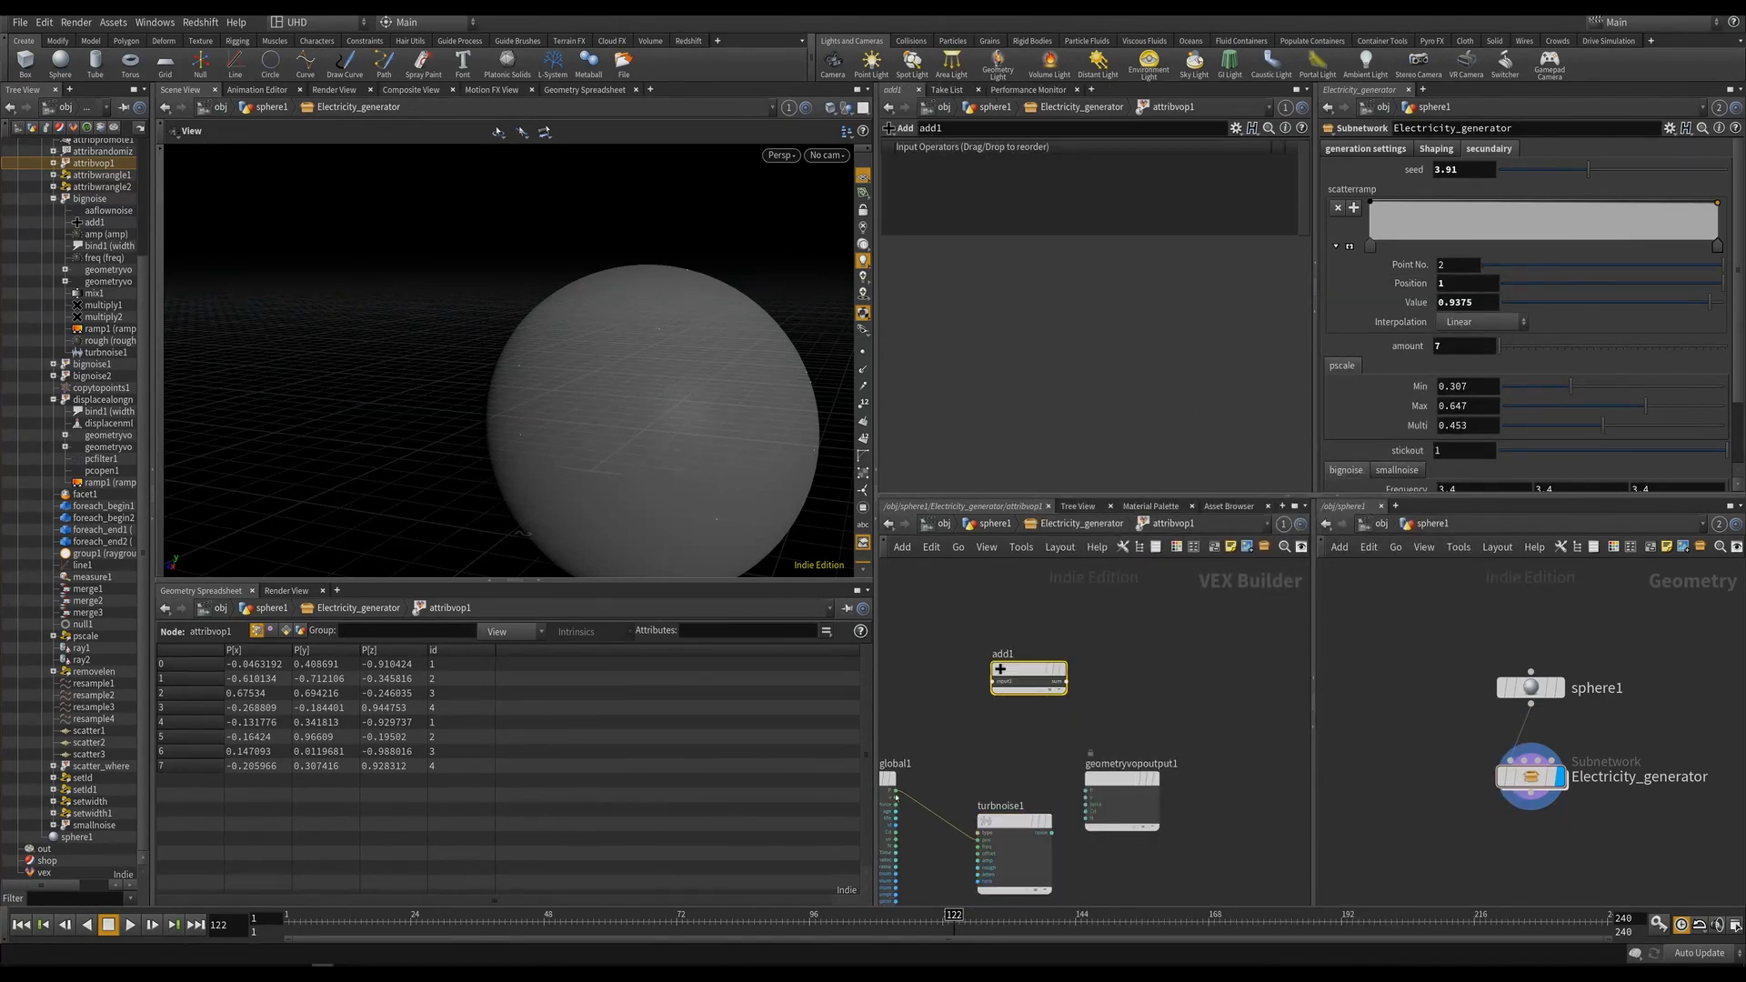
left_click(896, 791)
left_click(993, 681)
Set the turbulent noise to 3D Noise, route it through the Add node to the output P, and play attribvop1's result.
left_click(1015, 822)
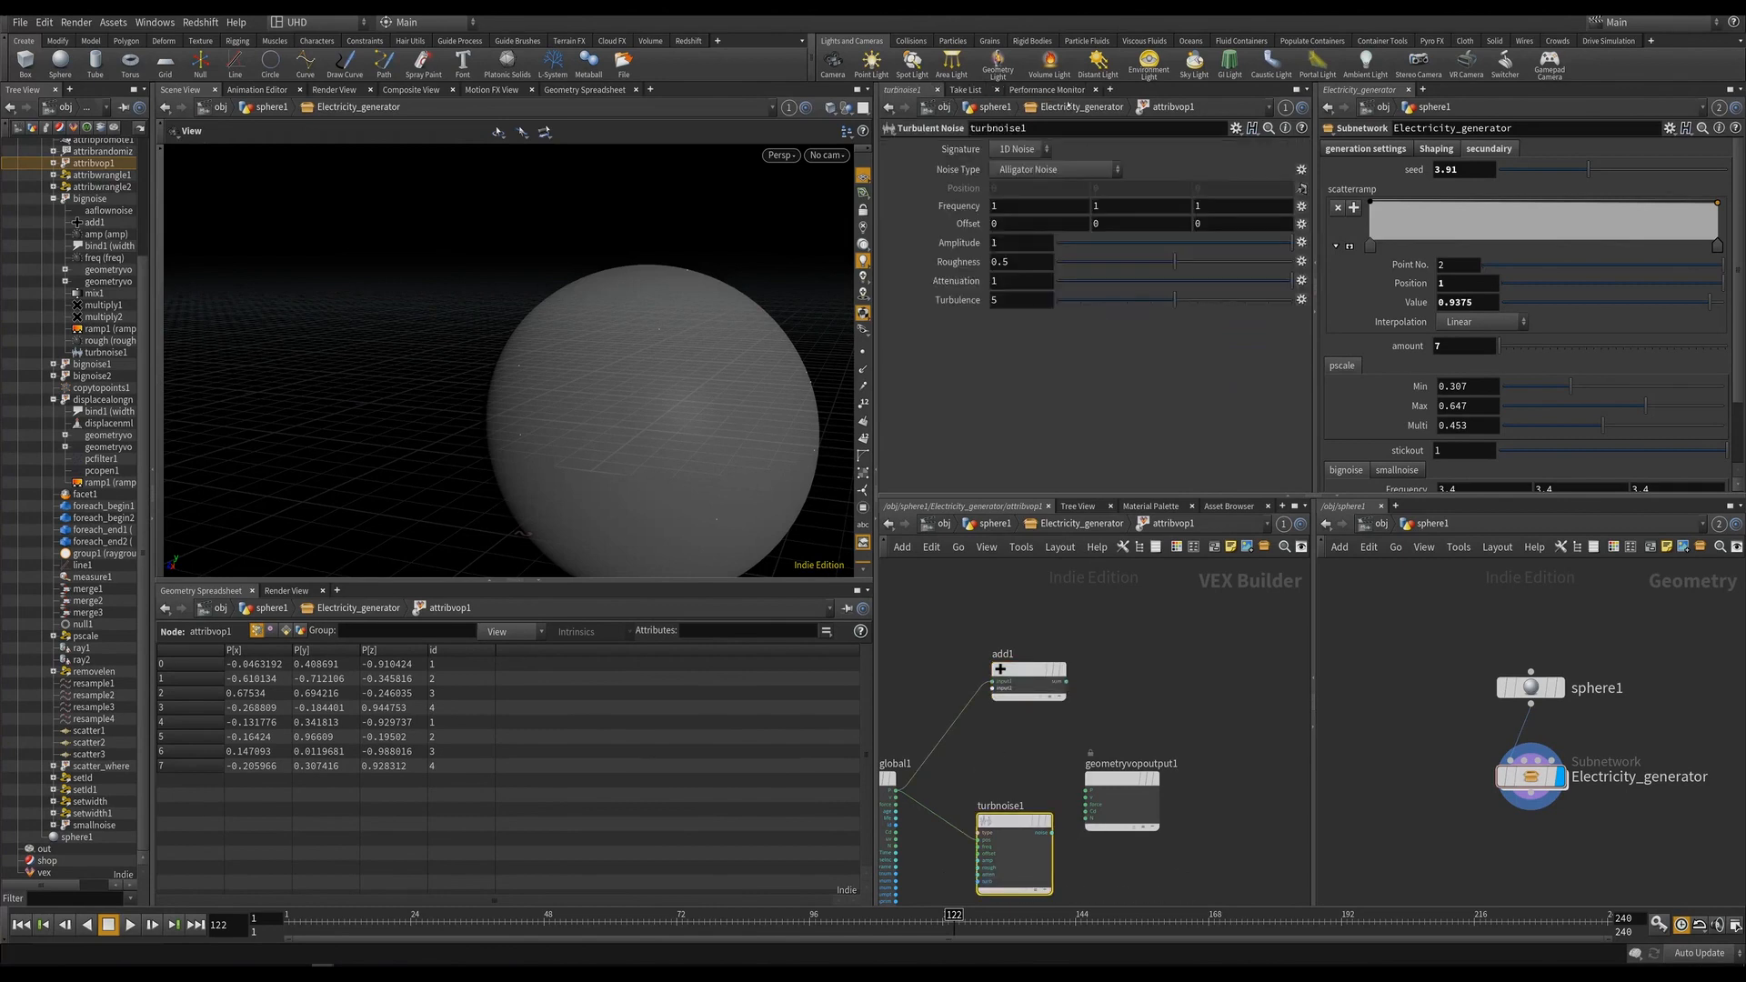
scroll(1055, 850, "up", 2)
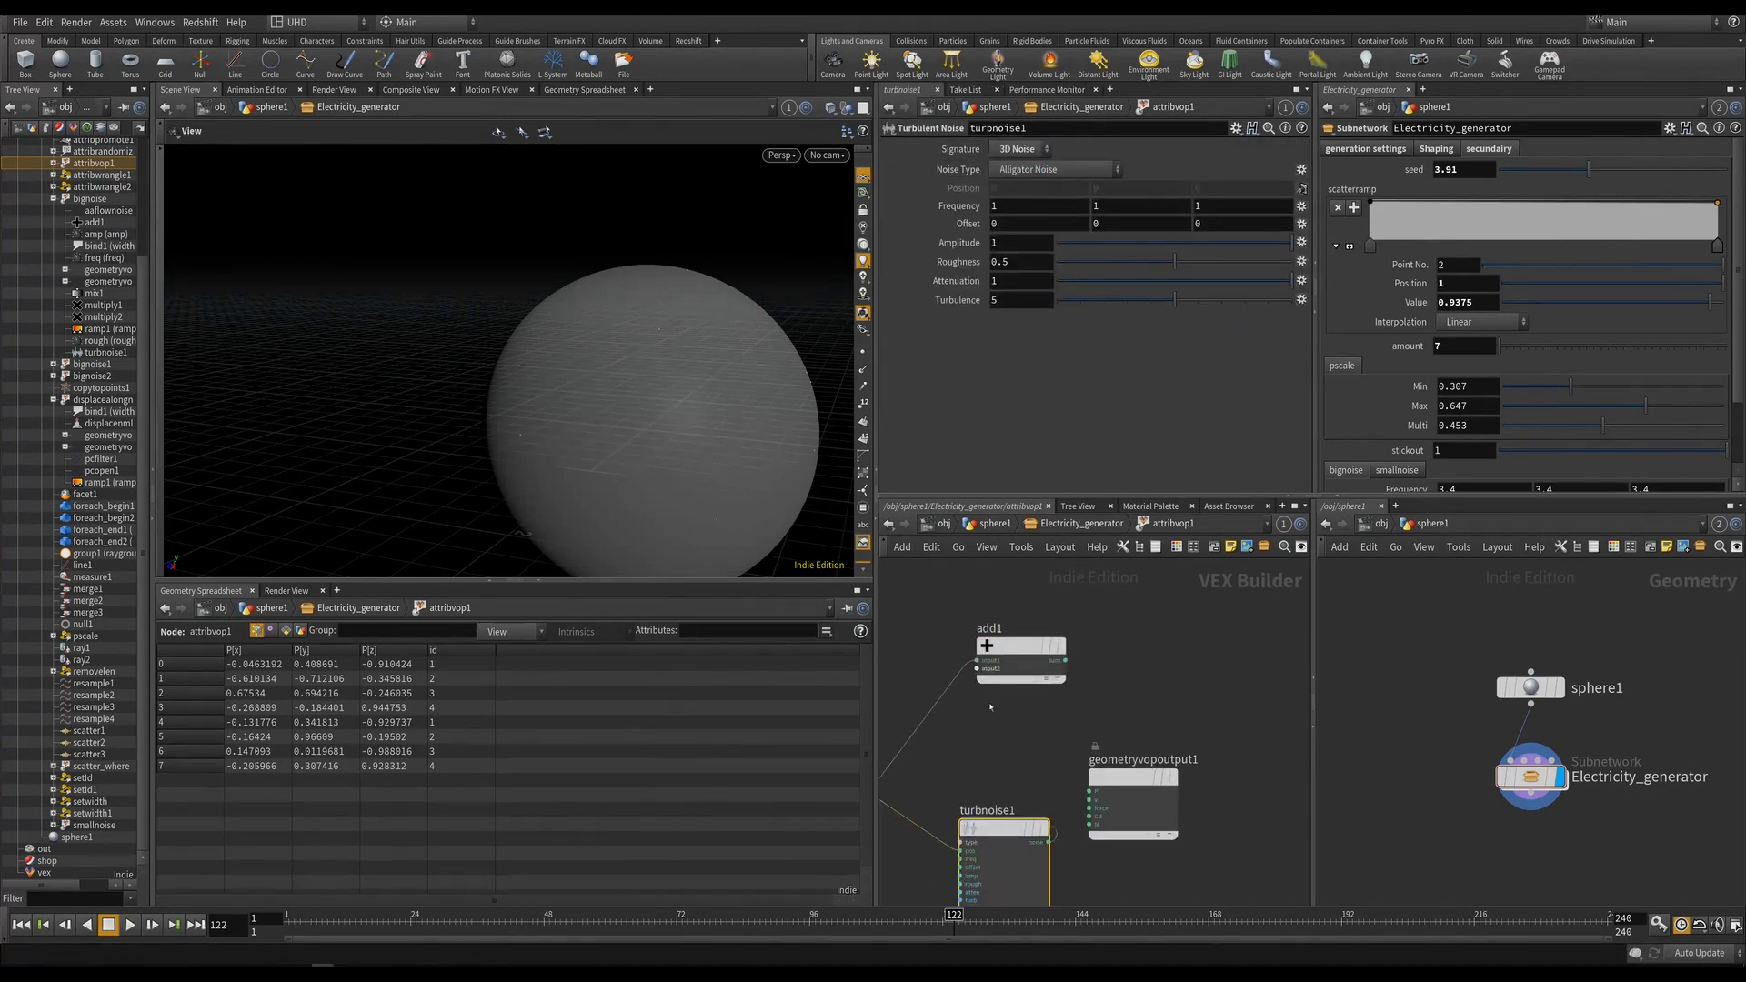
left_click_drag(1050, 842, 978, 669)
left_click_drag(1132, 780, 1217, 694)
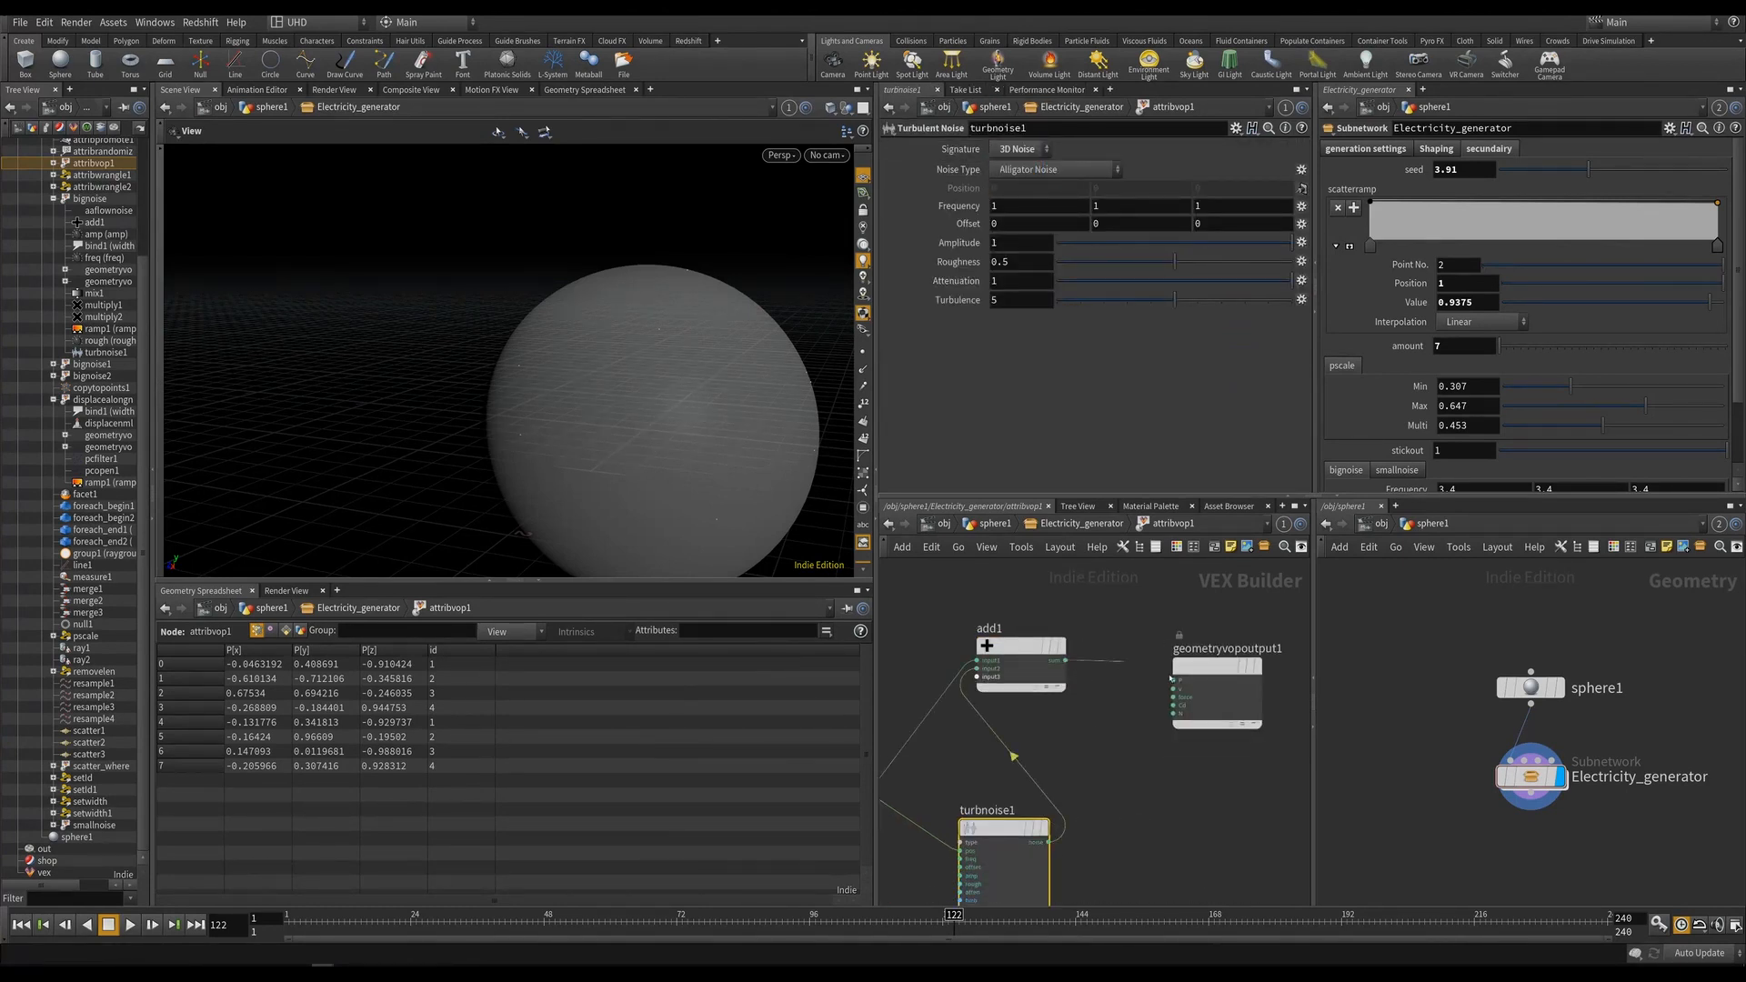
key("u")
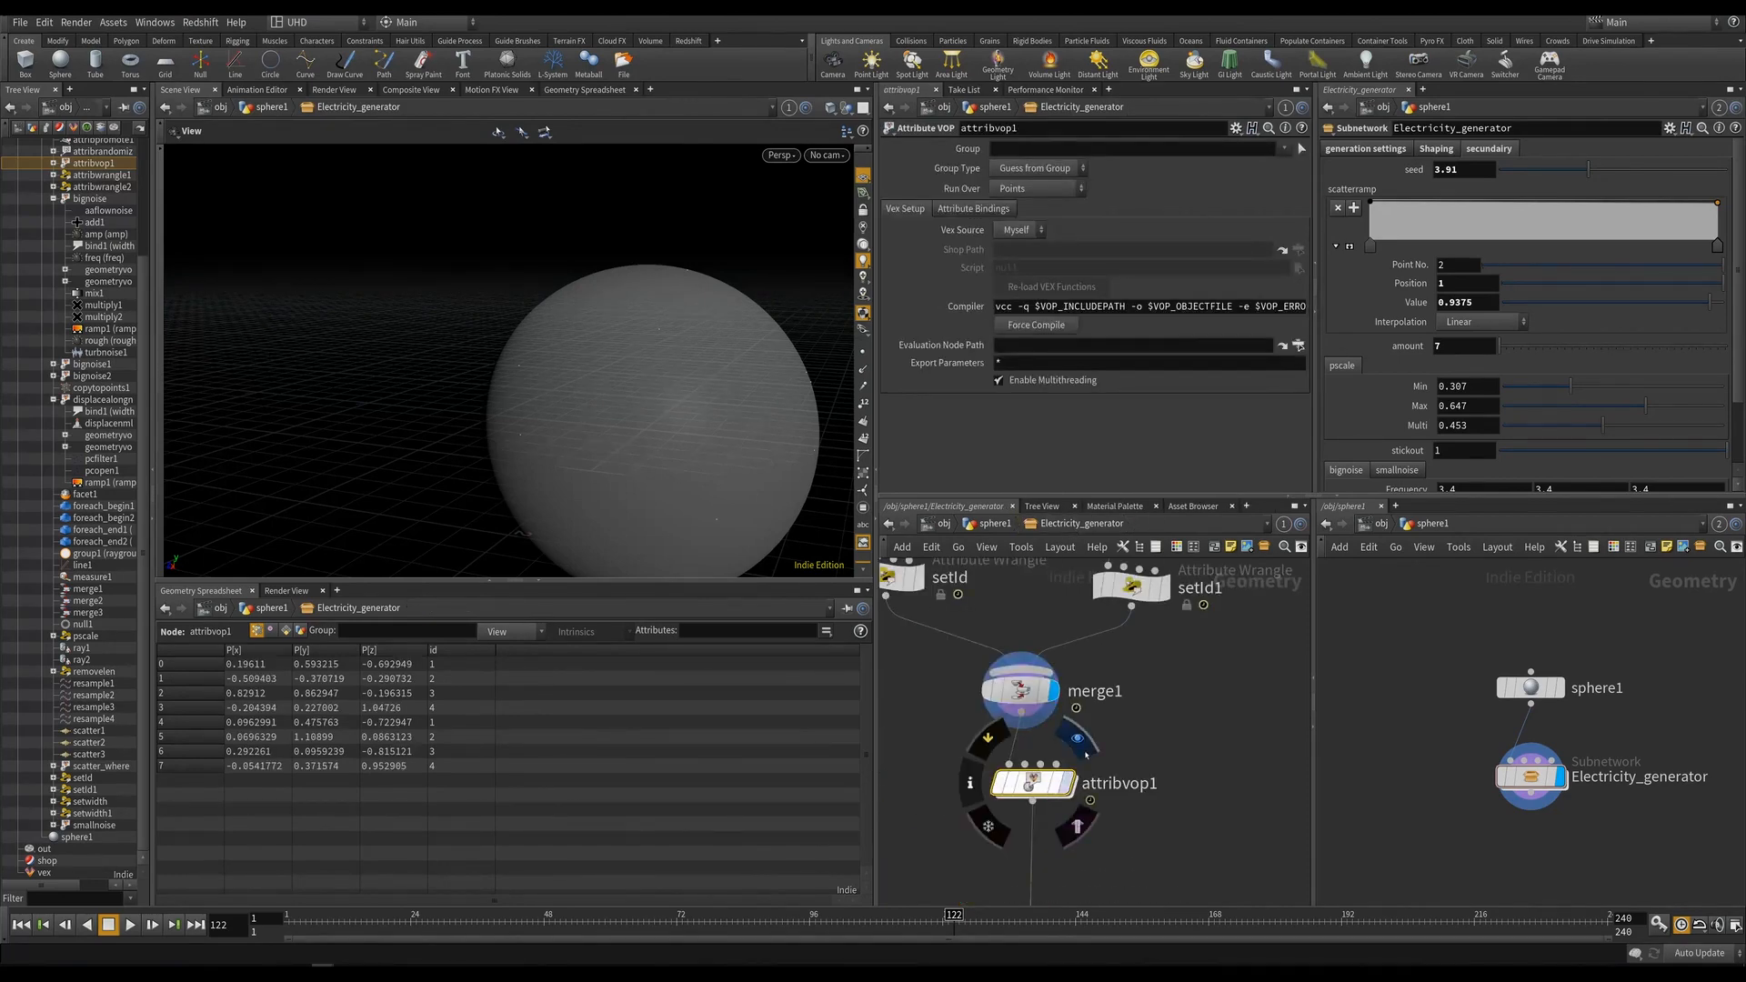
key("Up")
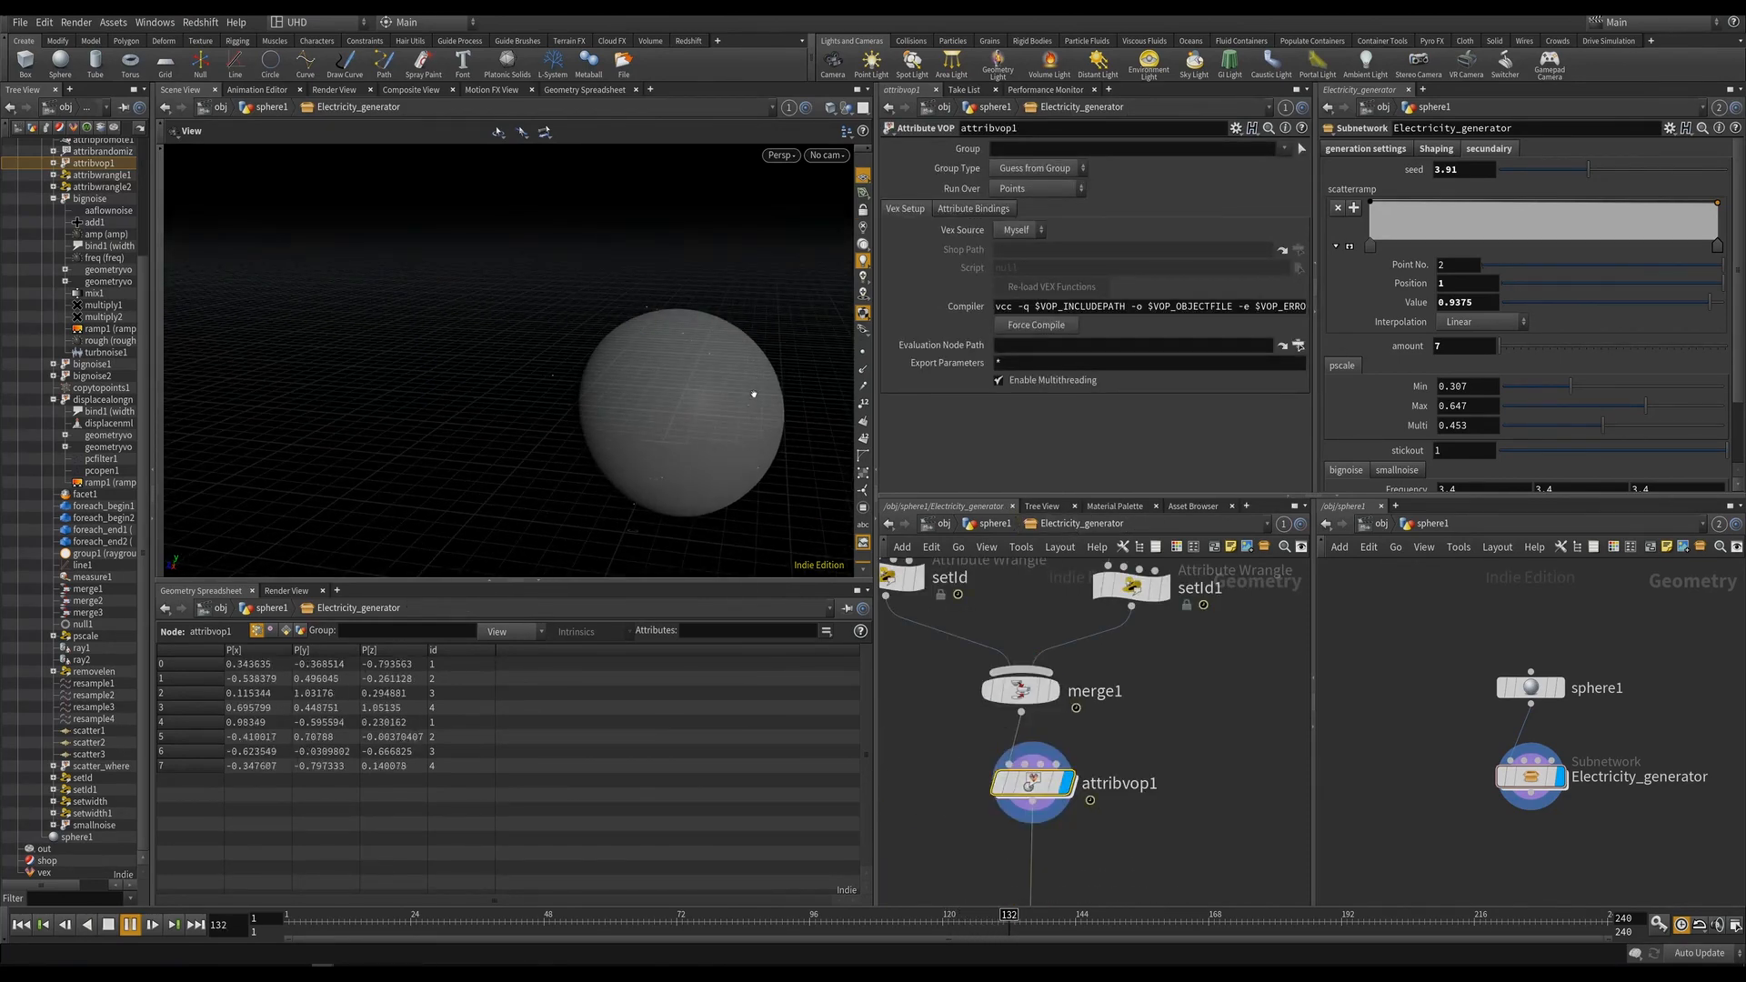
Promote the Frequency, Offset and Amplitude inputs of turbnoise1 in attribvop1 to parameters.
double_click(1060, 812)
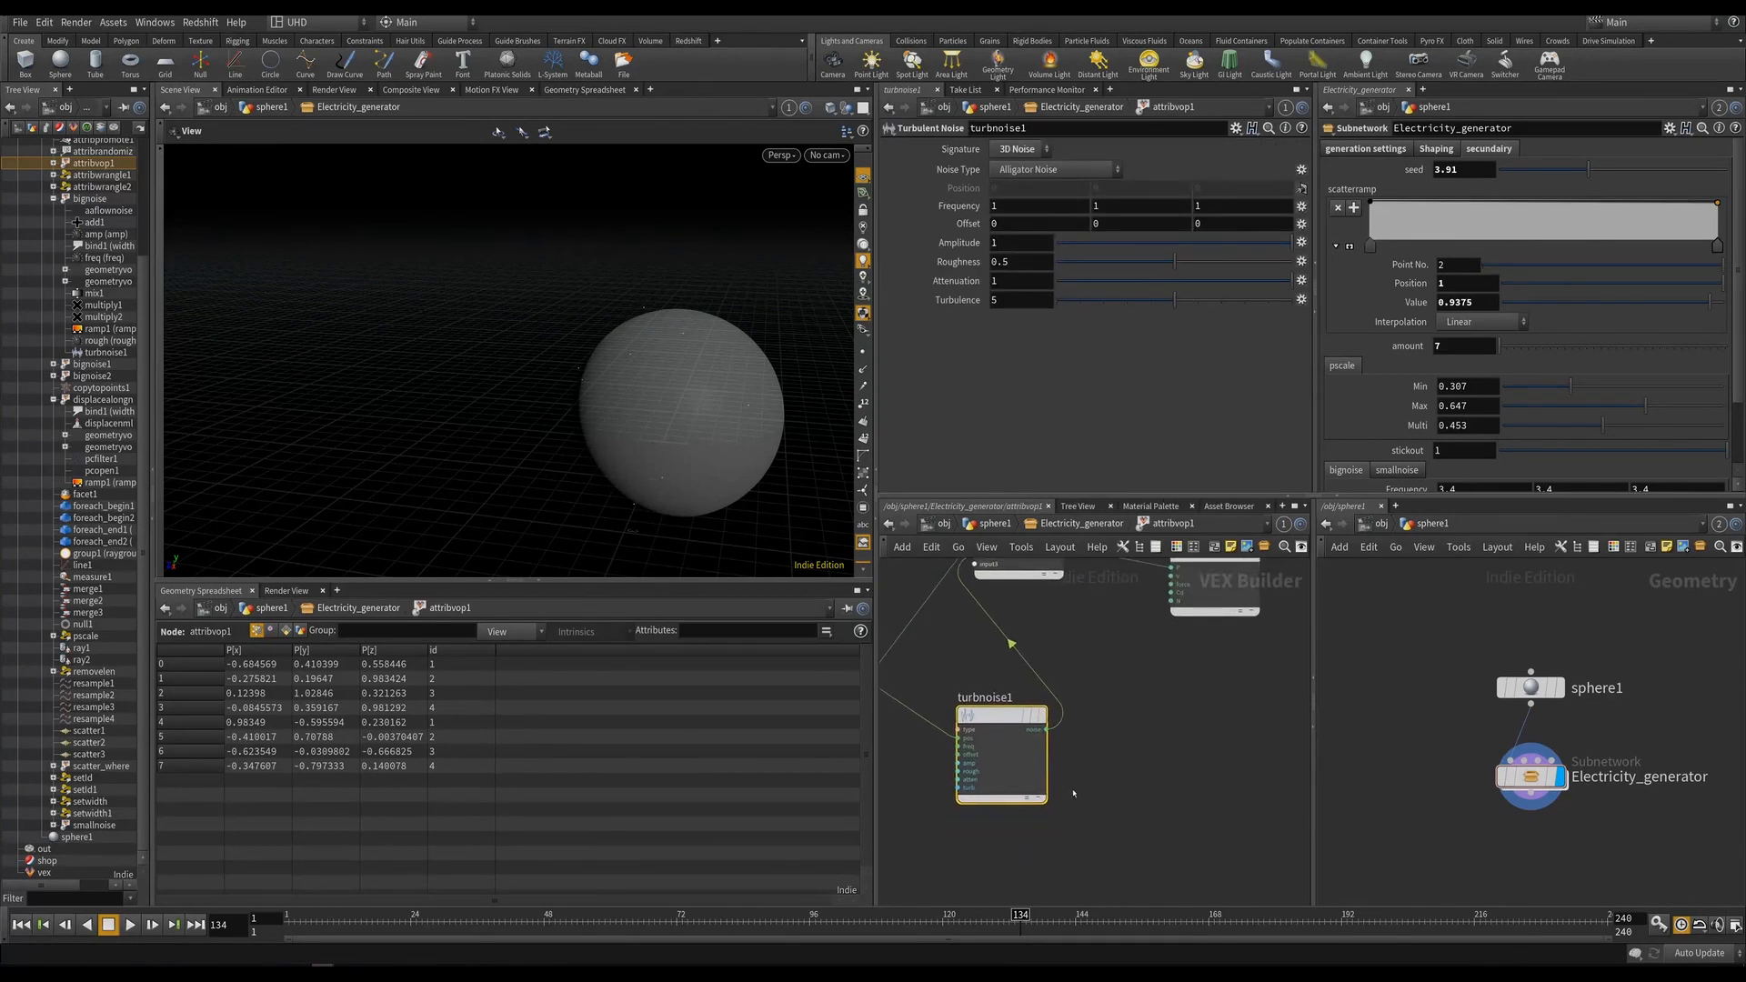
scroll(1056, 721, "up", 3)
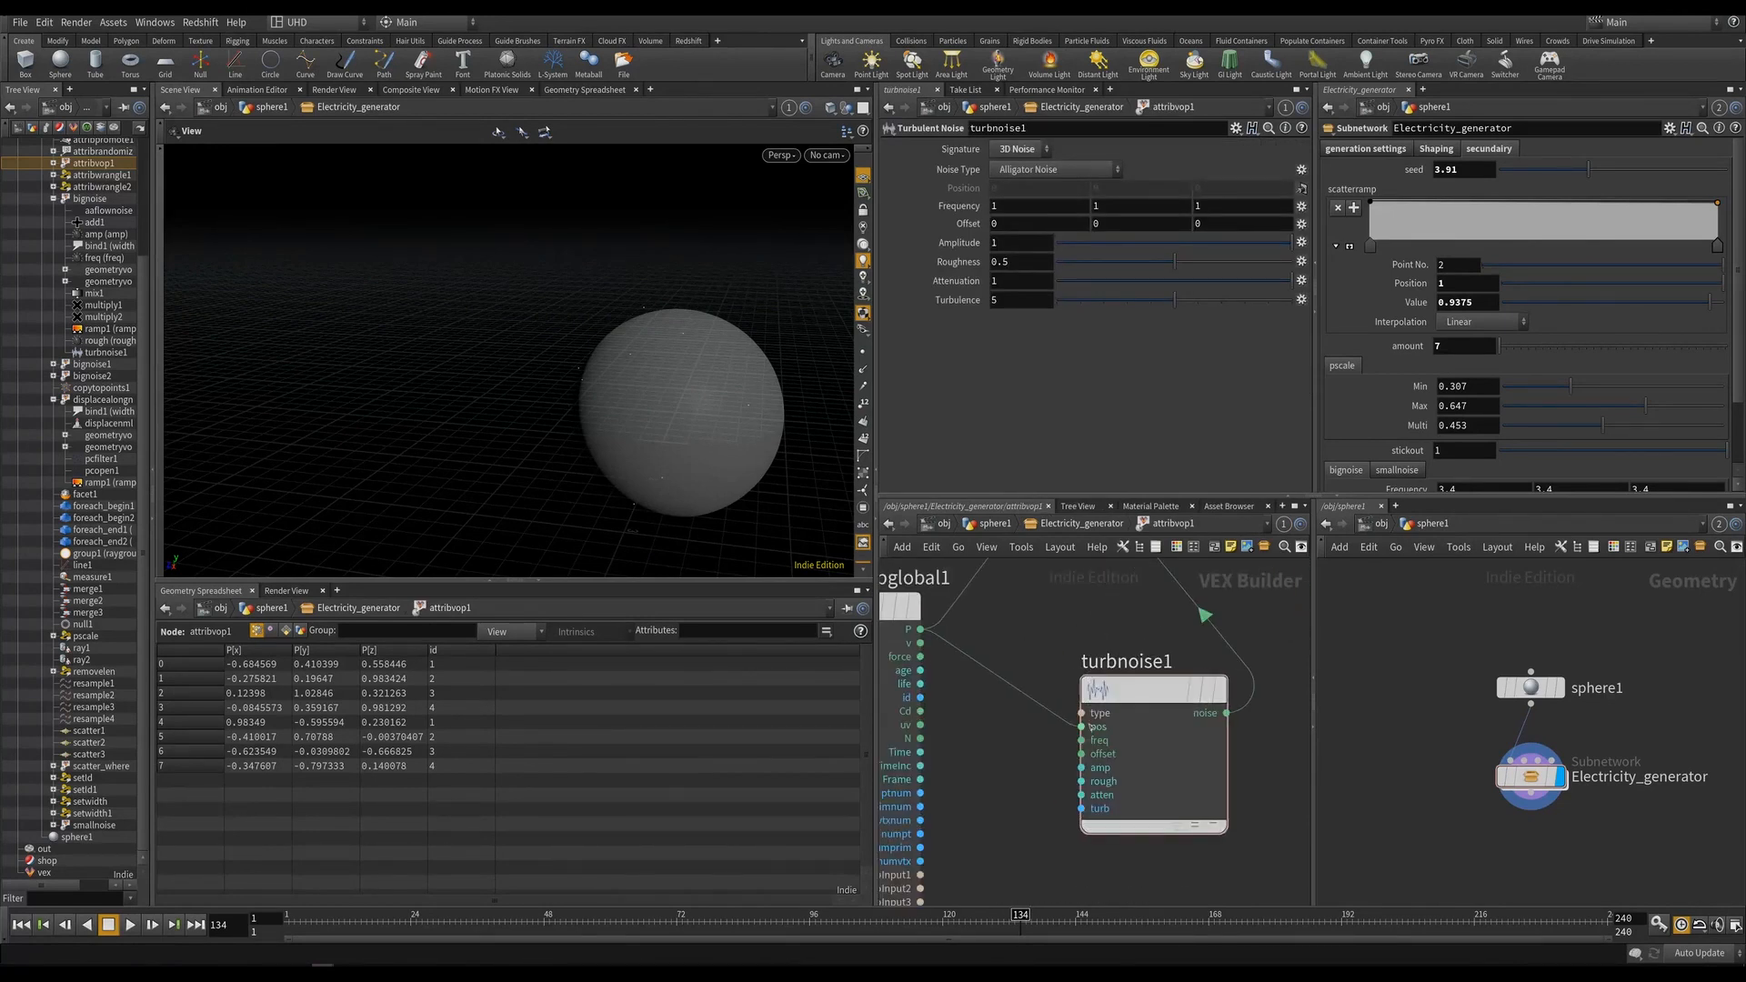
right_click(1082, 739)
left_click(1130, 671)
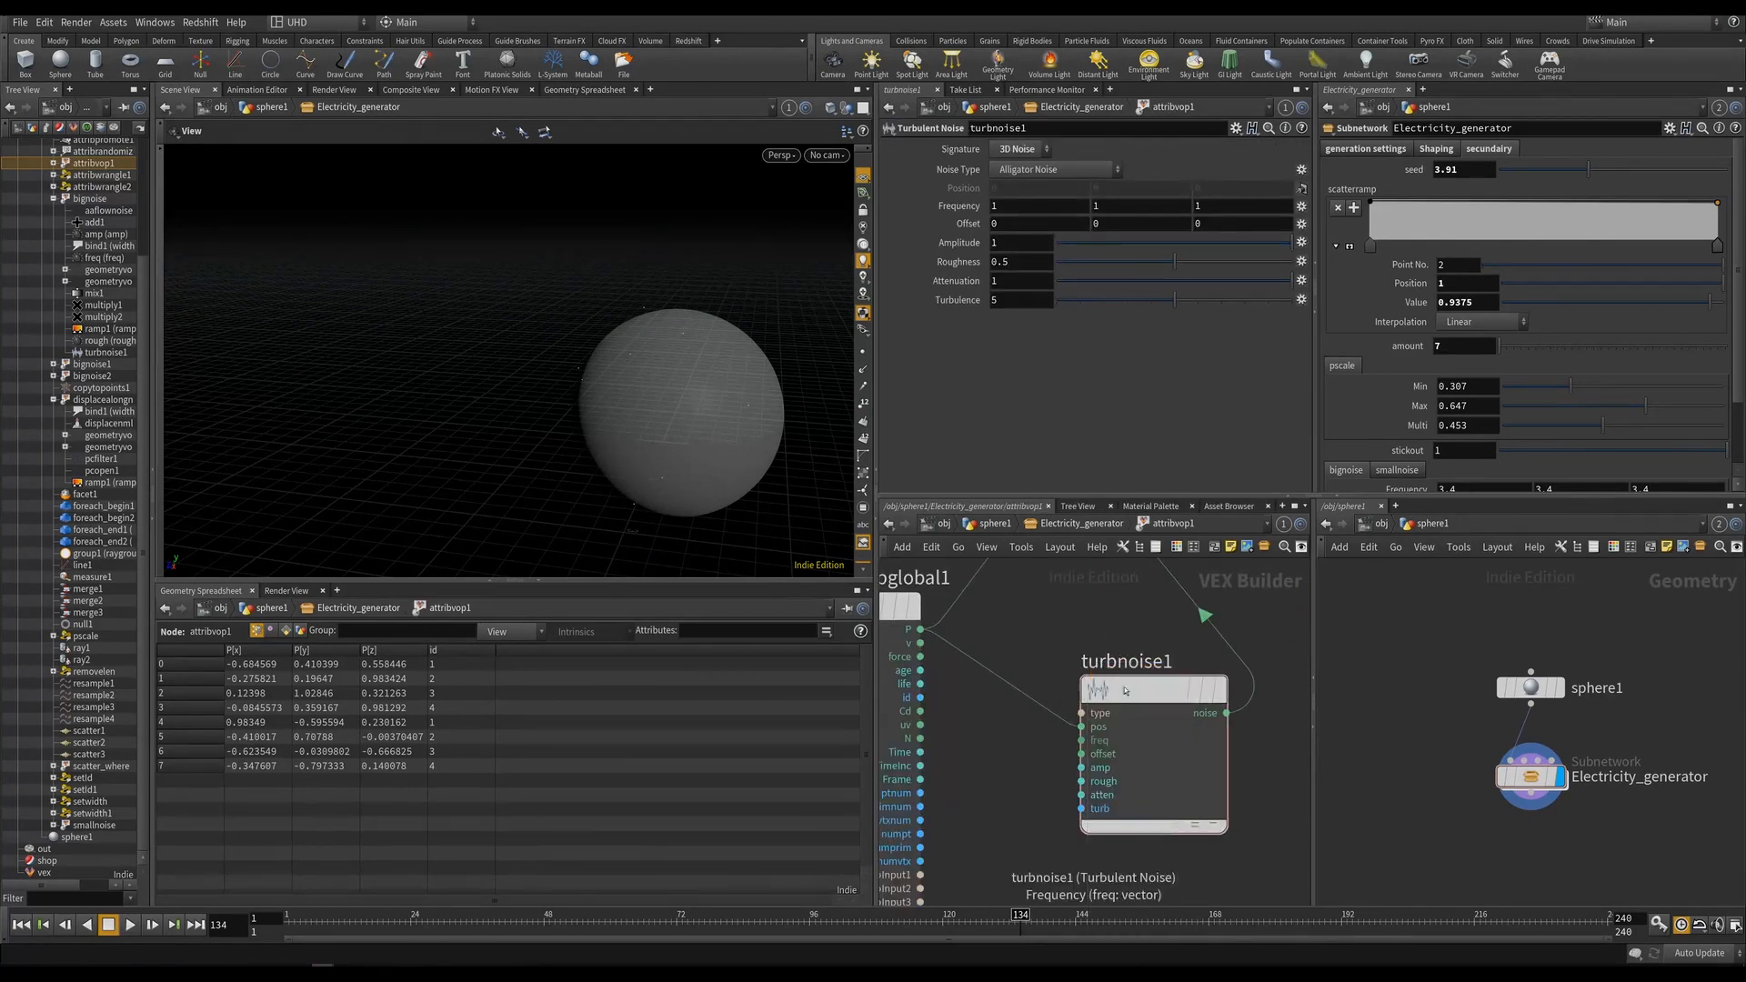
right_click(1082, 754)
left_click(1130, 671)
right_click(1083, 768)
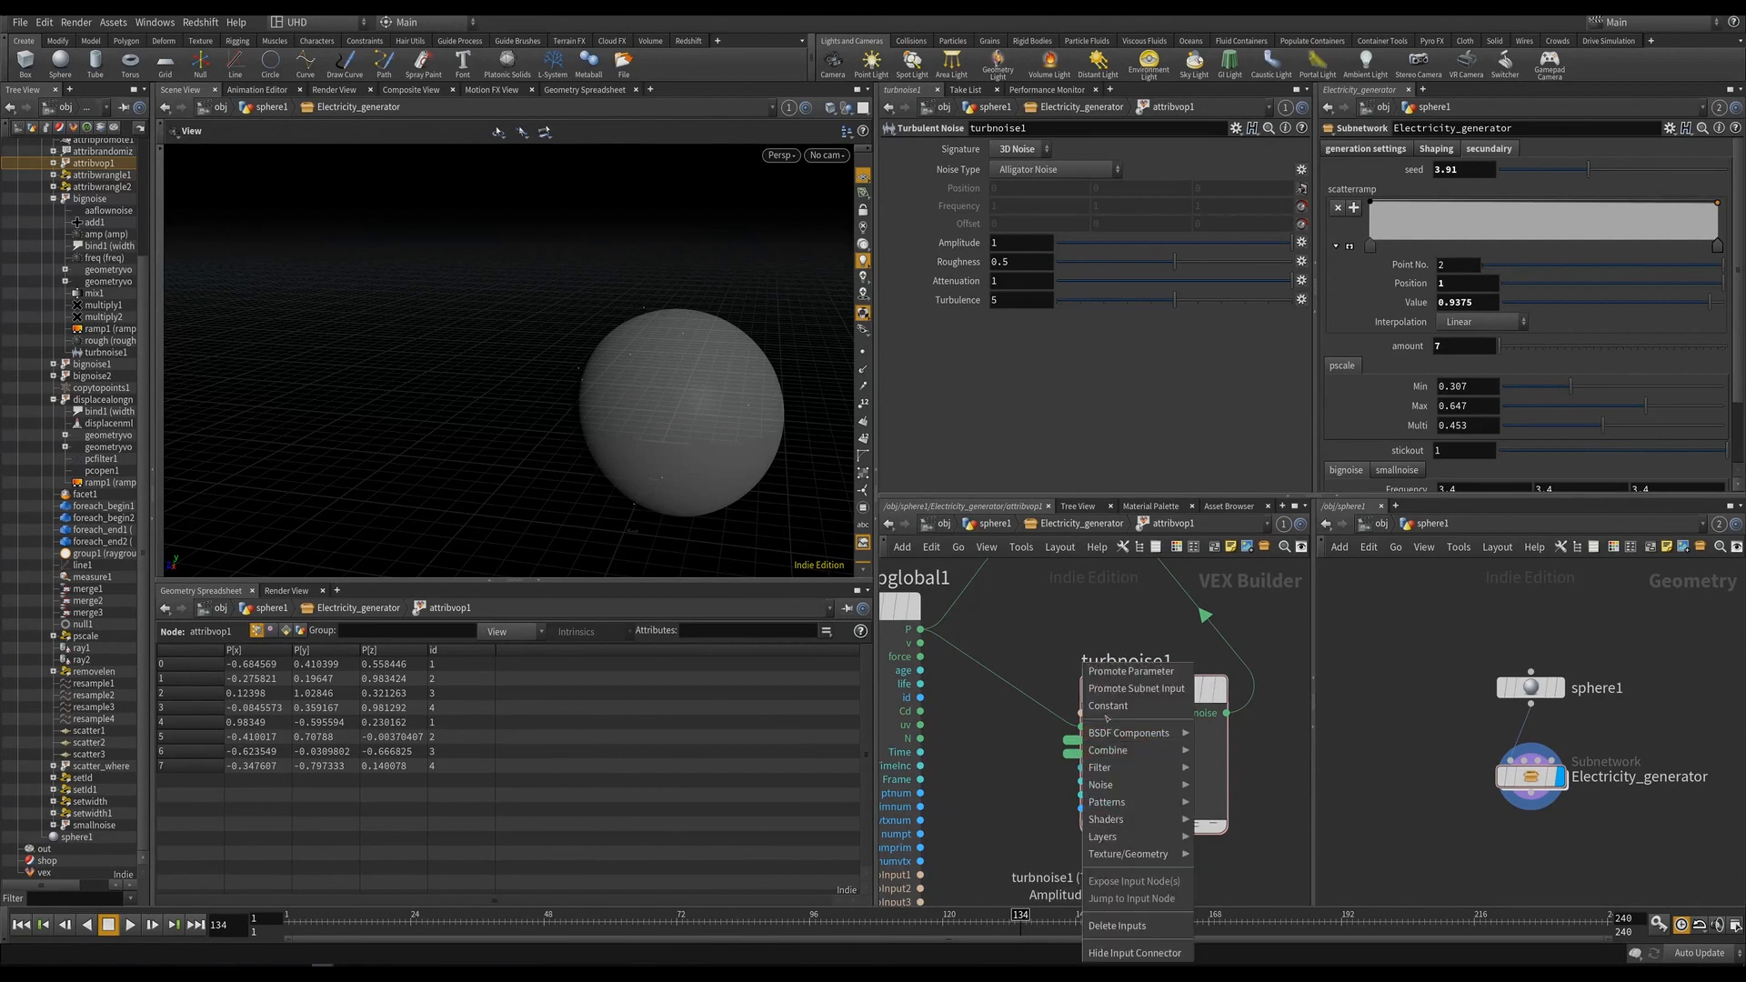
left_click(1130, 671)
Connect the global Time to turbnoise1's offset input and place a Multiply node along that wire.
scroll(1046, 760, "down", 3)
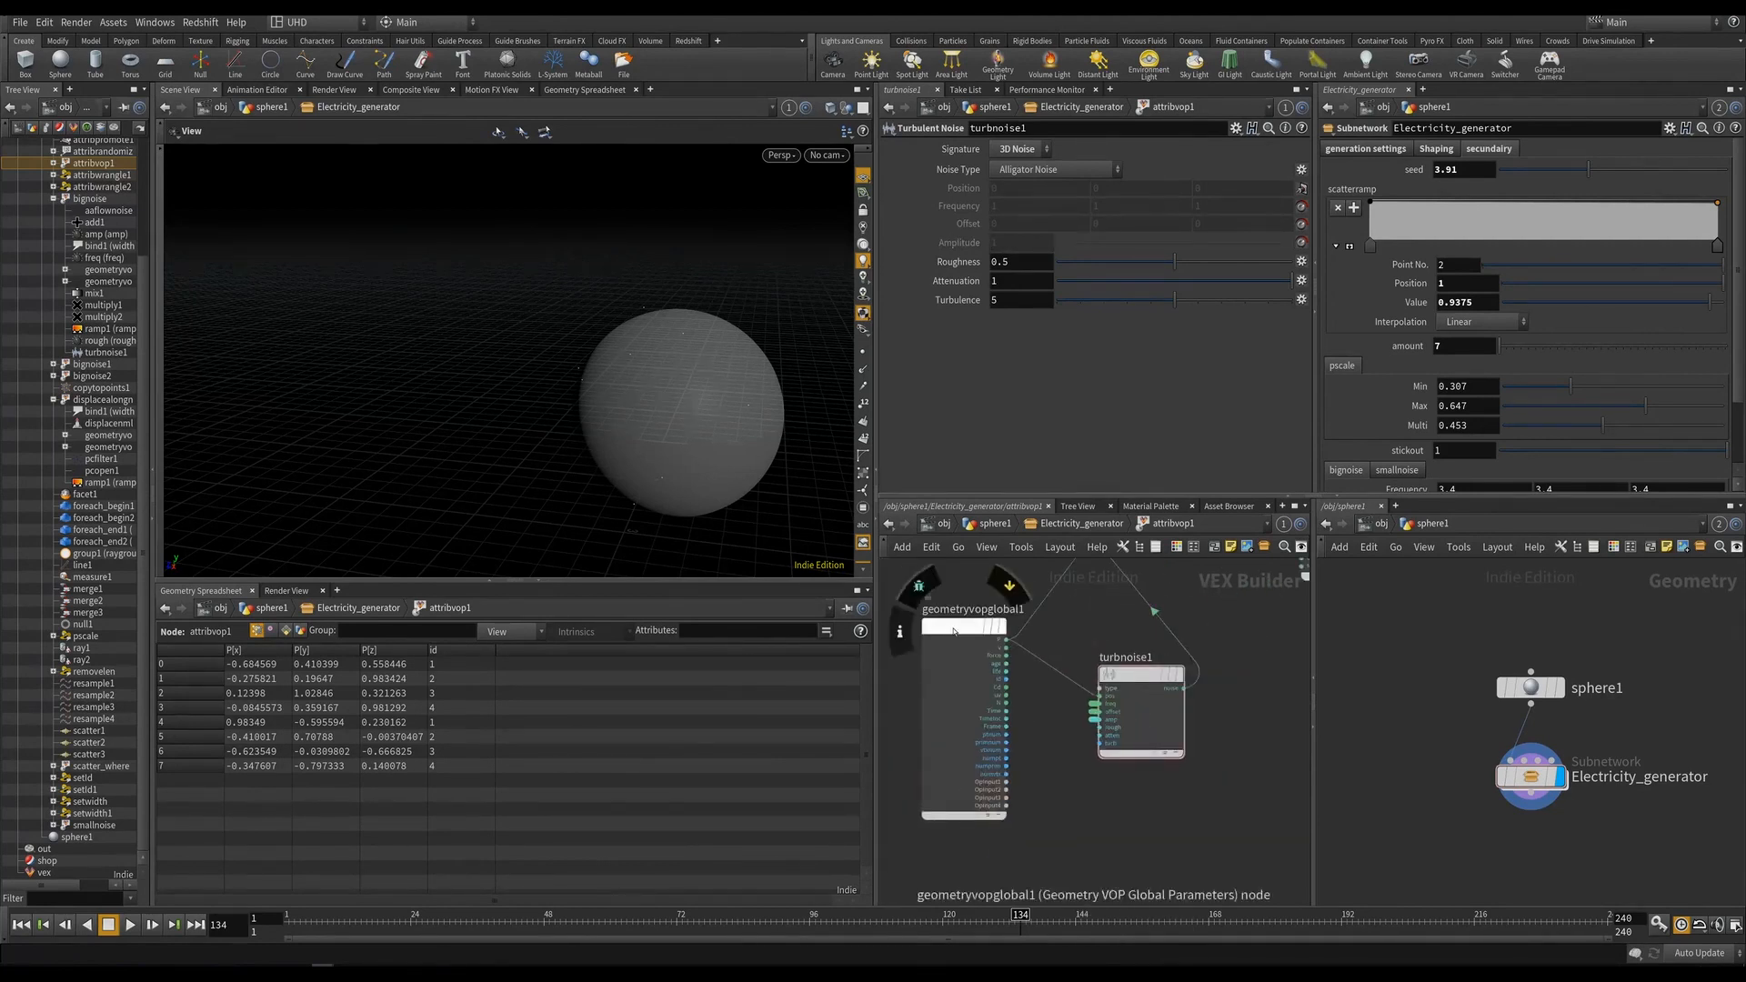
middle_click_drag(1041, 770, 1191, 738)
scroll(1243, 689, "up", 3)
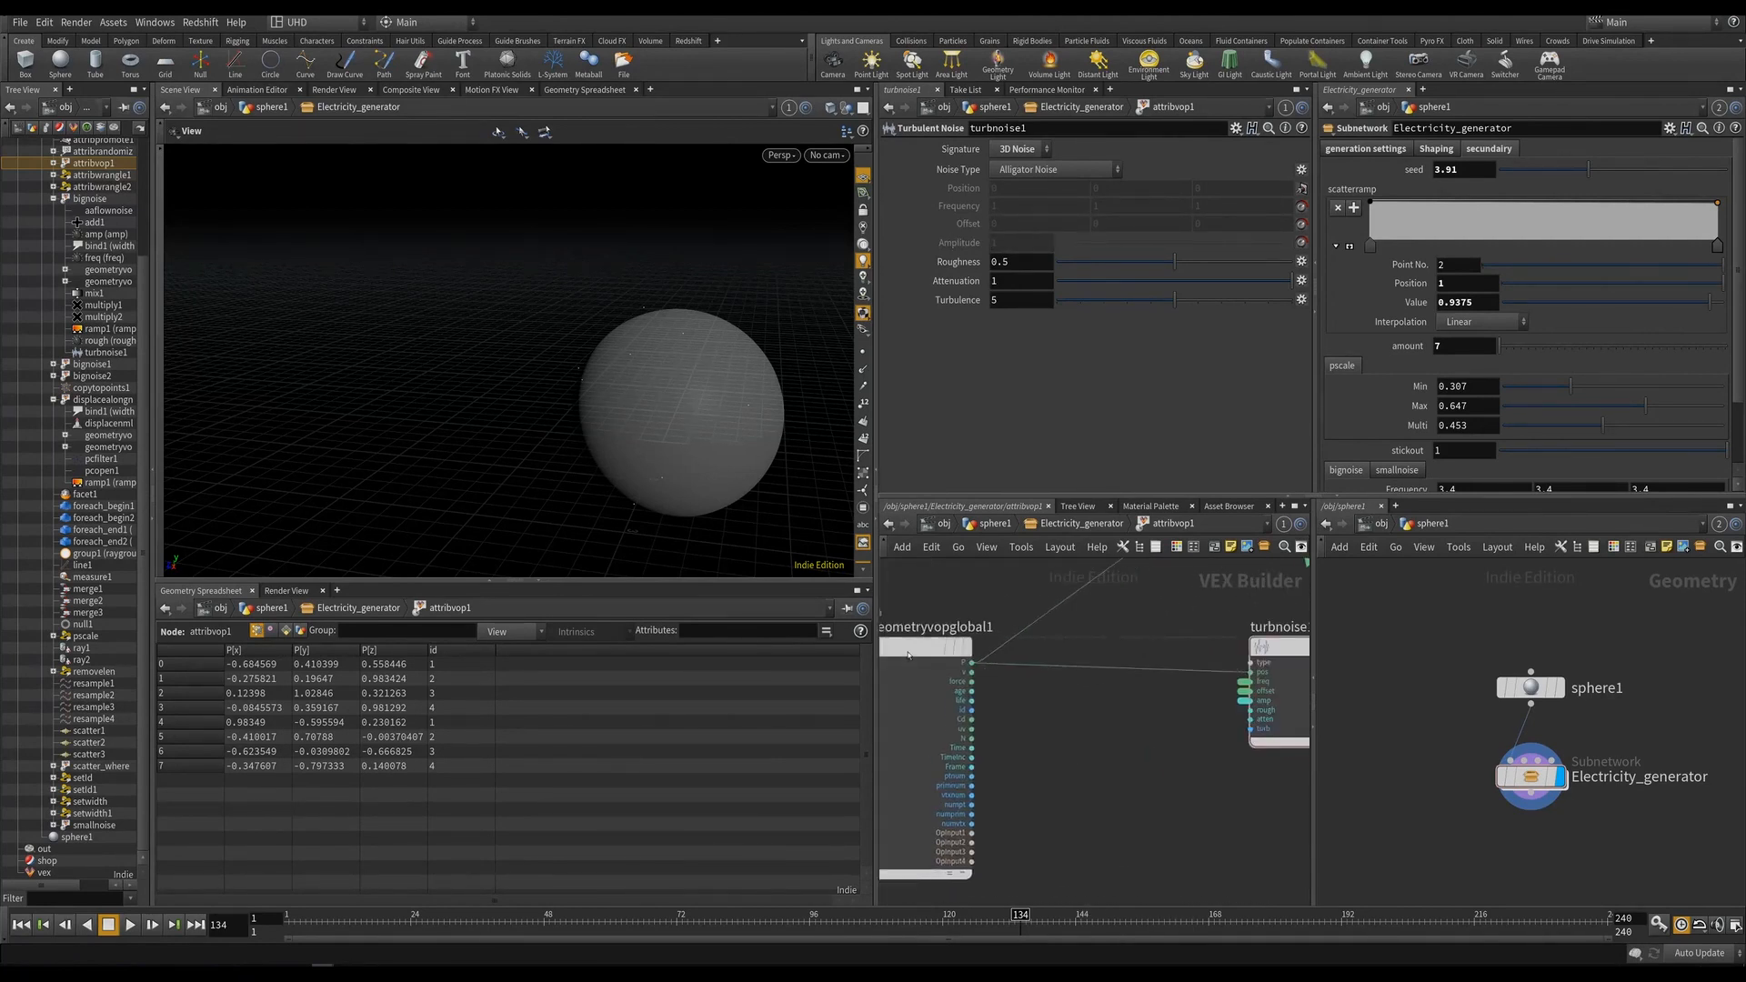
left_click(1246, 692)
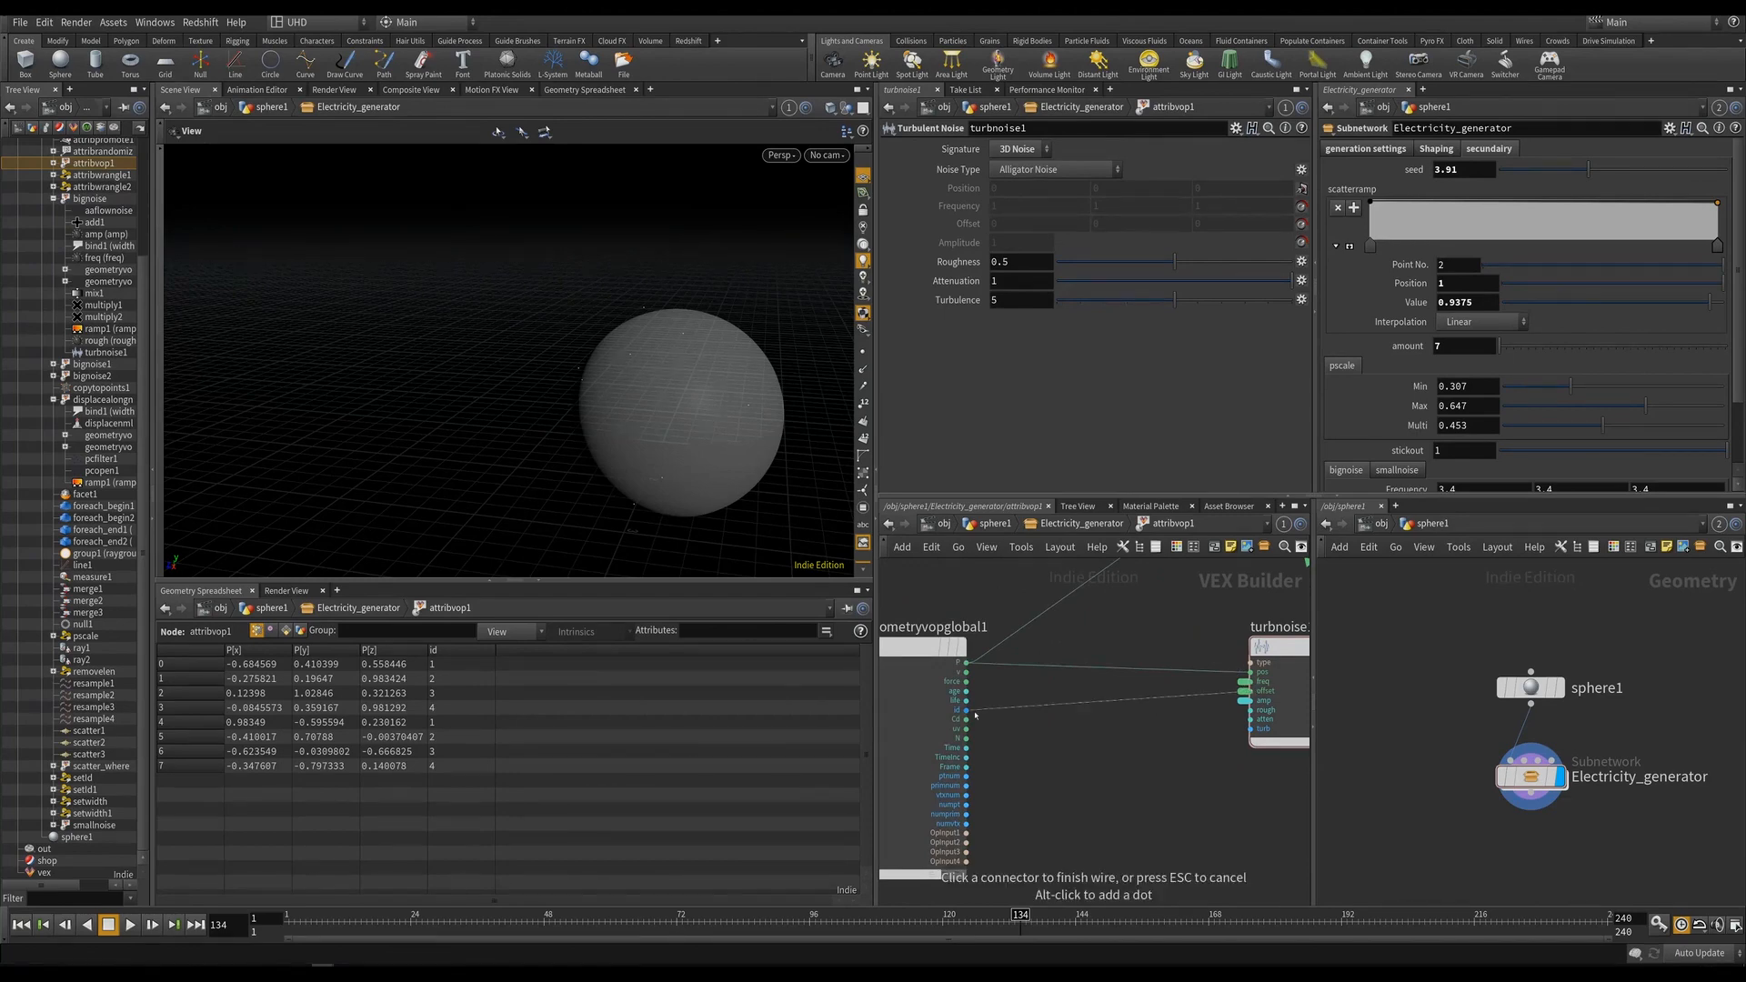
key("Tab")
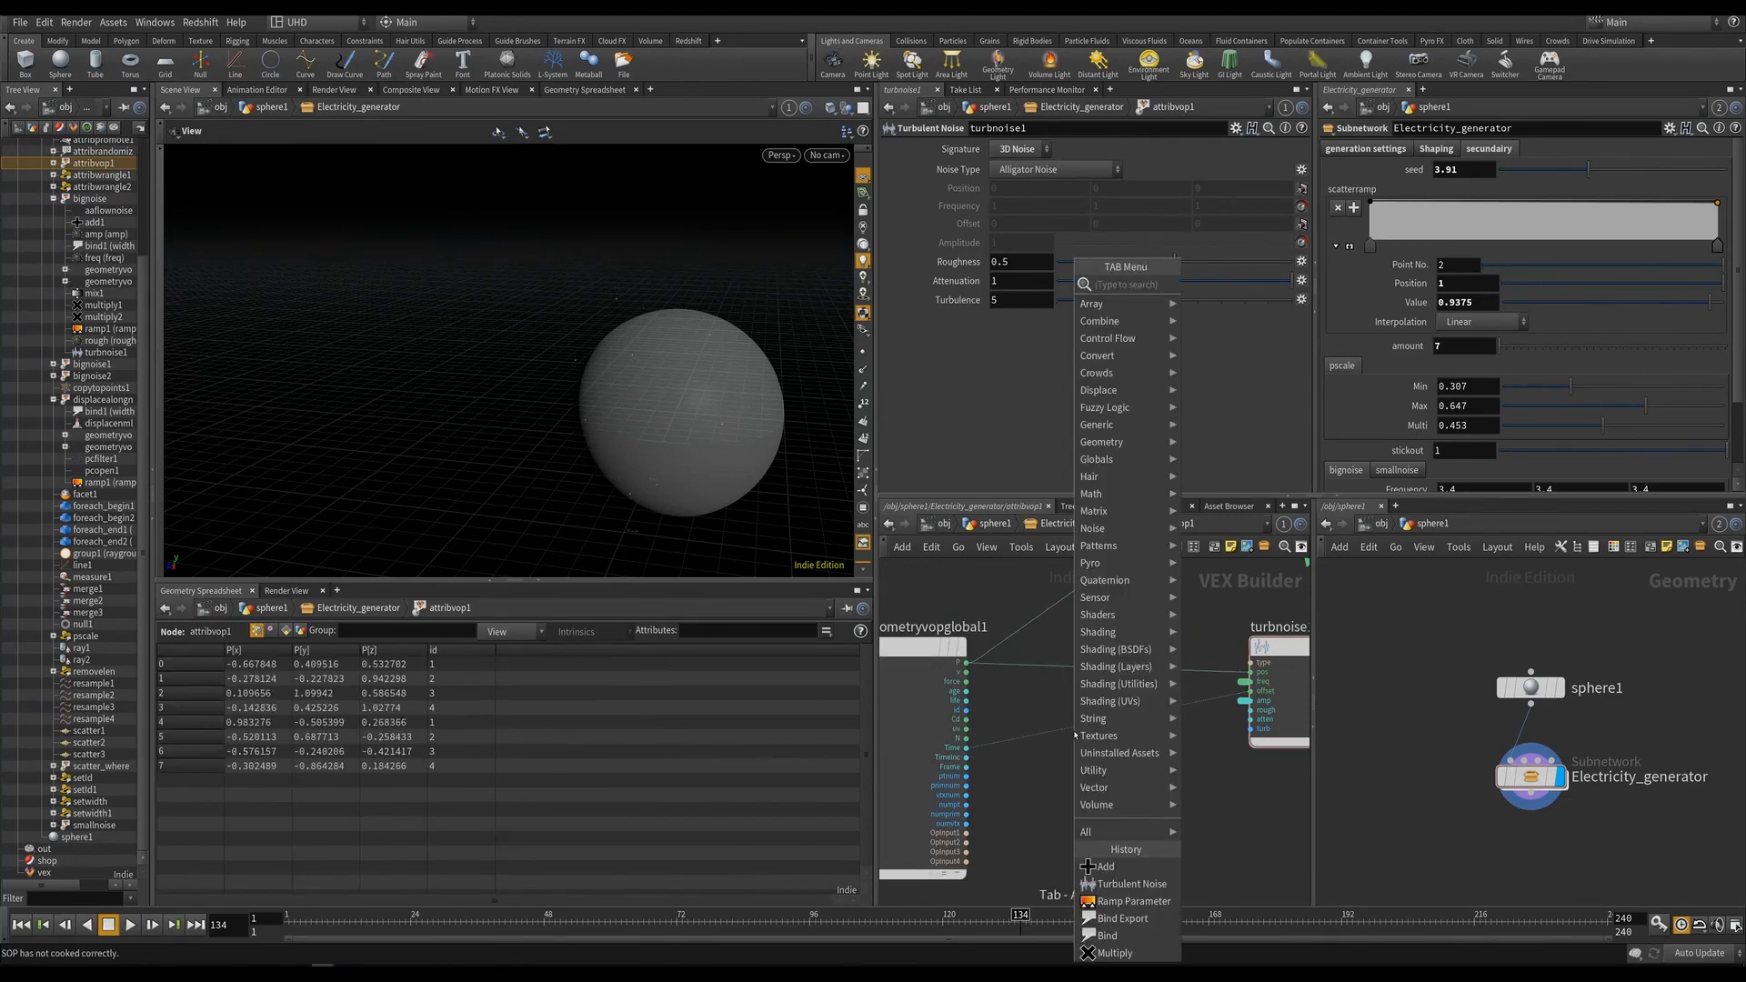
type("mul")
left_click(1219, 284)
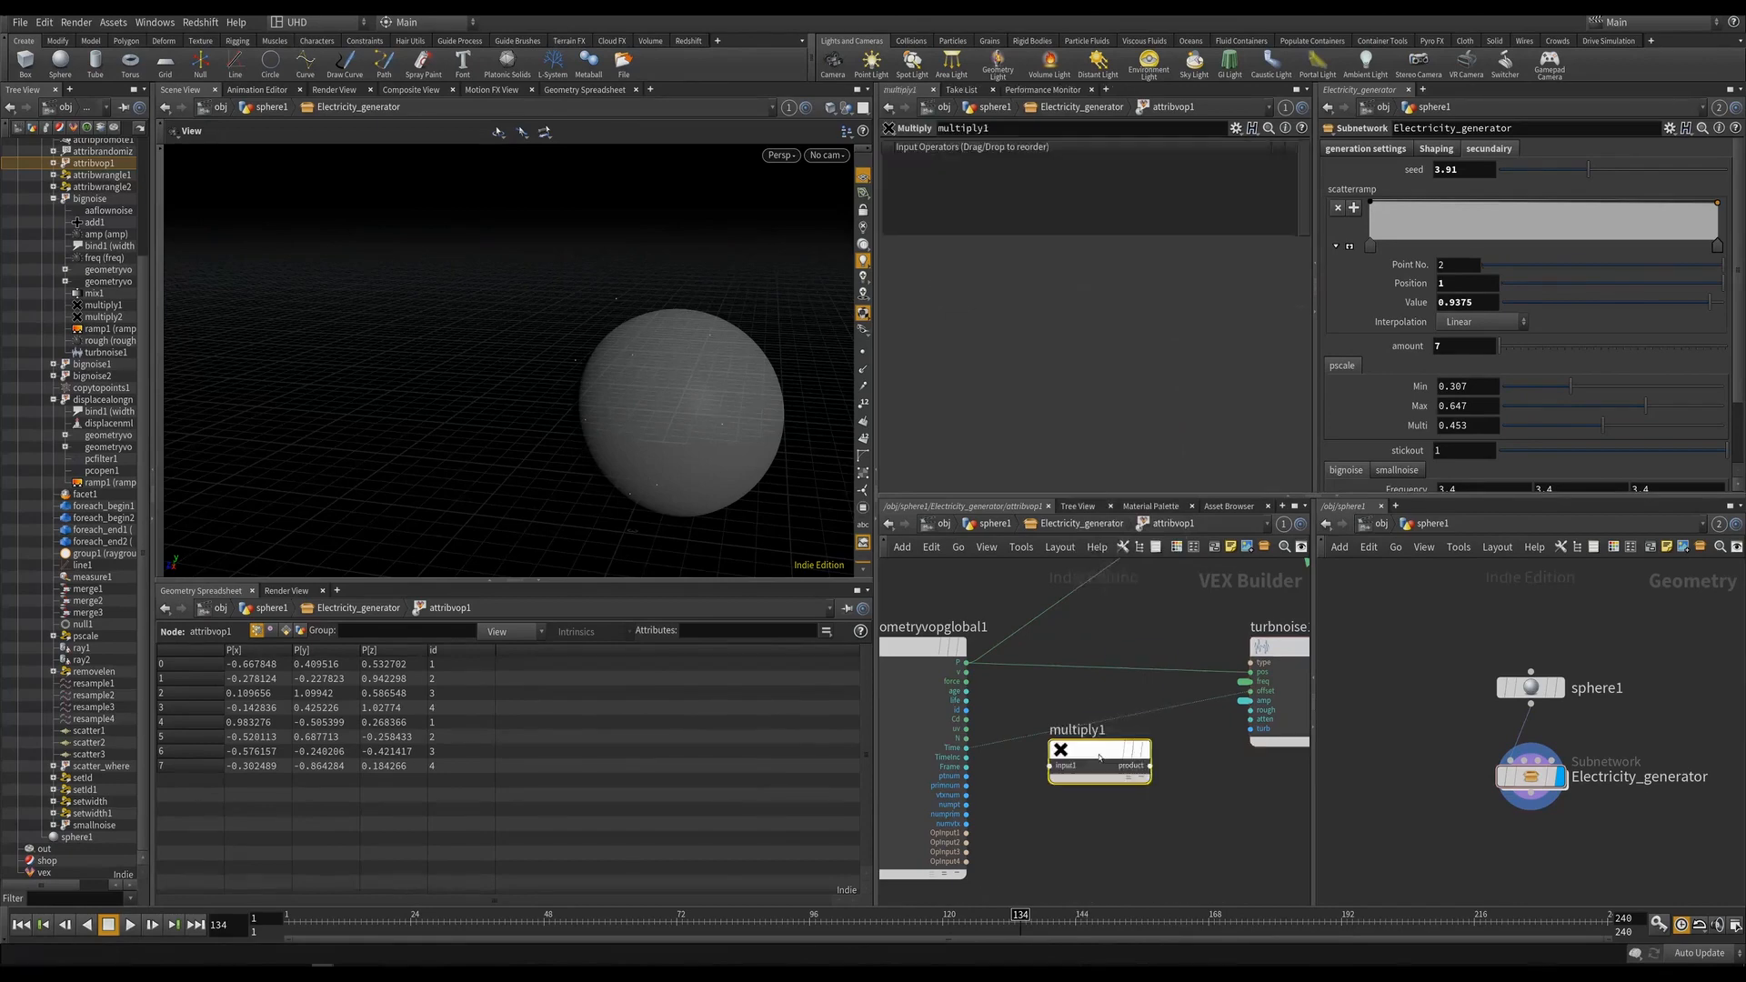
left_click(1105, 728)
Examine scatter1's Global Seed expression for its speed reference and check the matching controls in the generator's generation settings.
left_click(1065, 525)
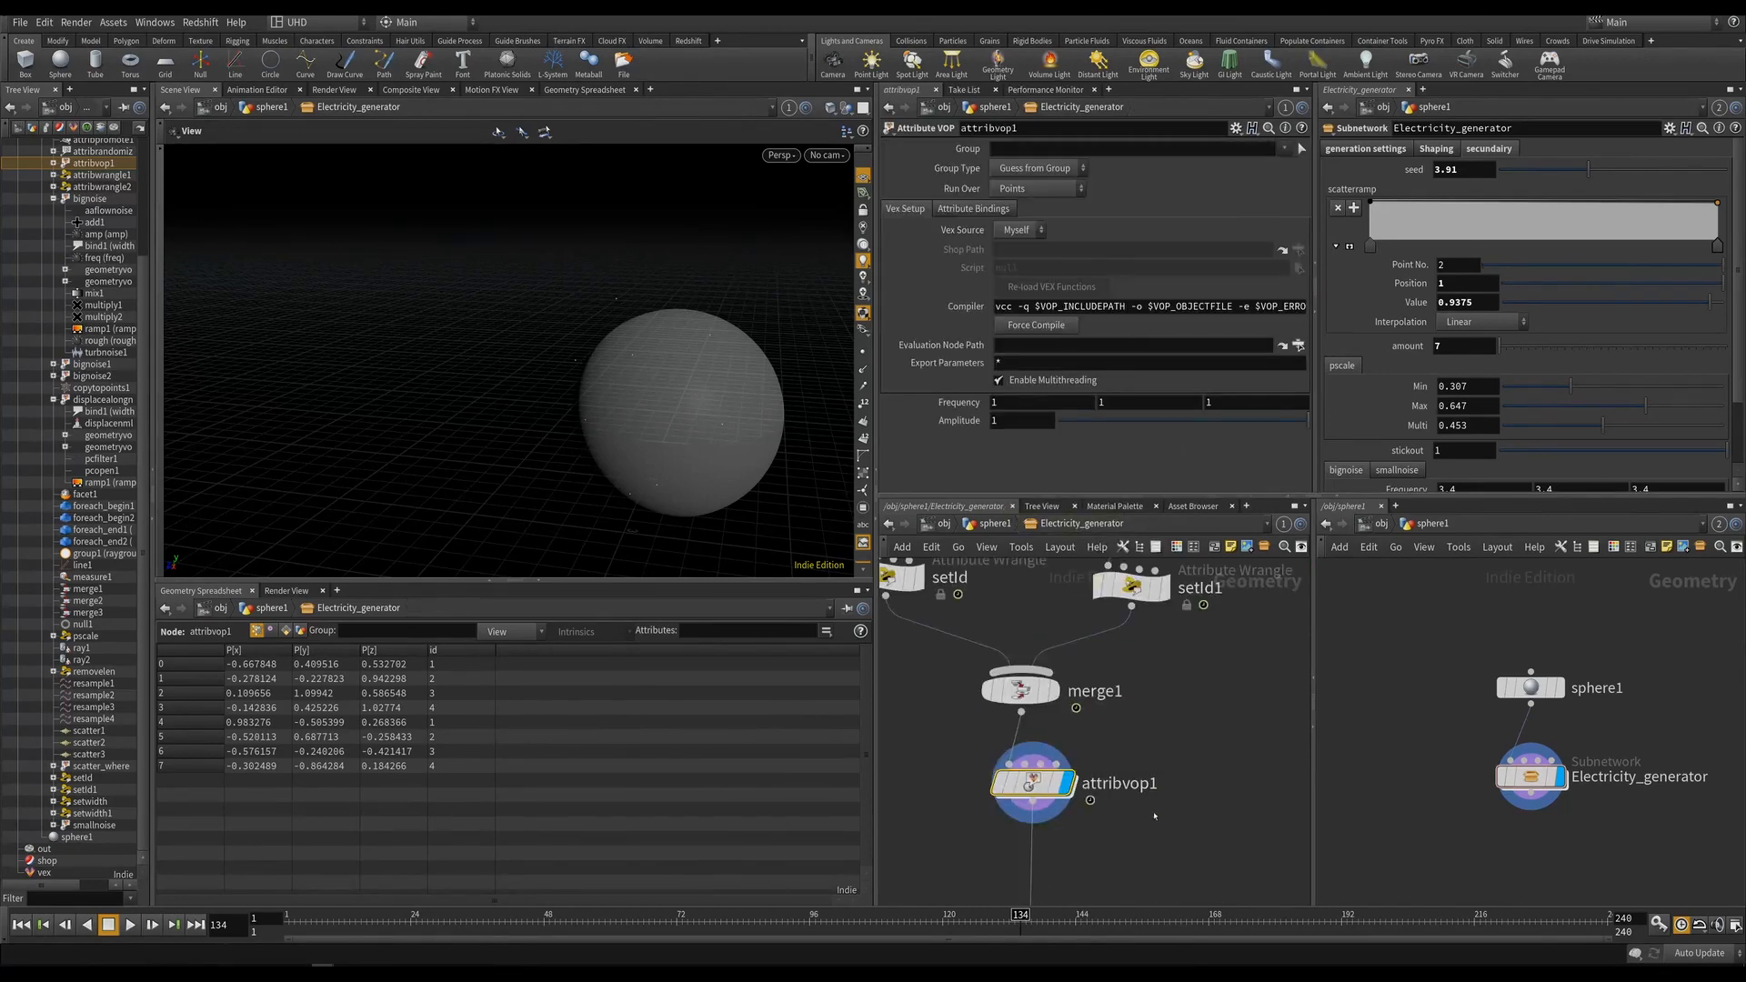
scroll(1049, 869, "up", 3)
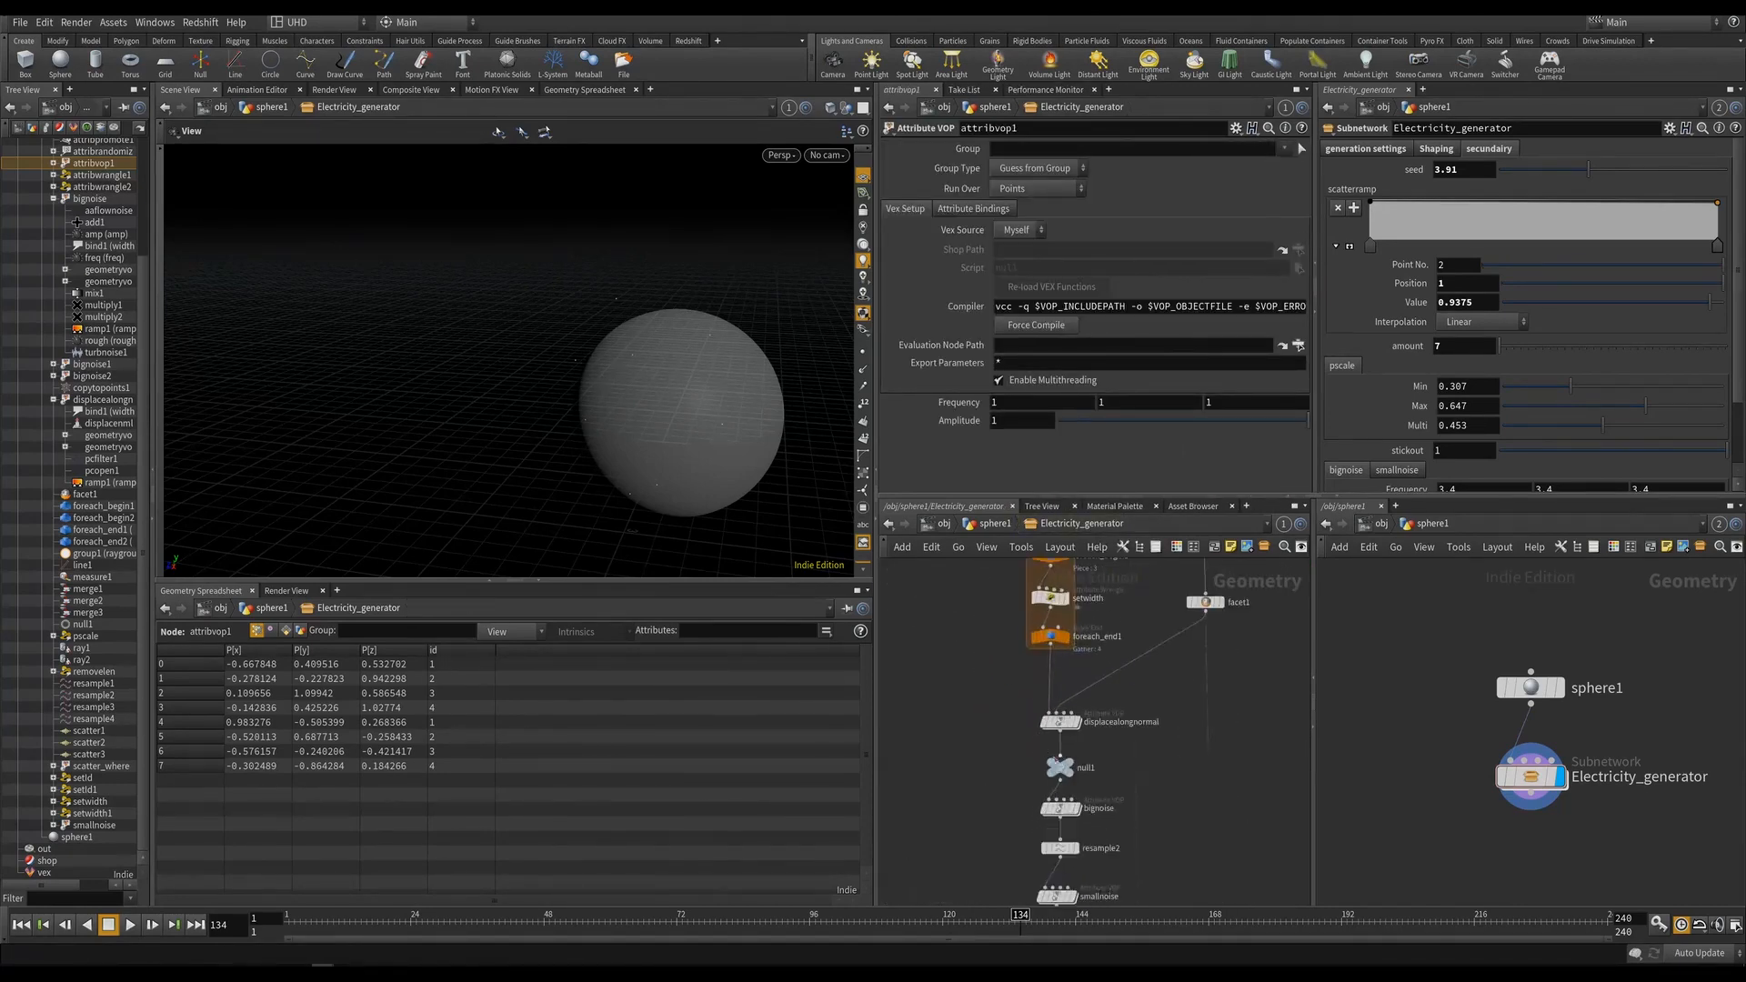
left_click(1059, 808)
mouse_move(994, 569)
middle_mouse_down()
mouse_move(986, 781)
mouse_move(948, 780)
middle_mouse_up()
left_click(968, 762)
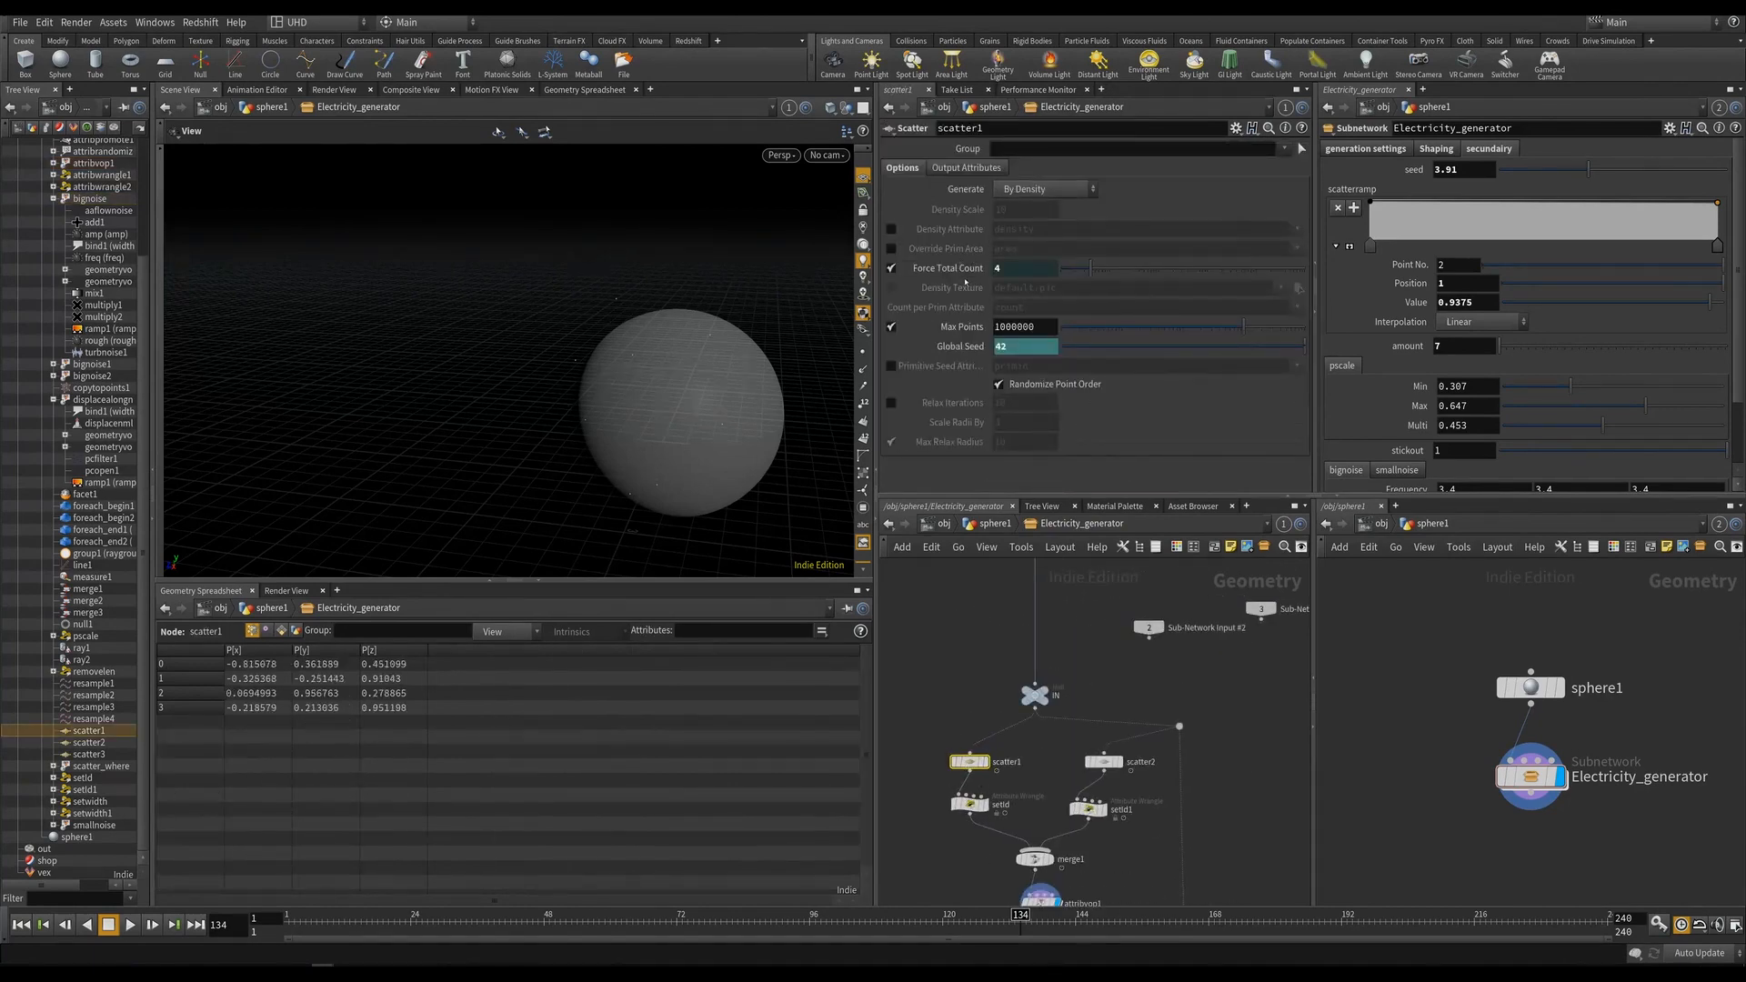
left_click(969, 347)
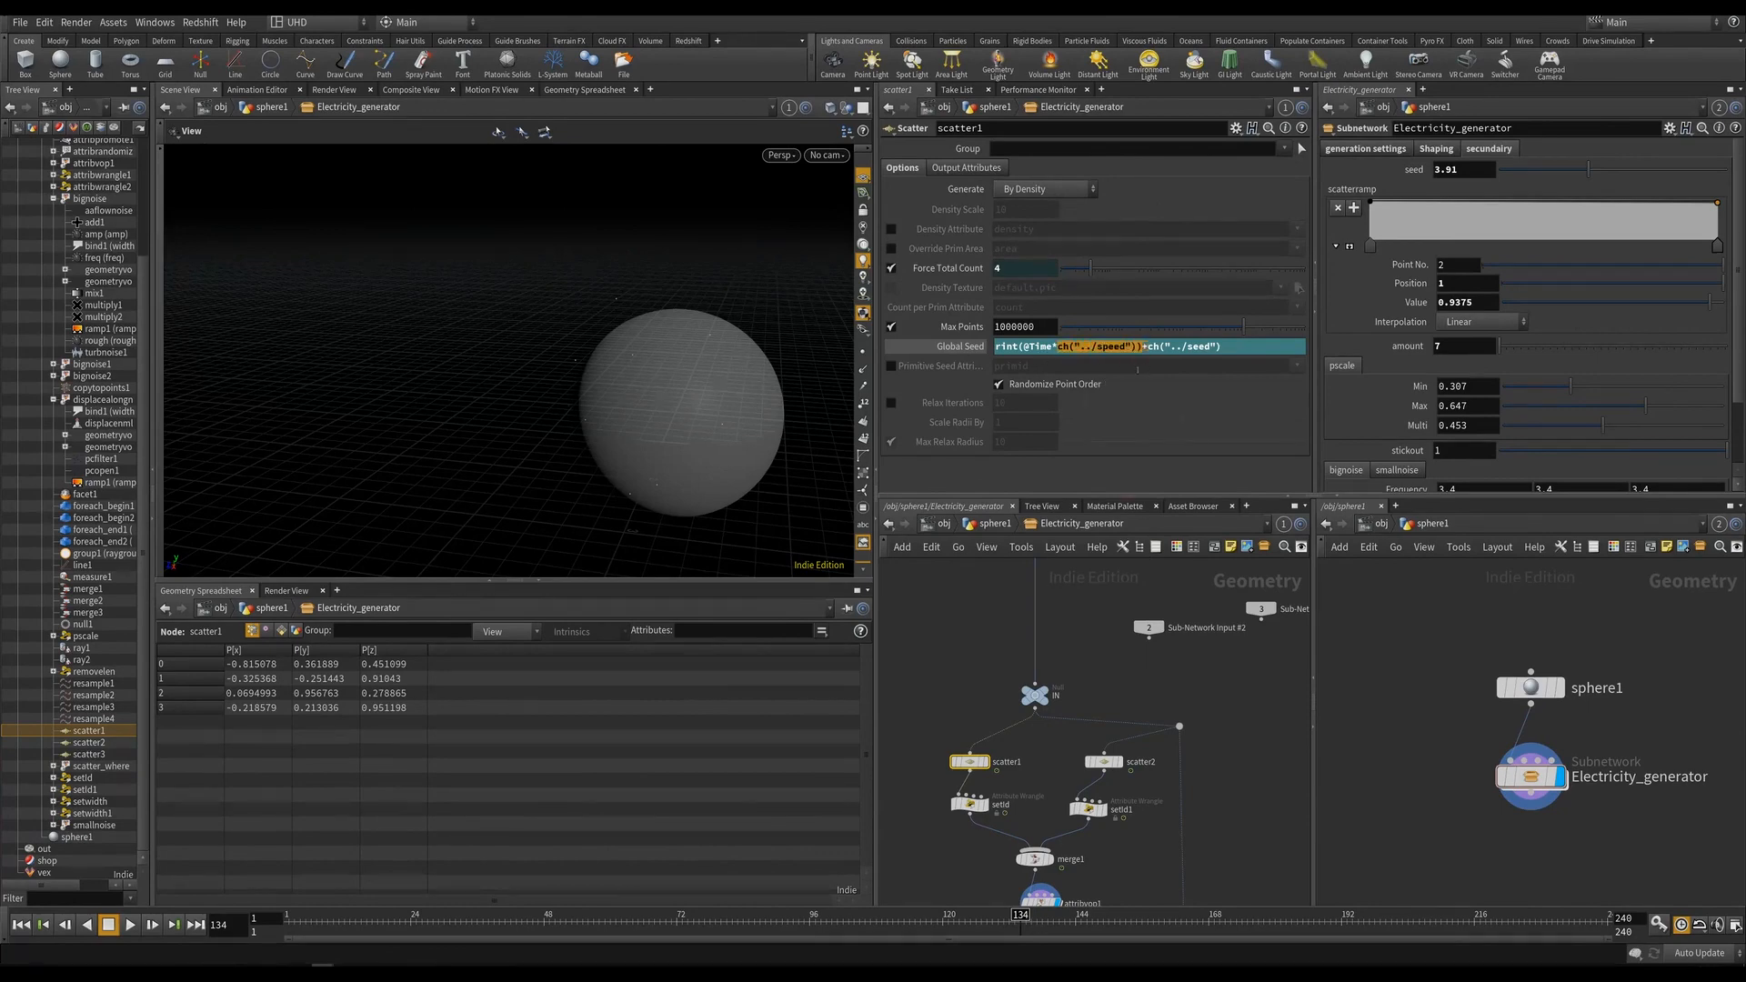
mouse_move(1126, 845)
middle_mouse_down()
mouse_move(1097, 769)
mouse_move(1095, 609)
middle_mouse_up()
mouse_move(1098, 876)
middle_mouse_down()
mouse_move(1100, 721)
mouse_move(1104, 883)
middle_mouse_up()
middle_click_drag(1083, 587, 1085, 724)
middle_click(1033, 884)
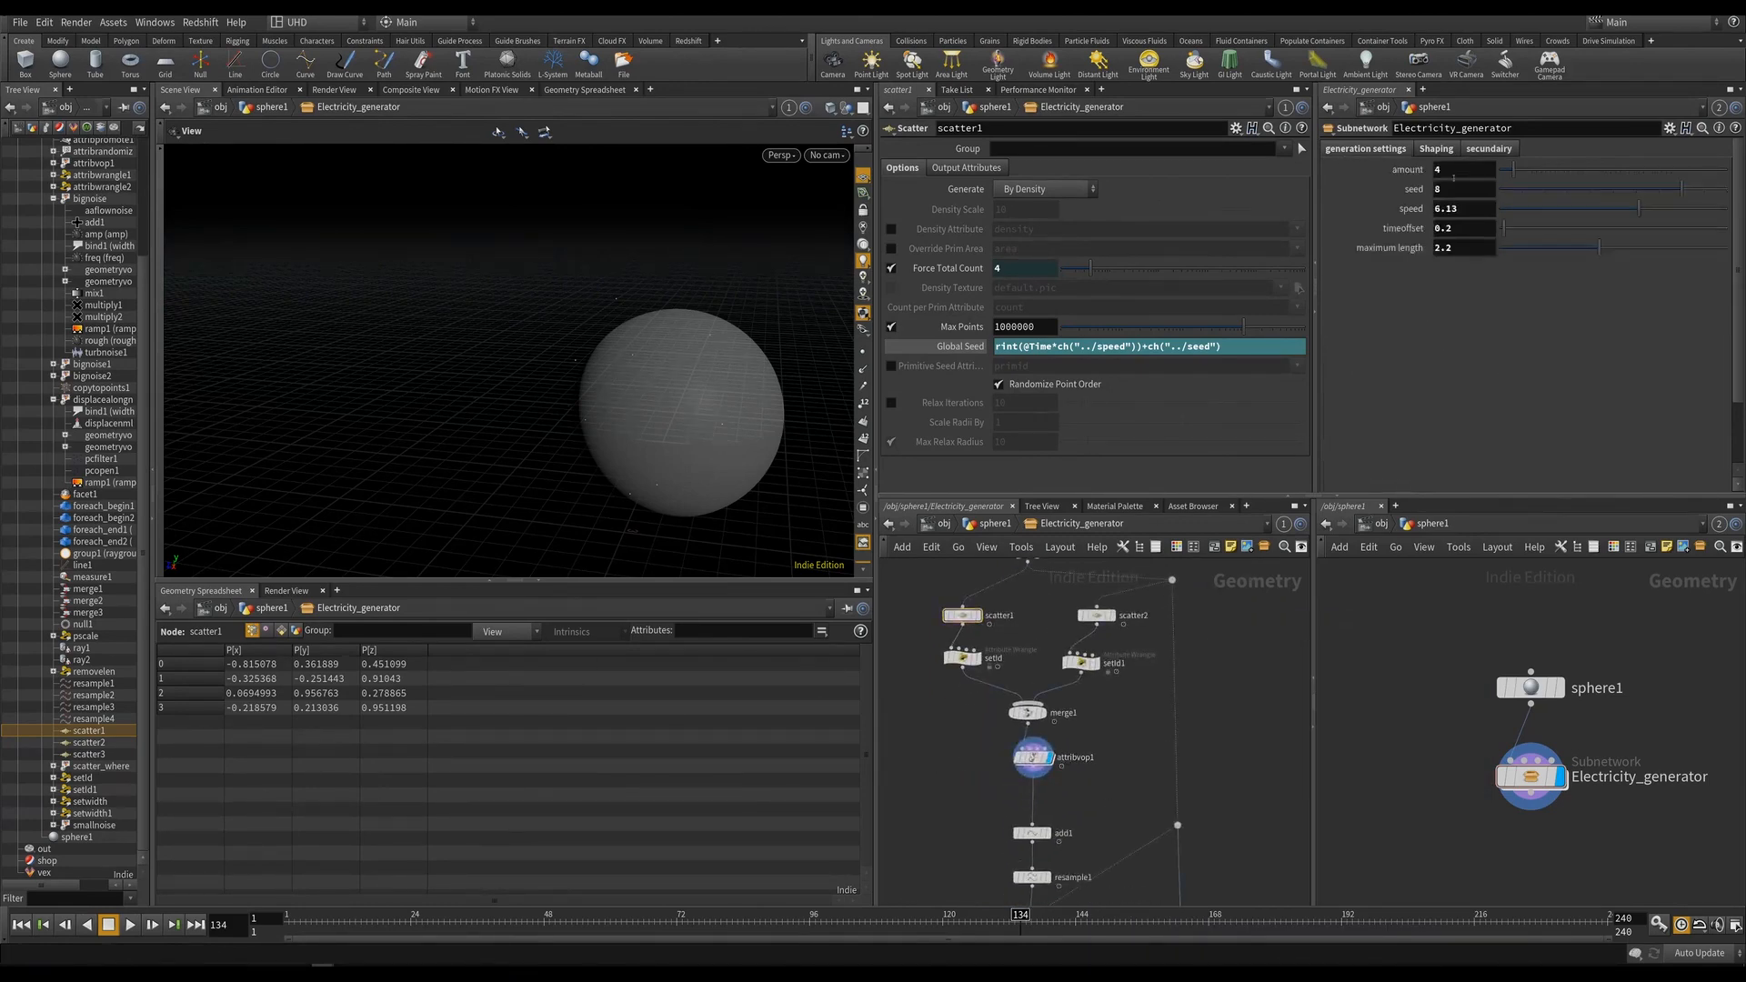
Copy the generator's speed parameter and promote the second input of multiply1 in attribvop1 to a parameter.
right_click(1421, 210)
left_click(1445, 303)
double_click(1037, 759)
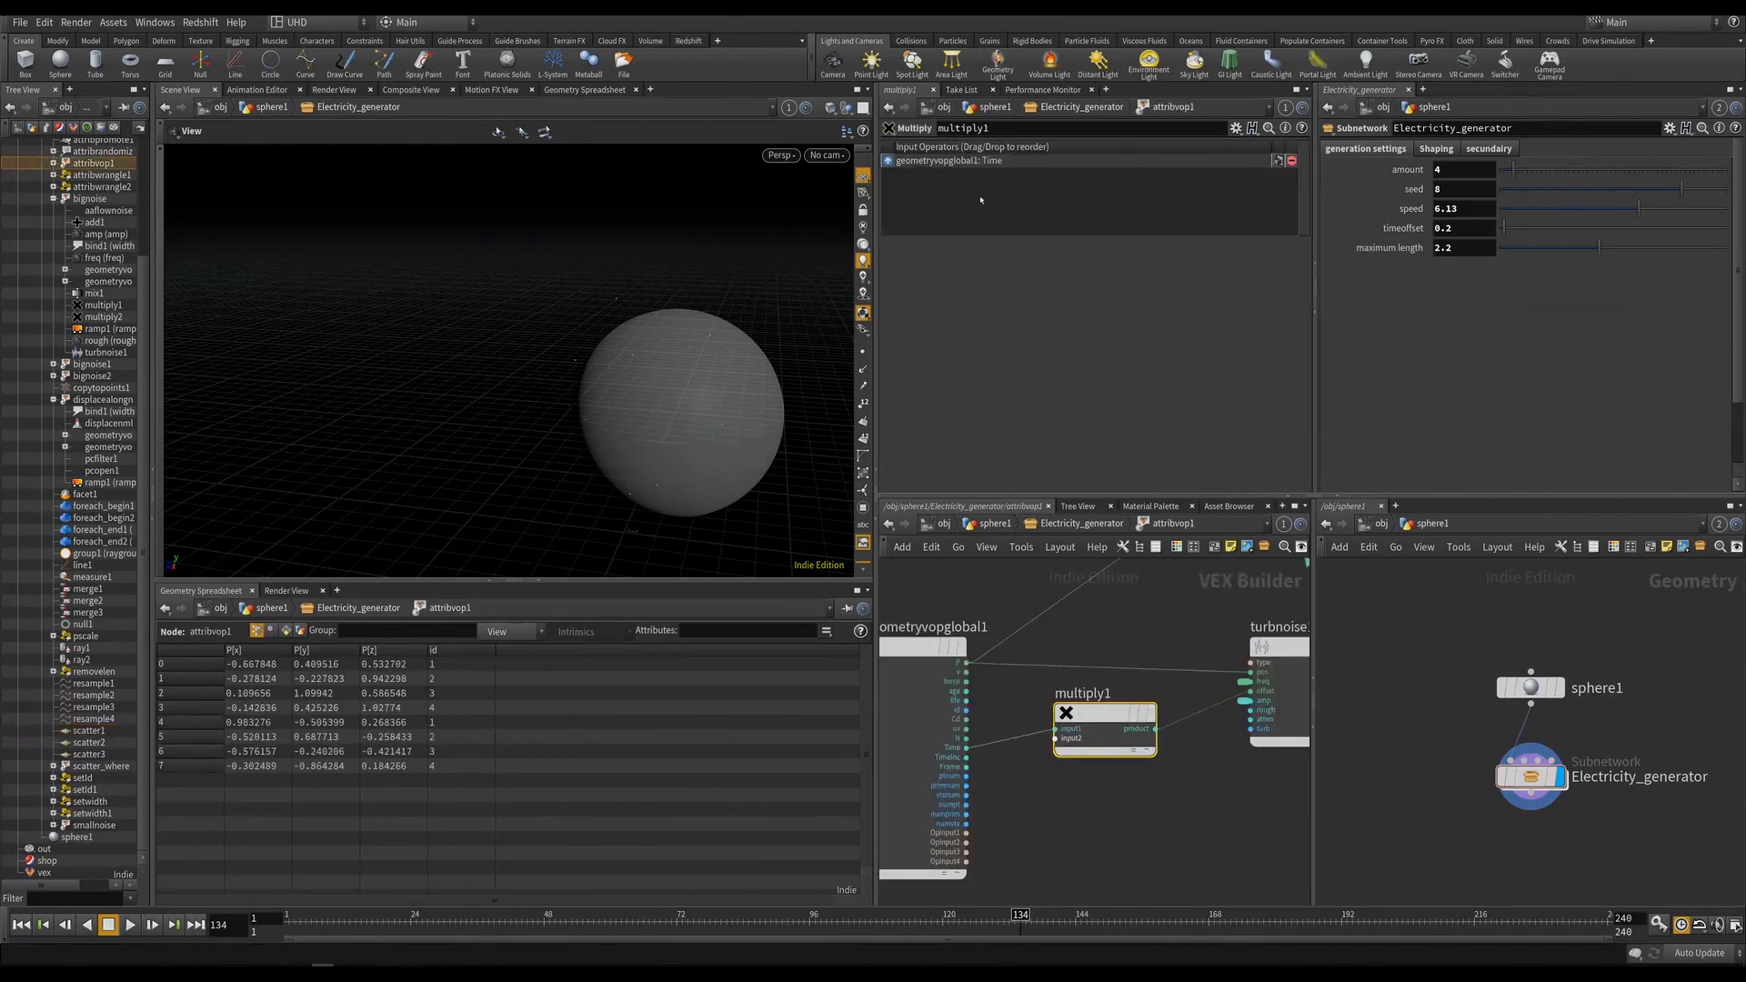
middle_click(1056, 740)
left_click(1096, 672)
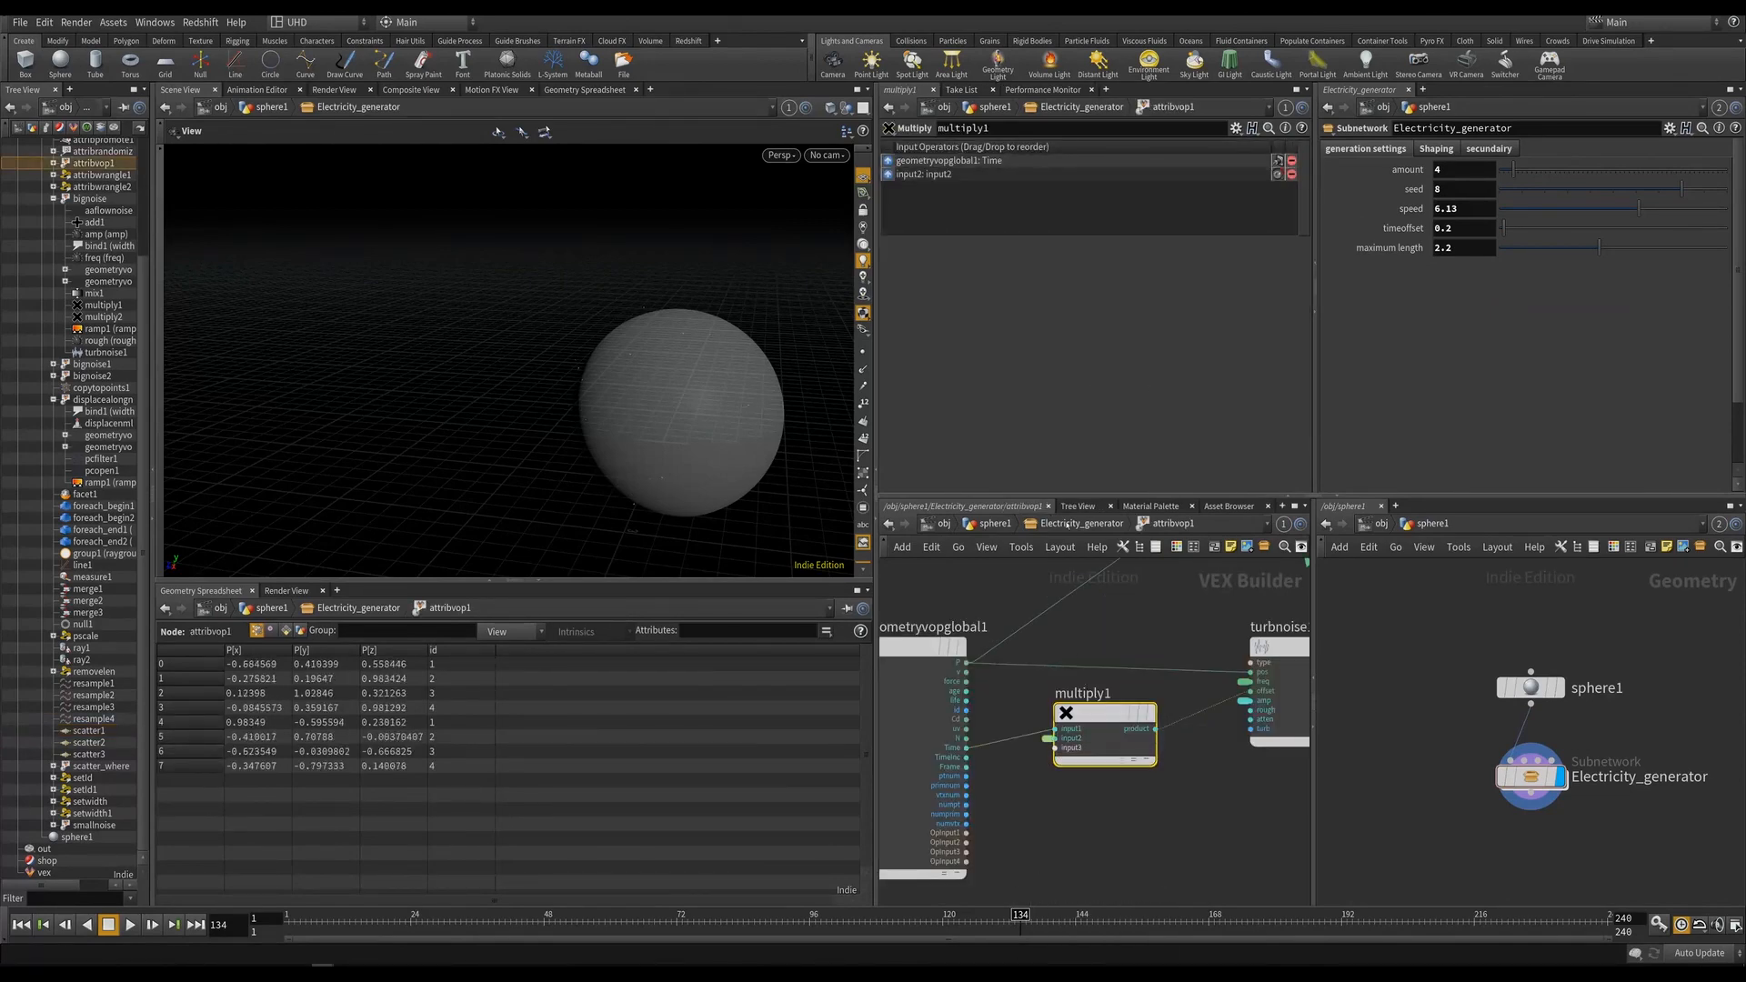
Link attribvop1's Input Number 2 to the generator's speed with the relative reference ch("../speed") and play the animation.
left_click(1025, 524)
right_click(960, 441)
left_click(1028, 604)
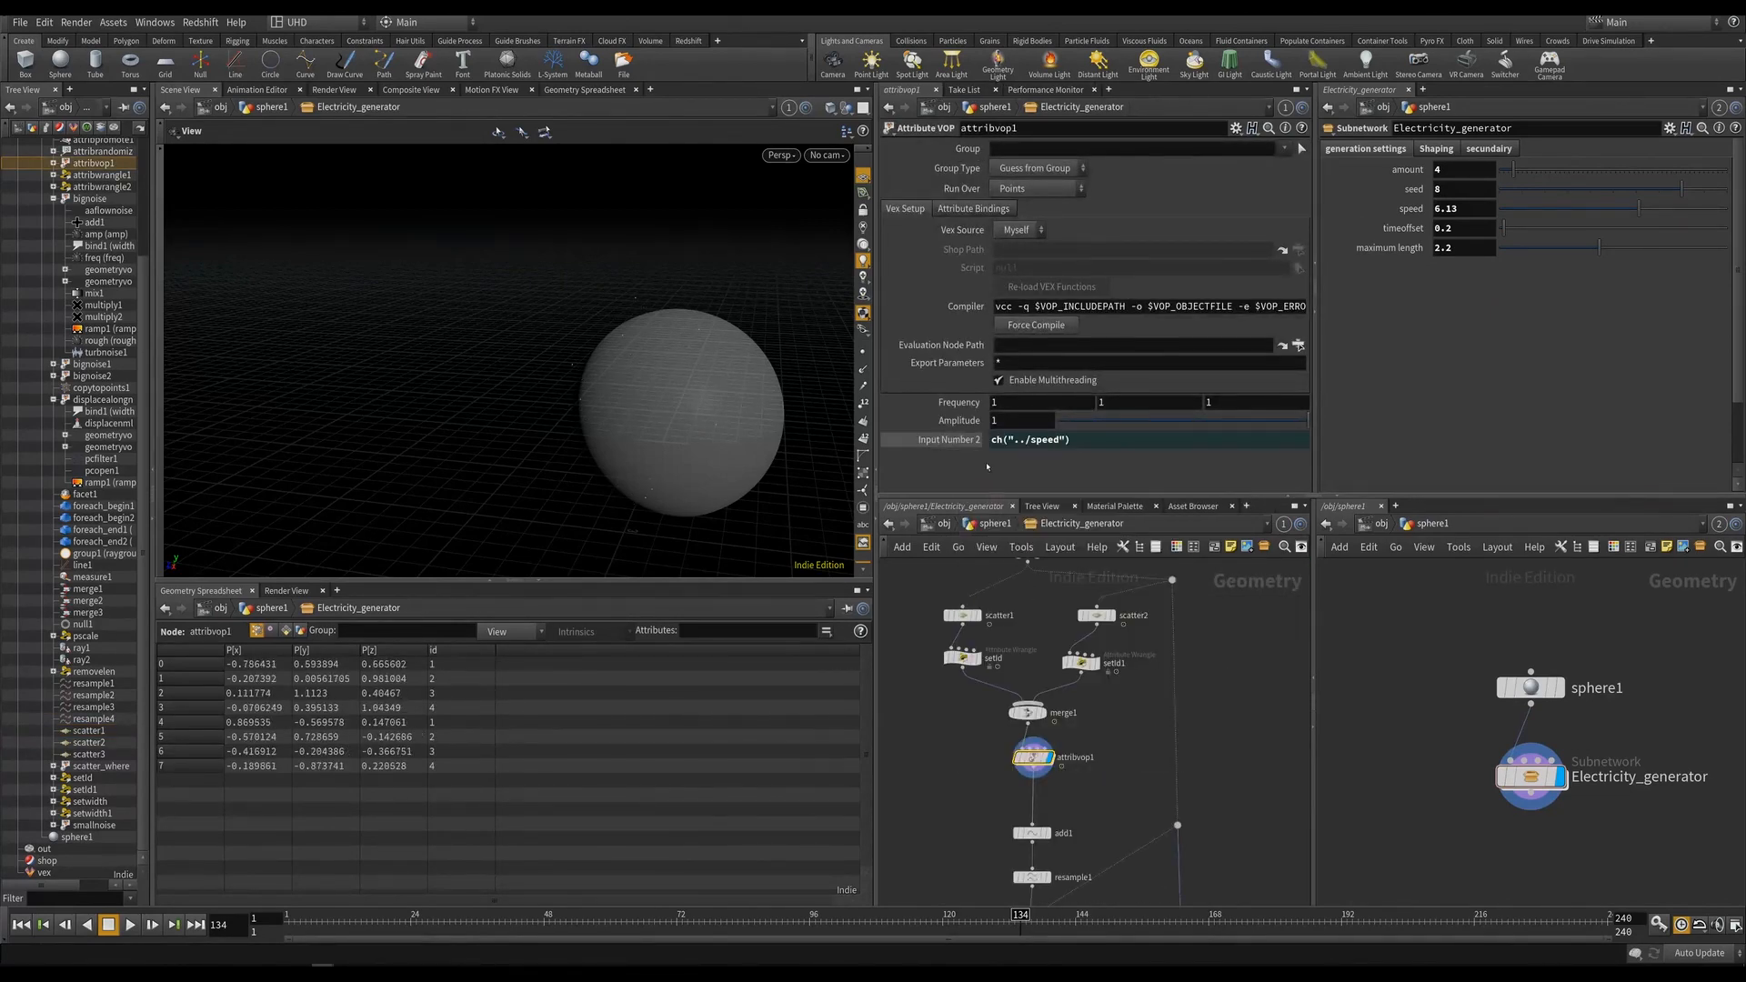
key("Up")
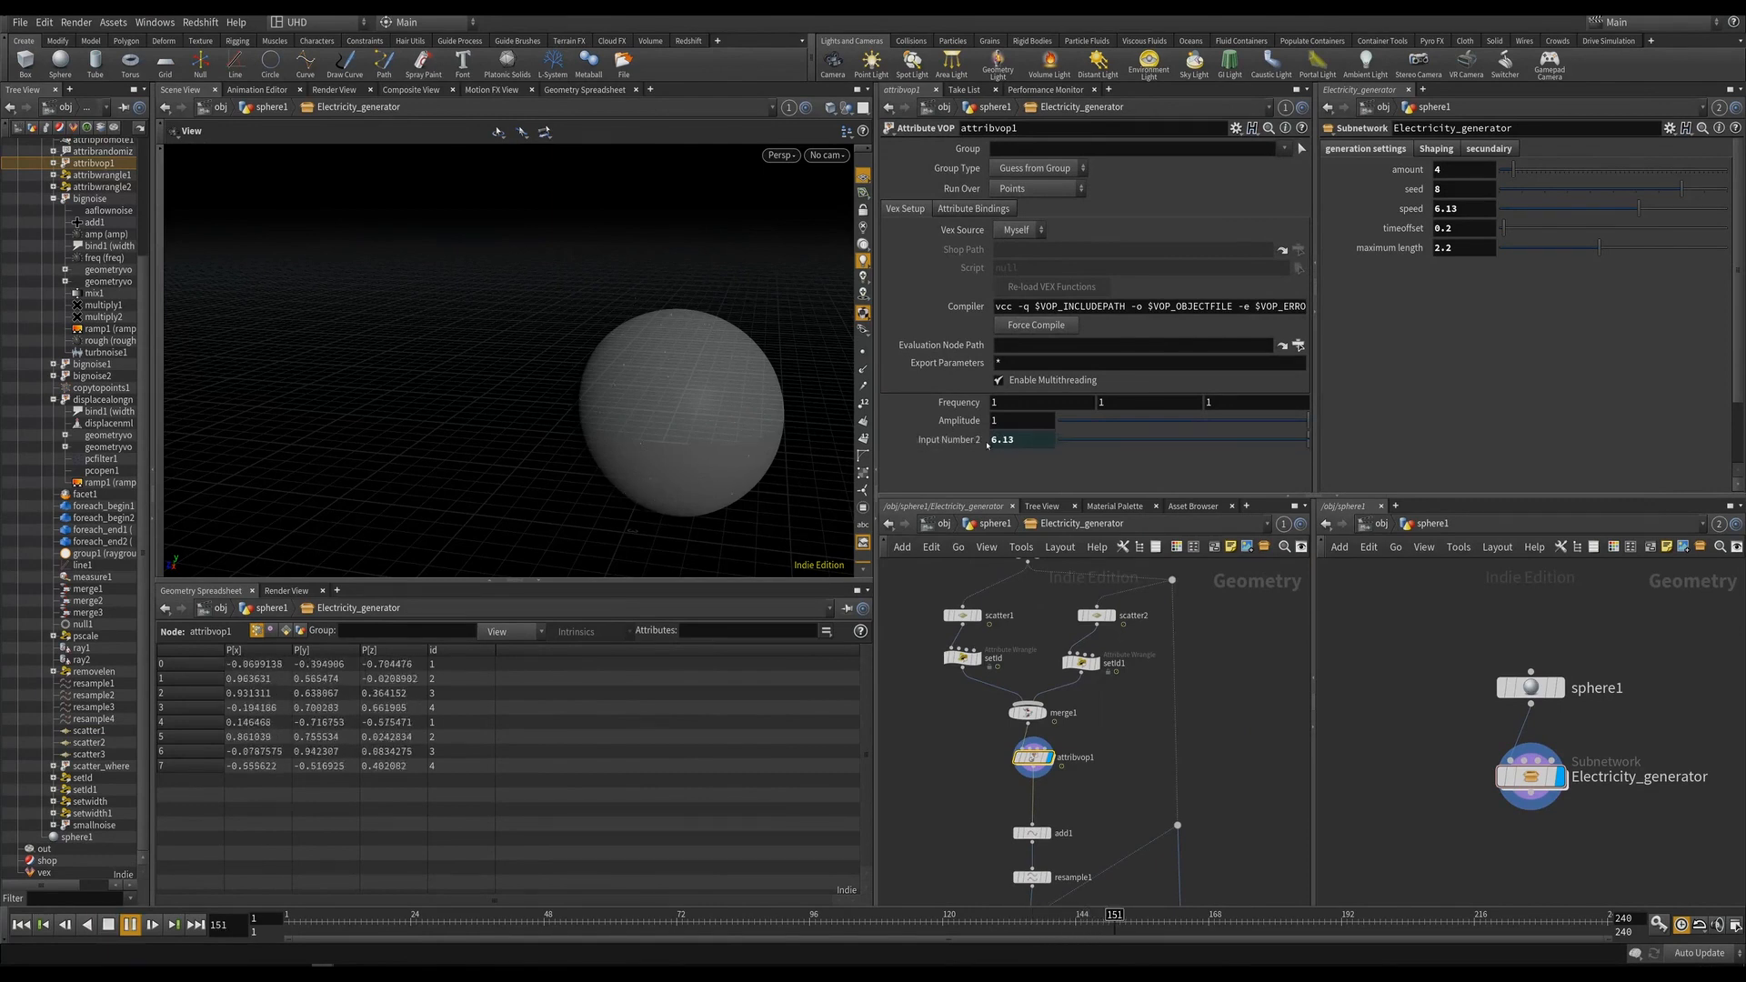
key("Up")
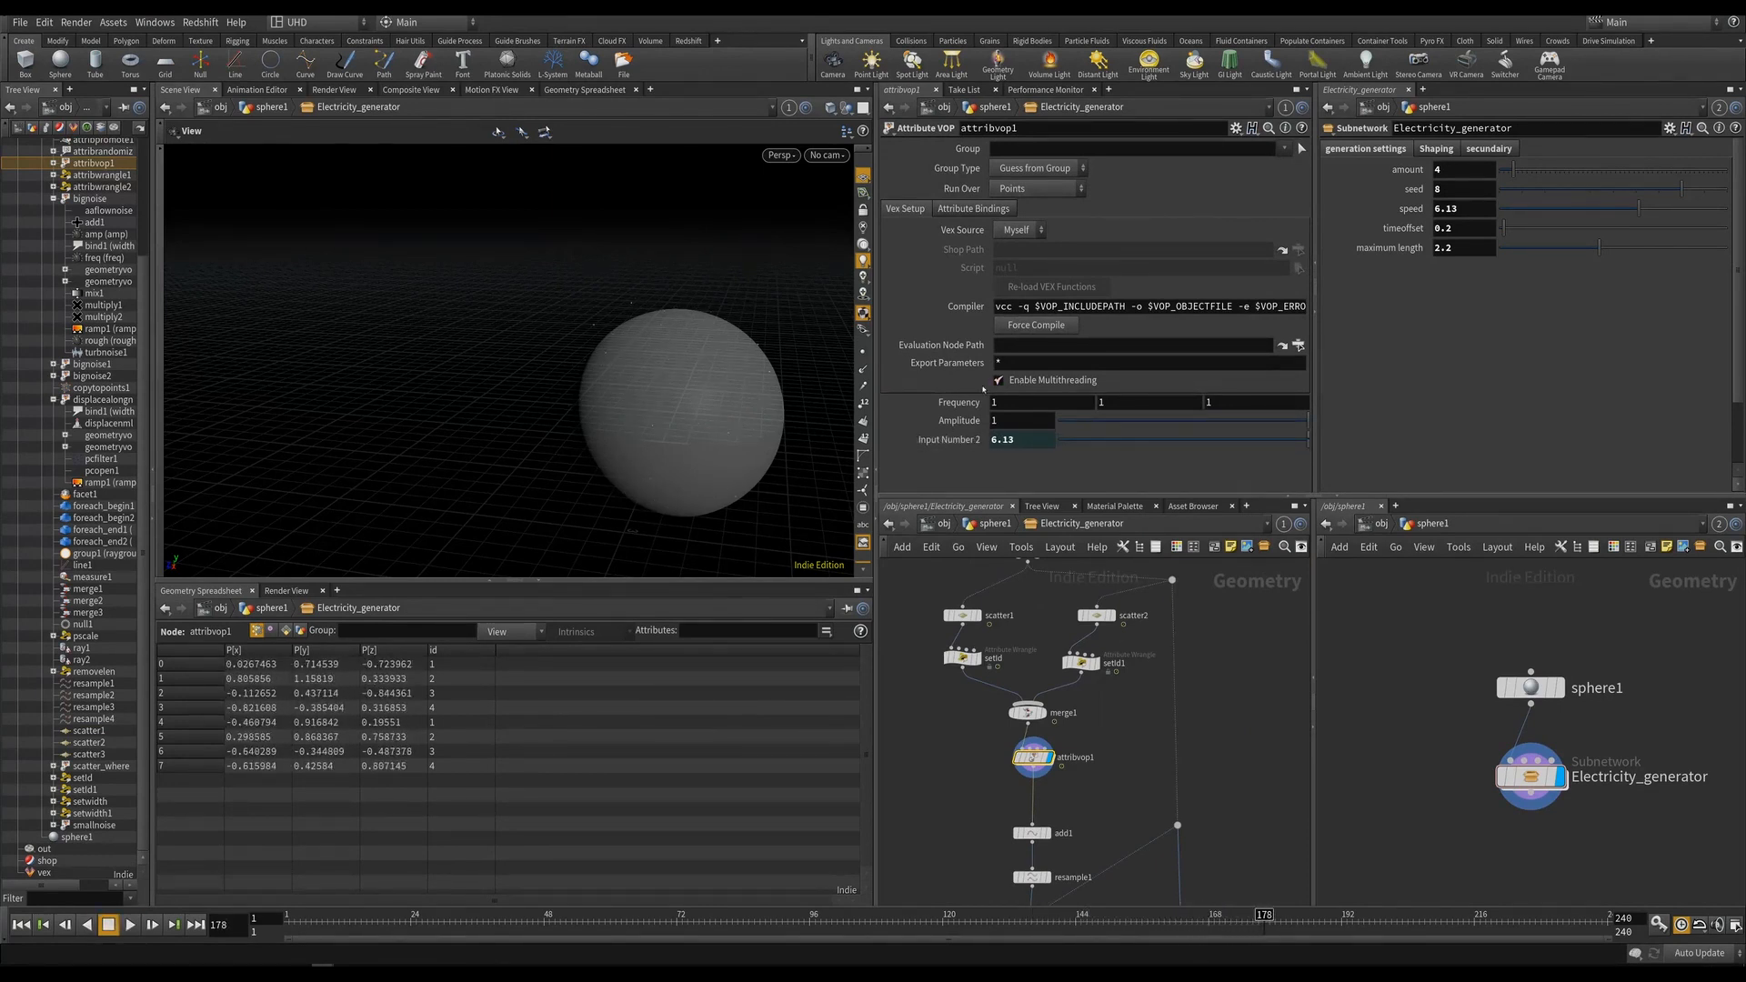
Set attribvop1's Frequency to 8.1 on all three axes and its Amplitude to 0.2, and play the result.
middle_click_drag(983, 391, 824, 430)
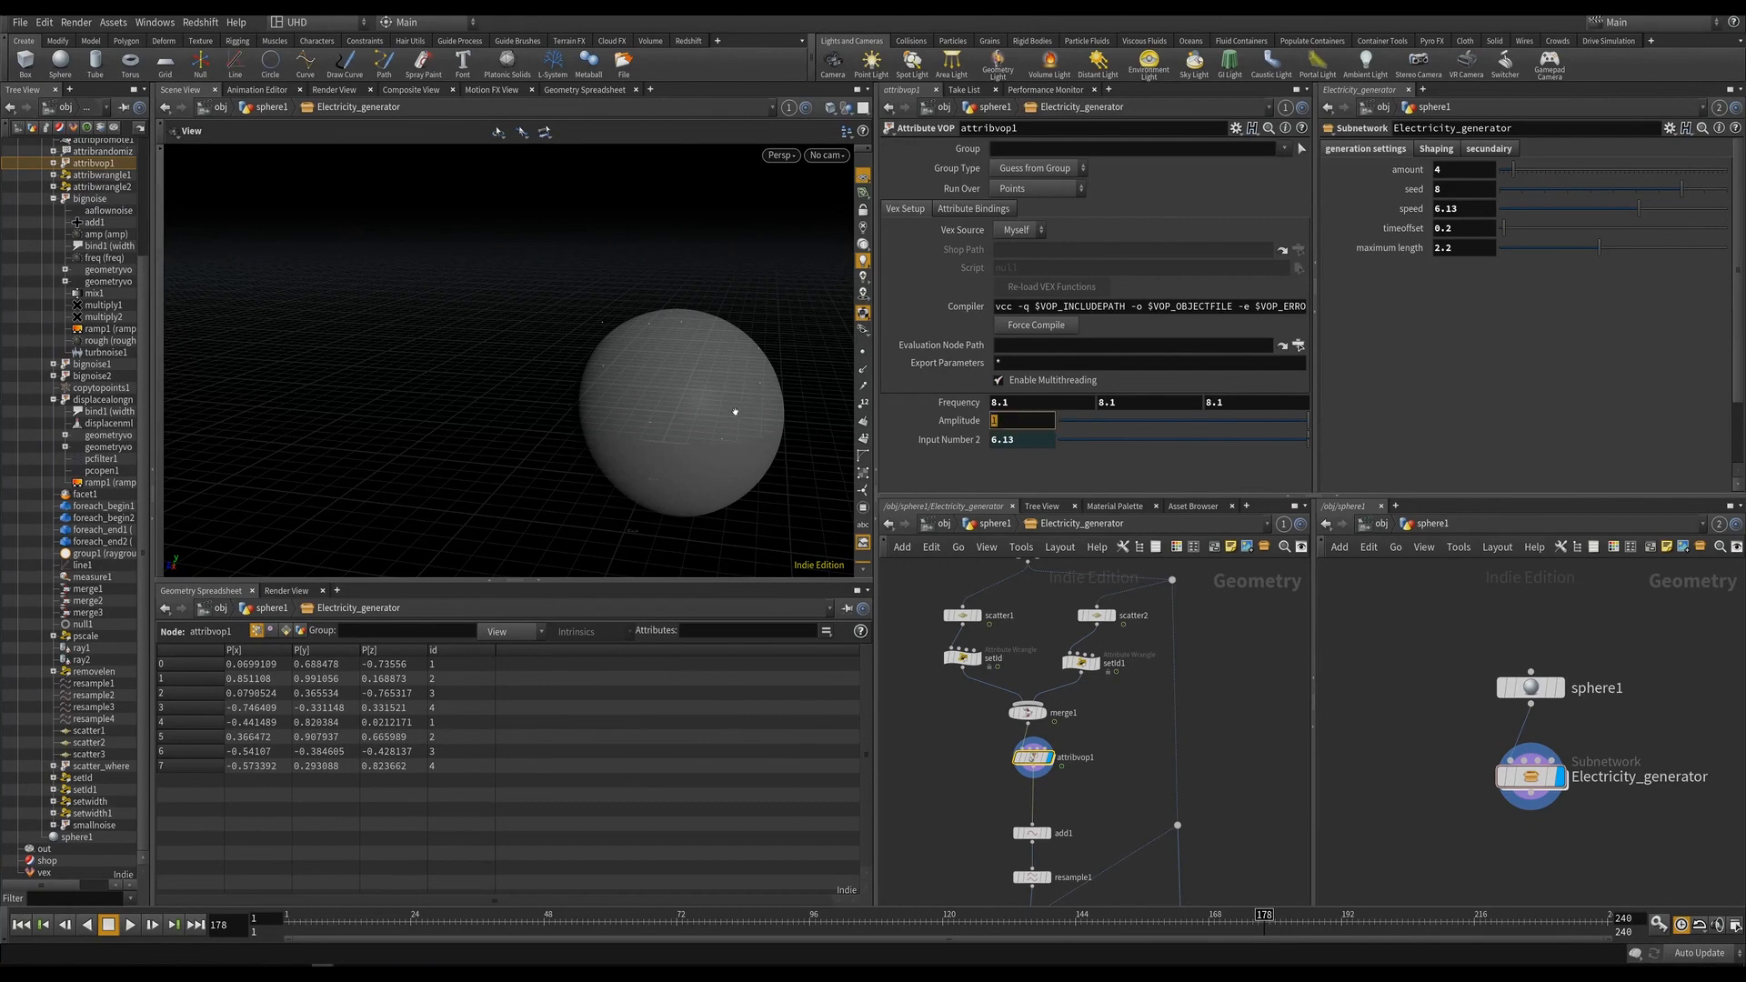
key("Return")
key("Up")
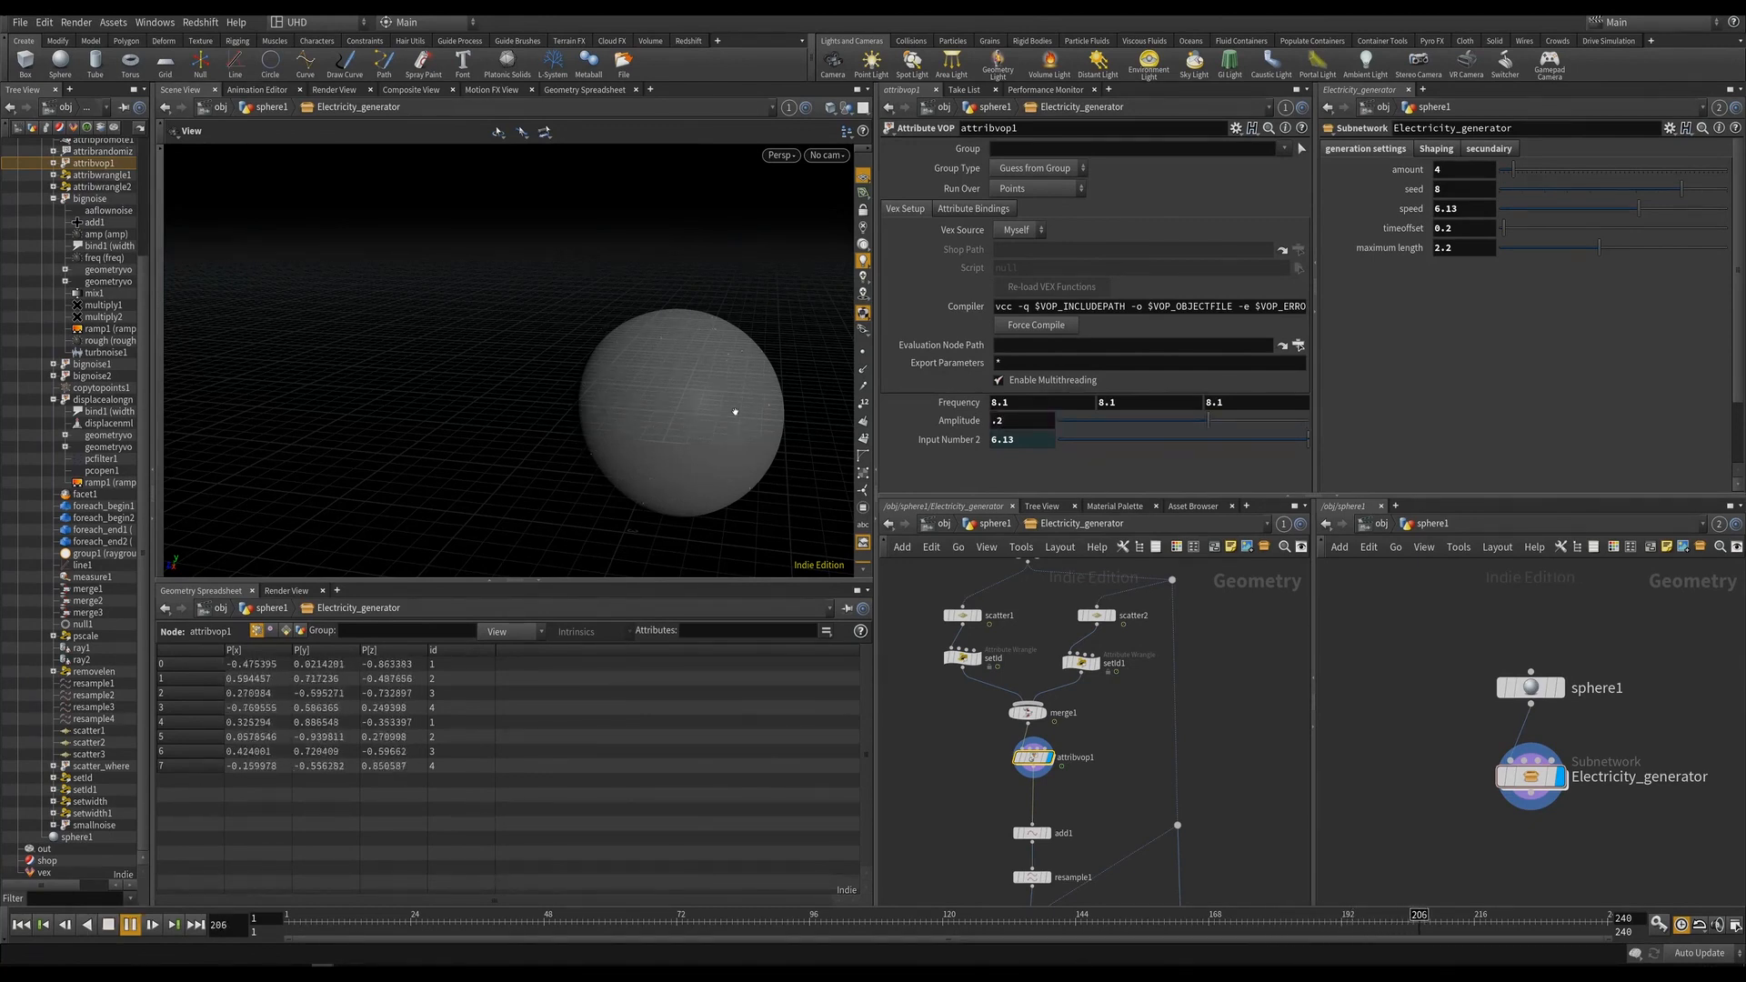
key("Up")
Display ray1's output and scrub the timeline to check how the projected lines move over the sphere.
middle_click_drag(1080, 890, 1123, 667)
scroll(1111, 700, "down", 2)
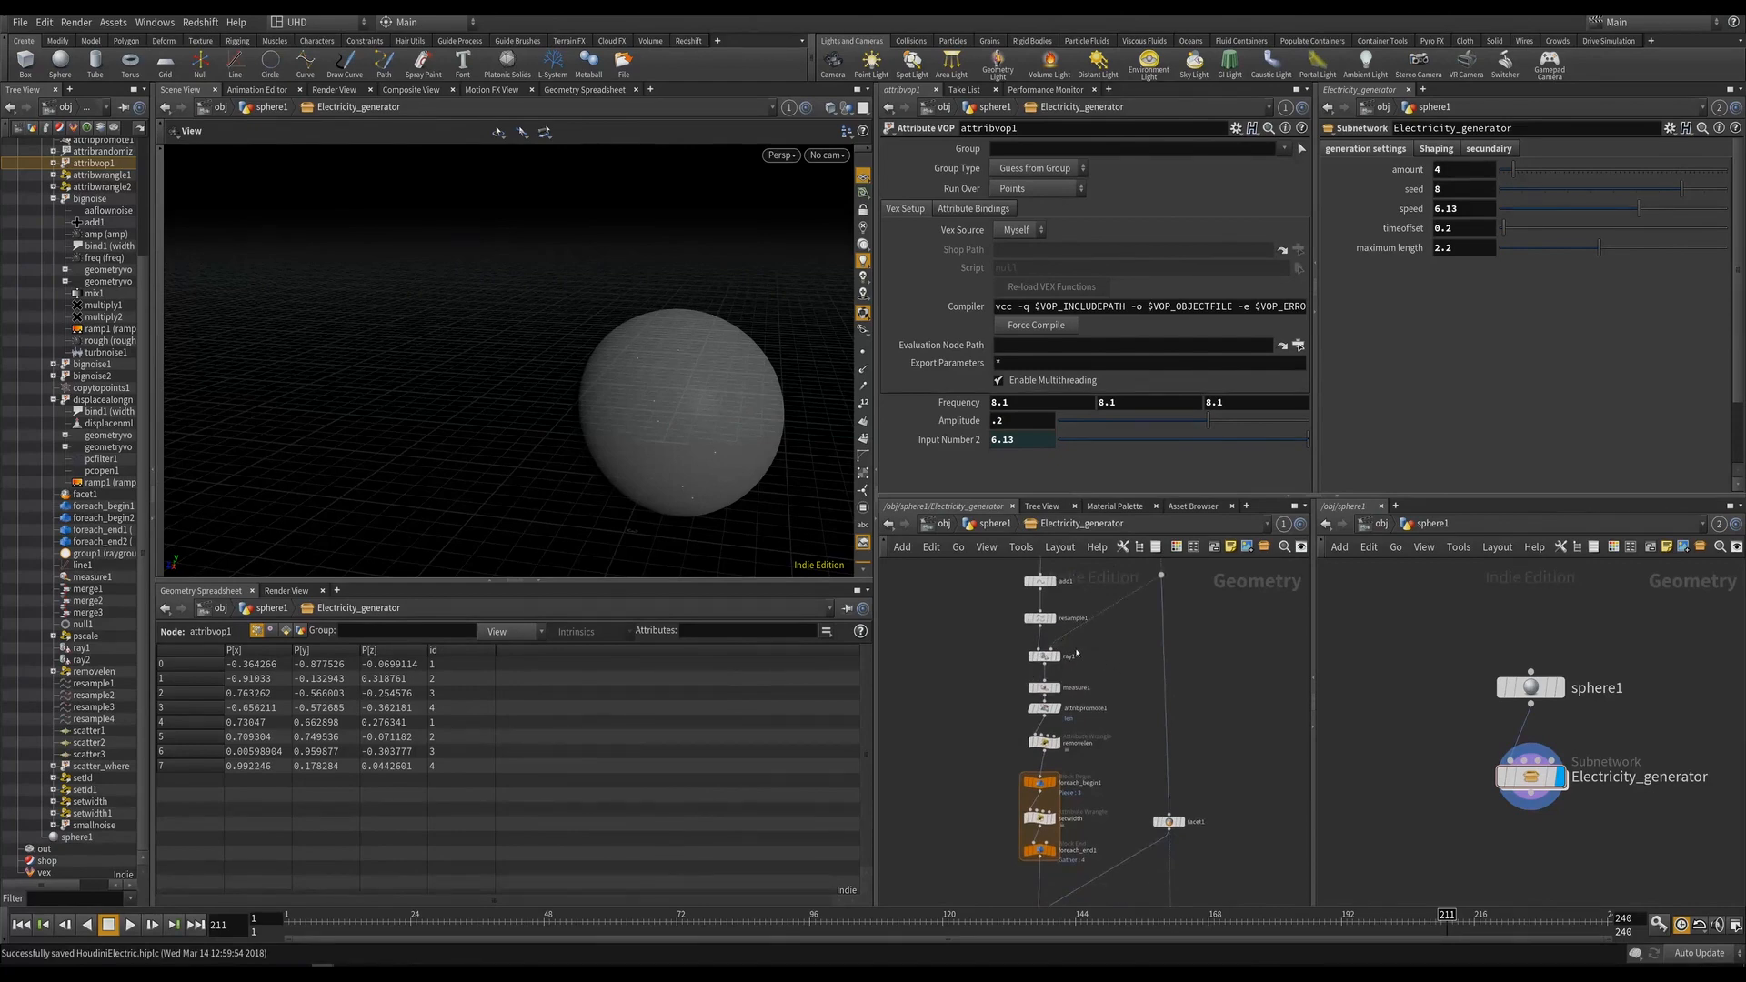
left_click(1066, 641)
key("Up")
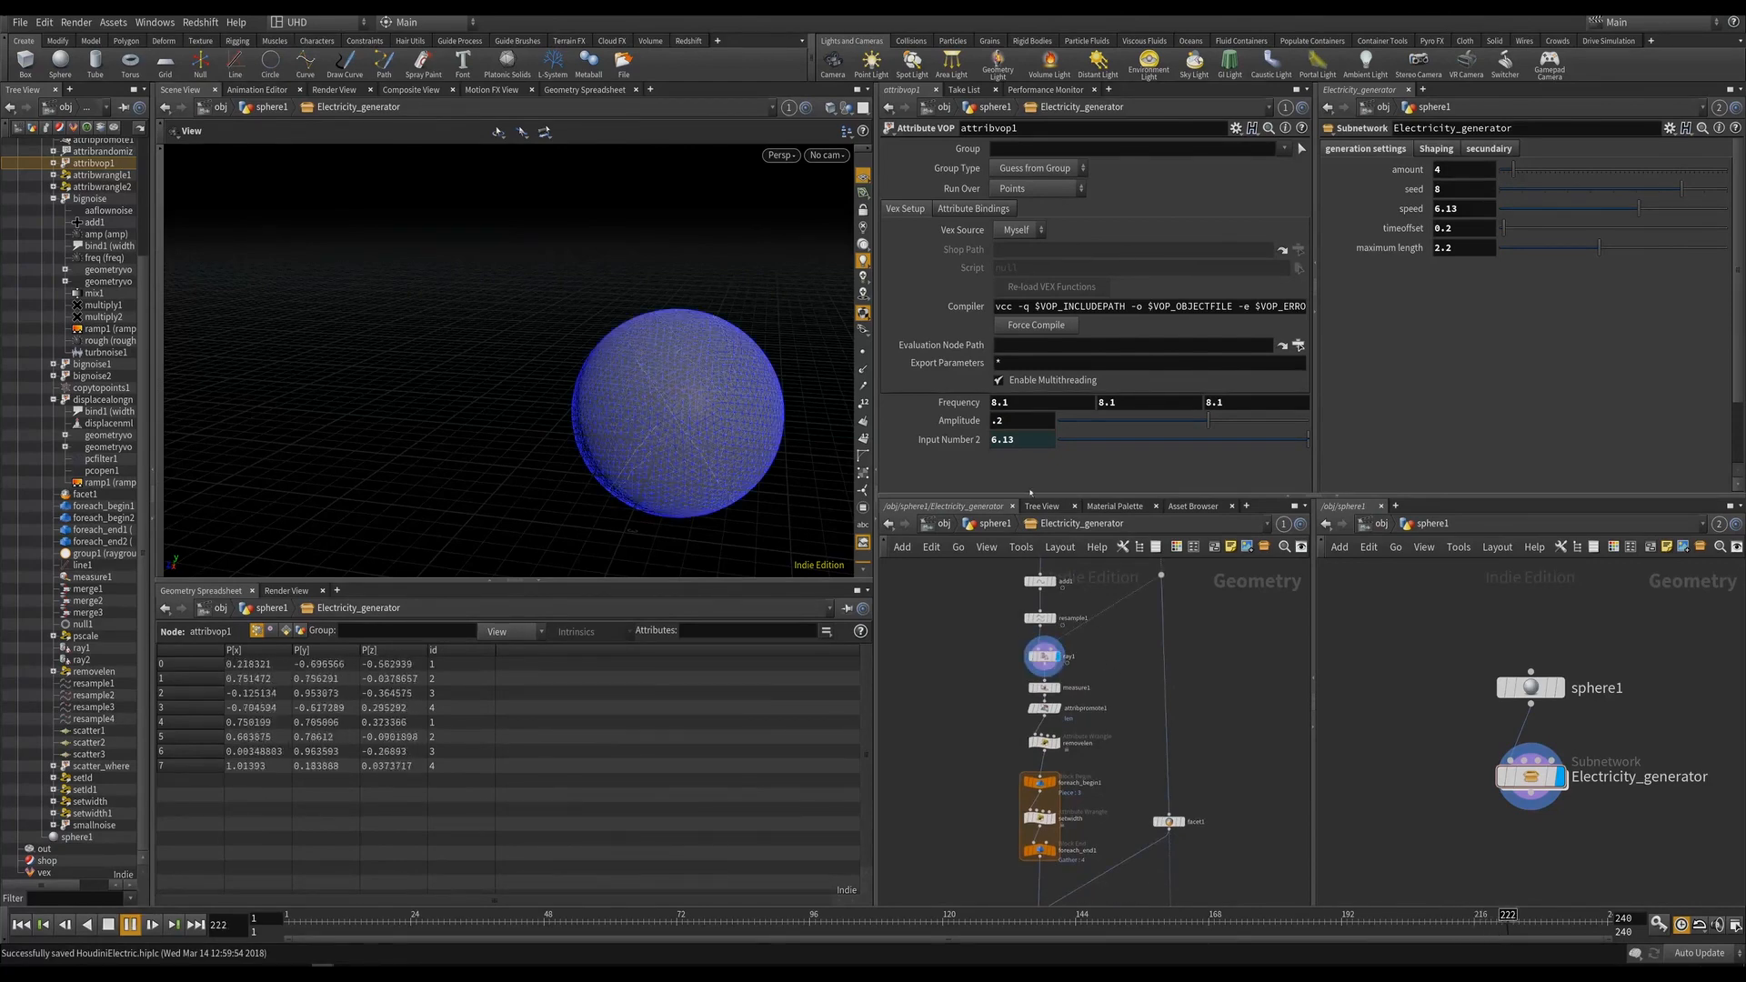
left_click_drag(632, 362, 761, 356)
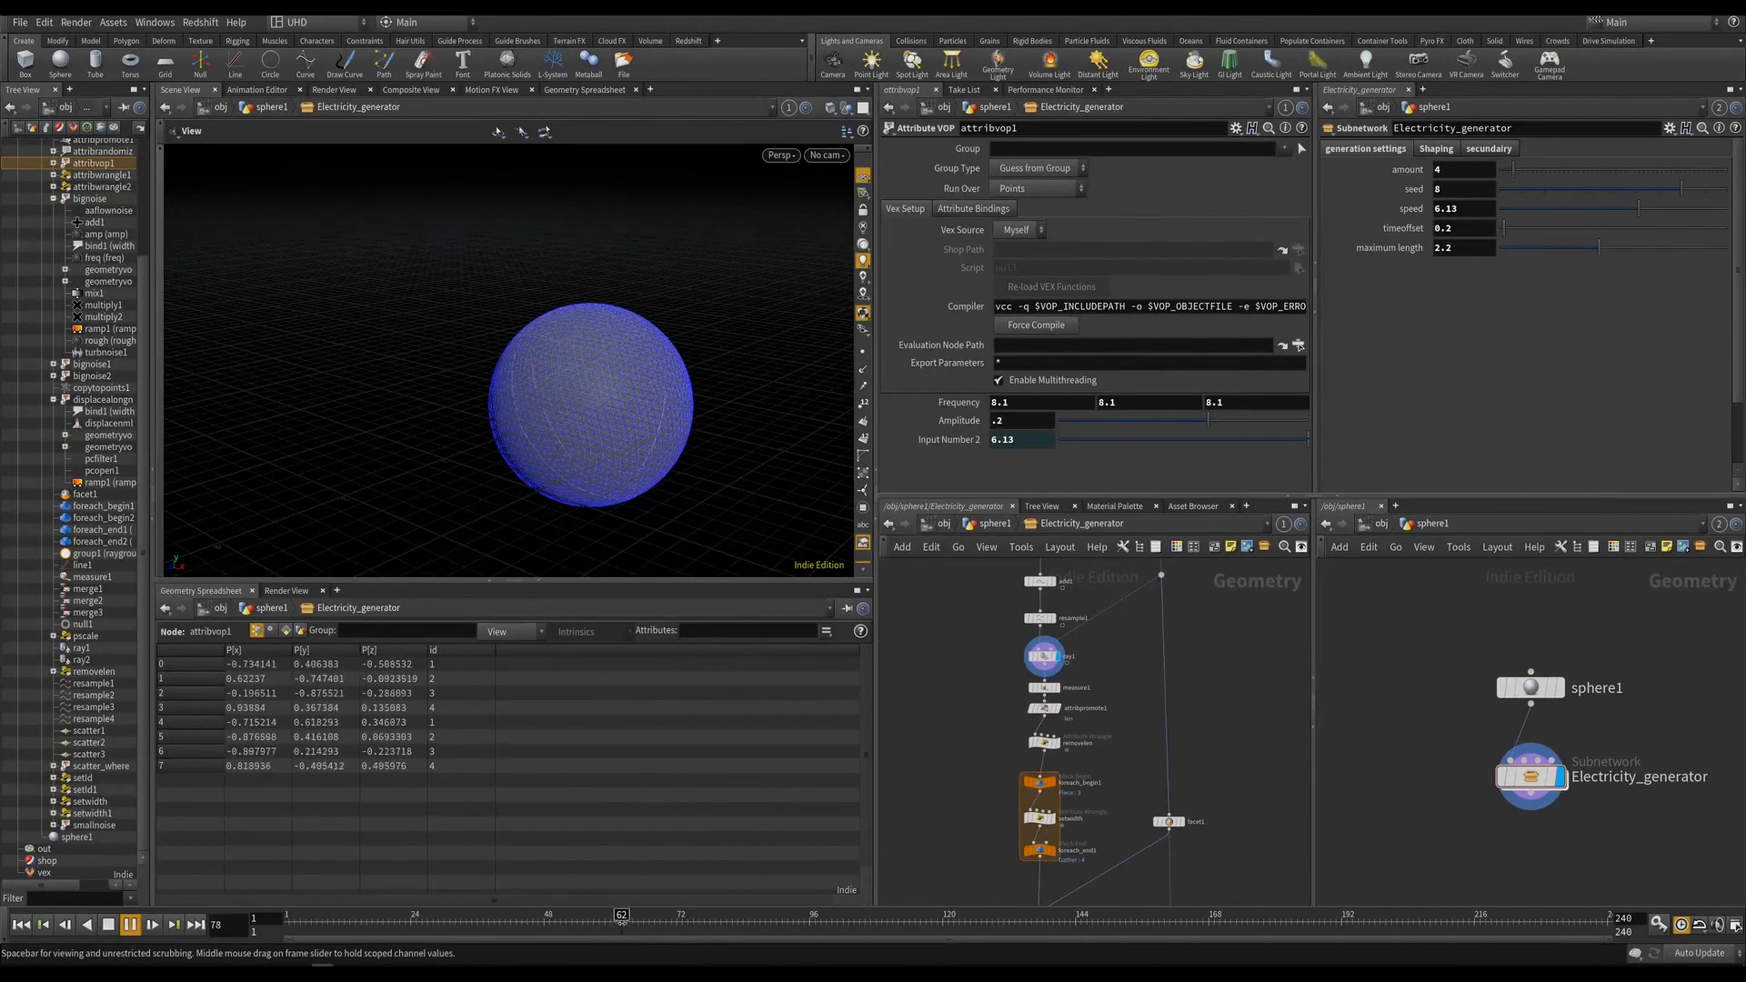
left_click_drag(637, 922, 871, 955)
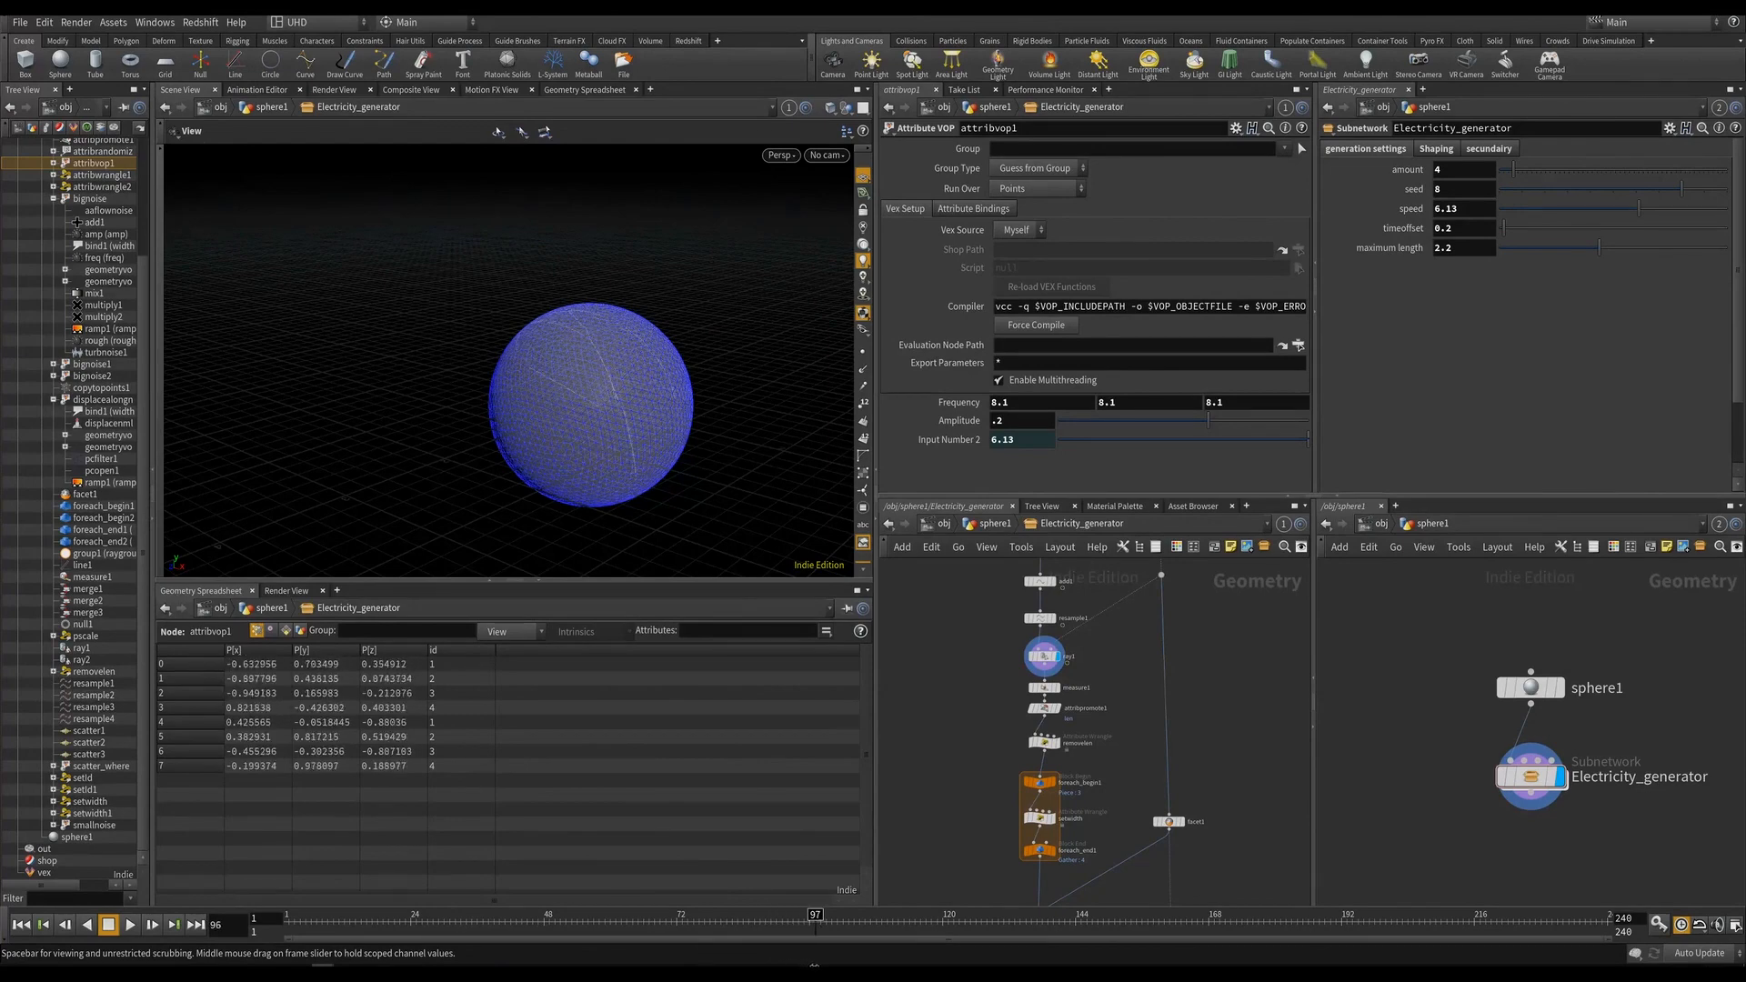
Display resample1's output and play it to check the straight lines between the moving points.
scroll(1014, 704, "up", 3)
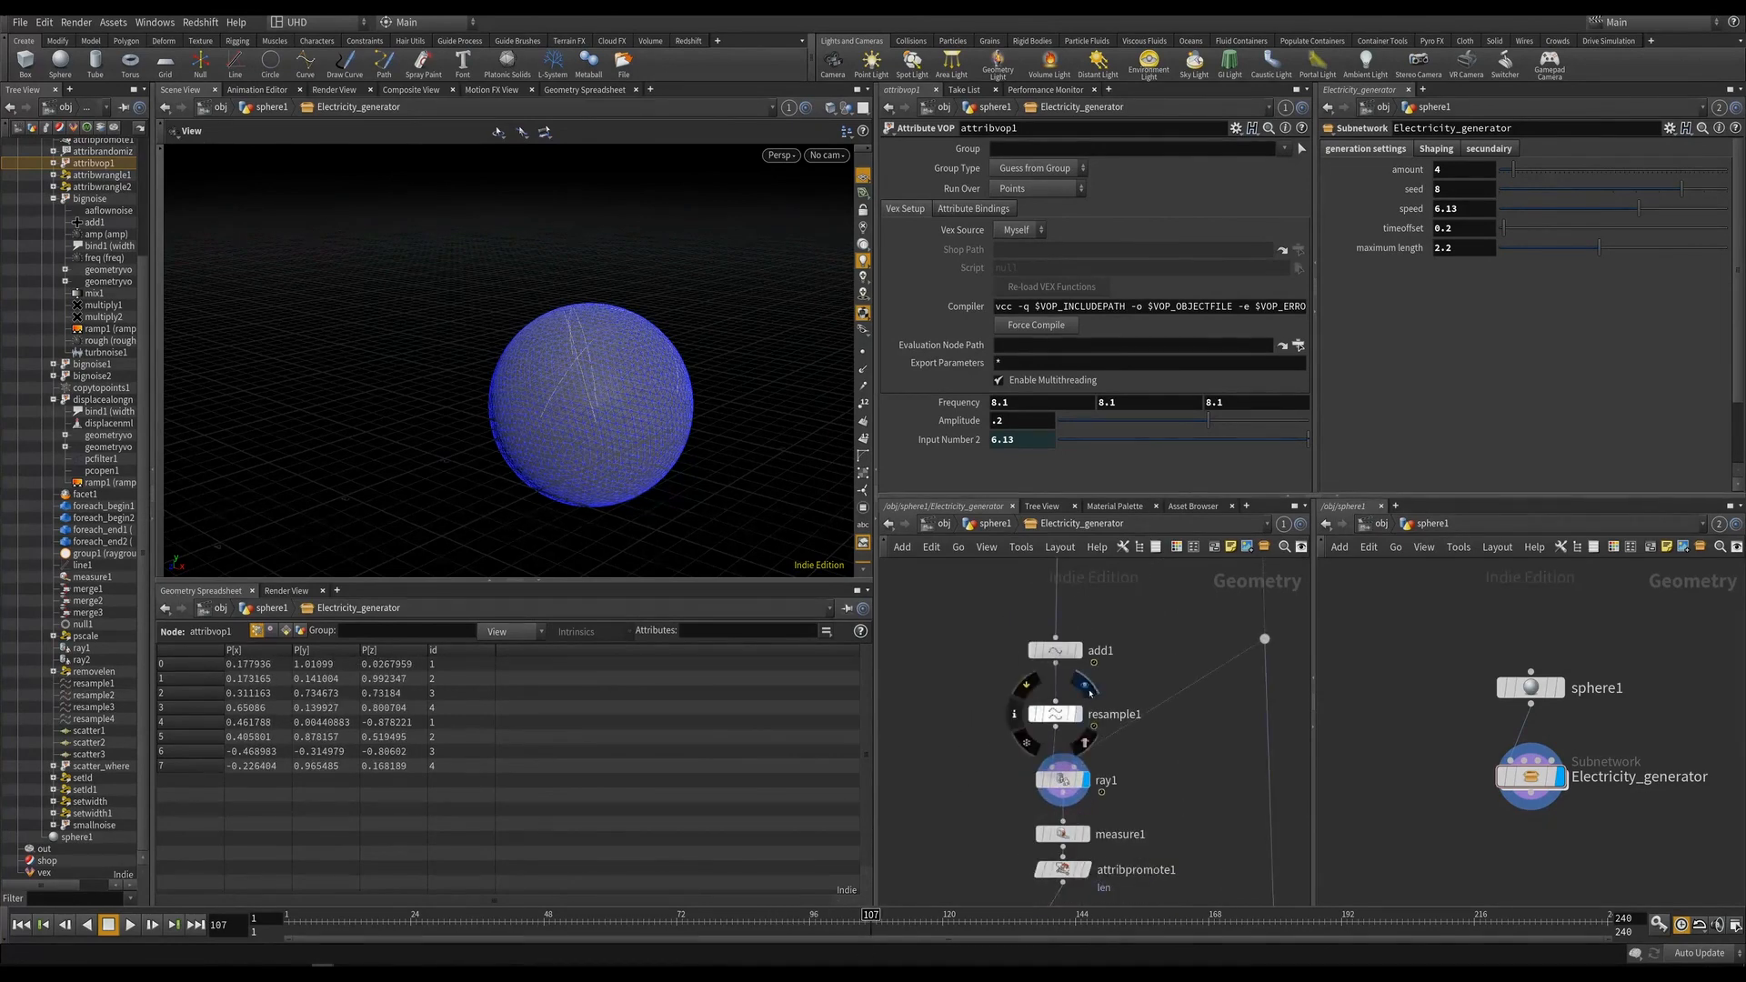
left_click(1078, 714)
key("Up")
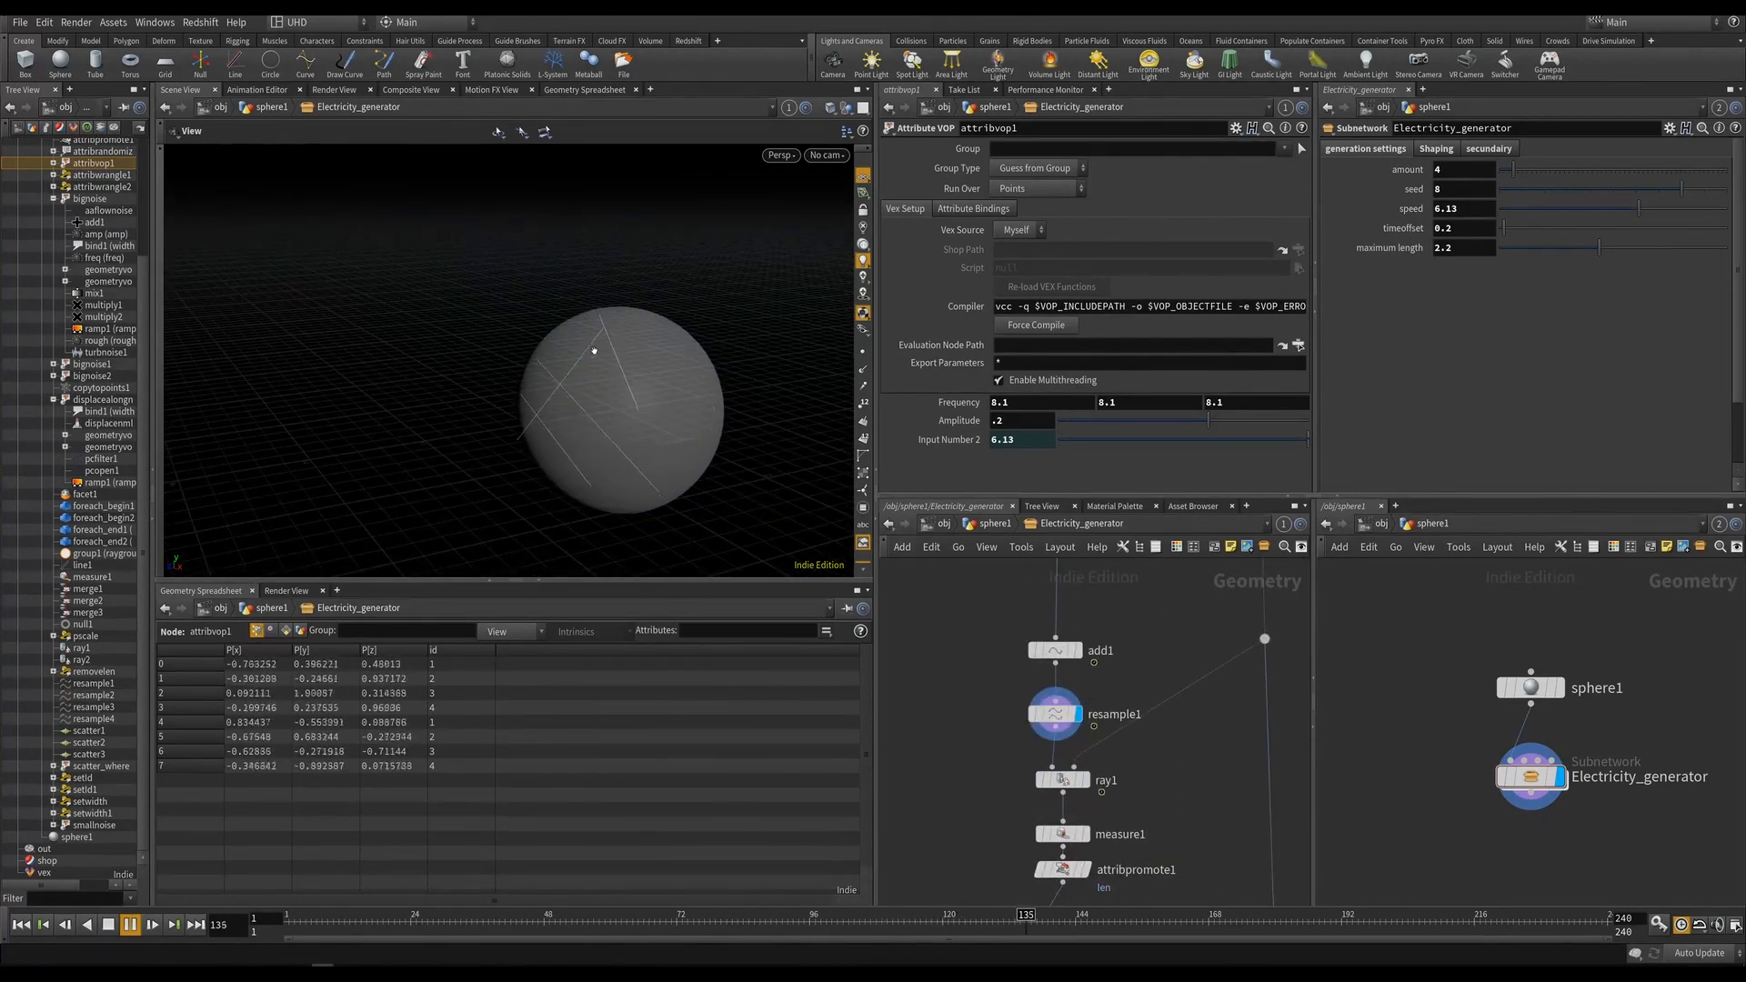
key("Down")
middle_click_drag(979, 564, 990, 780)
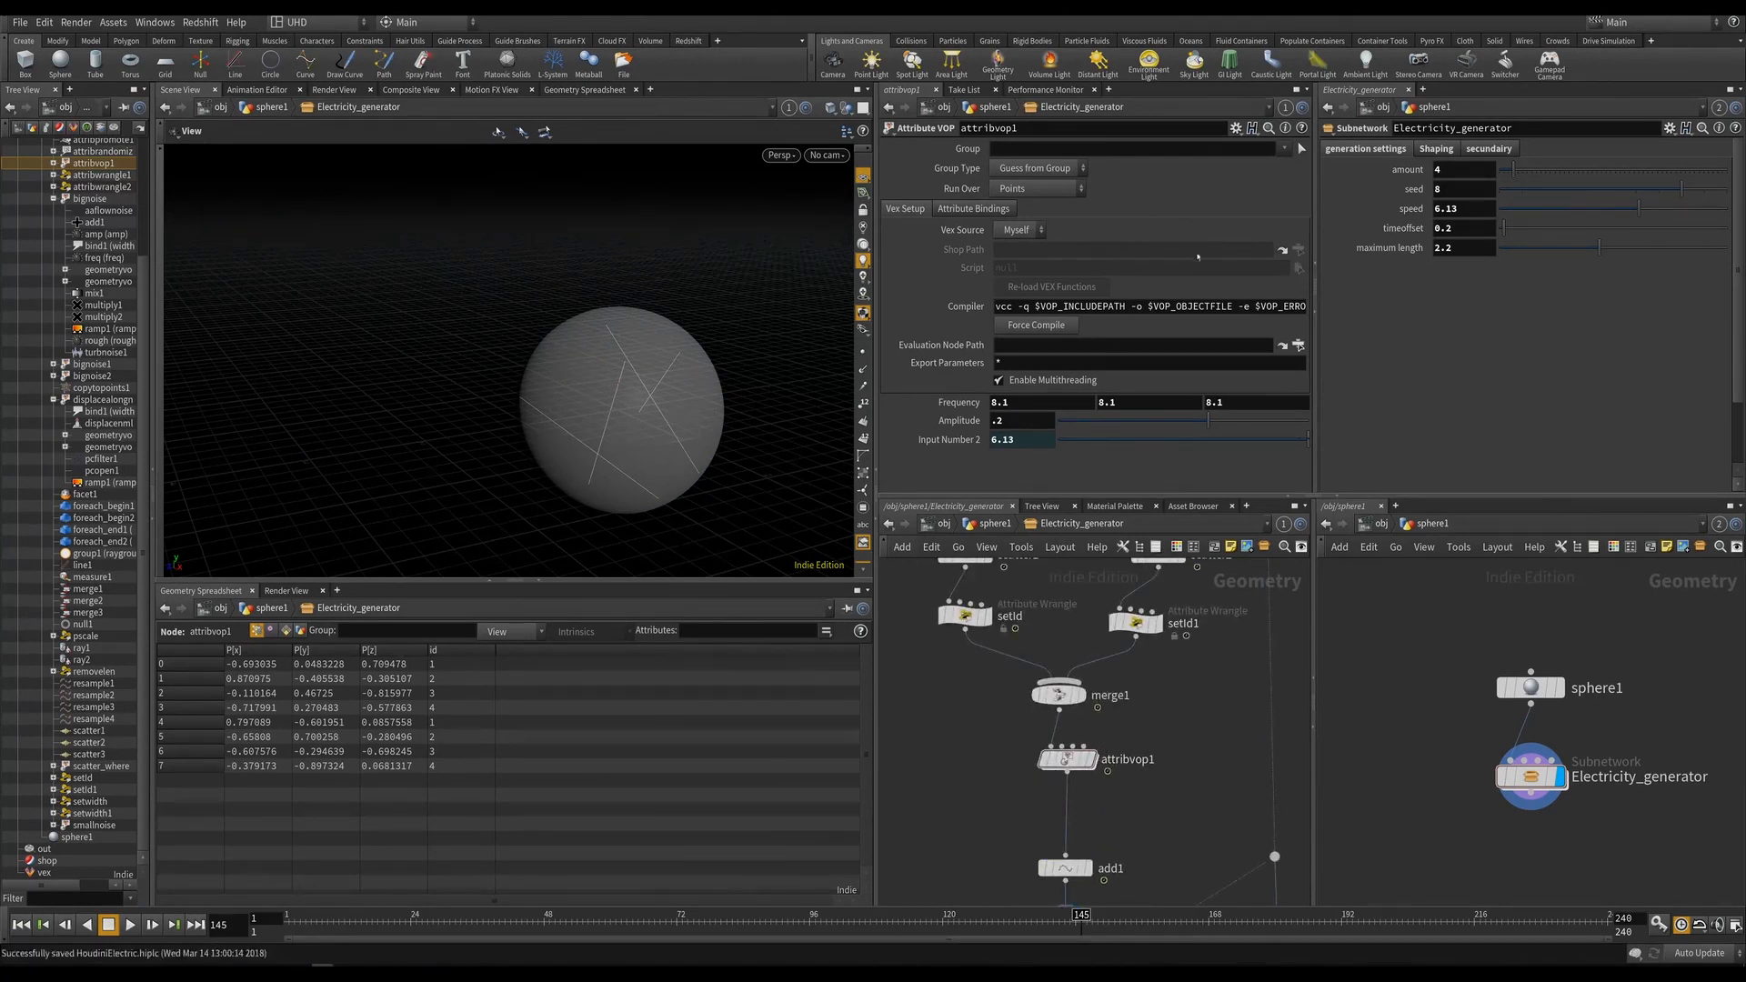
middle_click_drag(1014, 869, 1030, 674)
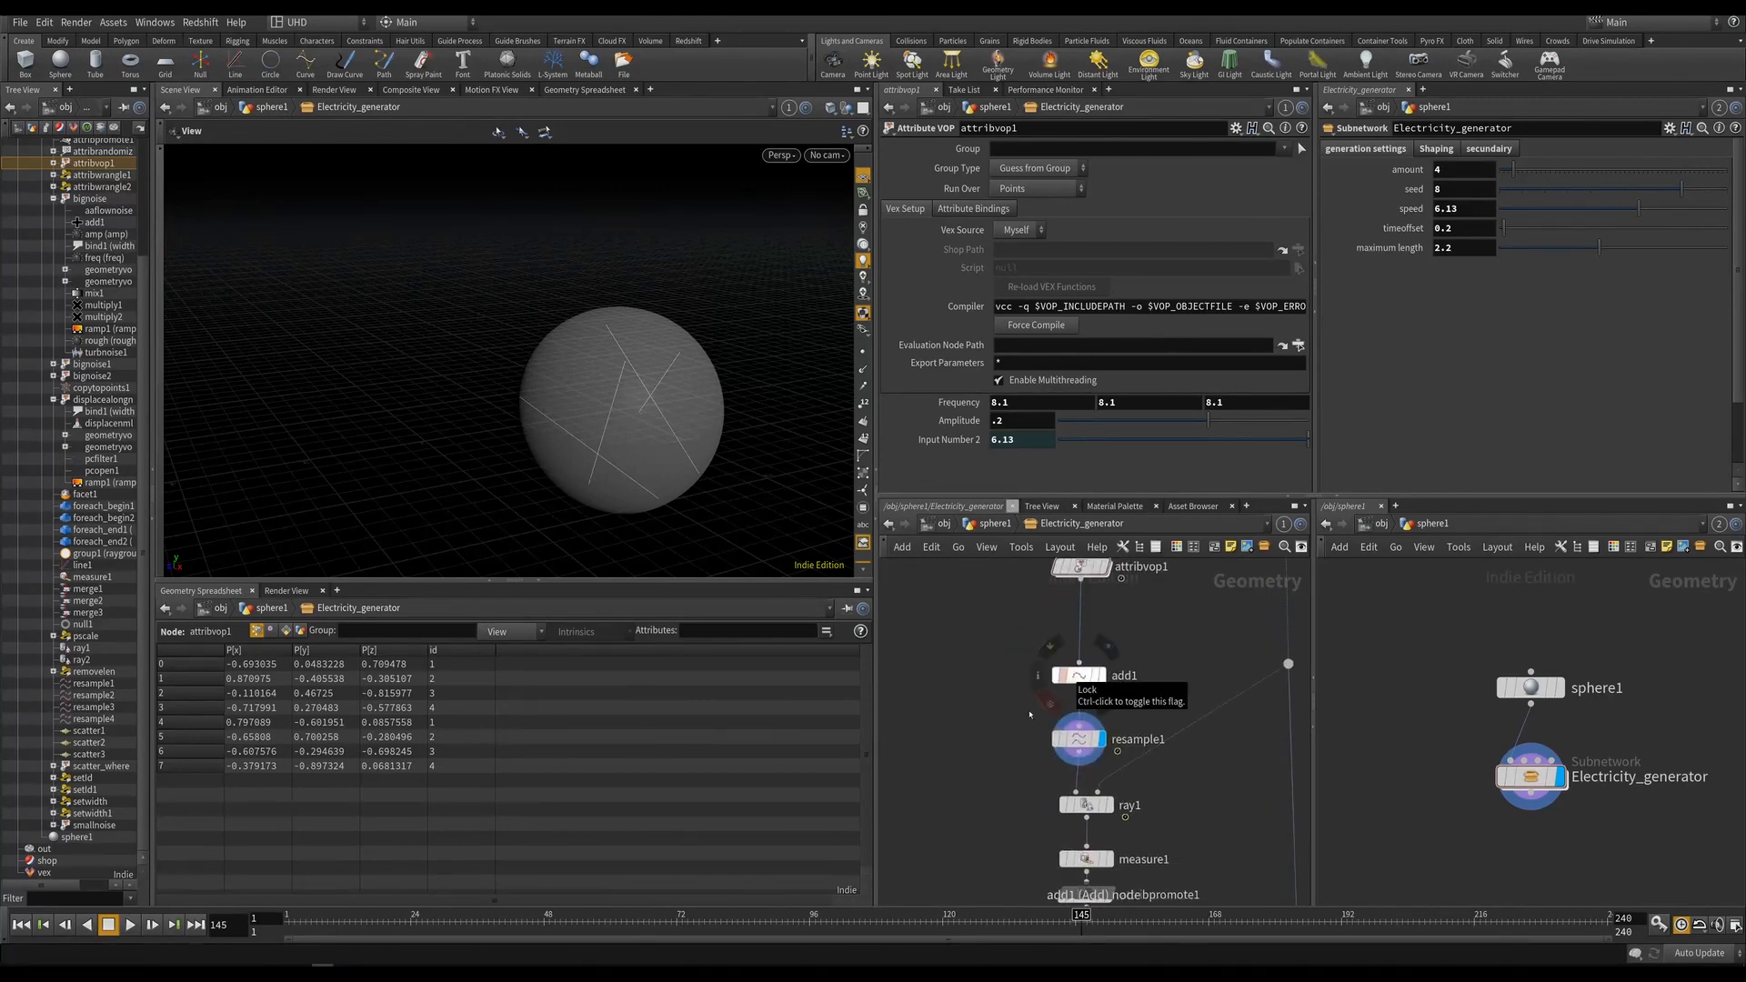
Save the scene, display the final merge node, and play the complete electricity around the sphere.
key("ctrl+s")
scroll(1029, 669, "down", 3)
middle_click_drag(1030, 819, 1030, 442)
left_click_drag(639, 322, 628, 368)
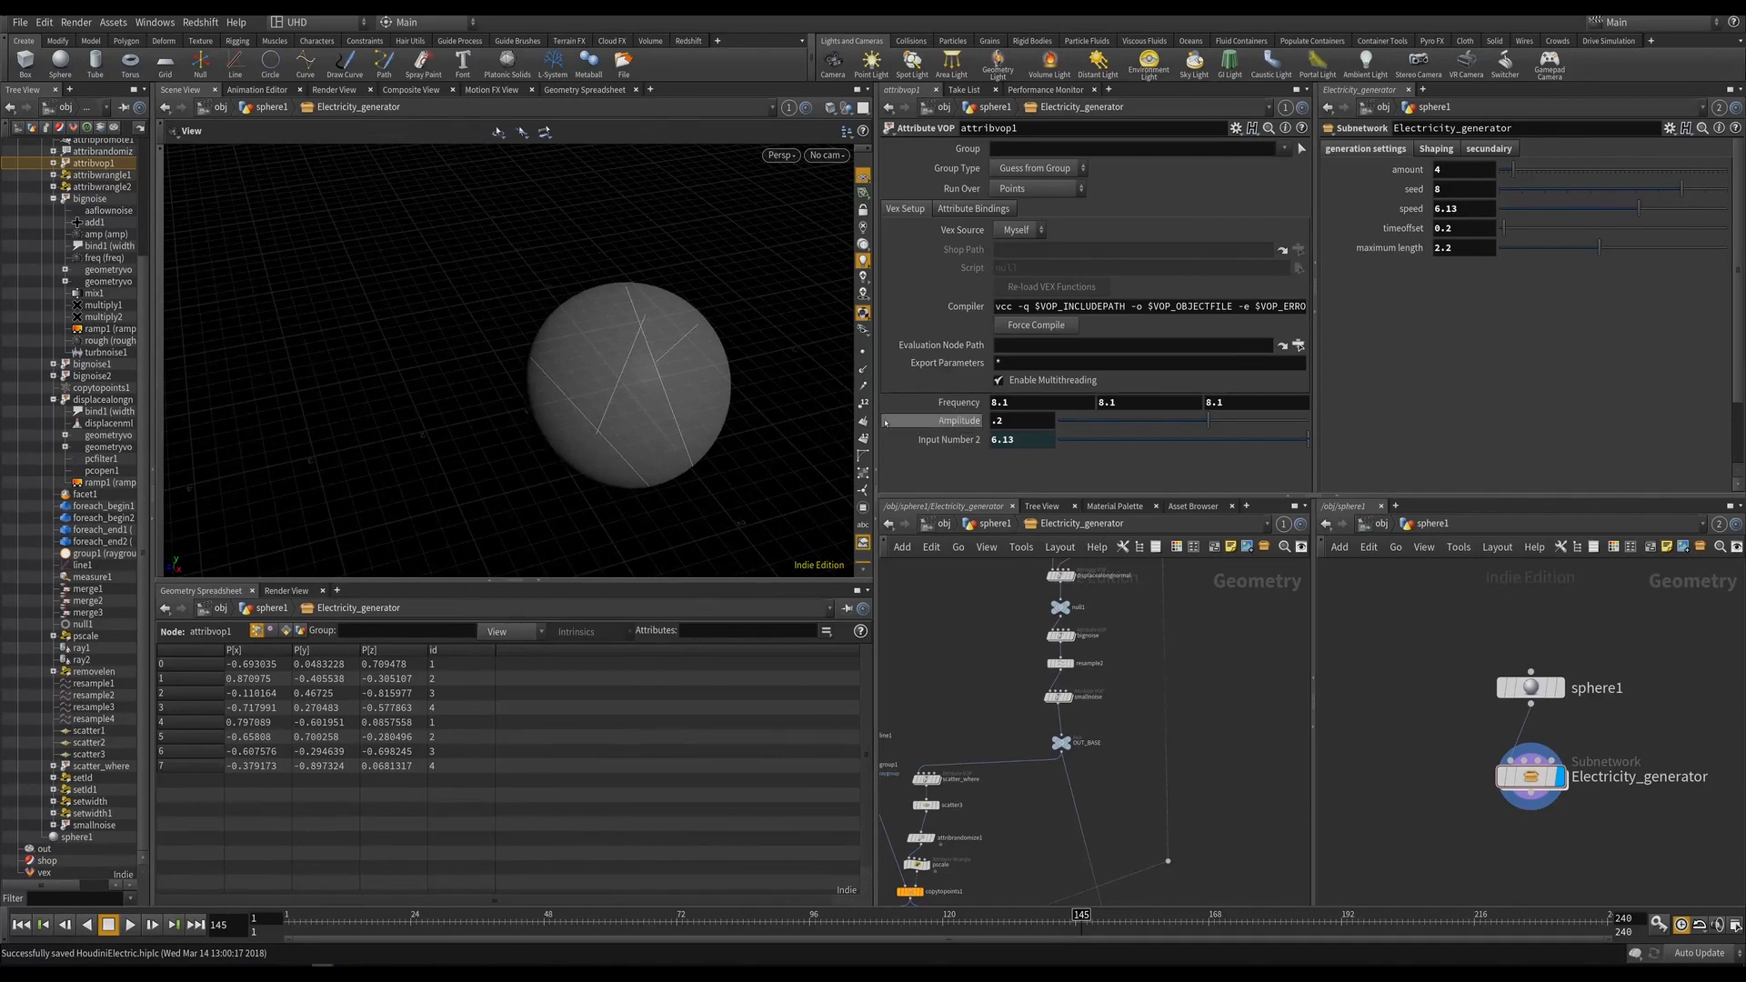
left_click_drag(668, 427, 463, 398)
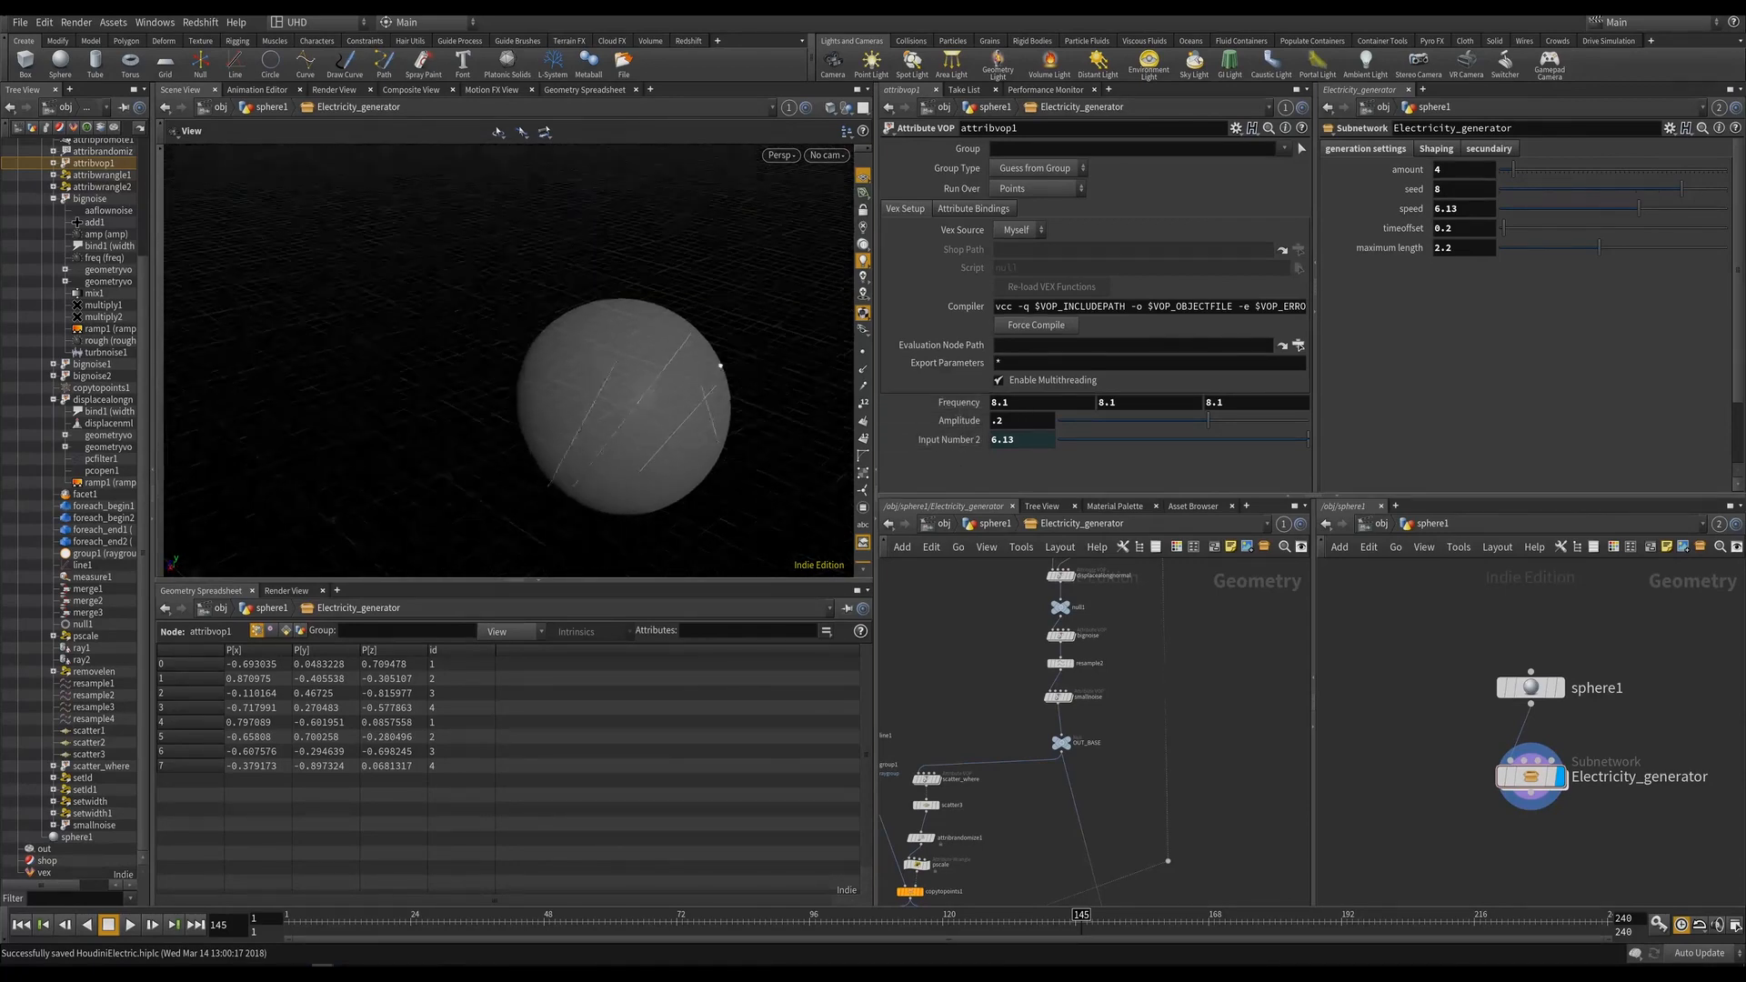
left_click_drag(573, 391, 675, 367)
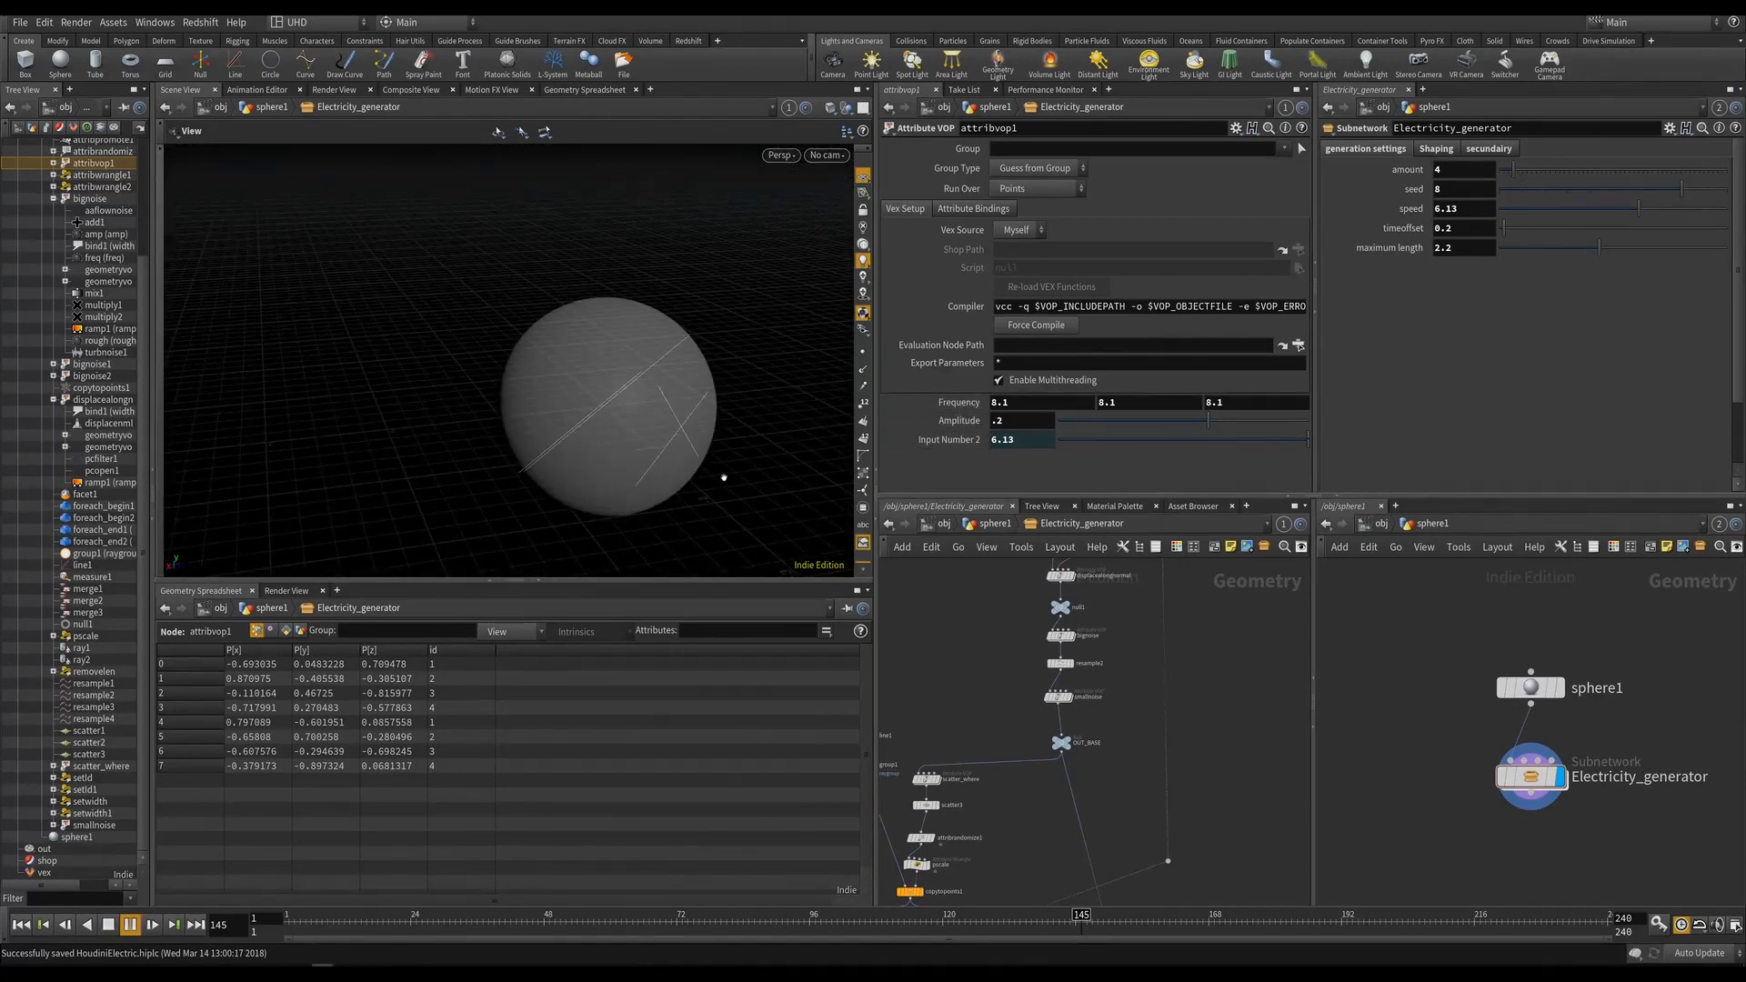
scroll(991, 655, "down", 3)
middle_click_drag(1009, 819, 1021, 686)
middle_click_drag(1075, 892, 1058, 695)
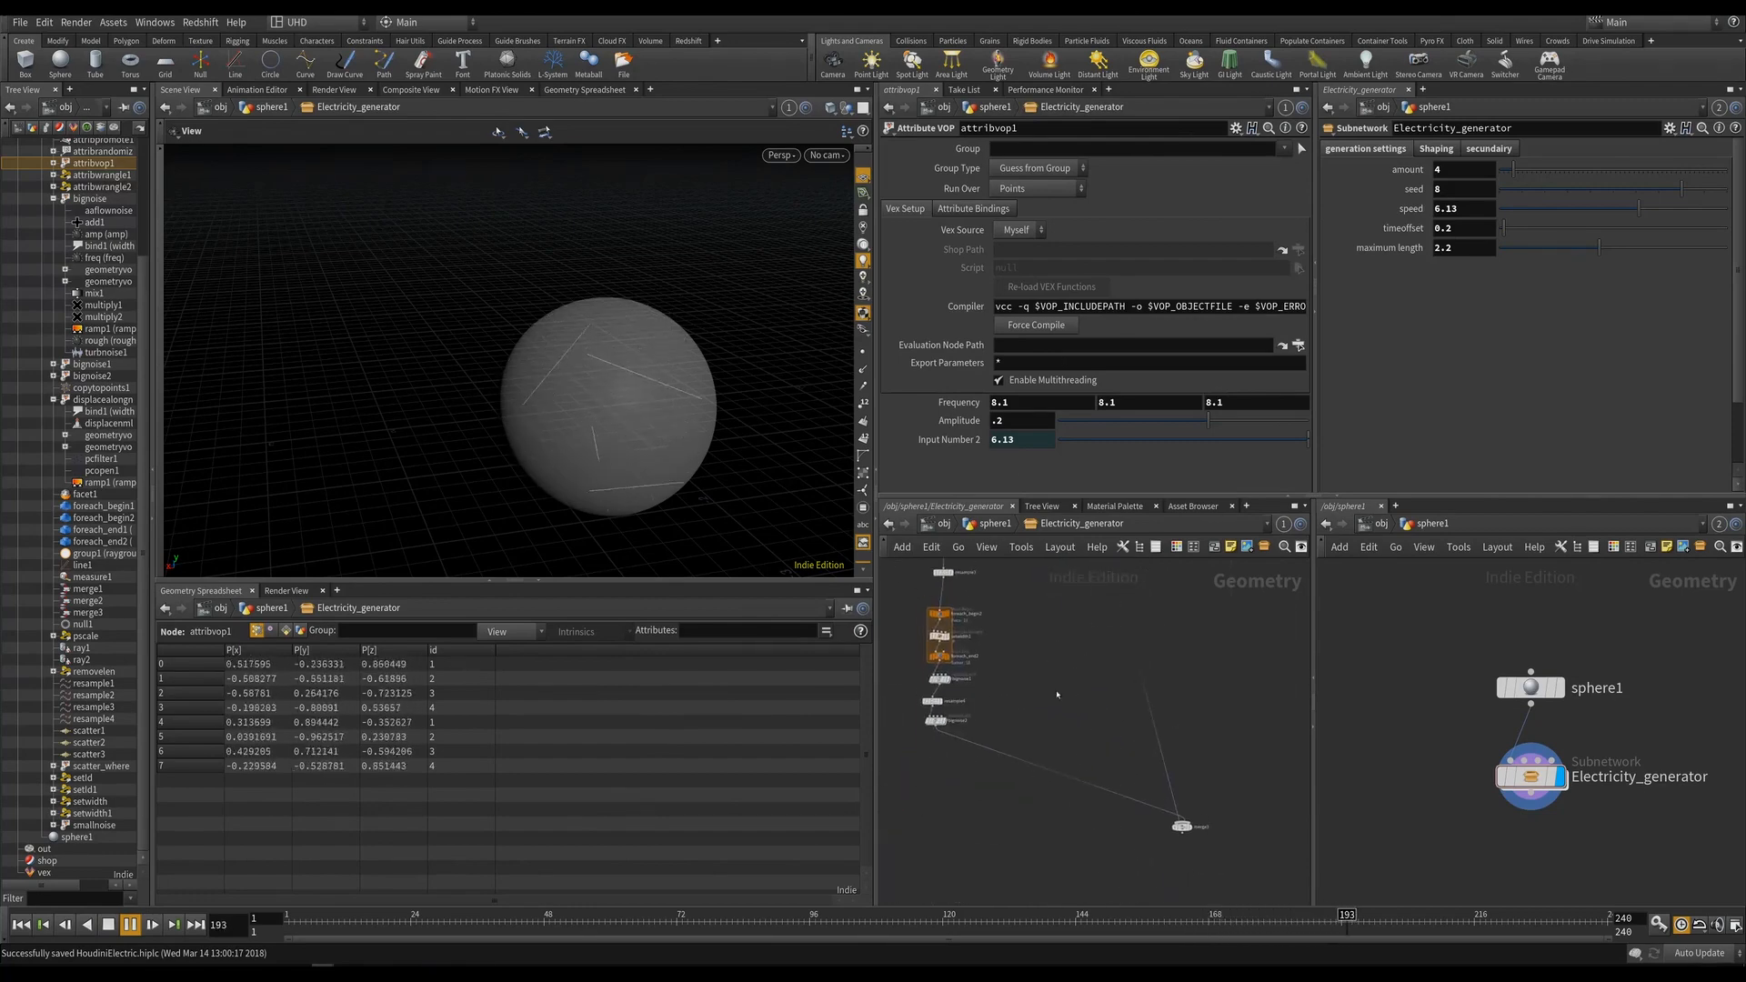
left_click(1187, 828)
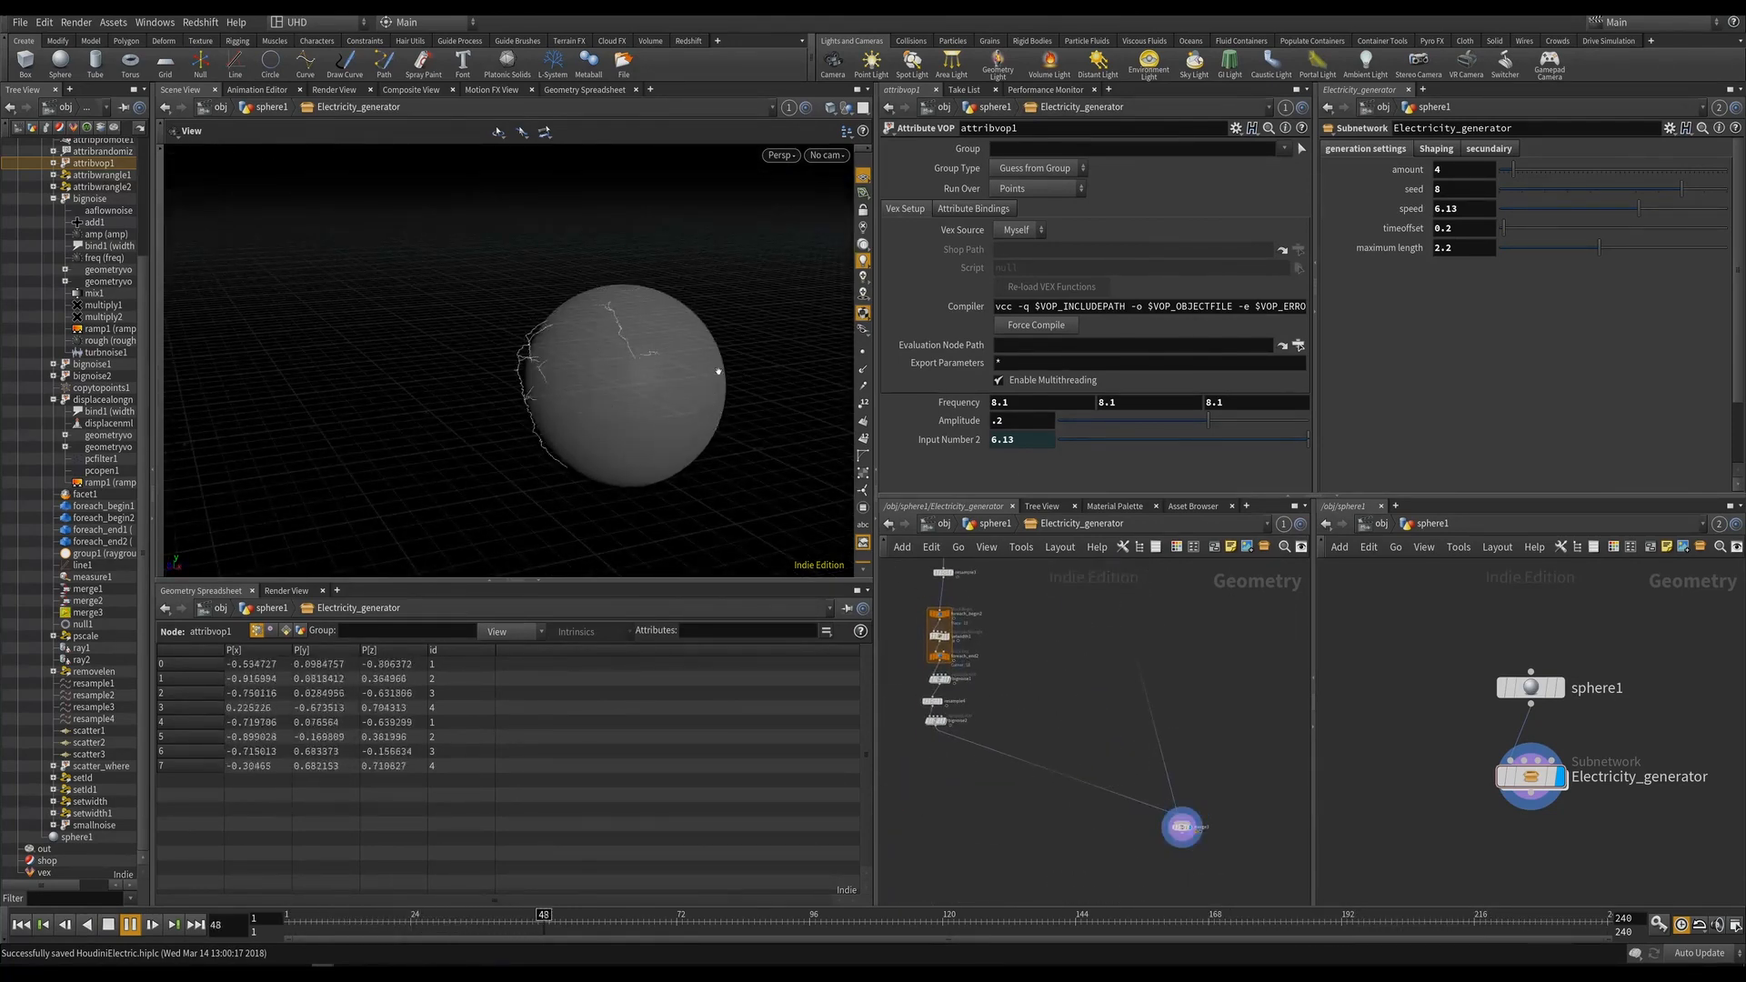
left_click_drag(657, 319, 637, 512)
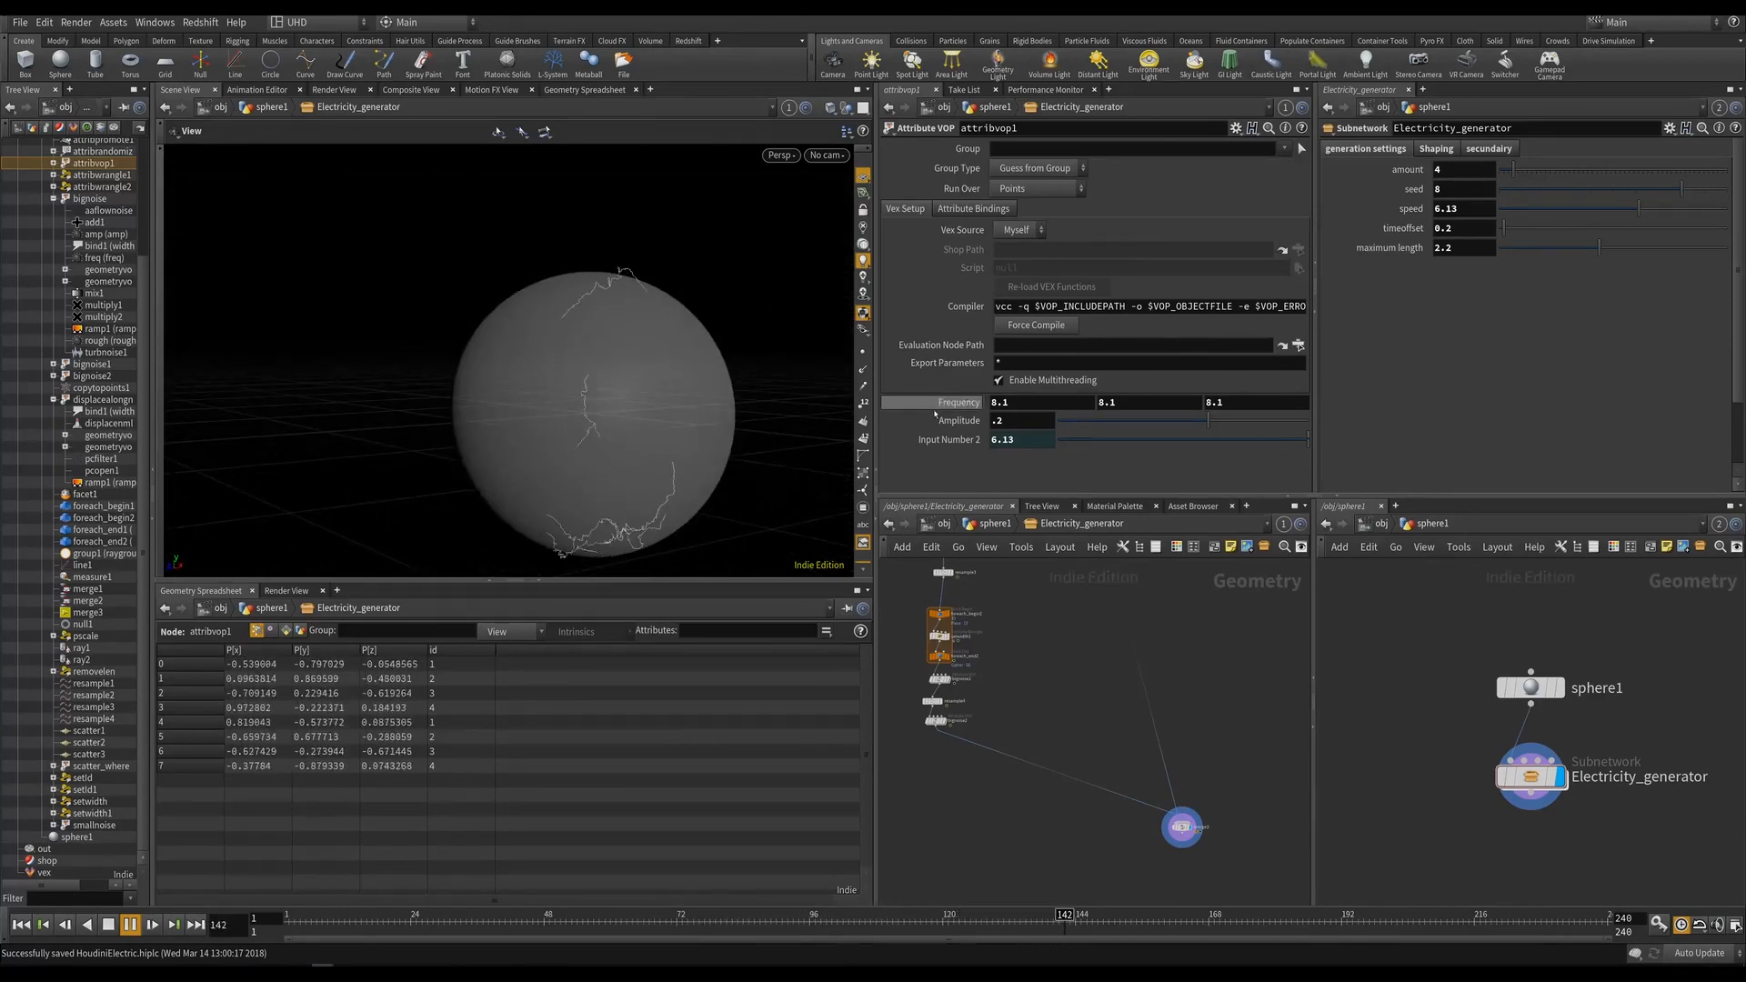
Raise attribvop1's Amplitude to 1 and scrub the timeline to check the stronger point movement.
left_click_drag(1207, 421, 1237, 421)
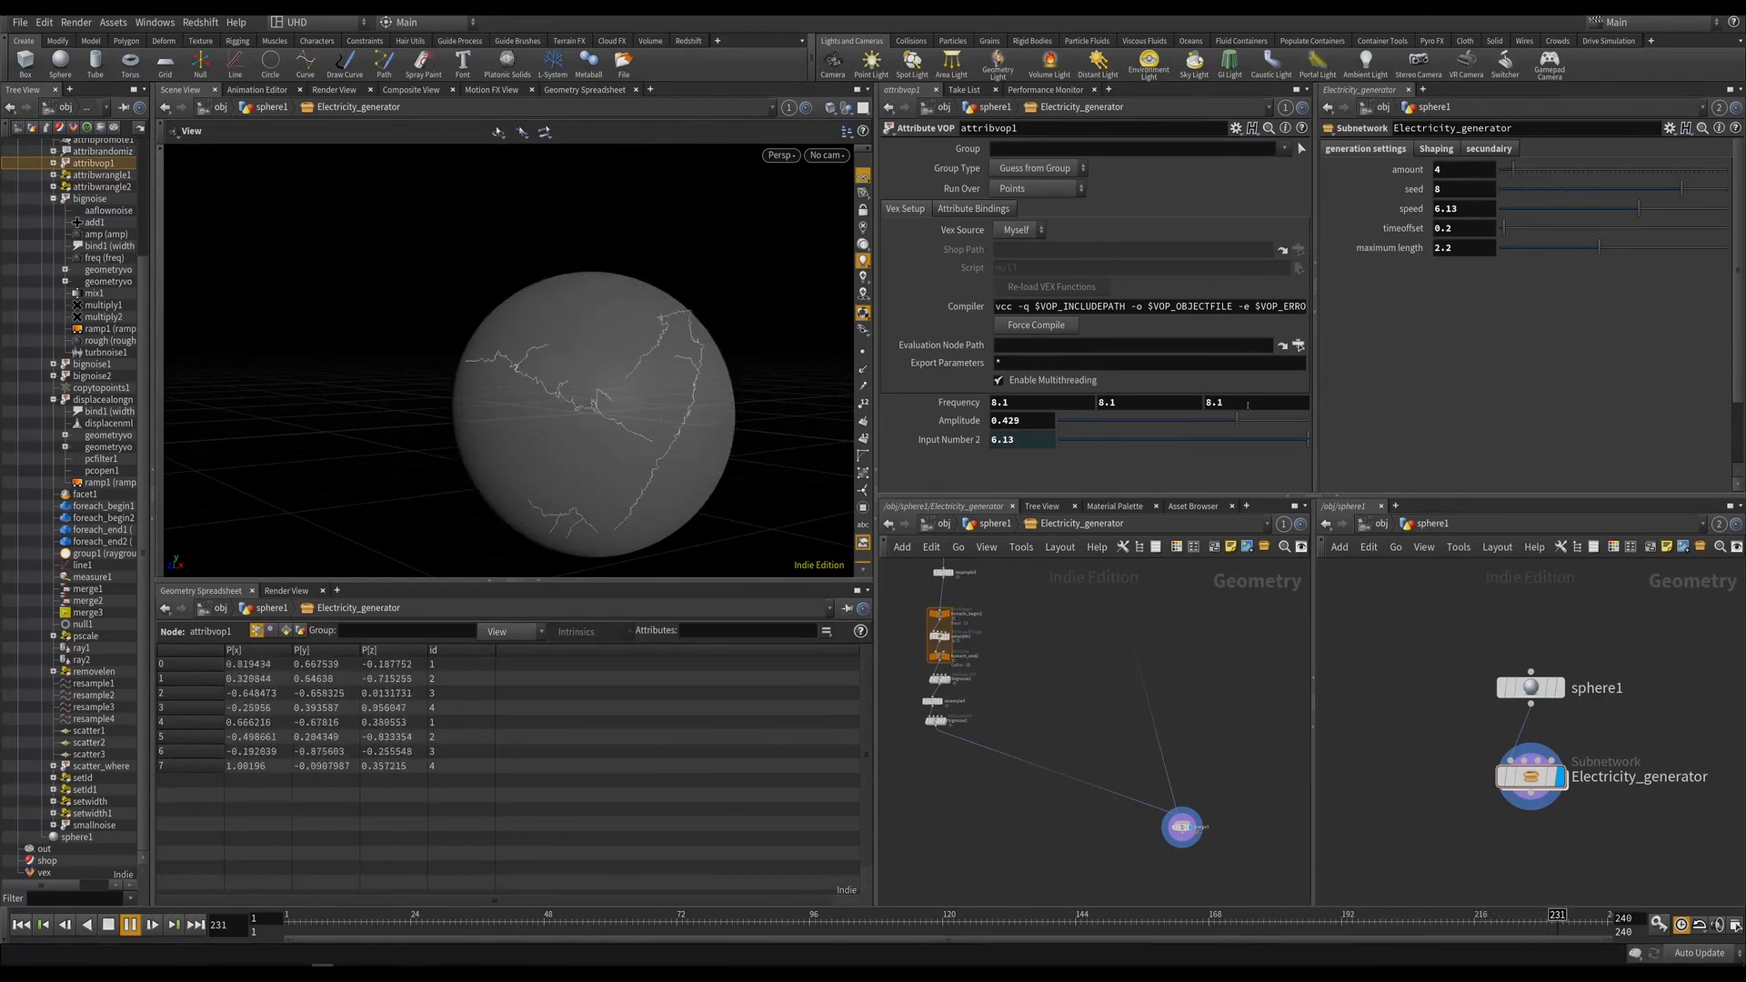
left_click_drag(1238, 421, 1328, 425)
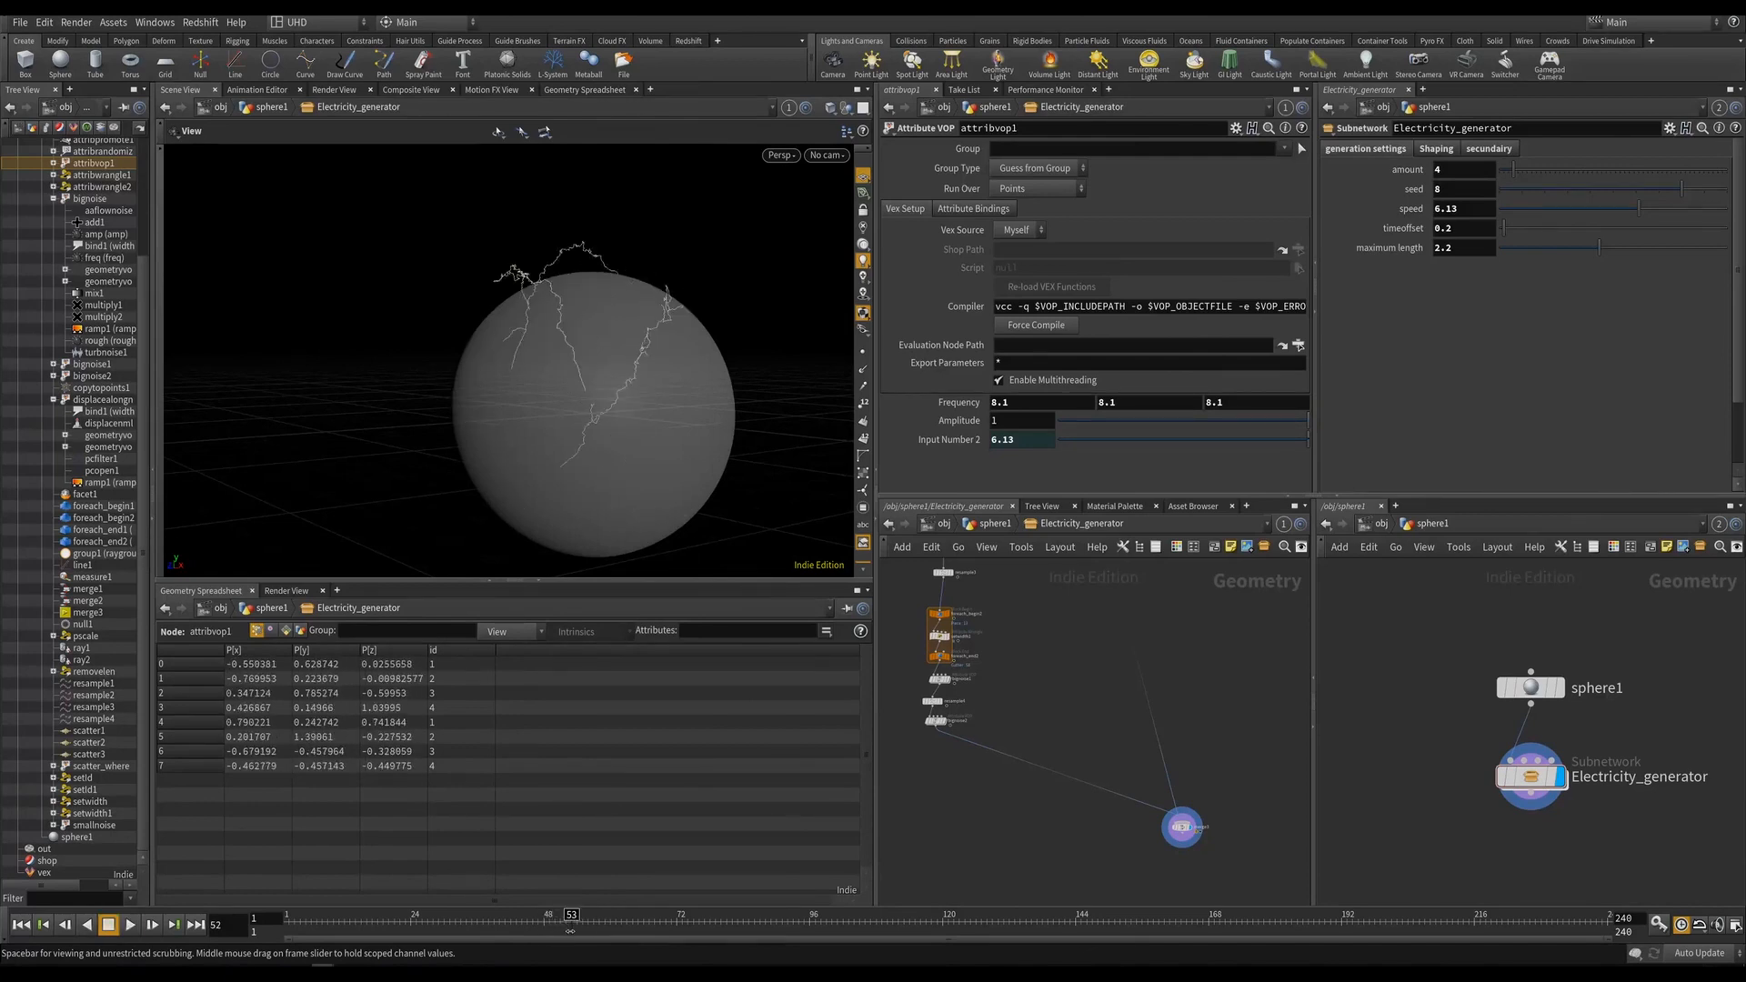
left_click(583, 928)
left_click_drag(583, 931, 744, 945)
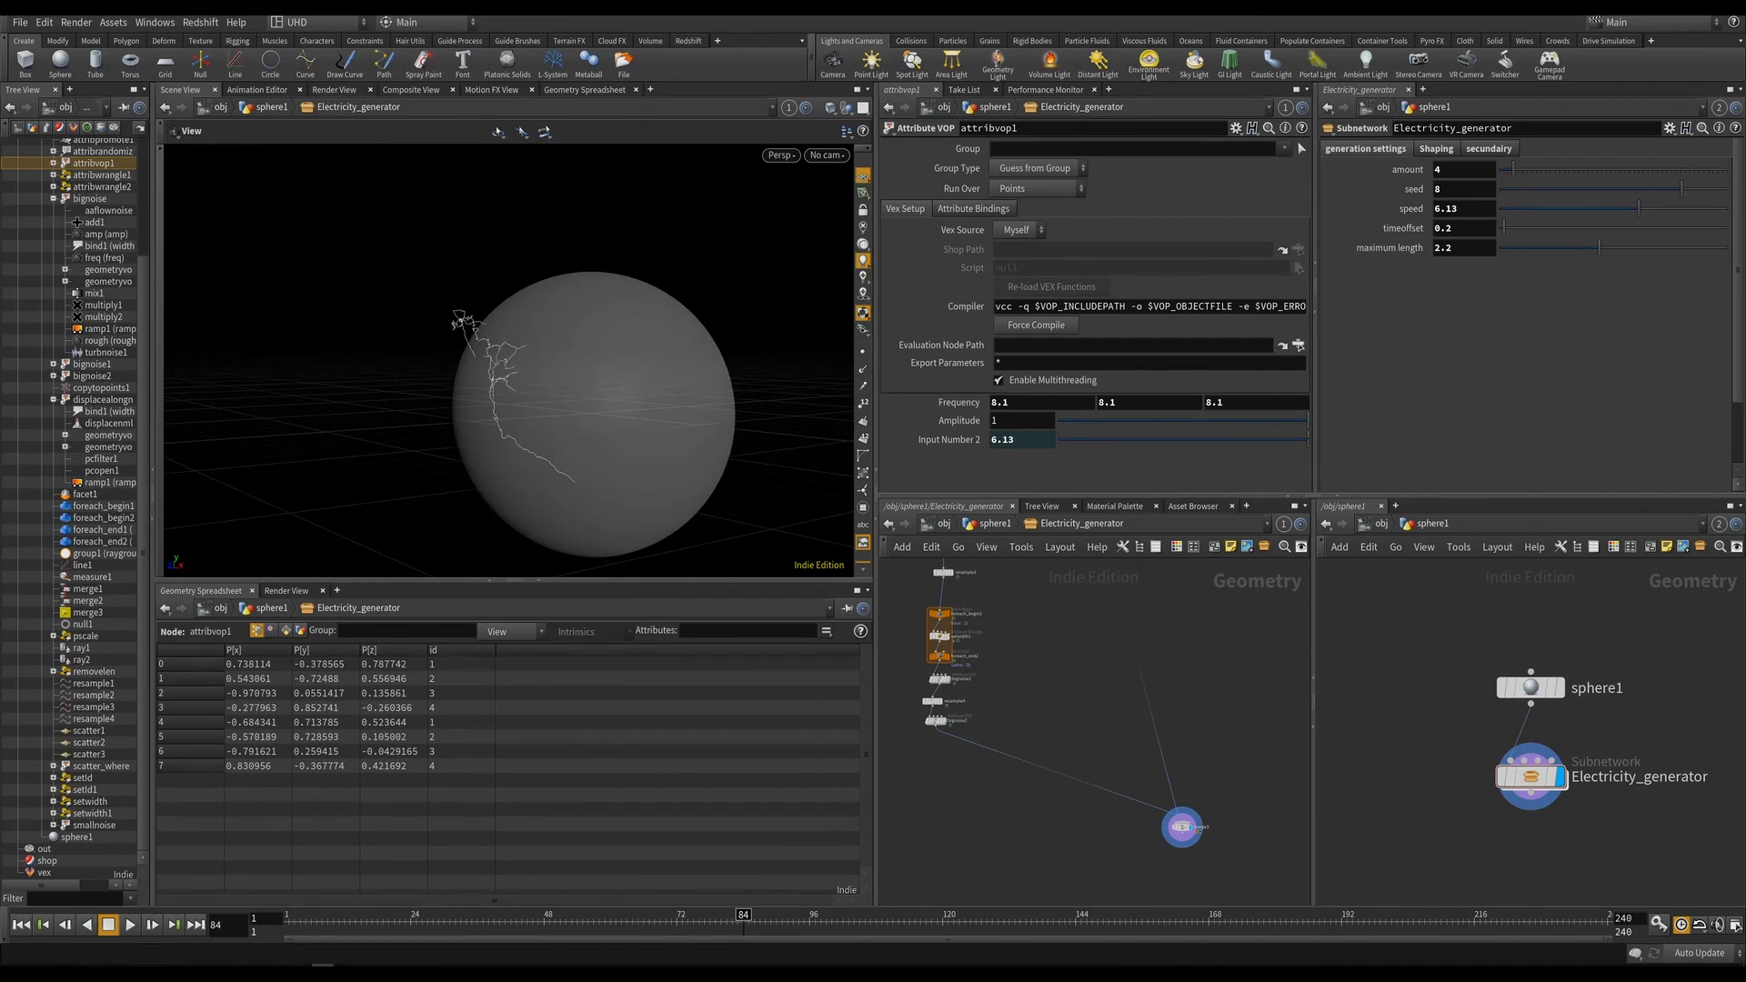
Add a folder with the name and label pointwalk to generation settings in Electricity_generator's parameter interface.
left_click(1669, 128)
left_click(1546, 146)
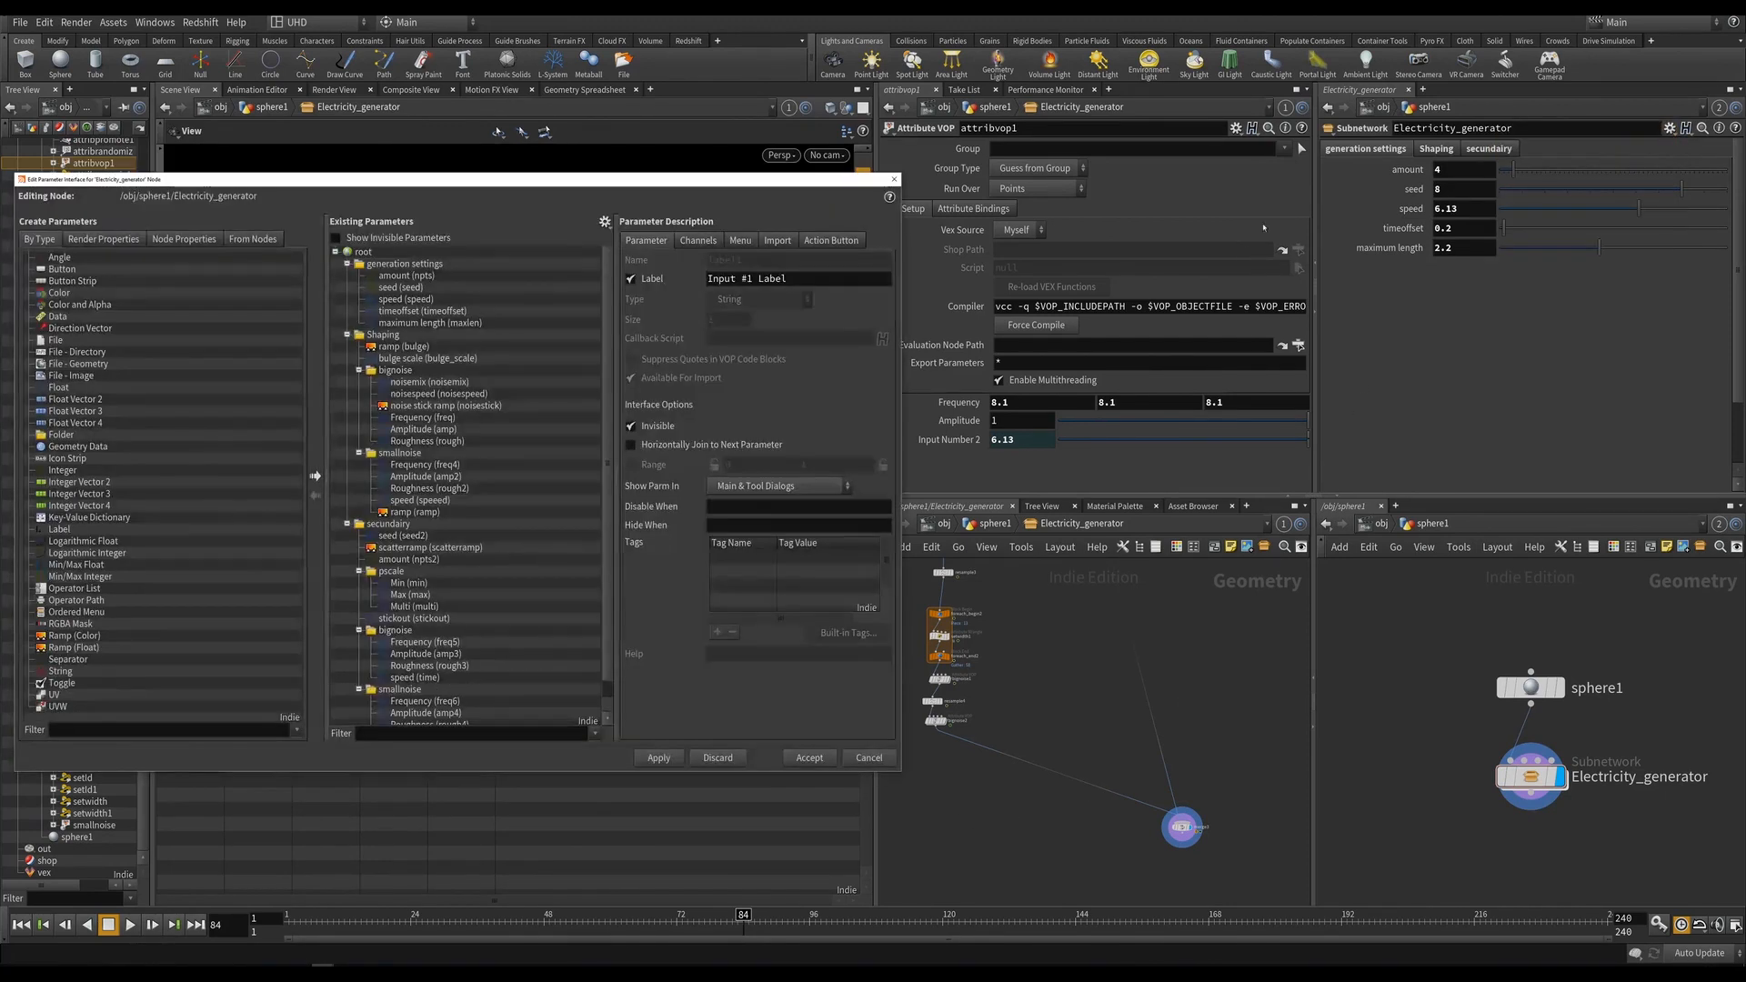
middle_click_drag(1168, 844, 1166, 928)
scroll(1182, 710, "up", 6)
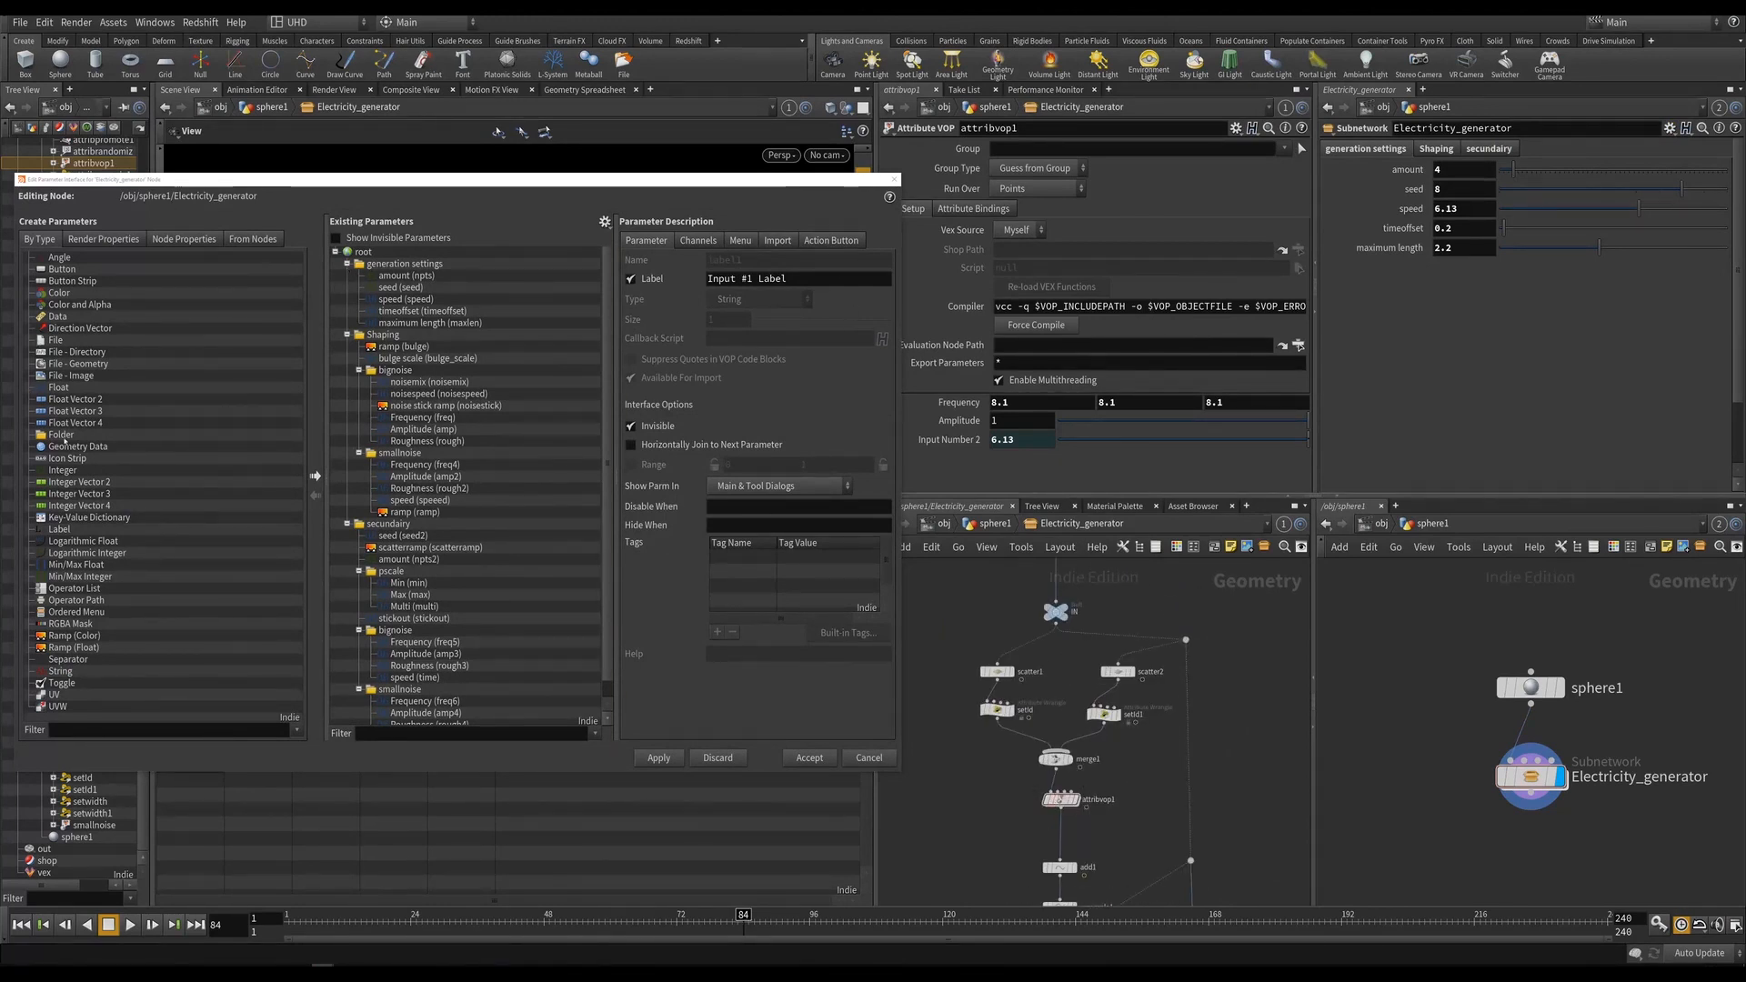
left_click_drag(65, 438, 289, 342)
left_click_drag(373, 266, 375, 269)
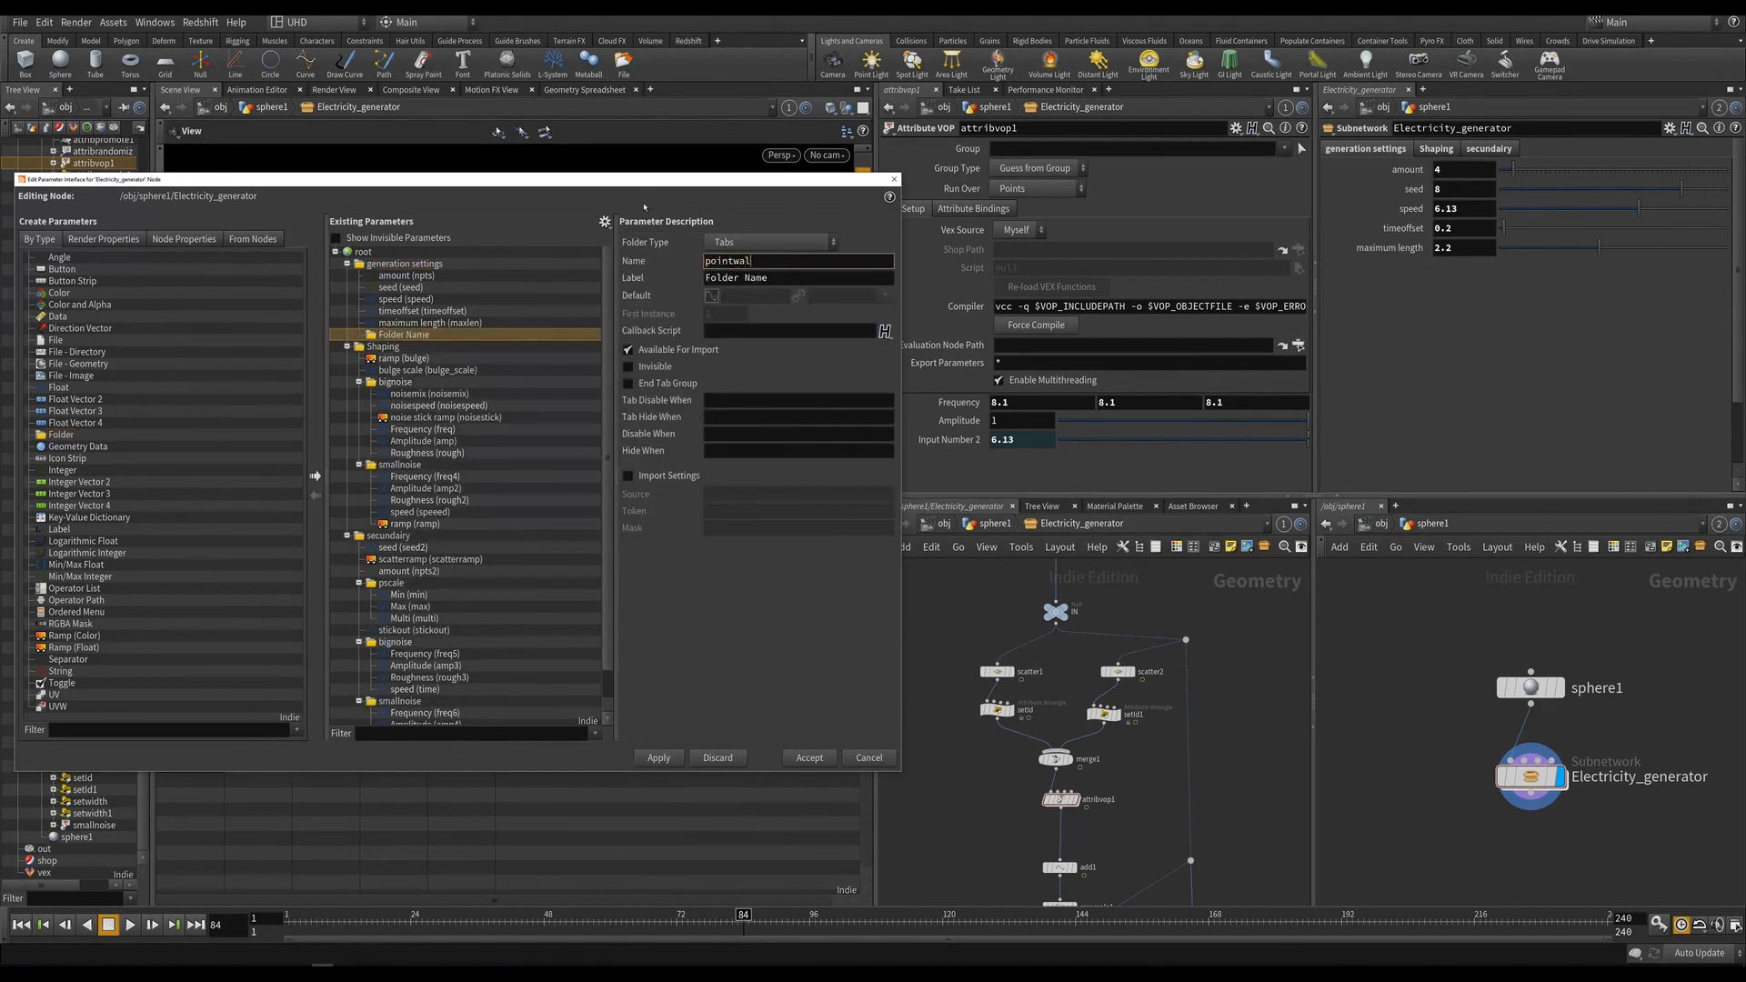
type("k")
key("Tab")
type("pointw")
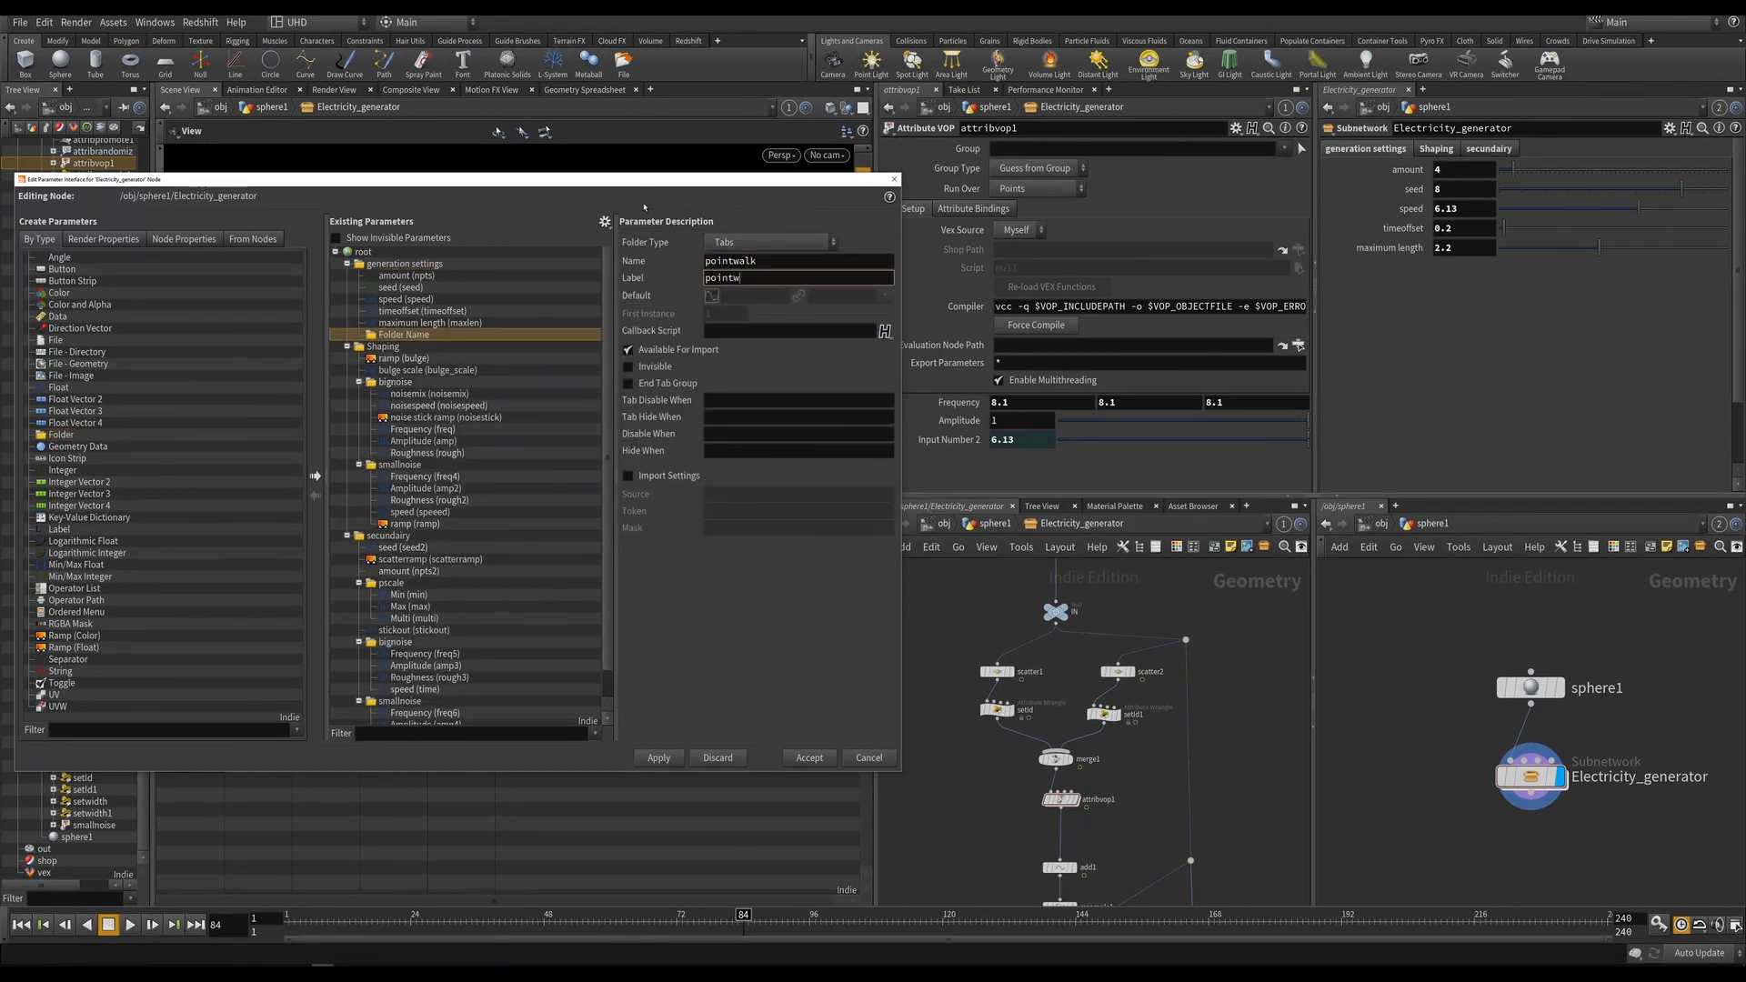
type("alk")
key("Return")
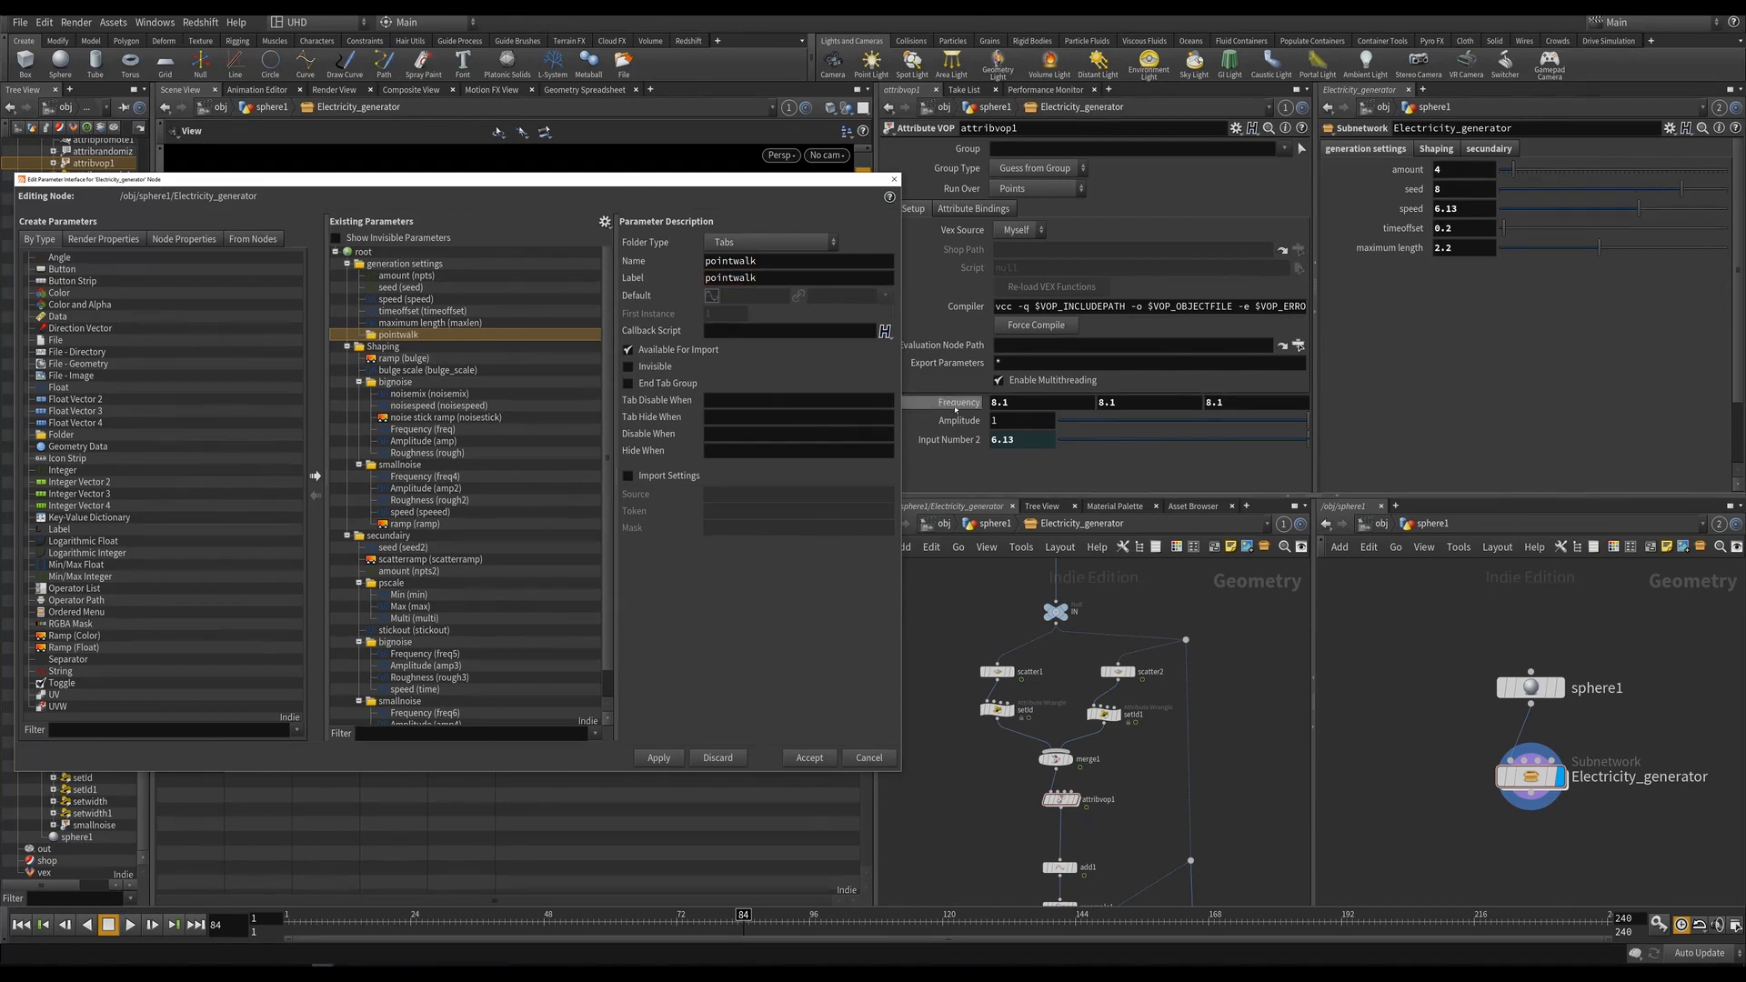
Add attribvop1's Frequency and Amplitude parameters to the pointwalk folder and accept the interface changes.
left_click_drag(956, 409, 401, 337)
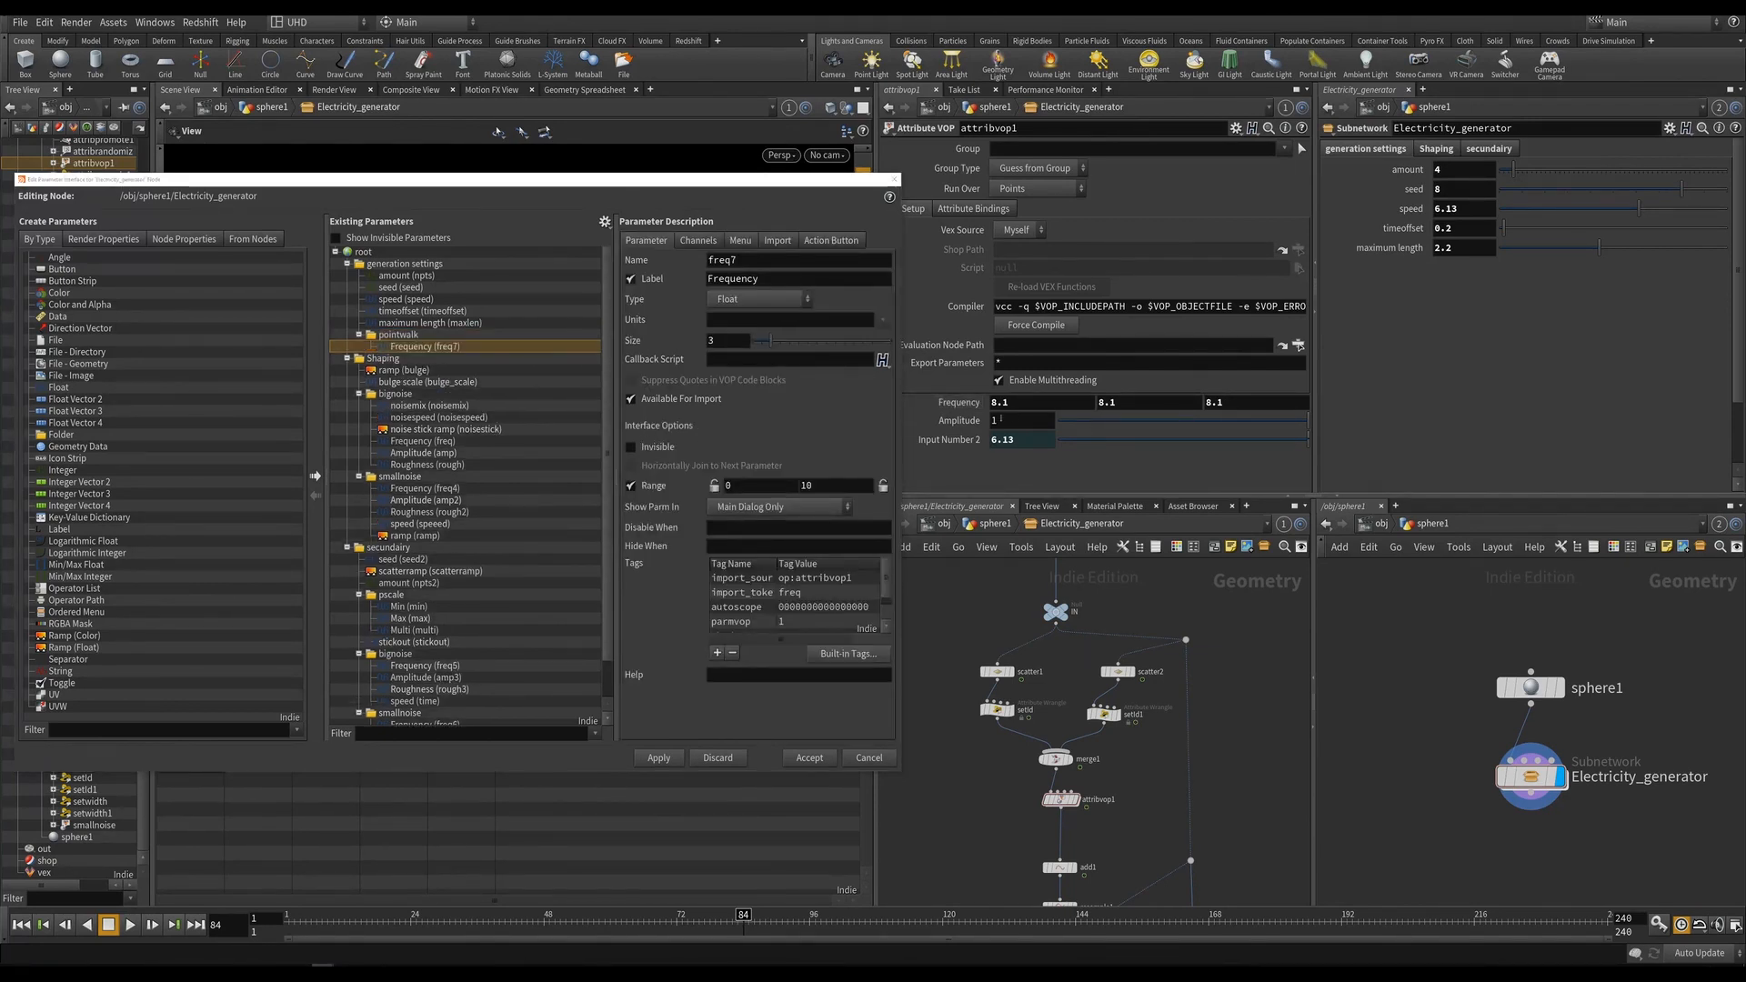
left_click_drag(955, 420, 400, 346)
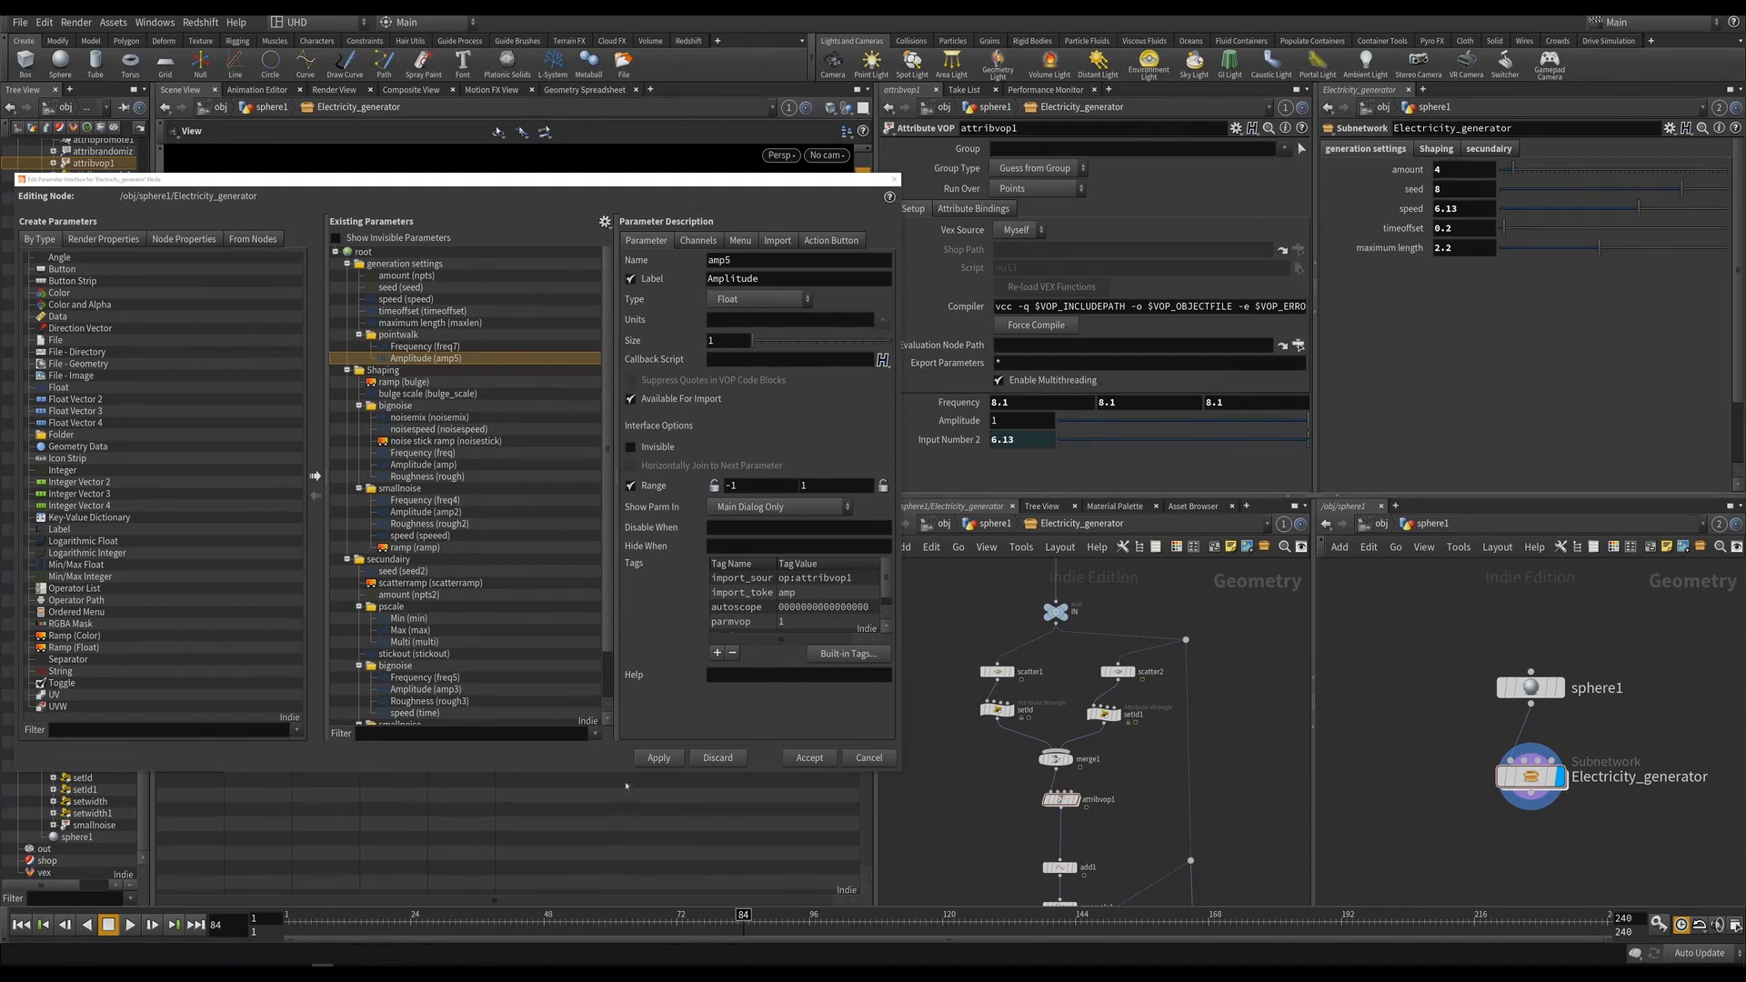
left_click(809, 758)
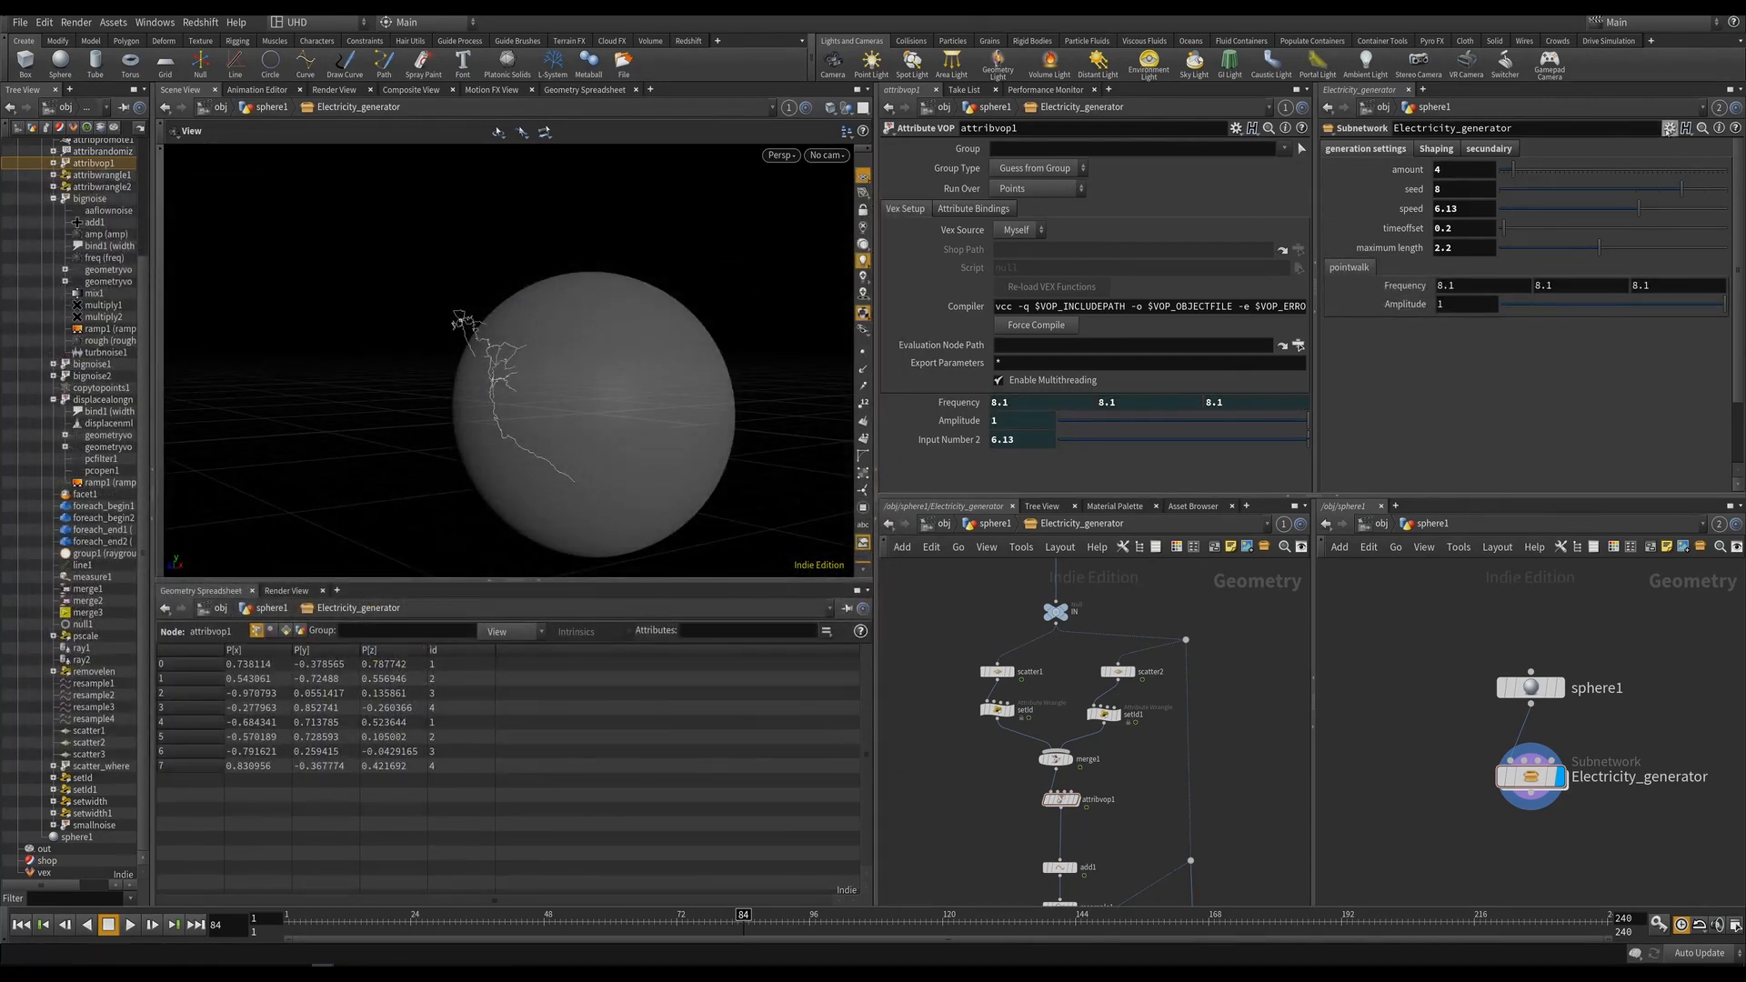
Set the pointwalk Amplitude to 0, play the animation, and raise the Amplitude to 0.312.
scroll(1493, 787, "down", 2)
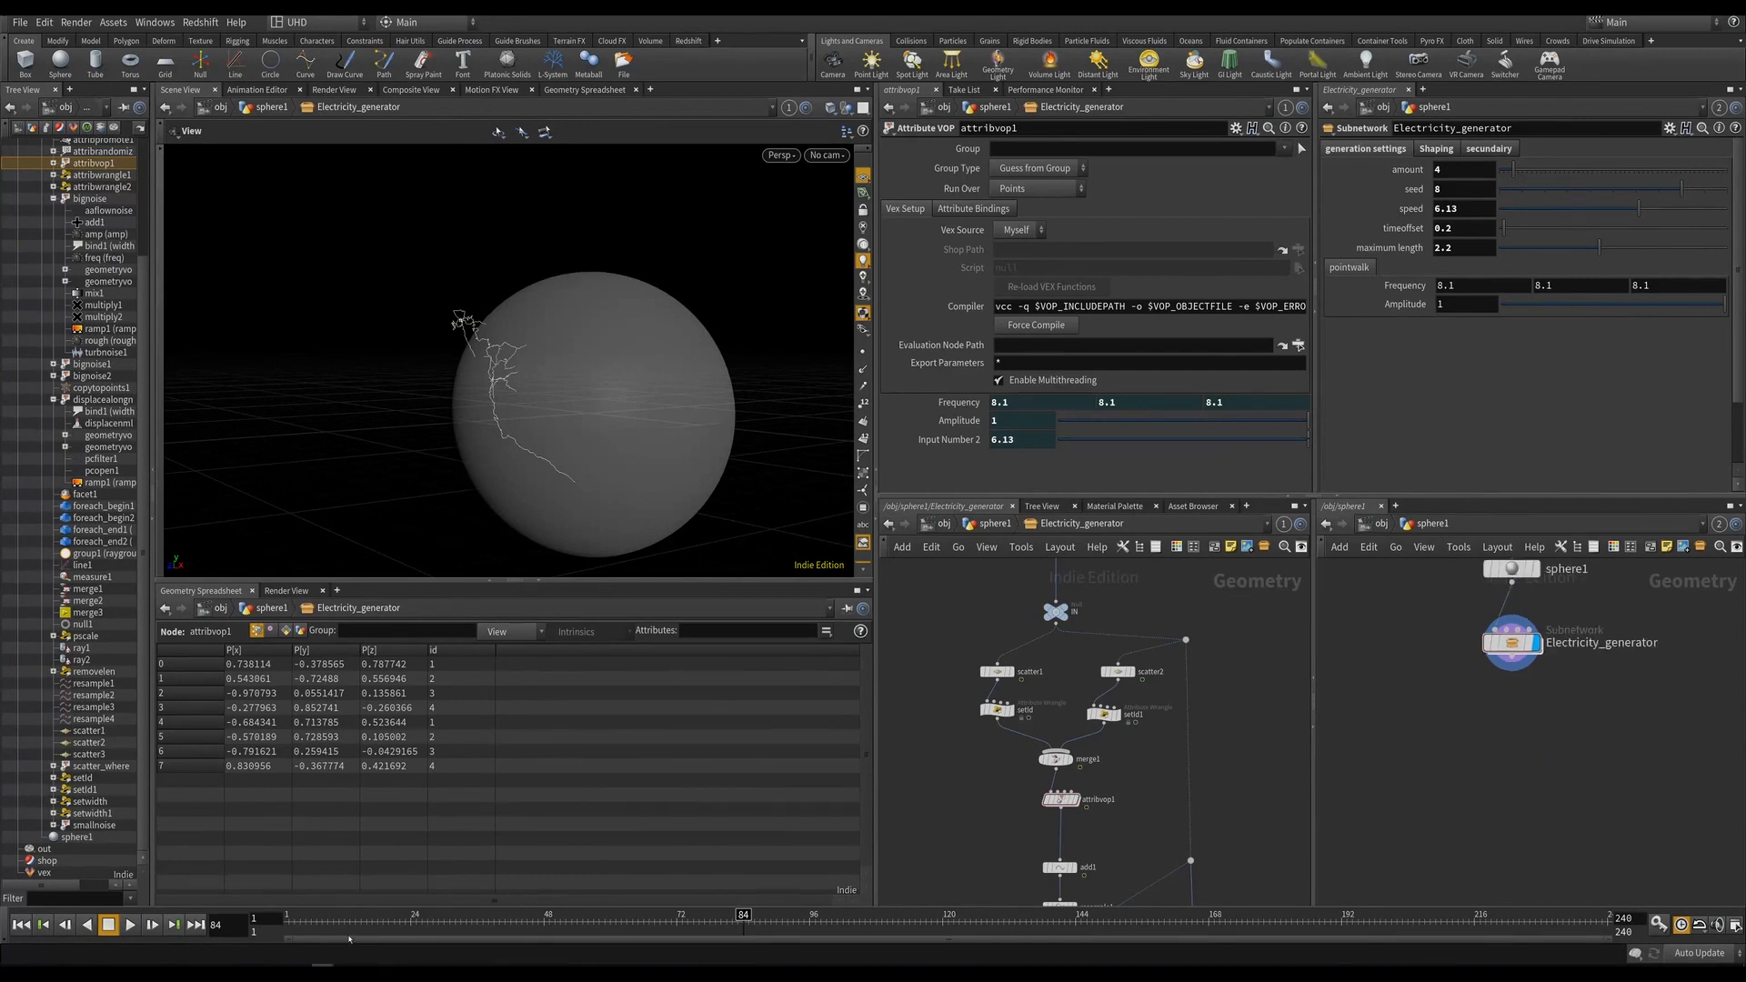
type("0")
key("Return")
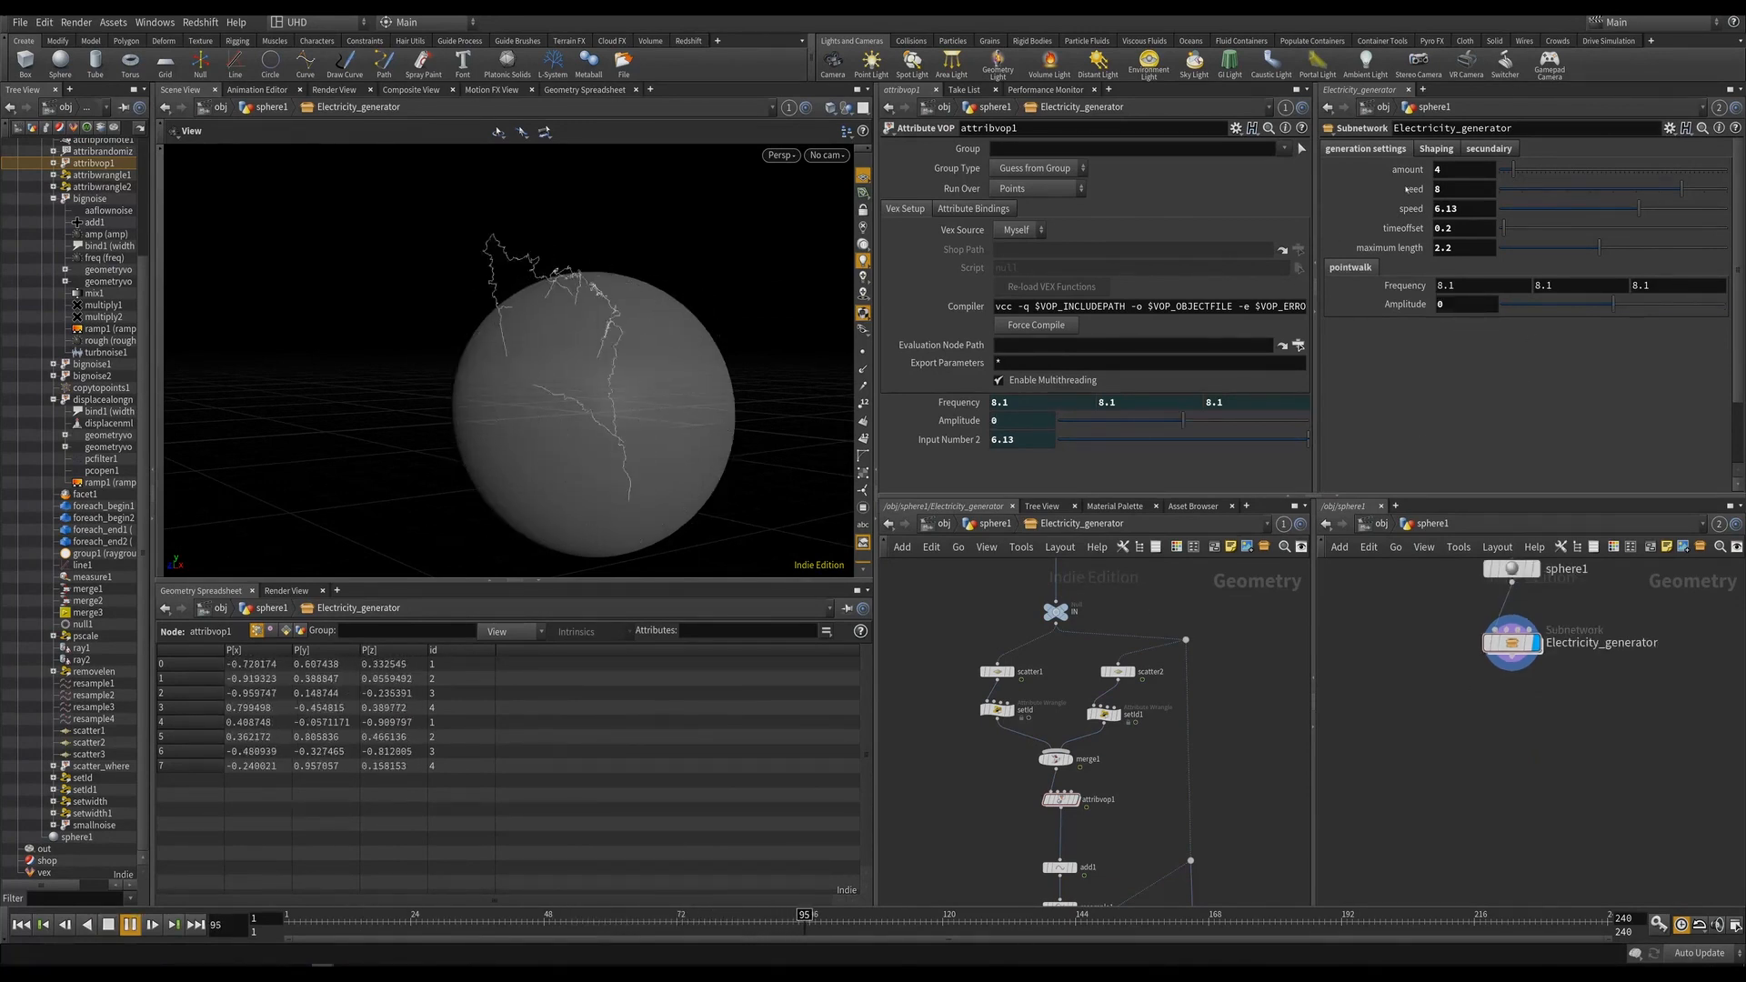
left_click_drag(1613, 309, 1651, 311)
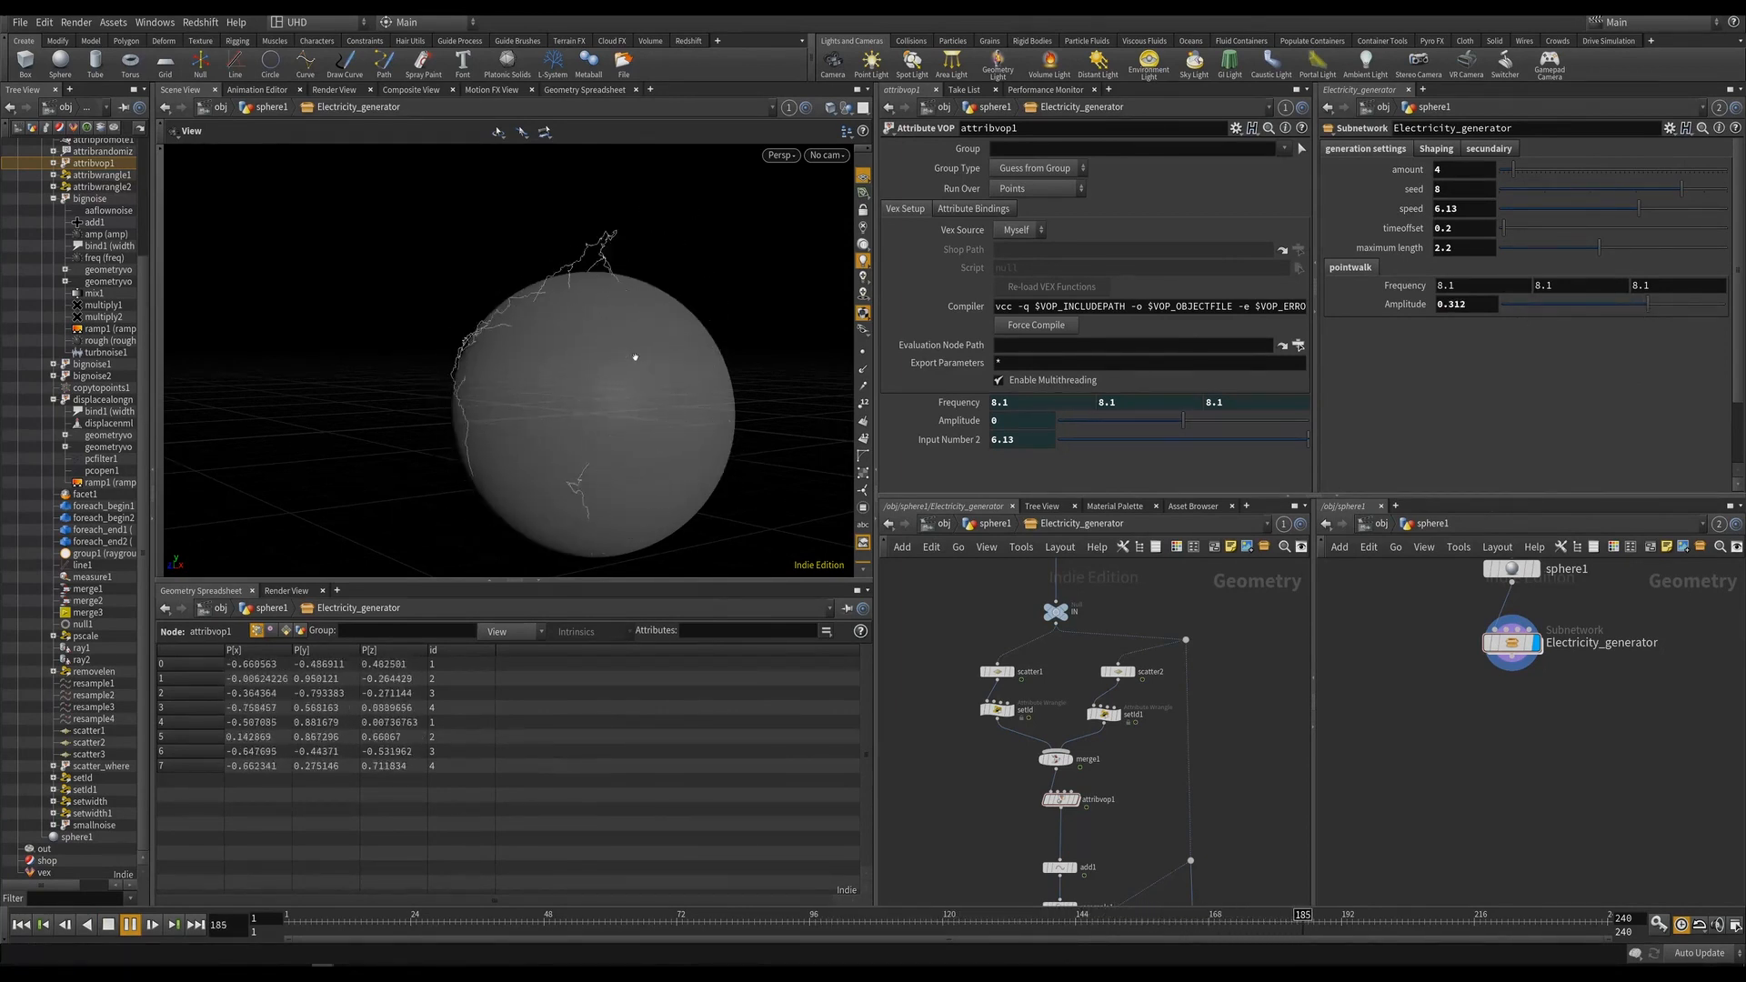
Stop playback, check the point movement on the sphere at another frame, and save the scene.
left_click(588, 935)
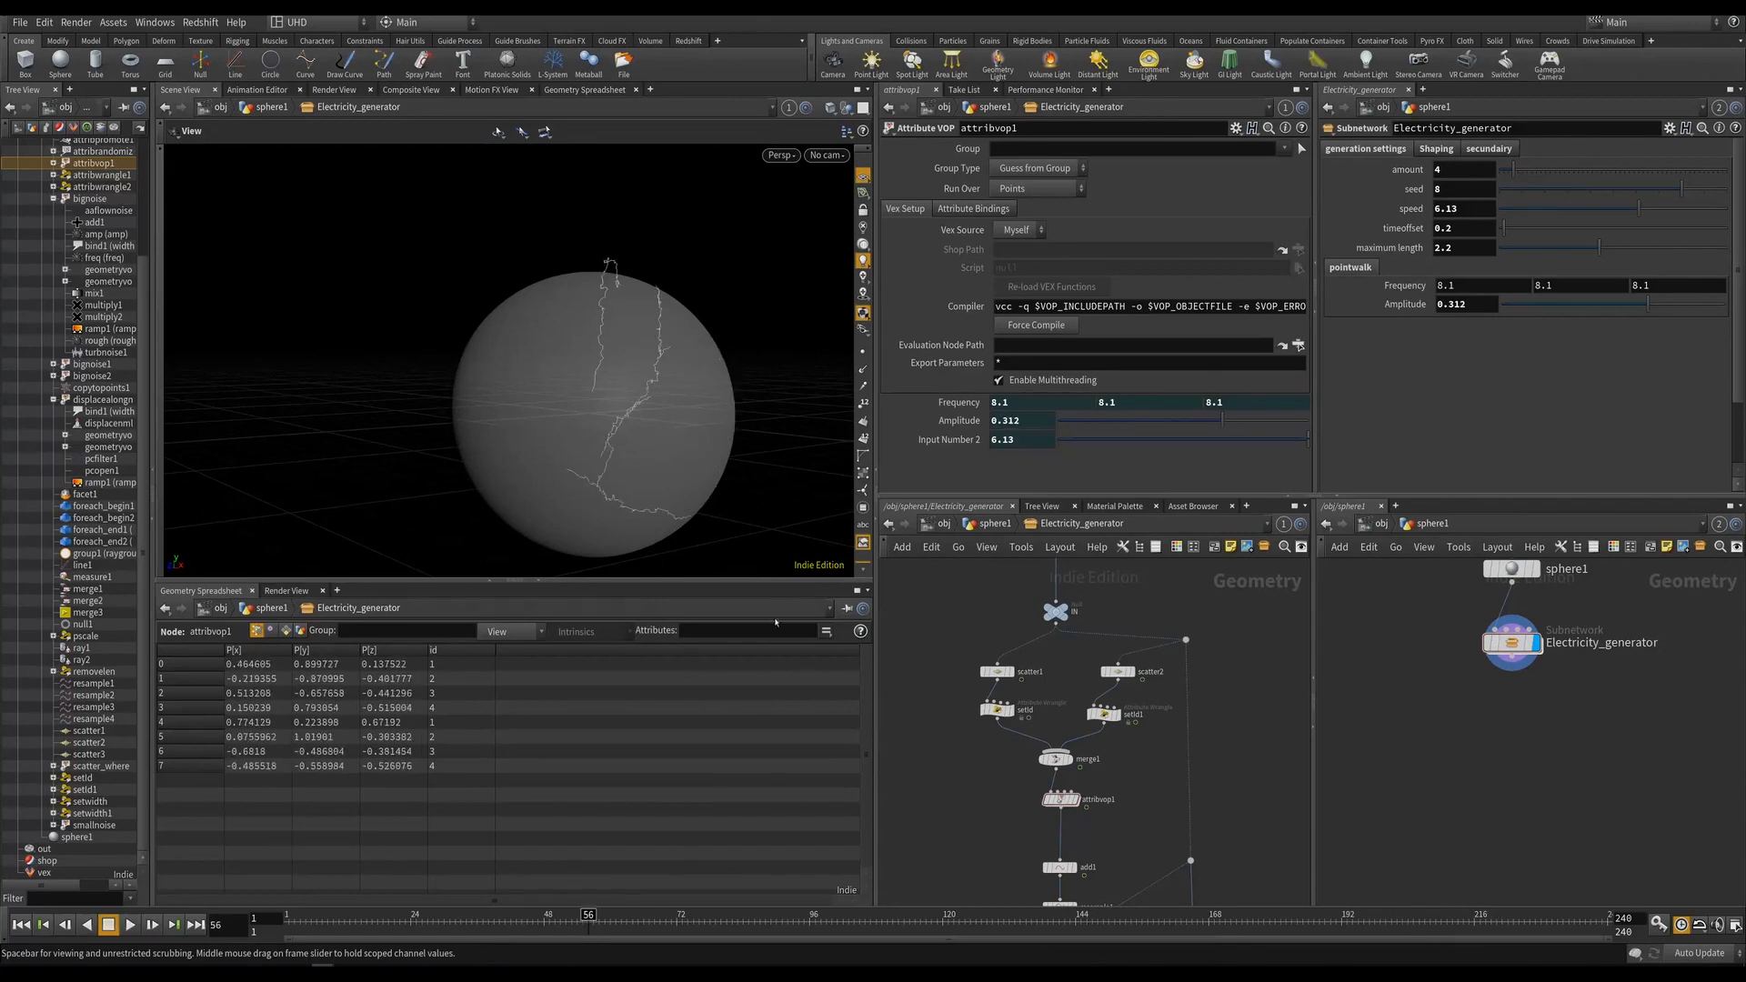
left_click_drag(584, 422, 589, 368, "alt")
key("ctrl+s")
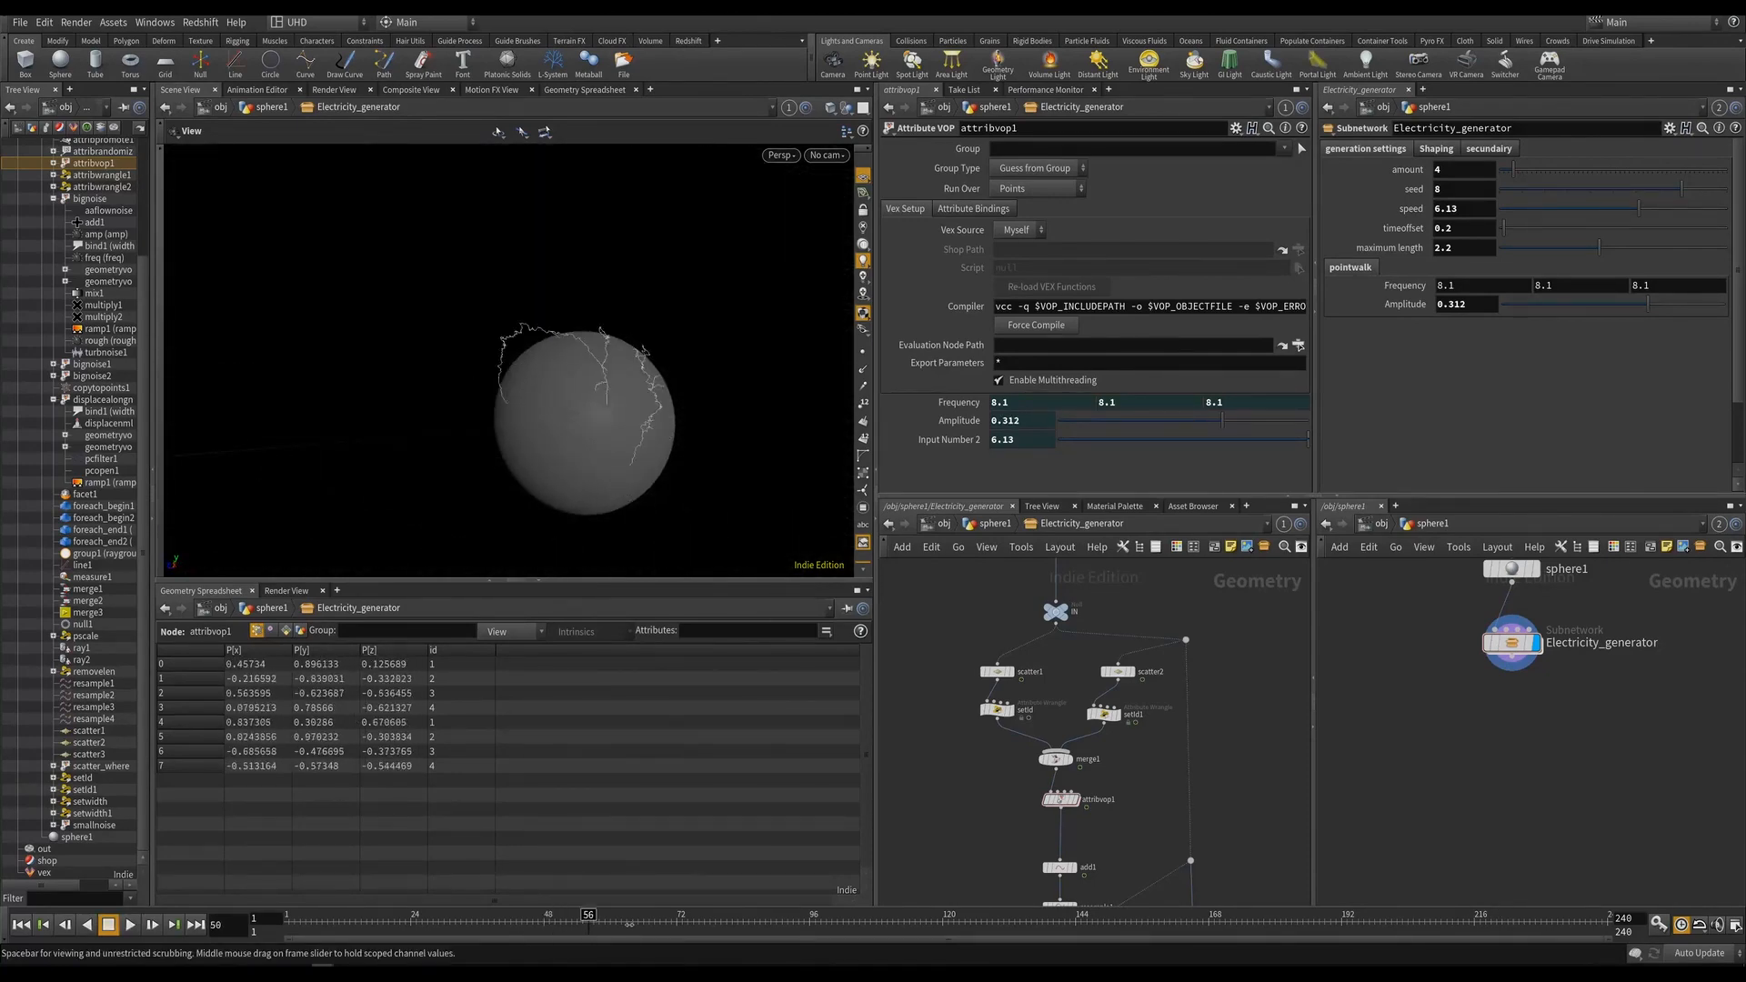
Add an Output node inside the Electricity_generator network.
scroll(1341, 555, "down", 3)
middle_click_drag(1128, 896, 1095, 706)
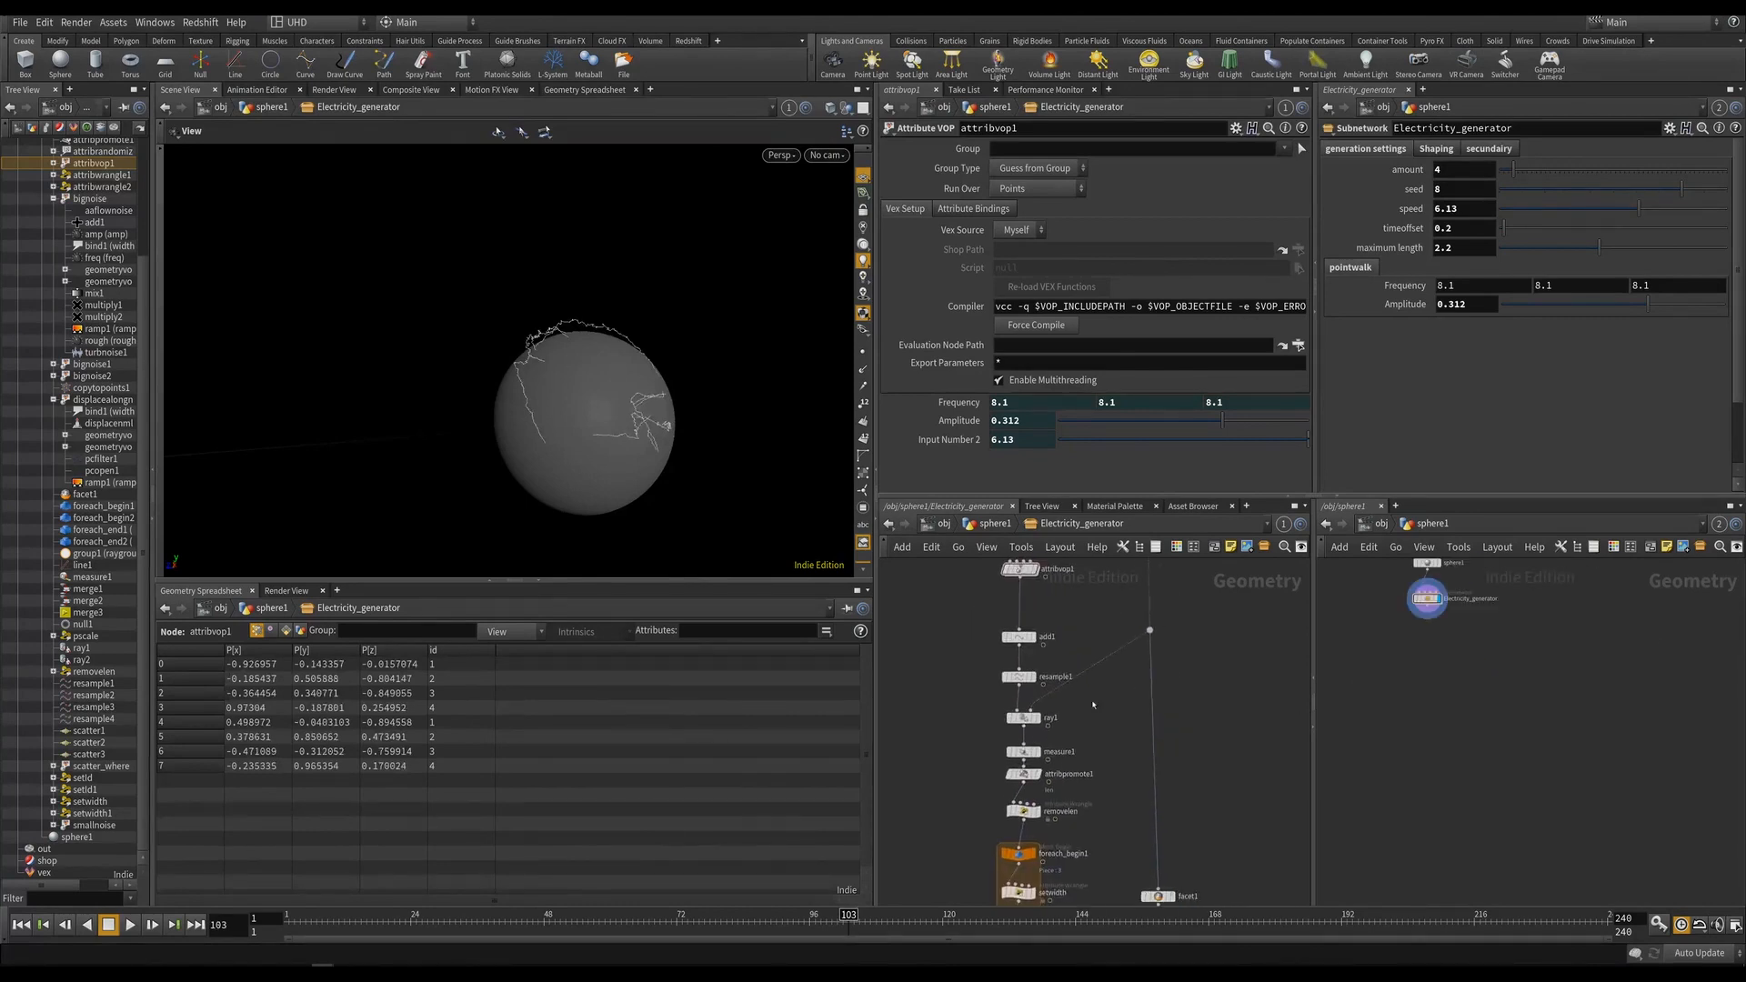
scroll(1095, 706, "down", 3)
middle_click_drag(1091, 855, 1051, 573)
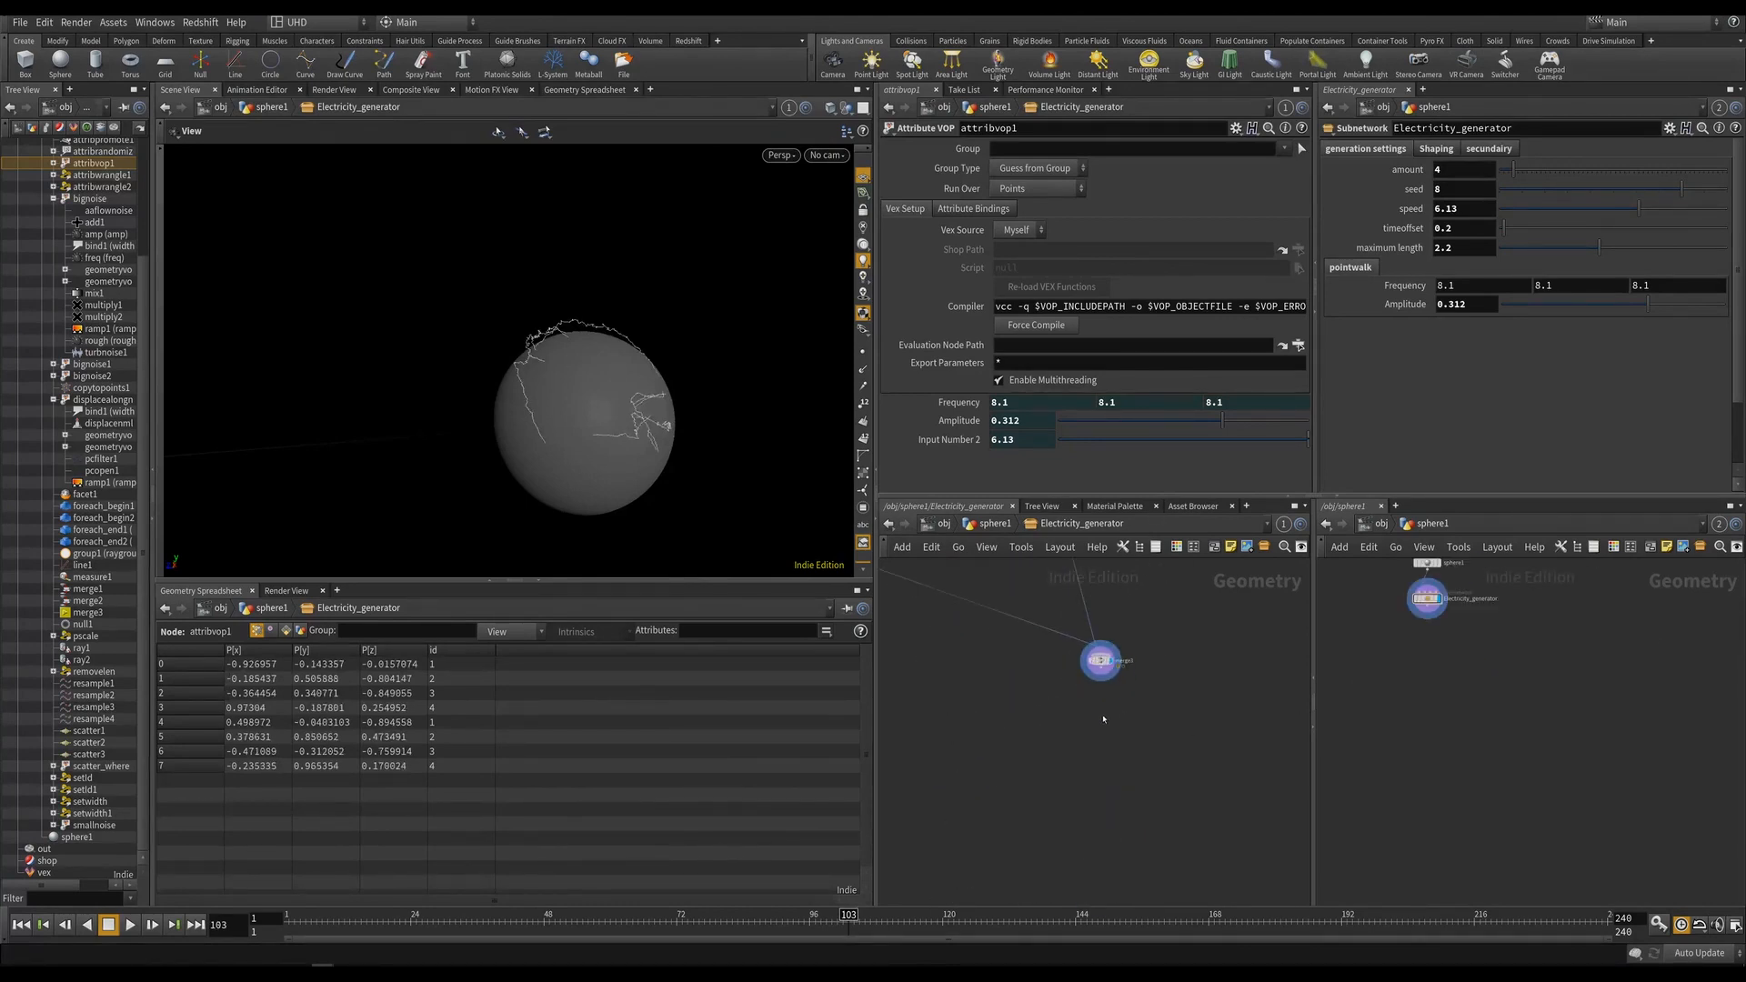
key("Tab")
type("out")
key("Return")
key("Return")
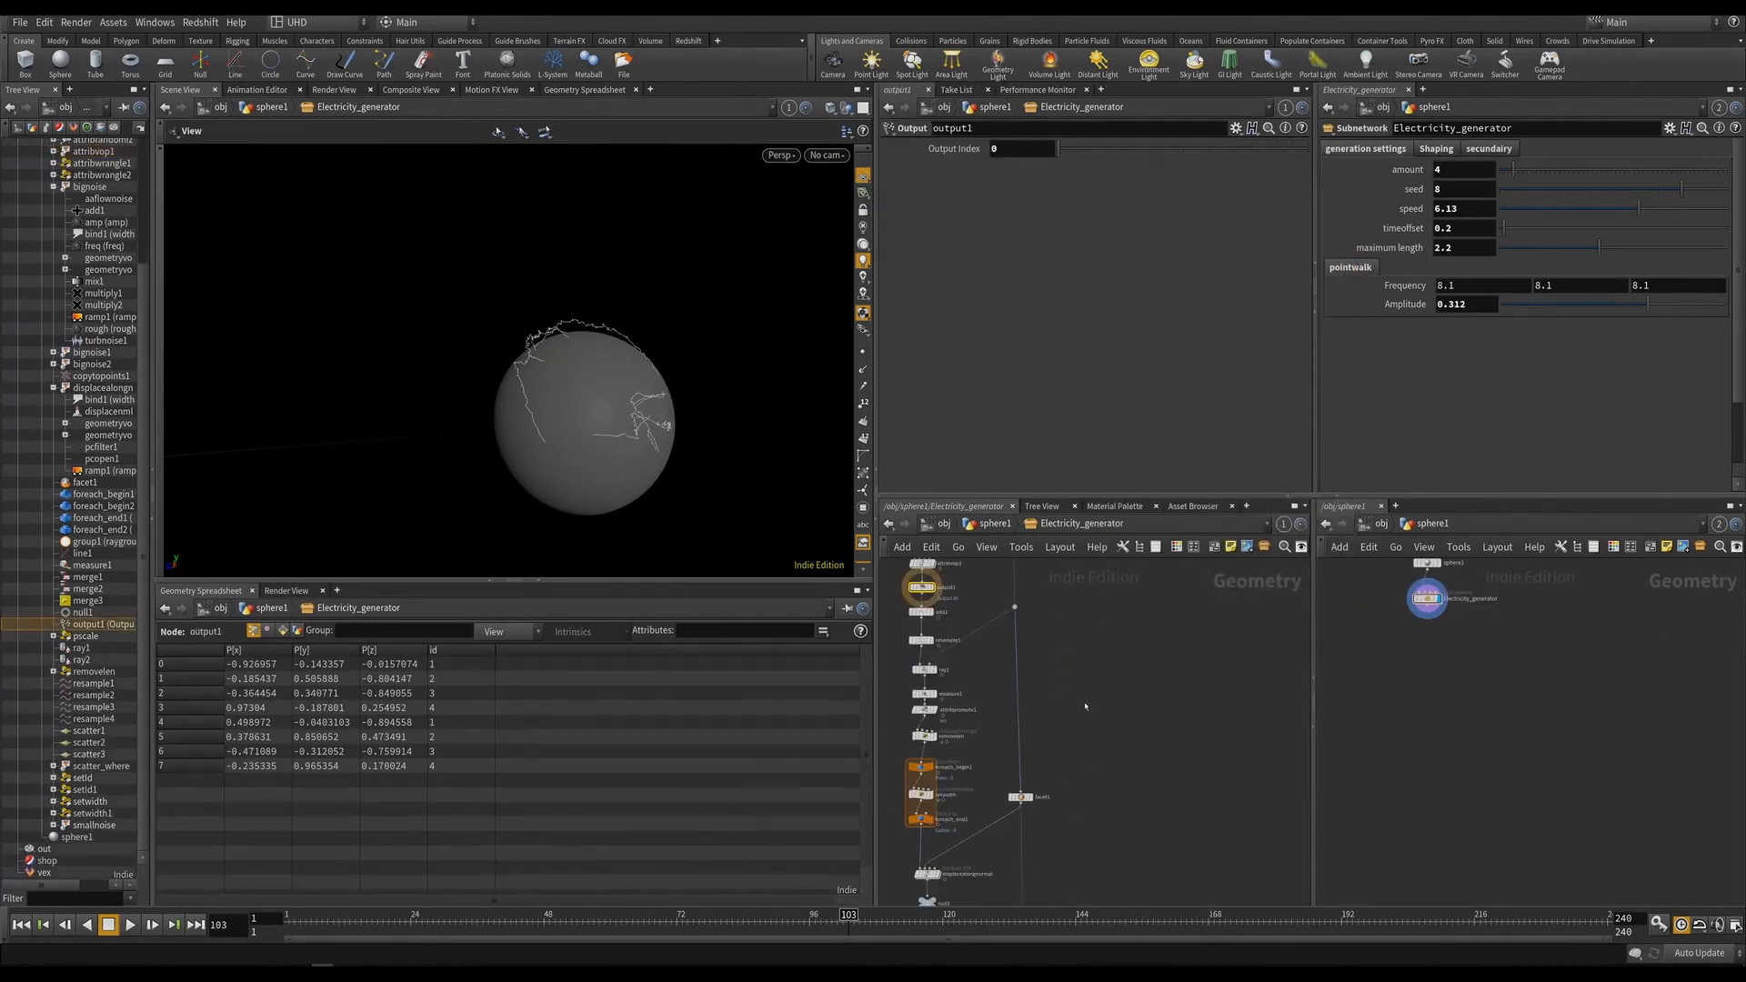
Cut the misplaced output1 node and paste it below merge3 at the end of the network.
scroll(1085, 707, "down", 5)
scroll(1010, 696, "up", 3)
key("ctrl+x")
middle_click_drag(1140, 677, 1073, 614)
scroll(1146, 701, "up", 3)
middle_click_drag(1160, 783, 1098, 541)
scroll(1096, 618, "up", 2)
key("ctrl+v")
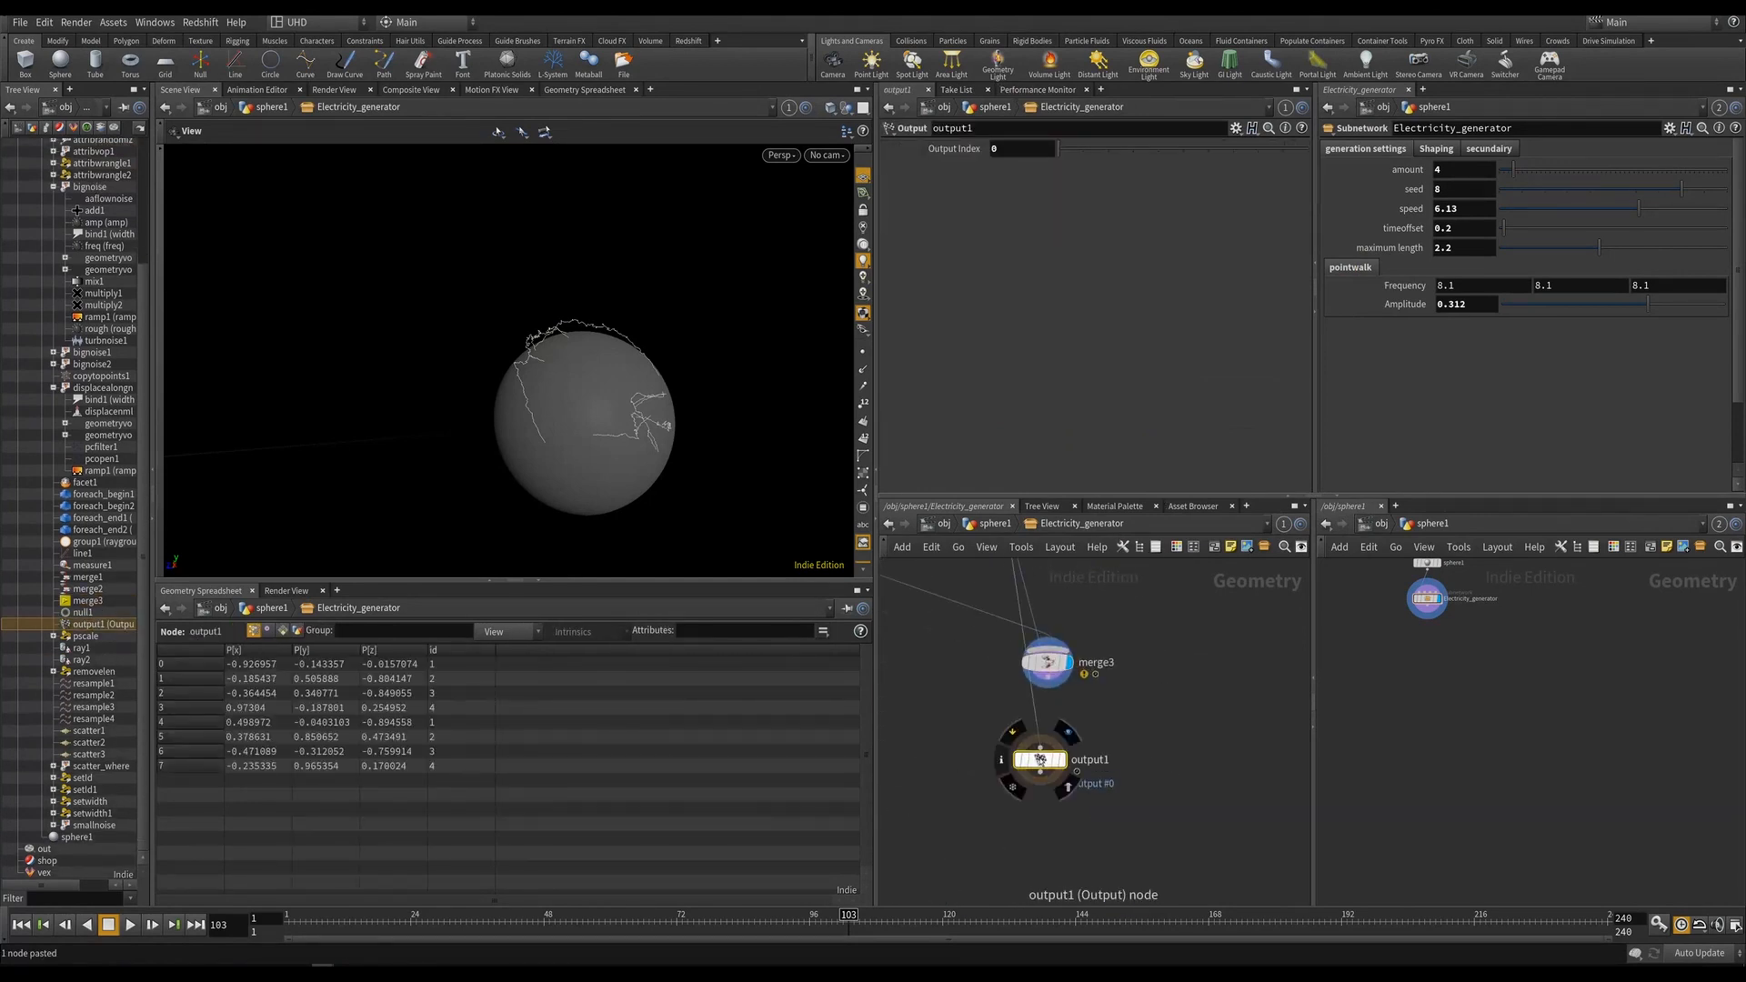
Connect merge3 to output1 with output1 as the displayed node, save the scene, and scrub the animation to frame 139.
left_click_drag(1047, 677, 1036, 801)
key("ctrl+s")
left_click(1070, 771)
left_click_drag(438, 380, 536, 411)
key("ctrl+s")
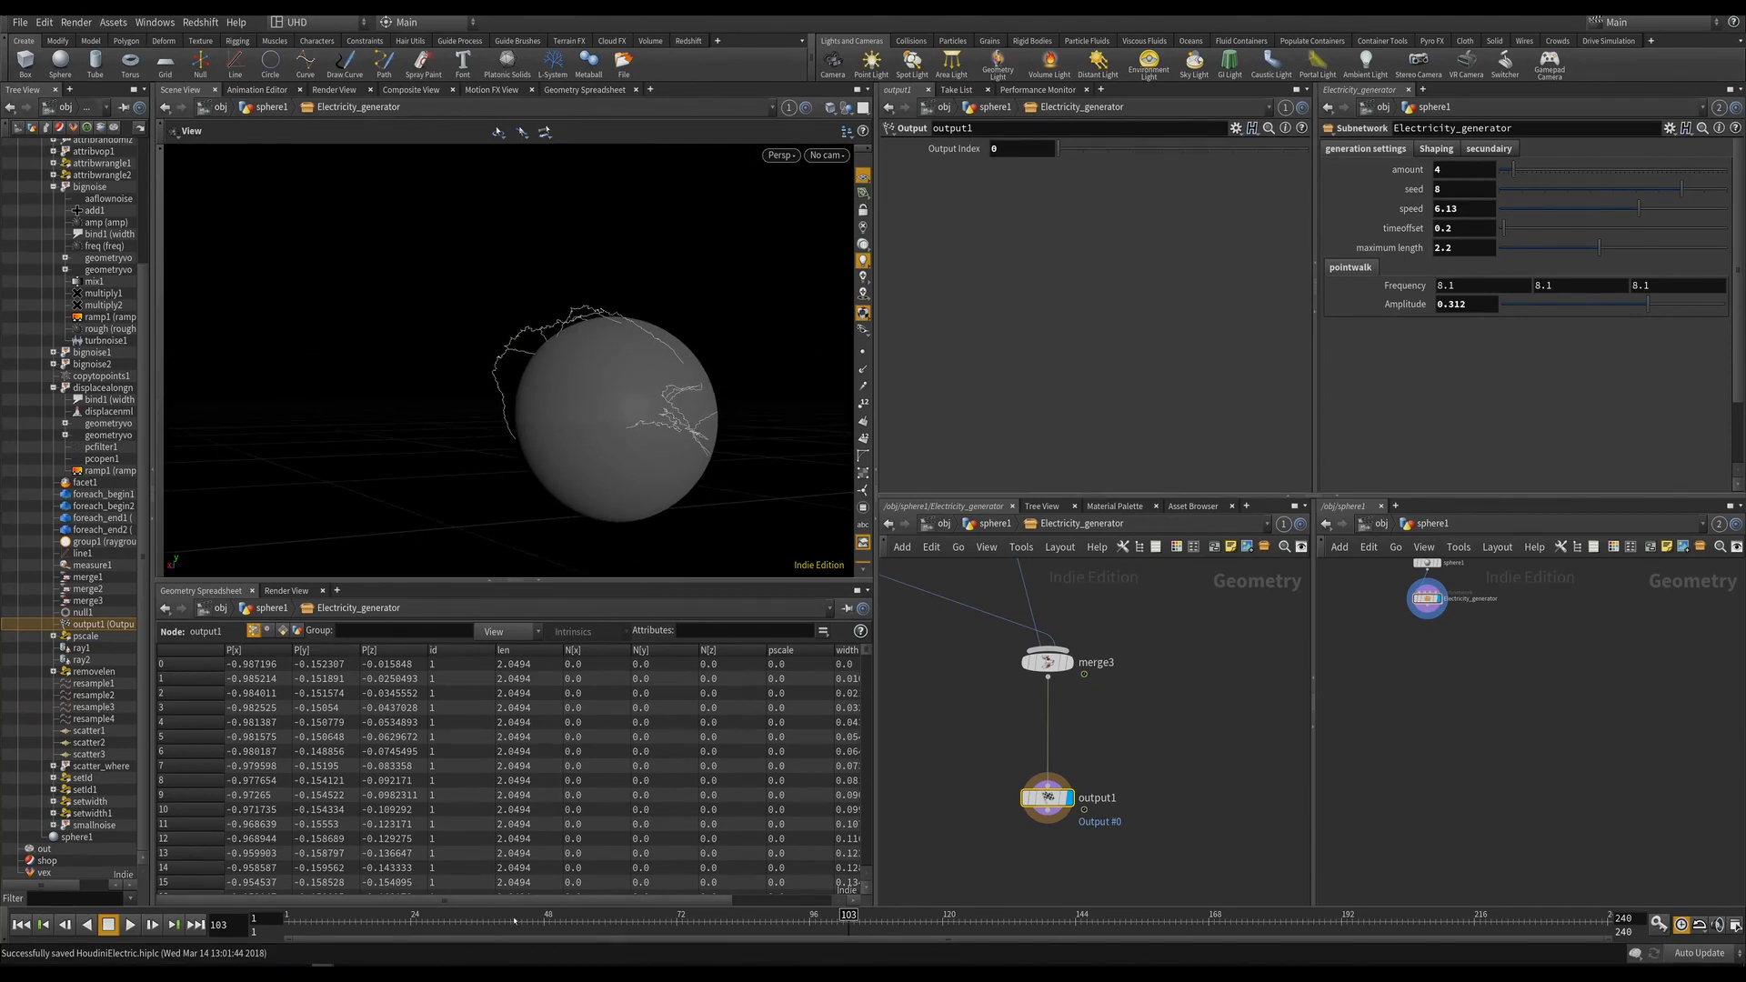
left_click_drag(514, 922, 1048, 934)
left_click_drag(759, 417, 832, 446)
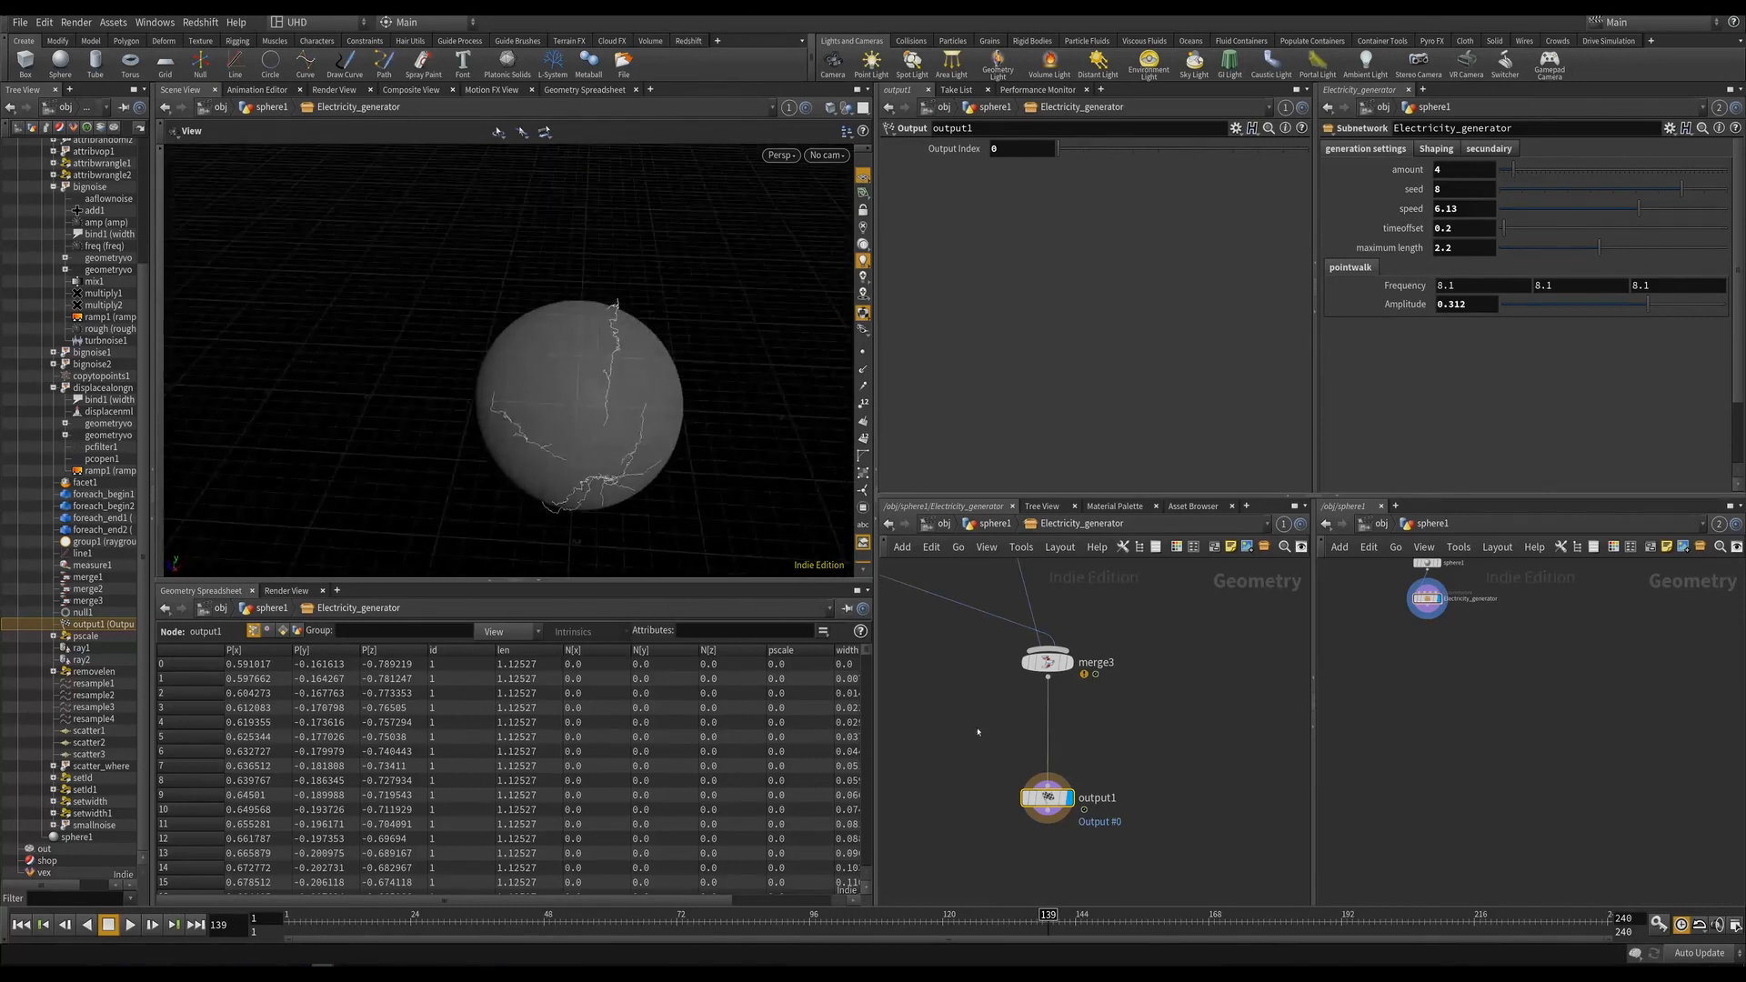
Save the scene and move the IN null up, closer to Sub-Network Input #1.
middle_click_drag(978, 726, 992, 844)
scroll(996, 833, "down", 8)
middle_click_drag(1013, 685, 1057, 946)
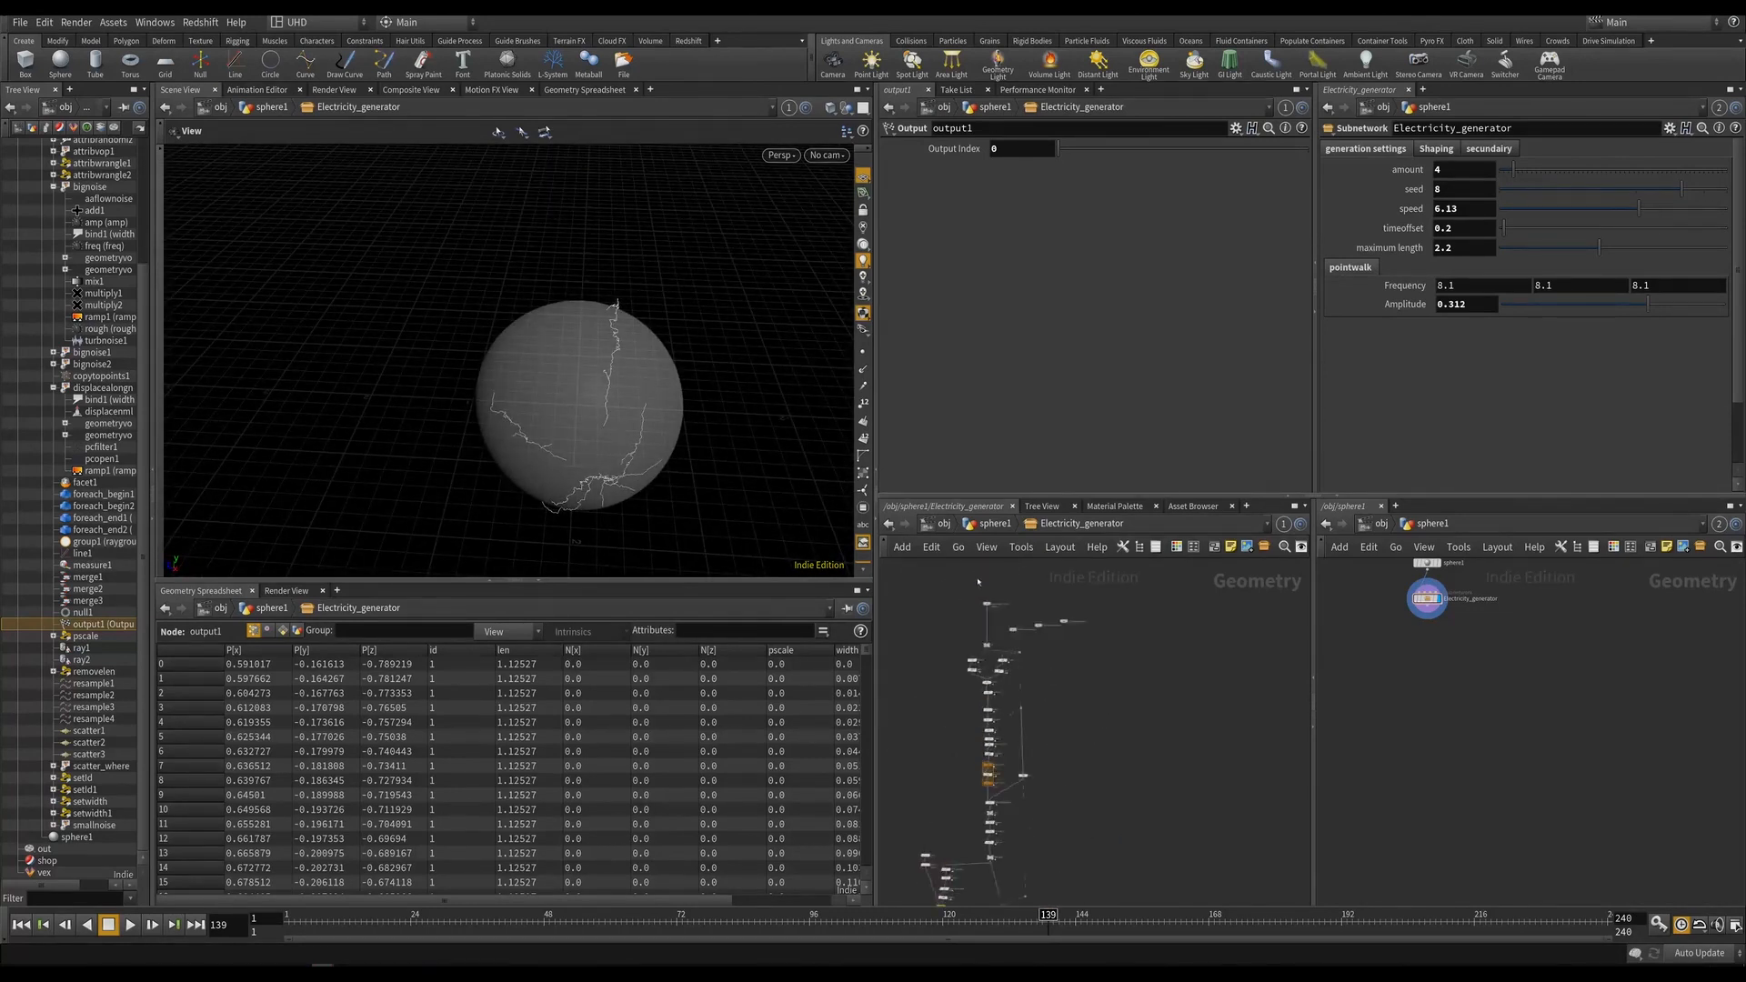
scroll(1011, 644, "up", 8)
middle_click_drag(1056, 611, 1061, 720)
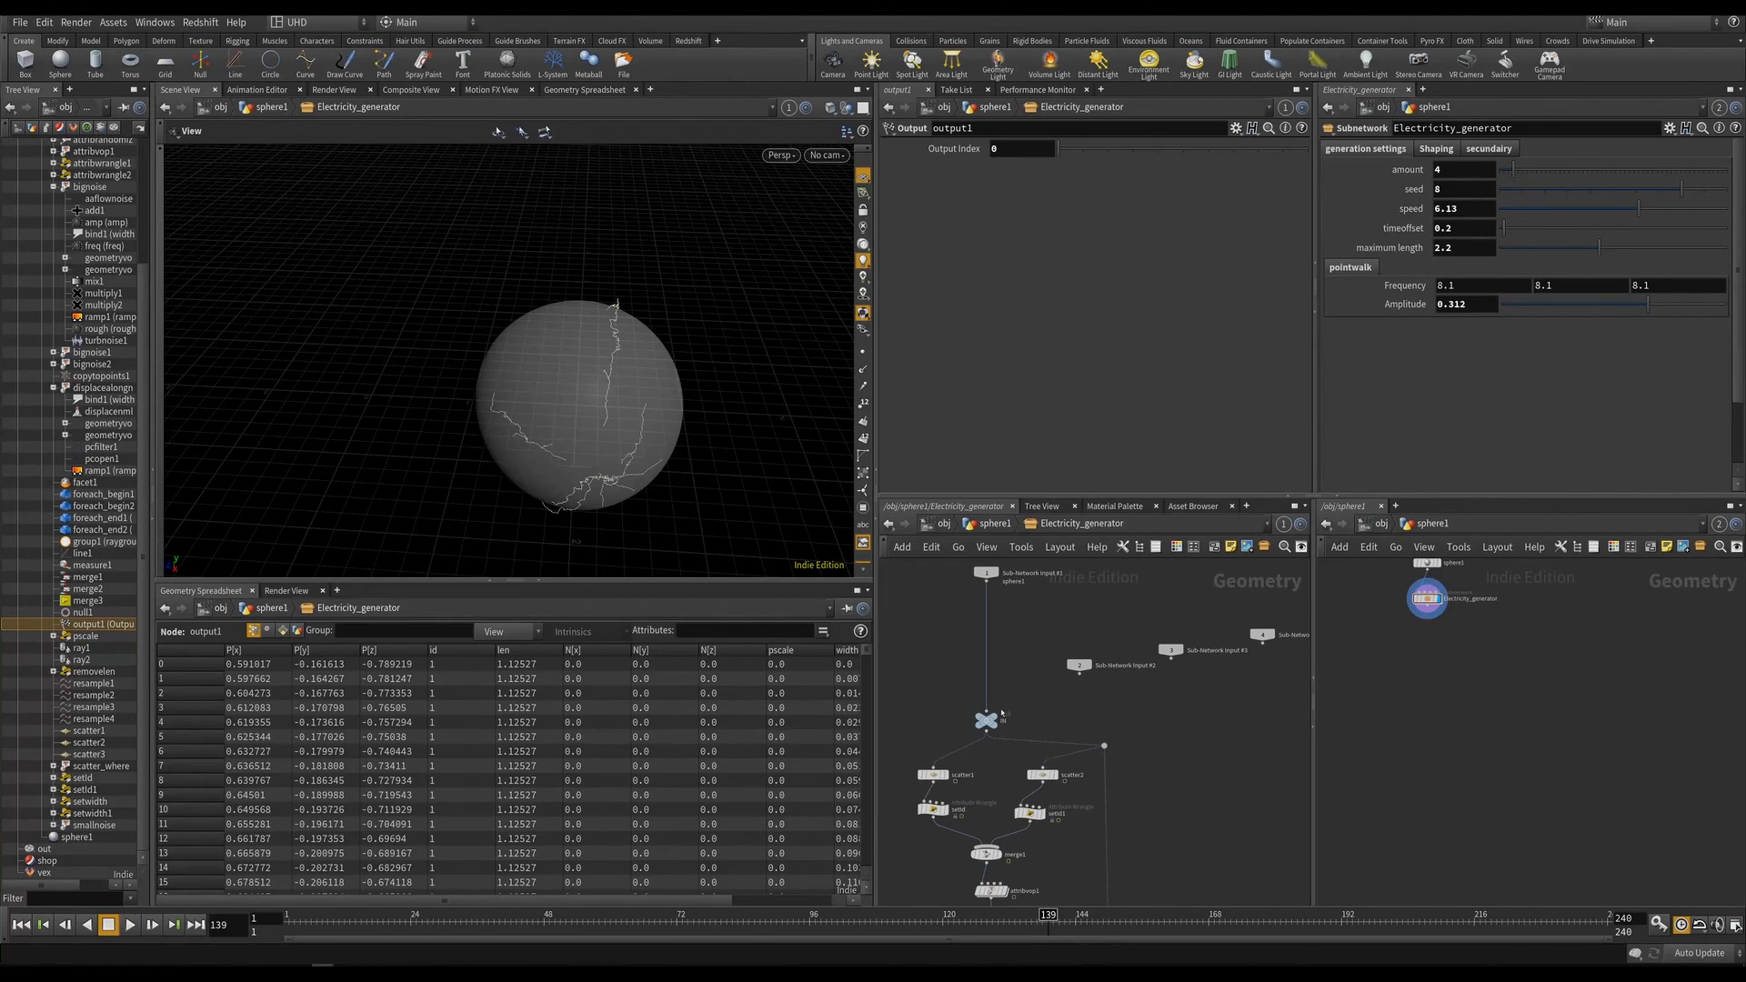
key("ctrl+s")
left_click_drag(987, 720, 986, 665)
Insert a Null node on the wire between IN and the scatter branches, placed just below IN.
mouse_move(1009, 730)
middle_mouse_down()
mouse_move(1000, 657)
mouse_move(1000, 698)
middle_mouse_up()
key("Tab")
type("null")
key("Return")
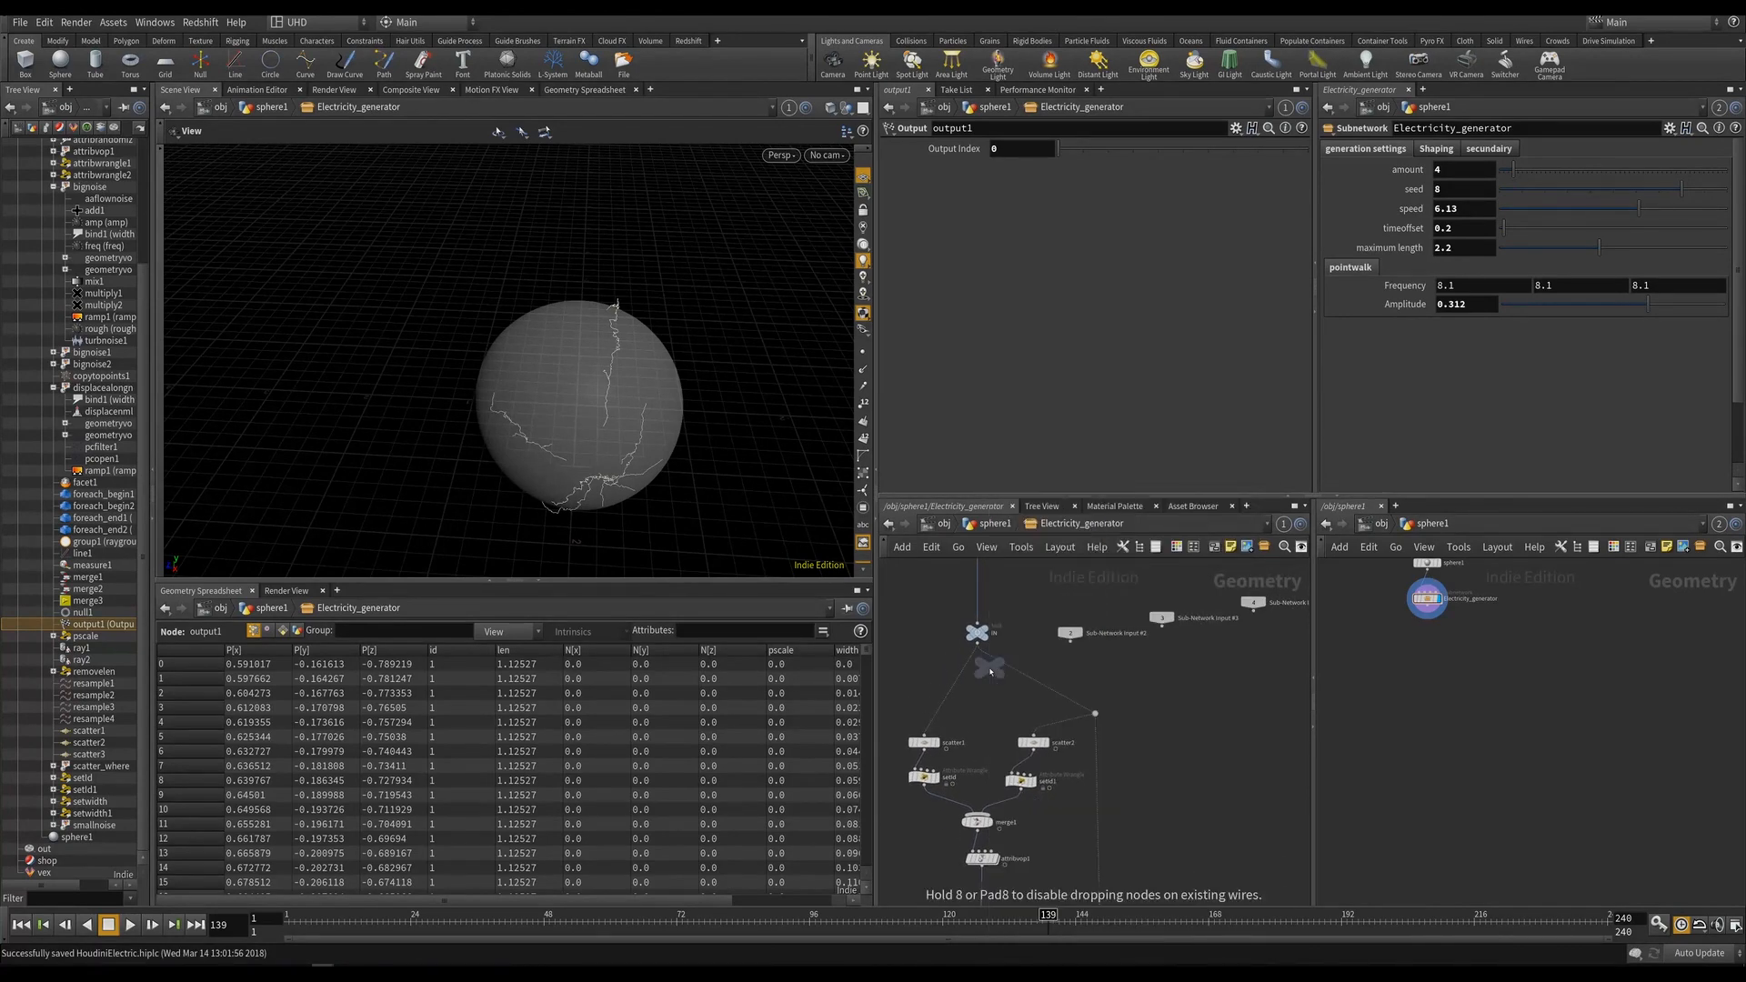
left_click(988, 669)
scroll(983, 673, "up", 3)
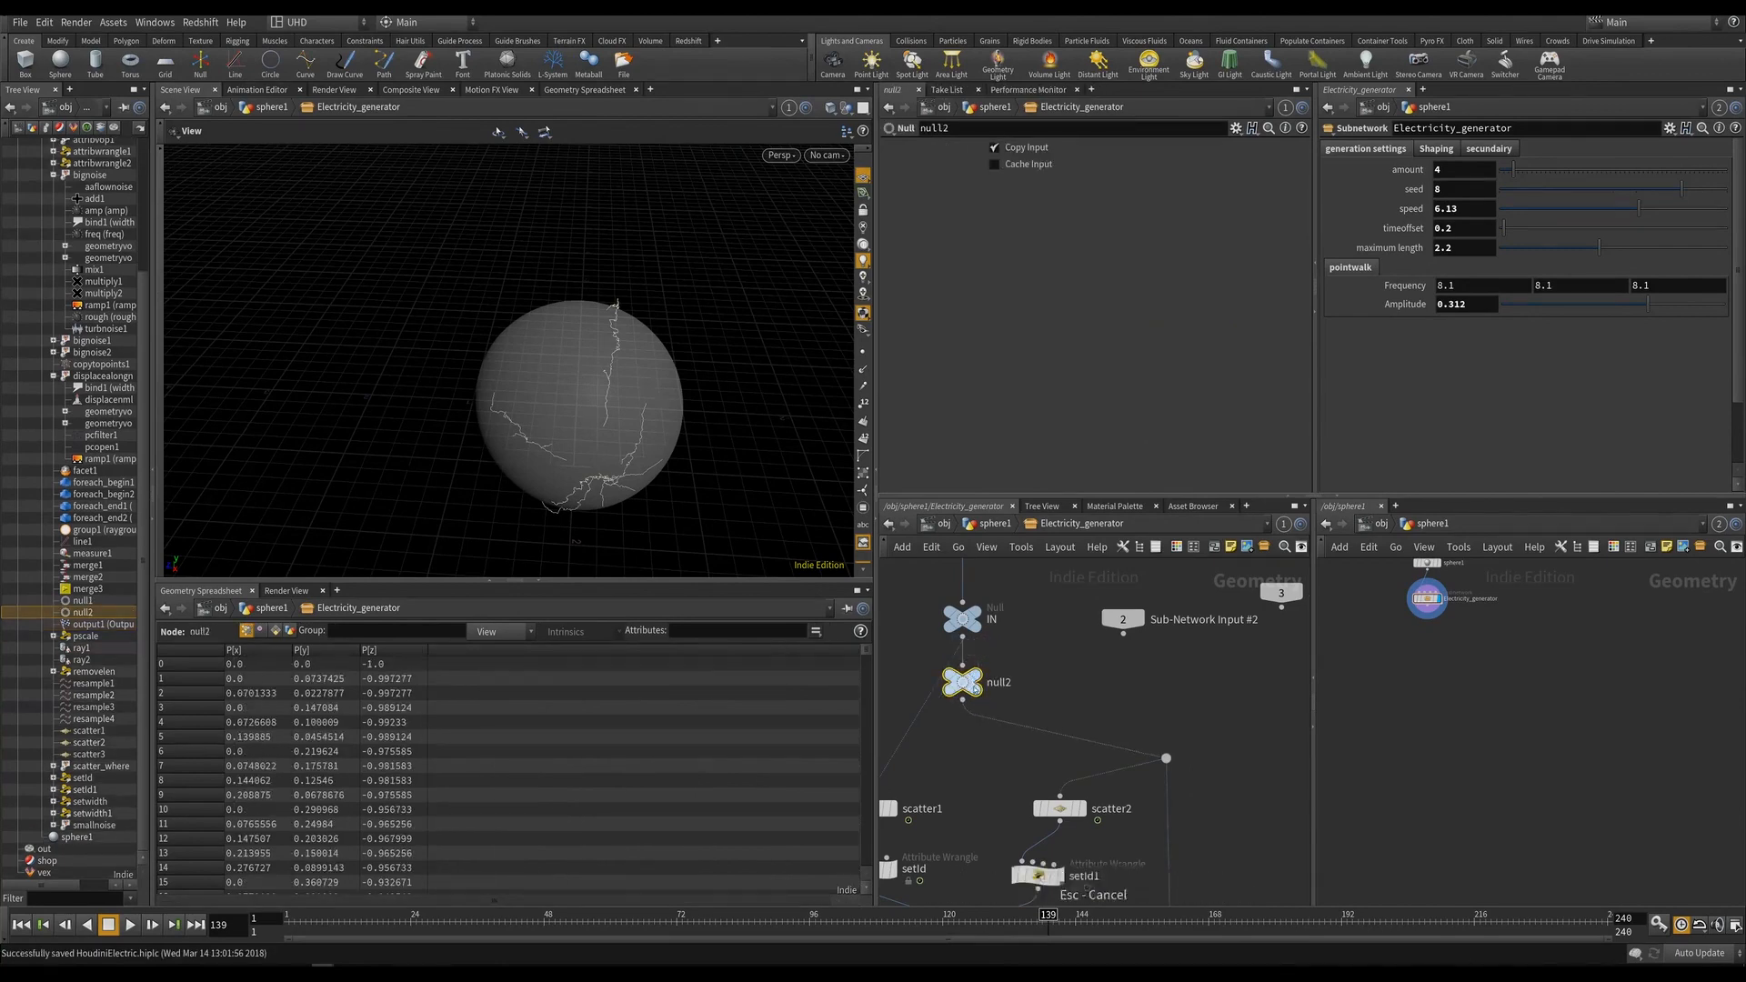
mouse_move(975, 689)
left_mouse_down()
mouse_move(948, 688)
mouse_move(967, 704)
left_mouse_up()
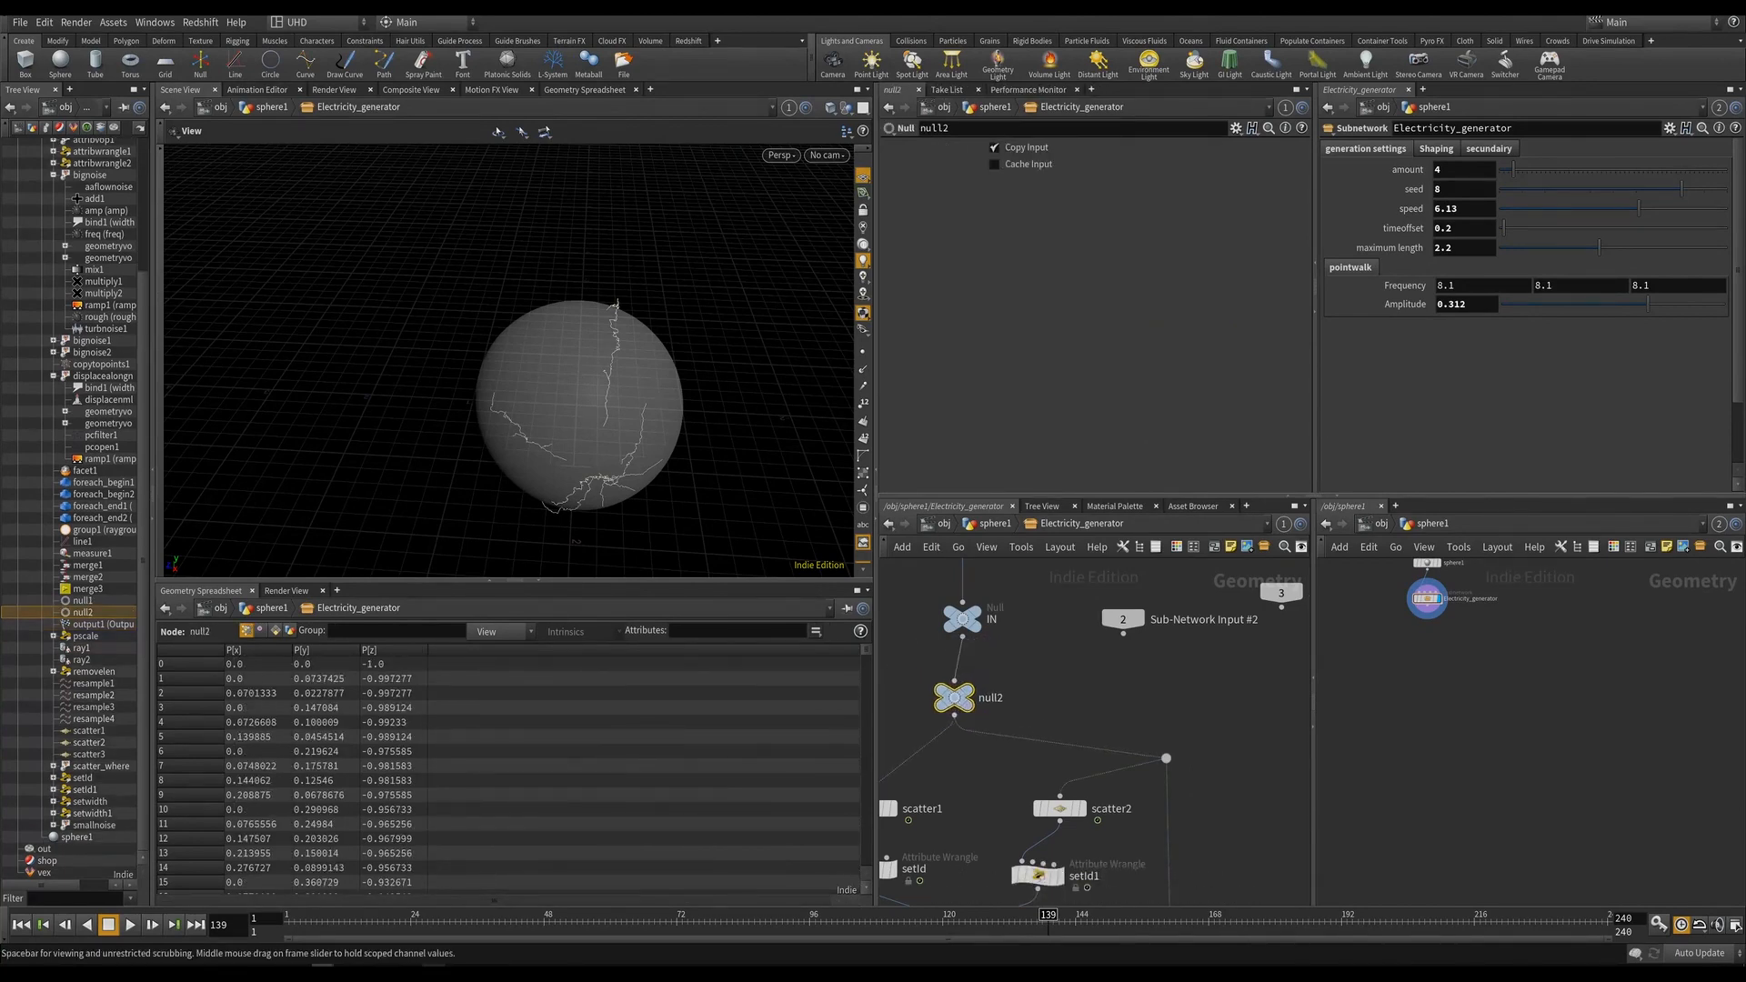
Switch to djv_view and scrub through the rendered electricity shot.
left_click(457, 972)
mouse_move(847, 686)
left_mouse_down()
mouse_move(784, 709)
mouse_move(859, 710)
left_mouse_up()
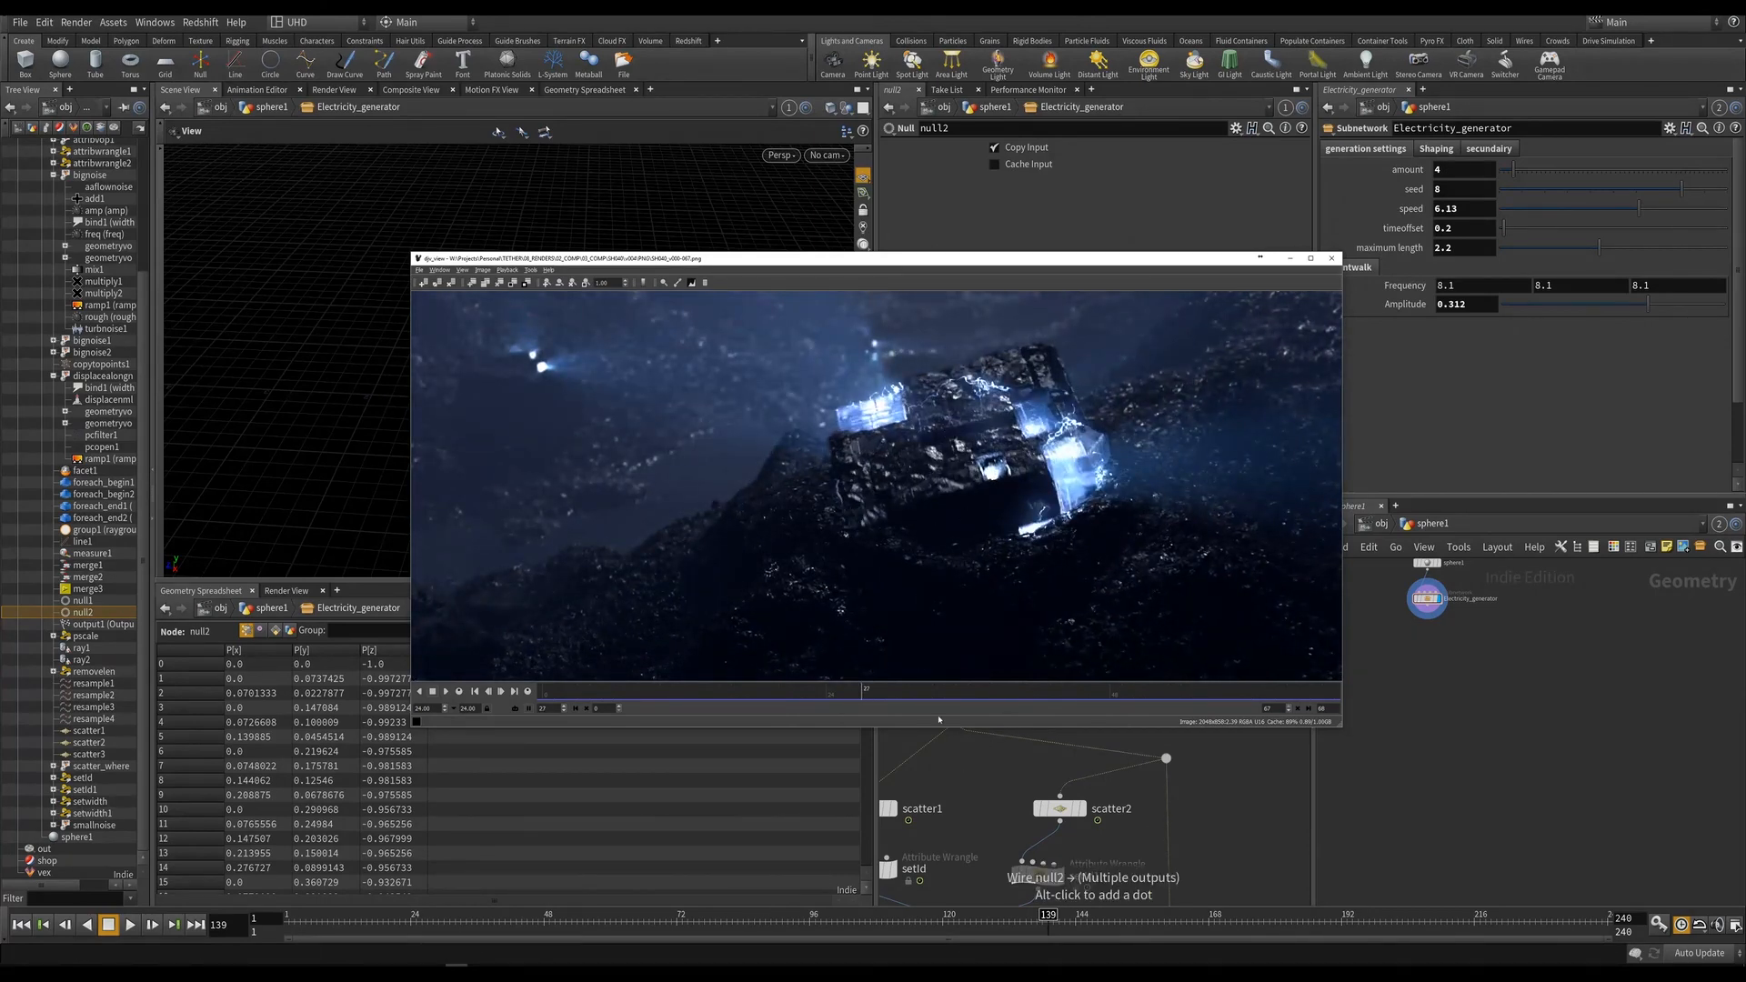
Switch from the render viewer back to Houdini and save the scene file.
key("alt+Tab")
middle_click_drag(1003, 730, 1002, 816)
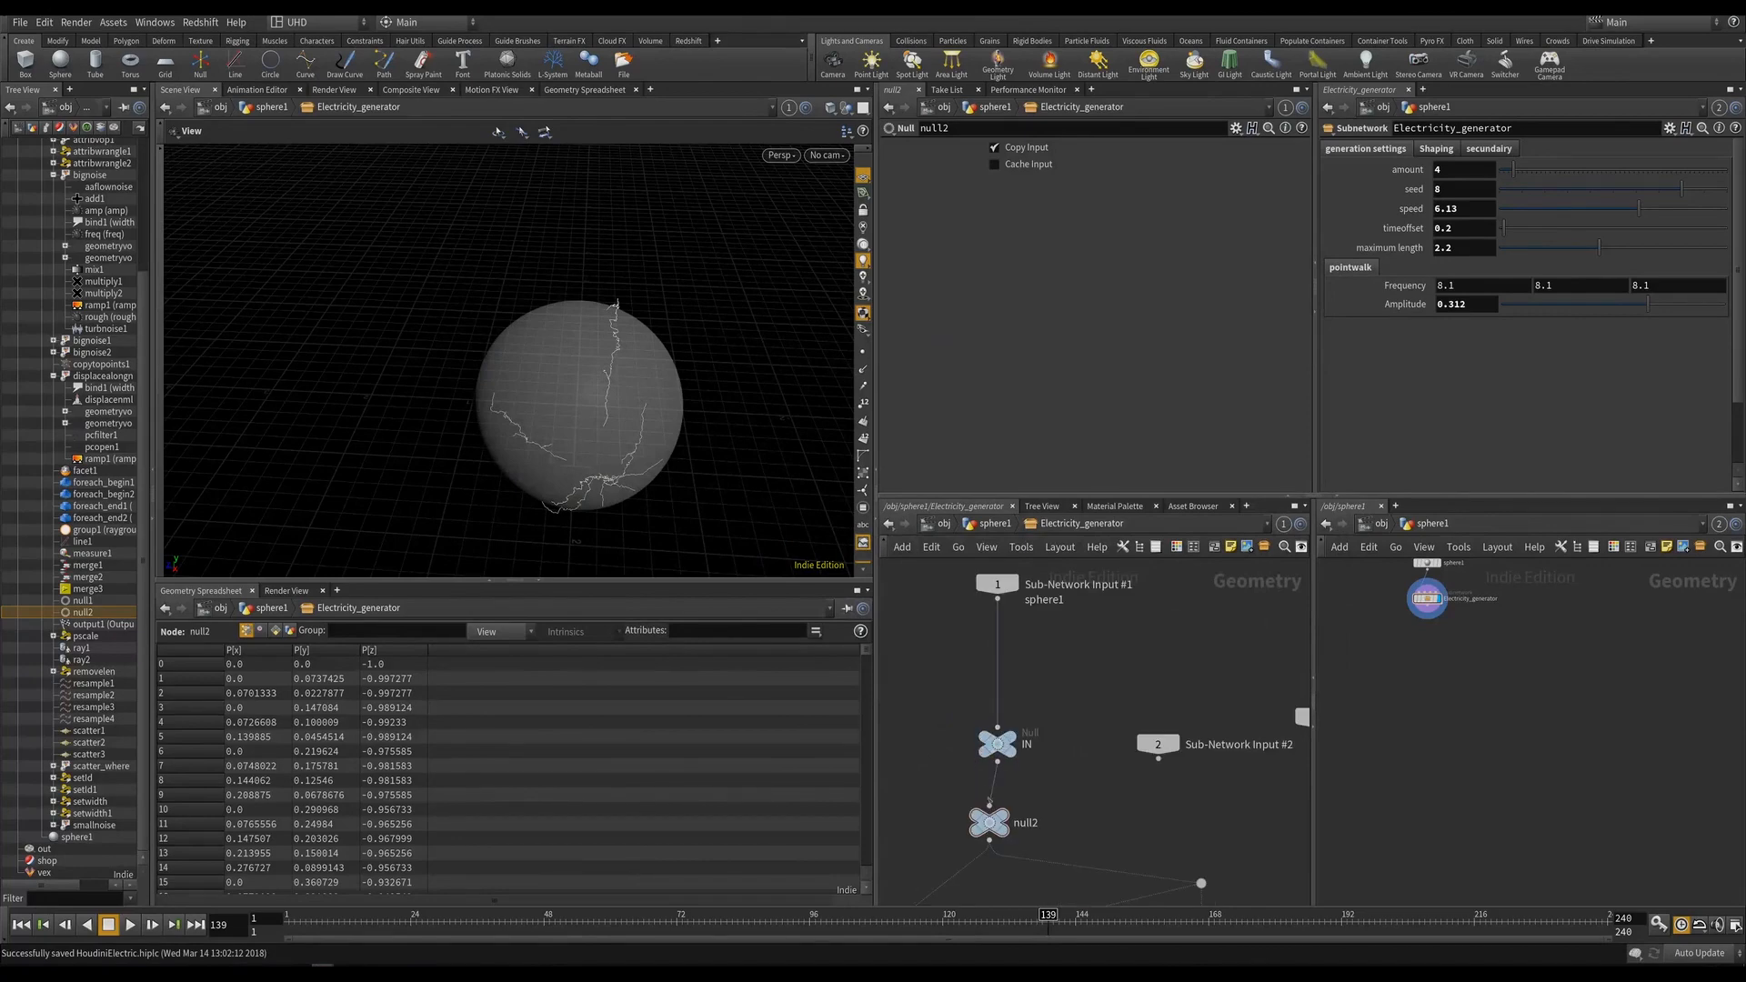
key("ctrl+s")
Enable the density attribute on the scatter1 and scatter2 nodes and set it to Cd on both.
middle_click_drag(919, 900, 966, 733)
left_click(966, 733)
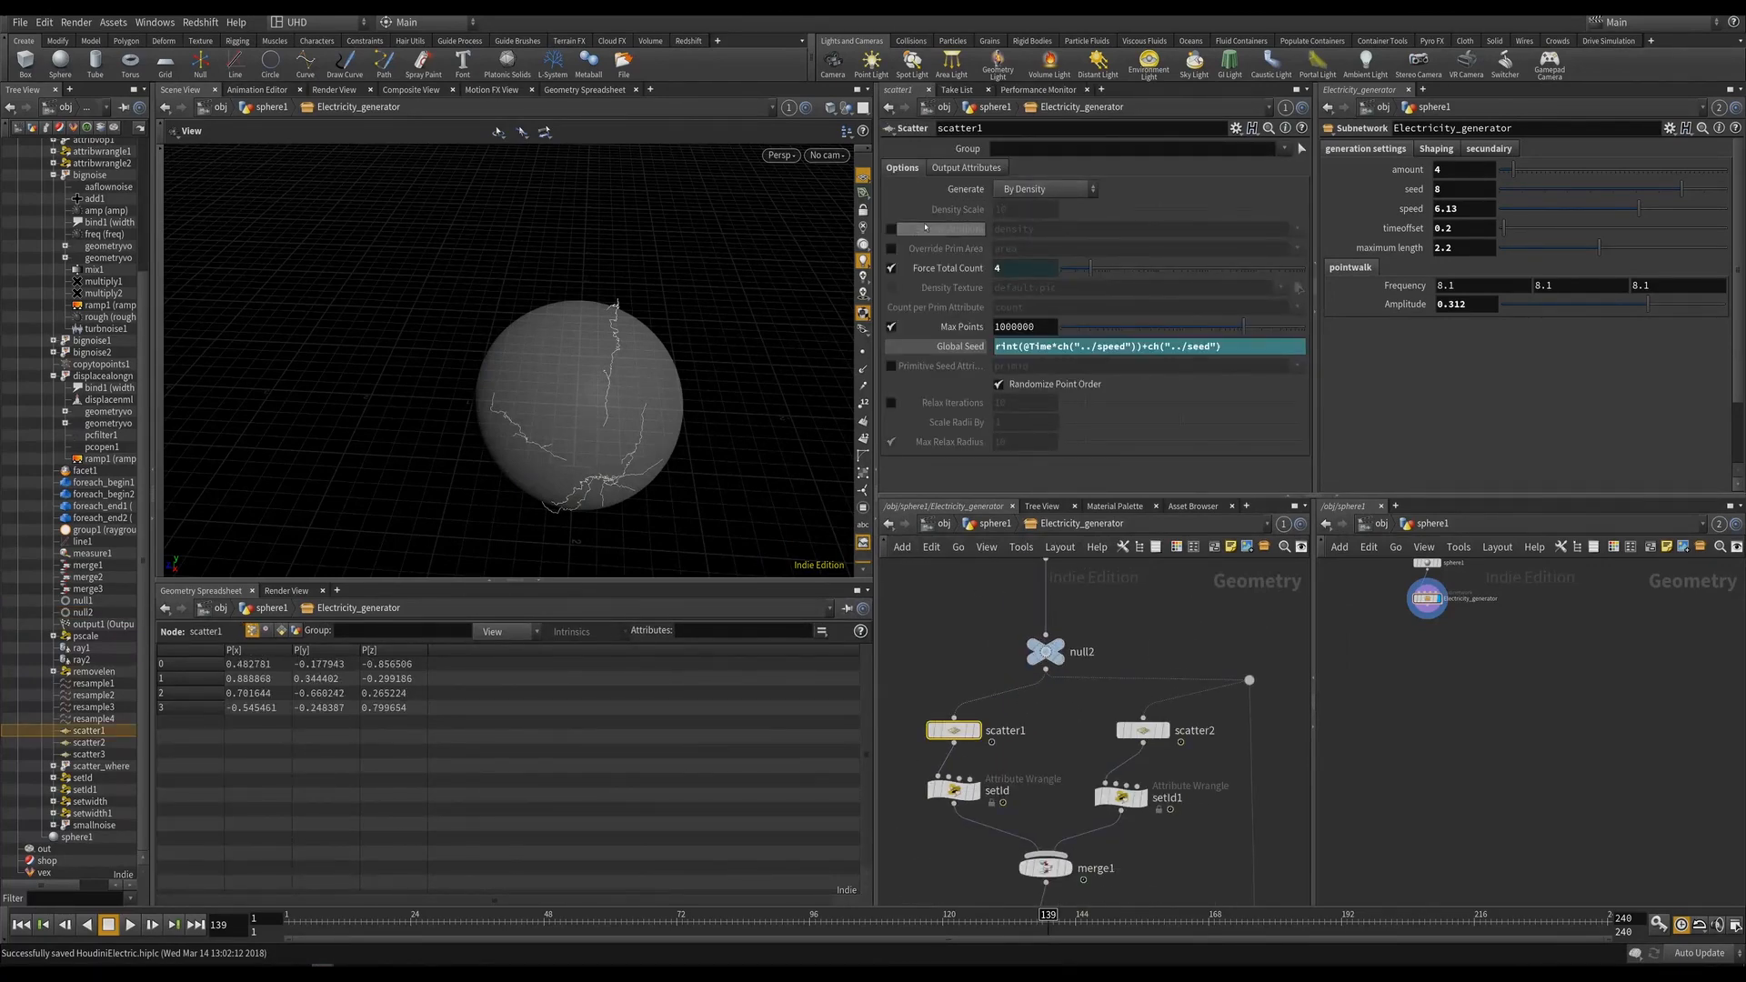
left_click(893, 229)
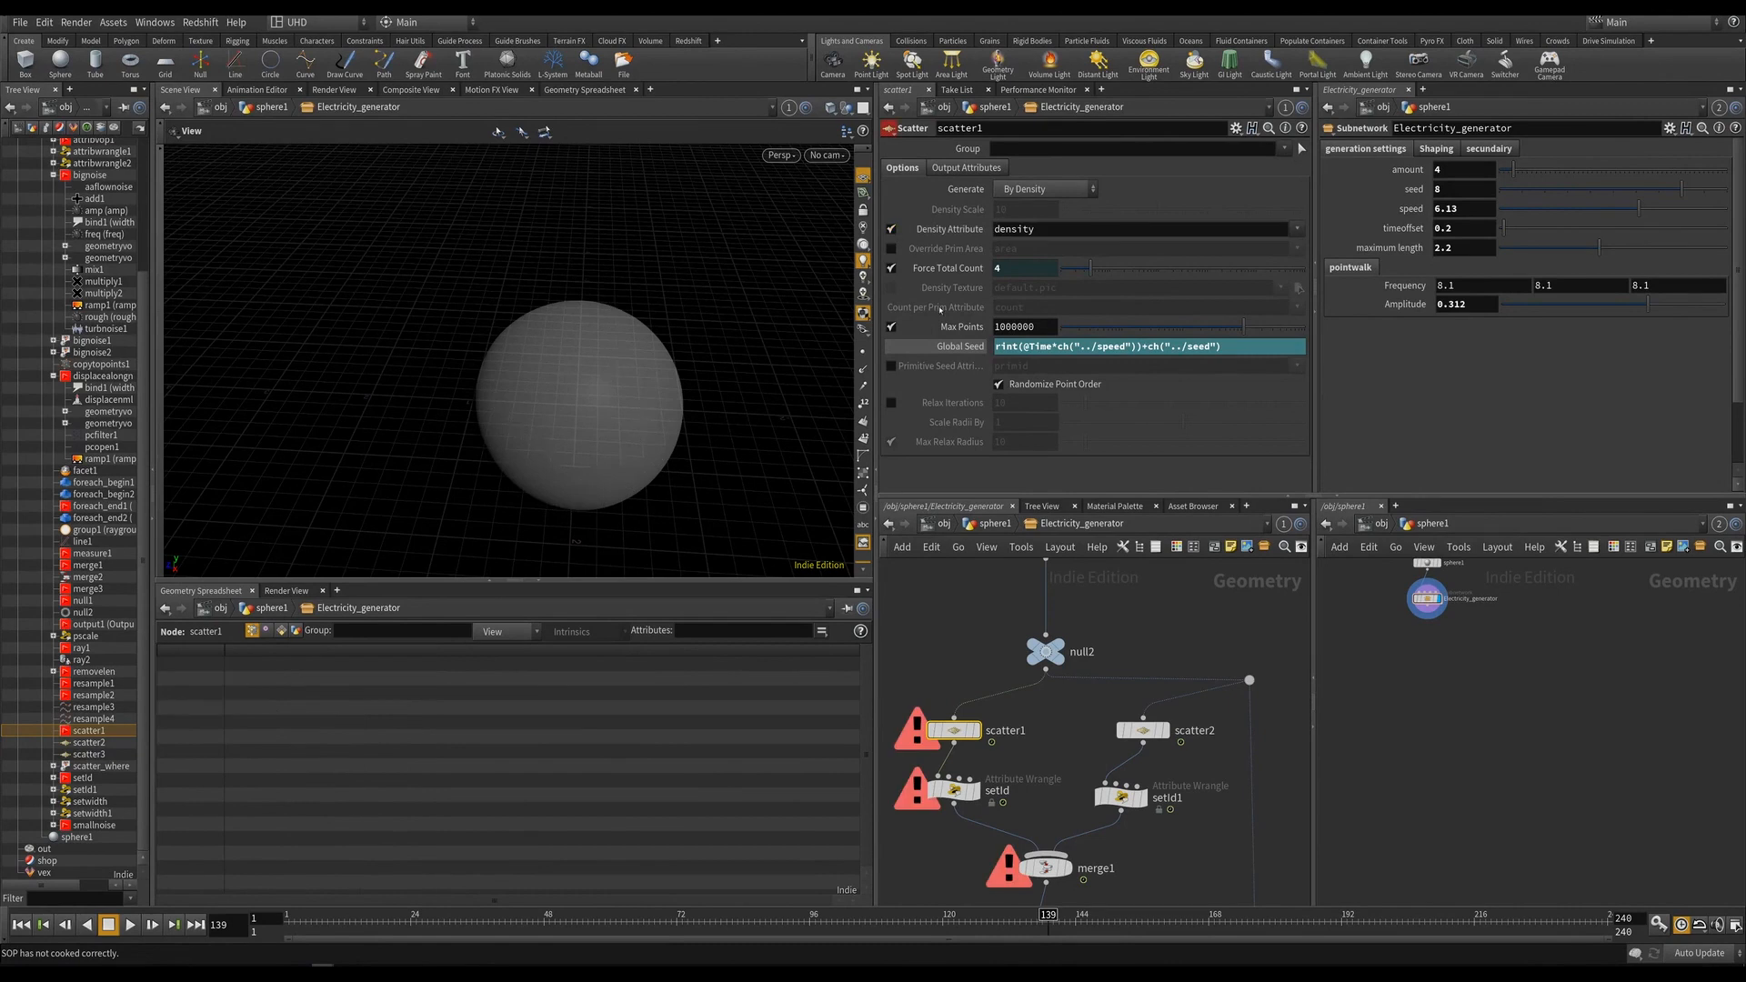
left_click(1142, 731)
left_click(892, 229)
double_click(1014, 229)
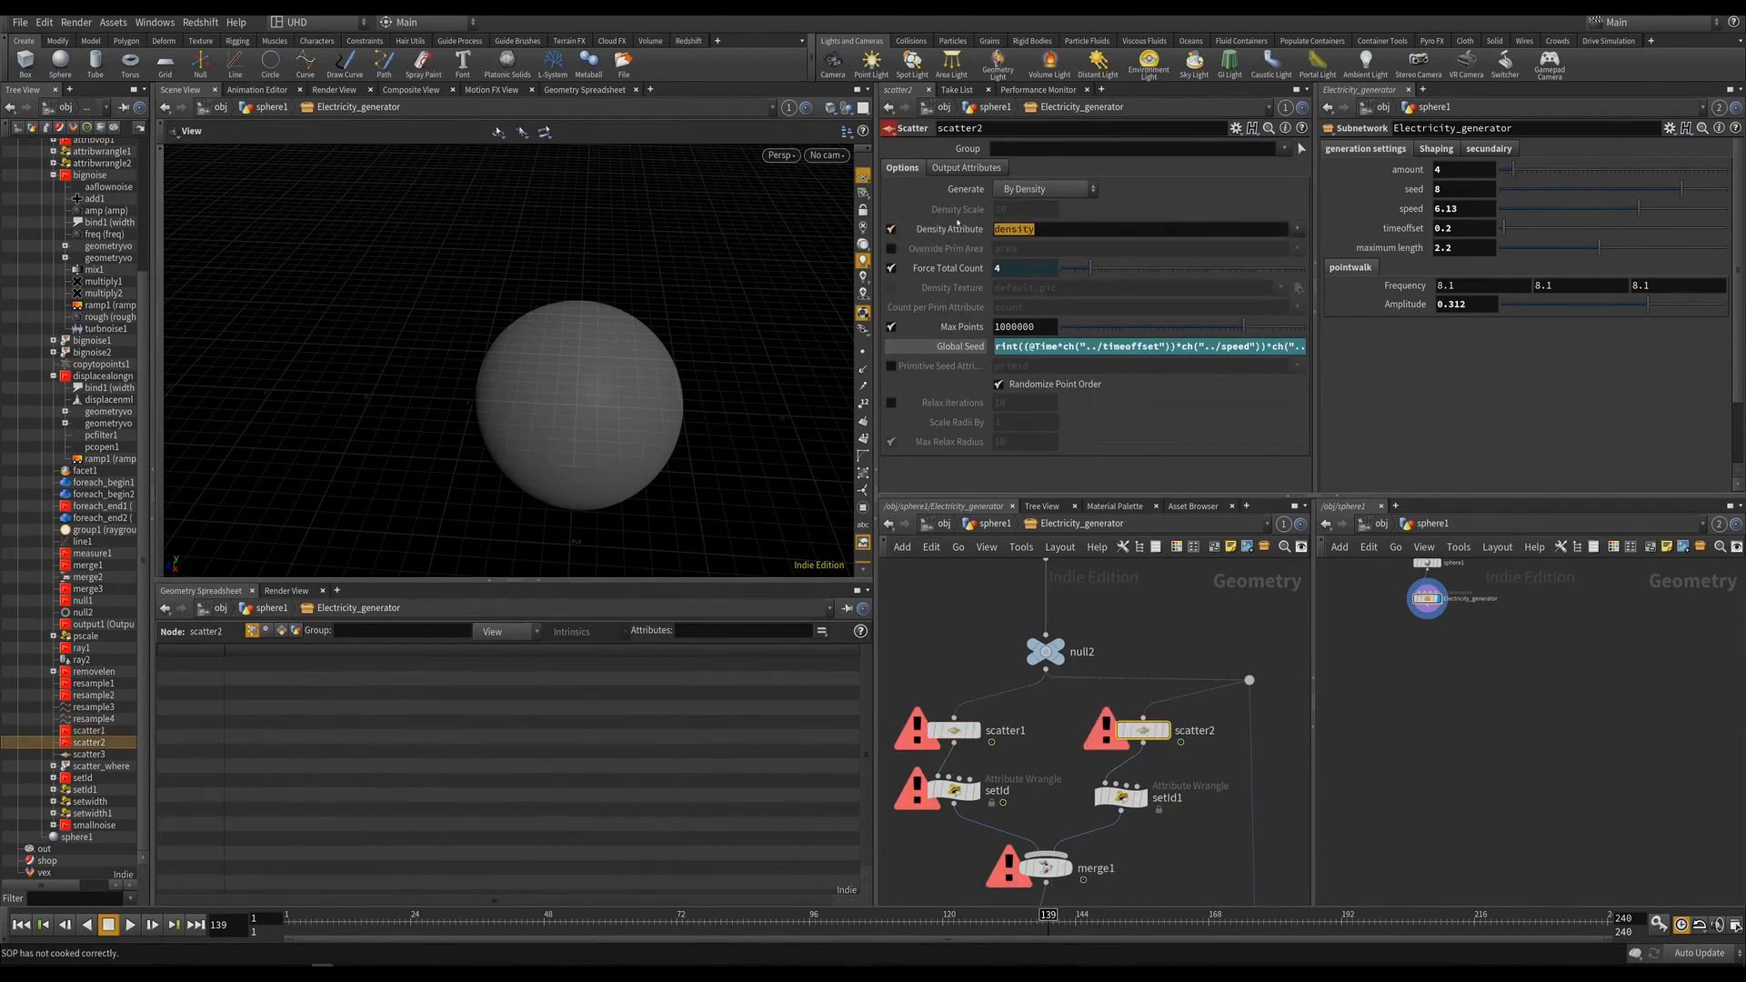
type("Cd")
key("Return")
left_click(953, 730)
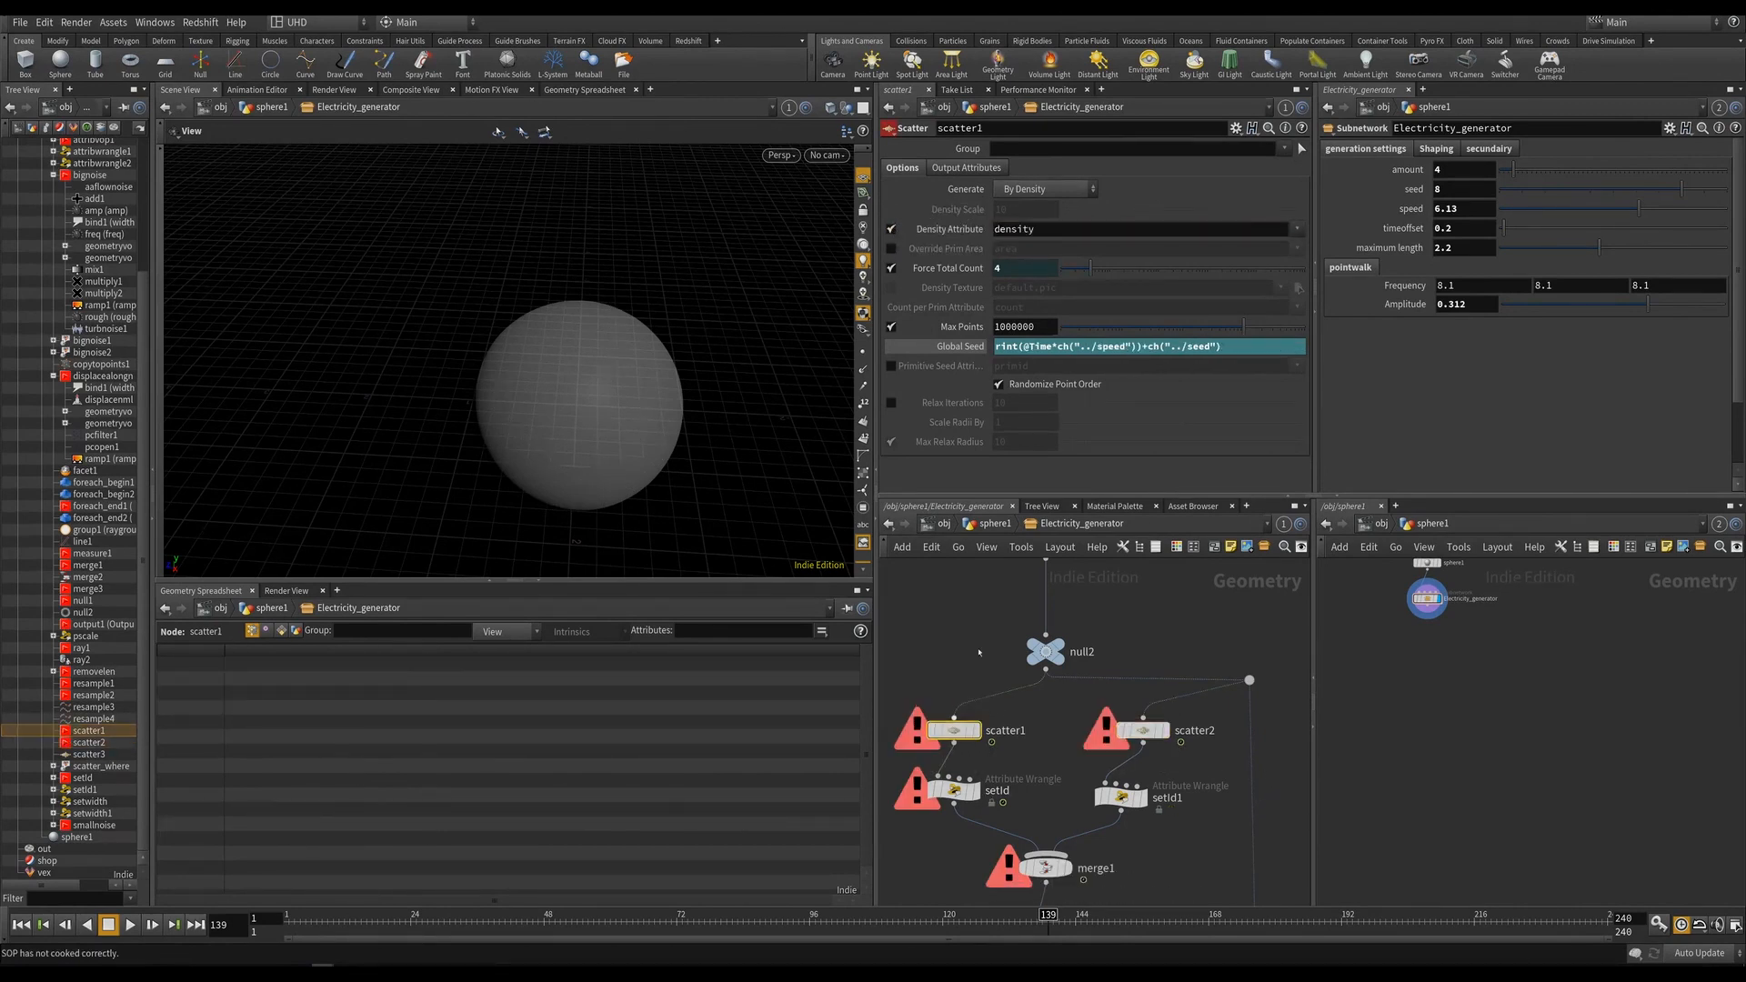
double_click(1039, 228)
type("Cd")
key("Return")
Insert a Paint node between the IN and null2 nodes inside Electricity_generator and display it.
key("h")
key("Tab")
type("p")
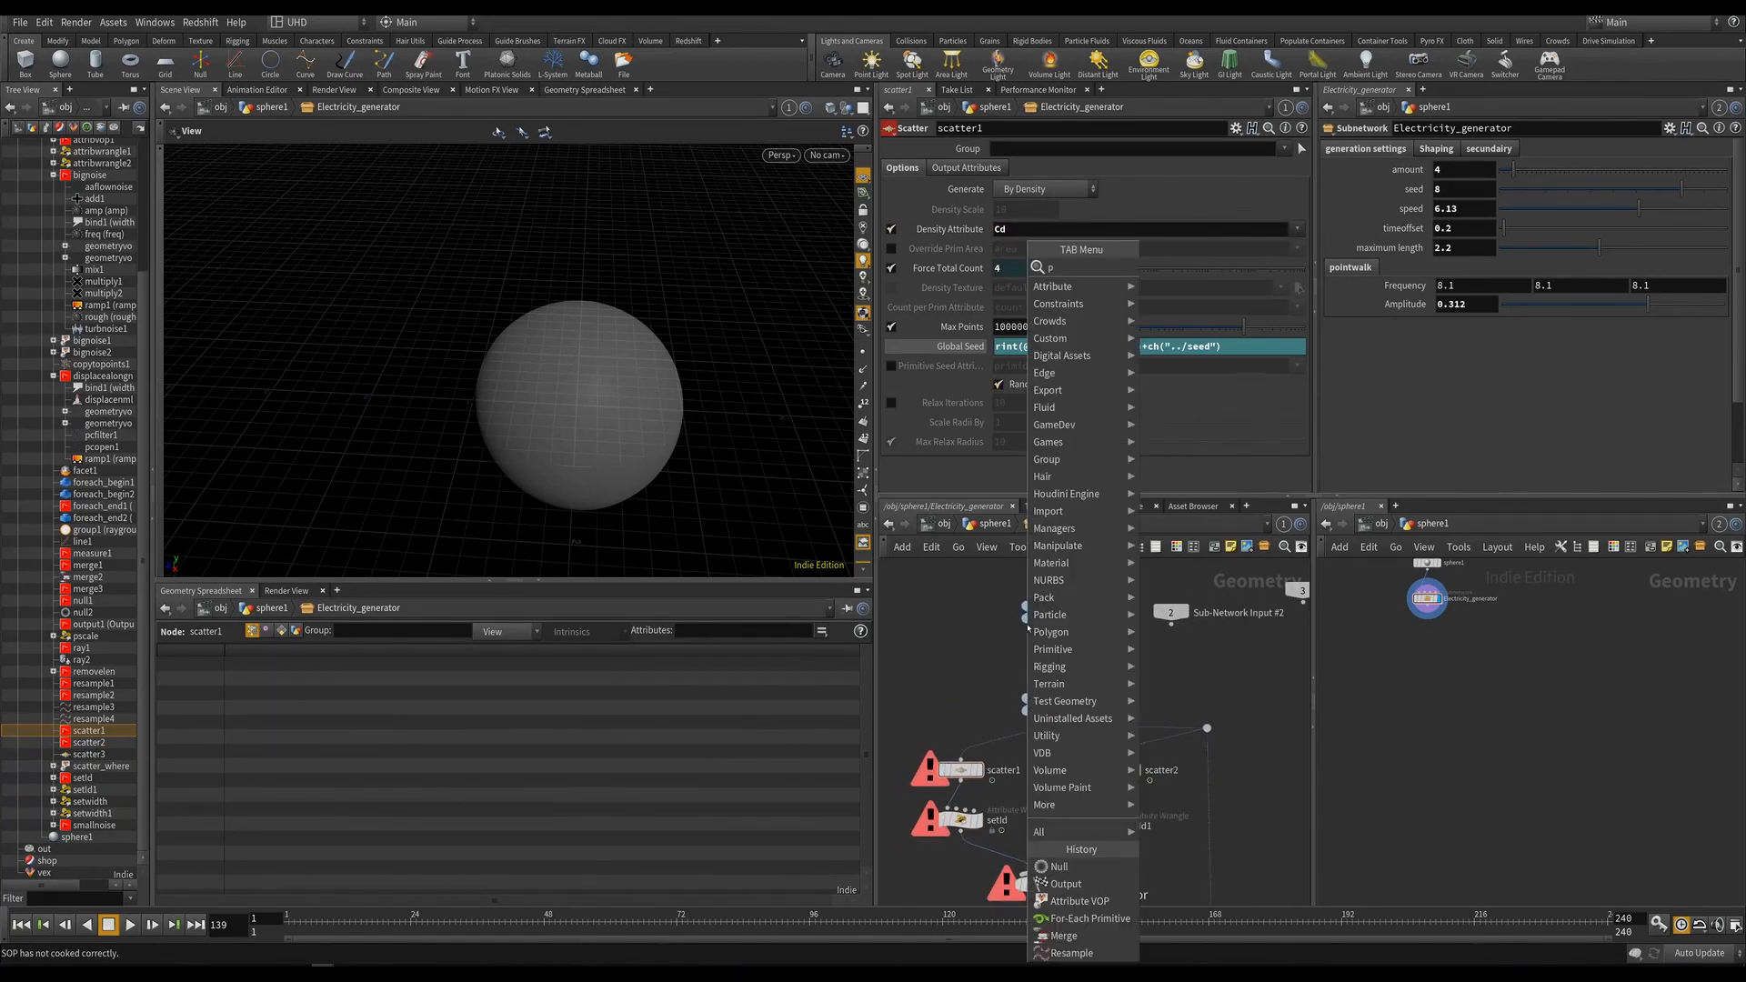
type("aint")
key("Return")
left_click(1046, 677)
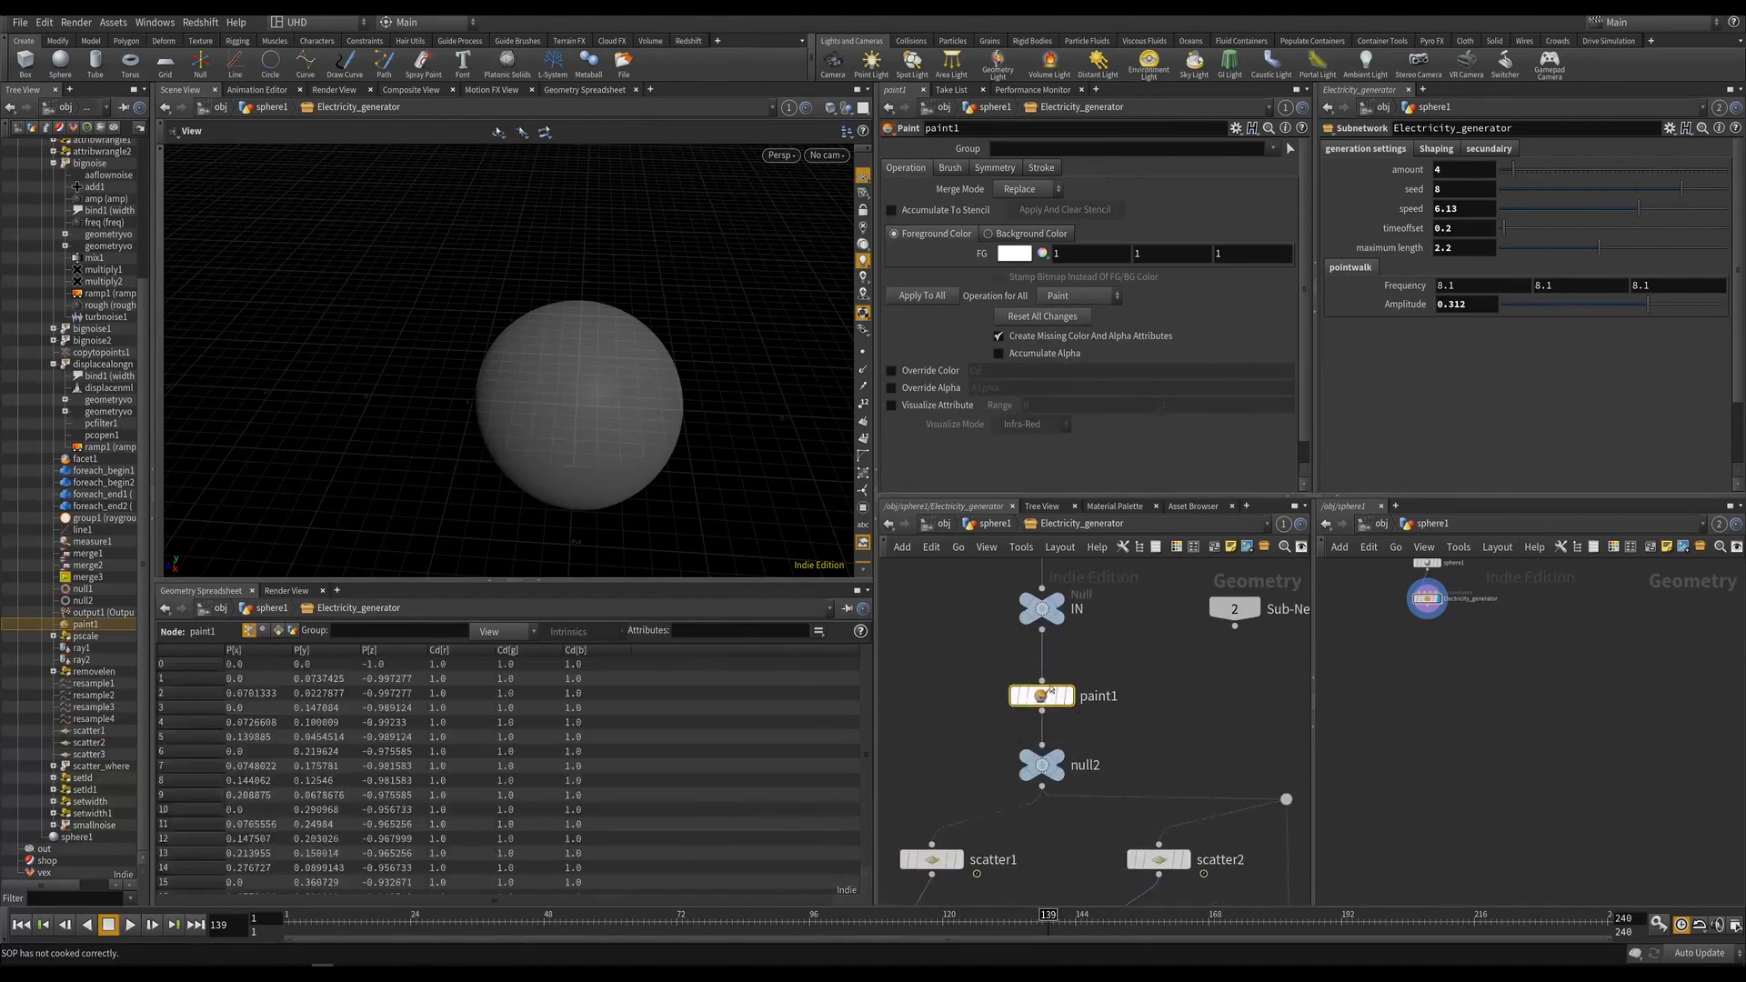
left_click(1066, 695)
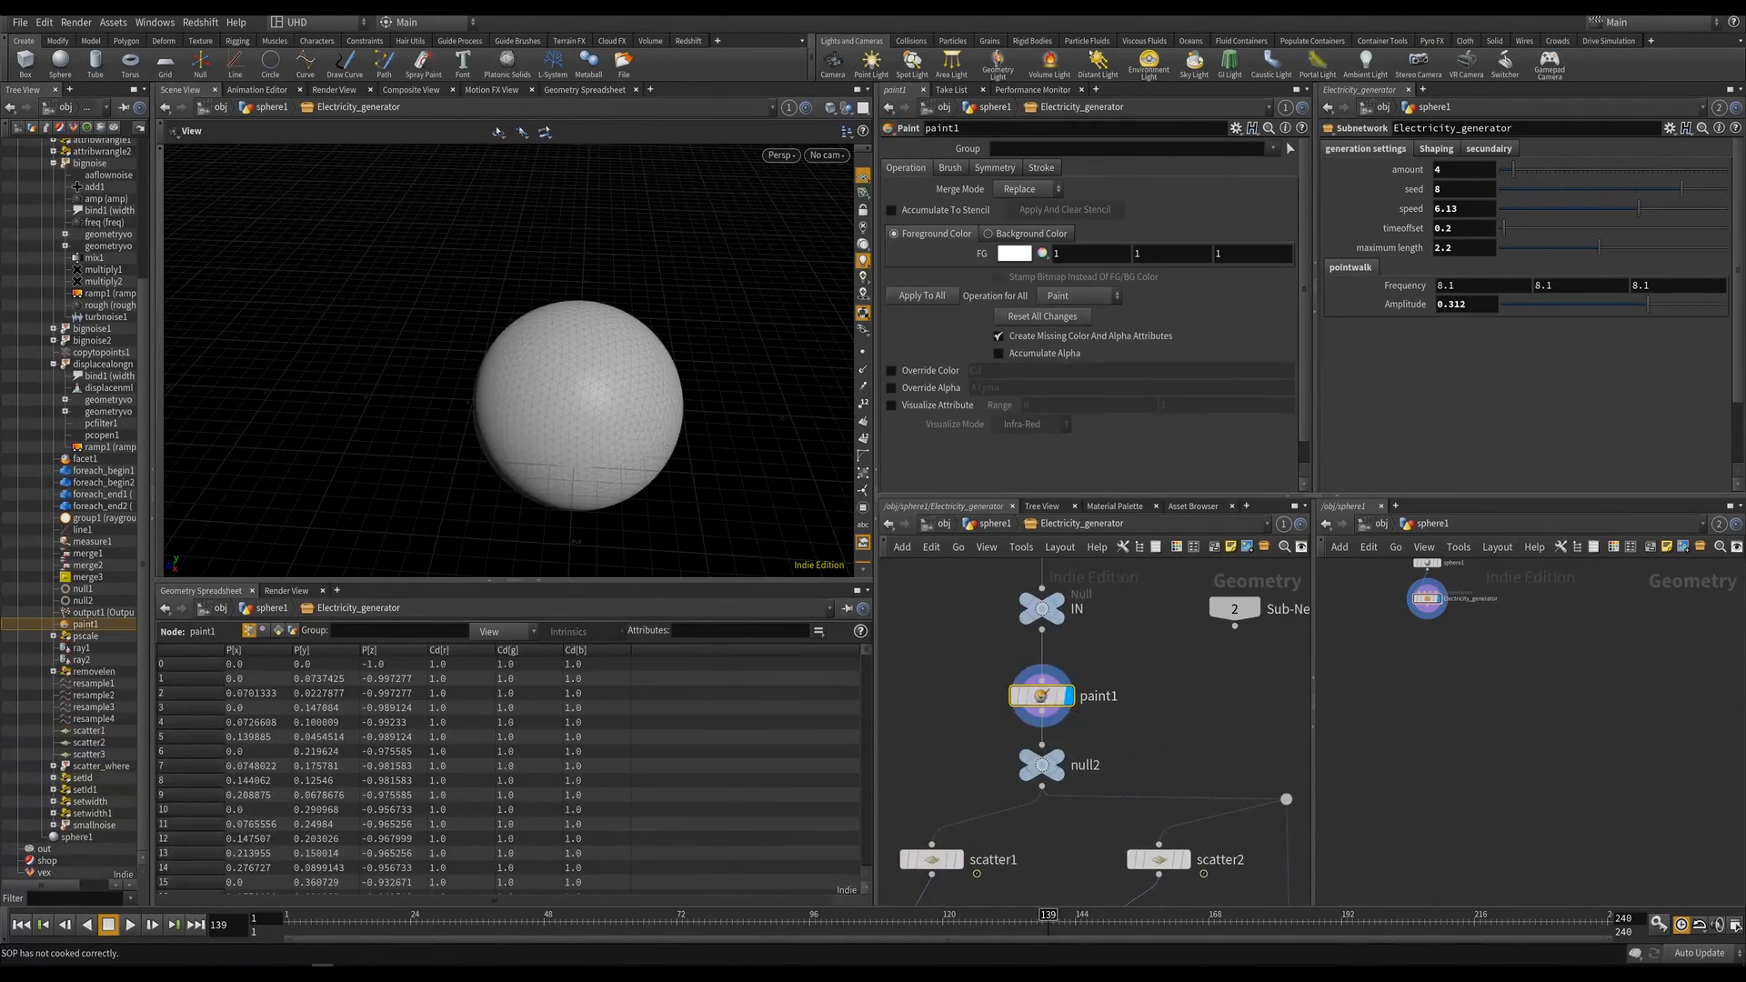
Fill the sphere with the black background colour and paint a small white spot on its upper front.
left_click(935, 294)
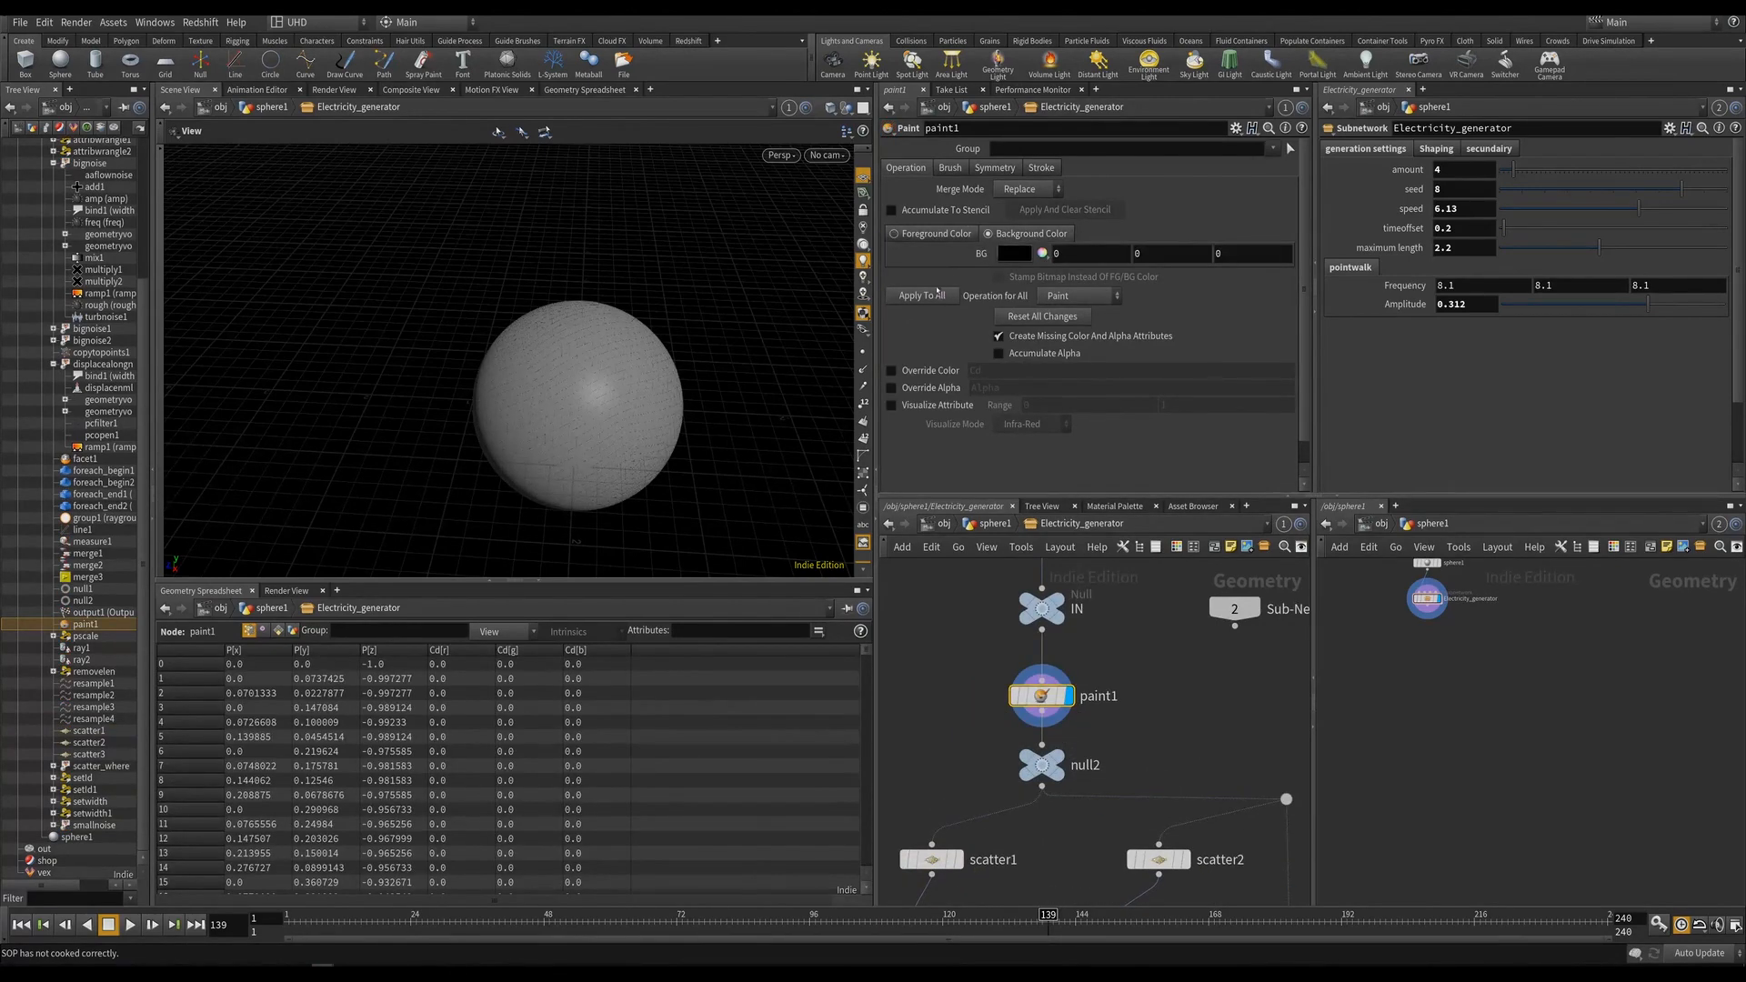
left_click(895, 234)
key("Return")
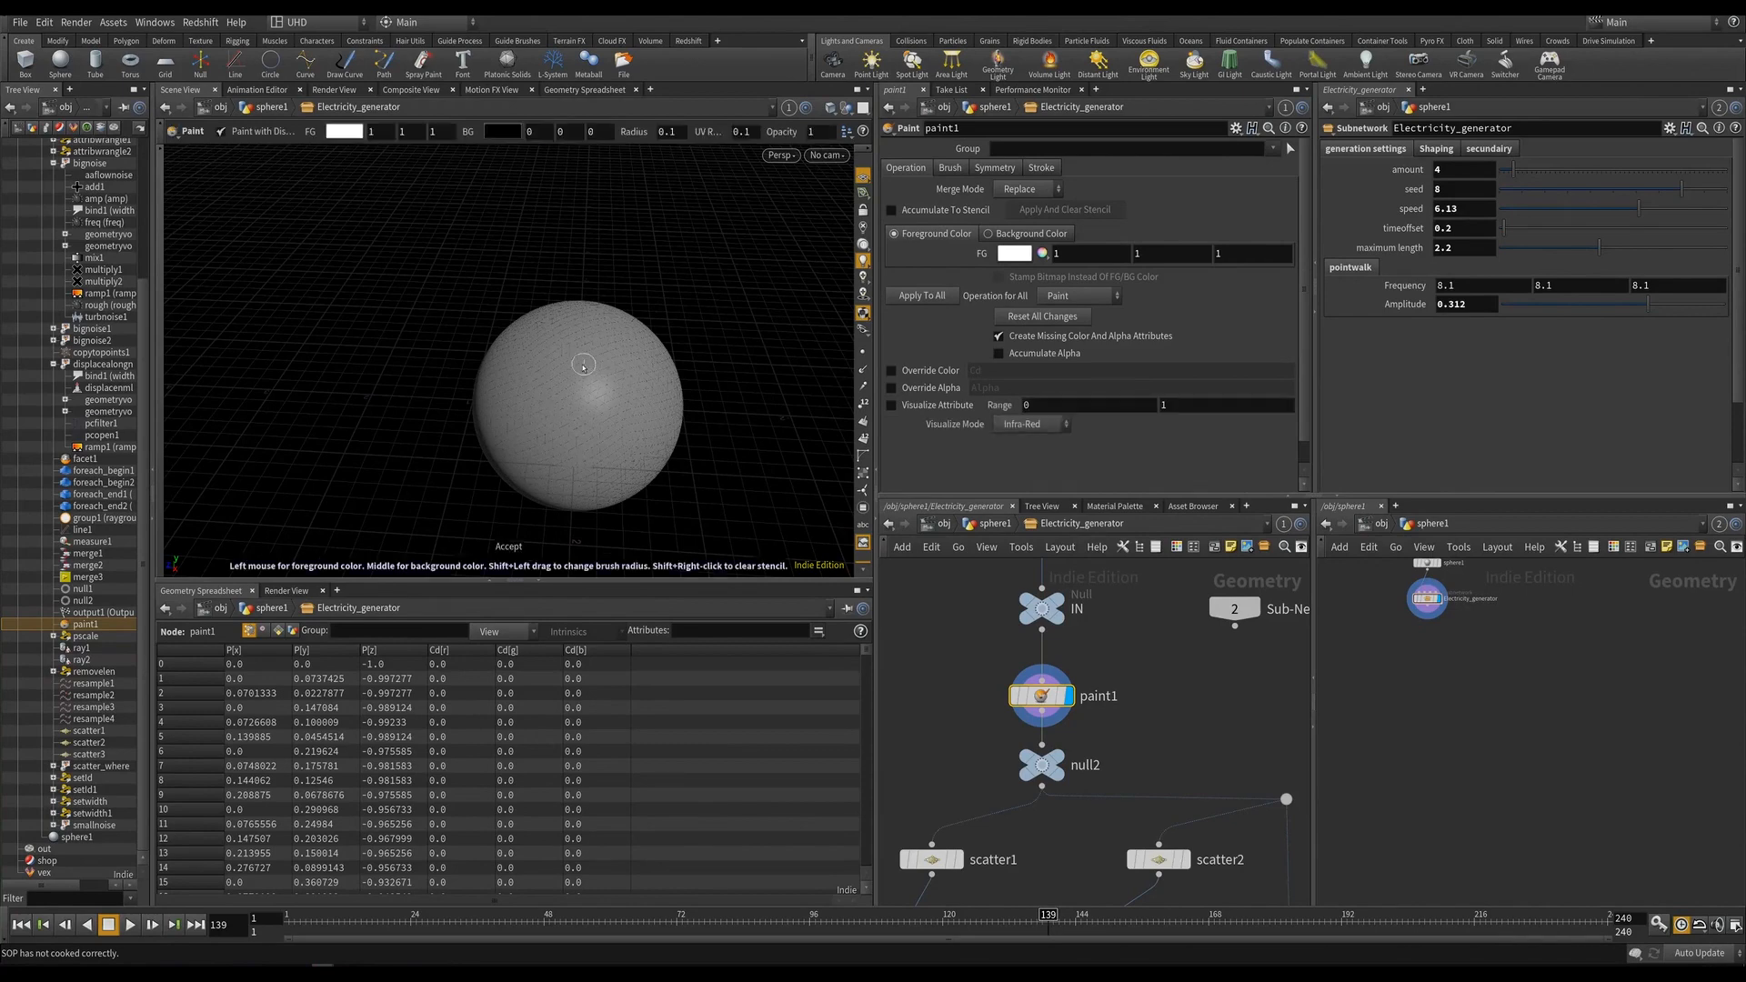
mouse_move(594, 369)
left_mouse_down()
mouse_move(580, 401)
mouse_move(587, 367)
left_mouse_up()
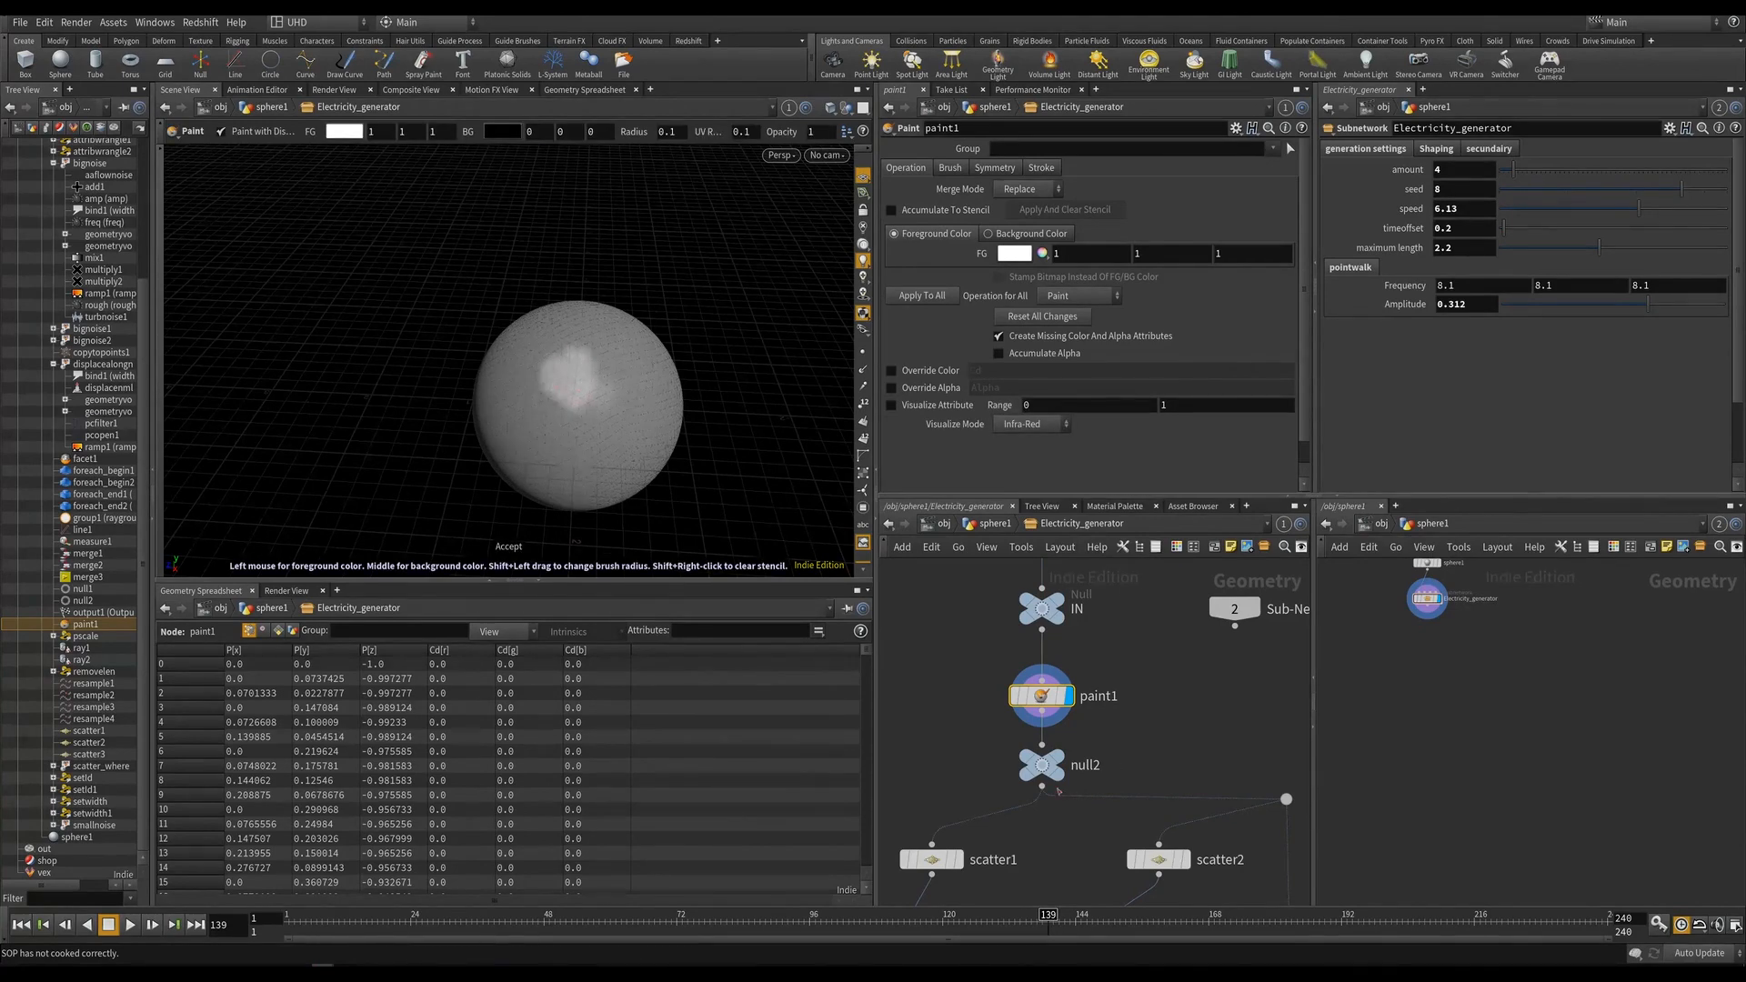
Display the merge1 node and play the animation to check where the scattered points spawn.
middle_click_drag(1058, 791, 1065, 635)
scroll(1066, 635, "down", 5)
left_click(1075, 747)
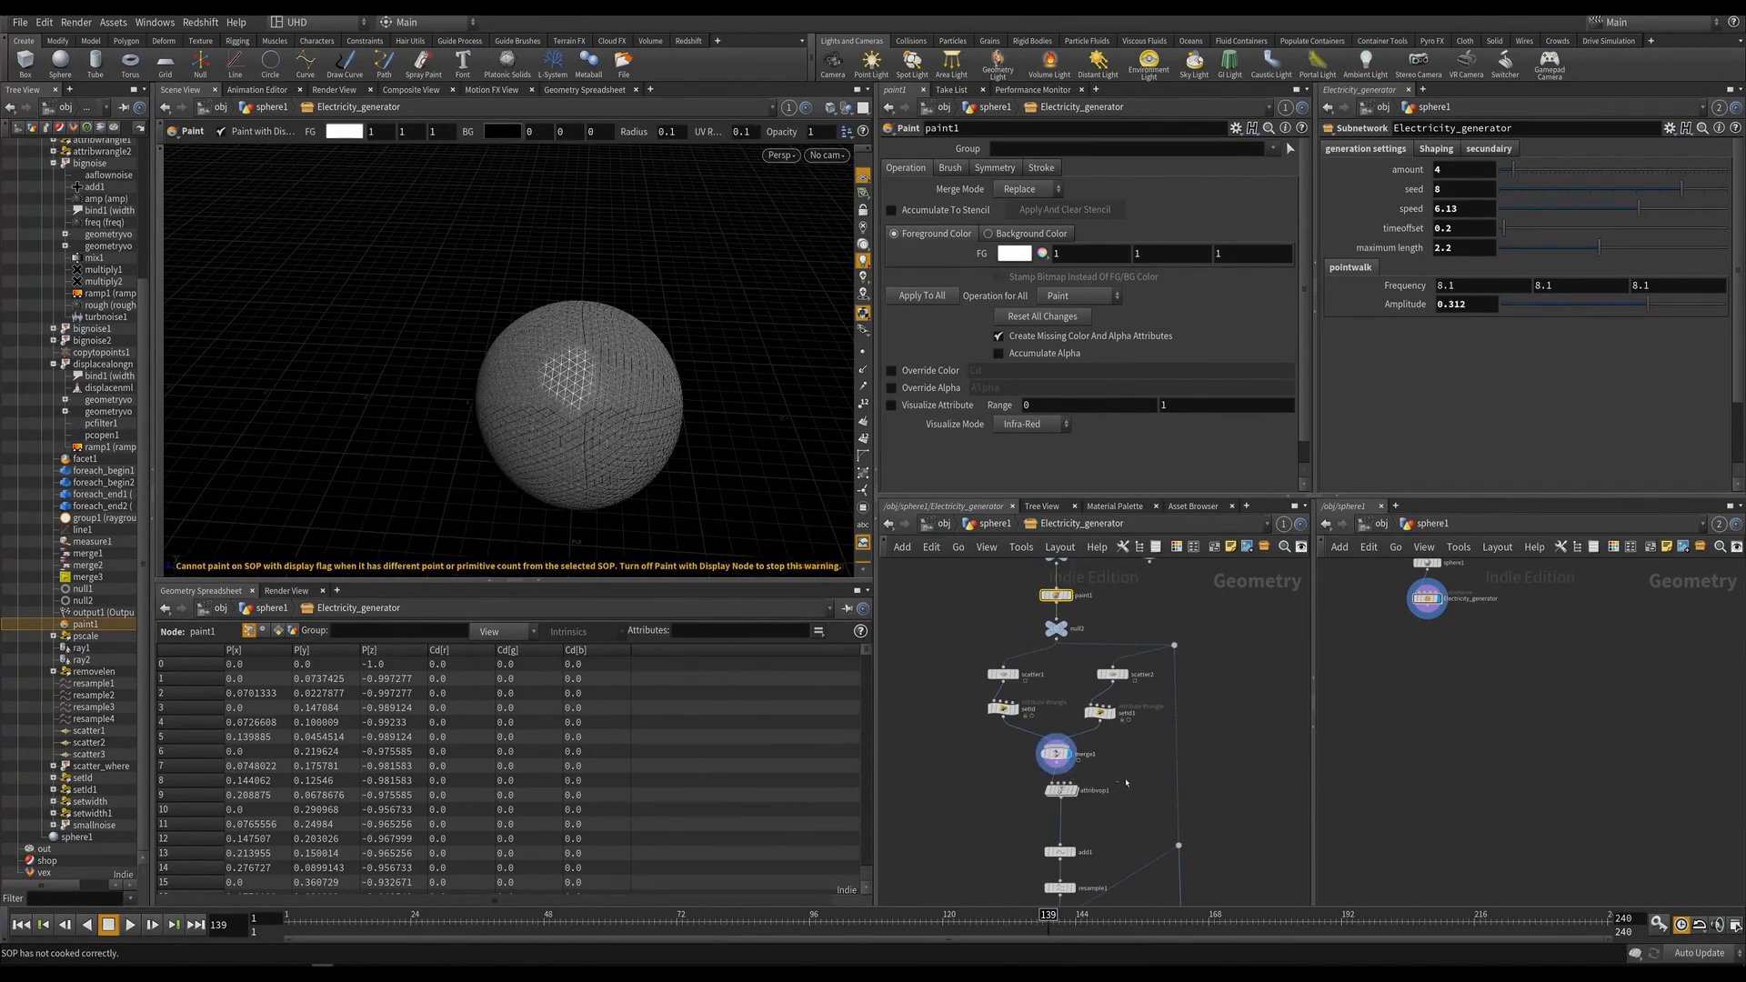
key("Up")
key("Up")
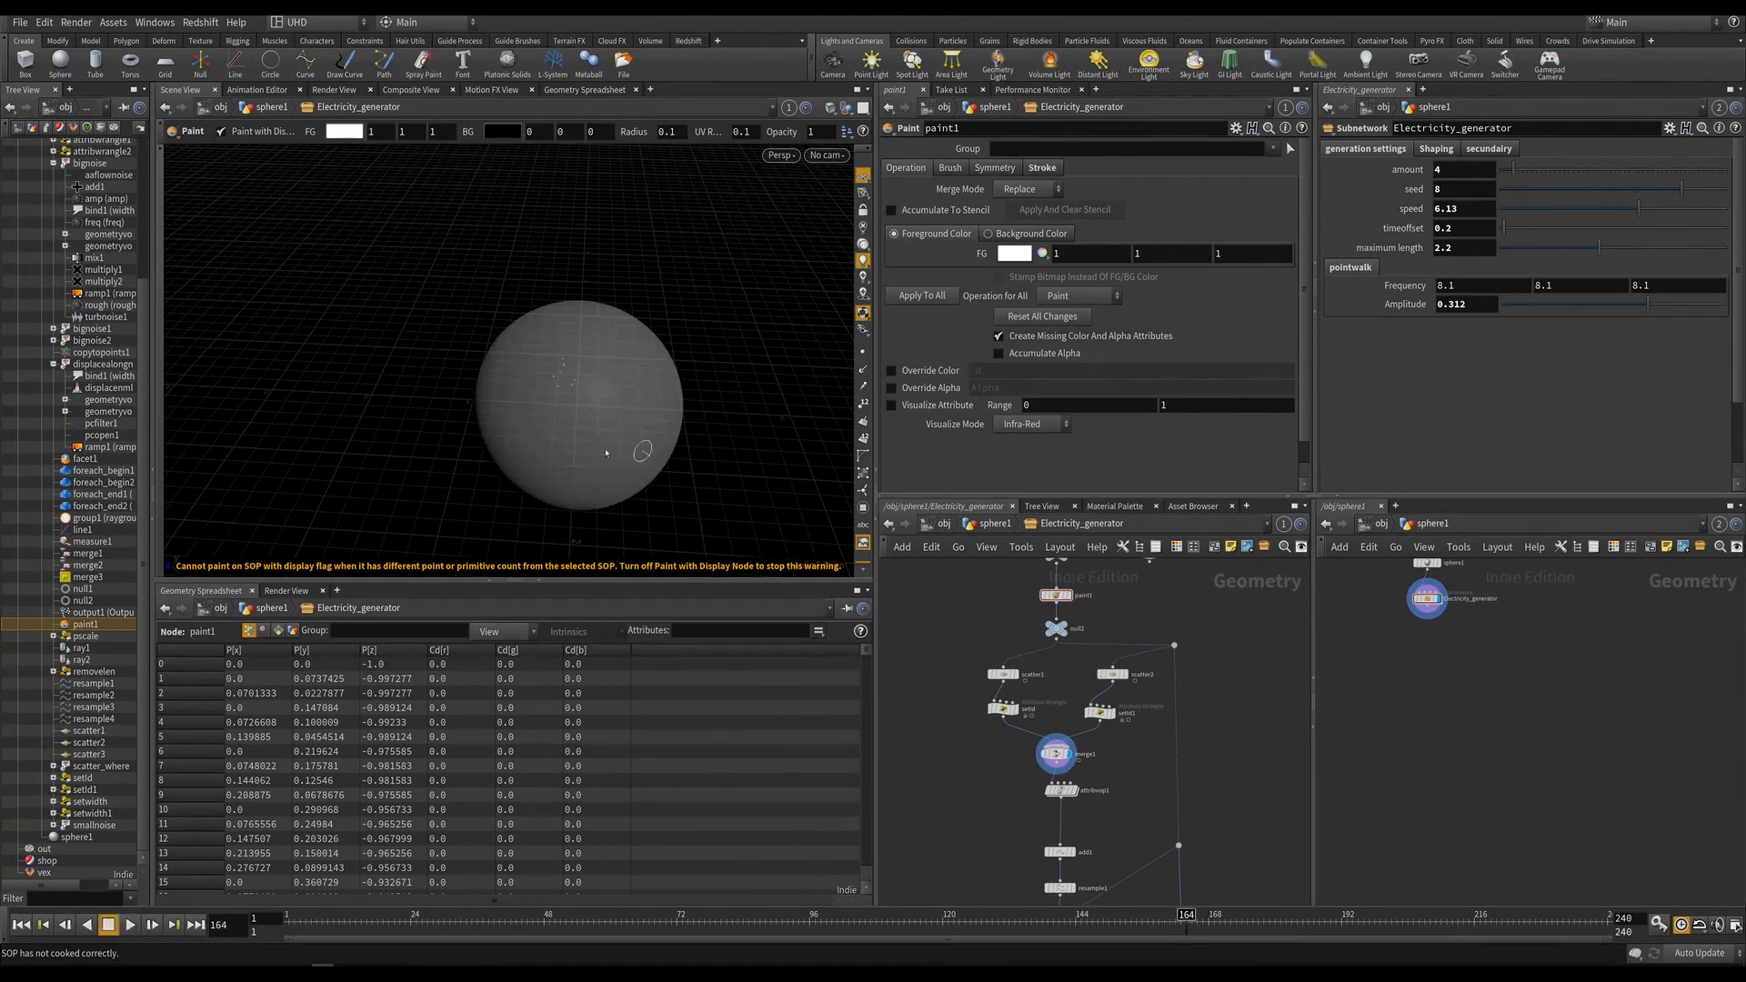
left_click_drag(444, 441, 431, 343, "alt")
key("Escape")
Display the network's output node and play the animation to check the electricity arcs around the painted spot.
mouse_move(1221, 846)
middle_mouse_down()
mouse_move(1153, 728)
mouse_move(1135, 617)
mouse_move(1170, 827)
mouse_move(1142, 807)
middle_mouse_up()
scroll(1152, 729, "down", 5)
scroll(1142, 806, "up", 5)
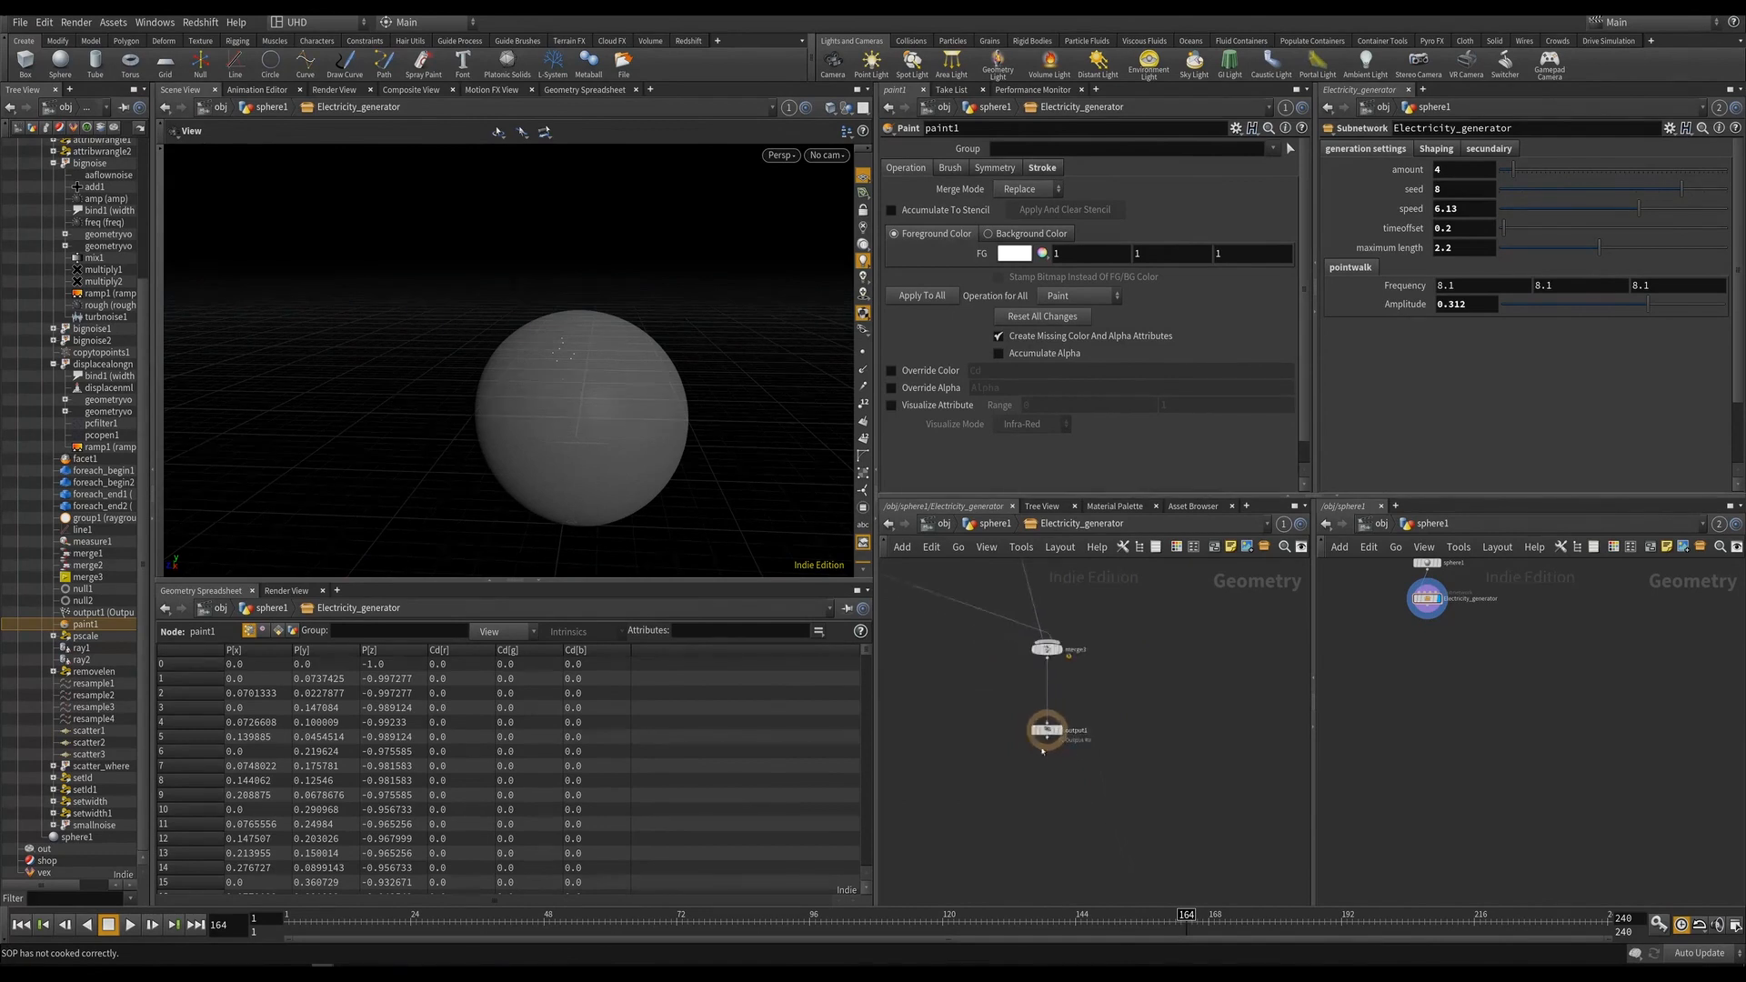
mouse_move(1056, 720)
key("Up")
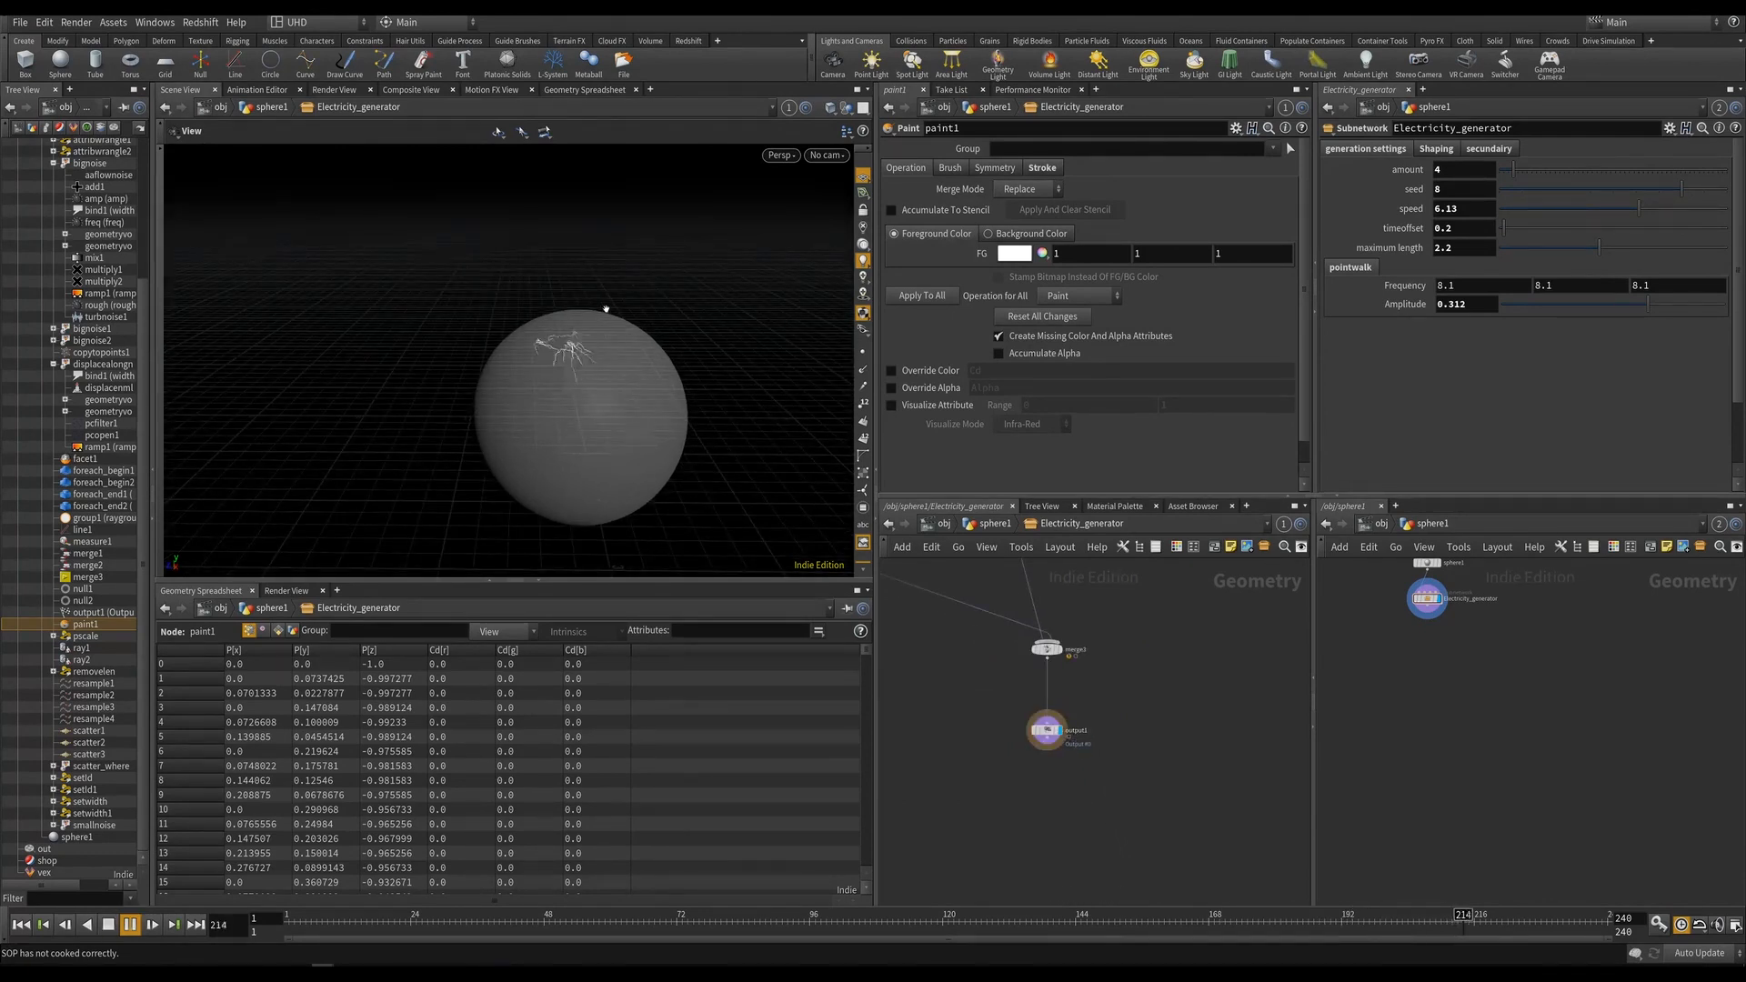
key("Up")
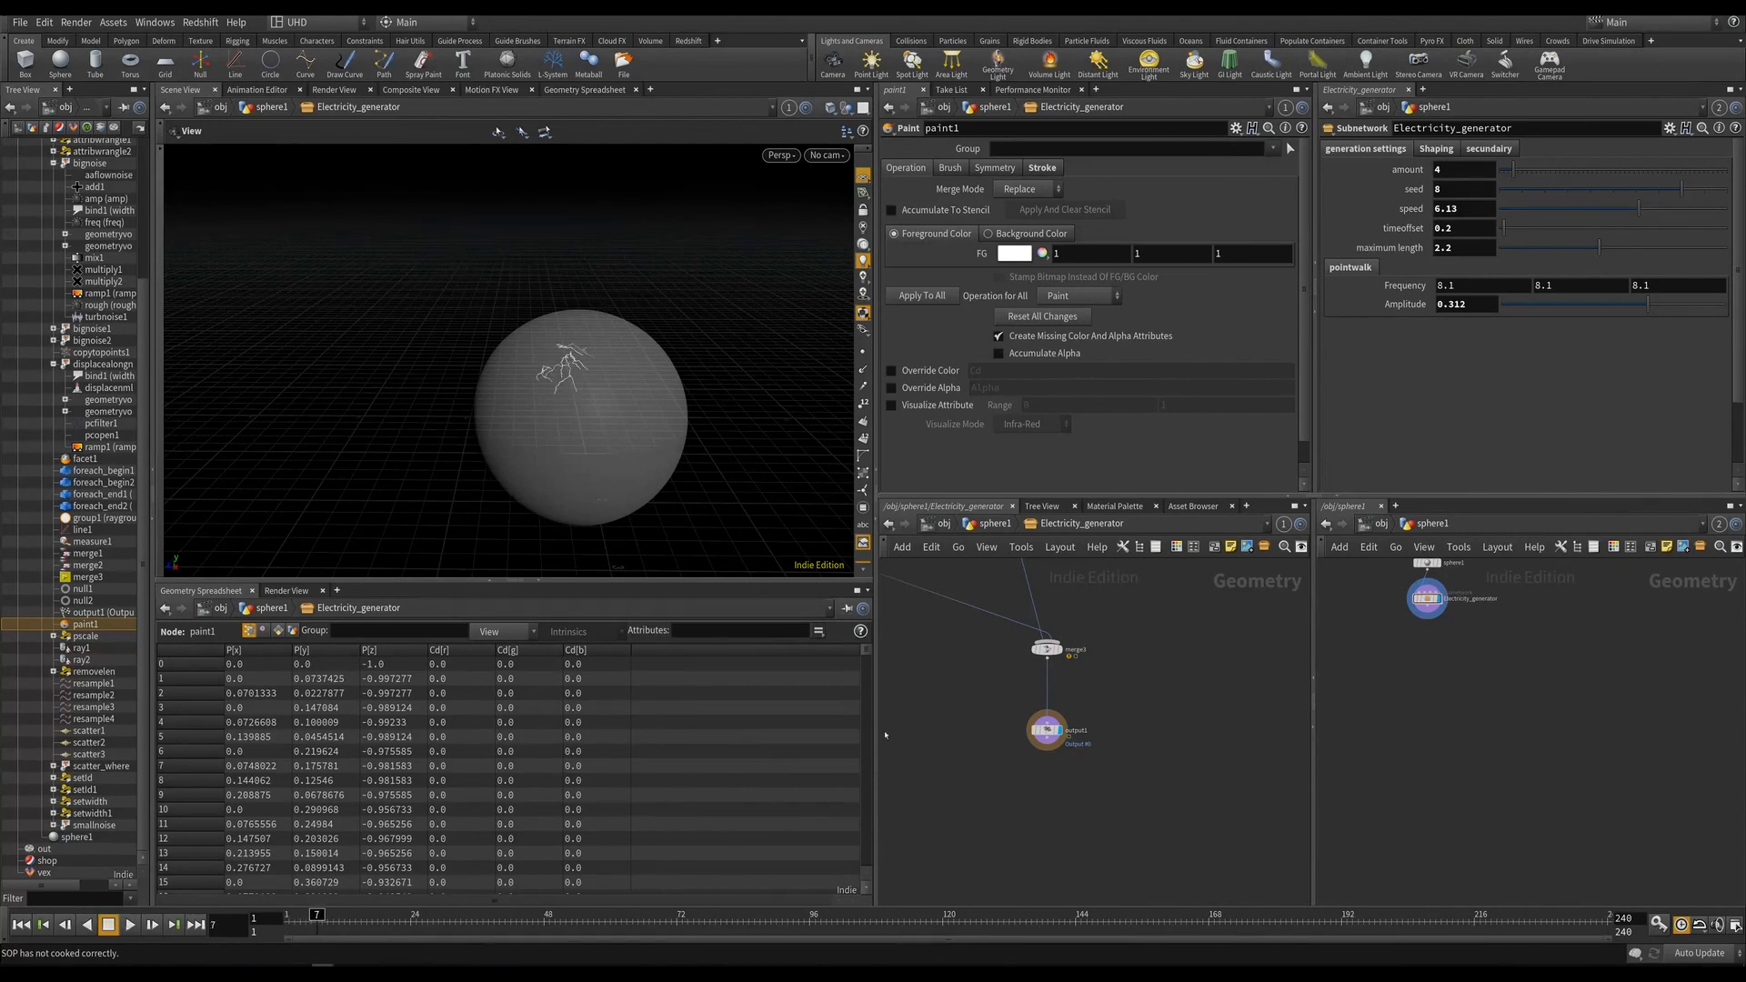
Delete the paint1 node between IN and null2 inside Electricity_generator.
scroll(1081, 680, "down", 6)
mouse_move(1081, 680)
middle_mouse_down()
mouse_move(1127, 851)
mouse_move(1013, 704)
middle_mouse_up()
scroll(1123, 809, "up", 4)
scroll(1012, 704, "up", 3)
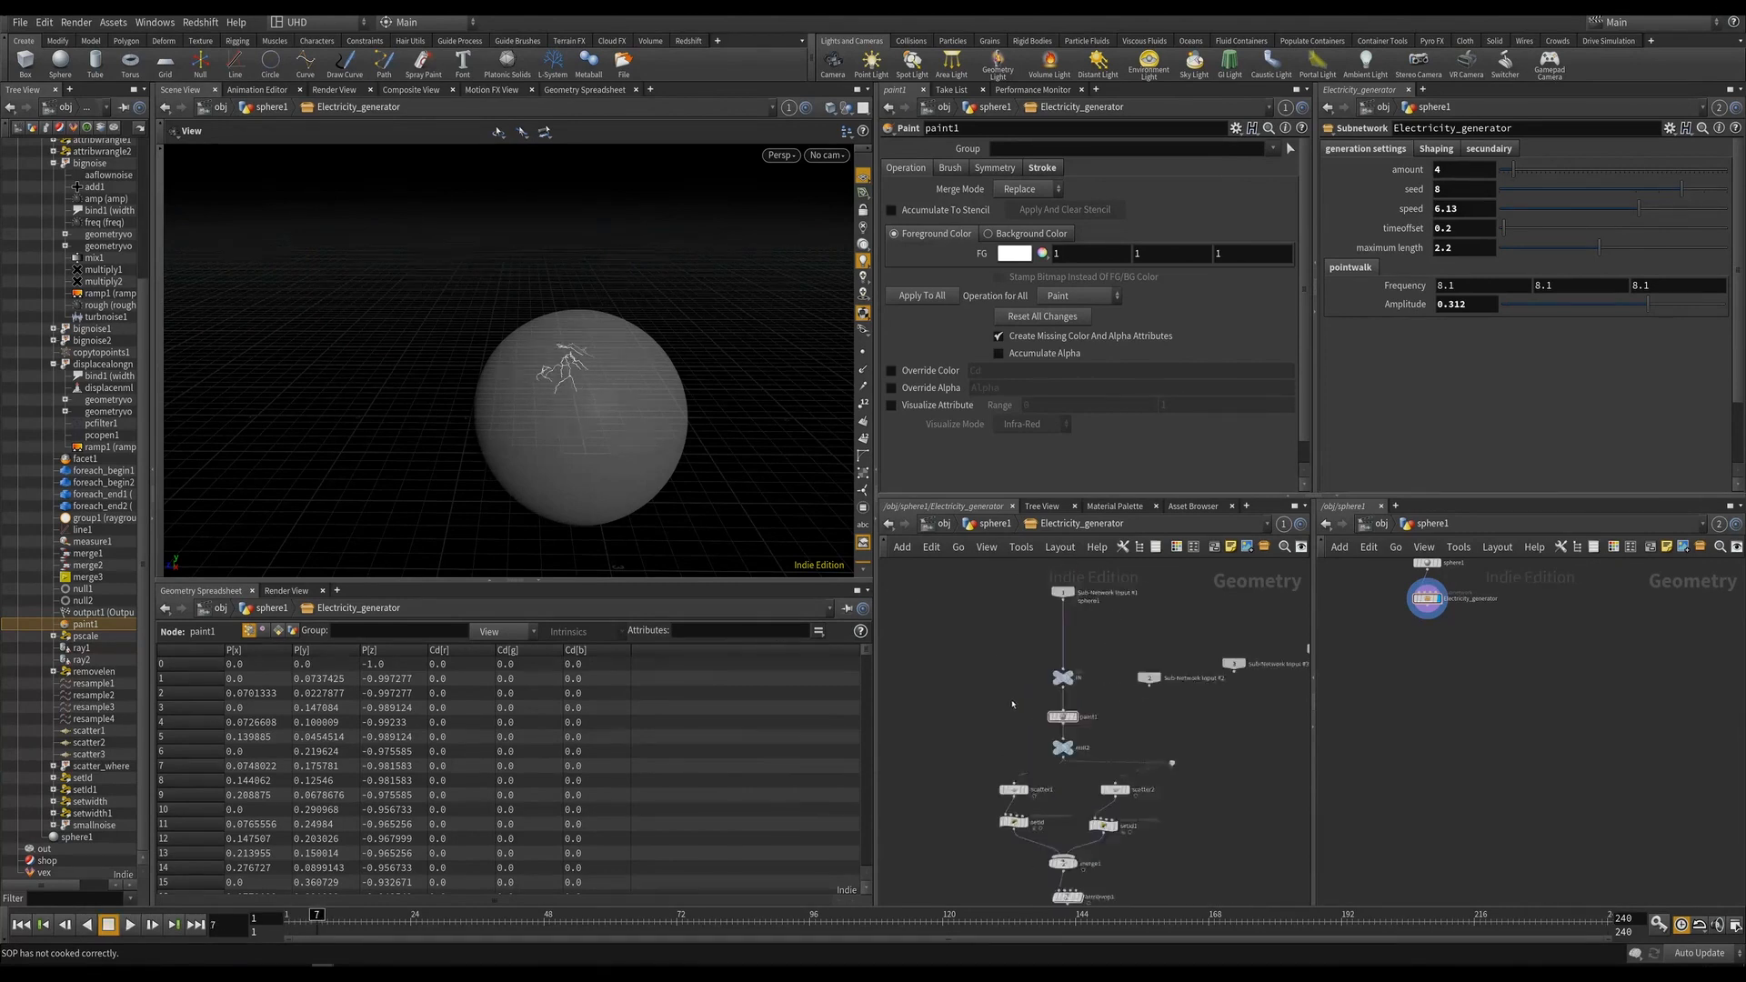
scroll(1012, 704, "up", 3)
left_click_drag(1009, 693, 1138, 746)
key("Delete")
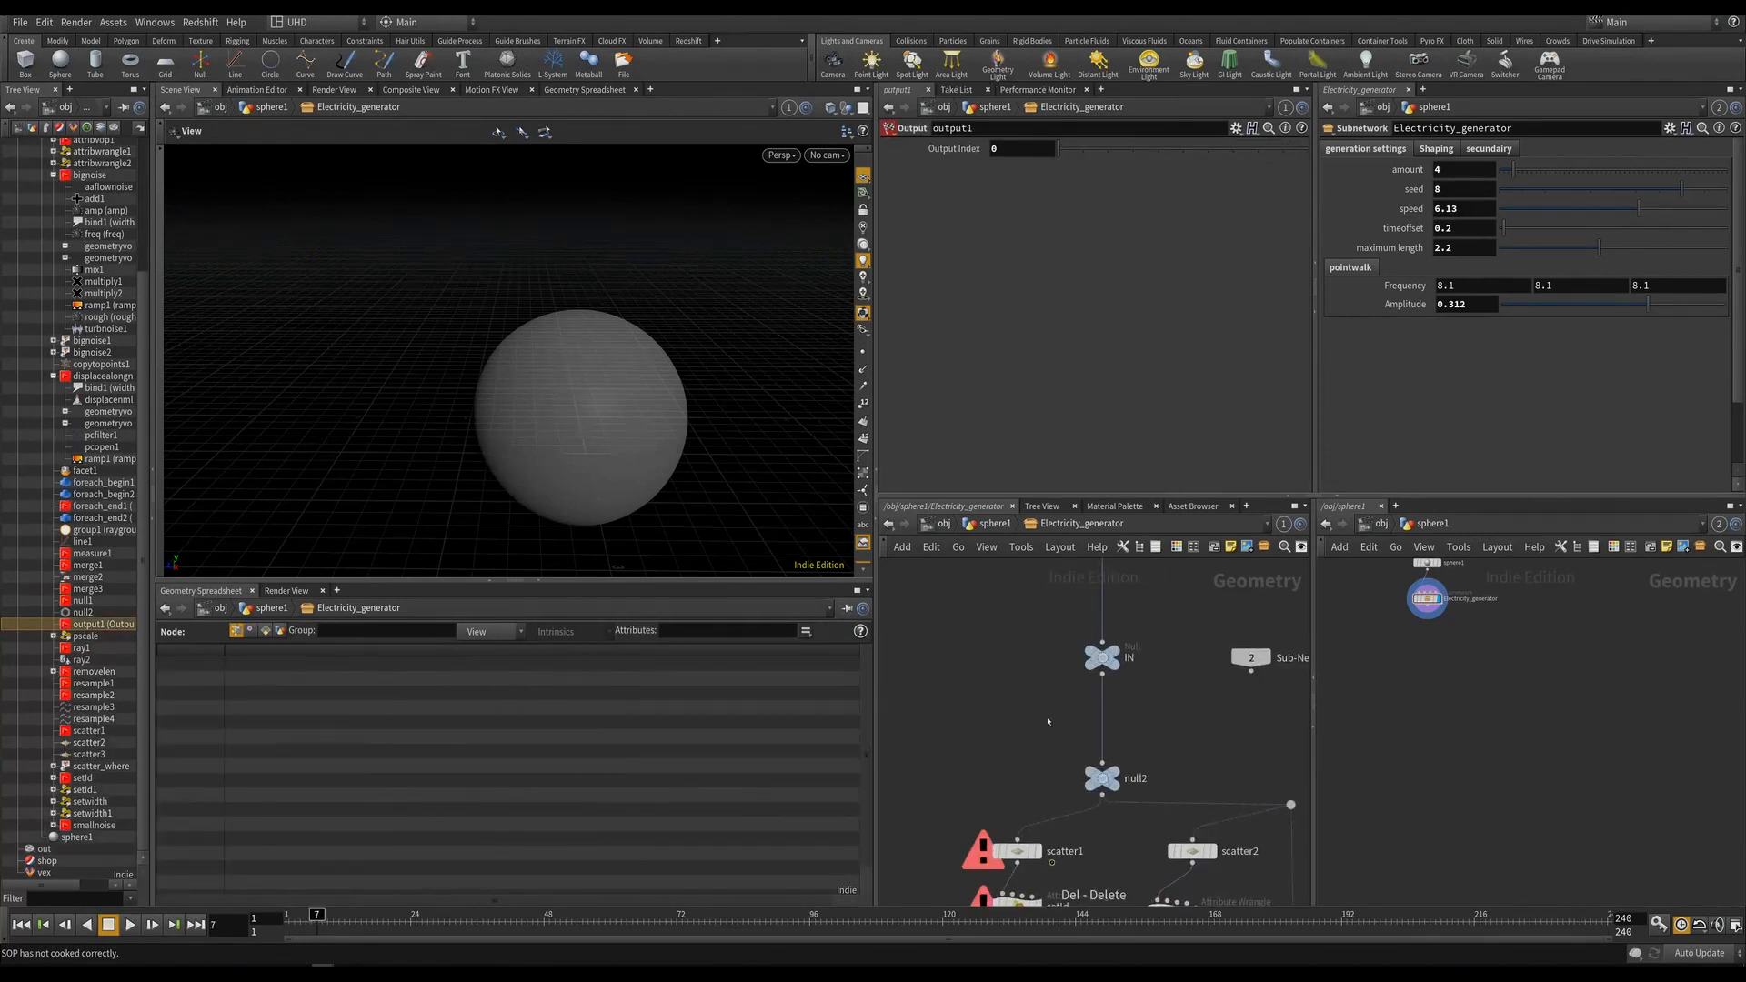
left_click(1191, 850)
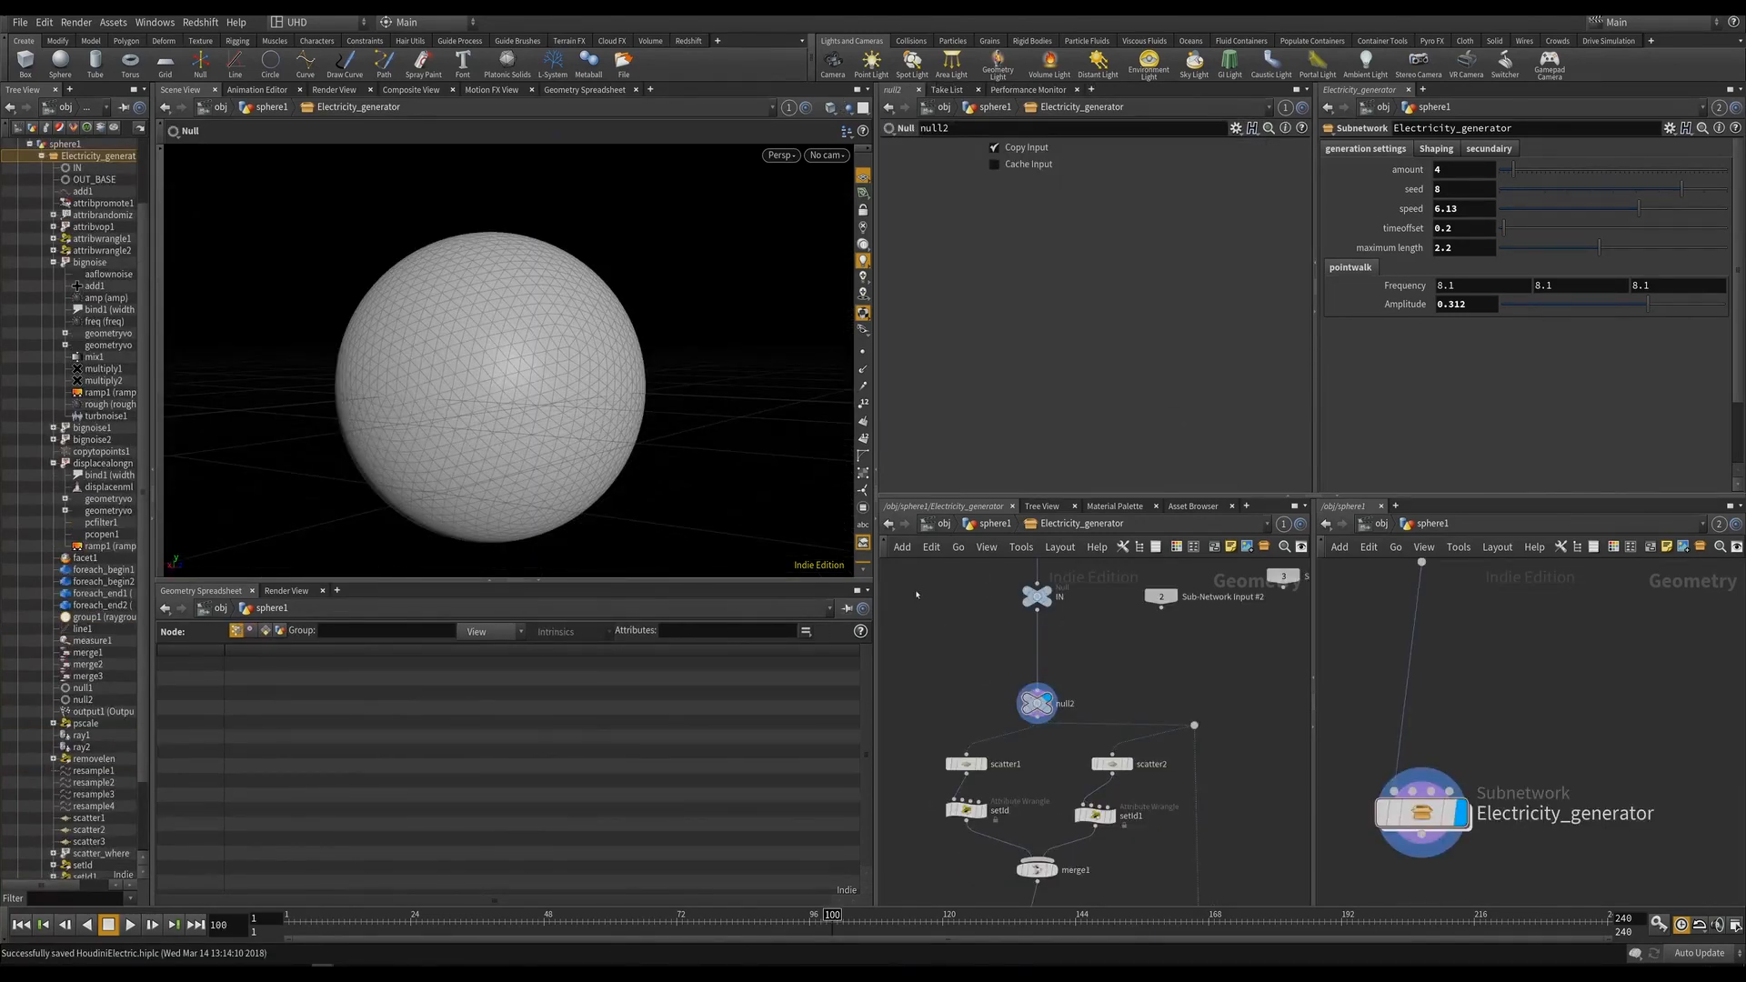
Insert and display a Paint node between sphere1 and Electricity_generator, and link the scene view to pane group 2.
middle_click_drag(1000, 684, 1017, 647)
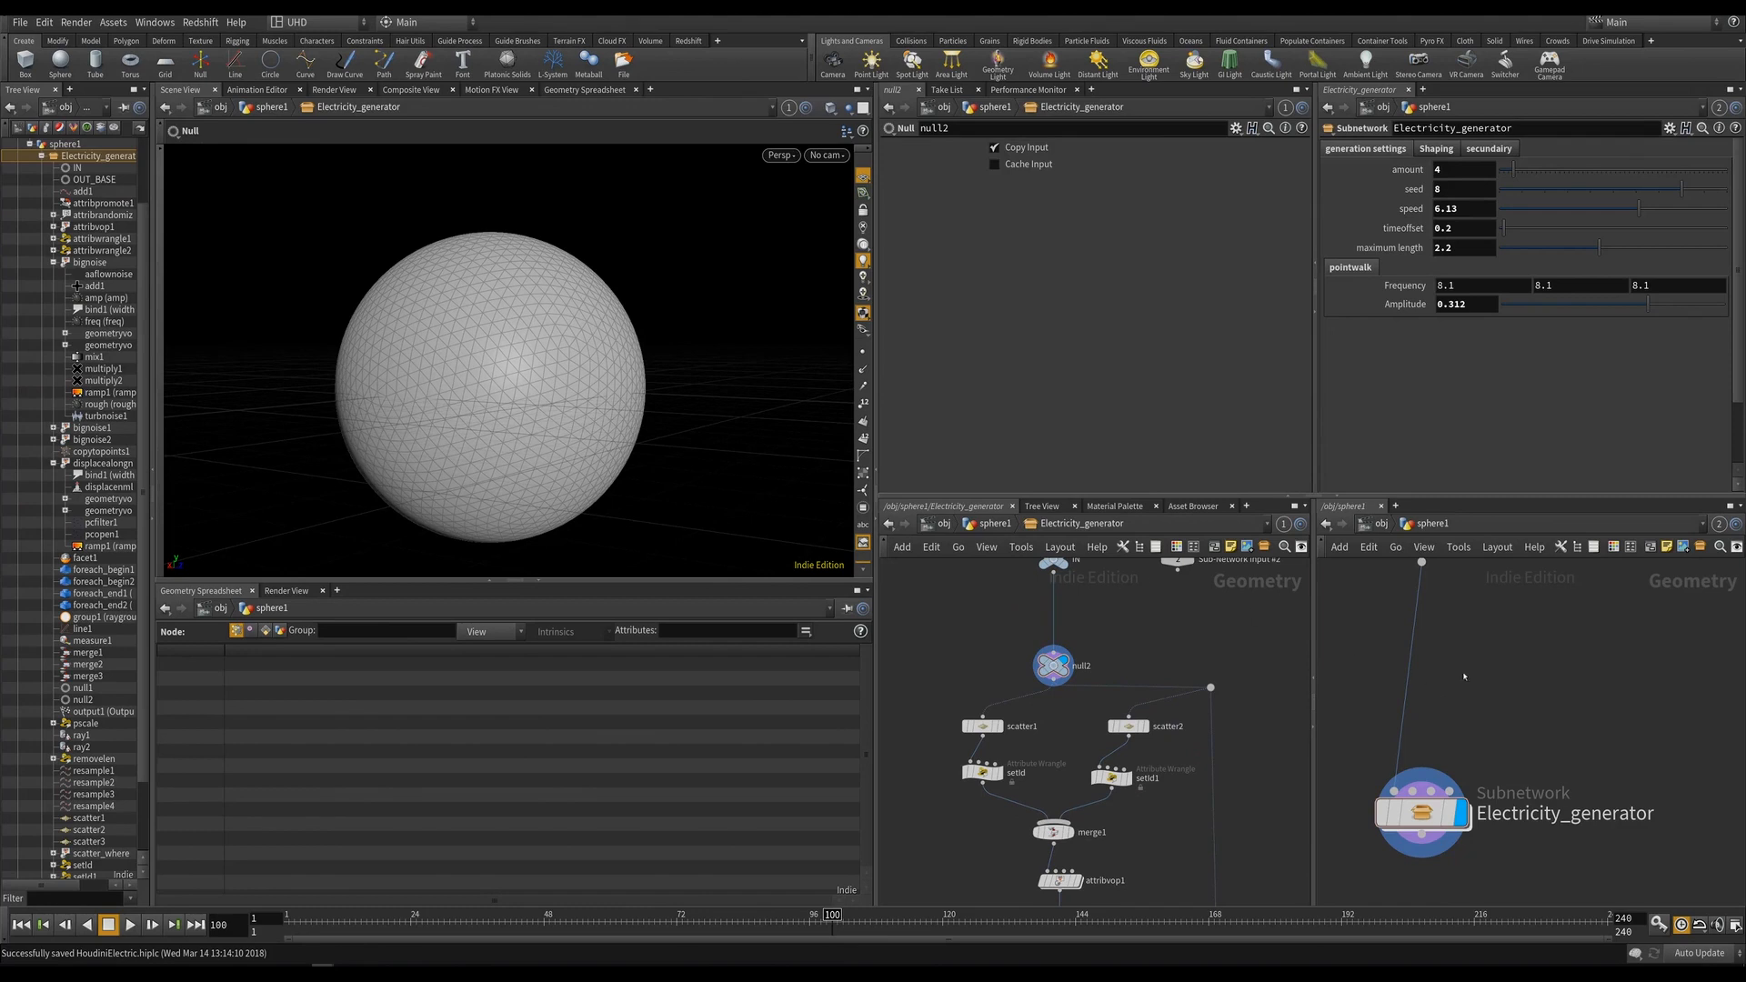
key("h")
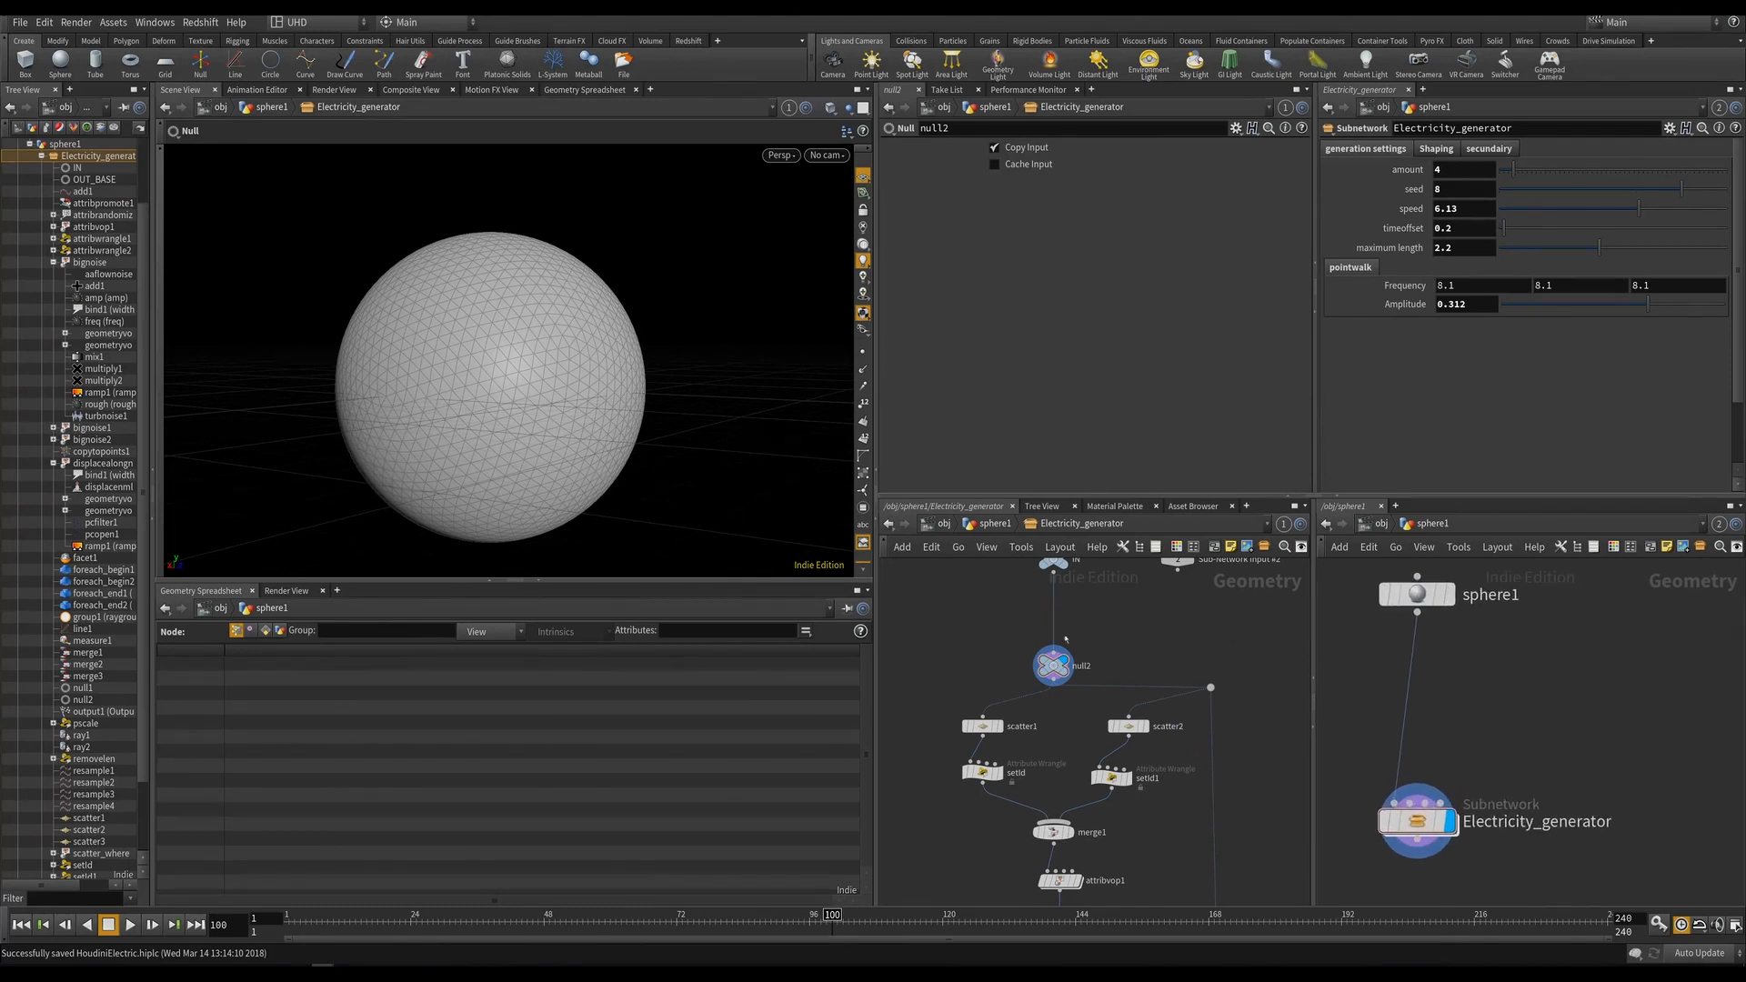
middle_click_drag(1066, 640, 1085, 634)
left_click(1002, 715)
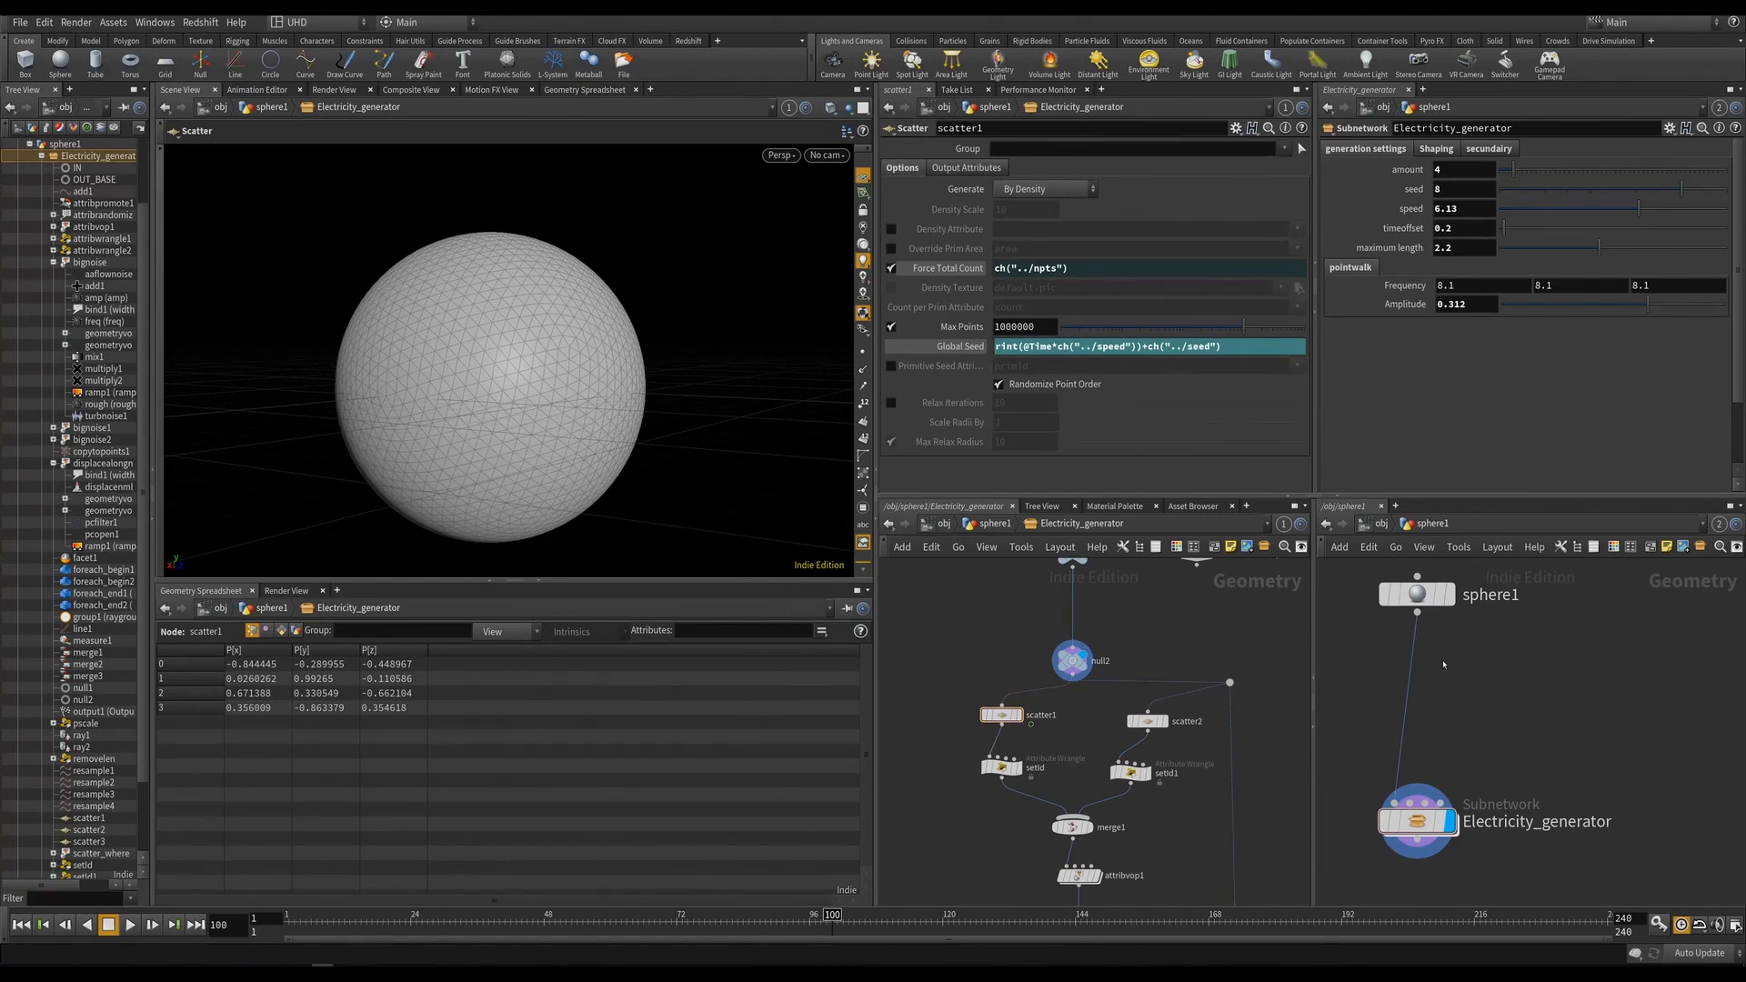
key("Tab")
key("Return")
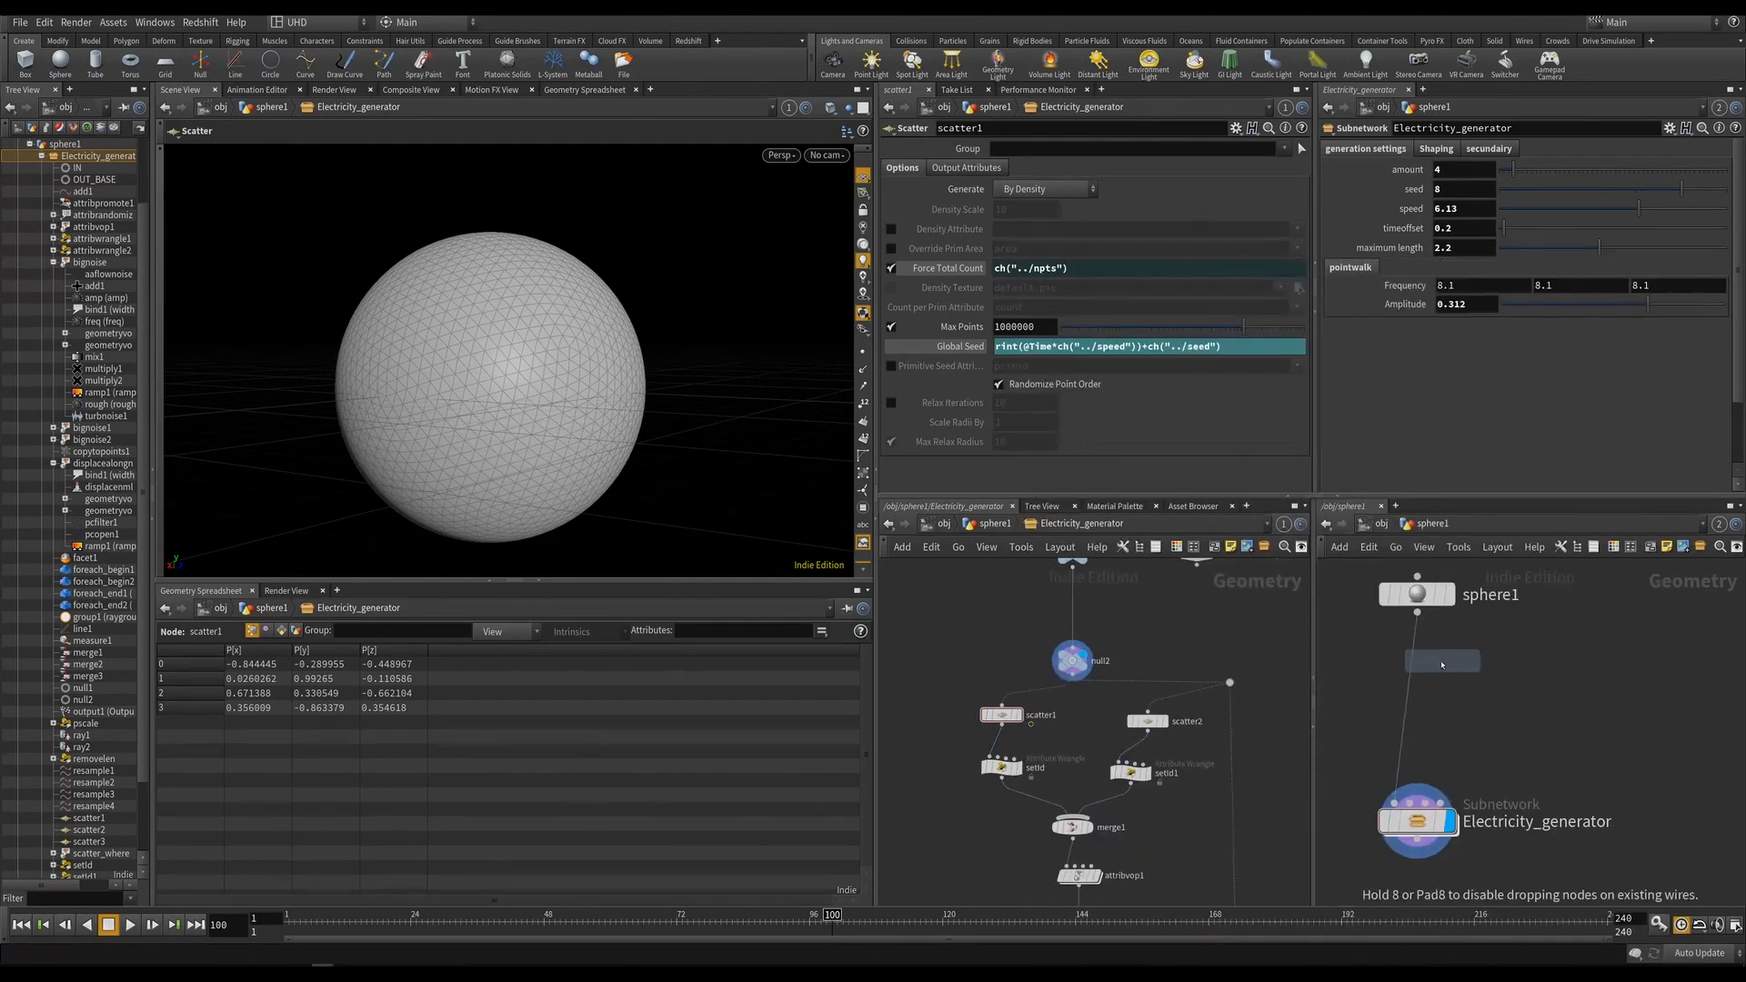
left_click(1442, 665)
left_click_drag(1442, 665, 1417, 696)
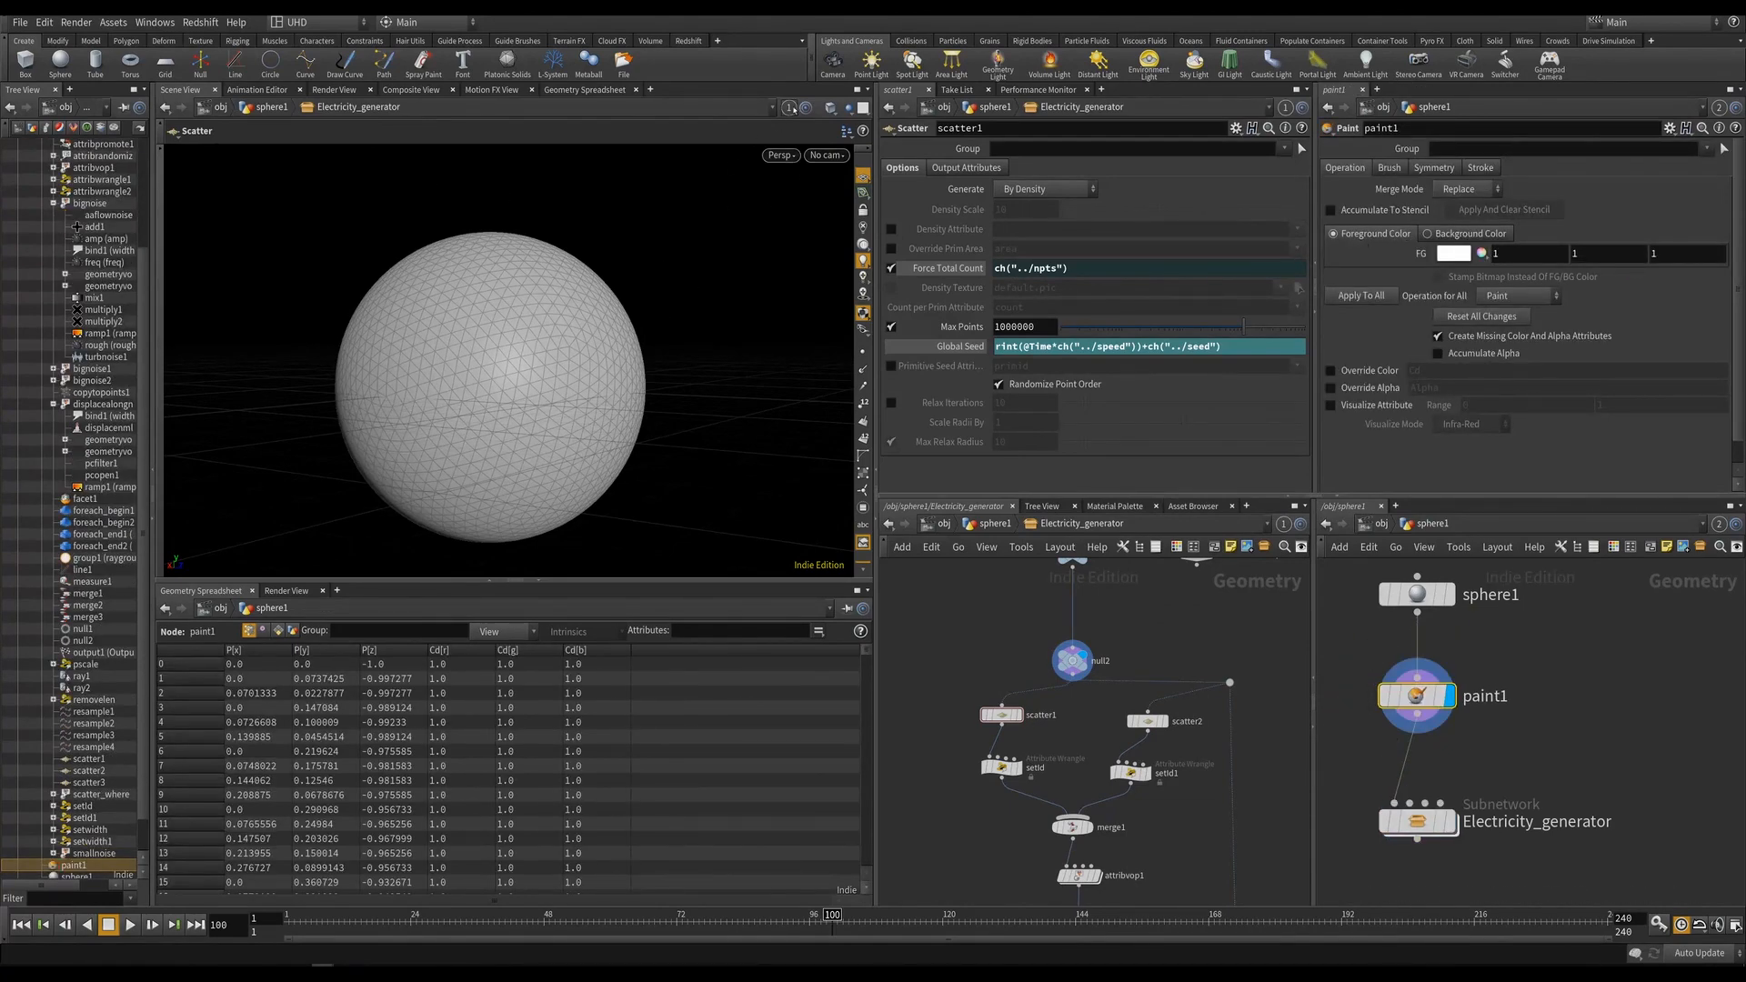
left_click(789, 107)
left_click(837, 182)
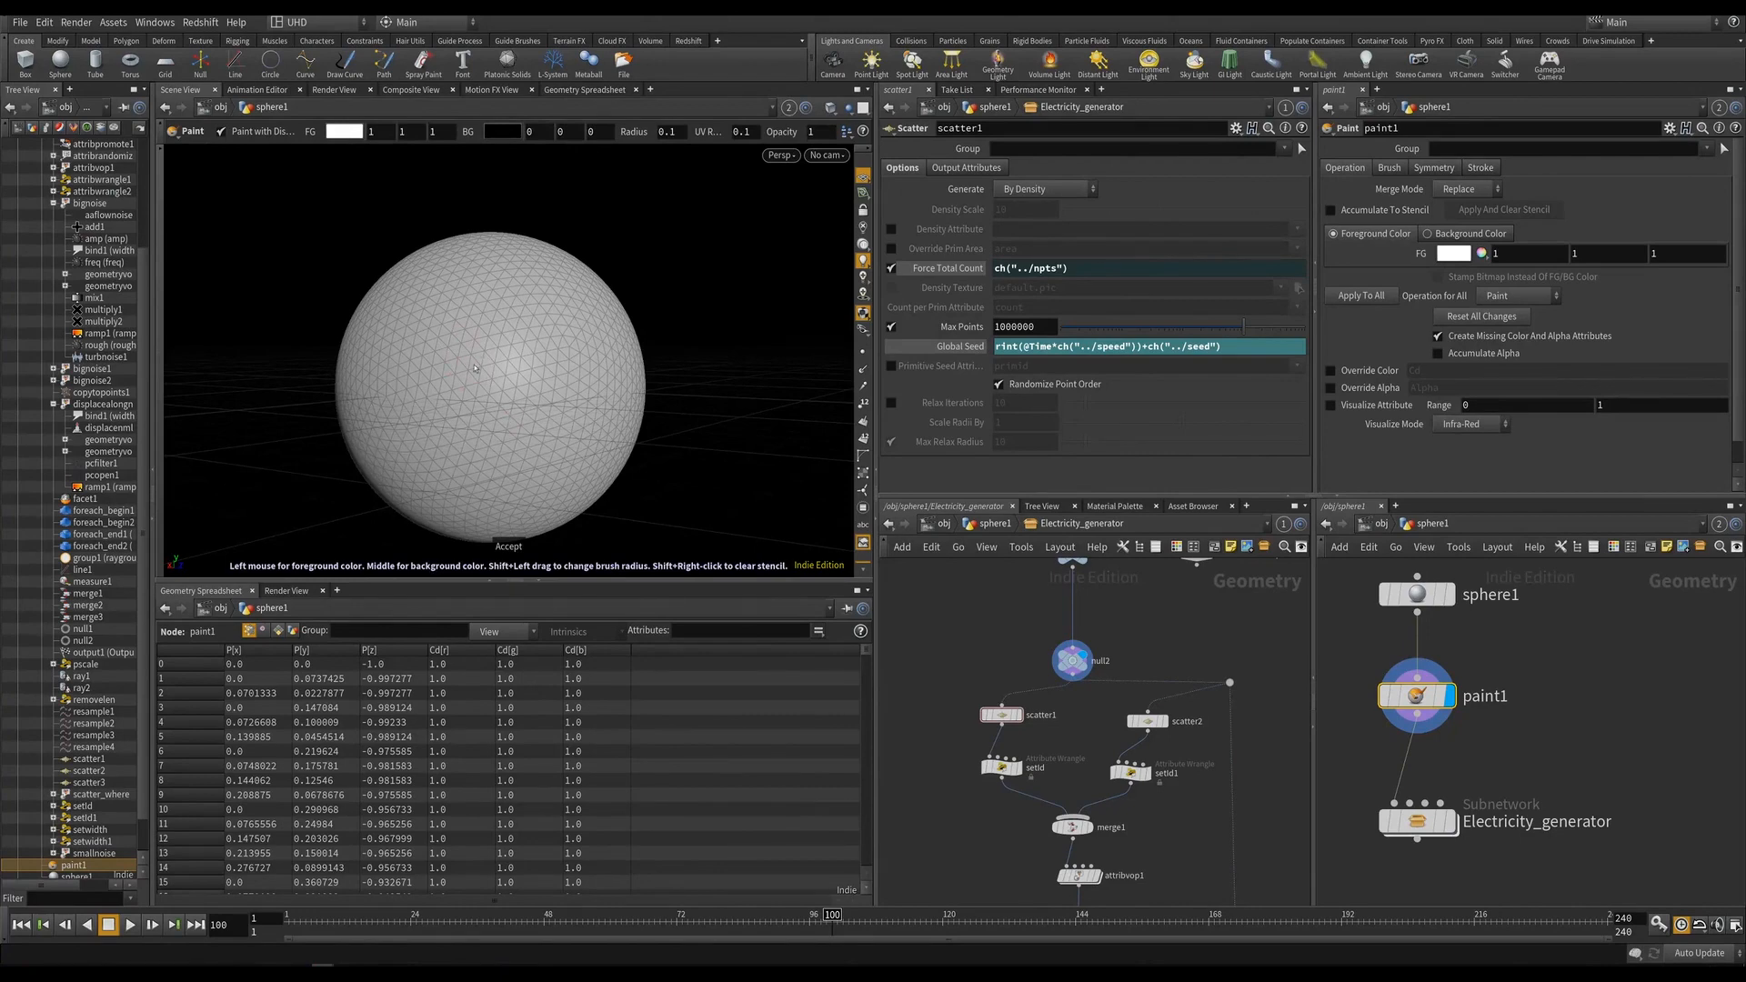
Fill the sphere with the black background colour and paint a large white area on its front with brush radius 0.436.
left_click(1453, 235)
left_click(1362, 295)
left_click(1371, 234)
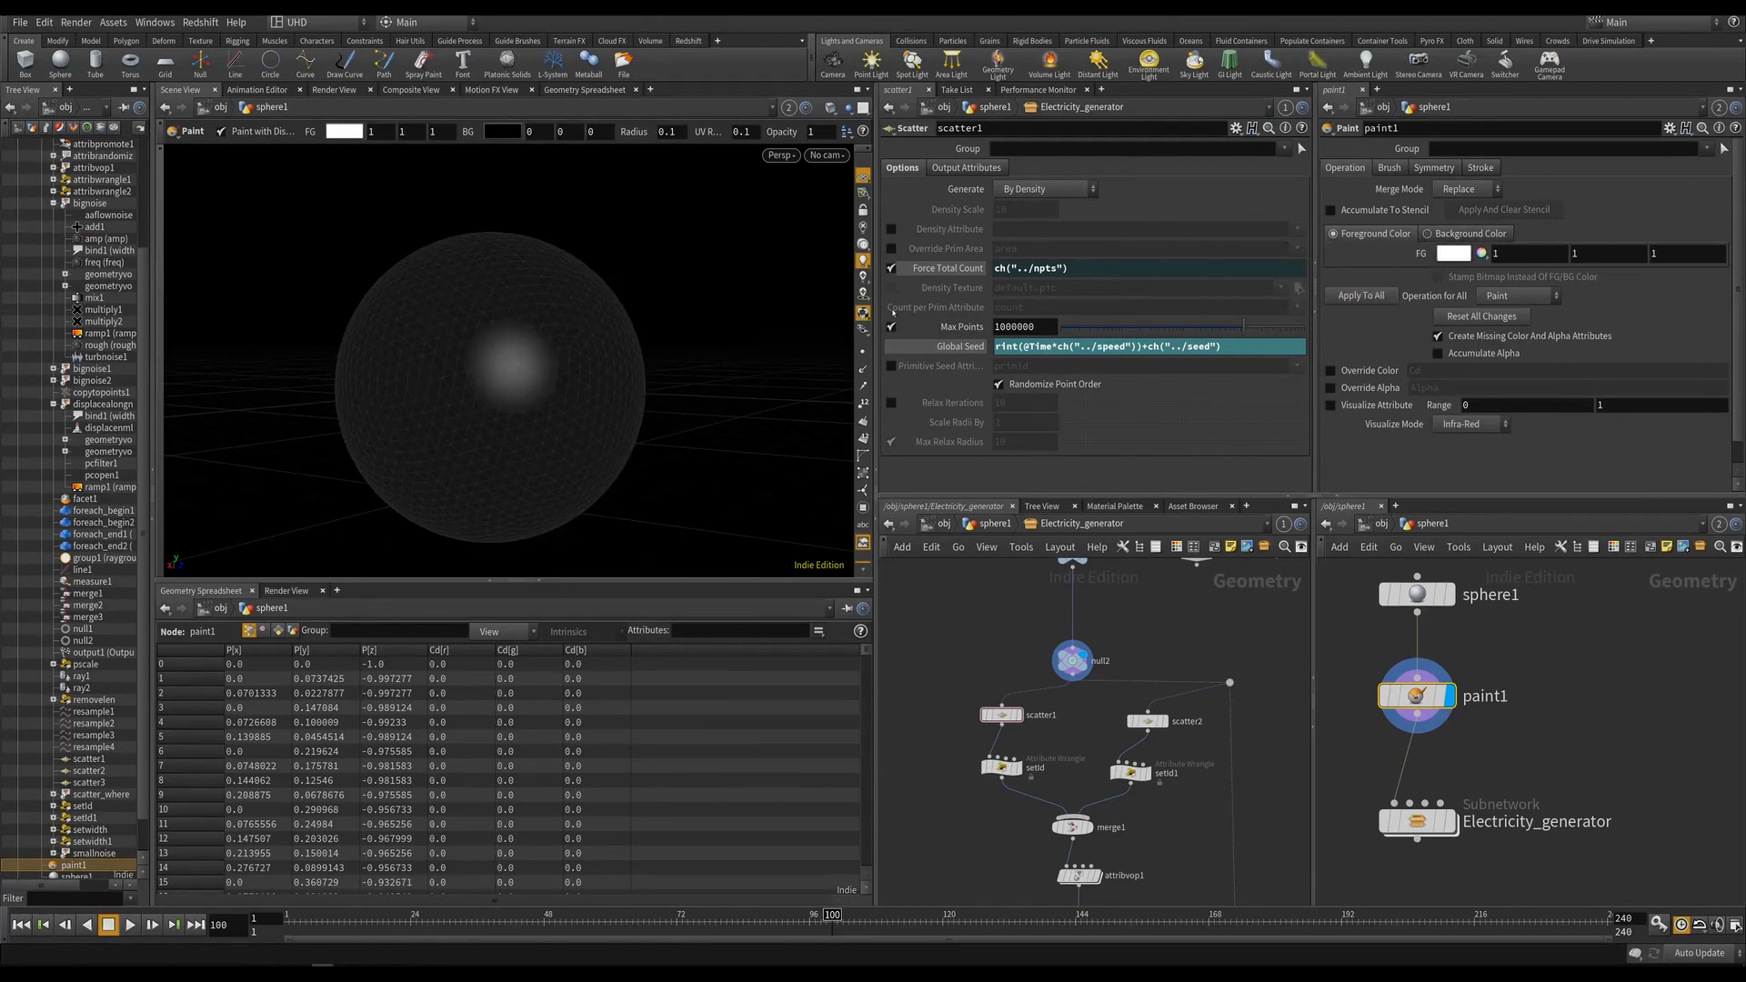
mouse_move(416, 382)
left_mouse_down()
mouse_move(455, 353)
mouse_move(437, 344)
mouse_move(509, 345)
mouse_move(455, 401)
mouse_move(593, 449)
left_mouse_up()
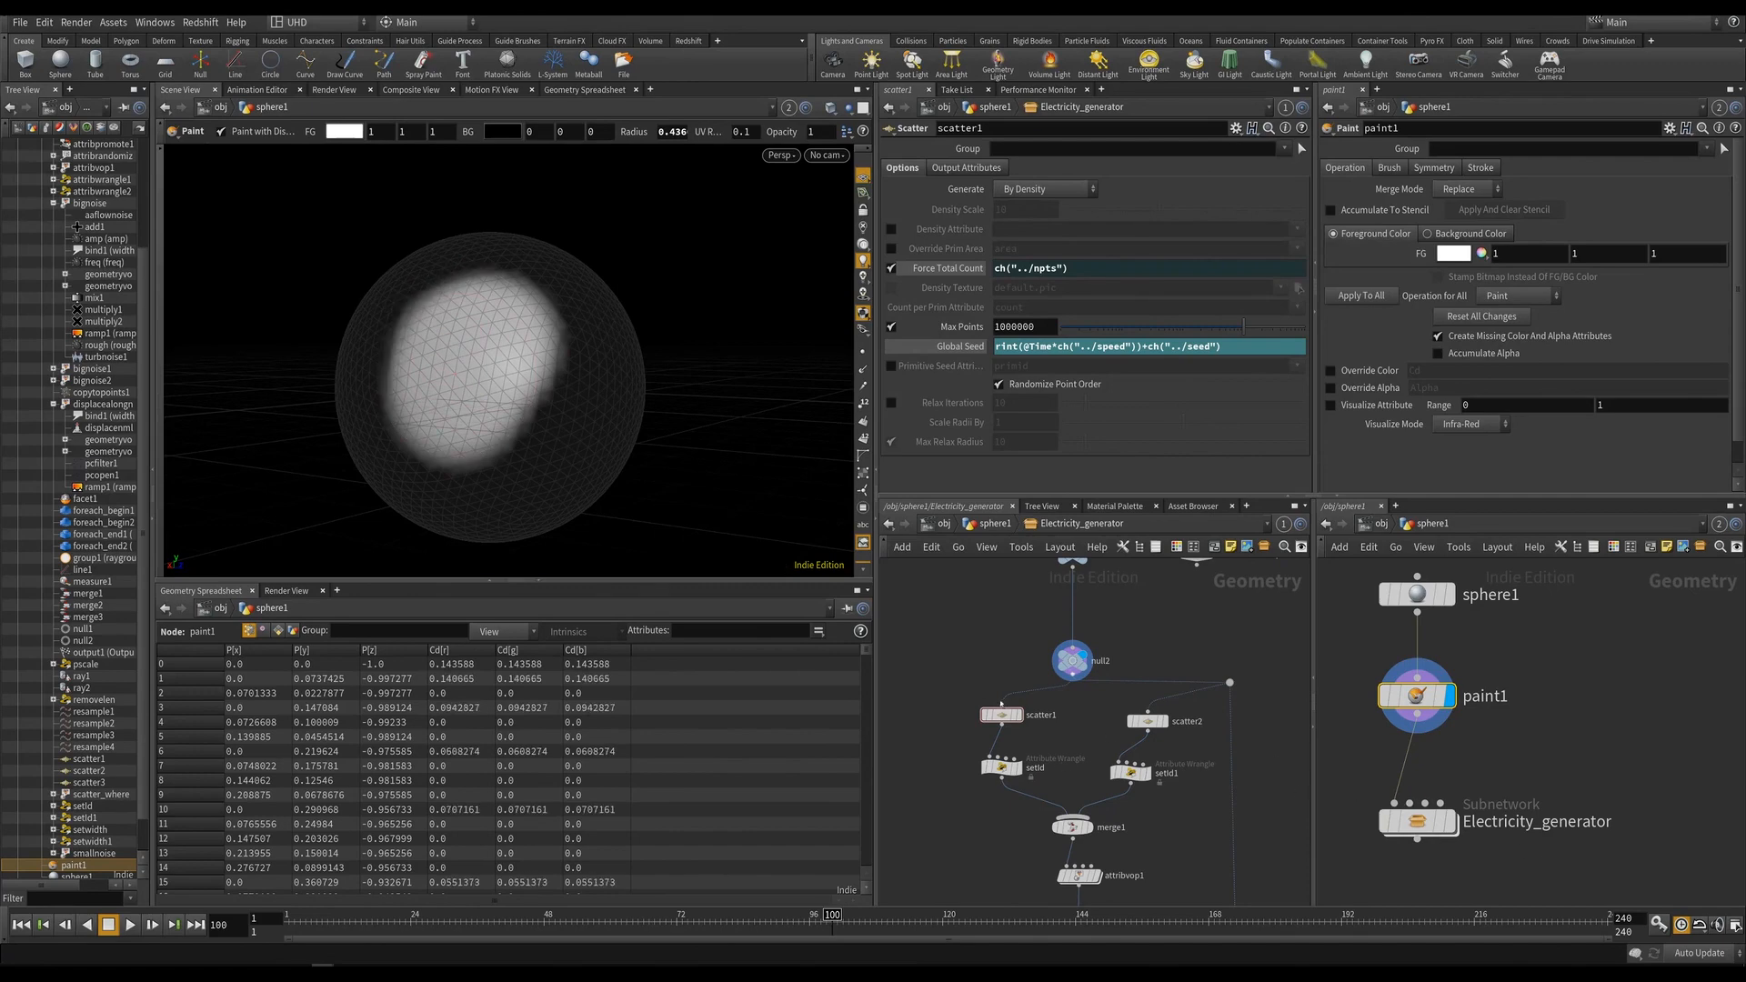
Enable the density attribute on scatter1 and scatter2 inside the subnetwork, entering Cd for both.
scroll(1002, 703, "up", 3)
left_click(999, 741)
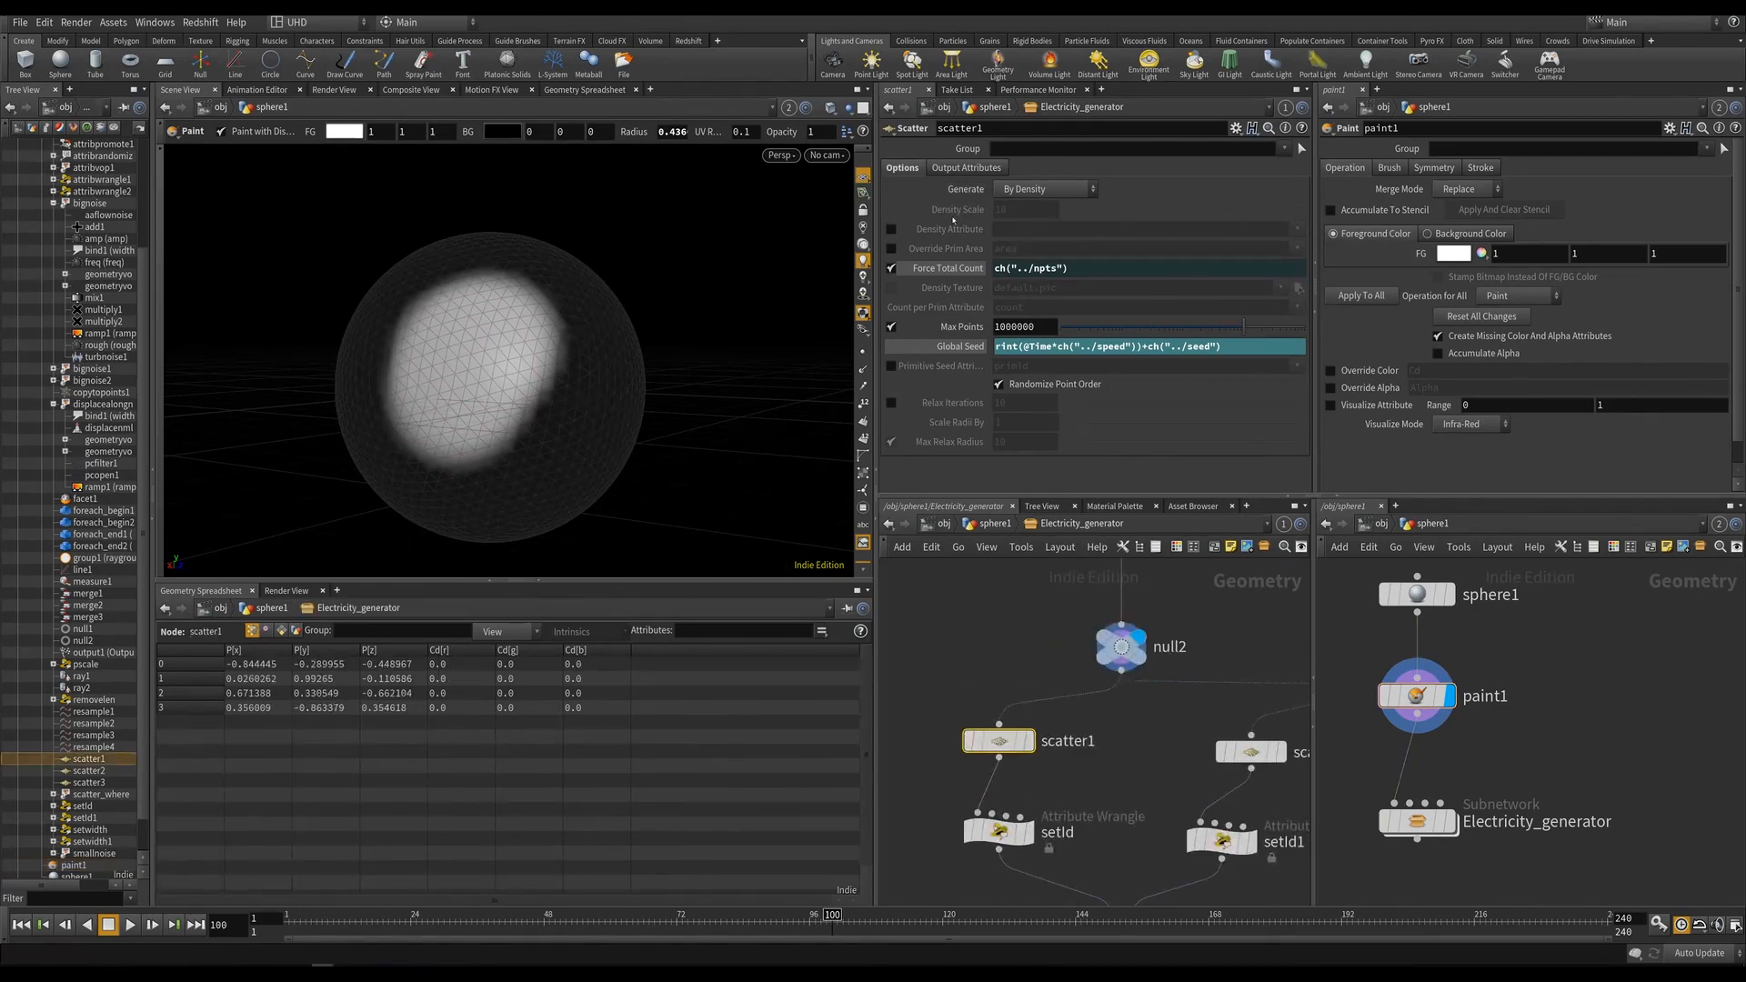
left_click(1031, 229)
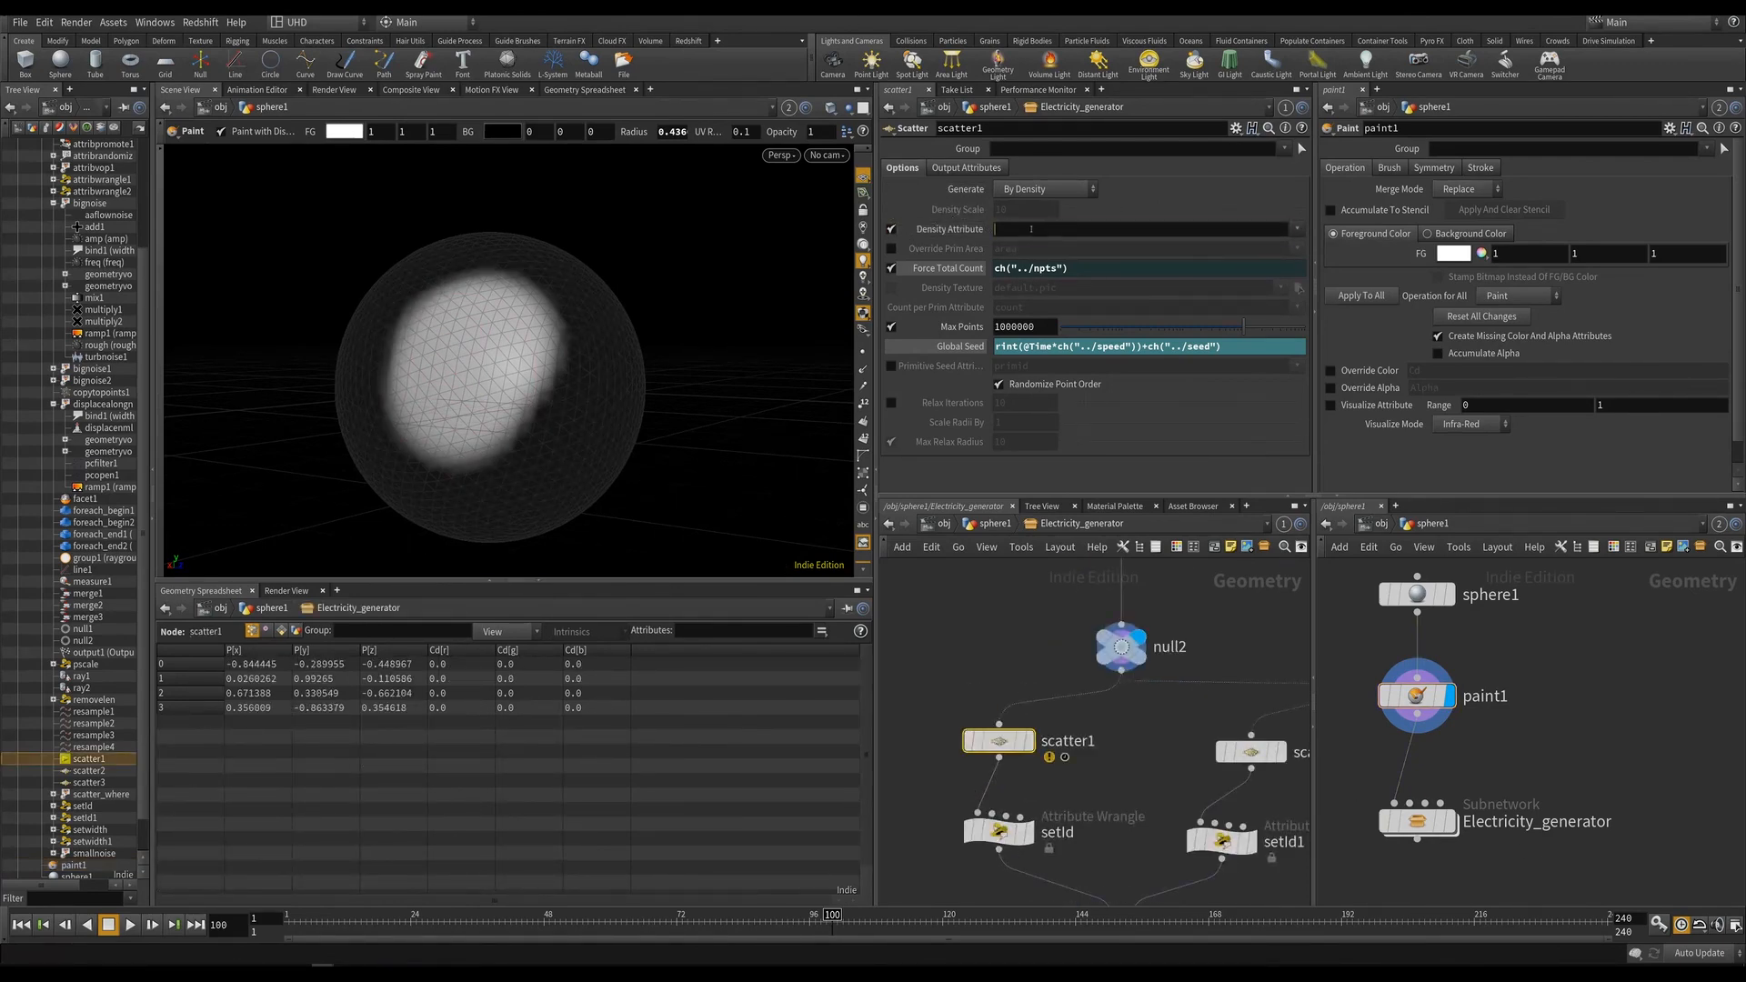
type("Cd")
key("Return")
left_click(1252, 752)
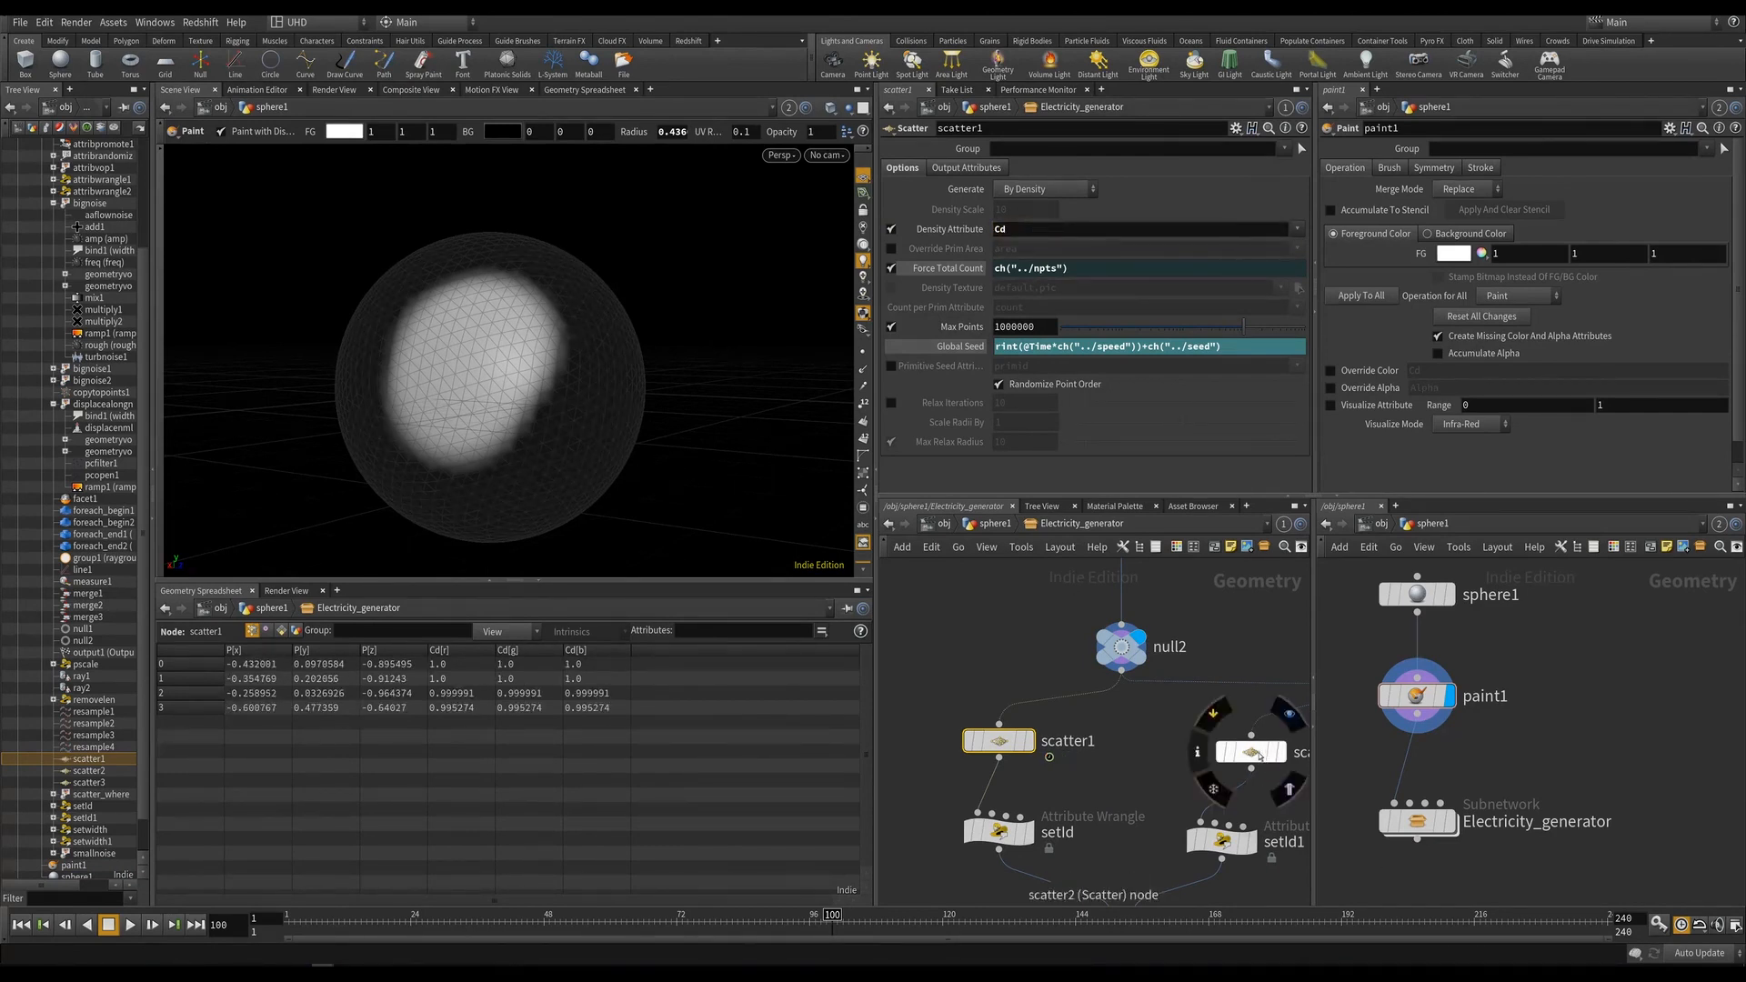
left_click(1065, 229)
type("Cd")
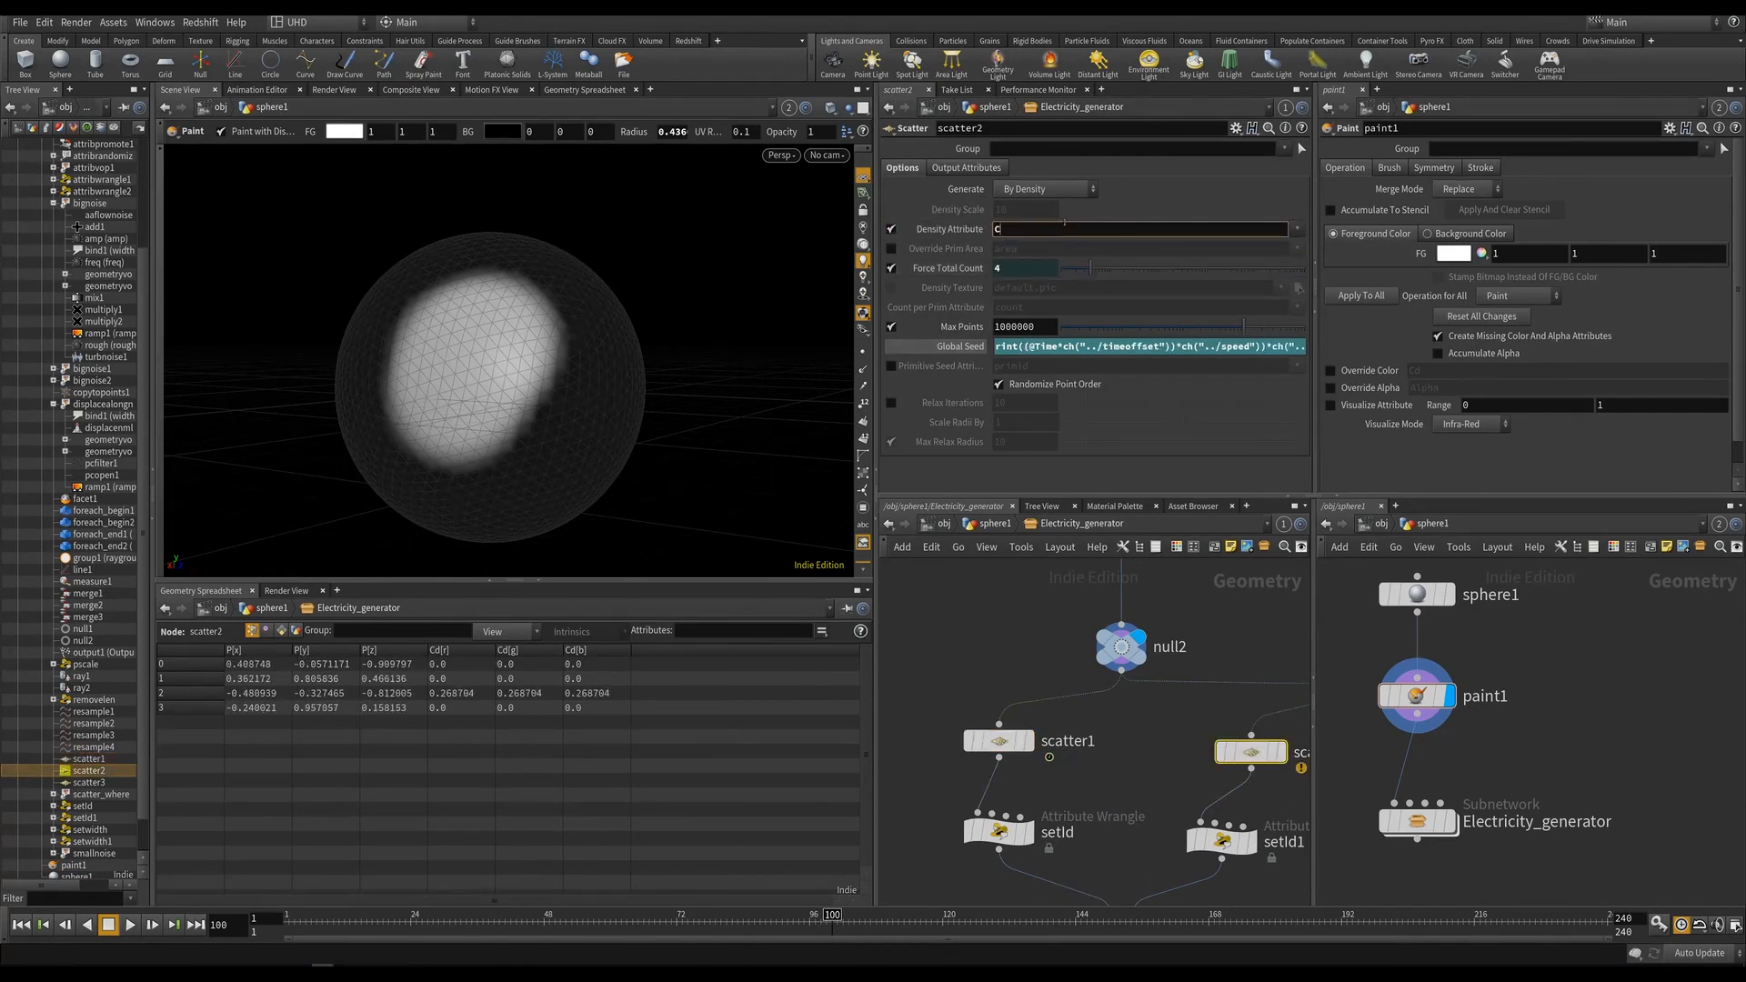
key("Return")
Add a toggle named spawn_by_attribute, labelled "spawn by attribute", to the generation settings of Electricity_generator's parameter interface.
left_click(1406, 816)
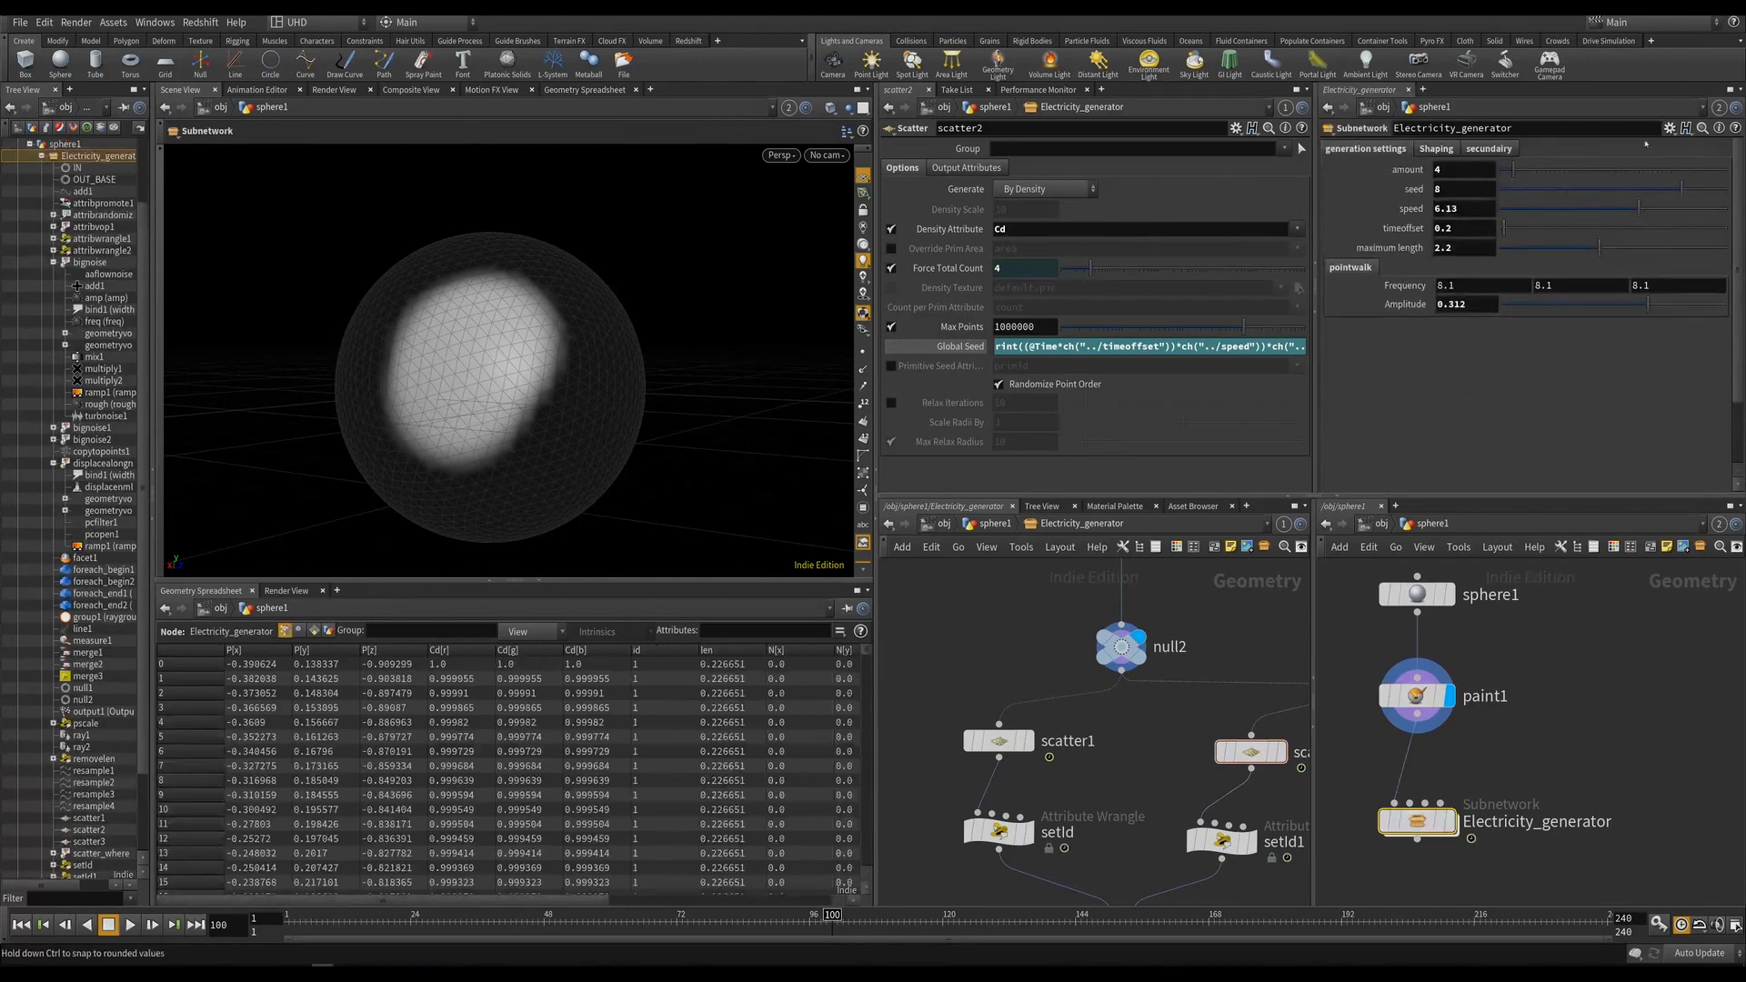
left_click(1670, 128)
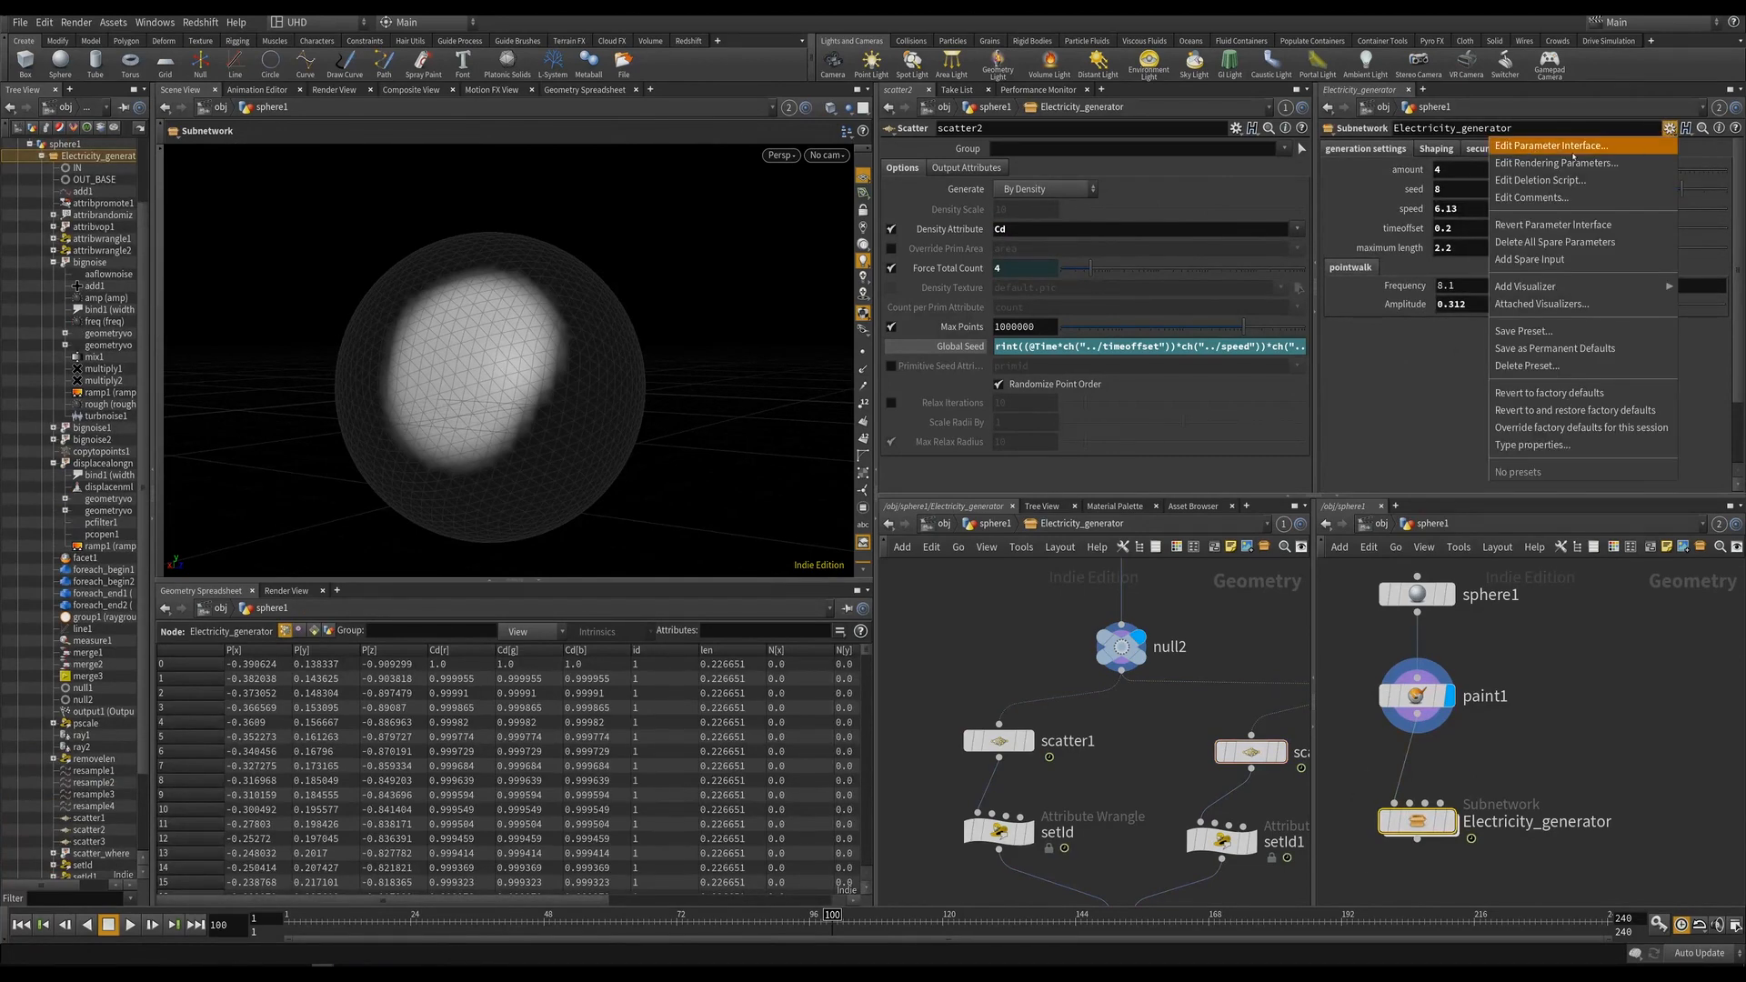
left_click(1573, 153)
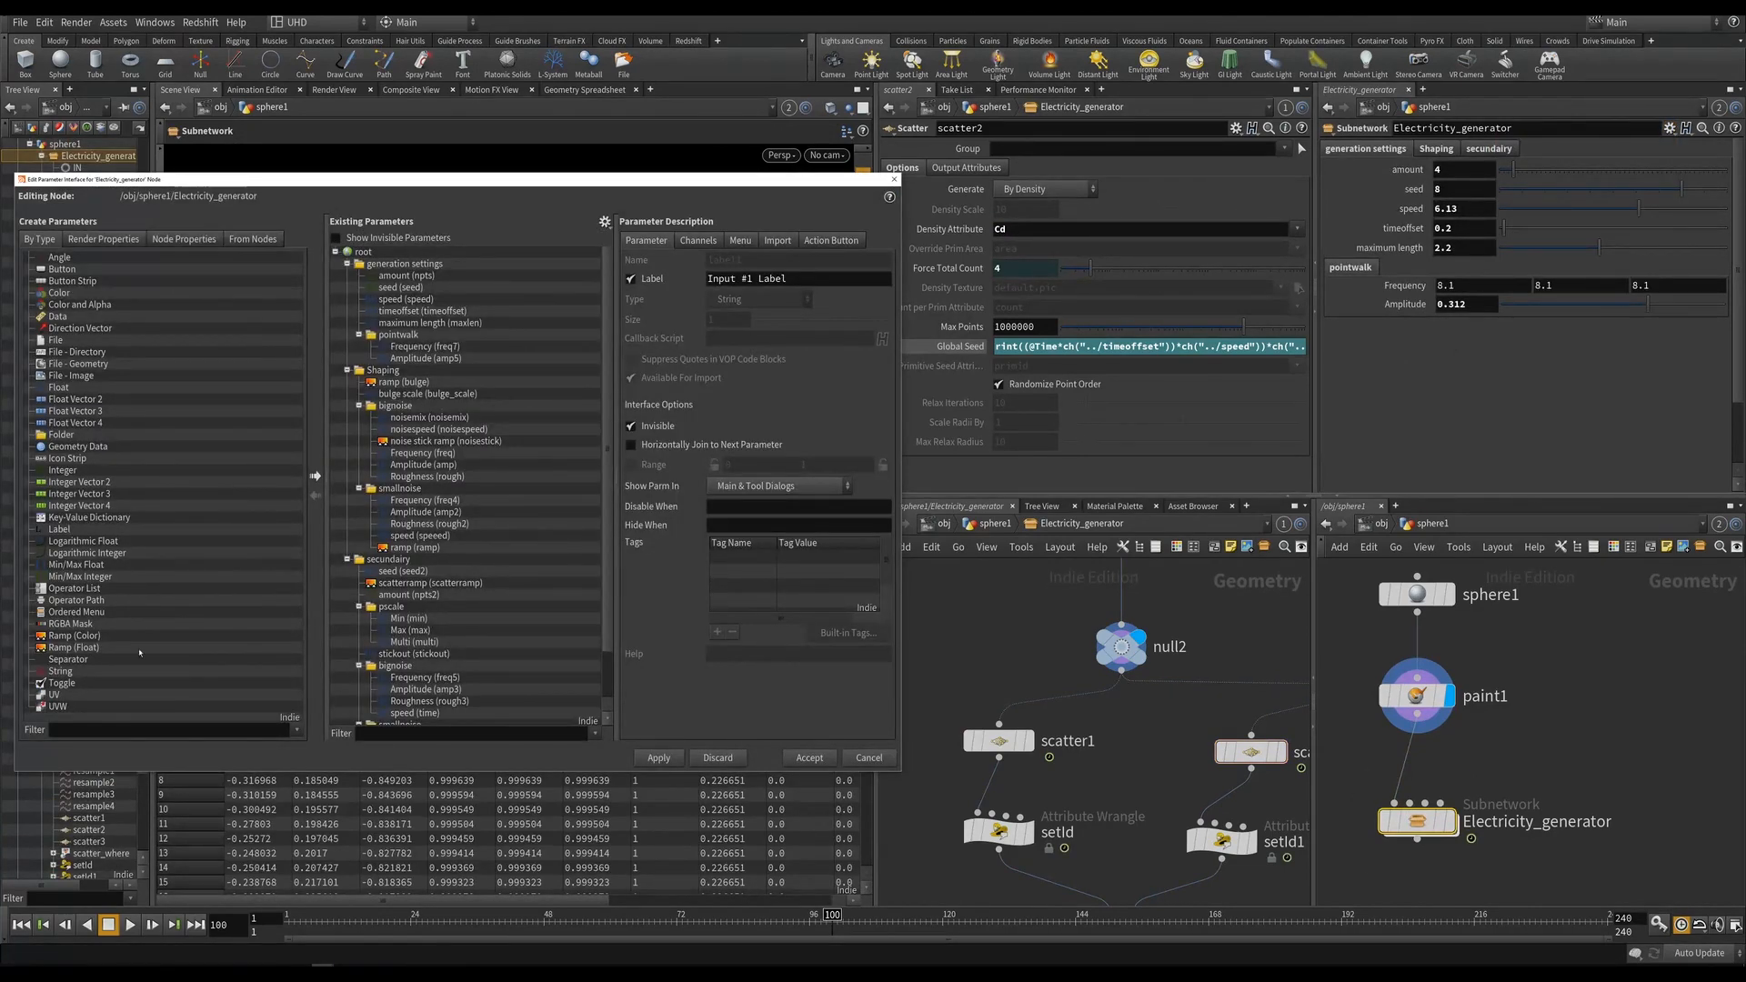
left_click_drag(62, 683, 382, 275)
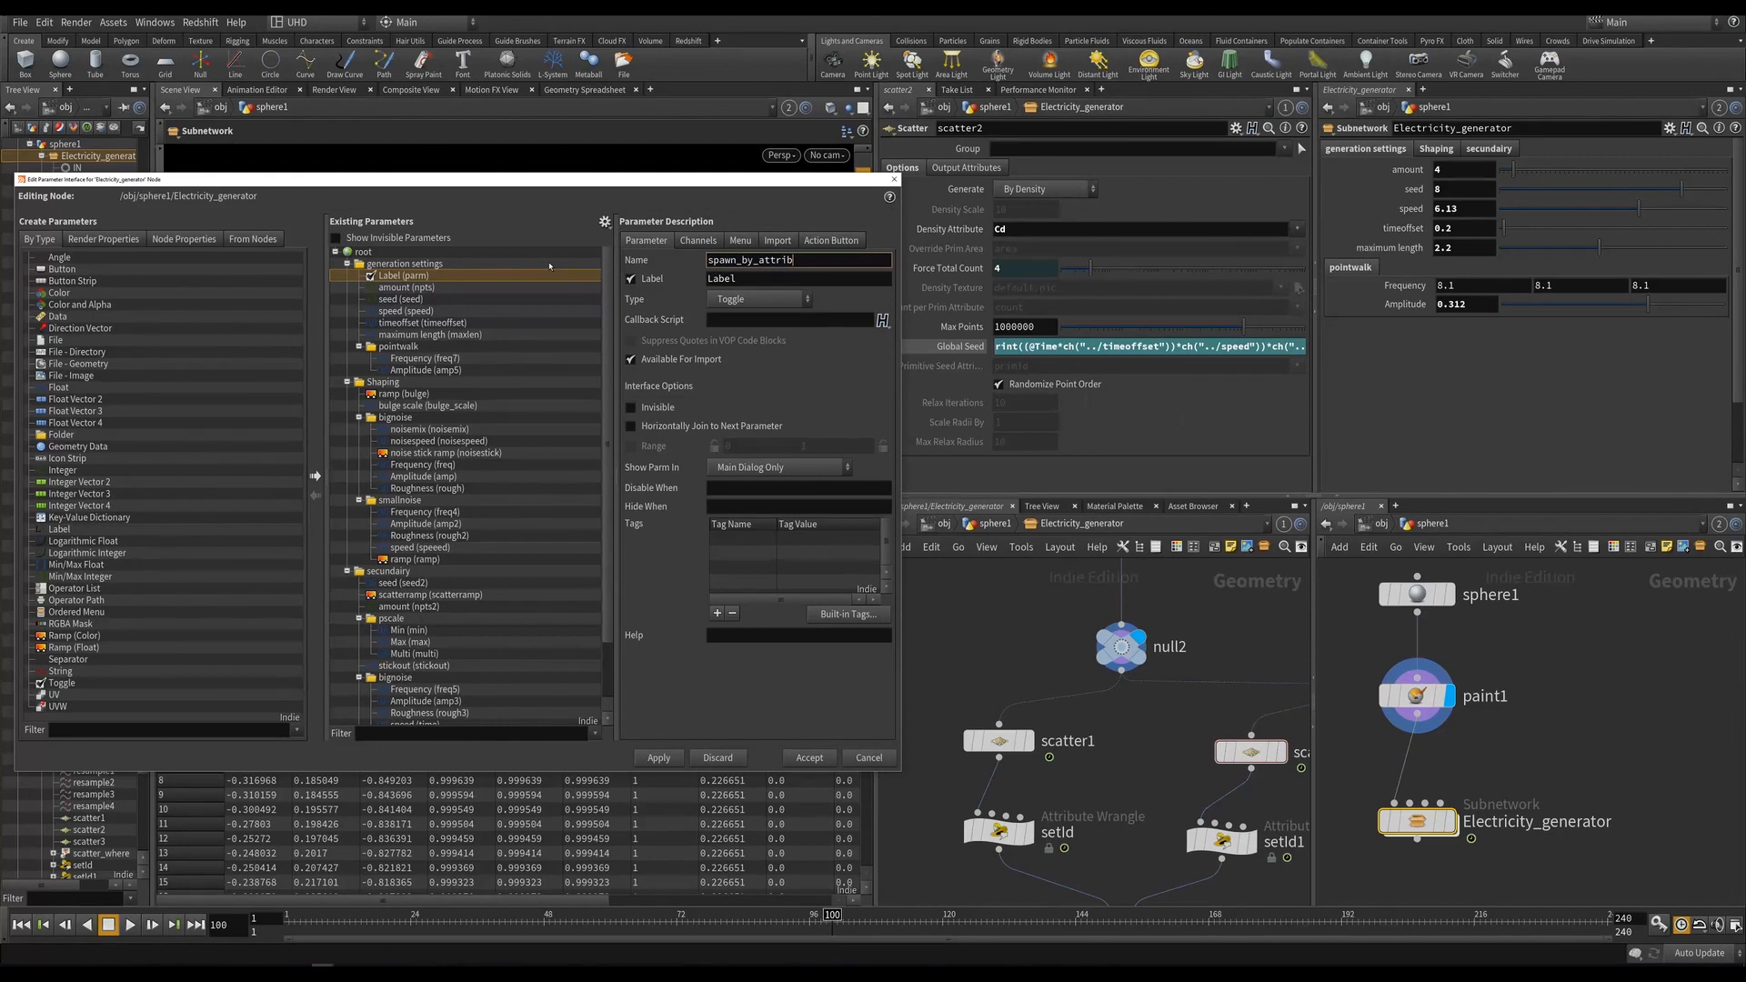
type("ute")
key("Tab")
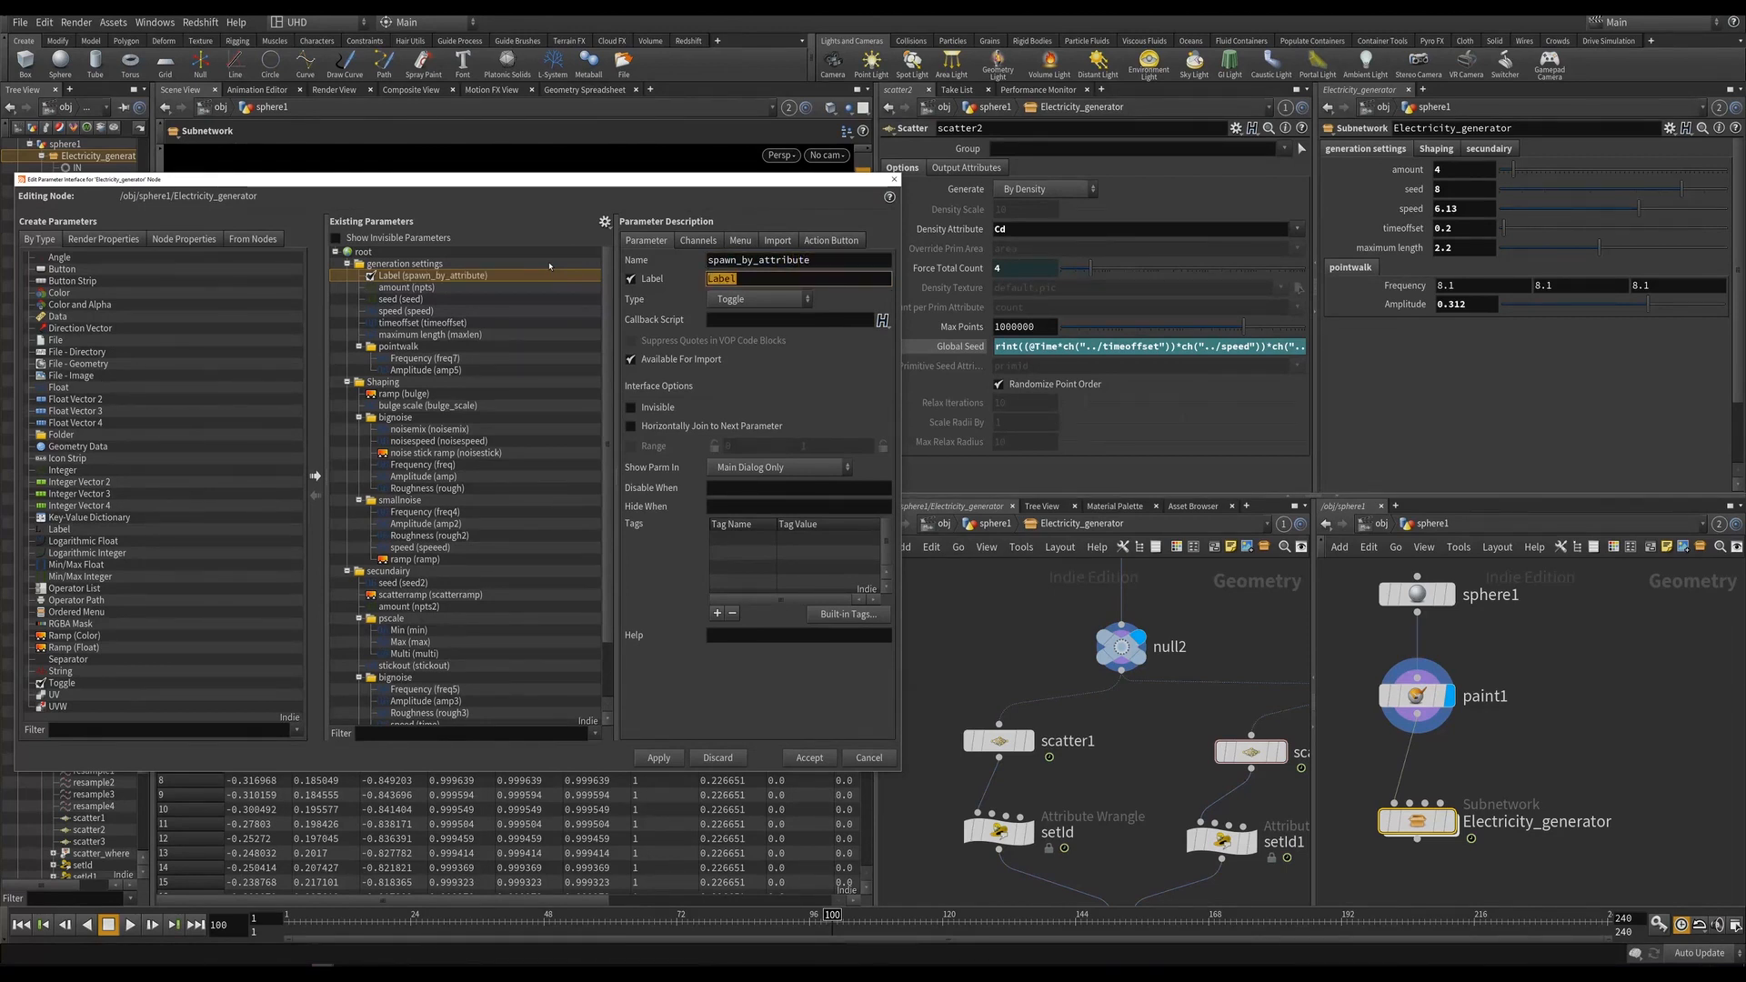
type("spawn by attribut")
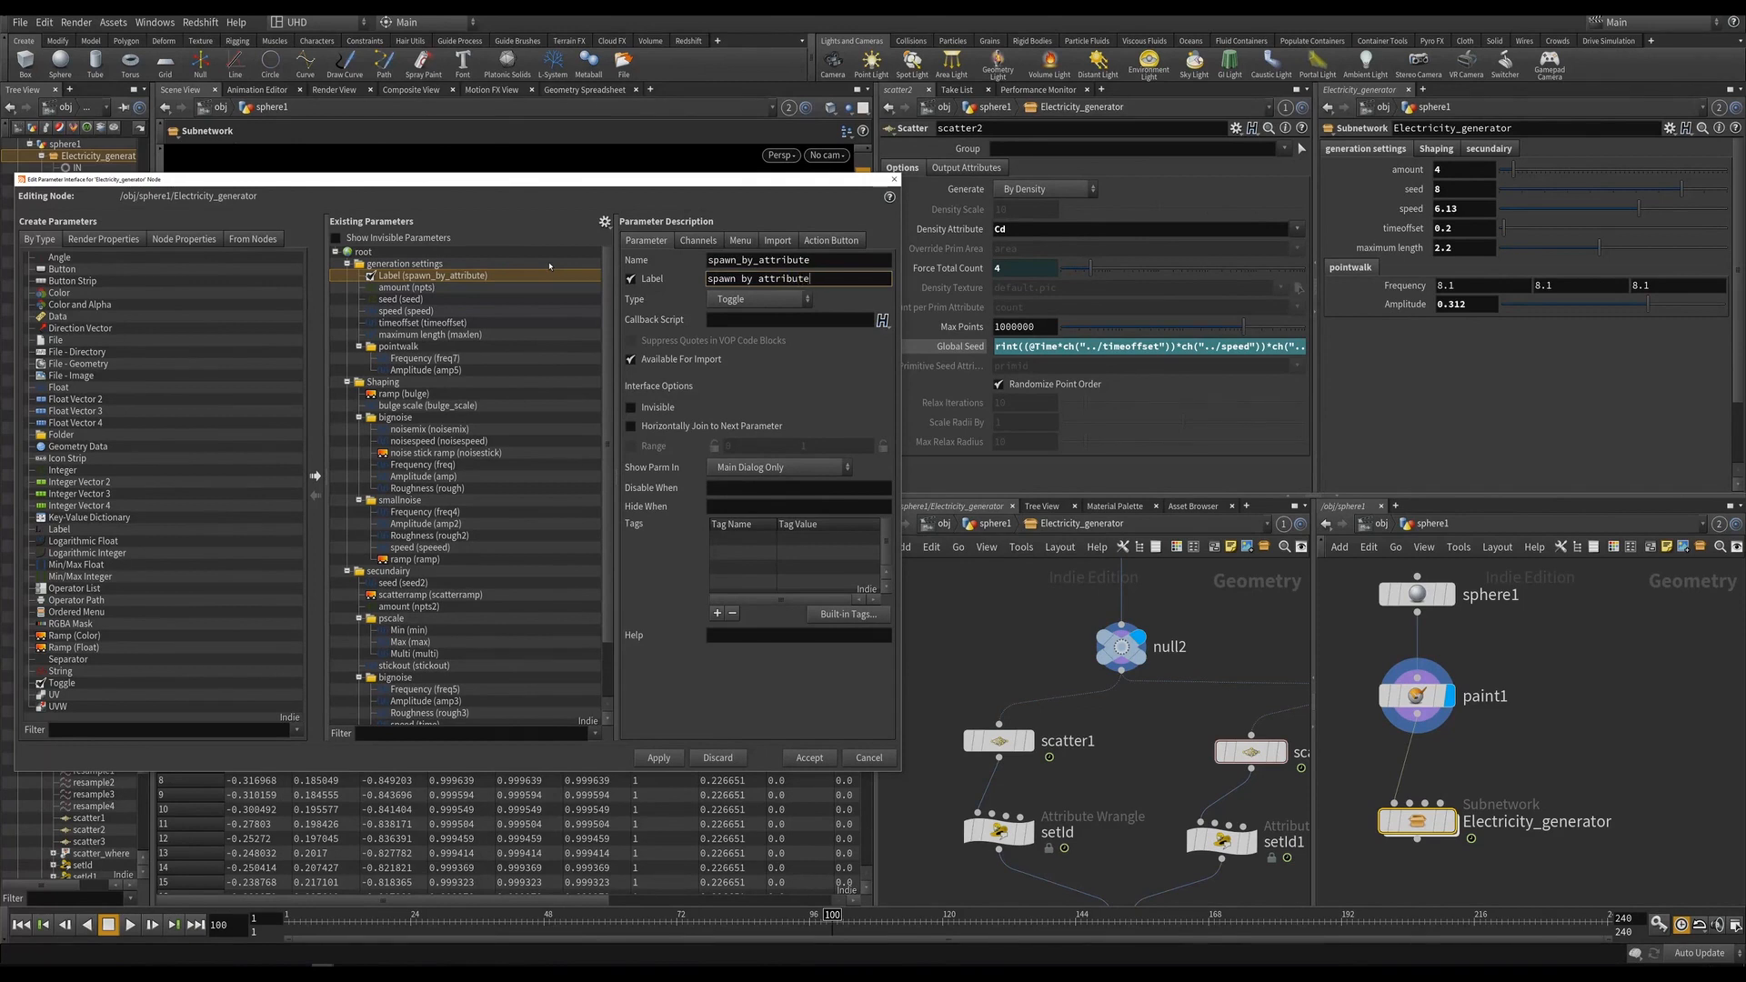
key("Return")
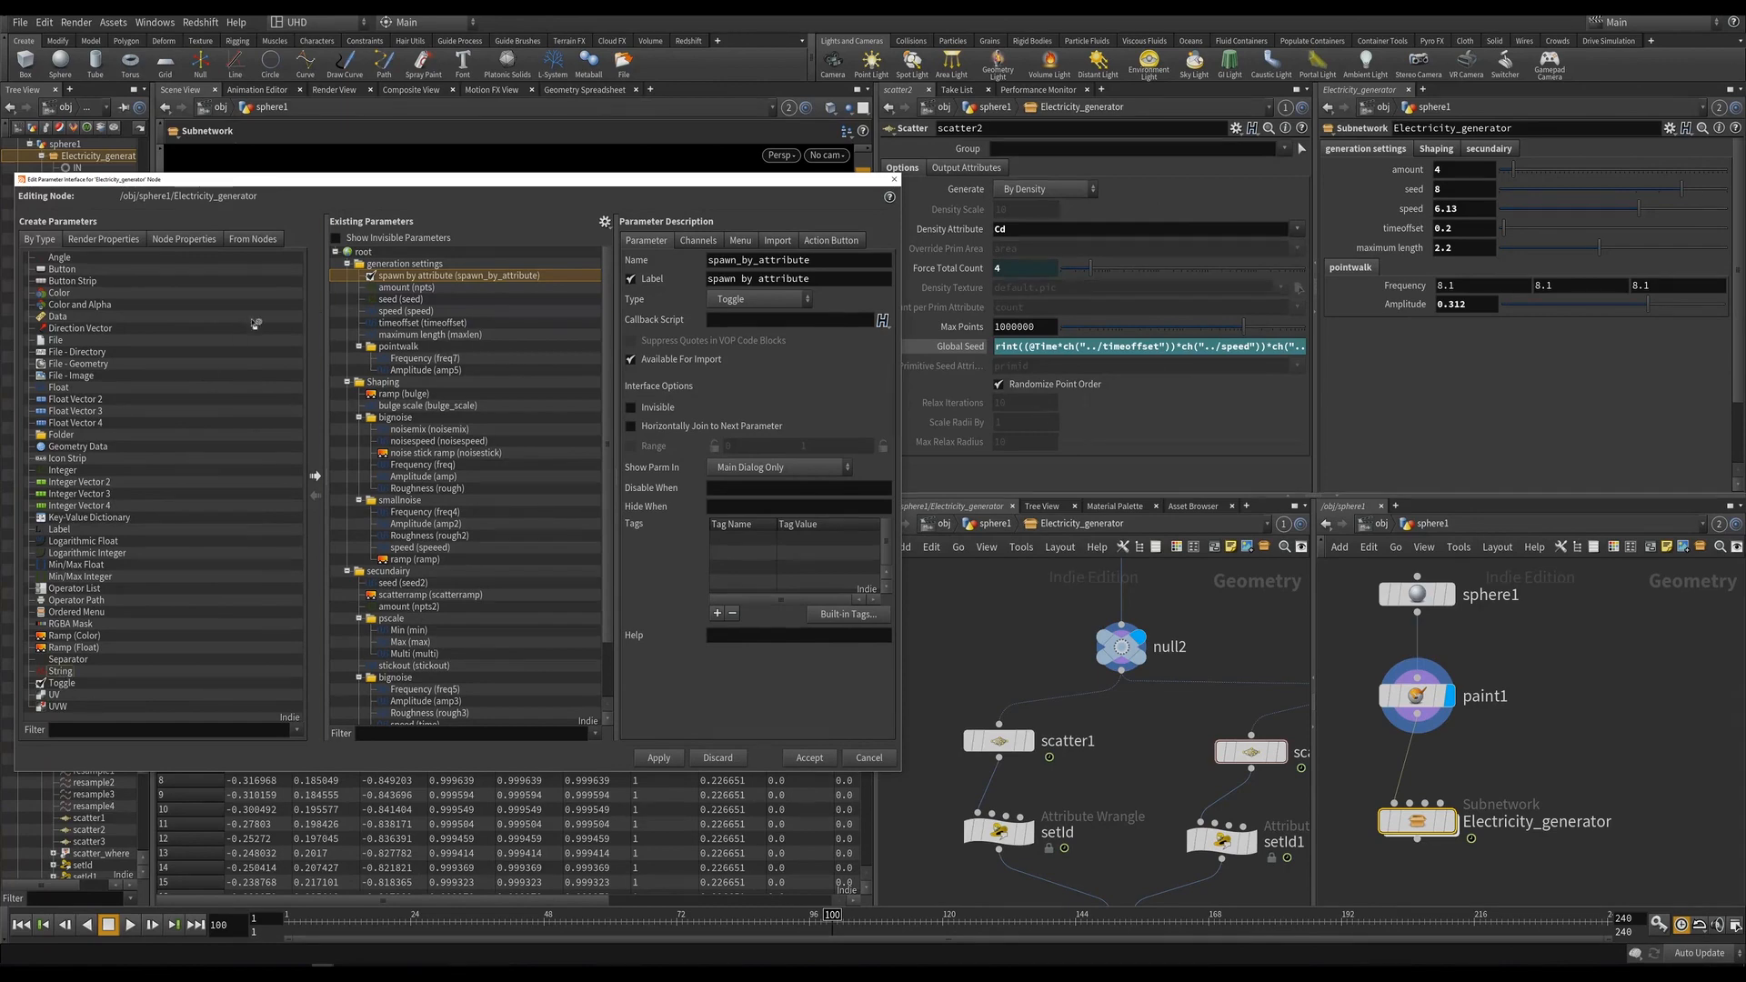
Add a string parameter beneath the toggle, with both its name and label set to attribute.
left_click_drag(255, 323, 566, 280)
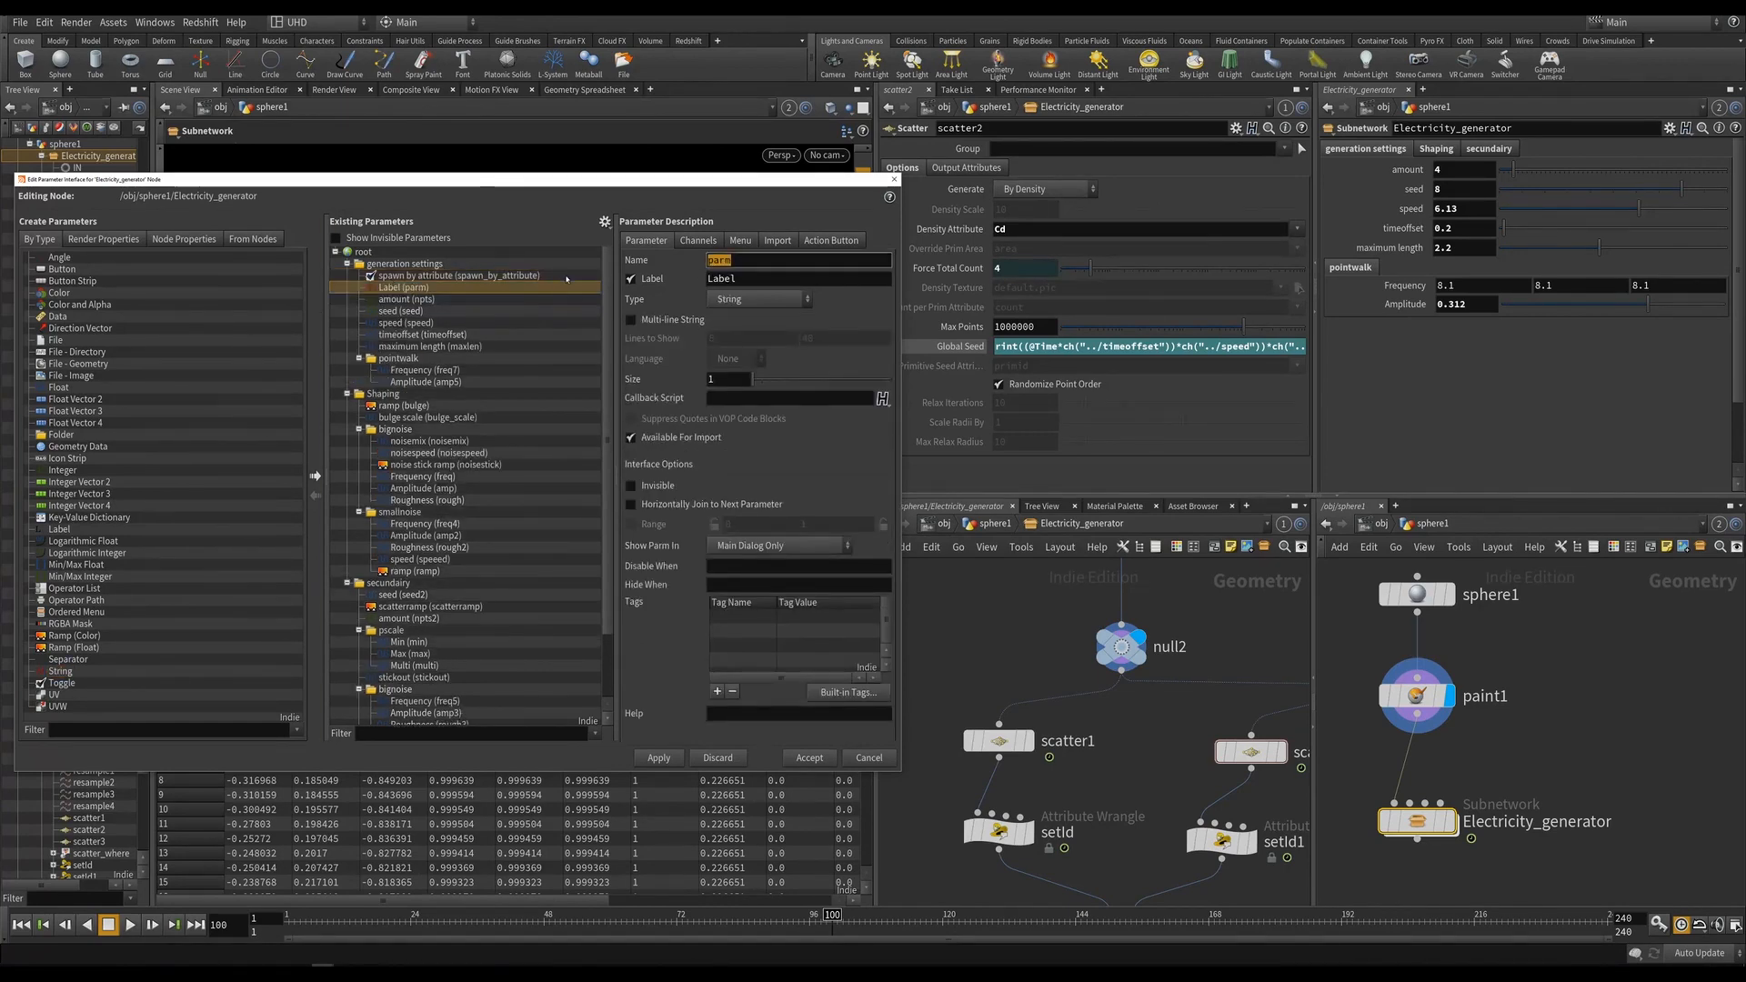
type("attribuy")
key("BackSpace")
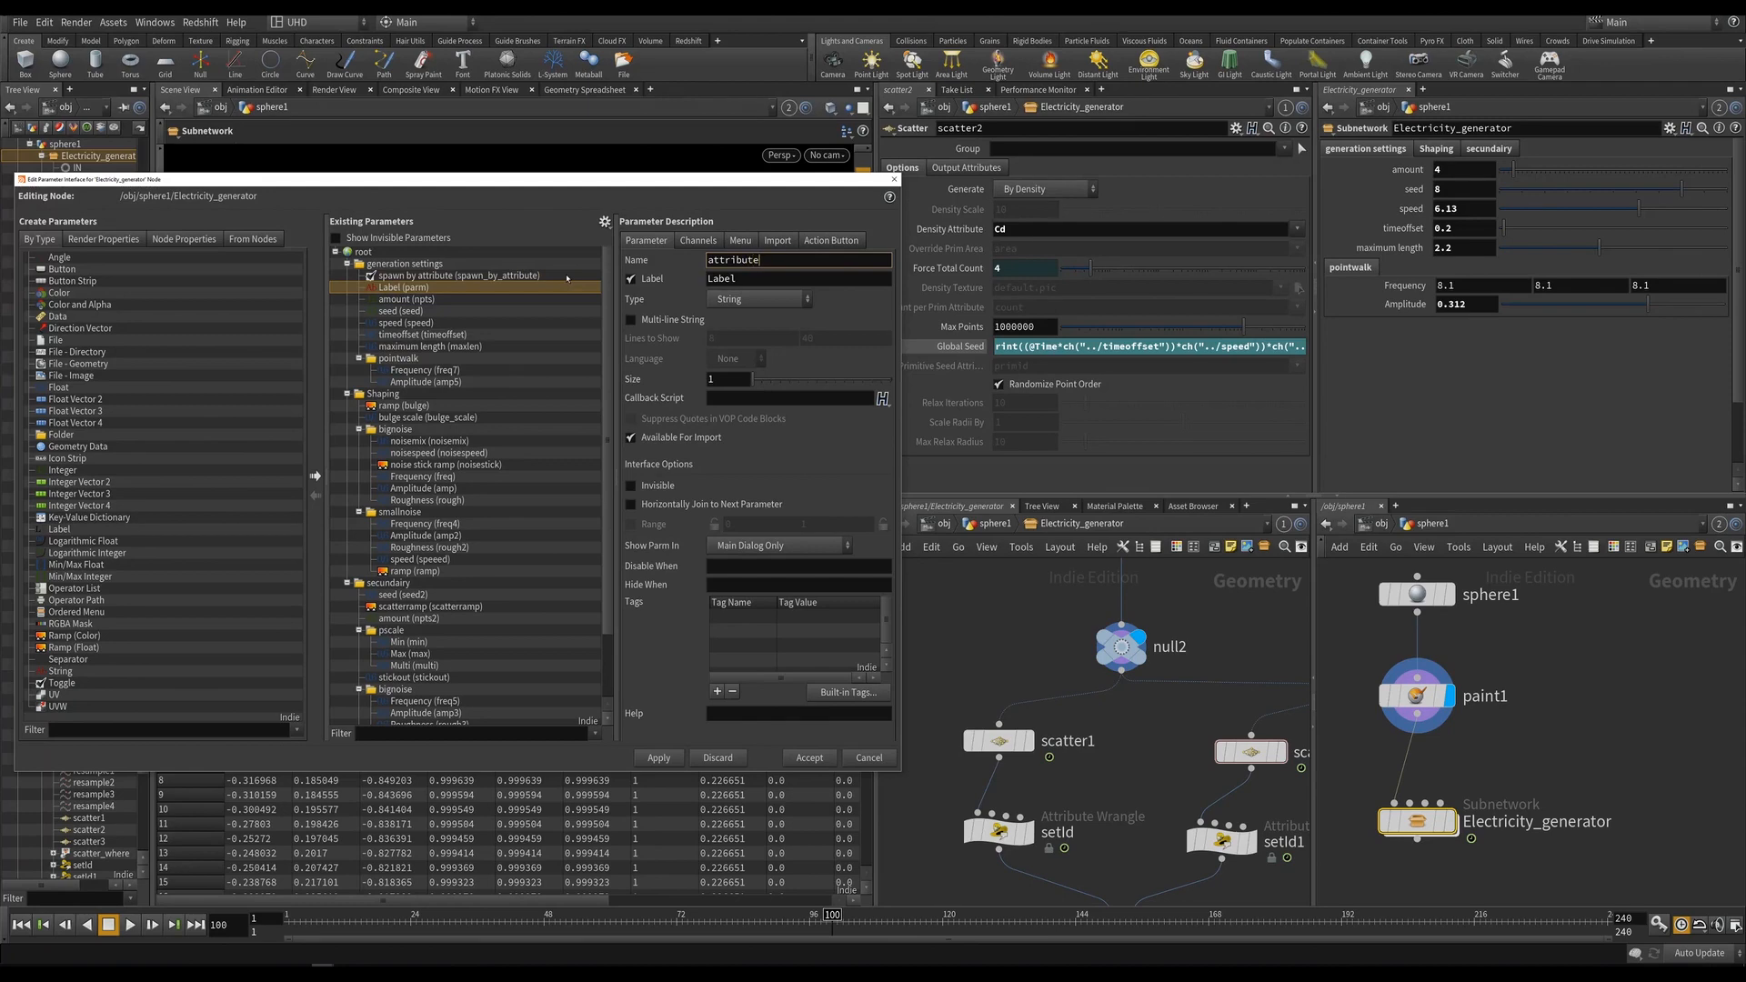
key("Tab")
type("attr")
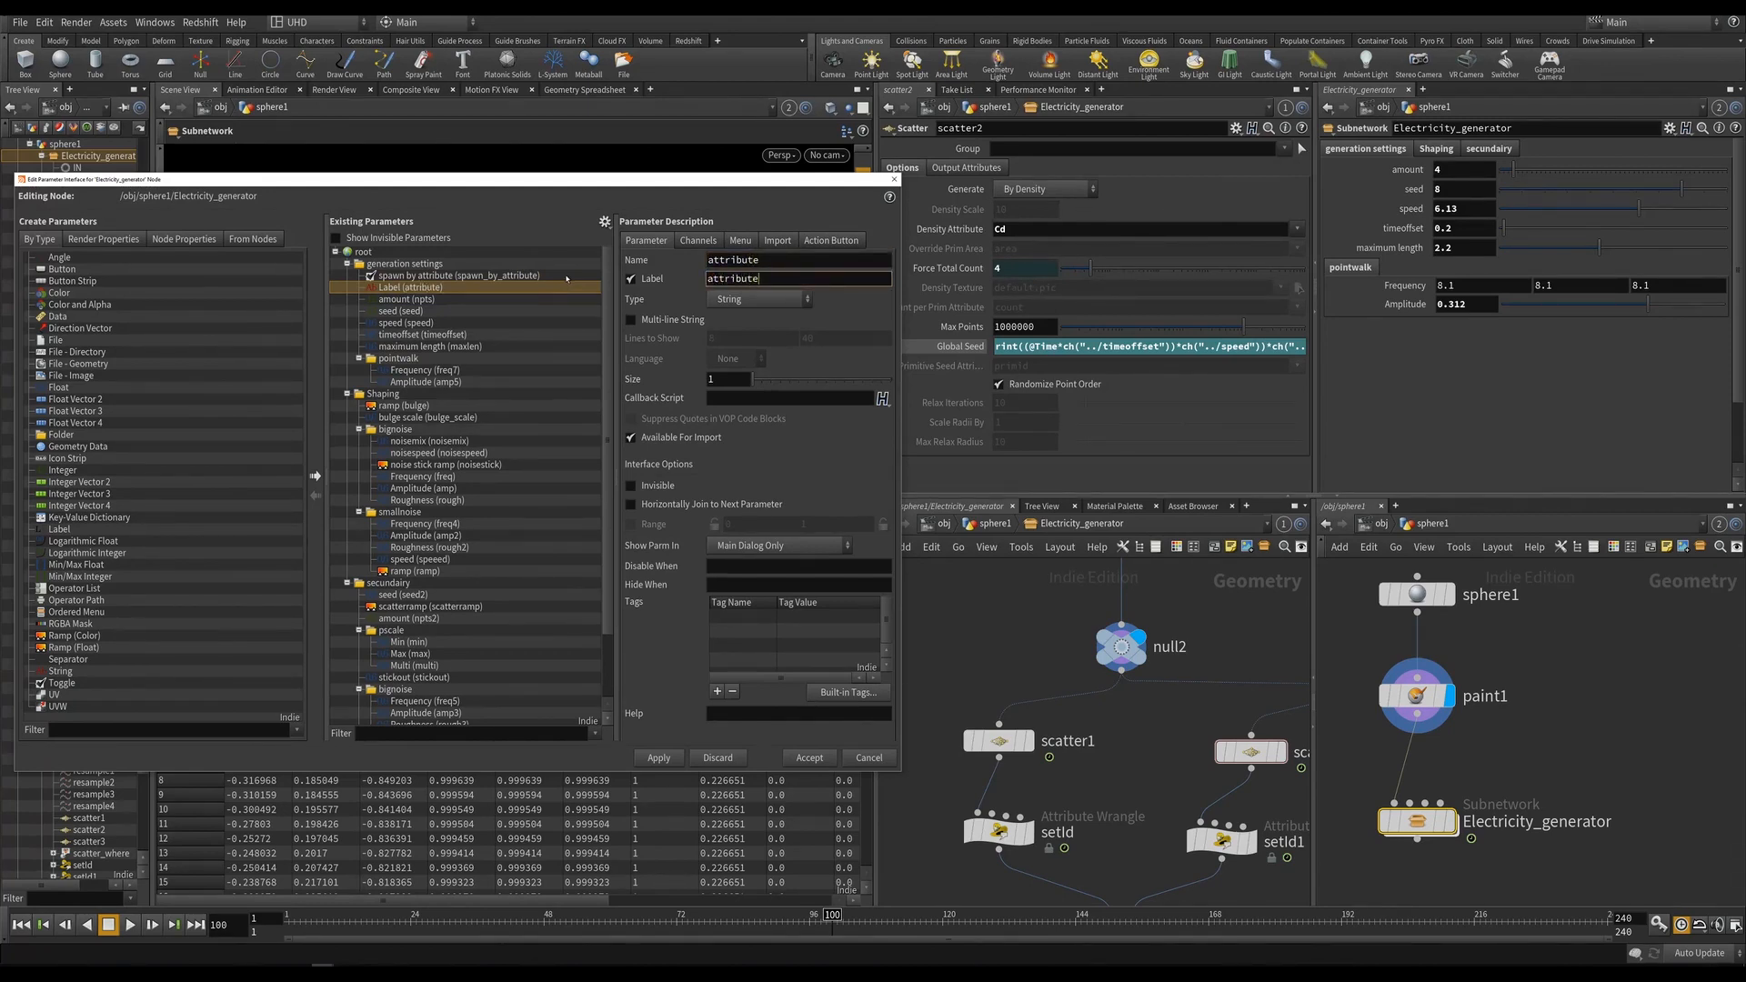
Give the attribute string the Hide When condition { spawn_by_attribute == 0 } and apply the interface changes.
left_click(391, 277)
left_click(396, 288)
left_click(441, 276)
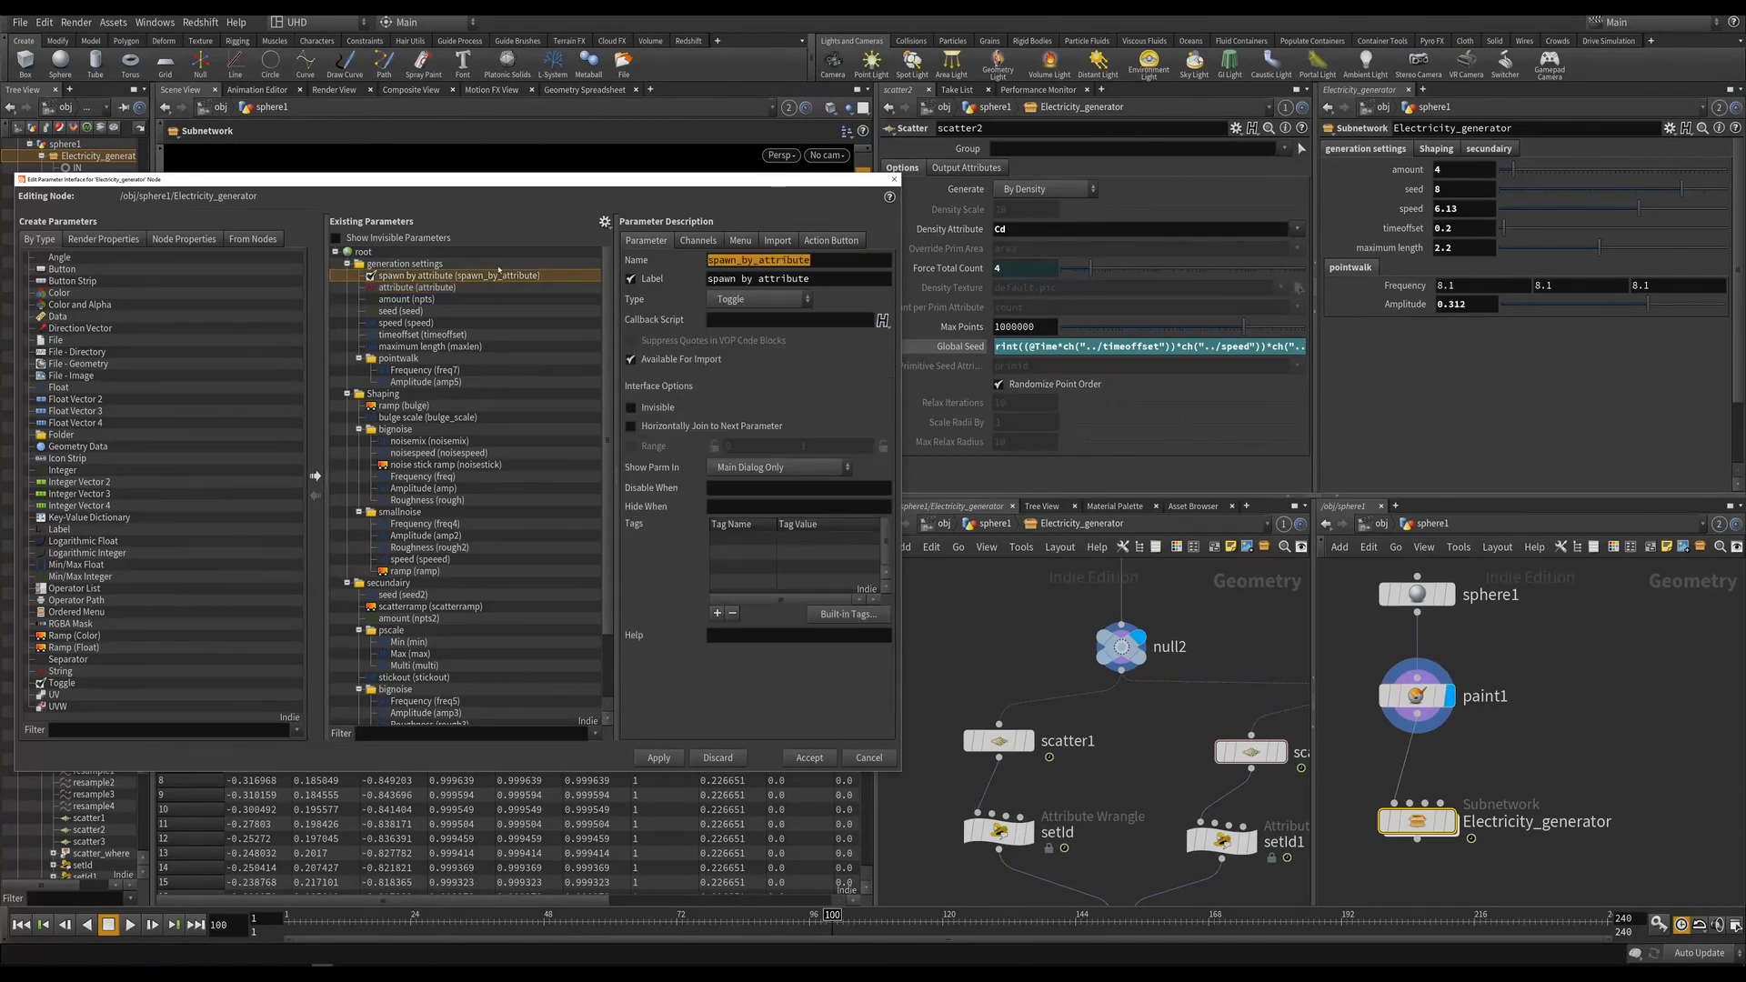
left_click(388, 287)
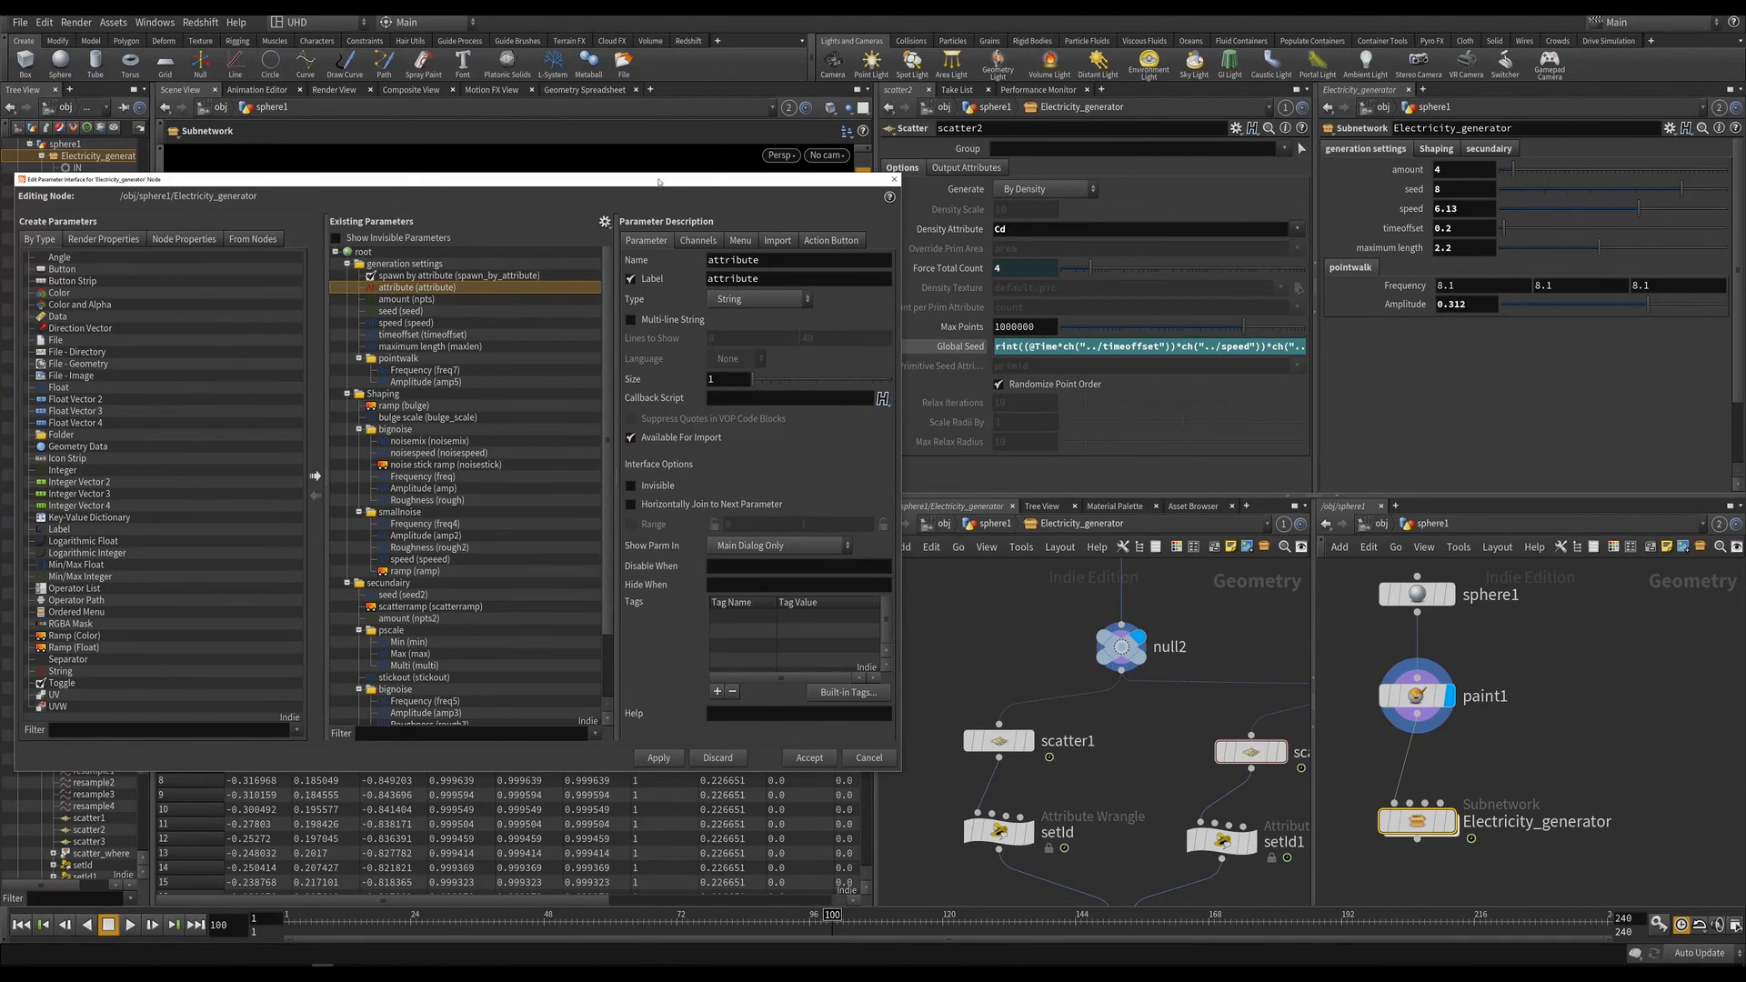
left_click_drag(658, 182, 975, 190)
left_click_drag(780, 188, 589, 192)
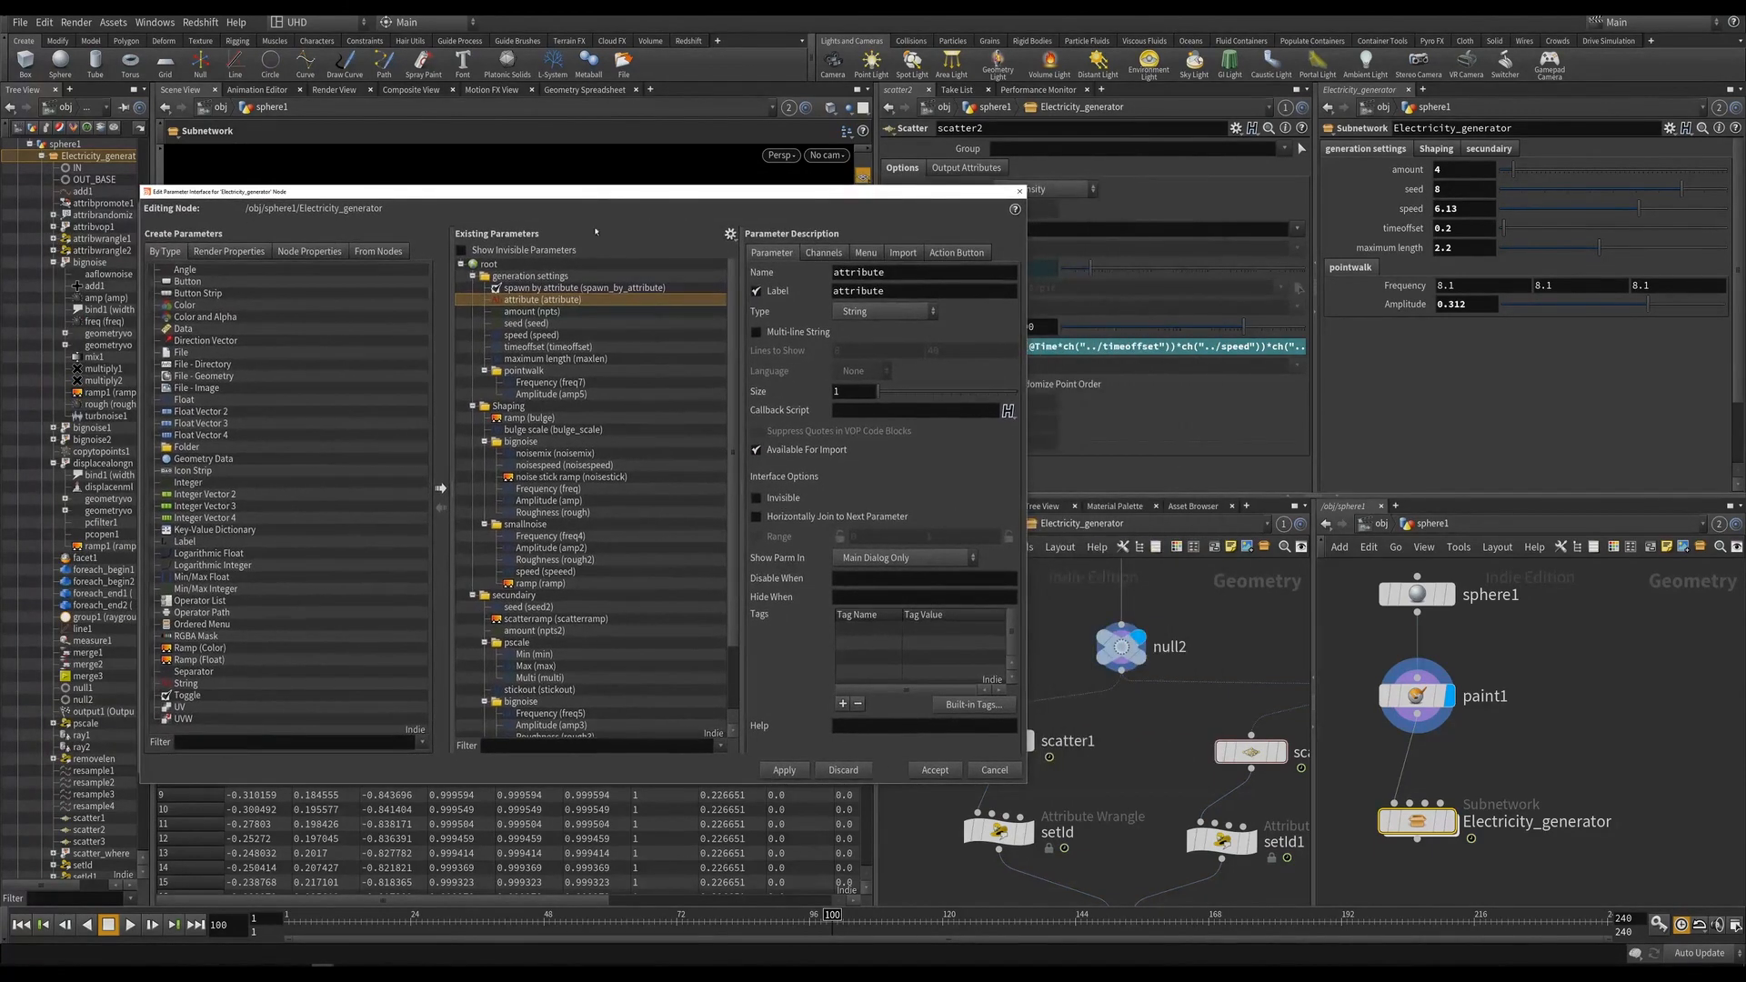
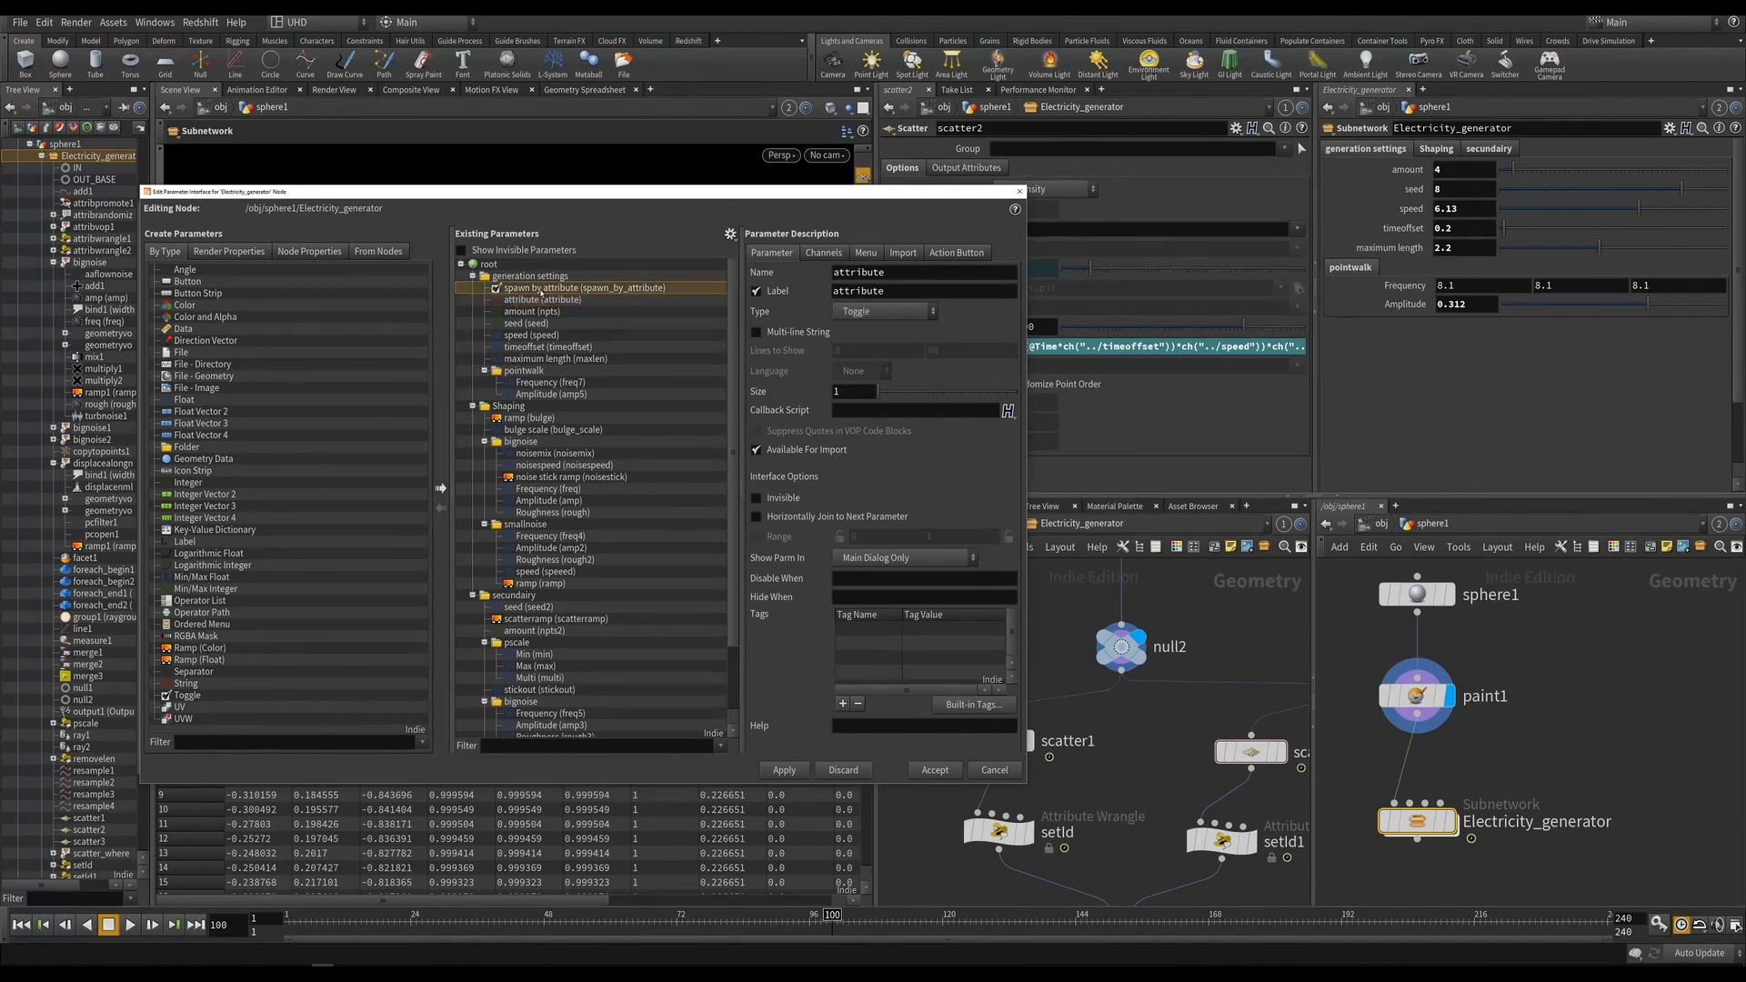
left_click(878, 596)
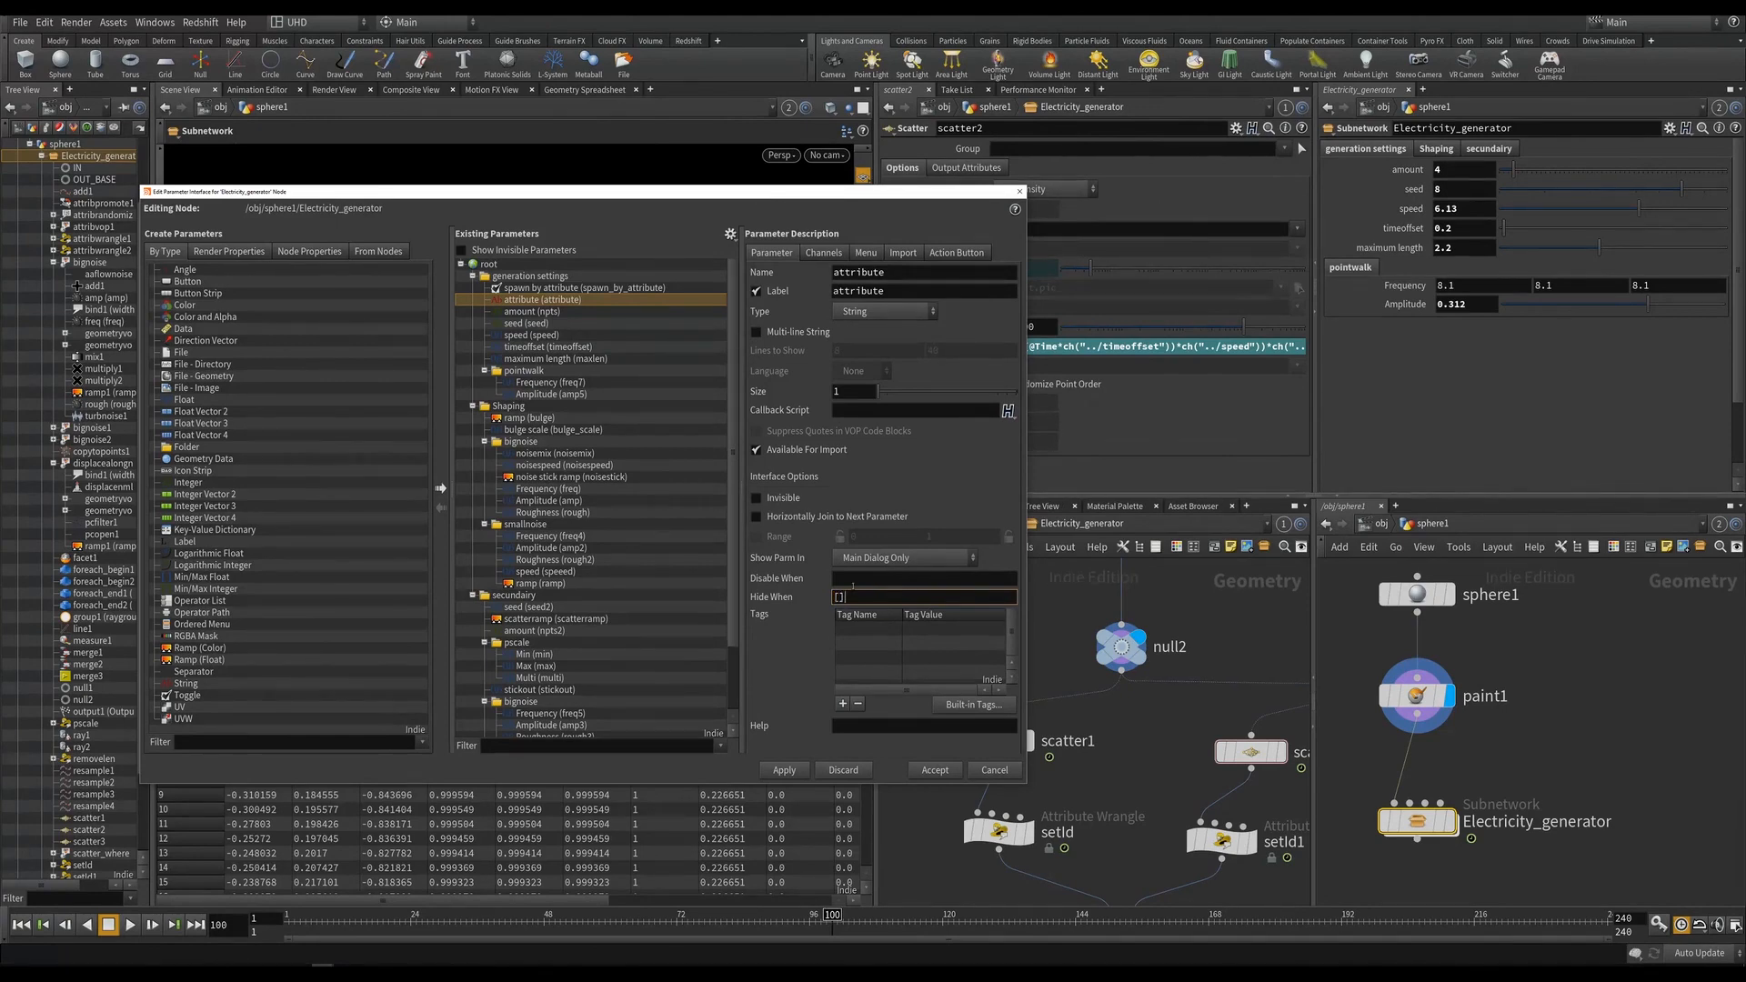
type("{}")
type("spawn_by_attribute")
key("BackSpace")
key("BackSpace")
type("==")
left_click(794, 770)
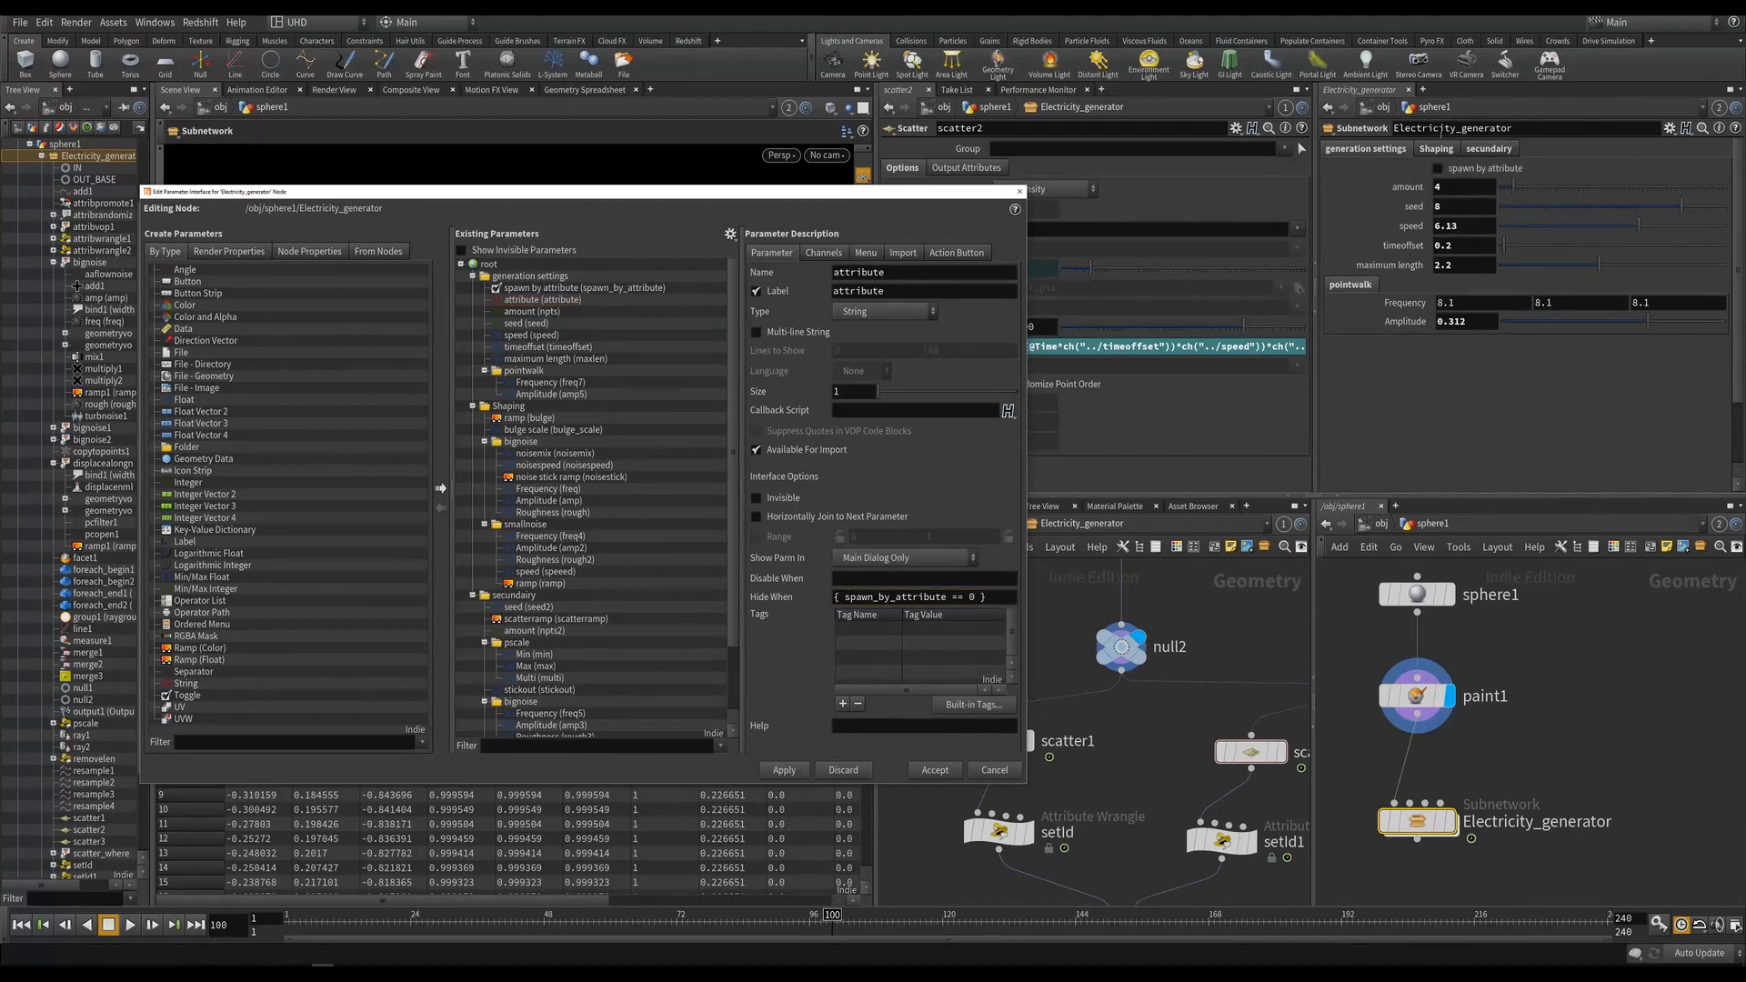
Test the spawn by attribute toggle, accept the parameter interface, and leave the toggle enabled with attribute set to Cd.
left_click(1438, 168)
left_click(1438, 169)
left_click(1438, 169)
left_click(1438, 169)
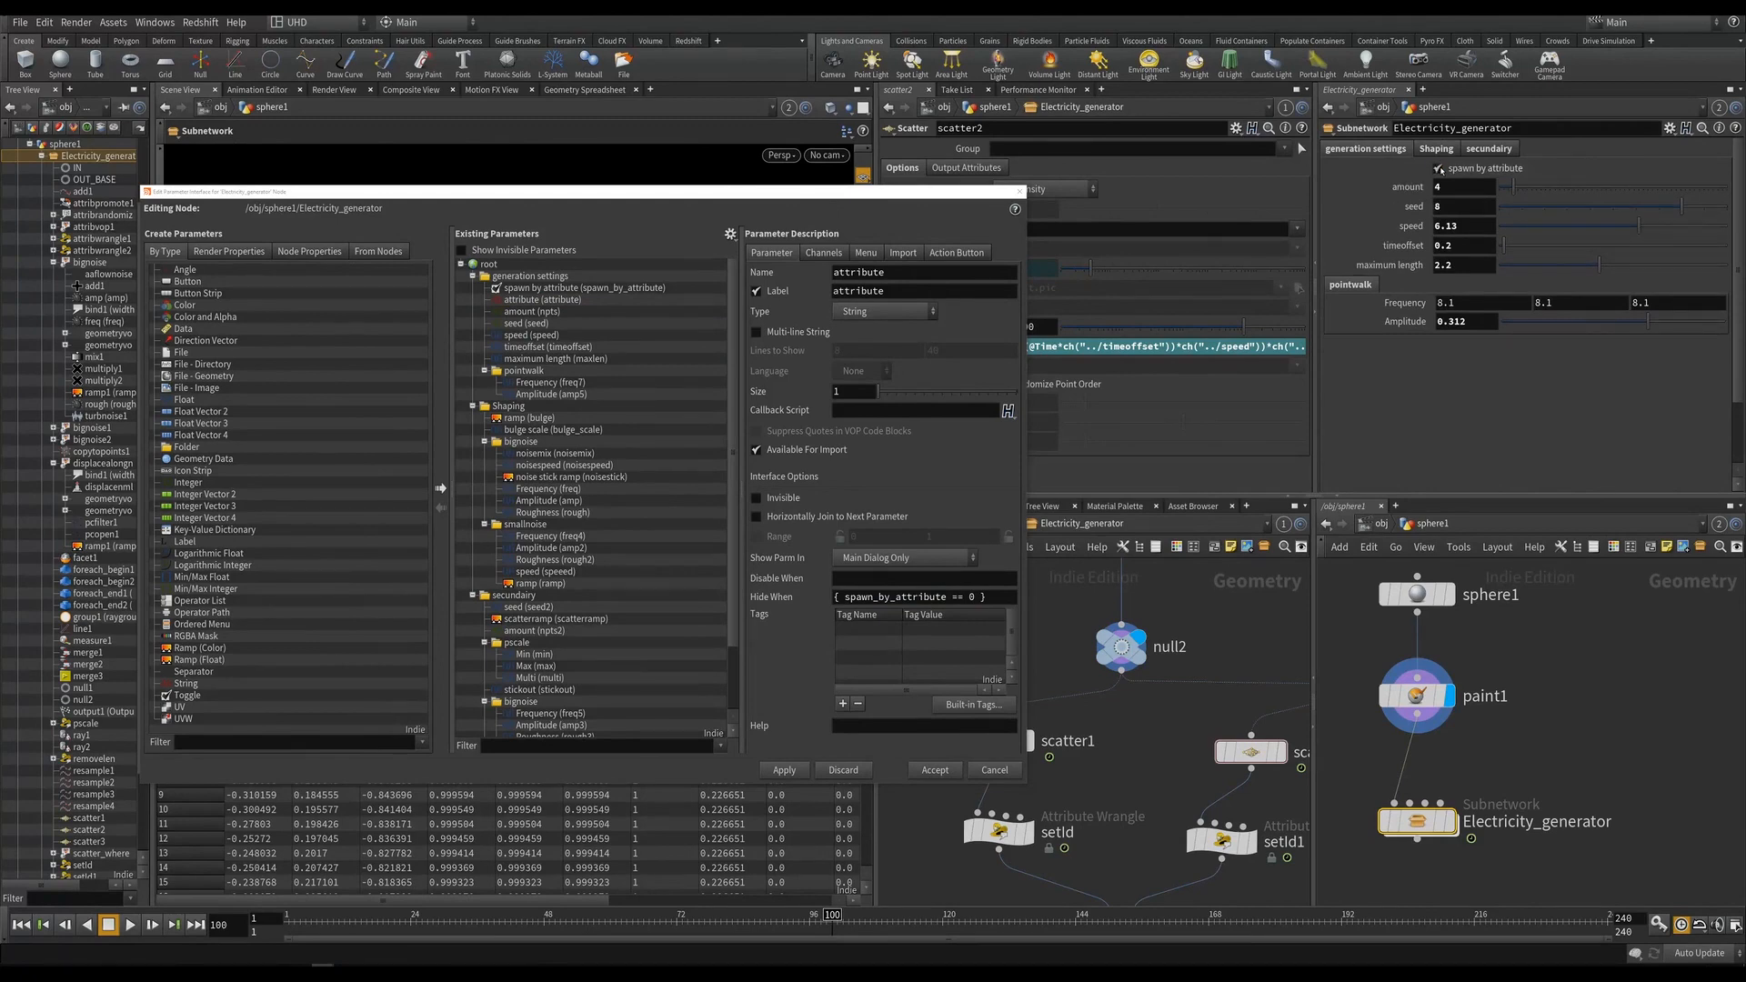
left_click(1439, 168)
left_click(1439, 168)
left_click(1440, 168)
left_click(1438, 168)
left_click(924, 772)
left_click(1438, 168)
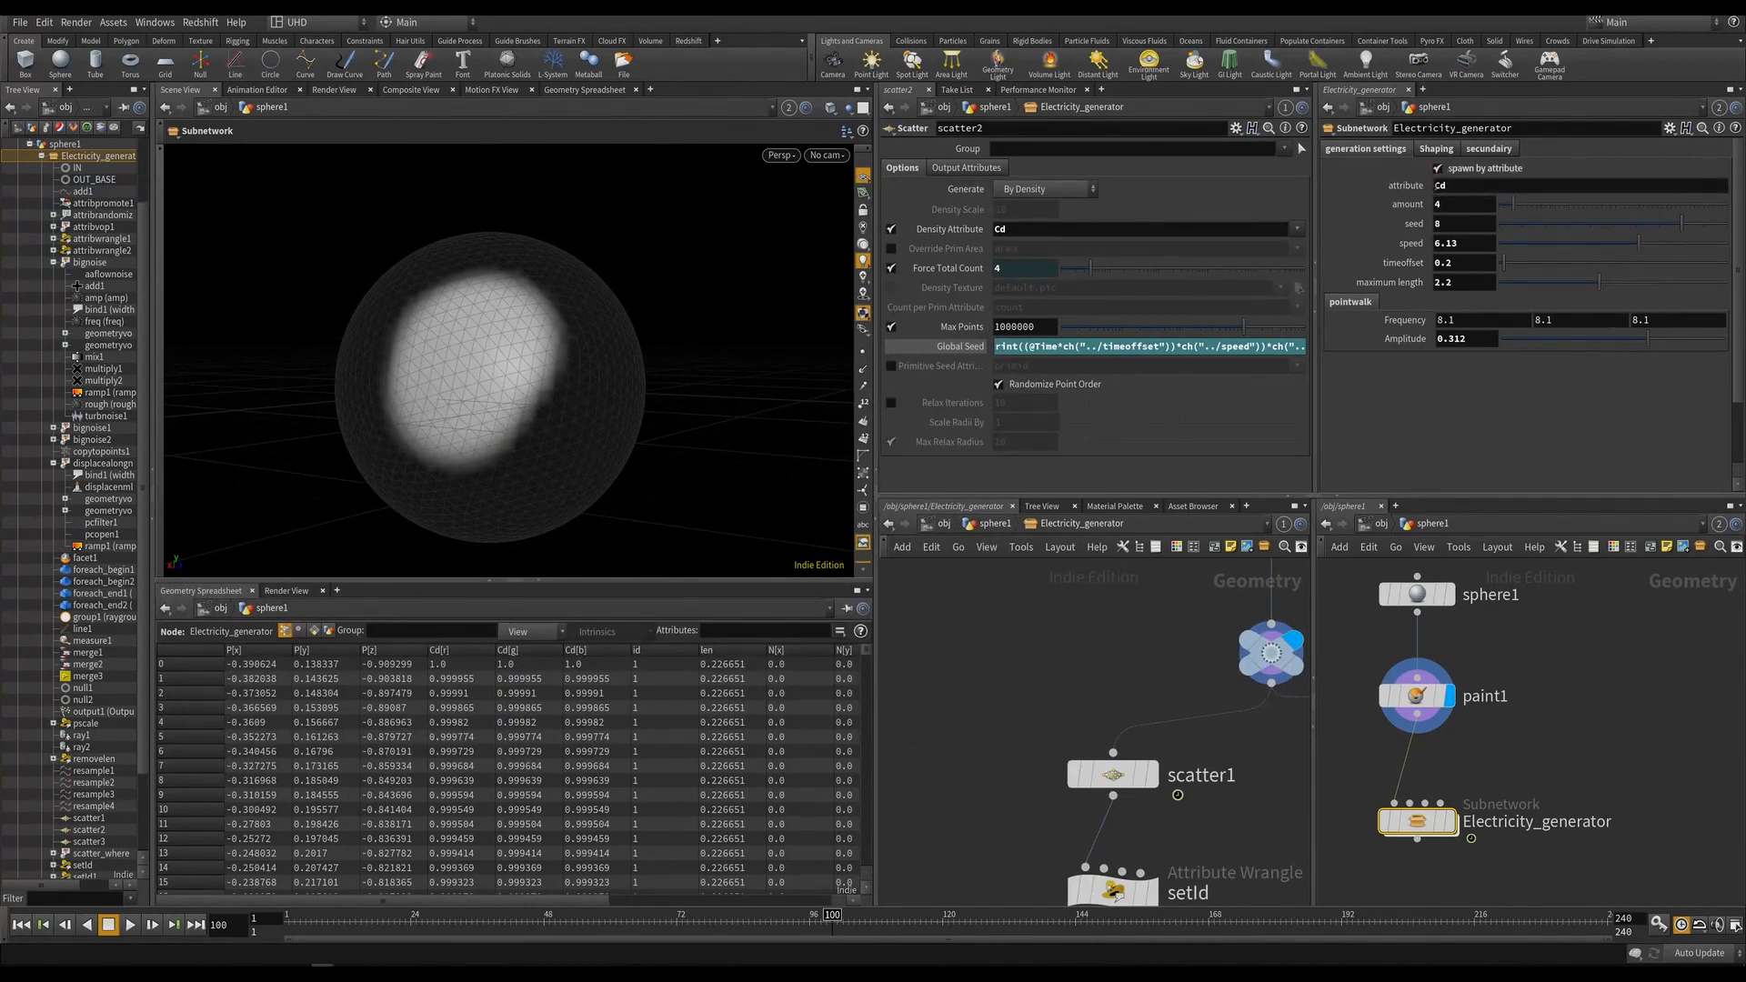
Link scatter2's density attribute and its enabling checkbox to the subnetwork's attribute and spawn by attribute parameters as relative references.
right_click(1446, 186)
left_click(1491, 279)
right_click(1001, 229)
left_click(1055, 376)
right_click(1455, 205)
left_click(1452, 264)
right_click(918, 268)
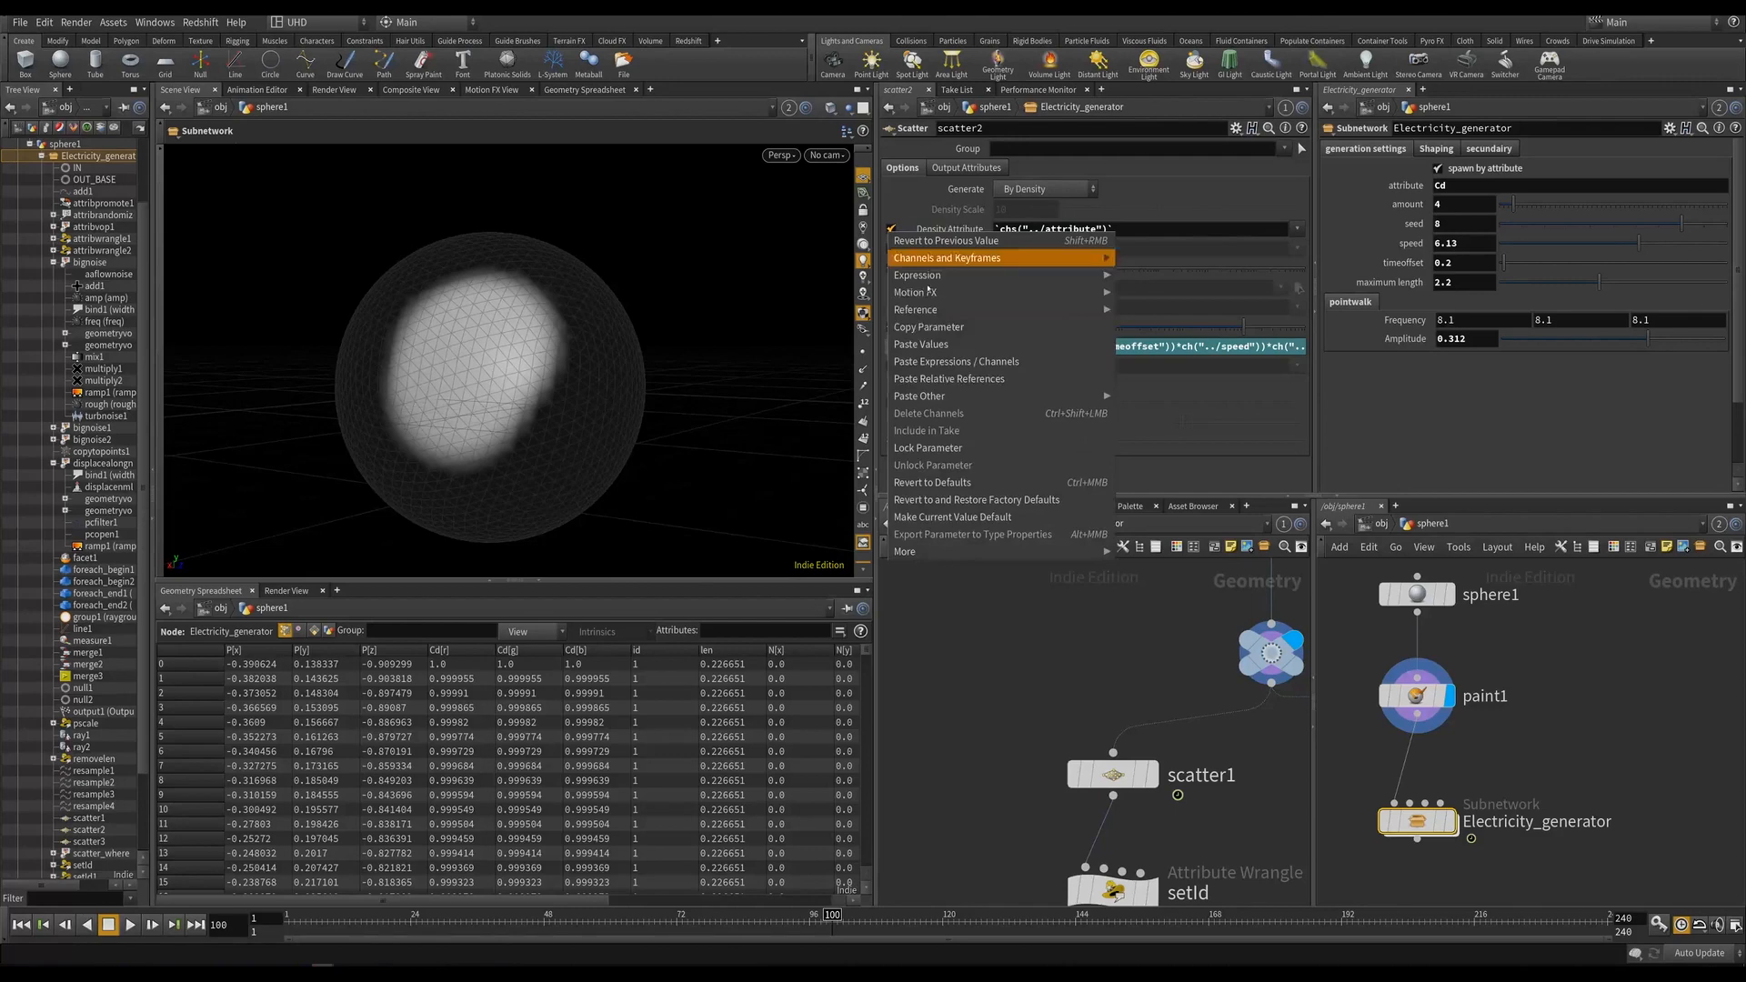
left_click(950, 379)
middle_click_drag(1296, 757, 1120, 697)
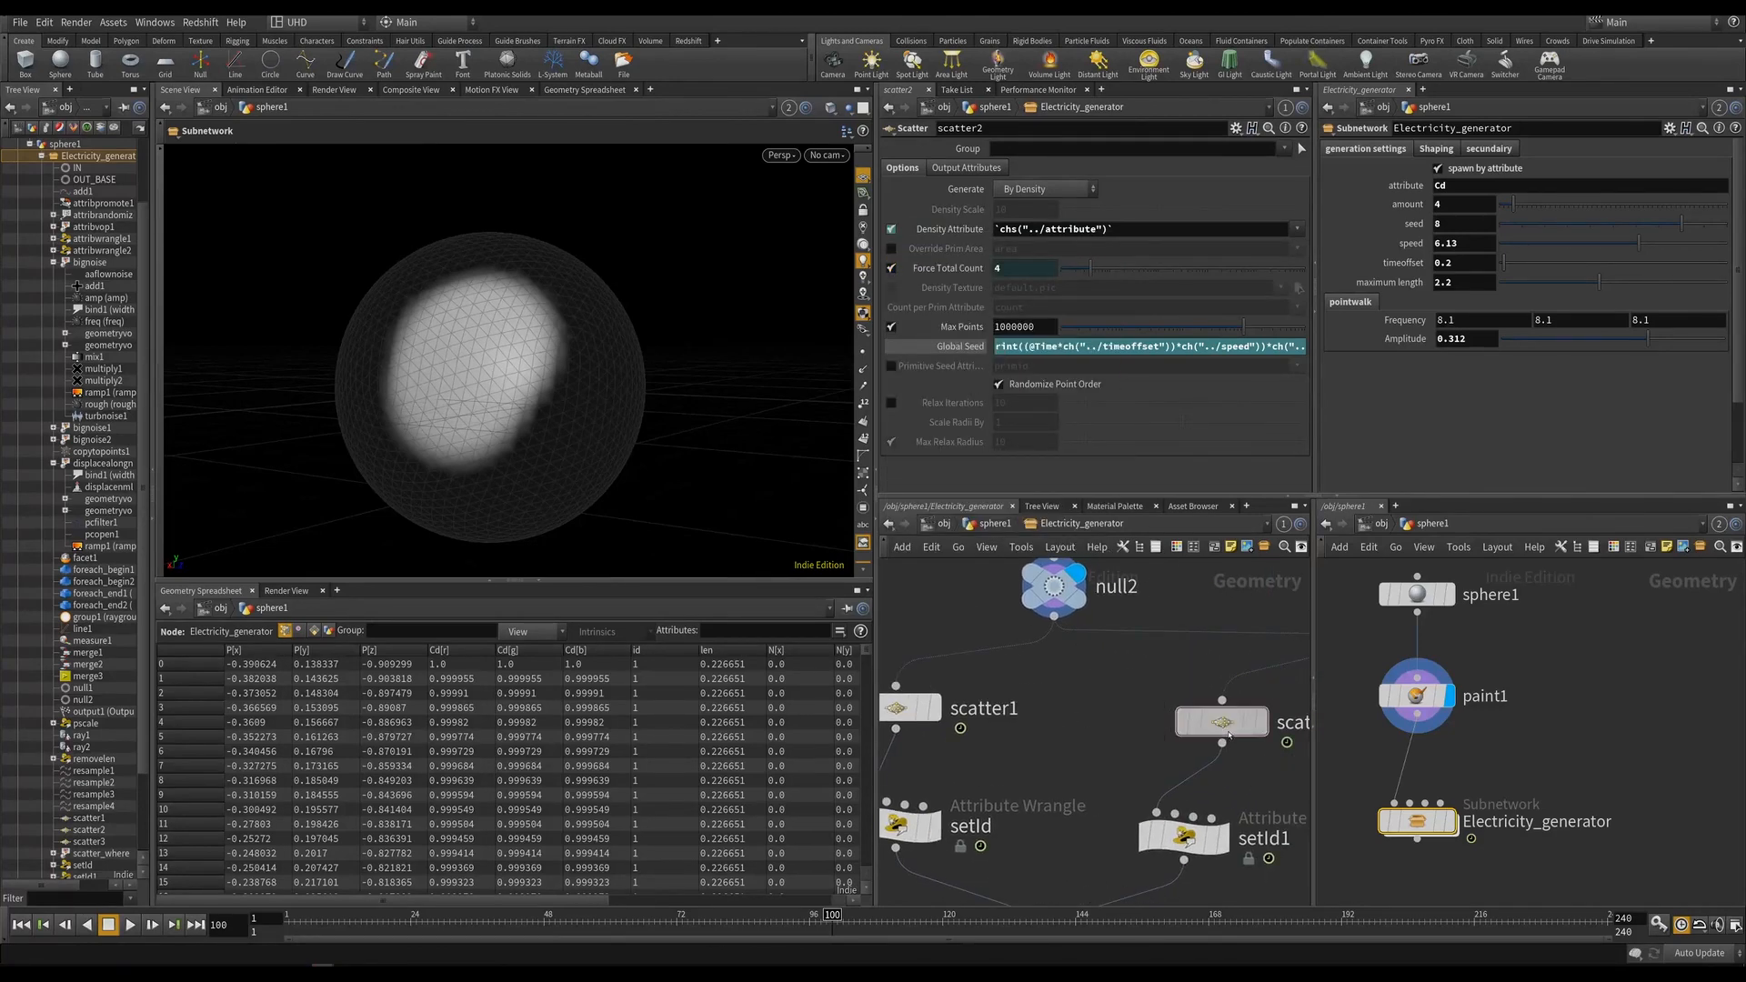
left_click(1221, 721)
right_click(892, 228)
left_click(950, 373)
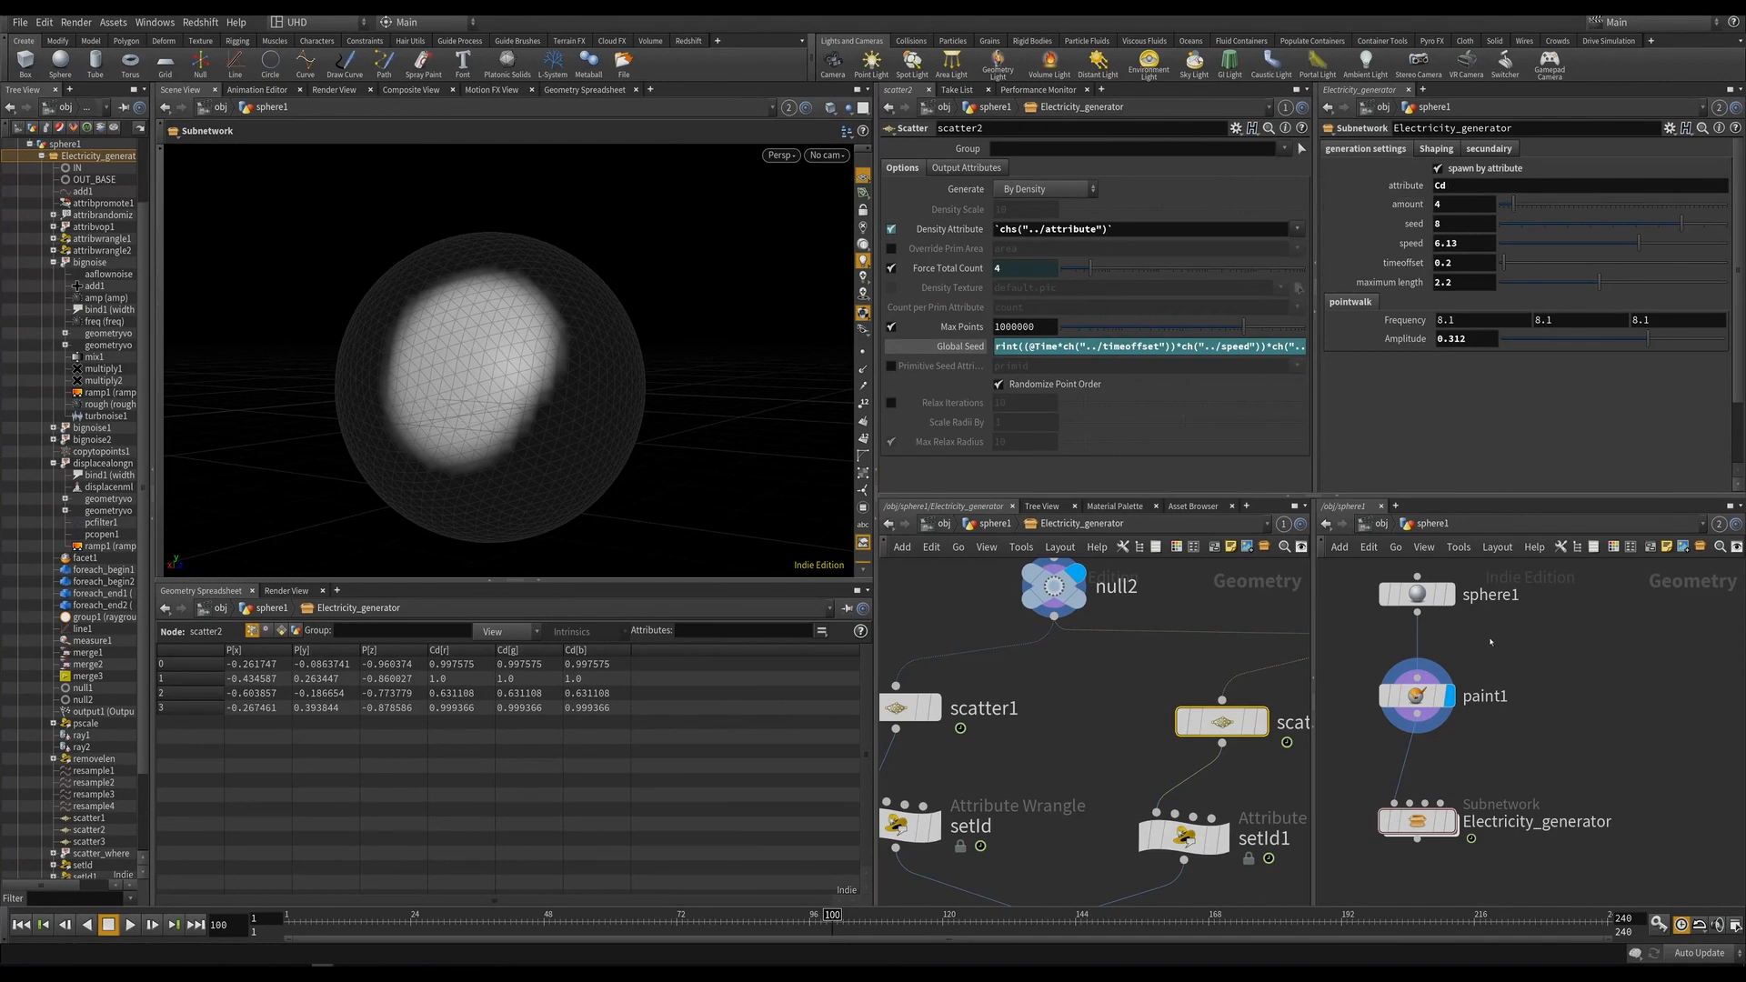
Reapply the attribute reference on scatter2, and link scatter1's density attribute and enabling checkbox to the same two subnetwork parameters.
right_click(1447, 186)
left_click(1469, 281)
right_click(1089, 232)
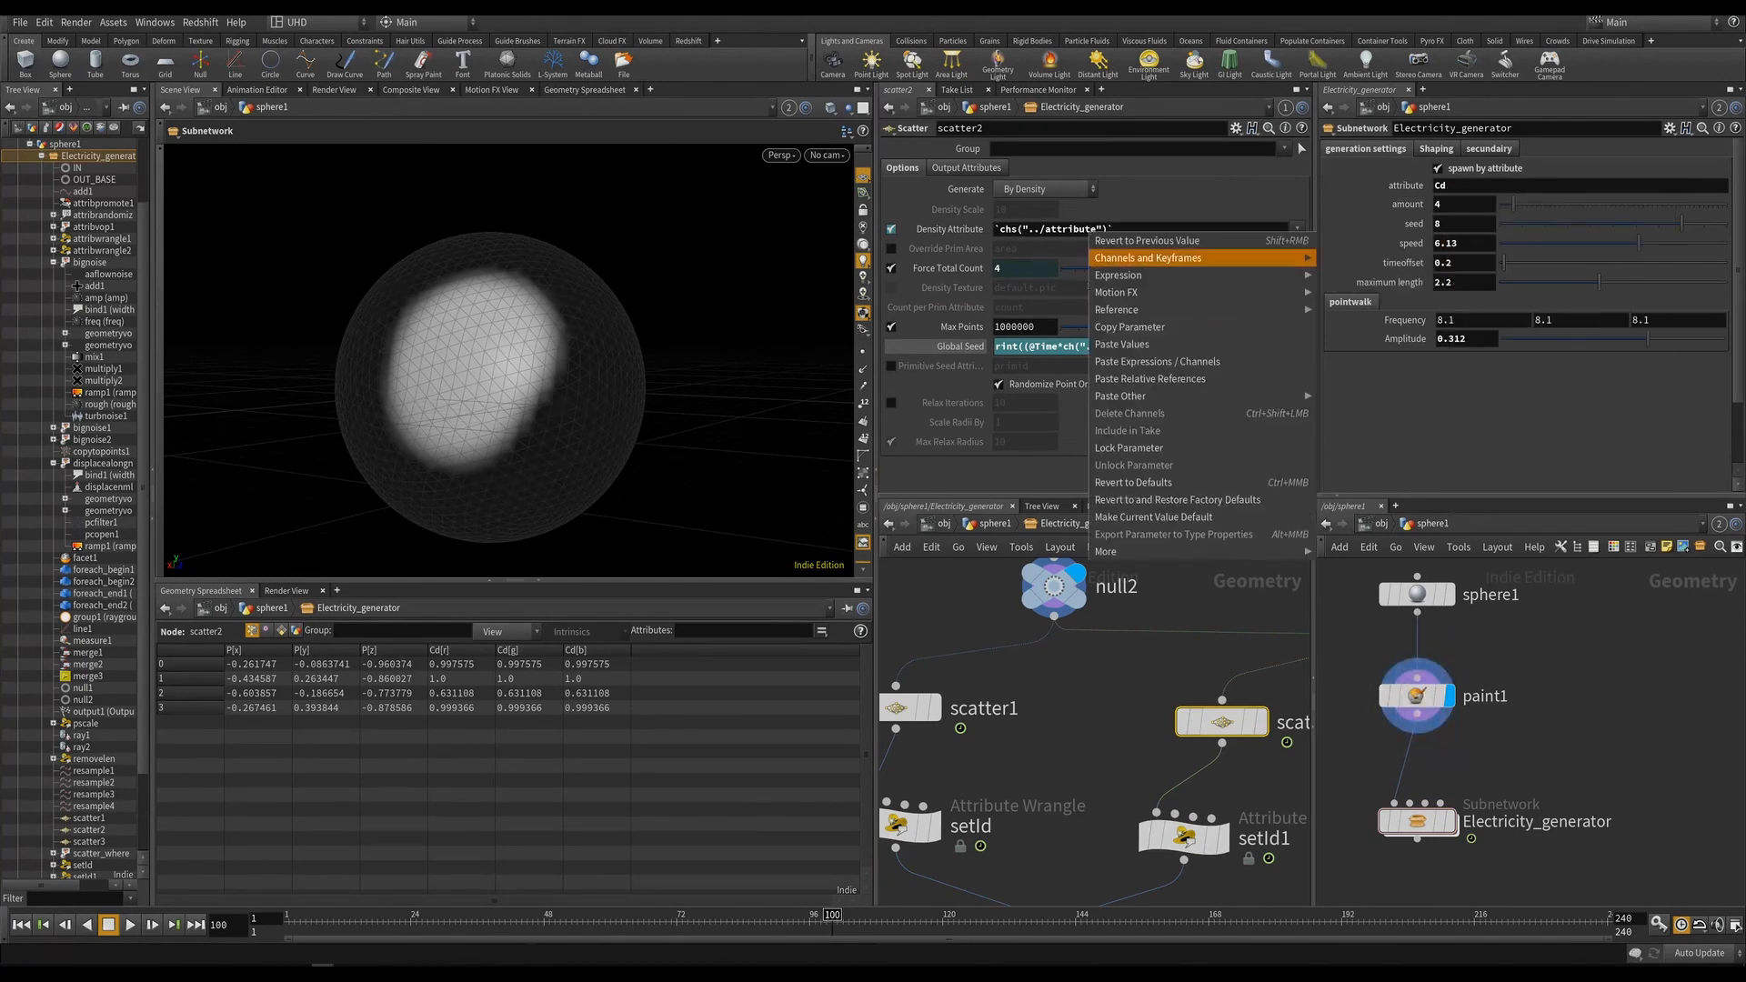
left_click(1150, 378)
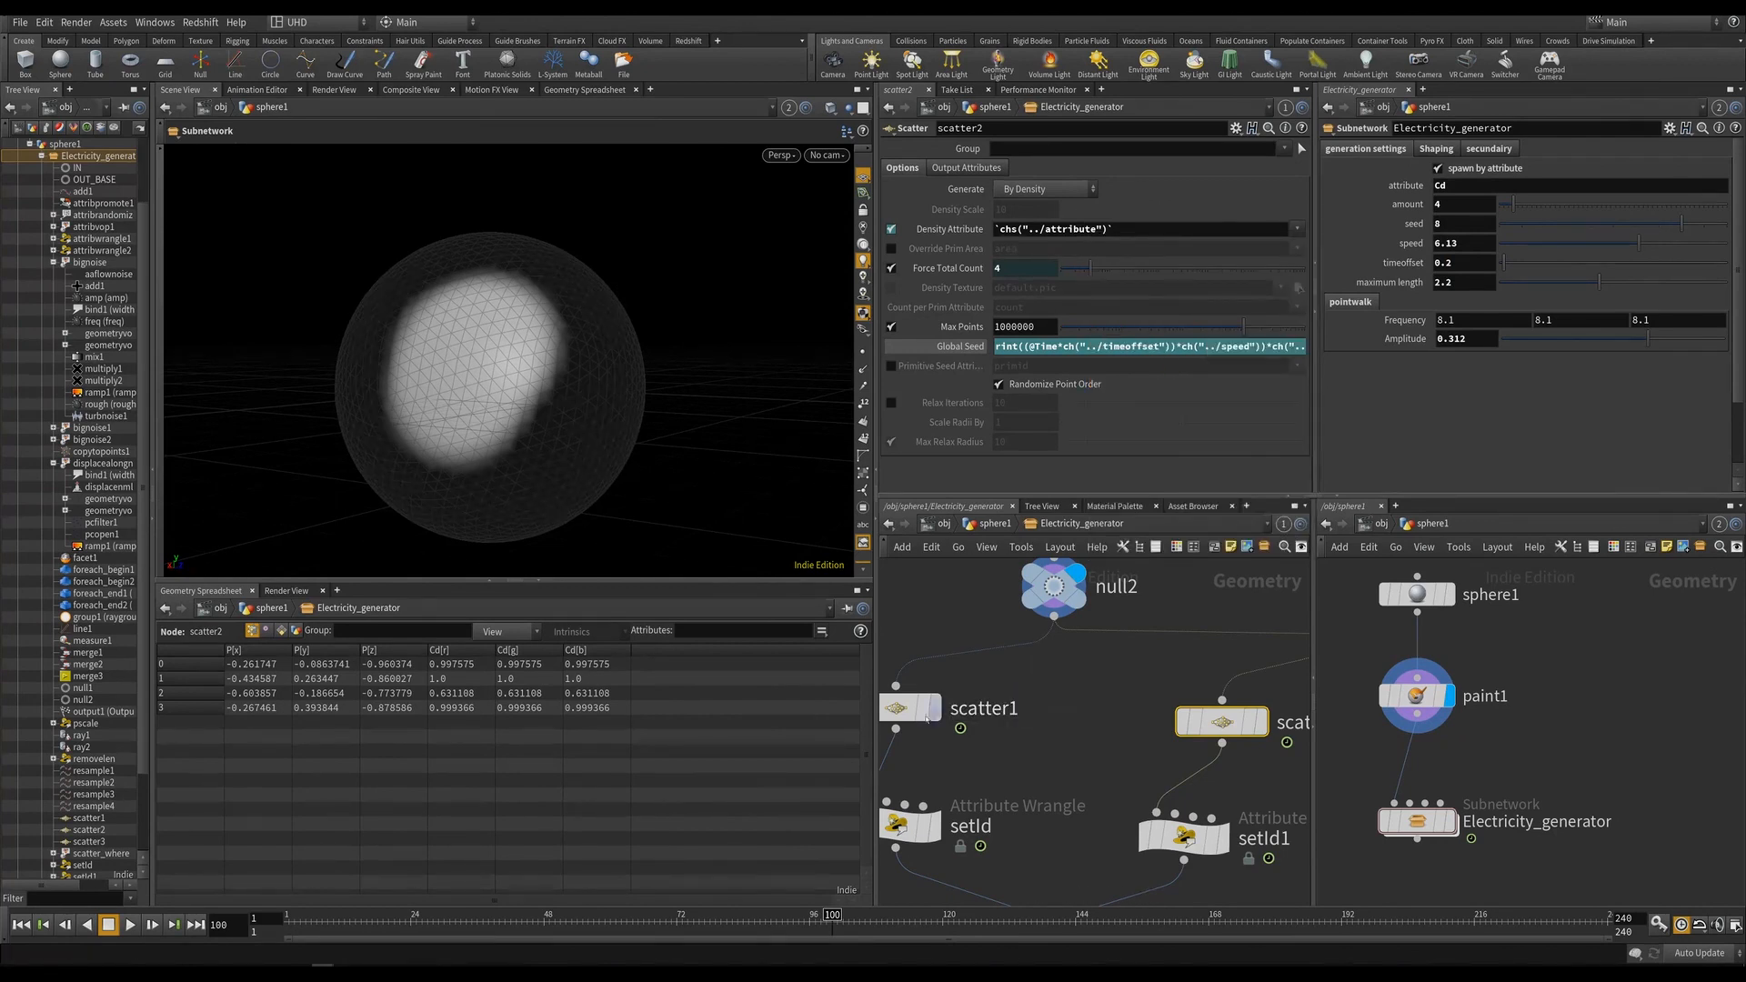
left_click(926, 719)
right_click(1017, 230)
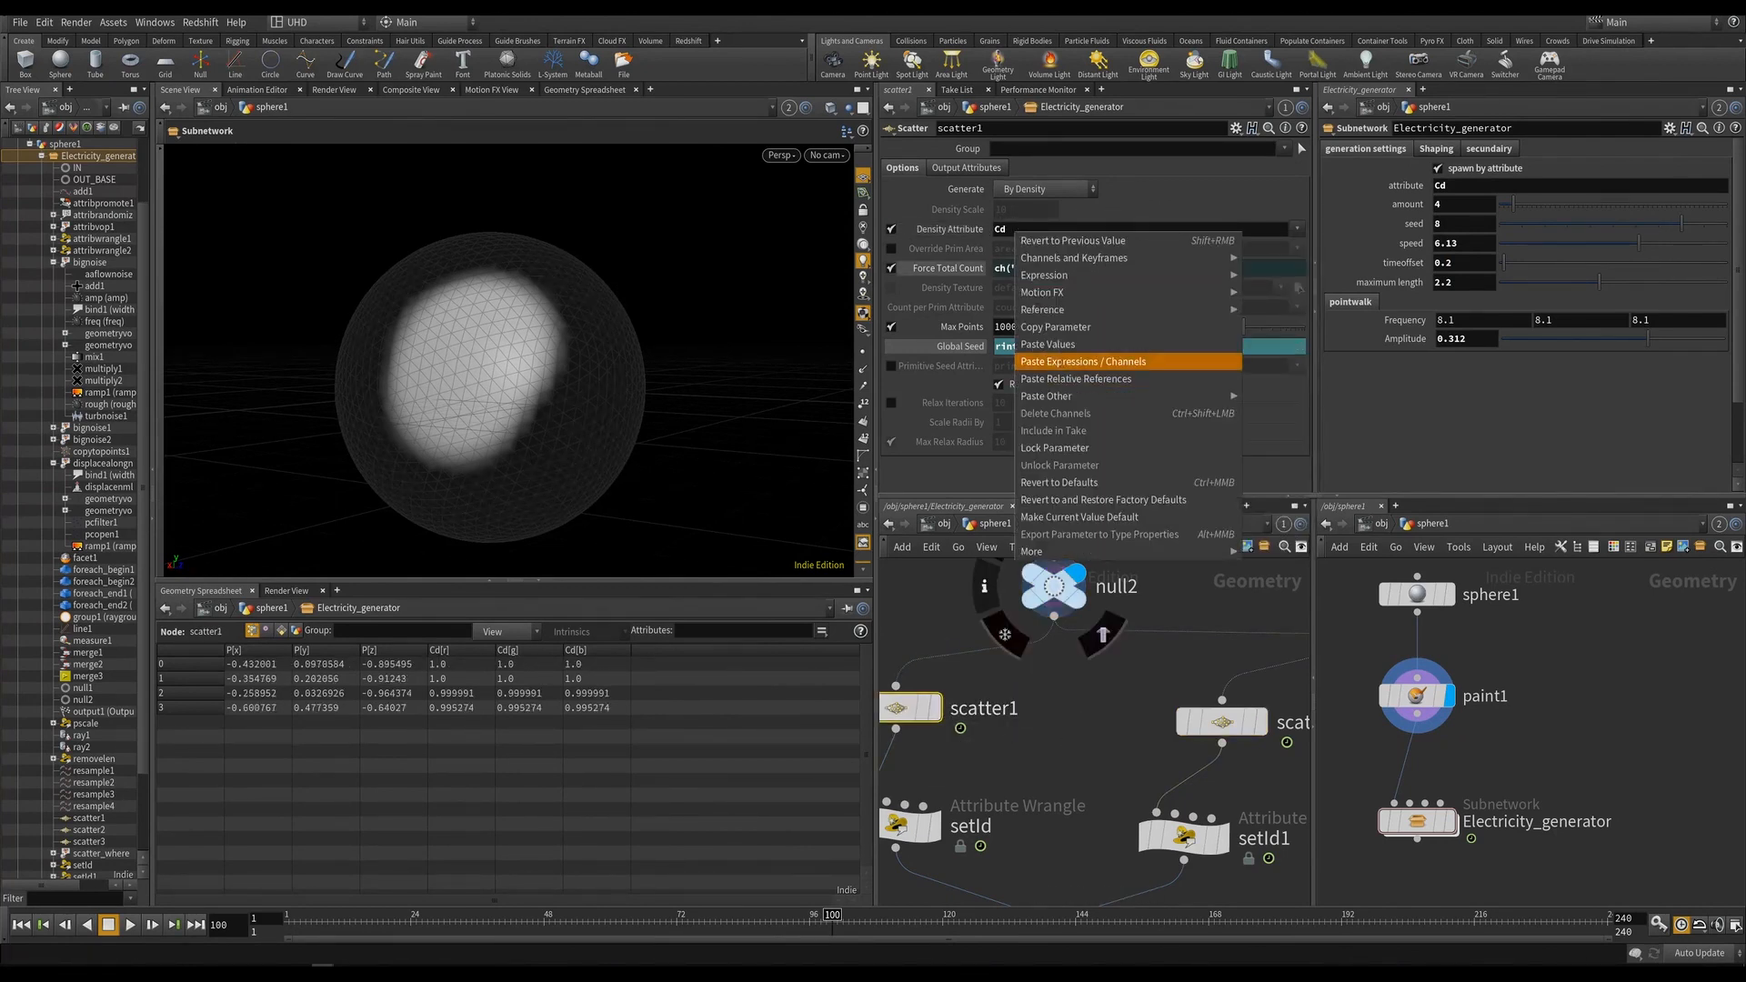
left_click(1064, 378)
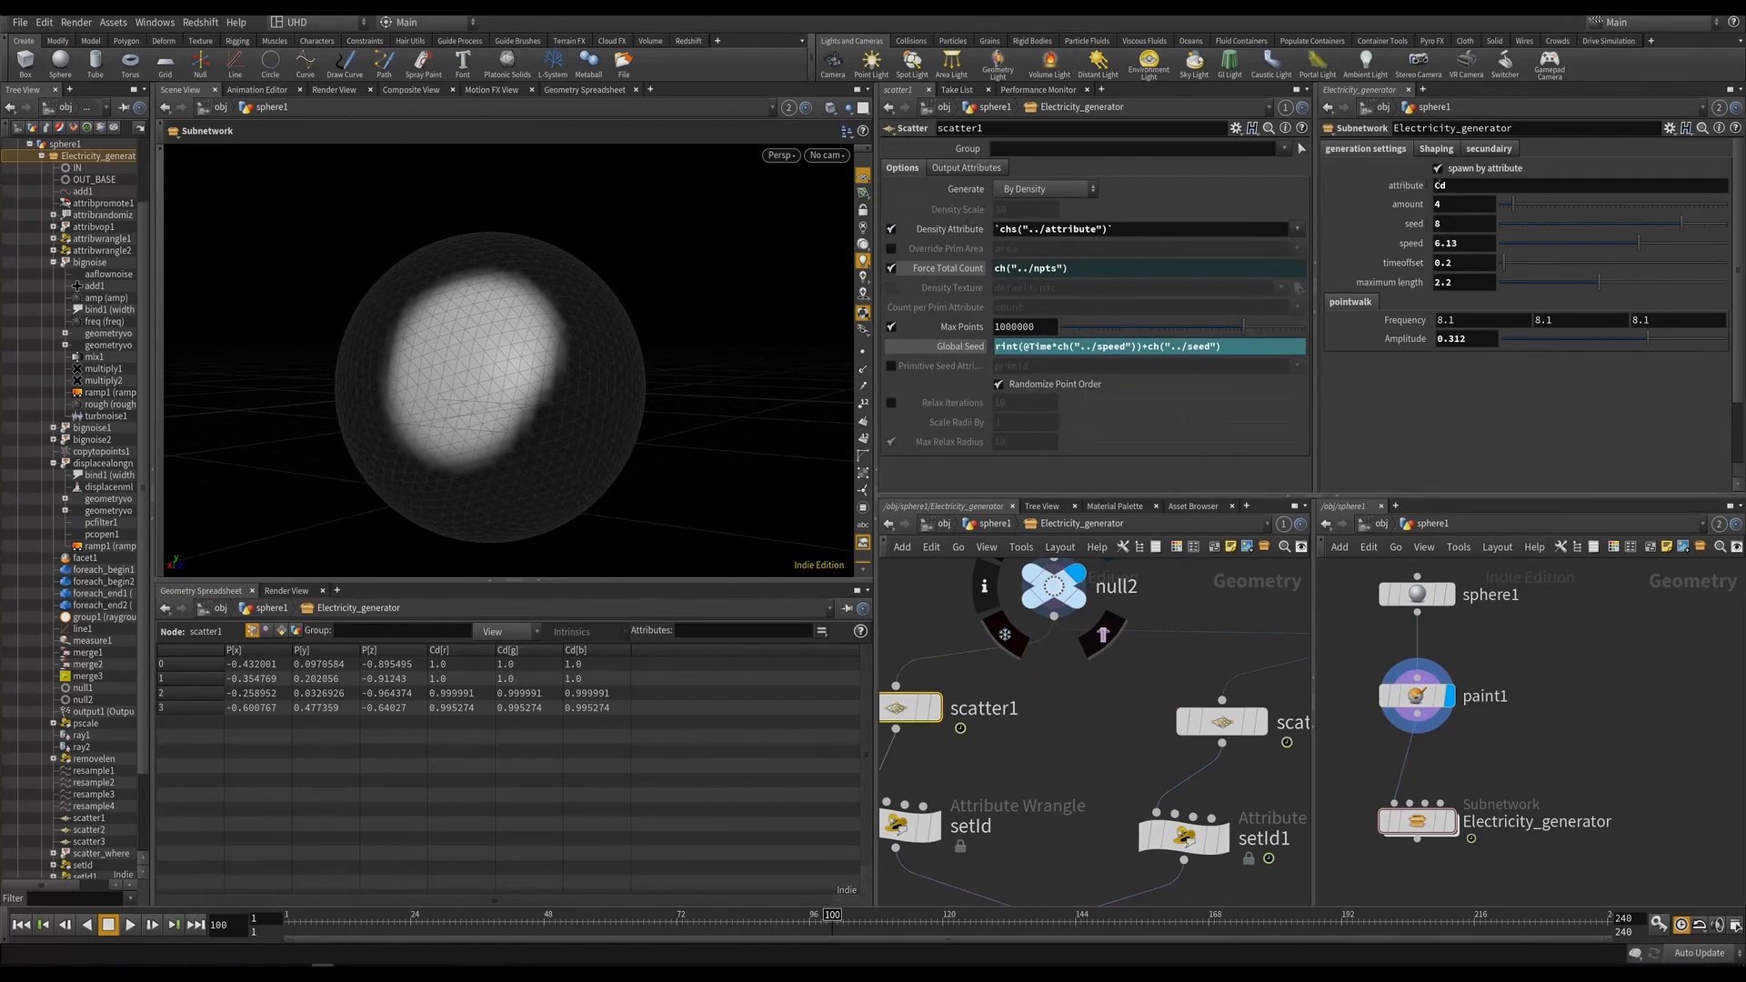
right_click(1437, 170)
left_click(1479, 266)
right_click(891, 230)
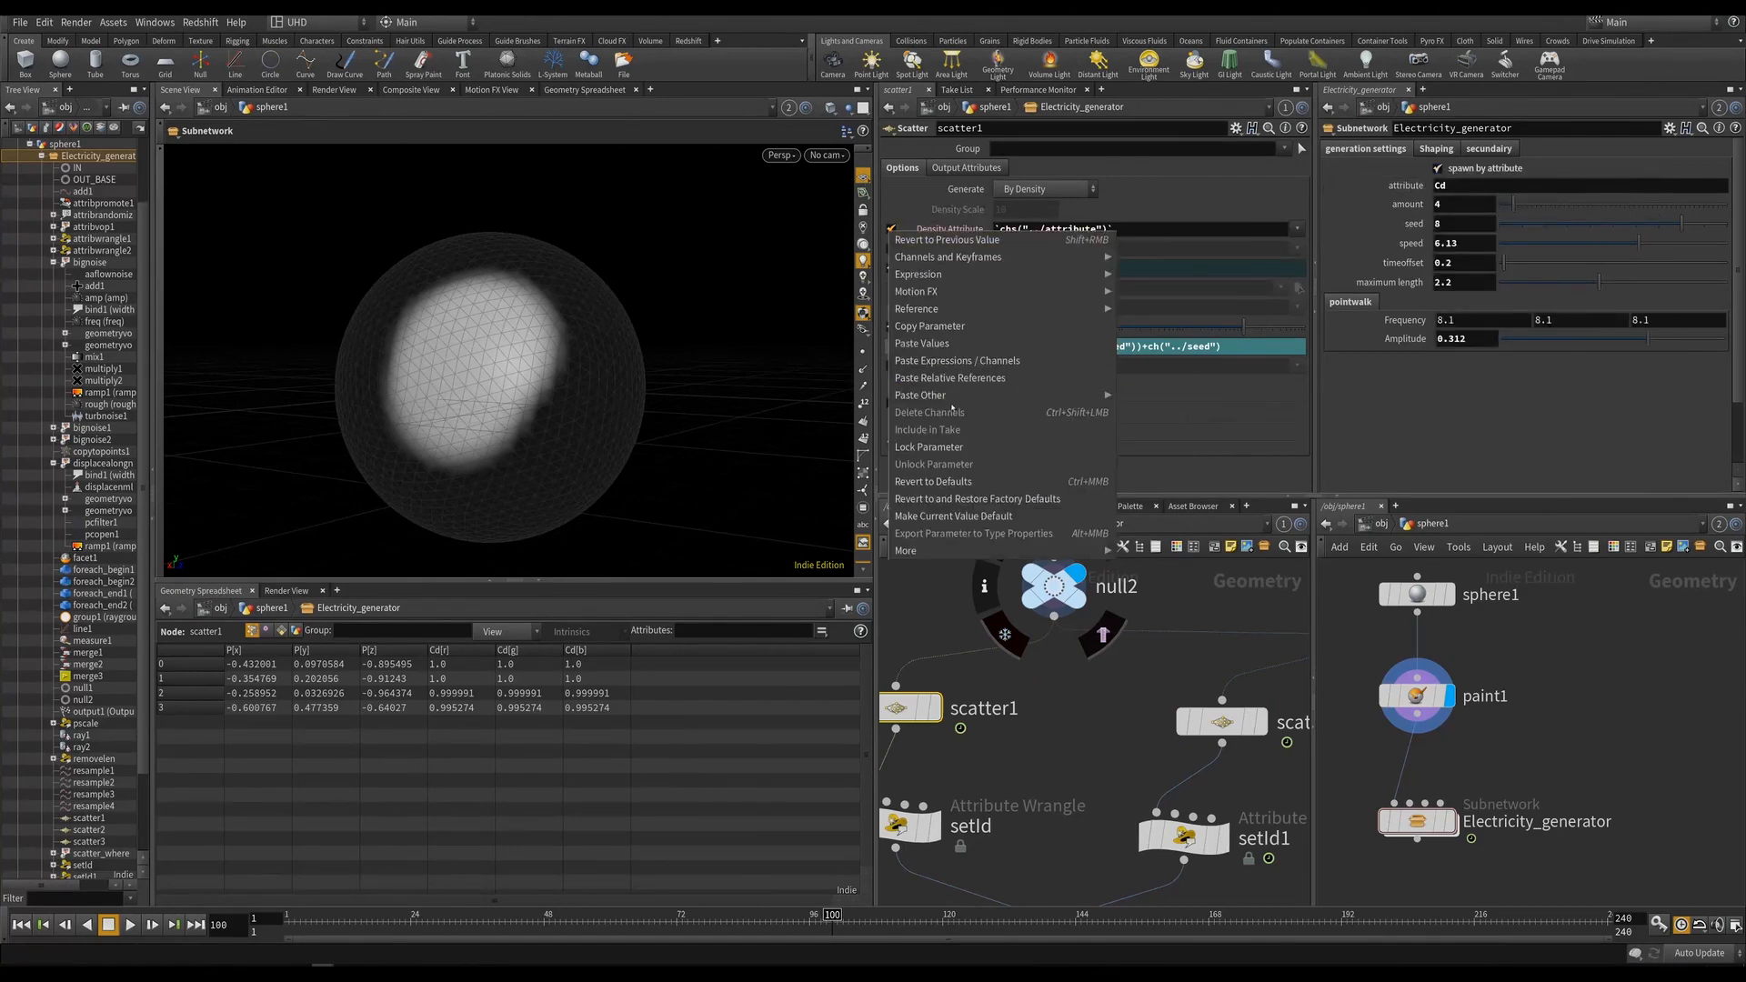
left_click(951, 378)
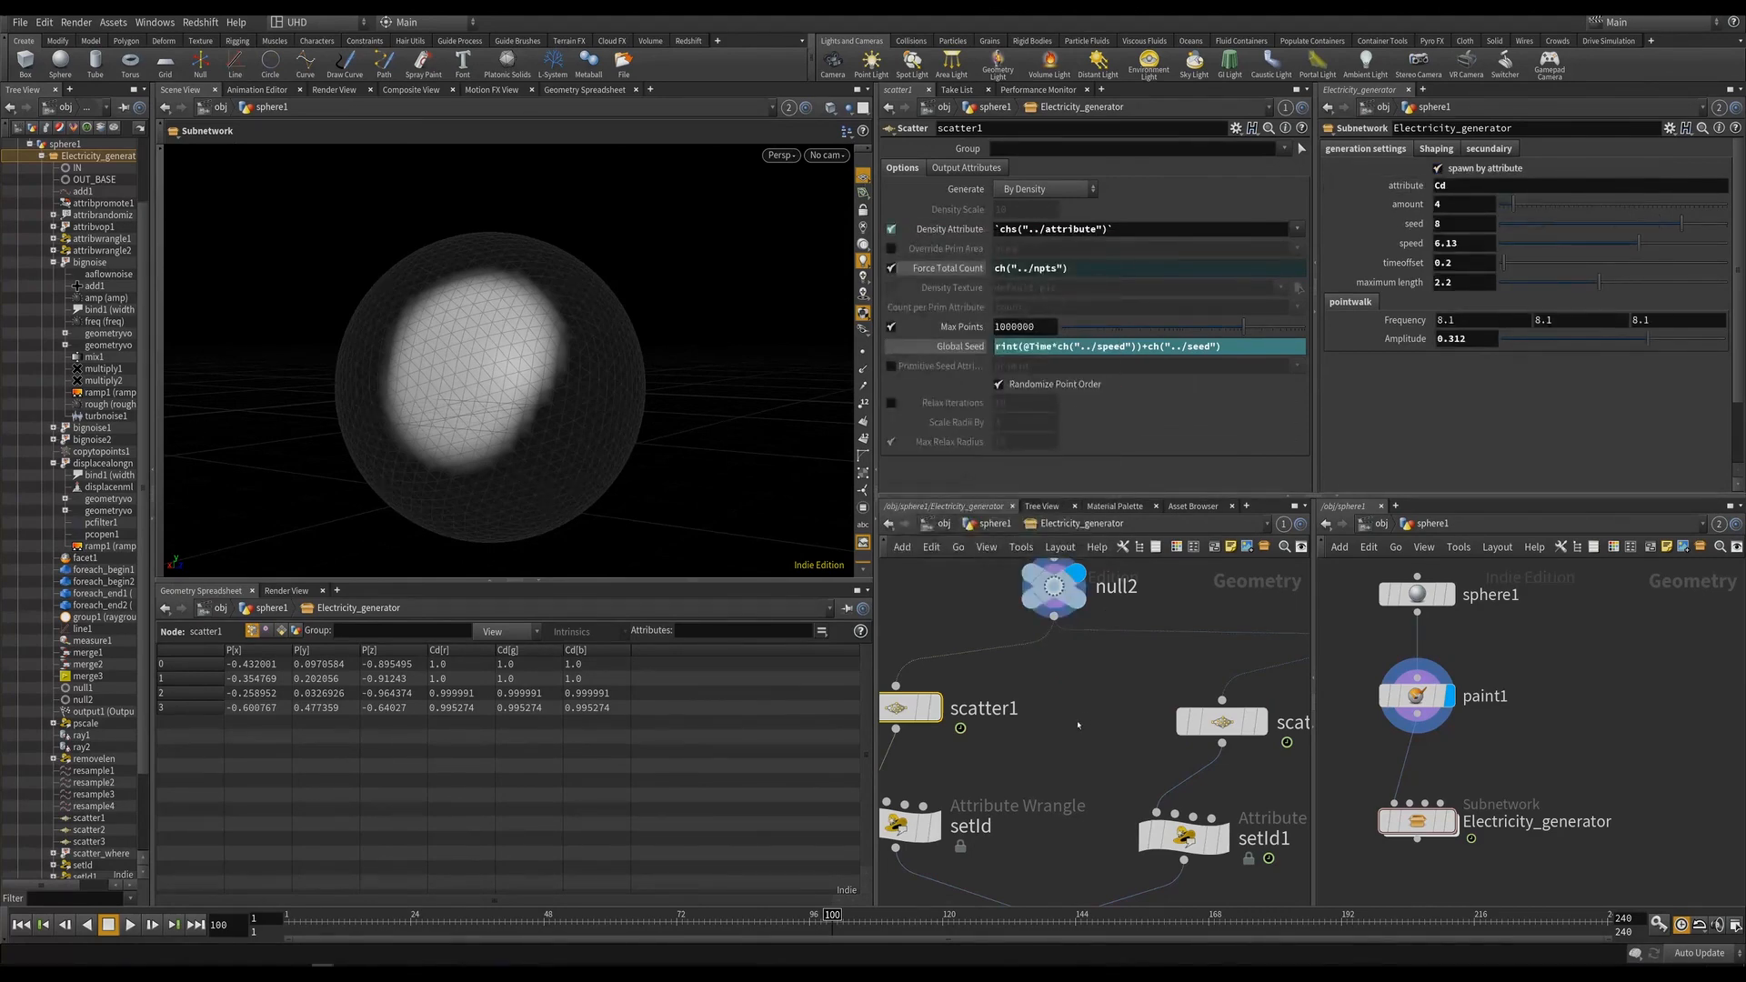
Save the scene and display the merge1 node inside the Electricity_generator subnetwork.
scroll(1079, 725, "down", 5)
middle_click_drag(1067, 872, 1023, 745)
scroll(1023, 745, "up", 2)
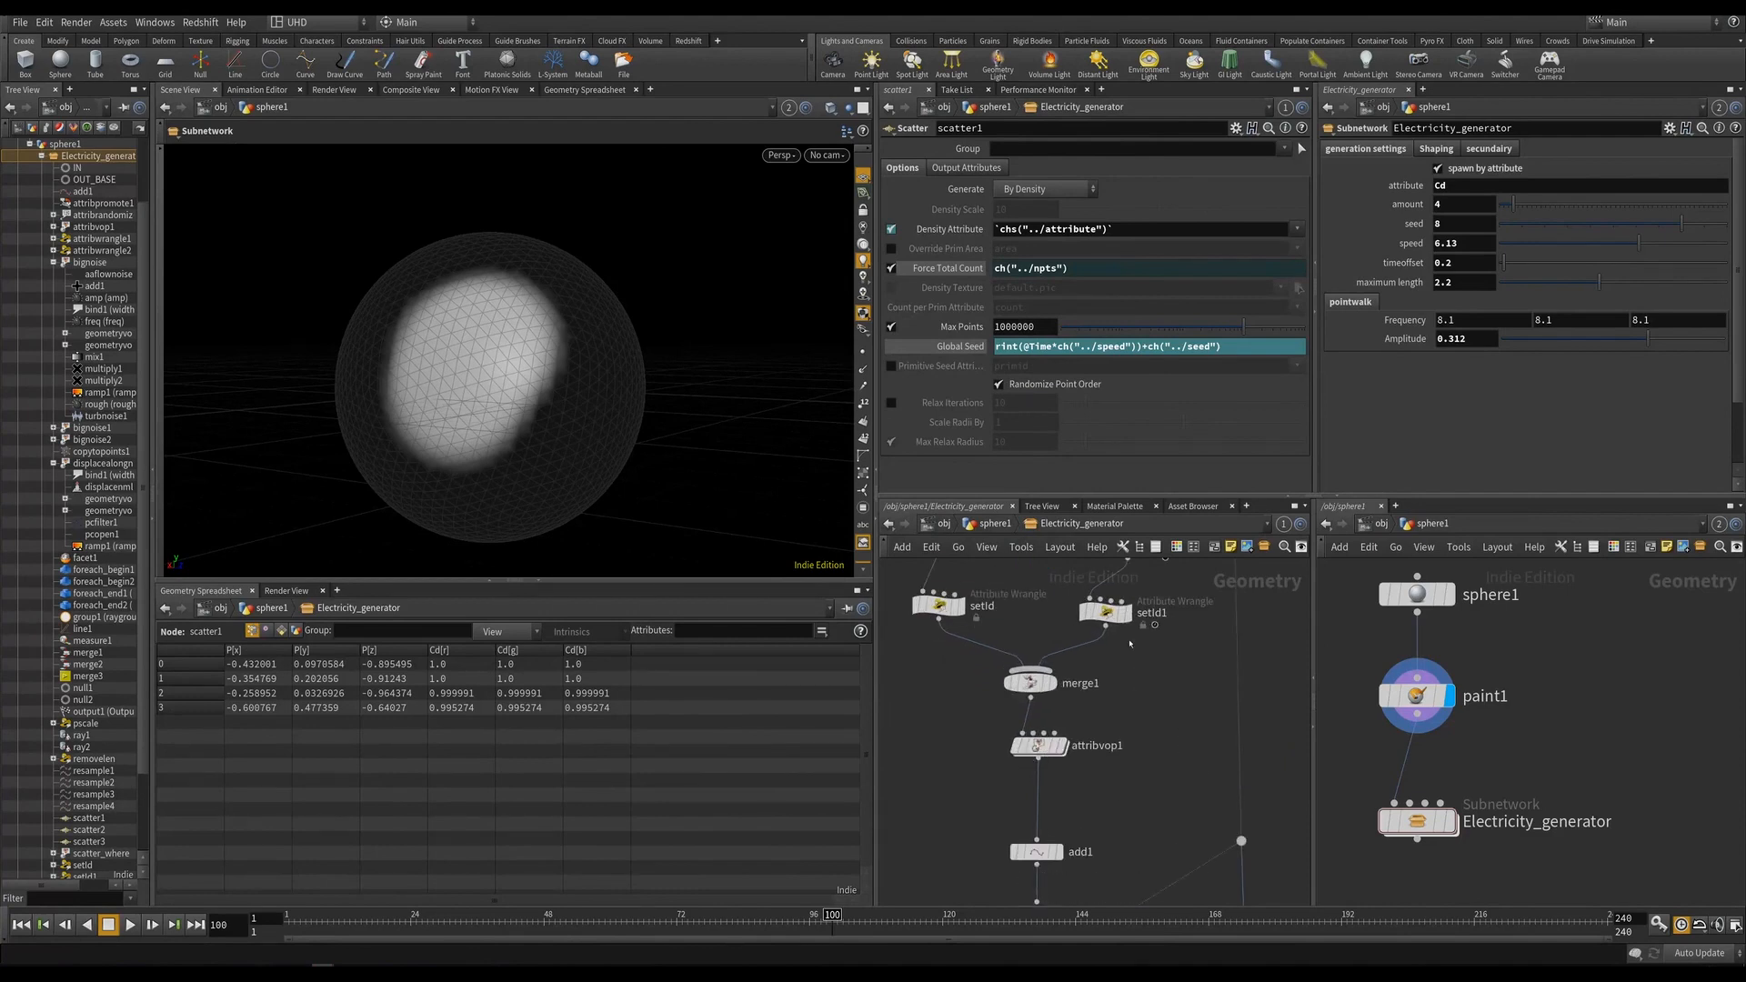
key("ctrl+s")
scroll(1104, 739, "down", 5)
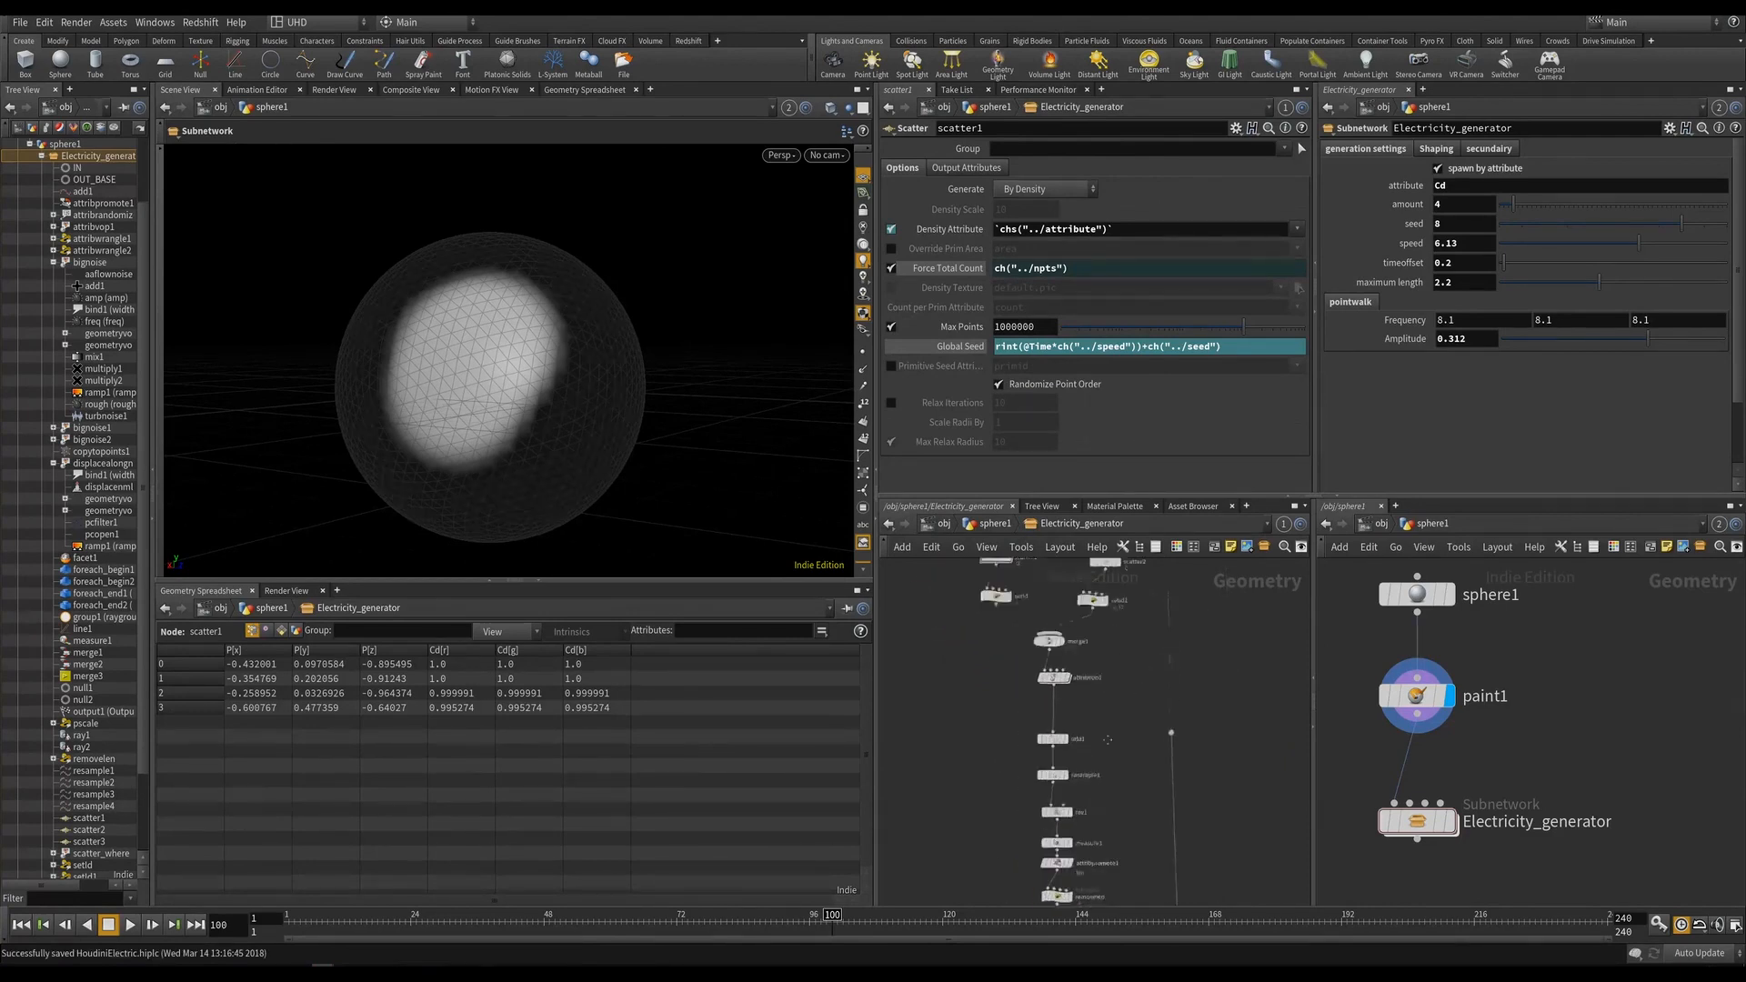
scroll(1074, 764, "up", 2)
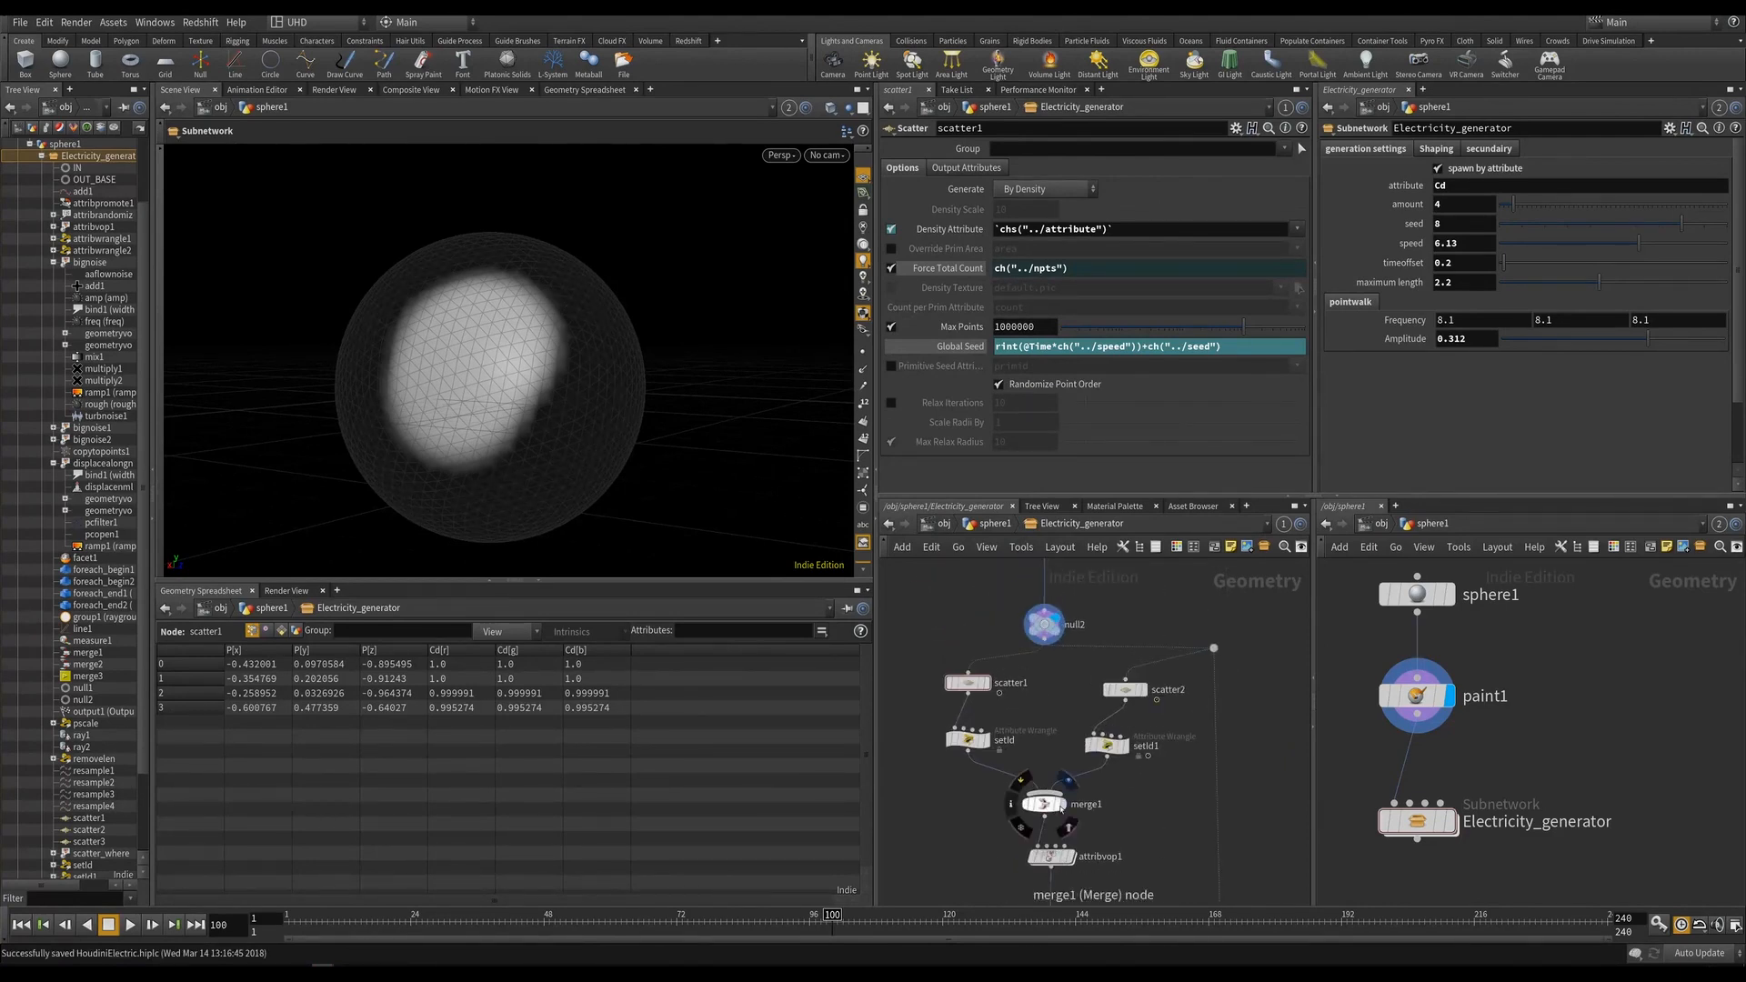
left_click(1060, 789)
key("Escape")
left_click(1061, 804)
left_click(1044, 804)
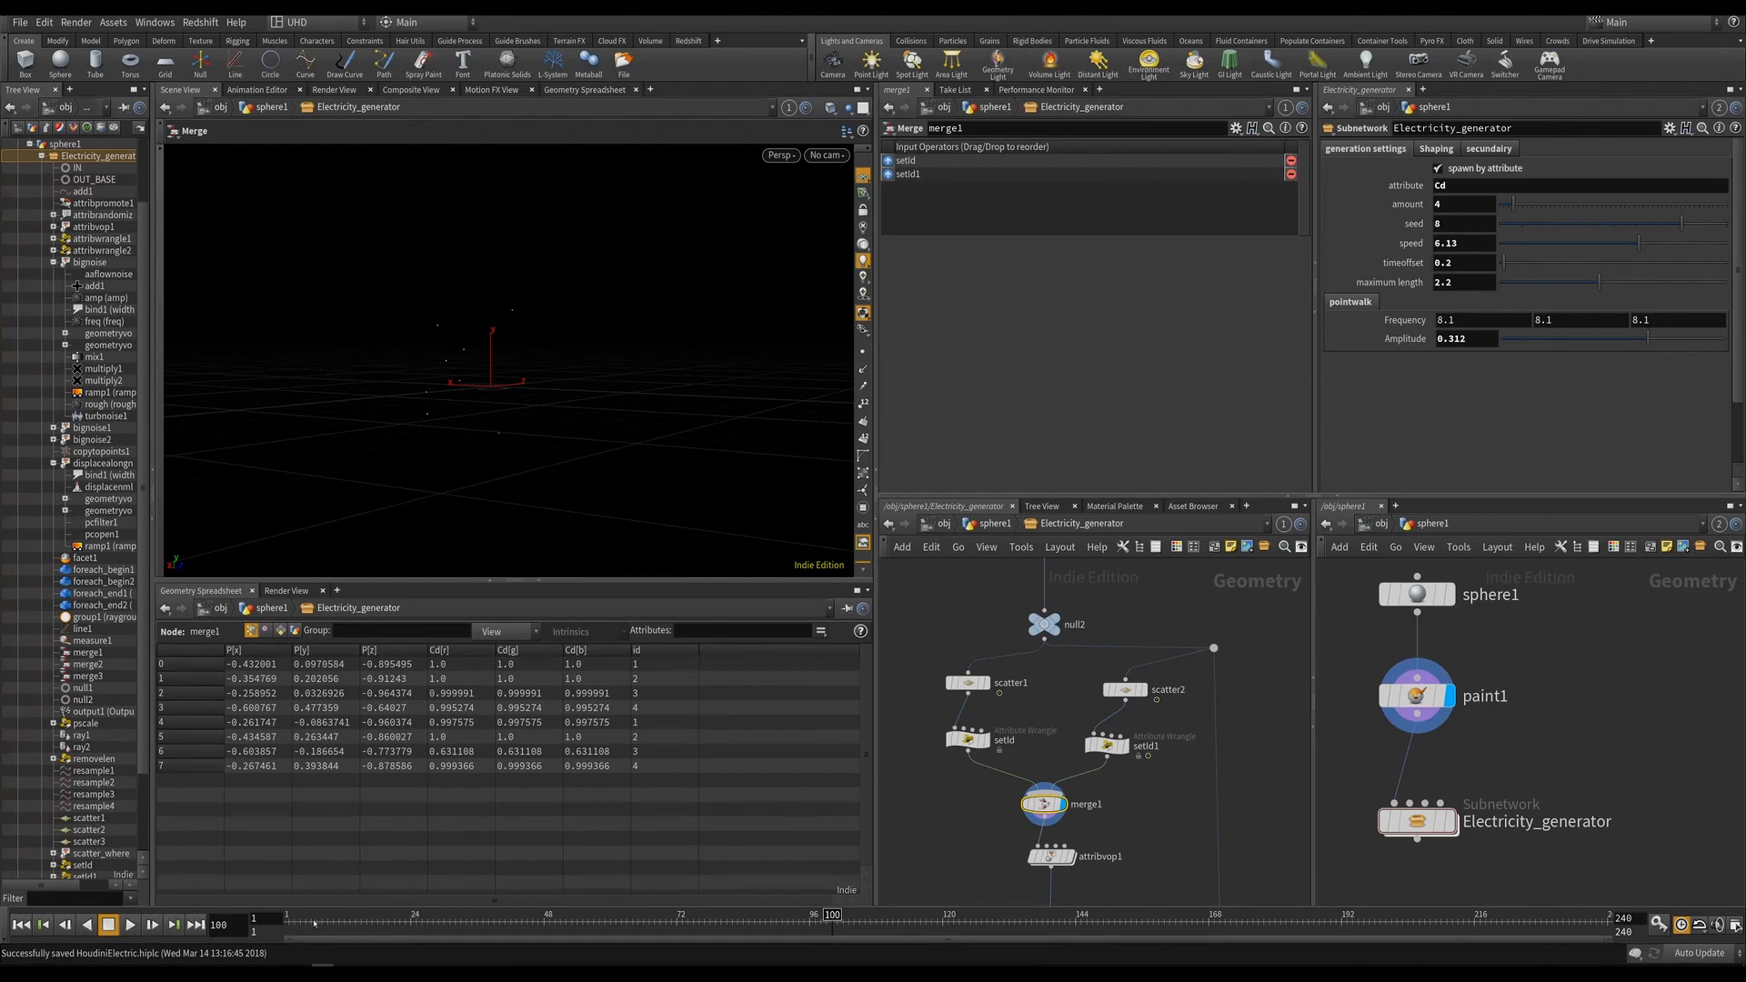
Scrub the timeline and examine from several angles where merge1's scattered points spawn.
left_click_drag(314, 924, 870, 920)
key("Escape")
left_click_drag(549, 371, 438, 393)
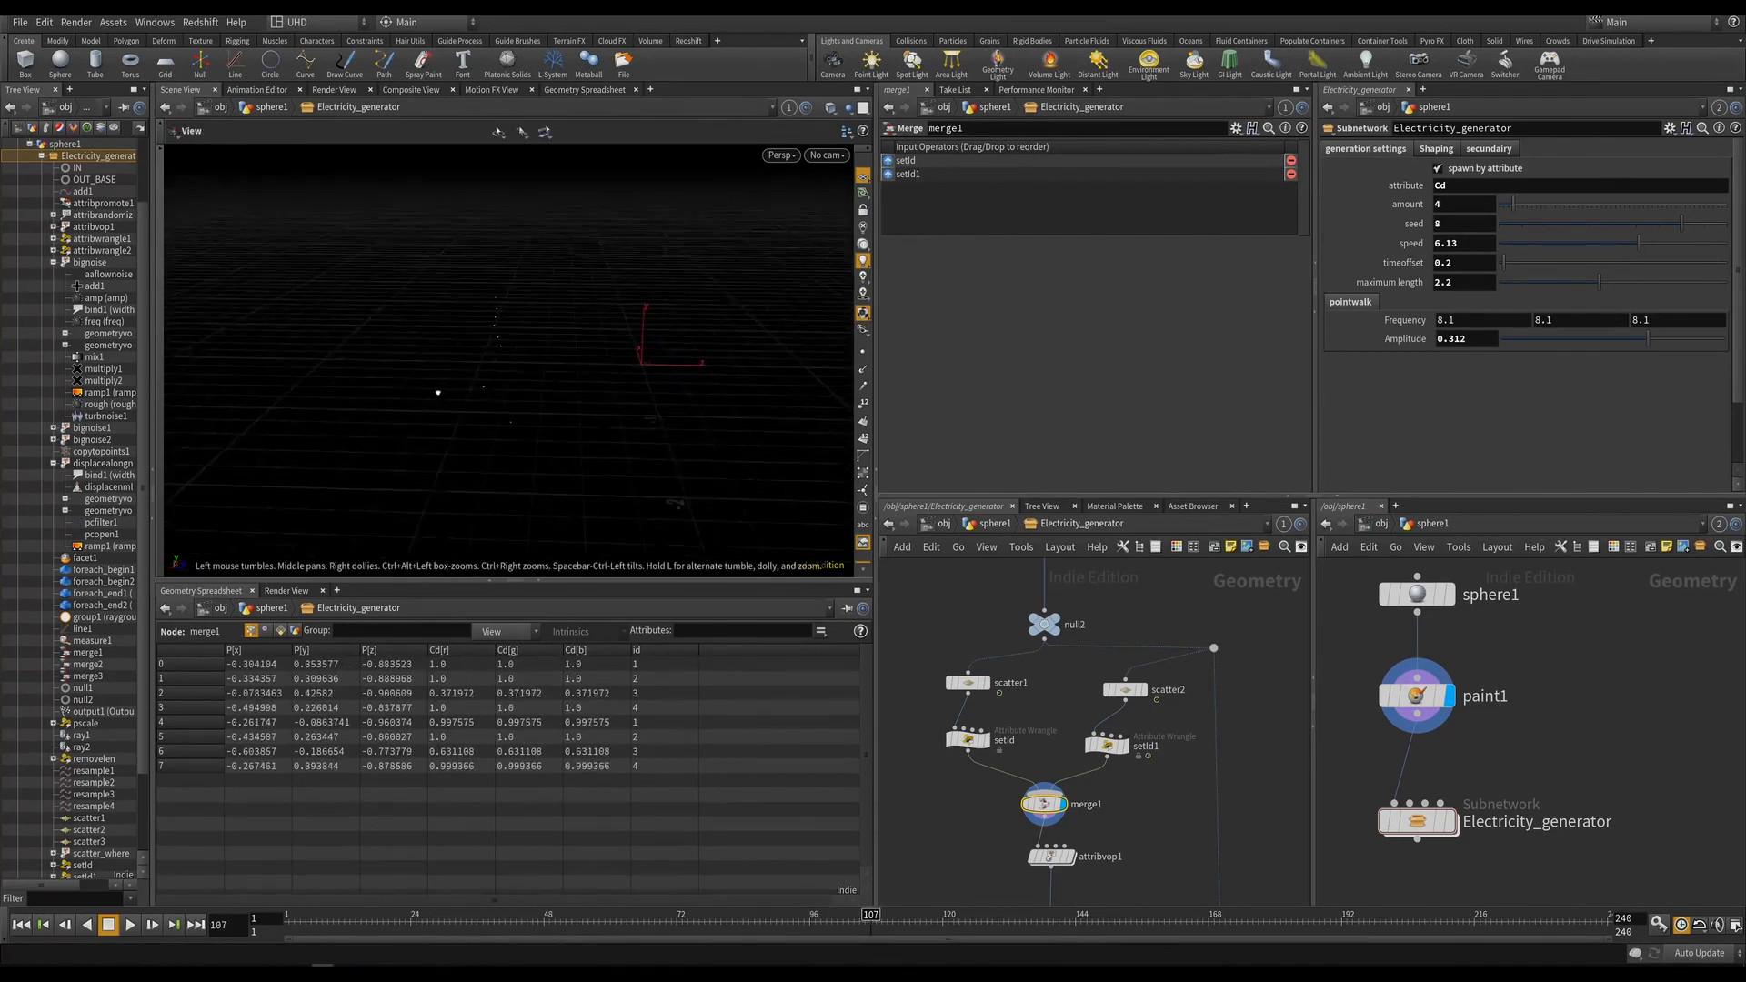
key("h")
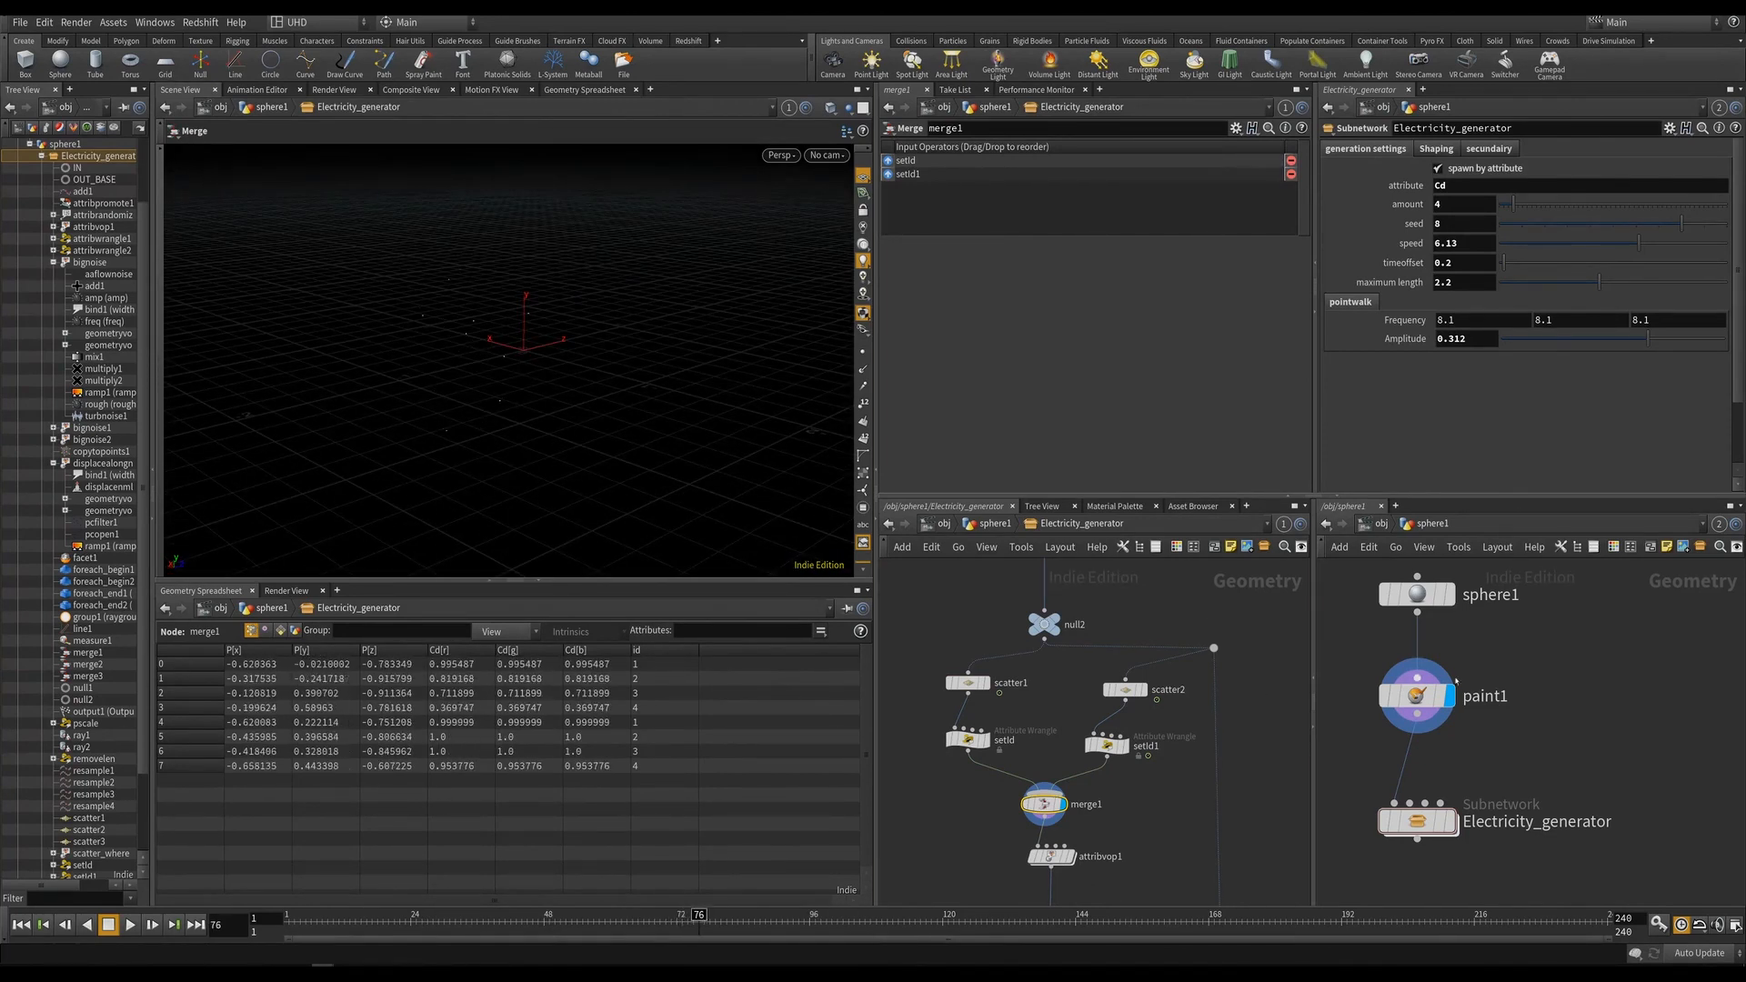
Bypass the paint1 node above the Electricity_generator subnetwork.
scroll(1544, 796, "down", 2)
scroll(1505, 719, "up", 2)
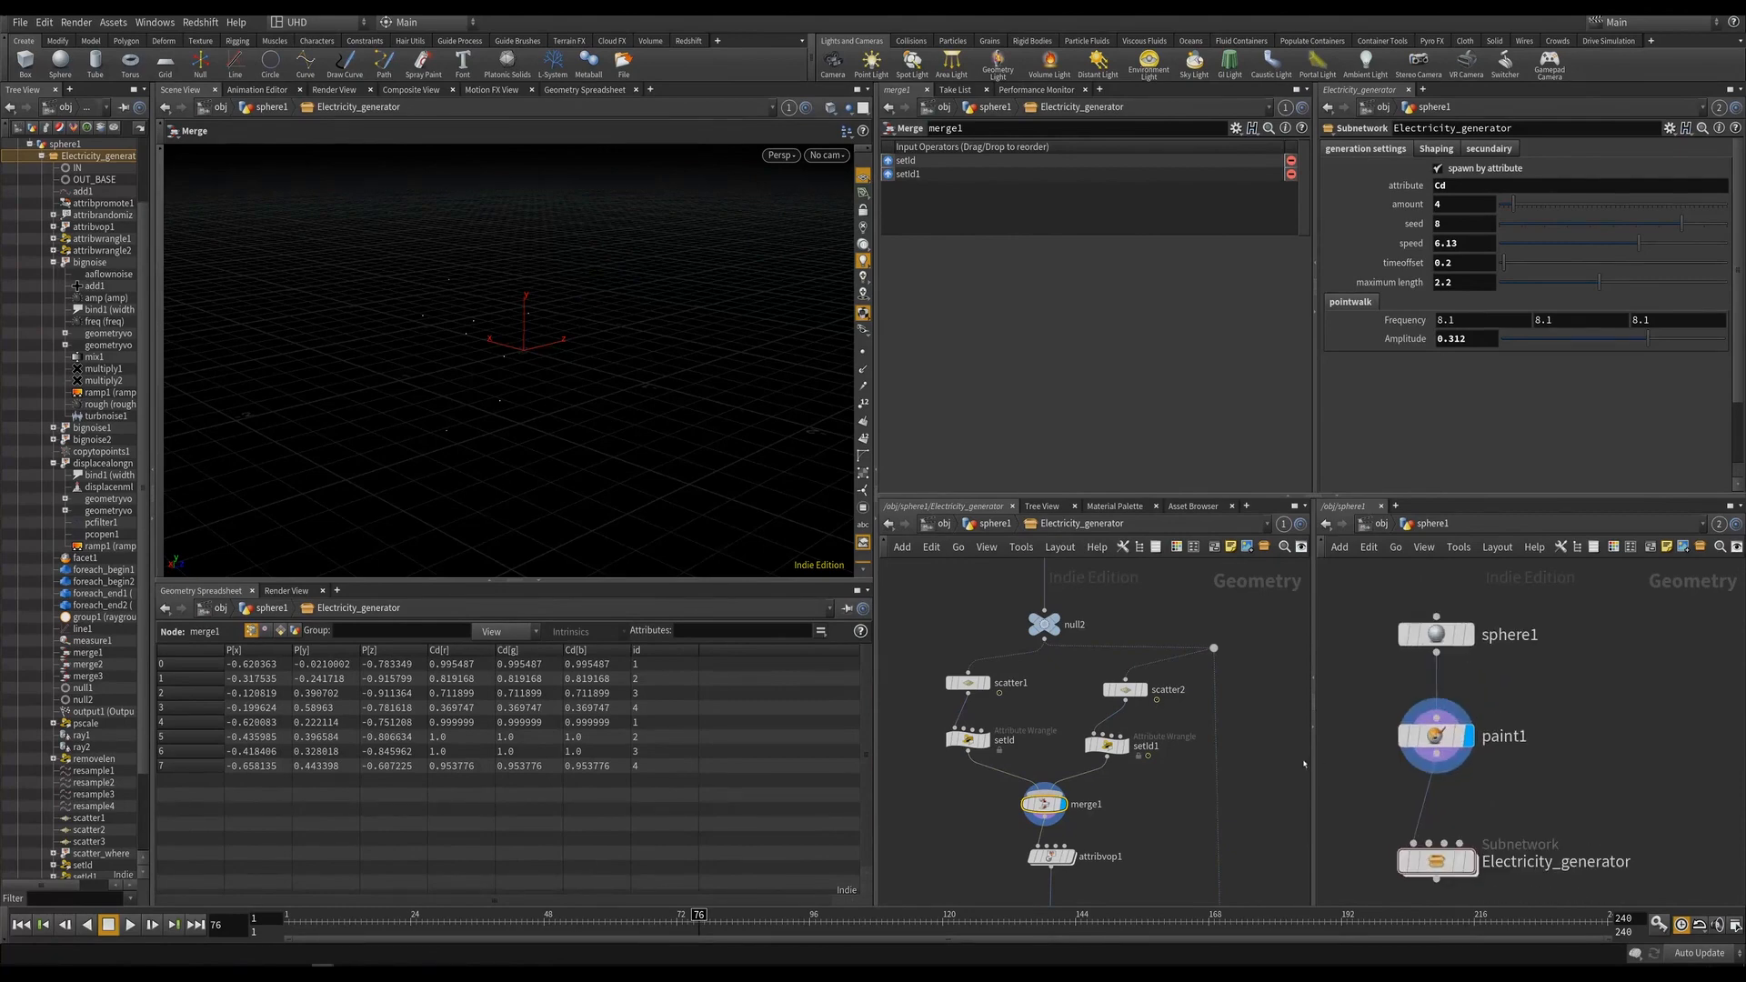
key("Tab")
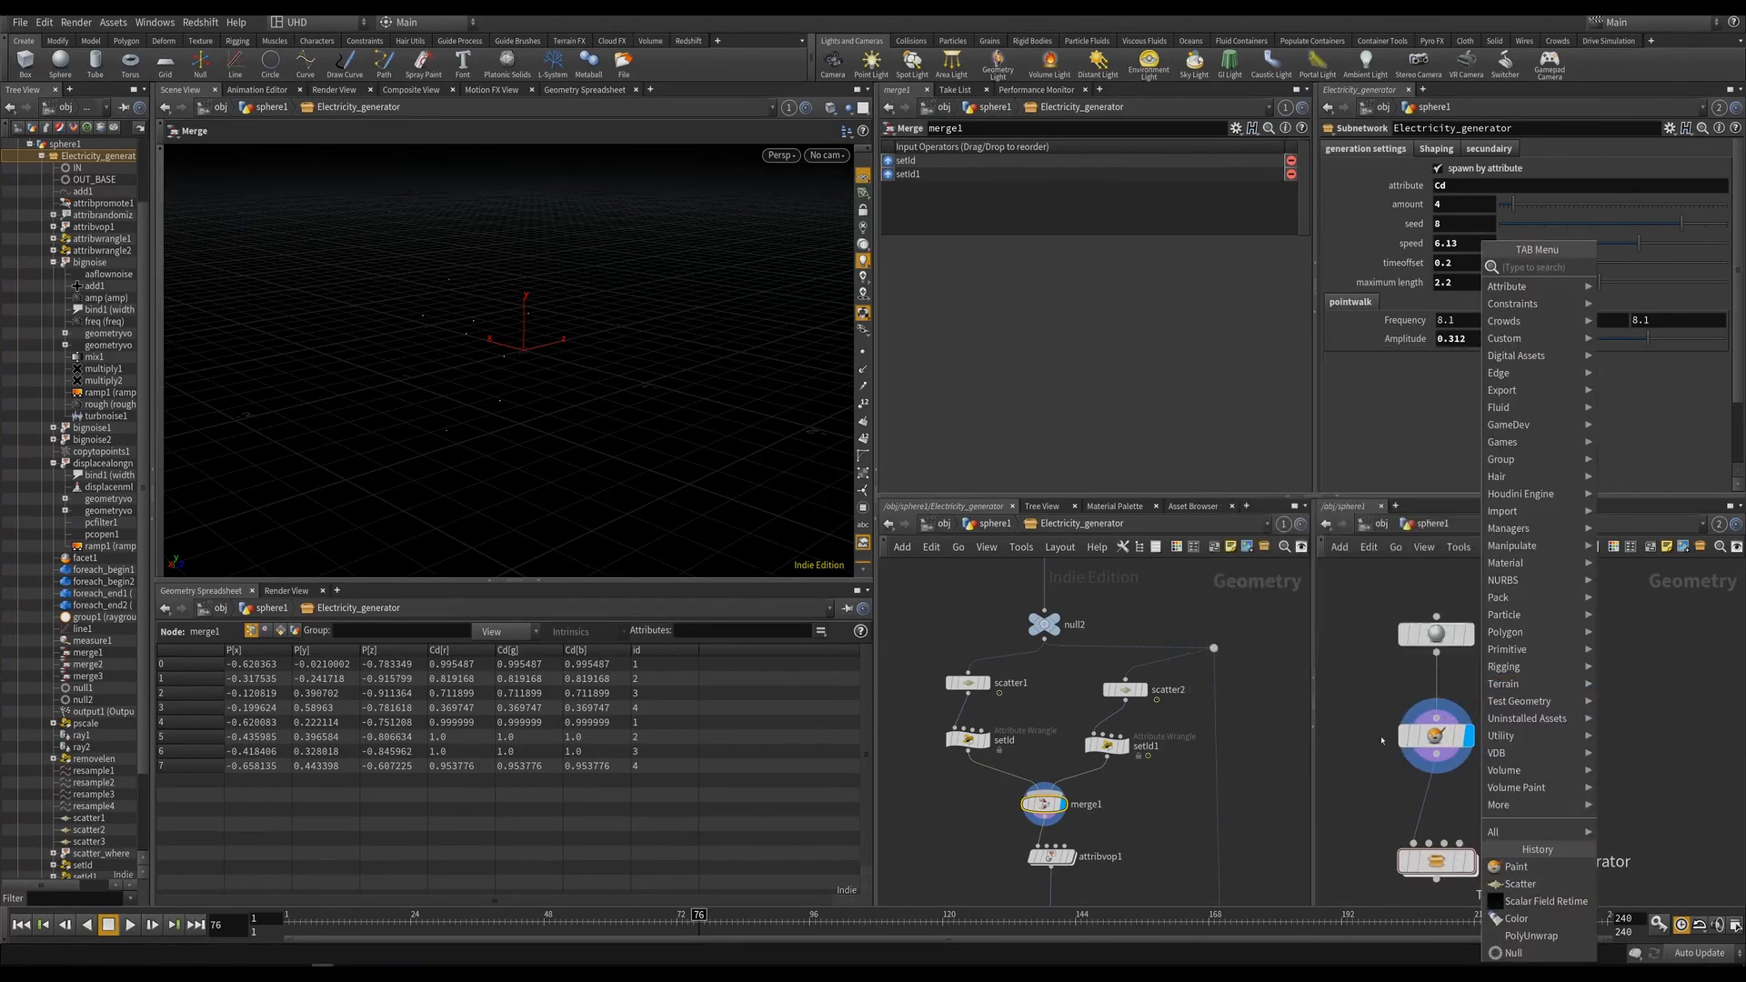
left_click(1382, 740)
left_click(1396, 694)
key("Tab")
type("s")
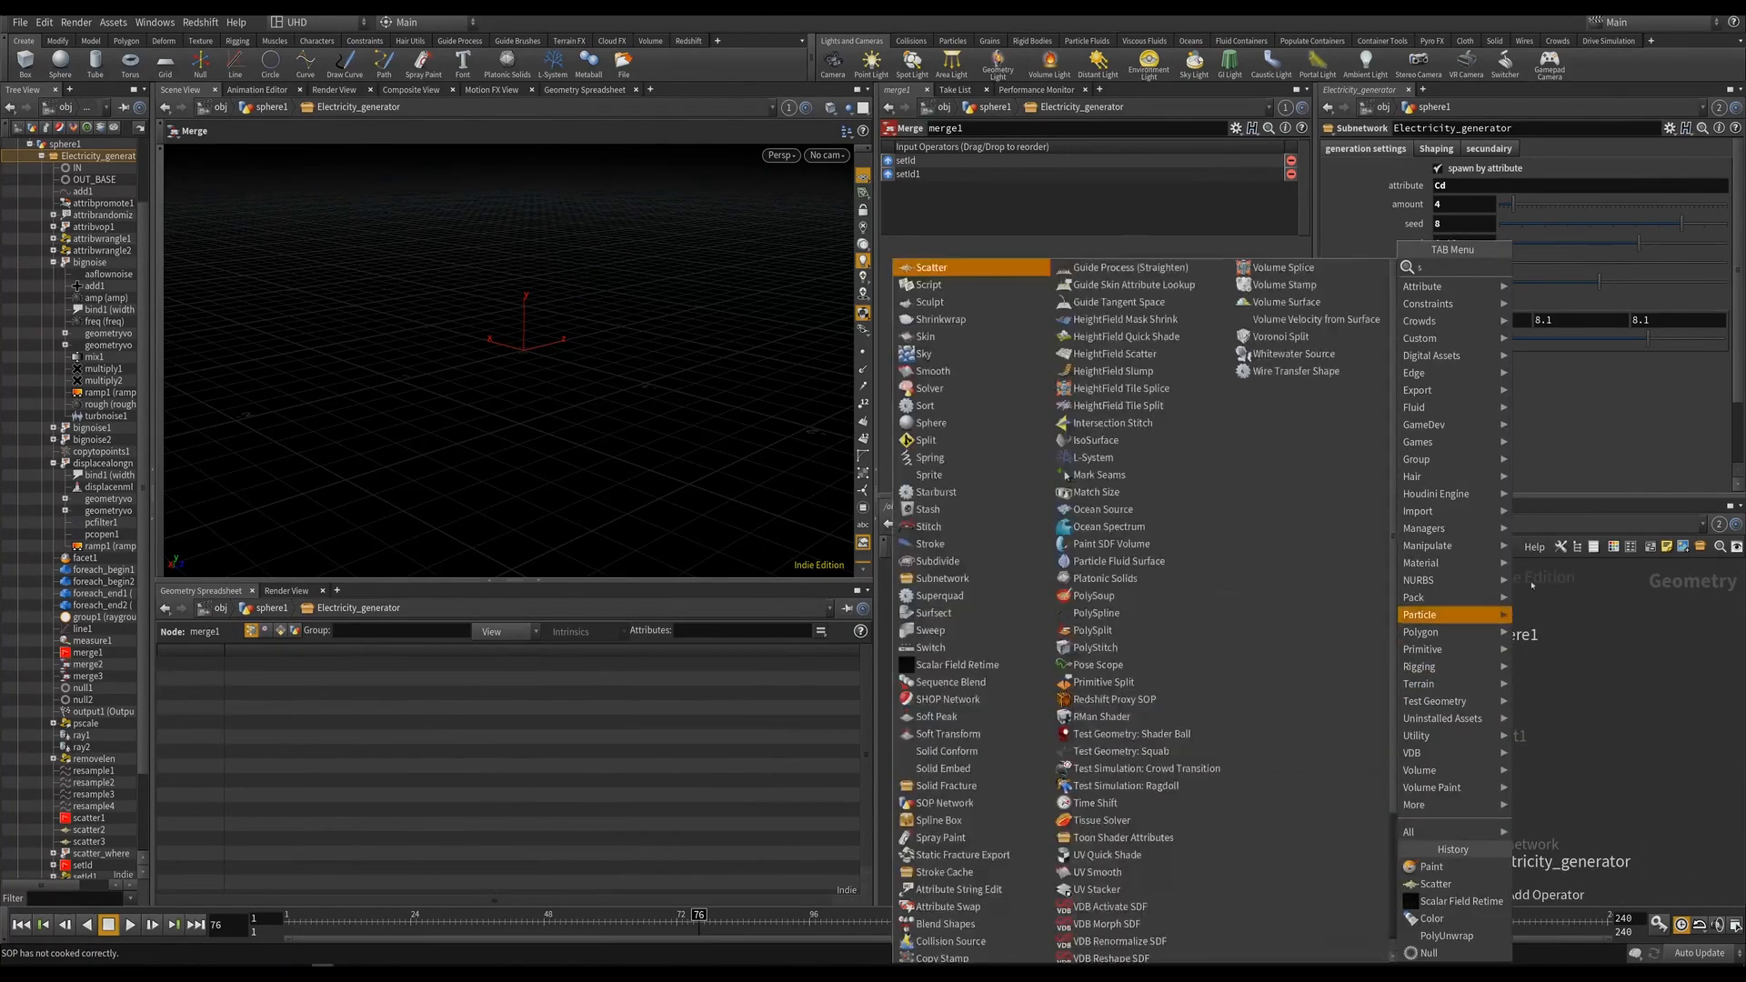
type("c")
left_click(1384, 629)
Insert a Color node between paint1 and the Electricity_generator subnetwork and set its colour to 0, 0, 0.
key("Tab")
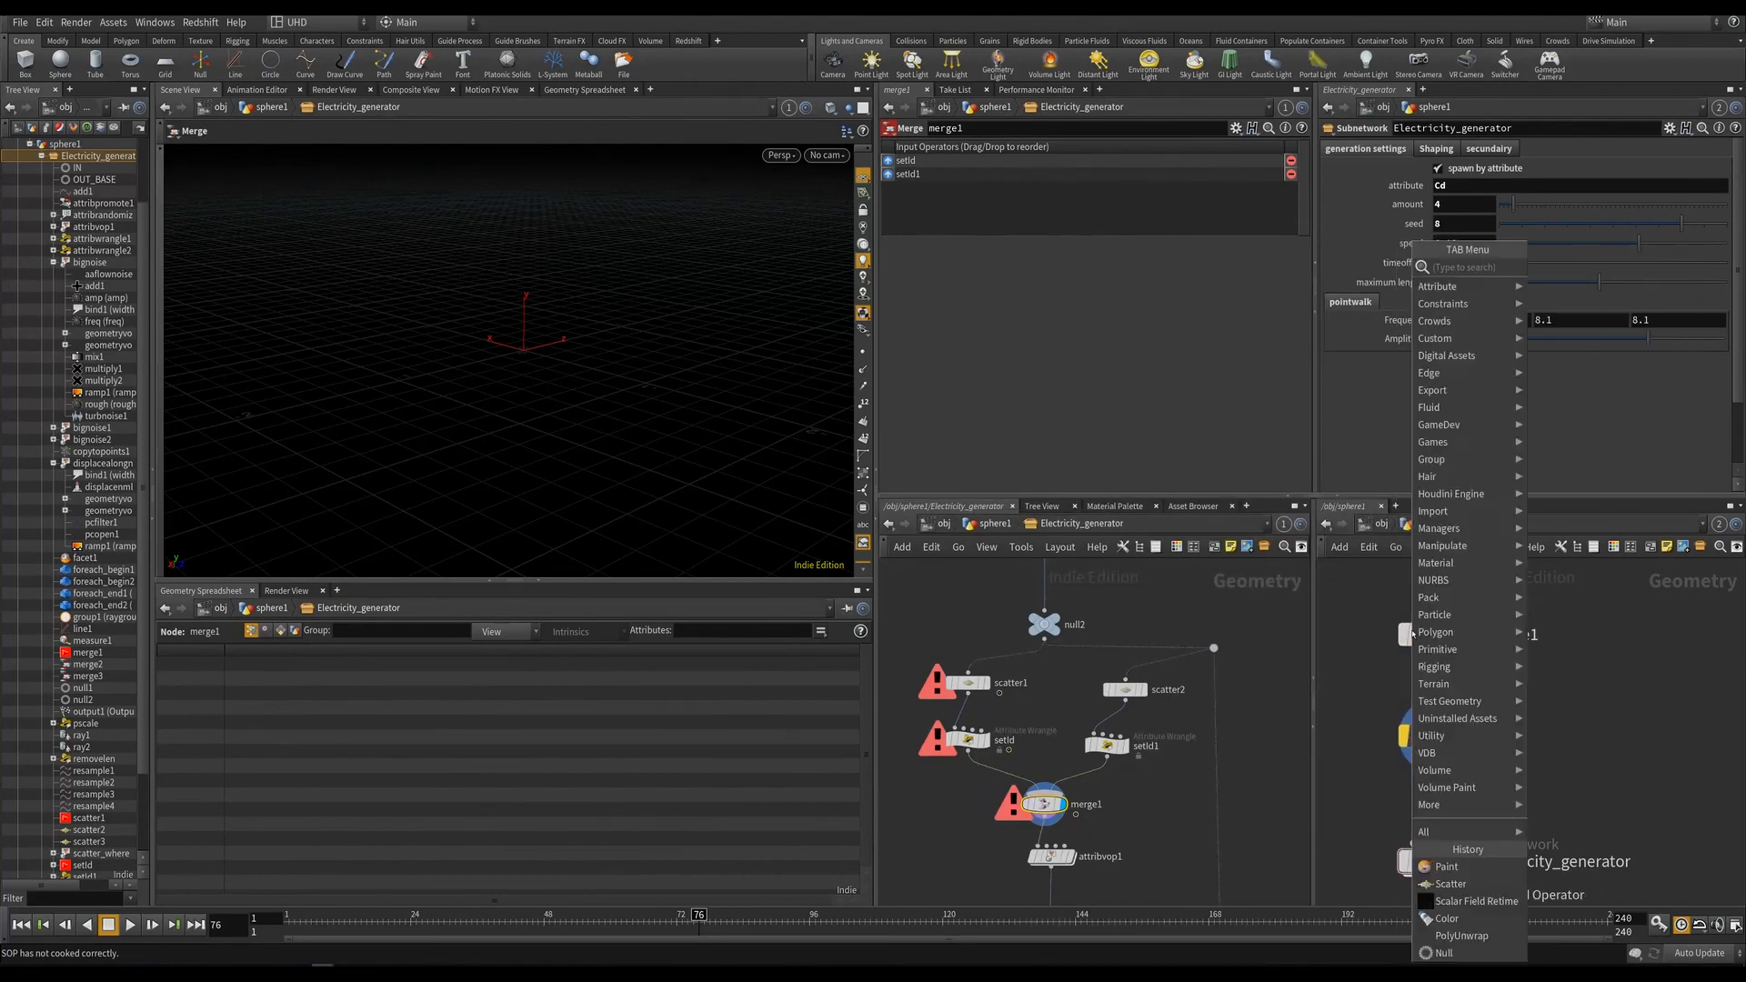
type("color")
key("Return")
left_click(1464, 684)
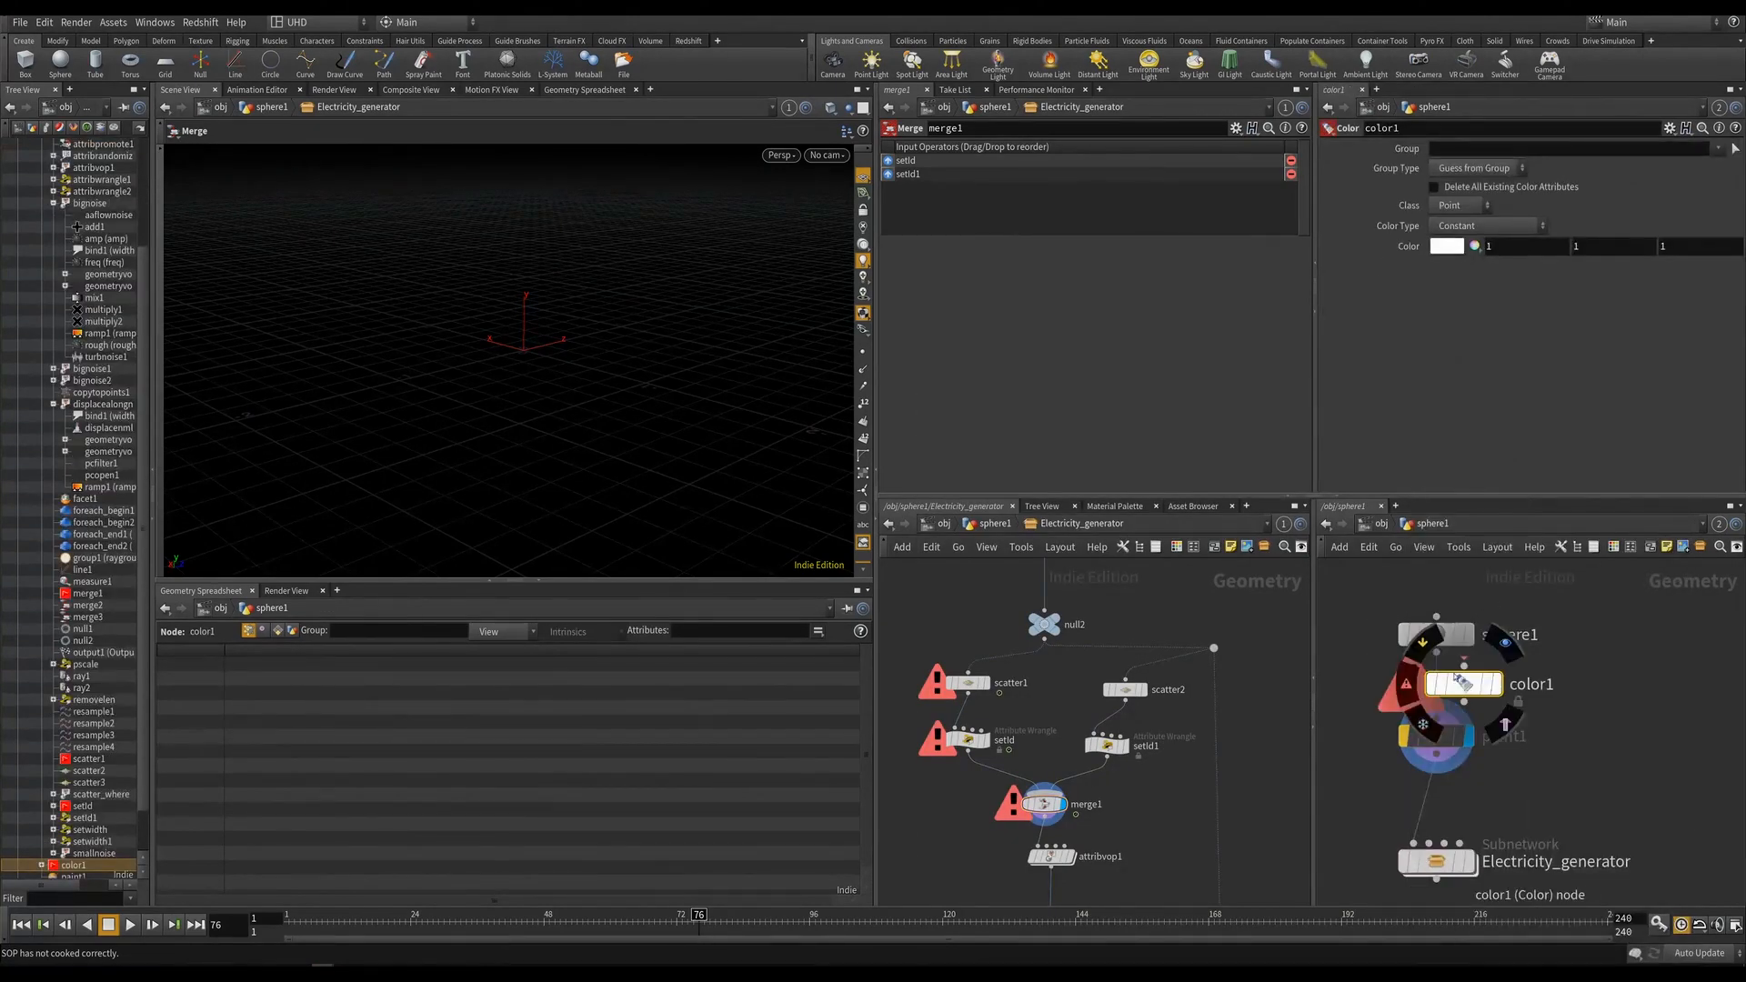
left_click_drag(1464, 684, 1428, 808)
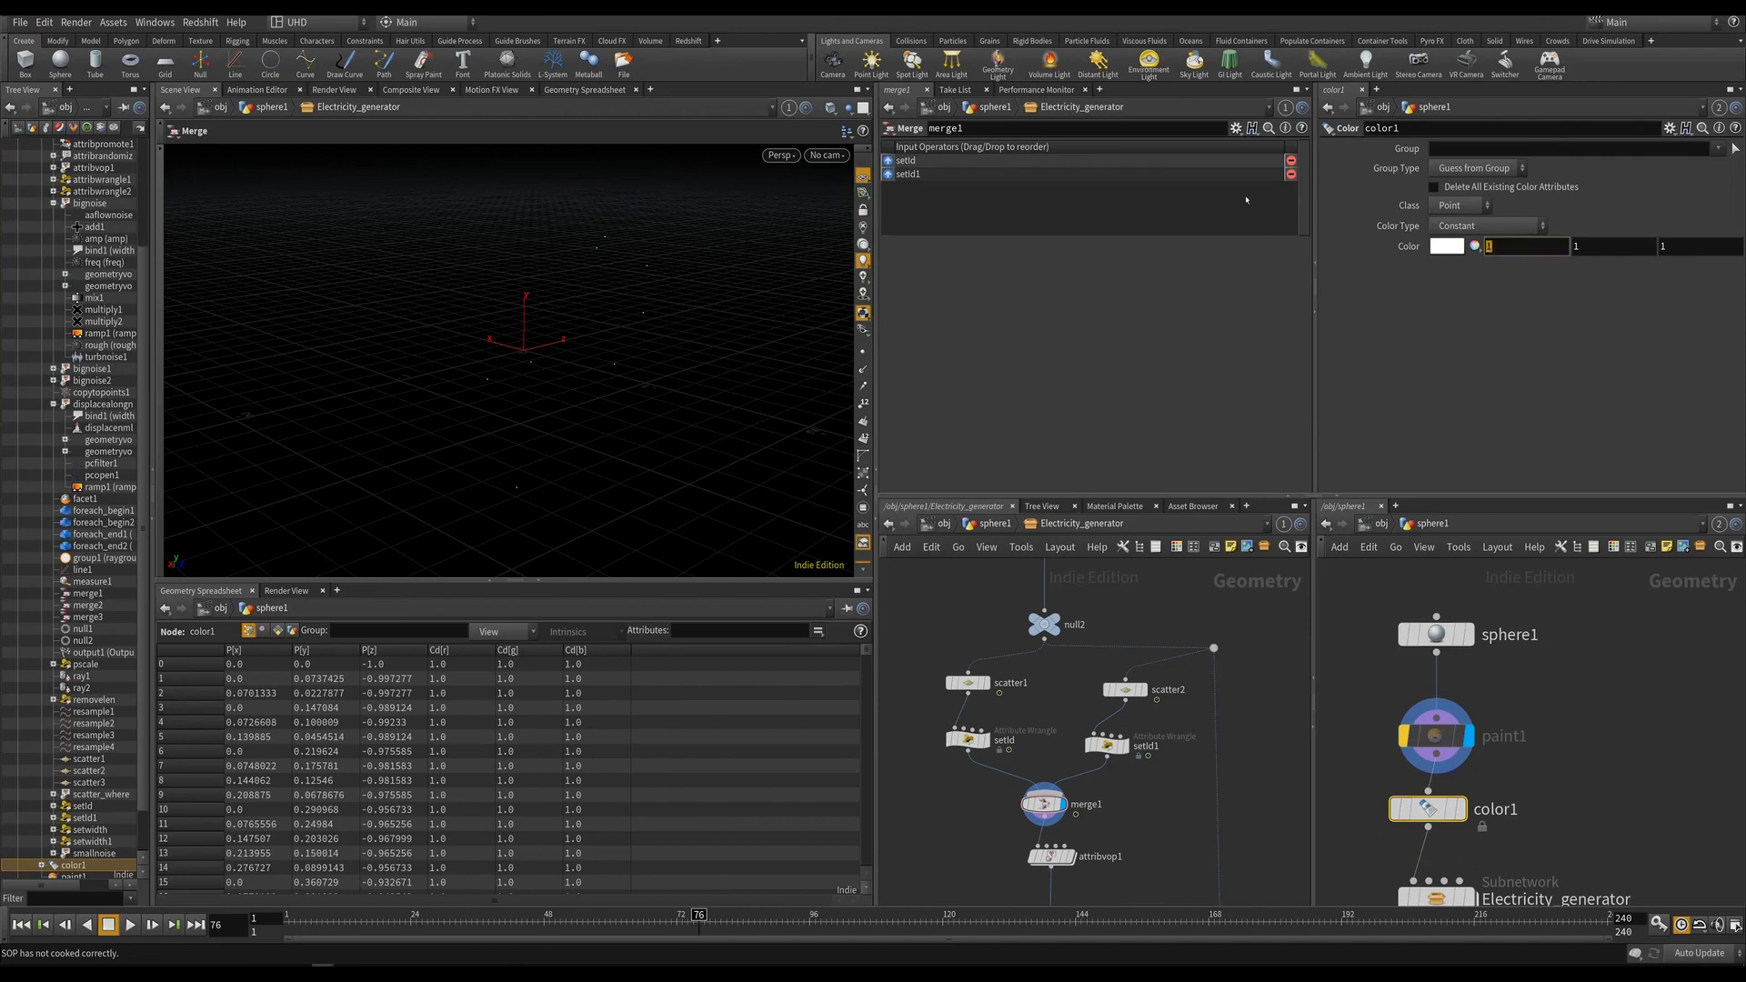
type("0")
key("Tab")
type("0")
key("Tab")
type("0")
key("Tab")
Select merge1, turn on point display, and scrub the timeline to examine where points spawn on the black-coloured sphere.
middle_click_drag(1148, 782, 1149, 706)
mouse_move(554, 926)
left_mouse_down()
mouse_move(771, 926)
mouse_move(577, 926)
left_mouse_up()
left_click(1030, 733)
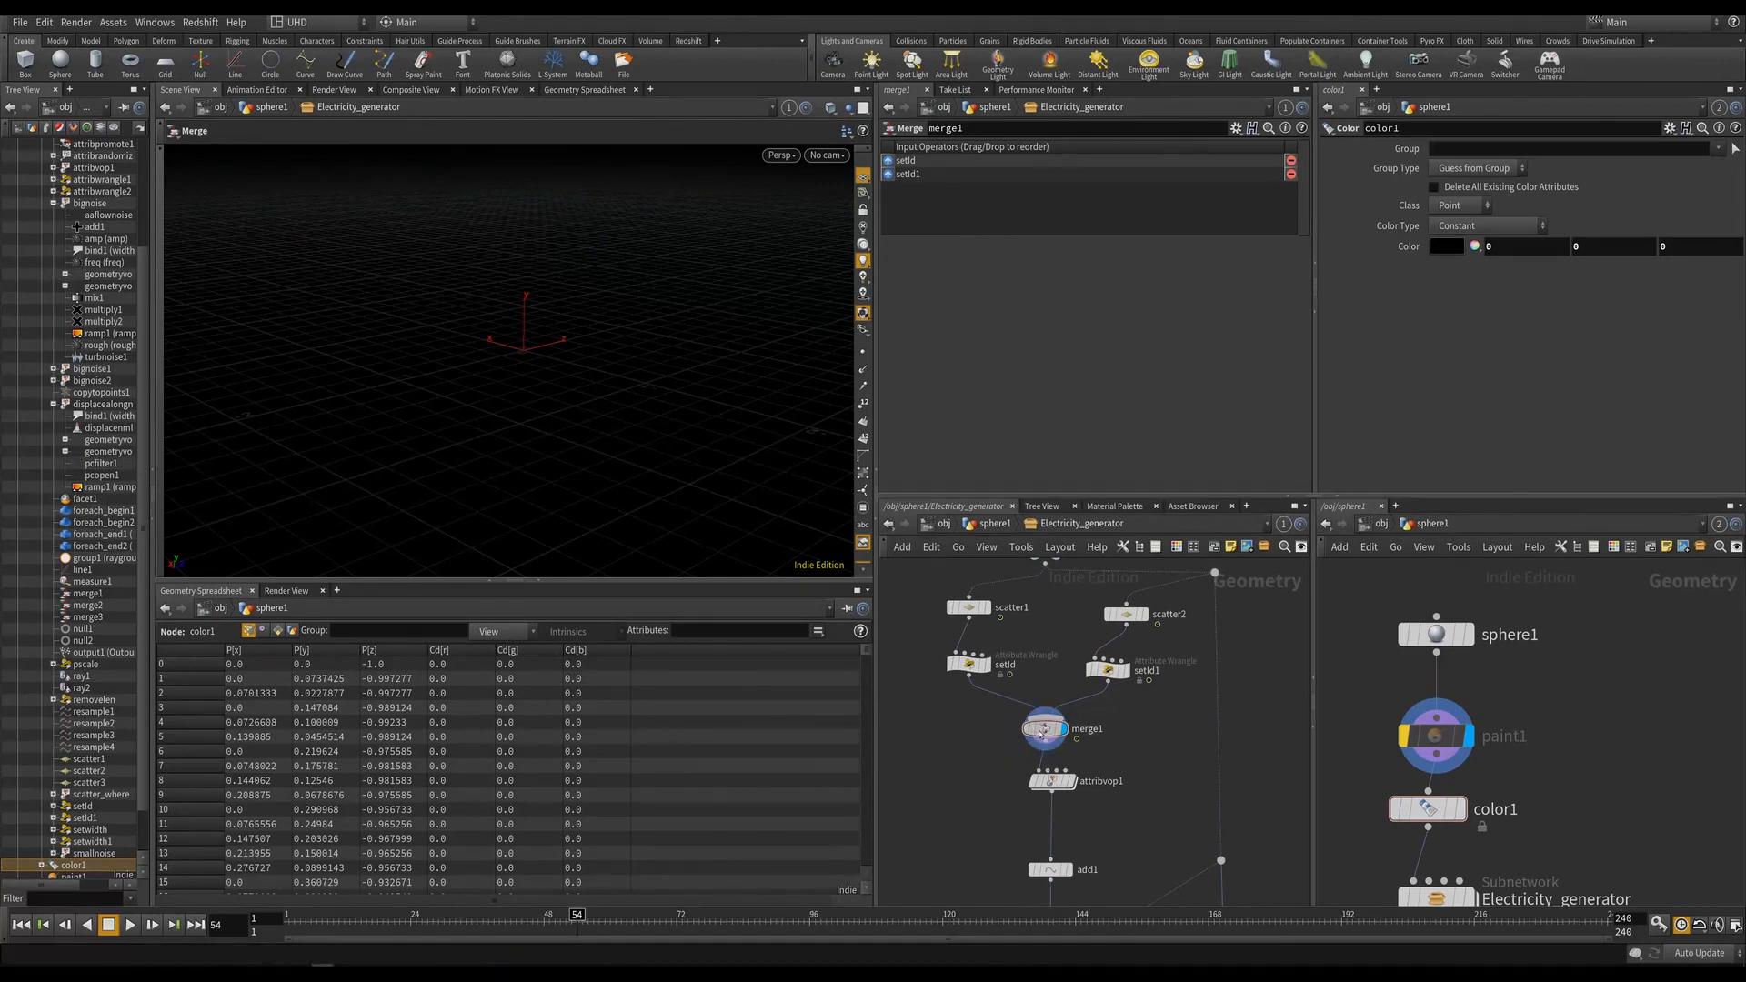
left_click(594, 925)
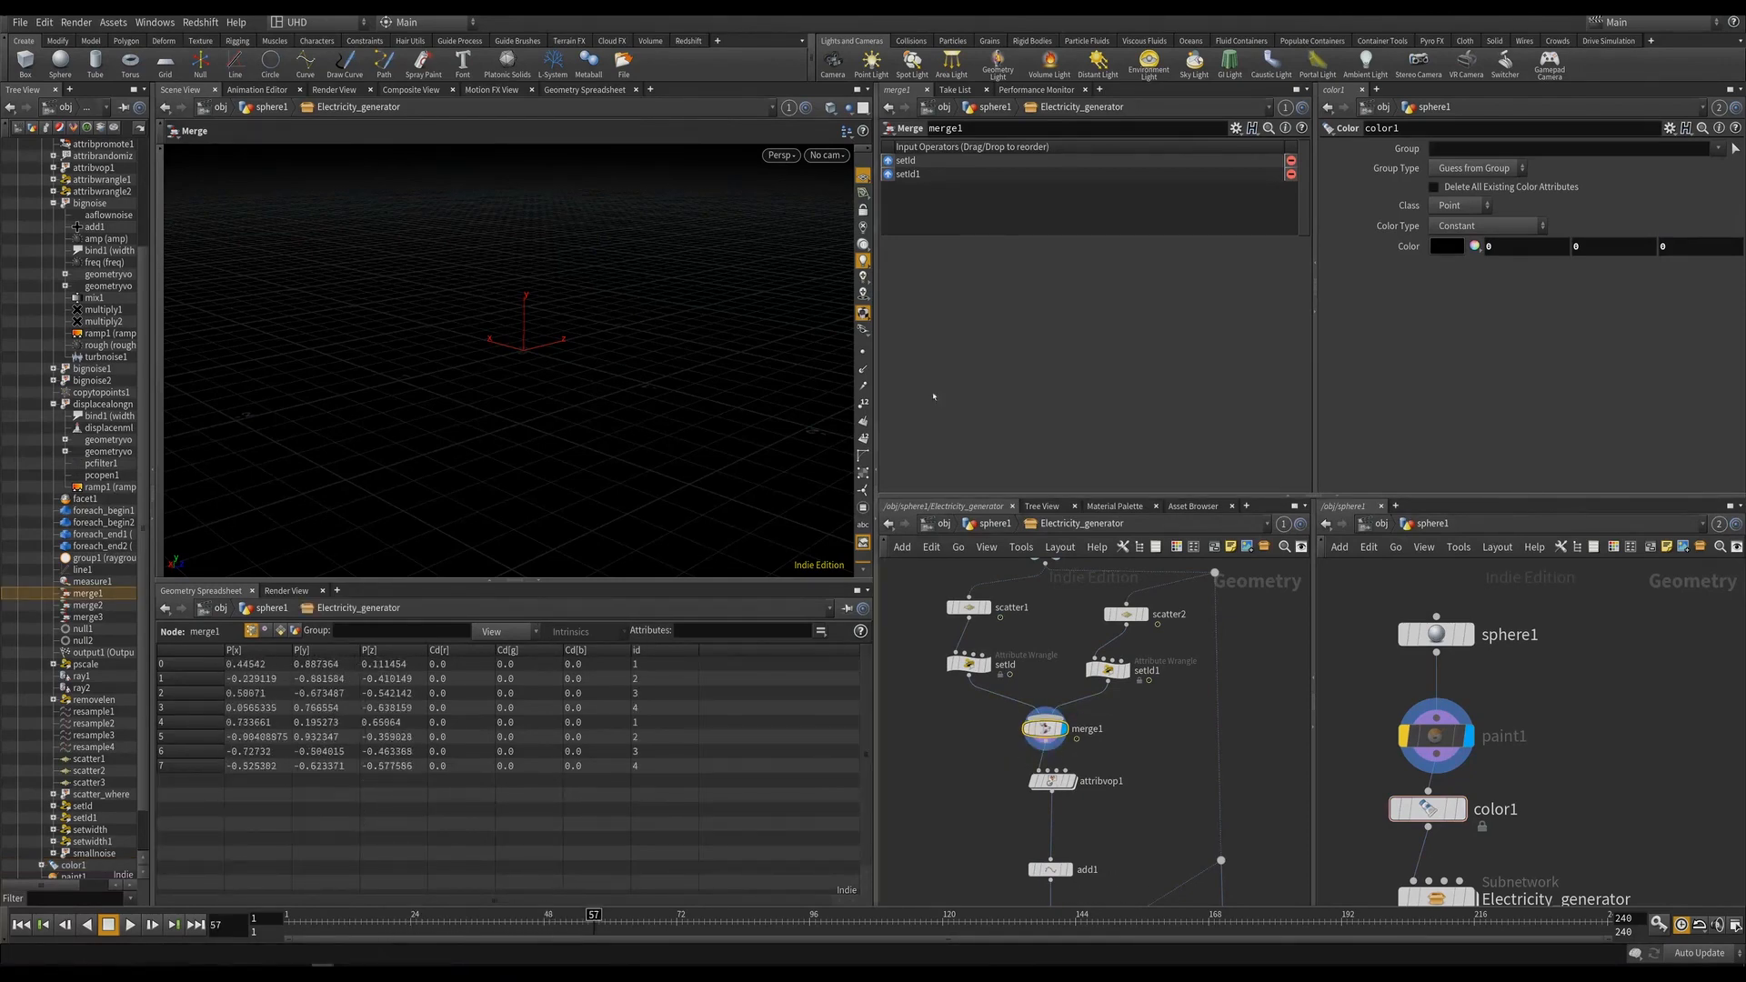
left_click(863, 352)
left_click_drag(499, 362, 748, 425, "alt")
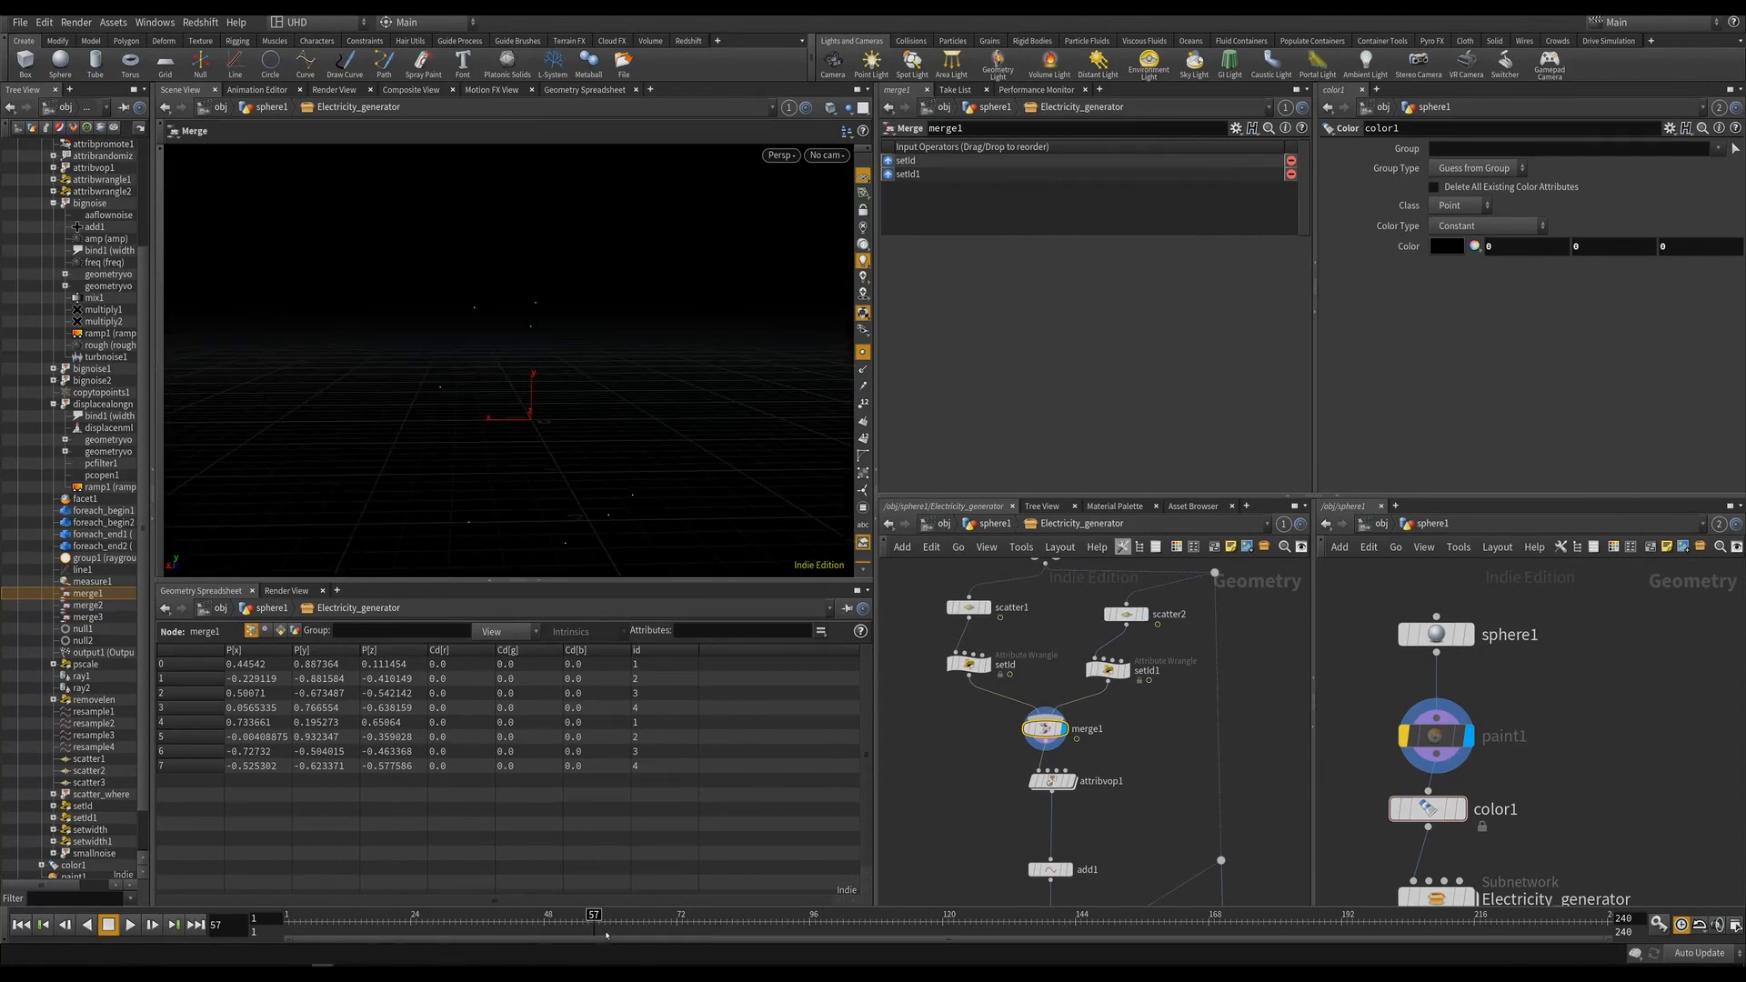
left_click_drag(605, 926, 914, 917)
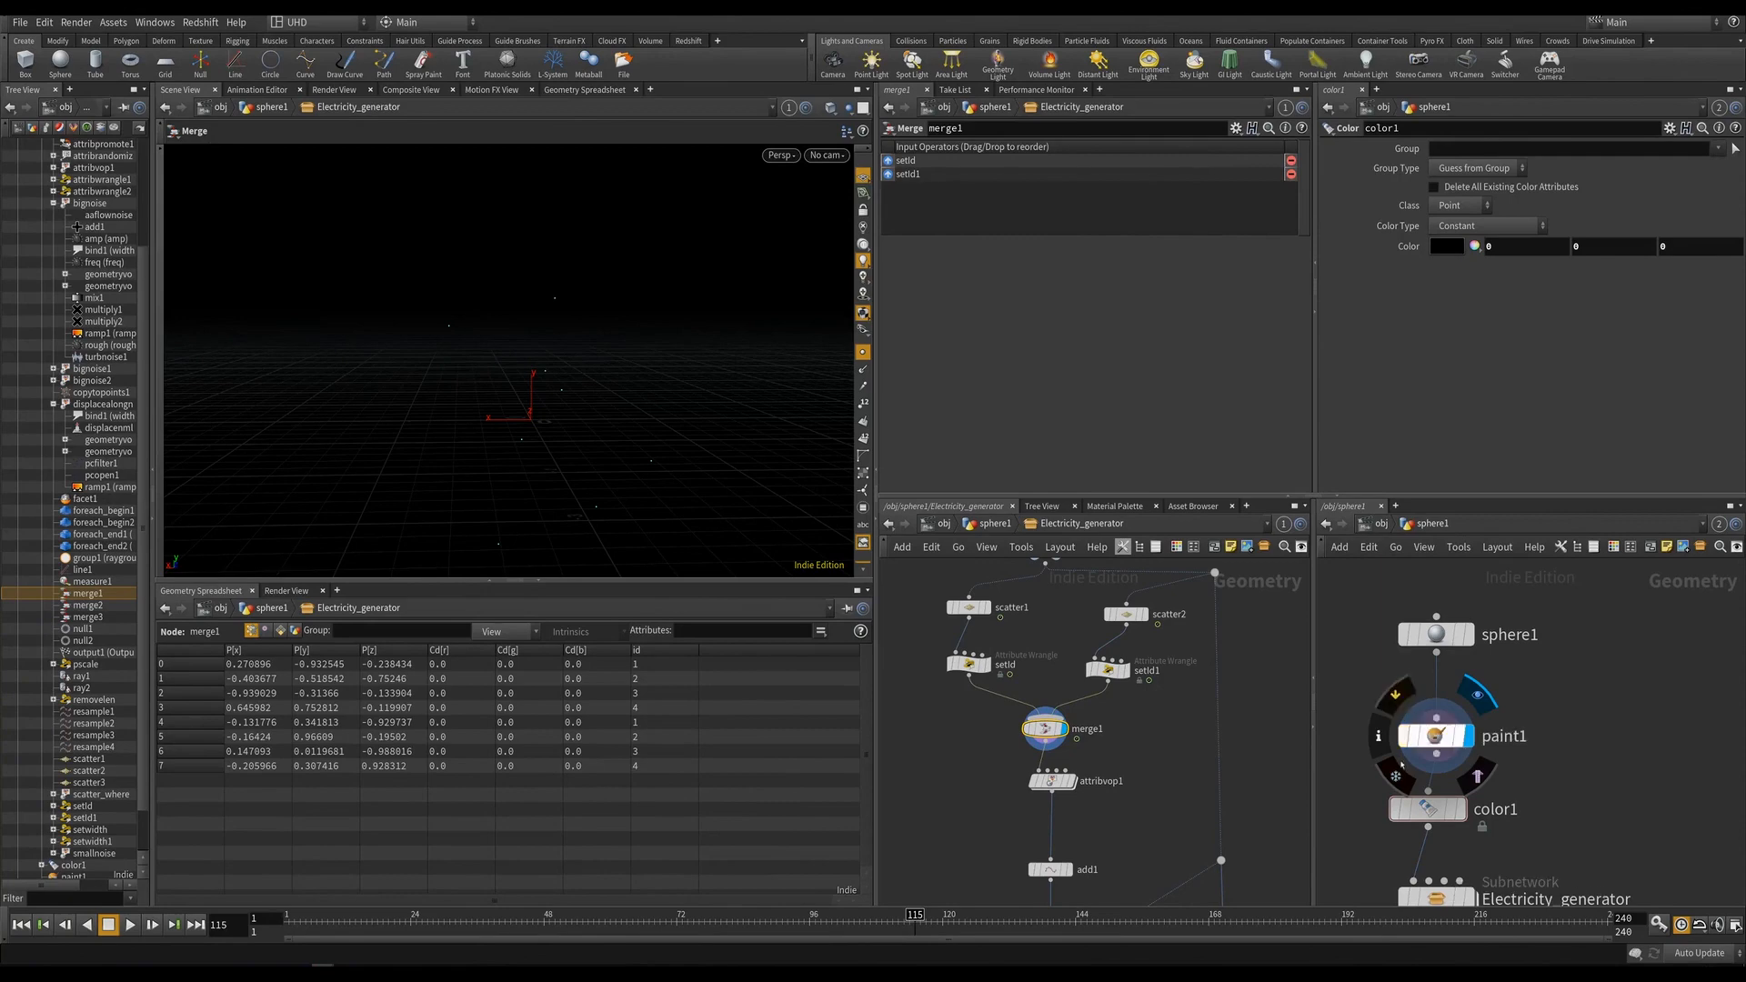
Re-enable paint1, move it between color1 and the Electricity_generator subnetwork, and scrub the timeline to check the spawned points.
key("ctrl+x")
key("ctrl+v")
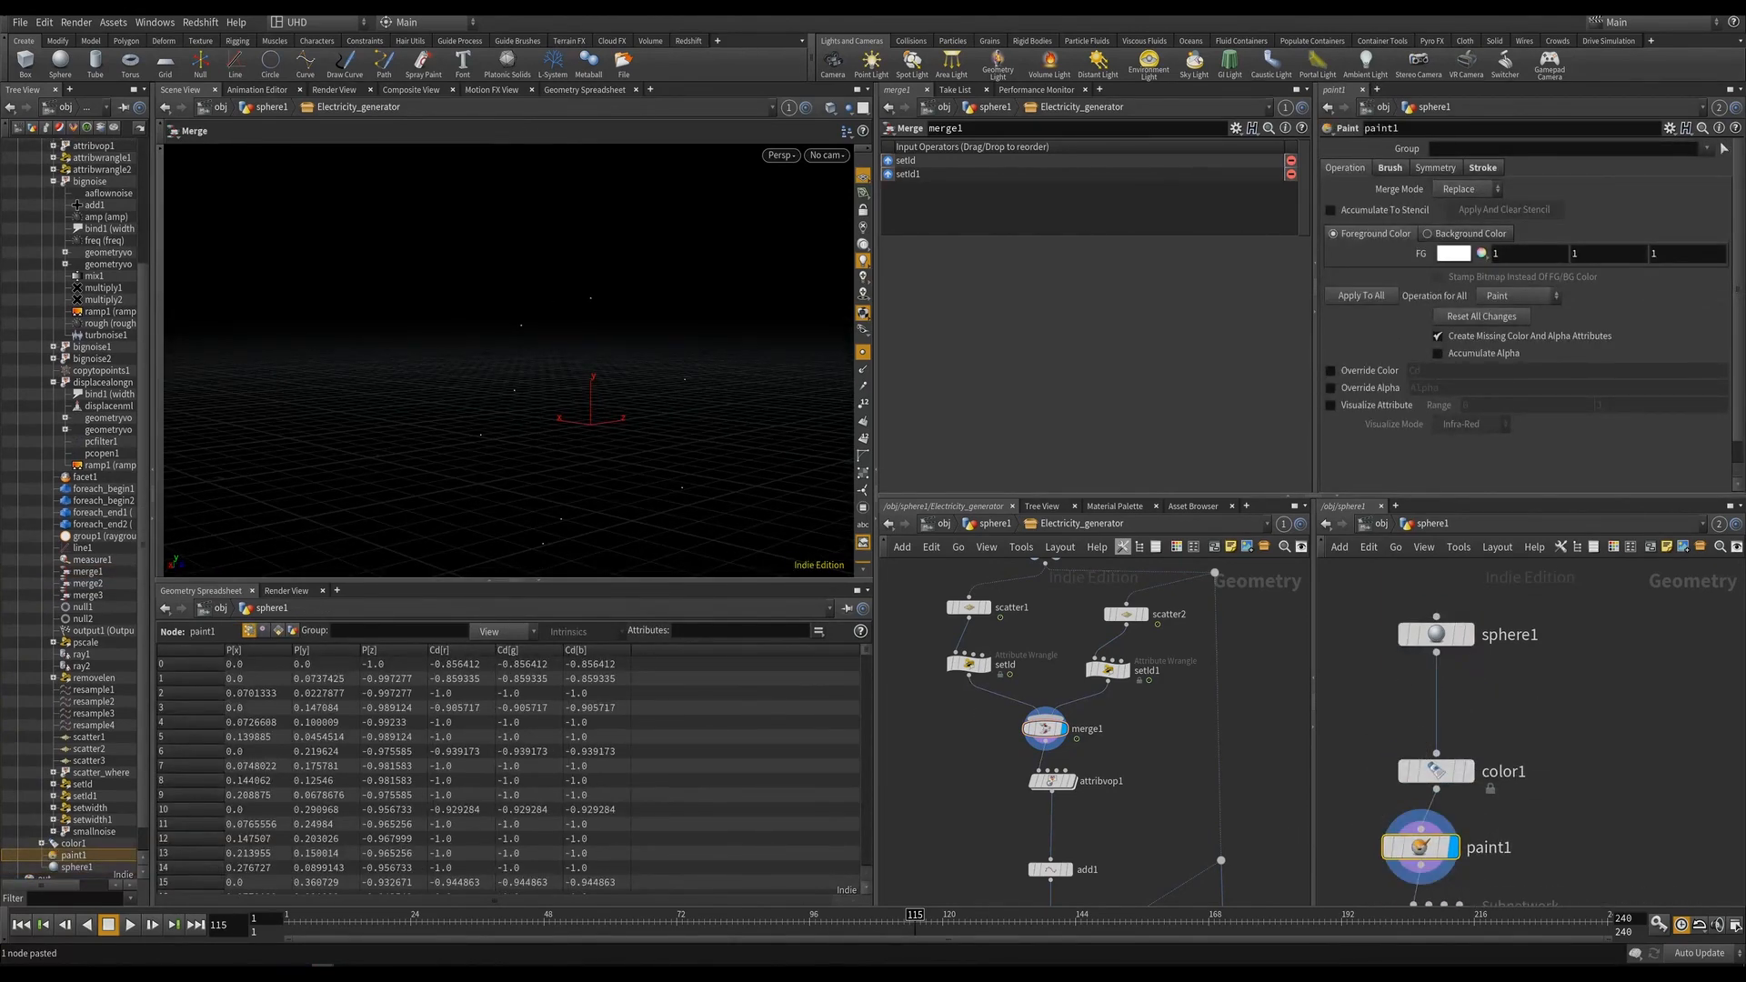
left_click_drag(409, 923, 698, 921)
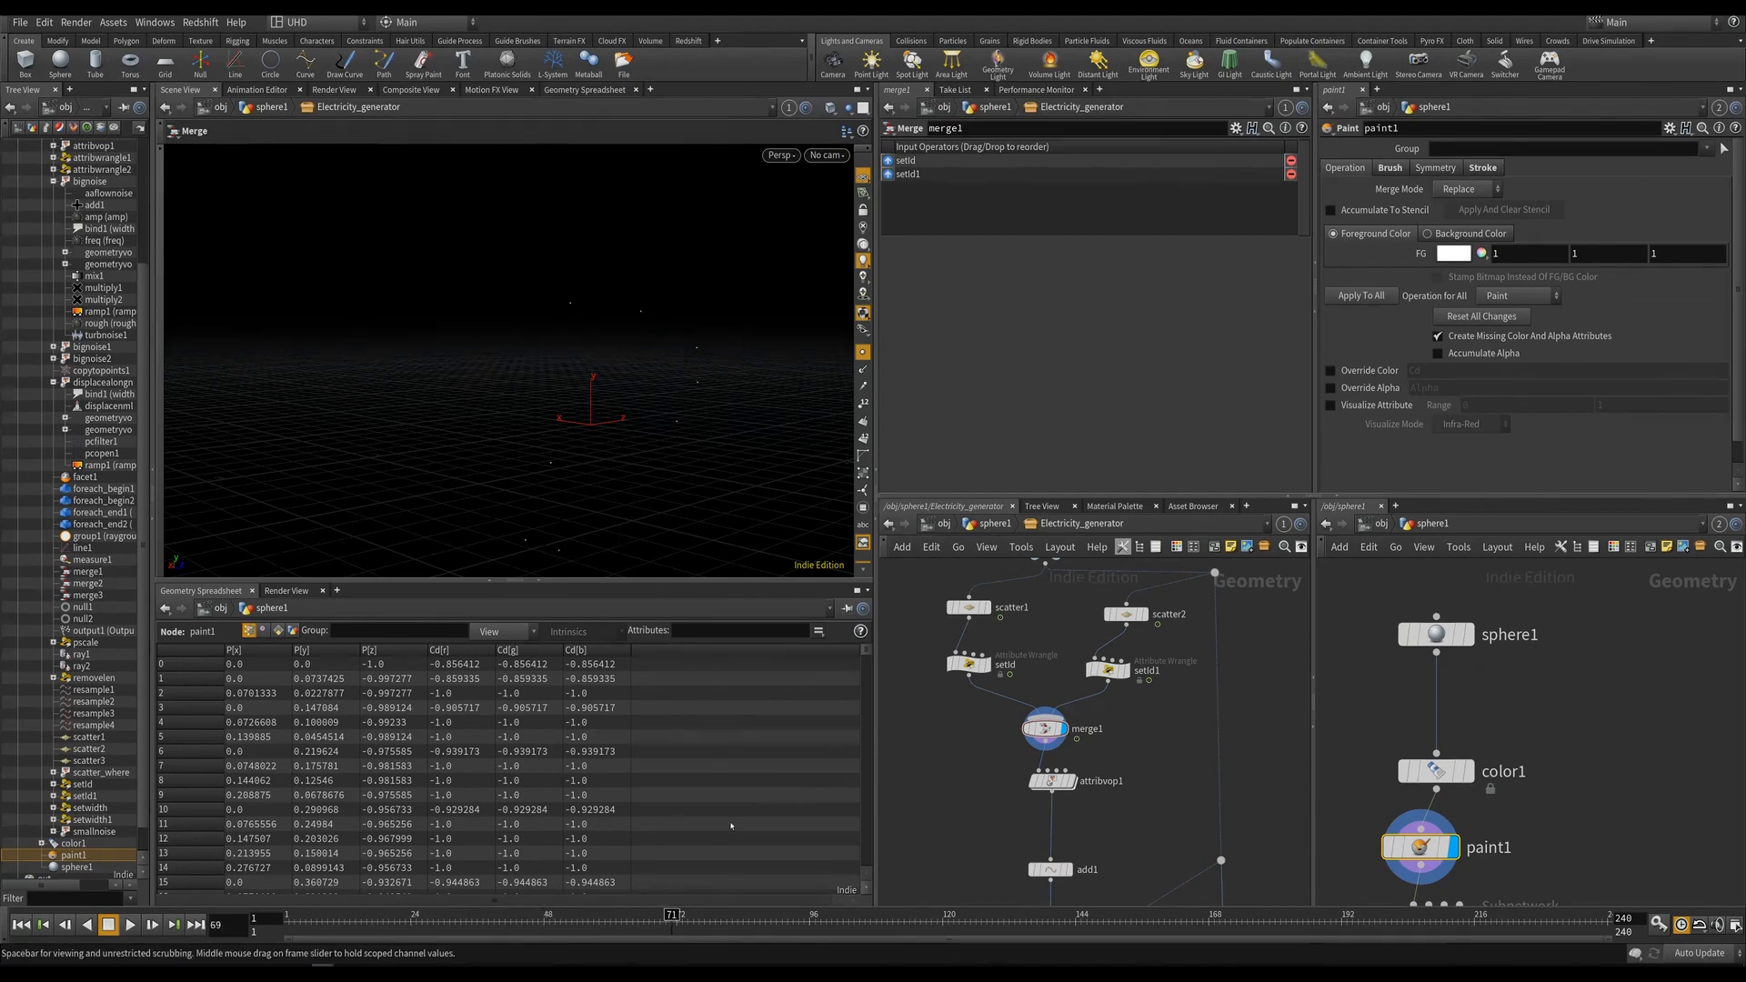
left_click_drag(746, 414, 642, 476, "alt")
Check scatter1's density settings, save the scene, and reselect merge1 to view its points.
left_click(969, 606)
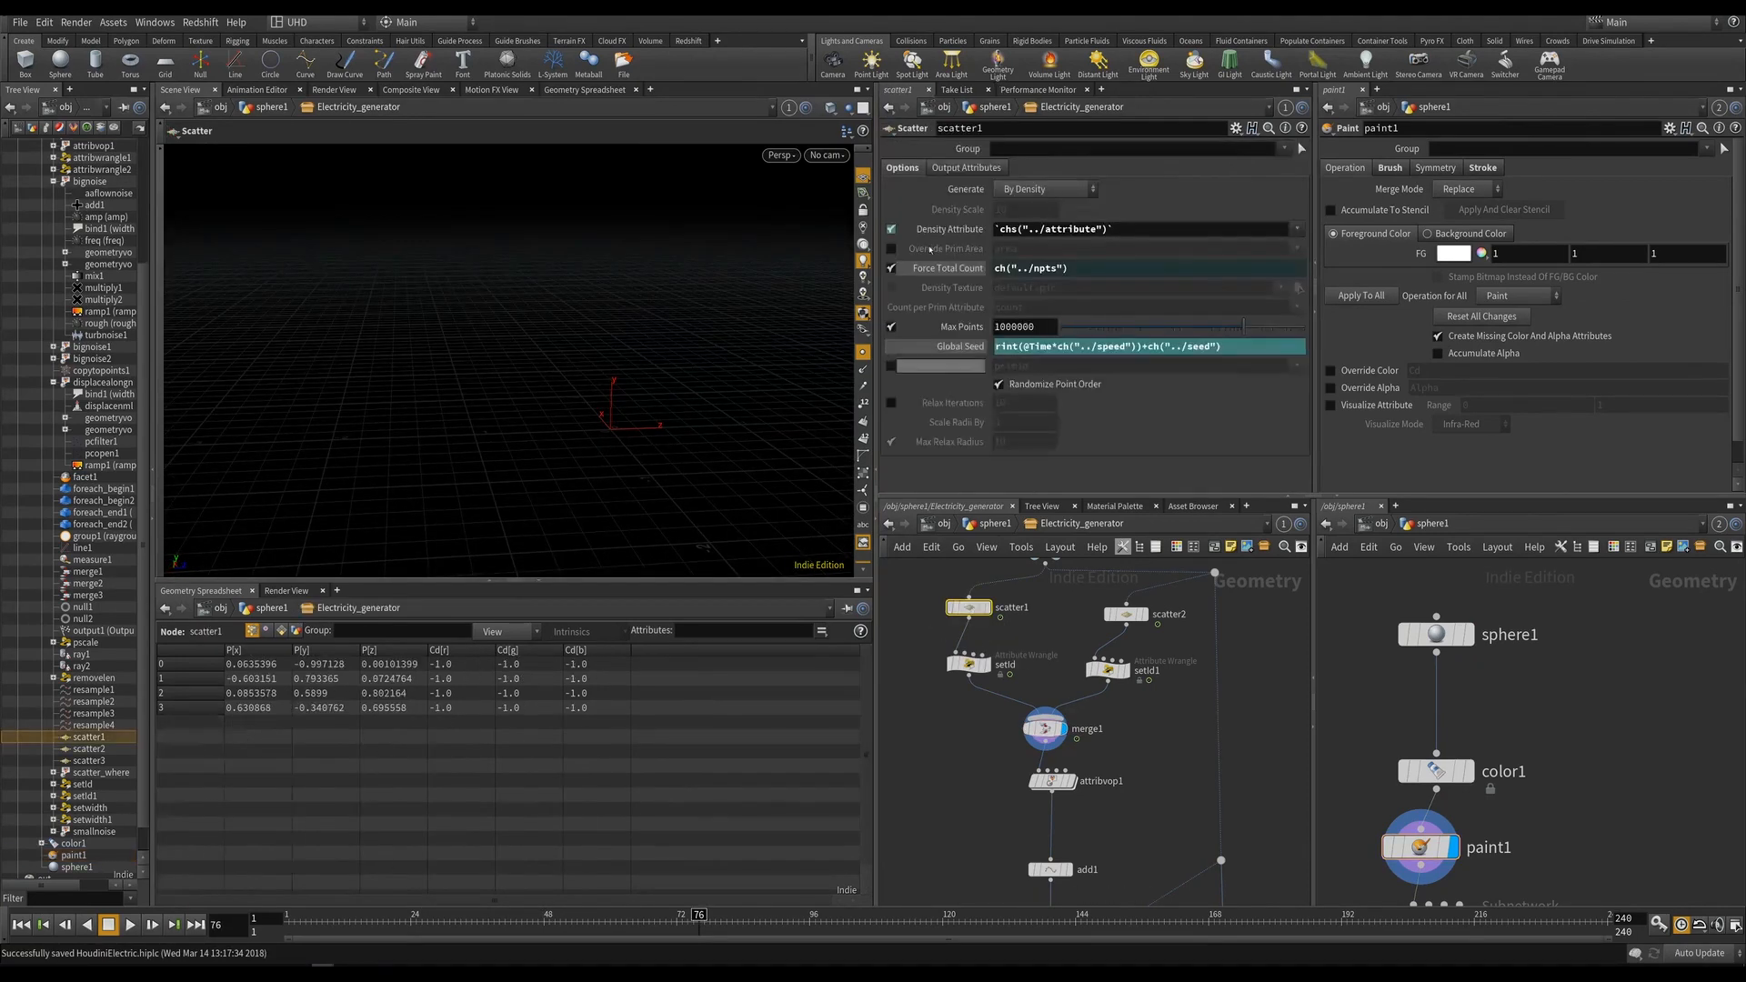
key("ctrl+s")
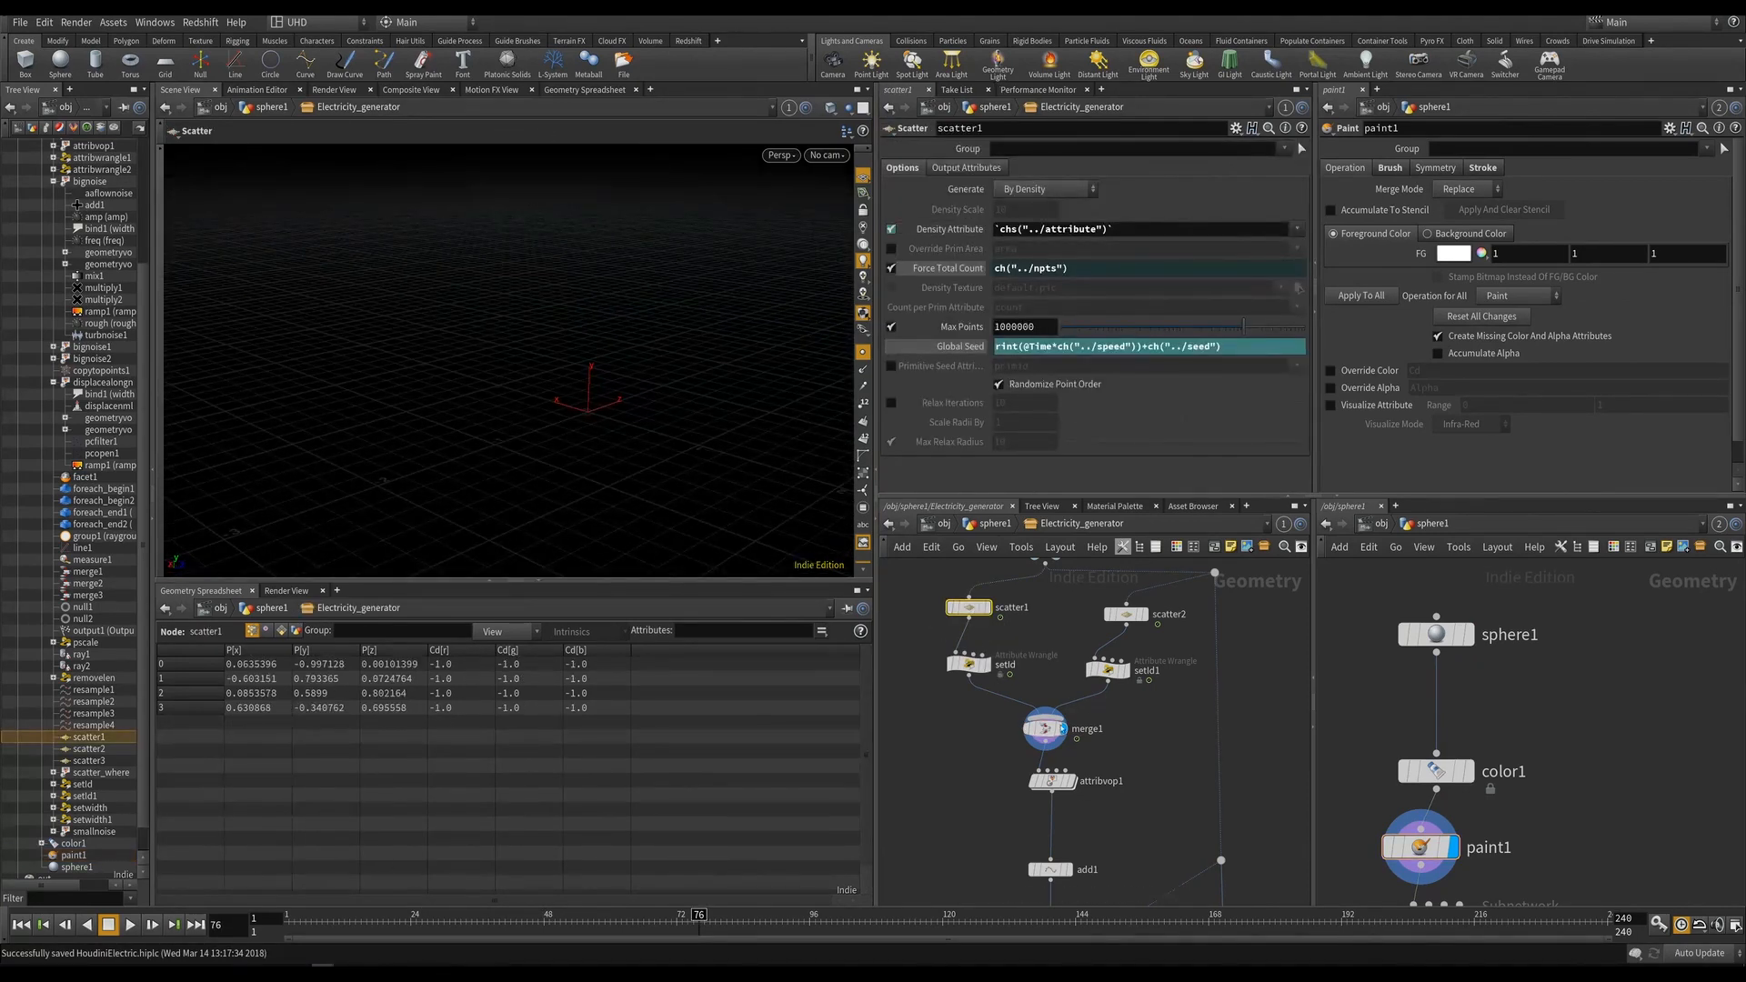
left_click(1045, 727)
middle_click_drag(1090, 753, 1058, 703)
mouse_move(695, 487)
left_mouse_down("alt")
mouse_move(646, 418)
mouse_move(641, 435)
left_mouse_up("alt")
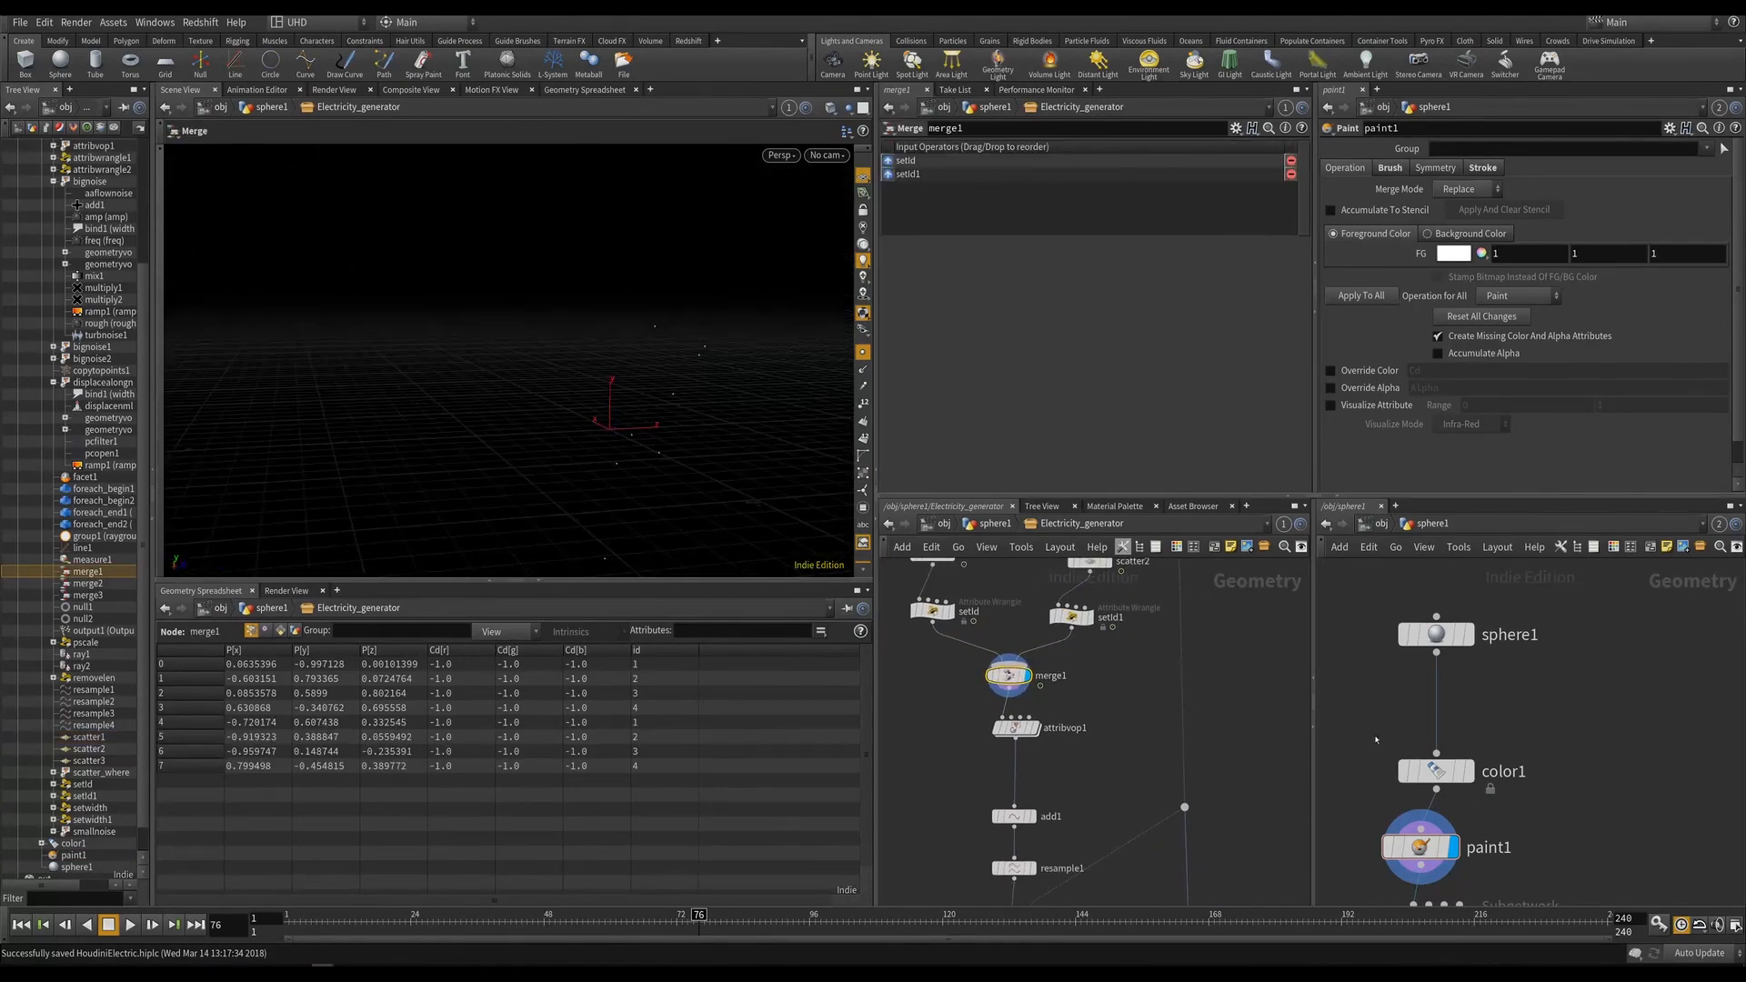
Link the viewport to group 2 and paint a white patch on the sphere with paint1.
left_click(789, 108)
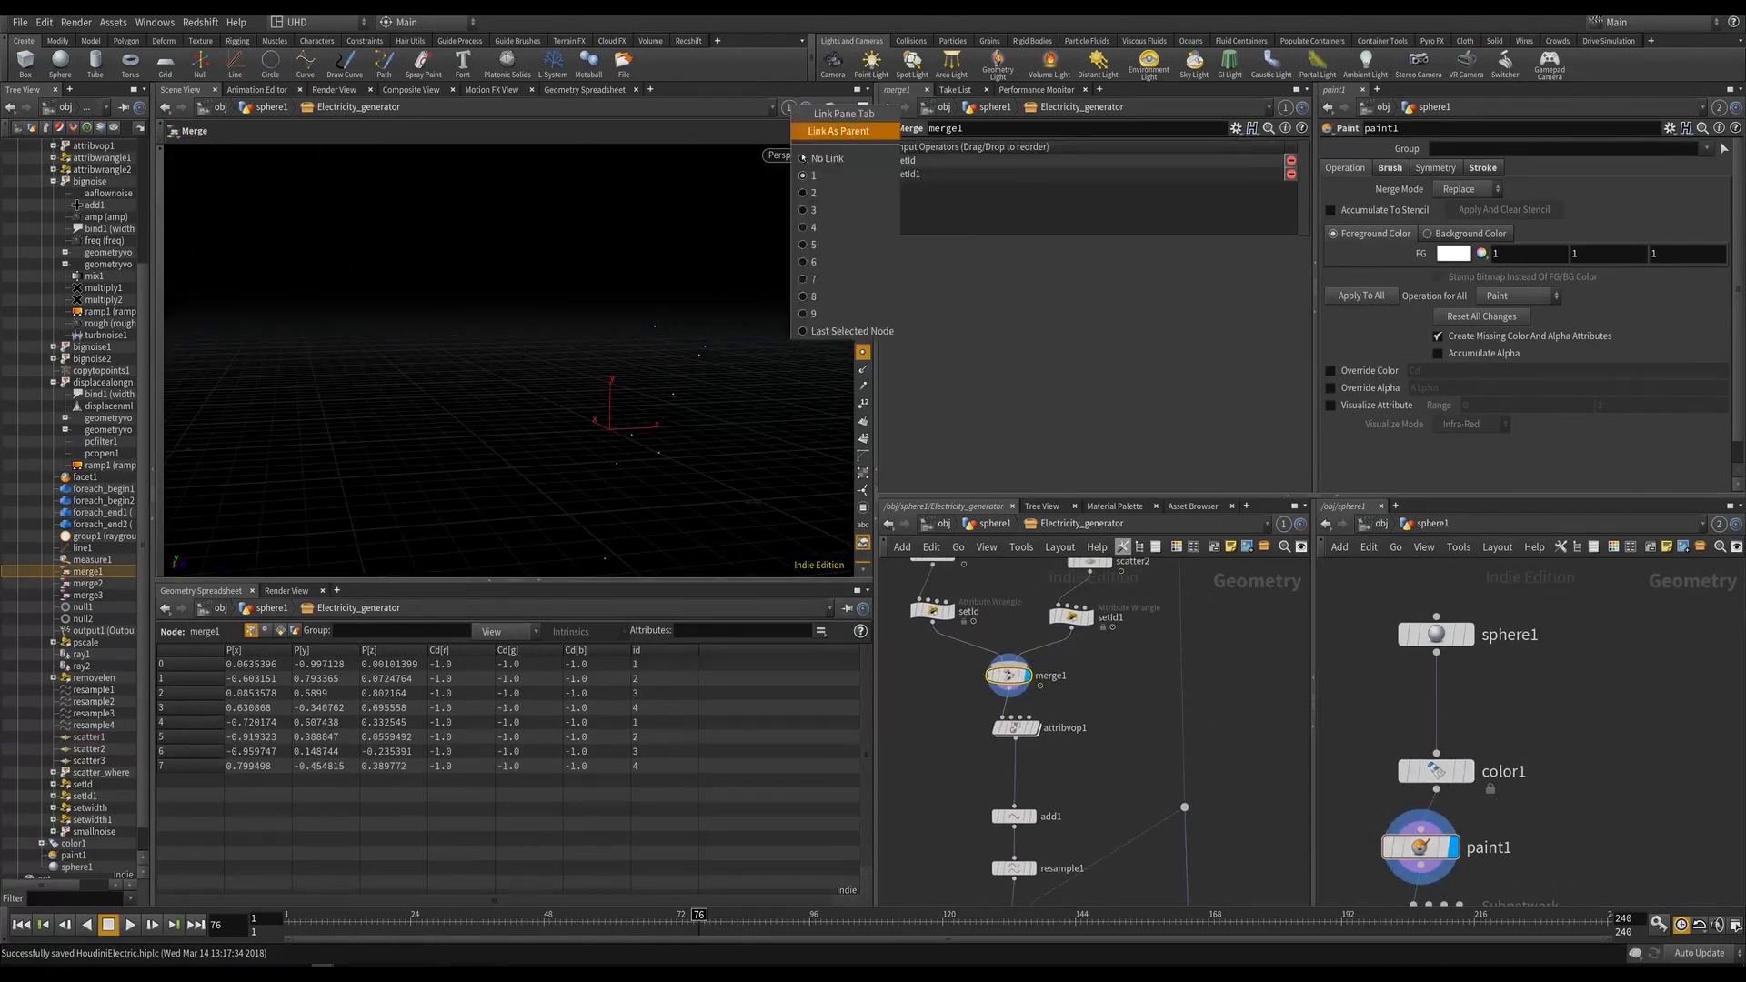
left_click(800, 192)
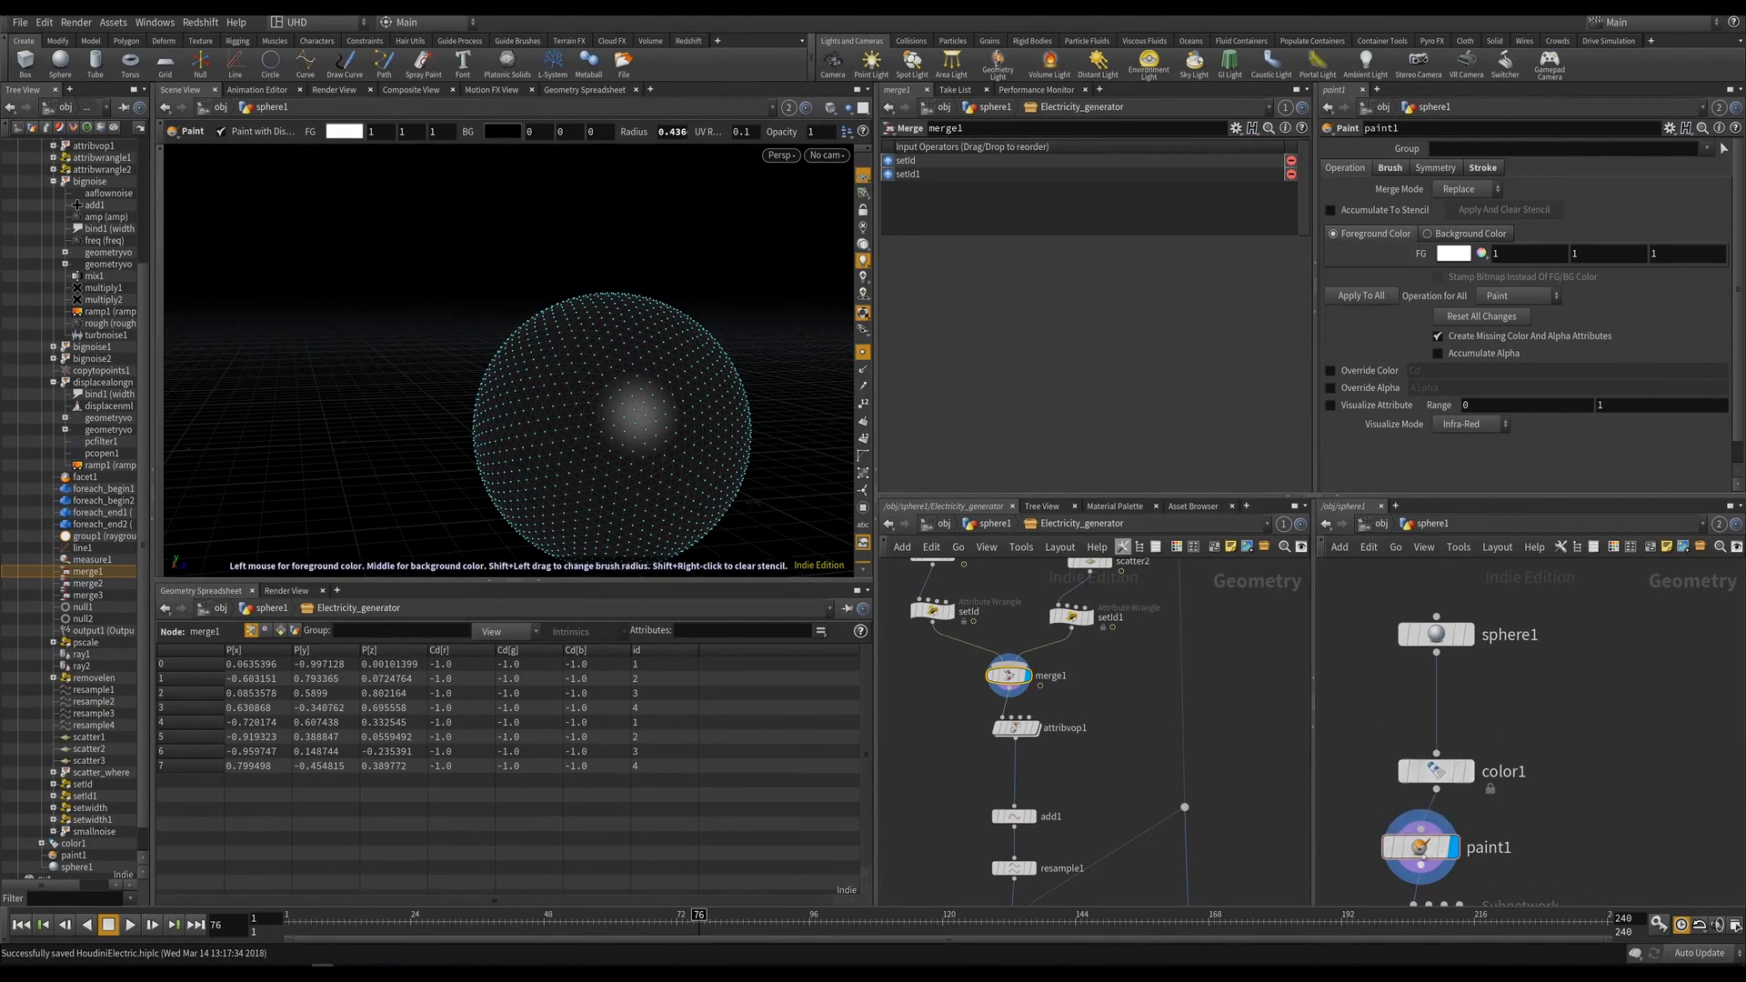
left_click(1418, 856)
left_click_drag(690, 425, 708, 455, "alt")
right_click_drag(600, 440, 908, 402, "alt")
left_click_drag(592, 473, 549, 393, "alt")
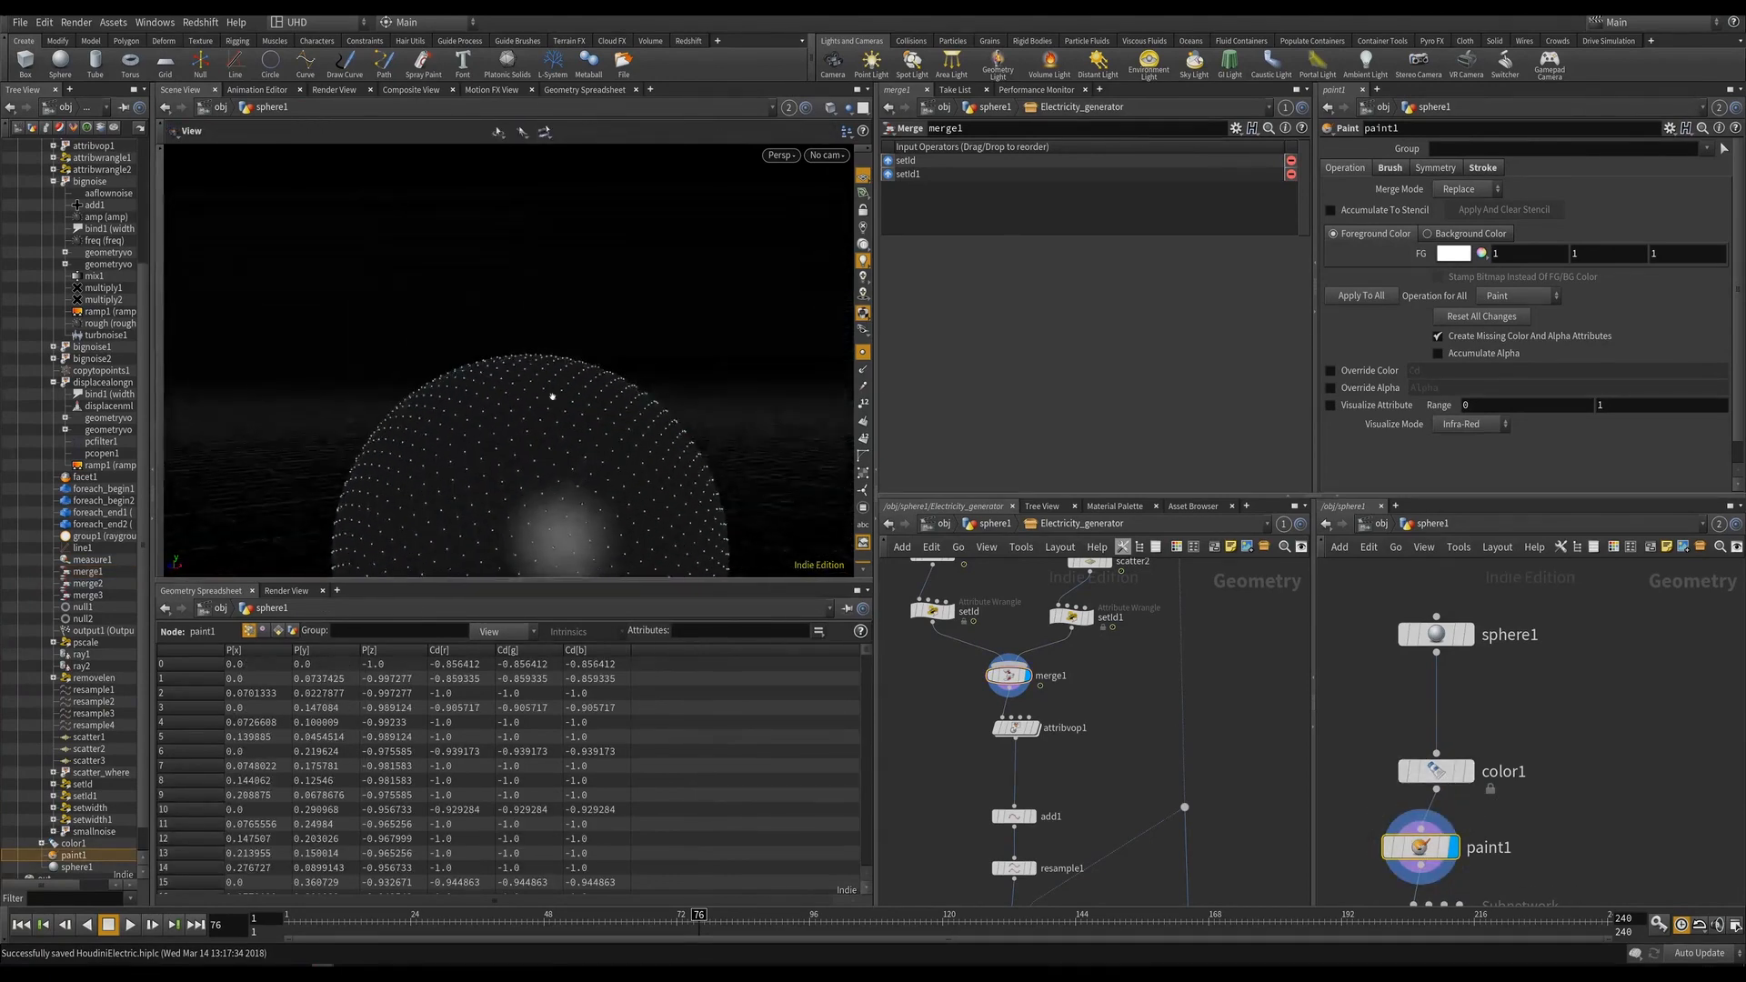
left_click_drag(556, 496, 623, 495)
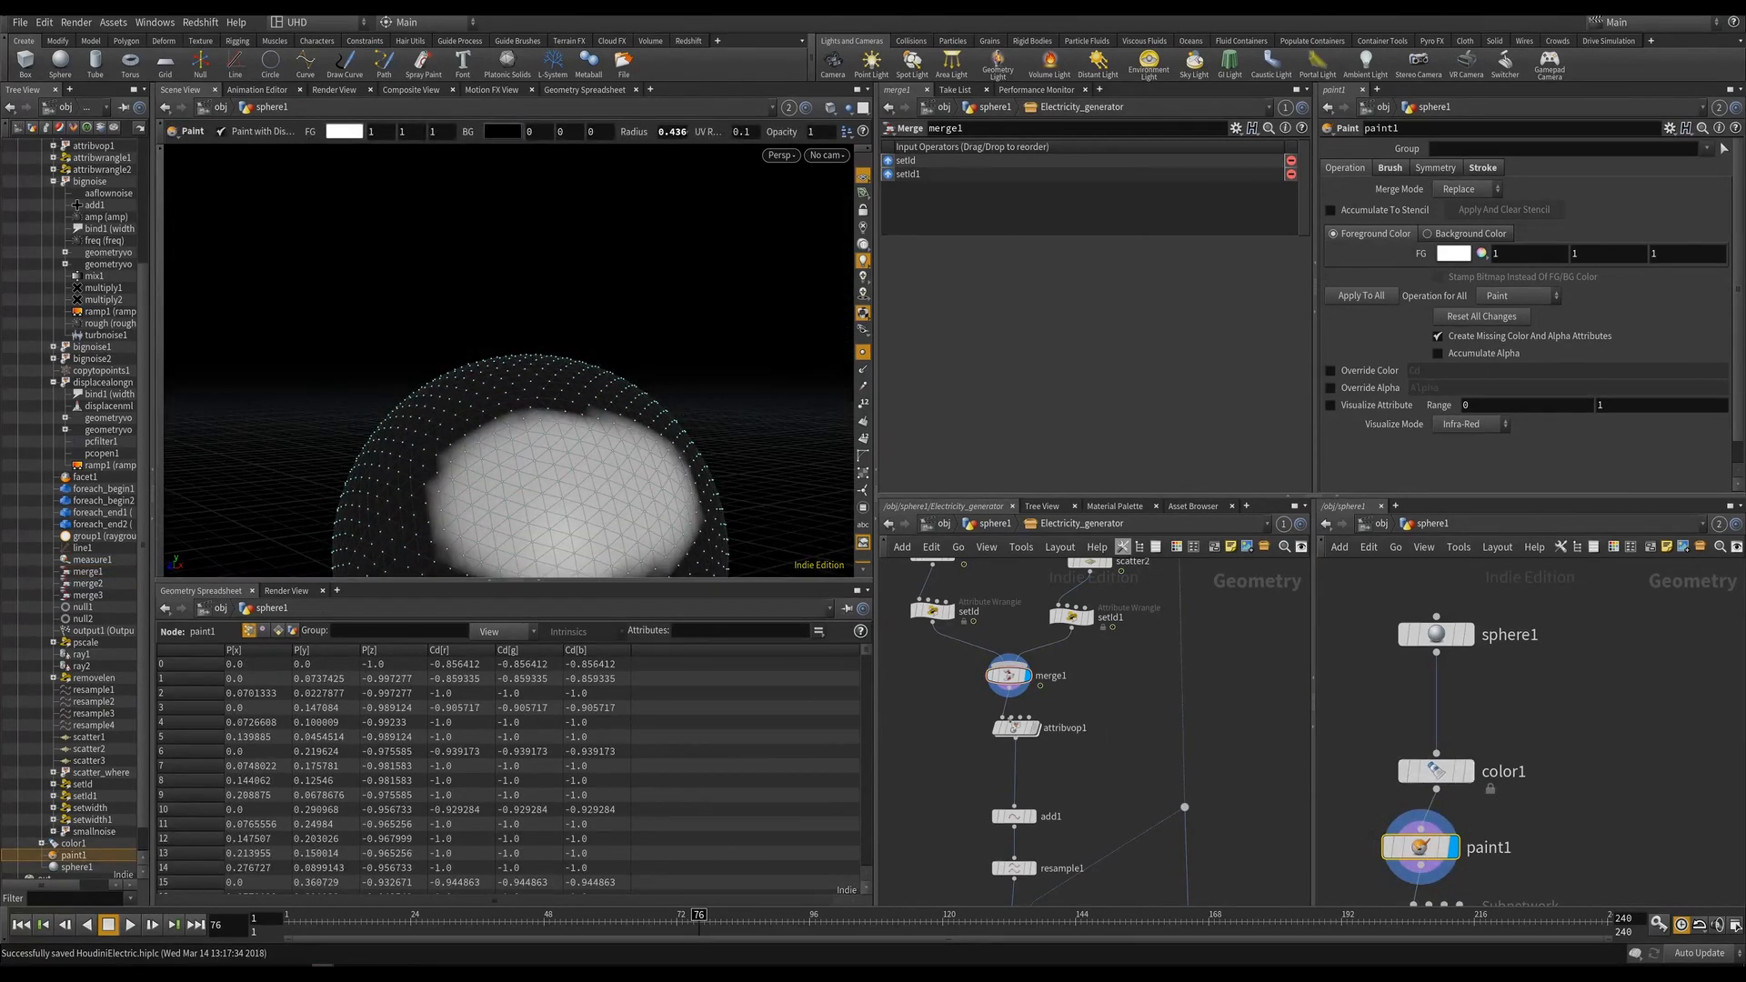
Return the viewport to merge1's points, inspect them from another angle, and bypass paint1 to compare the spawning.
left_click(798, 110)
left_click(833, 164)
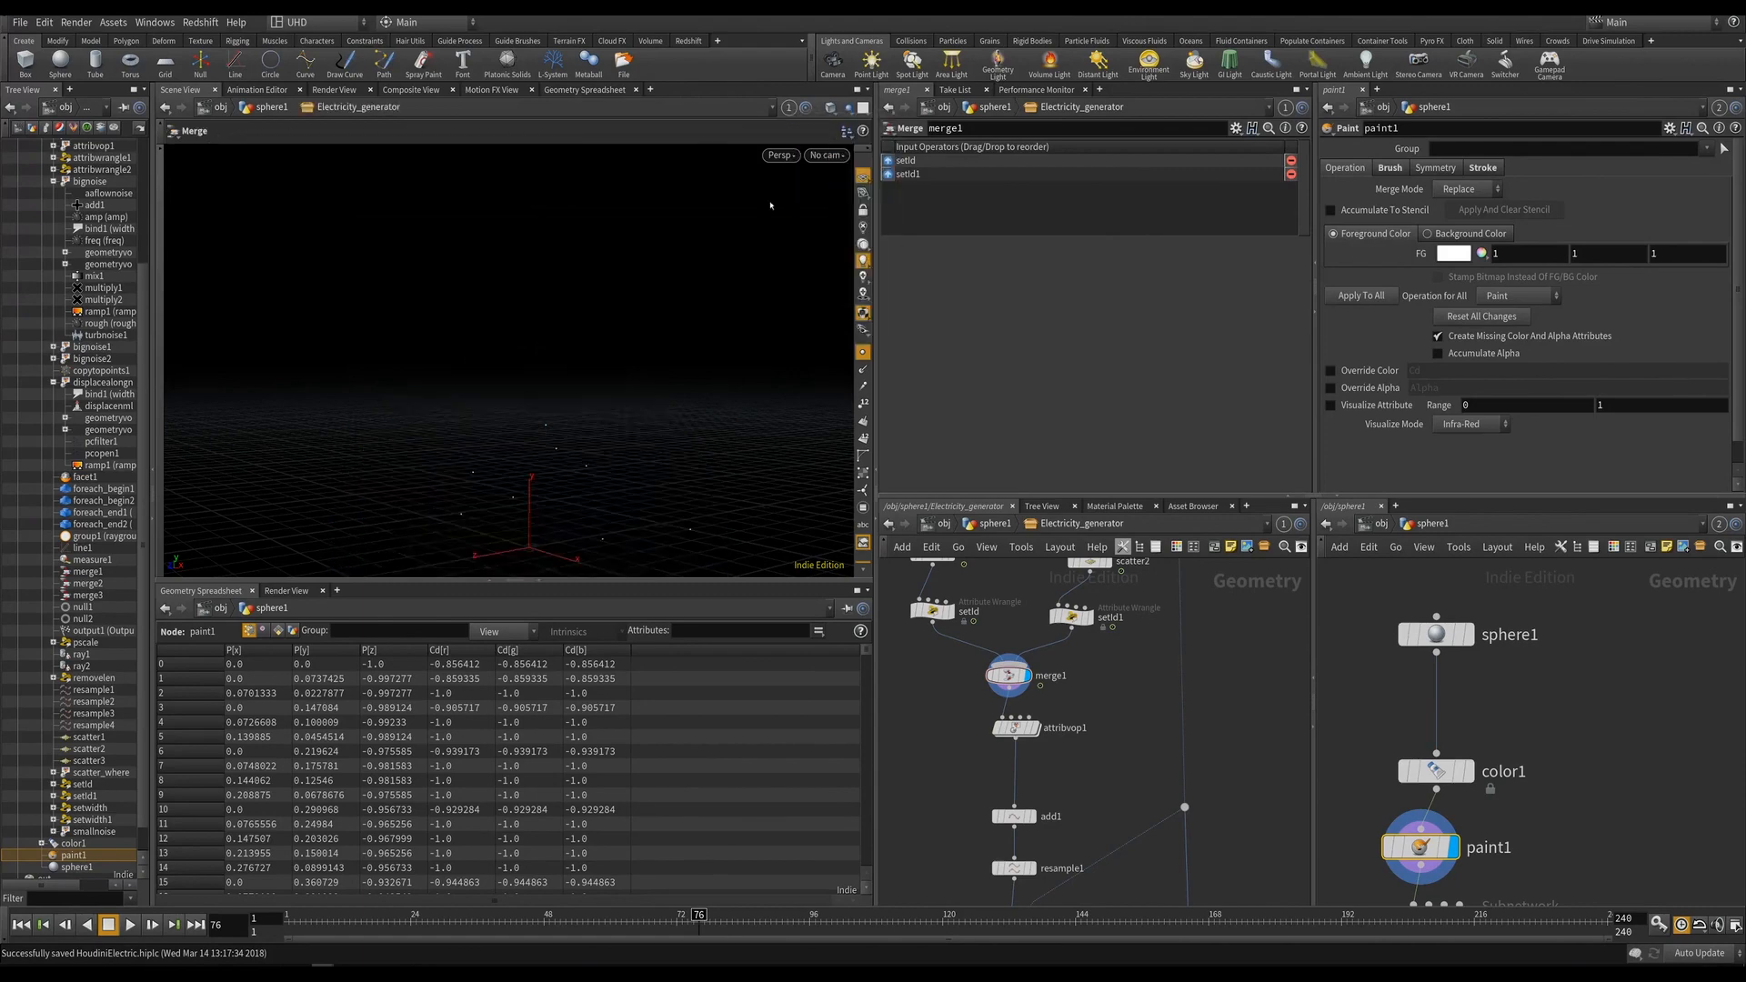
left_click_drag(524, 345, 422, 297, "alt")
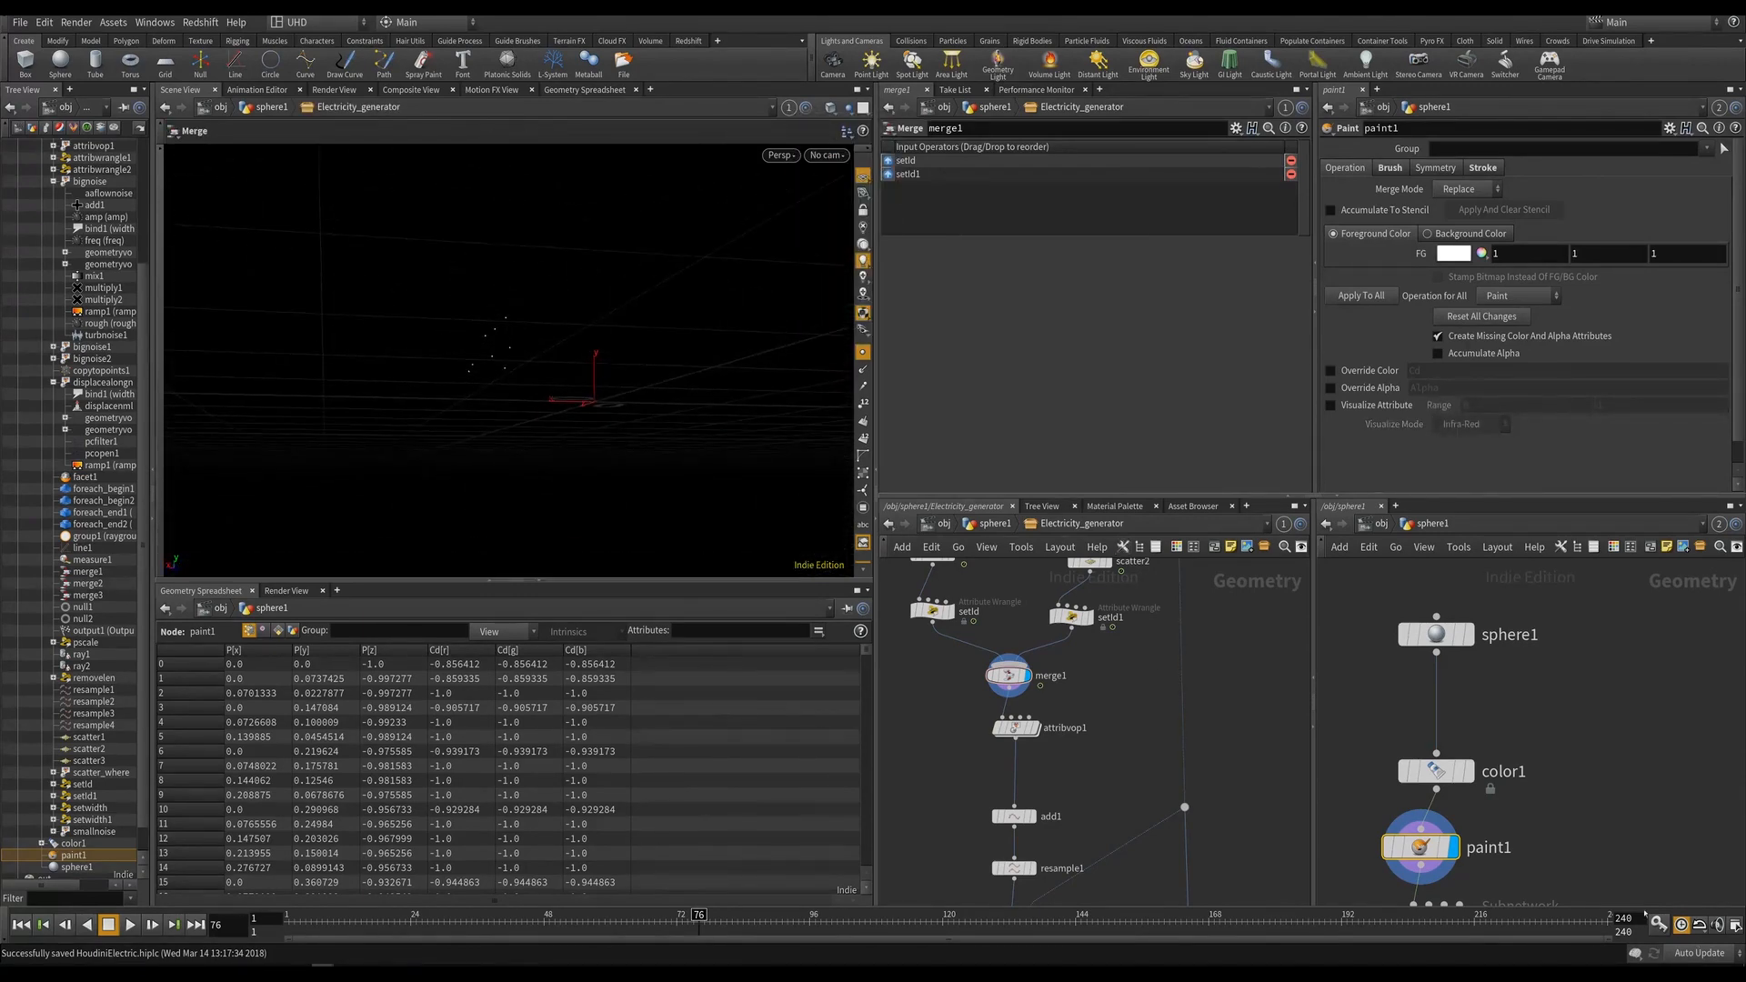
mouse_move(1419, 846)
left_click(1380, 806)
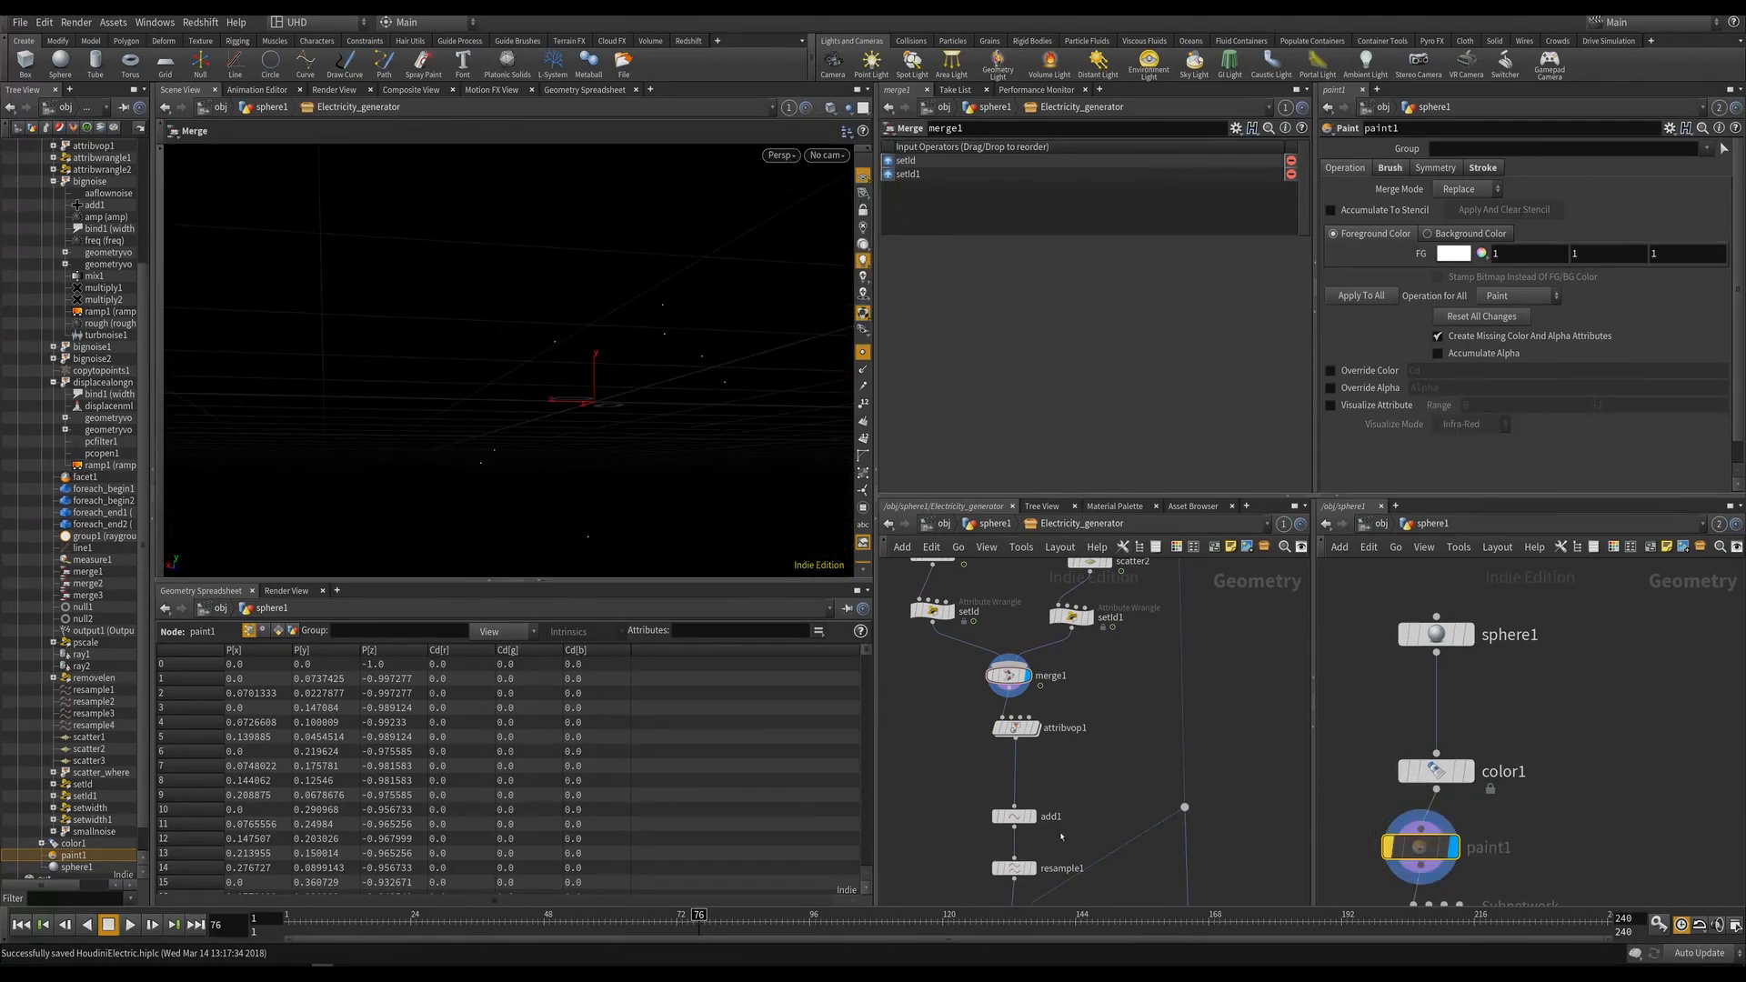
Inspect scatter1's settings, switching Force Total Count between its expression and its evaluated value.
middle_click_drag(1066, 640, 1104, 752)
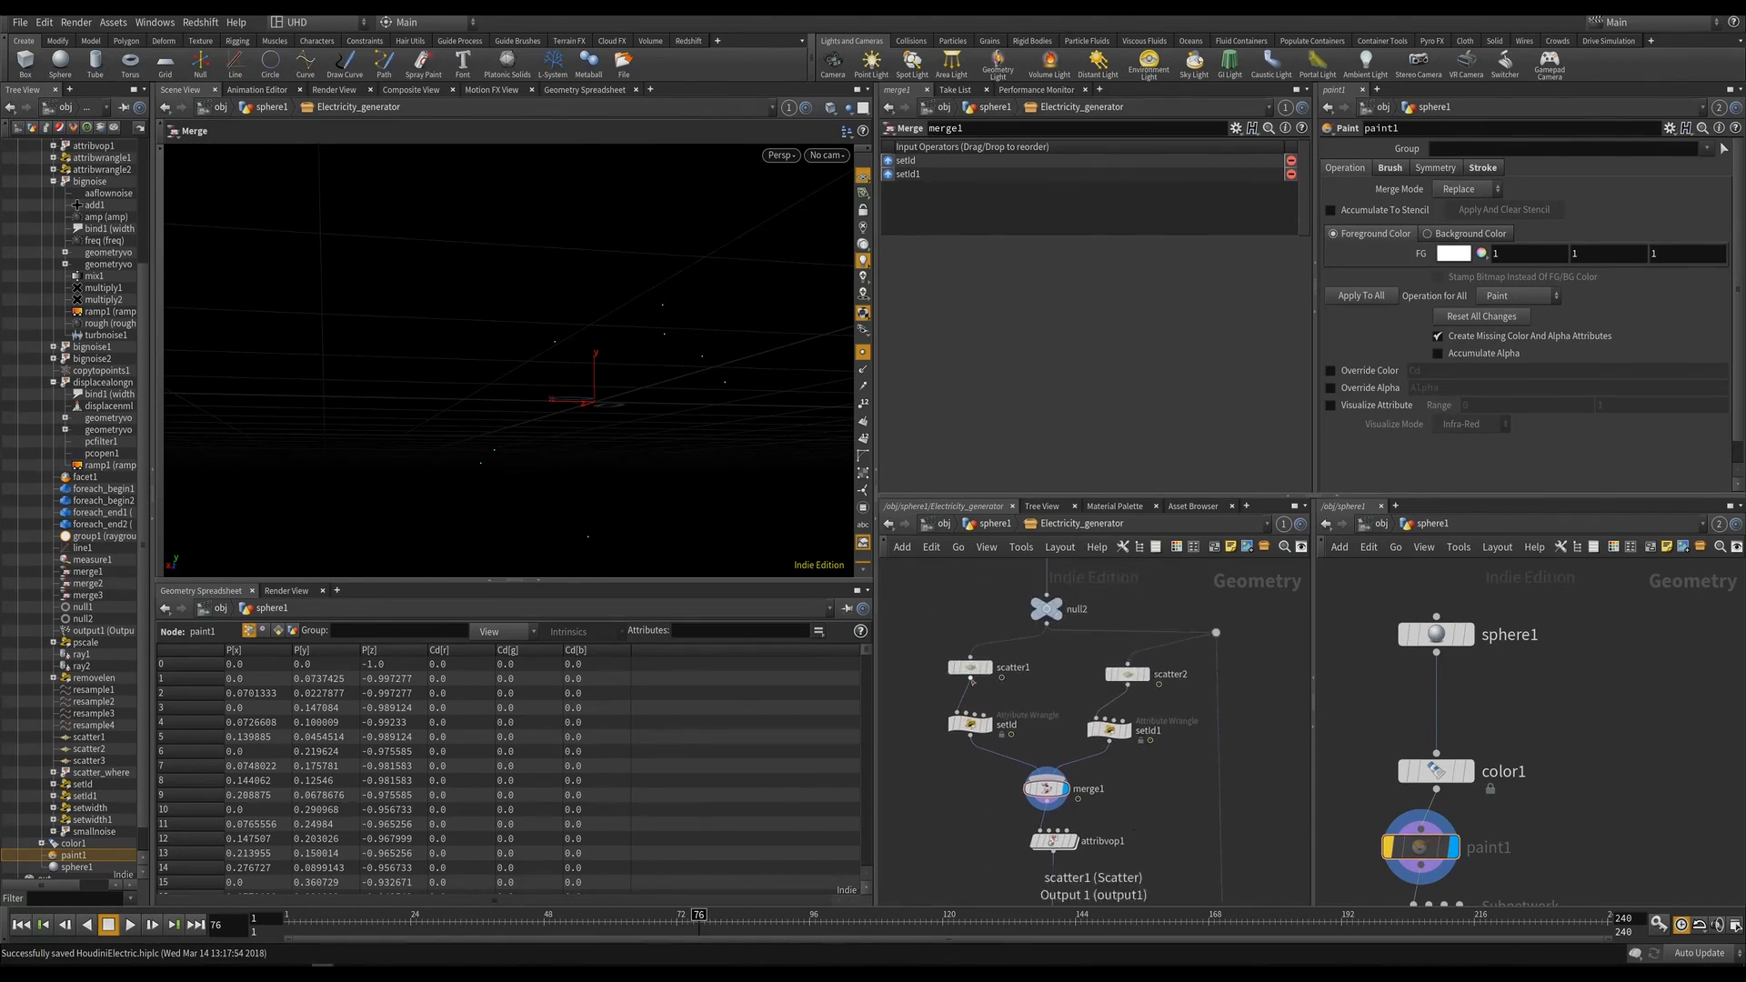
left_click(970, 666)
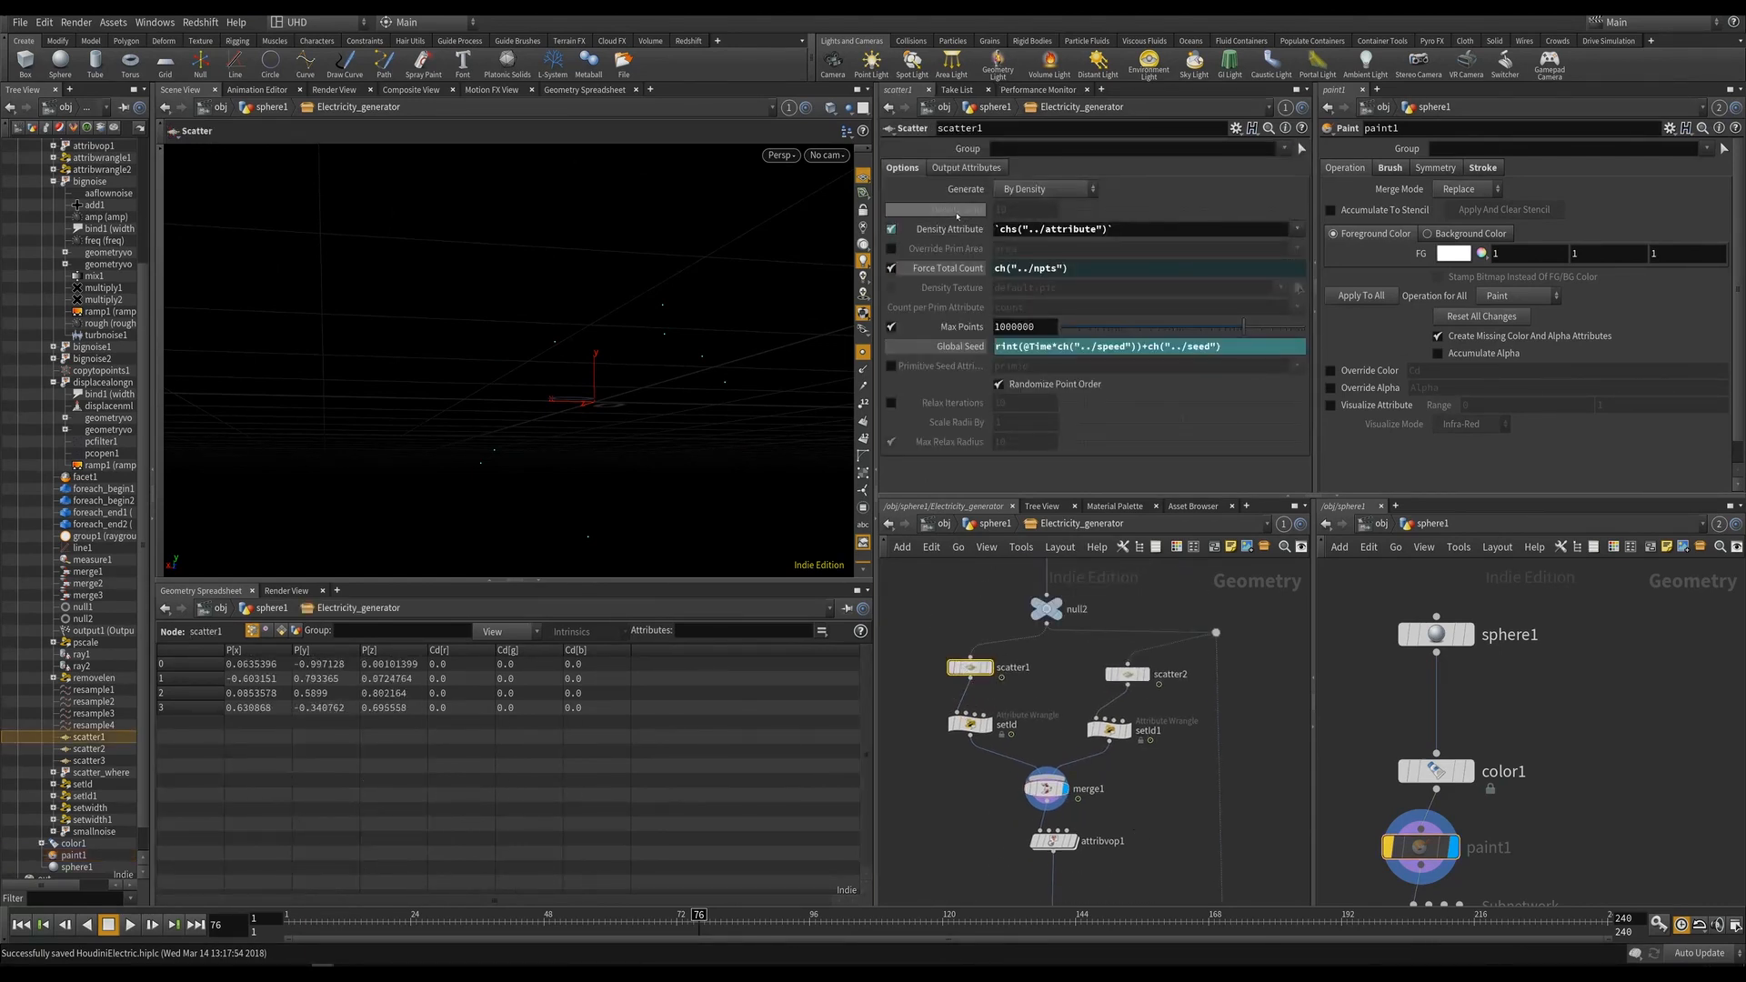
left_click(954, 274)
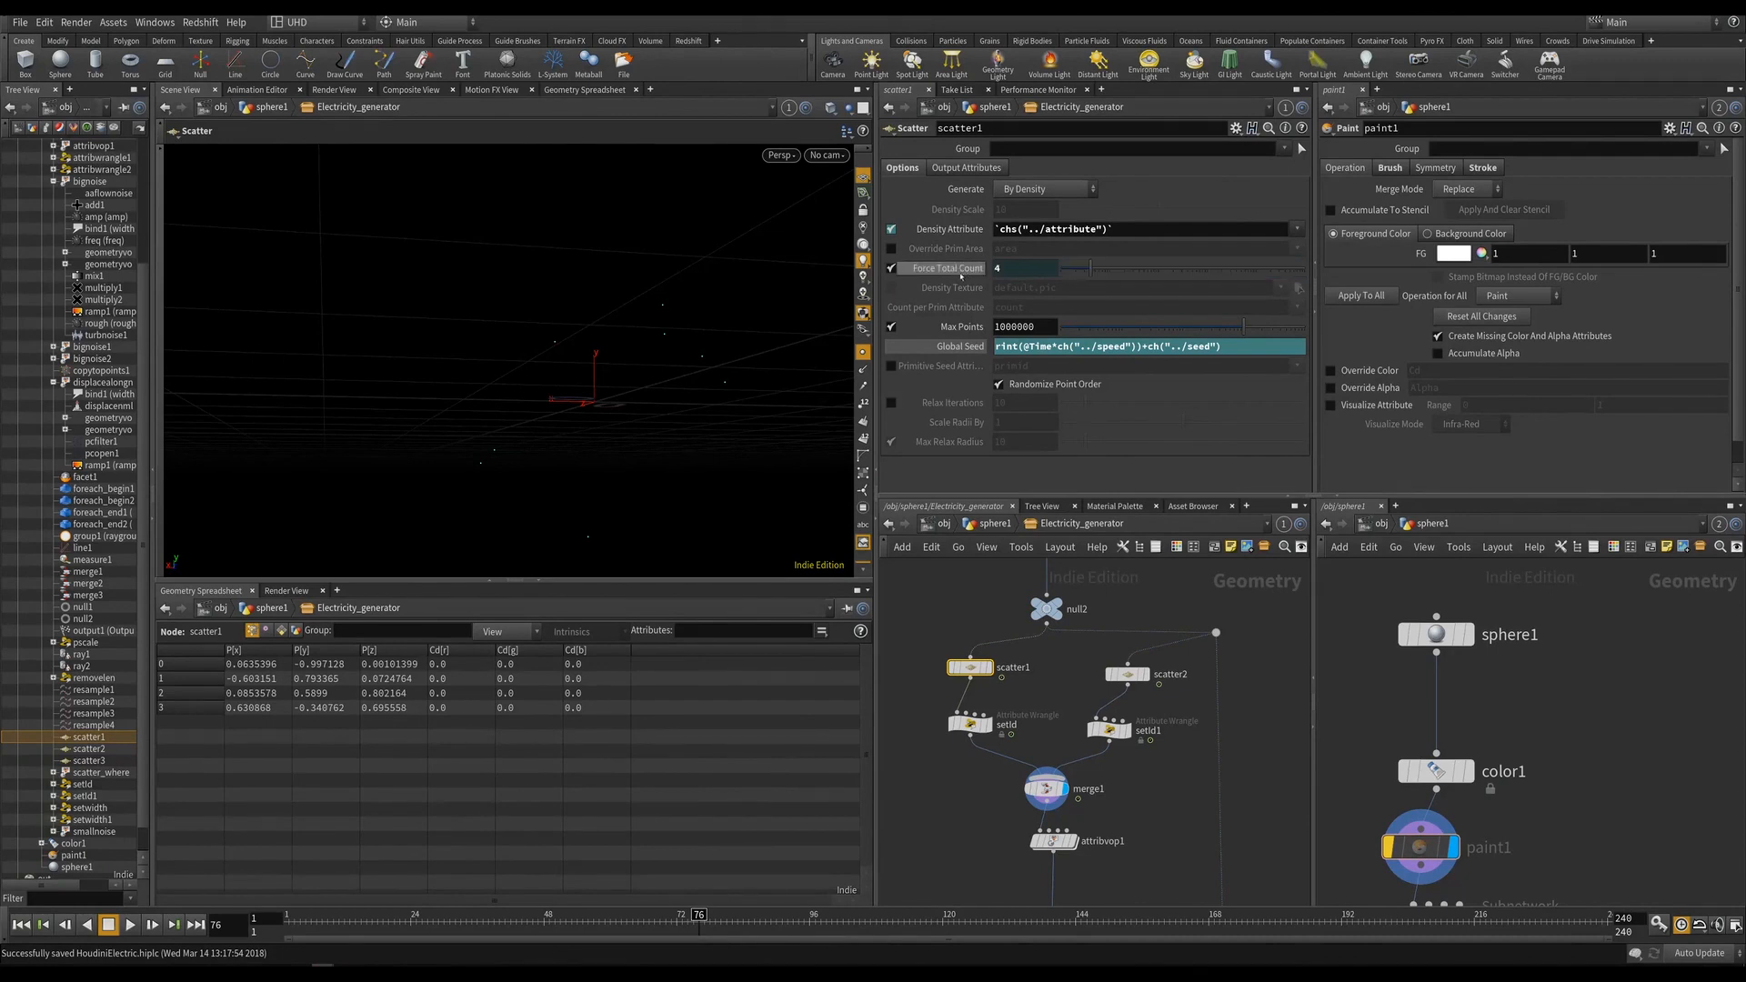
left_click(954, 275)
left_click(954, 274)
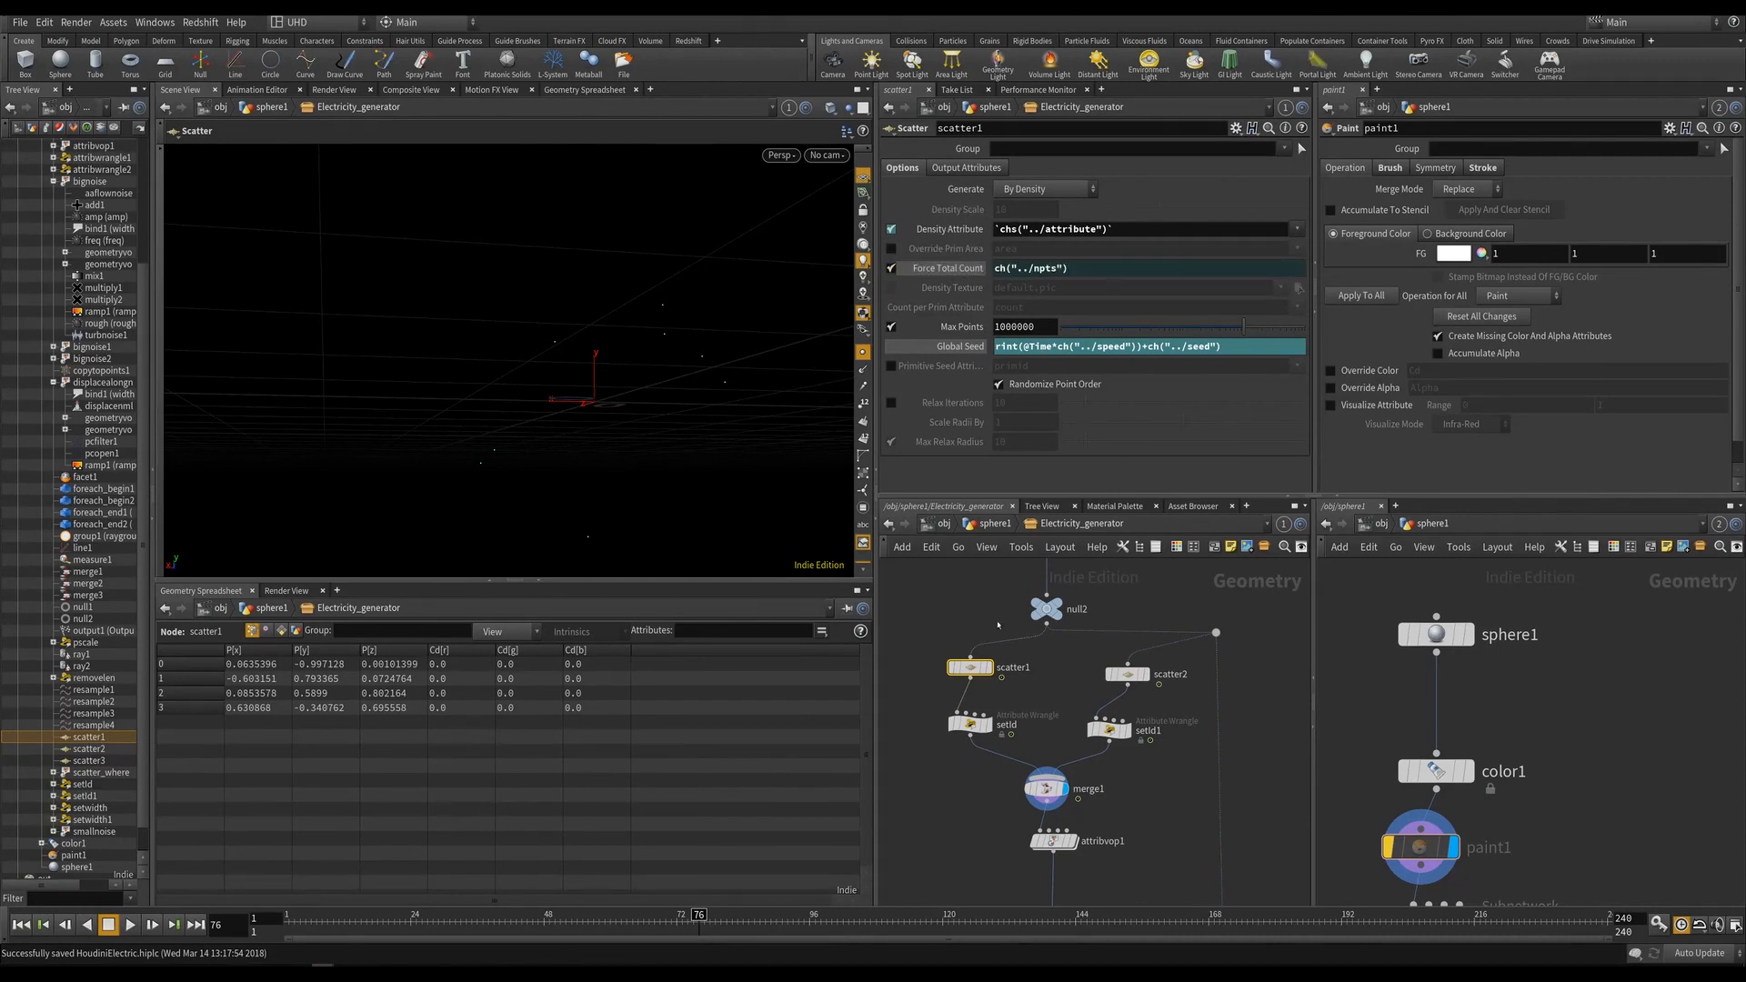
Move attribvop1 down, insert an Attribute Wrangle between merge1 and attribvop1, and save the scene.
middle_click_drag(971, 822, 977, 740)
left_click_drag(1039, 762, 1027, 860)
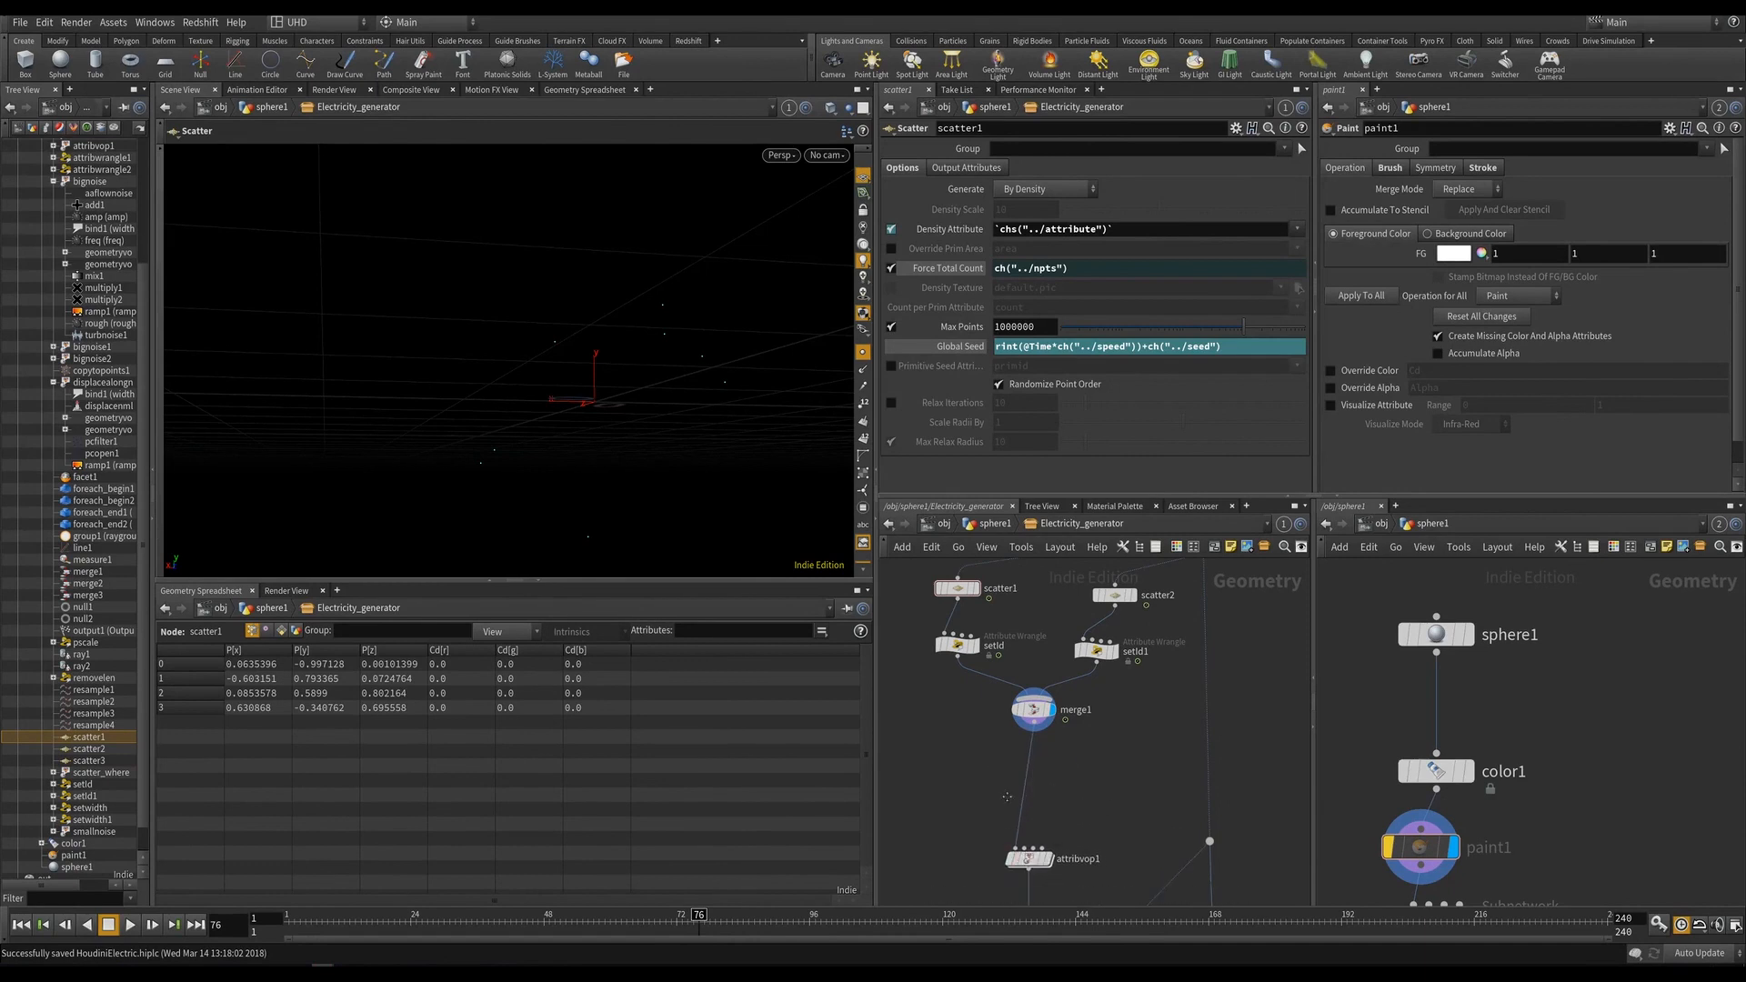
middle_click_drag(1000, 767, 1013, 803)
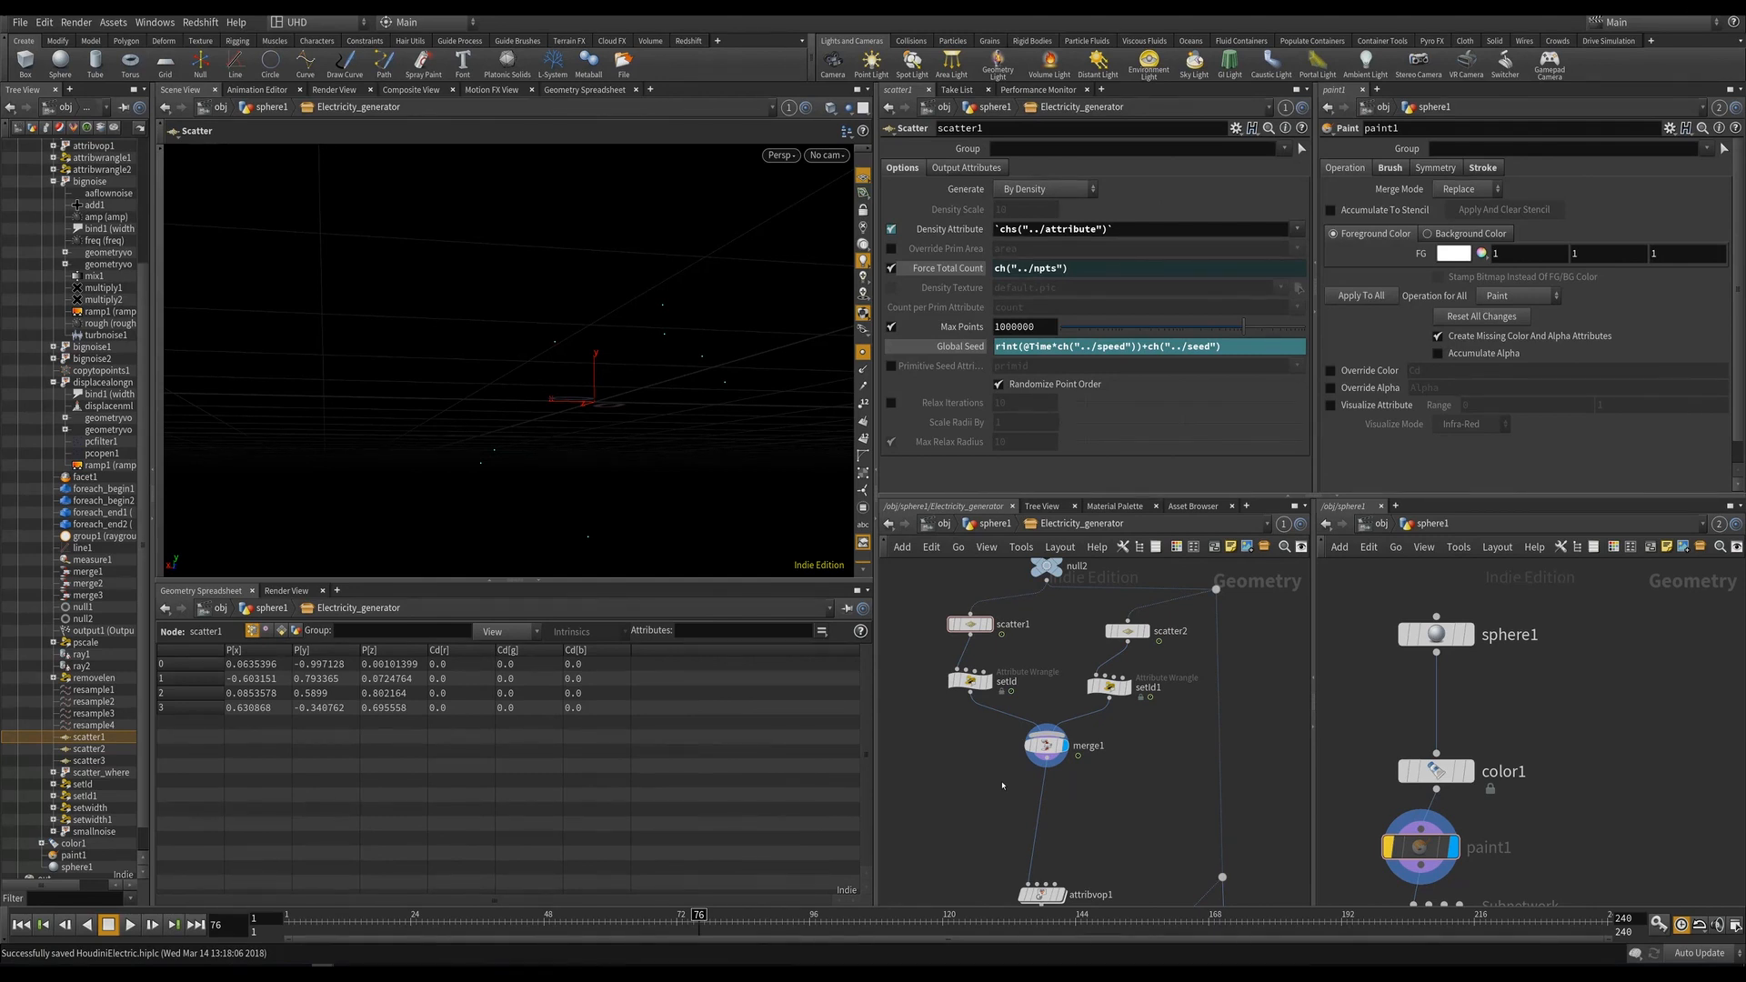
middle_click_drag(1011, 796, 952, 782)
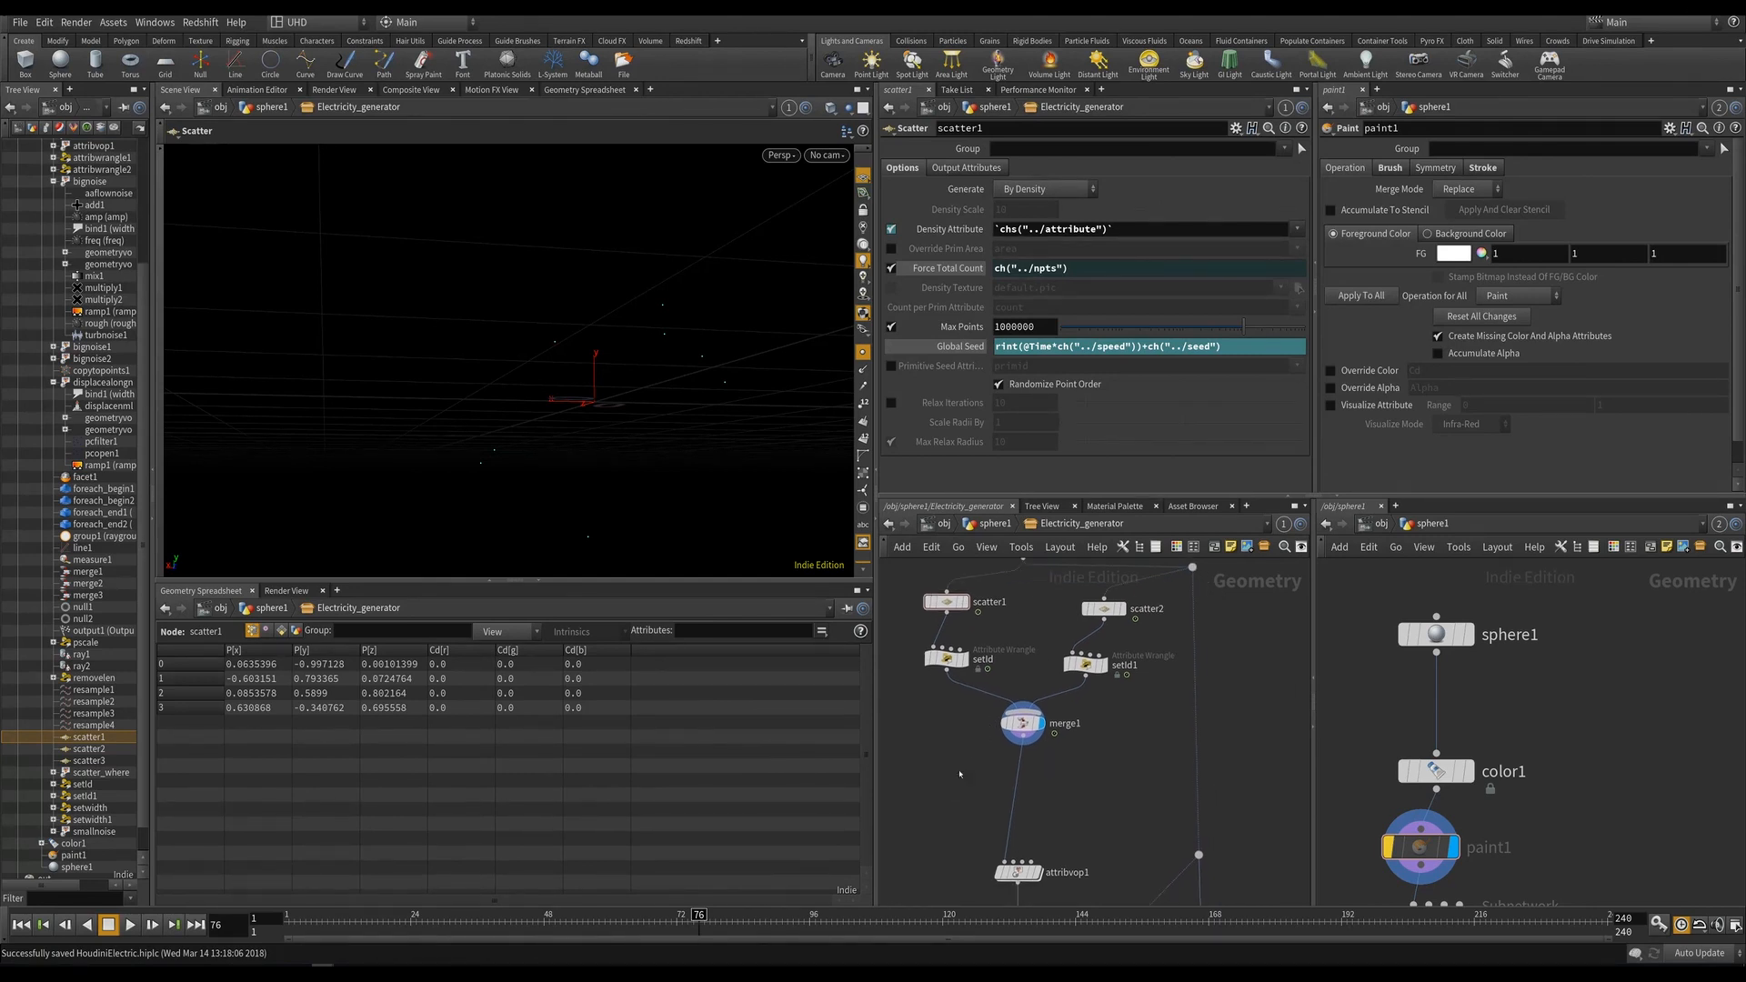
key("Tab")
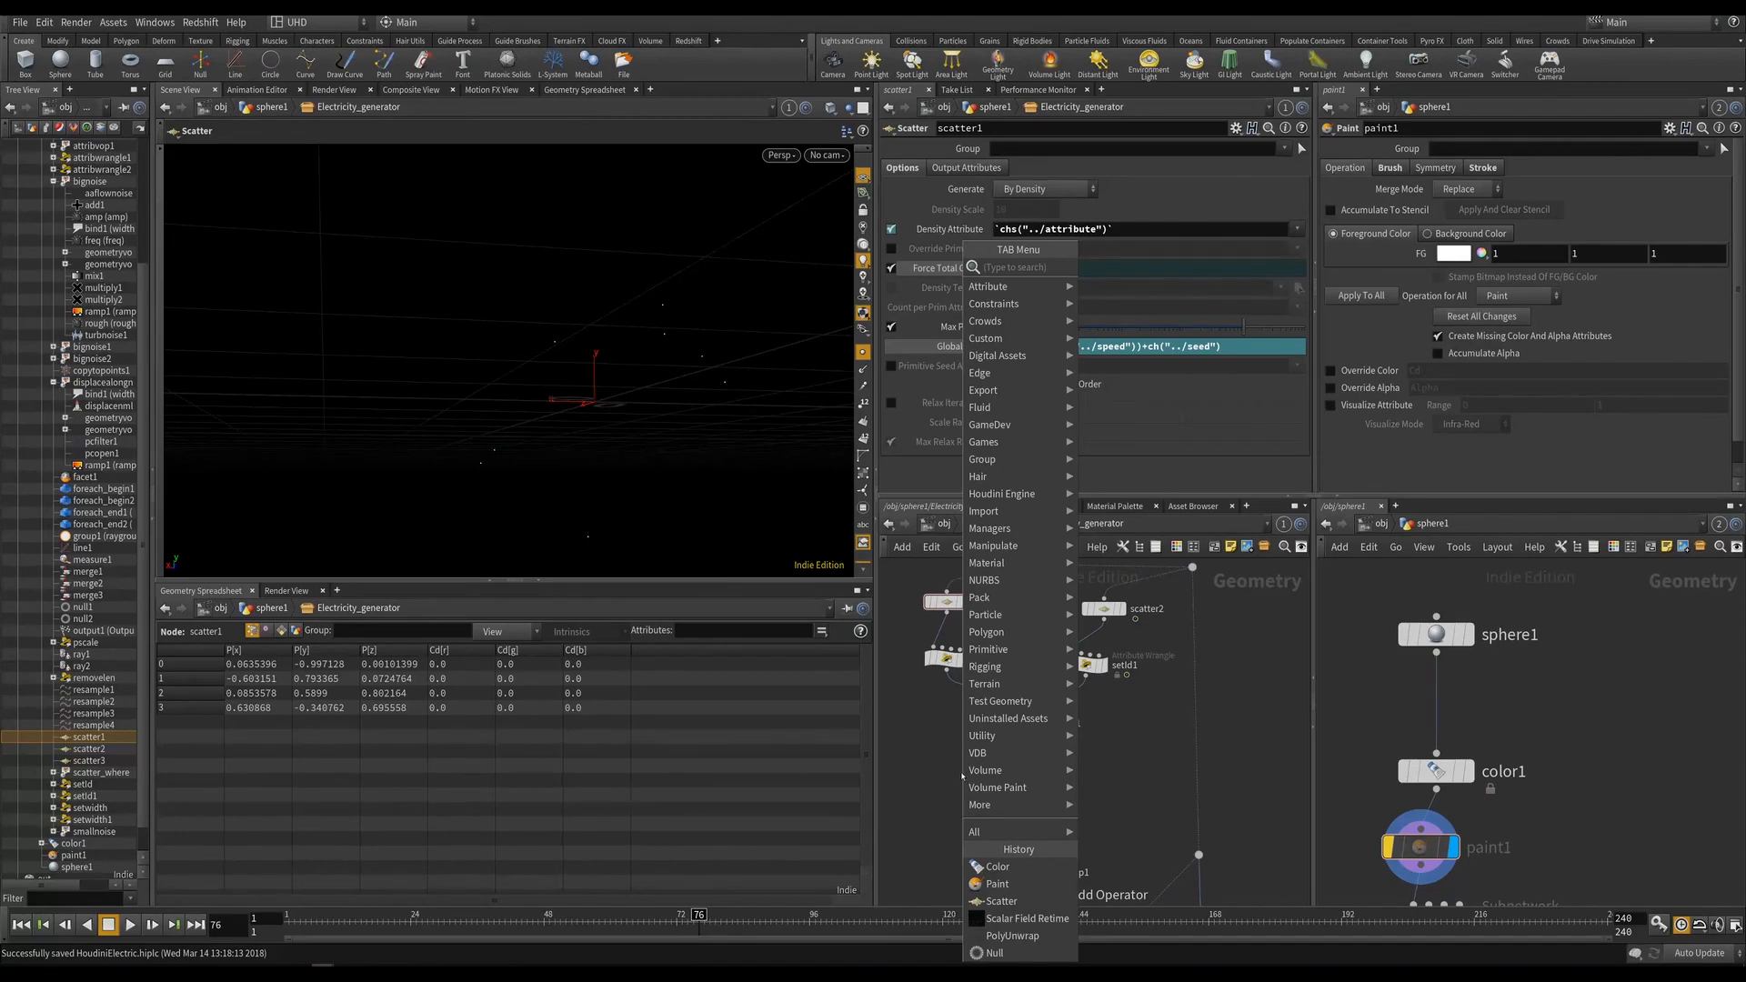
type("aw")
key("Return")
scroll(964, 776, "up", 2)
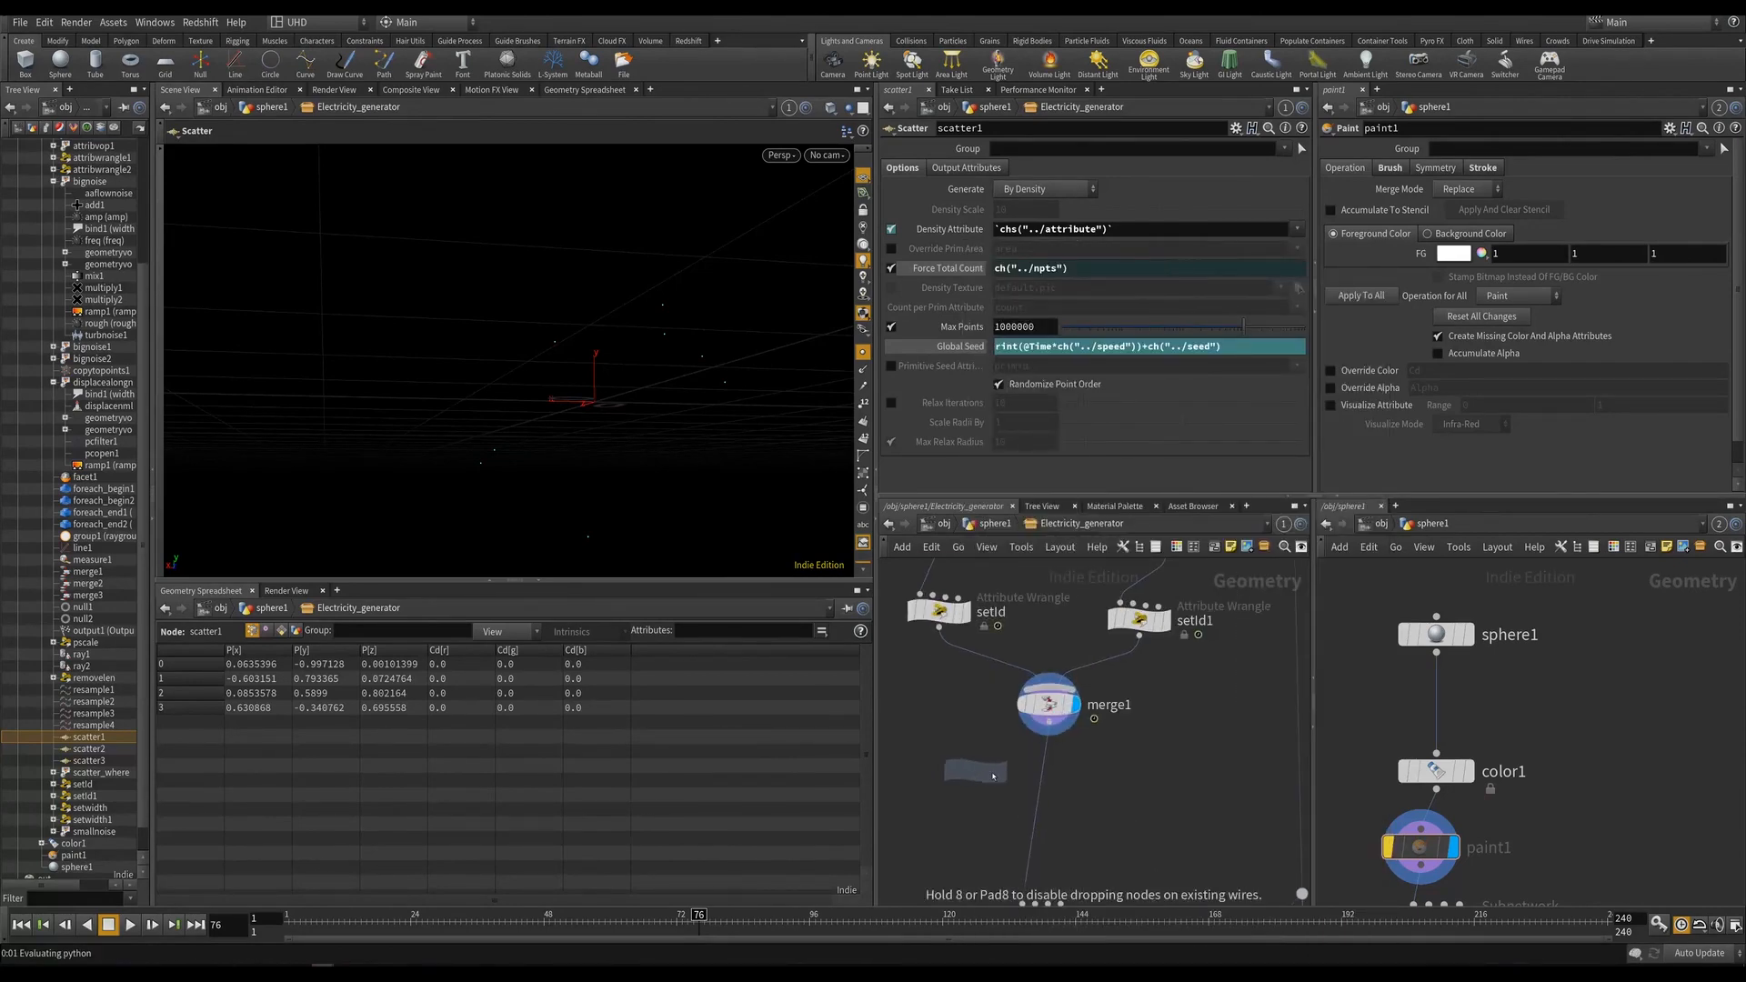
left_click(994, 776)
key("ctrl+s")
left_click_drag(1021, 775, 1053, 808)
Start attribwrangle3's VEX expression with "if (@" and copy the subnetwork's attribute parameter.
left_click(997, 295)
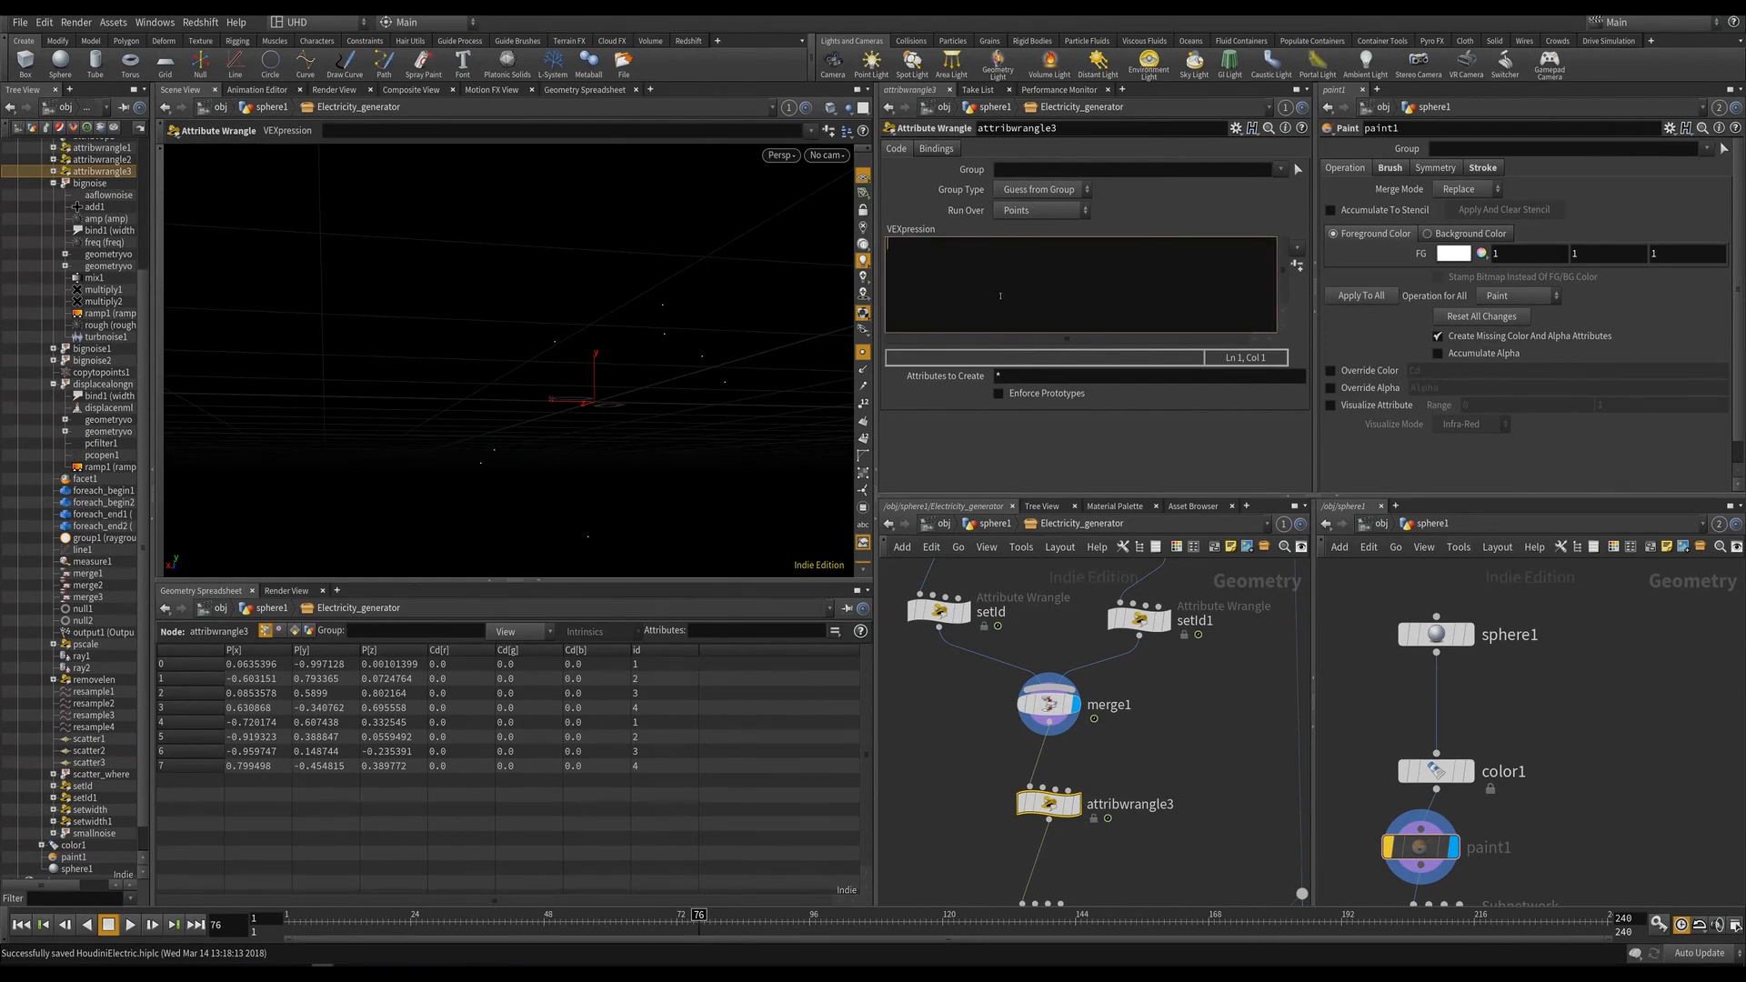
type("if (@")
middle_click_drag(1556, 847, 1556, 716)
left_click(1437, 791)
right_click(1461, 190)
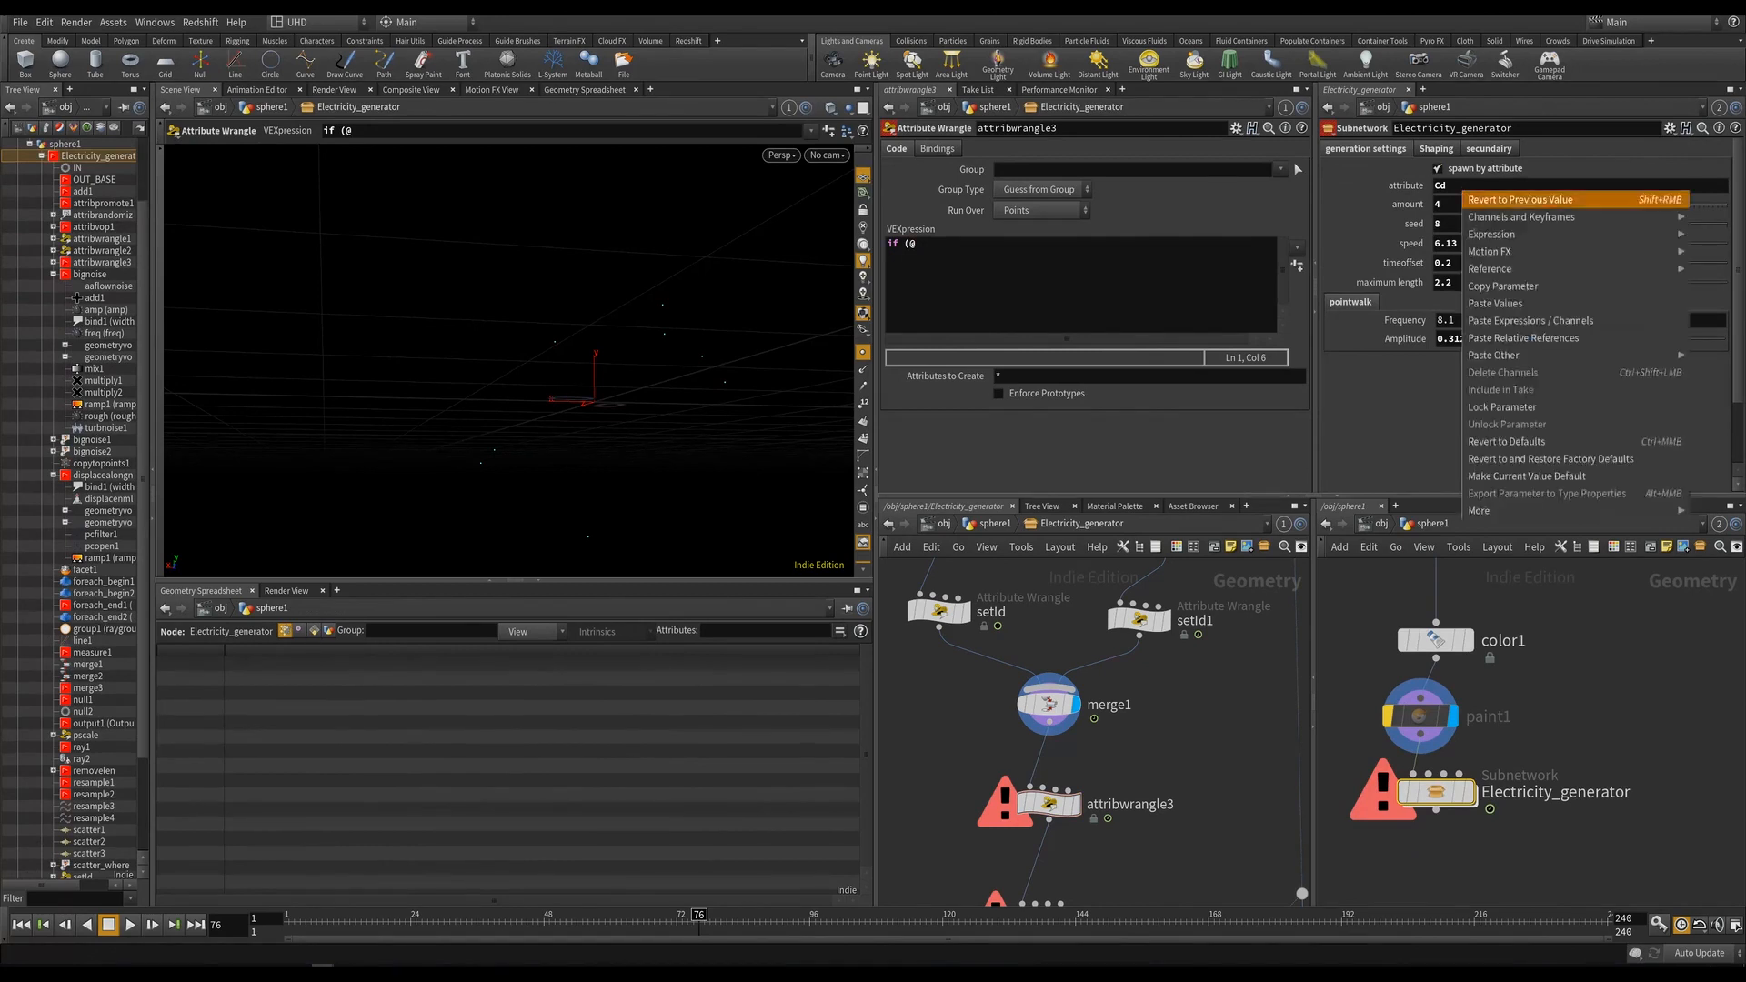
left_click(1502, 285)
Paste the attribute parameter as a relative reference into the if condition and prefix it with @, giving @`chs("../attribute")`.
left_click(957, 255)
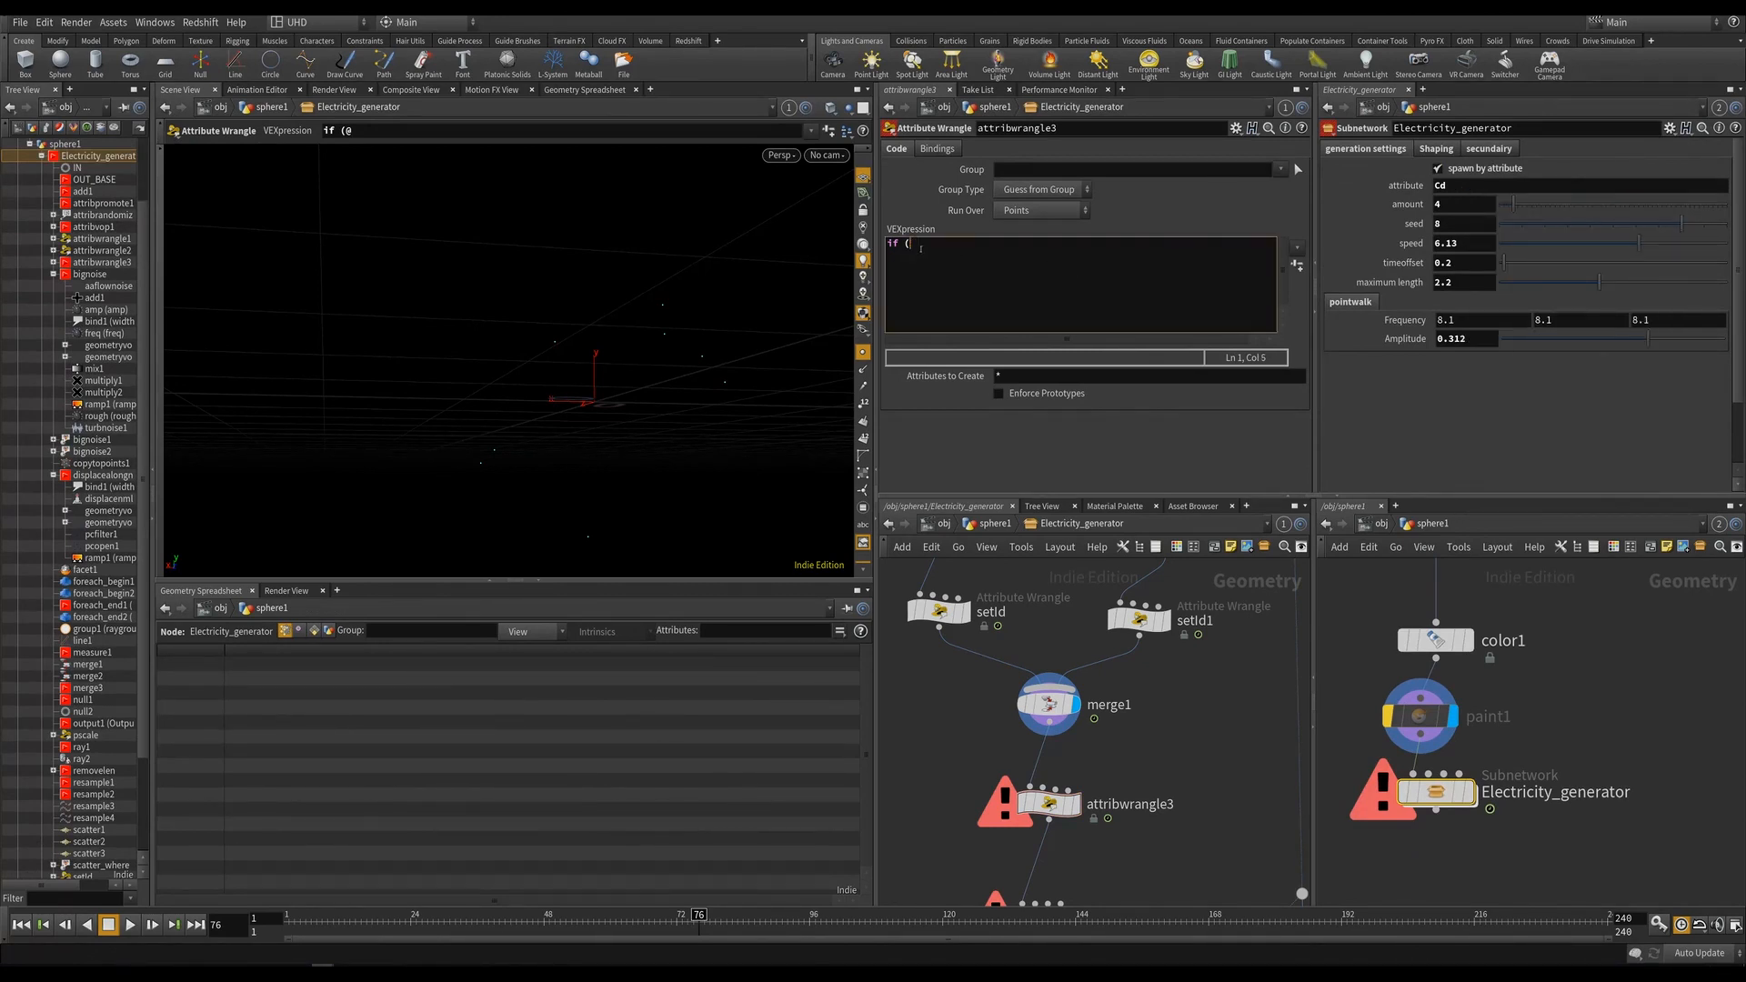
right_click(920, 248)
left_click(973, 394)
key("Left")
key("Left")
key("Left")
key("Left")
key("Left")
key("Left")
key("Left")
key("Left")
key("Left")
key("Left")
key("Left")
key("Left")
key("Left")
key("Left")
key("Left")
key("Left")
key("Left")
key("Left")
key("Left")
key("Left")
type("@")
left_click(1074, 262)
type("== 0) {")
key("Return")
type("@removepoint(0@")
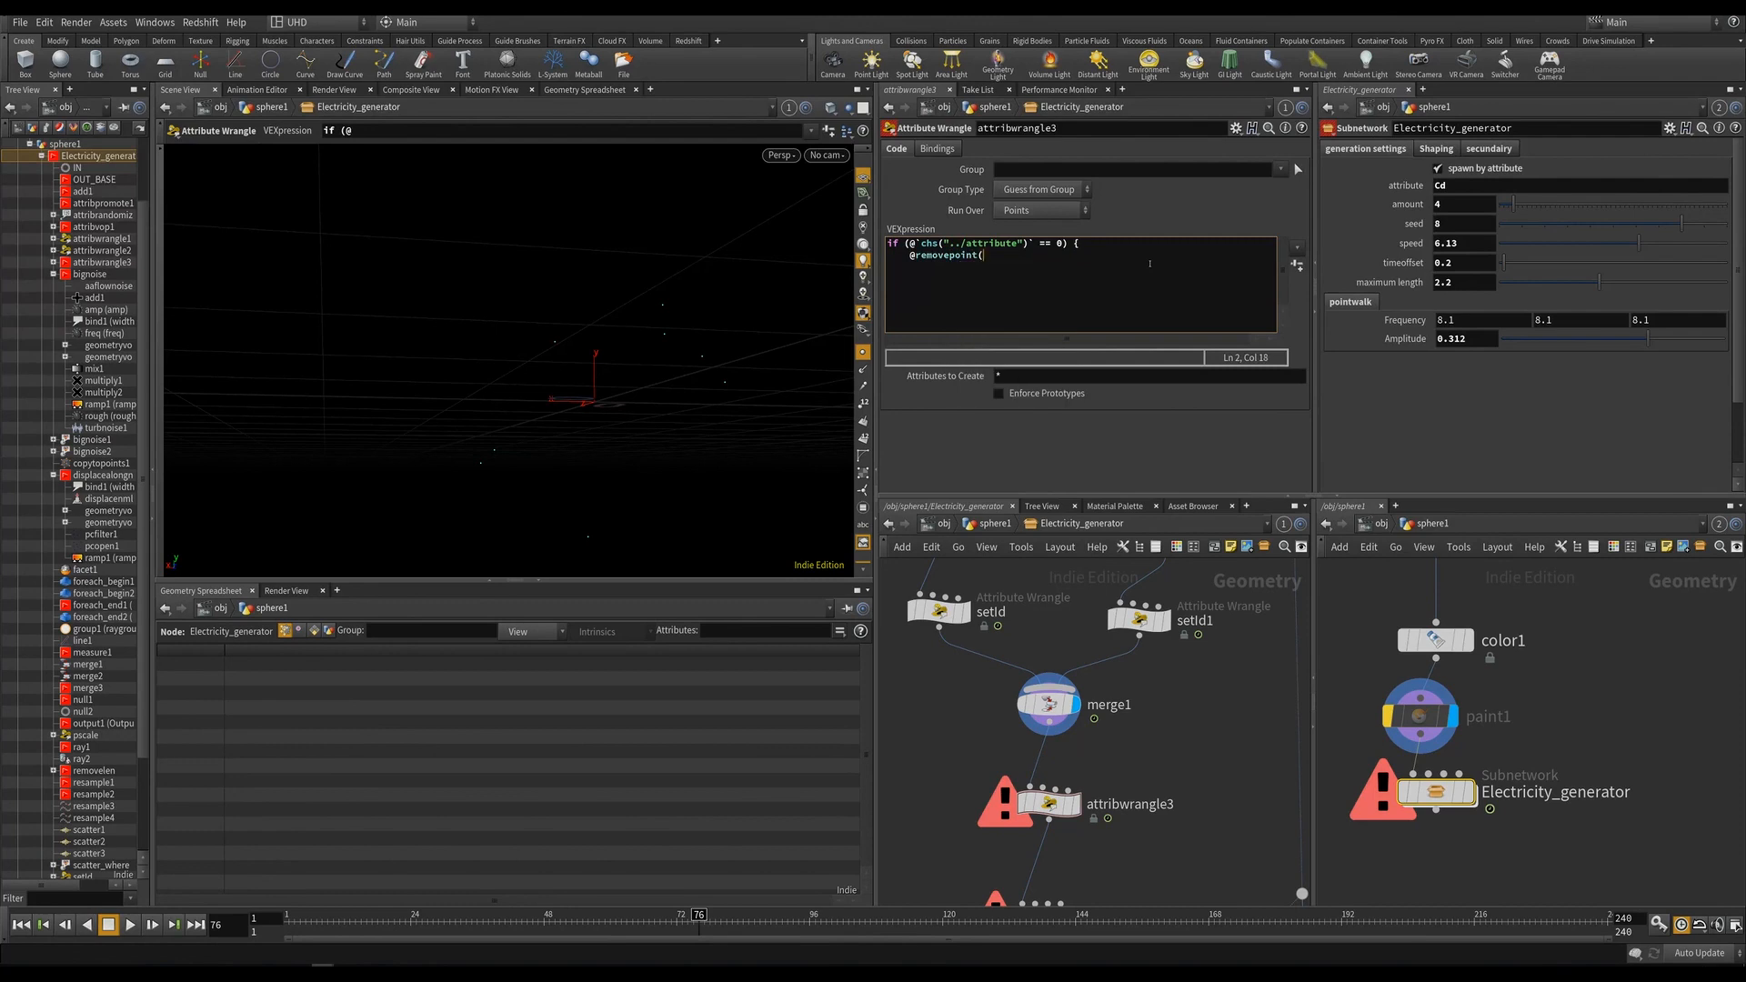
key("BackSpace")
key("BackSpace")
type("0,@ptnum);")
key("Return")
type("}")
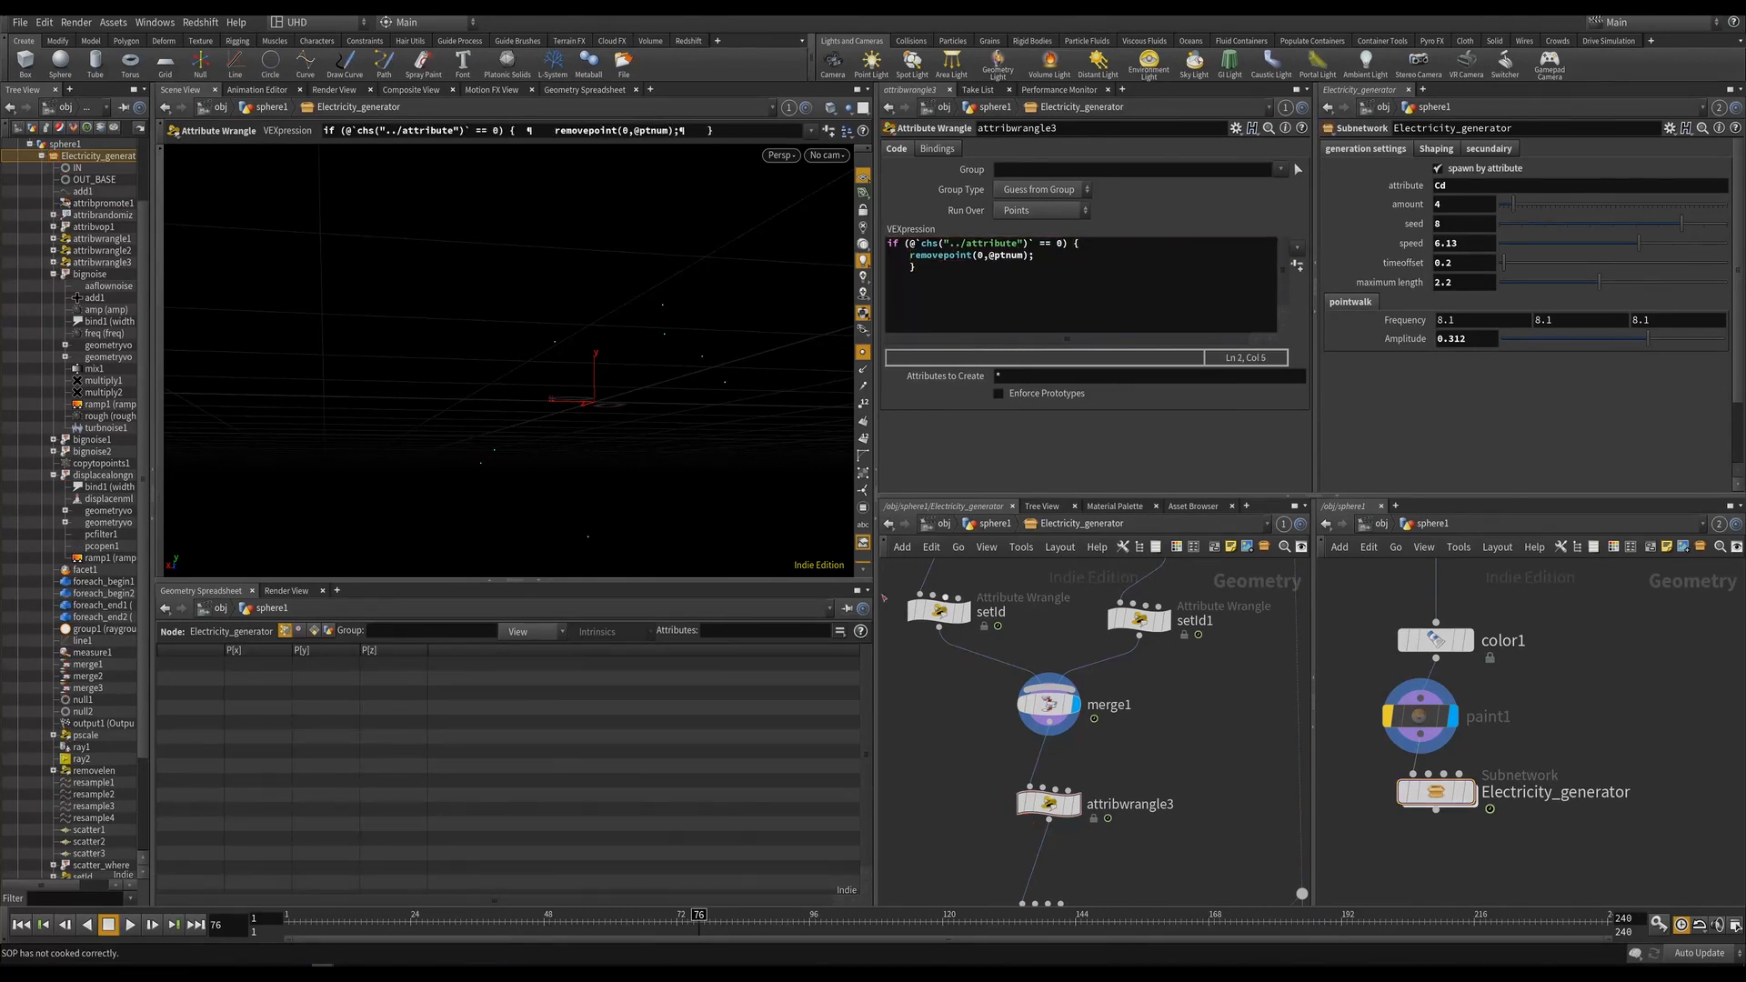
Display attribwrangle3's result and scrub the timeline to check which points remain.
left_click_drag(428, 273, 771, 439, "alt")
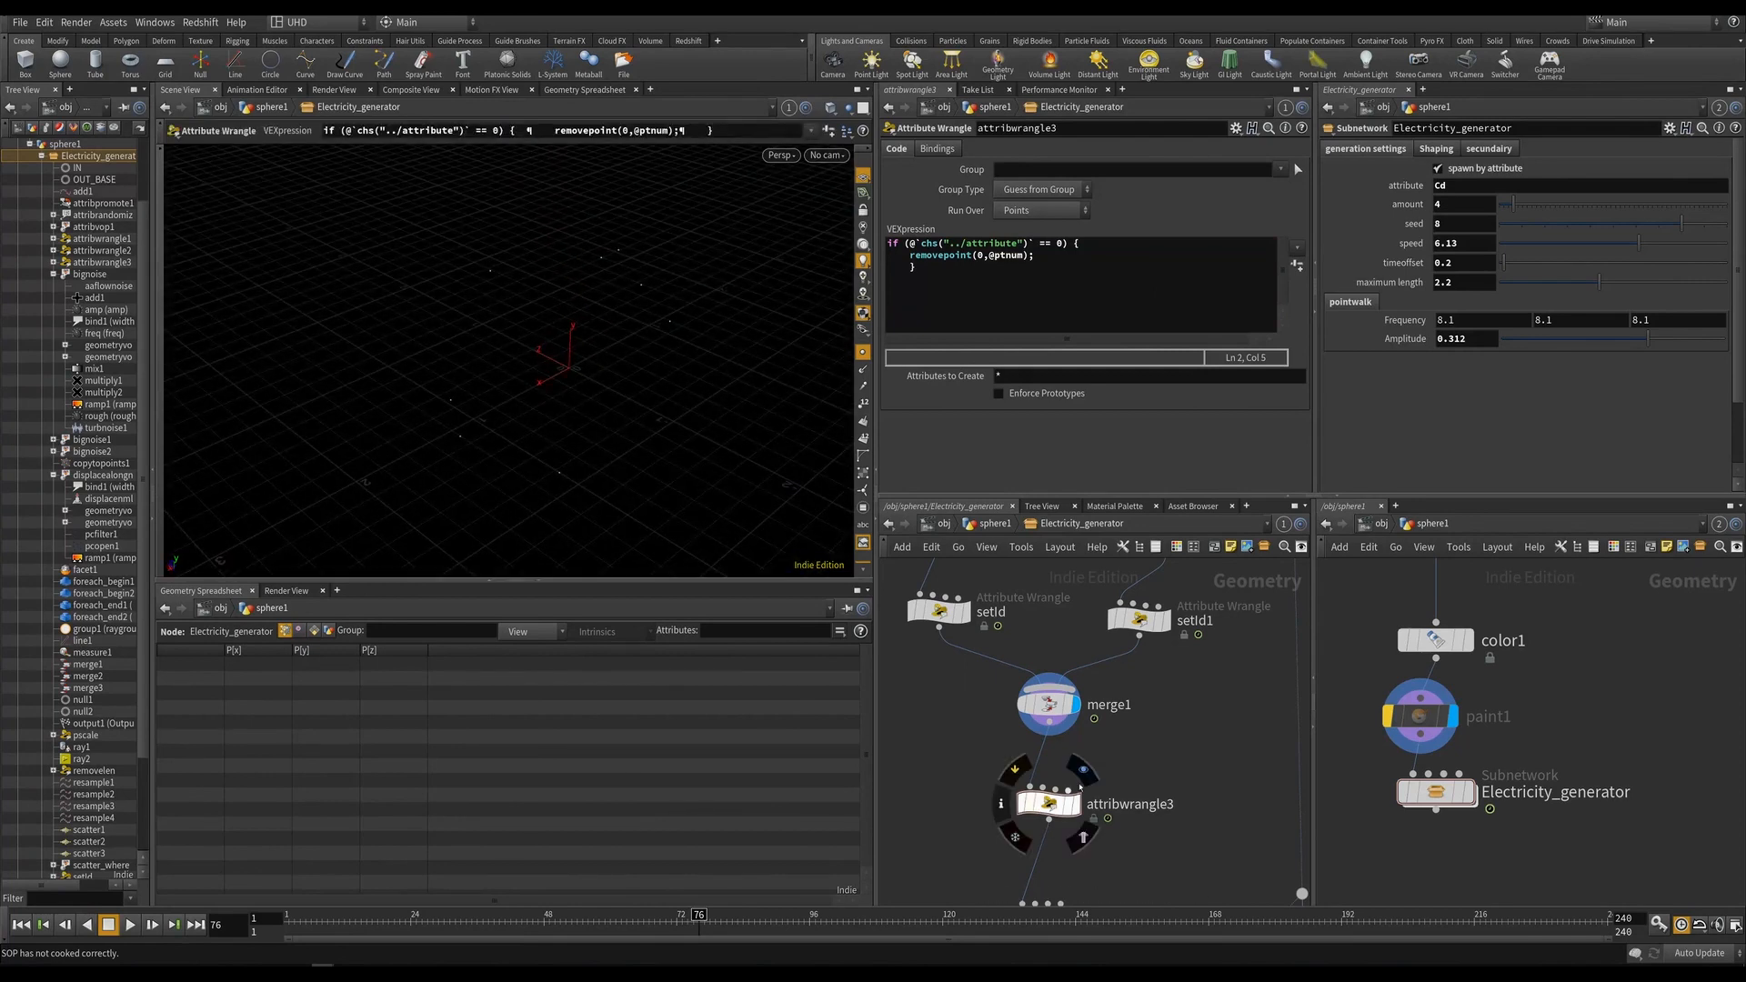
left_click(1076, 803)
left_click_drag(370, 921, 417, 926)
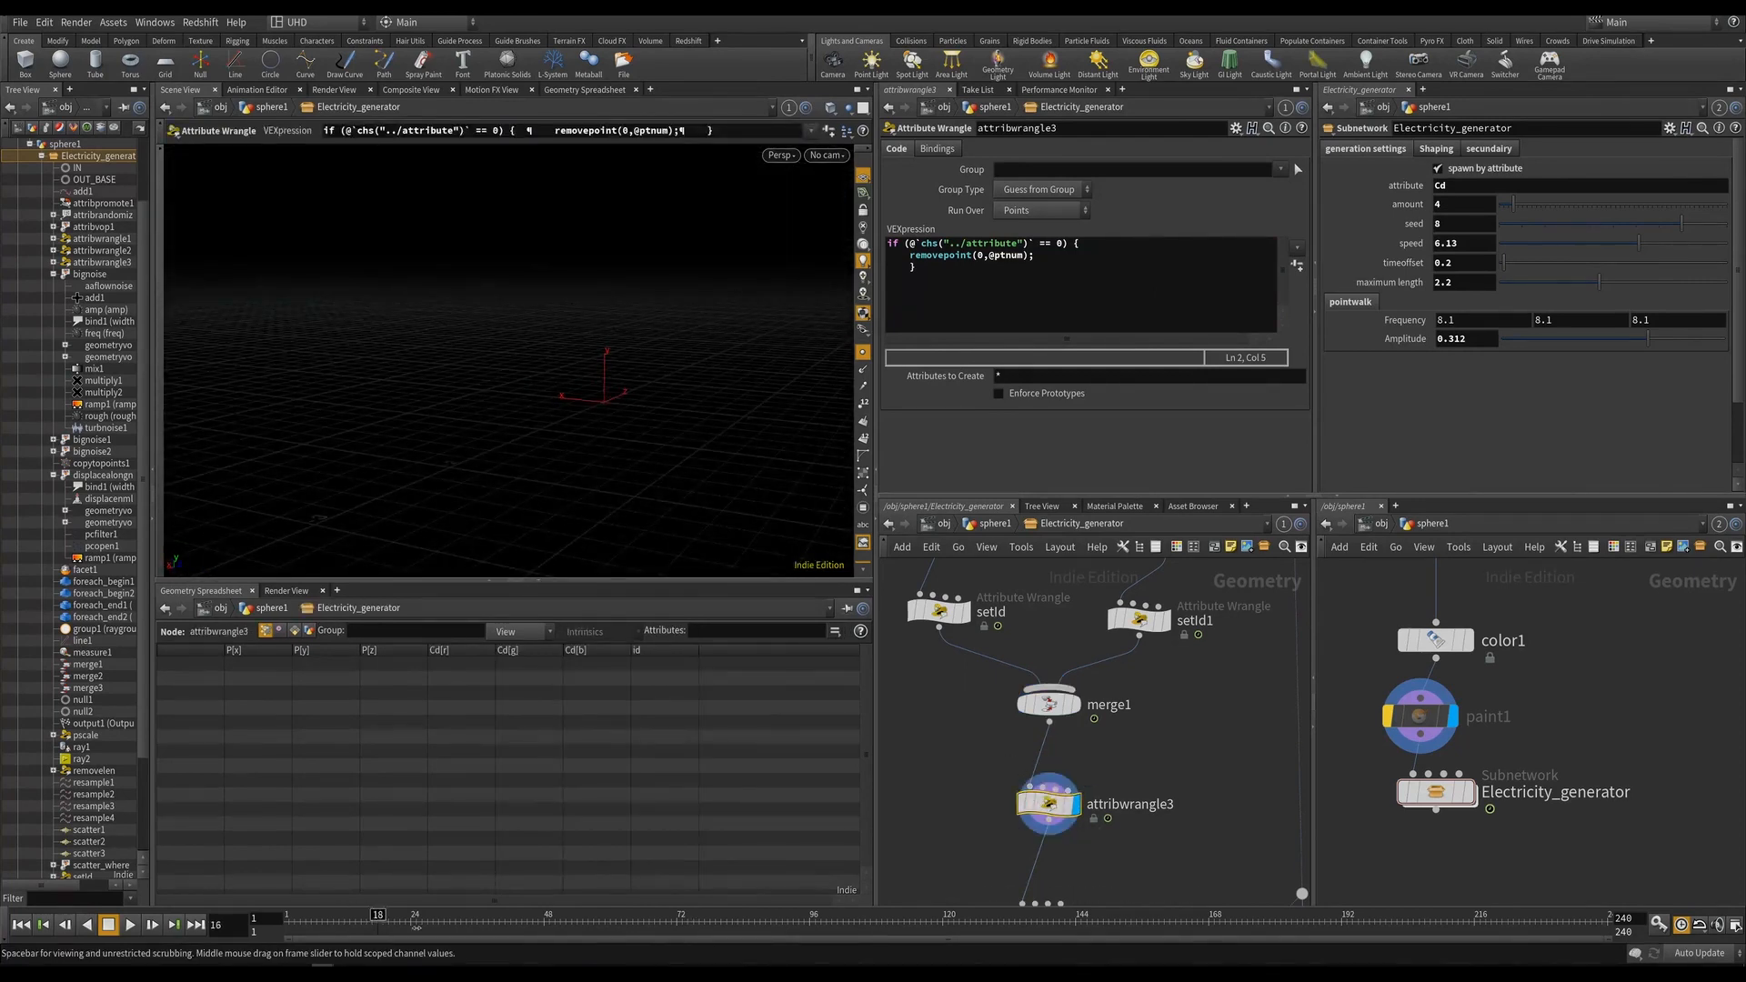
left_click_drag(809, 925, 527, 925)
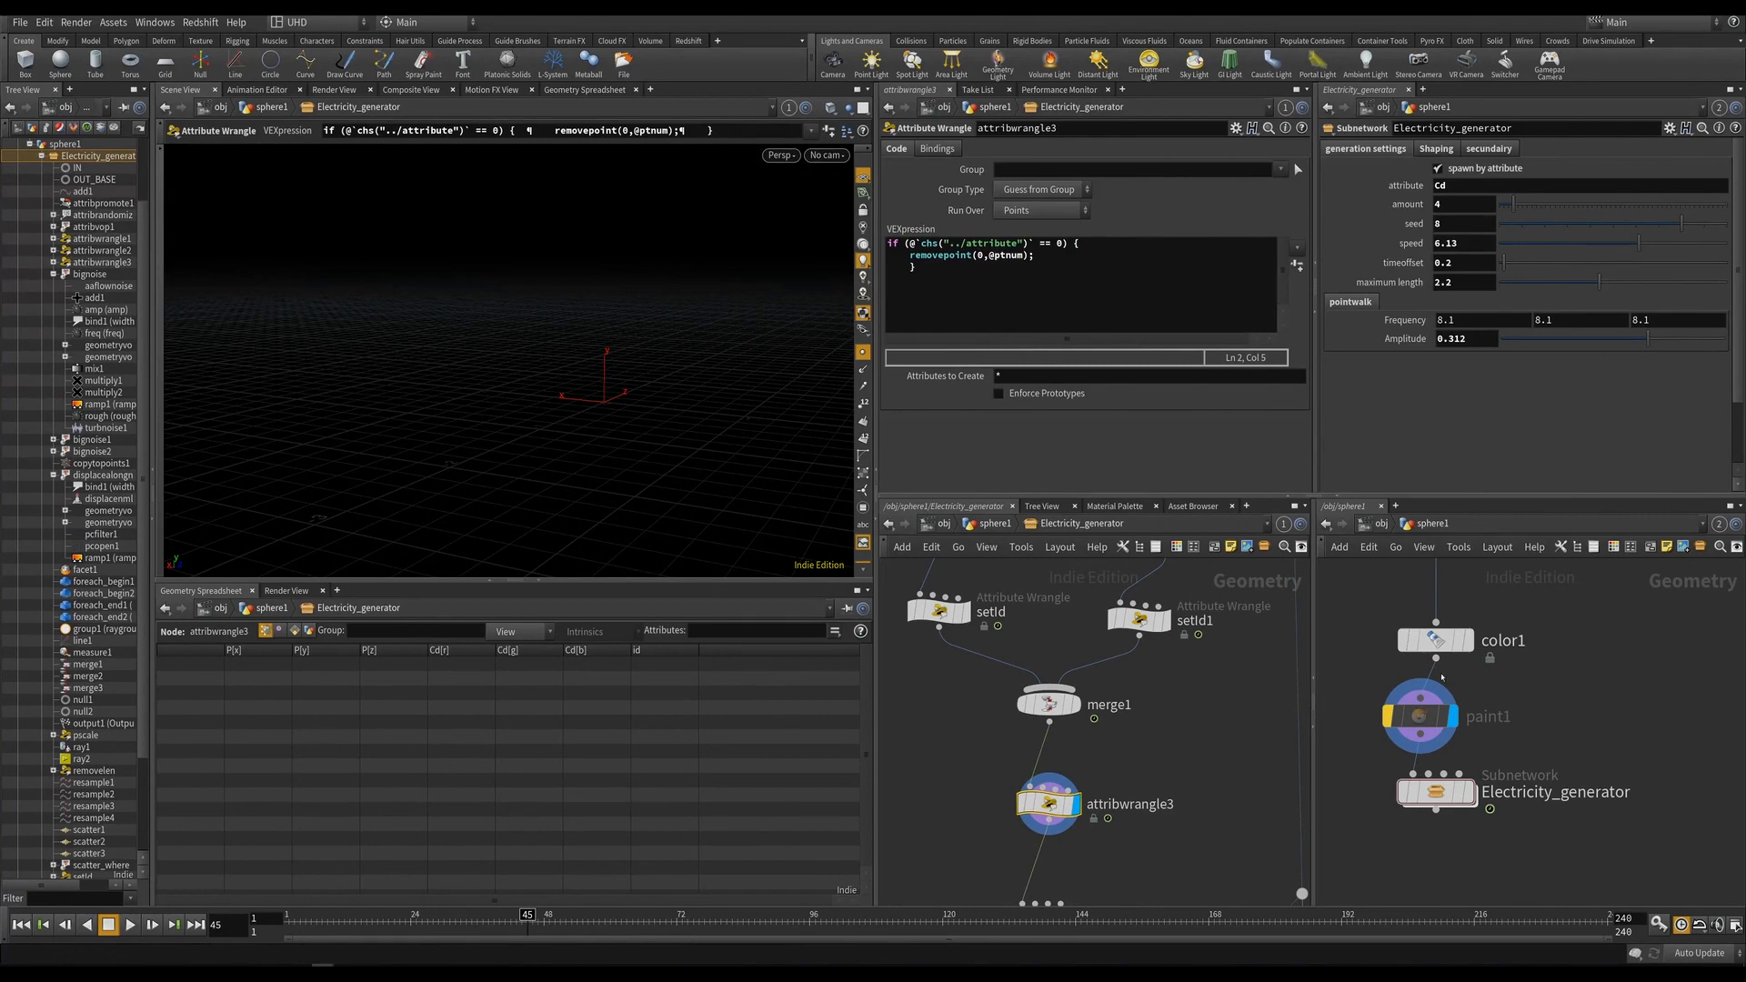
Save the scene, turn off the bypass on paint1, and scrub the timeline to check the spawned points.
key("ctrl+s")
left_click(1402, 726)
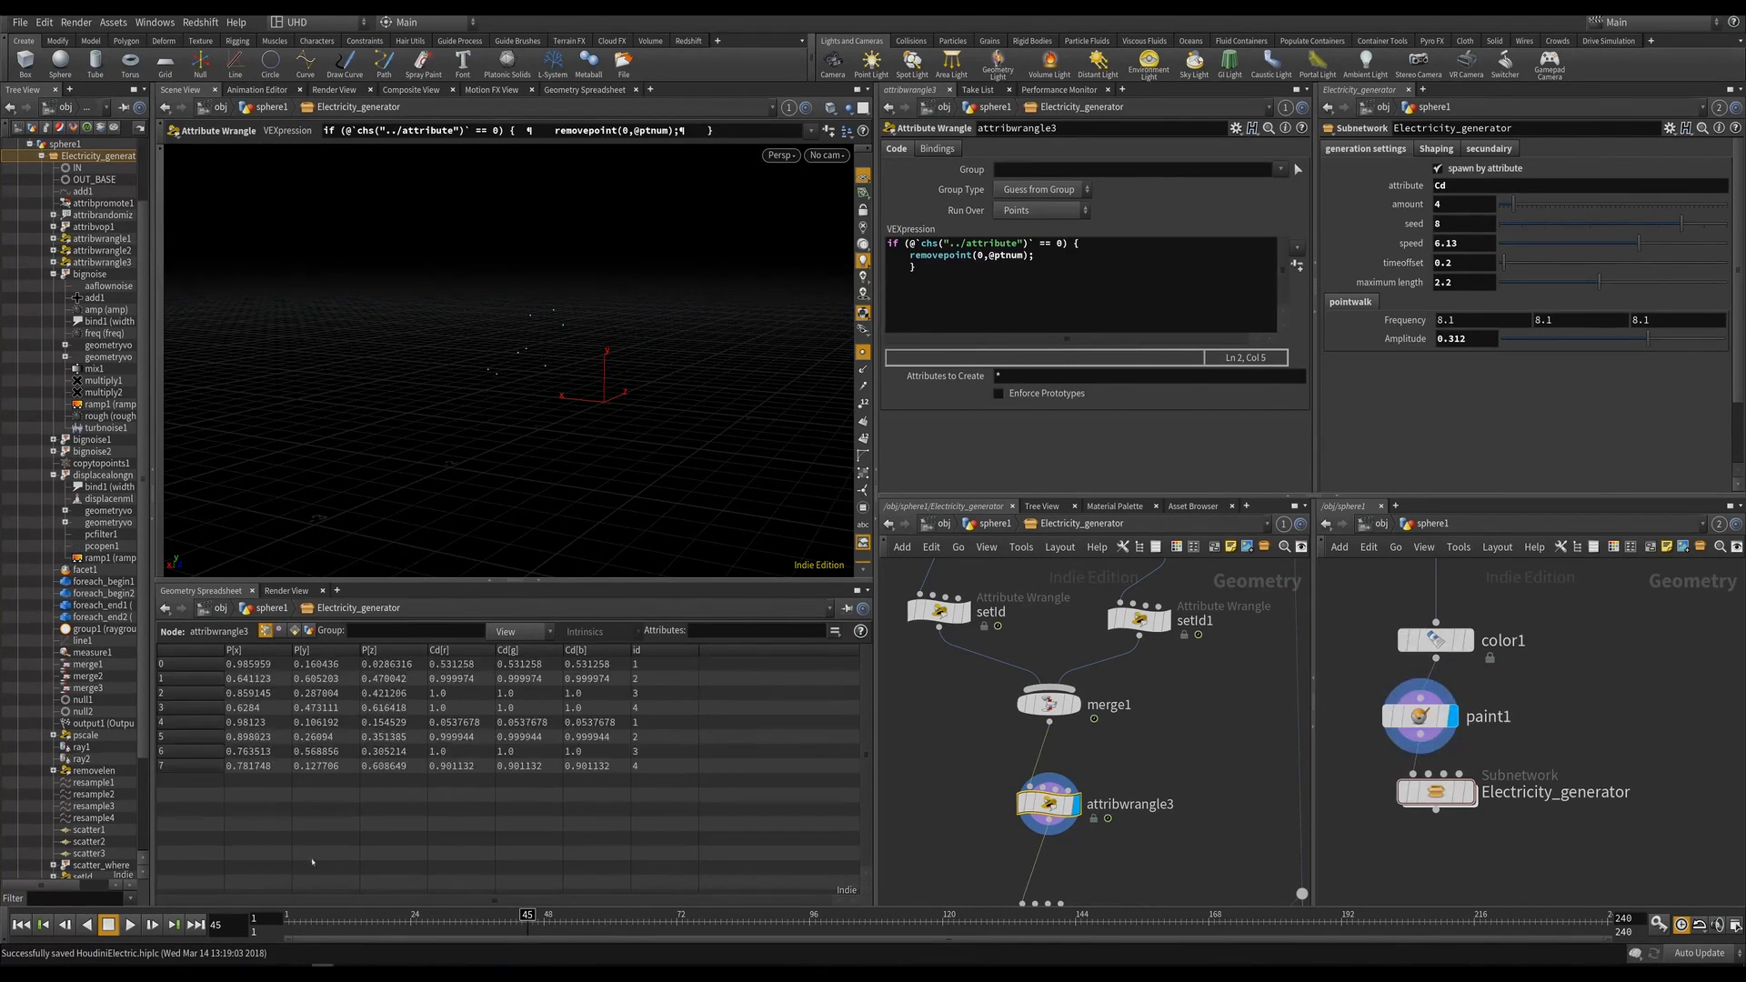
left_click_drag(569, 937, 808, 928)
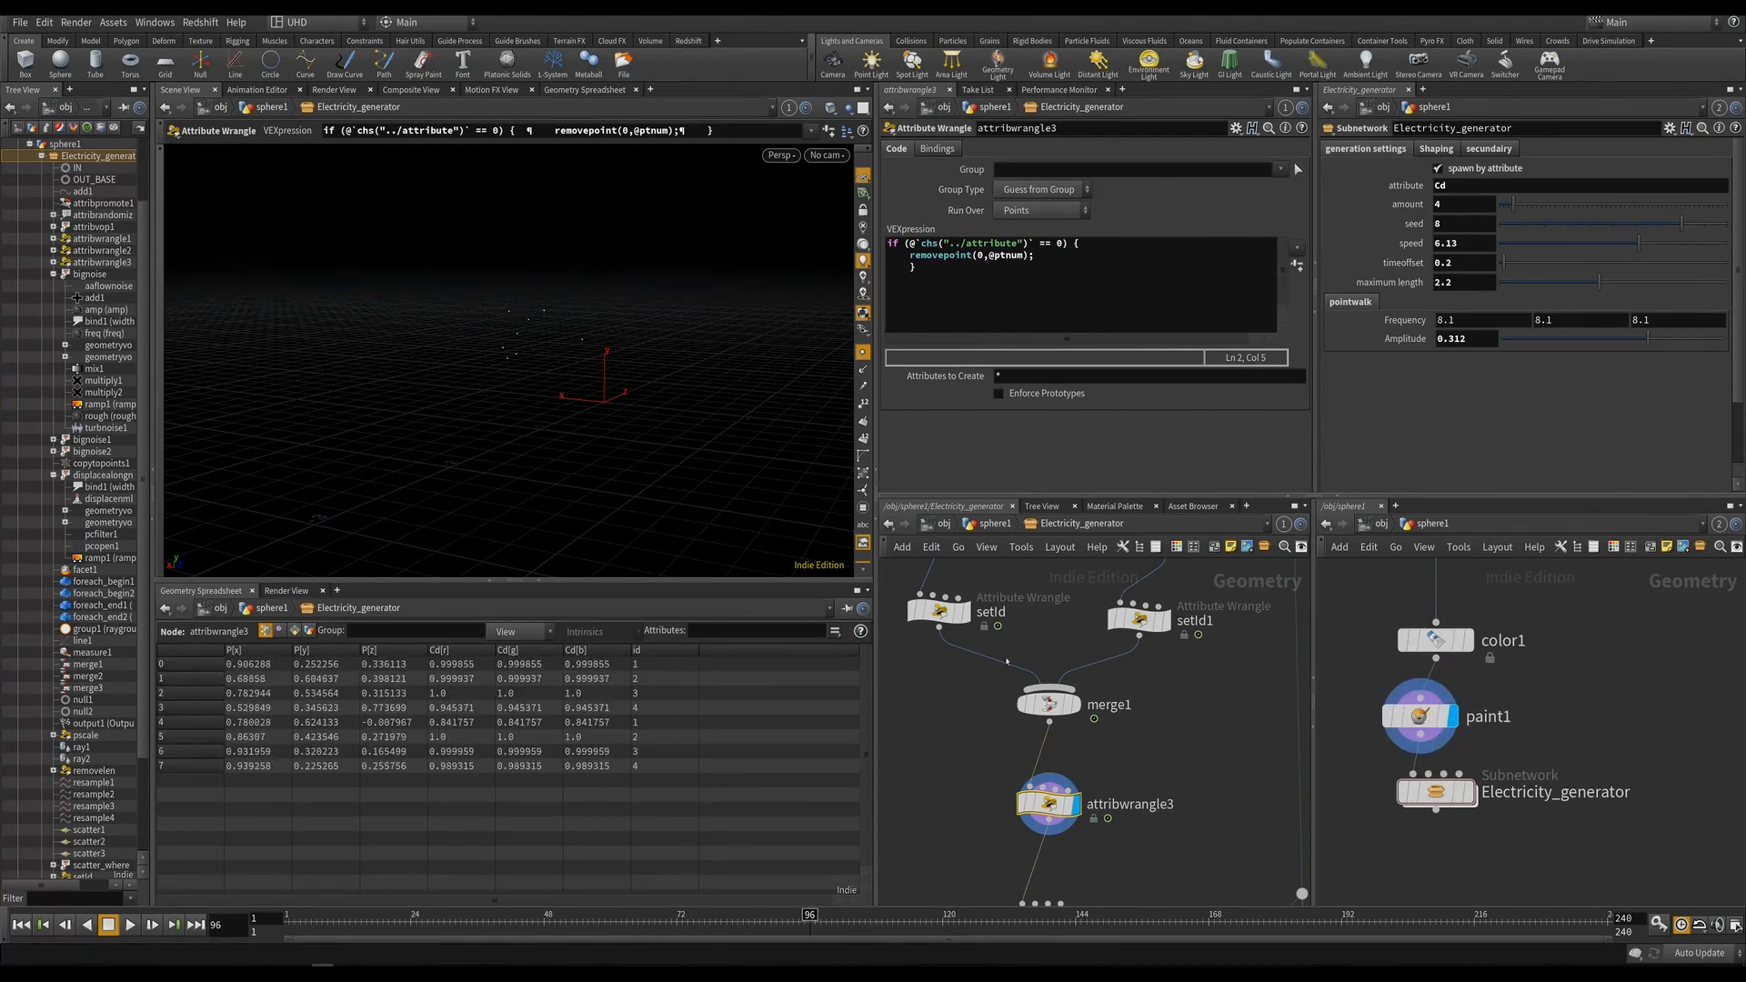
middle_click_drag(981, 798, 994, 771)
key("Escape")
left_click_drag(619, 409, 574, 412)
middle_click_drag(574, 411, 599, 483, "alt")
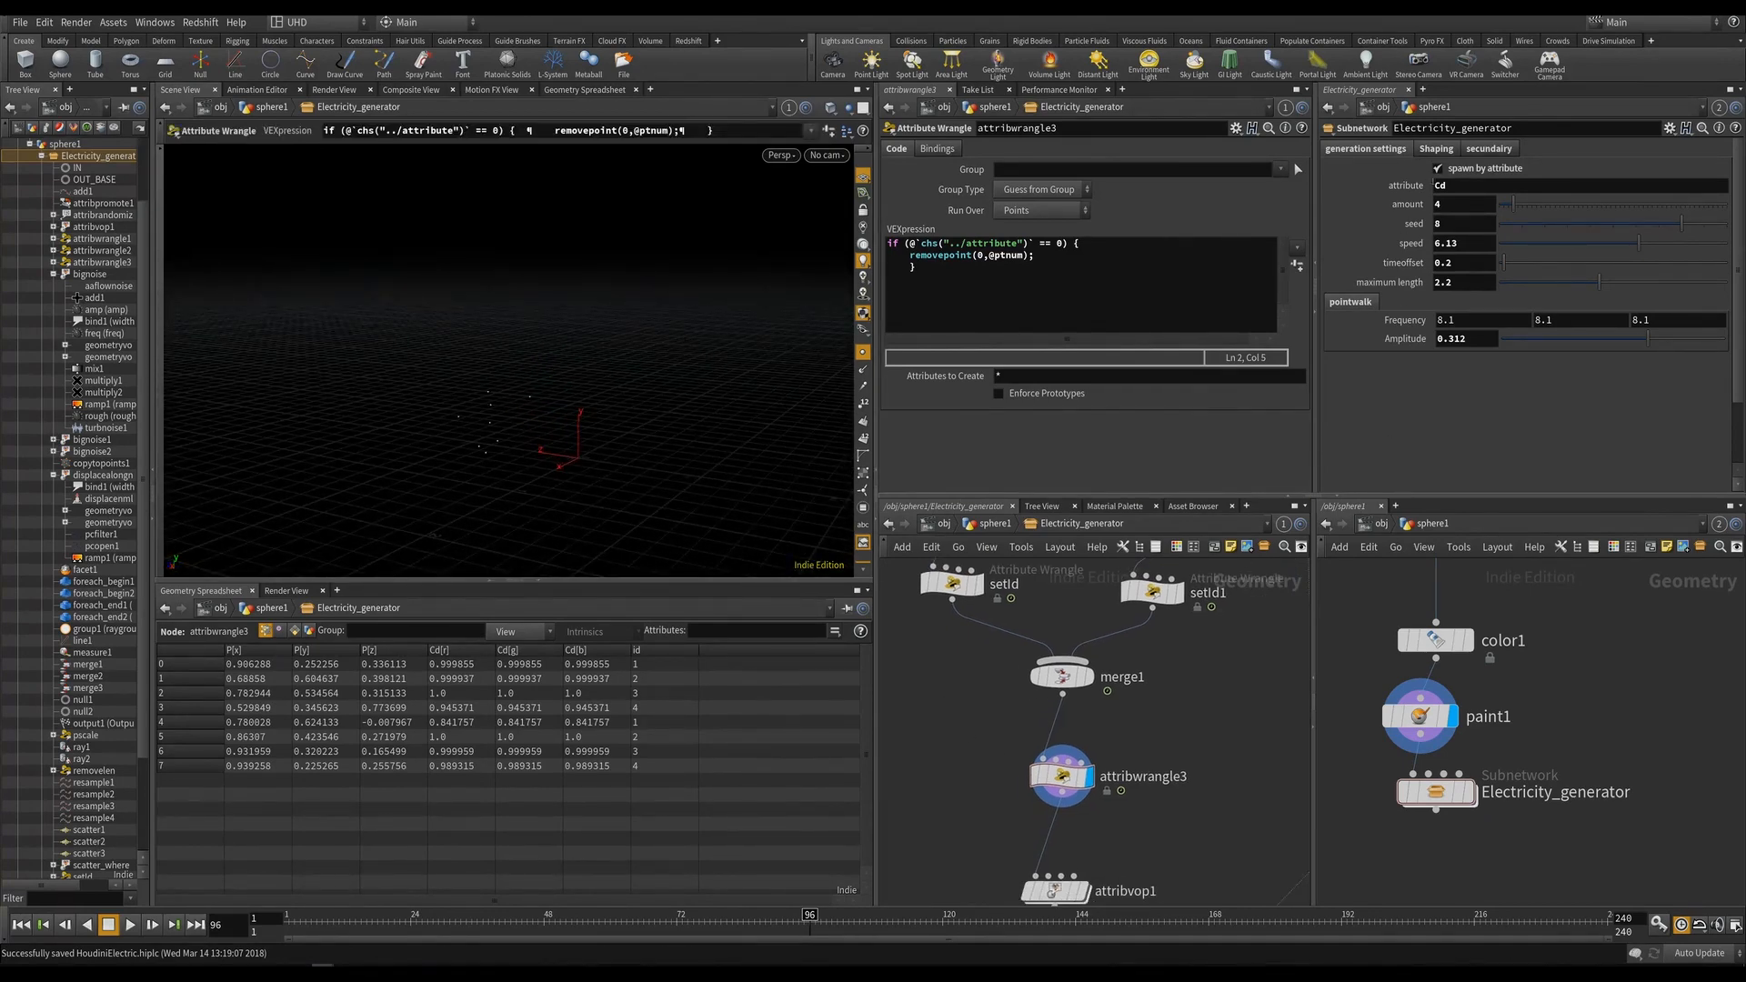
Turn off spawn by attribute on Electricity_generator and scrub the timeline to examine the unrestricted point distribution.
left_click(1438, 169)
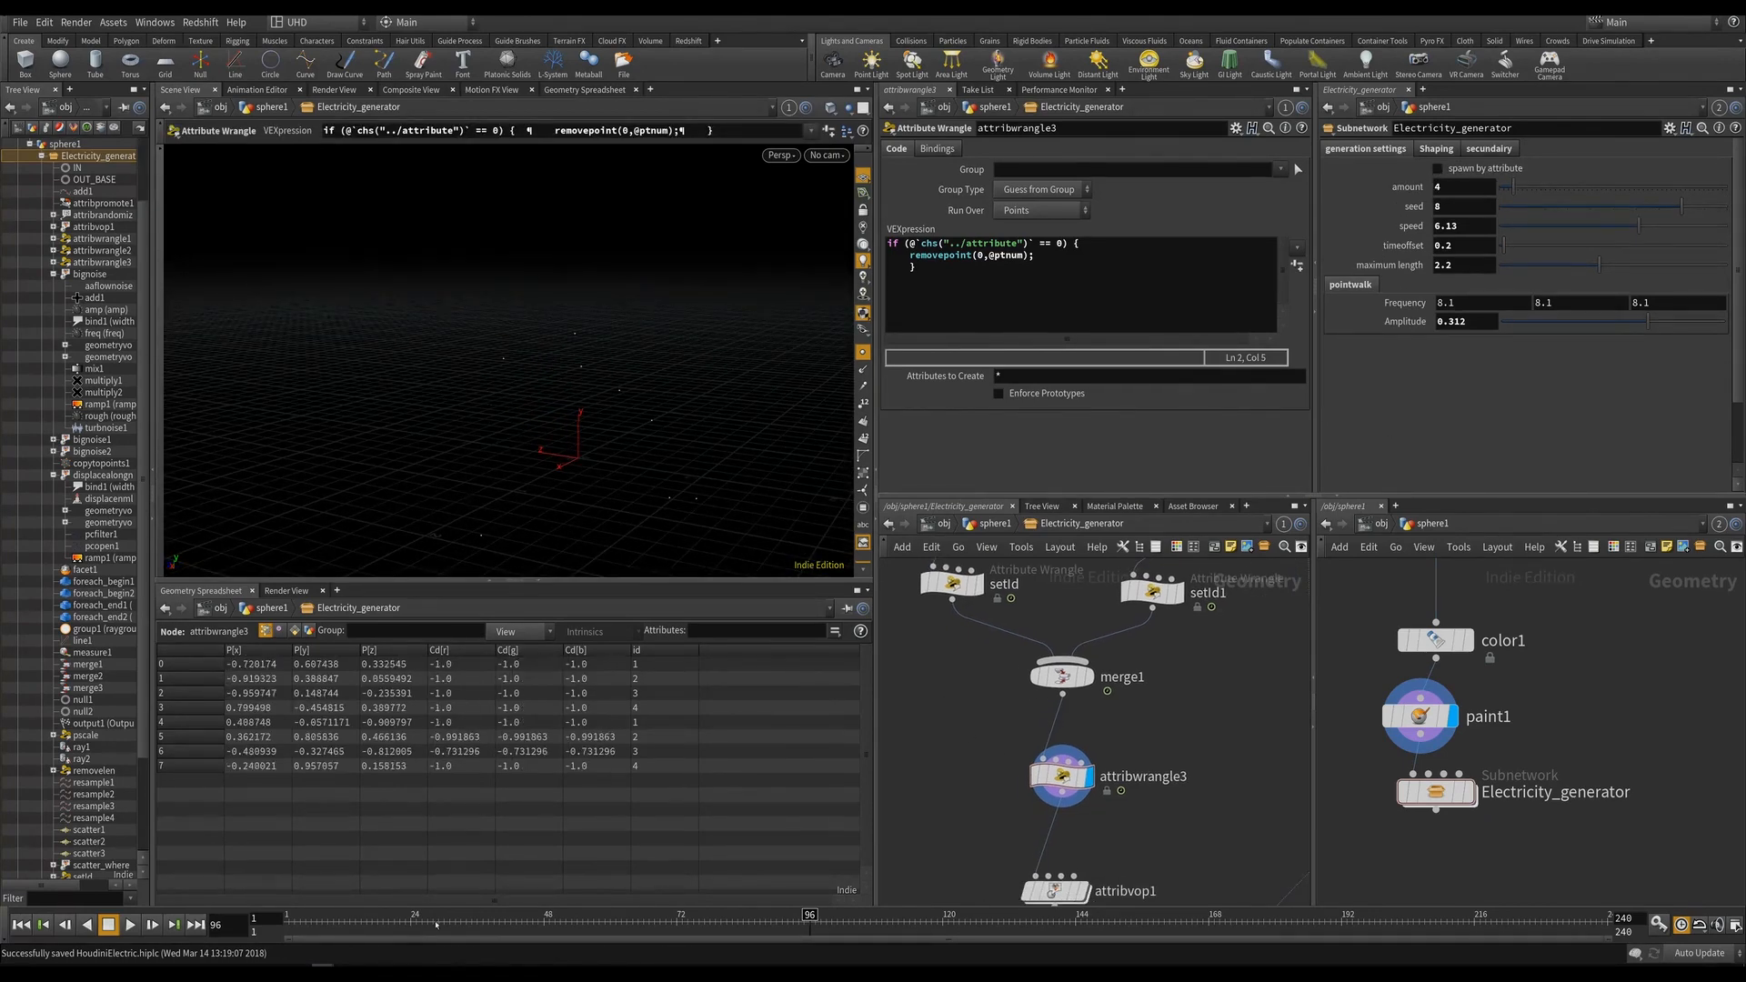
left_click_drag(438, 925, 672, 924)
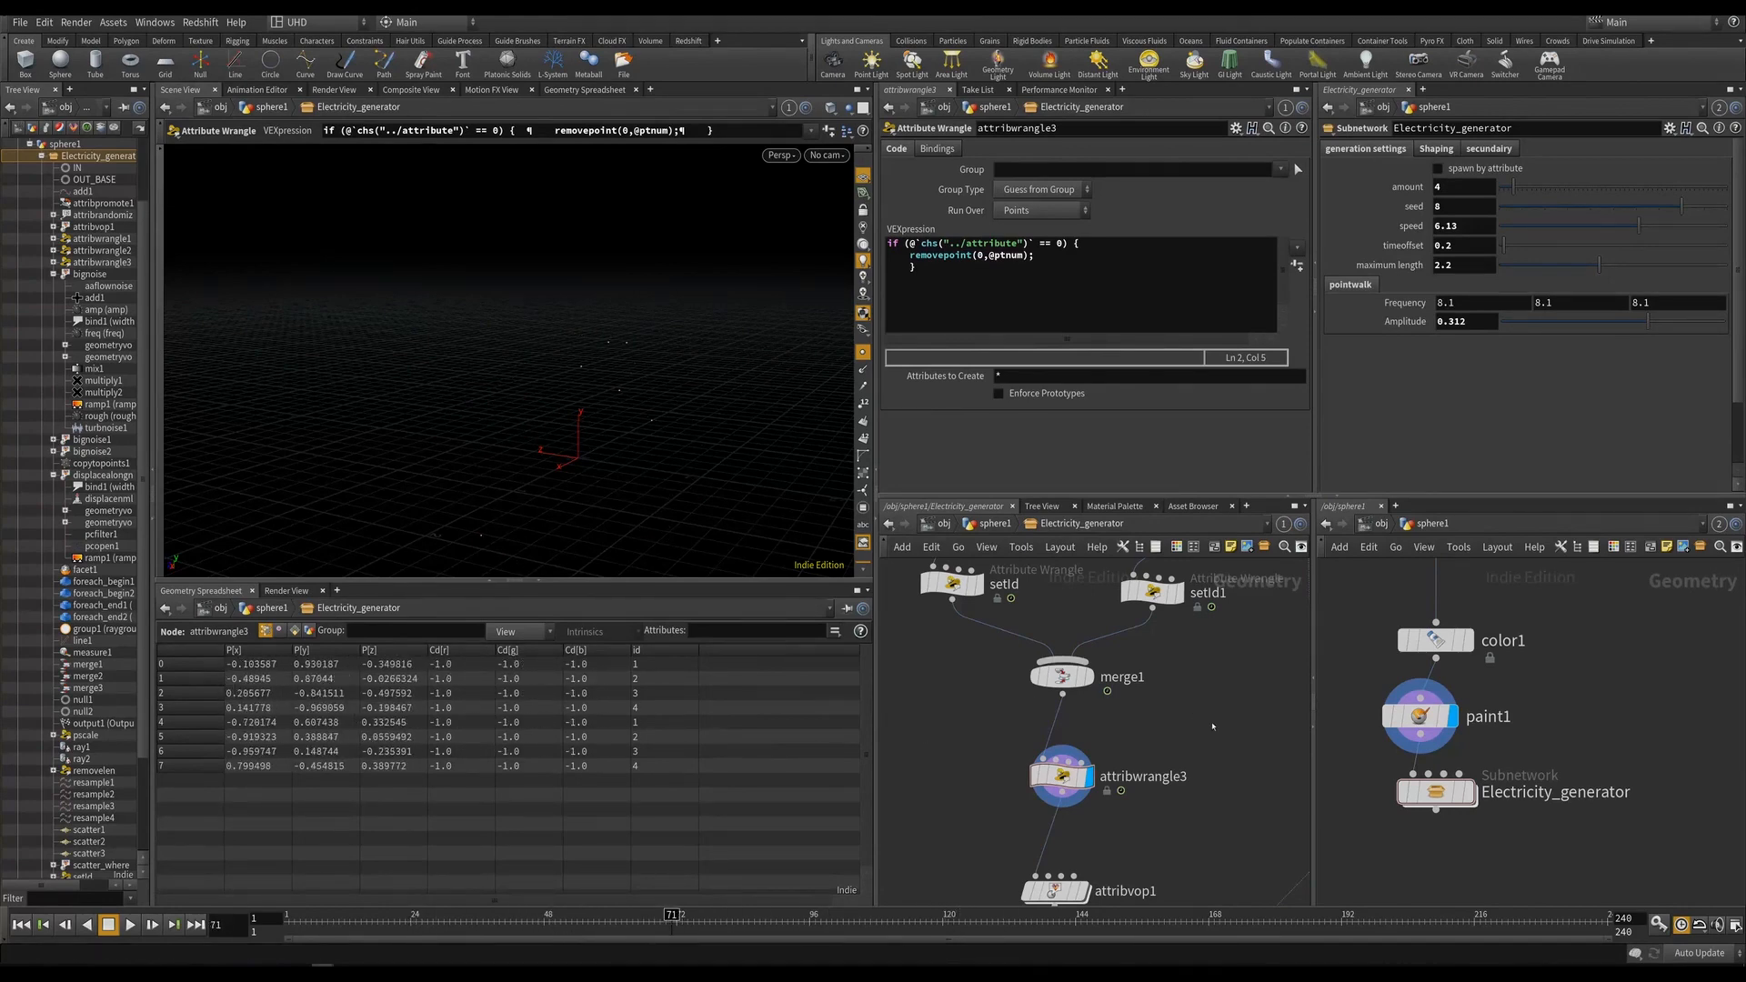
middle_click_drag(1526, 735, 1507, 743)
left_click_drag(635, 382, 555, 338, "alt")
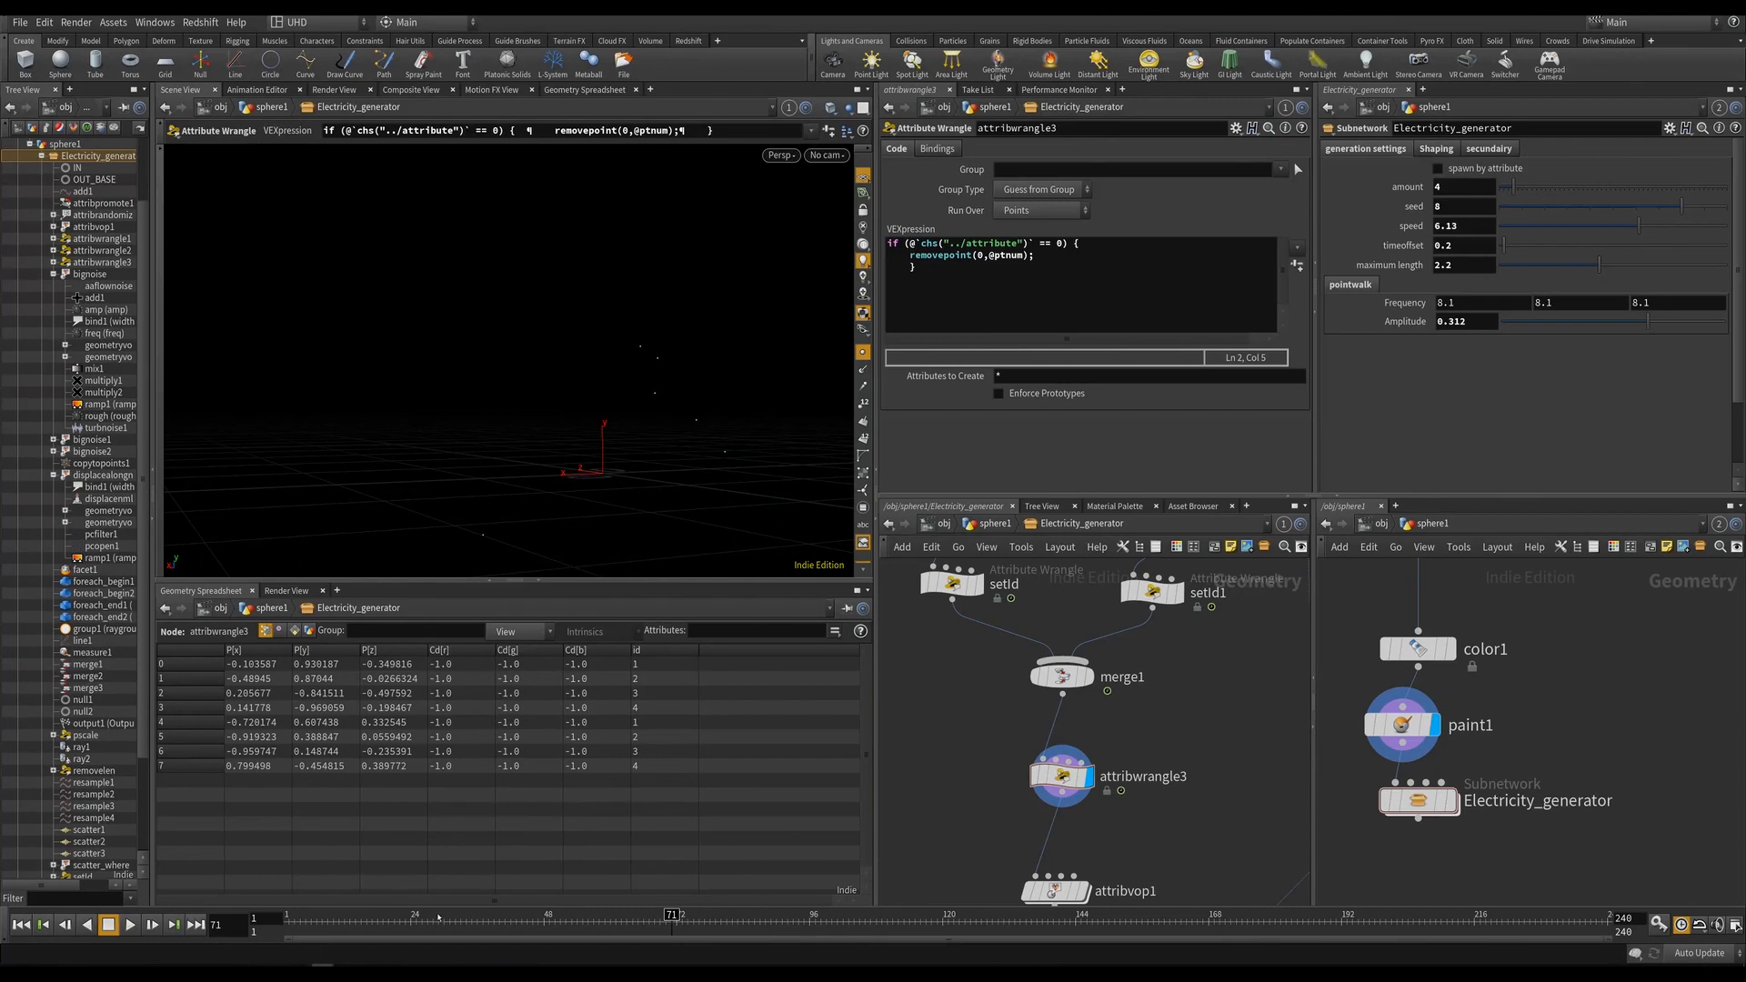
left_click_drag(587, 923, 727, 923)
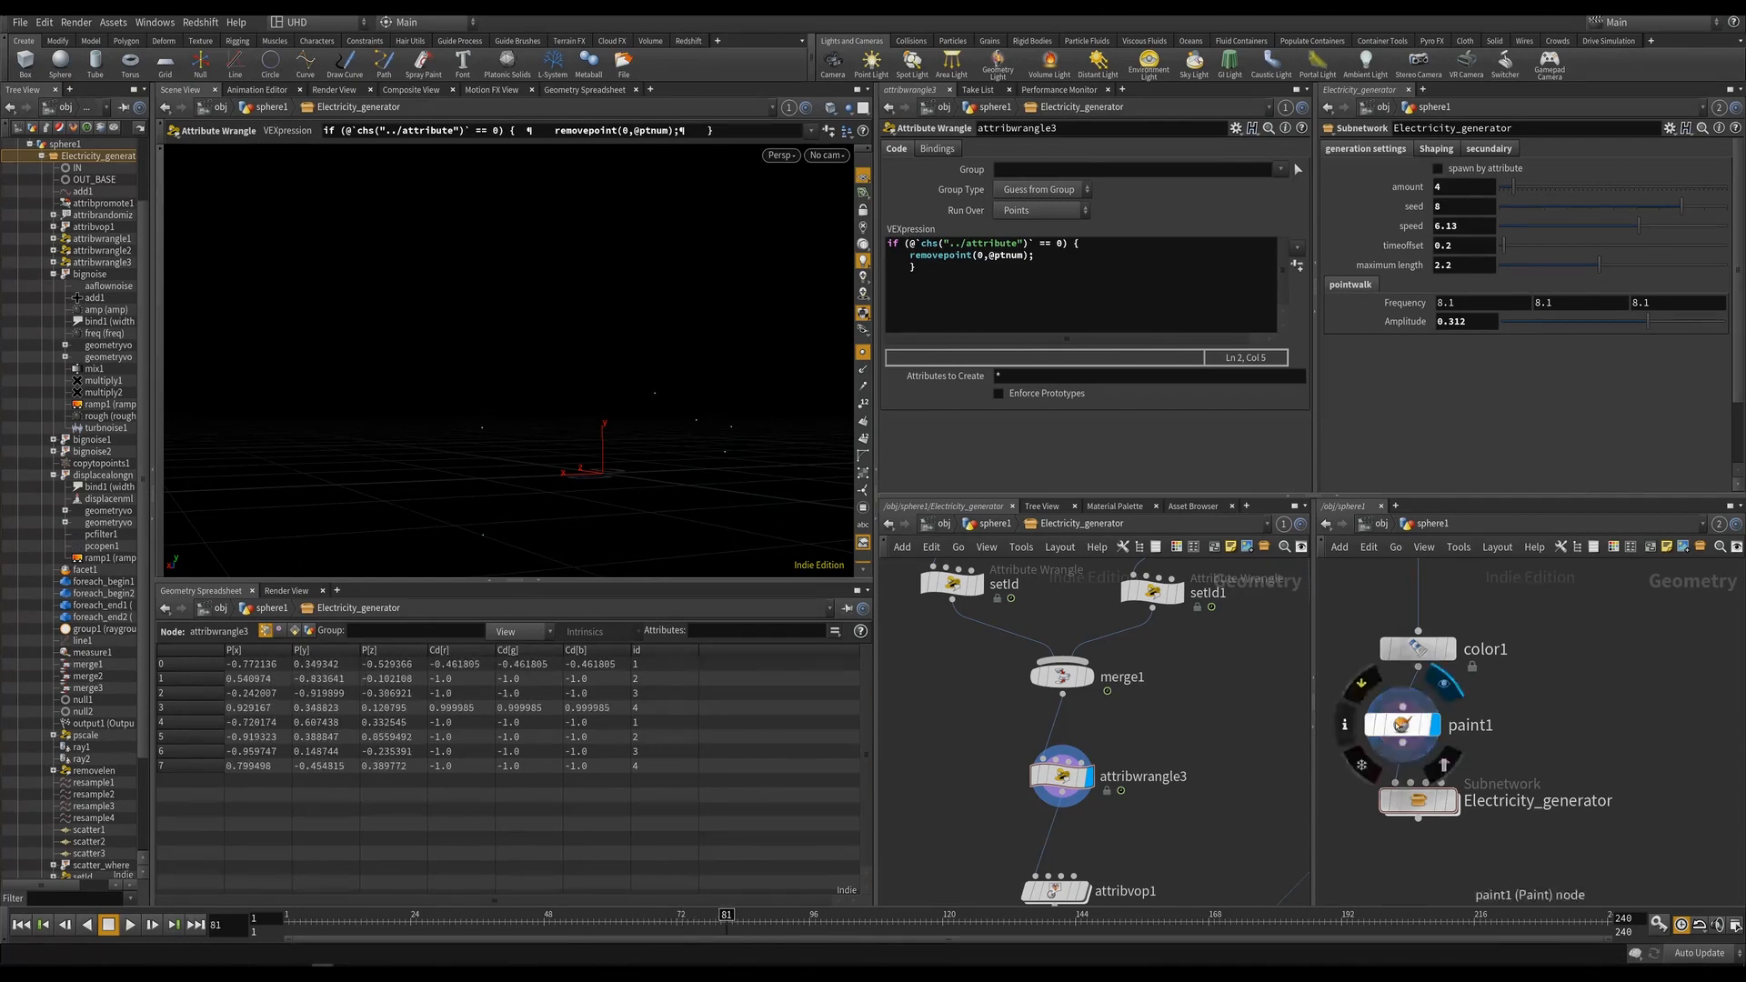
Toggle spawn by attribute to compare both point distributions, leave it enabled, and save the scene.
left_click(1437, 170)
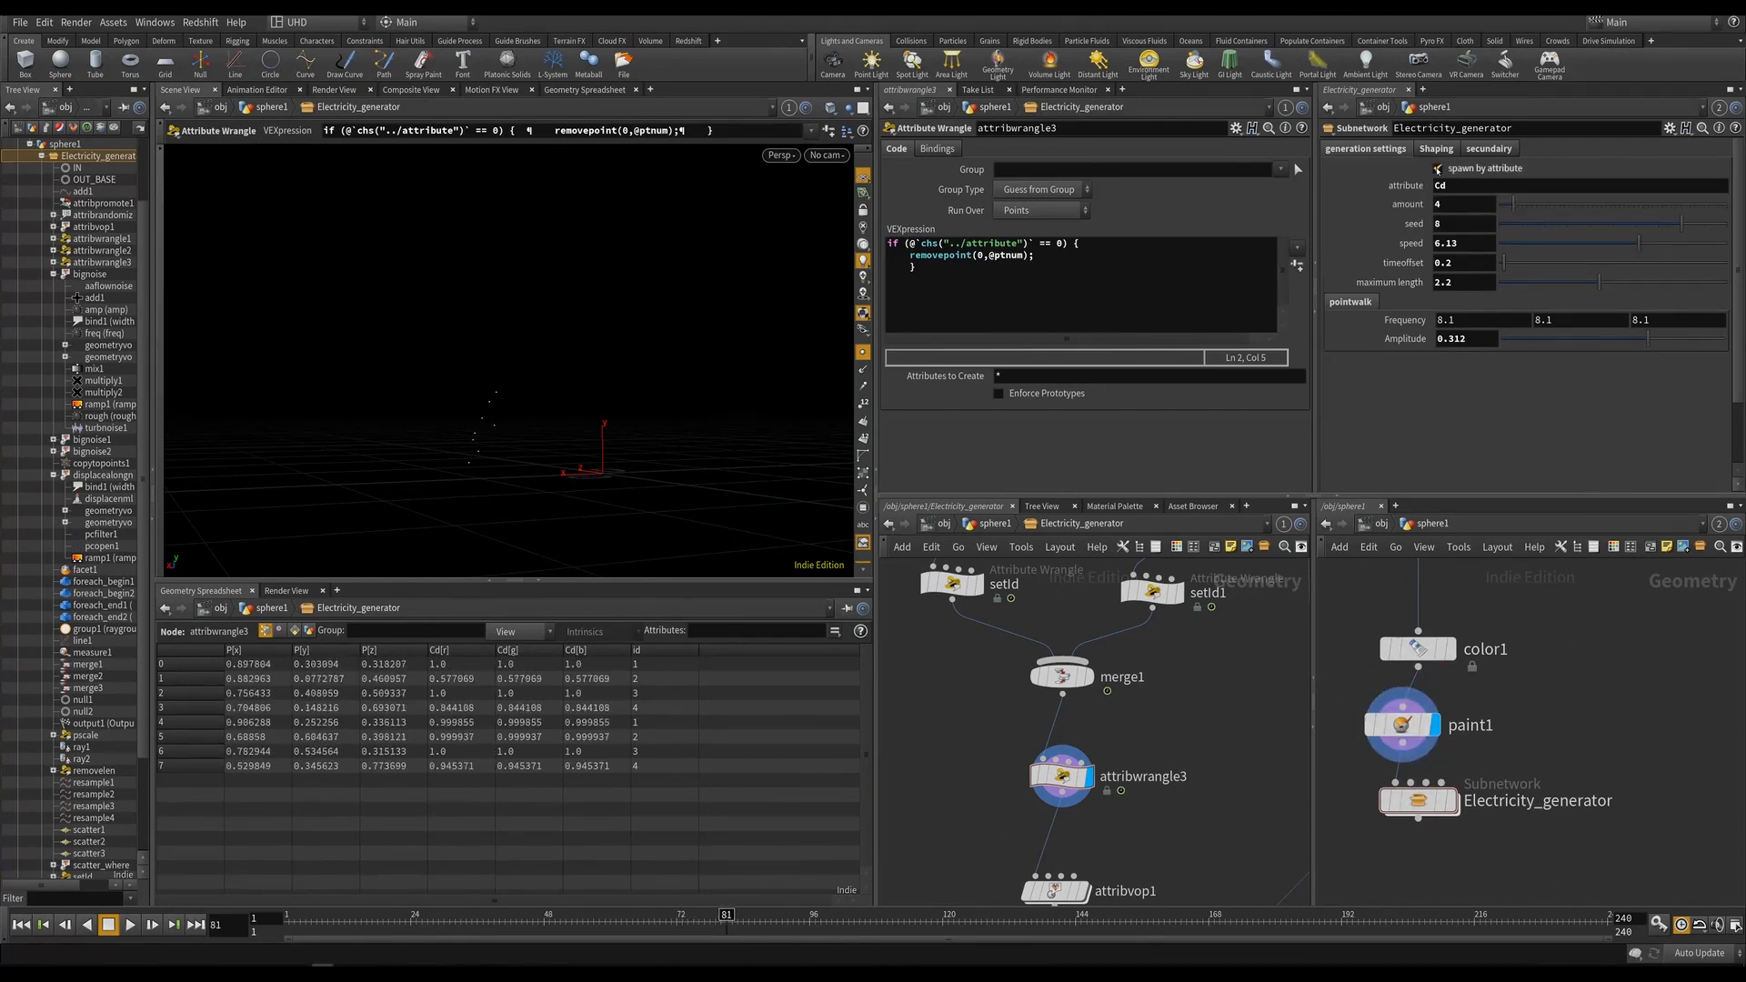
left_click(1438, 170)
left_click(1438, 170)
left_click(1438, 169)
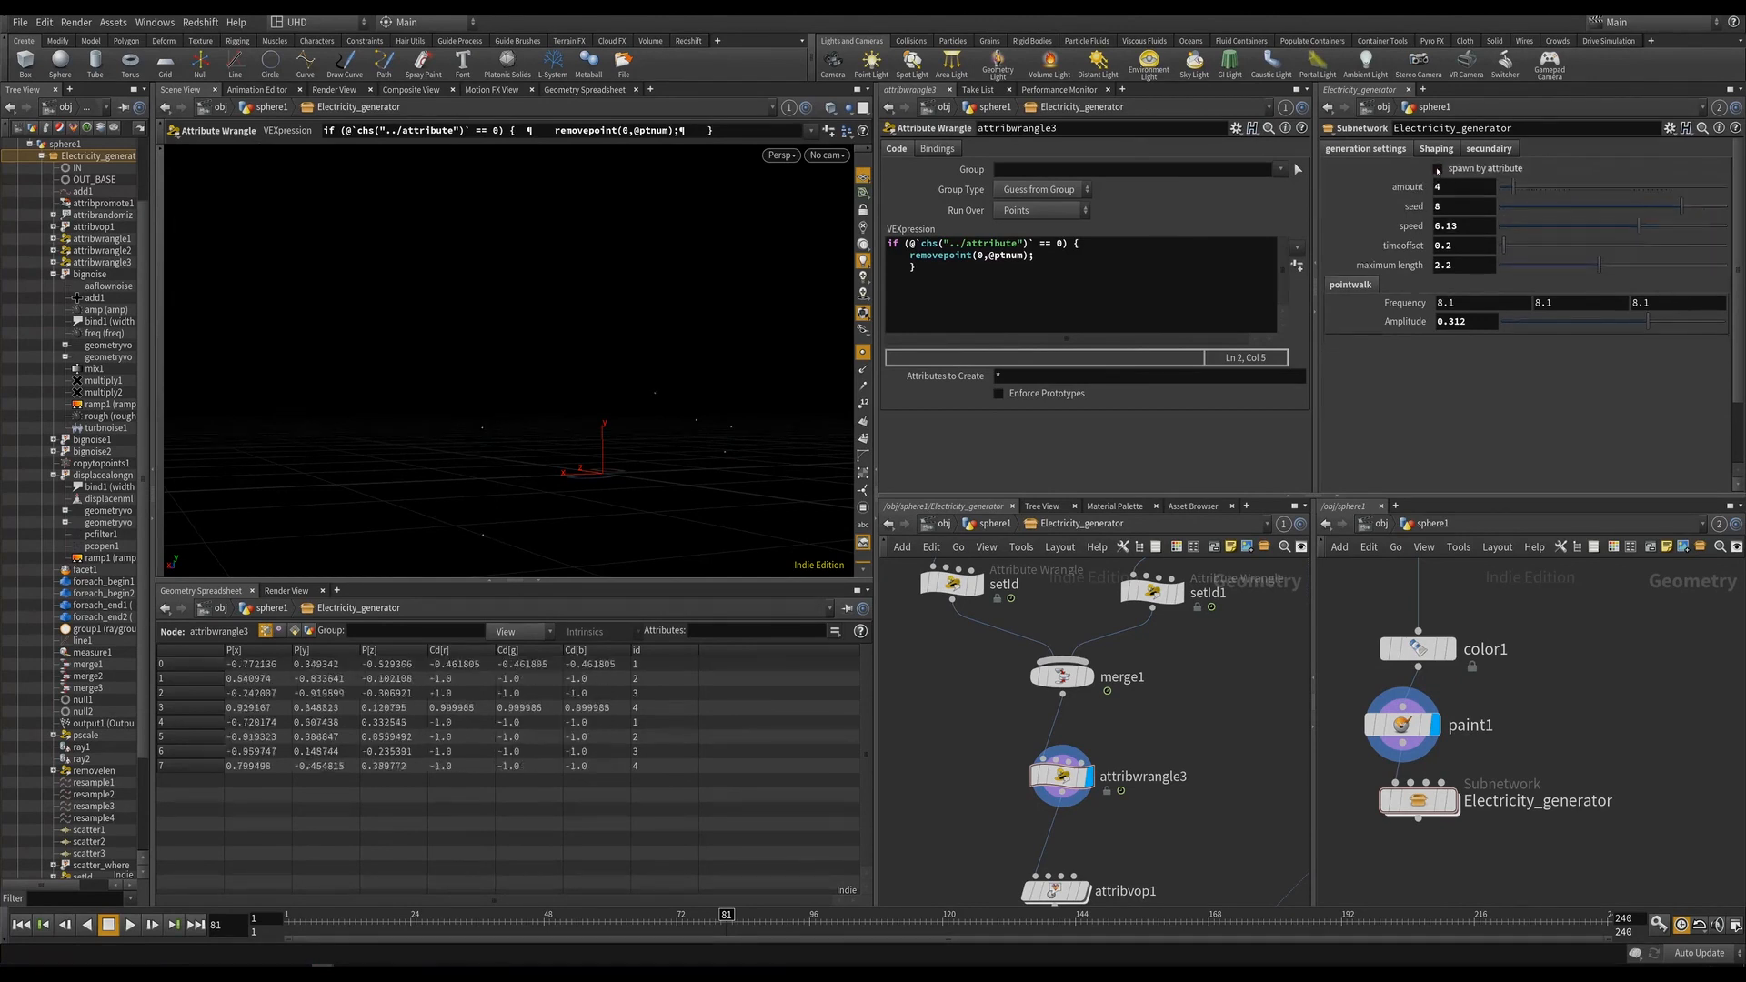
left_click(488, 918)
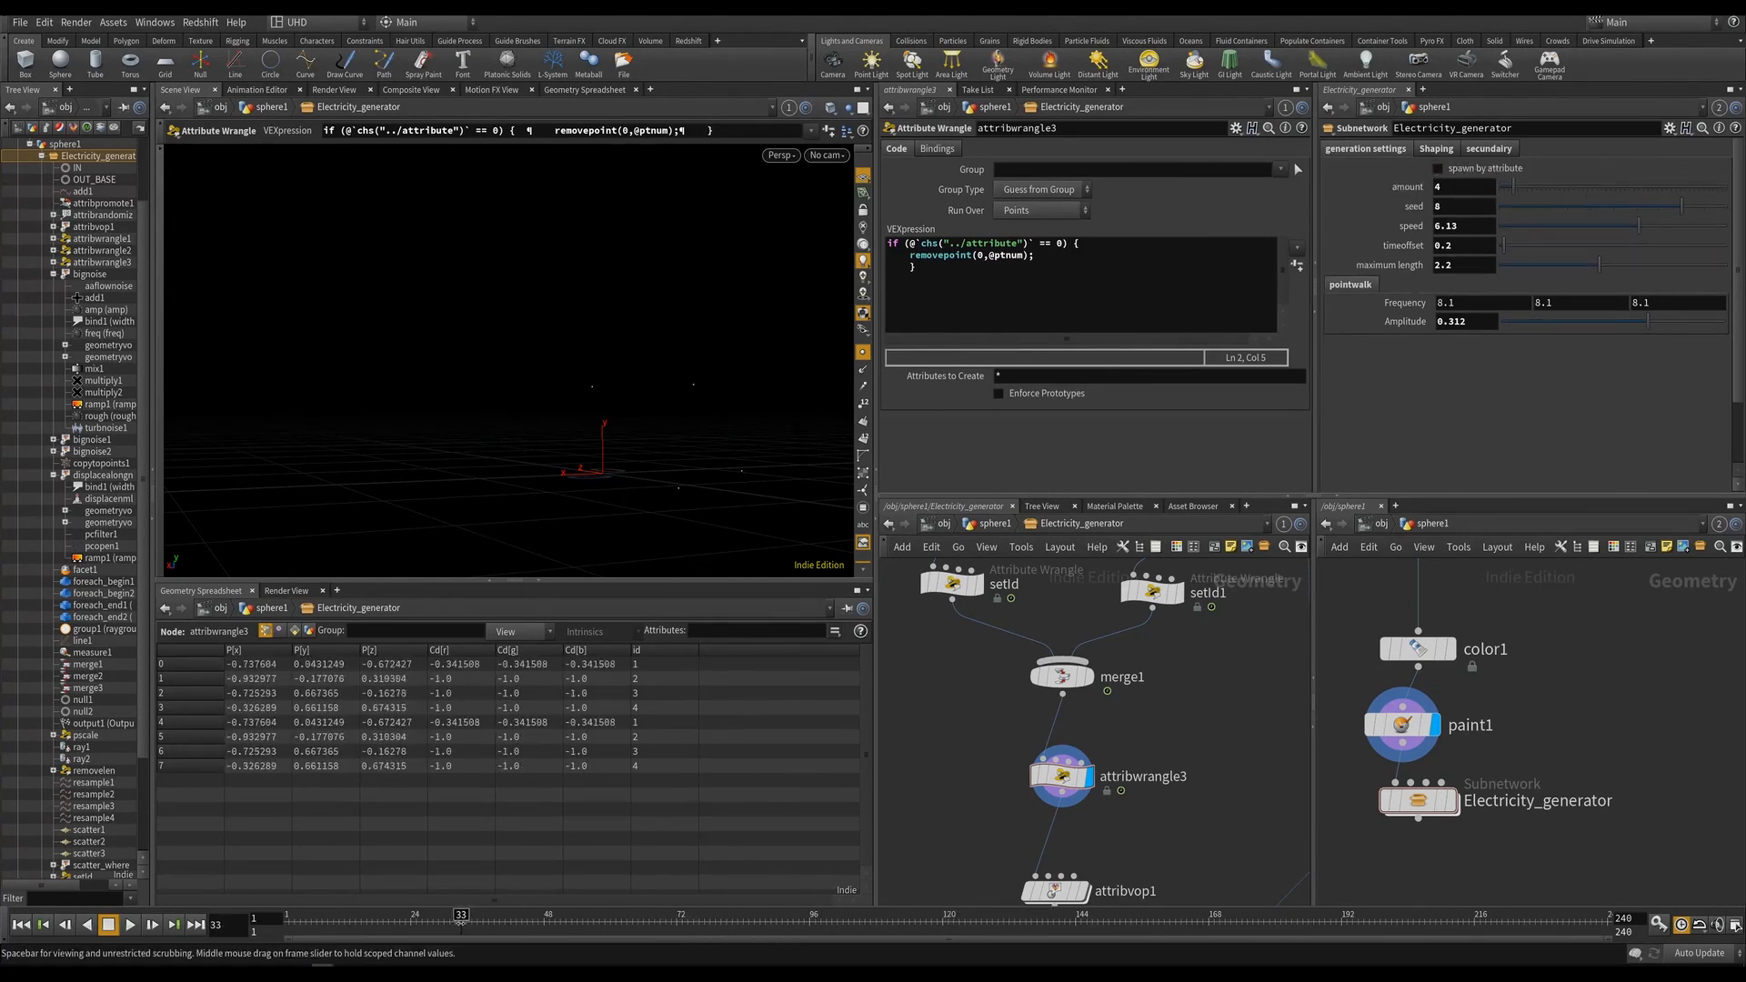
left_click(1437, 169)
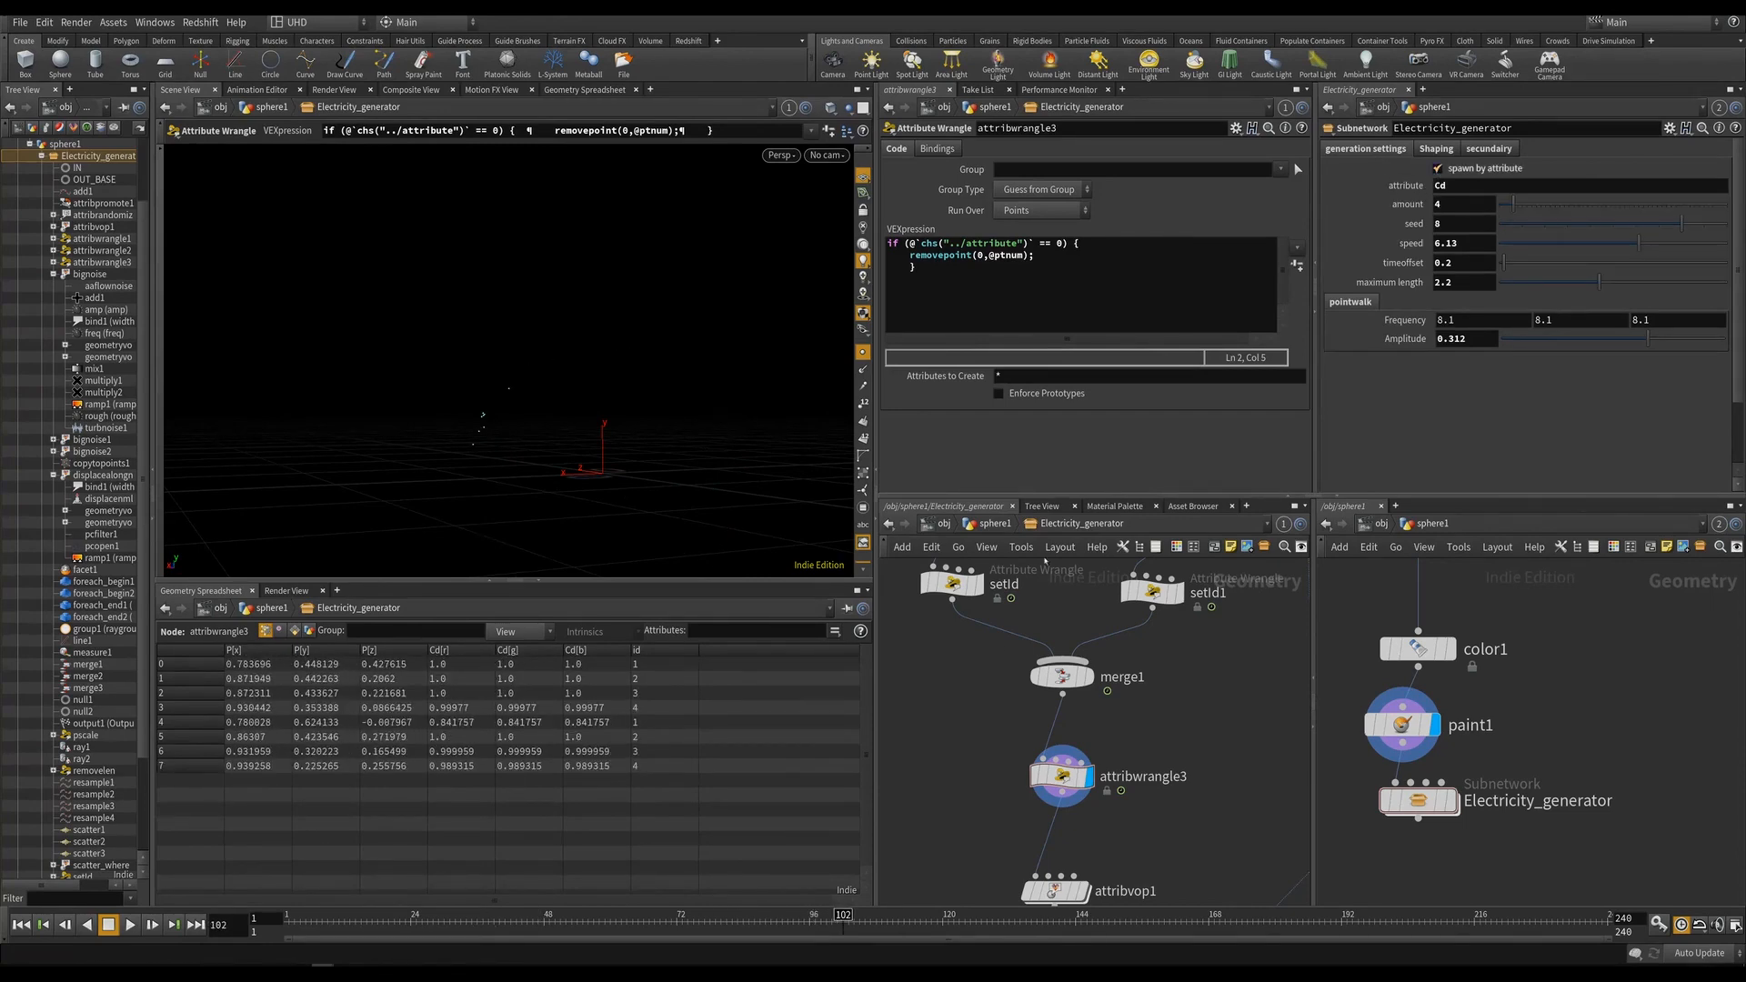
key("ctrl+s")
left_click_drag(516, 432, 714, 491, "alt")
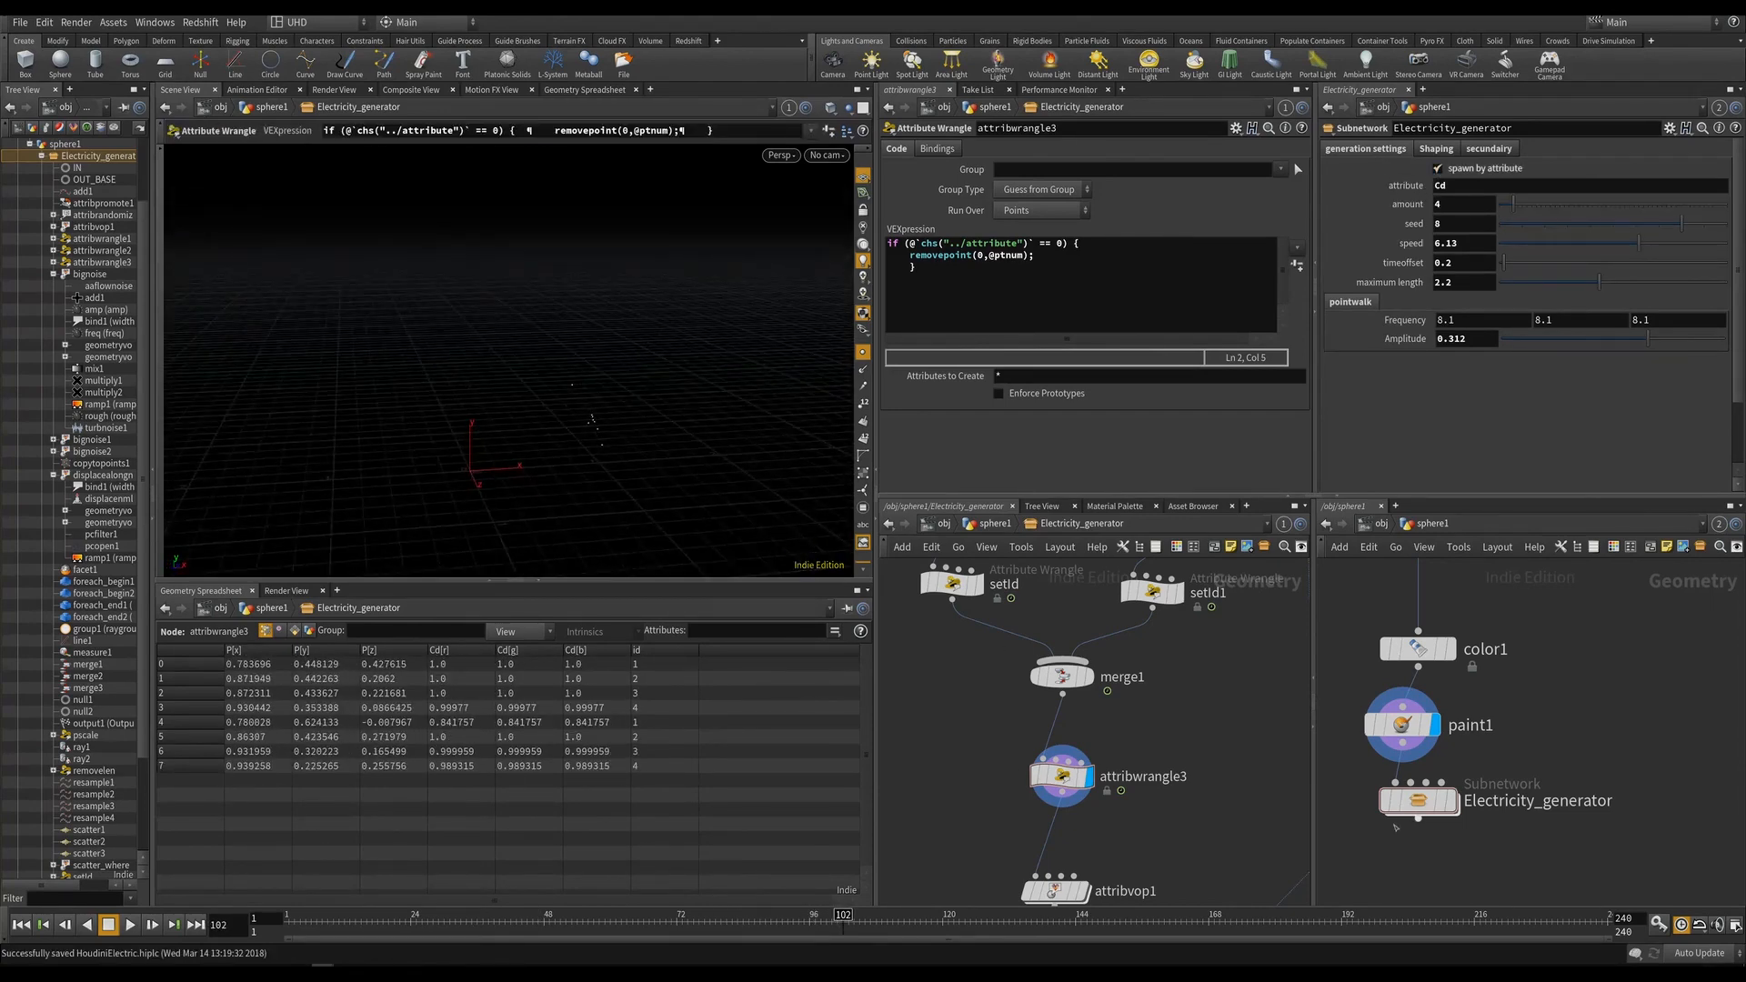
Rename attribwrangle3 as remove and save the scene.
middle_click_drag(1194, 813, 1148, 697)
double_click(1128, 662)
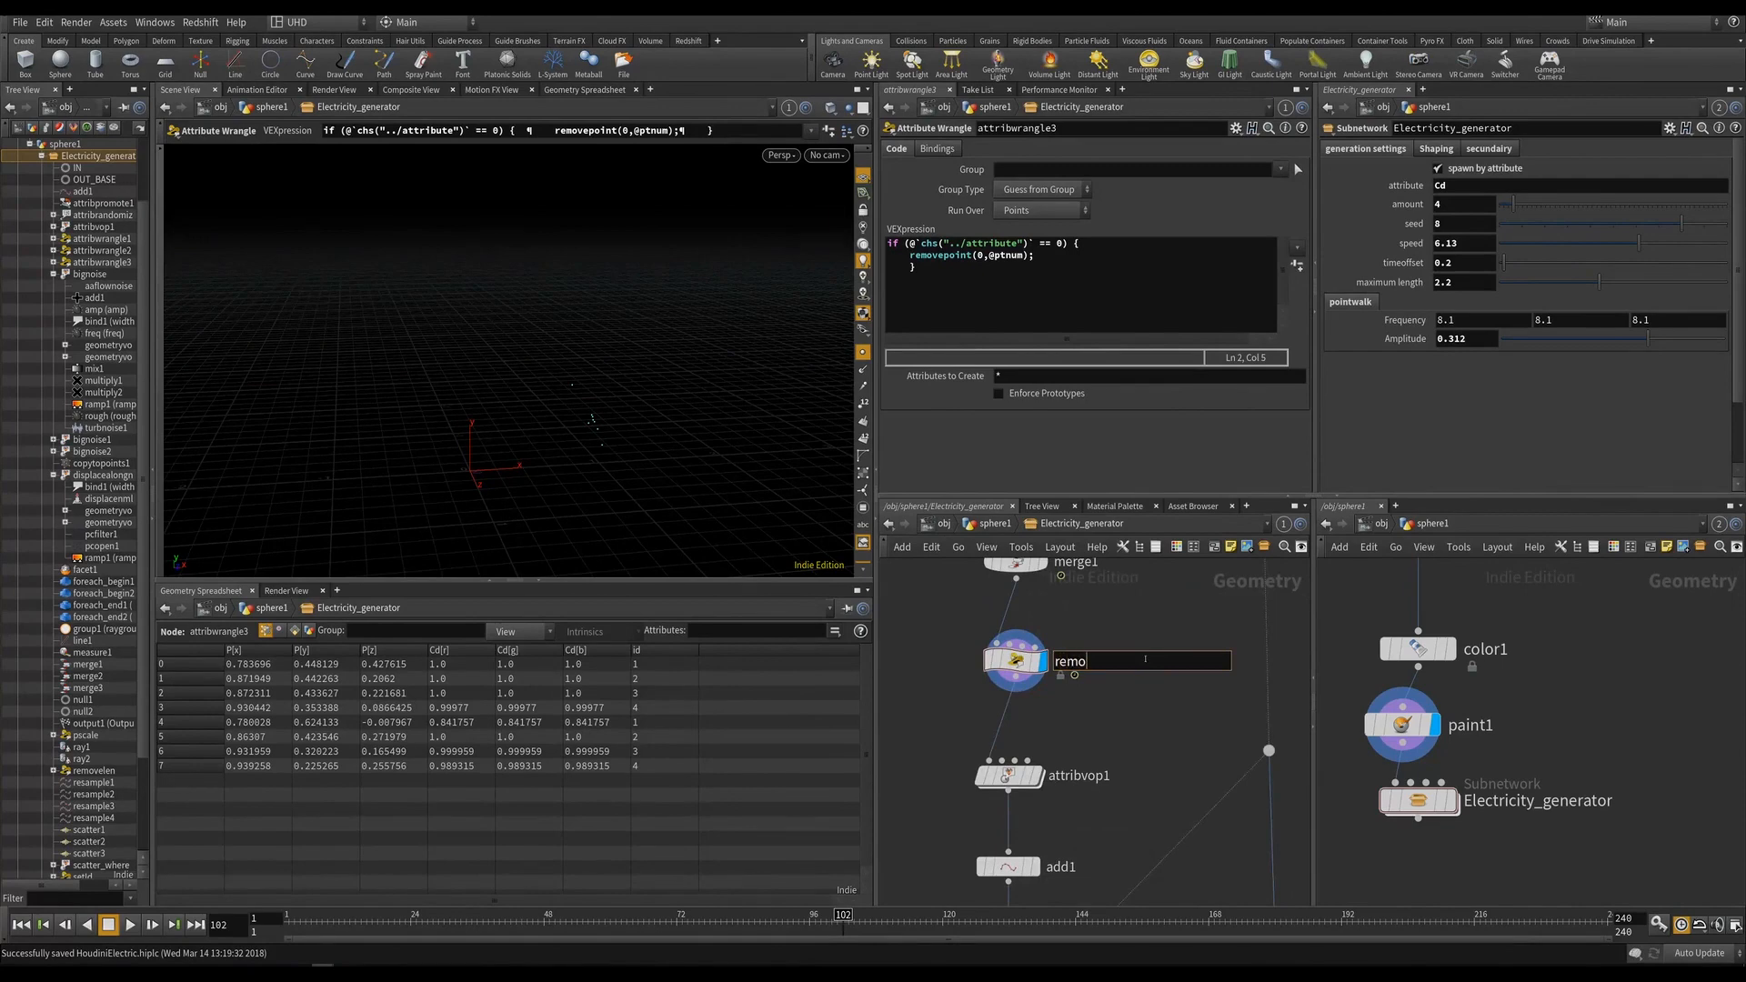
key("Return")
scroll(1128, 655, "down", 3)
left_click_drag(600, 455, 449, 398, "alt")
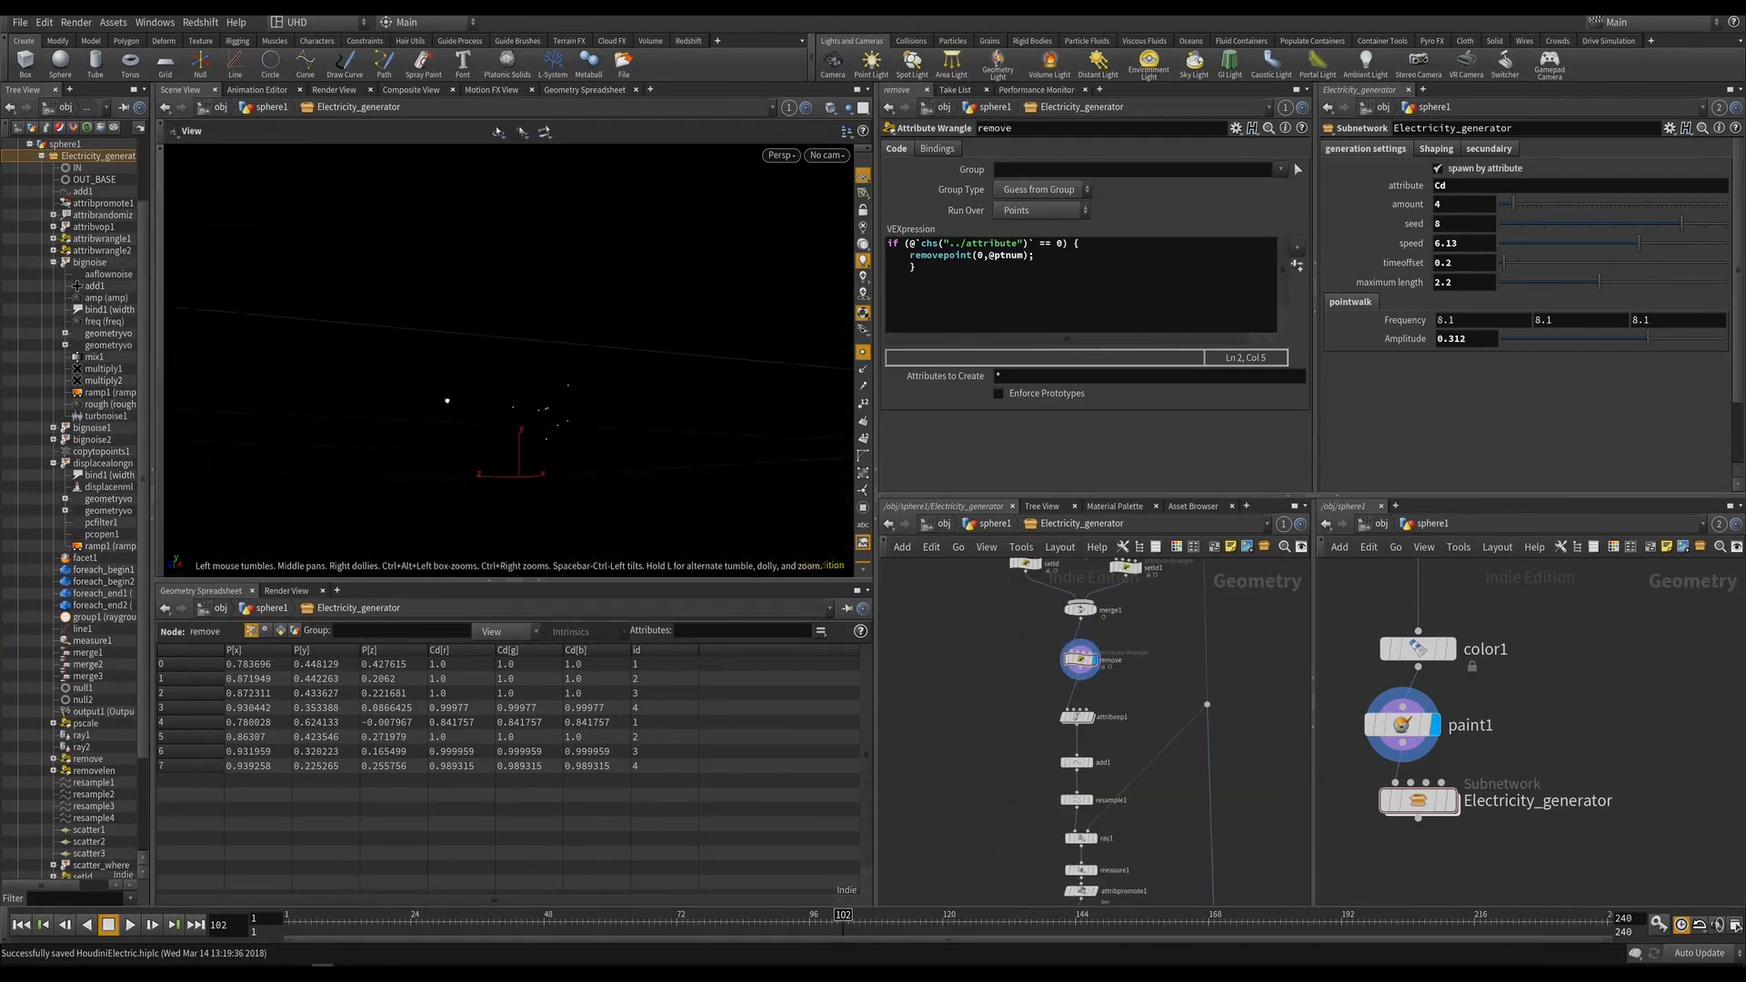
key("ctrl+s")
Display the output1 node at the end of the generator network to view the finished arcs.
scroll(1155, 709, "down", 3)
middle_click_drag(1123, 877, 1125, 699)
scroll(1125, 699, "up", 5)
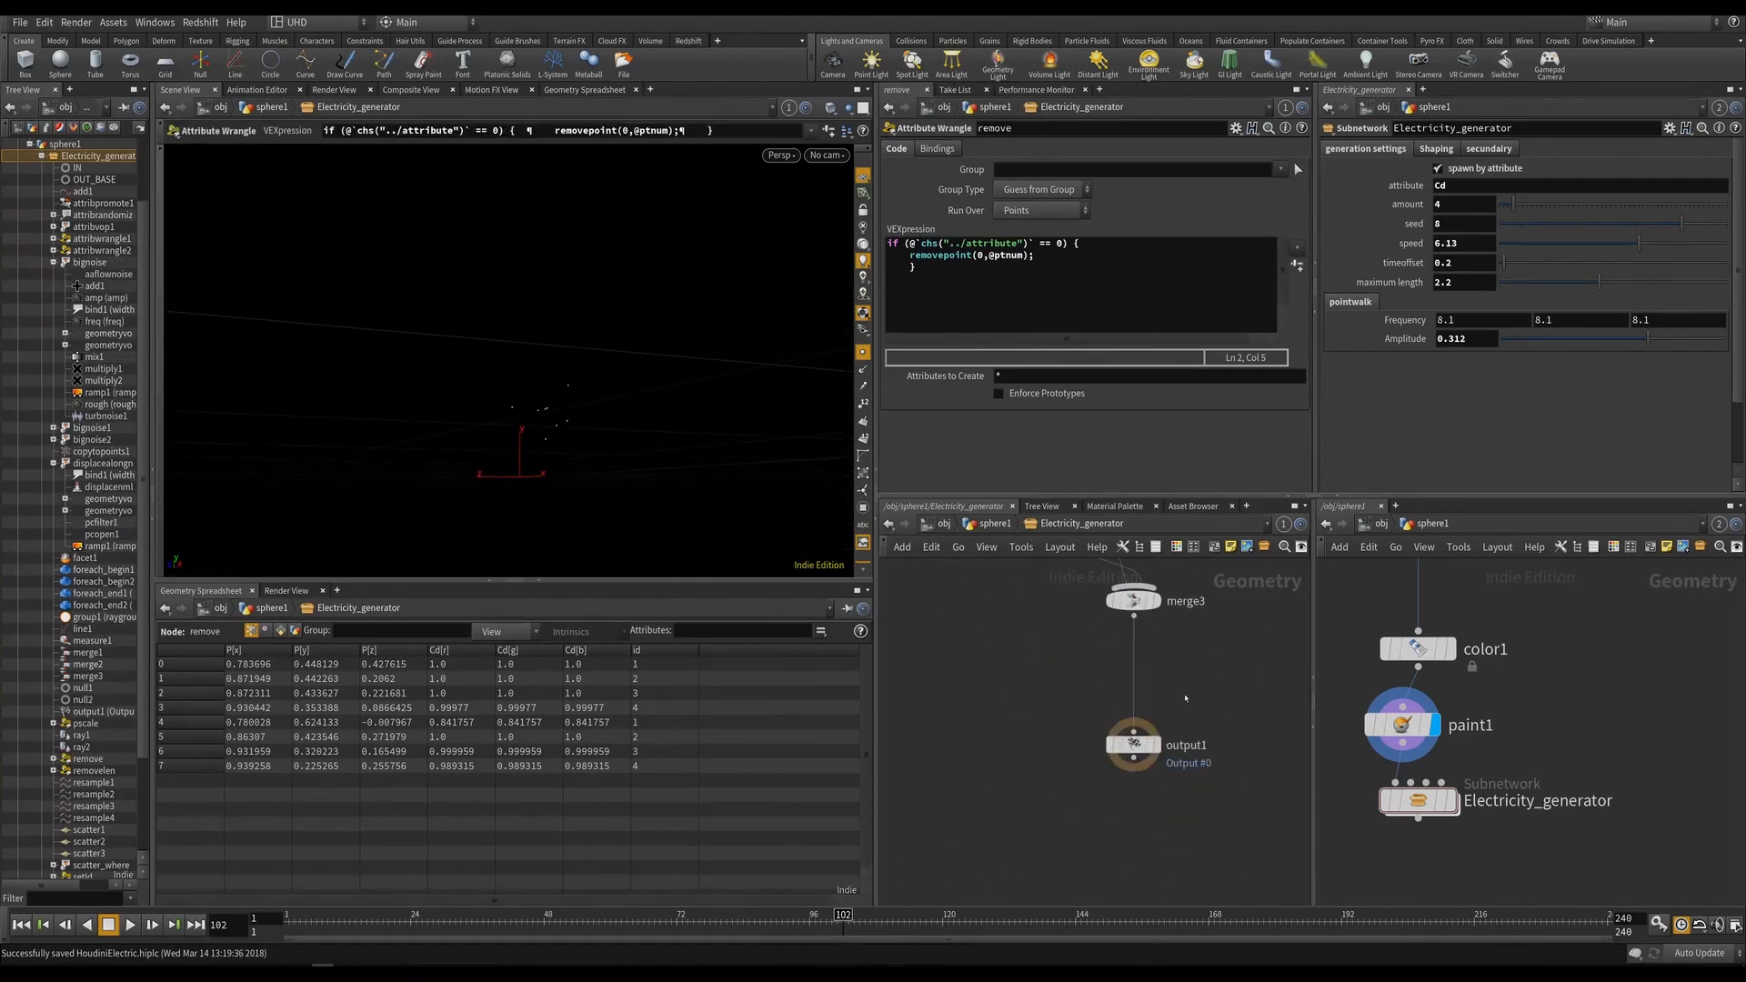
left_click(1158, 745)
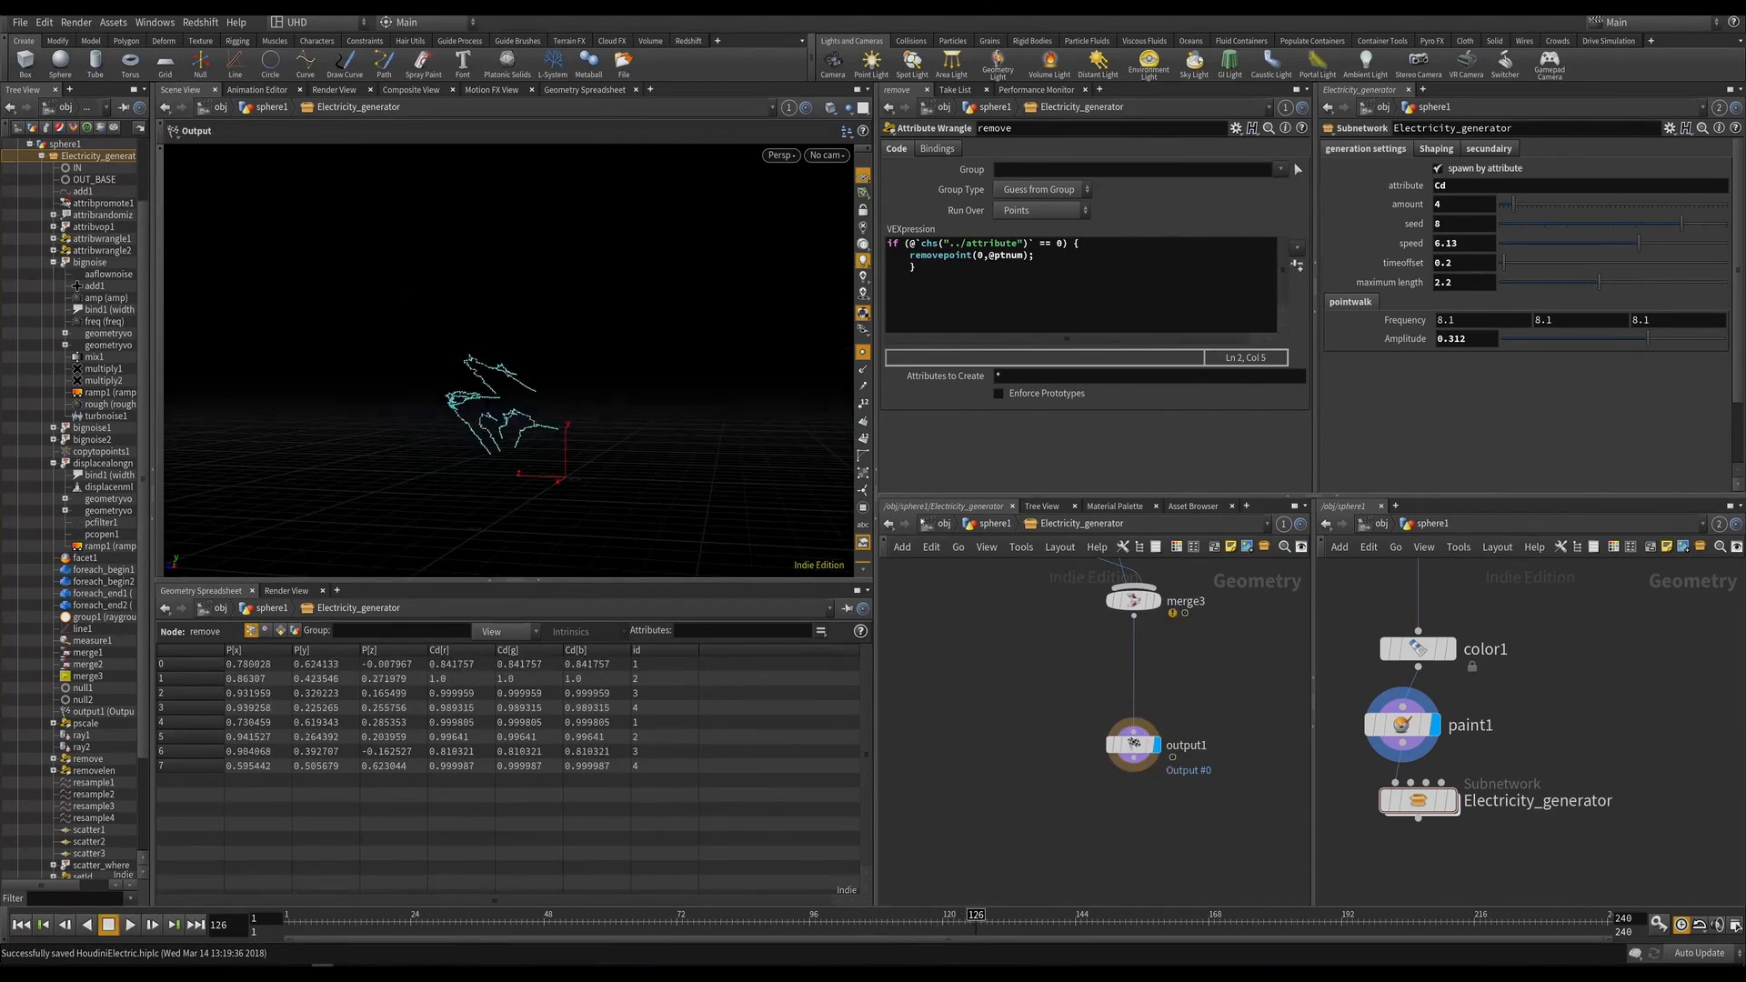
Return to the sphere1 network, start playback, and display the Electricity_generator subnetwork instead of paint1.
left_click(991, 524)
left_click_drag(615, 345, 639, 381)
left_click(863, 352)
key("s")
key("Up")
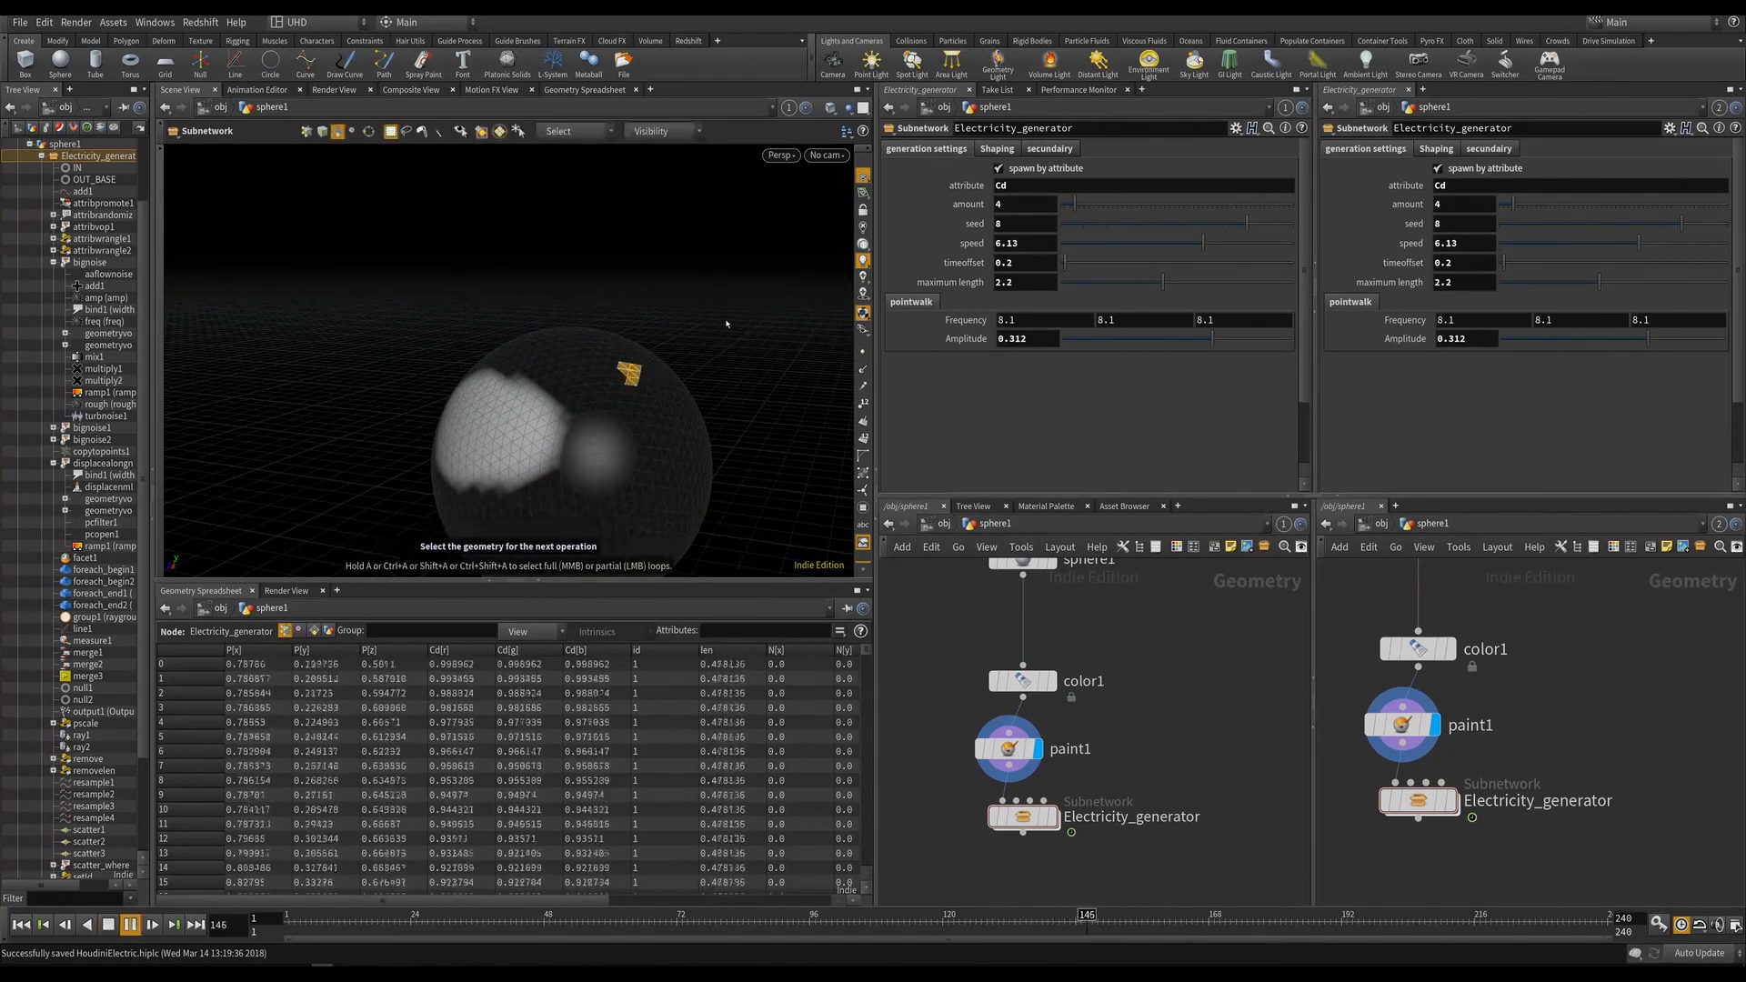
key("Escape")
left_click(1050, 817)
scroll(632, 437, "down", 2)
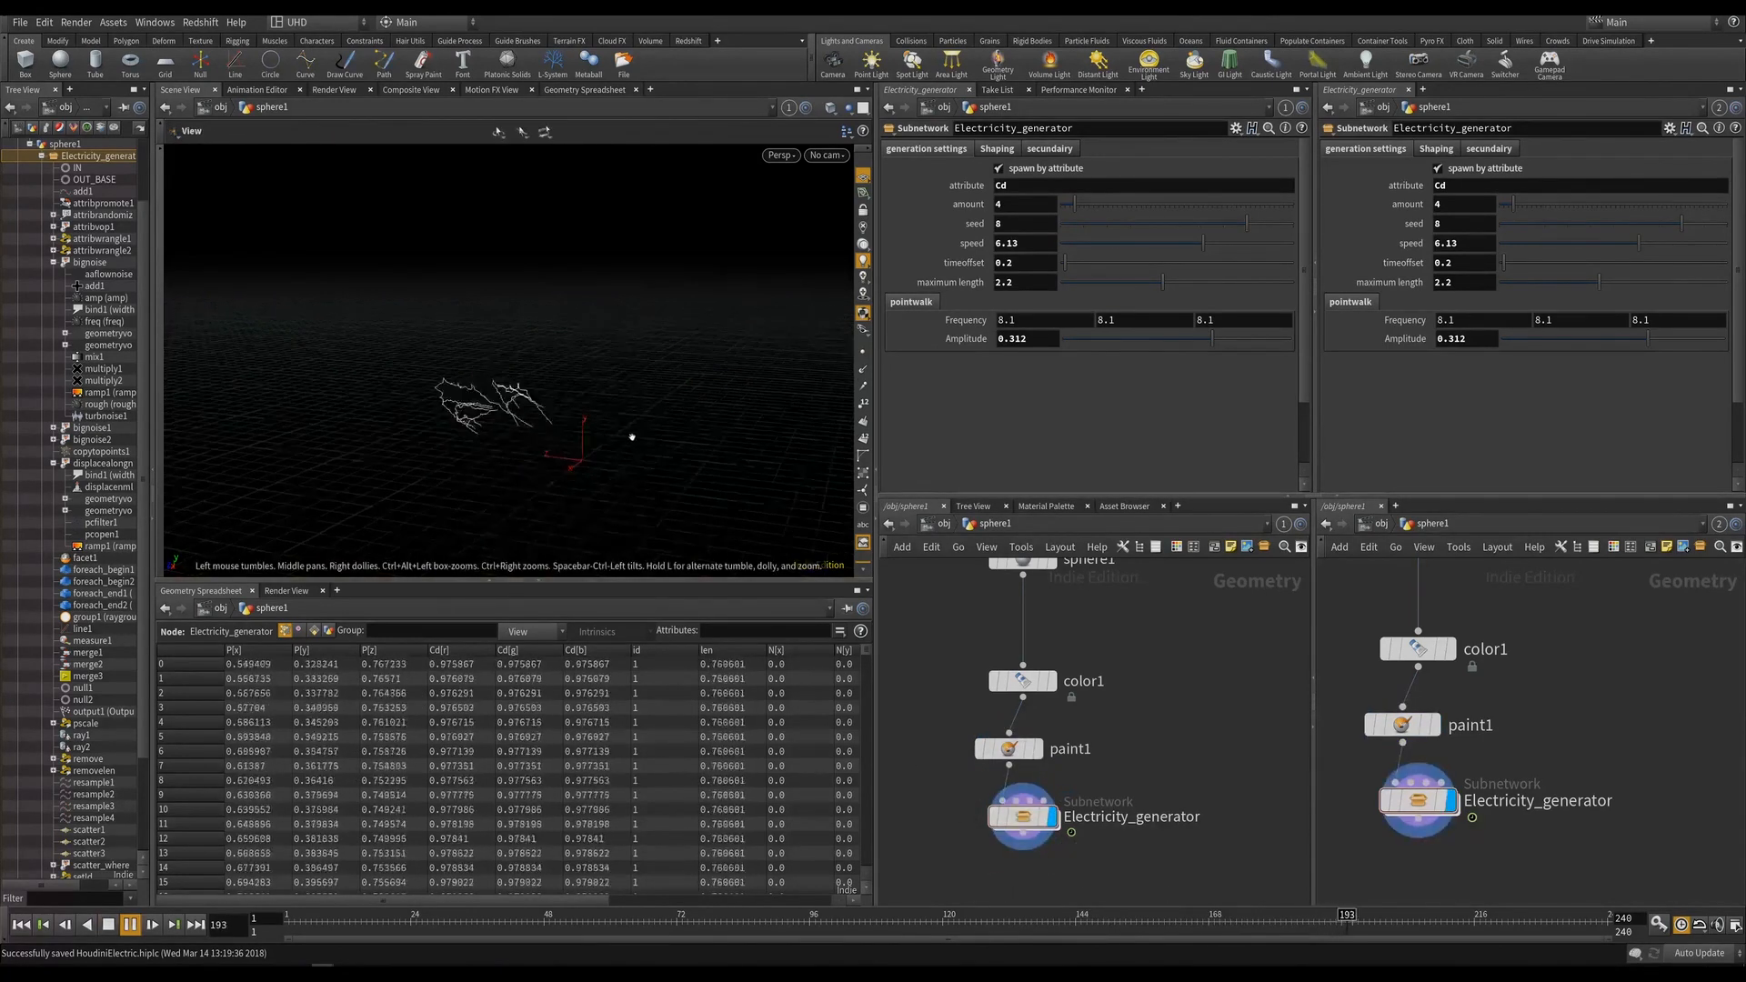
Go up to the object level and examine the animated arcs on the sphere, stopping playback.
middle_click_drag(1216, 670, 1180, 580)
left_click(943, 524)
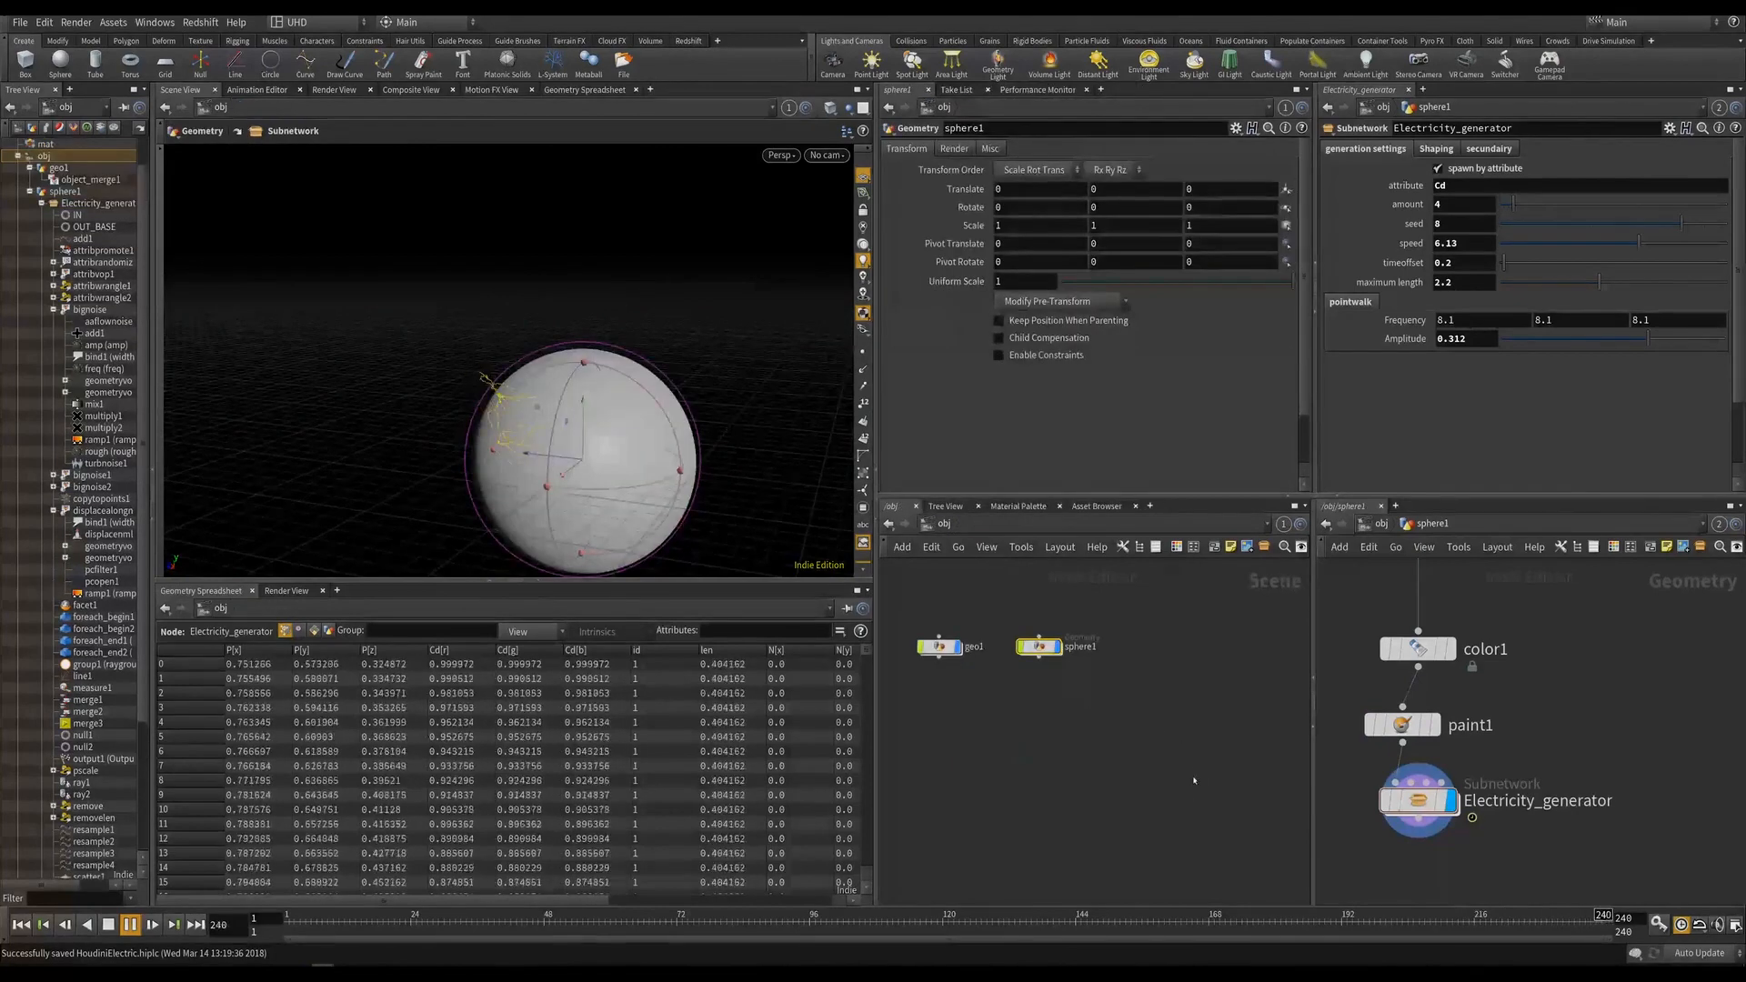
key("s")
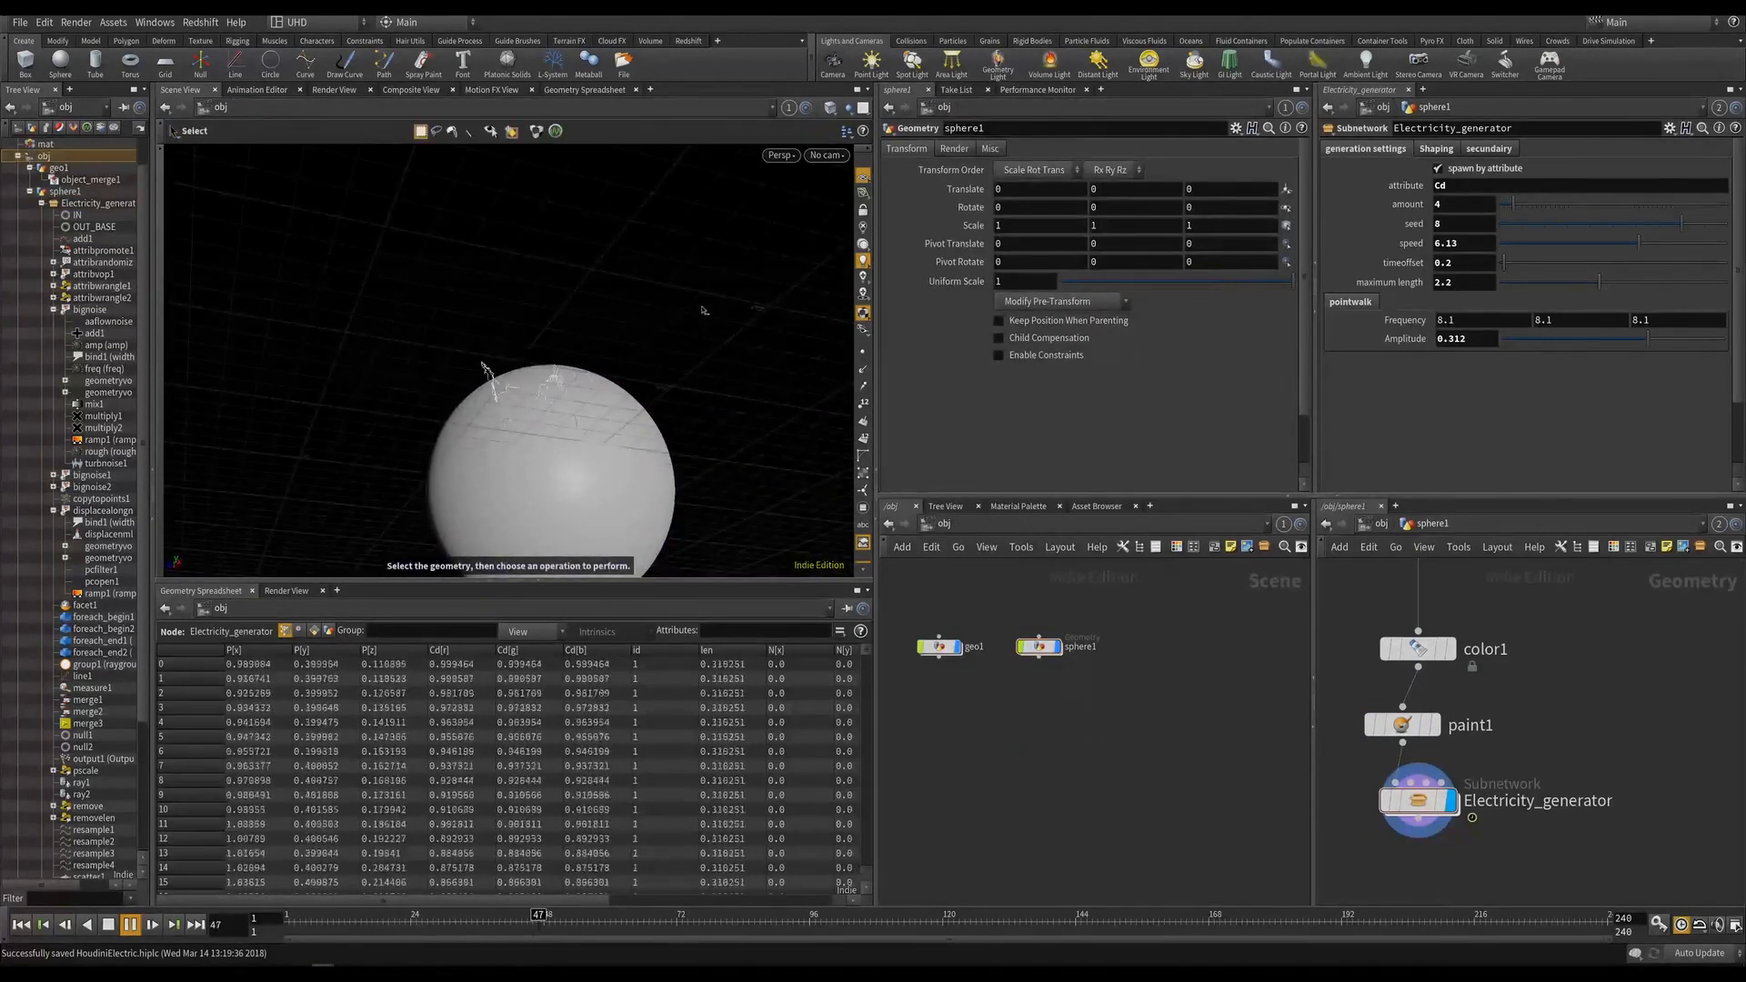
left_click(466, 914)
key("Escape")
left_click_drag(440, 406, 437, 415)
key("s")
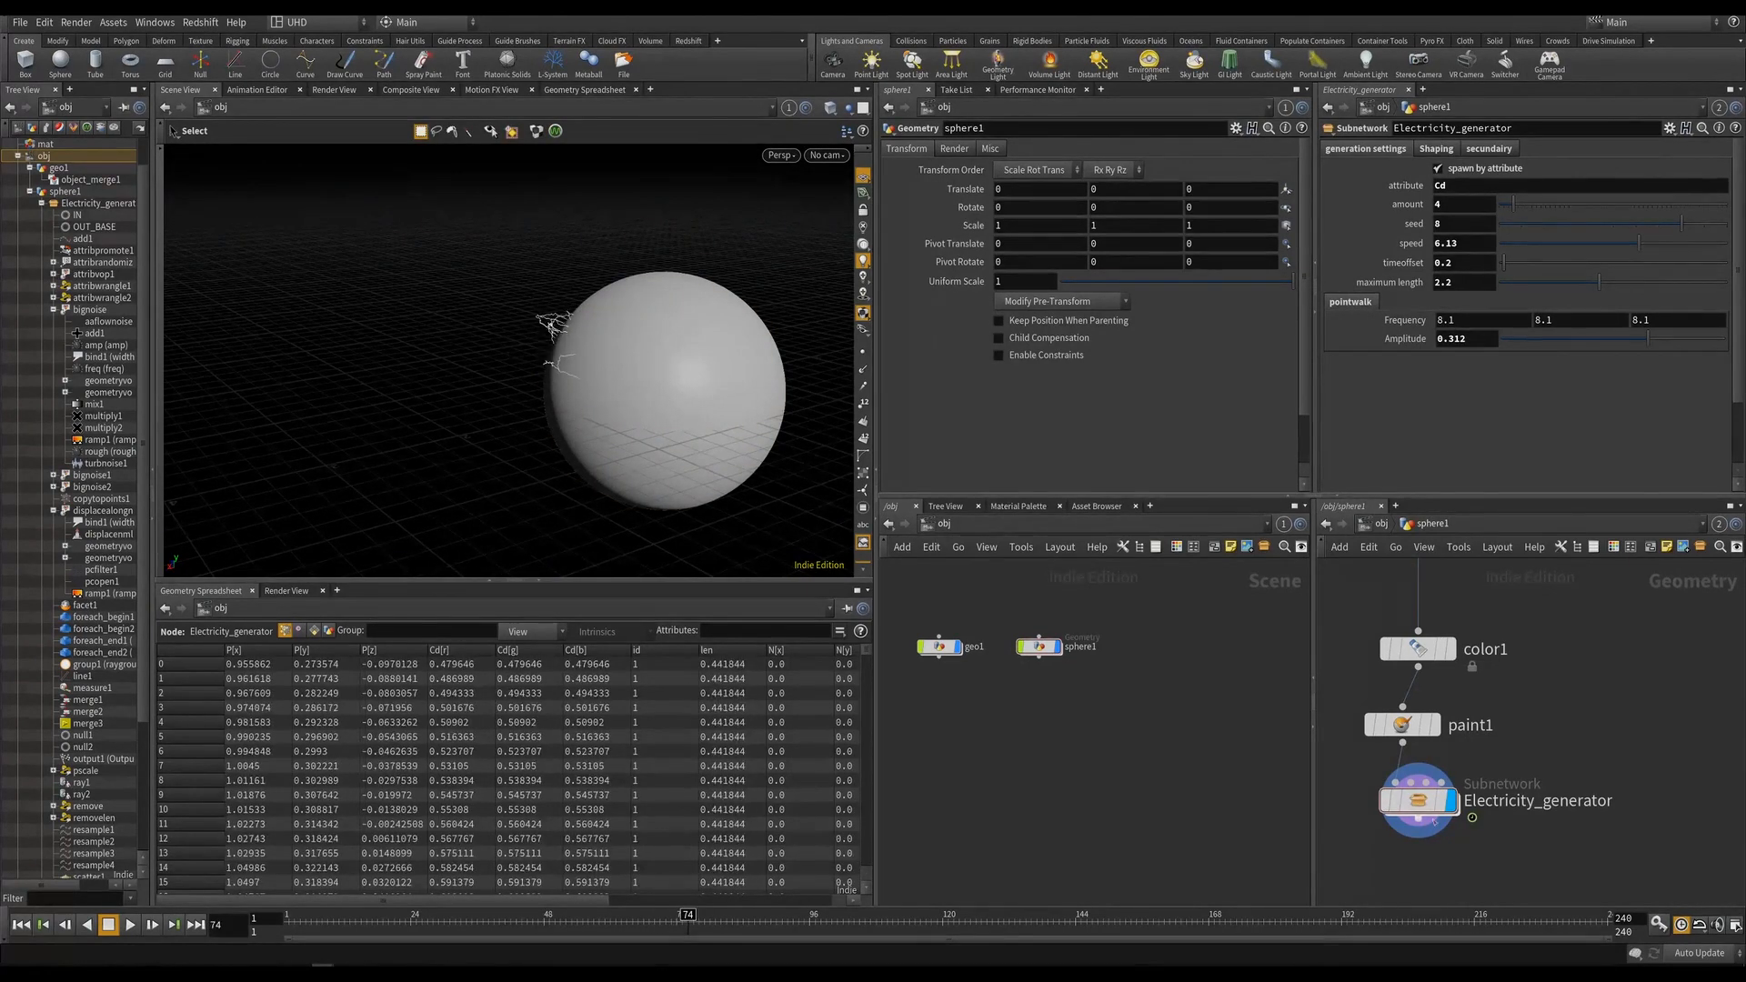
Review Electricity_generator's Shaping, secundary and generation settings, and scrub to frame 59 to inspect the arcs.
left_click(1437, 148)
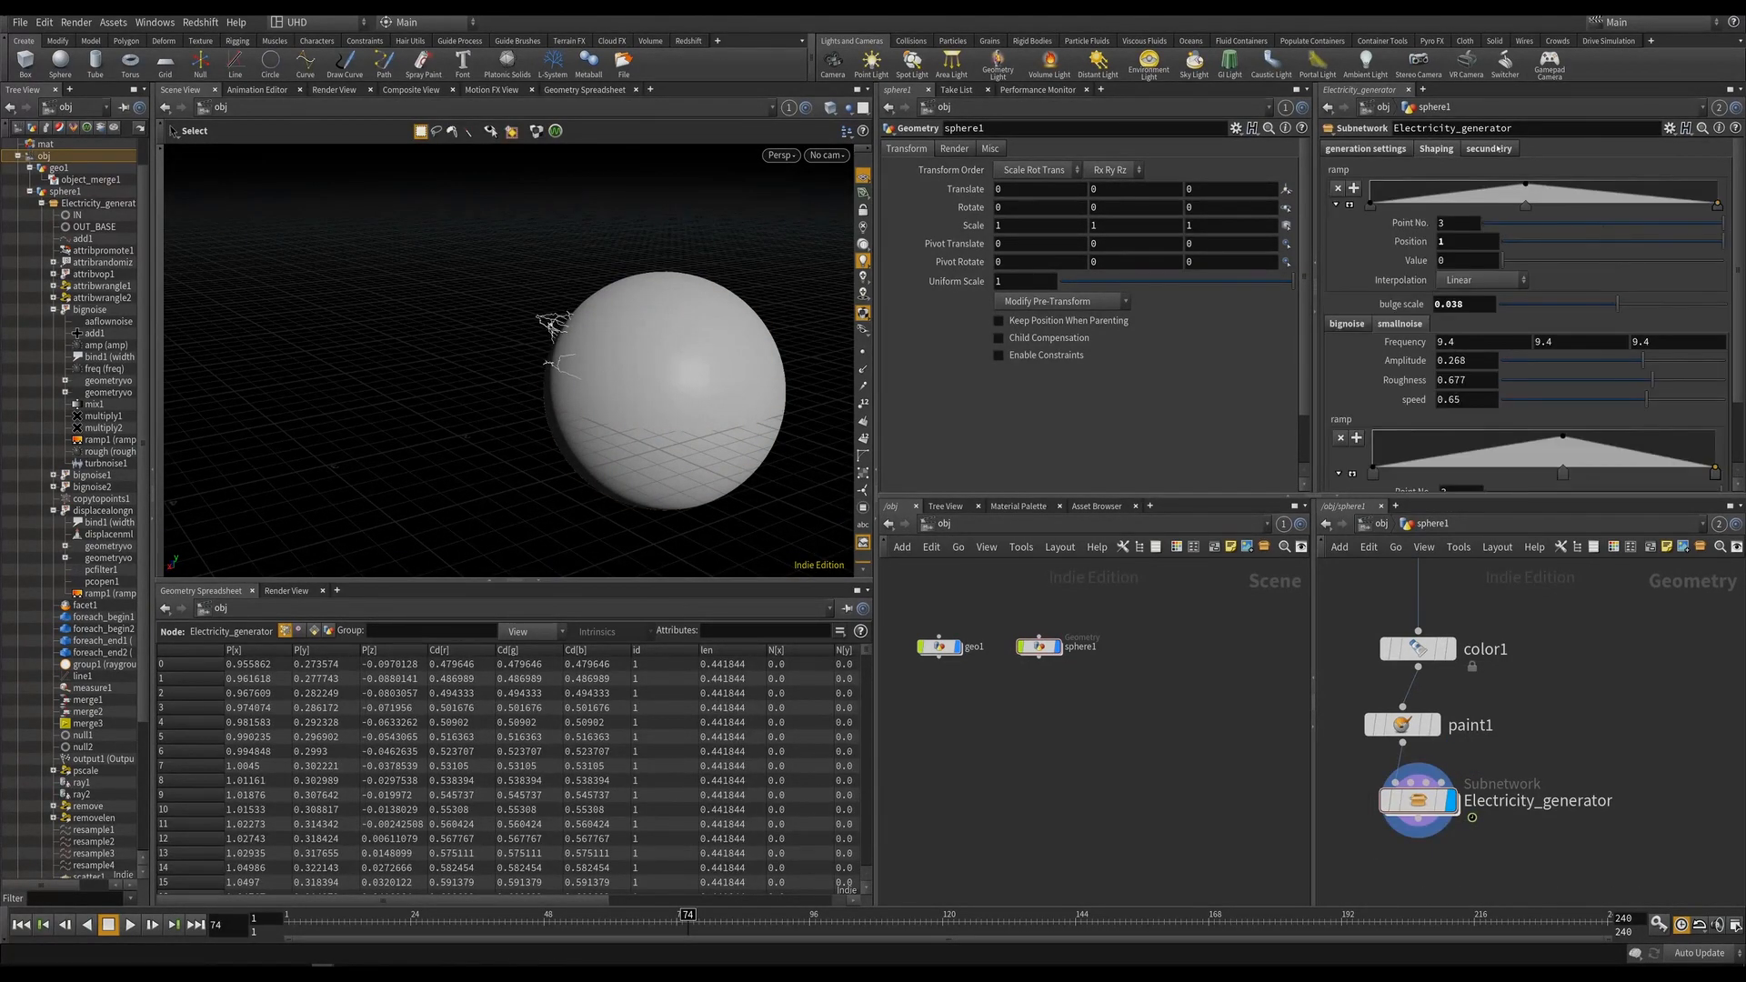
left_click(1489, 148)
left_click(1369, 148)
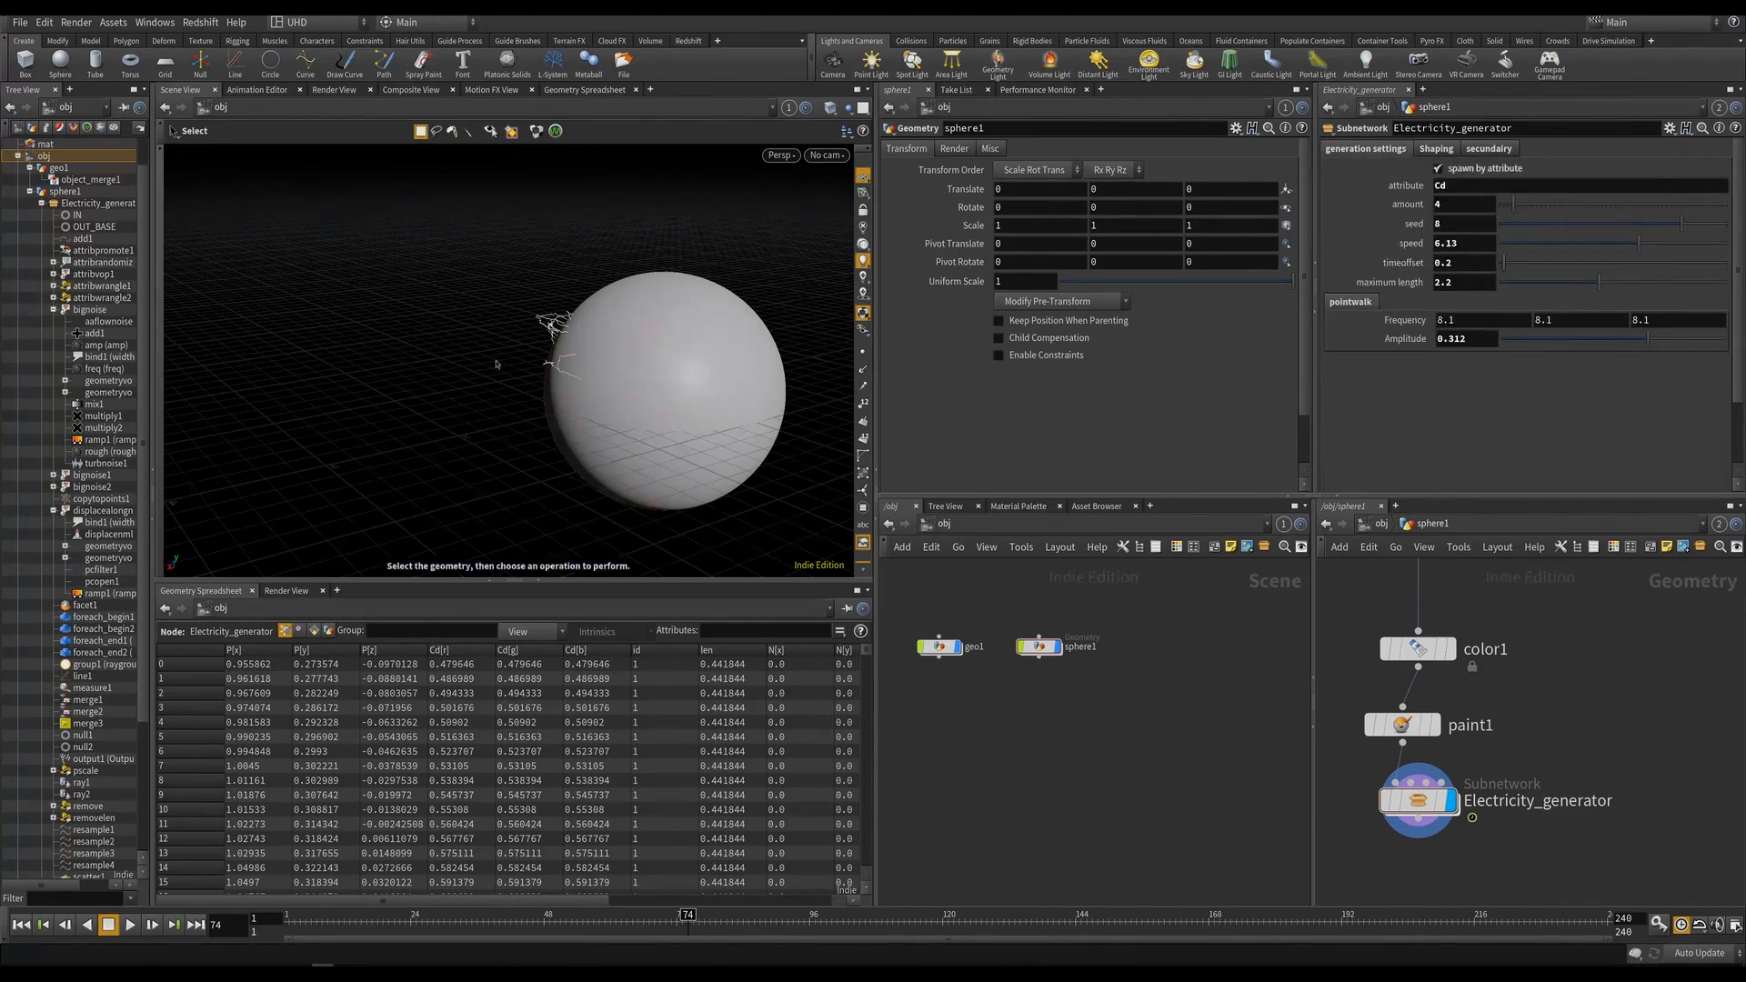
left_click_drag(494, 362, 631, 343, "alt")
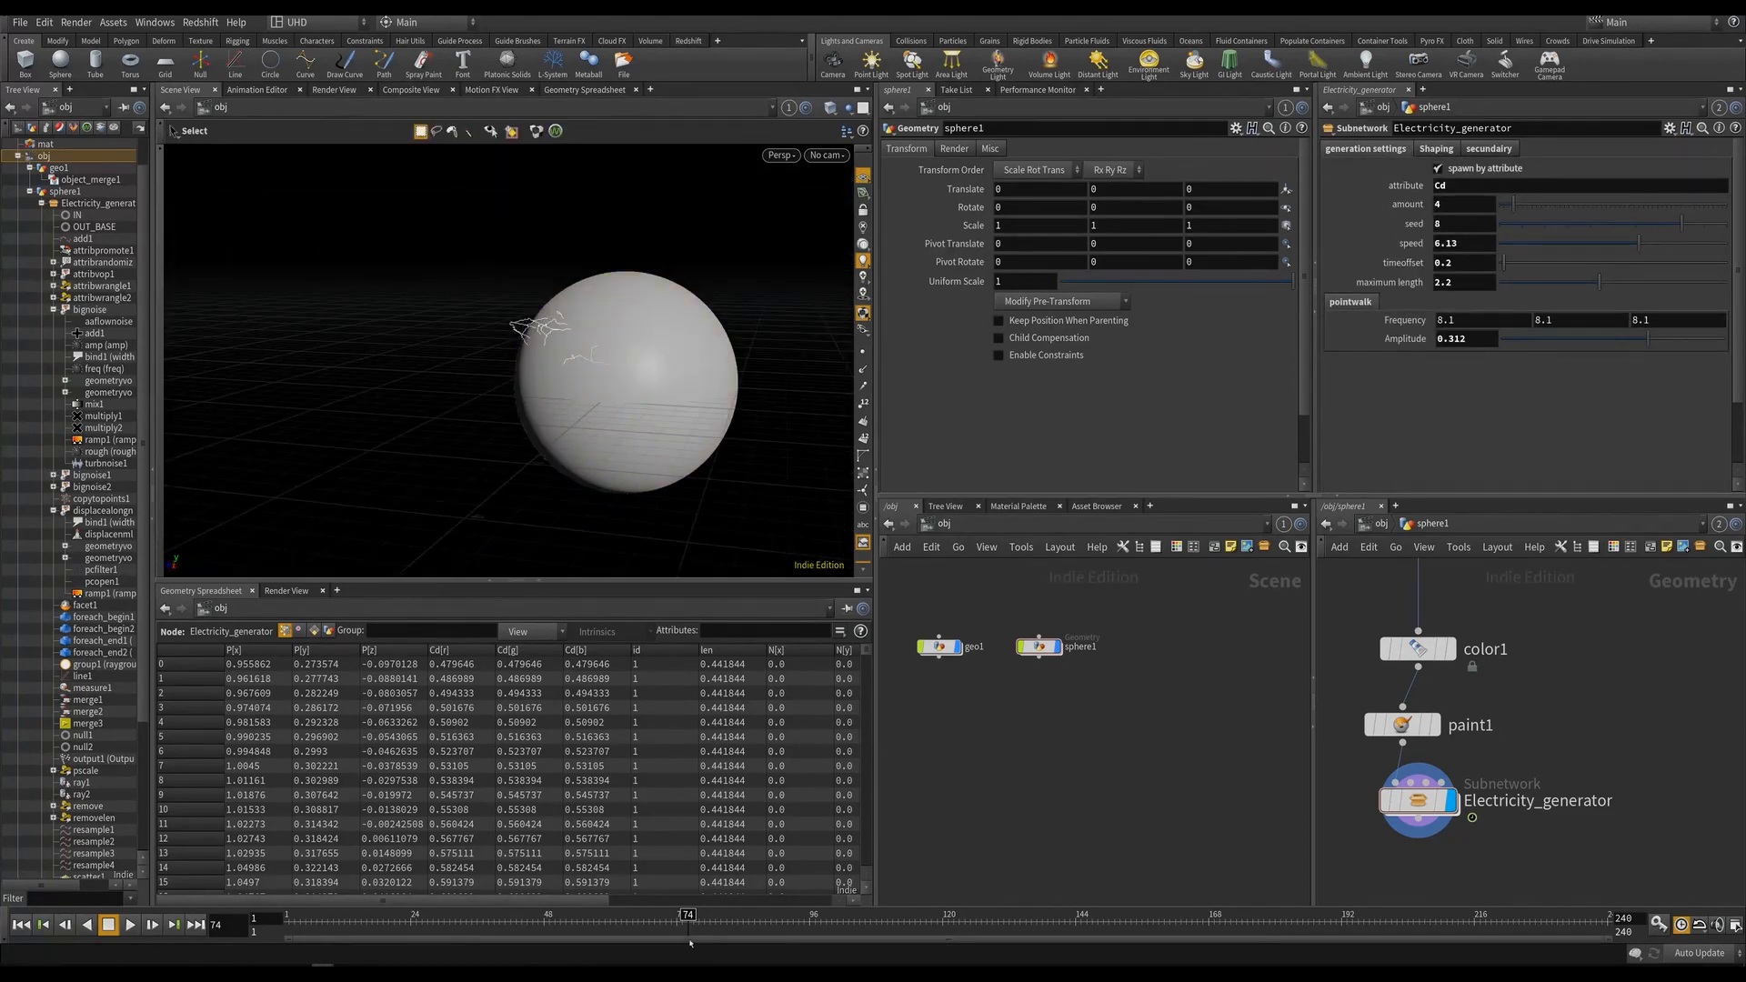
mouse_move(690, 943)
left_mouse_down()
mouse_move(910, 914)
mouse_move(1070, 861)
mouse_move(632, 801)
mouse_move(937, 783)
mouse_move(467, 726)
mouse_move(605, 636)
left_mouse_up()
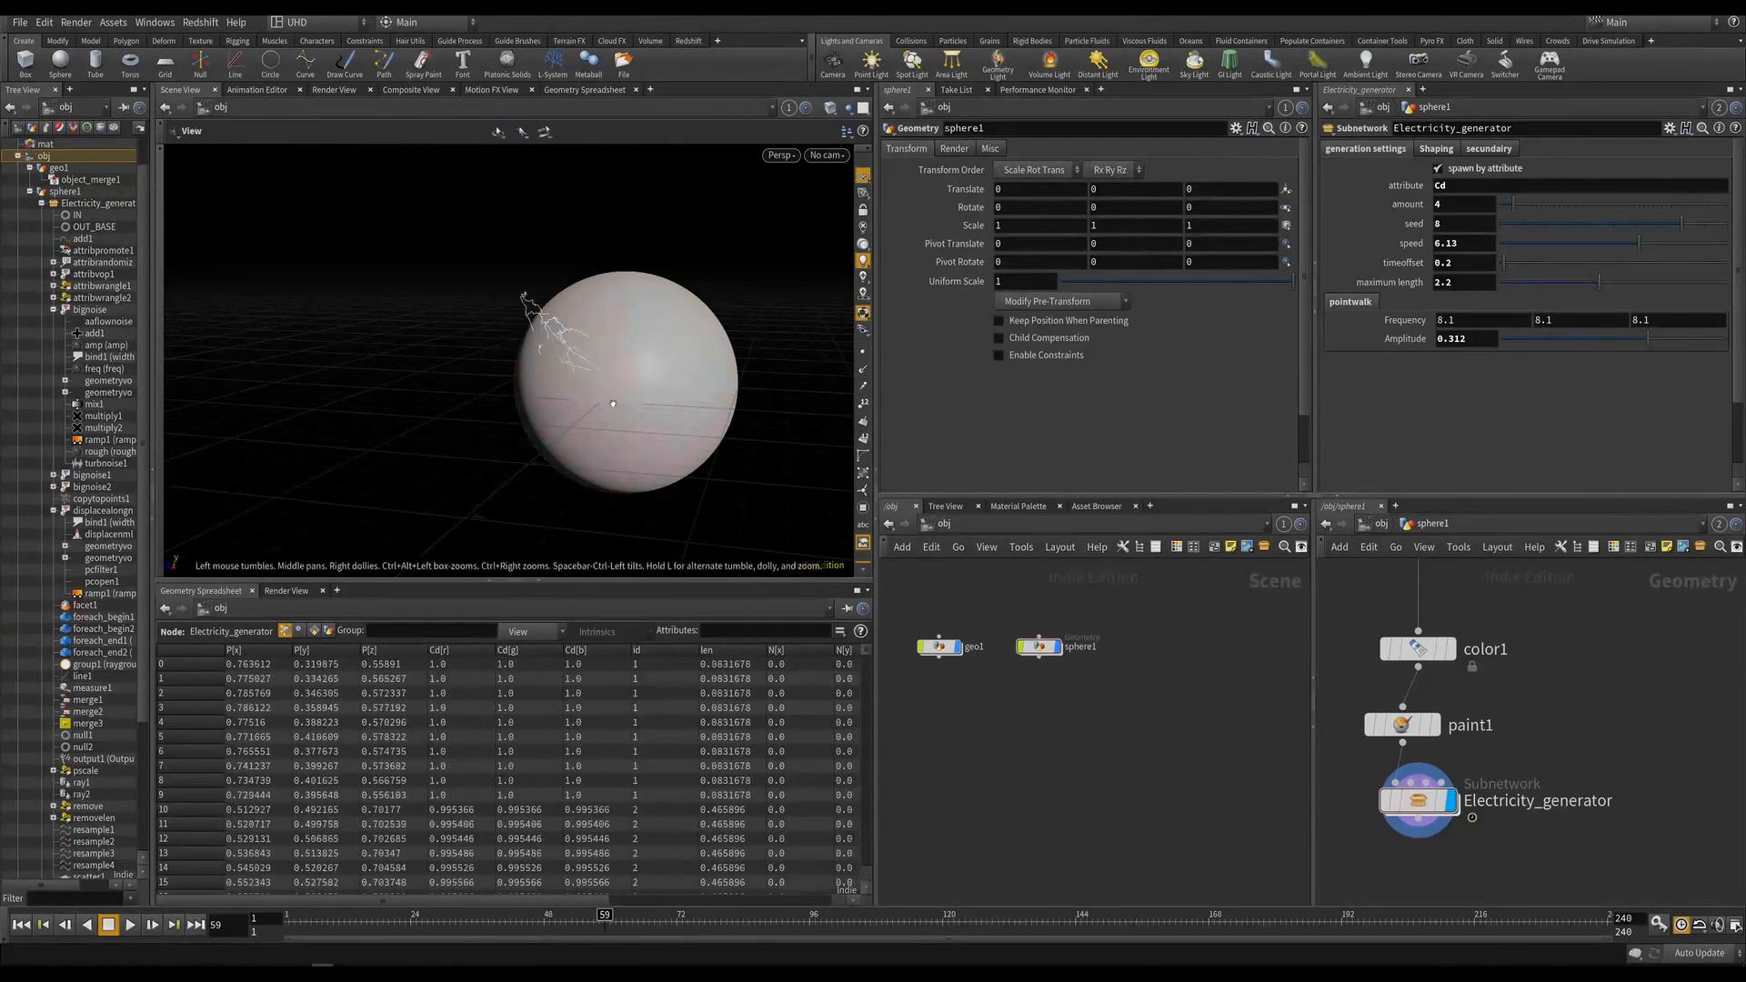
left_click_drag(613, 402, 600, 332, "alt")
scroll(965, 602, "up", 1)
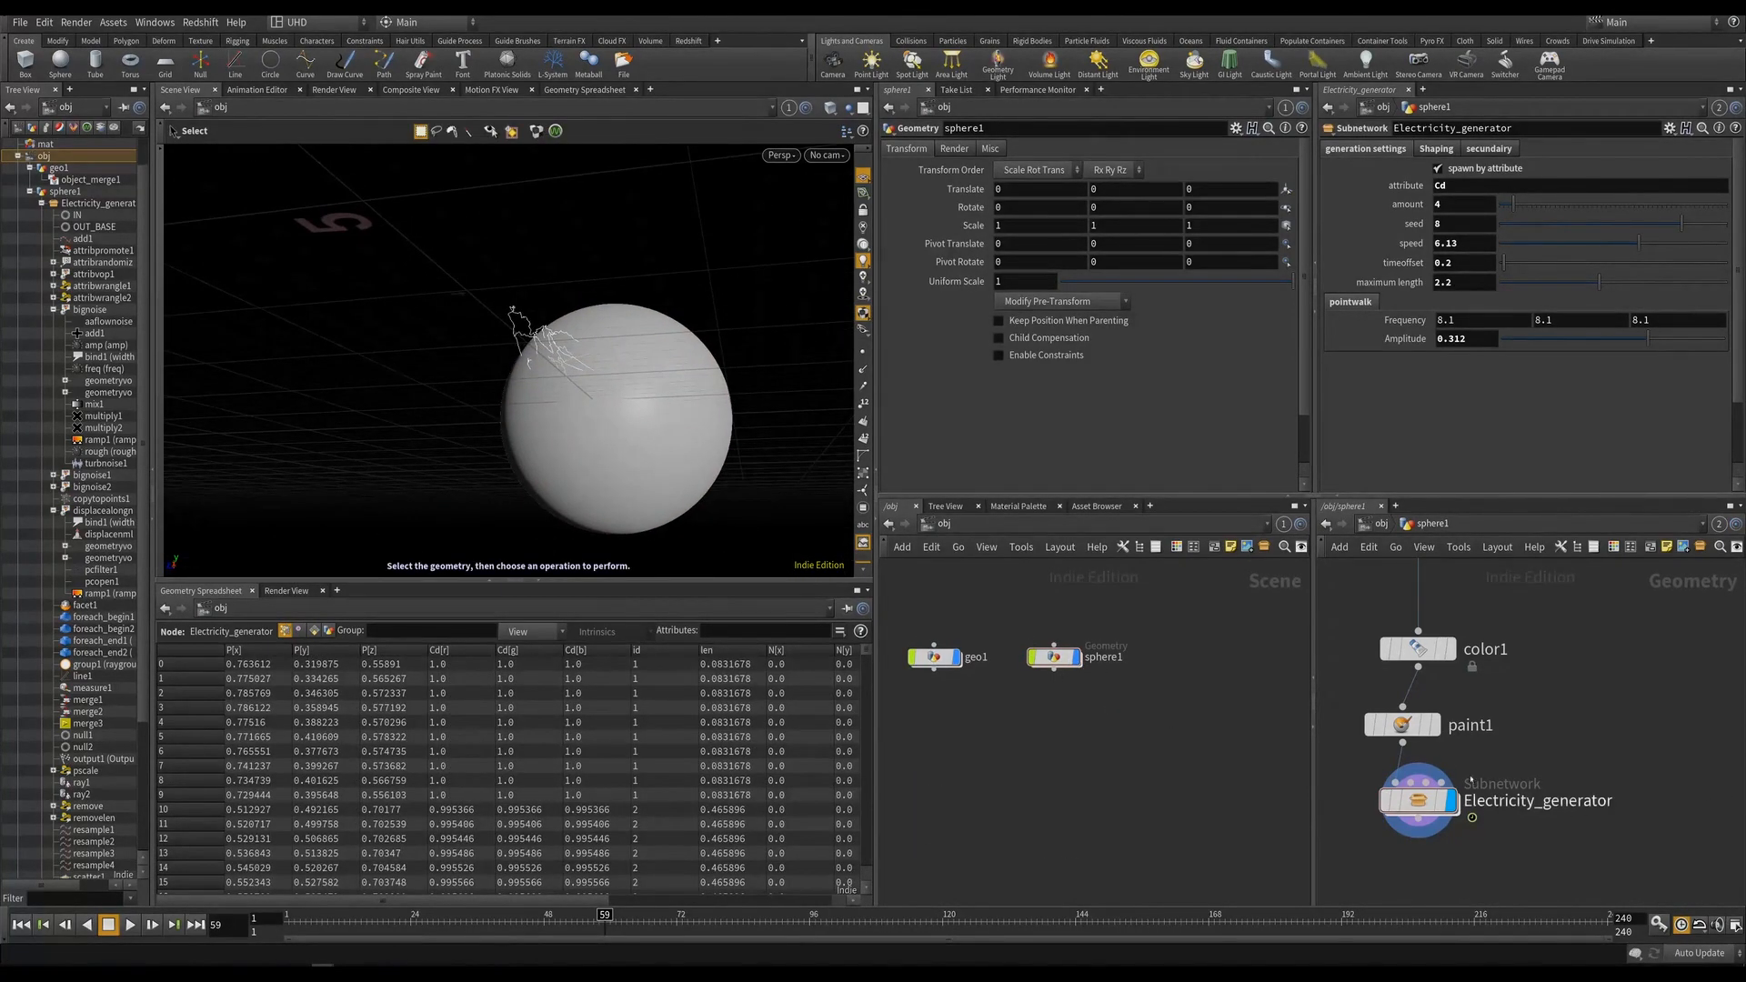
Paint an additional curved region across the sphere's front in paint1, relinking the scene view to return to the object level.
left_click(1402, 725)
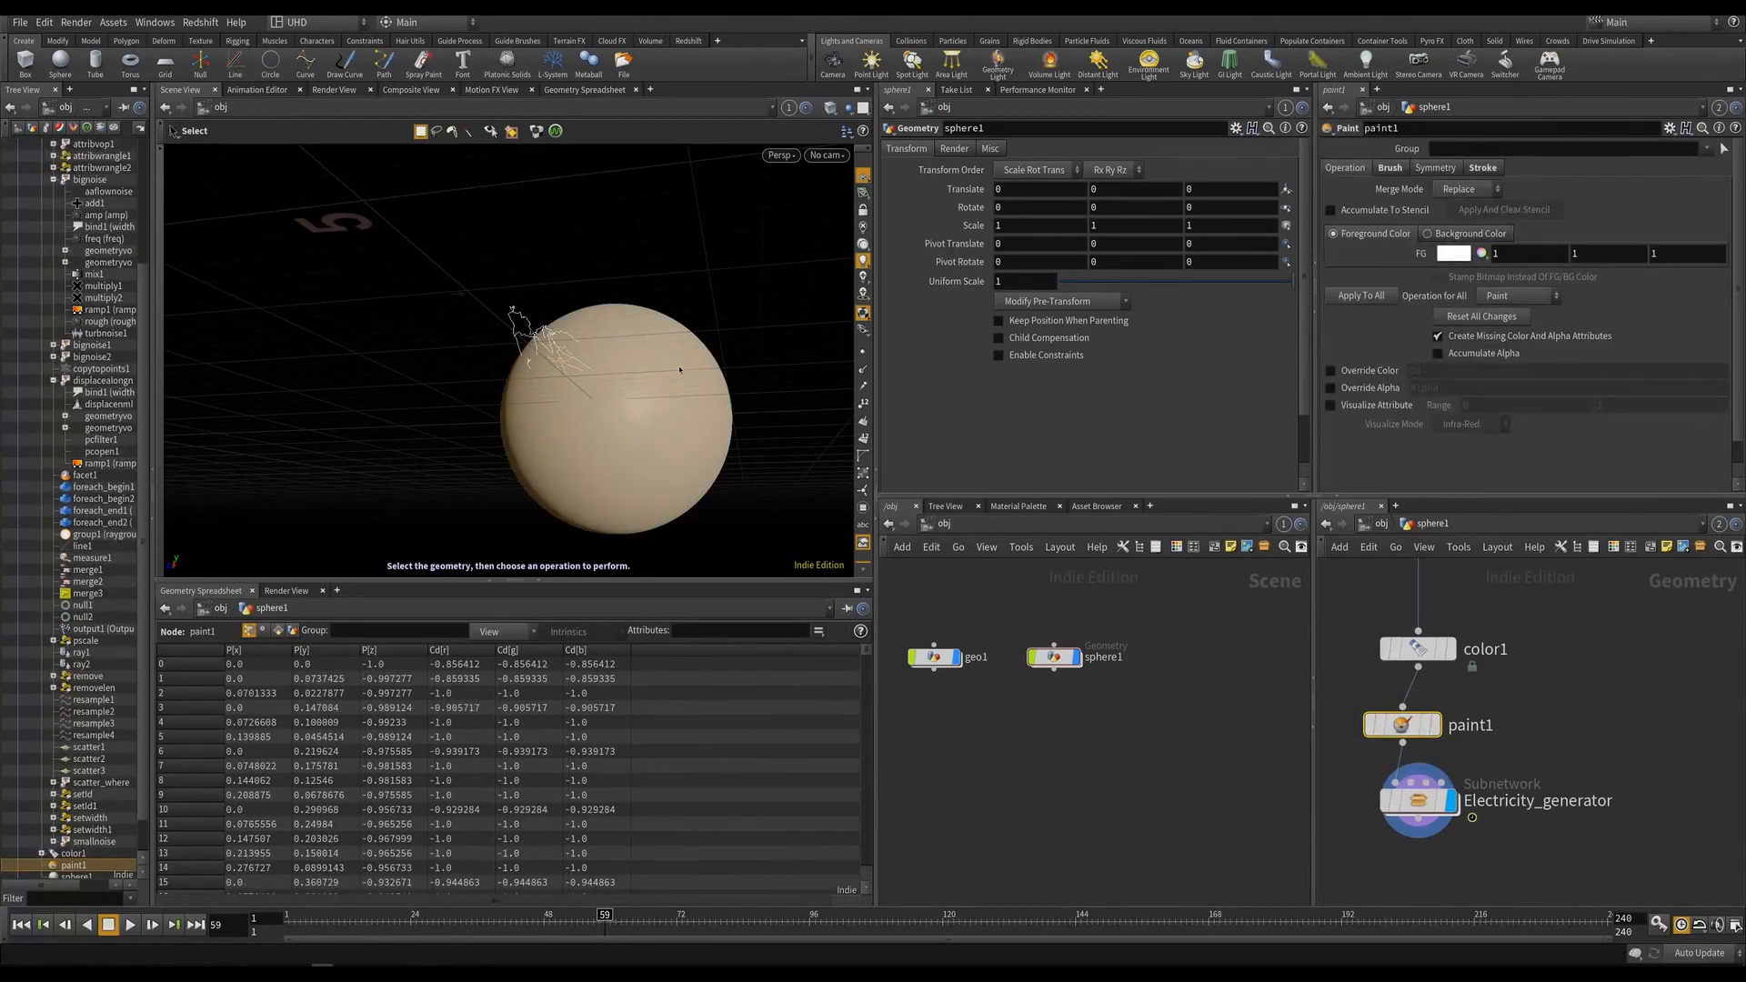
key("Return")
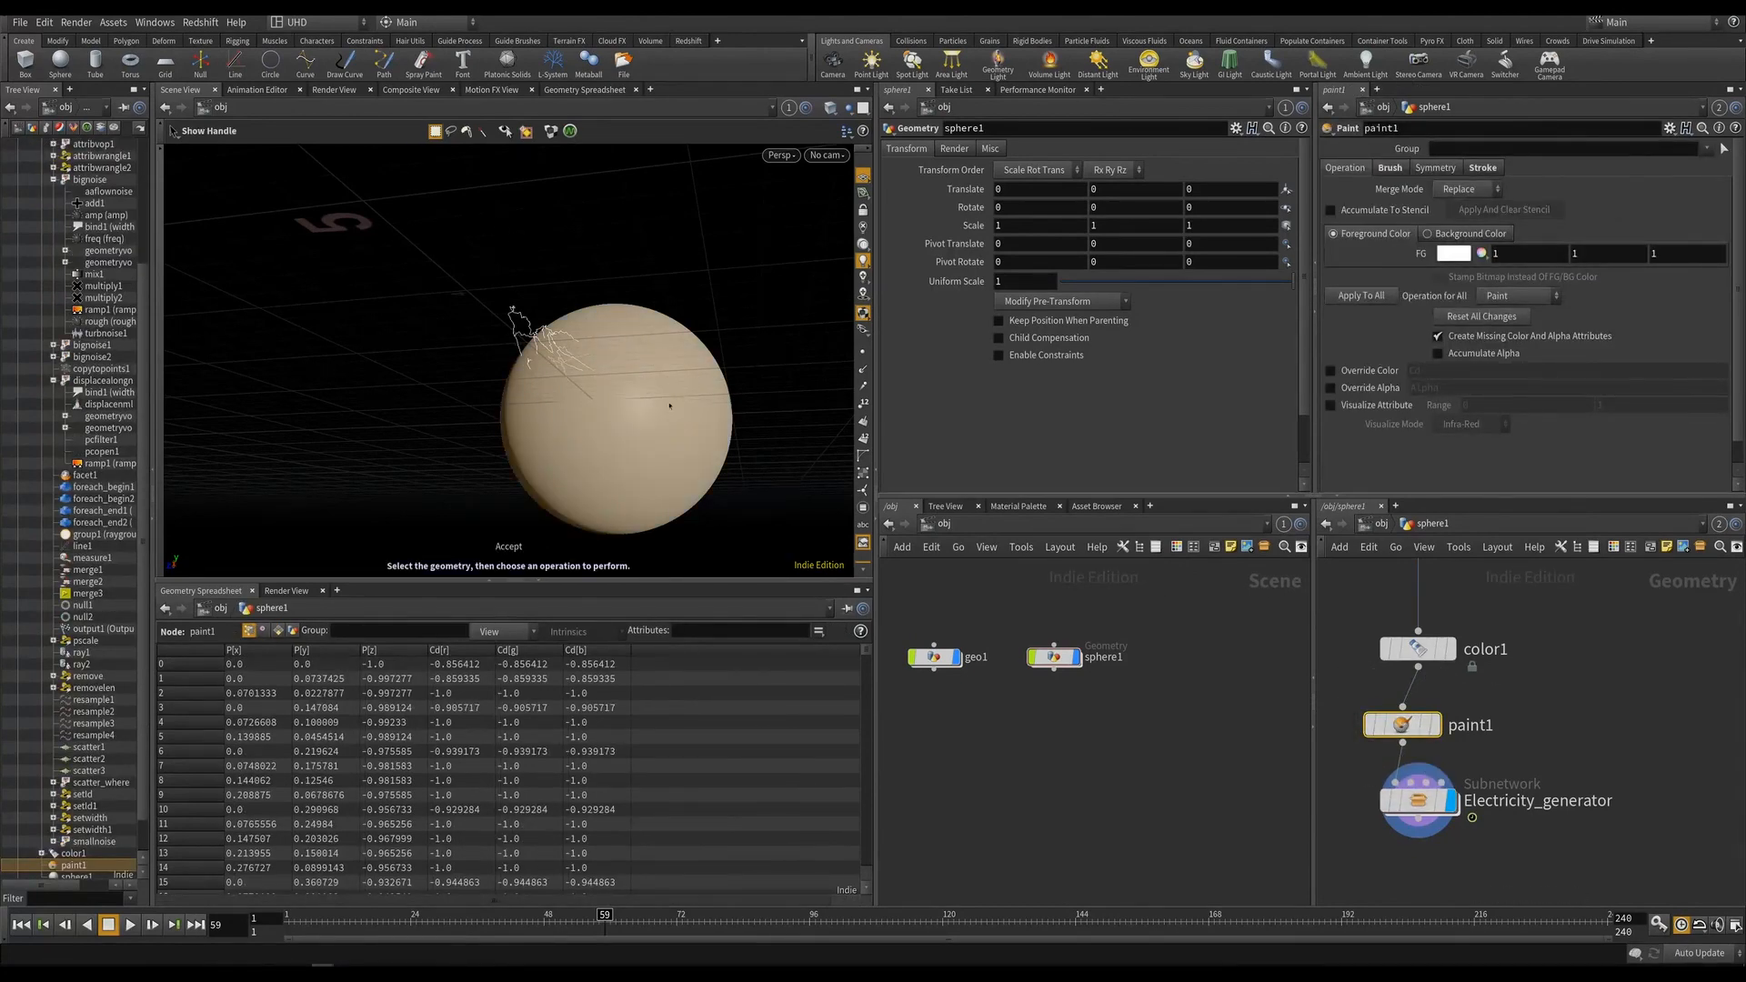
key("Return")
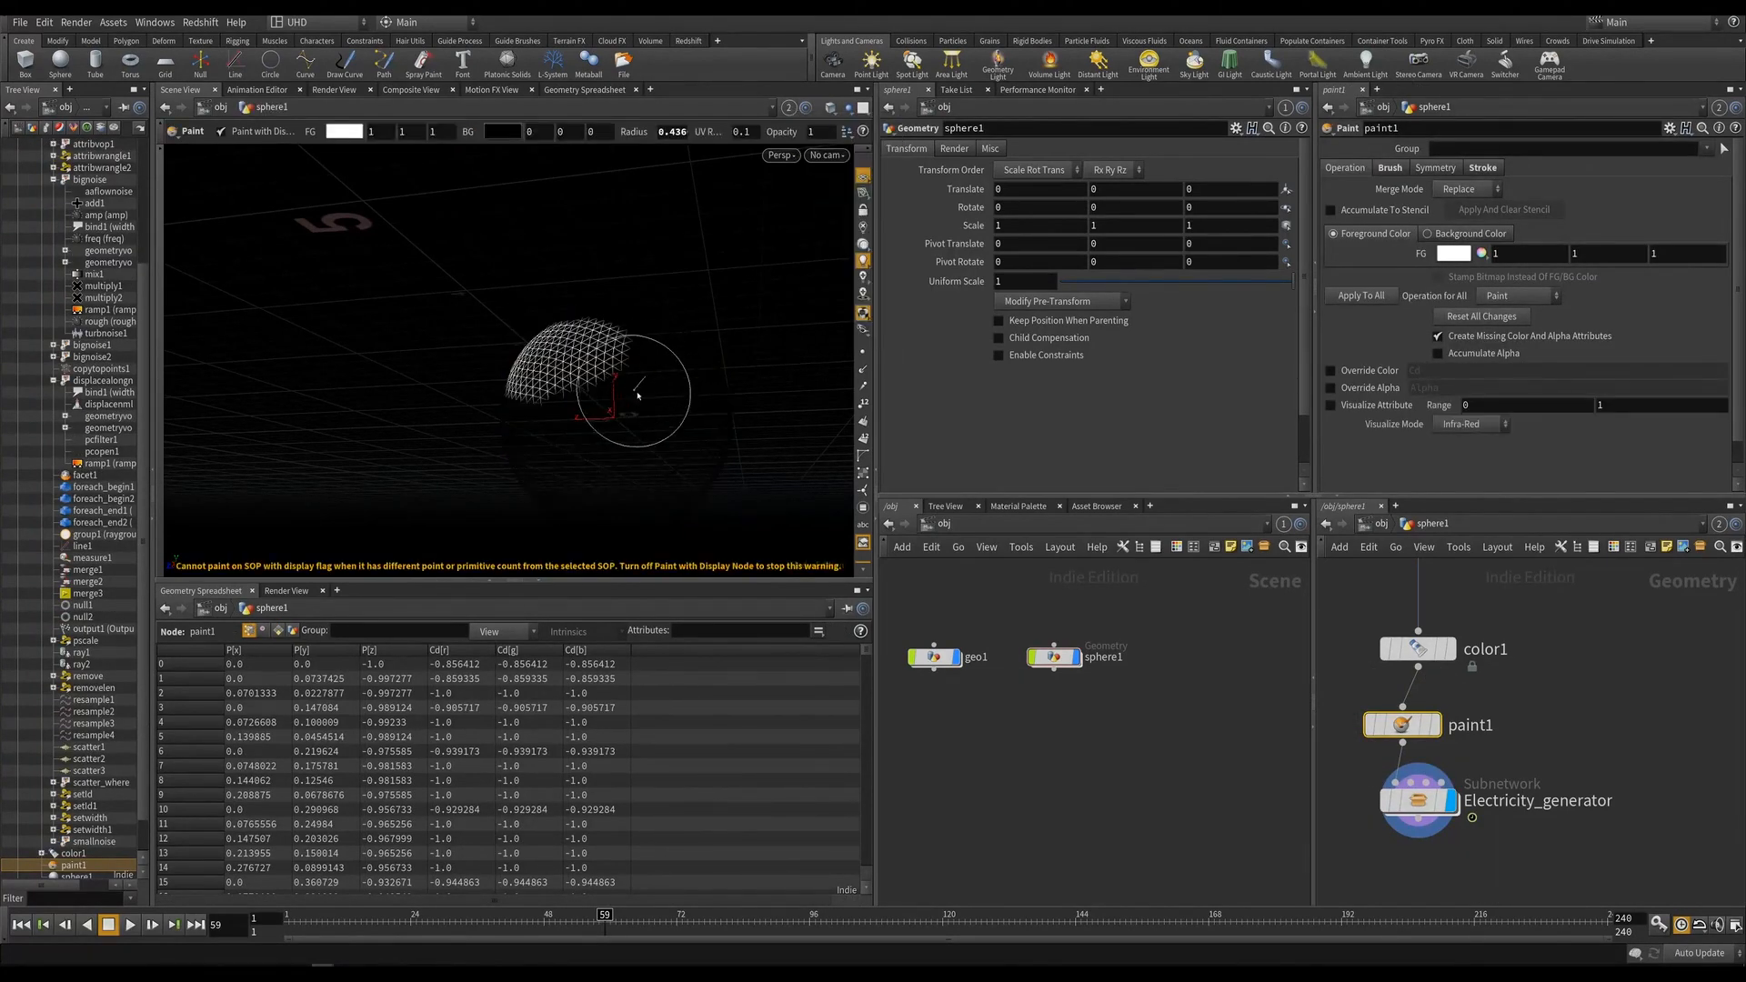
left_click(788, 107)
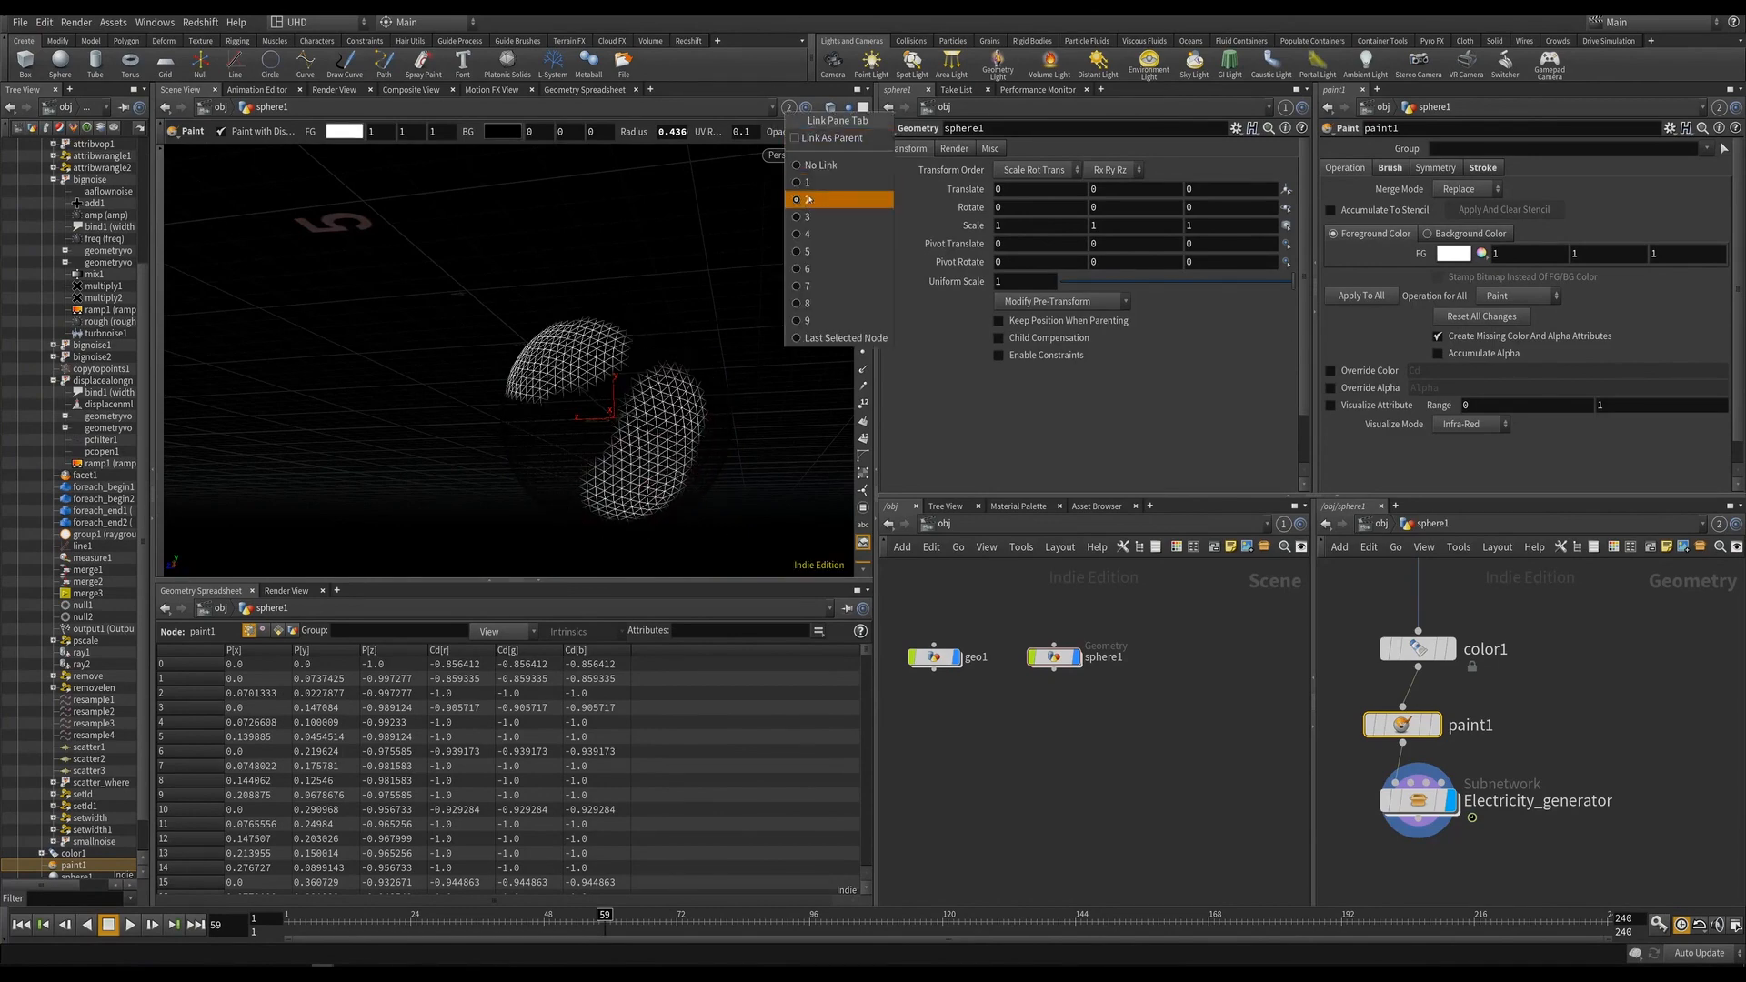
left_click(808, 200)
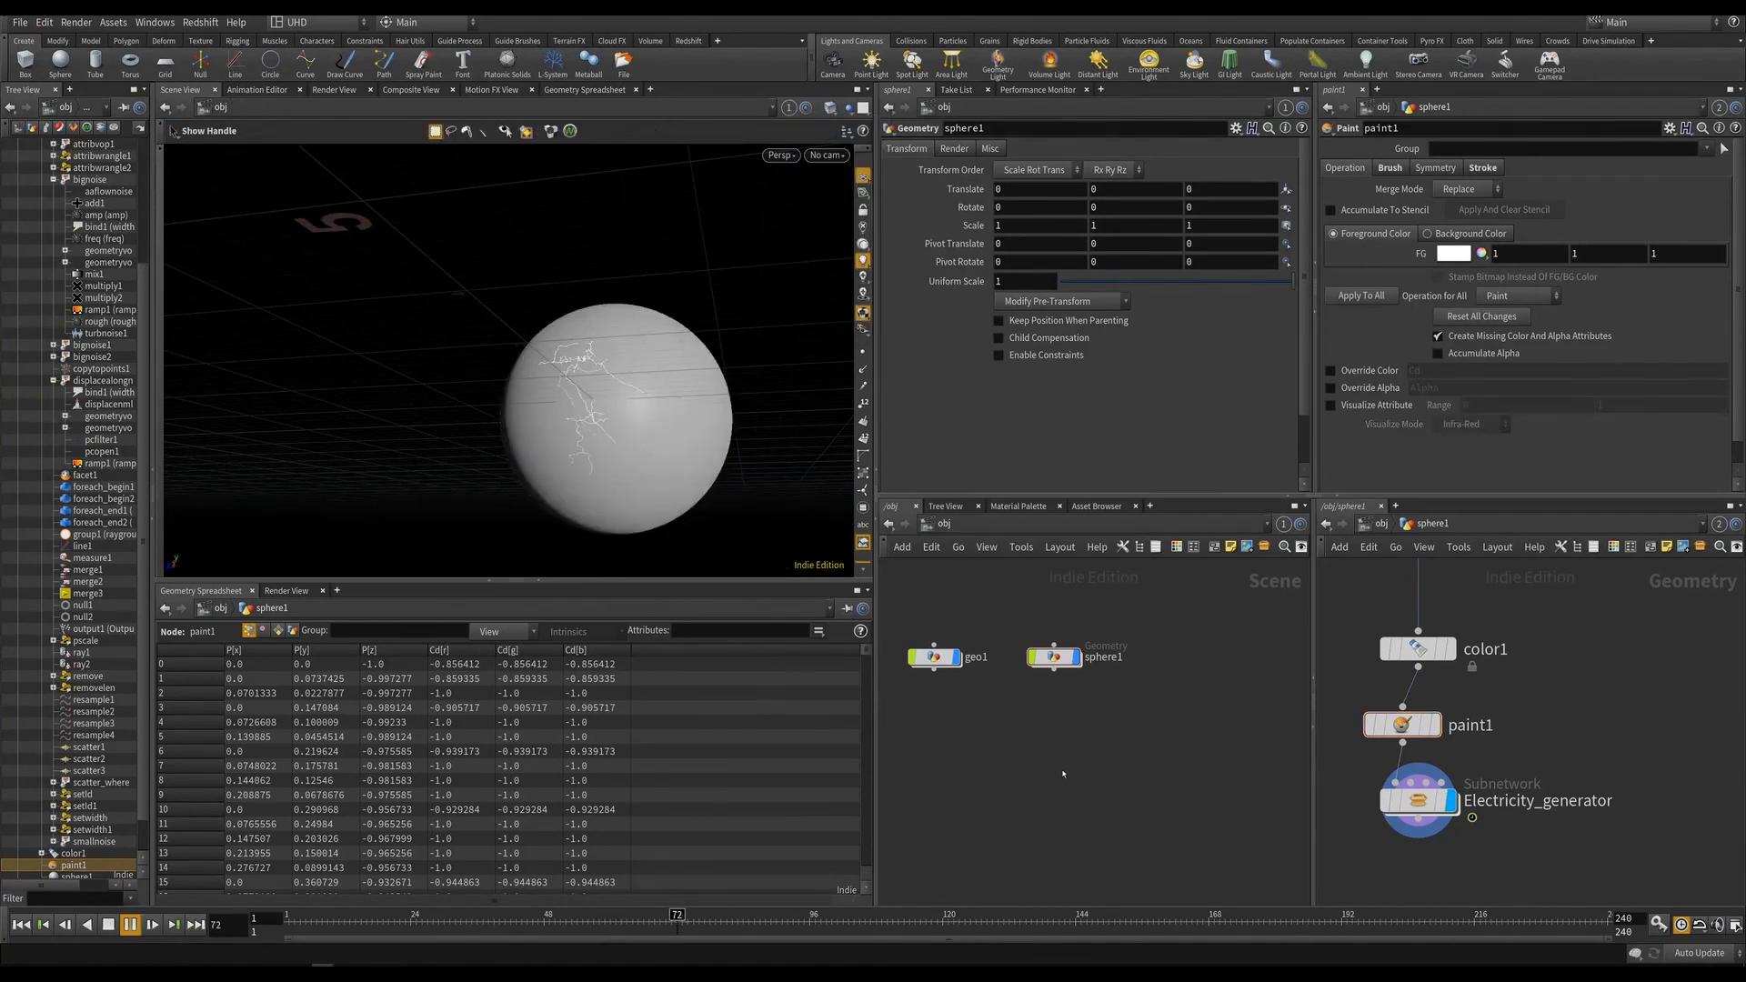
Examine the animated arcs around the newly painted areas of the sphere from several angles.
left_click_drag(678, 323, 628, 343, "alt")
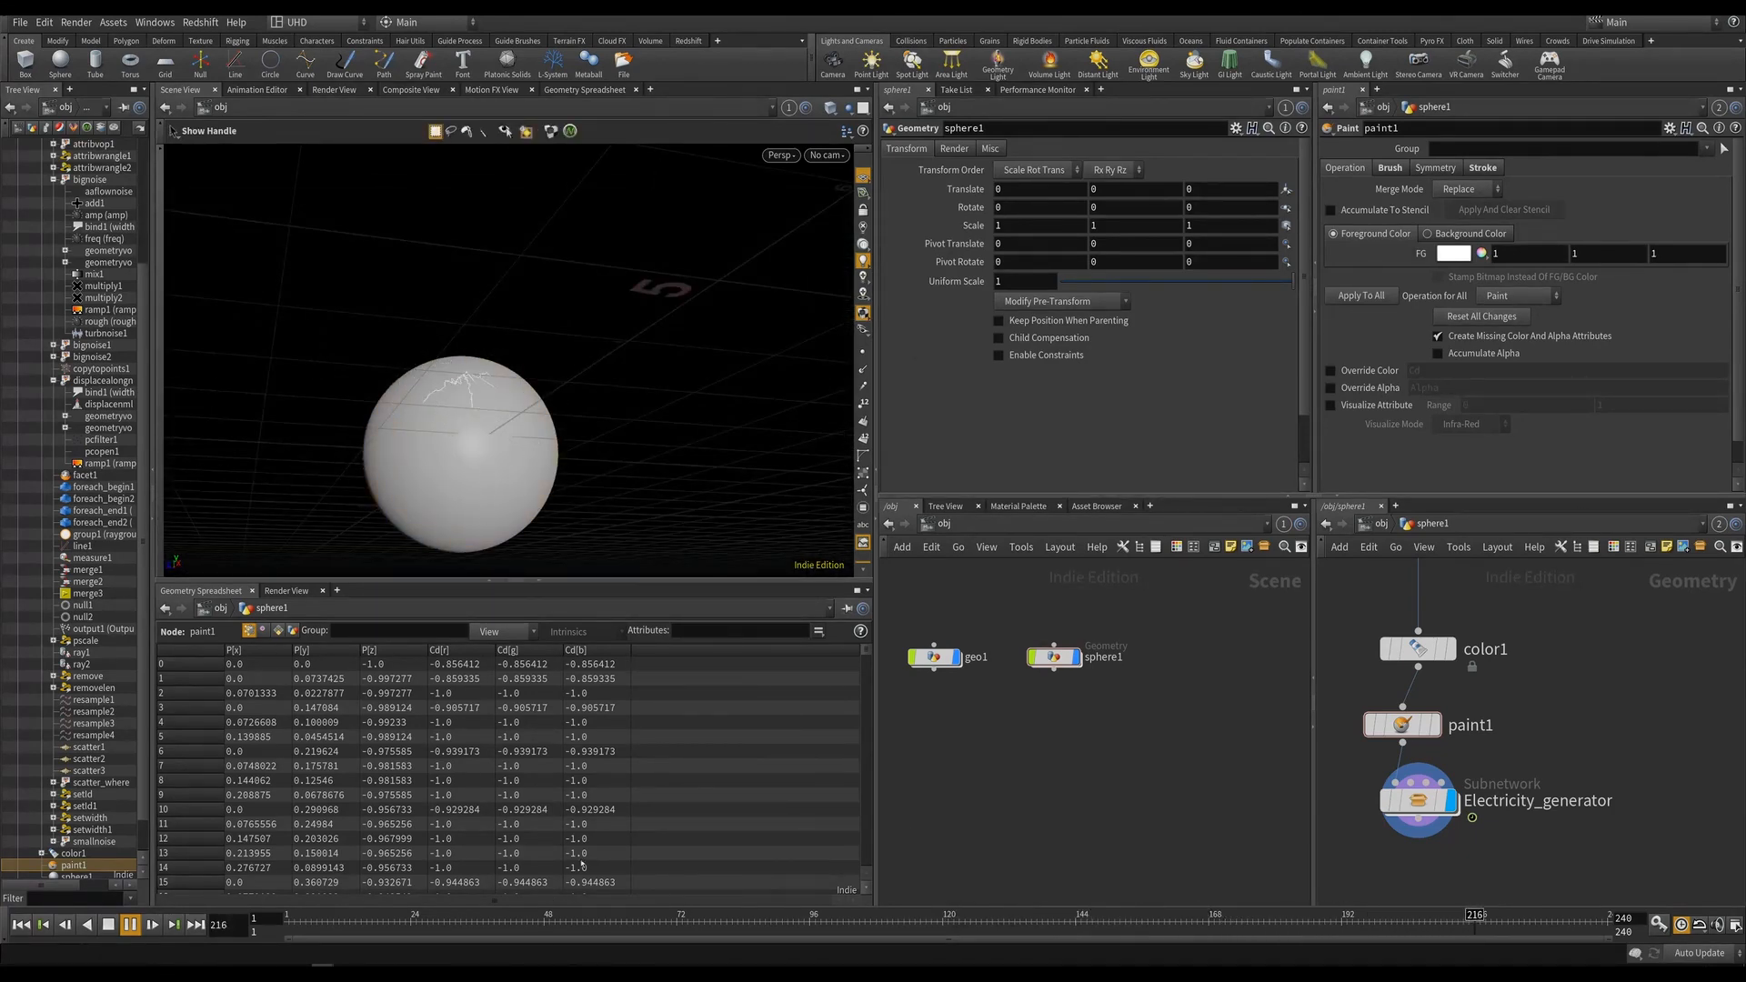
left_click(588, 917)
mouse_move(473, 454)
left_mouse_down("alt")
mouse_move(505, 469)
mouse_move(505, 383)
mouse_move(438, 455)
left_mouse_up("alt")
scroll(437, 459, "up", 2, "alt")
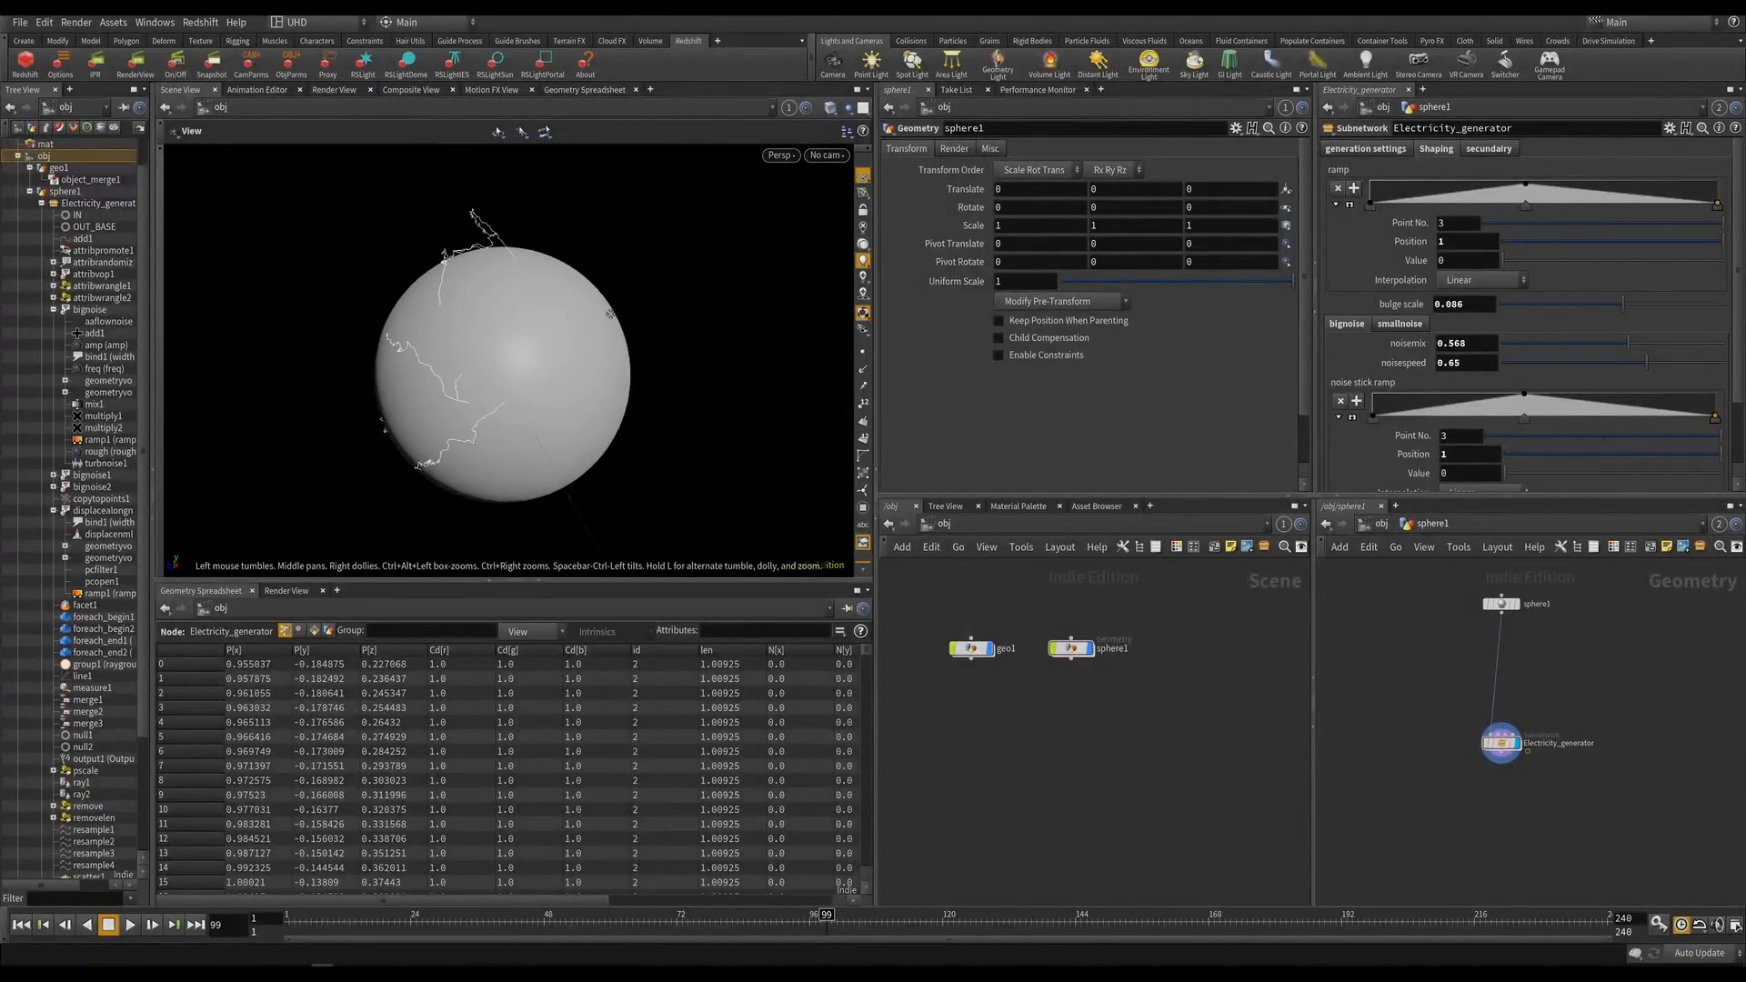
Play back the arcs on the unpainted sphere, stop, and scrub to frame 77.
mouse_move(685, 303)
left_mouse_down("alt")
mouse_move(643, 309)
mouse_move(704, 295)
left_mouse_up("alt")
key("Up")
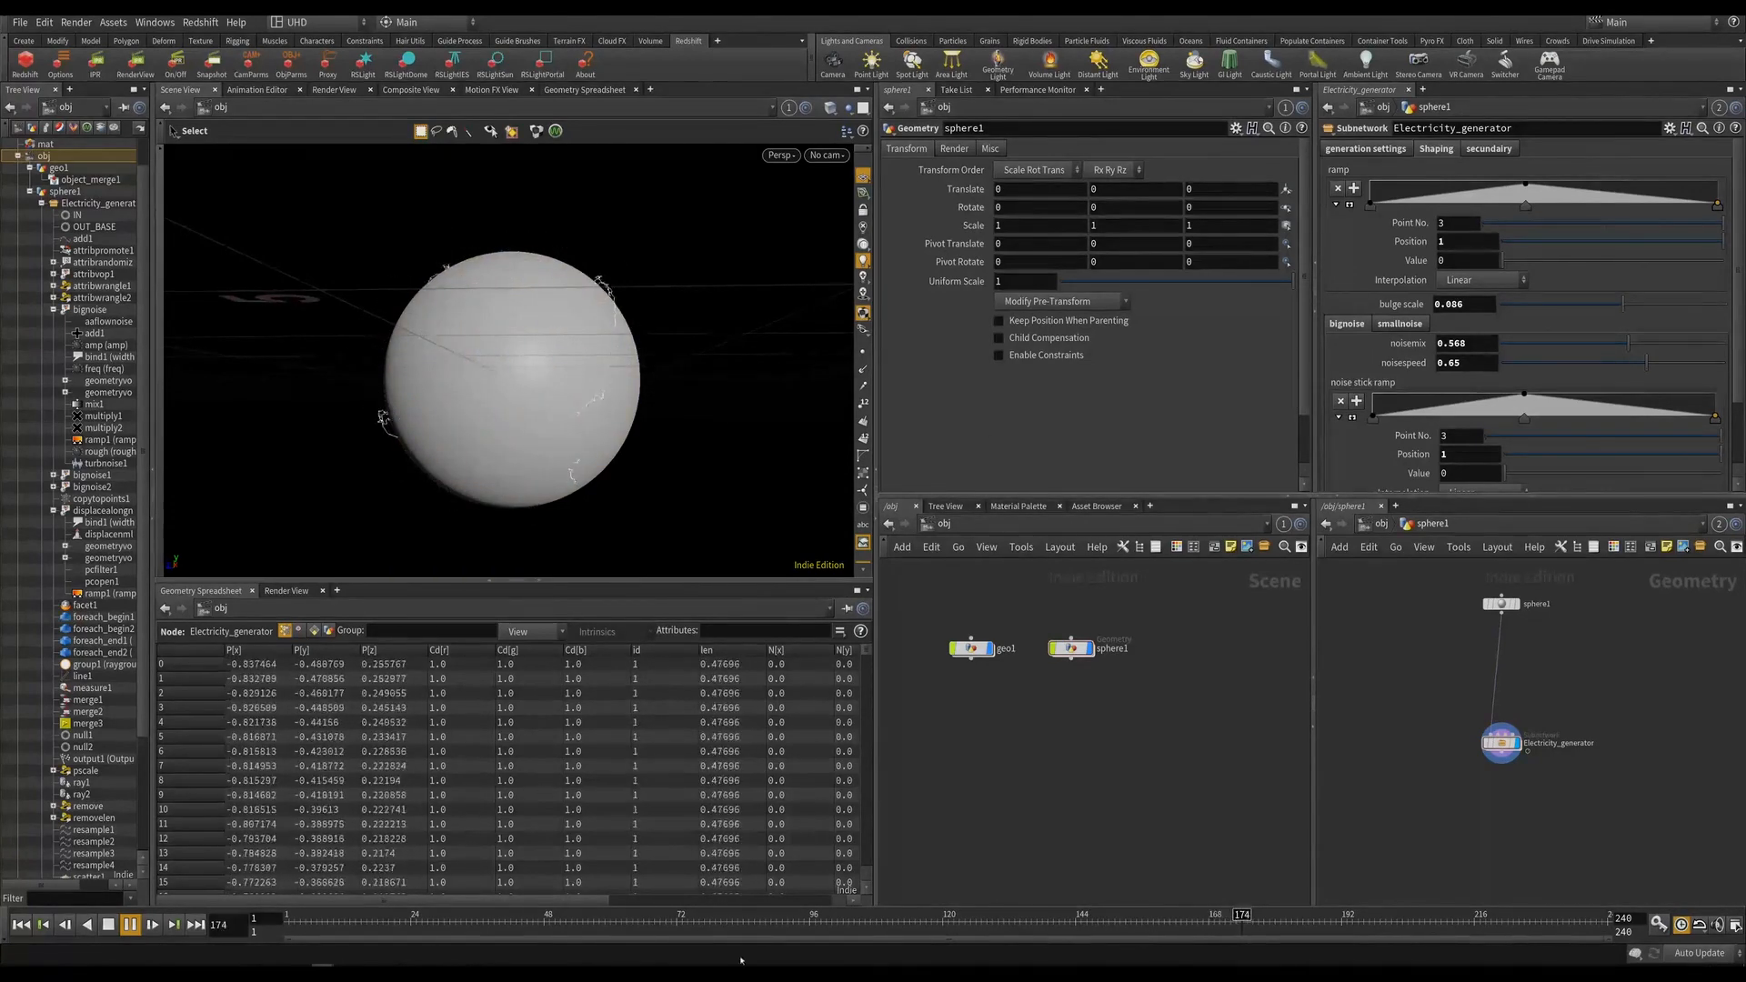
left_click(693, 936)
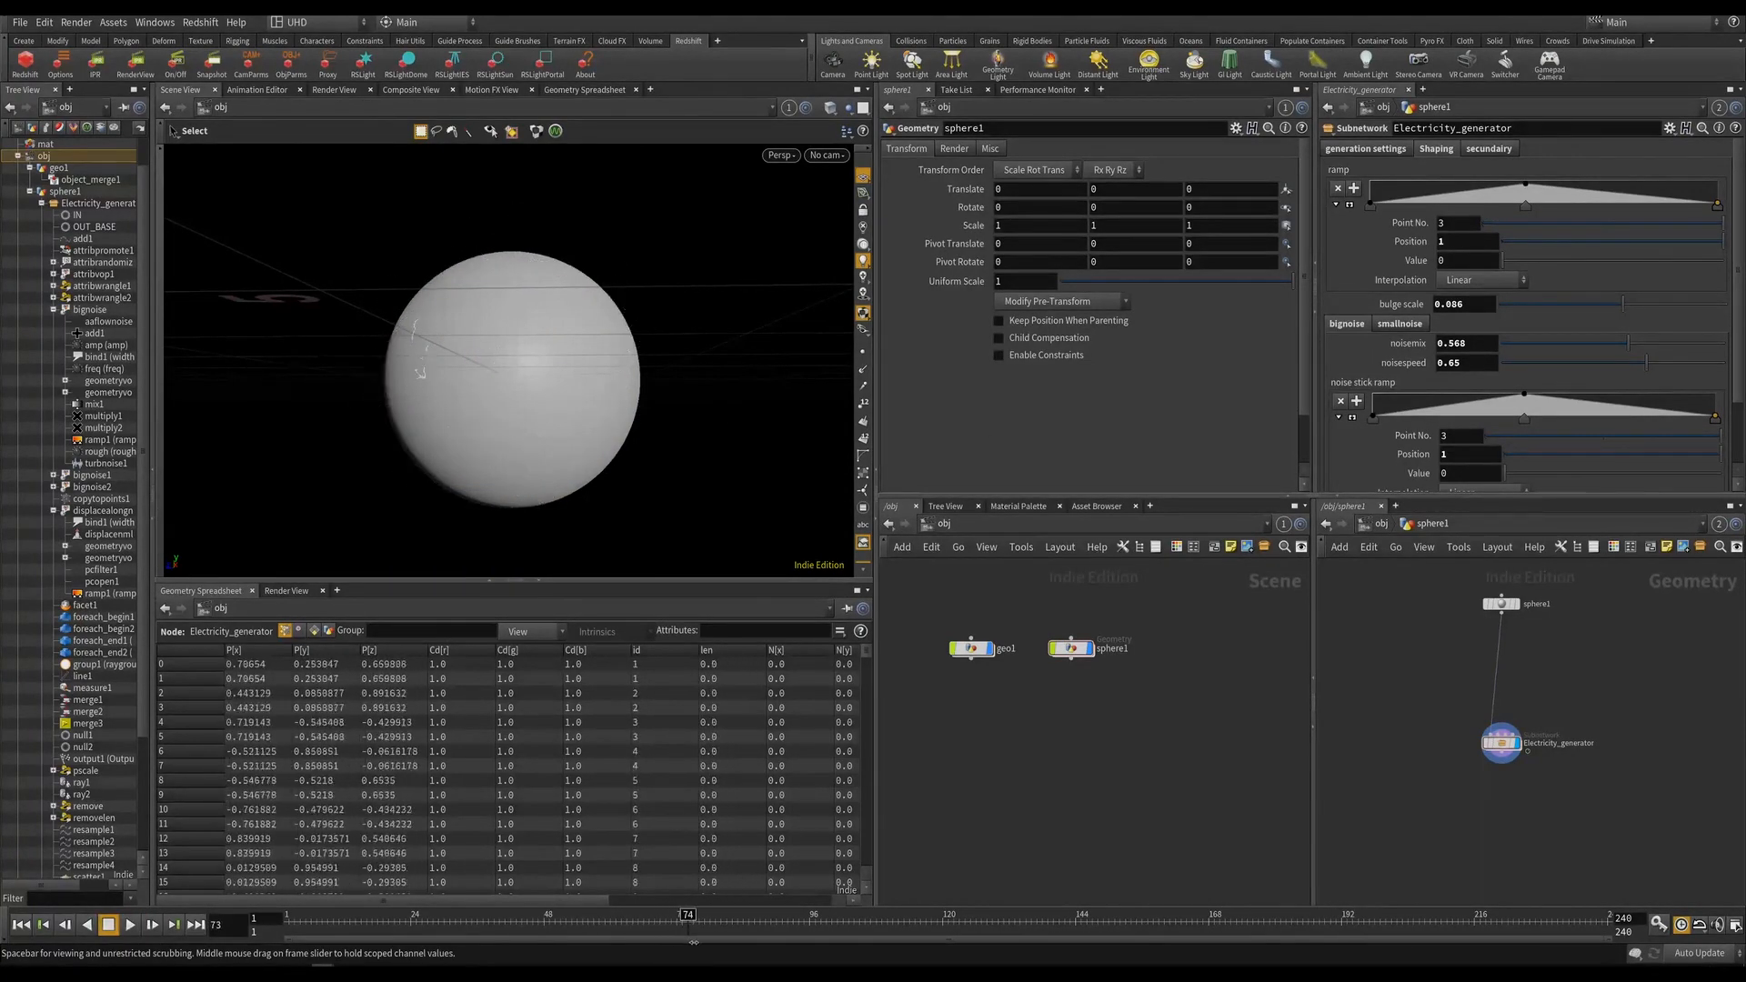
left_click_drag(693, 942, 705, 927)
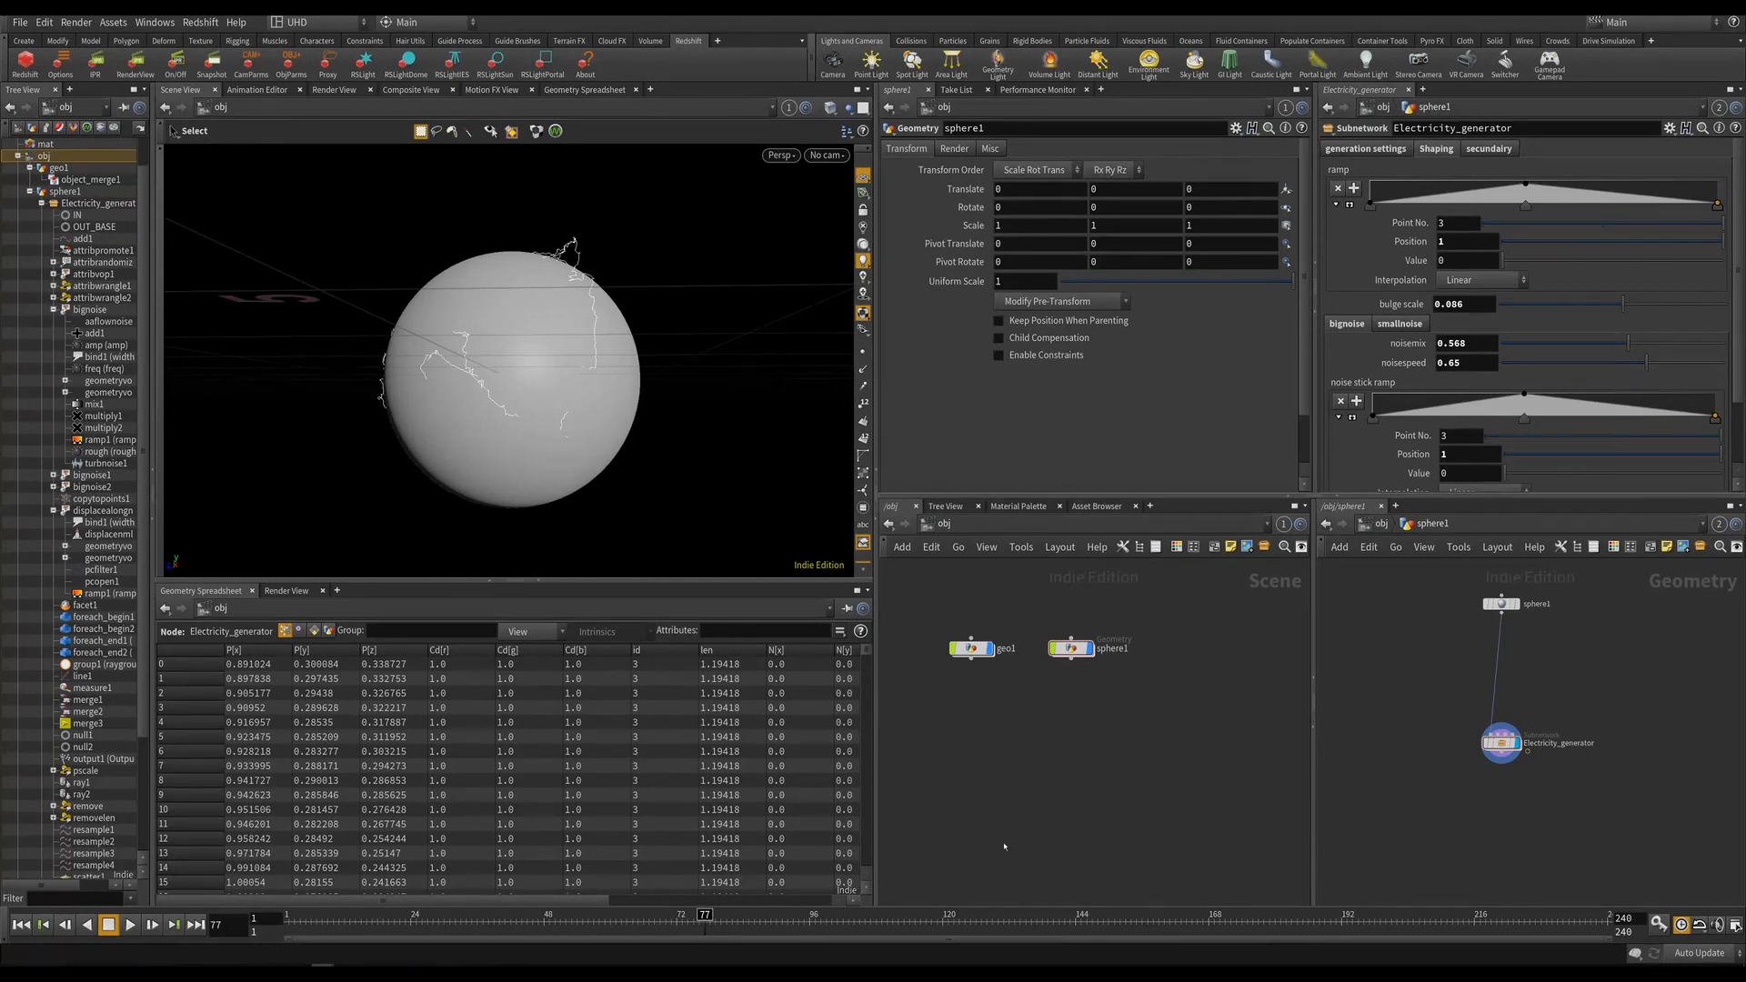
middle_click_drag(1009, 704, 1136, 766)
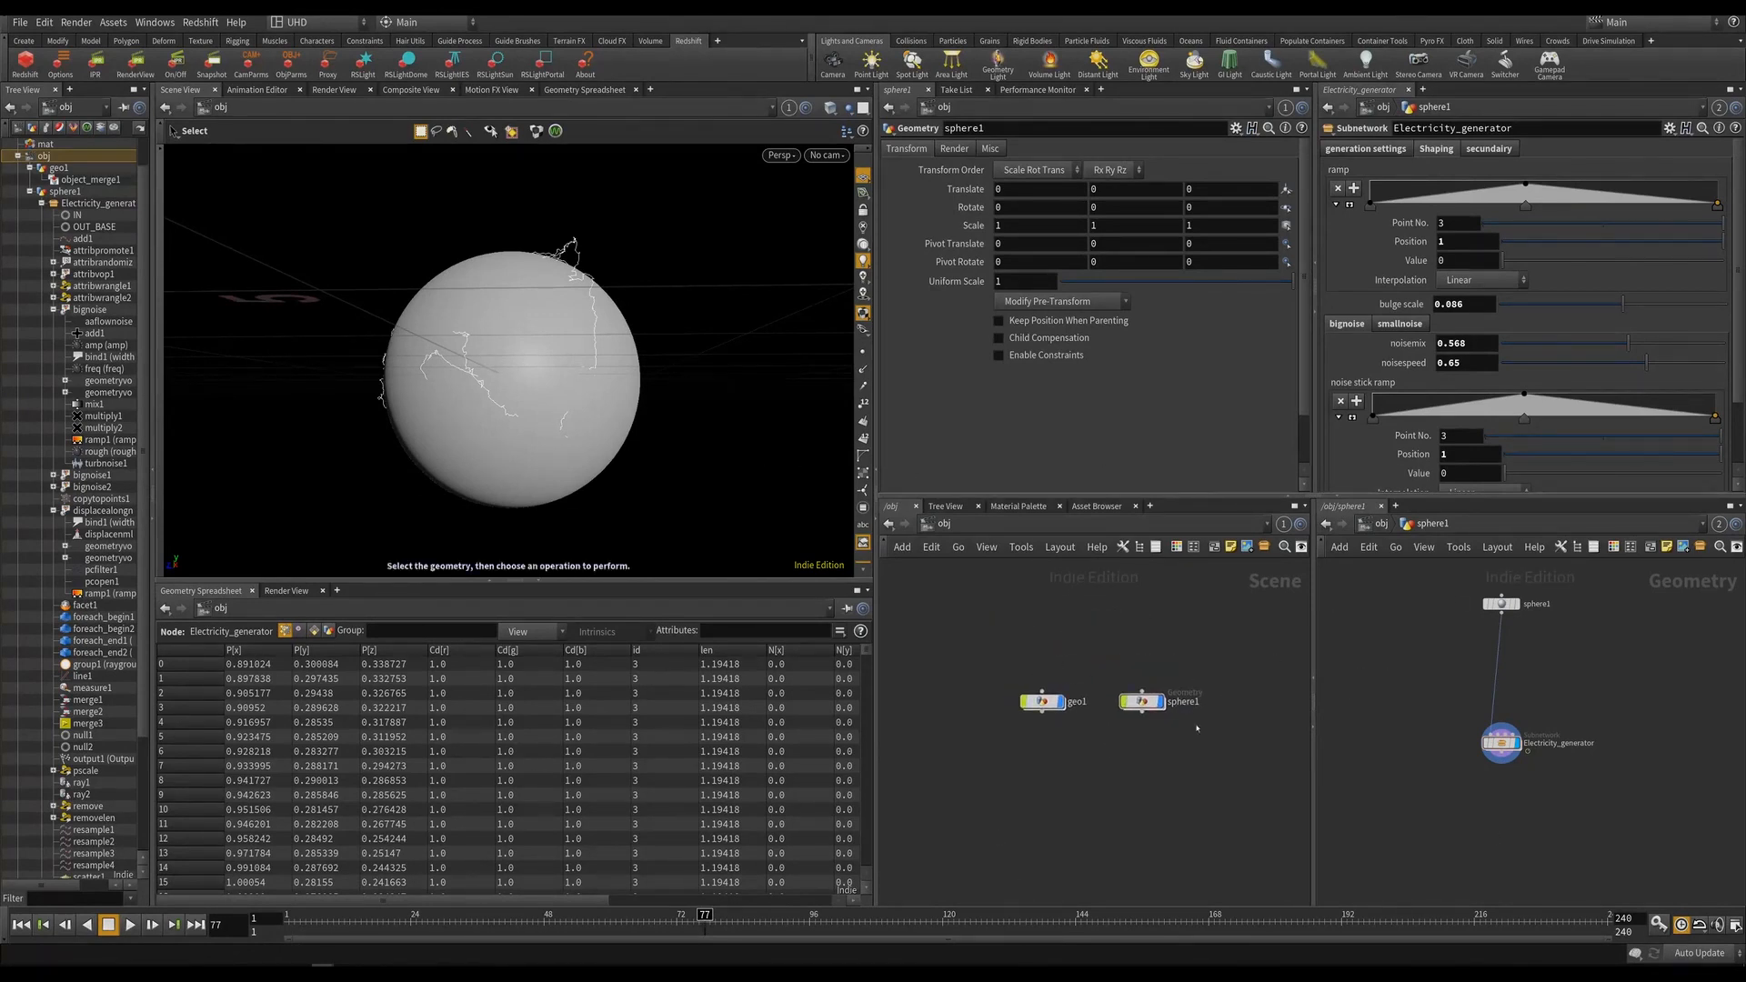
scroll(1167, 764, "up", 3)
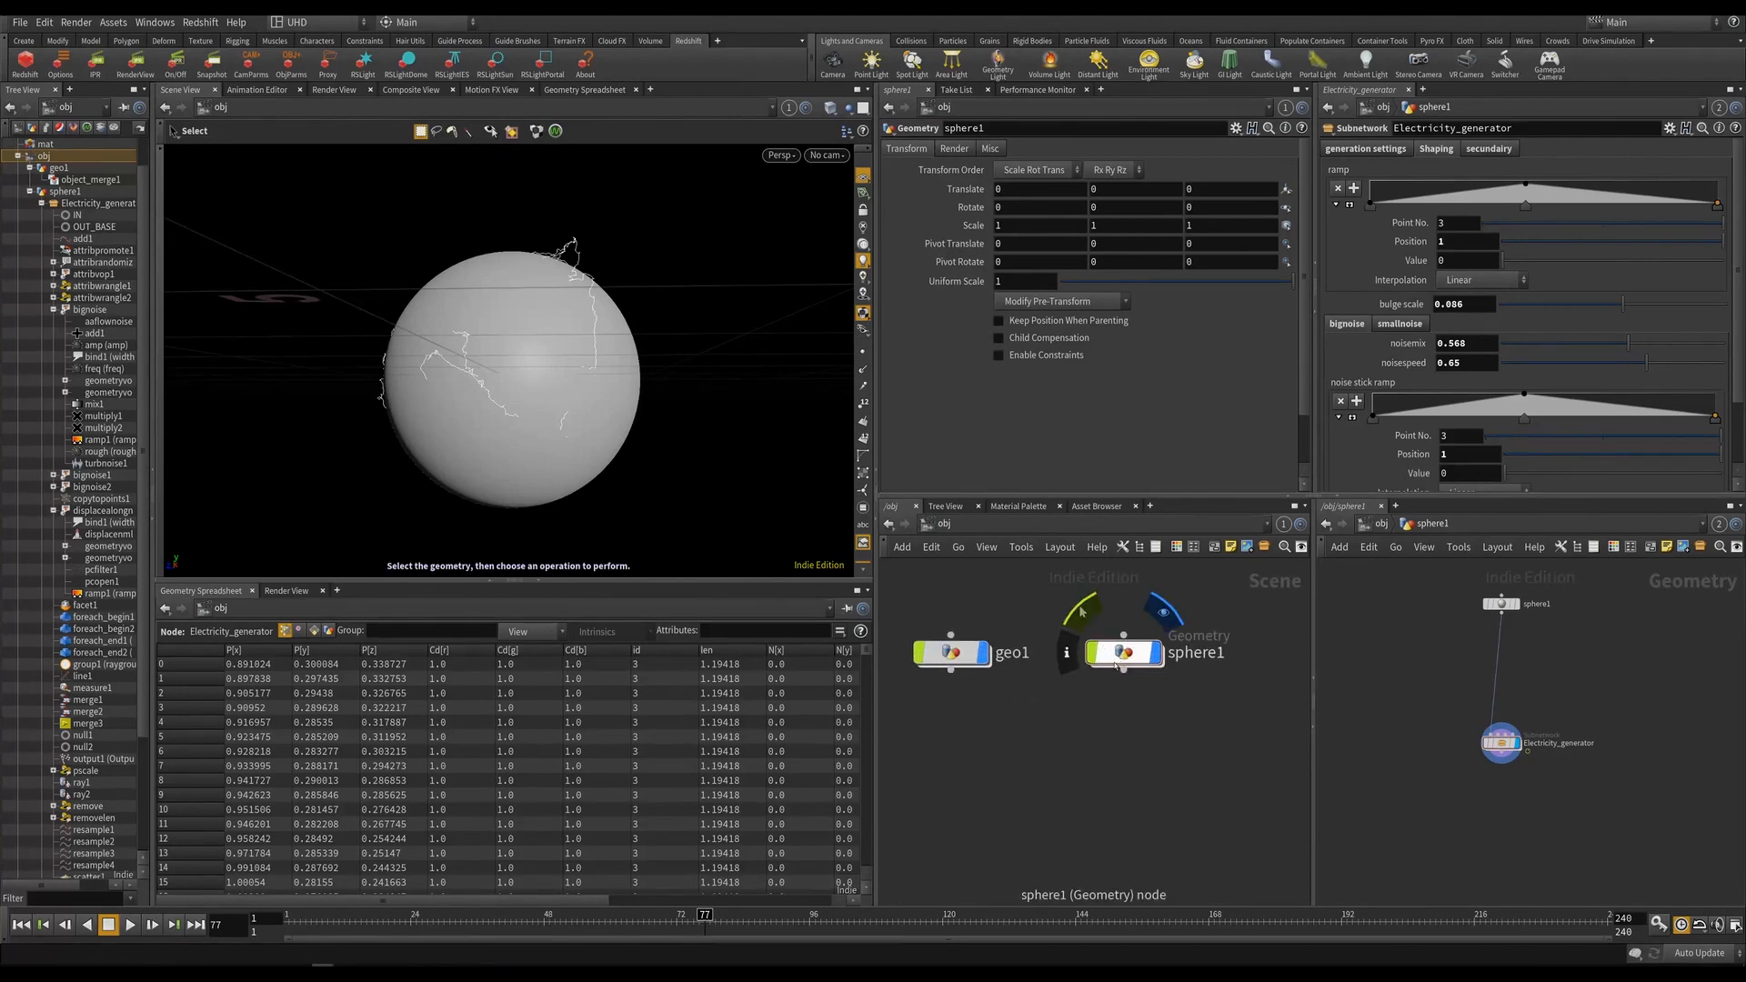
scroll(1157, 782, "up", 2)
middle_click_drag(1134, 760, 1056, 741)
left_click(863, 508)
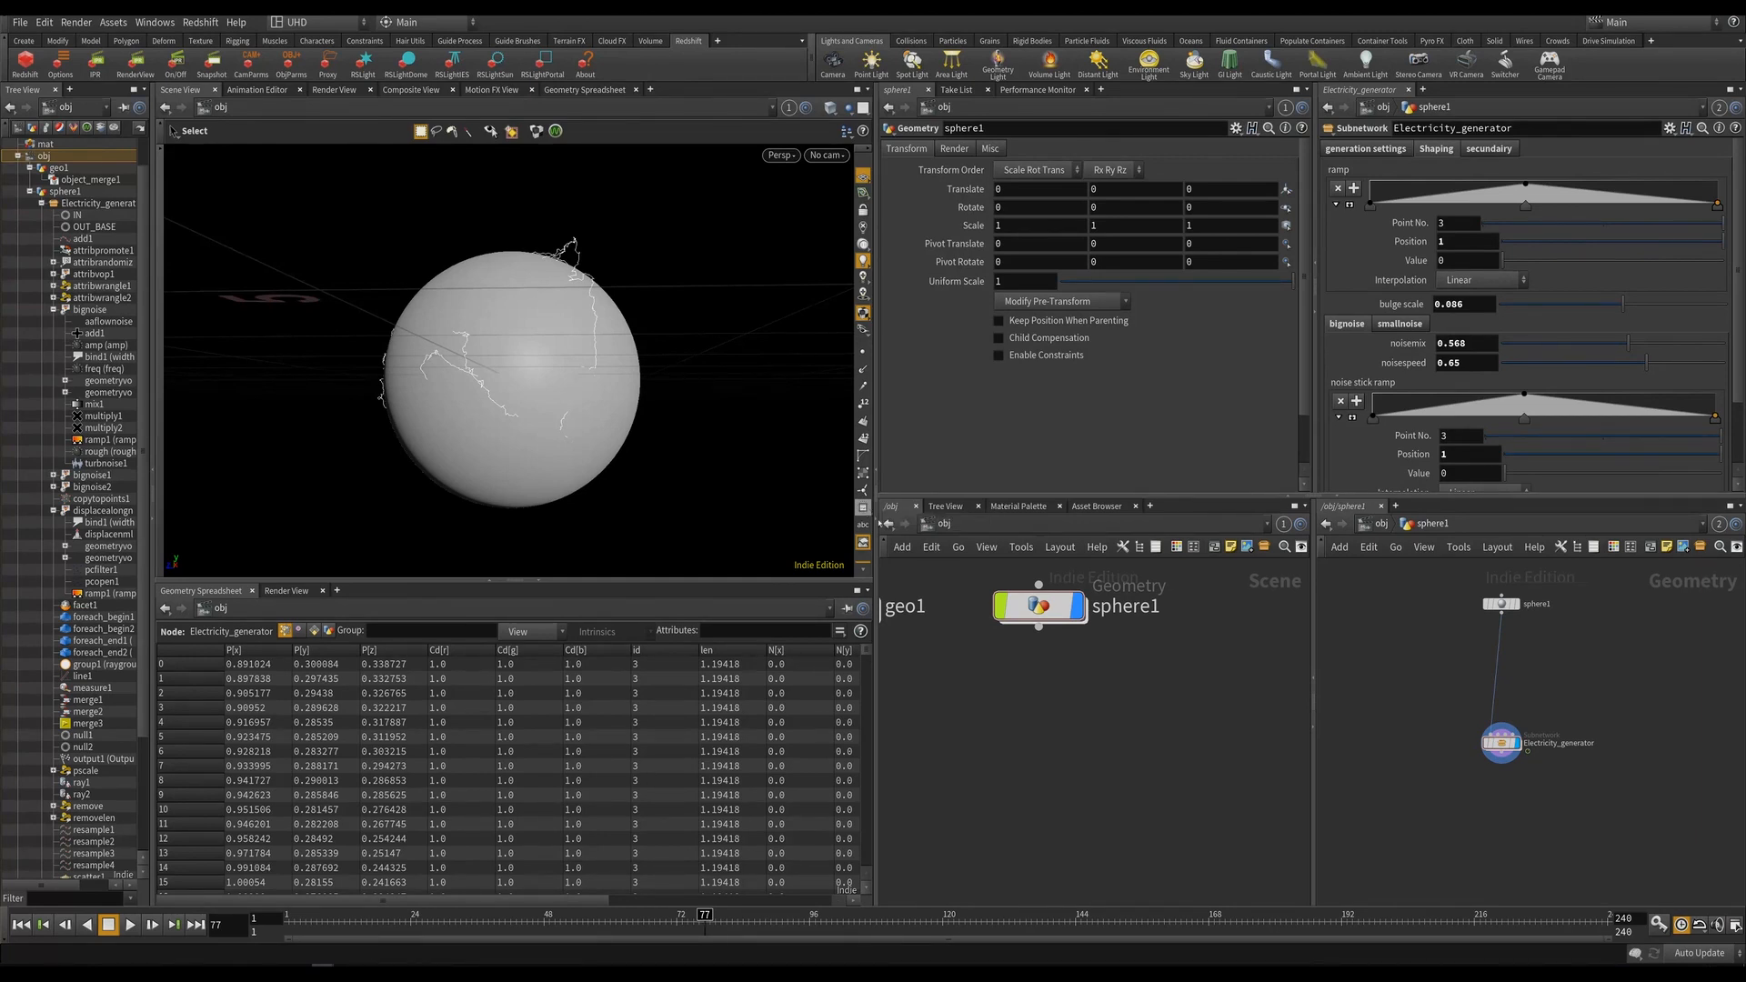
scroll(1062, 696, "down", 3)
left_click_drag(1061, 696, 1077, 690)
left_click(1075, 698)
middle_click_drag(1151, 753, 1117, 743)
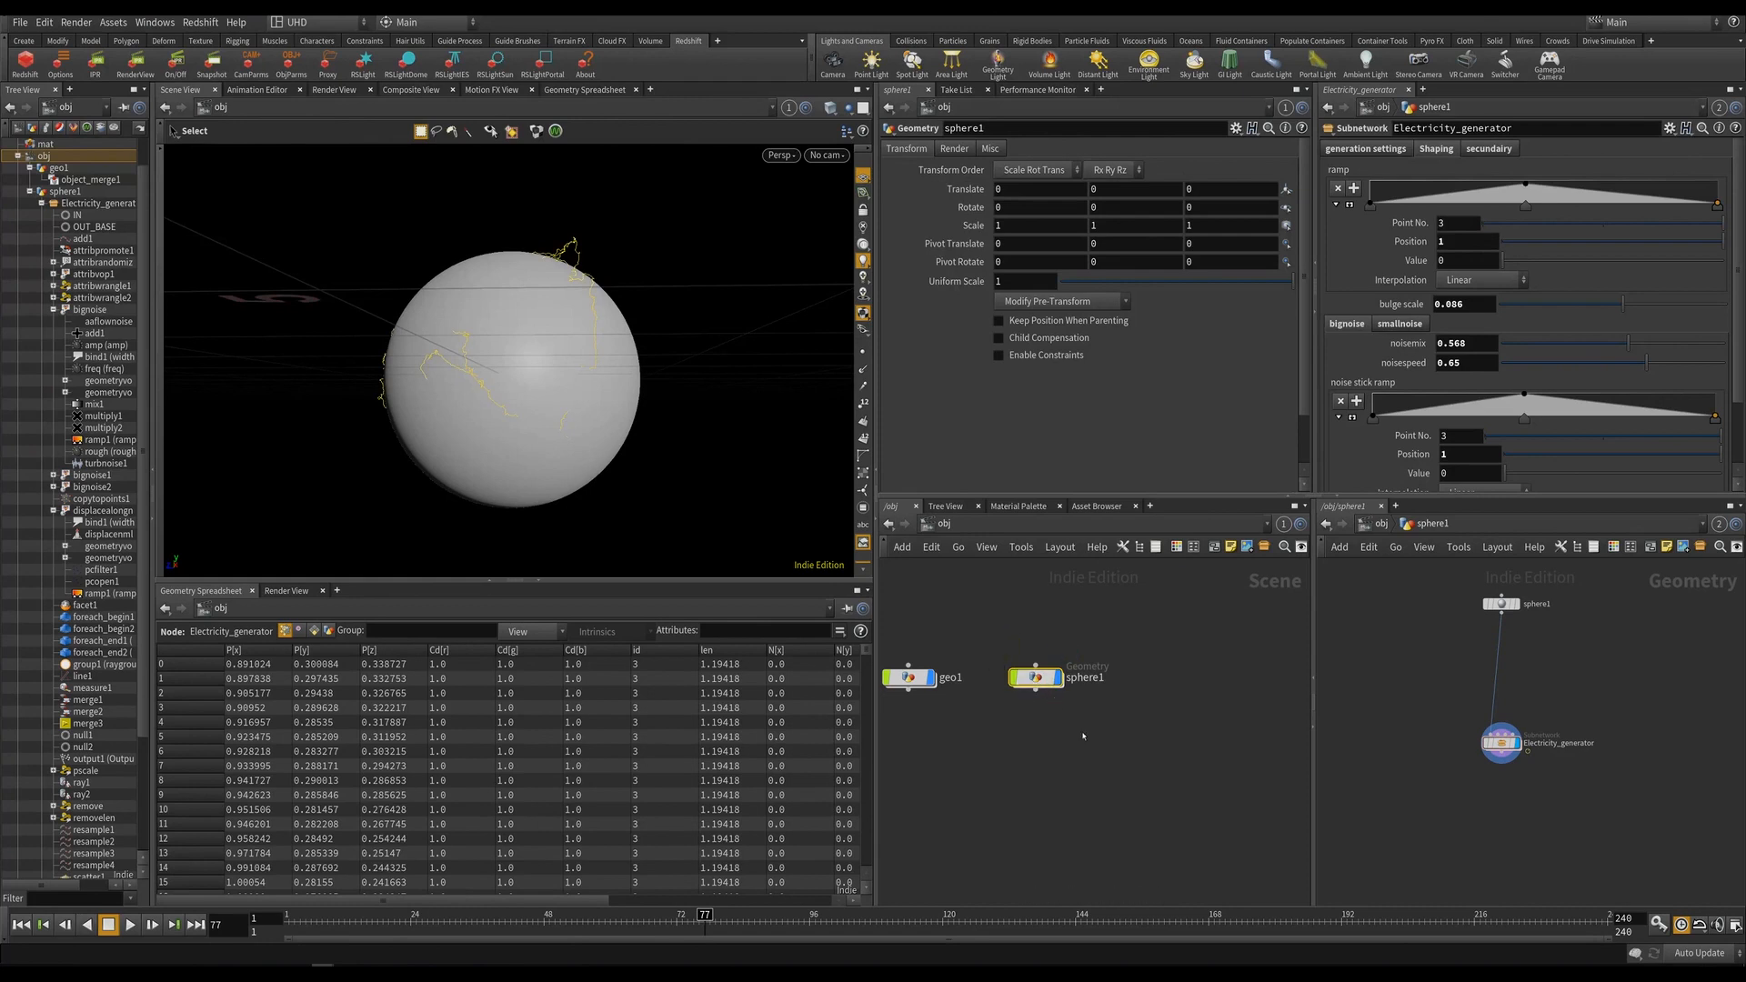
middle_click_drag(1047, 770, 1033, 753)
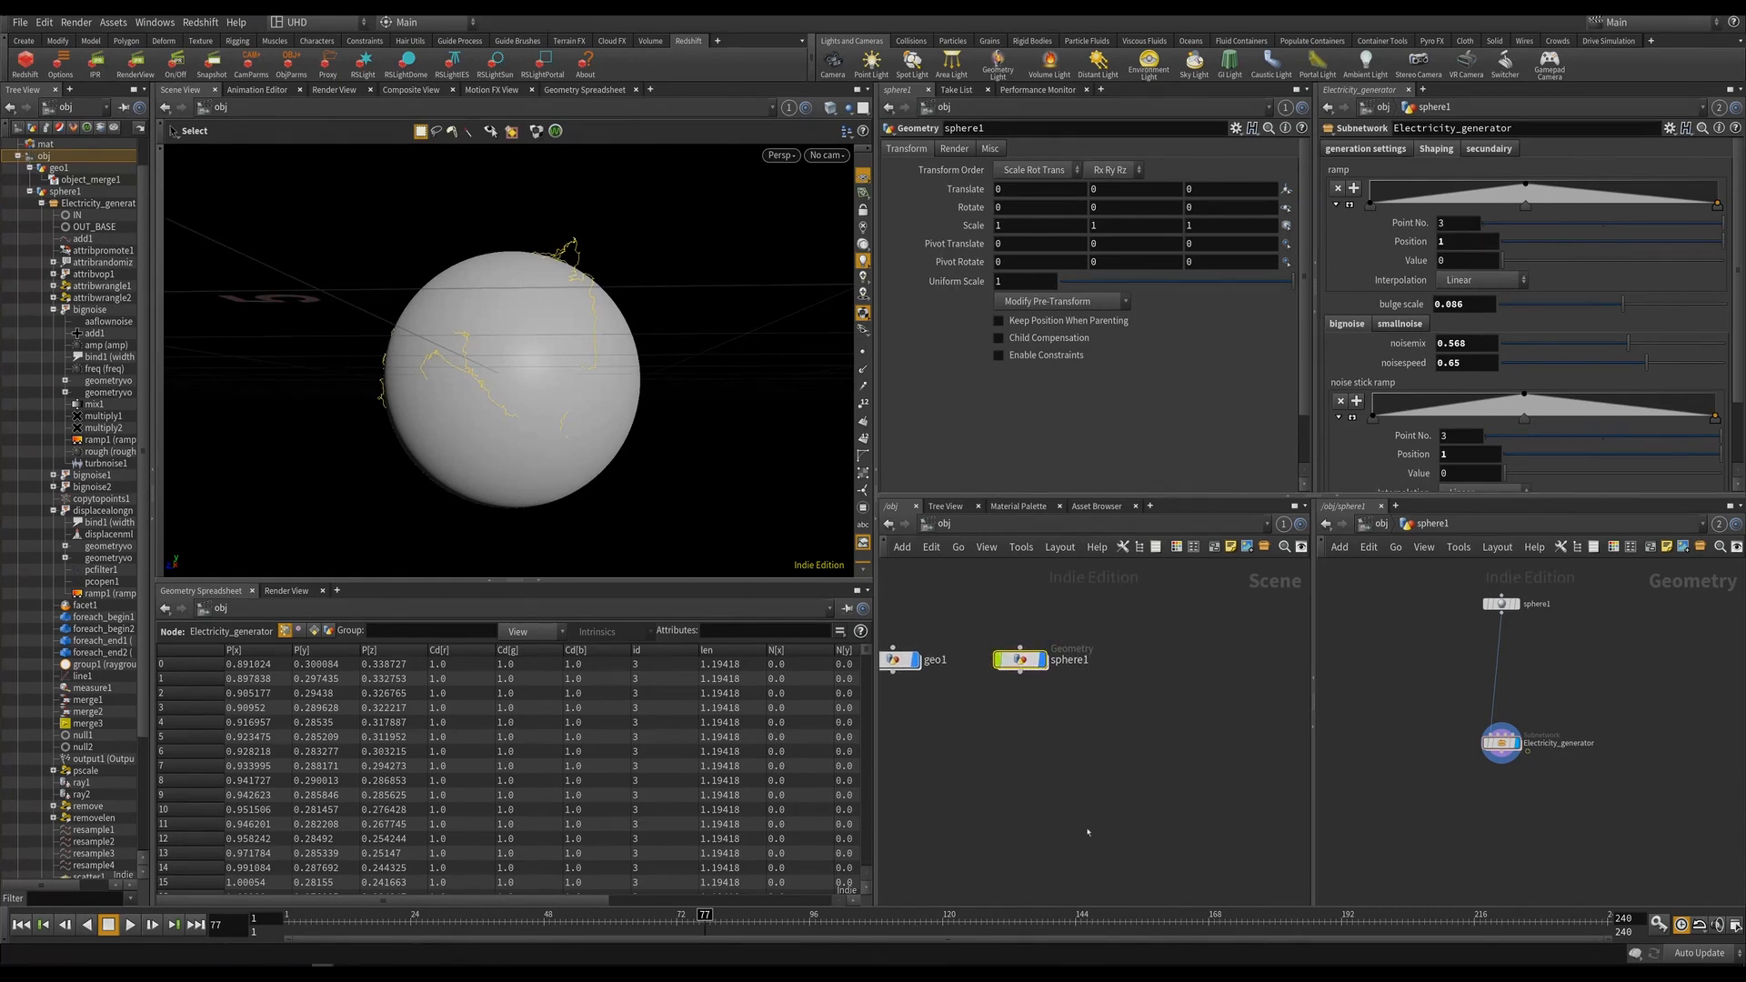
middle_click_drag(1027, 671, 1013, 649)
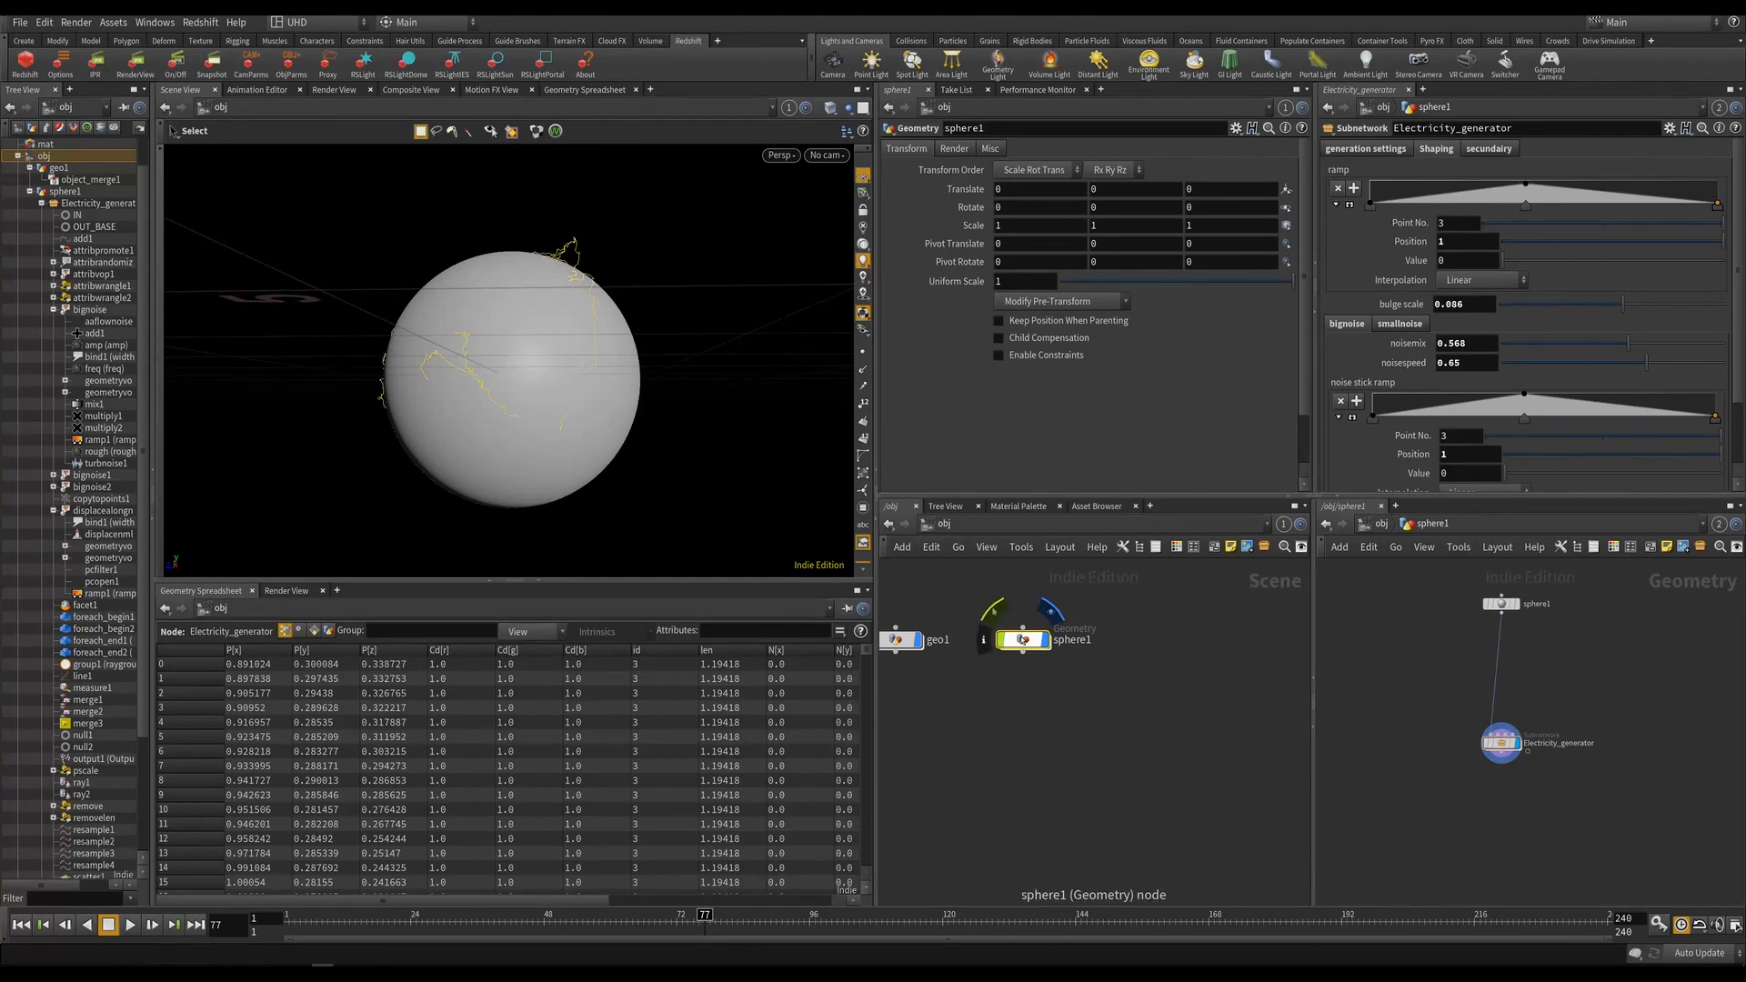
Enter the Electricity_generator subnetwork inside sphere1 and go to its merge3 and output1 nodes.
double_click(1023, 640)
scroll(1003, 814, "up", 3)
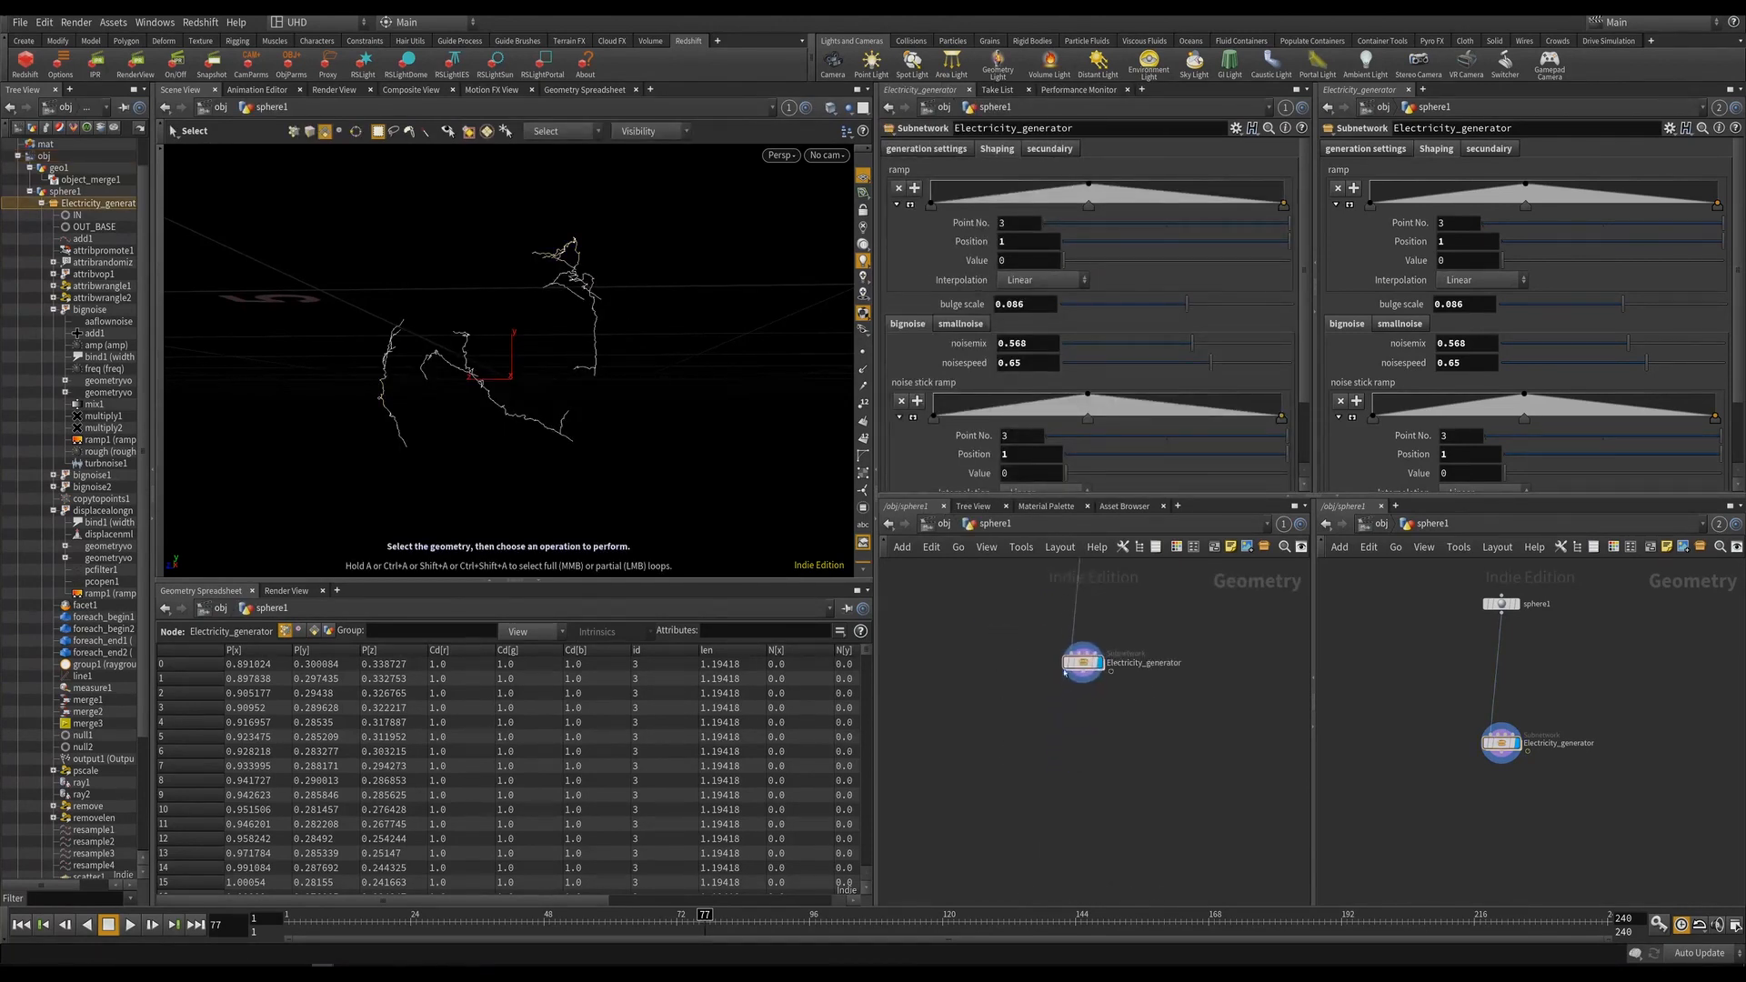
double_click(1085, 665)
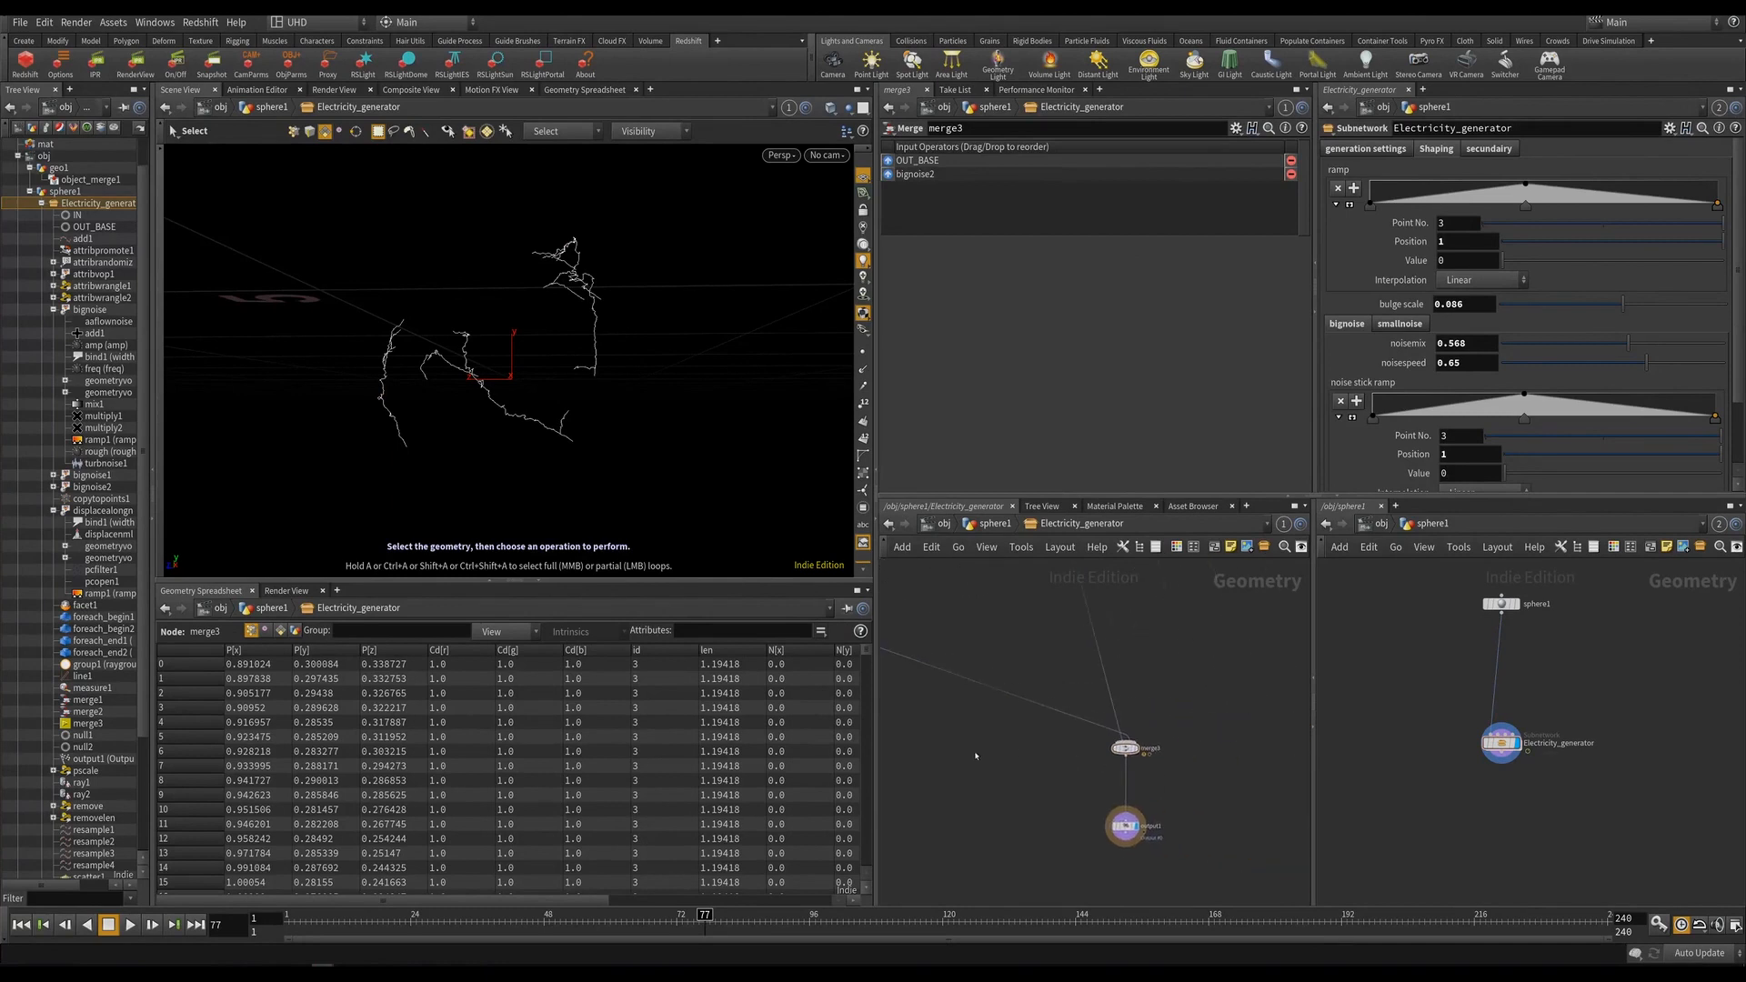
scroll(1137, 761, "up", 1)
middle_click_drag(1139, 846, 1027, 761)
scroll(1088, 764, "up", 3)
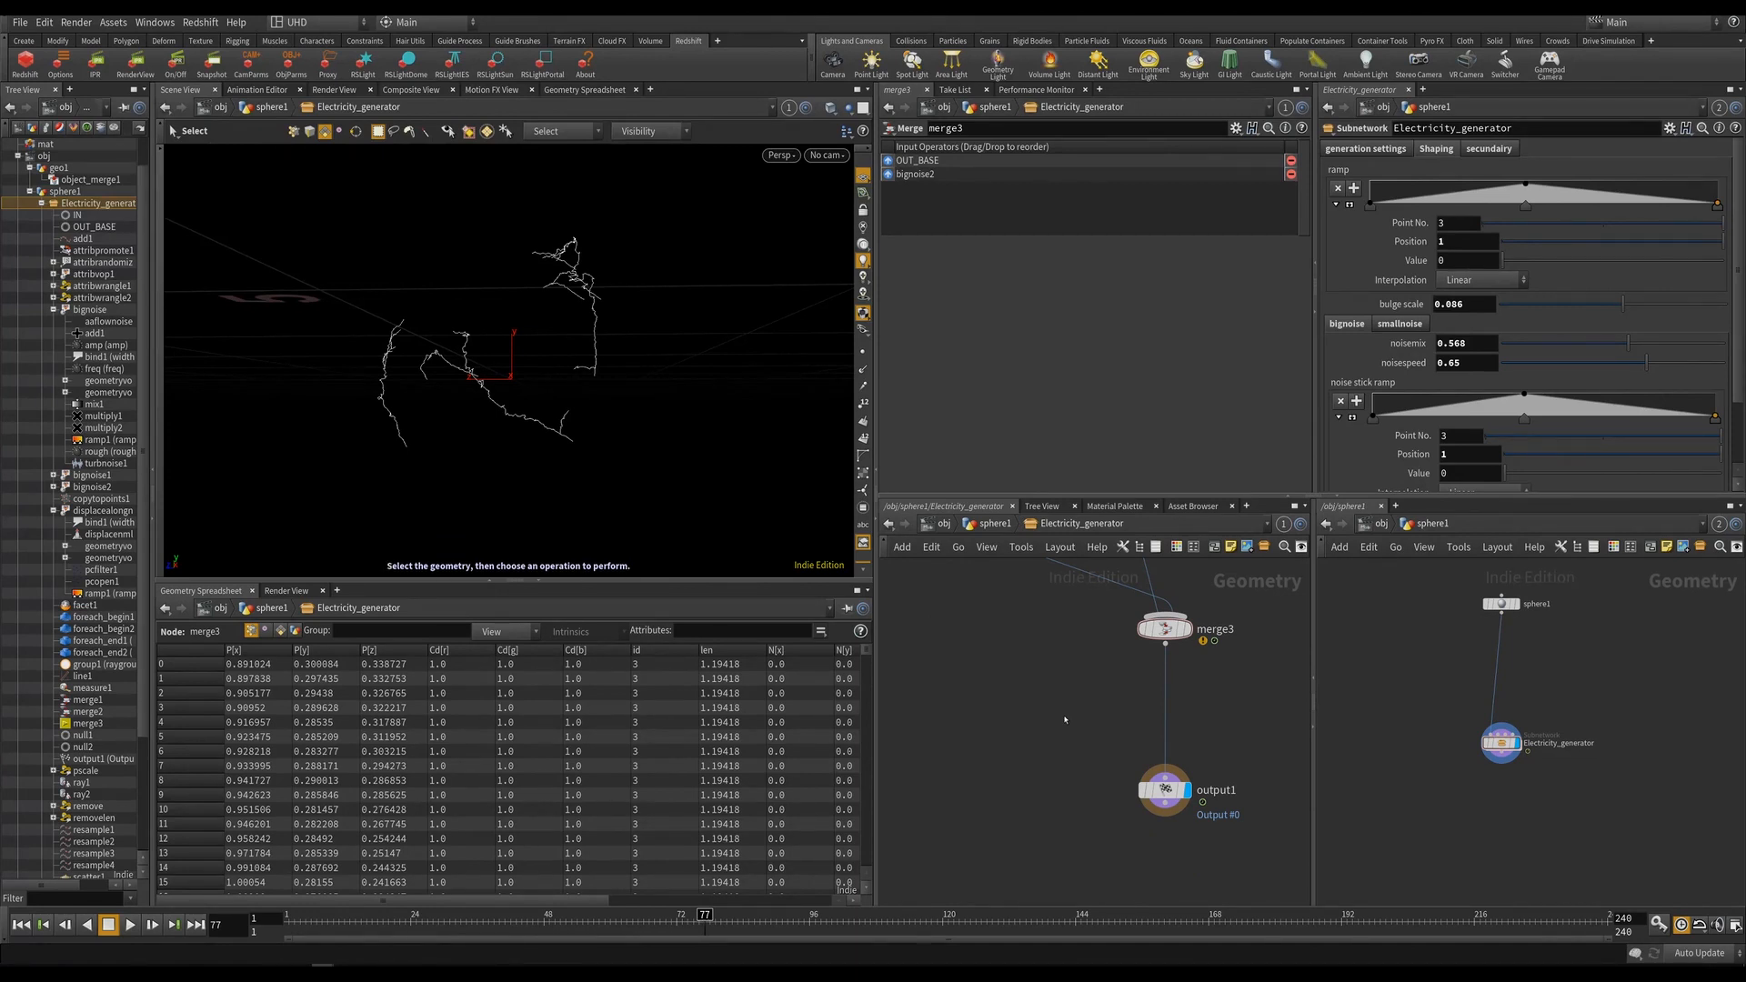
Add a PolyWire node beside output1 and connect merge3's output to its input.
key("Tab")
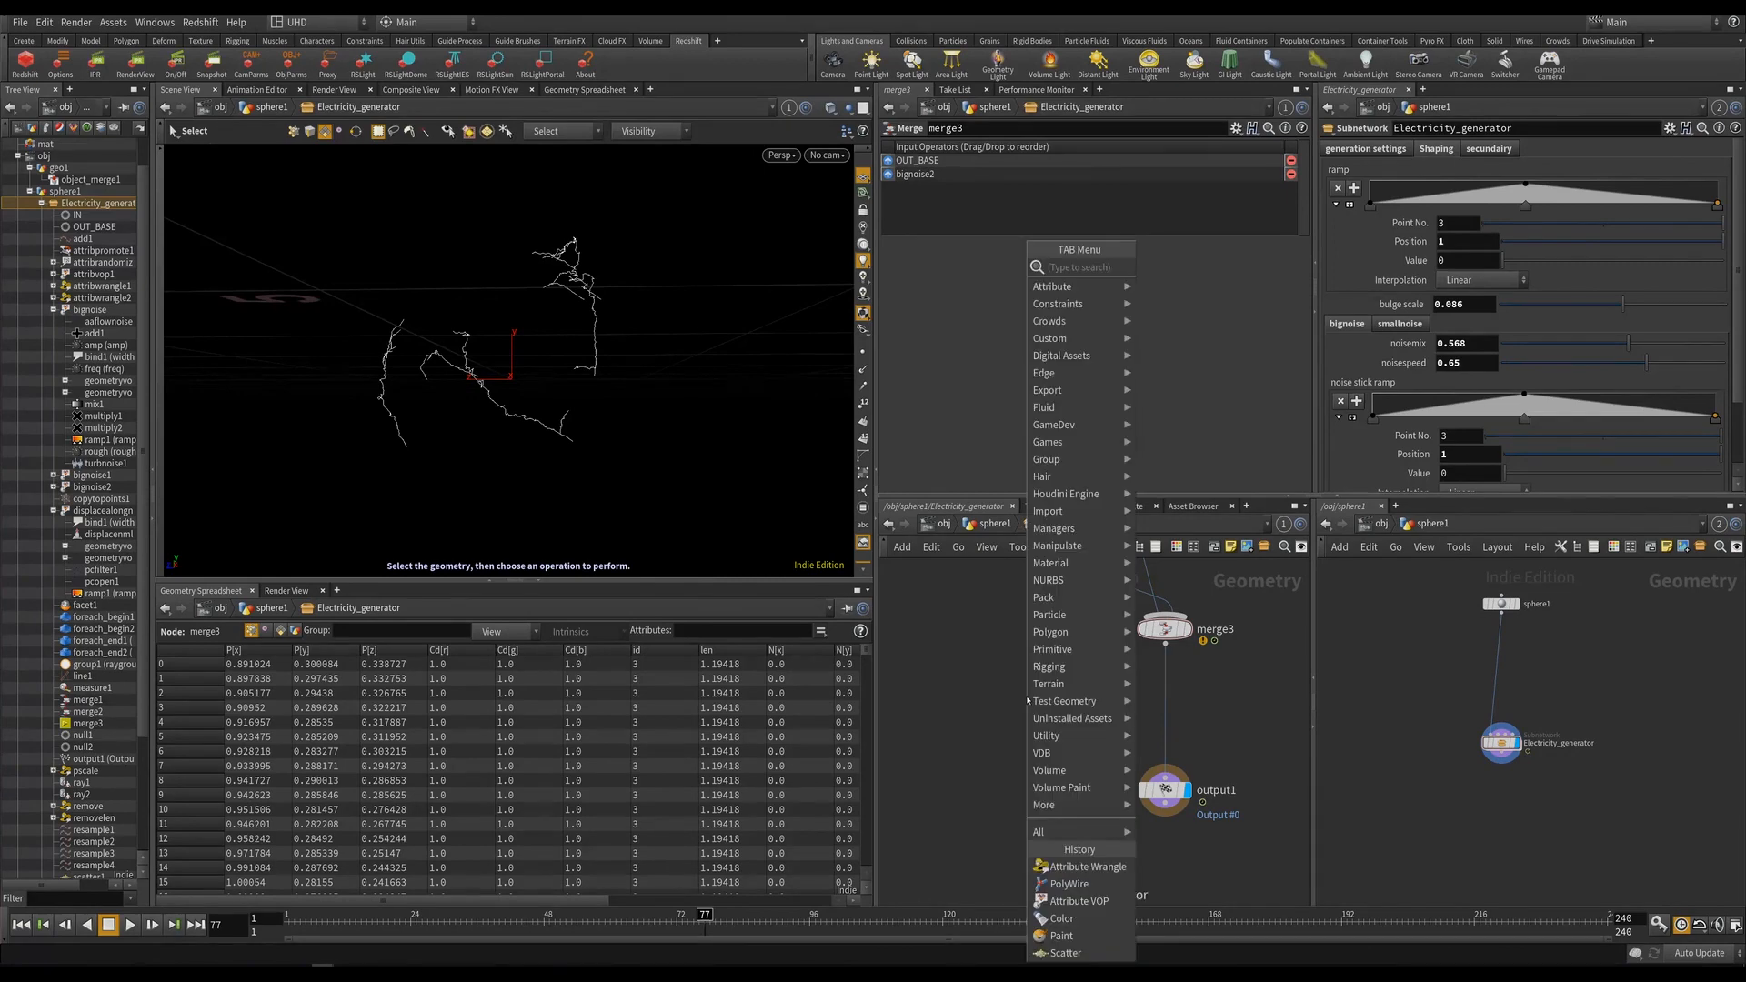
type("pol")
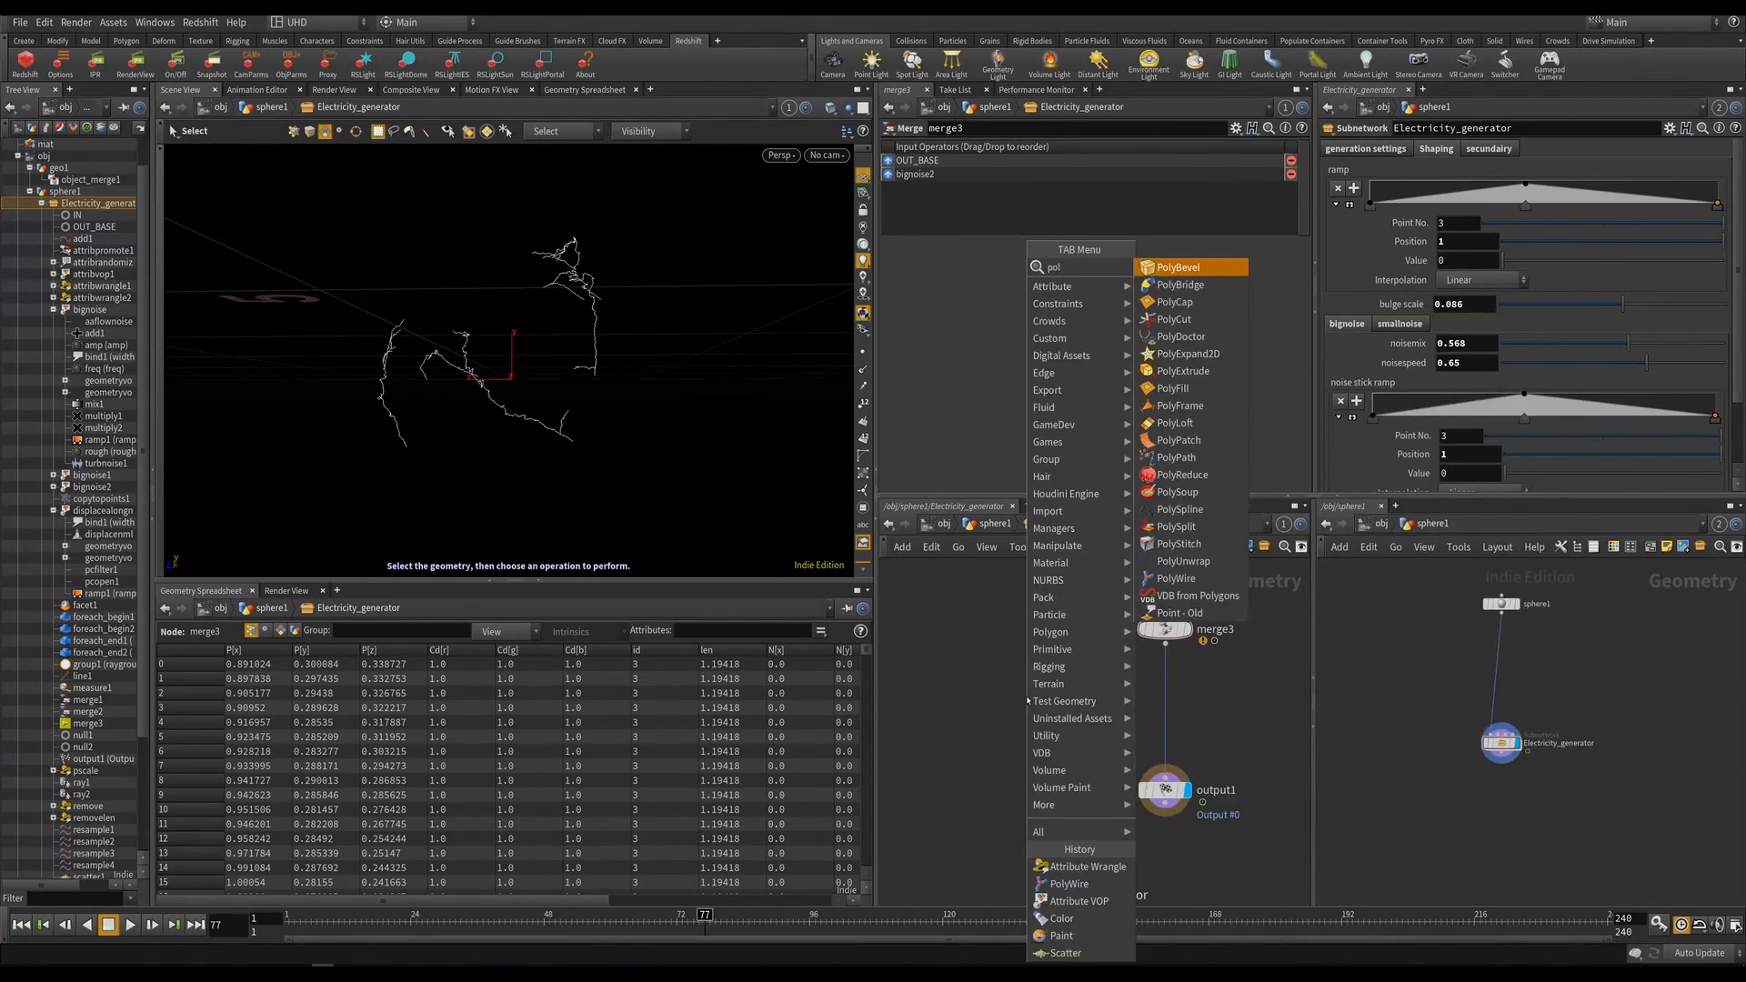
type("ywi")
key("Return")
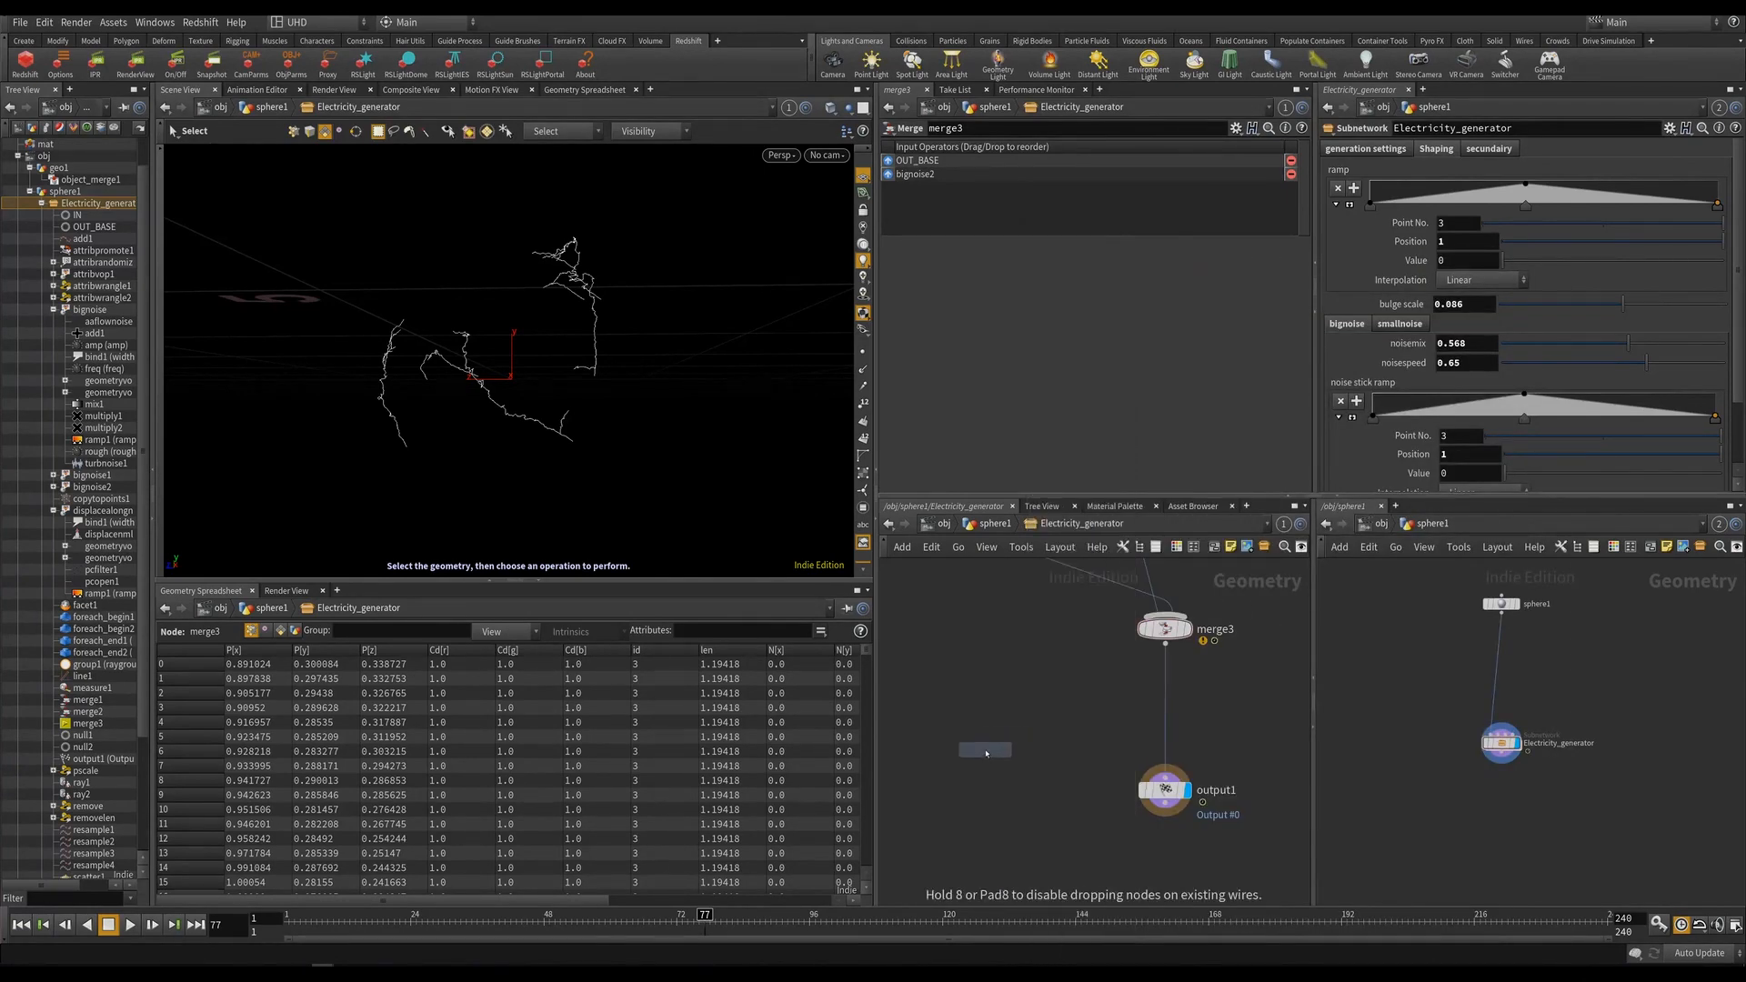
left_click(985, 750)
left_click_drag(1163, 642, 985, 737)
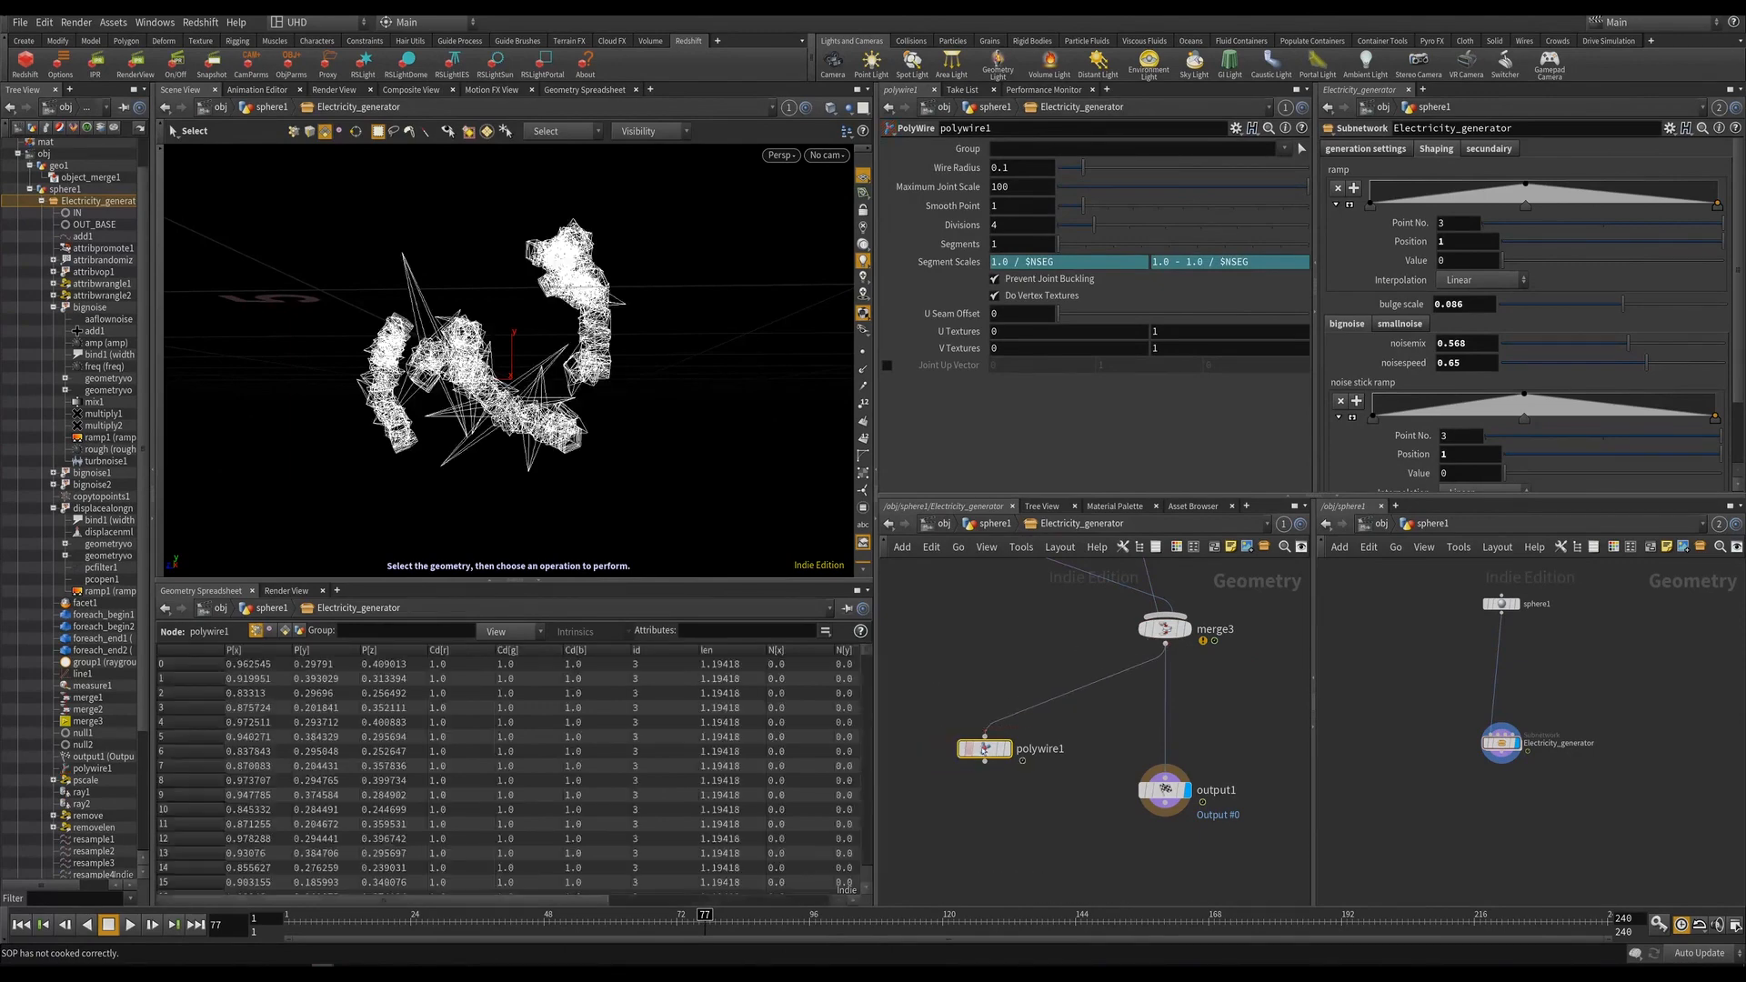
left_click(1005, 749)
type("@")
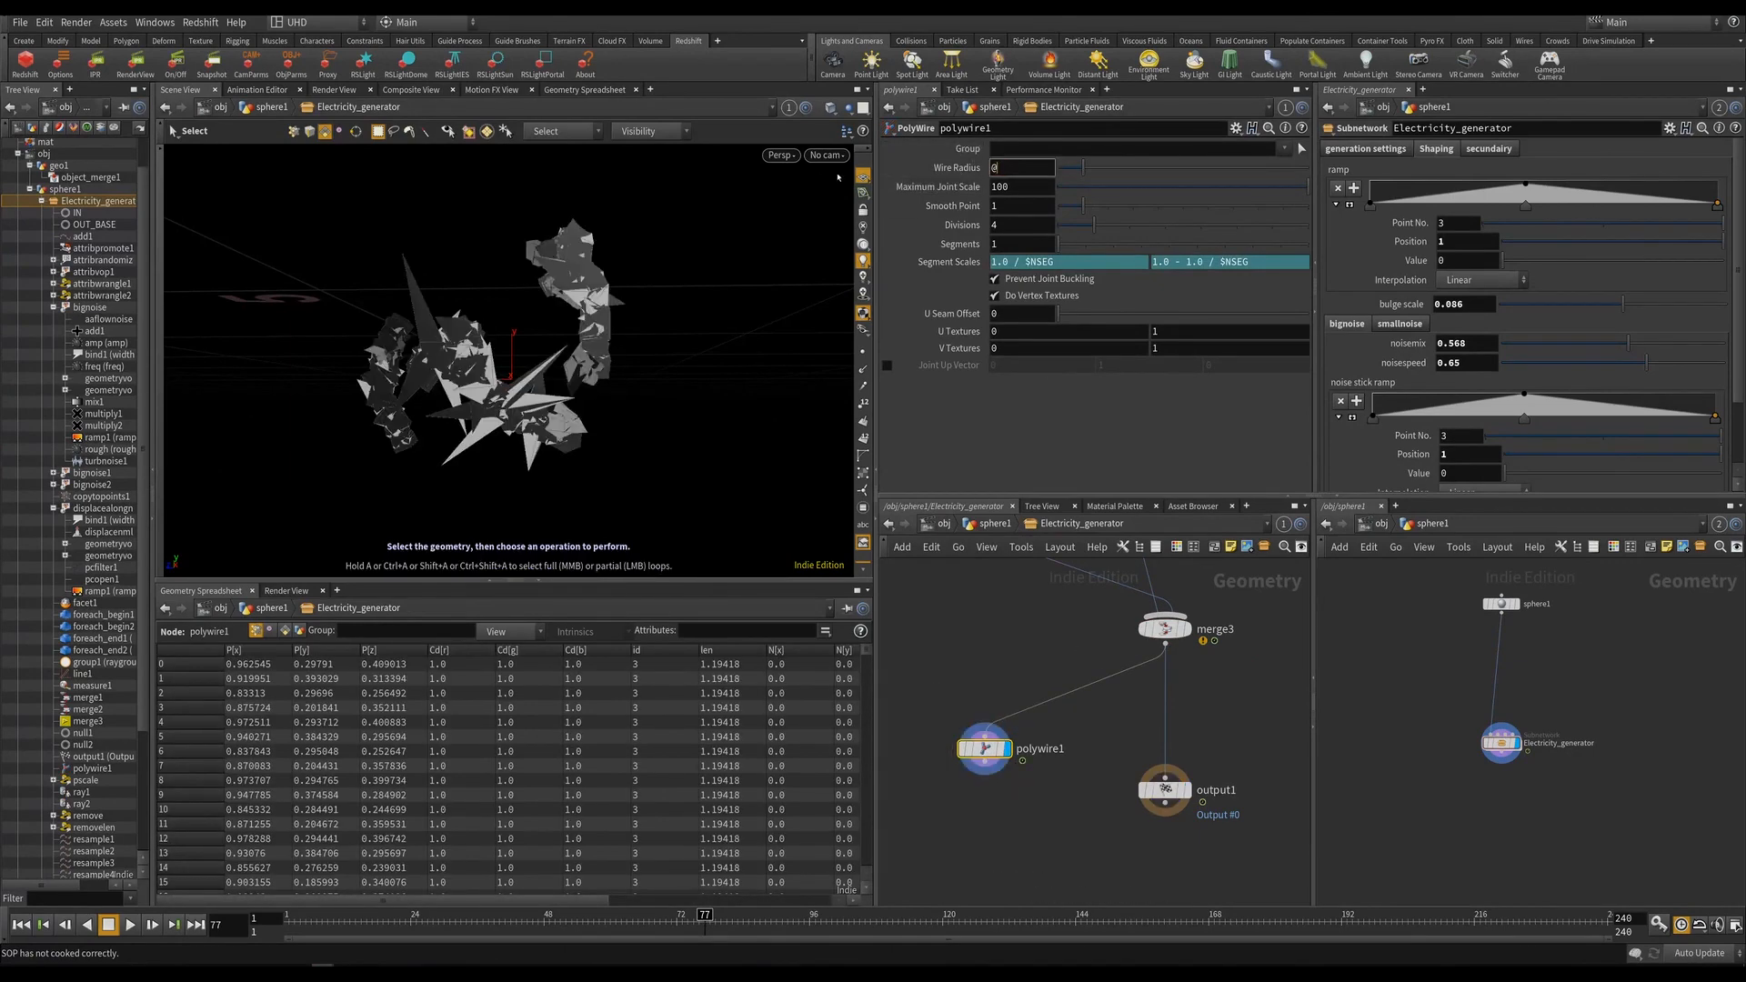
type("widfth")
key("Return")
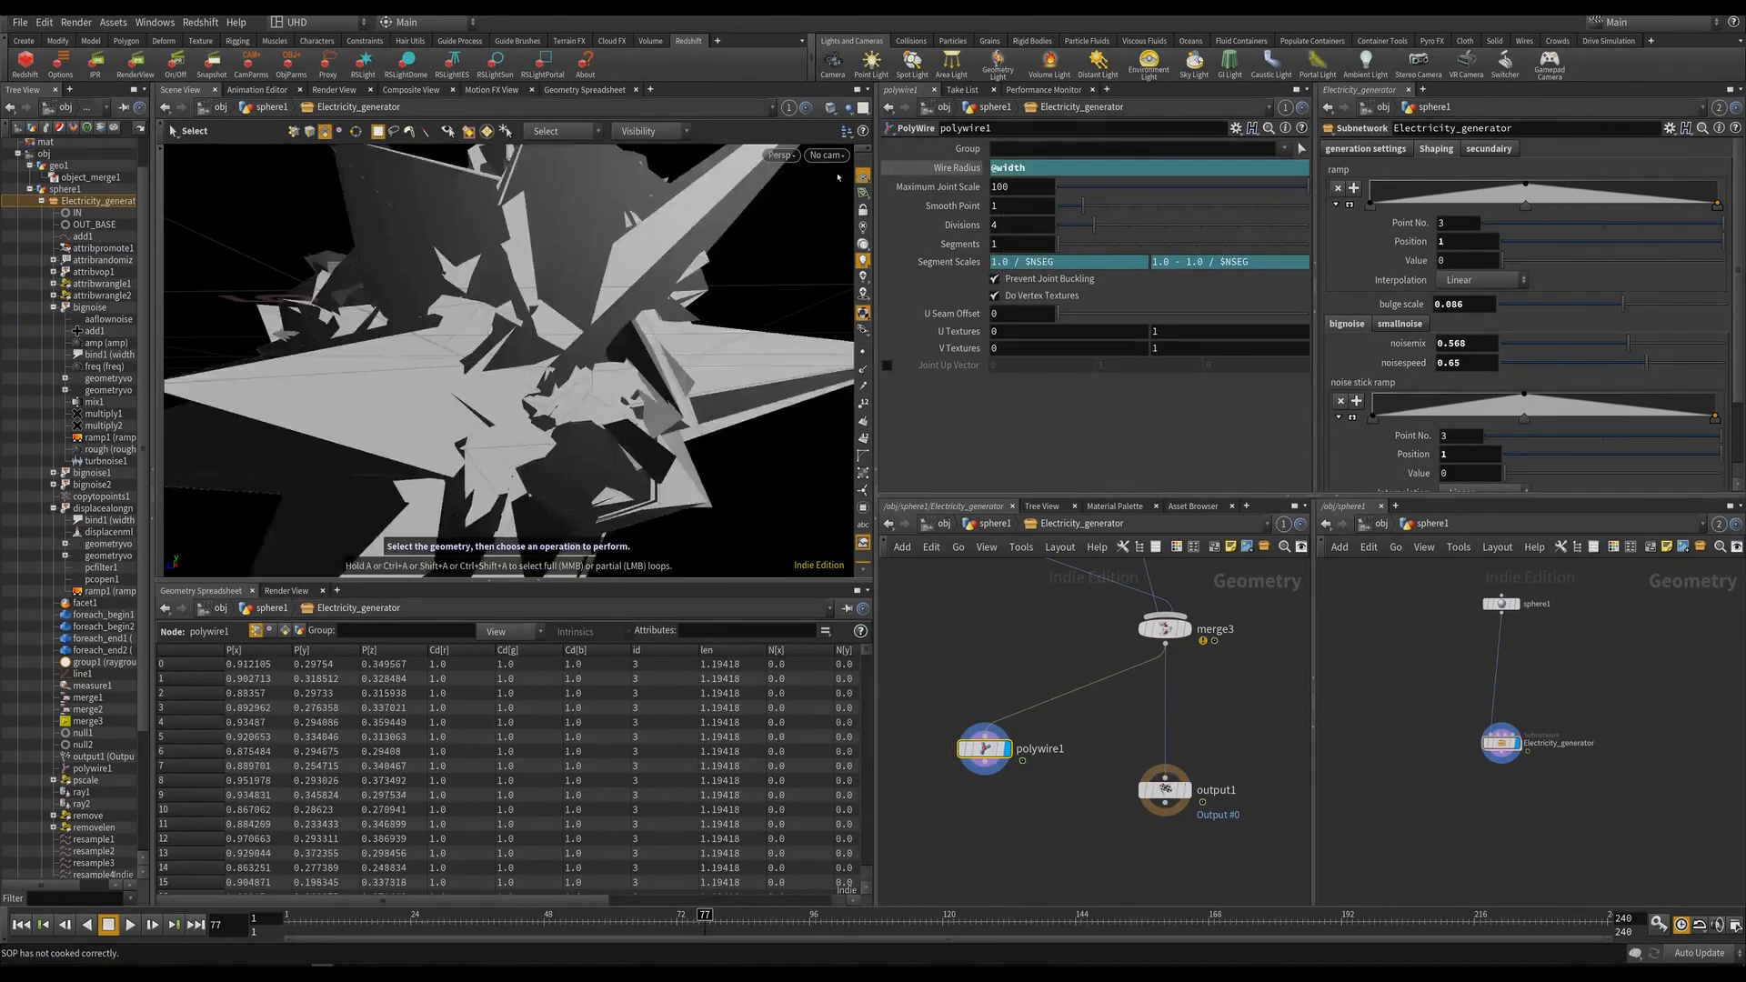
Insert an Attribute Wrangle between merge3 and polywire1 with the expression f@width *= 0.01;.
key("Tab")
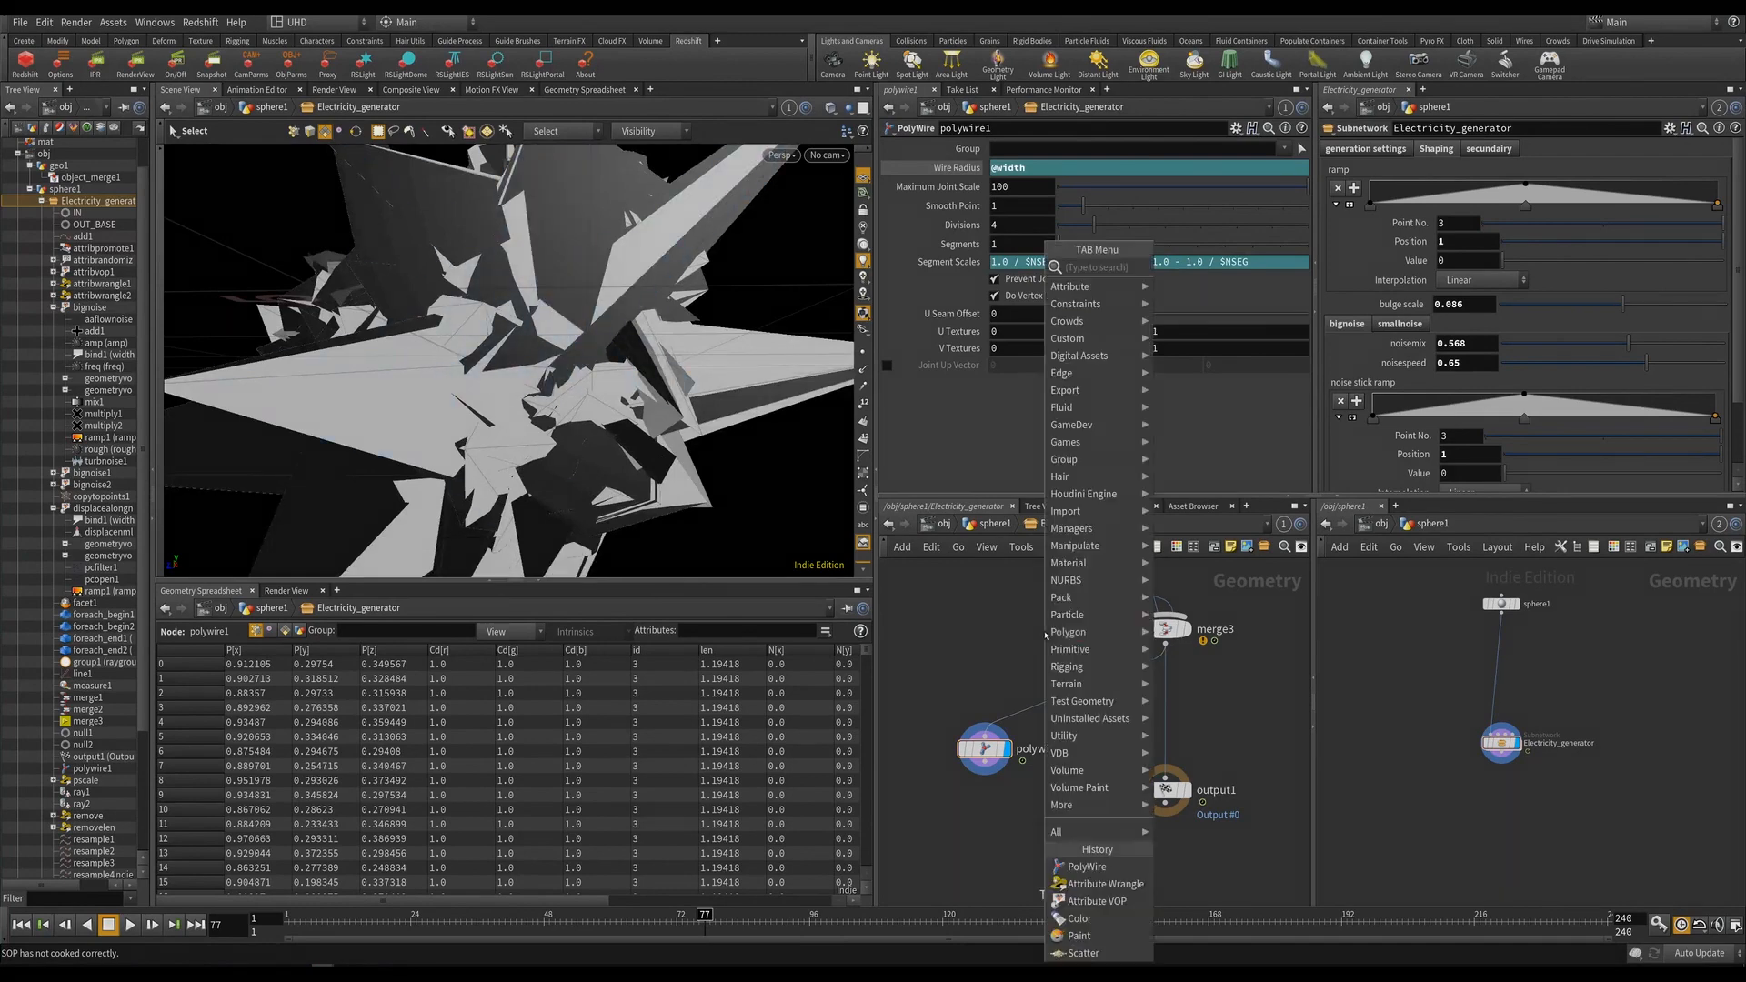
type("awr")
left_click(1193, 267)
left_click(1052, 711)
left_click_drag(1052, 710, 1005, 667)
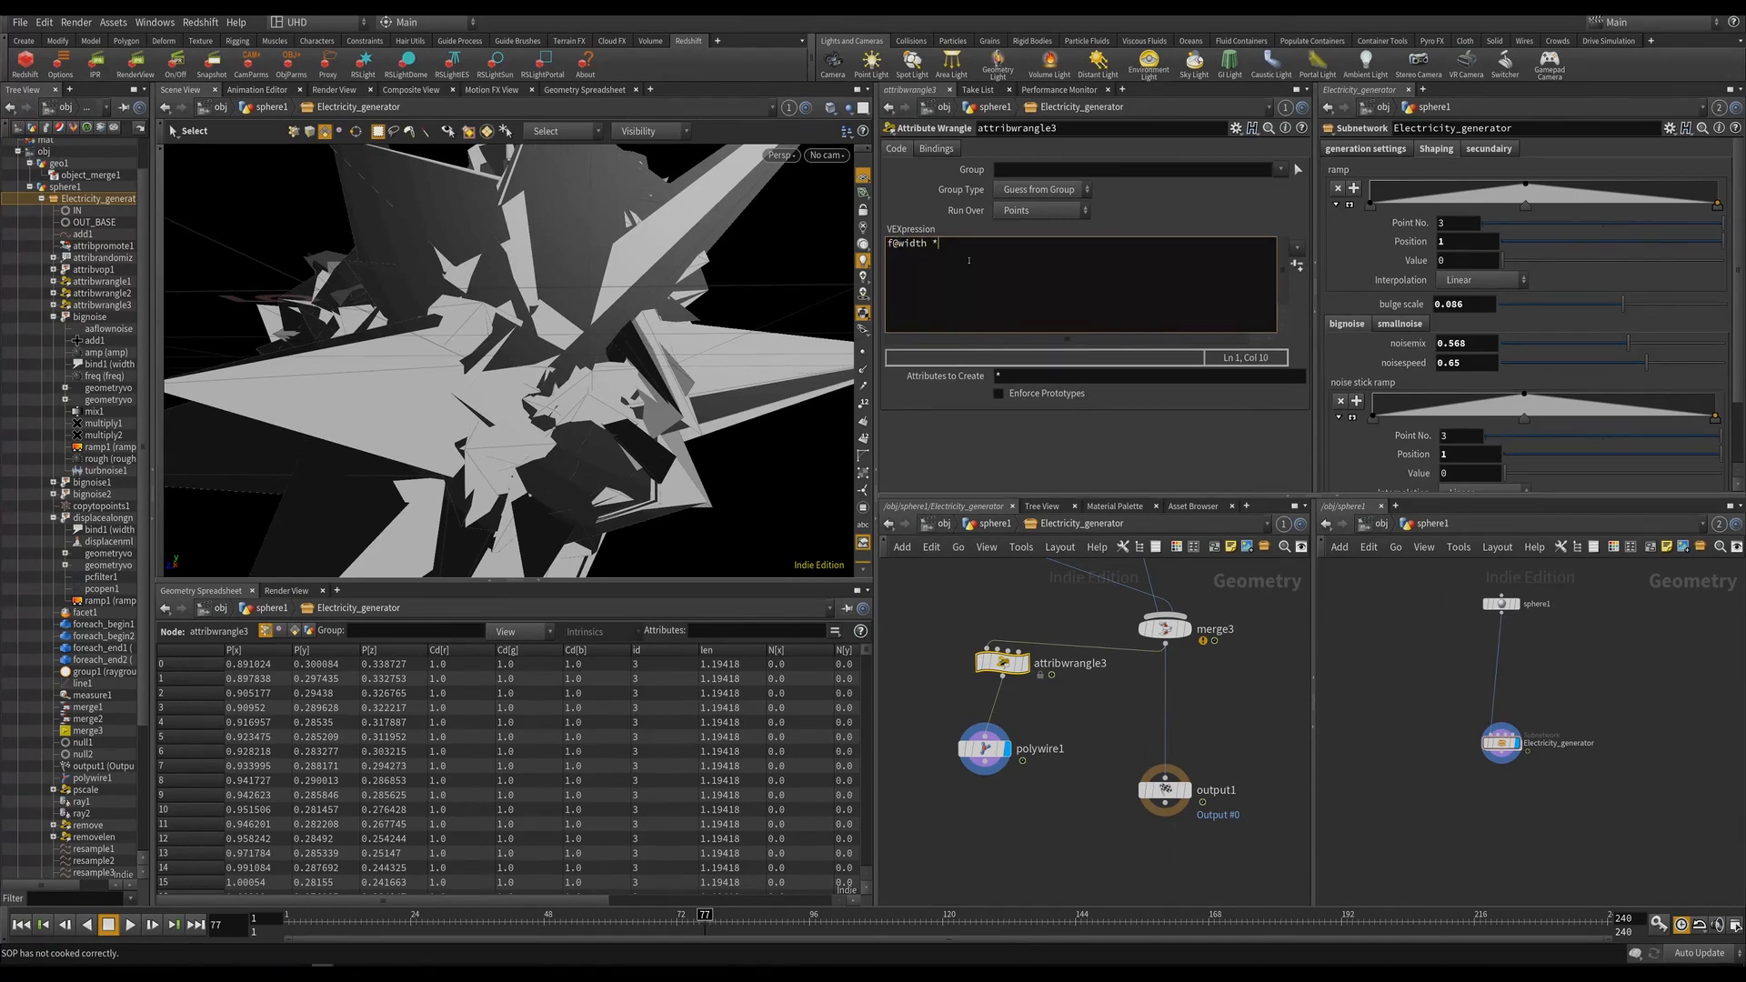
key("ctrl+Return")
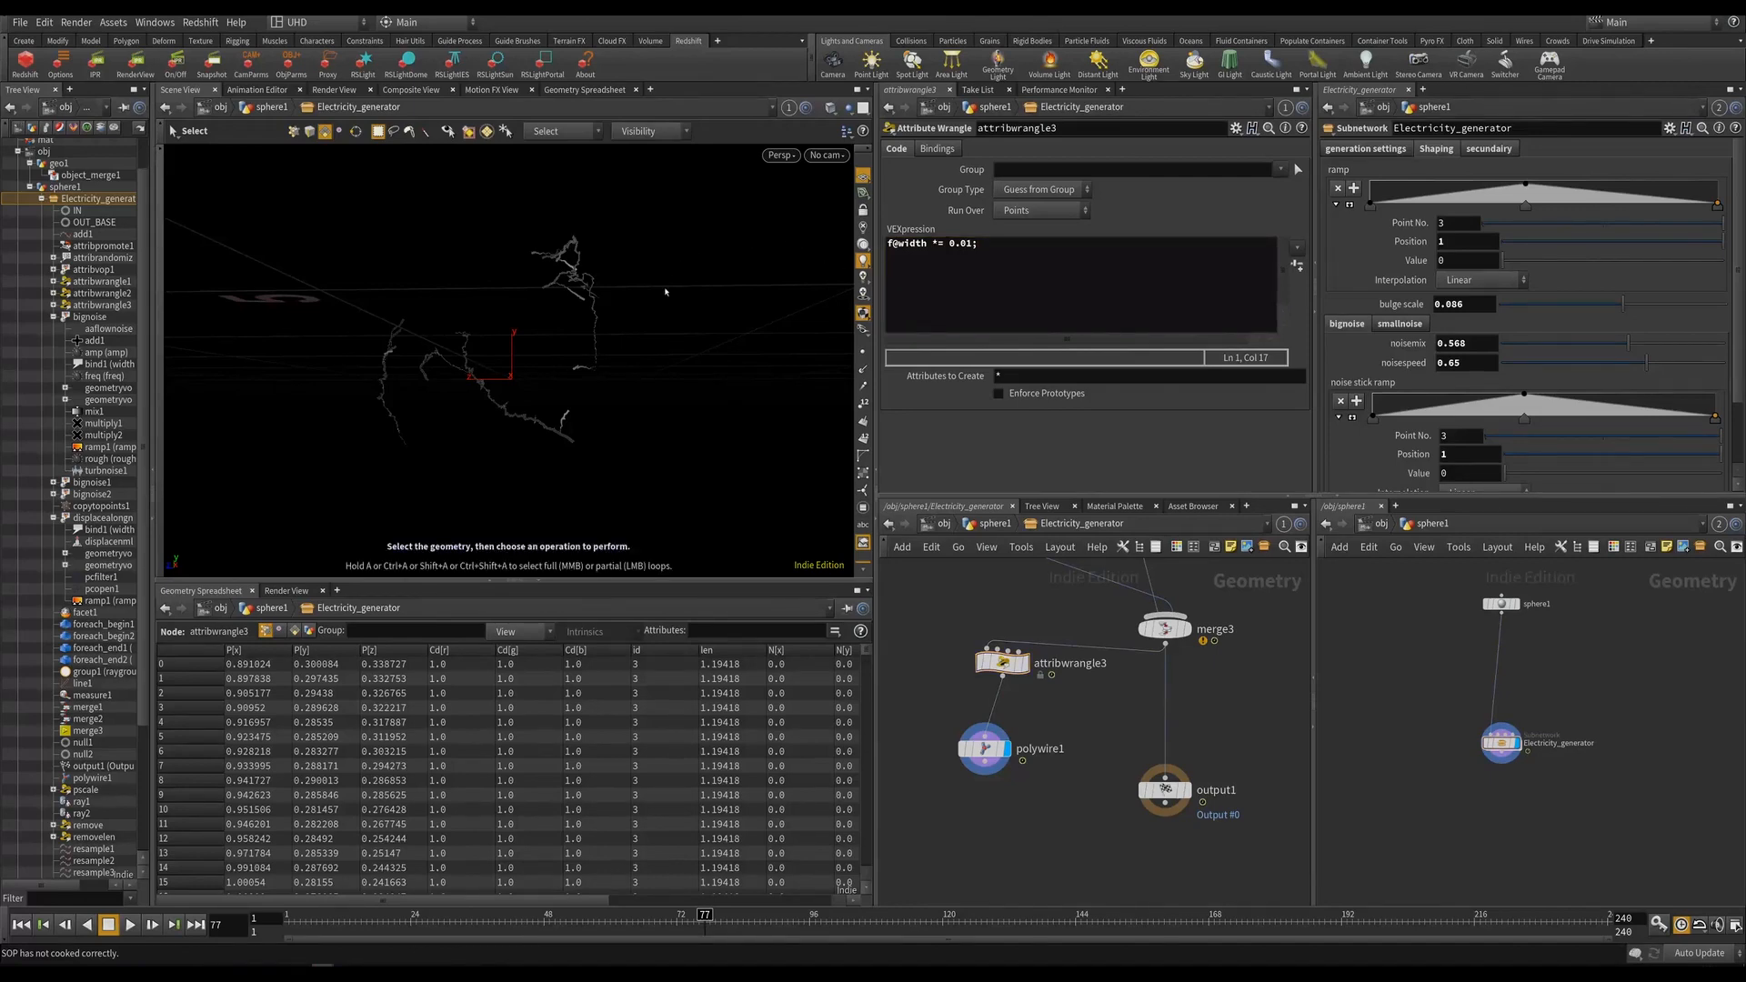
Examine the wired arcs' thickness up close, comparing the main arcs with the smaller branches.
left_click_drag(666, 292, 566, 300, "alt")
right_click_drag(566, 300, 534, 355, "alt")
middle_click_drag(534, 354, 628, 327, "alt")
right_click_drag(627, 328, 468, 351, "alt")
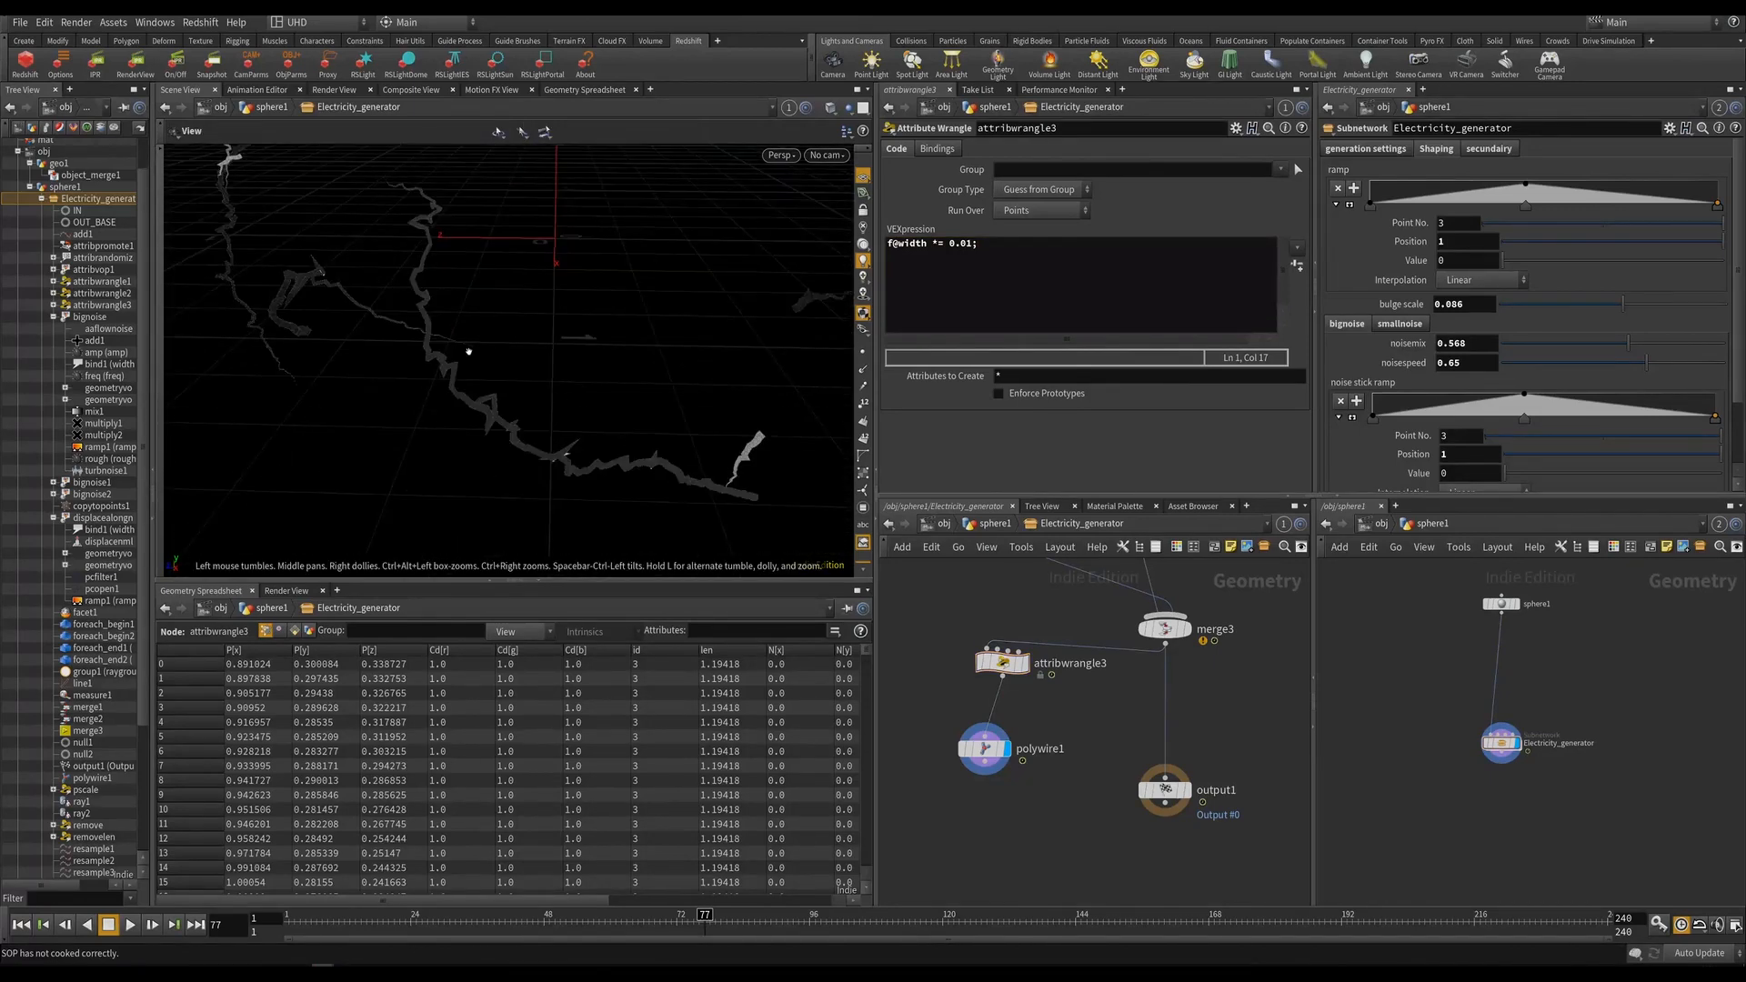
left_click_drag(469, 351, 560, 459)
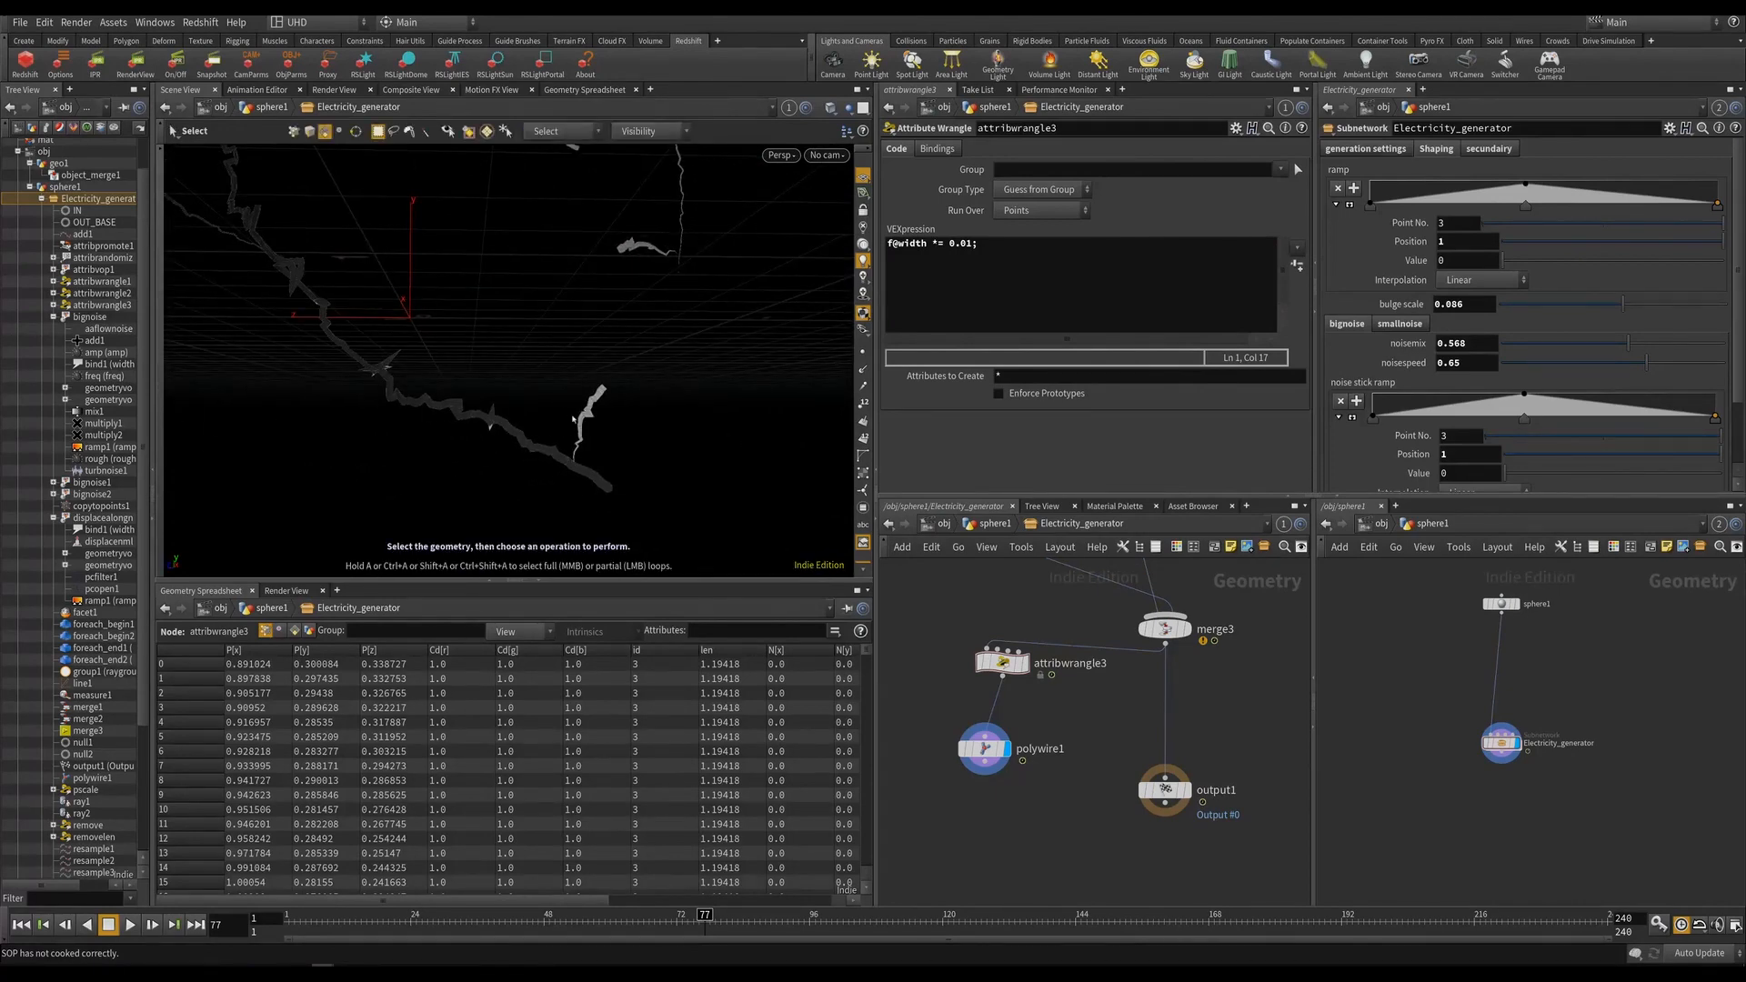
left_click_drag(511, 378, 550, 328, "alt")
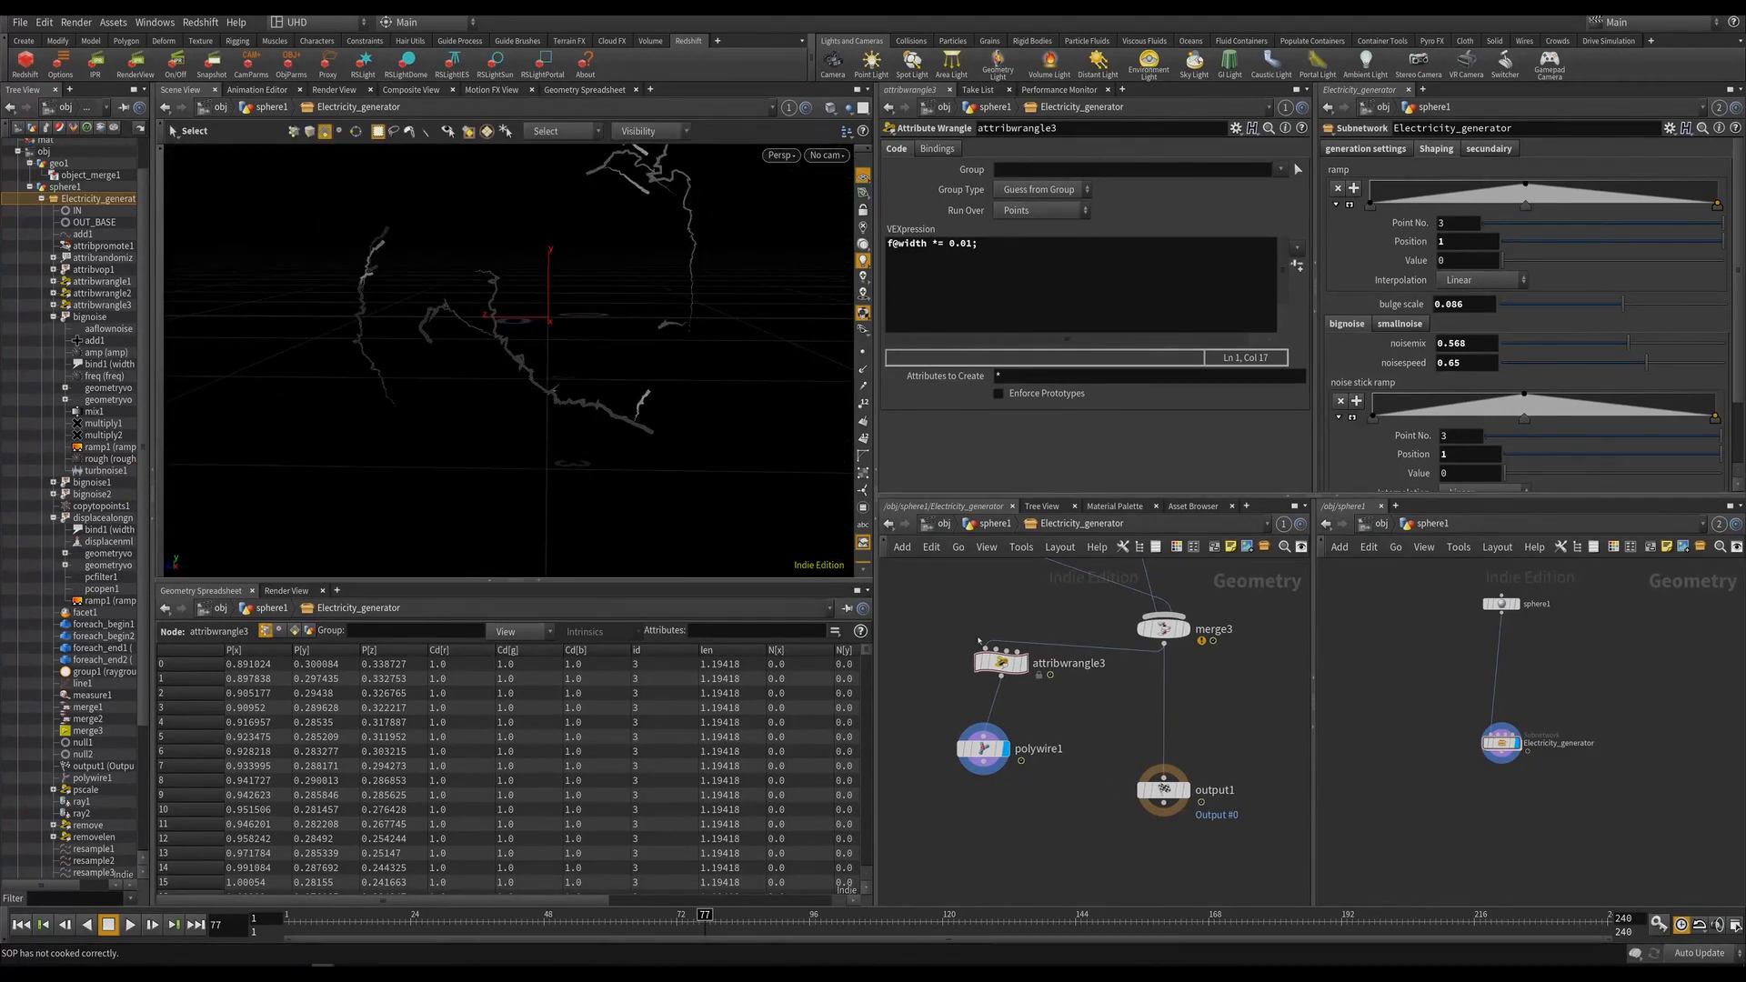
Insert an Attribute Wrangle on the smaller branches' wire just before it enters merge3.
scroll(1228, 819, "down", 5)
key("Tab")
type("awr")
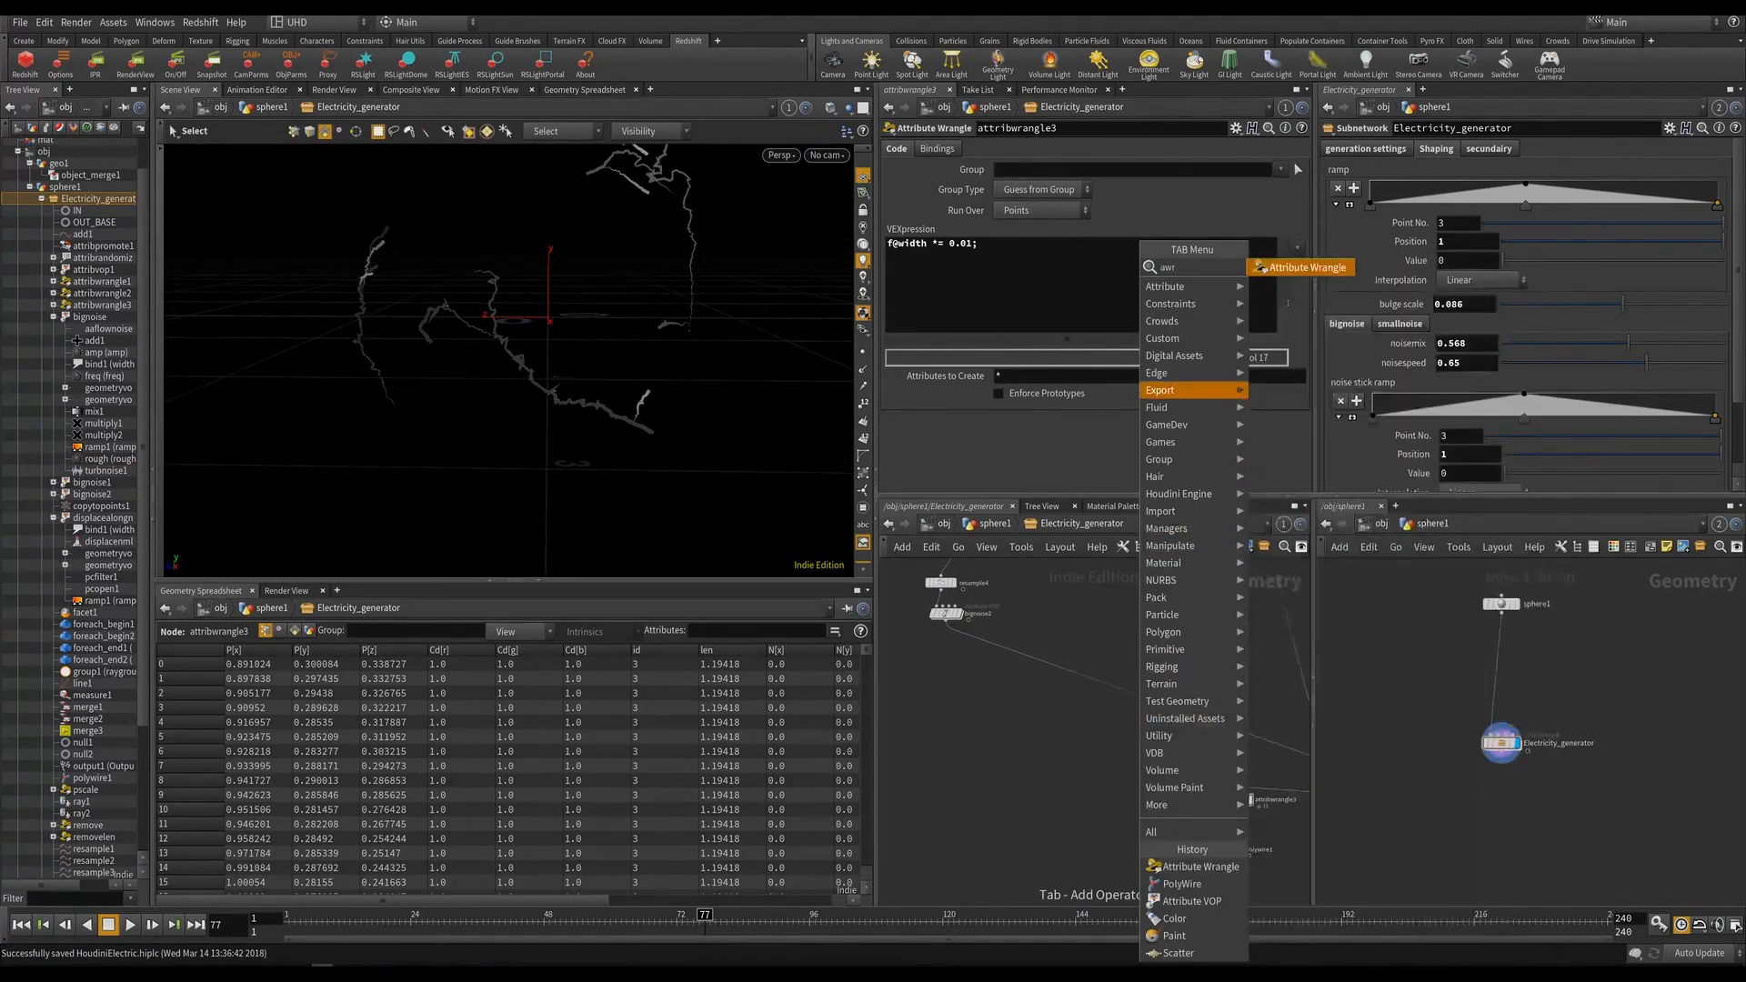
left_click(1301, 274)
middle_click_drag(1139, 722, 1014, 681)
left_click(1075, 681)
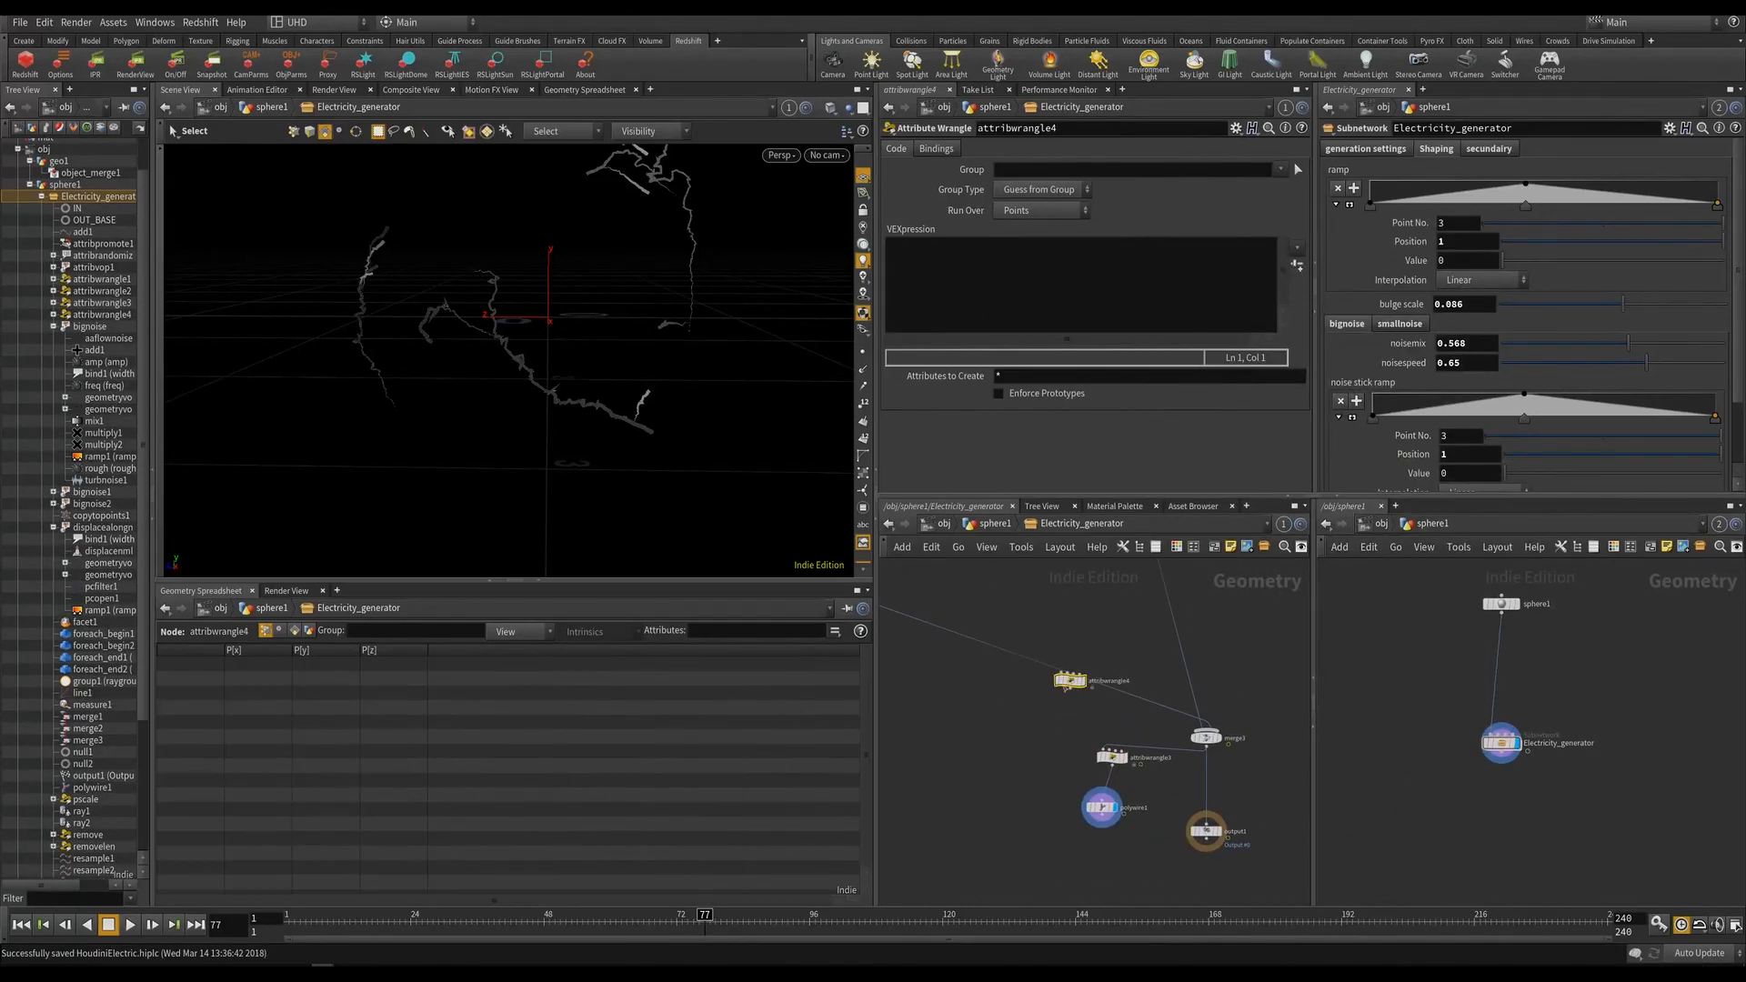
mouse_move(1084, 679)
left_mouse_down()
mouse_move(1055, 684)
mouse_move(1132, 688)
mouse_move(1082, 689)
left_mouse_up()
left_click_drag(421, 304, 356, 283, "alt")
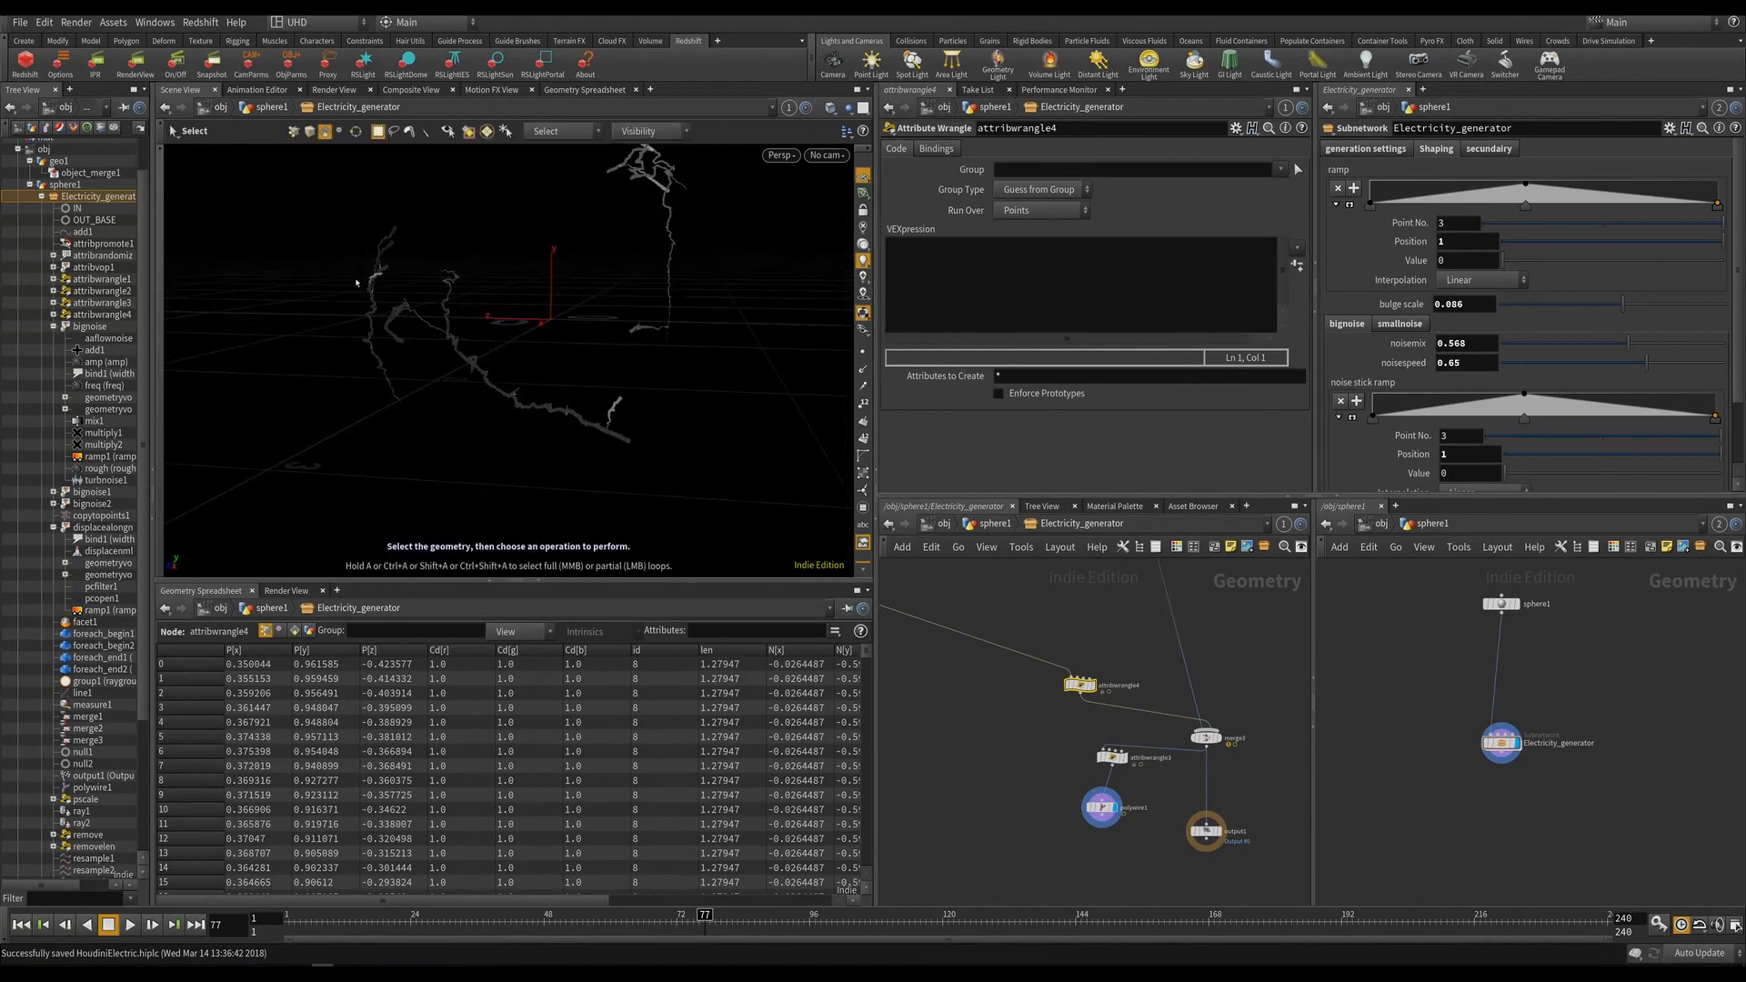
left_click(1010, 273)
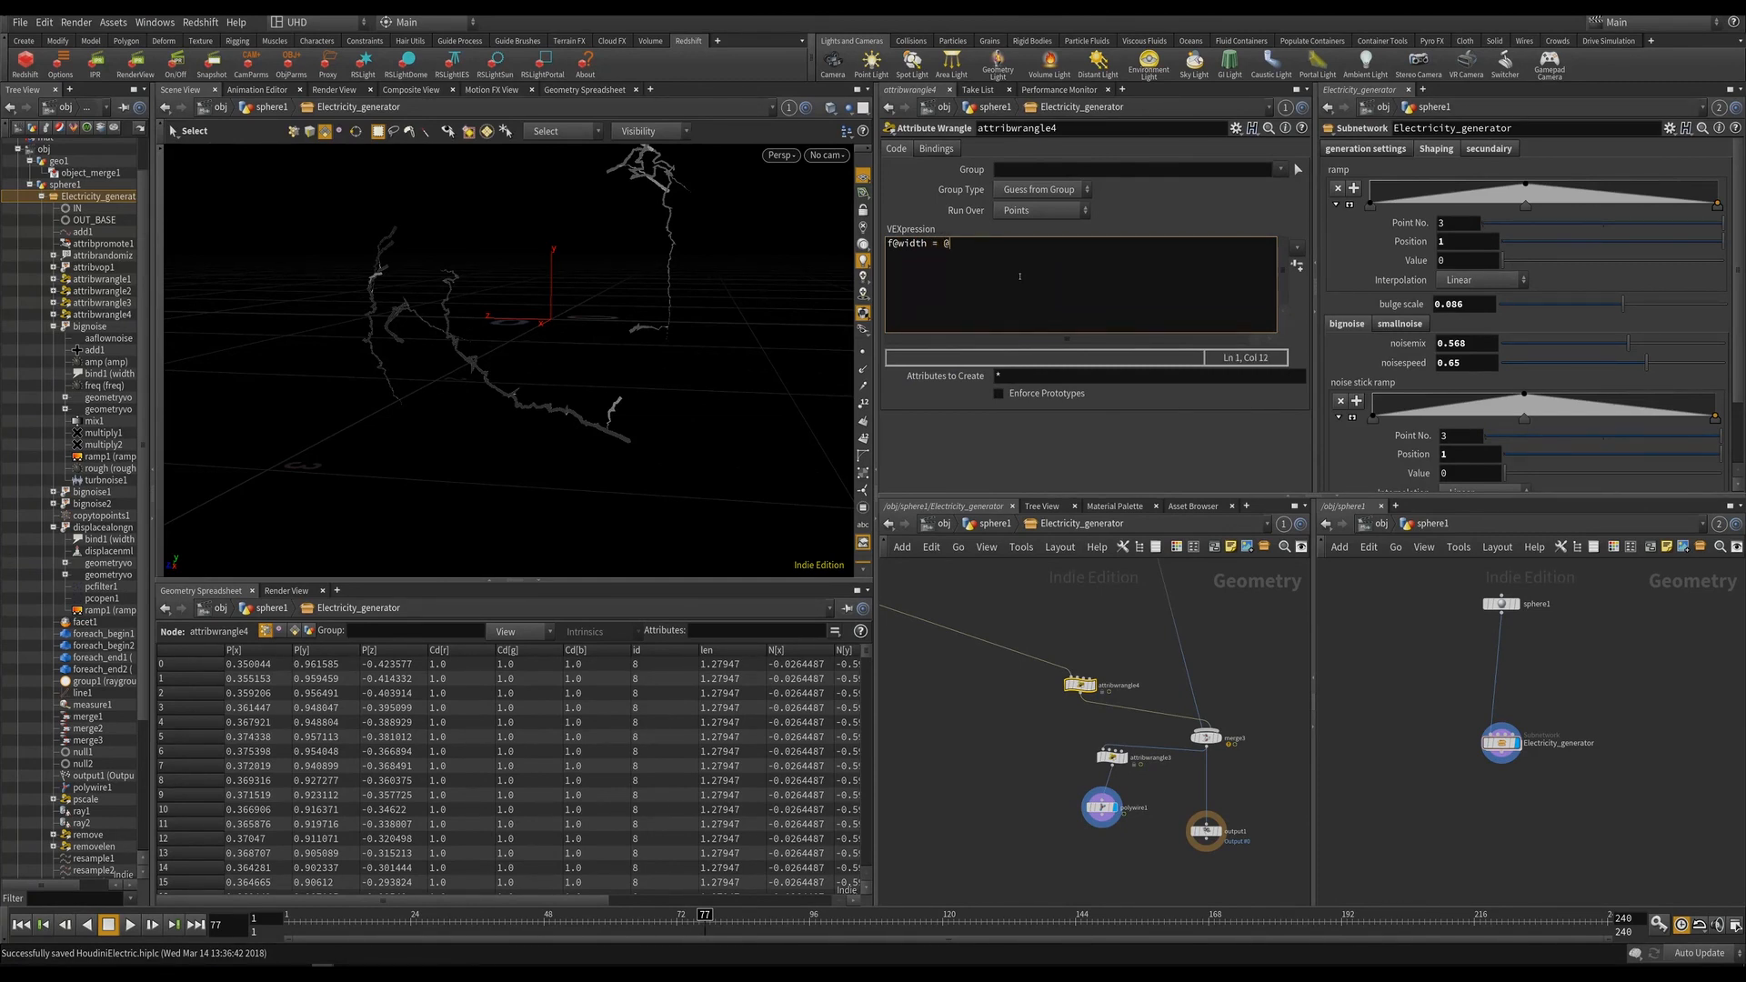
type("fit01(")
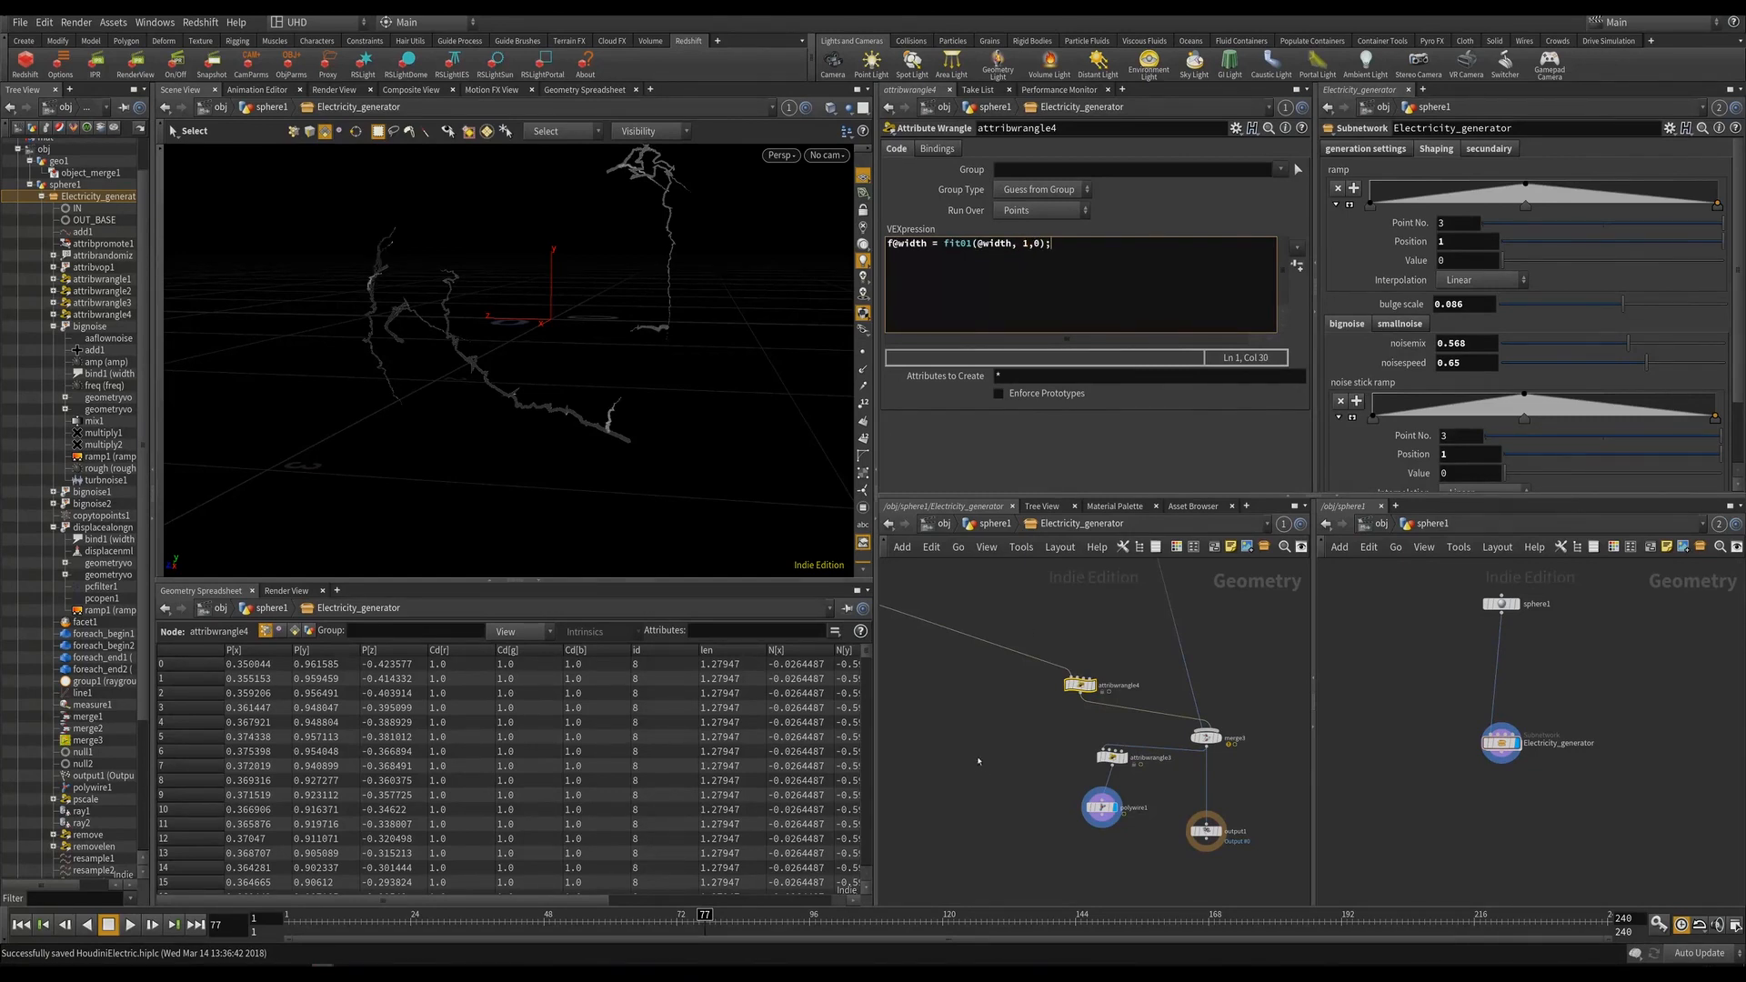
right_click_drag(651, 396, 713, 487, "alt")
middle_click_drag(713, 487, 609, 374, "alt")
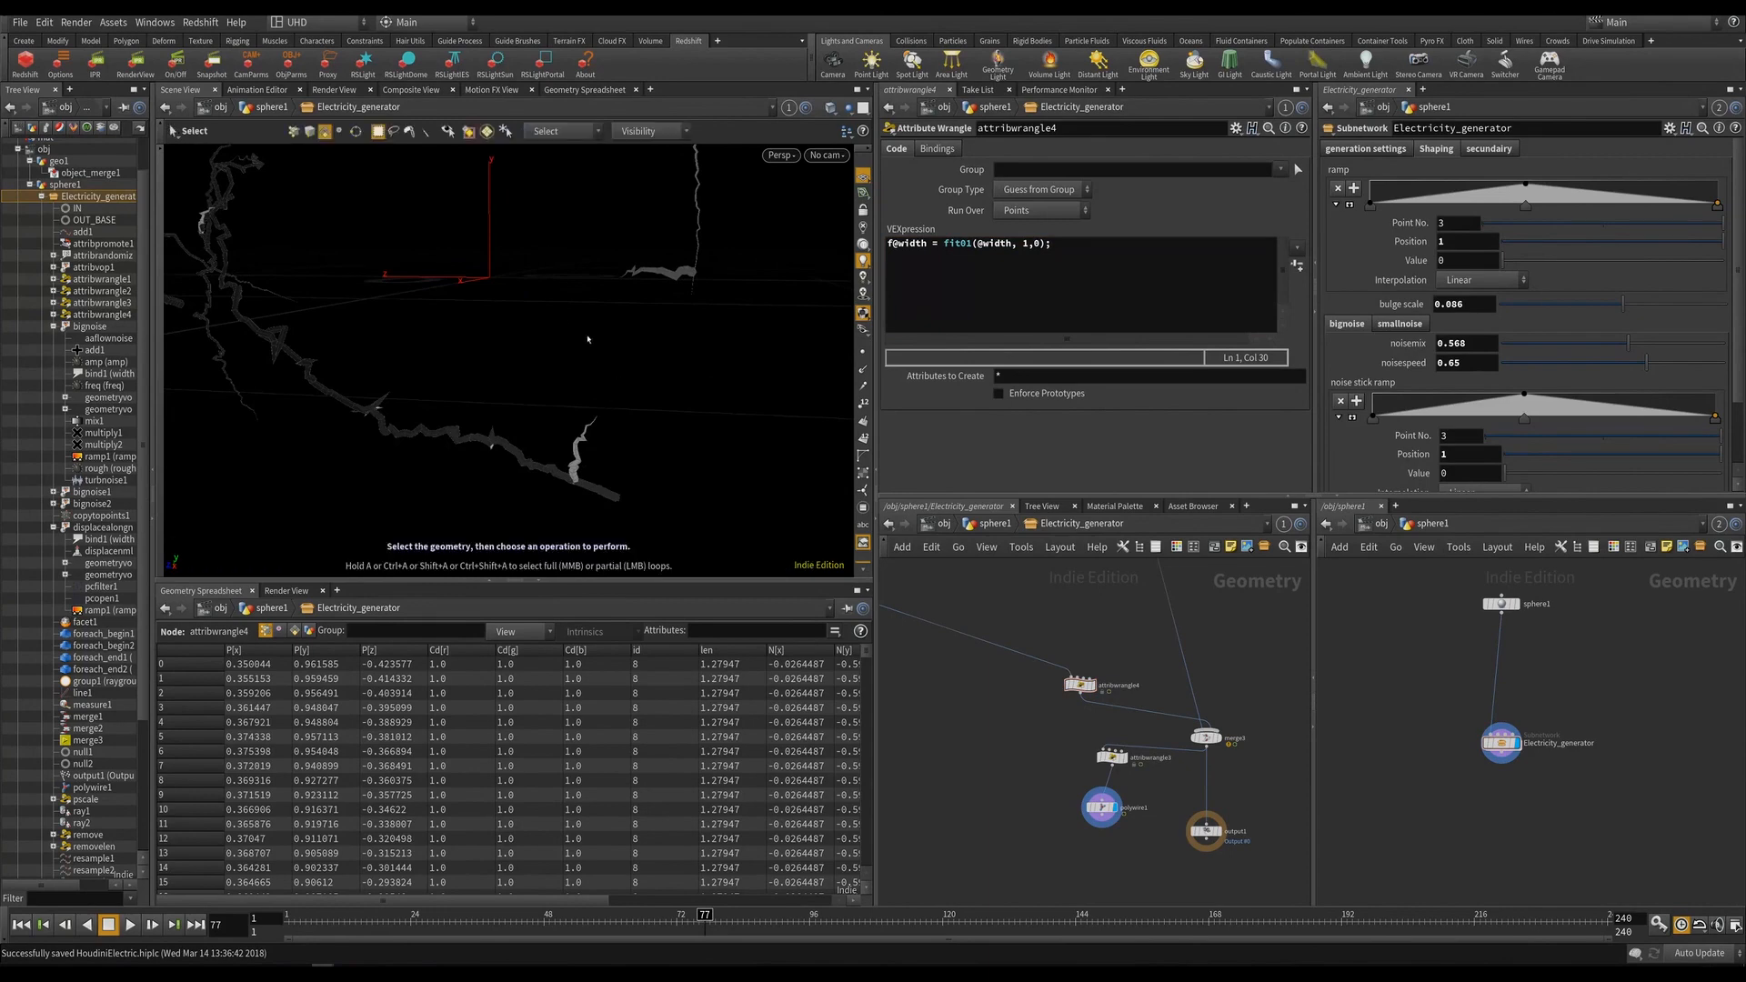
left_click_drag(588, 339, 597, 424, "alt")
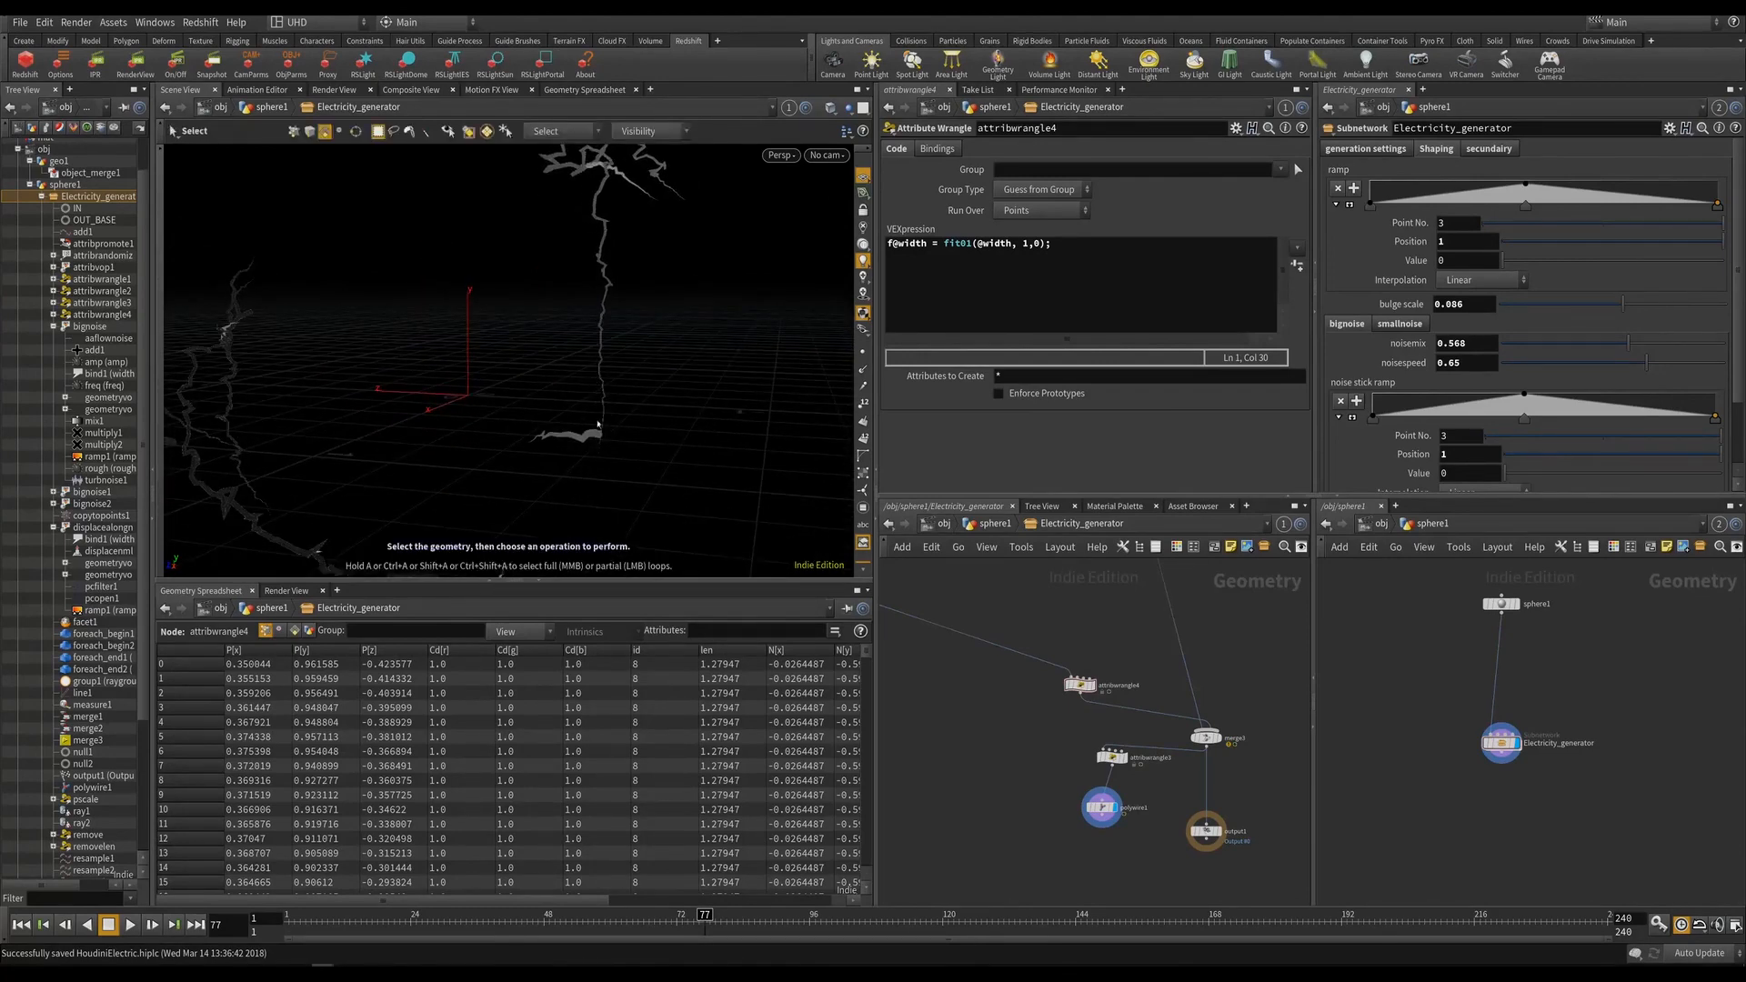
left_click_drag(599, 248, 773, 414, "alt")
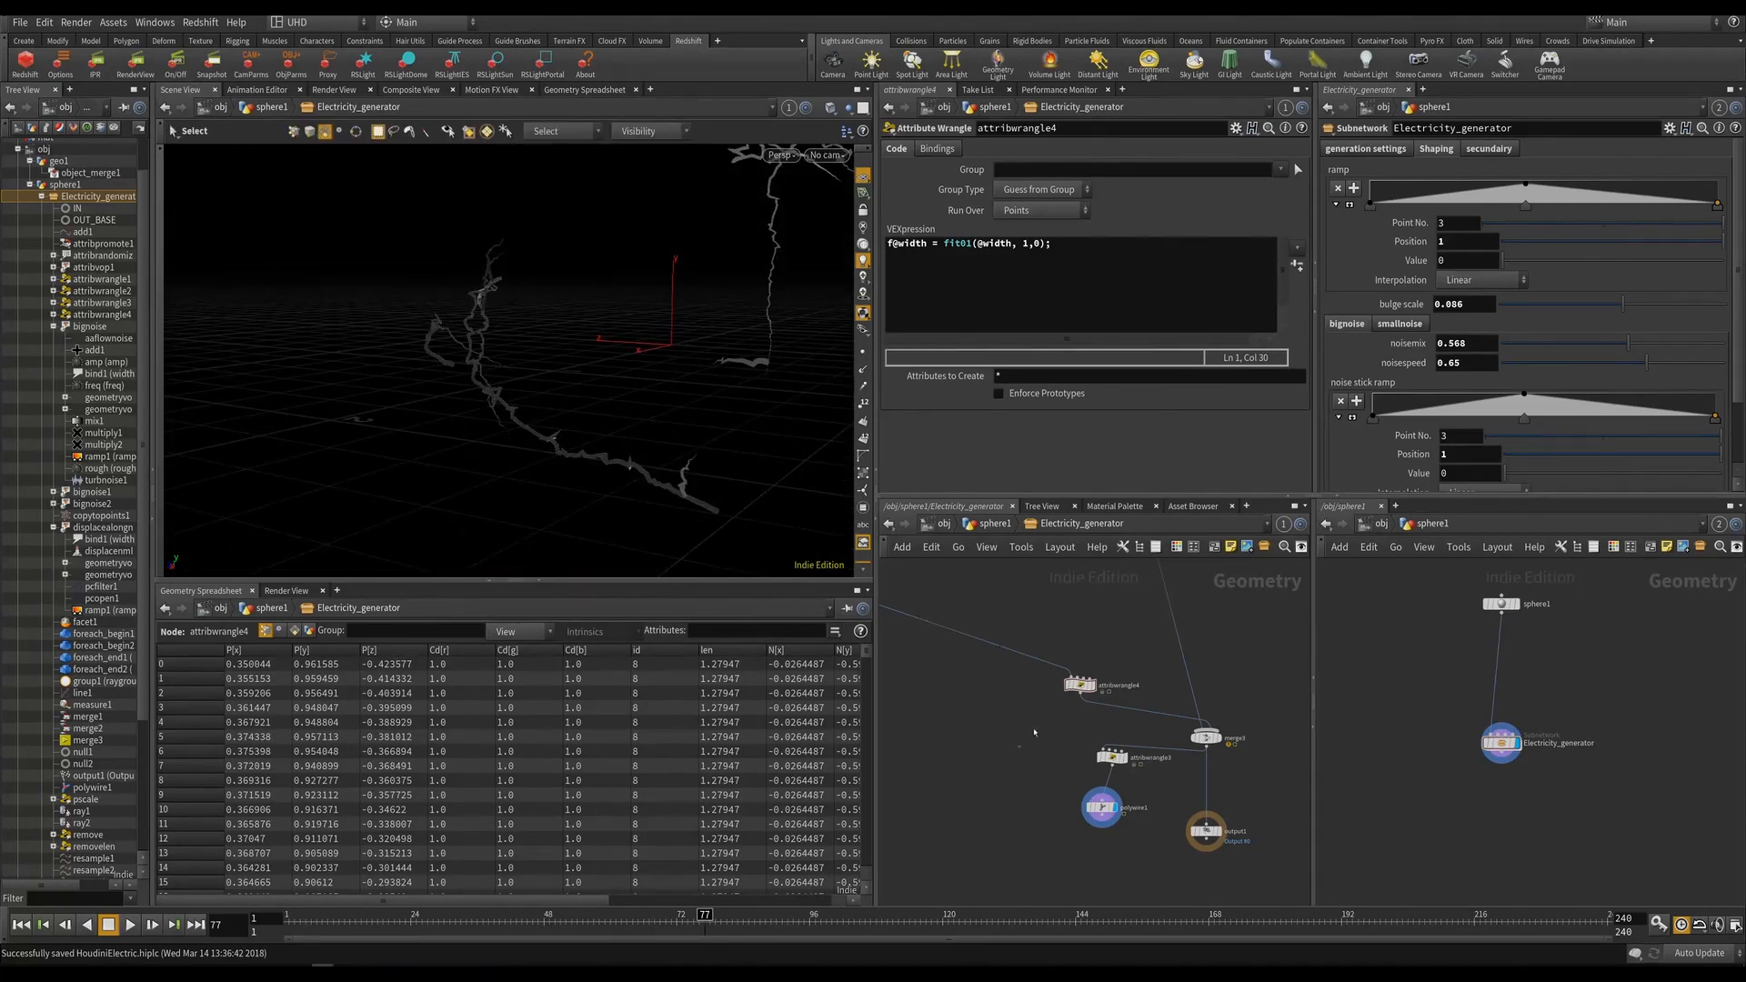
Insert an Attribute VOP on the main arcs' wire leading into merge3.
scroll(1034, 732, "down", 5)
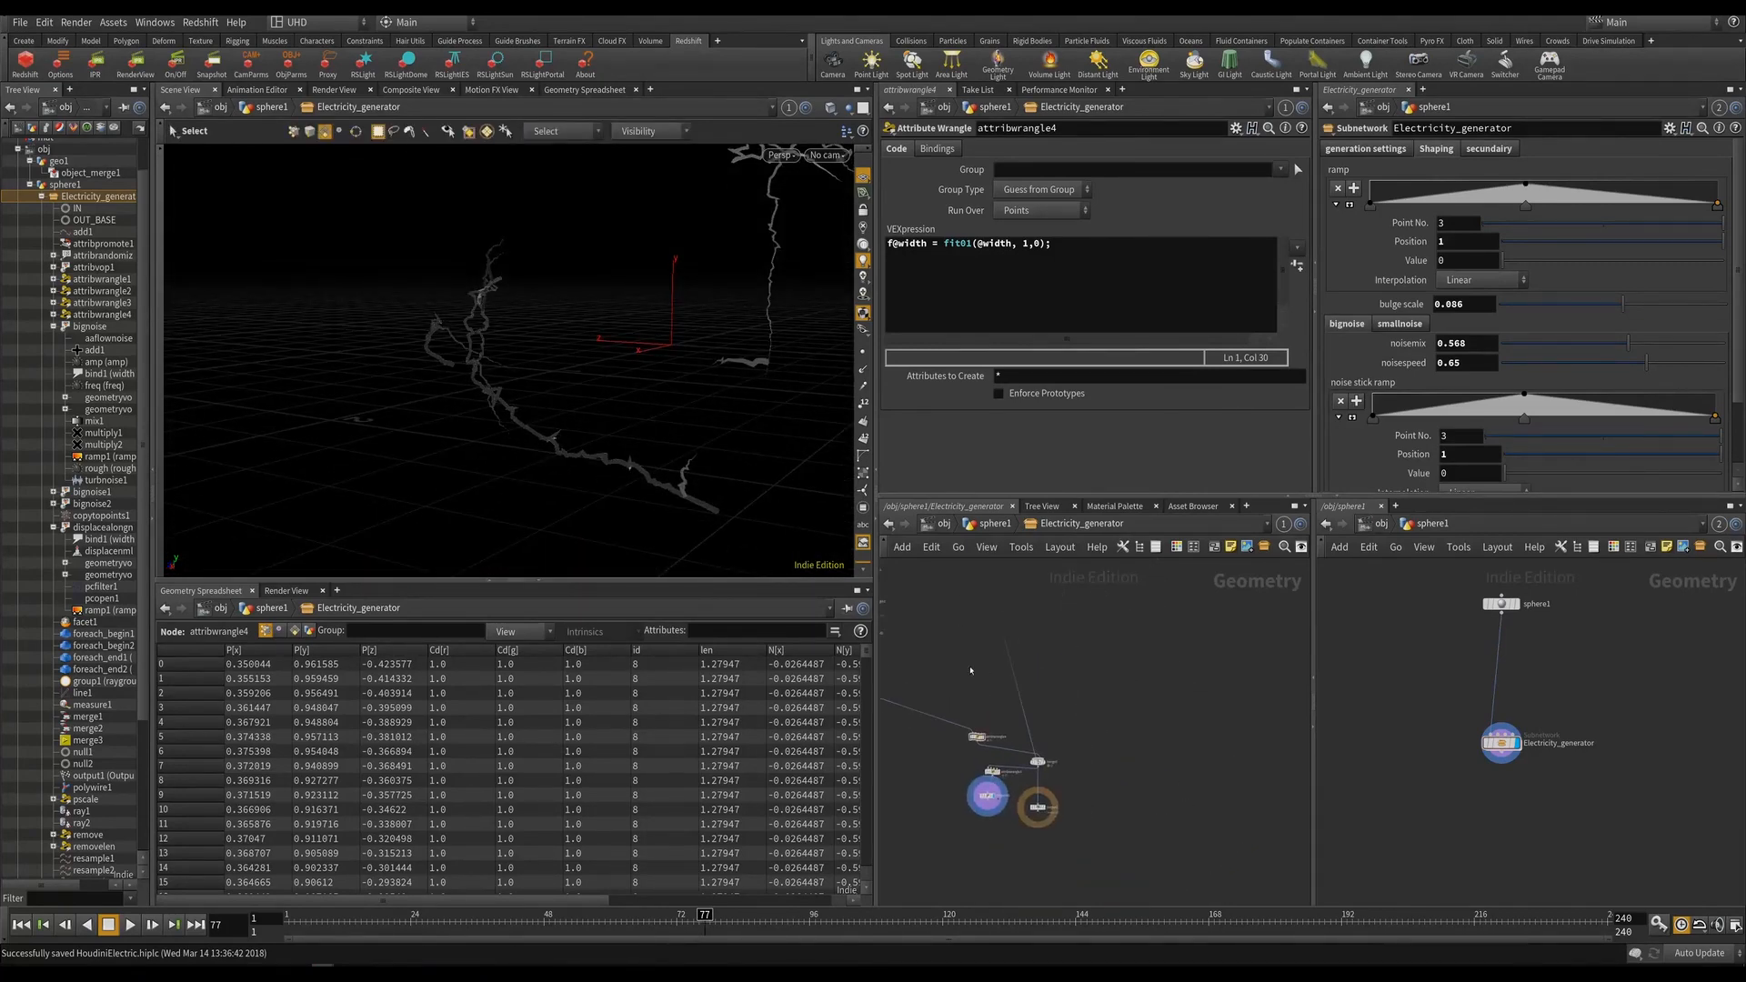
key("Tab")
mouse_move(1082, 266)
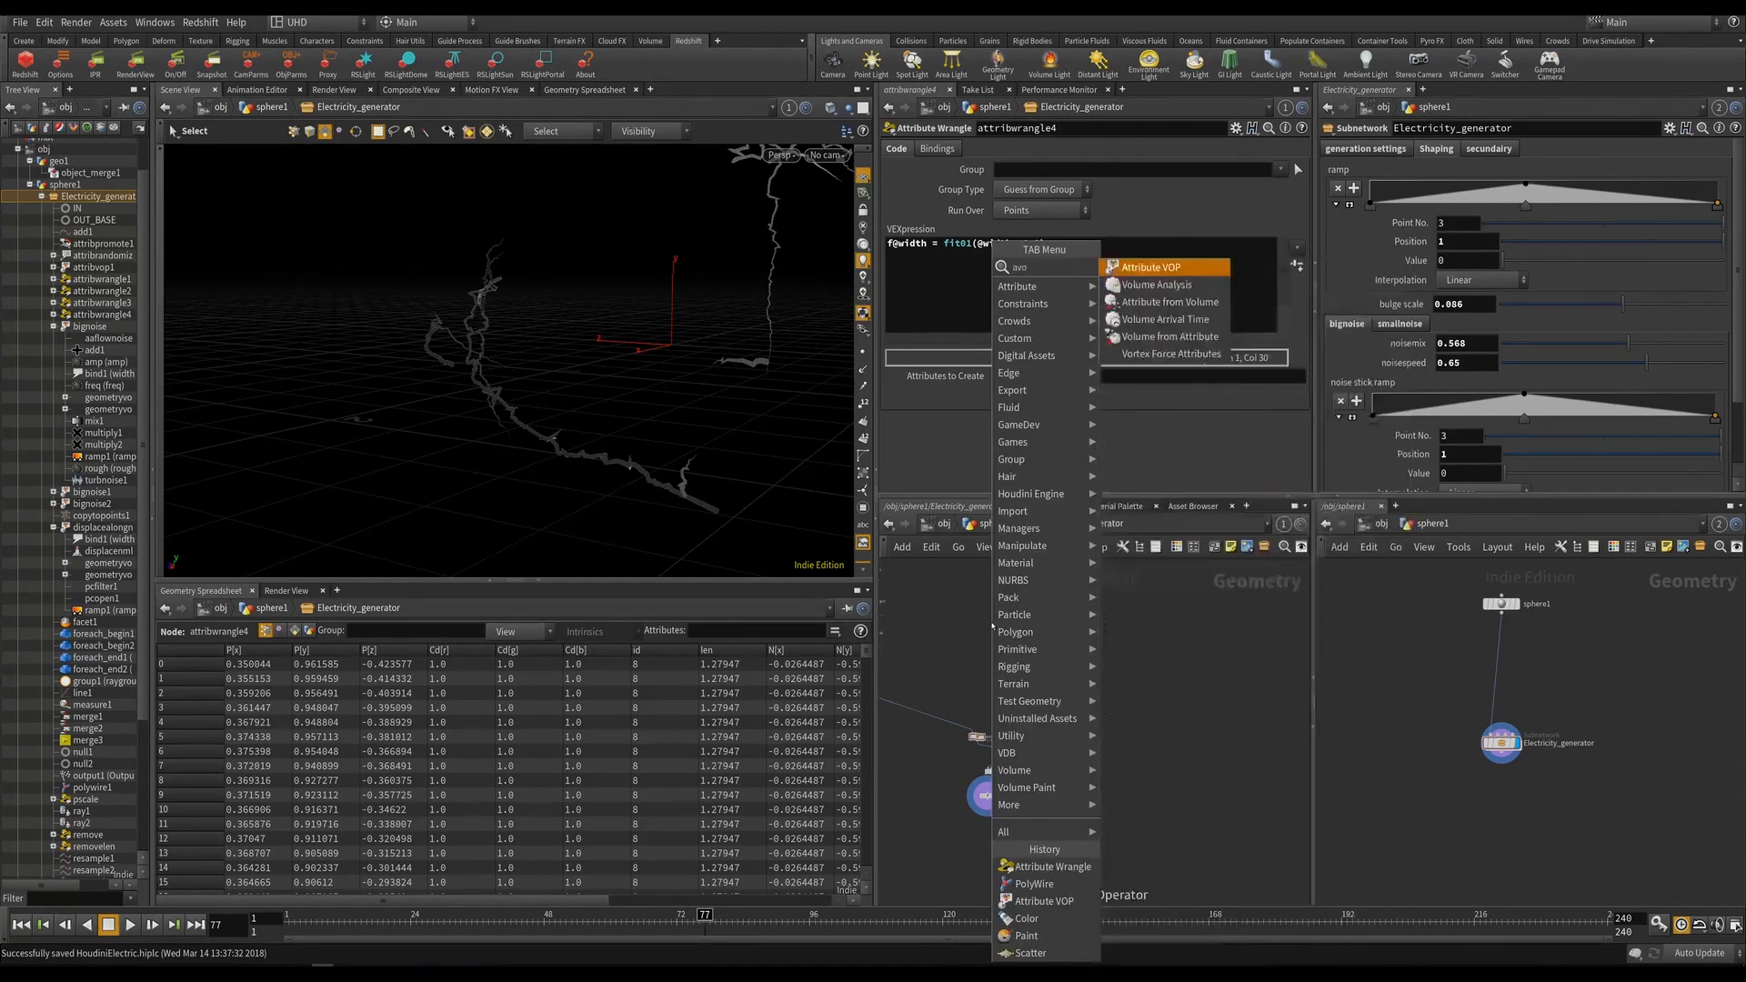
left_click(1160, 356)
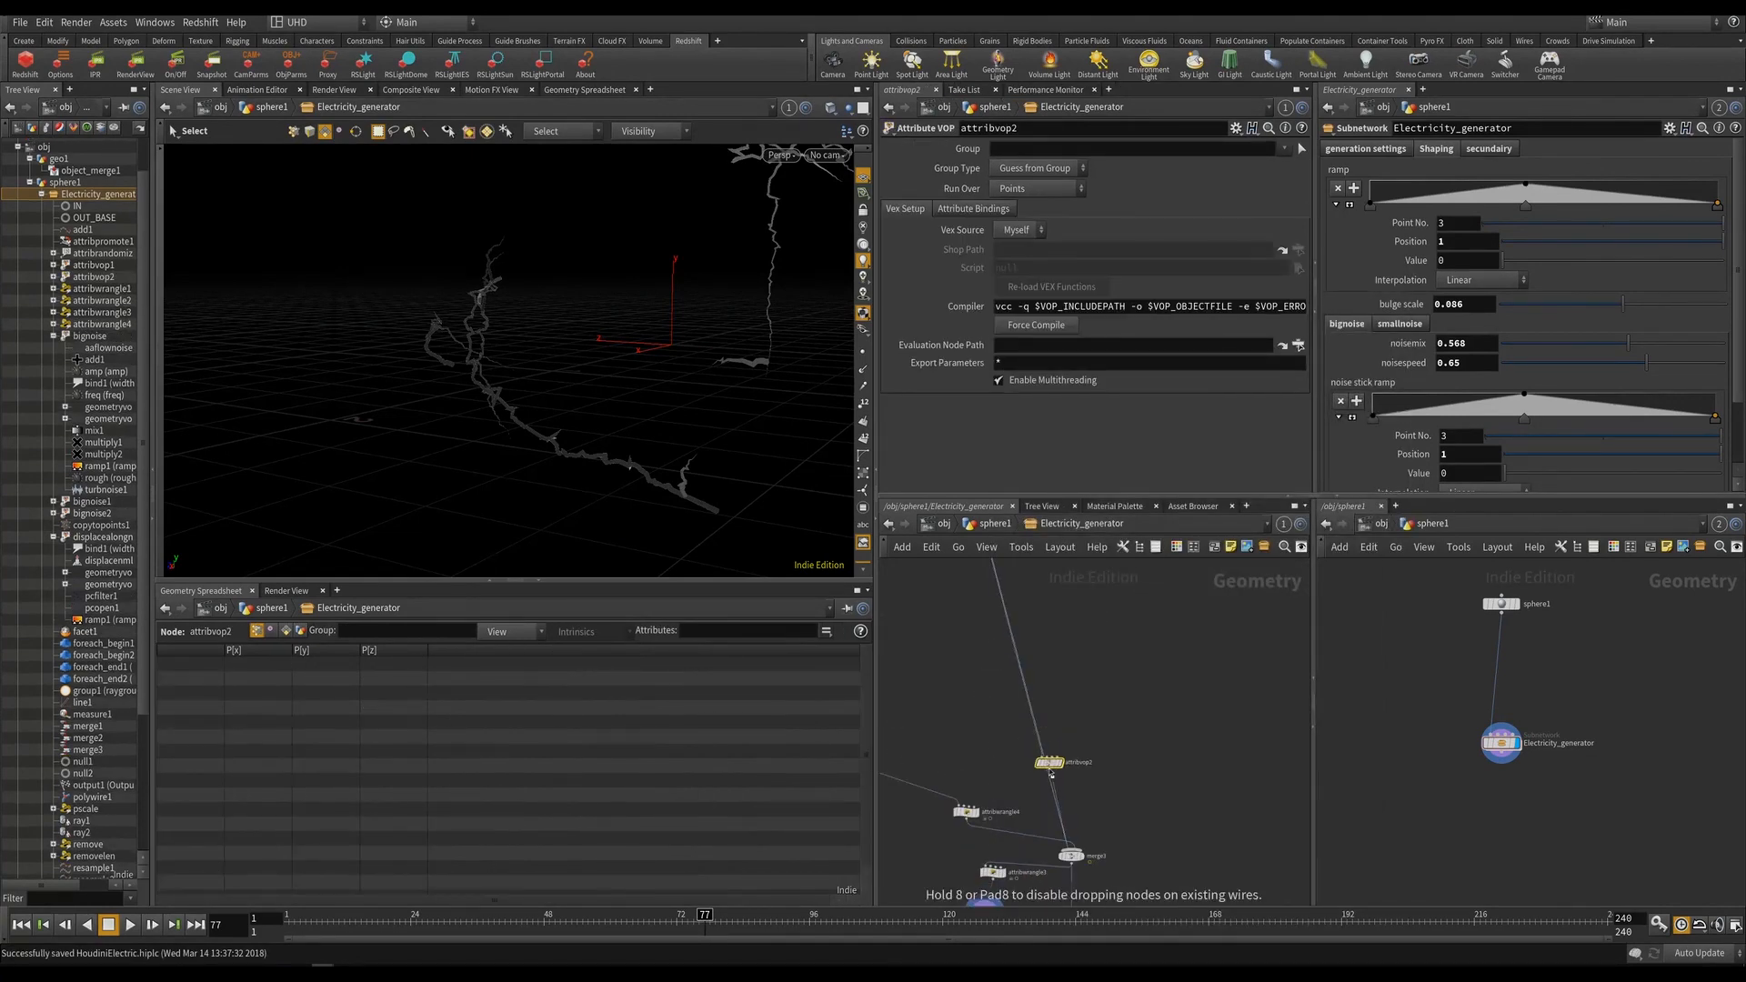
left_click(1046, 768)
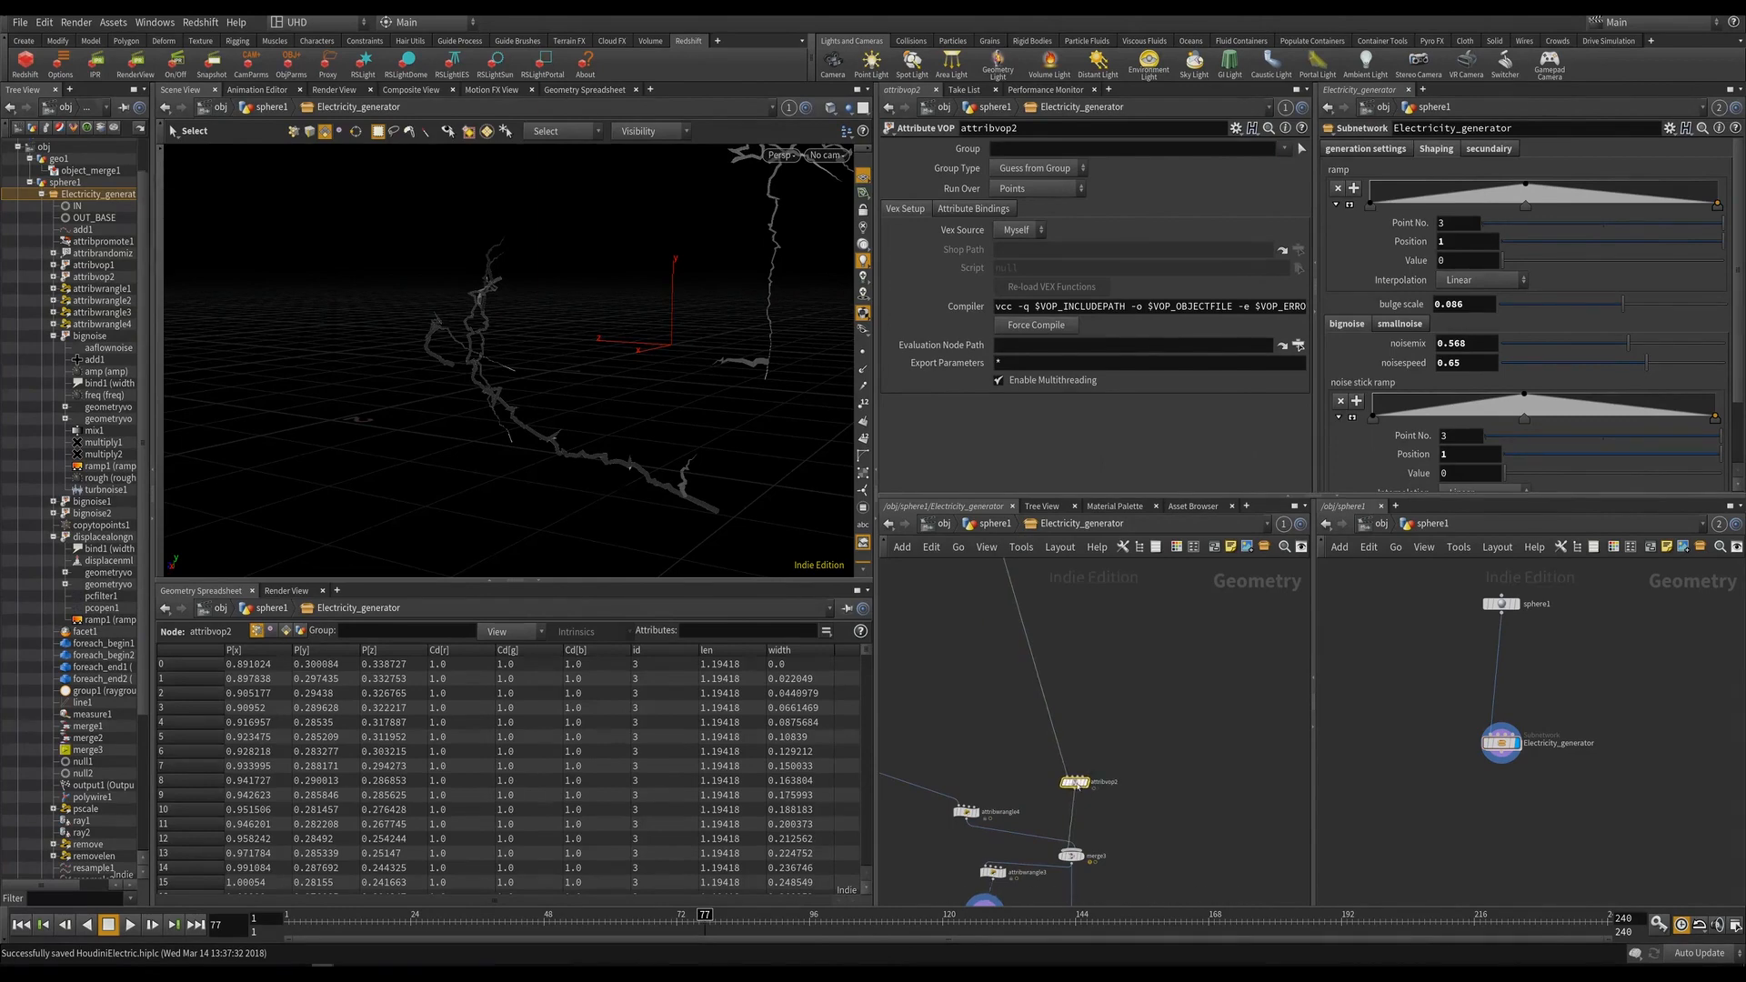
Inside the new Attribute VOP, add a Bind node reading the width attribute.
double_click(1046, 766)
key("Tab")
mouse_move(1092, 280)
left_click(1210, 280)
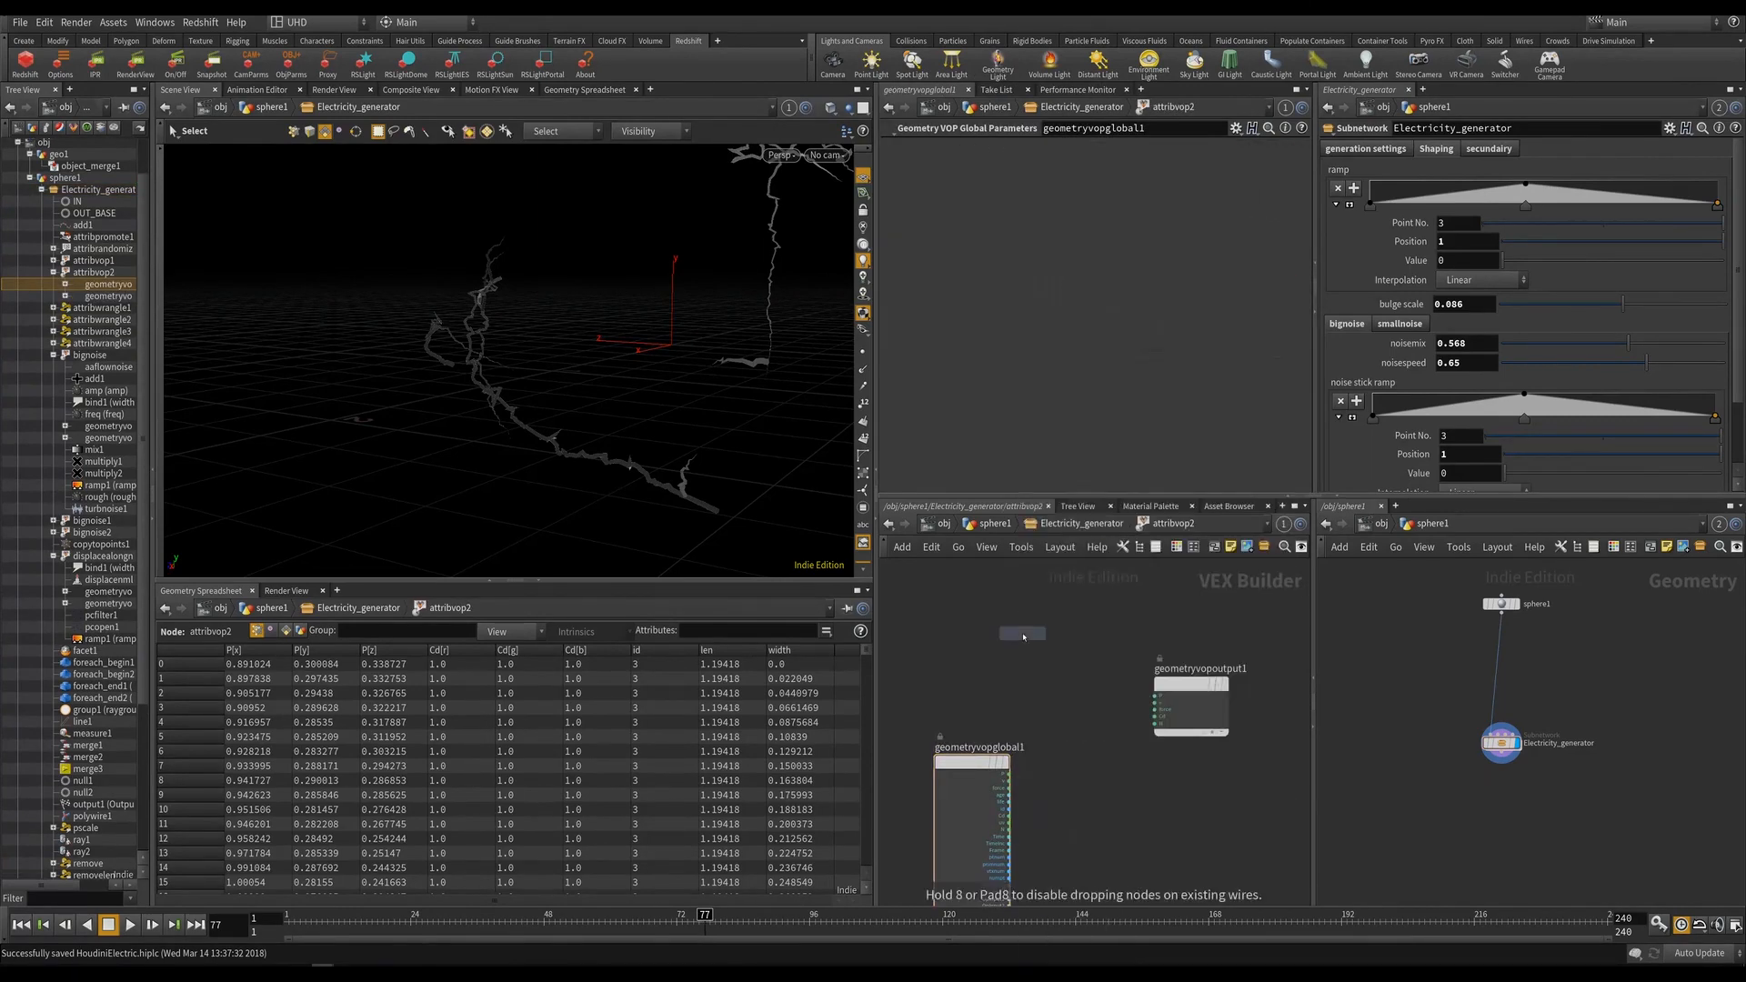
left_click(1022, 637)
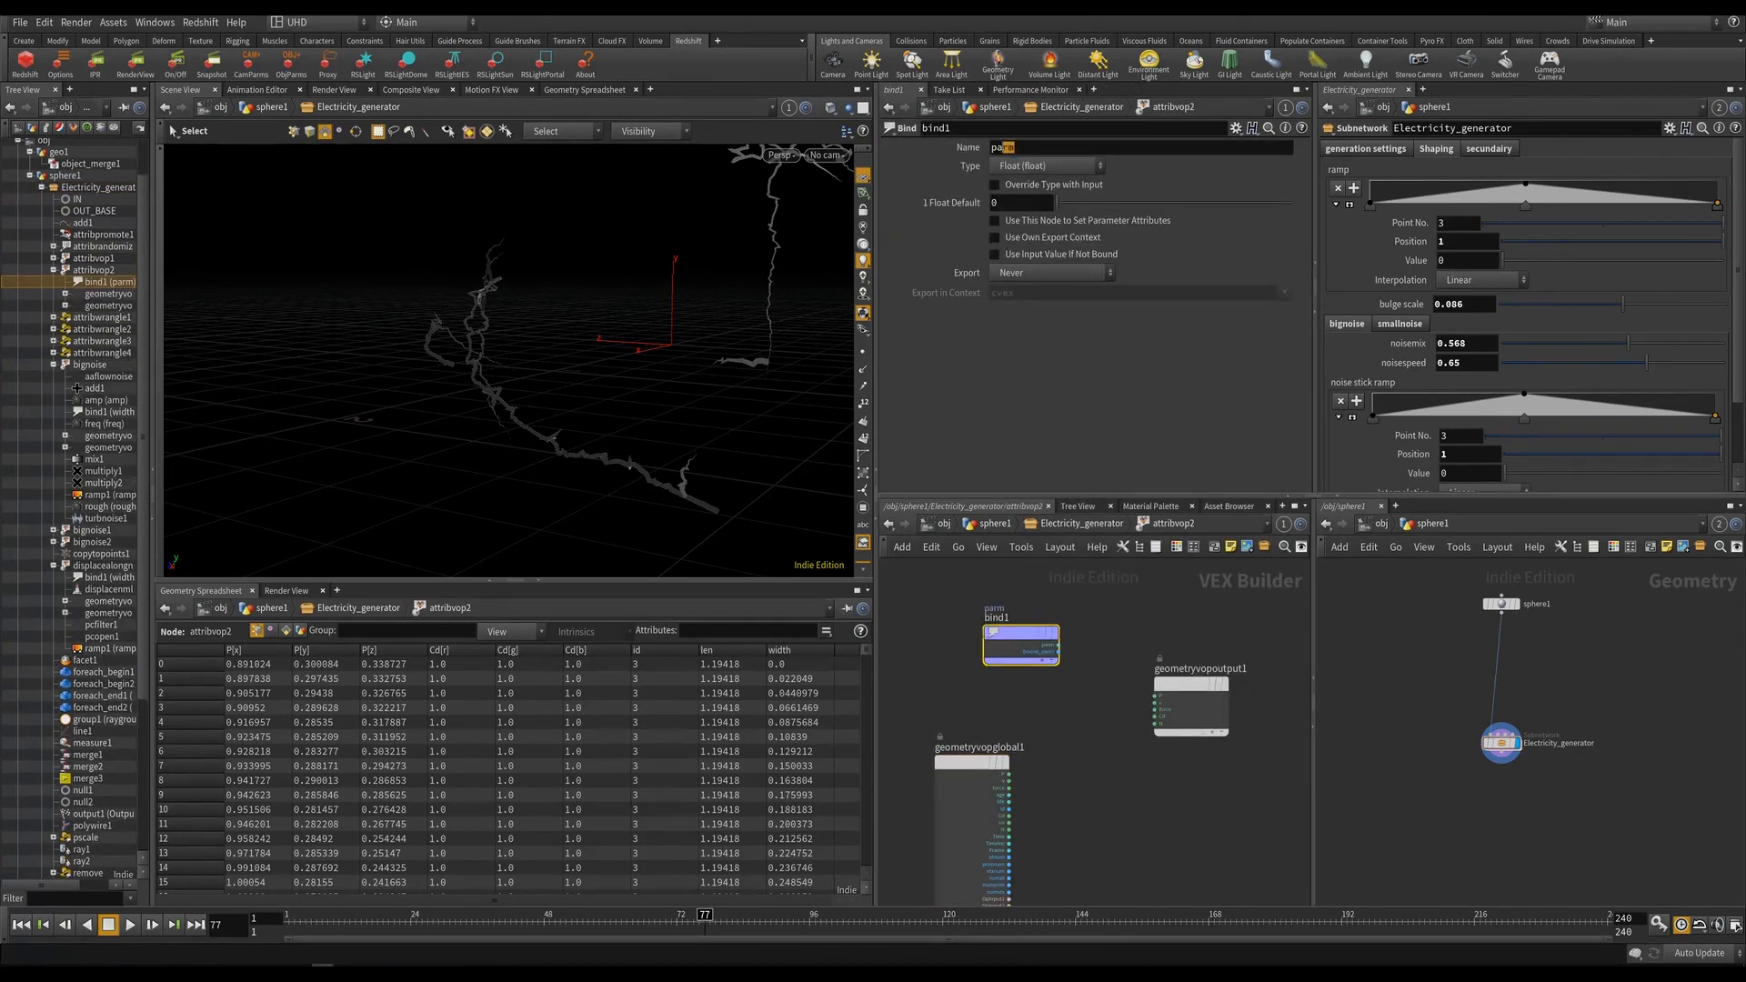
type("width")
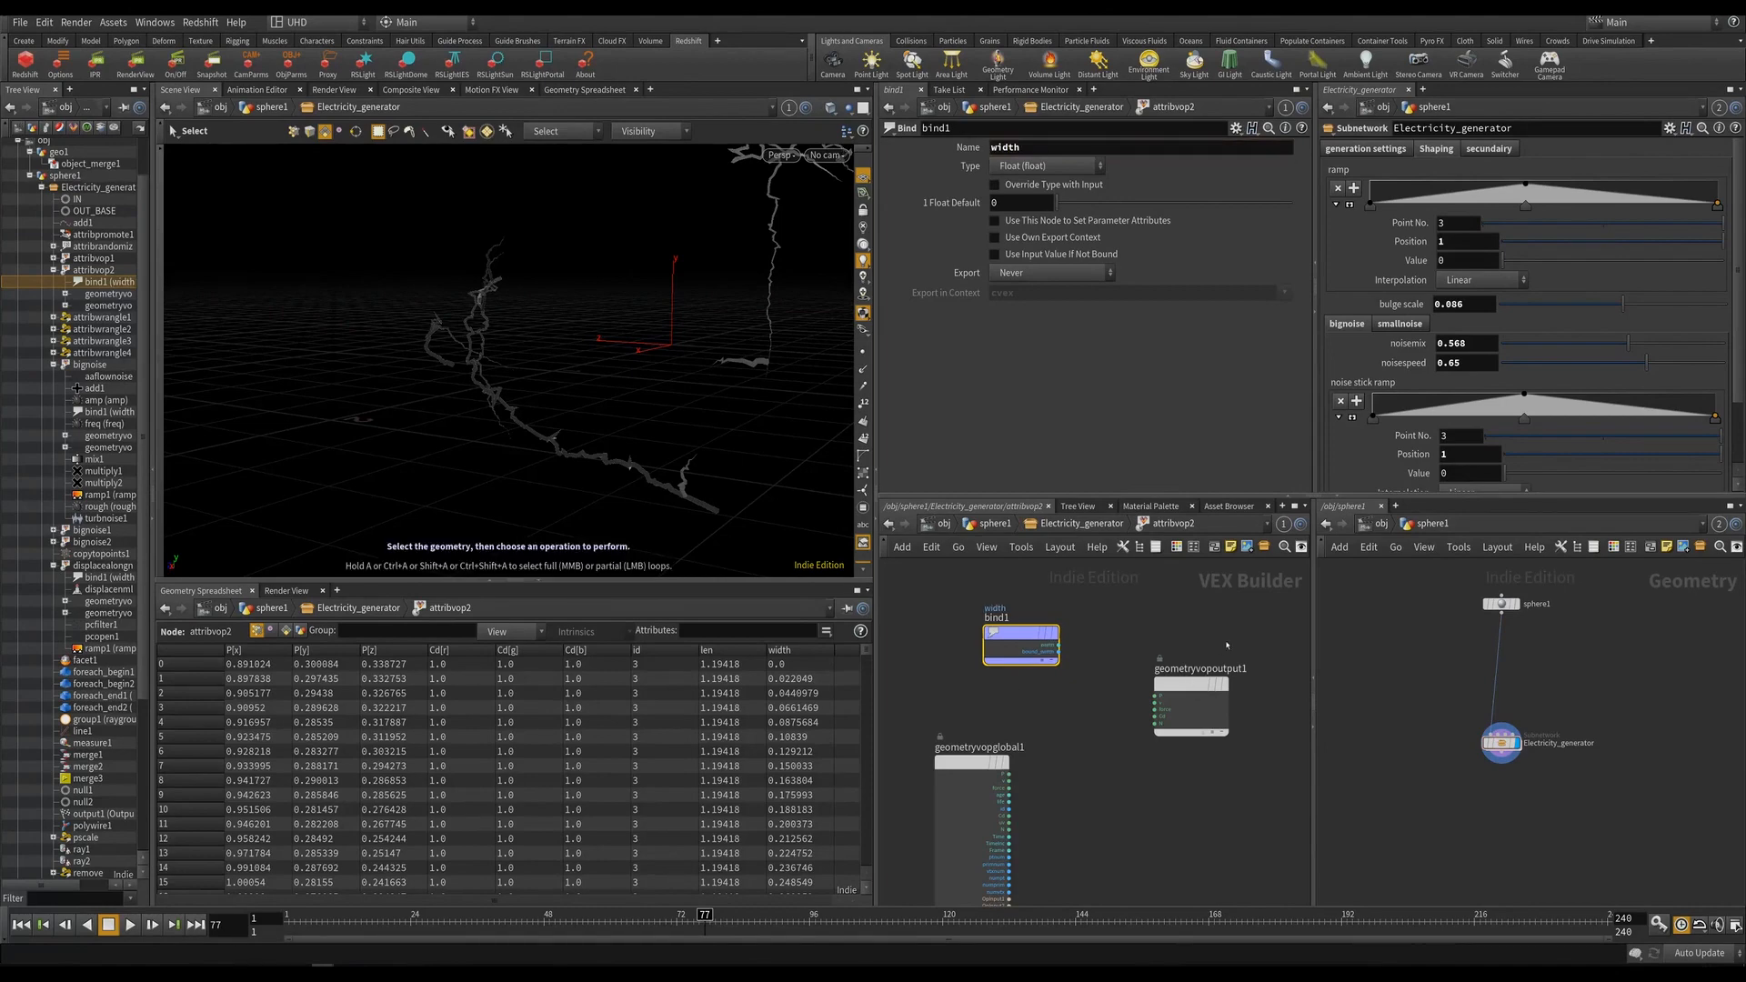
Add a Bind Export node named width and connect the first Bind's width output to it.
key("Tab")
type("bind")
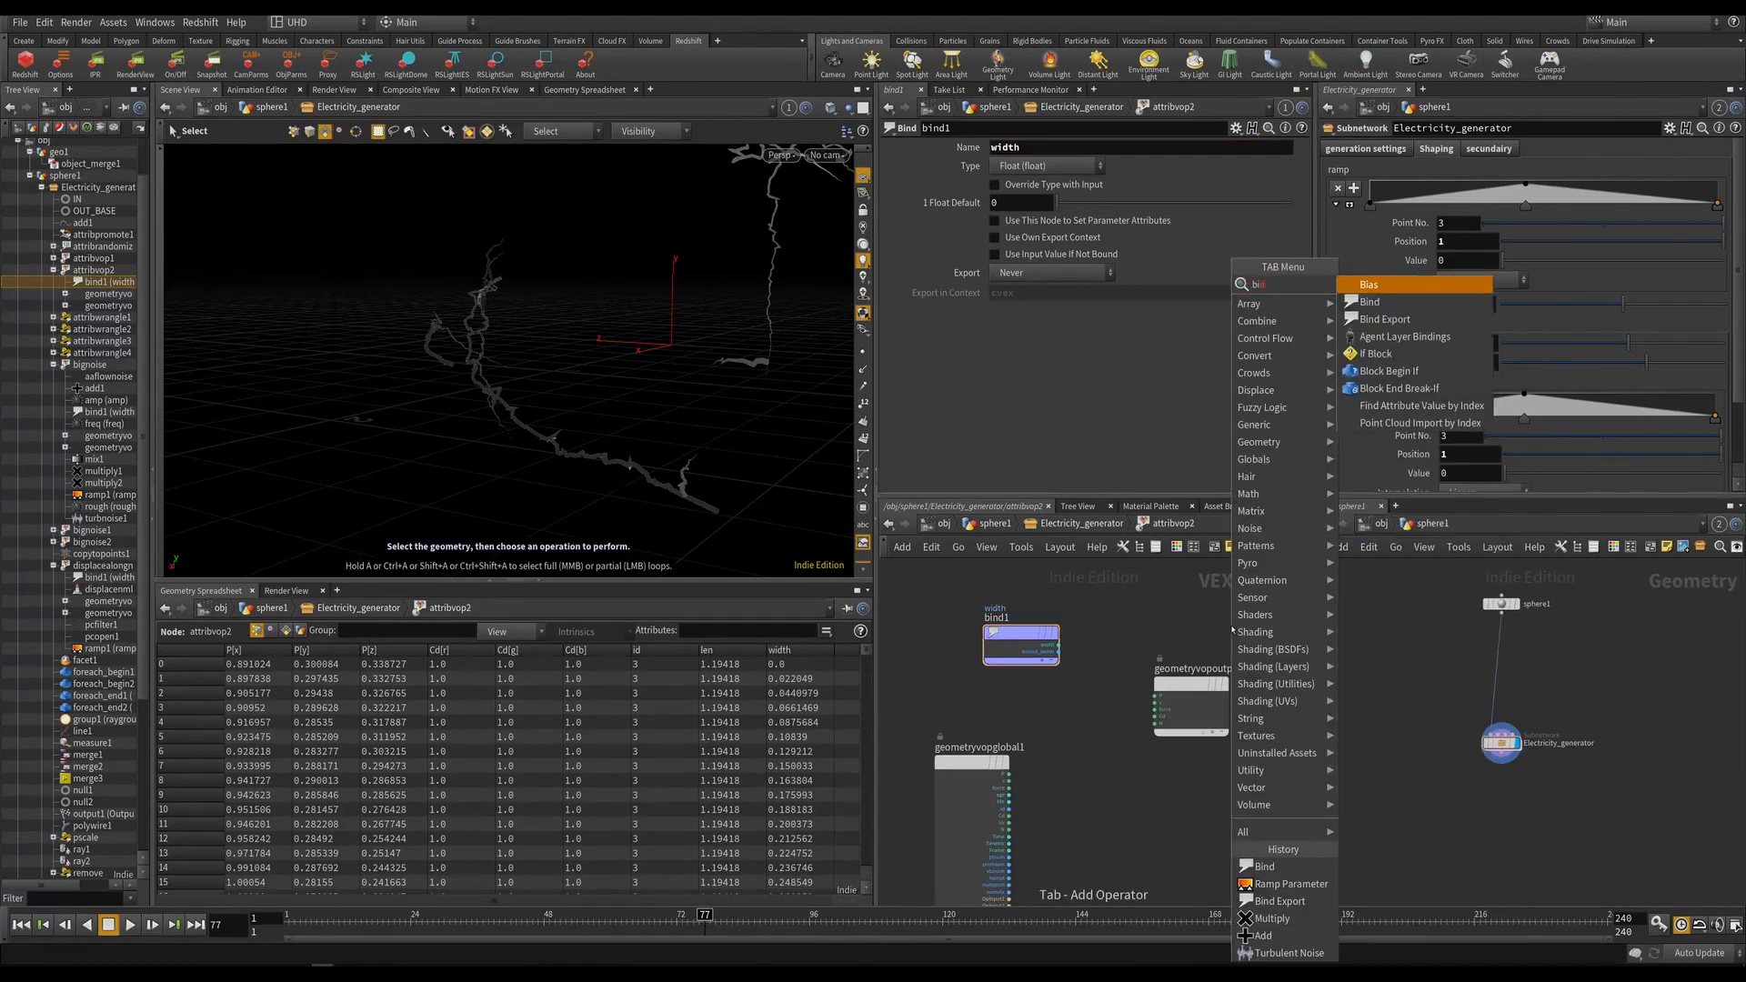
key("Escape")
left_click(1232, 629)
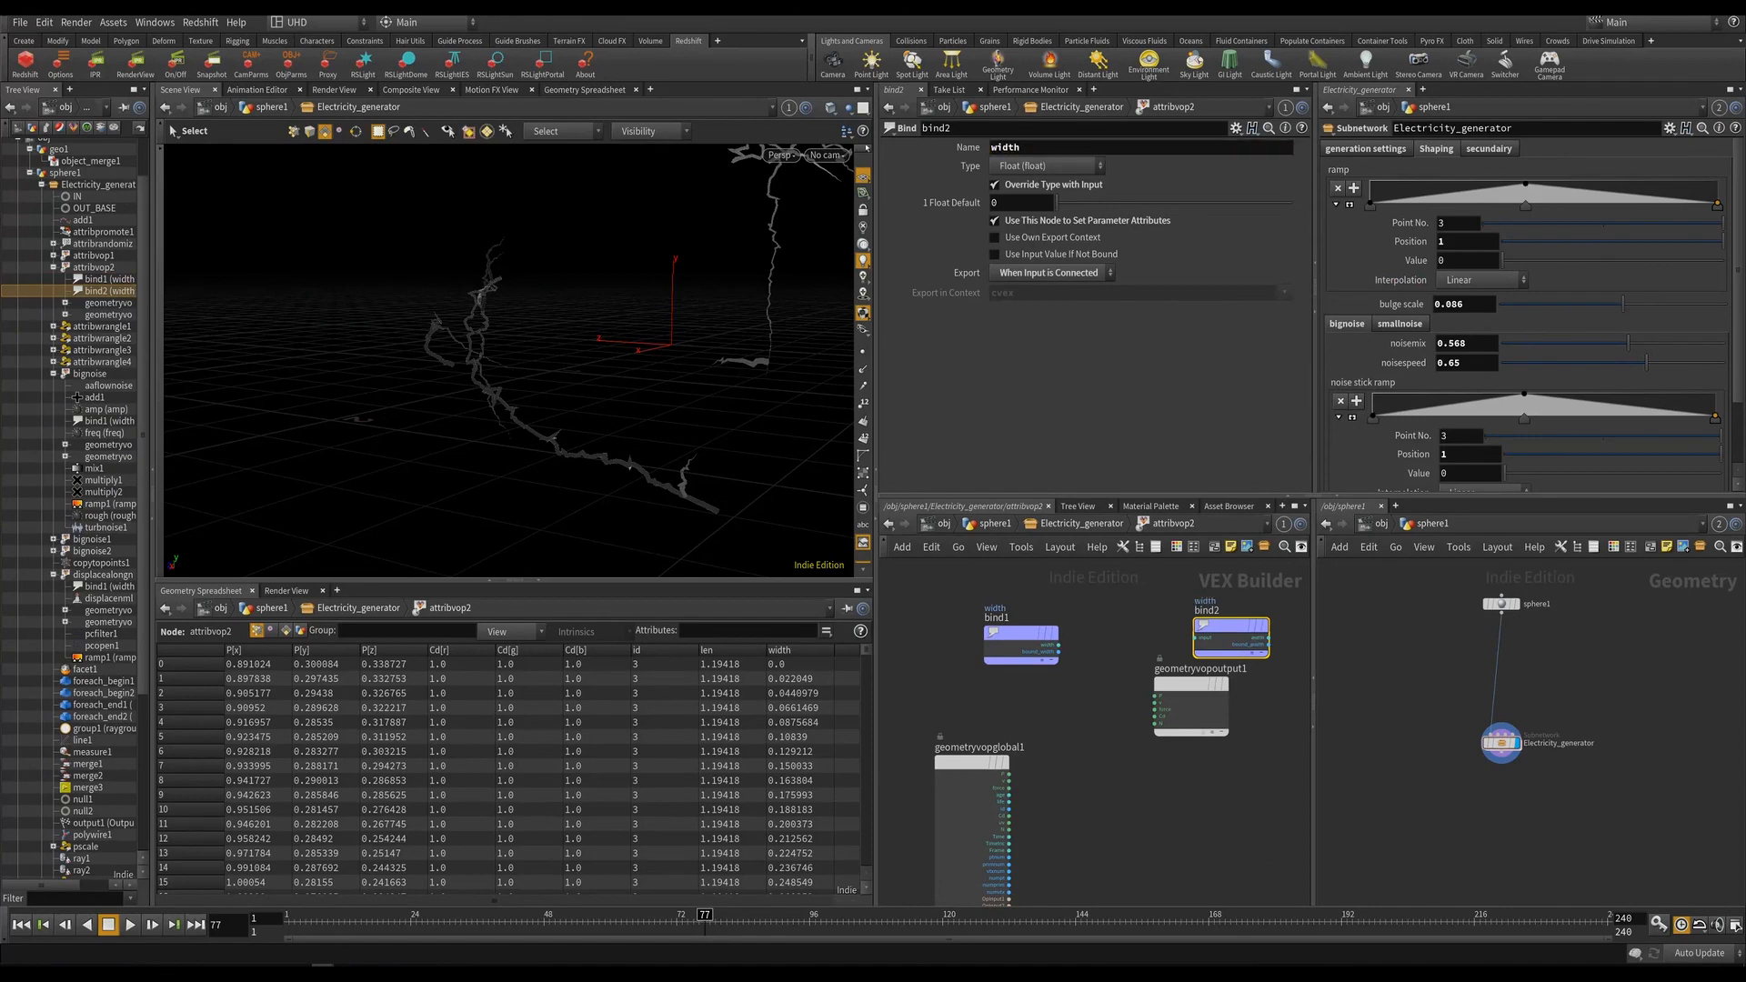
left_click_drag(1059, 646, 1184, 763)
left_click_drag(1211, 625, 1263, 622)
Insert a Ramp Parameter between the two width binds and set its Ramp Type to Spline Ramp (float).
key("Tab")
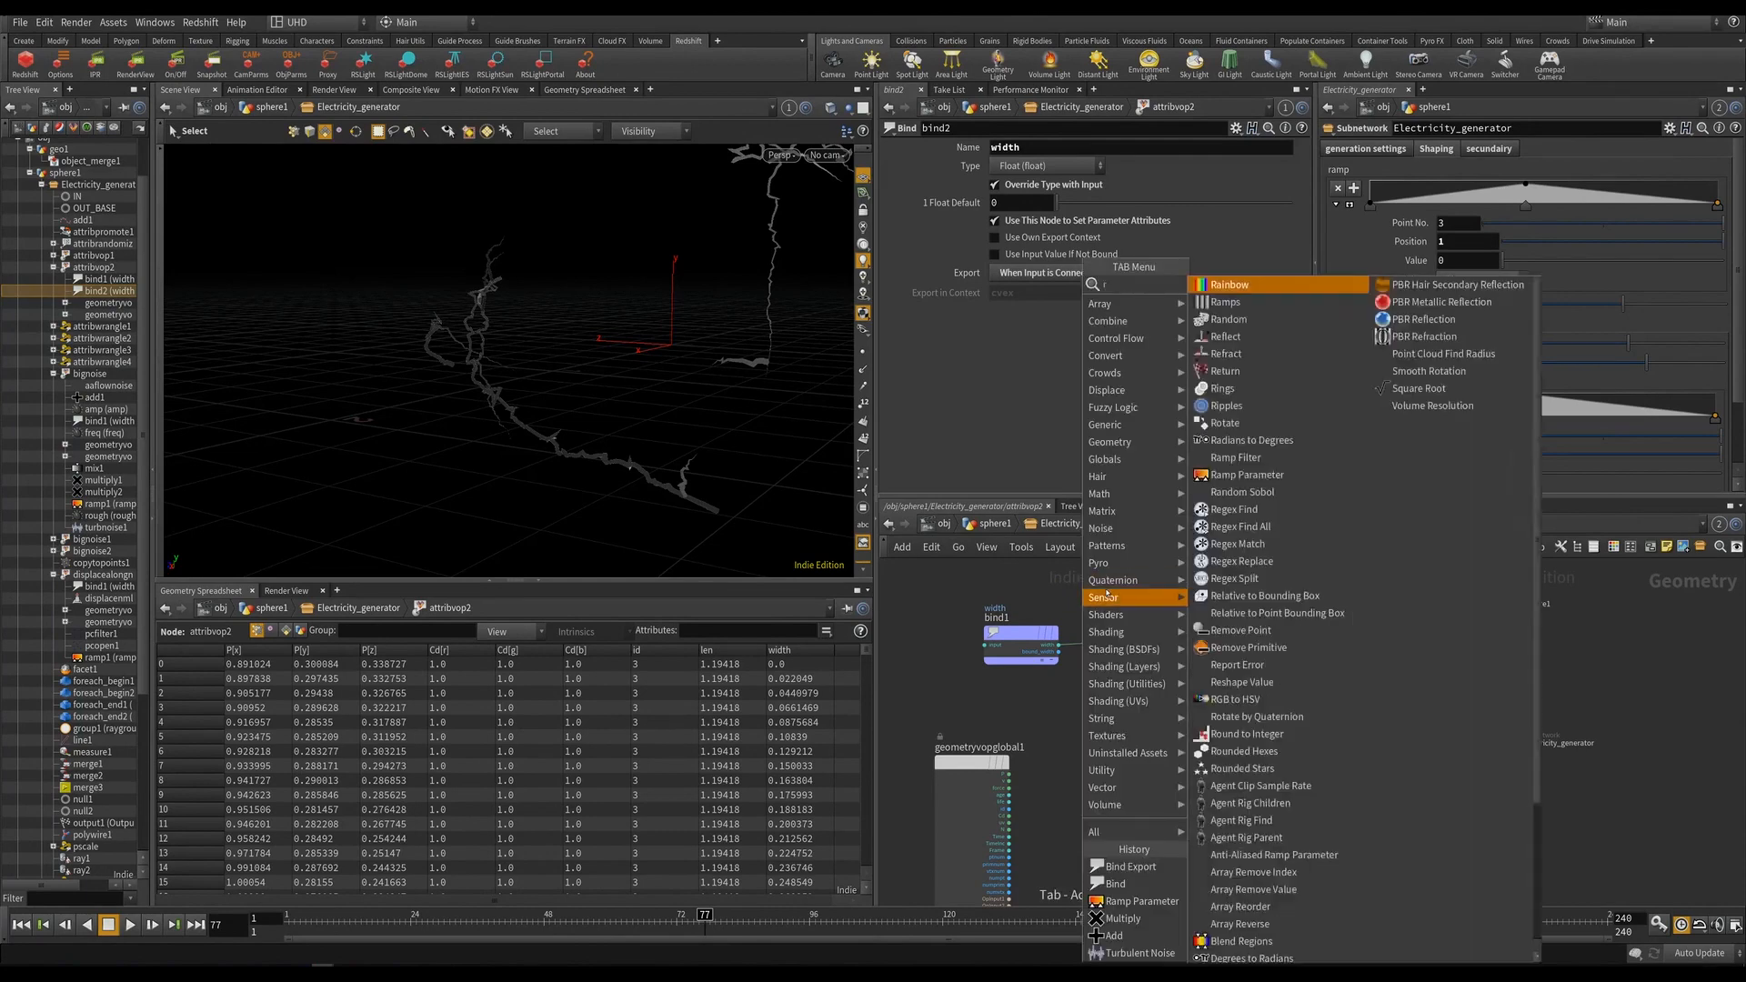
key("Escape")
left_click(1165, 635)
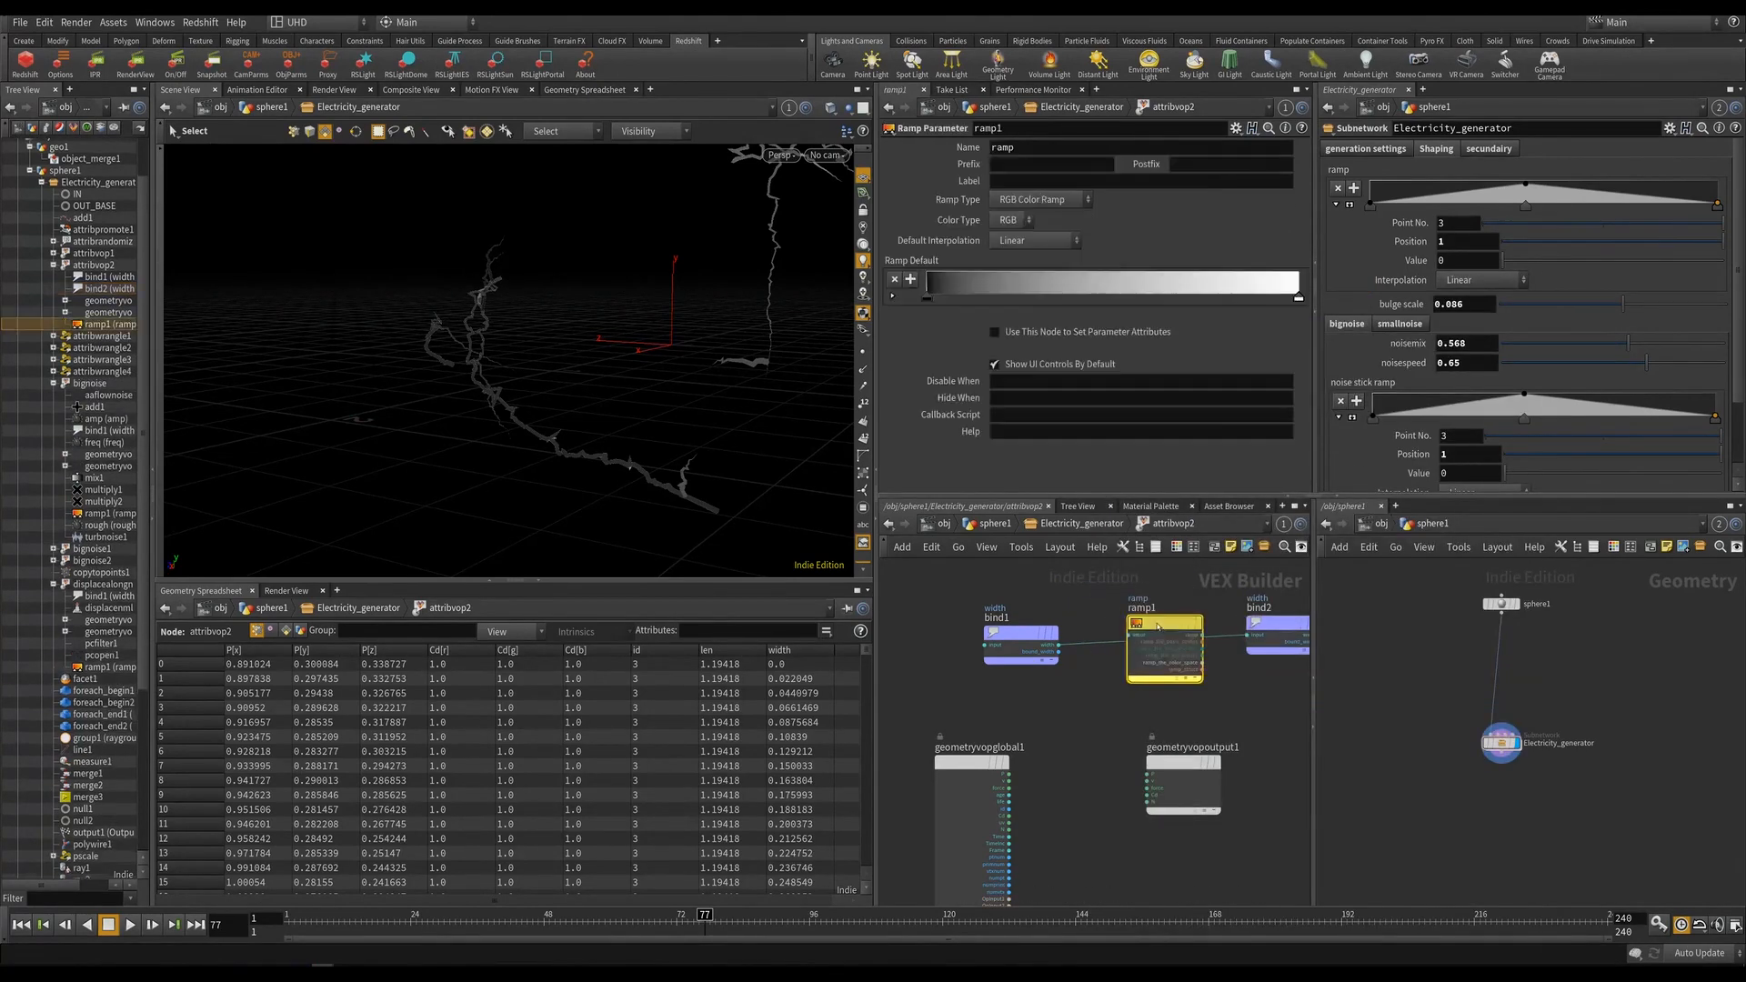
left_click(1027, 234)
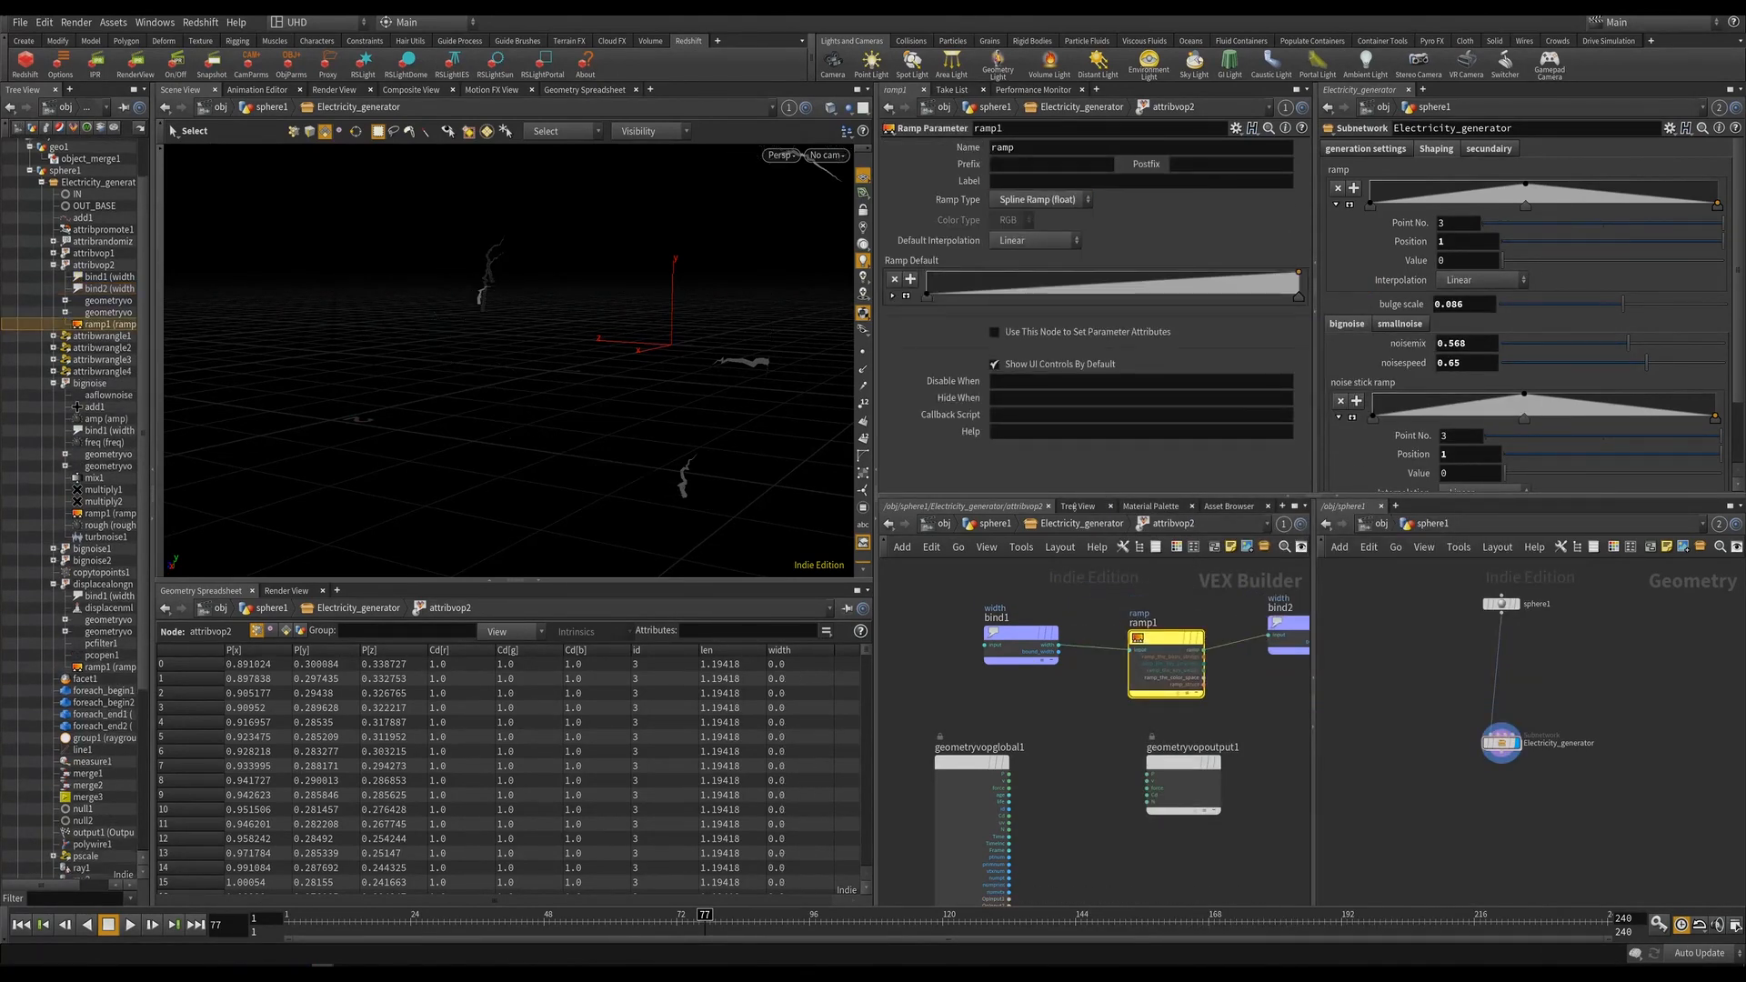
Return to the Electricity_generator network and raise both end points of the Attribute VOP's ramp to 1.
left_click(1081, 525)
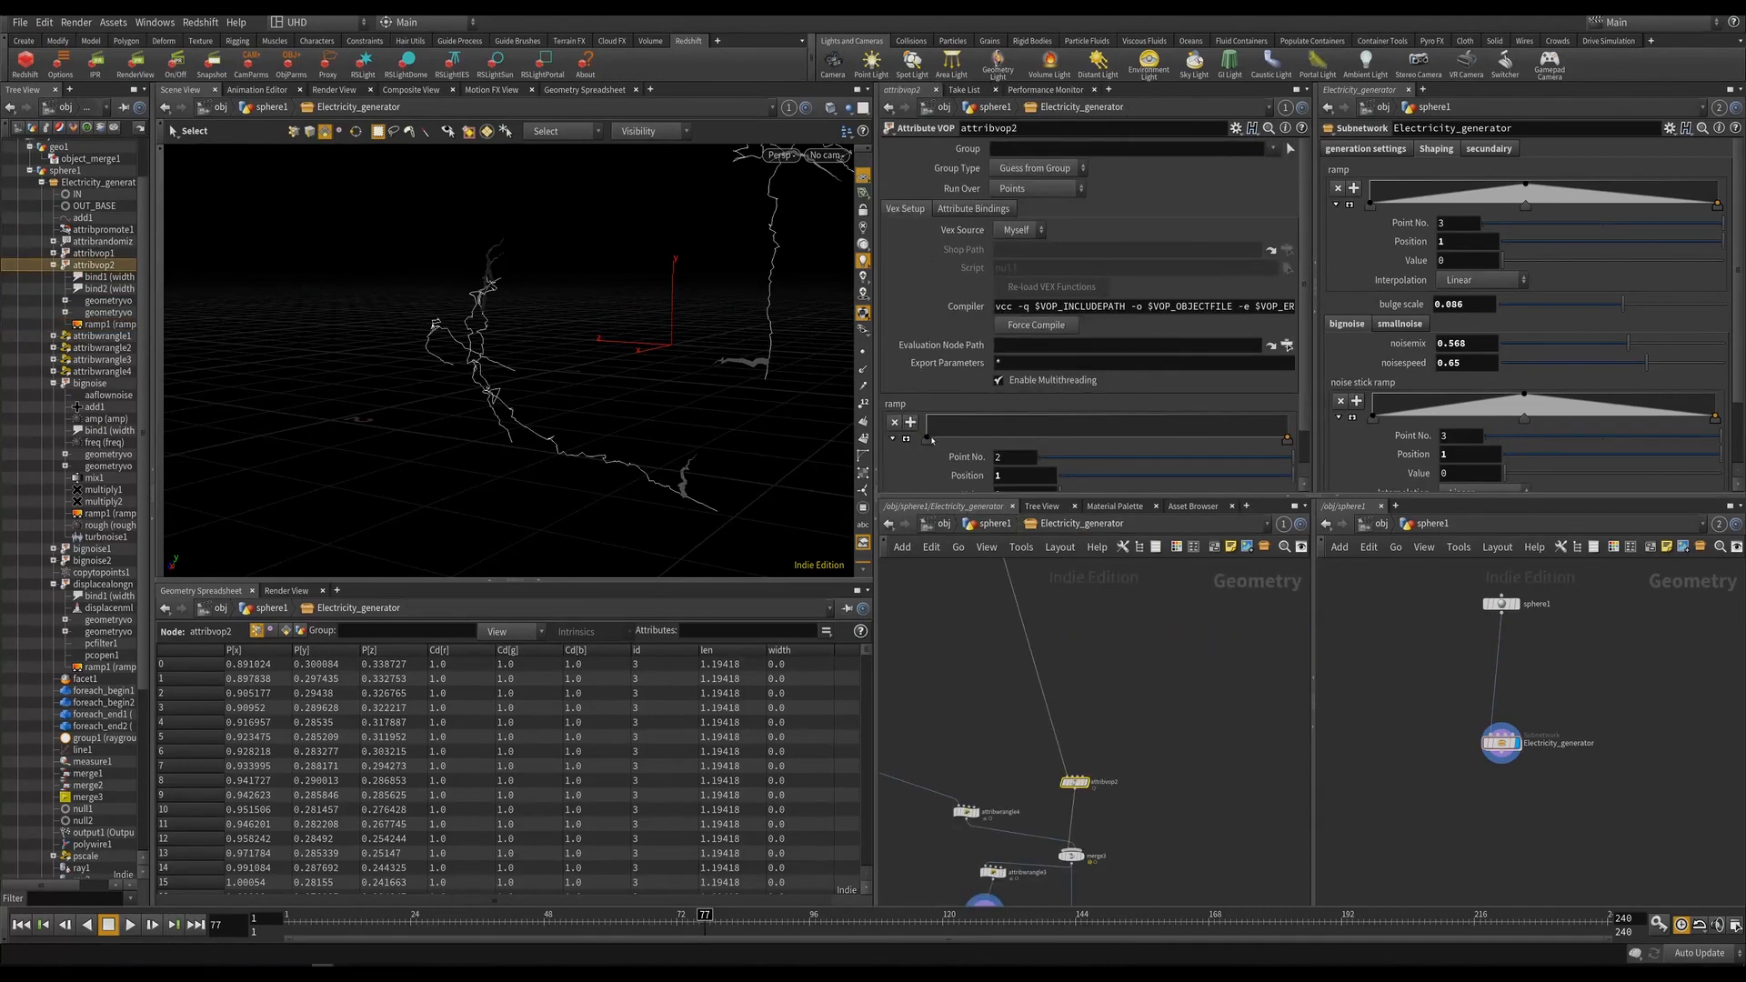
left_click_drag(927, 438, 918, 415)
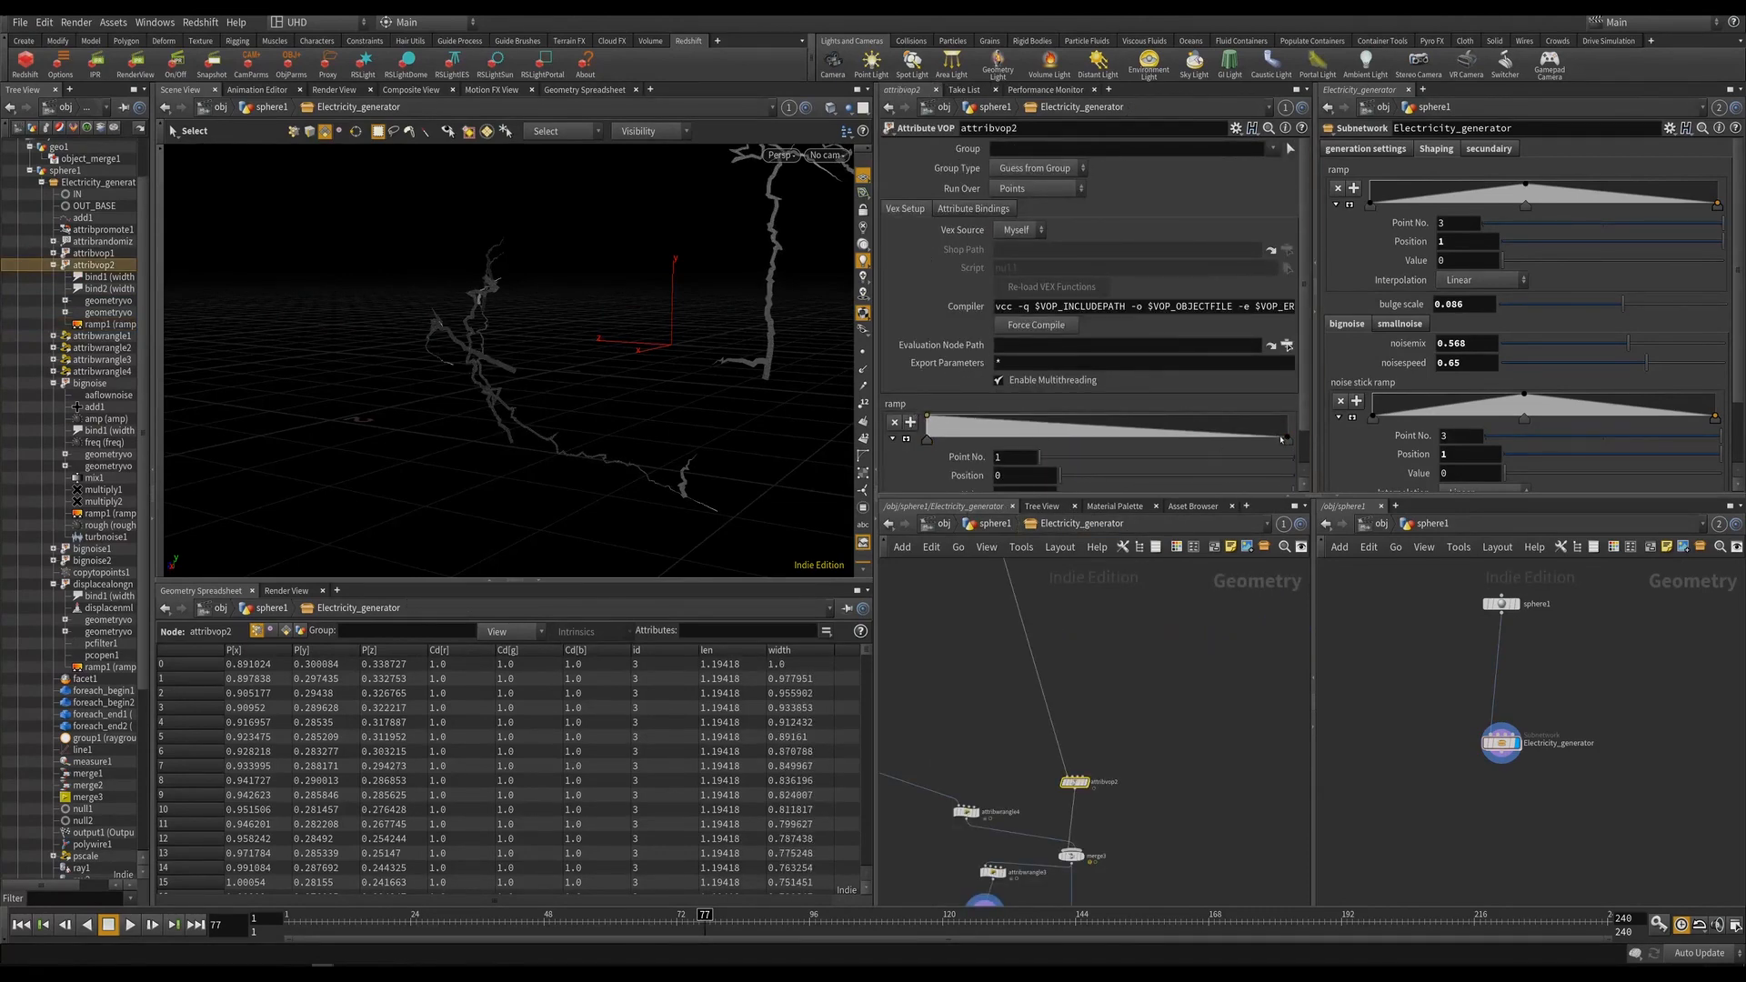
left_click_drag(1287, 439, 1296, 414)
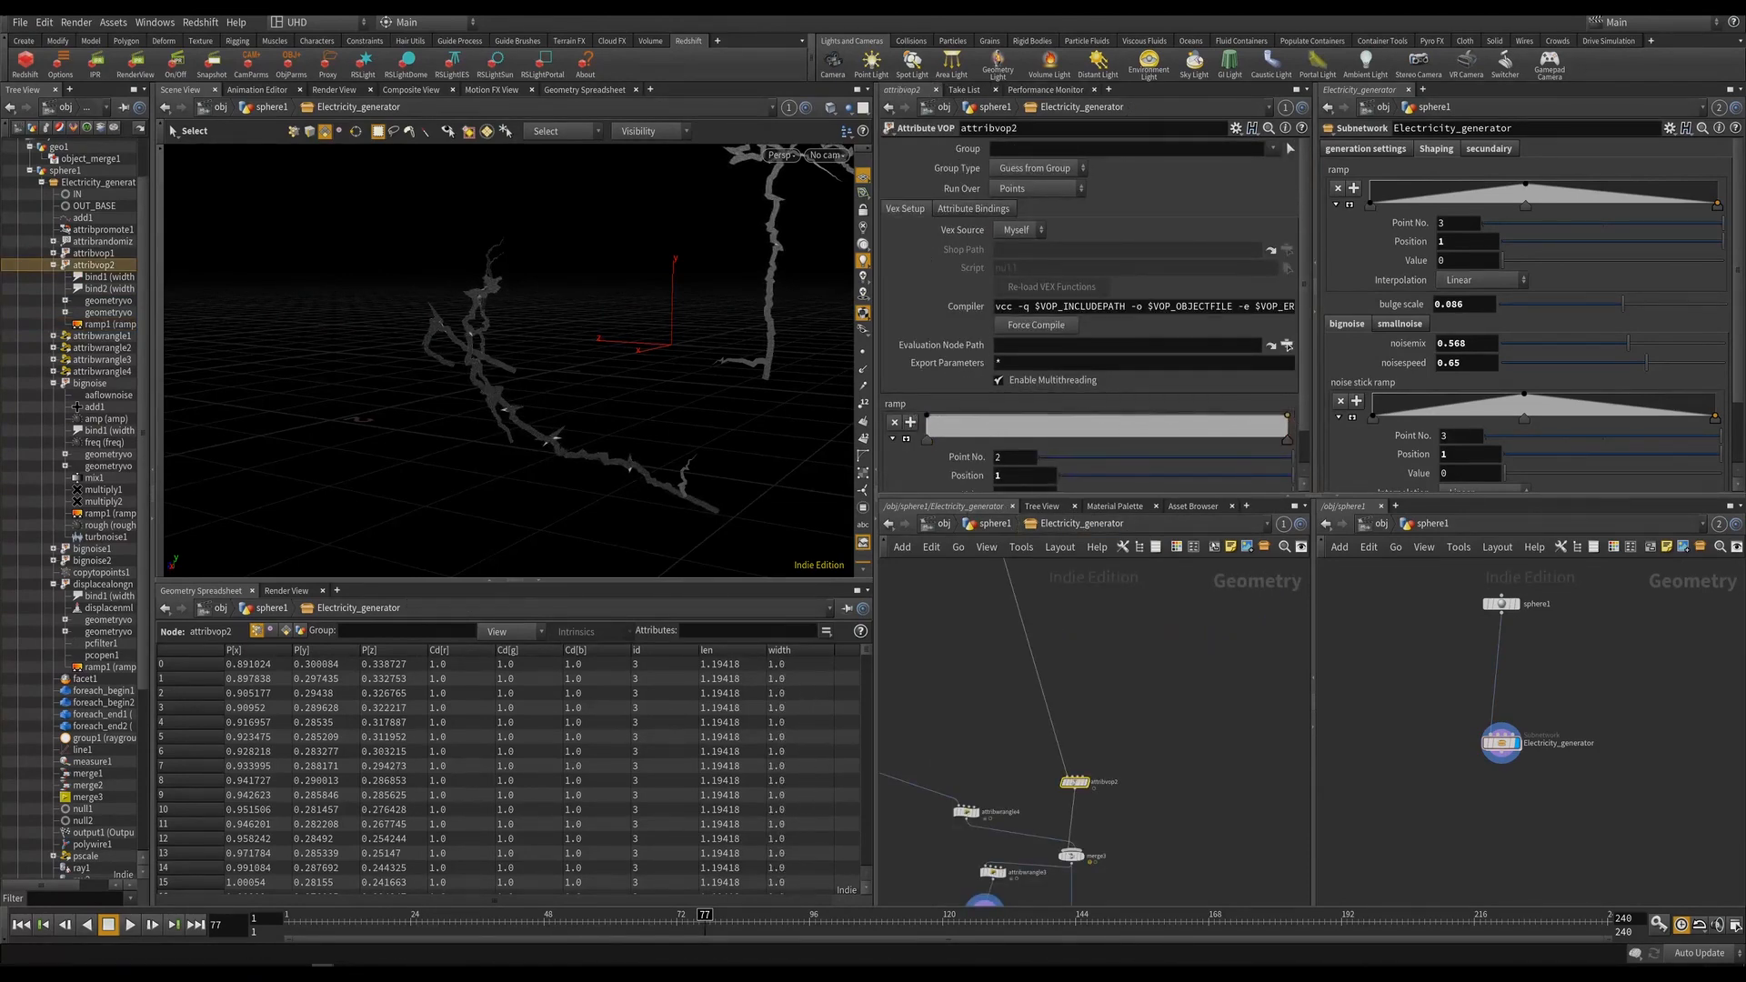
Examine the main arcs and their branches from several angles to judge the remapped thickness.
right_click_drag(637, 382, 546, 400, "alt")
left_click_drag(546, 400, 564, 354, "alt")
right_click_drag(564, 354, 755, 350, "alt")
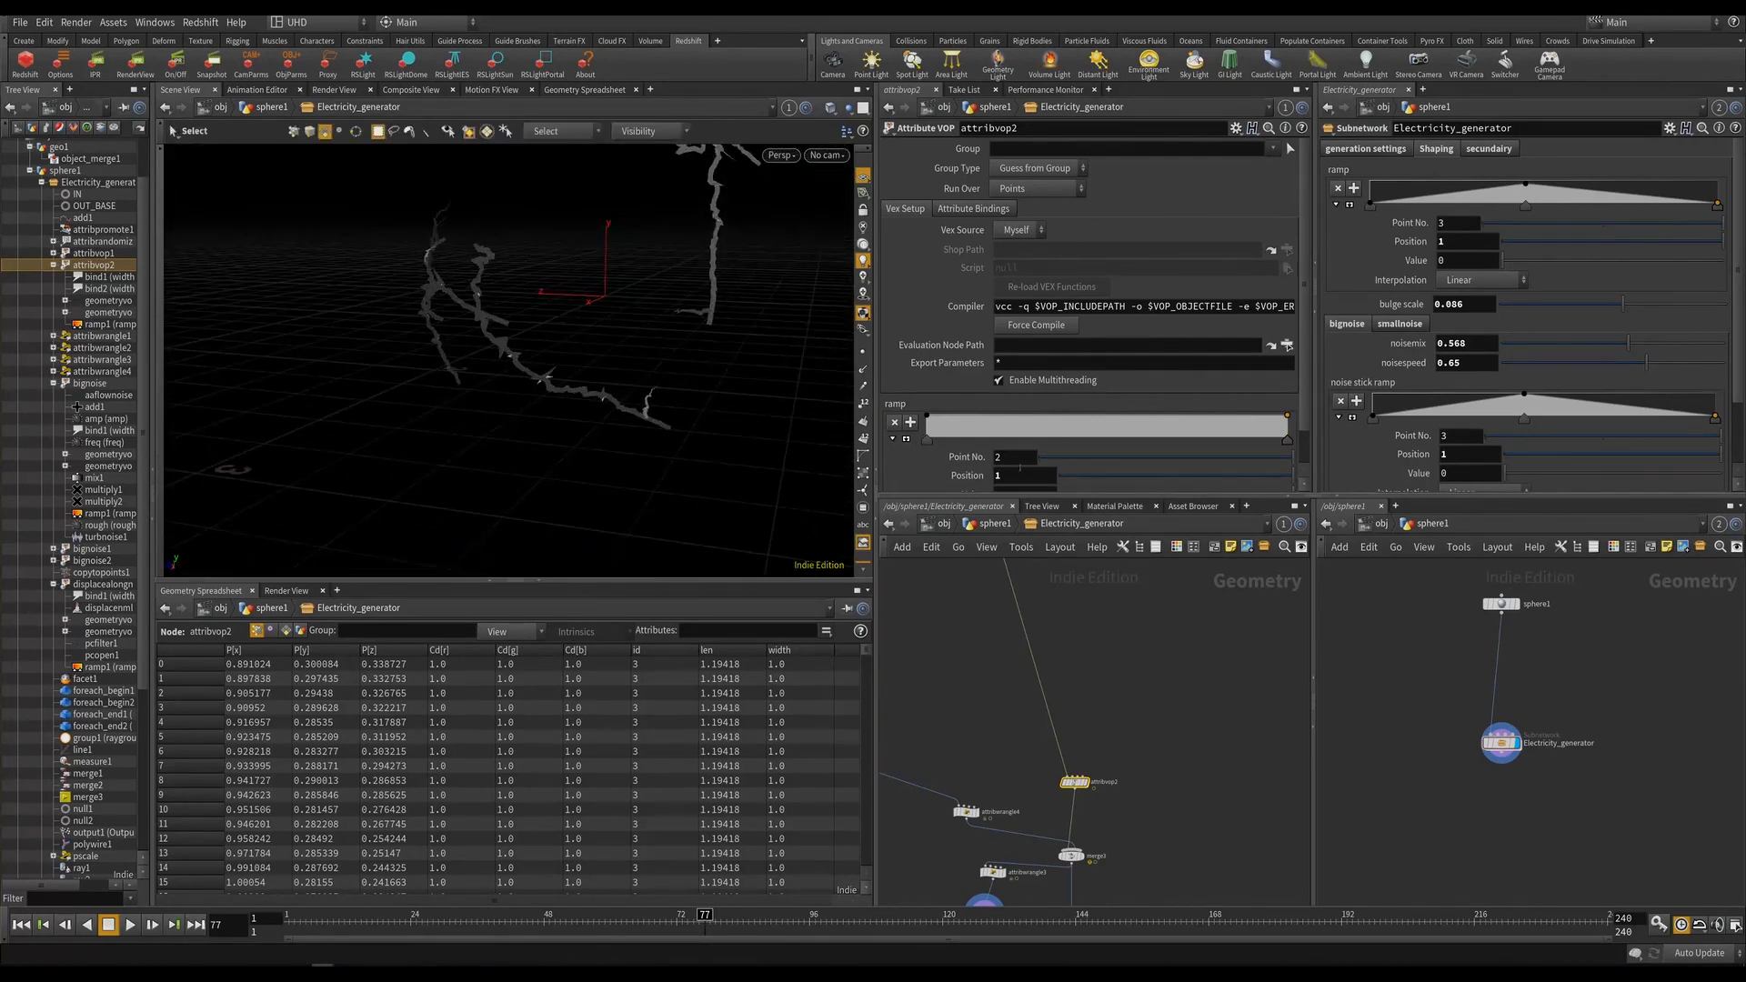
left_click_drag(782, 450, 436, 322, "alt")
left_click_drag(557, 351, 636, 343, "alt")
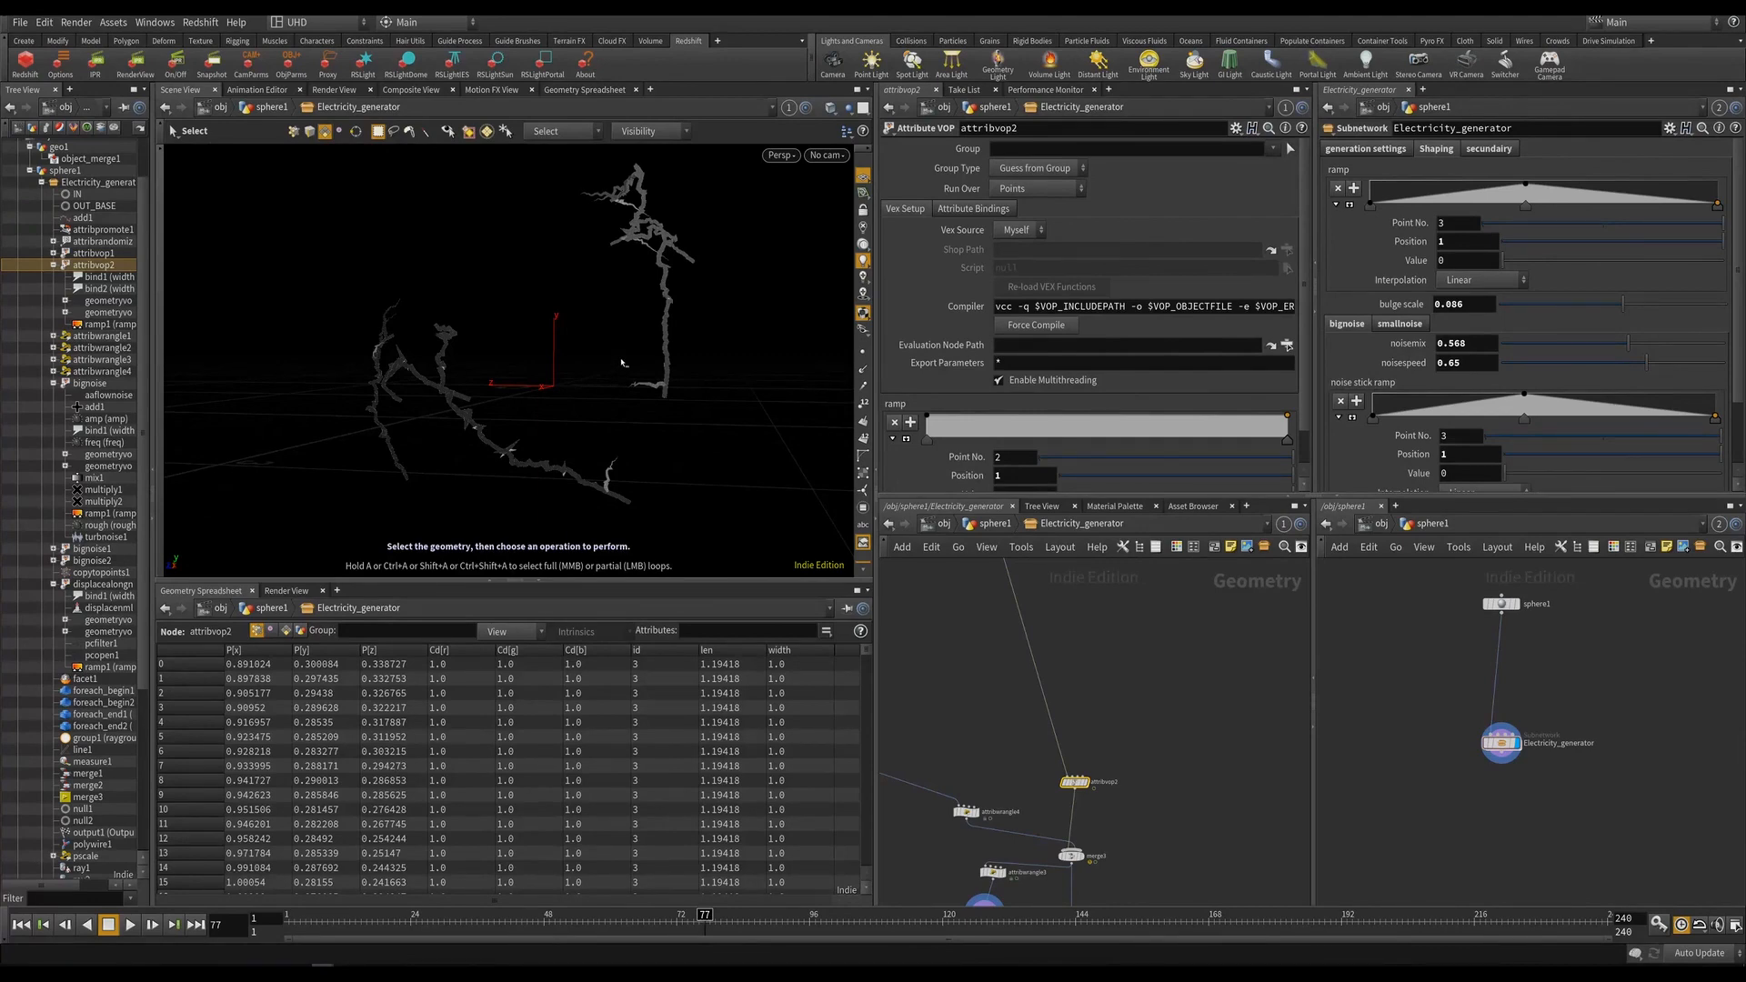
mouse_move(657, 380)
left_mouse_down("alt")
mouse_move(614, 334)
mouse_move(416, 333)
mouse_move(776, 324)
mouse_move(585, 303)
mouse_move(312, 335)
mouse_move(604, 336)
mouse_move(624, 391)
mouse_move(627, 369)
left_mouse_up("alt")
scroll(1118, 639, "up", 3)
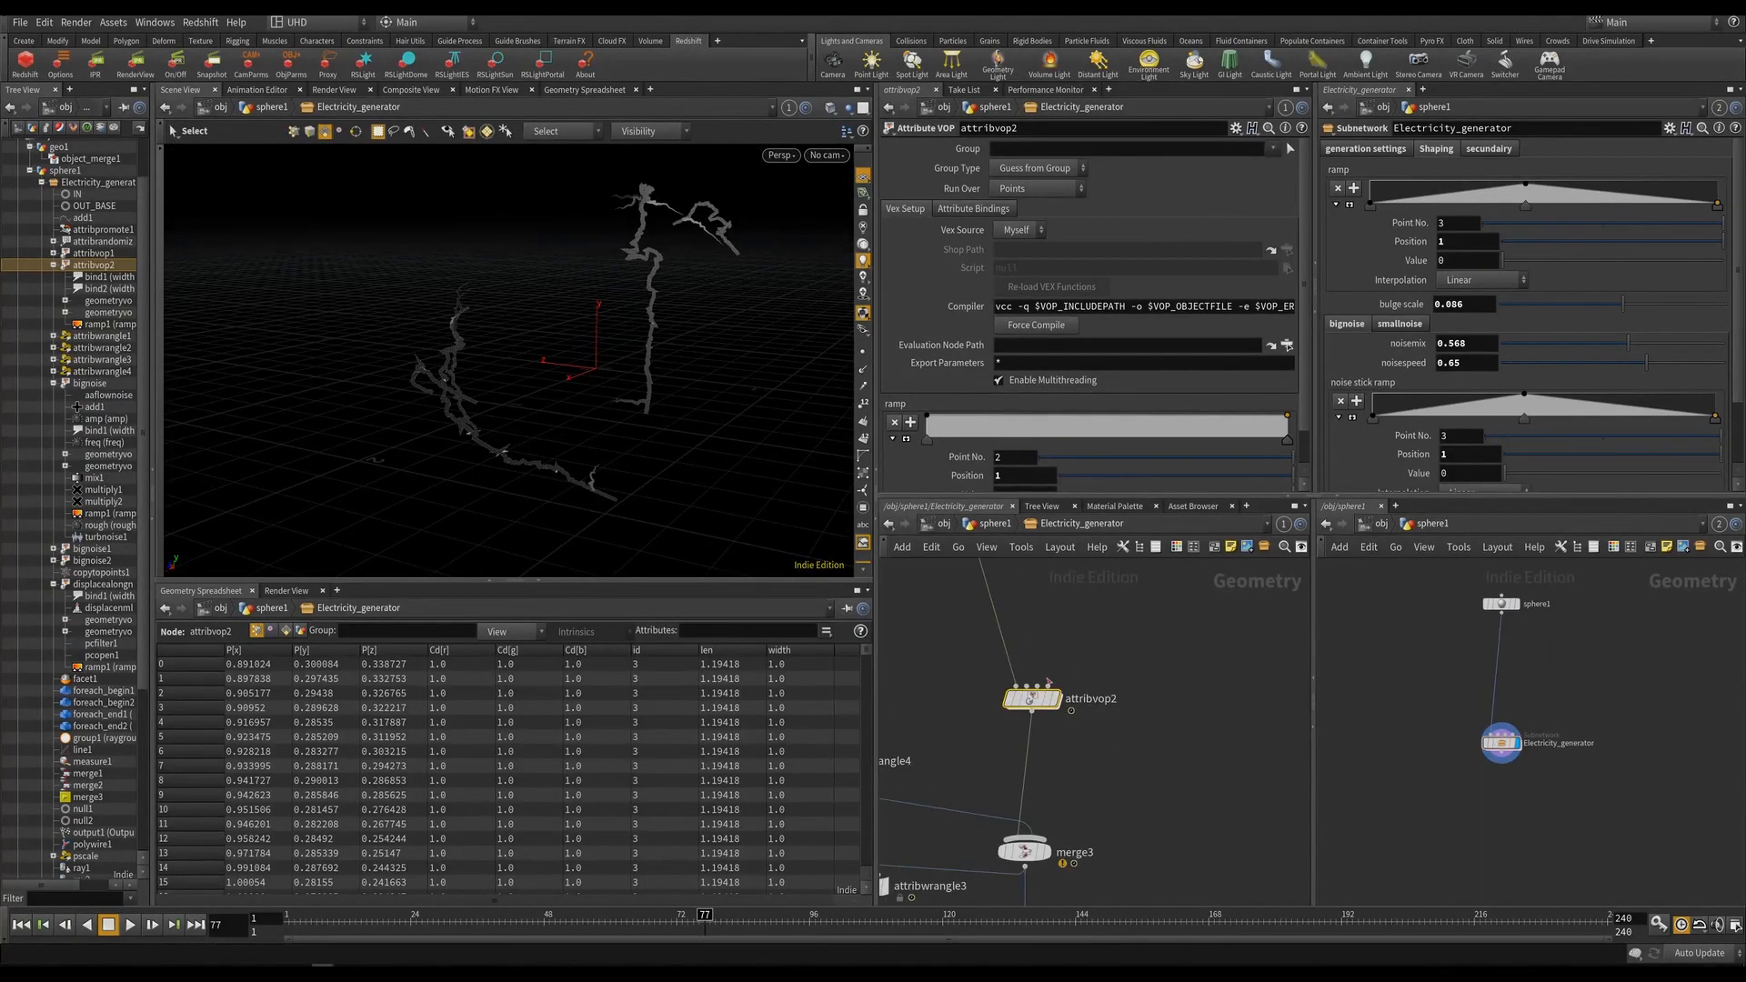
Undo the last ramp change on the Attribute VOP and save the scene.
left_click(1025, 429)
key("ctrl+z")
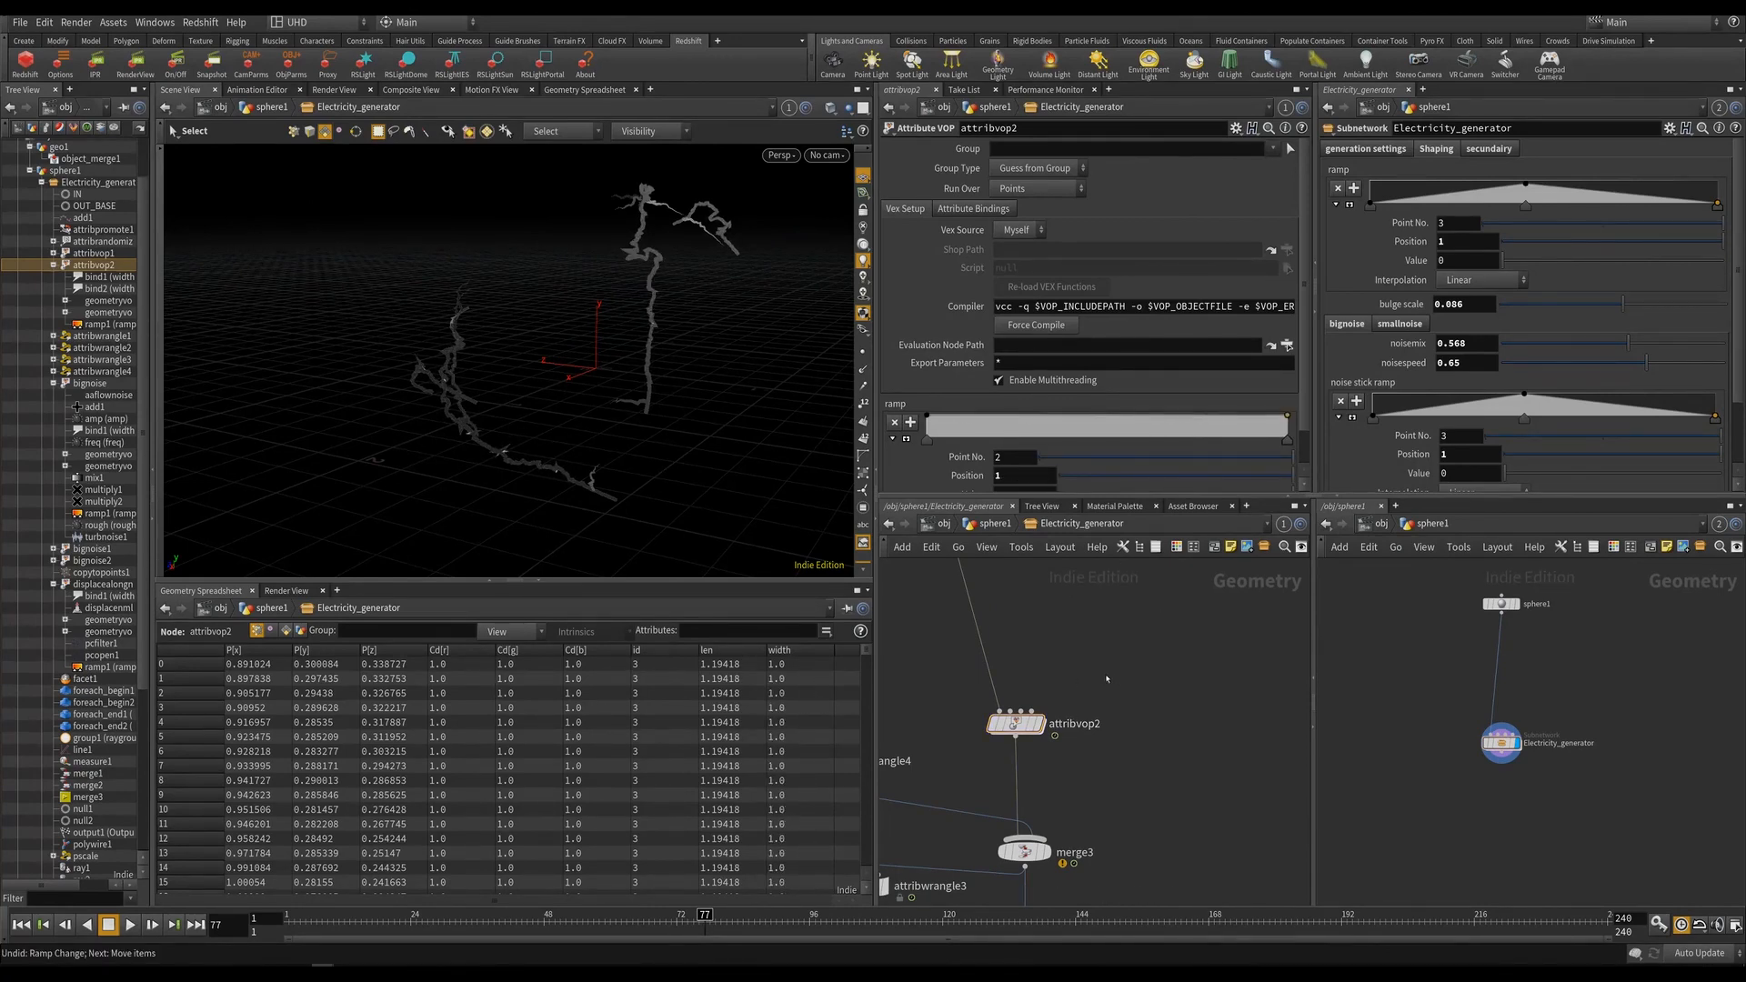
key("ctrl+s")
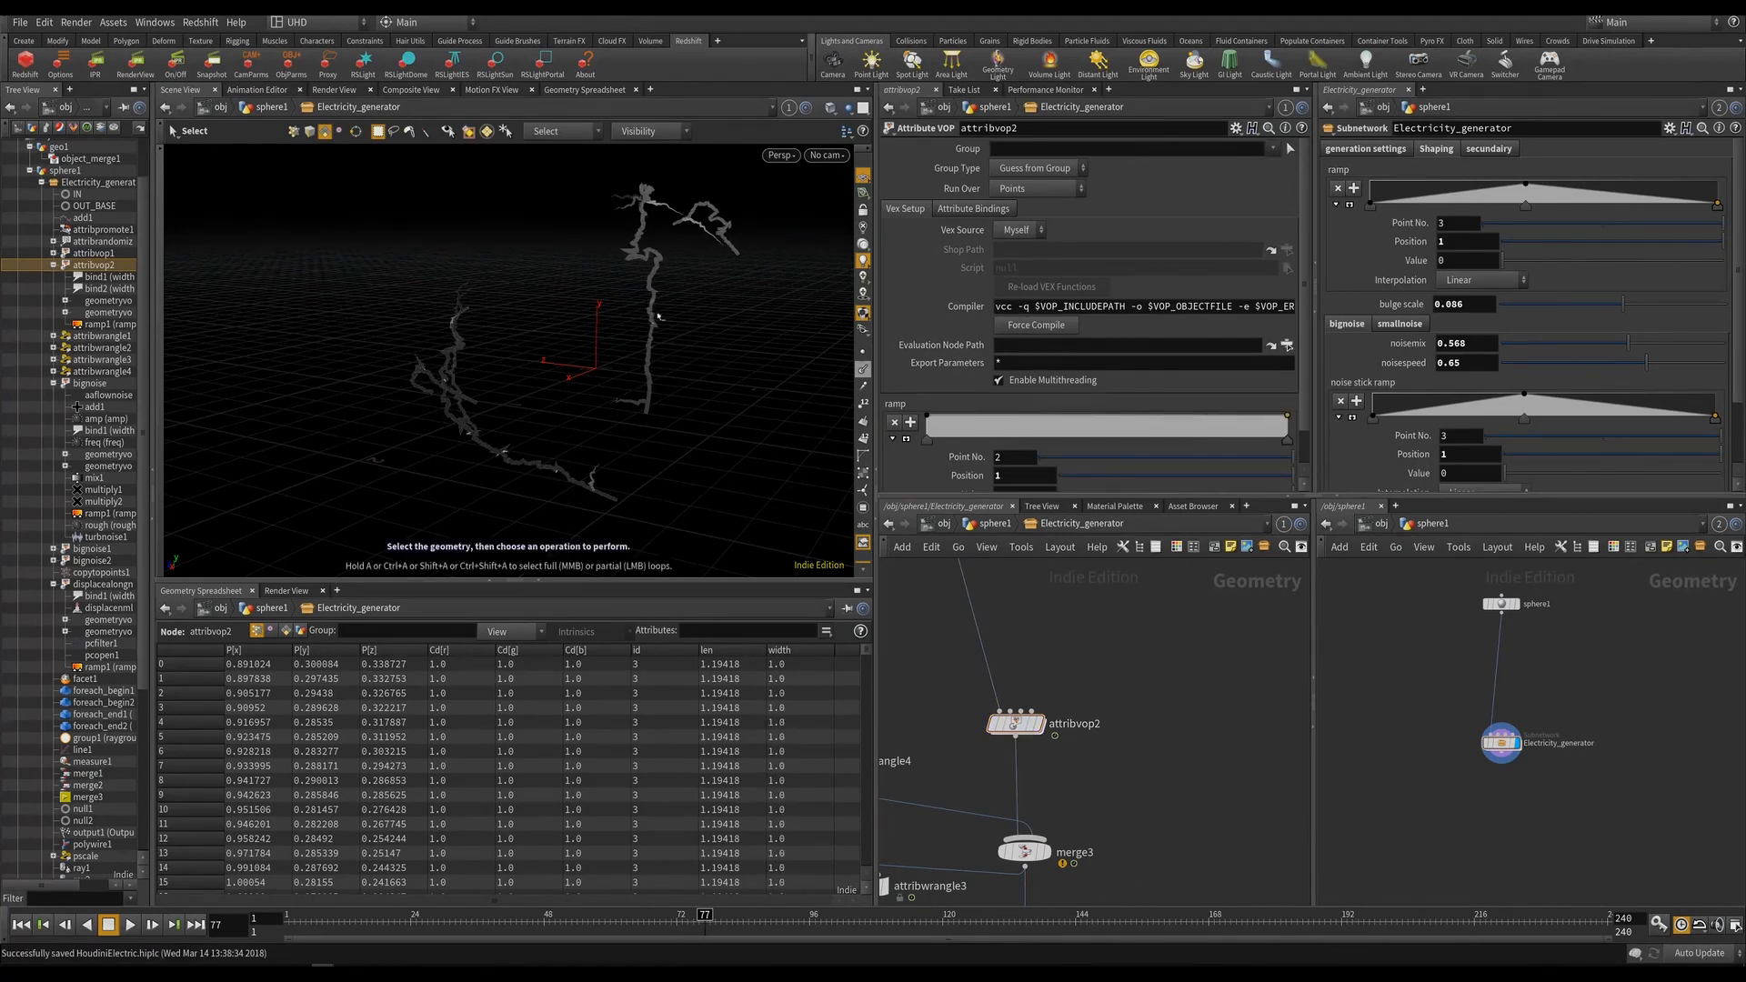
left_click(1671, 130)
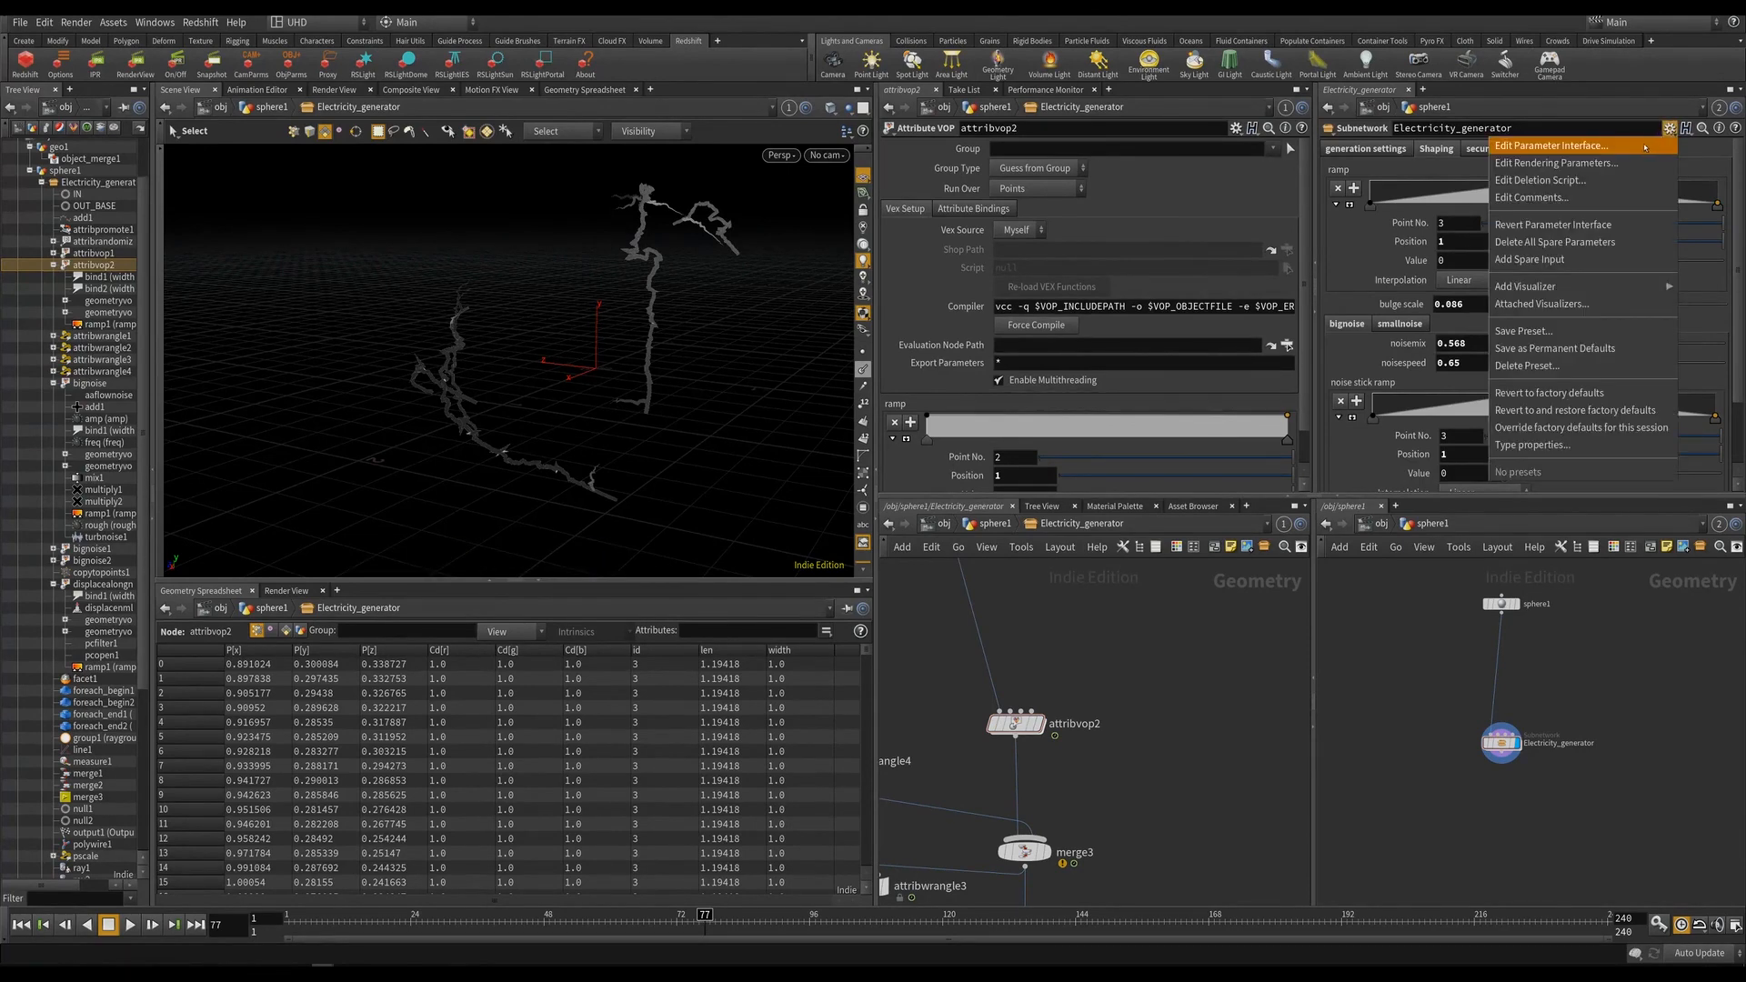
left_click(1646, 145)
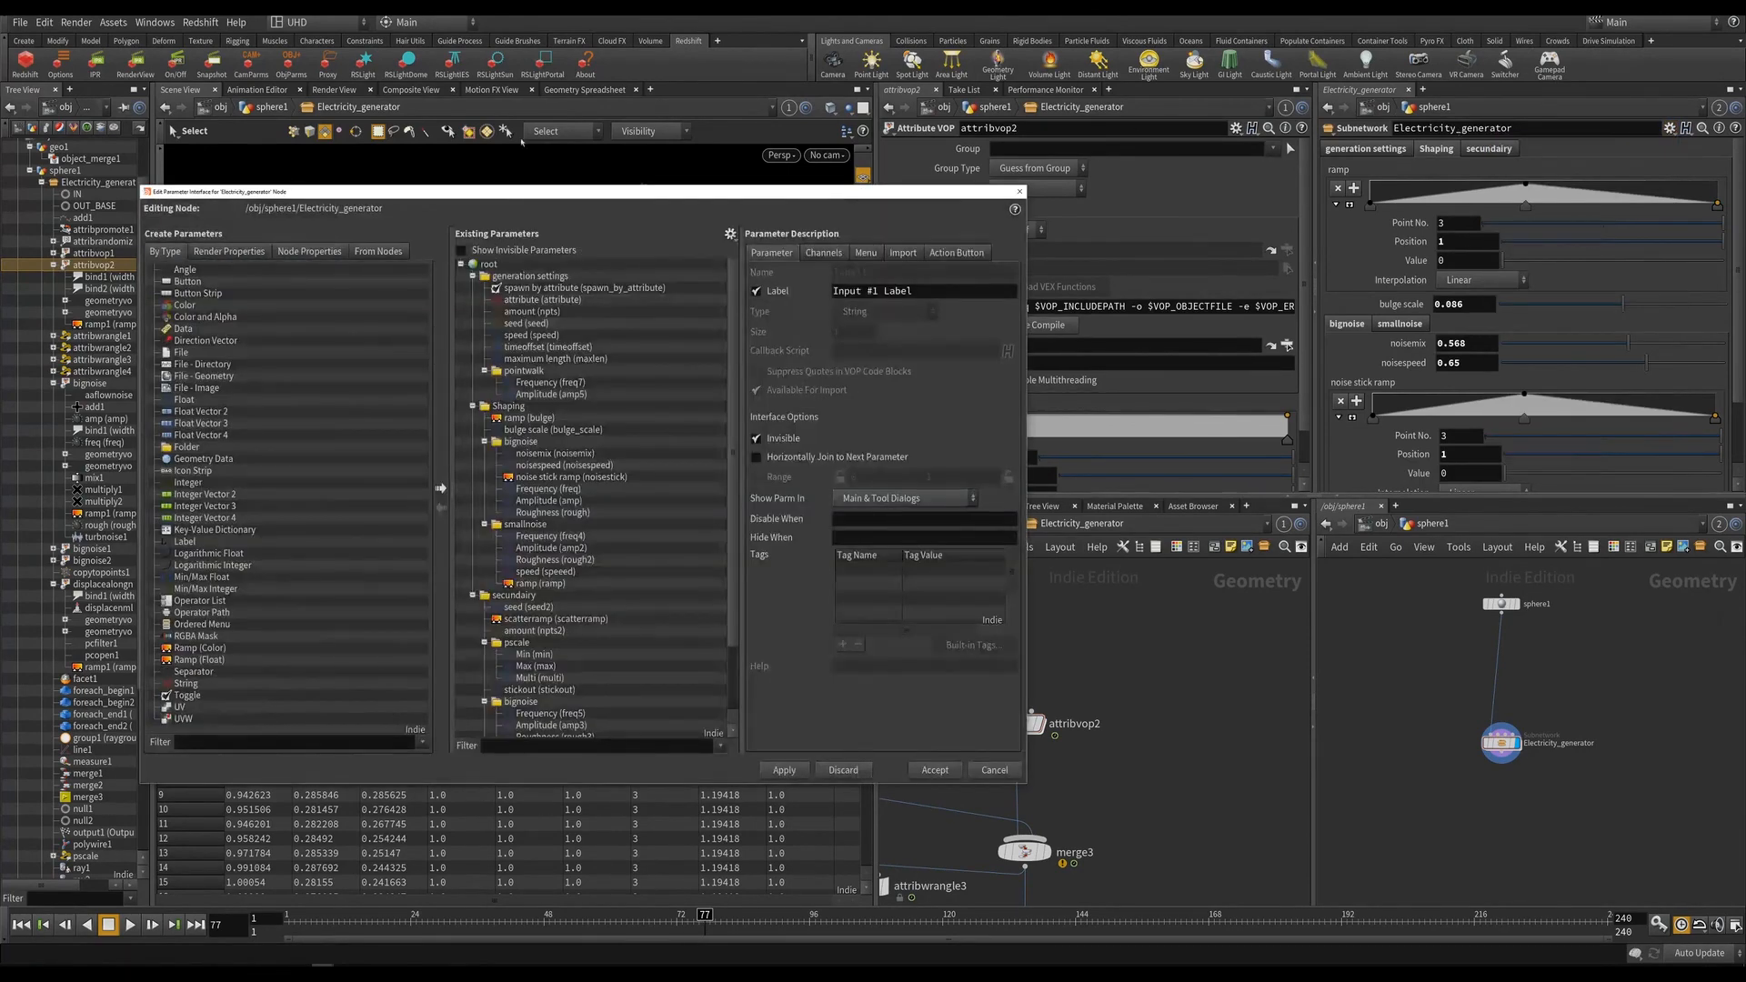
left_click(1022, 192)
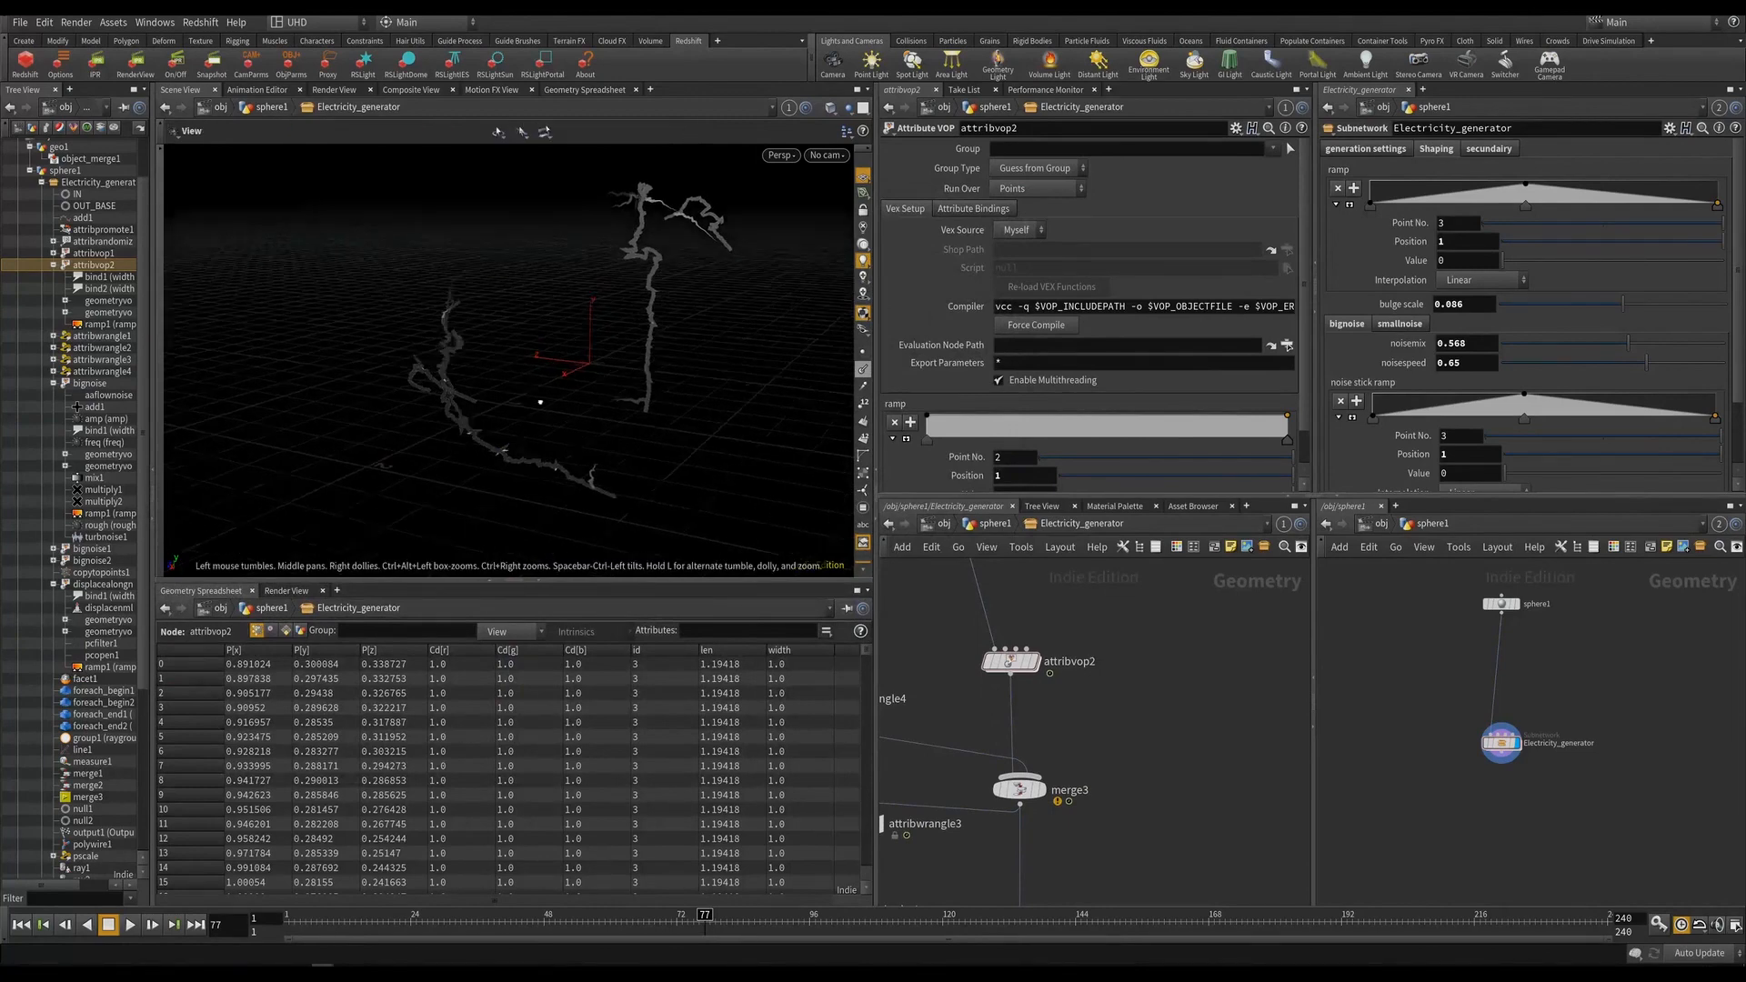
Save the scene and rename the Attribute VOP above merge3 to remapwidth.
left_click_drag(540, 402, 545, 441, "alt")
key("ctrl+s")
scroll(1139, 646, "down", 5)
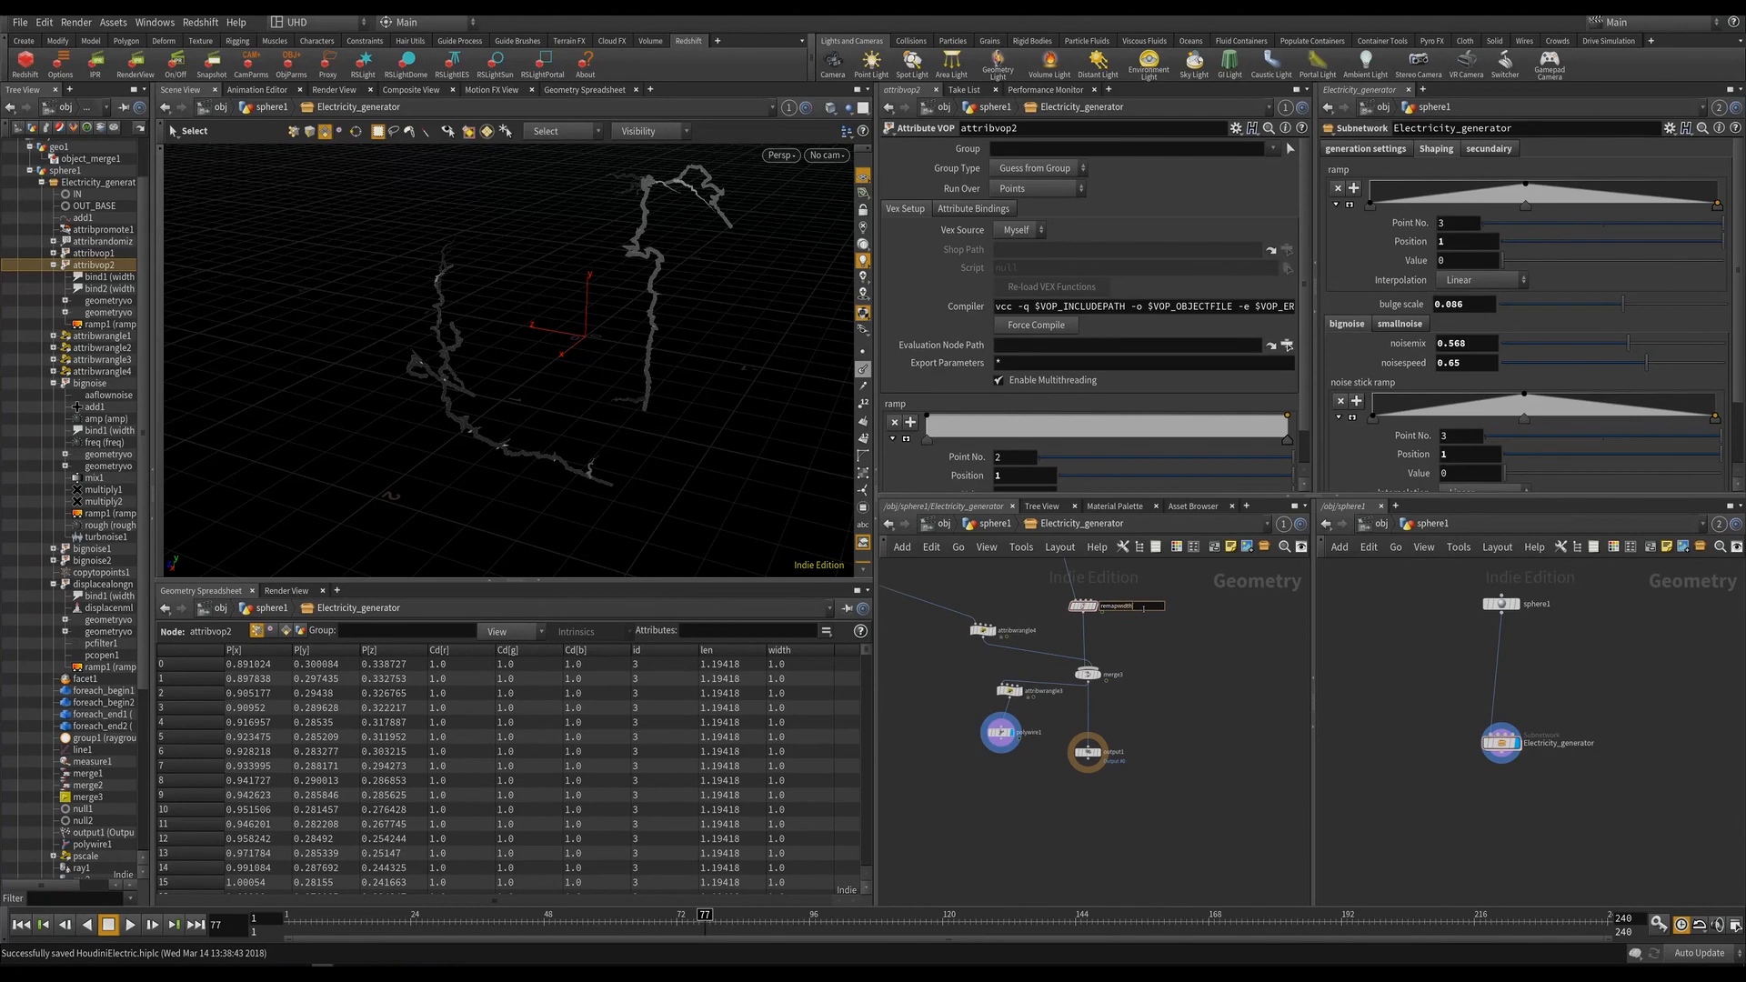
key("Return")
scroll(1151, 642, "up", 3)
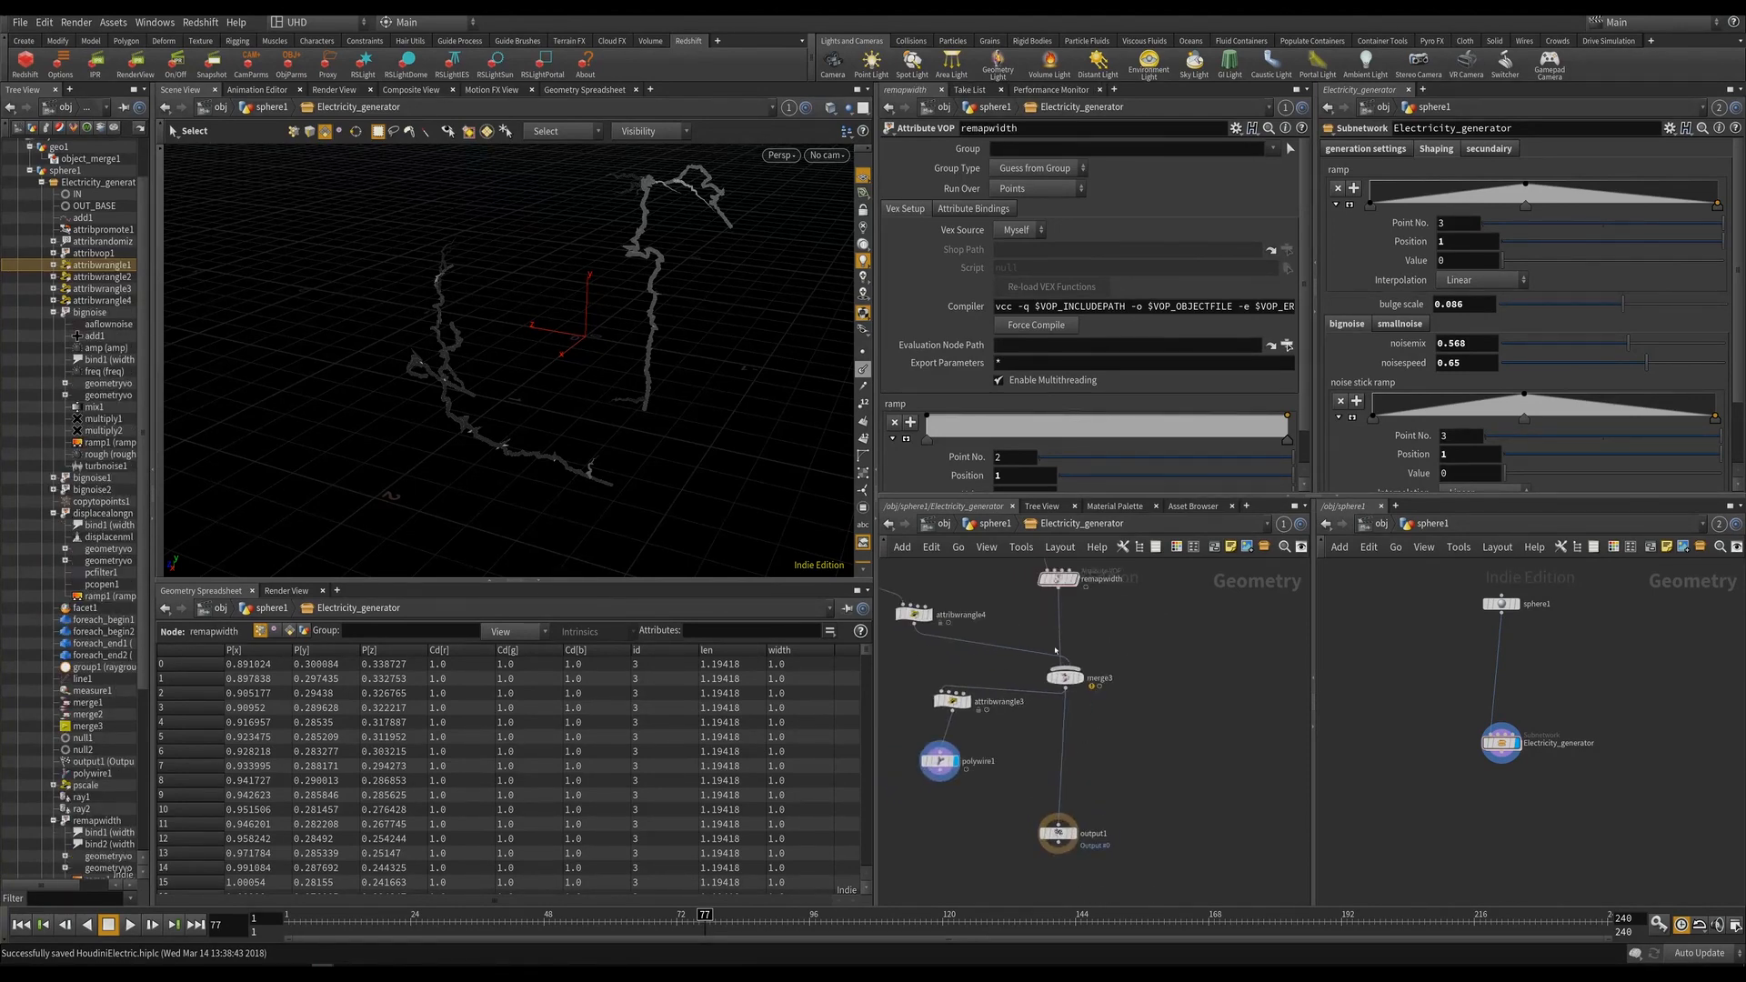
Insert another Attribute VOP directly below merge3, on the wire to output1.
key("Tab")
type("av")
key("Return")
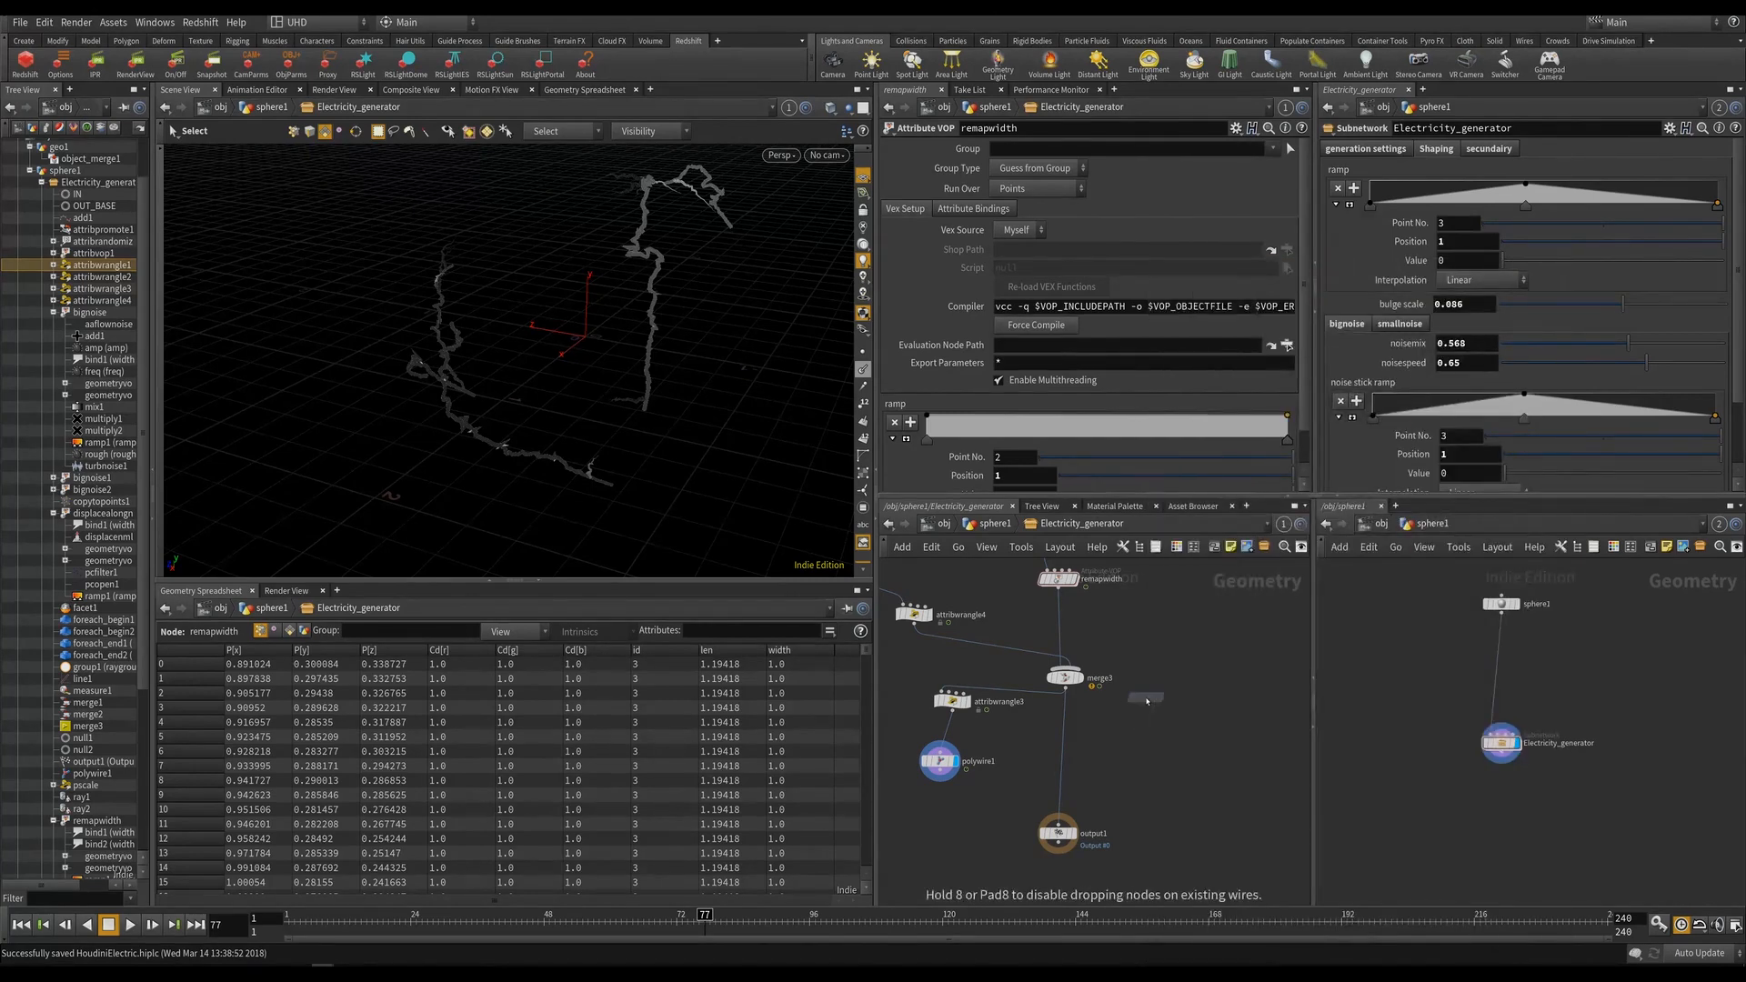
scroll(1143, 696, "up", 3)
left_click(941, 704)
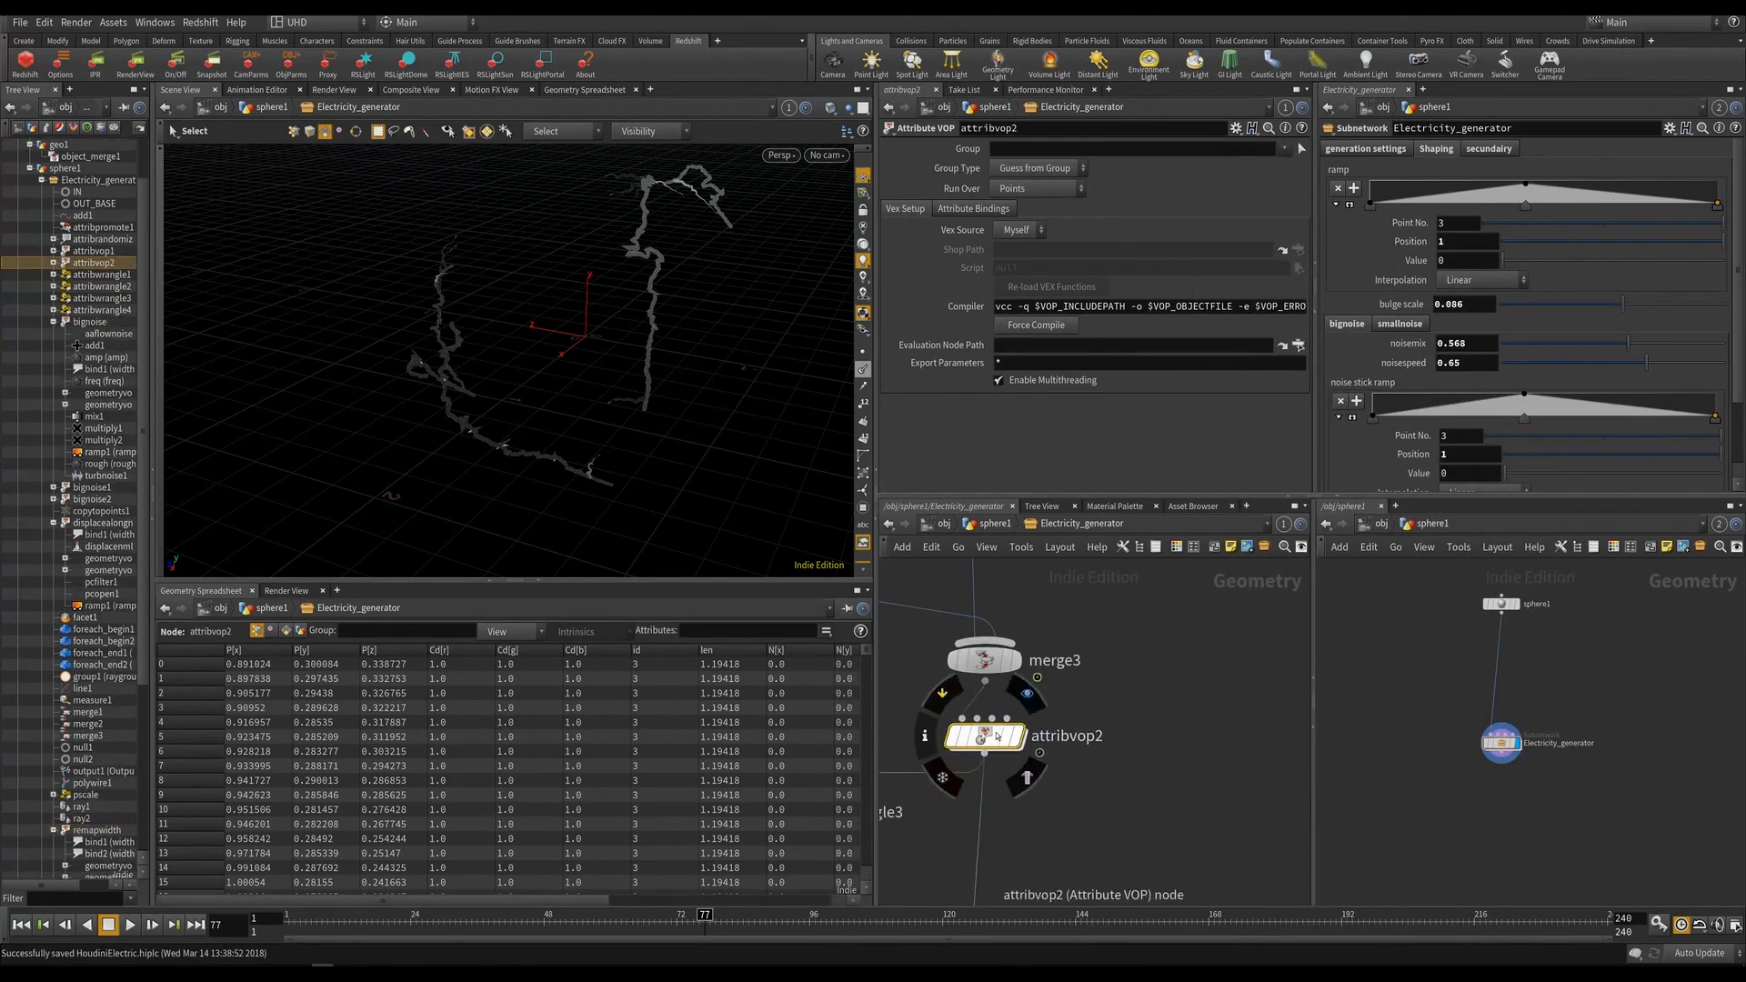
Go inside attribvop2 and add a Bind node for the width attribute.
double_click(941, 714)
key("Tab")
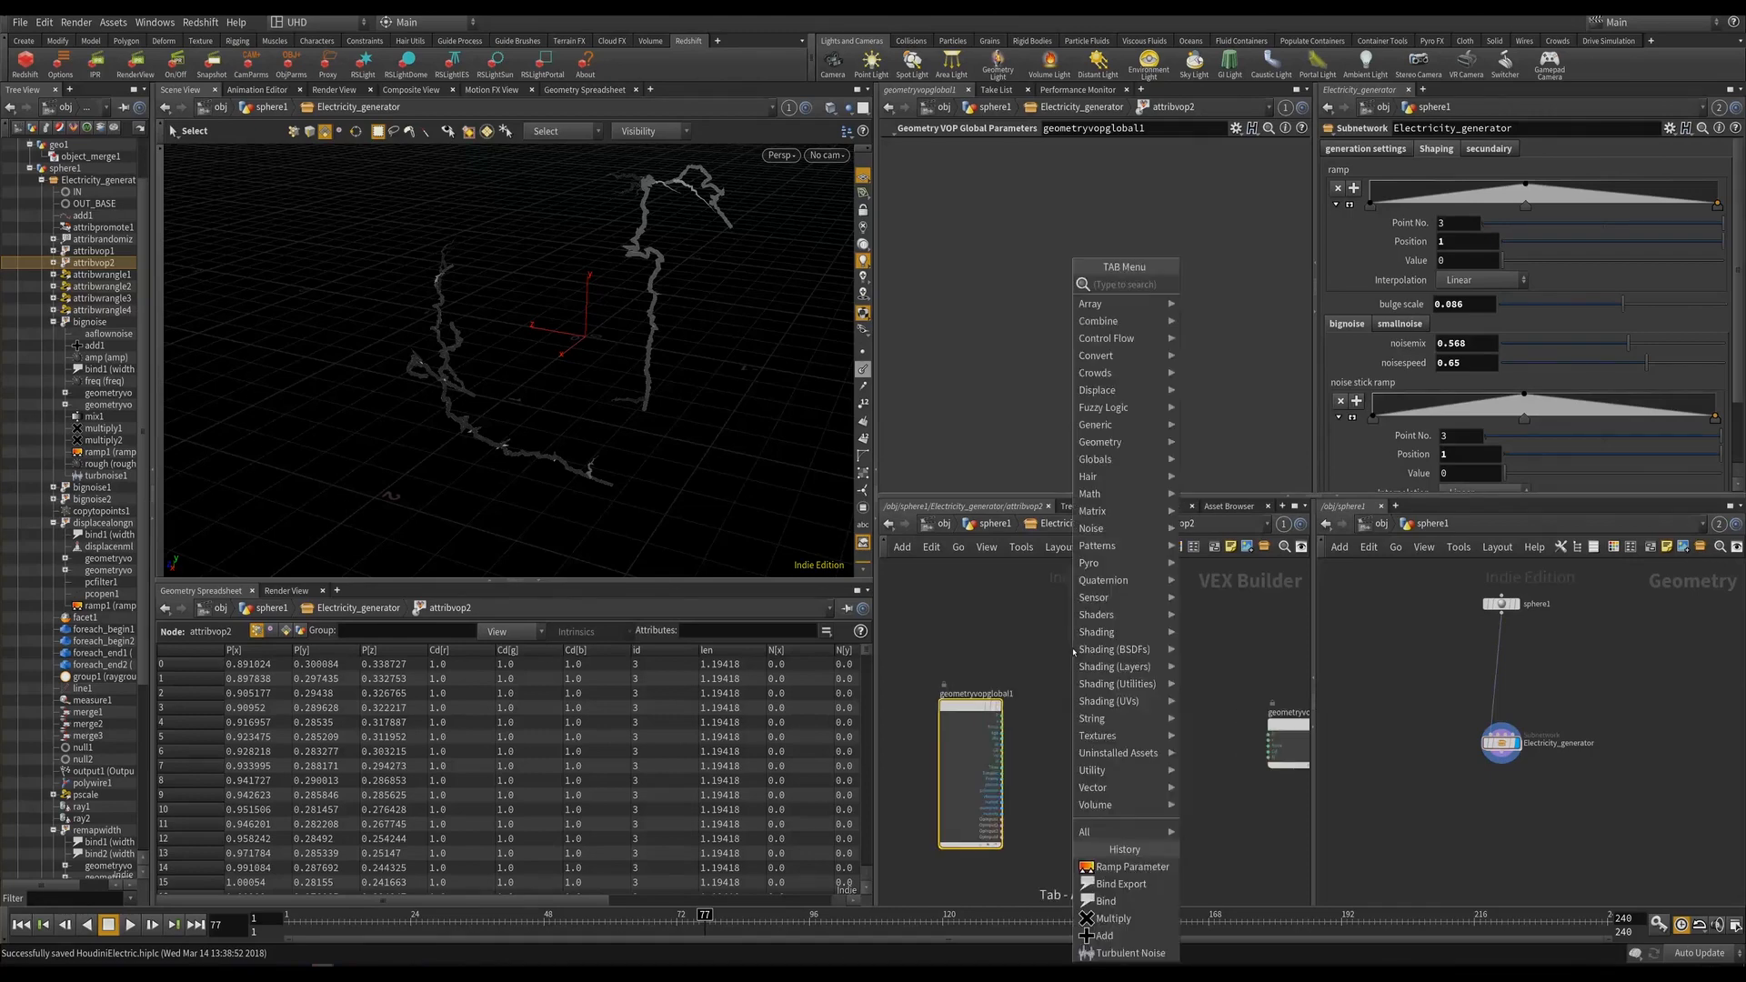
type("bin")
key("Return")
left_click(1074, 651)
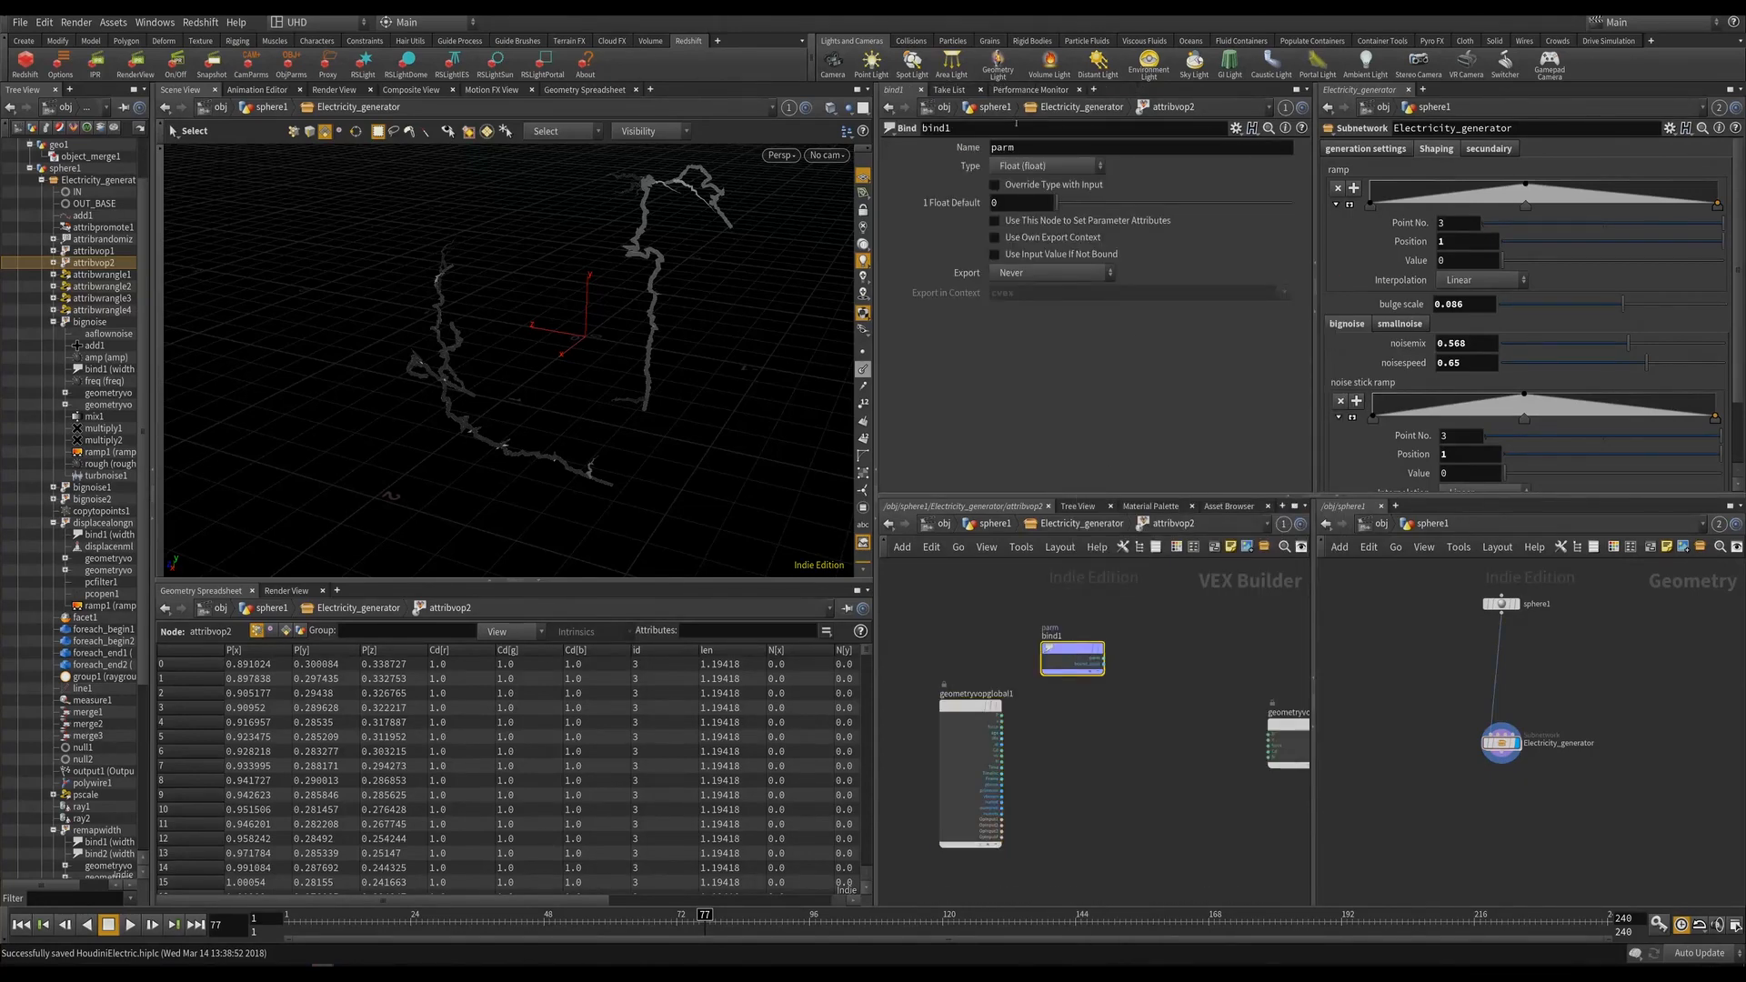
type("w")
key("Return")
left_click_drag(981, 662, 980, 663)
key("ctrl+c")
middle_click_drag(1292, 627, 1117, 625)
key("ctrl+v")
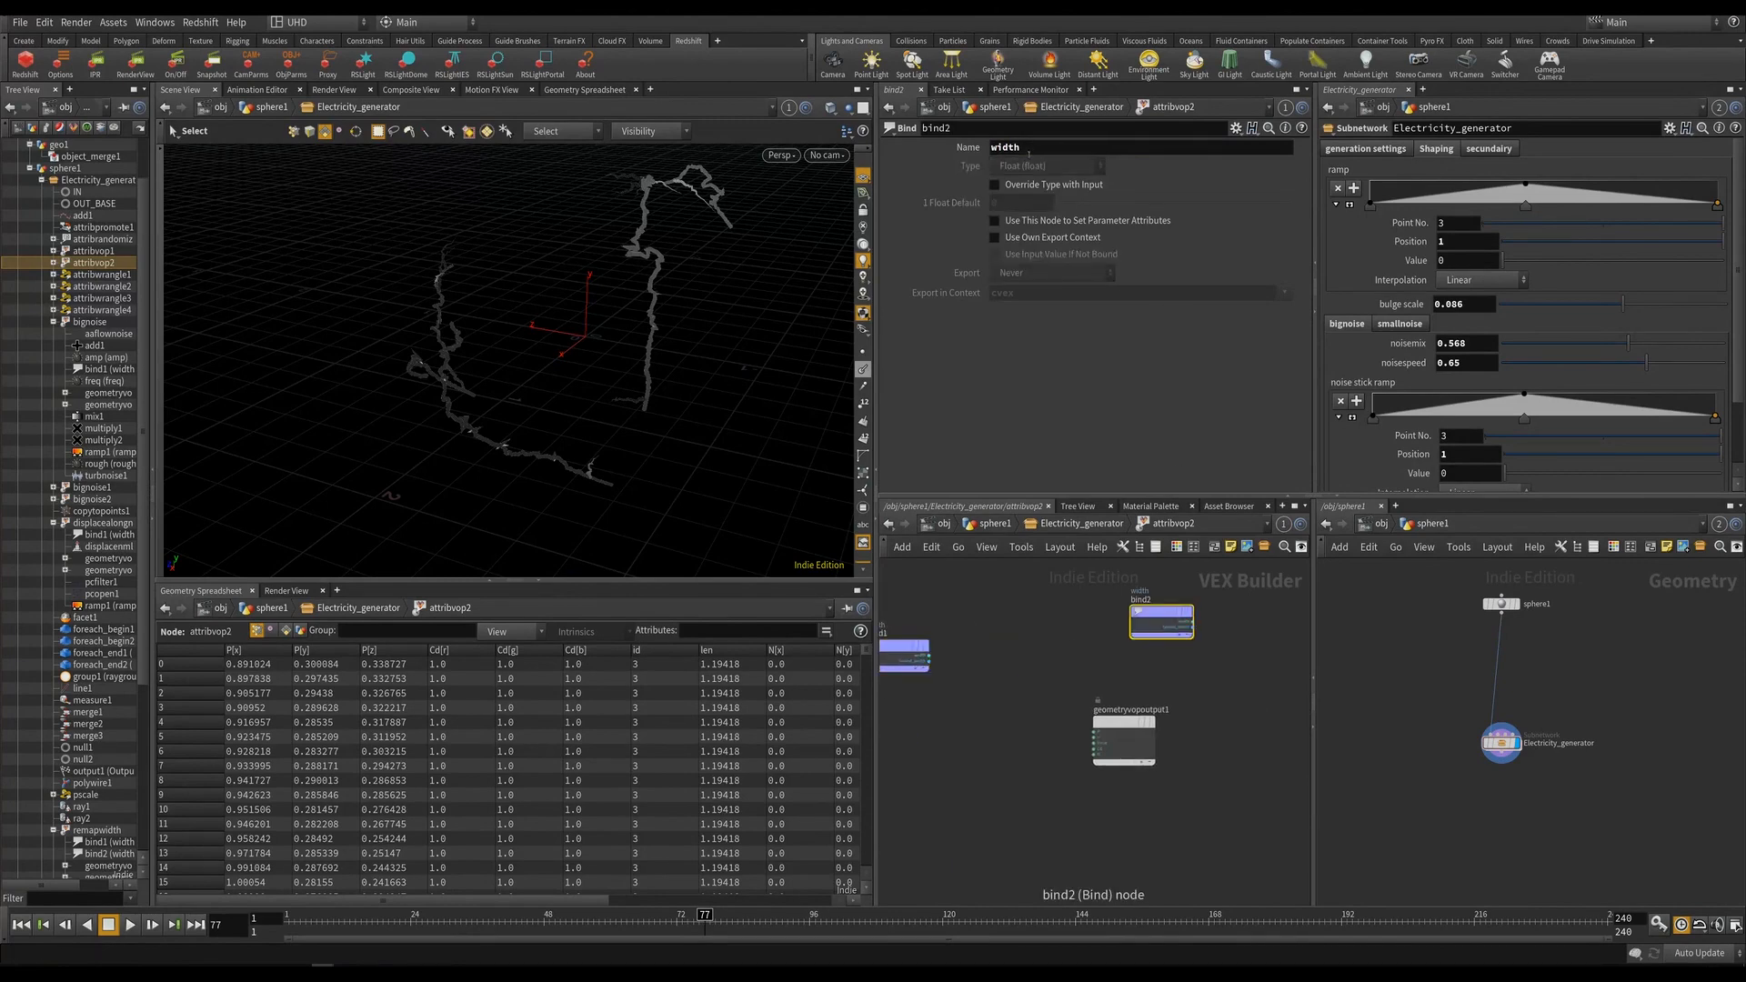
left_click_drag(1028, 150, 865, 146)
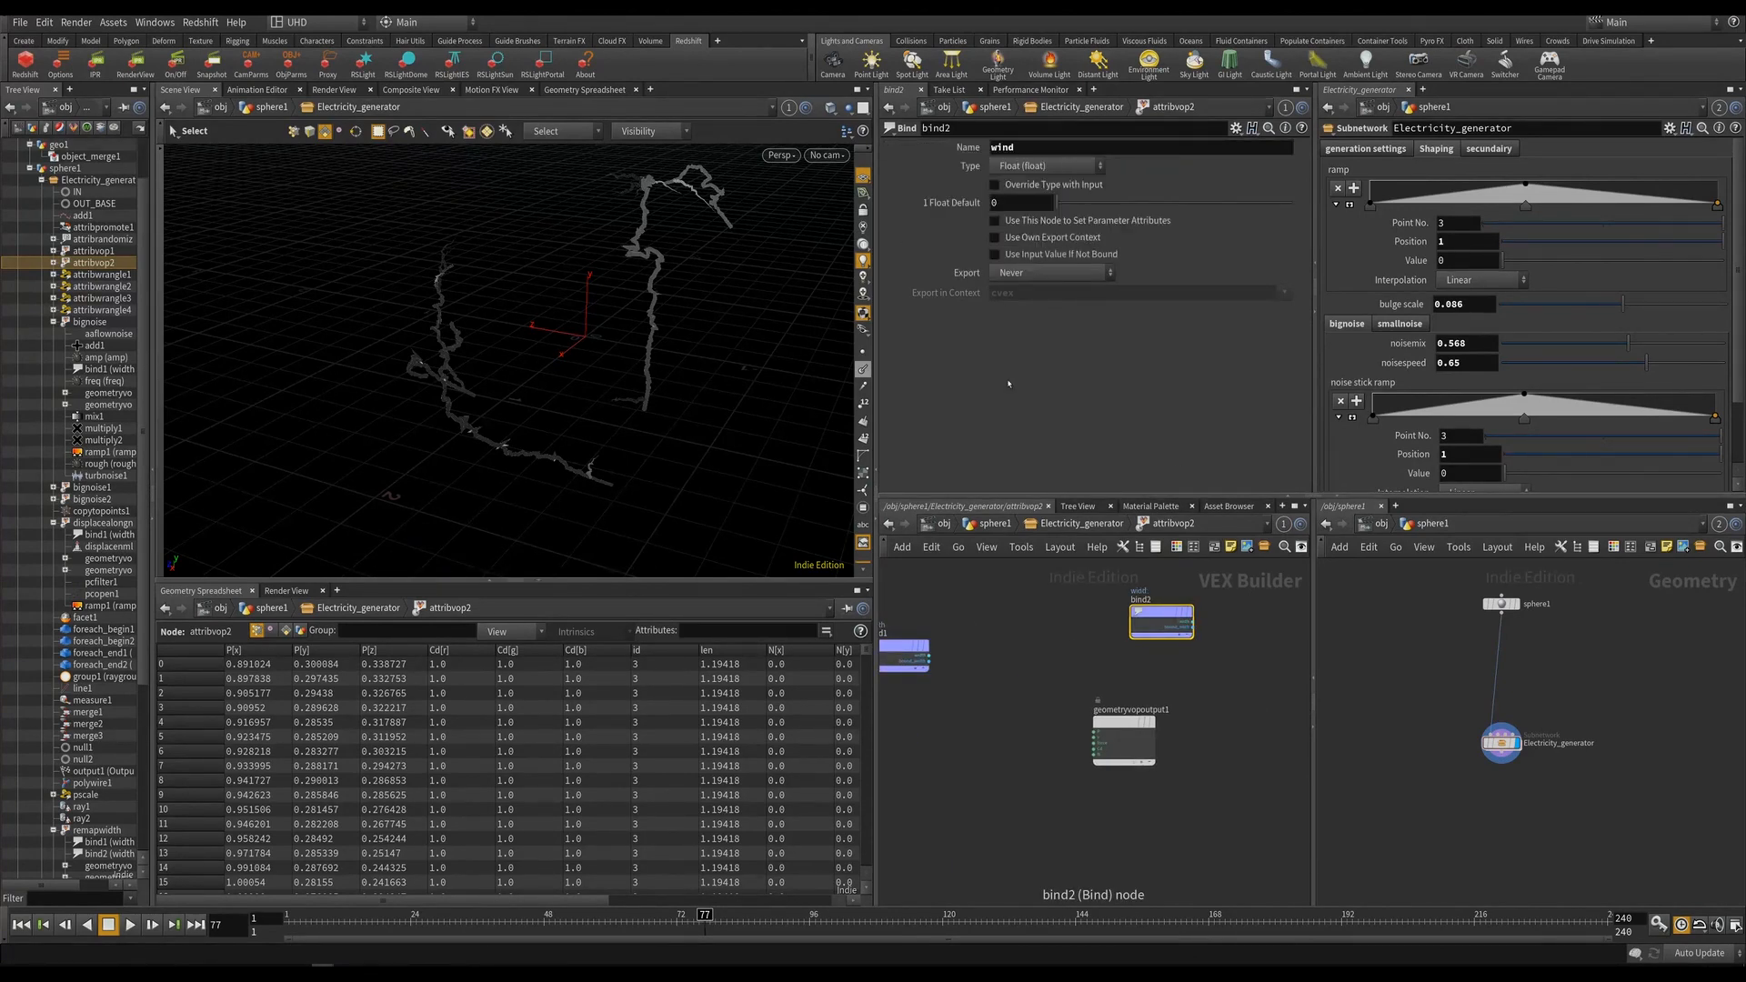
key("Delete")
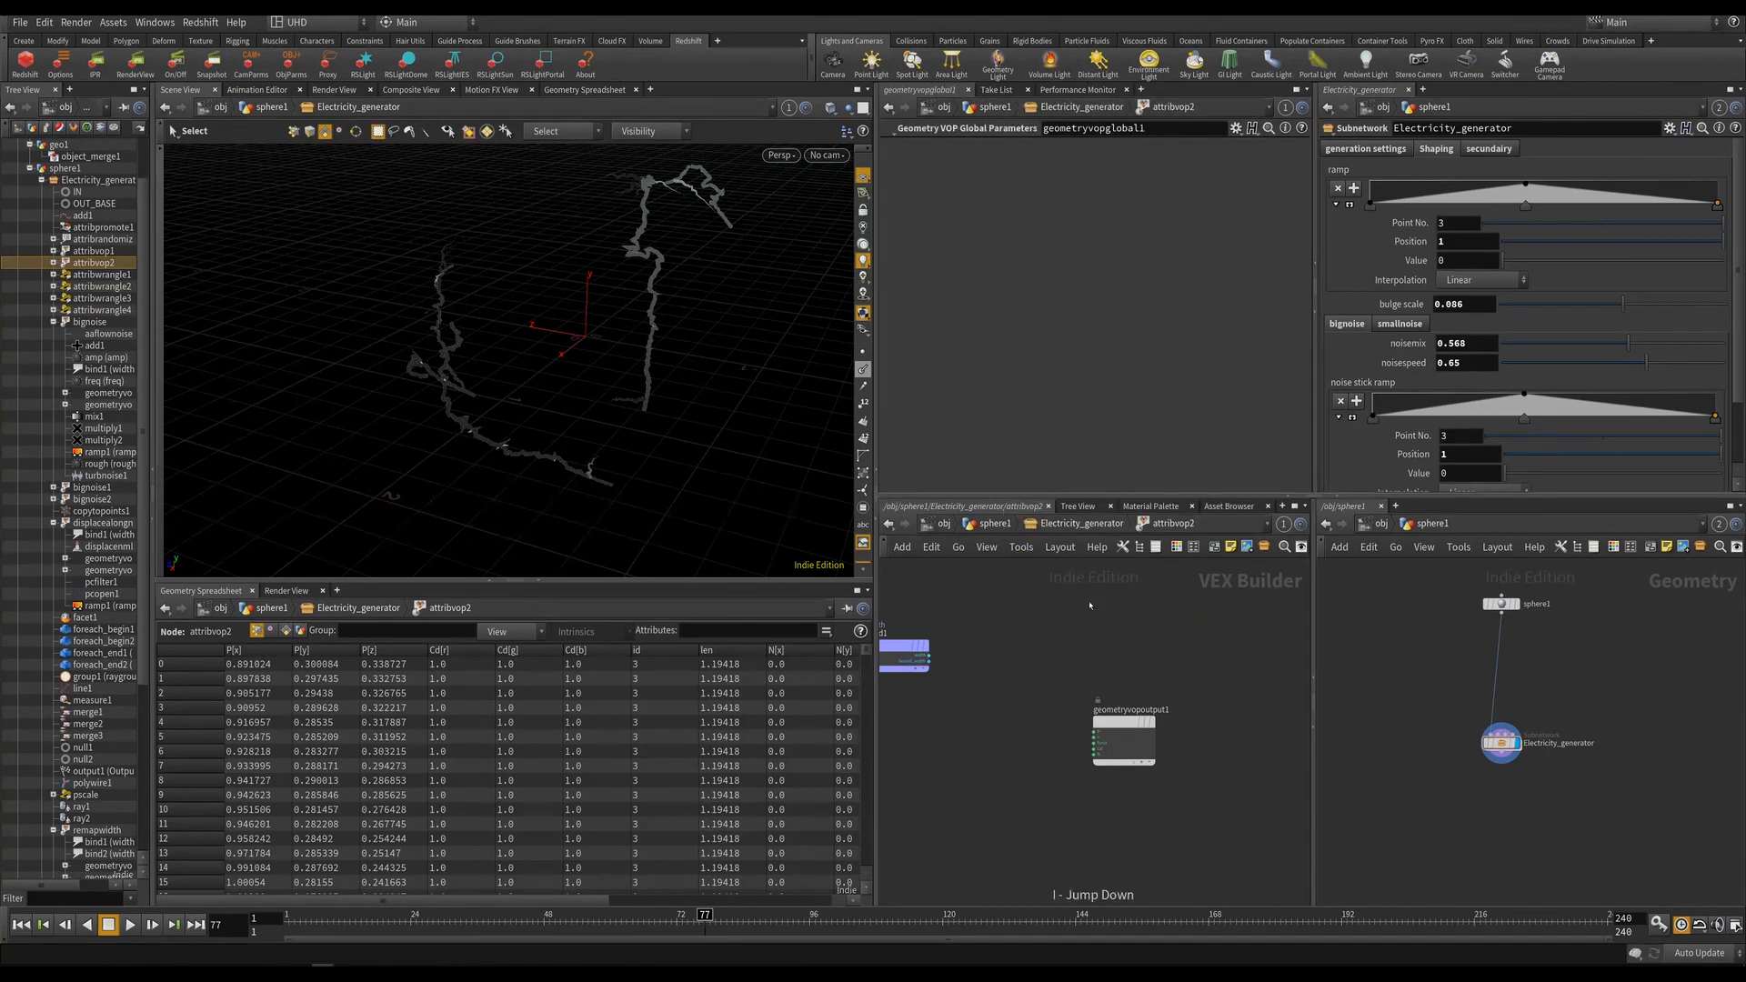
Add a Bind Export node named width and wire the width bind into it.
key("Tab")
type("bind e")
key("Return")
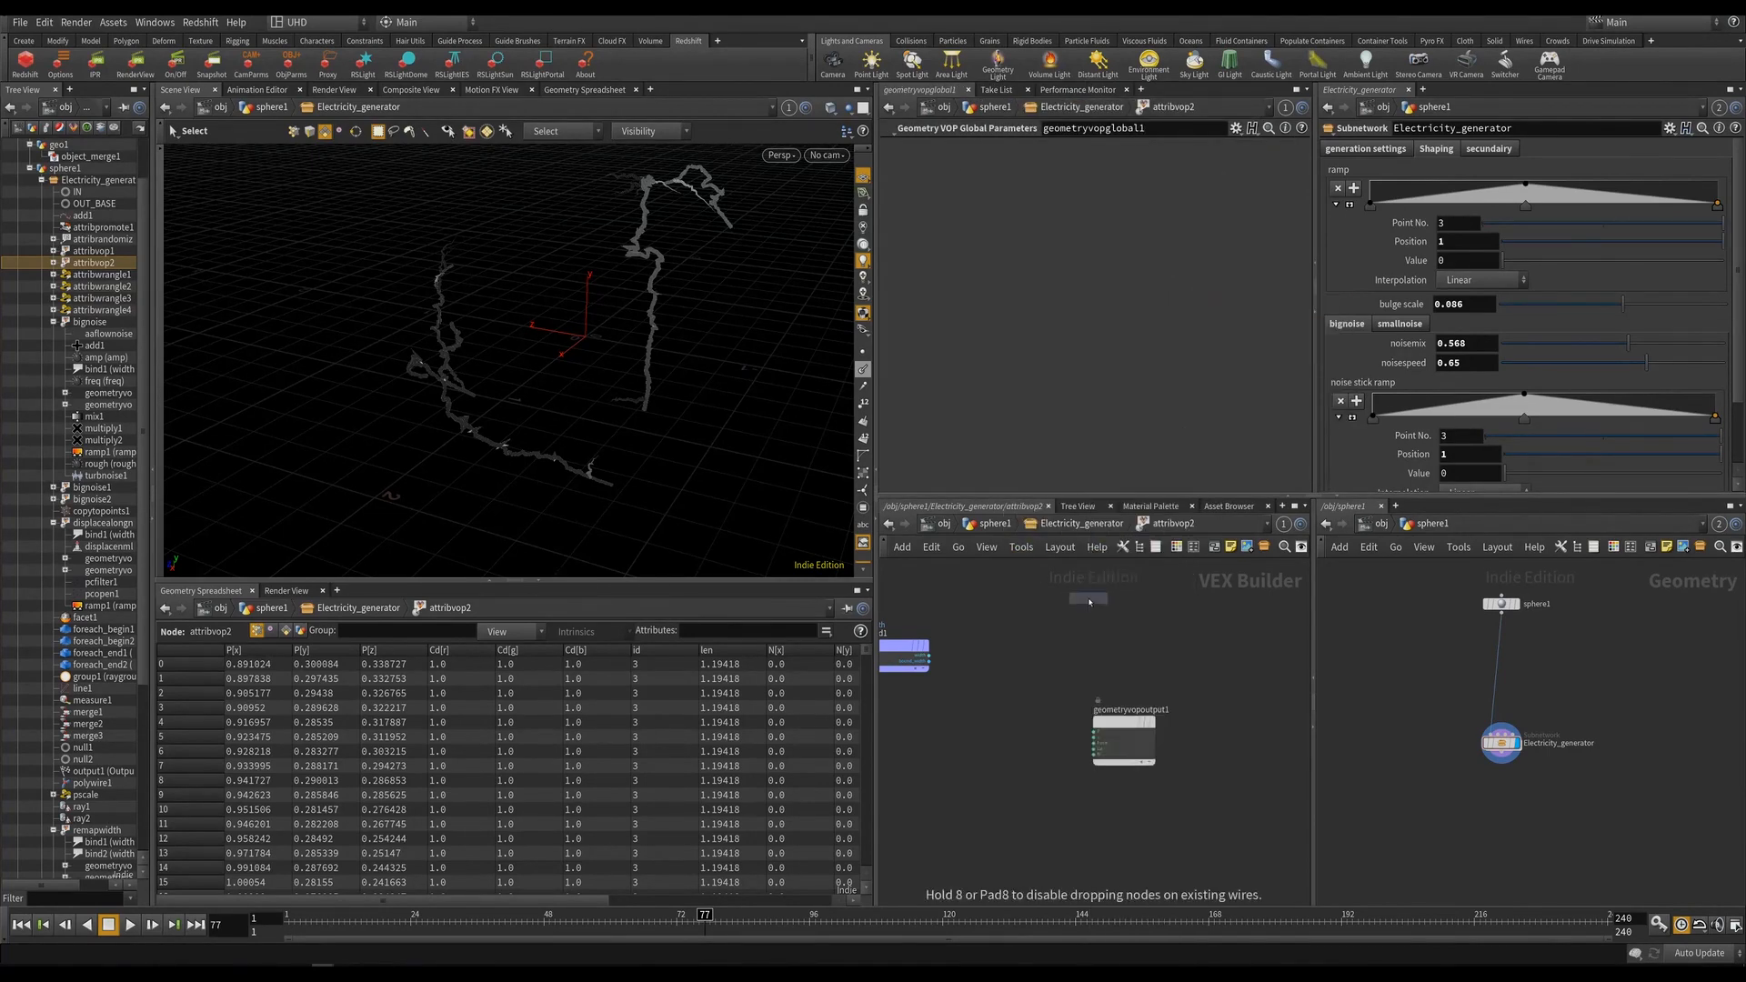
left_click(1146, 631)
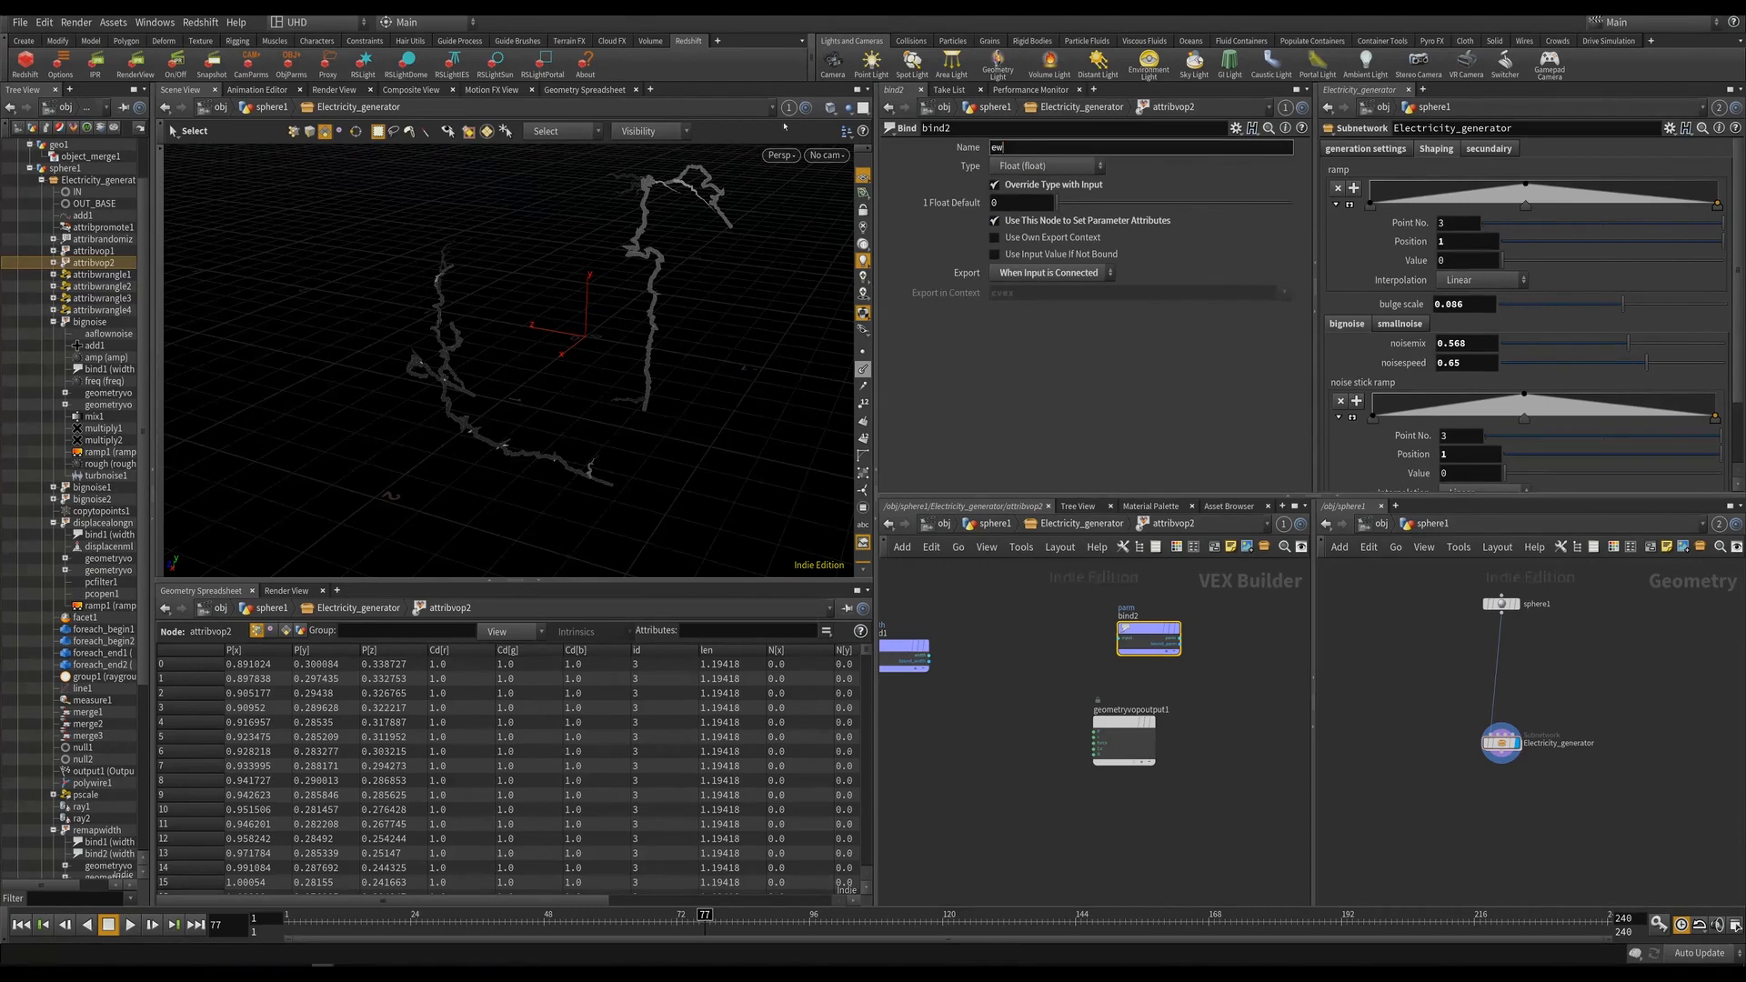
scroll(935, 653, "up", 3)
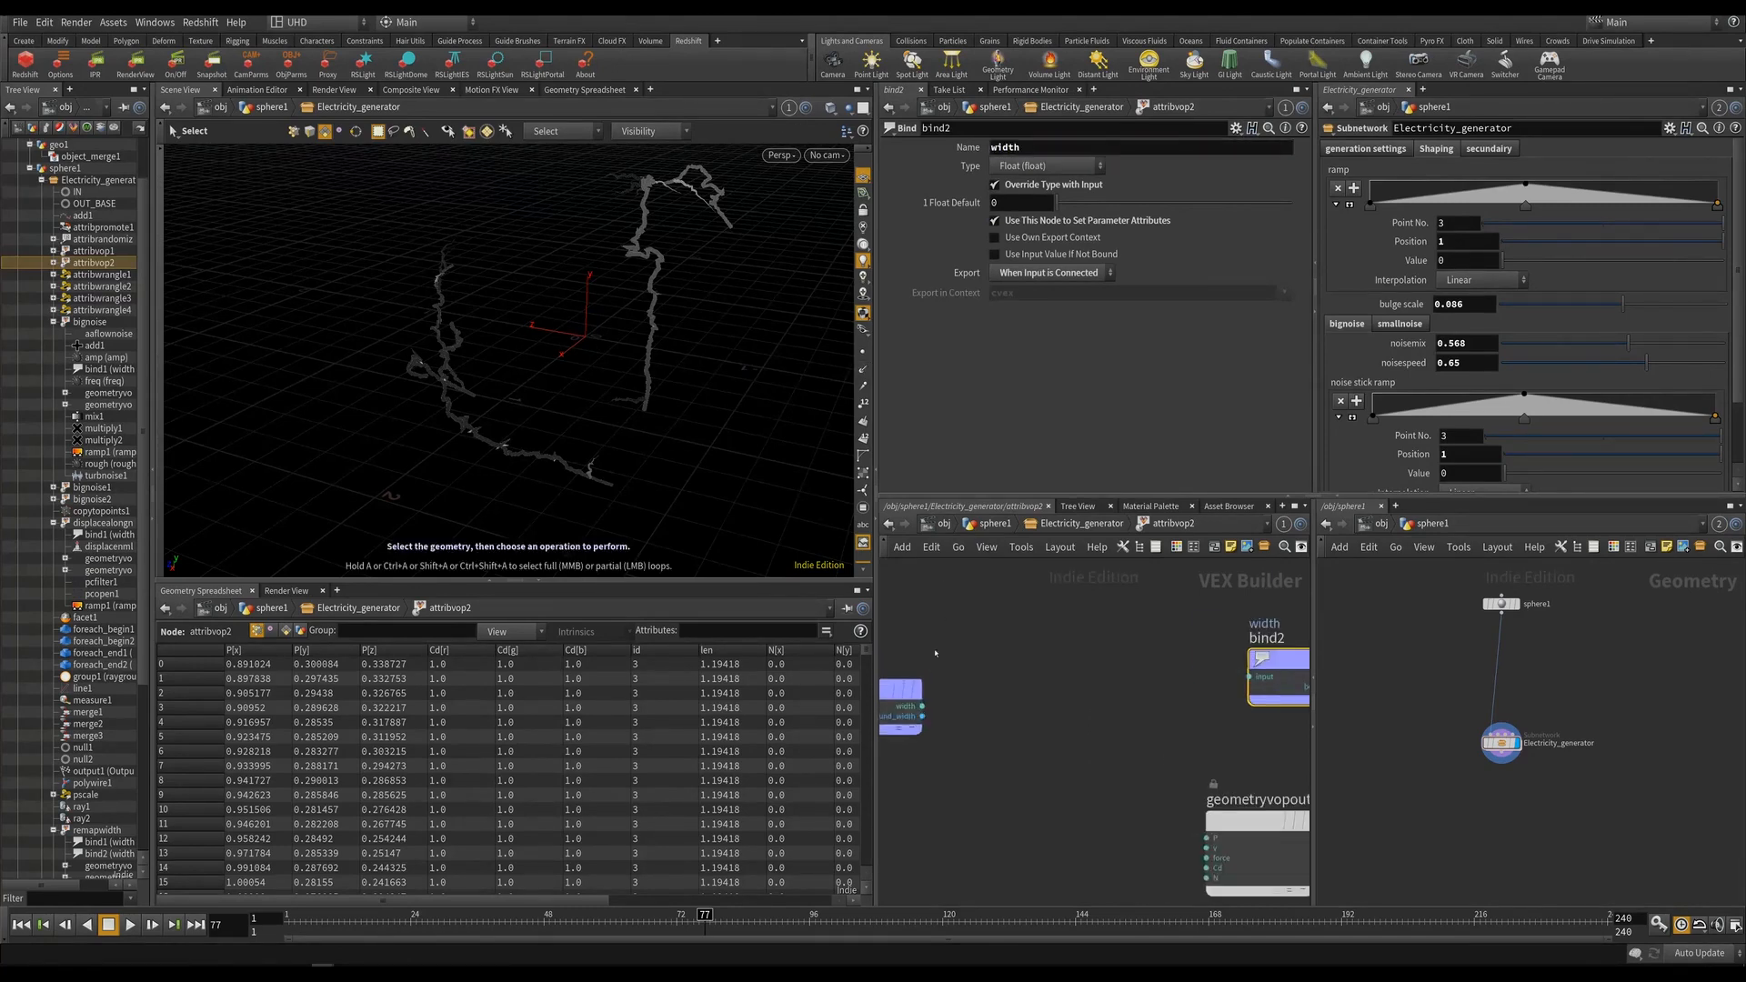
scroll(997, 647, "down", 2)
key("Tab")
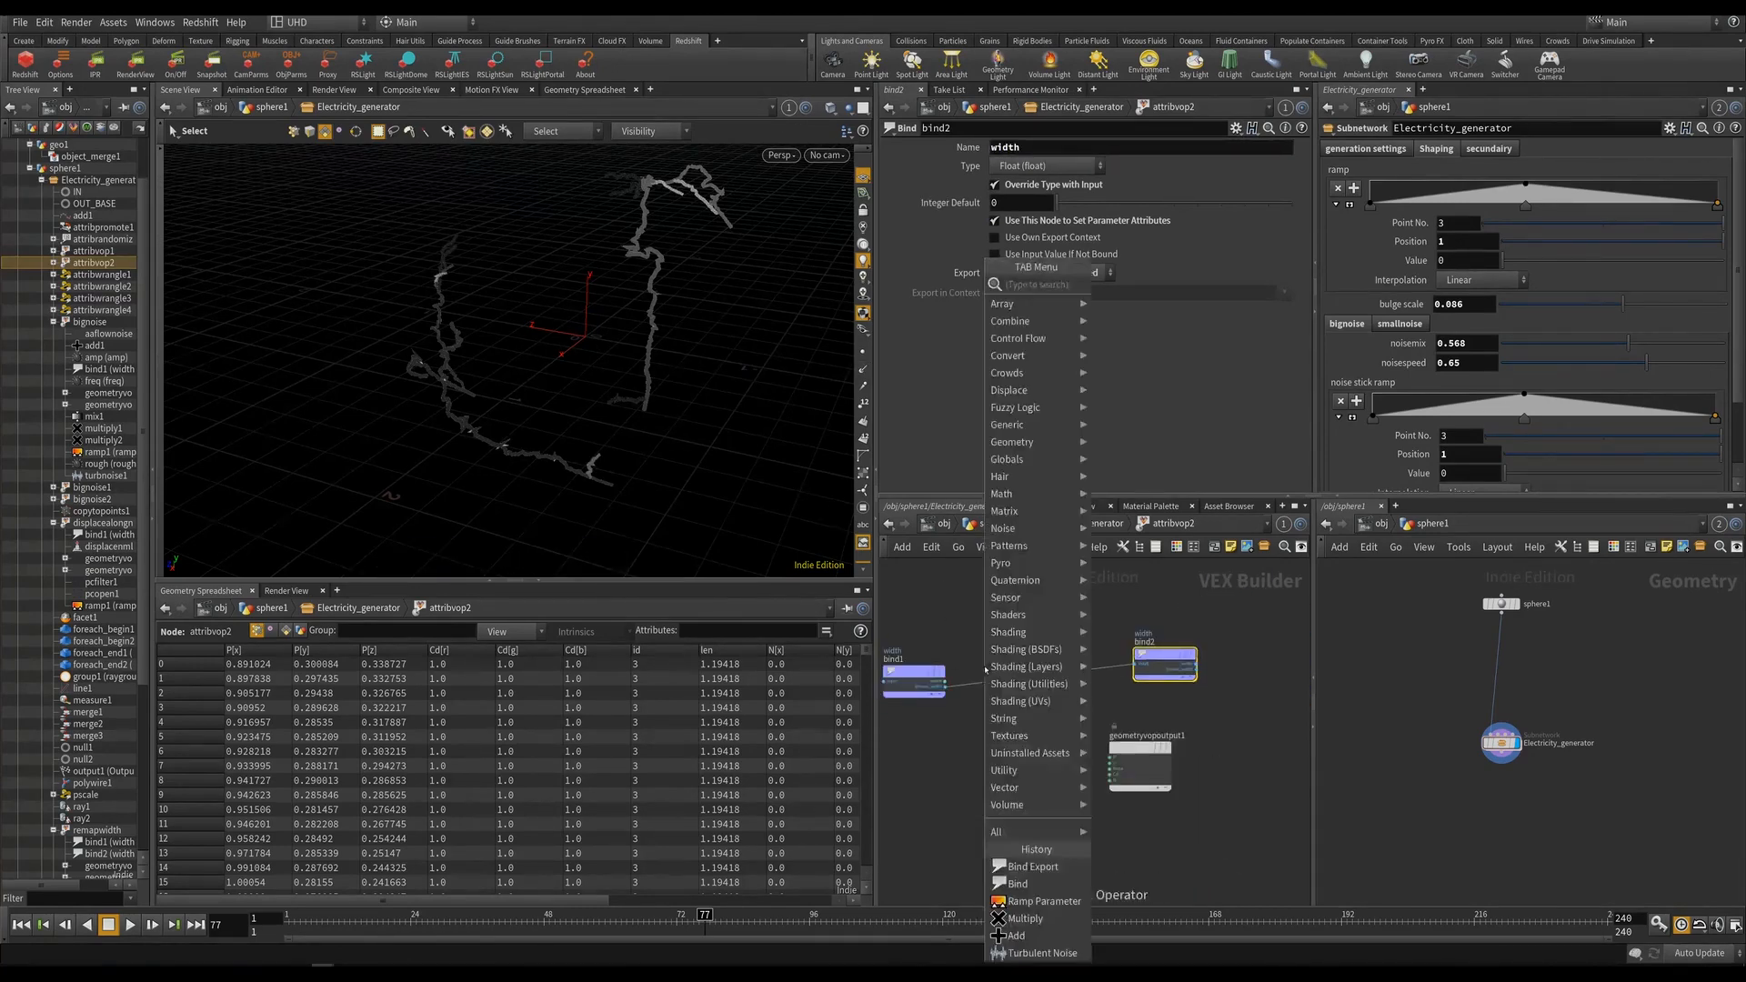
type("mult")
key("Return")
left_click(1029, 680)
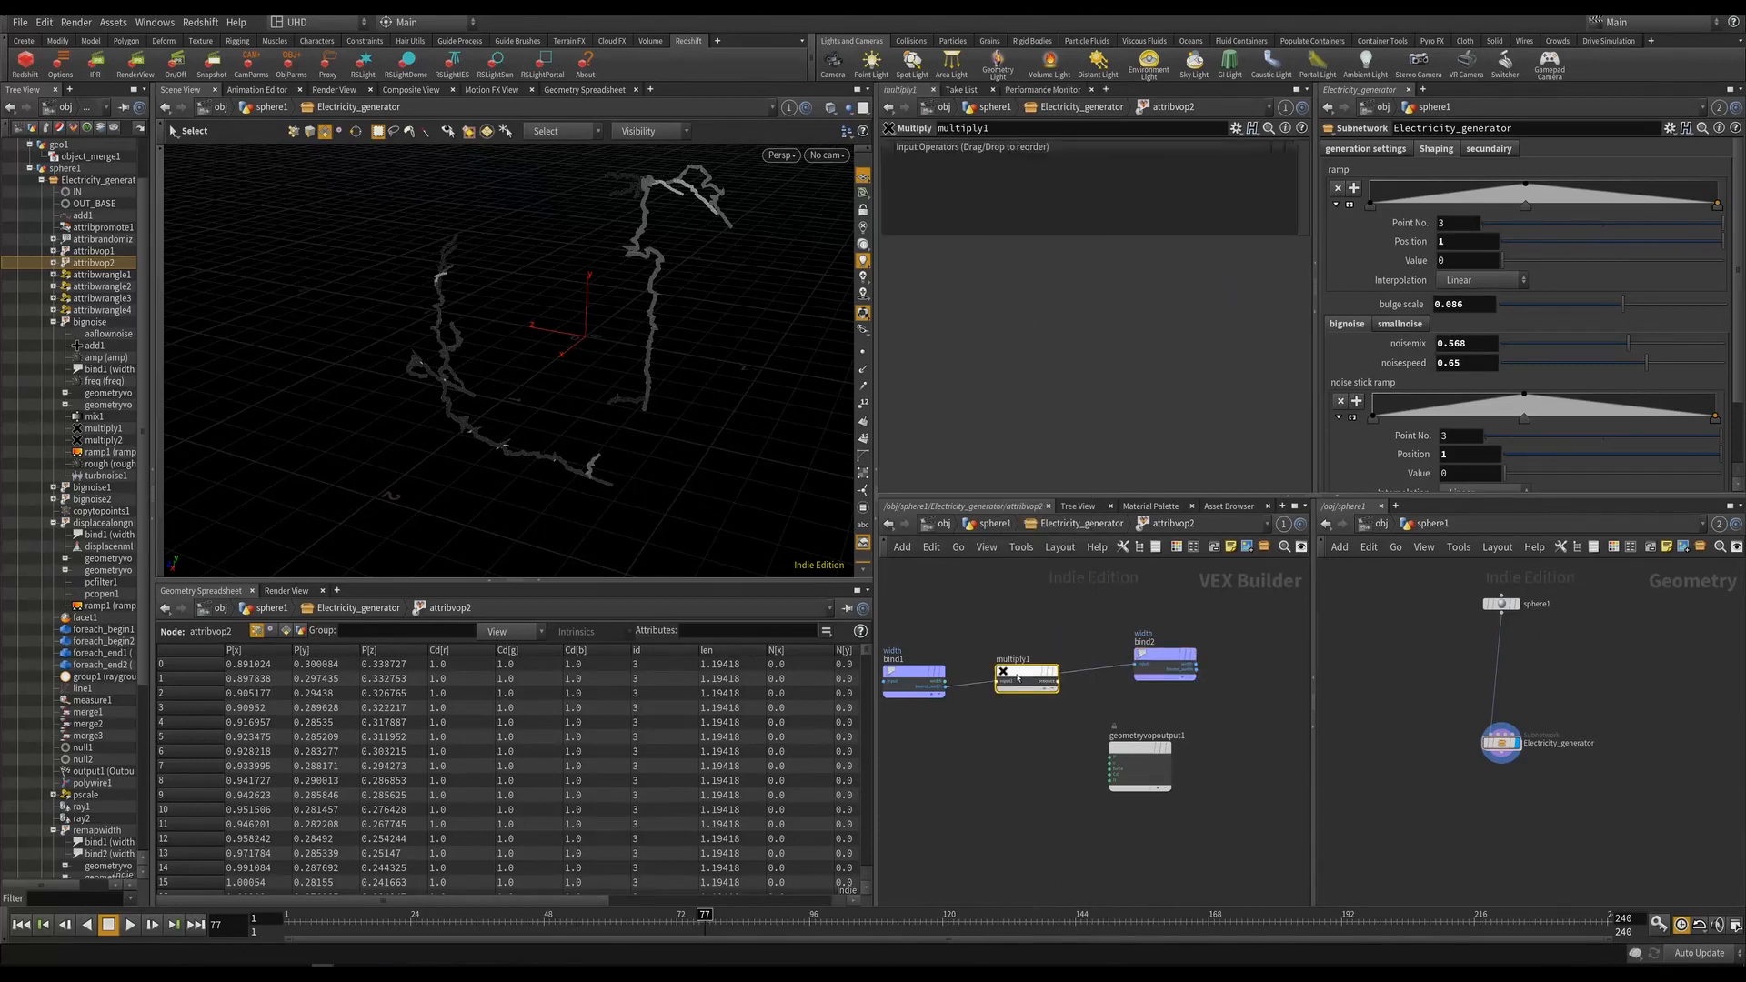
left_click(932, 782)
middle_click_drag(932, 782, 1008, 717)
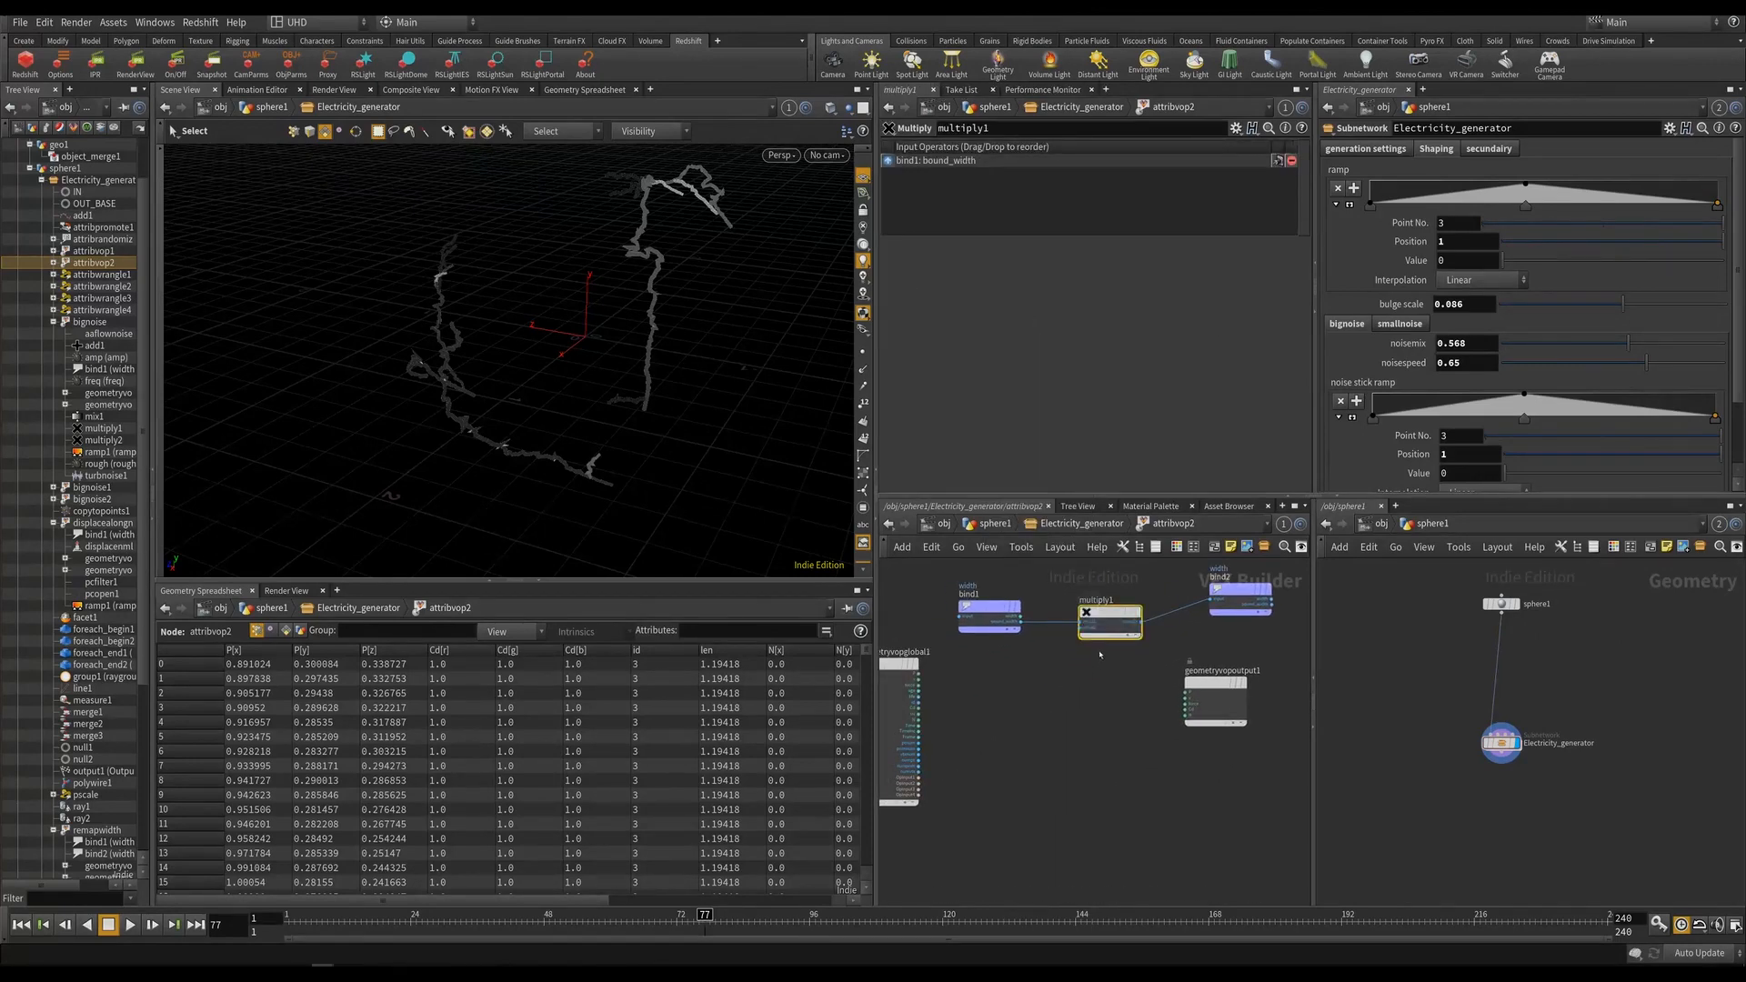
key("Delete")
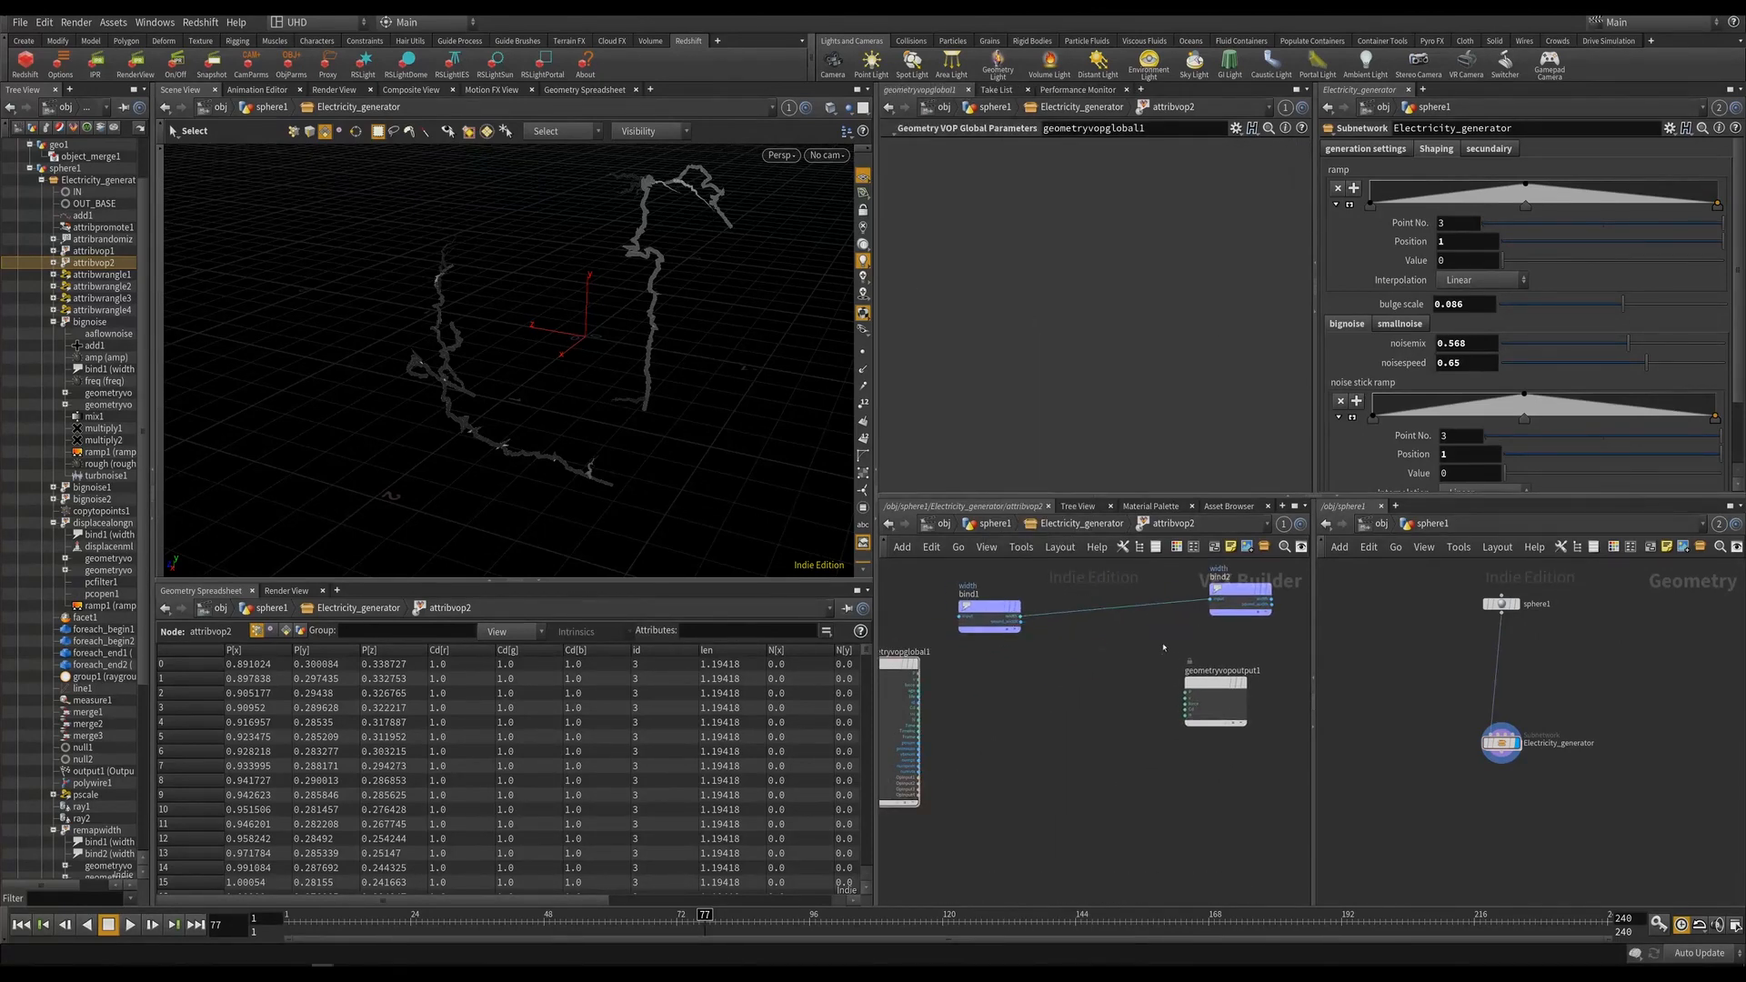
Insert a Multiply node between the width bind and the width export, fed by the bind's width output.
key("Tab")
type("mul")
key("Down")
key("Down")
key("Up")
key("Up")
key("Return")
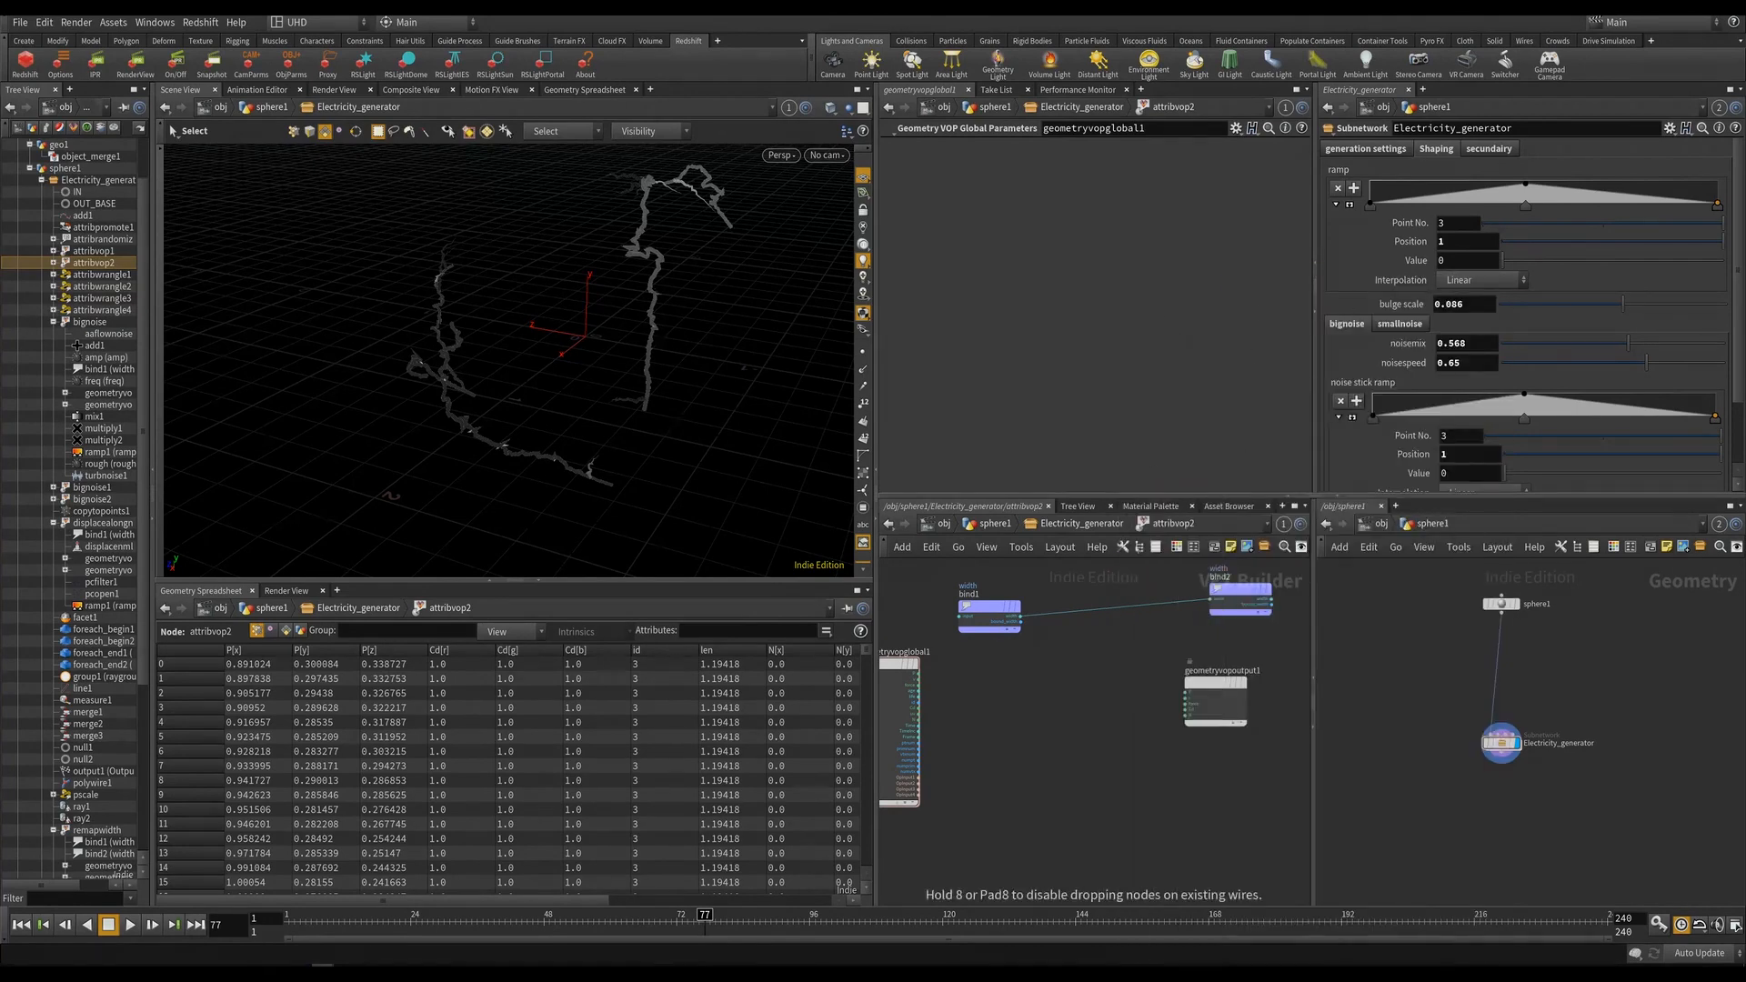
left_click(1104, 609)
left_click_drag(1104, 613, 1108, 618)
Add a Turbulent Noise node beneath the Multiply node in the VOP network.
middle_click_drag(1037, 728, 1069, 682)
key("Tab")
type("par")
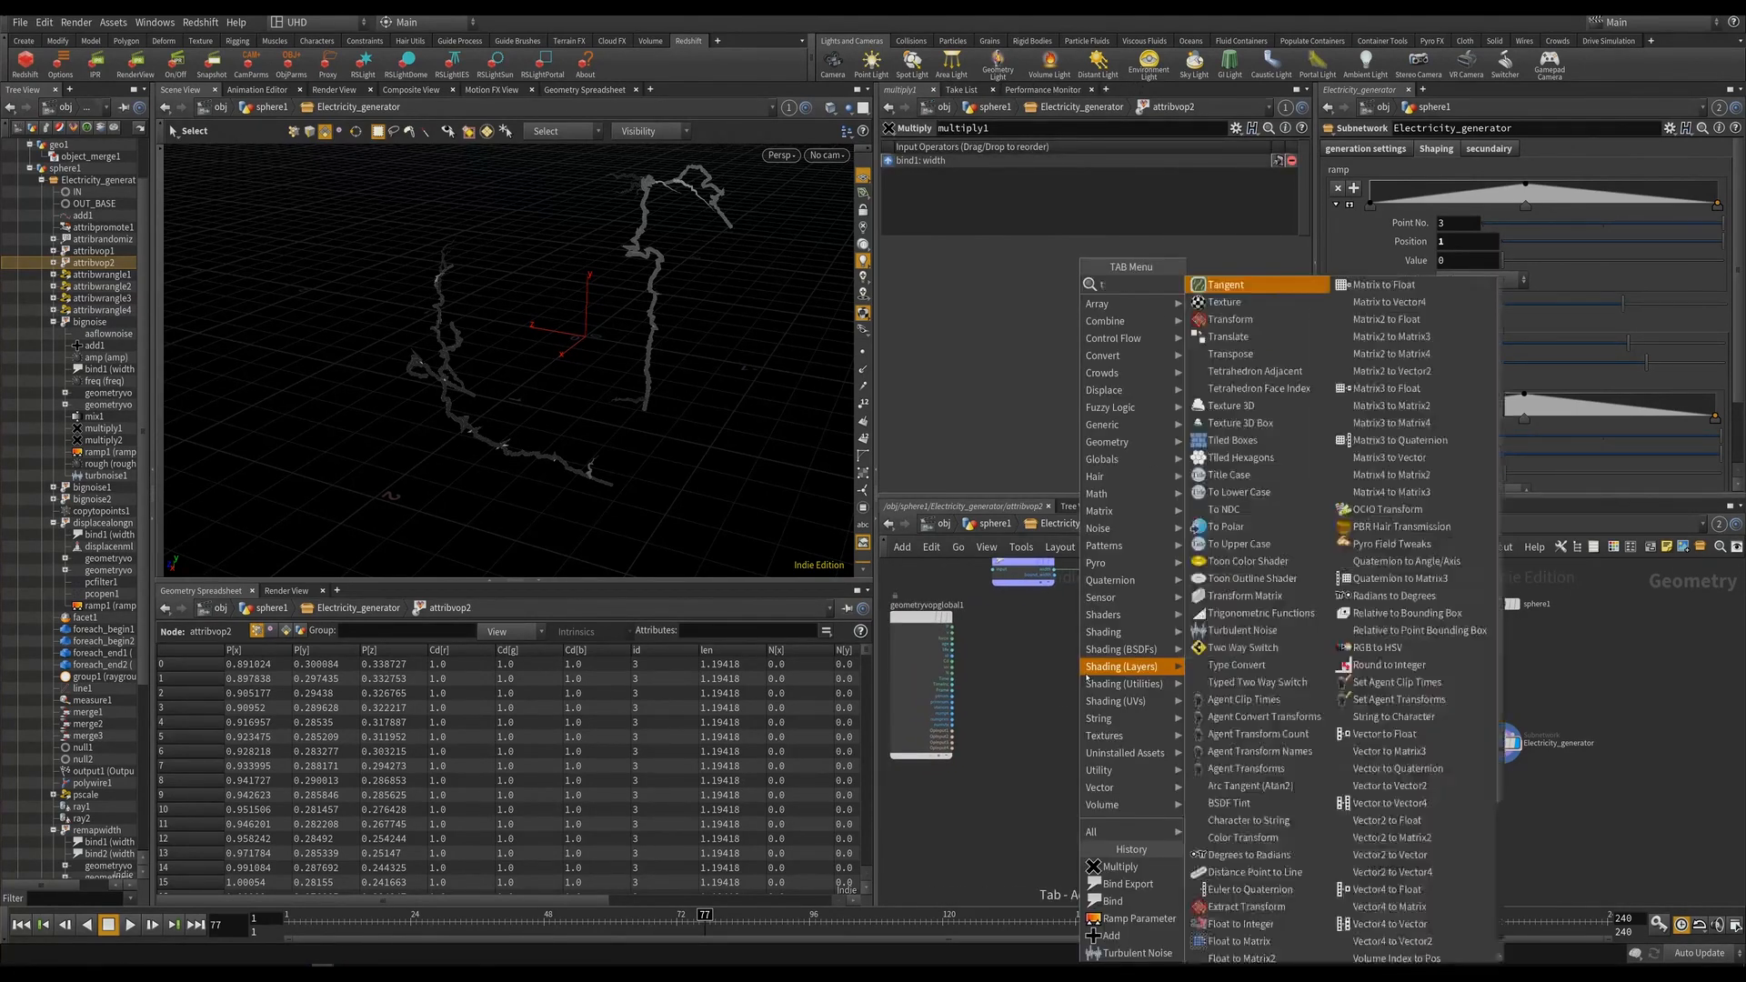
key("Return")
scroll(1081, 670, "up", 2)
left_click(1080, 670)
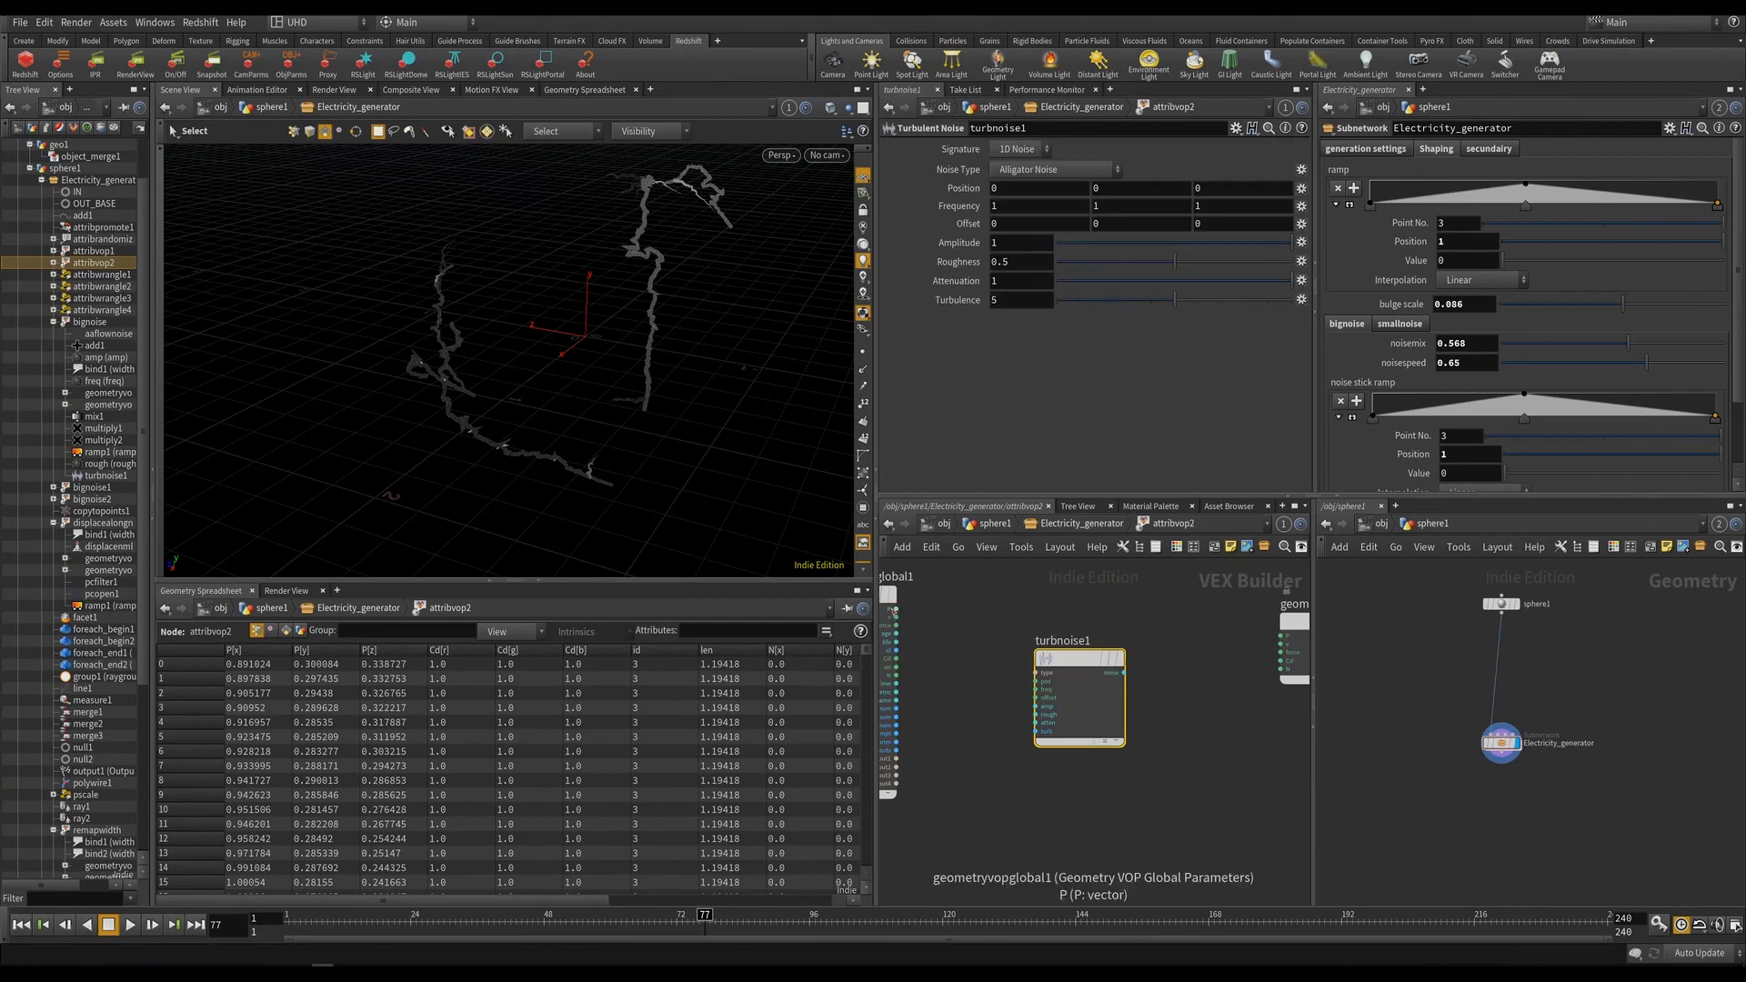
Wire the global P into the turbulent noise's position and its noise output into the Multiply node's second input.
left_click(897, 610)
left_click(1036, 680)
middle_click_drag(1141, 659, 1124, 705)
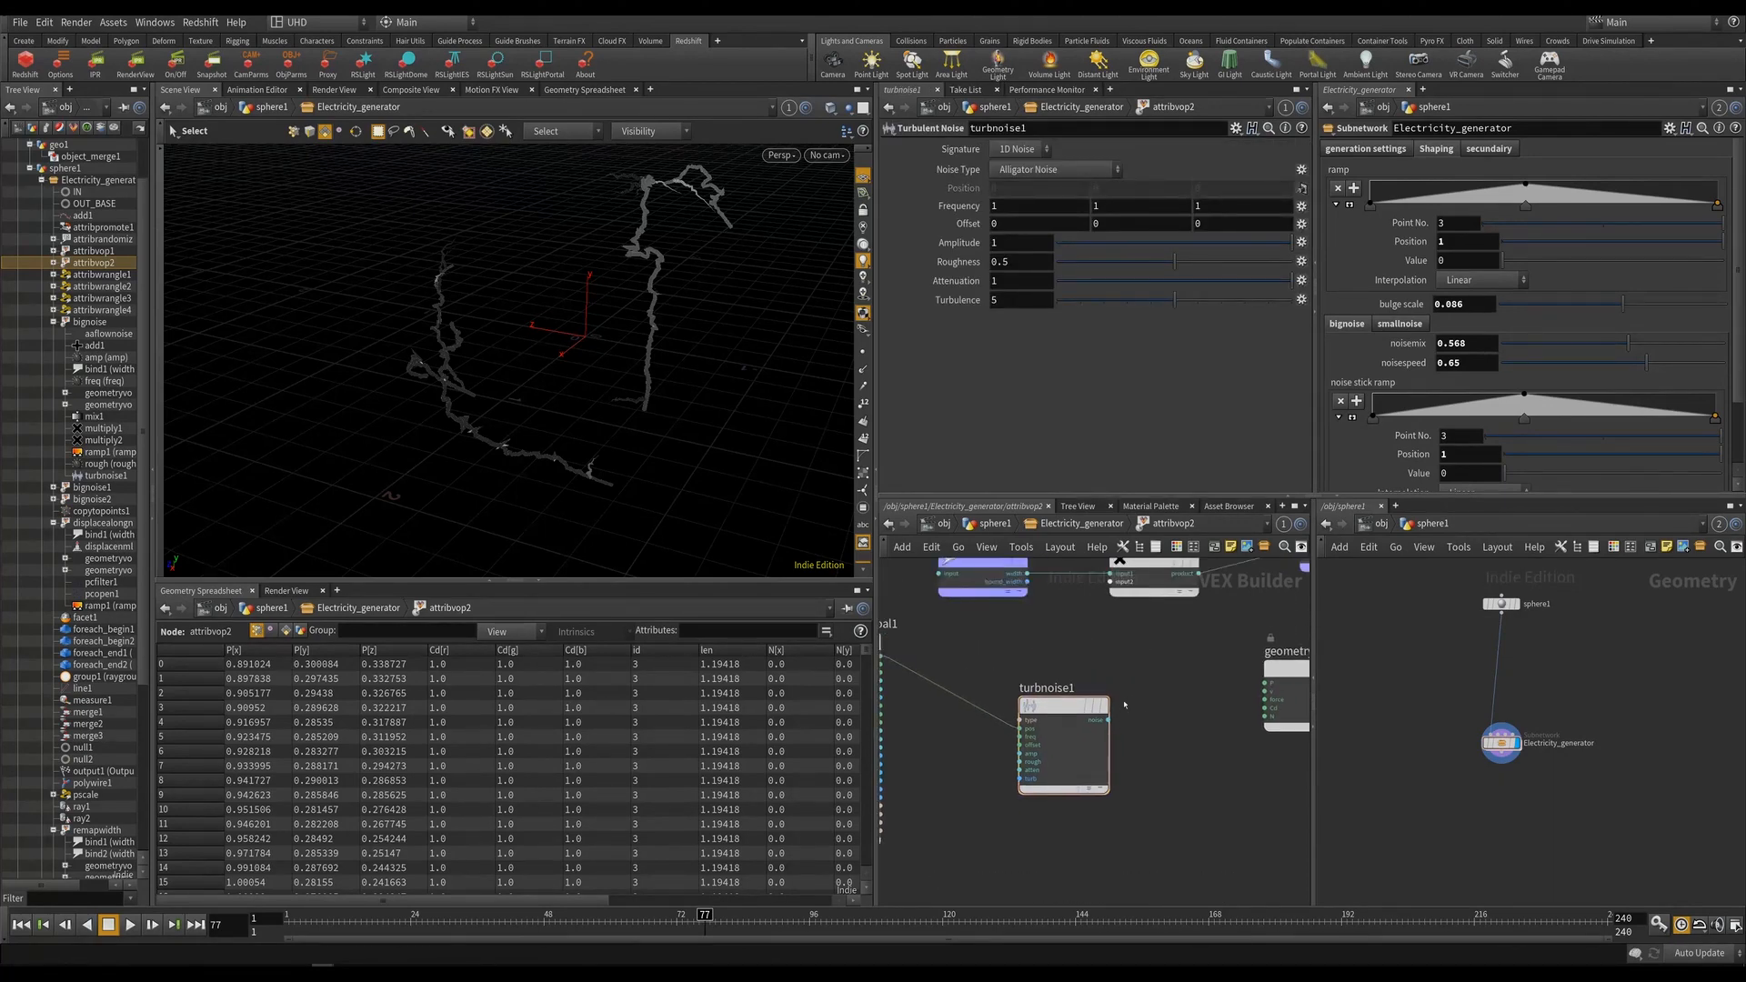
left_click(1109, 721)
left_click(1109, 582)
Promote the turbulent noise's frequency, amplitude and roughness as parameters and its offset as a subnet input, and save the scene.
middle_click_drag(1001, 738, 1004, 673)
scroll(1004, 673, "up", 3)
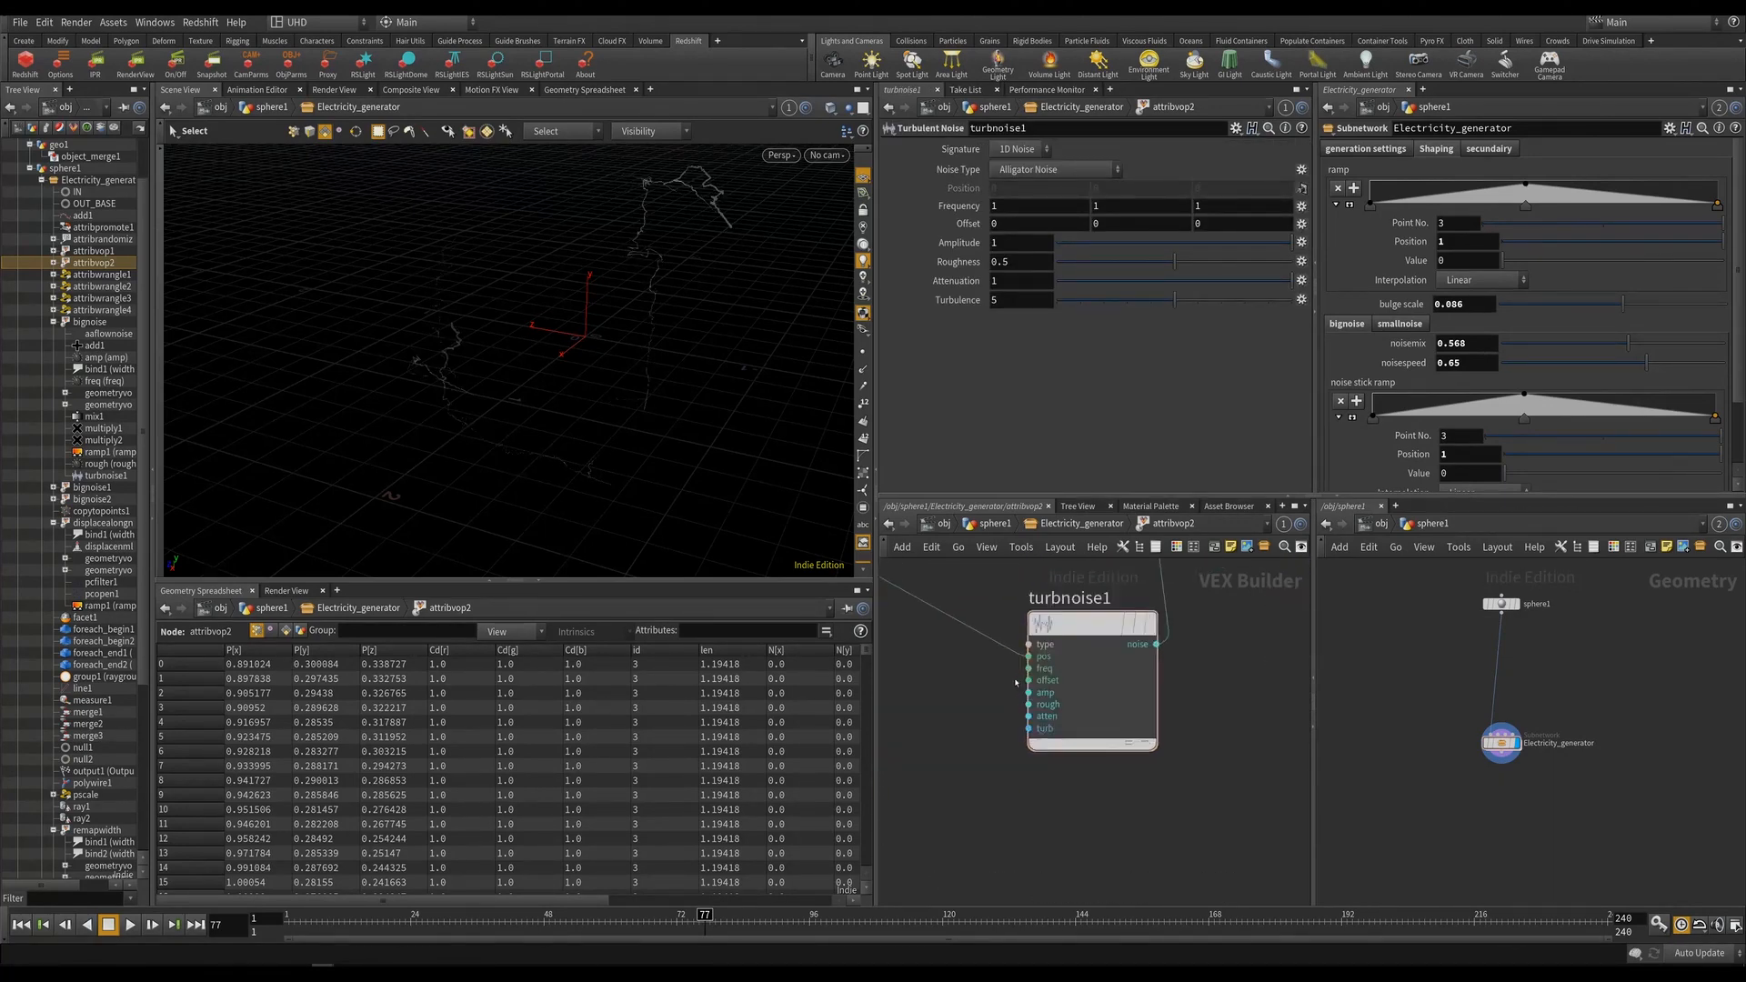
right_click(1037, 671)
left_click(1051, 671)
right_click(1037, 684)
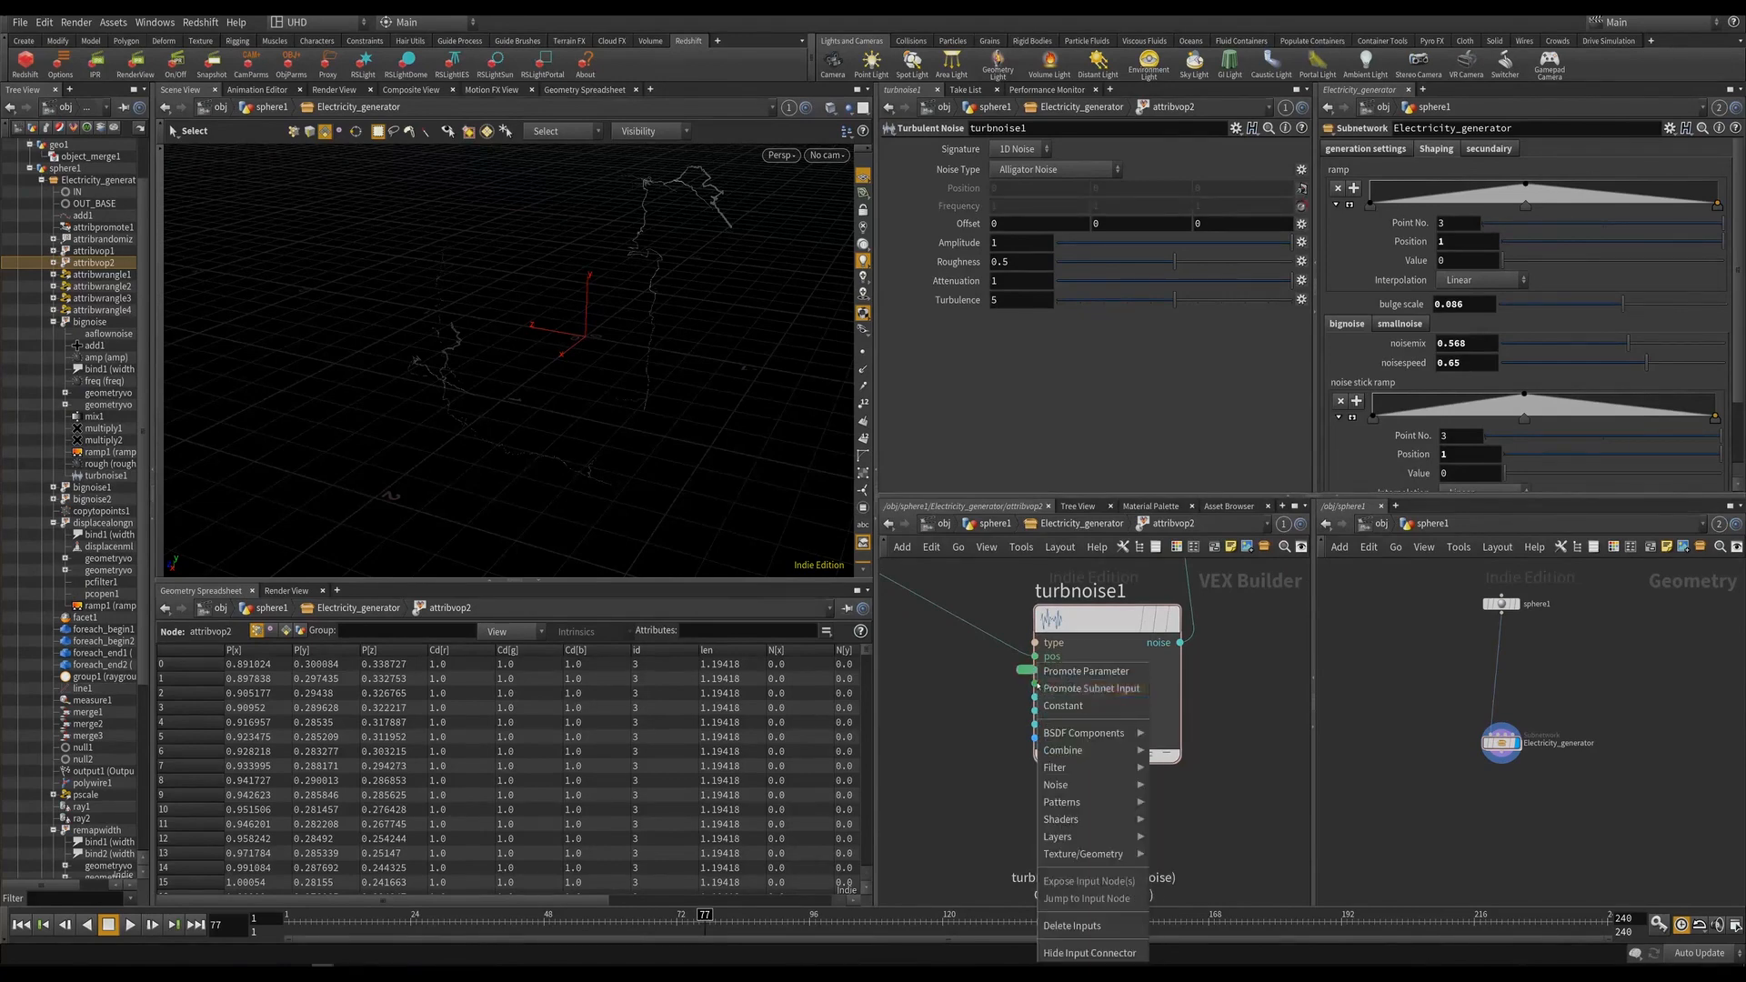
left_click(1052, 687)
right_click(1035, 676)
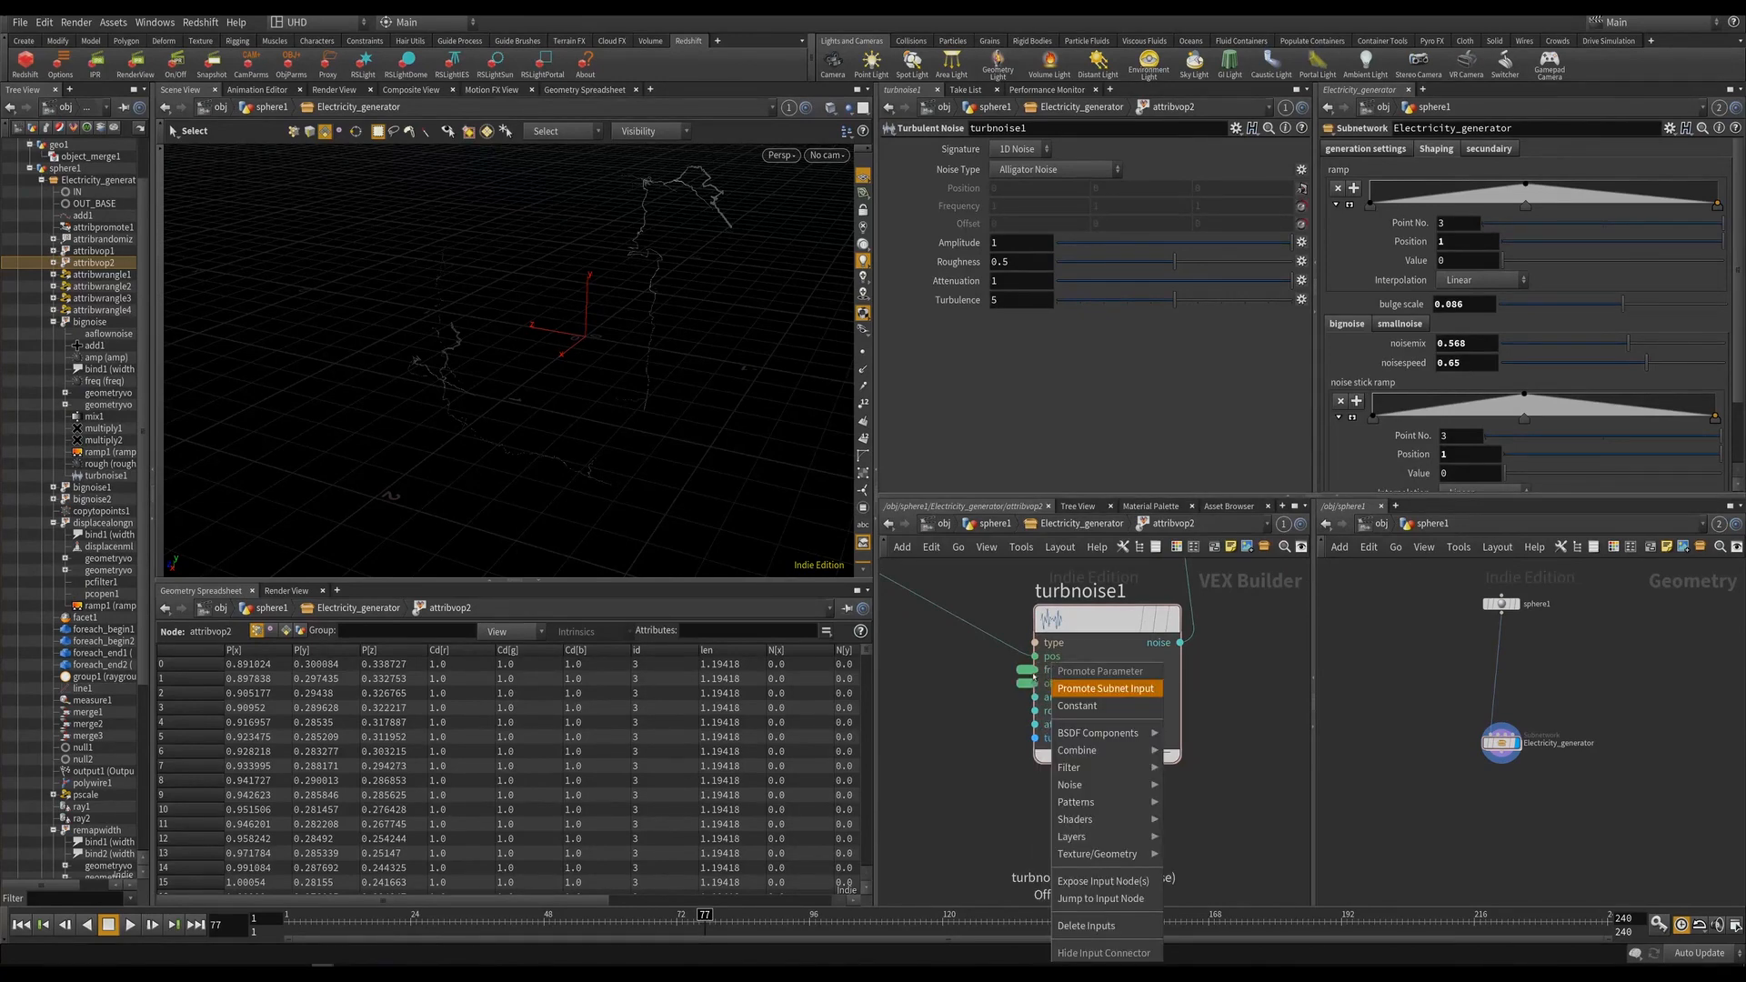
right_click(1035, 697)
left_click(1073, 672)
right_click(1035, 711)
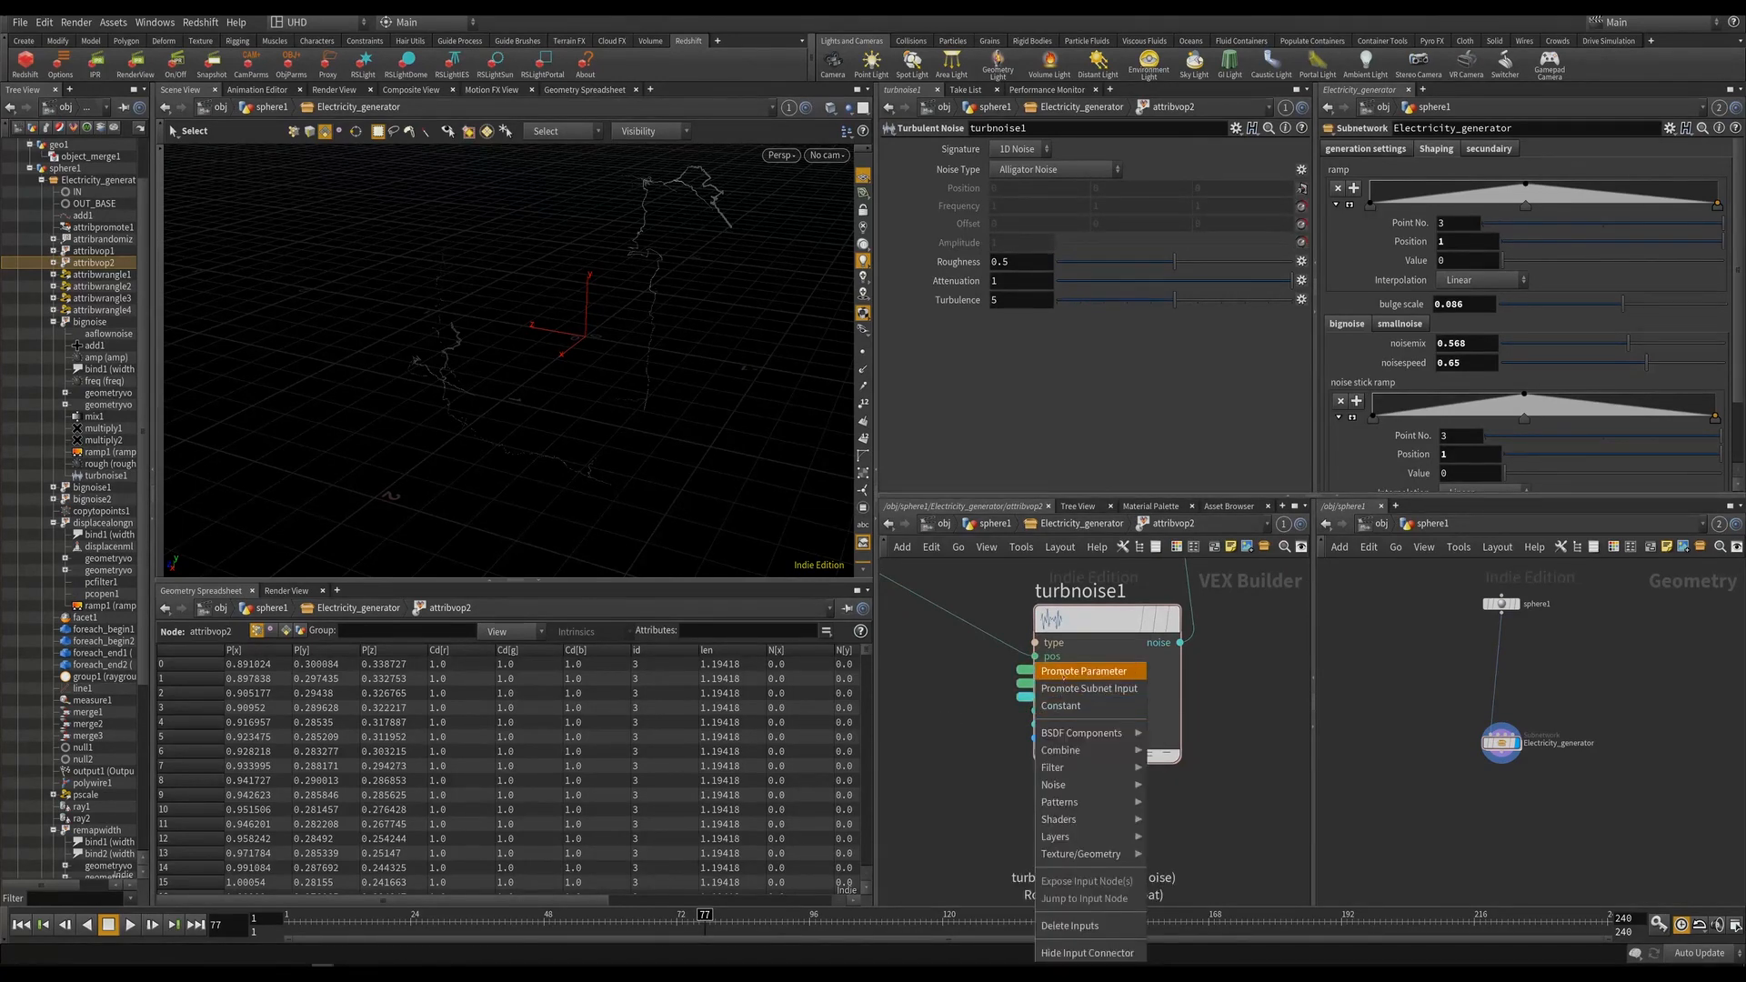
left_click(1064, 672)
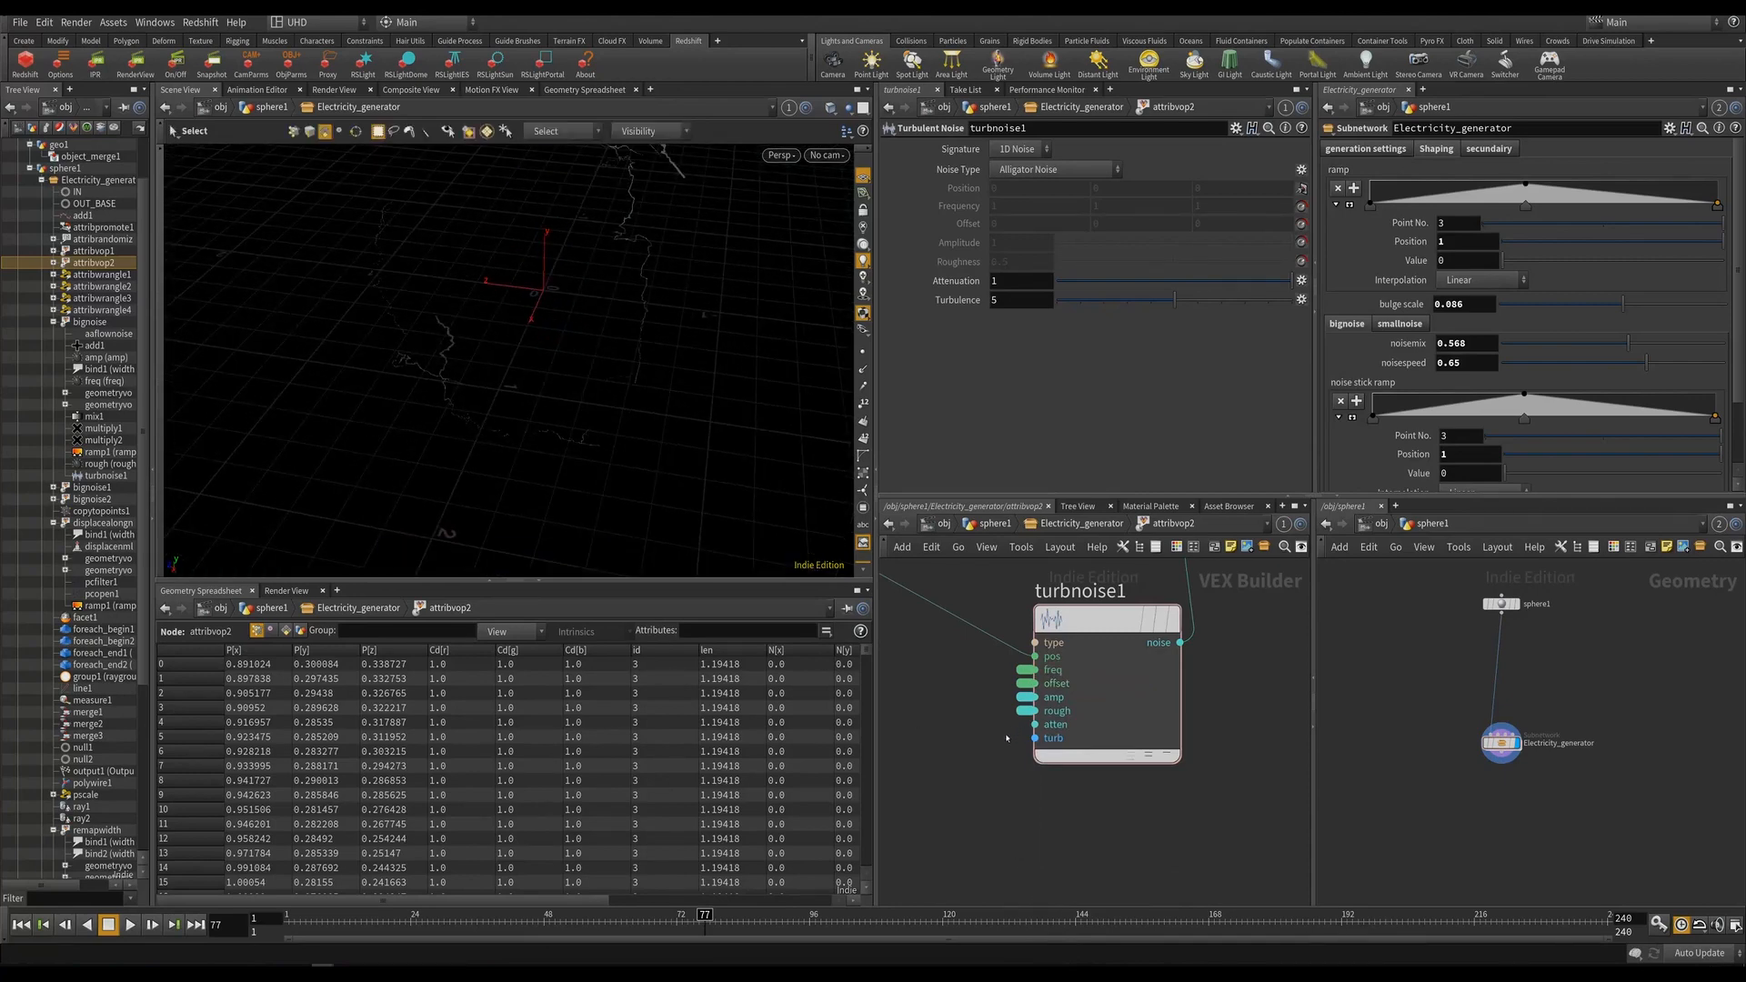
key("ctrl+s")
scroll(1076, 665, "down", 3)
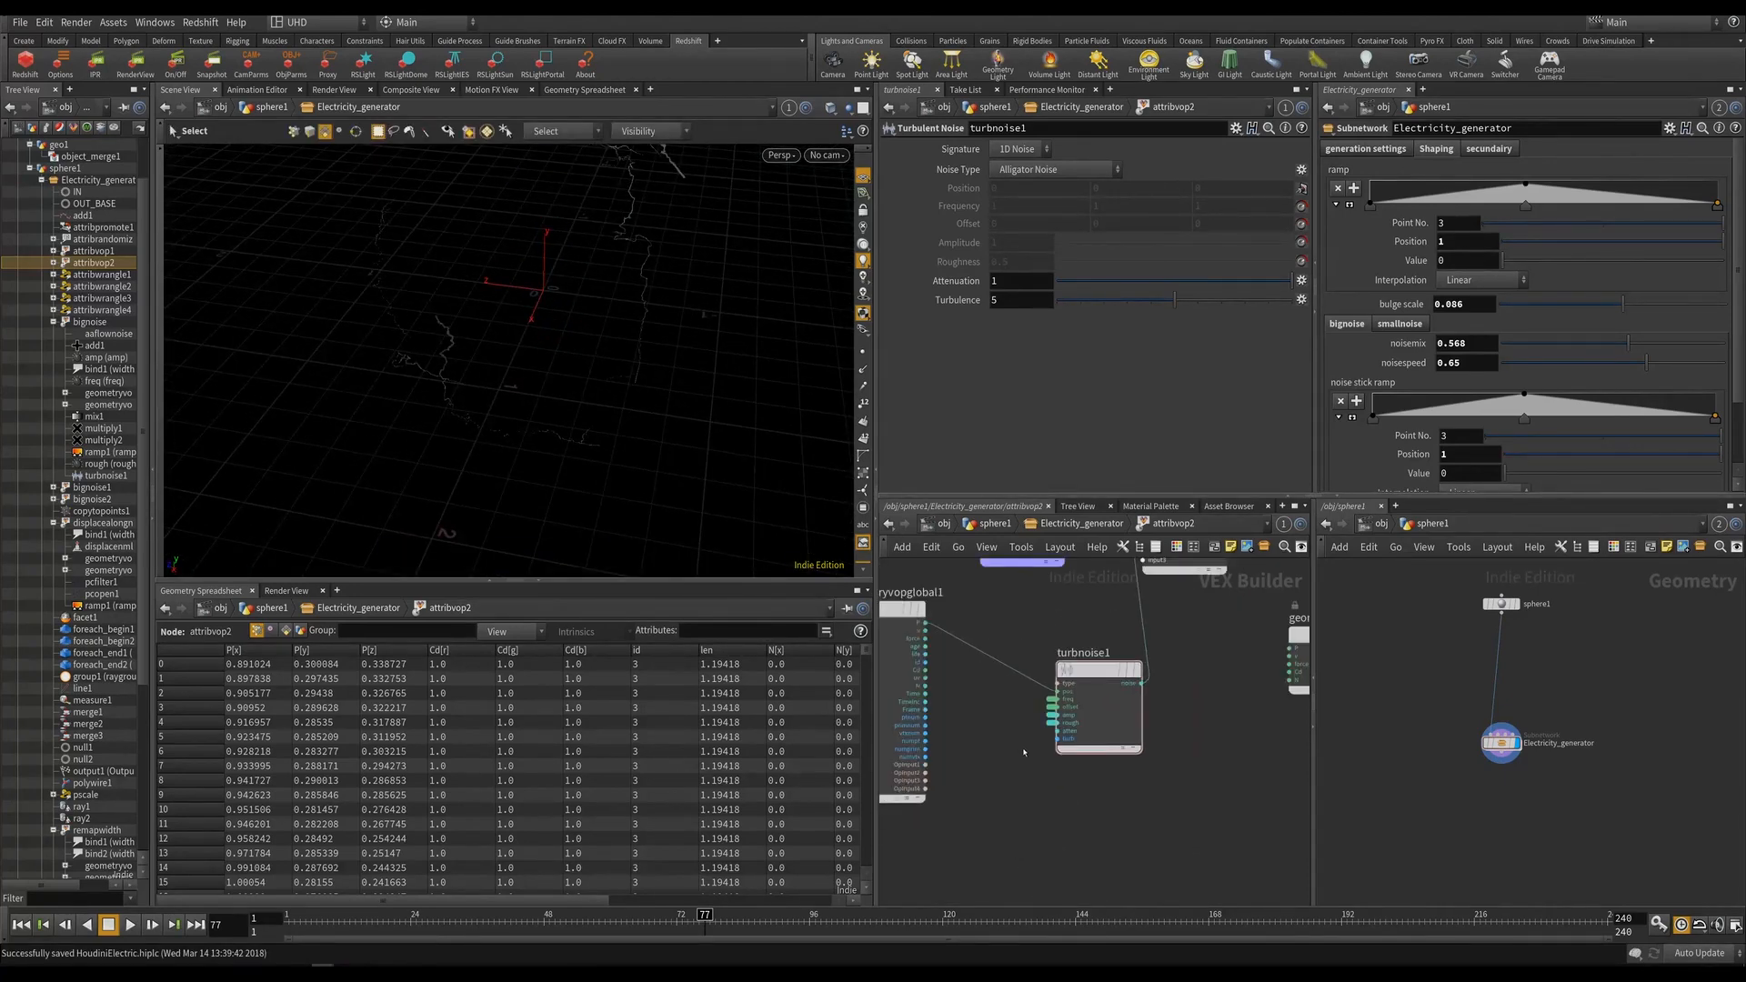
Try Simple Noise and Perlin Noise as the turbulent noise type, judging the arcs' thickness from several angles.
key("Escape")
left_click_drag(564, 346, 607, 624)
left_click_drag(628, 428, 613, 385)
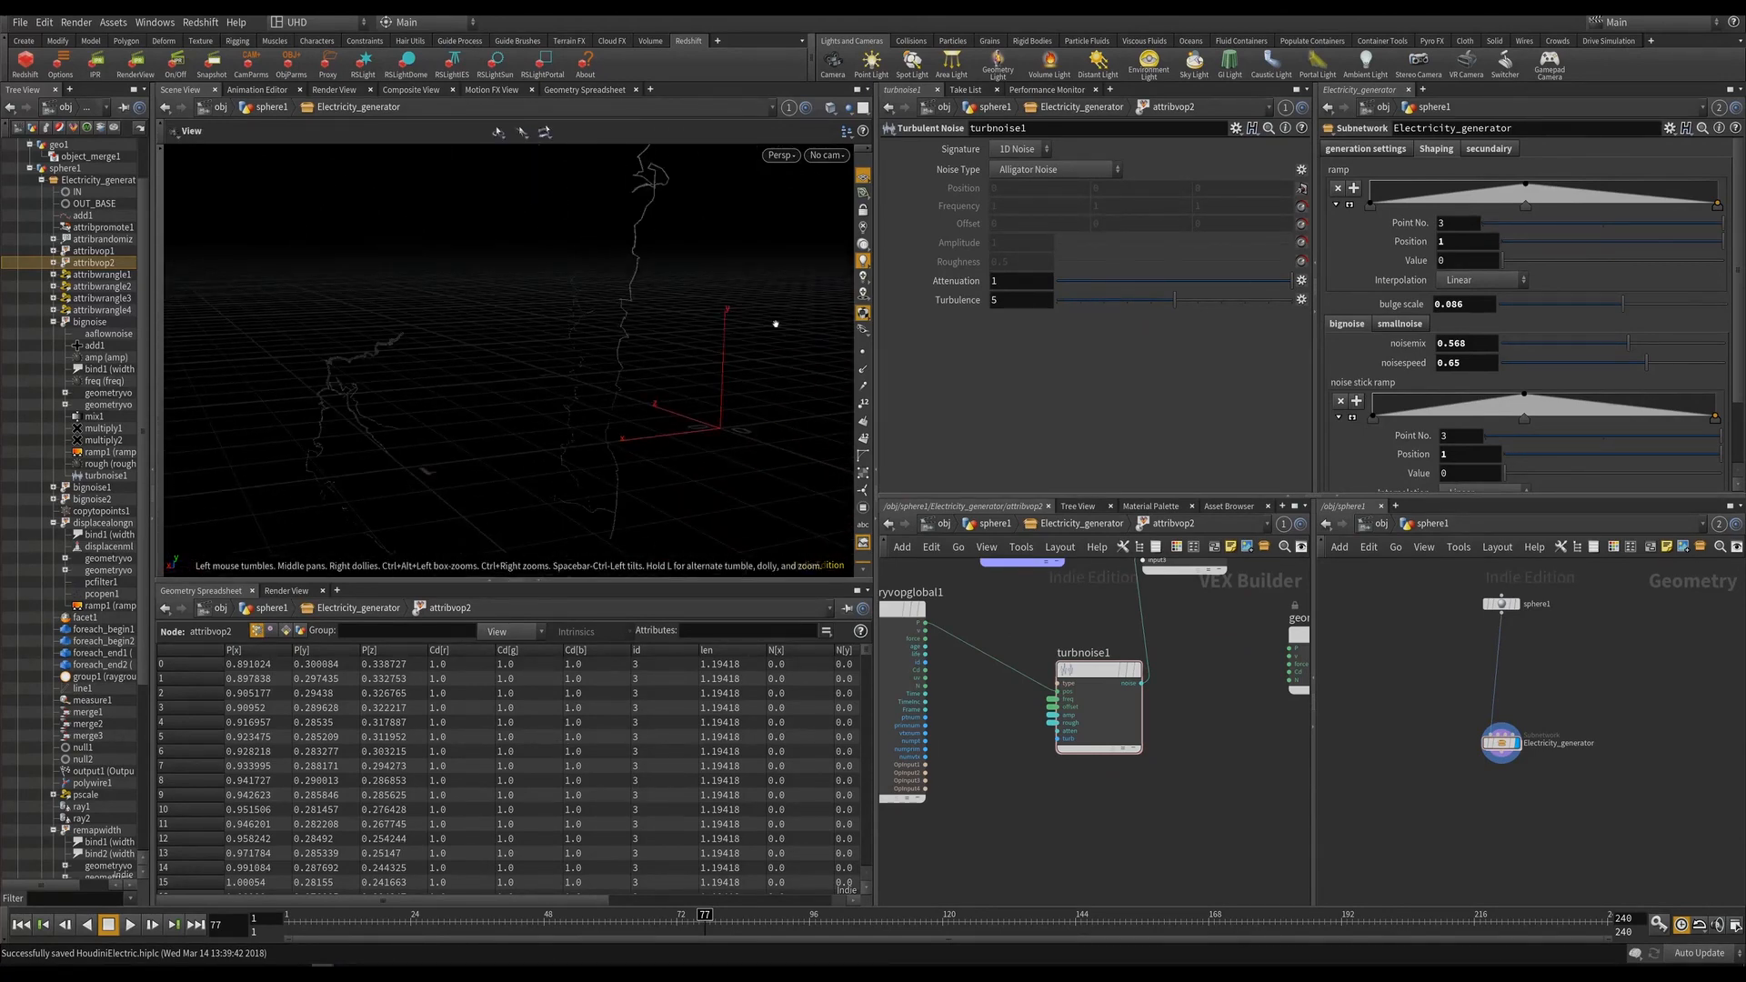
middle_click_drag(643, 286, 606, 377, "alt")
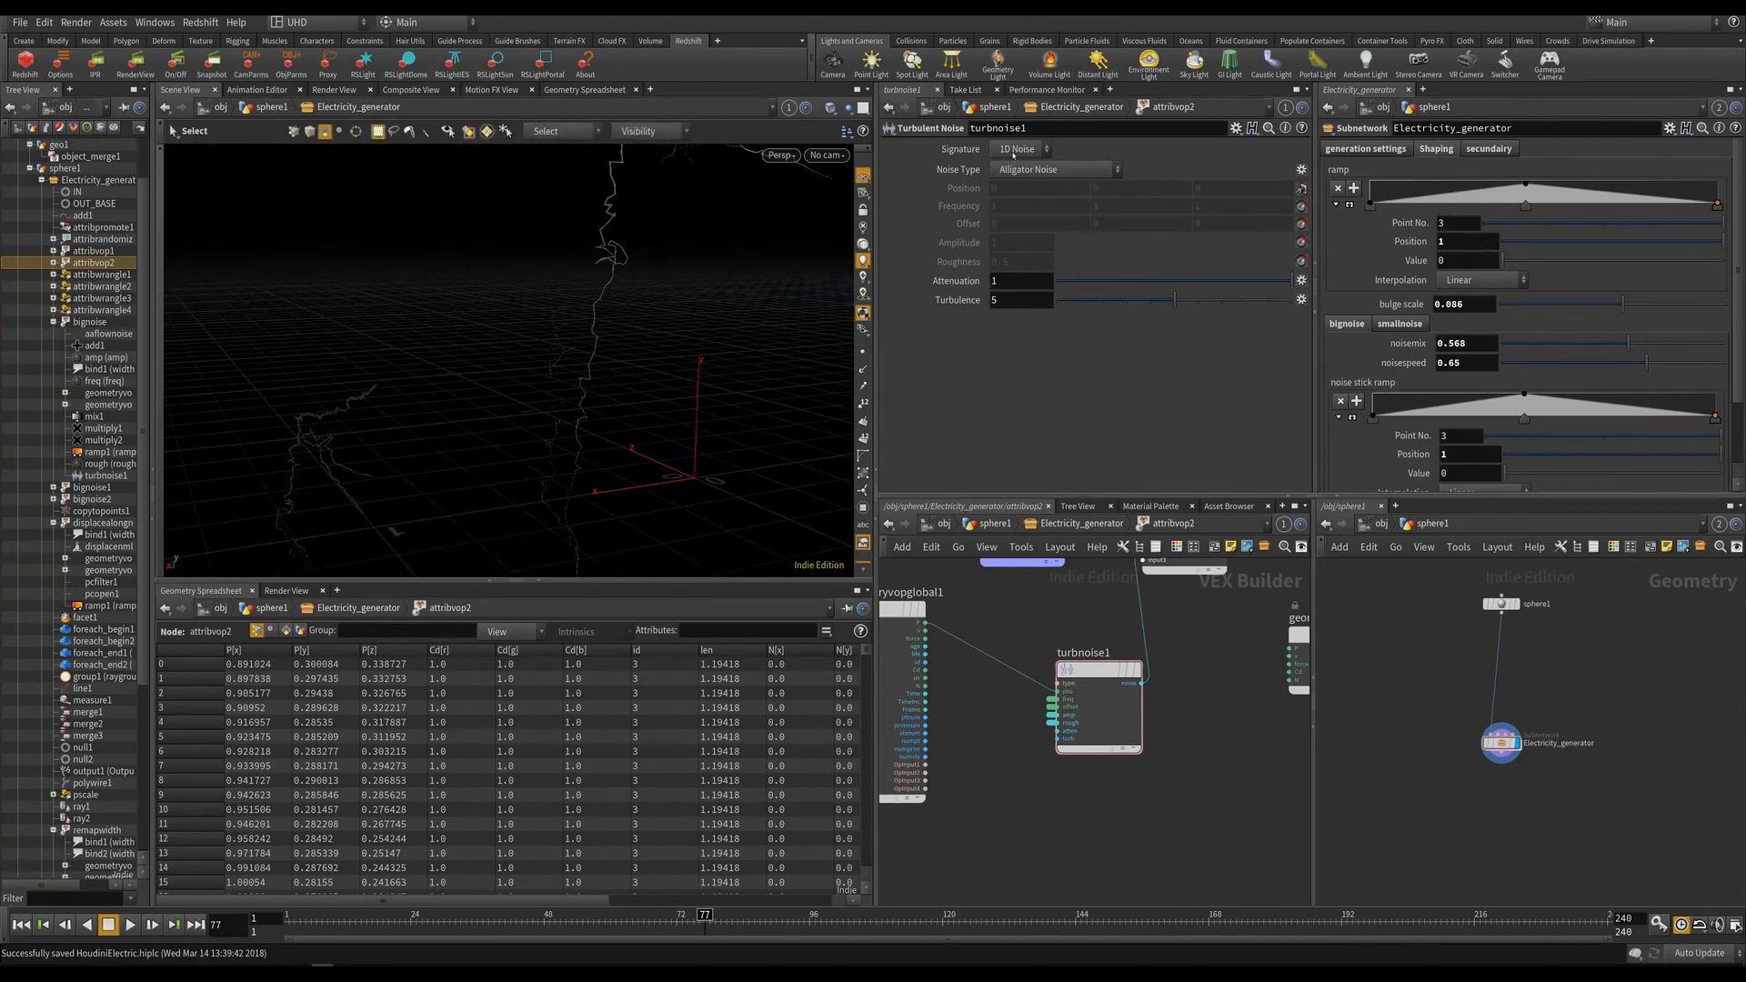
left_click(1055, 169)
left_click(1046, 257)
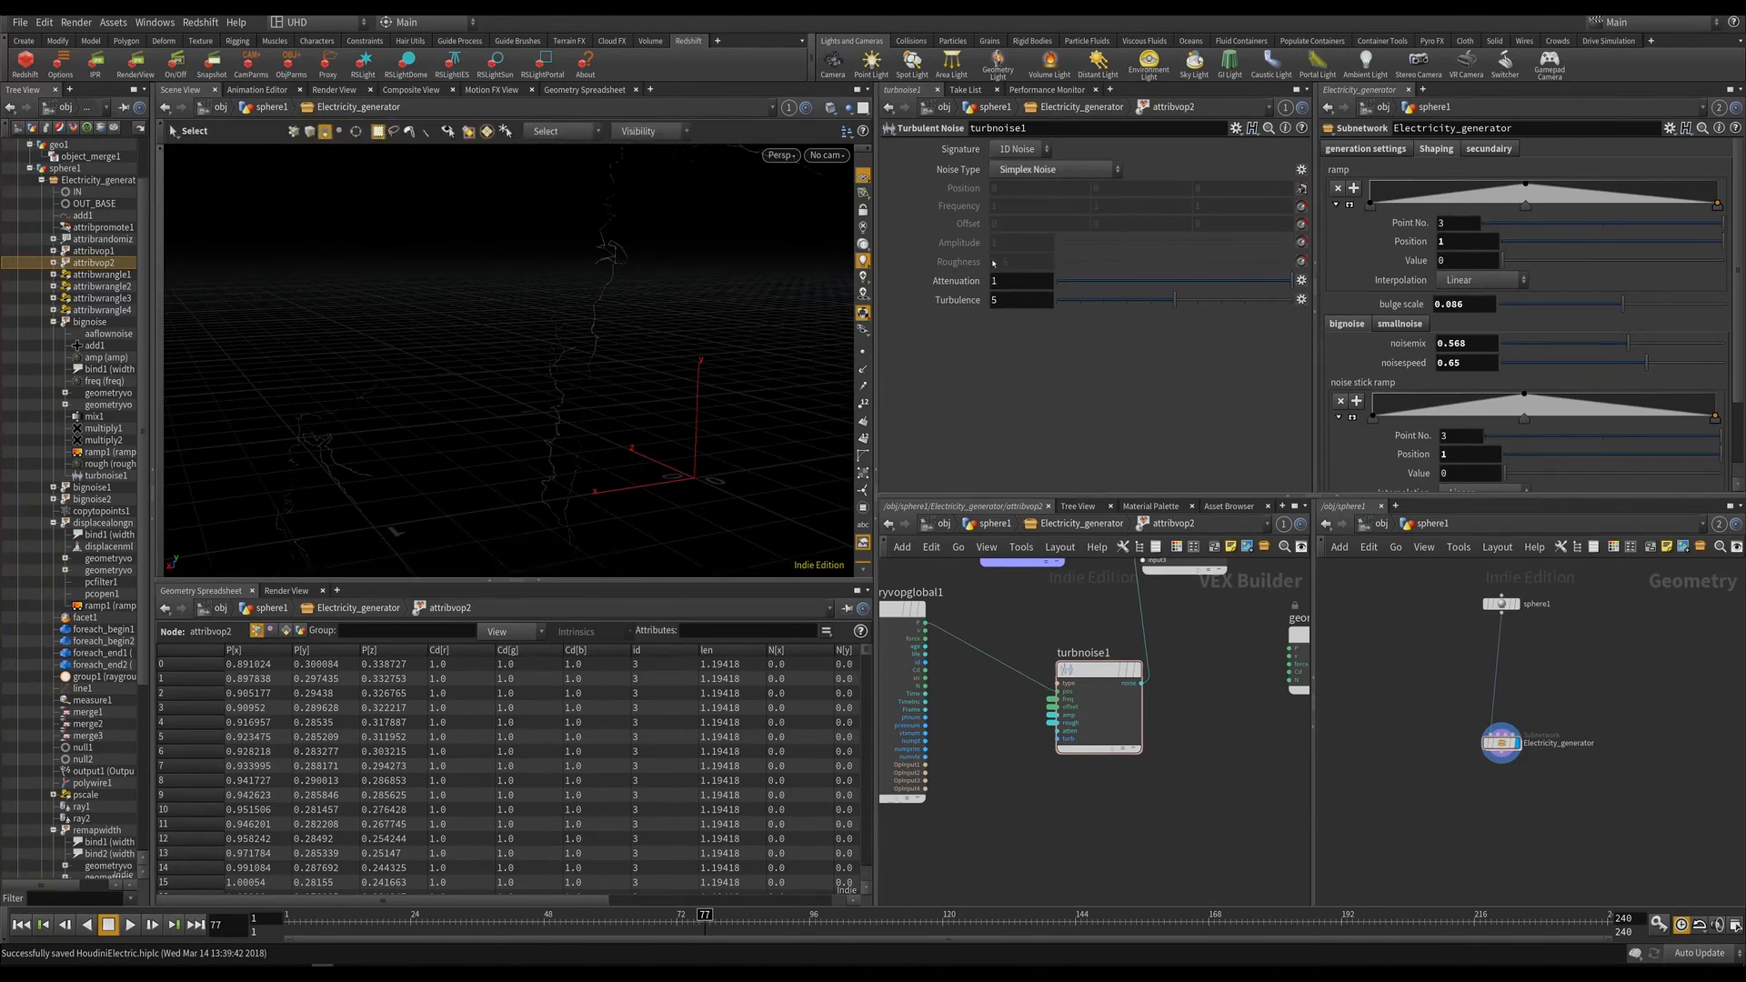
left_click(1055, 170)
left_click(1046, 167)
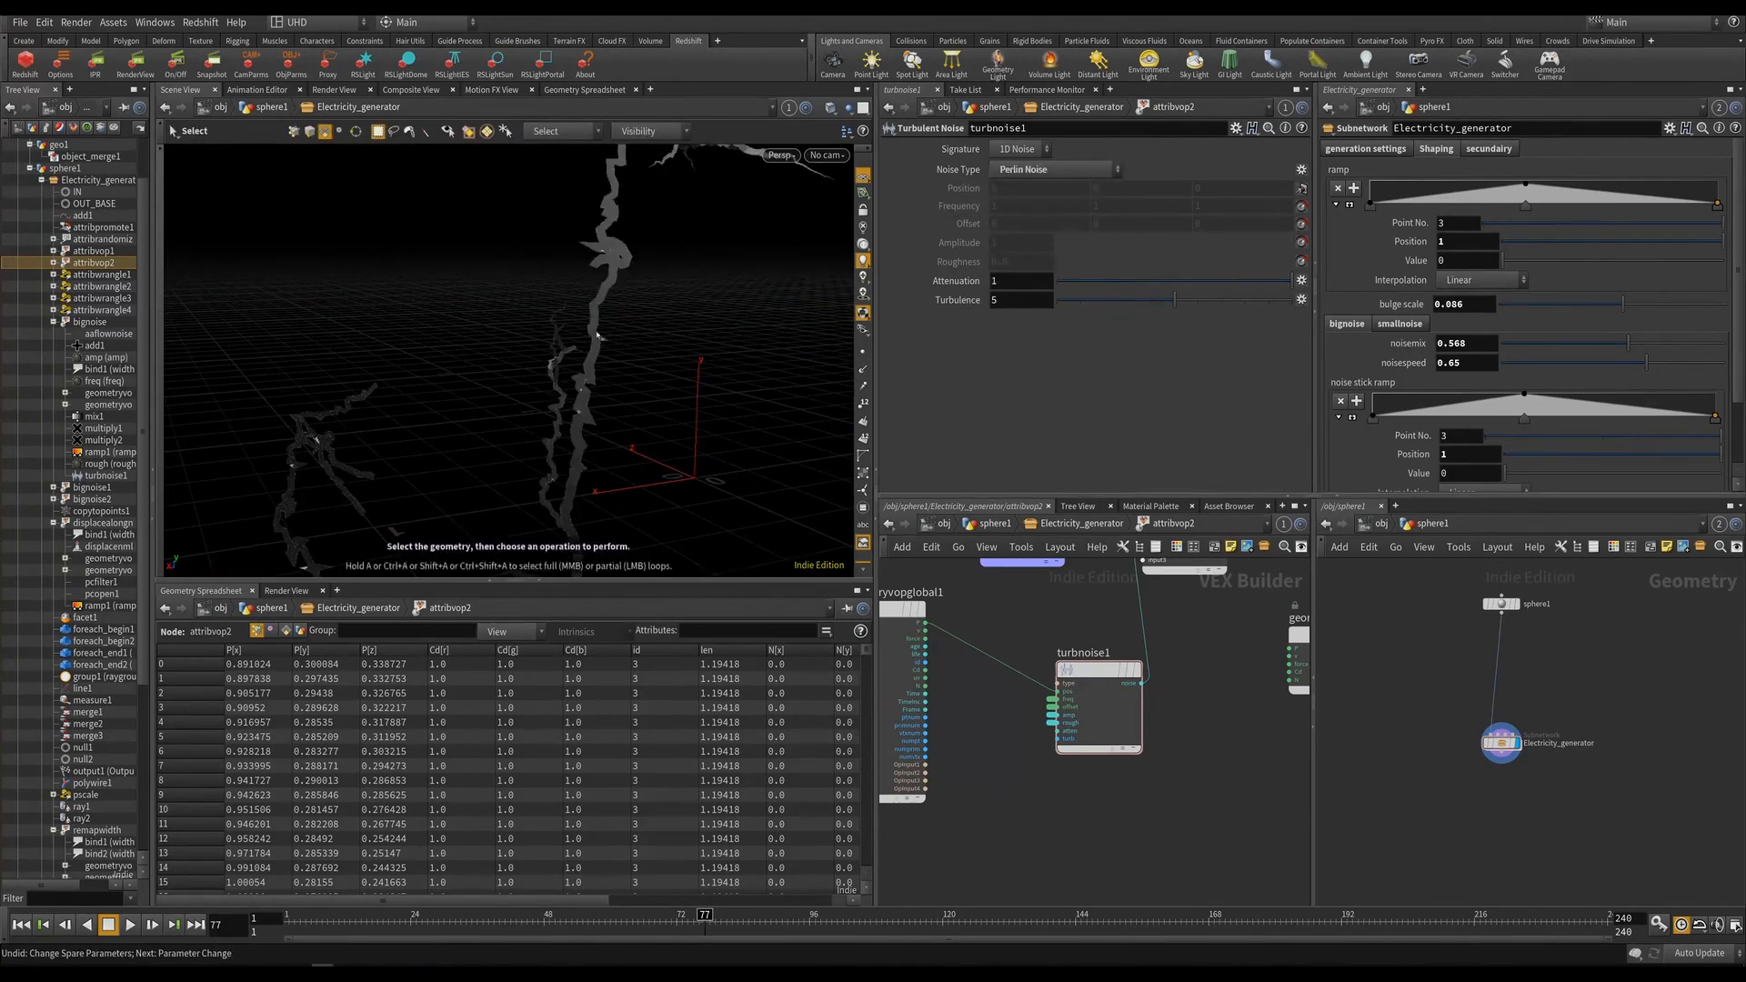
left_click_drag(597, 334, 667, 347, "alt")
right_click_drag(667, 346, 651, 394, "alt")
left_click_drag(651, 394, 598, 359, "alt")
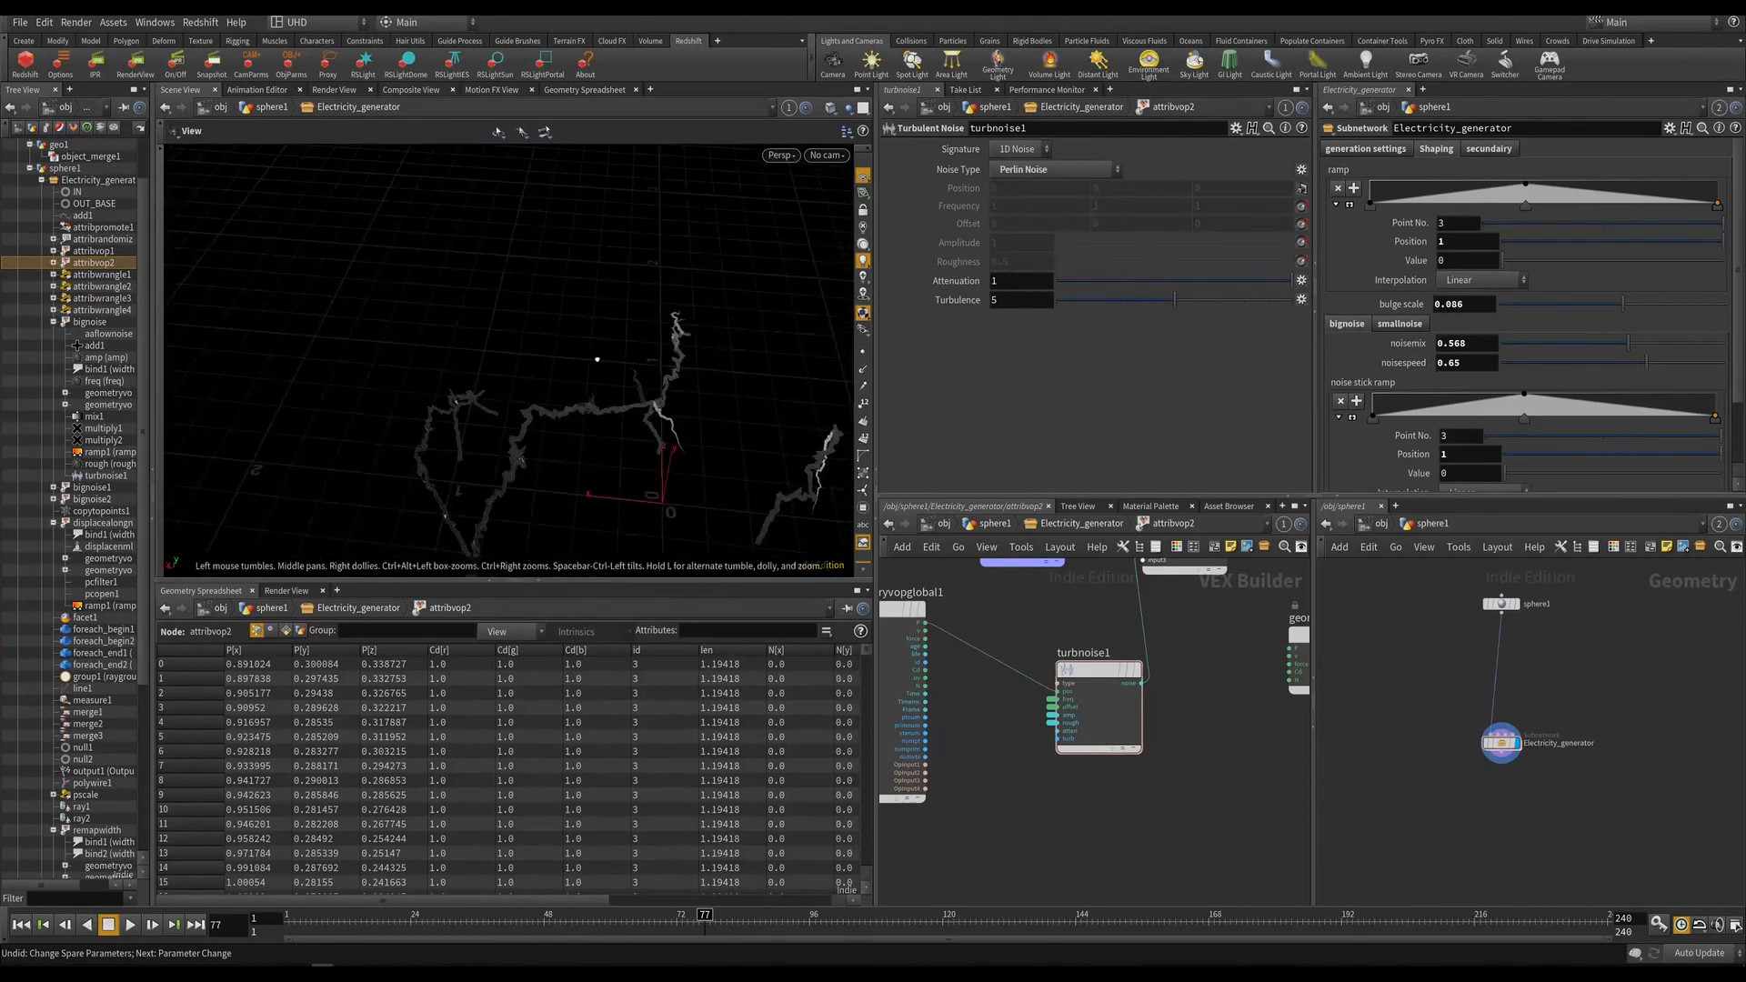
Undo both noise type changes on the turbulent noise and look over the arcs.
key("ctrl+z")
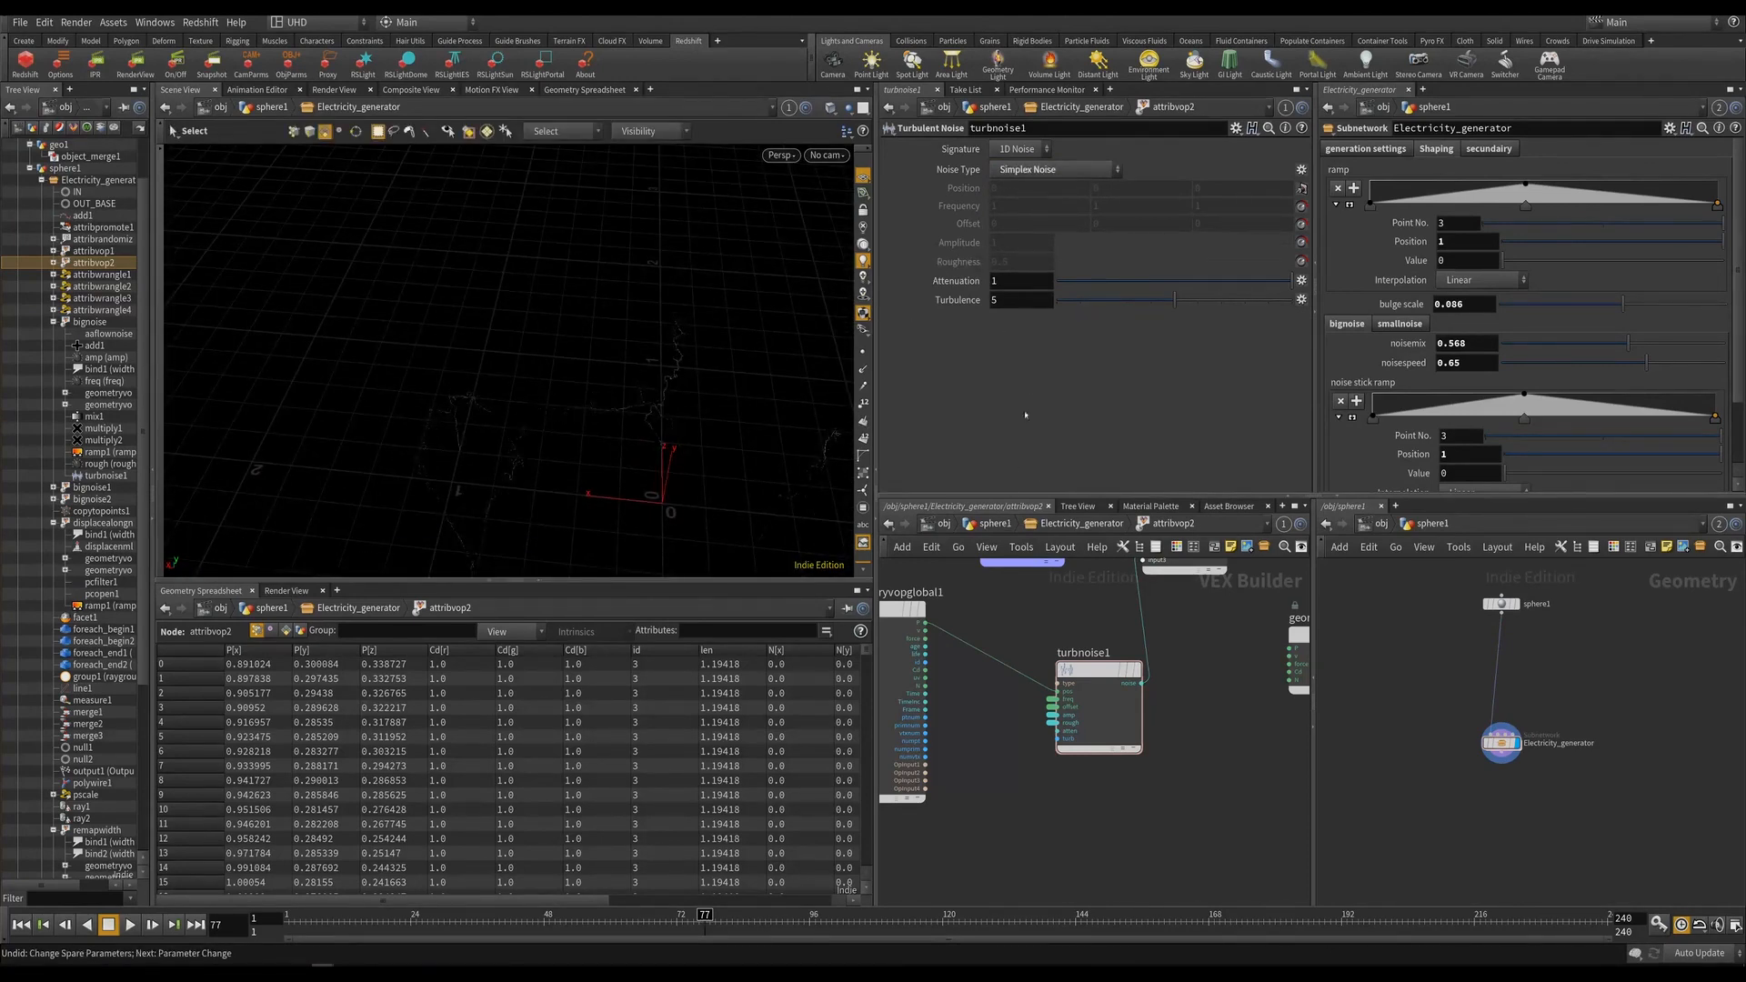
key("ctrl+z")
left_click_drag(831, 492, 635, 327, "alt")
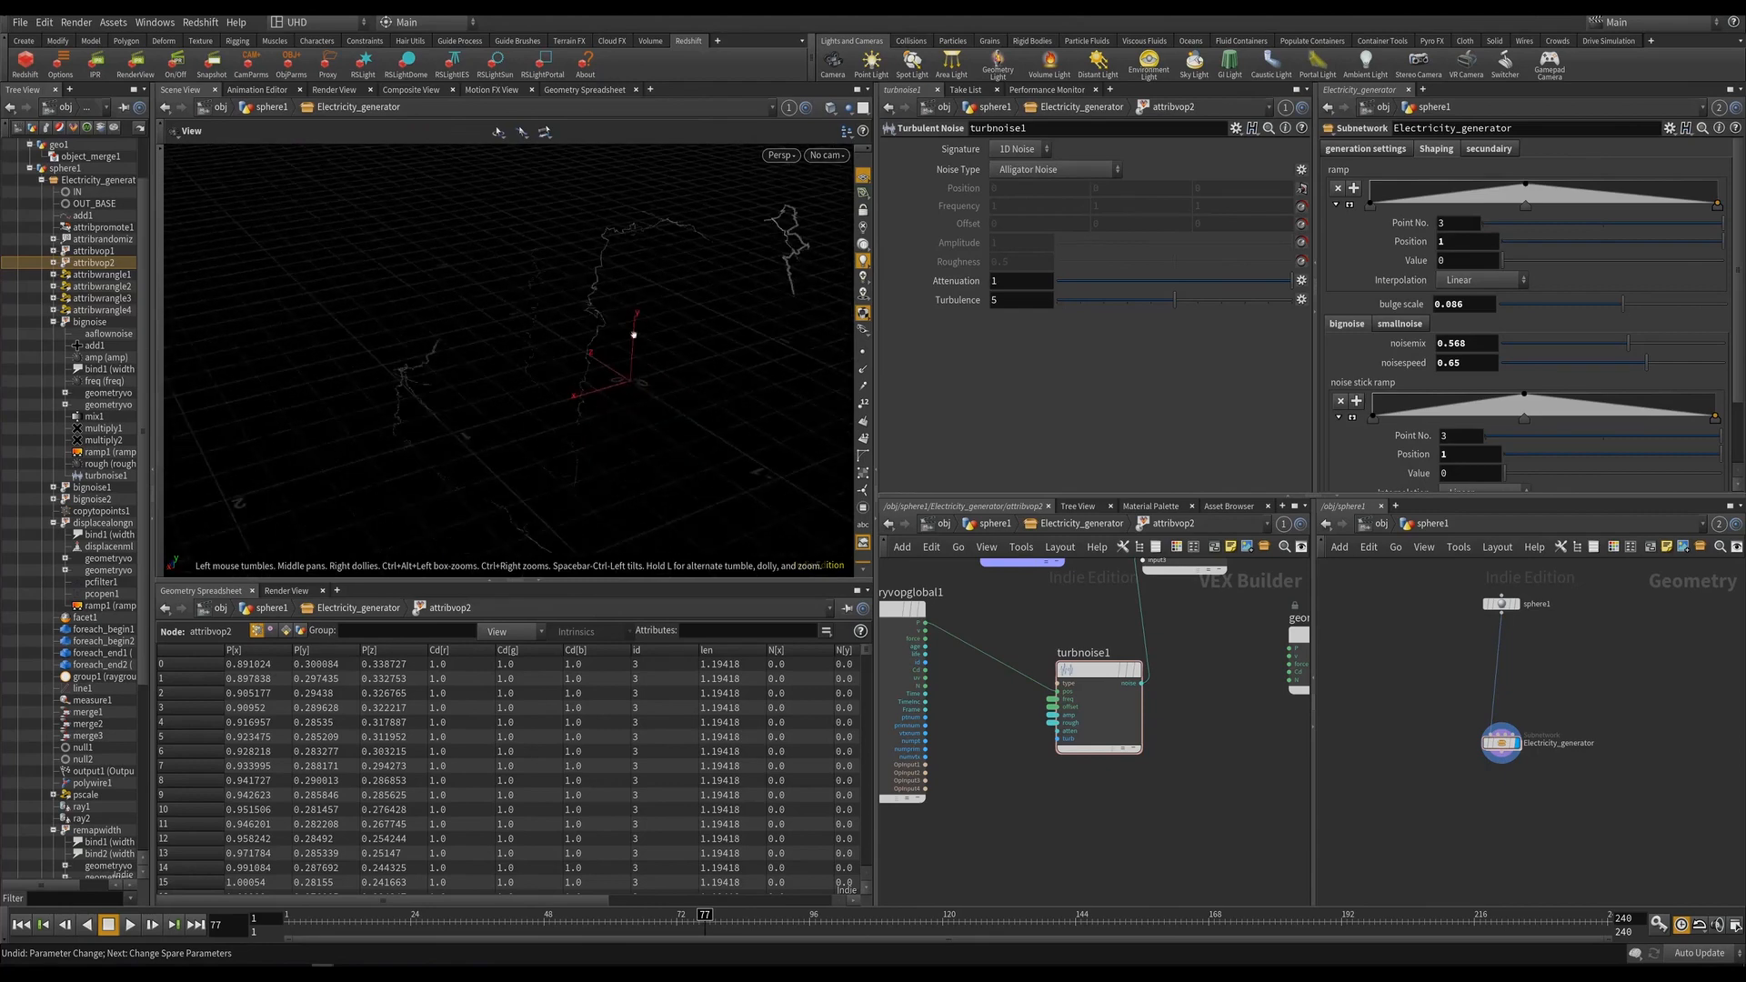
Save the scene and promote the turbulent noise's type input as a parameter of attribvop2.
scroll(982, 746, "up", 4)
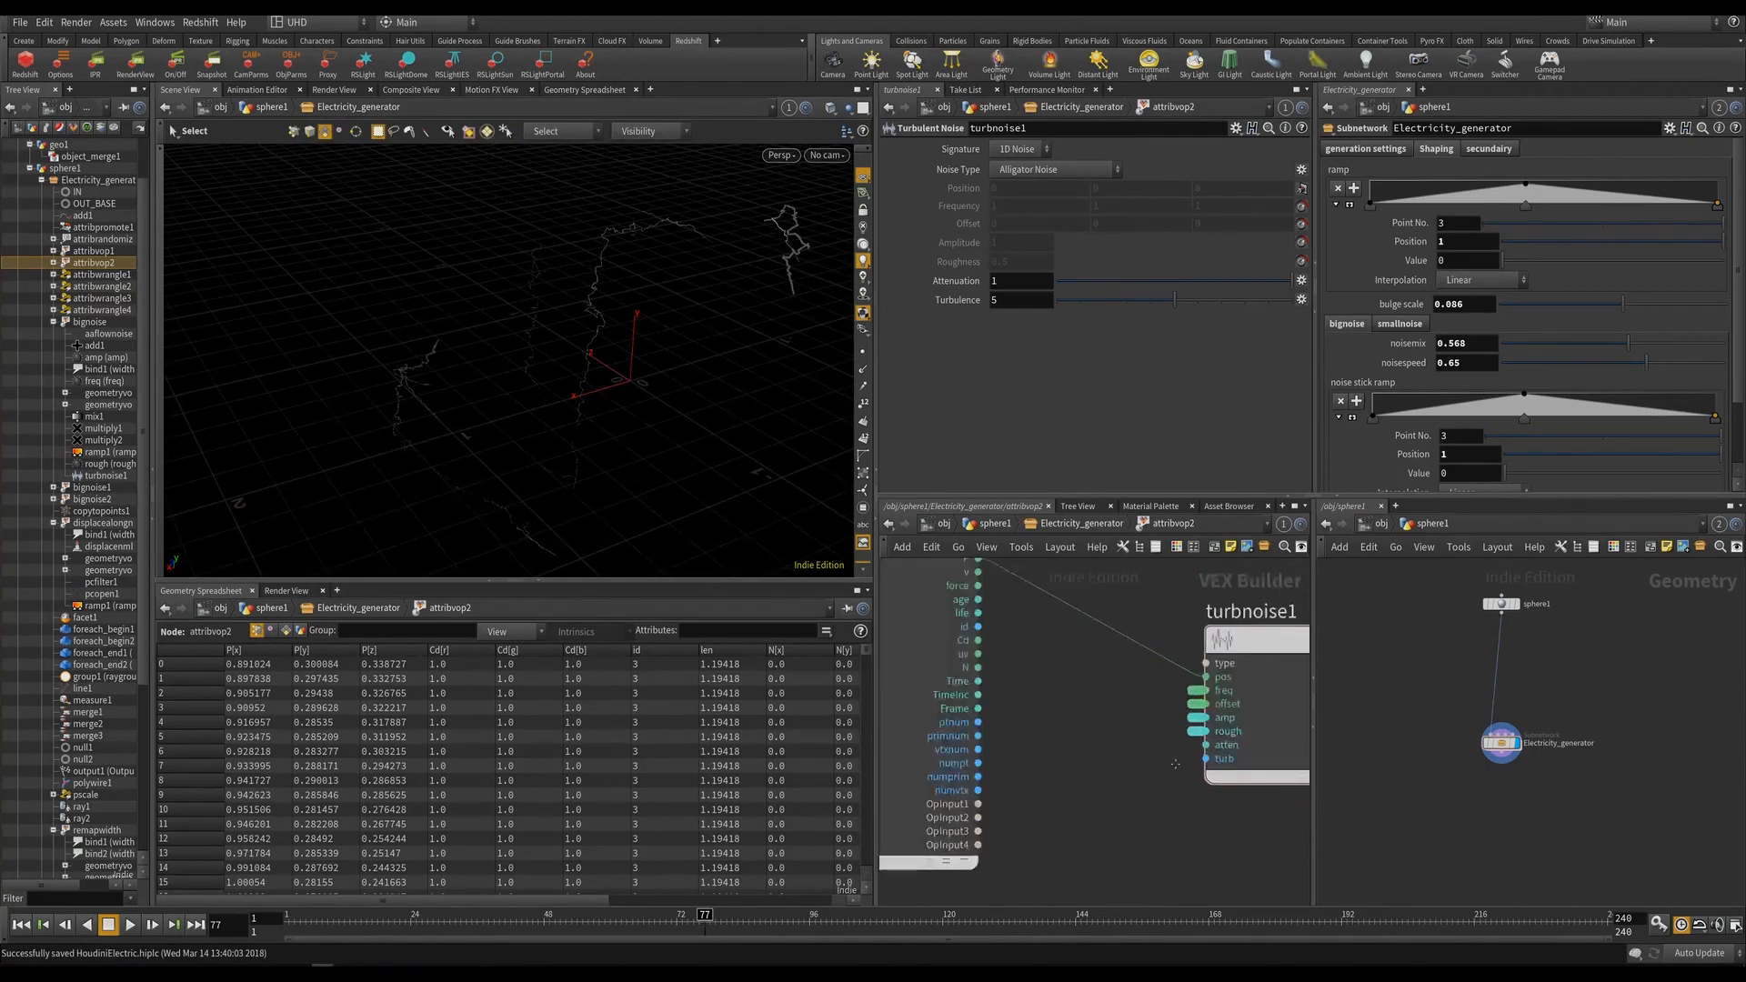
key("ctrl+s")
key("u")
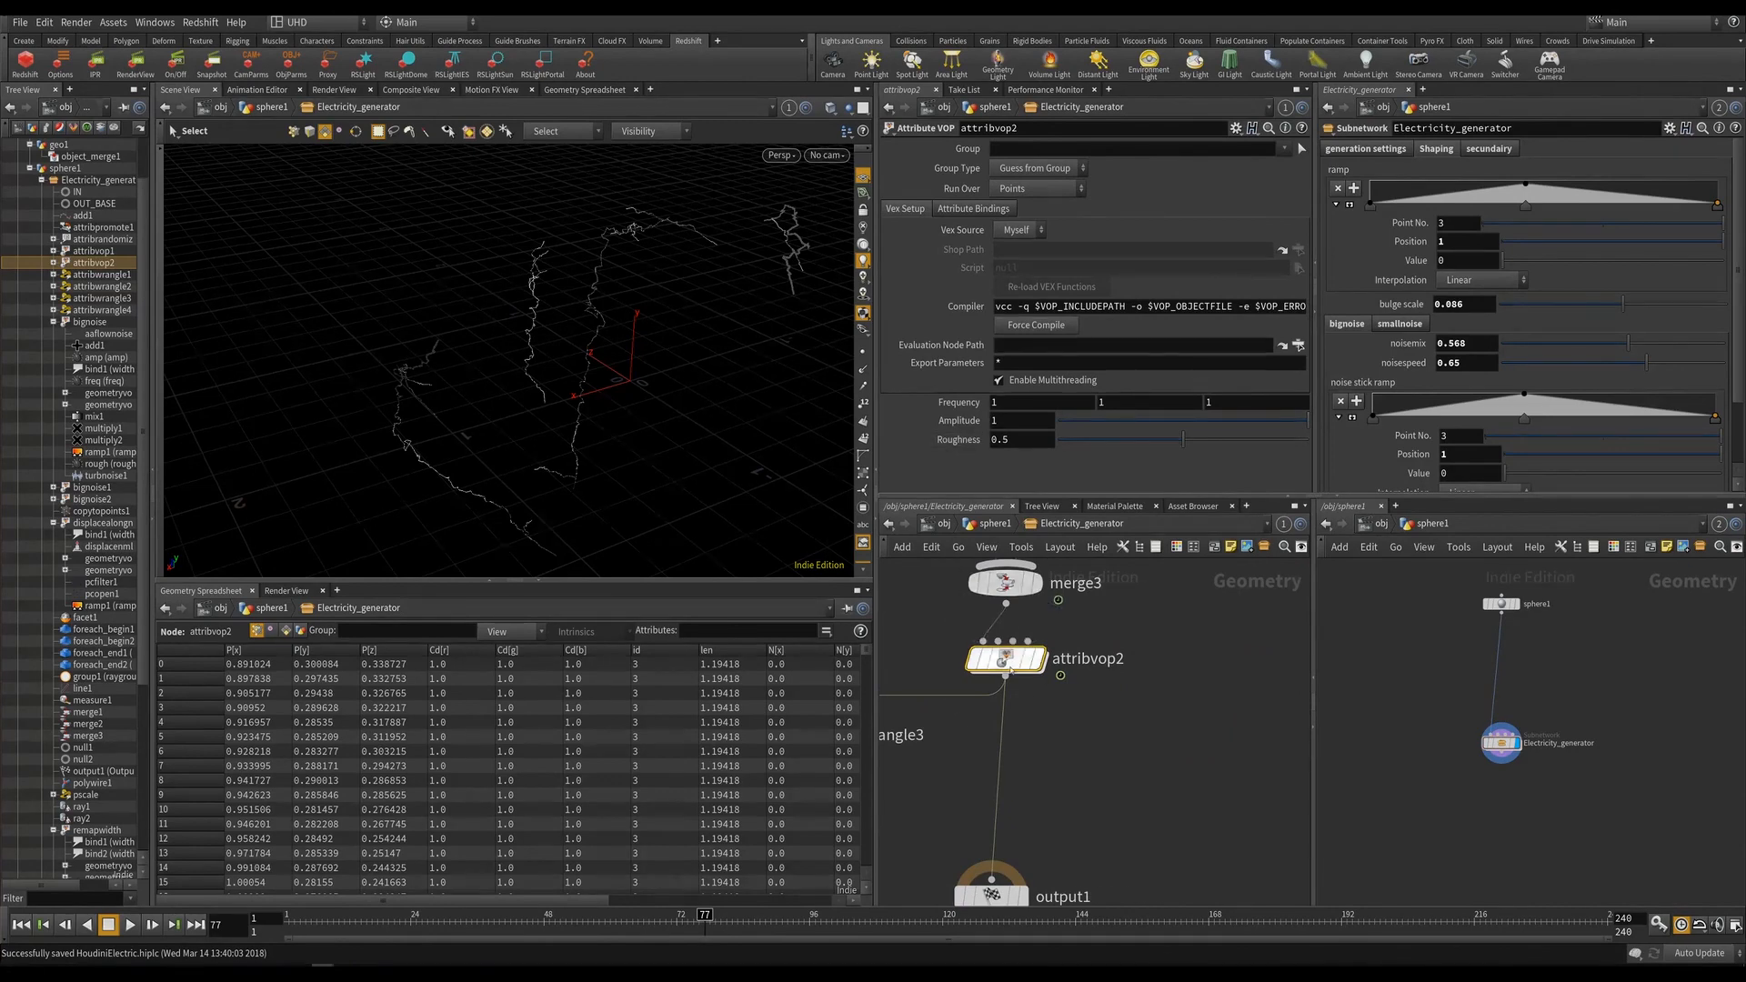
double_click(1002, 662)
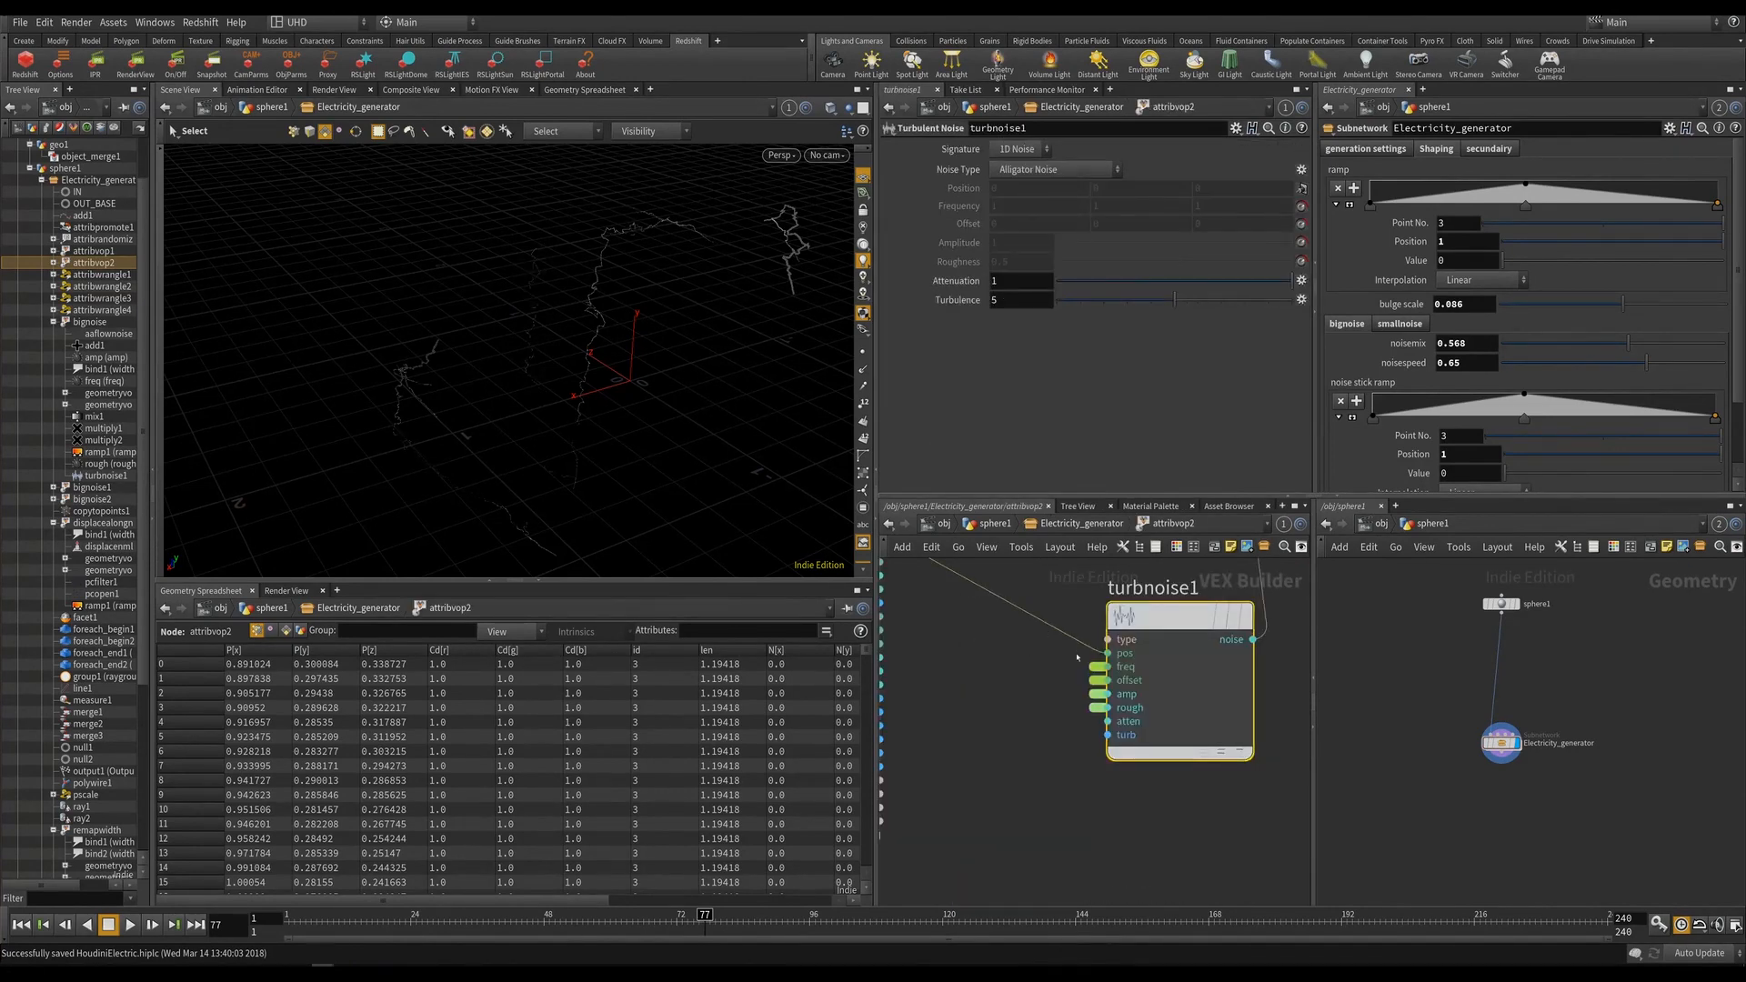
right_click(1107, 639)
left_click(1128, 649)
left_click(1078, 524)
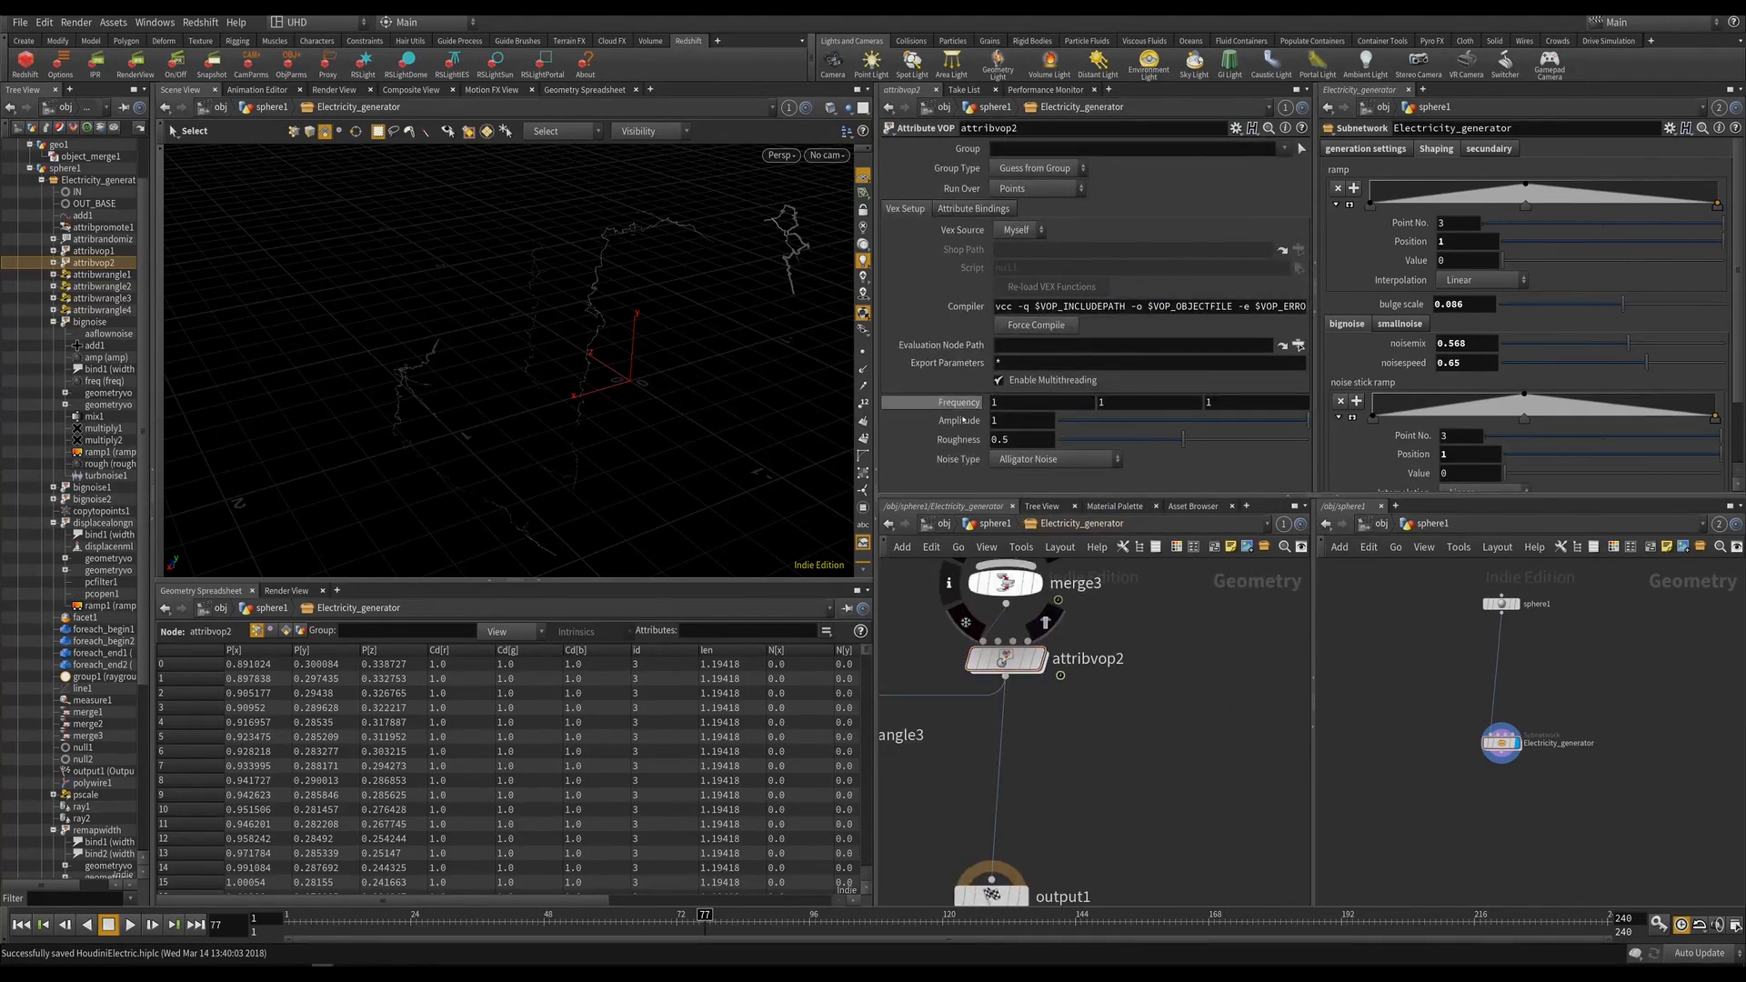
Set attribvop2's noise frequency to 17.2 on all three axes and its amplitude to 1.9.
middle_click_drag(959, 420, 991, 402)
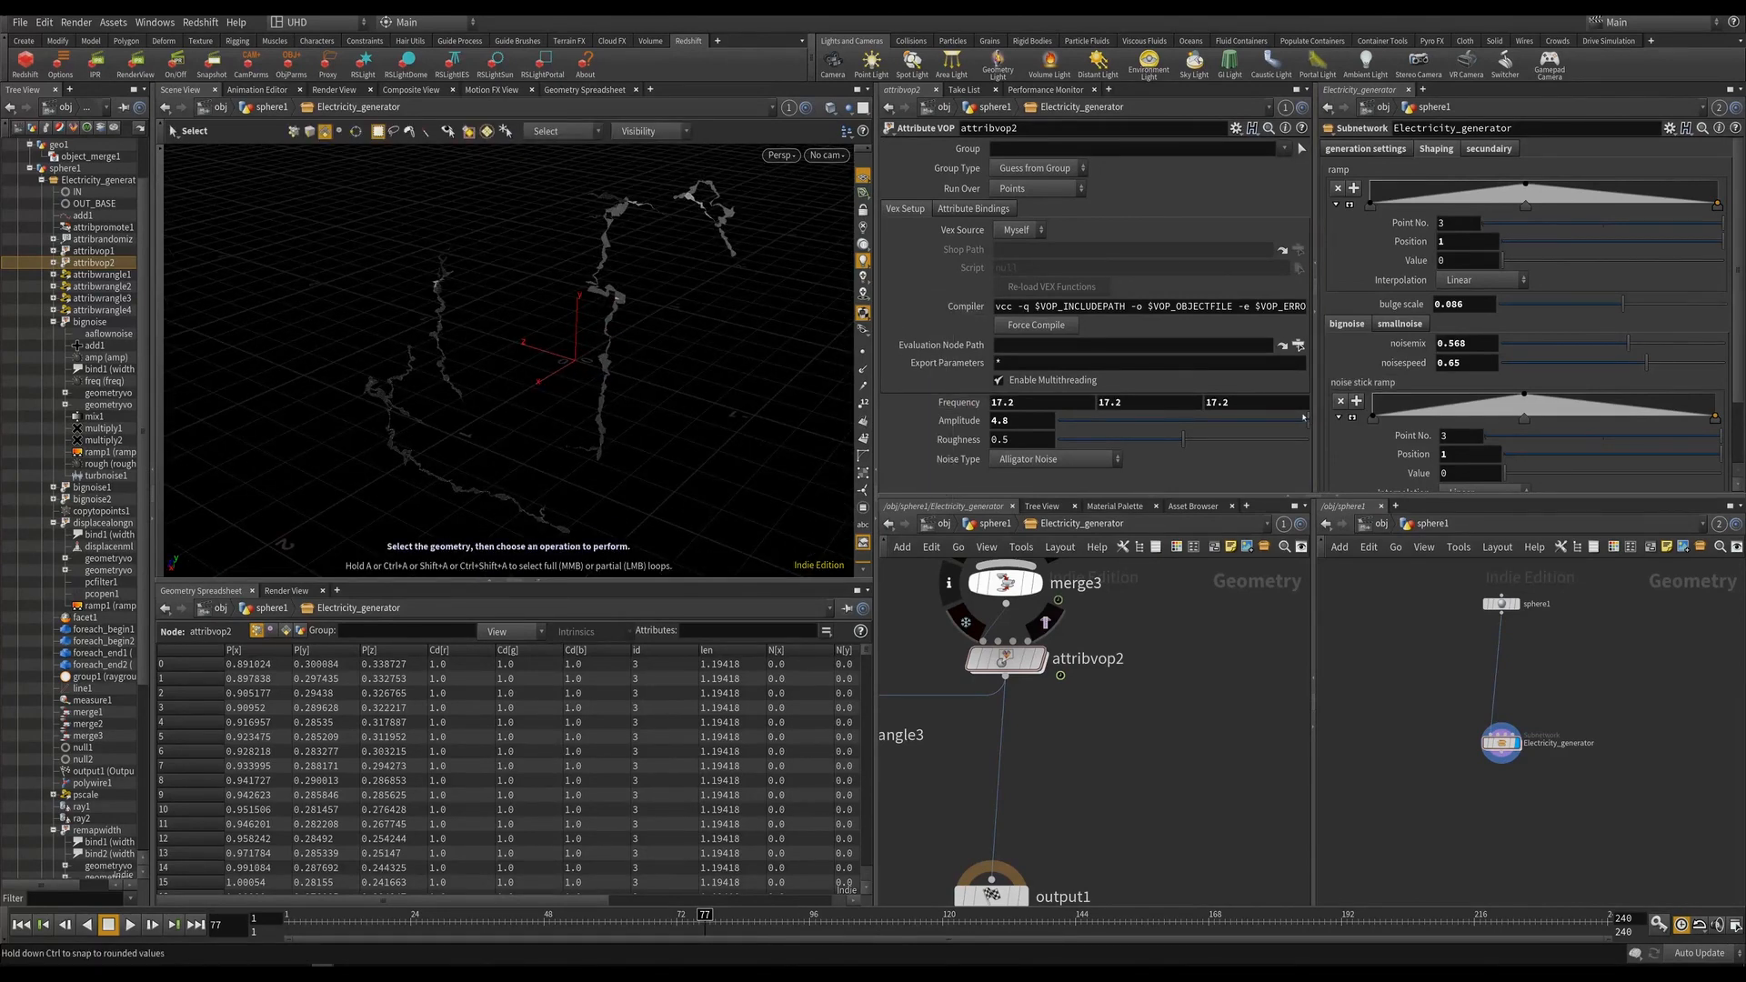
left_click_drag(1306, 420, 1277, 428)
middle_click_drag(1014, 420, 1090, 419)
left_click_drag(662, 386, 601, 409, "alt")
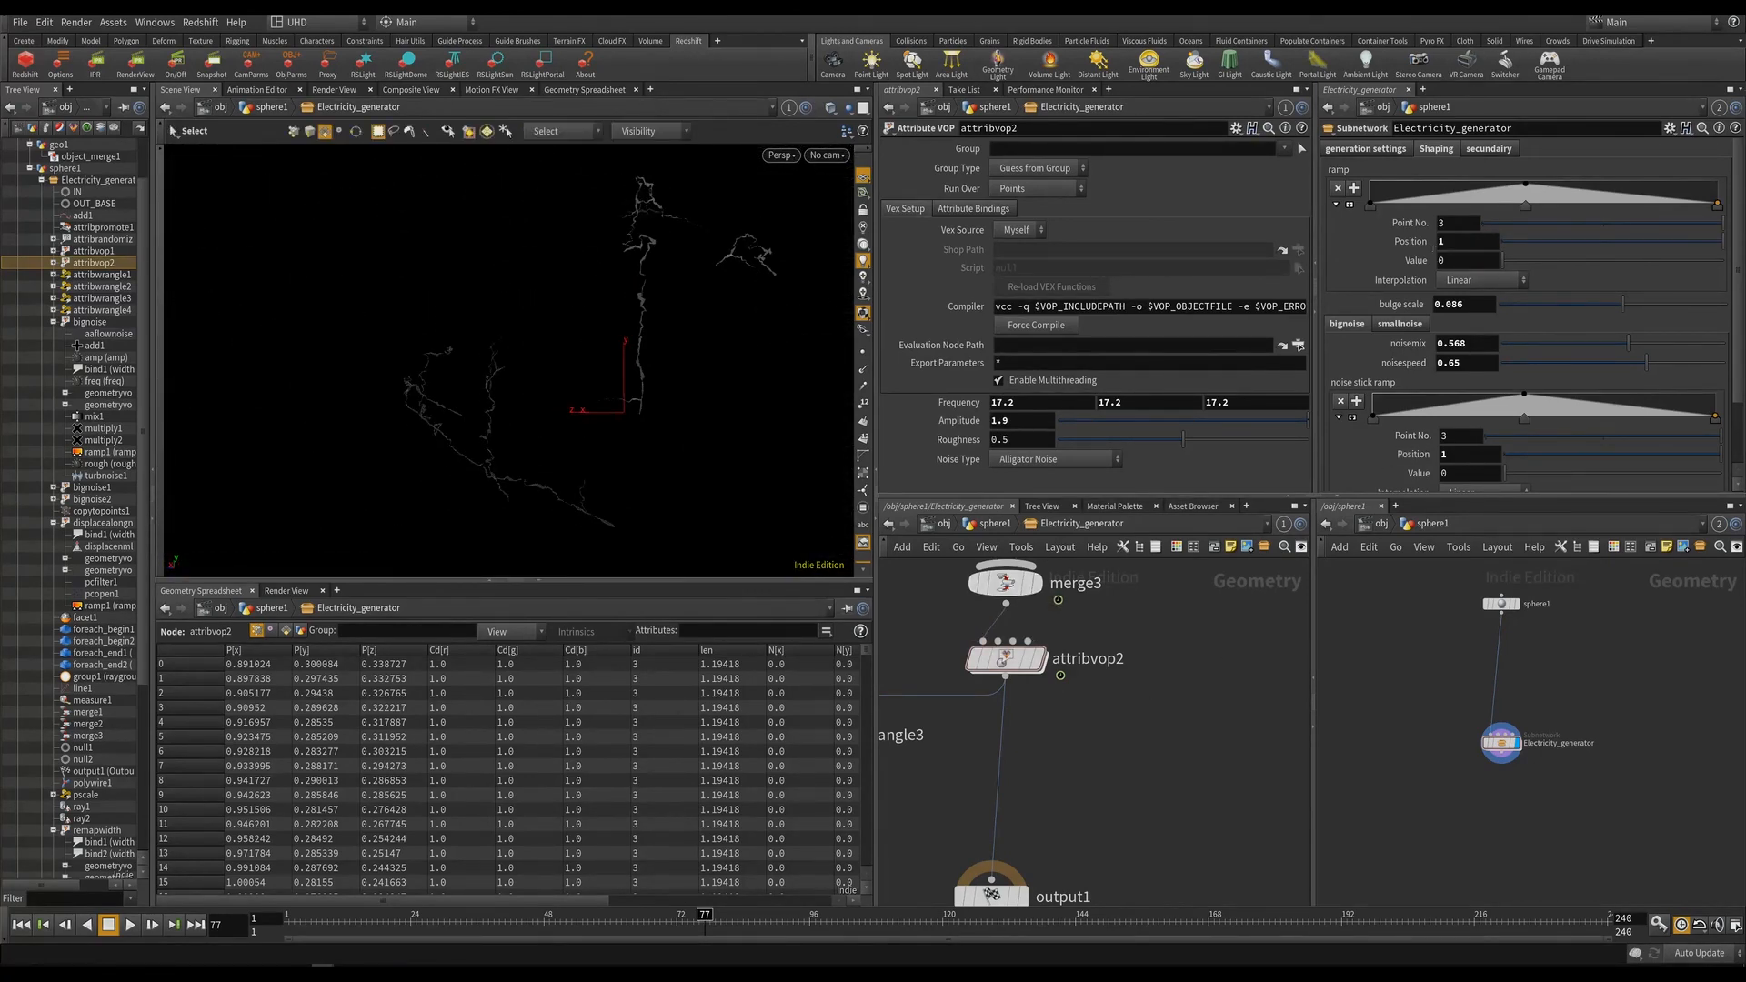
Add a tab folder labelled "rendering" after the existing folders in Electricity_generator's parameter interface.
left_click(1670, 131)
left_click(1597, 363)
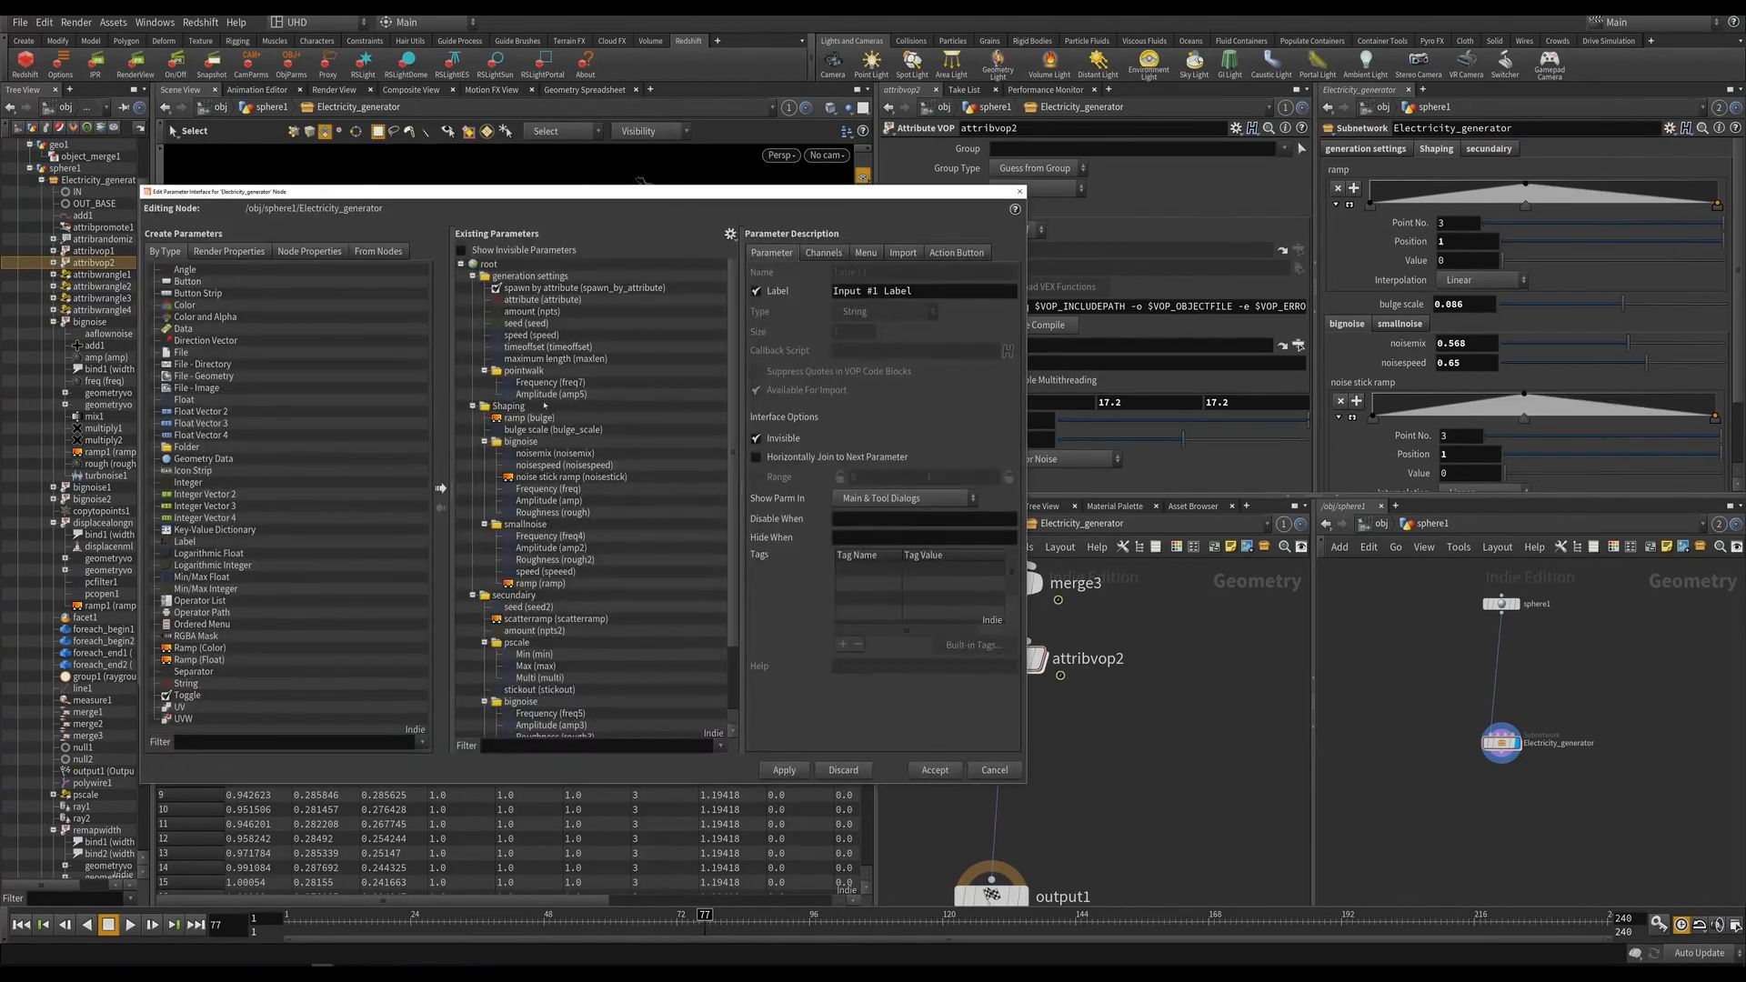
left_click(474, 286)
left_click(473, 277)
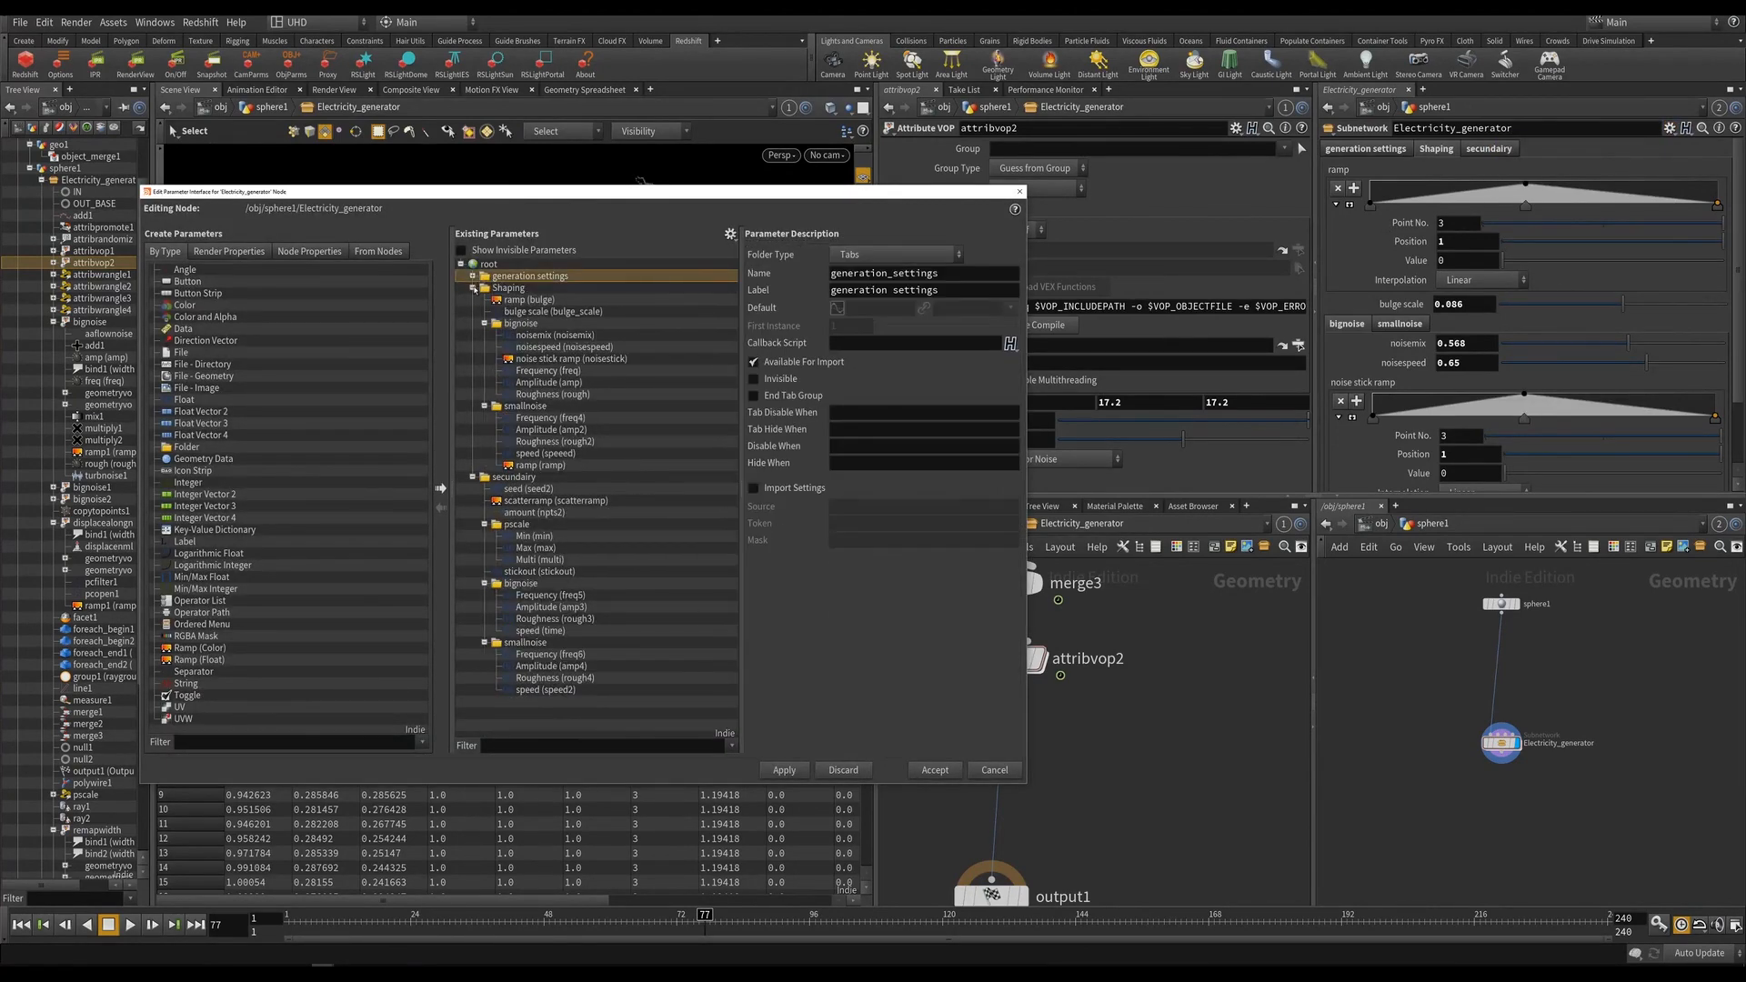
left_click(473, 289)
left_click(473, 300)
left_click_drag(184, 451, 535, 393)
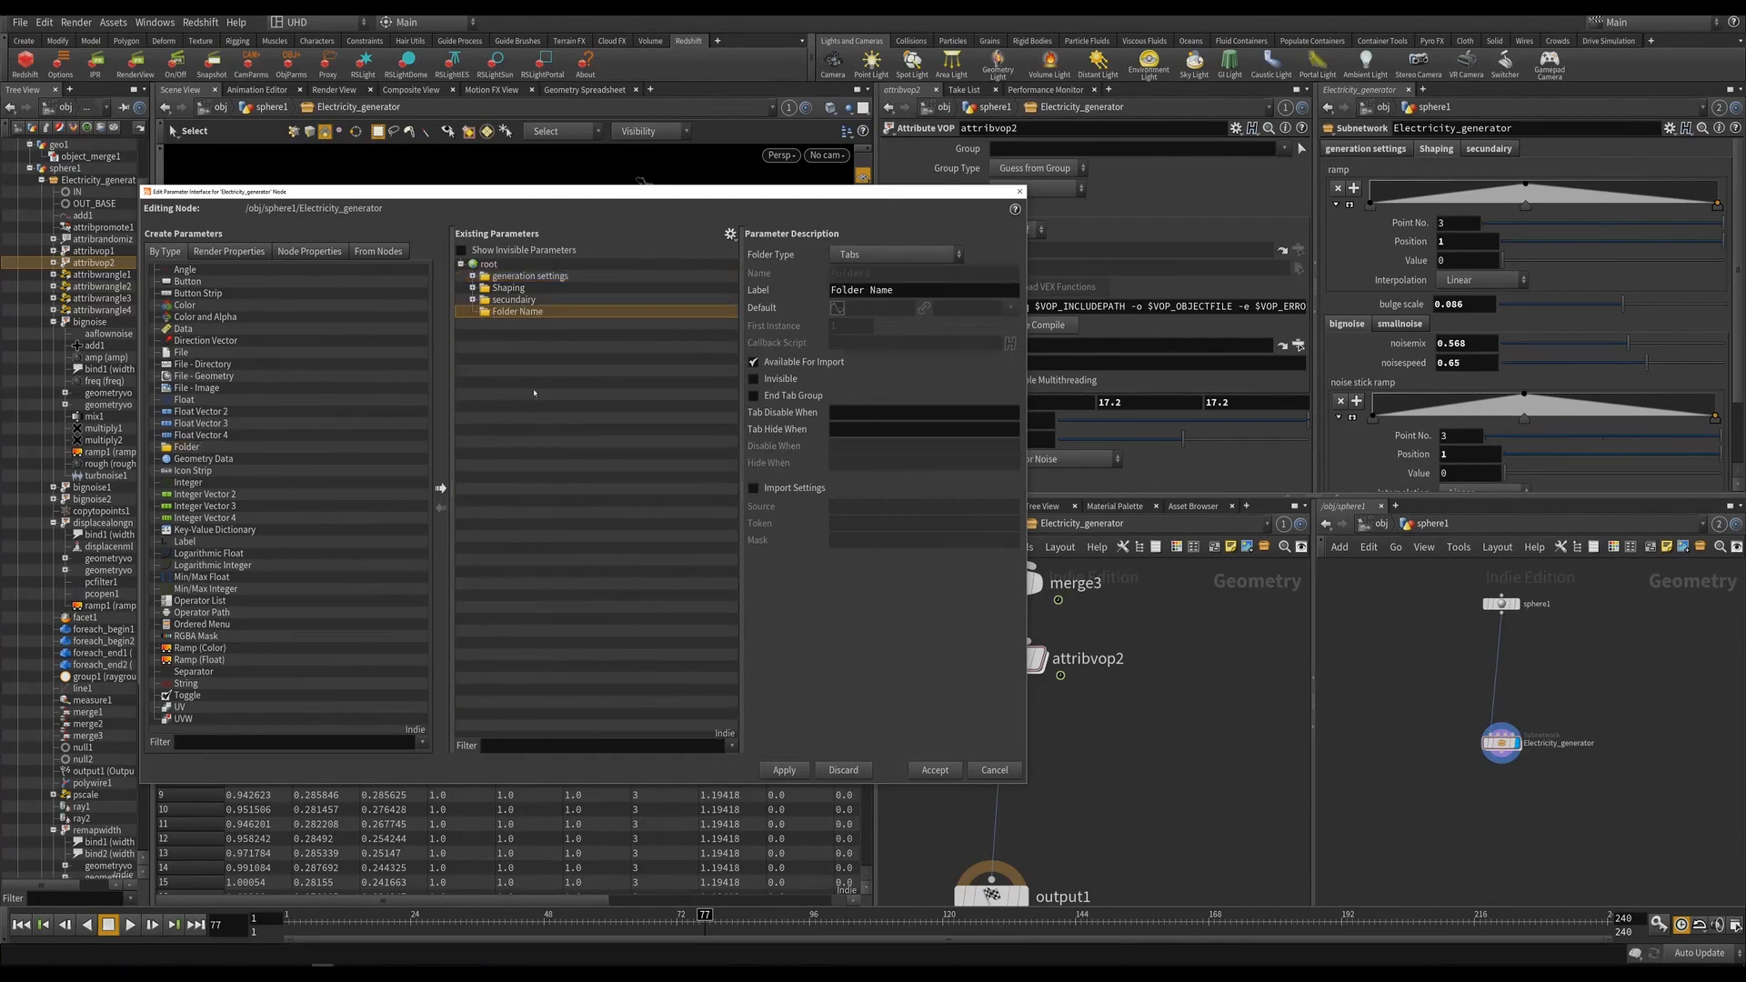
left_click_drag(900, 289, 612, 280)
type("rendering")
key("Return")
Expose attribvop2's Frequency, Amplitude, Roughness and Noise Type in the rendering folder and accept the parameter interface changes.
left_click_drag(833, 194, 563, 197)
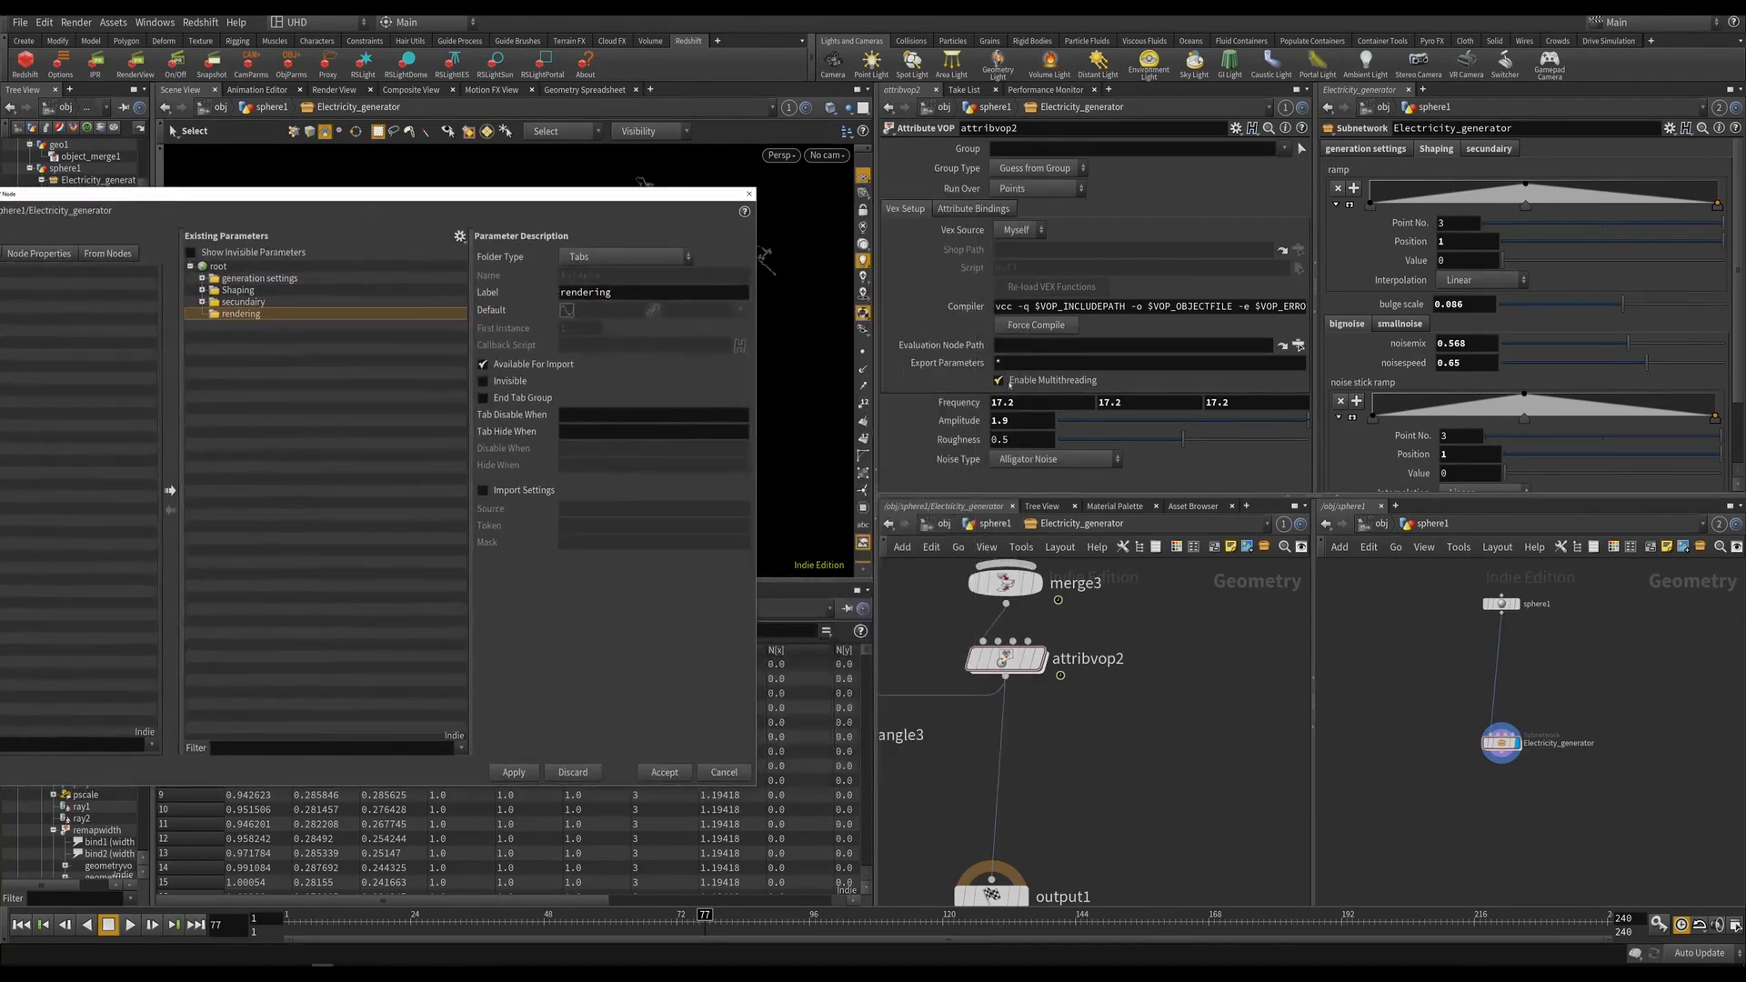
left_click_drag(956, 404, 370, 367)
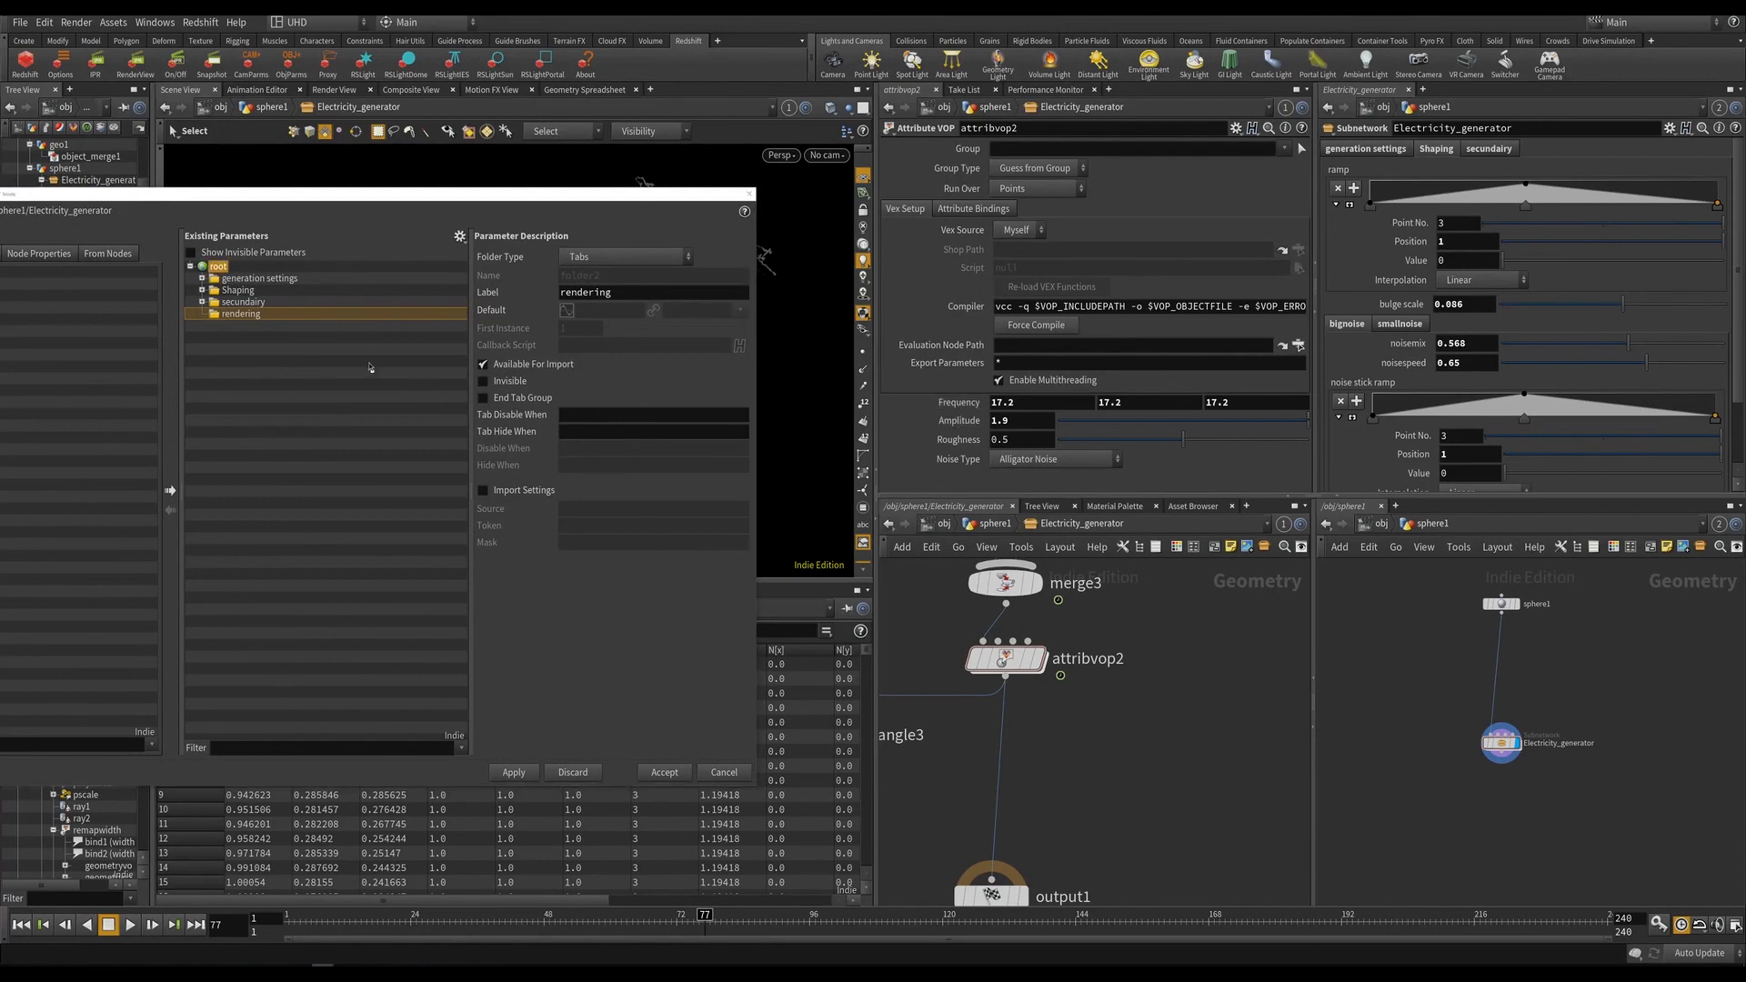
left_click_drag(241, 320, 241, 317)
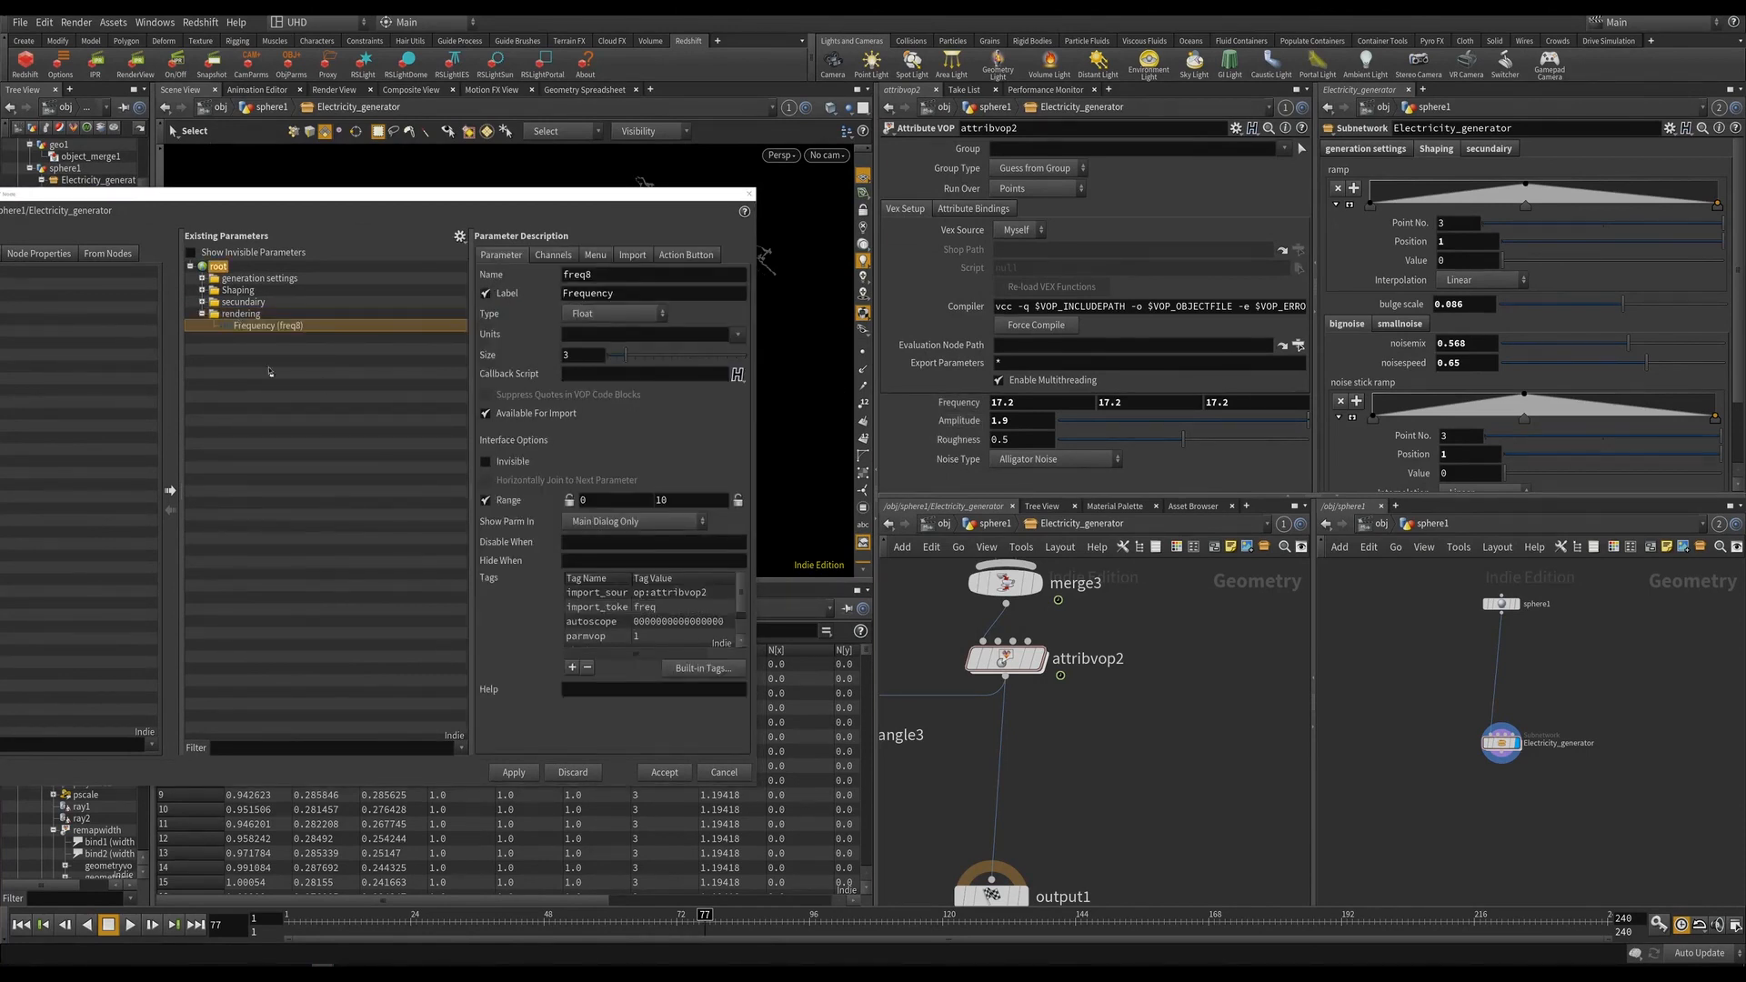
left_click_drag(956, 420, 238, 313)
left_click(514, 772)
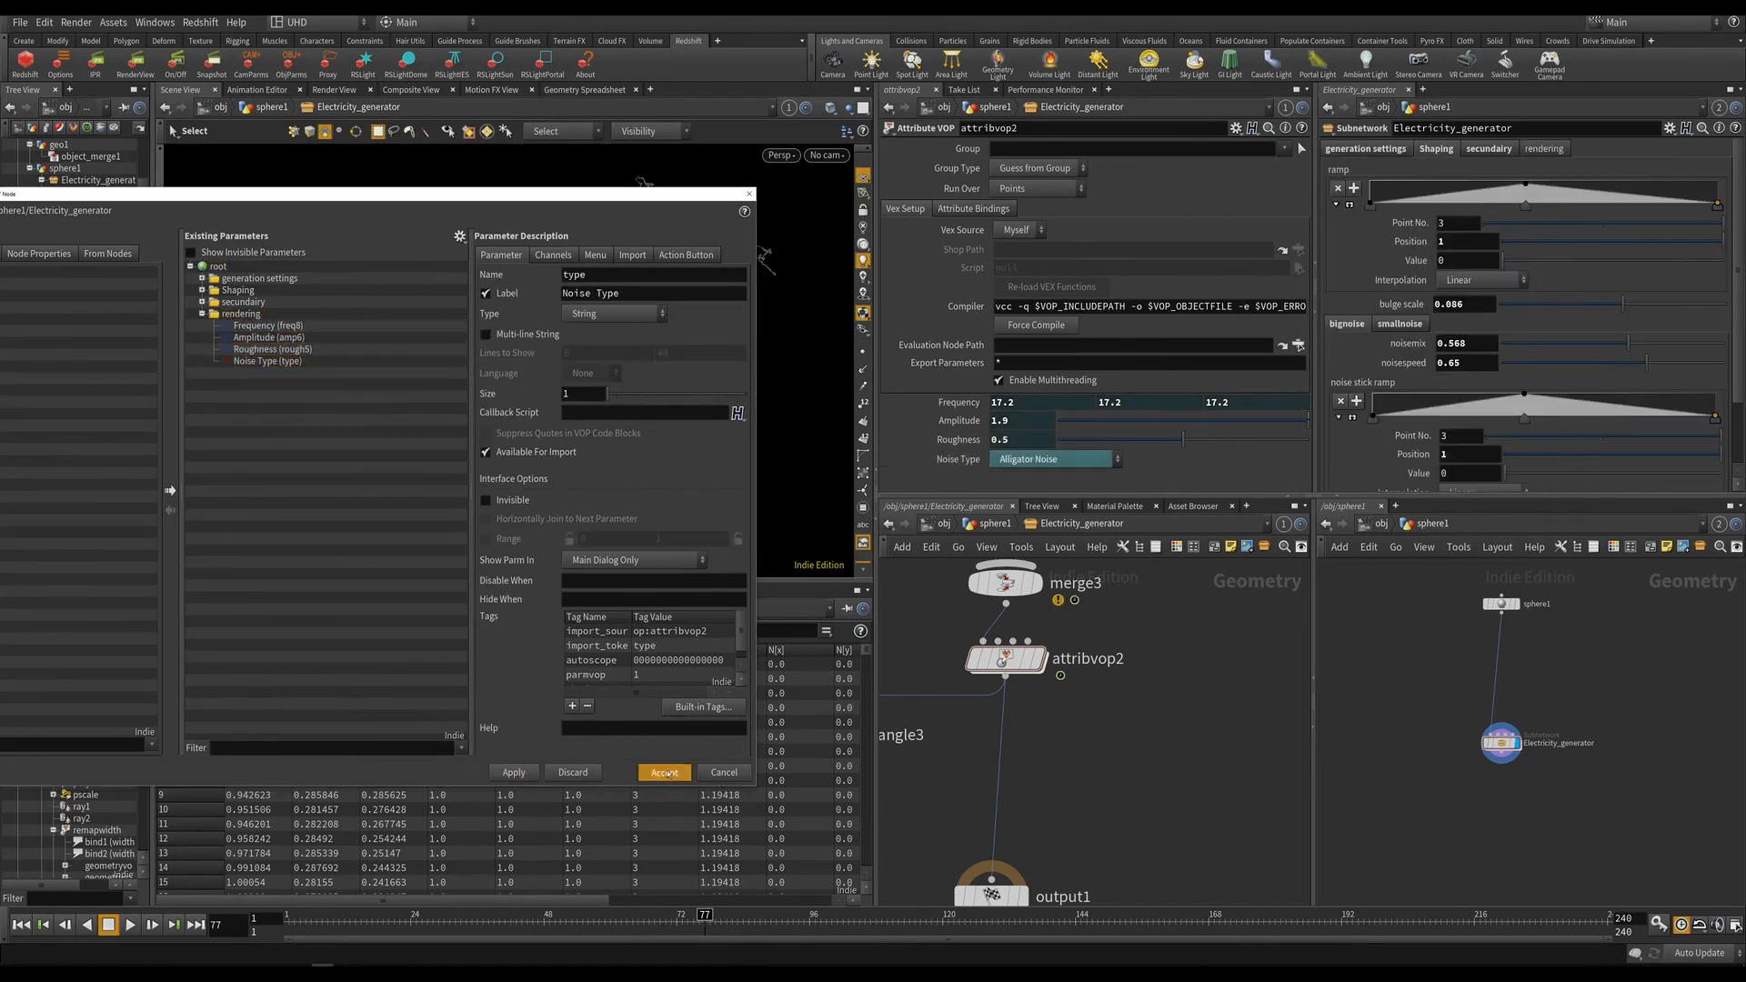
left_click(664, 772)
left_click_drag(617, 371, 604, 319)
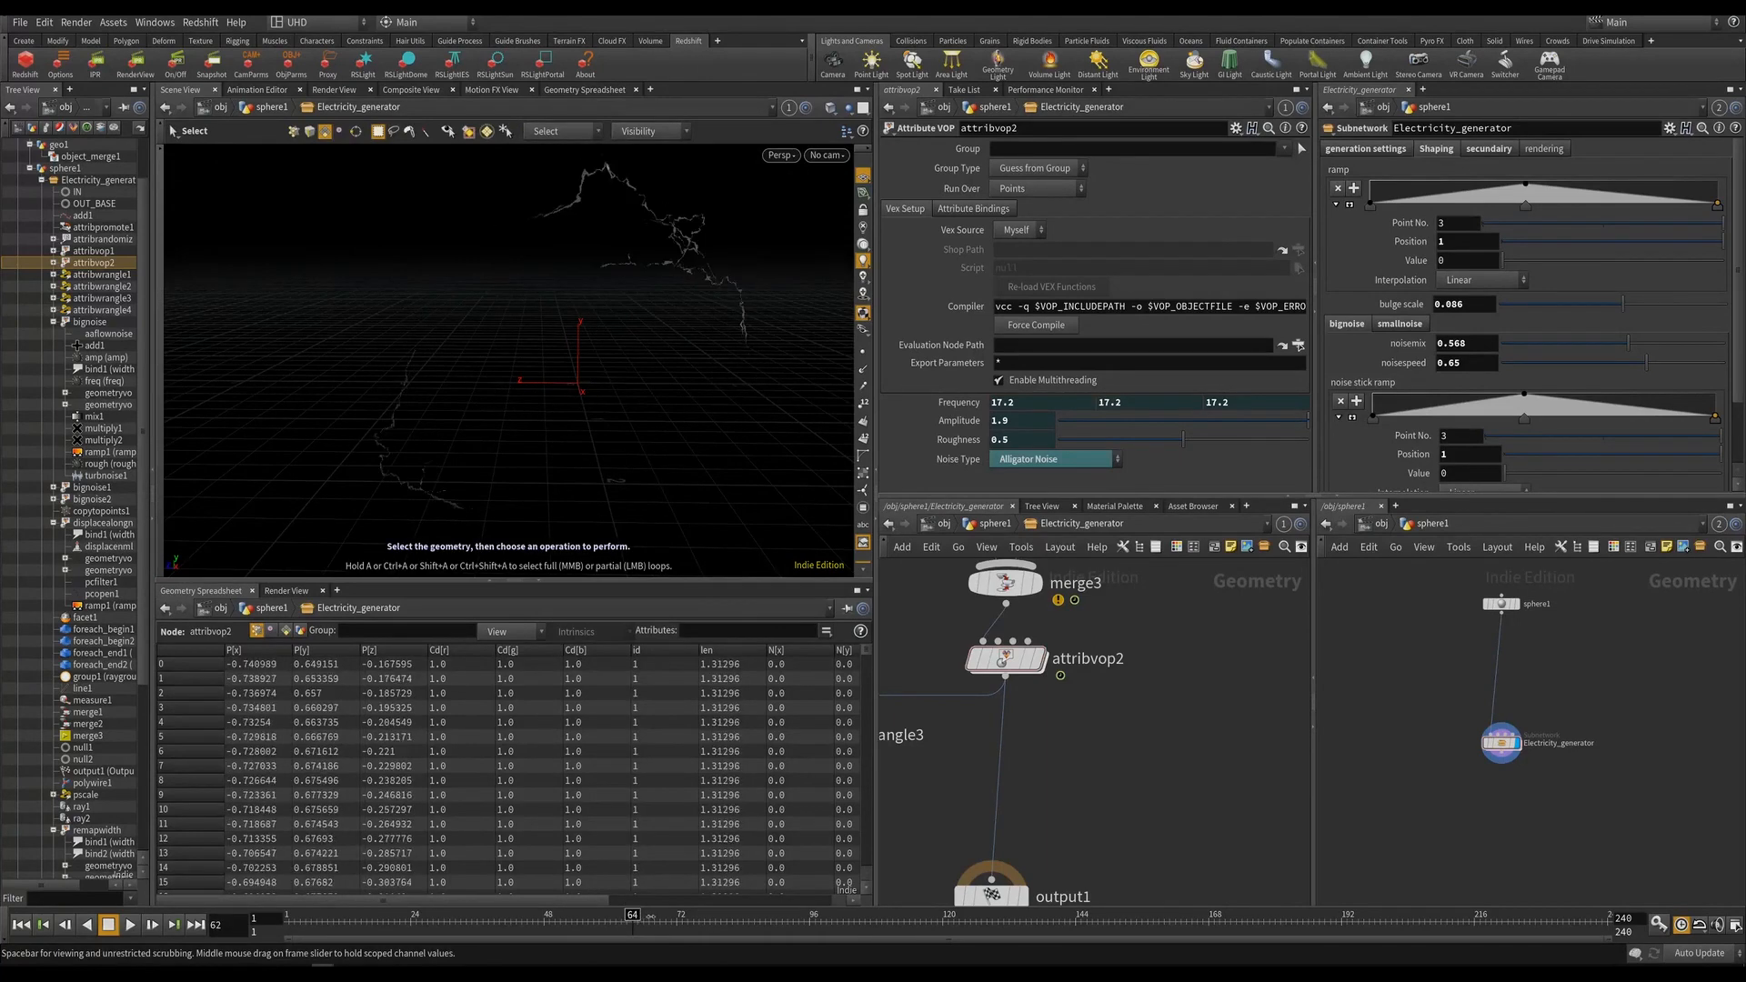
scroll(1143, 757, "down", 3)
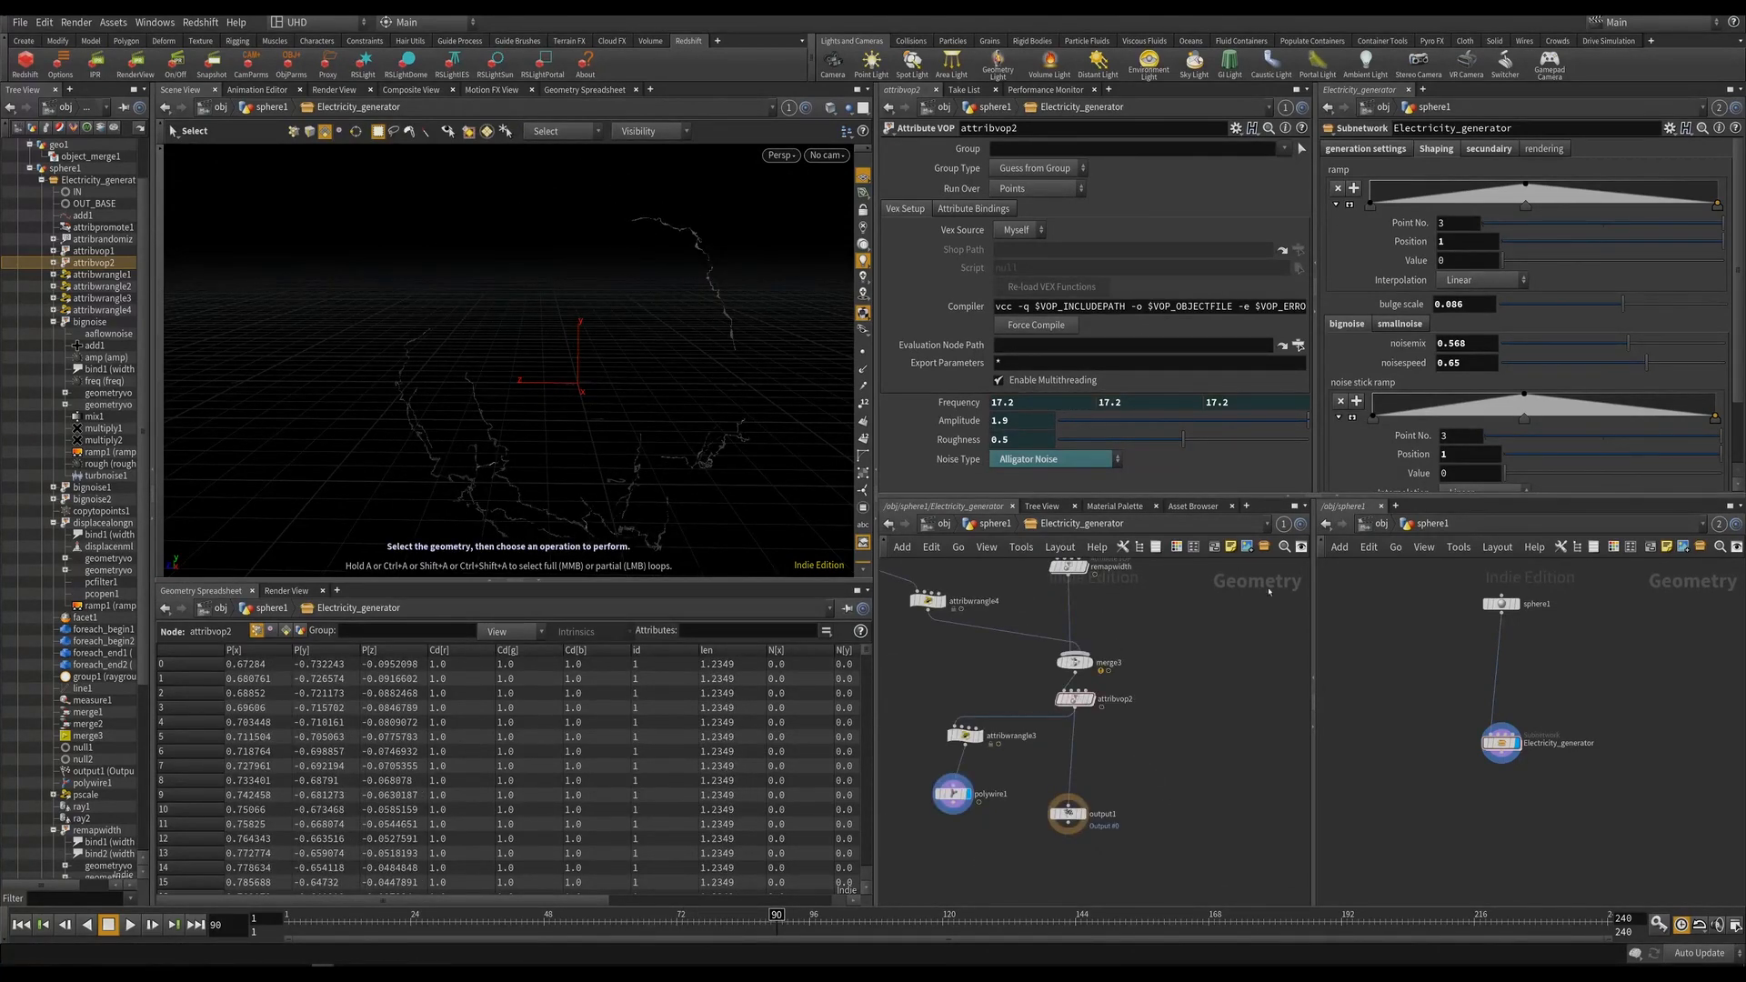
scroll(1062, 818, "up", 3)
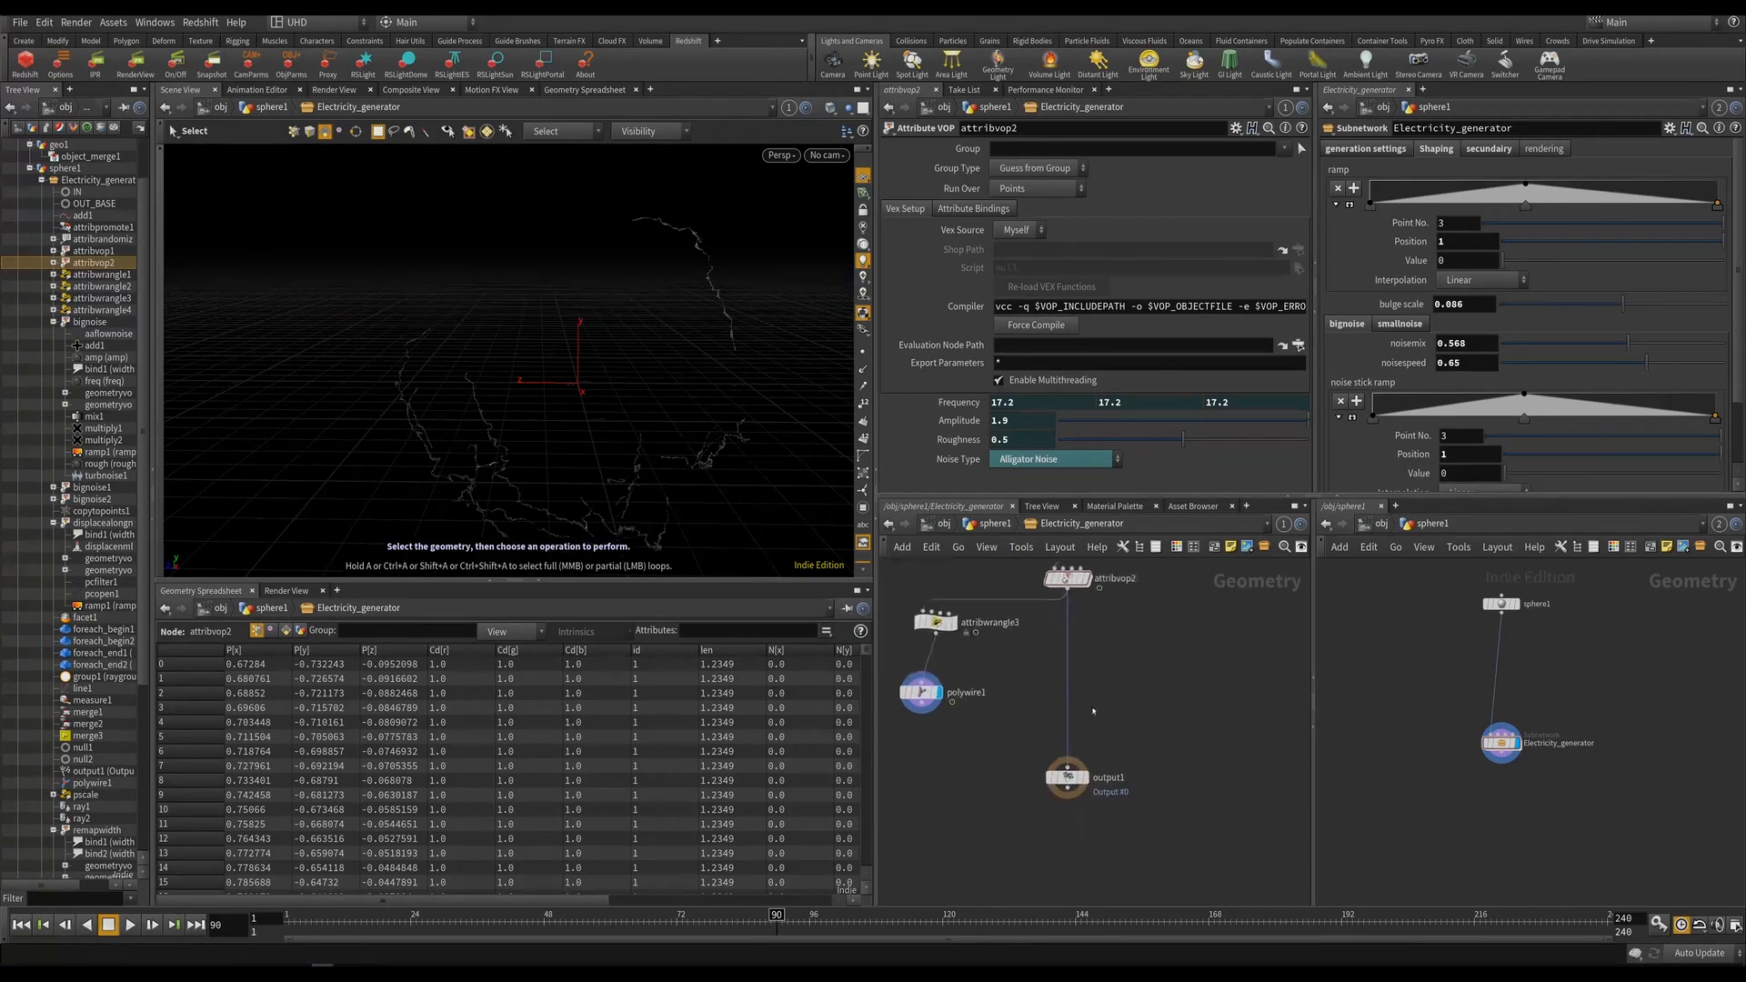
key("Tab")
type("null")
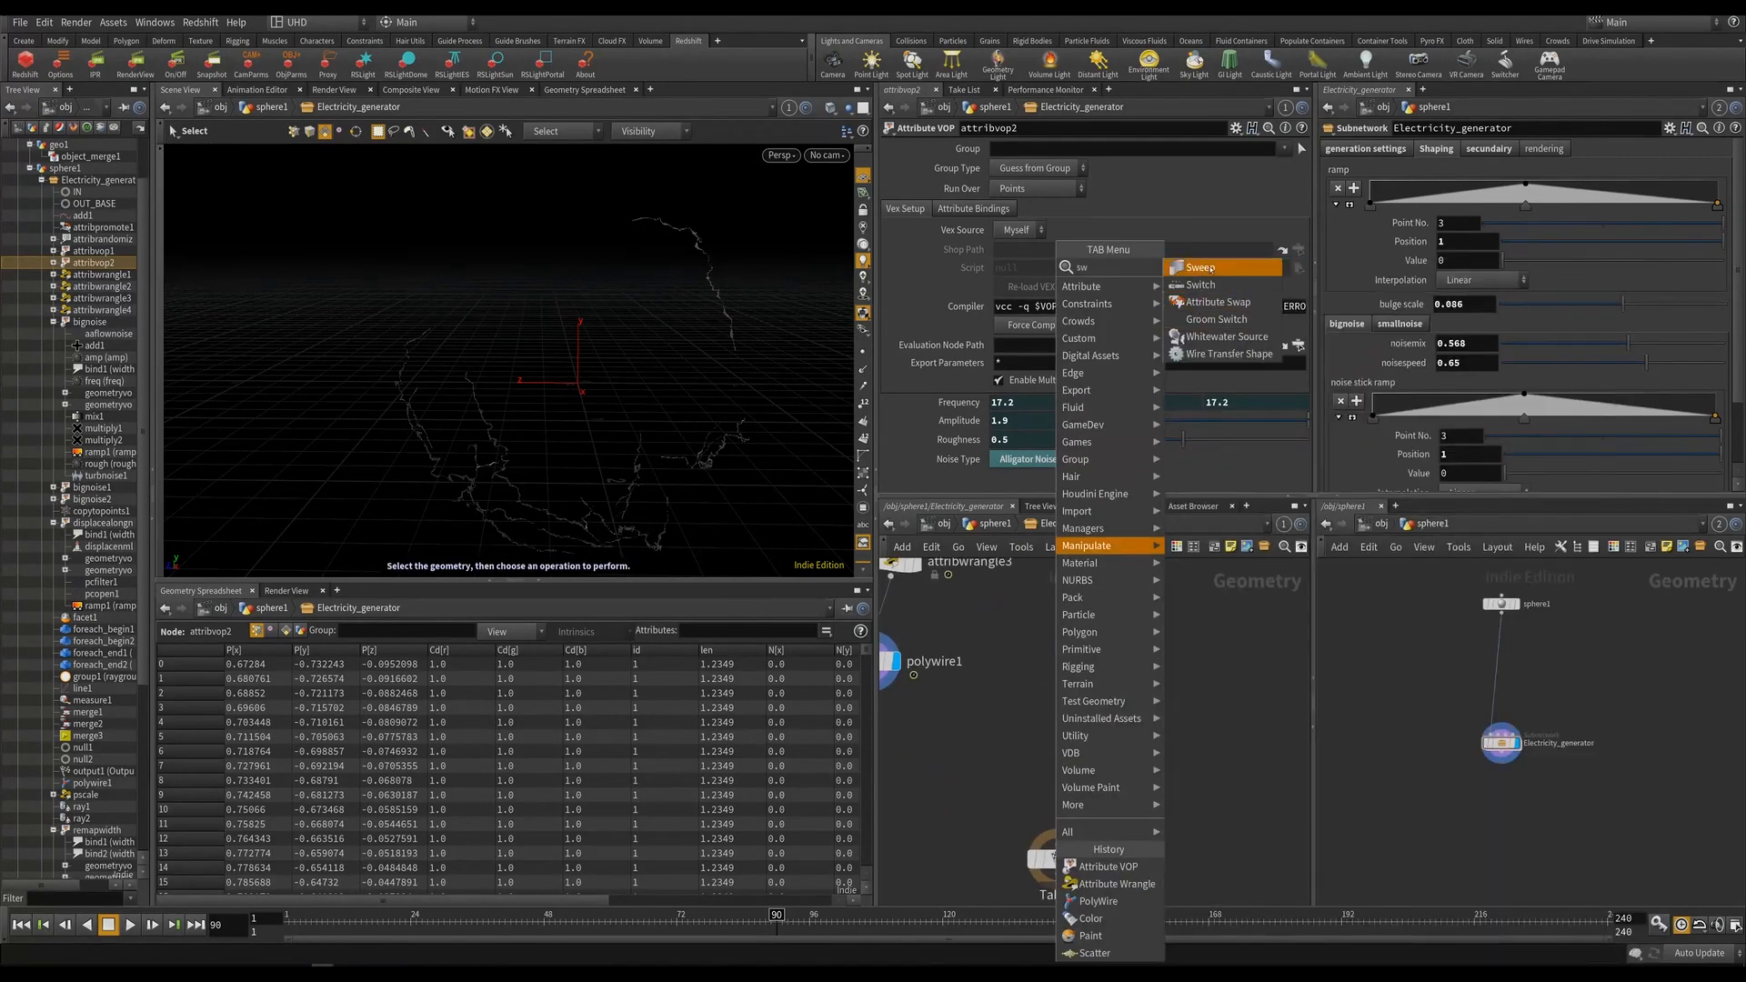
key("Return")
left_click(1127, 721)
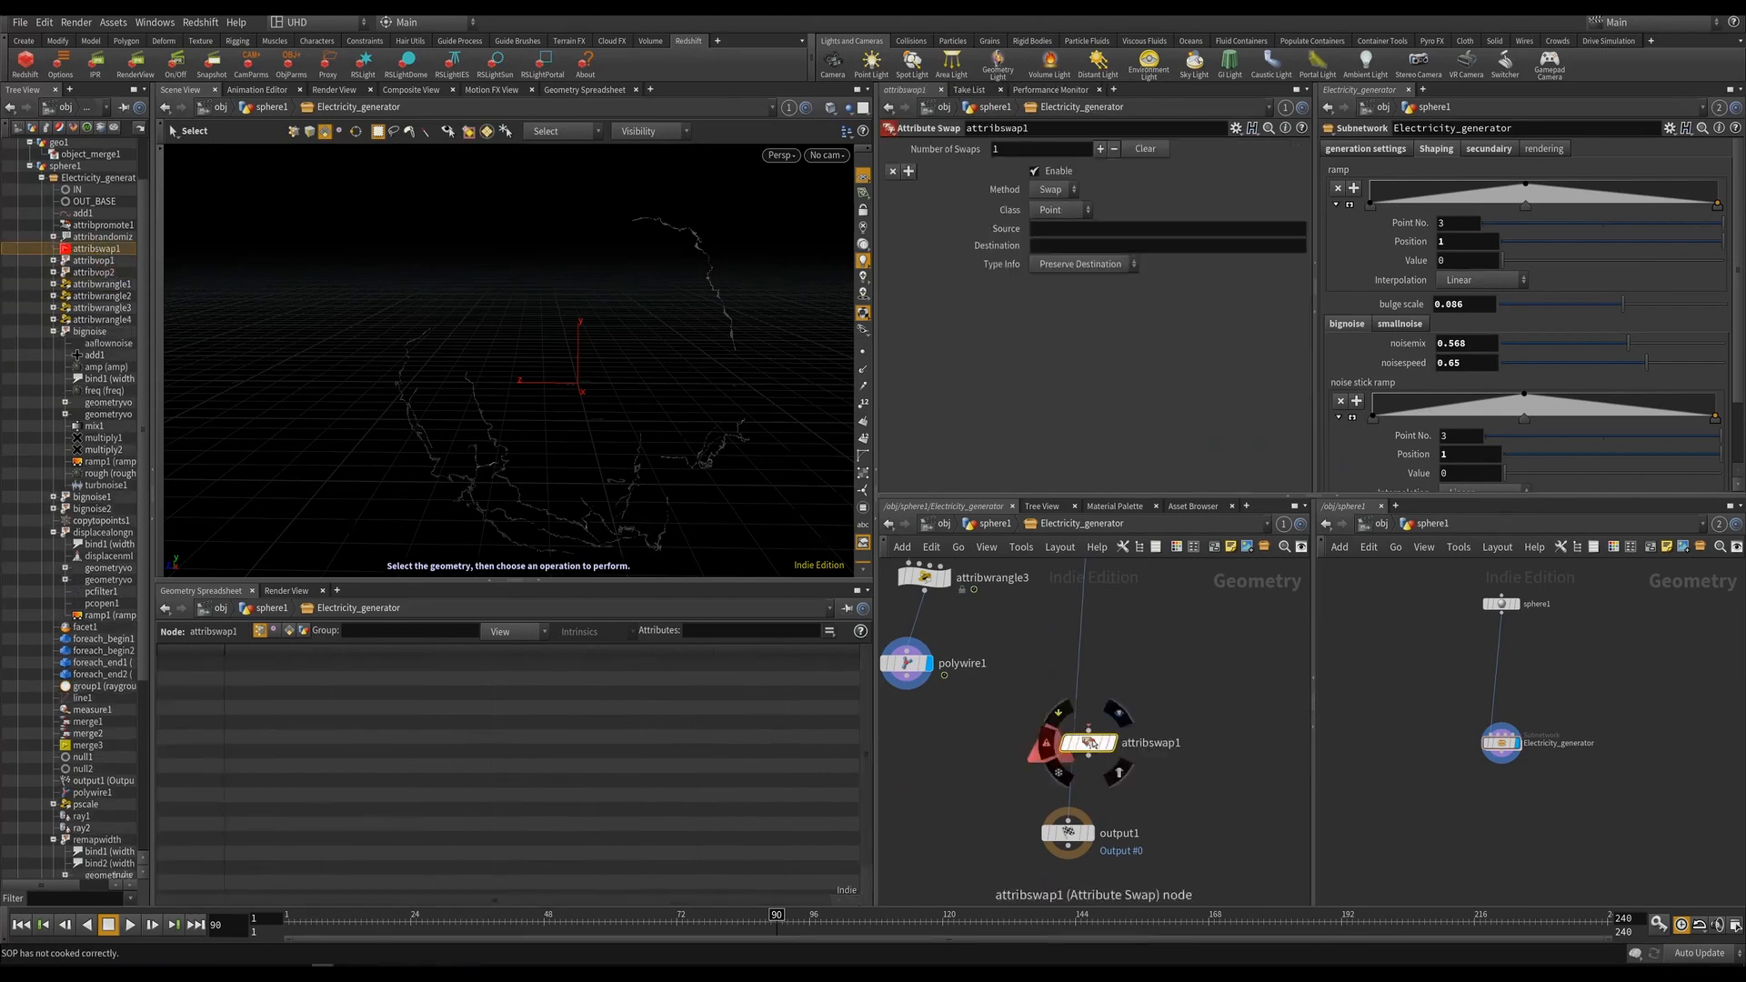
key("Delete")
Insert a Switch node between attribvop2 and output1.
key("Tab")
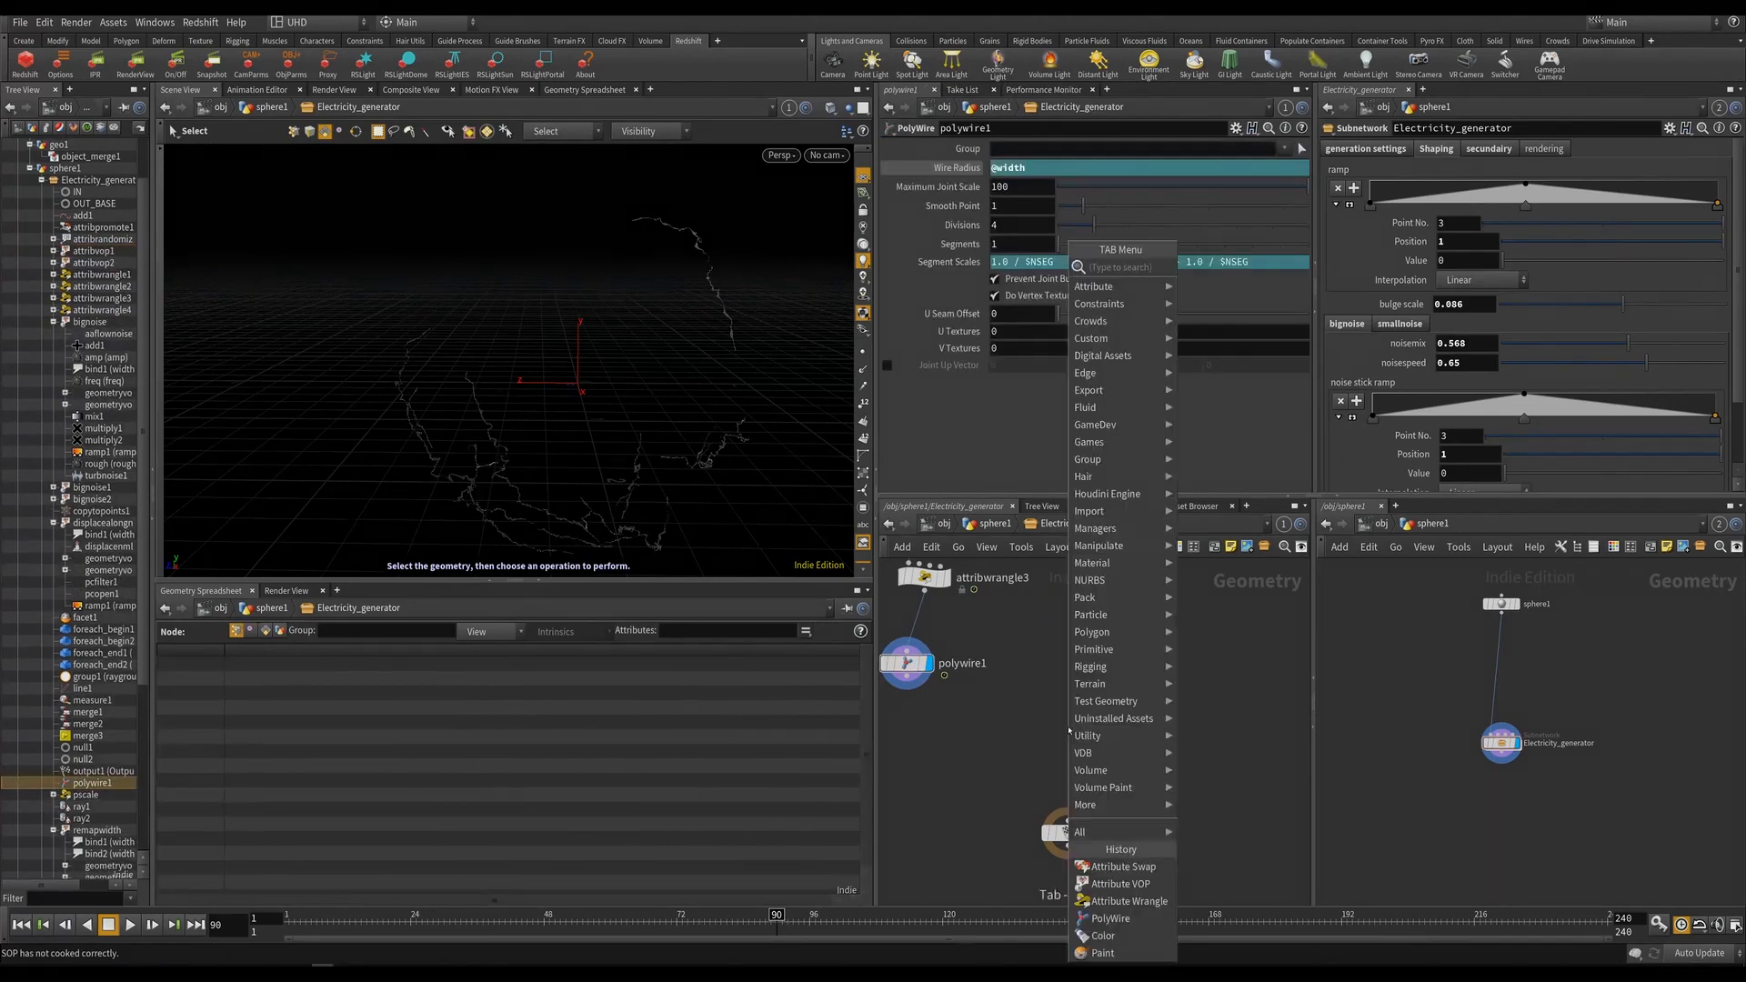
type("sw")
left_click(1211, 284)
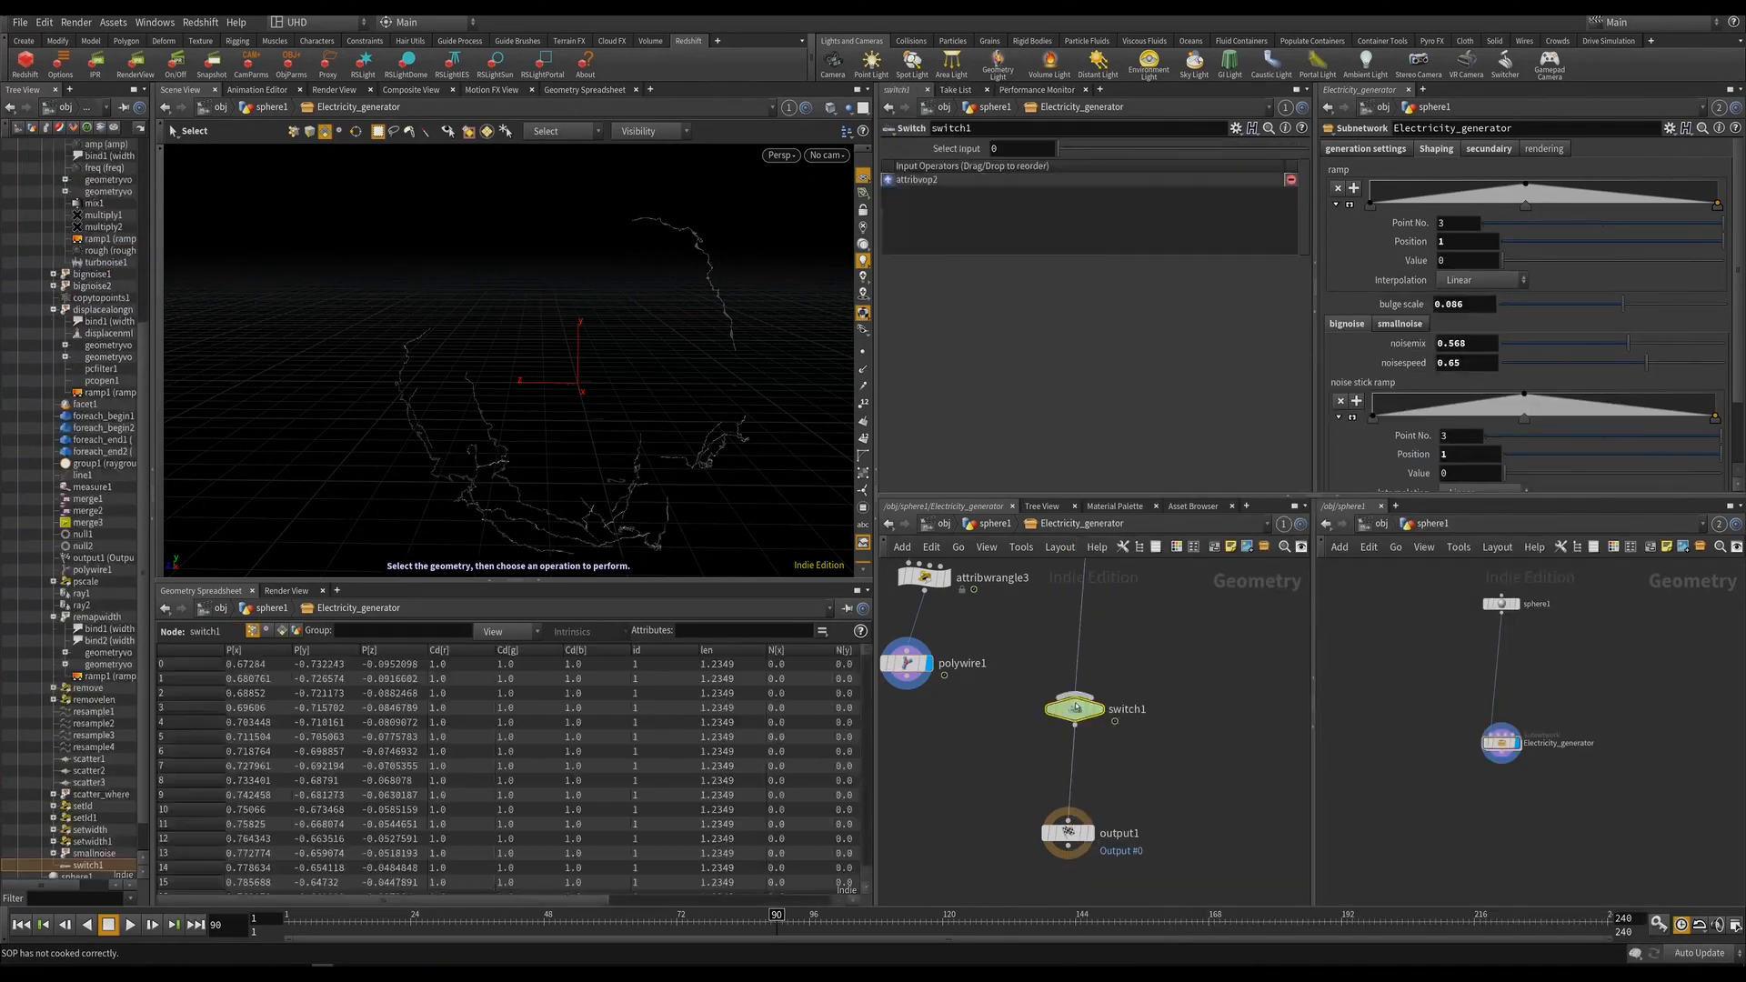
left_click(1066, 744)
middle_click_drag(1090, 715, 1090, 747)
scroll(1090, 747, "down", 2)
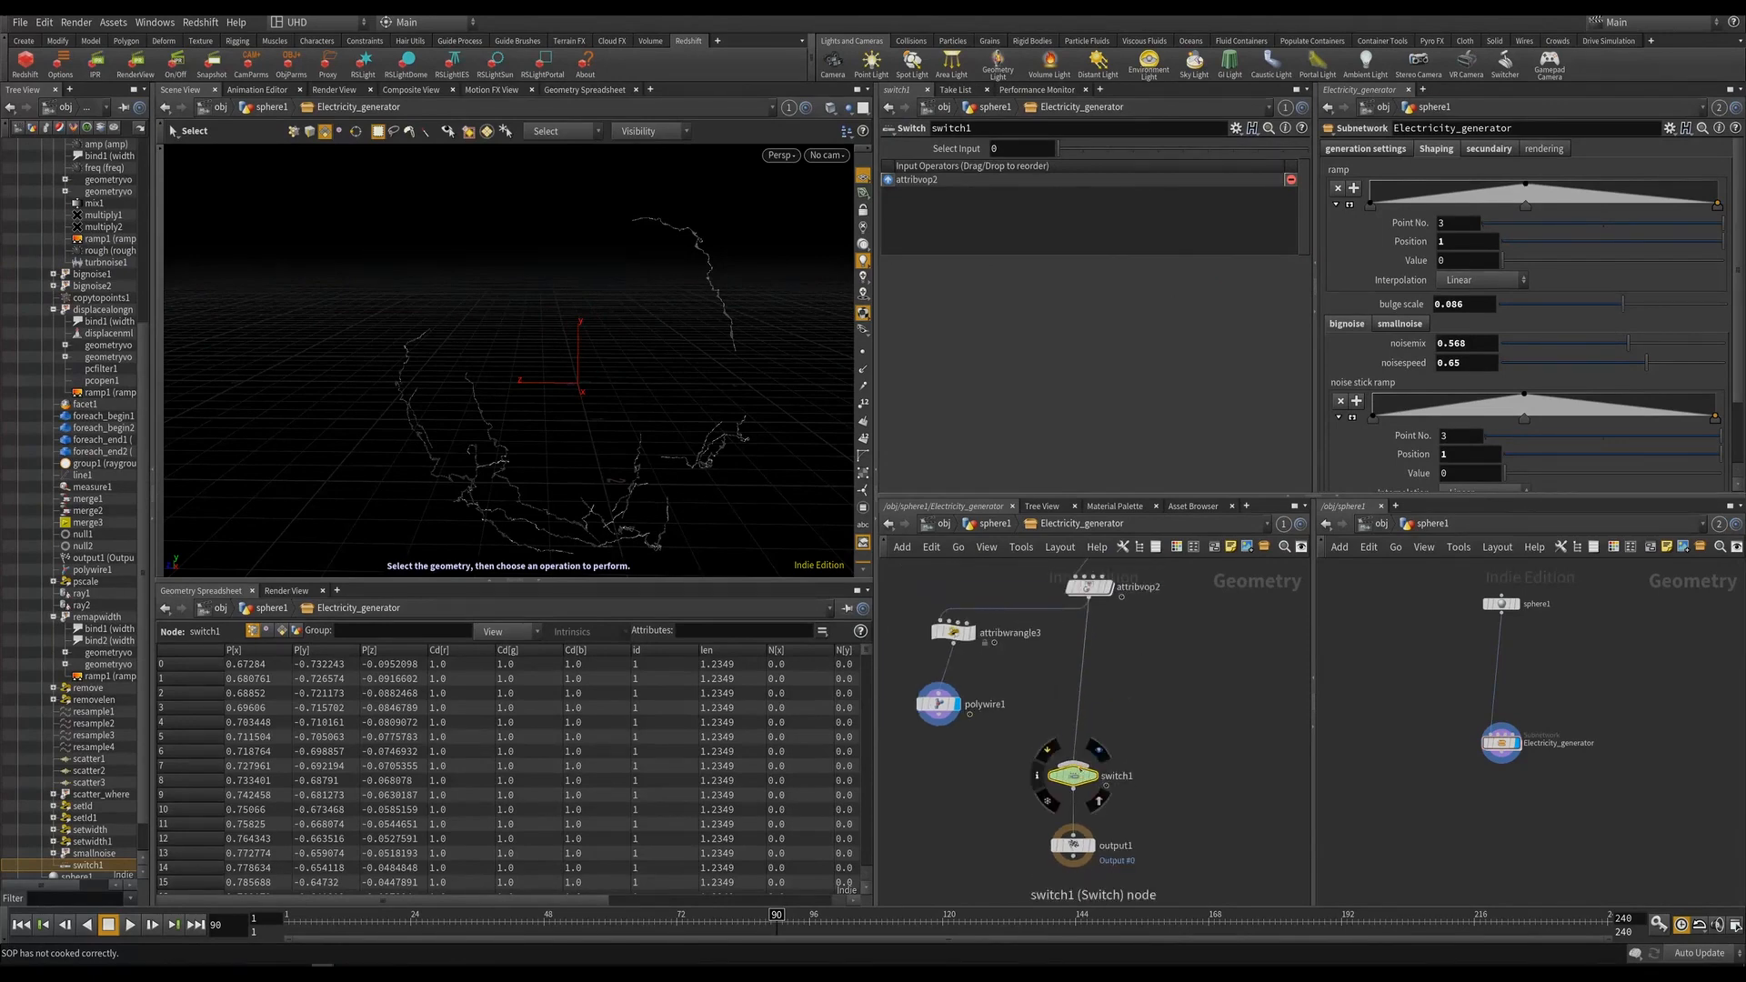
Connect polywire1 as the second input of switch1 and display the switch.
left_click(938, 716)
left_click(1071, 764)
left_click(1099, 750)
middle_click_drag(1214, 750, 1197, 693)
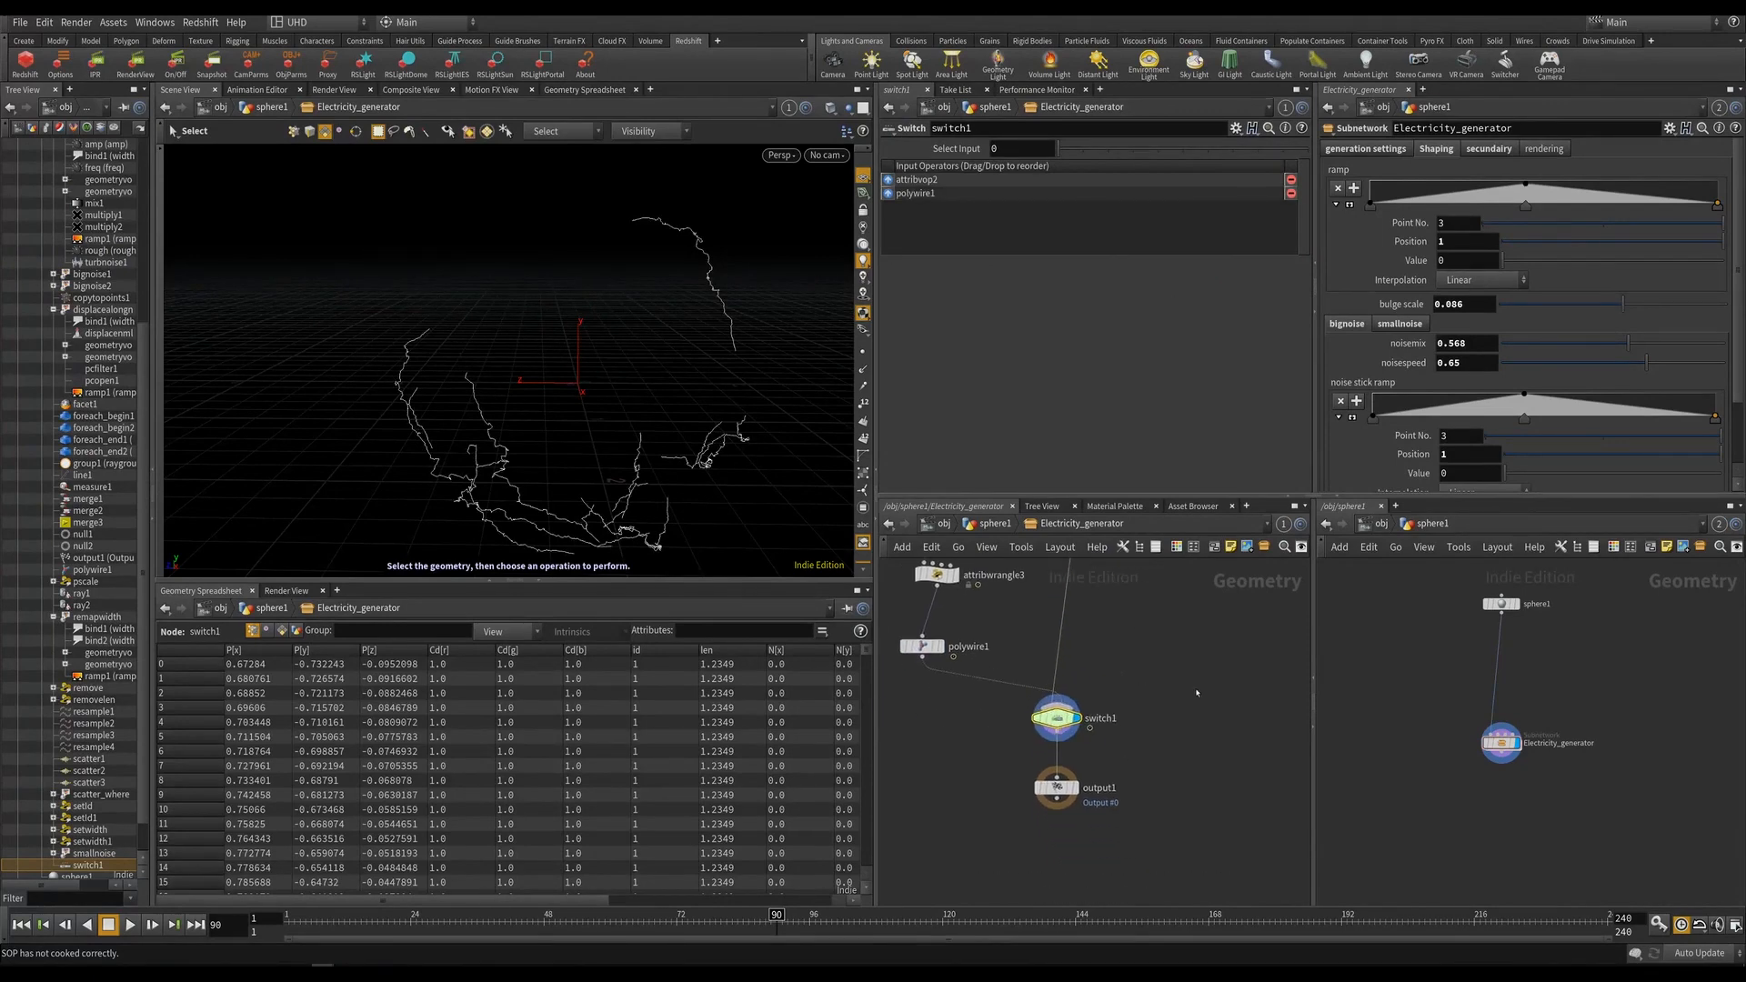
Add a toggle parameter as the first entry of the rendering folder in Electricity_generator's parameter interface.
left_click(1670, 127)
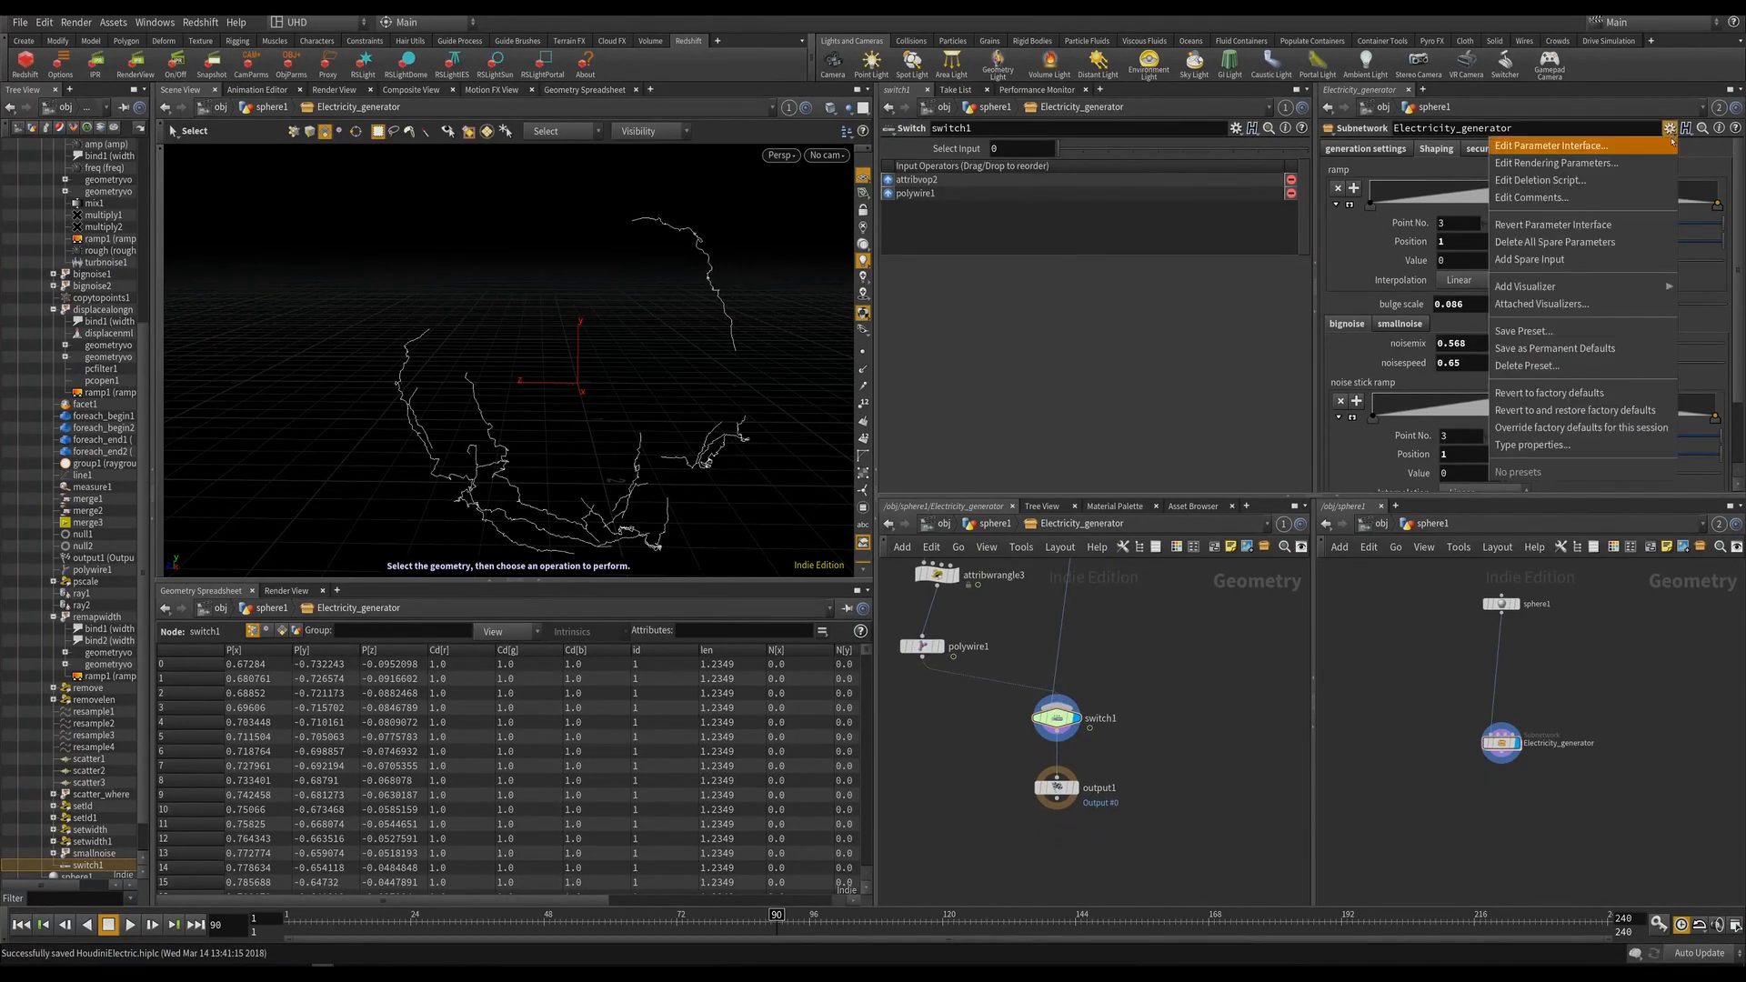
left_click(1587, 224)
left_click_drag(180, 190, 650, 203)
left_click(386, 710)
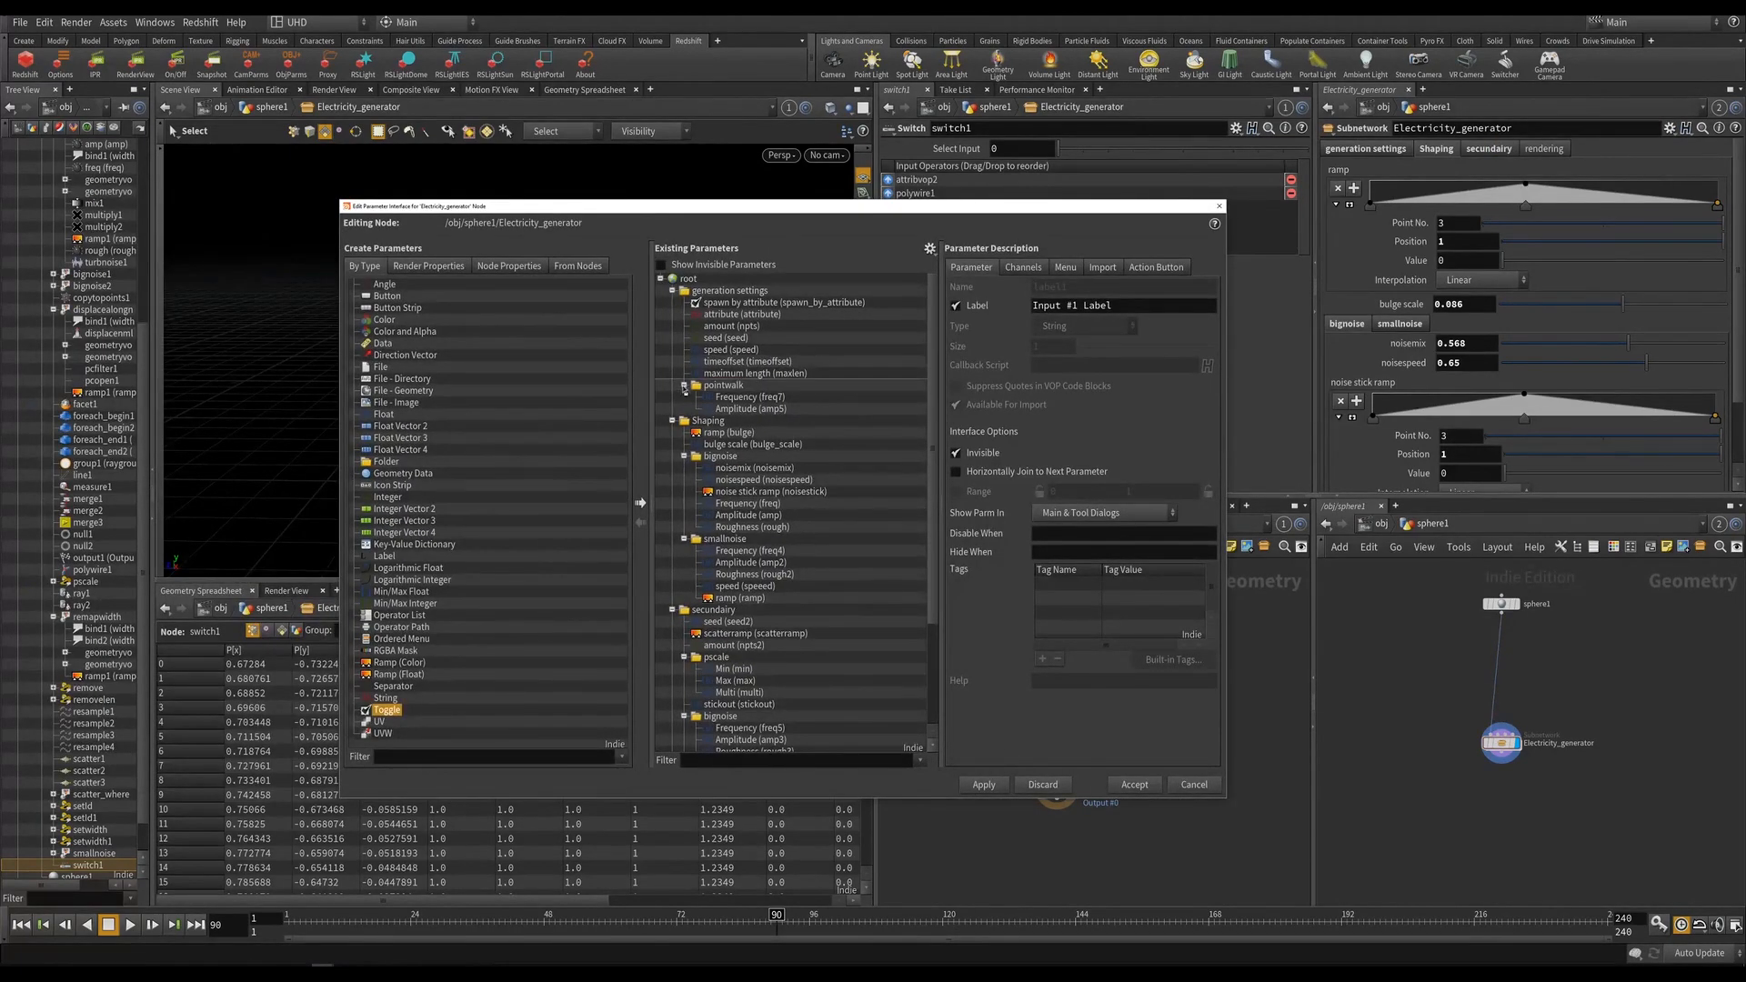
left_click(383, 711)
scroll(803, 635, "down", 4)
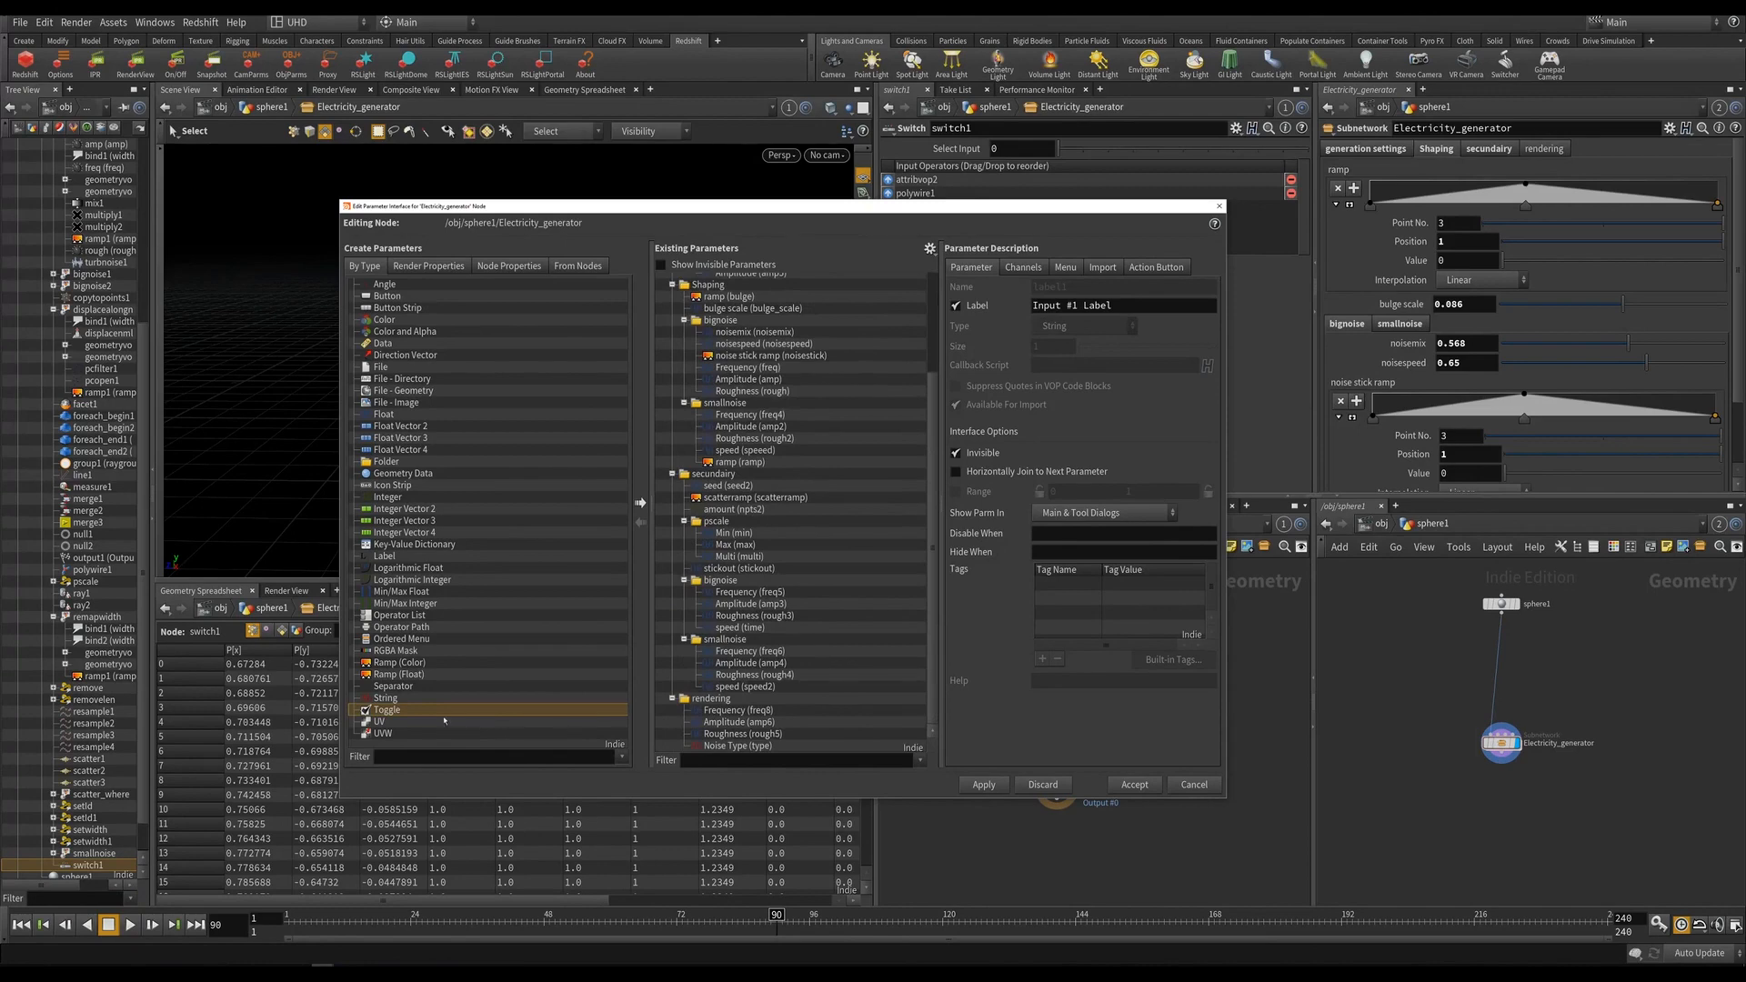
left_click_drag(466, 705, 711, 710)
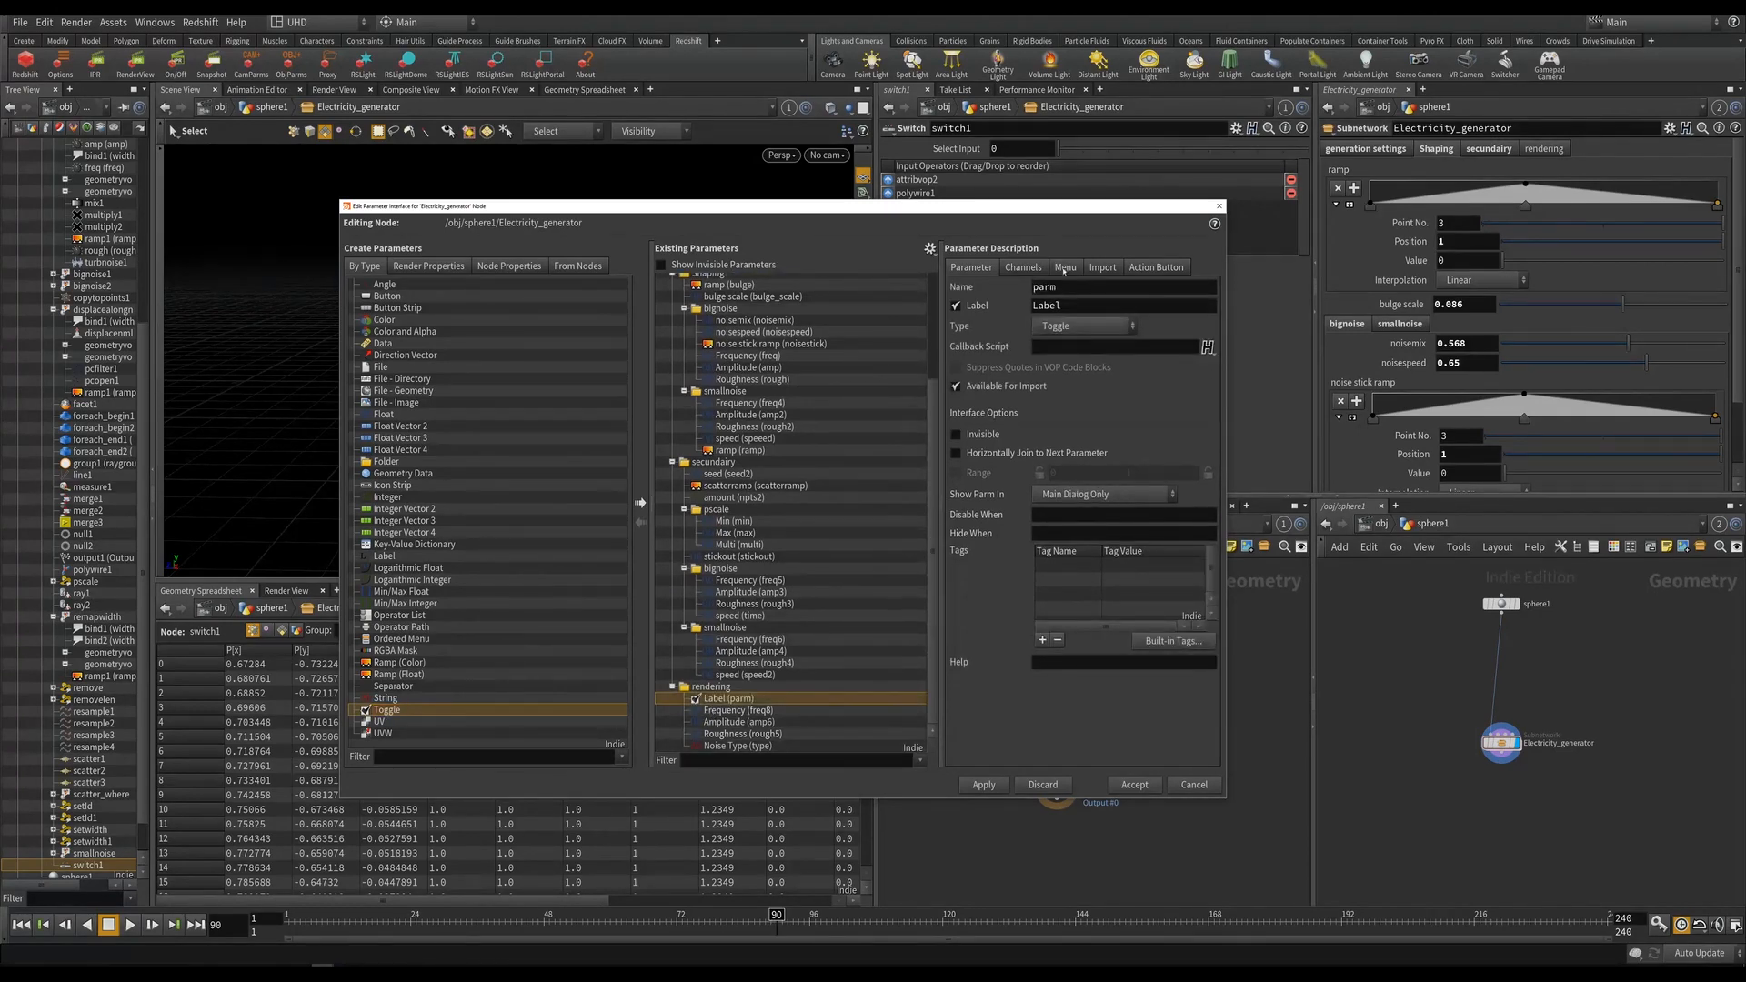
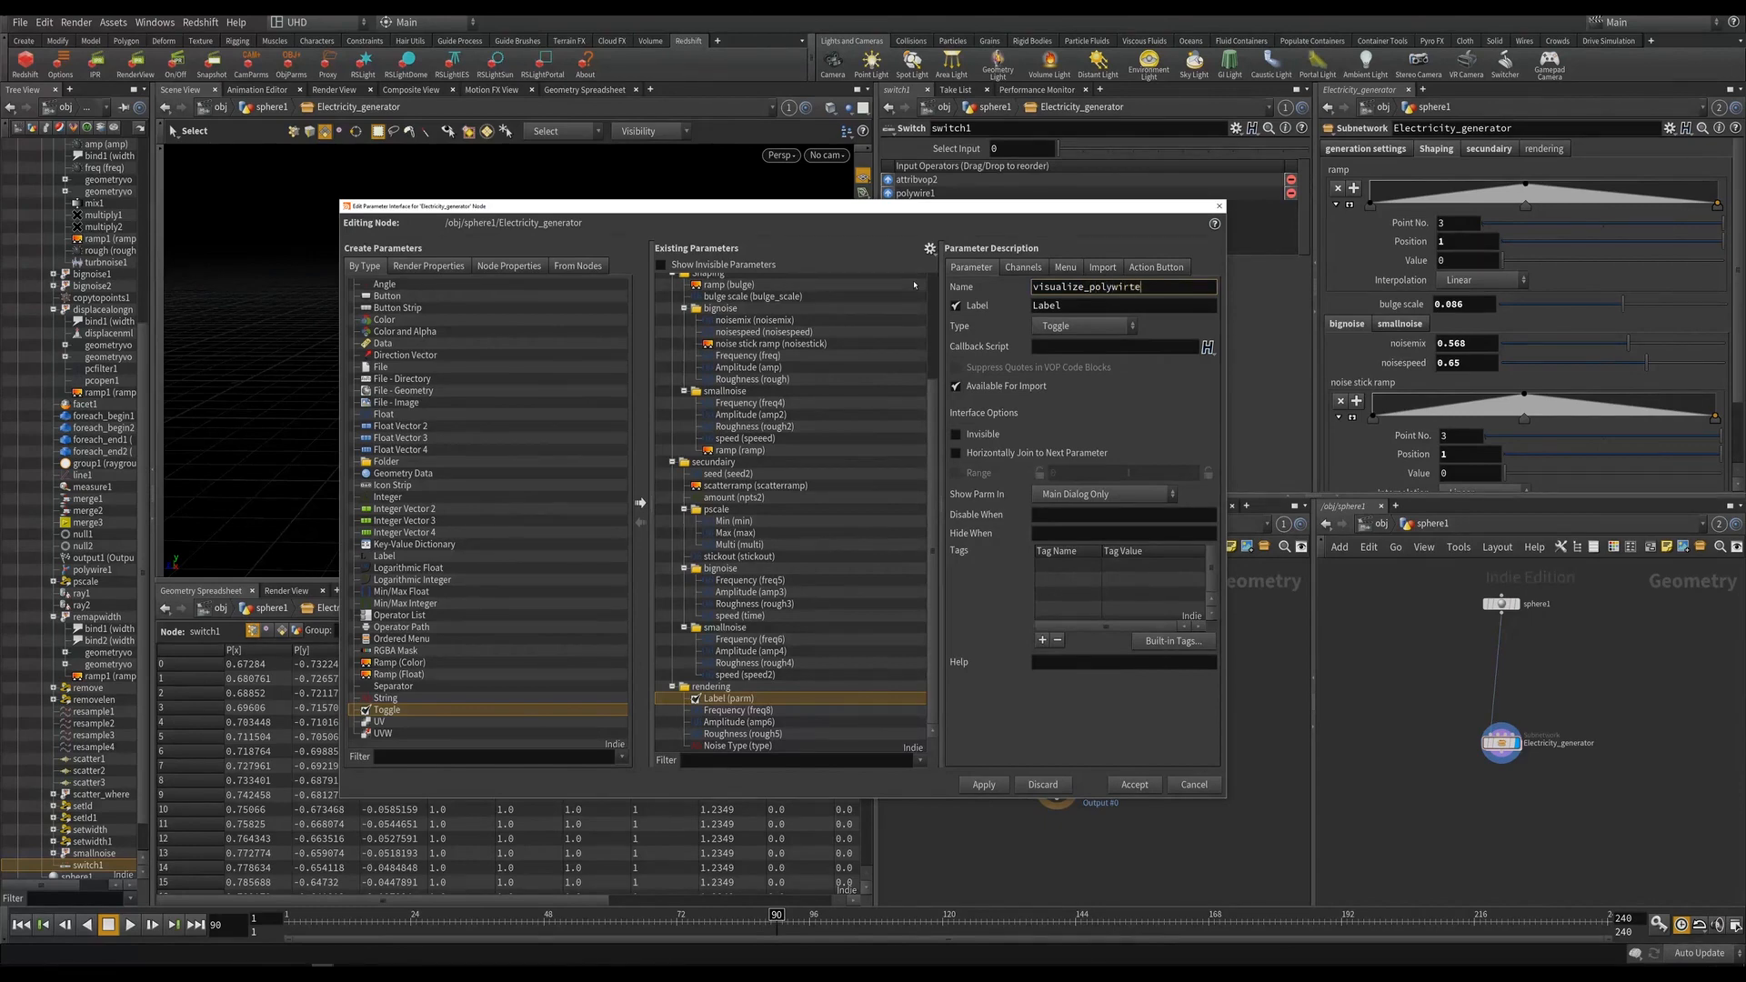
Name the new toggle visualize_polywire, label it "visualize" and accept the parameter interface.
key("Tab")
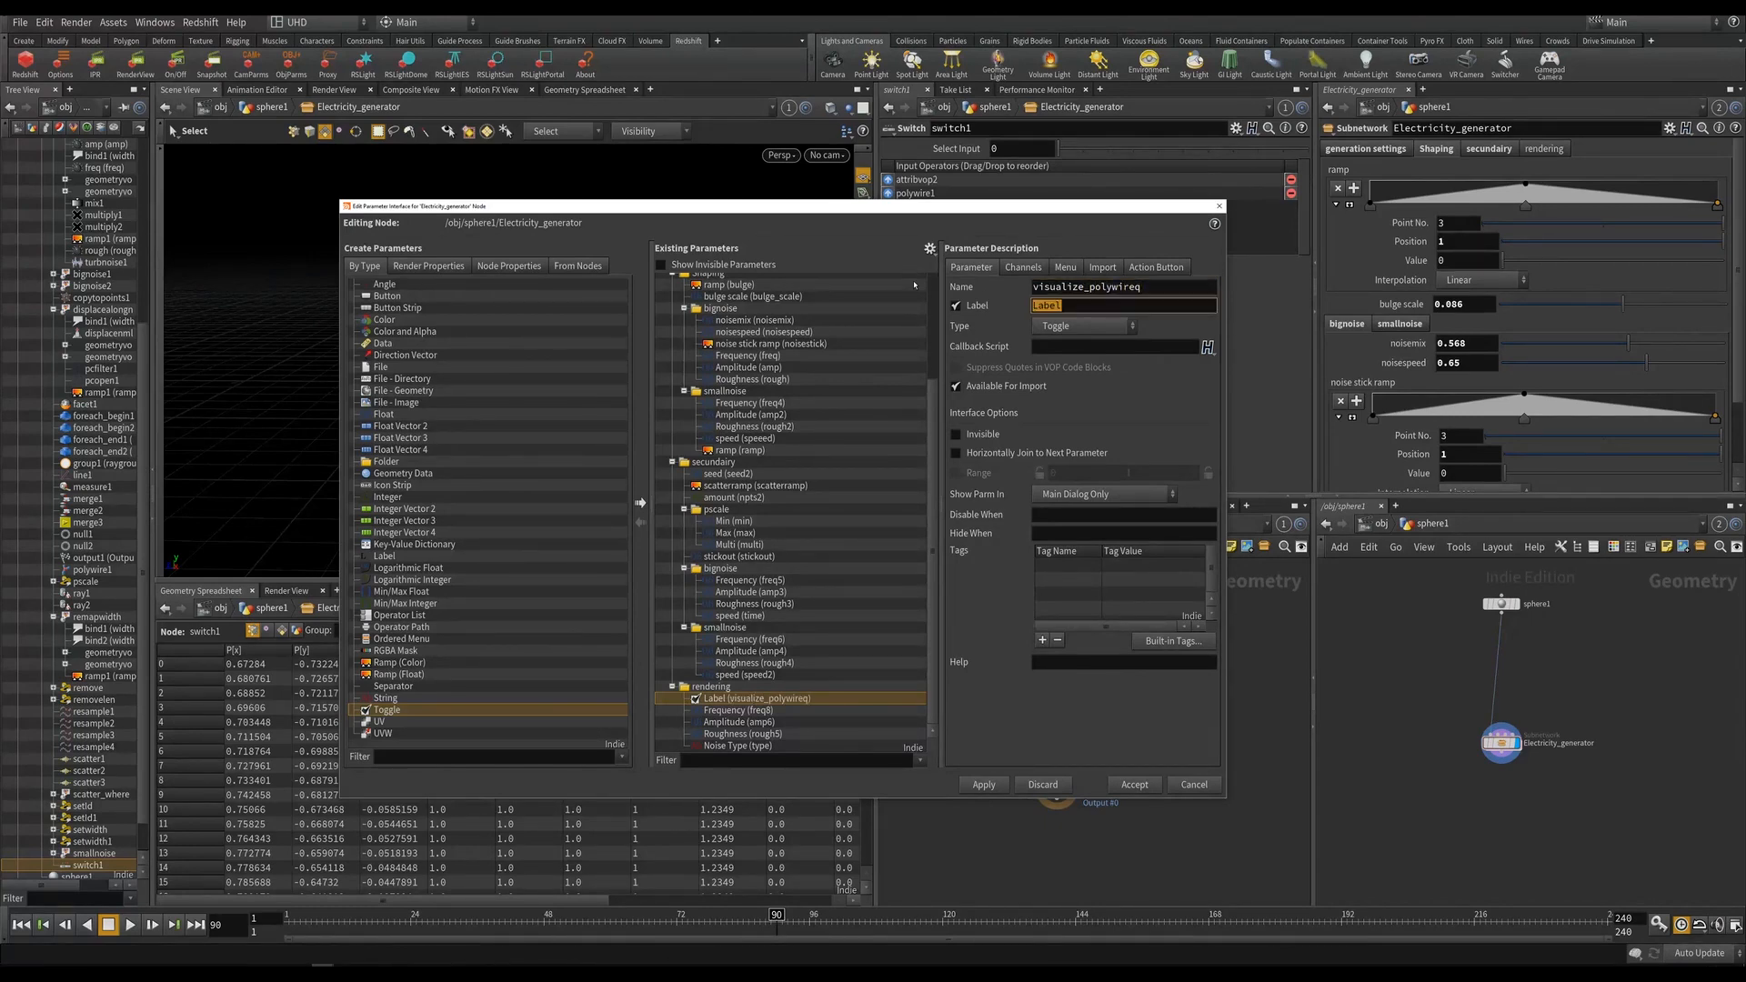
left_click(1153, 285)
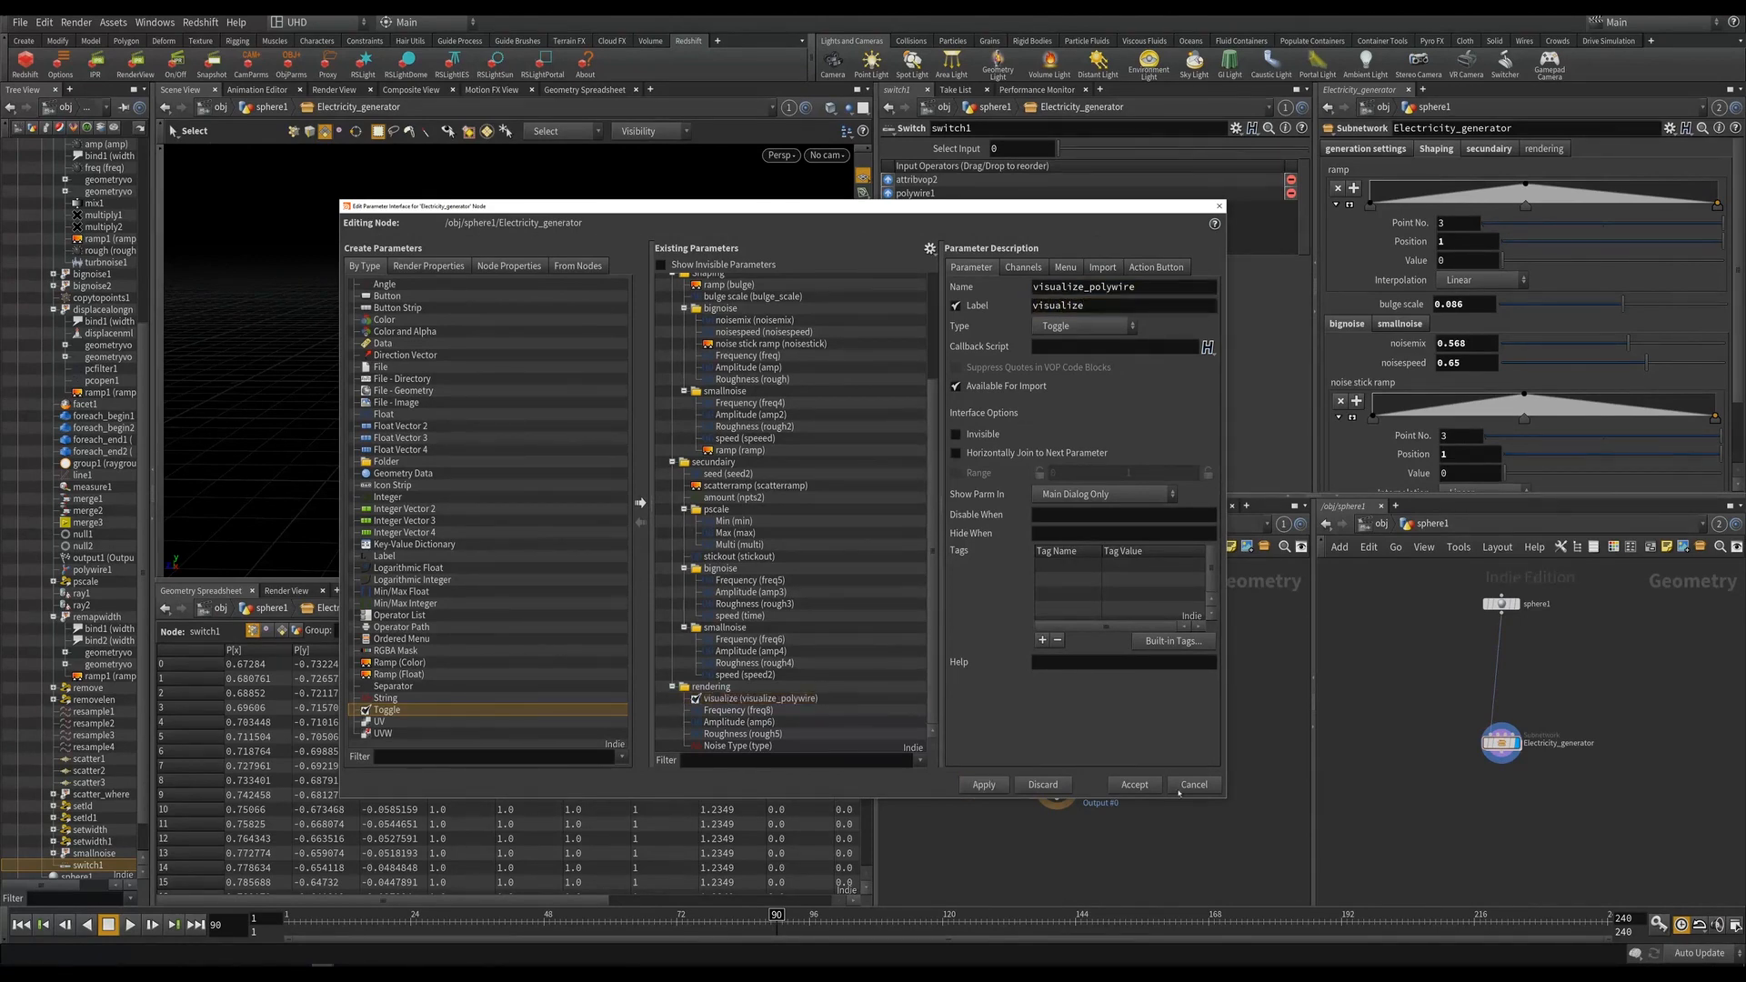
left_click(1135, 784)
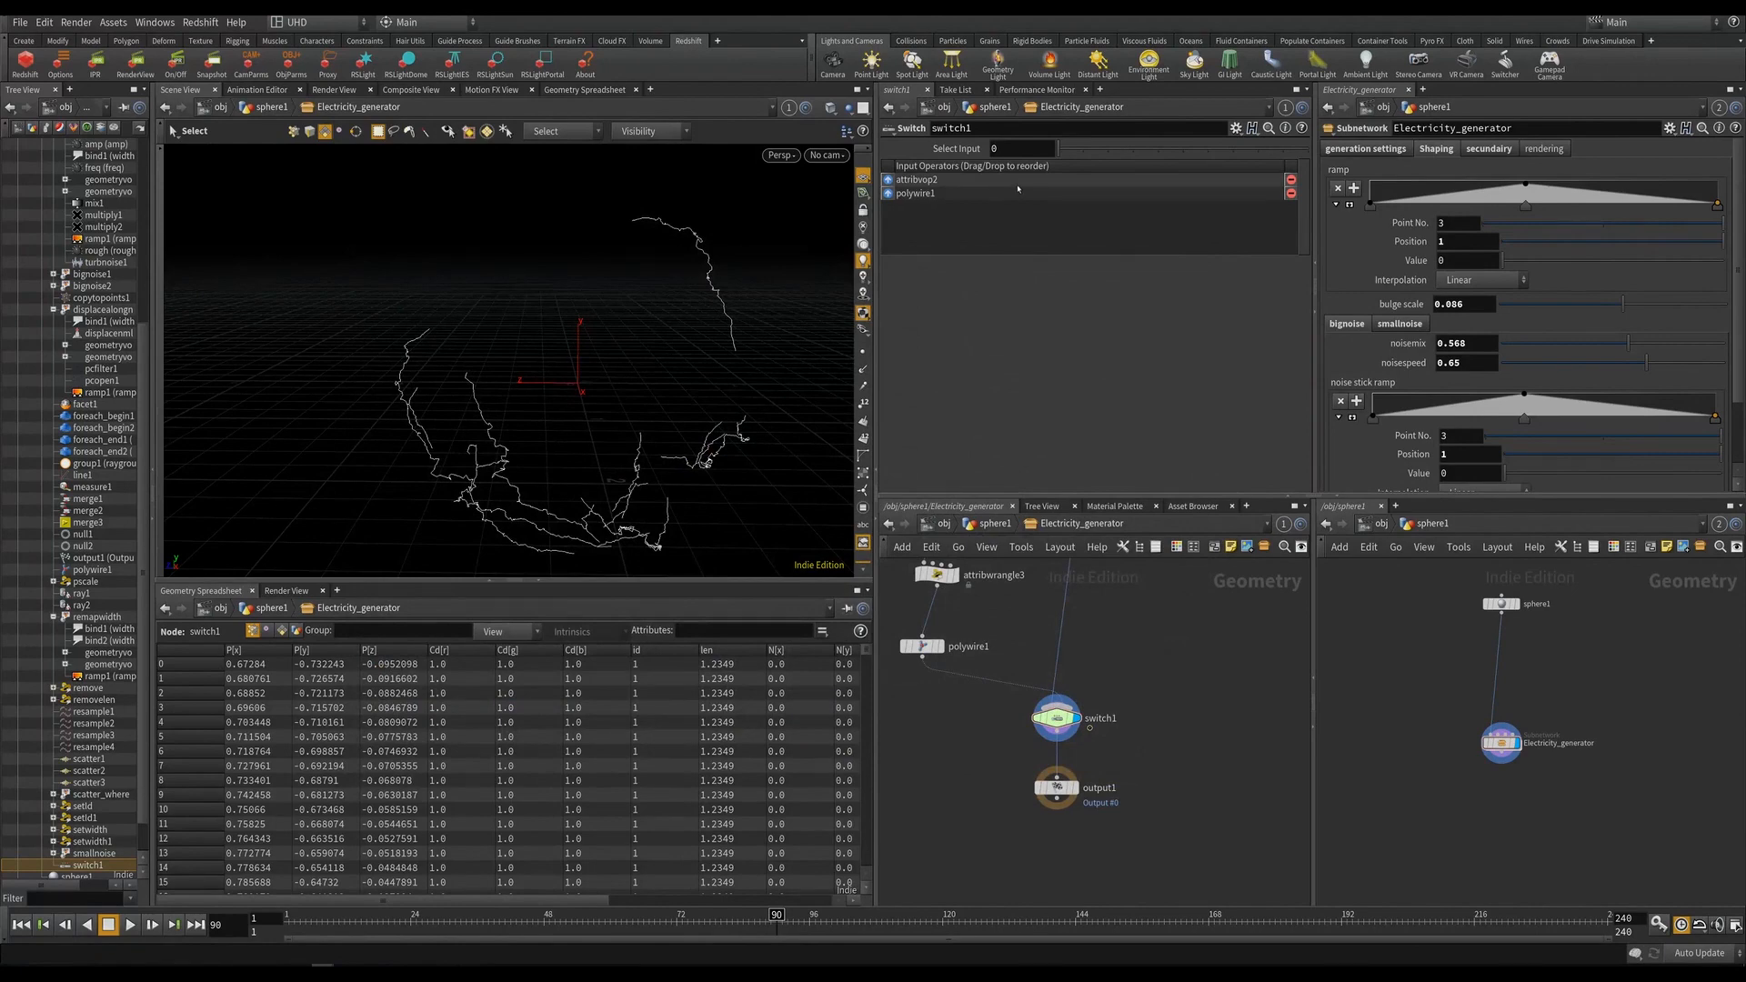
Link switch1's Select Input to the visualize toggle with a relative reference and turn the toggle on.
scroll(1553, 355, "down", 2)
scroll(1536, 353, "up", 3)
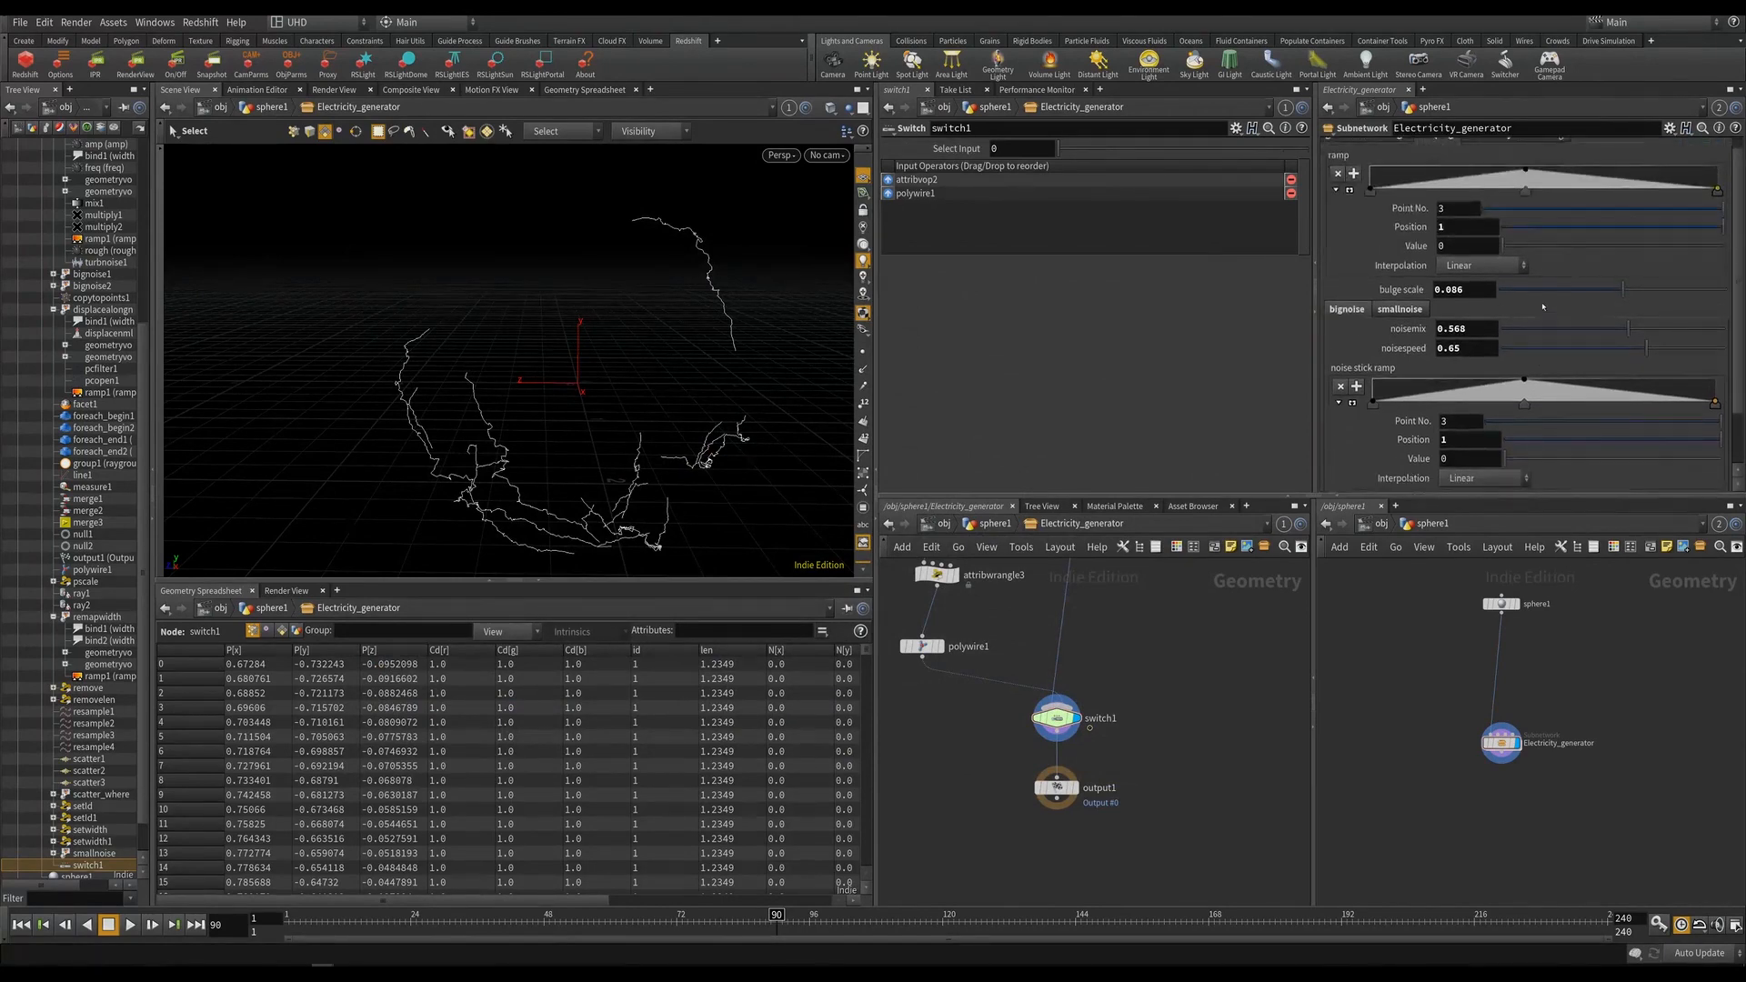
left_click(1400, 150)
right_click(1441, 169)
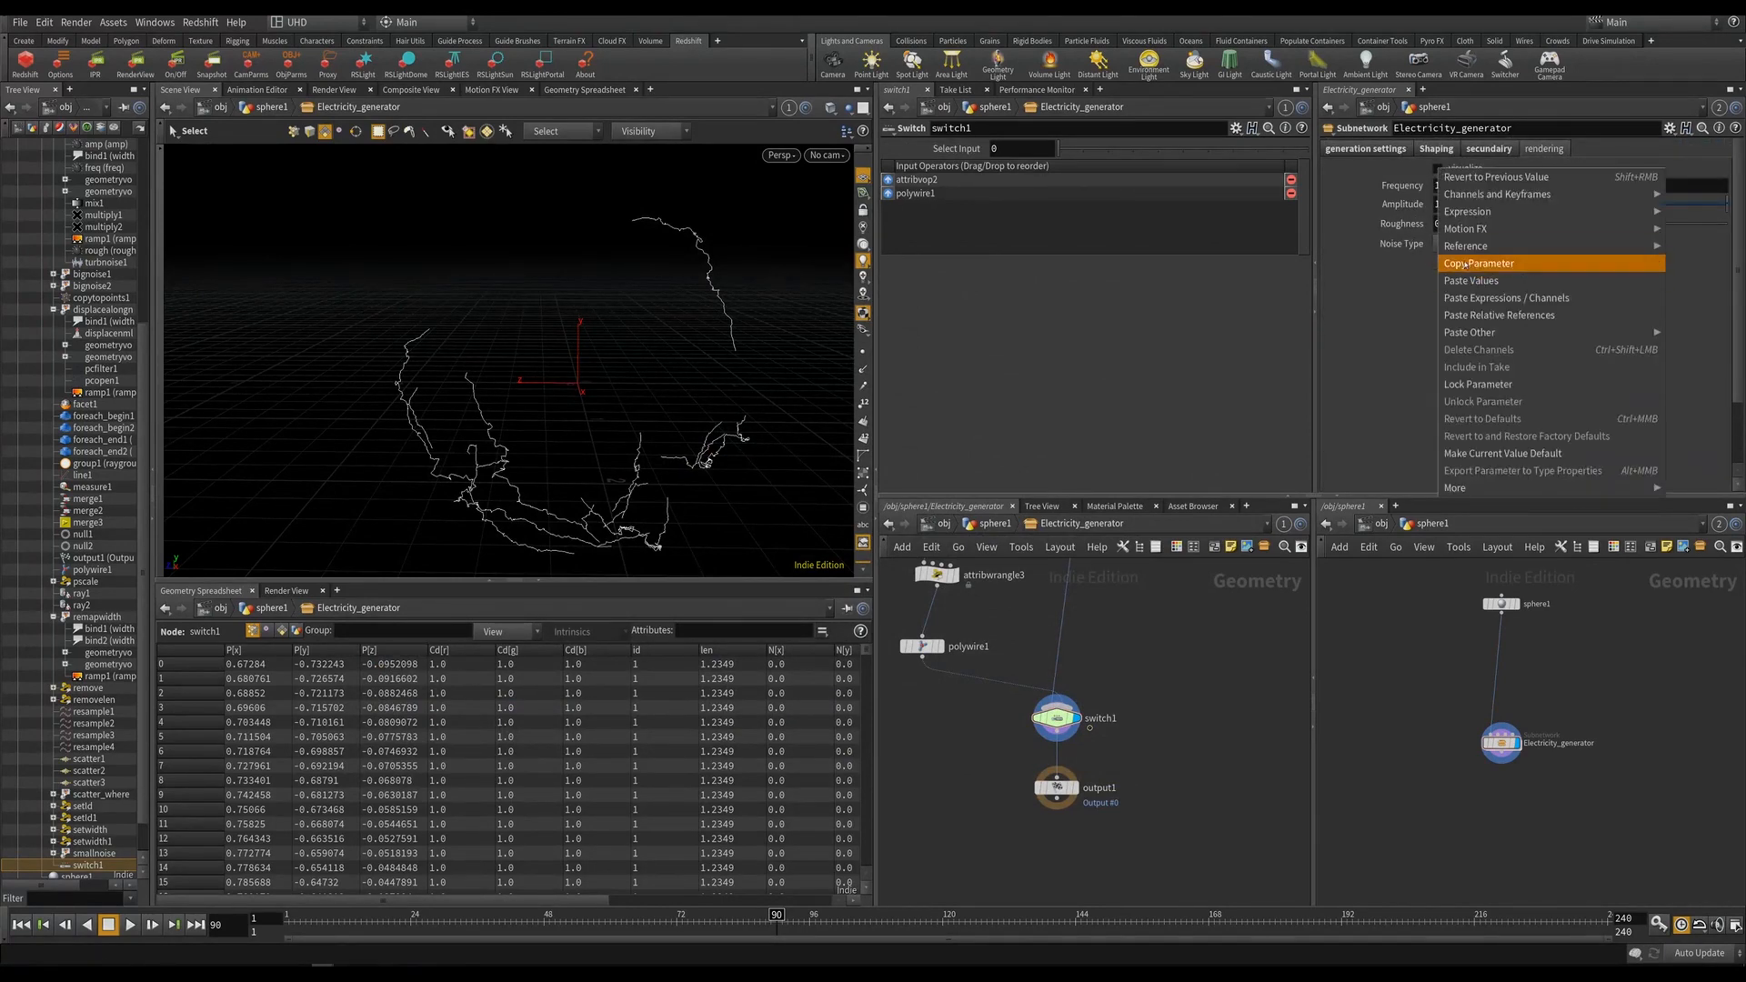
left_click(1472, 264)
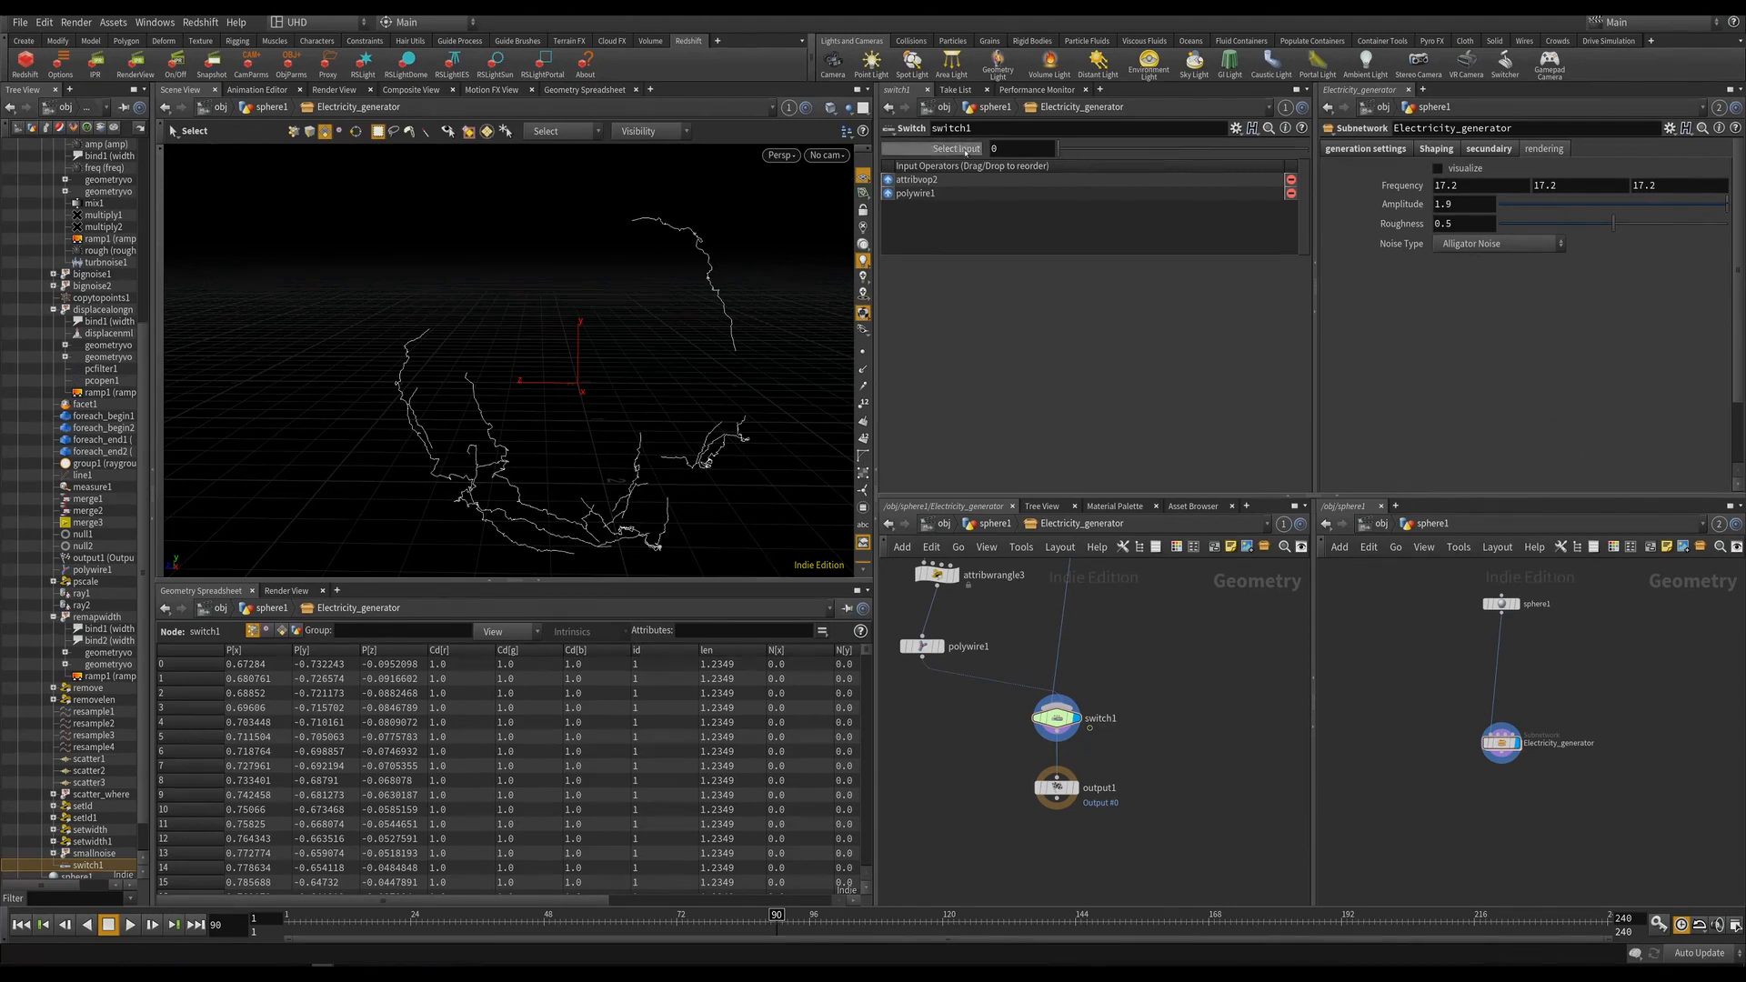
right_click(962, 148)
left_click(992, 273)
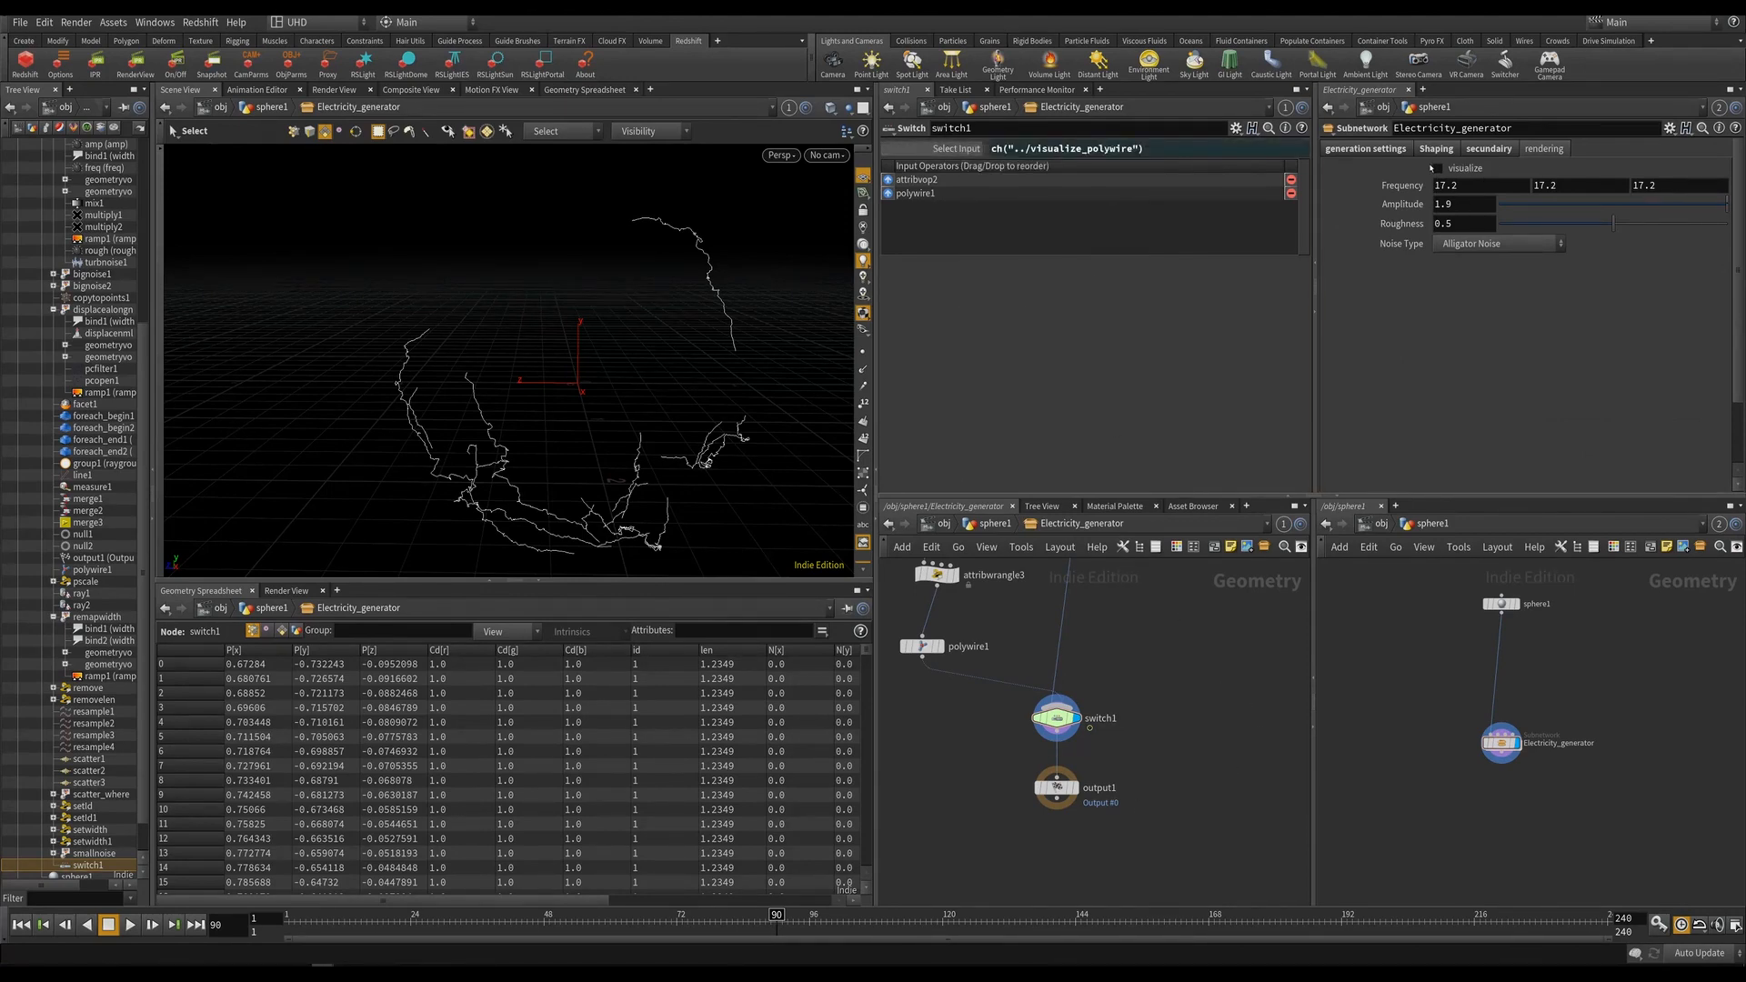
left_click(1438, 168)
scroll(688, 415, "up", 2)
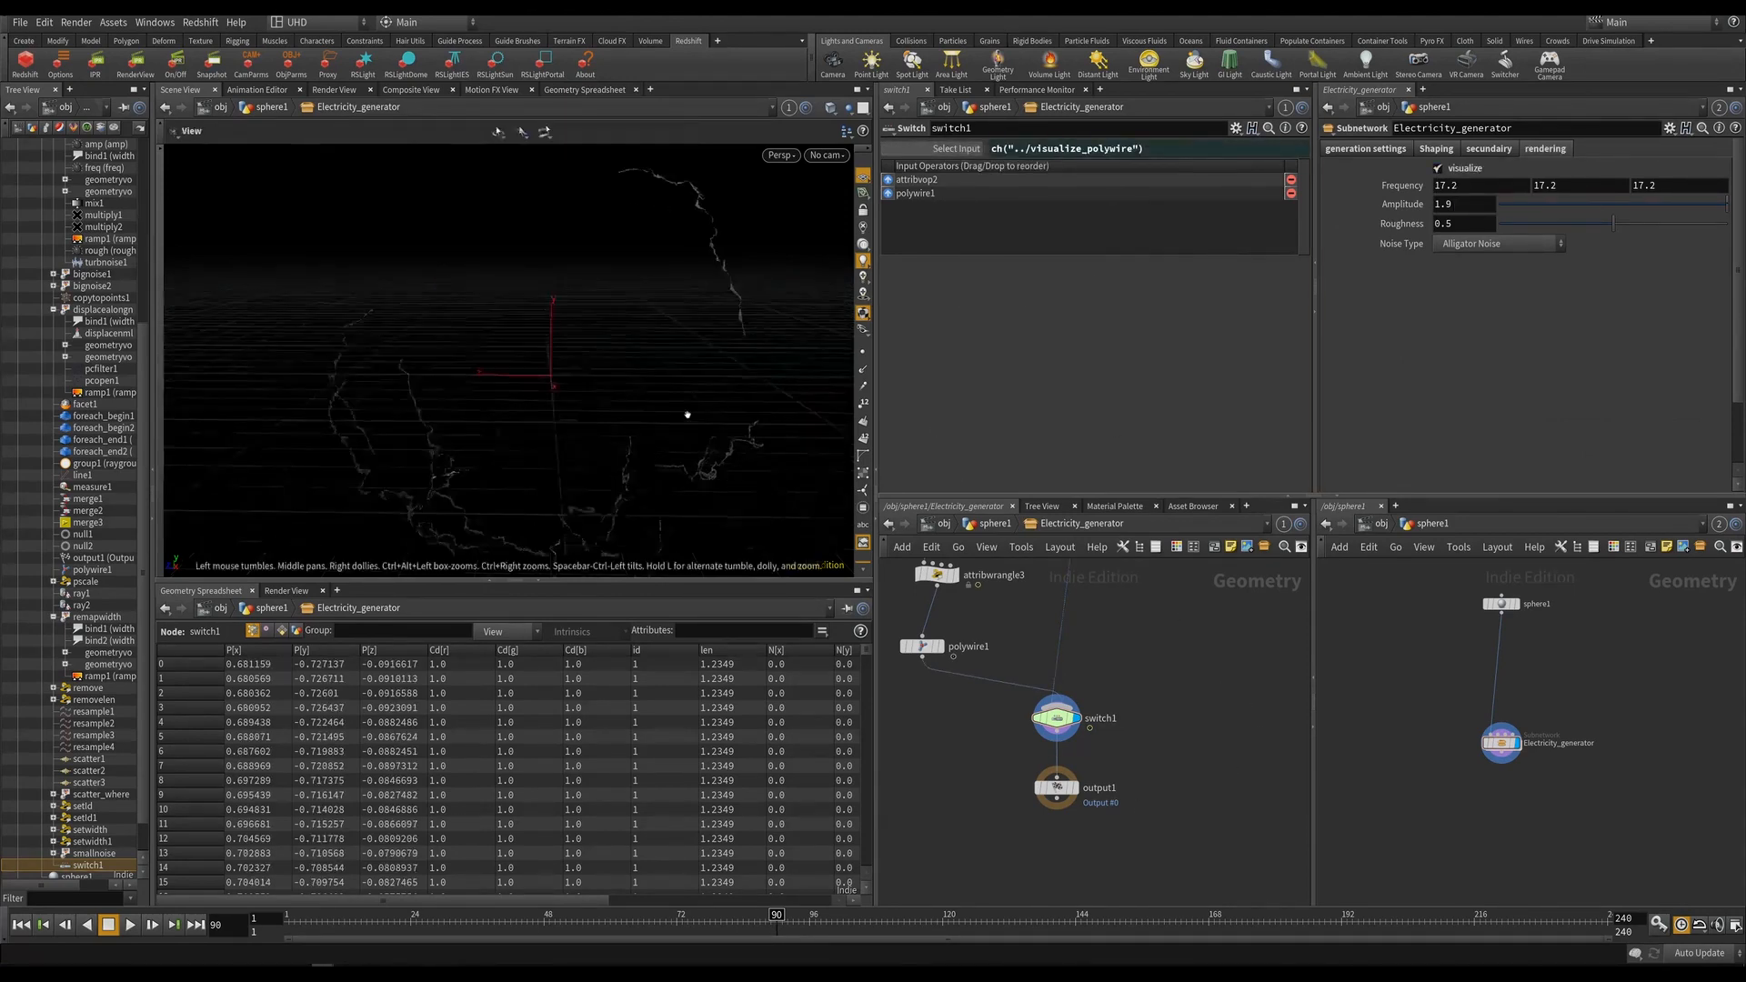
Insert a Normal node between polywire1 and switch1 and inspect the shaded arcs.
scroll(688, 415, "up", 2)
key("Tab")
type("nor")
key("Return")
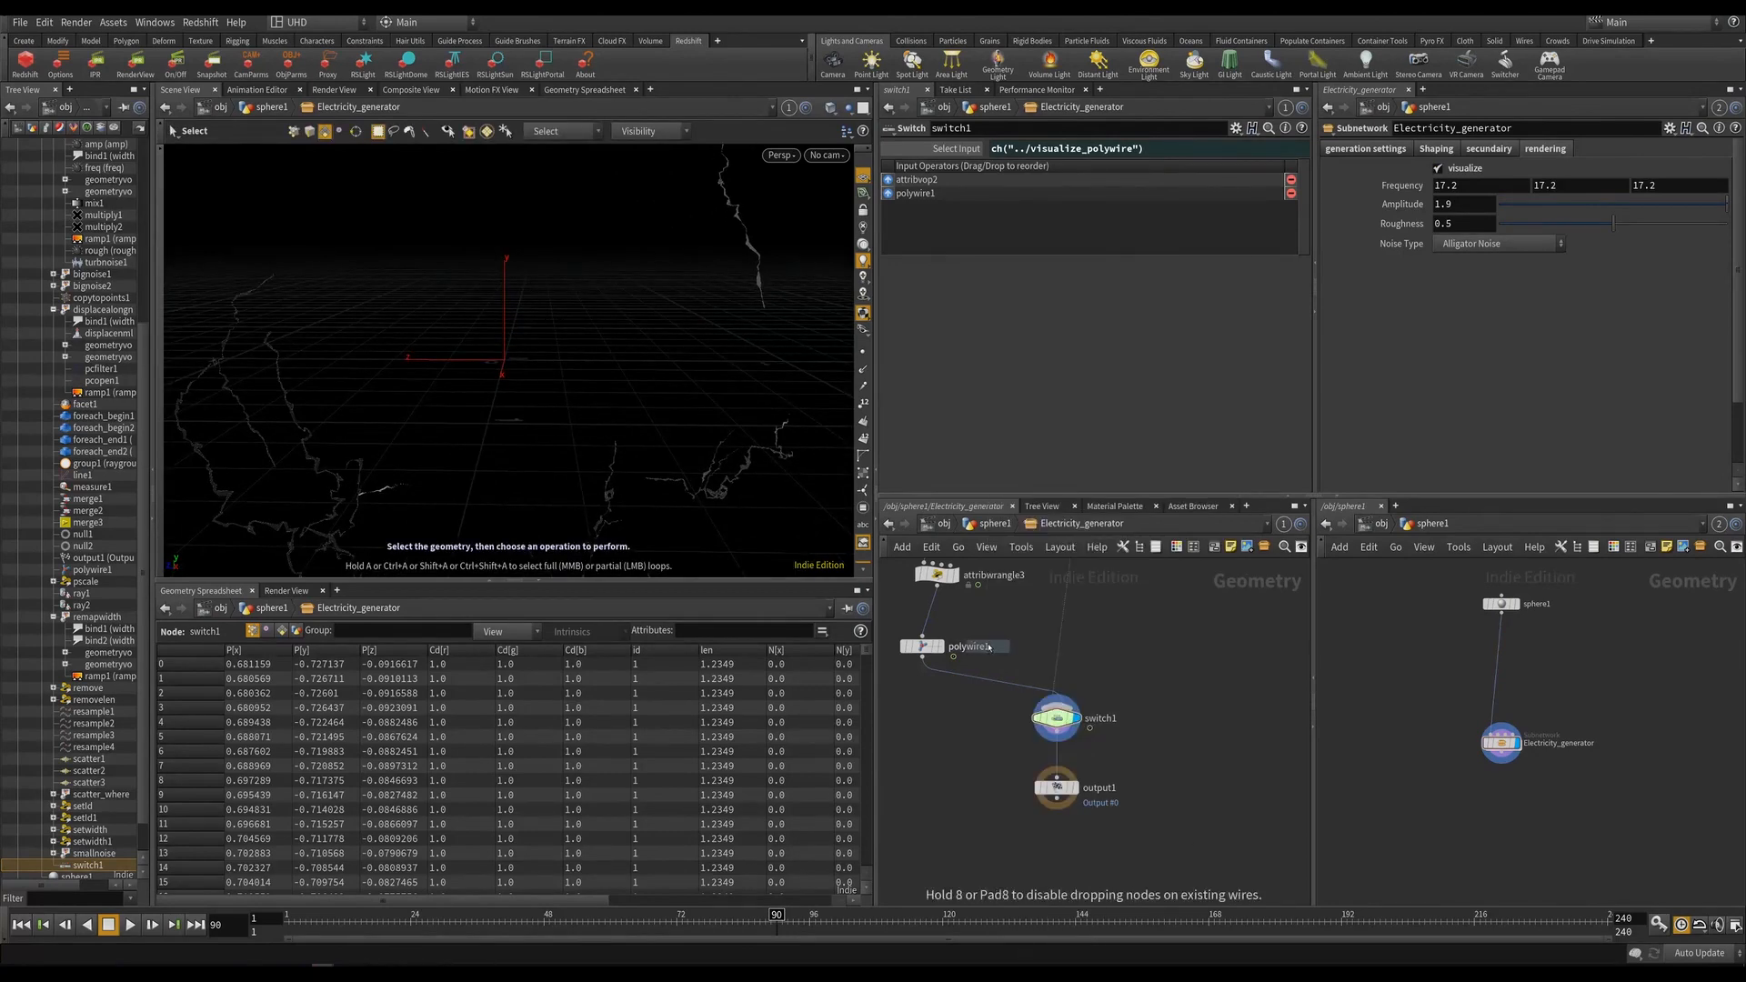
left_click(941, 692)
scroll(1011, 637, "up", 2)
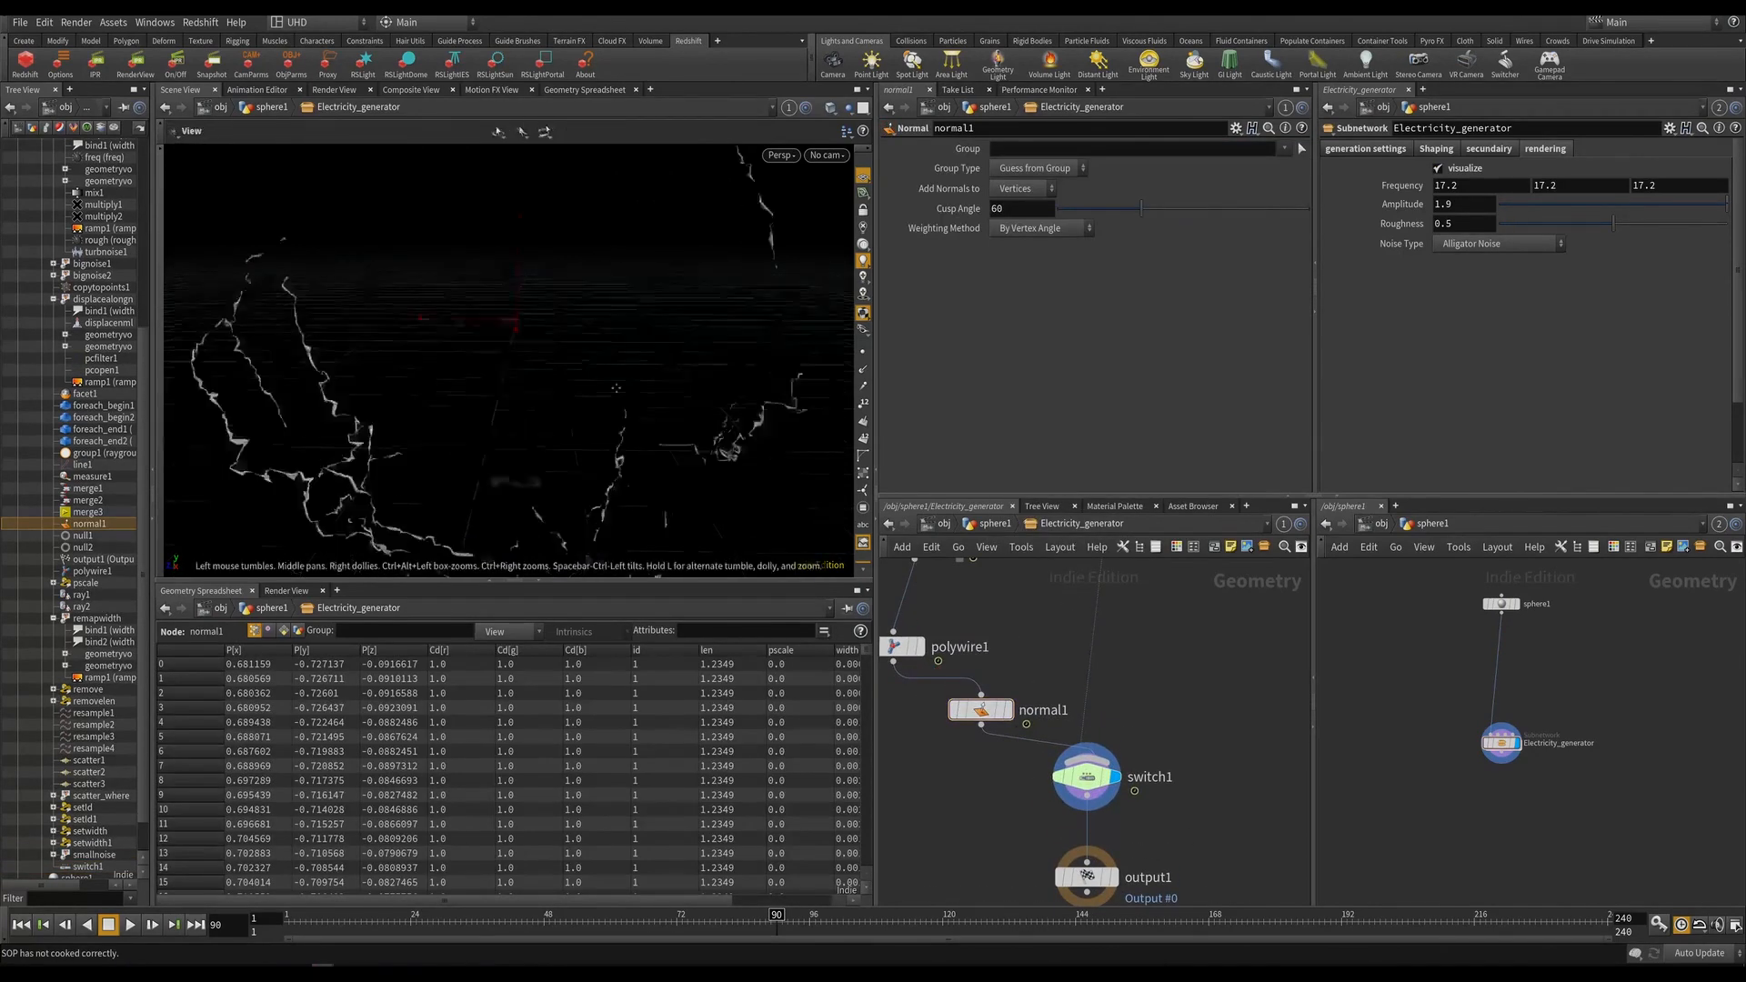
middle_click_drag(616, 389, 642, 341, "alt")
Display output1 and return to the sphere1 network to review the arcs at different frames.
middle_click_drag(1098, 855, 1085, 685)
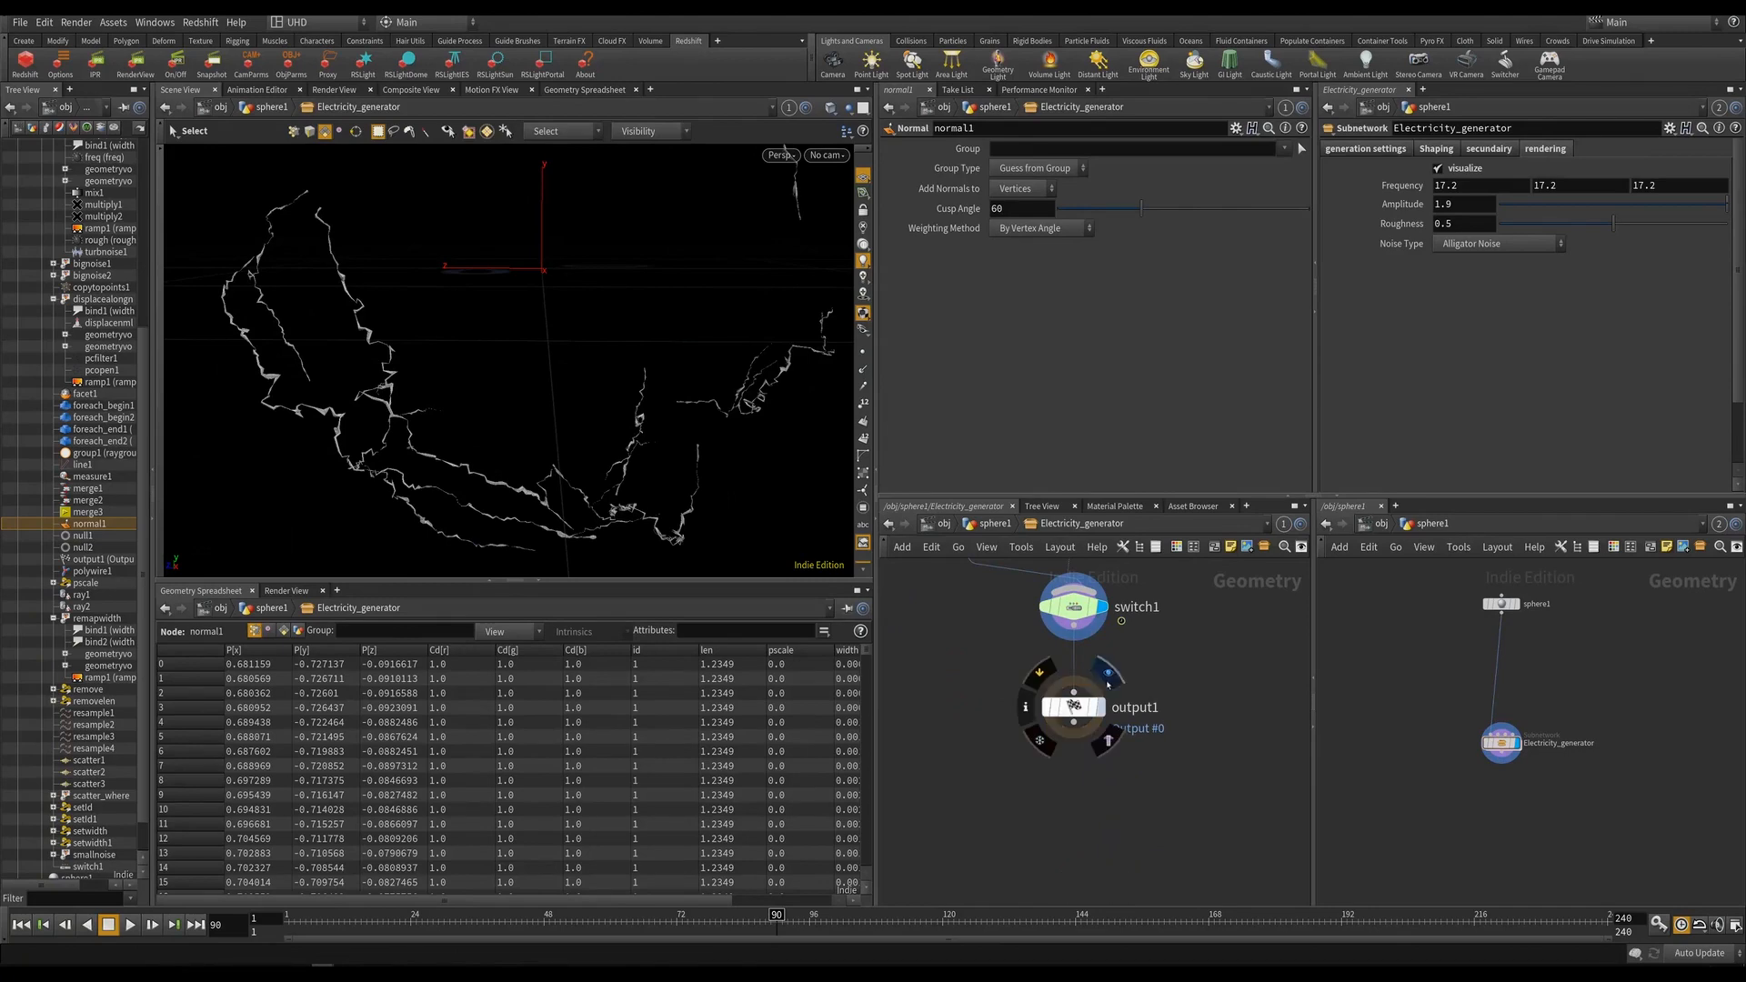
left_click(1107, 682)
key("u")
scroll(639, 338, "down", 4)
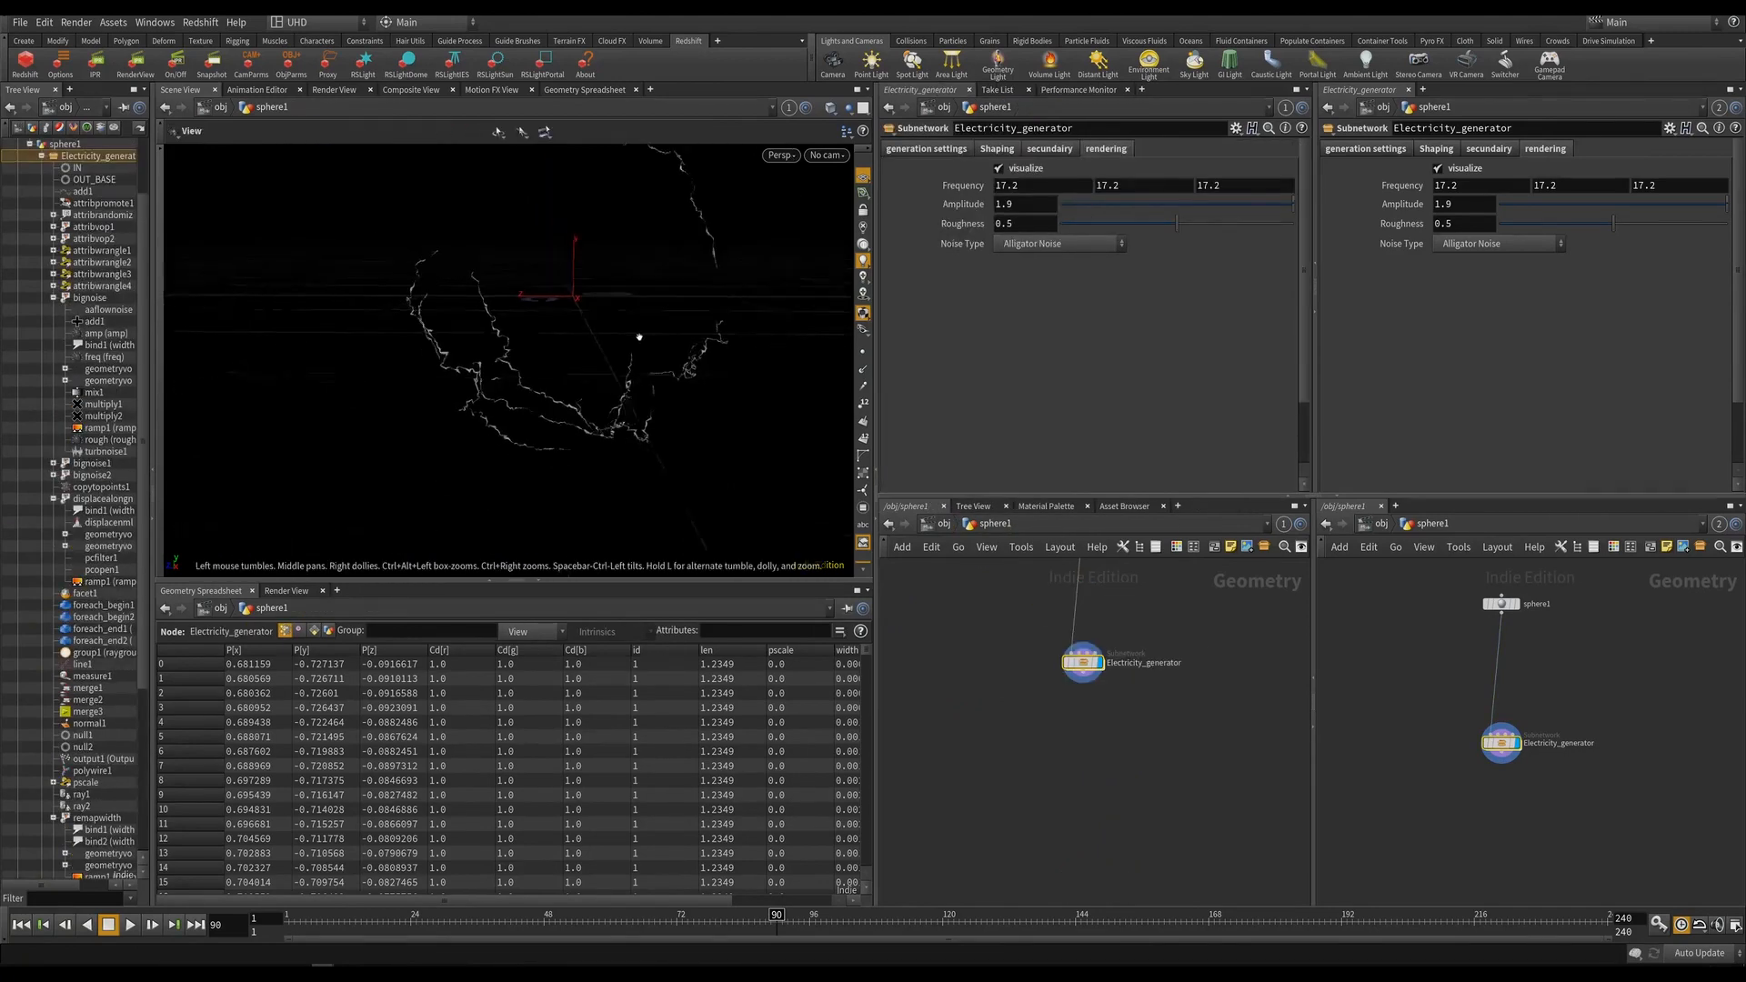
middle_click_drag(640, 337, 613, 421, "alt")
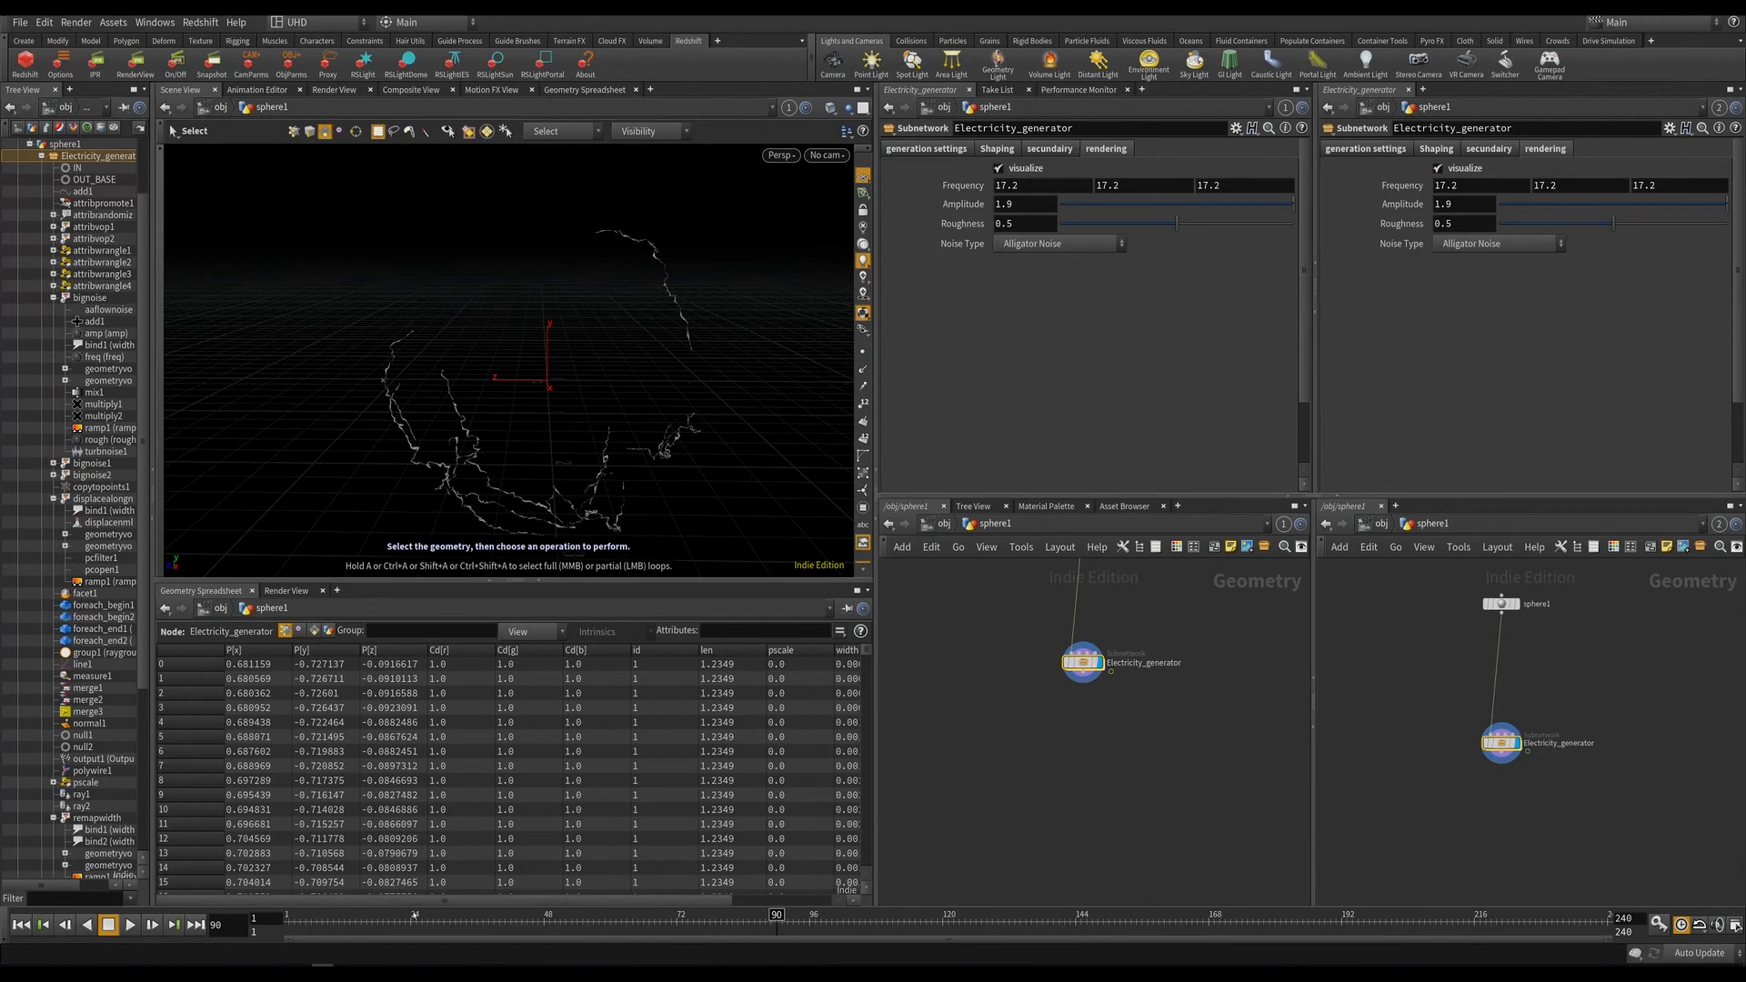
left_click_drag(444, 920, 746, 915)
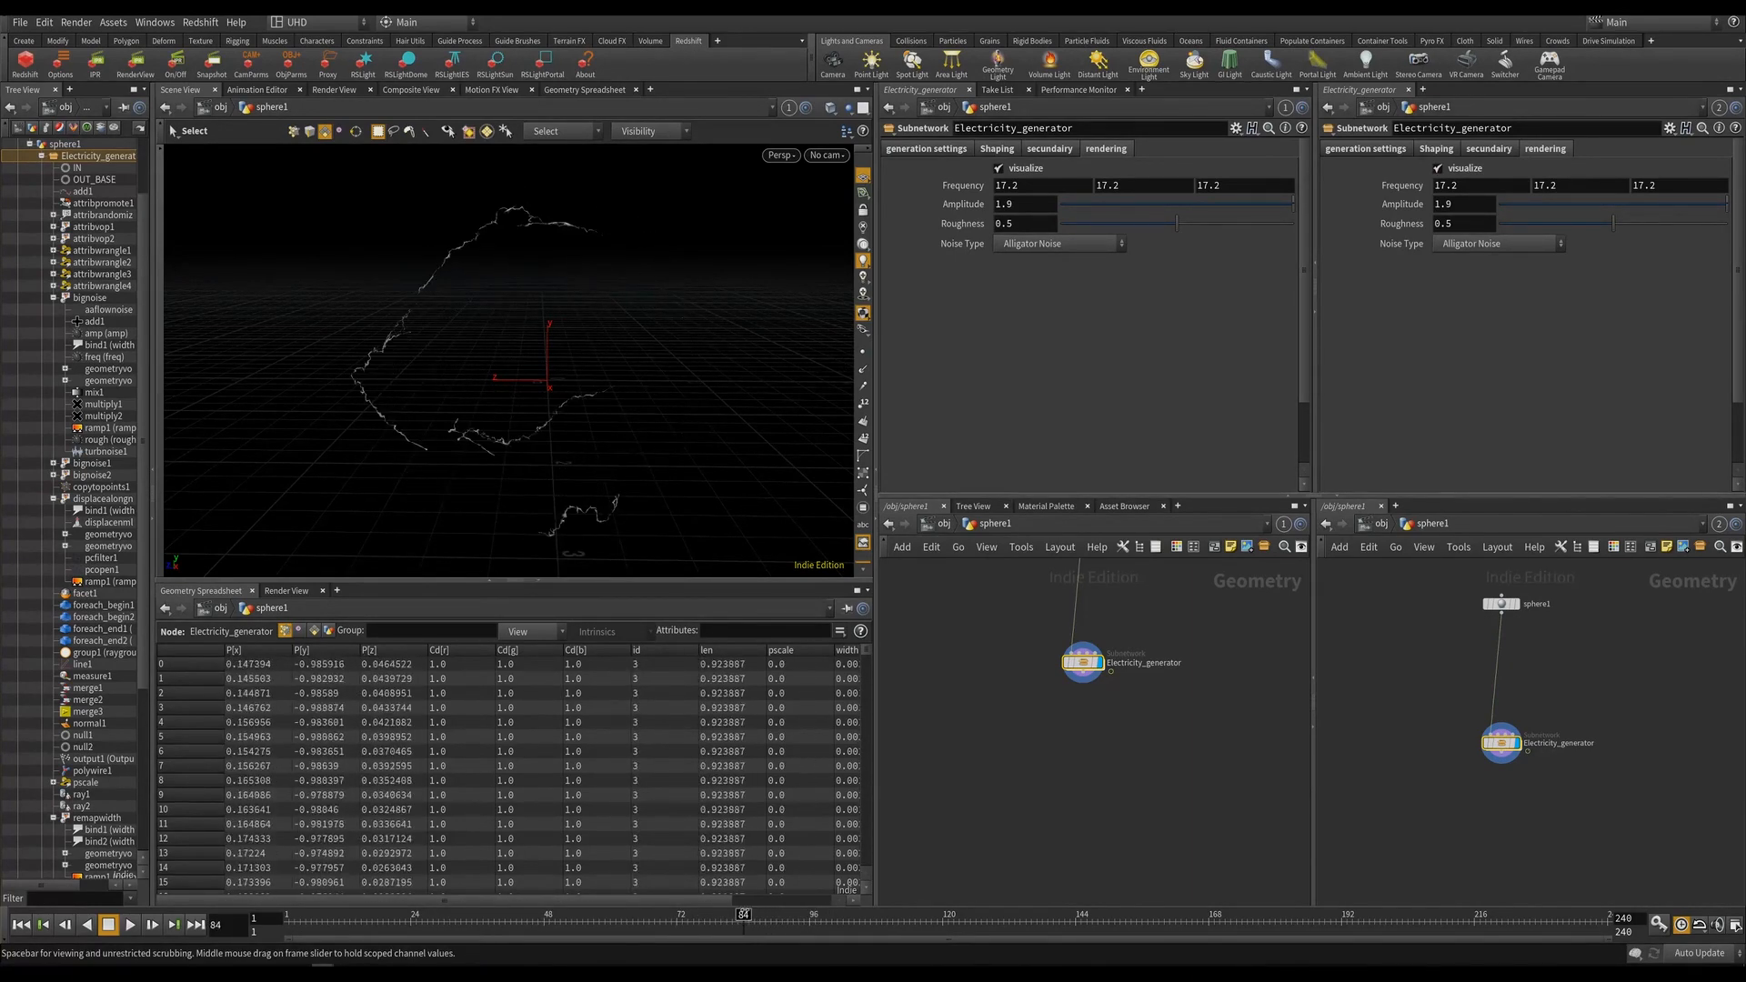
Turn off the visualize toggle and save the scene with the sphere1 object renamed as electricity.
left_click(1437, 169)
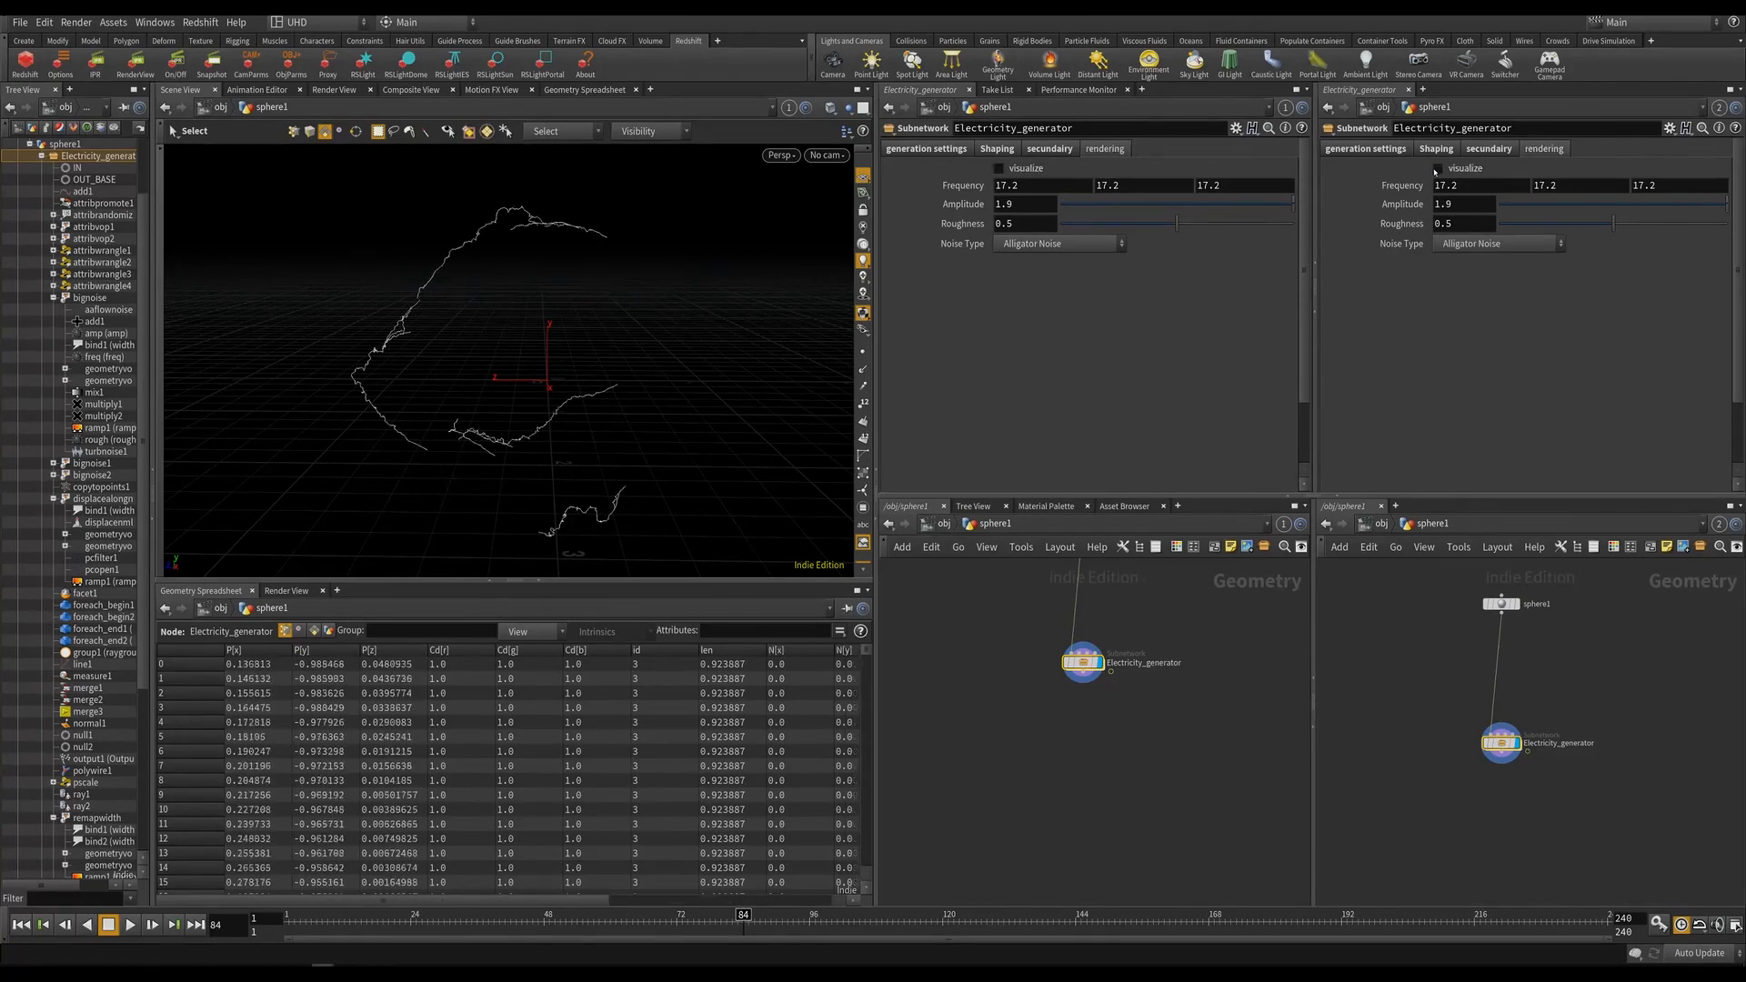
middle_click_drag(957, 640, 936, 667)
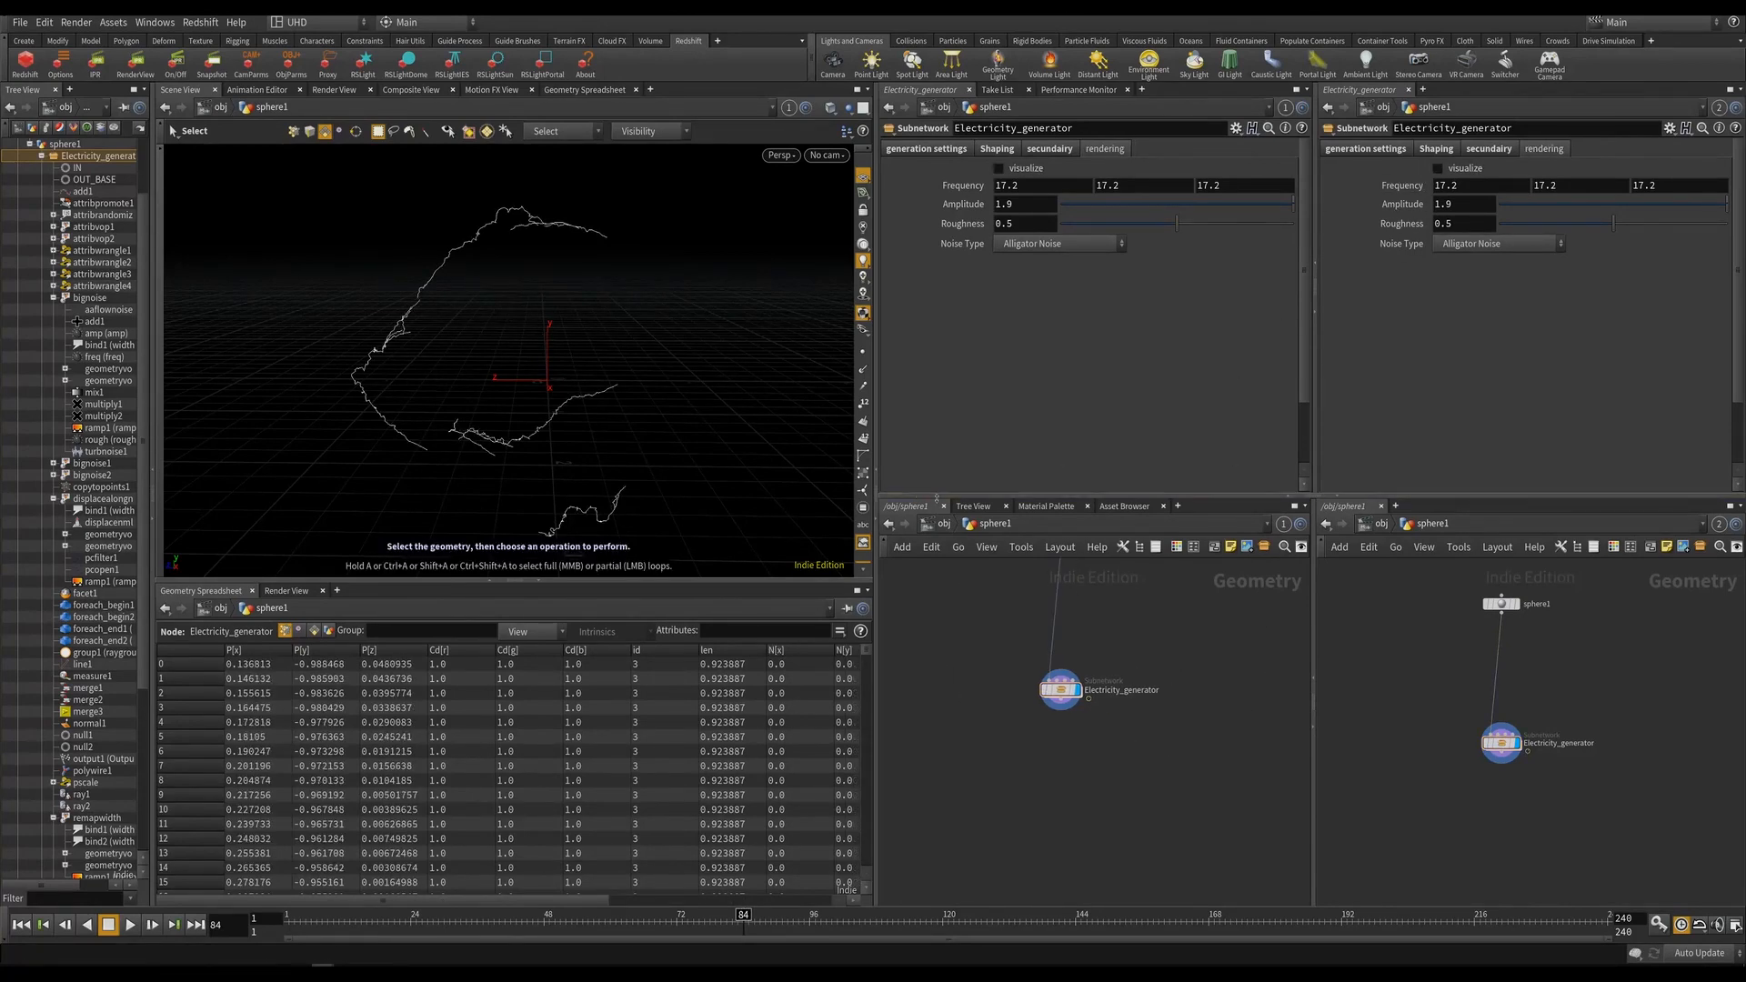
left_click(945, 525)
double_click(1073, 640)
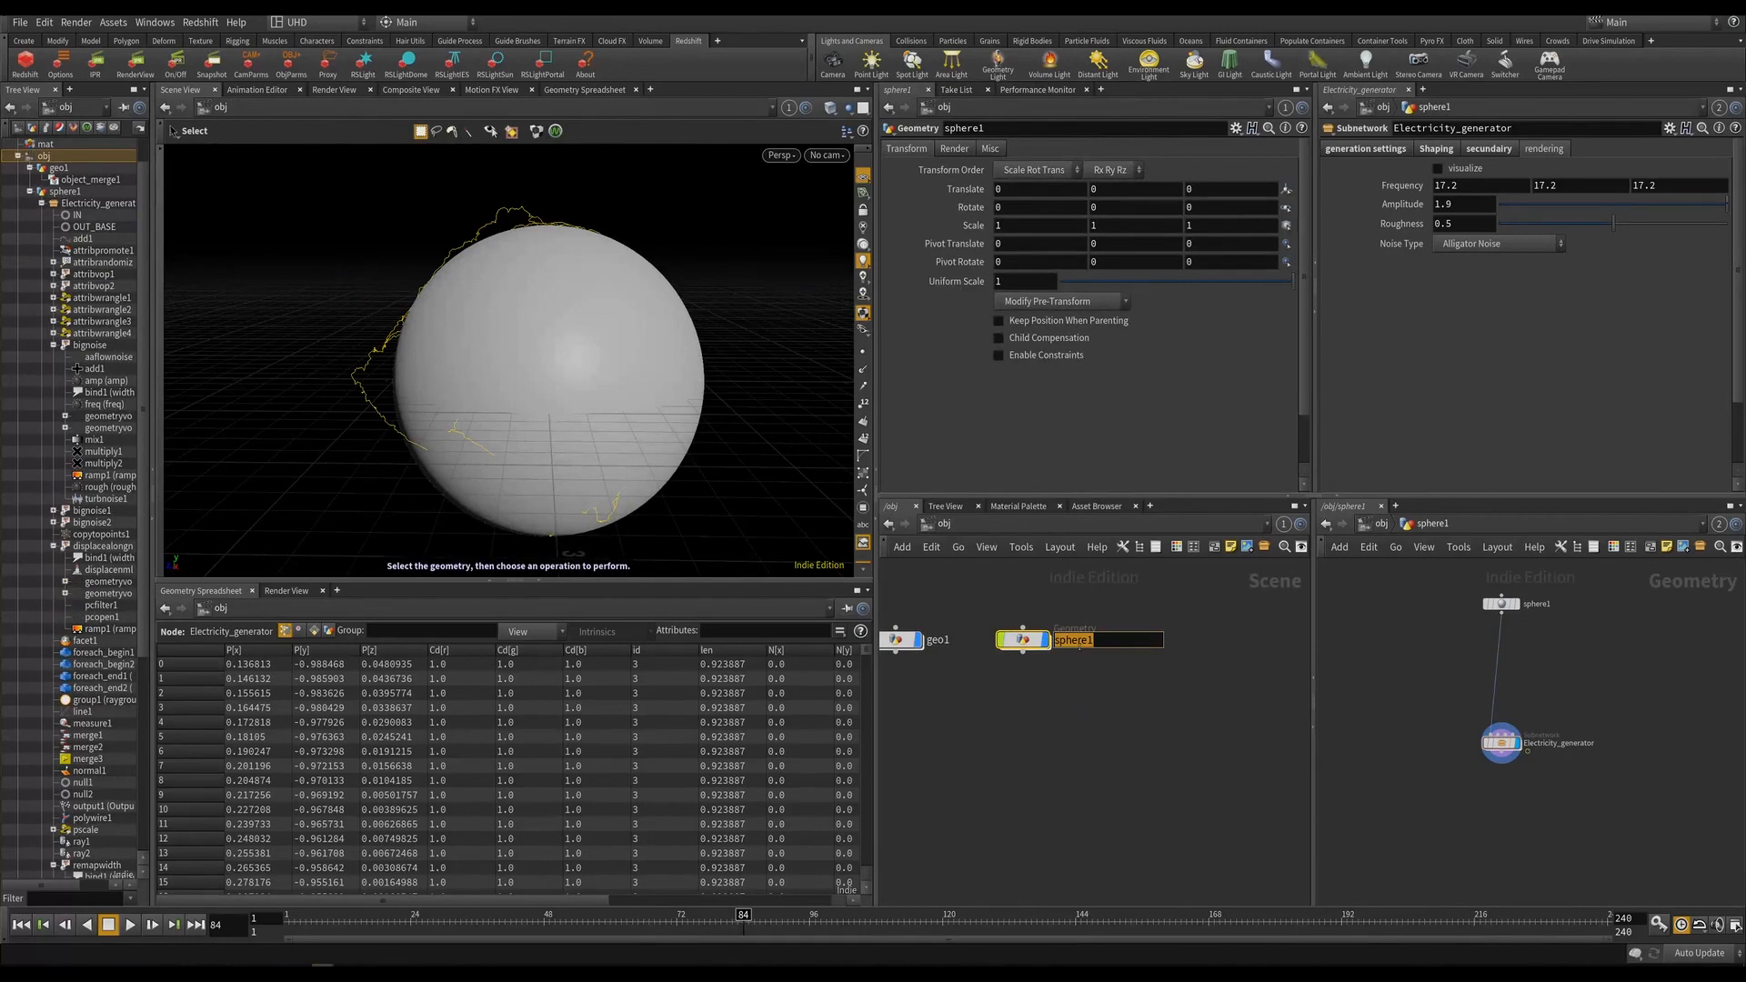
type("electricity")
key("Return")
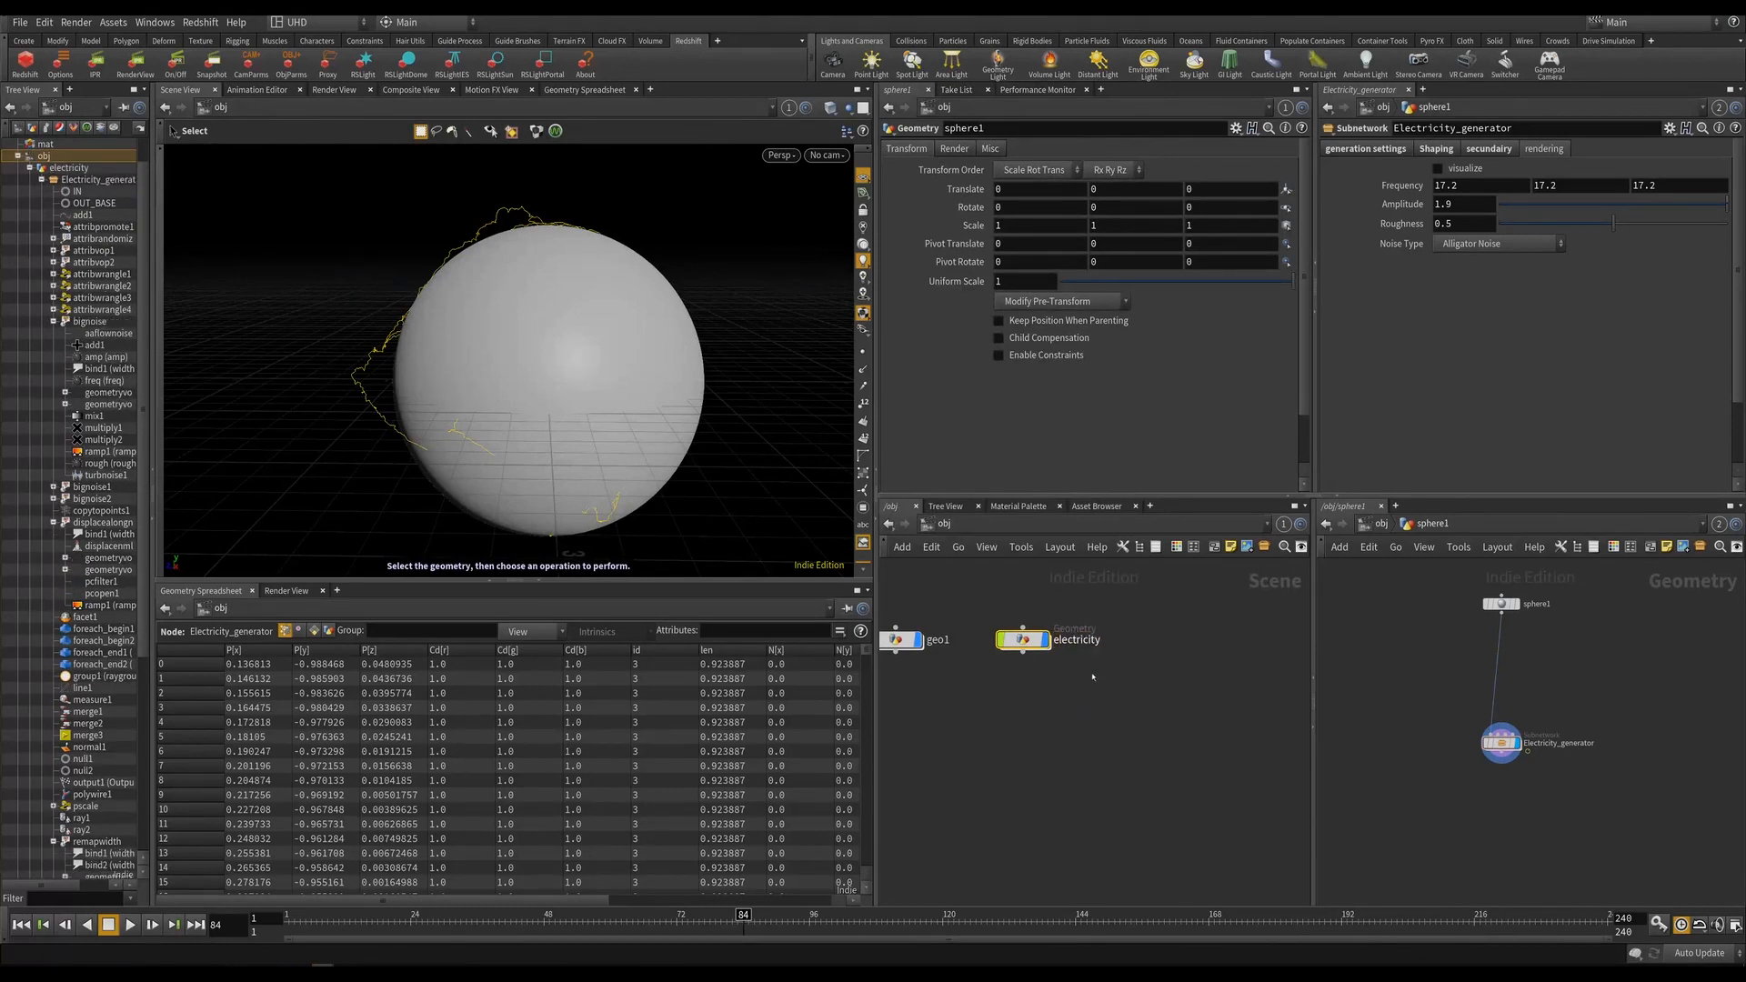
key("ctrl+s")
Rename the geo1 object as sphere and save the scene.
left_click(978, 659)
middle_click_drag(979, 658, 1032, 666)
double_click(993, 648)
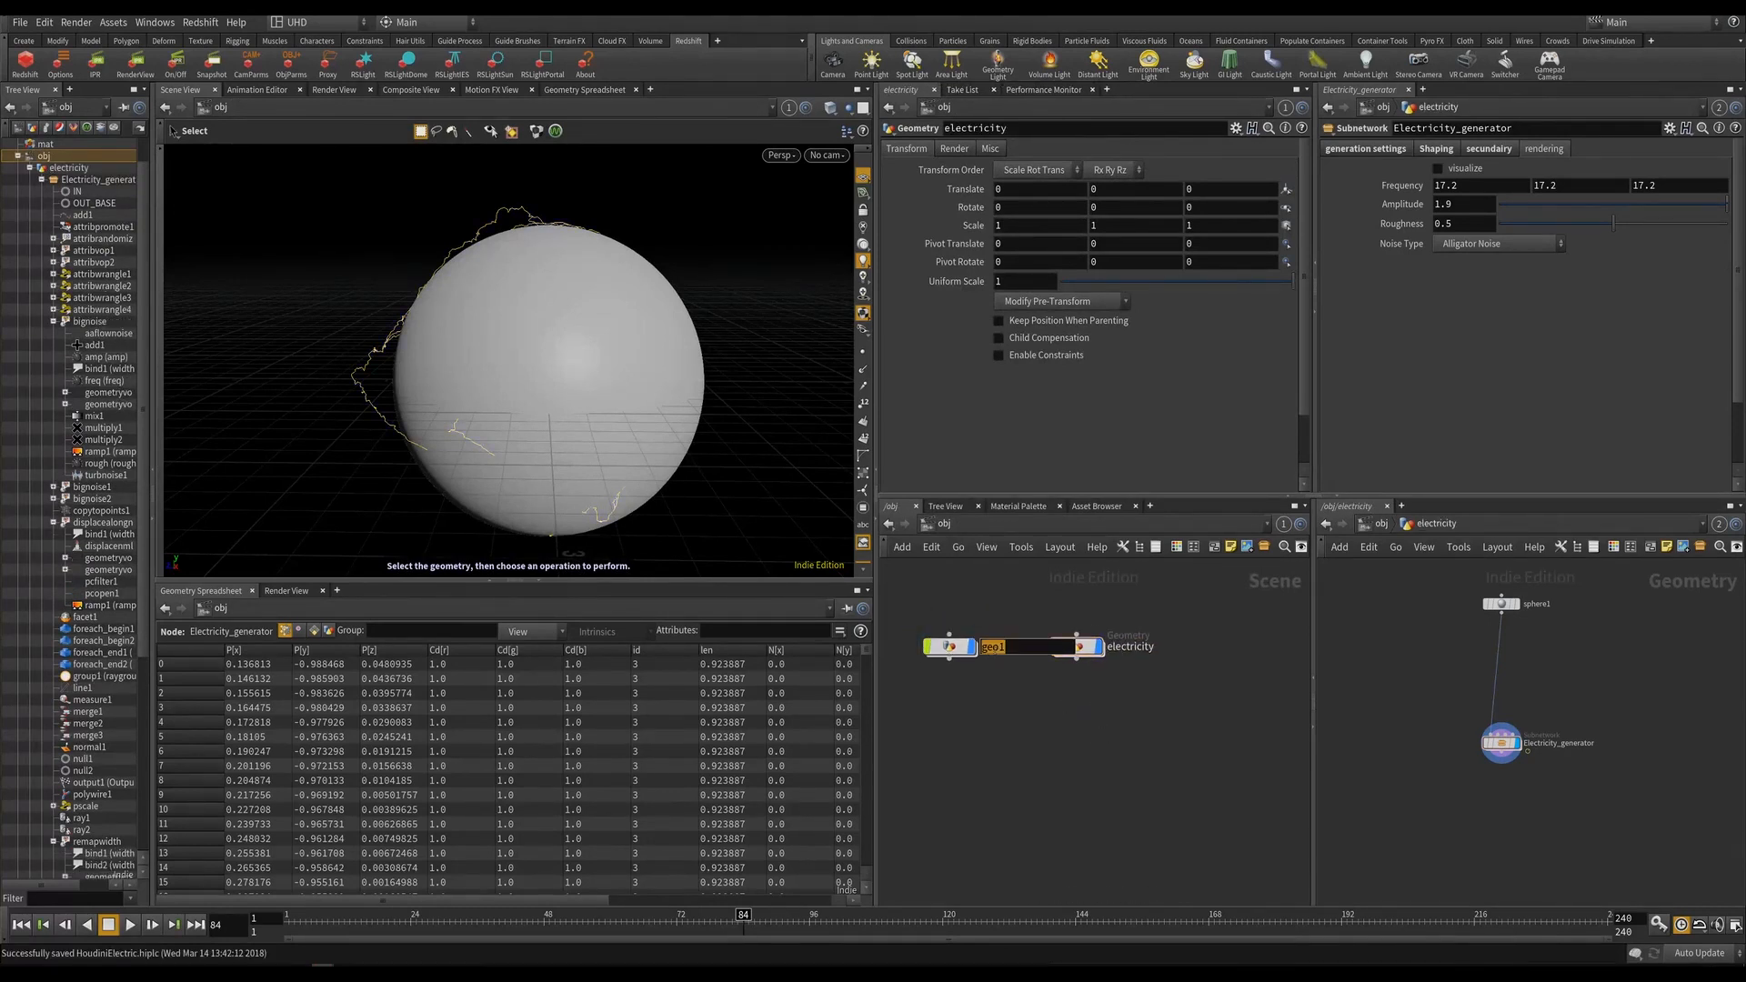
type("sphere")
key("Return")
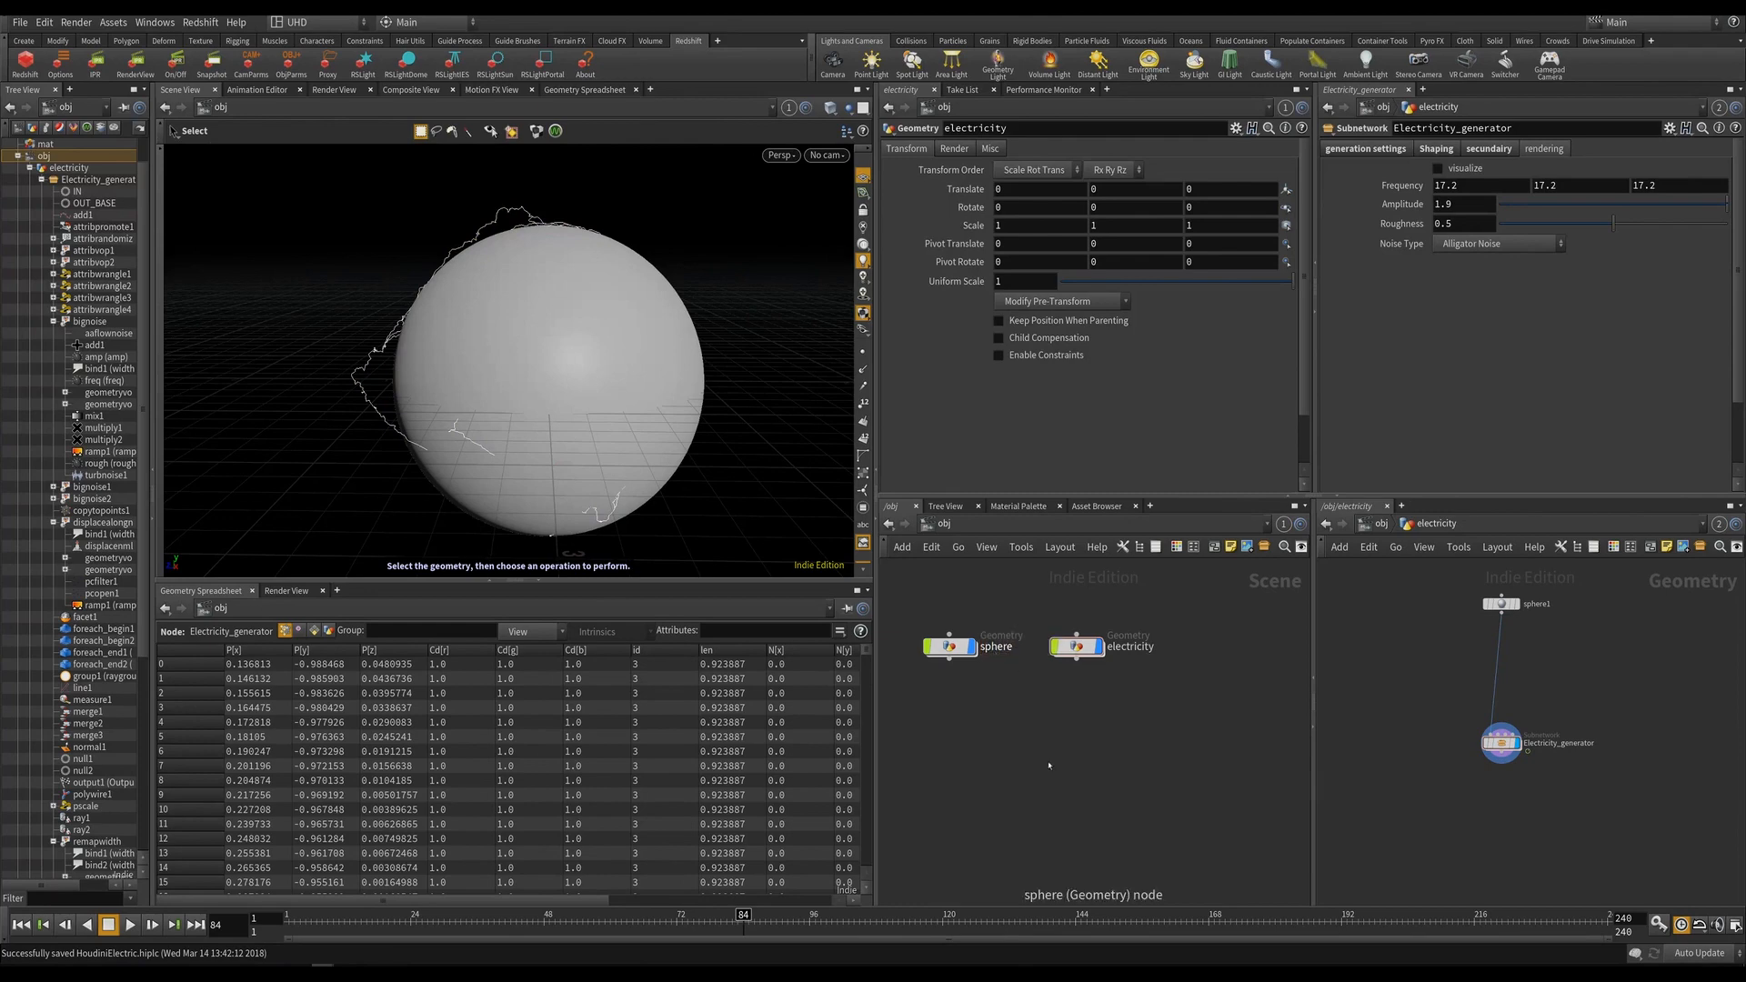
key("ctrl+s")
Create a Redshift render output and set the electricity object's Redshift parameters to render it as Cylinder strands.
left_click(31, 75)
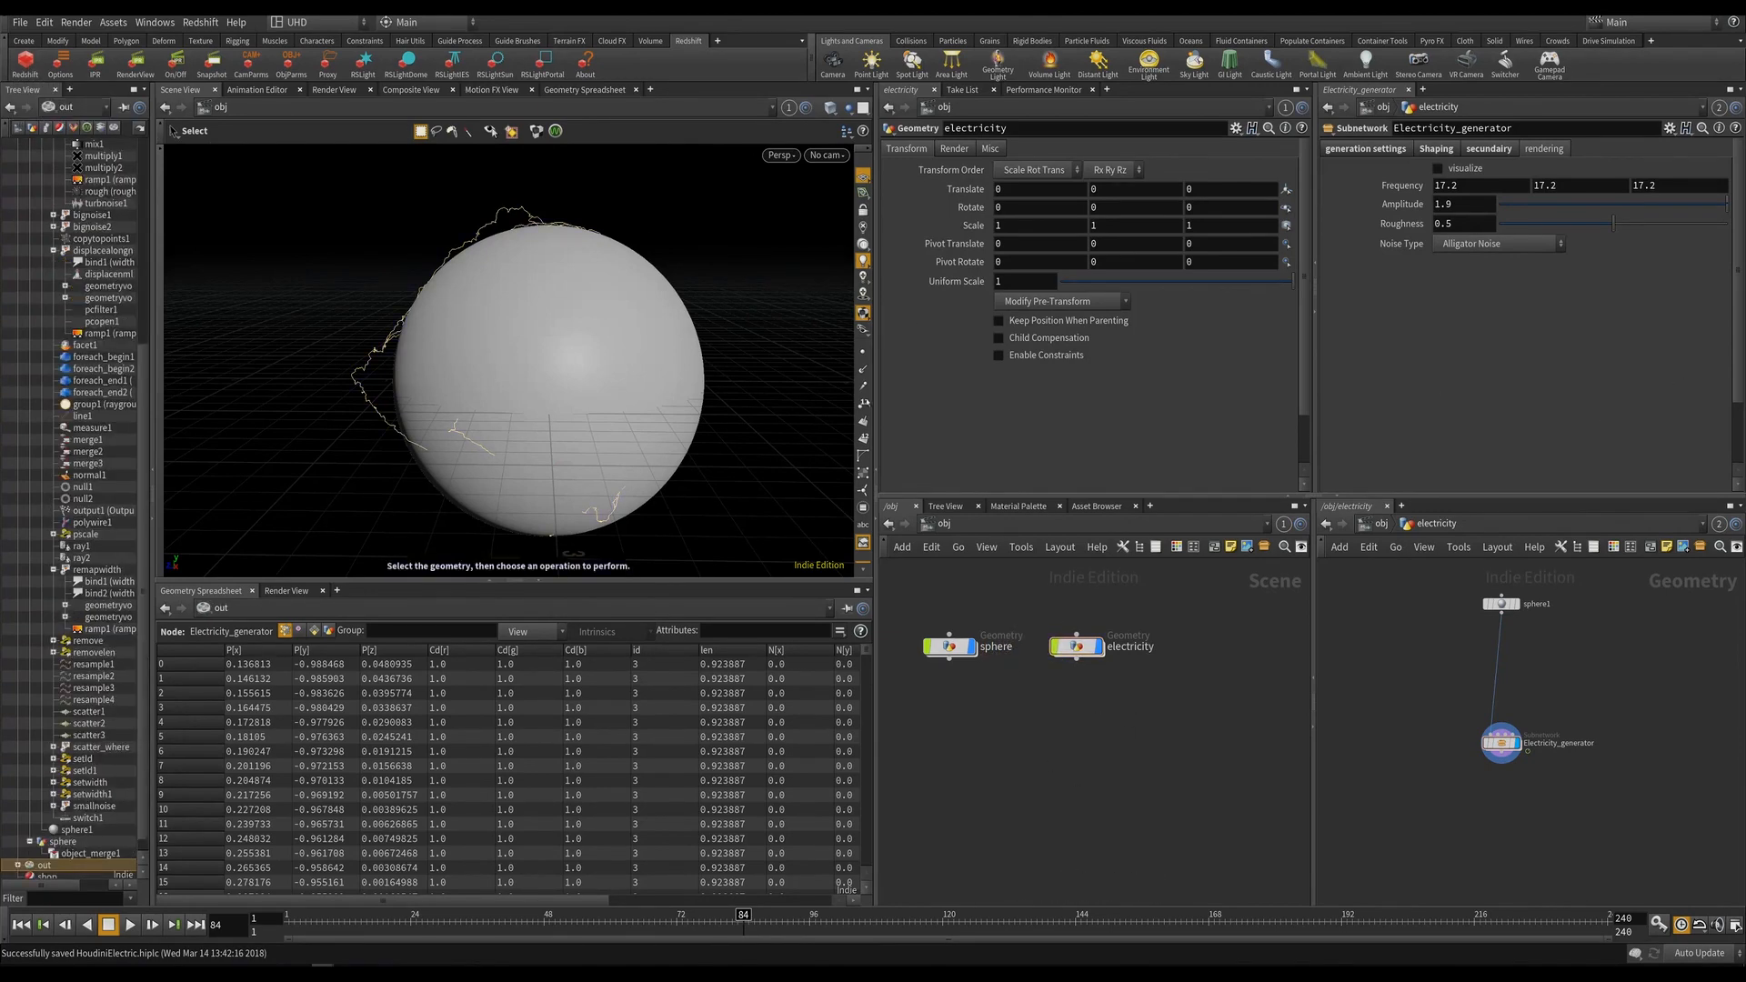
left_click(1072, 637)
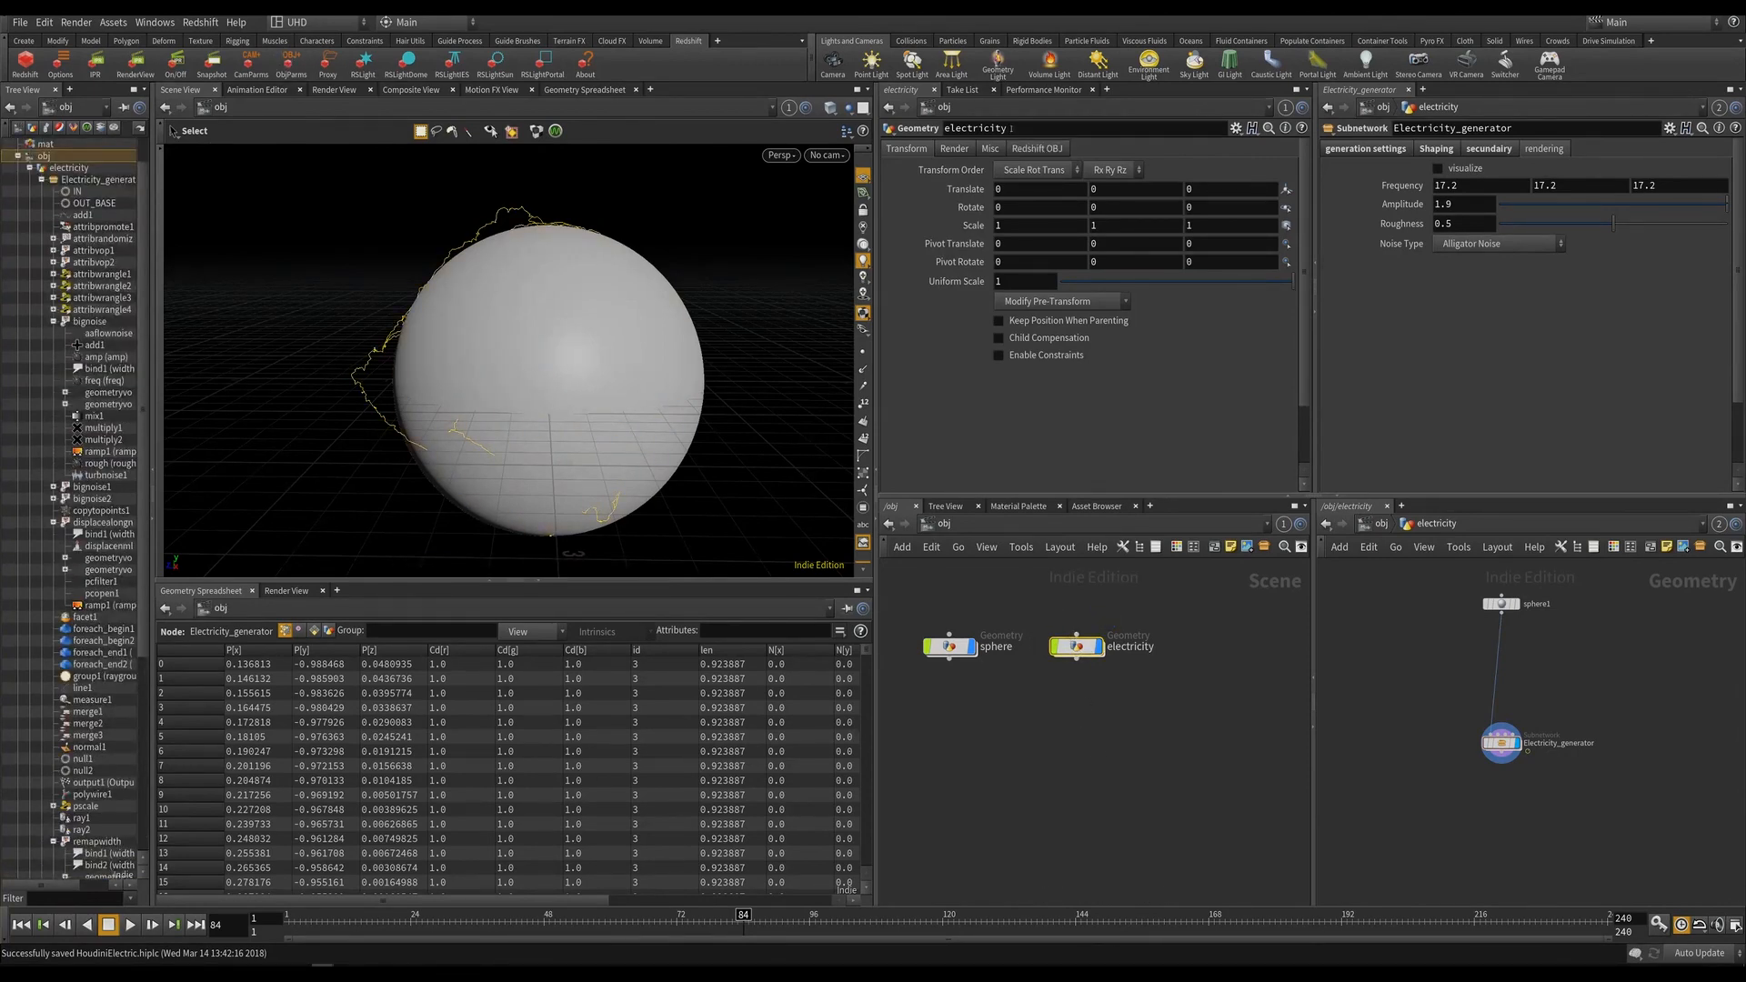
left_click(1032, 149)
left_click(1174, 170)
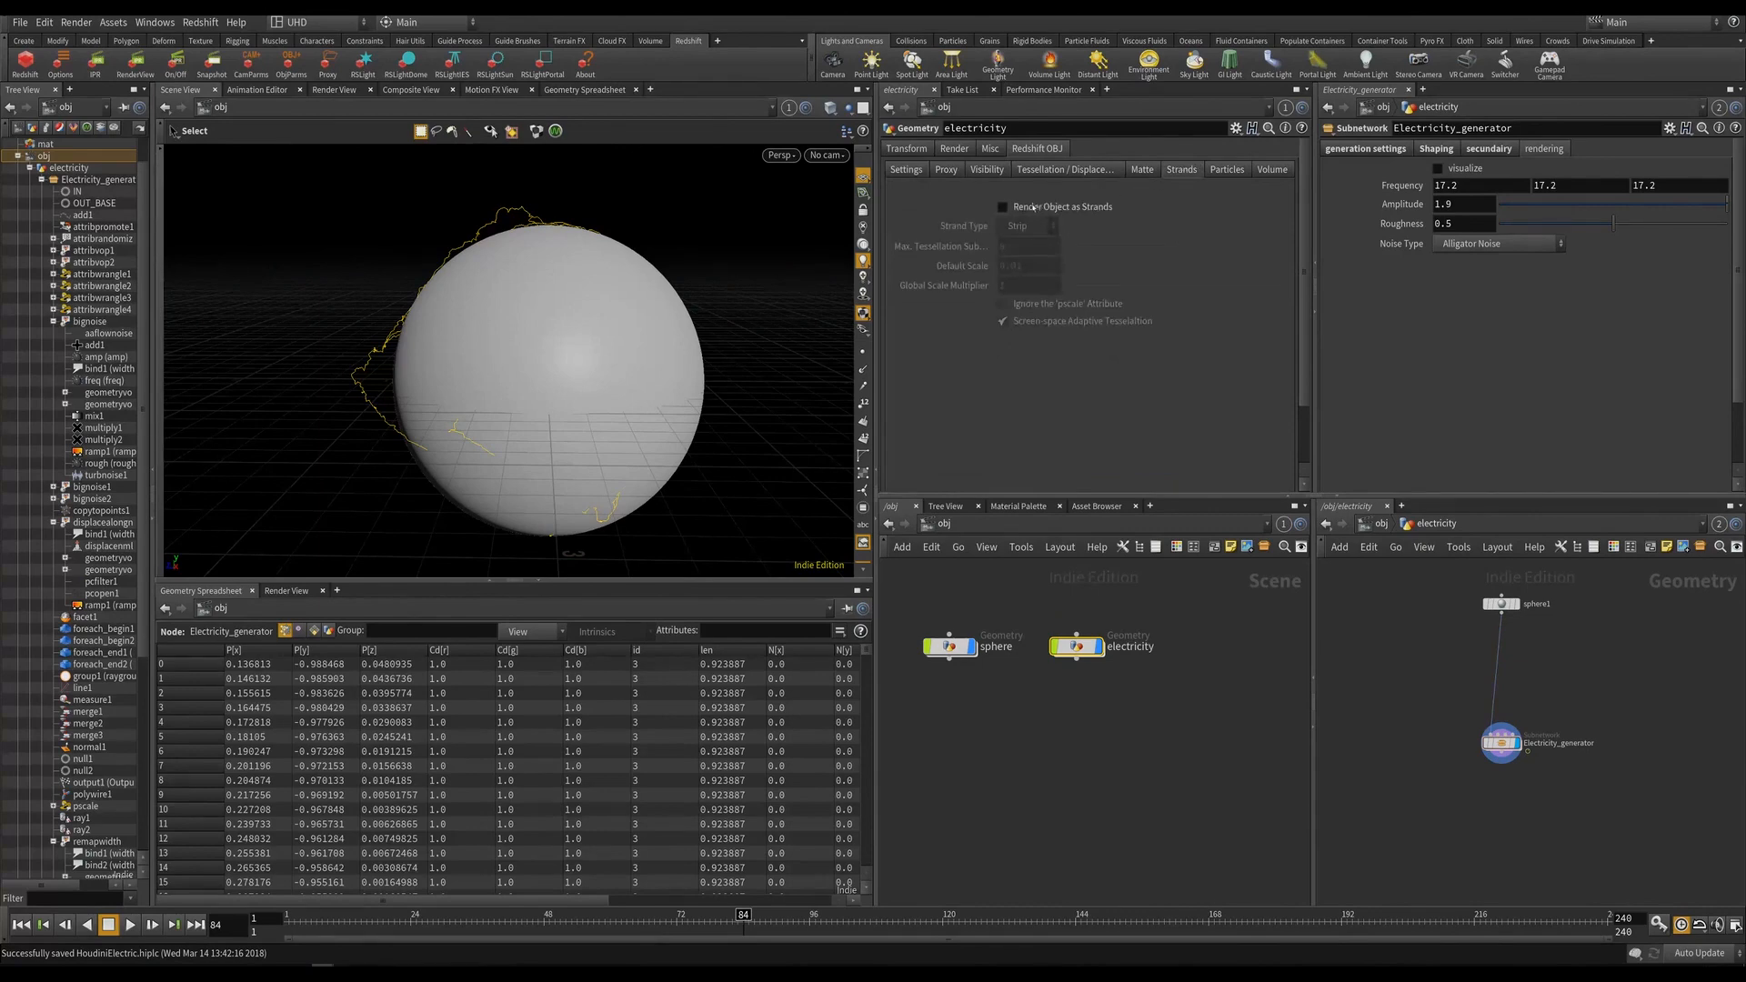
left_click(1004, 207)
left_click(1020, 227)
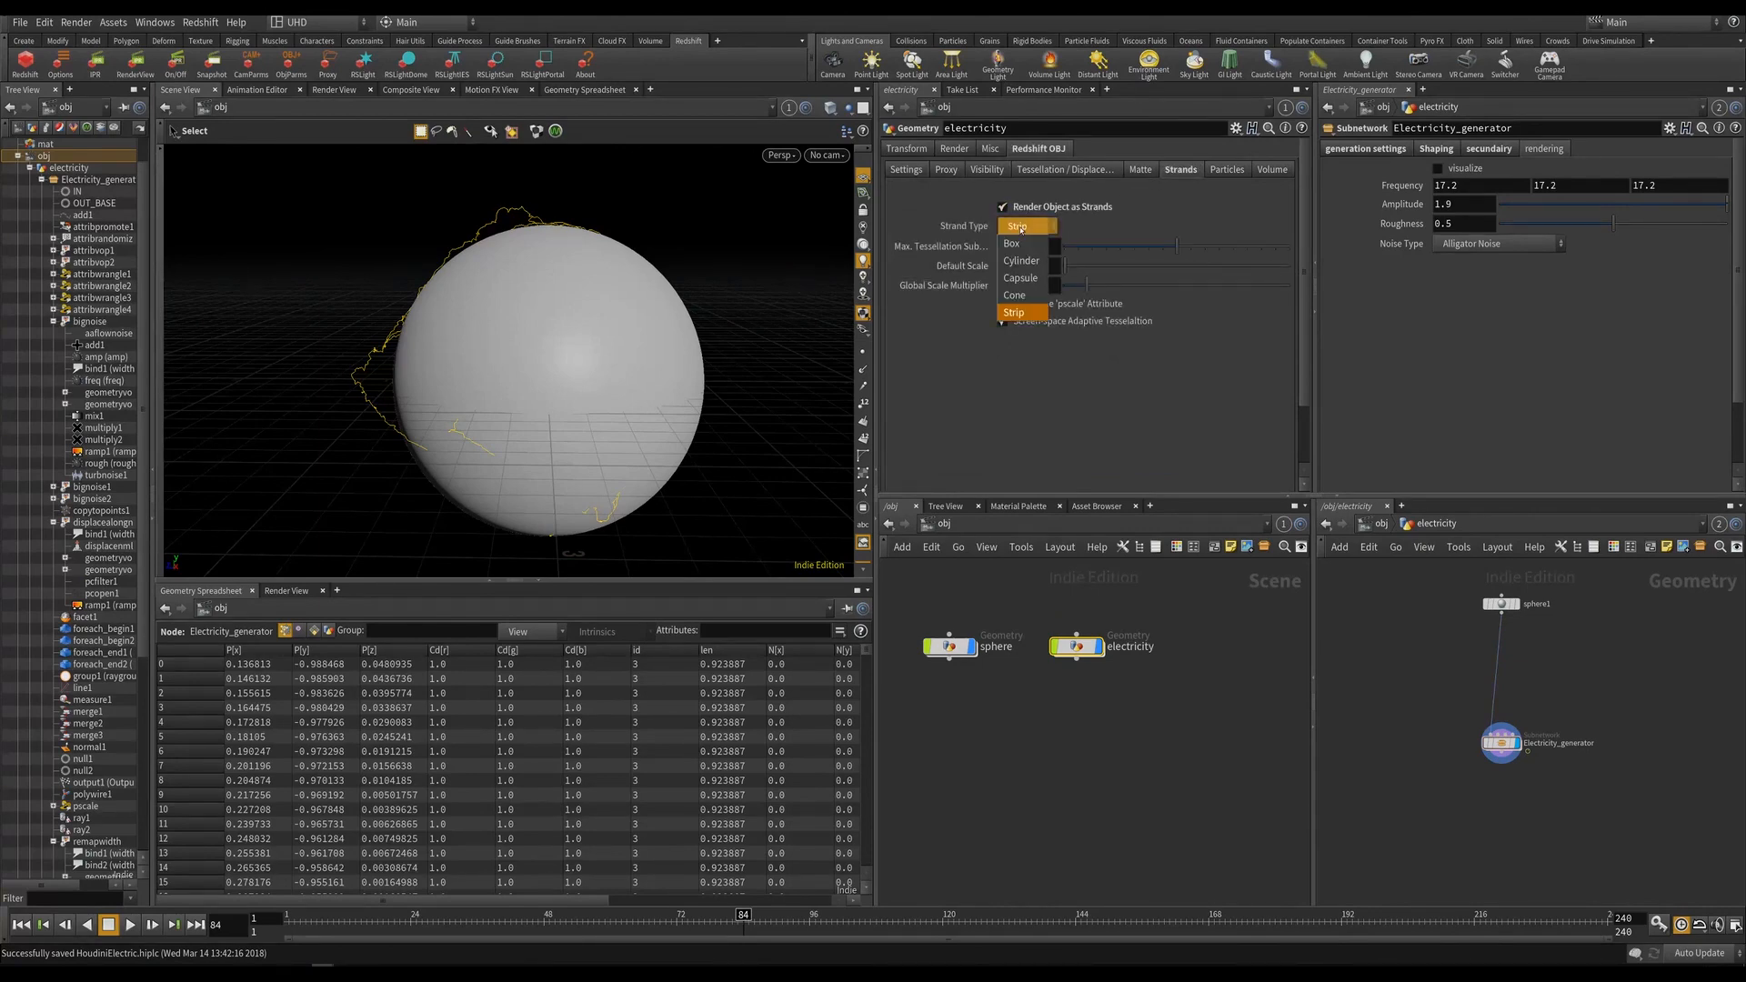
left_click(1022, 261)
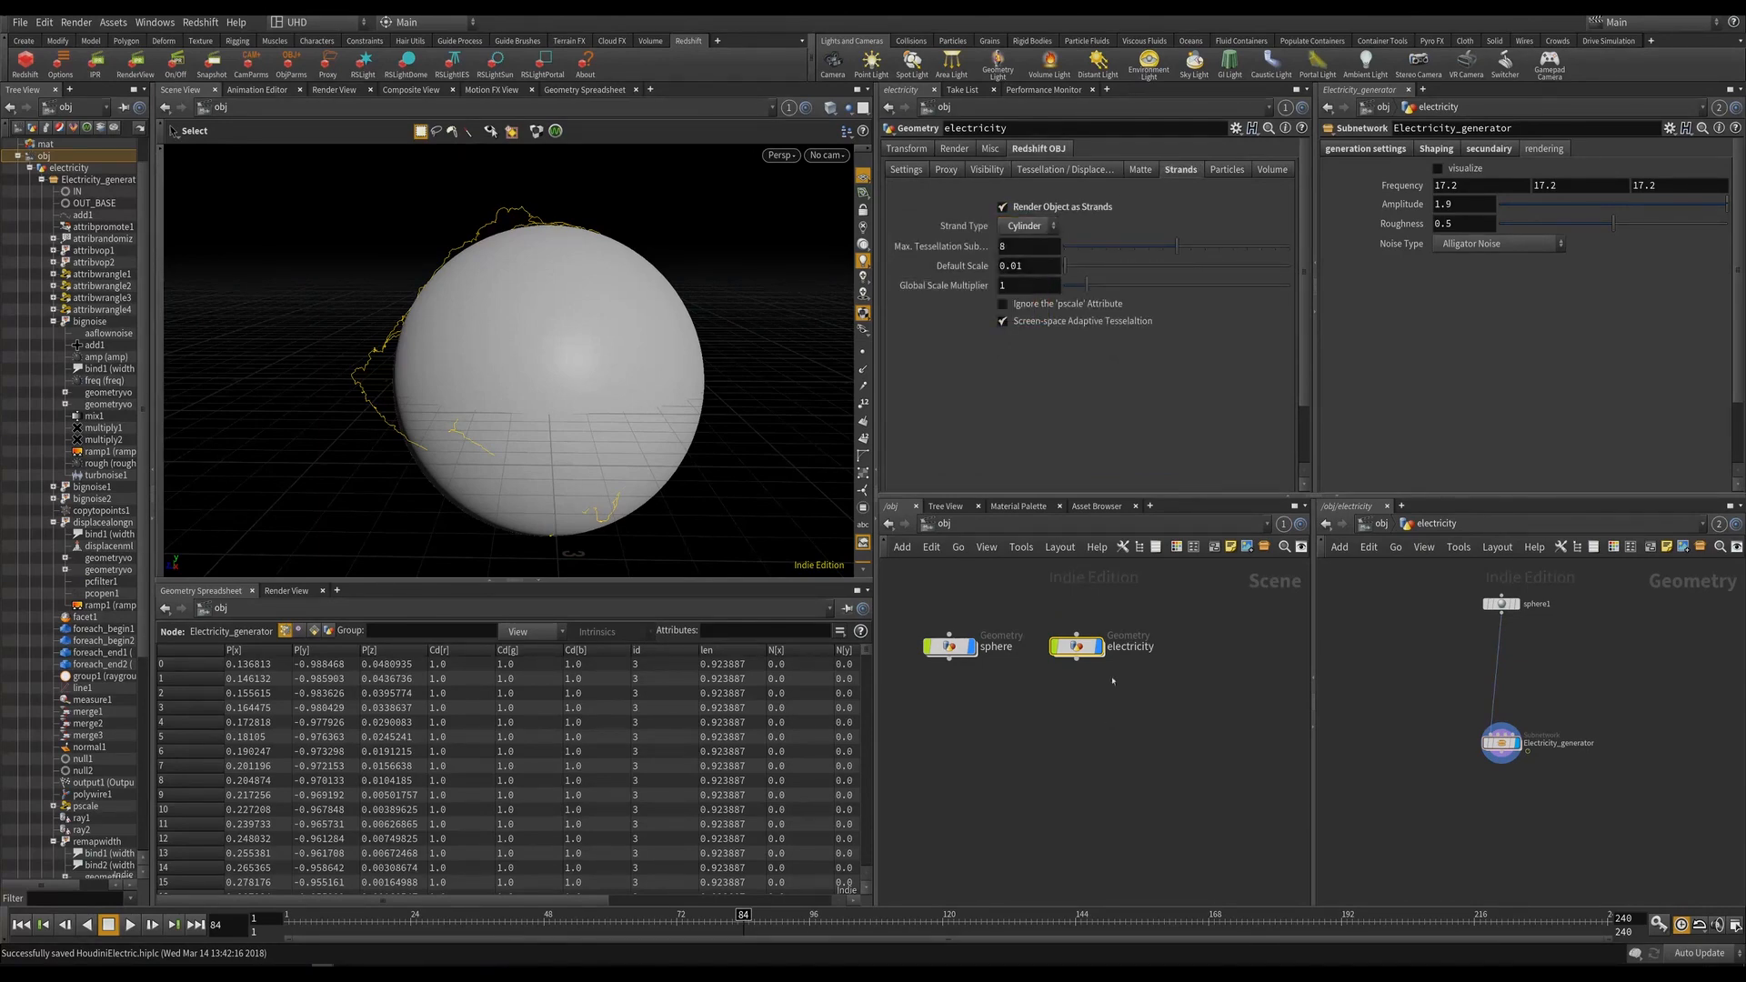
Insert an Attribute Wrangle between switch1 and output1 inside the Electricity_generator subnetwork.
double_click(1076, 647)
scroll(1039, 673, "up", 3)
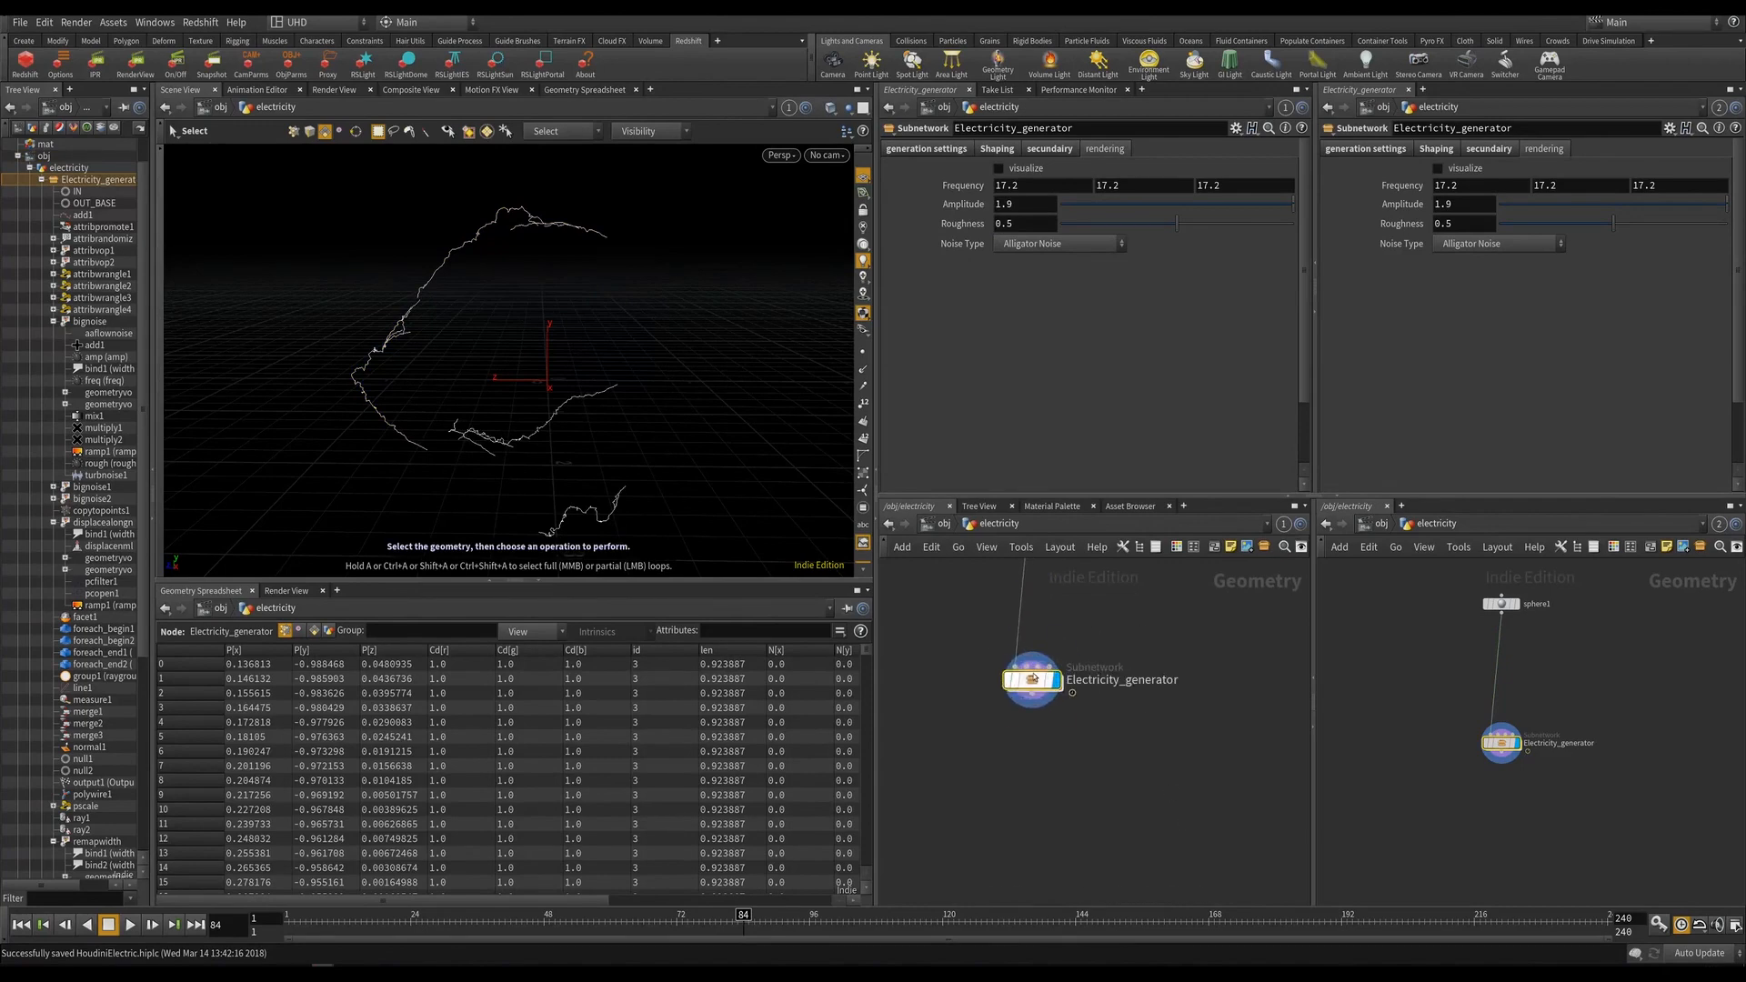
double_click(1038, 676)
middle_click_drag(1095, 795, 1071, 725)
left_click_drag(1065, 647, 1085, 745)
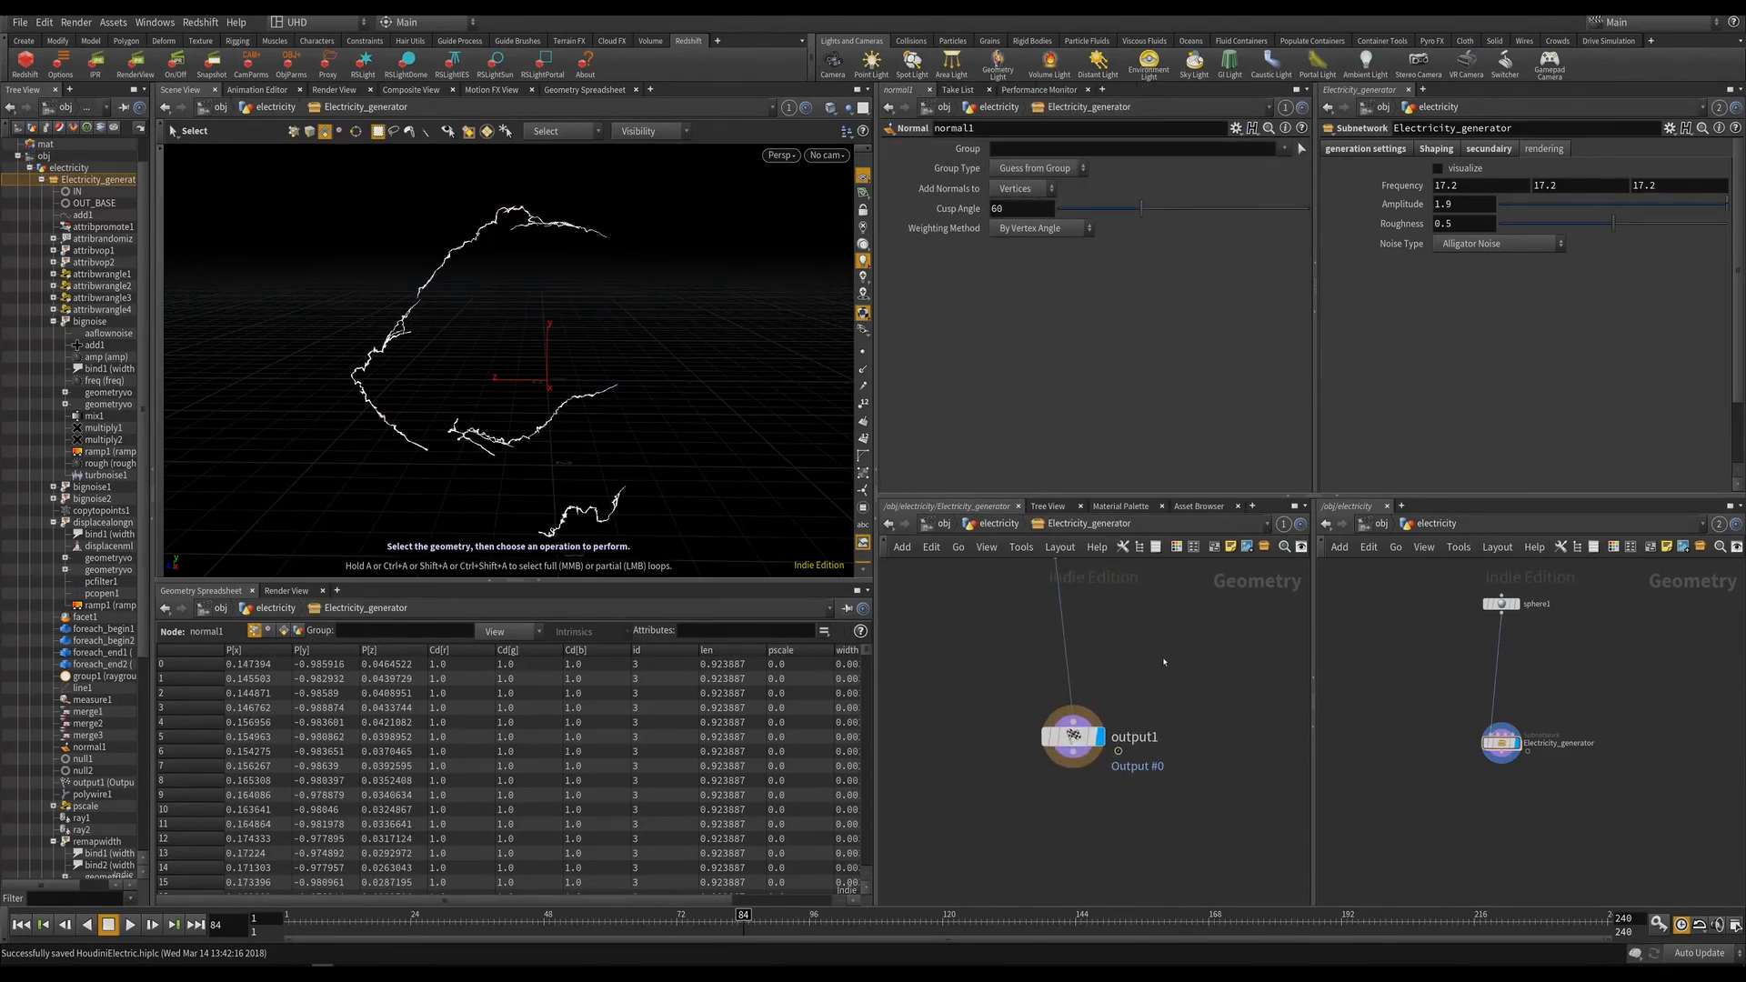
middle_click_drag(1147, 656, 1153, 753)
scroll(1141, 748, "down", 2)
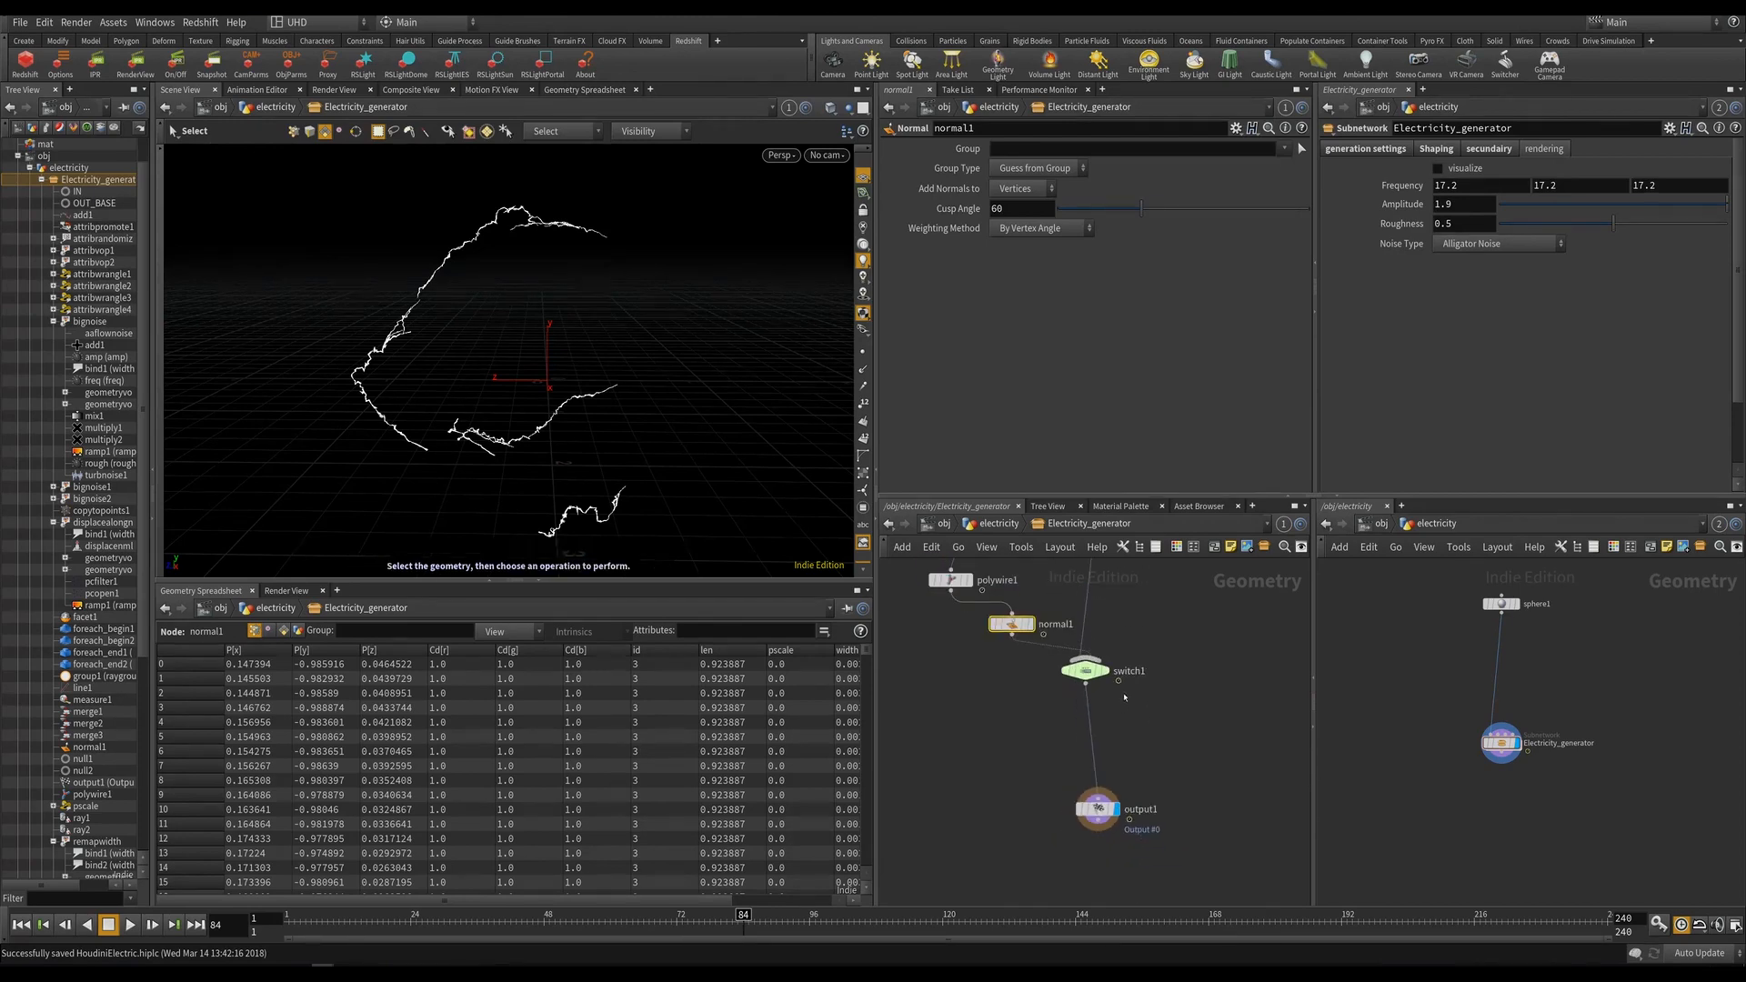
key("Tab")
type("awr")
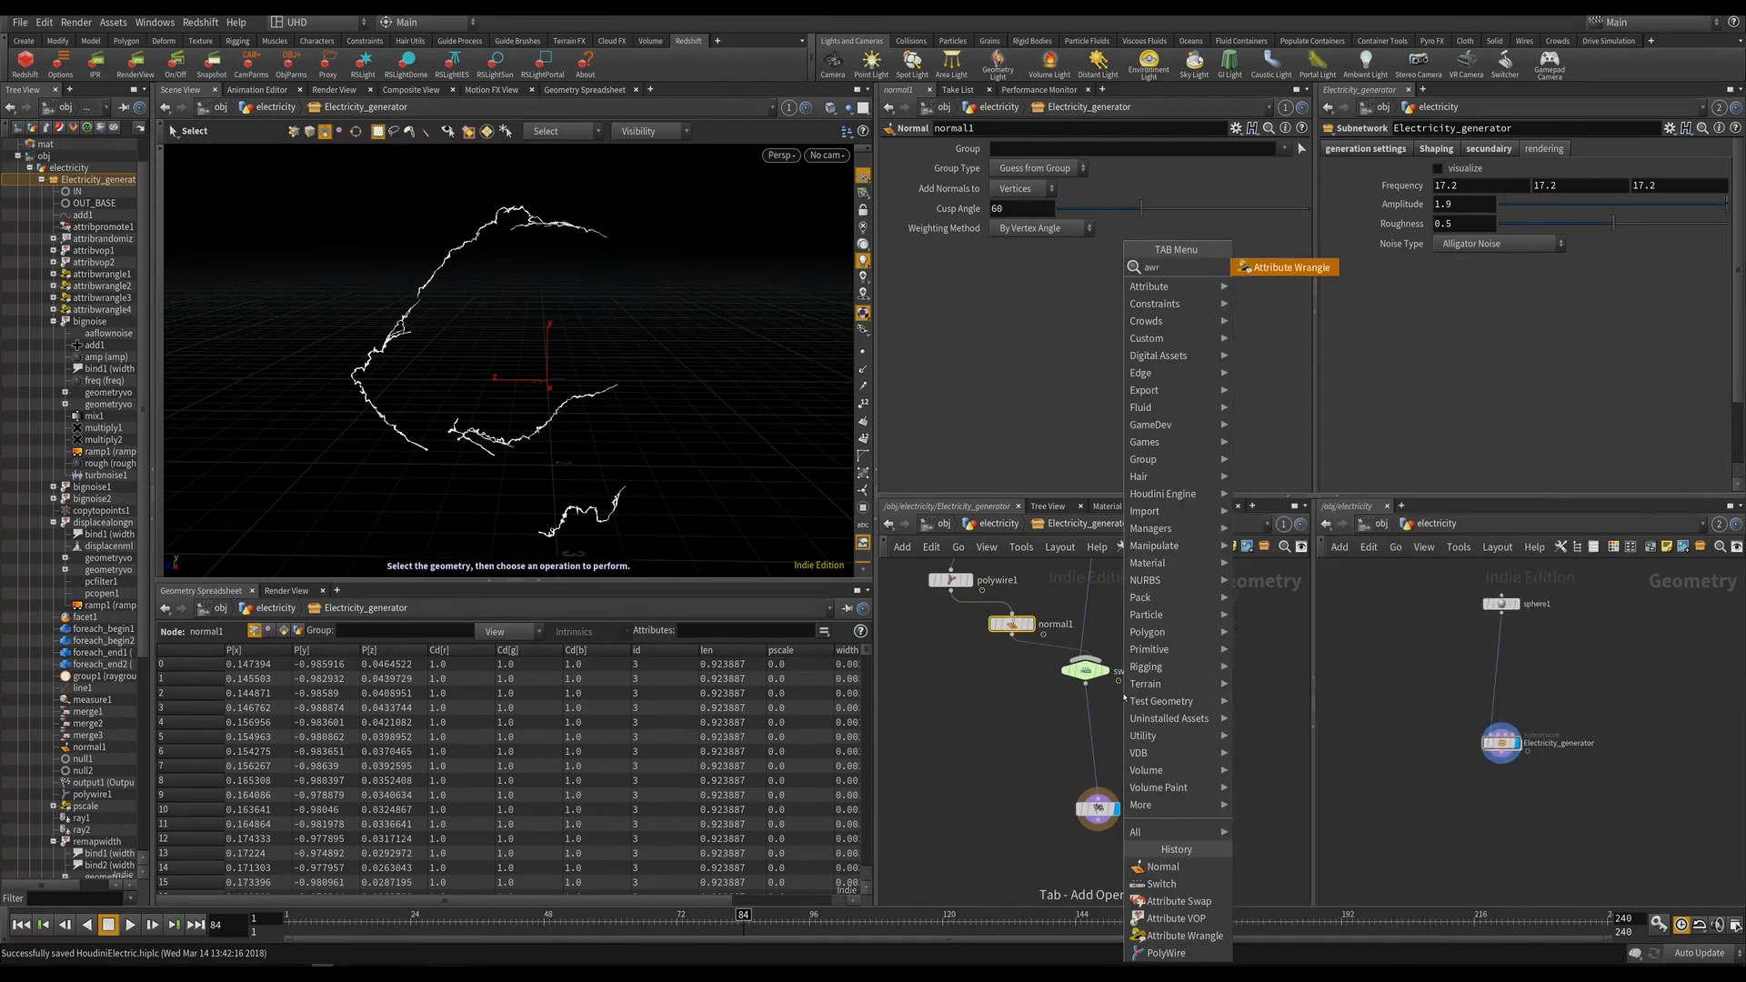
key("Return")
scroll(1124, 696, "up", 2)
left_click(1082, 732)
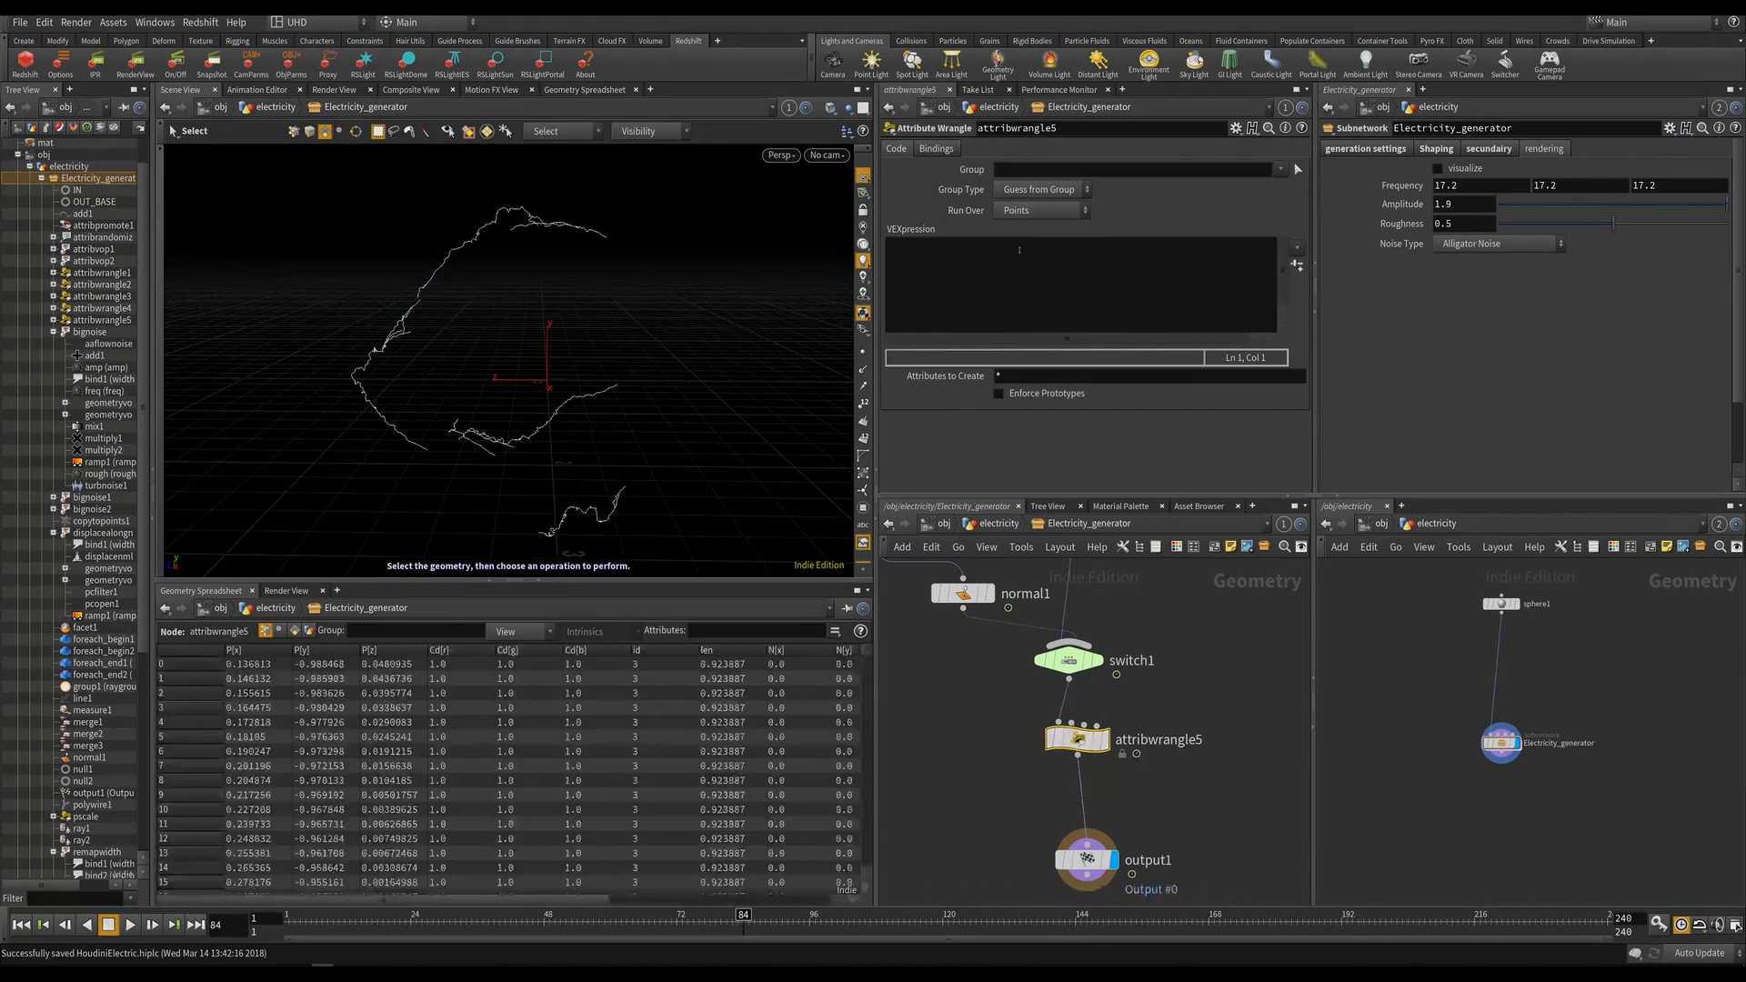
left_click(985, 288)
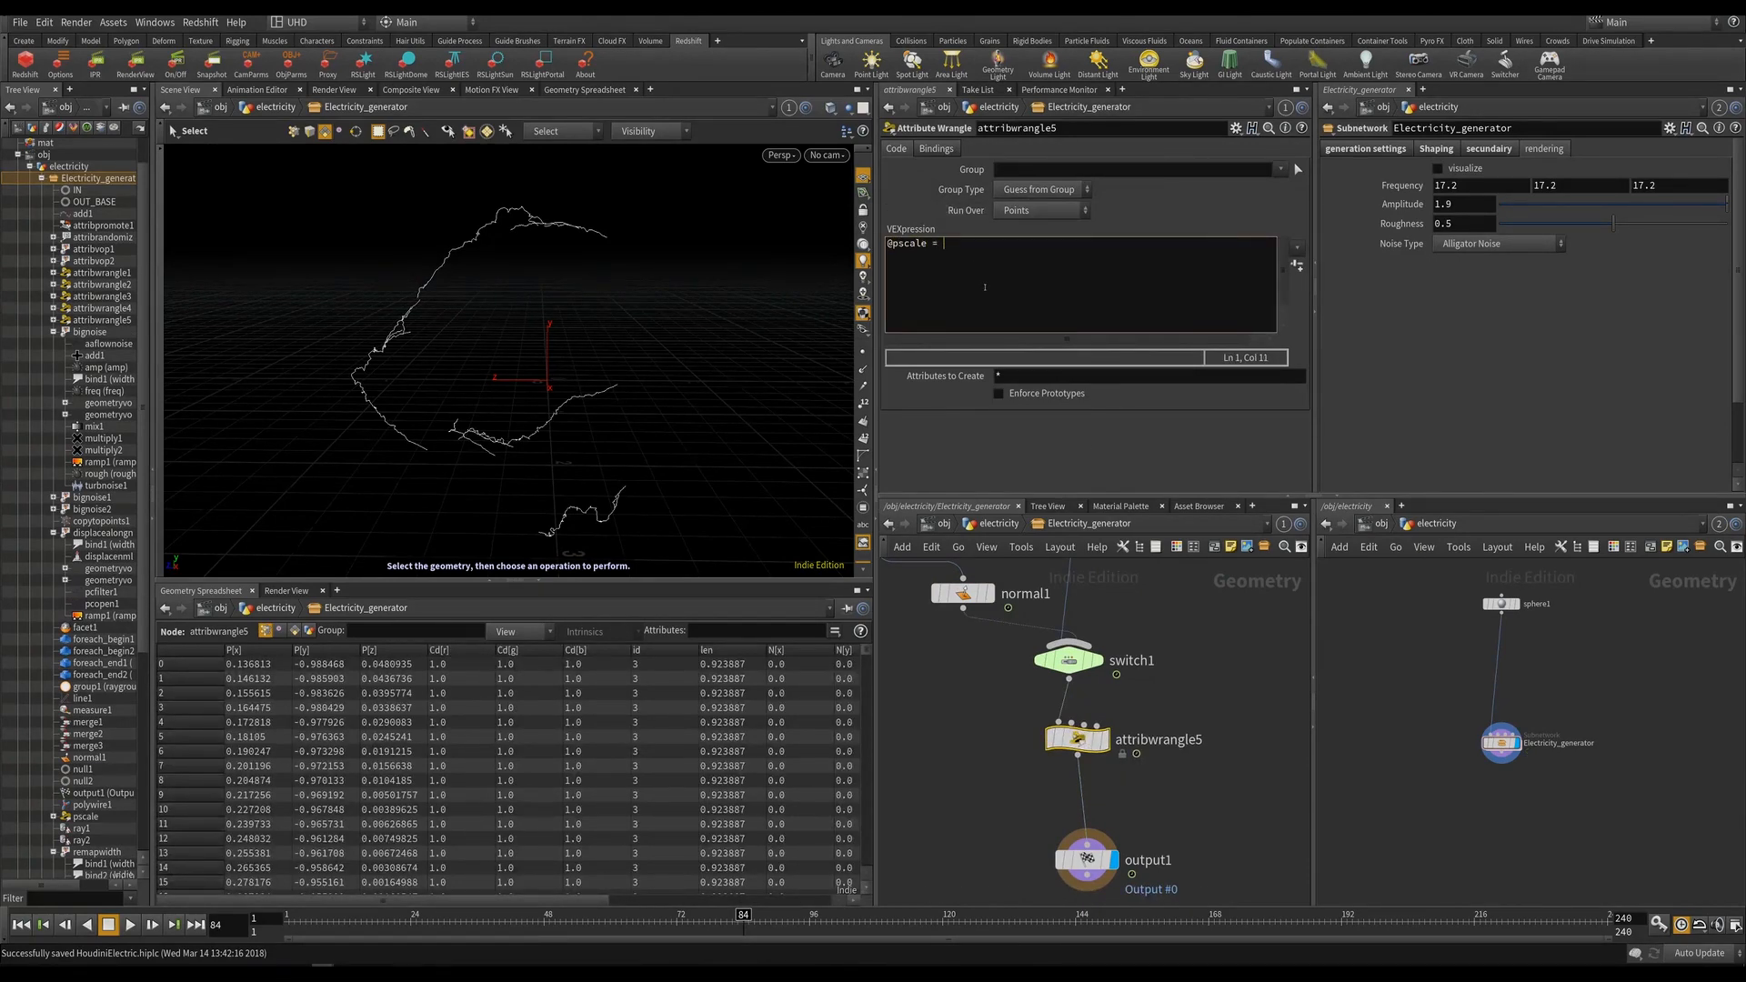
type("@pscale = @widthl")
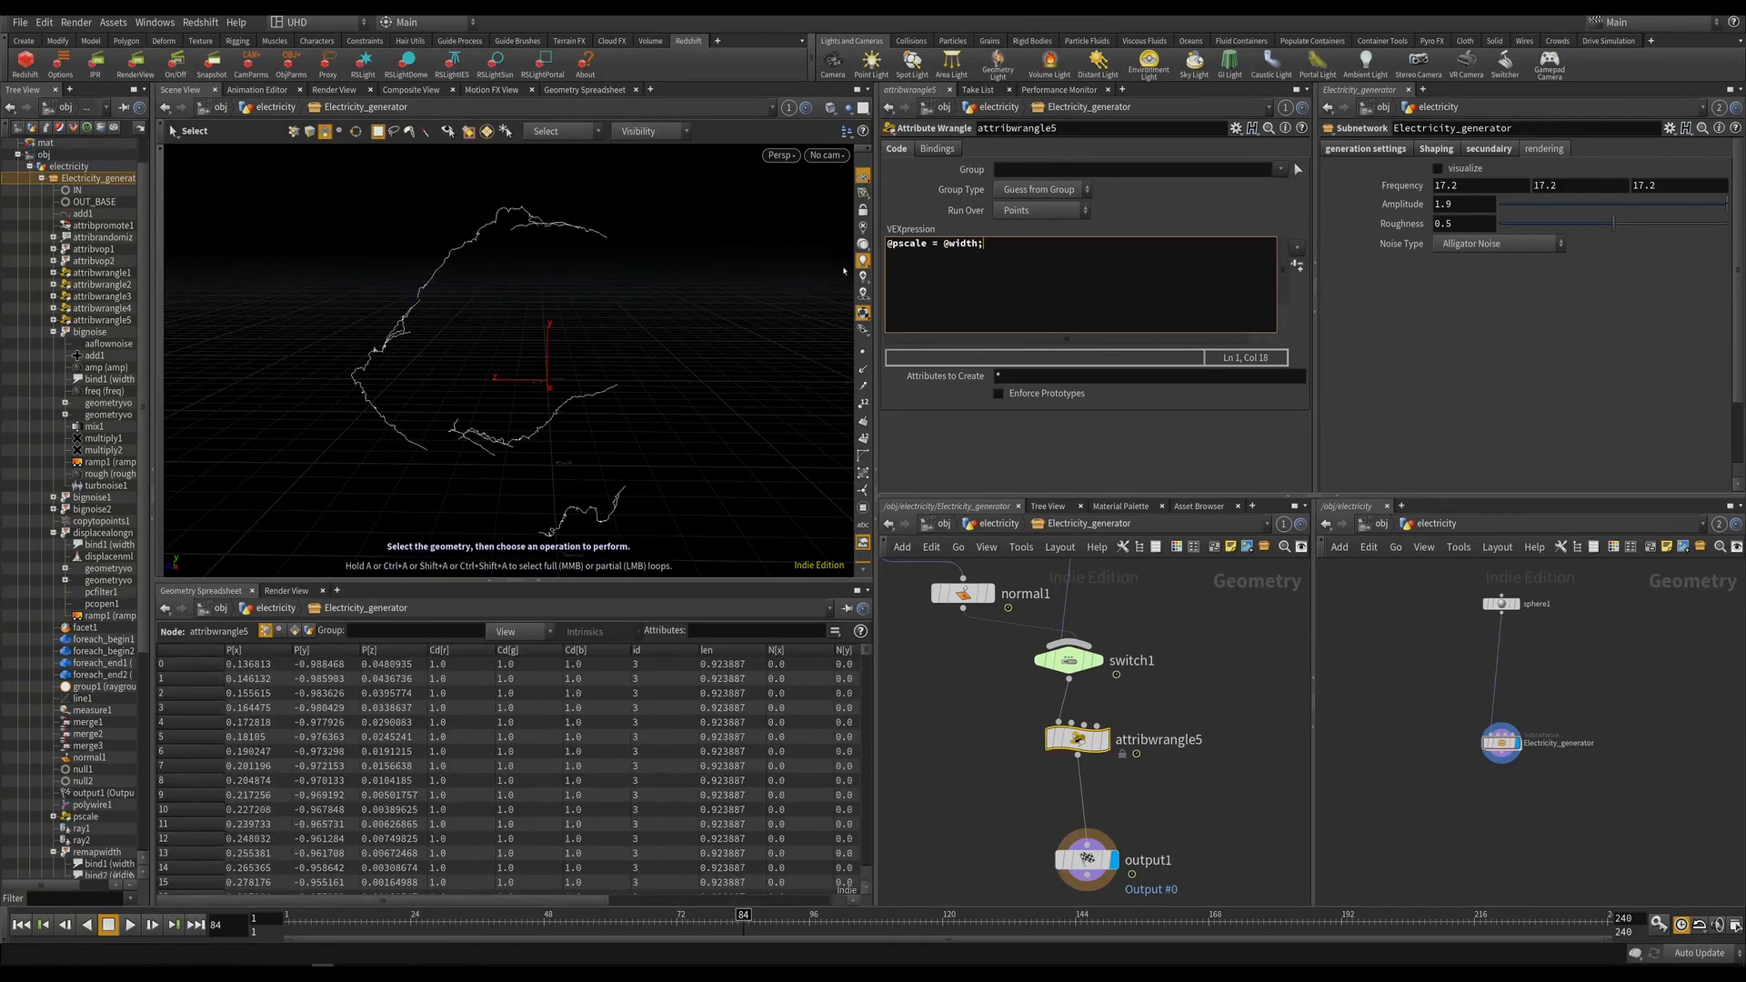
key("Home")
type("f")
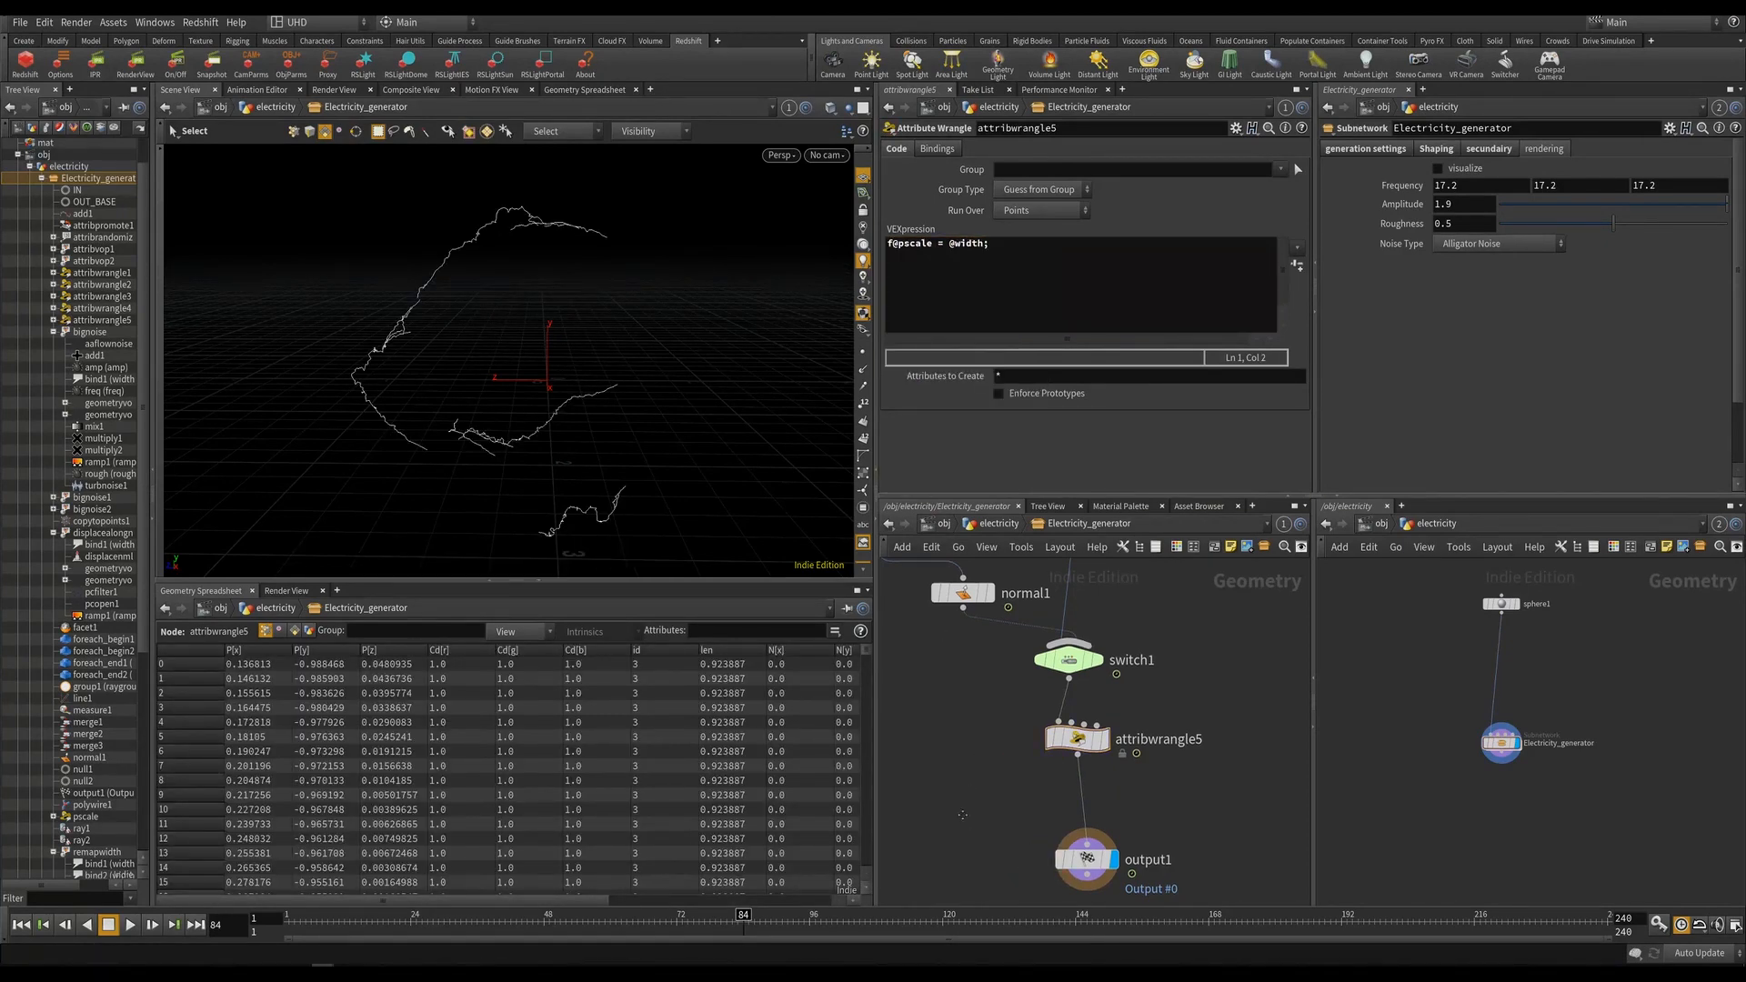
left_click(971, 524)
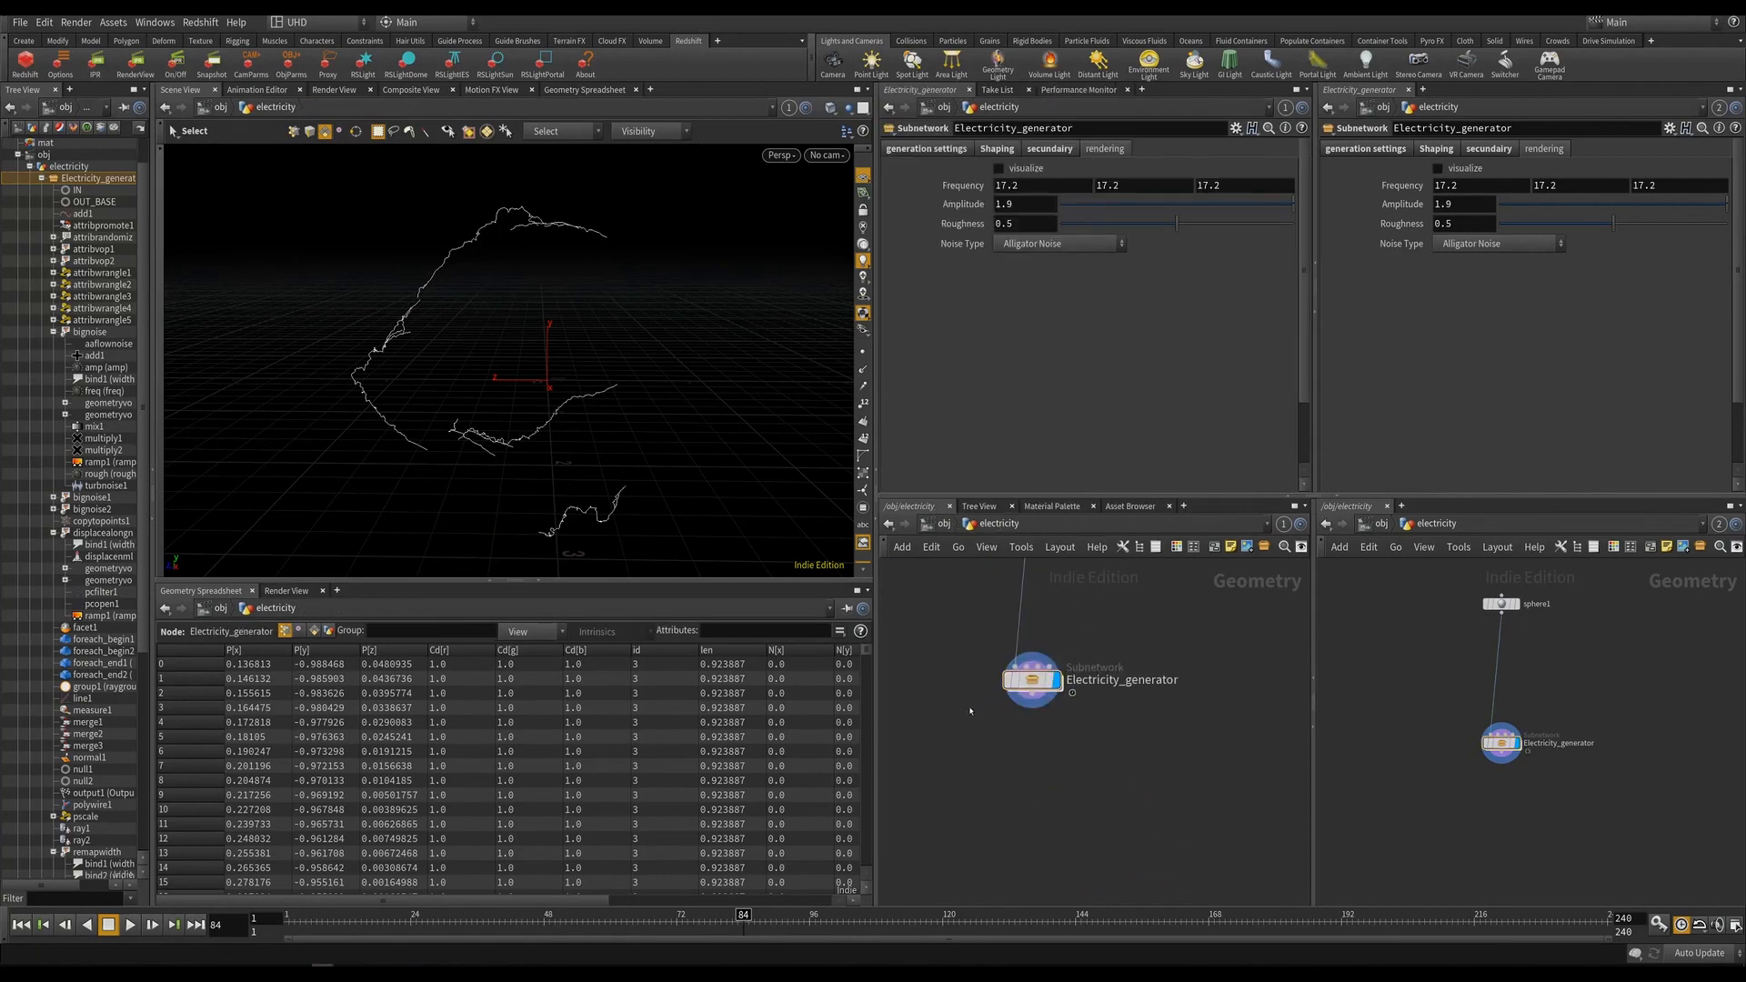
left_click(939, 525)
key("ctrl+s")
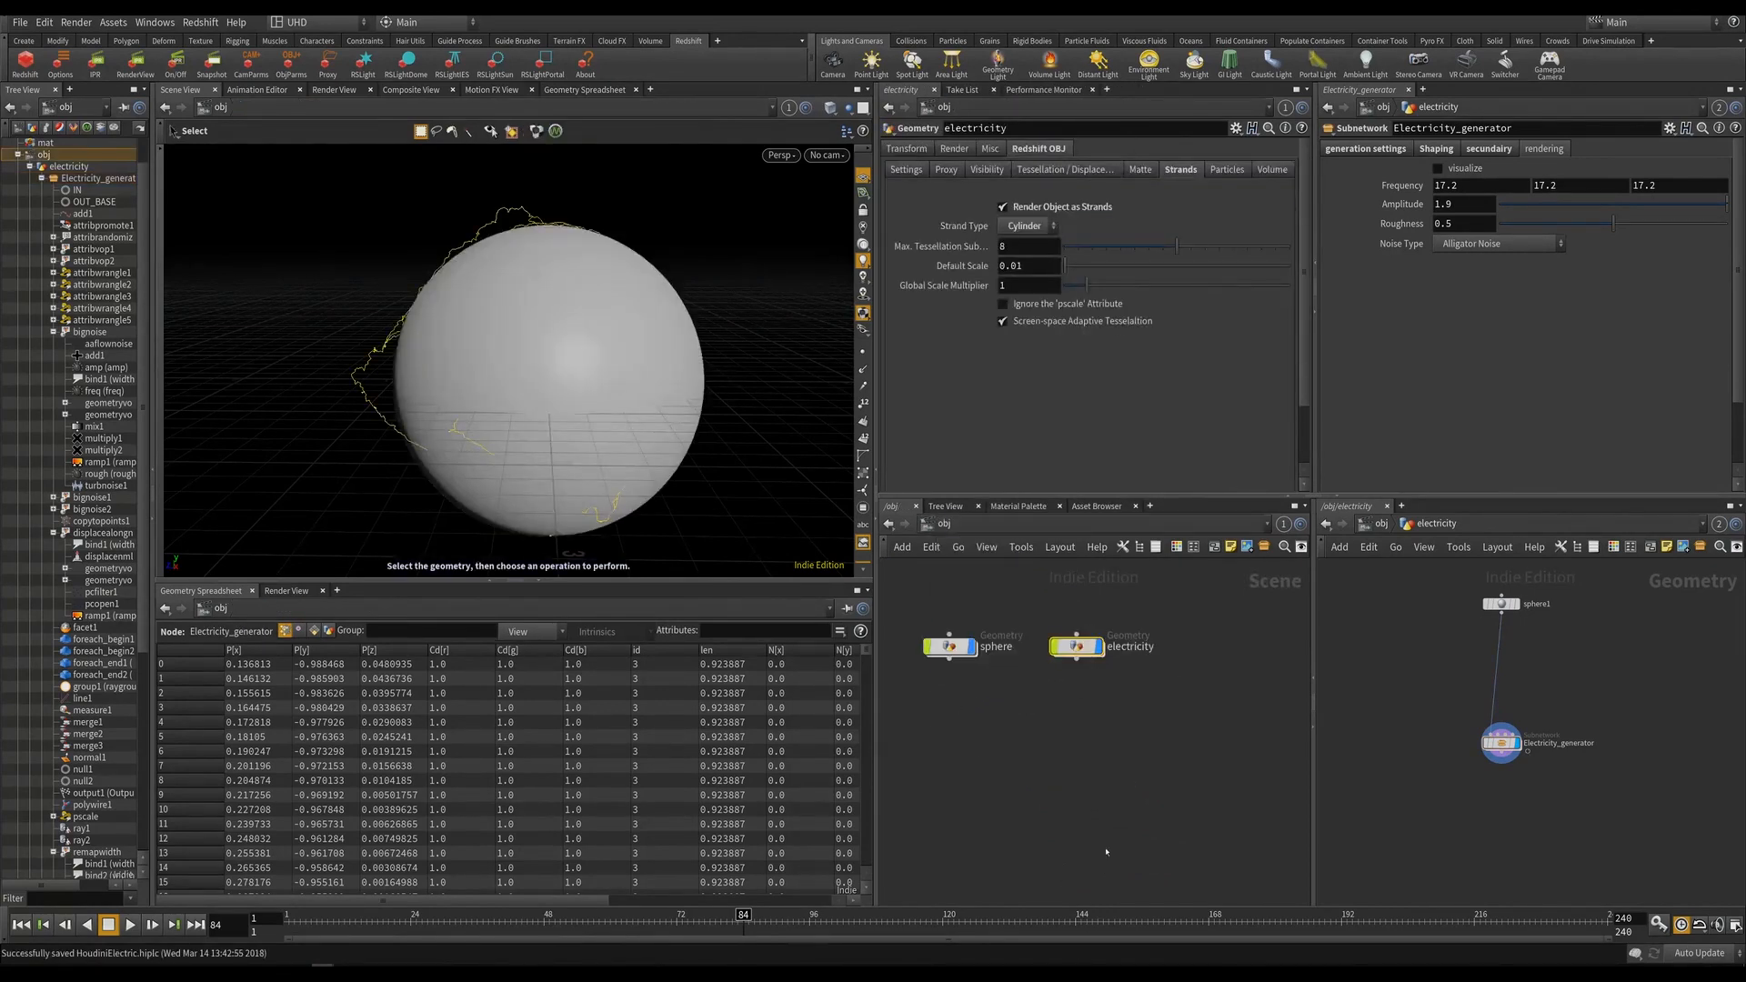
Create an RS Material Builder in the mat network and open its contents.
left_click(1381, 524)
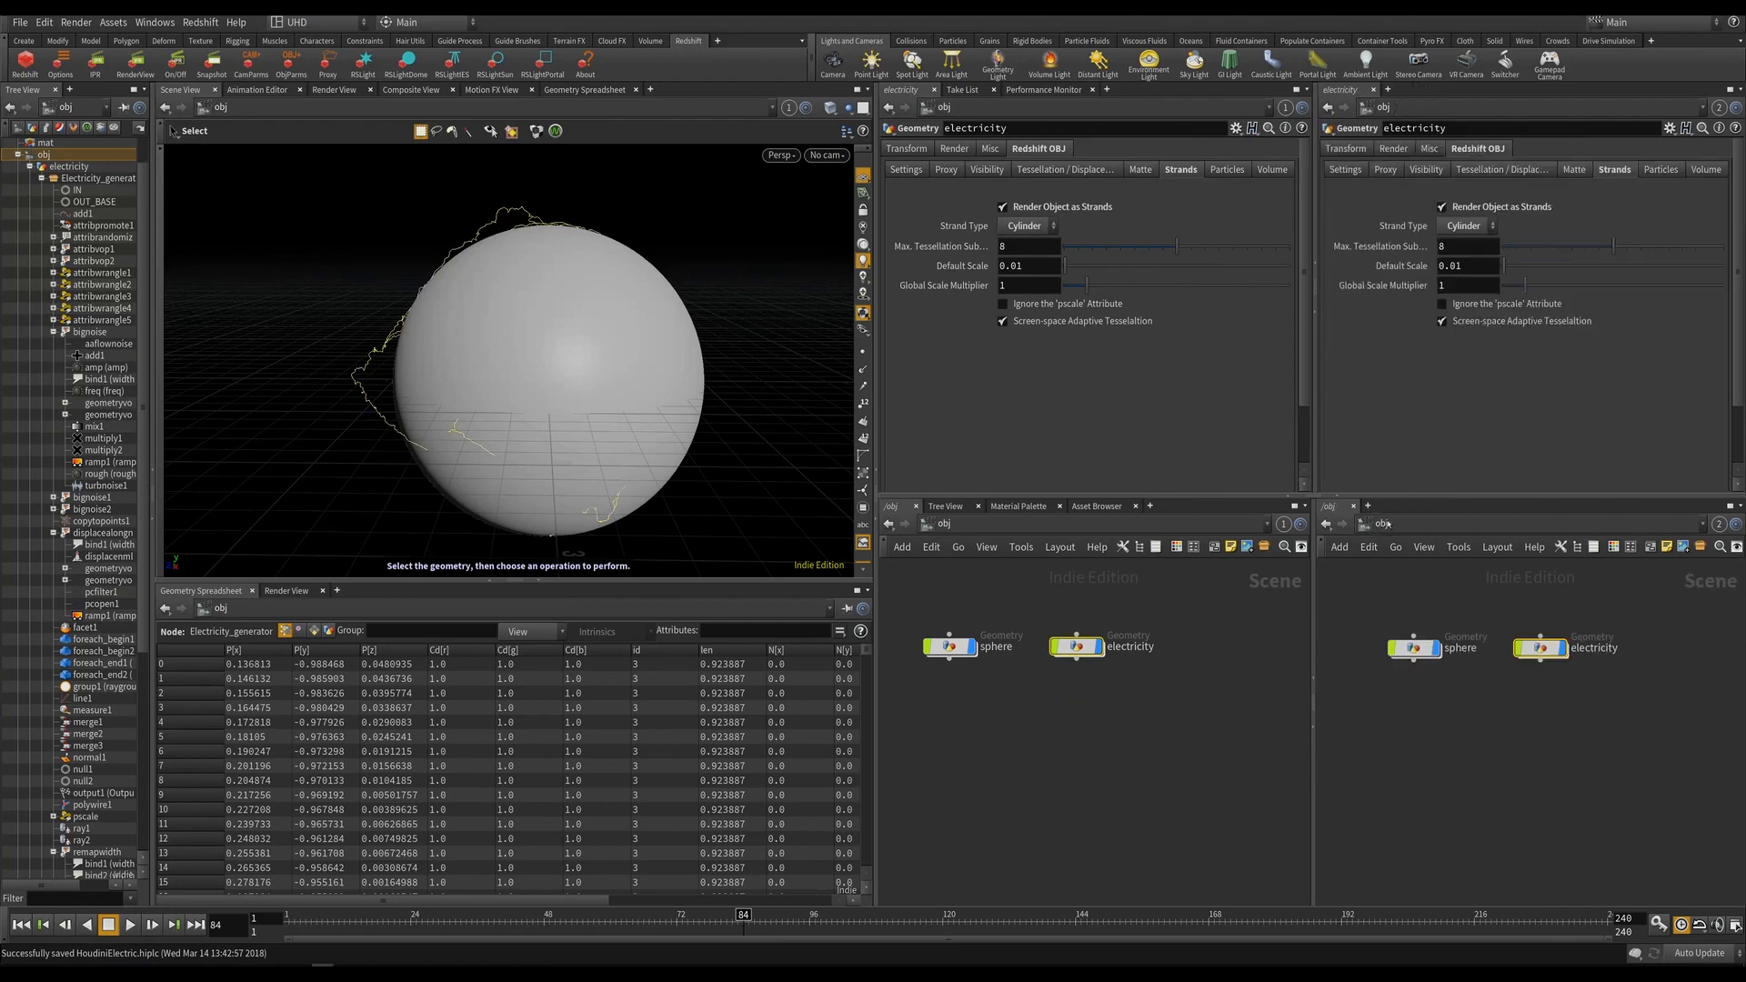
left_click(1381, 525)
left_click(1406, 575)
key("Tab")
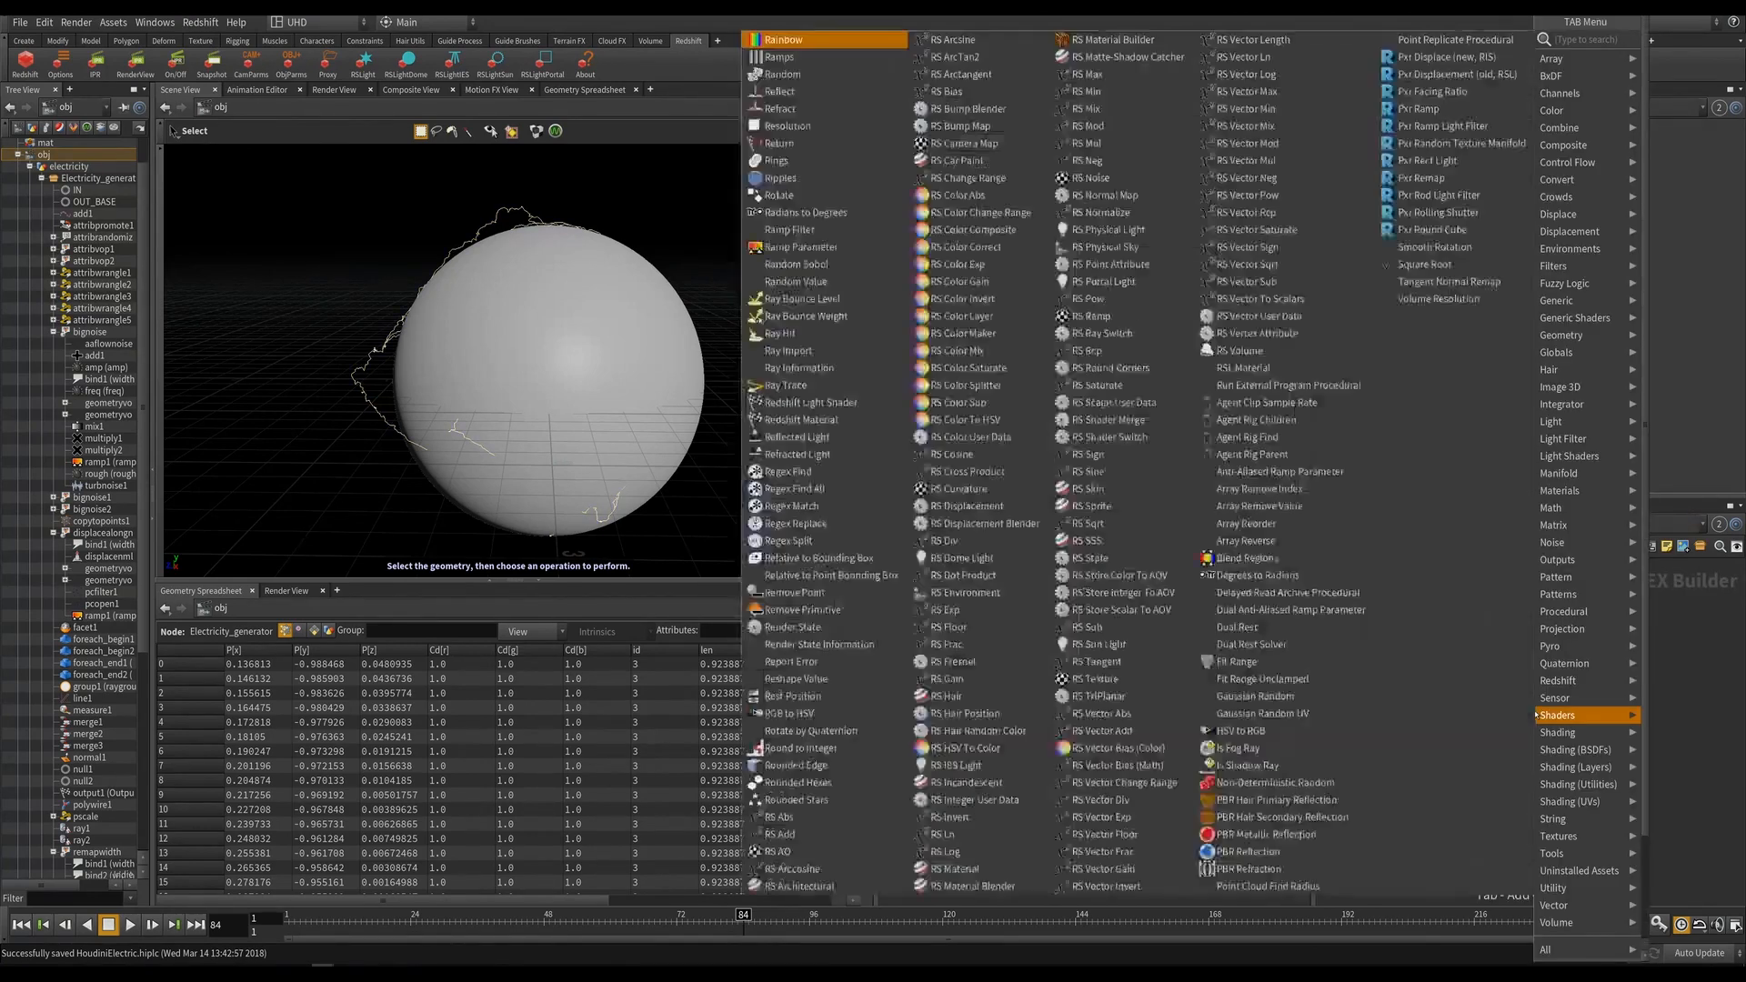
type("redshif")
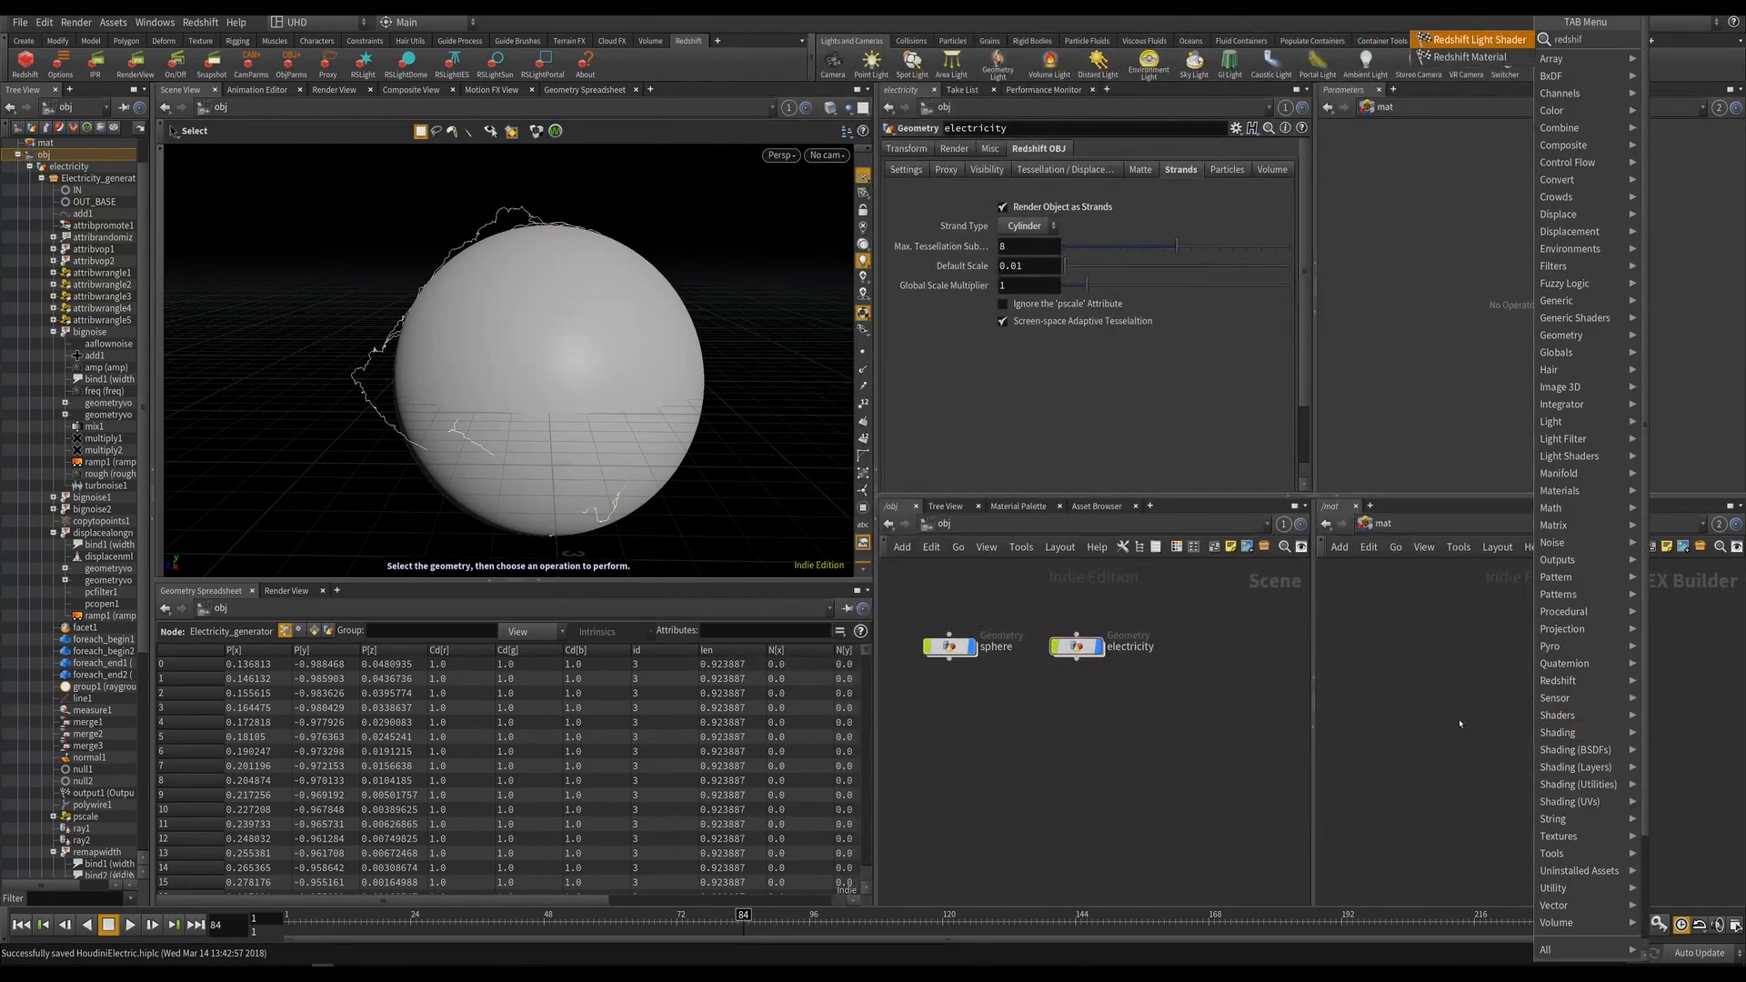
left_click(1460, 720)
key("Tab")
mouse_move(1502, 683)
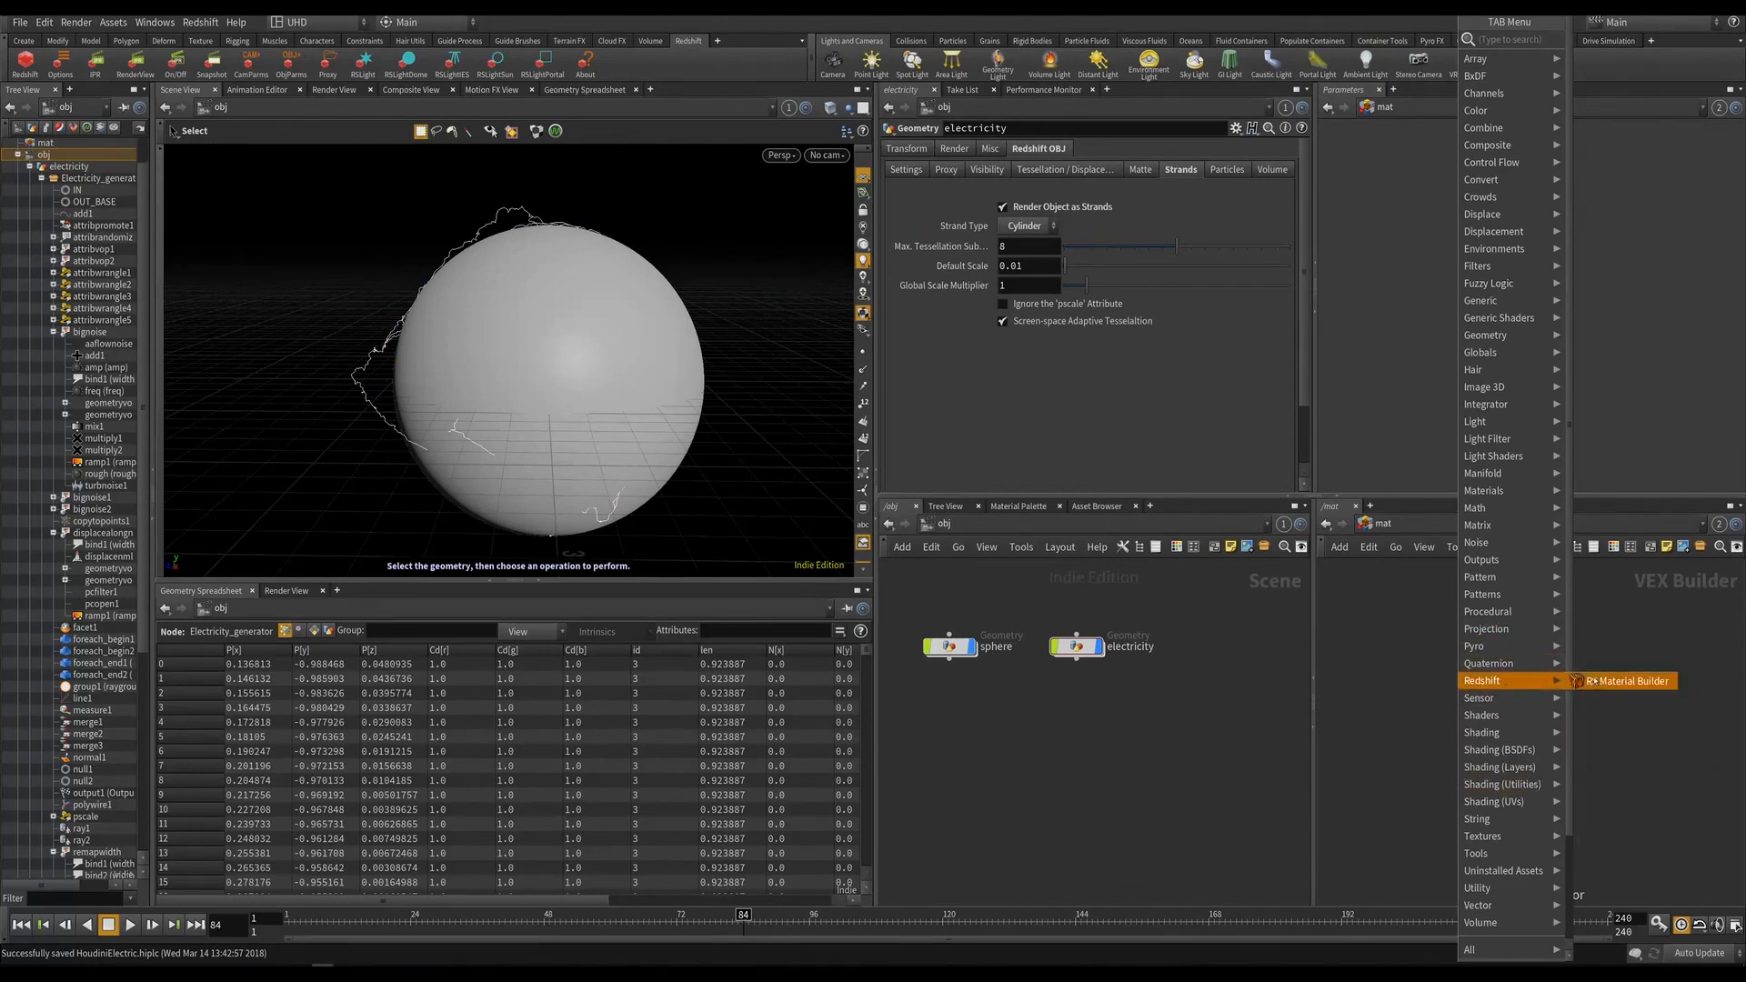
left_click(1610, 681)
left_click_drag(1445, 696, 1581, 693)
double_click(1580, 693)
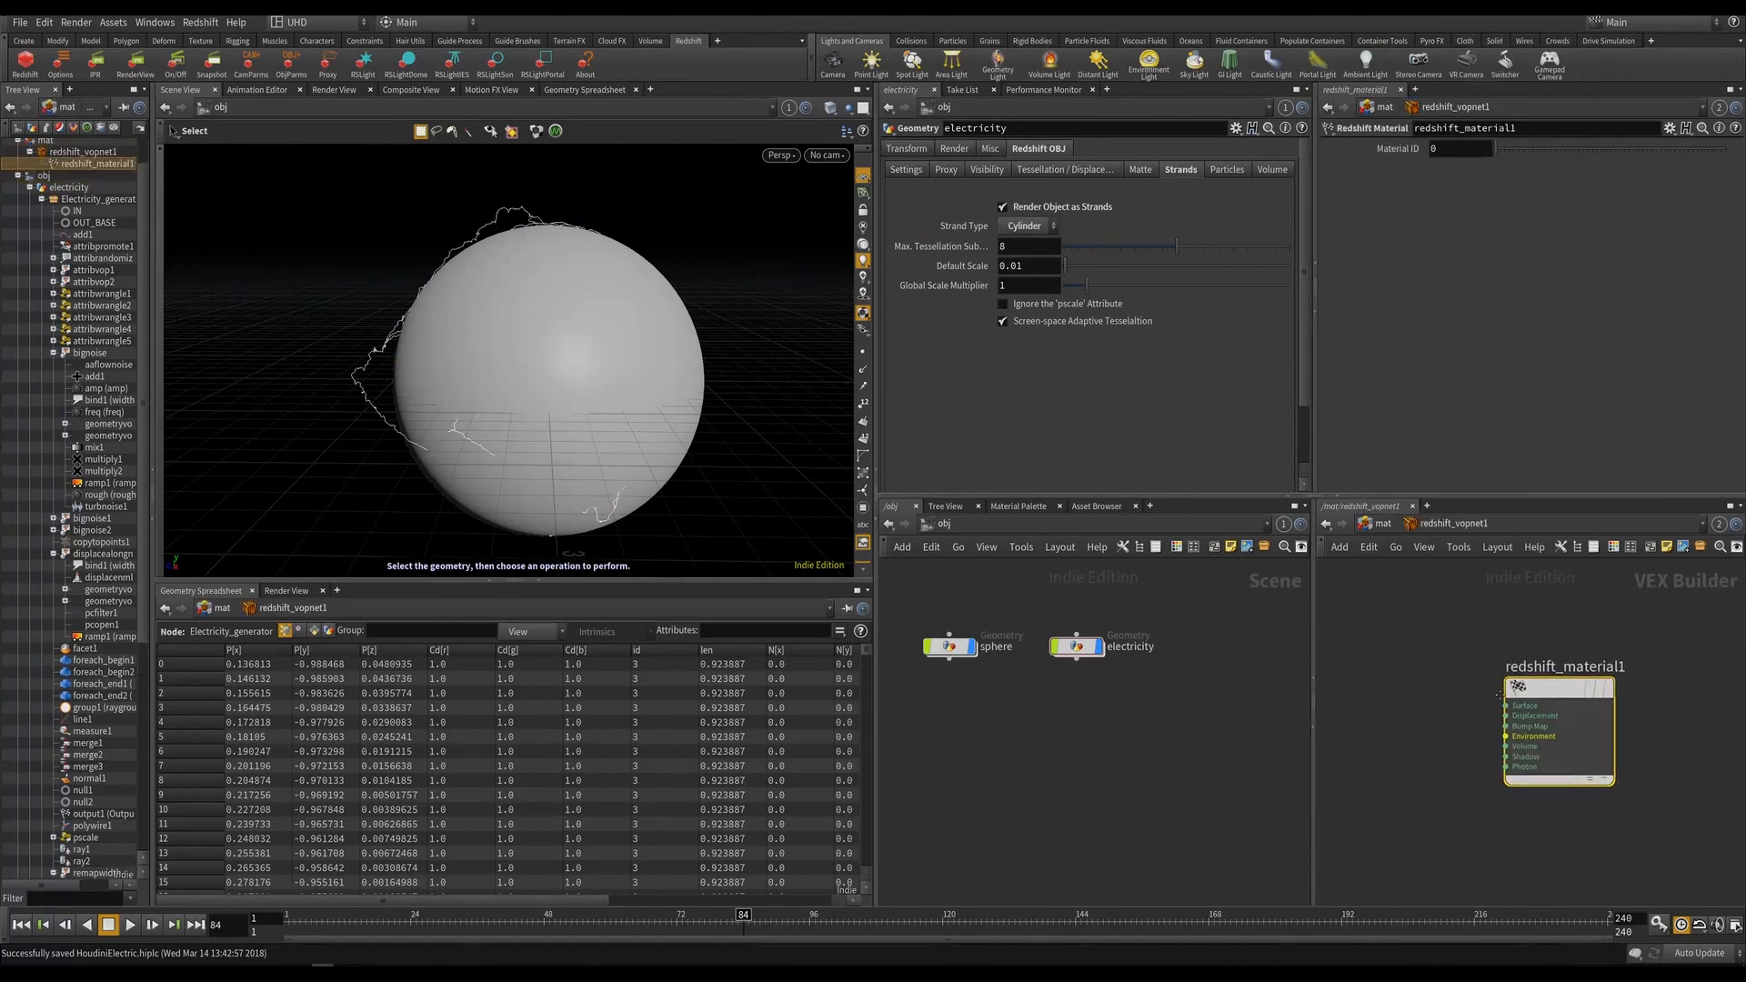
Add an RS Incandescent shader and connect its outColor to the Surface input of redshift_material1.
key("Tab")
mouse_move(1463, 705)
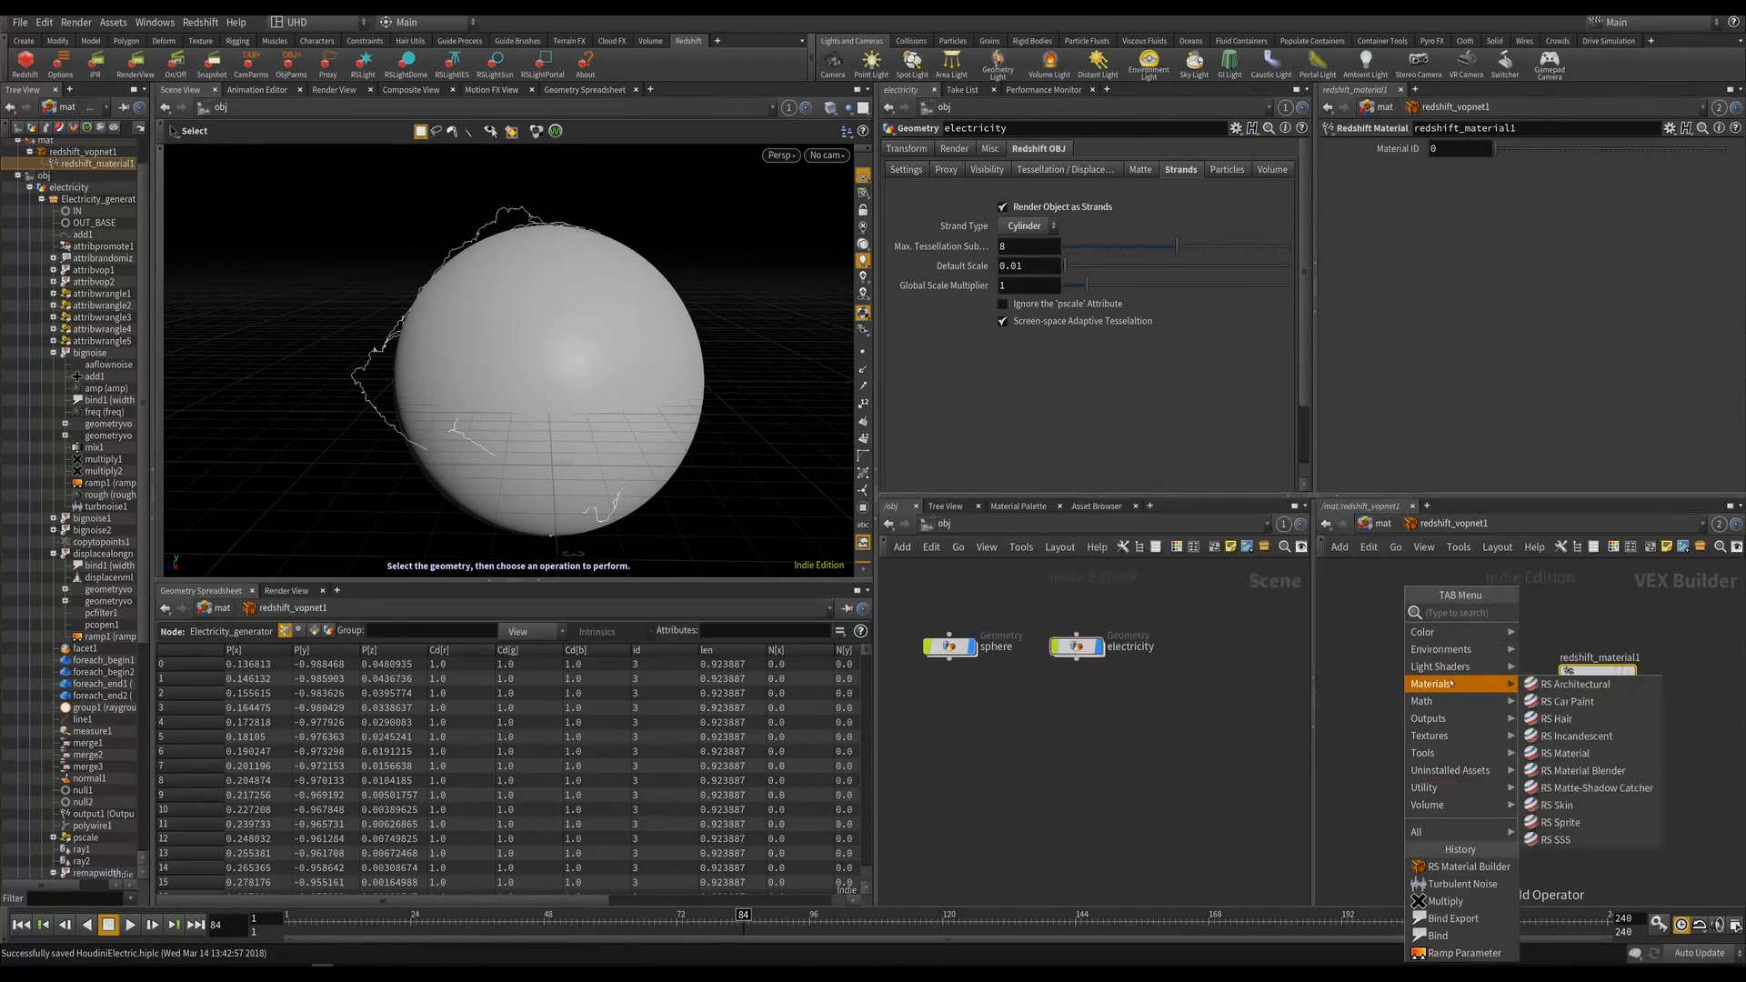
left_click(1564, 736)
left_click(1423, 700)
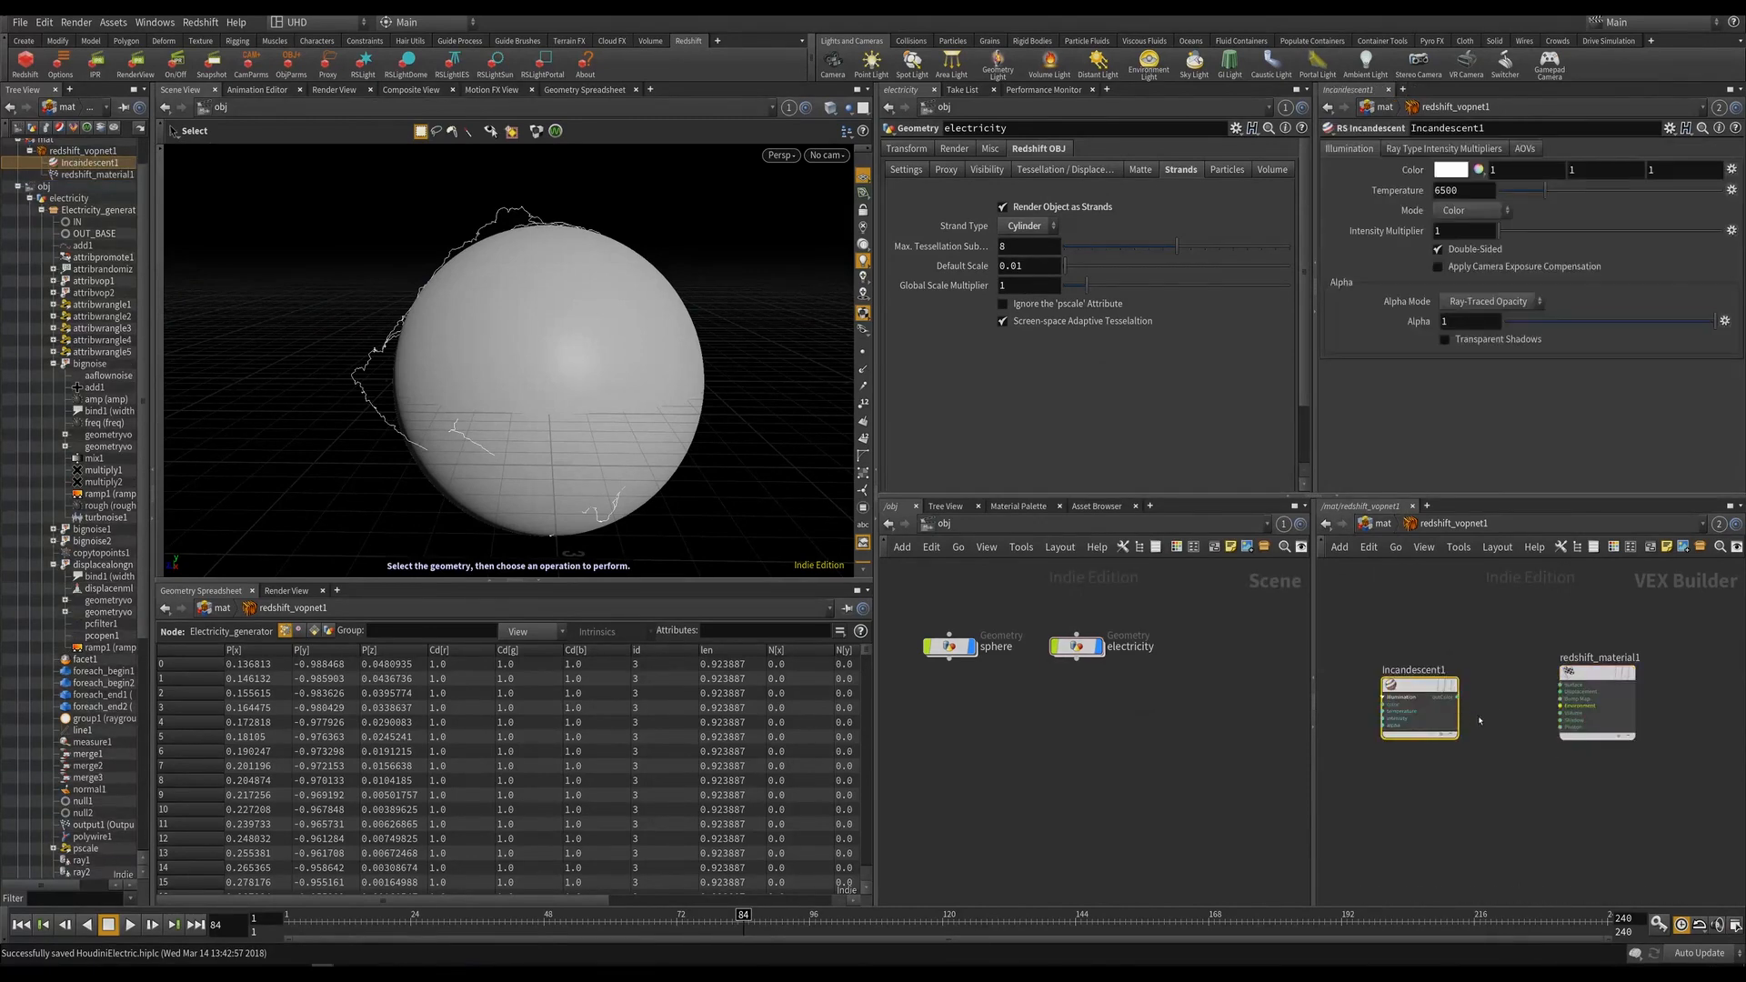
scroll(1485, 697, "up", 3)
left_click_drag(1441, 682, 1619, 661)
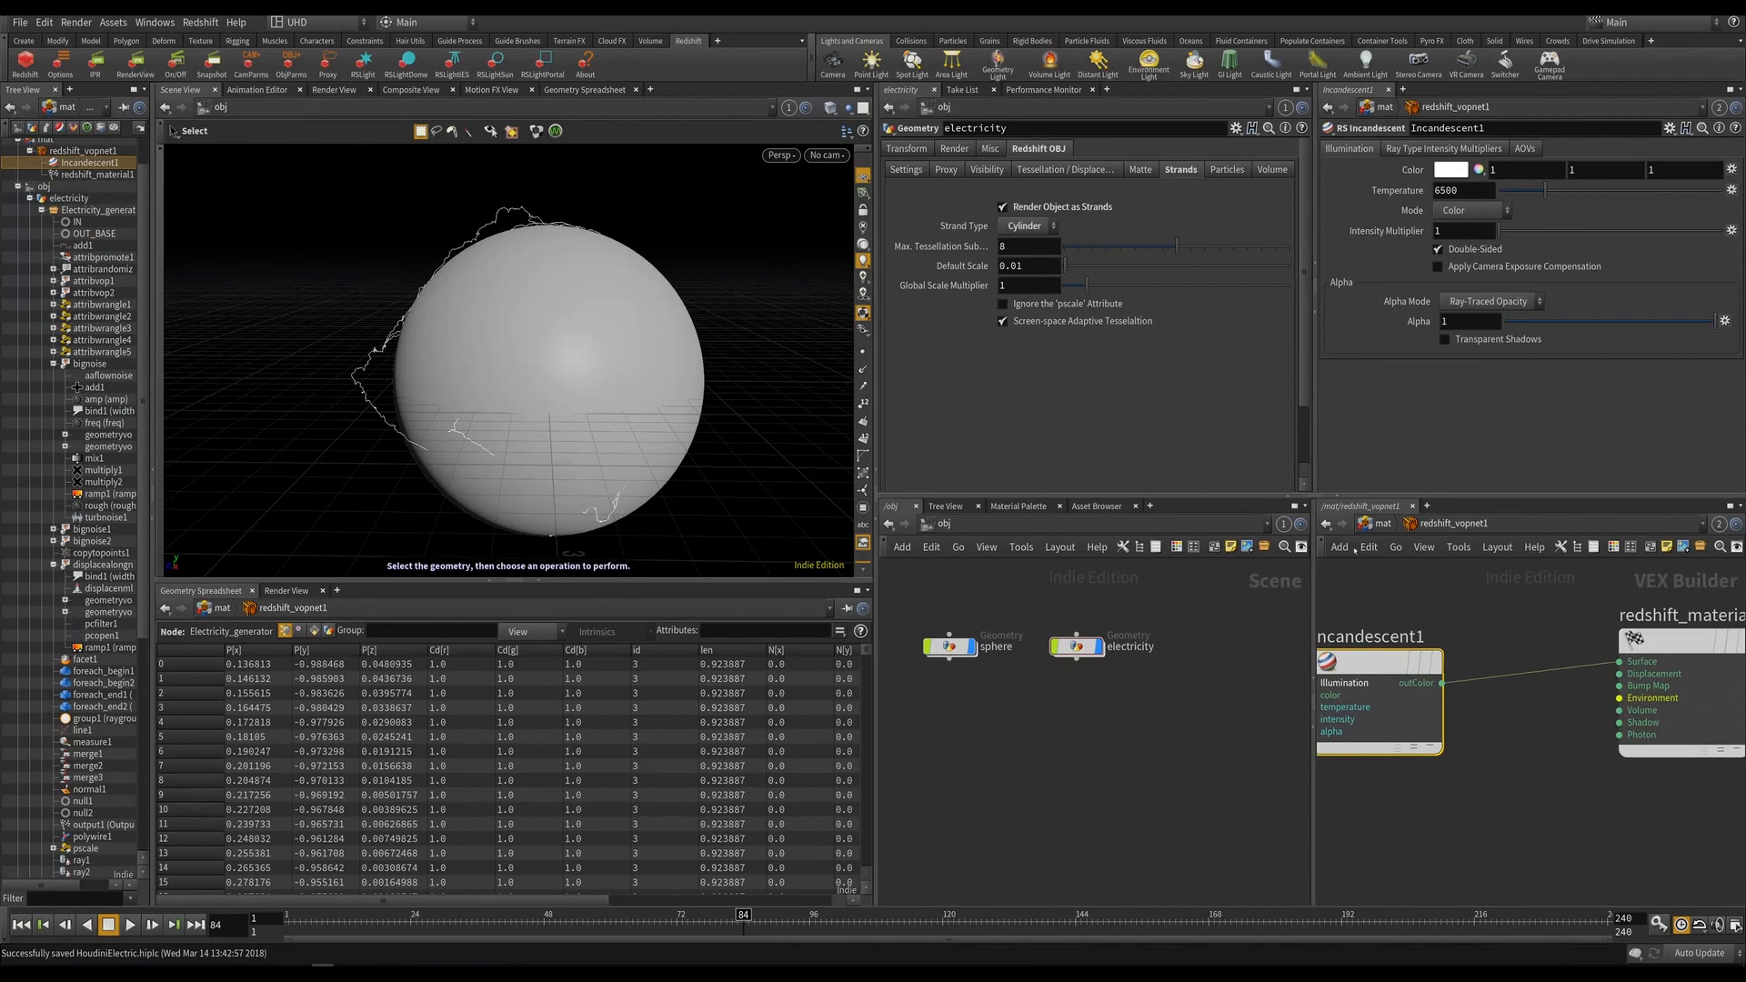
Assign the redshift_vopnet1 material to the electricity object's render material.
key("u")
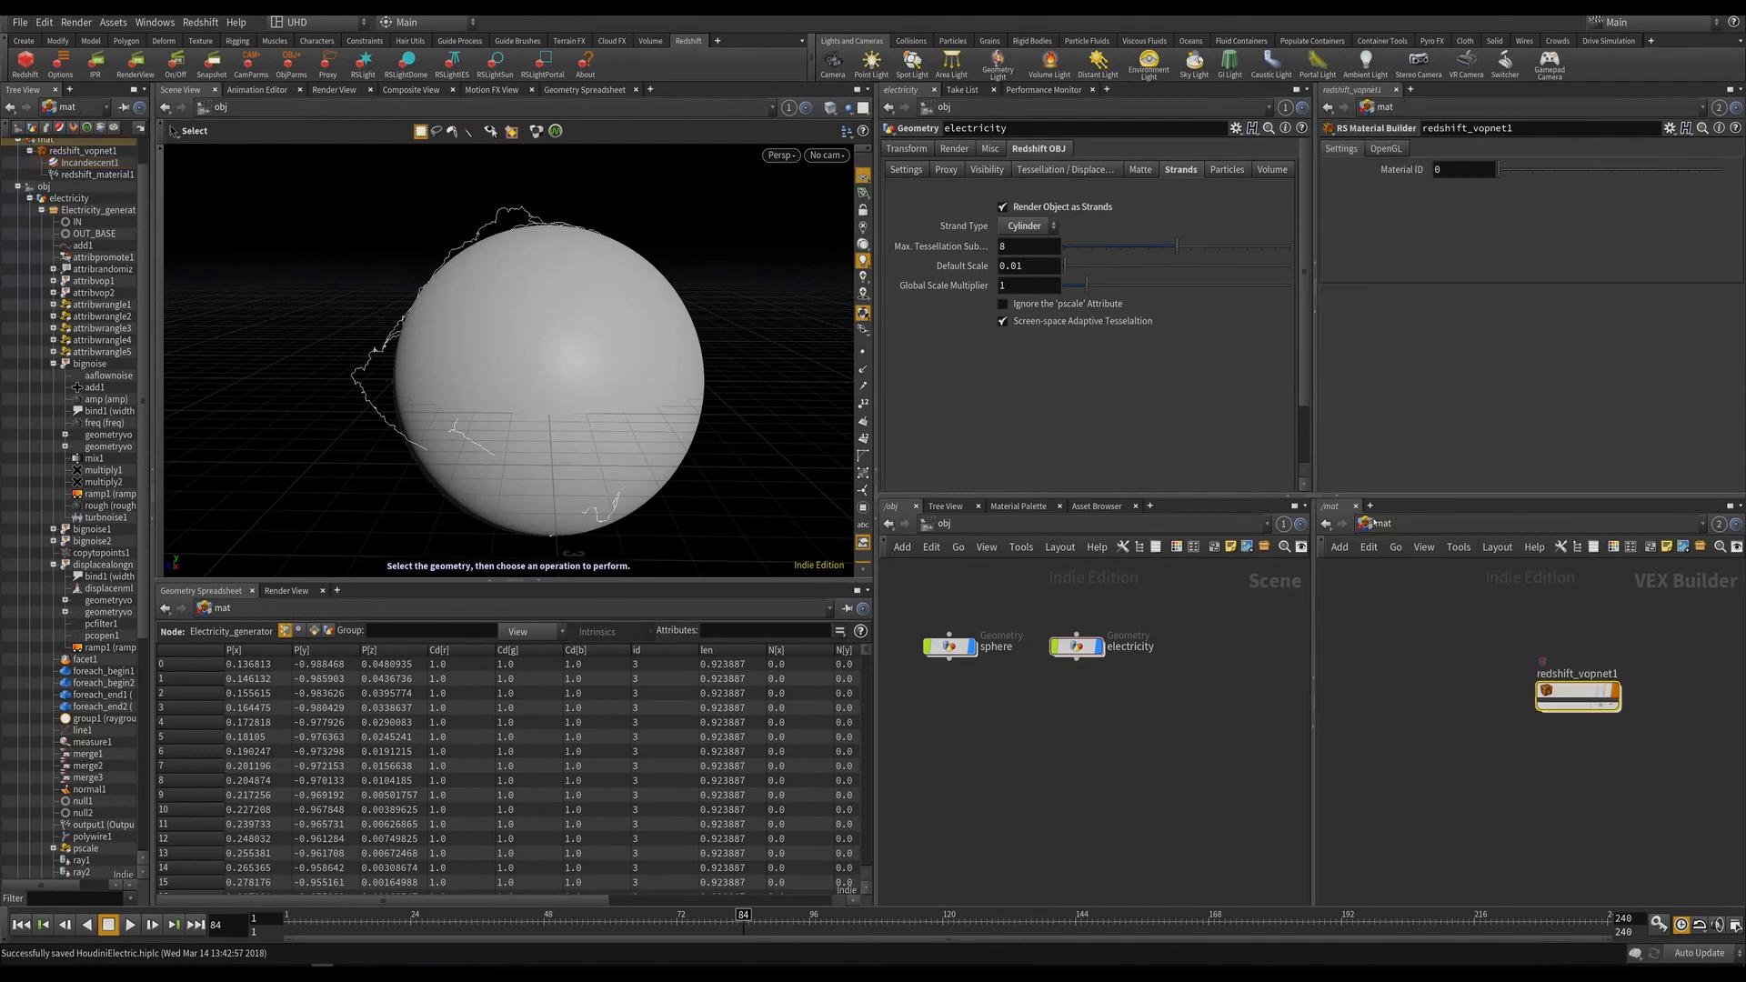
left_click(1102, 649)
left_click(954, 149)
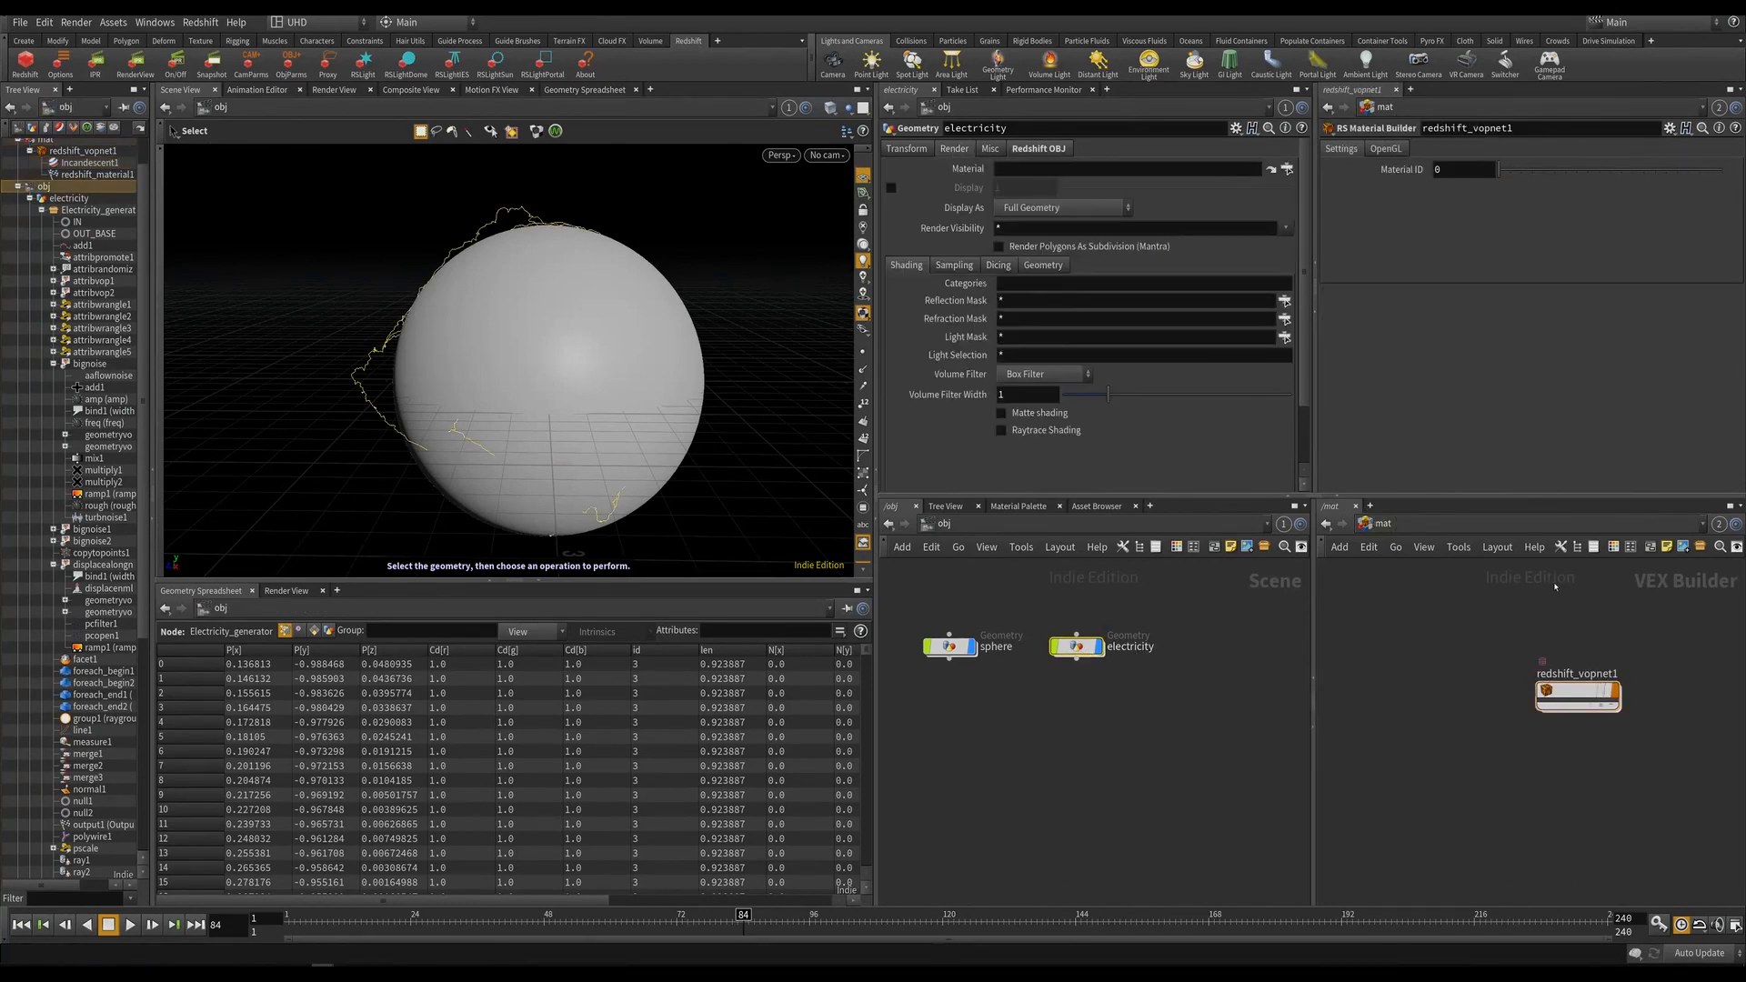
left_click_drag(1578, 695, 1046, 170)
Duplicate the redshift_vopnet1 material and rename the copy as metal.
left_click_drag(1582, 698, 1411, 703, "alt")
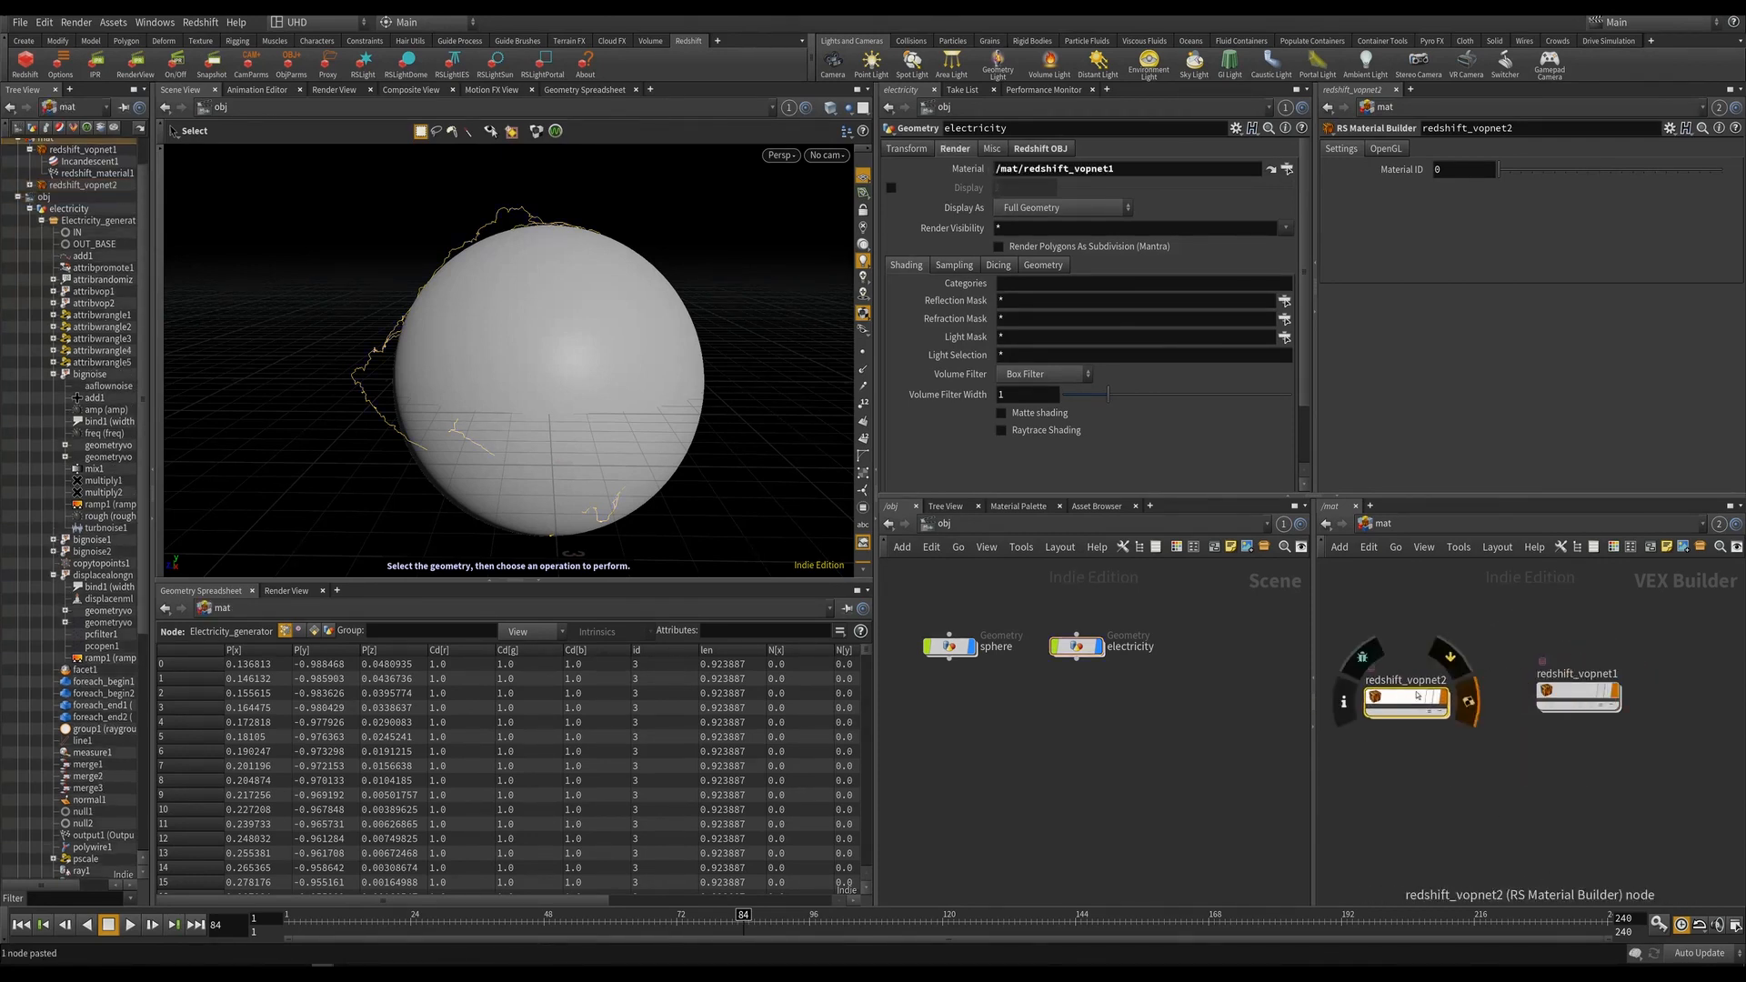
left_click(1426, 680)
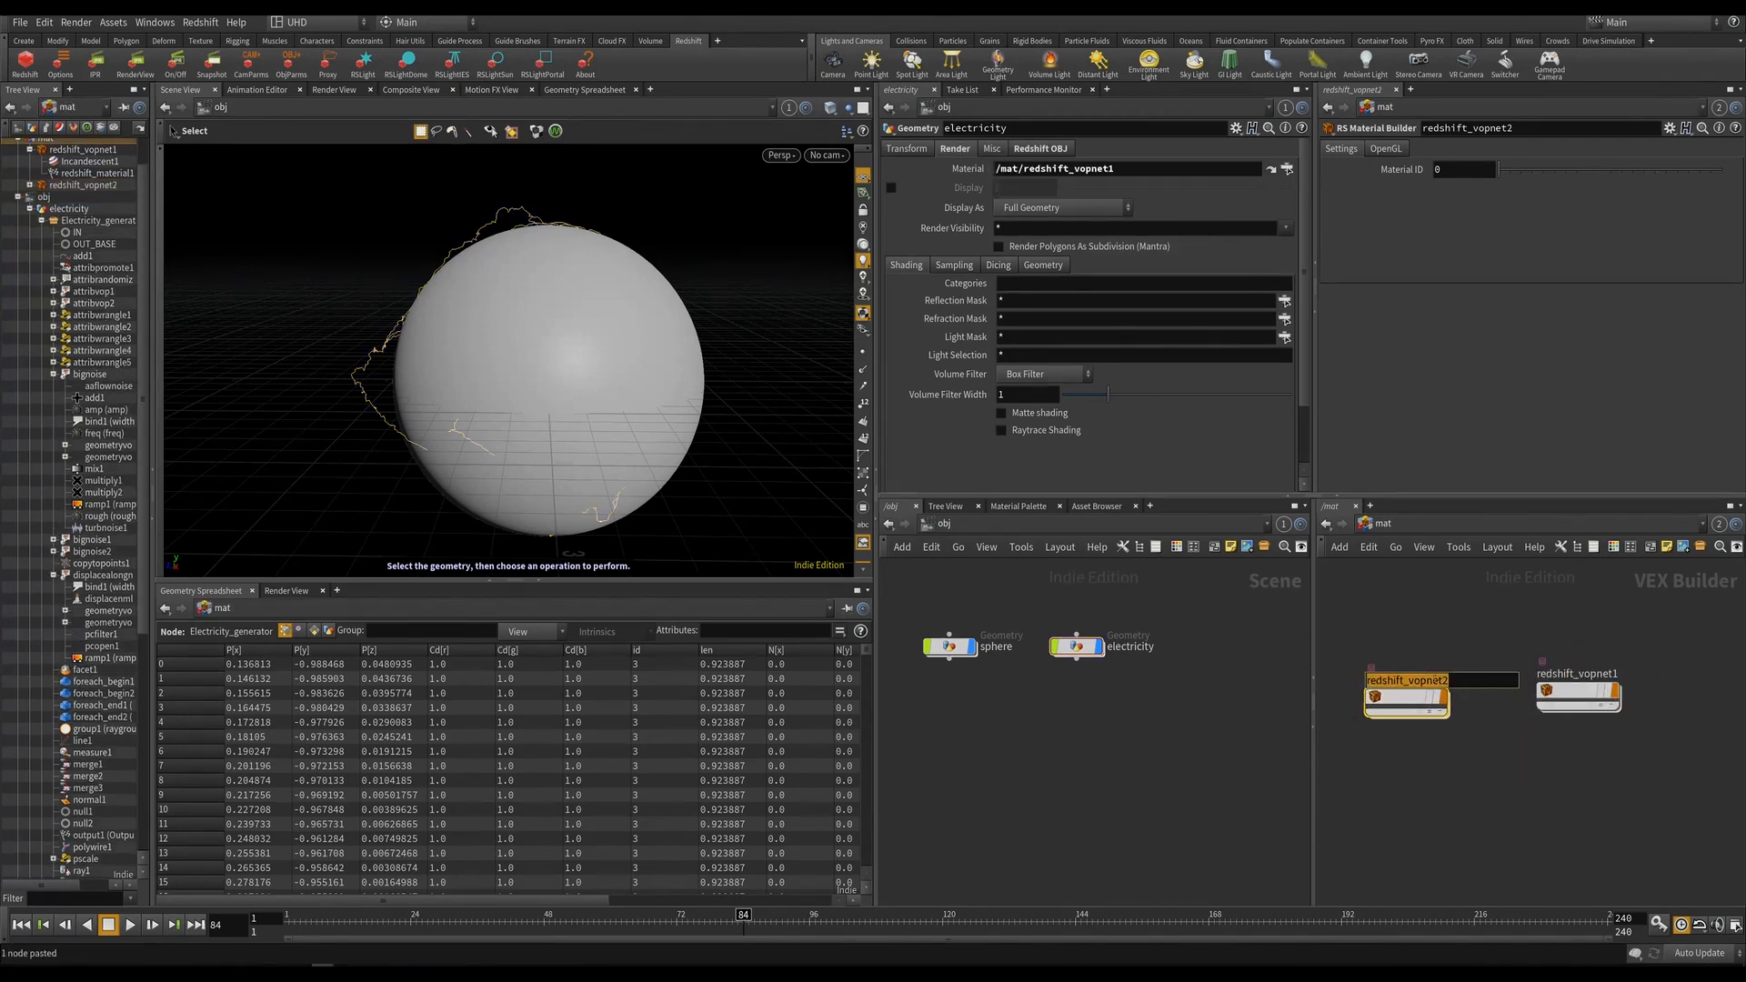
type("metal")
key("Return")
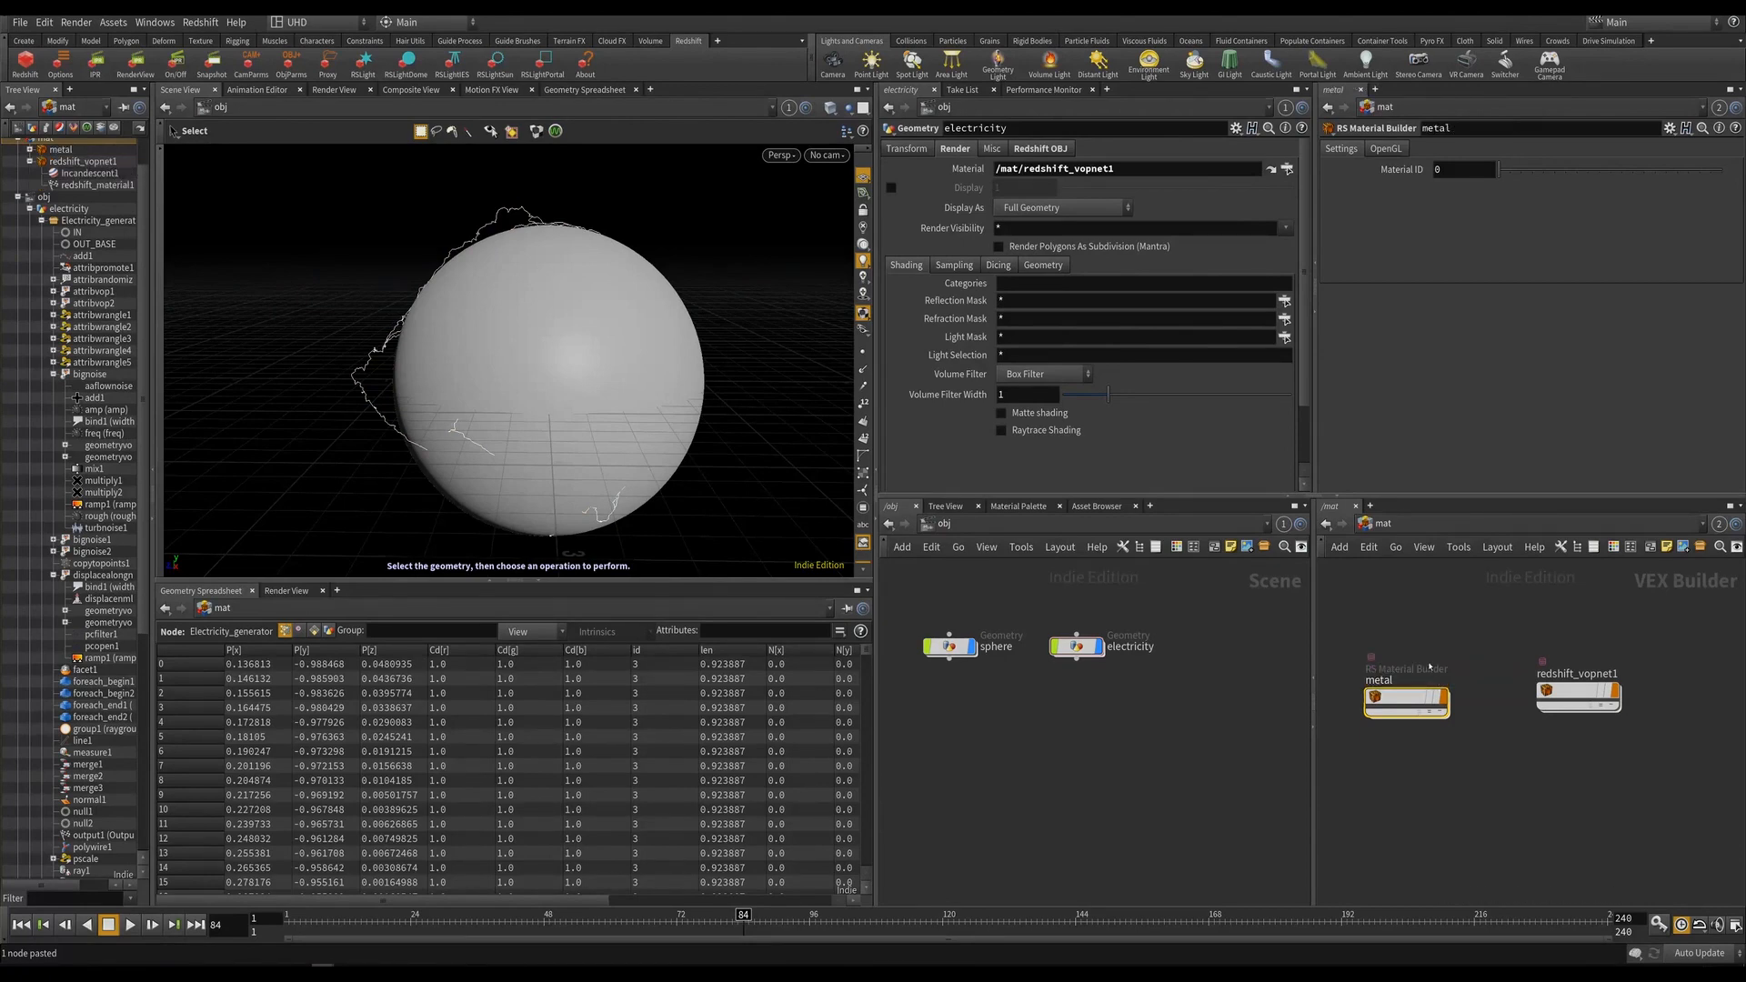
Delete the Incandescent shader inside the metal material.
double_click(1408, 702)
key("Delete")
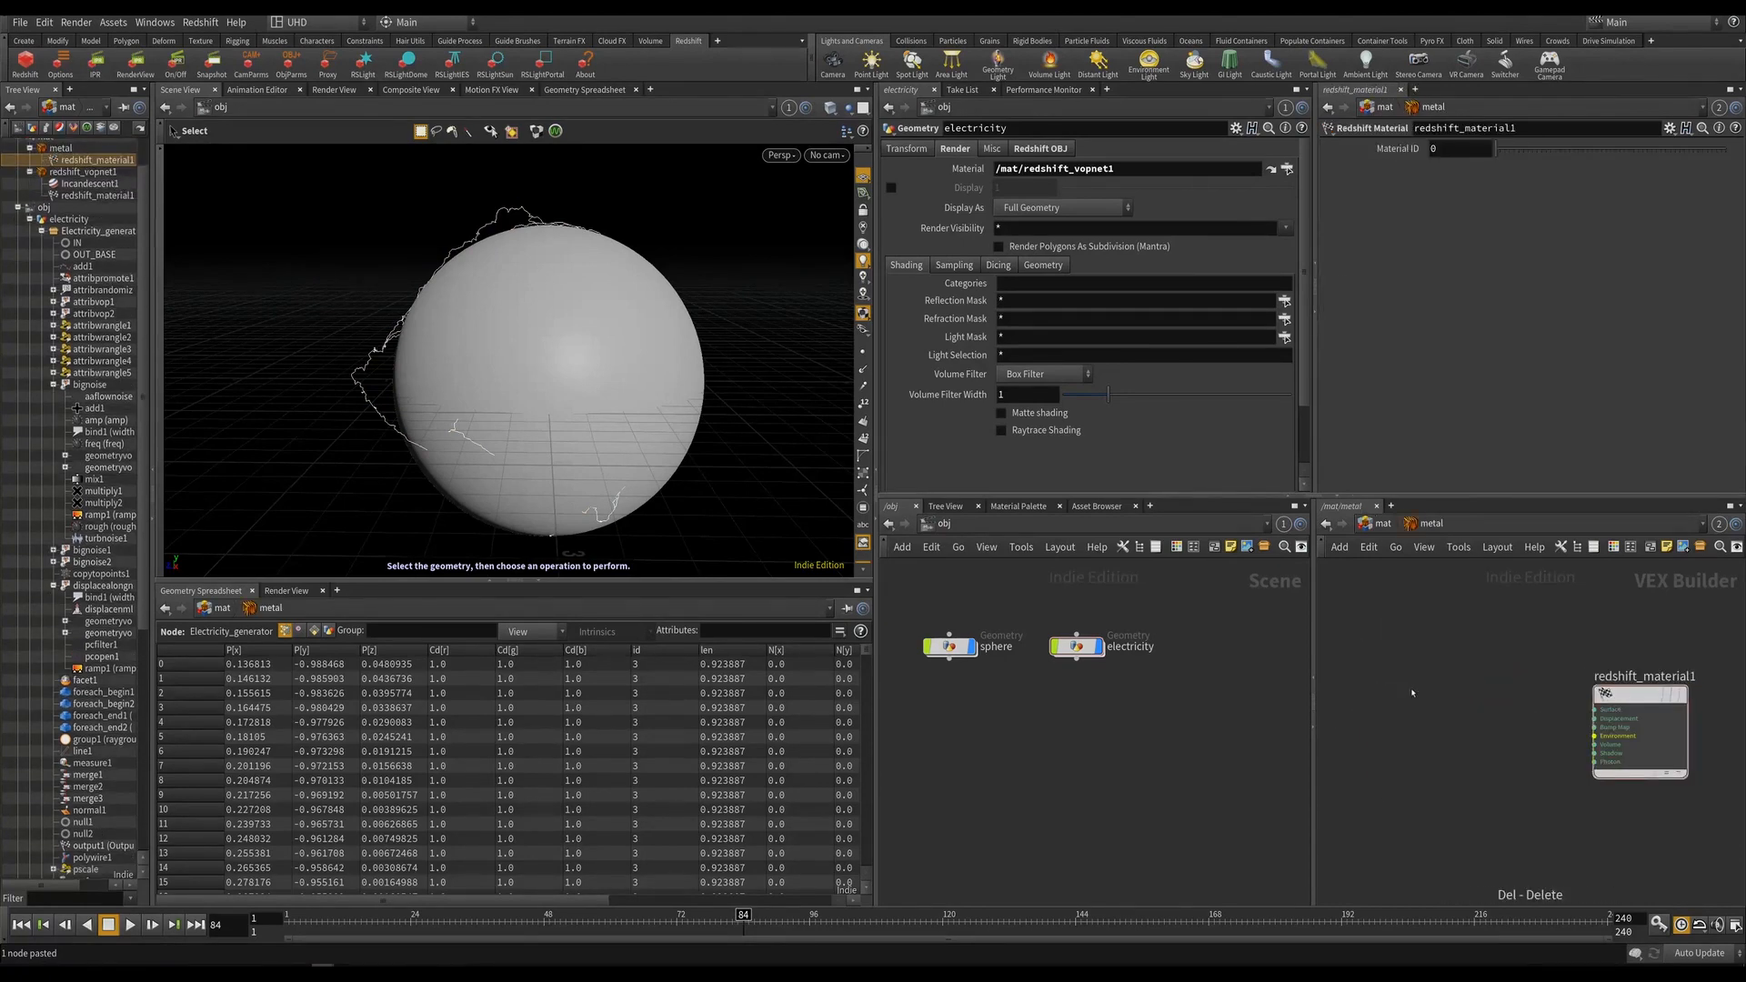
Add an RS Material shader inside the metal material and connect its outColor to the Surface input of redshift_material1.
key("Tab")
mouse_move(1460, 682)
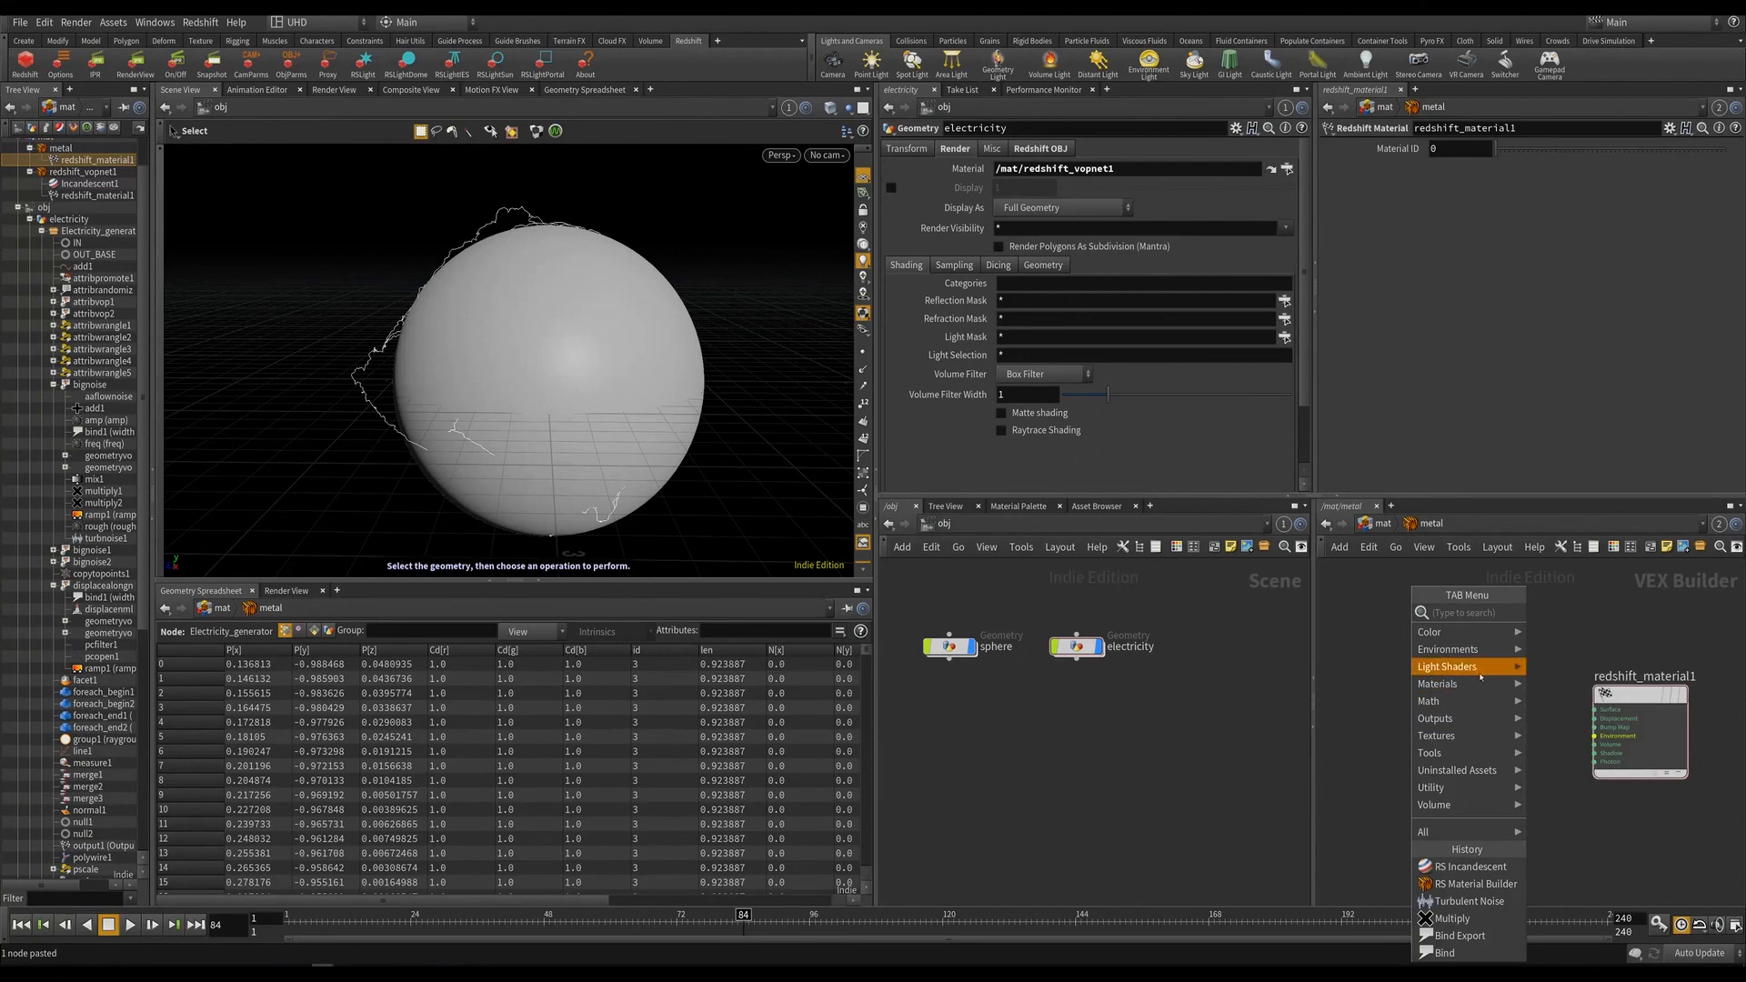
left_click(1573, 753)
left_click(1456, 739)
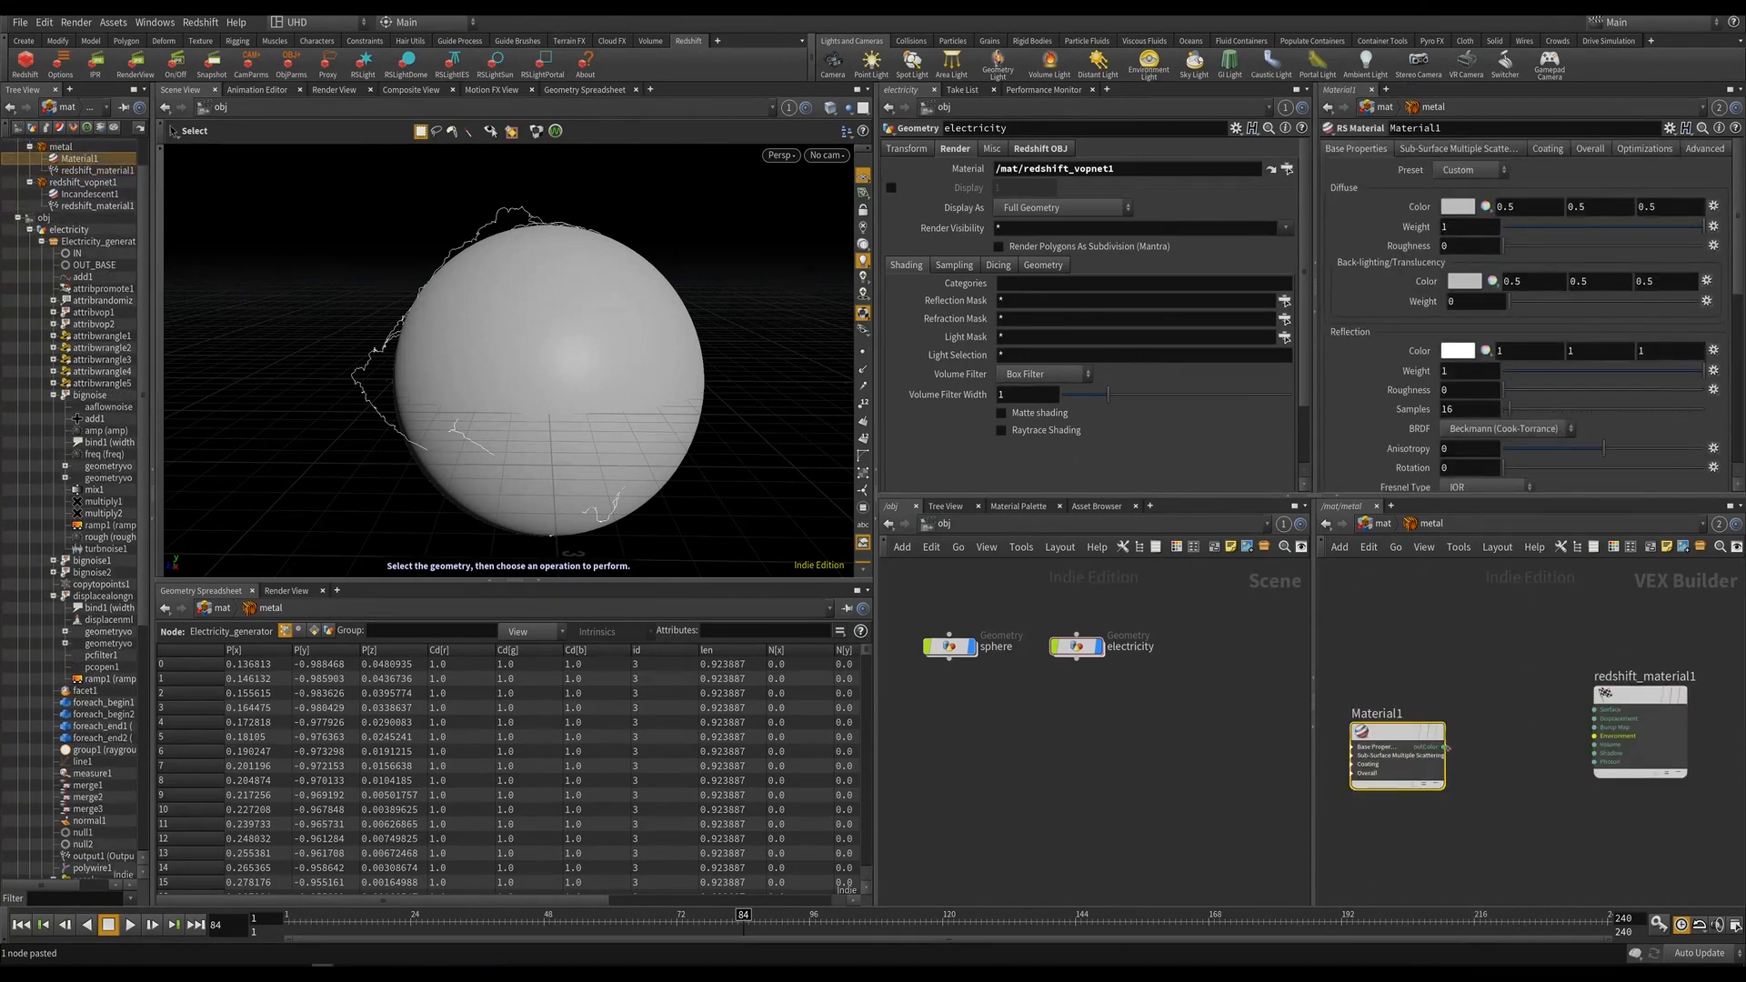
left_click_drag(1447, 748, 1596, 709)
Apply the Aluminium preset to Material1 and set its reflection anisotropy to 0.37.
left_click(1469, 170)
left_click(1455, 273)
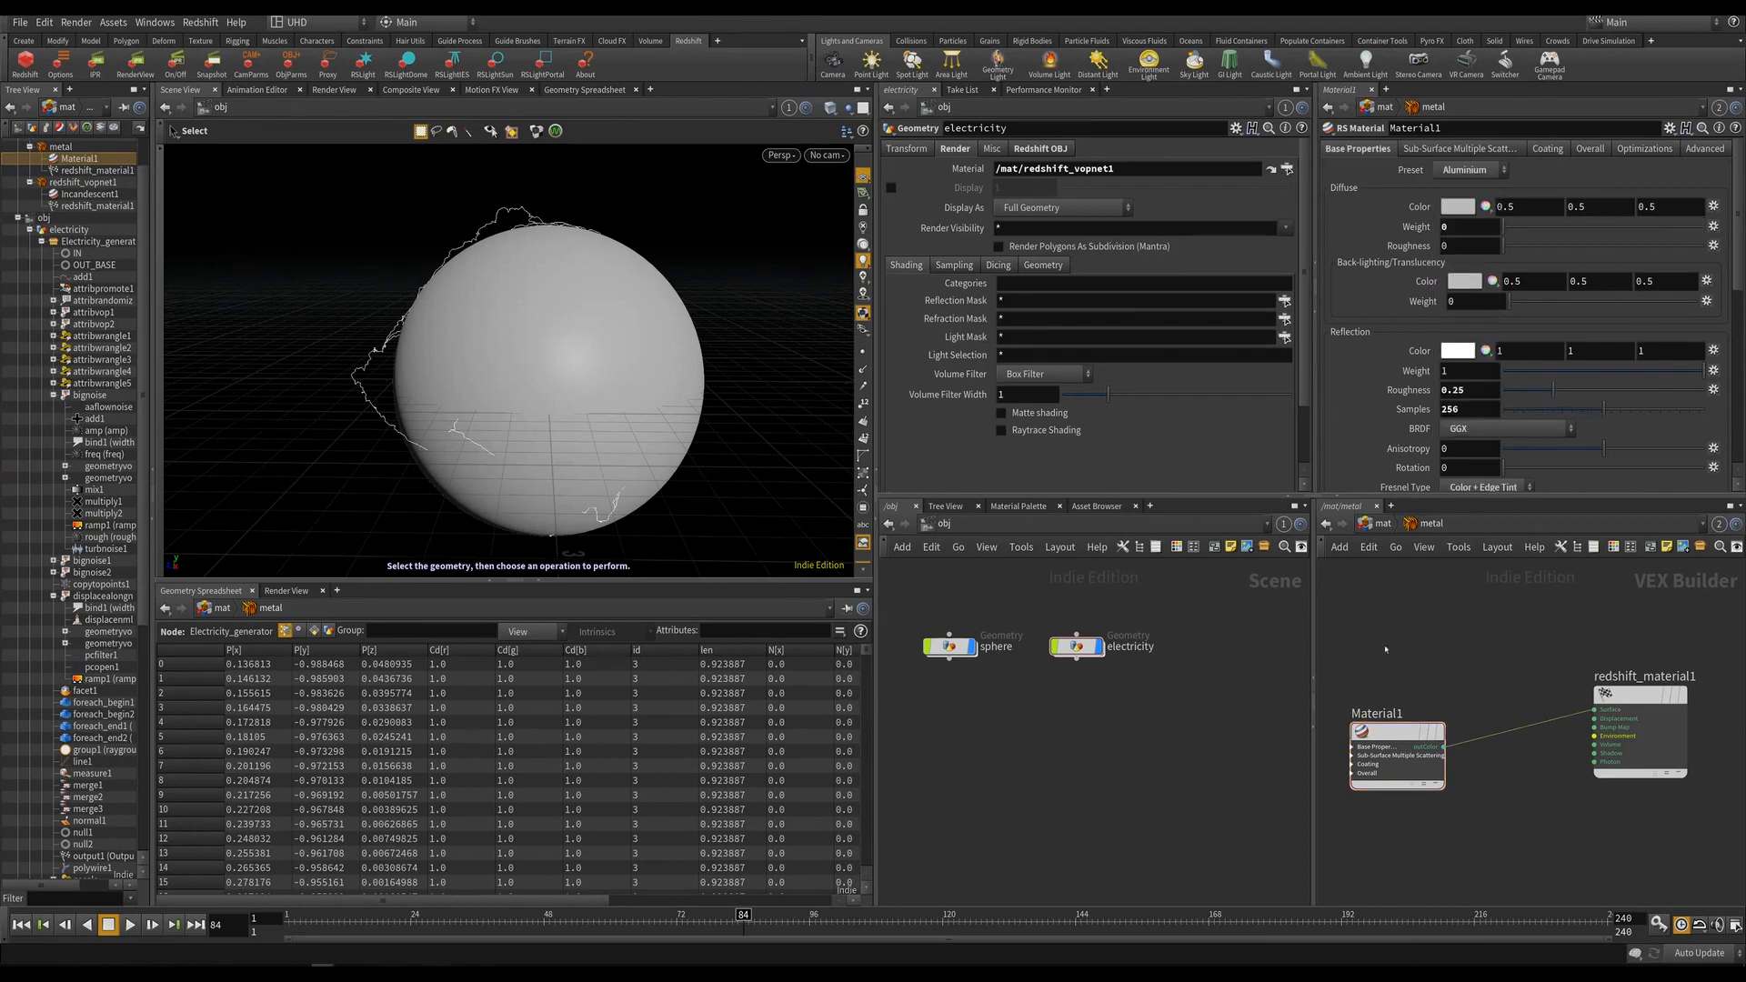
scroll(1654, 360, "down", 2)
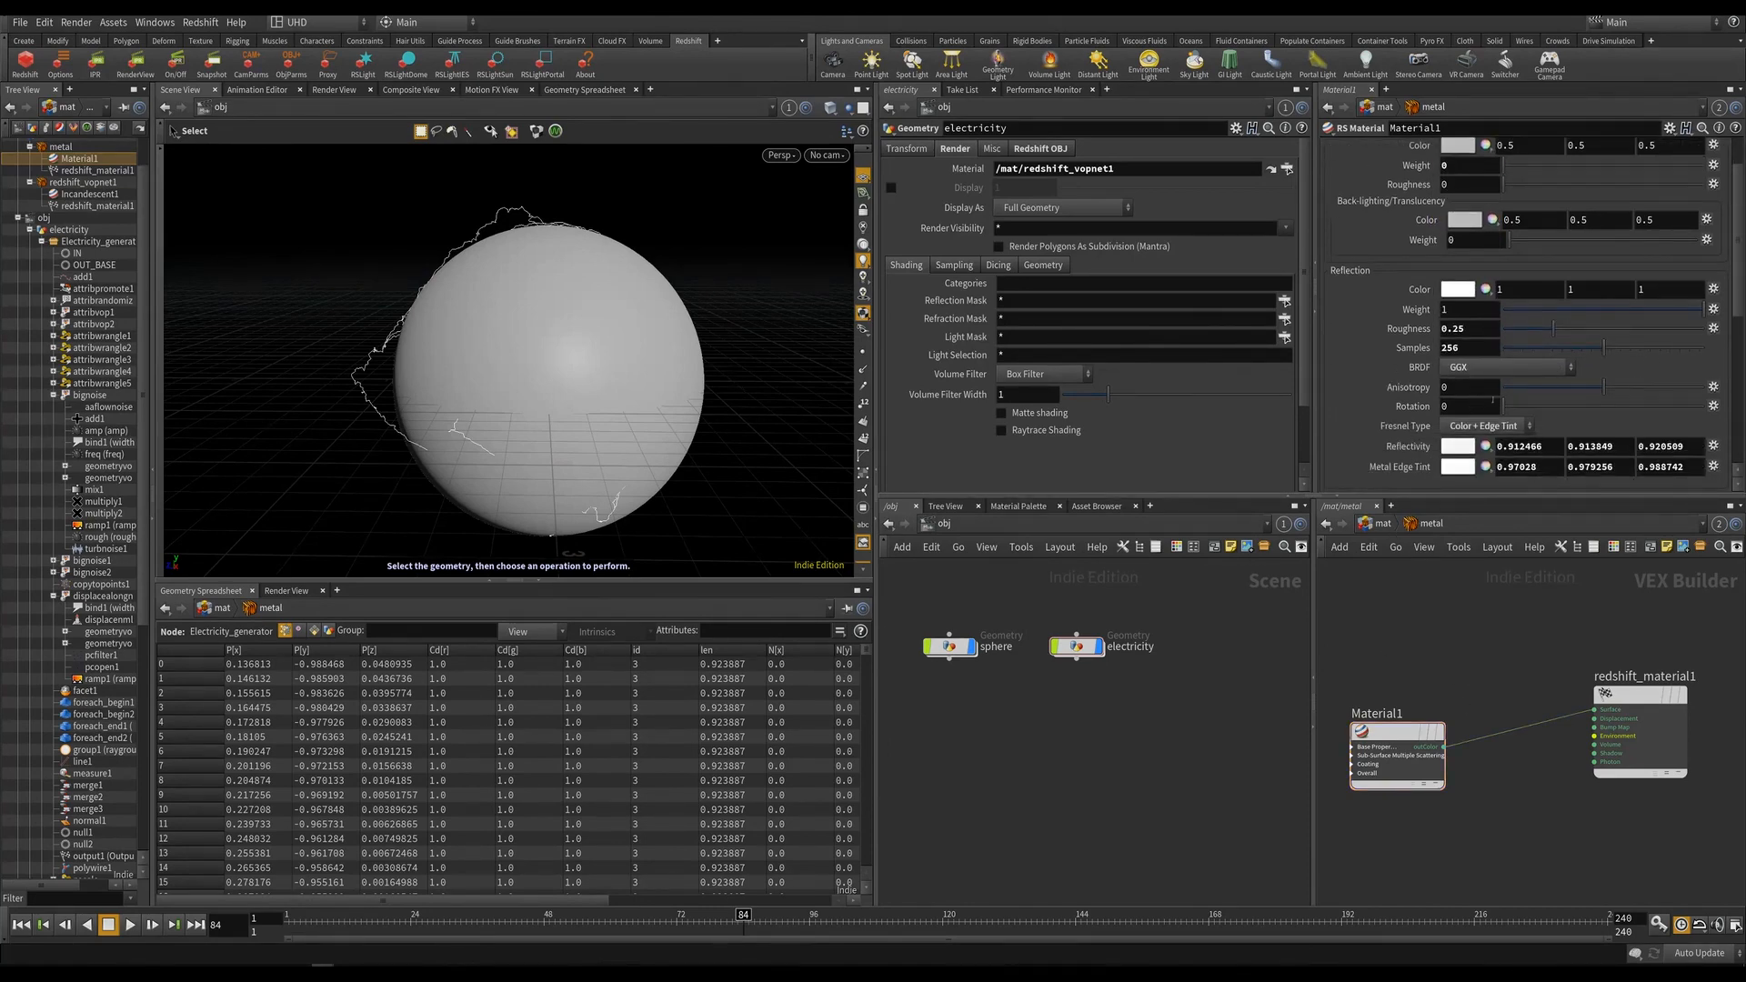
left_click_drag(1633, 389, 1641, 389)
Assign the metal material to the sphere object's render material.
left_click(1371, 524)
left_click(950, 649)
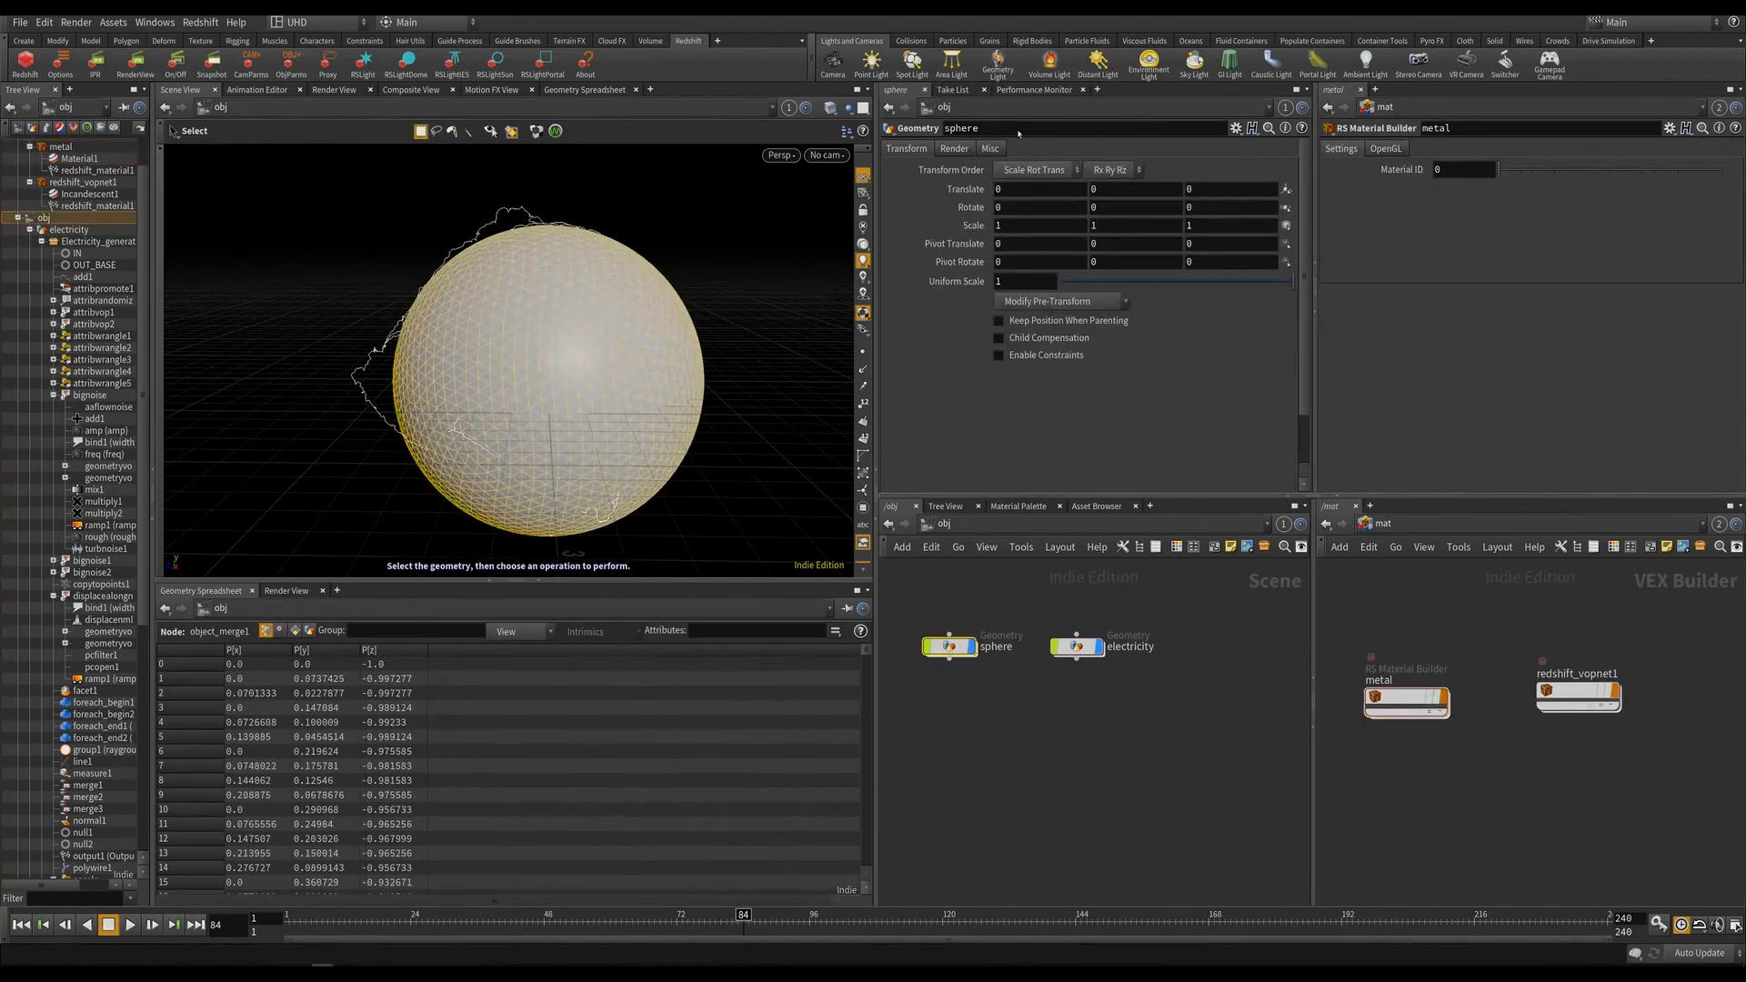
left_click(946, 153)
left_click_drag(1408, 704, 1022, 172)
key("Escape")
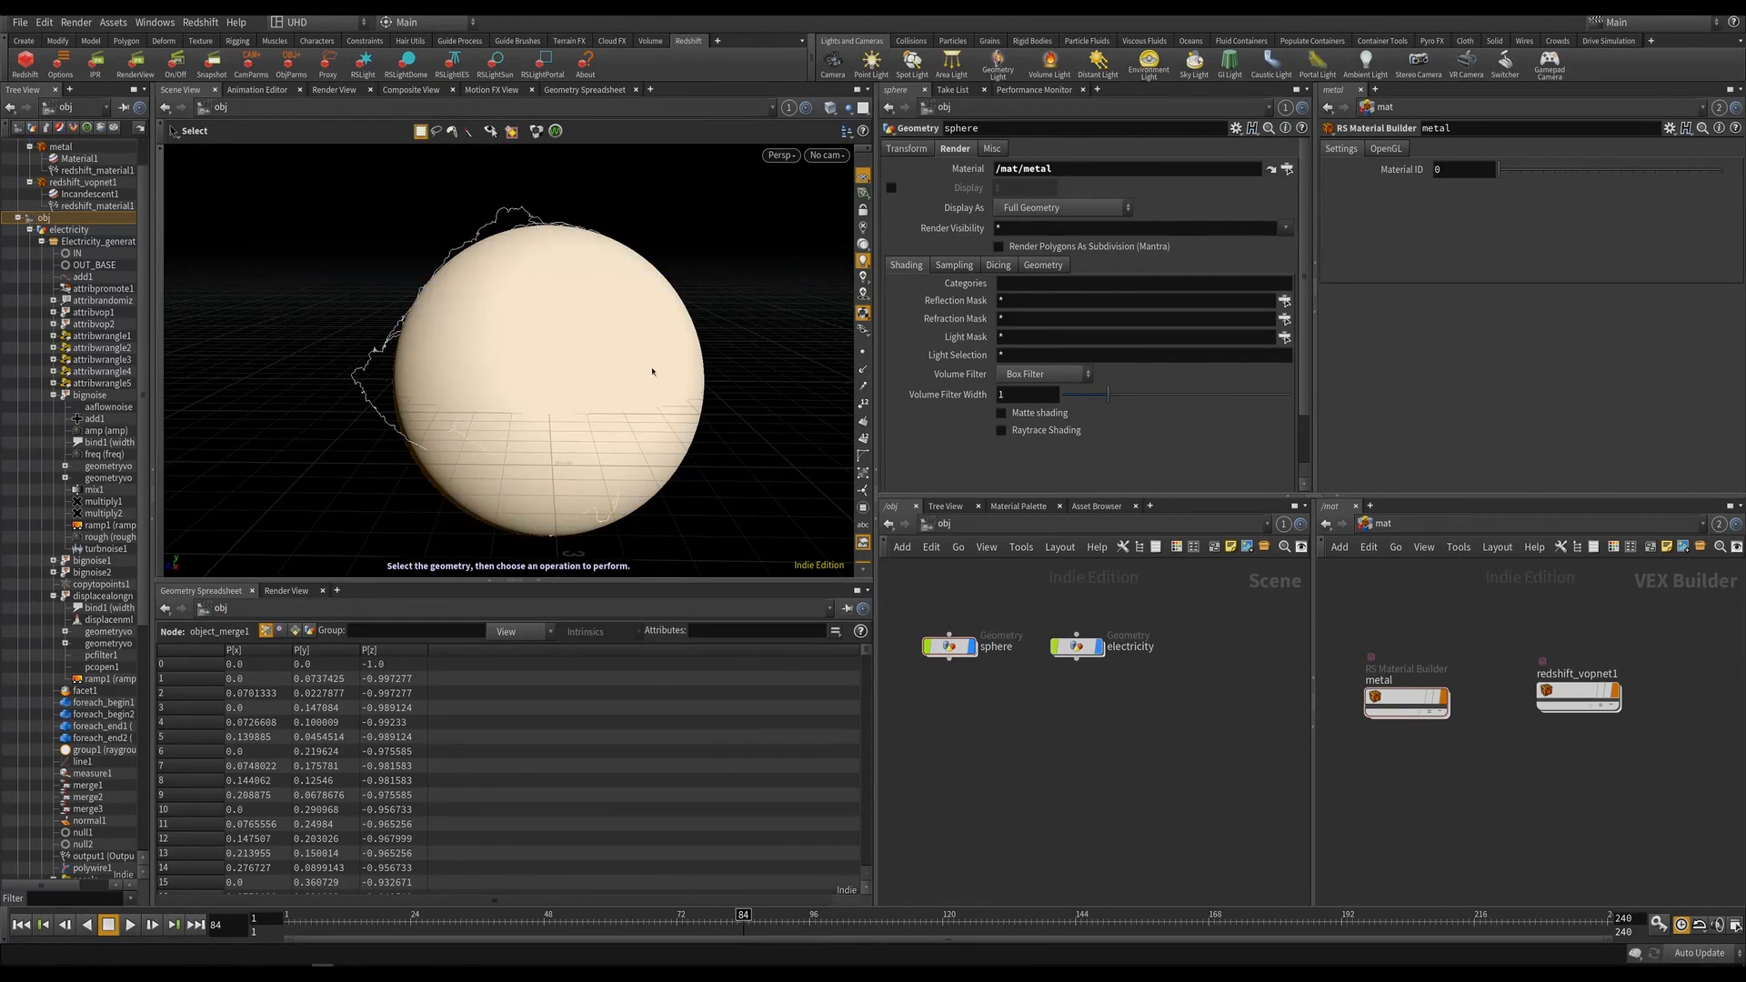
Add a camera to the scene, examine a Redshift test render of the sphere and arcs, and close the render view.
left_click_drag(651, 374, 607, 353)
key("s")
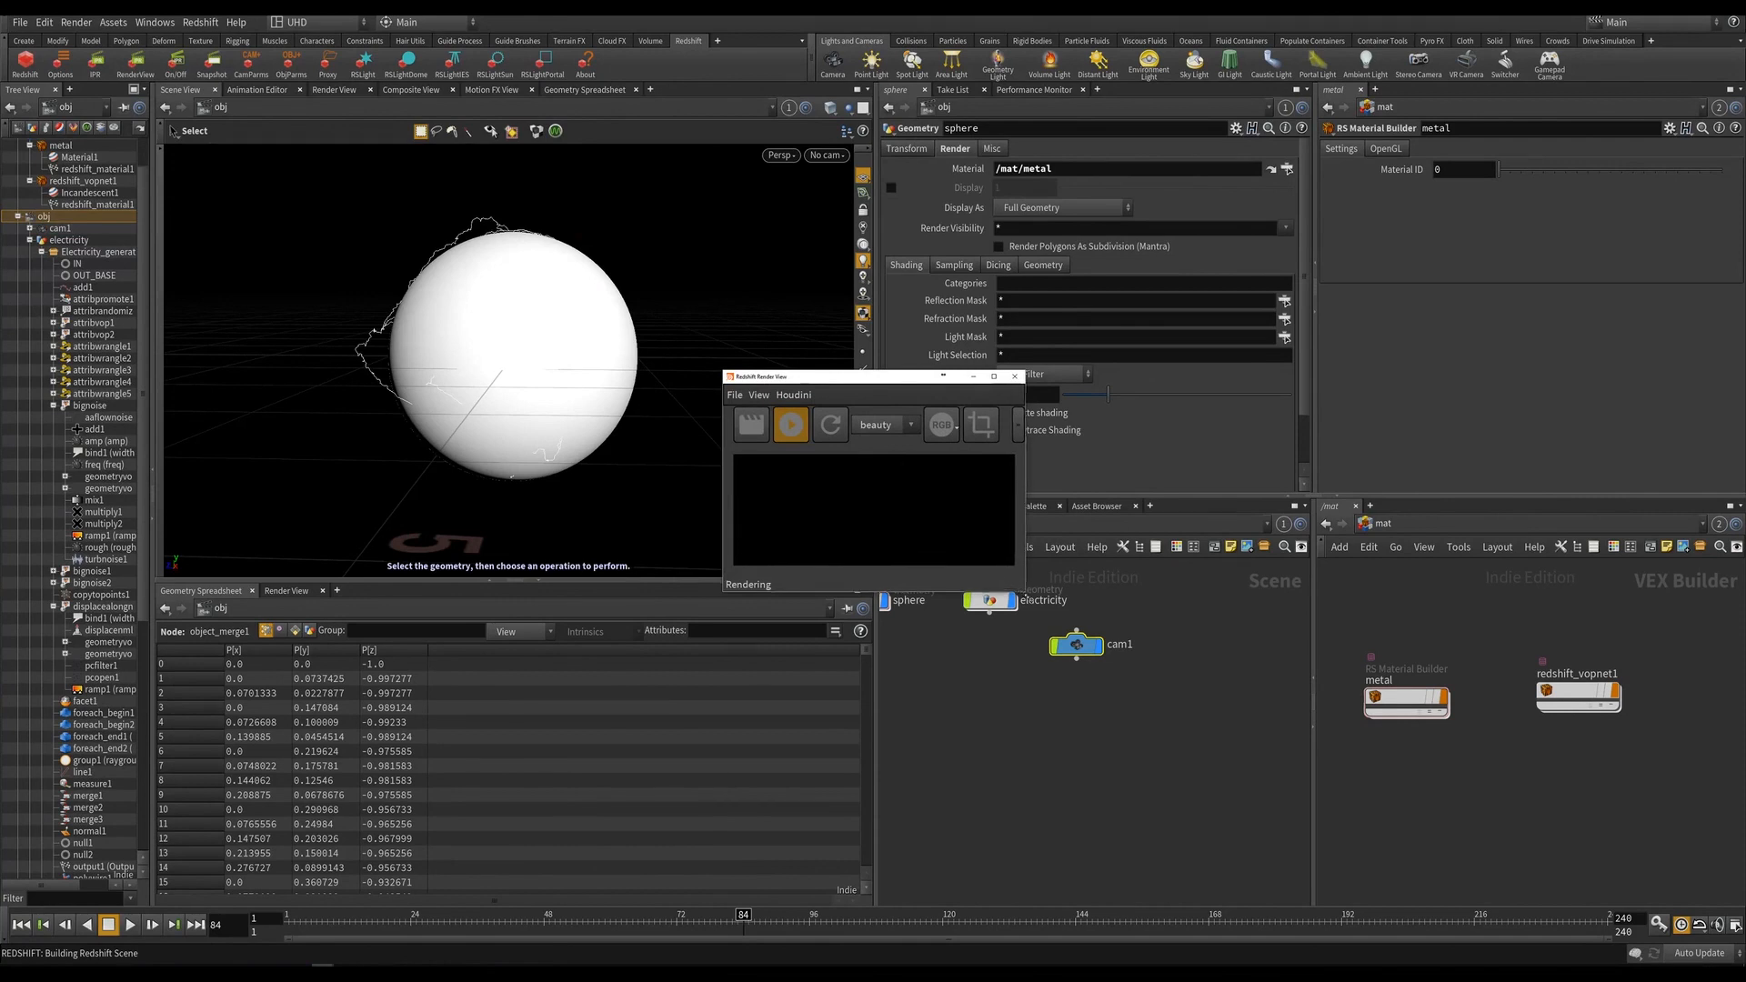
scroll(1016, 535, "up", 4)
left_click_drag(1074, 377, 844, 373)
scroll(878, 584, "up", 3)
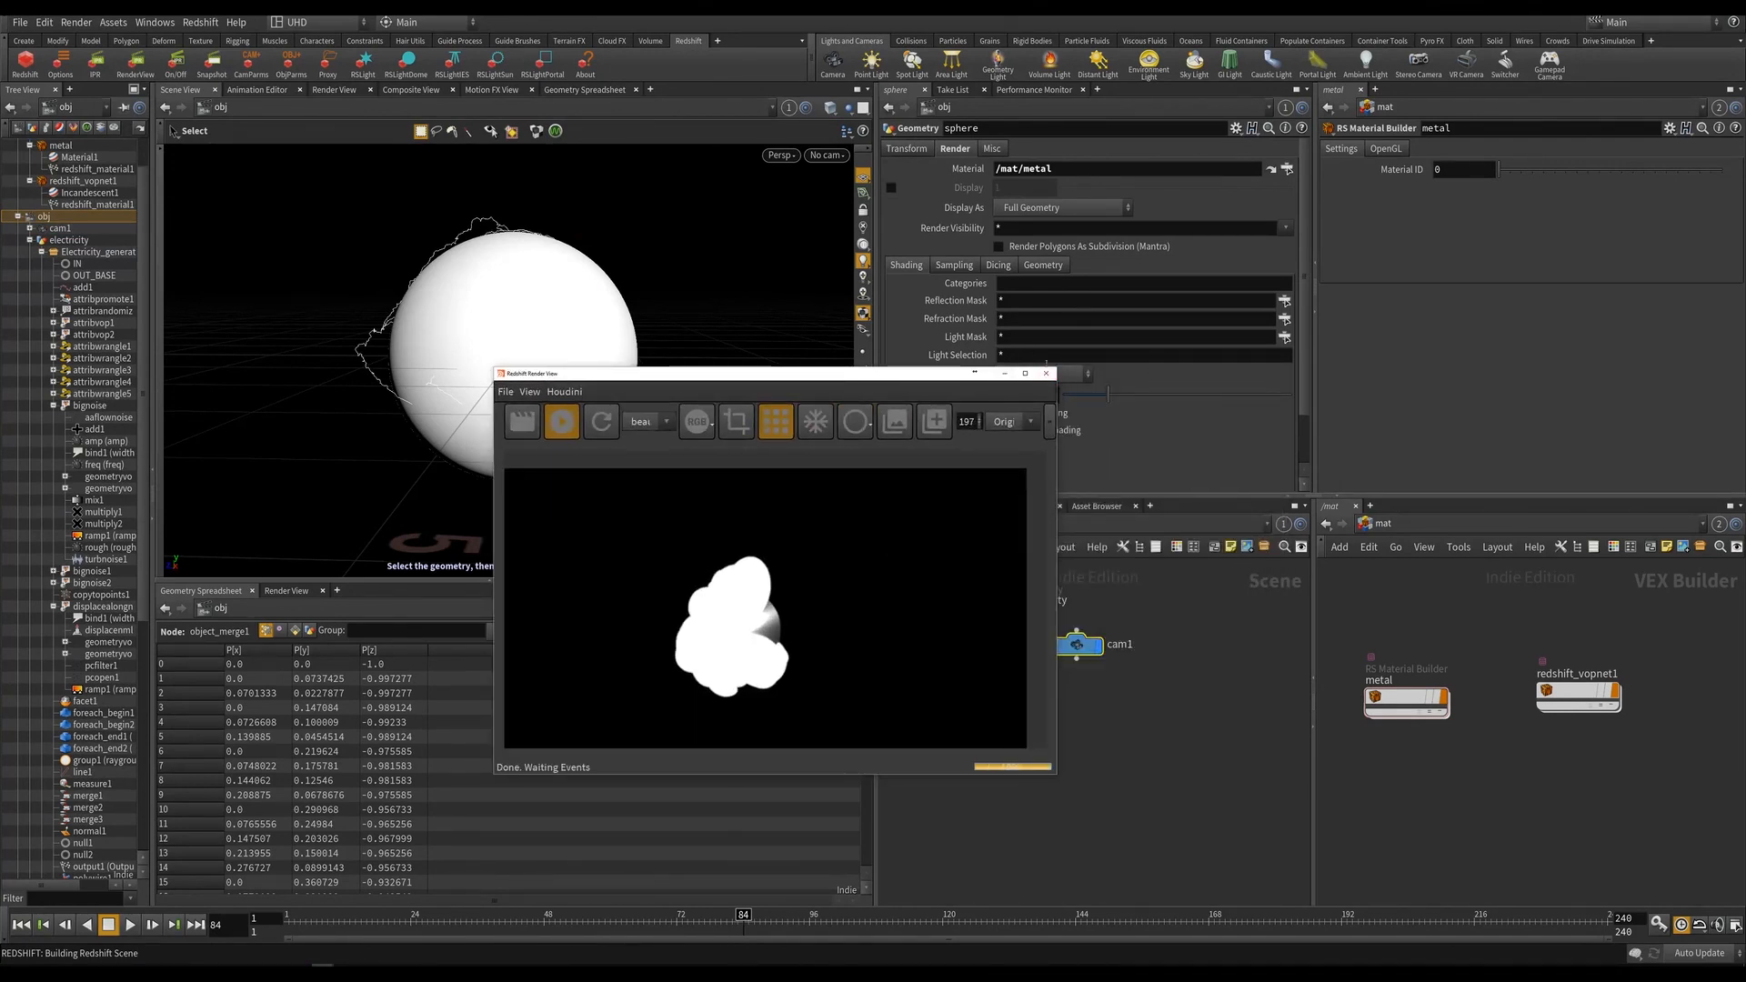
left_click(1046, 373)
Inside Electricity_generator, reinsert attribwrangle3 (f@width *= 0.01) directly below attribvop2 so it feeds both polywire1 and switch1.
left_click(1033, 634)
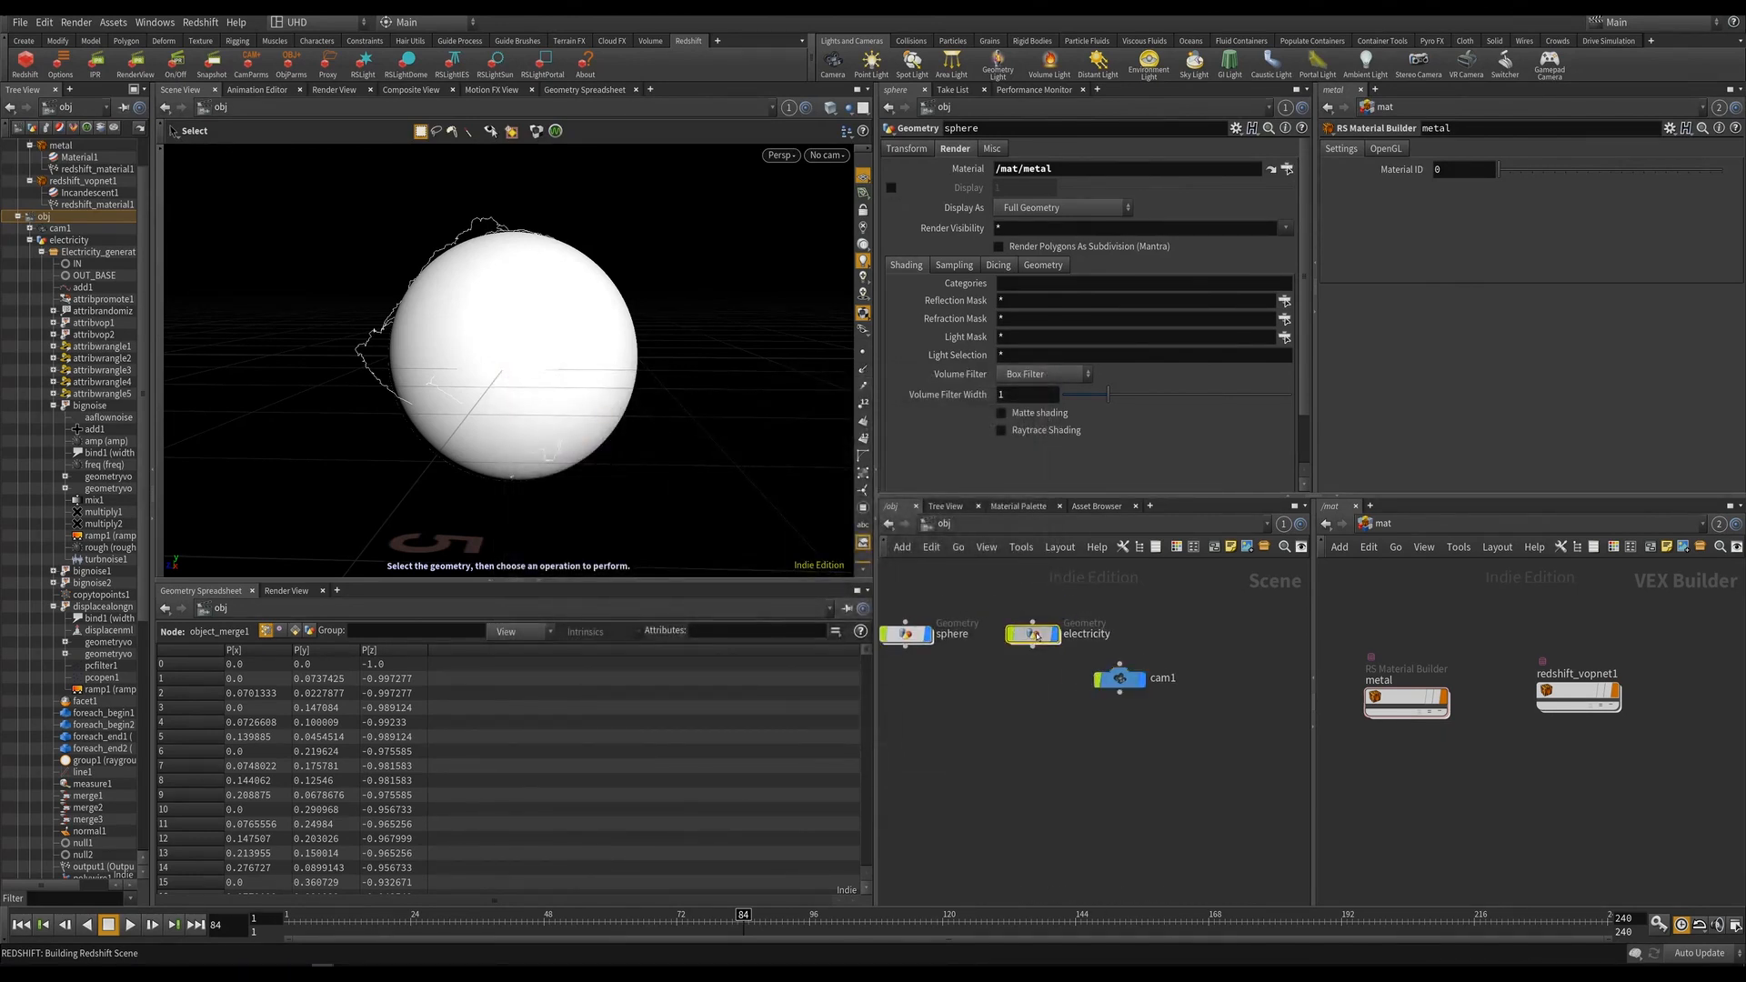
left_click(1037, 149)
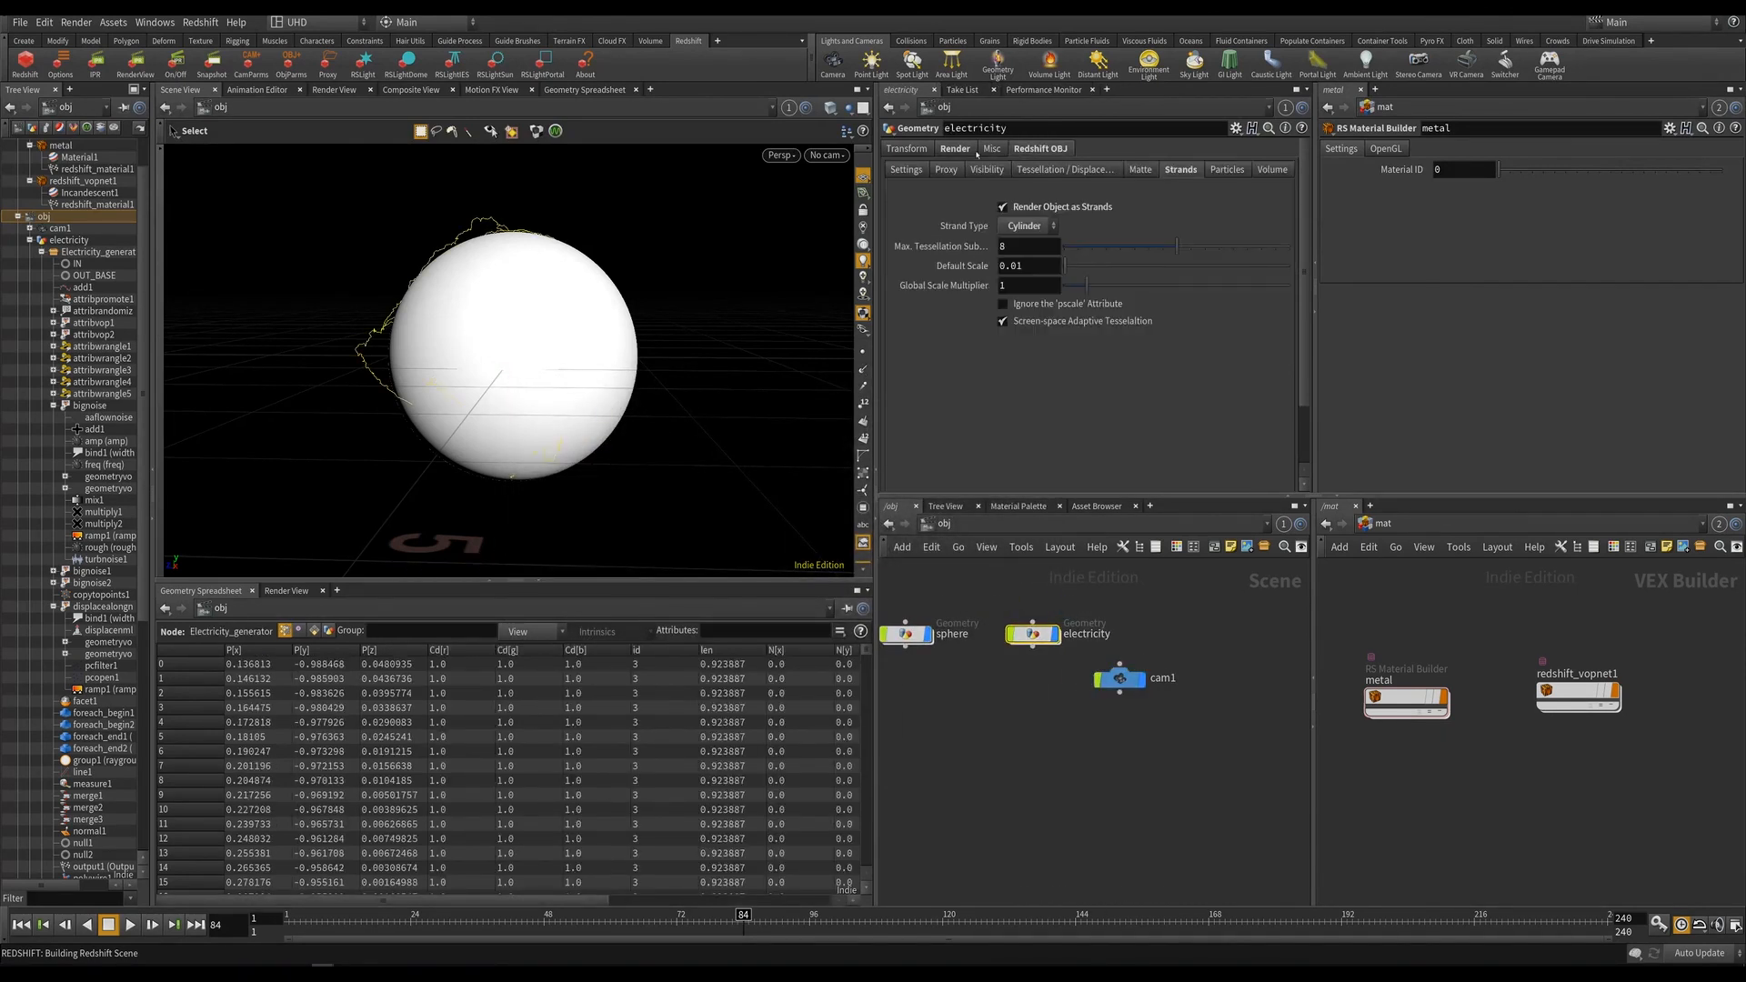
double_click(1032, 635)
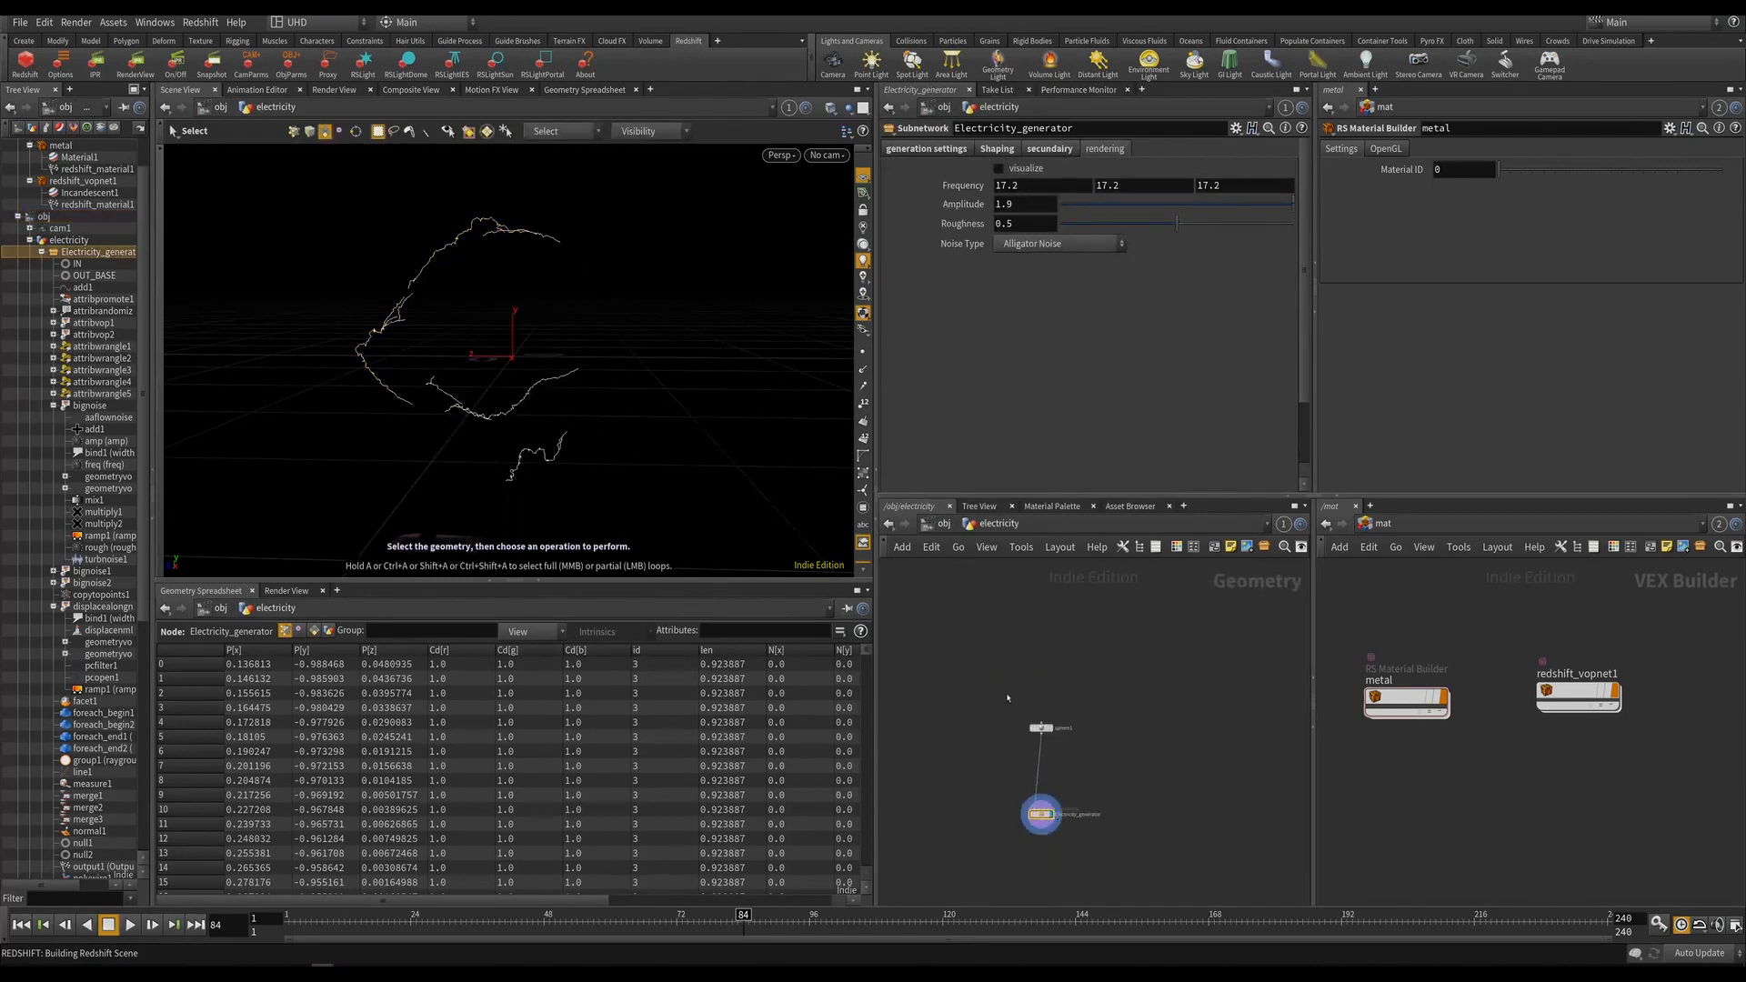
double_click(1048, 839)
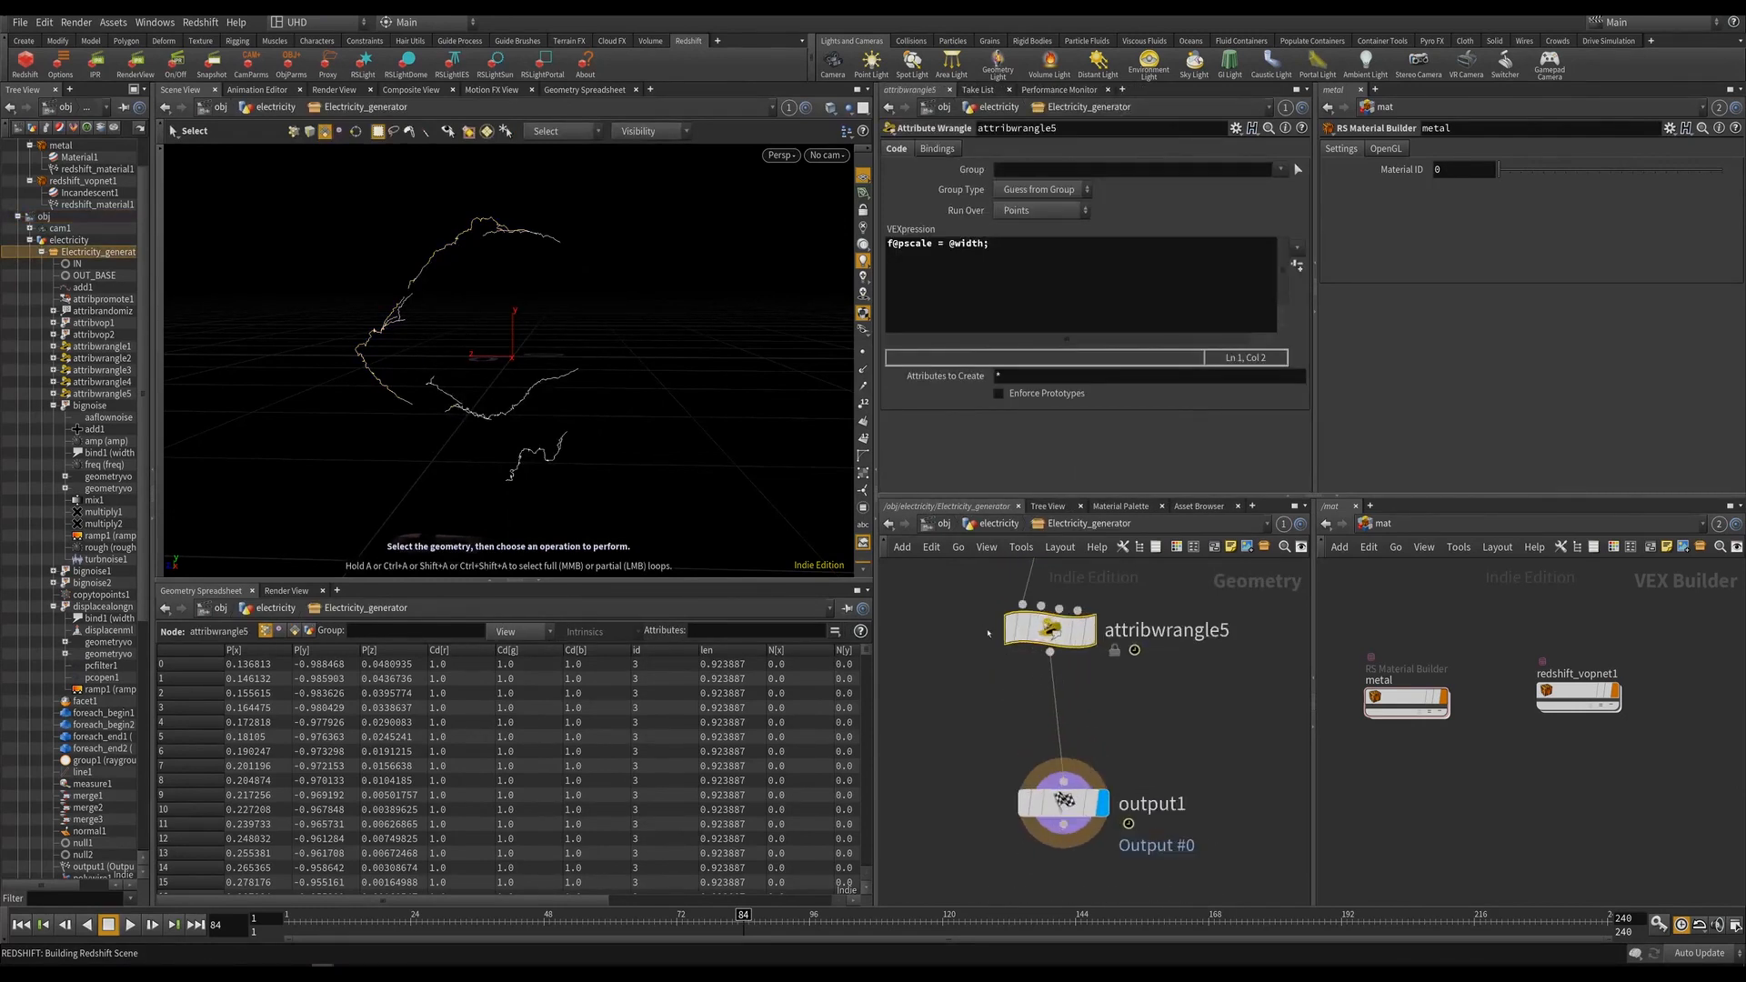
left_click(938, 612)
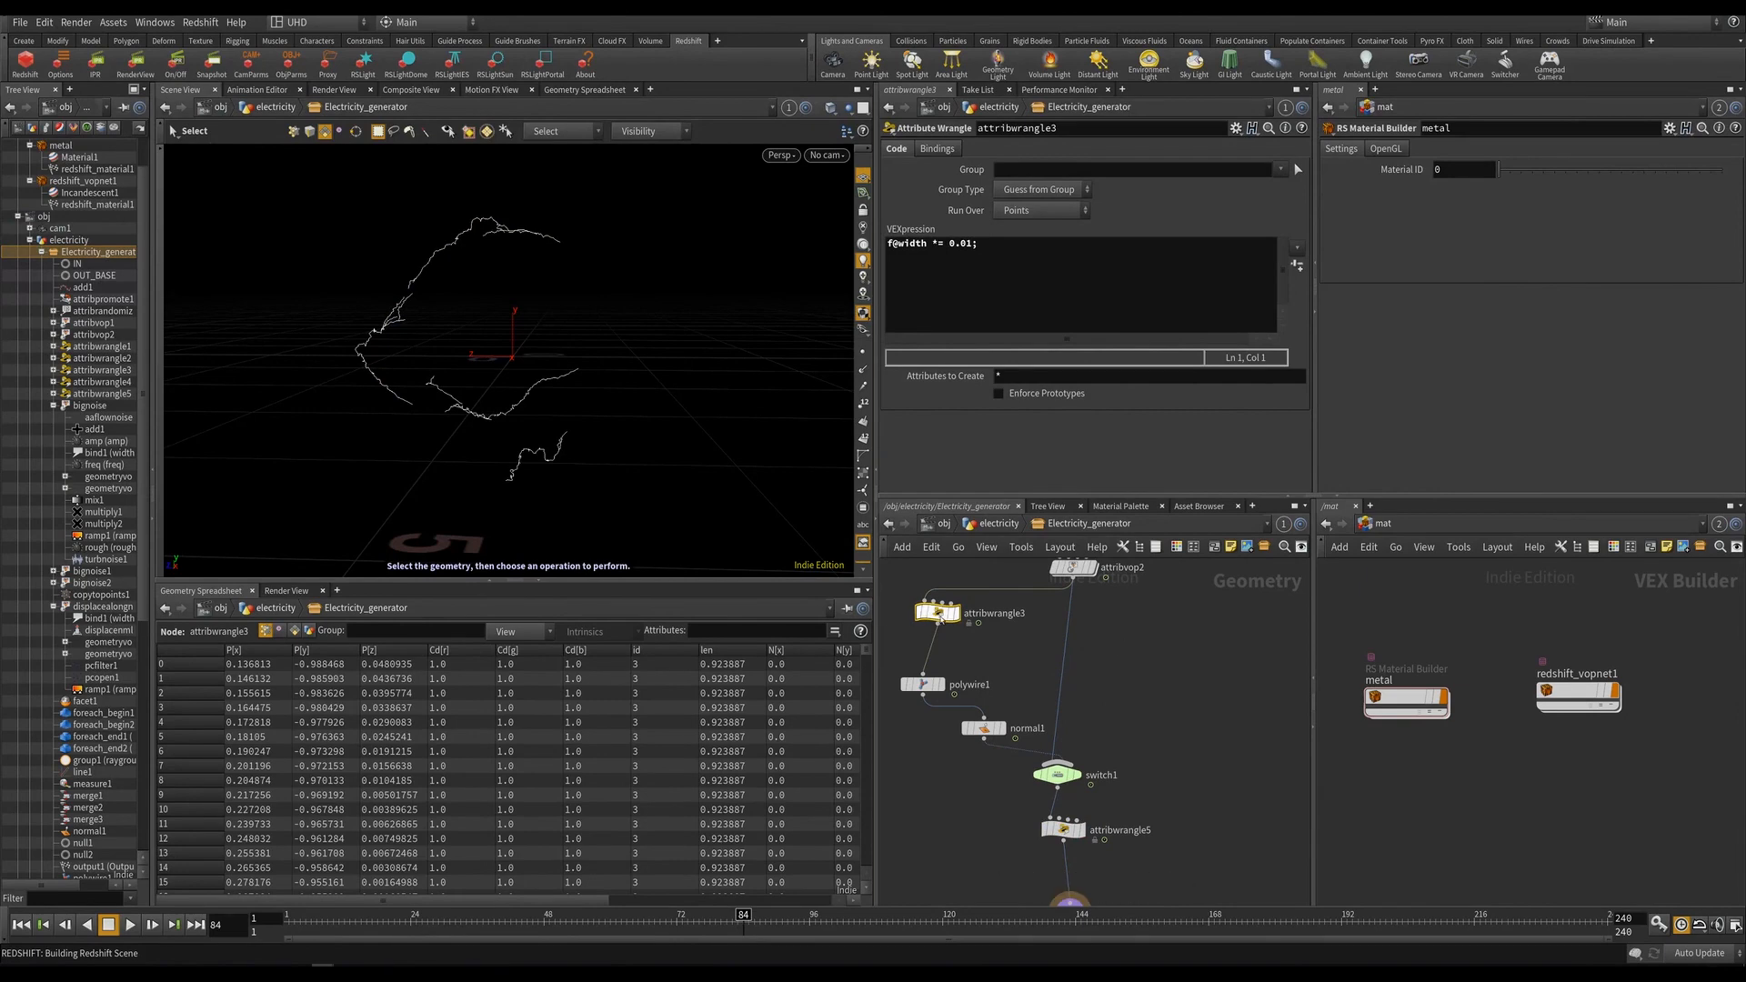
key("ctrl+x")
key("ctrl+v")
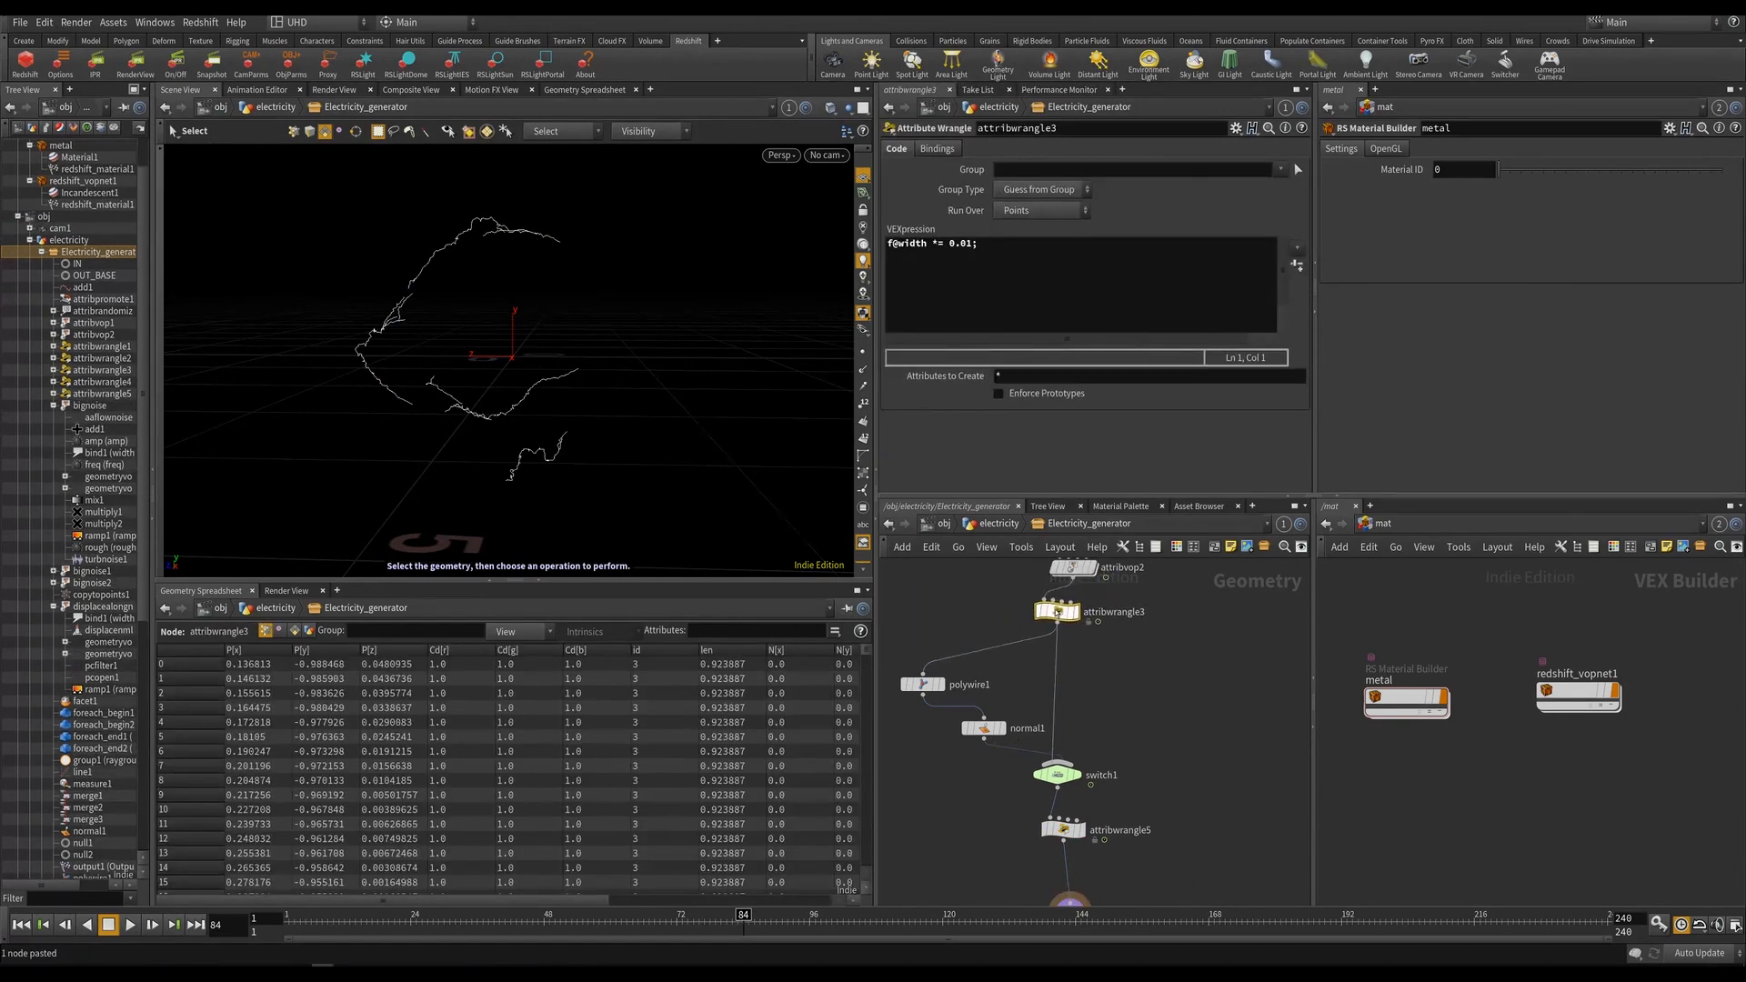
left_click(1068, 615)
middle_click_drag(1068, 615, 1041, 511)
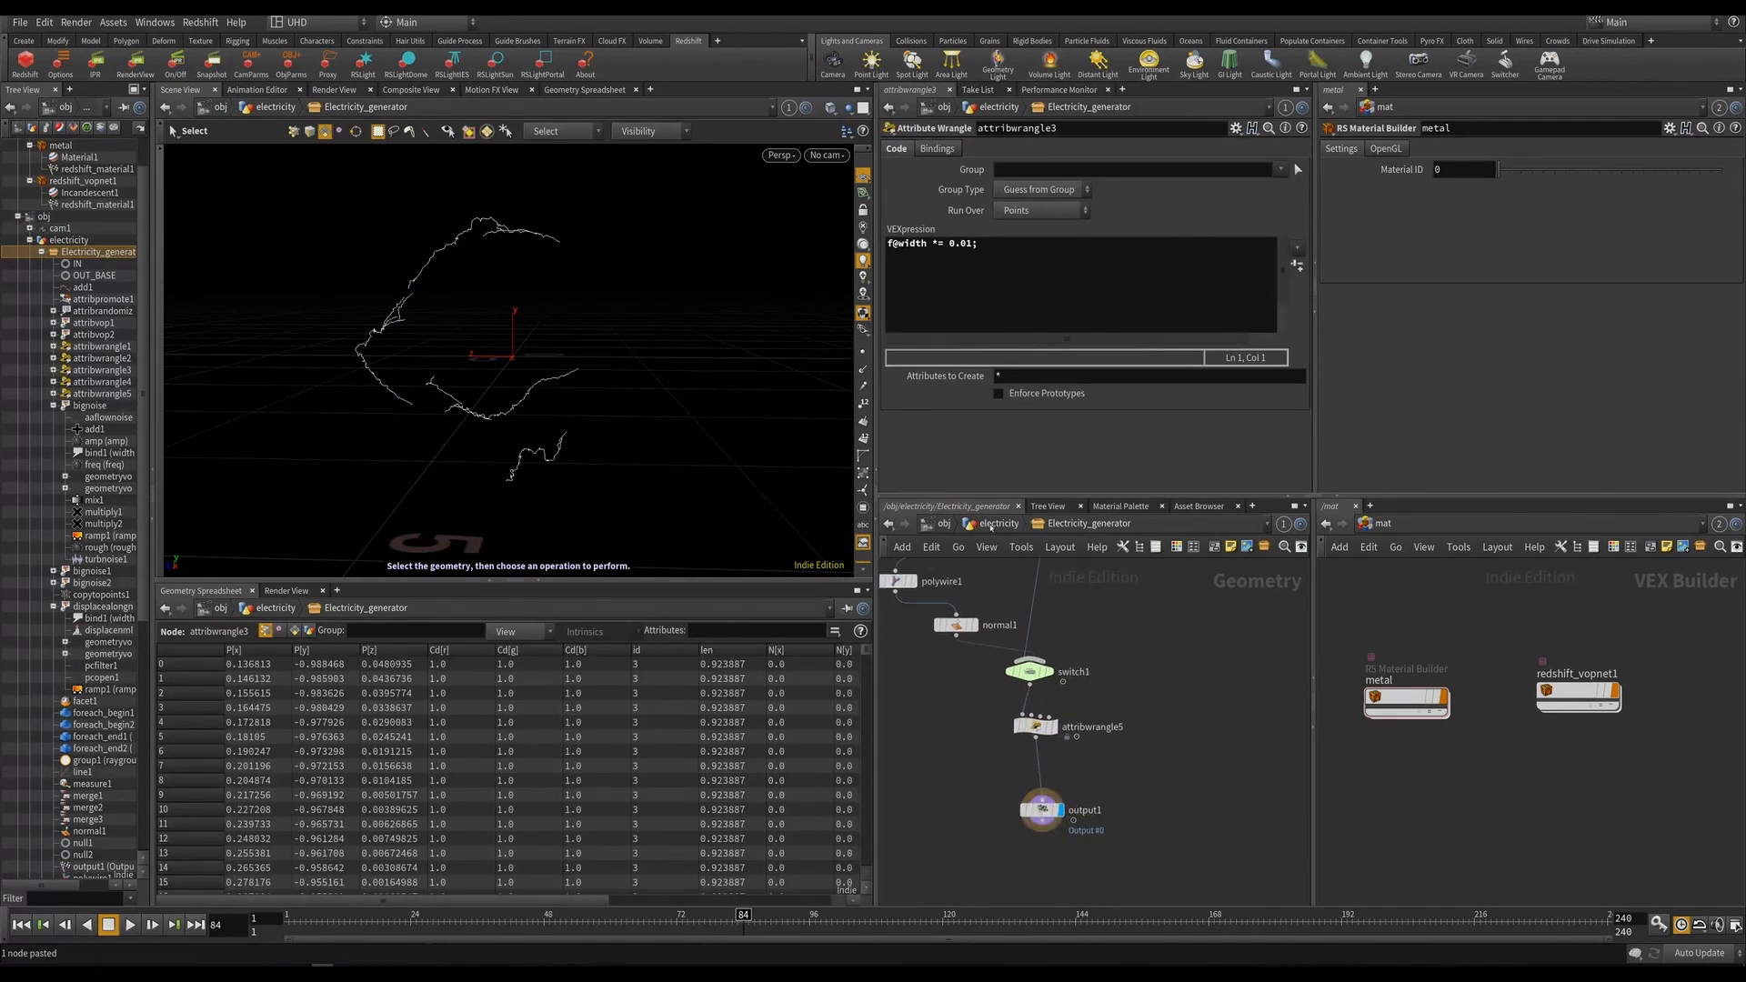
Return to the electricity network and examine the arc thickness in a new Redshift test render.
left_click(994, 524)
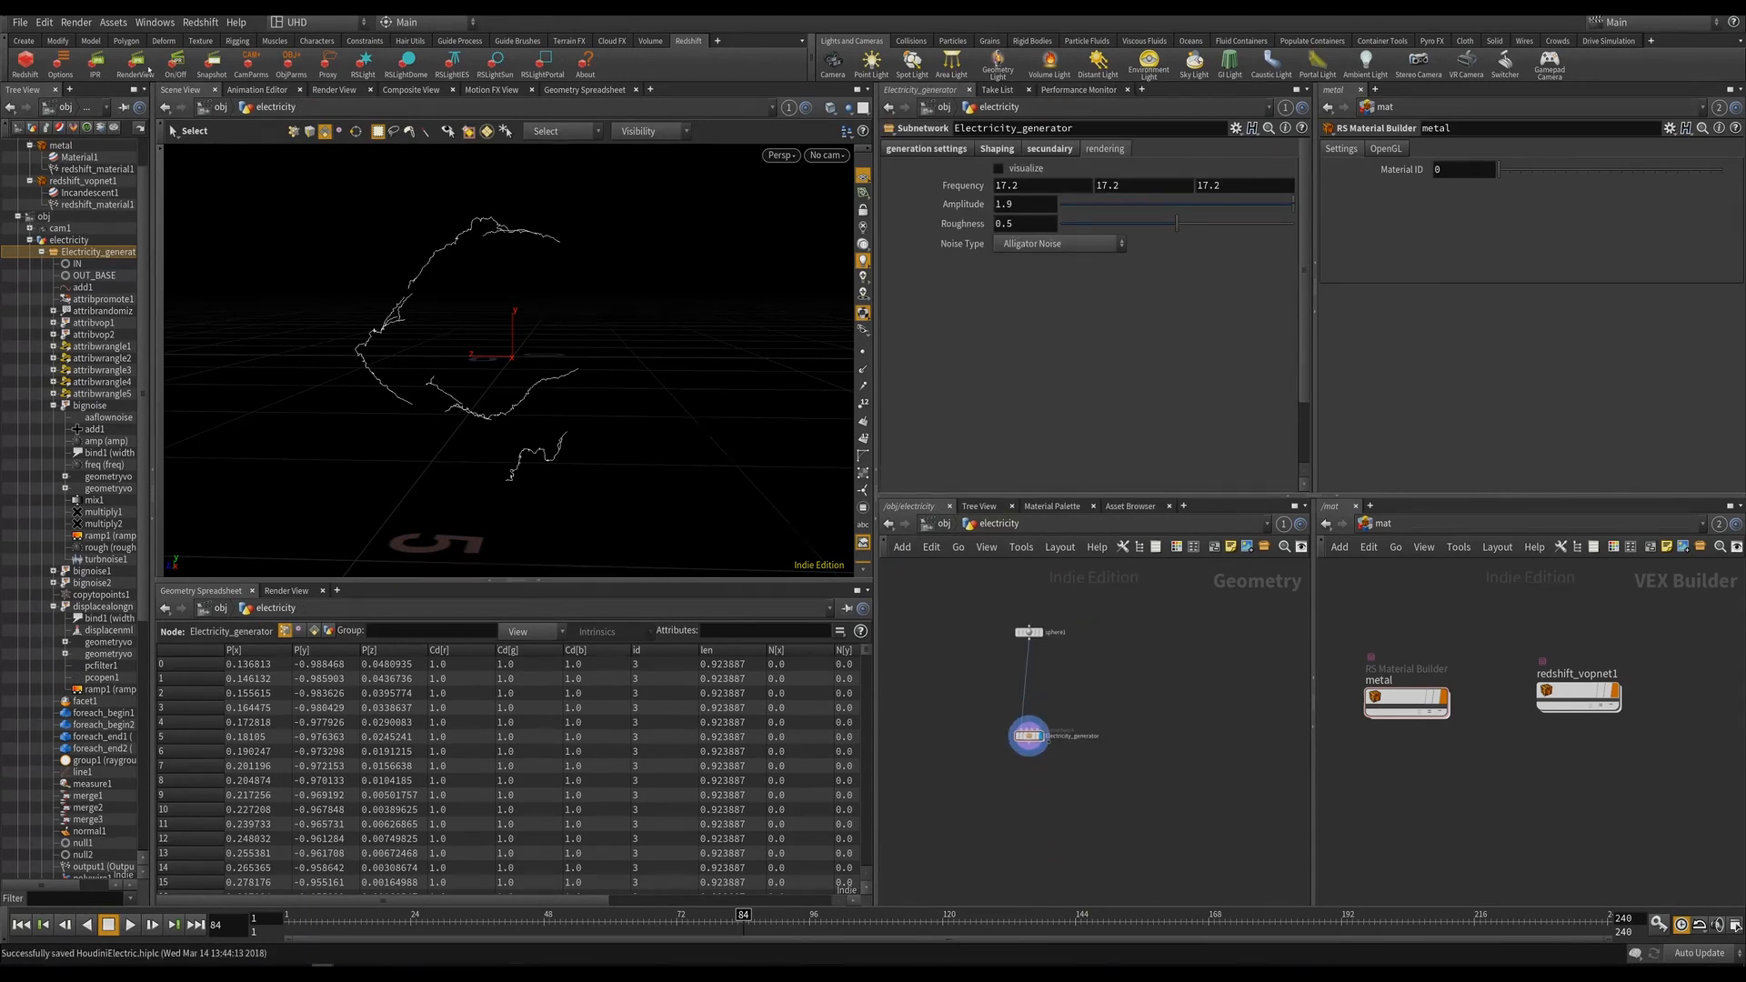
key("alt+Tab")
scroll(723, 619, "up", 3)
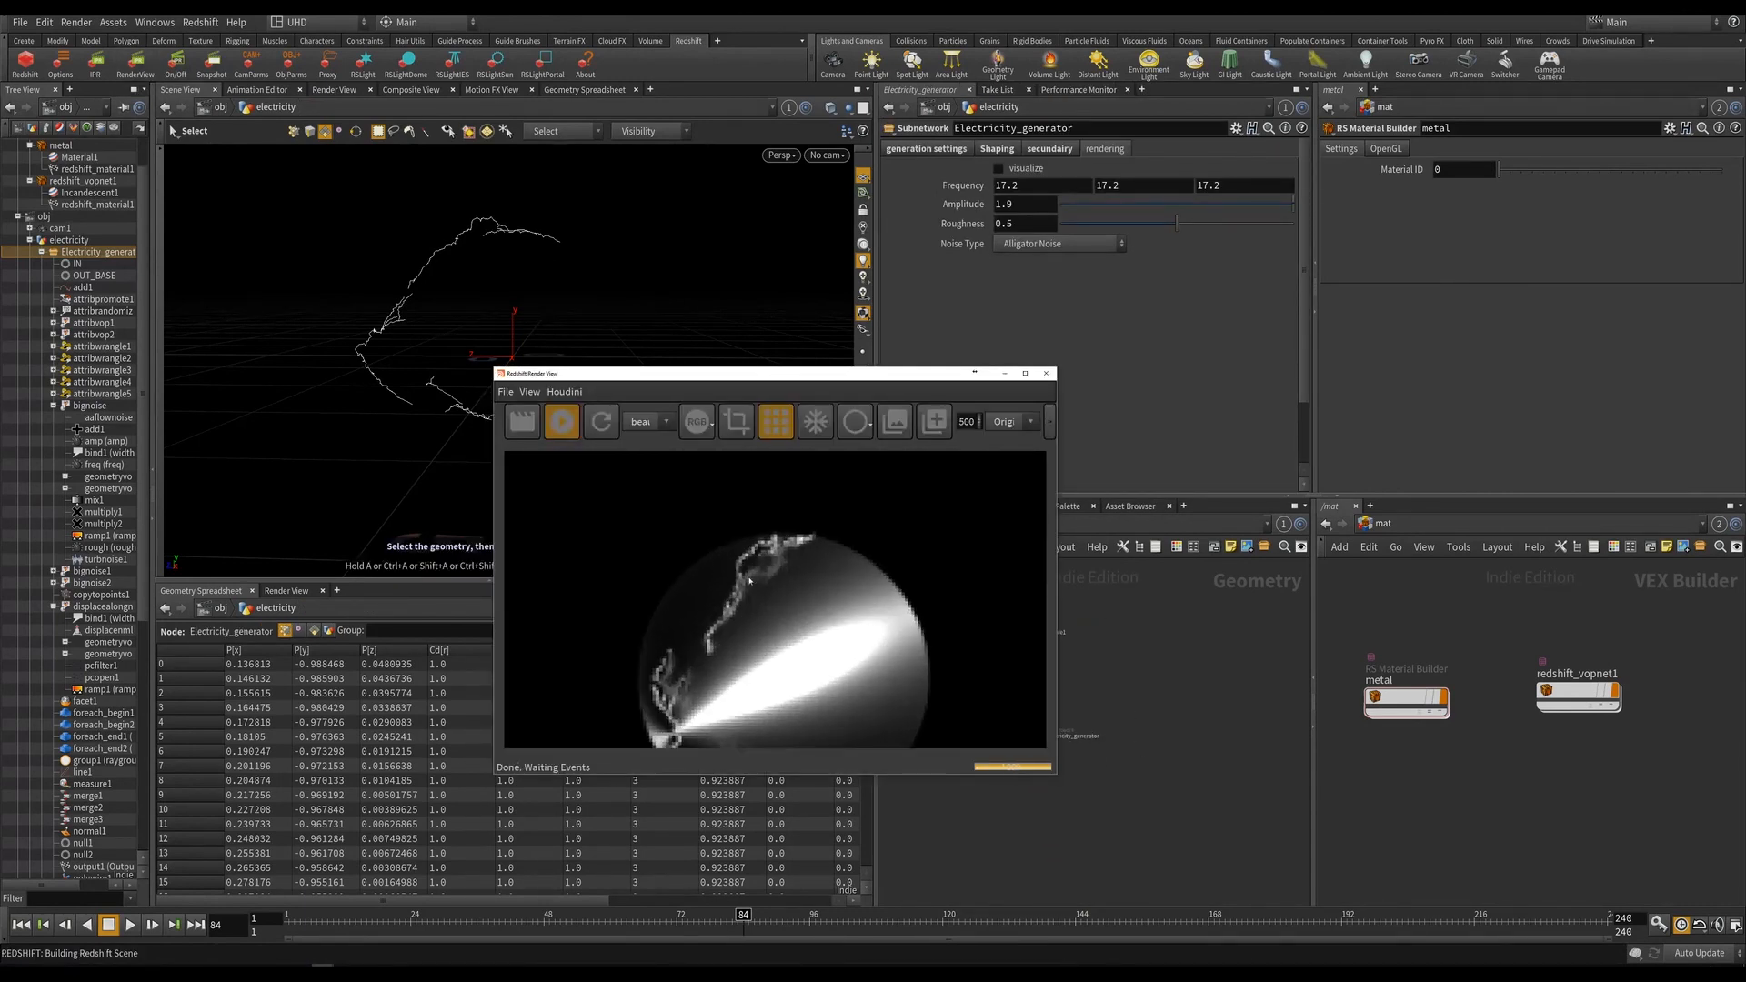
scroll(853, 584, "down", 5)
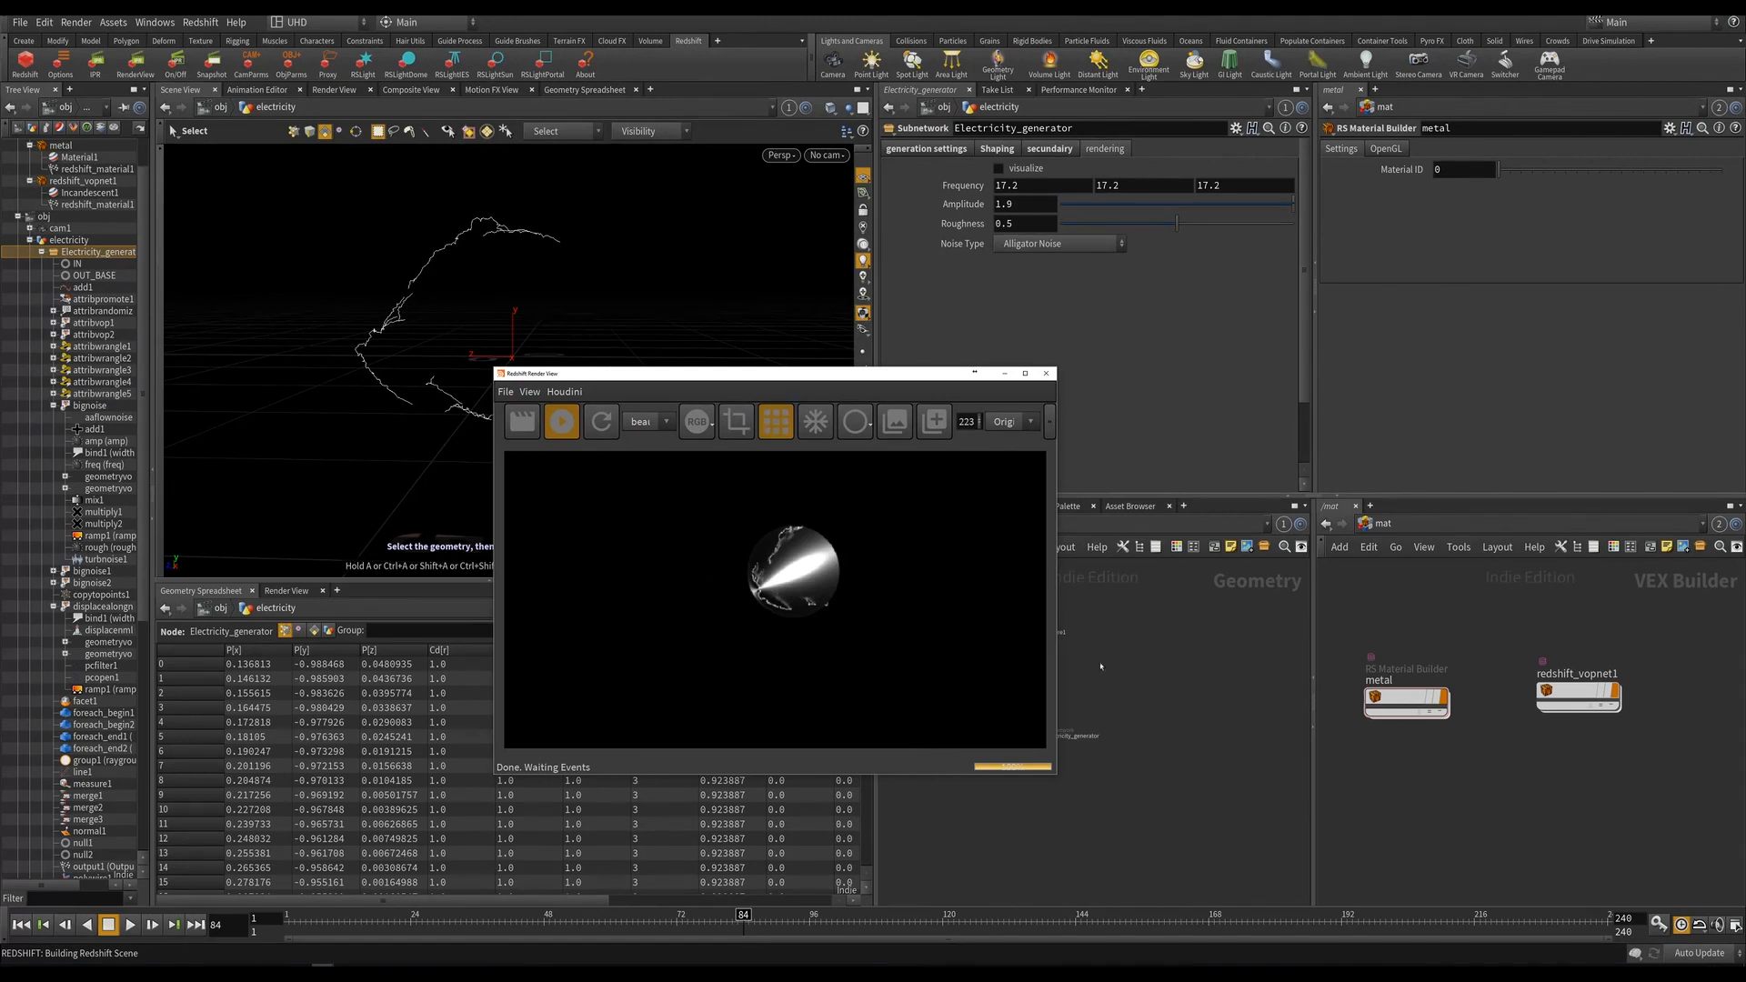
Set the reflection anisotropy of Material1 in the metal material to 0 and check the highlight in the render.
double_click(1379, 702)
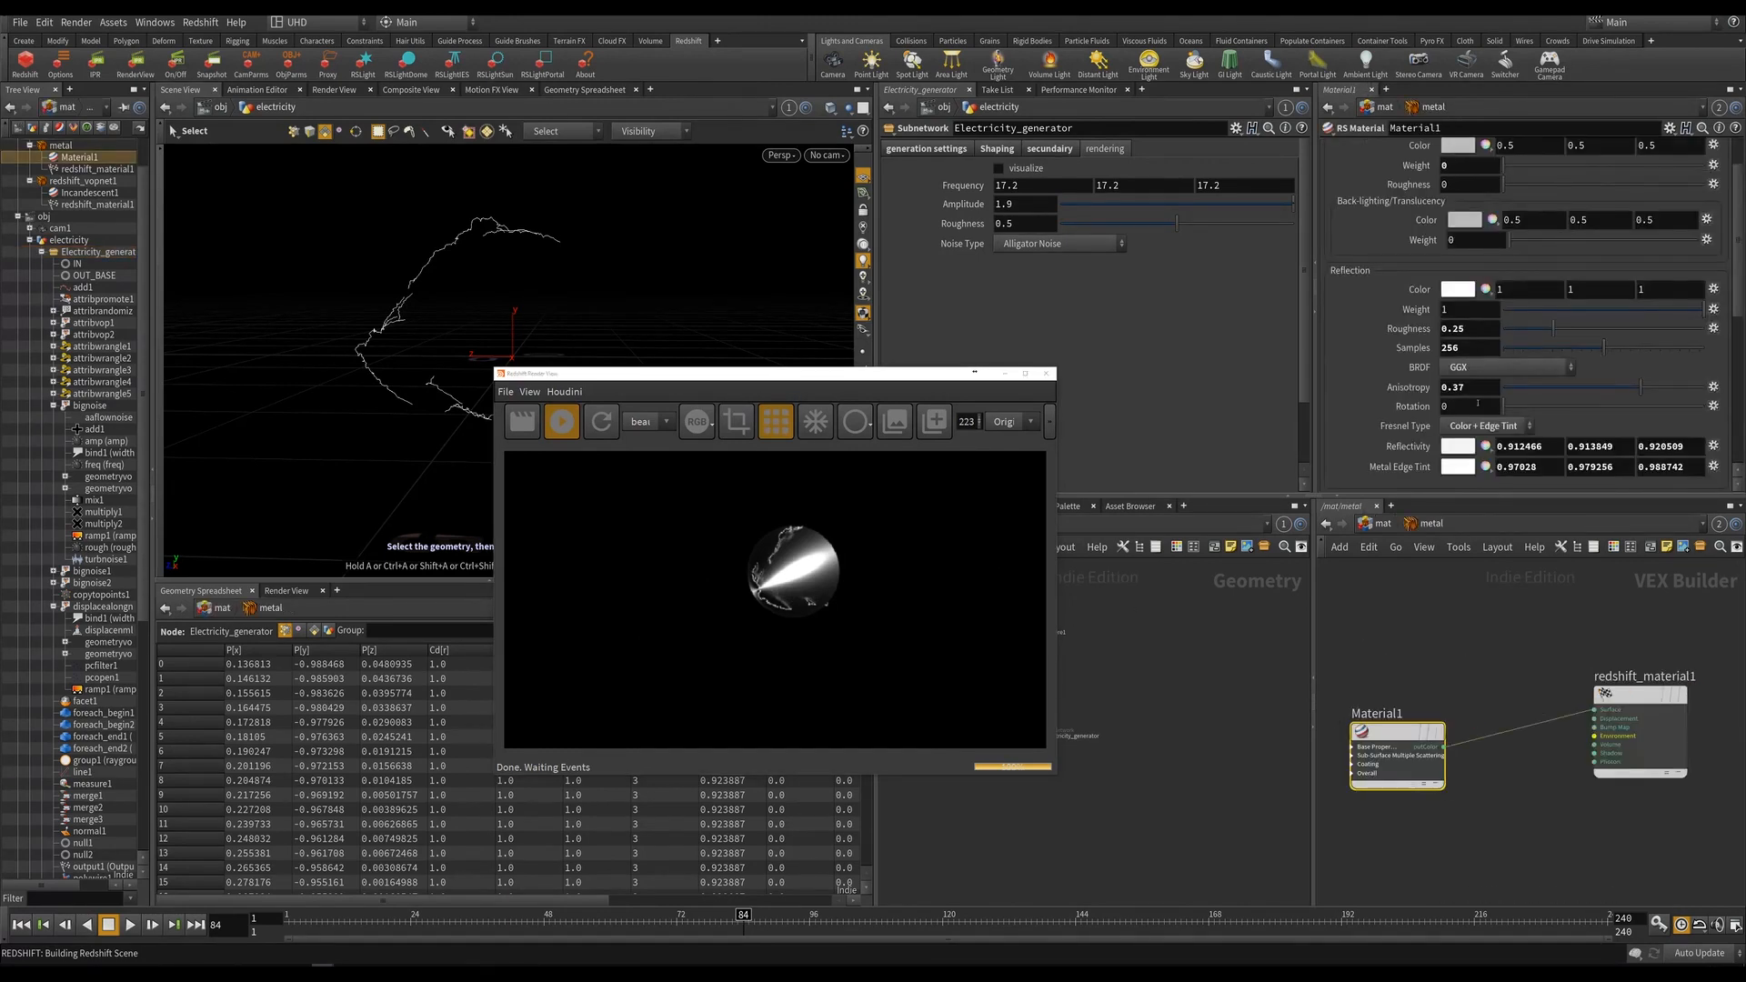
left_click(1469, 388)
type("0")
key("Return")
scroll(786, 530, "up", 3)
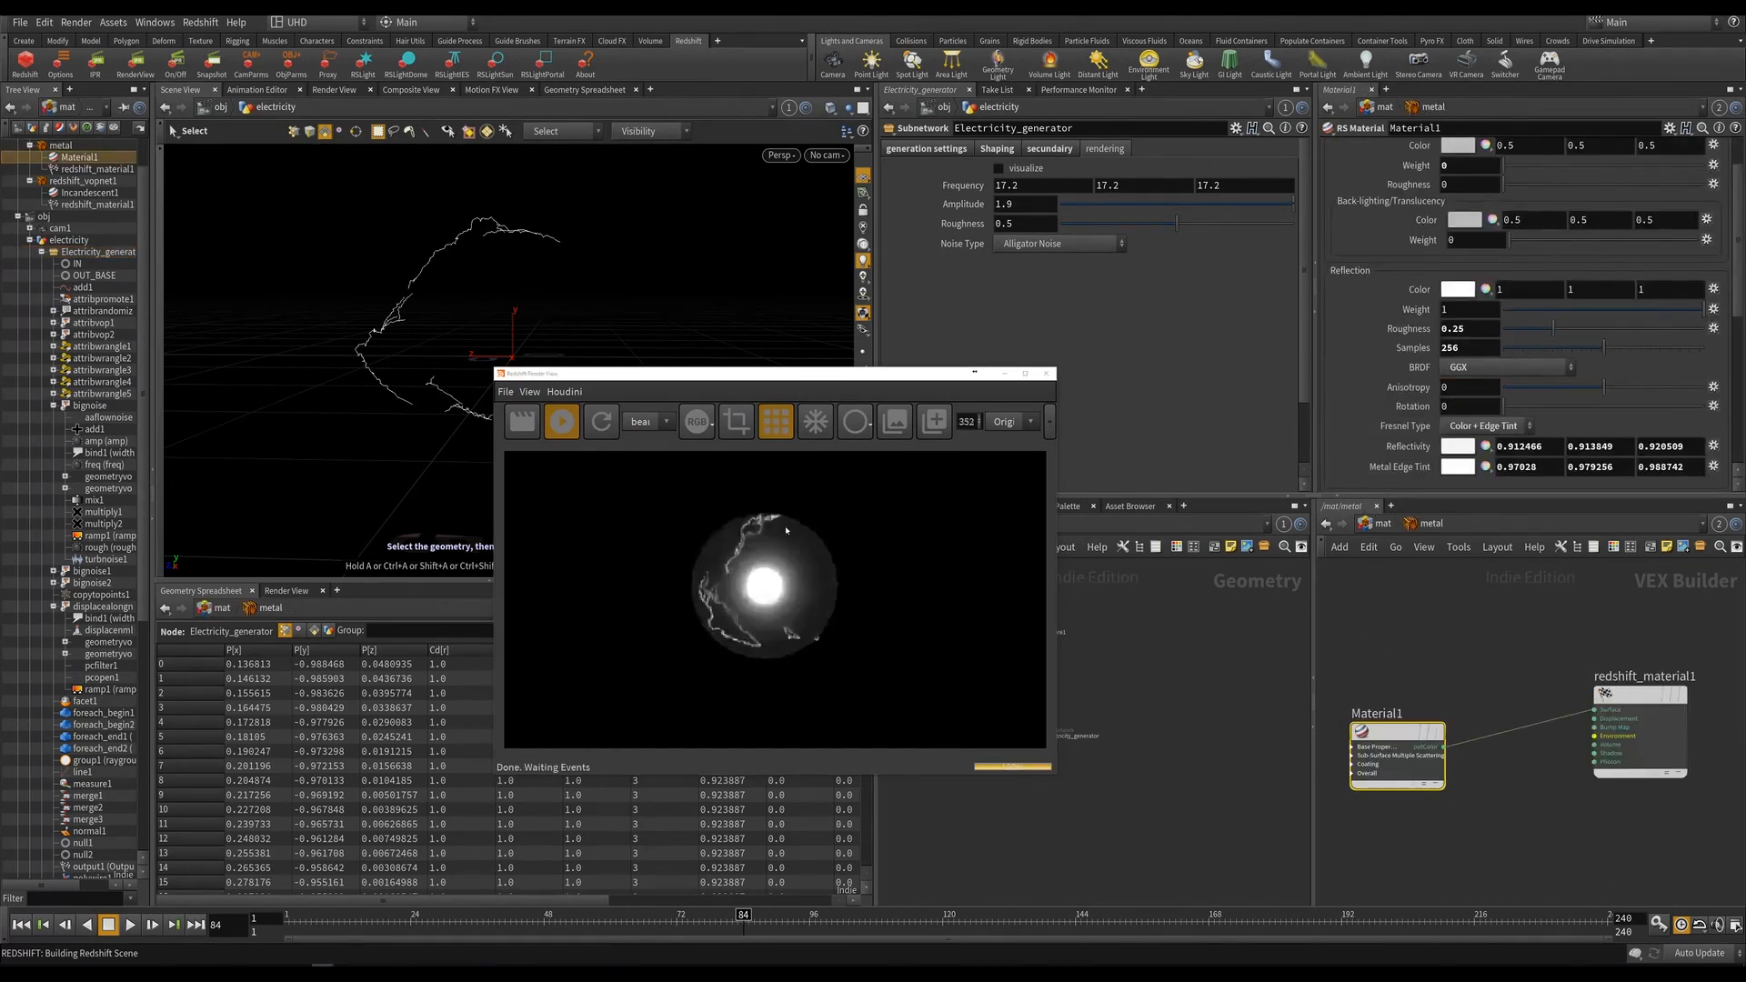
scroll(787, 530, "up", 2)
scroll(802, 575, "down", 3)
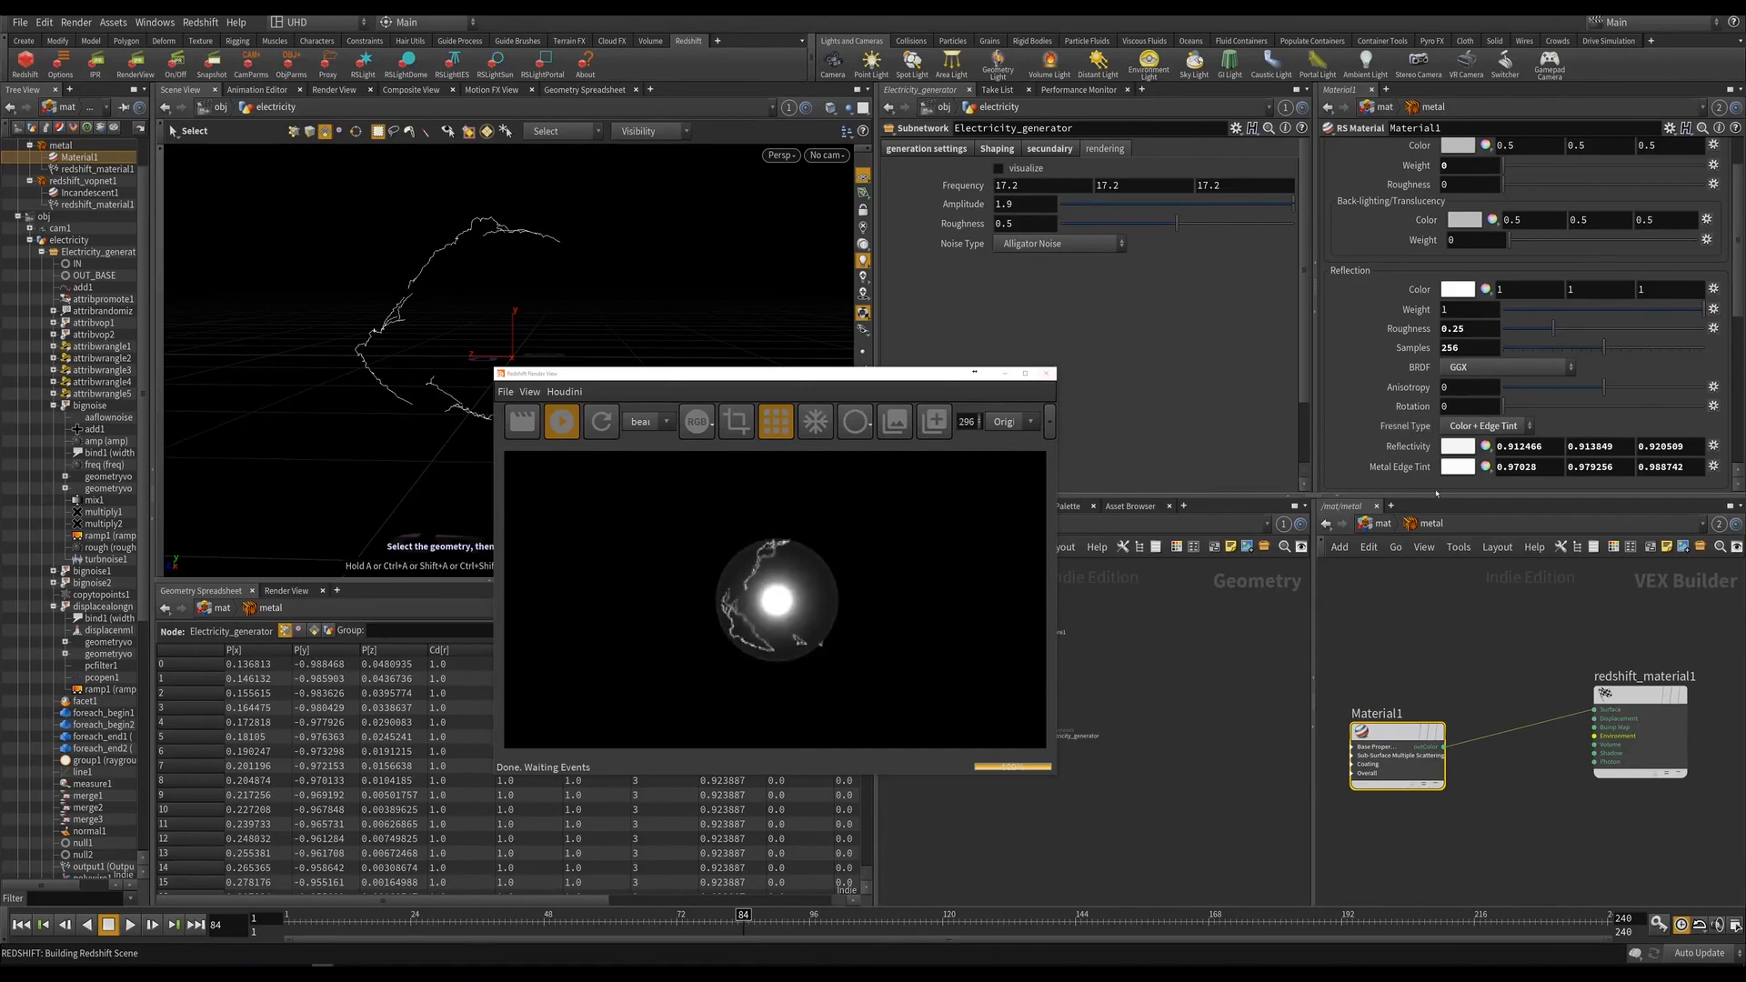
Look through cam1 with the camera locked to the view and reframe the sphere and arcs.
left_click(1378, 524)
left_click(827, 154)
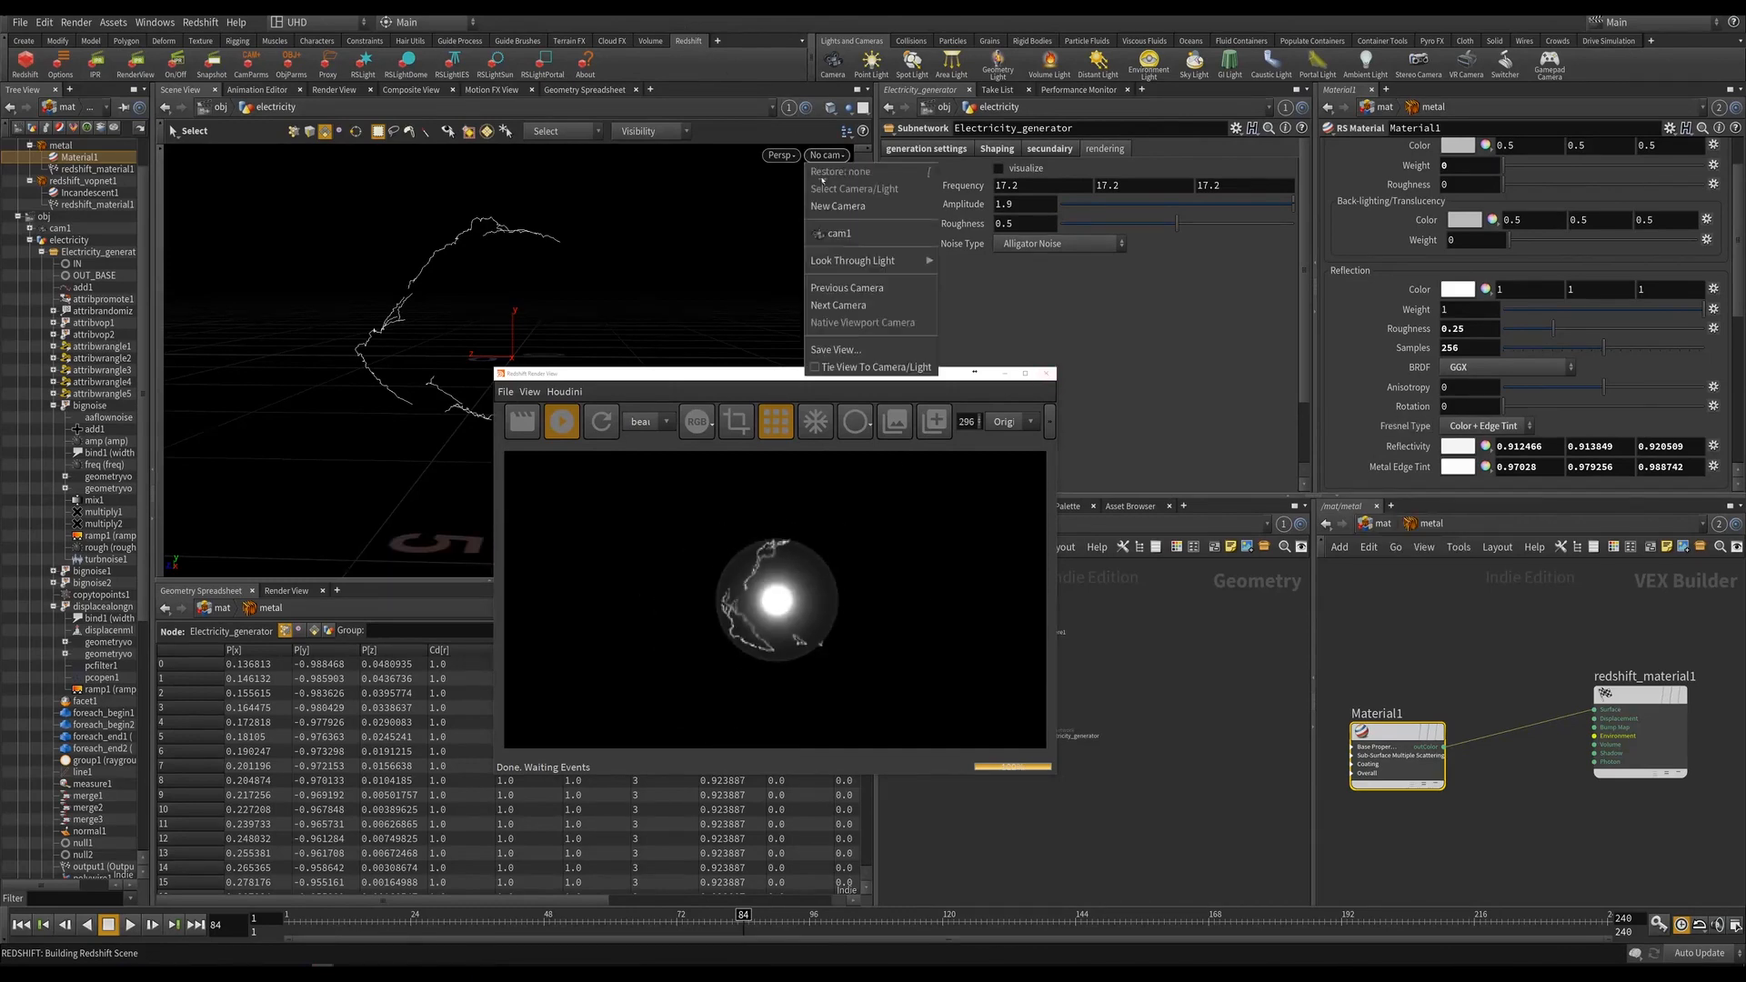
left_click(848, 232)
key("Escape")
left_click_drag(627, 264, 507, 305)
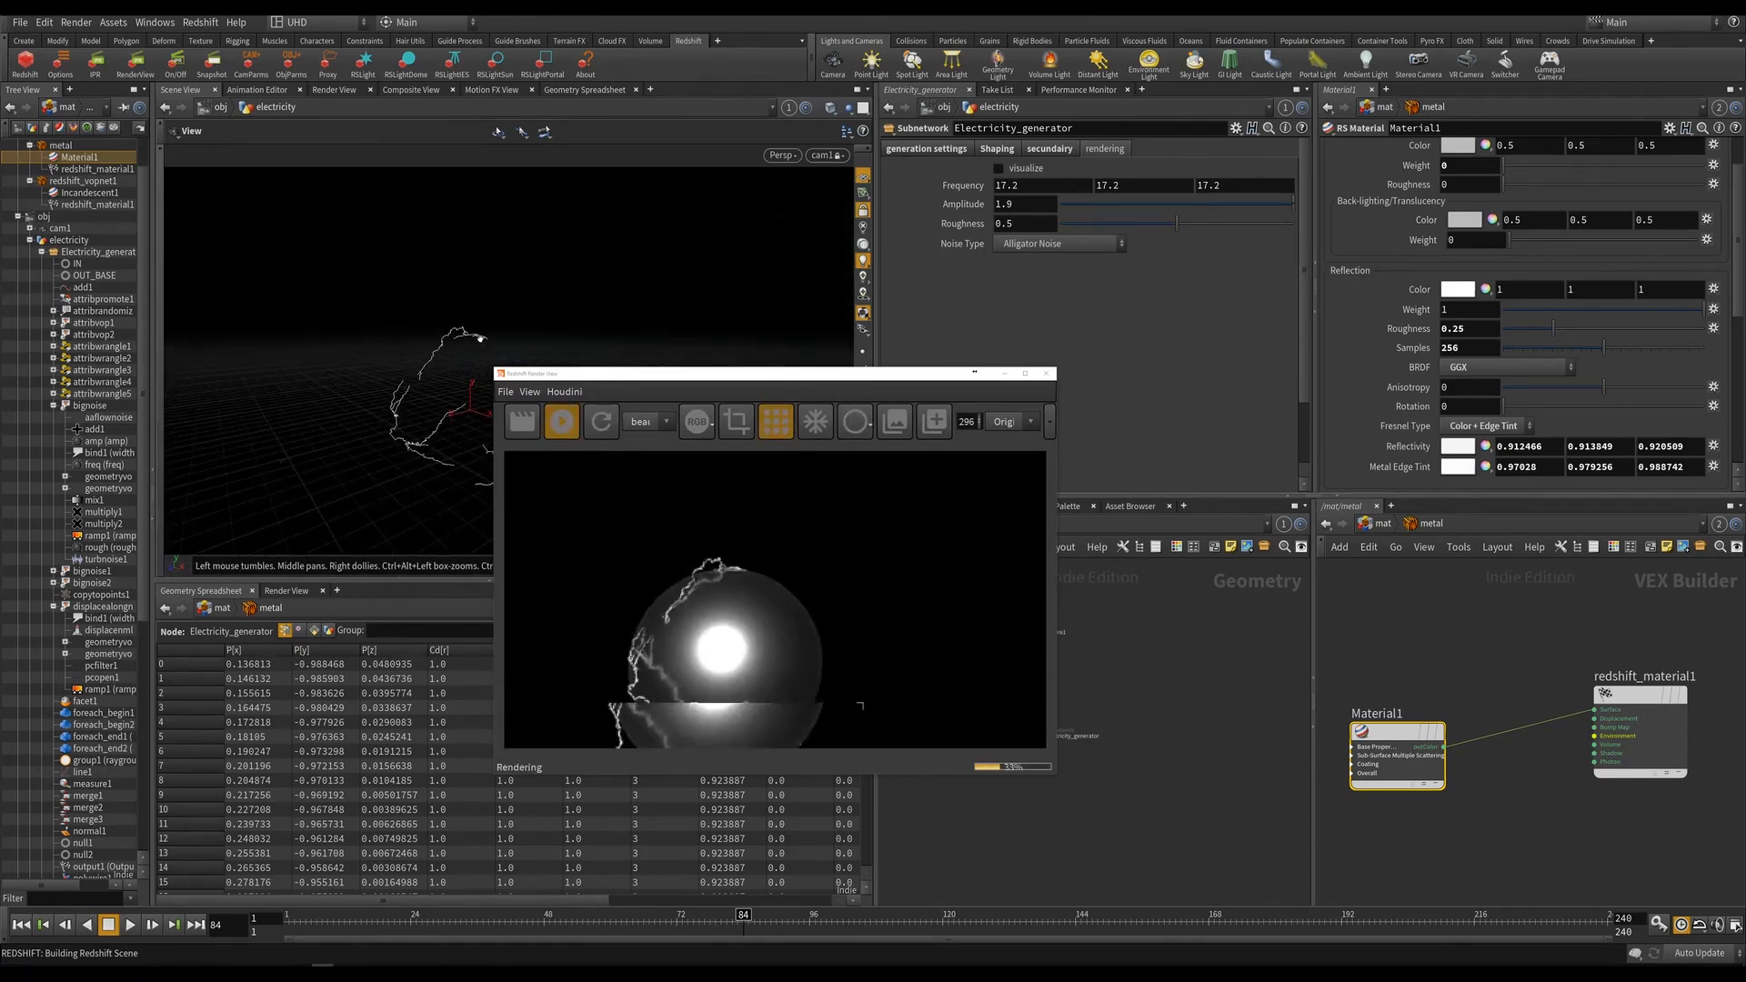
key("s")
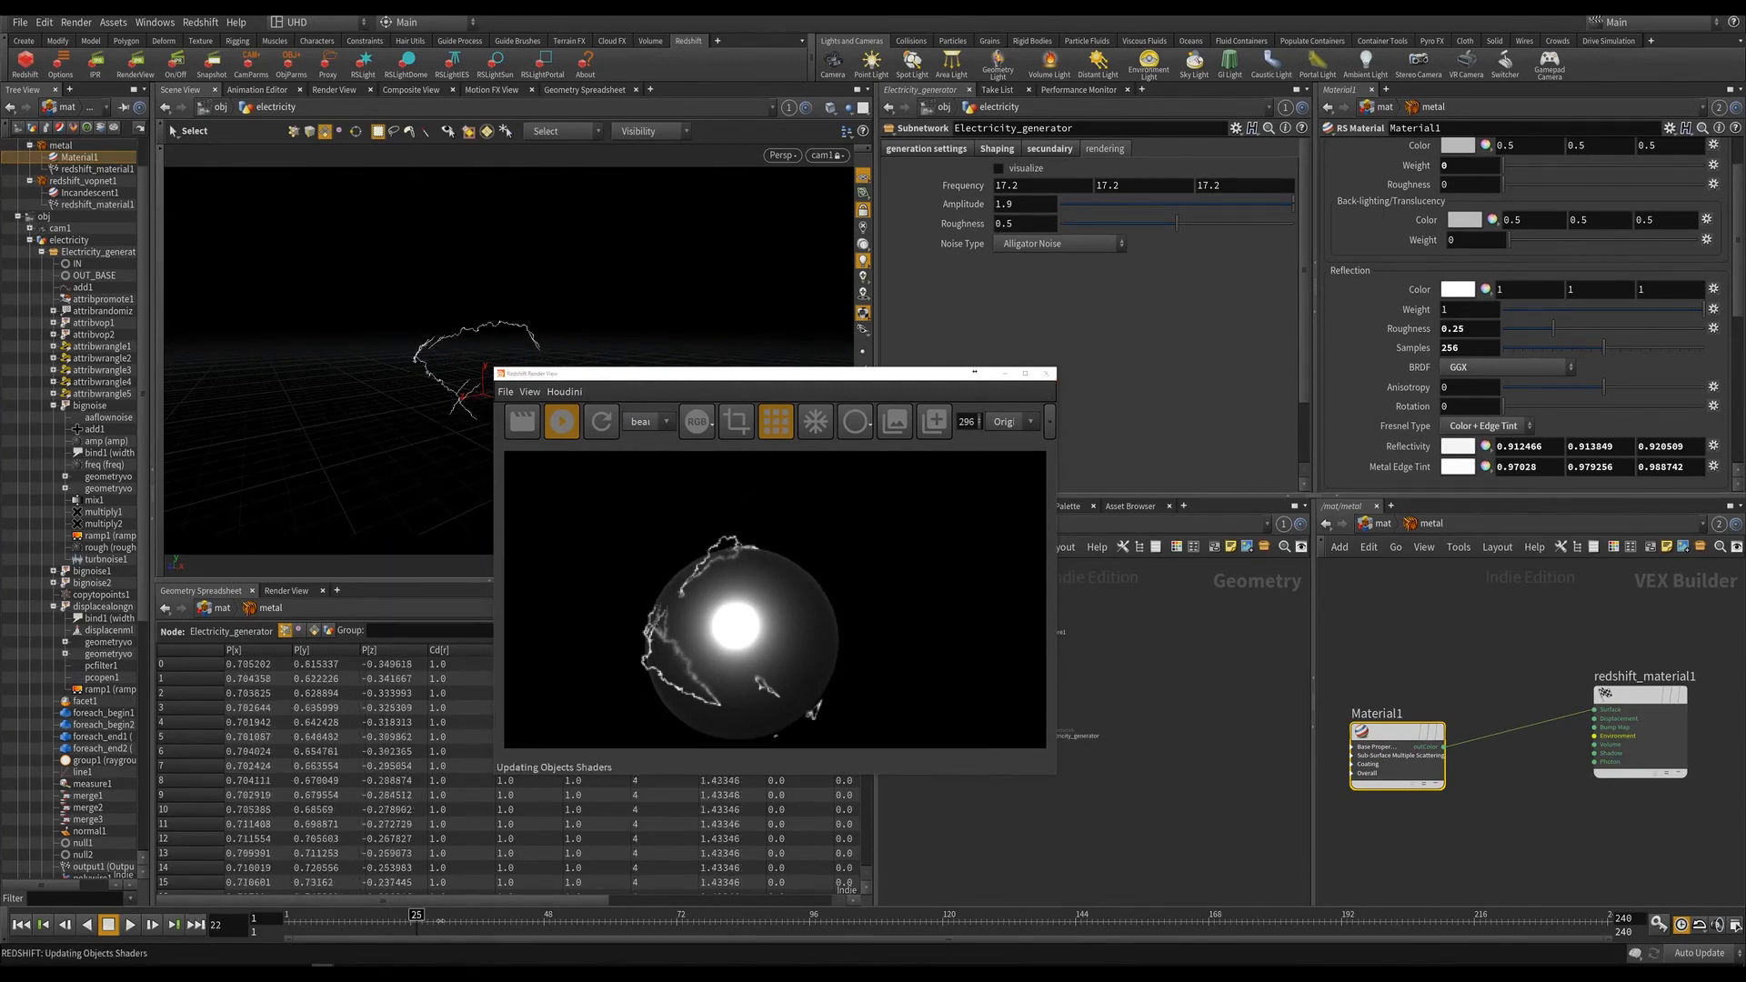
On Redshift_ROP1, turn off Override IPR Camera Resolution and enable IPR Live Update Mesh Deformations / Proxy Sequences.
left_click(1387, 526)
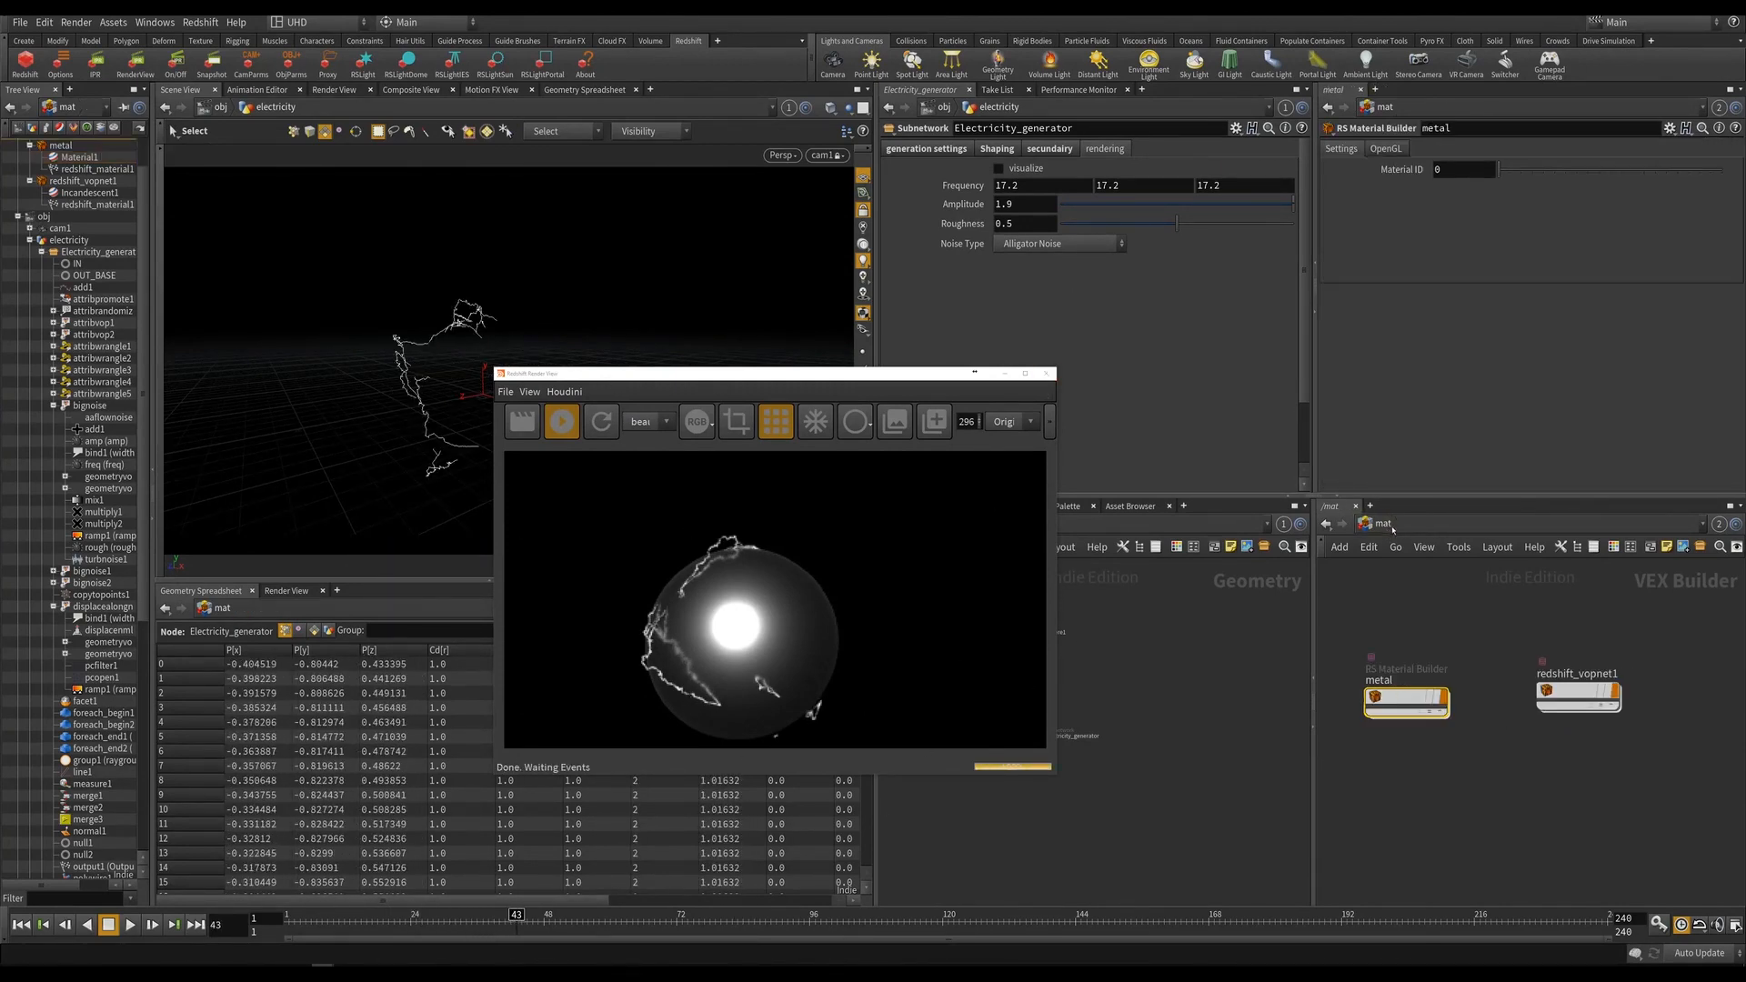
left_click(1387, 526)
left_click(1430, 623)
left_click(1480, 688)
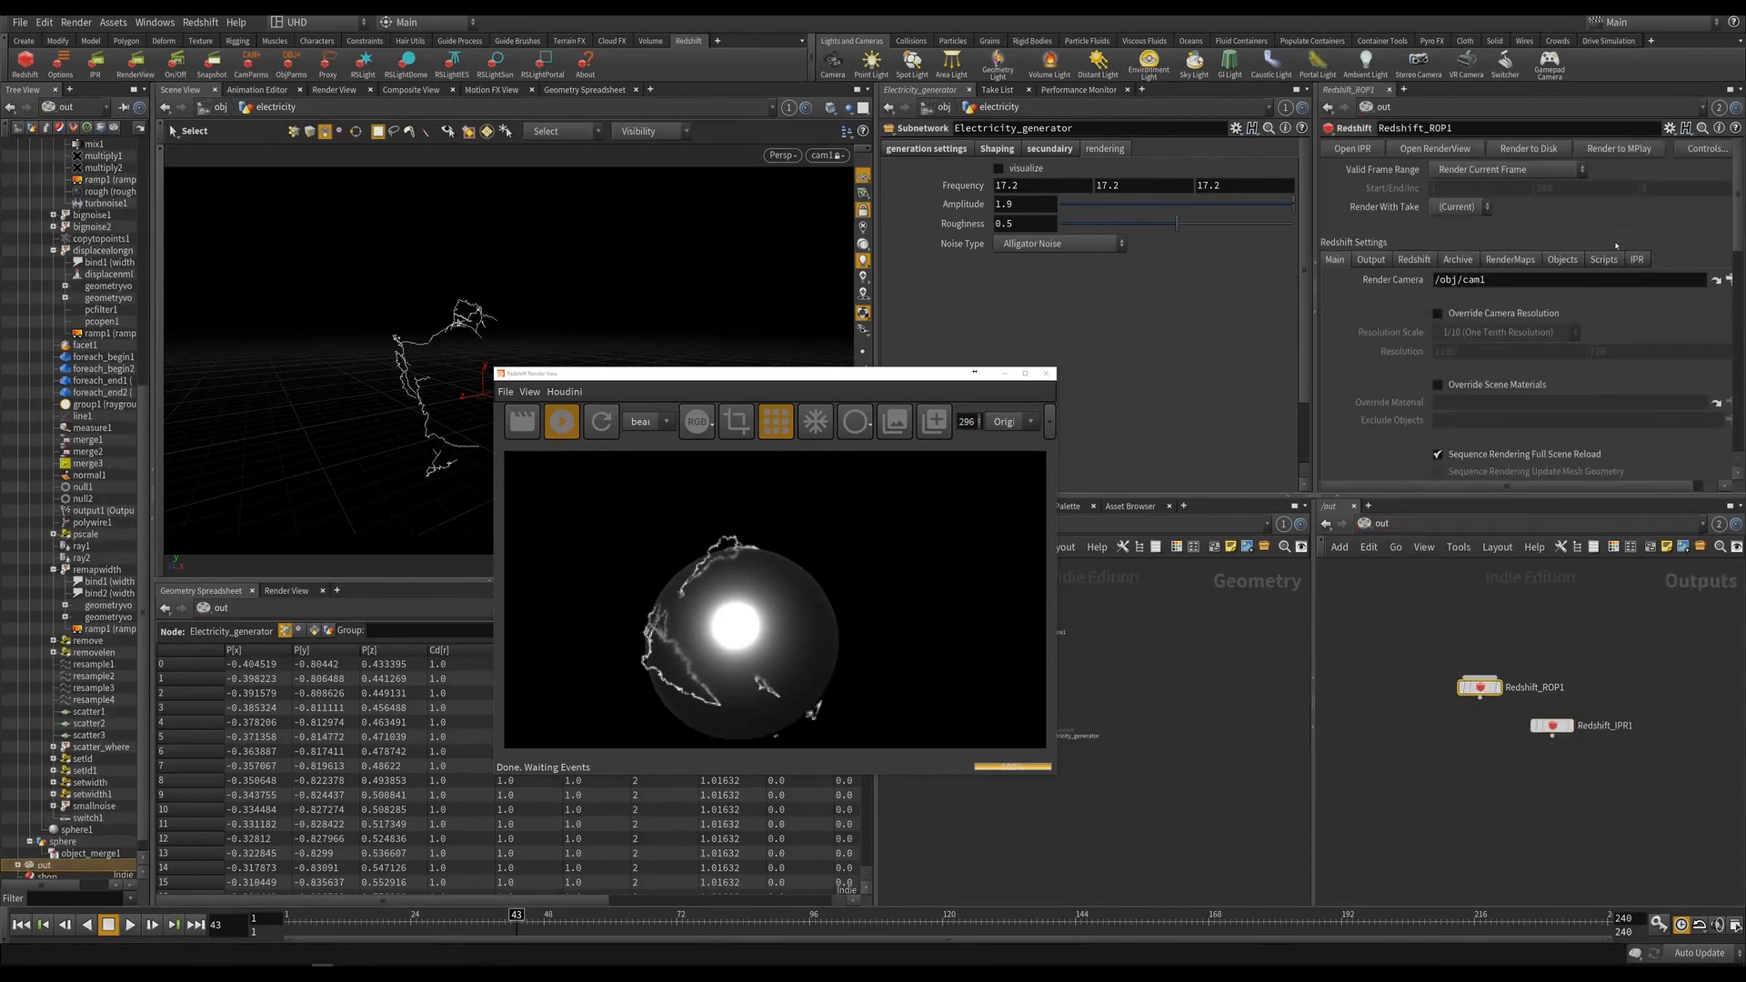
left_click(1636, 260)
left_click(1438, 330)
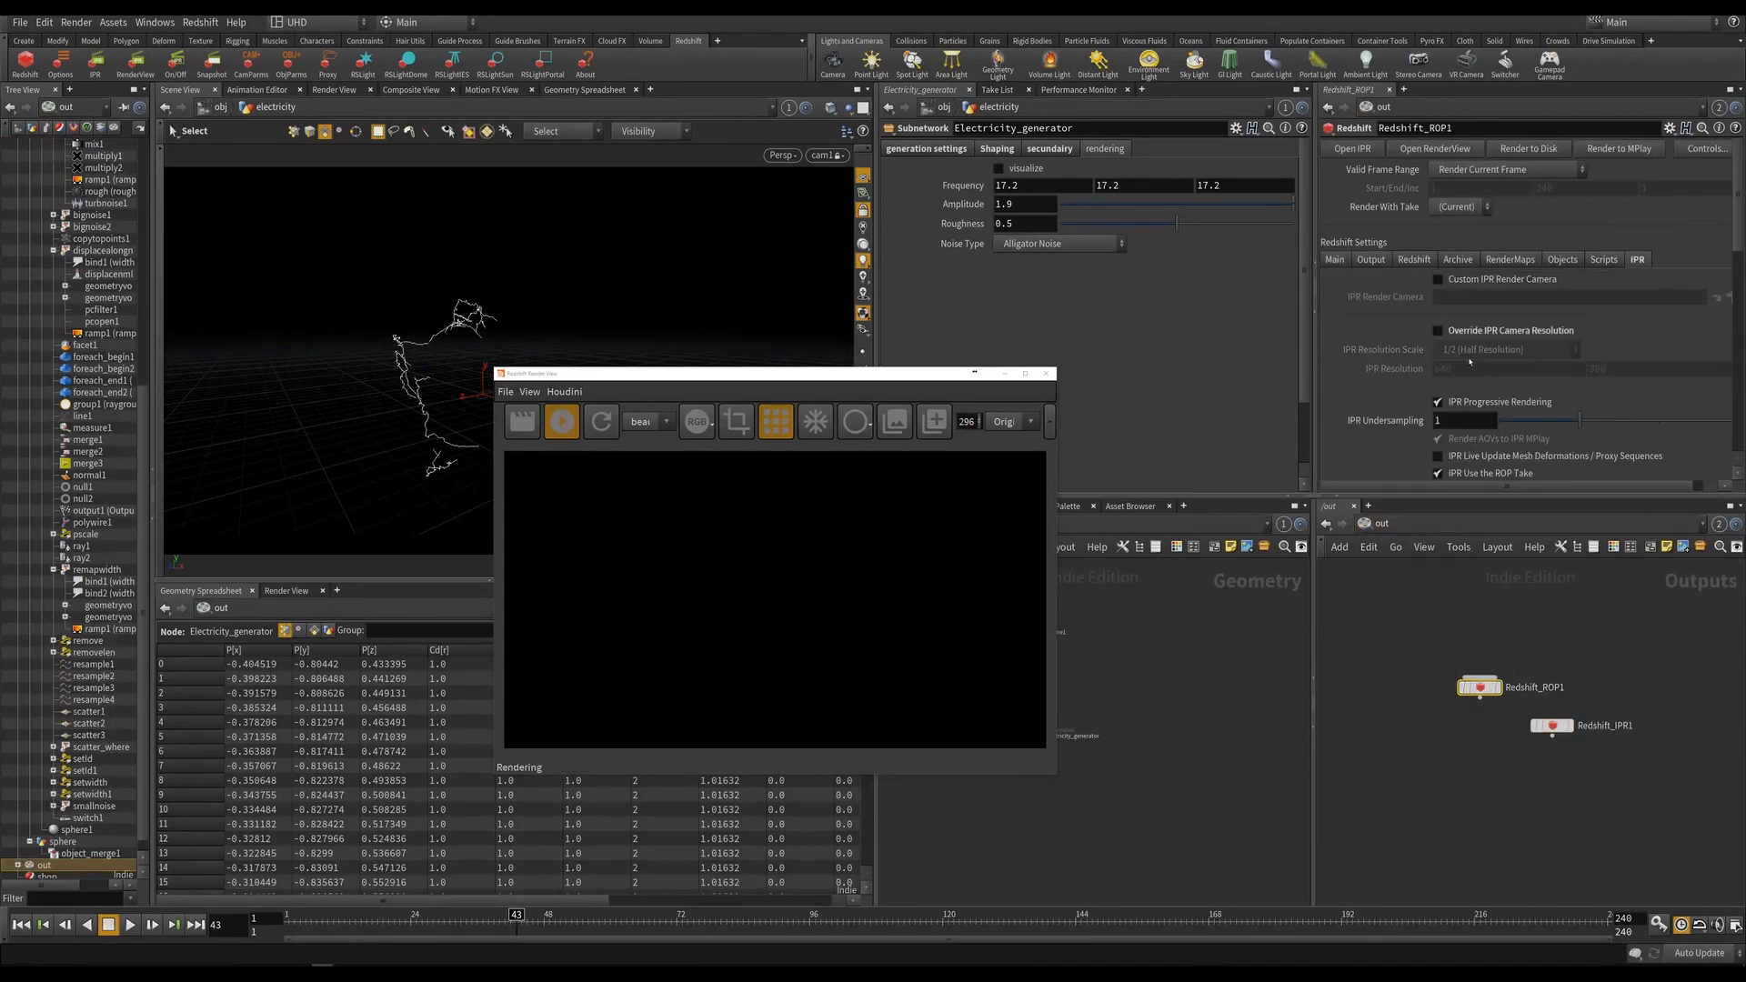
scroll(1510, 387, "down", 3)
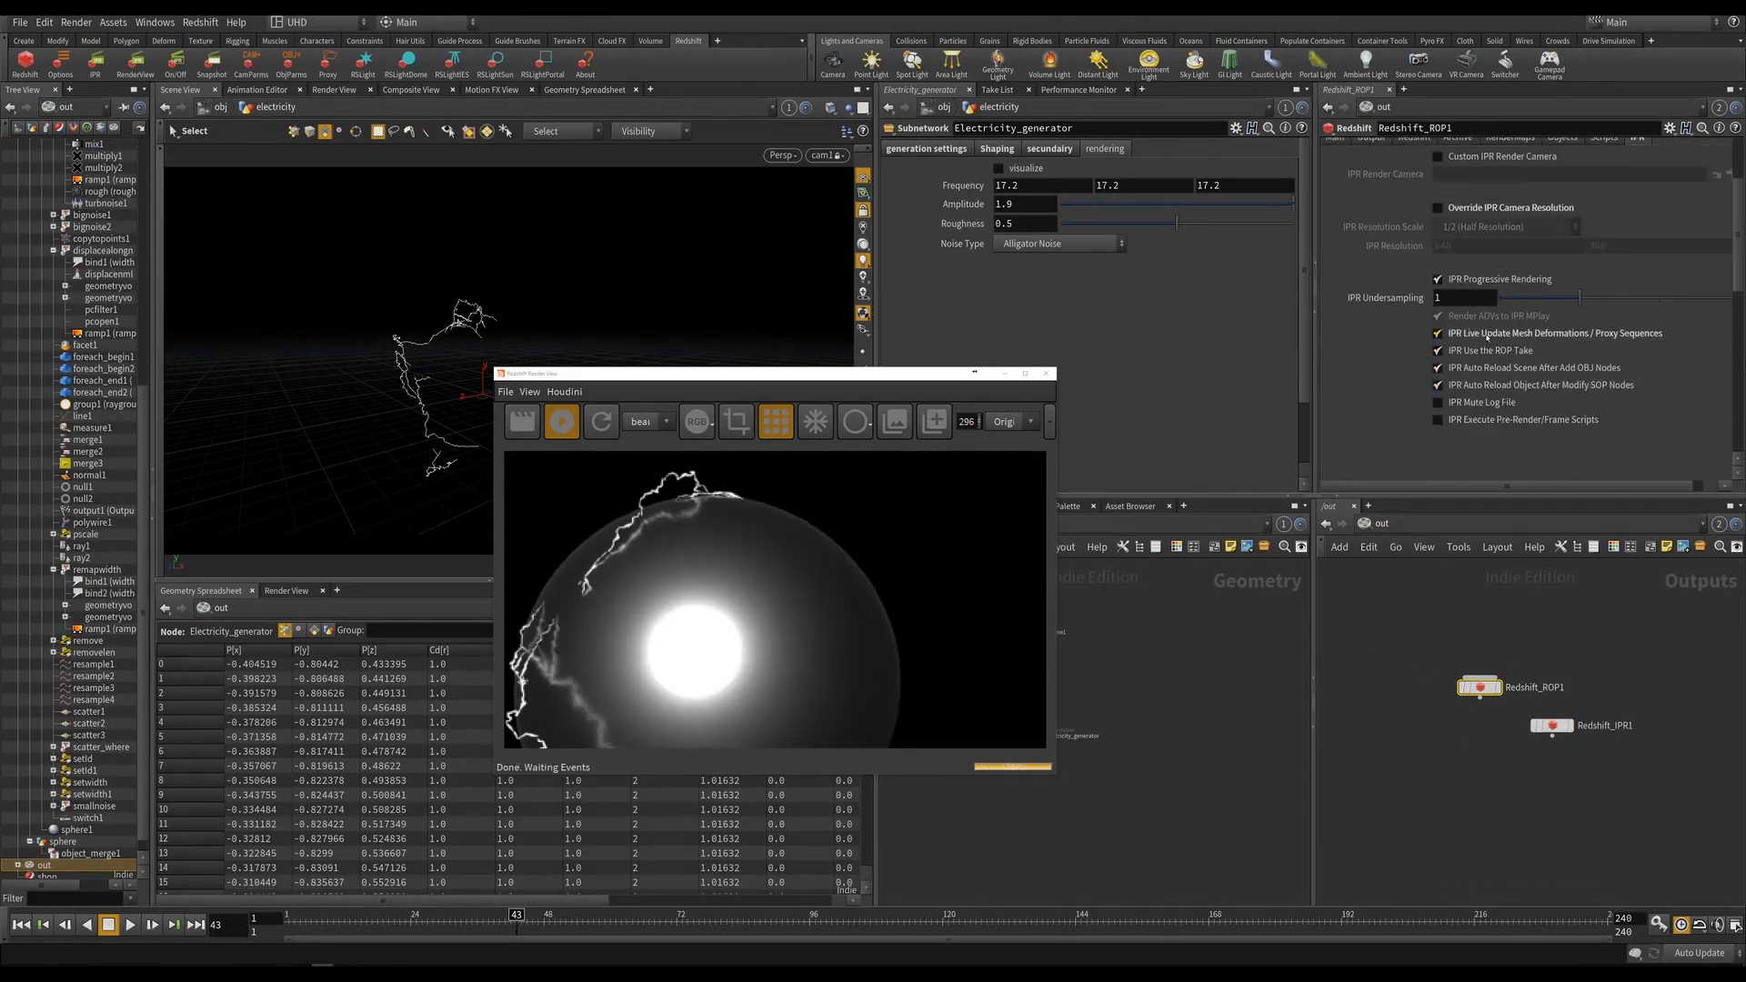
Go to frame 75 and examine how the arcs render there.
scroll(709, 598, "down", 4)
left_click_drag(519, 927, 693, 924)
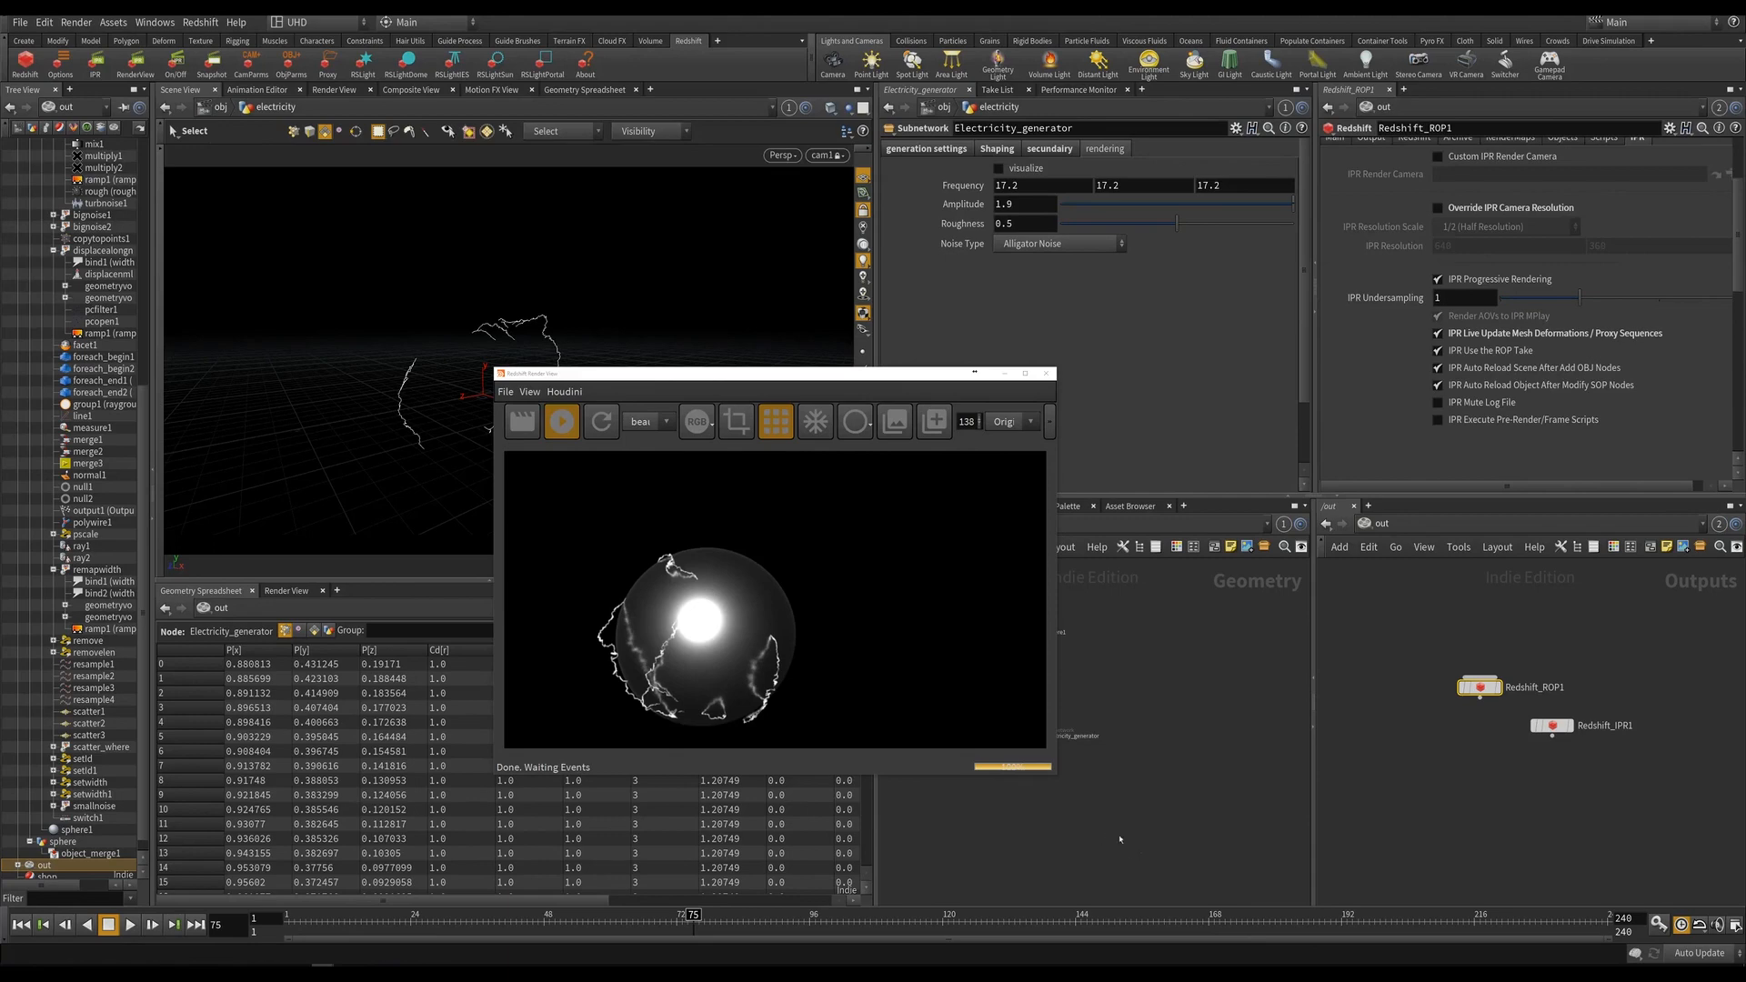
Set Incandescent1 in redshift_vopnet1 to Temperature mode with a temperature of 20533 and inspect the arc colour in the render.
left_click(1422, 526)
left_click(1448, 640)
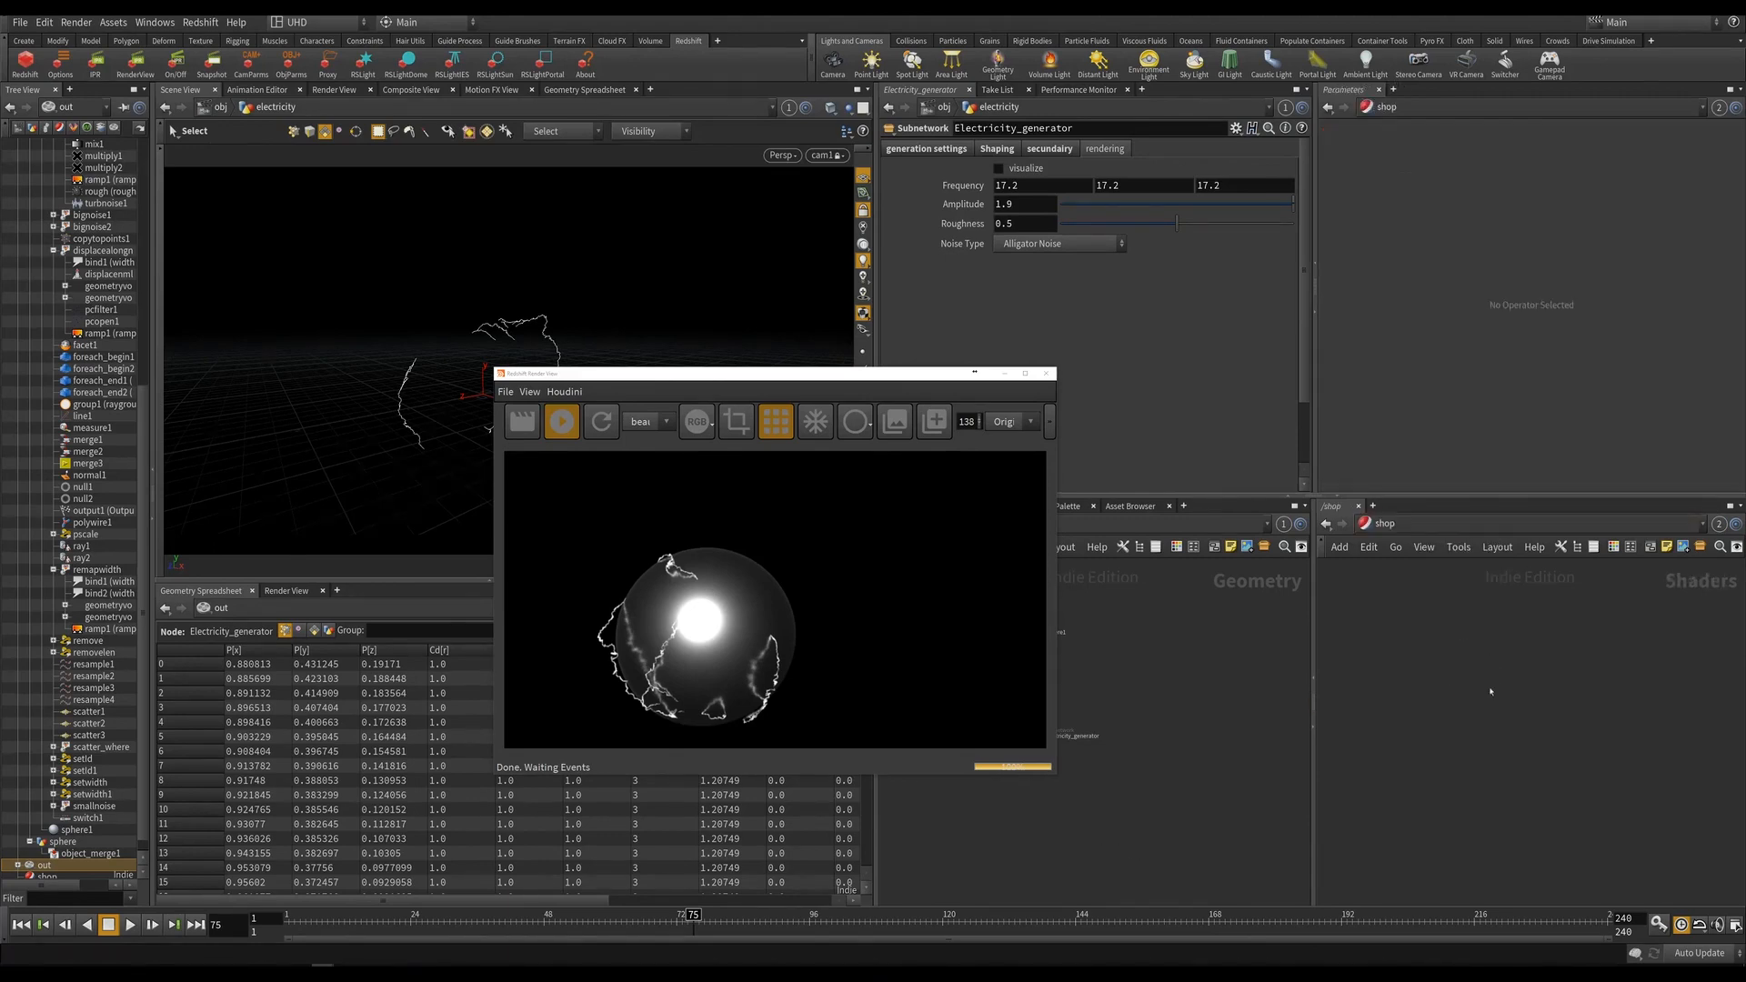
left_click(1423, 525)
left_click(1447, 589)
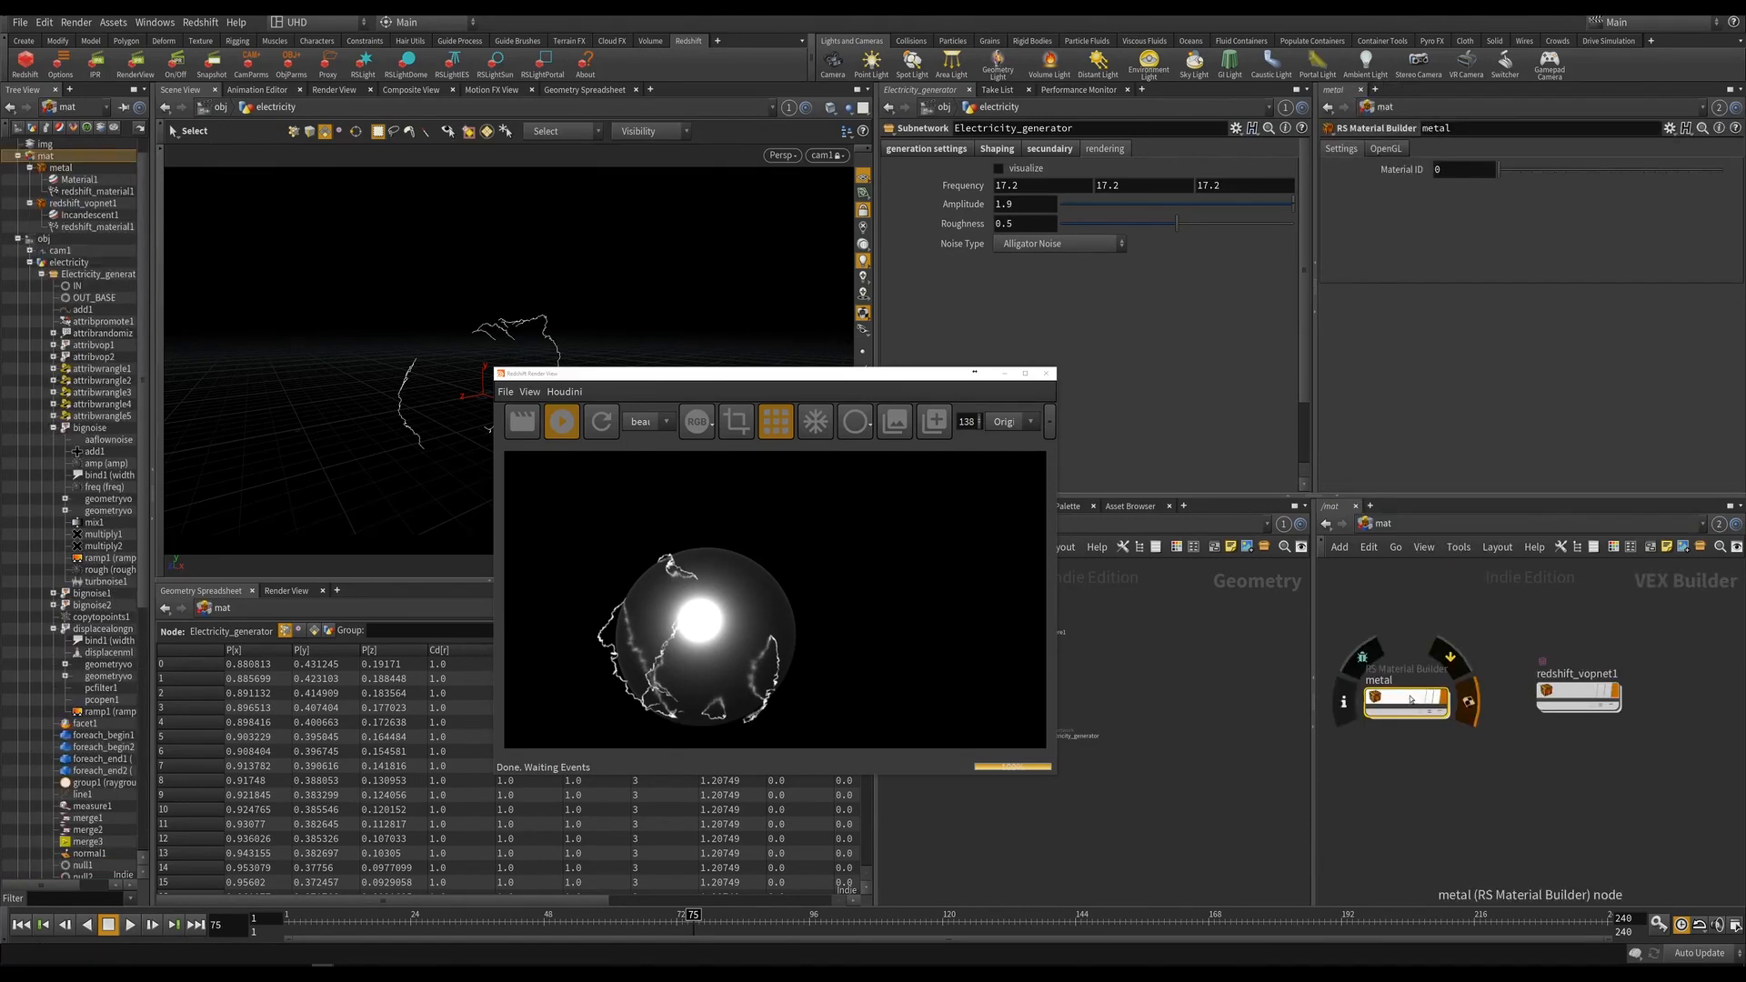
double_click(1373, 691)
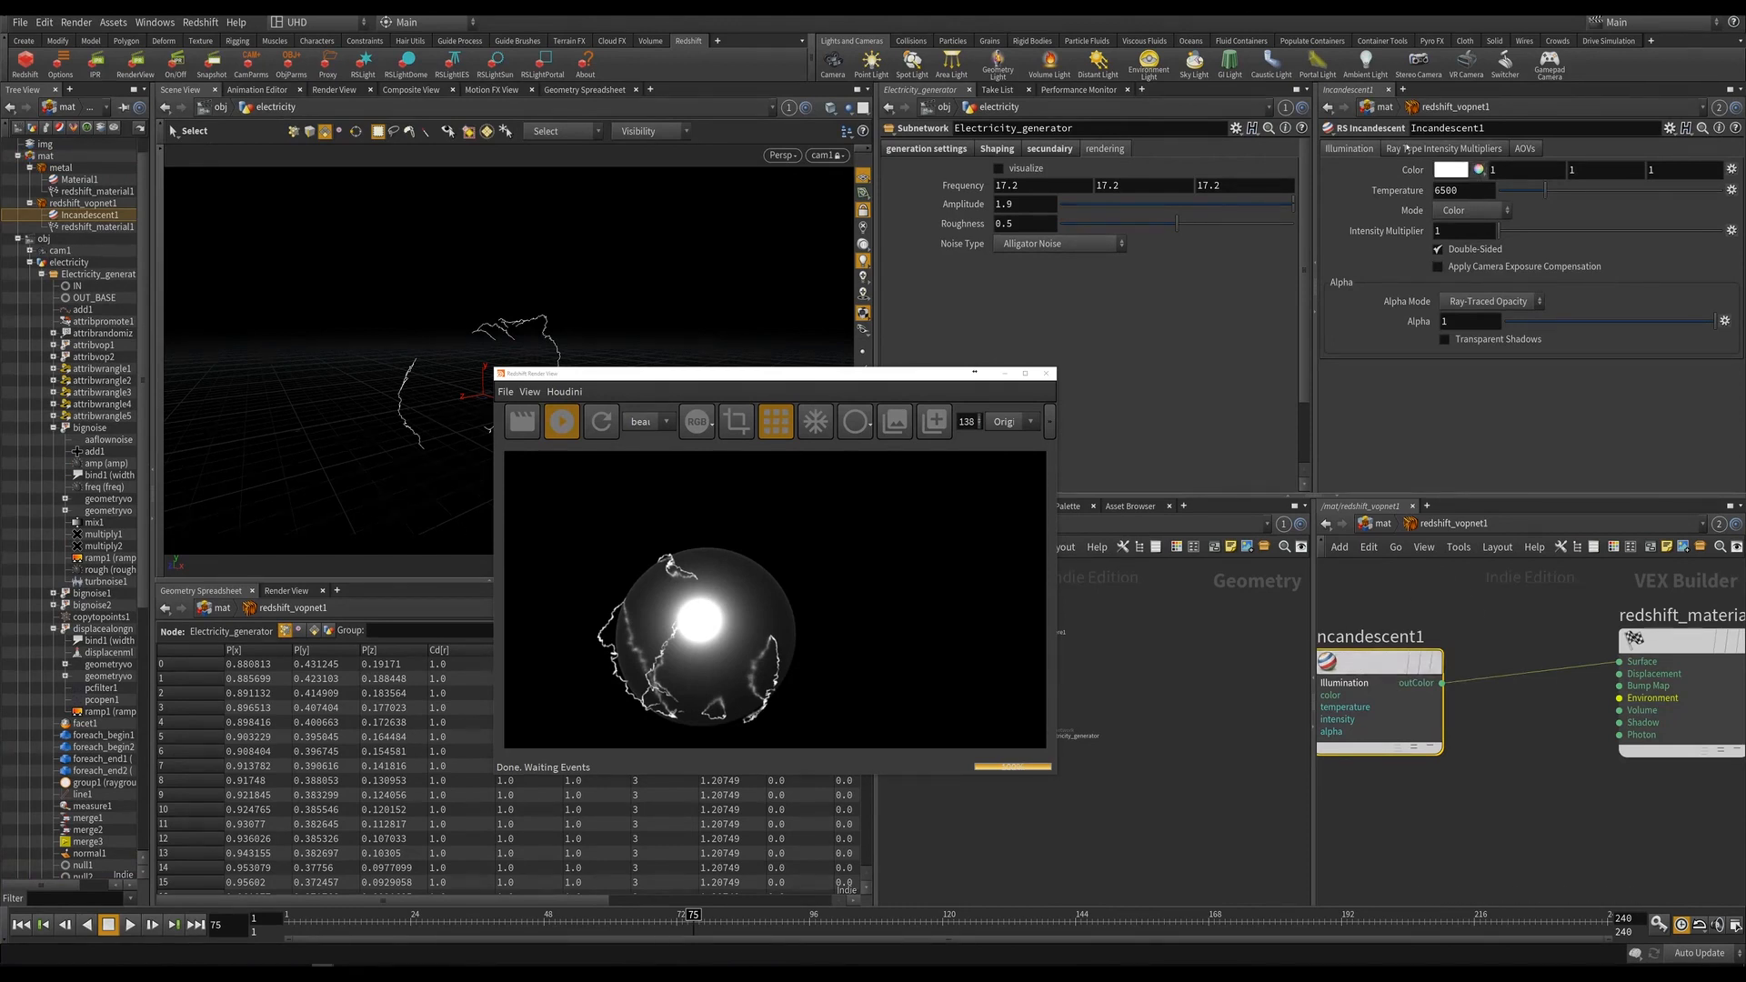
left_click(1471, 210)
left_click(1456, 231)
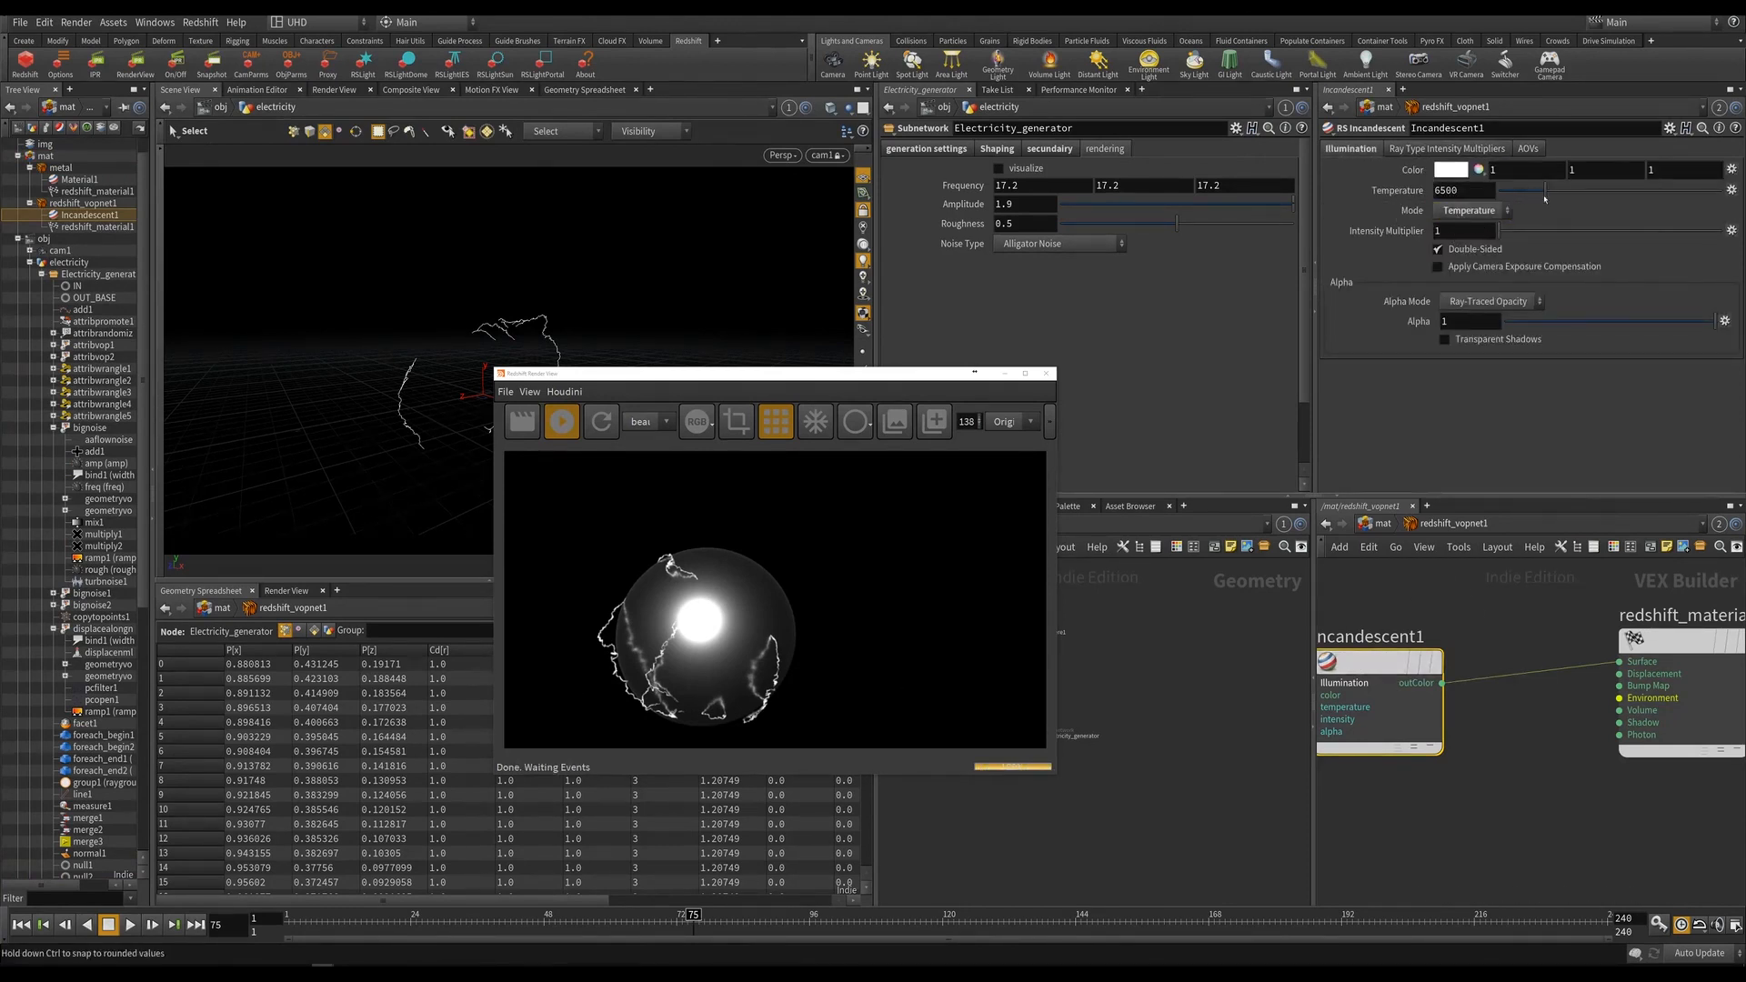
left_click_drag(1545, 198, 1680, 198)
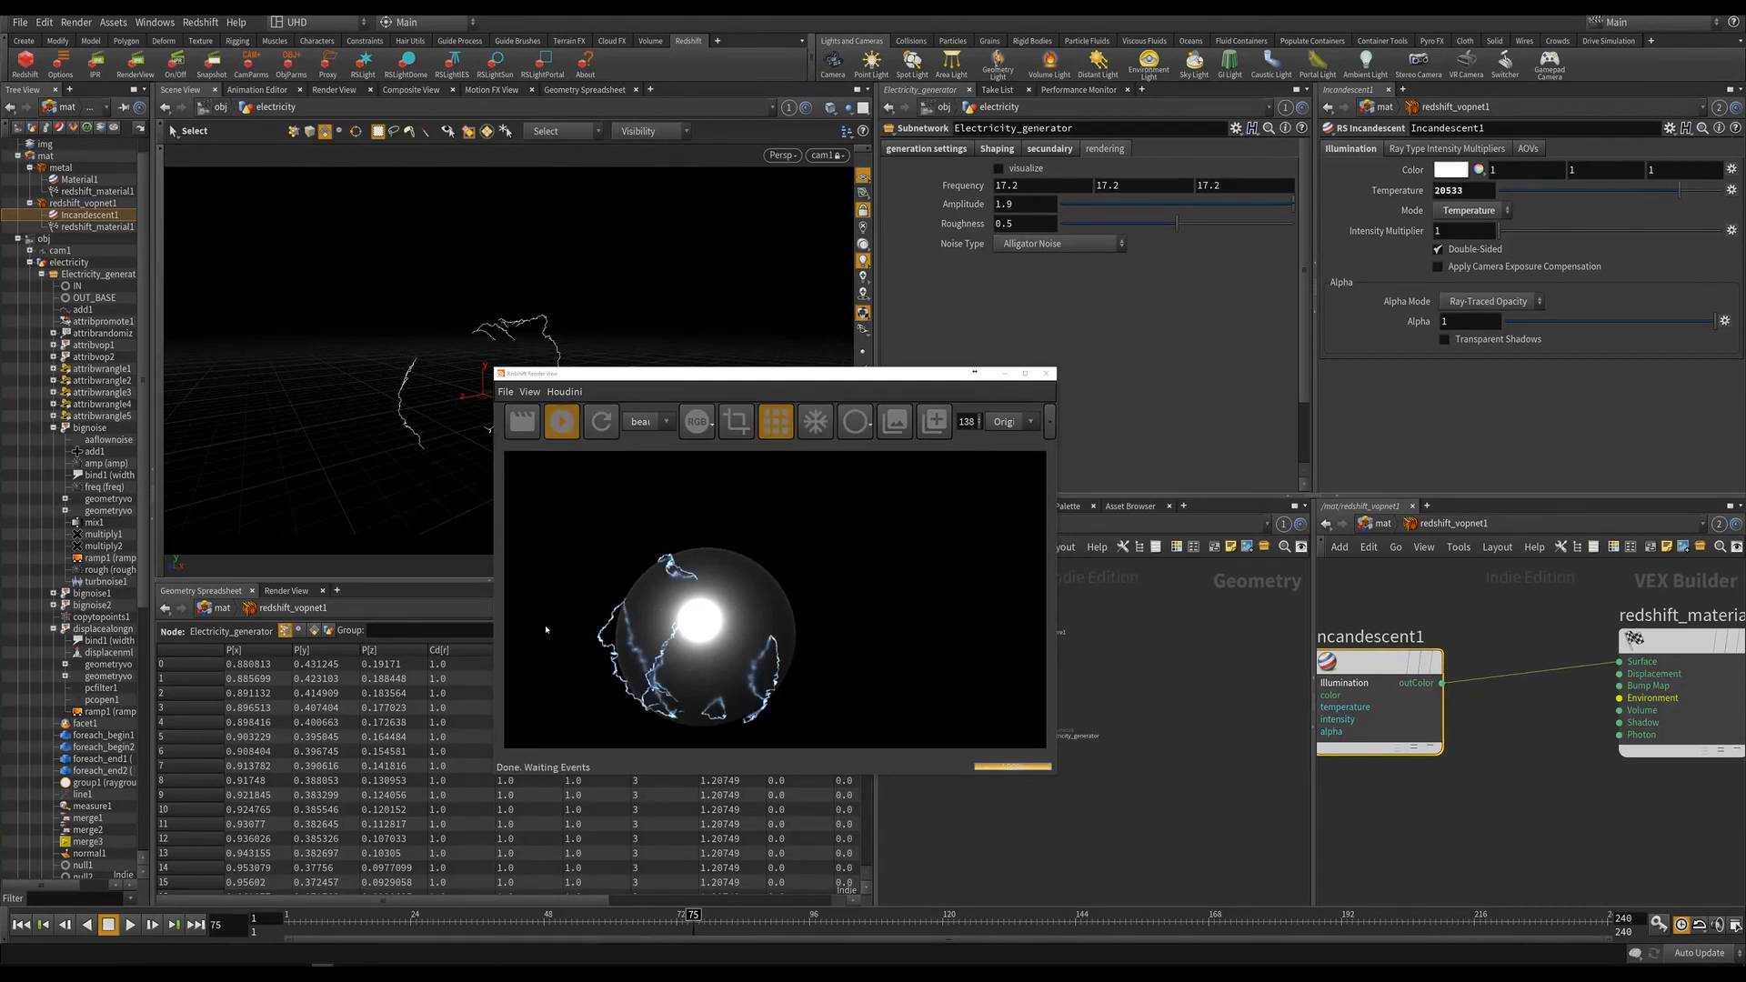
scroll(715, 650, "up", 4)
scroll(840, 611, "down", 5)
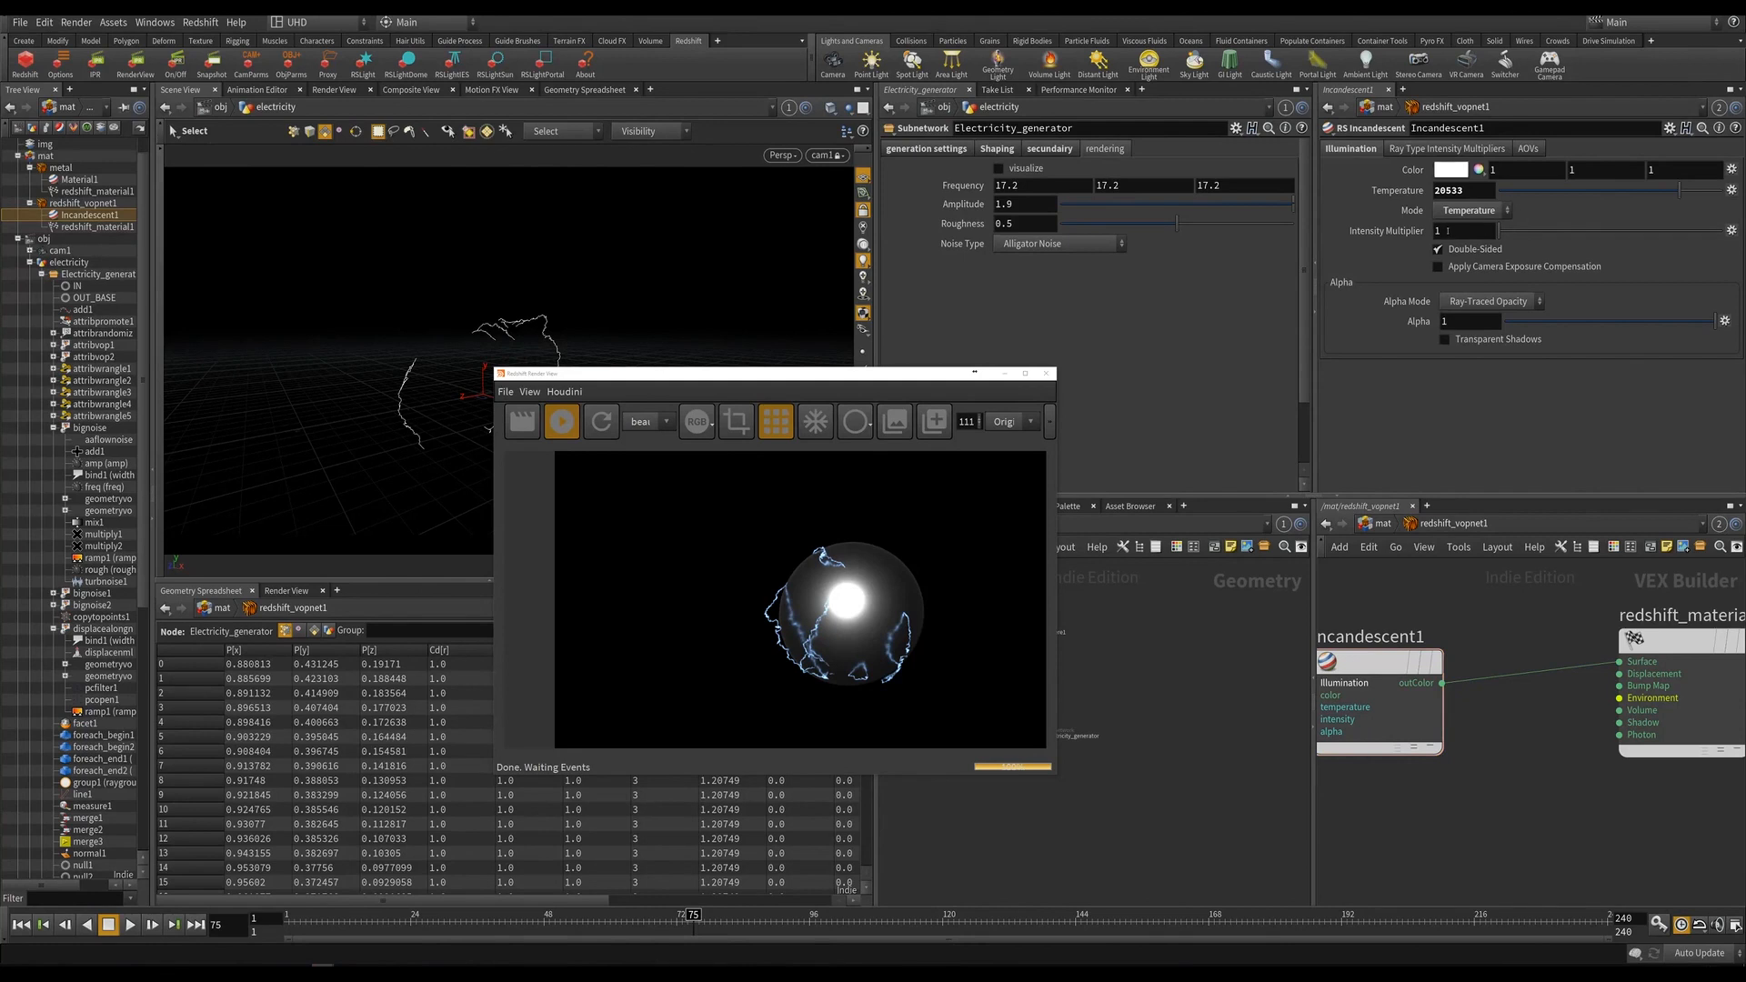
Set the Intensity Multiplier of Incandescent1 to 5 and save the scene.
type("5")
key("Return")
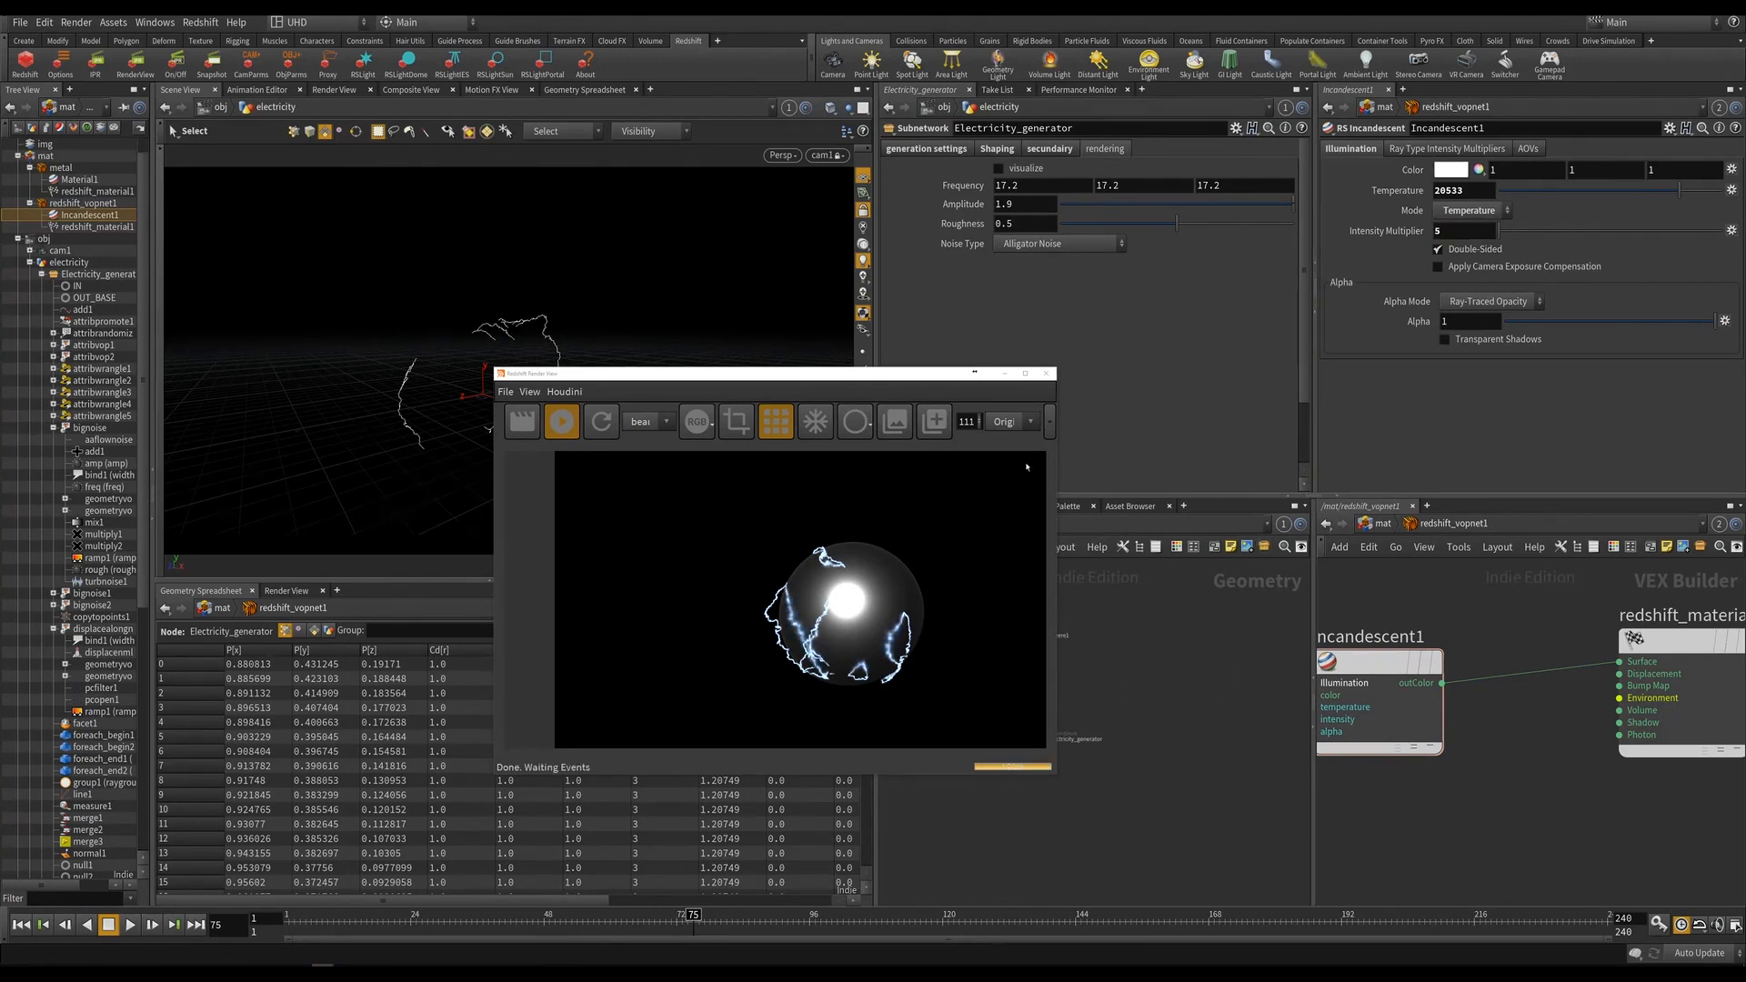
key("ctrl+s")
key("Escape")
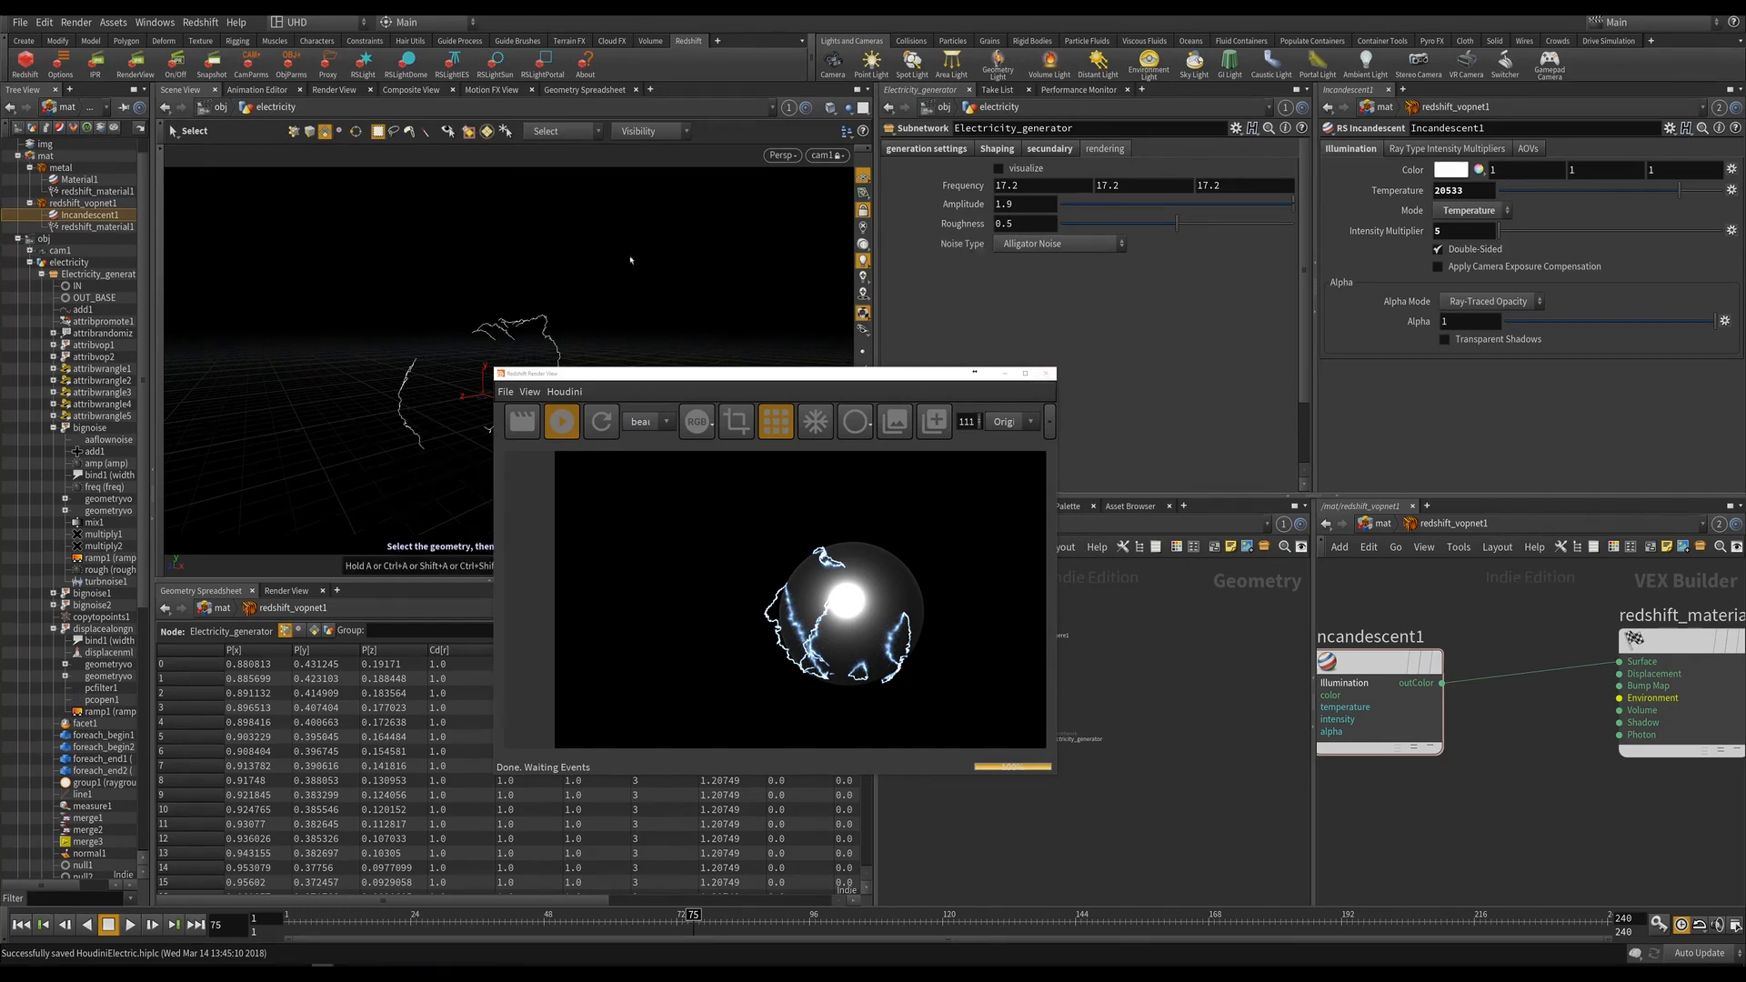
Look through cam1 at the arcs from another side, close the Redshift render view and save the scene again.
left_click_drag(631, 265, 363, 351)
left_click(1046, 373)
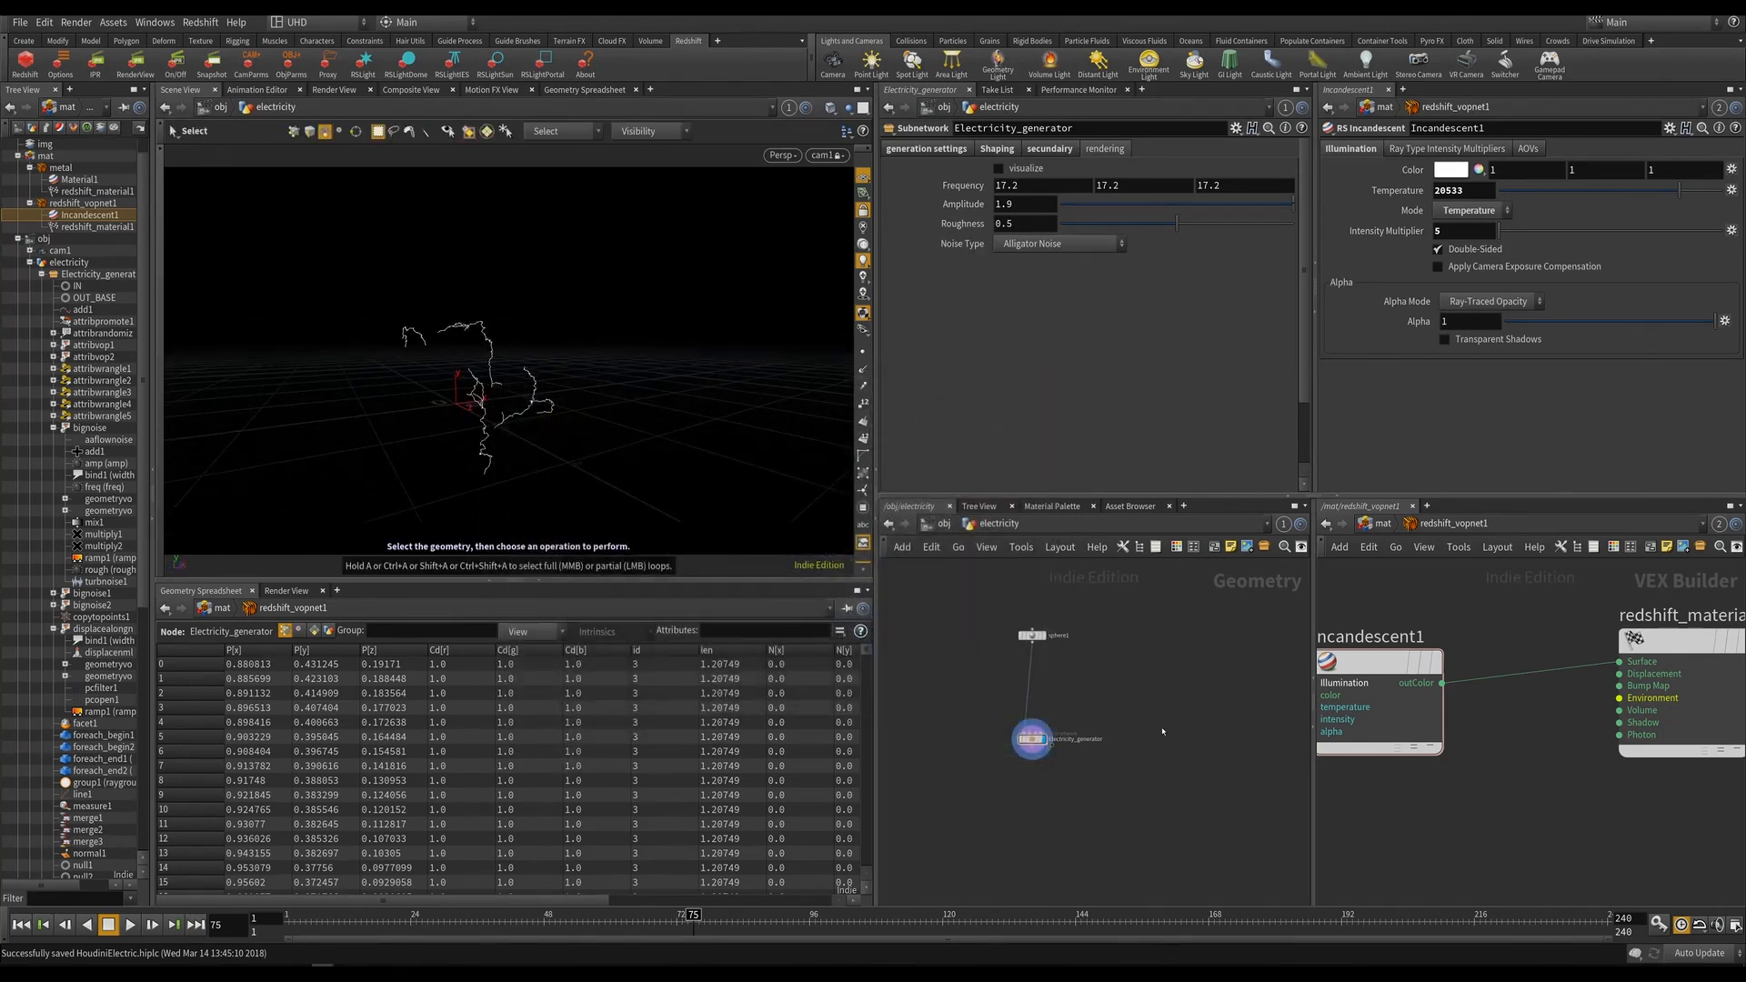
key("ctrl+s")
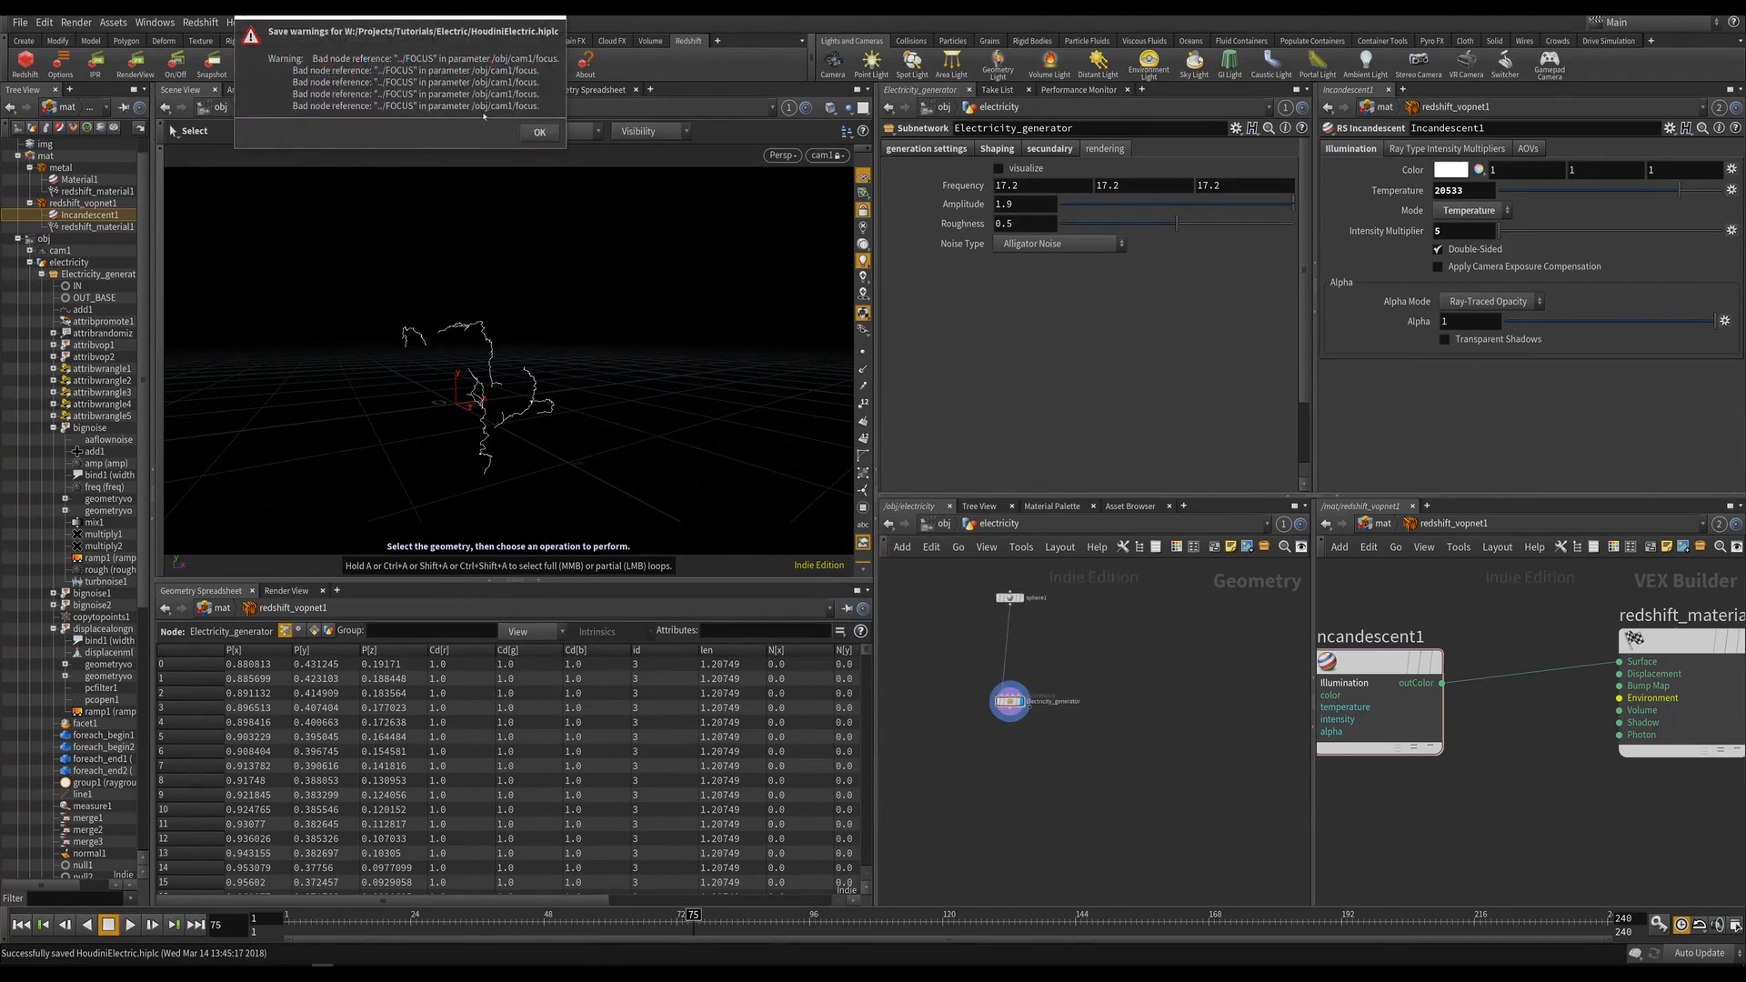
left_click(538, 134)
At object level, delete the channel expression on cam1's Focus Distance.
left_click(944, 525)
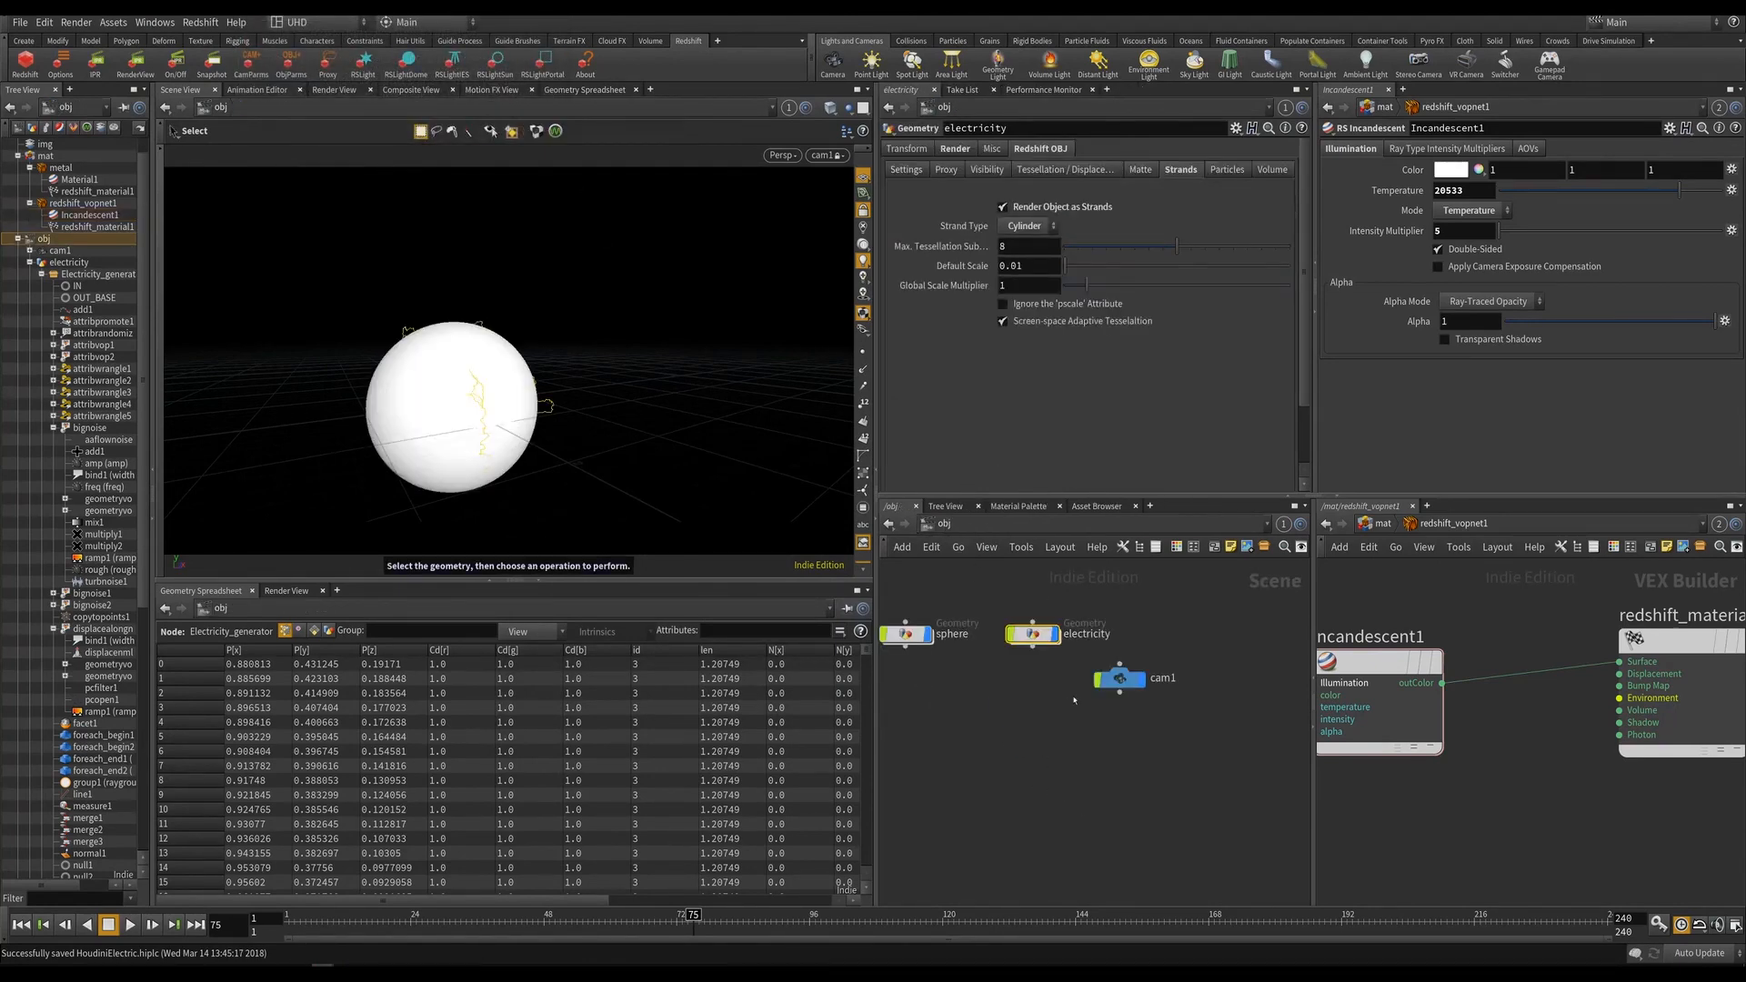
left_click(1120, 678)
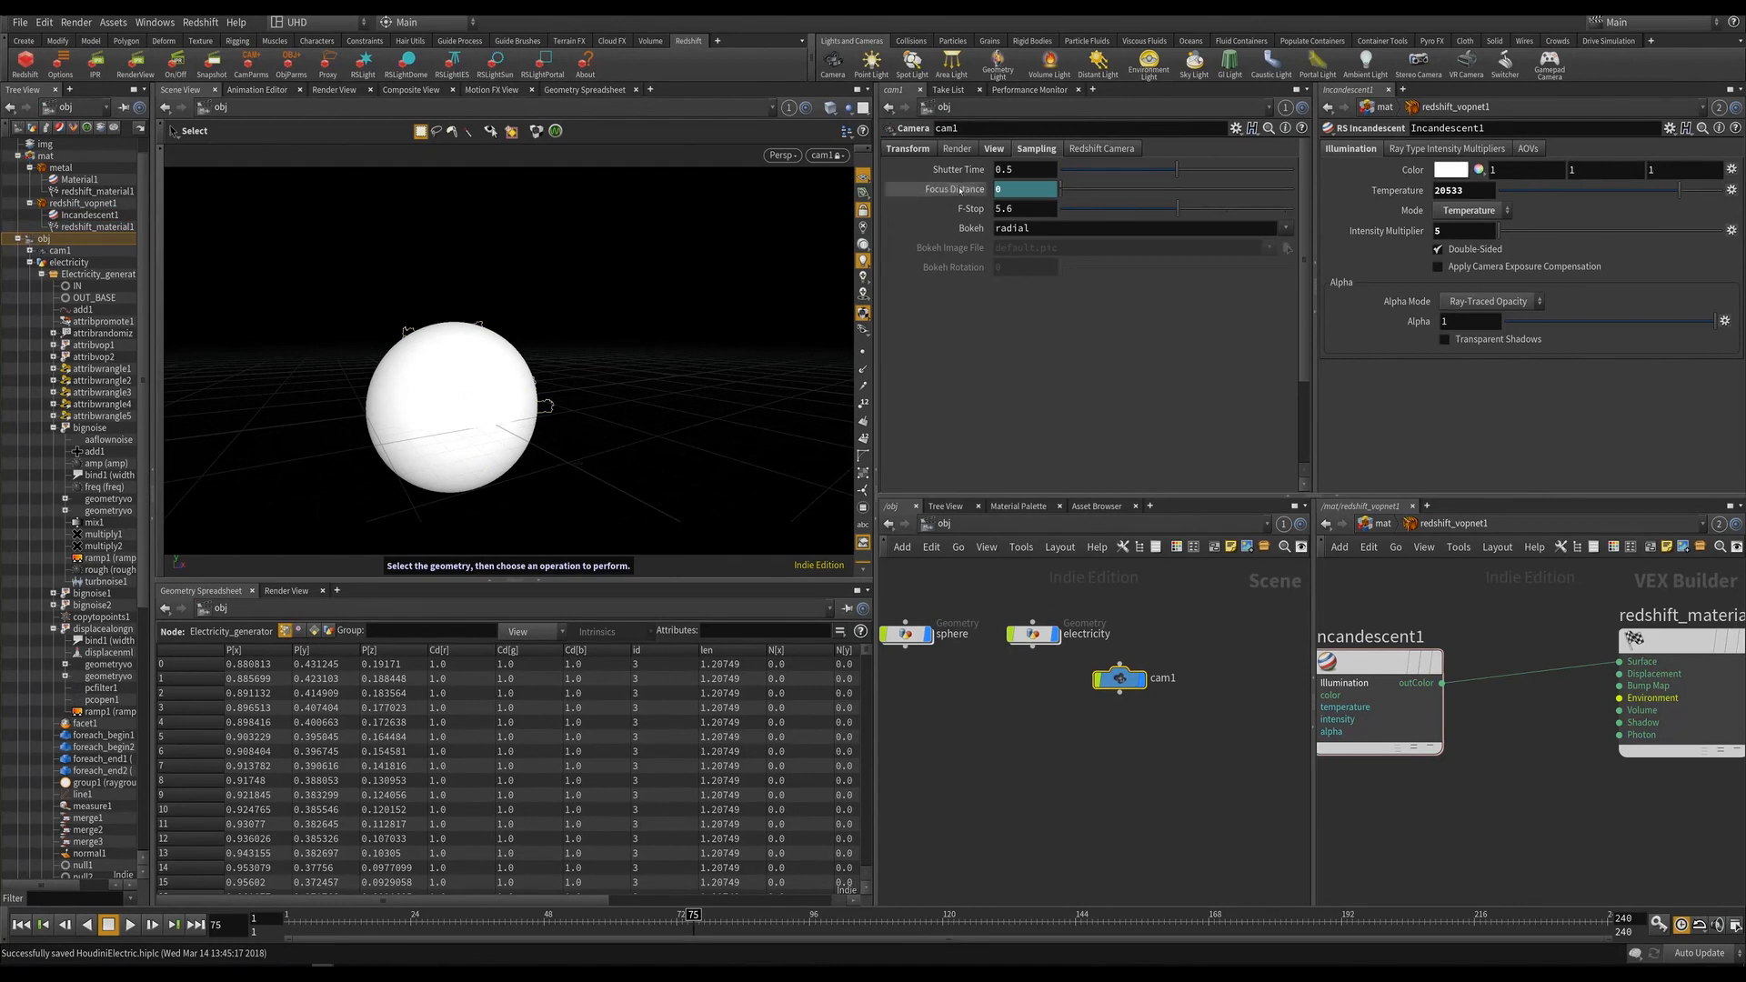
right_click(963, 191)
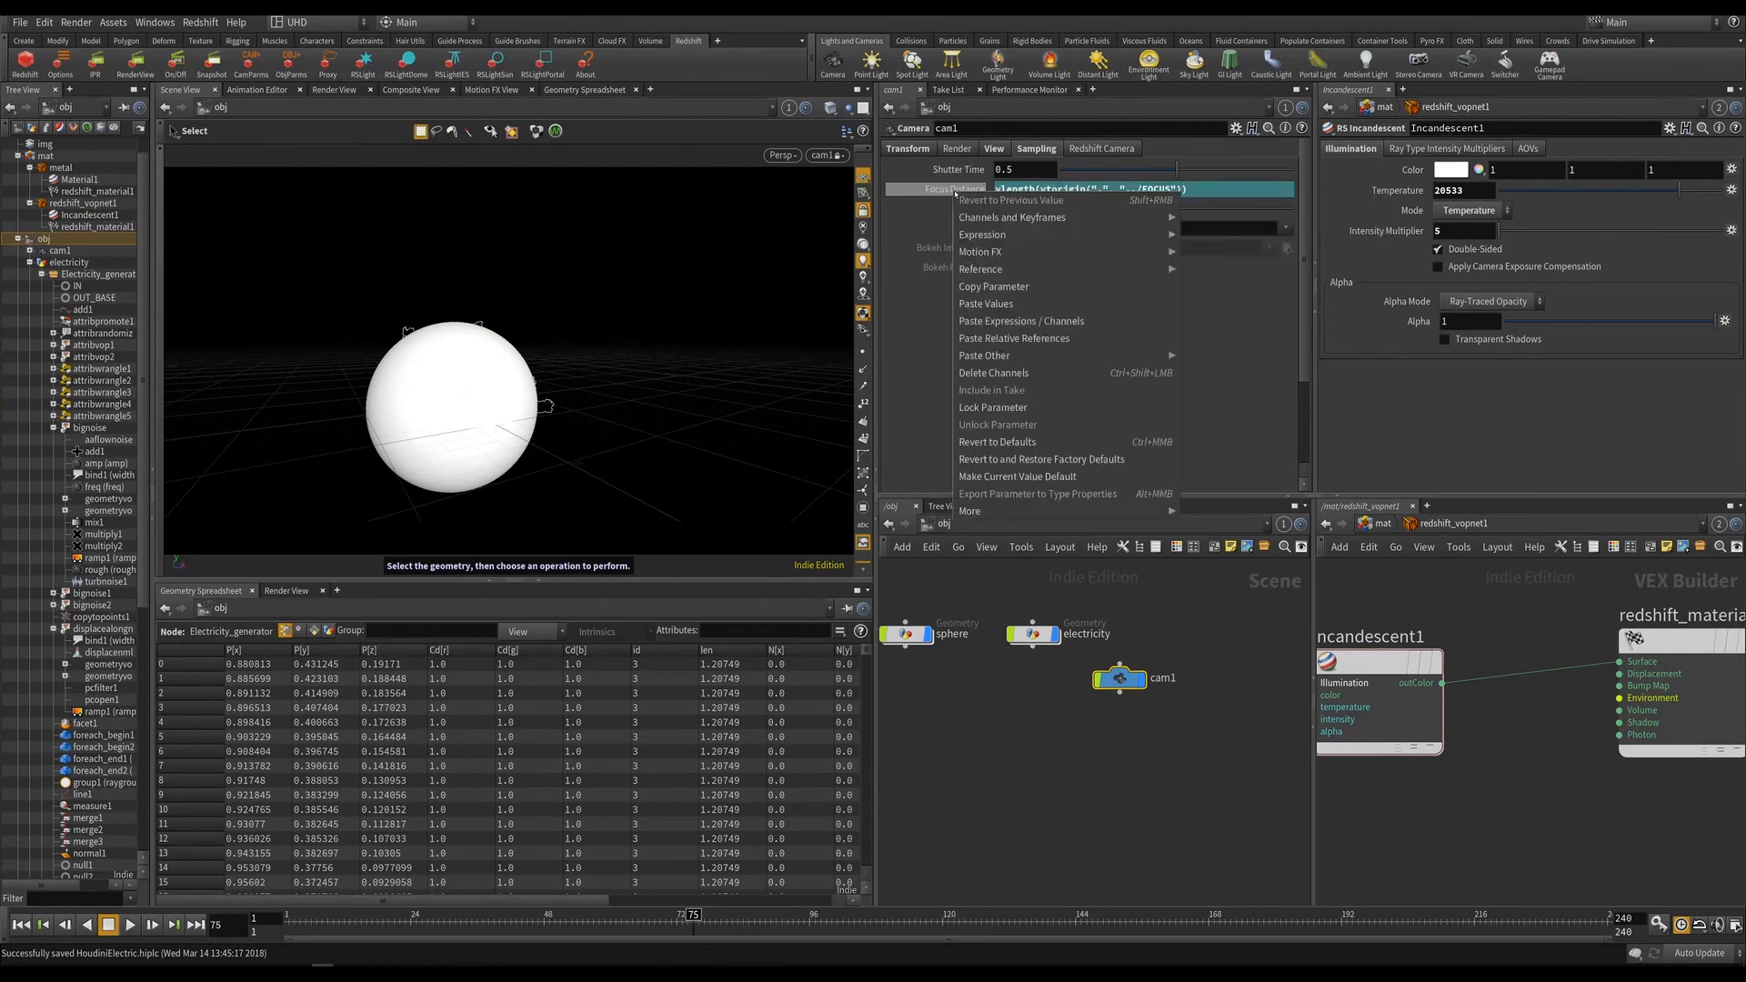
left_click(987, 373)
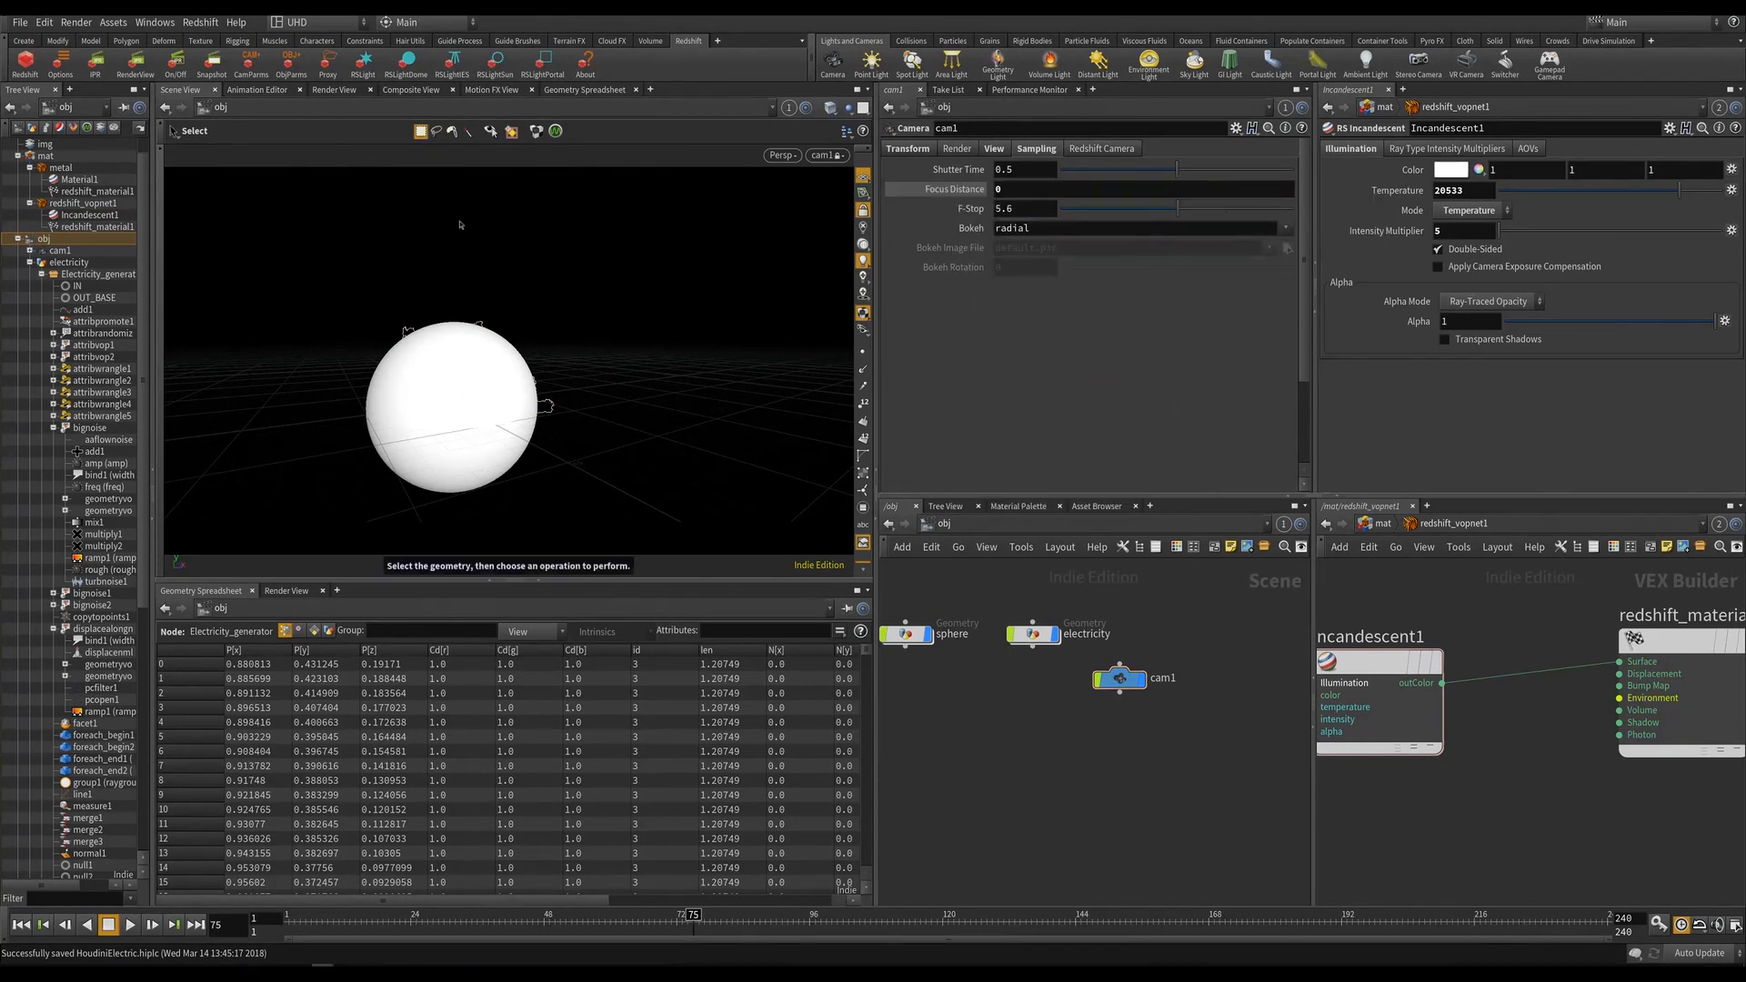
Add a Redshift dome light and load kiara_8_sunset_8k.hdr from Z:/Stock Footage/HDRI/HDRIhaven/ as its Dome Map.
left_click(422, 73)
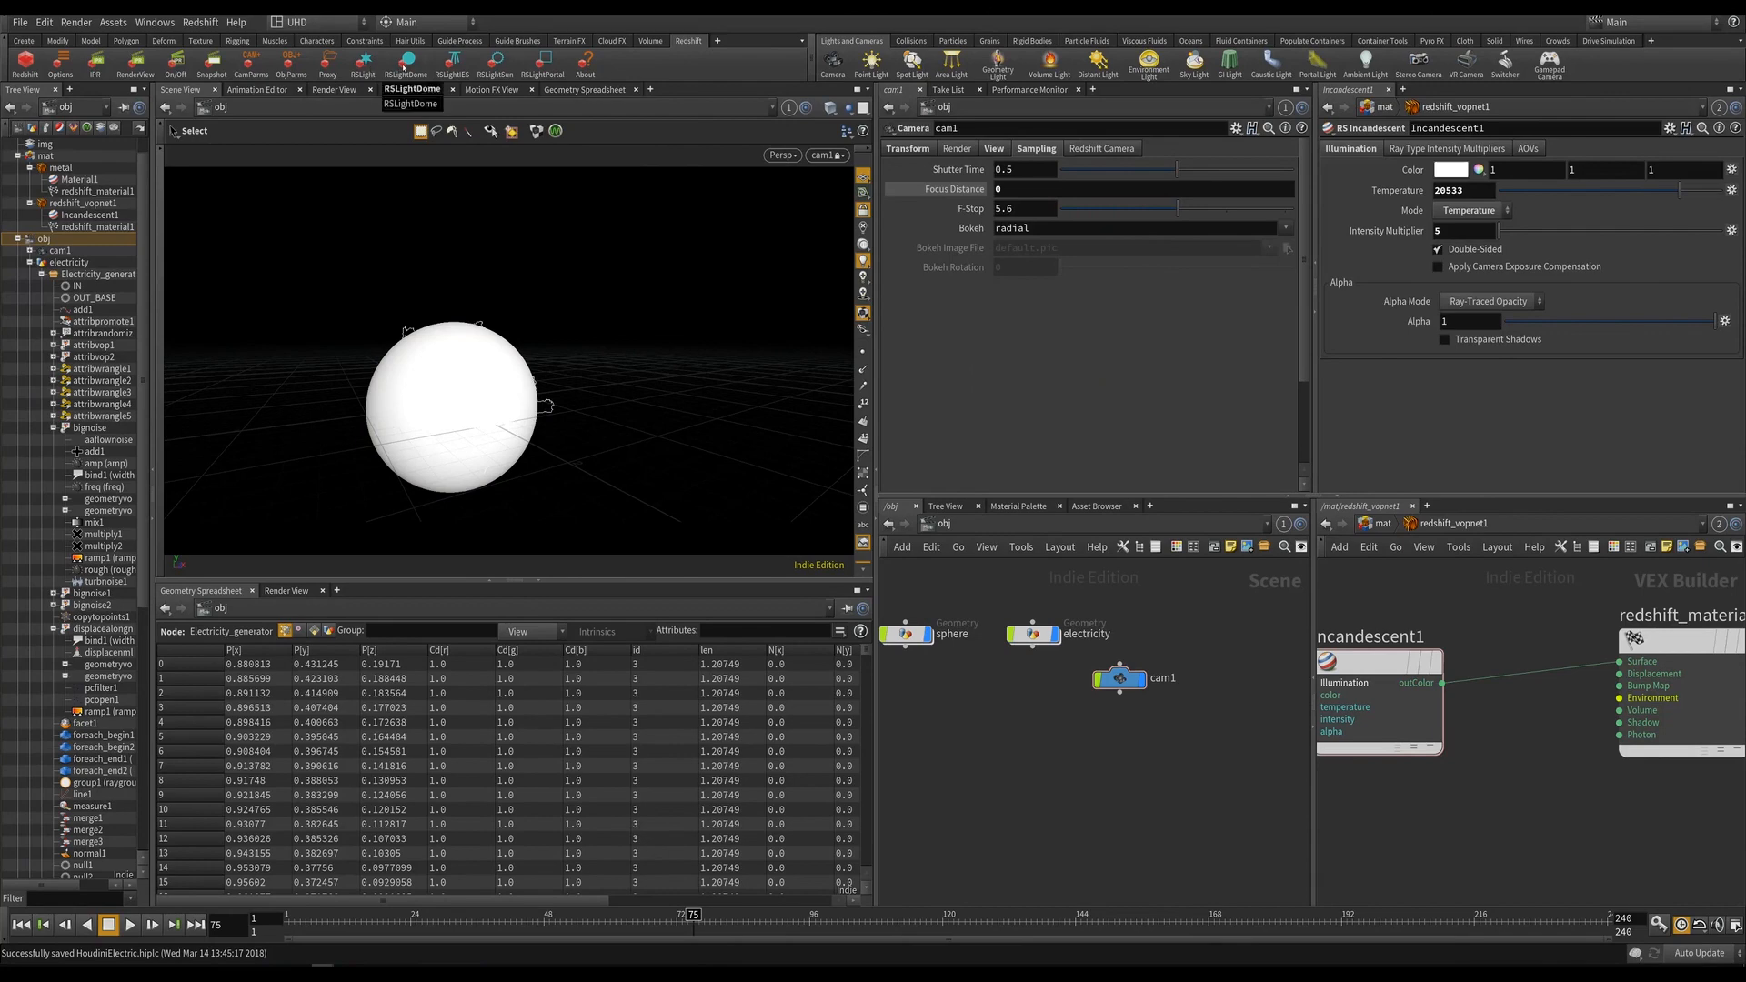
left_click(1213, 681)
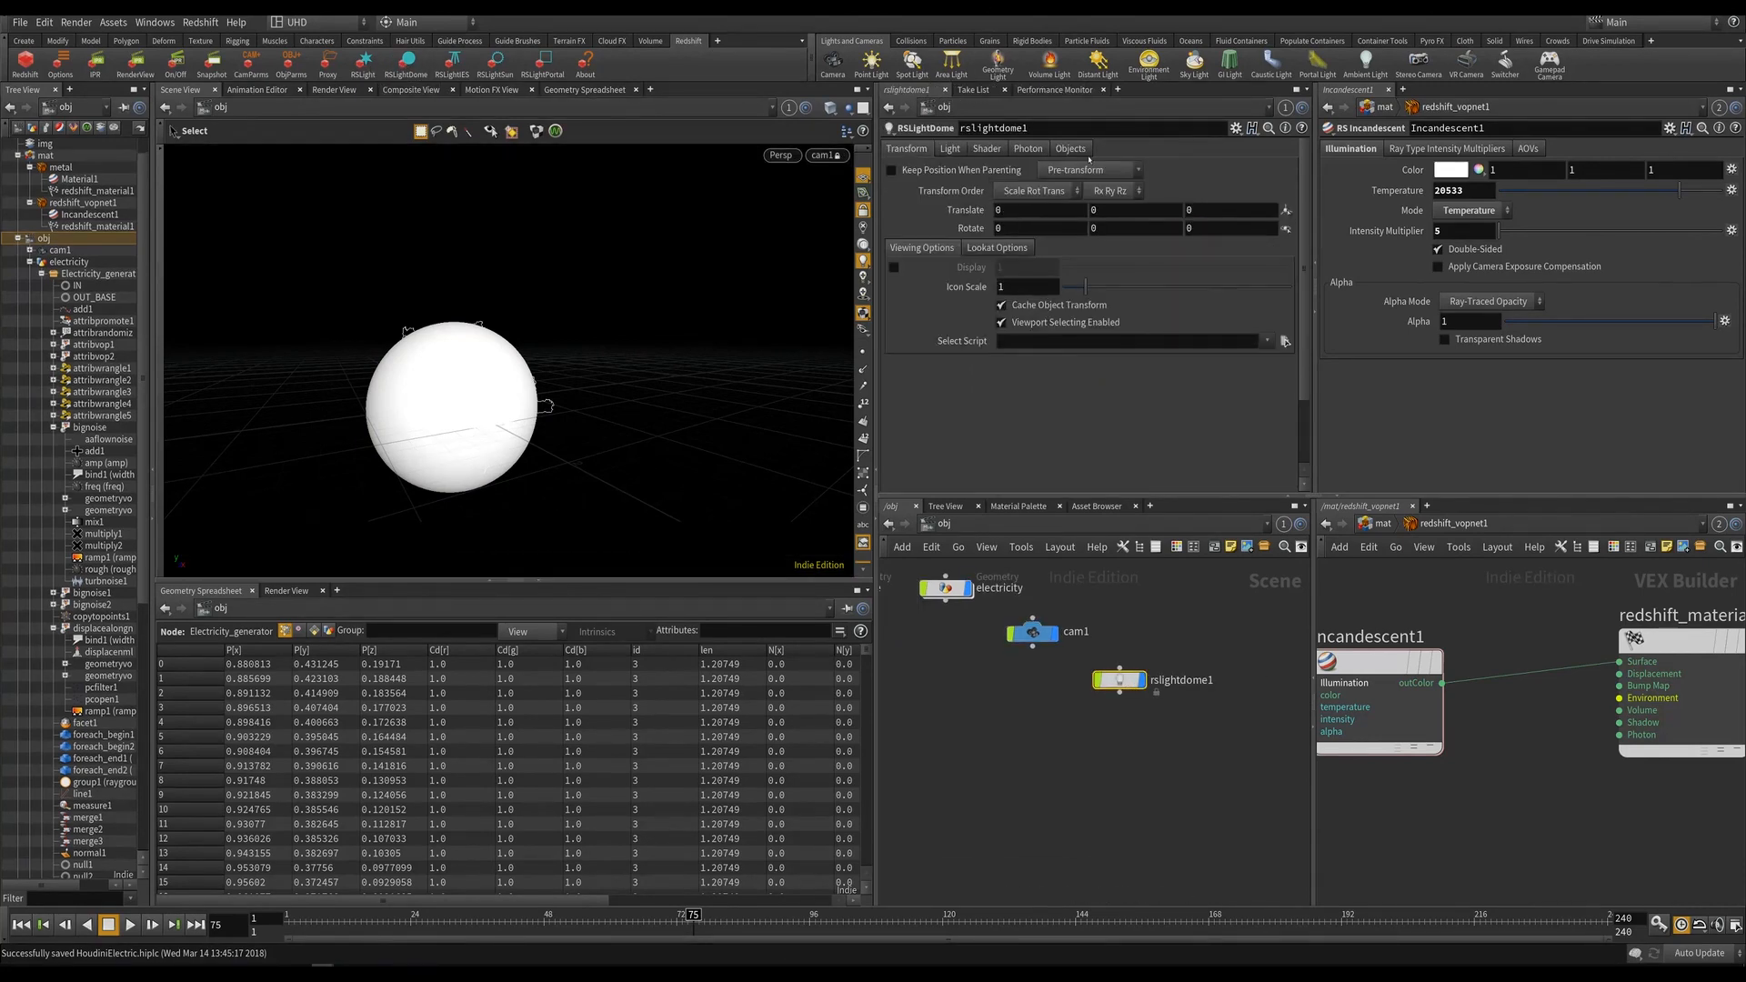
left_click(980, 148)
left_click(1286, 206)
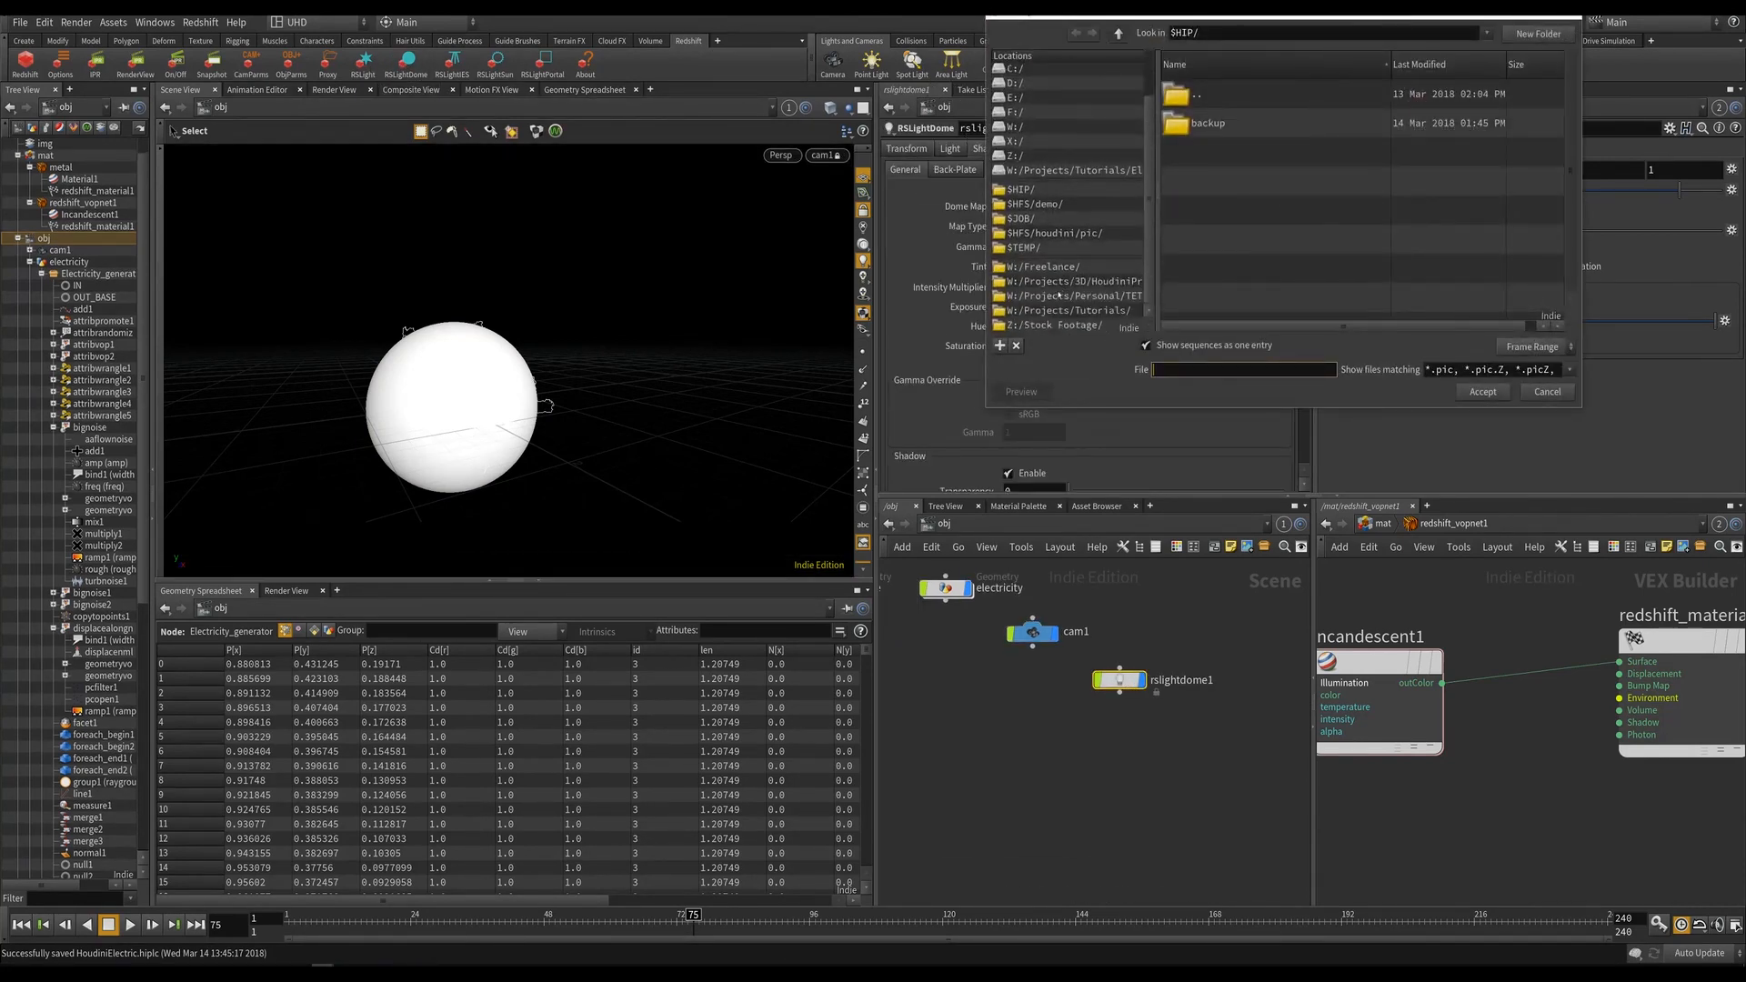
left_click(1073, 320)
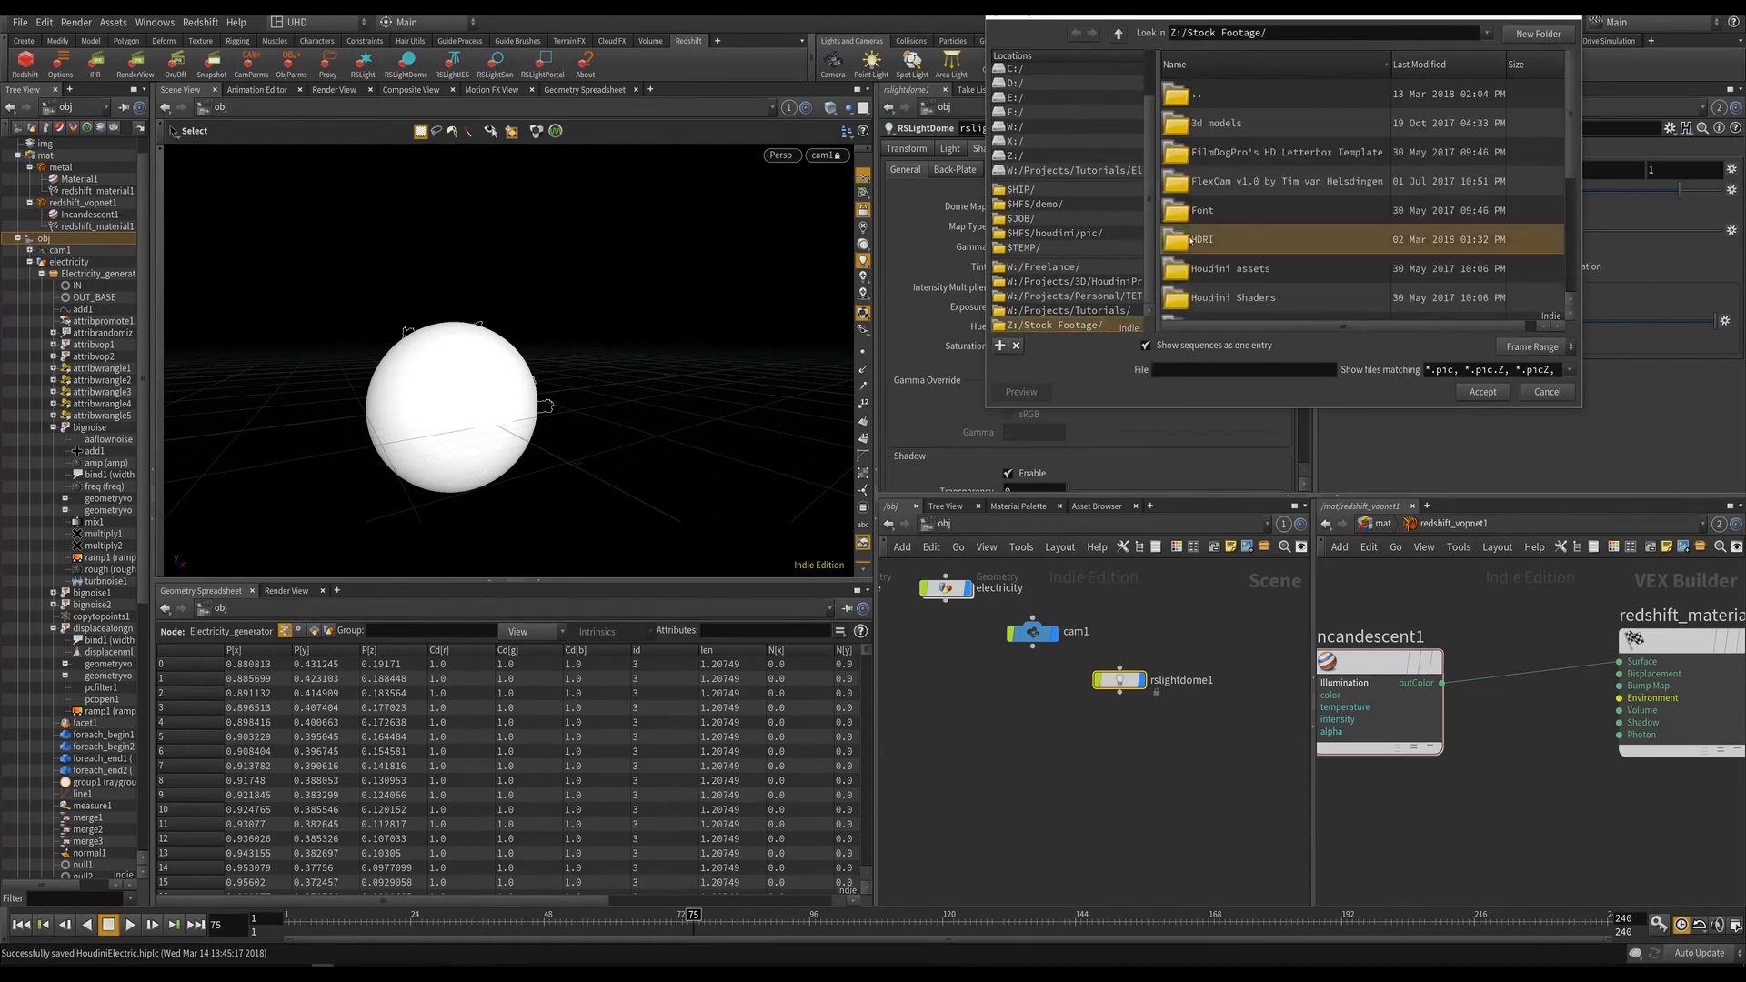
double_click(1201, 234)
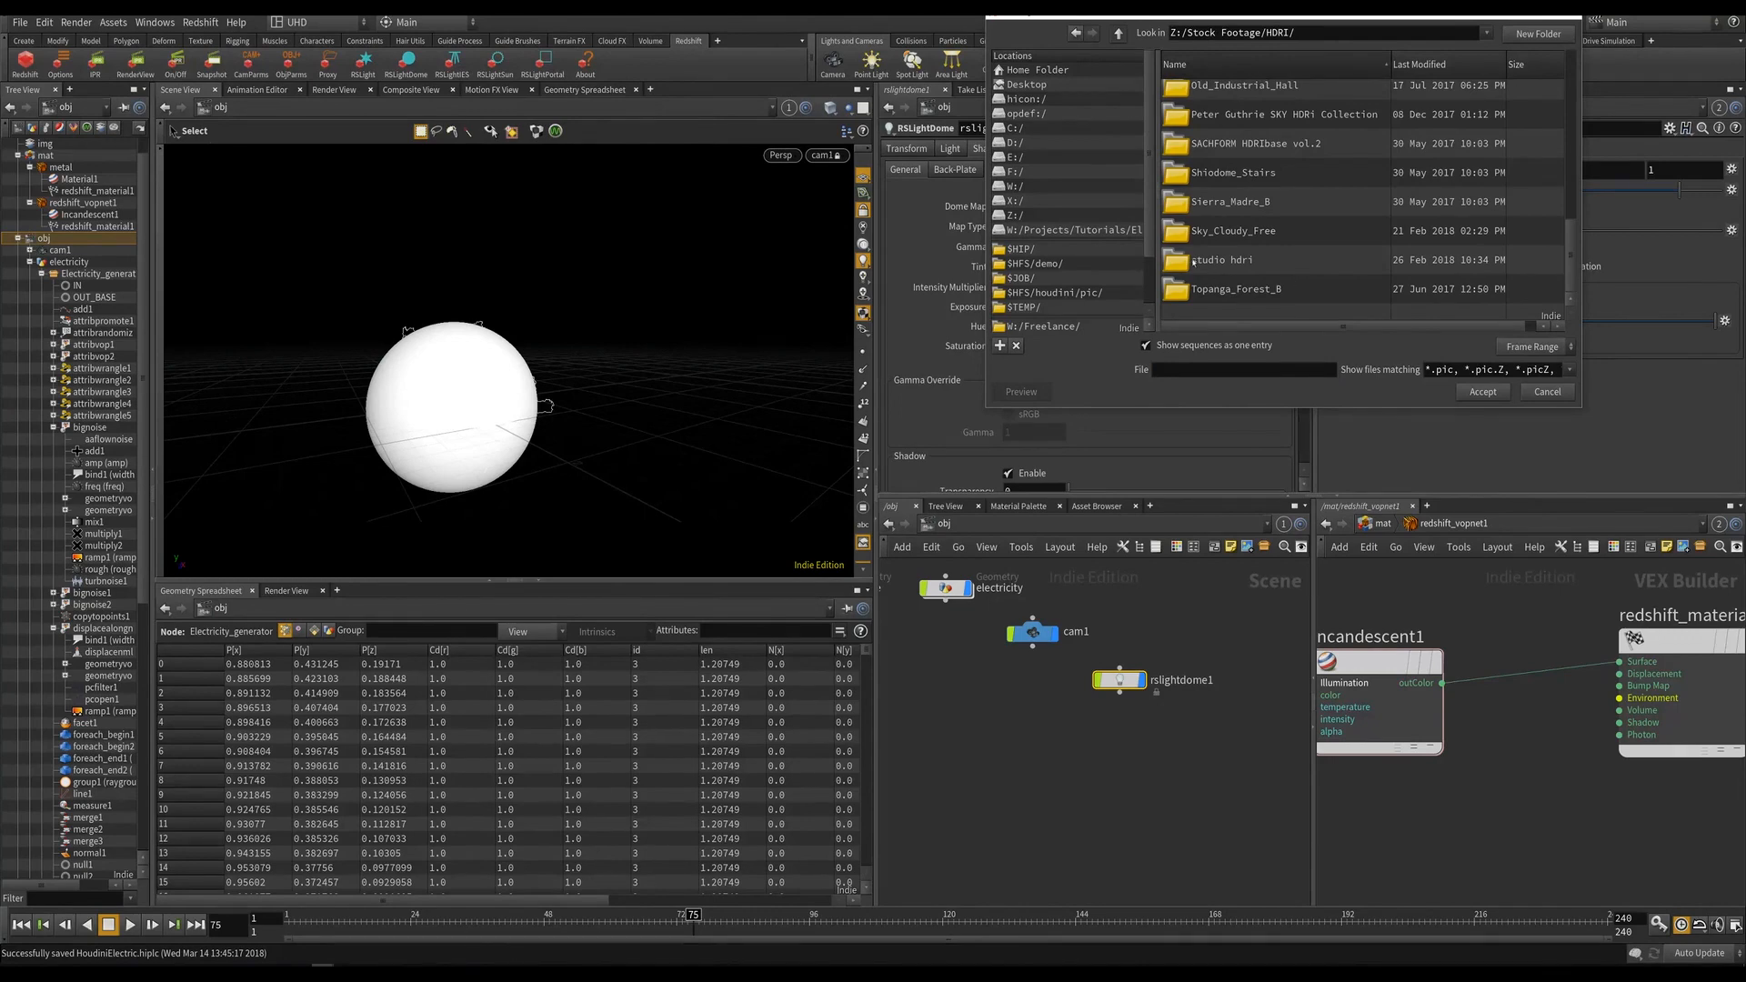
double_click(1219, 260)
double_click(1196, 94)
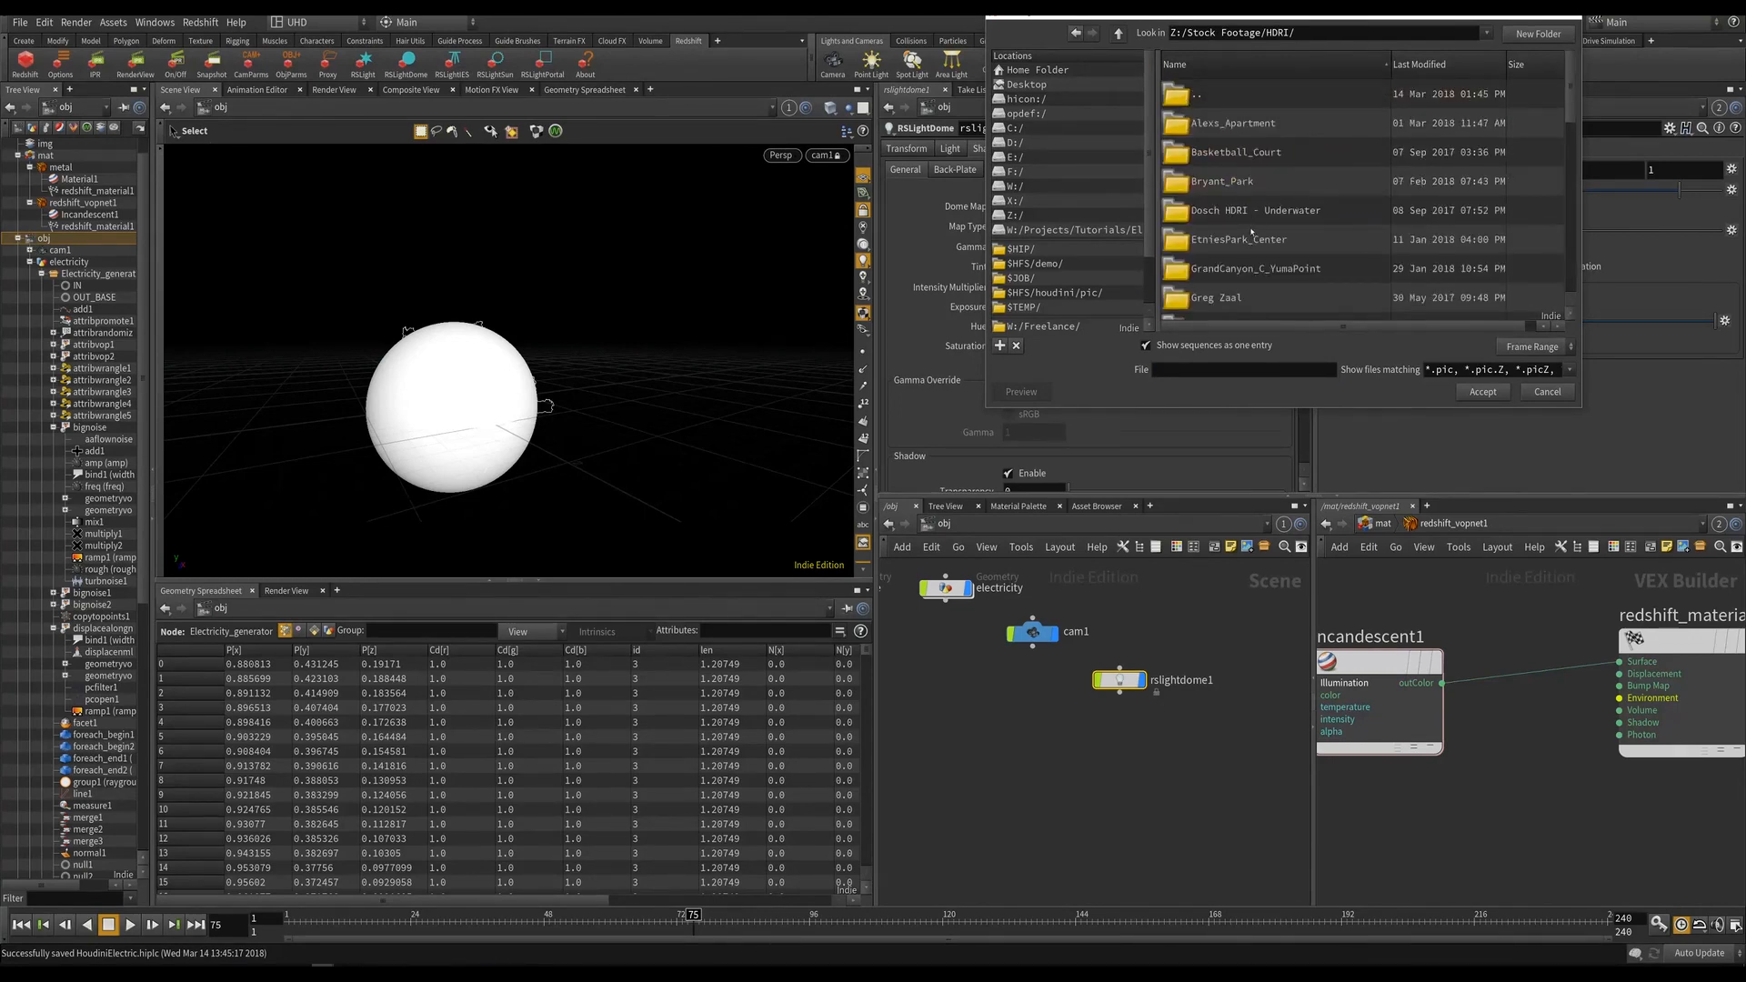
scroll(1238, 235, "down", 2)
scroll(1246, 245, "down", 4)
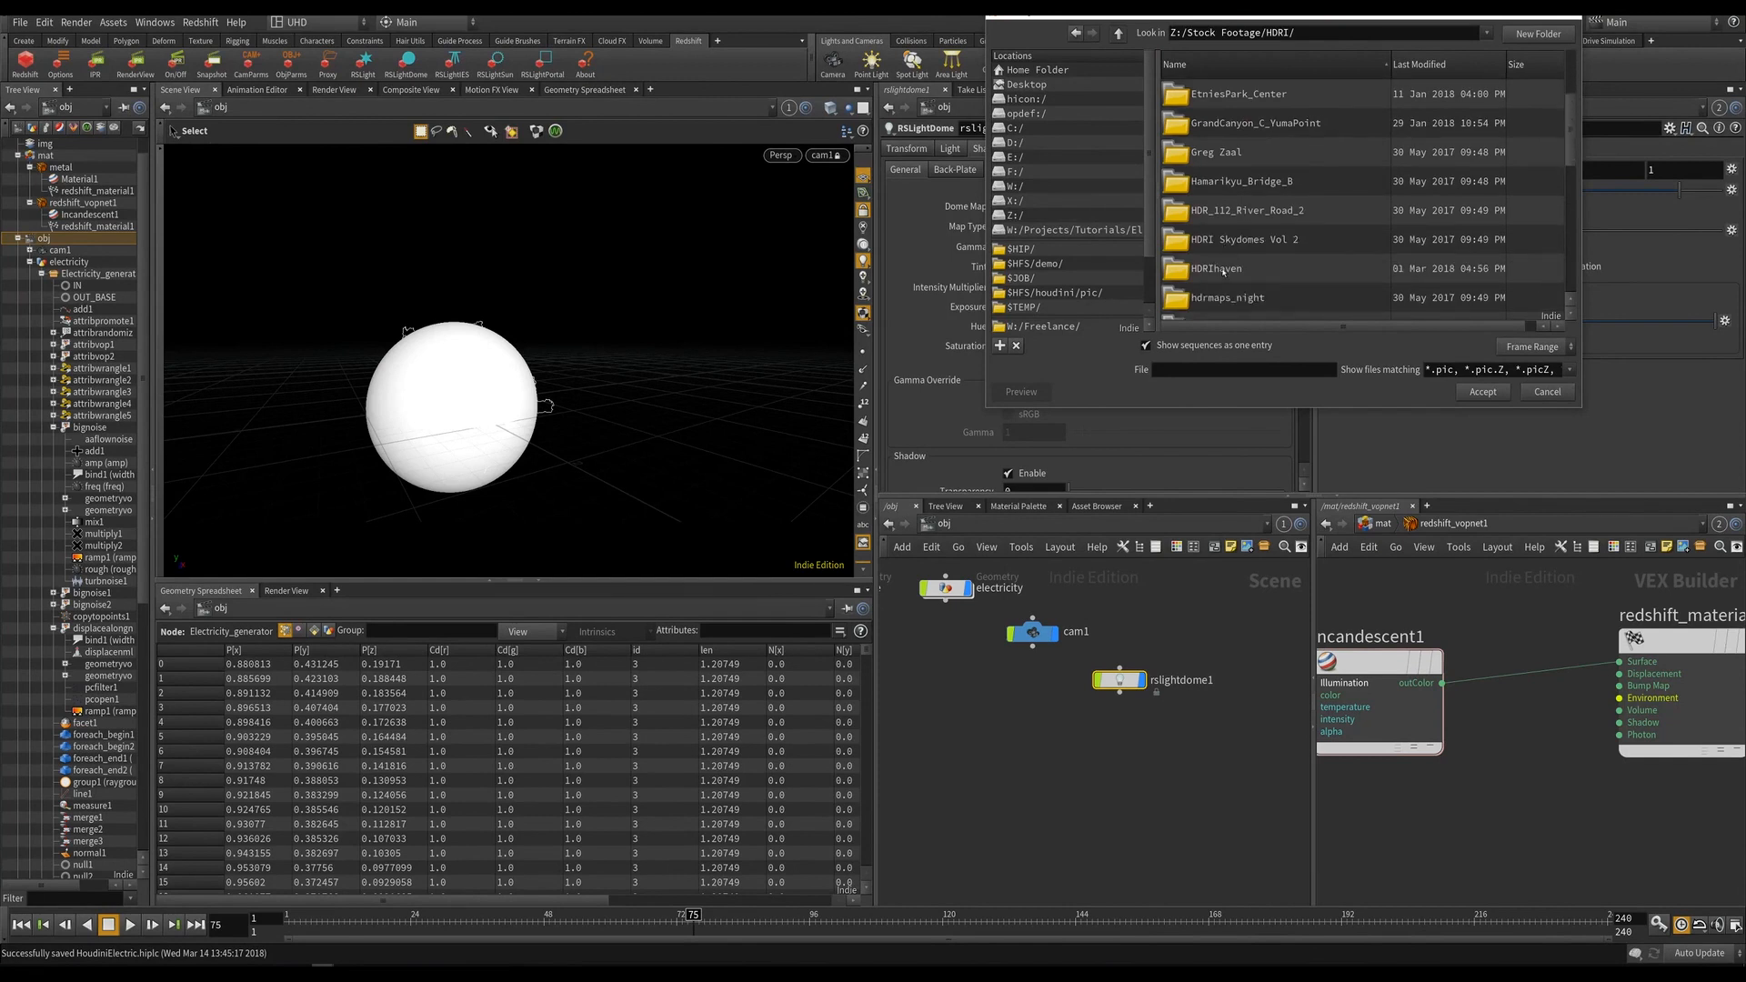
double_click(1219, 266)
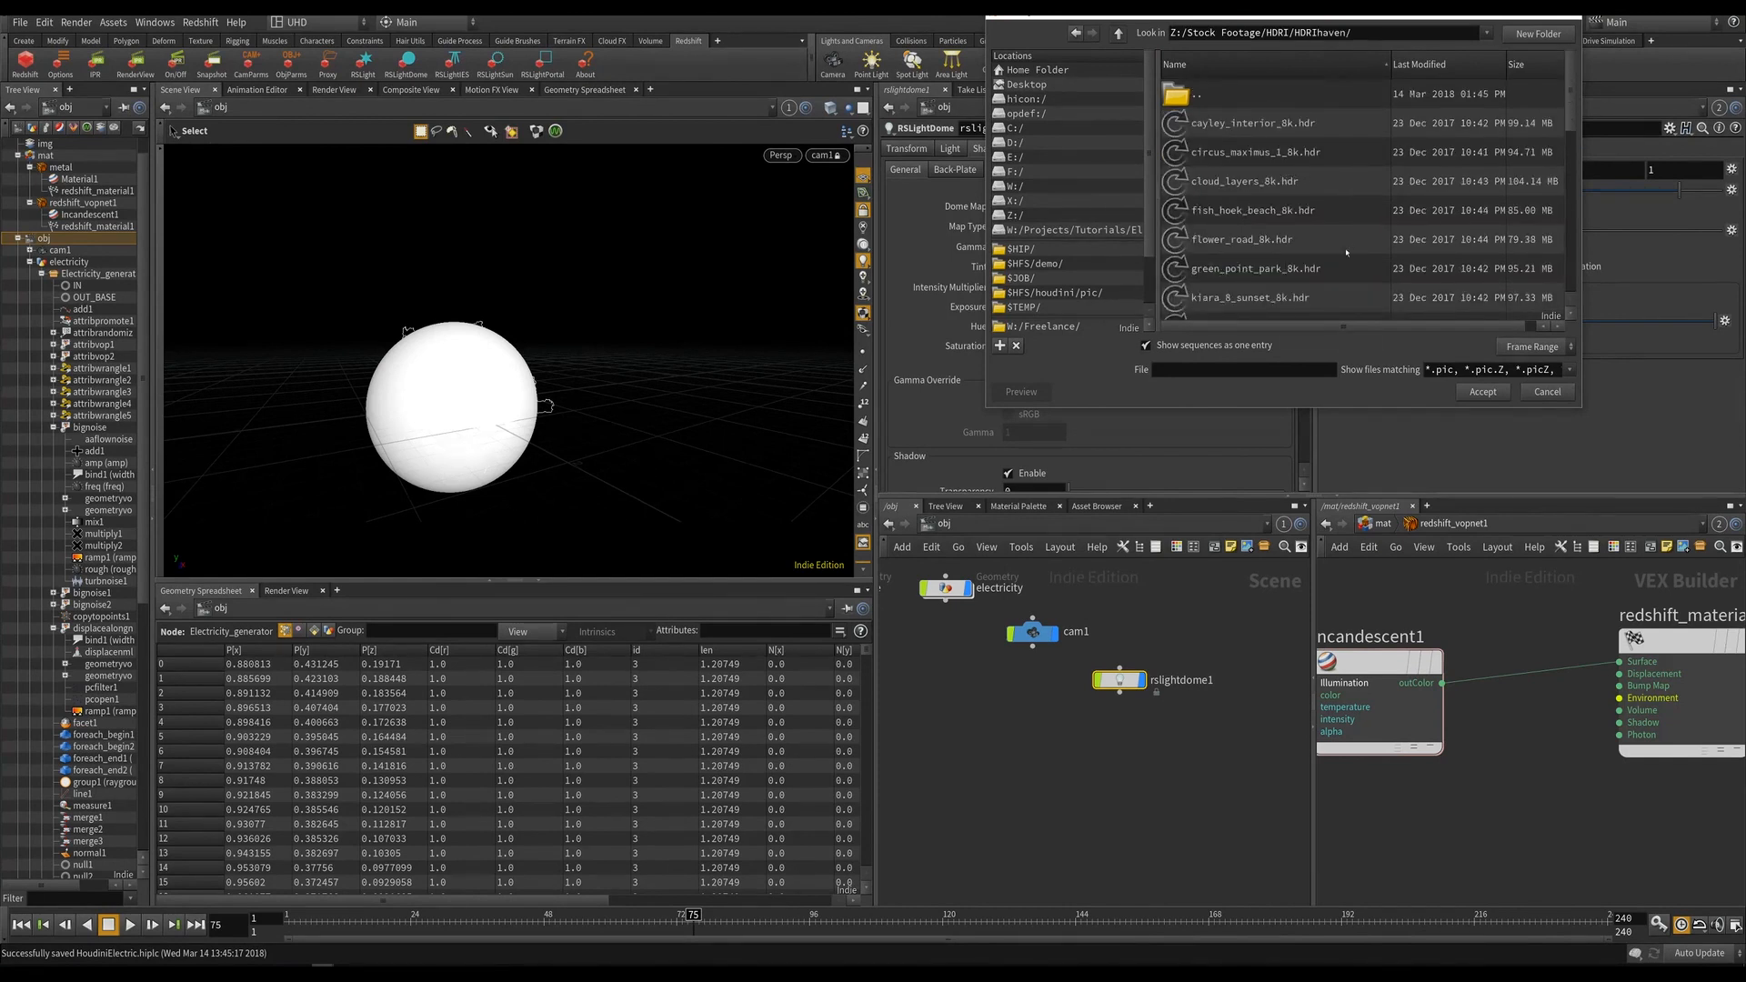
scroll(1301, 251, "down", 4)
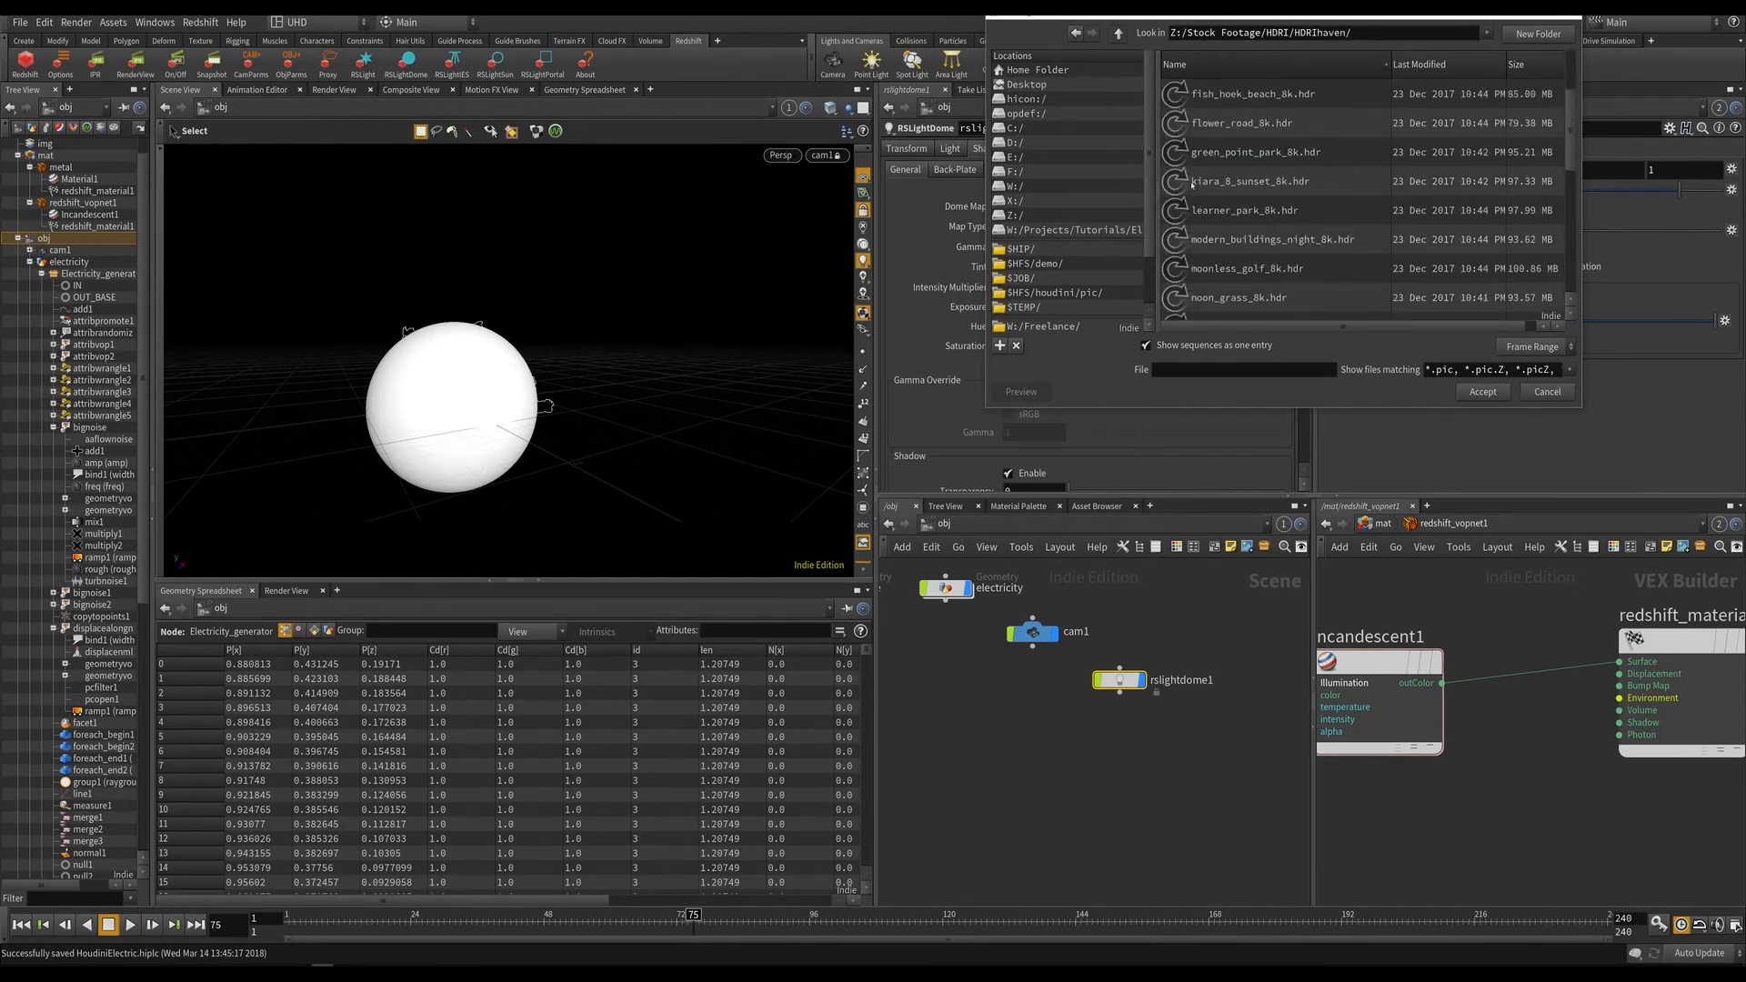
double_click(1236, 186)
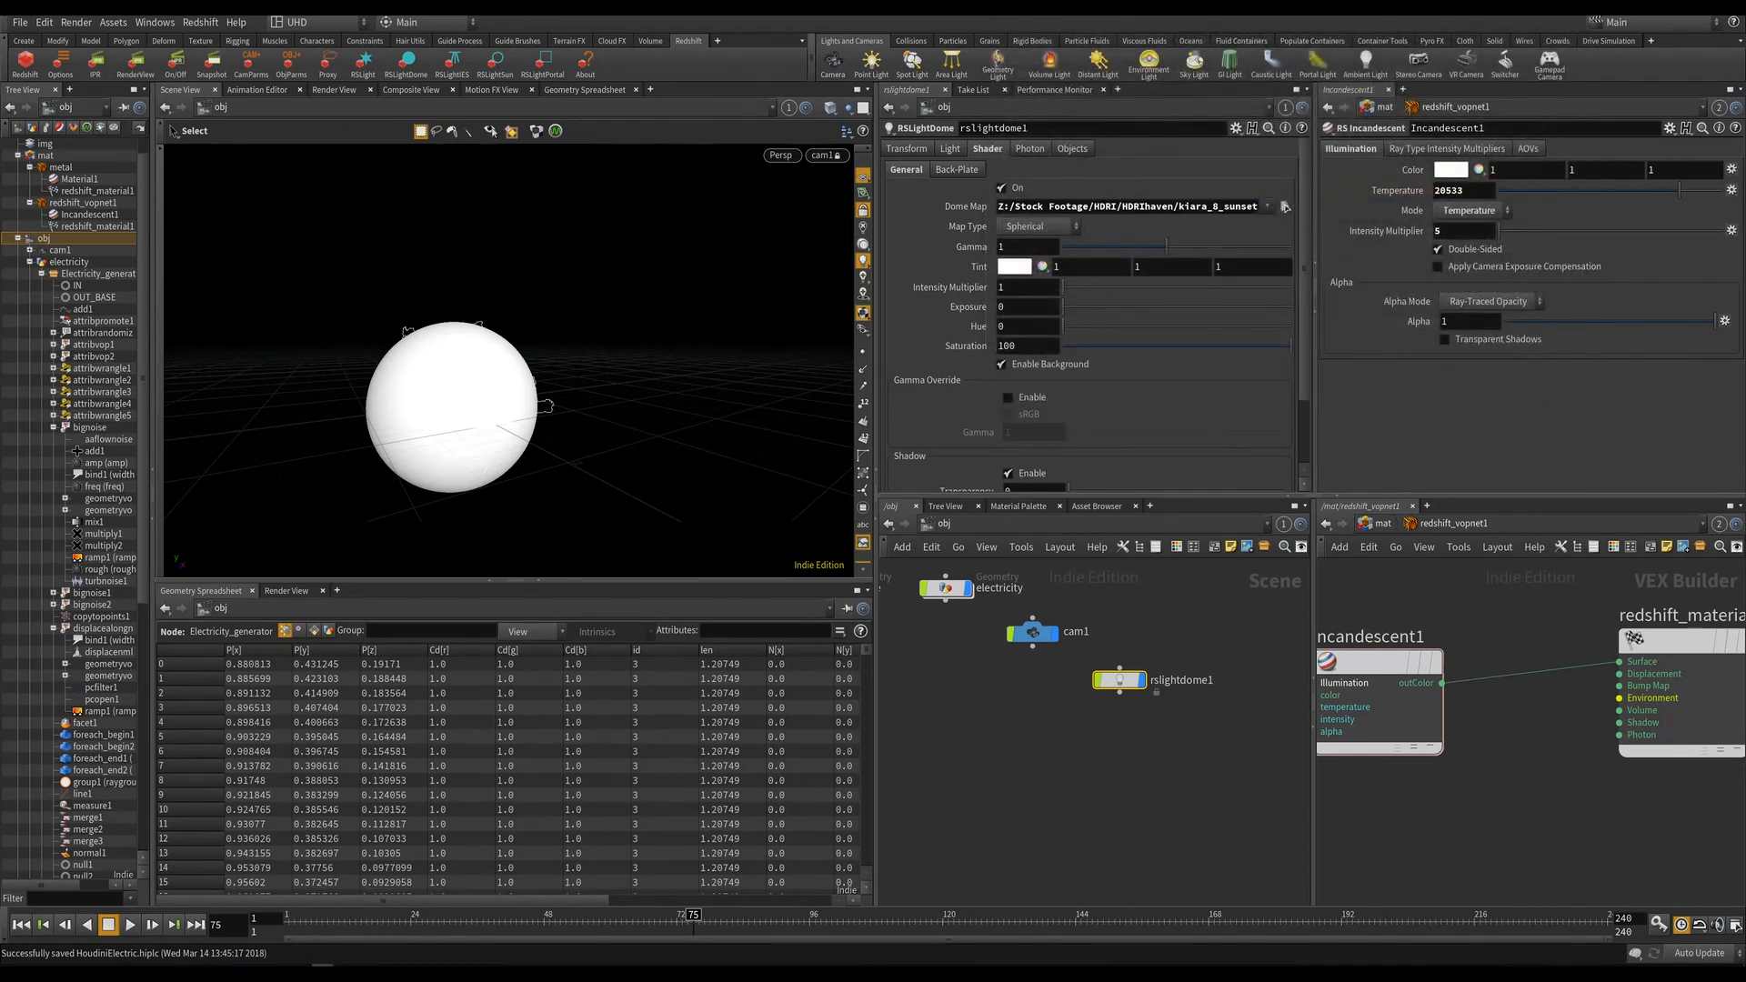
Render the HDRI-lit sphere and arcs in the Redshift render view and place its window clear of the viewport.
left_click(138, 66)
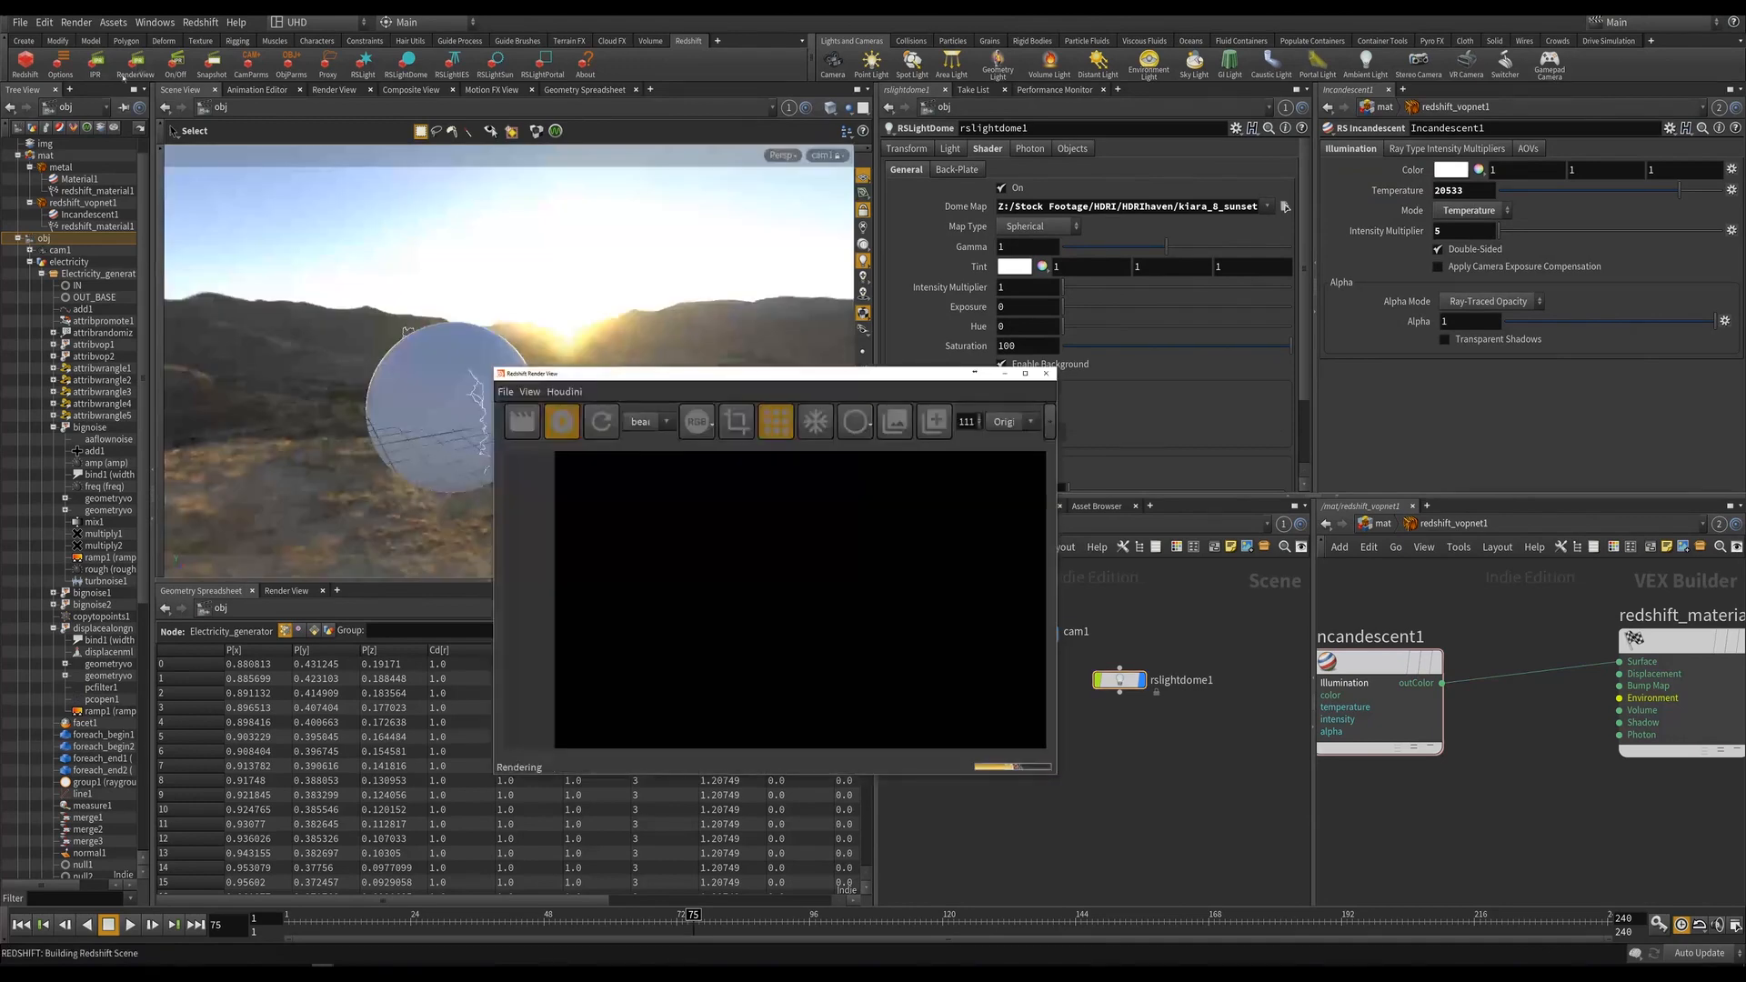
left_click_drag(667, 378, 1745, 377)
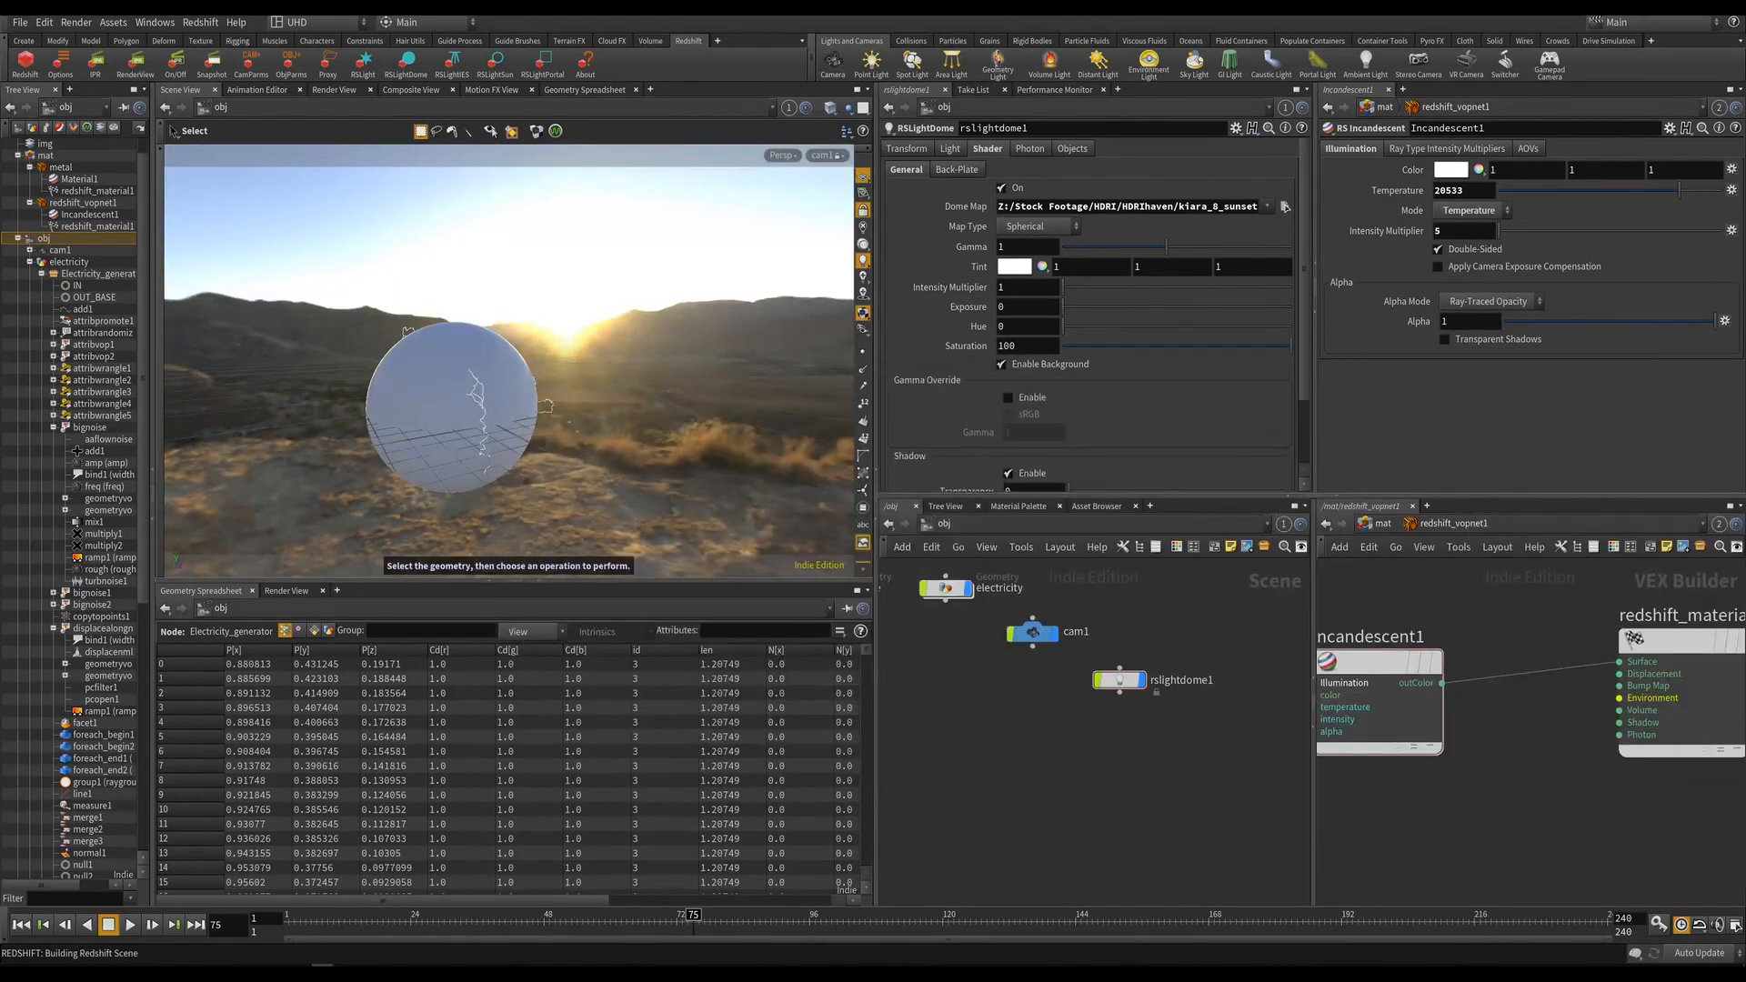
left_click_drag(1745, 286, 540, 237)
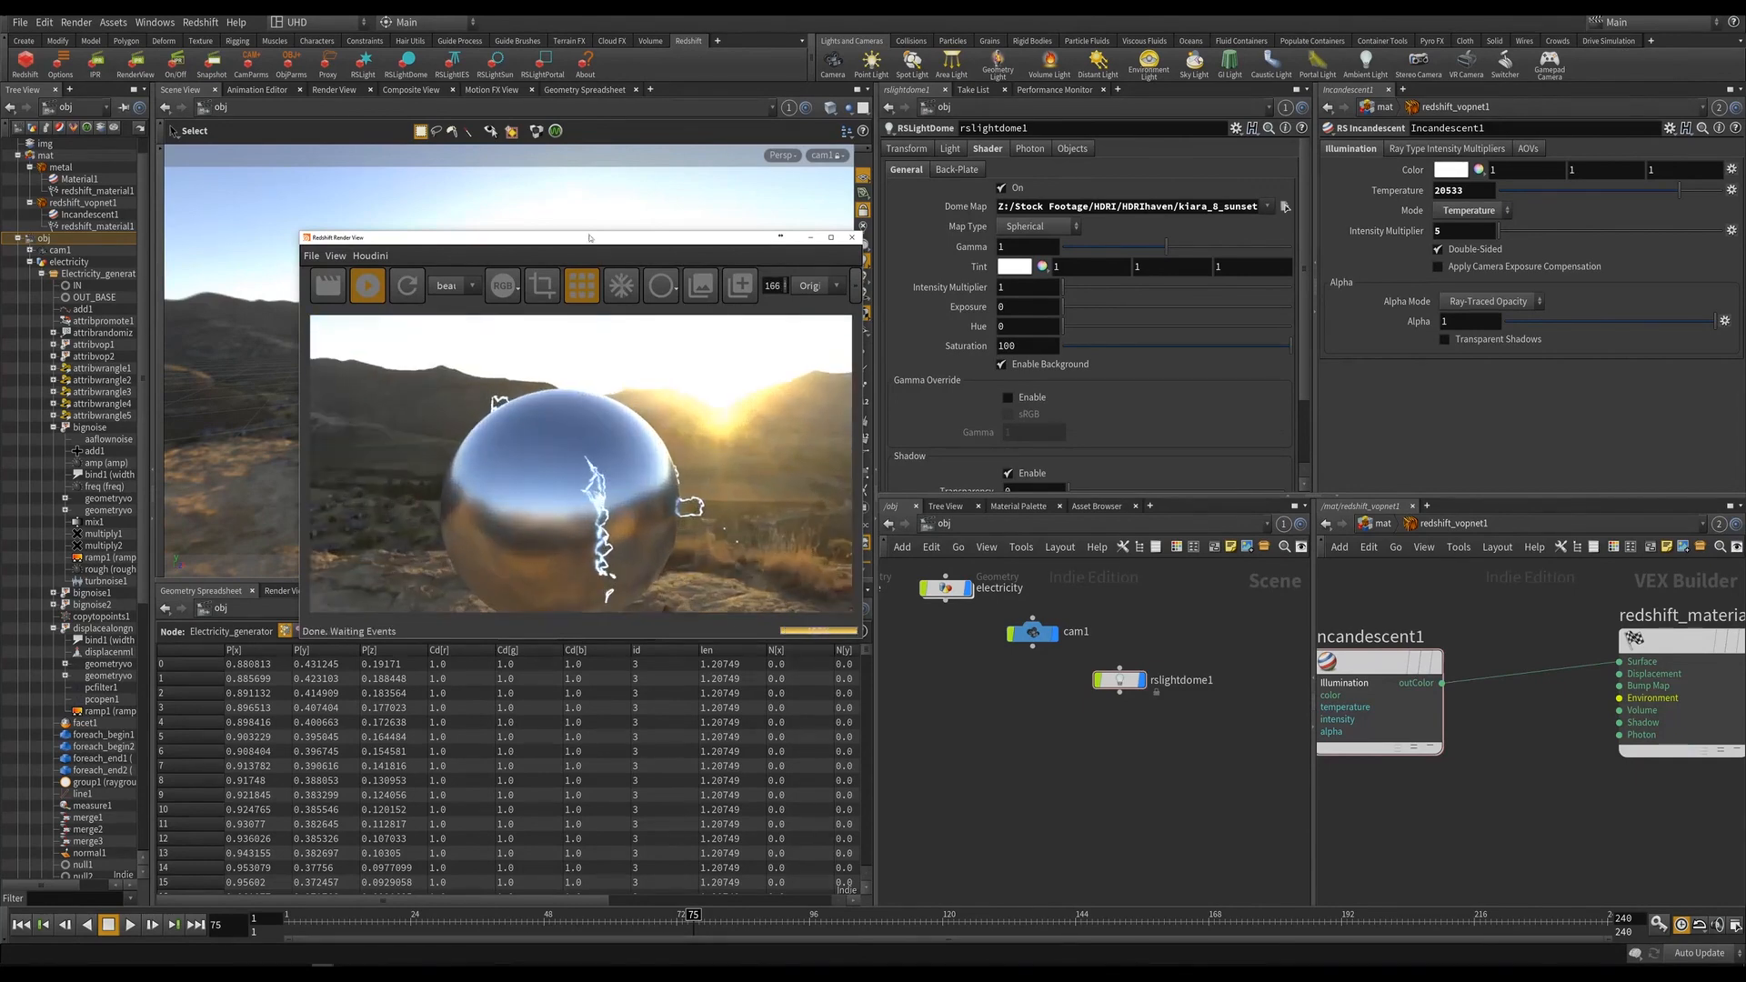
left_click_drag(541, 237, 1137, 219)
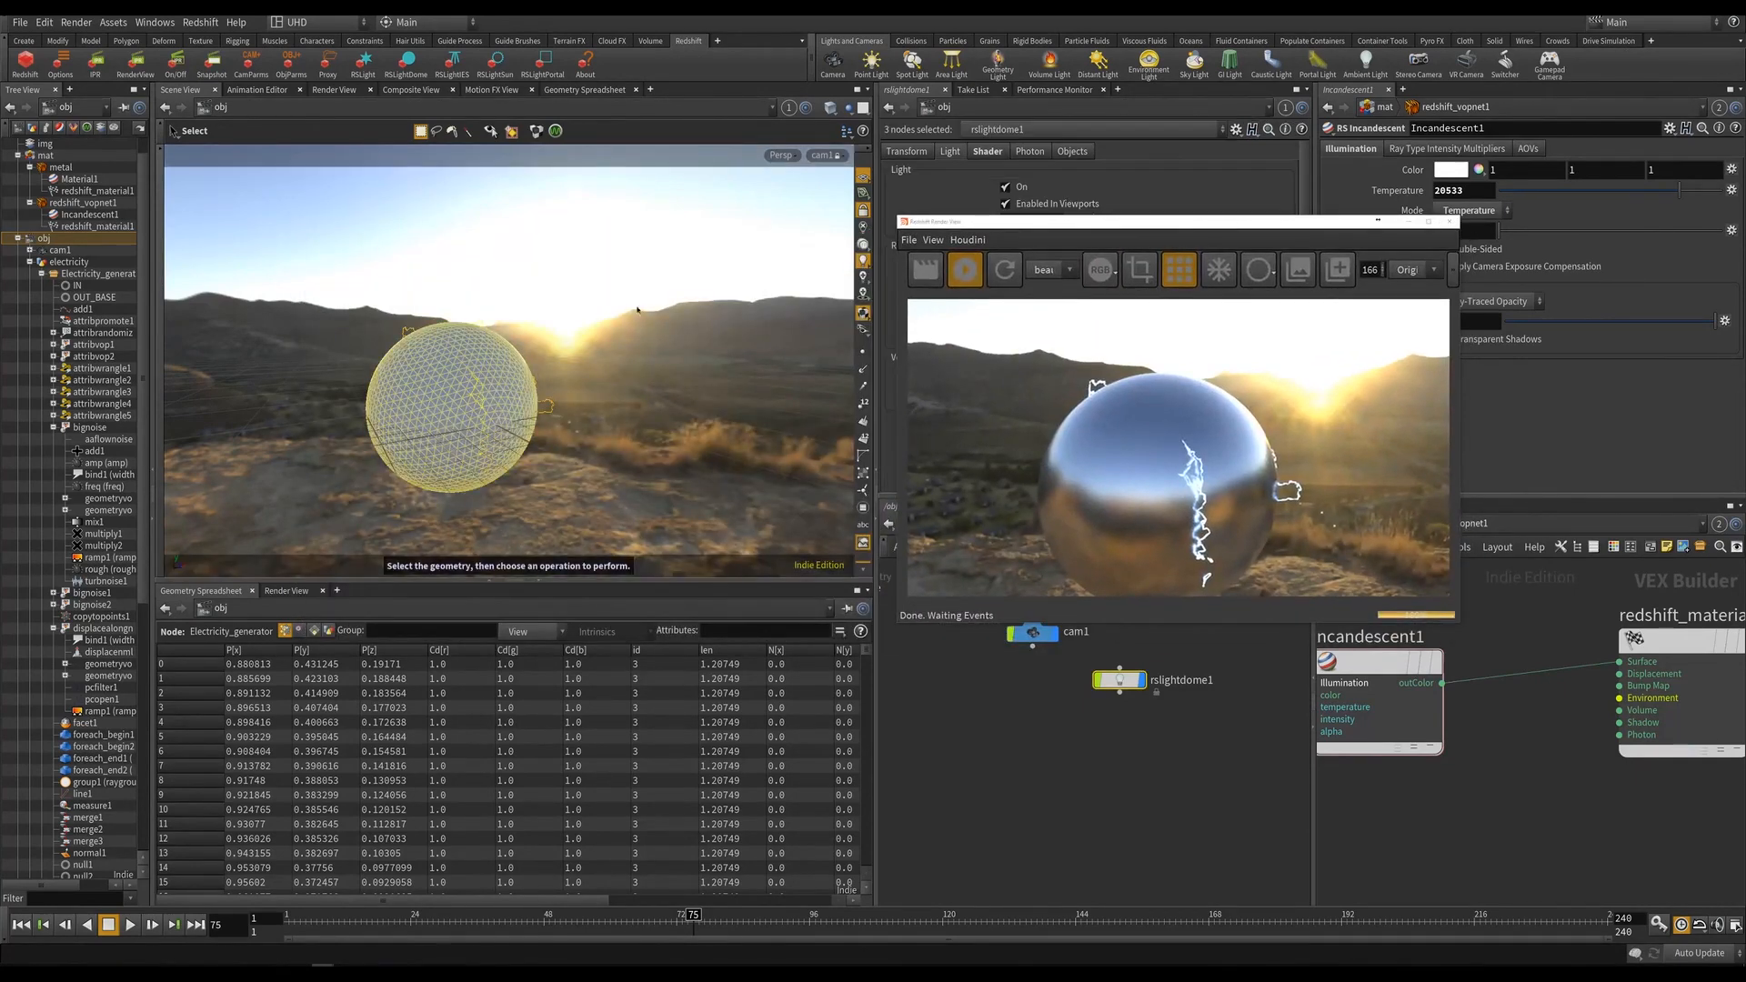
Inspect the electricity on the metal sphere from several camera angles and at another frame around 146, and close the Redshift Render View.
left_click_drag(441, 371, 509, 365, "alt")
middle_click_drag(509, 365, 558, 337, "alt")
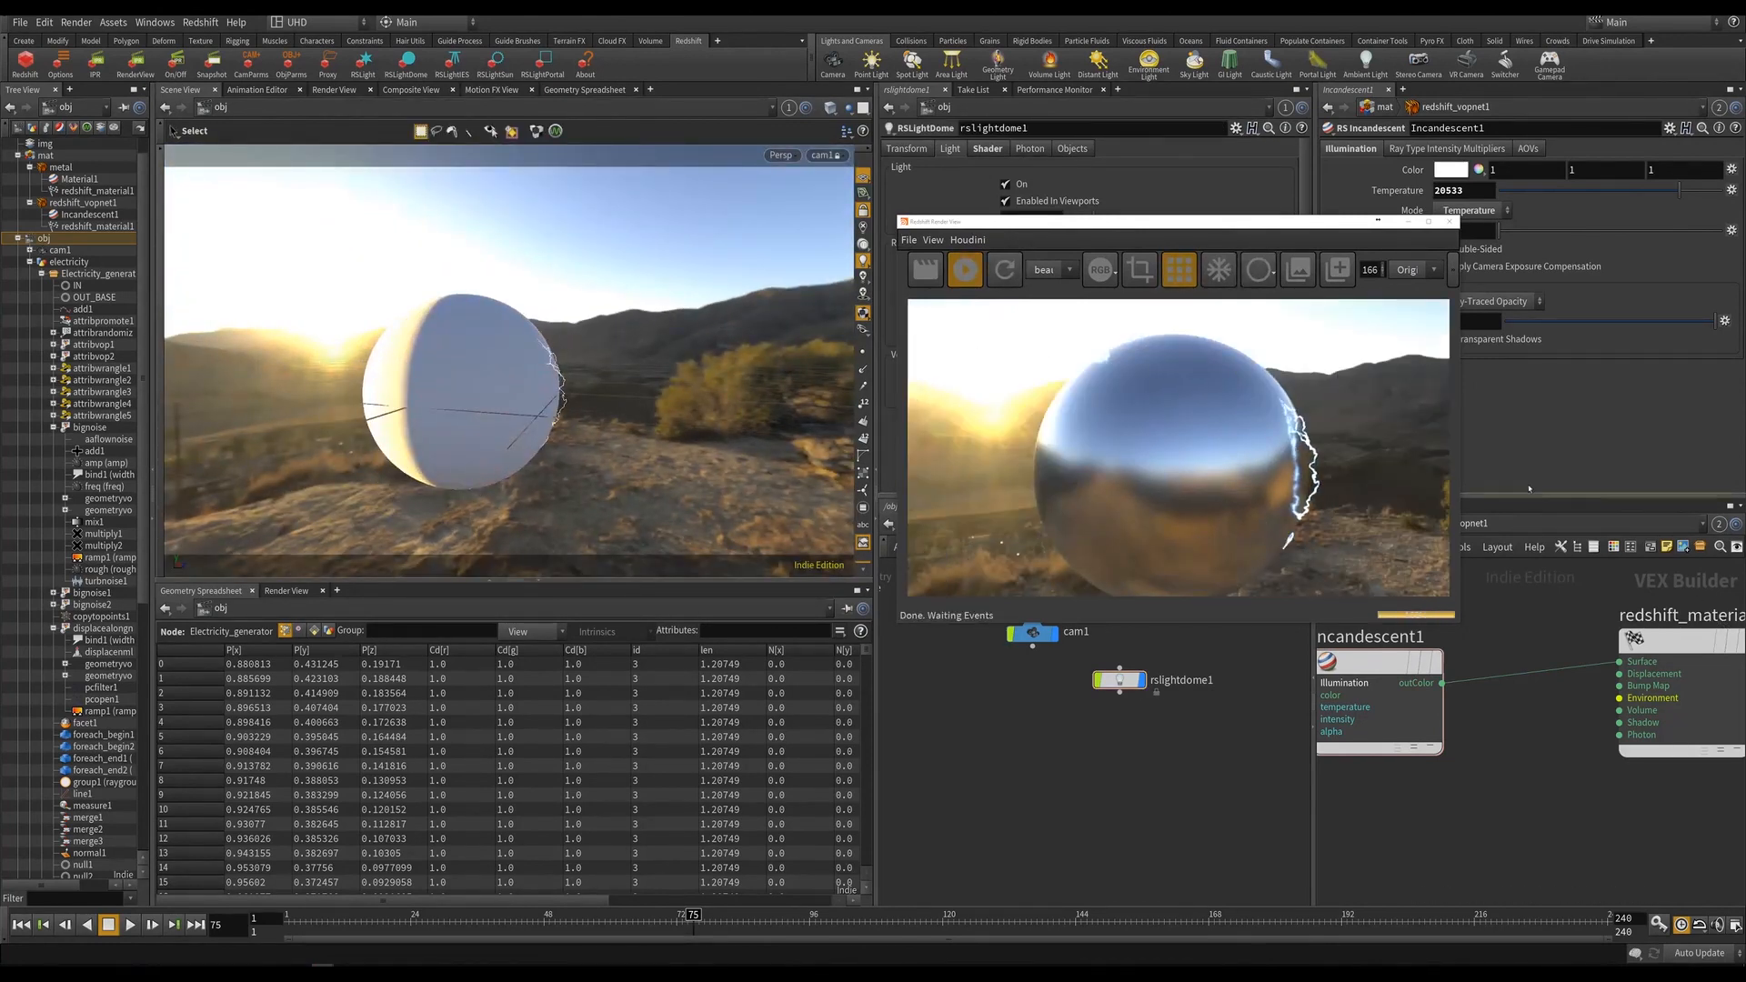
left_click_drag(544, 393, 406, 401, "alt")
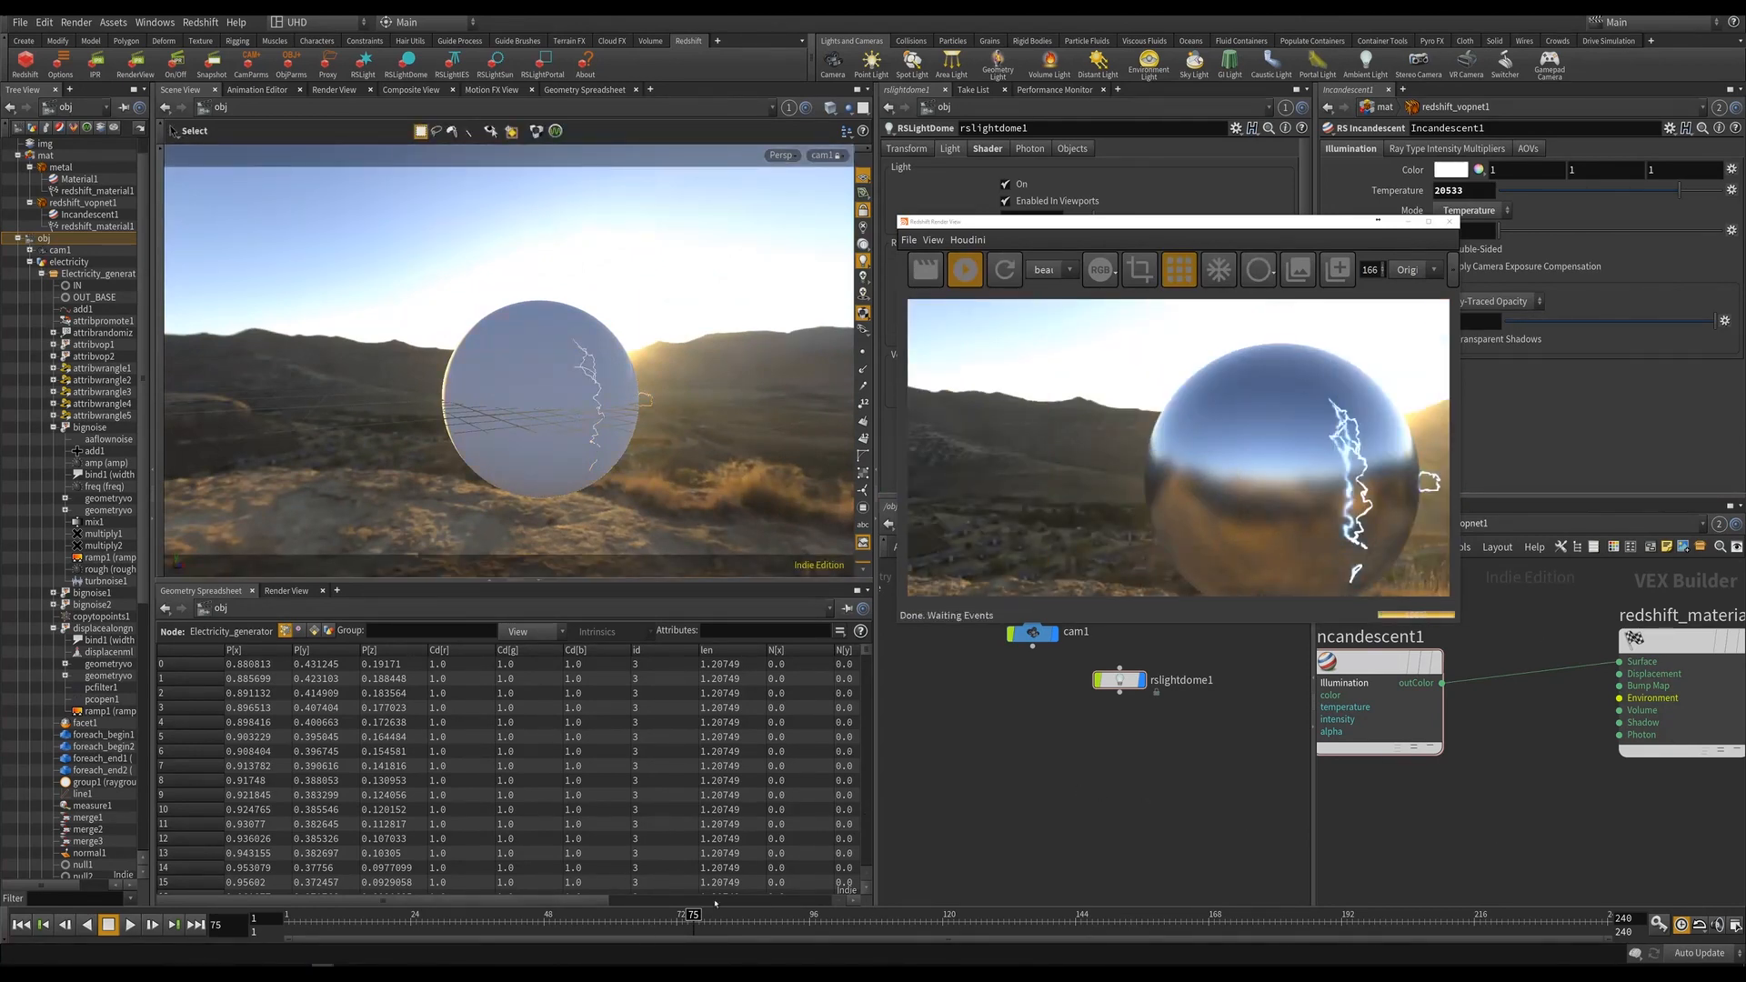
left_click_drag(716, 918, 872, 929)
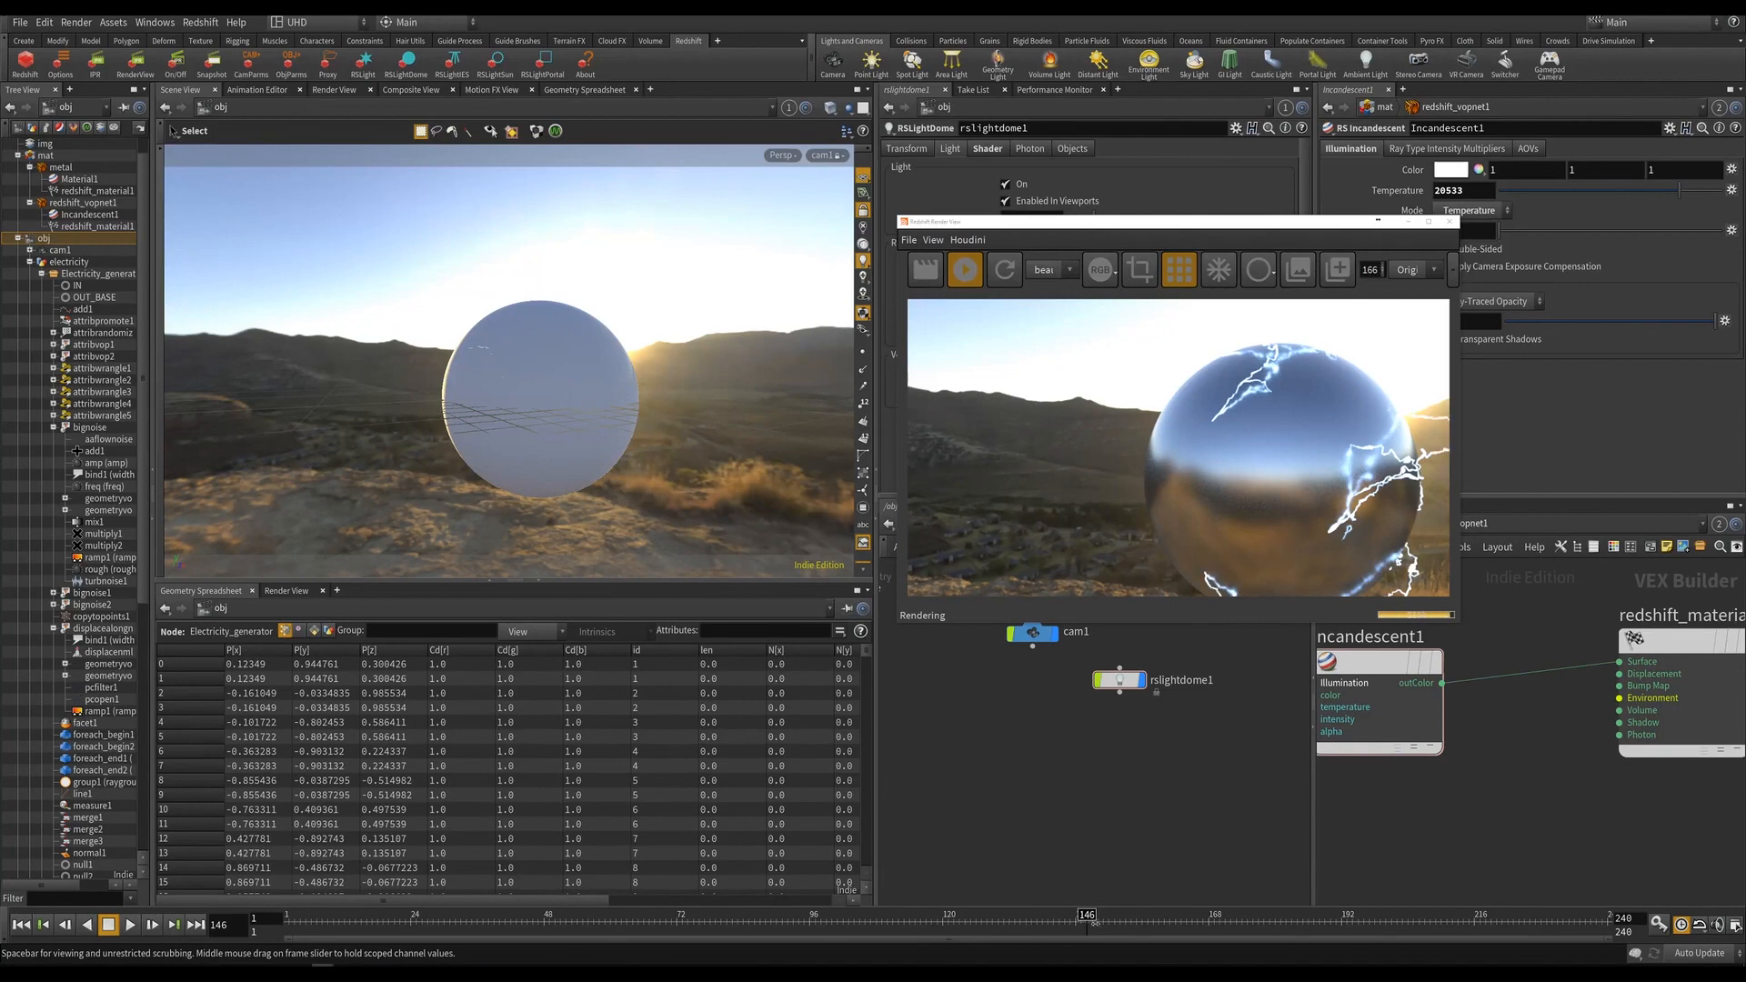
key("Escape")
left_click_drag(427, 359, 537, 369)
key("s")
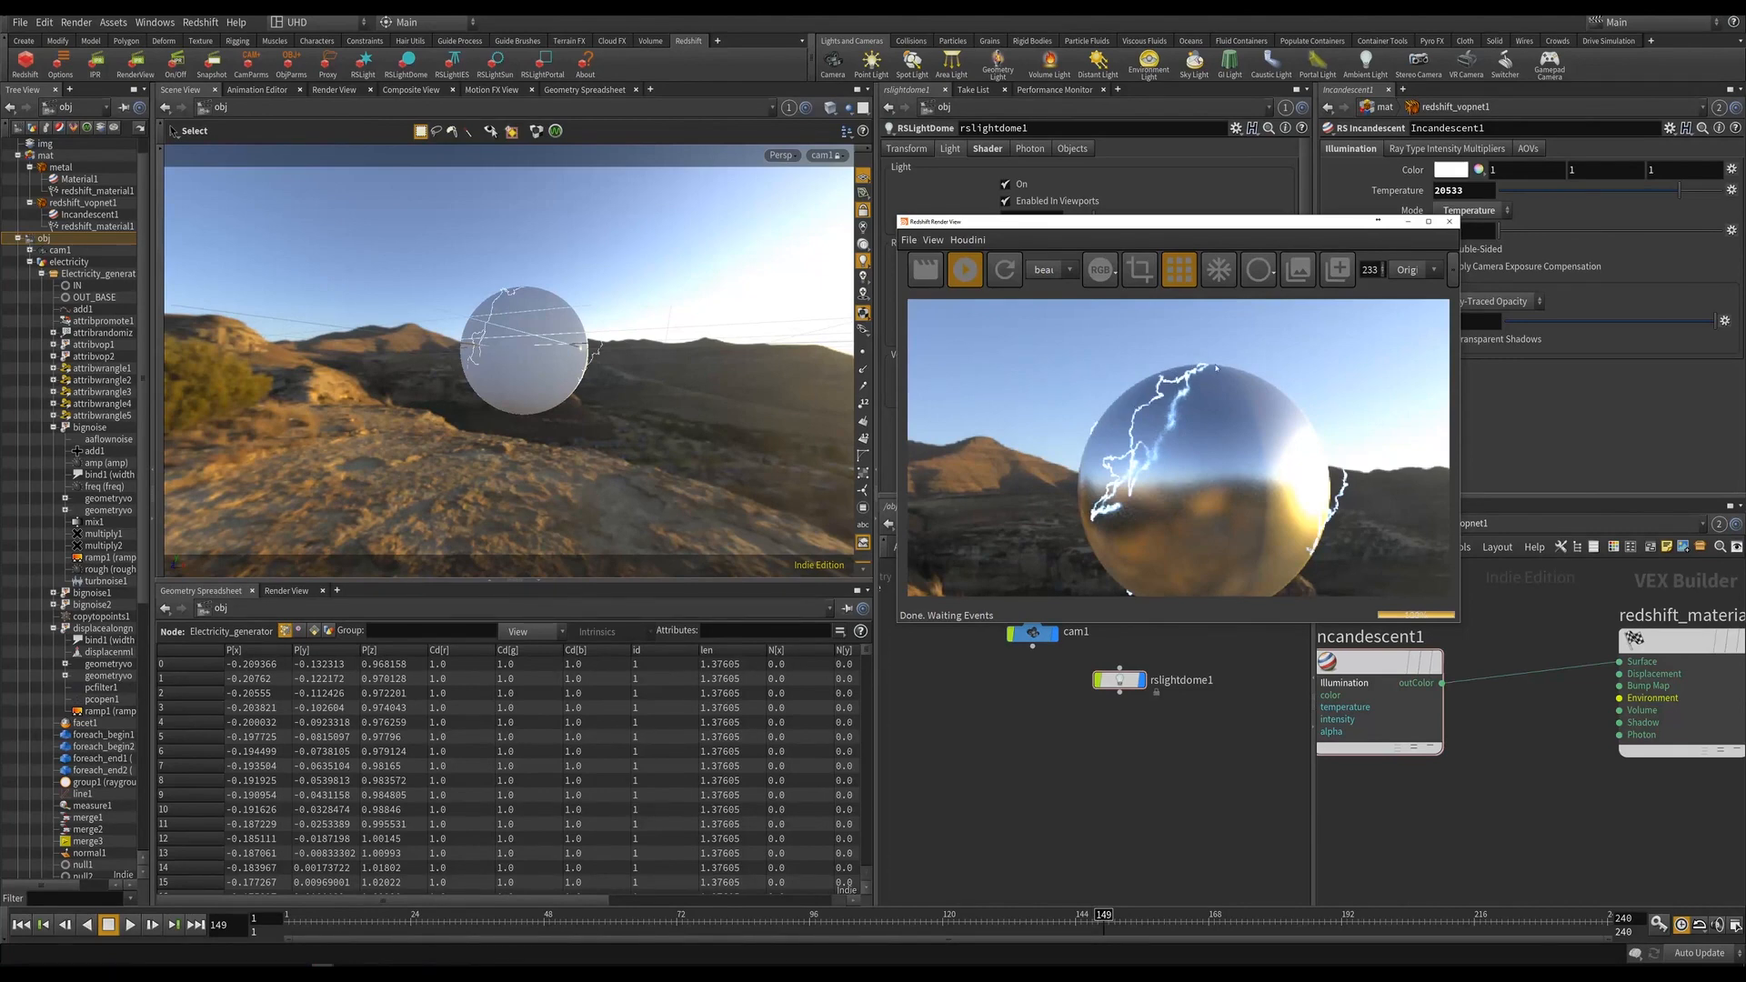
left_click(1449, 221)
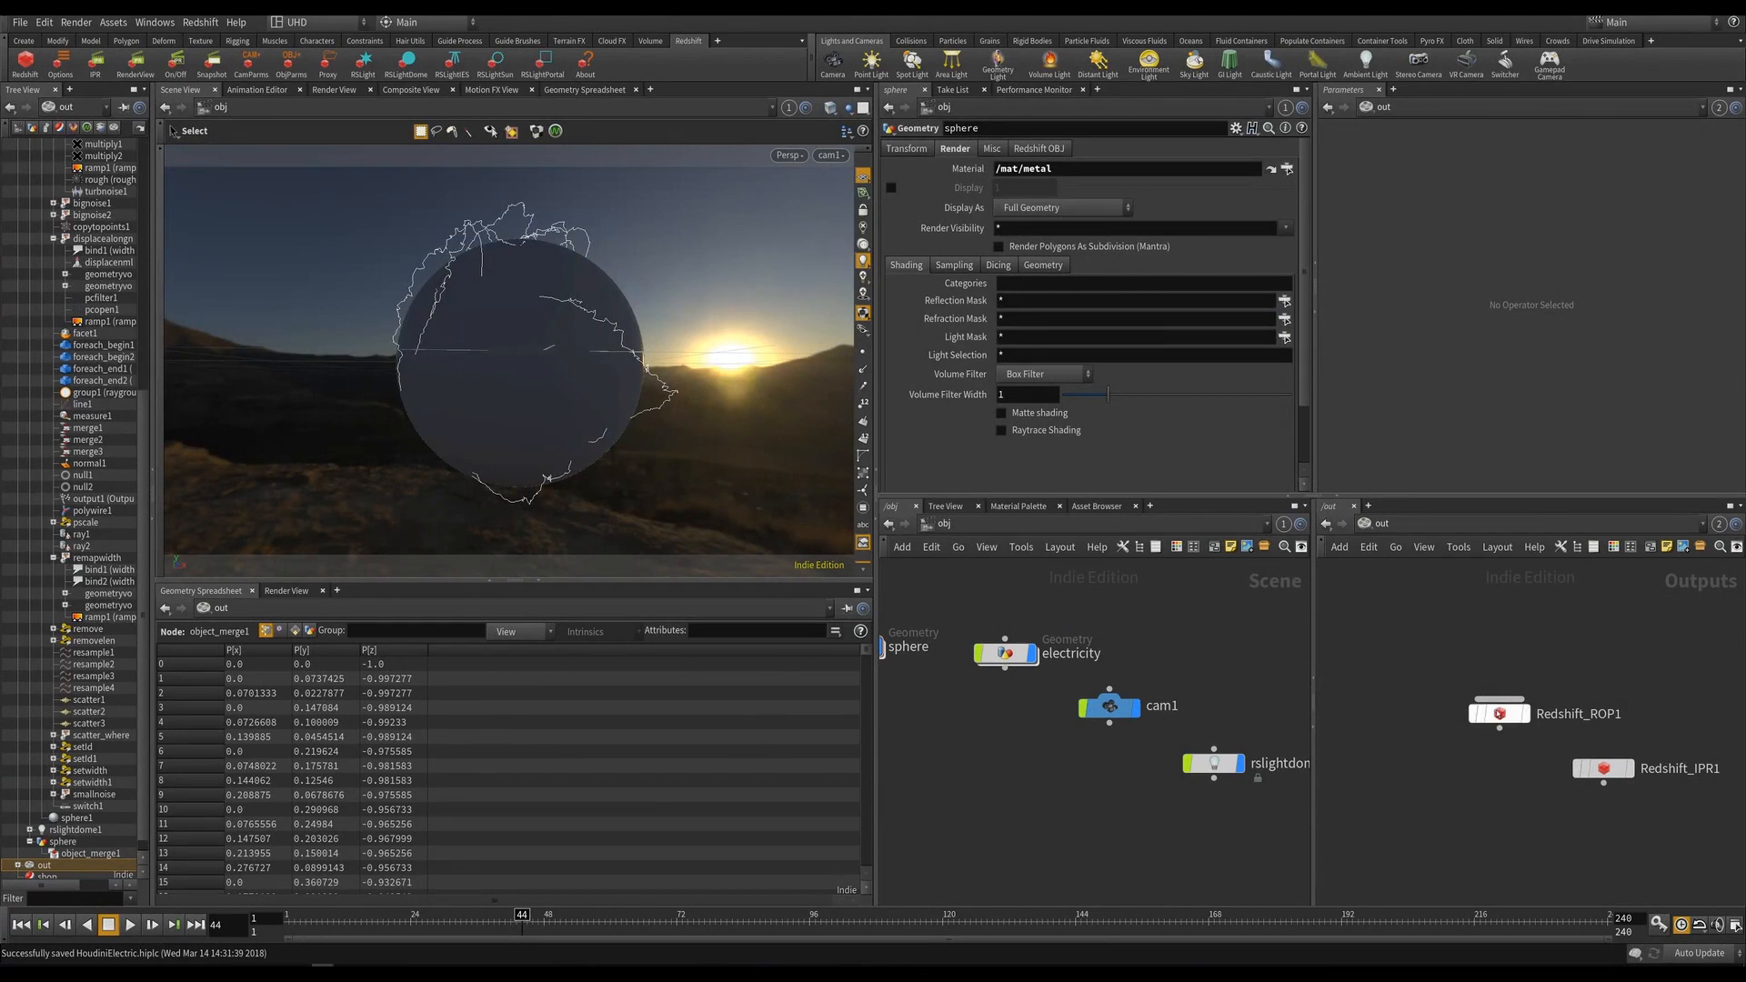
Load the saved preset with shot number, name and version fields onto Redshift_ROP1, and check the Electric project folder in File Explorer.
left_click_drag(1500, 714, 1442, 740)
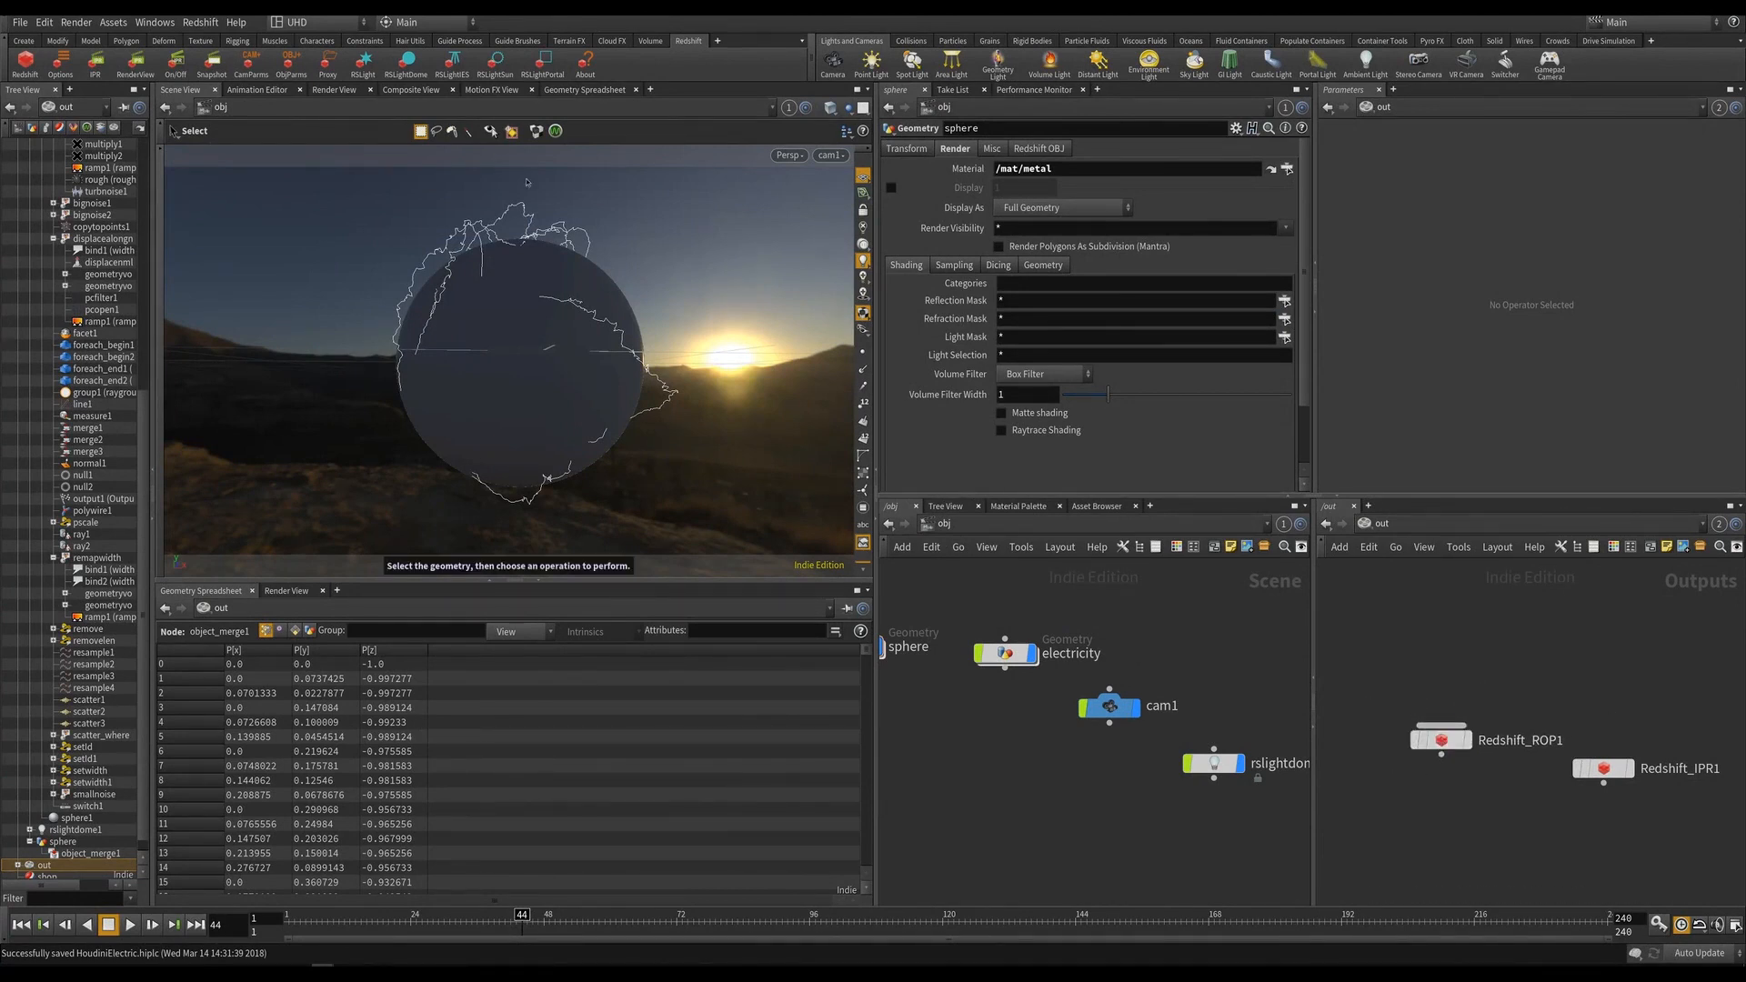
left_click(1442, 739)
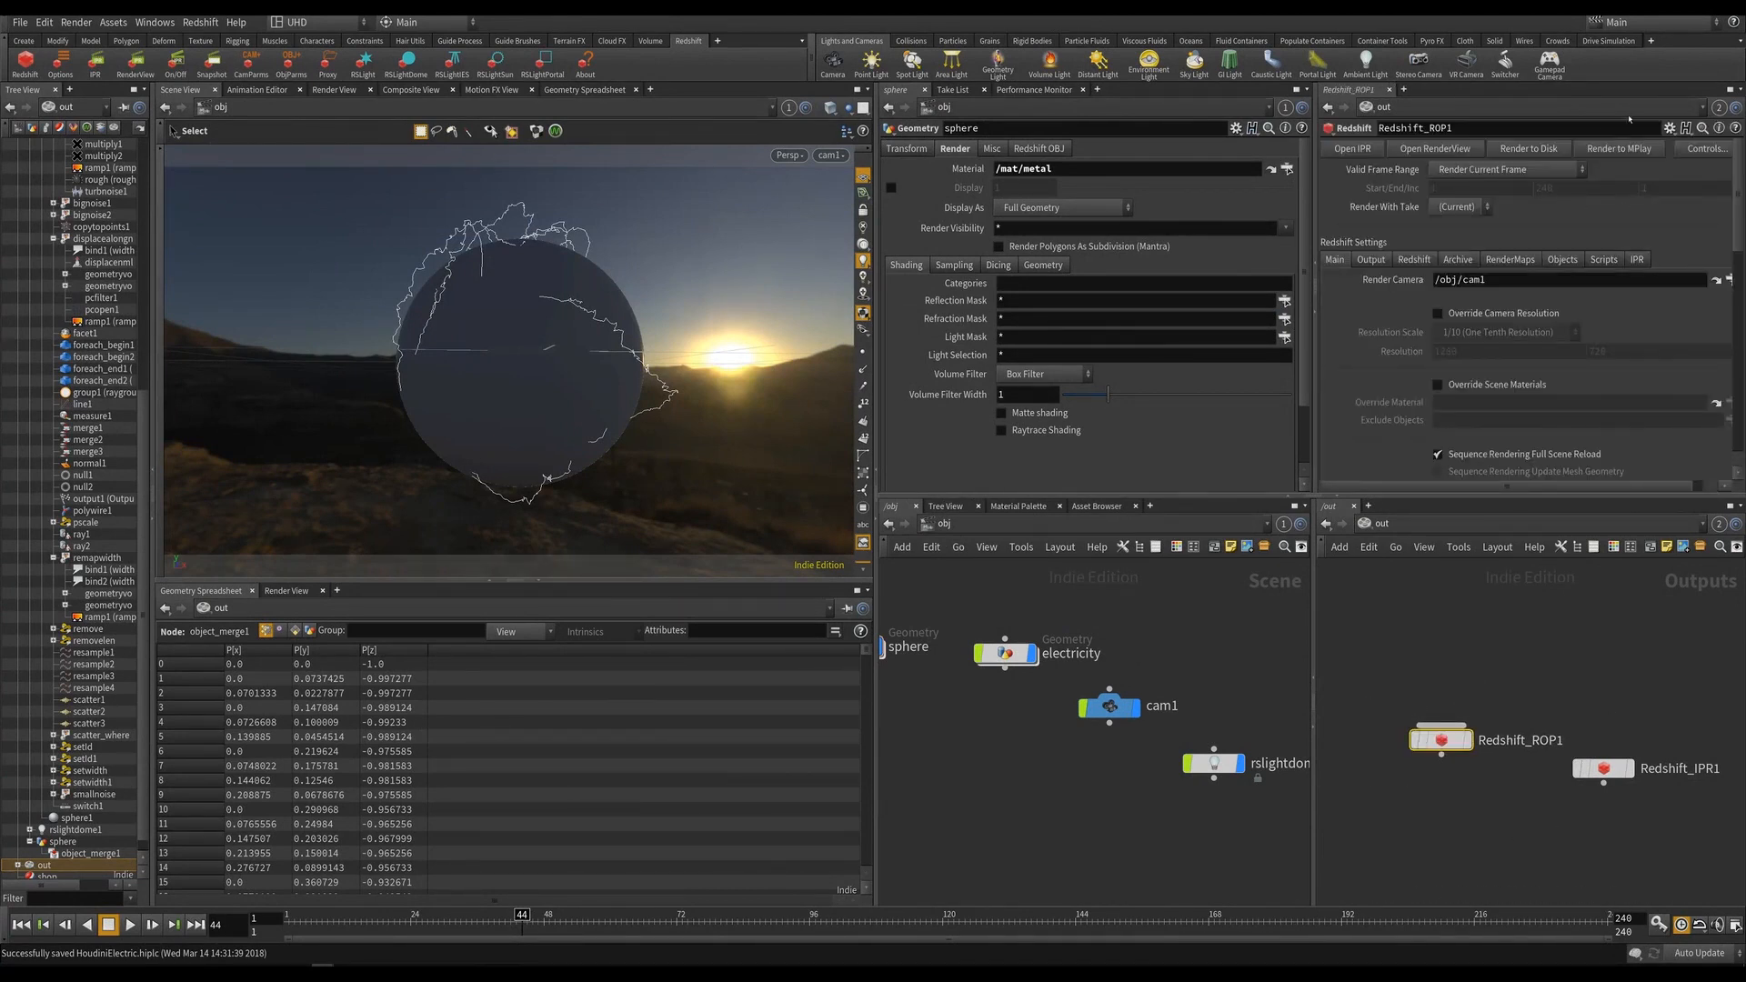
left_click(1670, 129)
left_click(1532, 427)
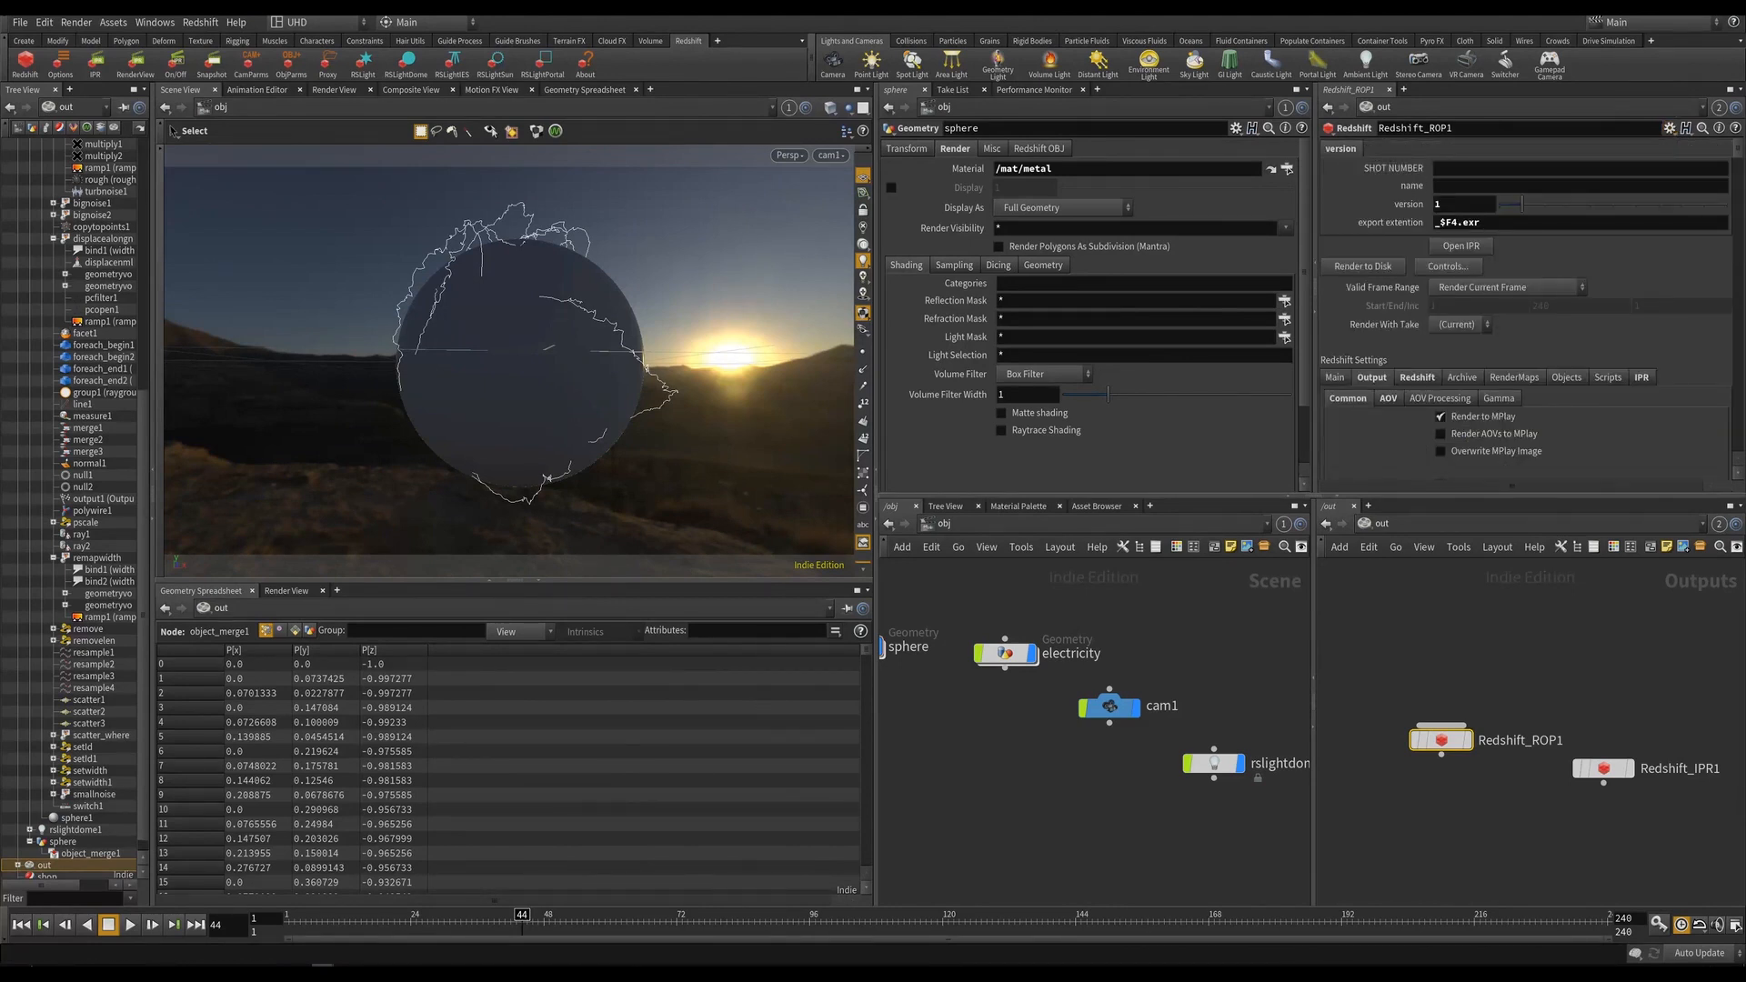
key("alt+Tab")
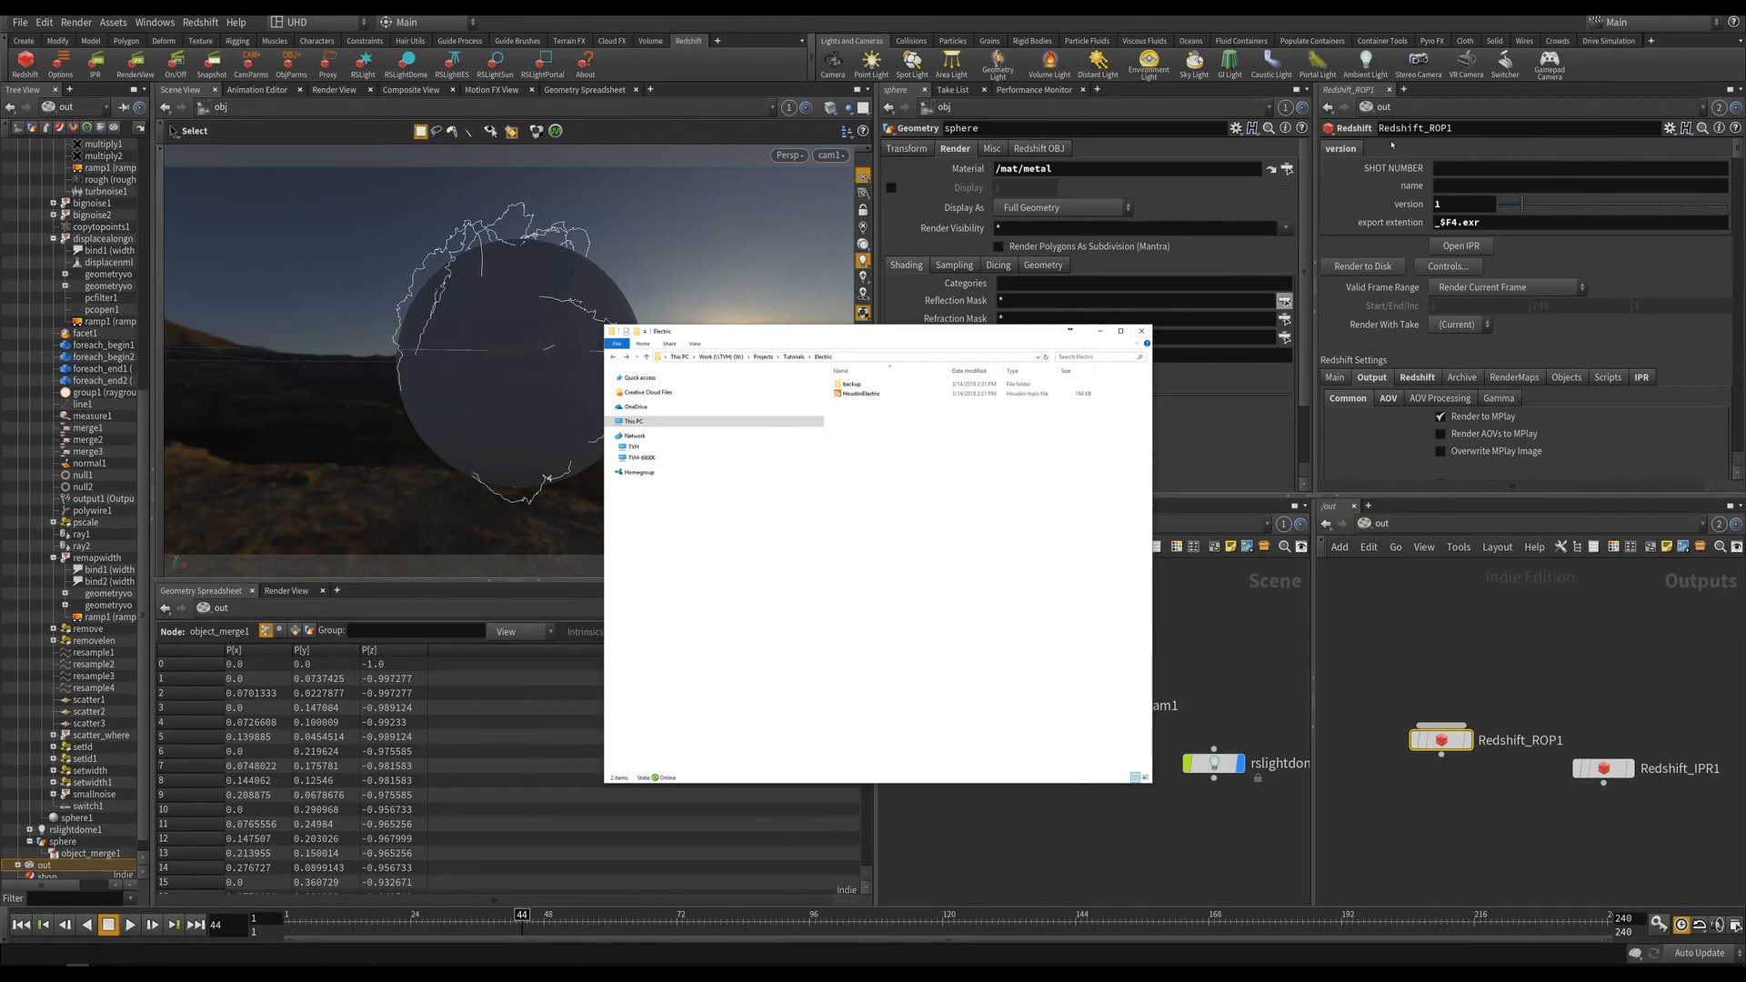
Set the shot number to SH010 and the name to Sphere on the Redshift_ROP1 node.
left_click(1444, 171)
type("S")
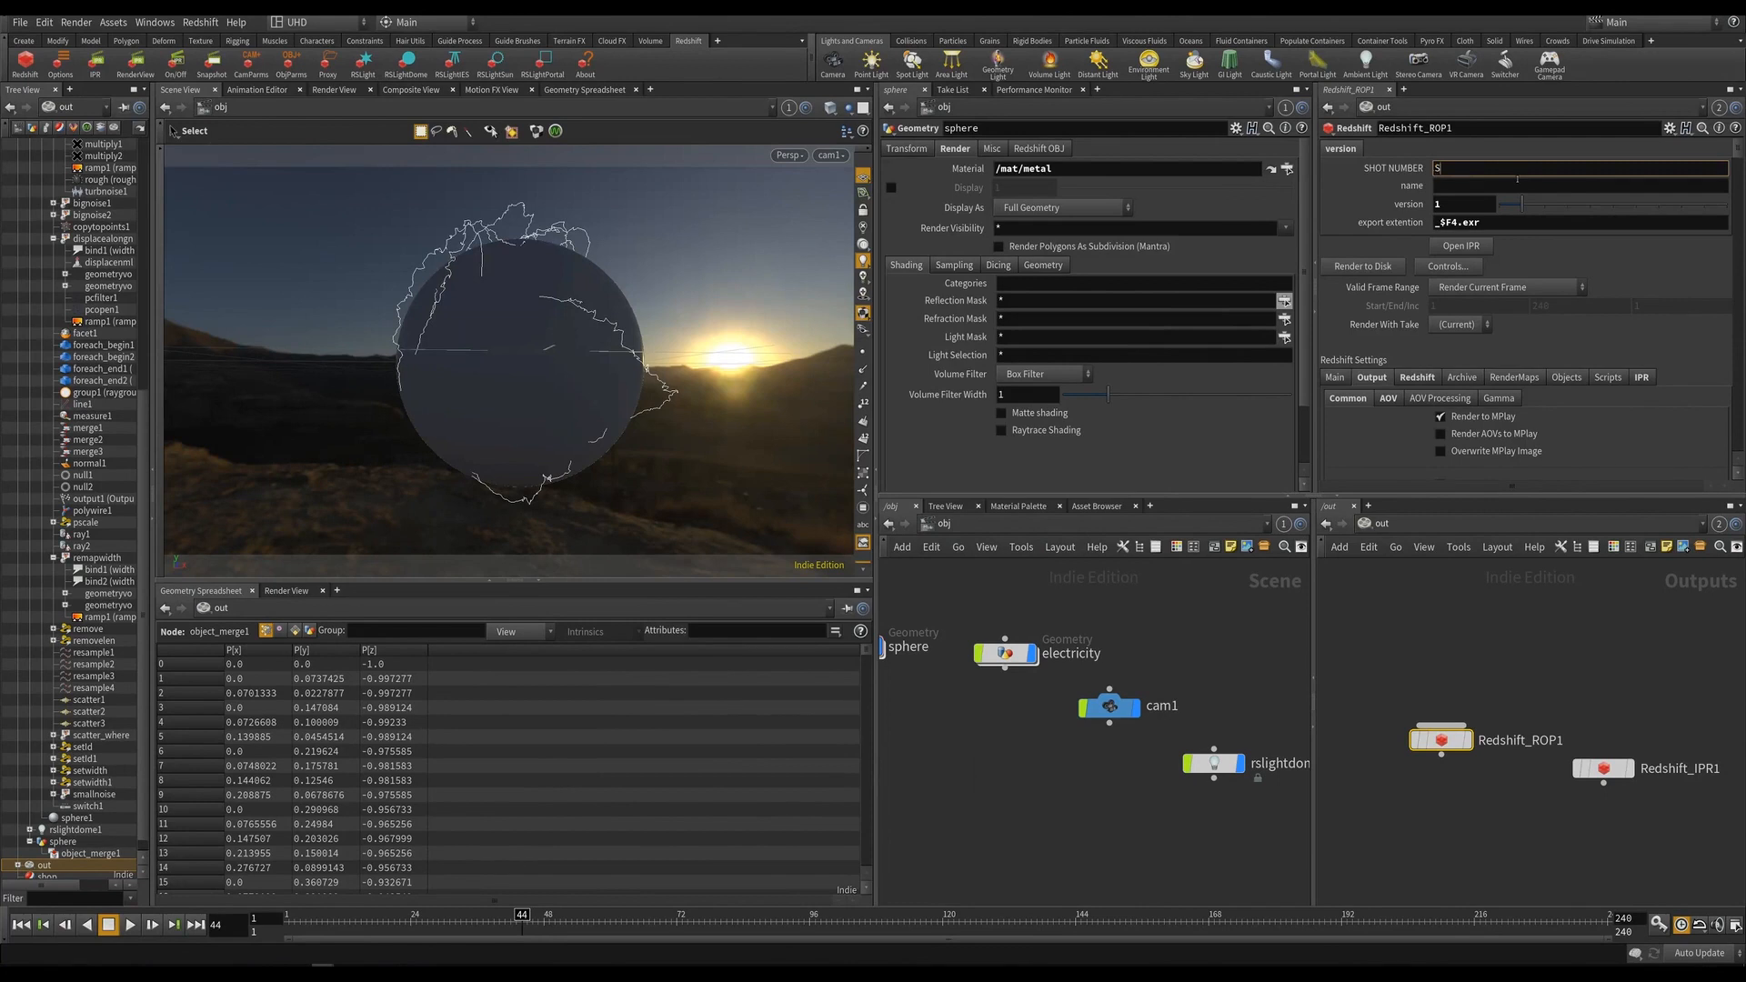
type("H010")
key("Tab")
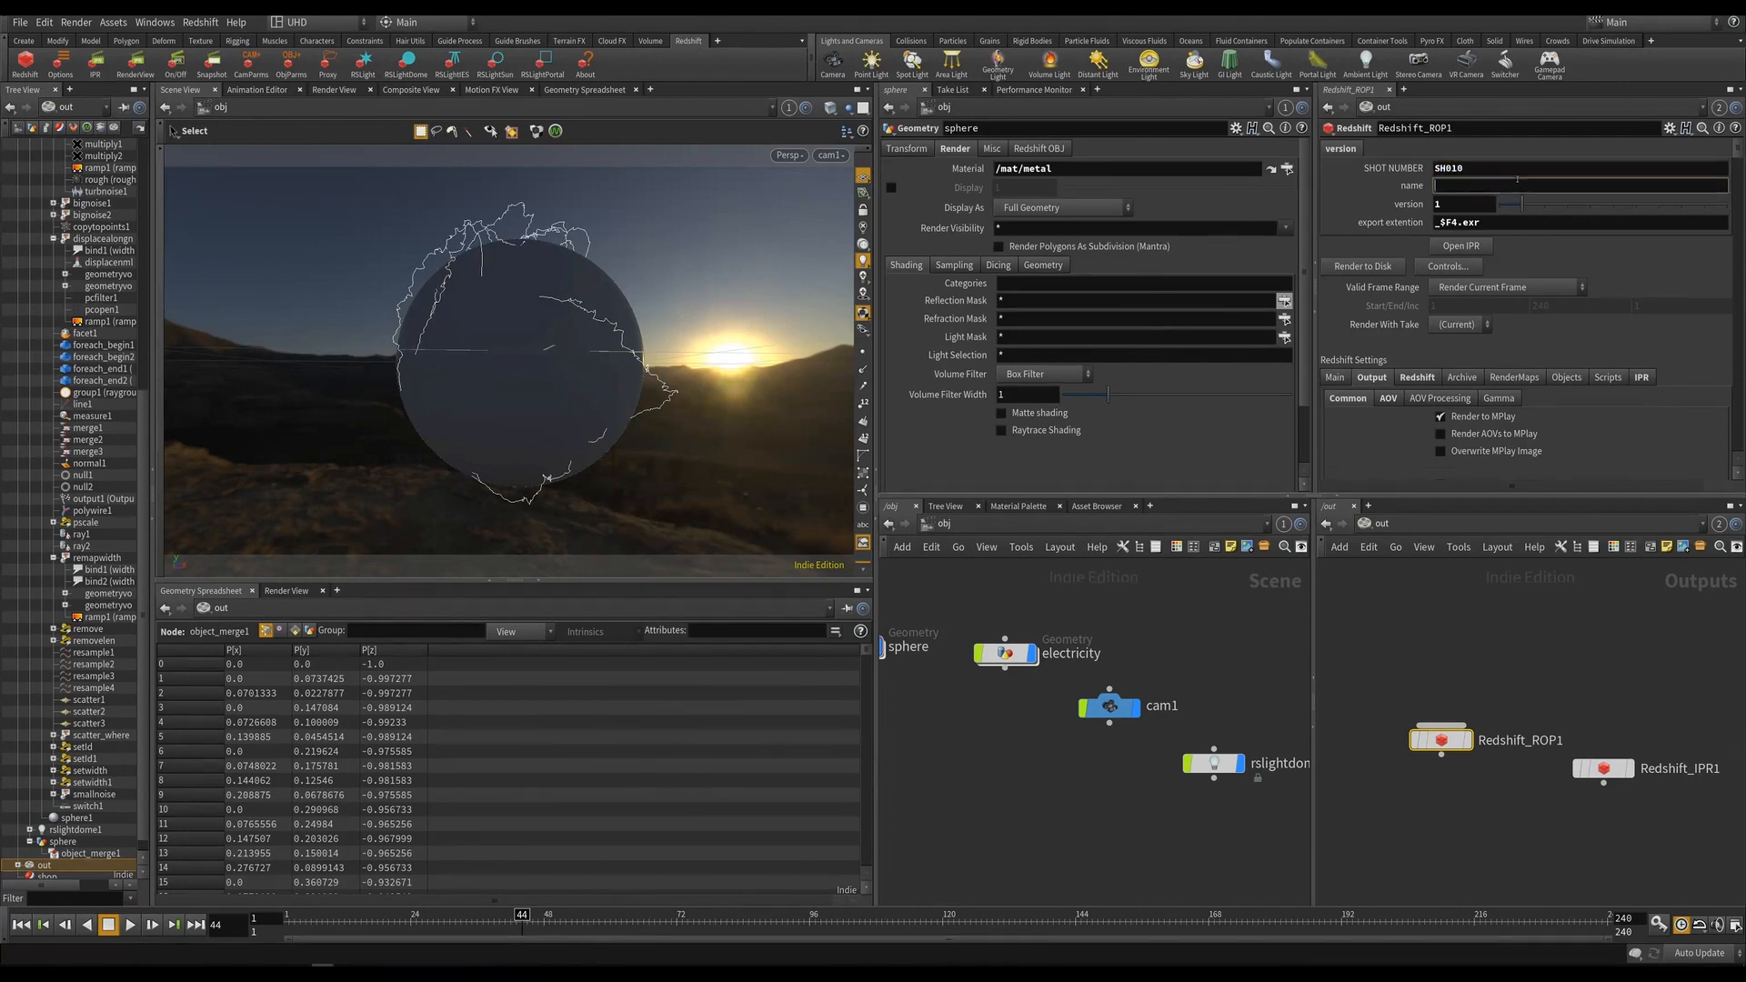
type("Sphere")
key("Return")
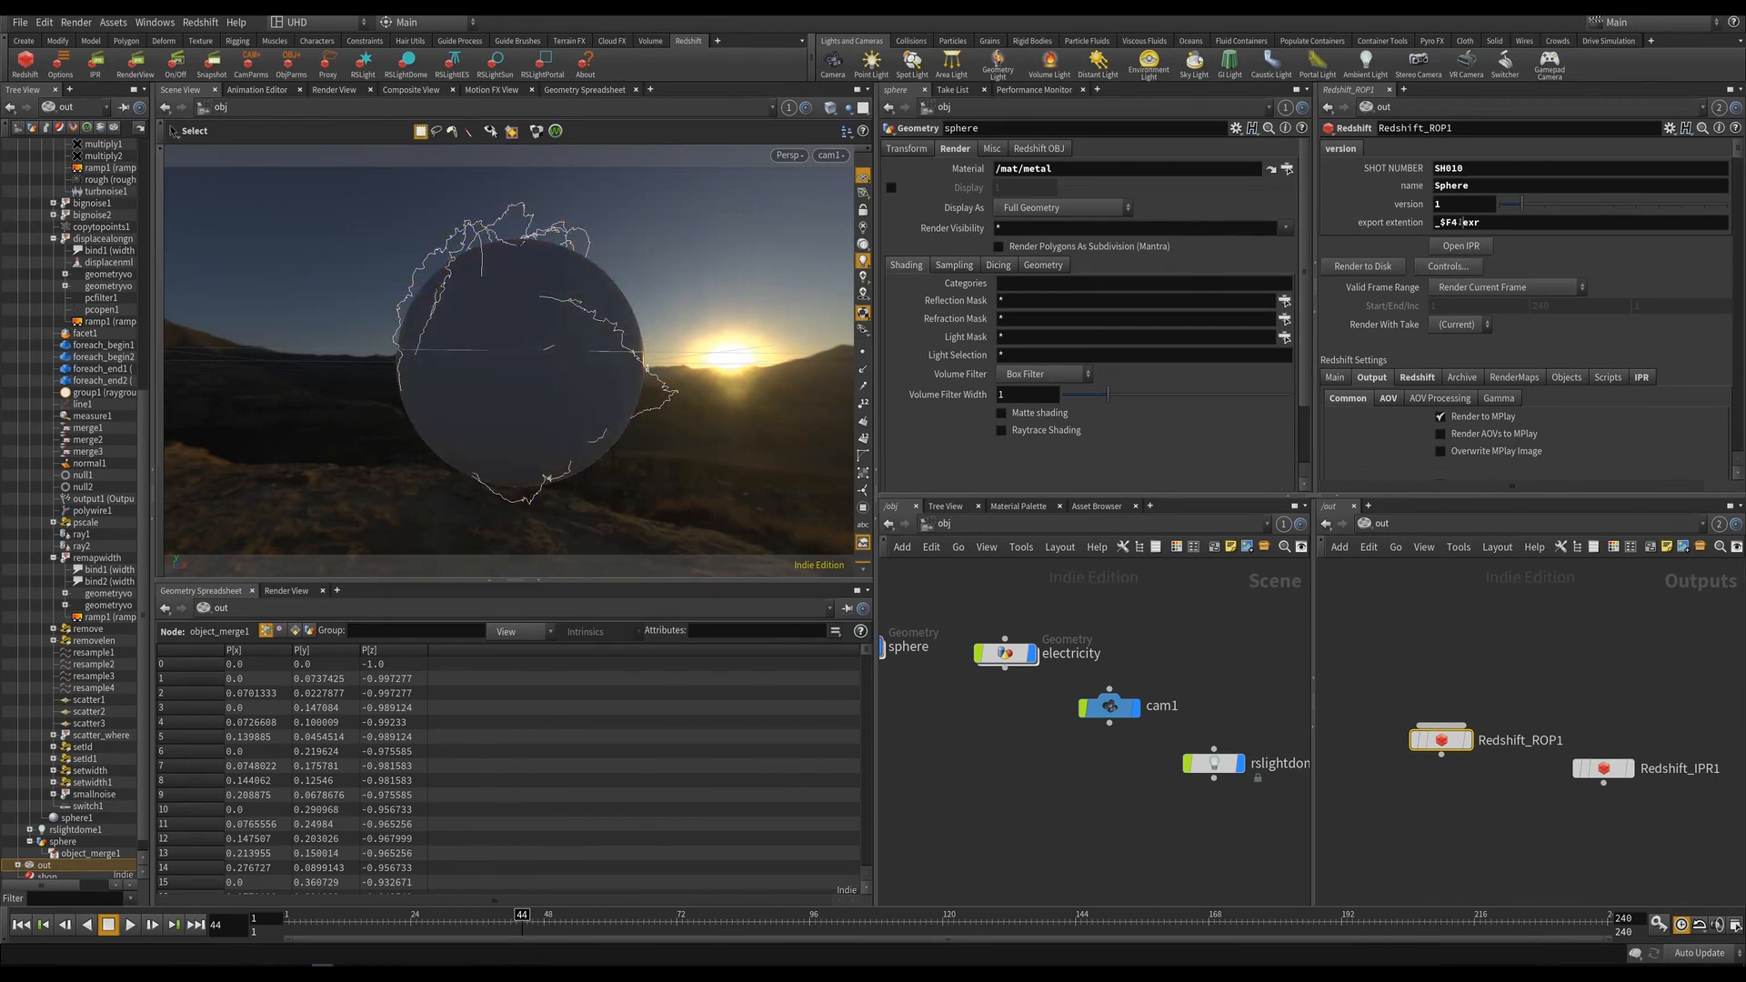
Change the export extension to .exr by removing the frame number part.
left_click(1460, 222)
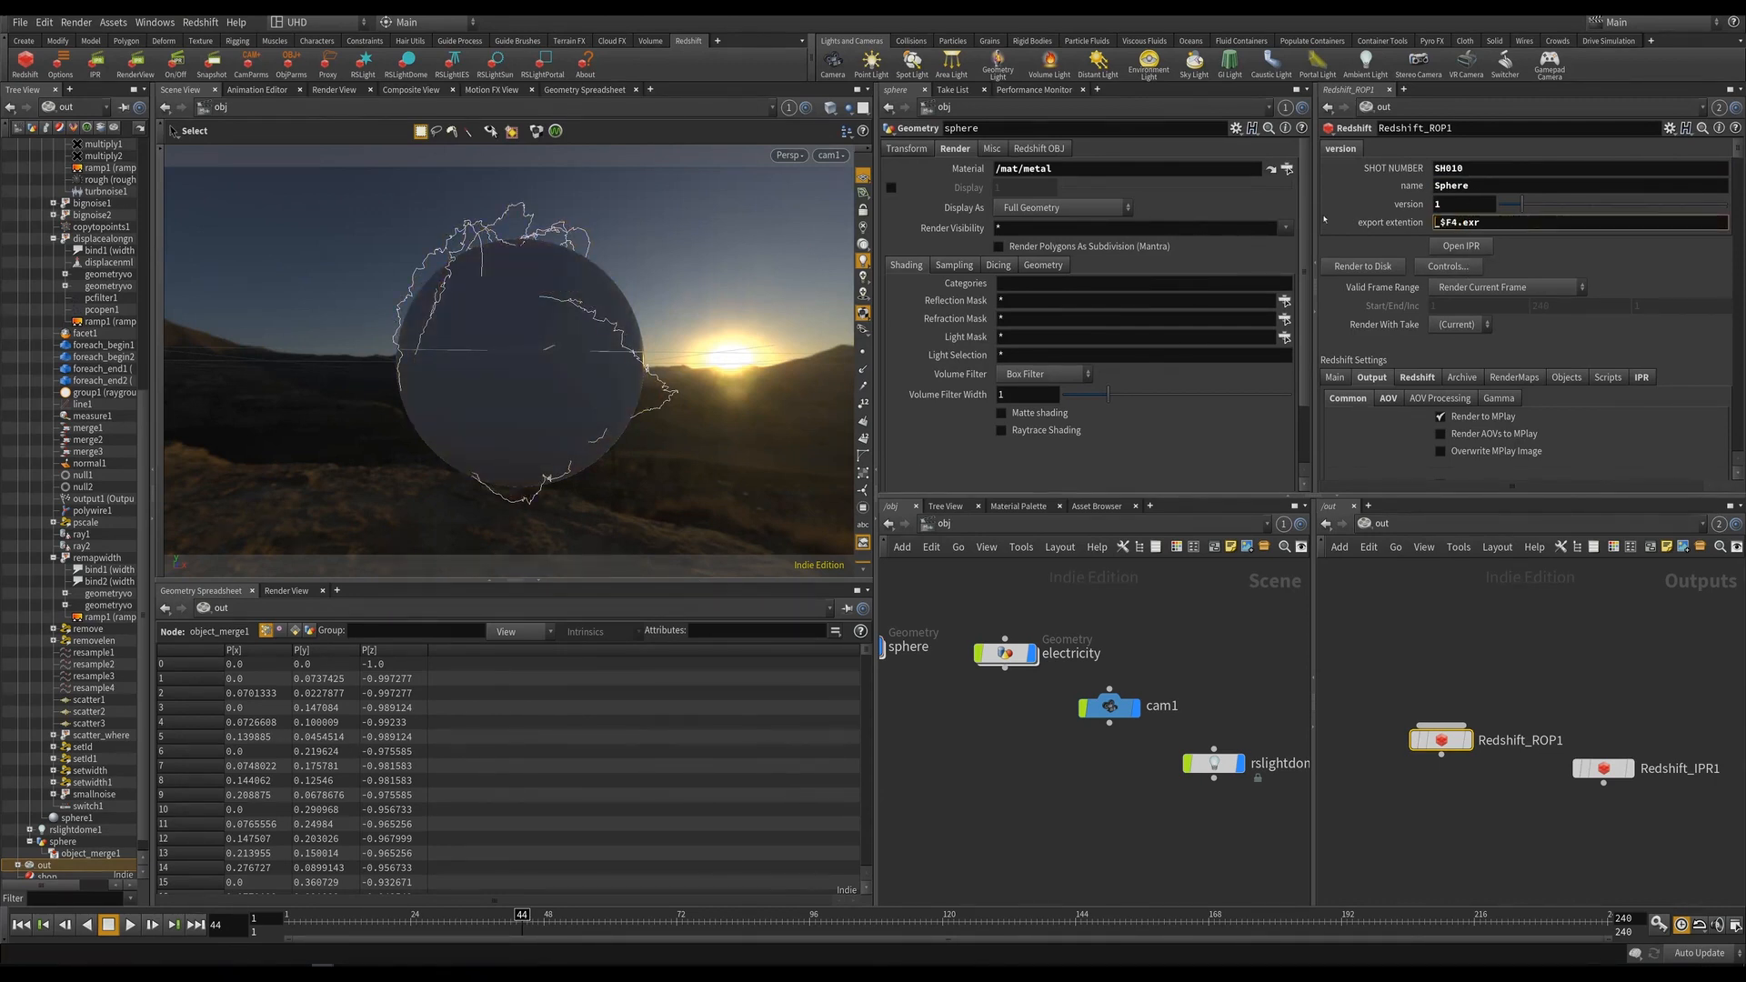
key("BackSpace")
key("BackSpace")
key("BackSpace")
key("BackSpace")
key("Return")
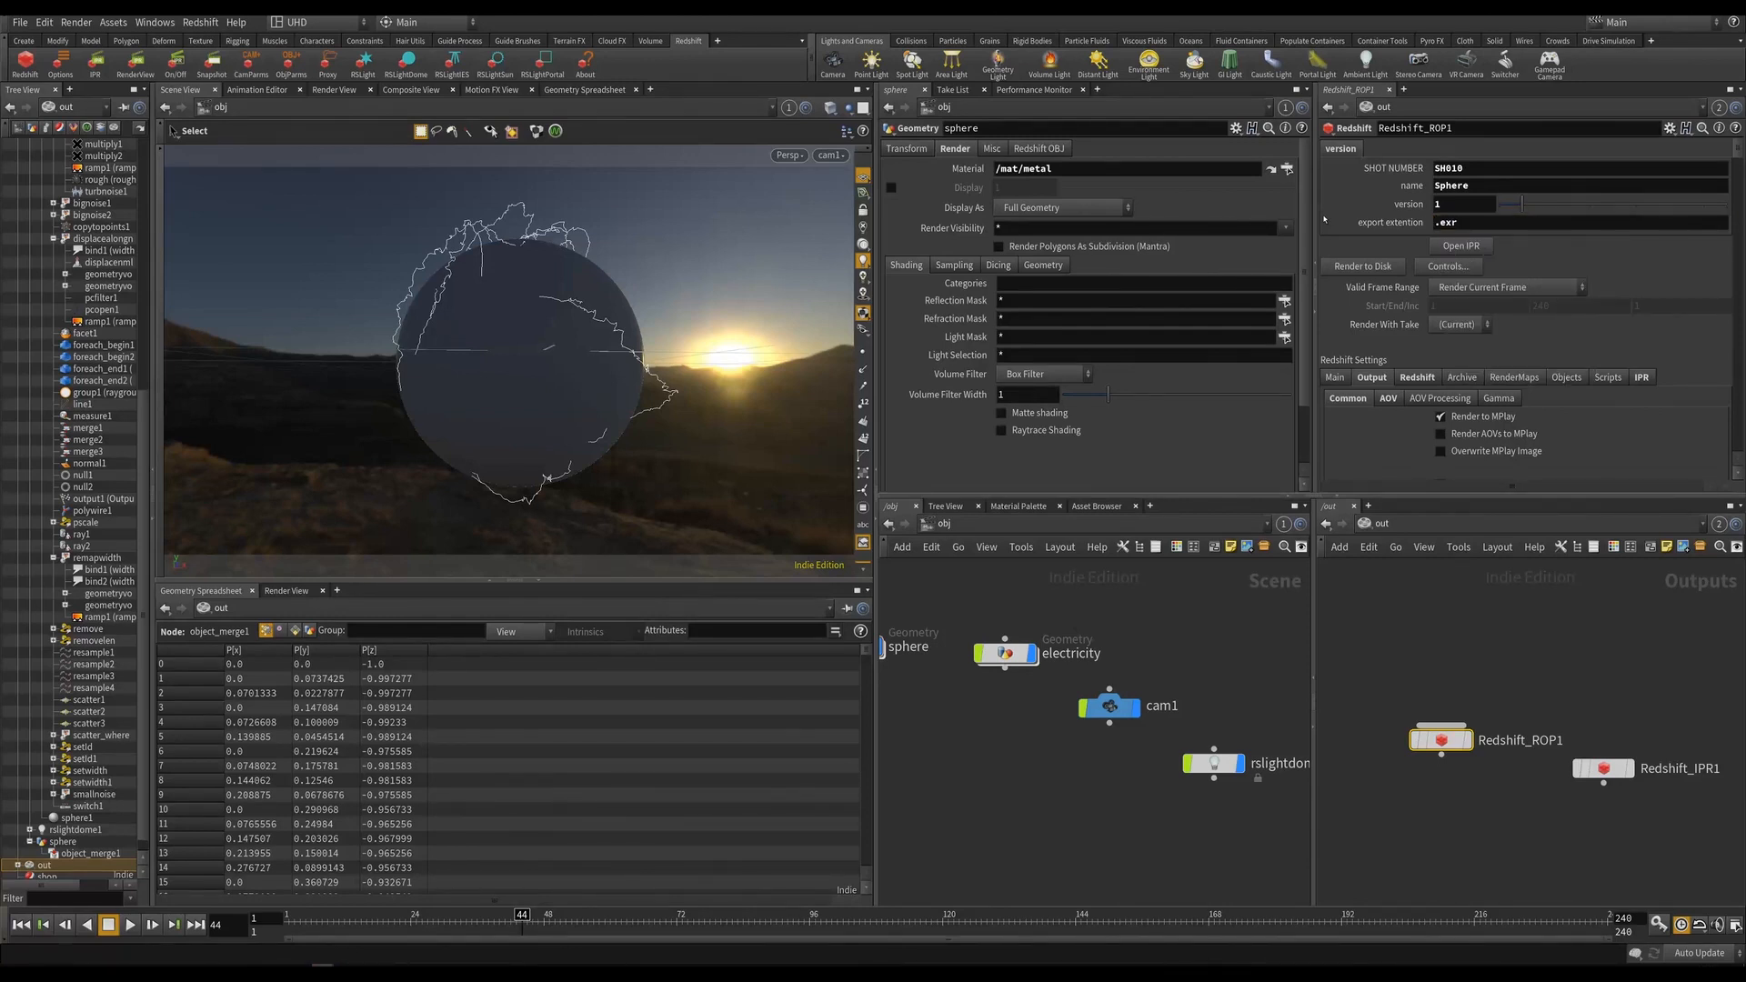
Set the Force Objects of Redshift_ROP1 to the sphere object and save the scene.
left_click(77, 974)
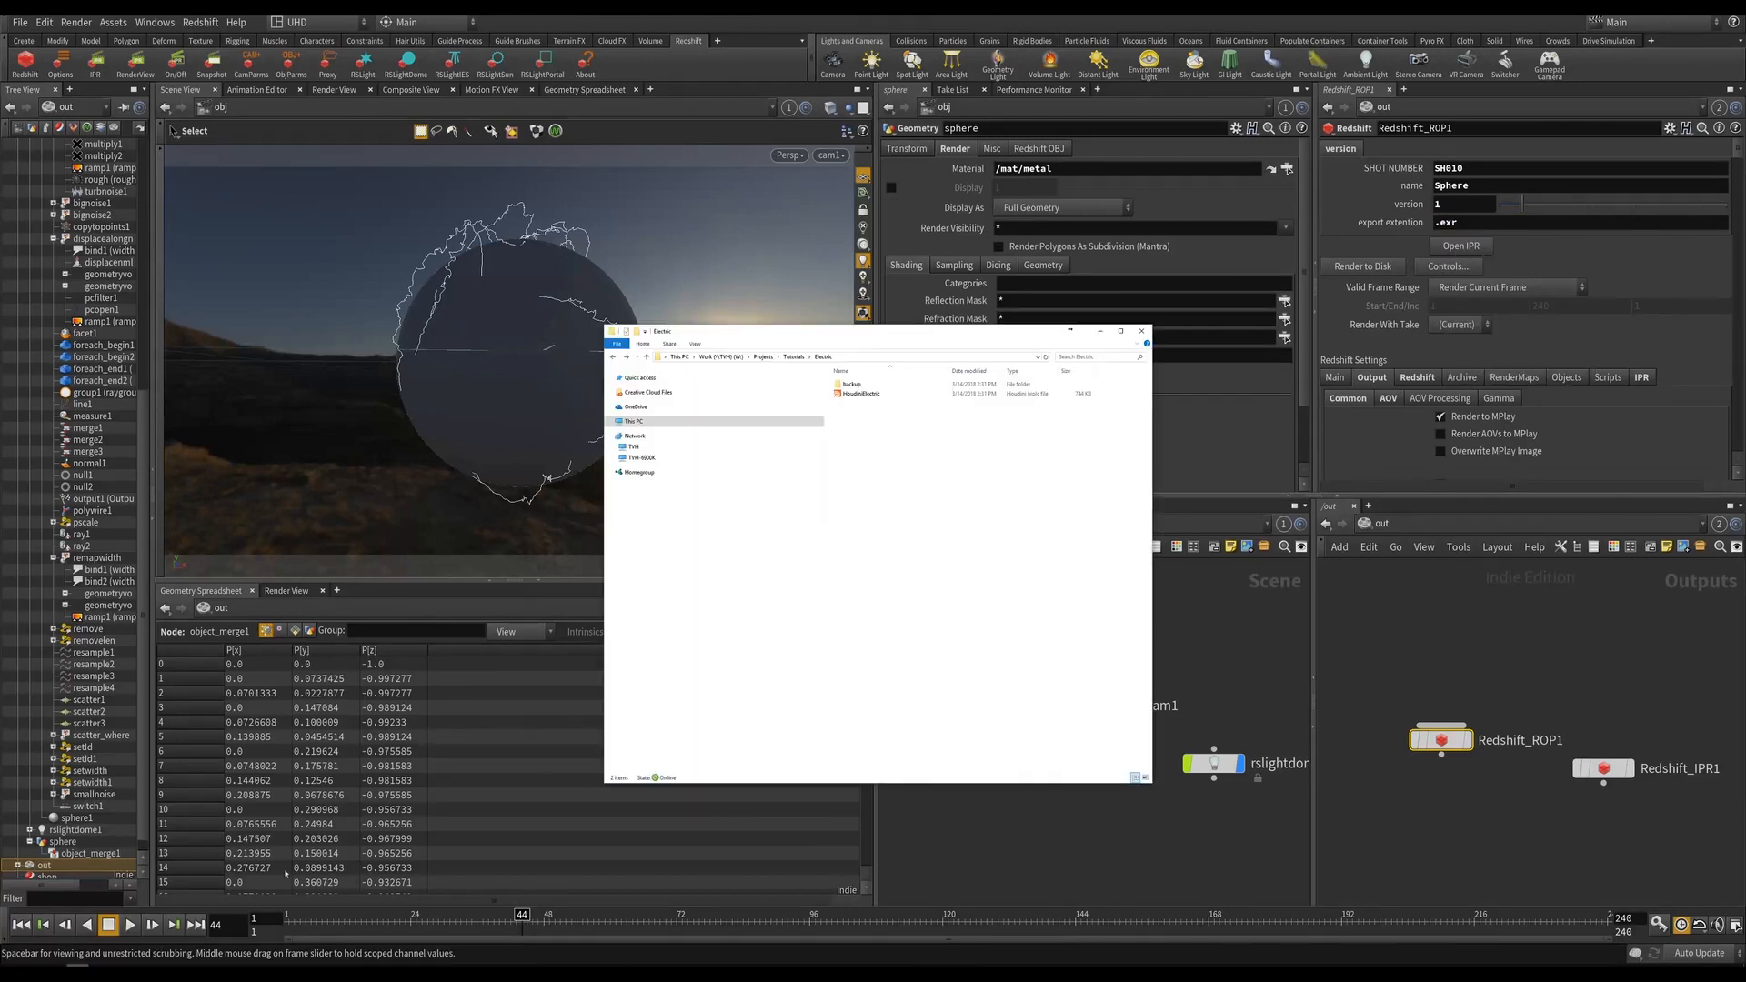
left_click(1329, 674)
left_click(1561, 380)
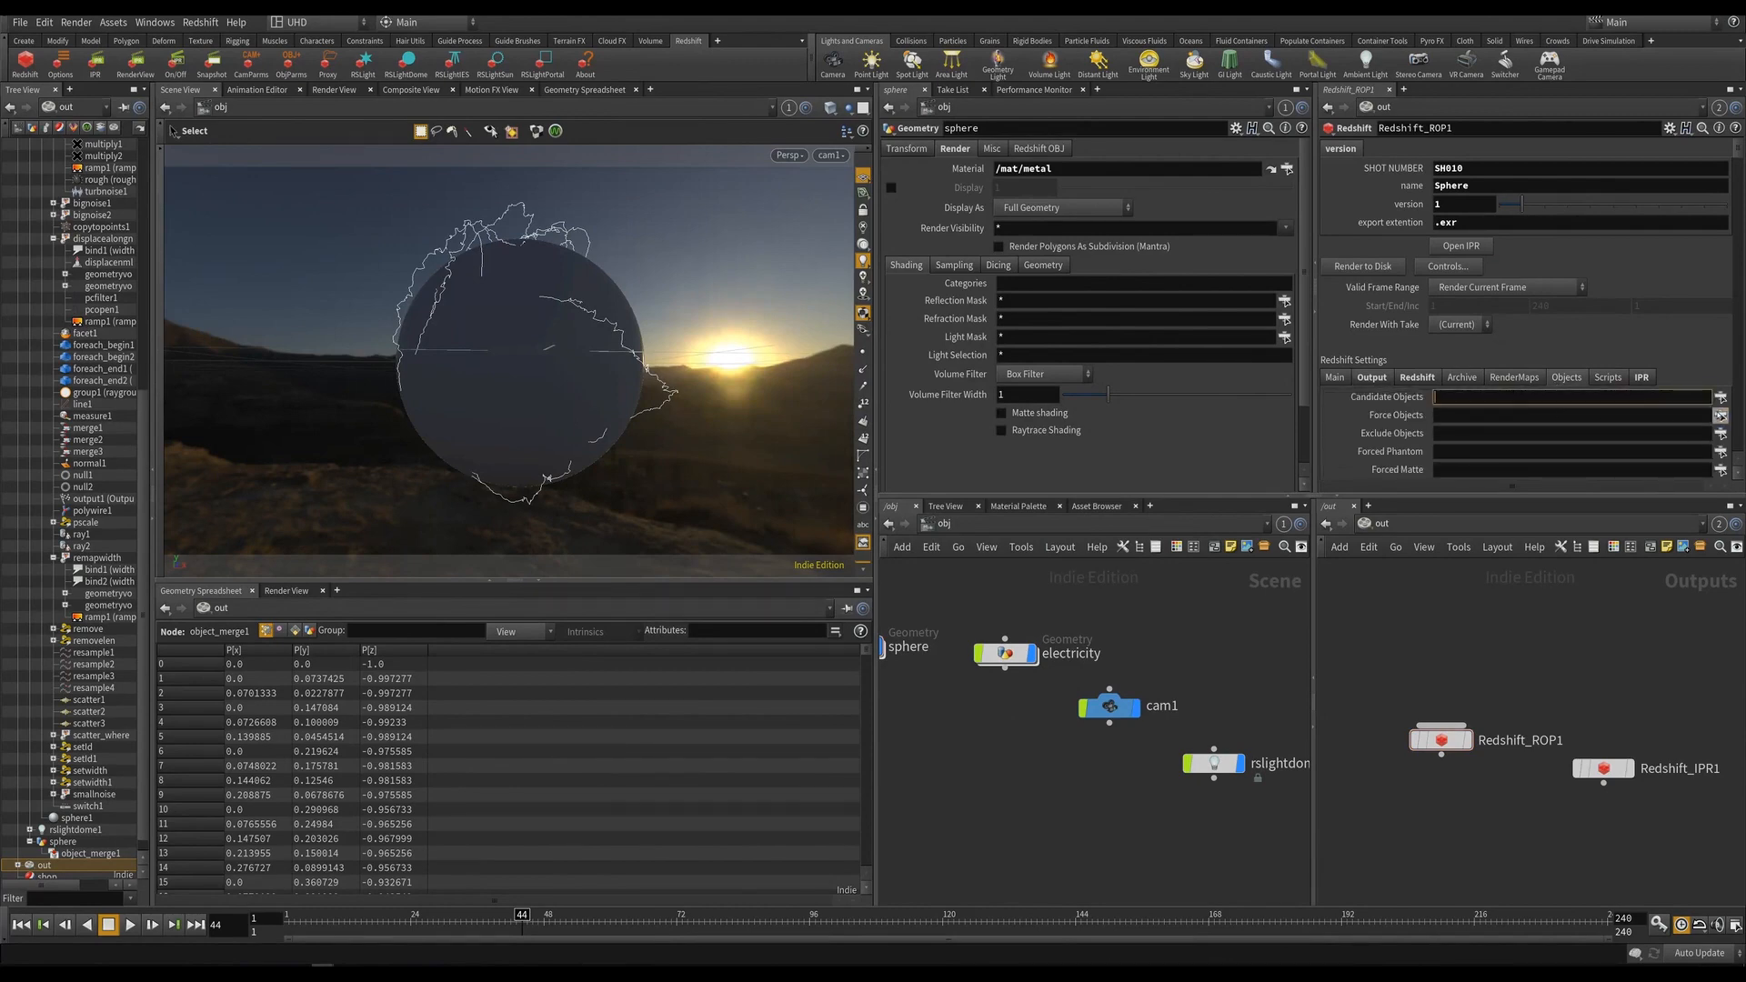
left_click(1721, 416)
double_click(1488, 126)
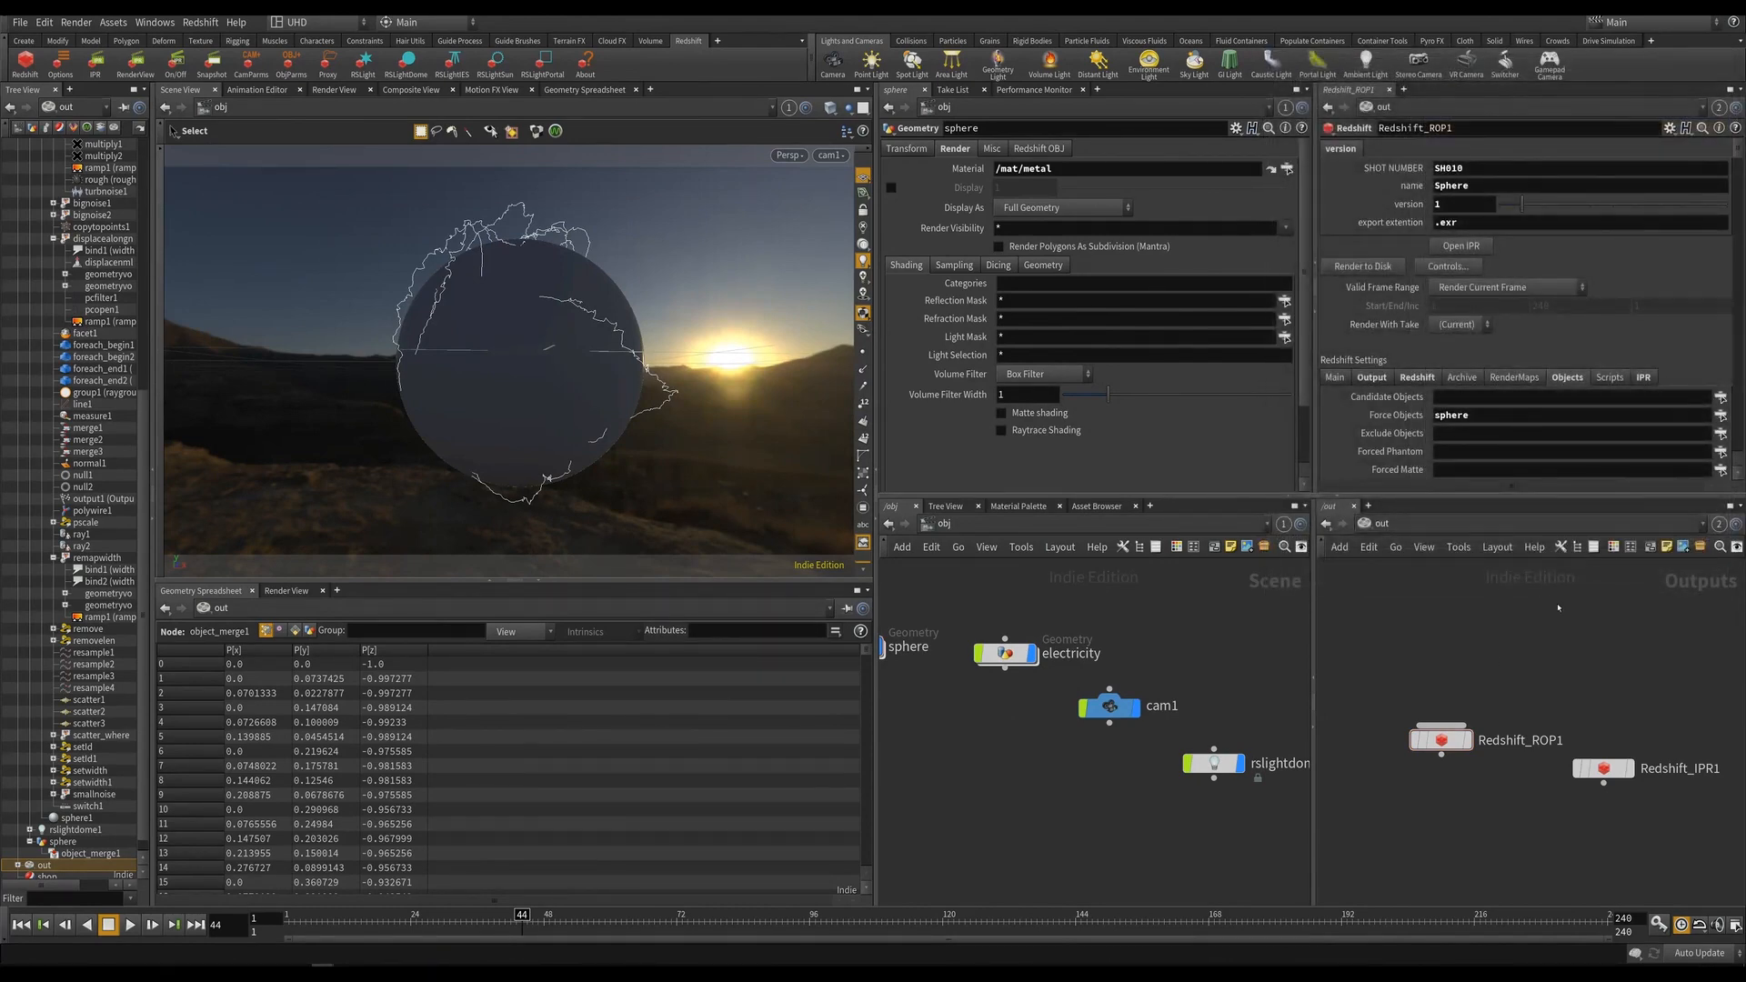
scroll(1514, 419, "down", 3)
middle_click_drag(1533, 626, 1499, 615)
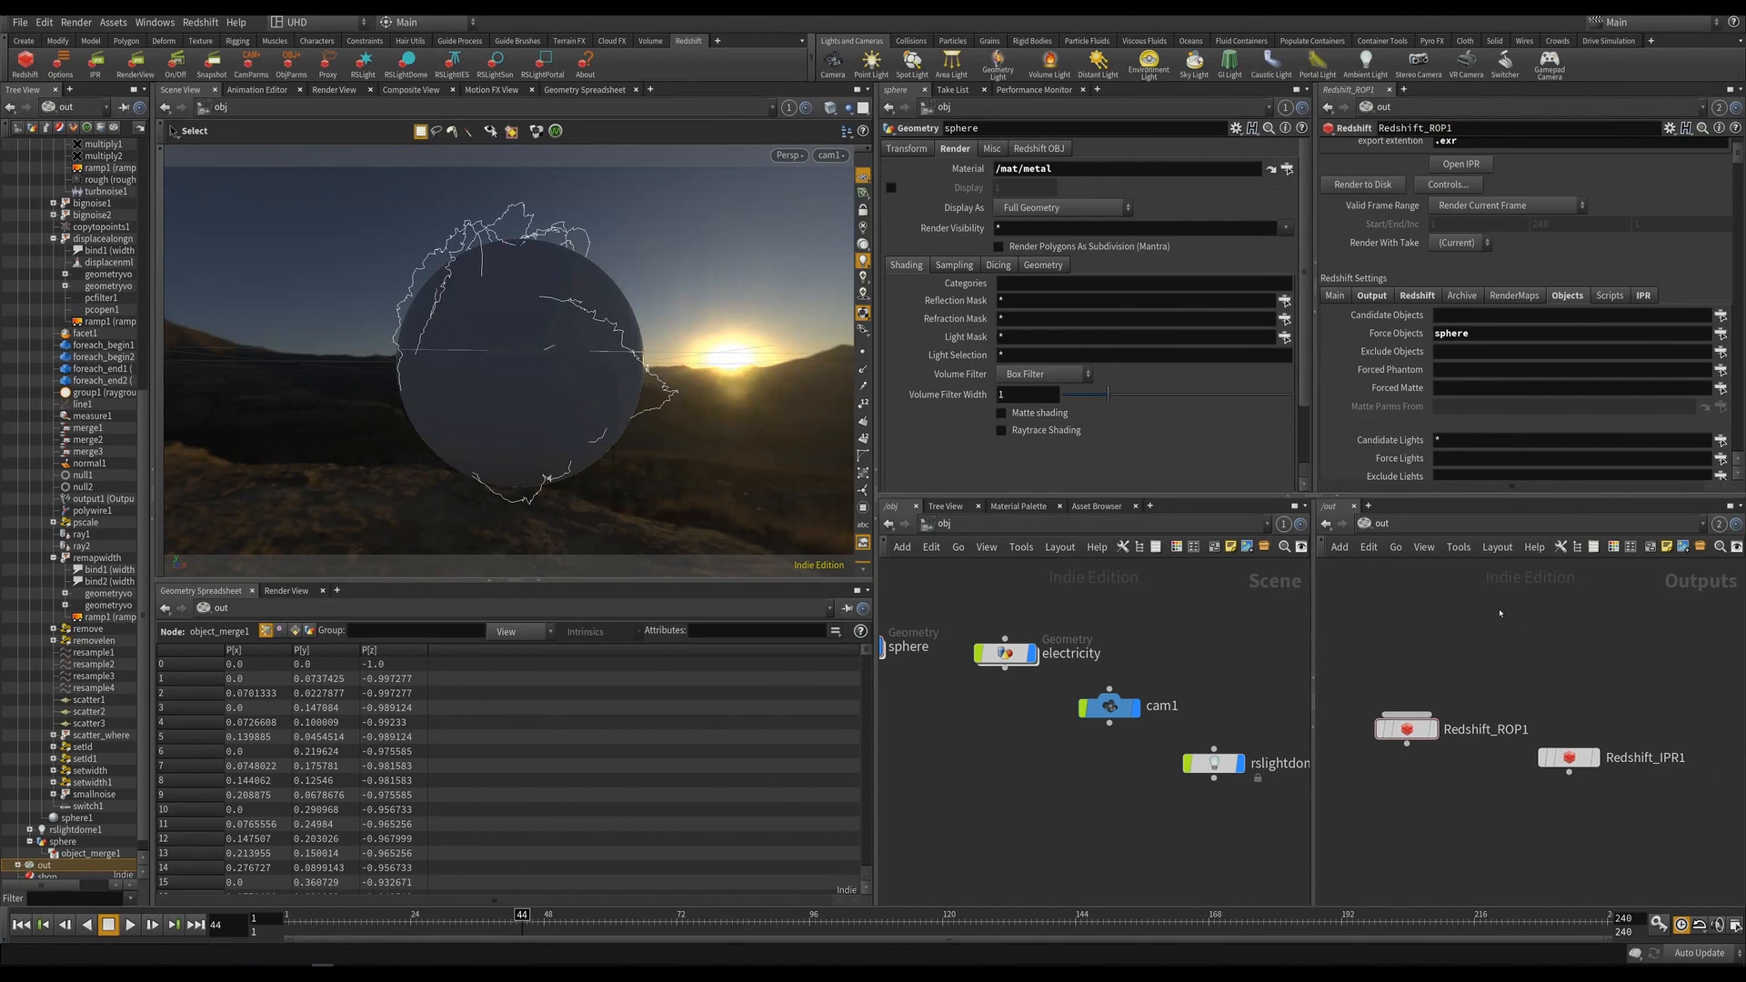
key("ctrl+s")
scroll(1491, 269, "up", 3)
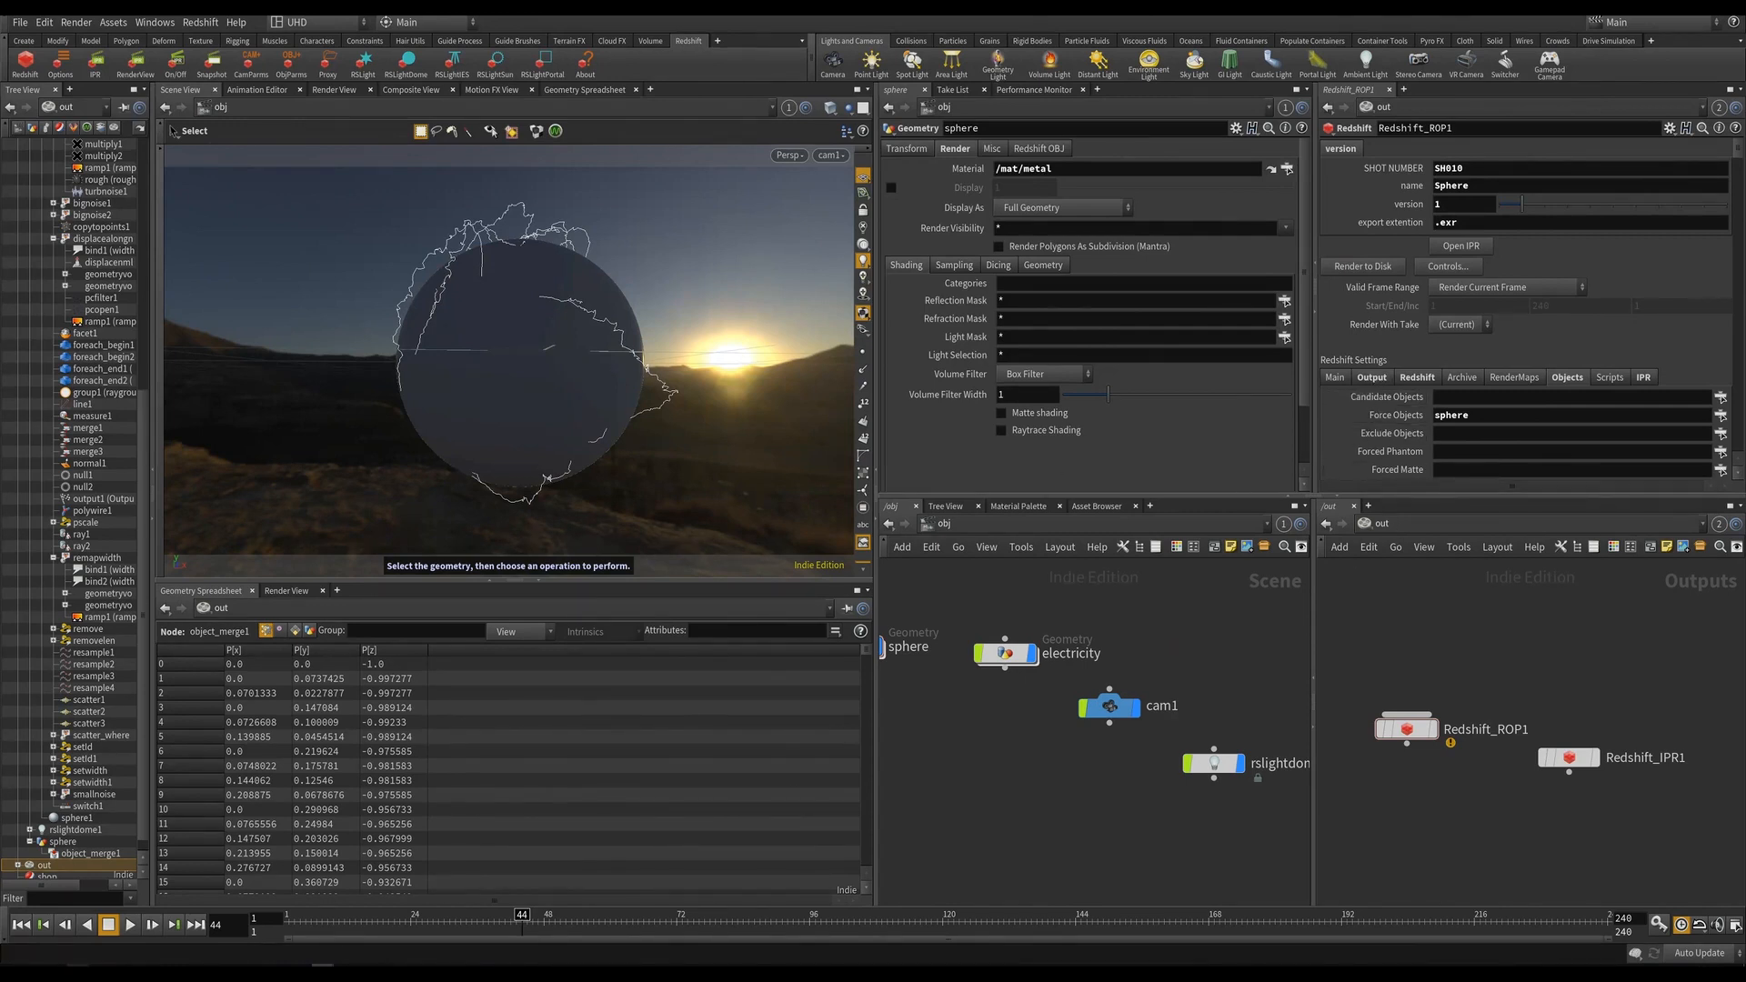
Switch to File Explorer, open the Sphere_v1 folder under RENDERS, SH010, Sphere, and permanently delete everything in it.
key("alt+Tab")
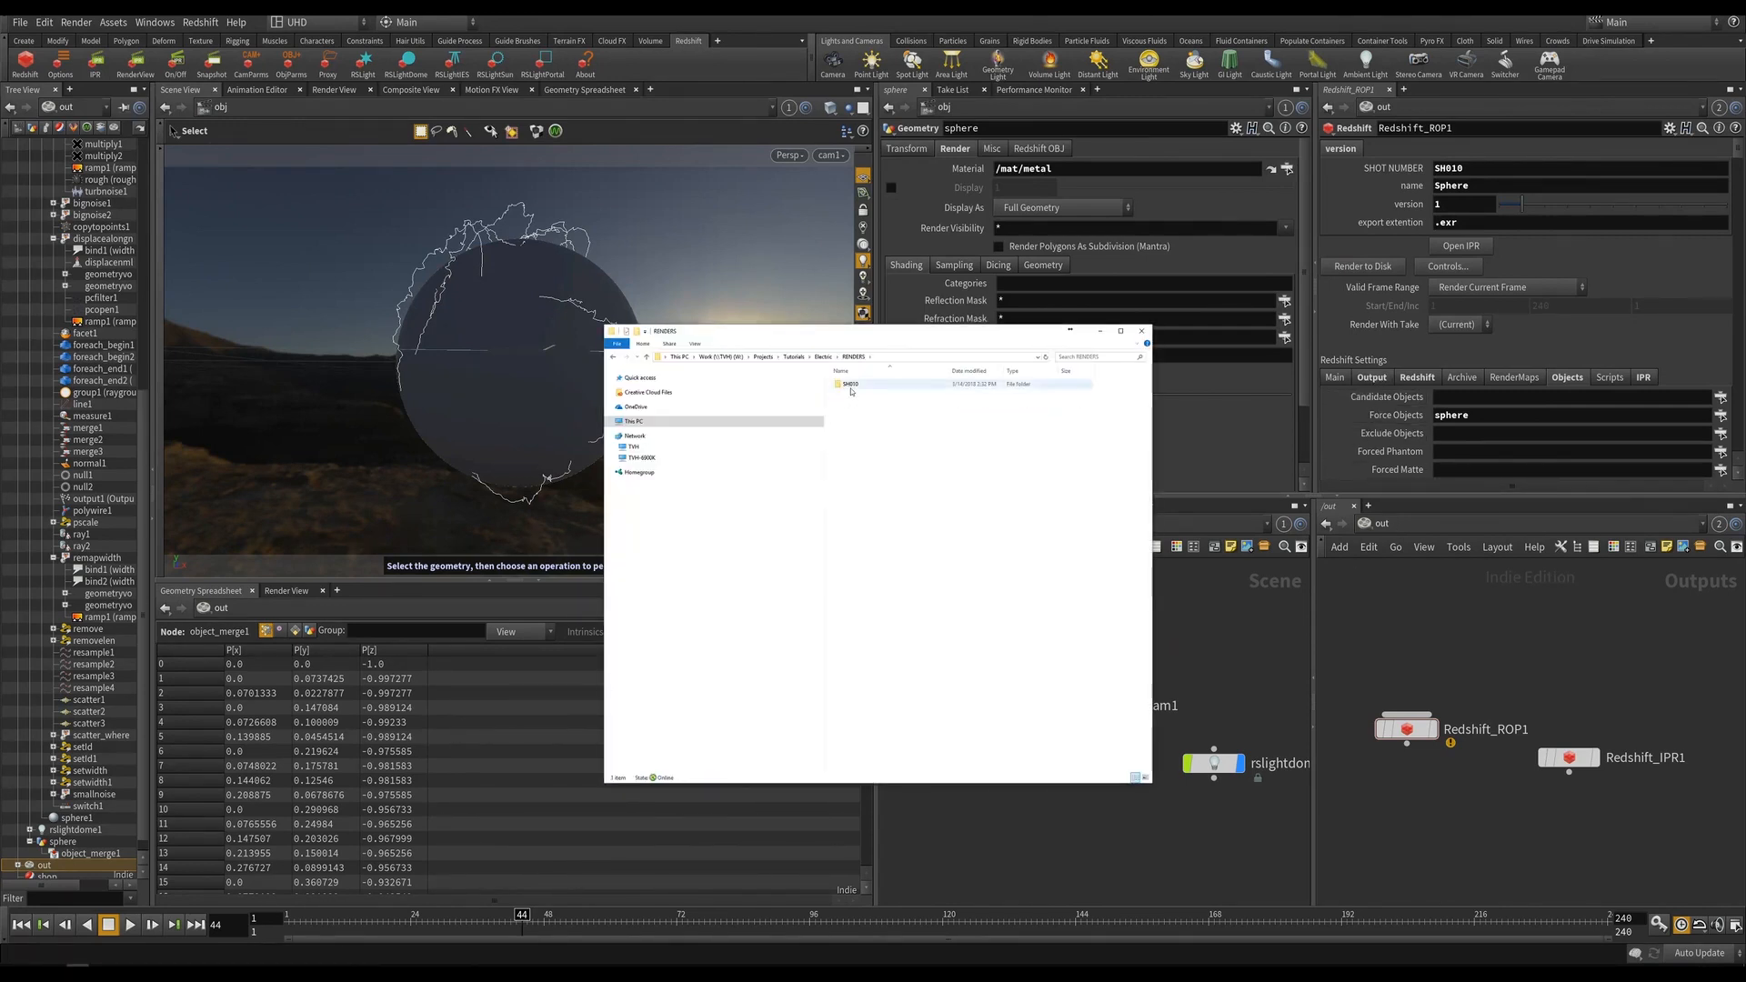
double_click(849, 385)
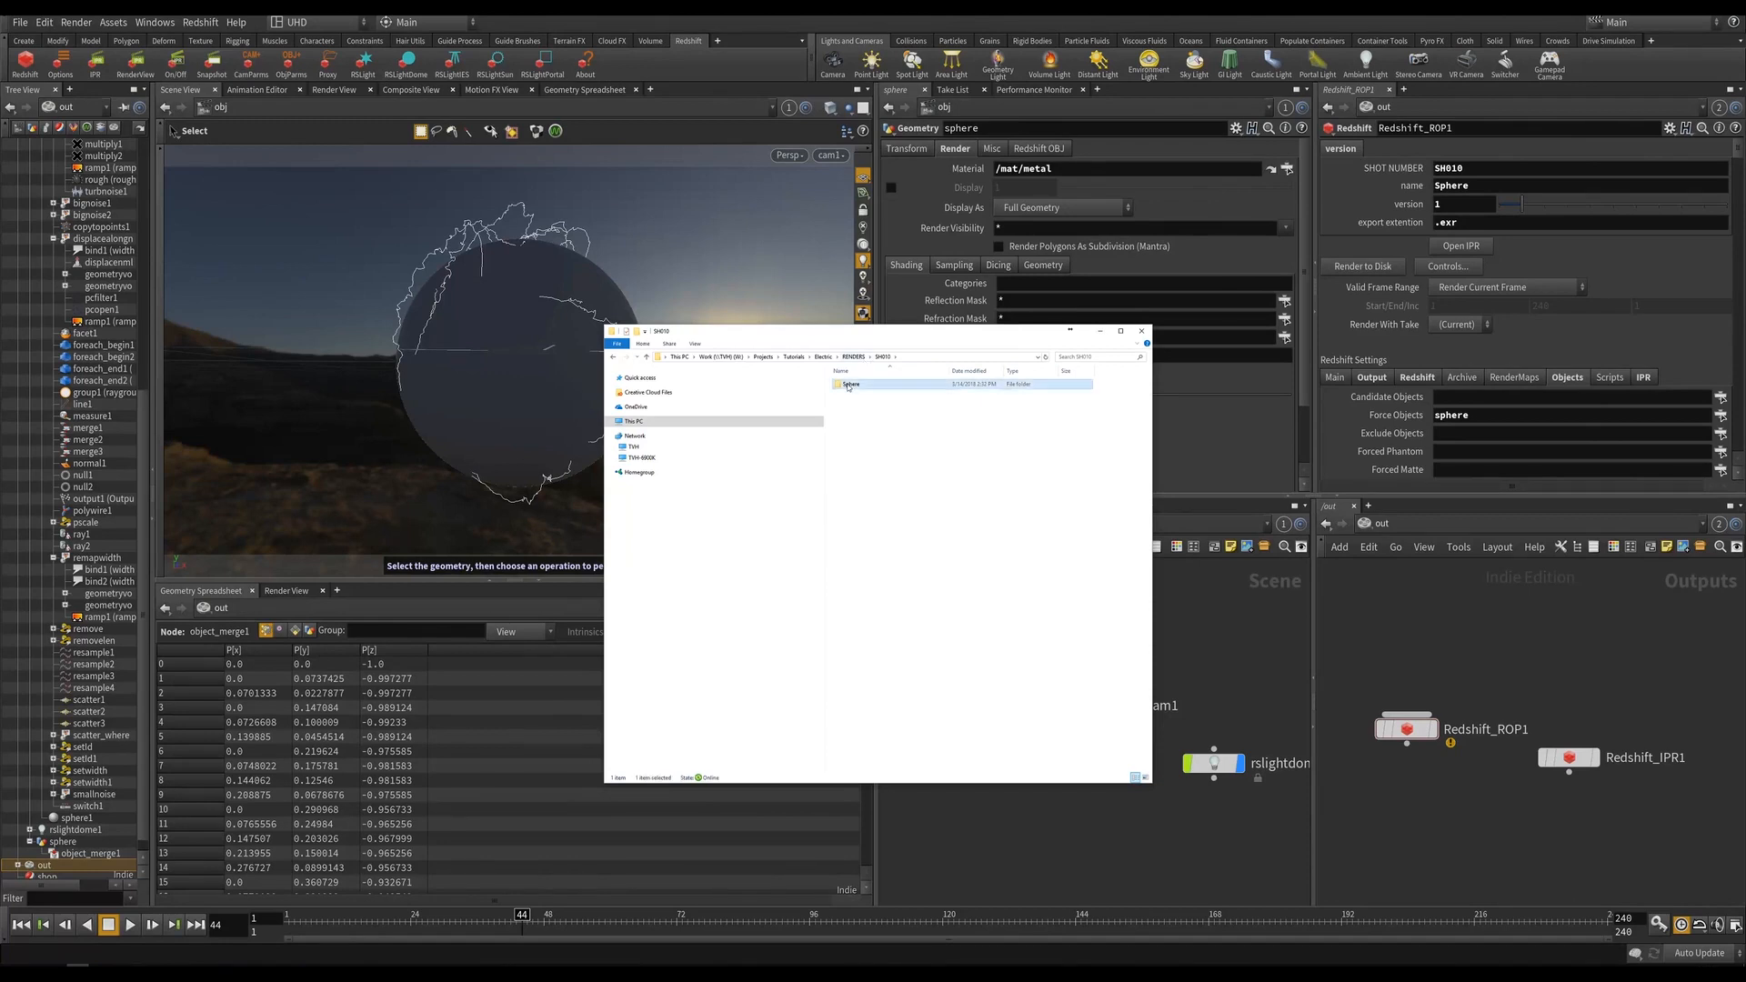
double_click(850, 385)
double_click(850, 385)
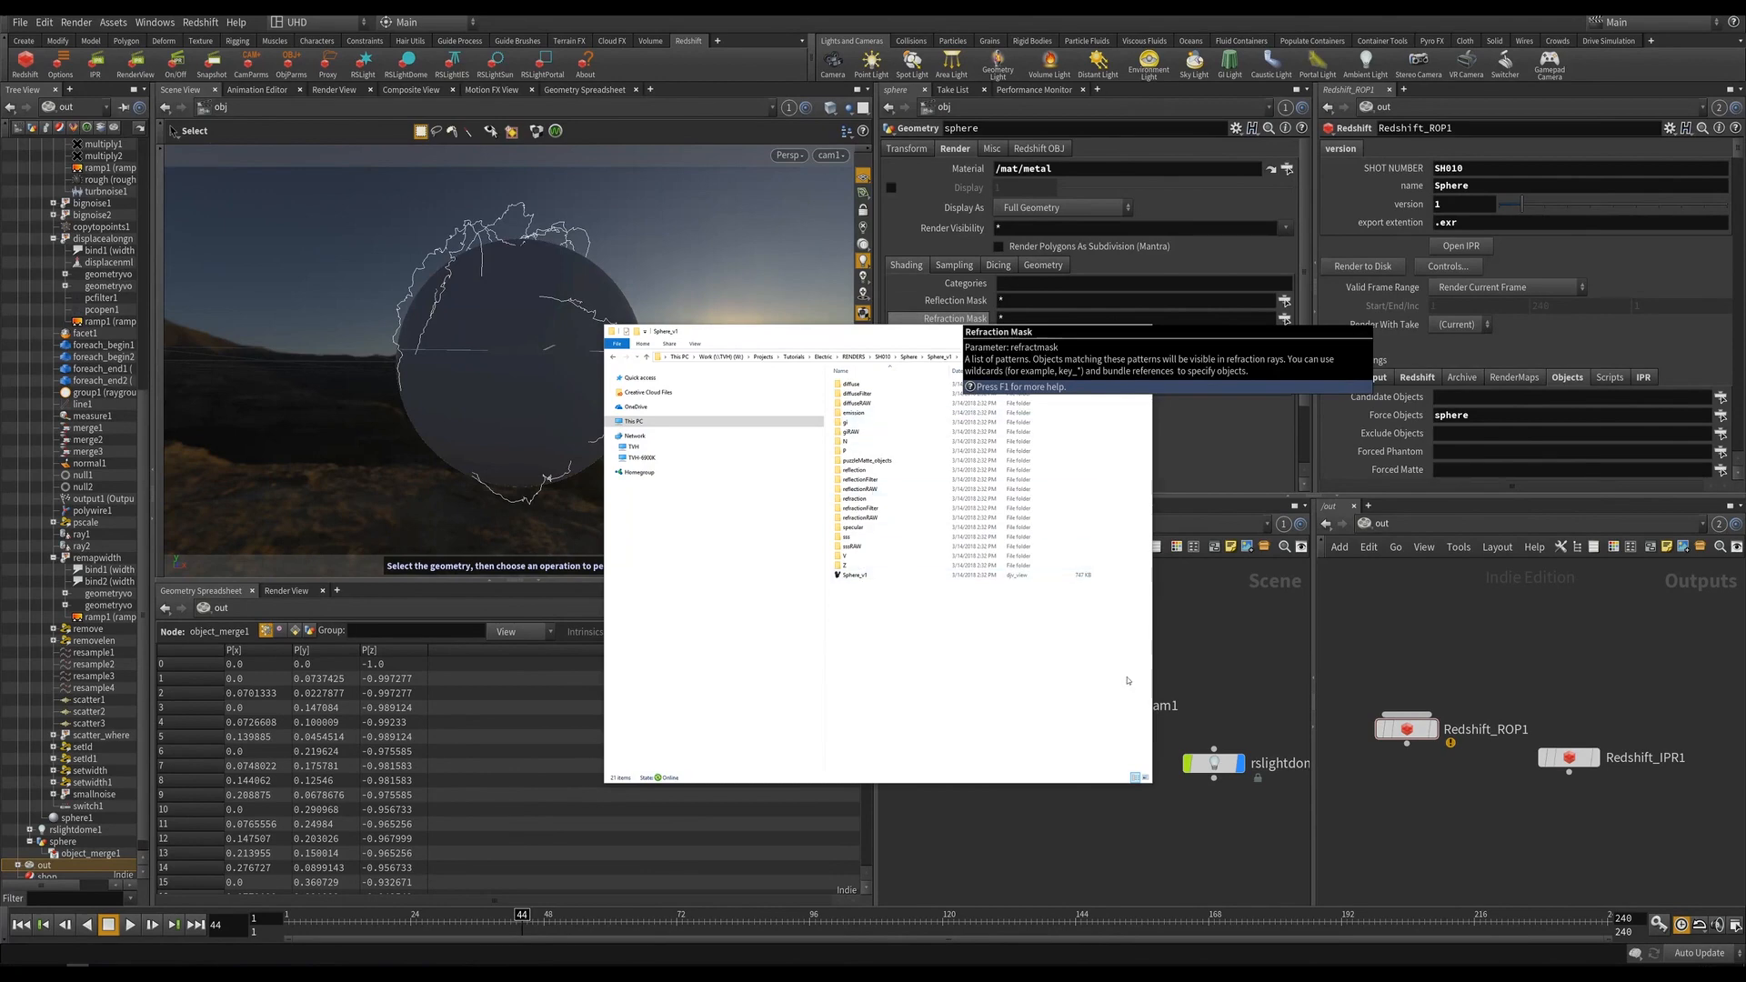
left_click_drag(926, 661, 910, 460)
key("Delete")
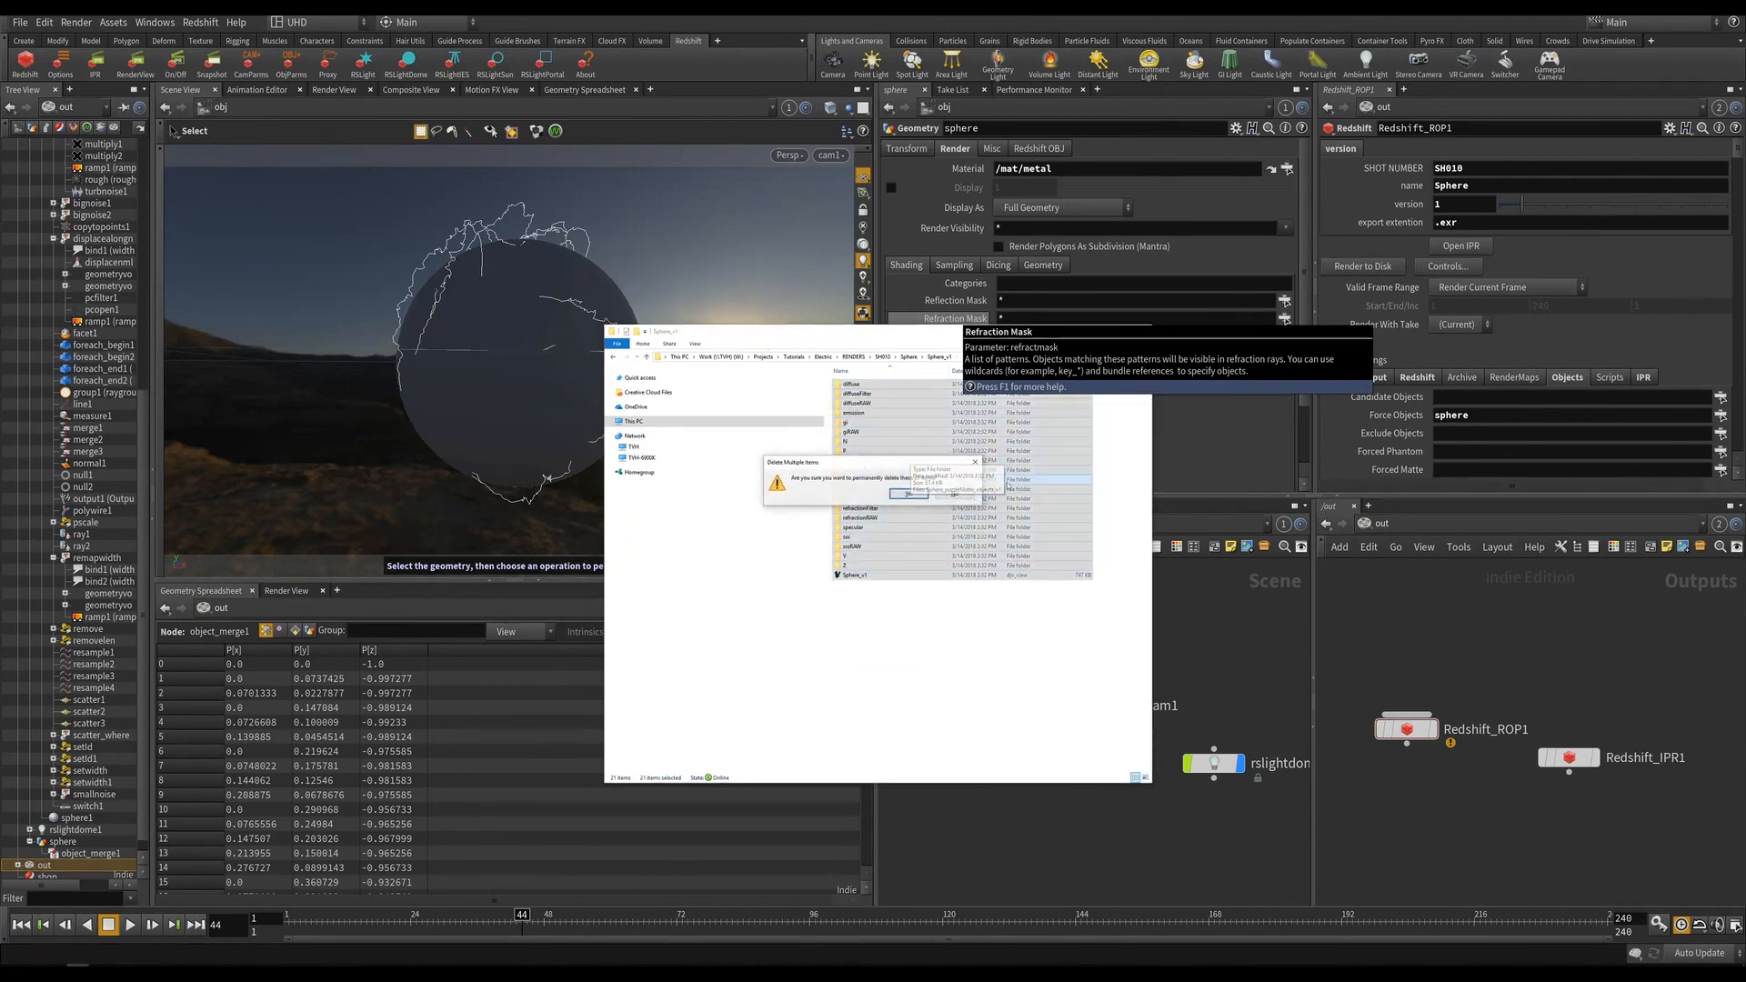
key("Return")
Back in Houdini, set the number of AOVs in the output settings of Redshift_ROP1 to 0.
left_click(1466, 622)
left_click(1371, 377)
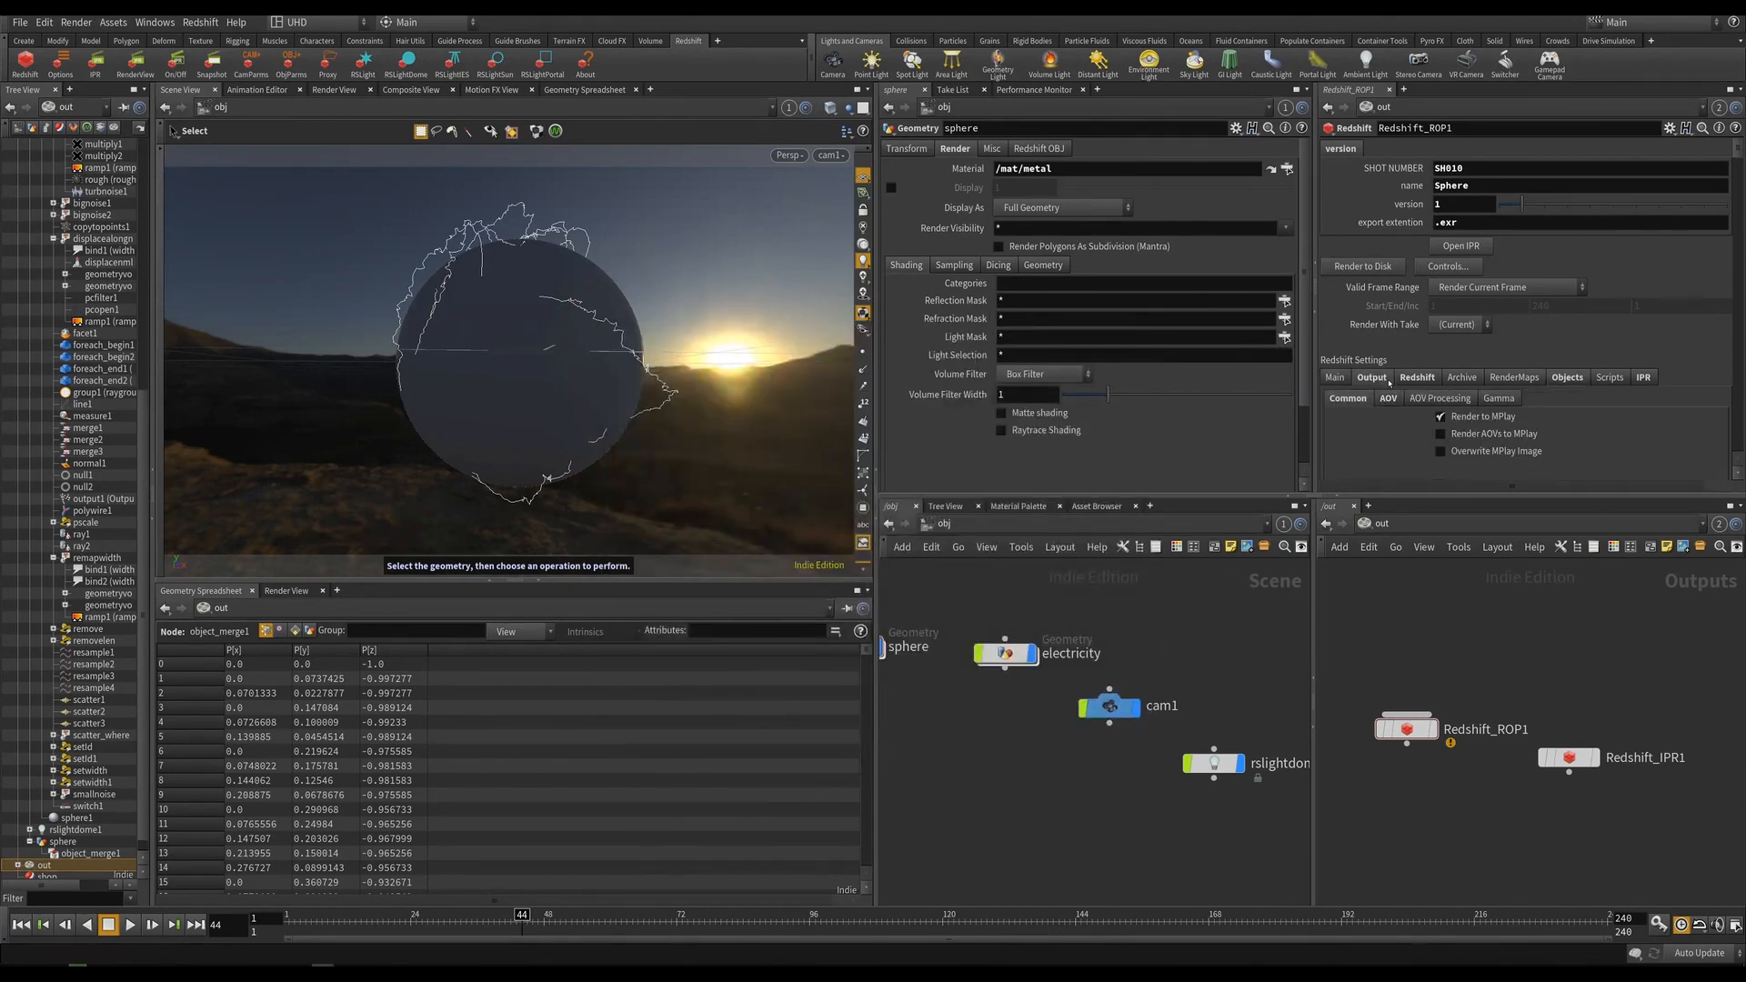
left_click(1388, 398)
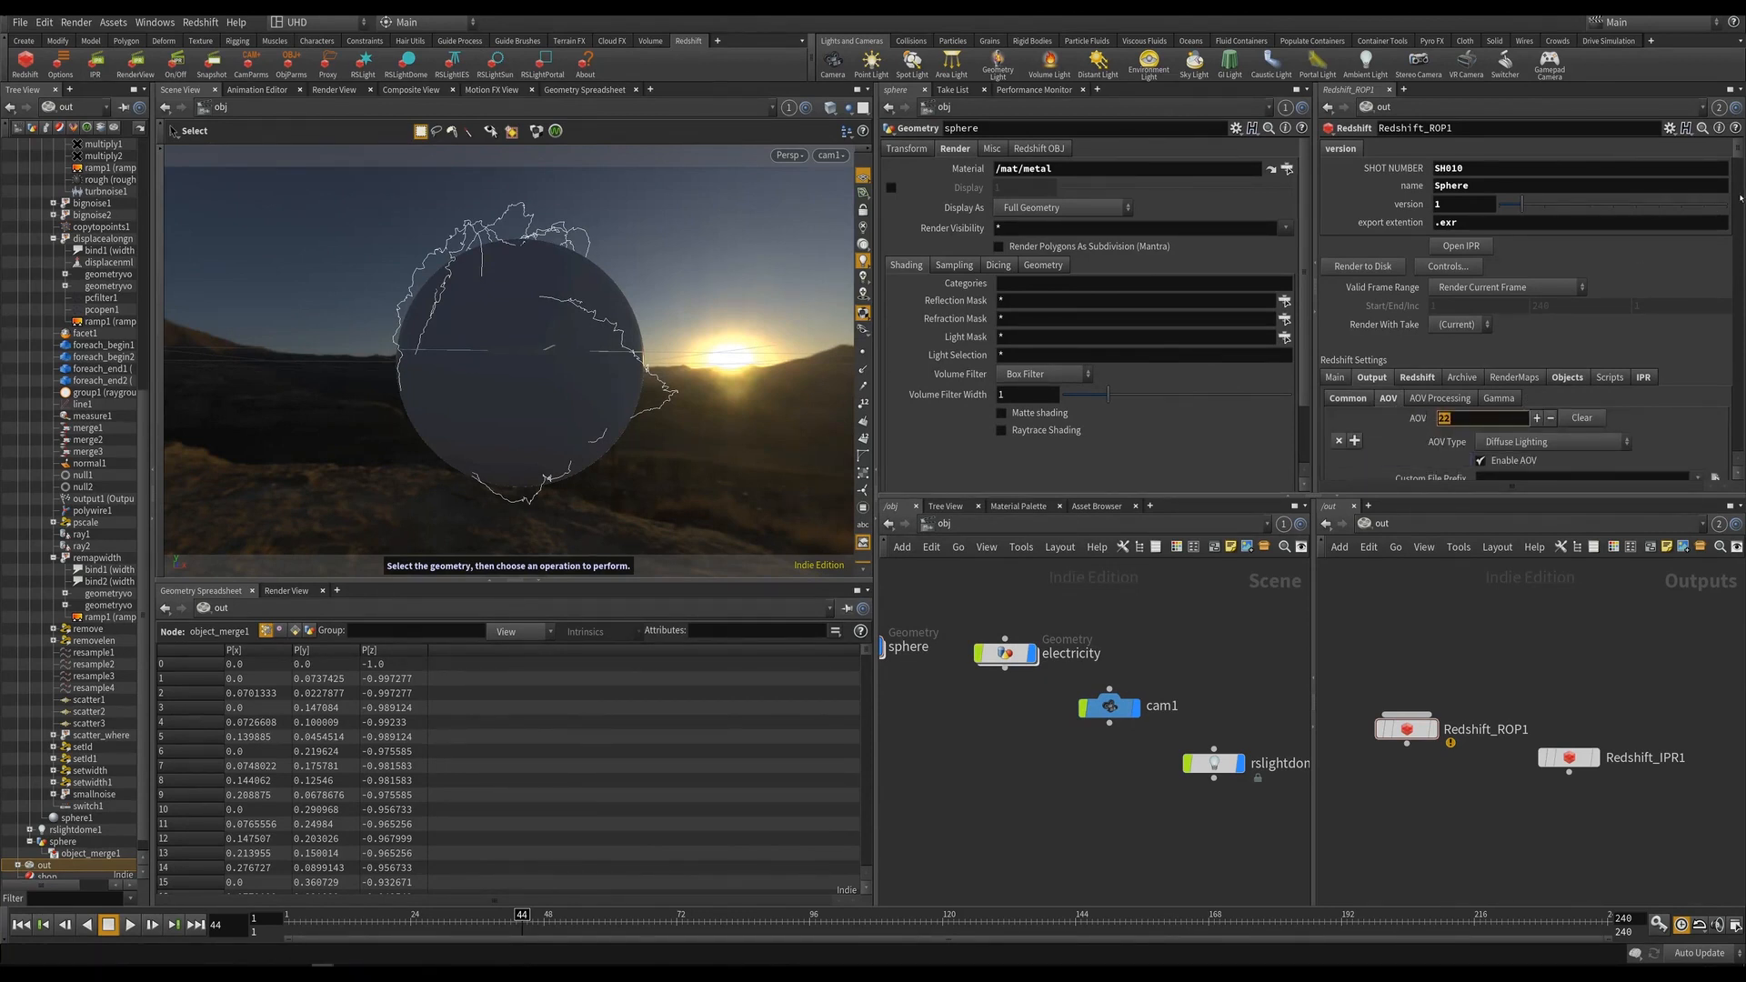
type("0")
key("Return")
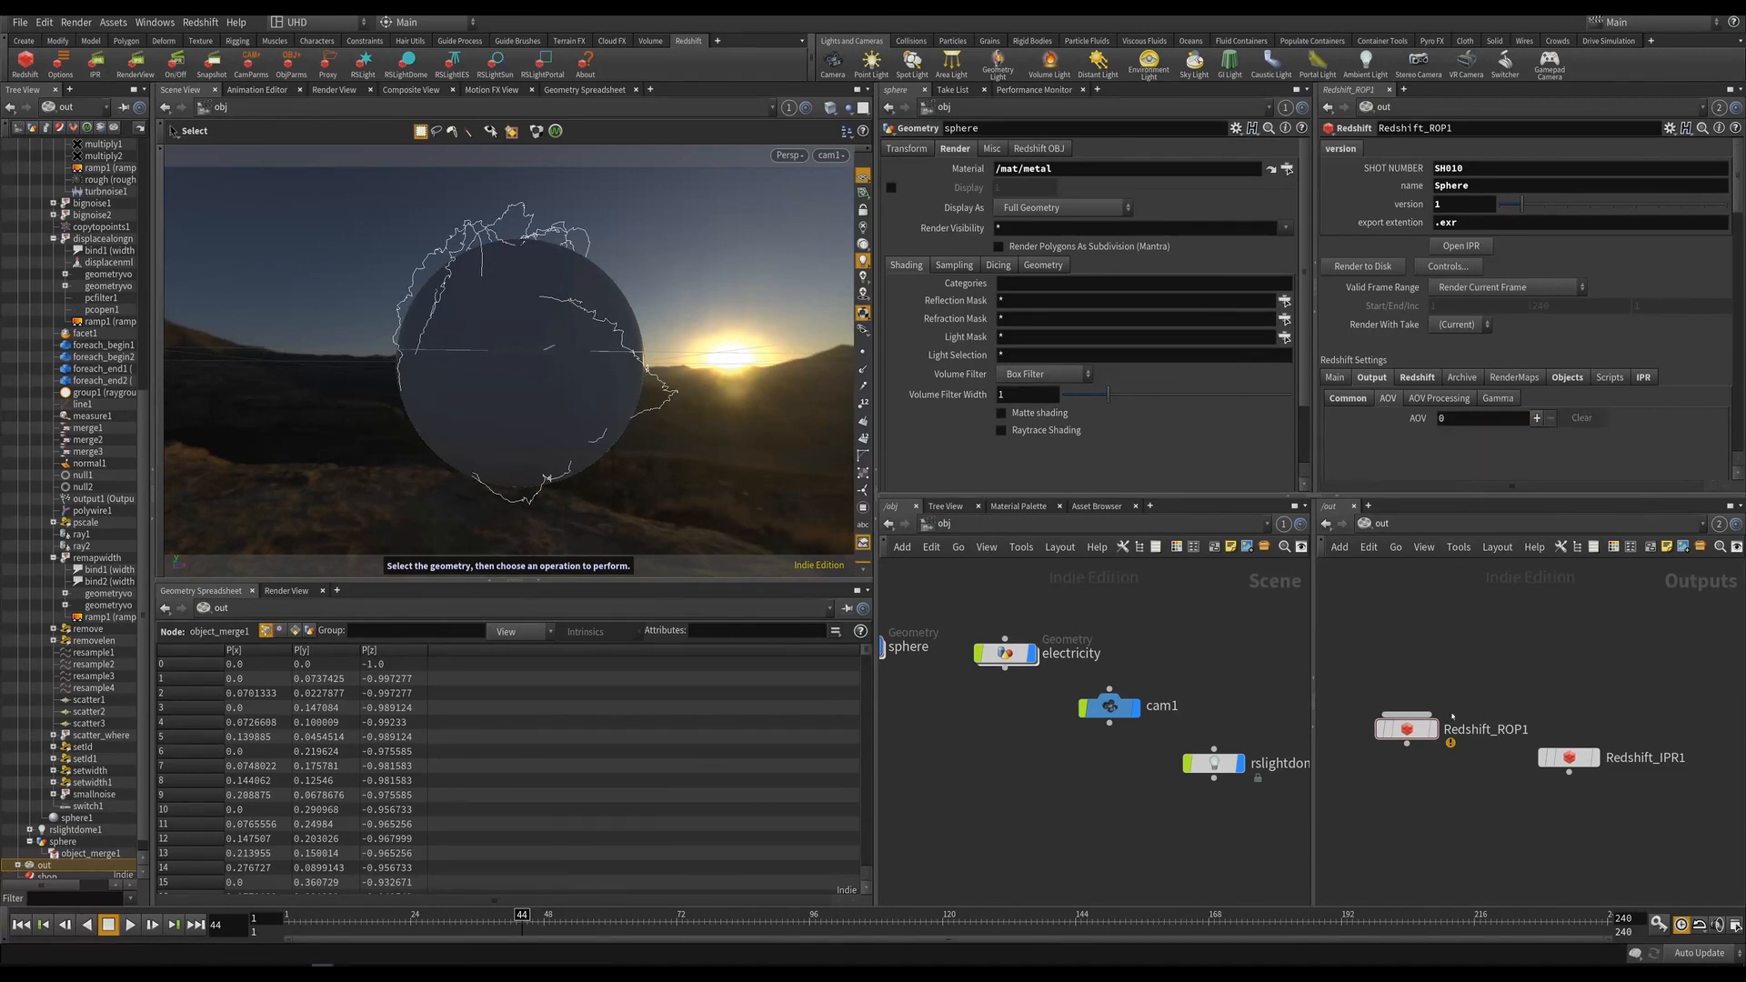
left_click_drag(1411, 730, 1395, 736)
Check the Sphere_v1 folder and render the current frame to disk from Redshift_ROP1.
left_click(78, 973)
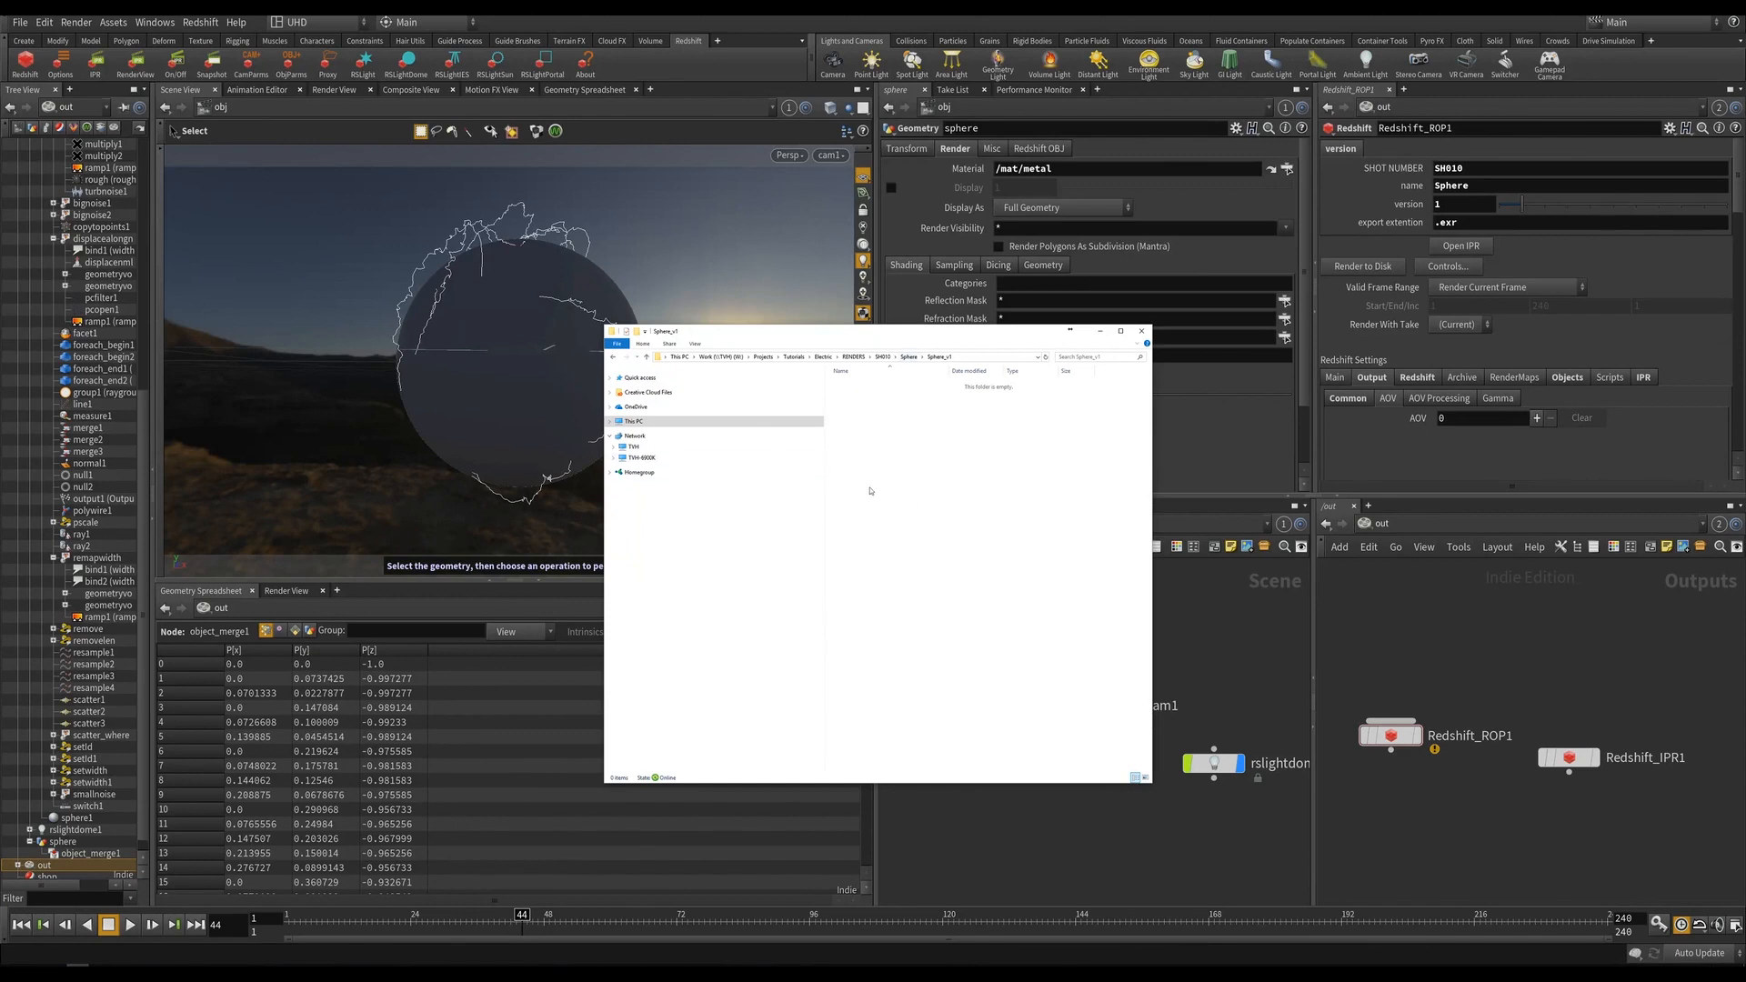
left_click(1333, 648)
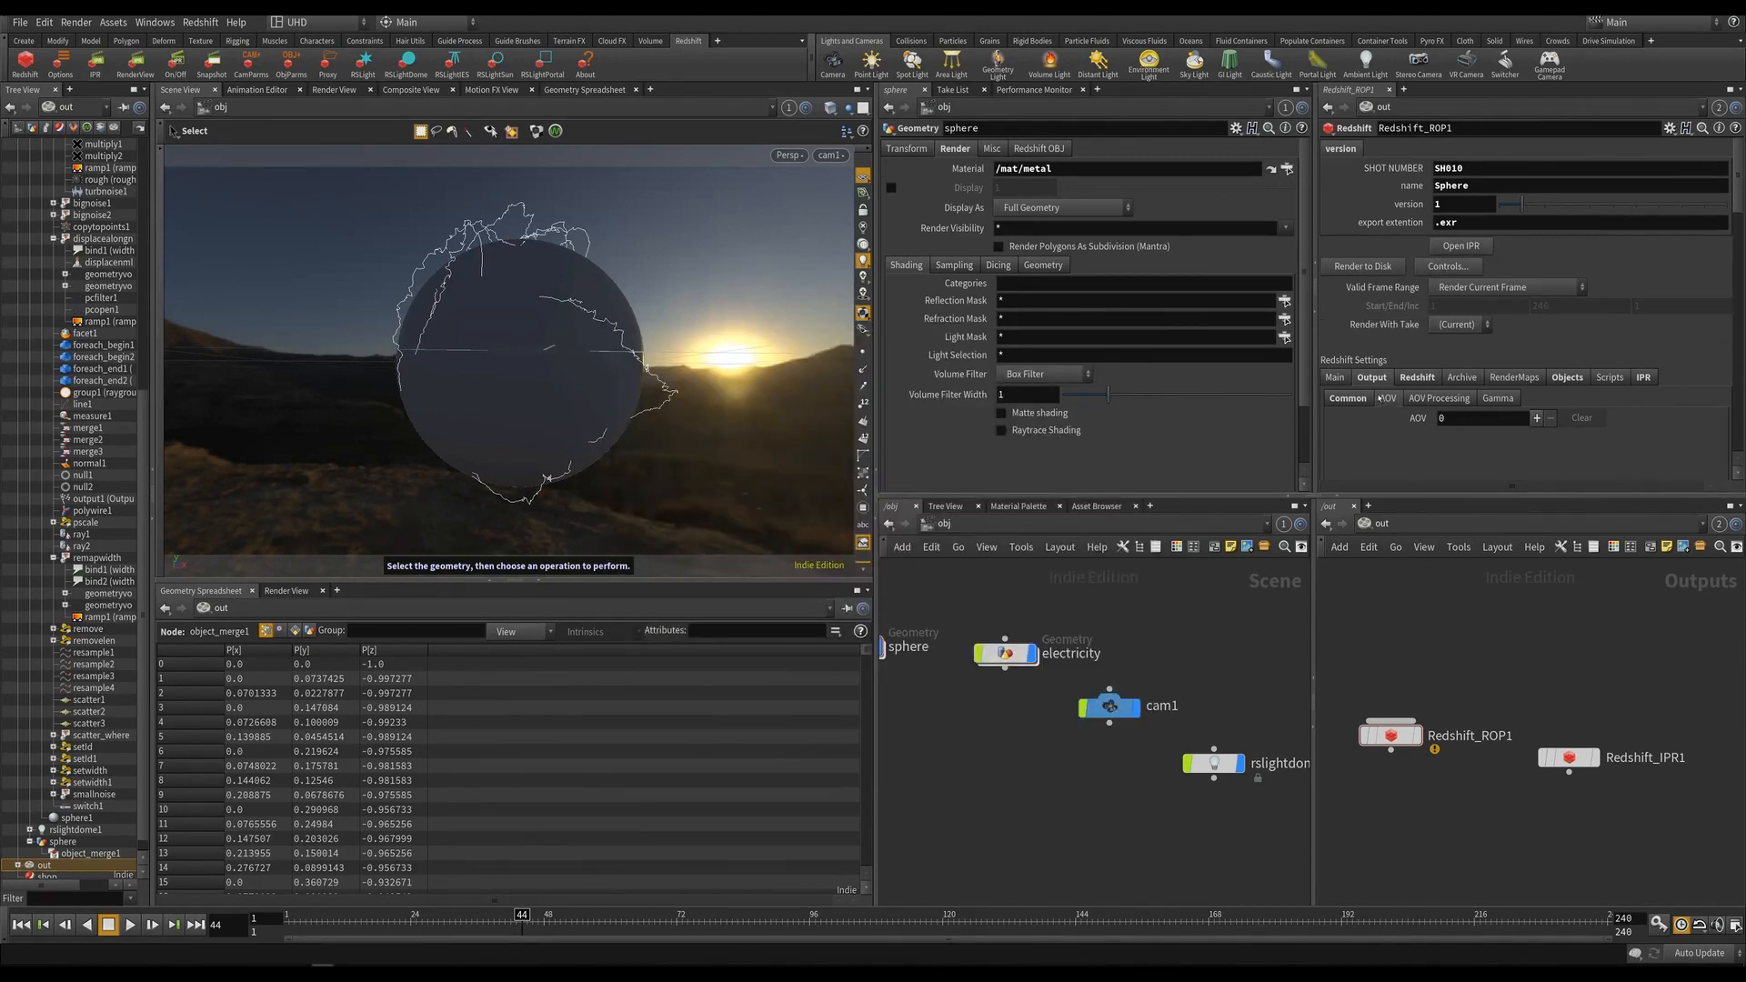
left_click(1367, 267)
View the newly rendered sphere image from the Sphere_v1 folder in the image viewer, and close the viewer.
left_click(79, 974)
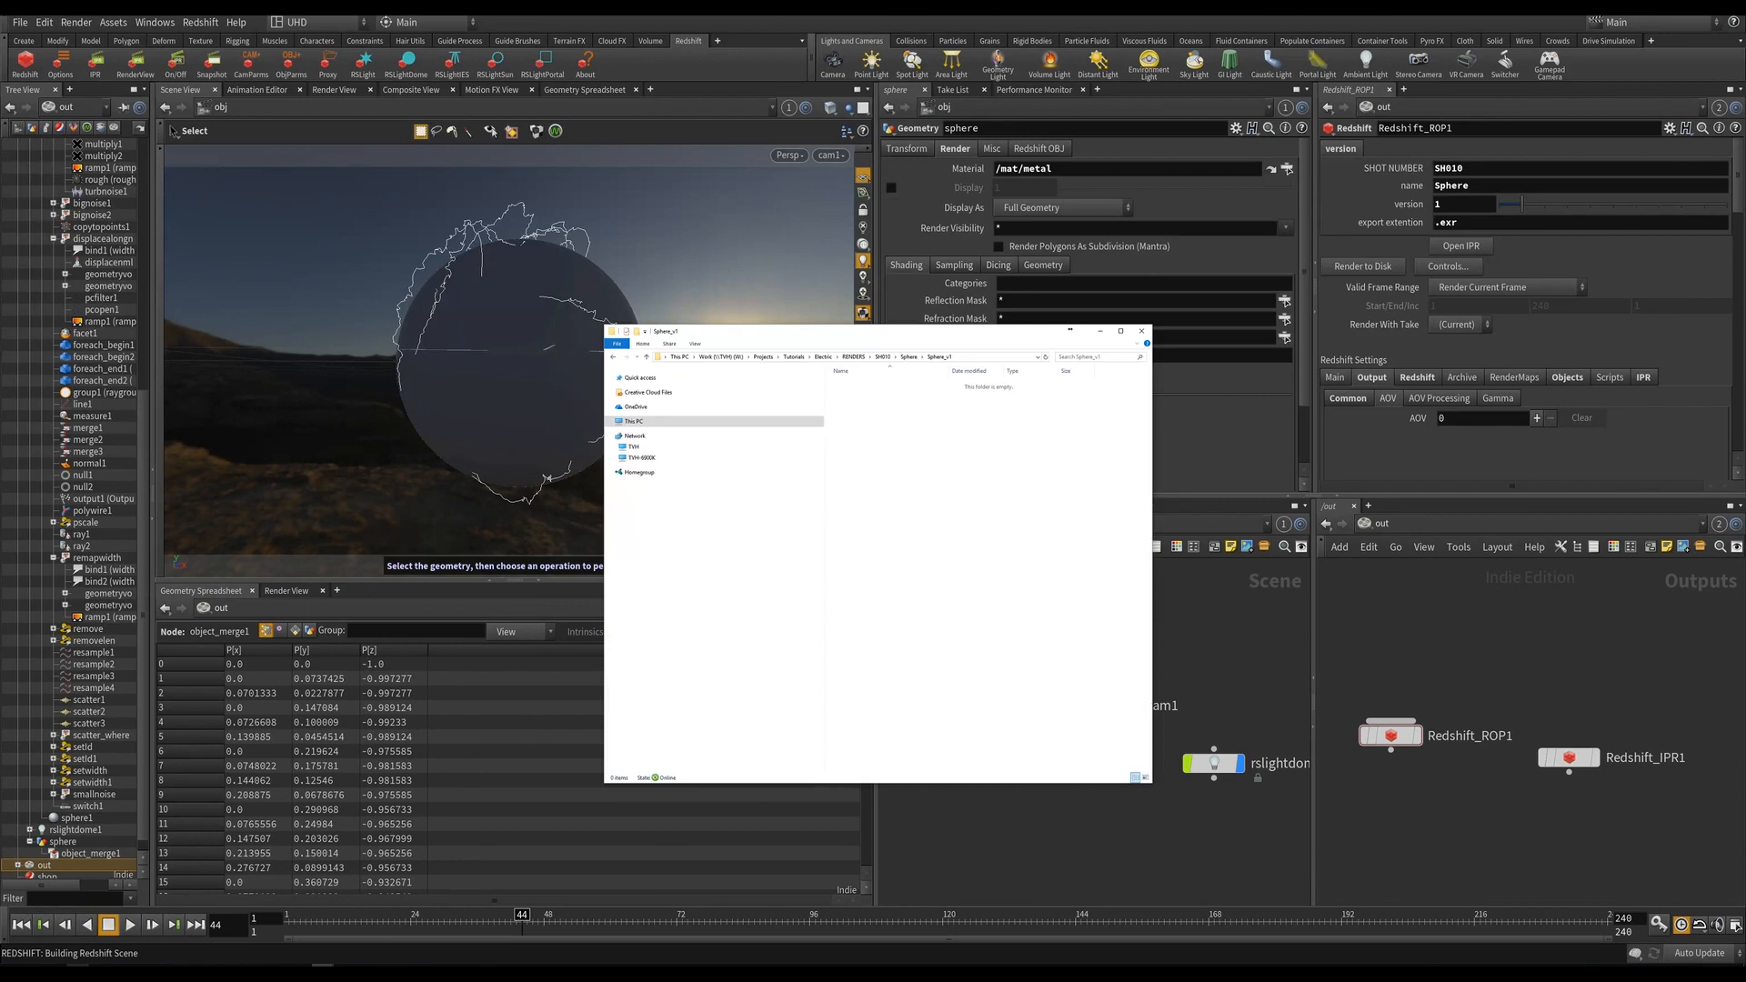
right_click(899, 477)
left_click(832, 515)
left_click(523, 972)
left_click(859, 384)
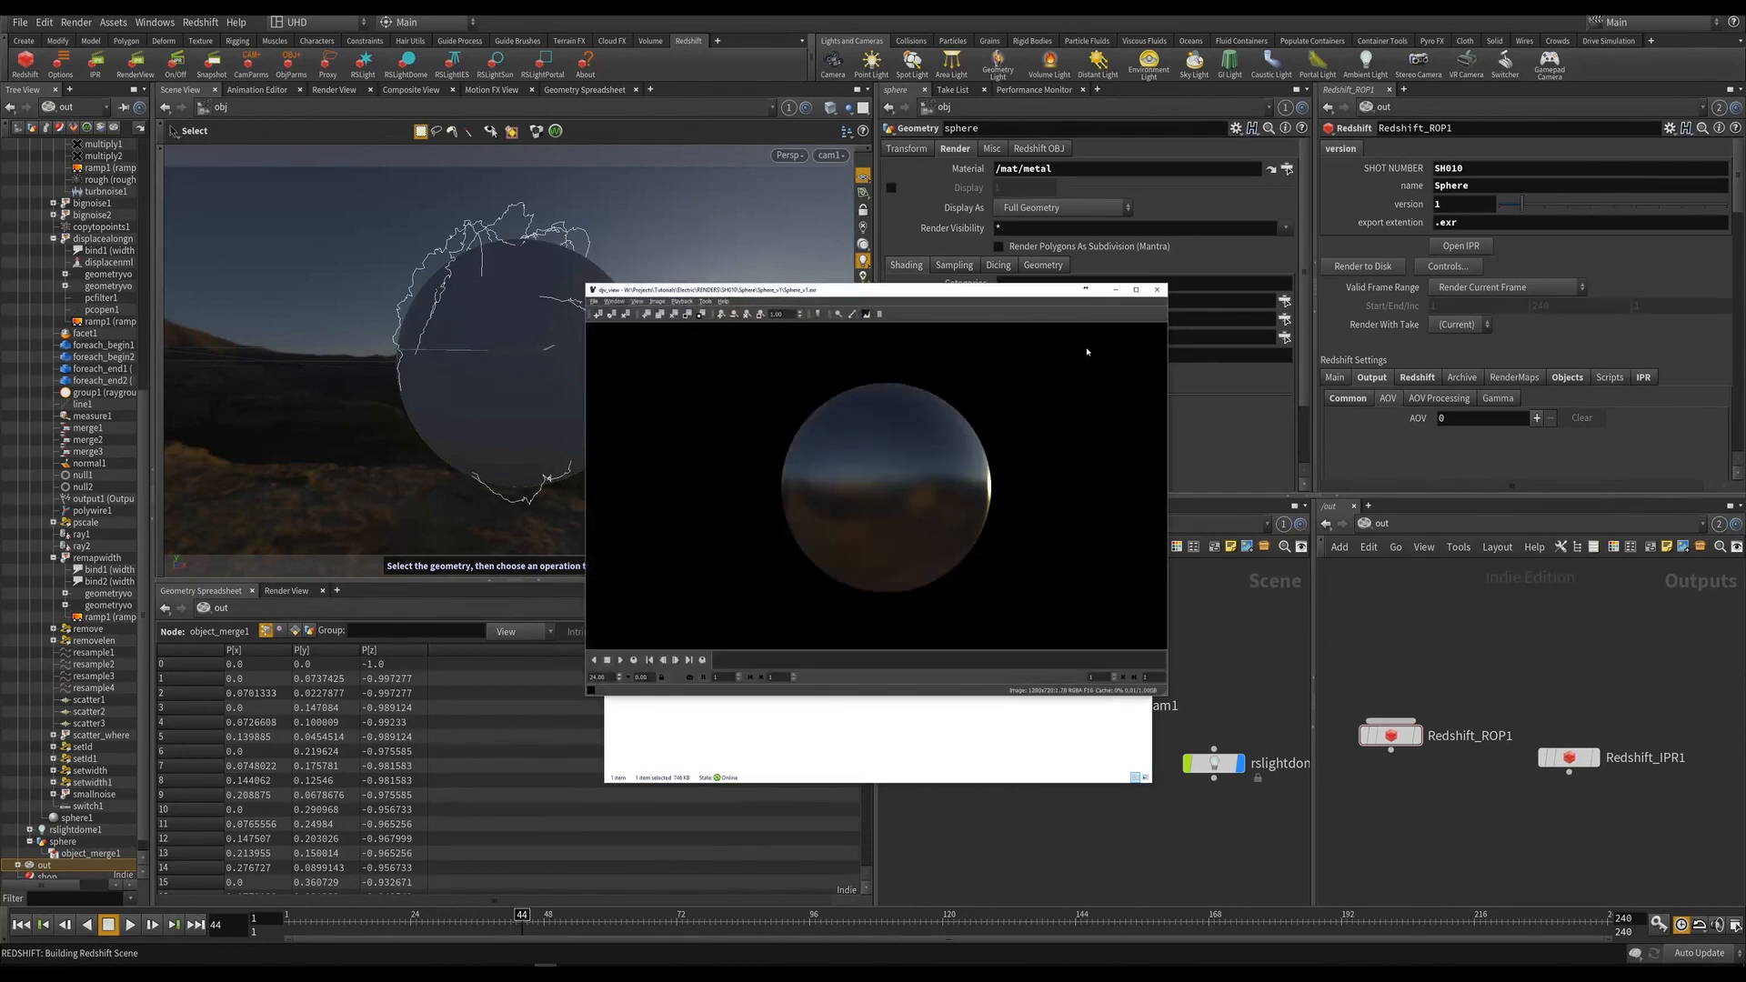
left_click(1157, 289)
Rename the Redshift_ROP1 node as Render_Sphere and reposition it in the output network.
middle_click_drag(1507, 657, 1533, 578)
left_click(1484, 658)
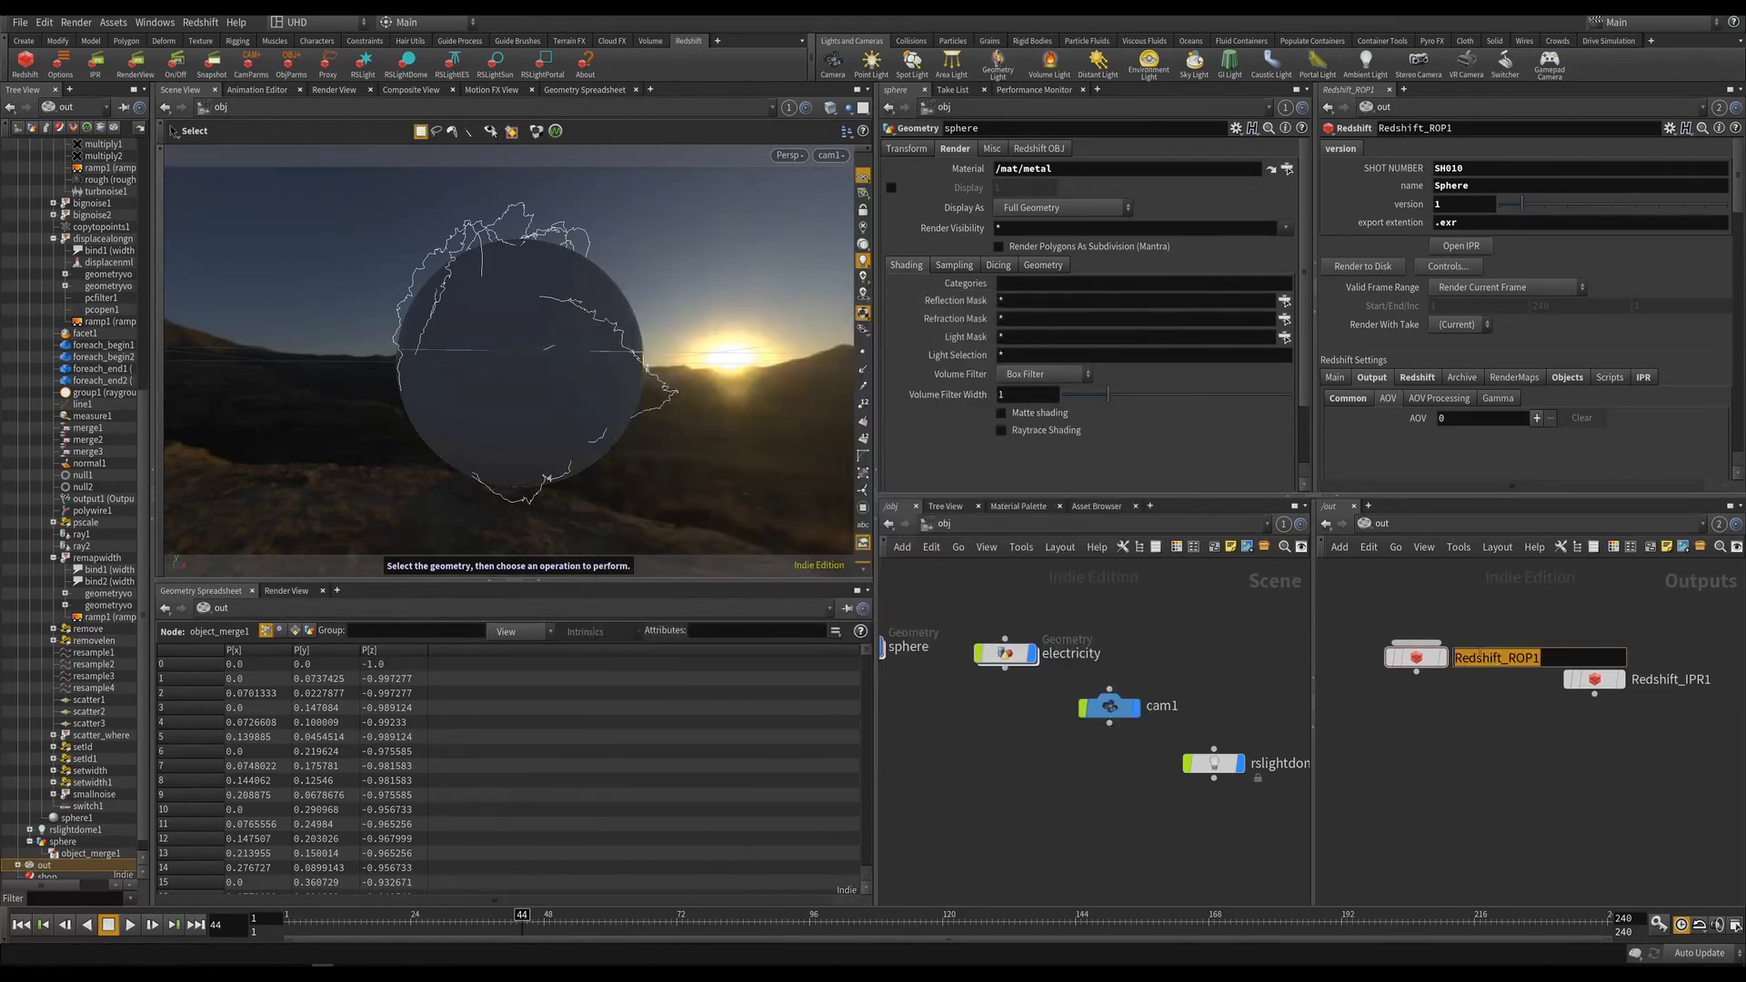
type("Render_Sphere")
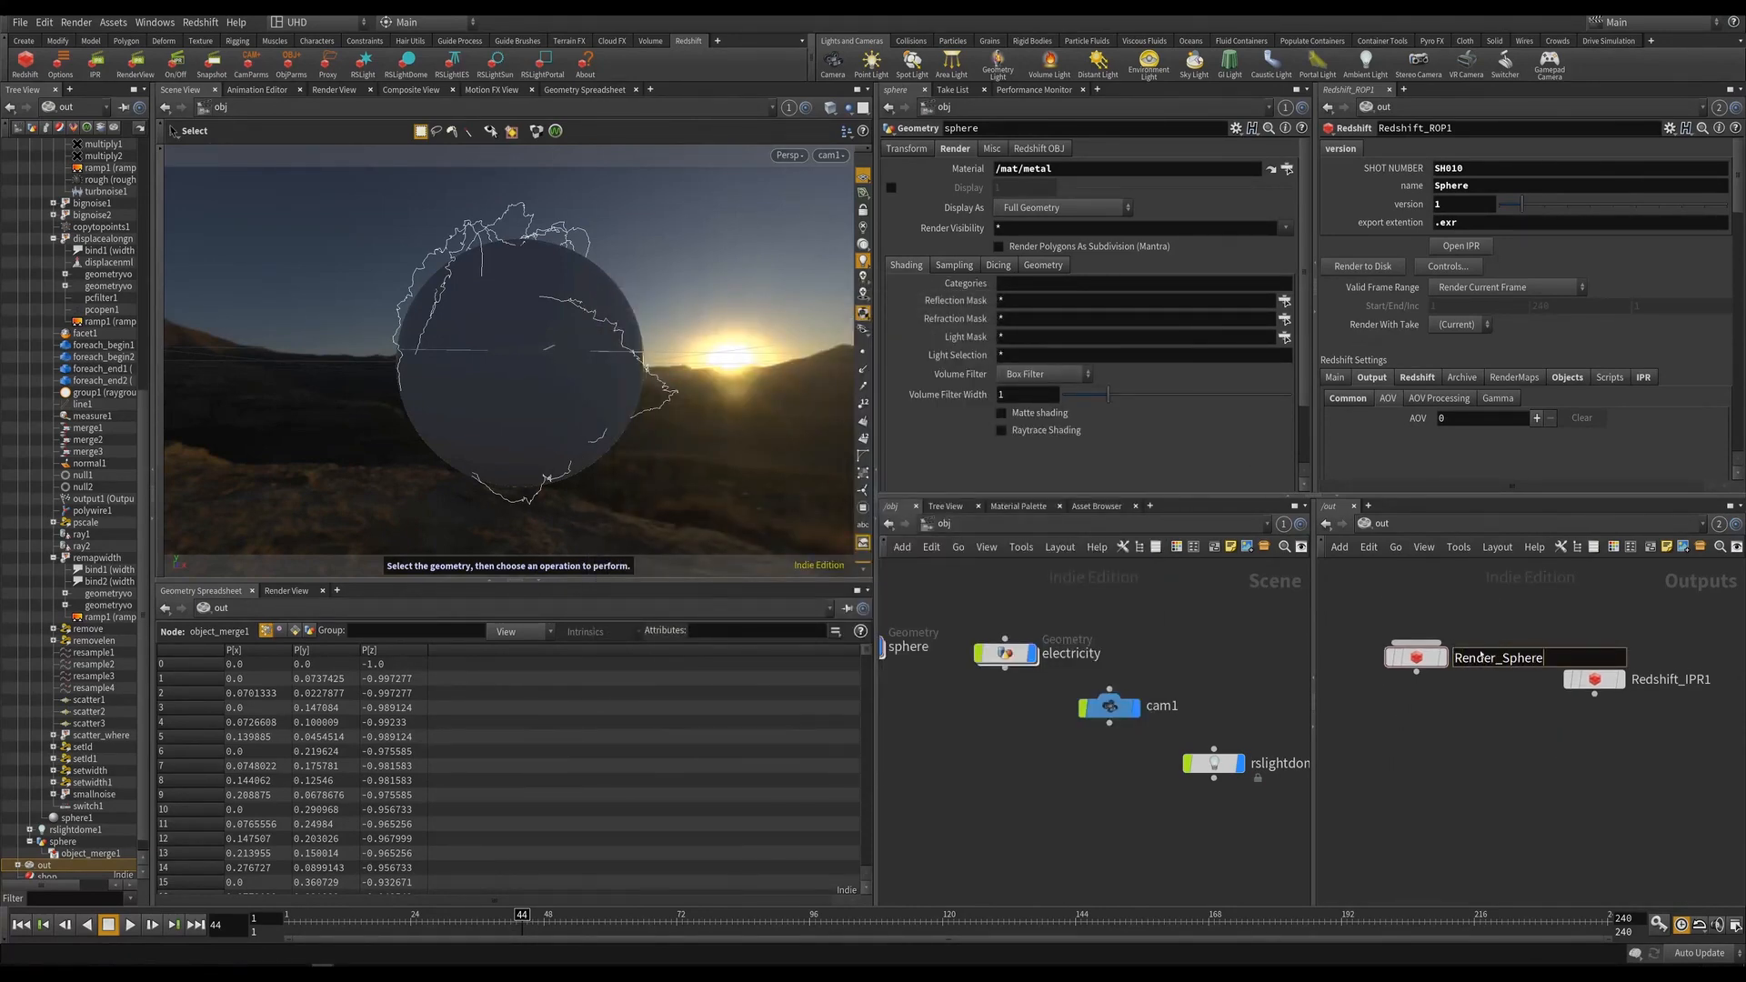
key("Return")
left_click_drag(1417, 657, 1382, 679)
left_click(1387, 697)
middle_click_drag(1447, 781, 1454, 765)
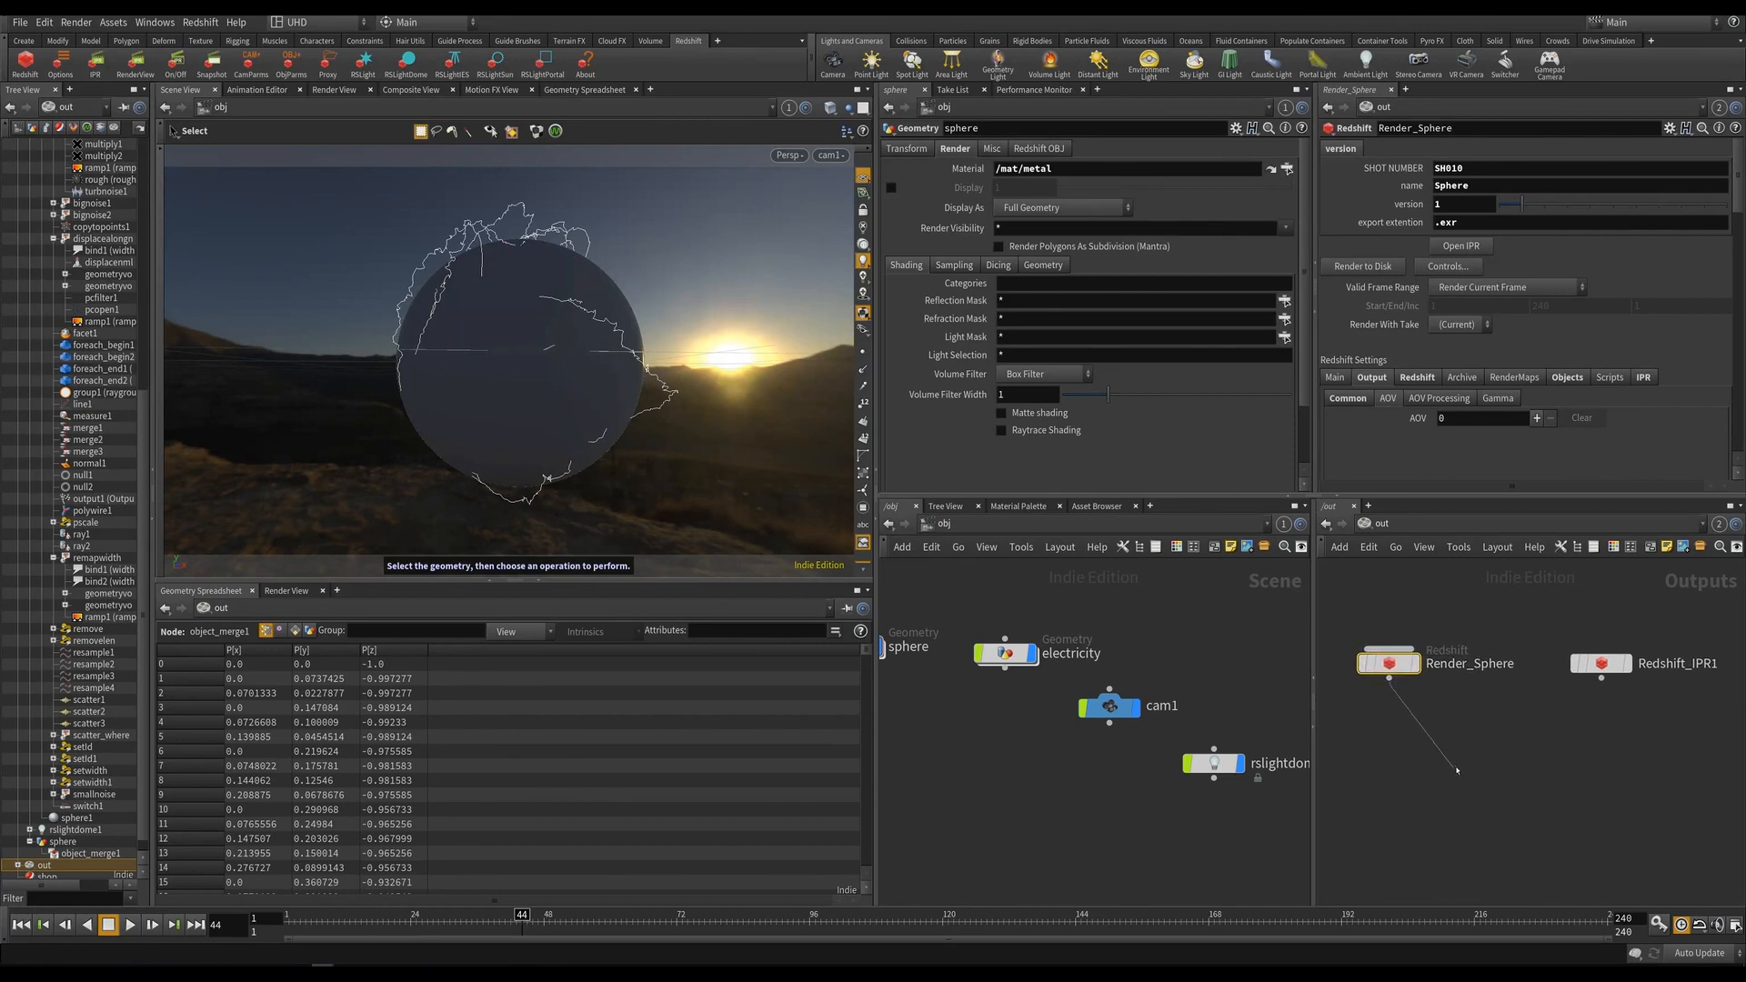
left_click(1446, 768)
Duplicate the Render_Sphere node, place the copy below it and rename the copy as Render_electricity.
left_click(1390, 663)
key("ctrl+c")
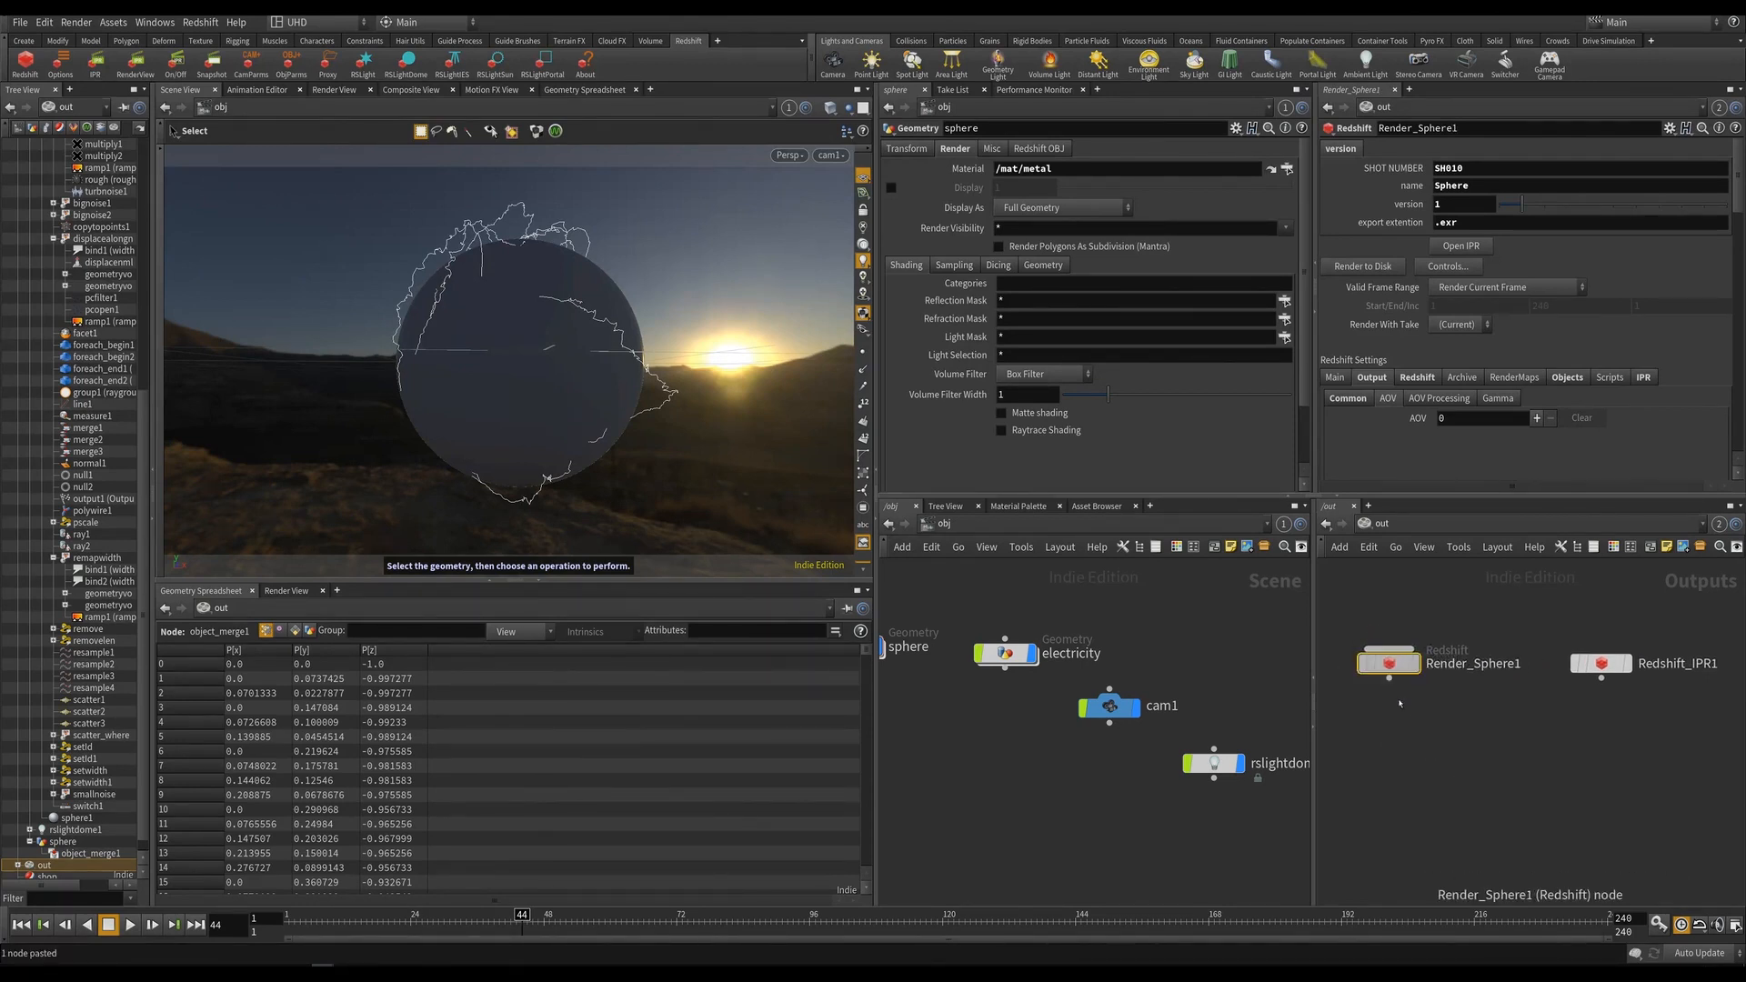
key("ctrl+v")
double_click(1468, 736)
type("Render")
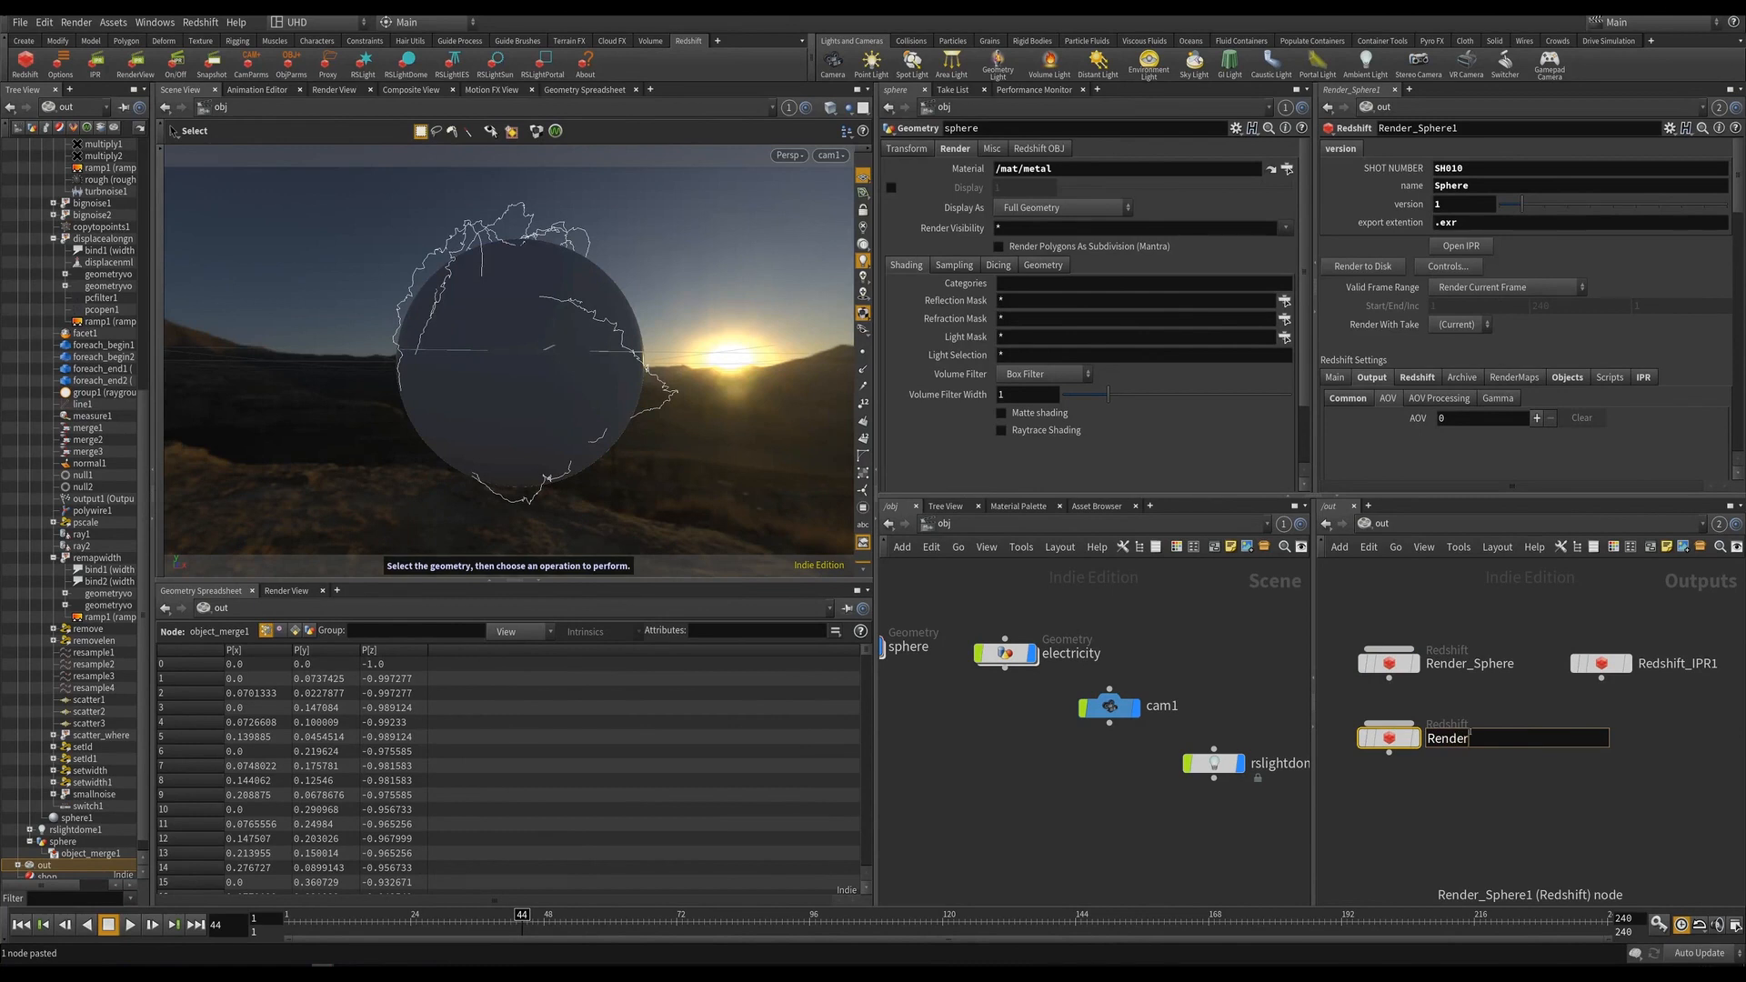
type("_electricity")
key("Return")
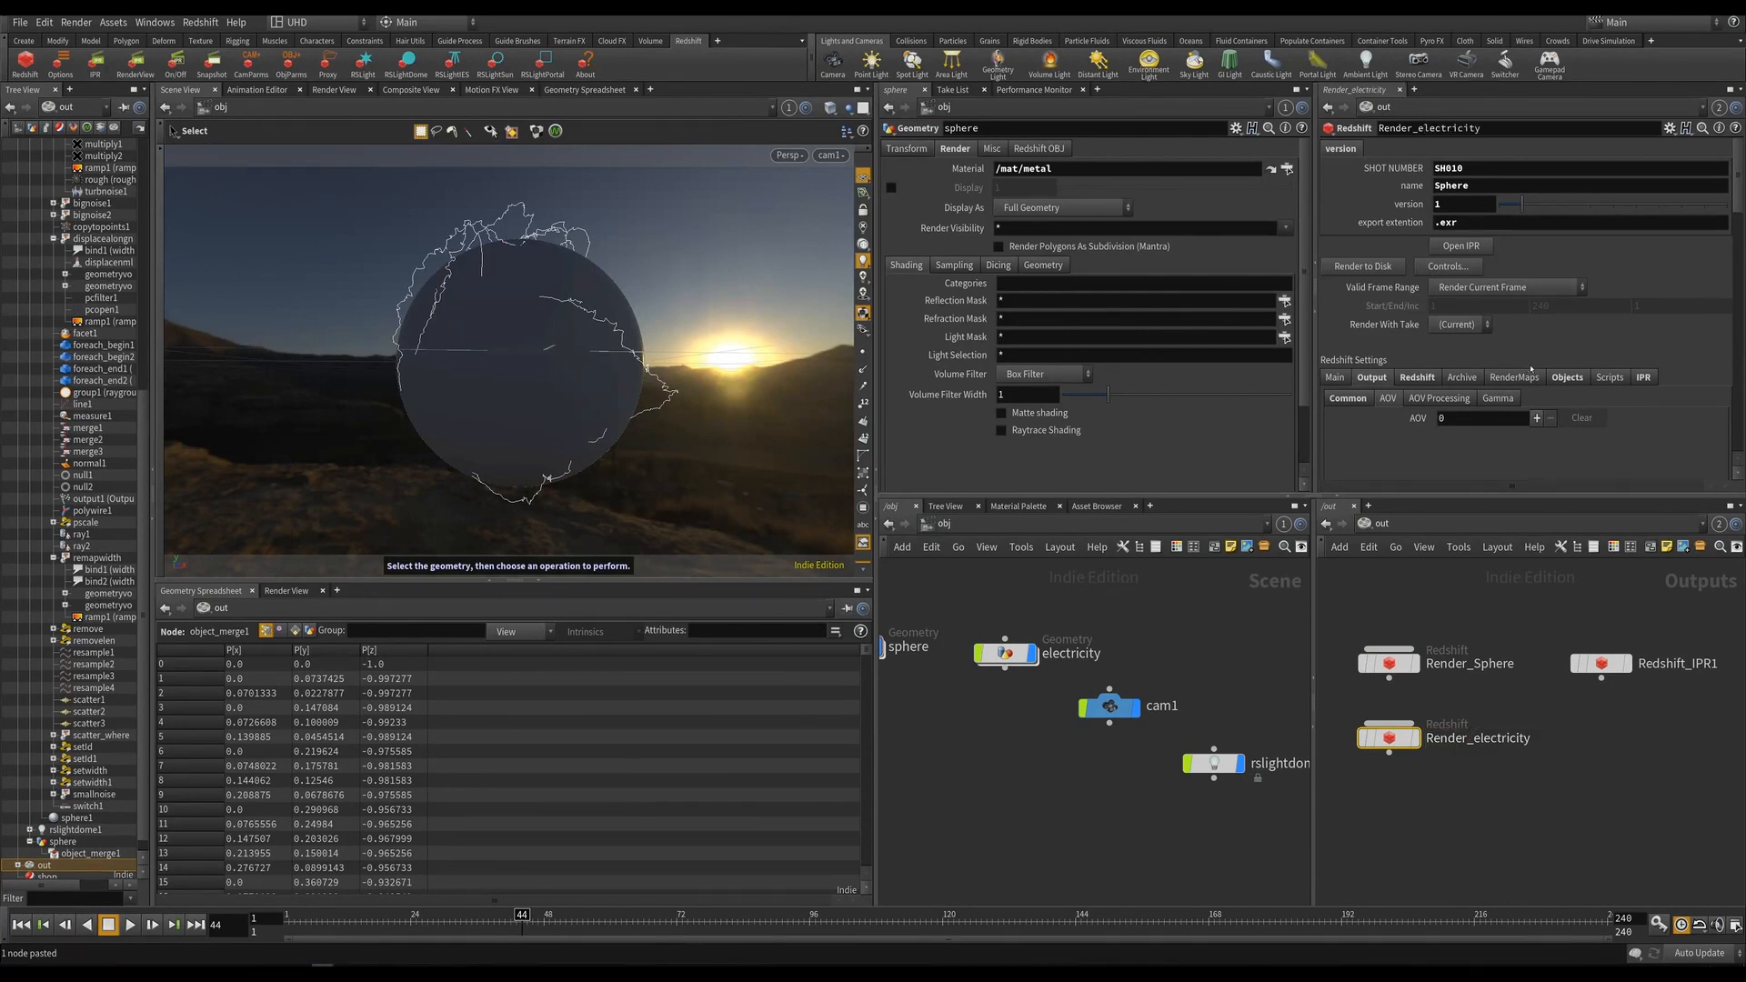
Add a new take named electricity under the Main take.
left_click(1555, 377)
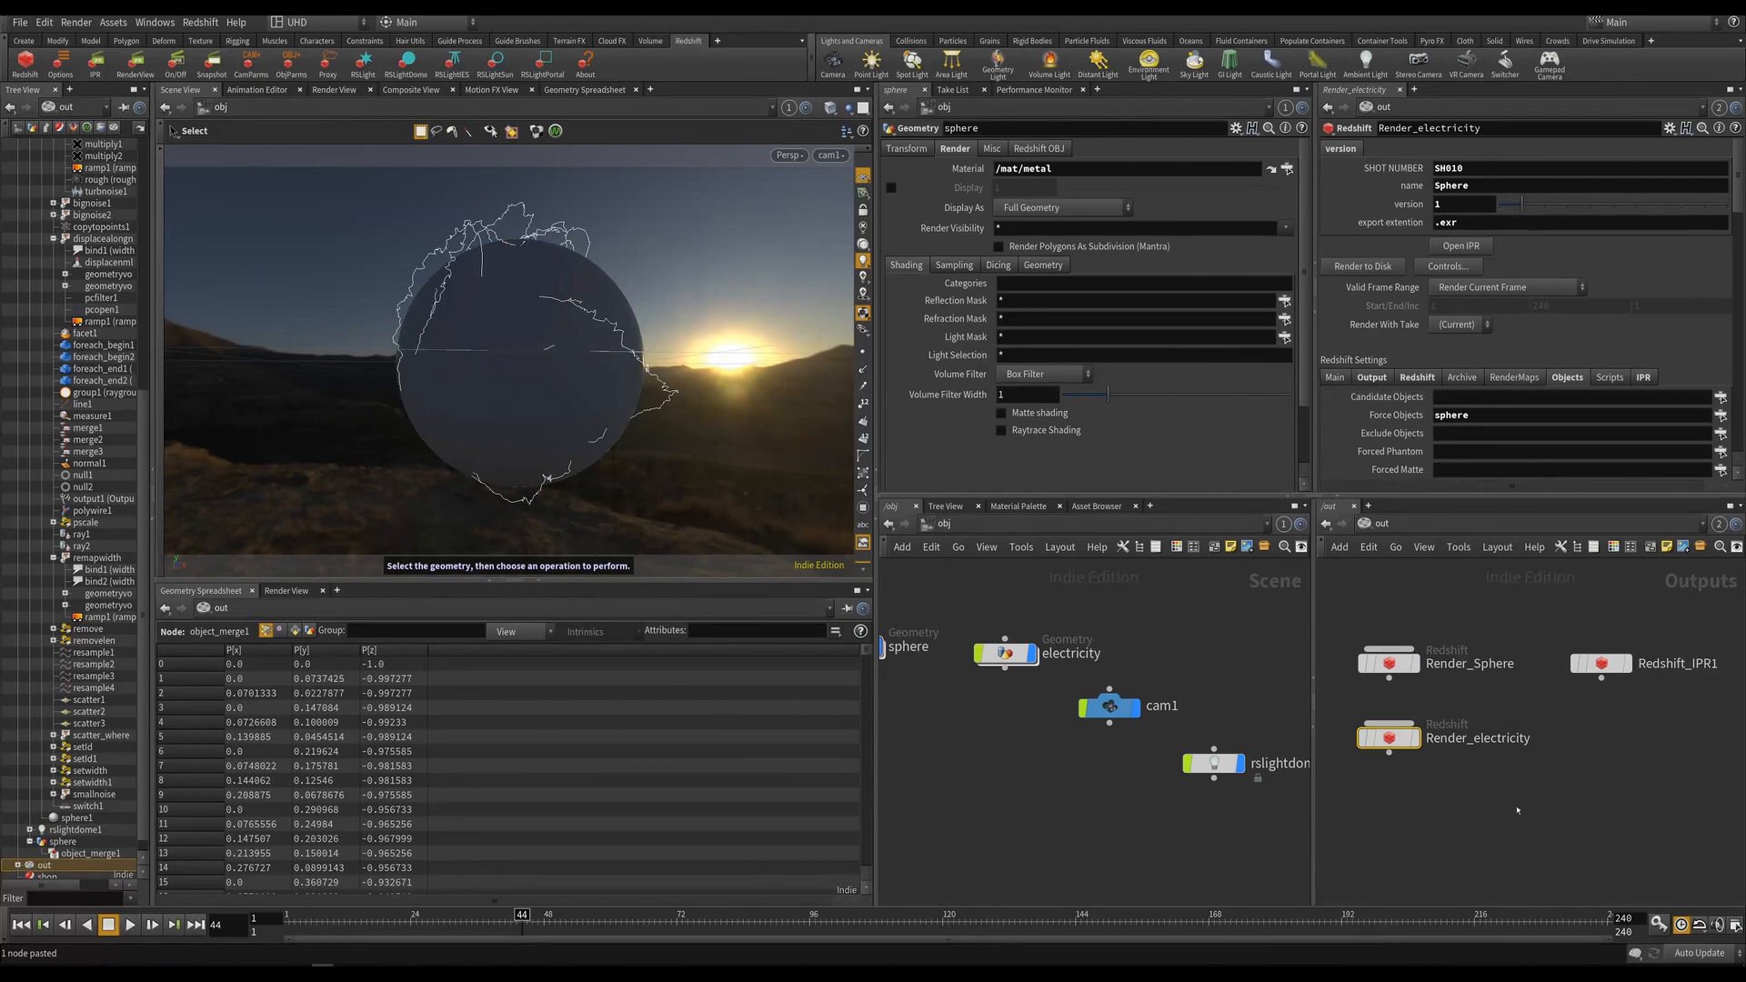
left_click(952, 89)
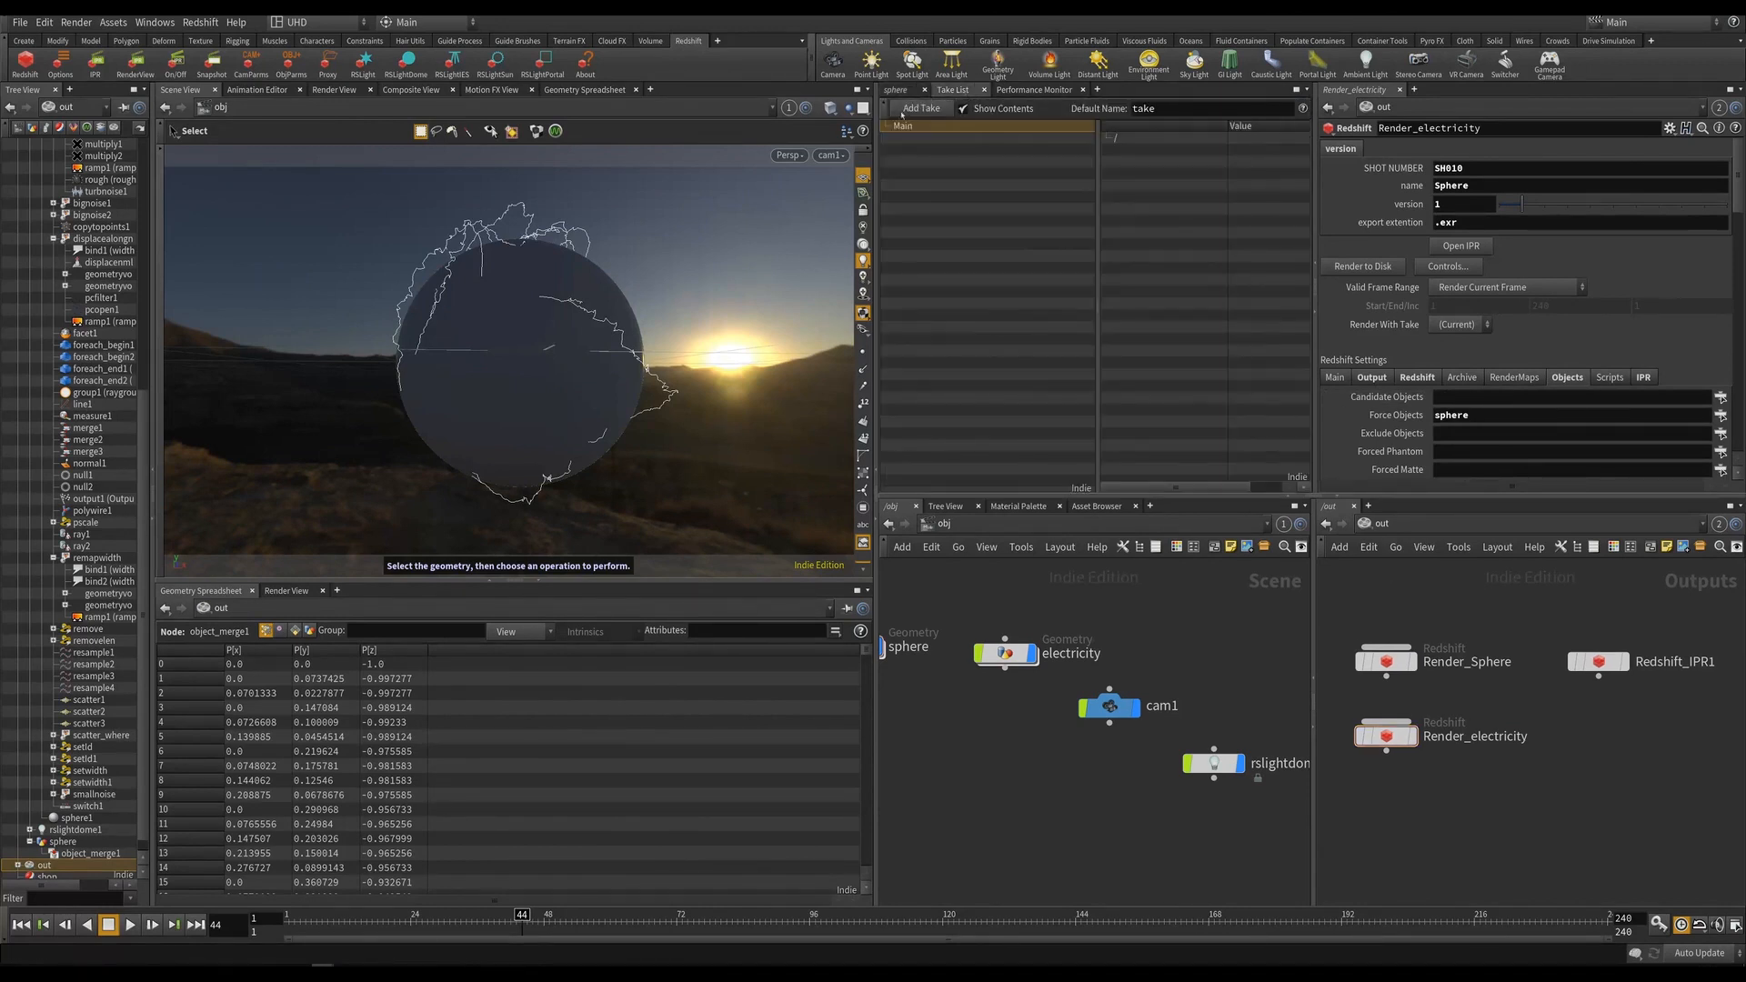
left_click(901, 90)
left_click(952, 89)
right_click(894, 127)
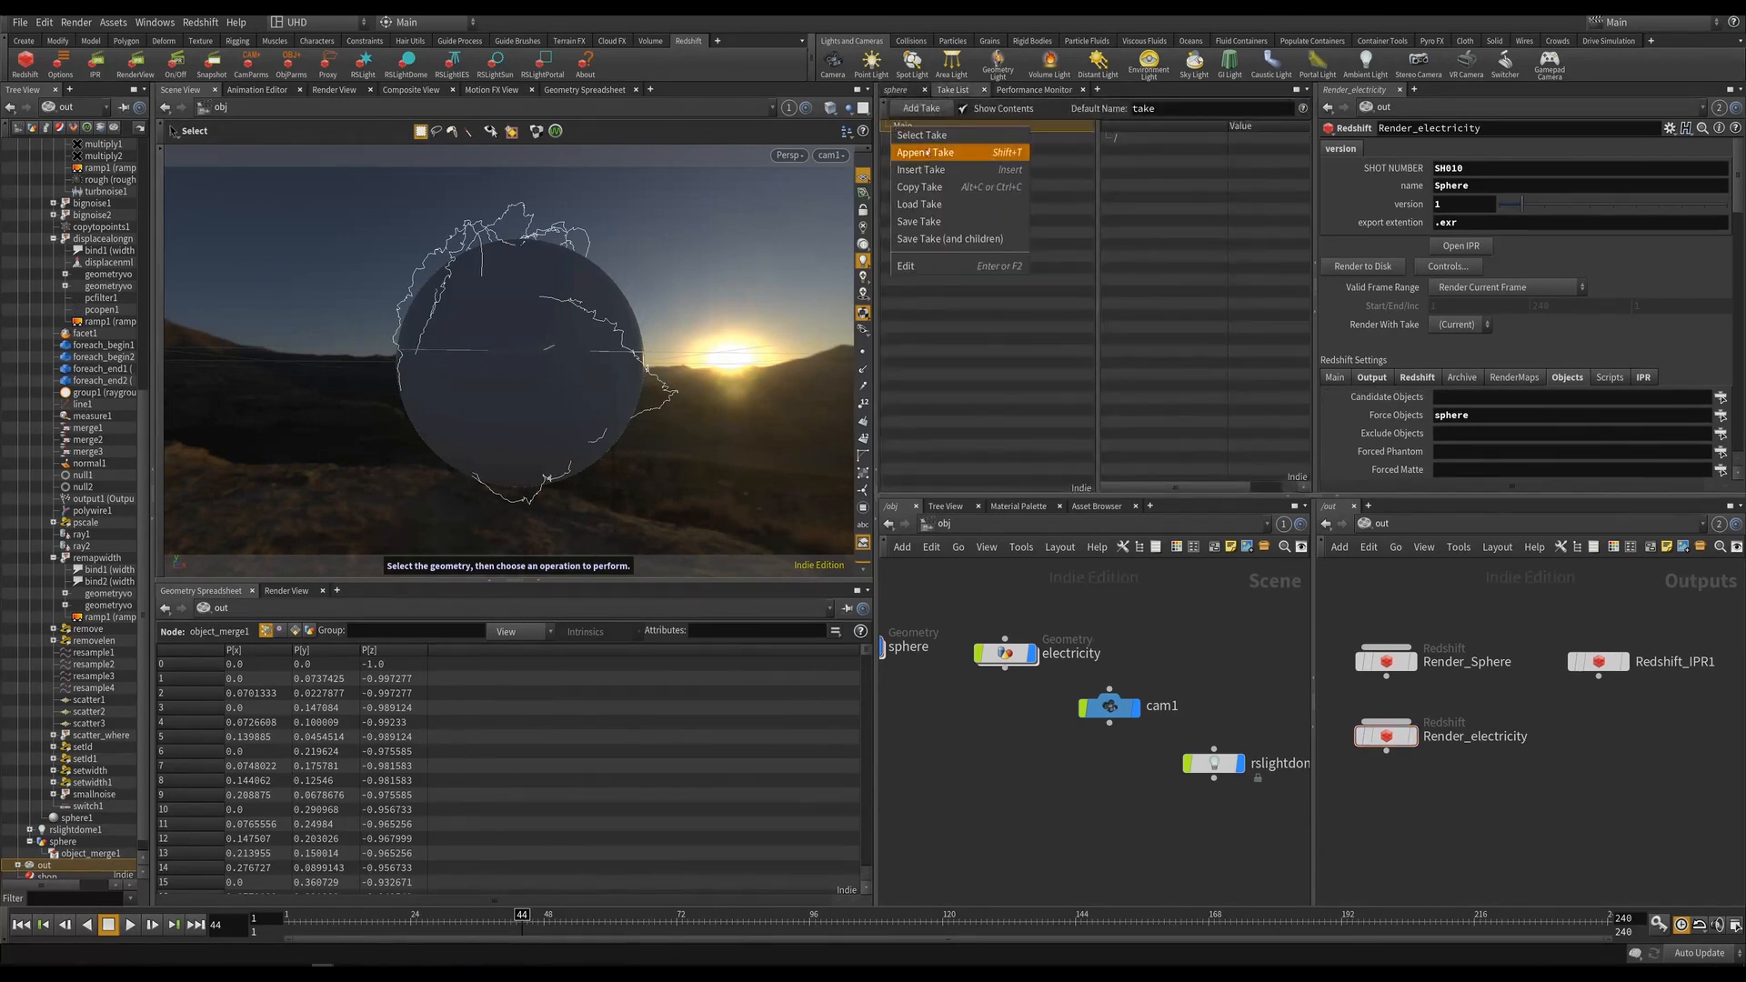
left_click(917, 171)
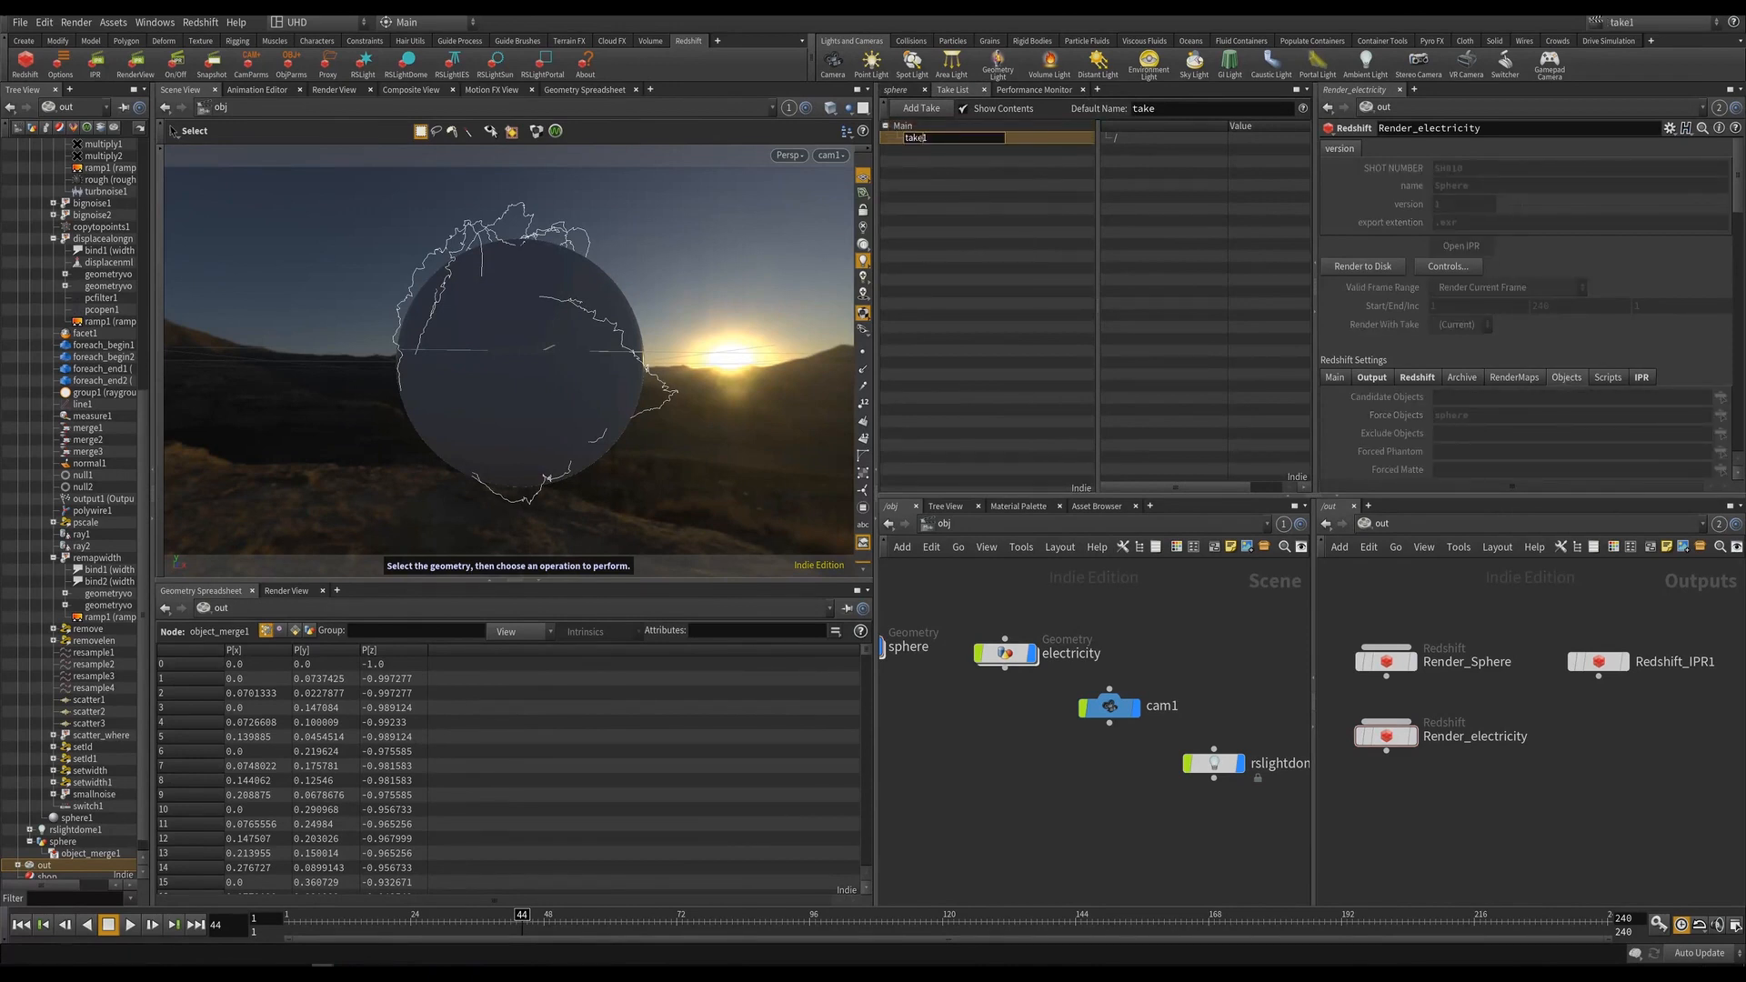
type("electricity")
key("Return")
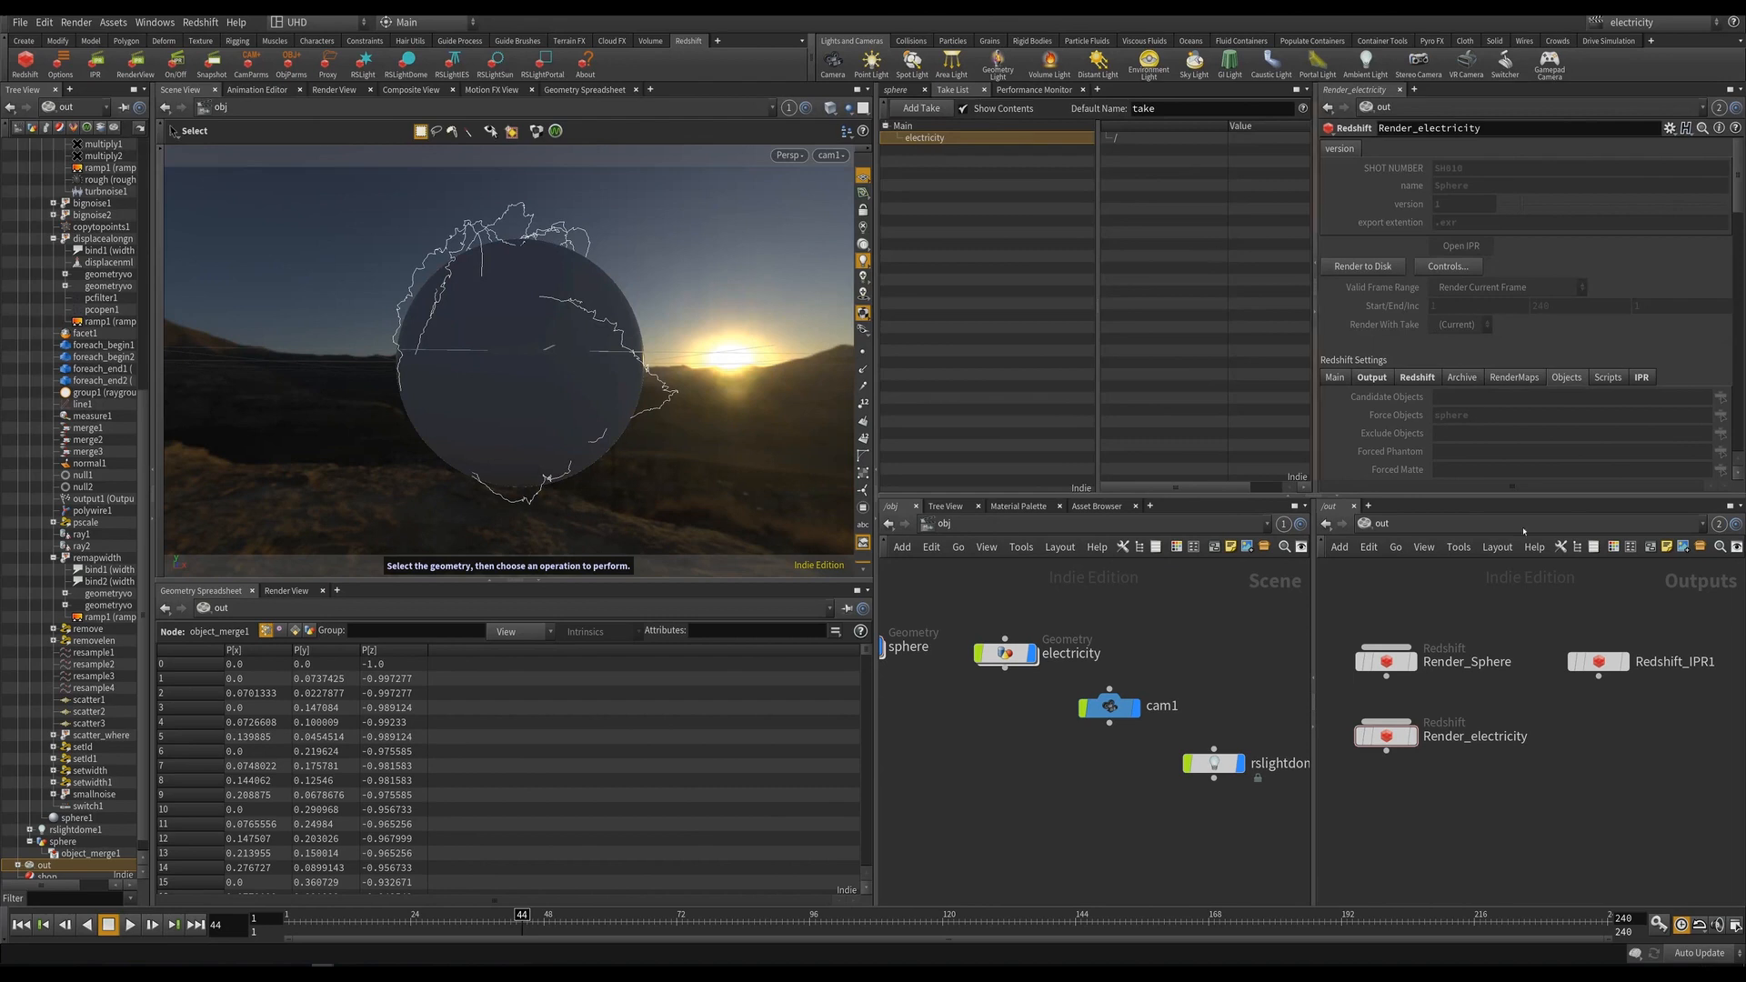
With the Main take active, set Render_electricity to render with the electricity take.
left_click(1386, 736)
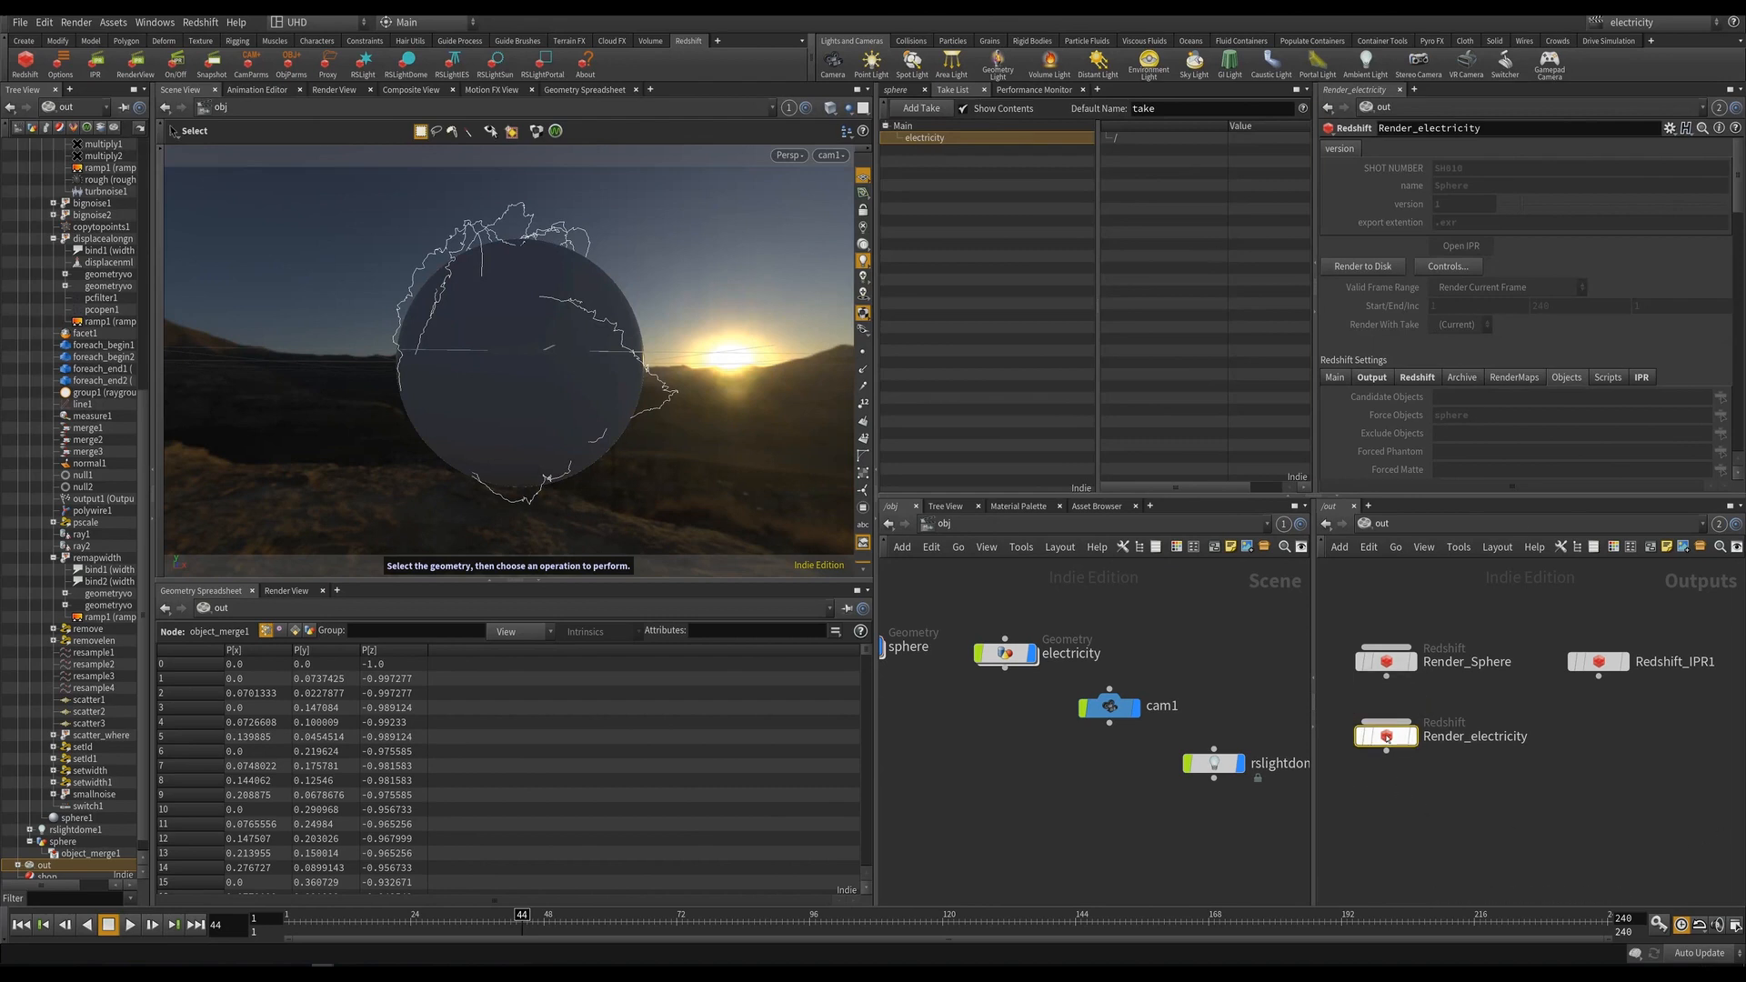
left_click(921, 125)
left_click(1455, 325)
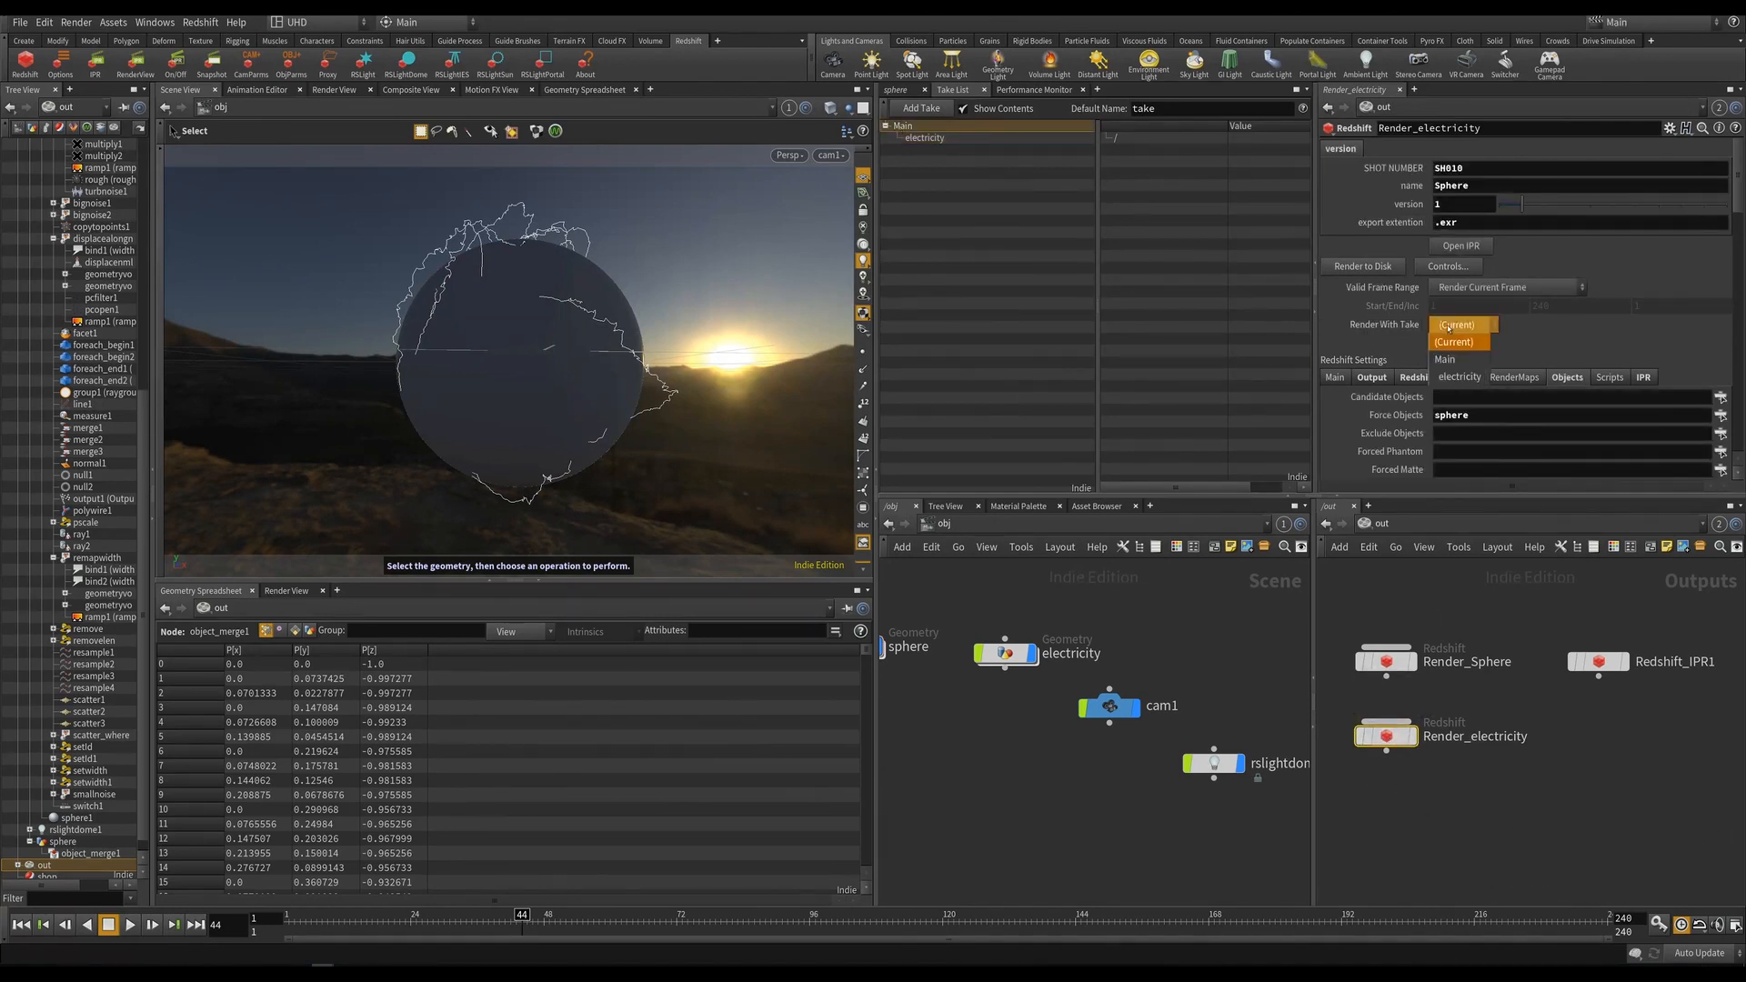
left_click(1460, 376)
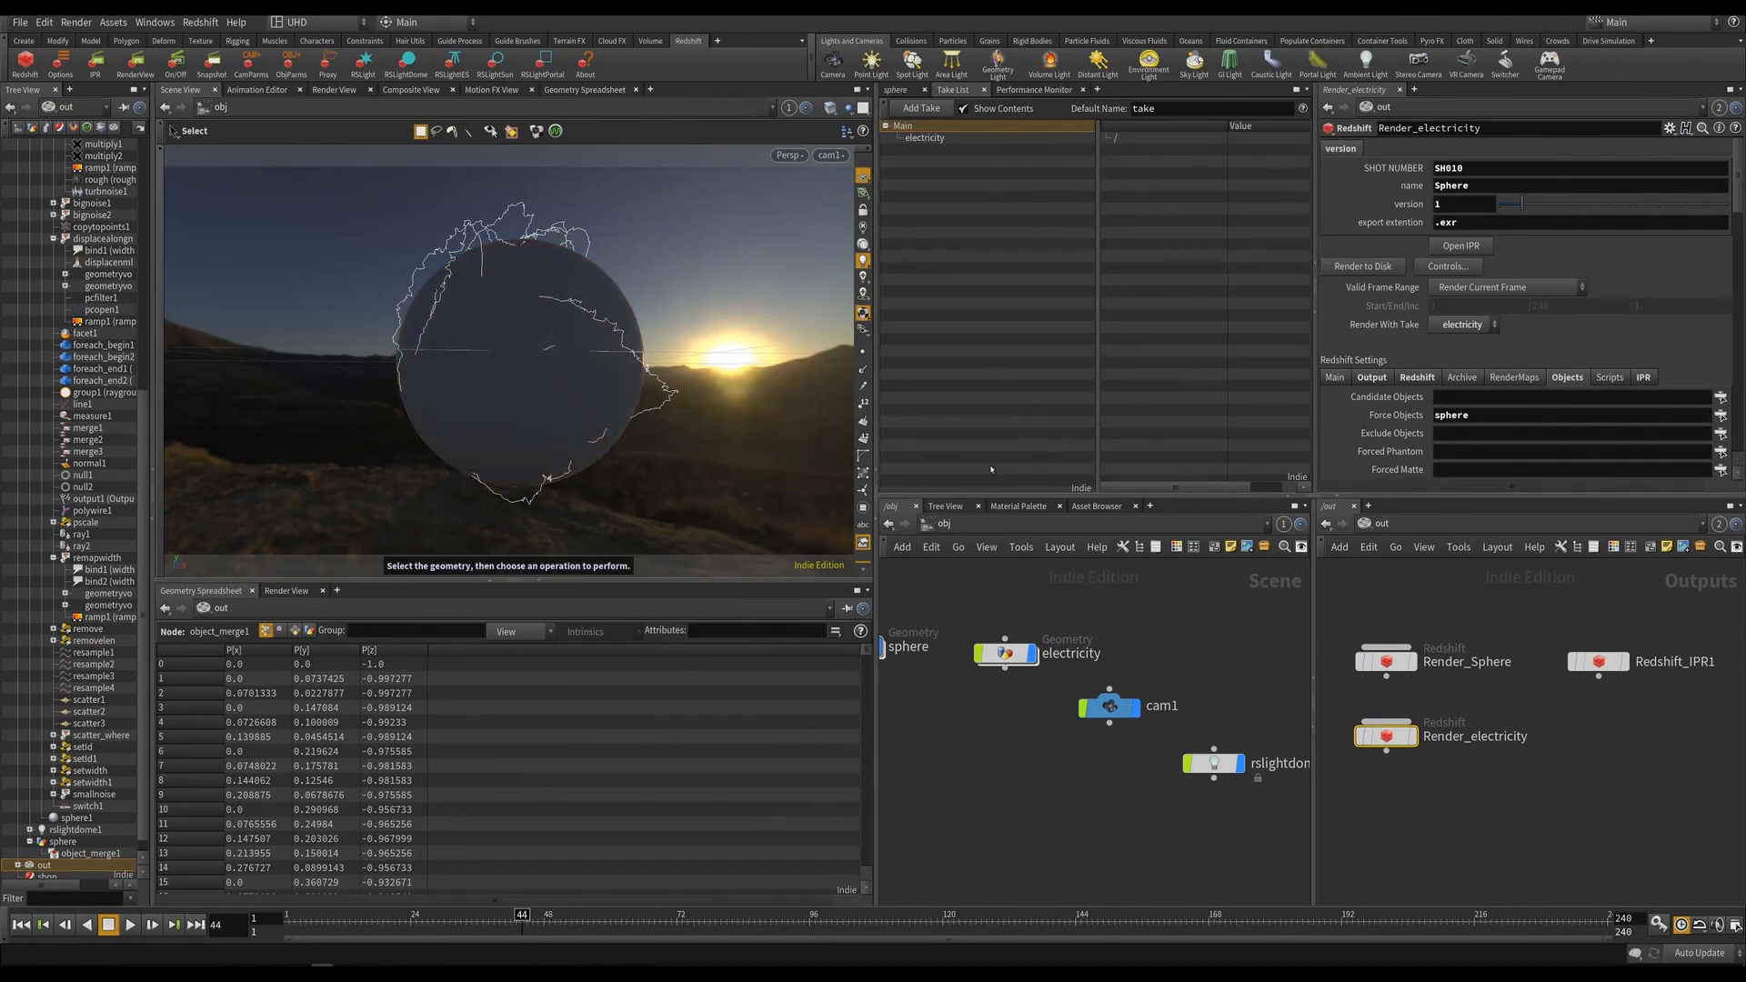
Add the electricity object to the sphere in Render_electricity's Force Objects.
left_click_drag(1392, 741, 1407, 761)
left_click(1720, 415)
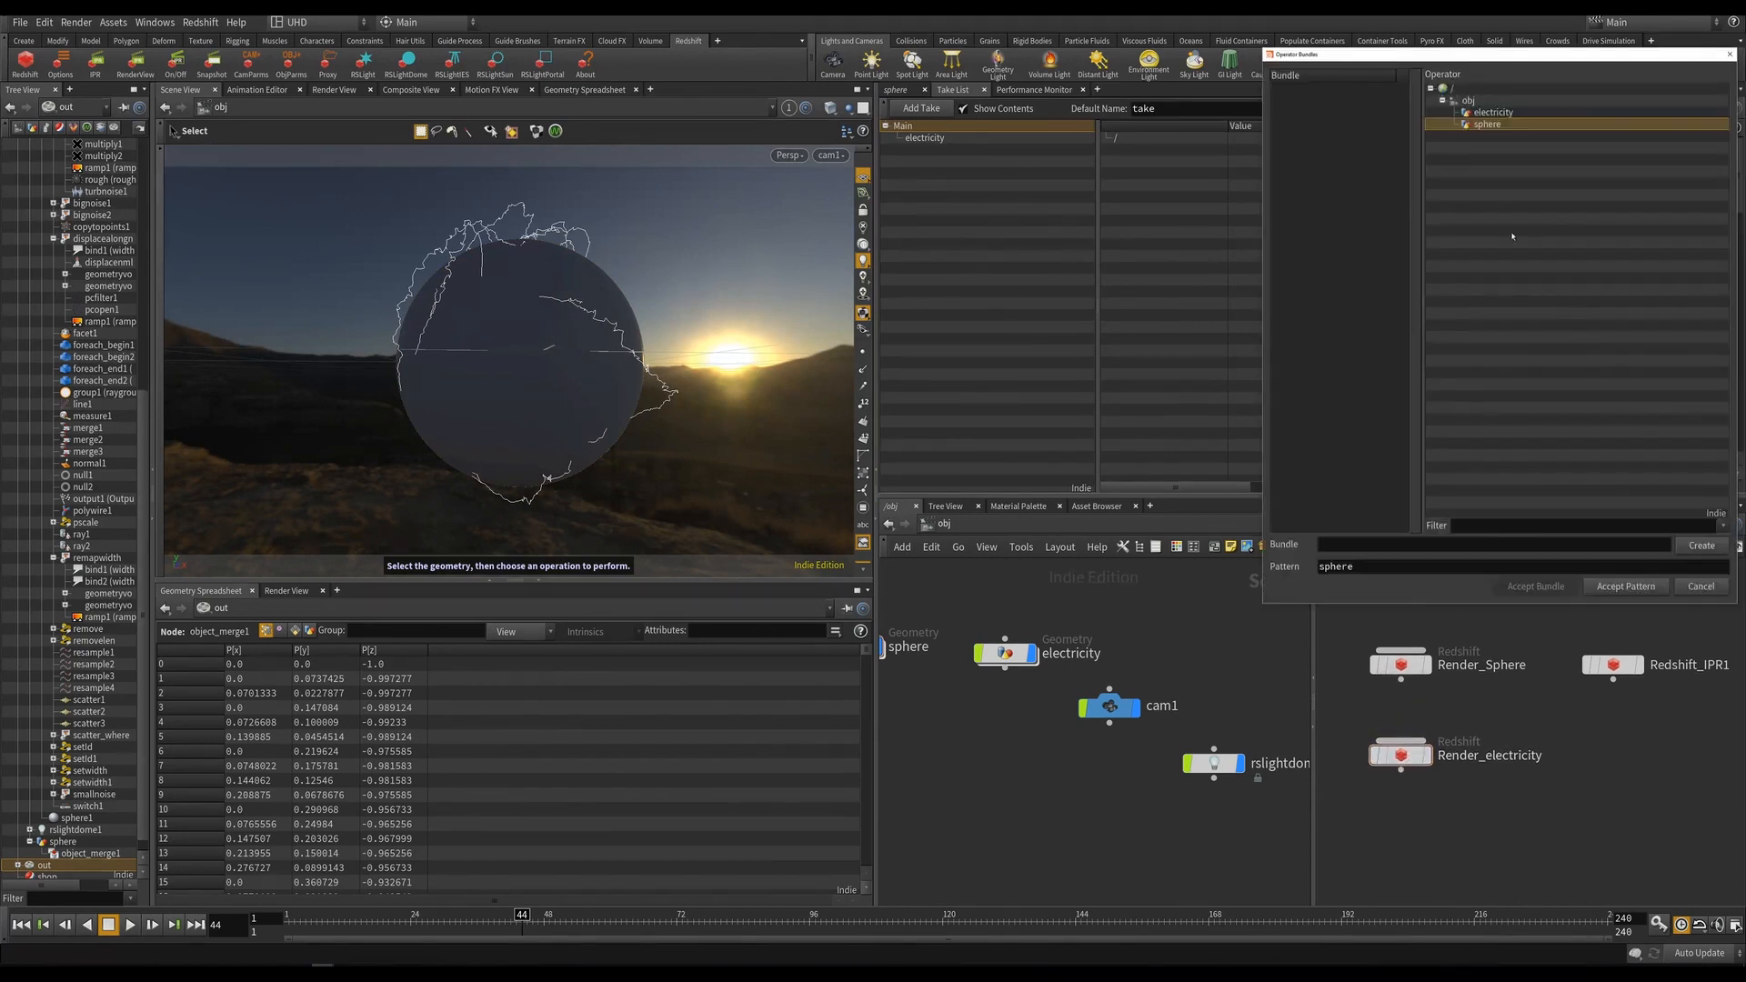
left_click(1496, 114, "ctrl")
left_click(1625, 587)
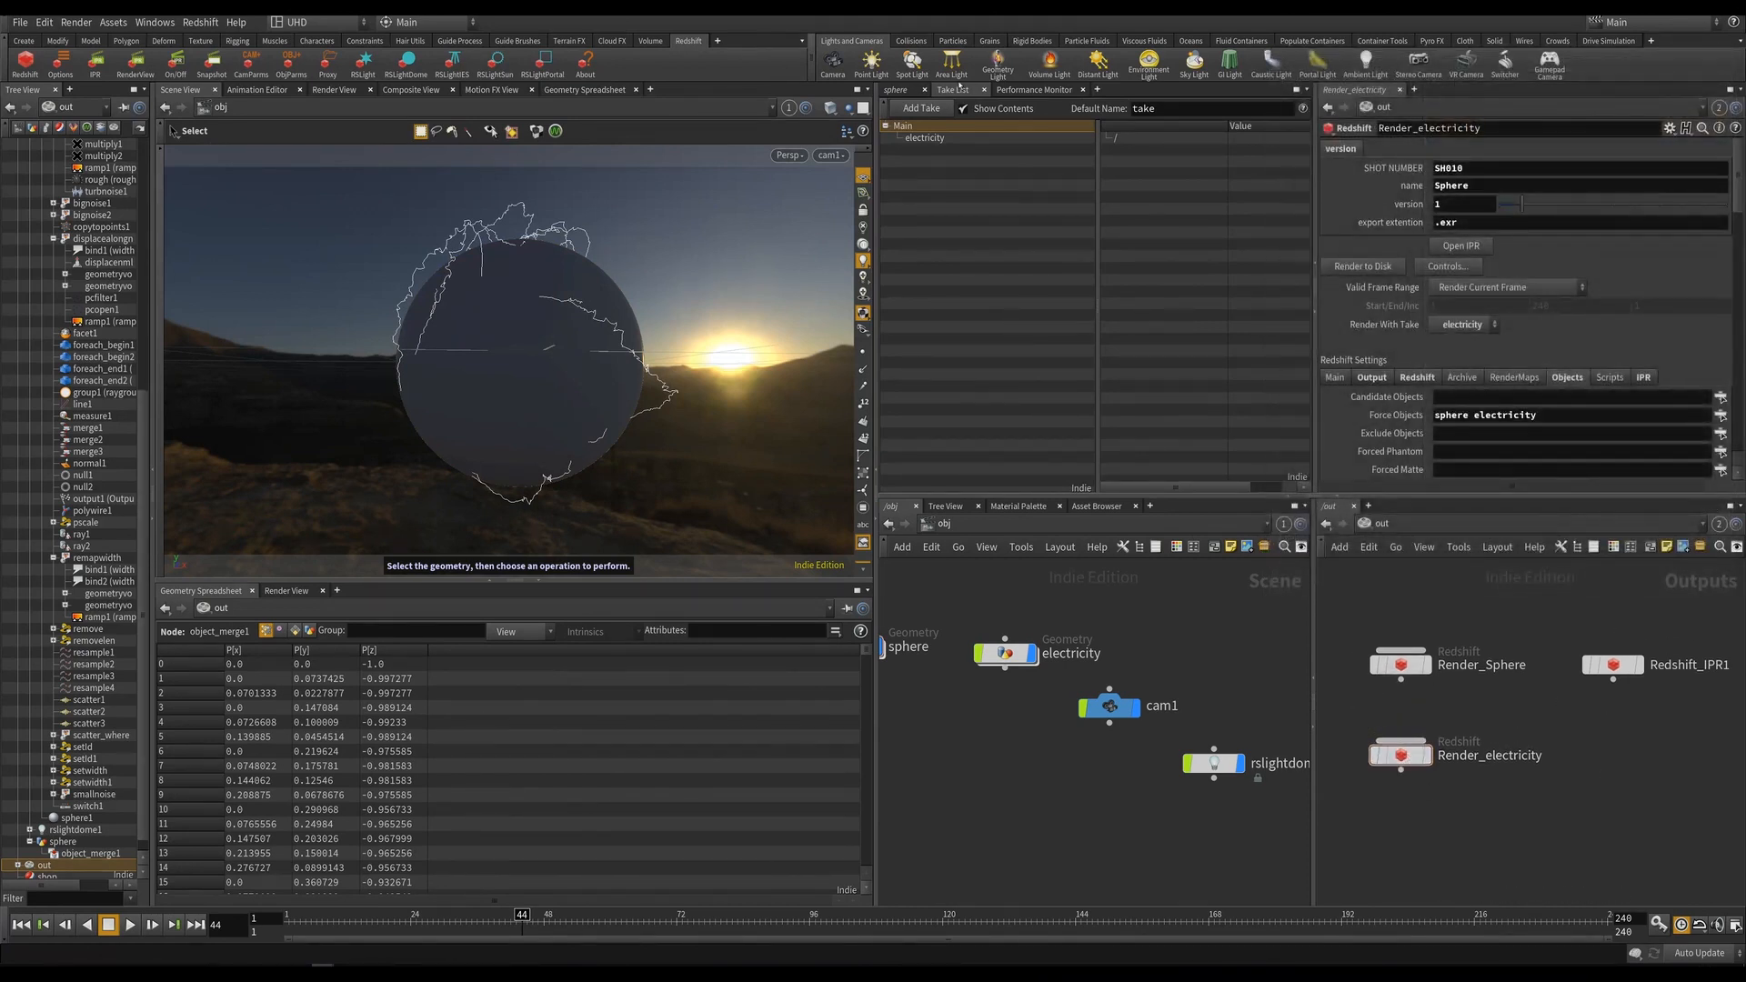
Make the electricity take active and include the sphere object's Material parameter in it.
left_click(925, 137)
left_click(899, 90)
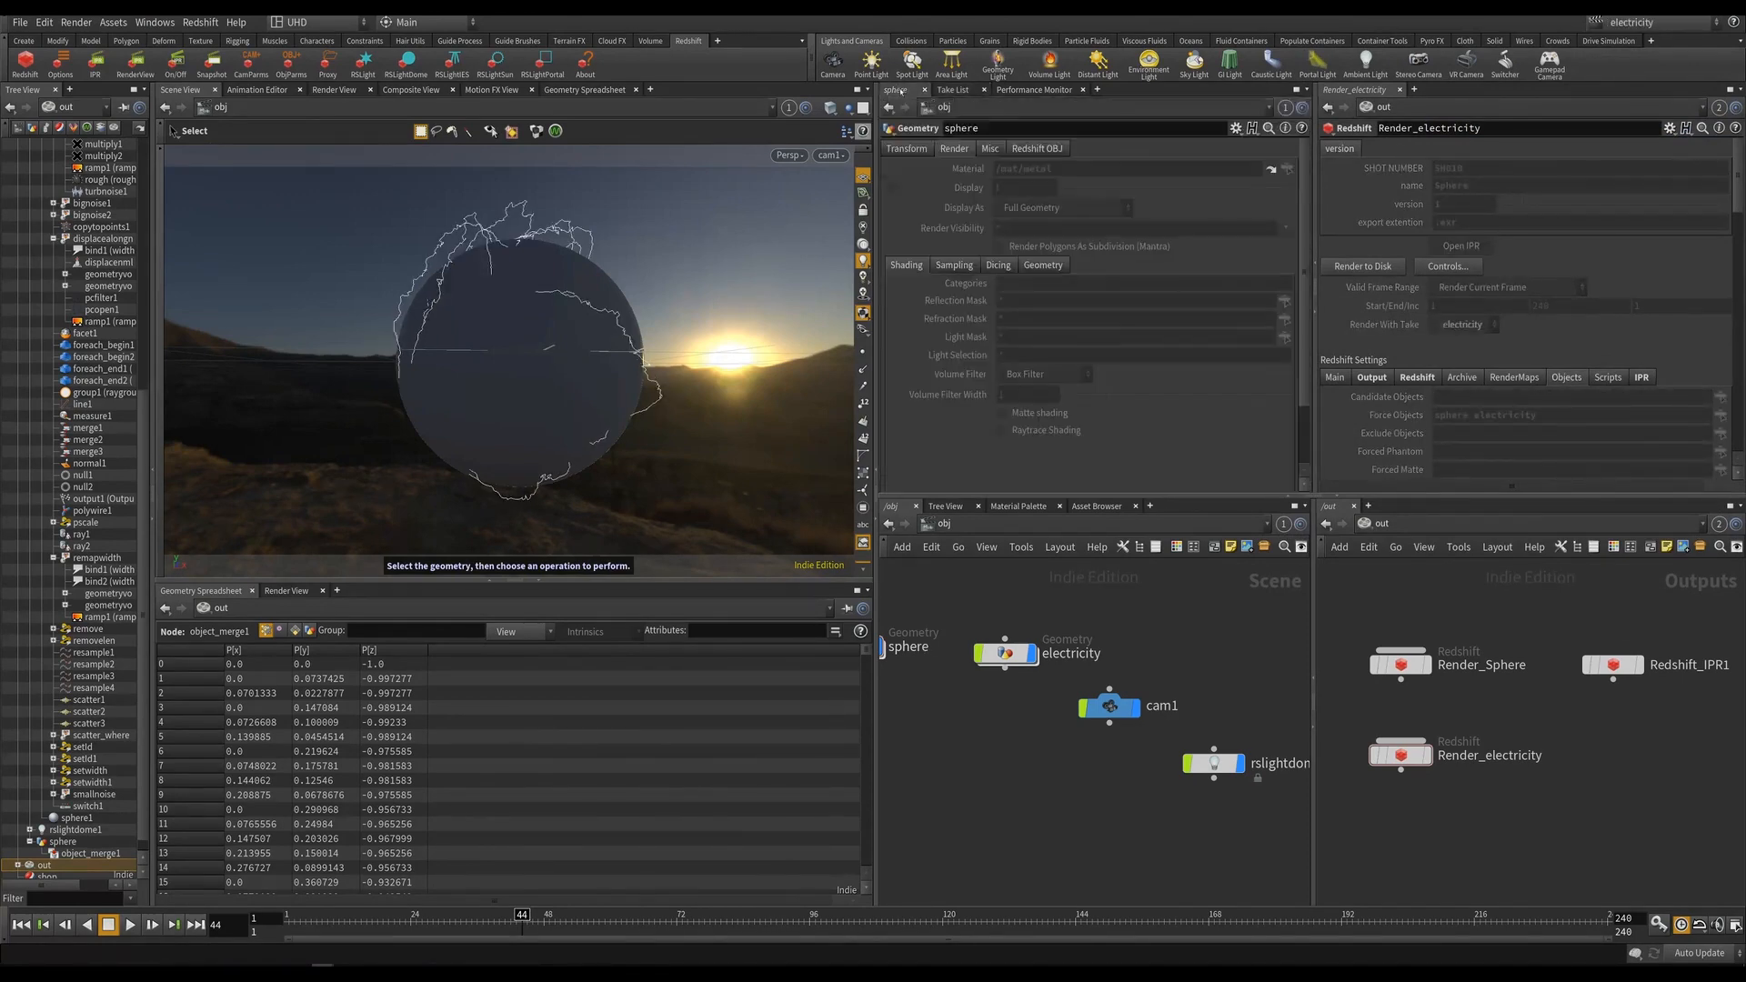
left_click(912, 656)
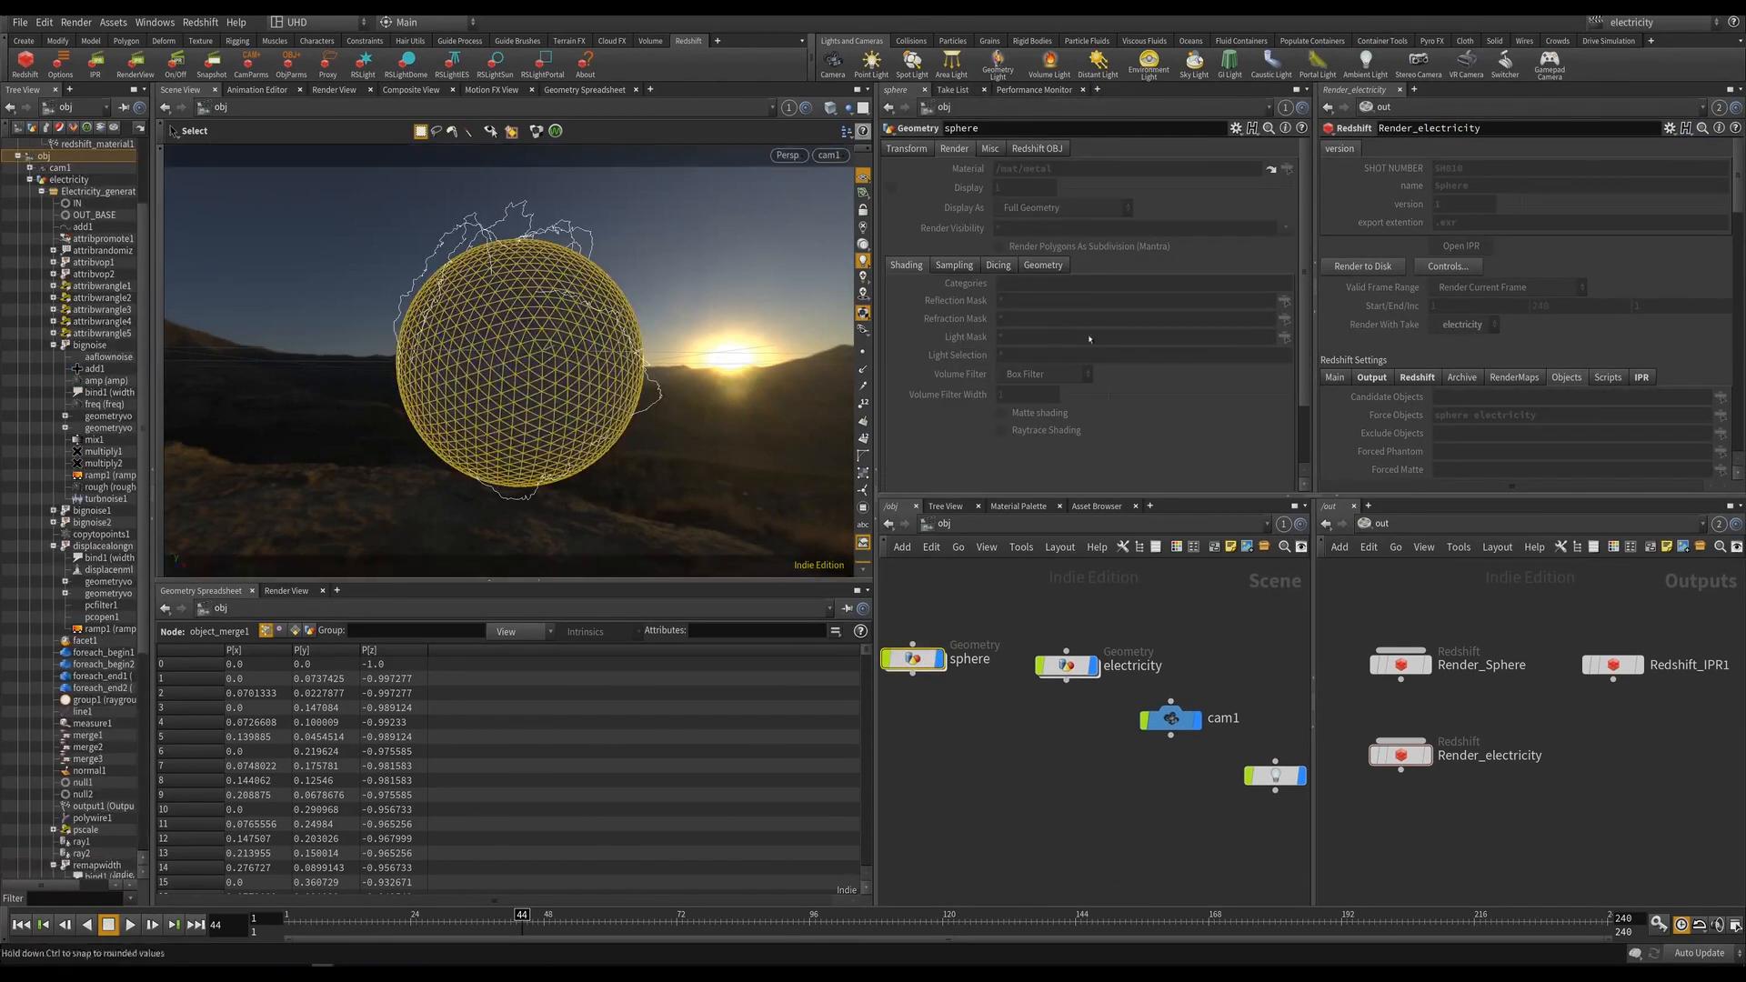
left_click(1057, 762)
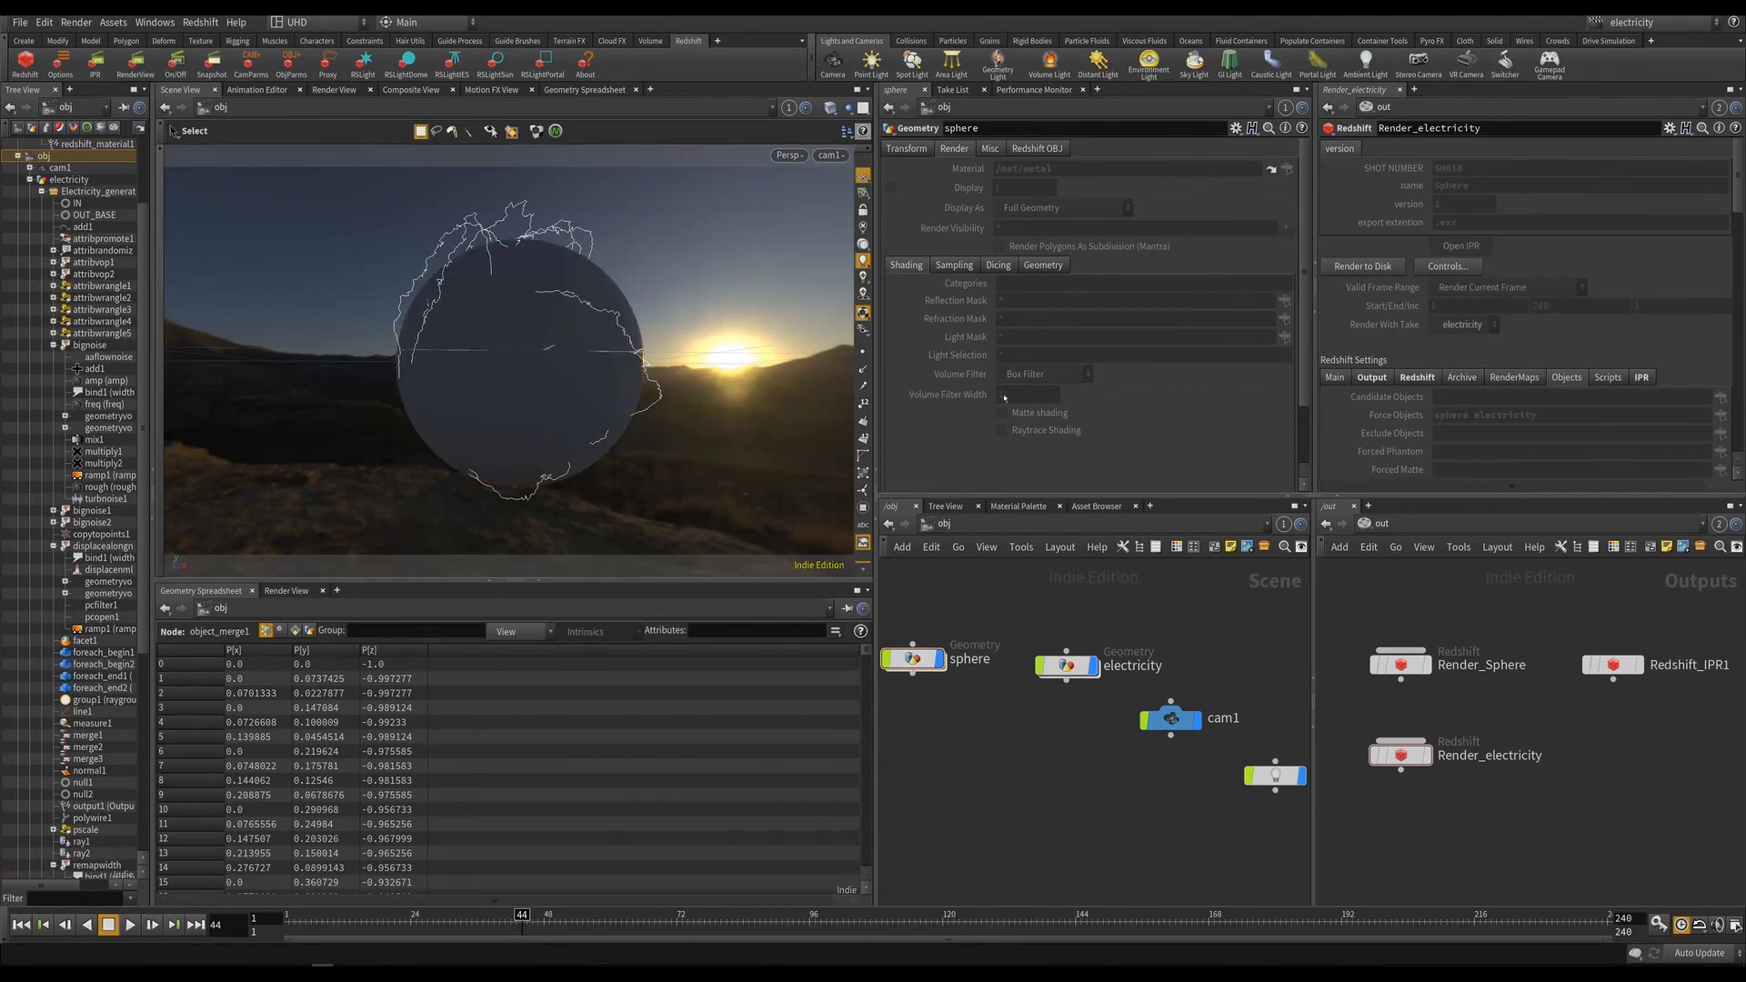
right_click(1038, 168)
left_click(1020, 170)
right_click(1005, 163)
left_click(1043, 362)
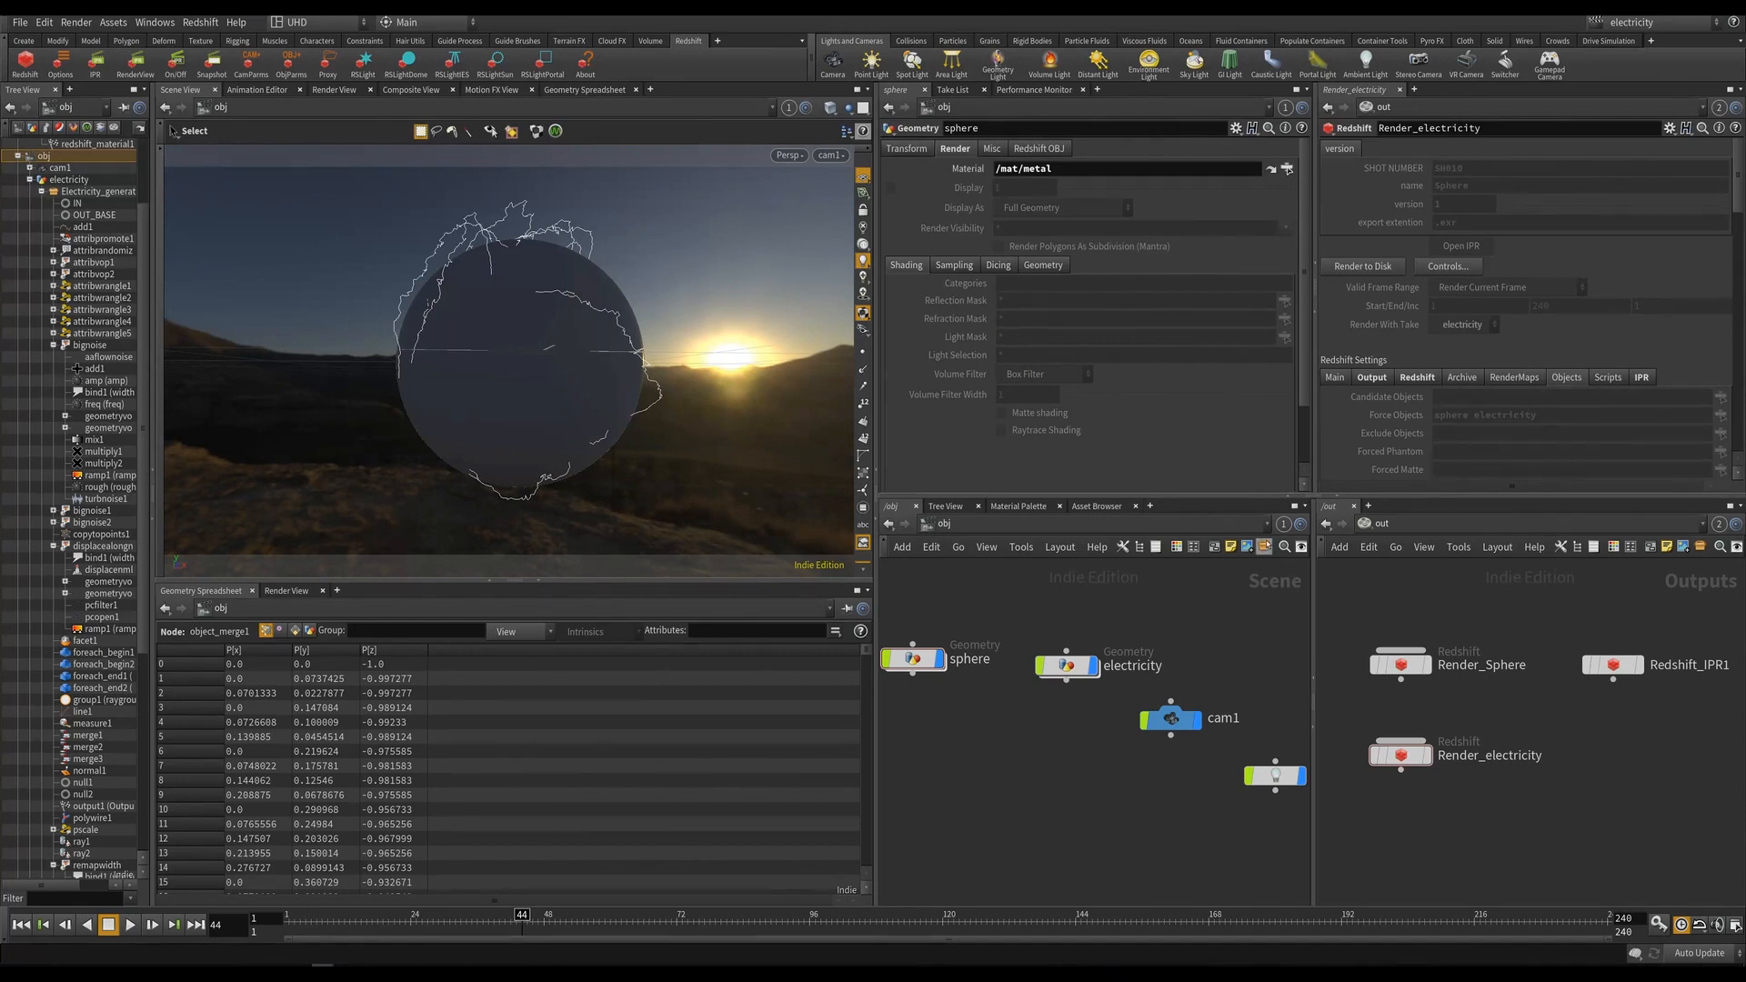
In the mat network, with the Main take active, create an RS Material Builder above metal and rename it as override.
left_click(1378, 523)
left_click(1418, 586)
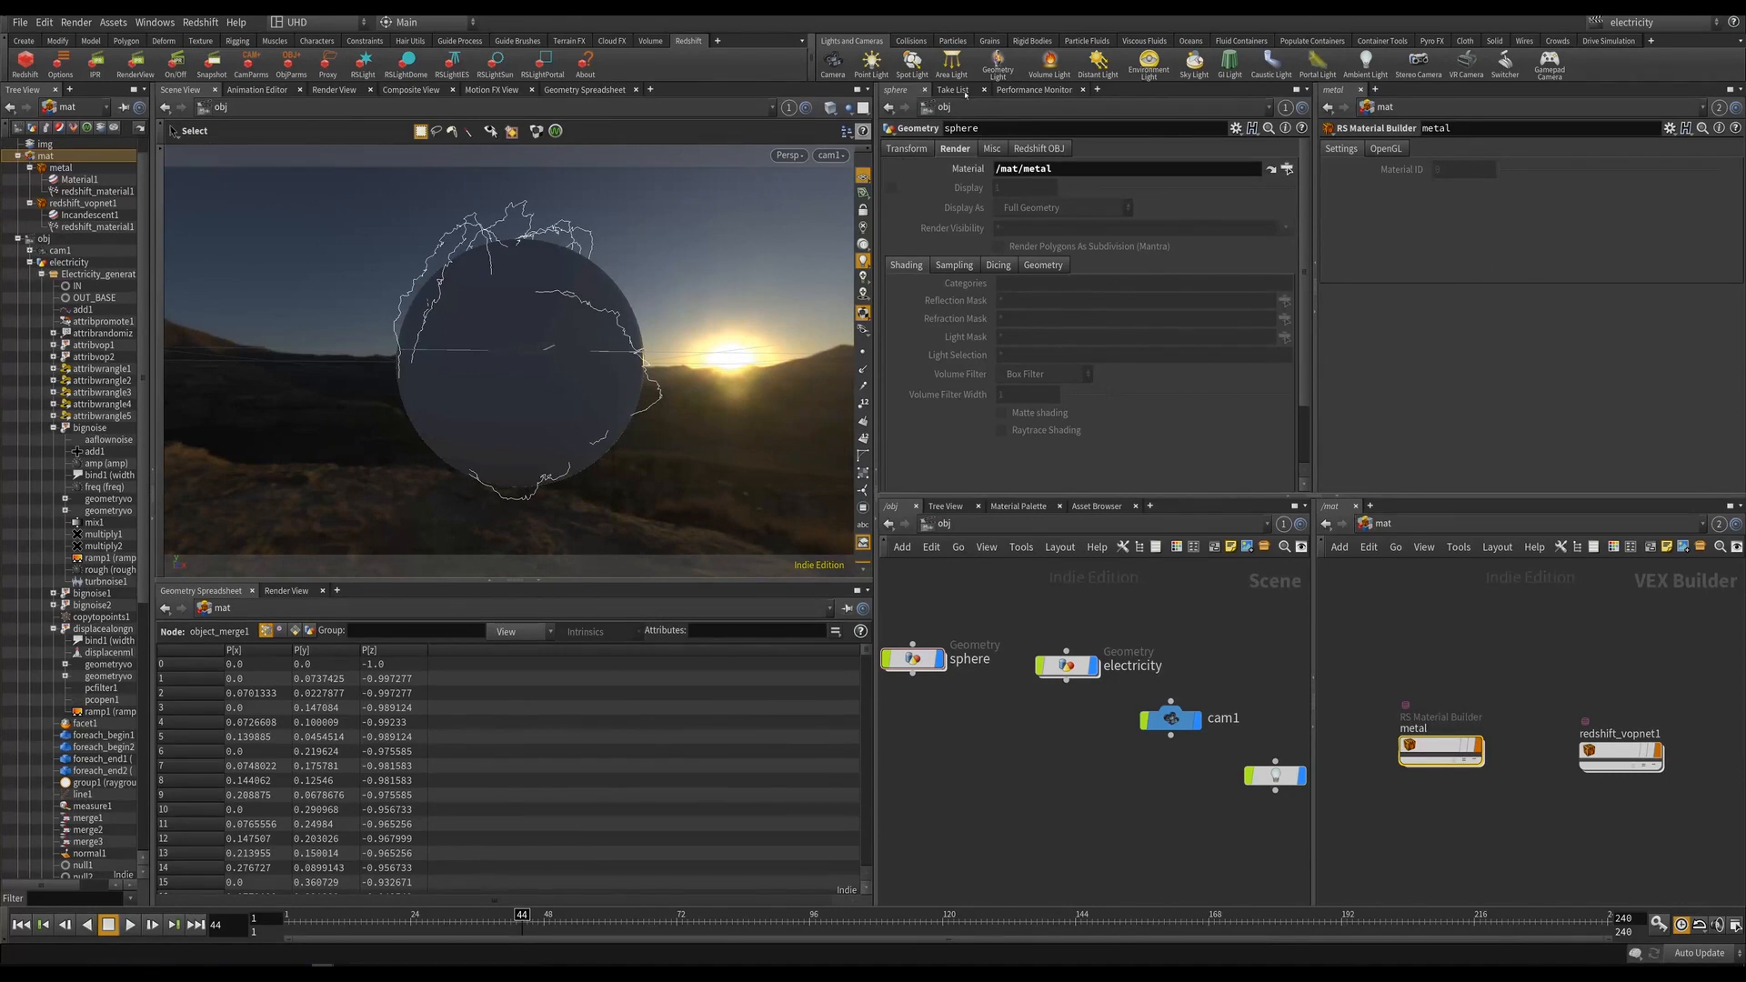
left_click(953, 90)
left_click(905, 126)
left_click(1458, 645)
key("Tab")
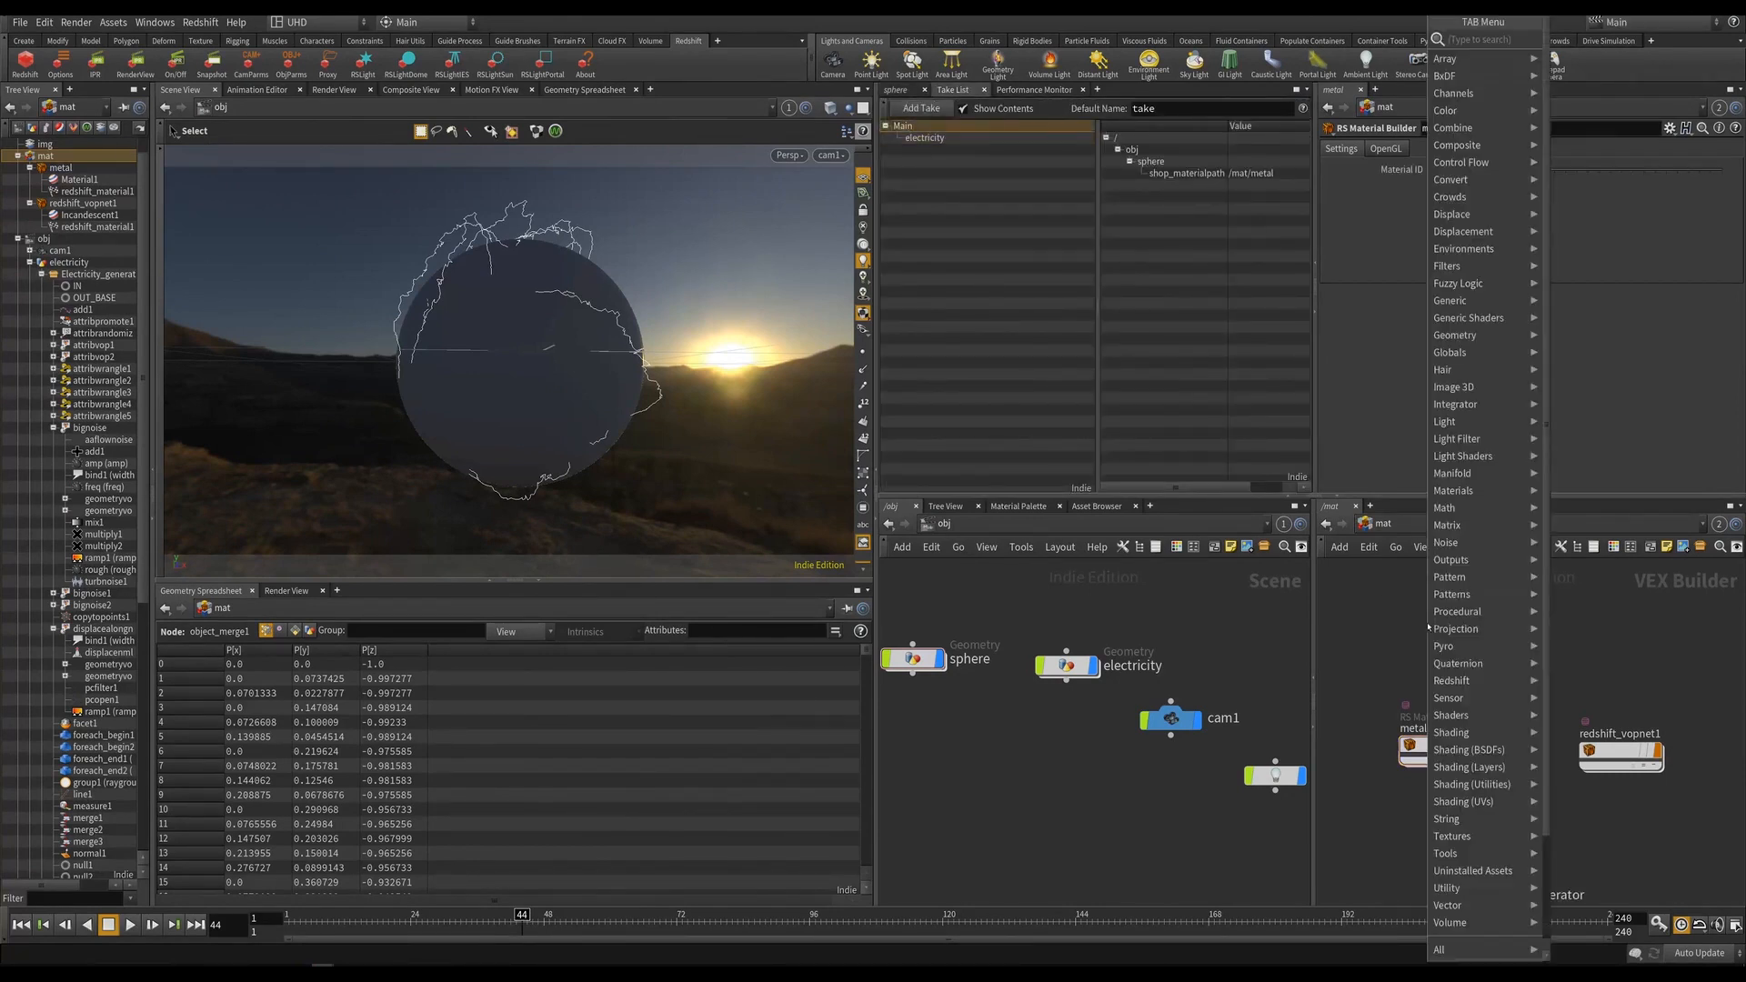
mouse_move(1481, 680)
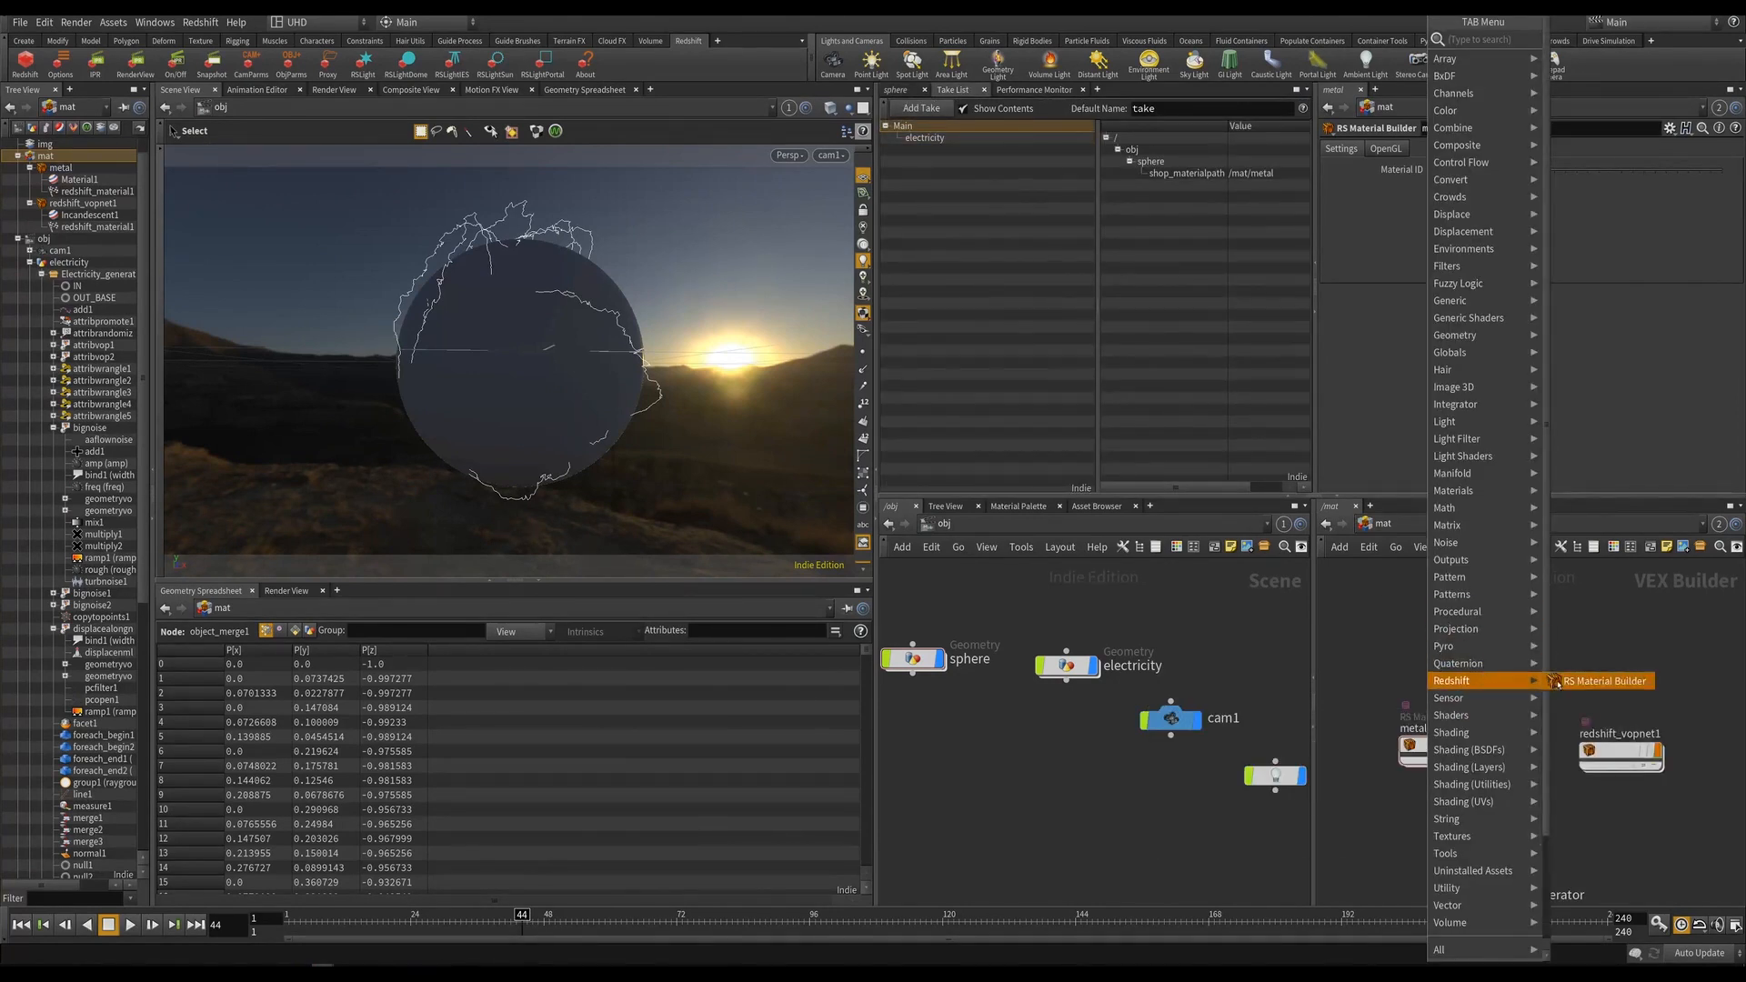
left_click(1605, 681)
left_click(1441, 659)
double_click(1449, 635)
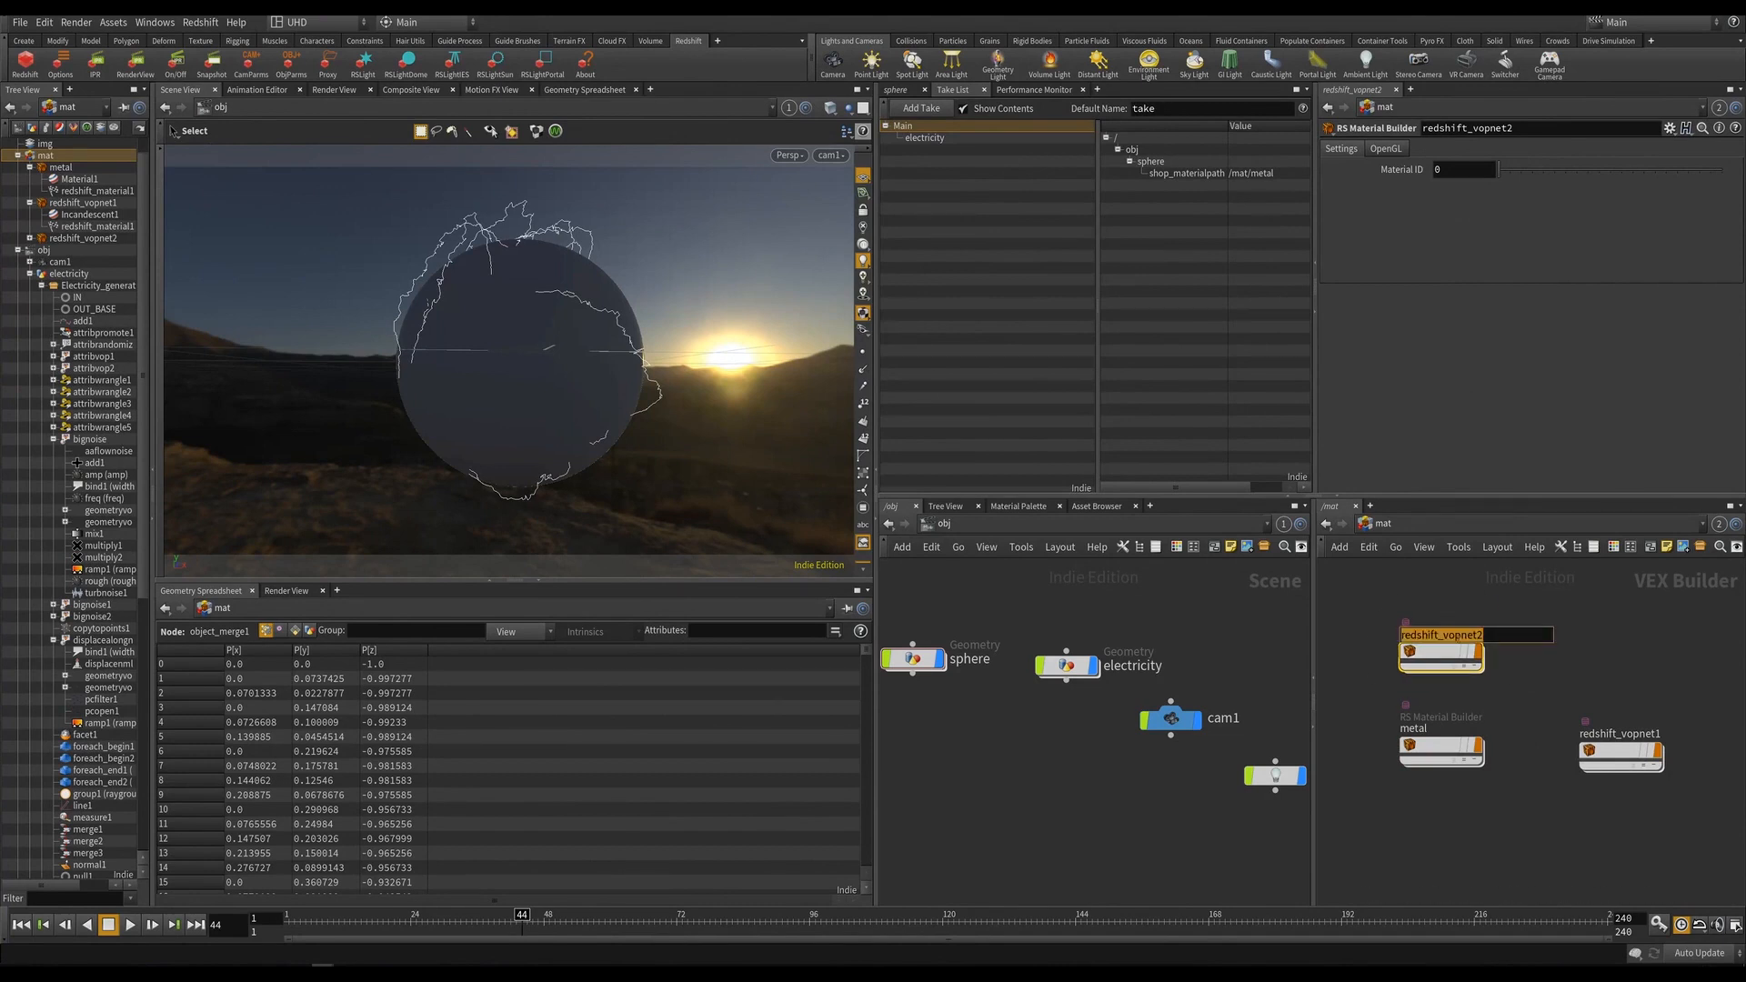
type("override")
key("Return")
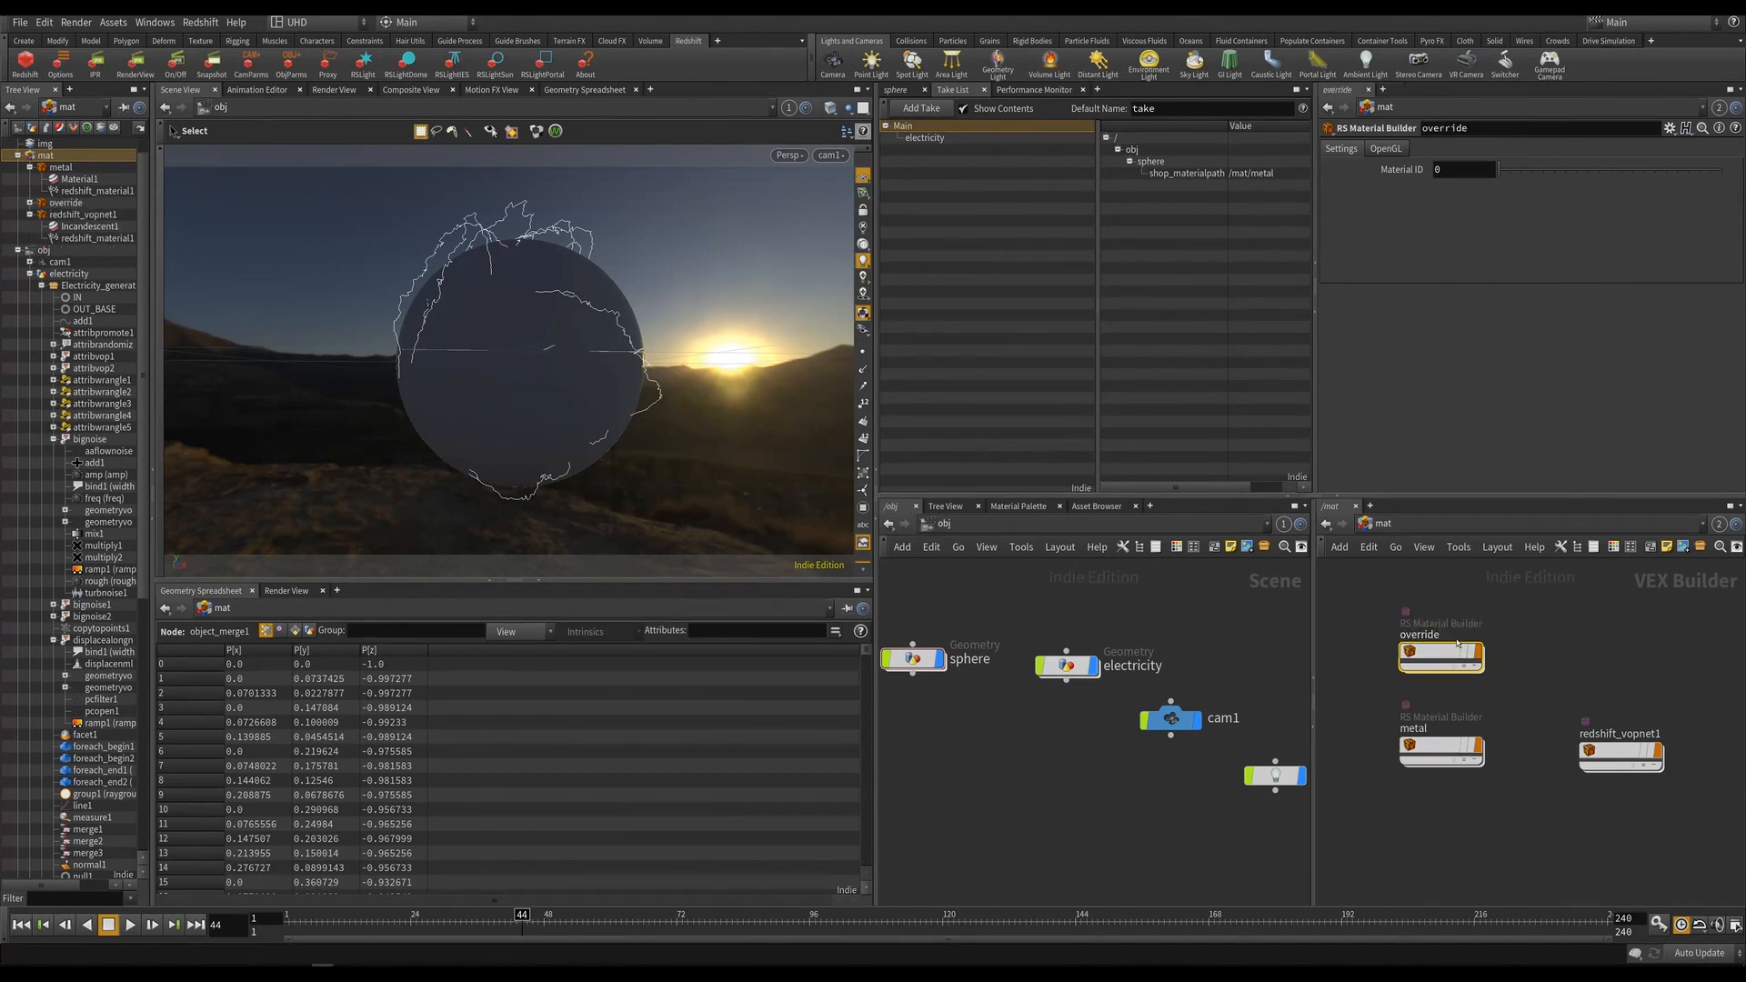
Inside the override builder, add an RS Material and connect it to the Surface input of redshift_material1.
double_click(1455, 656)
key("Tab")
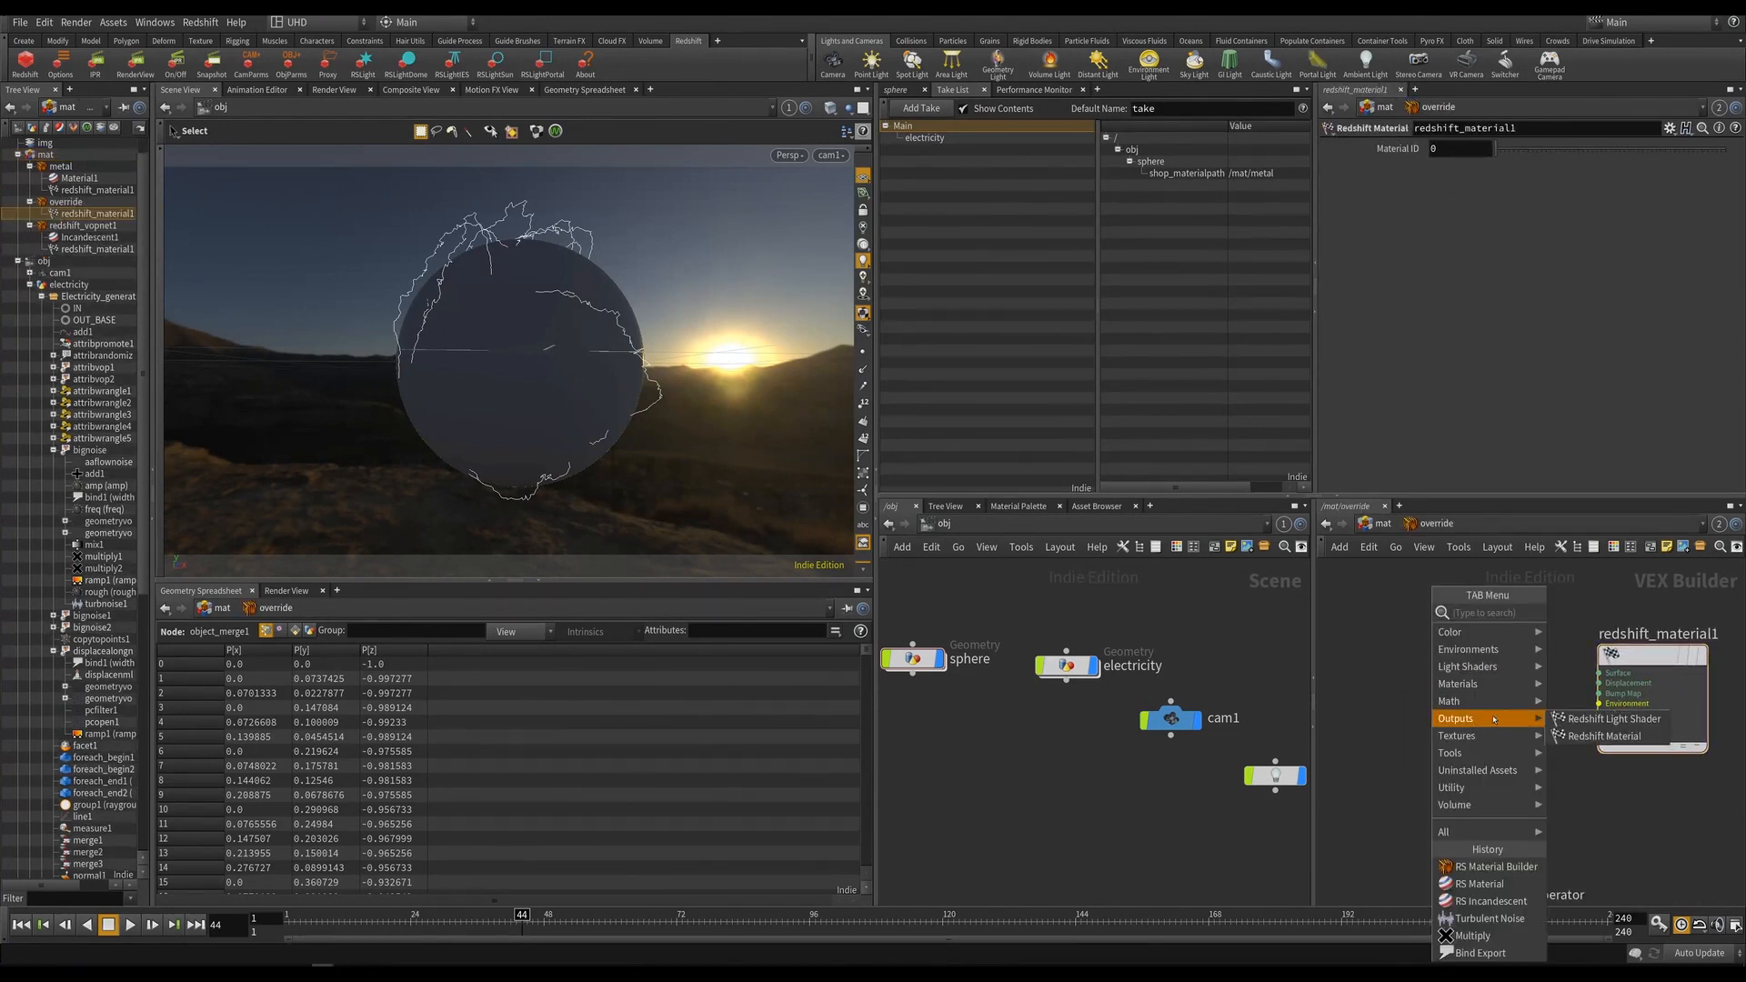
mouse_move(1473, 684)
left_click(1593, 754)
left_click(1384, 714)
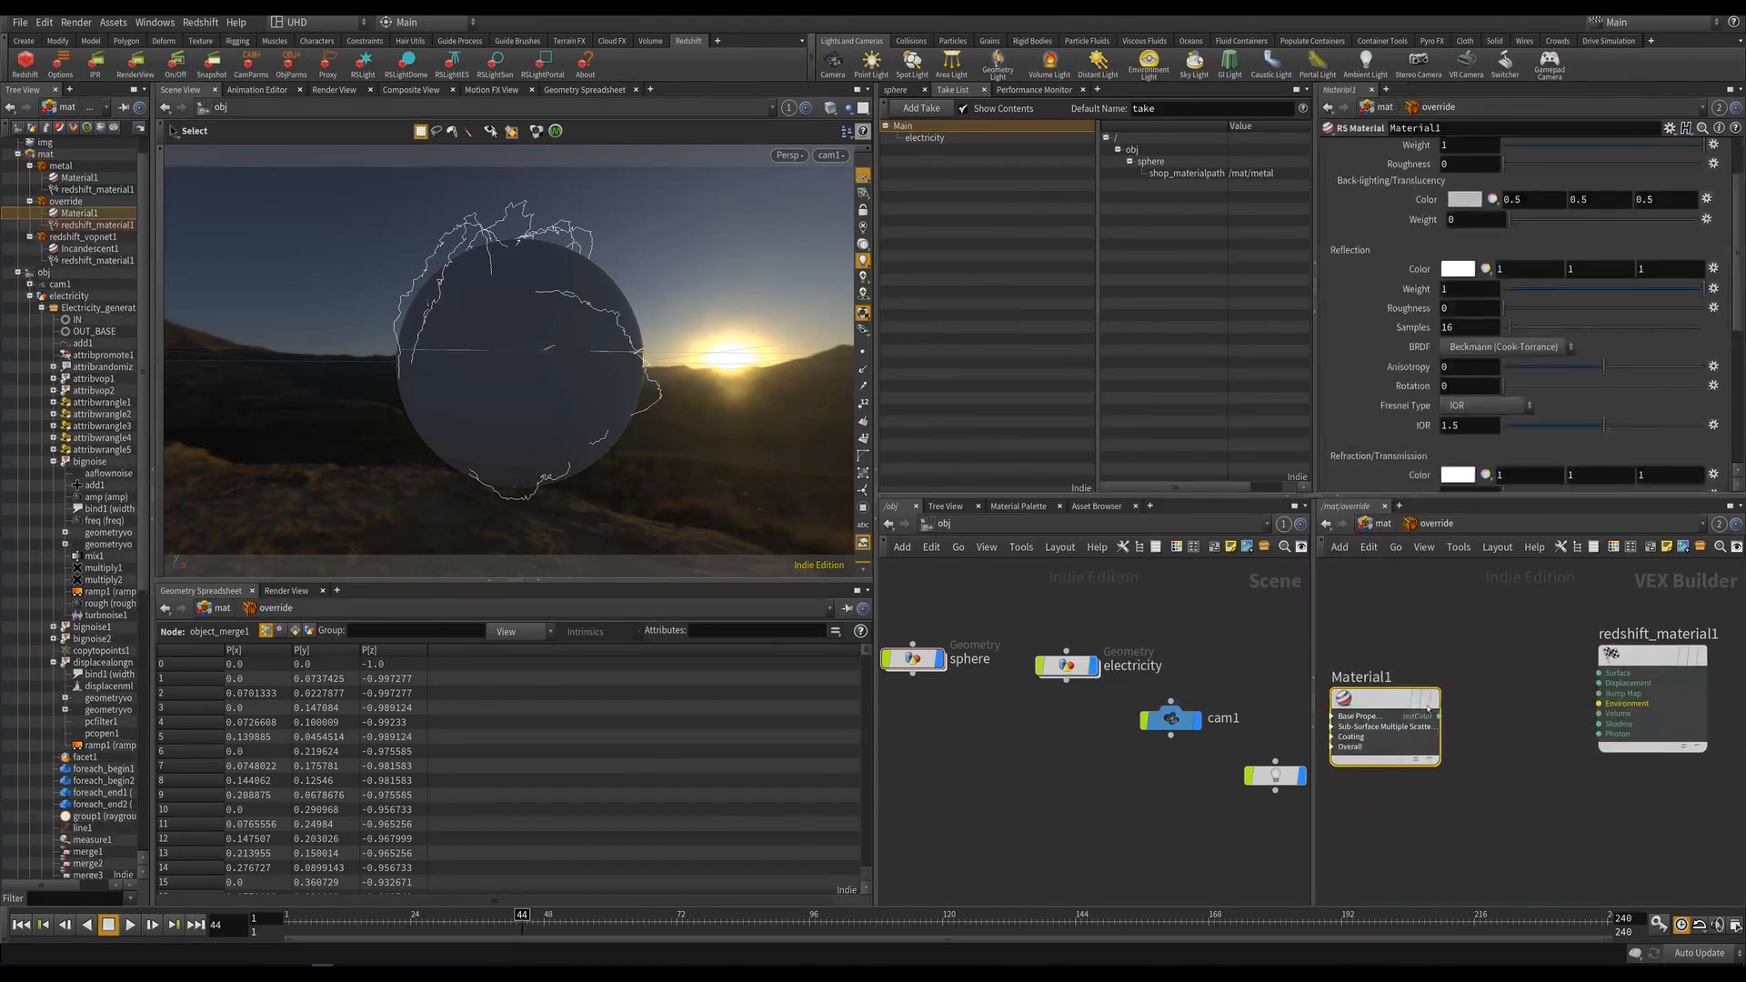
Lower Material1's diffuse weight and set its reflection roughness to 0.111 and IOR to 2.
scroll(1557, 291, "up", 2)
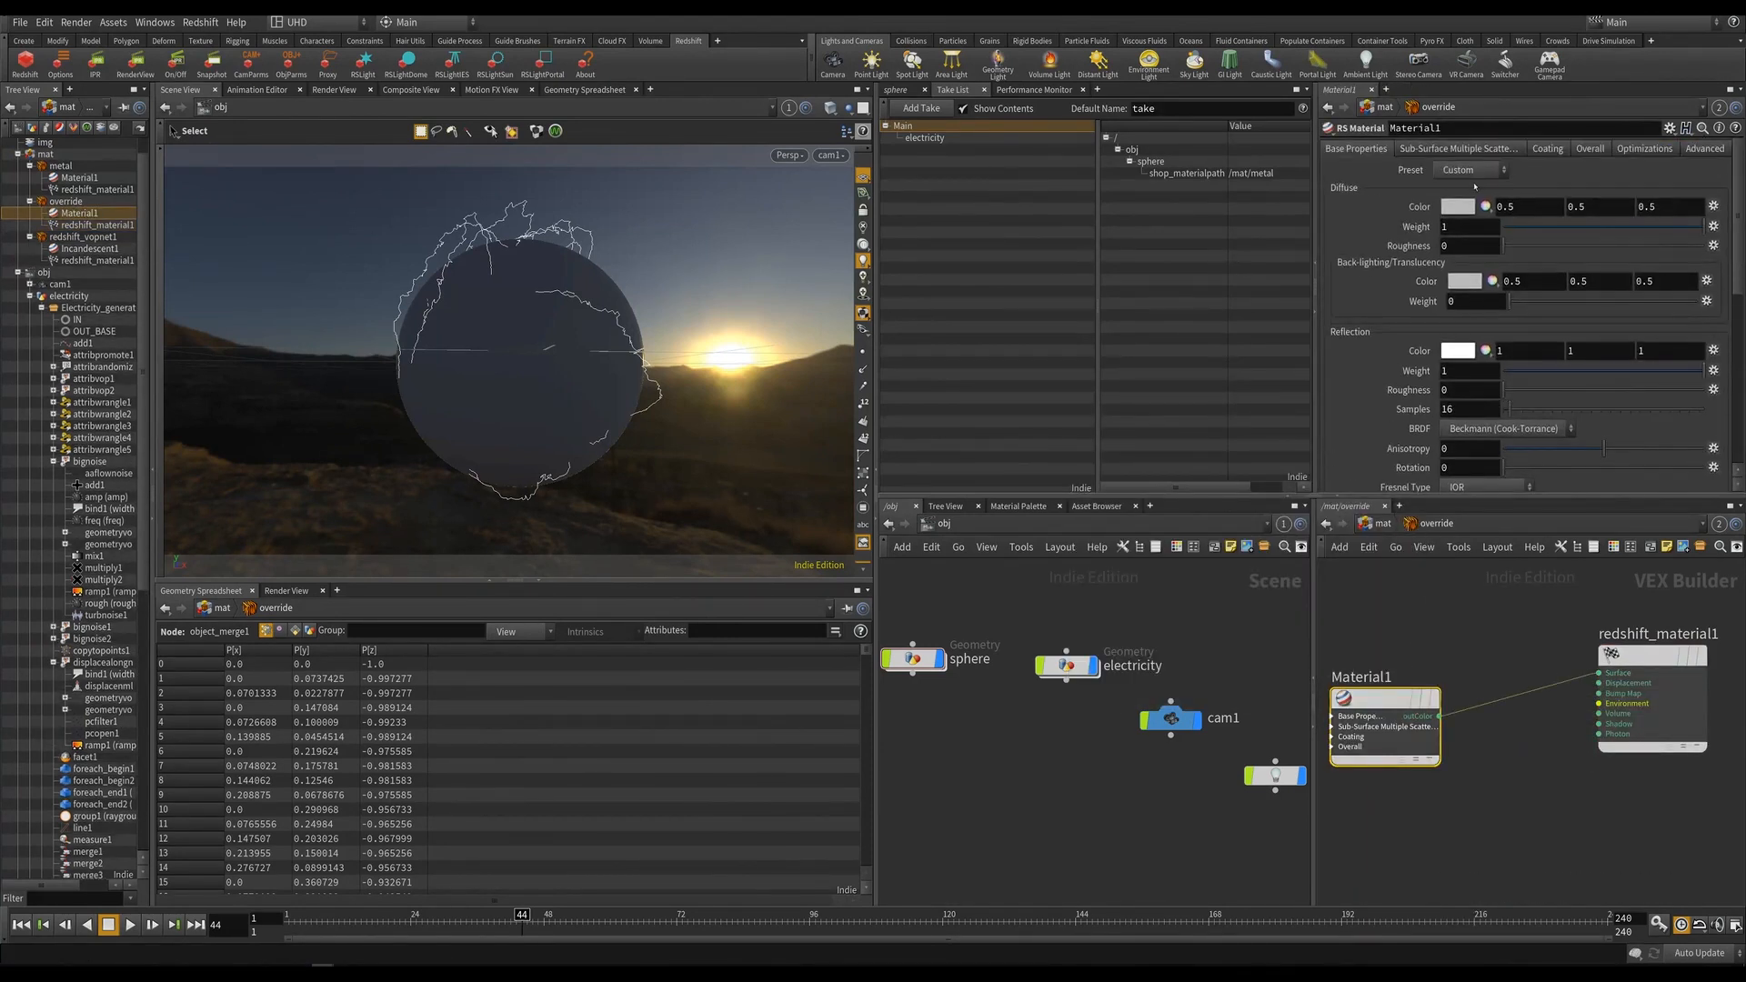
left_click_drag(1557, 228, 1408, 242)
scroll(1465, 409, "down", 3)
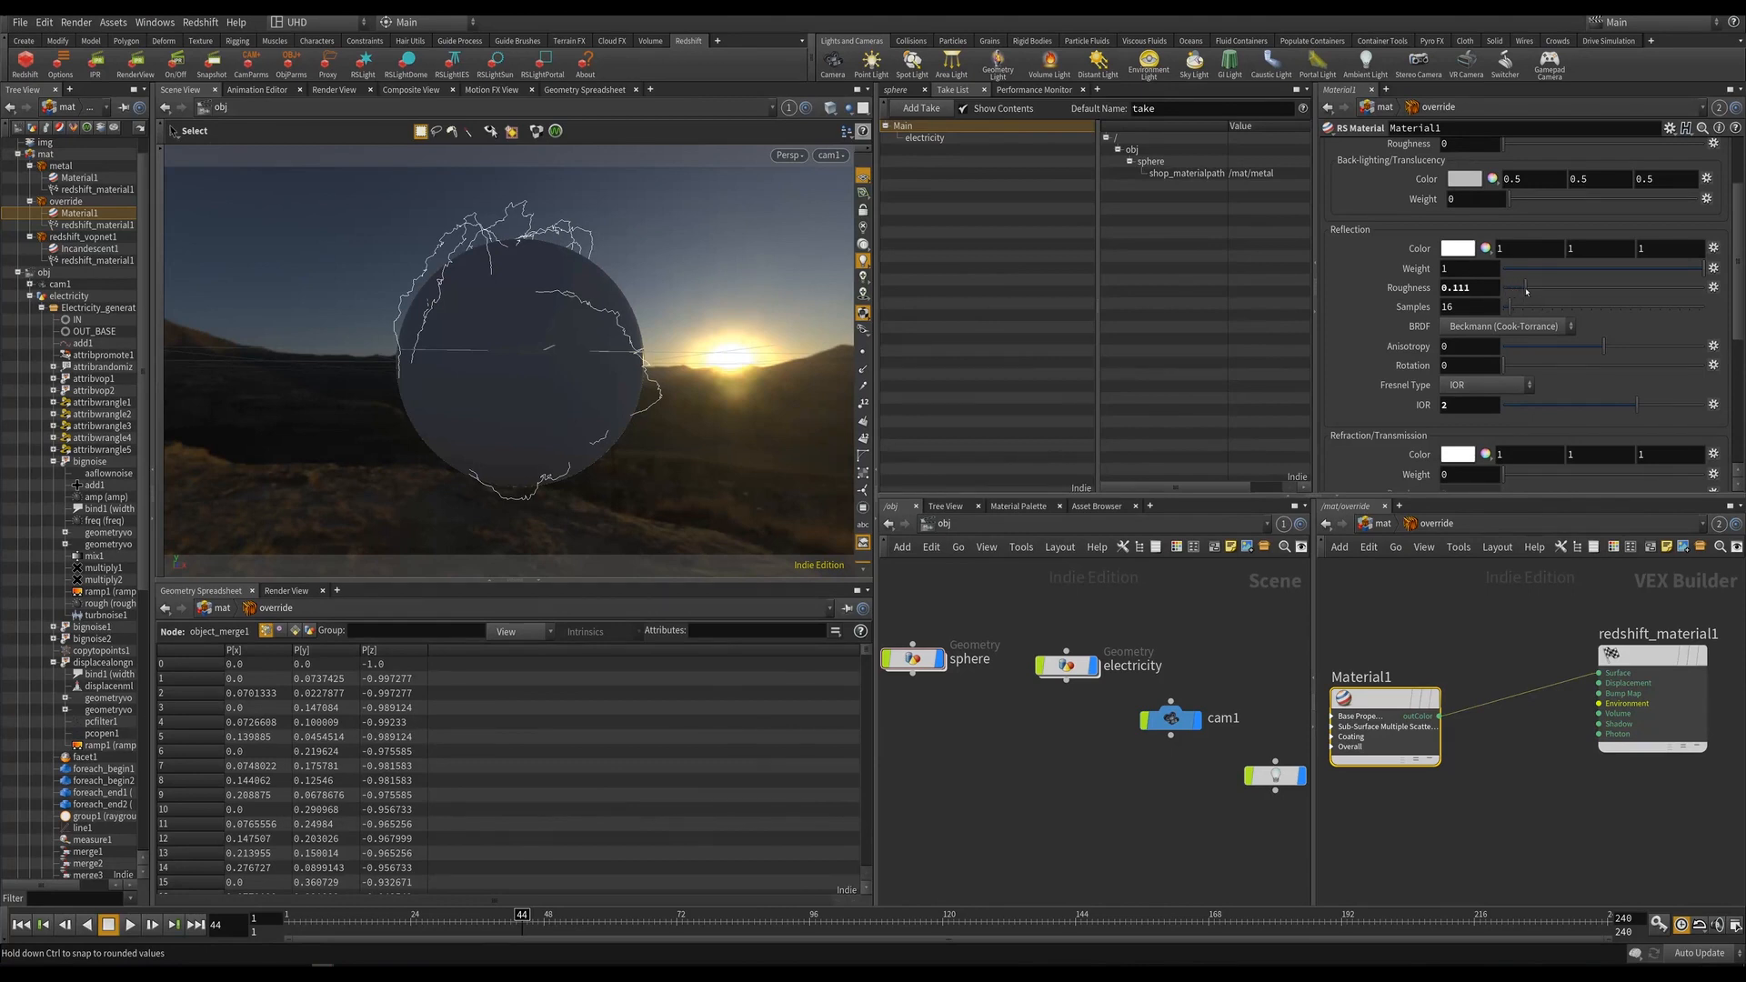
In the electricity take, assign /mat/override as the sphere's material.
left_click(926, 138)
left_click(896, 89)
key("u")
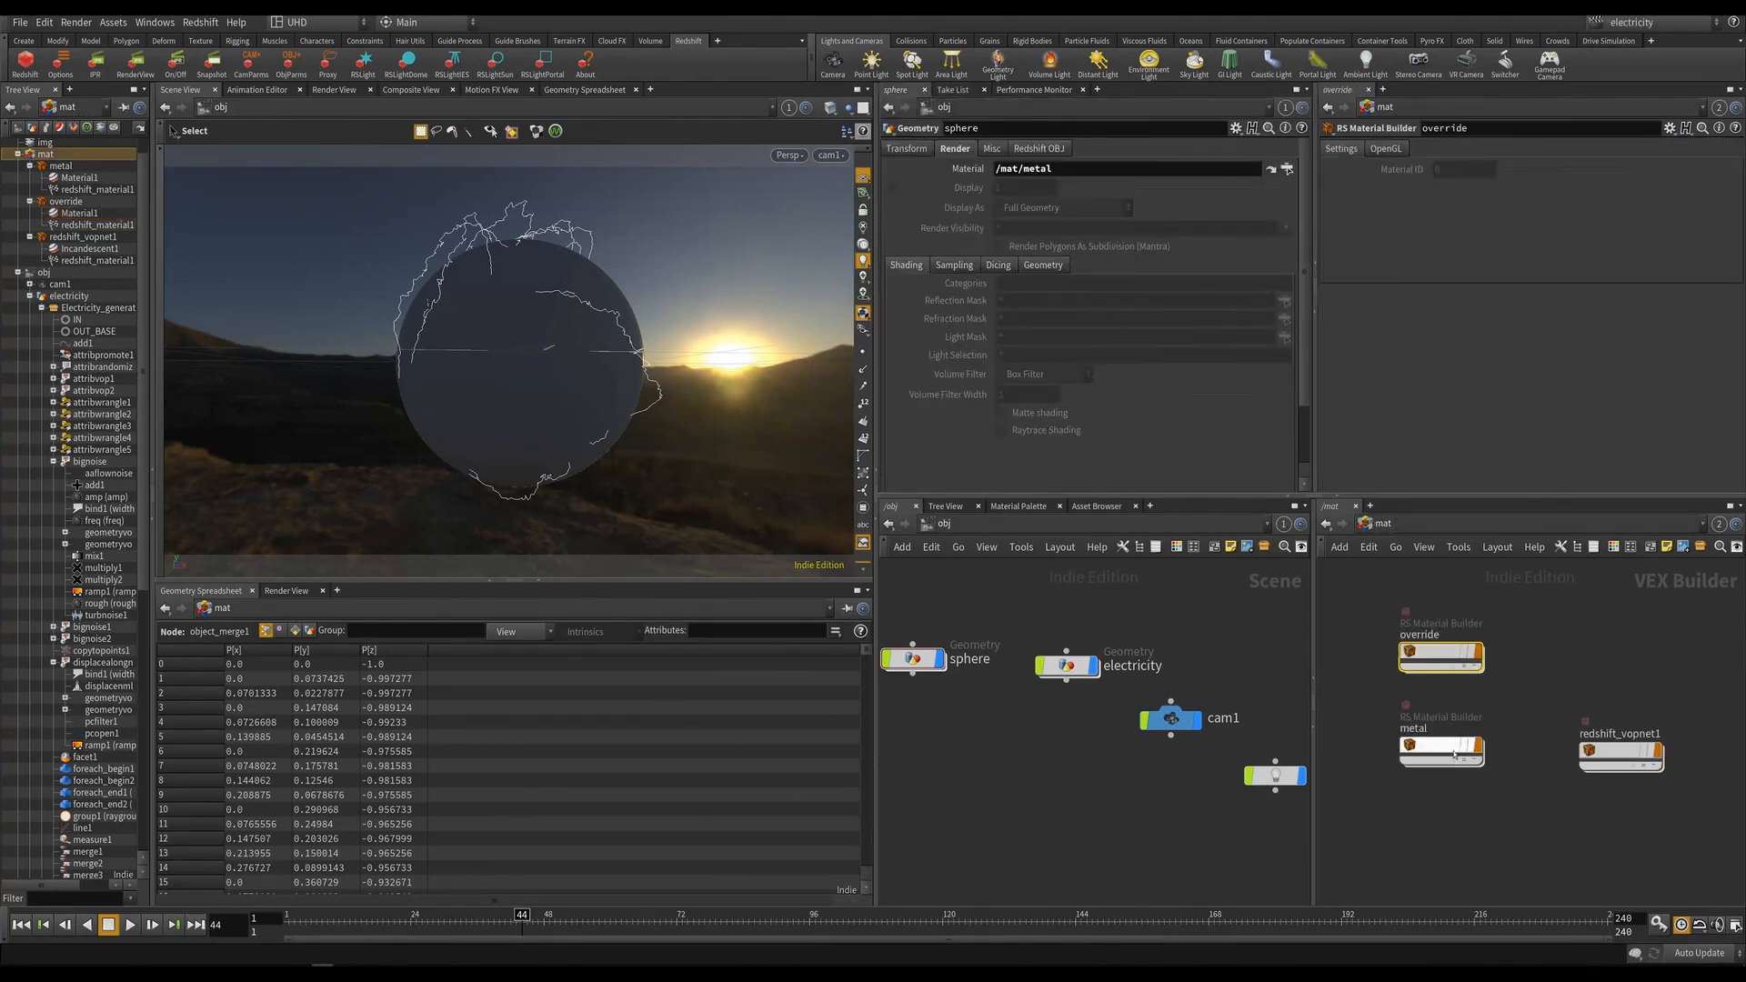
left_click_drag(1442, 653, 1038, 171)
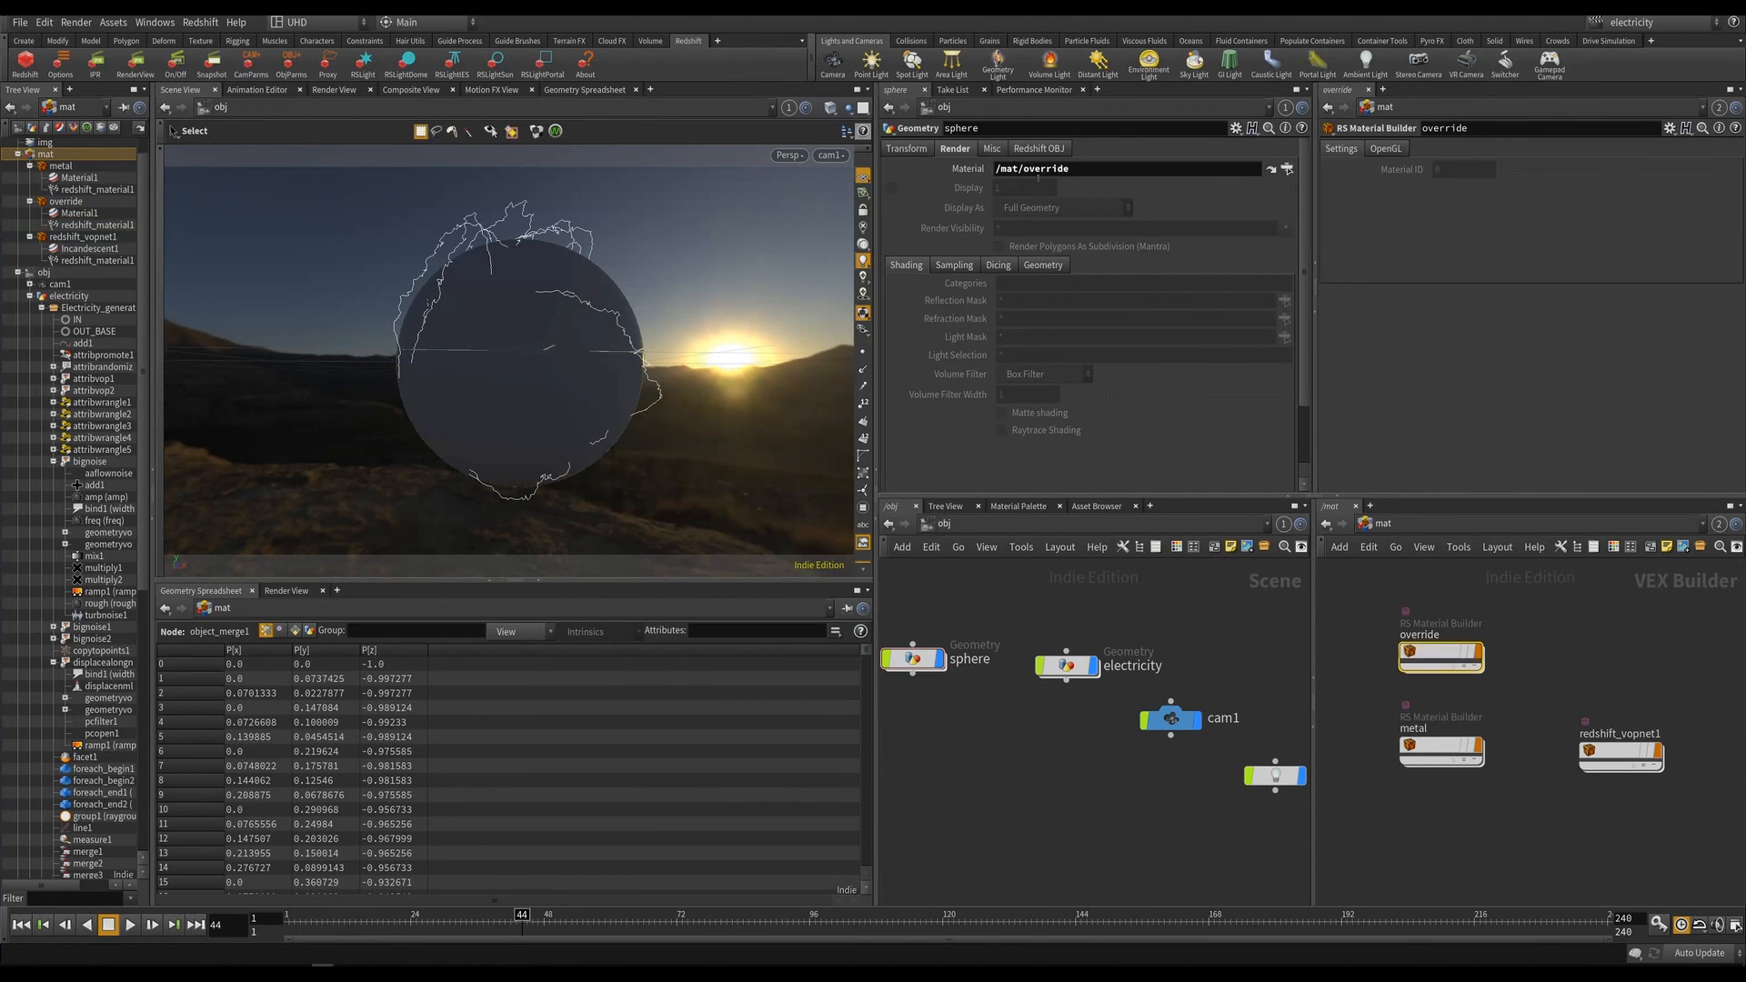
Return to the out network, show the Redshift_IPR1 parameters and move Render_electricity slightly further below Render_Sphere.
left_click(1394, 547)
left_click(1419, 632)
left_click(1398, 755)
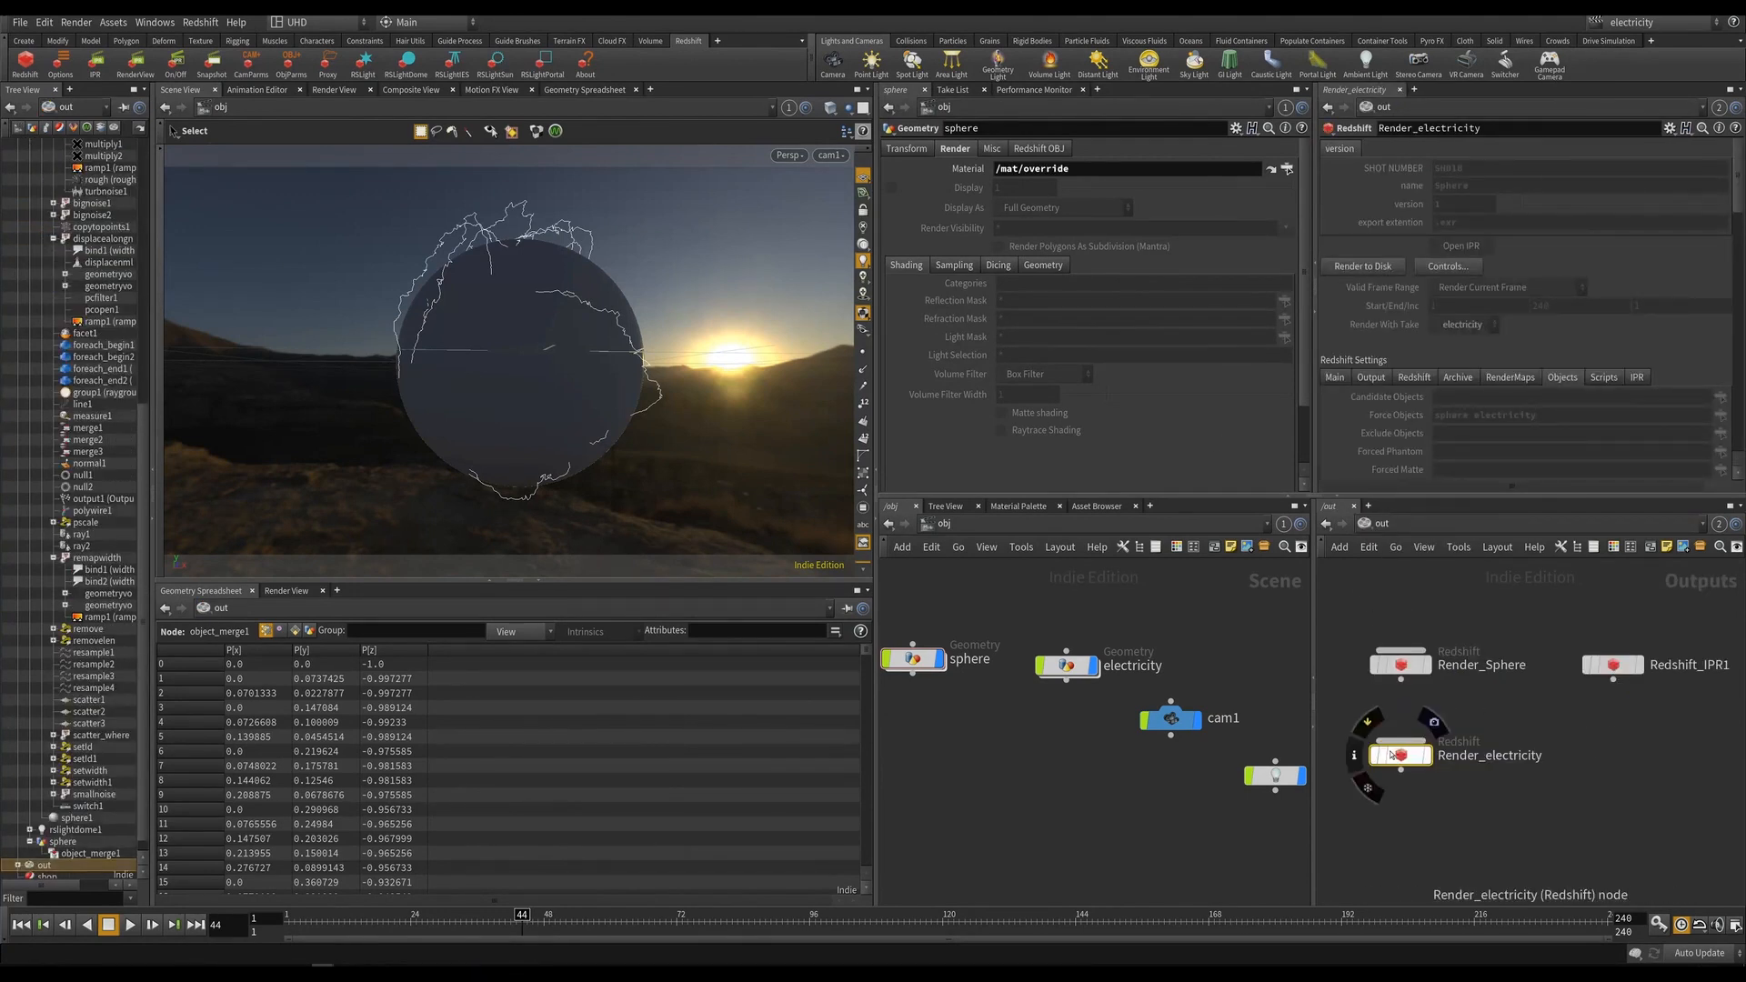
left_click(1613, 665)
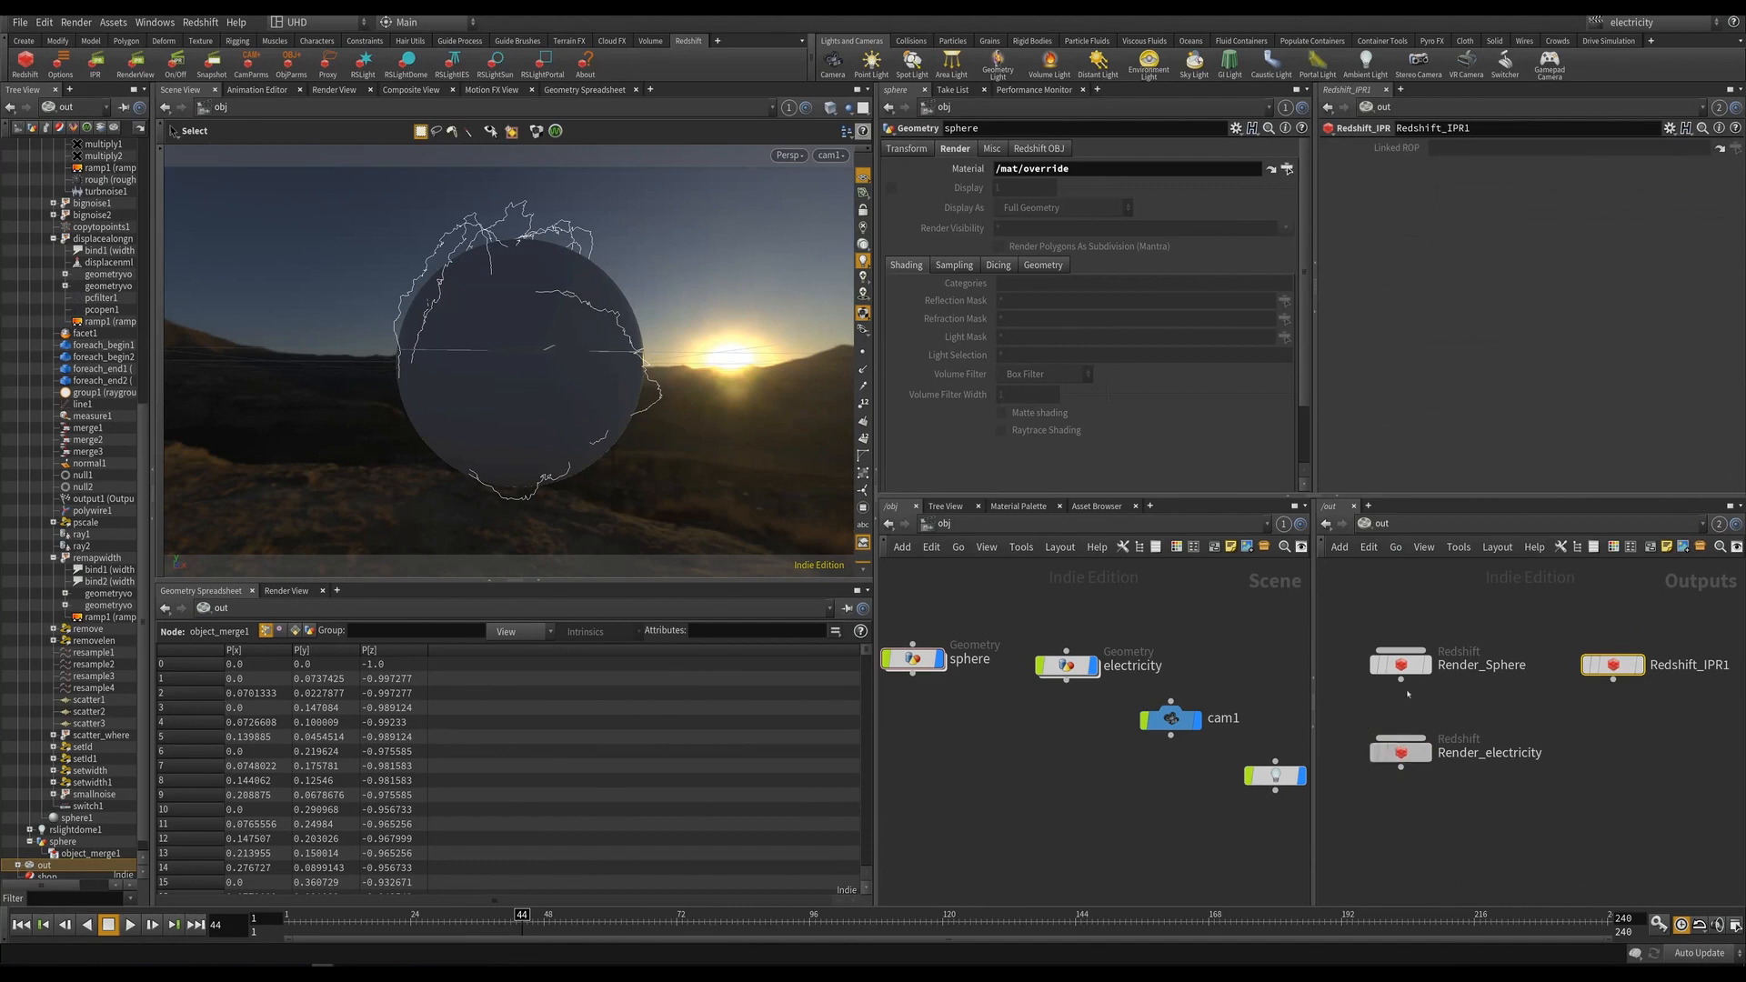
left_click_drag(1408, 695, 1410, 775)
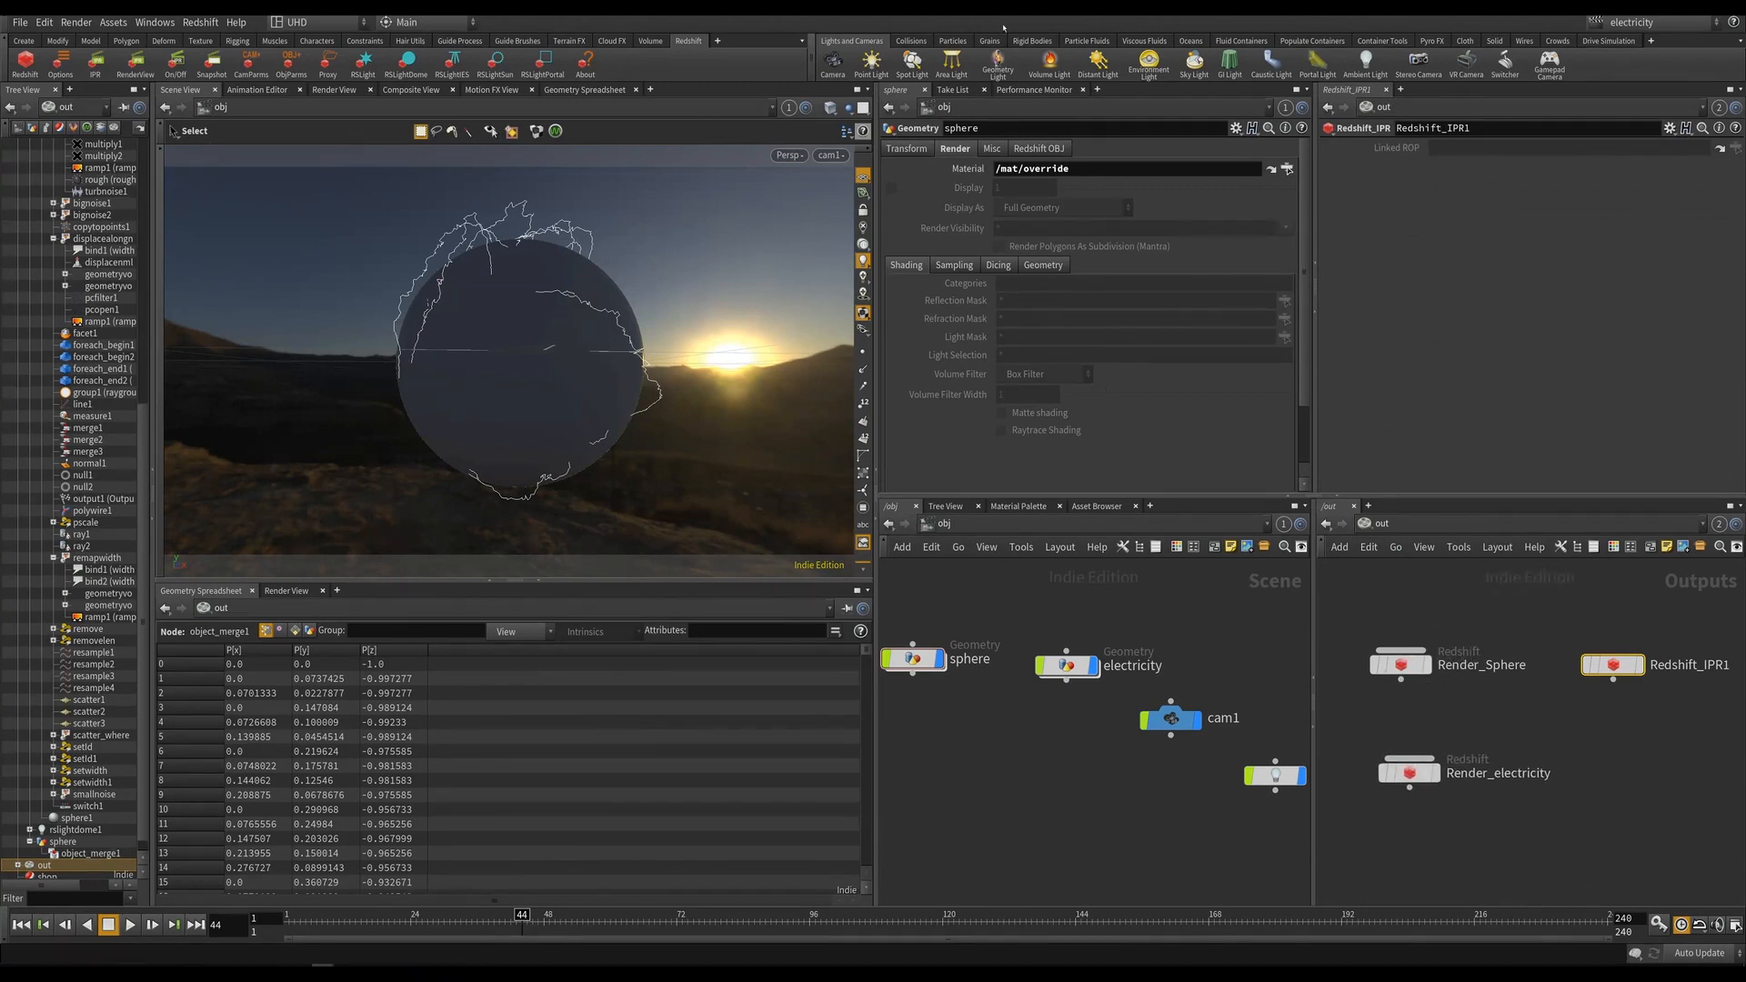
With the Main take active, link Redshift_IPR1 to /out/Render_electricity and preview the whole frame in the Redshift render view.
left_click(946, 90)
left_click(909, 126)
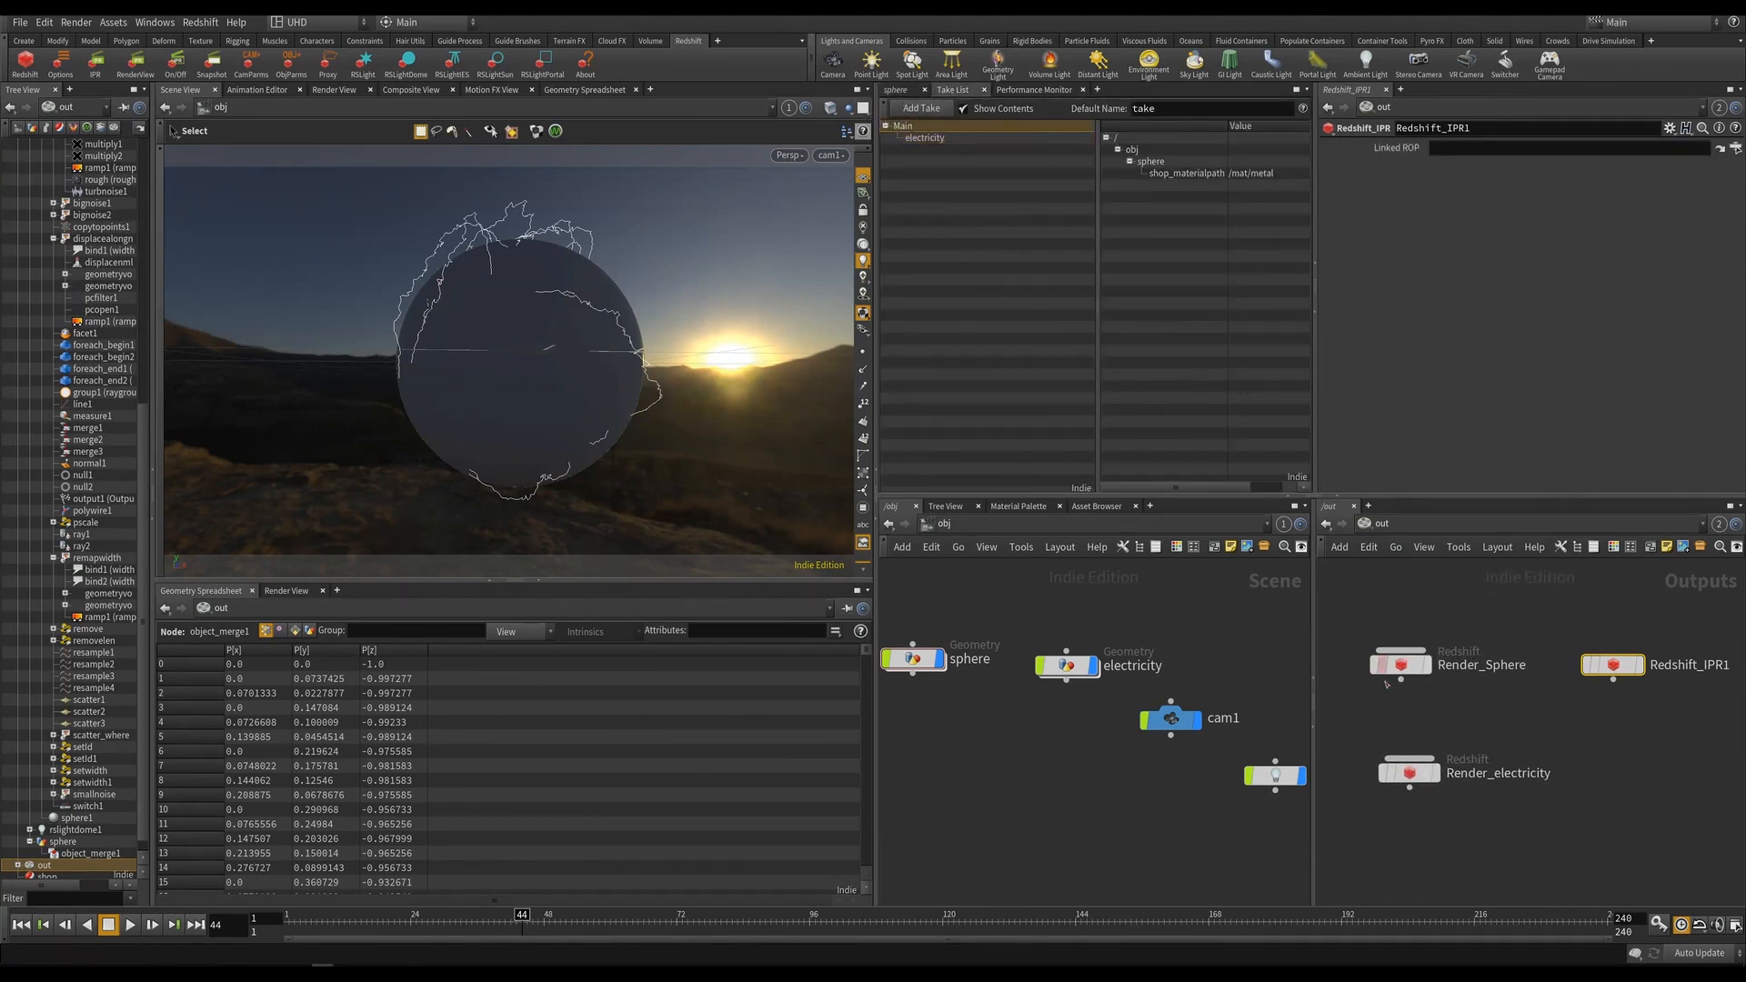
left_click_drag(1409, 773, 1456, 148)
left_click(135, 62)
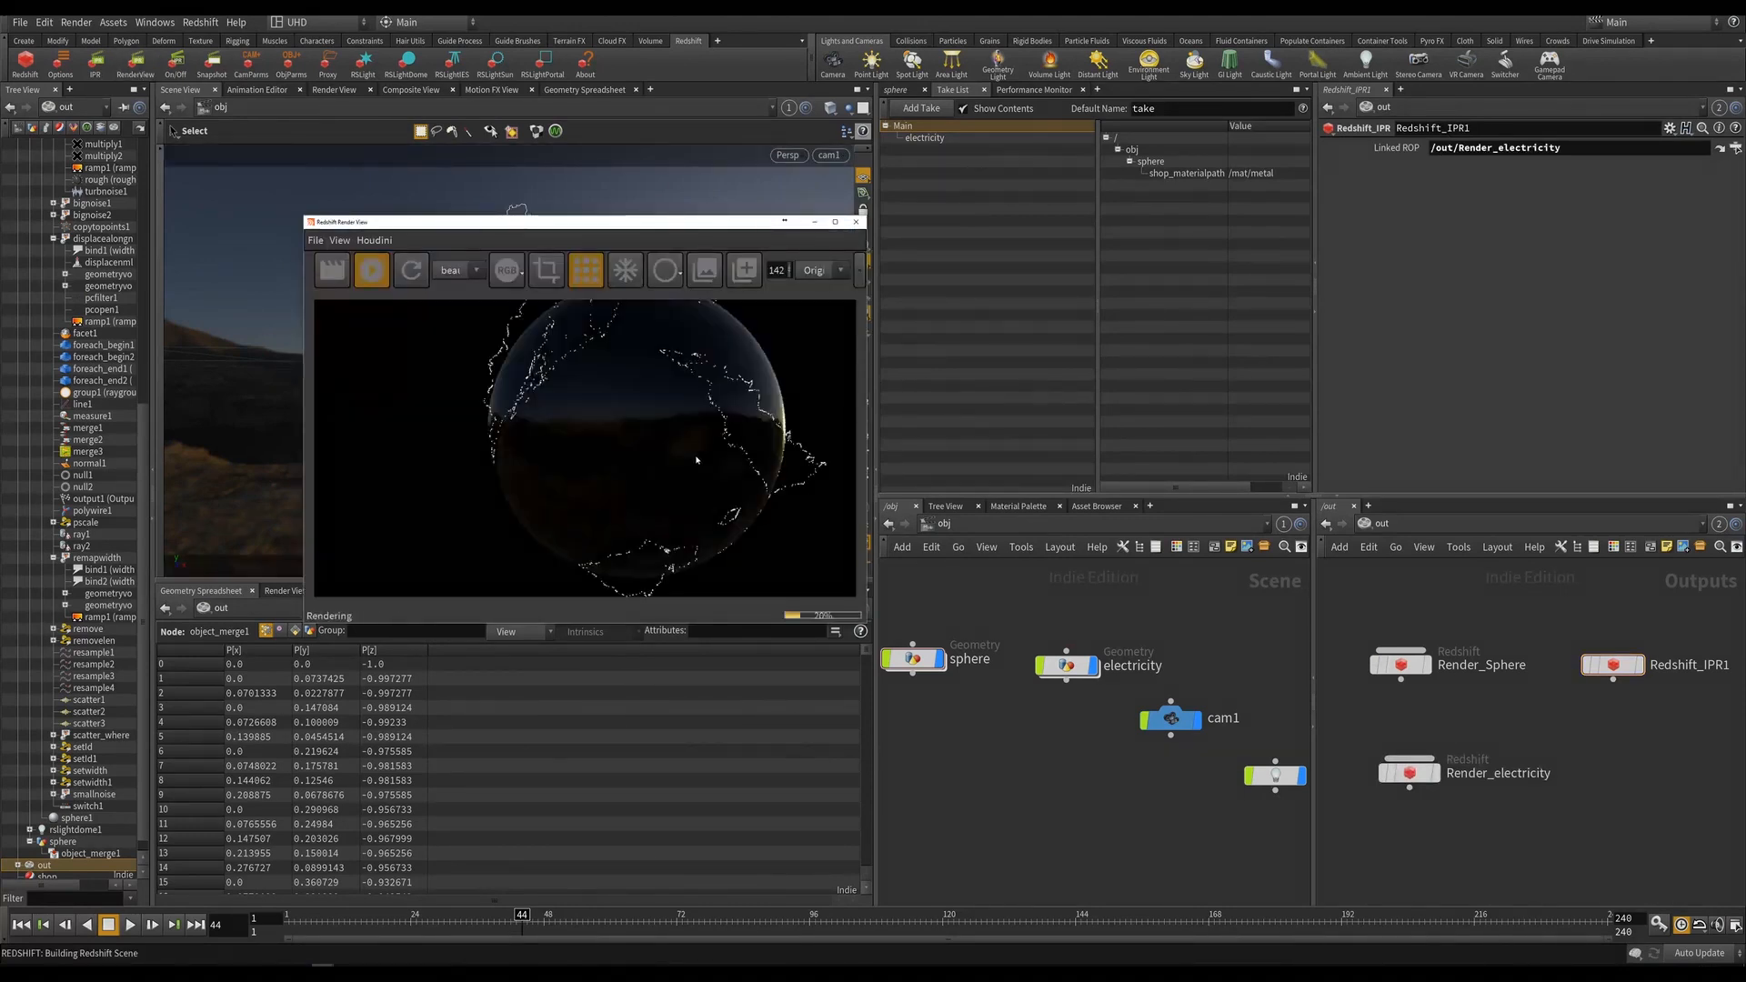
scroll(689, 458, "down", 3)
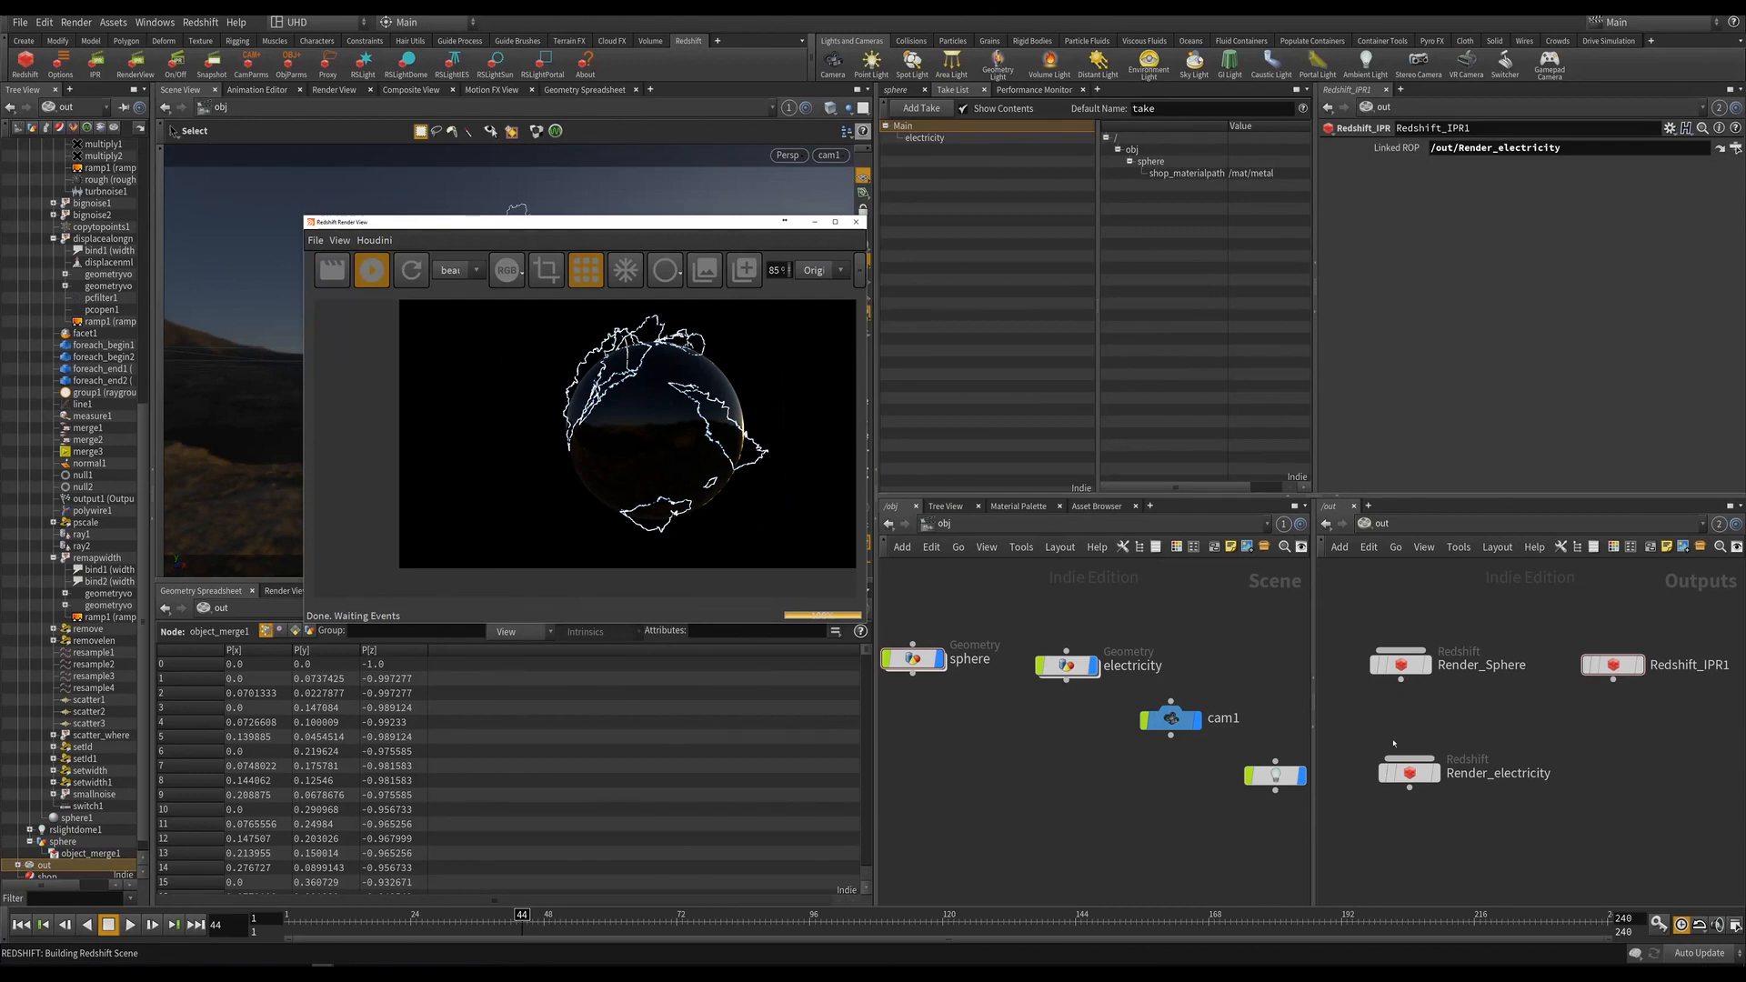
Clear the Candidate Lights setting on Render_electricity so no scene lights are included.
left_click(1409, 771)
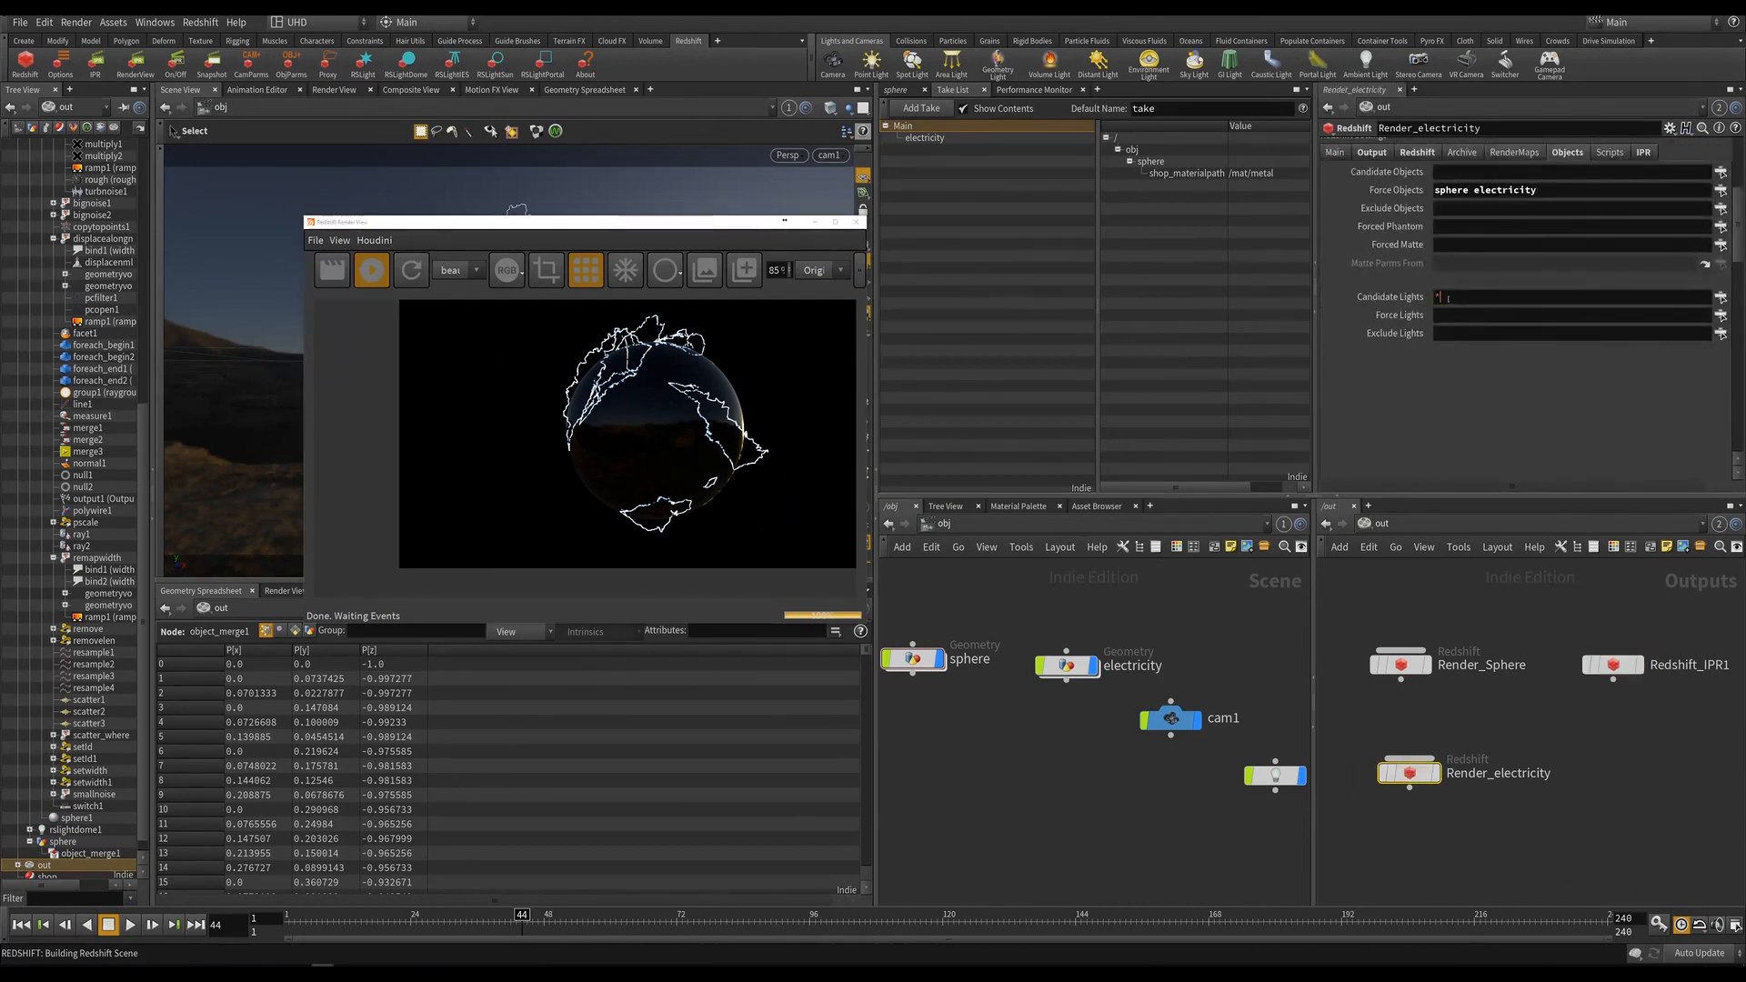
key("BackSpace")
left_click(816, 227)
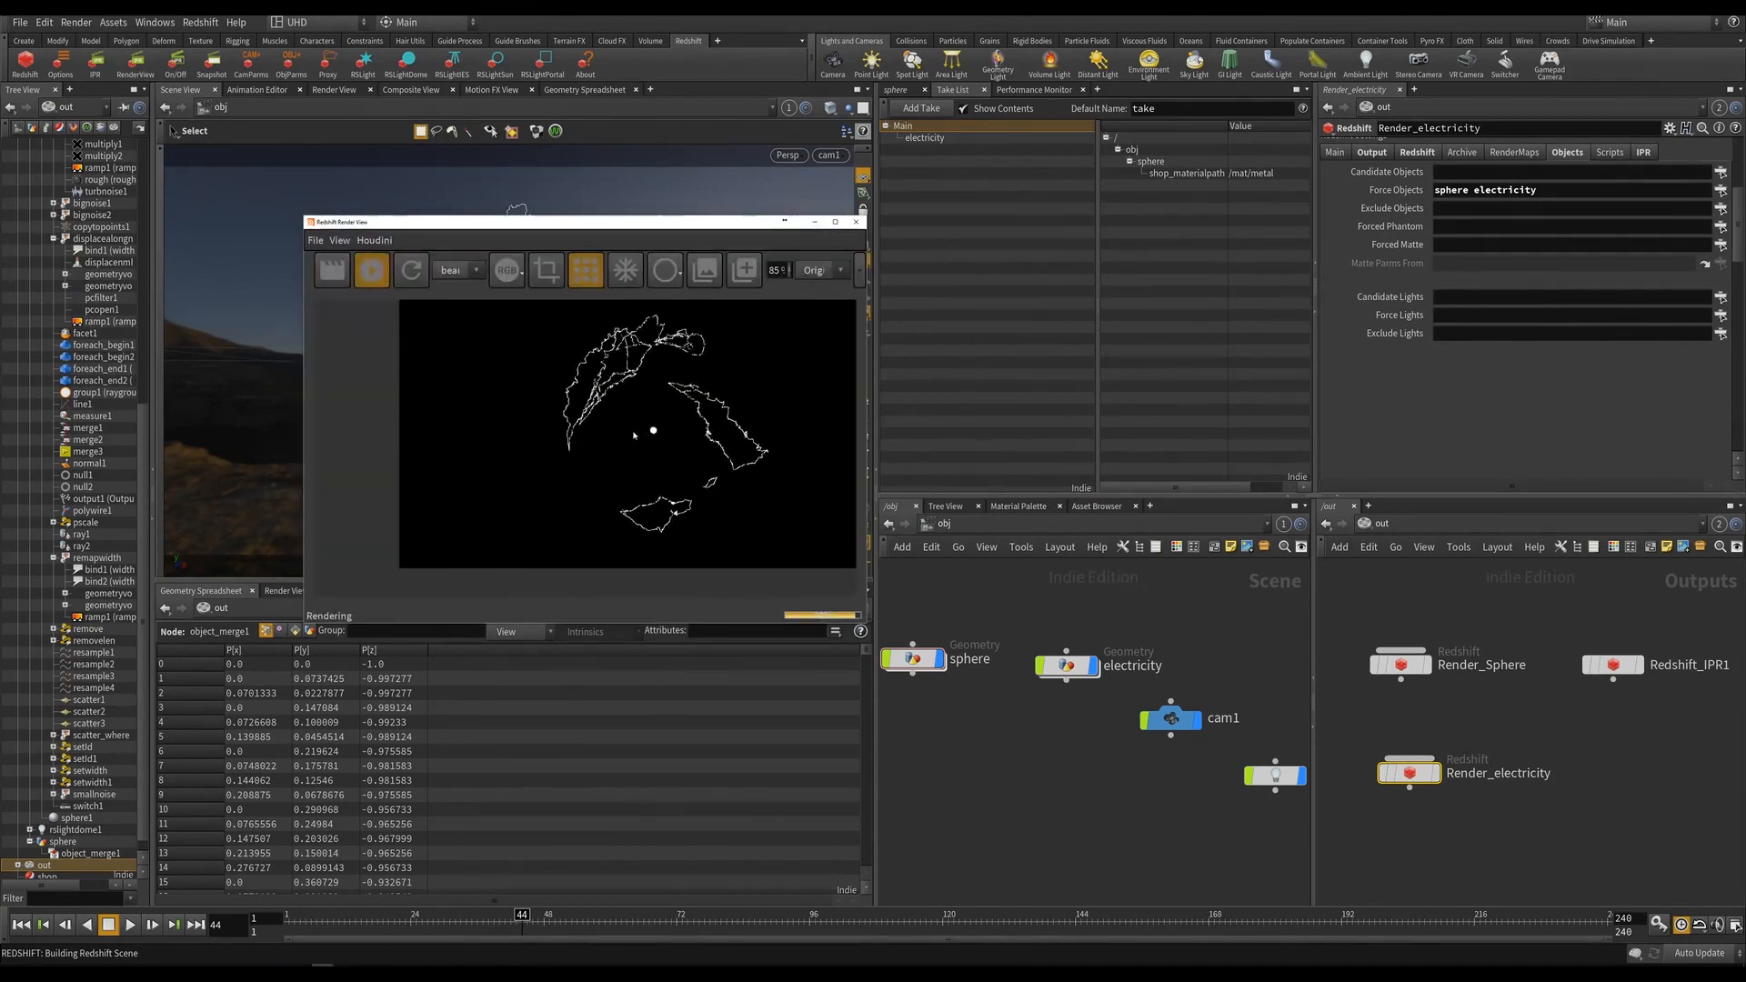
Set Render_electricity's primary and secondary GI engines to None and inspect the electricity reflections in the render view up close.
scroll(1499, 221, "up", 2)
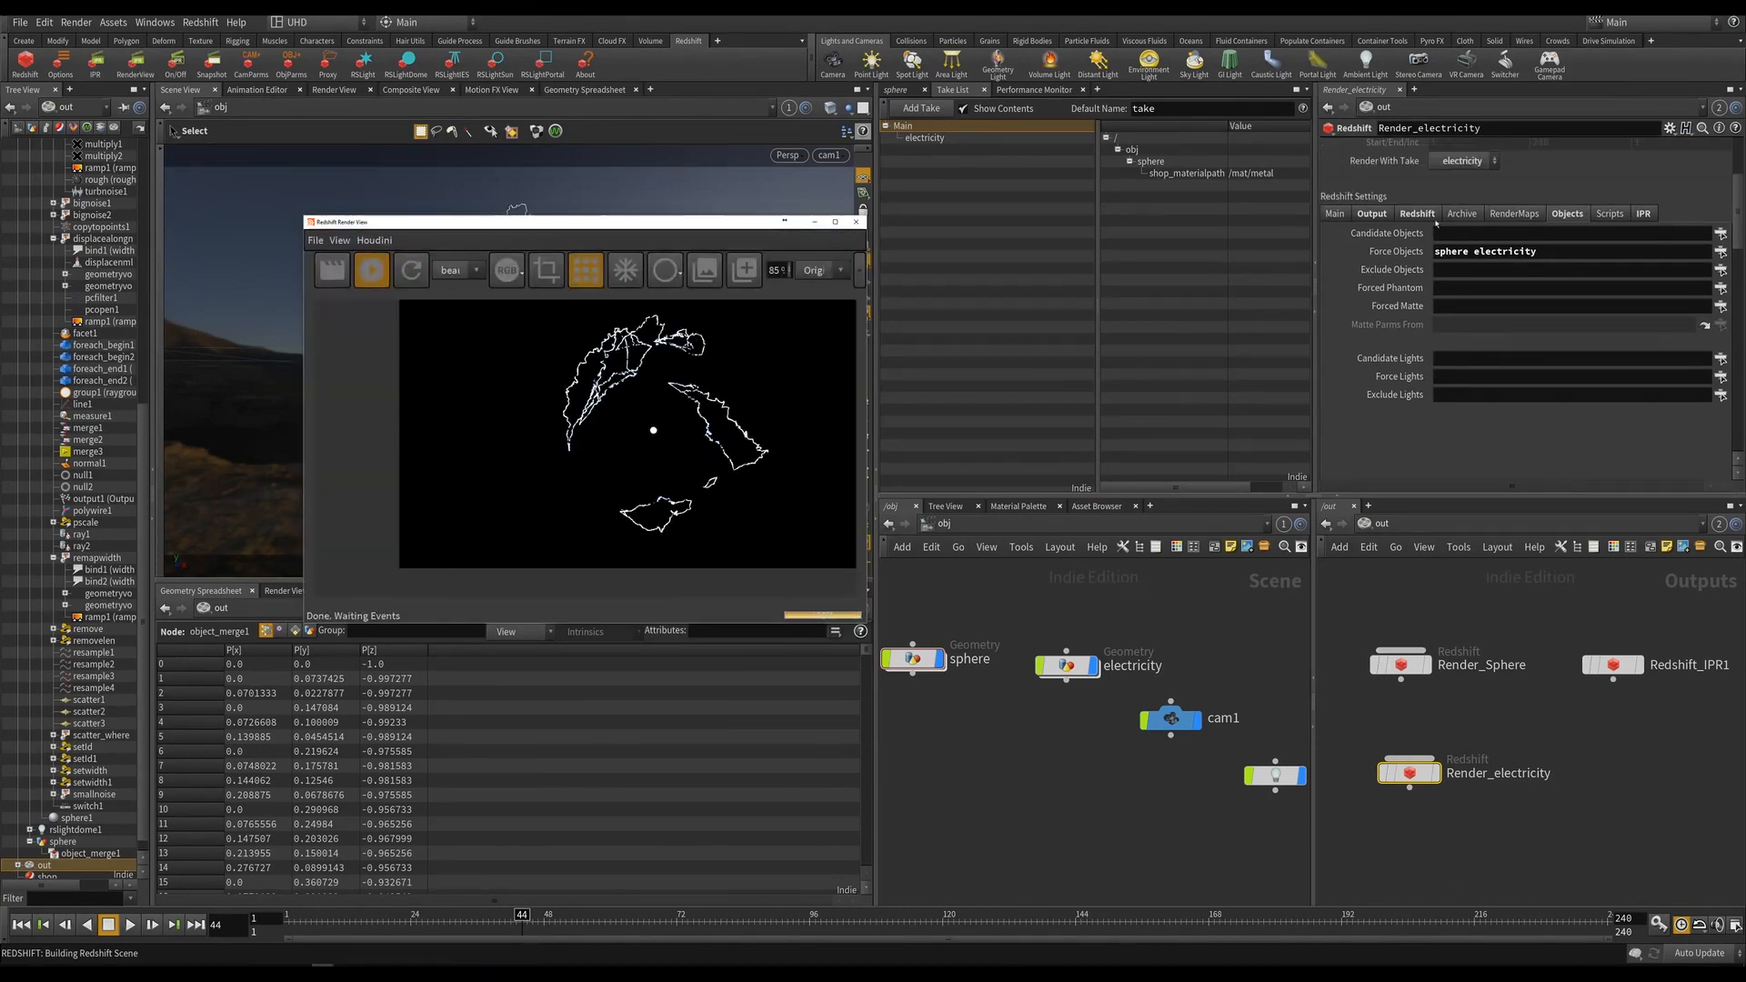
left_click(1417, 212)
left_click(1518, 234)
left_click(1479, 276)
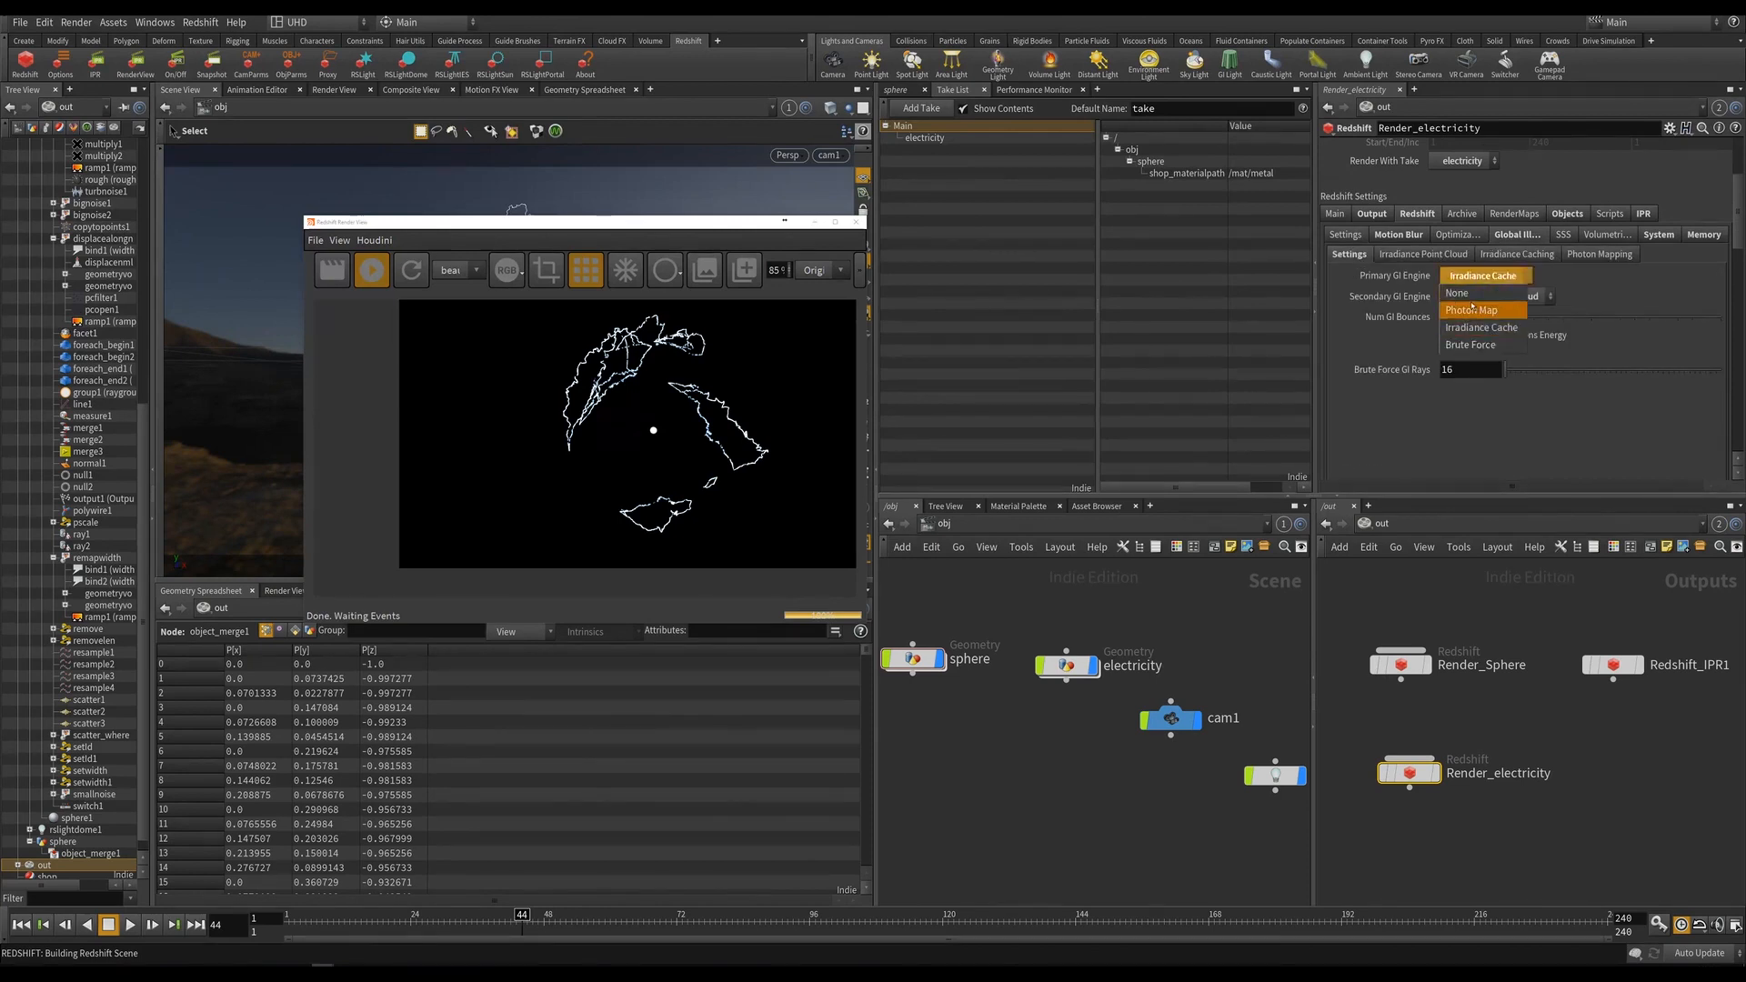
left_click(1466, 293)
left_click(1474, 298)
left_click(1473, 300)
left_click(1474, 299)
left_click(1472, 313)
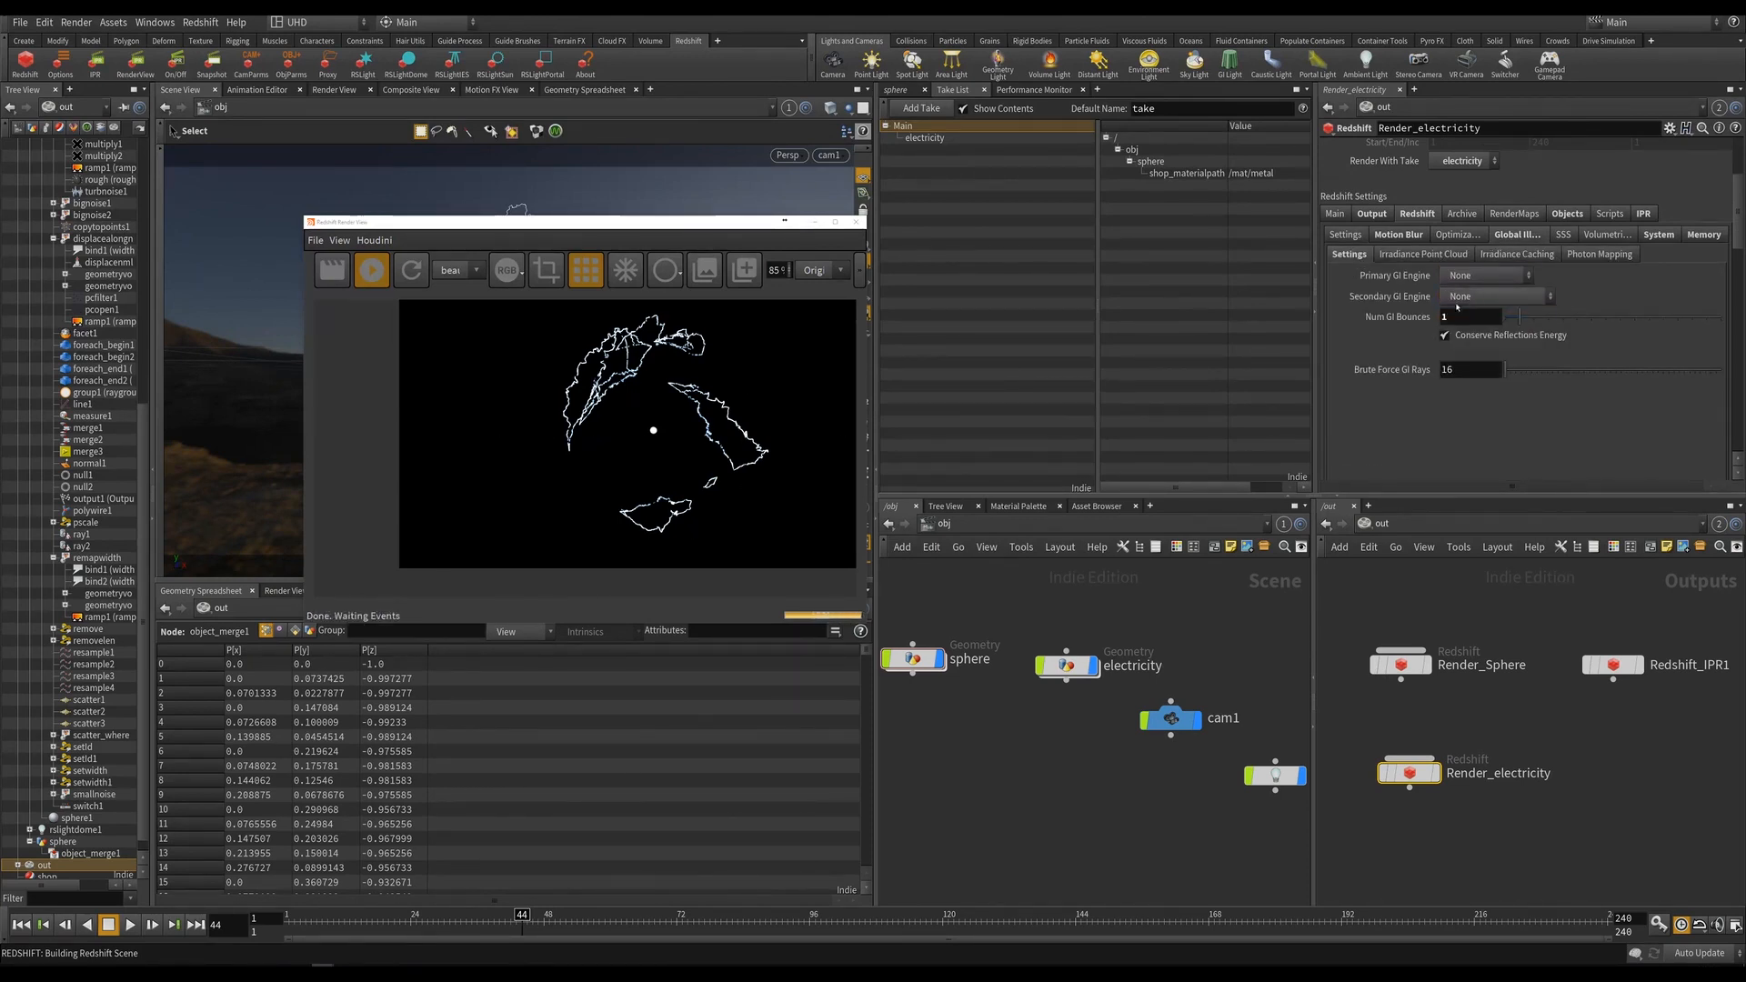
scroll(685, 431, "up", 4)
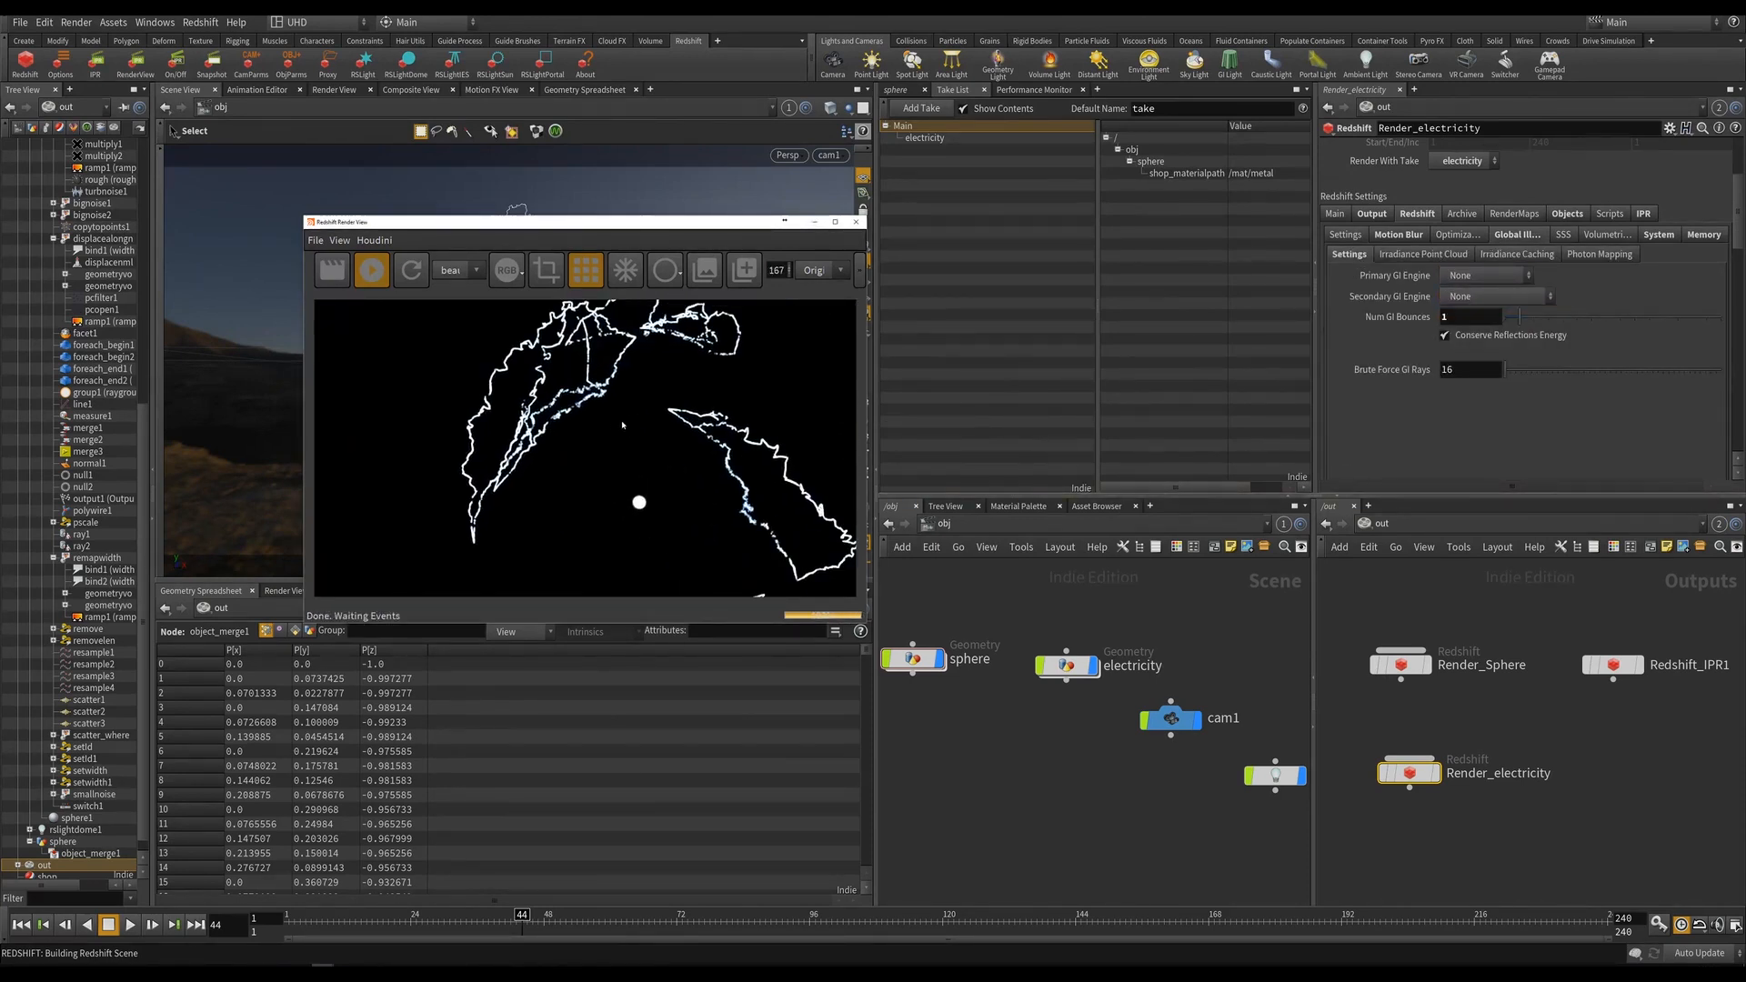
In the mat network, open the override material and raise Material1's reflection roughness to 0.231.
left_click(1382, 523)
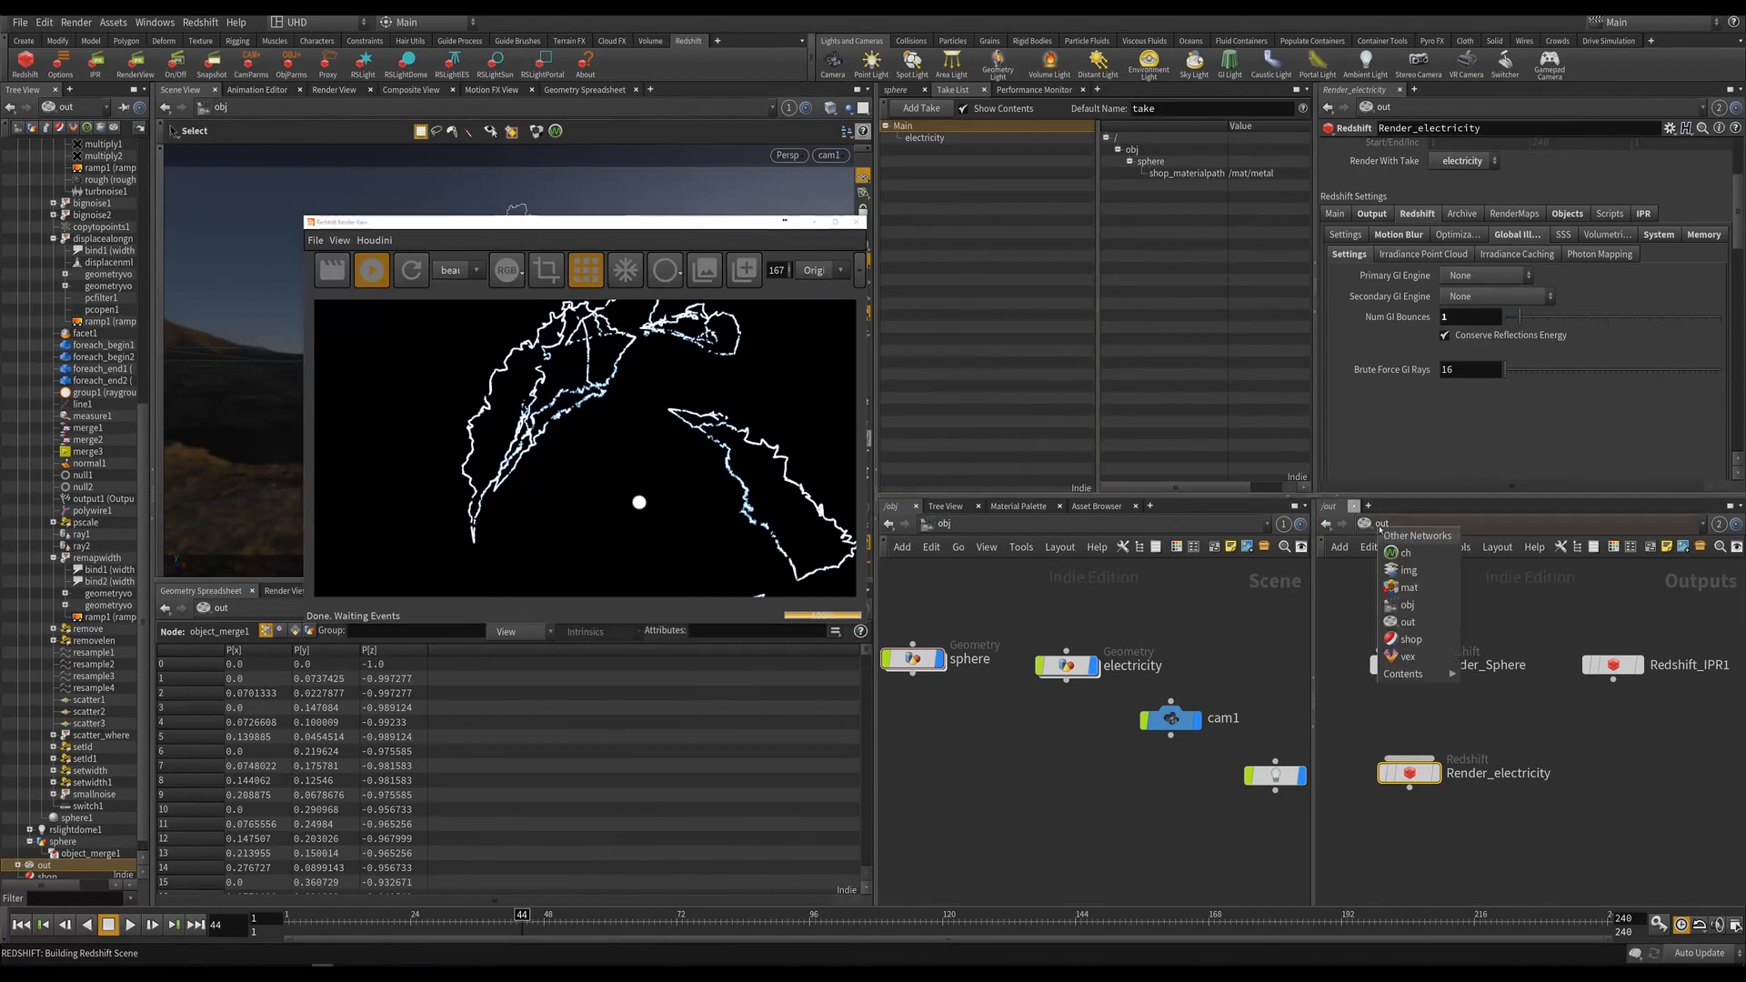
left_click(1419, 626)
left_click(1385, 524)
left_click(1418, 579)
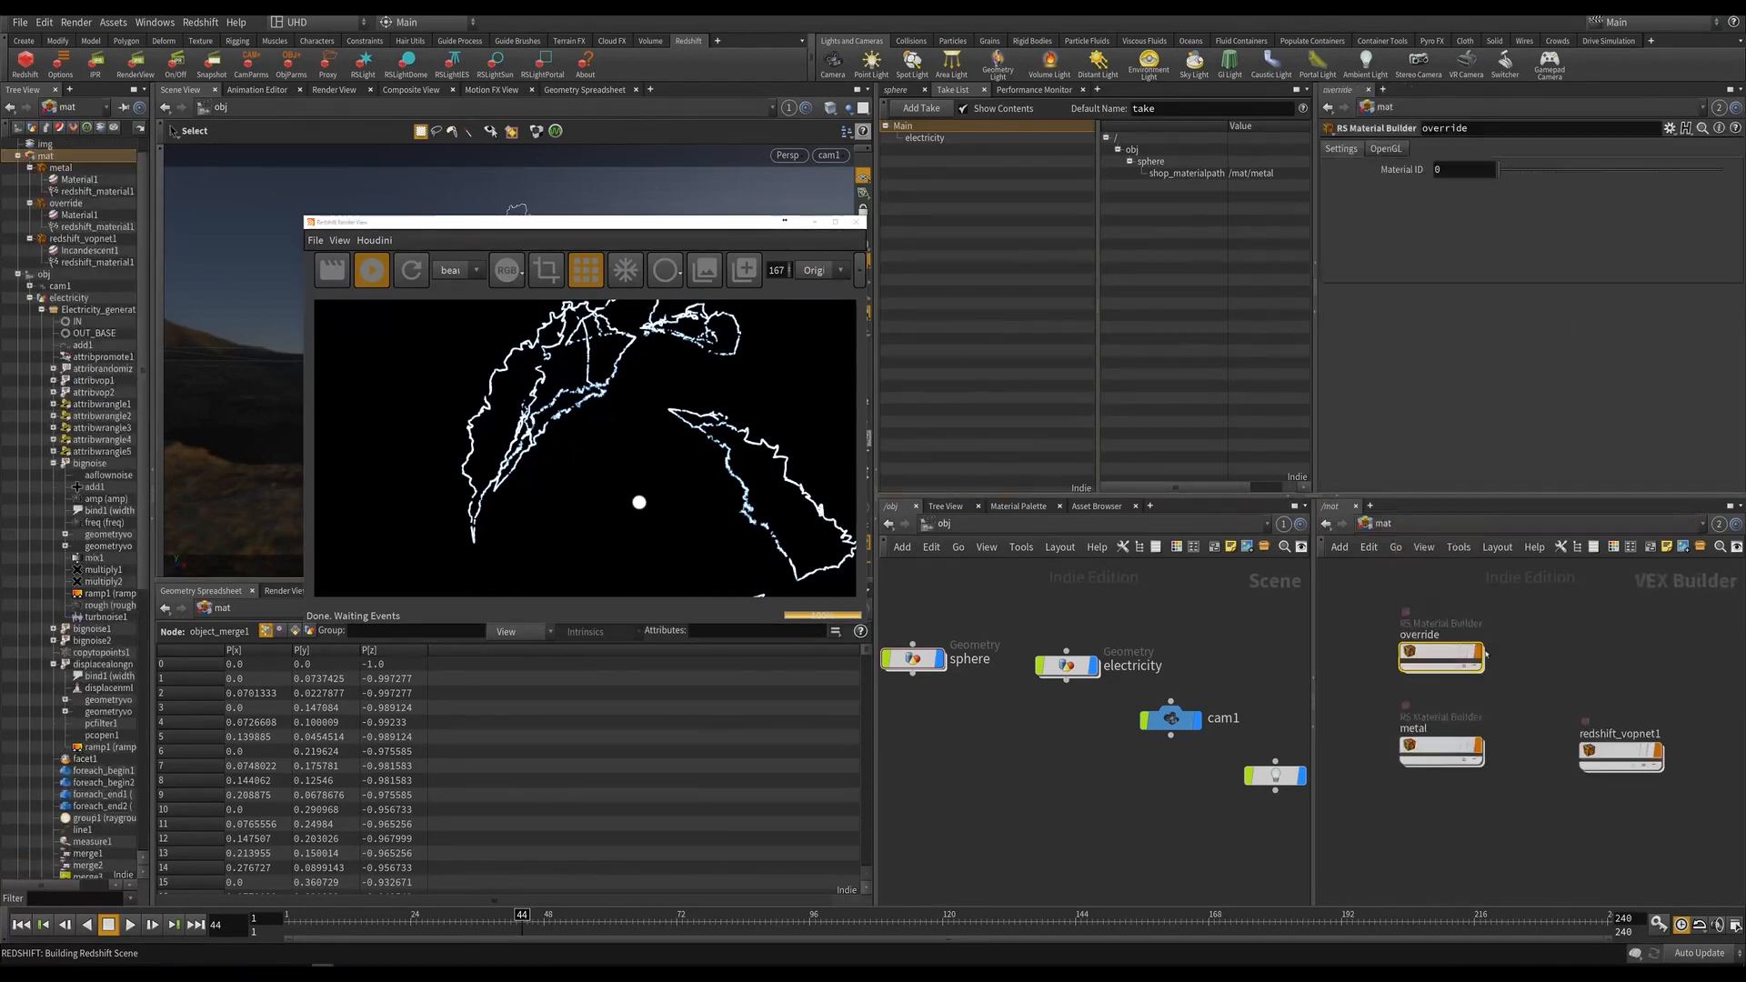
double_click(1431, 661)
left_click_drag(1525, 288, 1549, 287)
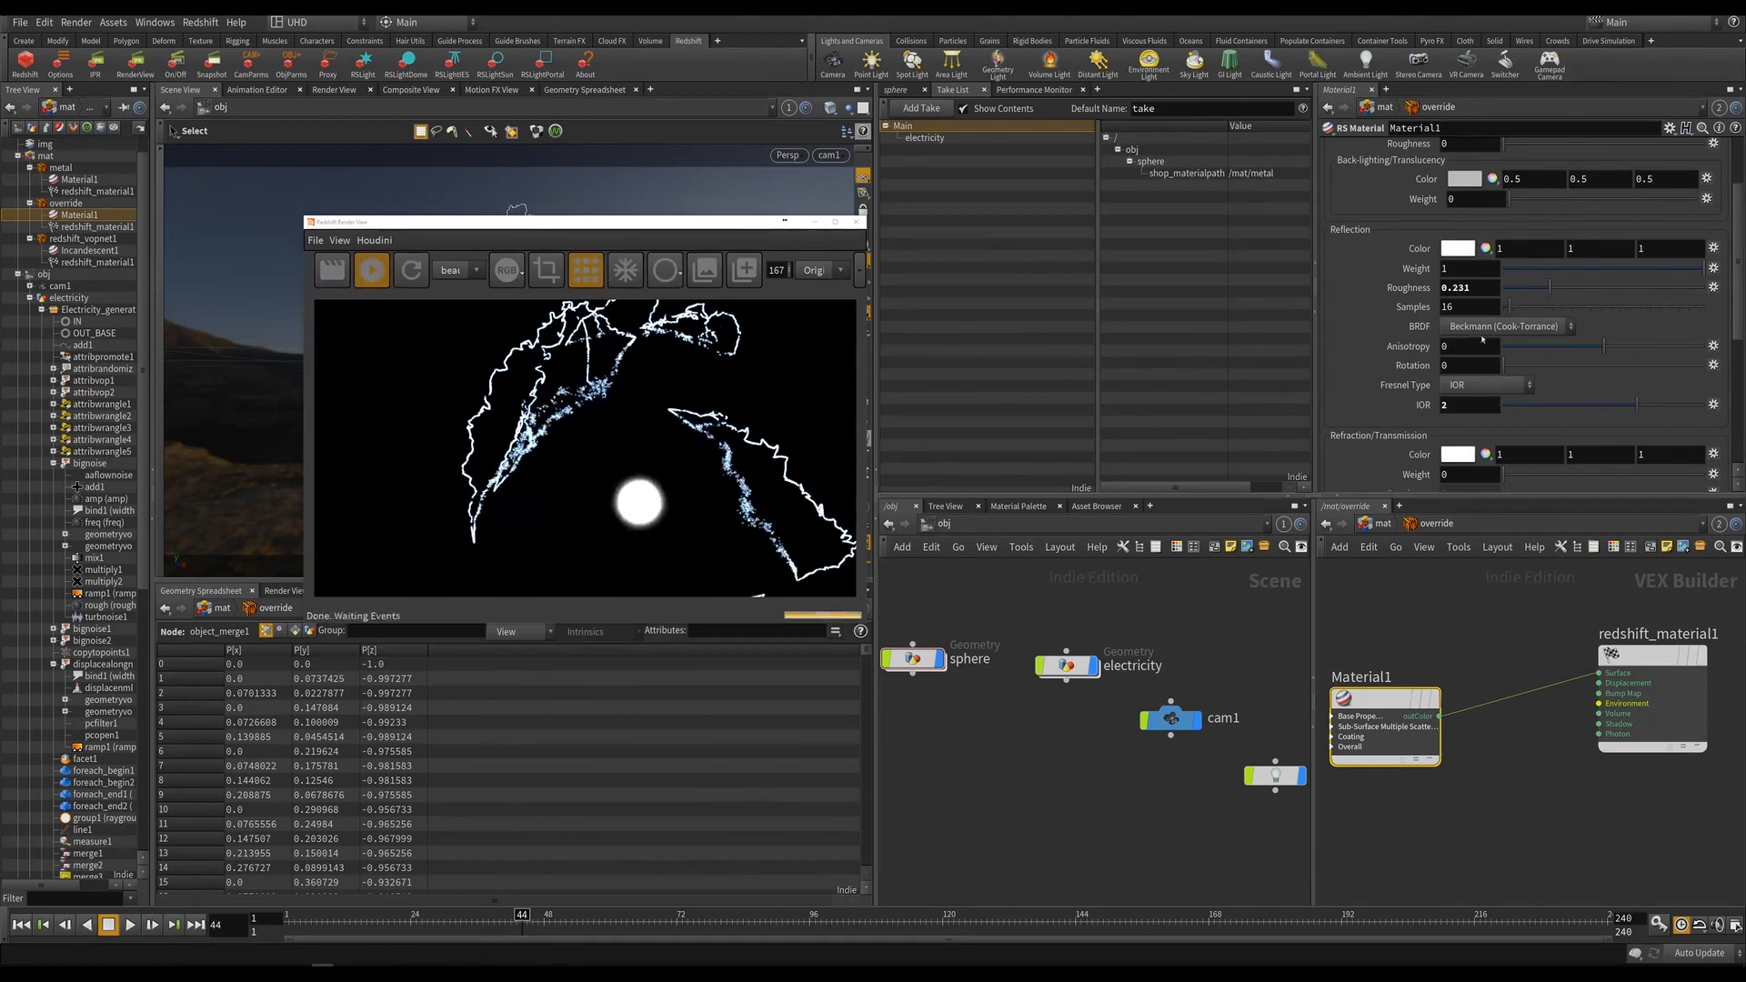
Set Material1's reflection samples to 128 and view the whole sphere in the render preview.
double_click(1456, 307)
type("128")
key("Return")
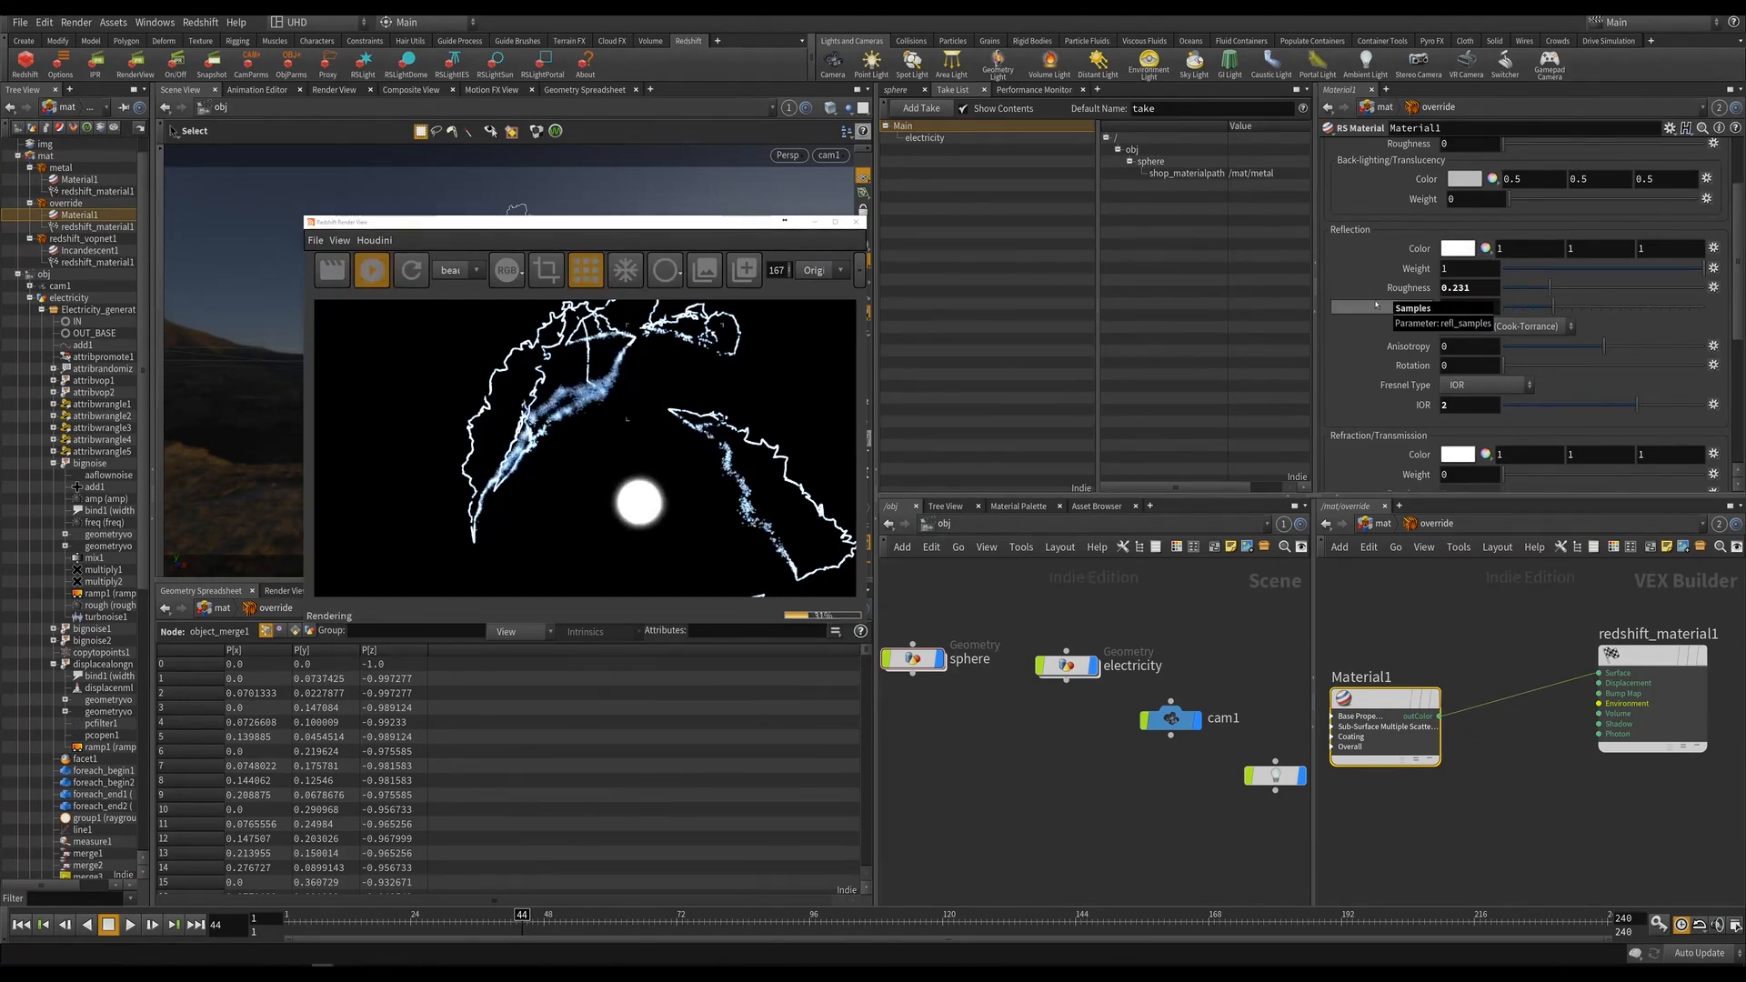
scroll(604, 489, "down", 3)
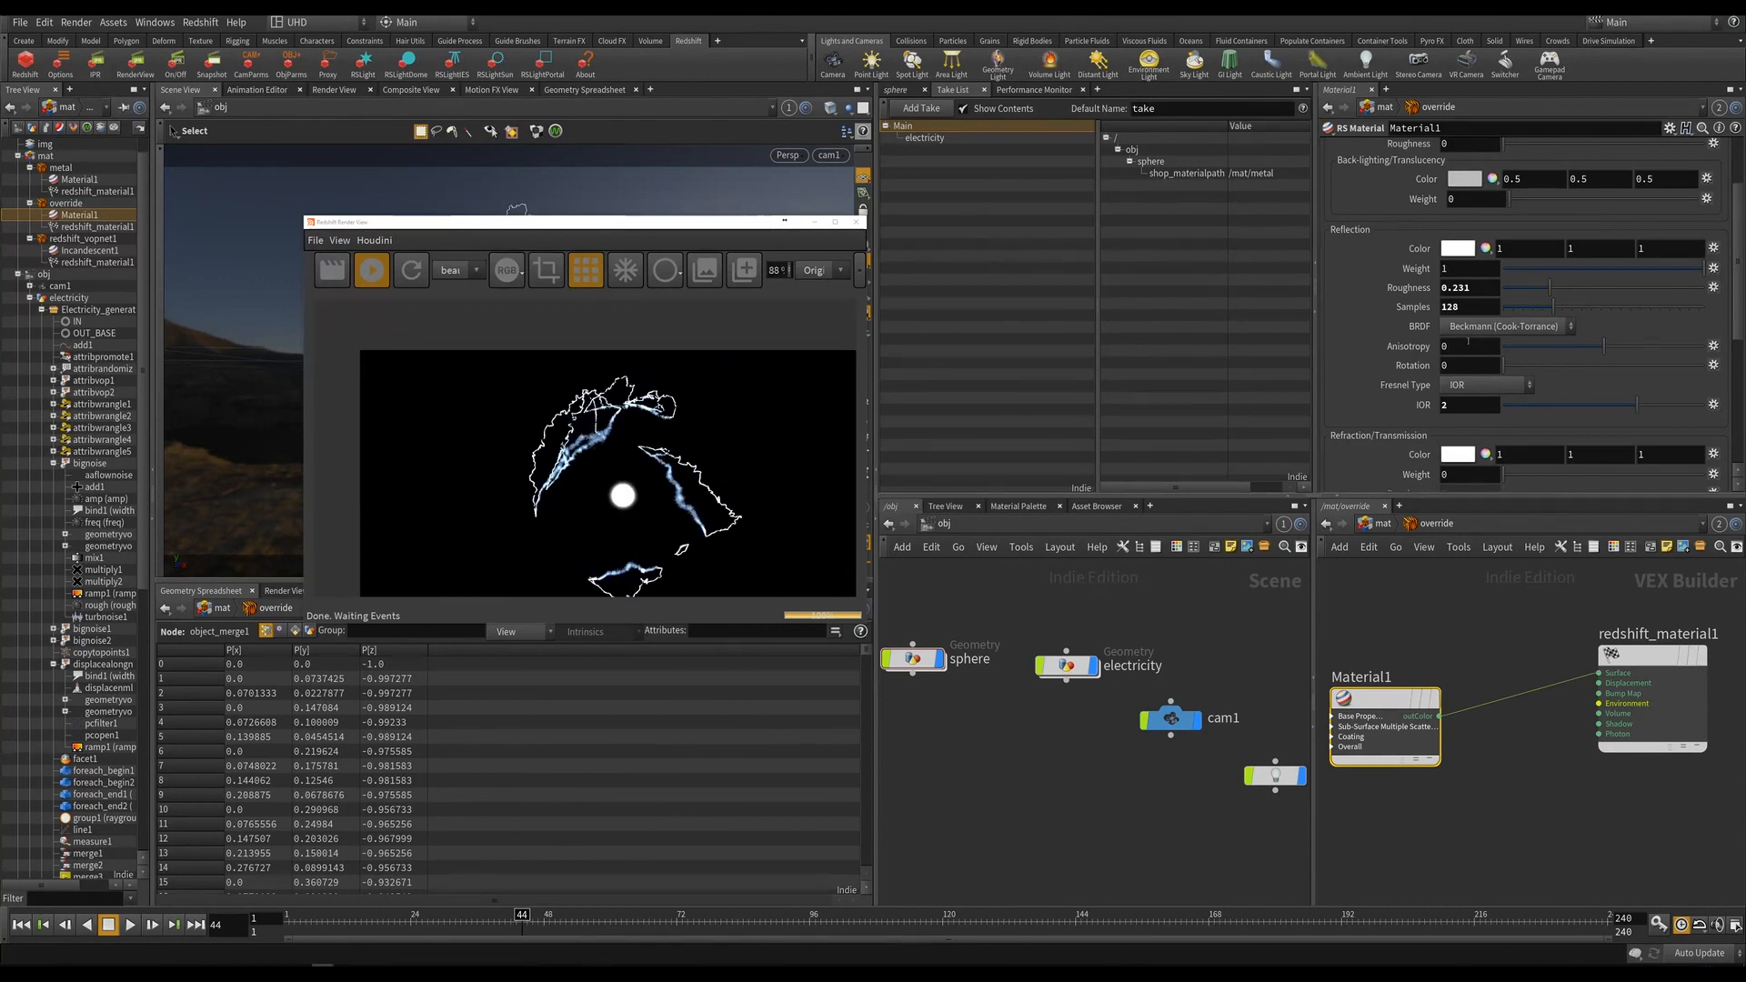
Return to the out network and line up Render_electricity beneath Render_Sphere.
left_click(1377, 524)
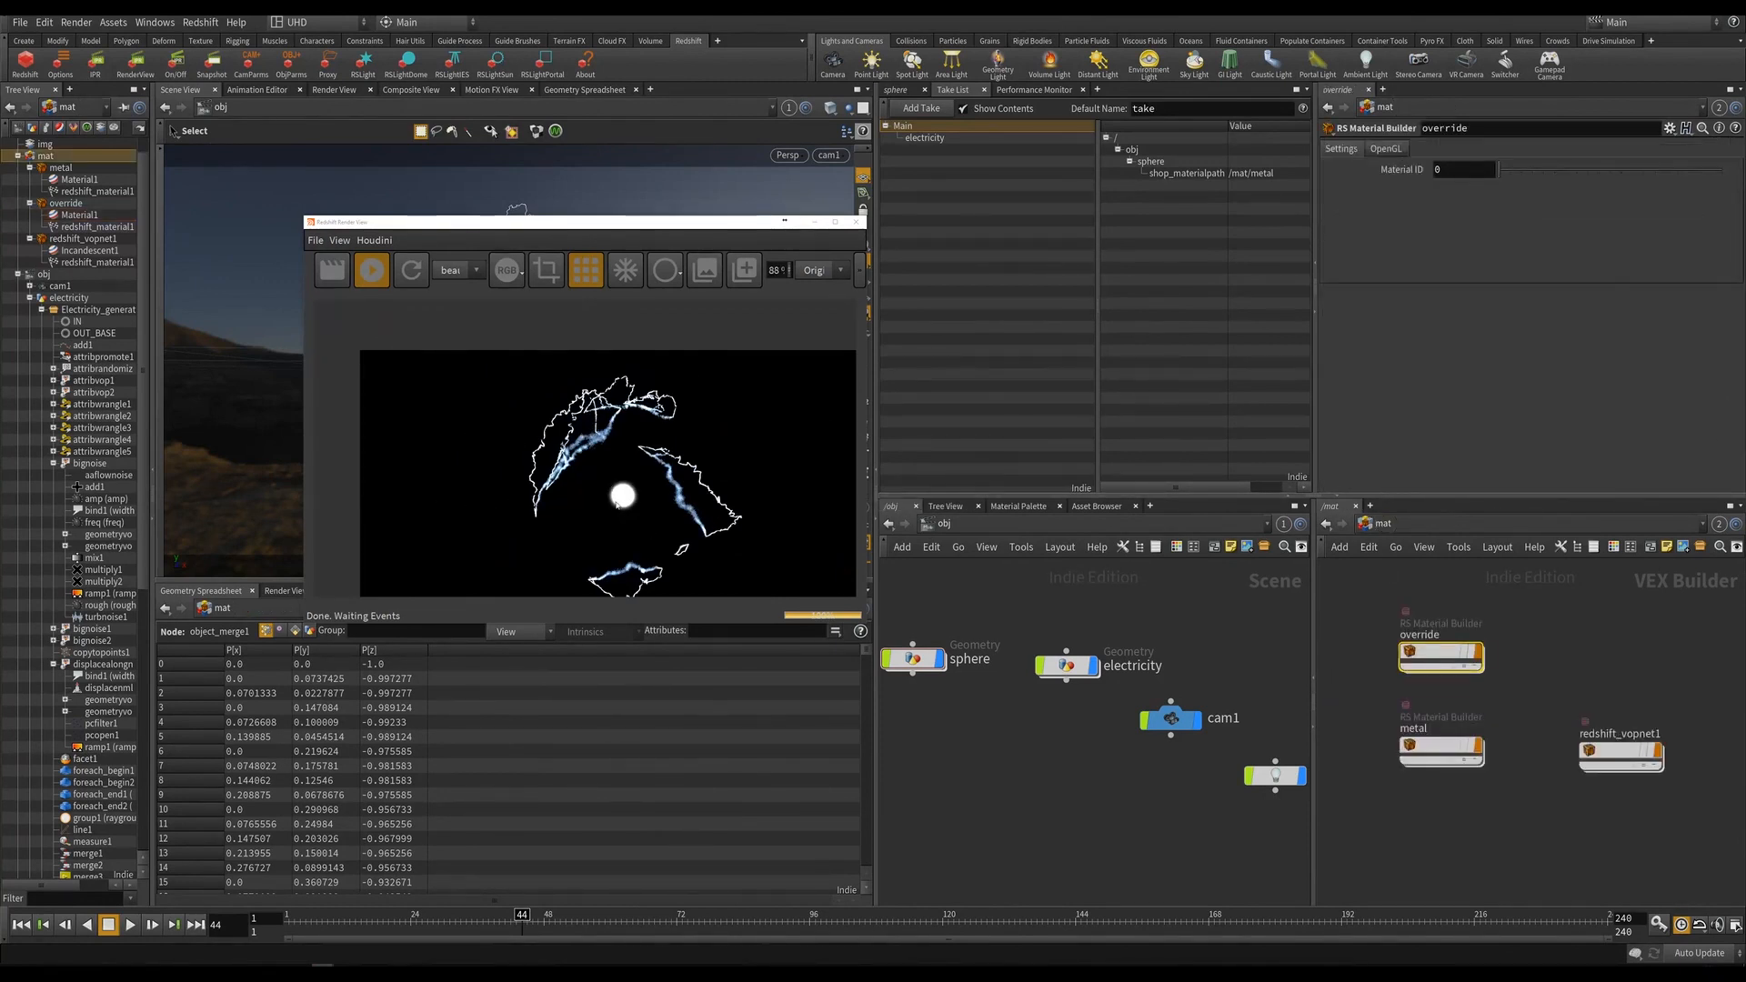
left_click(1389, 524)
left_click(1408, 627)
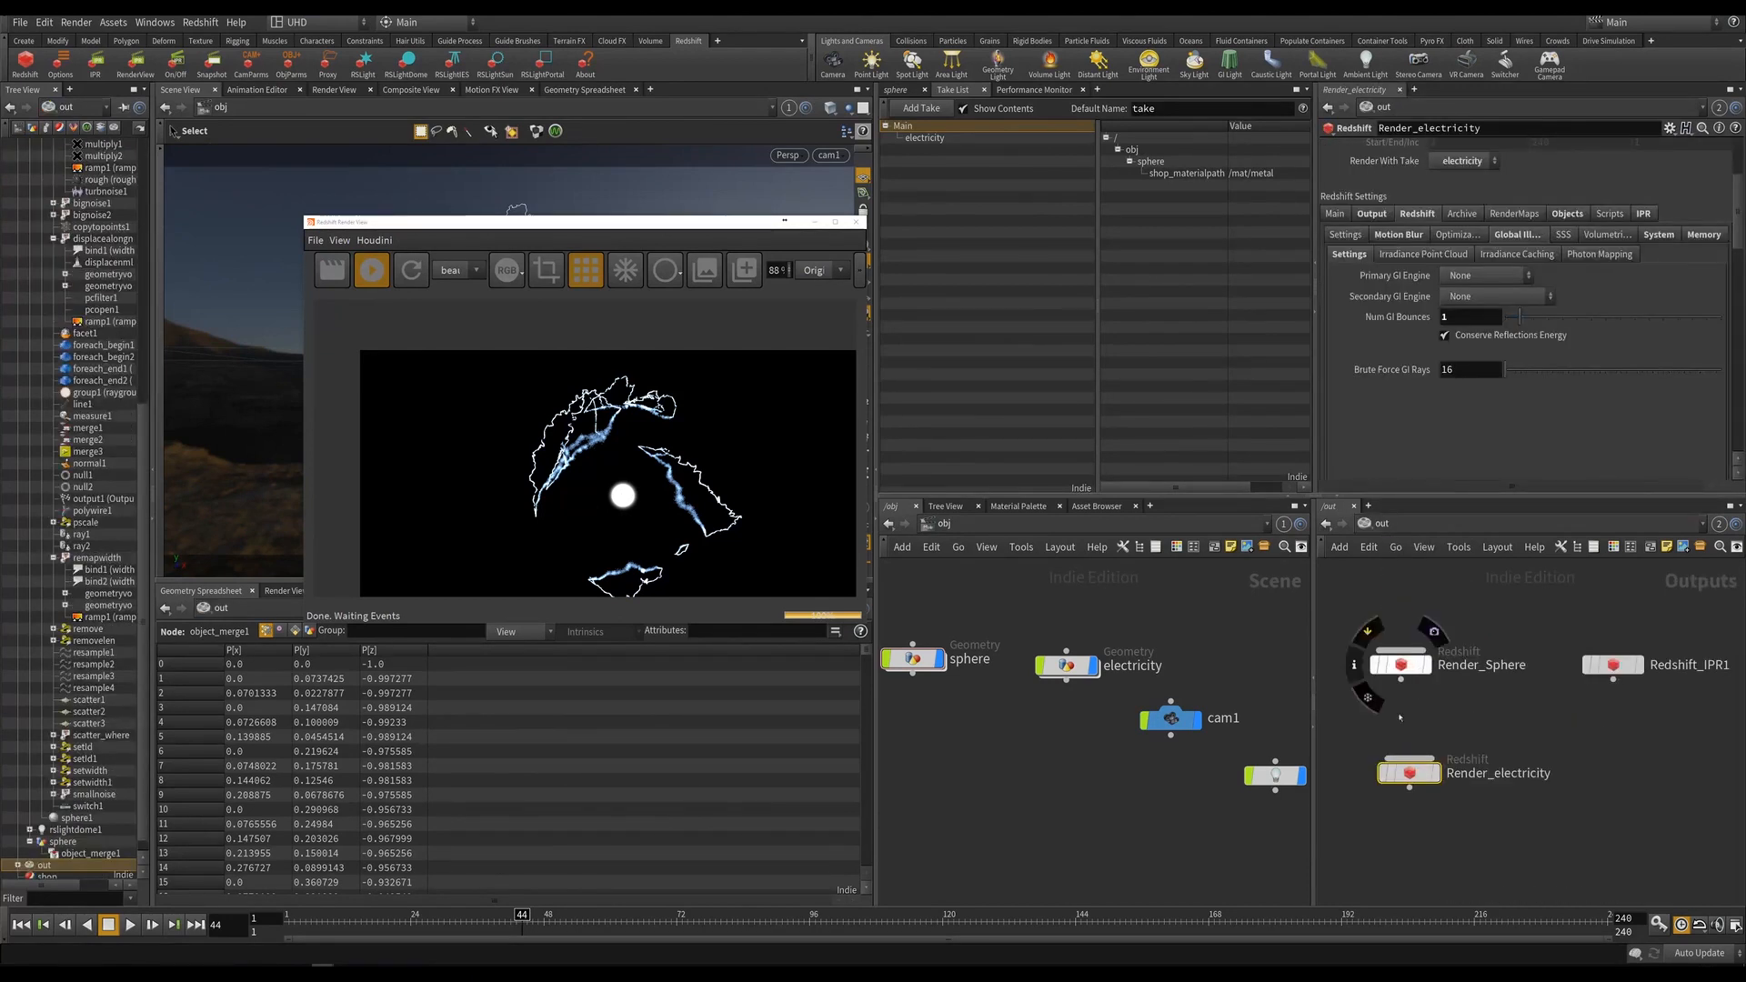
left_click_drag(1409, 772, 1389, 771)
Look through Render_electricity's sampling, main, output, scripts and IPR settings for the option that adds a default light.
left_click(1348, 235)
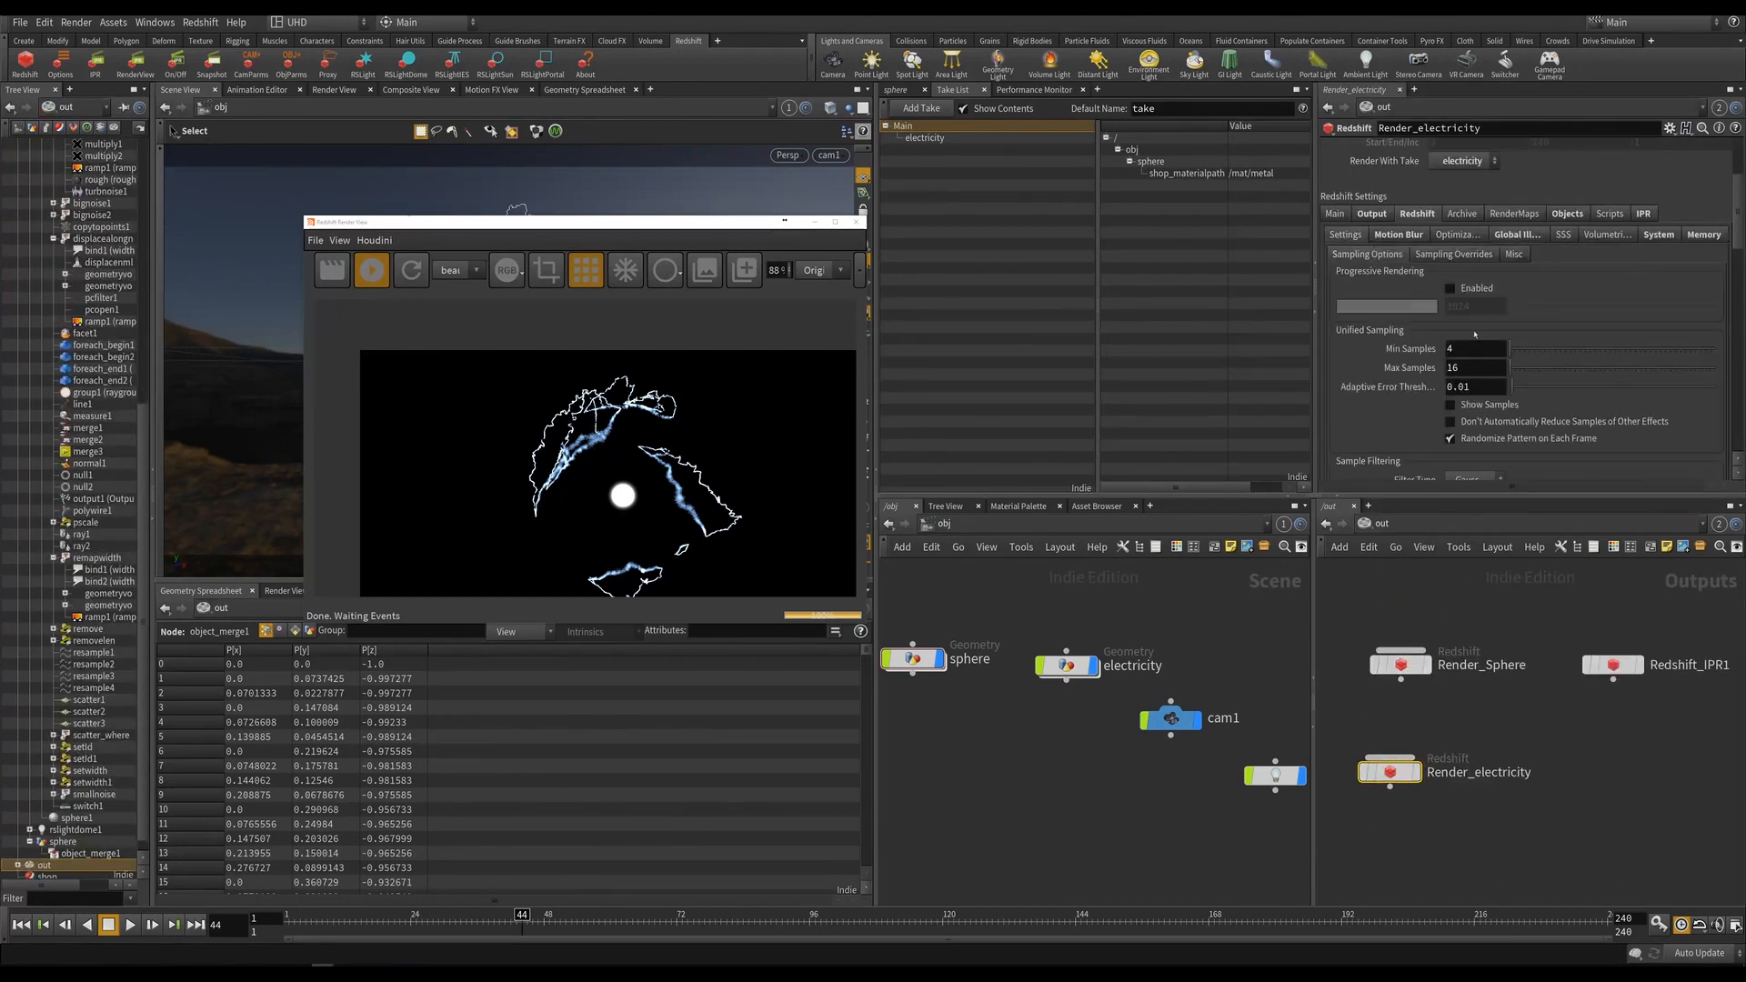
scroll(1491, 336, "down", 2)
scroll(1572, 355, "down", 3)
scroll(1421, 258, "up", 3)
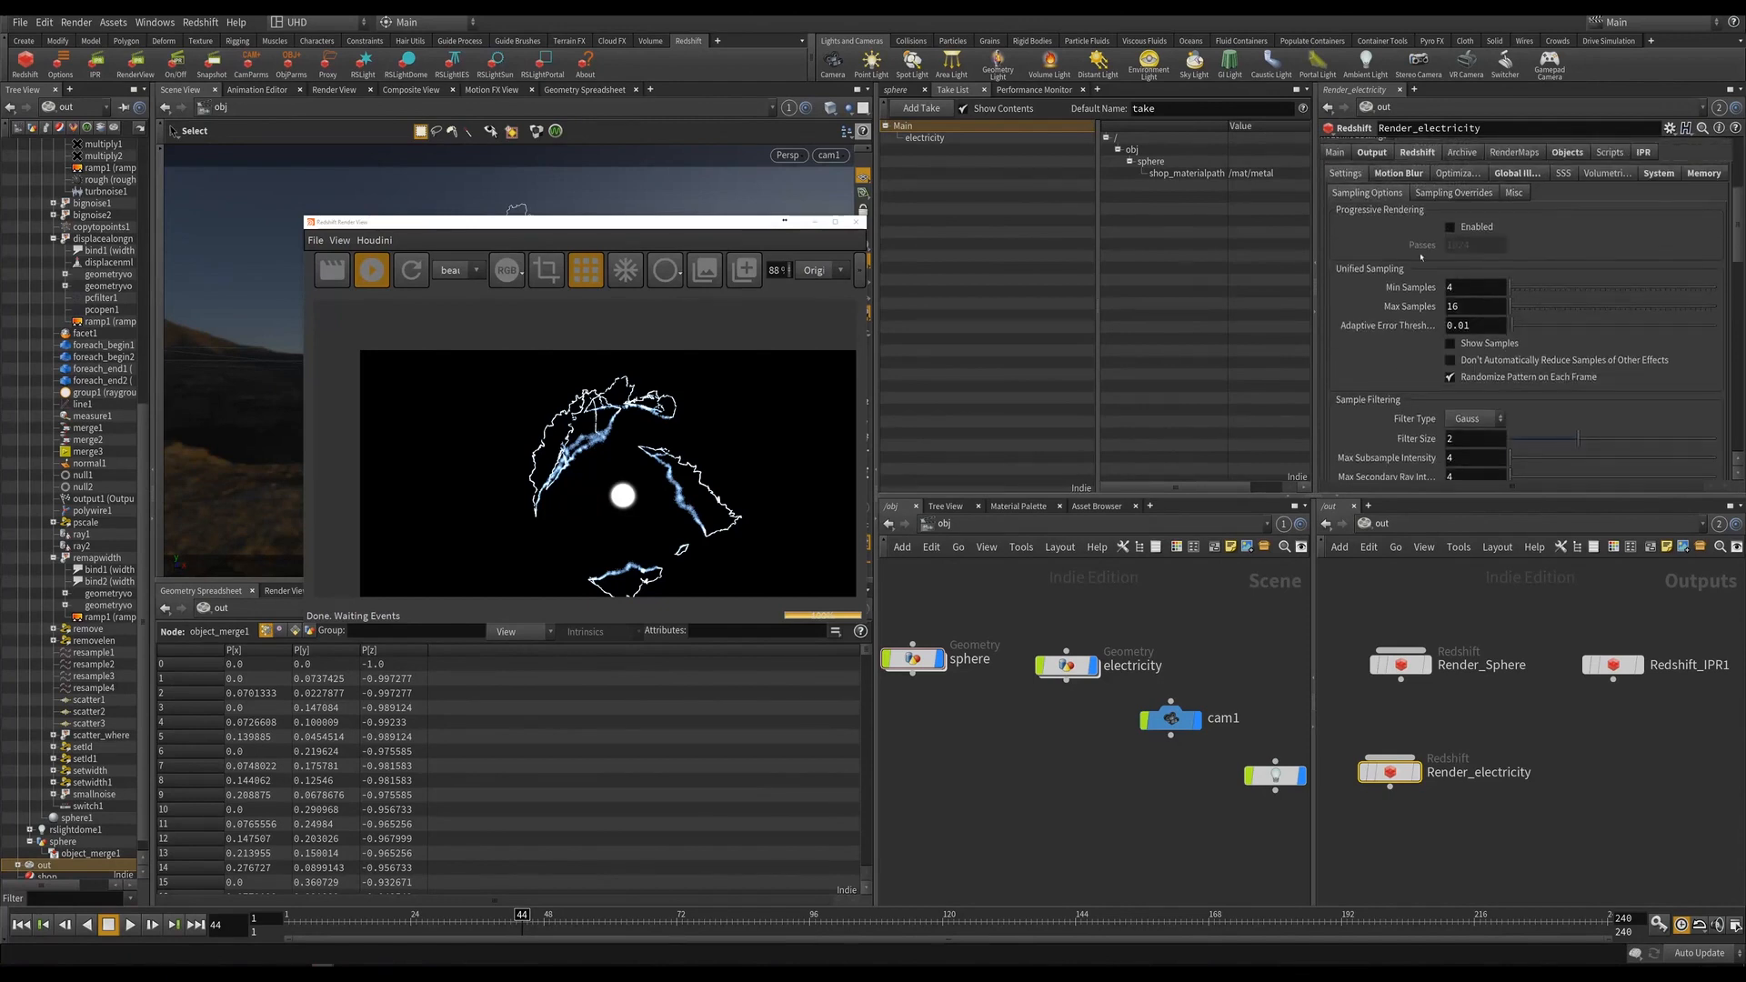
scroll(1408, 218, "up", 3)
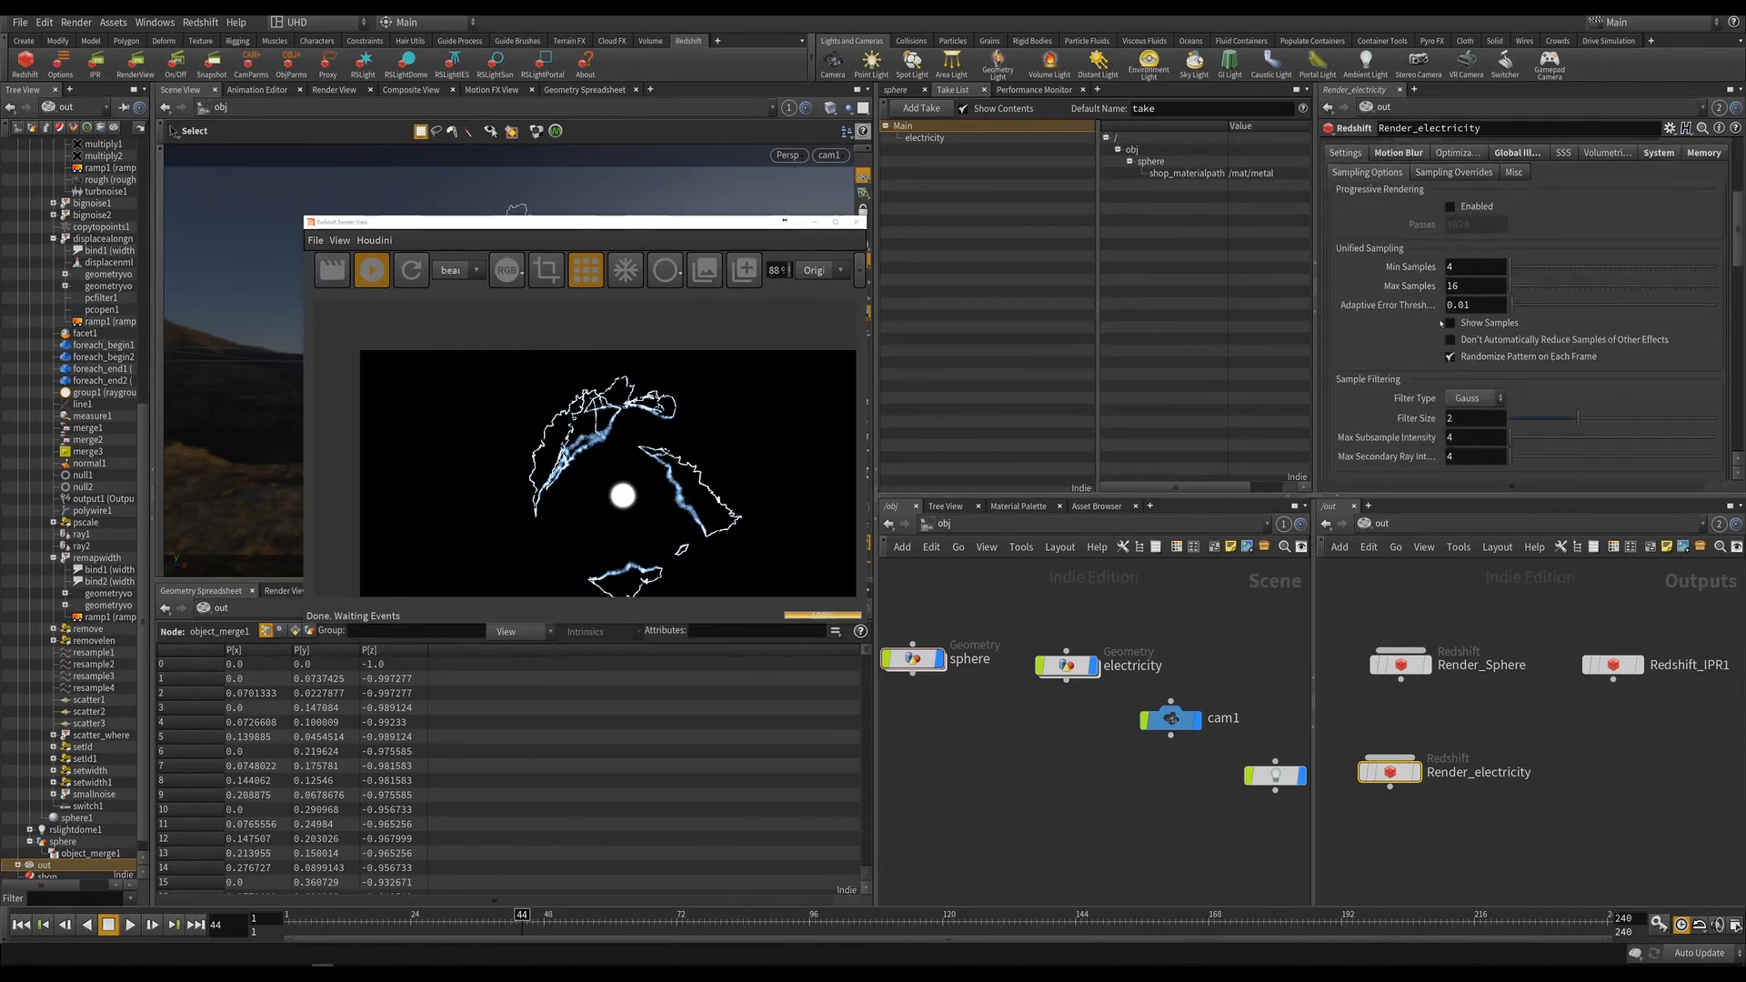
left_click(1335, 213)
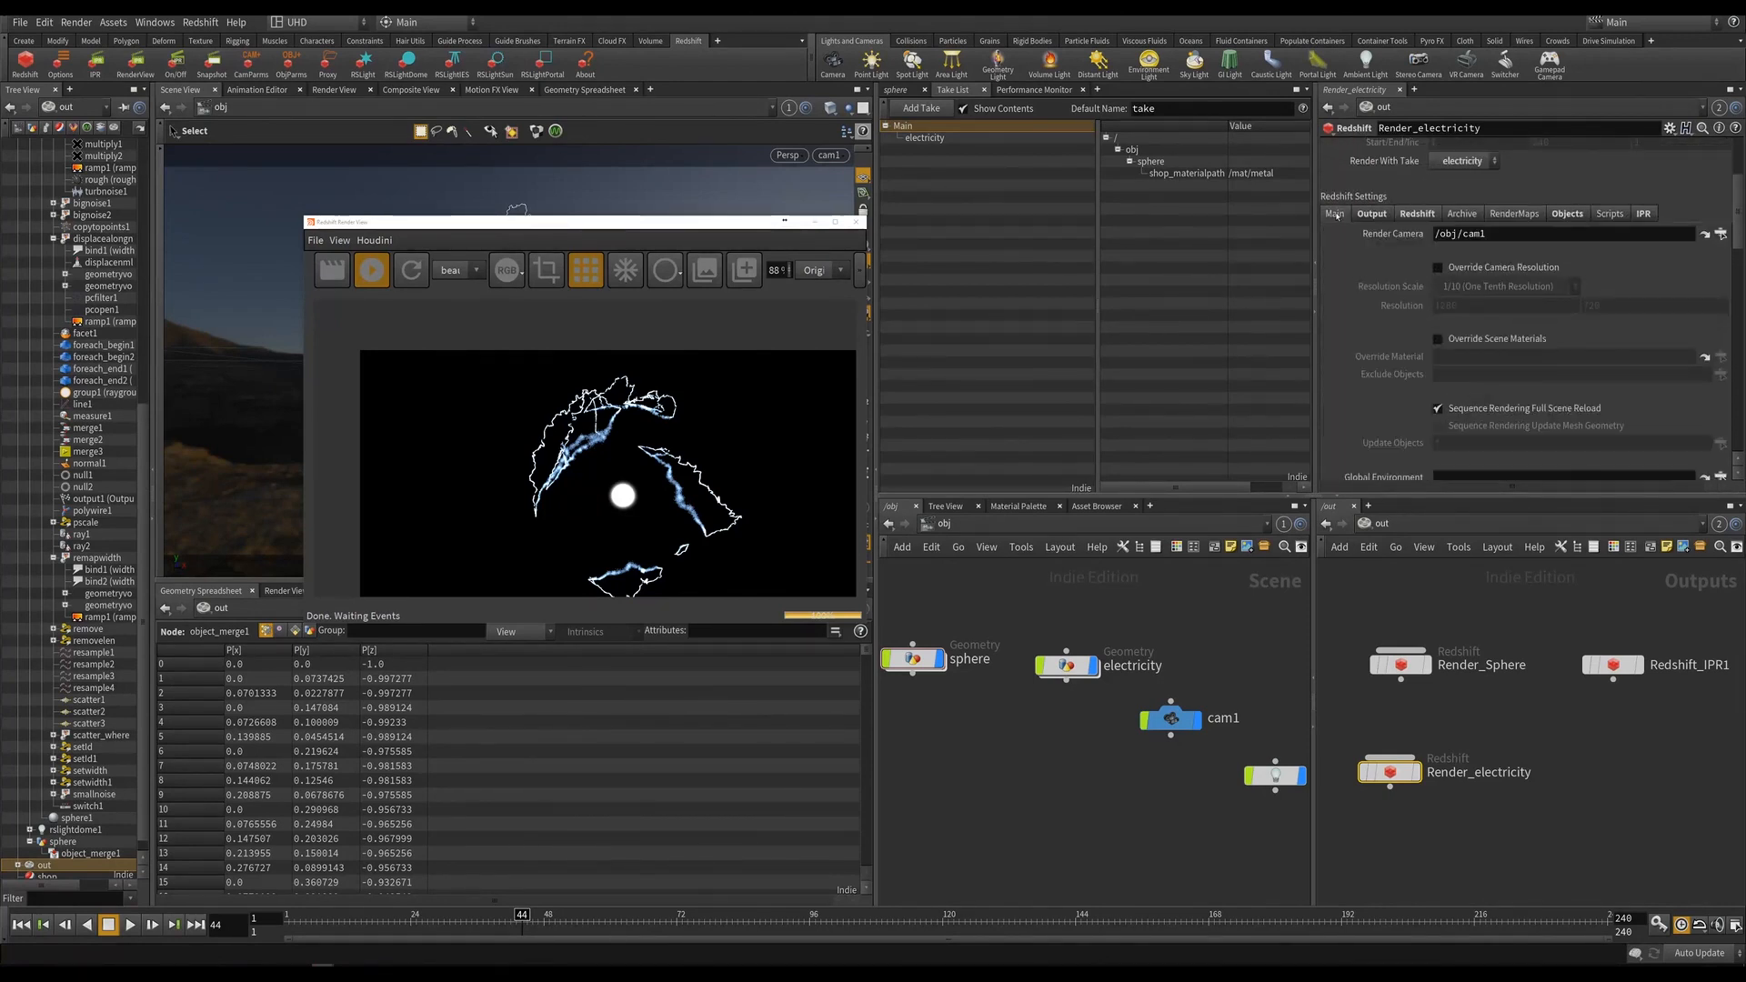
left_click(1417, 214)
scroll(1355, 255, "down", 3)
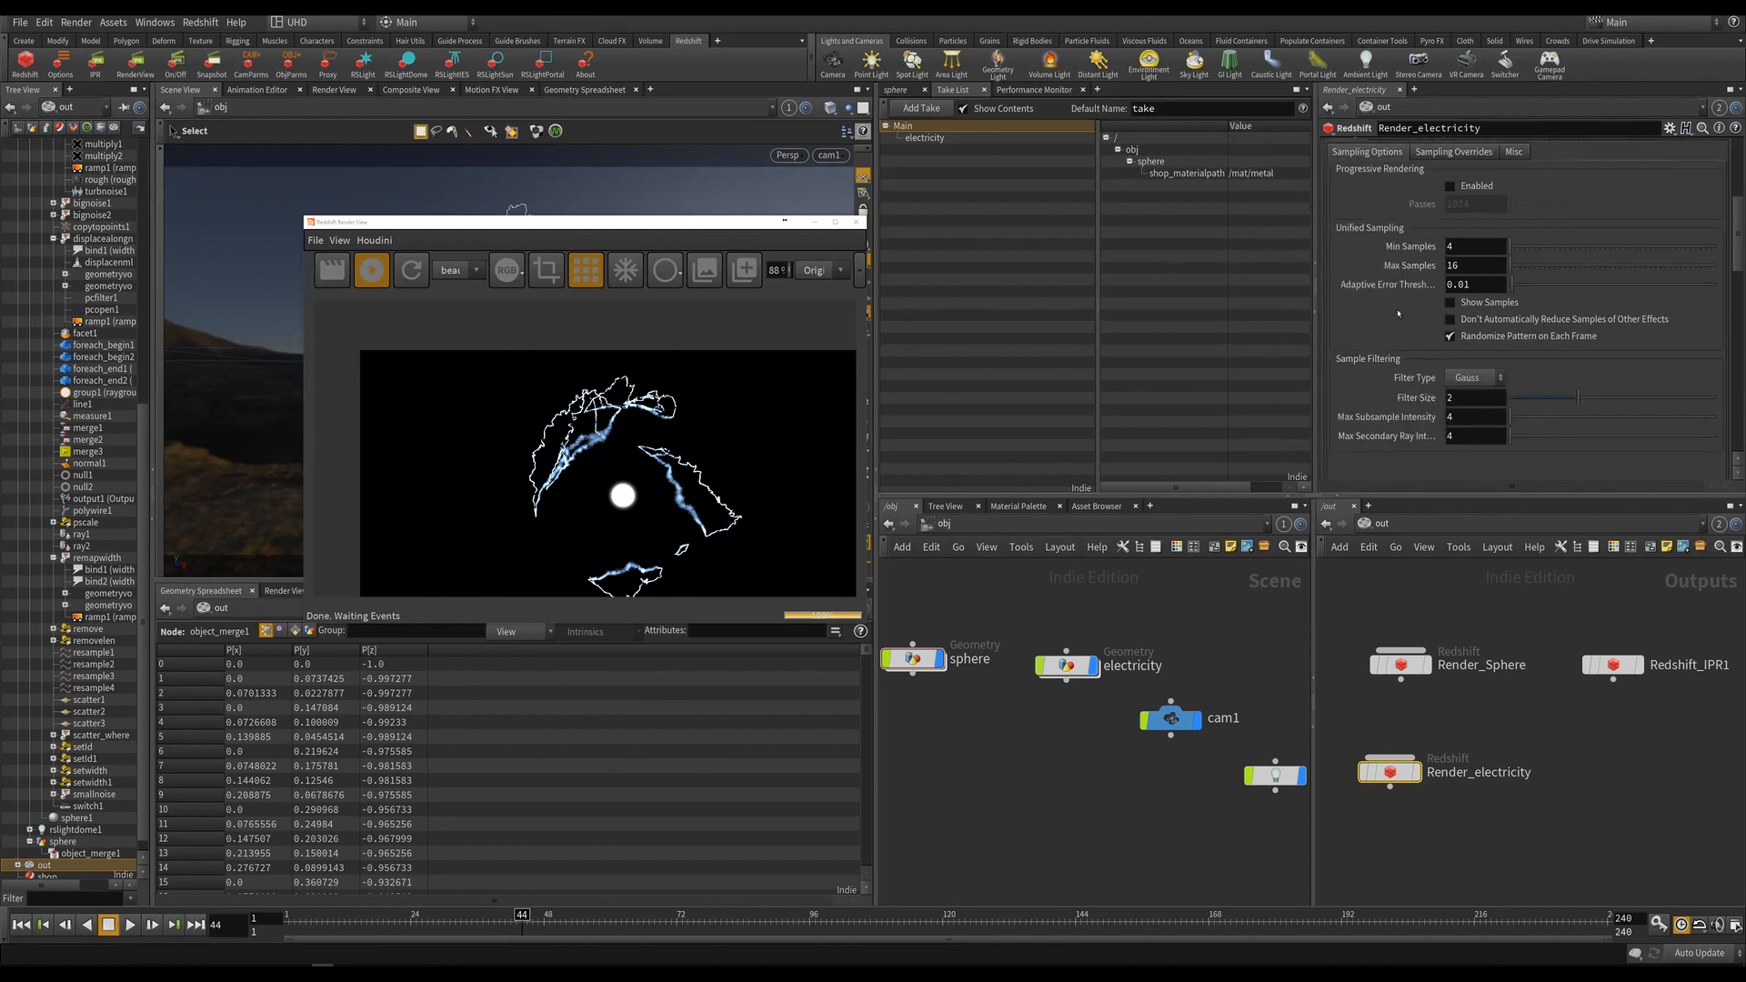
scroll(1392, 311, "up", 3)
scroll(1391, 311, "up", 1)
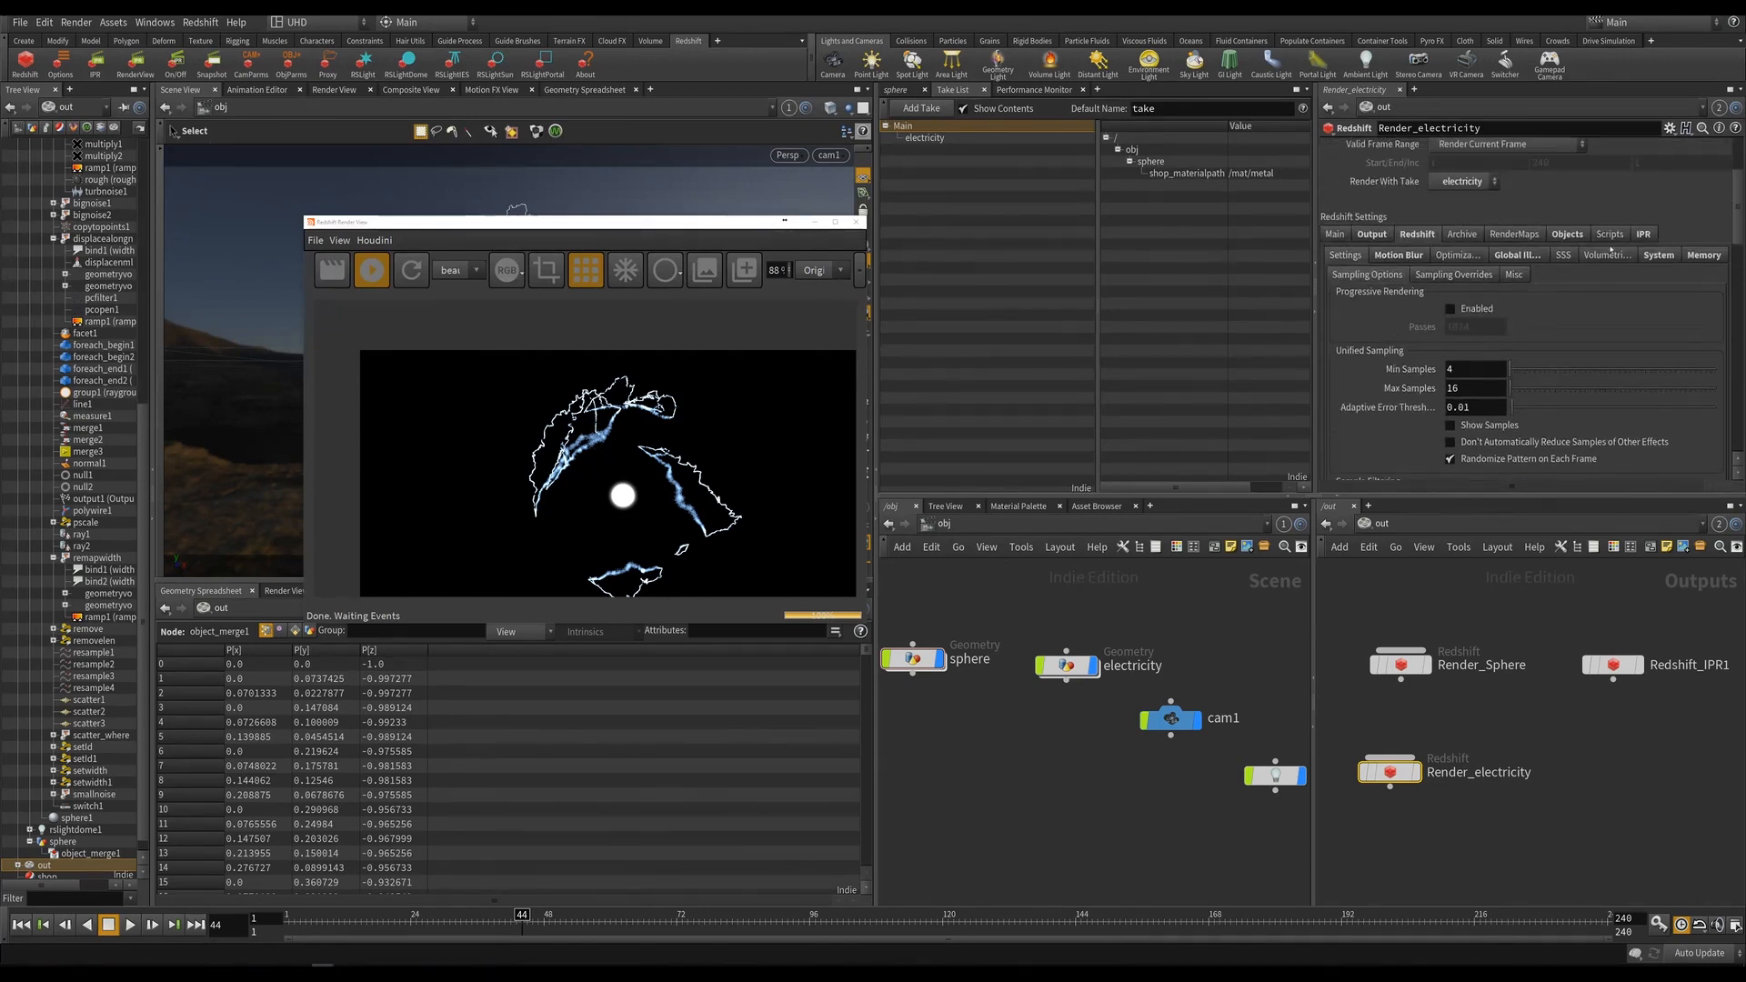
left_click(1644, 234)
scroll(1565, 416, "down", 3)
scroll(1474, 345, "up", 4)
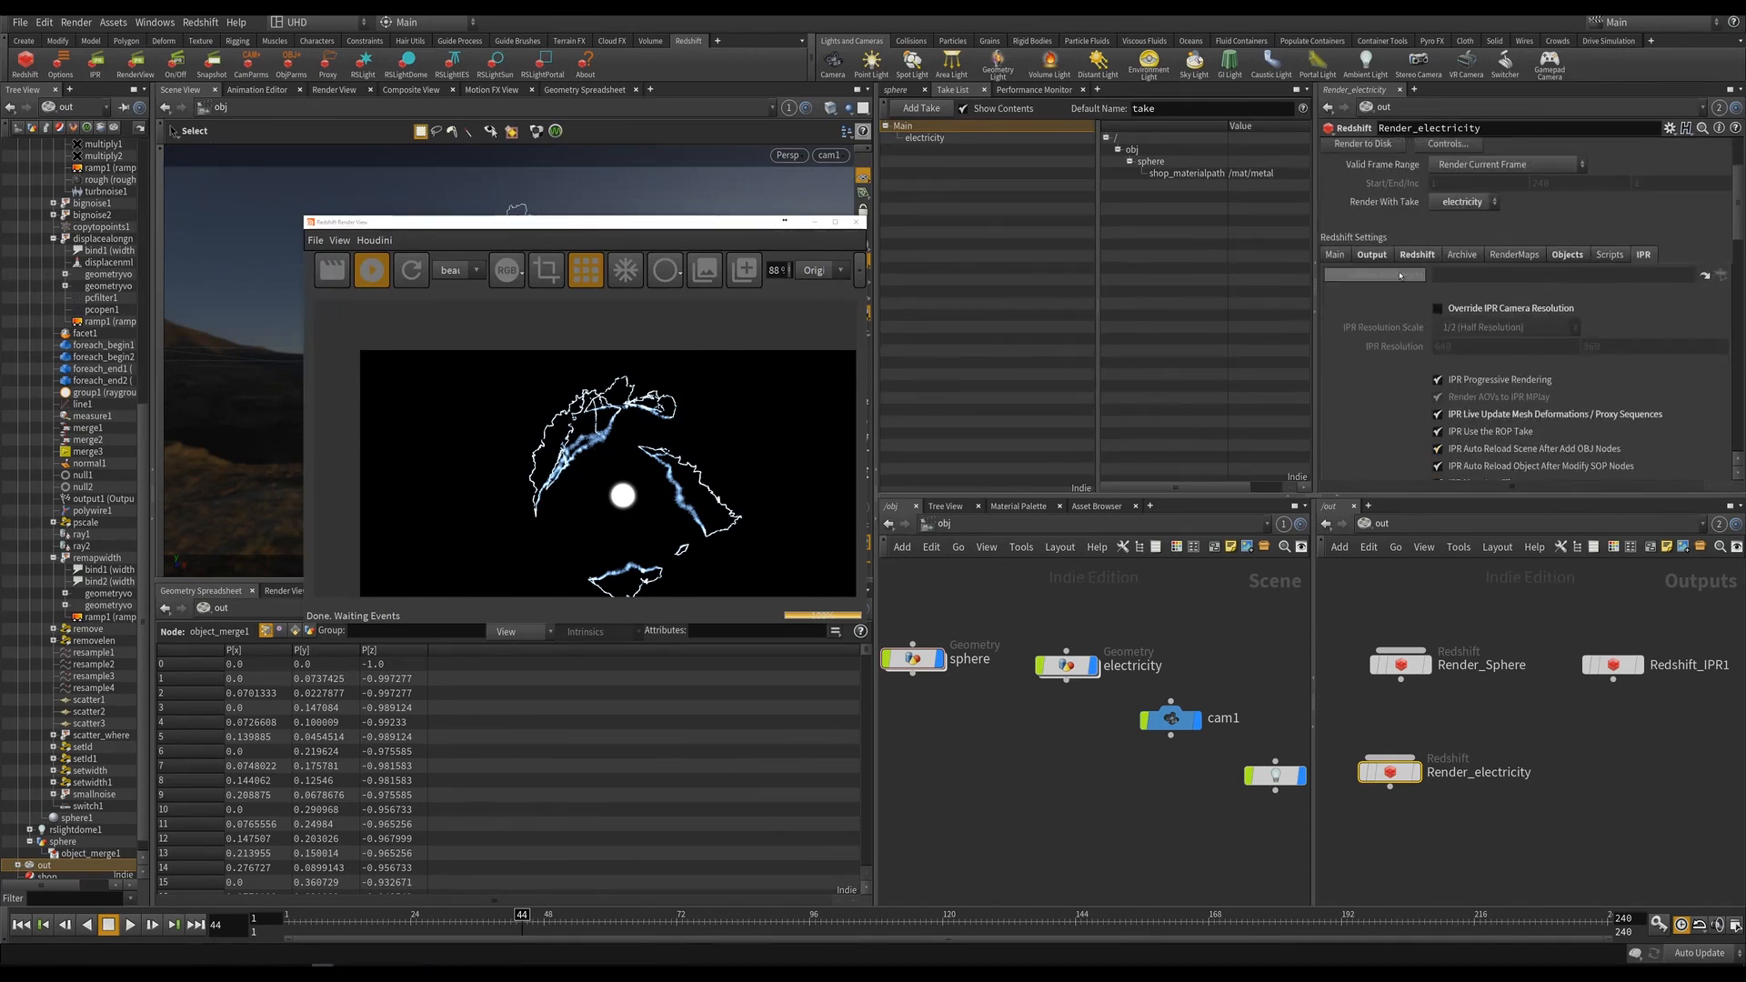
left_click(1372, 250)
scroll(1499, 353, "down", 3)
scroll(1510, 360, "down", 5)
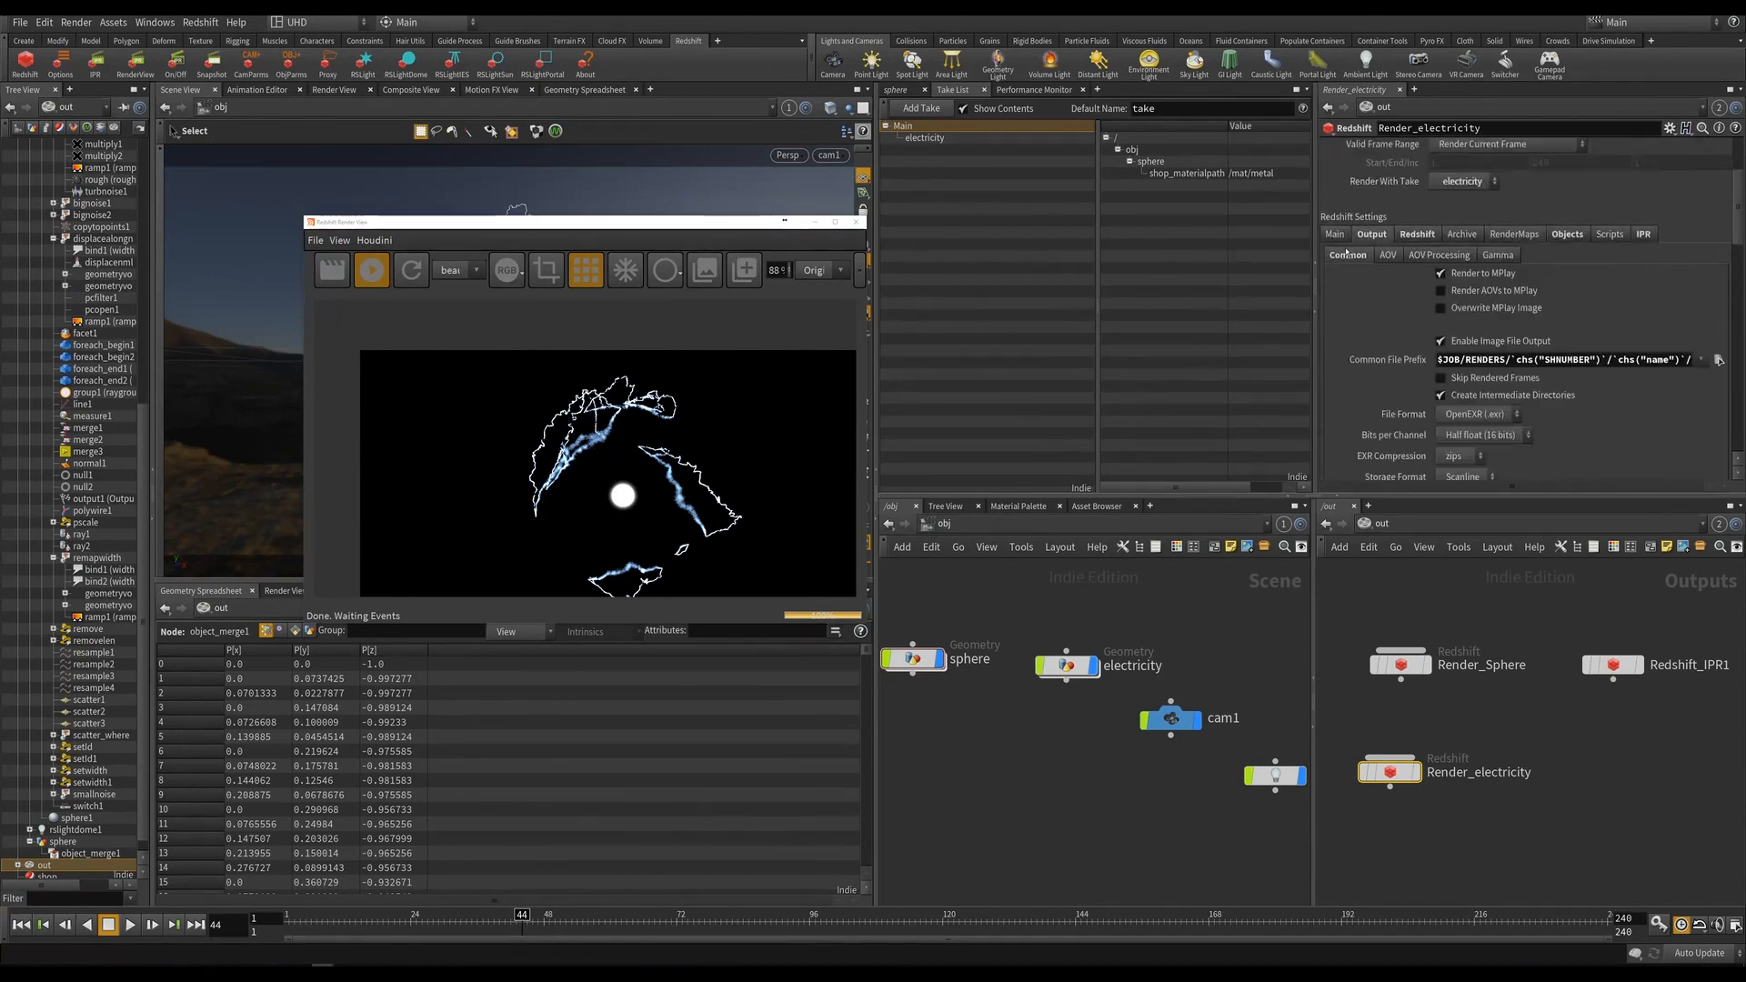
scroll(1562, 390, "up", 3)
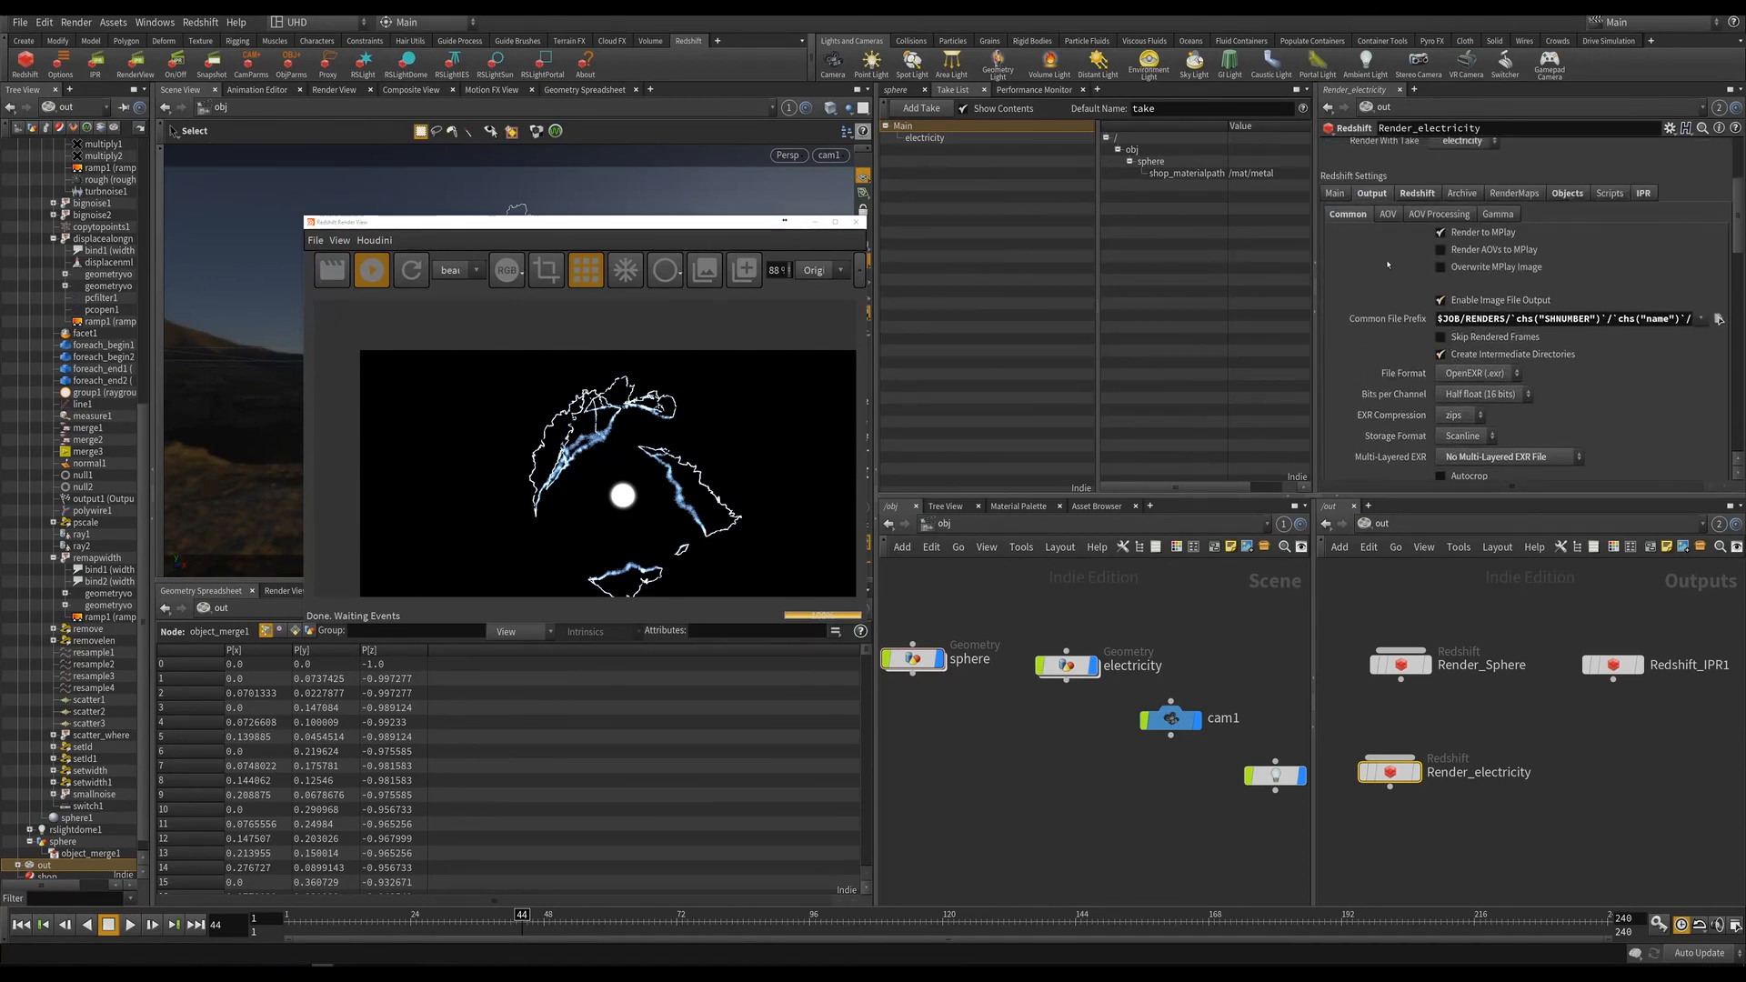
left_click(1411, 193)
scroll(1557, 369, "down", 3)
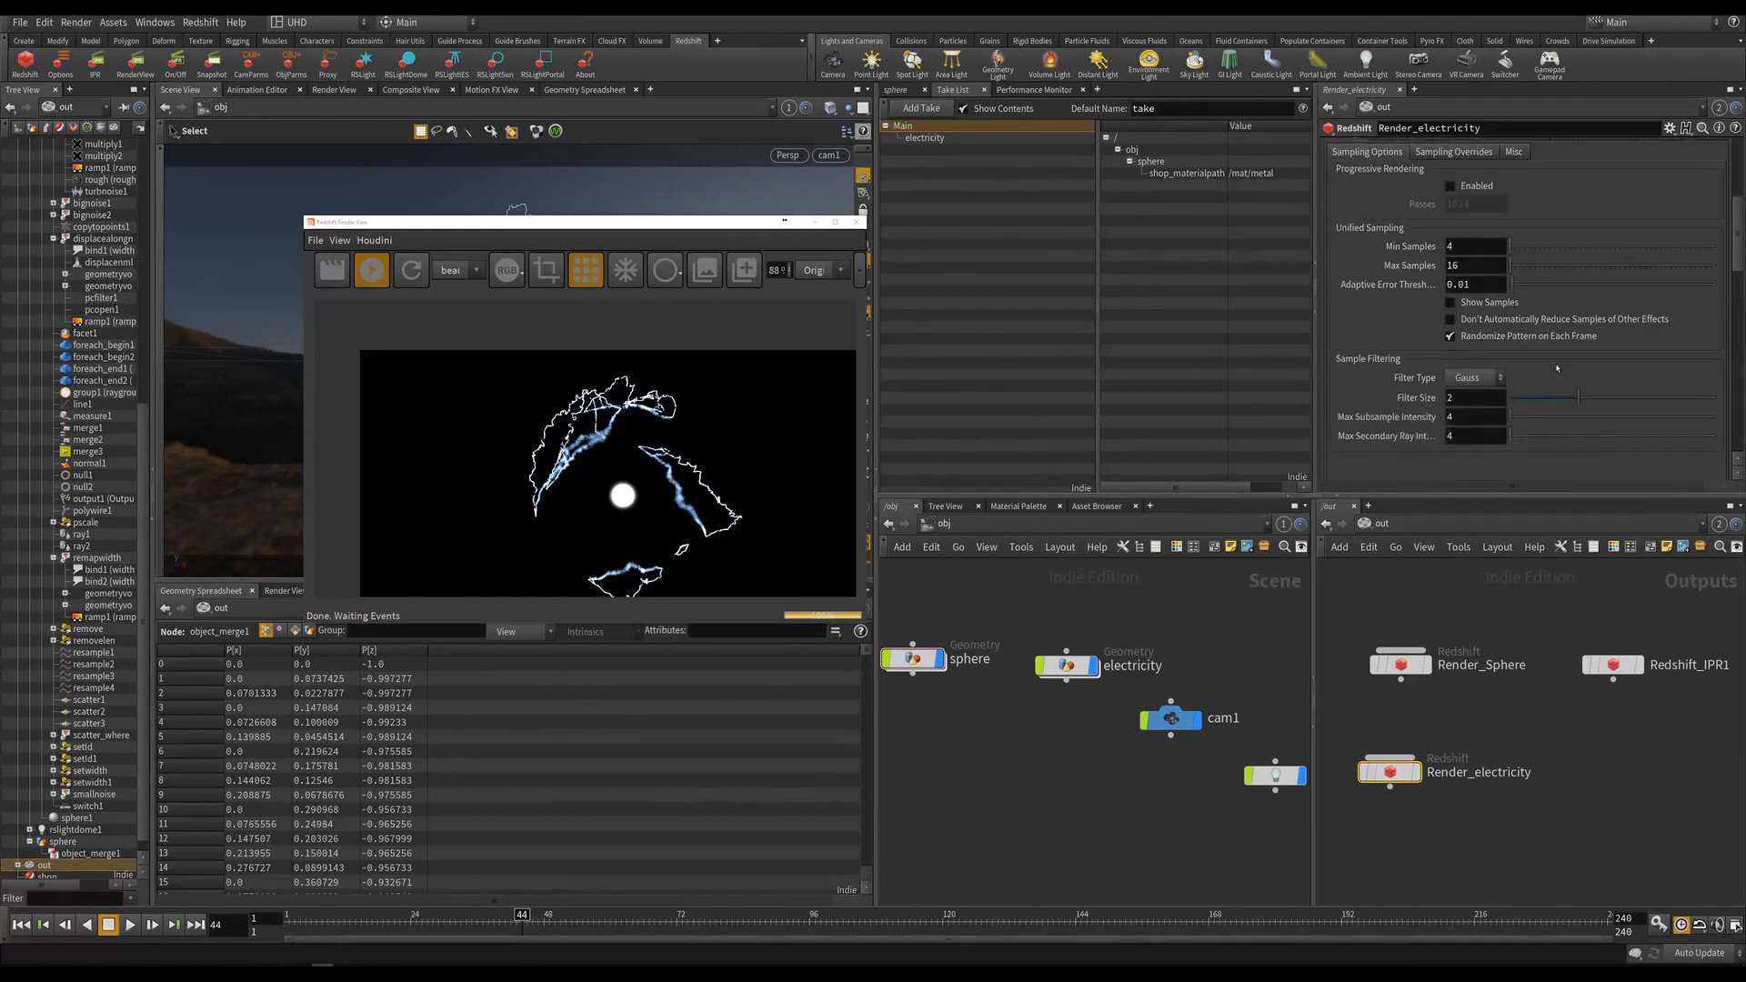
scroll(1558, 369, "up", 3)
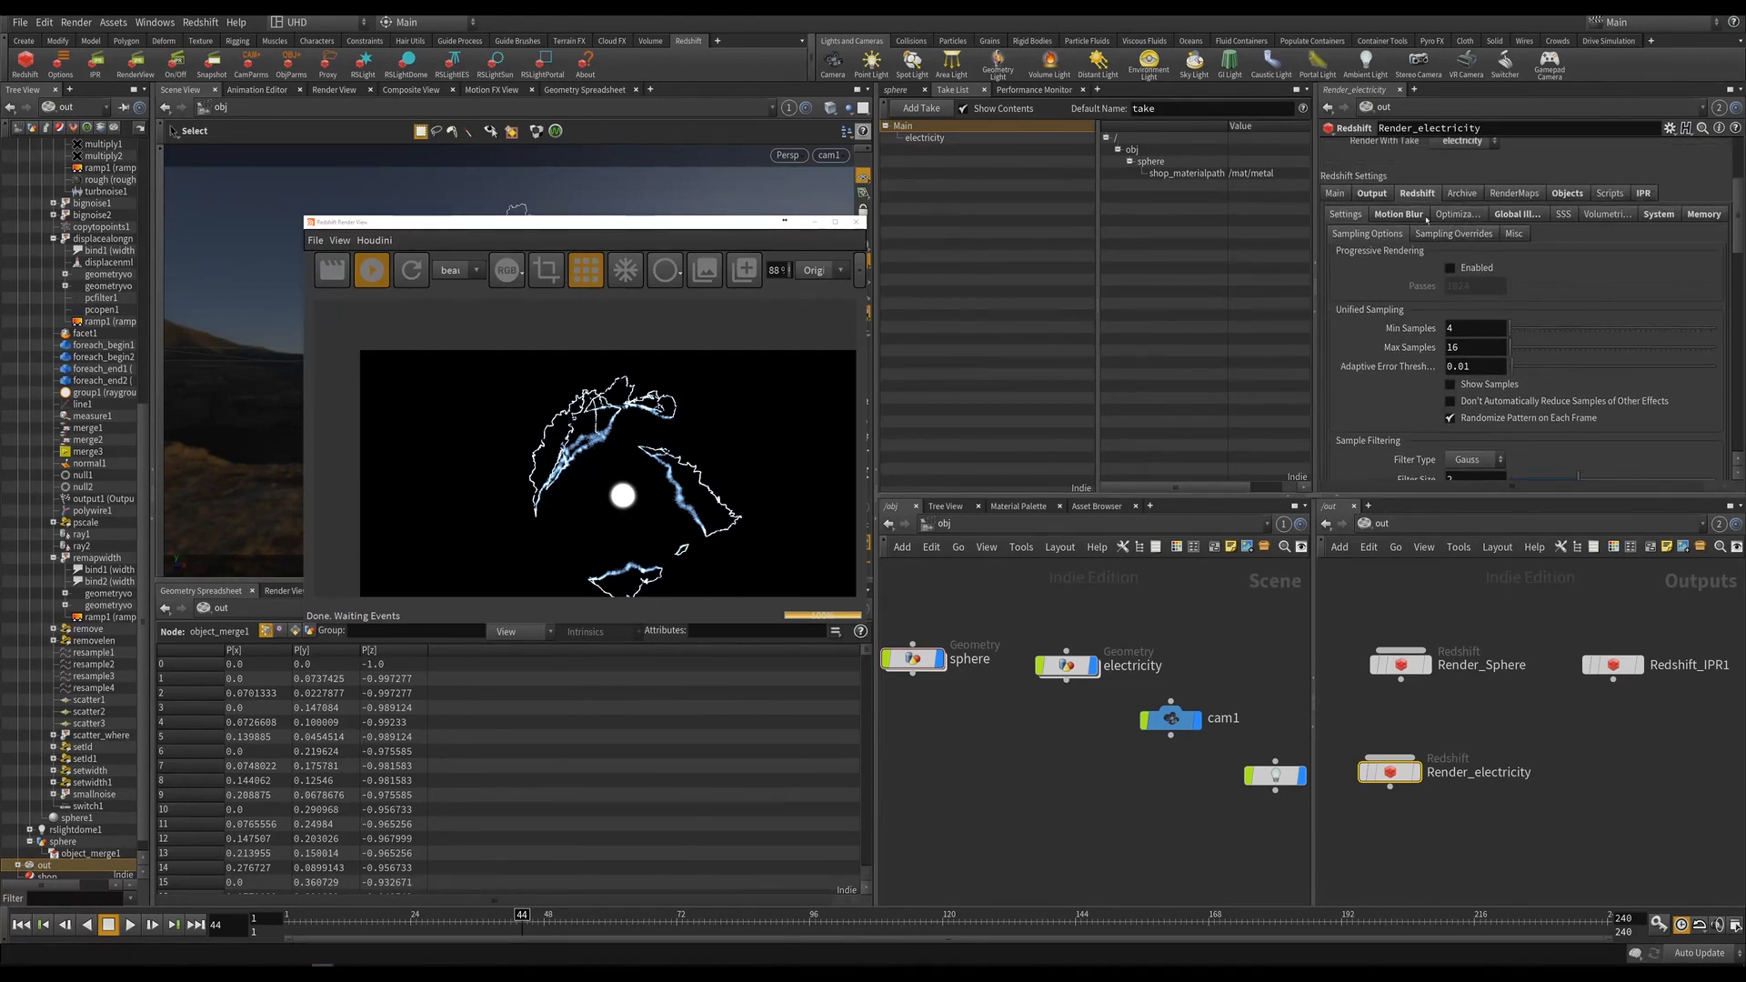
left_click(1608, 194)
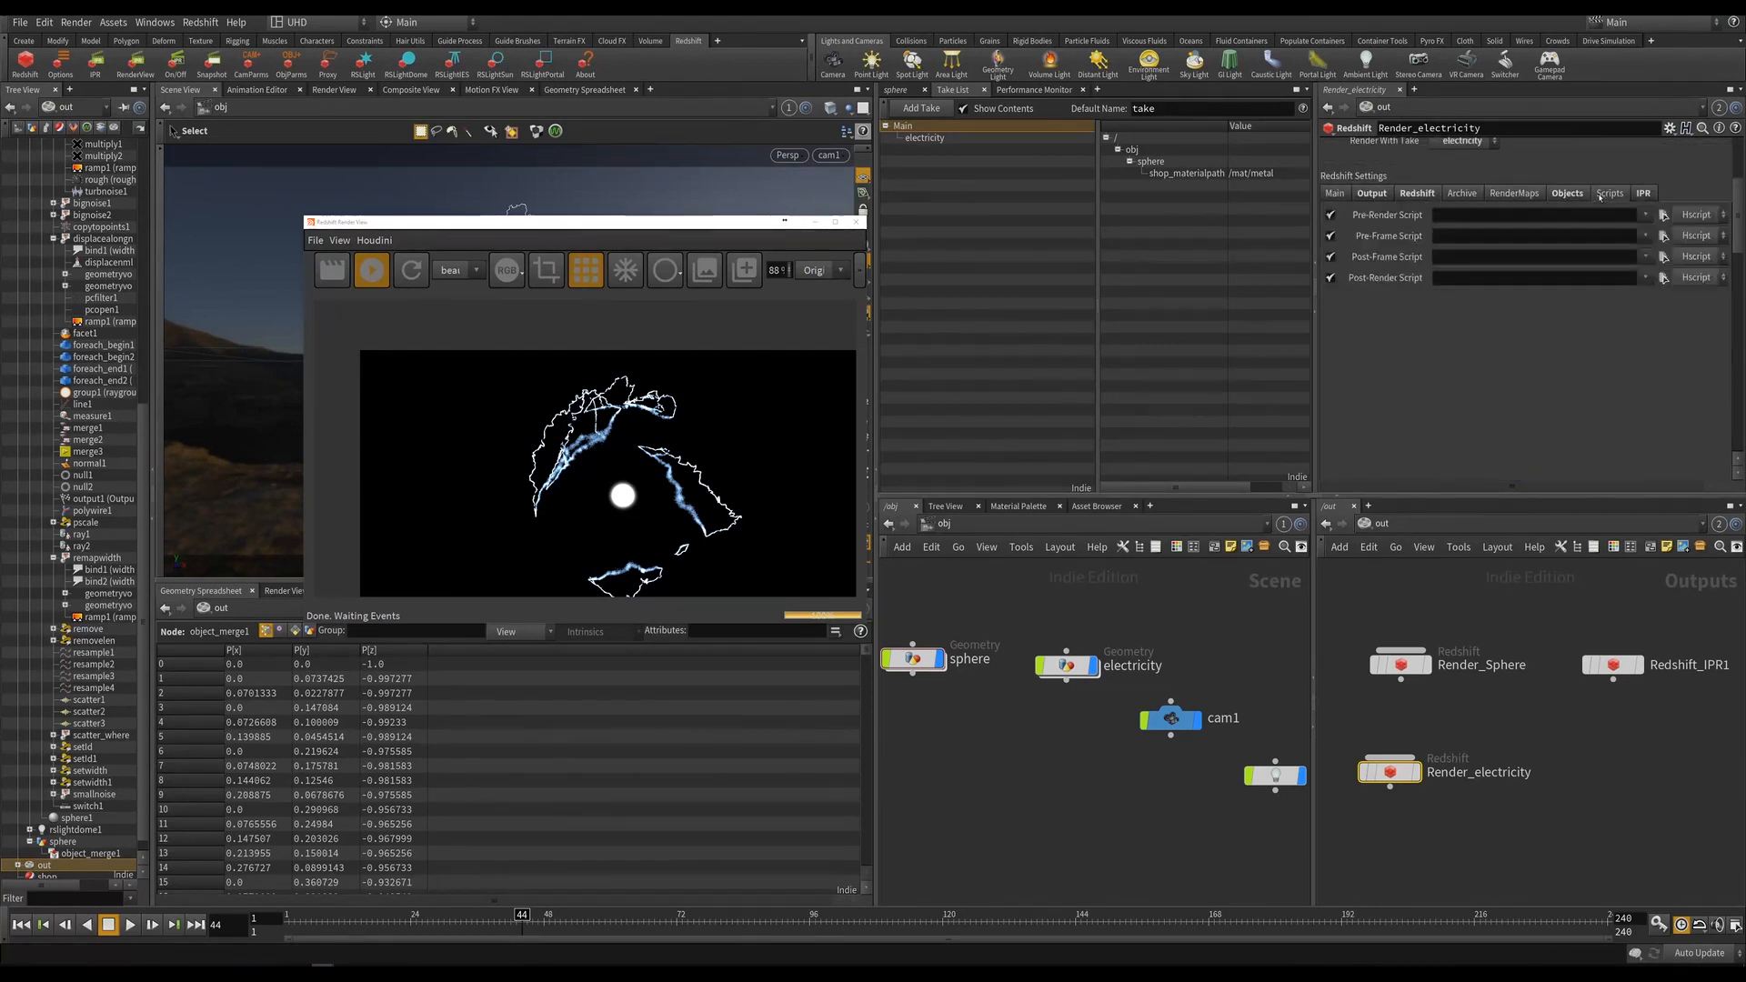
left_click(1637, 194)
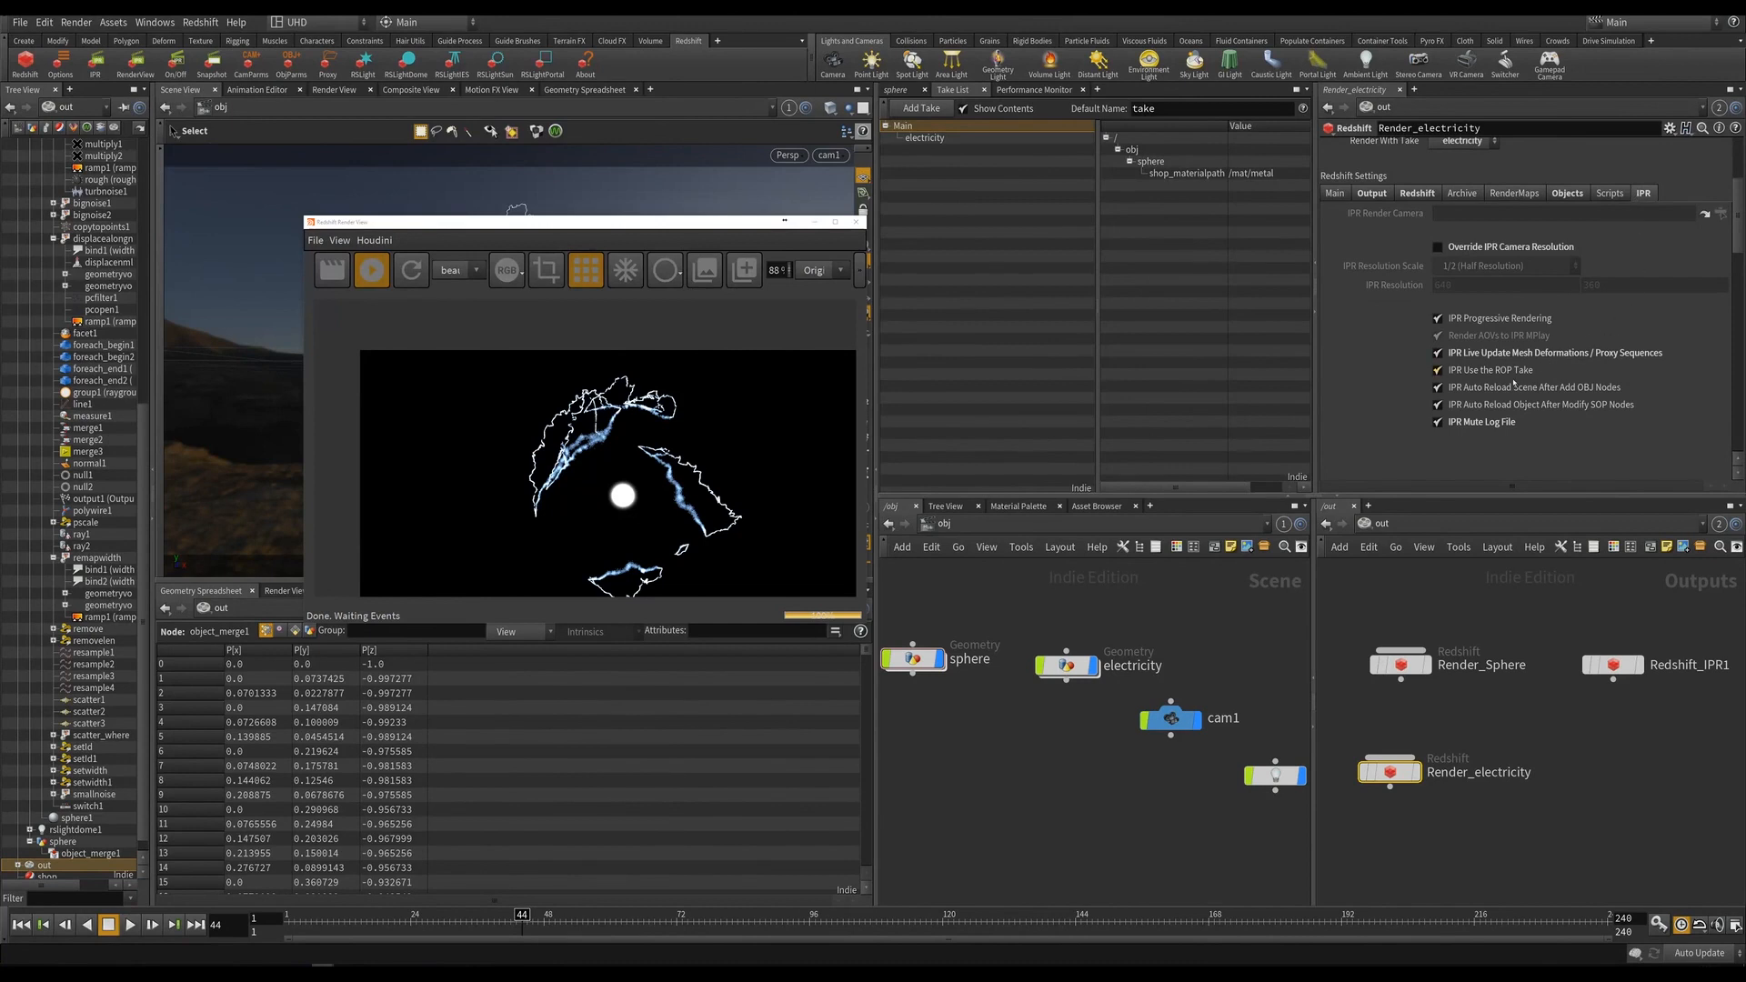
left_click(1365, 196)
left_click(1346, 214)
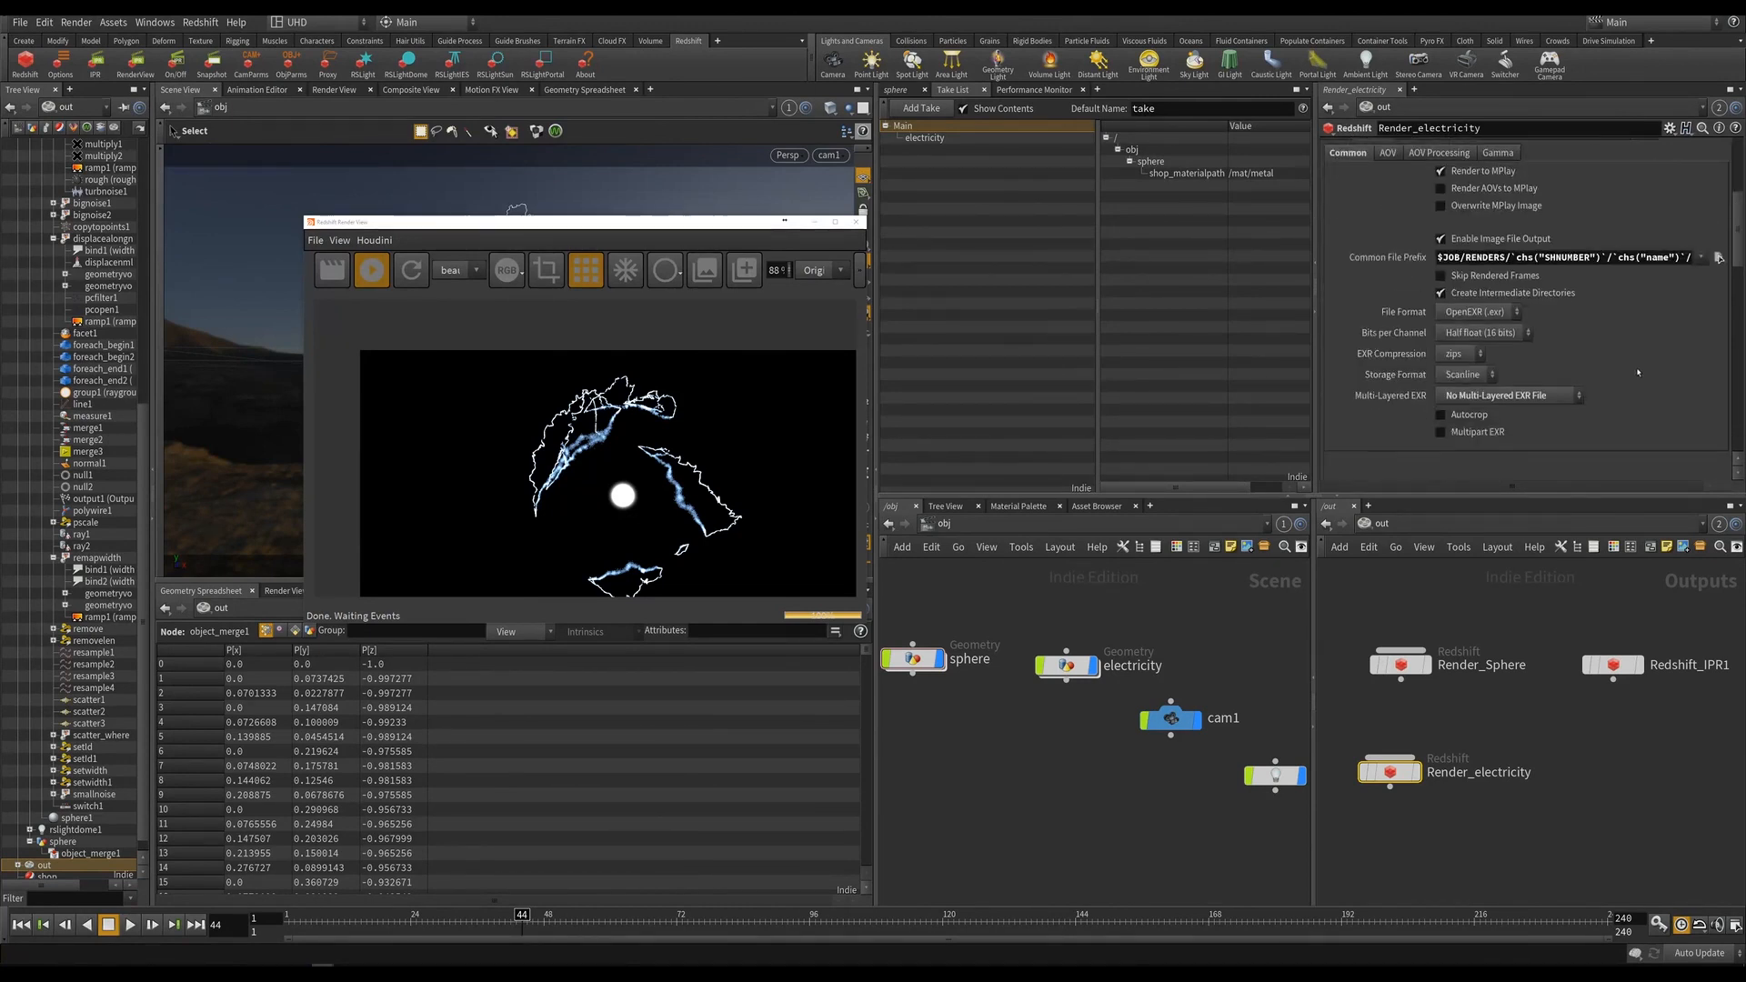
Turn off Default Headlight Creation in Render_electricity's main settings.
scroll(1631, 370, "up", 2)
left_click(1334, 192)
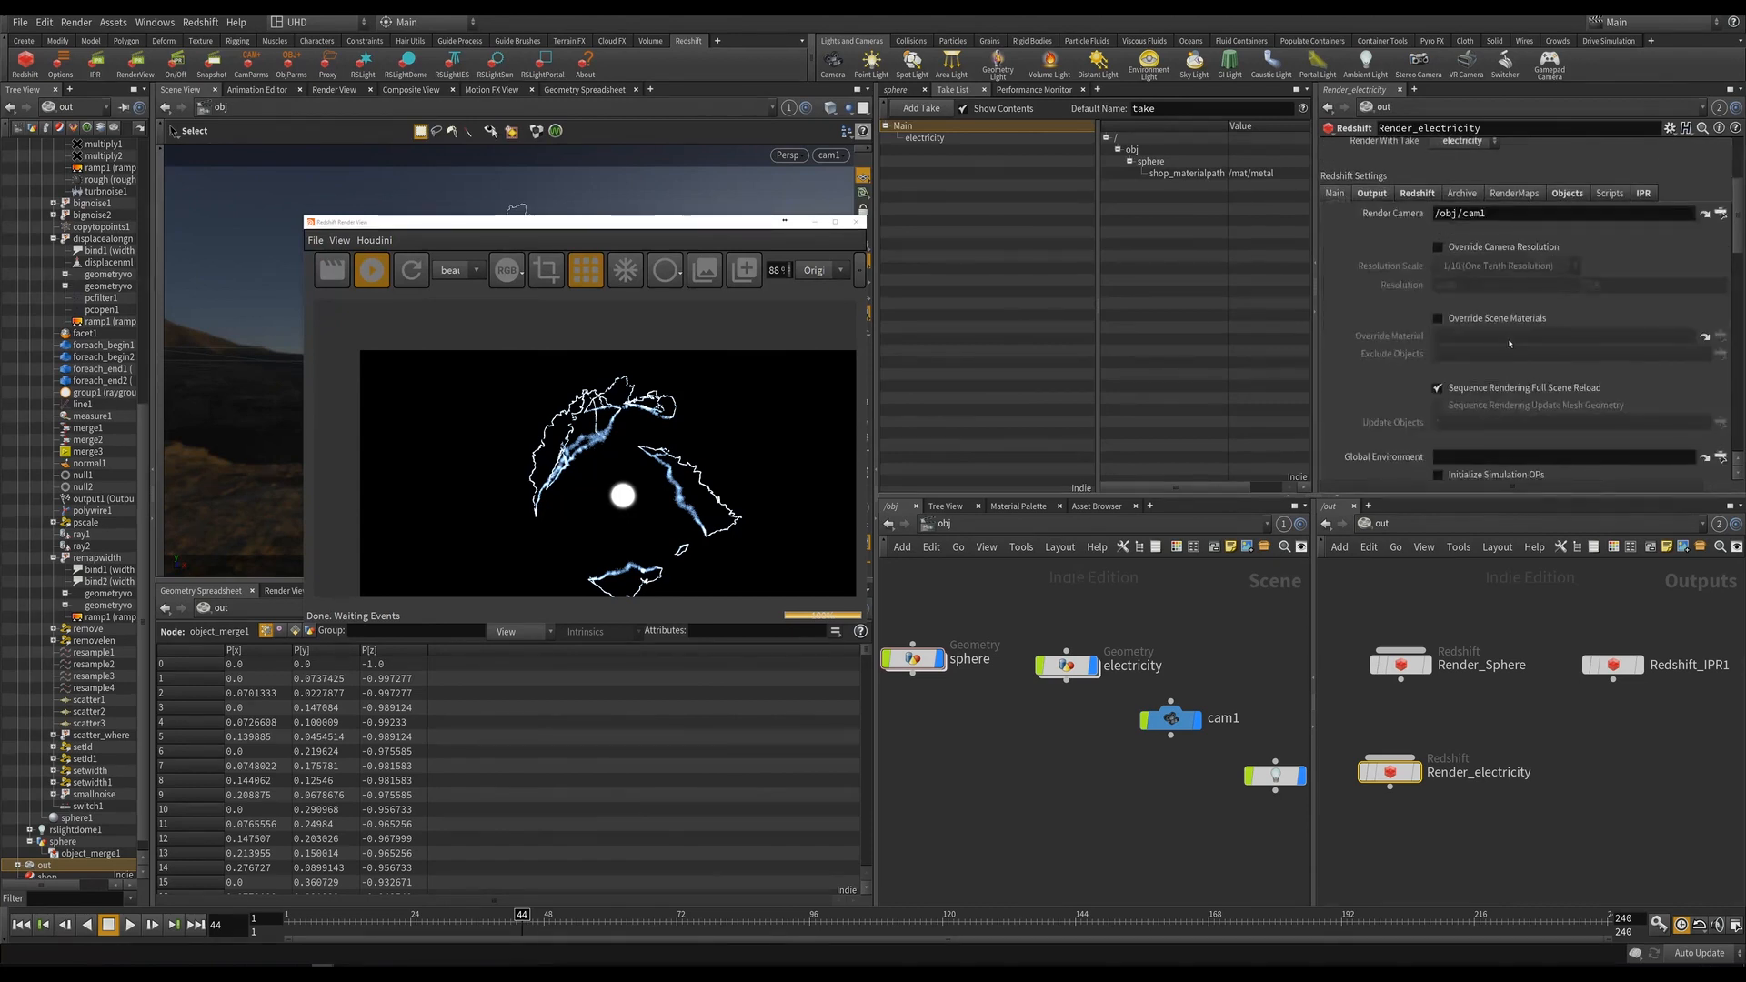
scroll(1505, 355, "down", 3)
scroll(1473, 373, "up", 1)
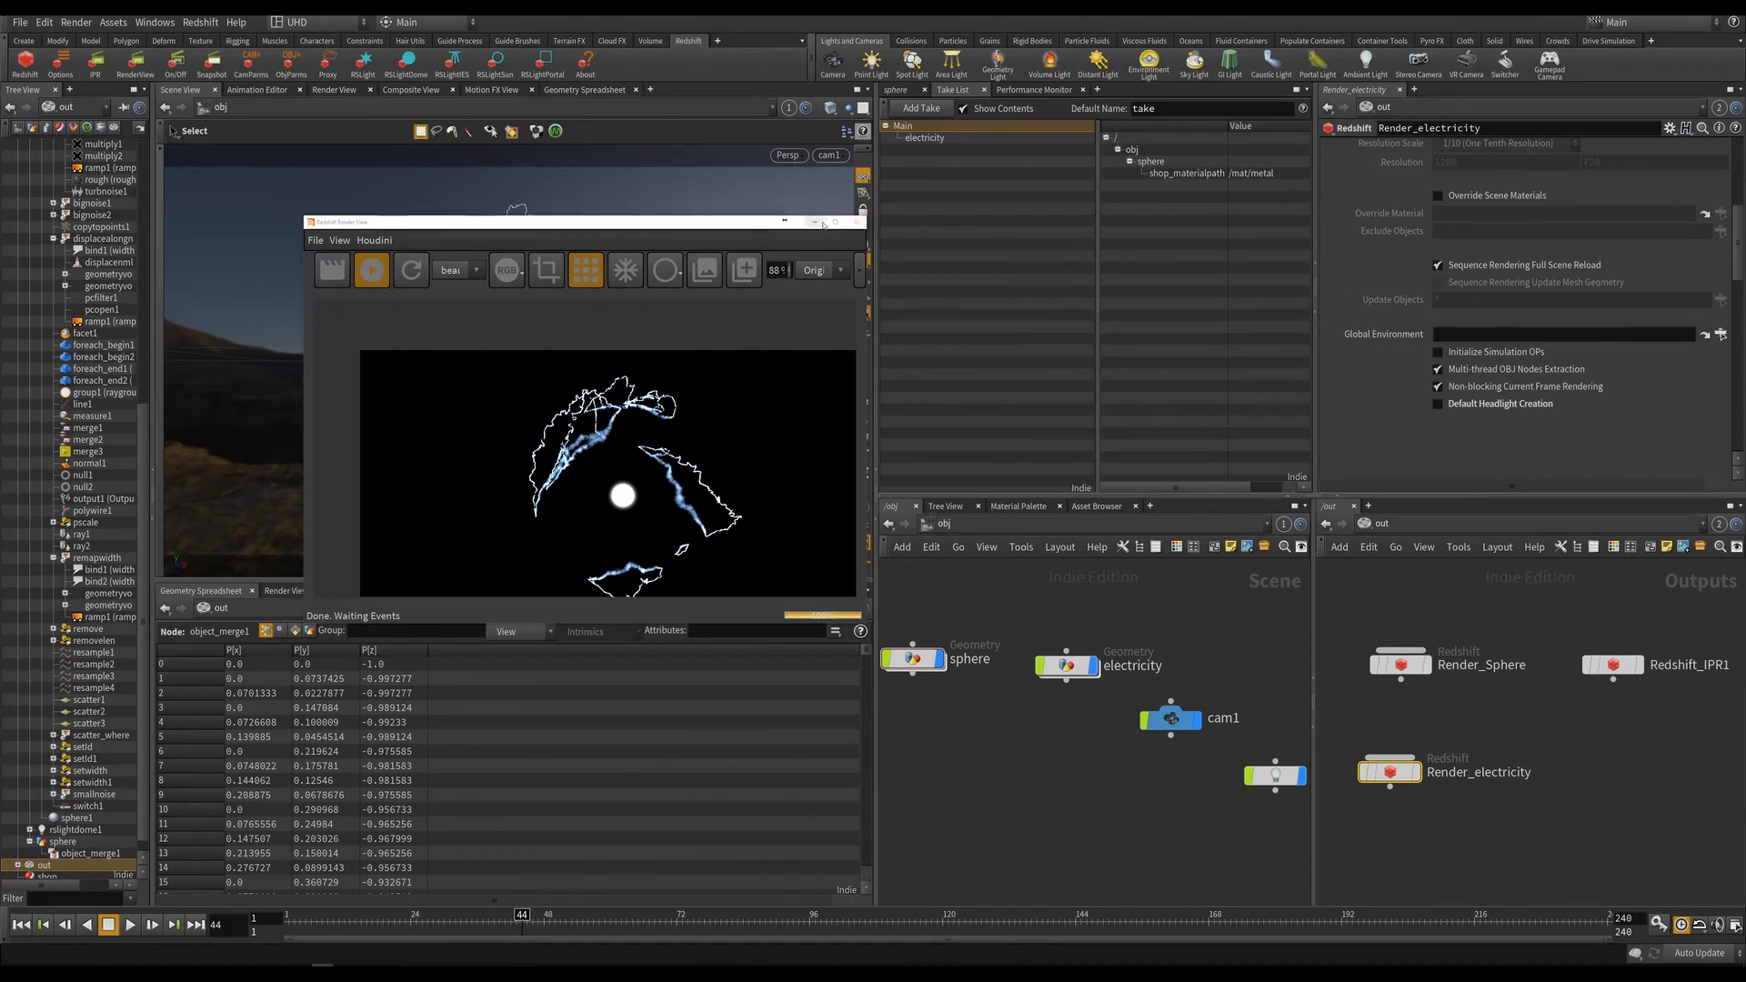
Close and reopen the Redshift render view to render the electricity pass again, enlarging the image slightly.
left_click(856, 222)
left_click(138, 62)
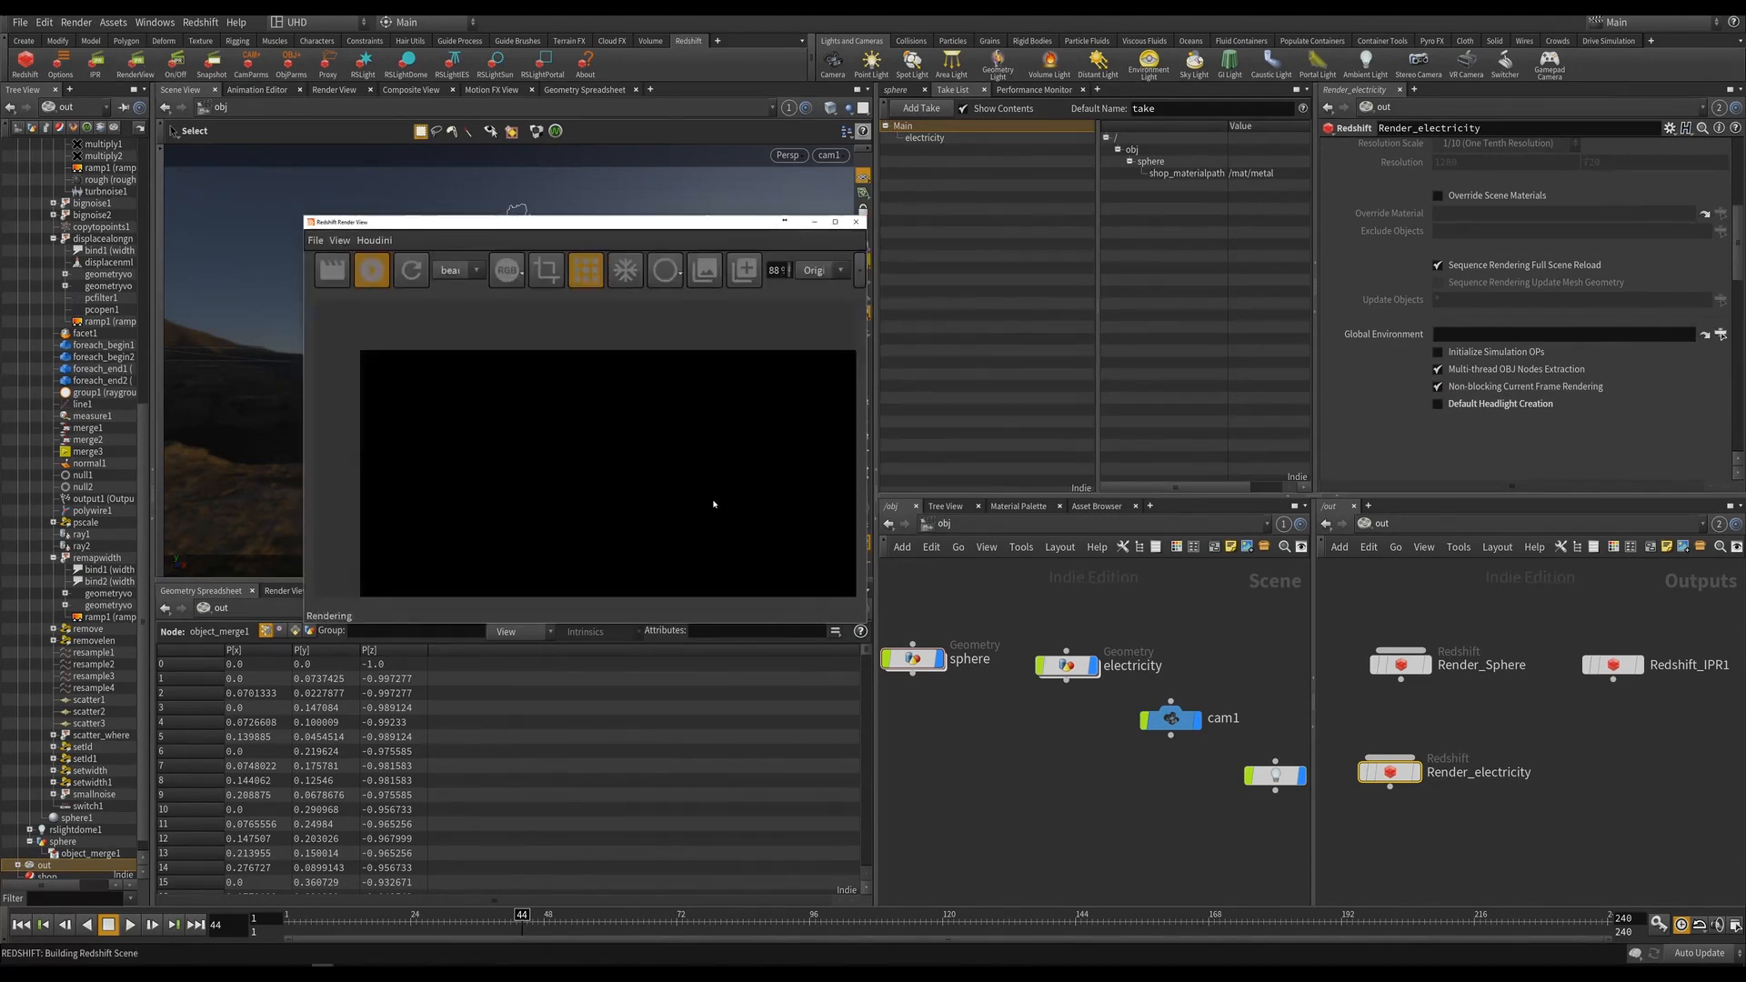
scroll(664, 518, "up", 1)
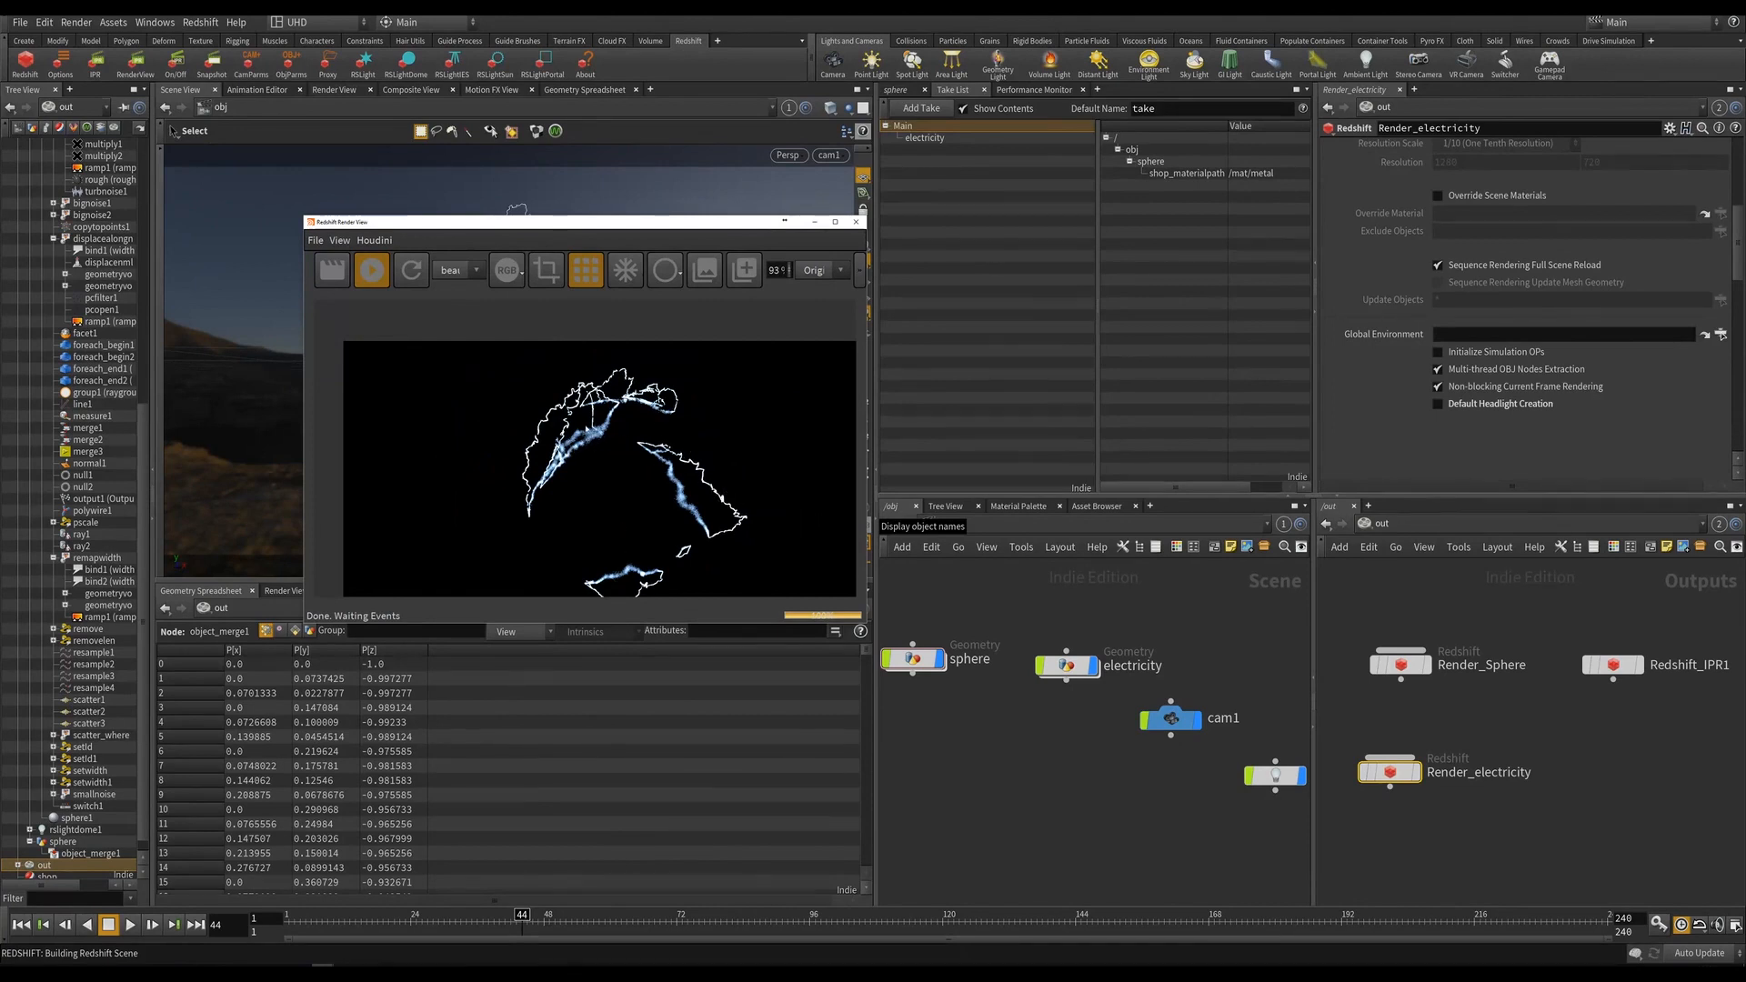
Switch the network editor from the out network to the mat network.
left_click(1379, 524)
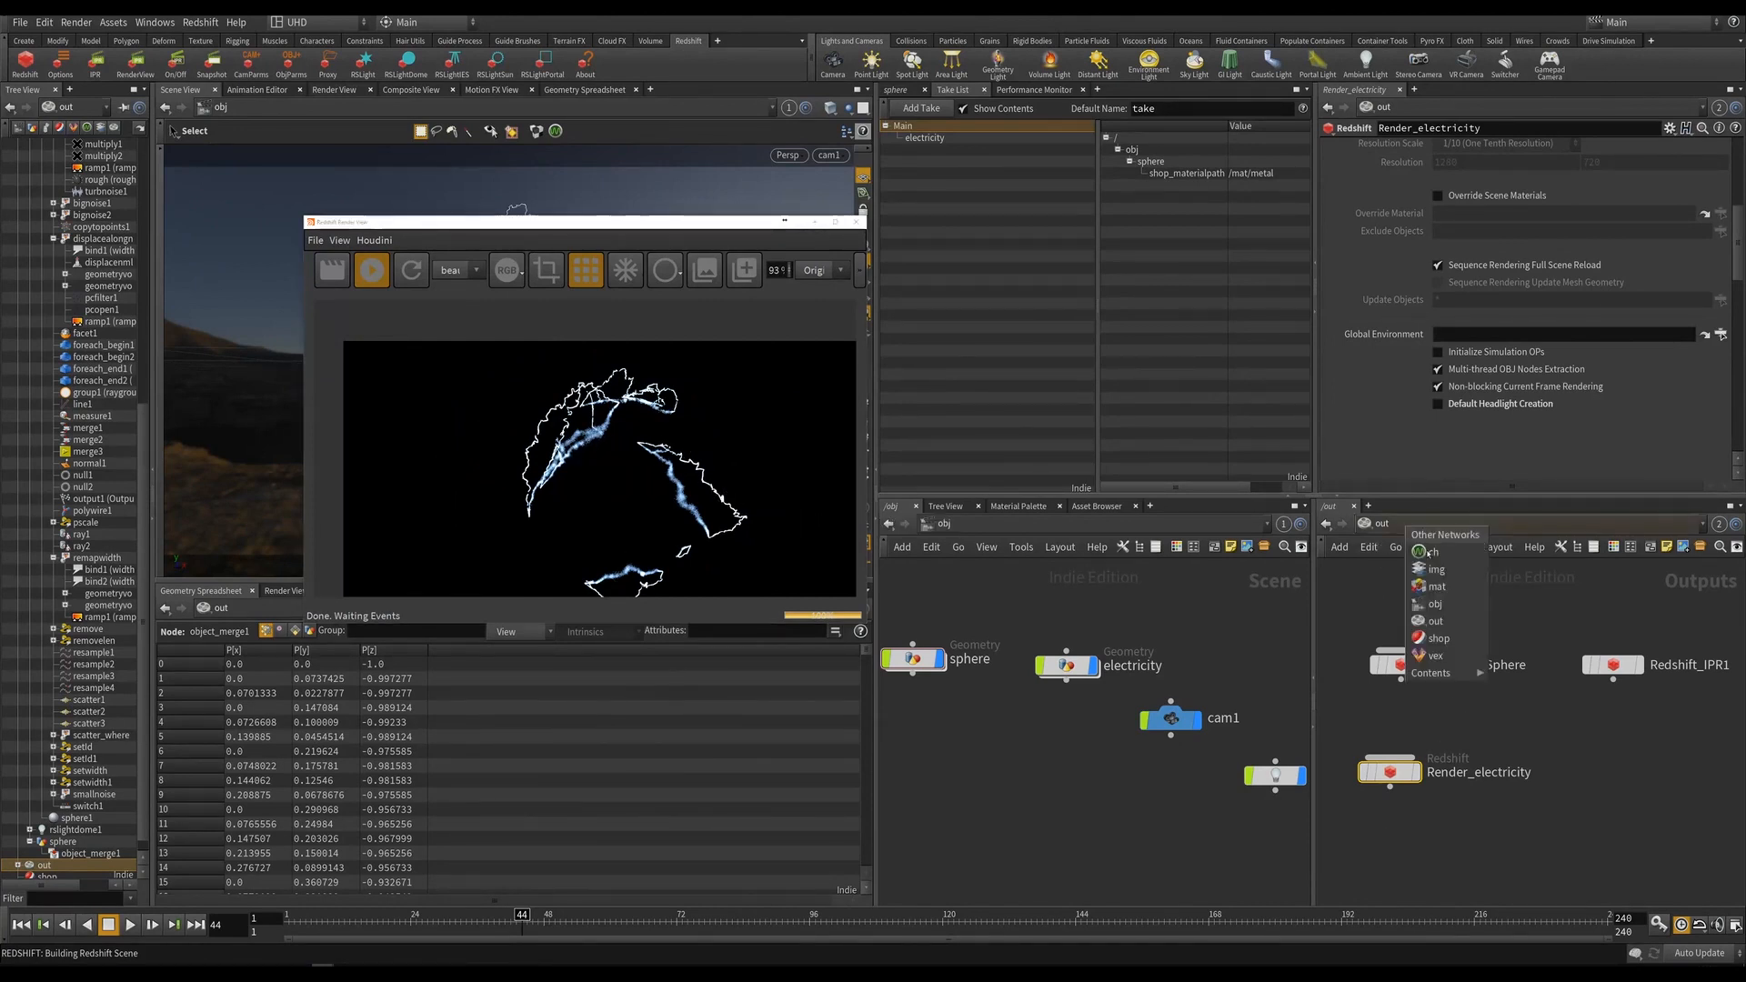
left_click(395, 462)
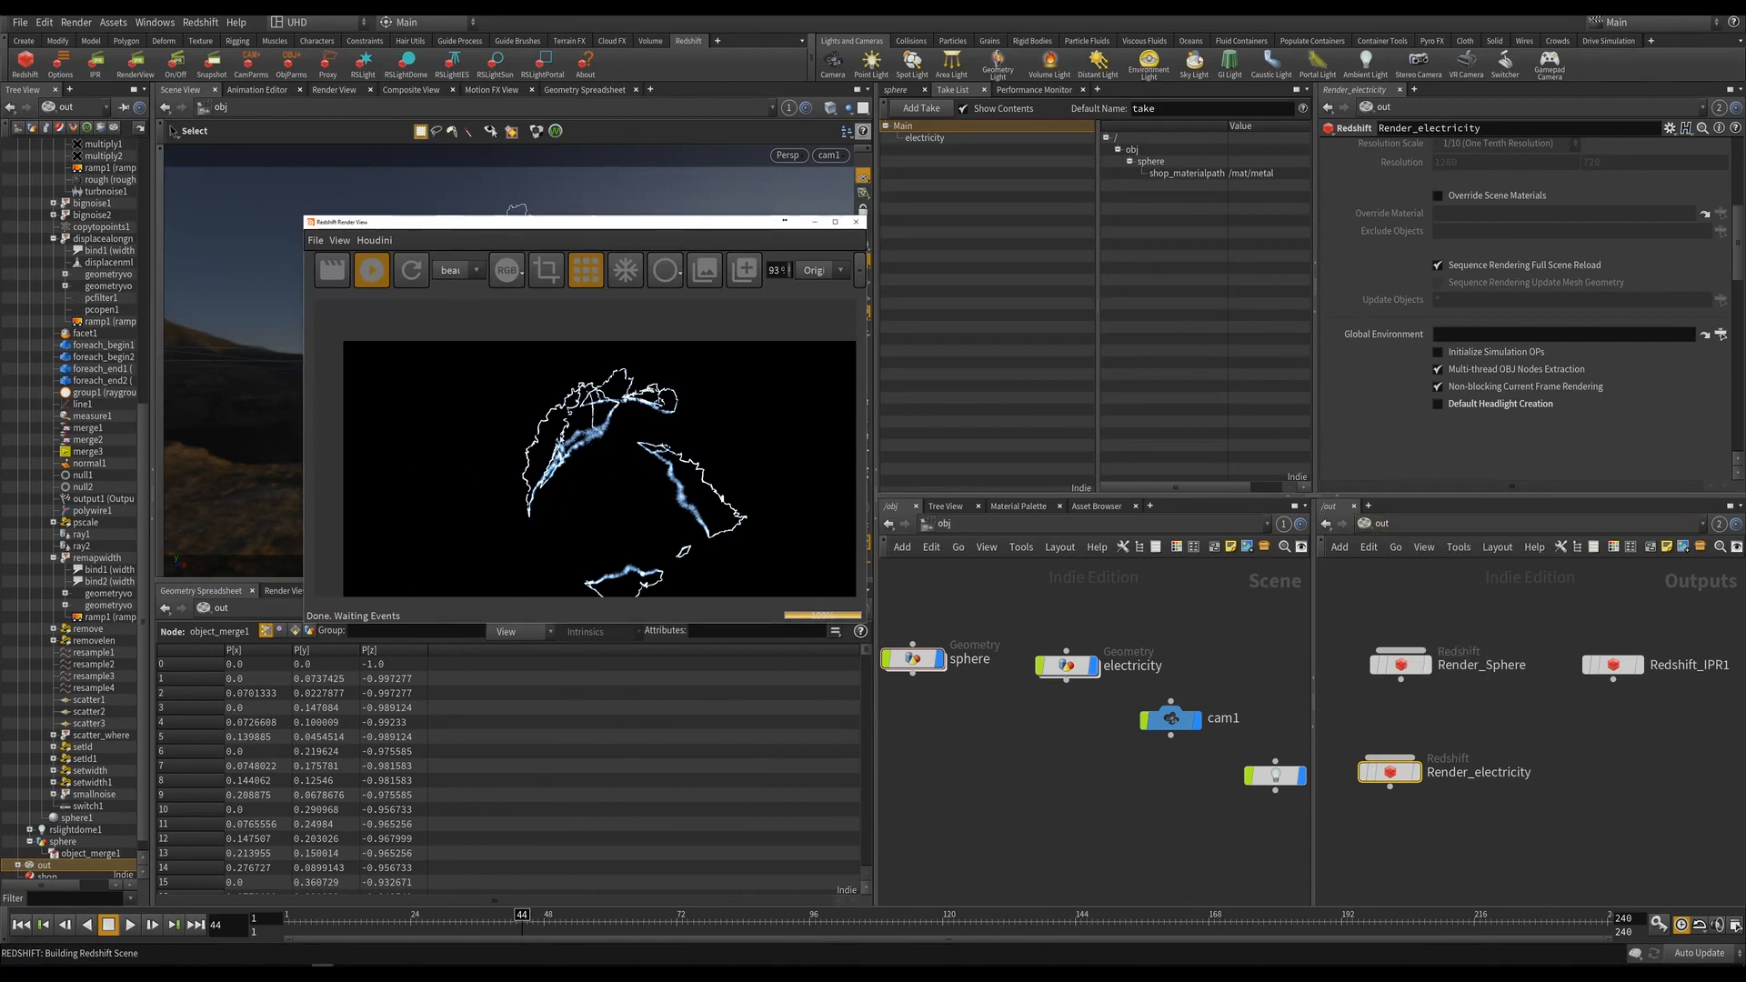
left_click(1366, 524)
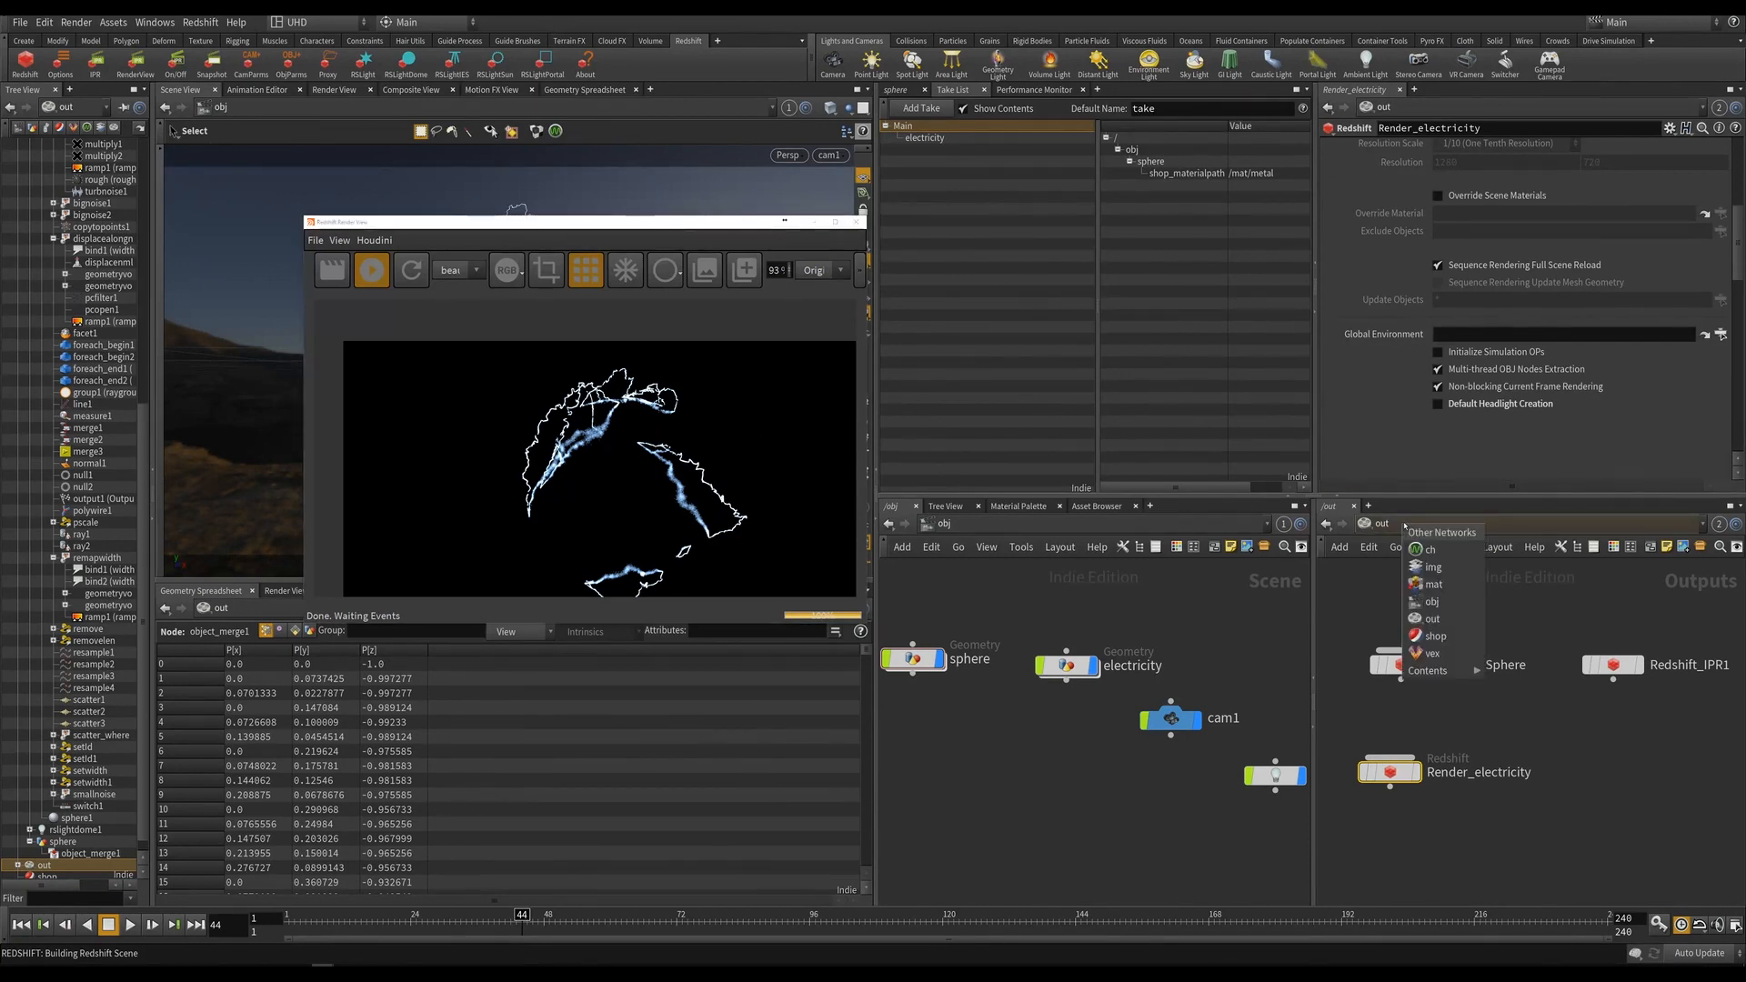
left_click(1434, 587)
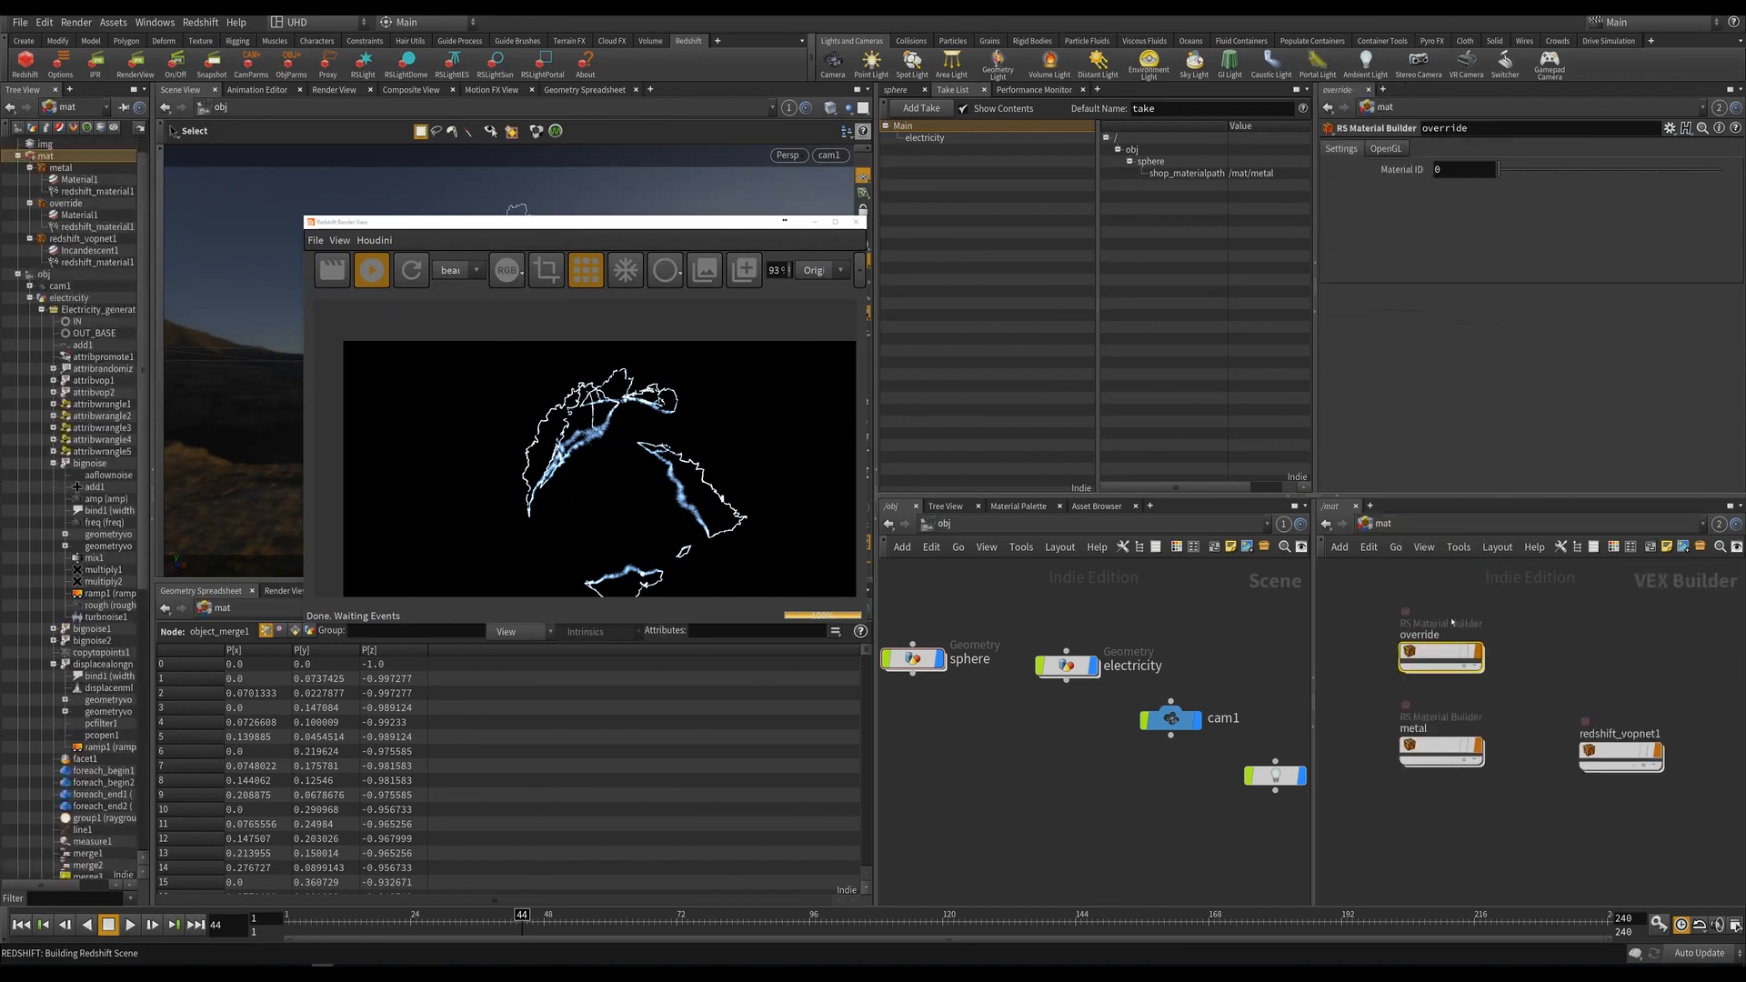
Set the override material's reflection roughness to 0.342 and close the render view.
double_click(1441, 652)
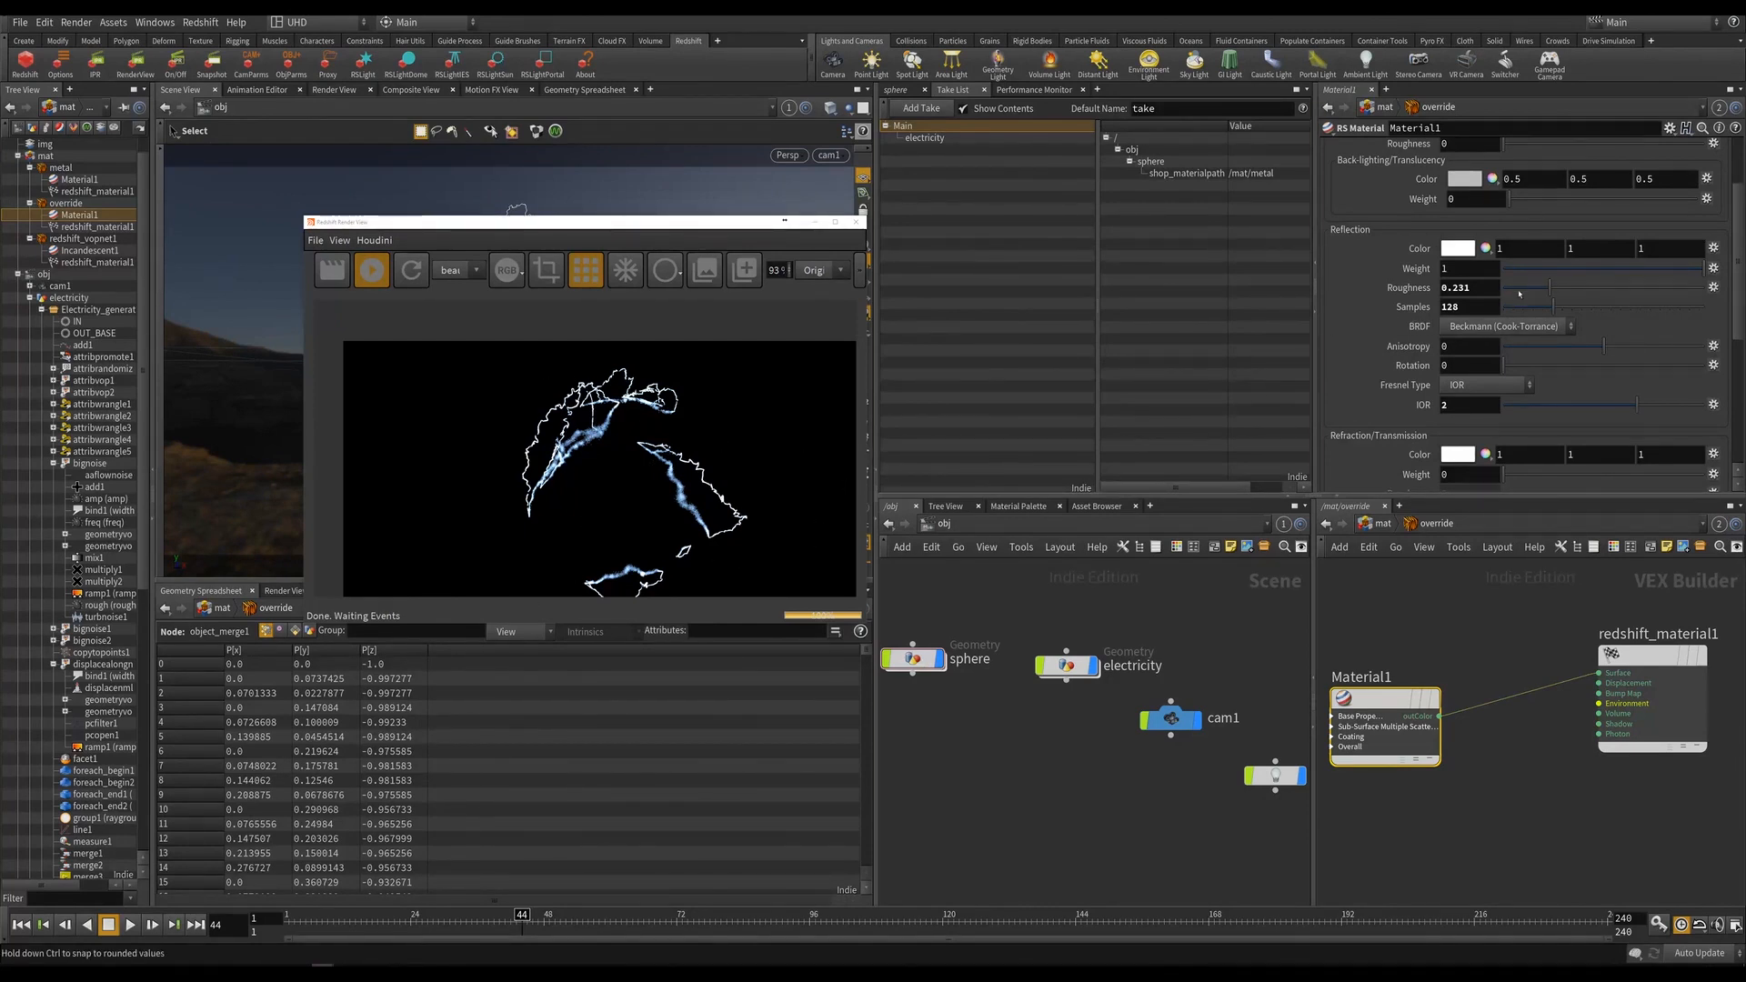
left_click_drag(1553, 291, 1573, 295)
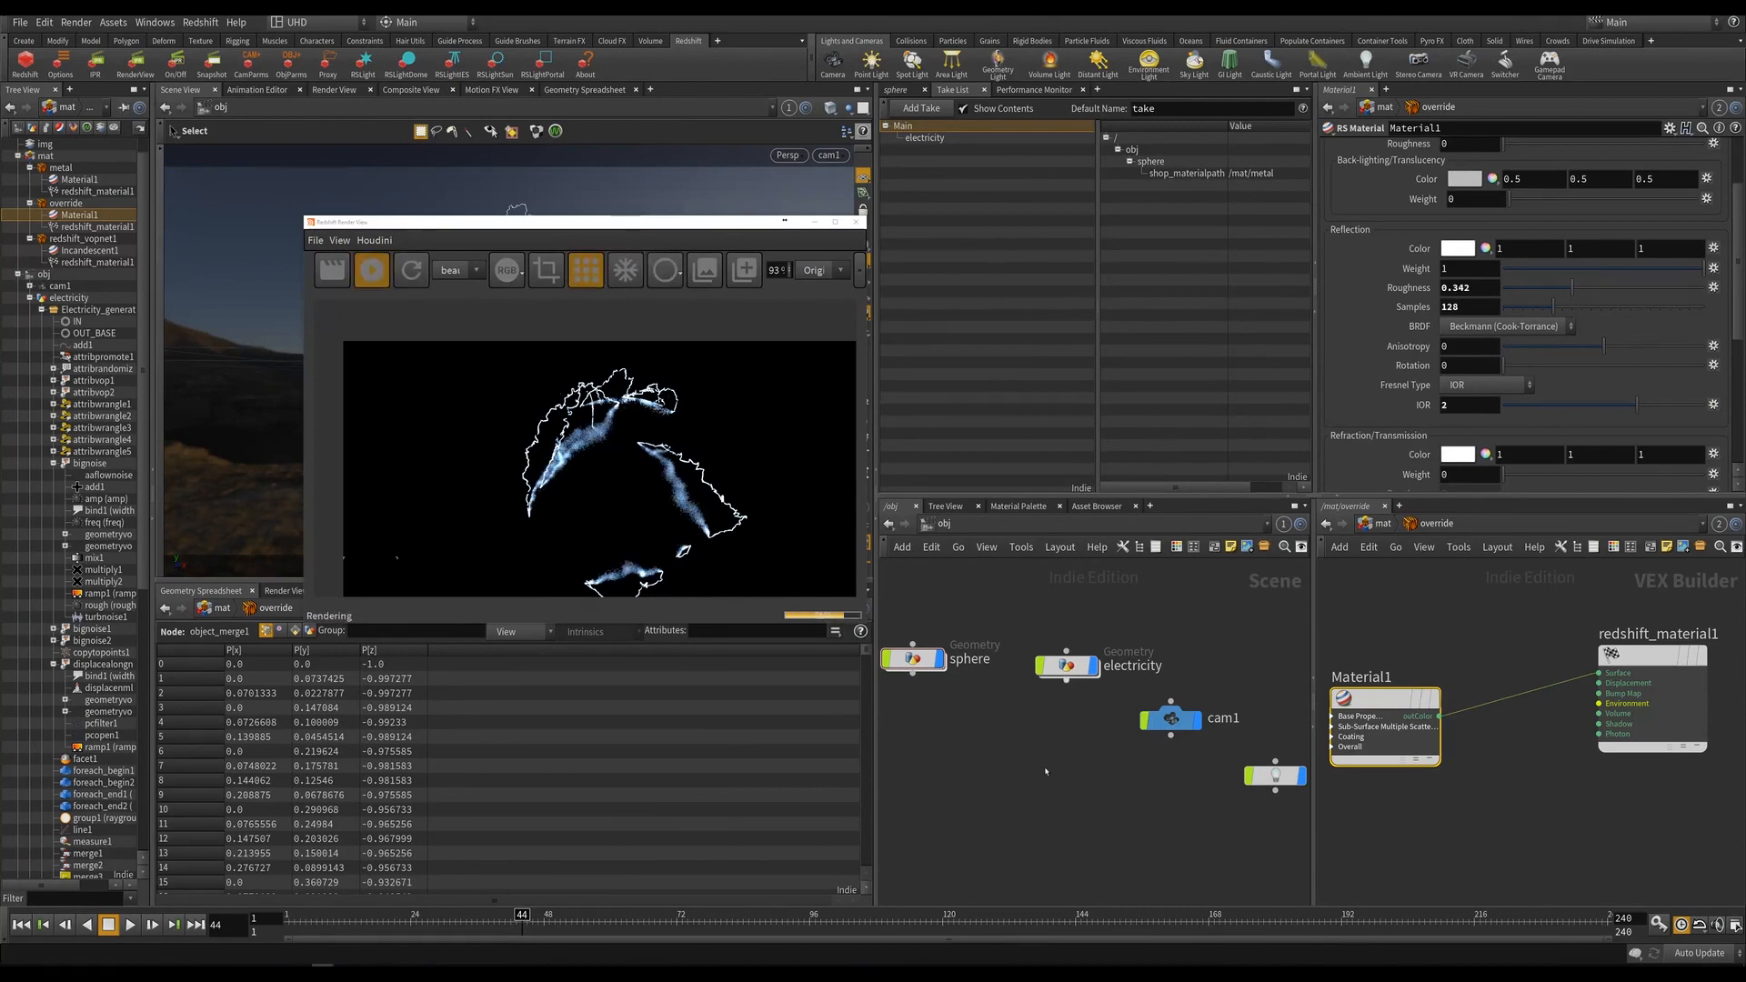
left_click(856, 222)
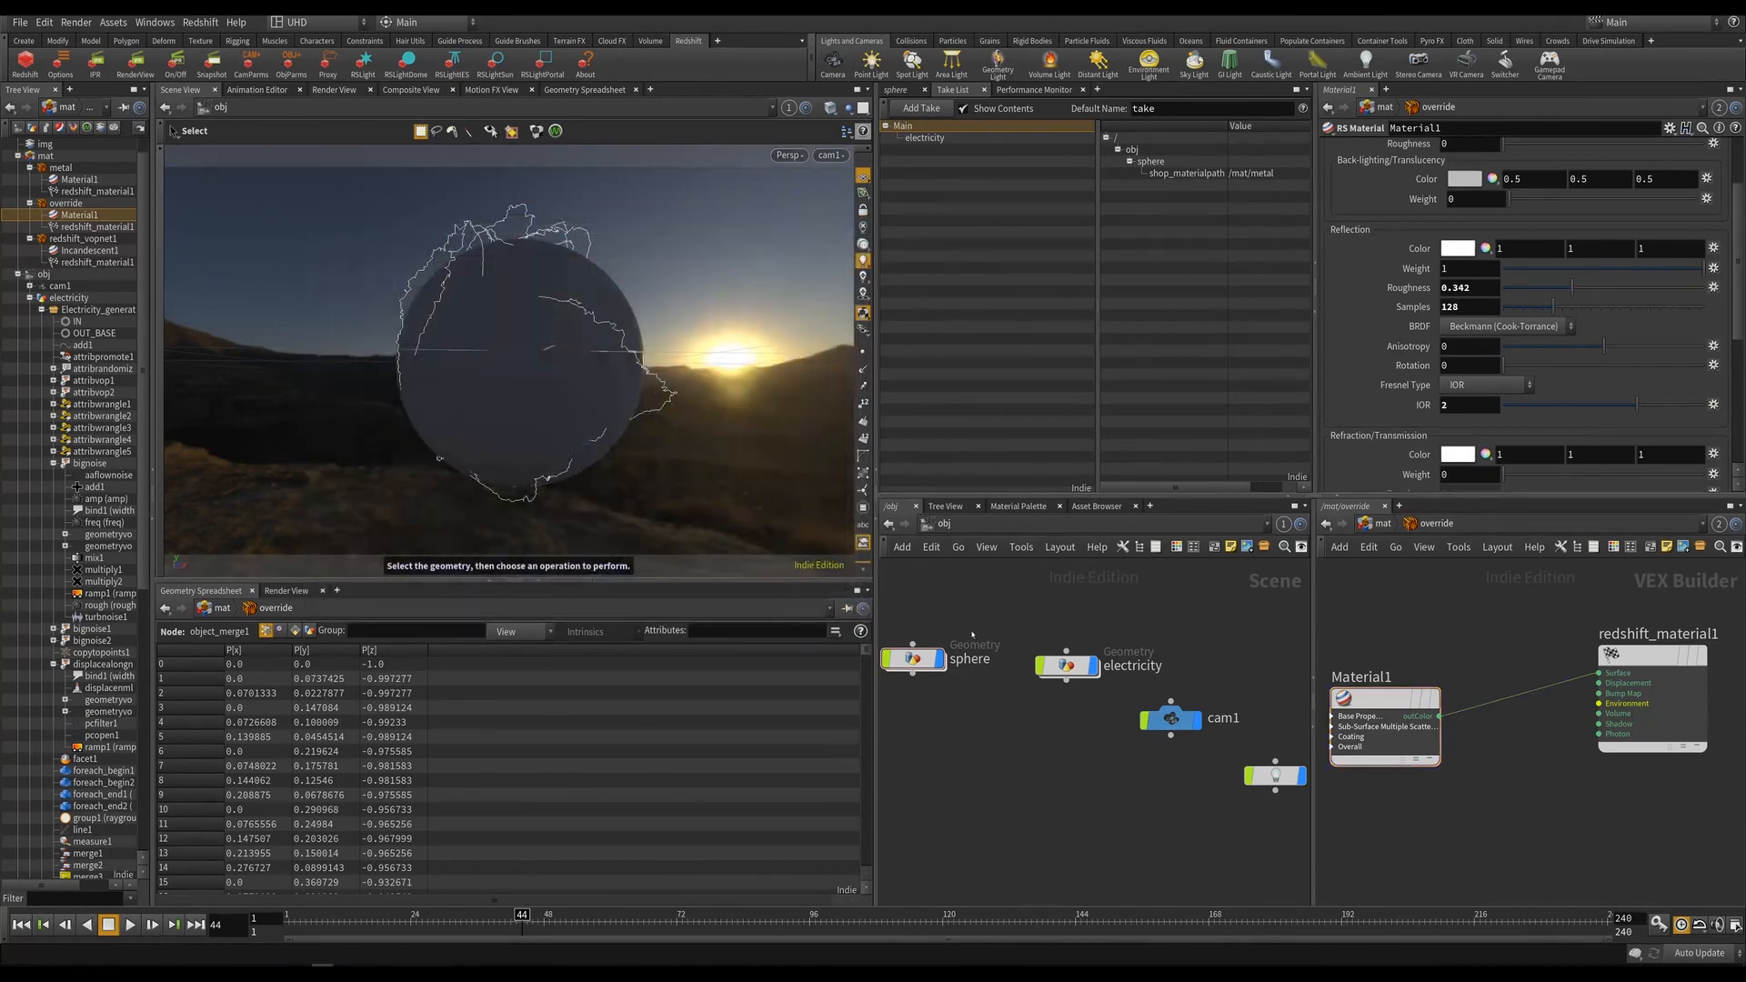
Examine the attribvop2 noise settings near the end of the Electricity_generator network inside the electricity object.
double_click(1066, 666)
key("i")
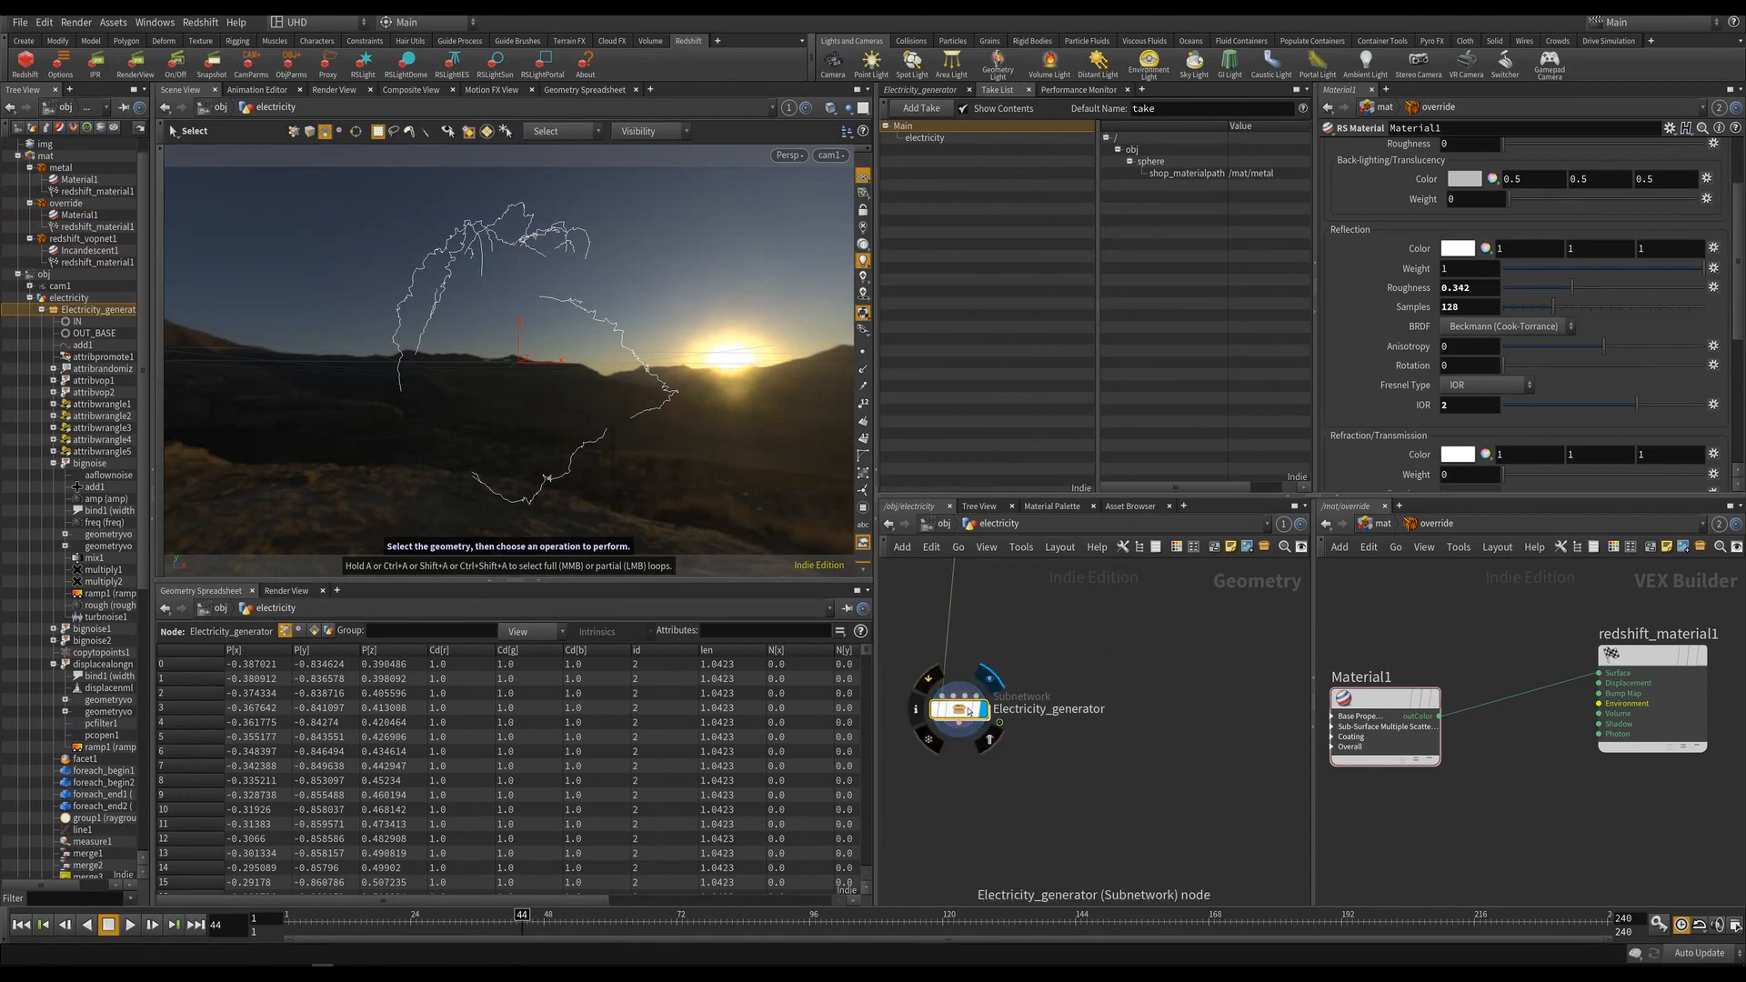
middle_click_drag(1052, 783, 1042, 717)
scroll(1030, 670, "up", 3)
scroll(1033, 651, "down", 4)
scroll(1041, 648, "up", 1)
middle_click_drag(1096, 628, 1094, 697)
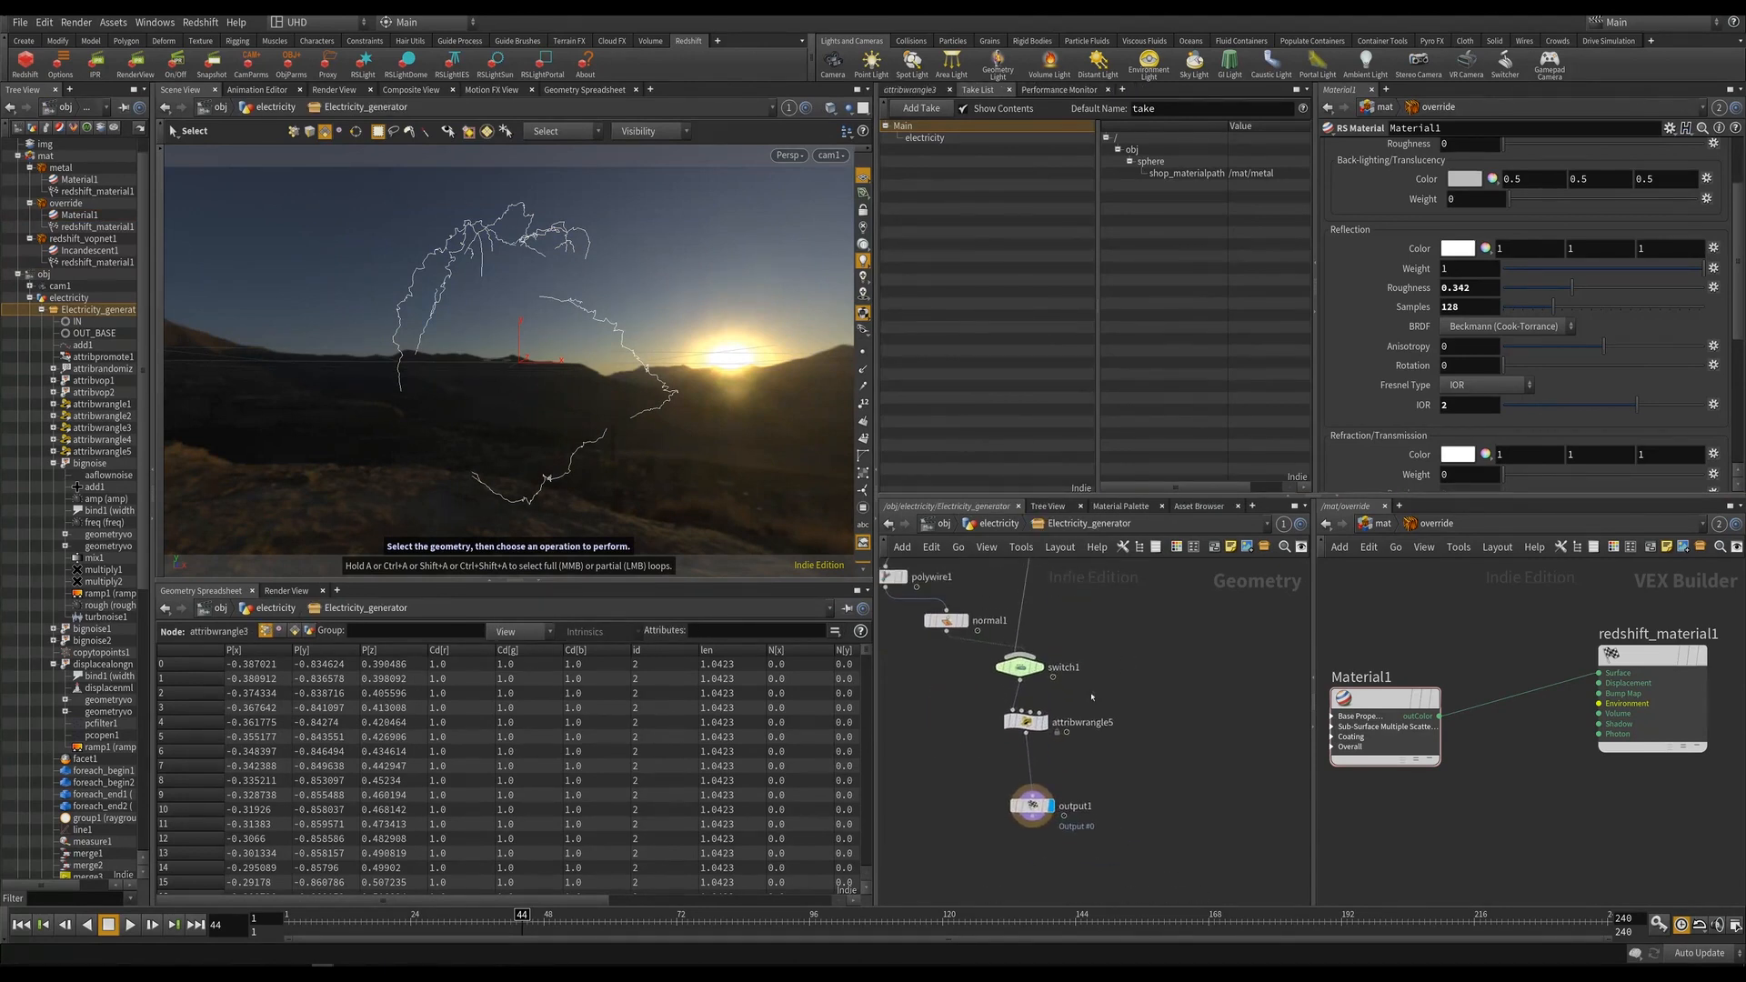
scroll(1084, 690, "down", 4)
scroll(1078, 583, "up", 2)
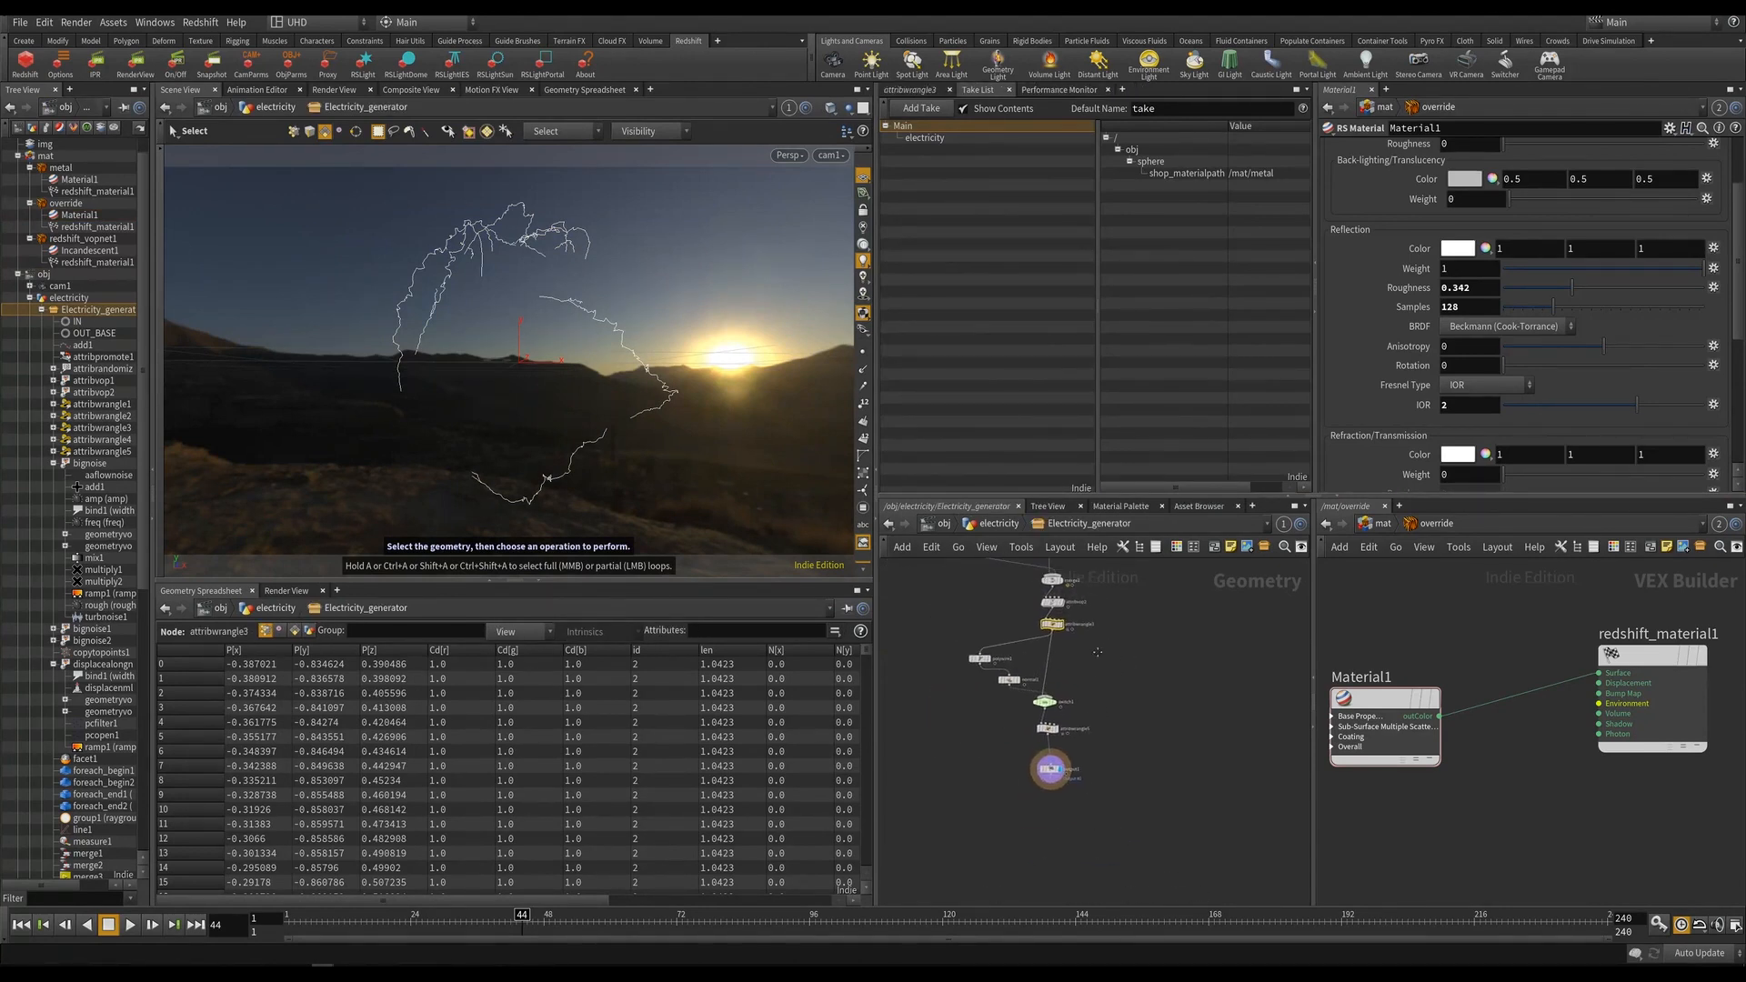
left_click(1048, 604)
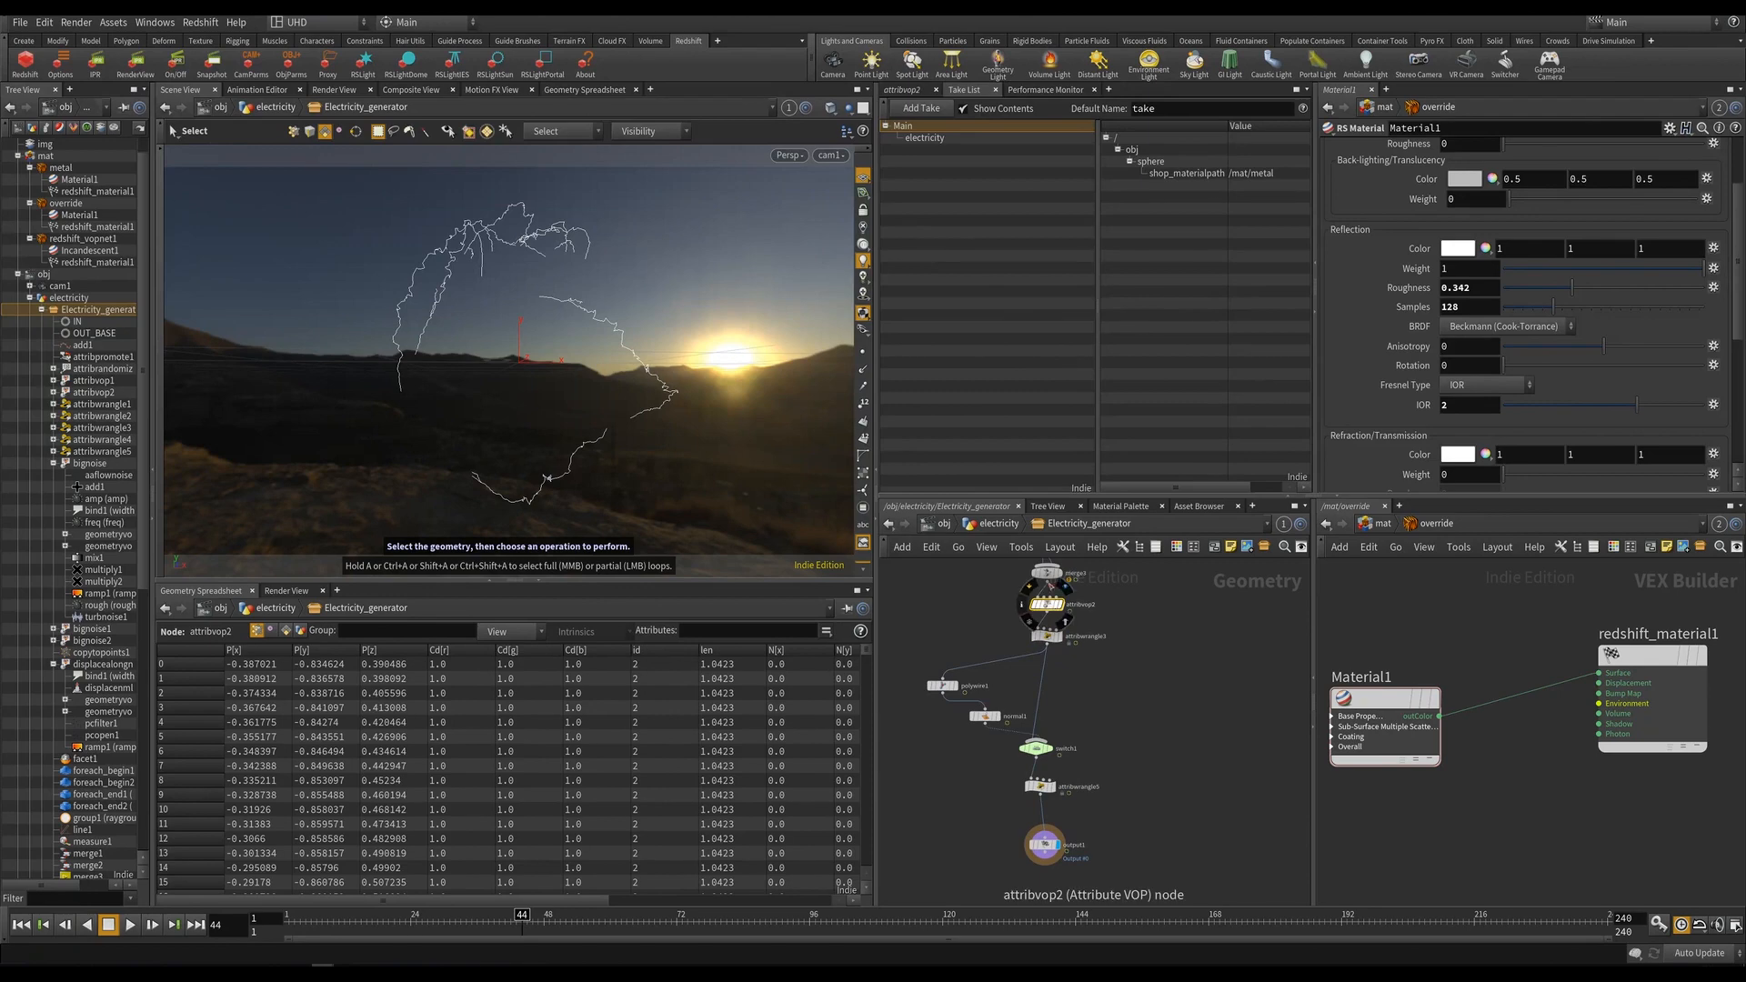
left_click(903, 89)
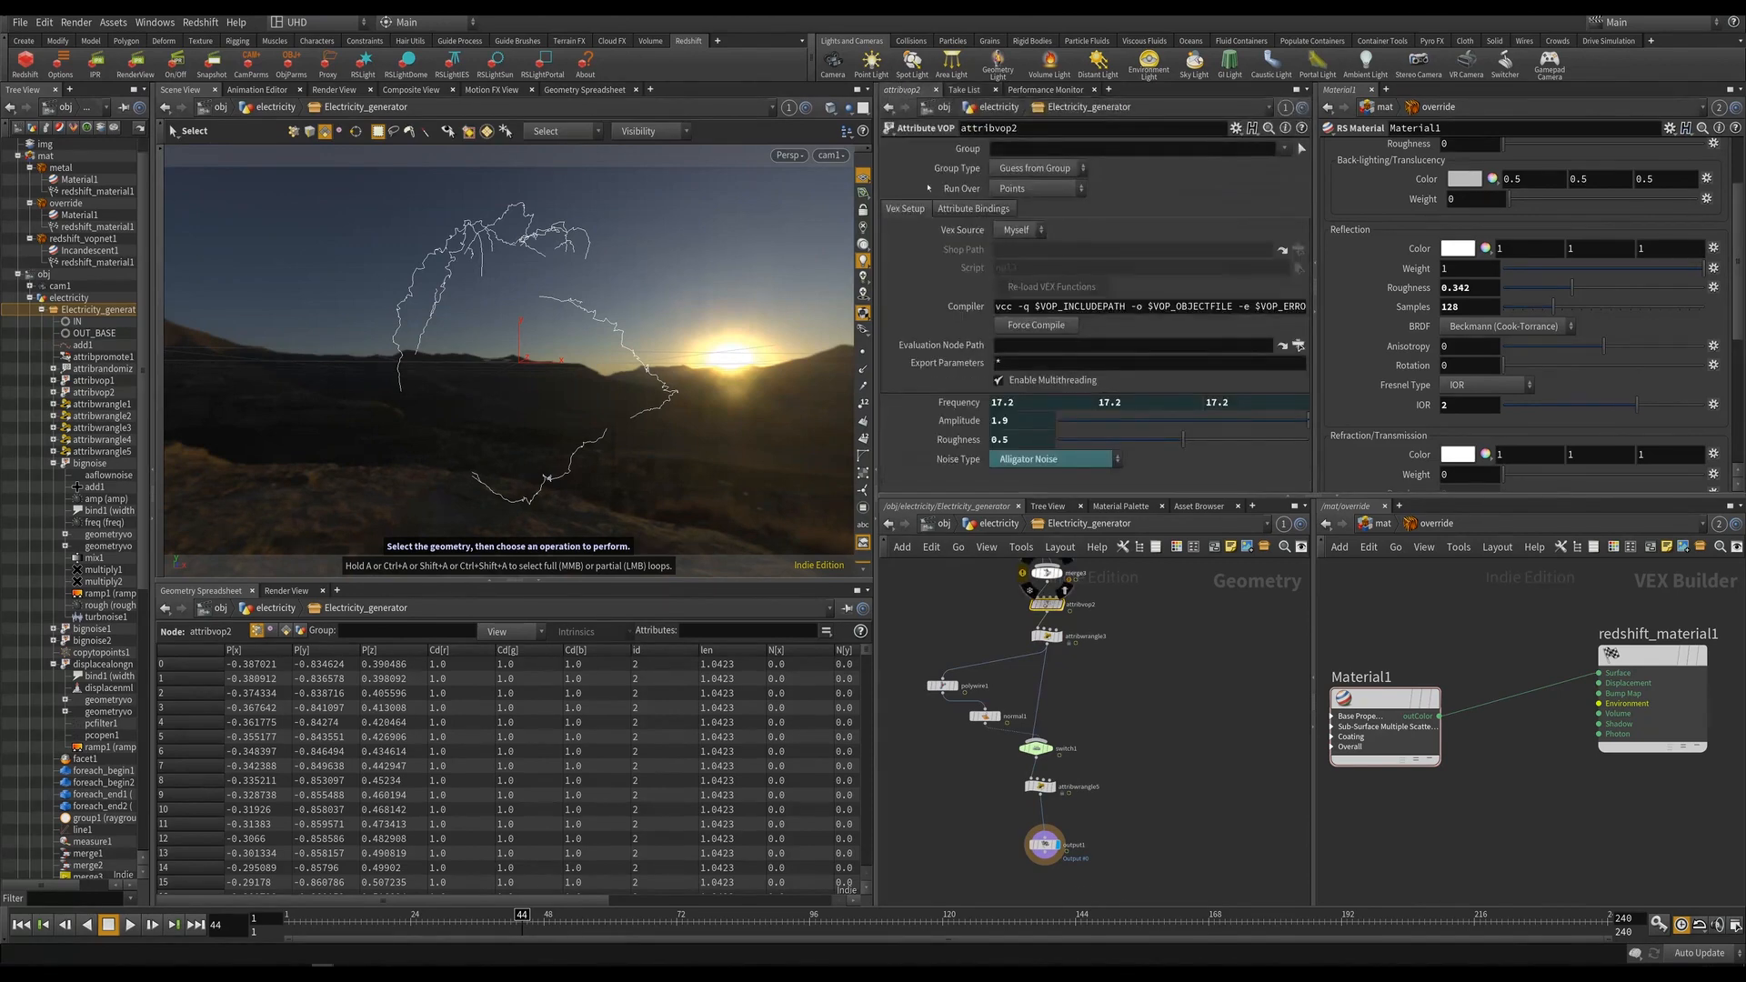
Set Electricity_generator's rendering noise to frequency 17.5 and amplitude 5.3, leave visualize off, and check the electricity in a new render.
left_click(1005, 525)
middle_click_drag(962, 204, 1000, 184)
left_click(999, 168)
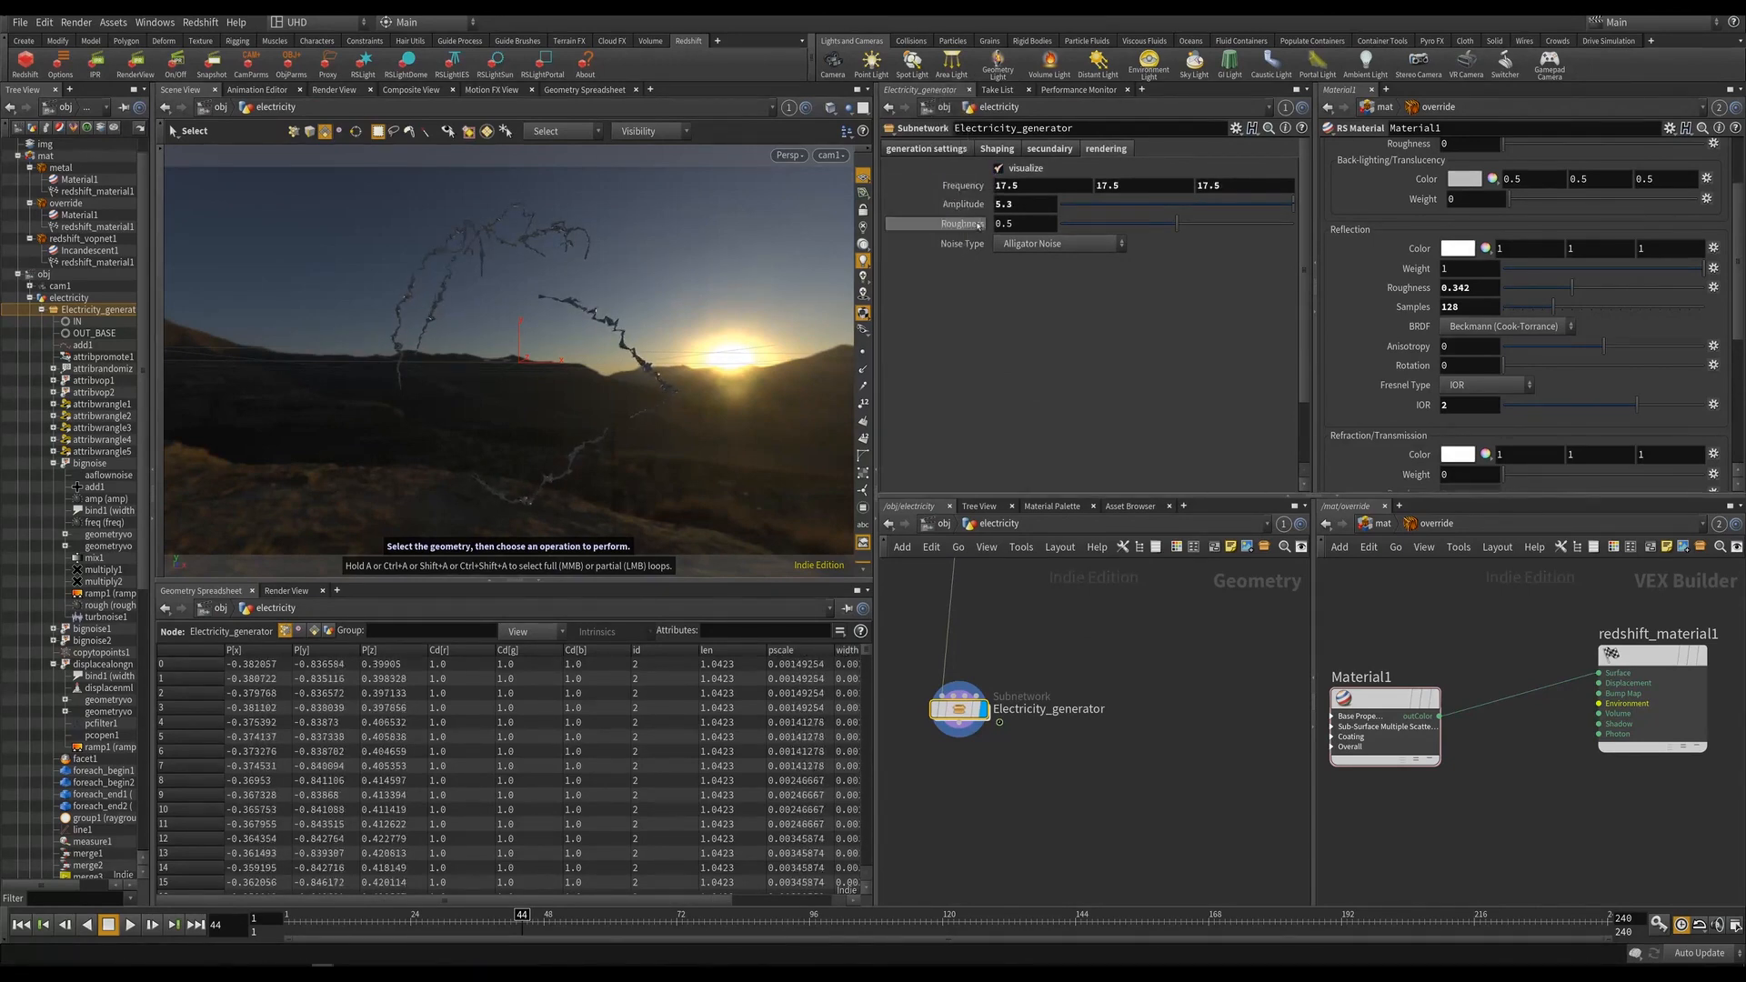
left_click(998, 168)
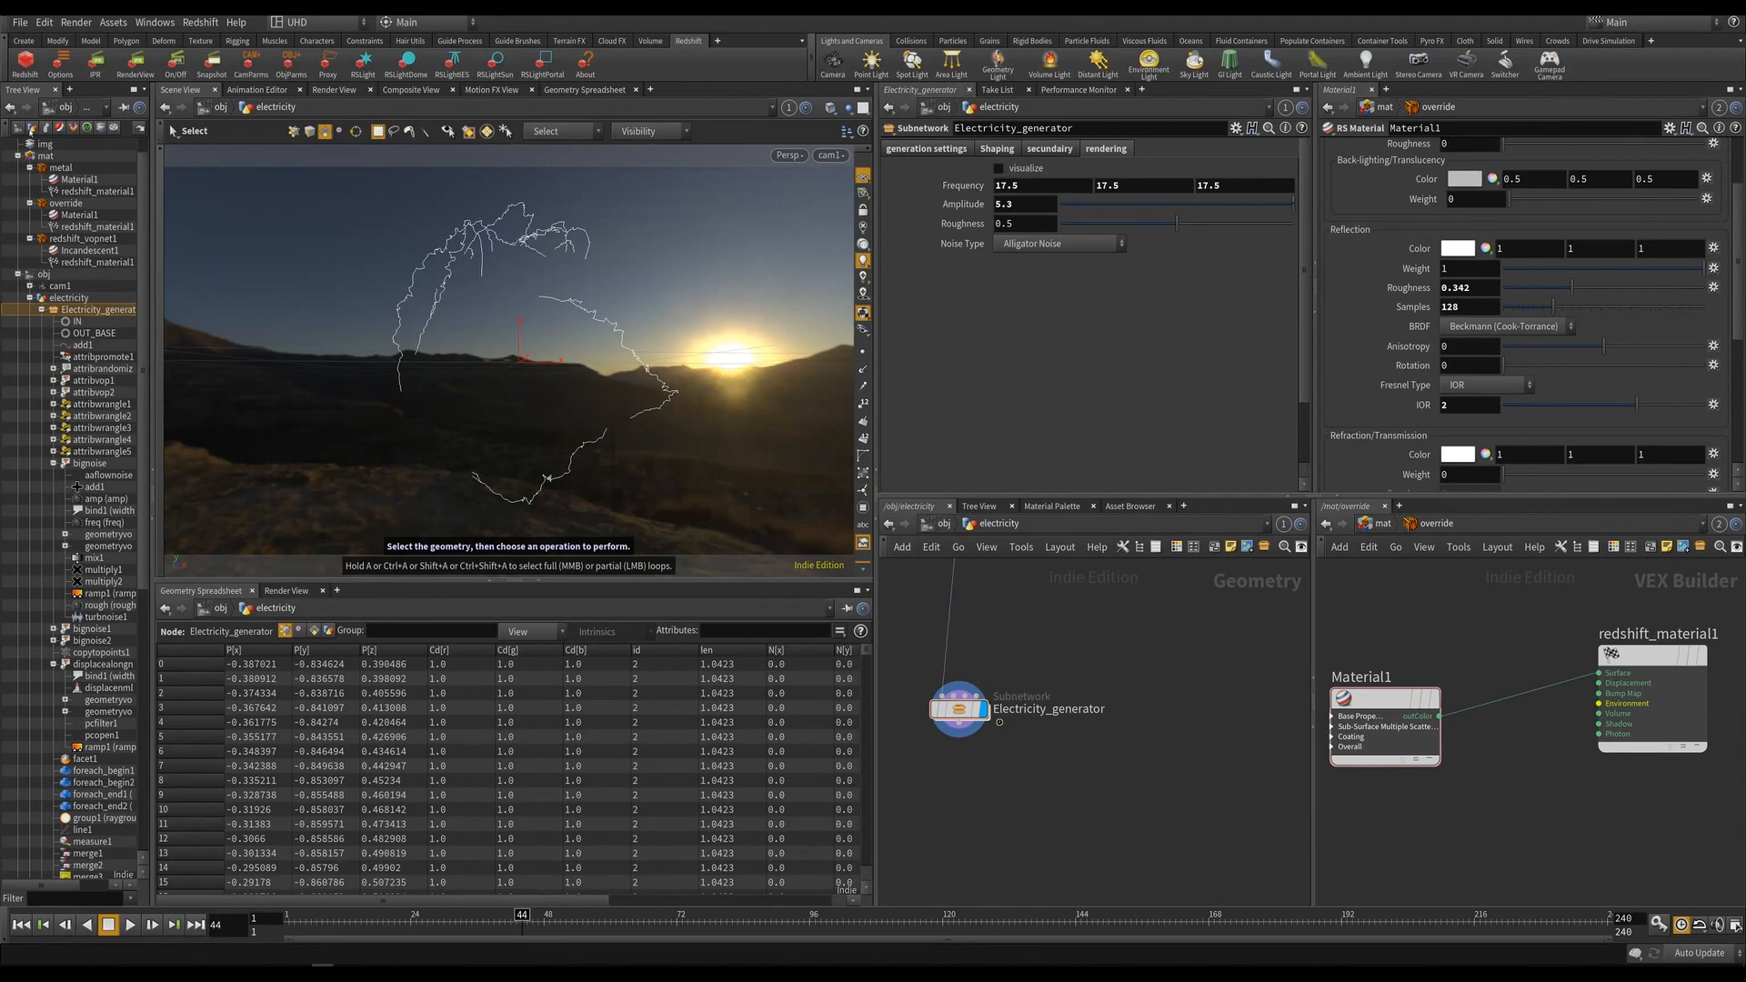
left_click(136, 62)
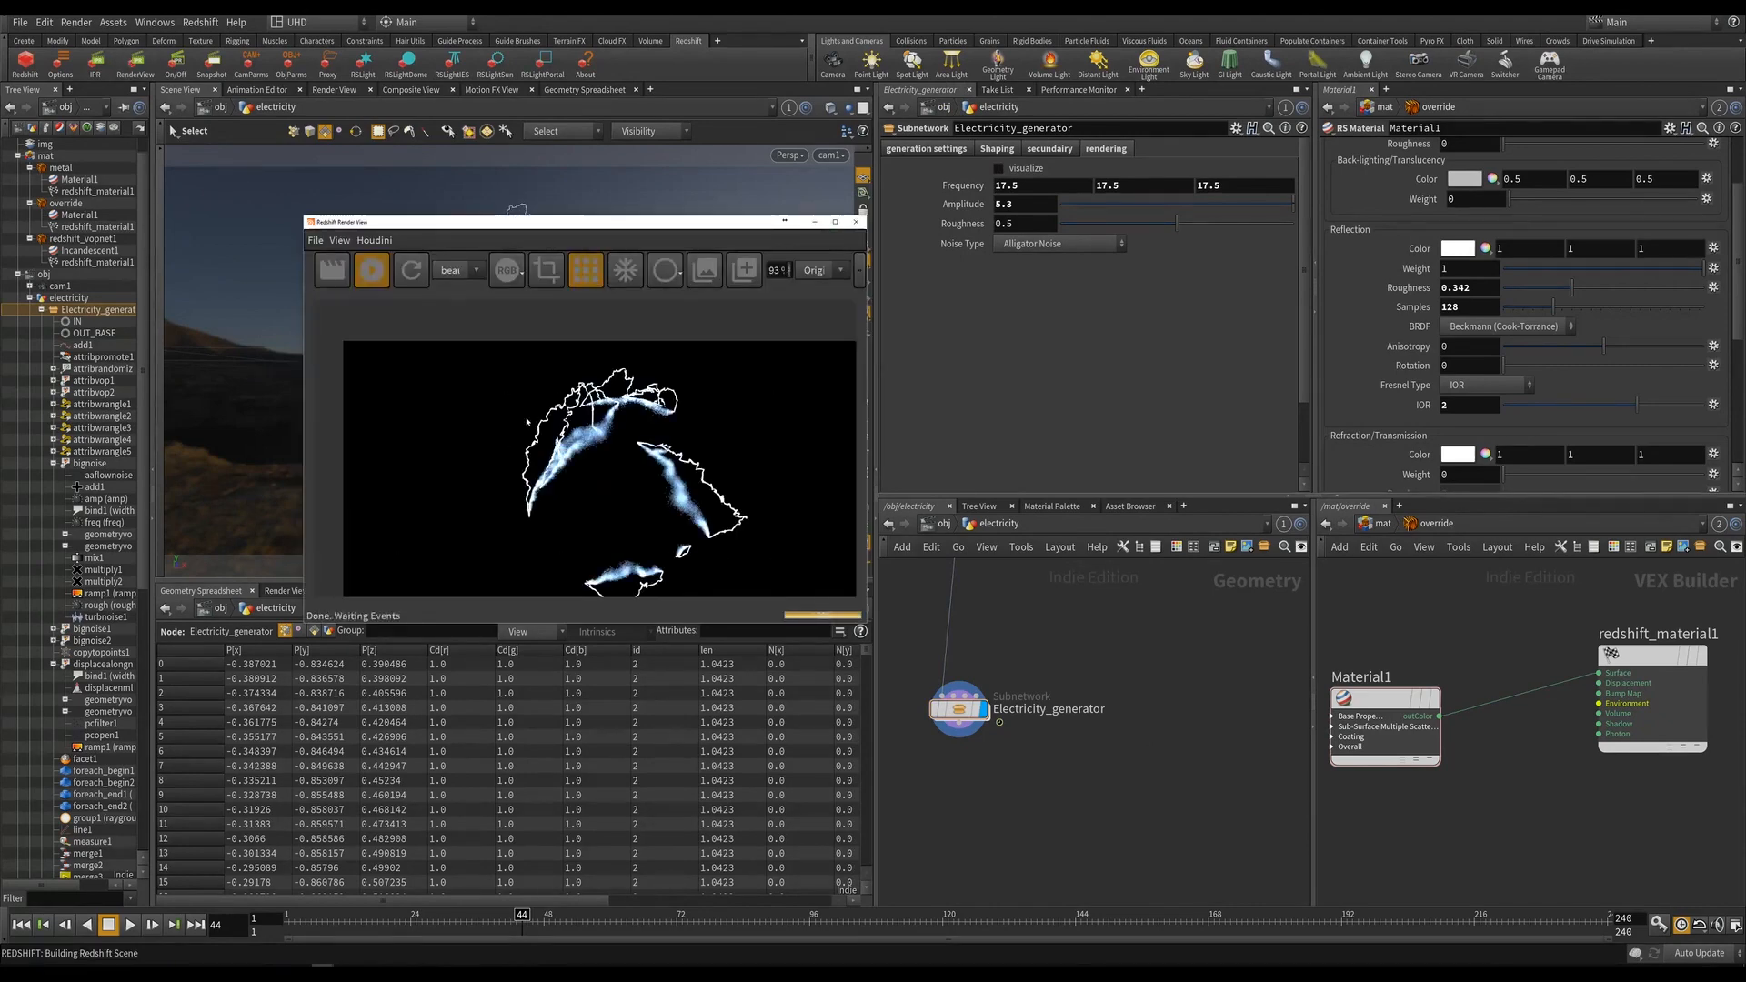
scroll(600, 438, "up", 3)
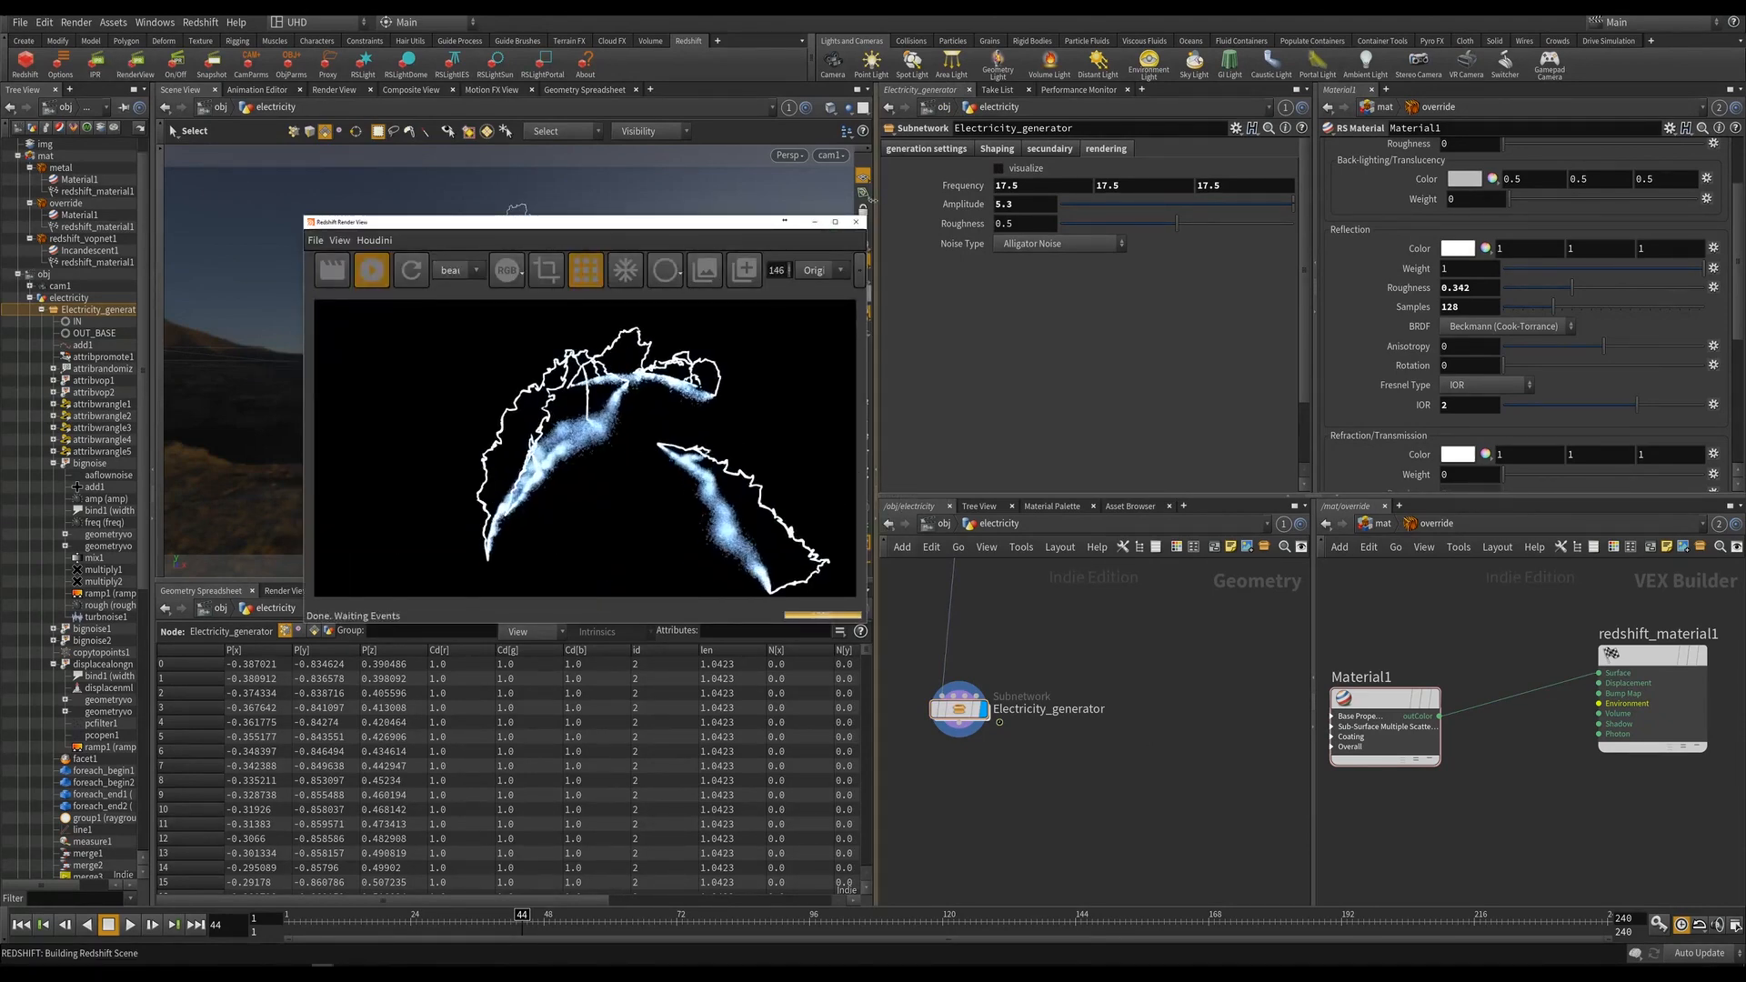
left_click(856, 221)
Inspect attribwrangle5 inside Electricity_generator and show only the pscale attribute in the geometry spreadsheet.
double_click(961, 710)
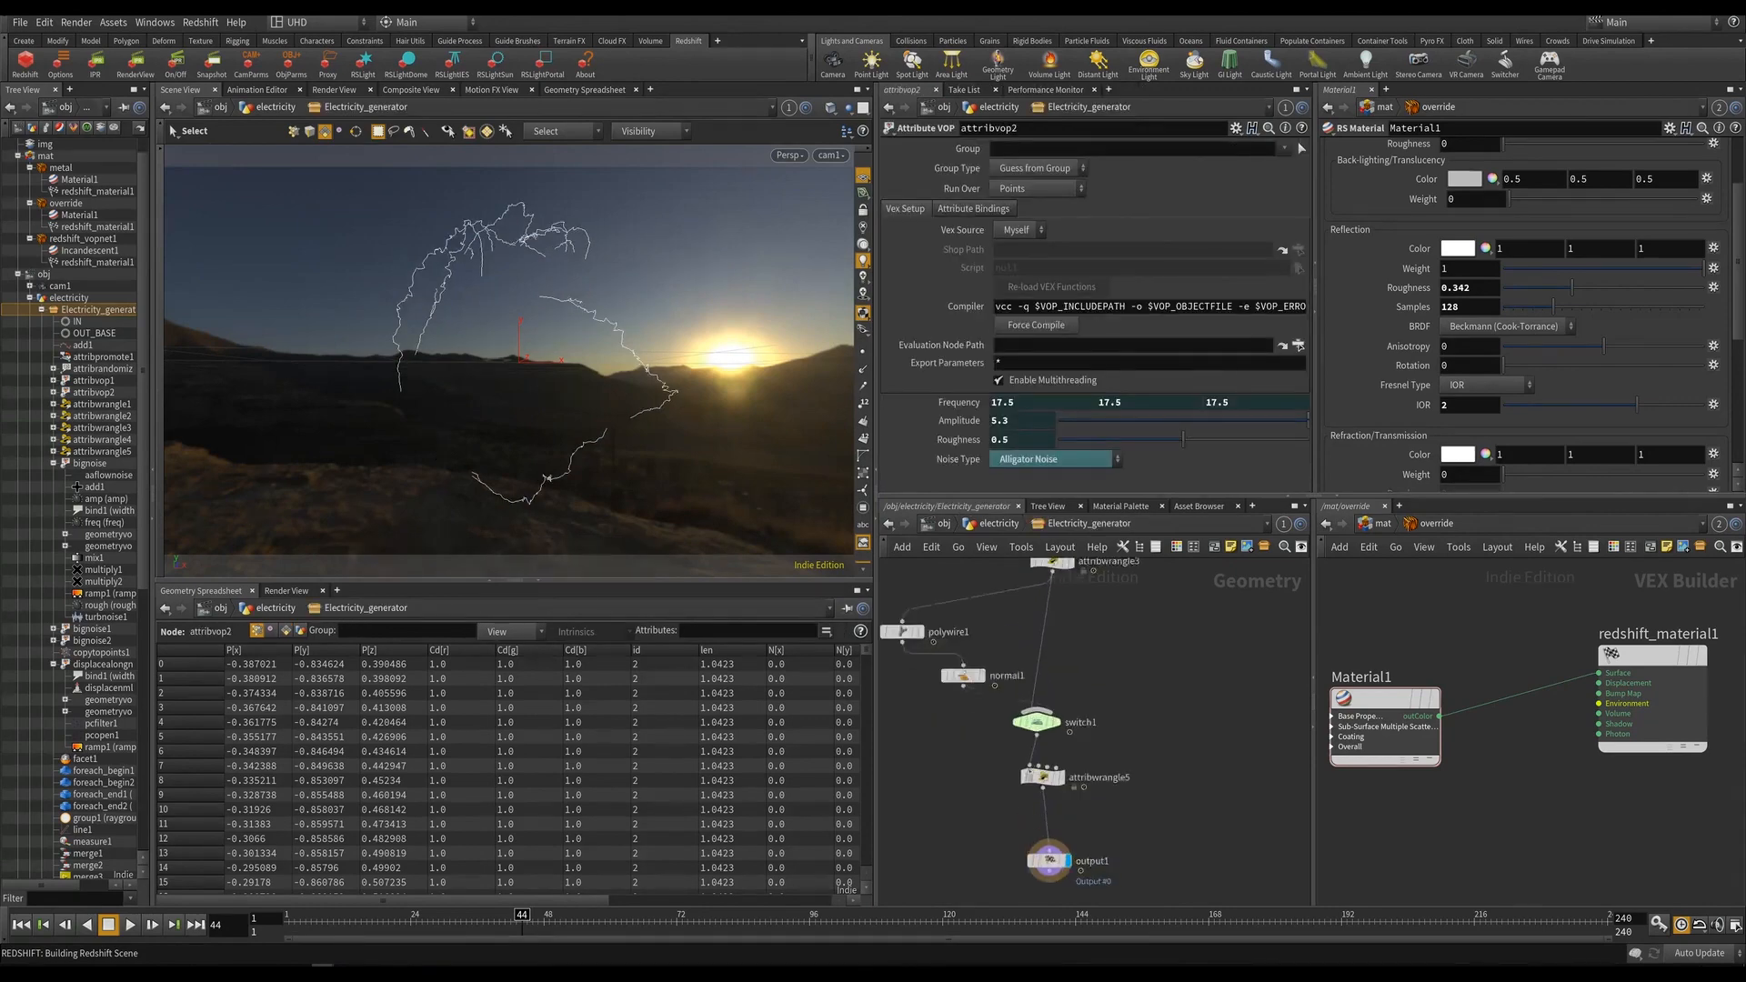
left_click(1042, 776)
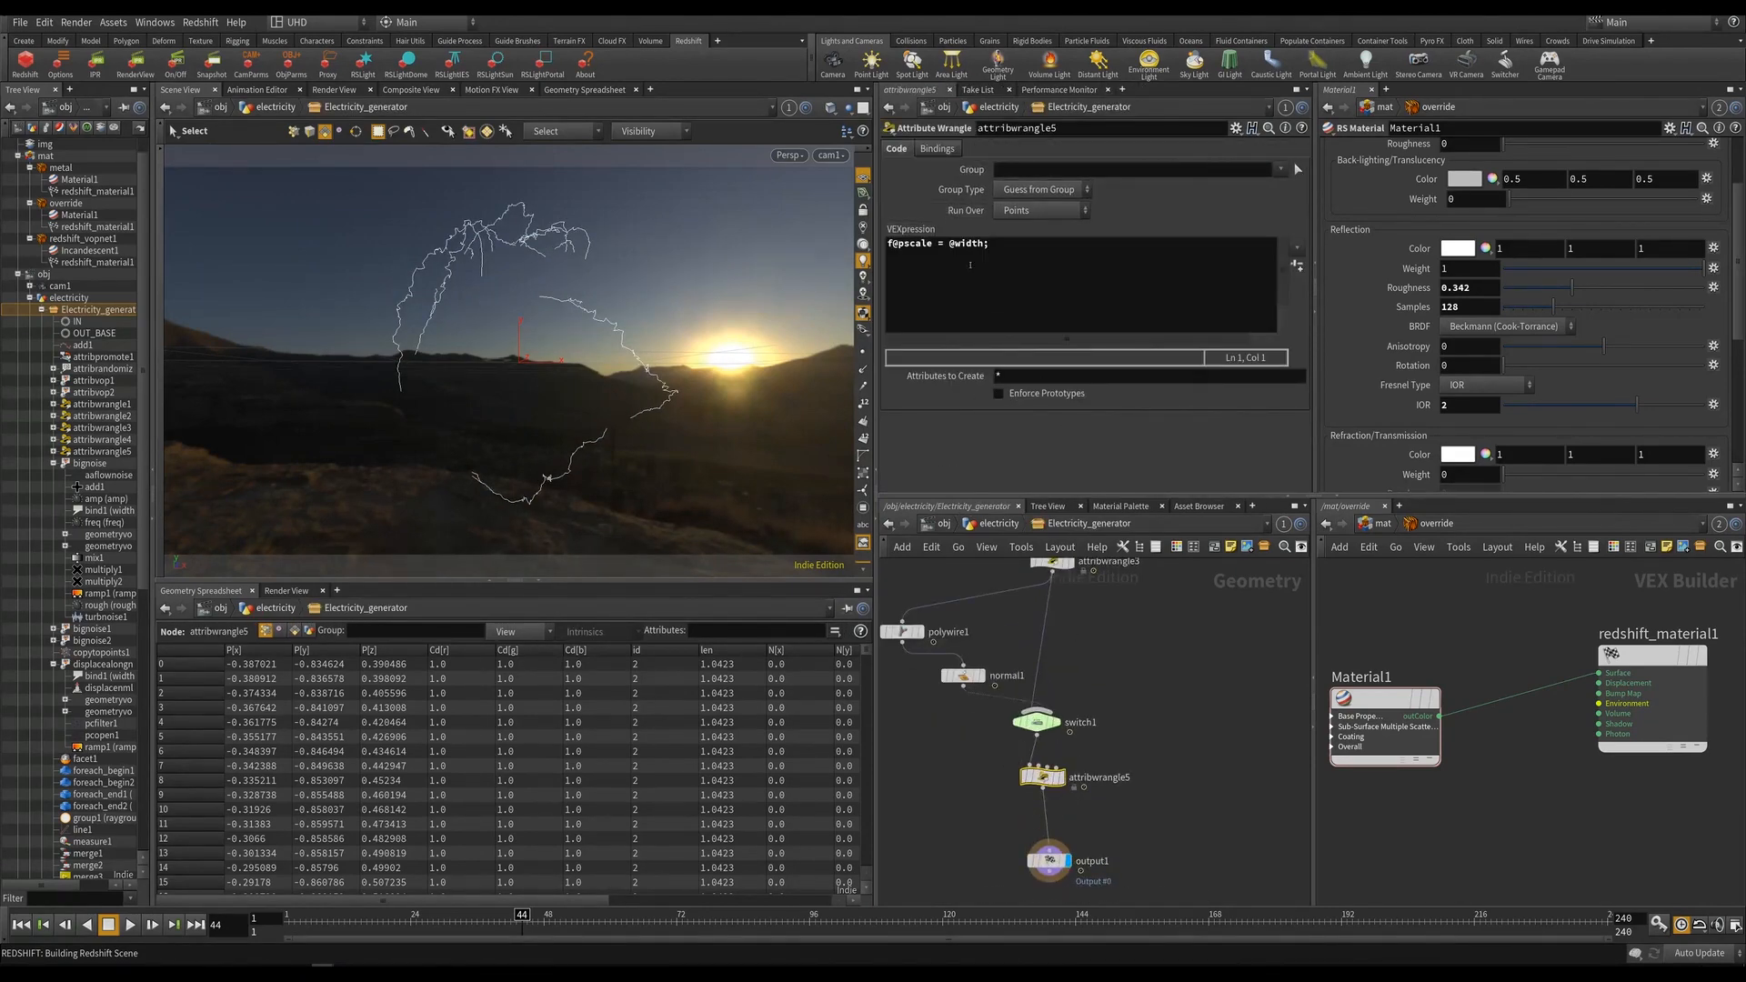
left_click(513, 632)
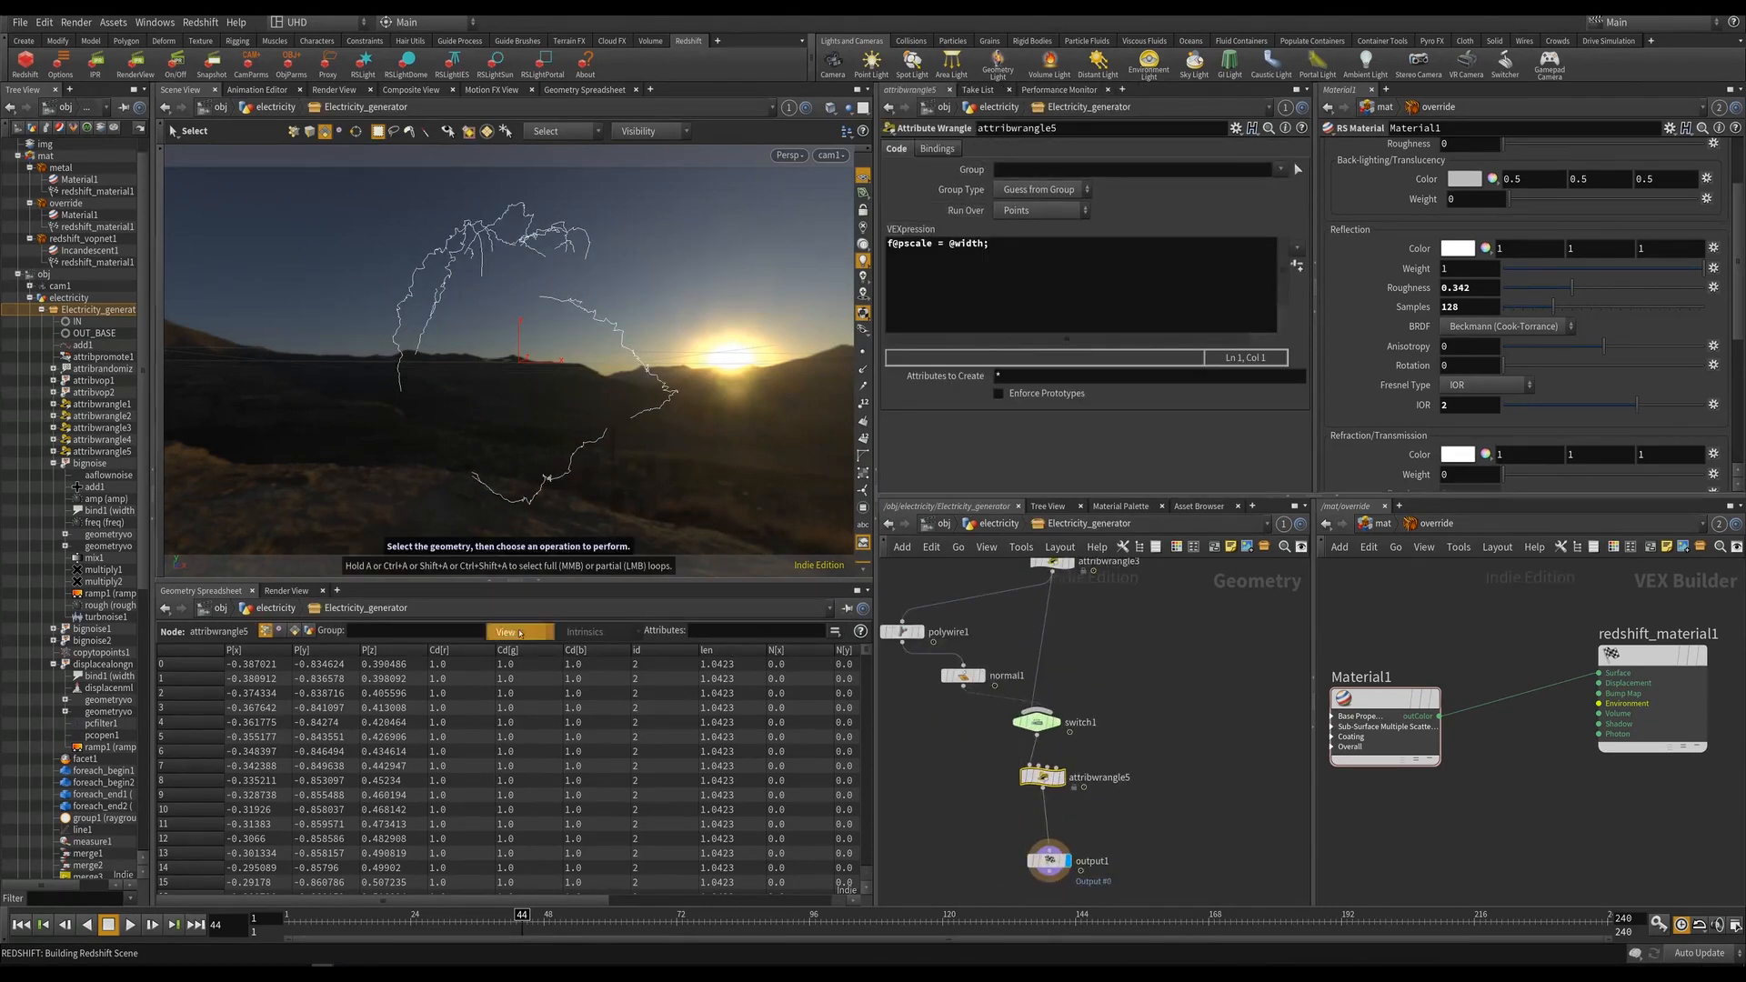
left_click(520, 696)
left_click(513, 633)
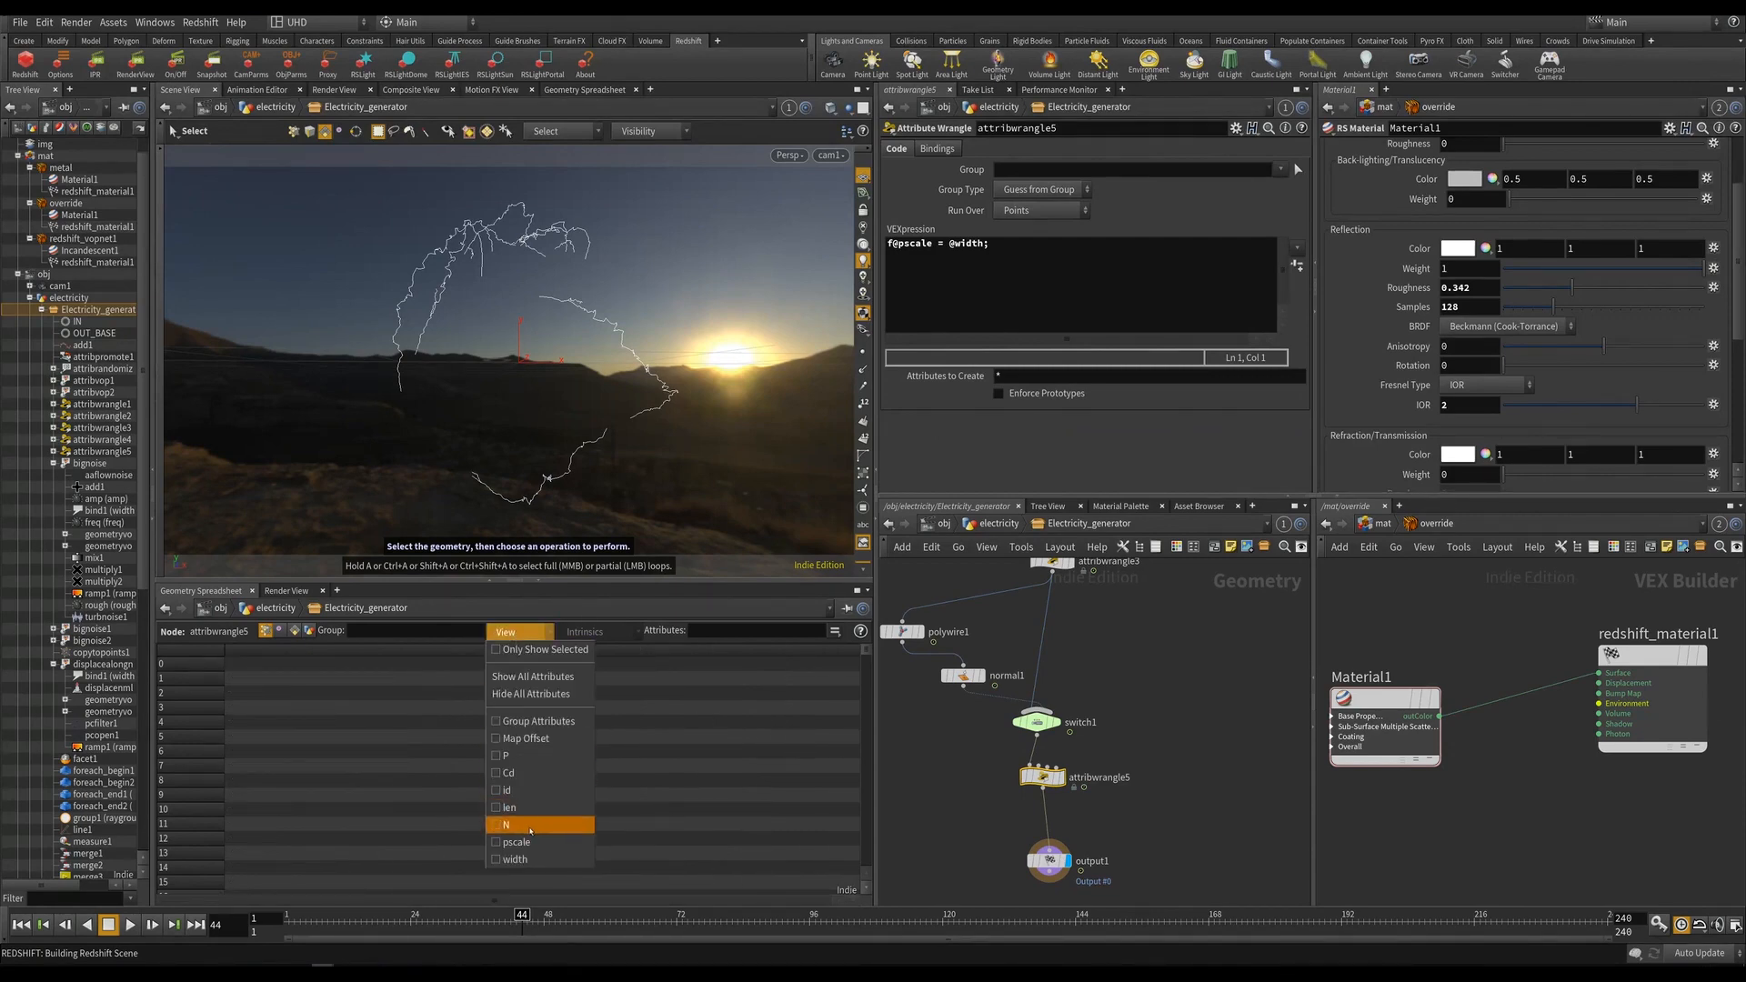
left_click(501, 837)
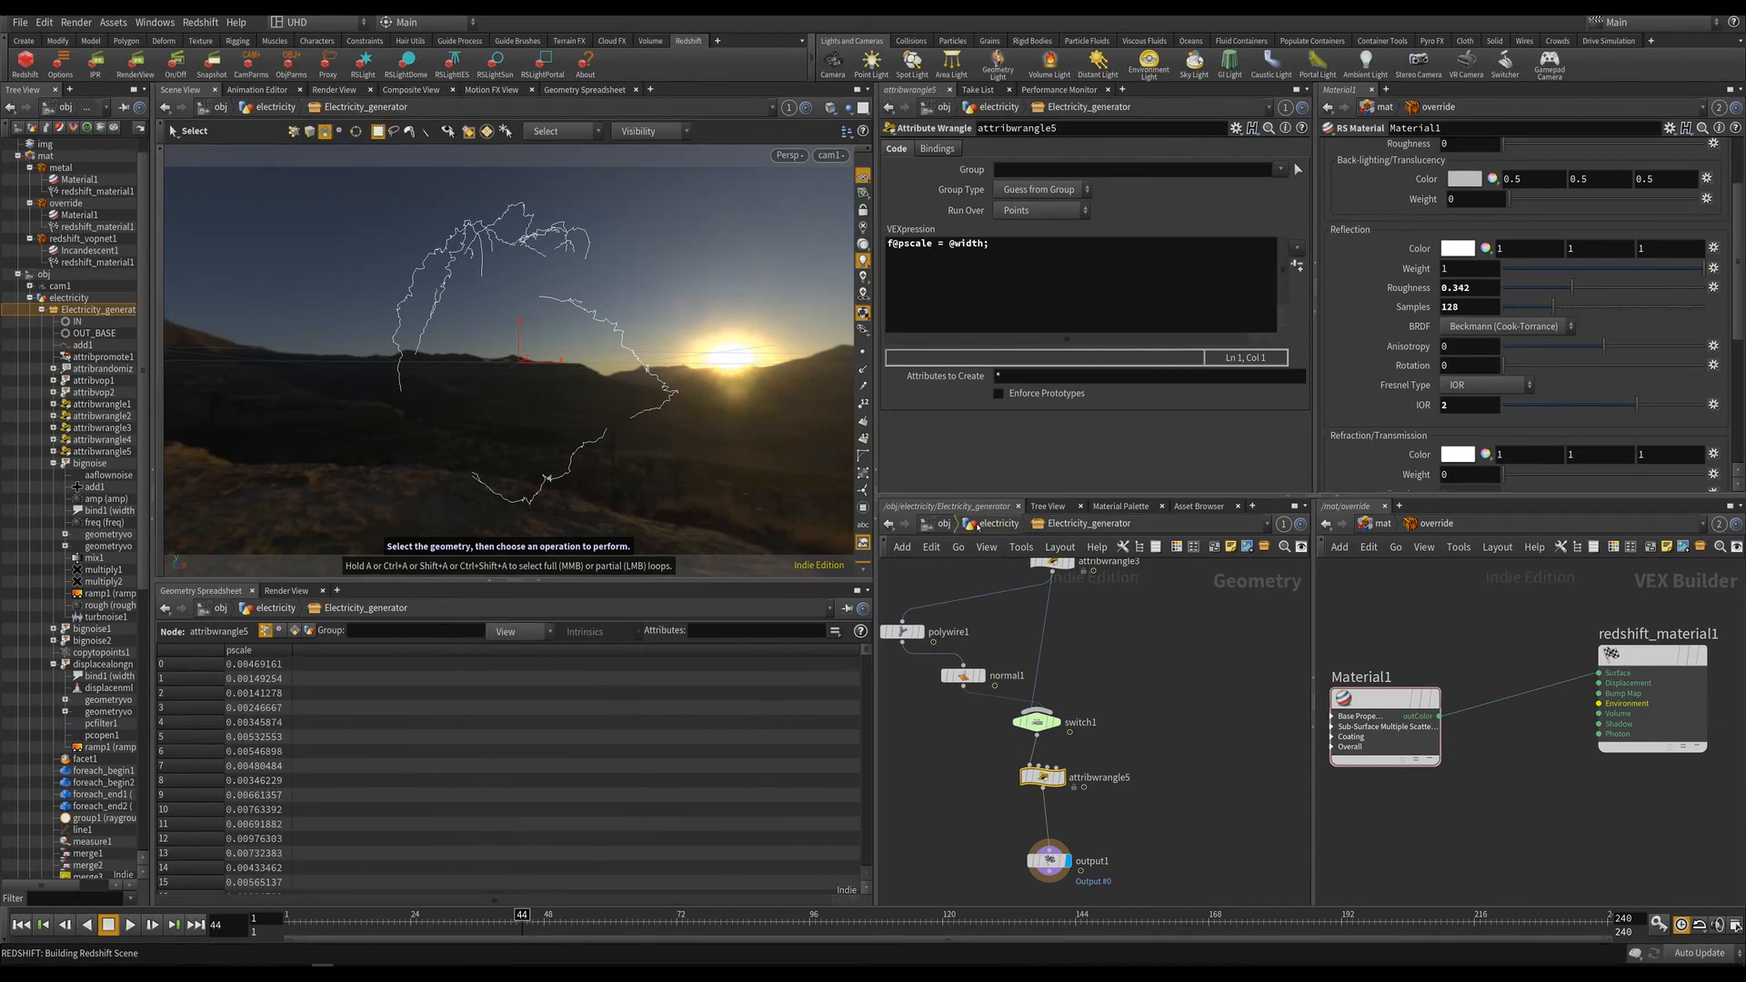
Try global scale multipliers of 1 and 0.1 for the electricity object's Redshift strands while rendering.
left_click(991, 524)
left_click(942, 525)
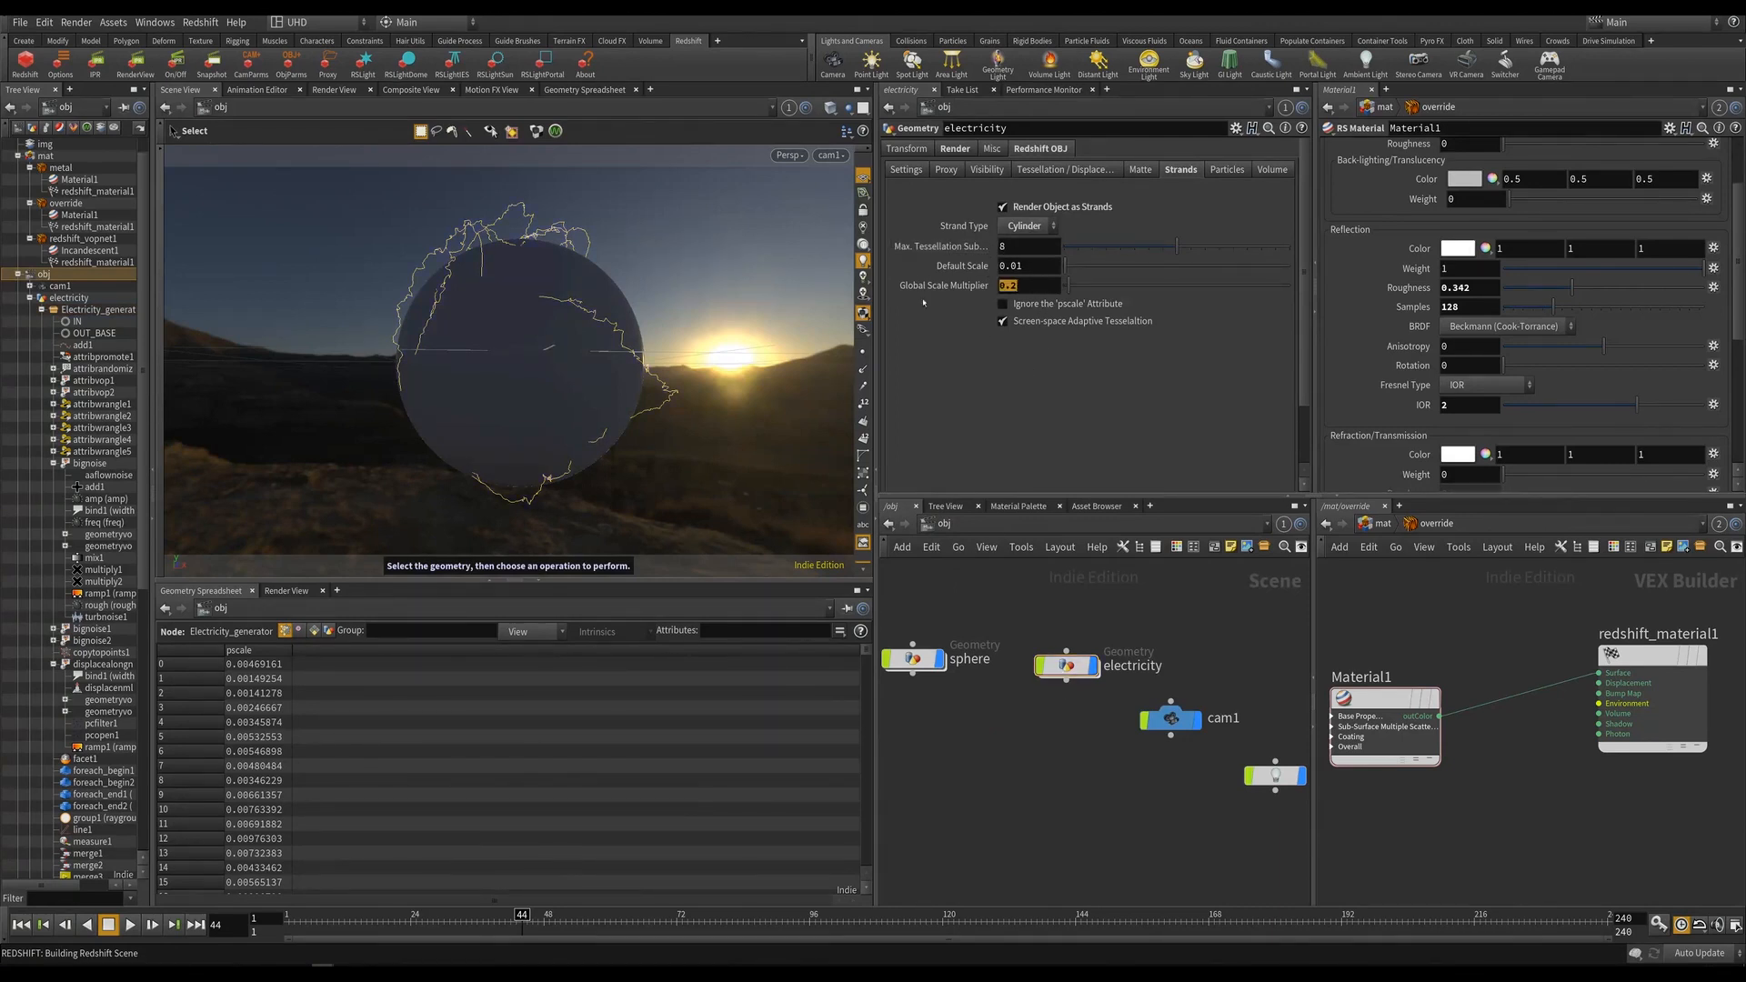
type("1")
key("Return")
left_click(130, 66)
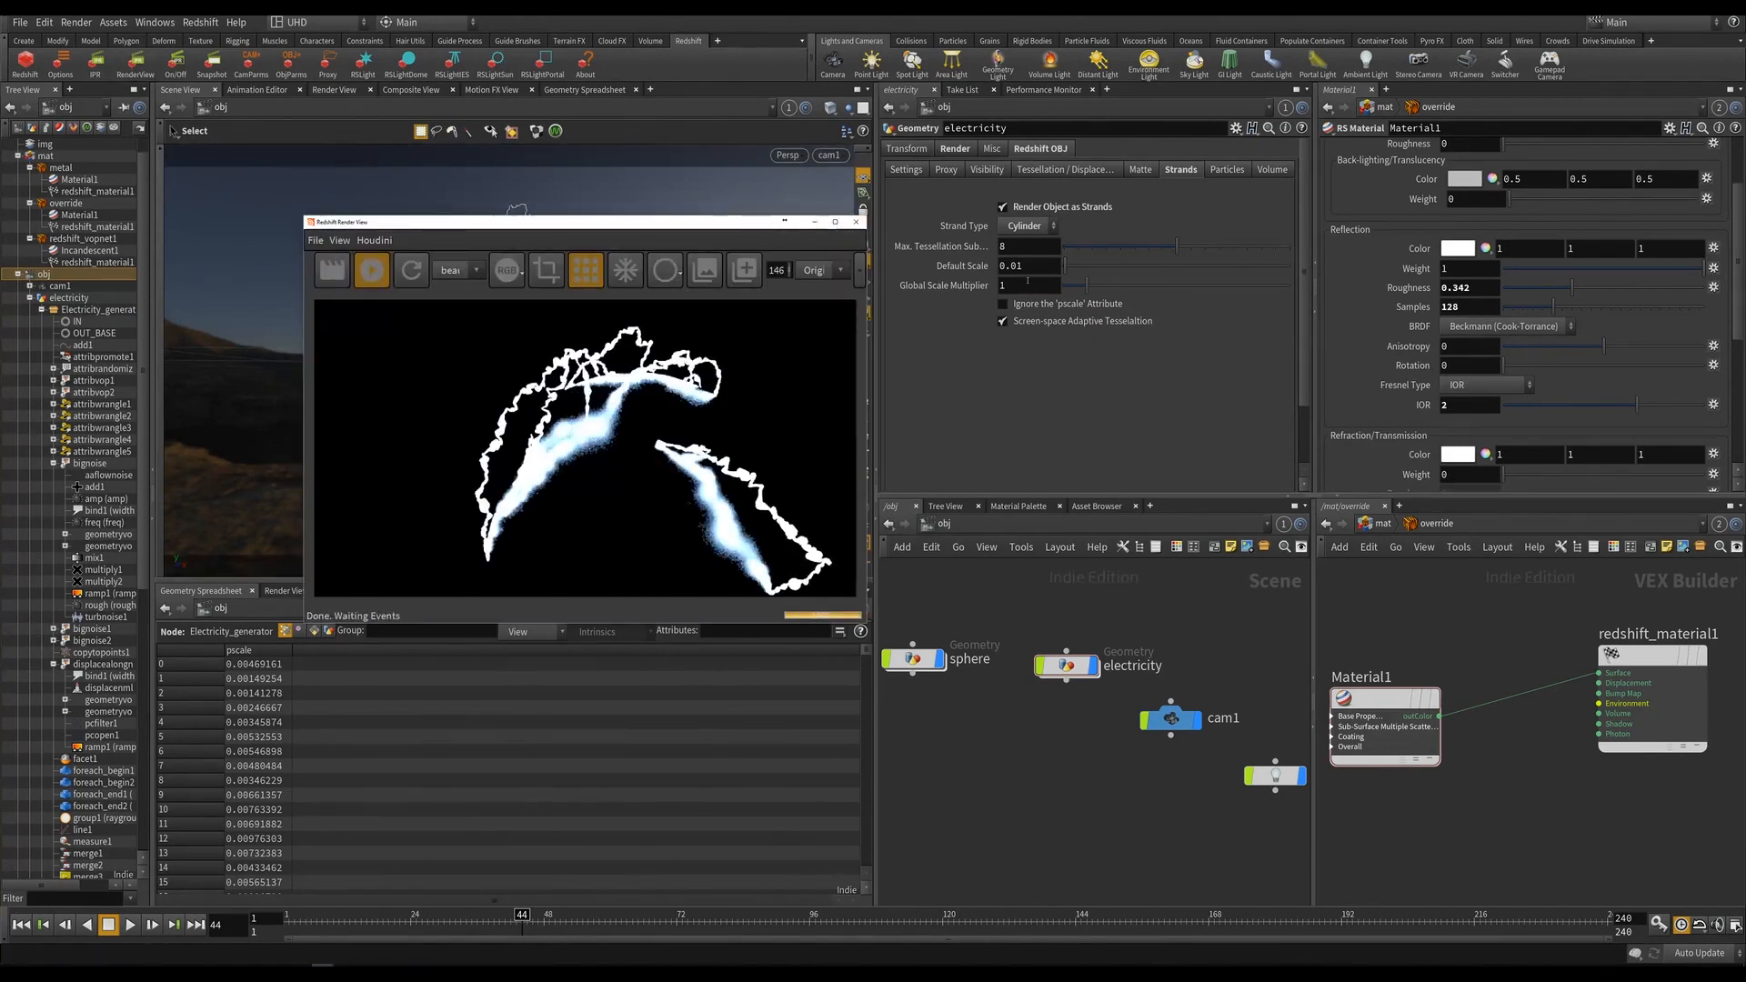
type(".1")
key("Return")
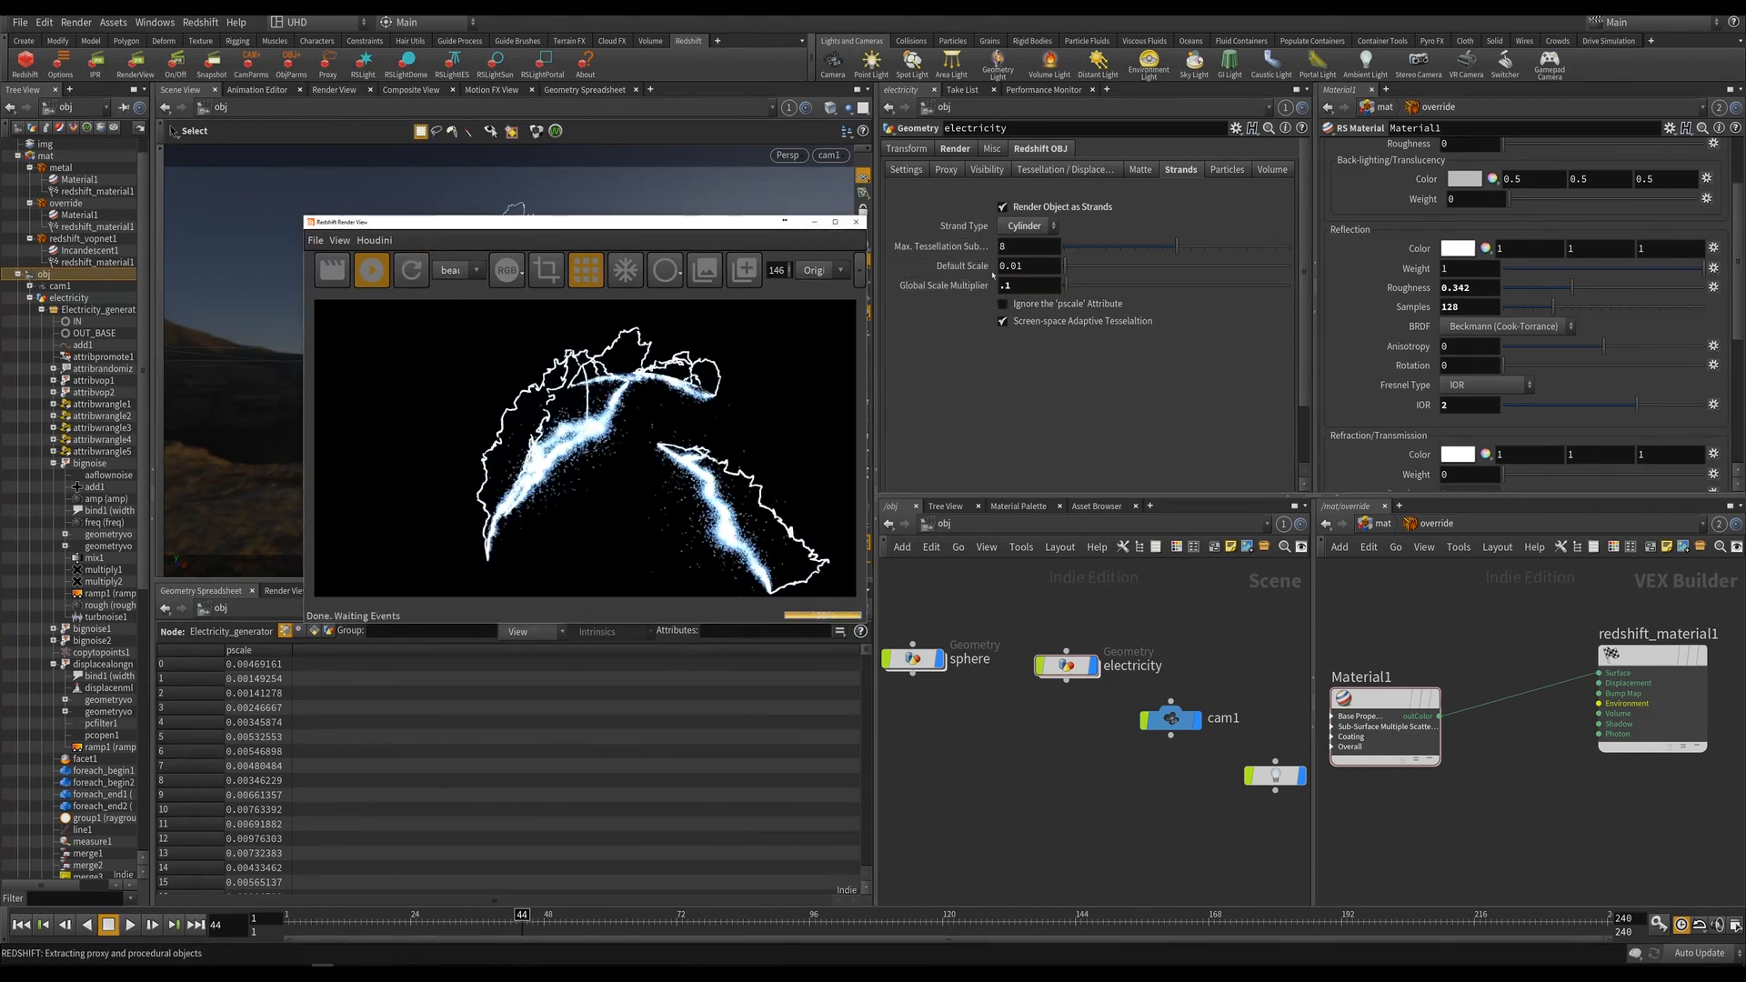
Set the default scale of the electricity strands to 0.001 and restart the Redshift render view.
left_click(1039, 266)
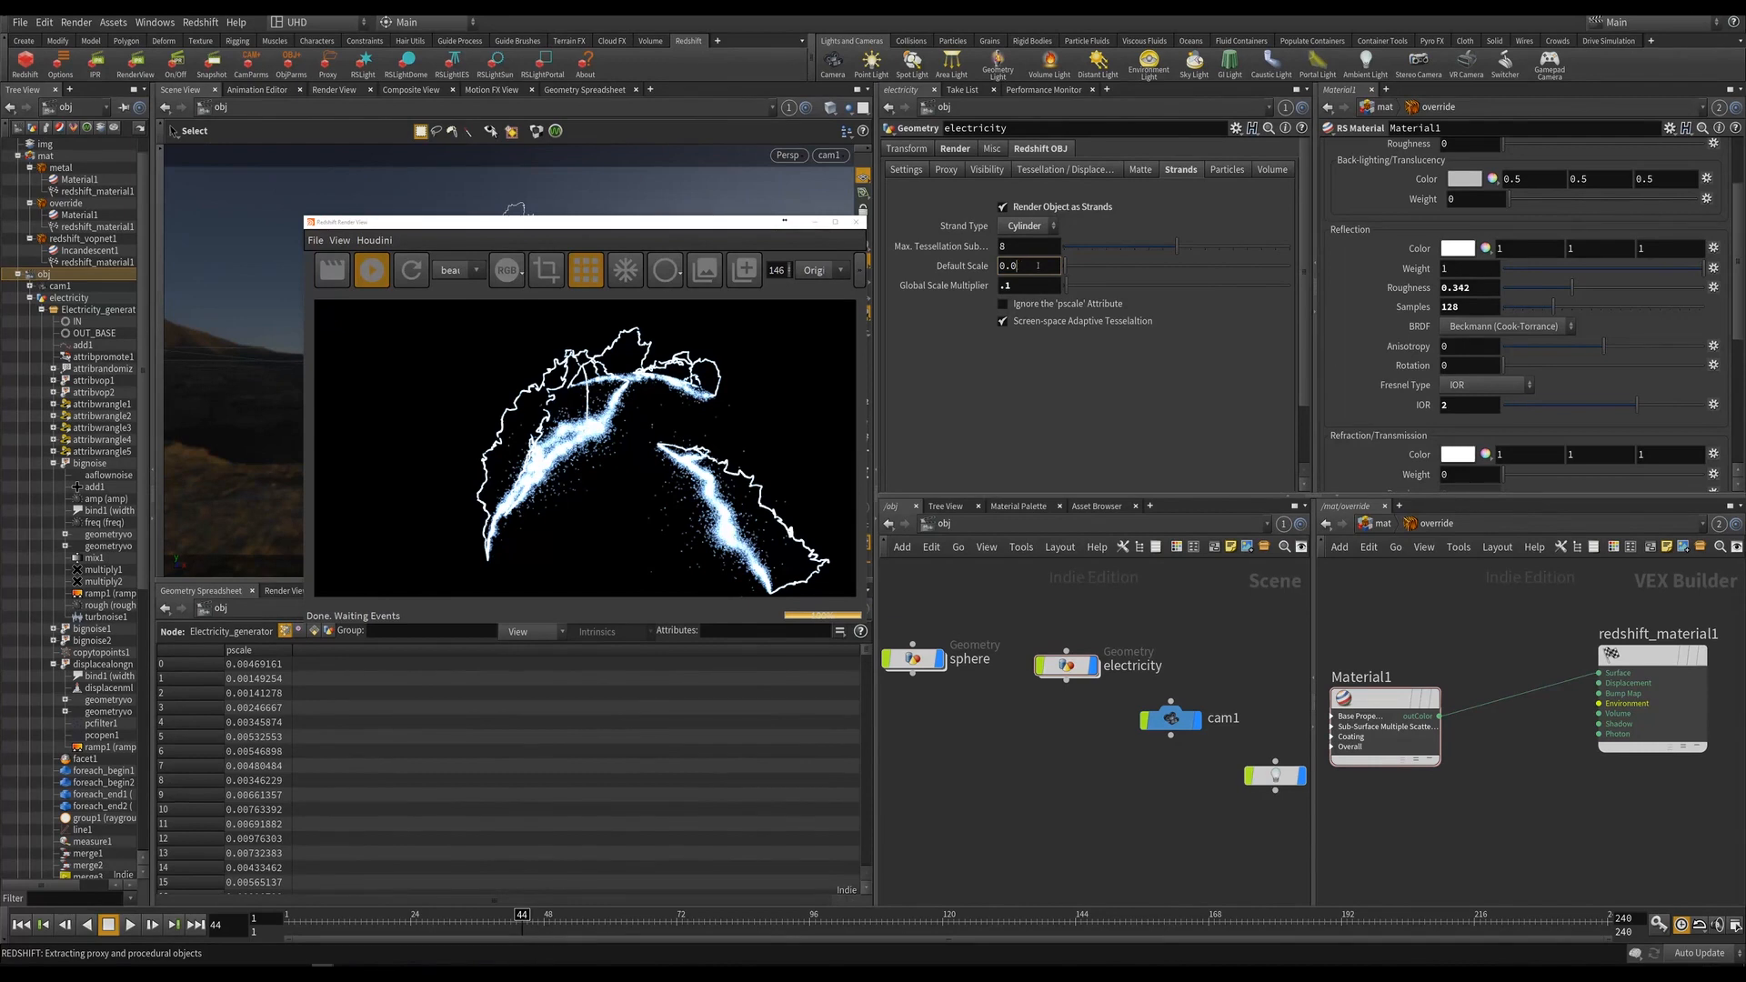
type("01")
key("Return")
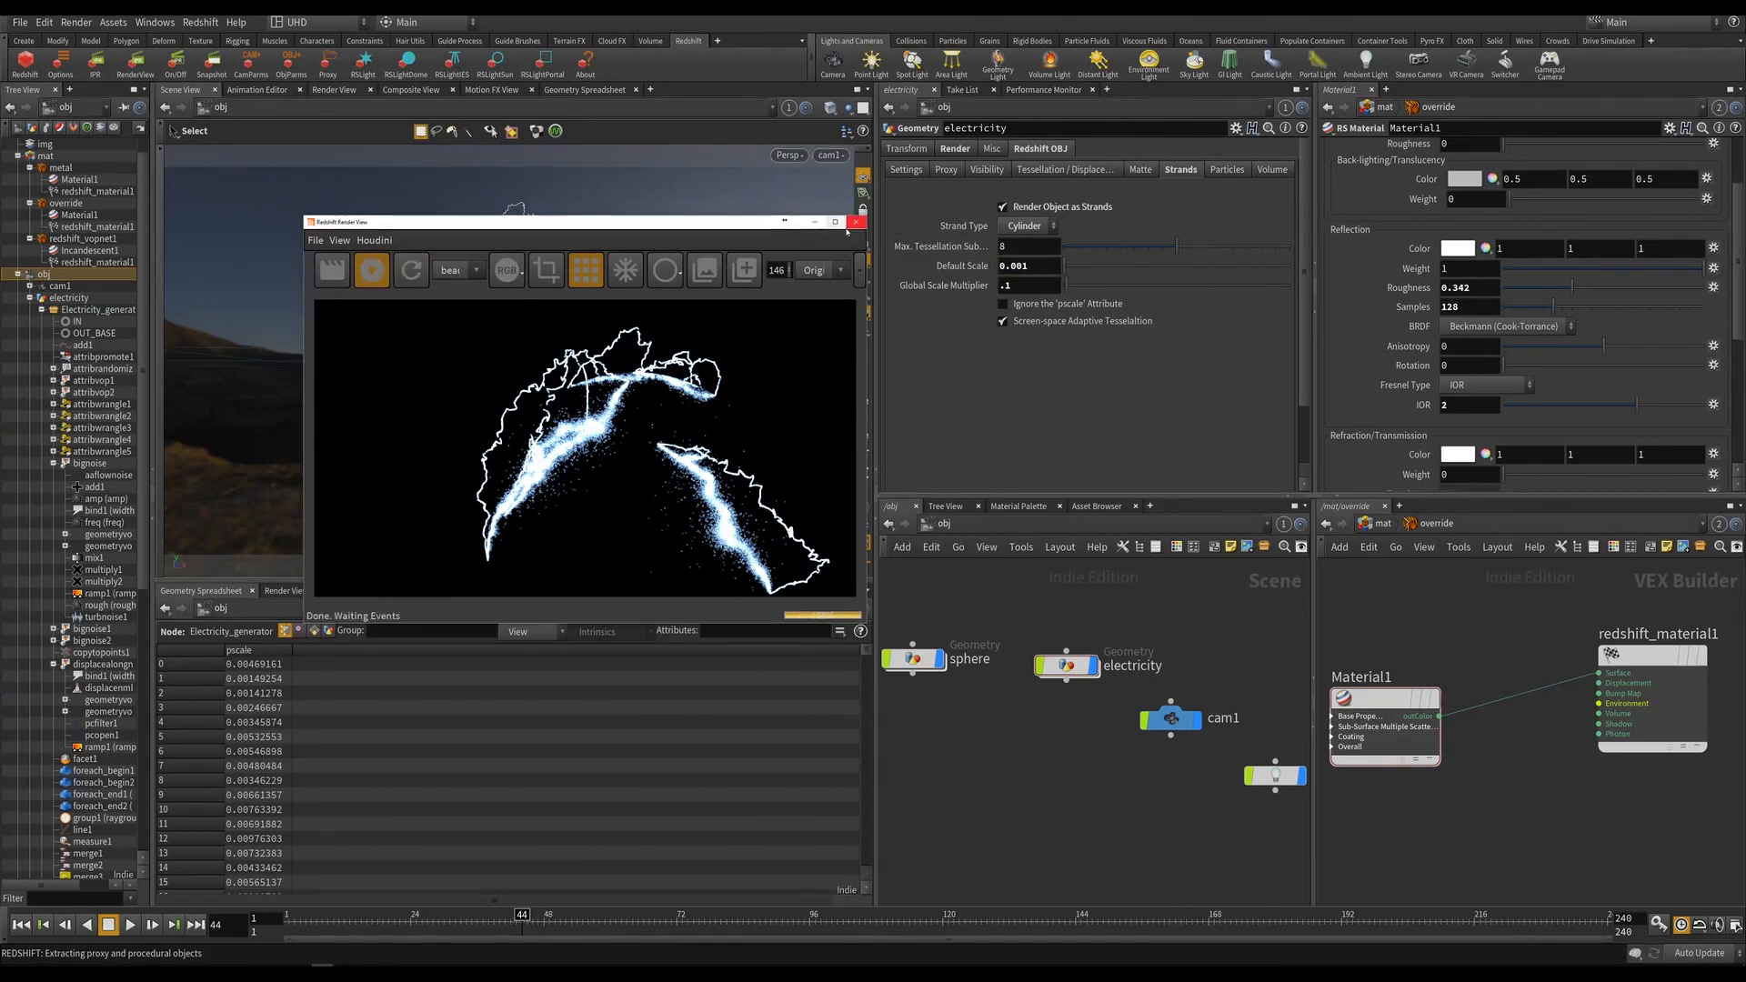
left_click(856, 221)
left_click(135, 62)
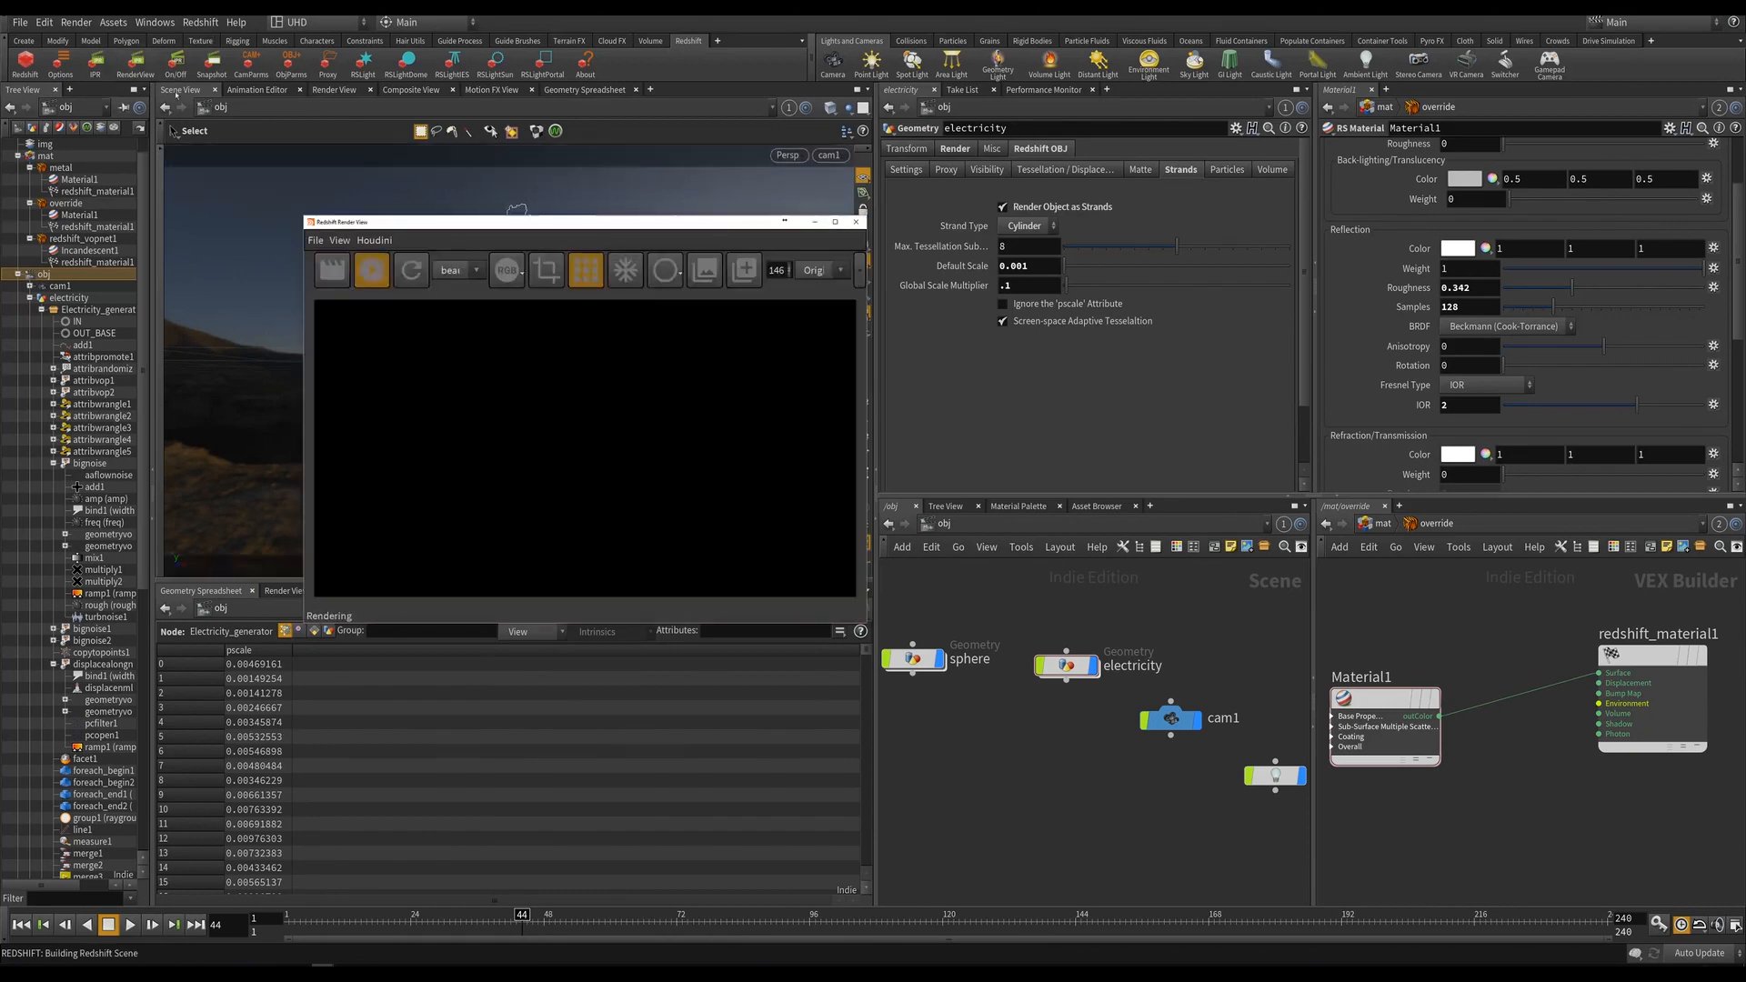
Set the electricity strands' global scale multiplier to 0.2, check it in a restarted render view, and close the view.
left_click(1037, 290)
key("Return")
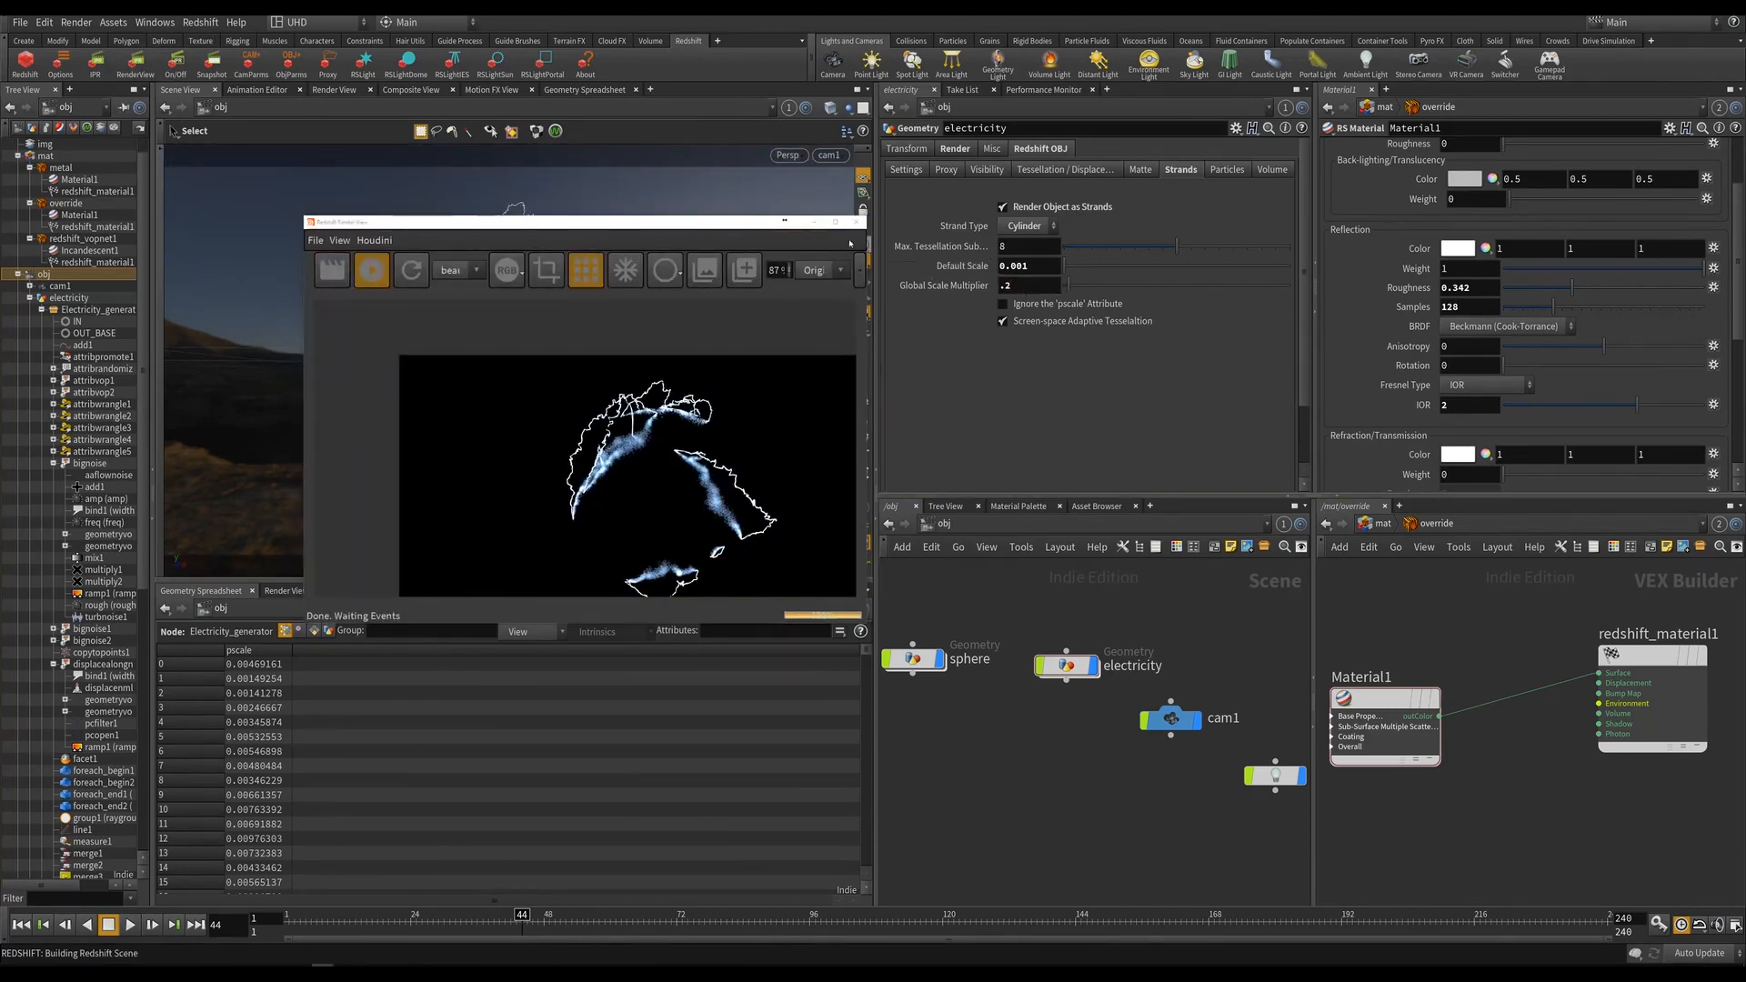
left_click(856, 222)
left_click(137, 69)
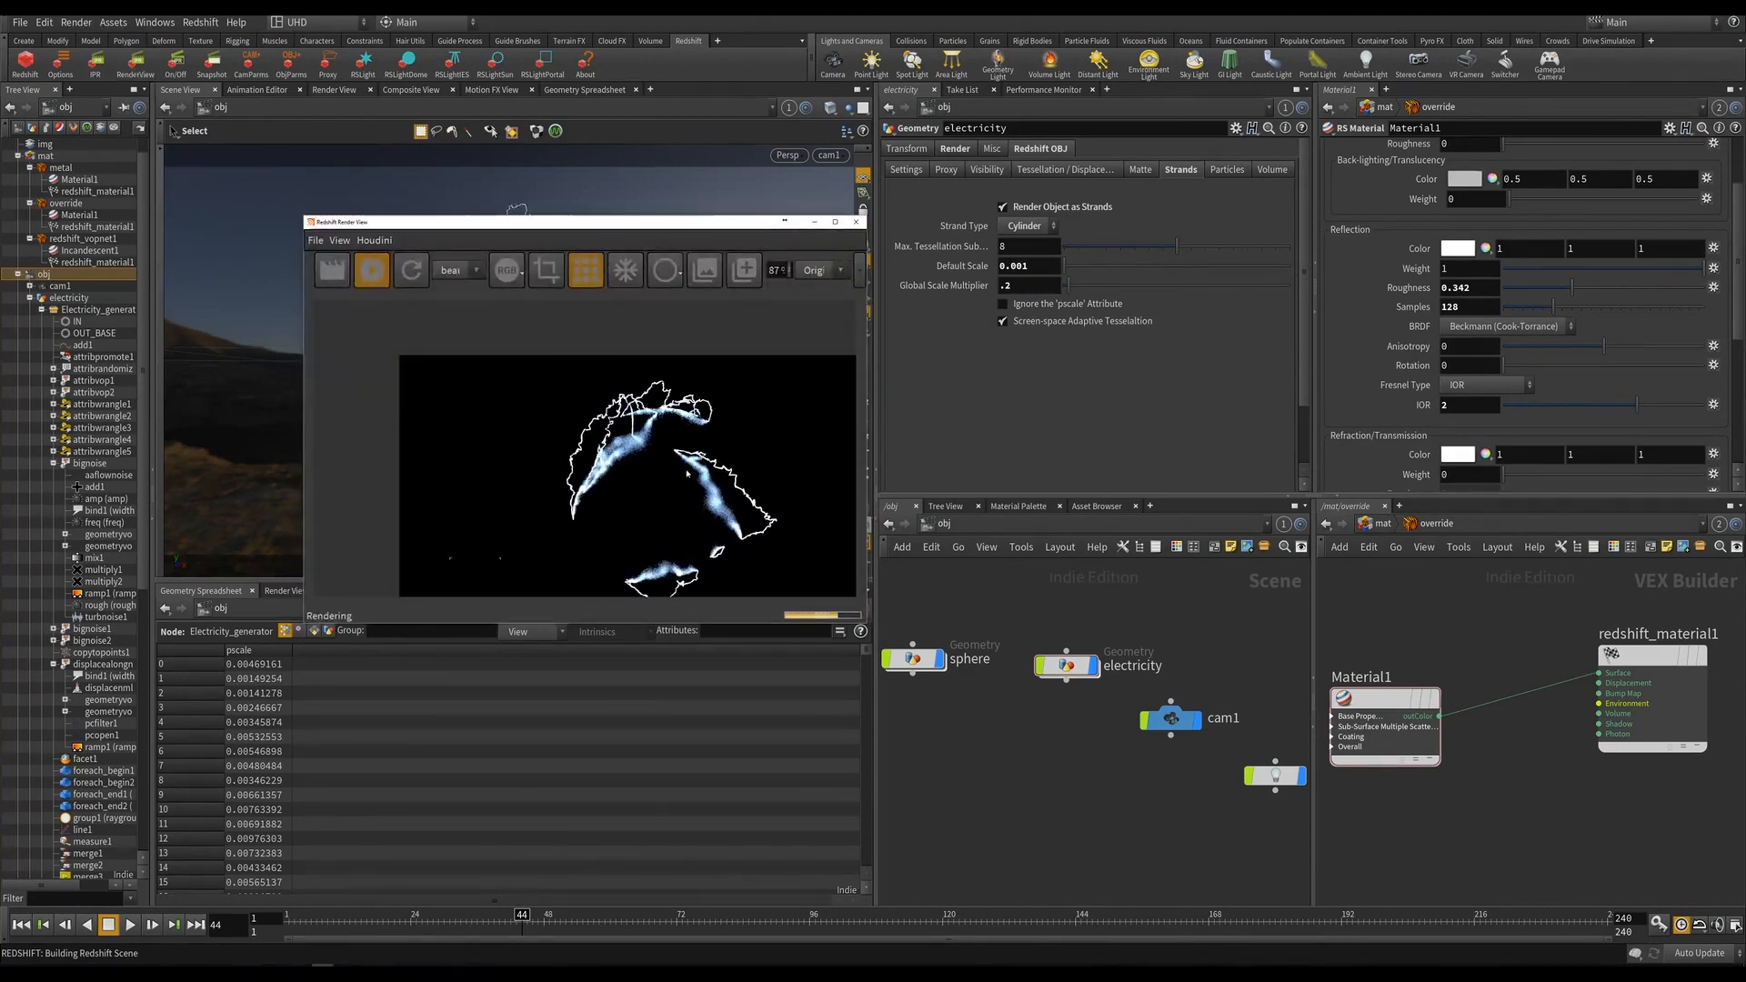
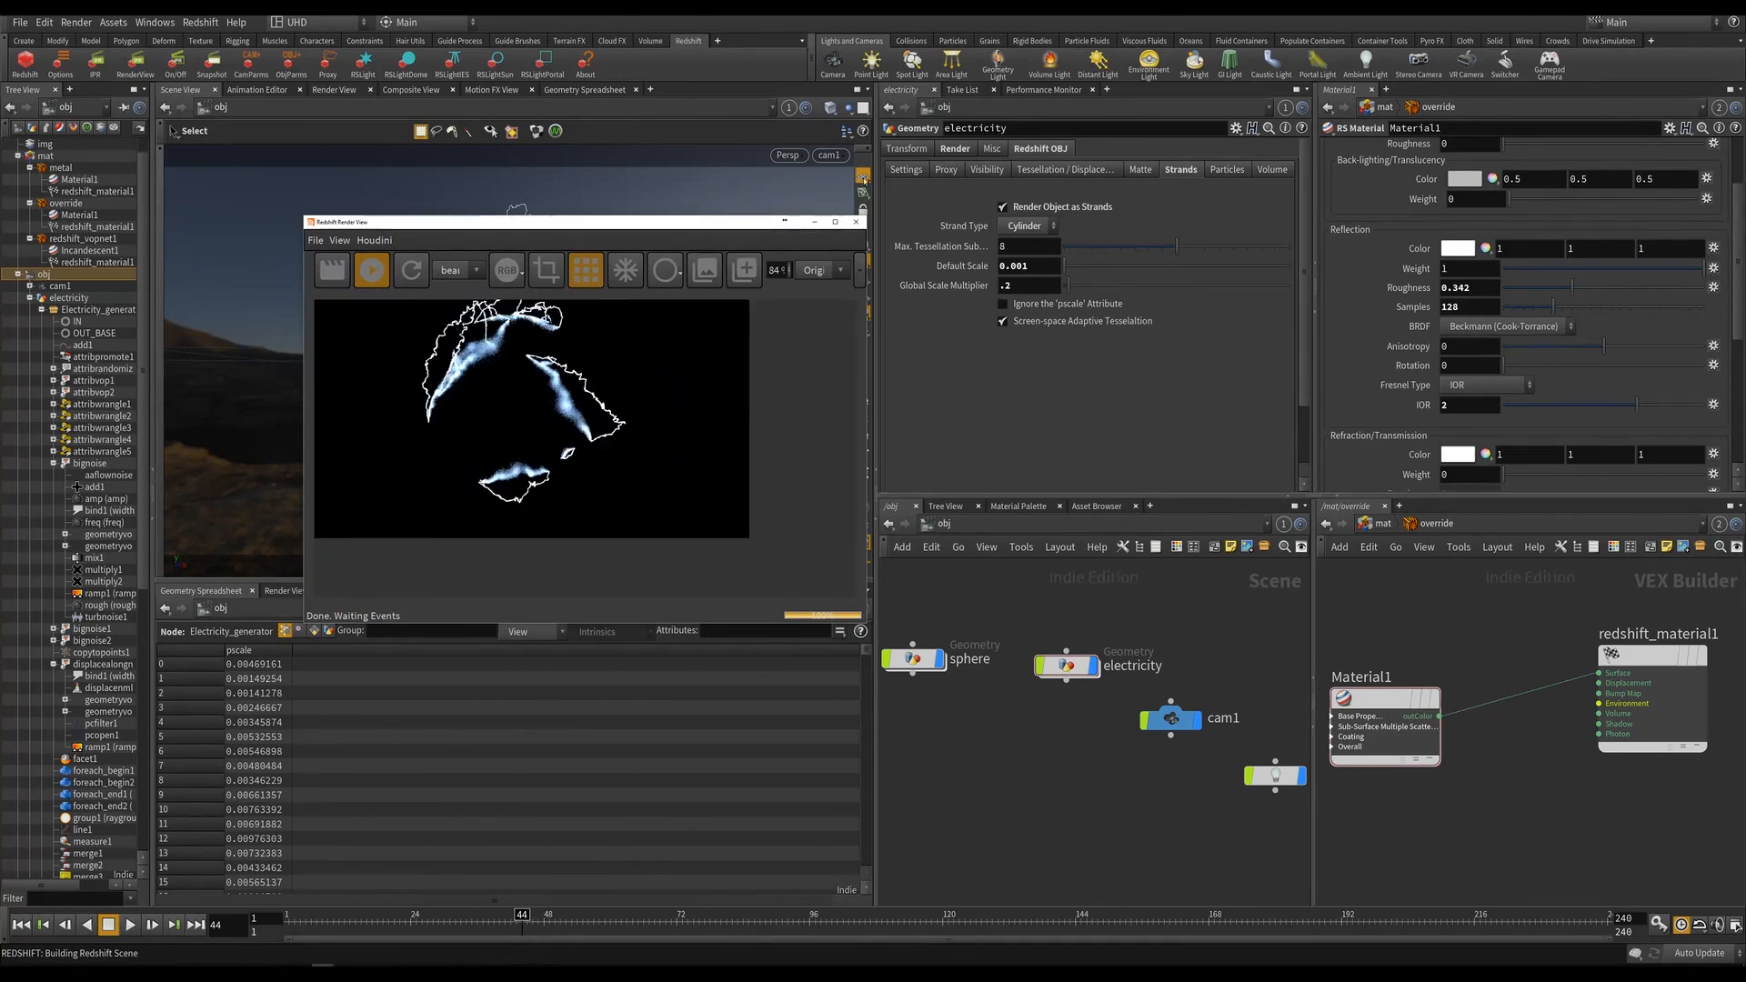
left_click(856, 222)
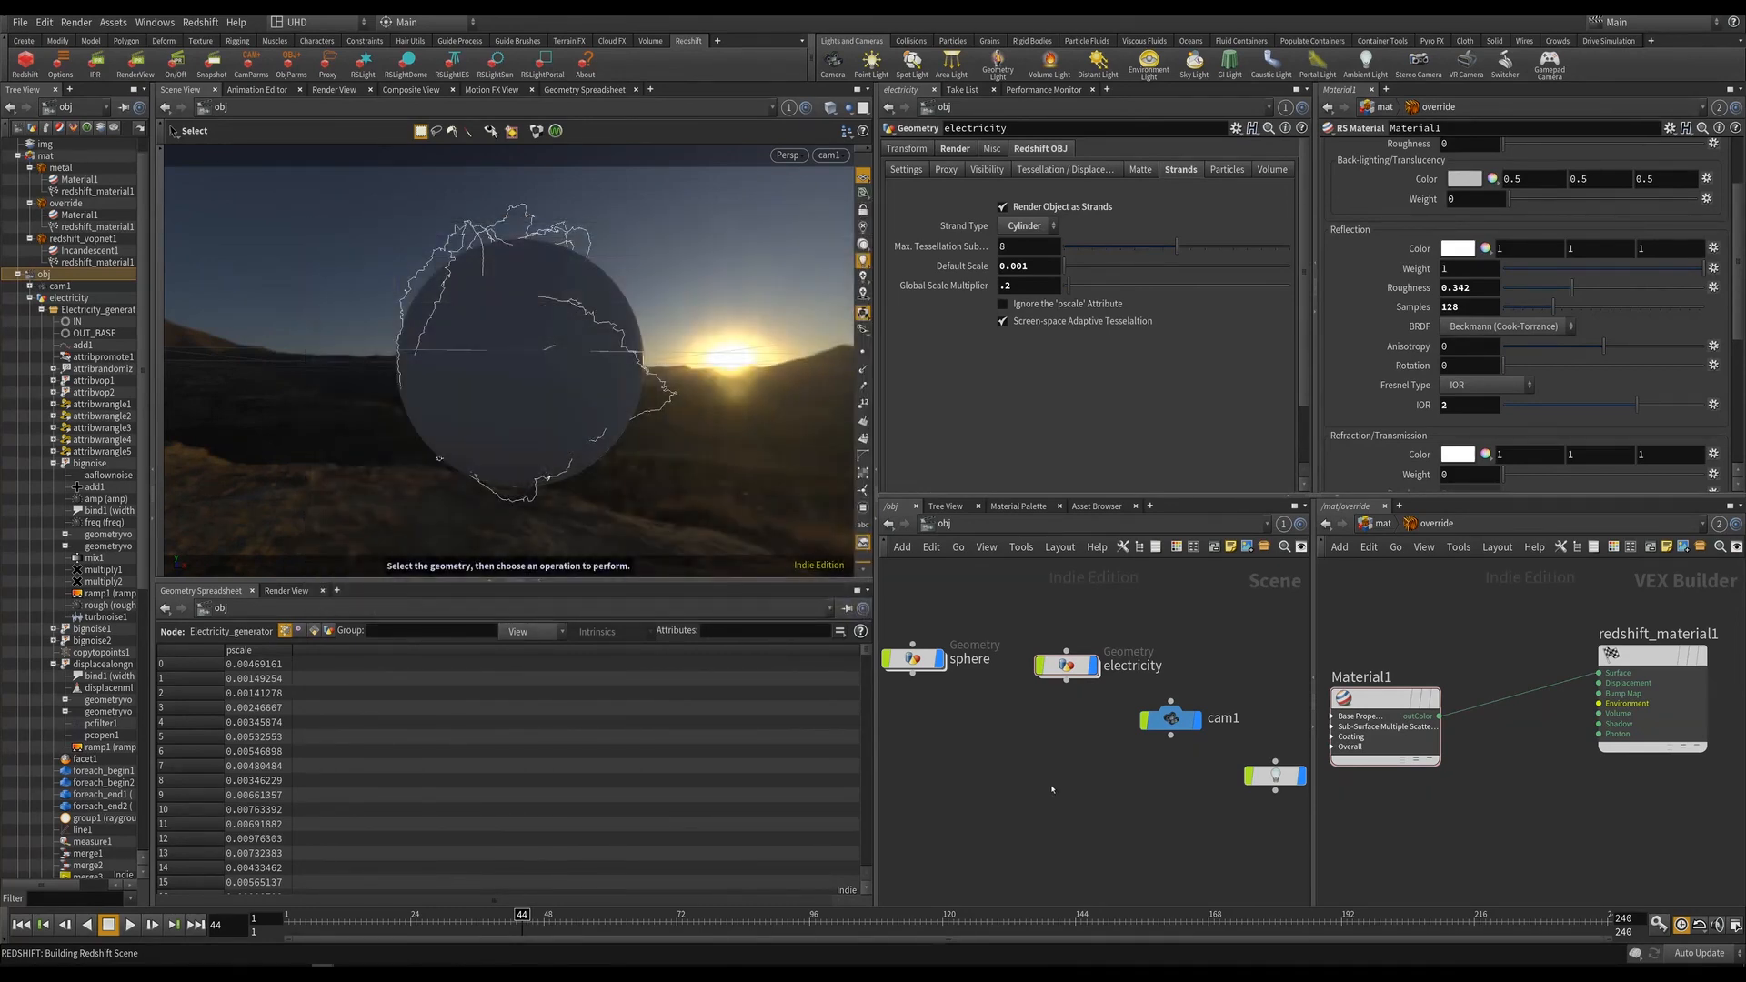
Switch the material network editor to the out network and bring up Render_electricity's settings, nudging its node slightly.
left_click(1381, 525)
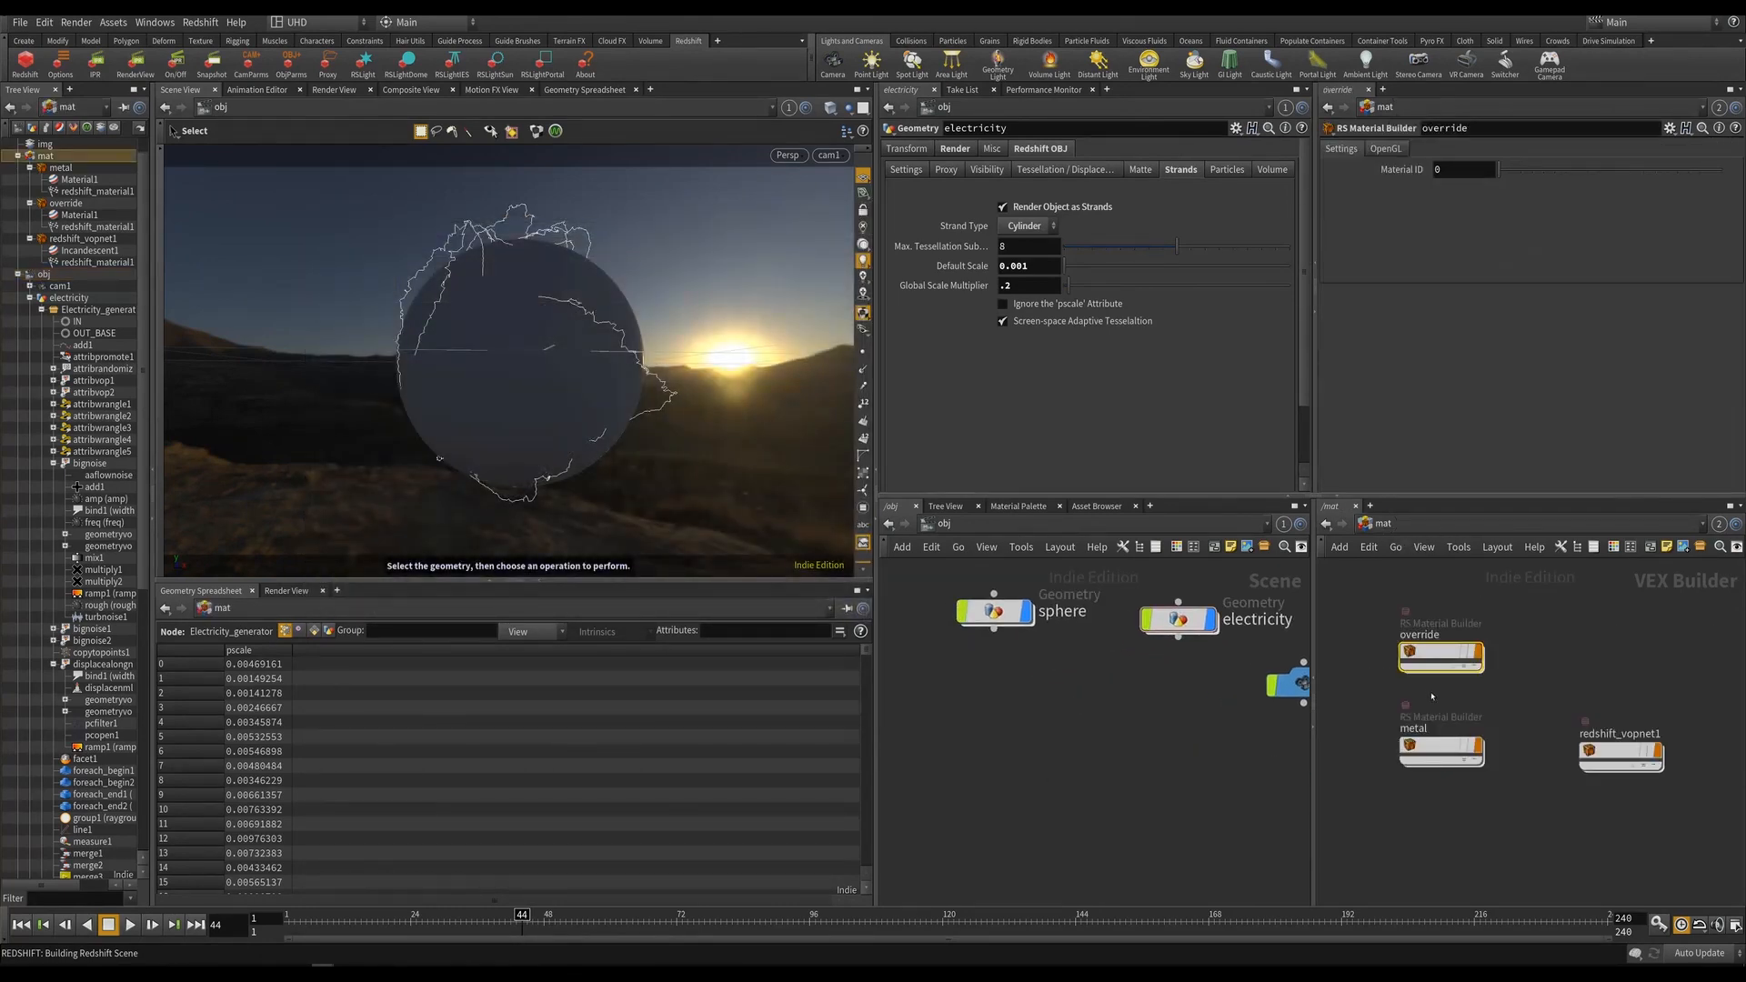
left_click(1387, 526)
left_click(1416, 620)
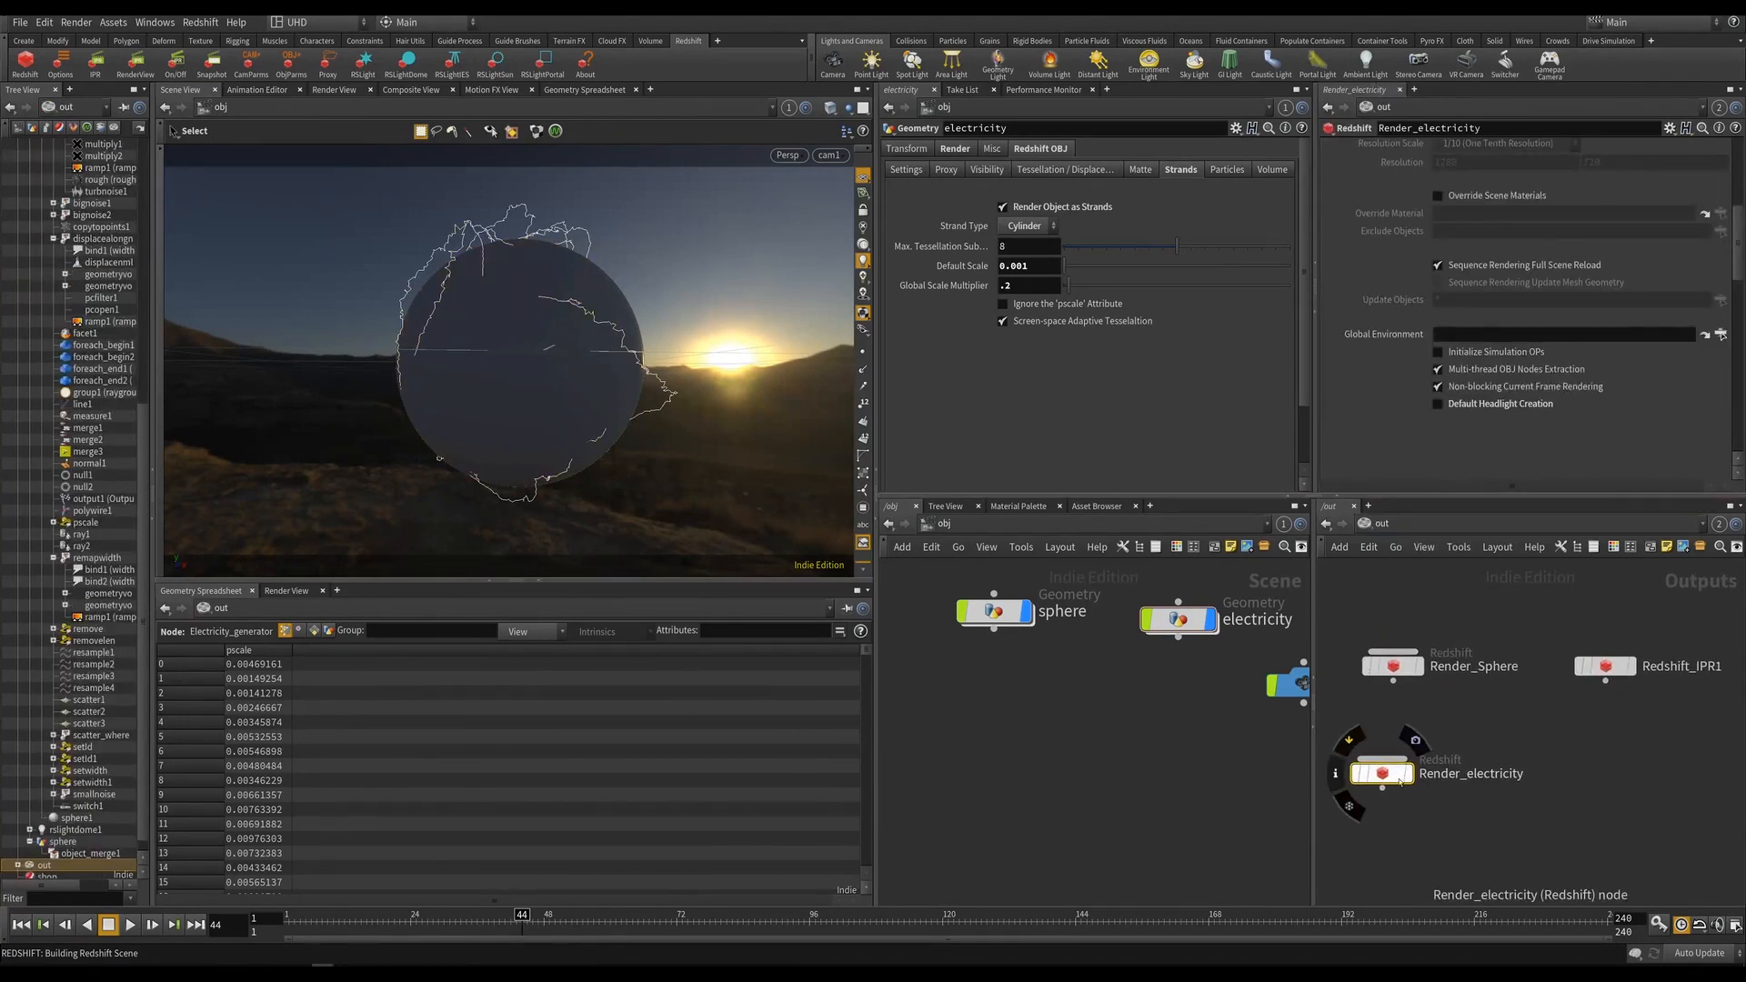
left_click_drag(1390, 772, 1409, 772)
scroll(1407, 371, "up", 5)
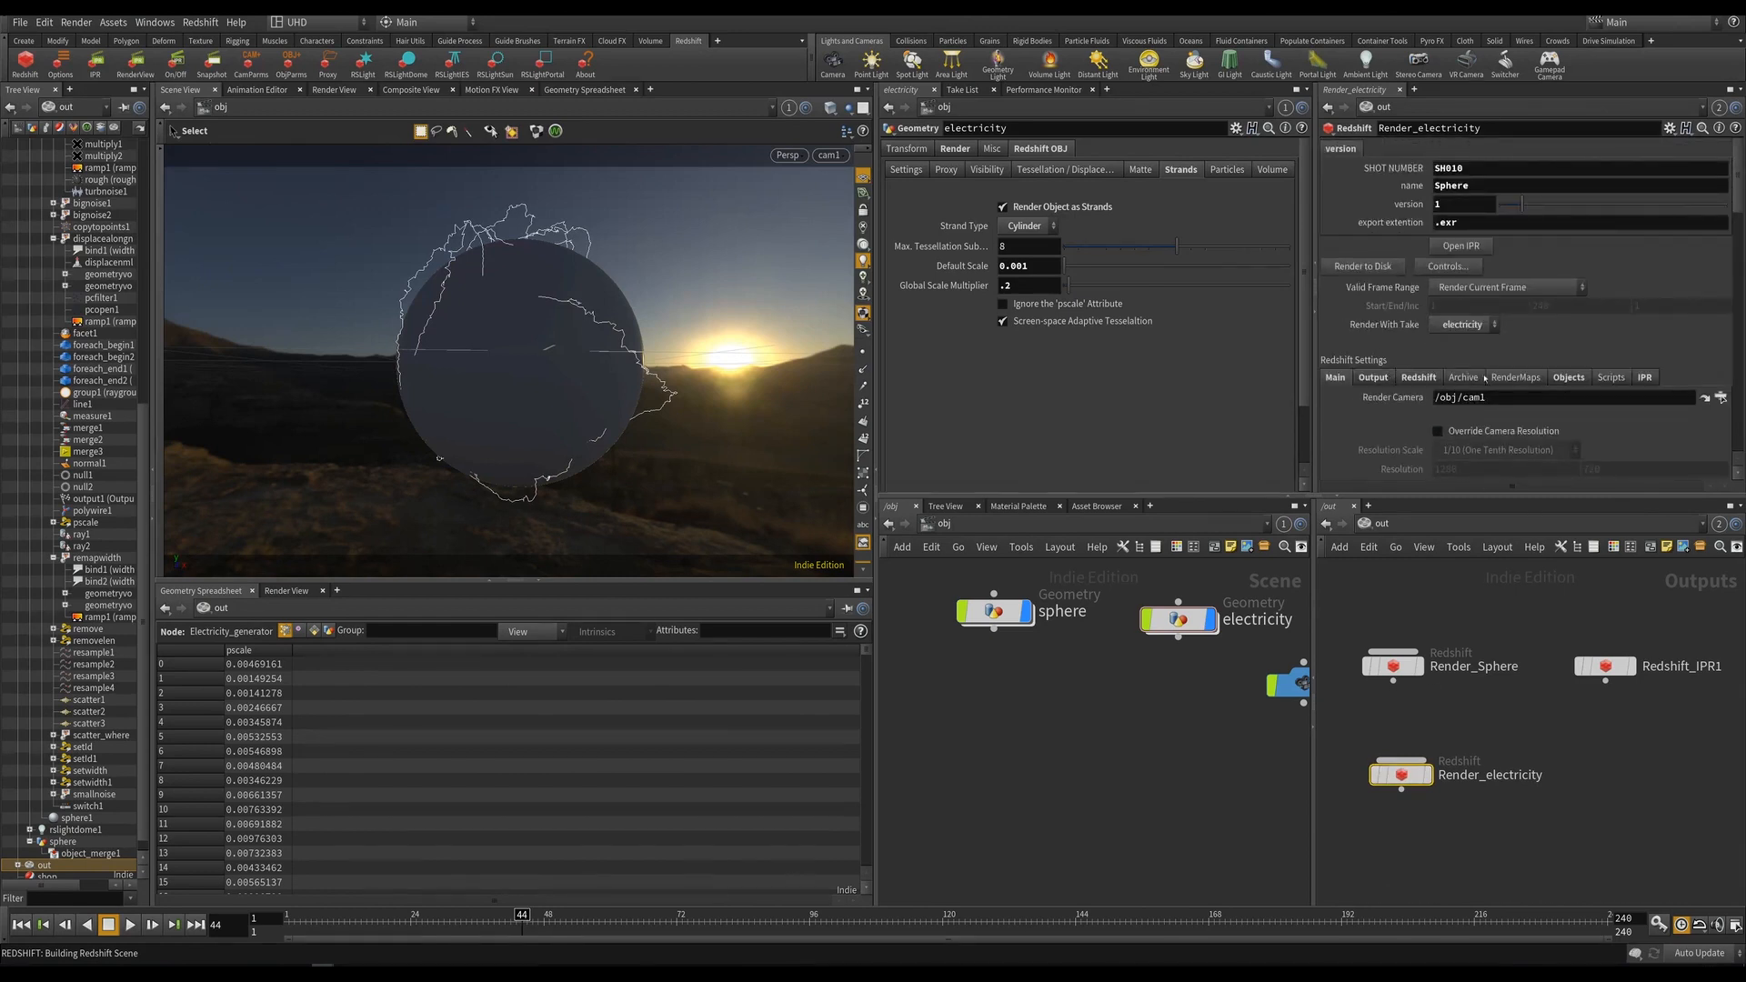
Add two AOVs to Render_electricity's output and set the first one's type to Emission.
left_click(1374, 378)
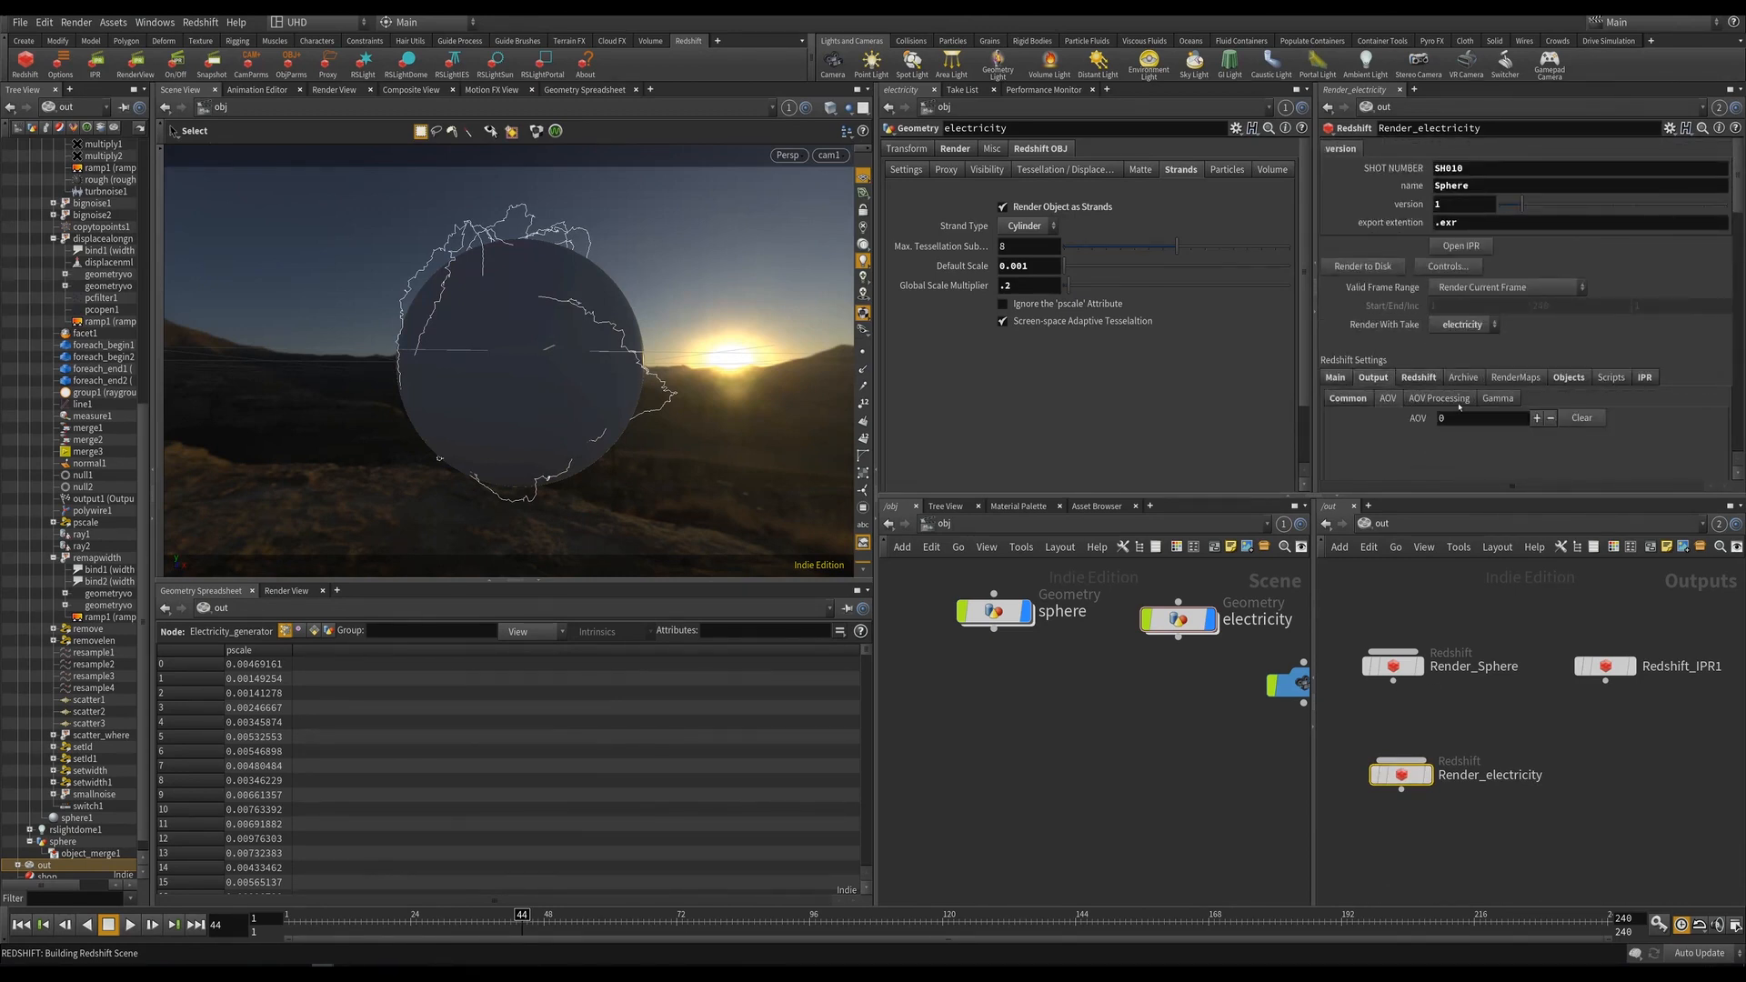
left_click(1537, 419)
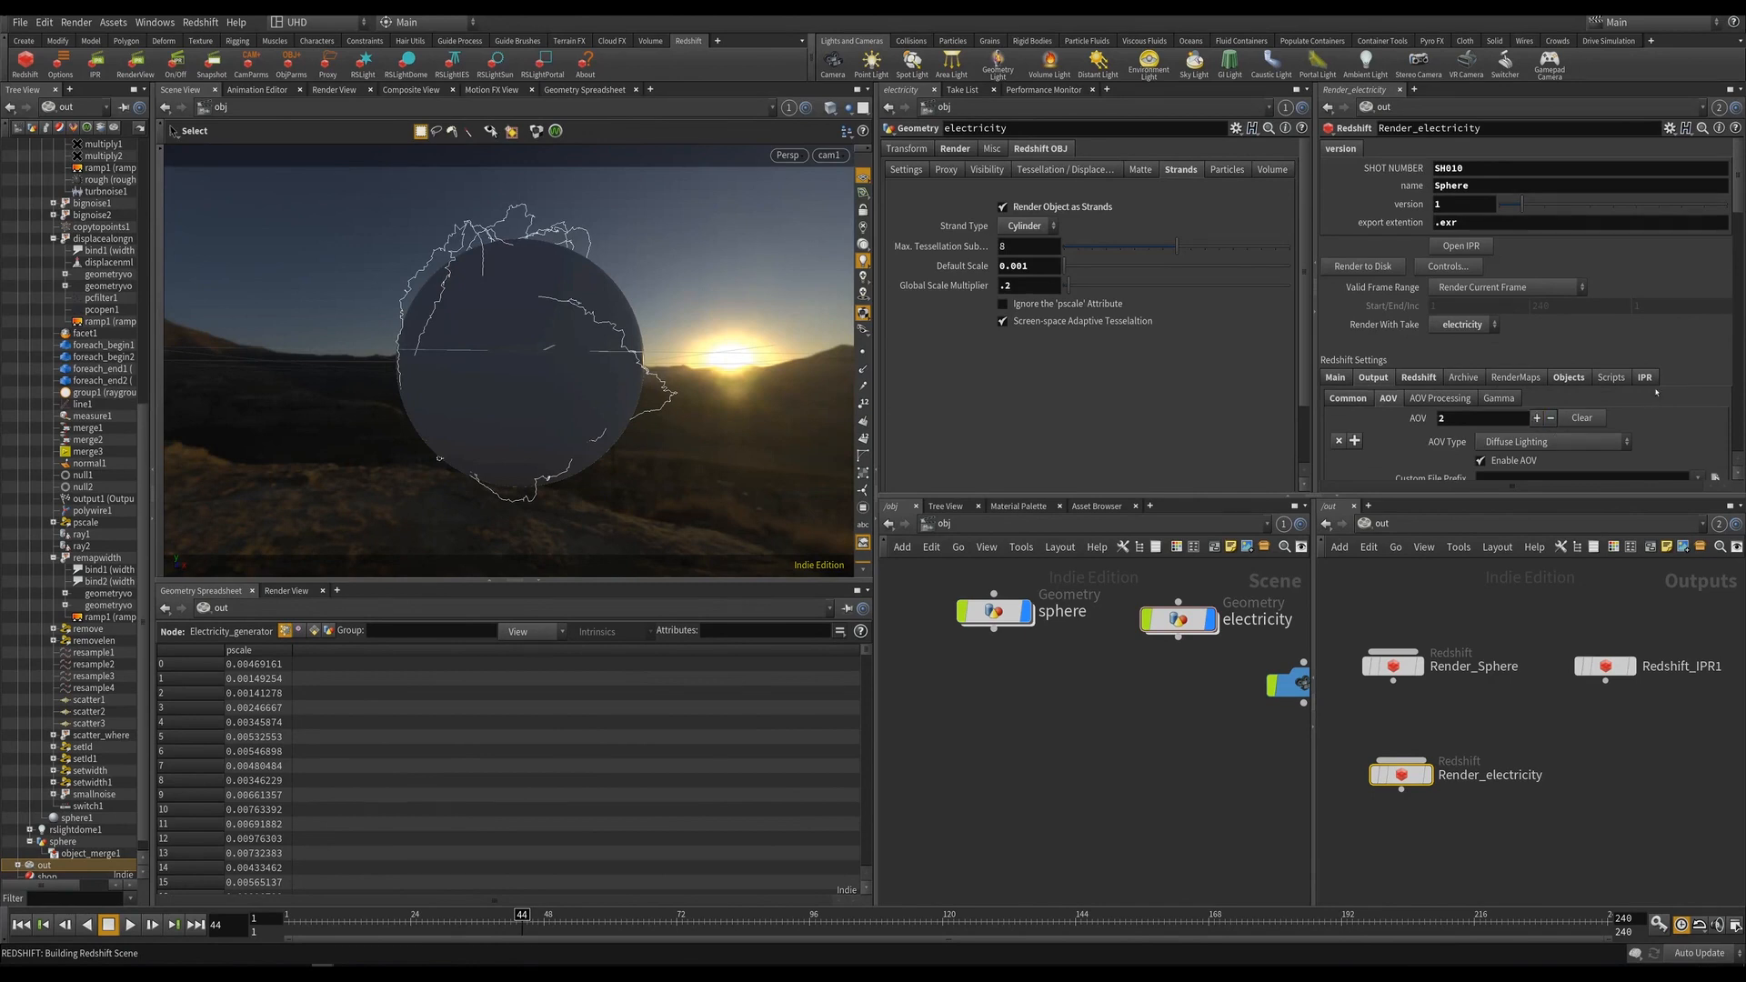
scroll(1657, 393, "down", 3)
left_click(1551, 380)
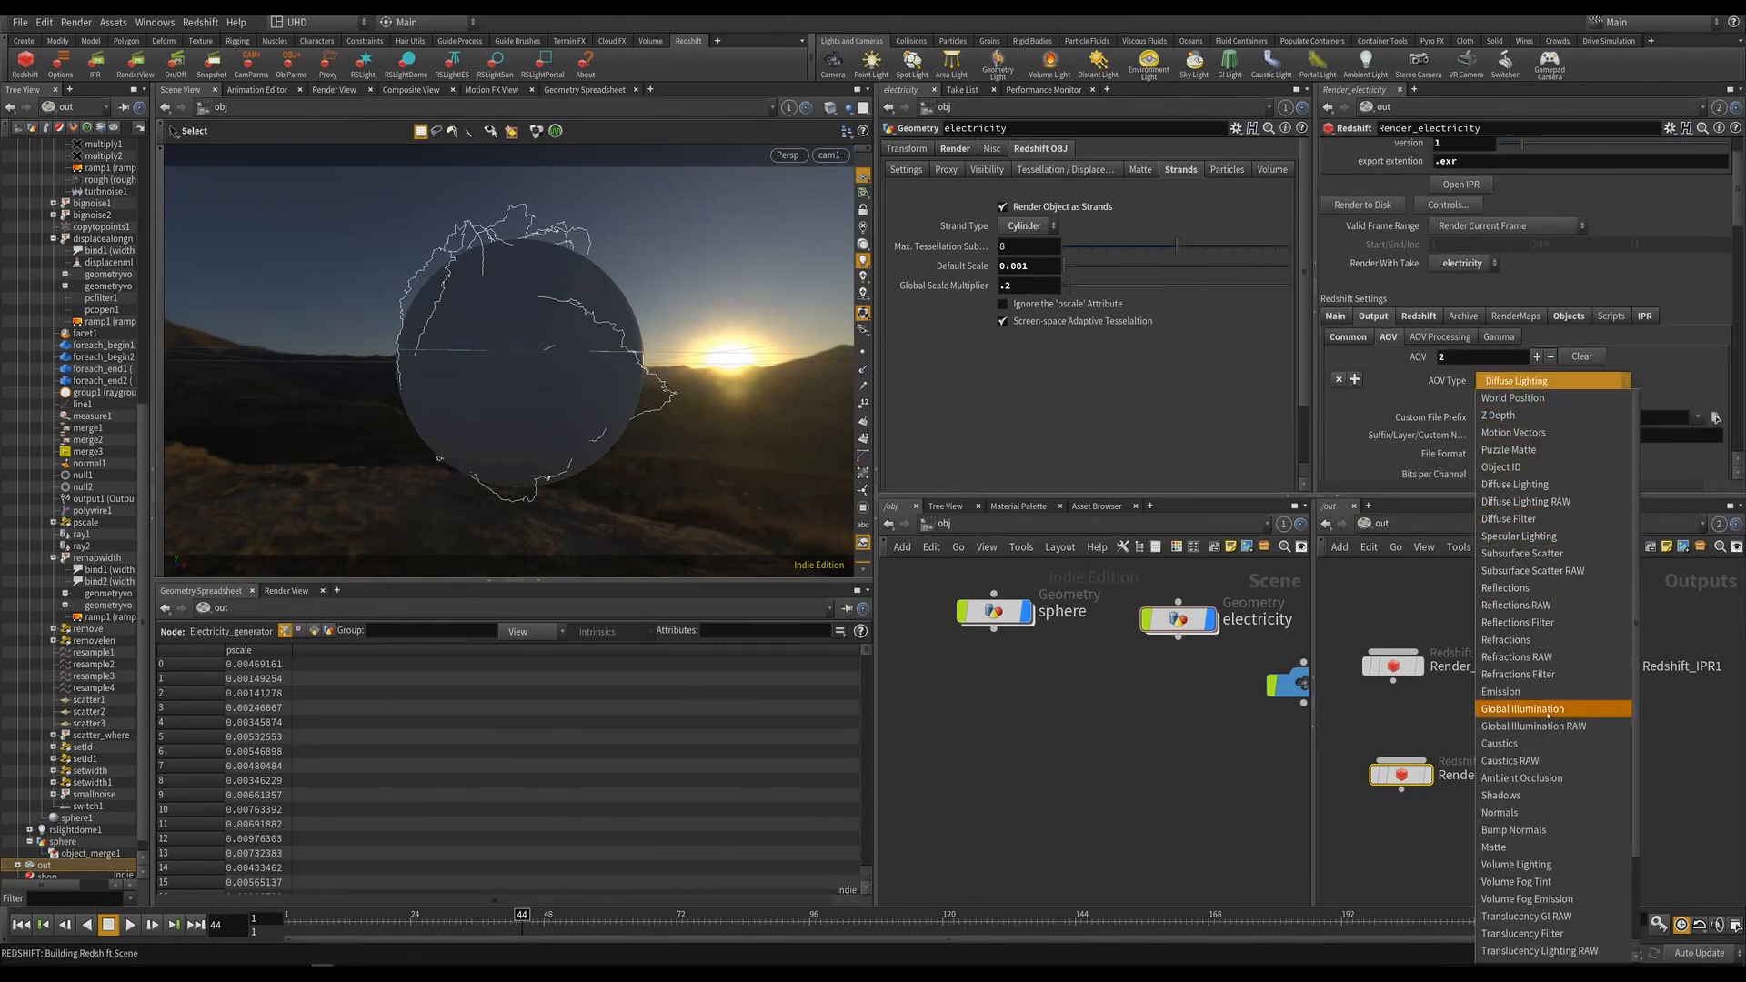
left_click(1505, 691)
Set the type of Render_electricity's second AOV to Reflections.
scroll(1537, 457, "down", 5)
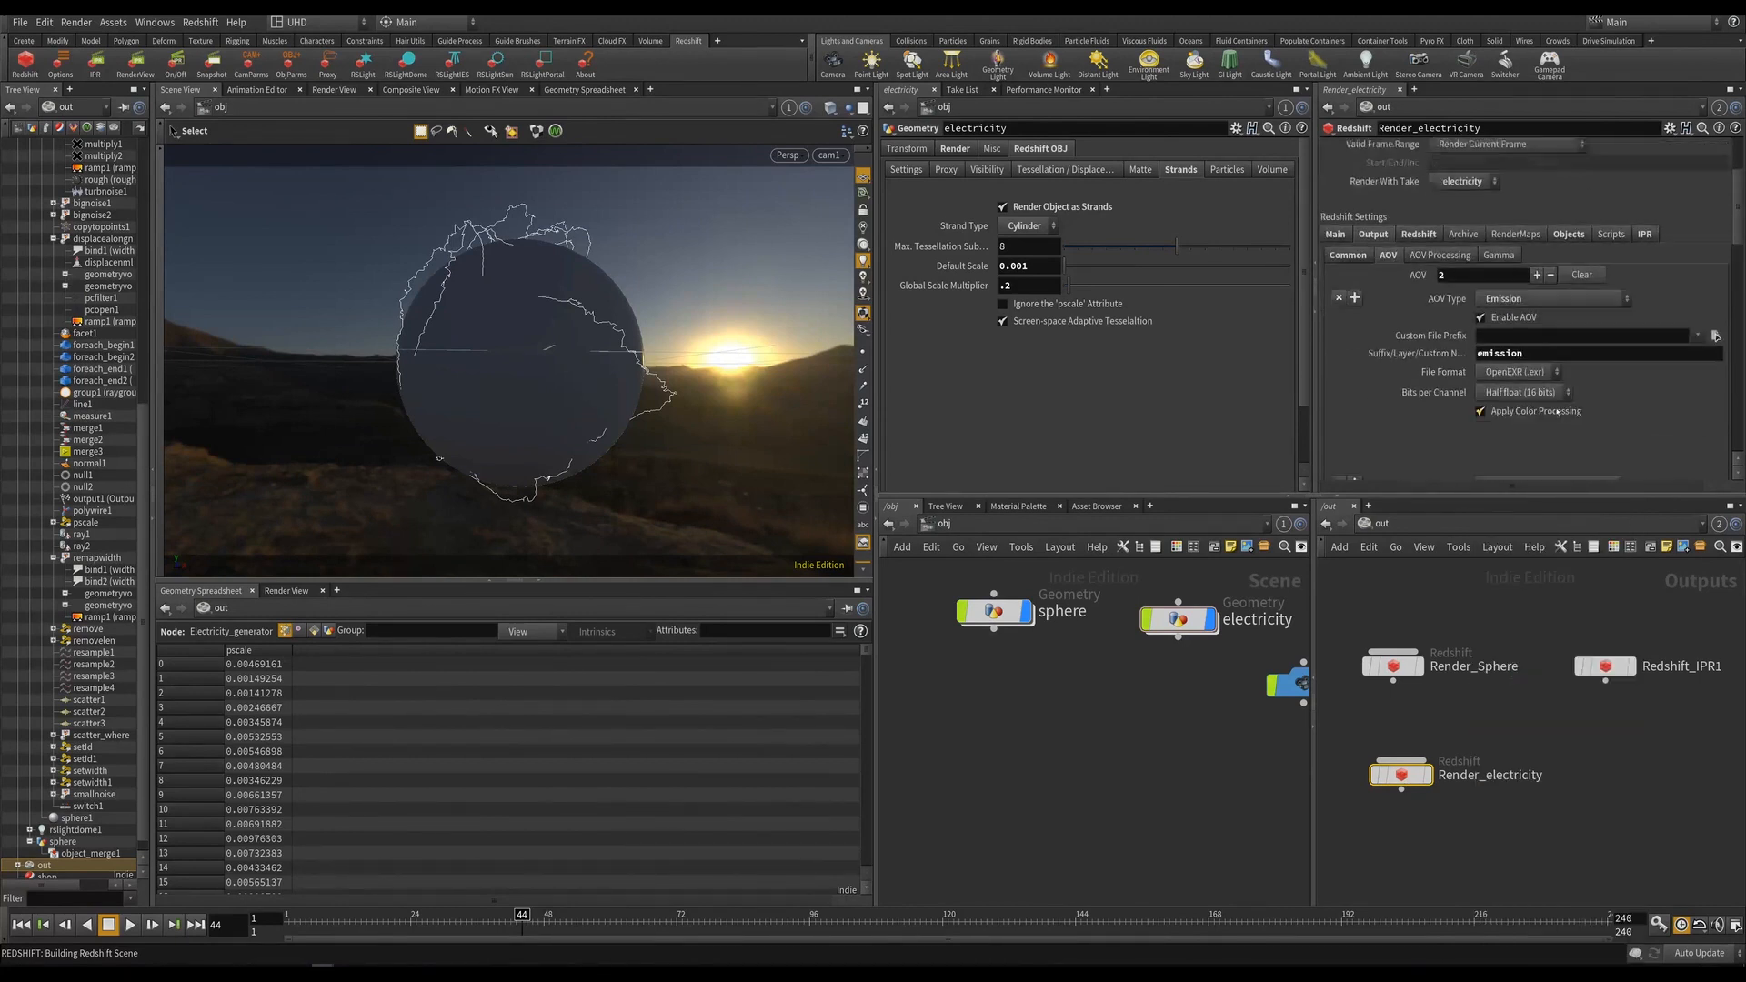
left_click(1538, 462)
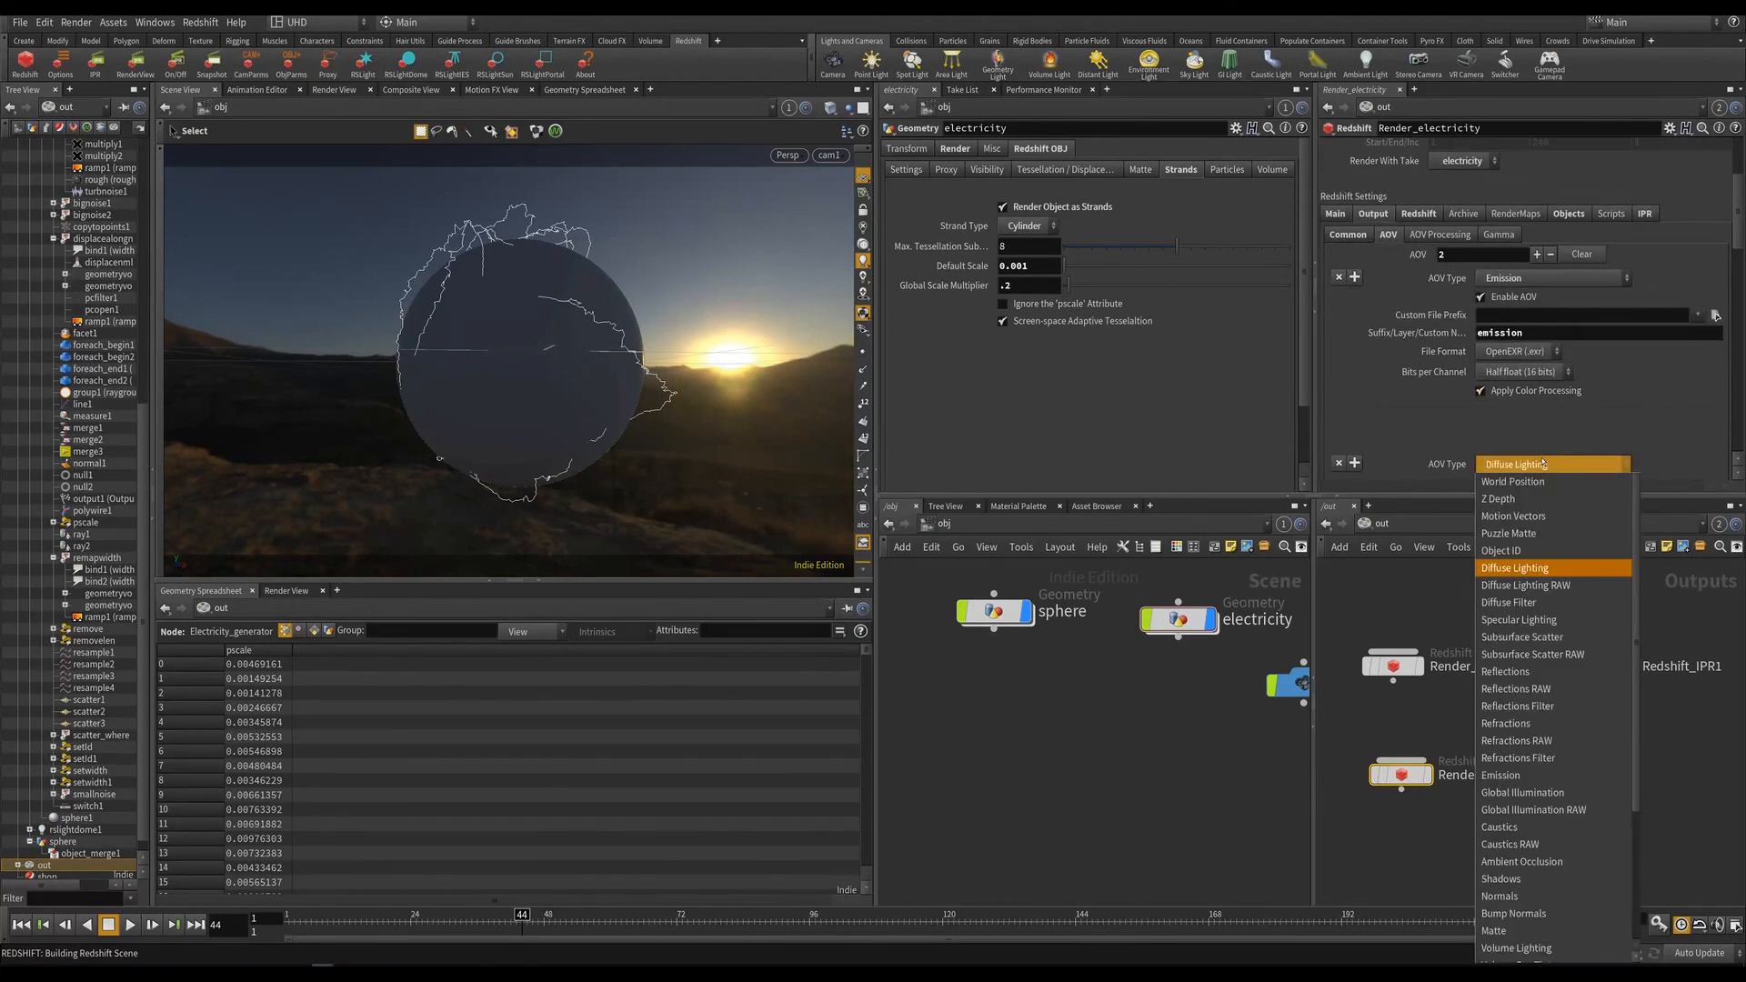
left_click(1510, 672)
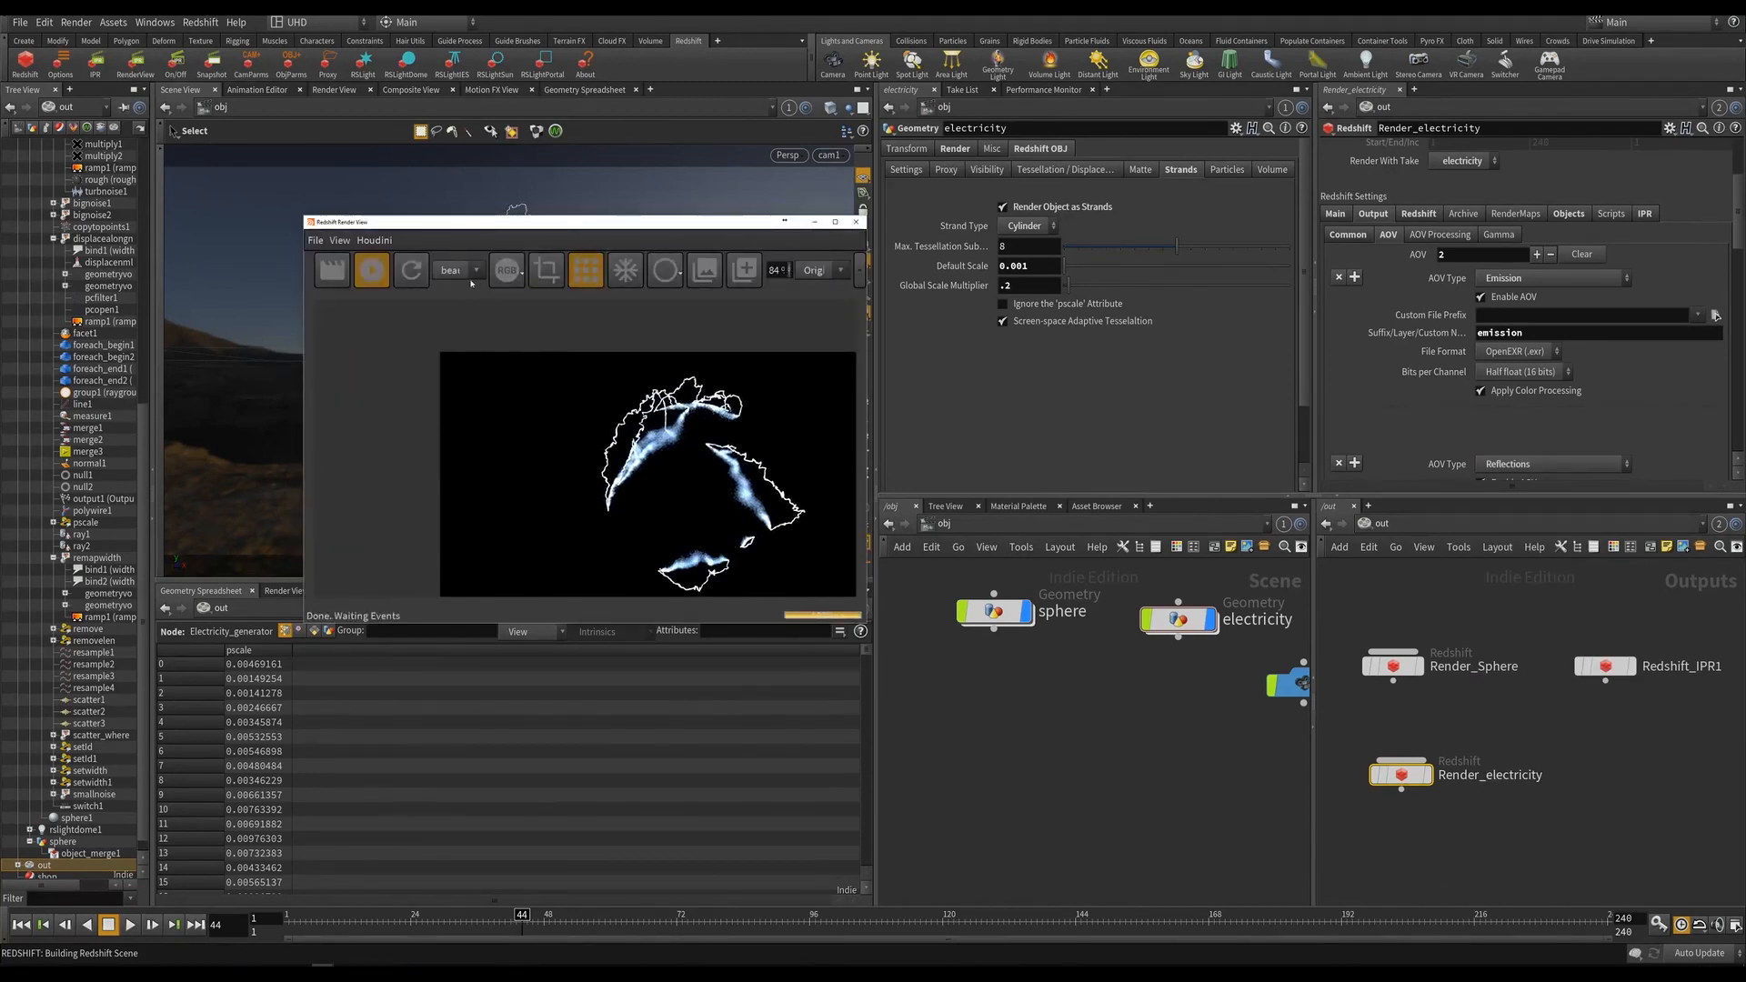
Inspect the emission and reflections AOVs in the Redshift render view, close the view, and save the scene.
left_click(452, 270)
left_click(459, 298)
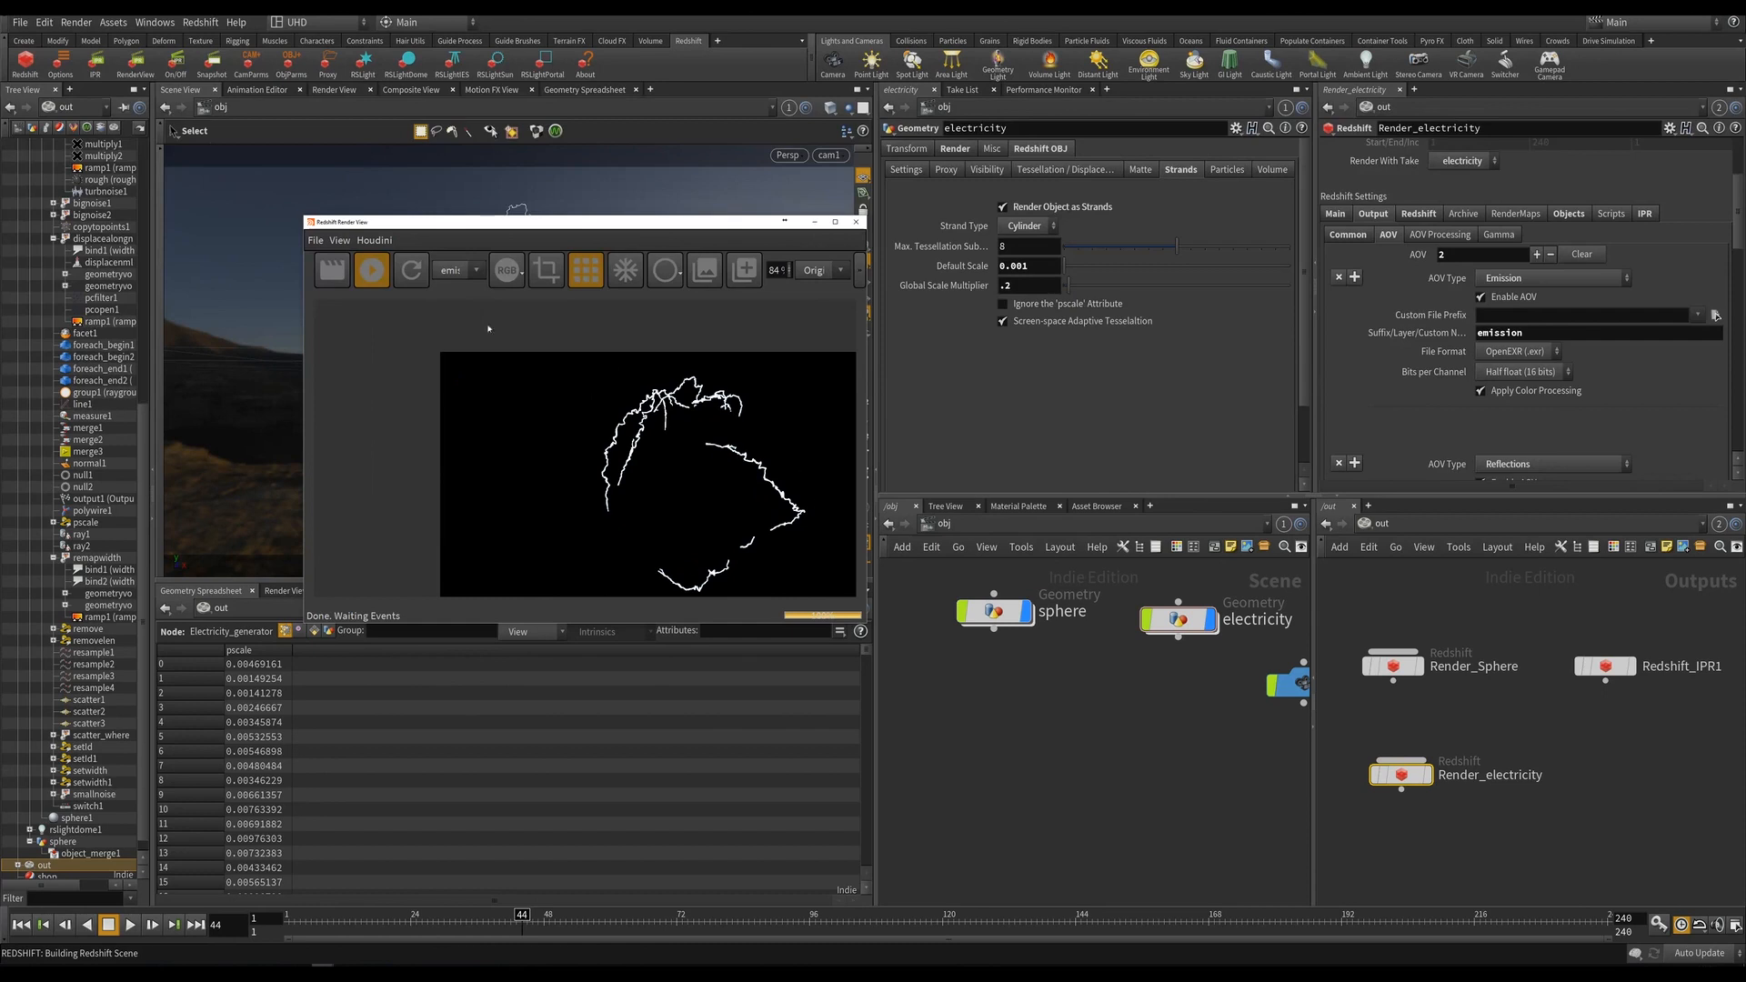
left_click(453, 270)
left_click(456, 315)
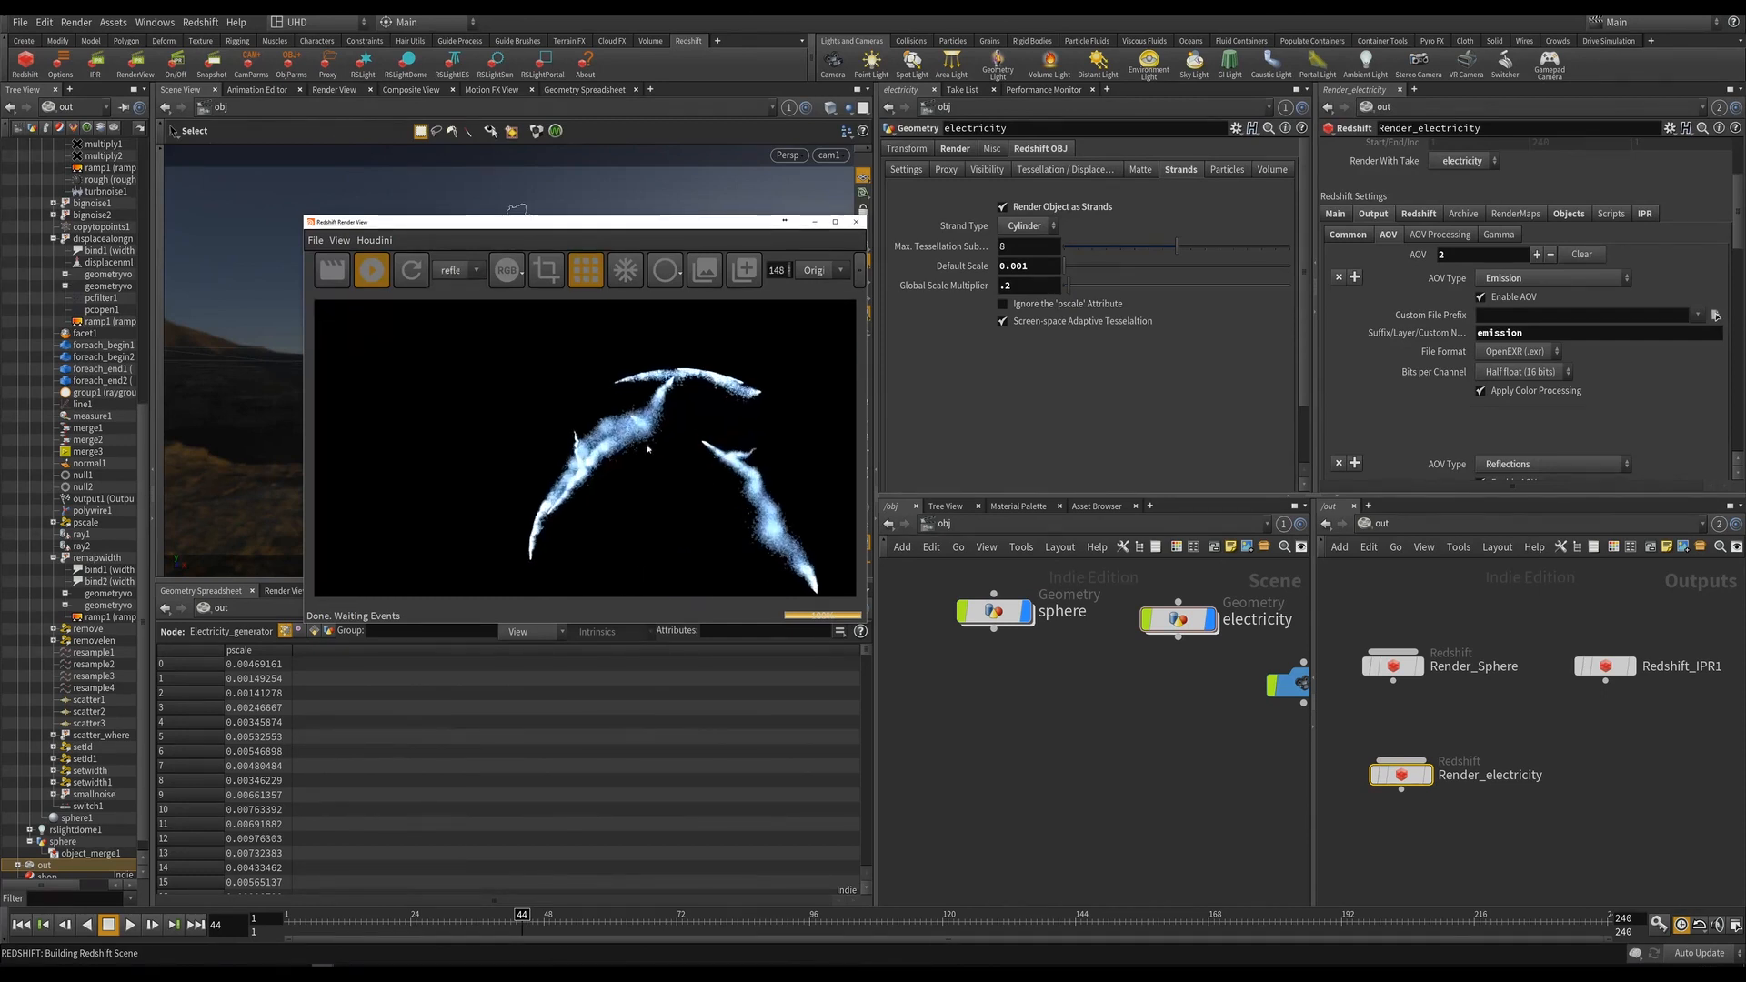
left_click(855, 221)
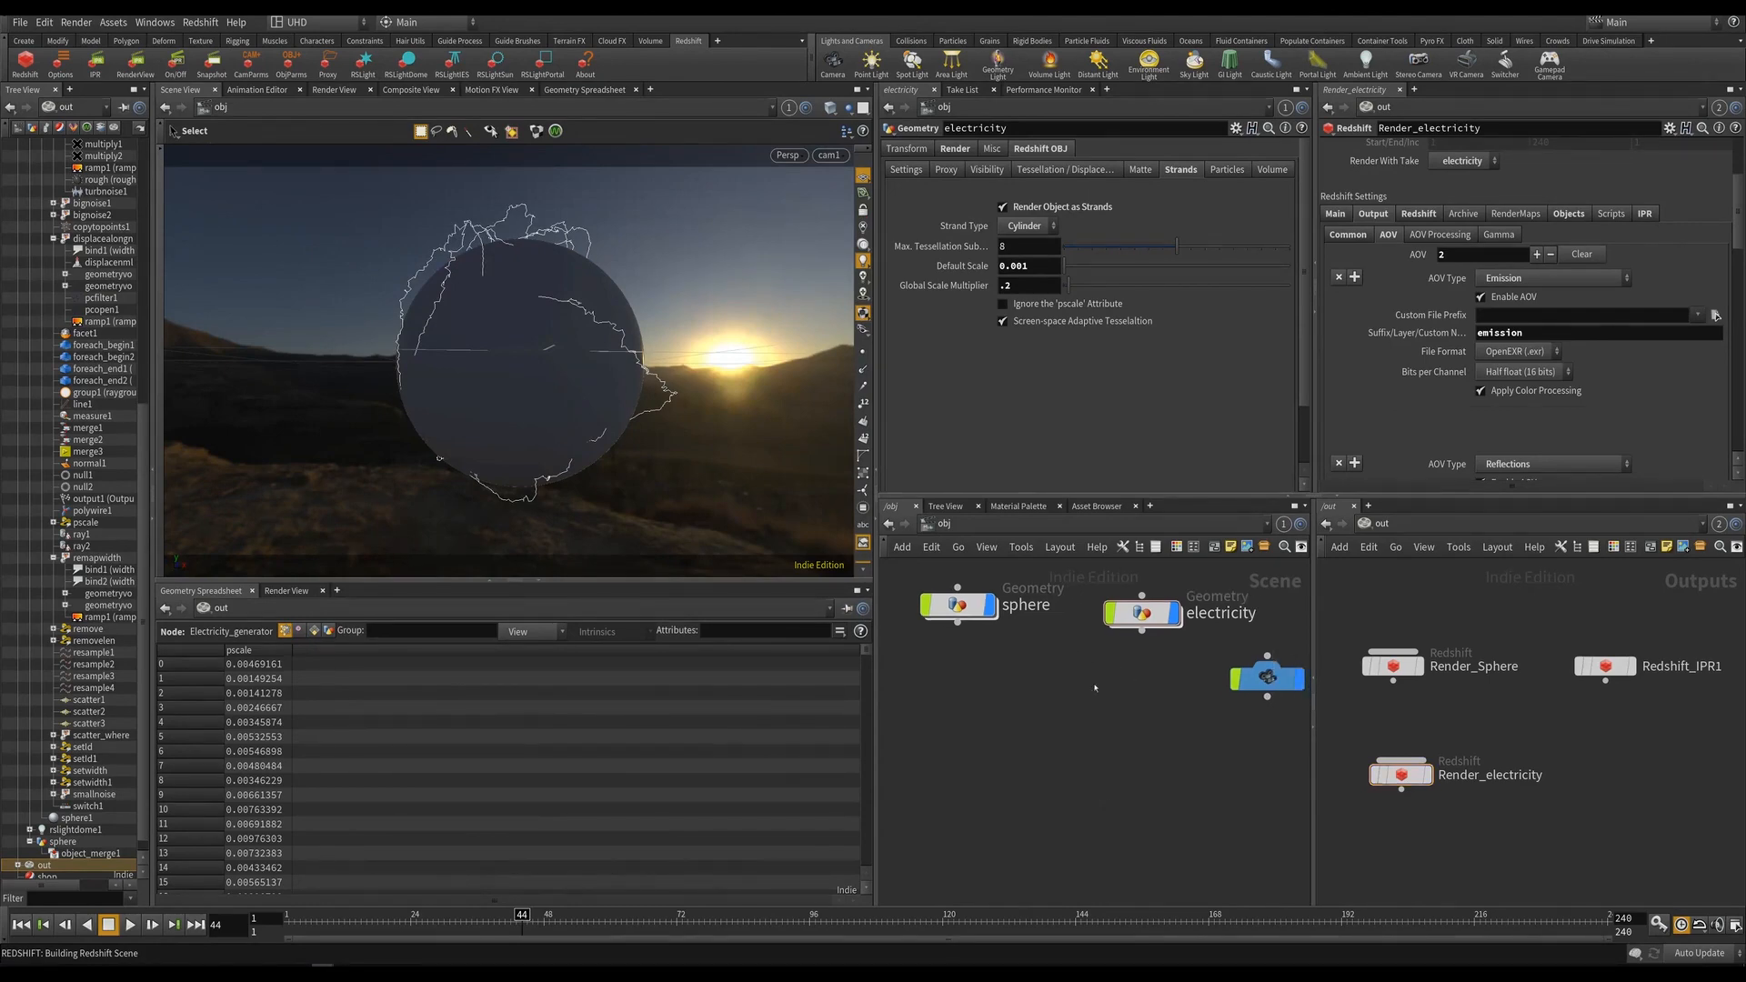
key("ctrl+s")
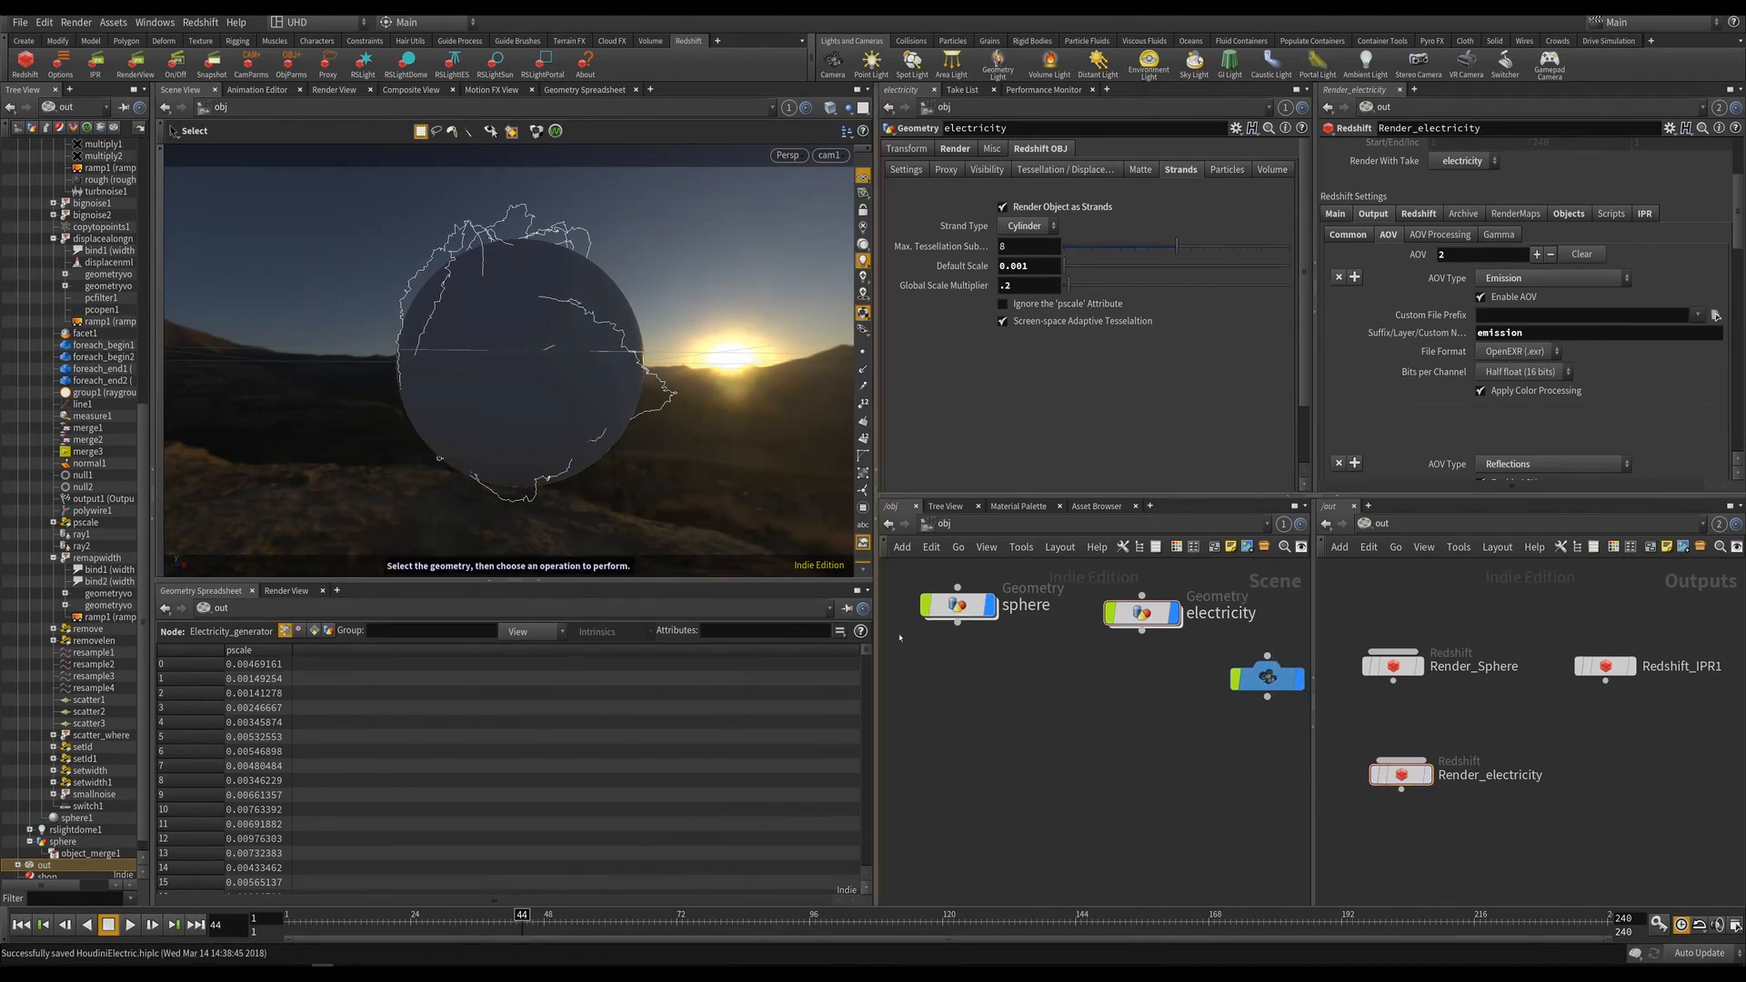
Select the sphere object, check the beauty pass in the Redshift render view, and close the view.
left_click(955, 603)
left_click(155, 78)
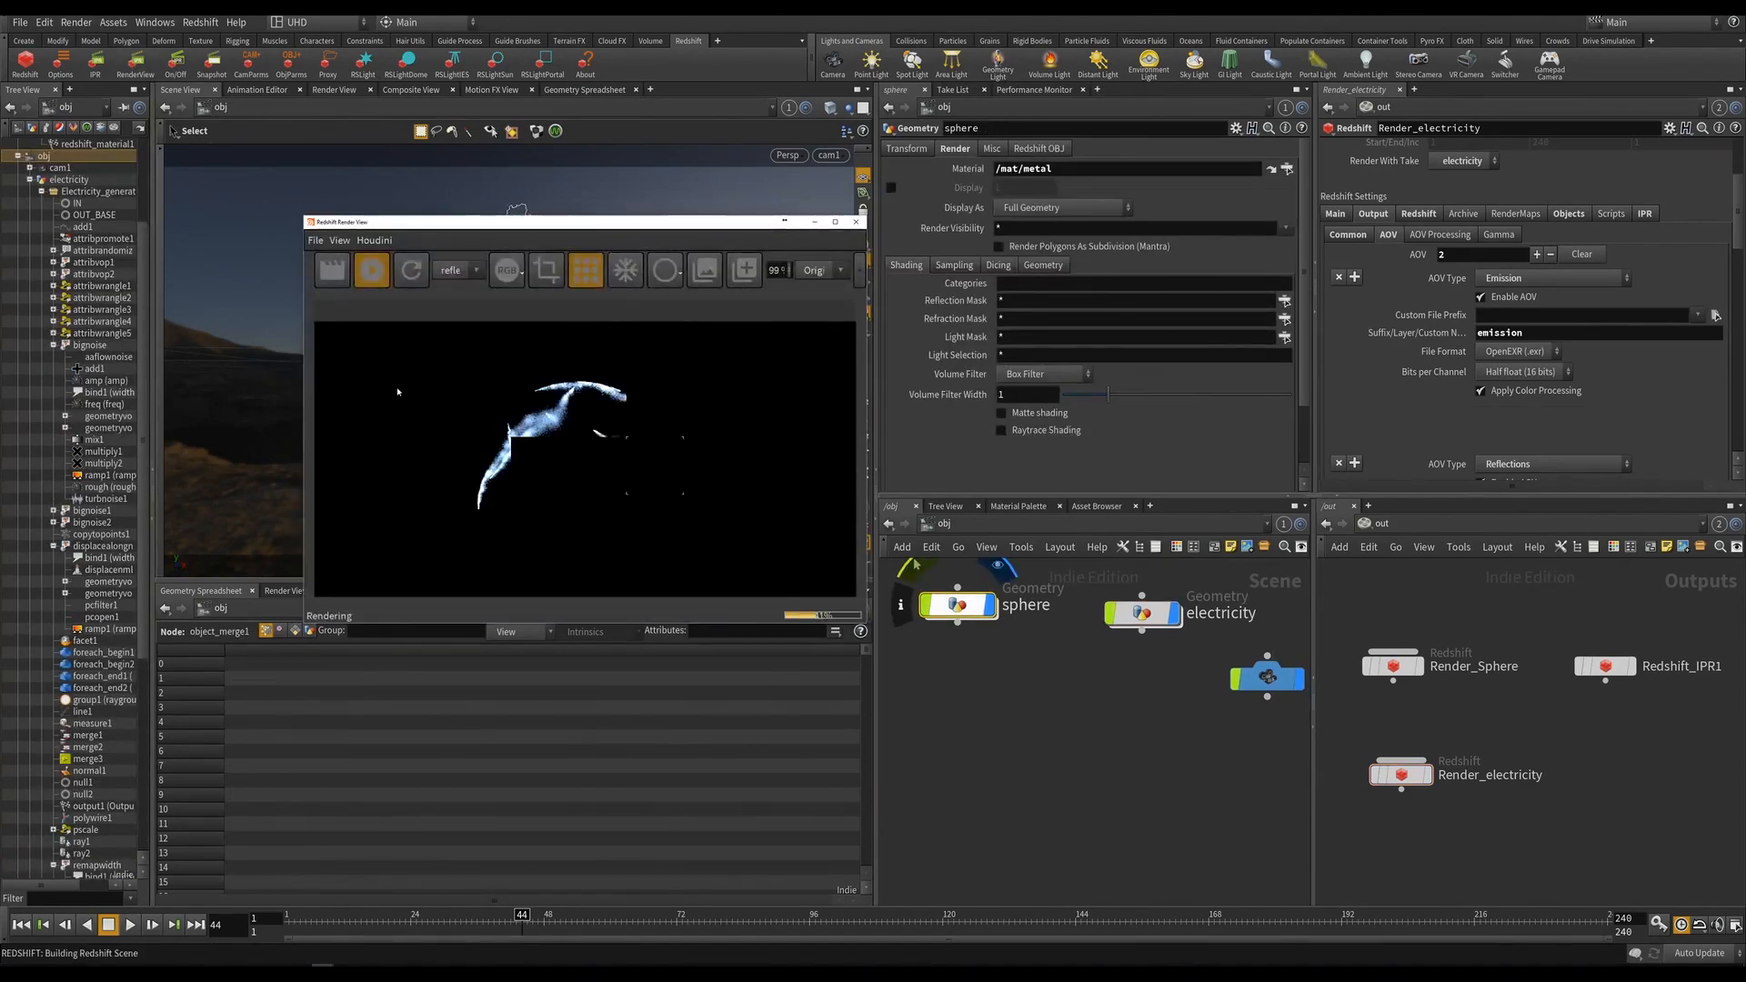
left_click(443, 277)
left_click(454, 285)
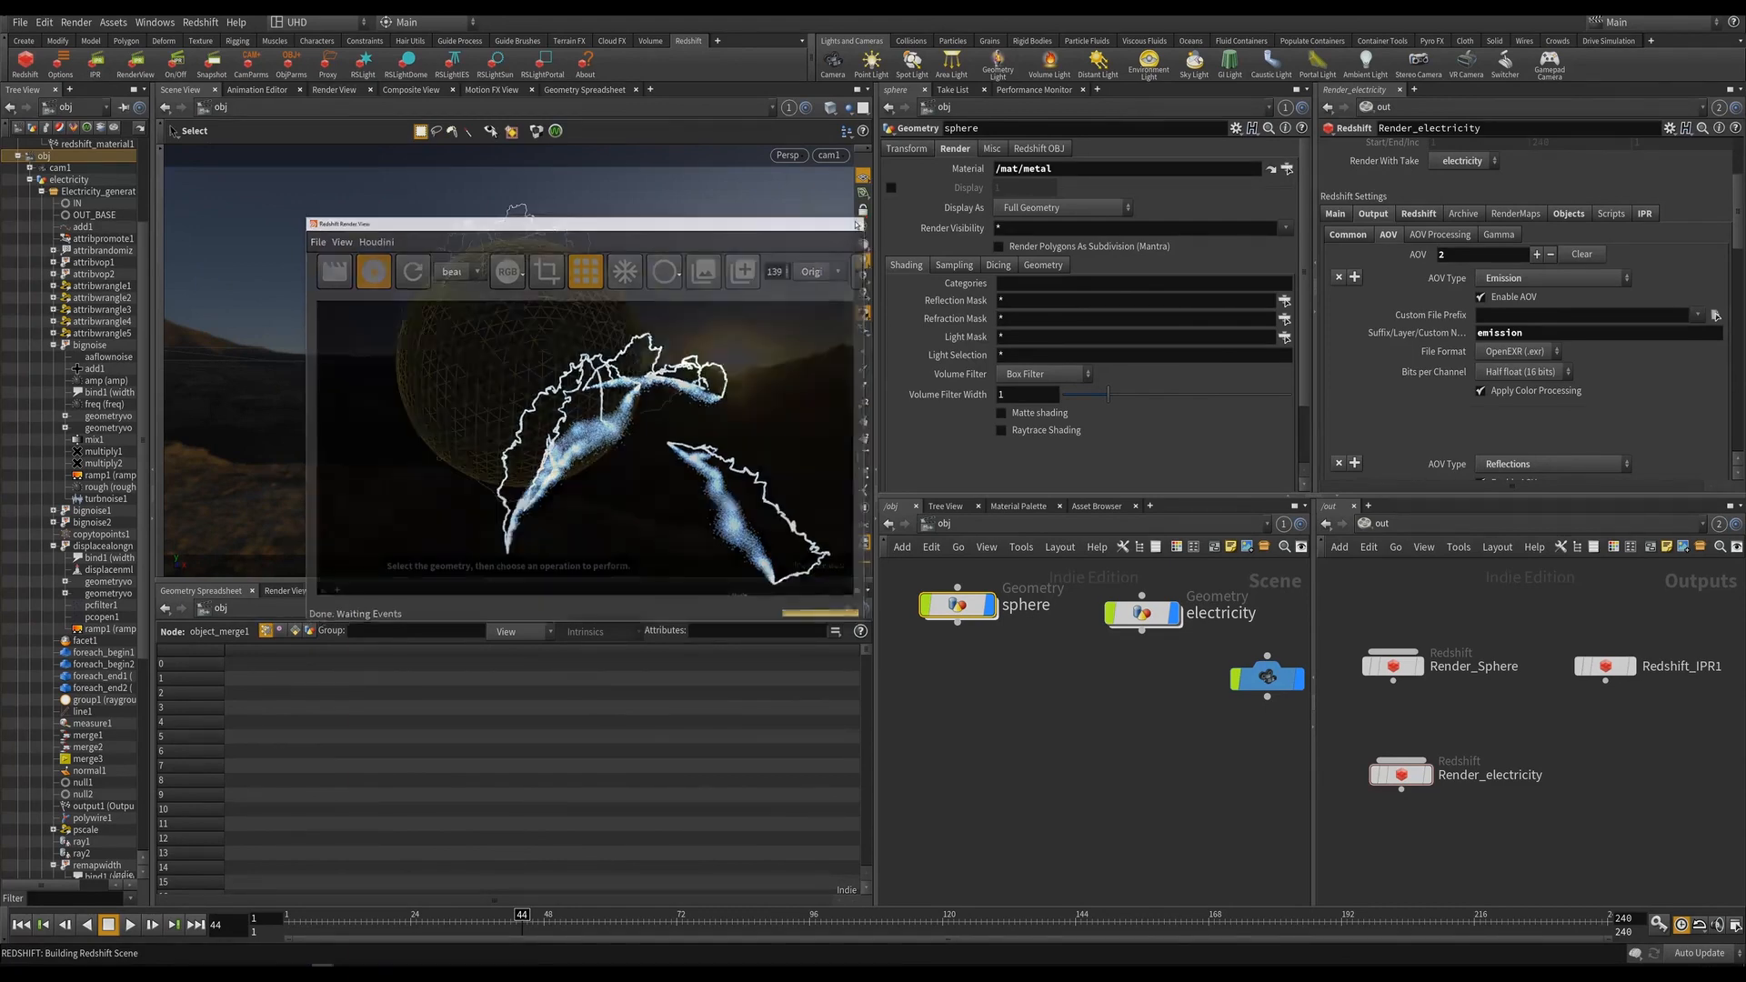
left_click(855, 222)
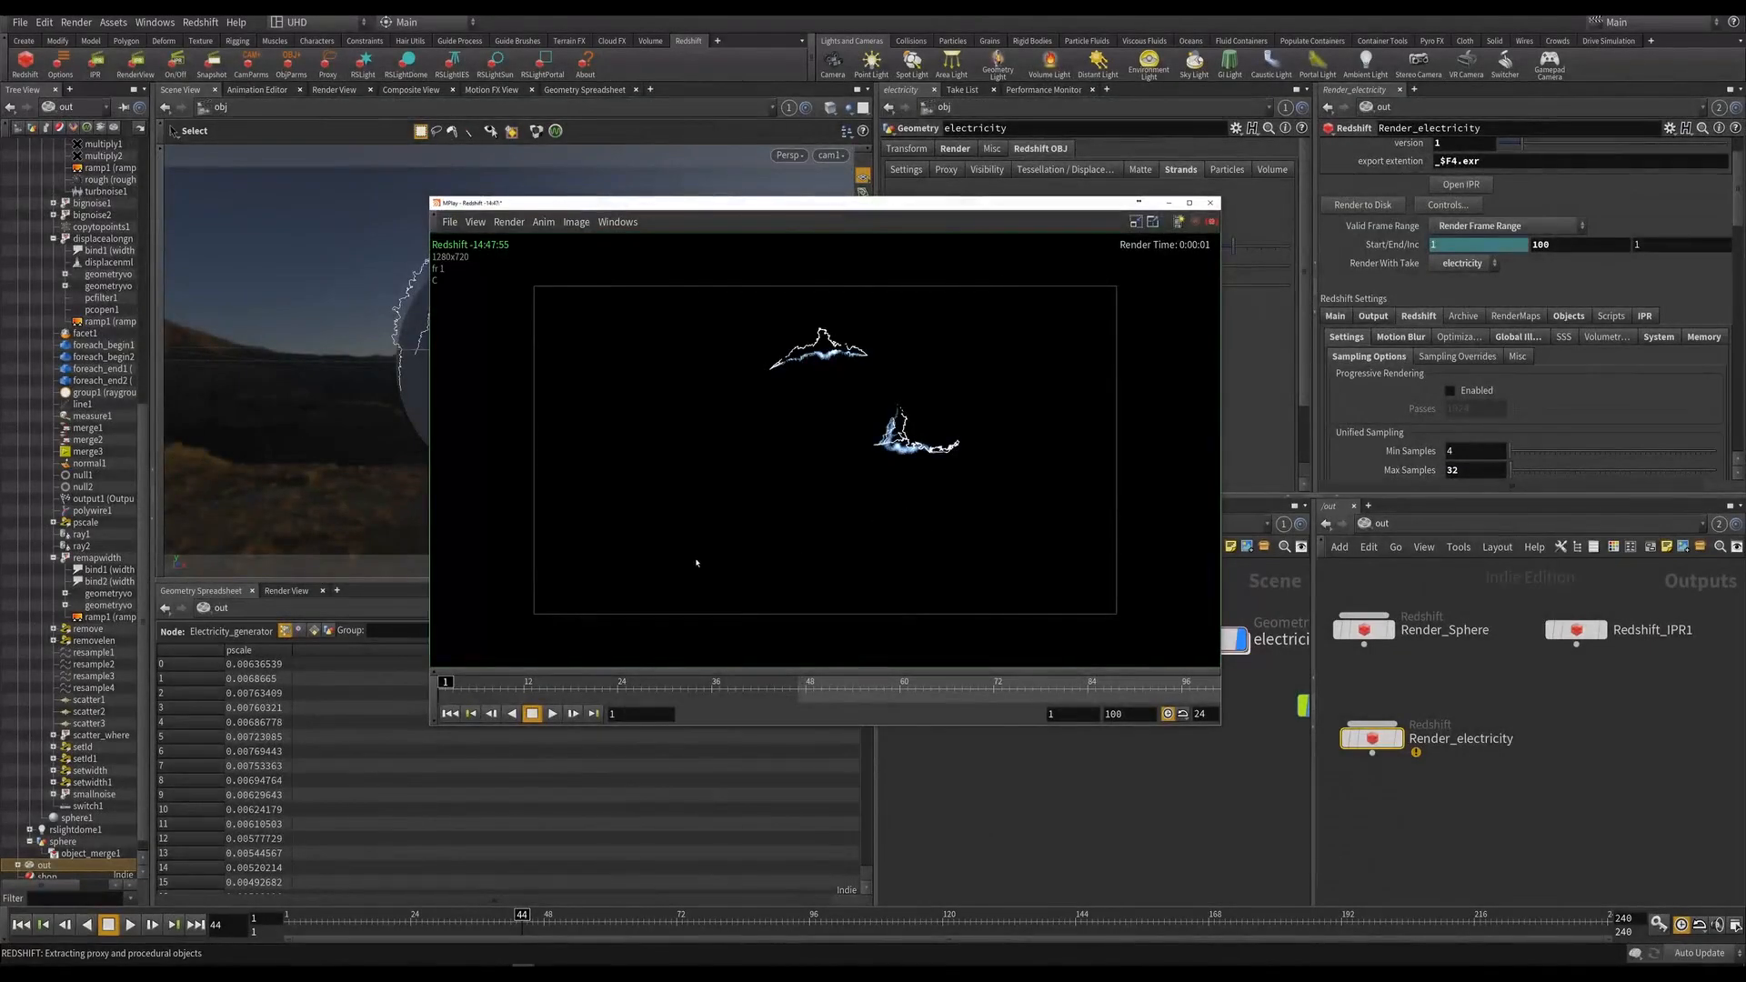
Play and scrub through the rendered electricity sequence in MPlay, examining the strands and their reflections.
key("Up")
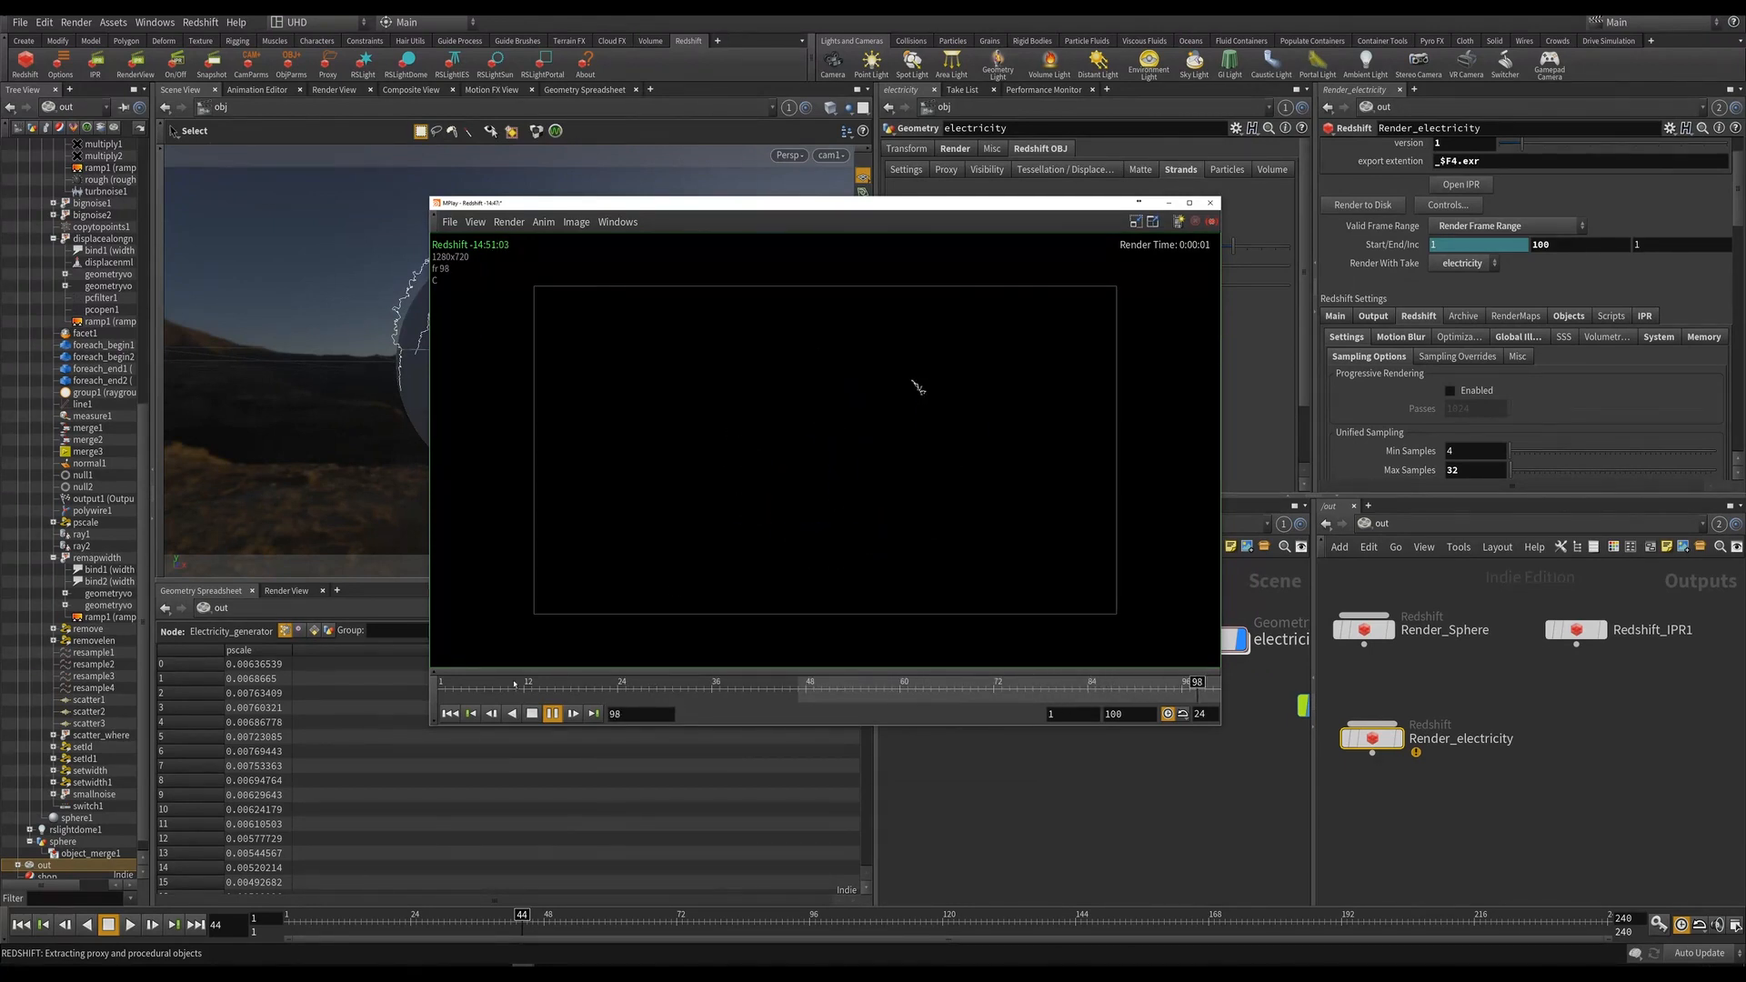
key("Up")
scroll(884, 420, "up", 2)
scroll(642, 317, "up", 1)
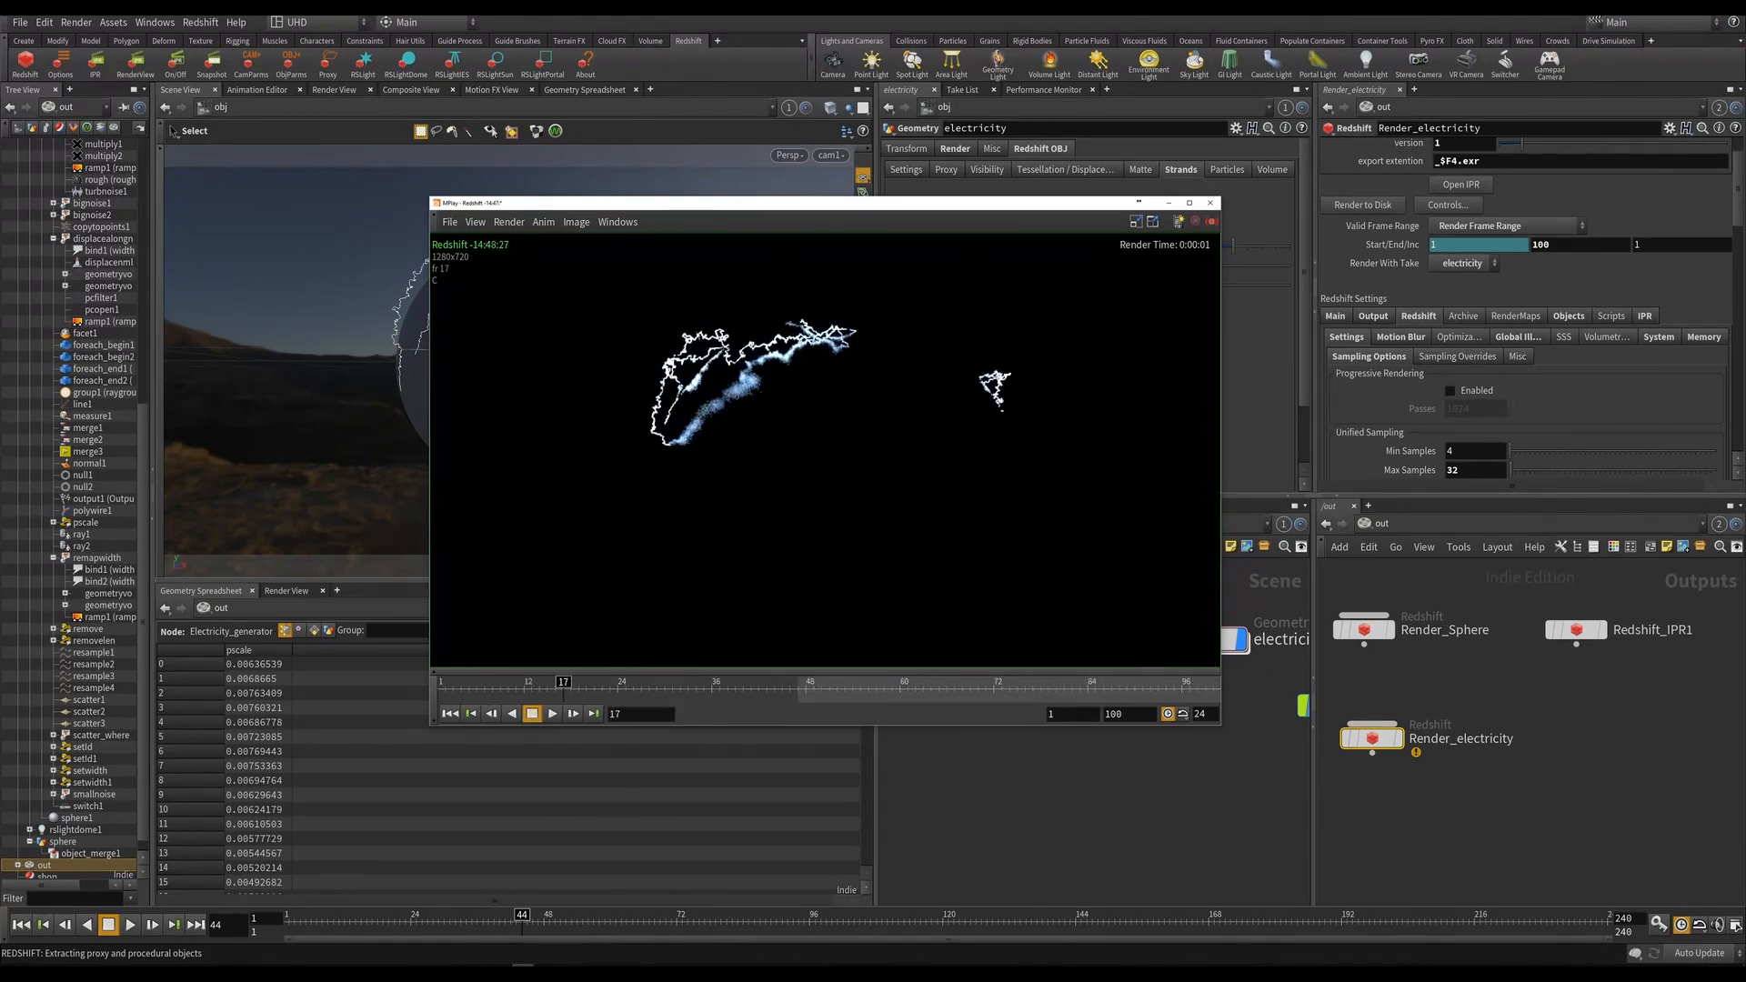
left_click_drag(790, 693, 631, 688)
scroll(936, 588, "down", 3)
left_click(552, 717)
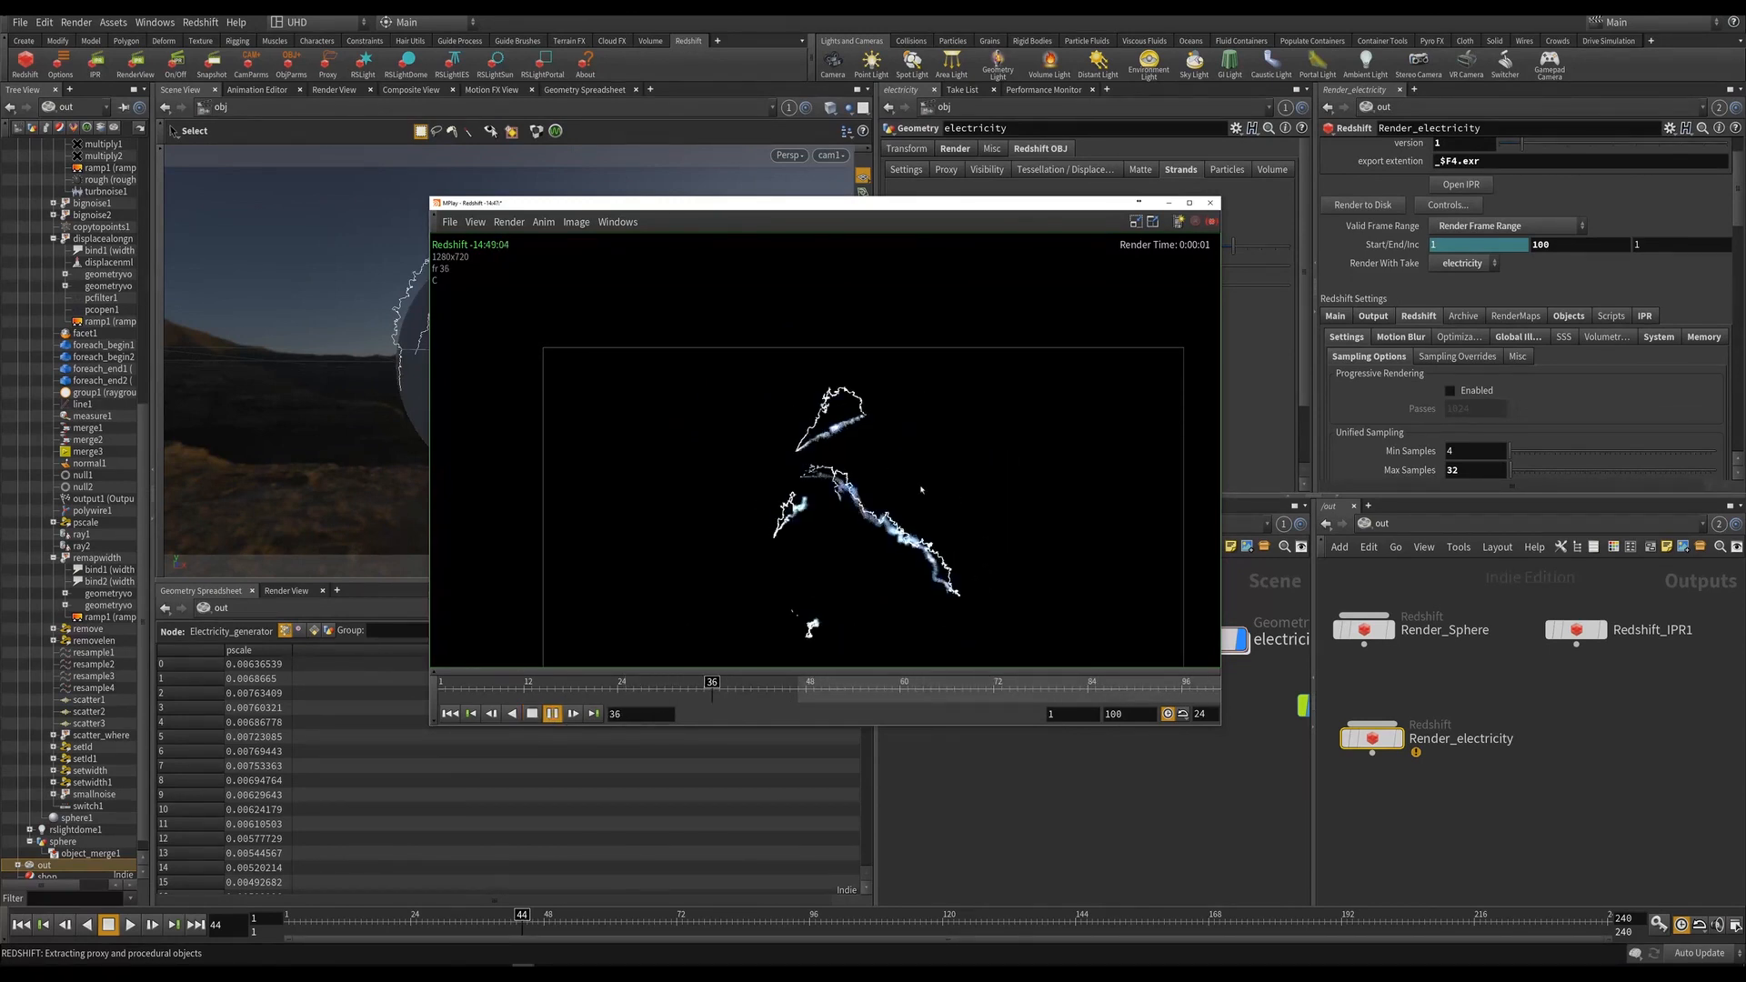
middle_click_drag(938, 520, 897, 413)
middle_click_drag(744, 484, 744, 539)
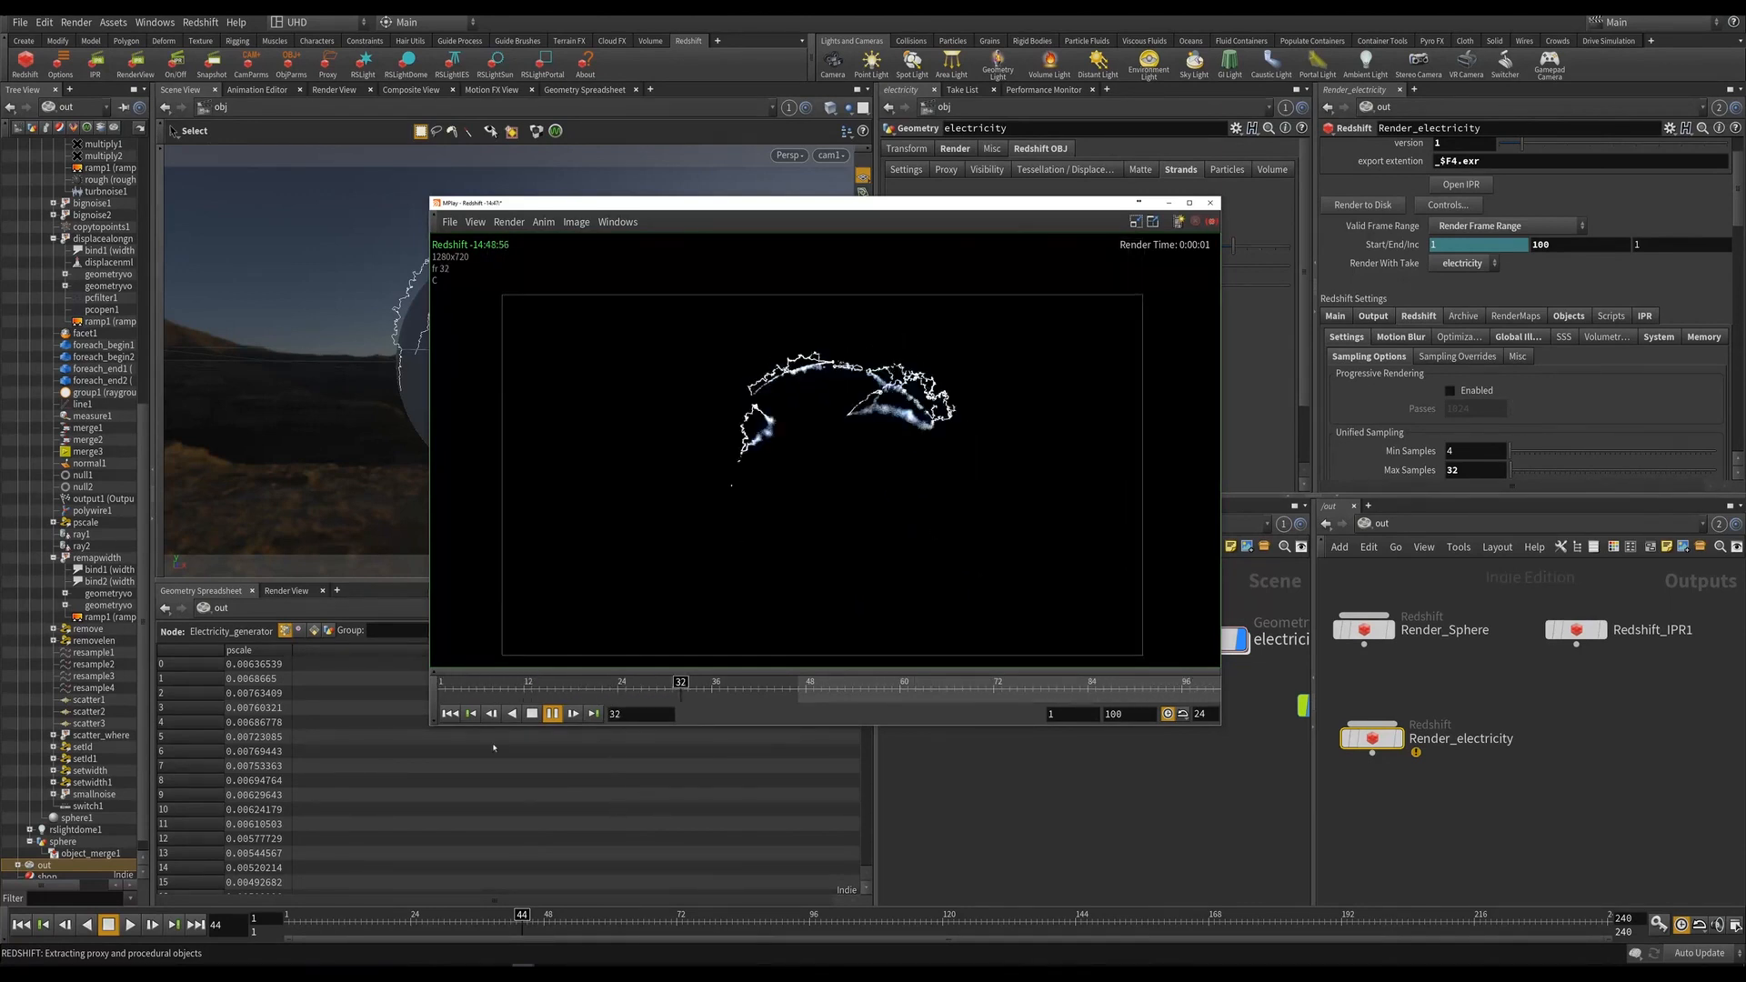
left_click(533, 715)
left_click(780, 688)
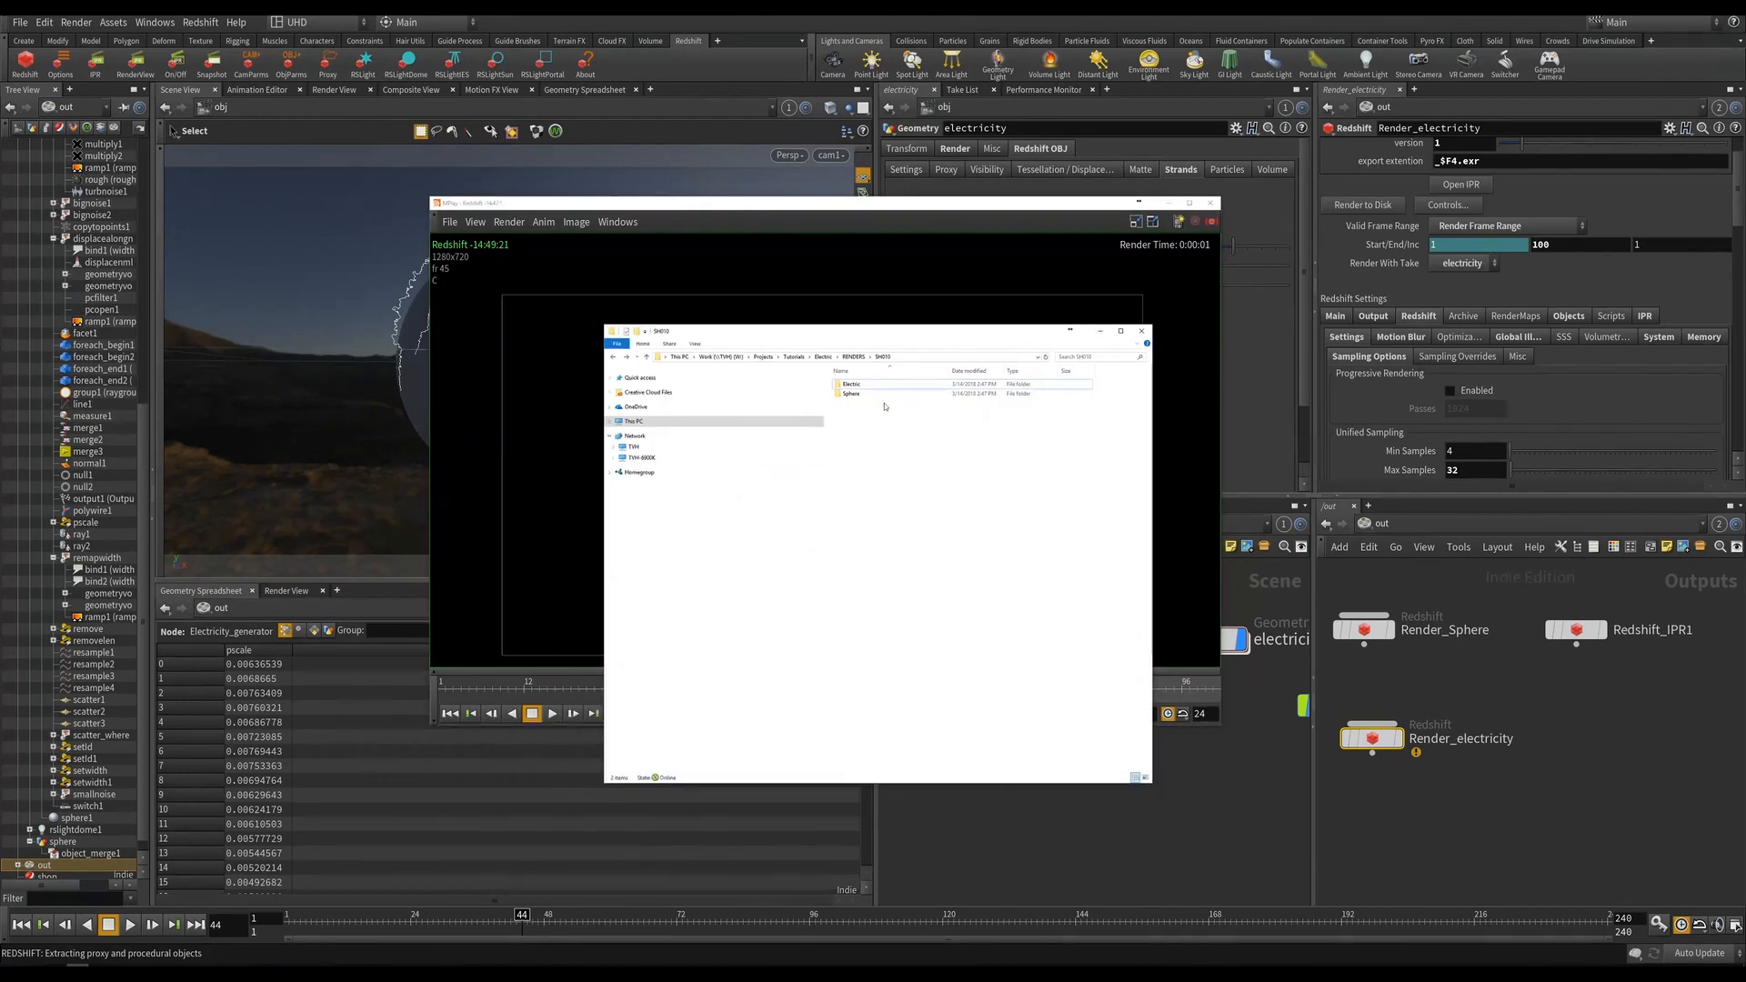
Check the Sphere_v1 folder inside SH010's render folder for rendered files and return to Houdini.
double_click(851, 393)
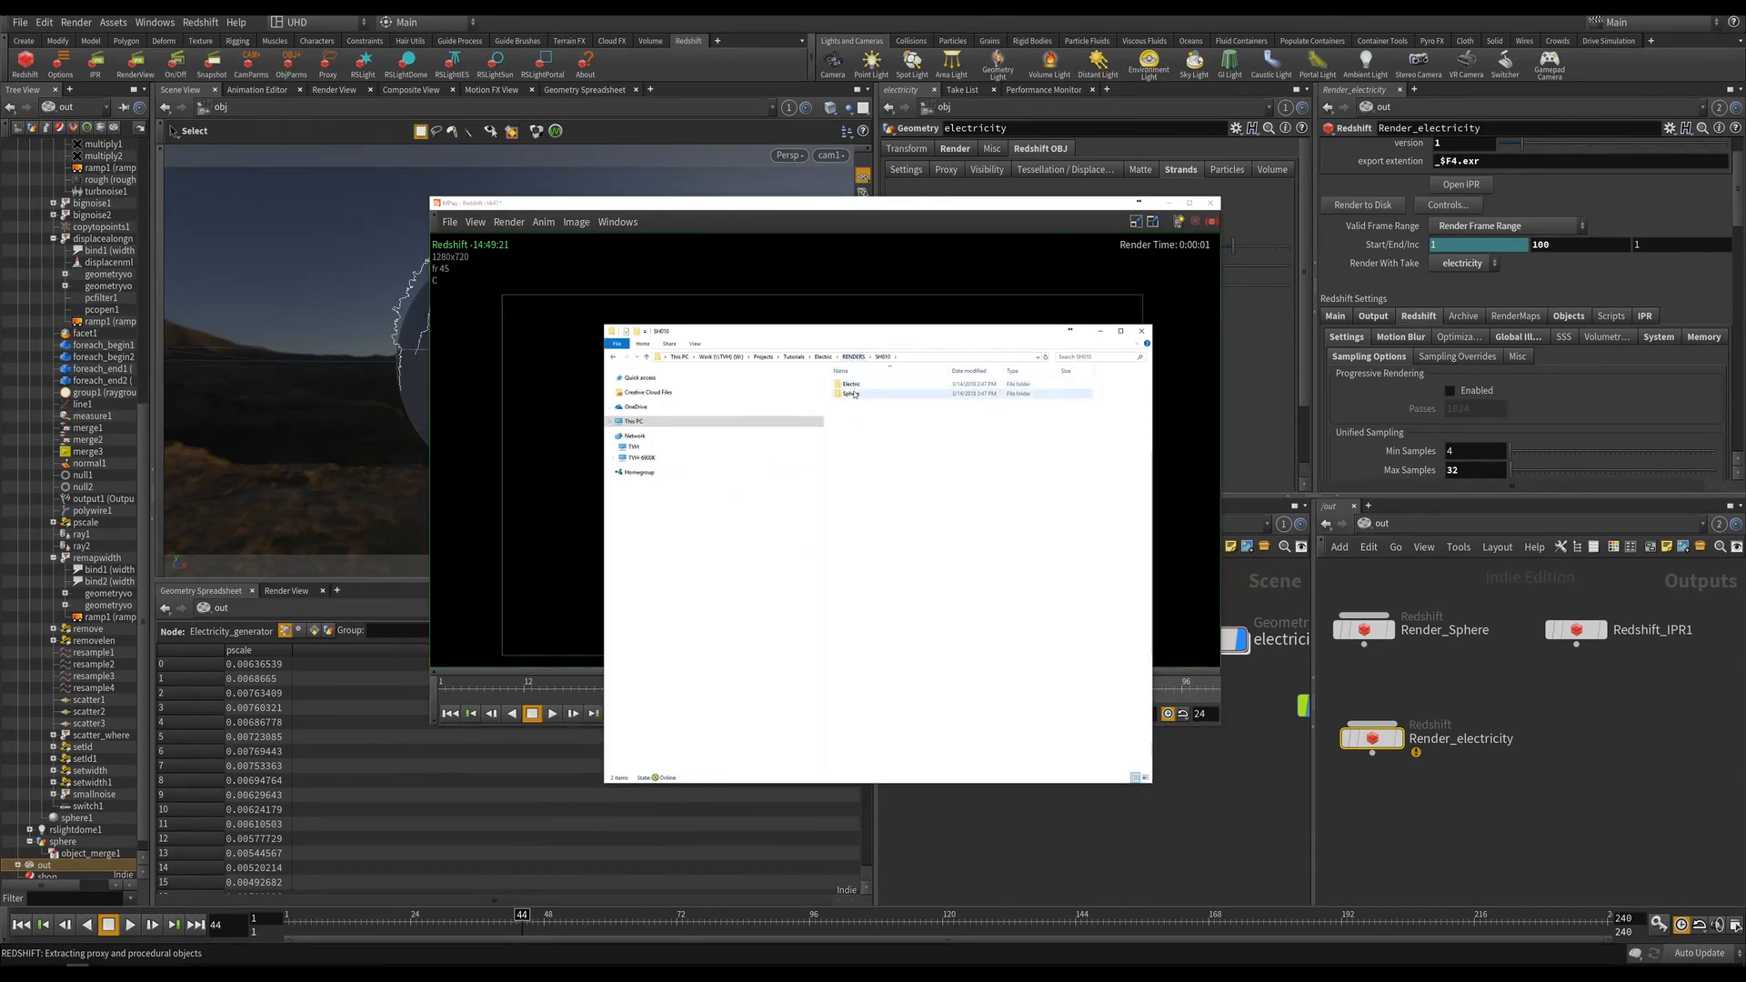
double_click(855, 384)
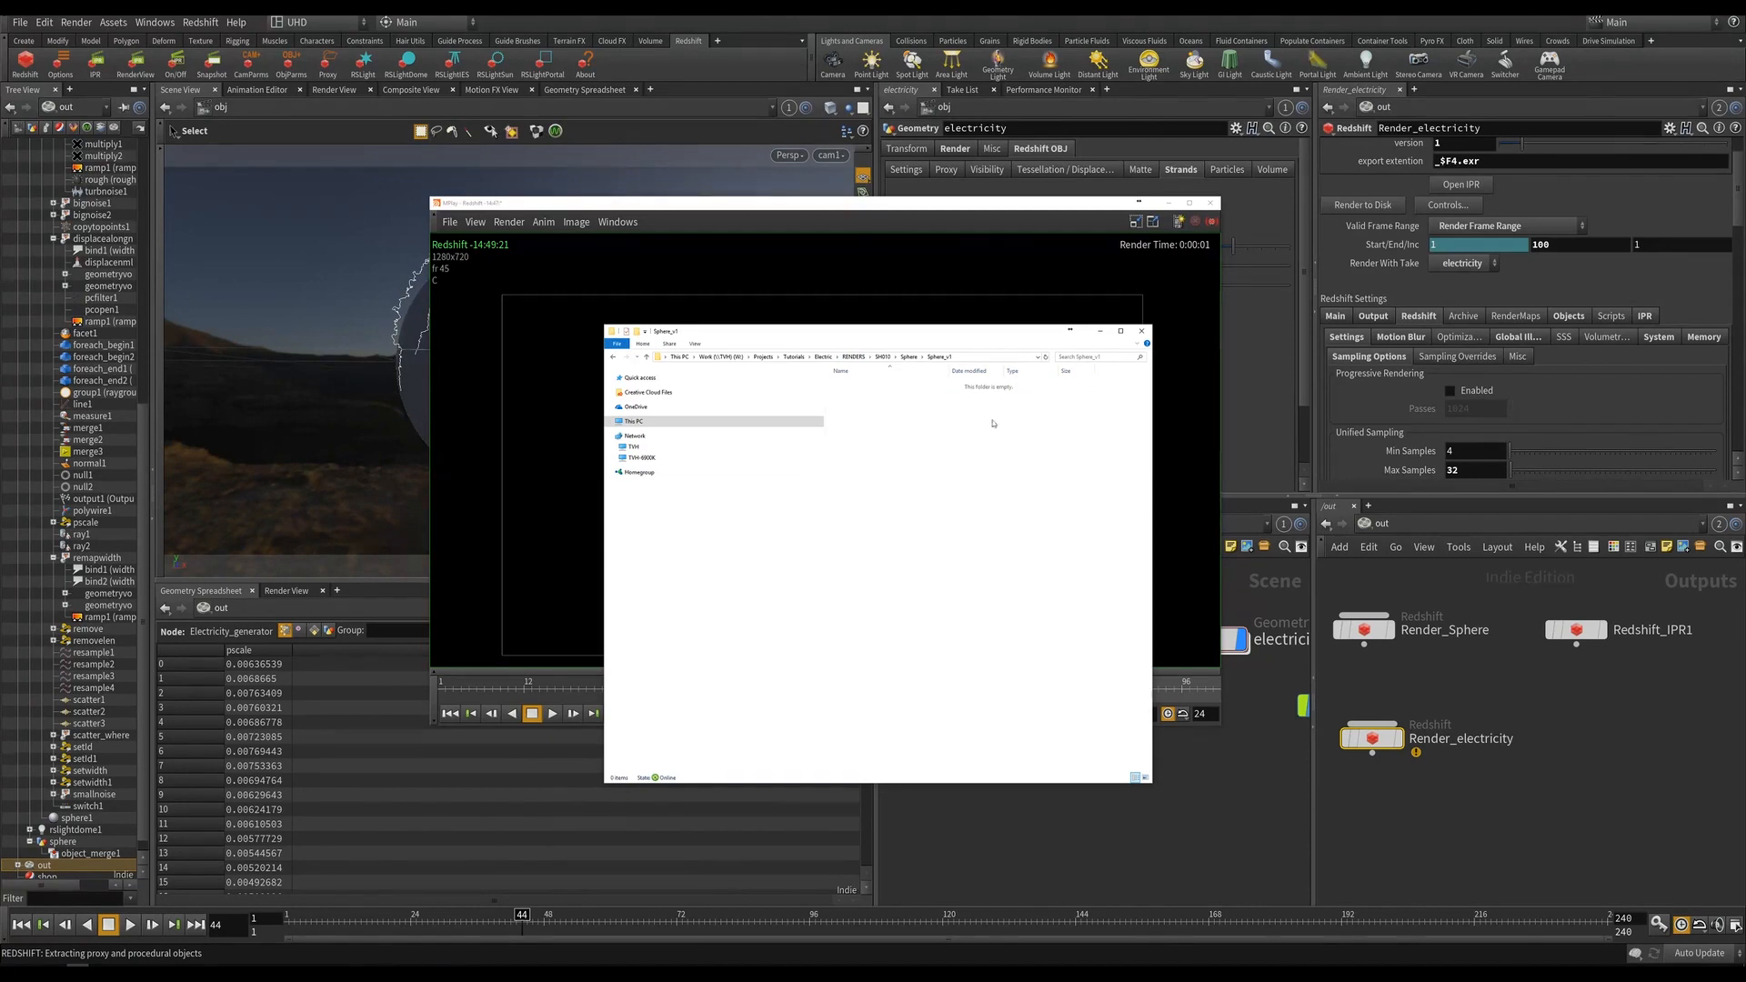
left_click(1536, 814)
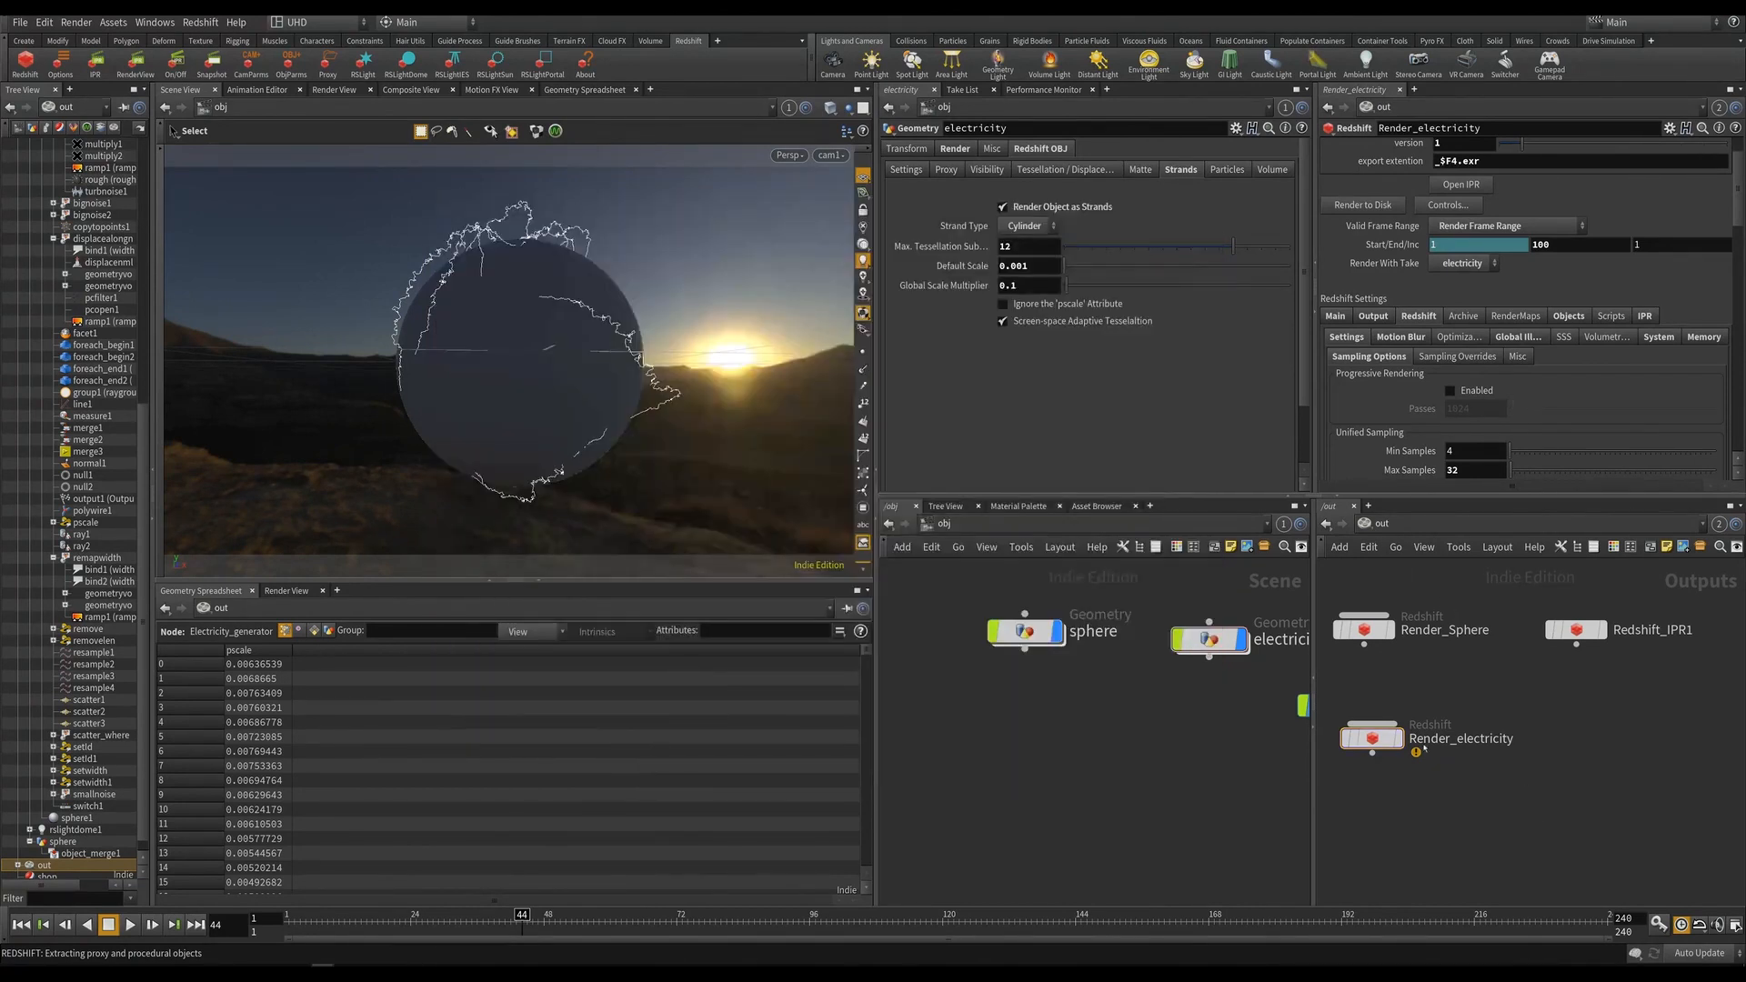
Render the current frame of Render_Sphere to disk.
left_click(1363, 629)
scroll(1414, 233, "up", 2)
scroll(1414, 233, "up", 1)
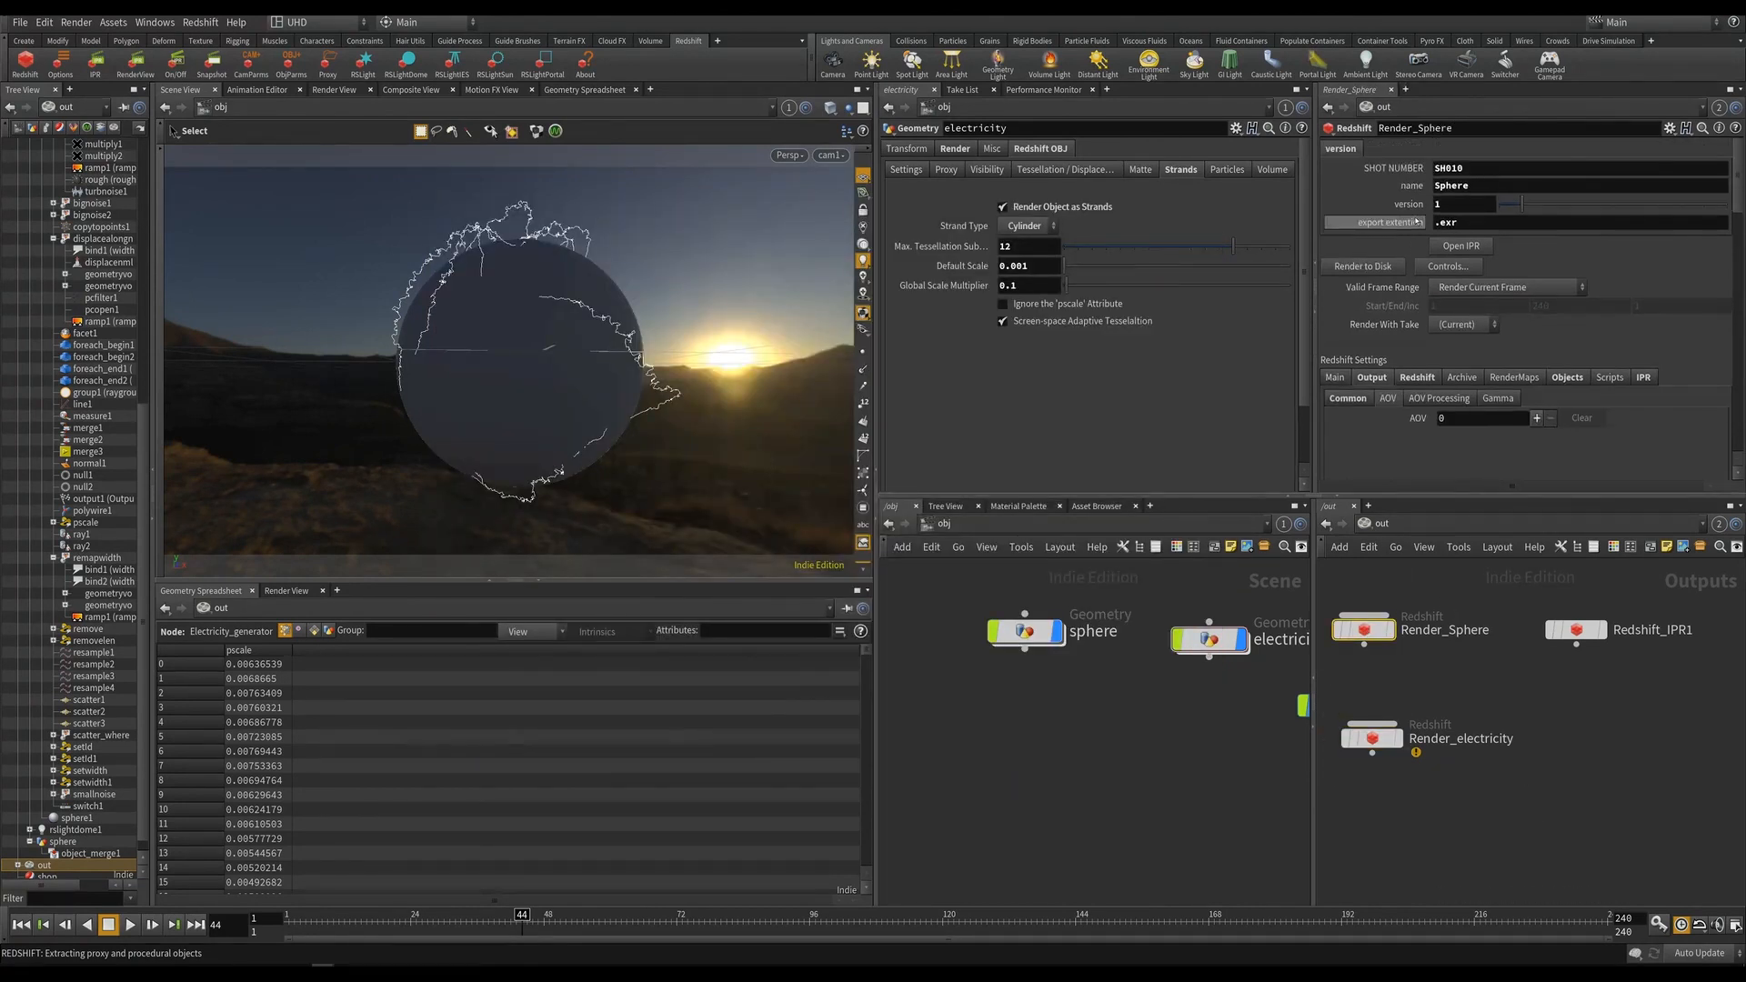
left_click(1357, 268)
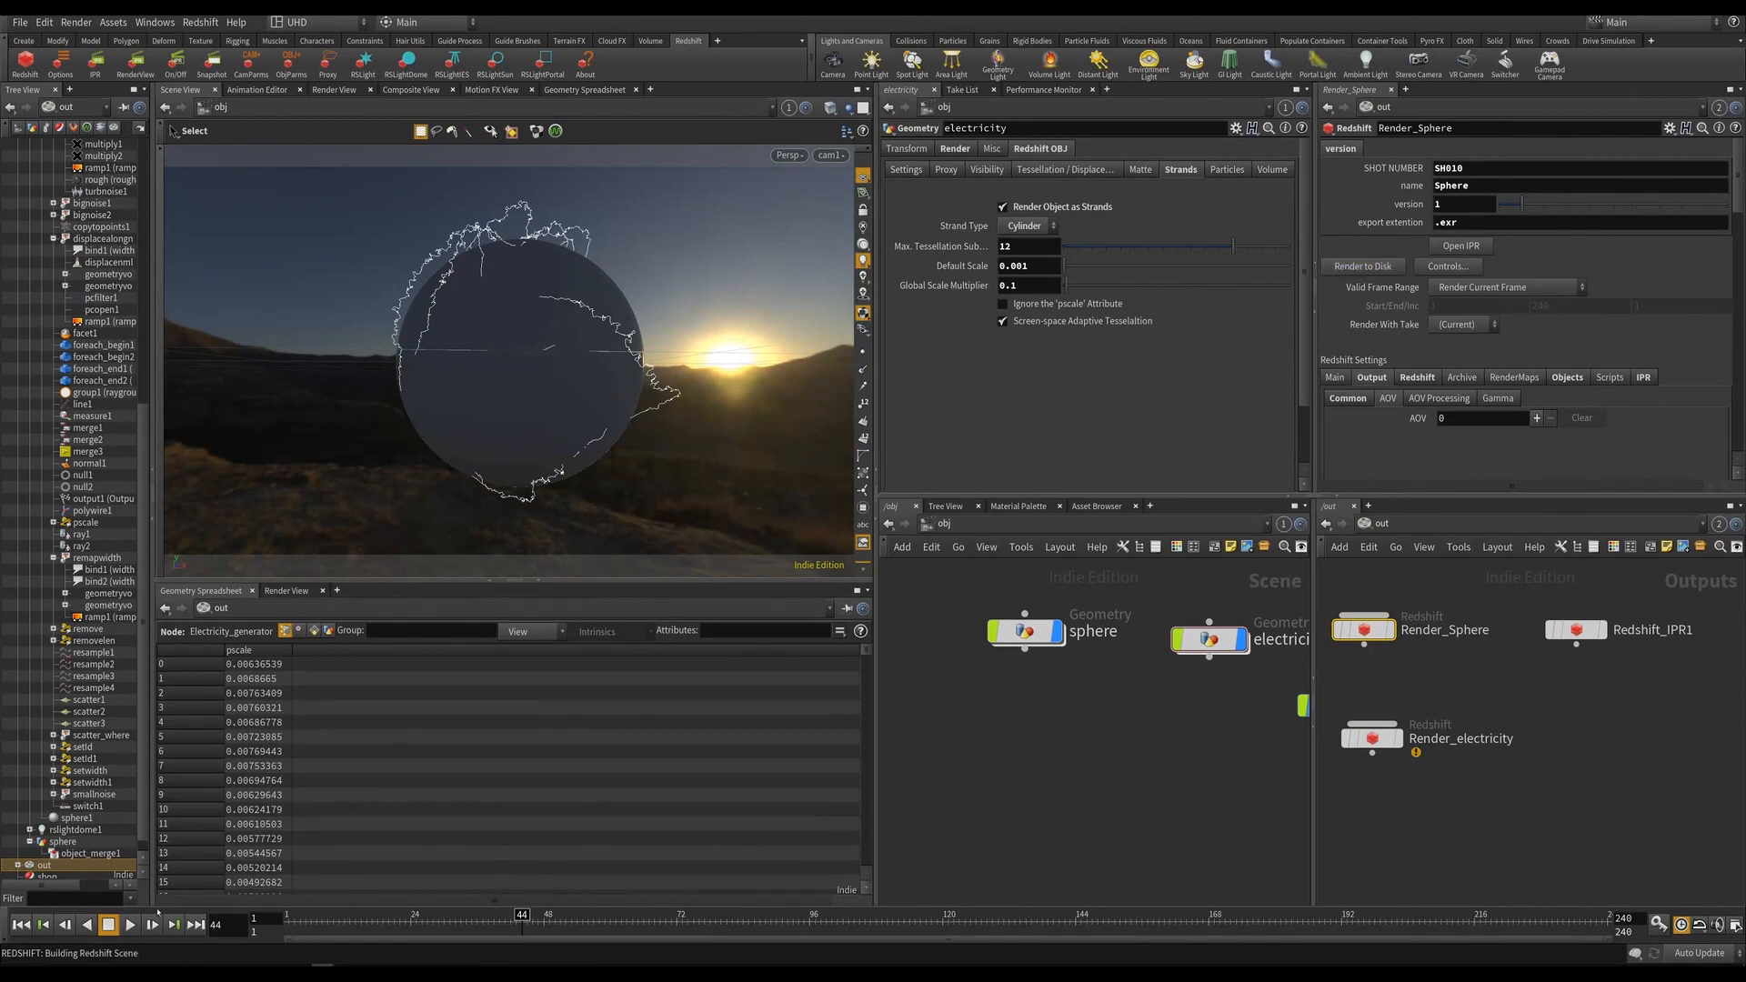
Switch to the file explorer, refresh the Sphere_v1 folder, and view the rendered sphere image before closing the viewer.
key("alt+Tab")
right_click(781, 457)
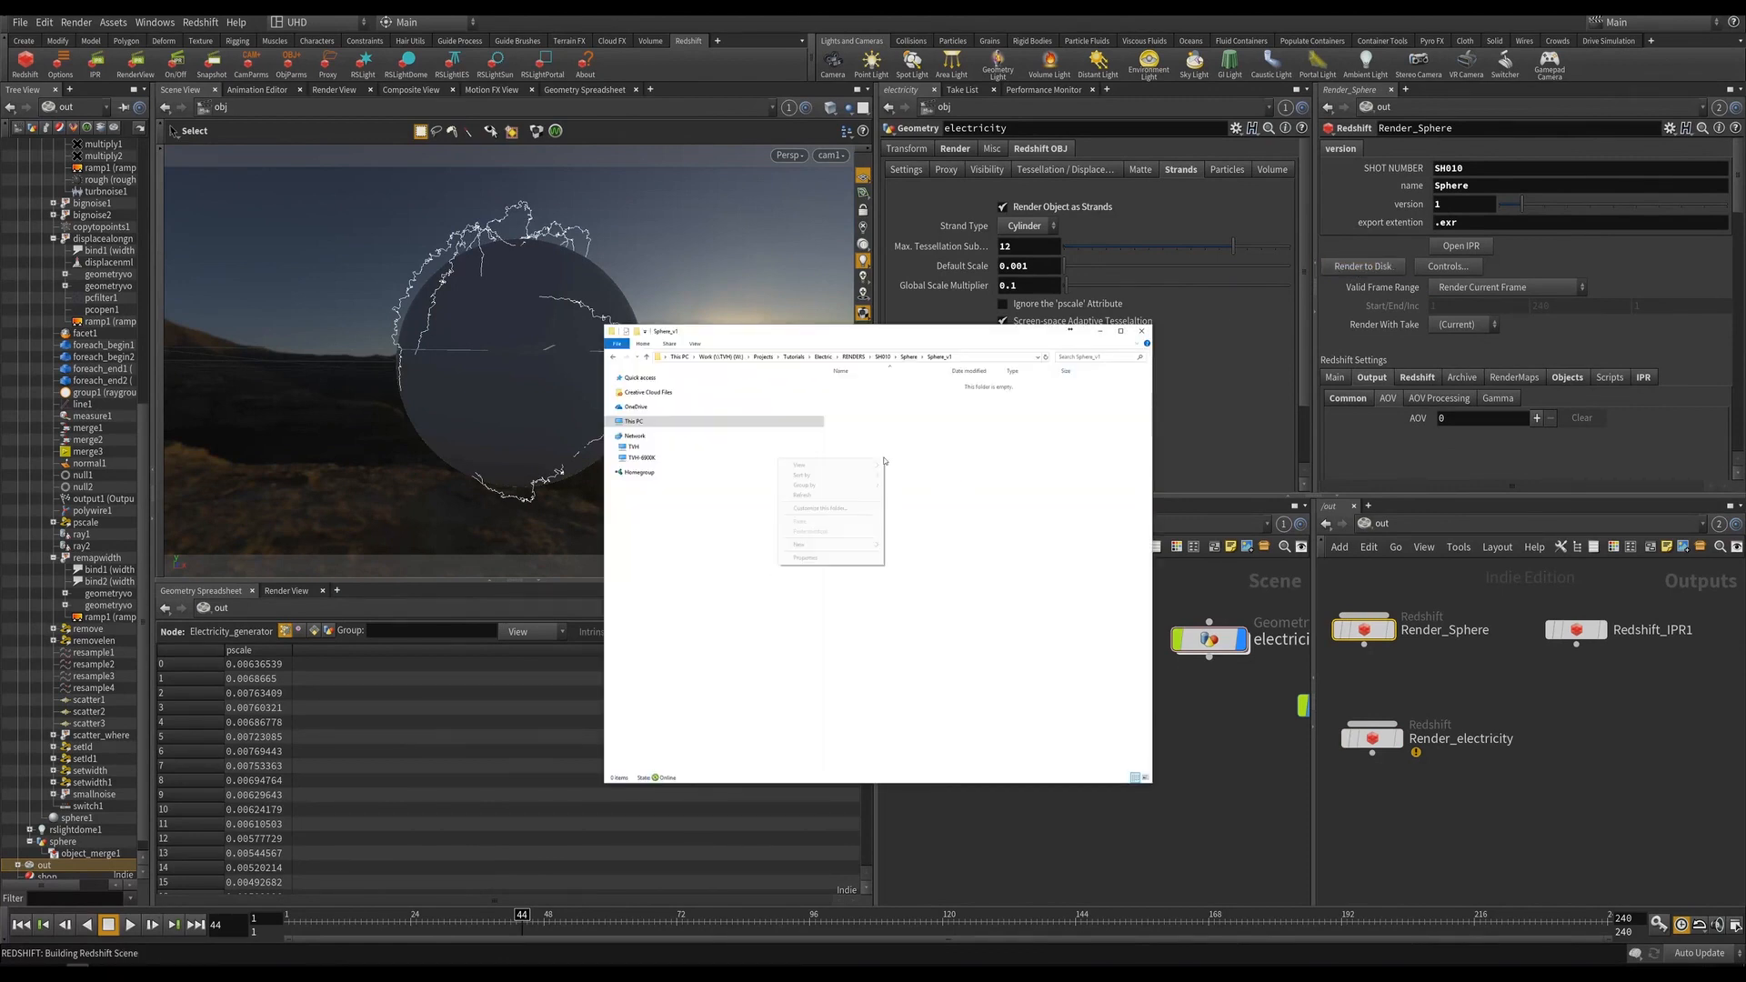
left_click(807, 497)
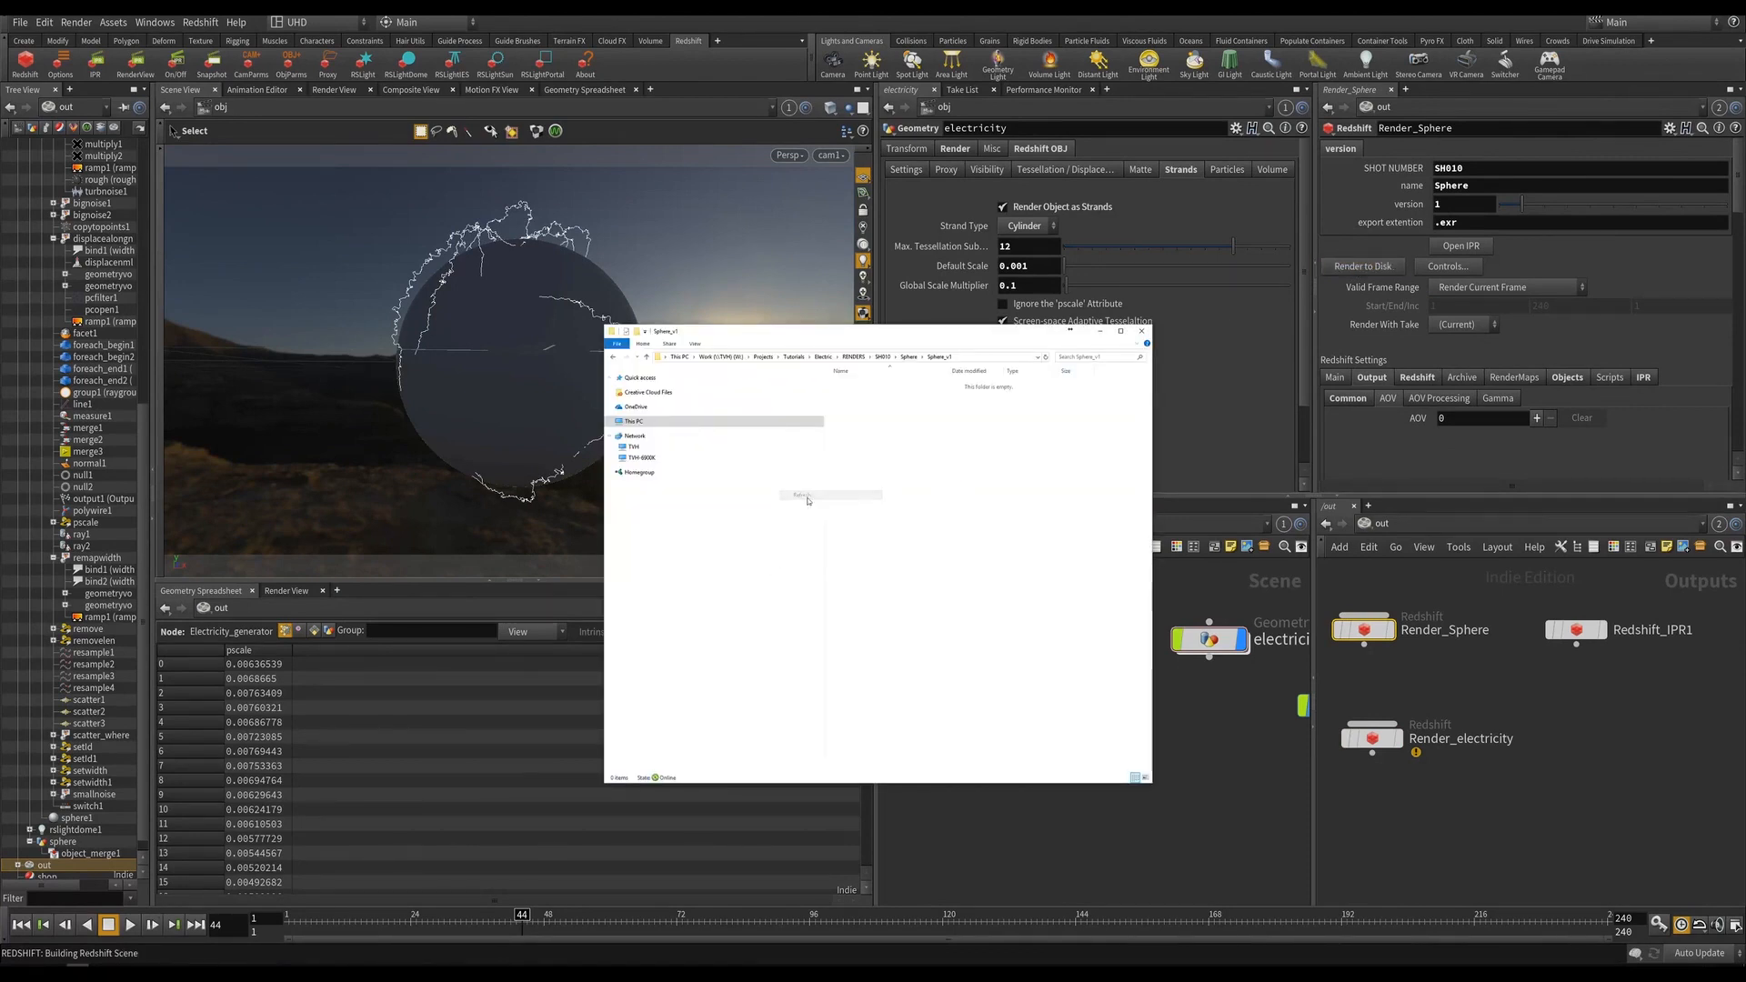
left_click(910, 357)
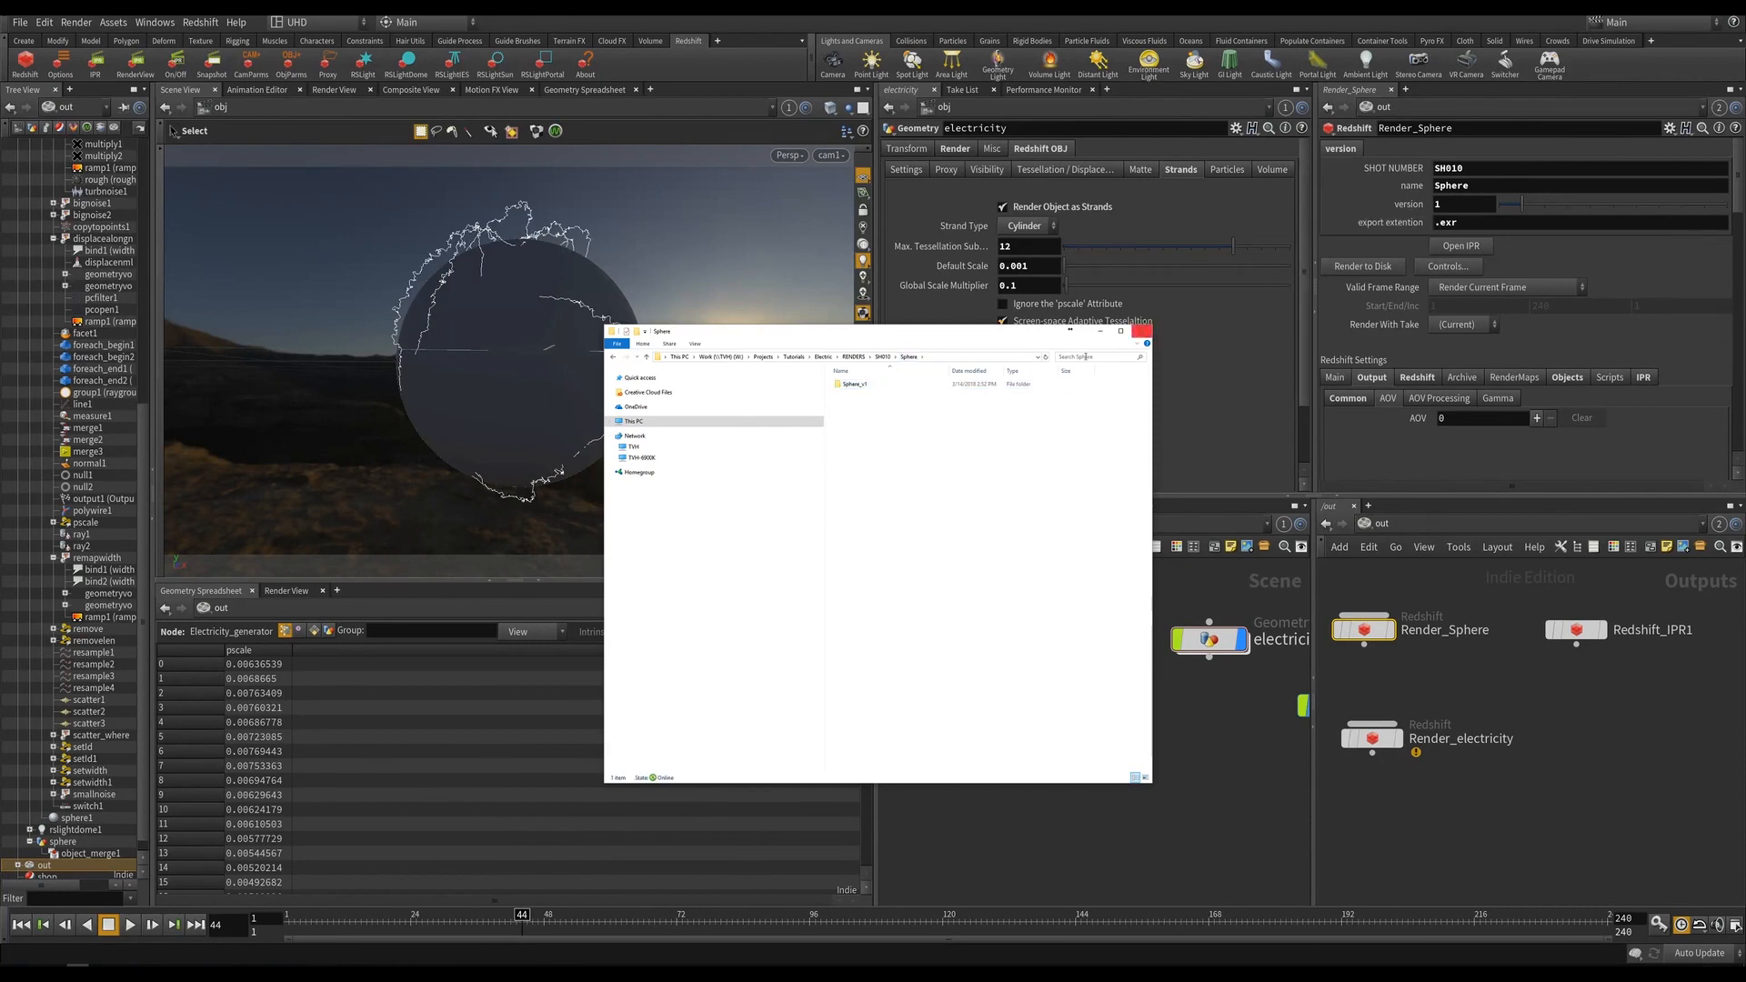
double_click(853, 383)
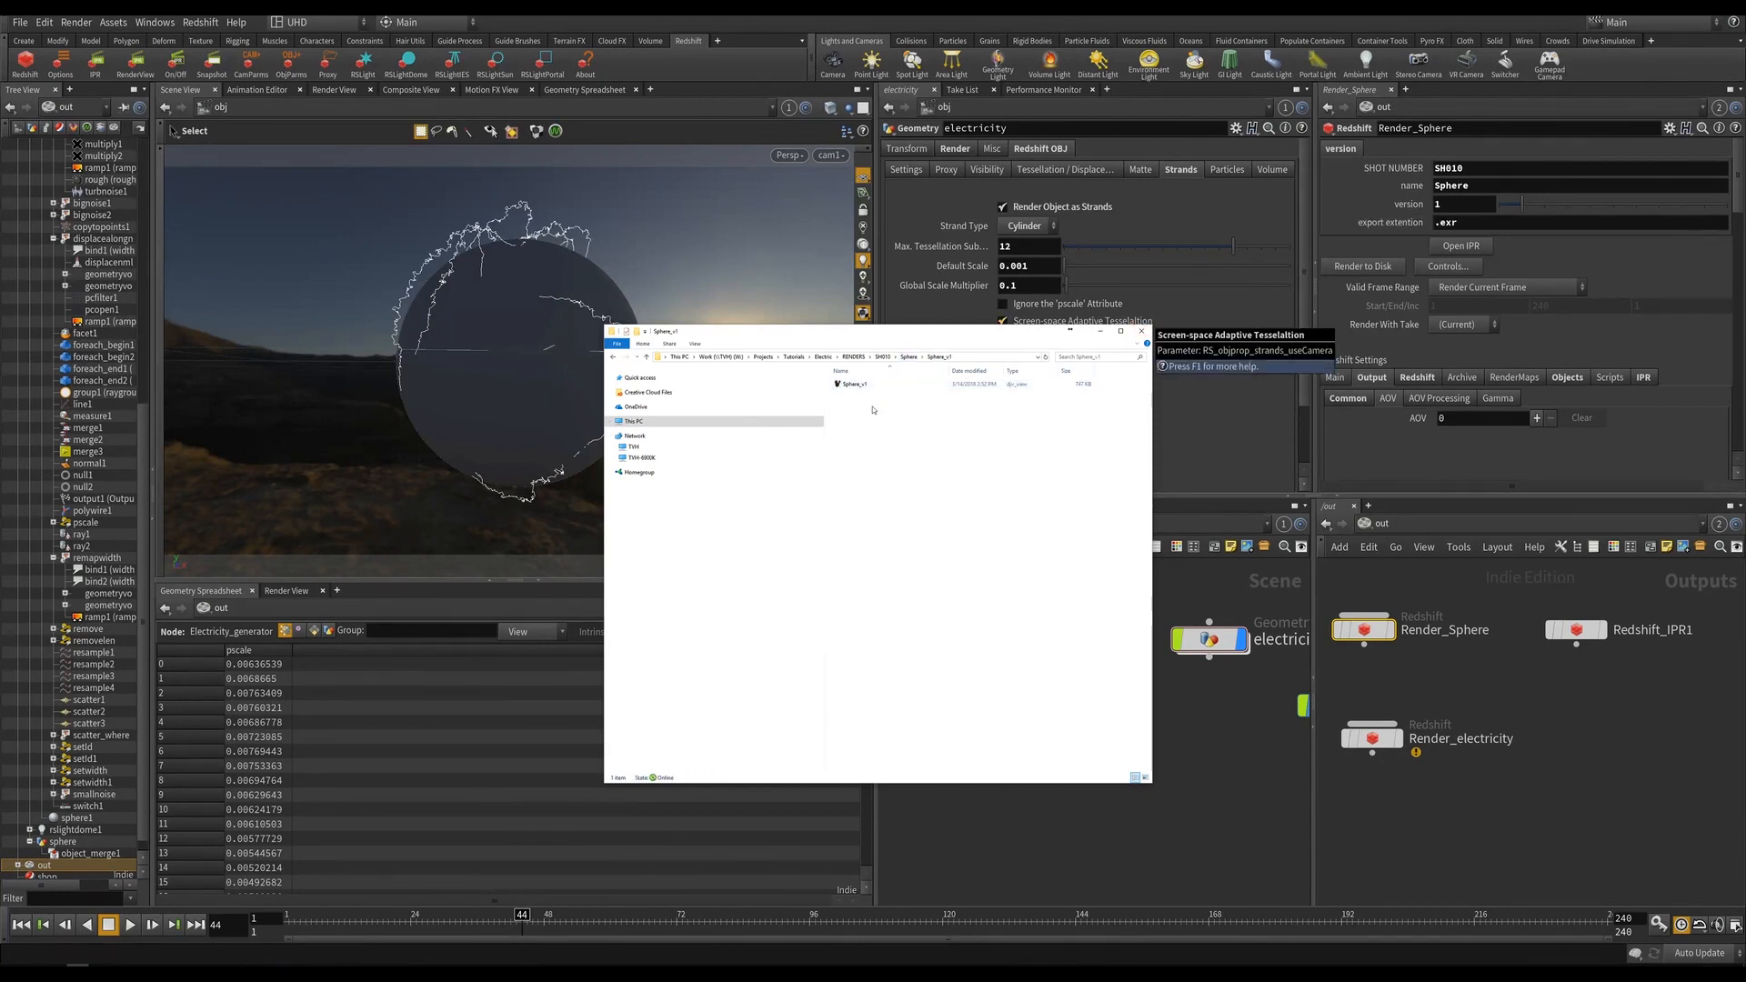
left_click(861, 387)
double_click(860, 383)
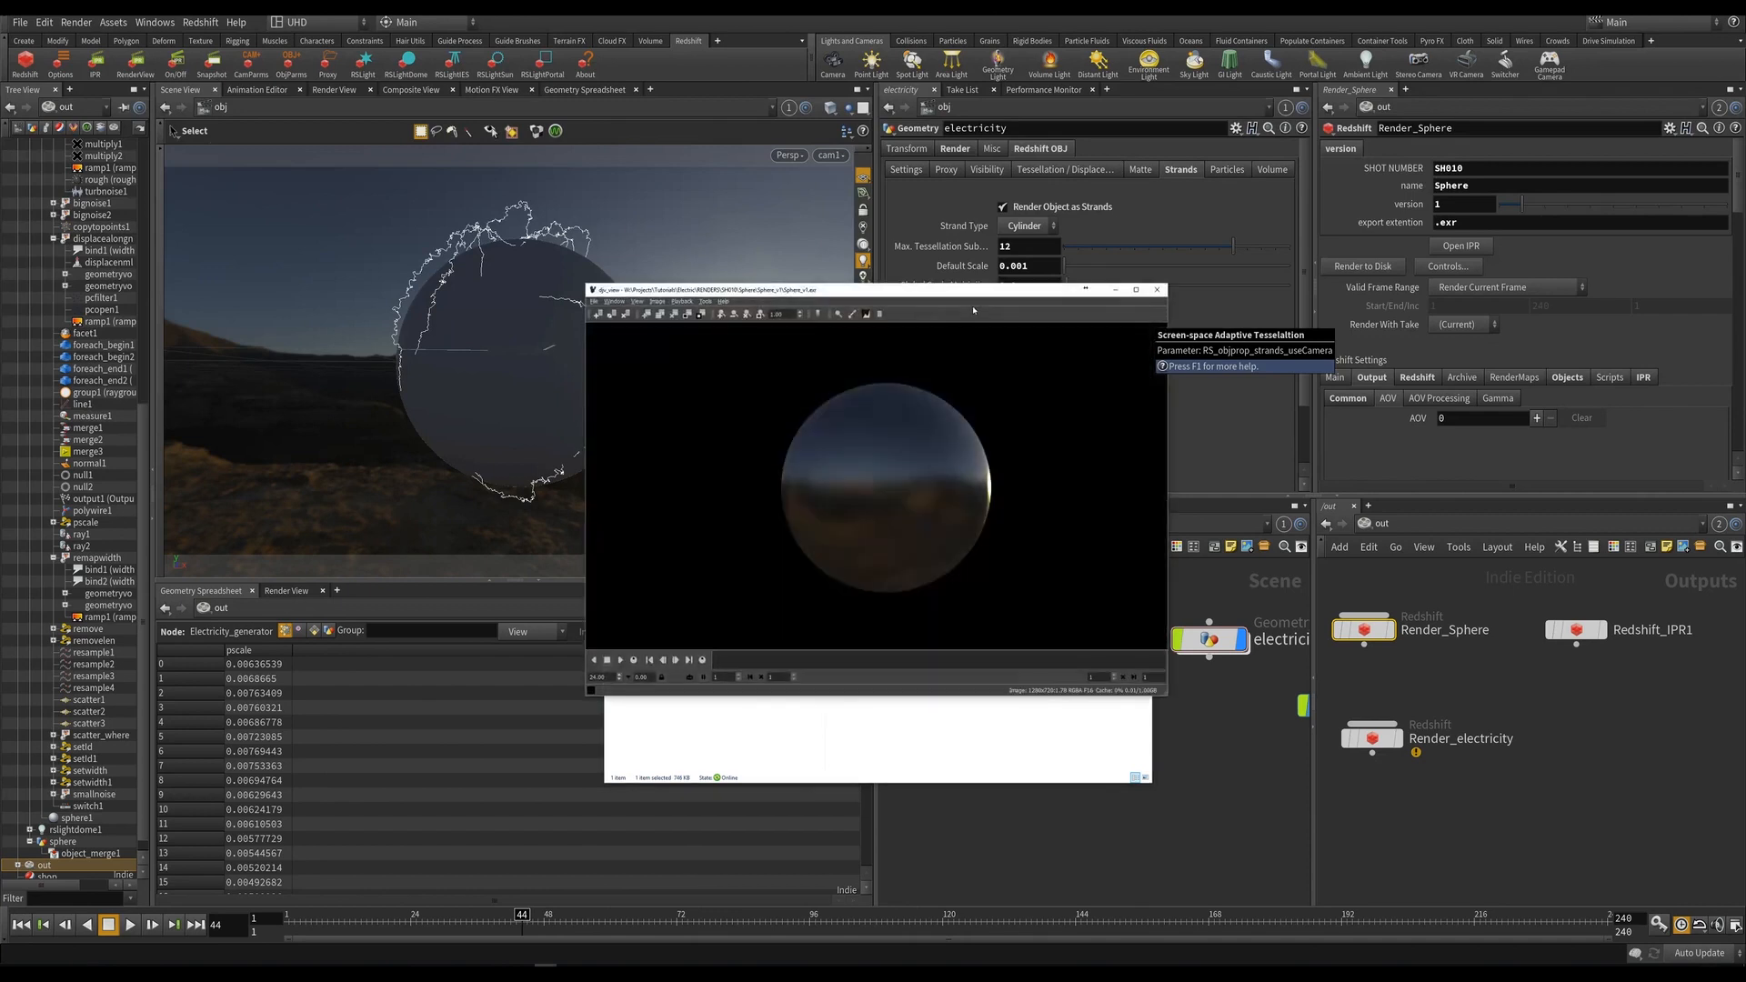
left_click(1156, 289)
Browse to the electricity pass's v1 folder in SH010, view one of its beauty frames, and close the viewer.
key("BackSpace")
key("BackSpace")
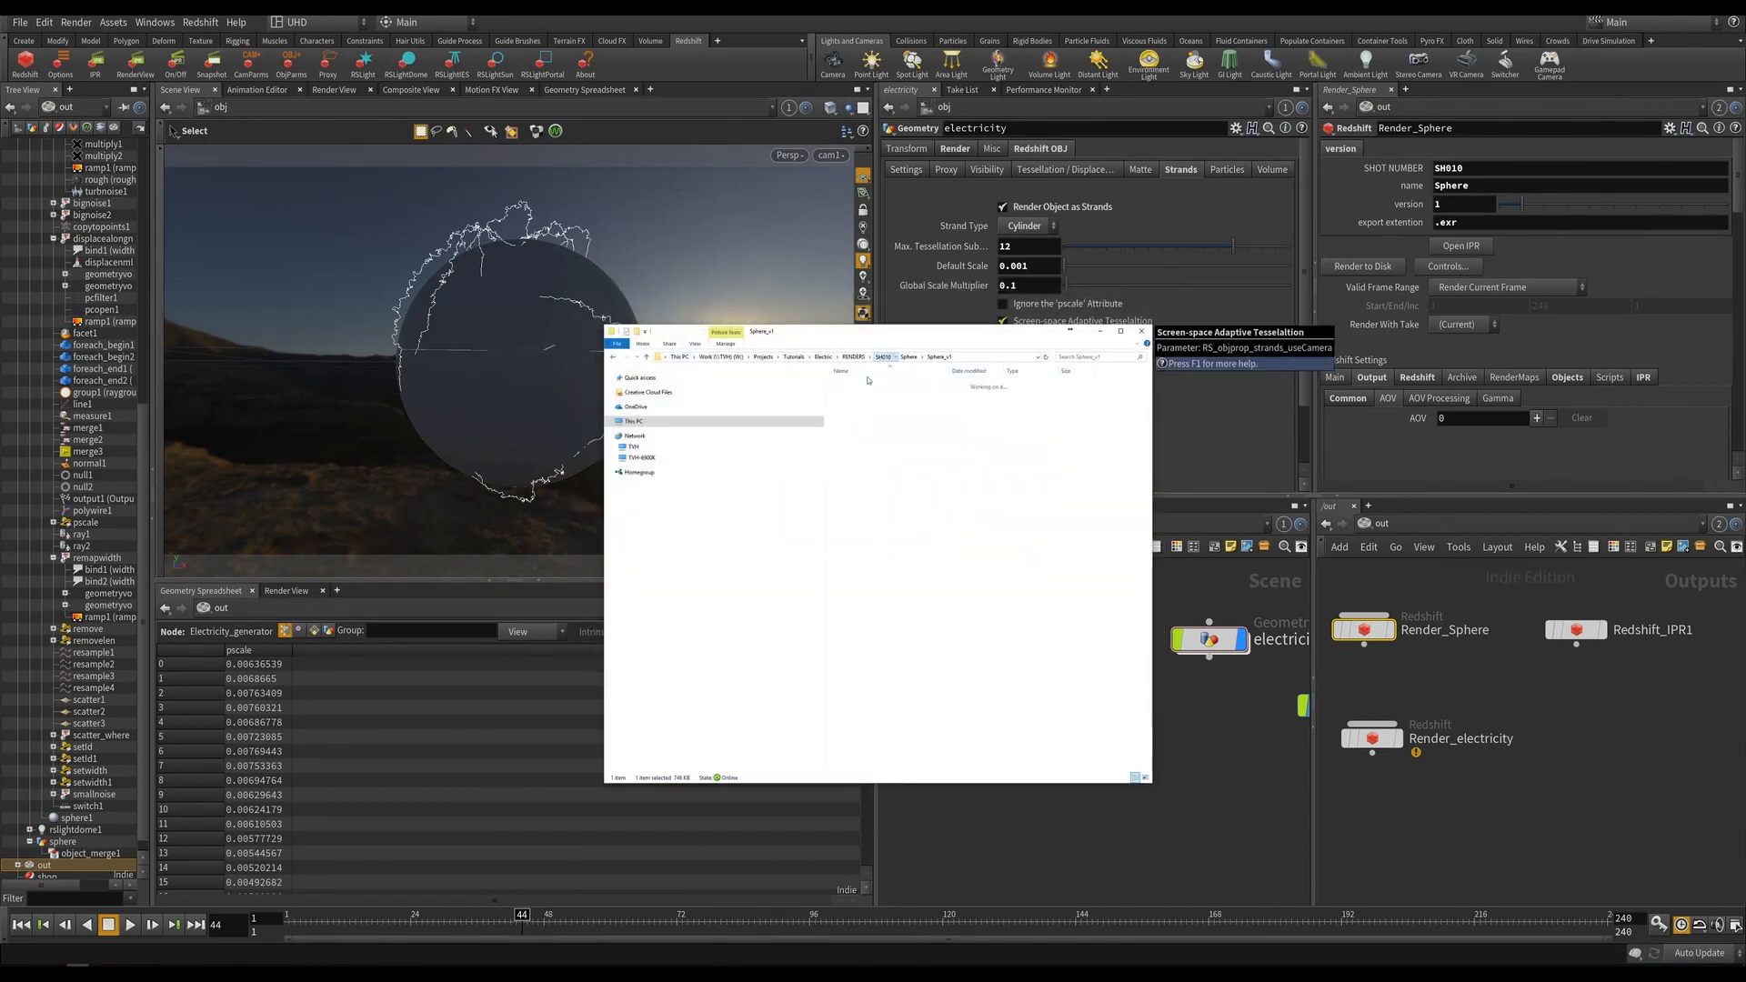
double_click(852, 384)
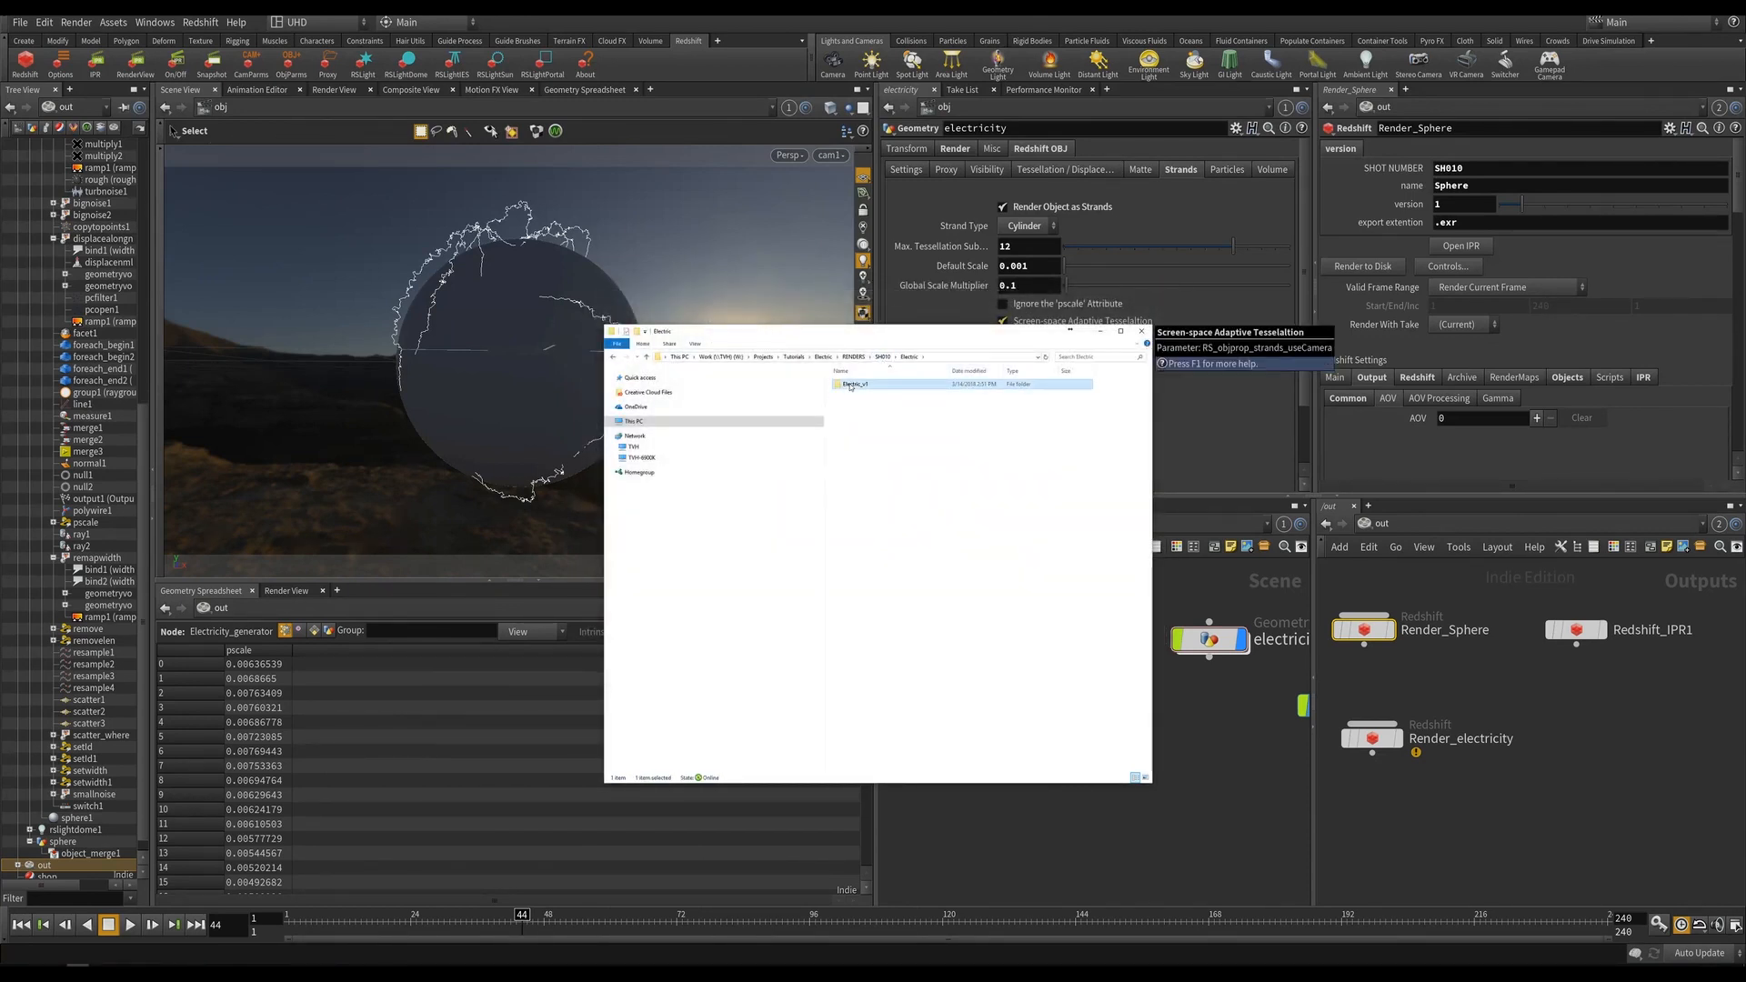
double_click(851, 384)
double_click(860, 422)
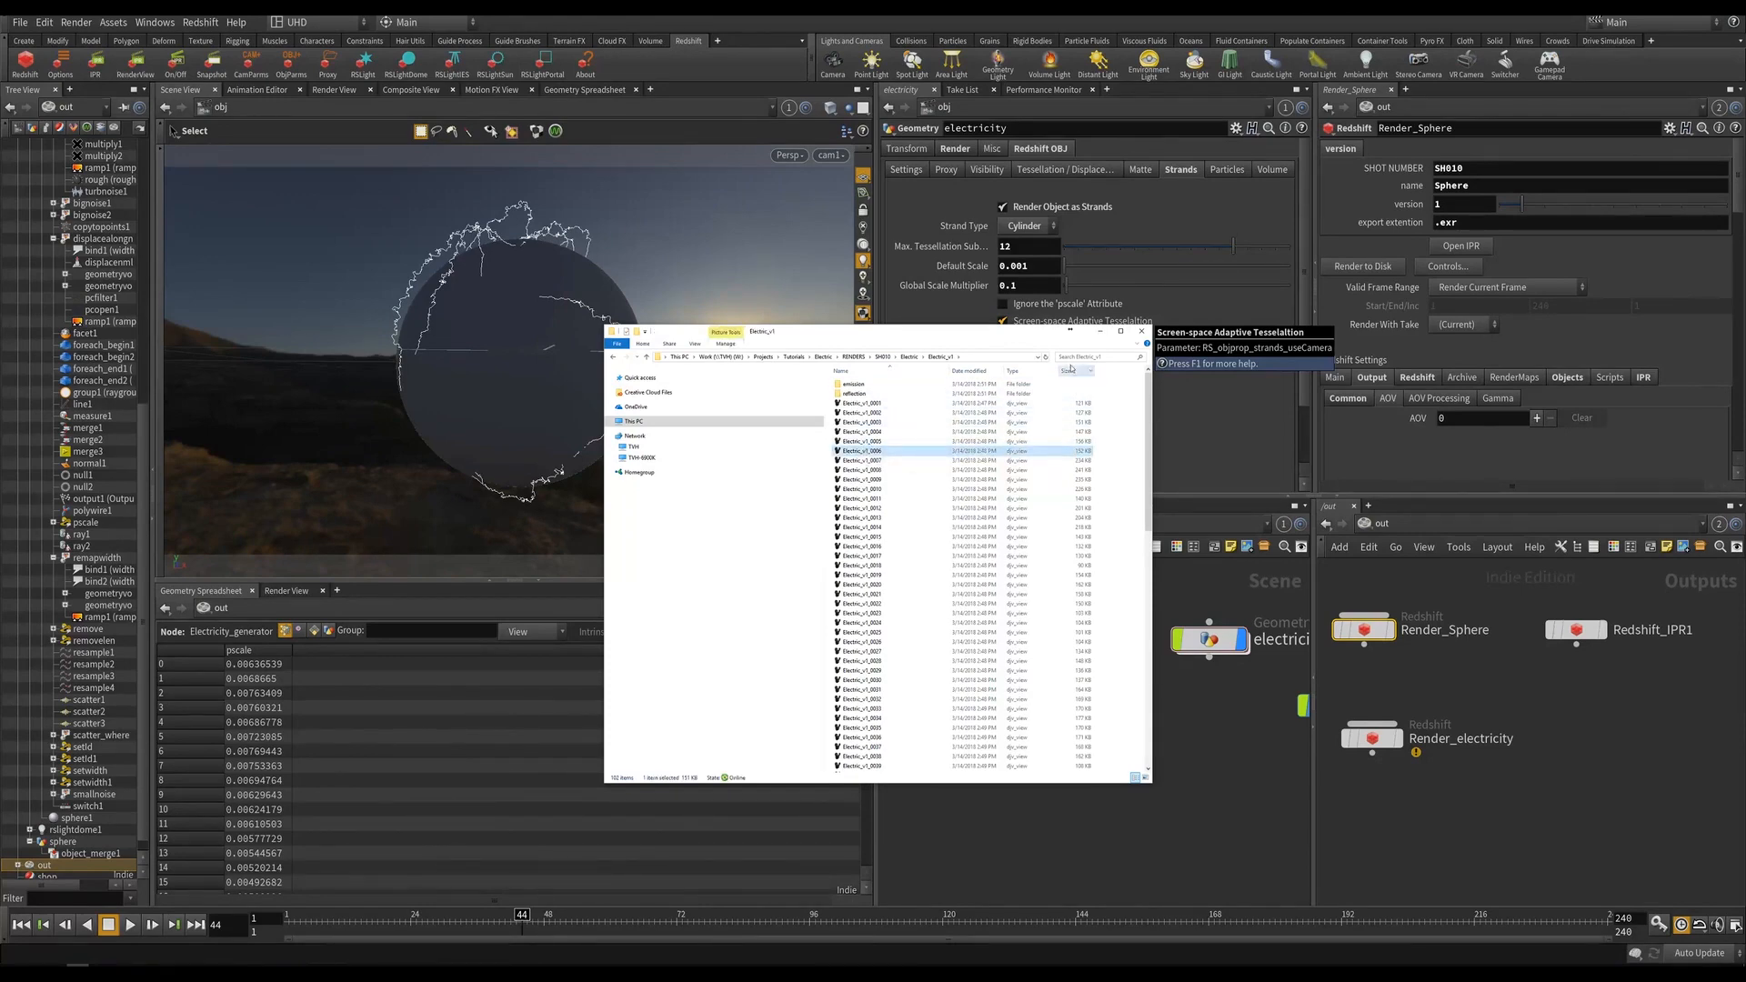
left_click(1157, 289)
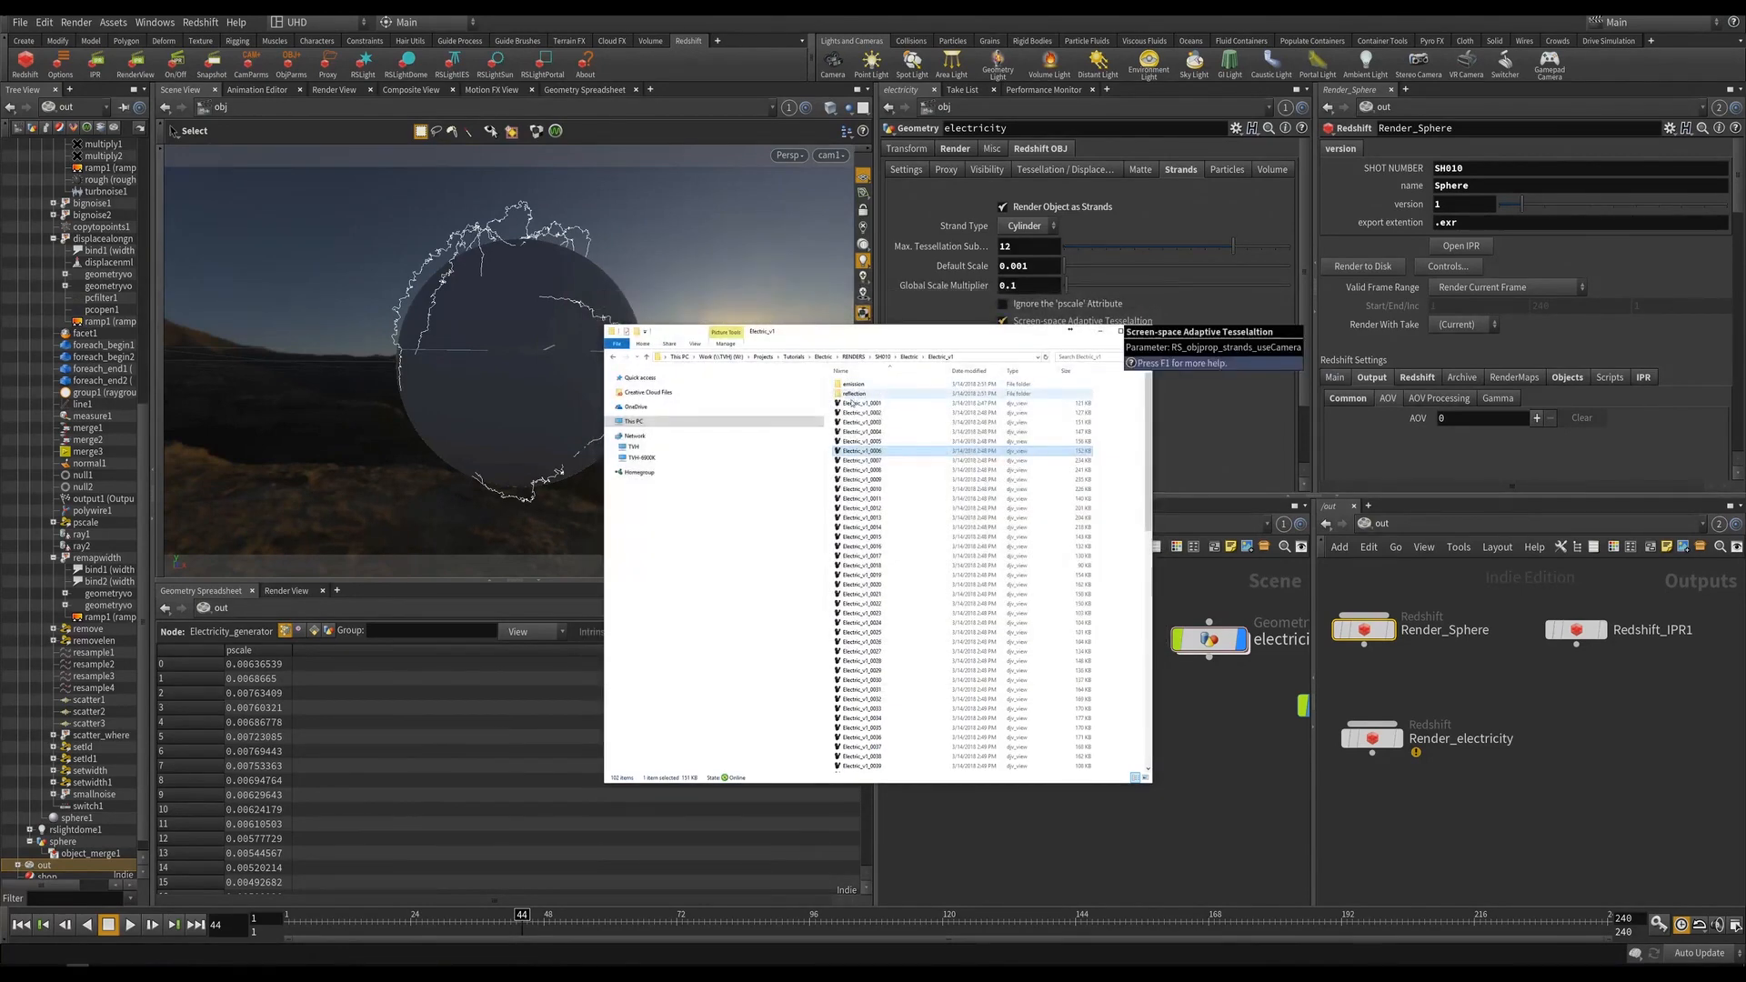
View one rendered frame from each of the reflection and emission folders, closing the viewer after each.
double_click(845, 394)
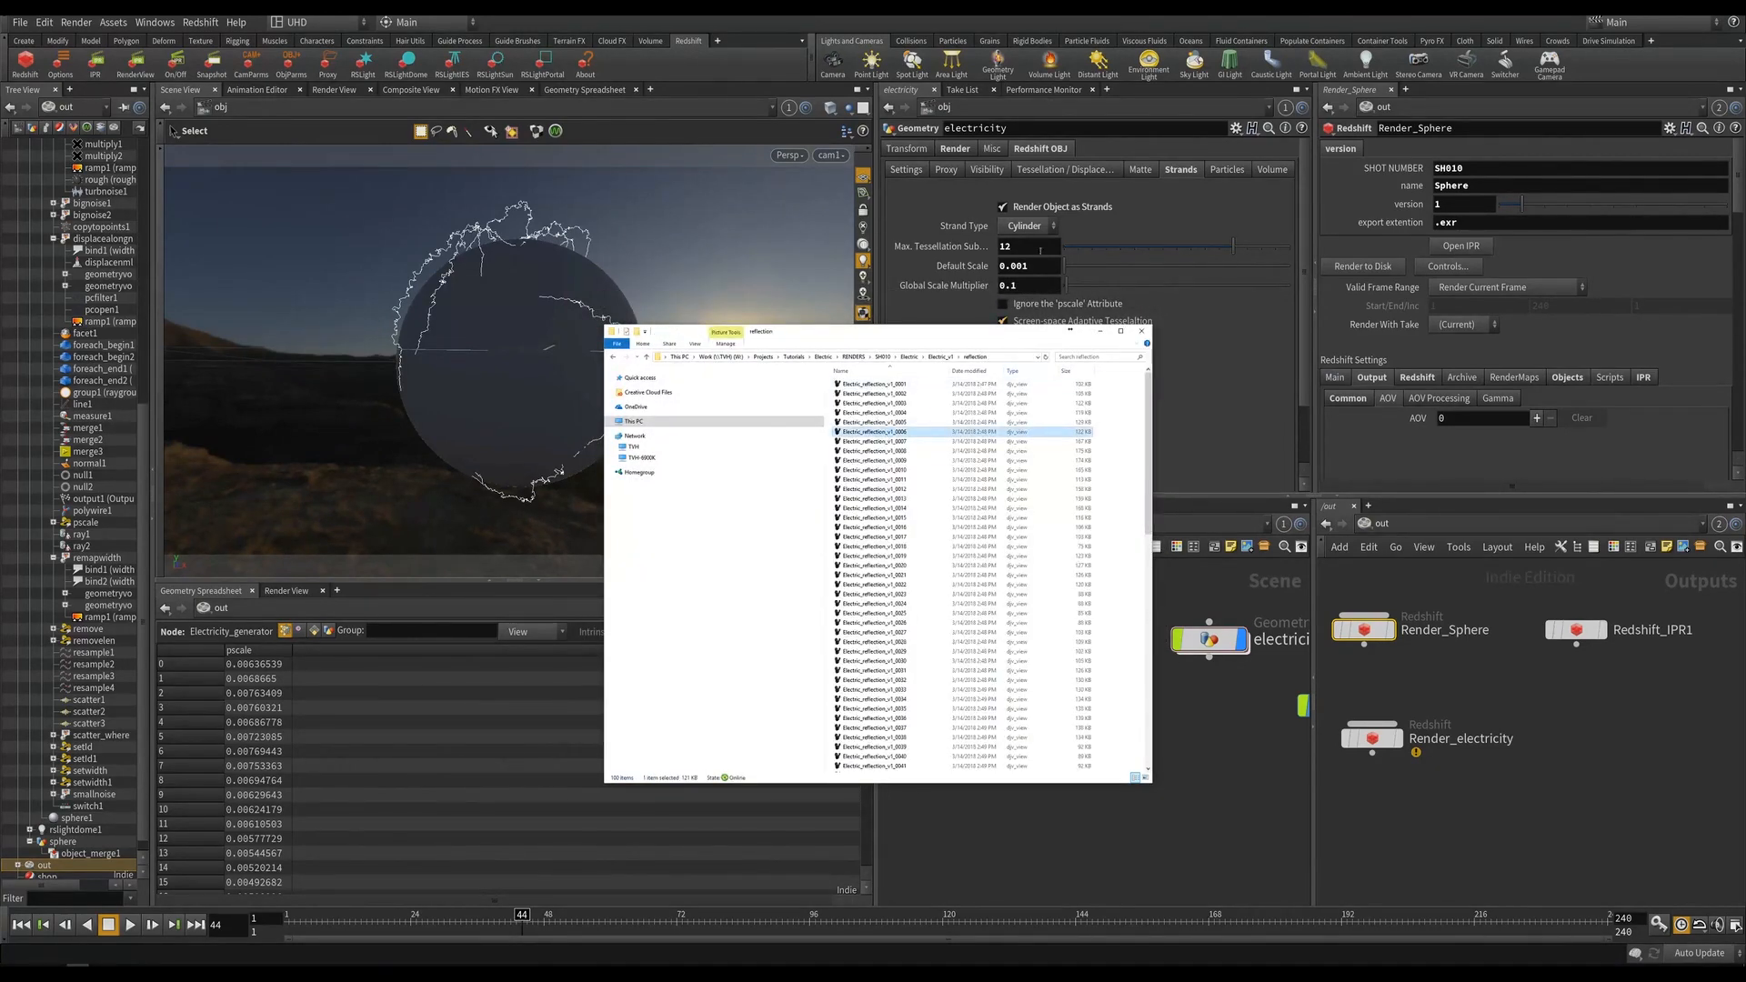
left_click(1157, 289)
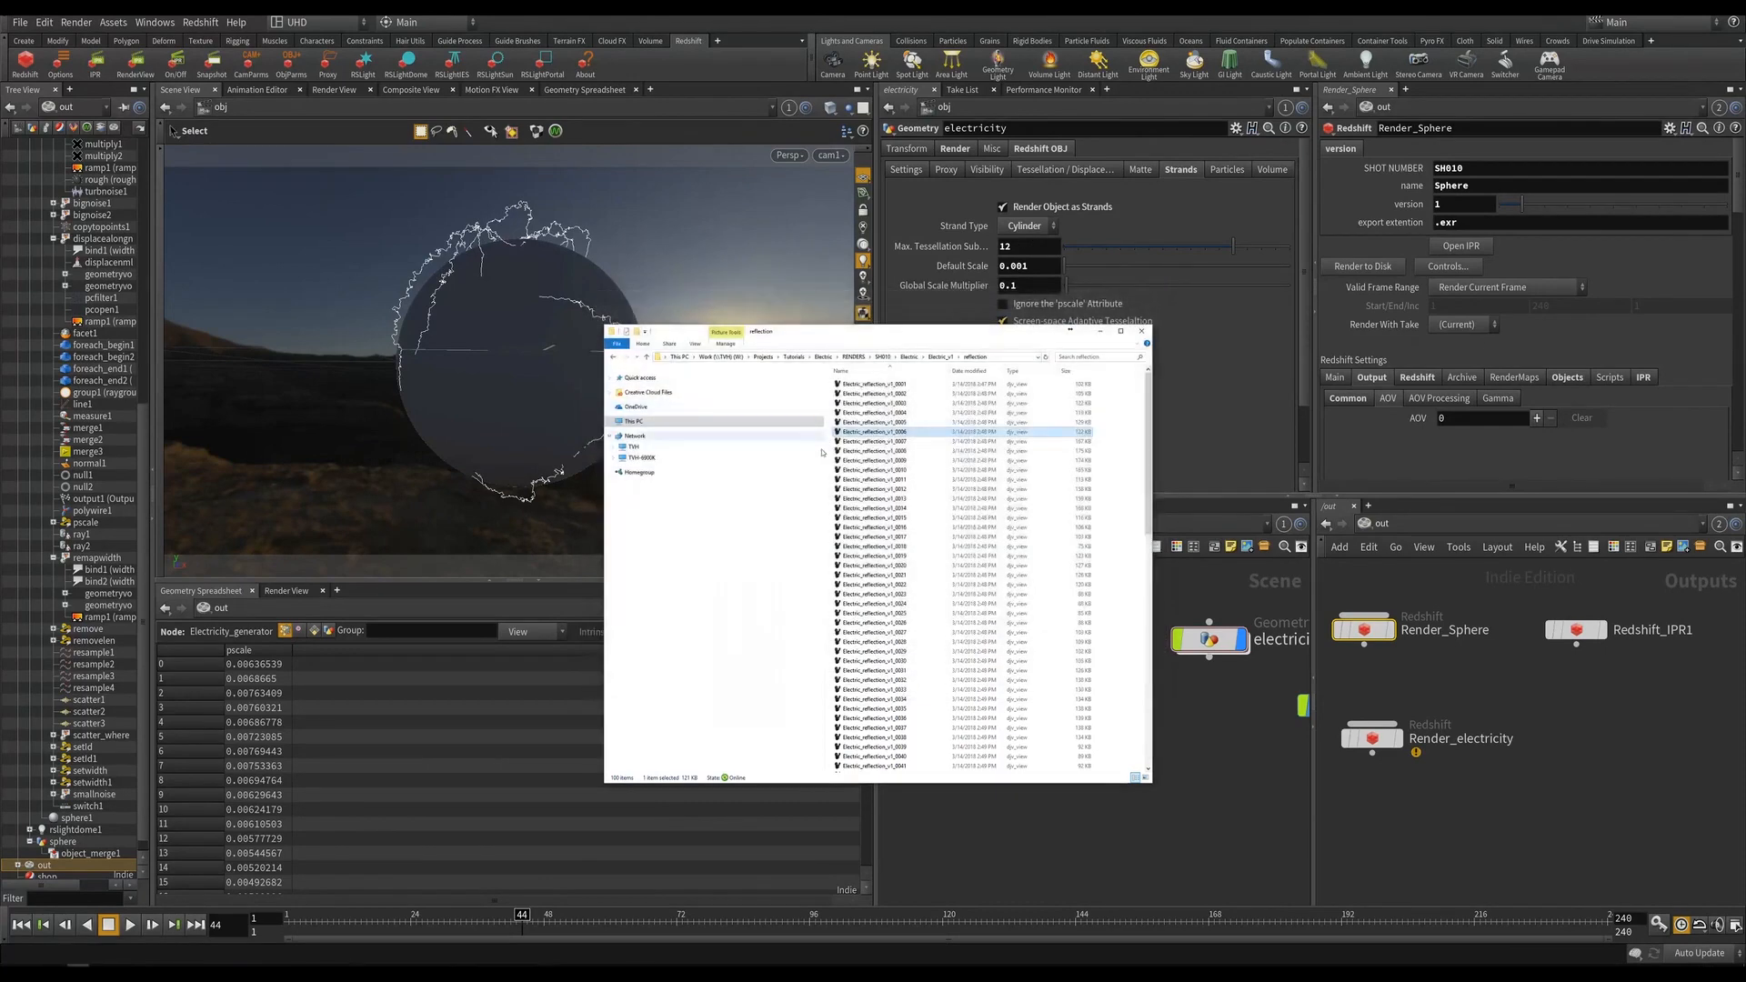
key("alt+Left")
double_click(850, 385)
double_click(887, 441)
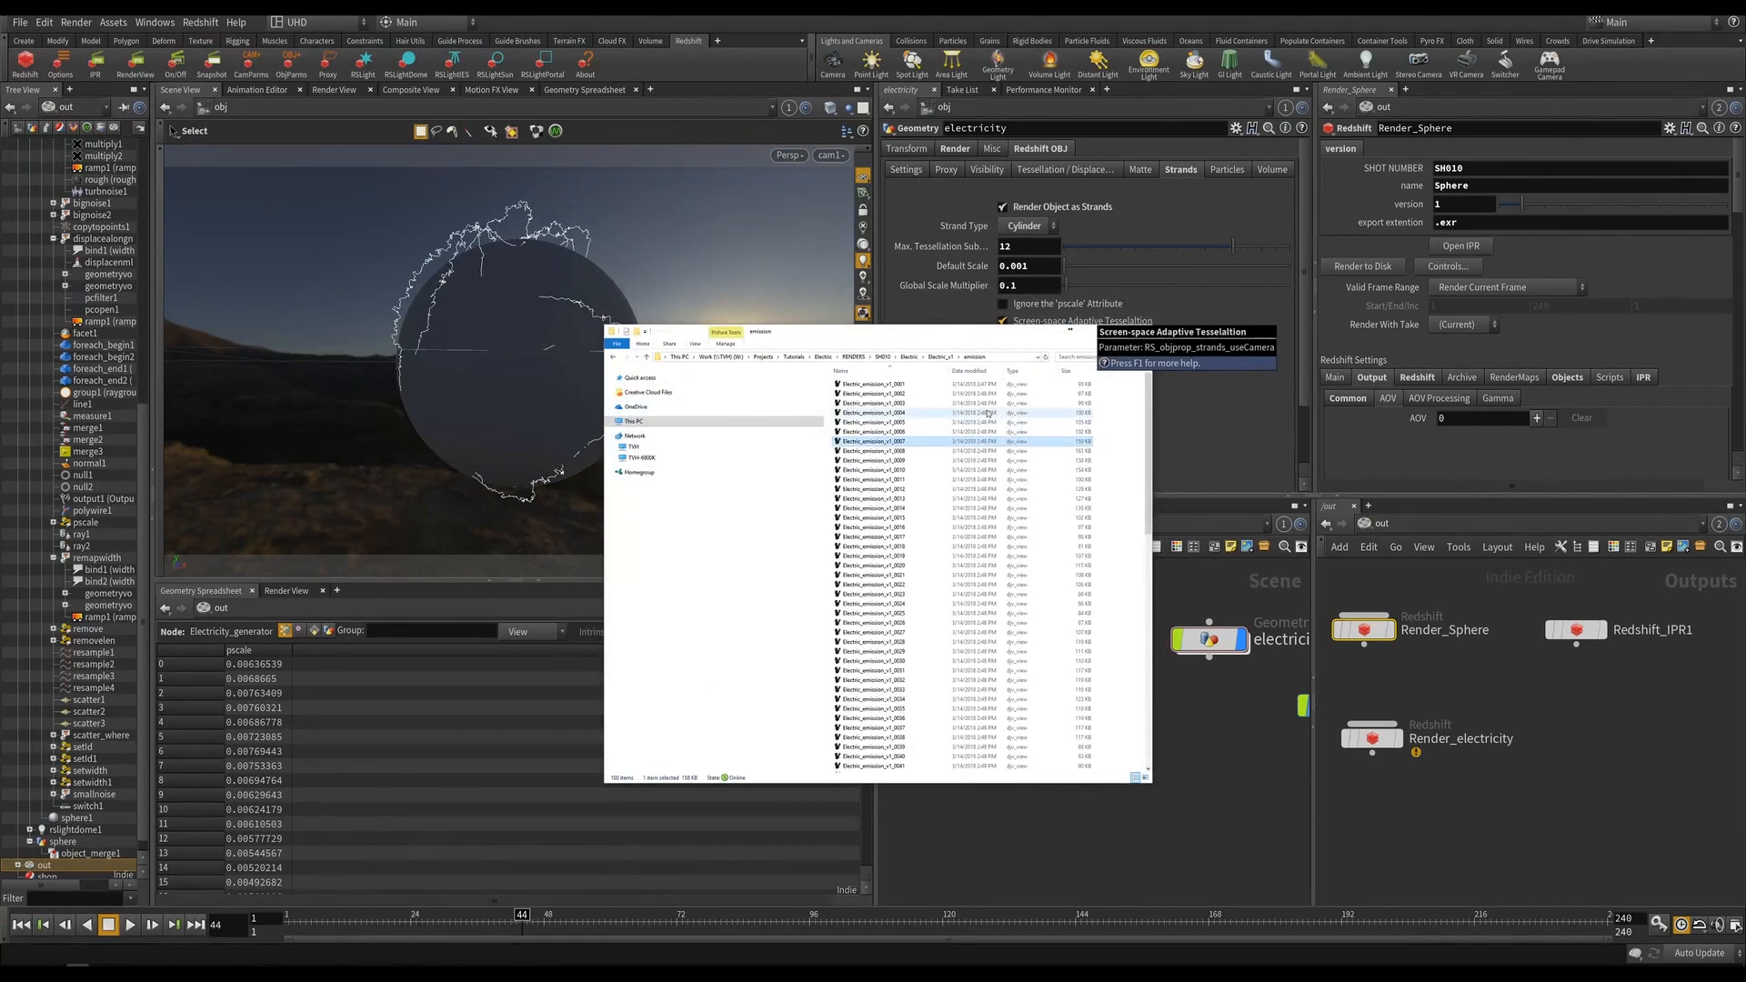
left_click(1157, 290)
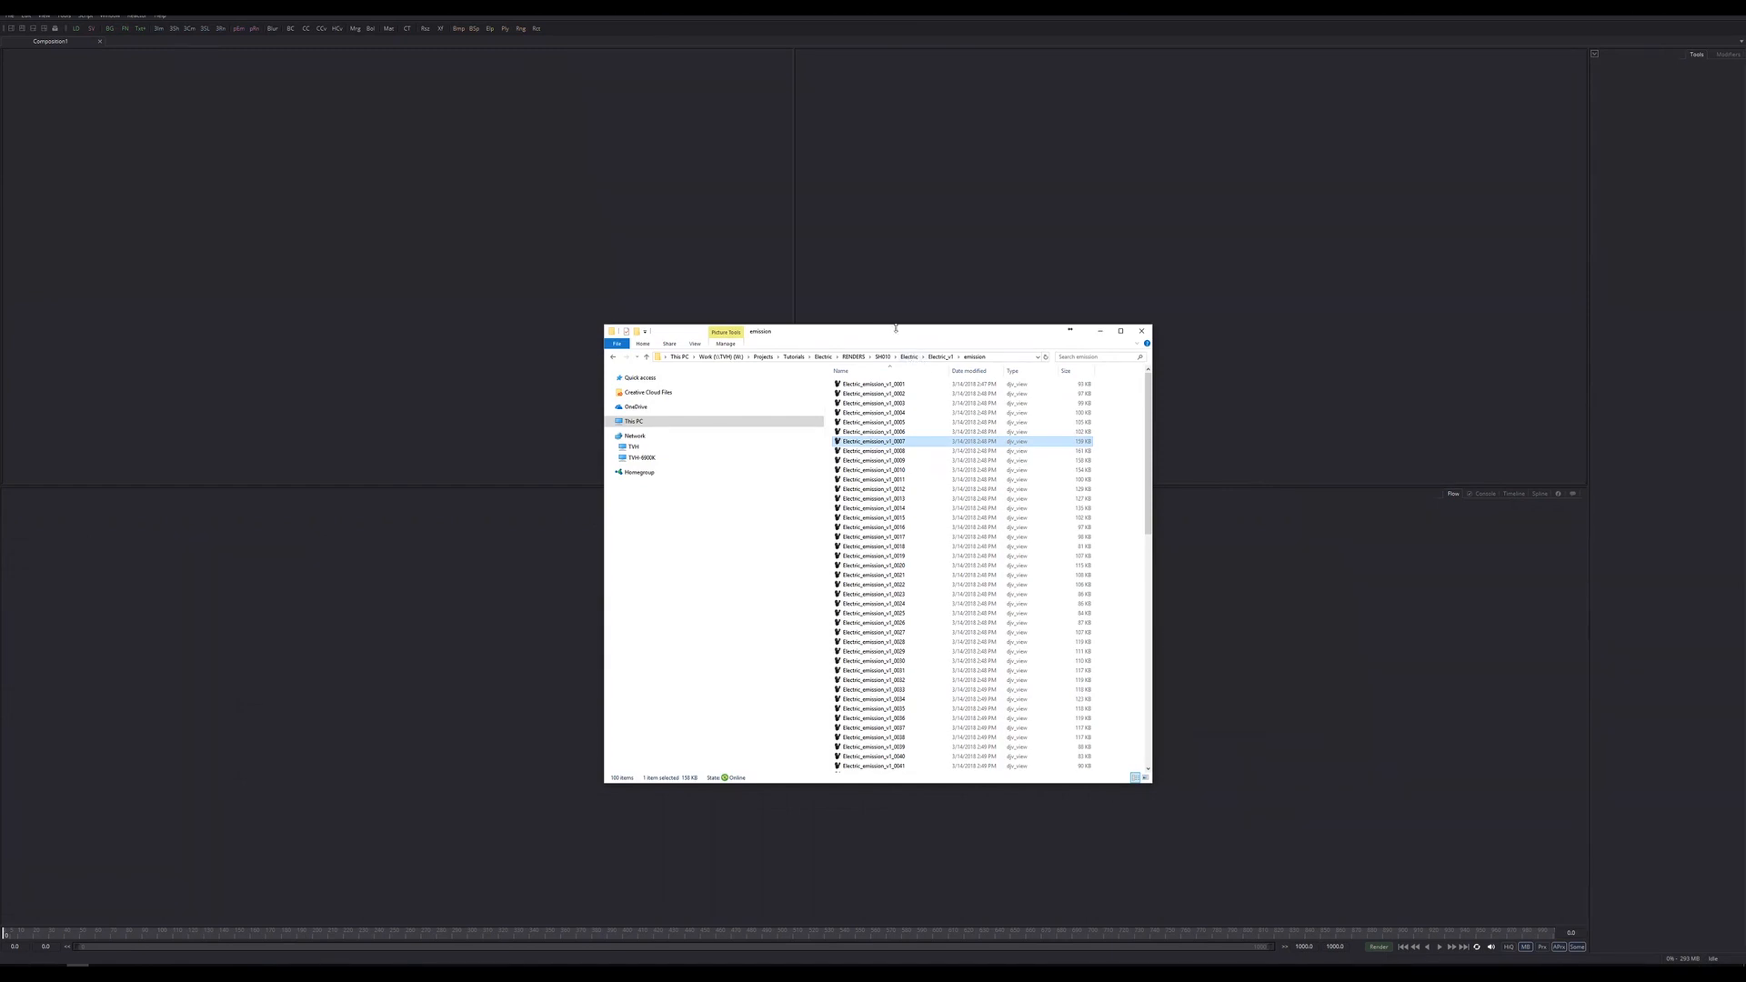
Switch to Fusion and load the Sphere_v1 render from SH010's Sphere folder into the composition's flow.
left_click_drag(896, 328, 945, 346)
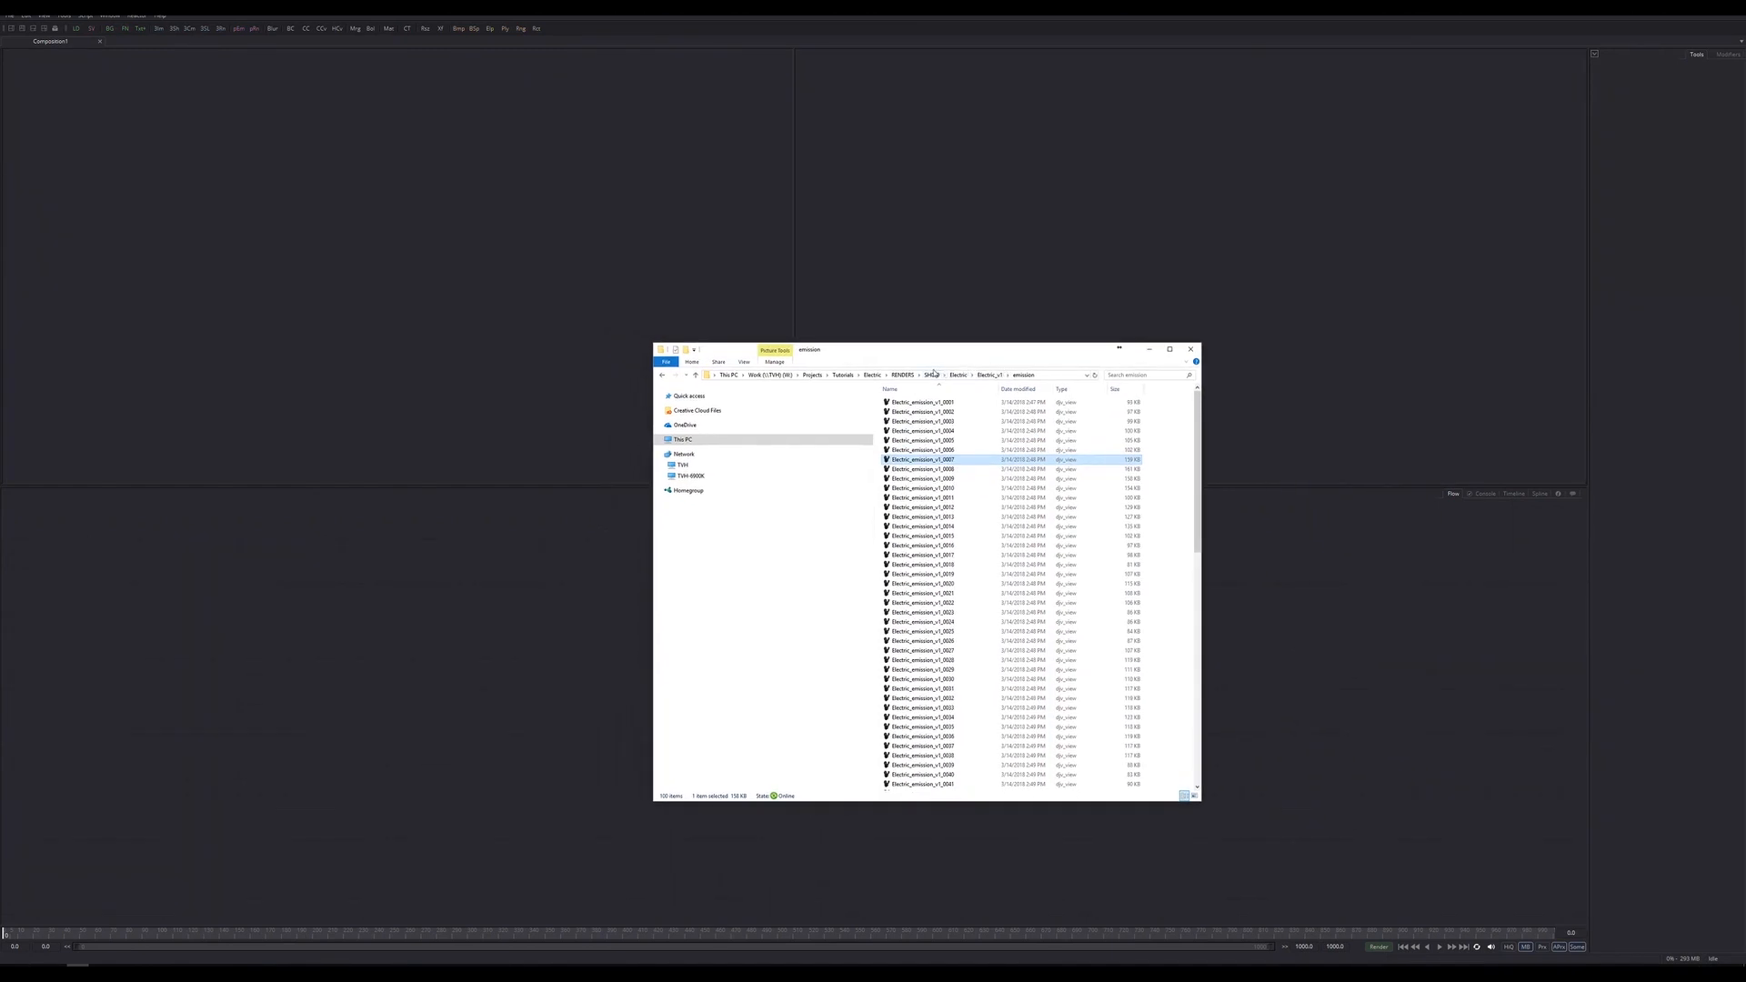
left_click(933, 374)
left_click_drag(936, 362, 592, 659)
double_click(1153, 432)
double_click(1150, 421)
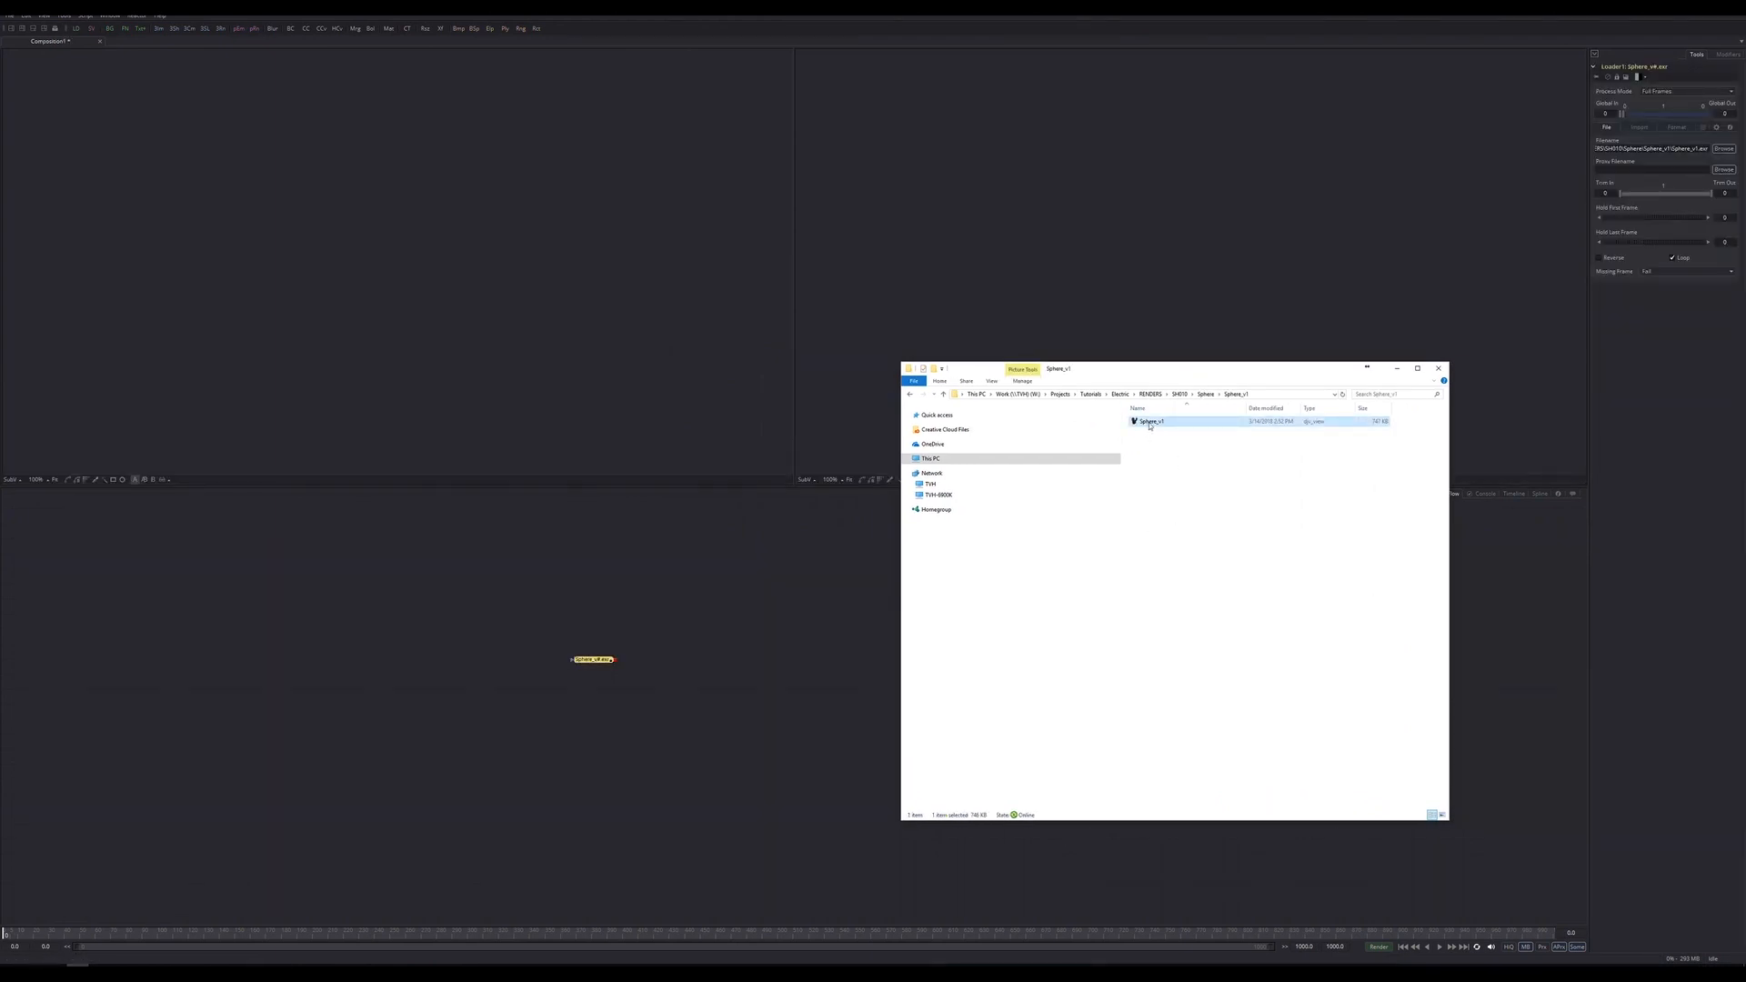
Show the Sphere_v1 loader in both viewers and enable a viewer LUT in each one.
left_click(770, 608)
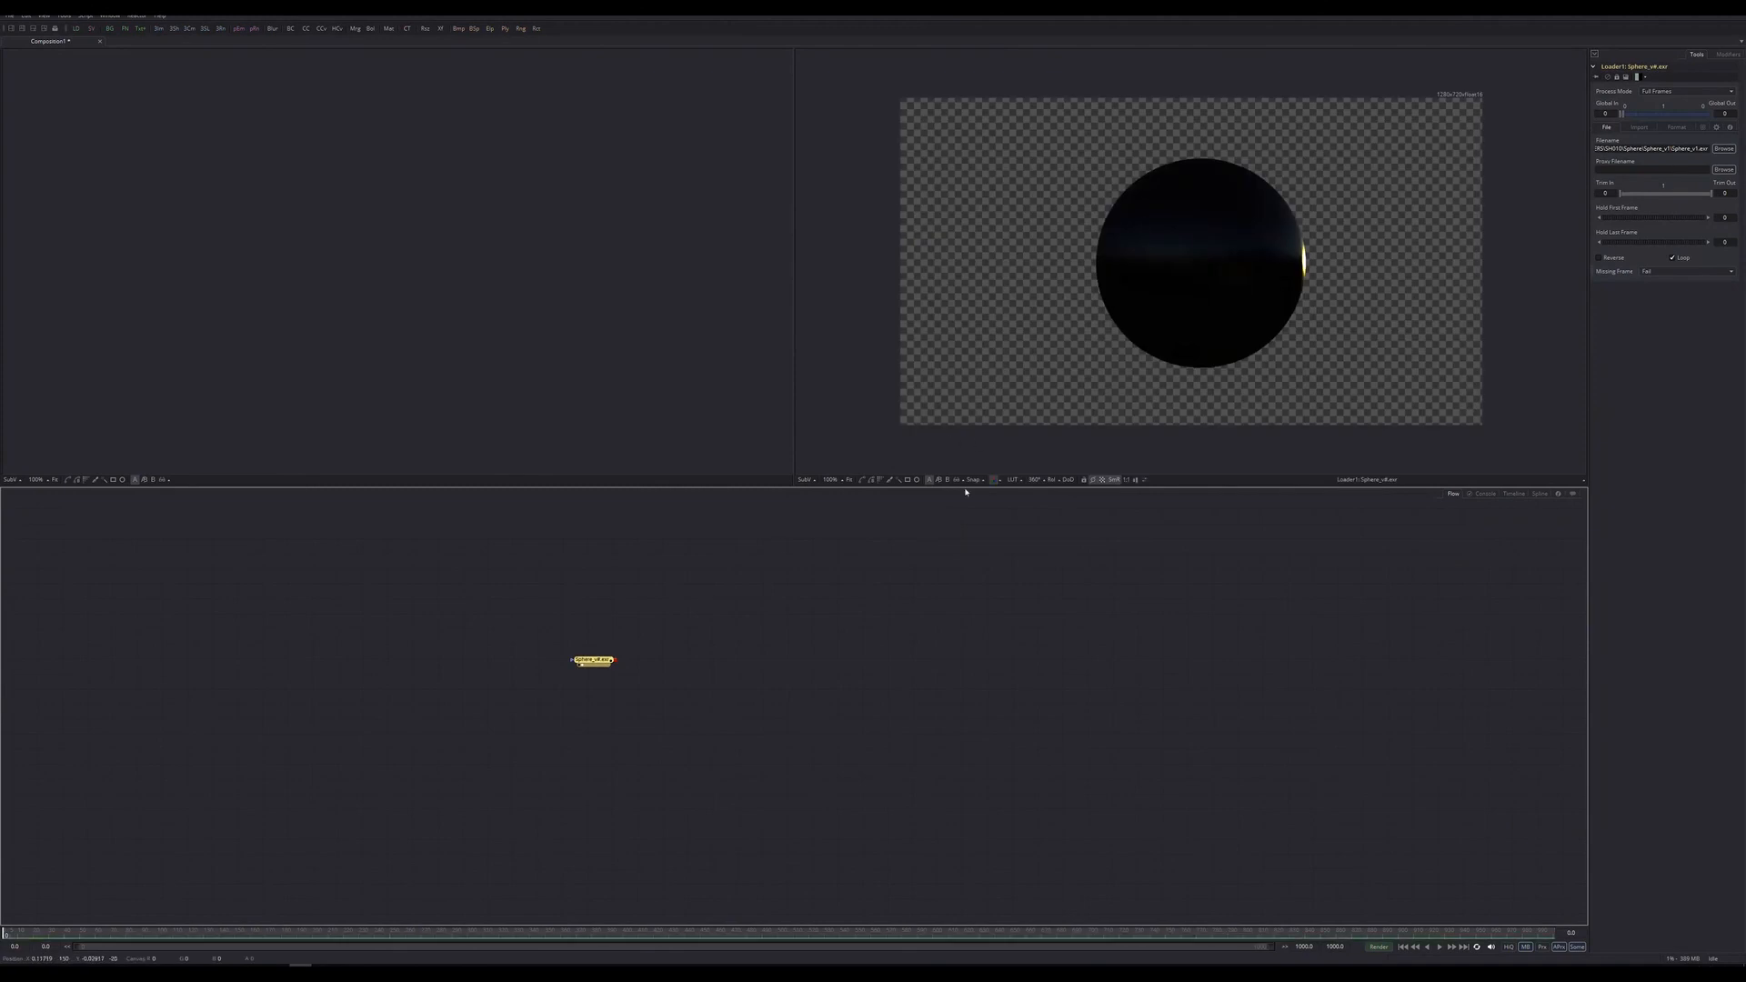
left_click(1020, 483)
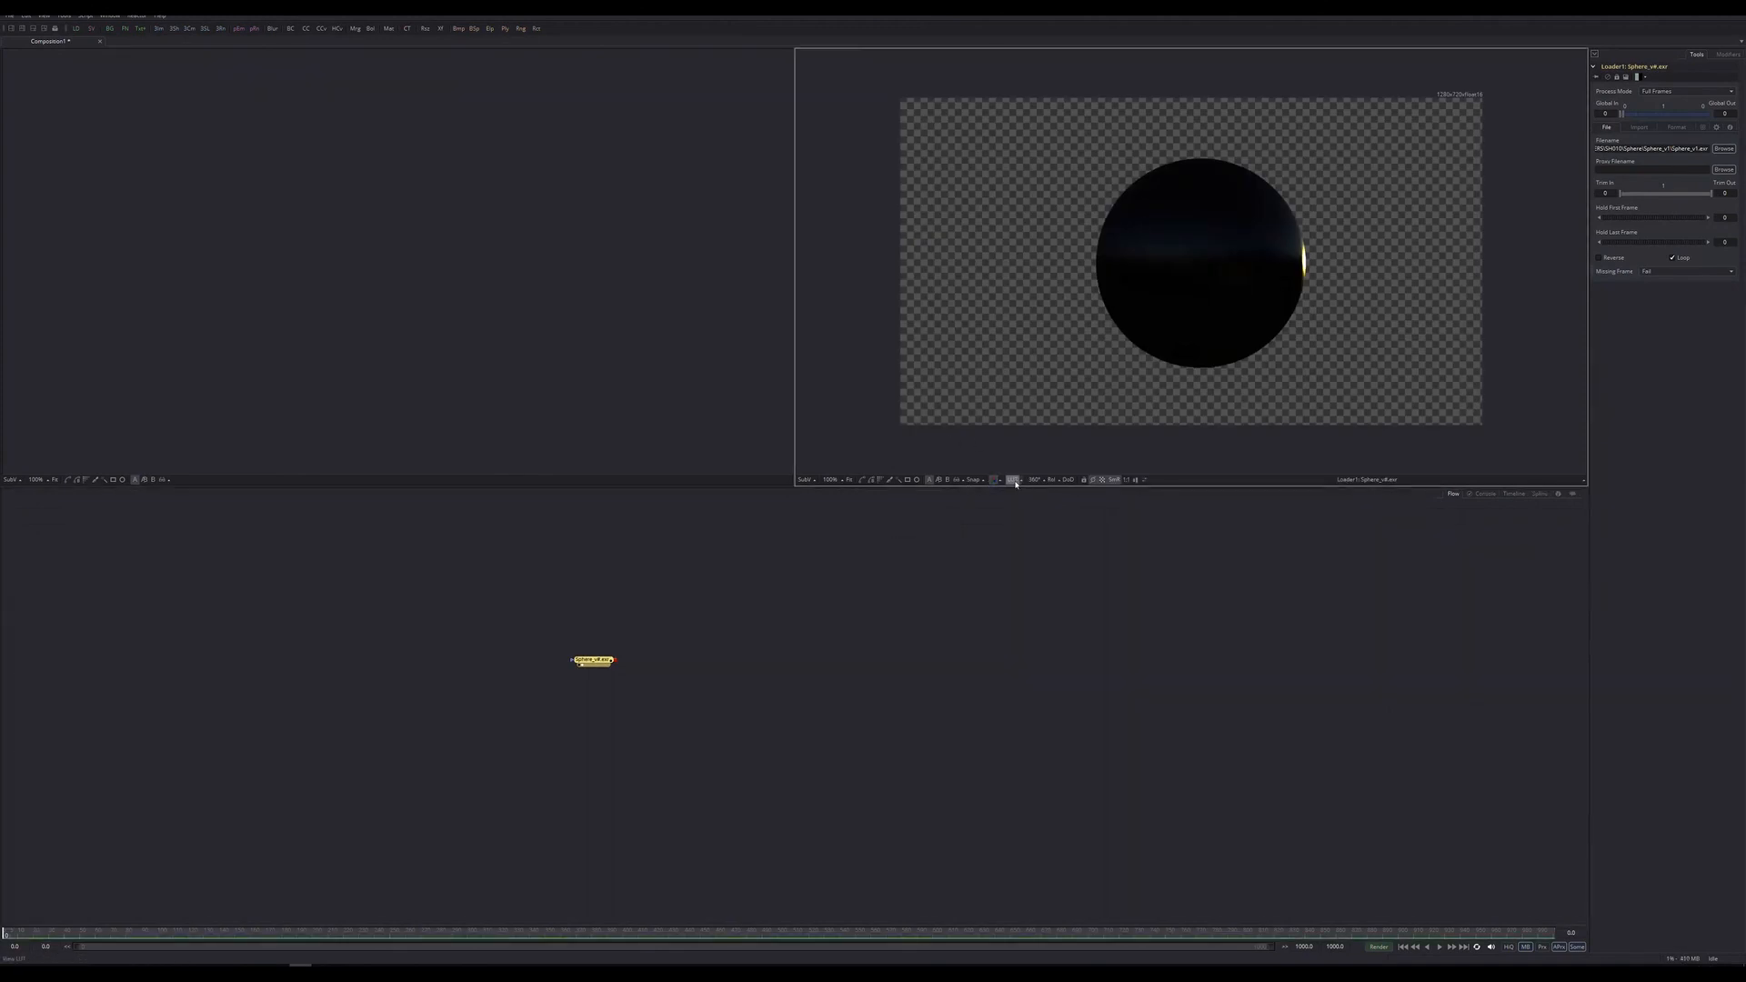
left_click(1017, 482)
left_click(1018, 450)
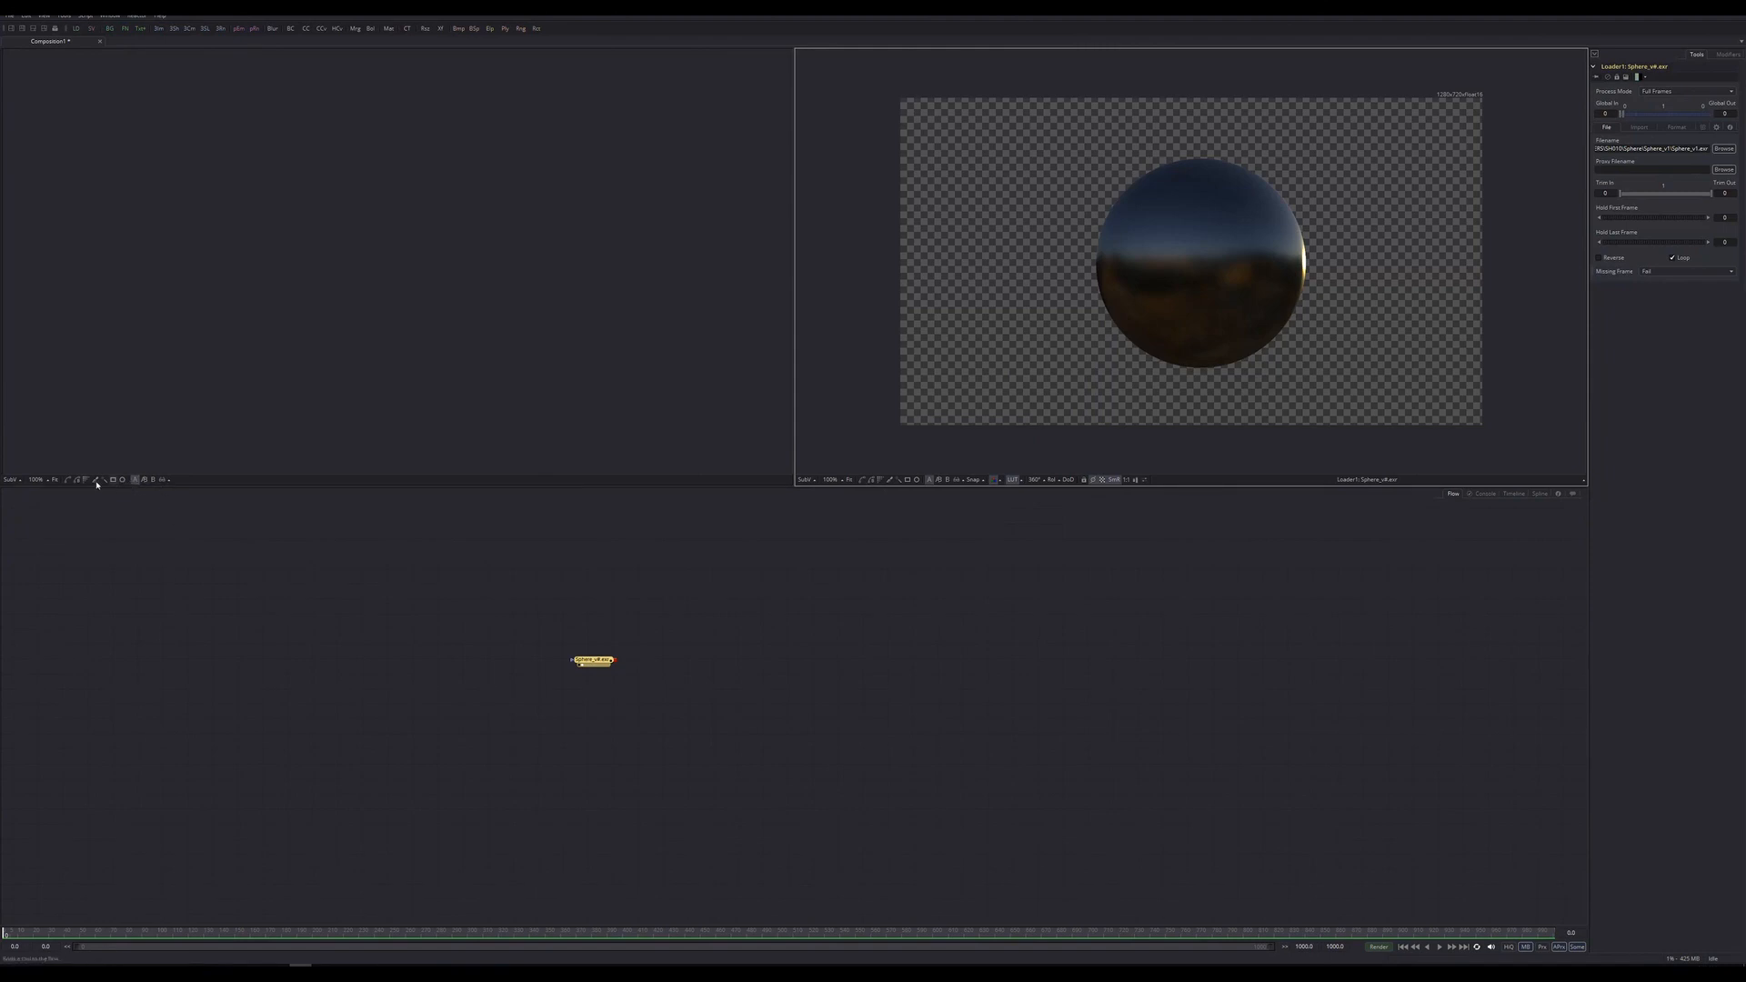
left_click(589, 666)
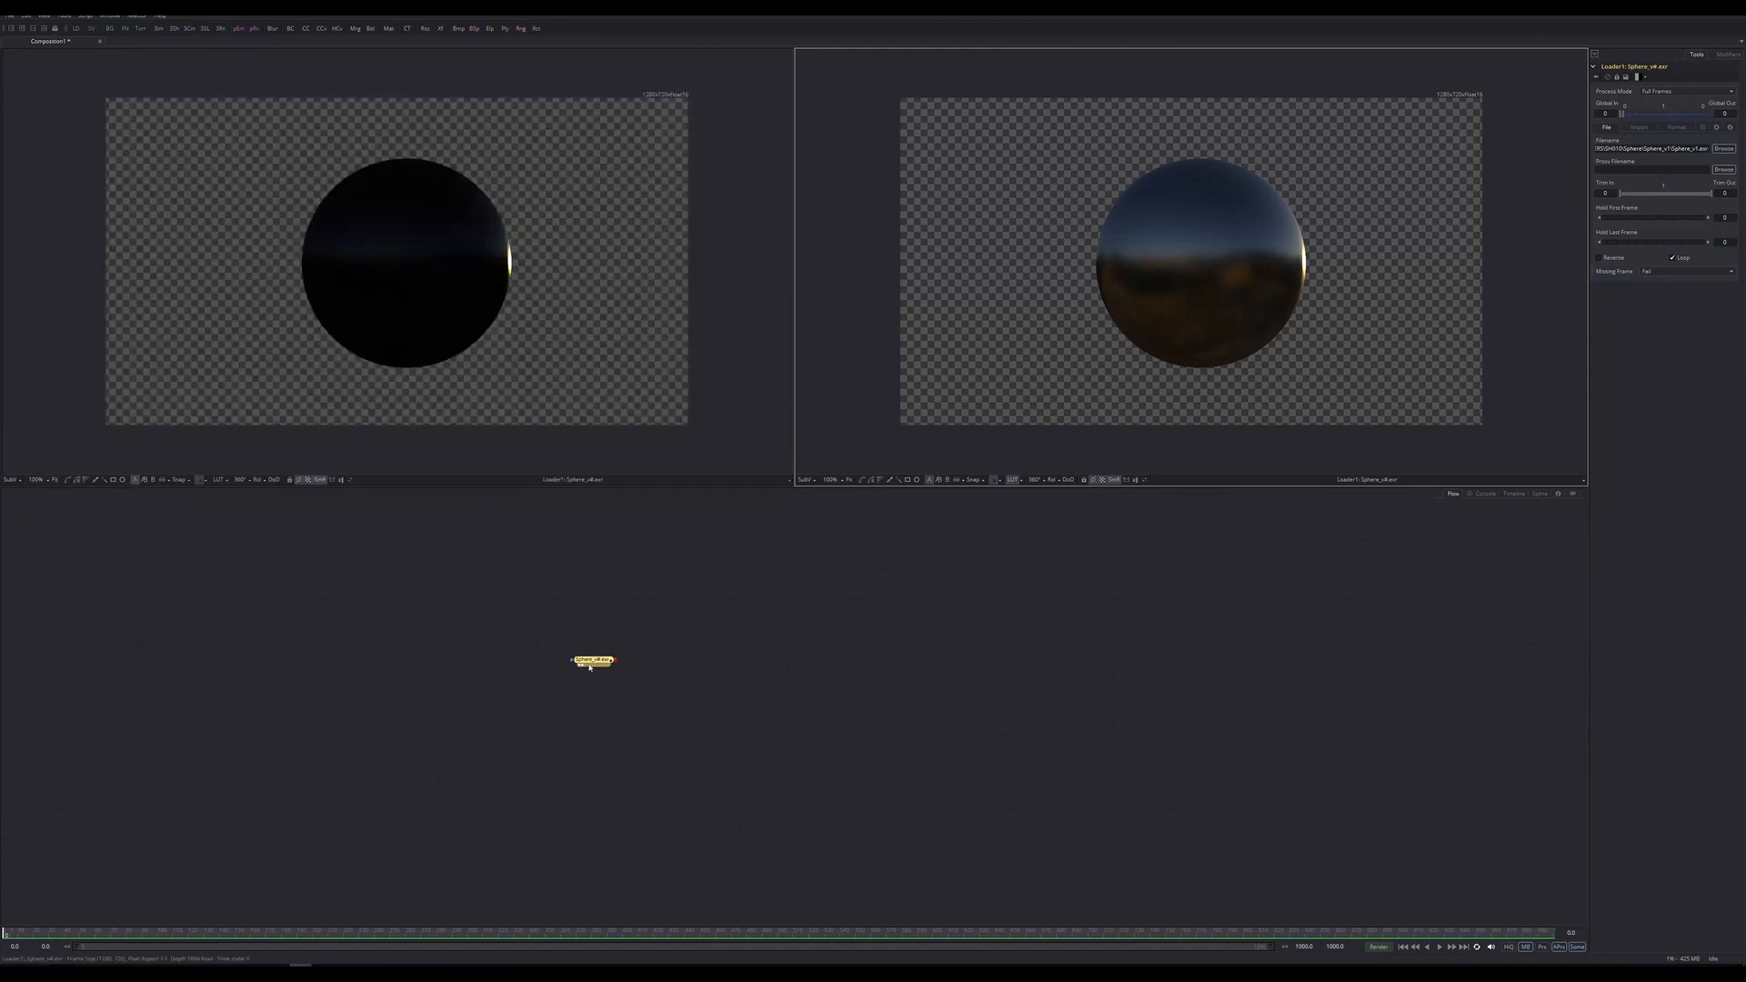
left_click(219, 479)
left_click(226, 480)
left_click(232, 449)
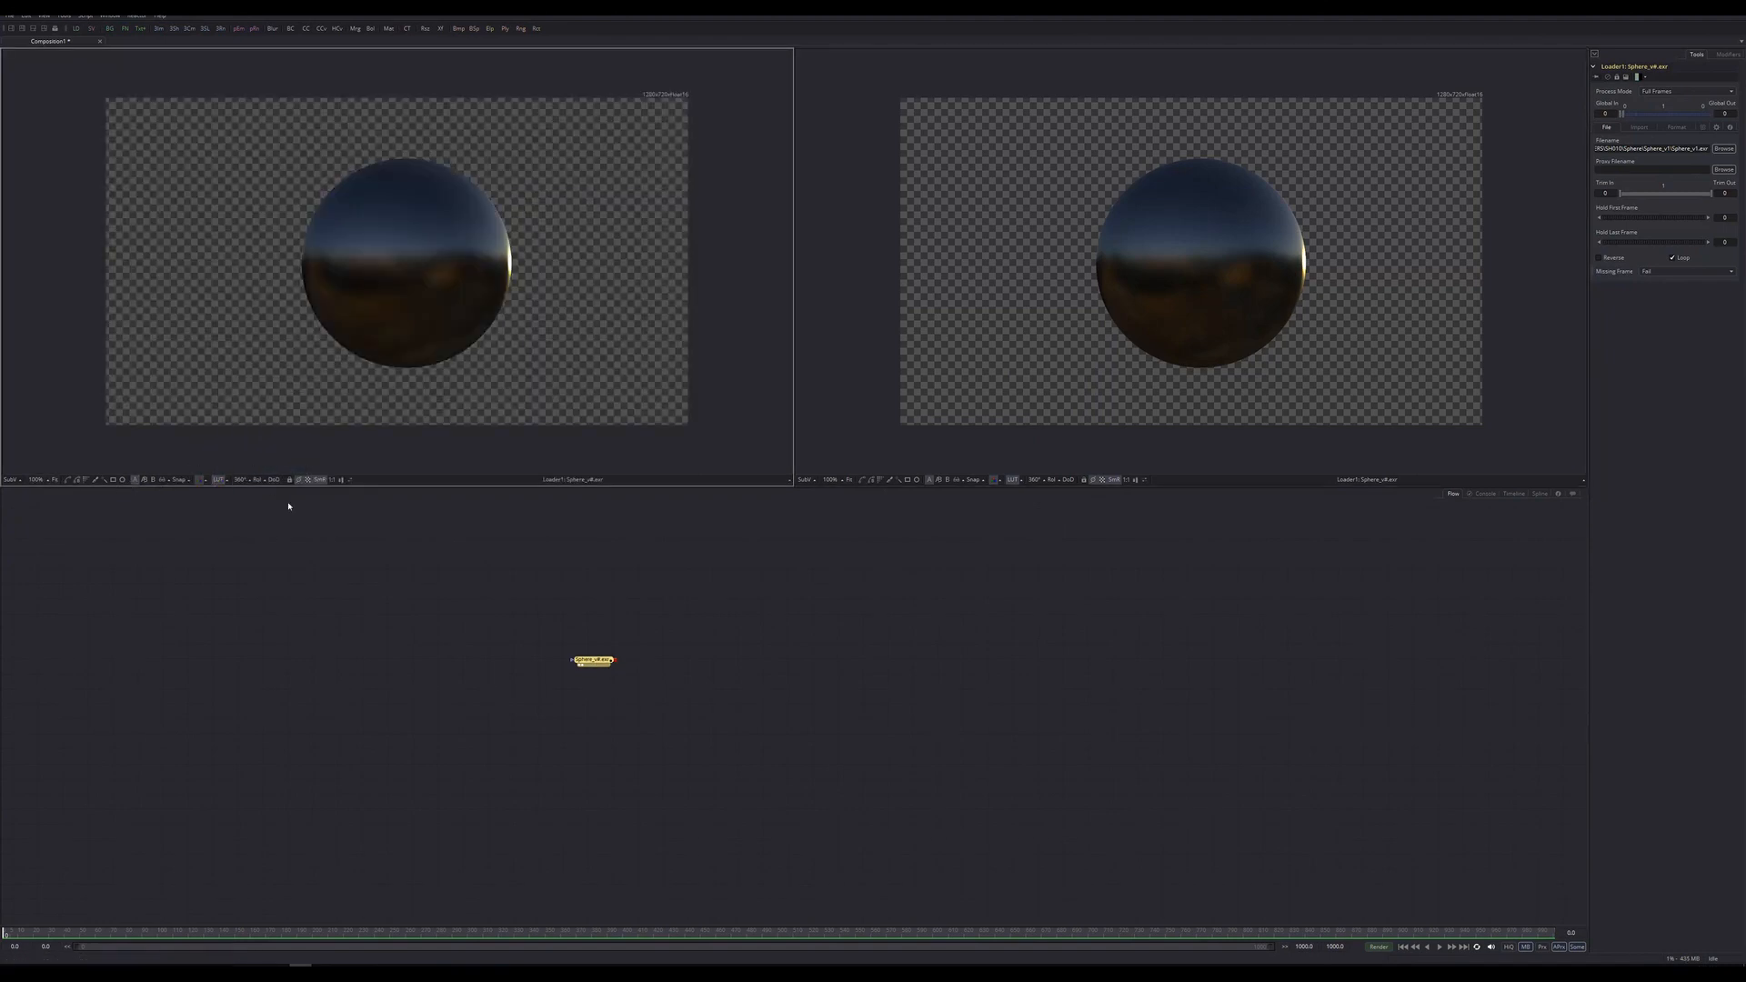
Turn off the checkered transparency background in both viewers so the sphere sits on black.
middle_click_drag(172, 778, 150, 781)
left_click(177, 923)
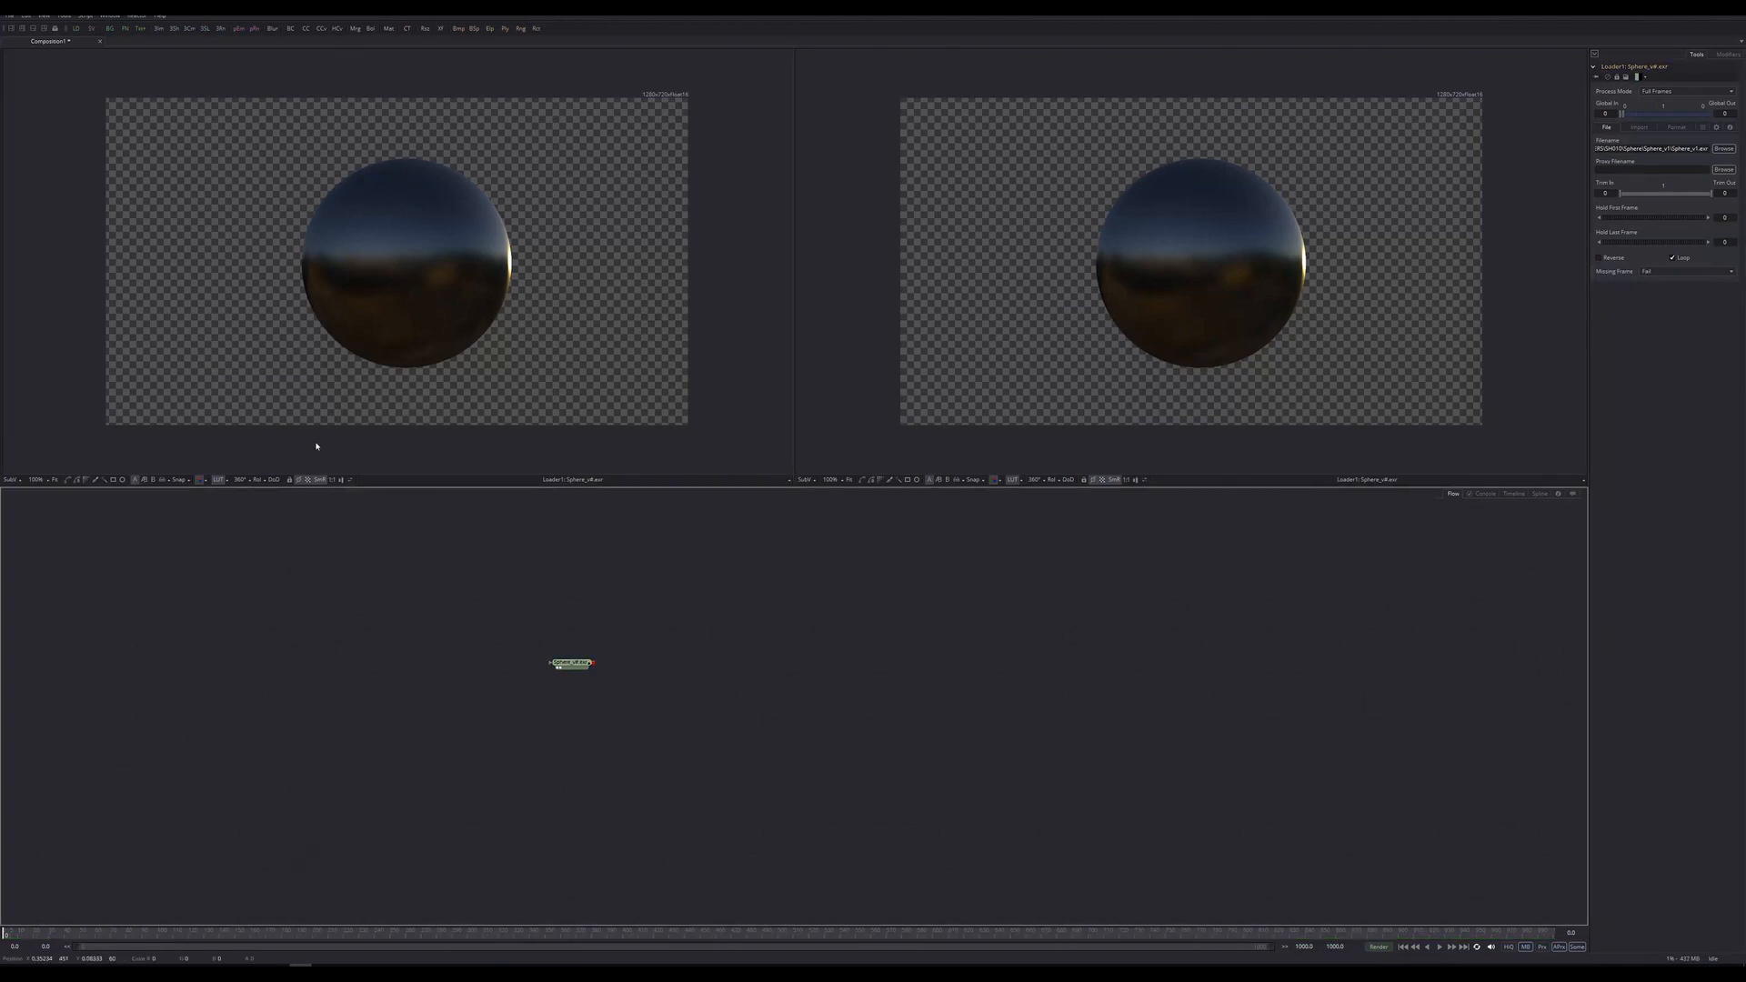
left_click(308, 479)
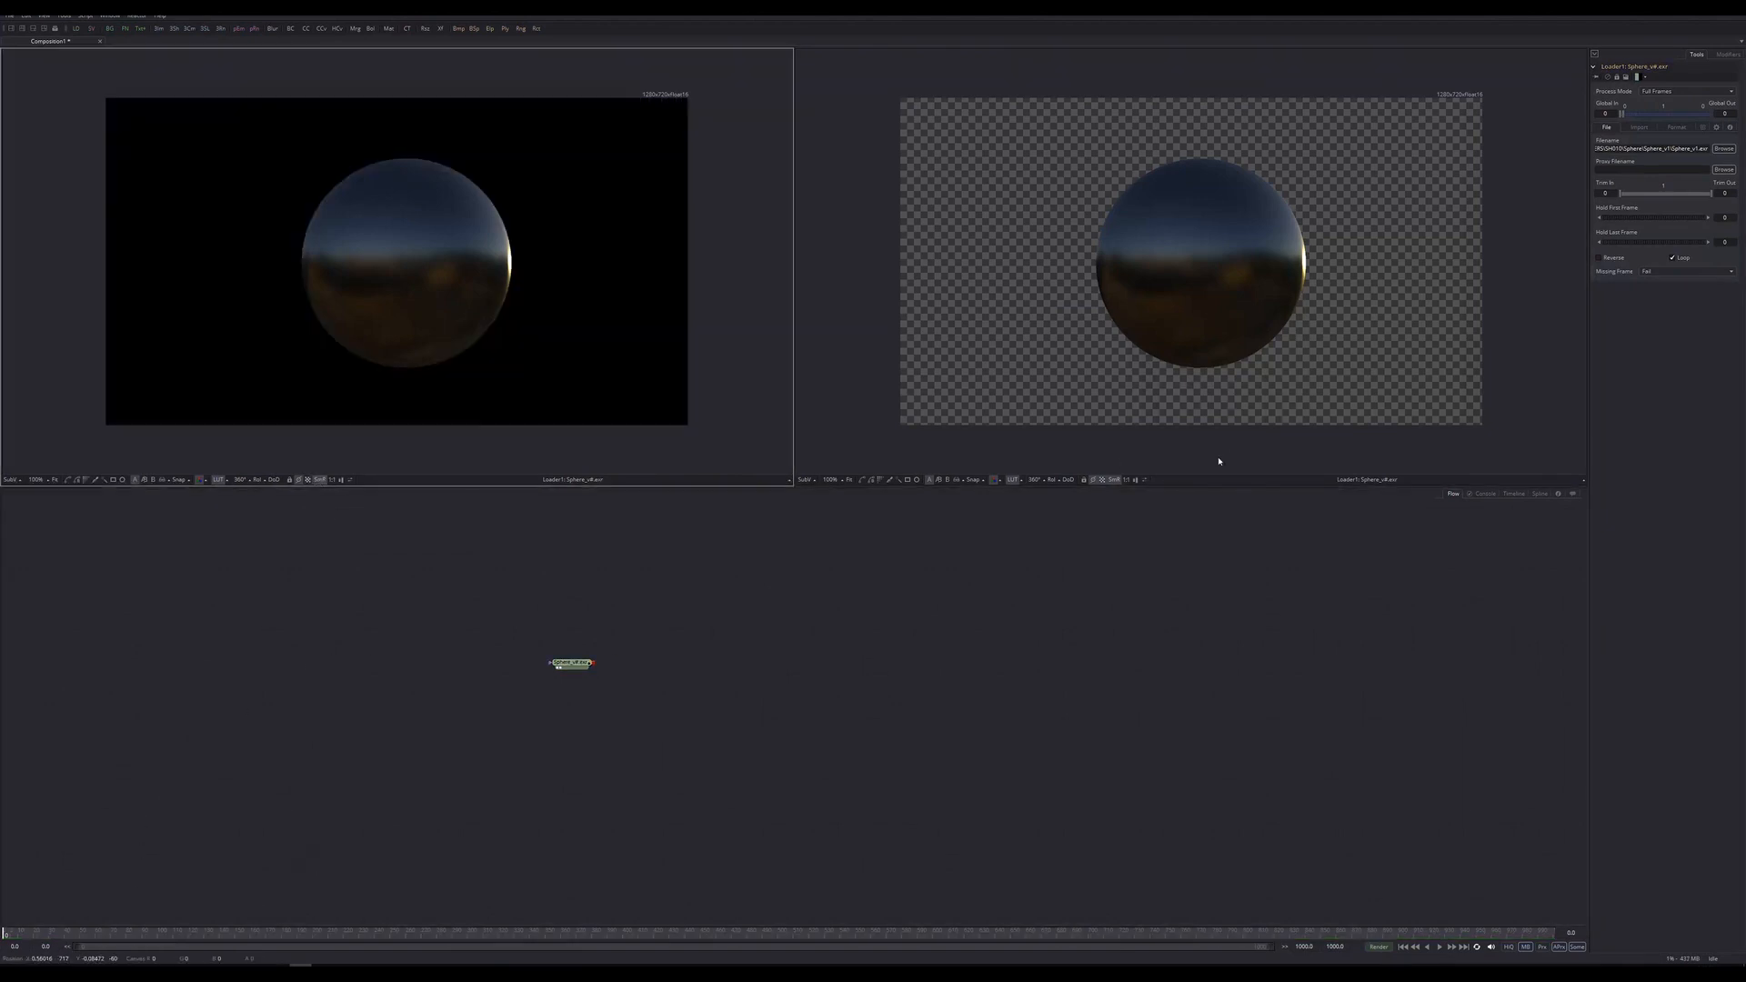
left_click(1103, 480)
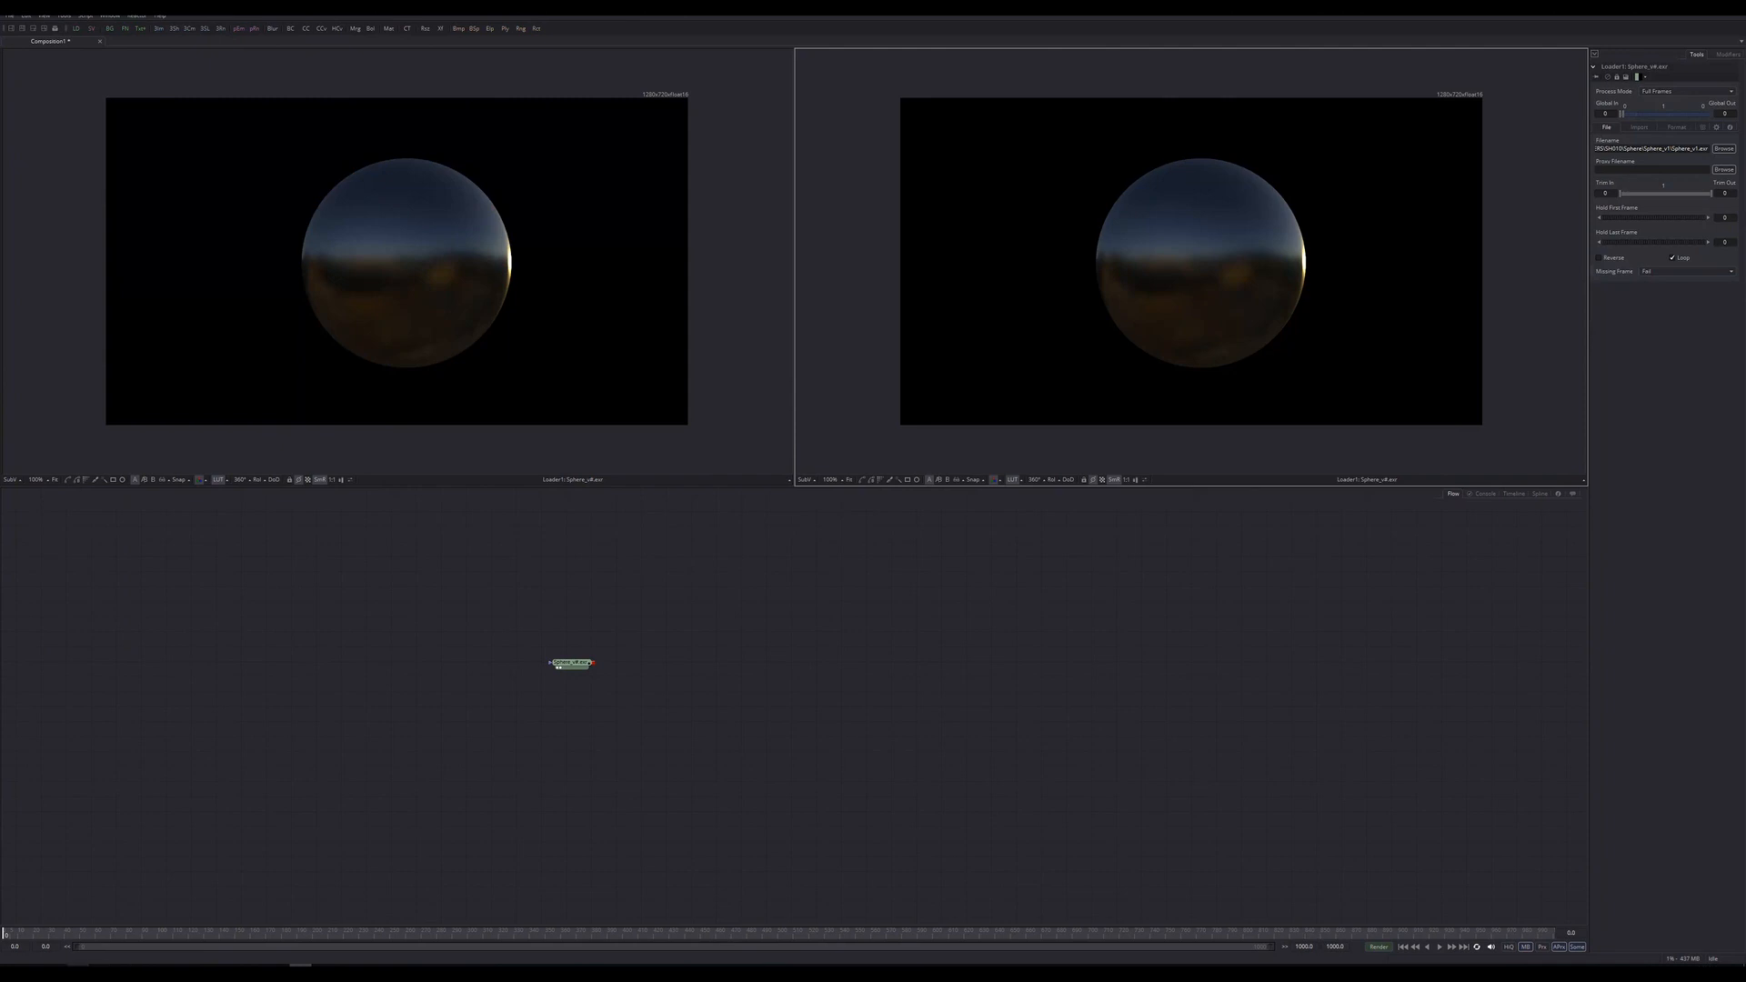
Load the emission and reflection sequences from SH010's Electric_v1 render folder into the flow as two loaders.
left_click(77, 973)
left_click(1151, 394)
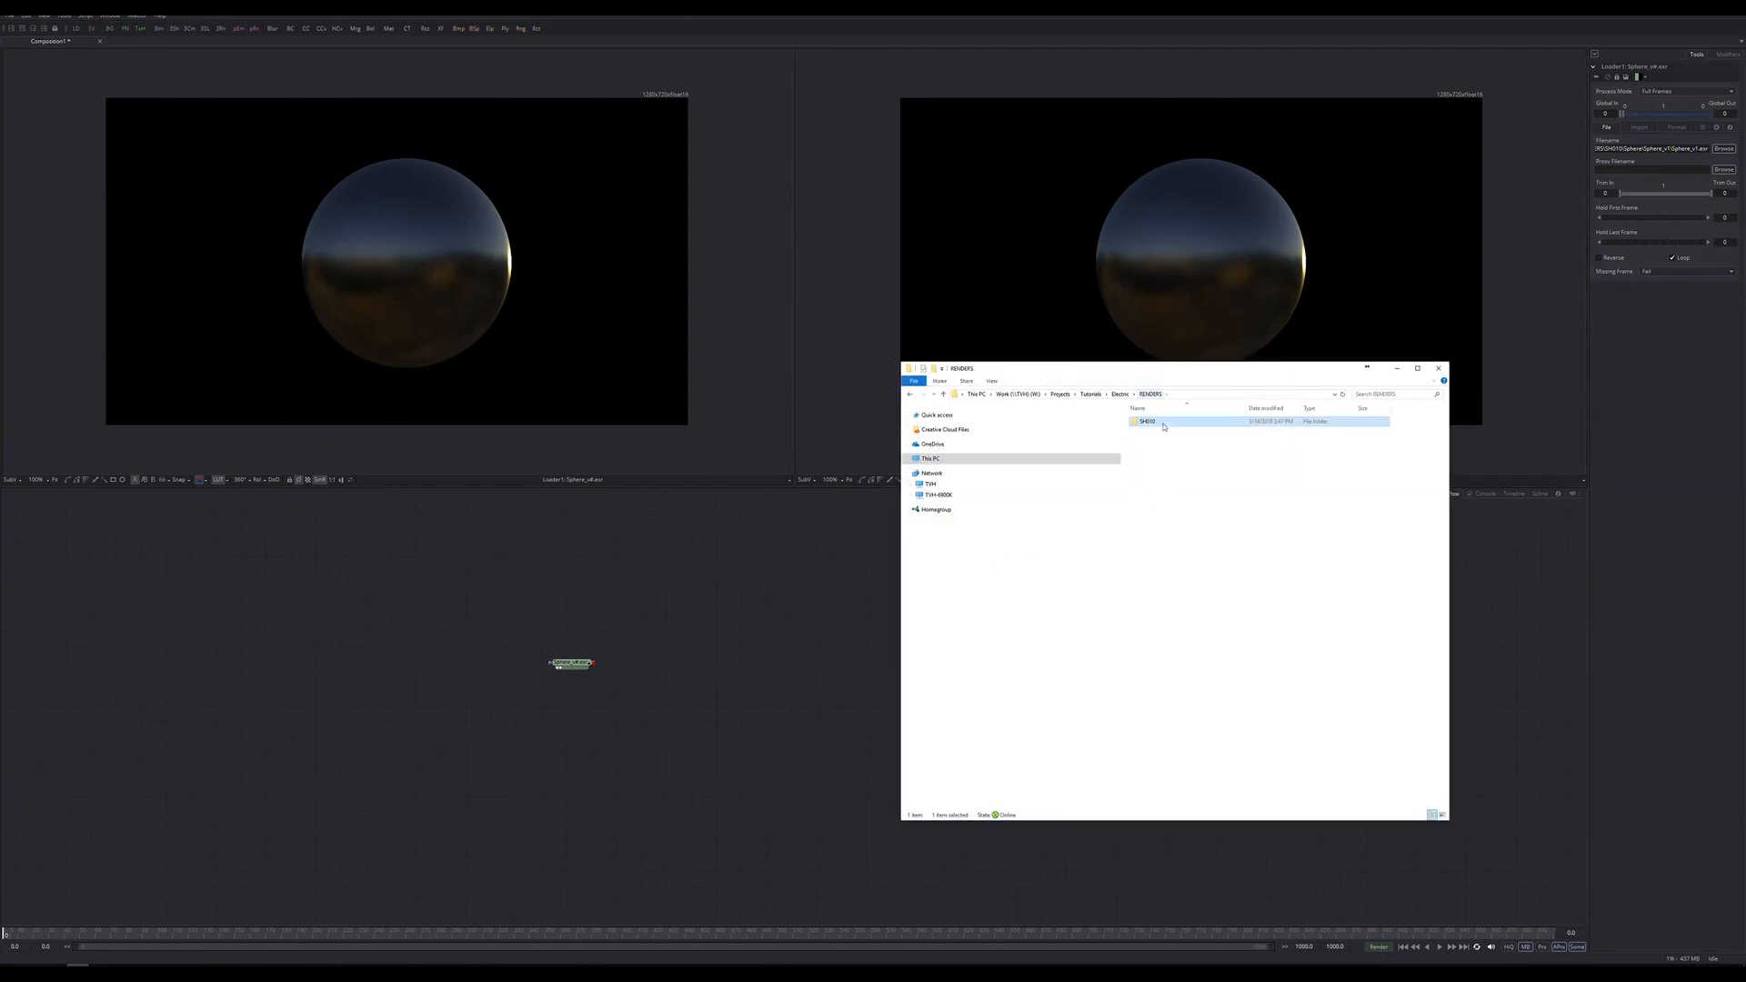
double_click(1148, 422)
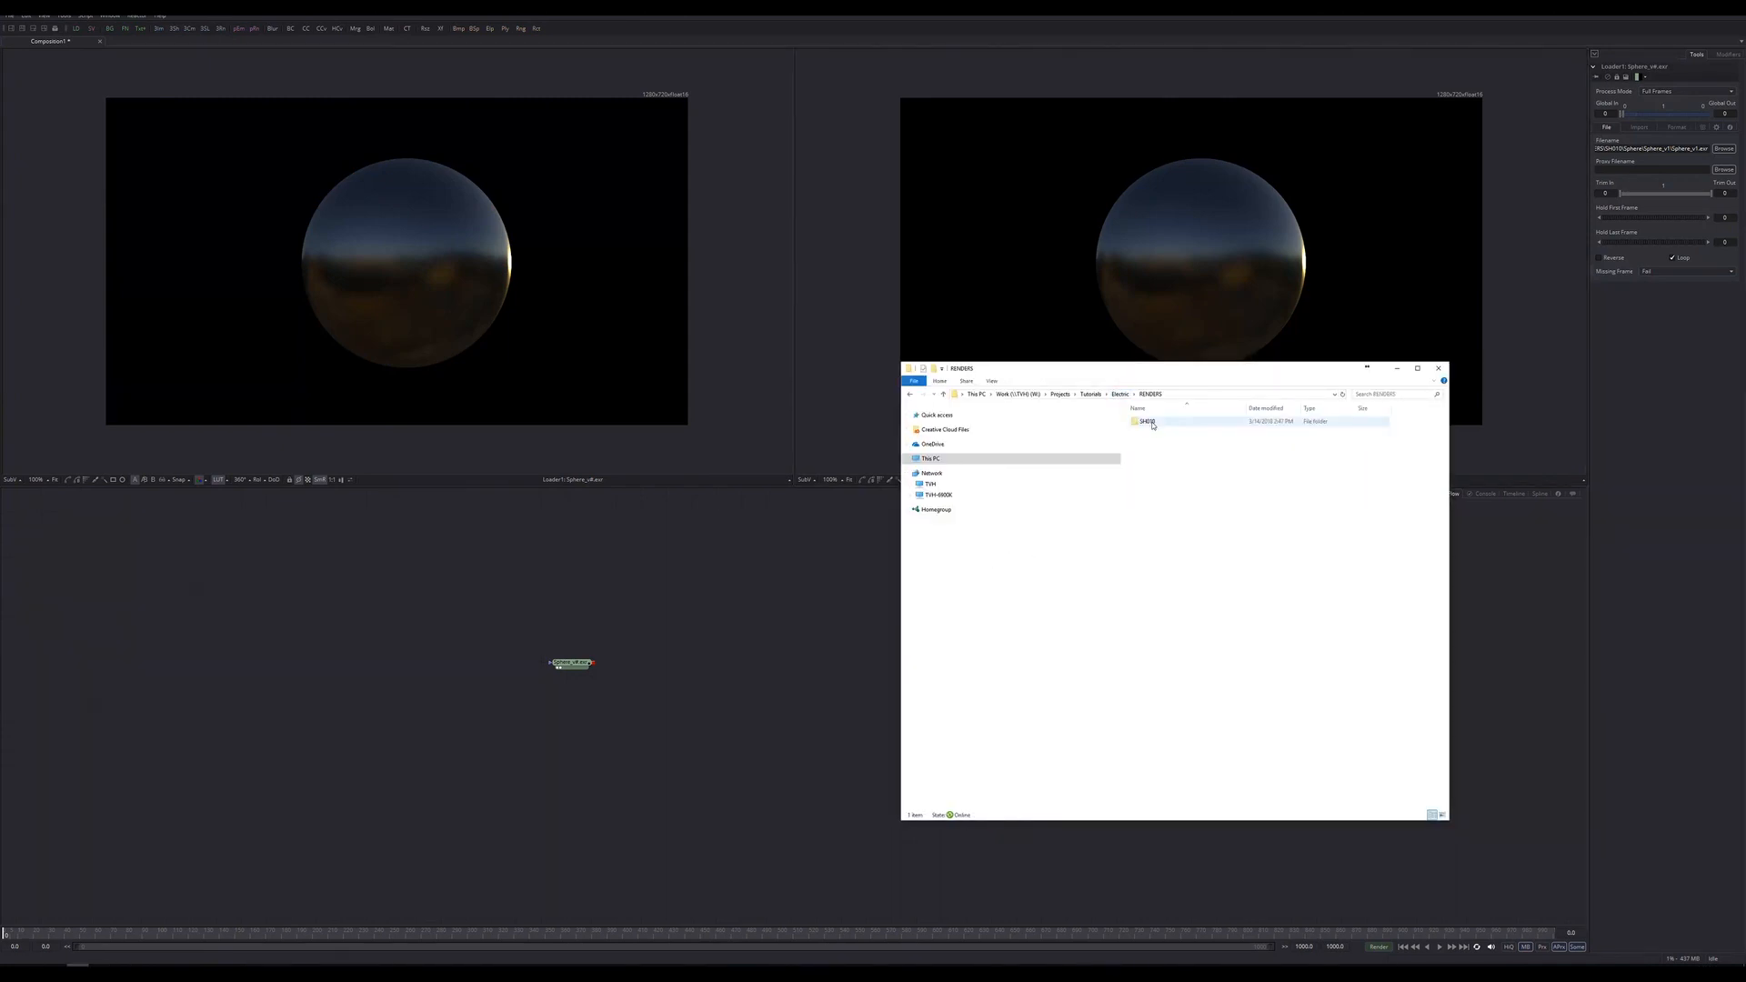
double_click(1149, 422)
double_click(1149, 422)
left_click_drag(1150, 421, 590, 588)
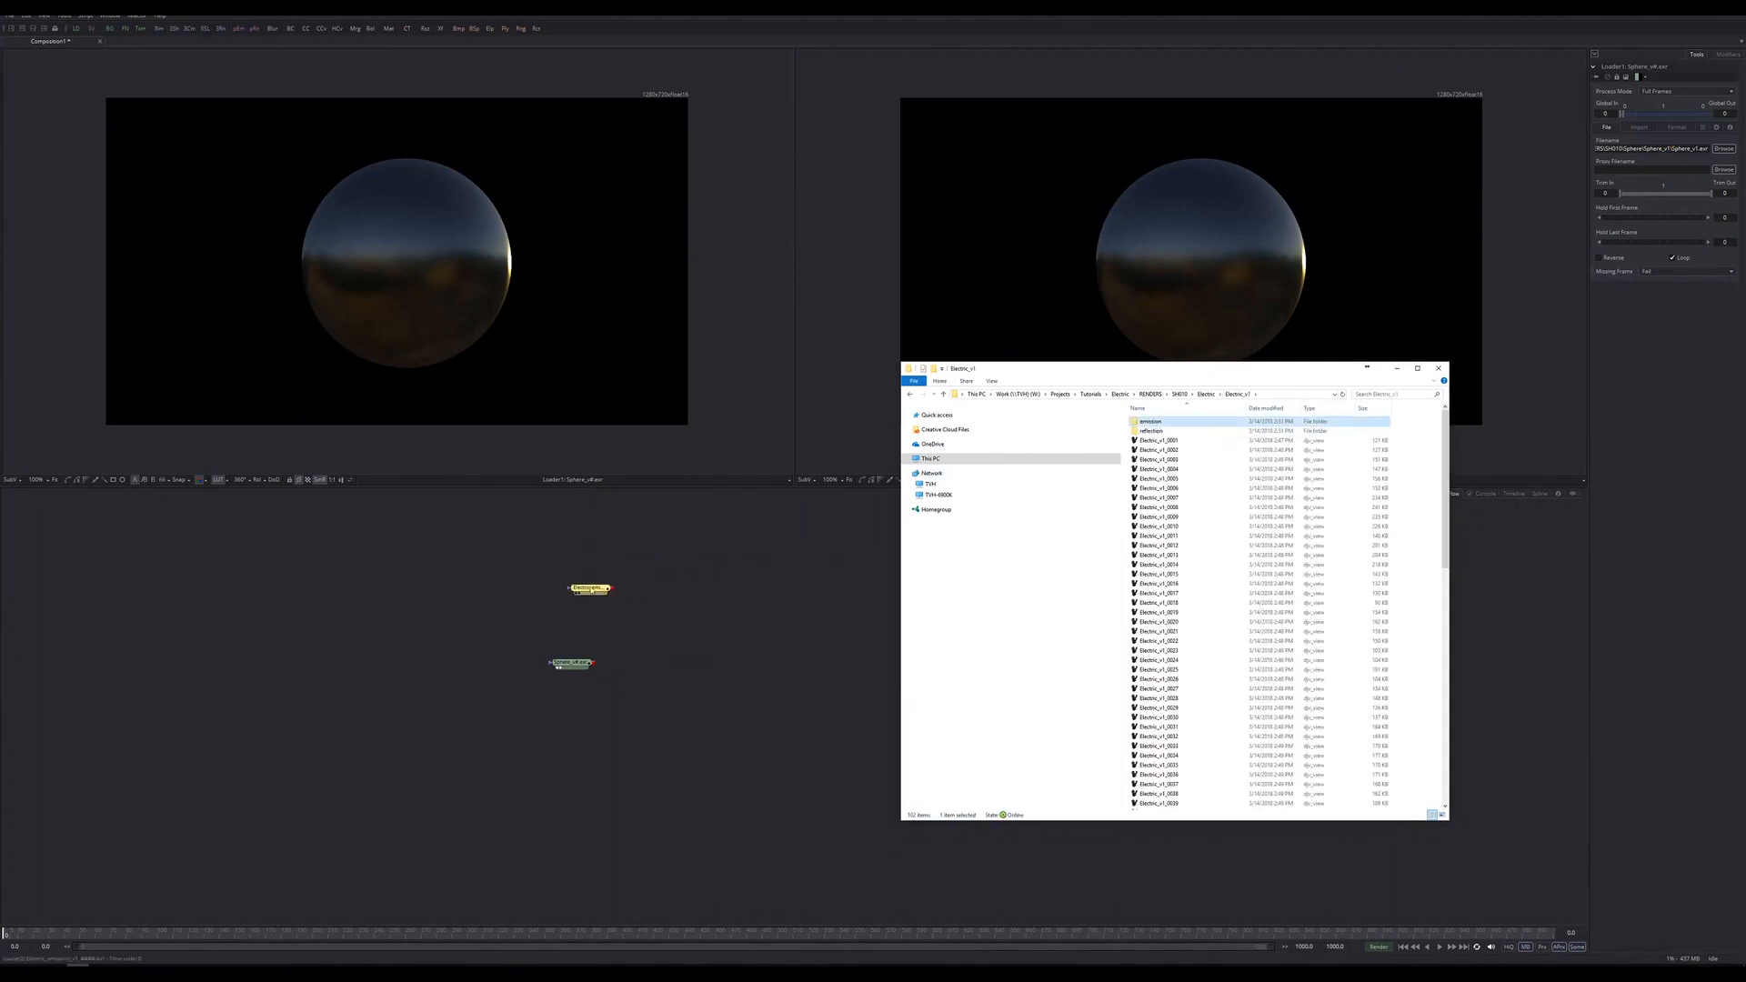
left_click_drag(1150, 429, 658, 593)
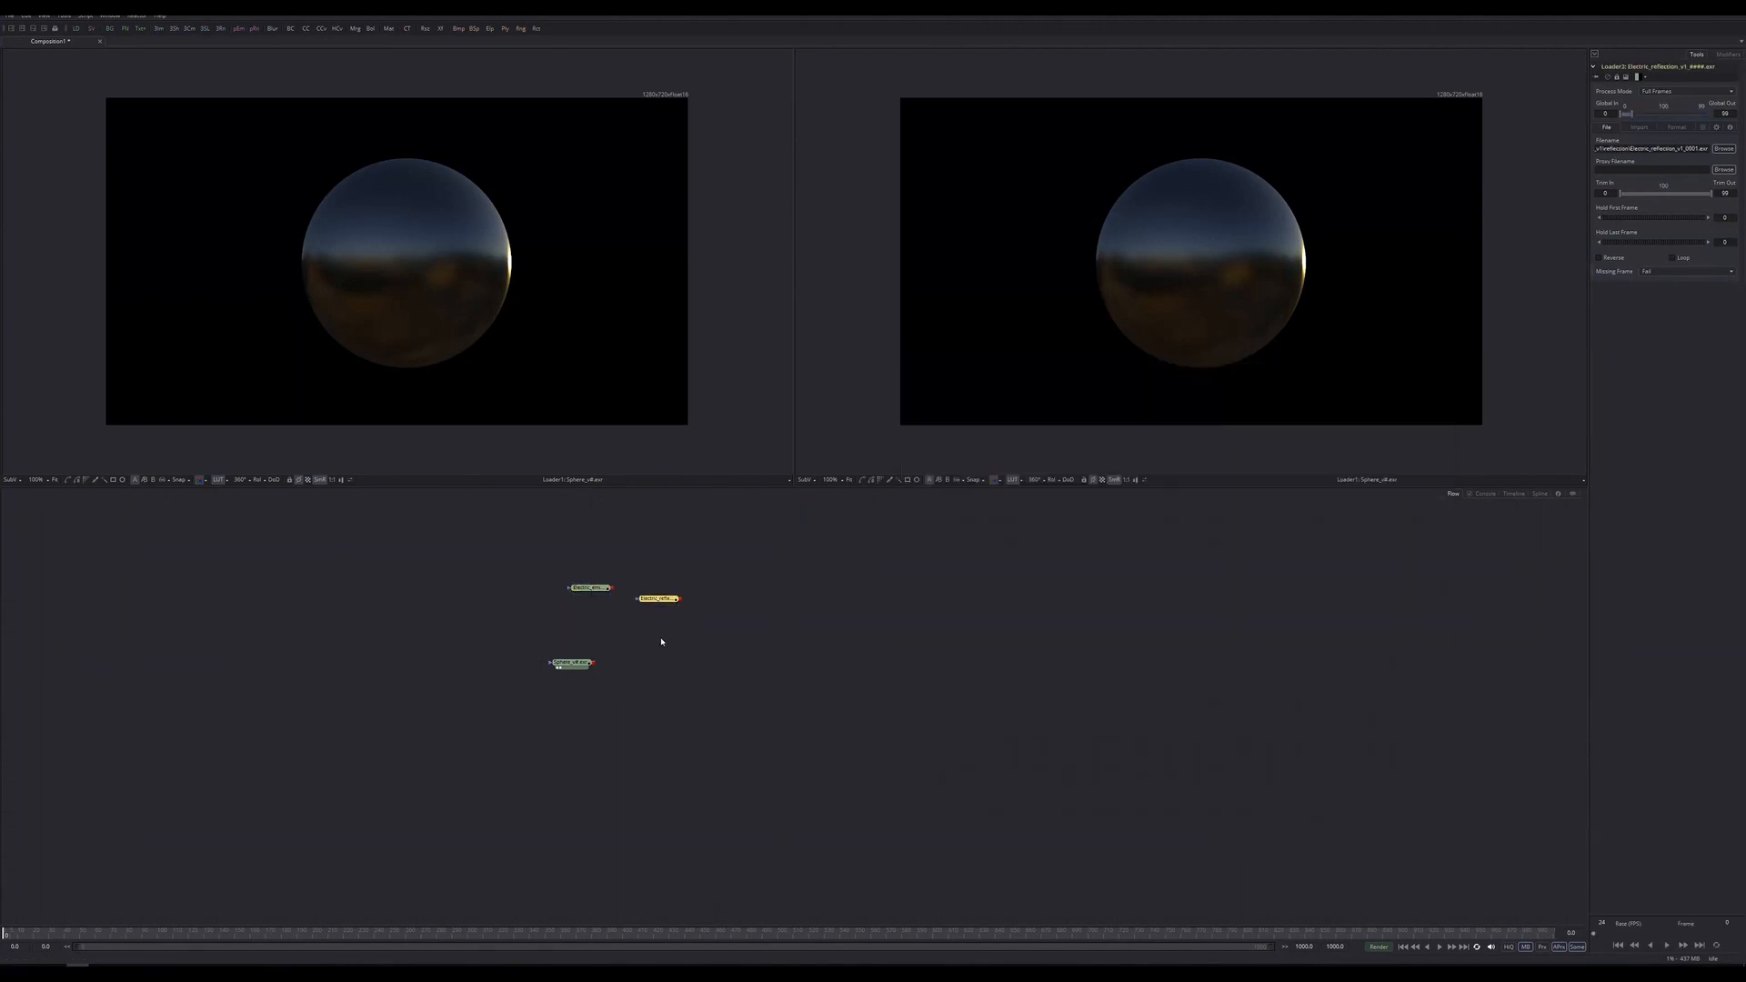
Add a Channel Booleans node after the sphere loader, connect the electric reflection loader as its foreground, and show it in the second viewer.
scroll(617, 636, "up", 3, "ctrl")
left_click_drag(545, 693, 771, 710)
left_click(704, 565)
key("ctrl+space")
type("boo")
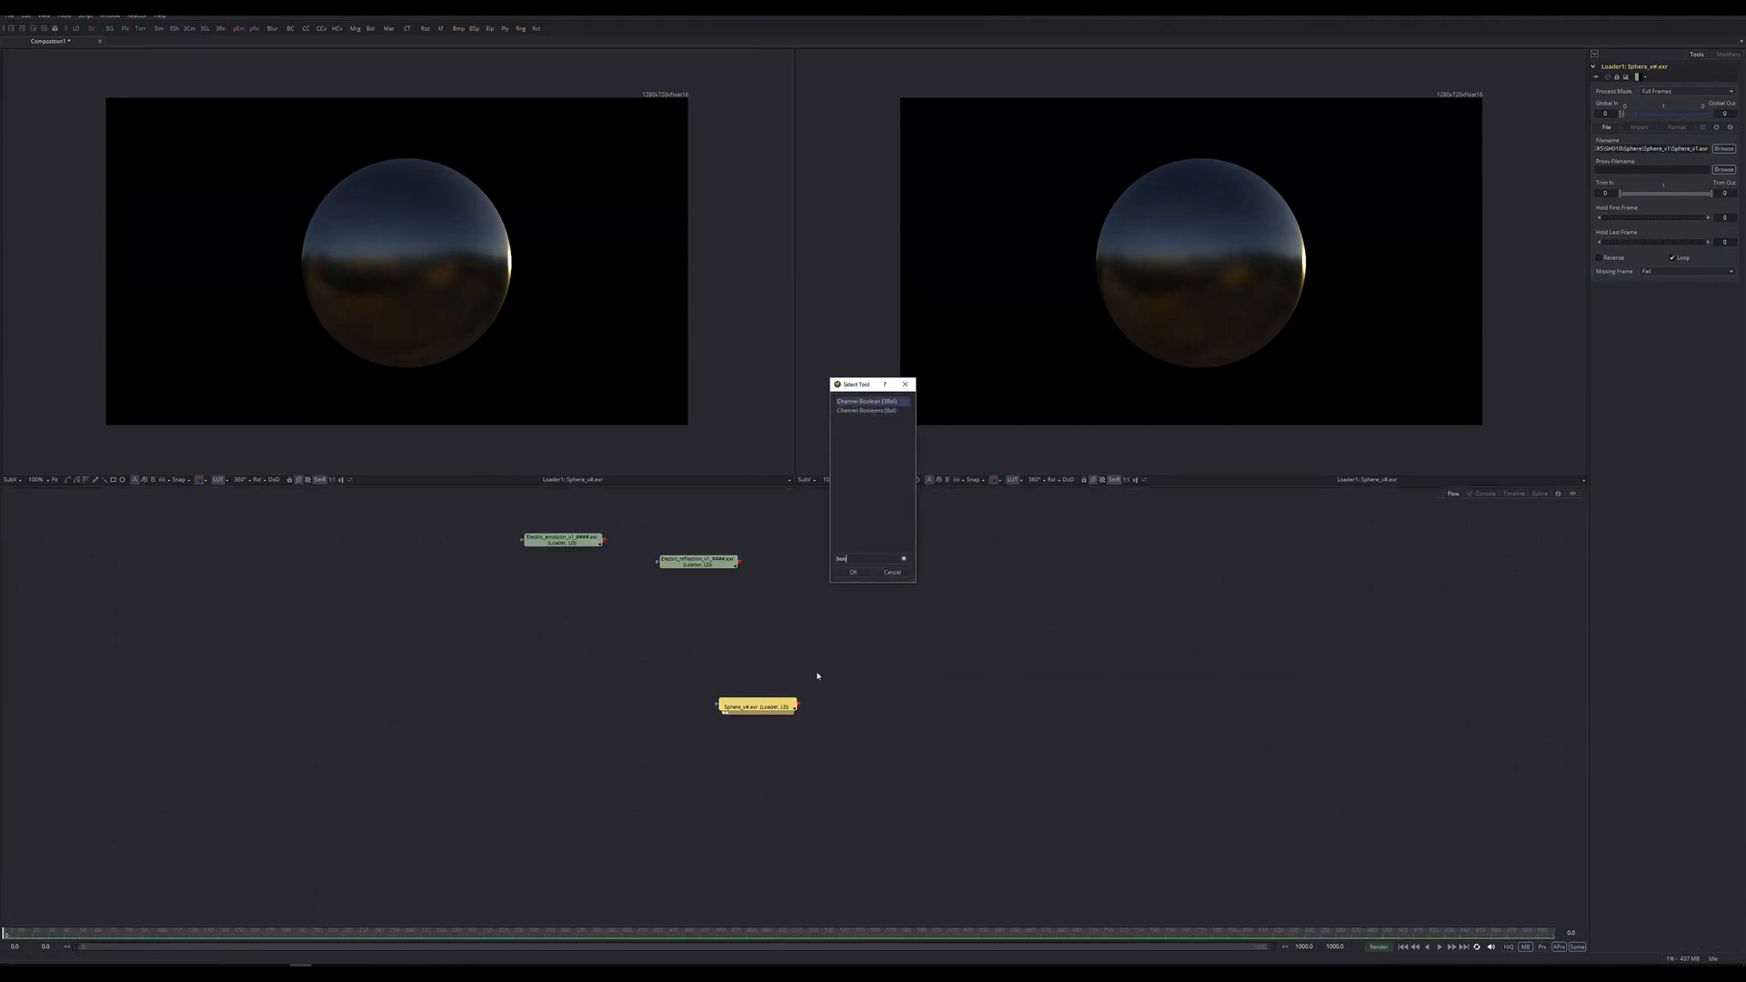
key("Return")
left_click_drag(714, 563, 847, 701)
left_click(850, 702)
key("2")
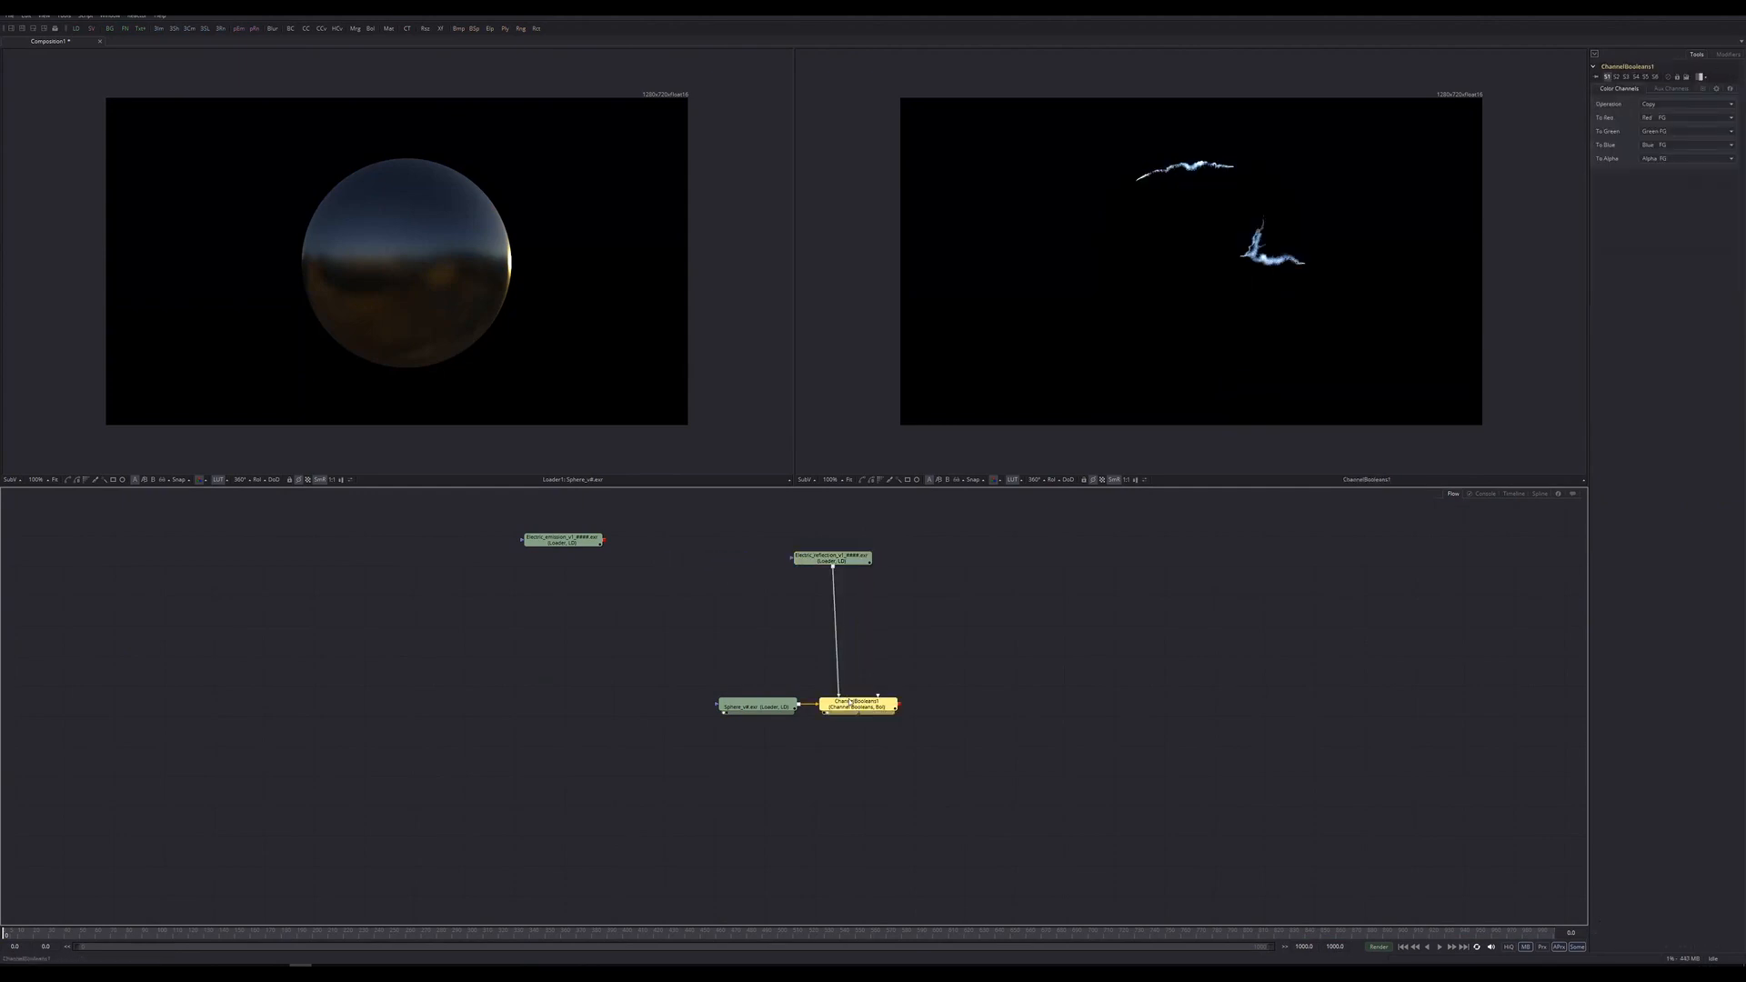
Set the Channel Booleans operation to Add and its To Alpha channel to Do Nothing.
left_click(1665, 103)
left_click(1657, 115)
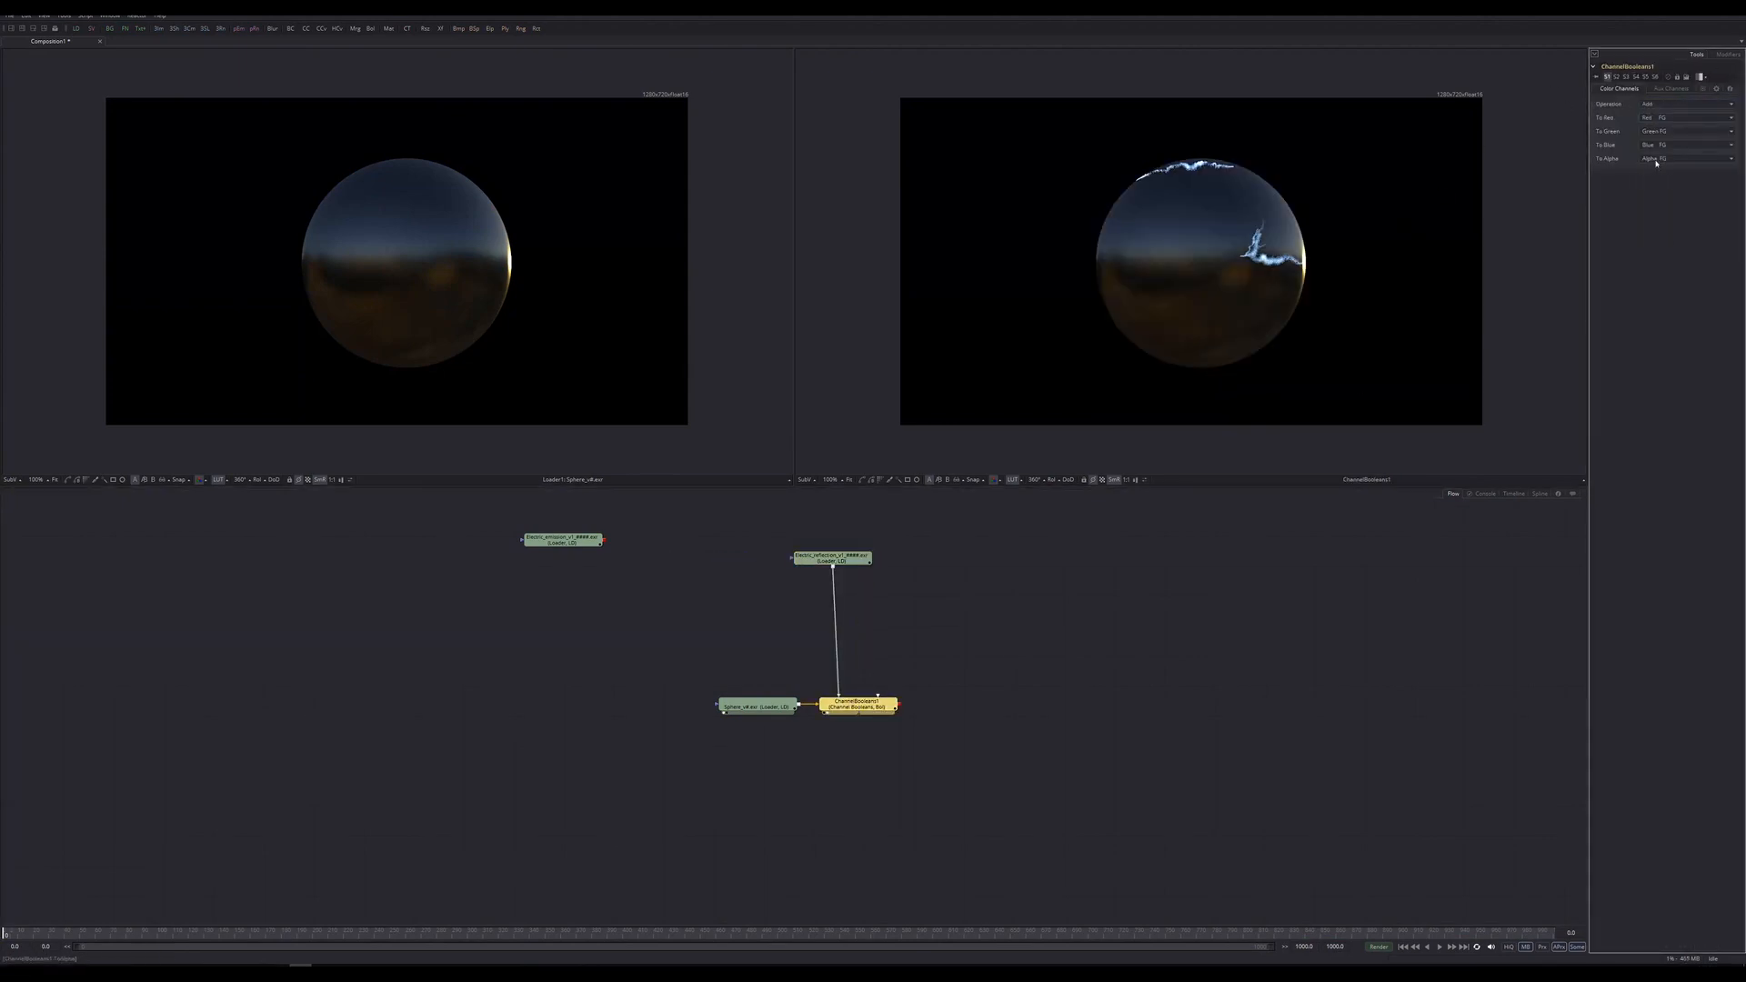
left_click(1666, 158)
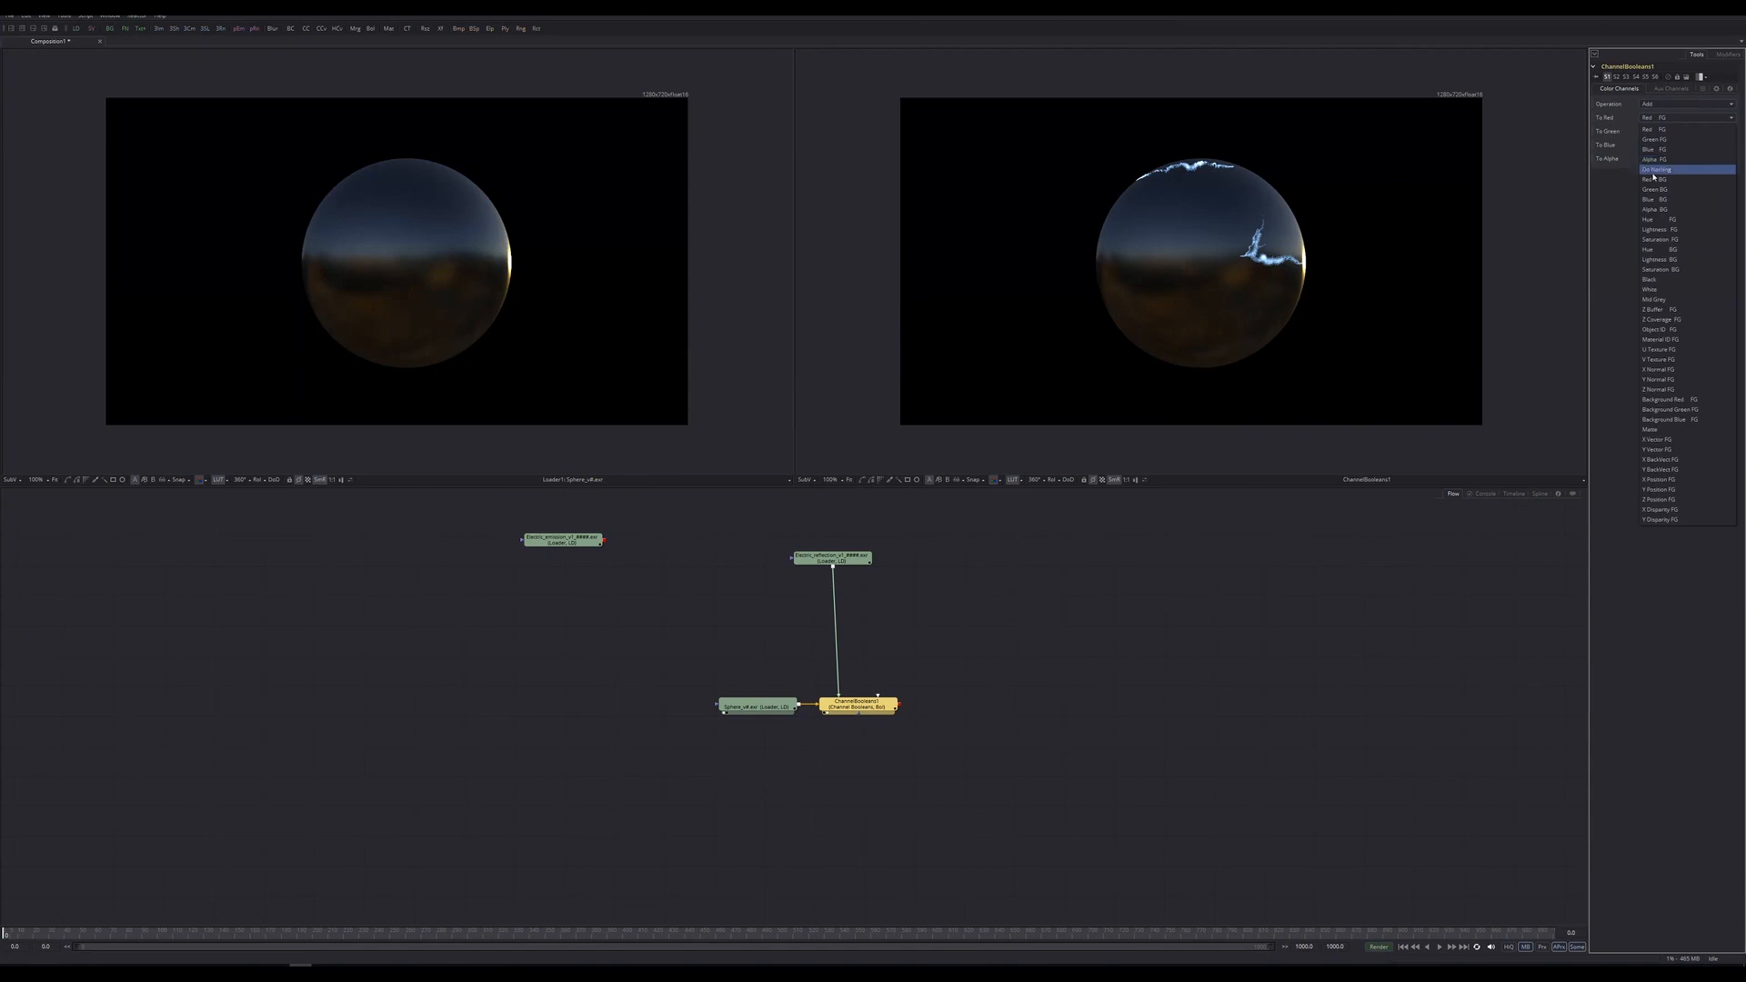
left_click(1656, 171)
middle_click_drag(1003, 697, 818, 762)
left_click(691, 789)
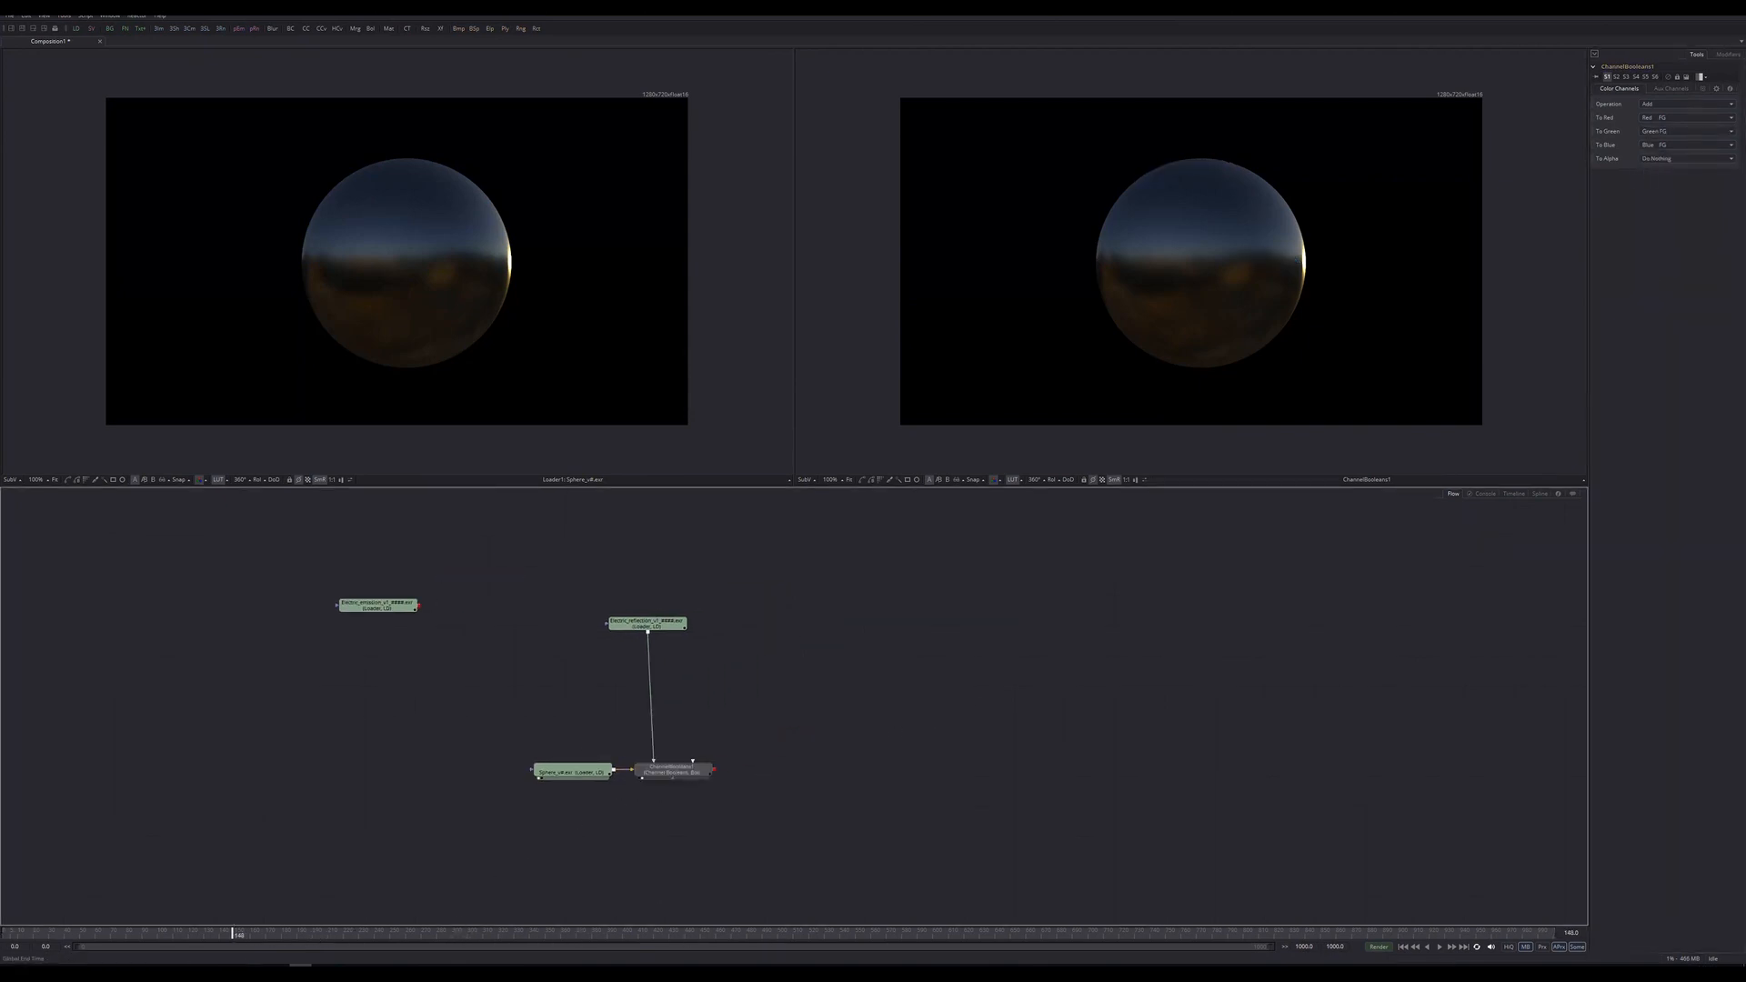
Set the end of the render range to frame 100 and play back the sphere with its electric reflections.
left_click(1305, 947)
type("1")
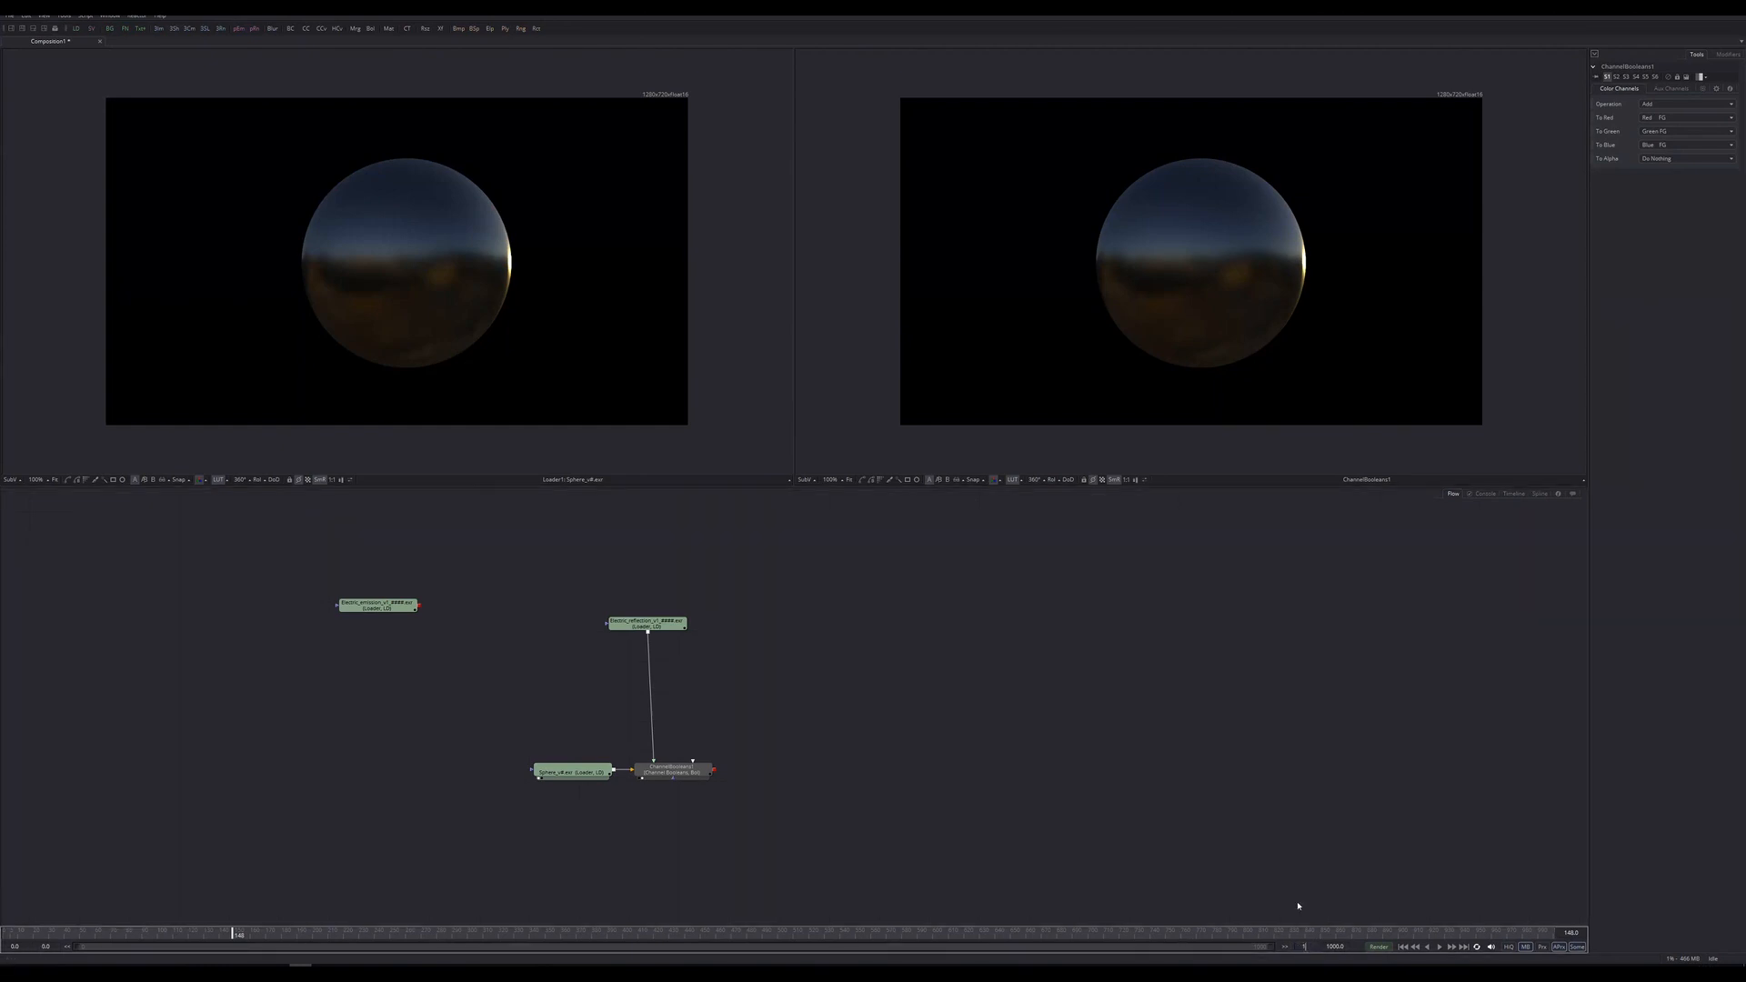
type("00")
key("Return")
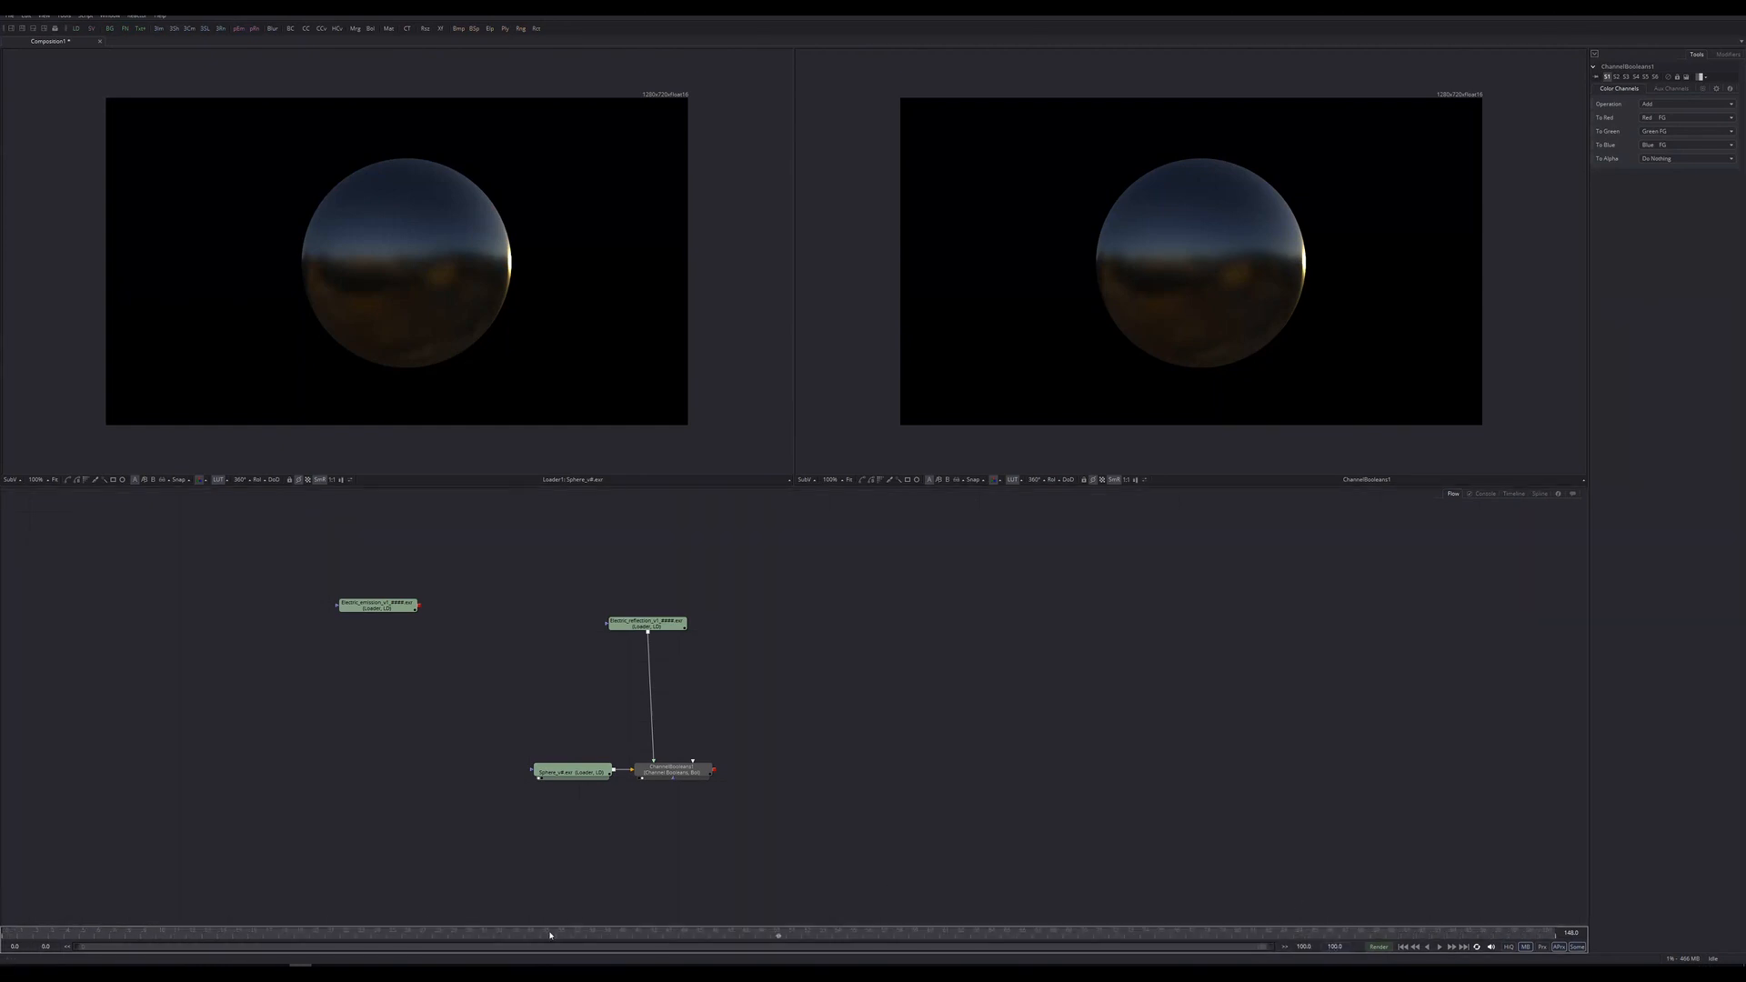
left_click(955, 749)
key("space")
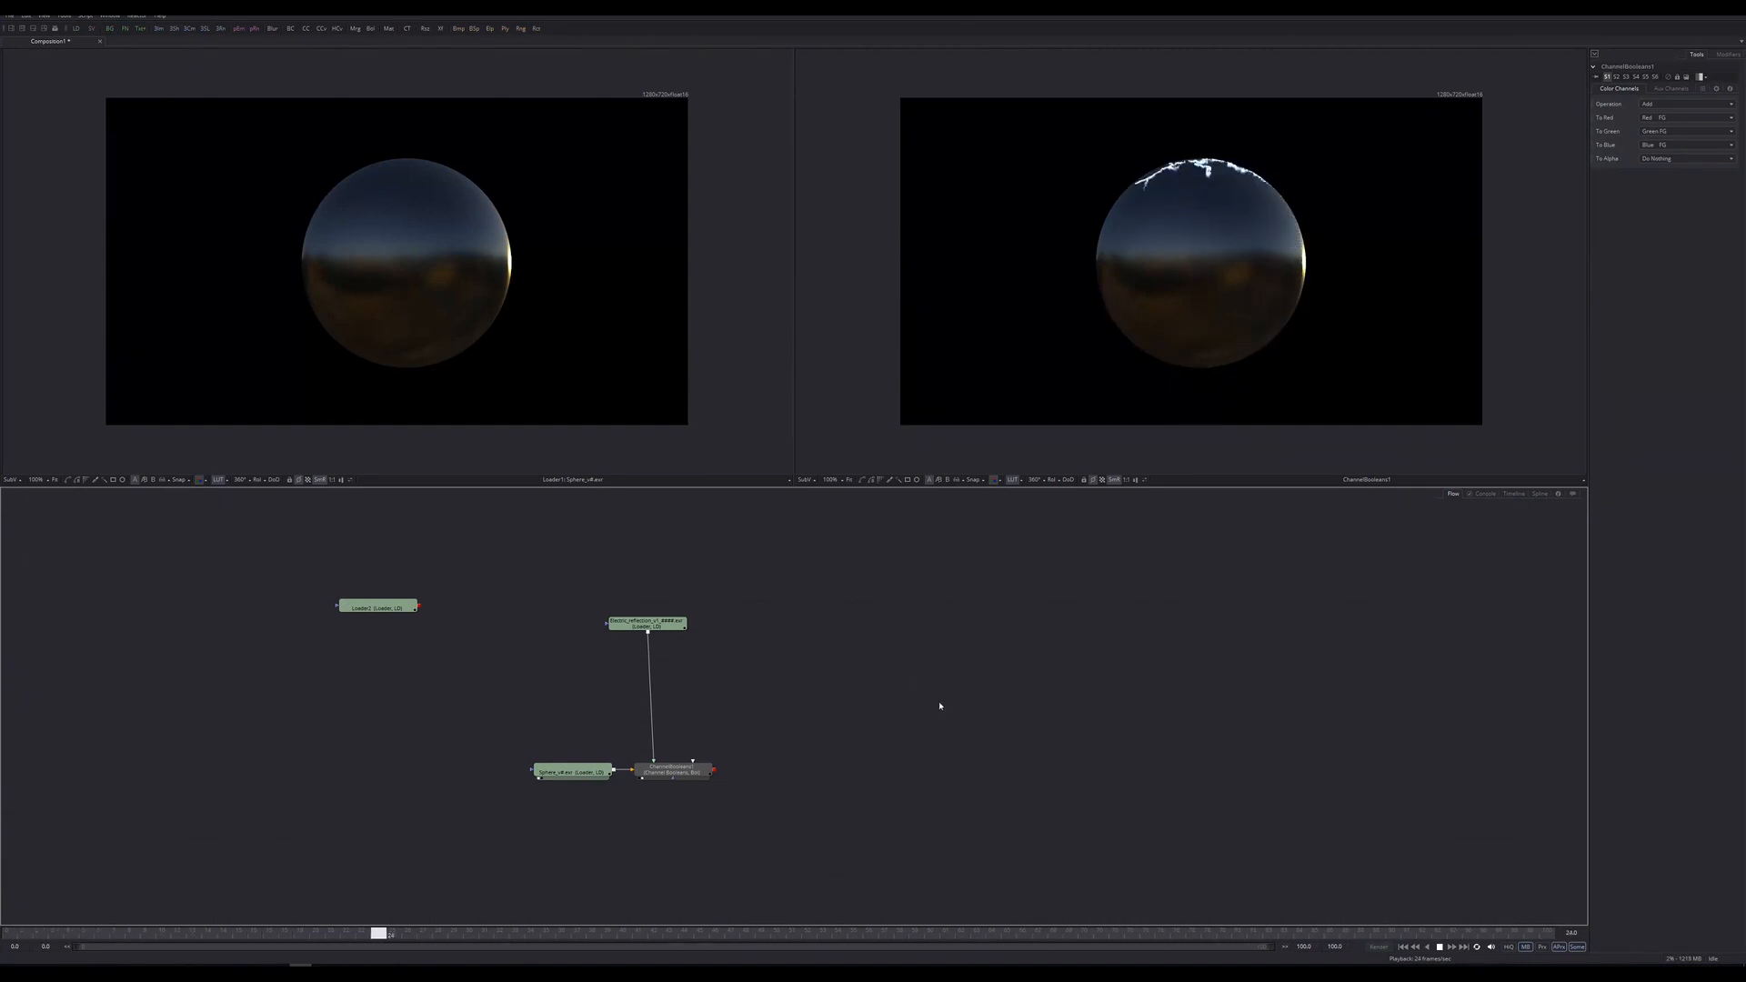
middle_click_drag(940, 706, 988, 714)
key("space")
Duplicate the Channel Booleans node after the first, connect the electric emission loader as its foreground, and play back the combined result.
left_click_drag(426, 615, 793, 654)
left_click(719, 783)
key("ctrl+c")
key("ctrl+v")
left_click_drag(715, 809, 850, 774)
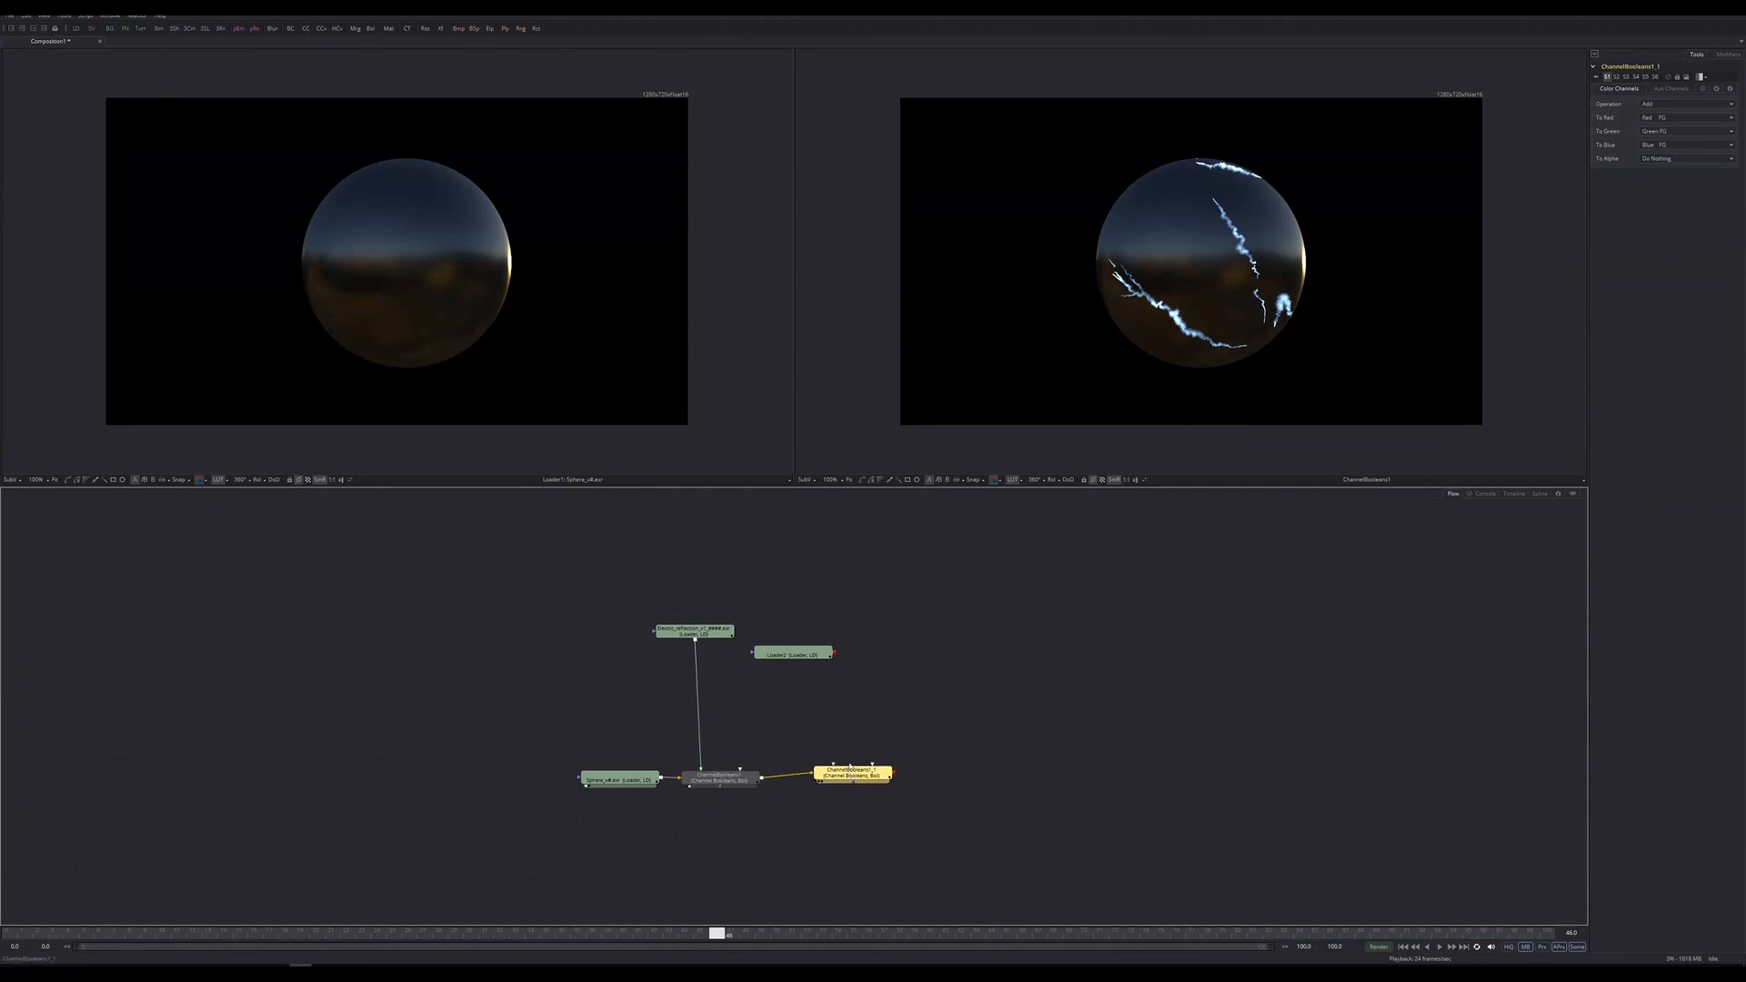
left_click_drag(835, 657, 849, 773)
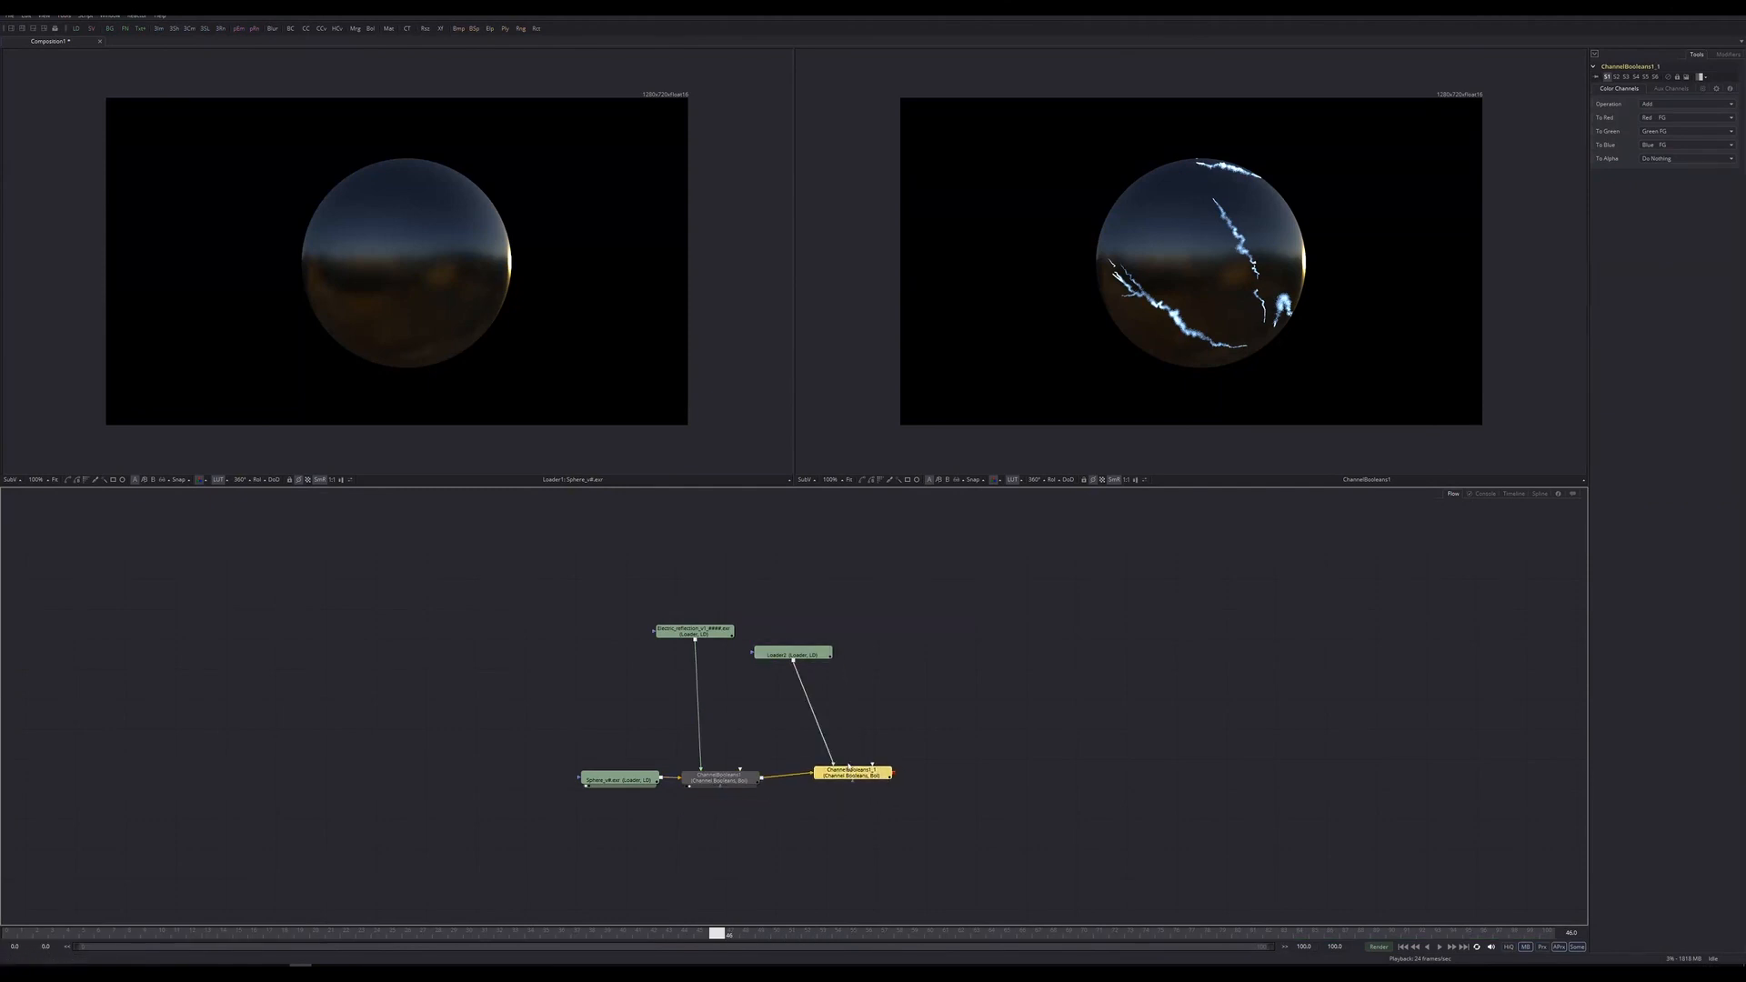
left_click(1085, 717)
key("space")
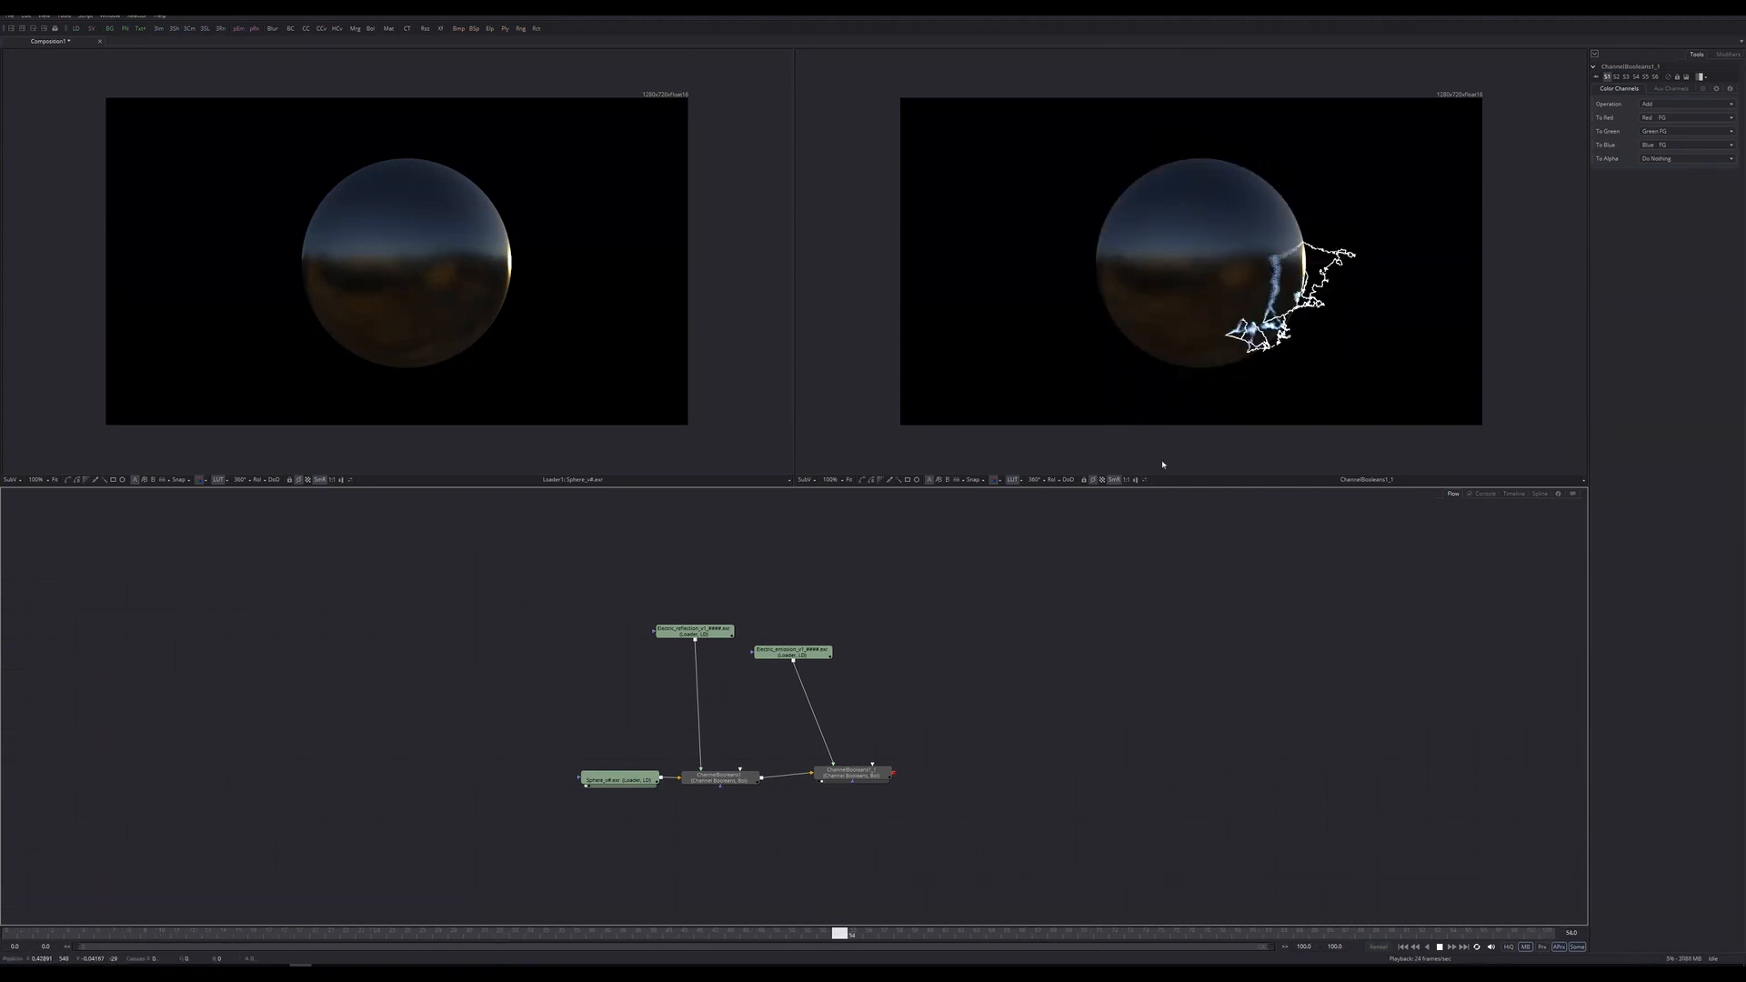
Show the emission loader in the second viewer and insert an Erode/Dilate node directly after it.
left_click(855, 647)
key("2")
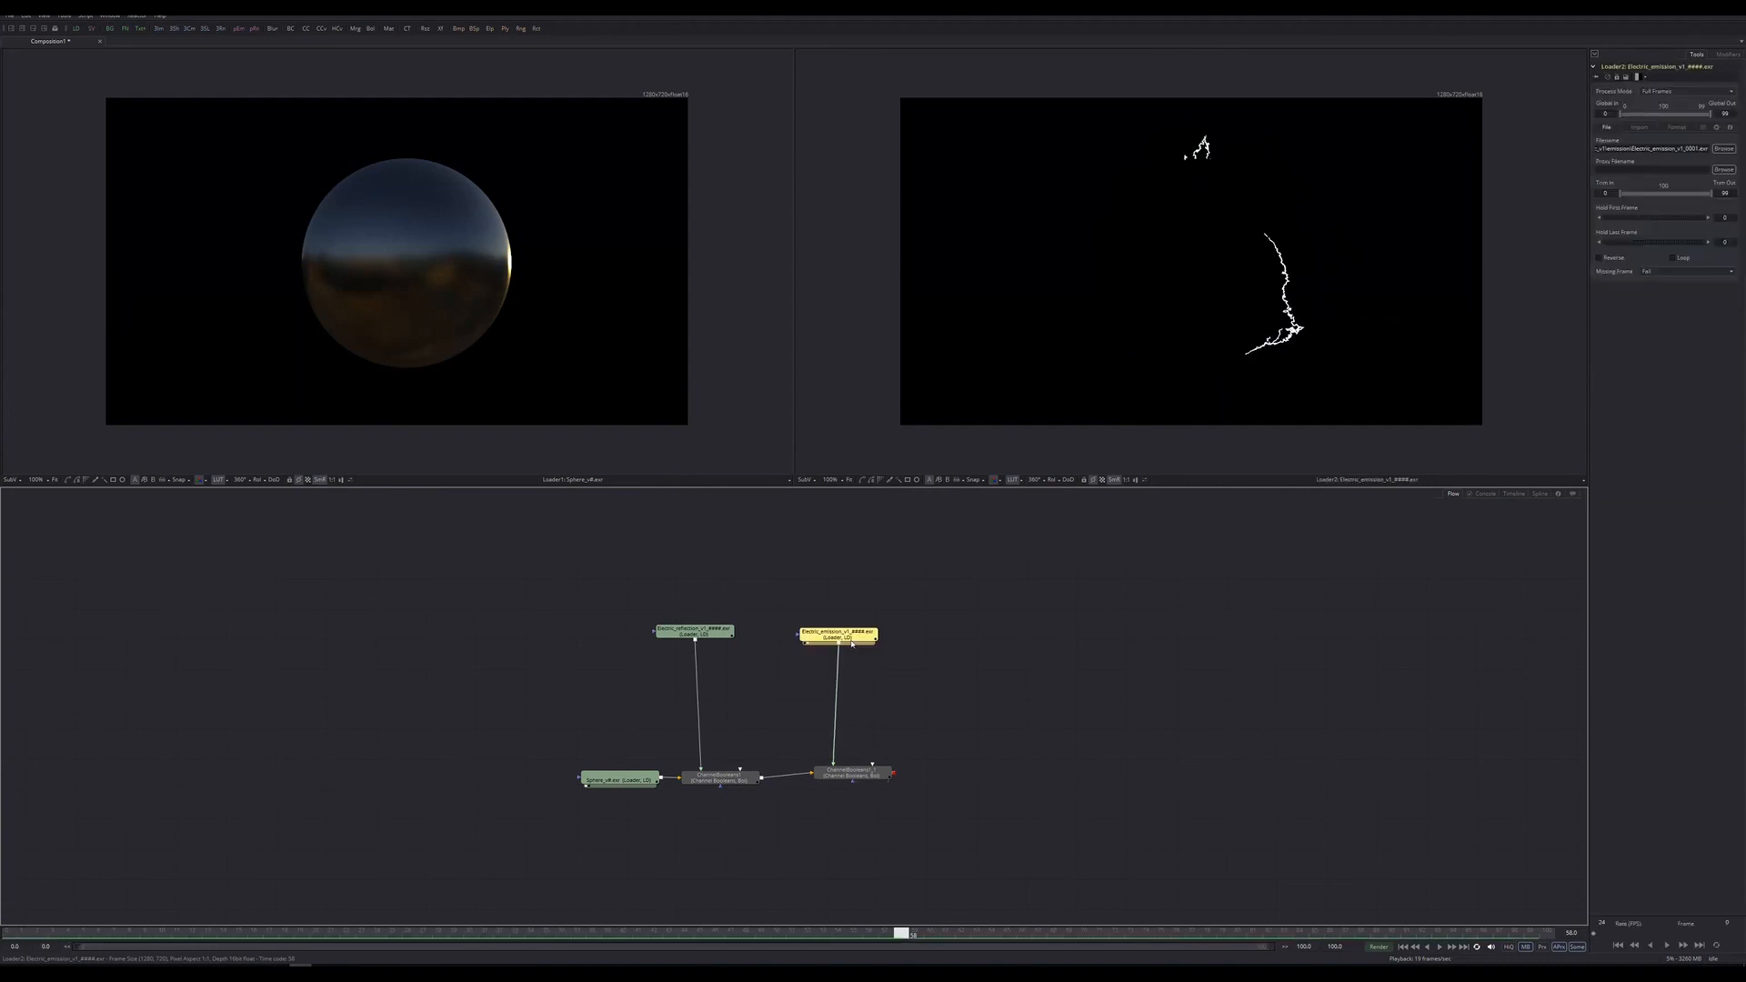
left_click(818, 637)
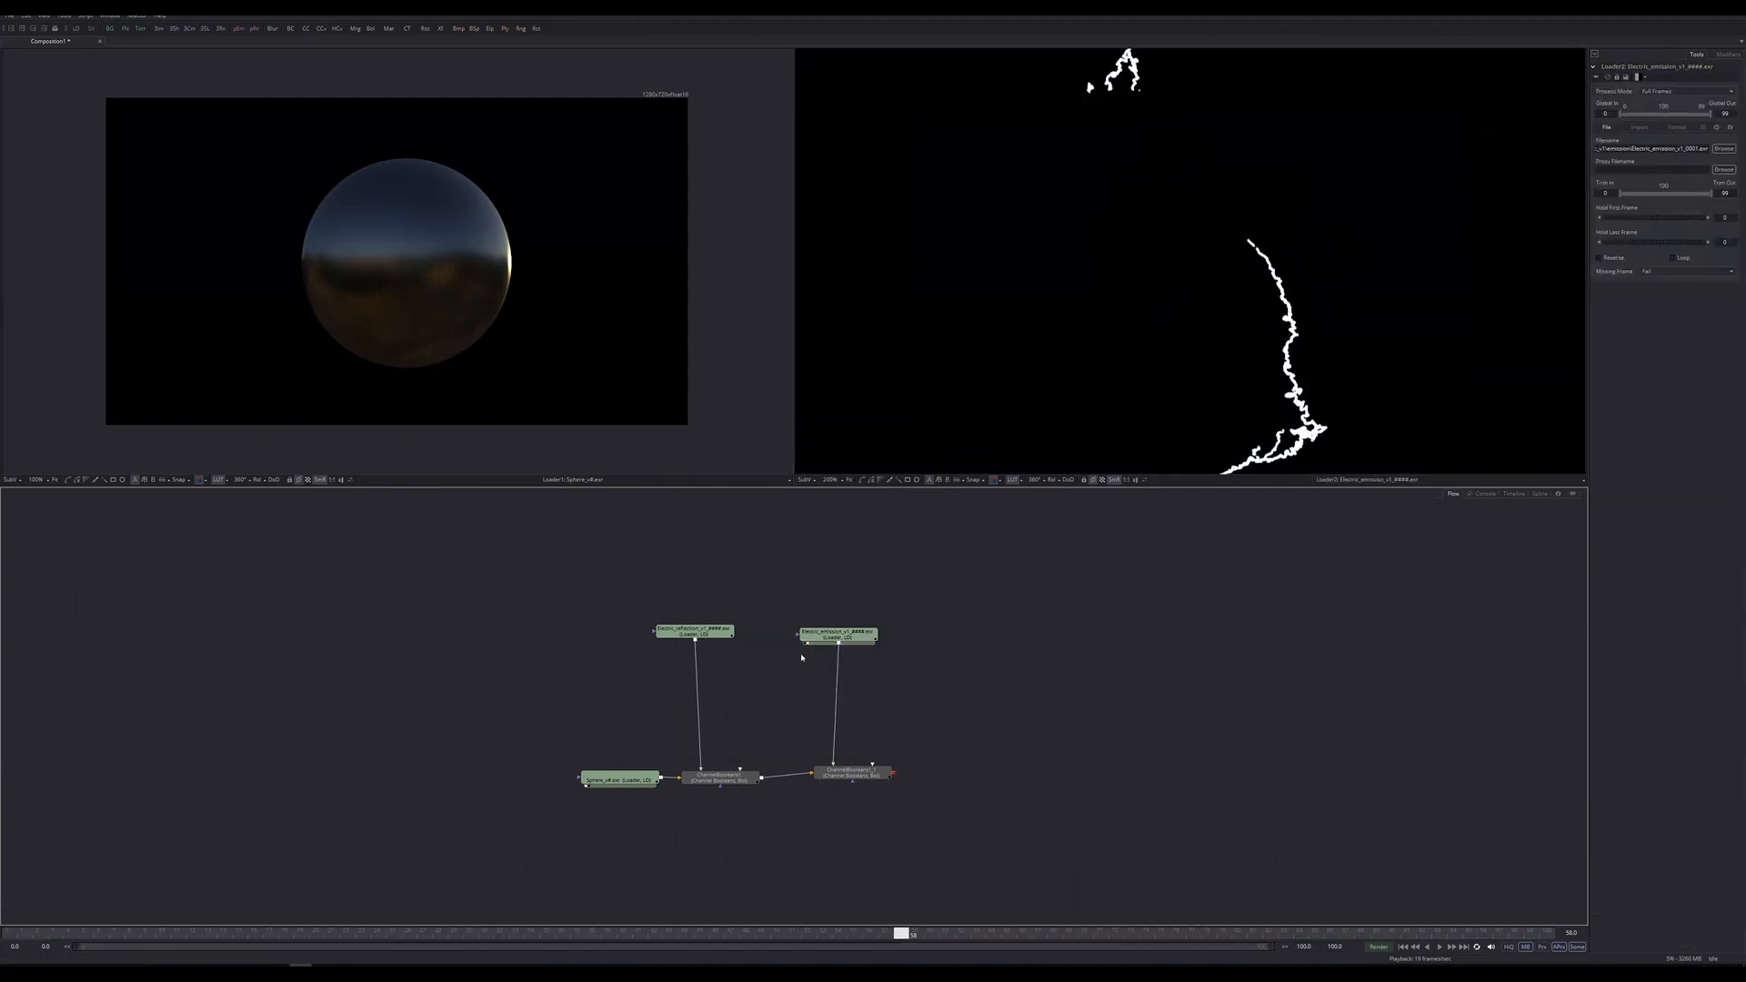
key("ctrl+space")
type("erod")
key("Return")
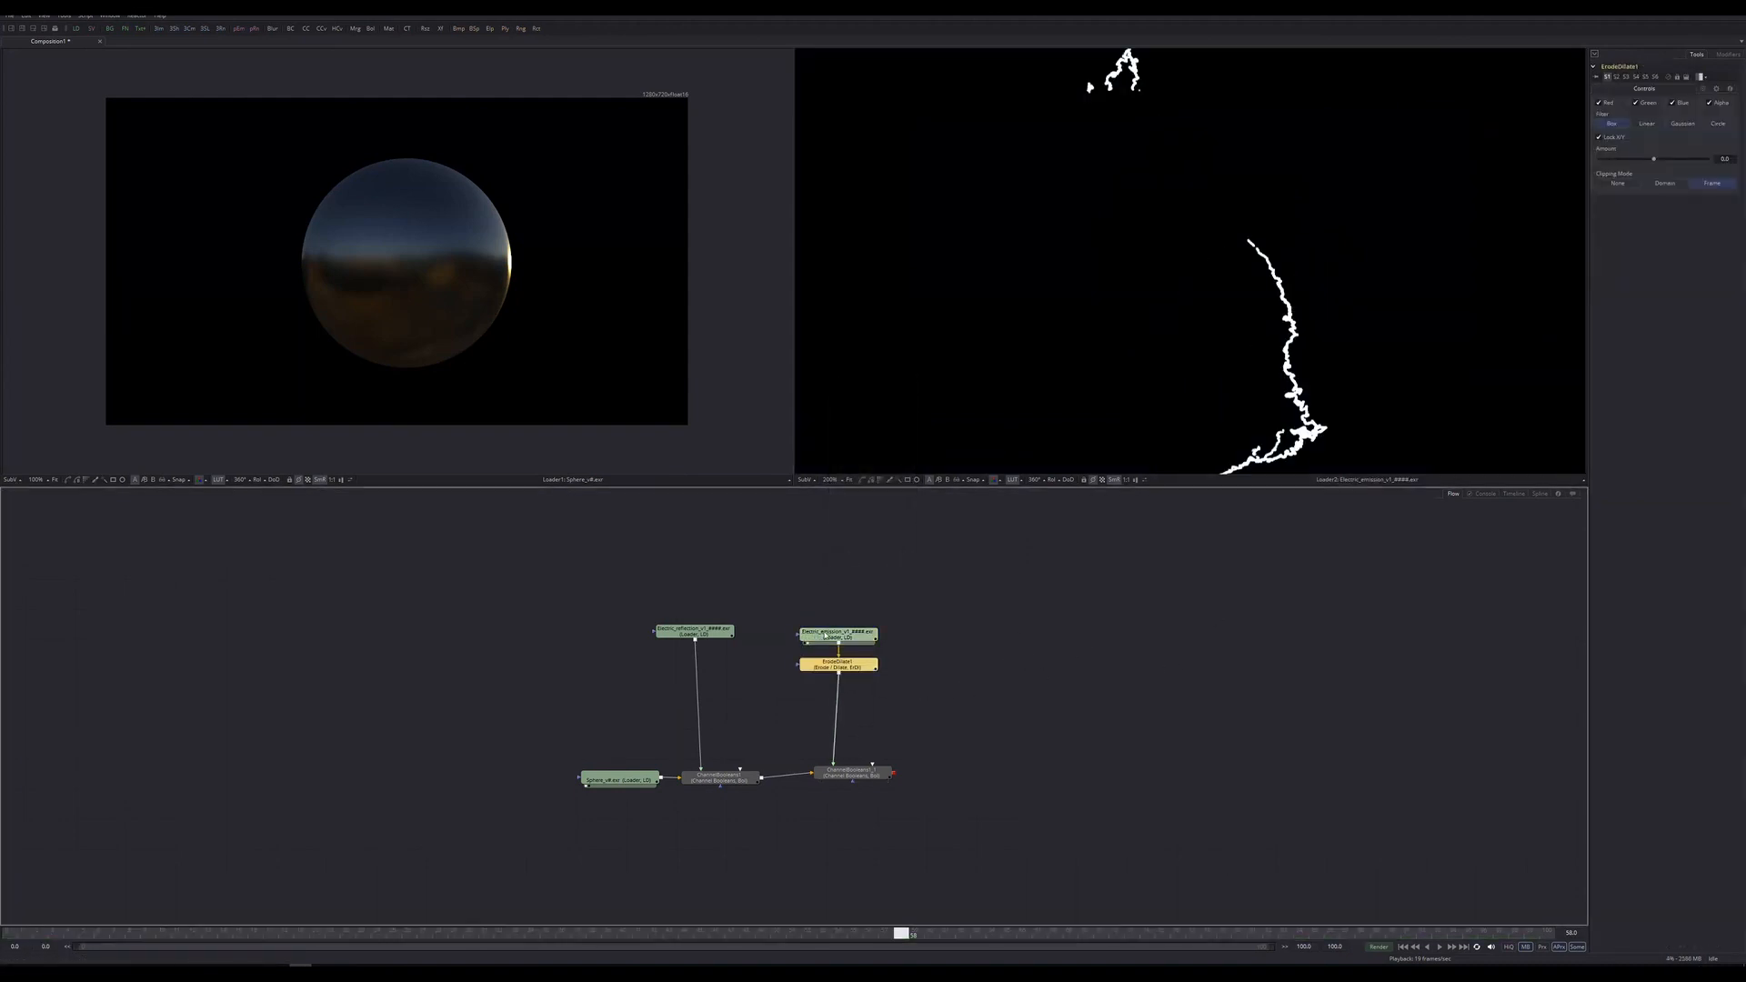
View the final Channel Booleans in the second viewer and thin the emission by setting the Erode/Dilate amount to -0.0007.
left_click(831, 779)
key("2")
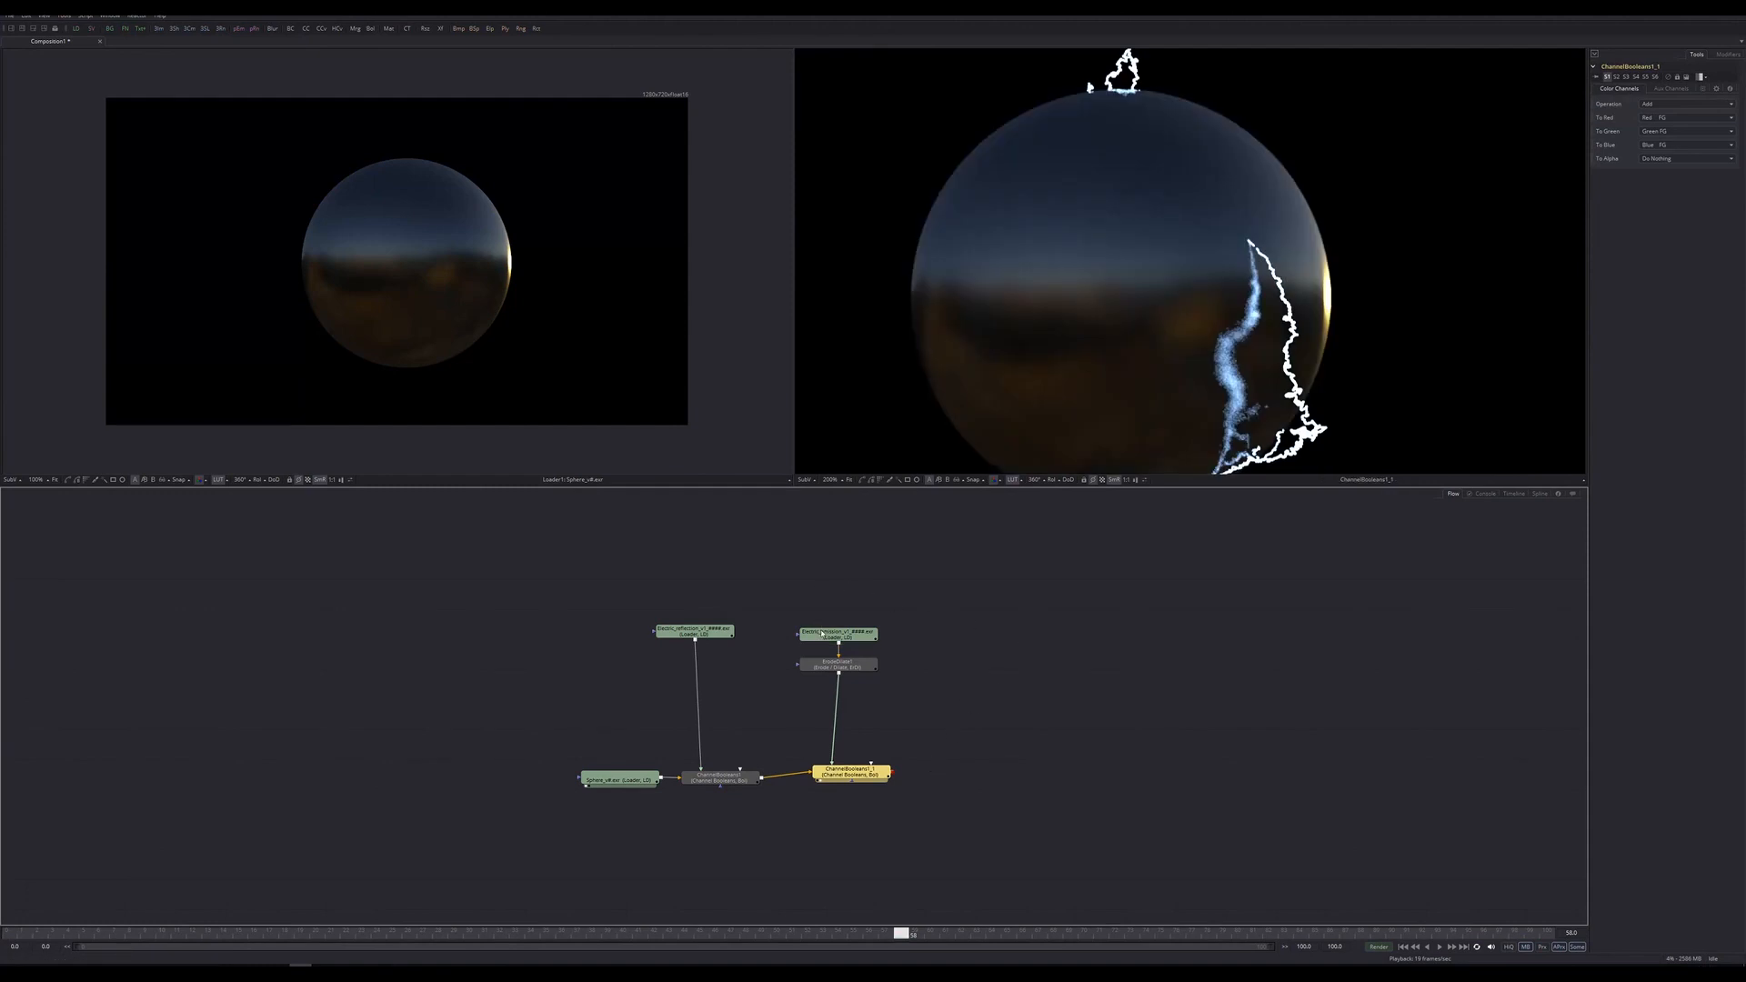
double_click(821, 634)
left_click(934, 658)
left_click(851, 666)
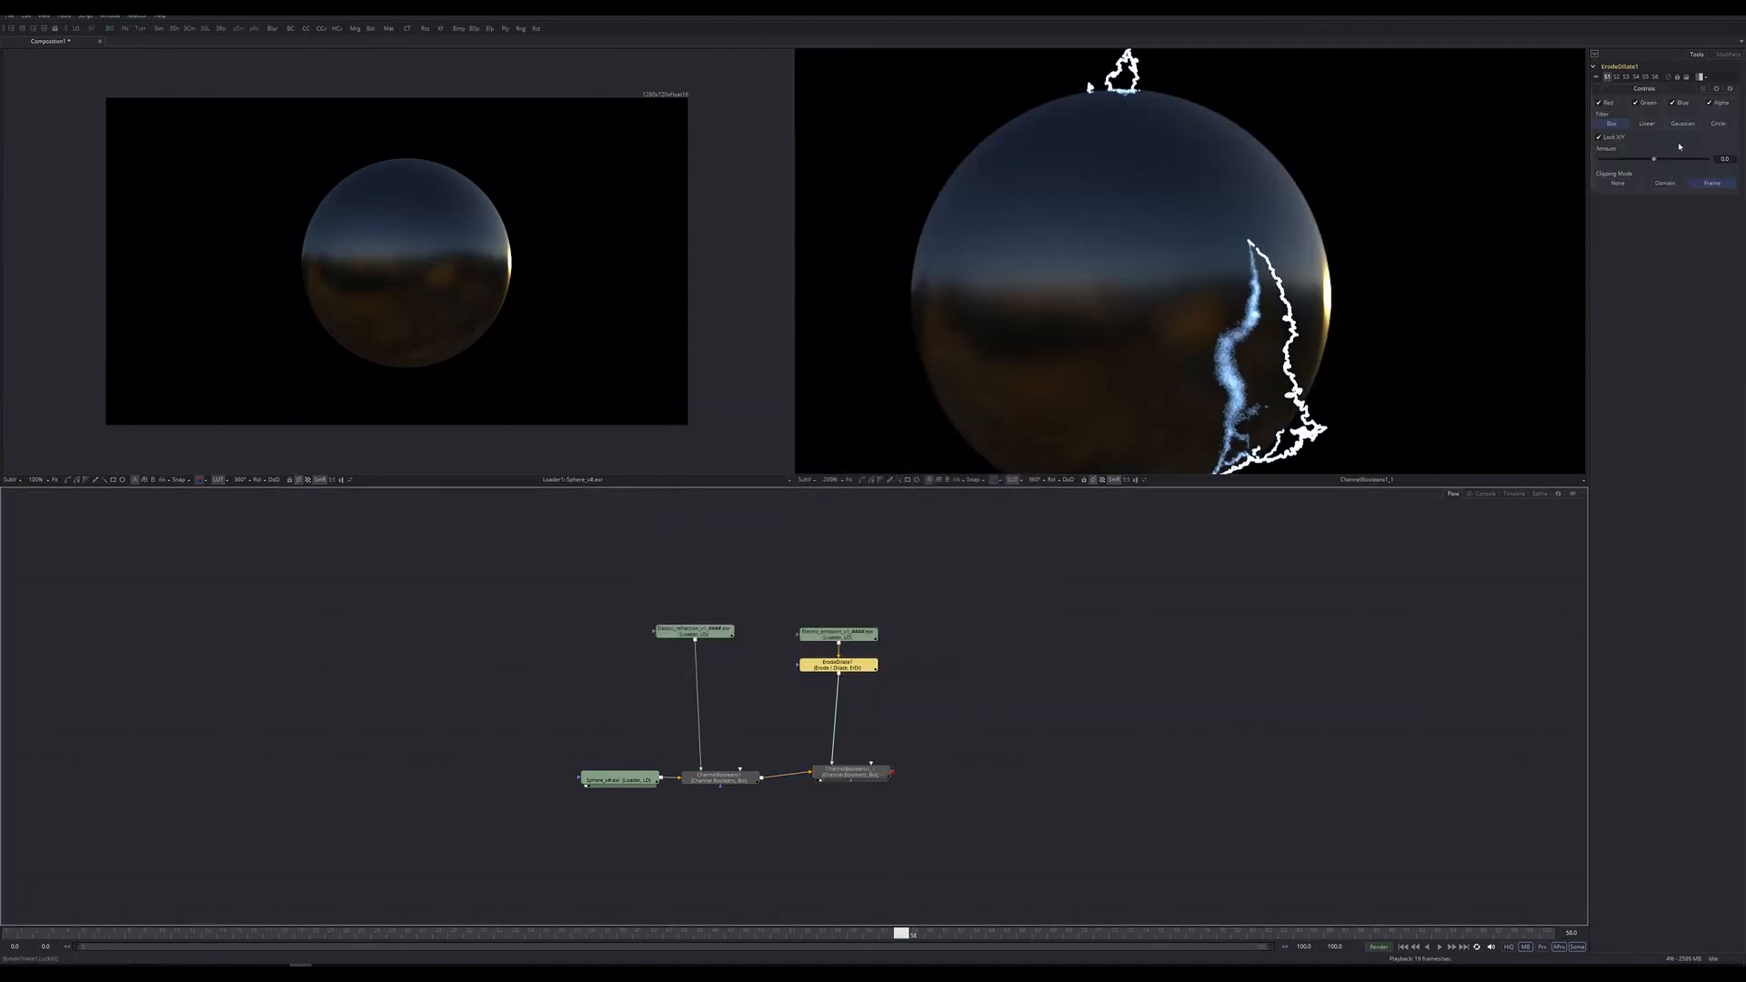
left_click_drag(1655, 158, 1645, 163)
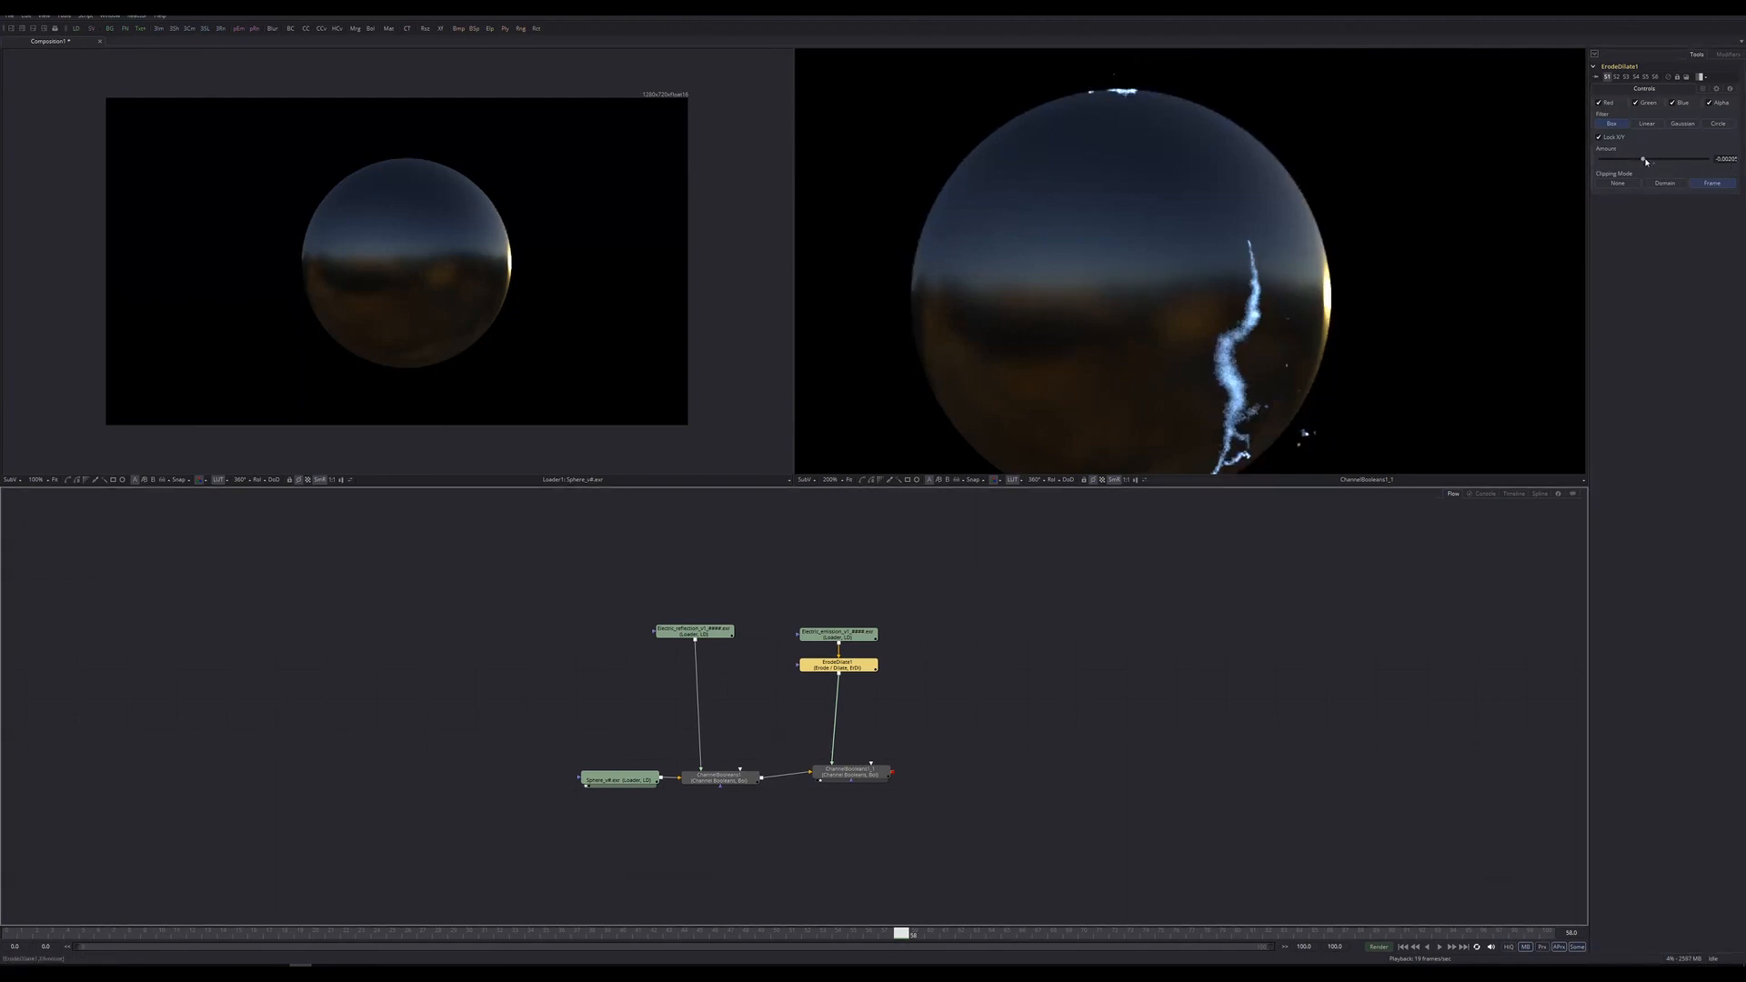
left_click_drag(1646, 161, 1648, 161)
left_click(1349, 558)
left_click_drag(1647, 163, 1649, 163)
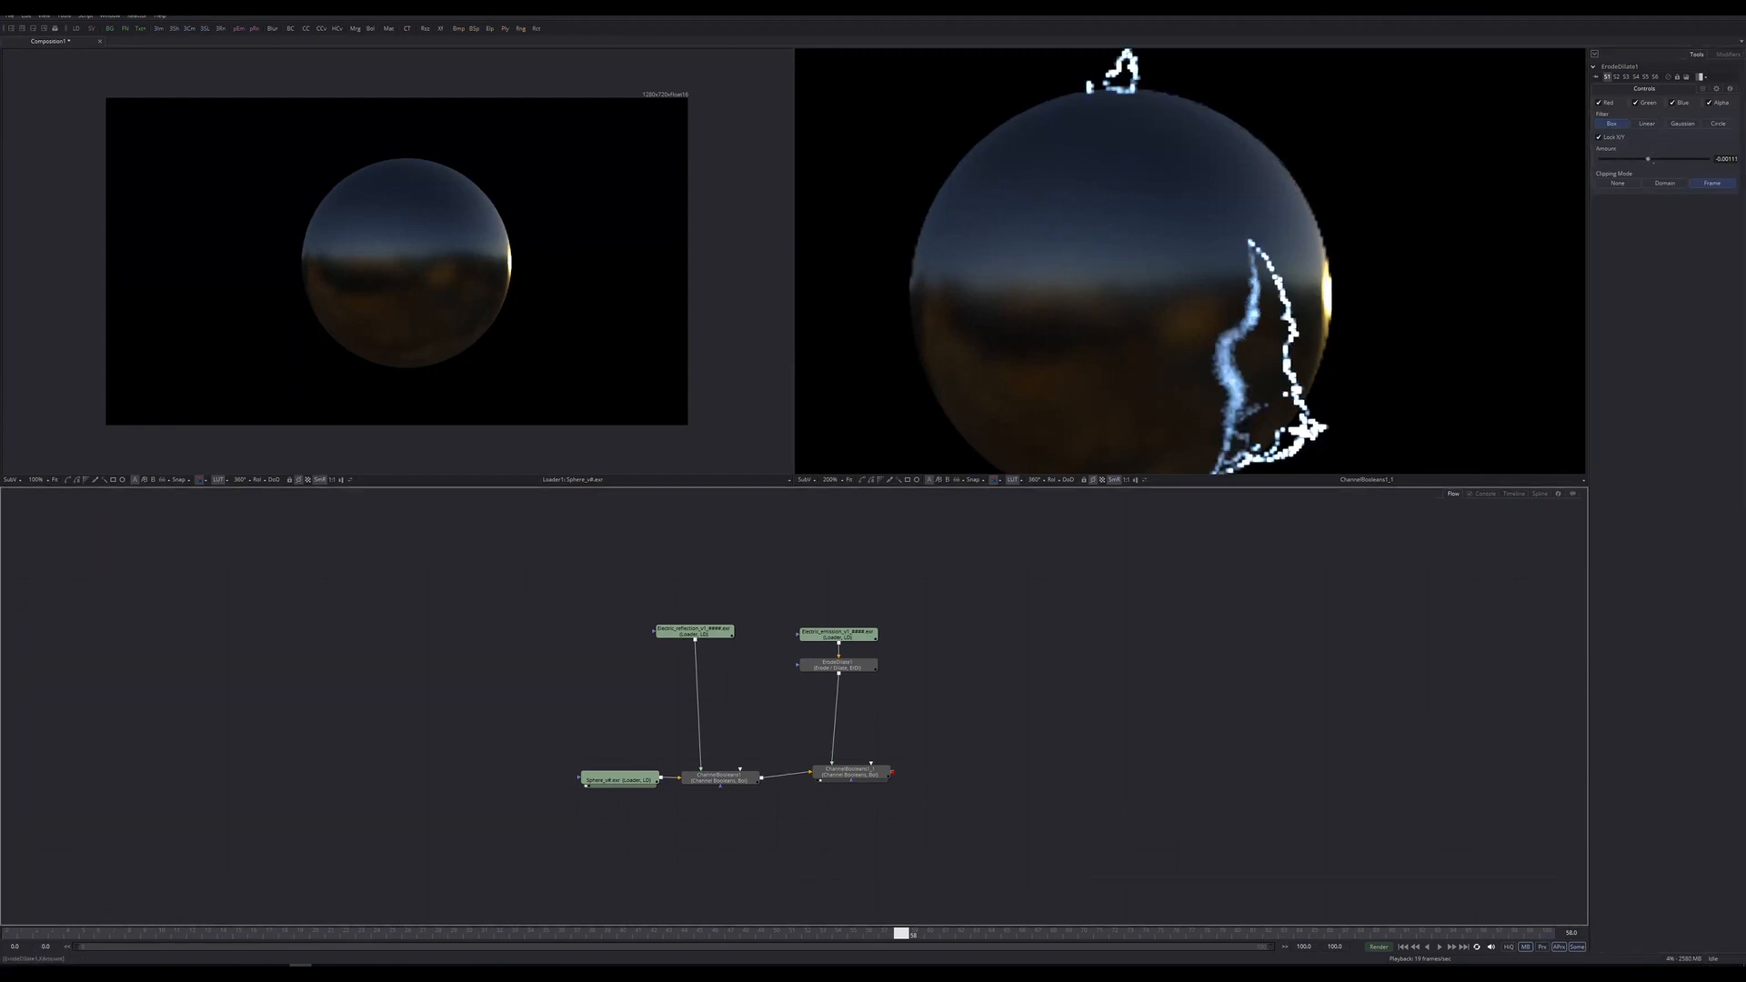
key("Return")
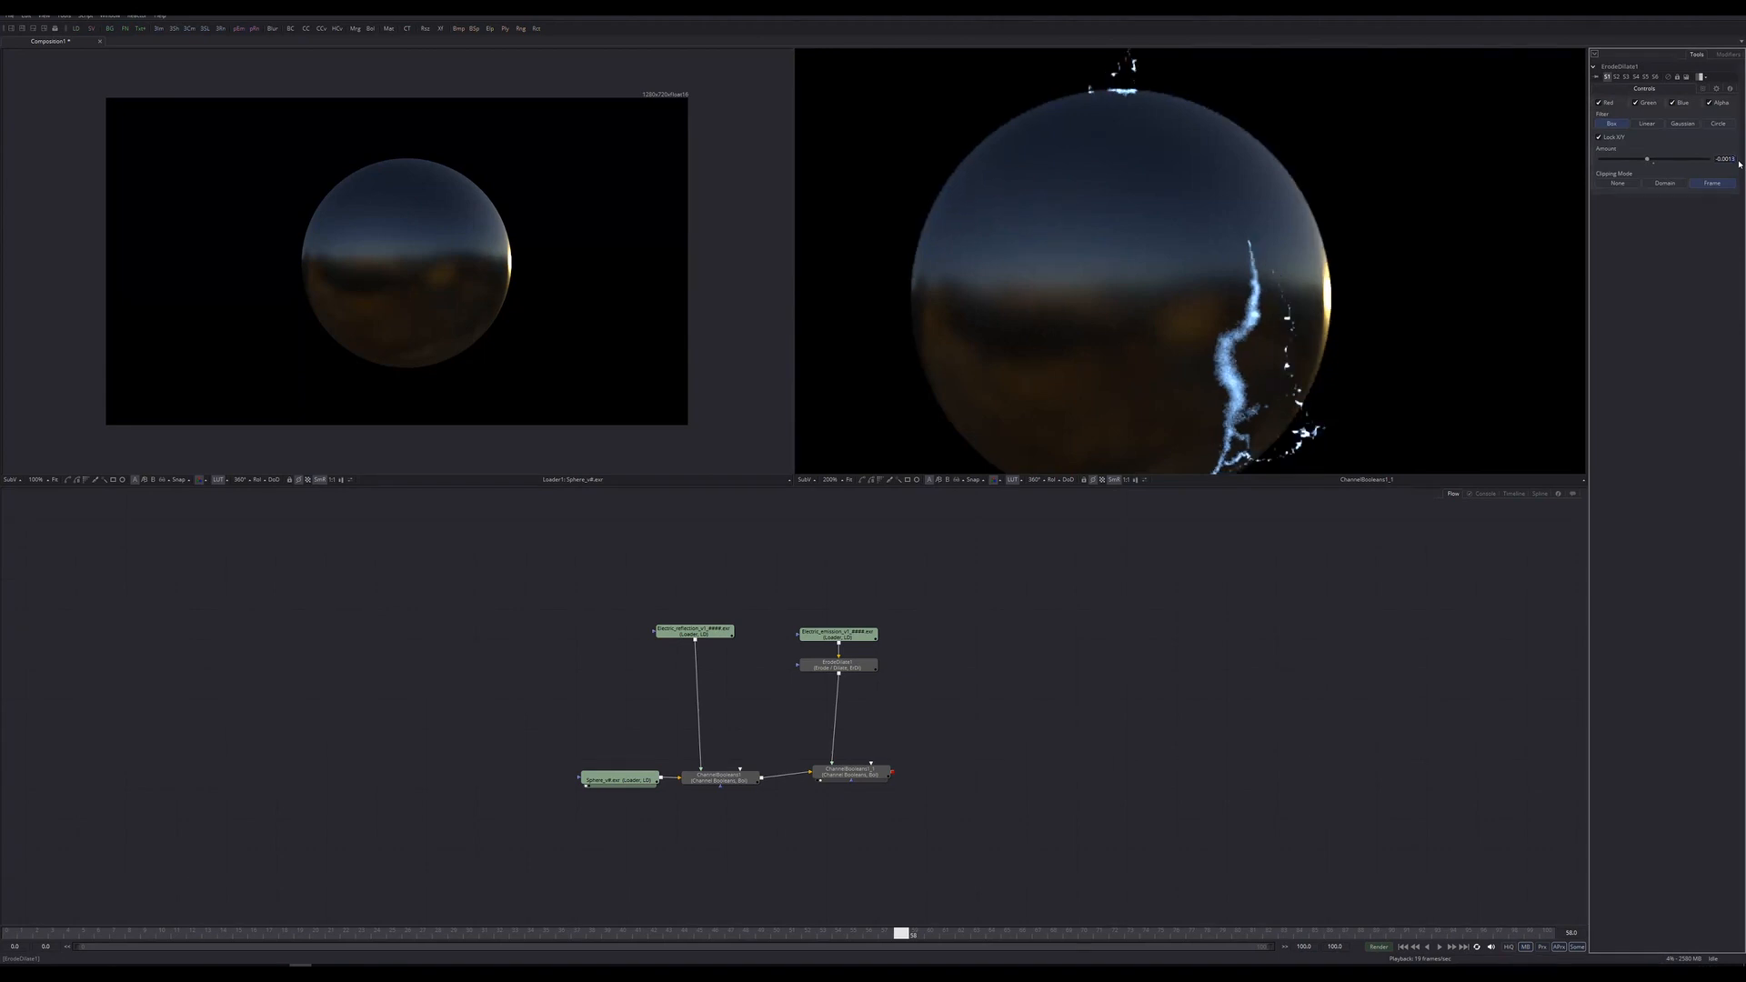
left_click(1734, 158)
type("7")
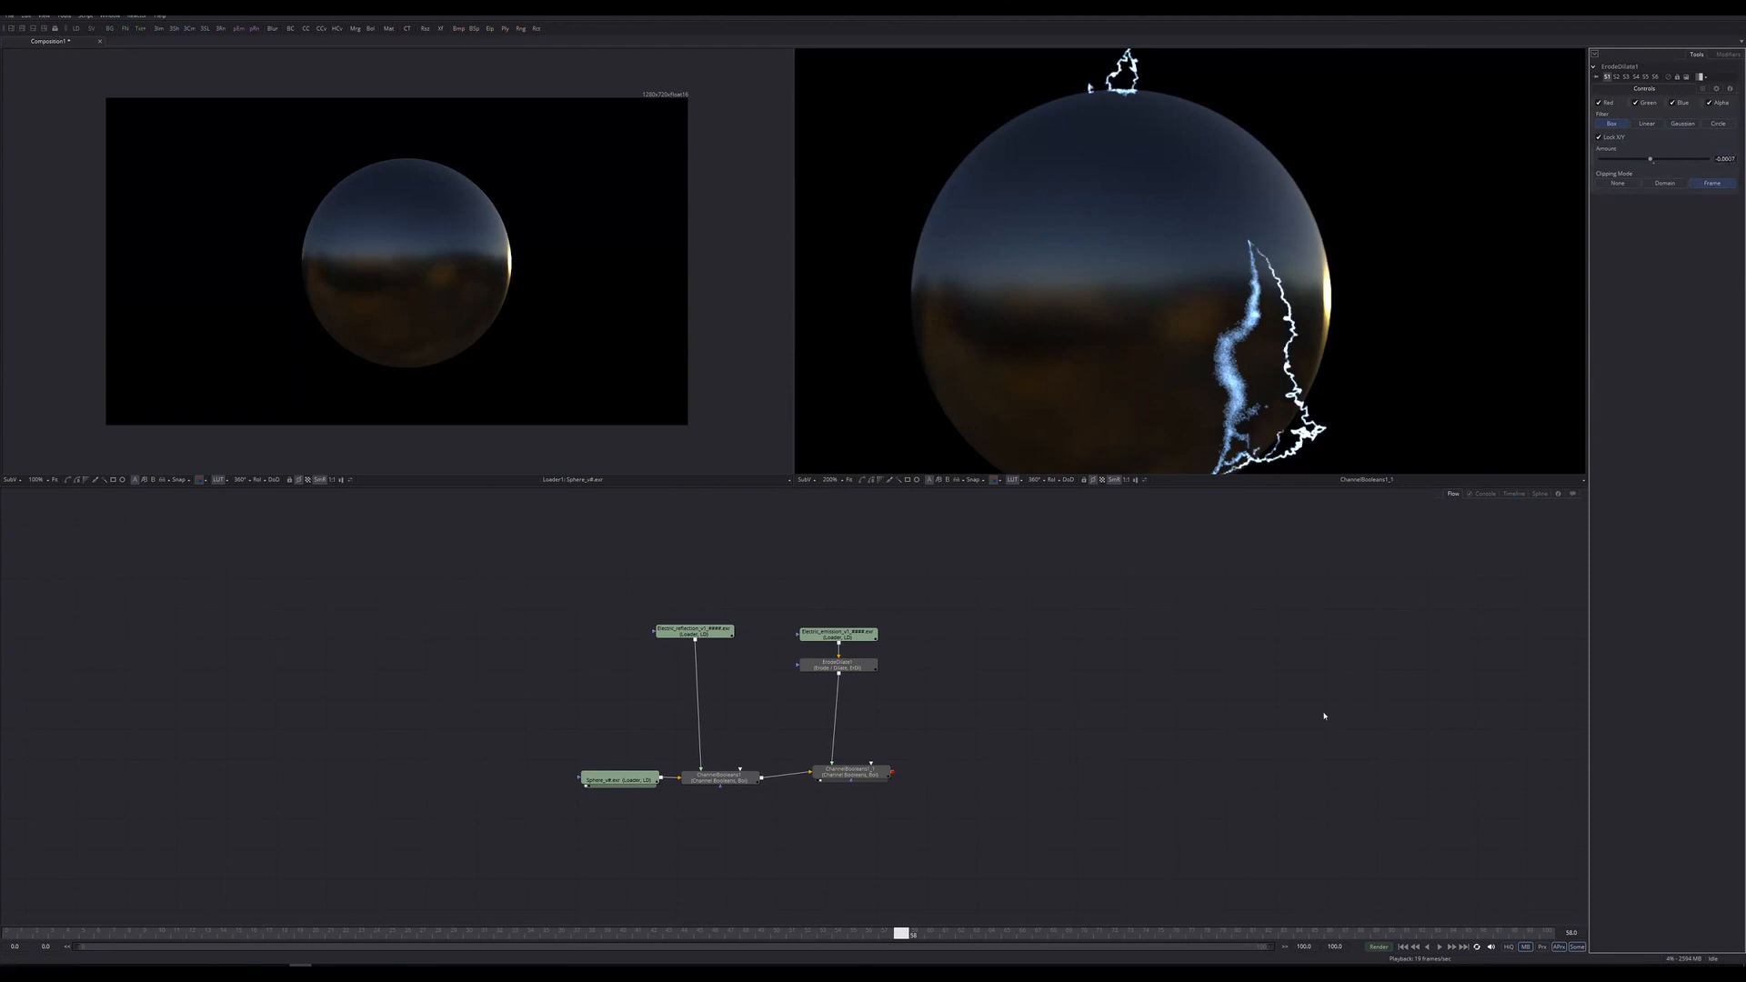
Play back the composite to check the thinned electricity around the whole sphere.
scroll(1333, 234, "down", 1, "ctrl")
middle_click_drag(1334, 234, 1287, 214)
middle_click_drag(1165, 297, 1079, 351)
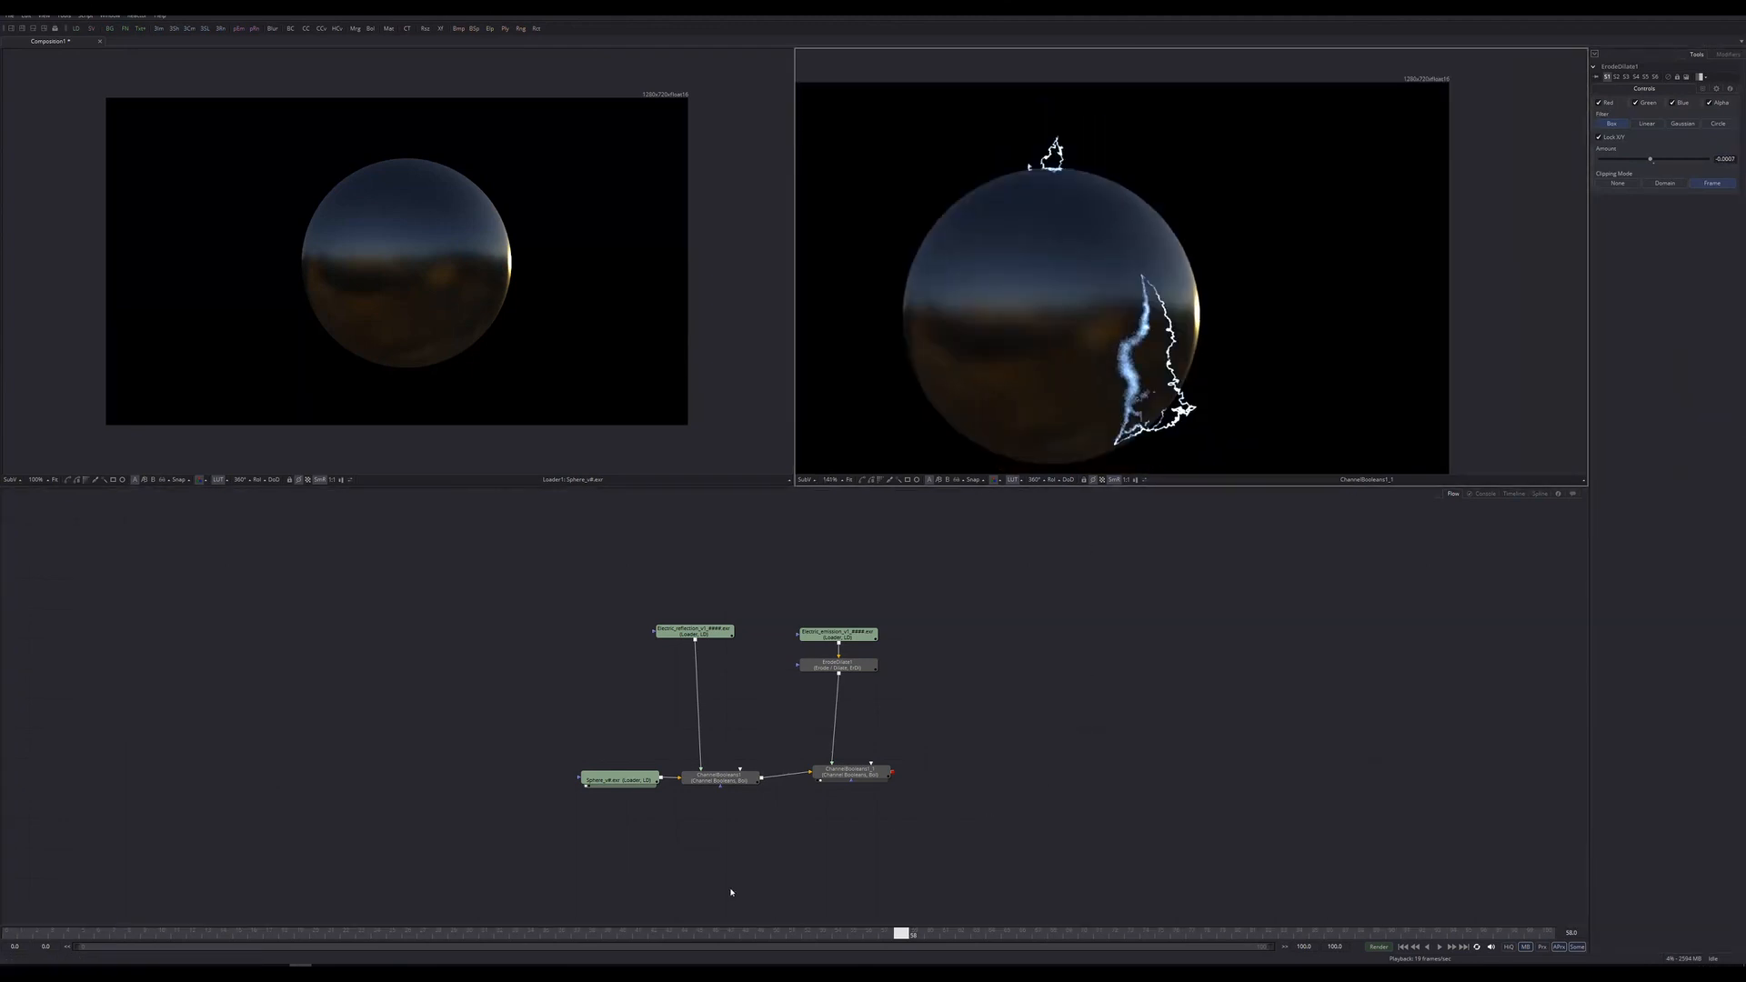
left_click(844, 940)
key("space")
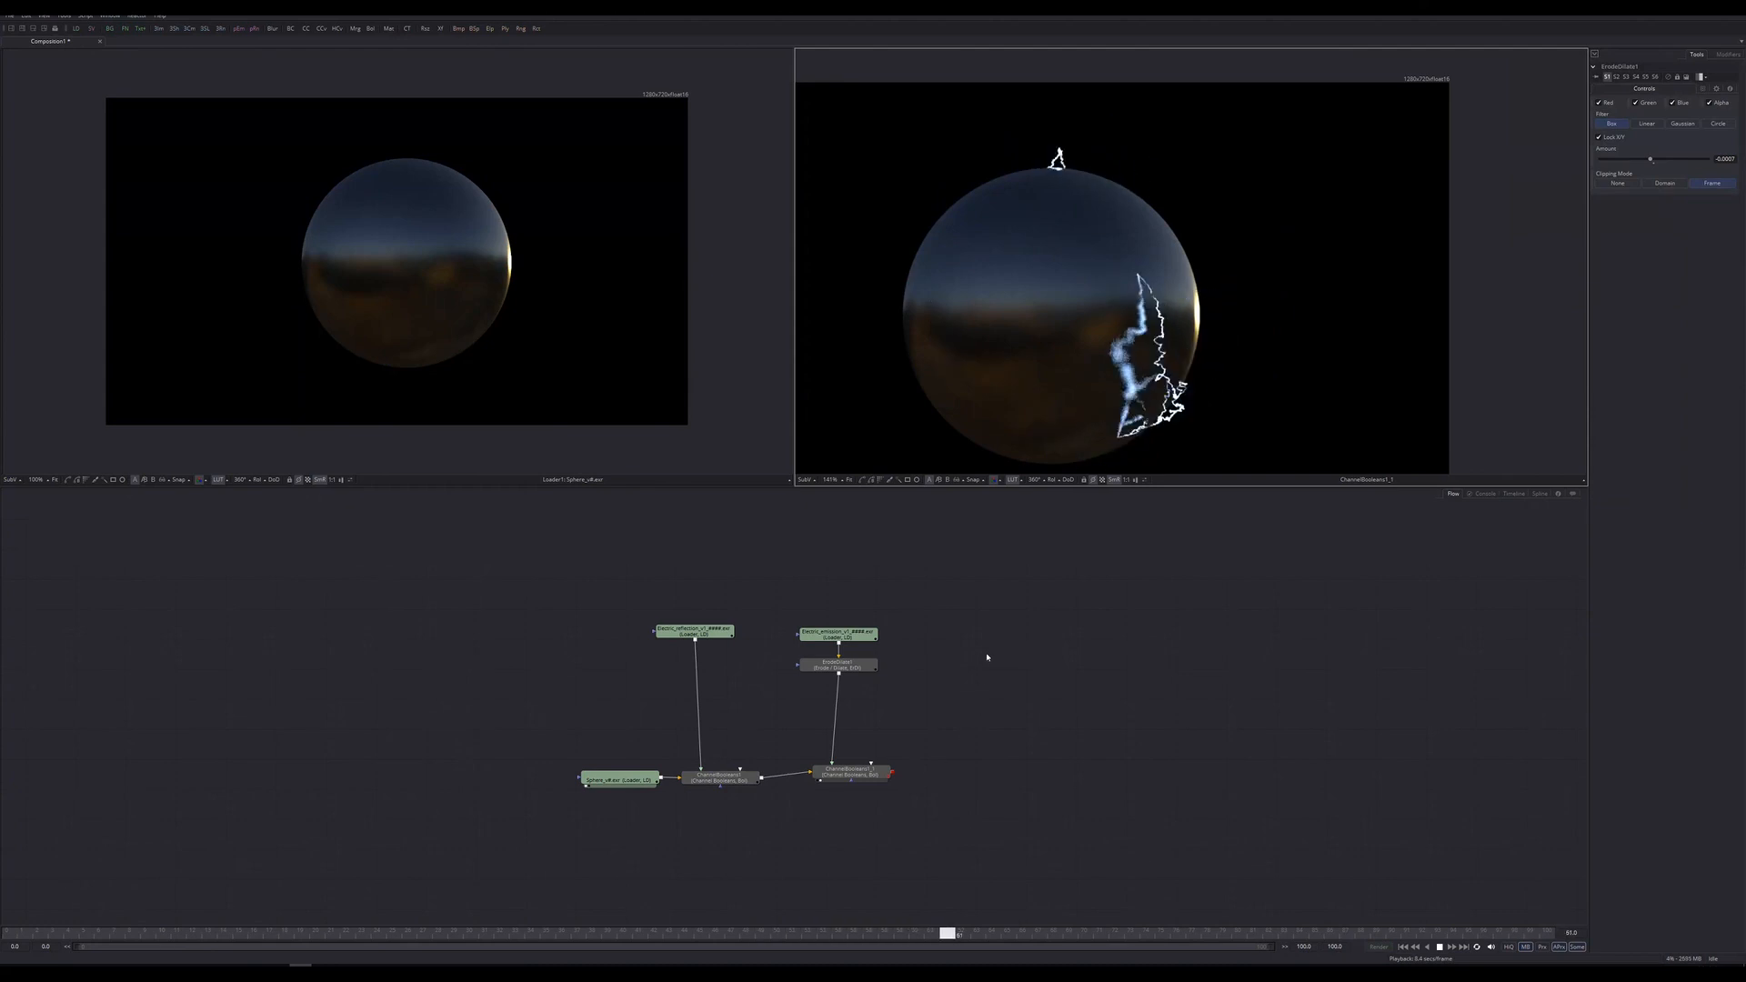
scroll(1028, 191, "down", 2, "ctrl")
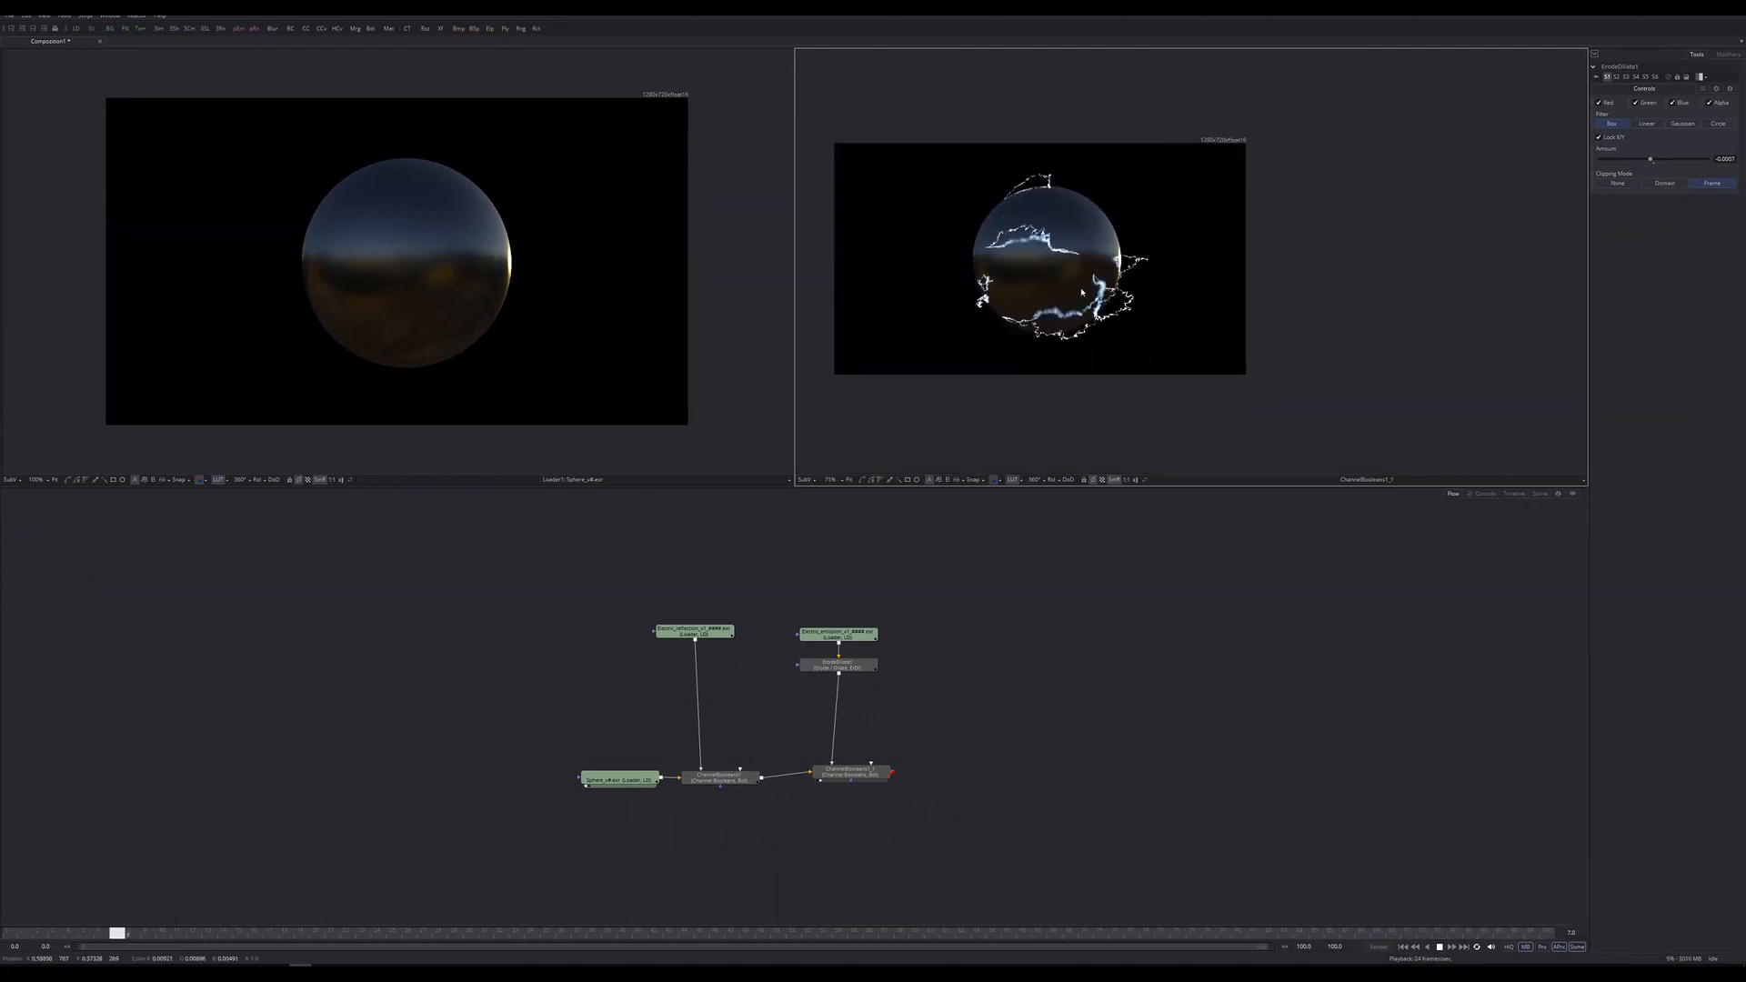
Insert a Brightness/Contrast node after the Erode/Dilate node in the emission branch, spacing the nodes apart to make room.
scroll(1071, 250, "up", 3, "ctrl")
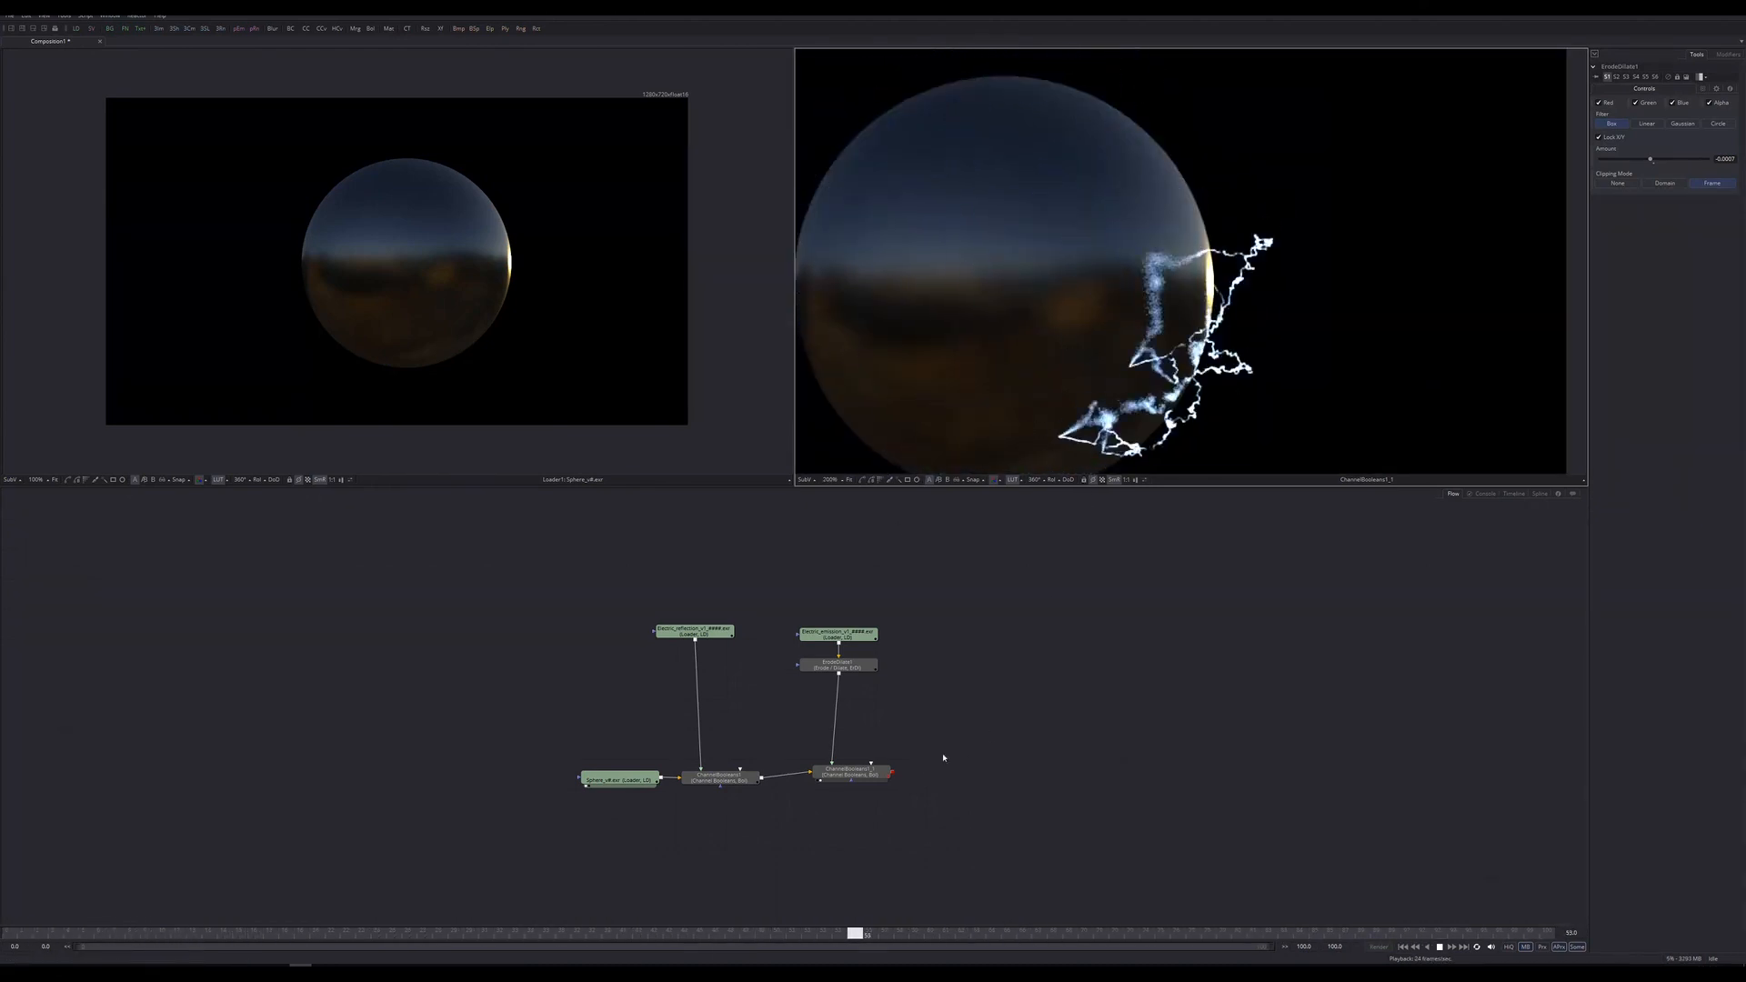
left_click_drag(837, 634, 838, 613)
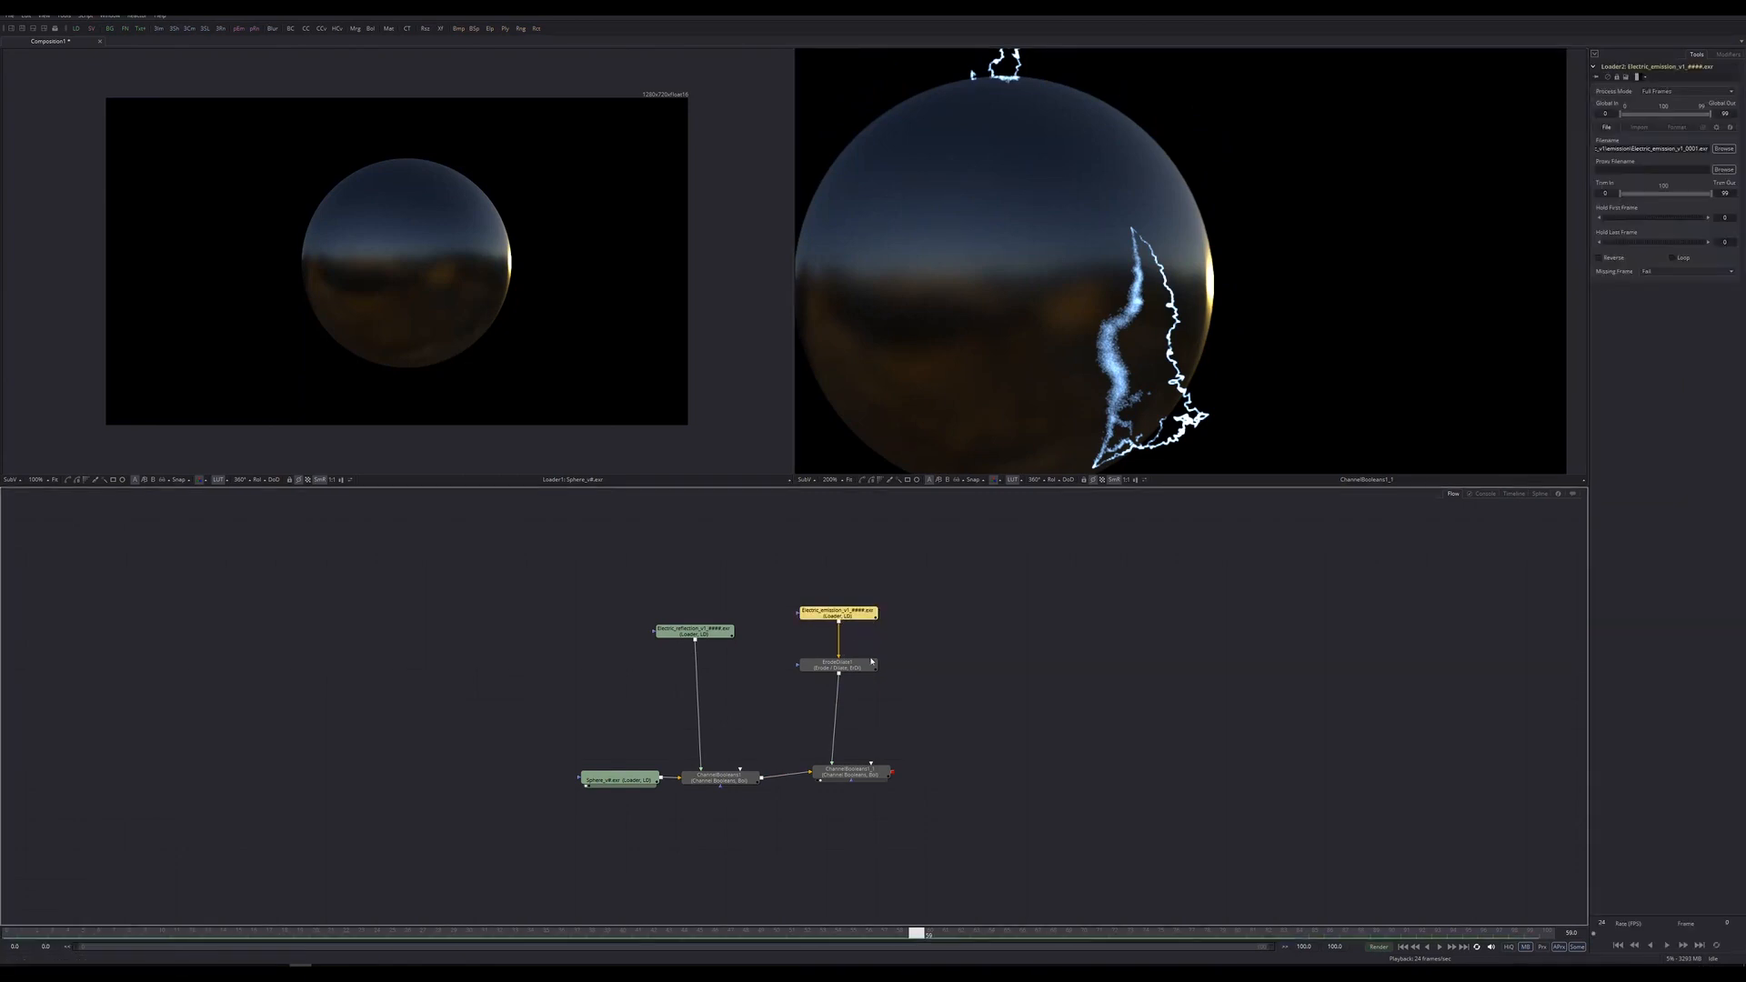
left_click(835, 670)
middle_click_drag(891, 660, 871, 676)
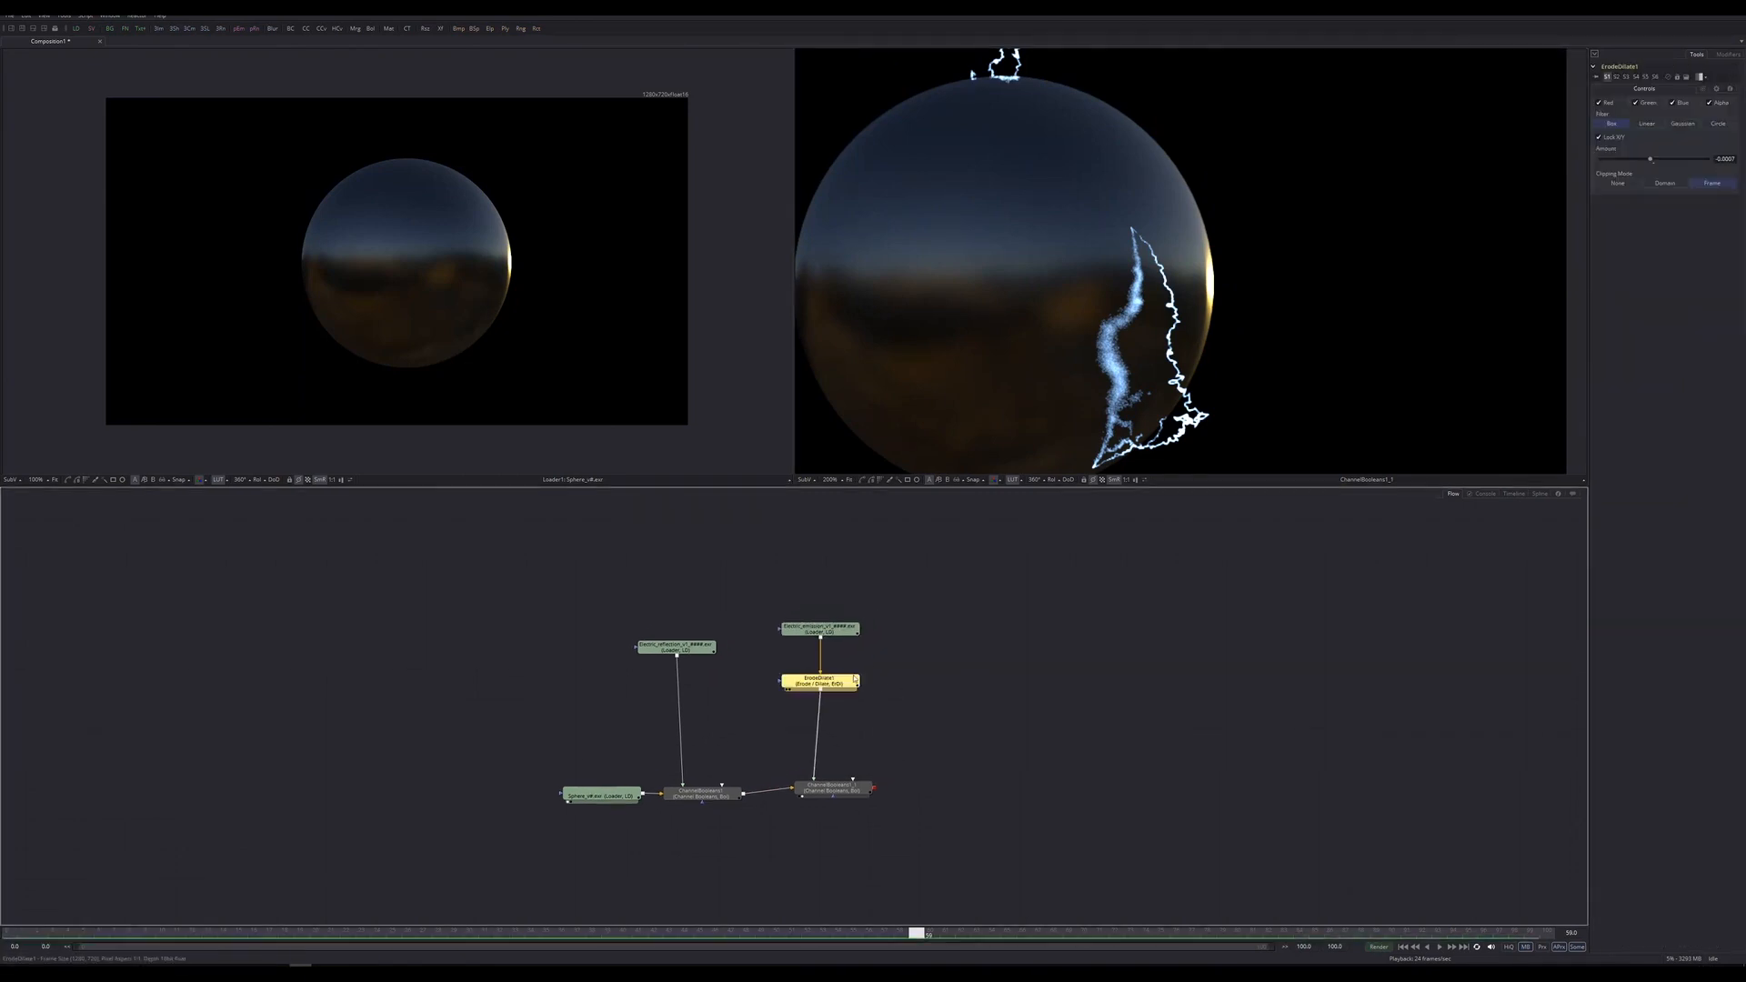
key("ctrl+space")
type("bc")
key("Return")
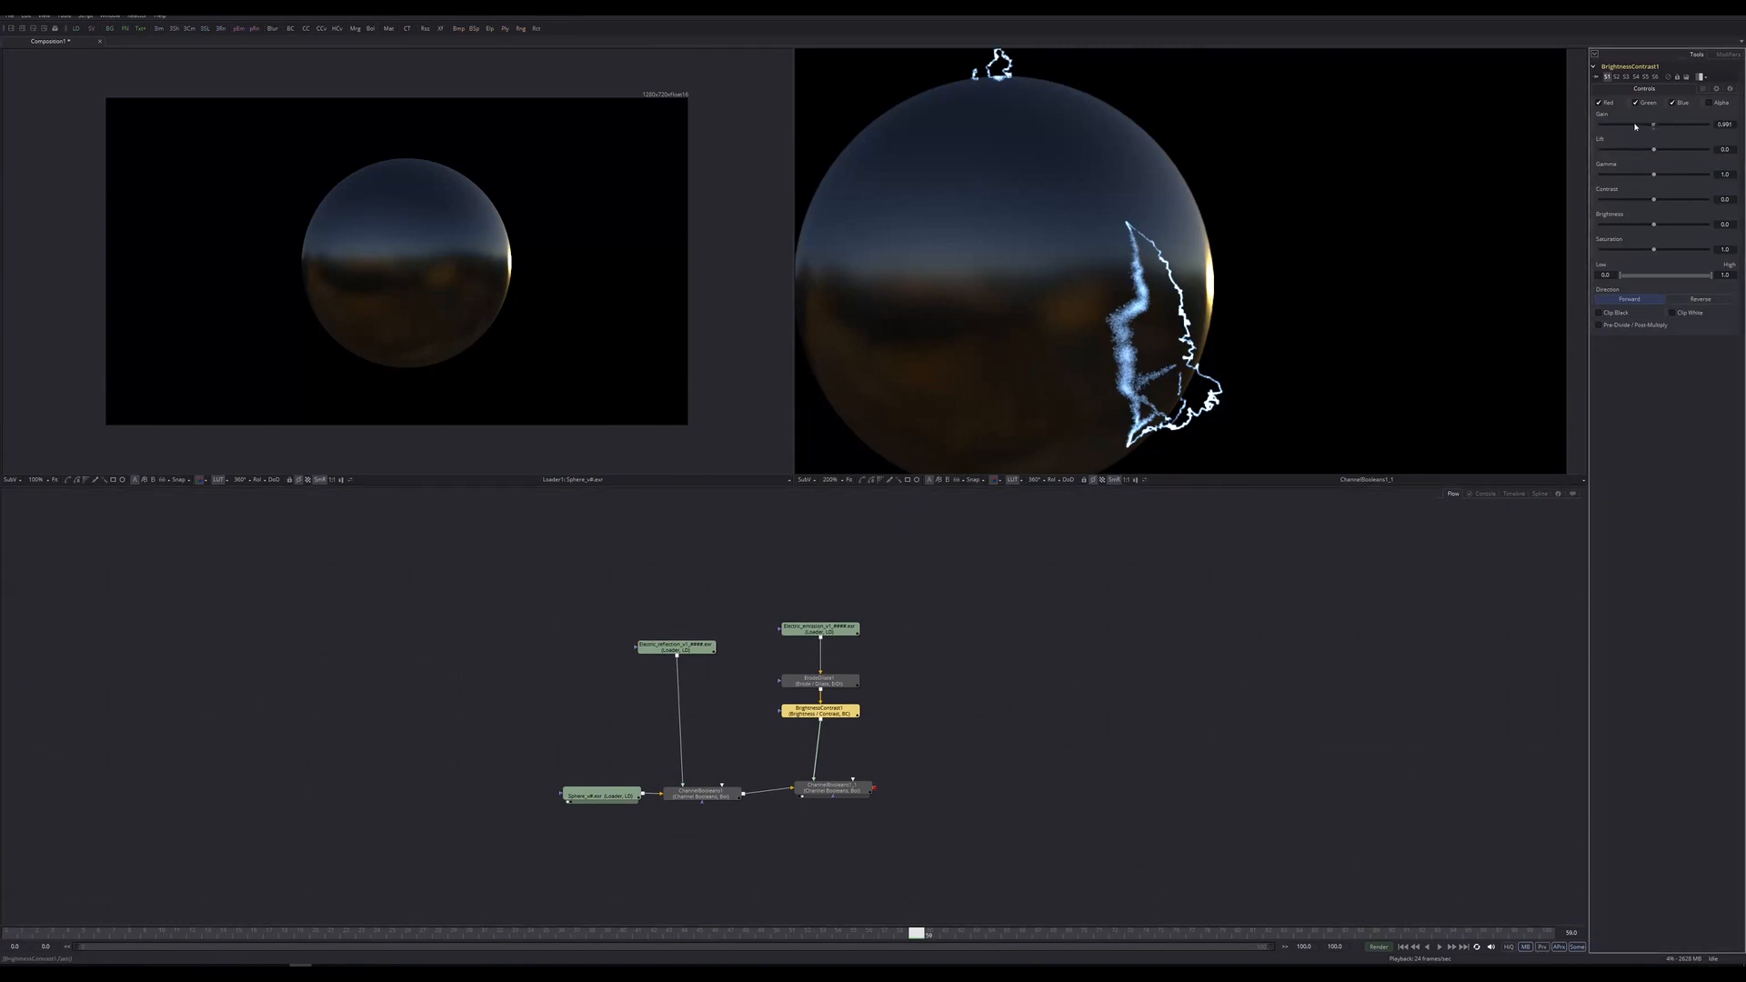
Darken the emission by lowering the Brightness/Contrast gain to about 0.18 and inspect the bolts up close.
mouse_move(1646, 124)
left_mouse_down()
mouse_move(1586, 128)
mouse_move(1613, 127)
left_mouse_up()
scroll(1202, 356, "up", 1, "ctrl")
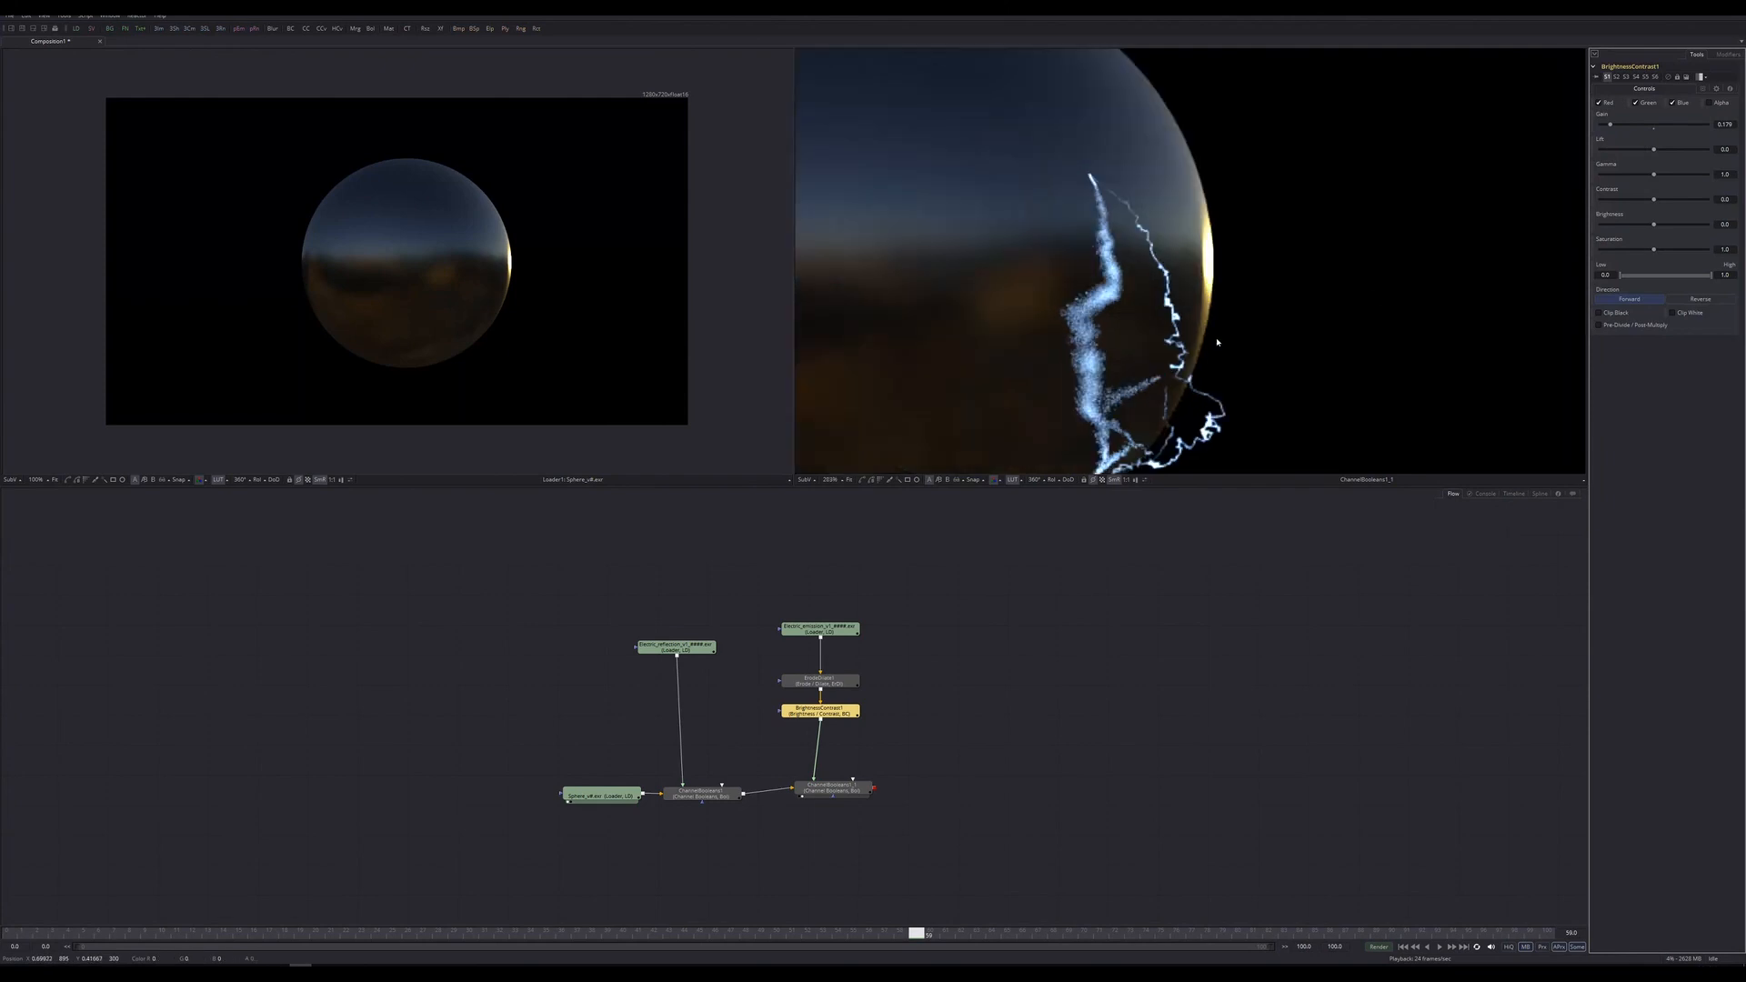
scroll(1186, 307, "down", 2, "ctrl")
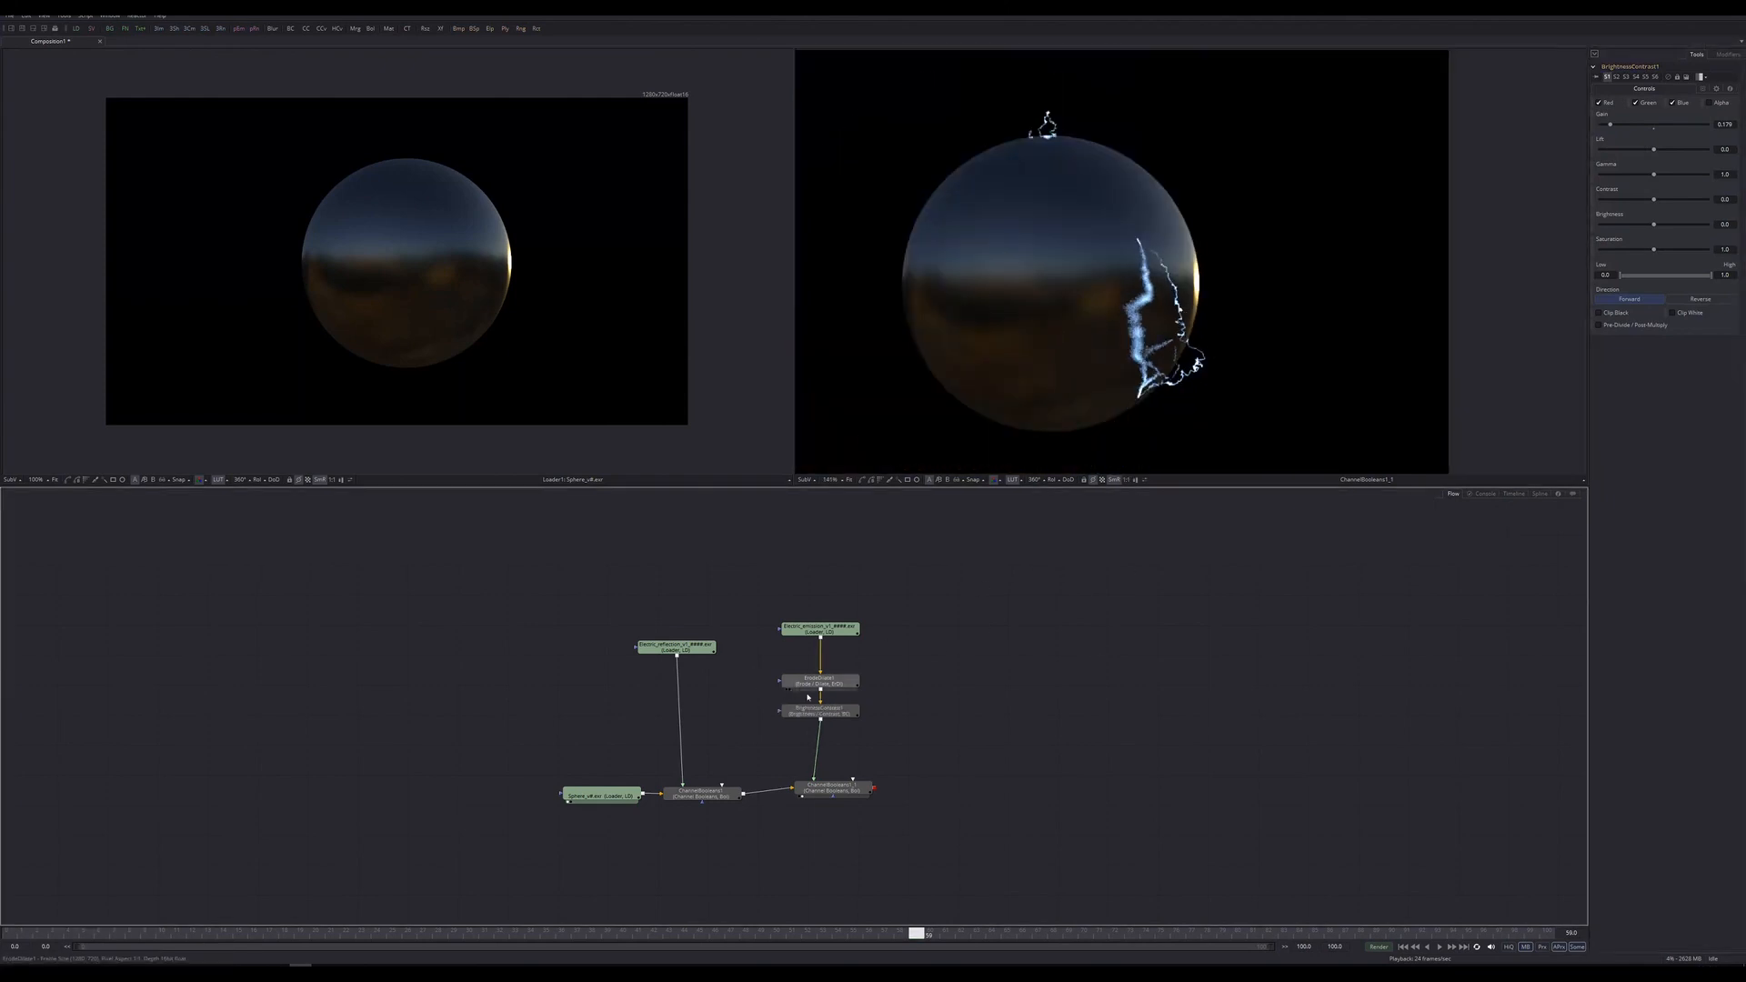
Add a Fast Noise node beside the emission branch and connect it as the Brightness/Contrast node's effect mask.
left_click_drag(811, 710, 811, 720)
key("ctrl+space")
type("no")
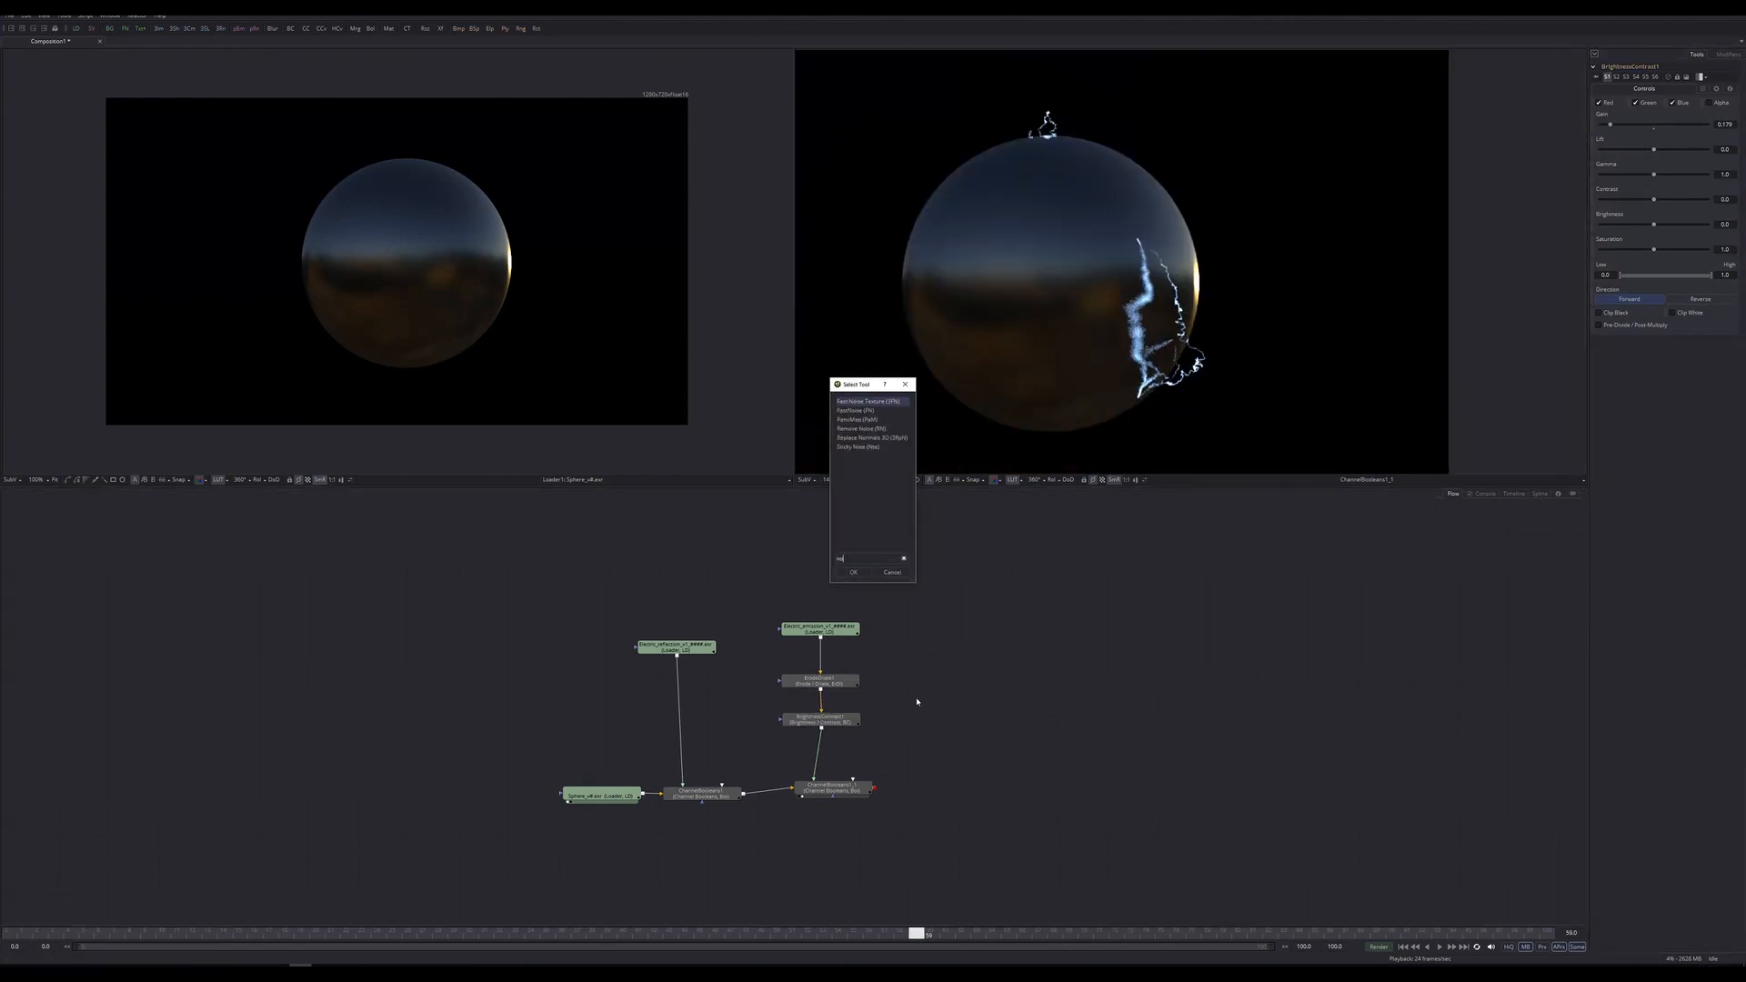
type("i")
key("Return")
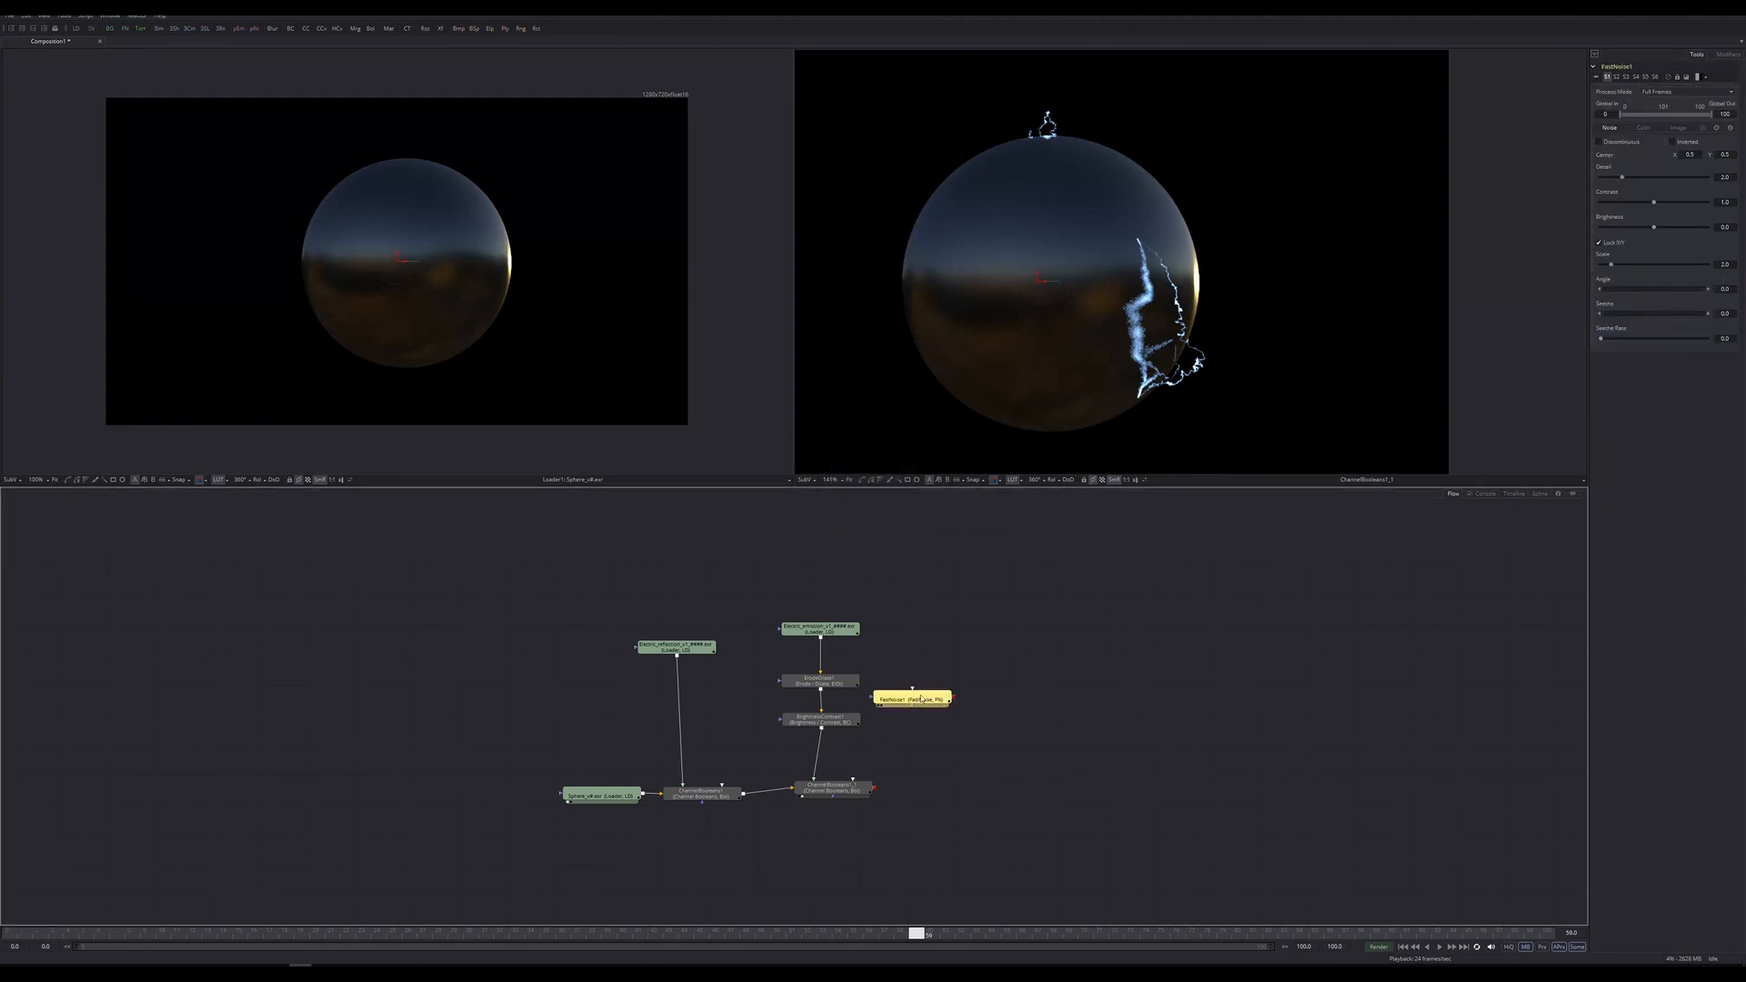
left_click_drag(921, 698, 836, 725)
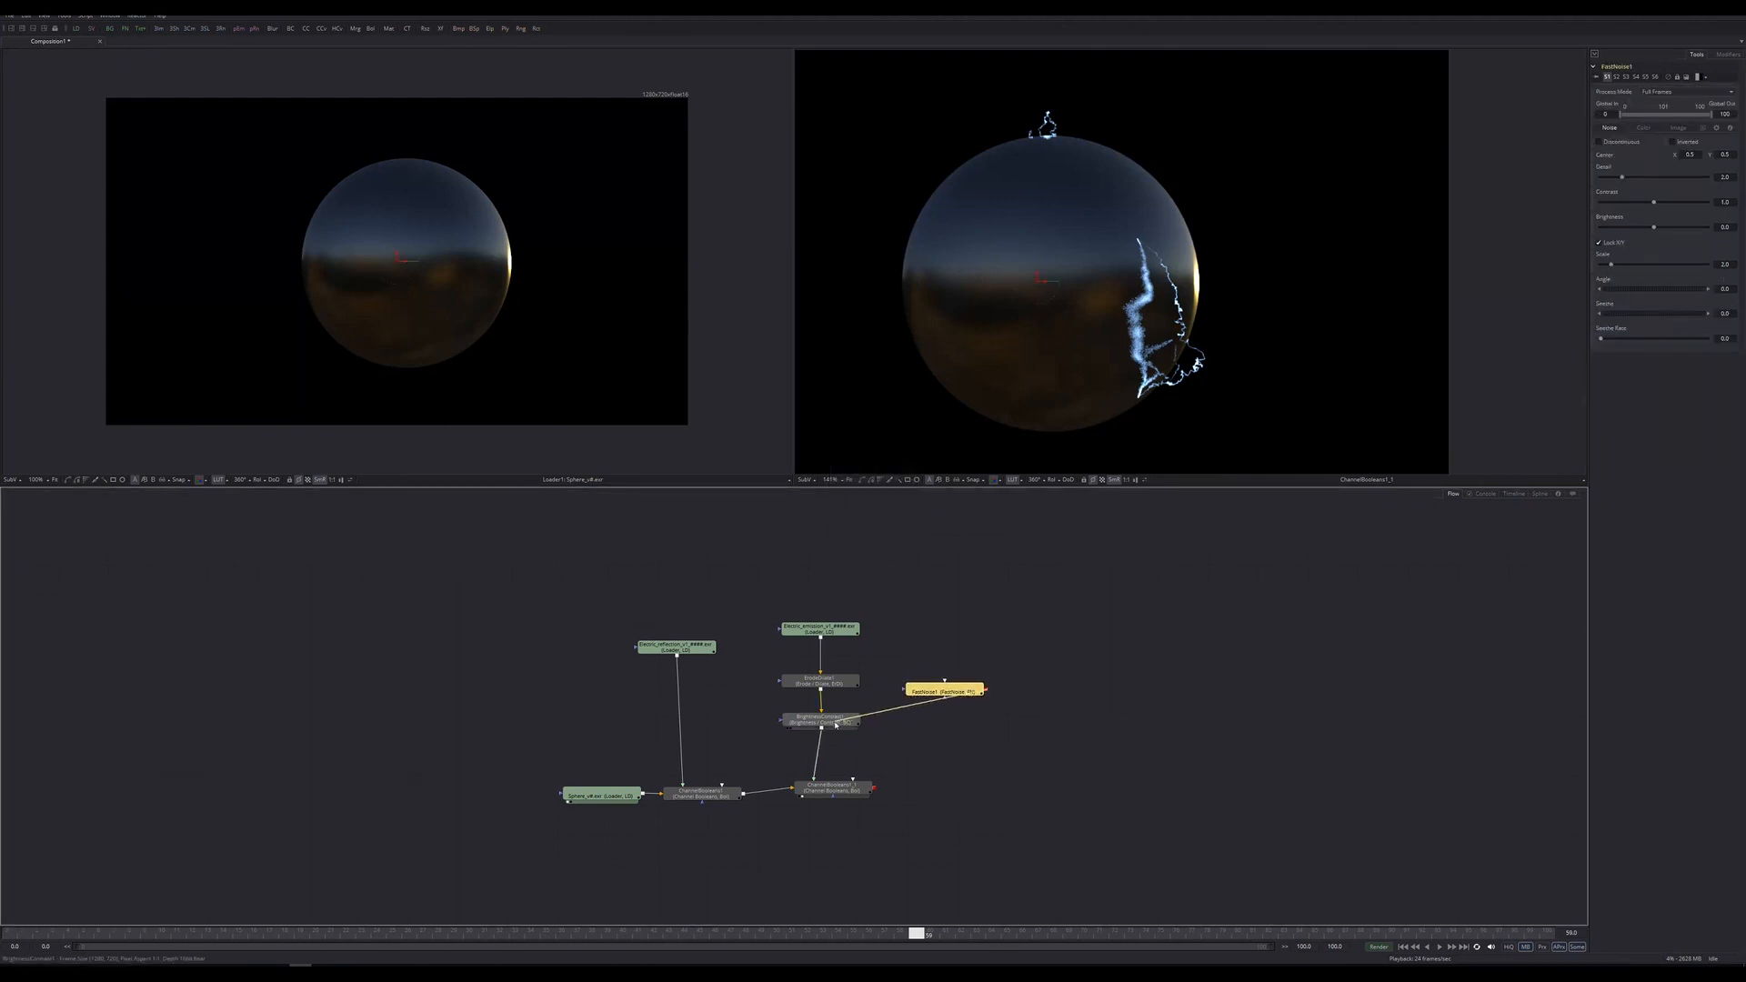
left_click(970, 721)
Show the Fast Noise in the first viewer and raise its scale and contrast for a finer, patchier pattern.
left_click(943, 690)
key("1")
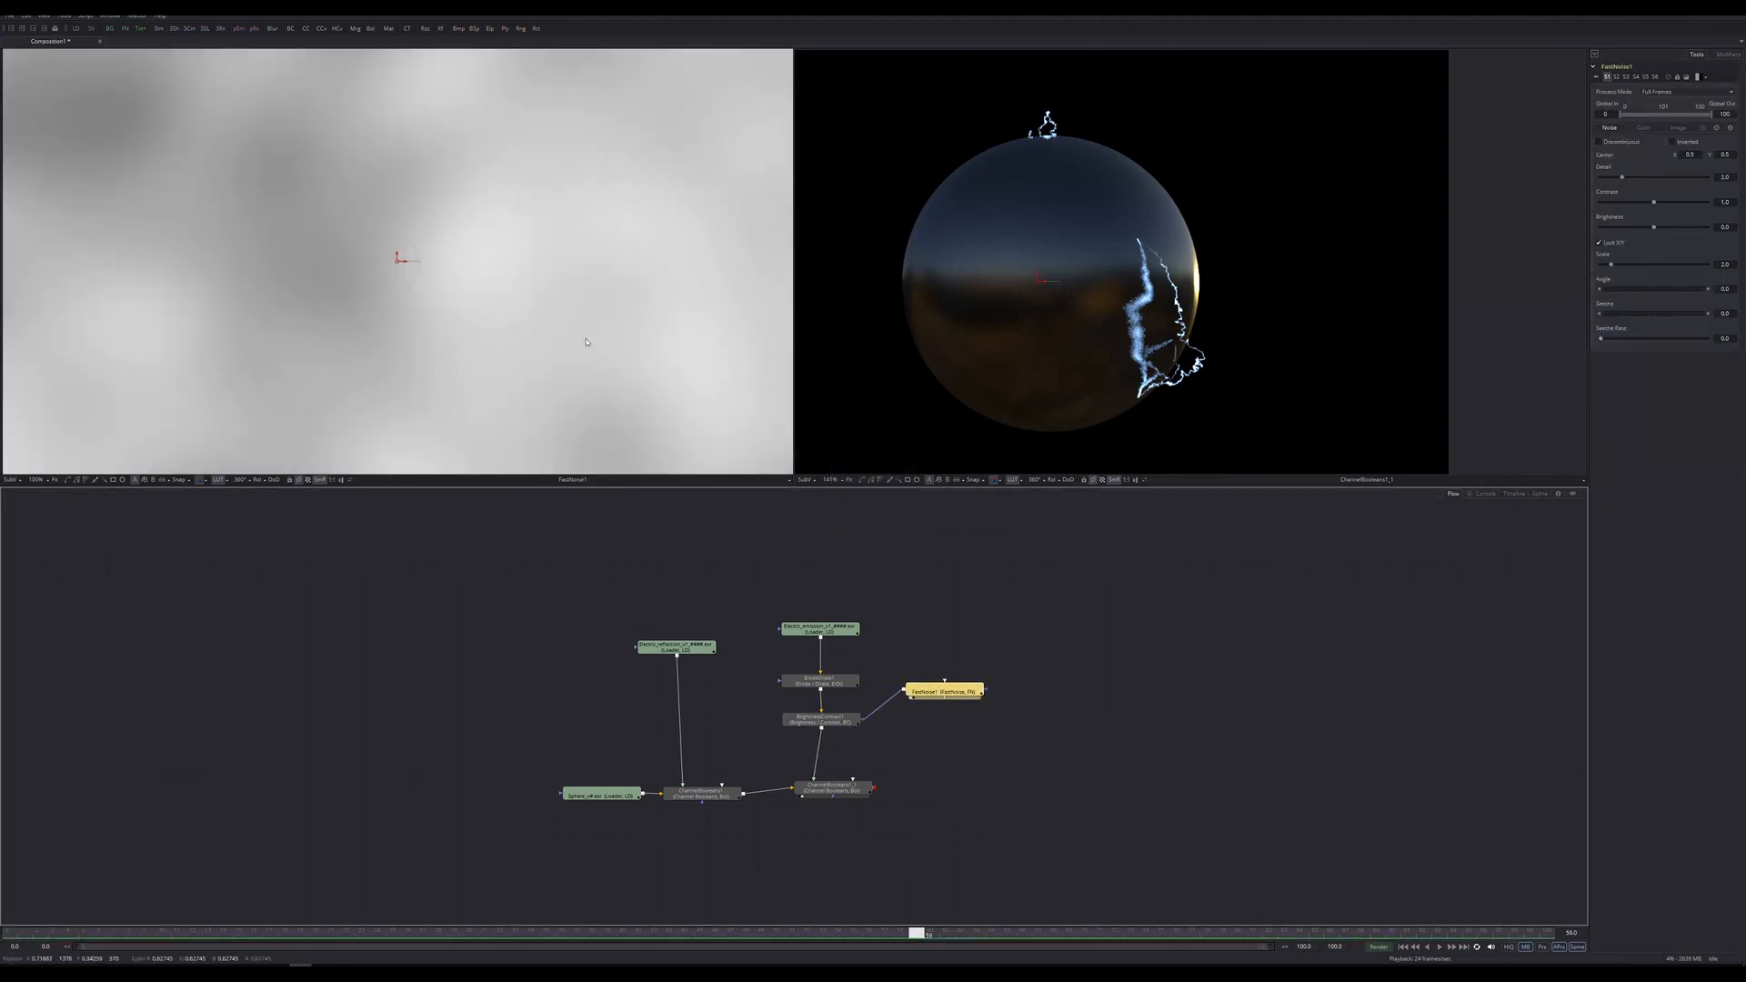
scroll(582, 318, "down", 2, "ctrl")
left_click_drag(1612, 269, 1652, 273)
left_click_drag(1660, 204, 1673, 212)
left_click(1290, 633)
scroll(1217, 317, "up", 2, "ctrl")
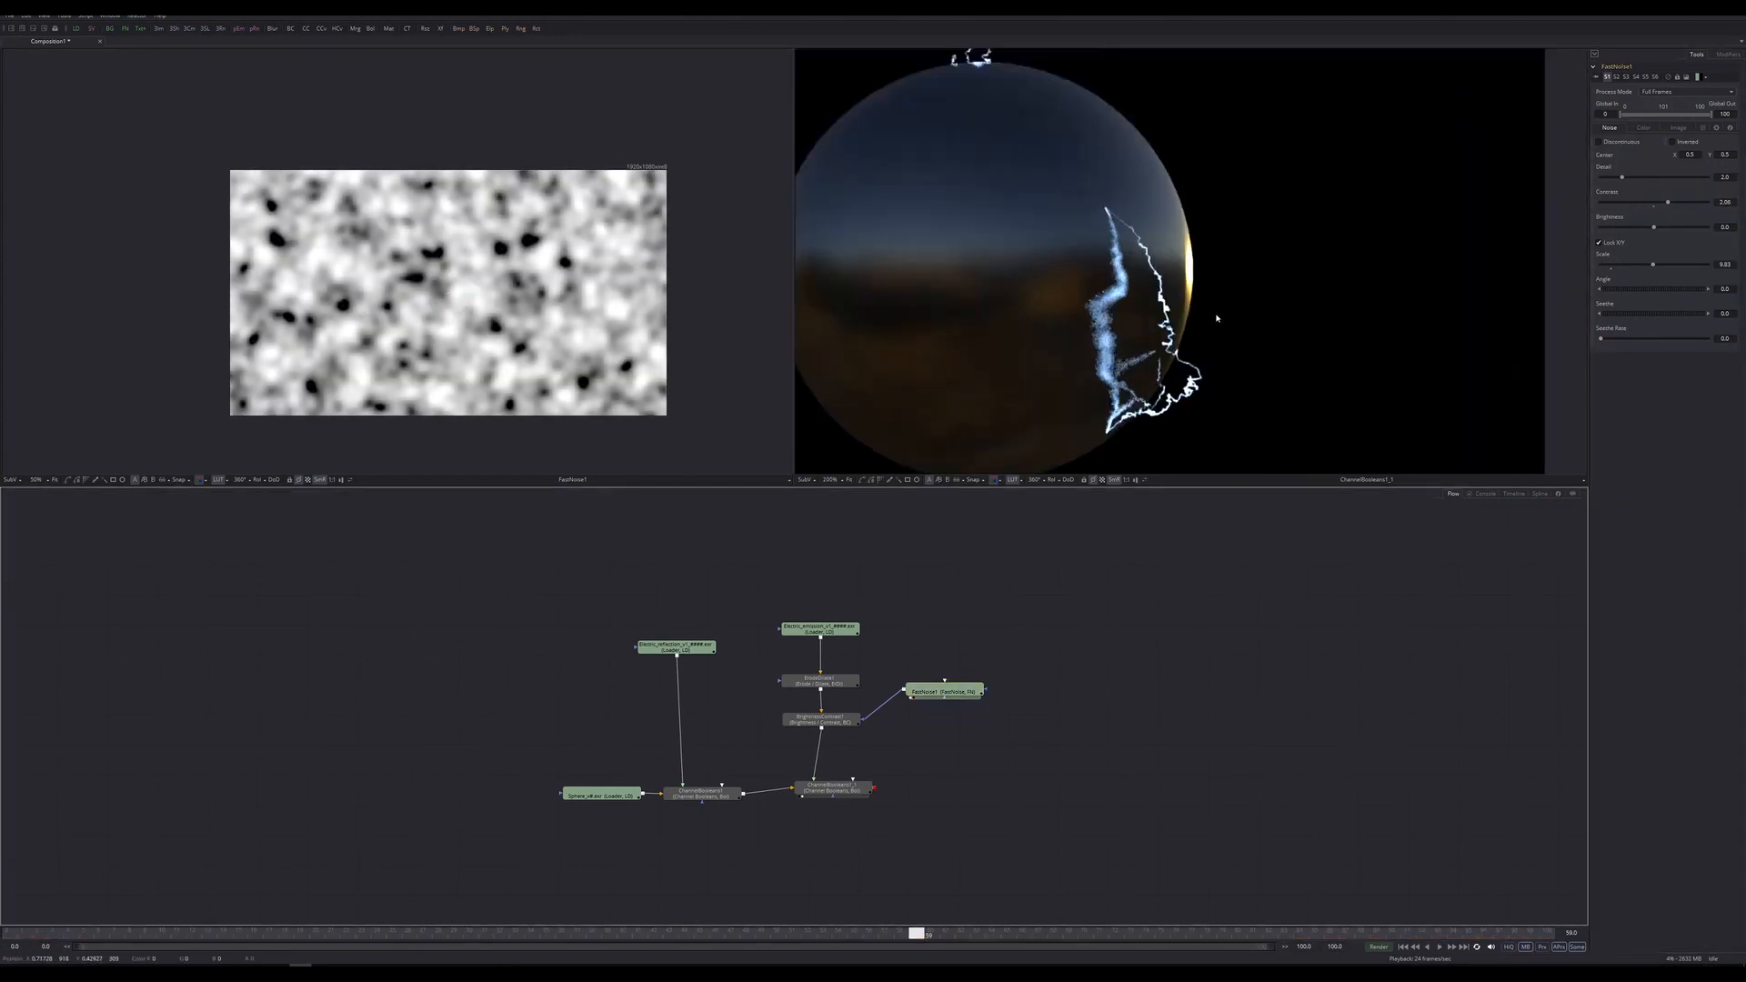
Set the Brightness/Contrast gain to 0.0 and play back the noise-masked electricity.
left_click(825, 720)
left_click_drag(1612, 128, 1600, 127)
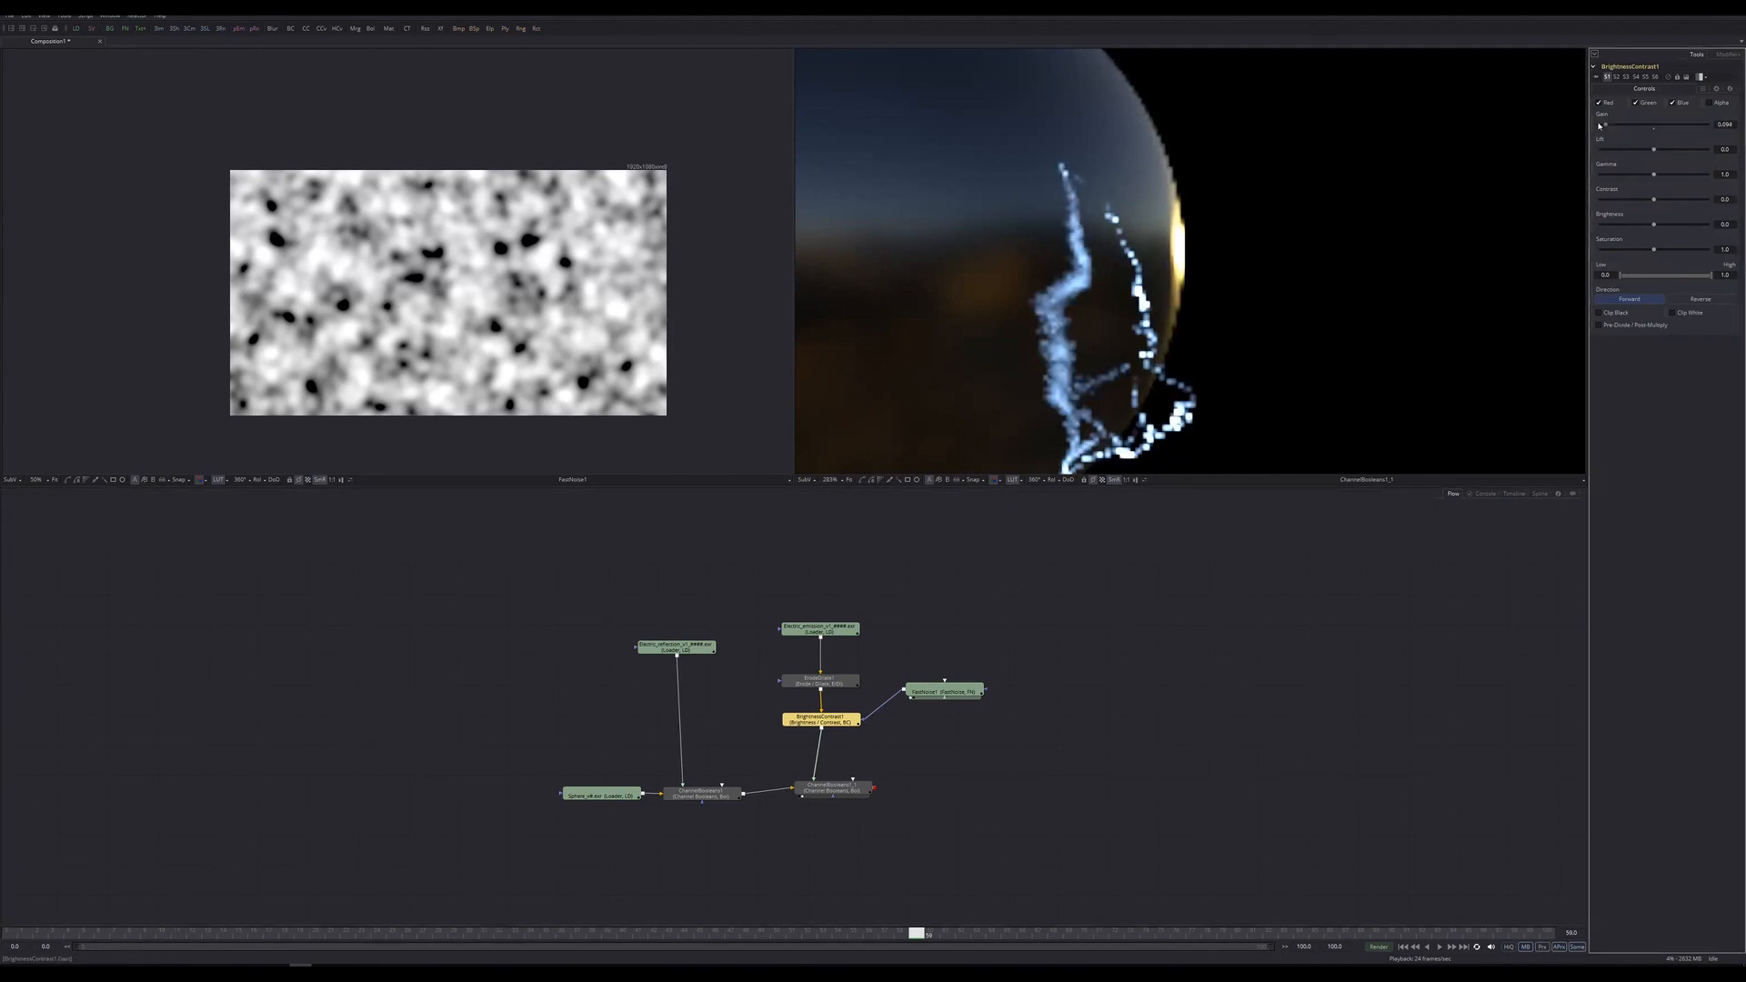
left_click_drag(1604, 127, 1598, 126)
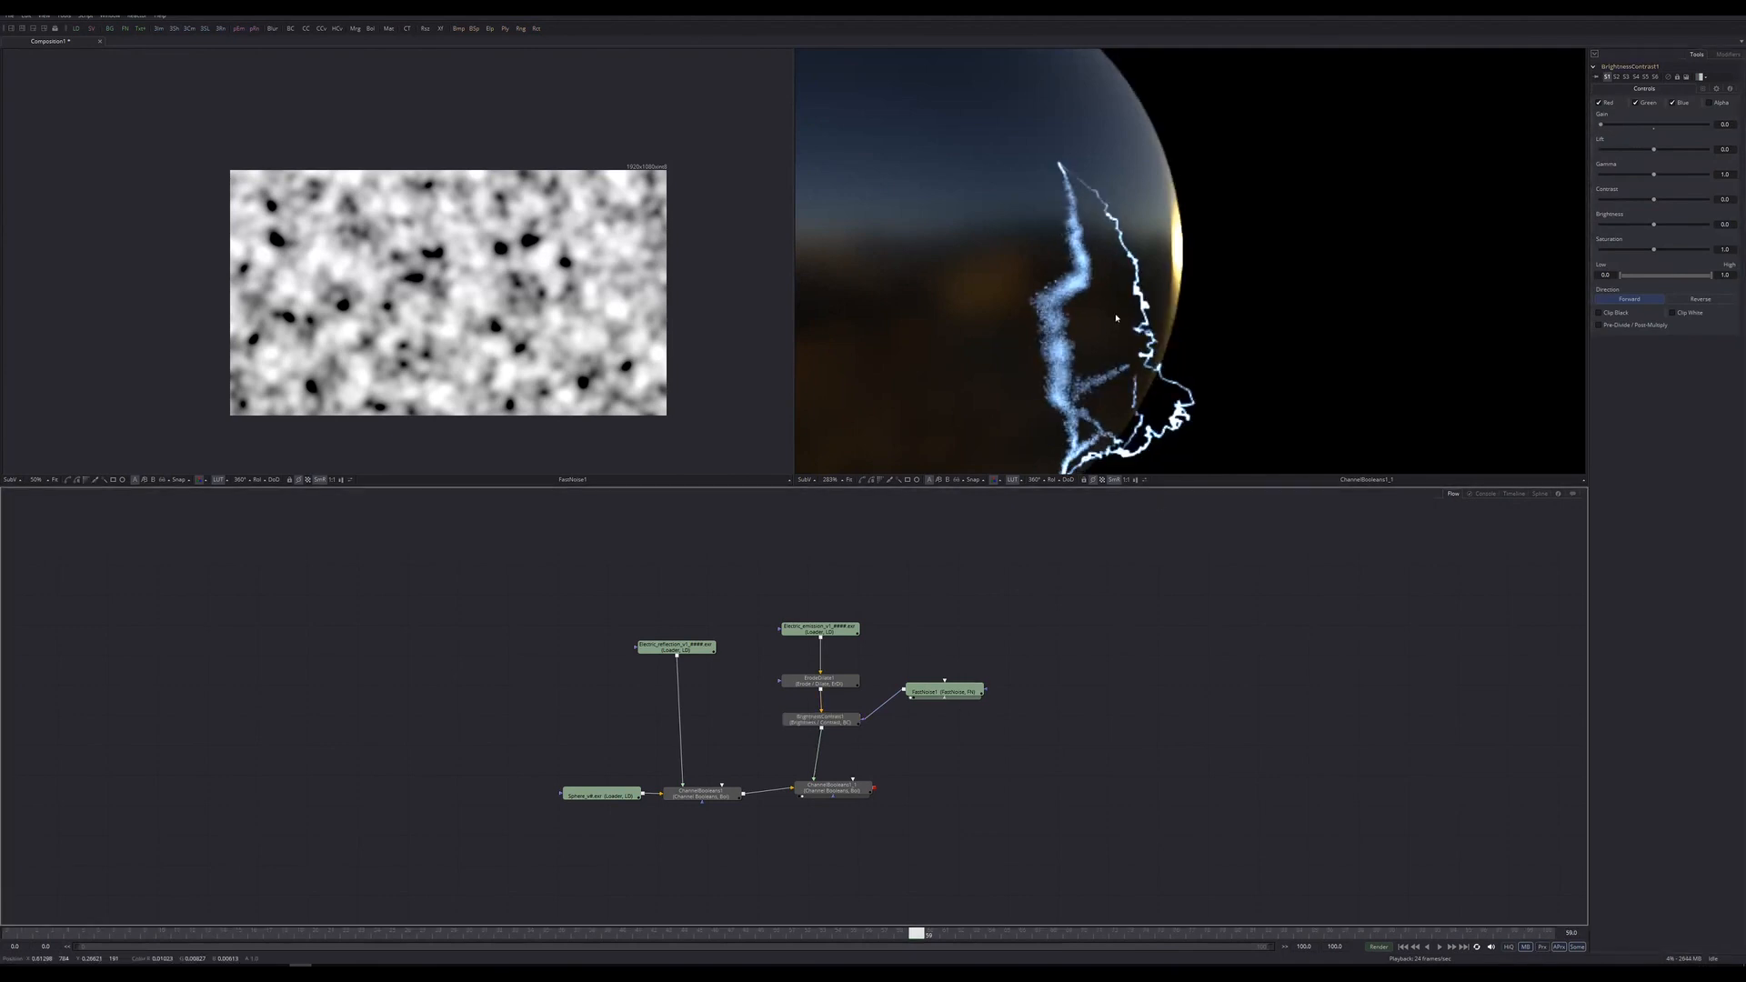
key("space")
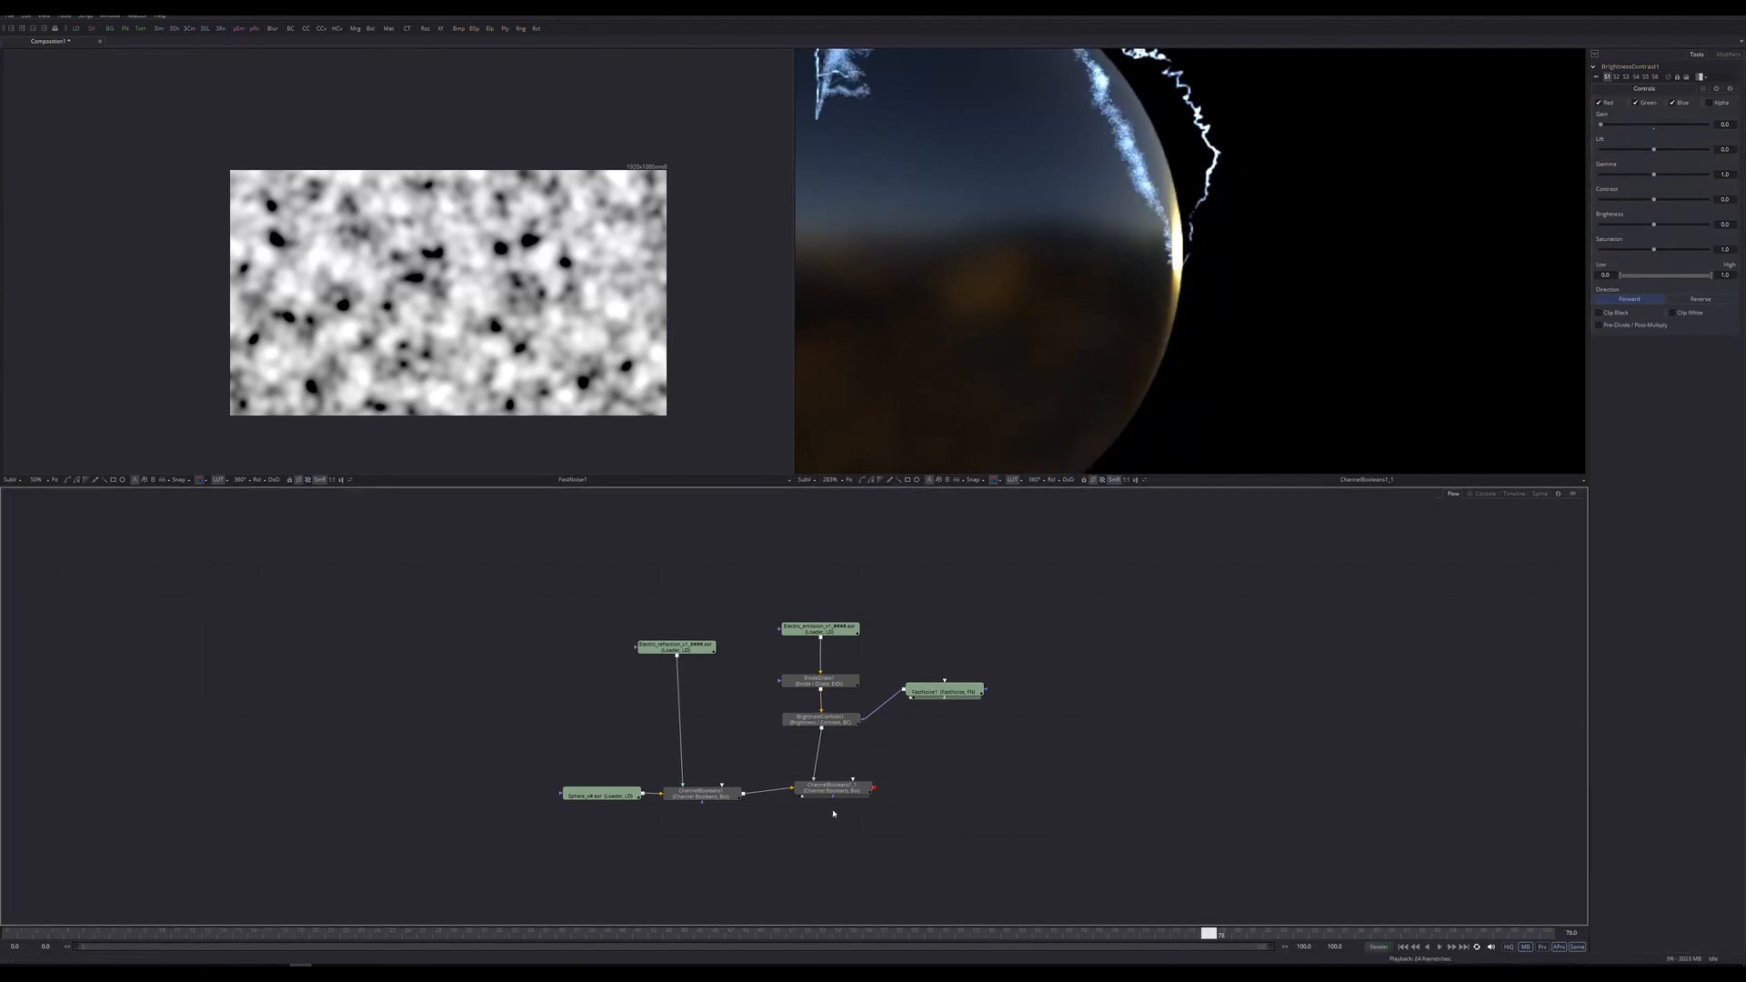
Animate the Fast Noise with a seethe rate of about 0.15 and play back the composite.
left_click(937, 698)
left_click_drag(1601, 339, 1622, 339)
middle_click_drag(1229, 206, 1209, 399)
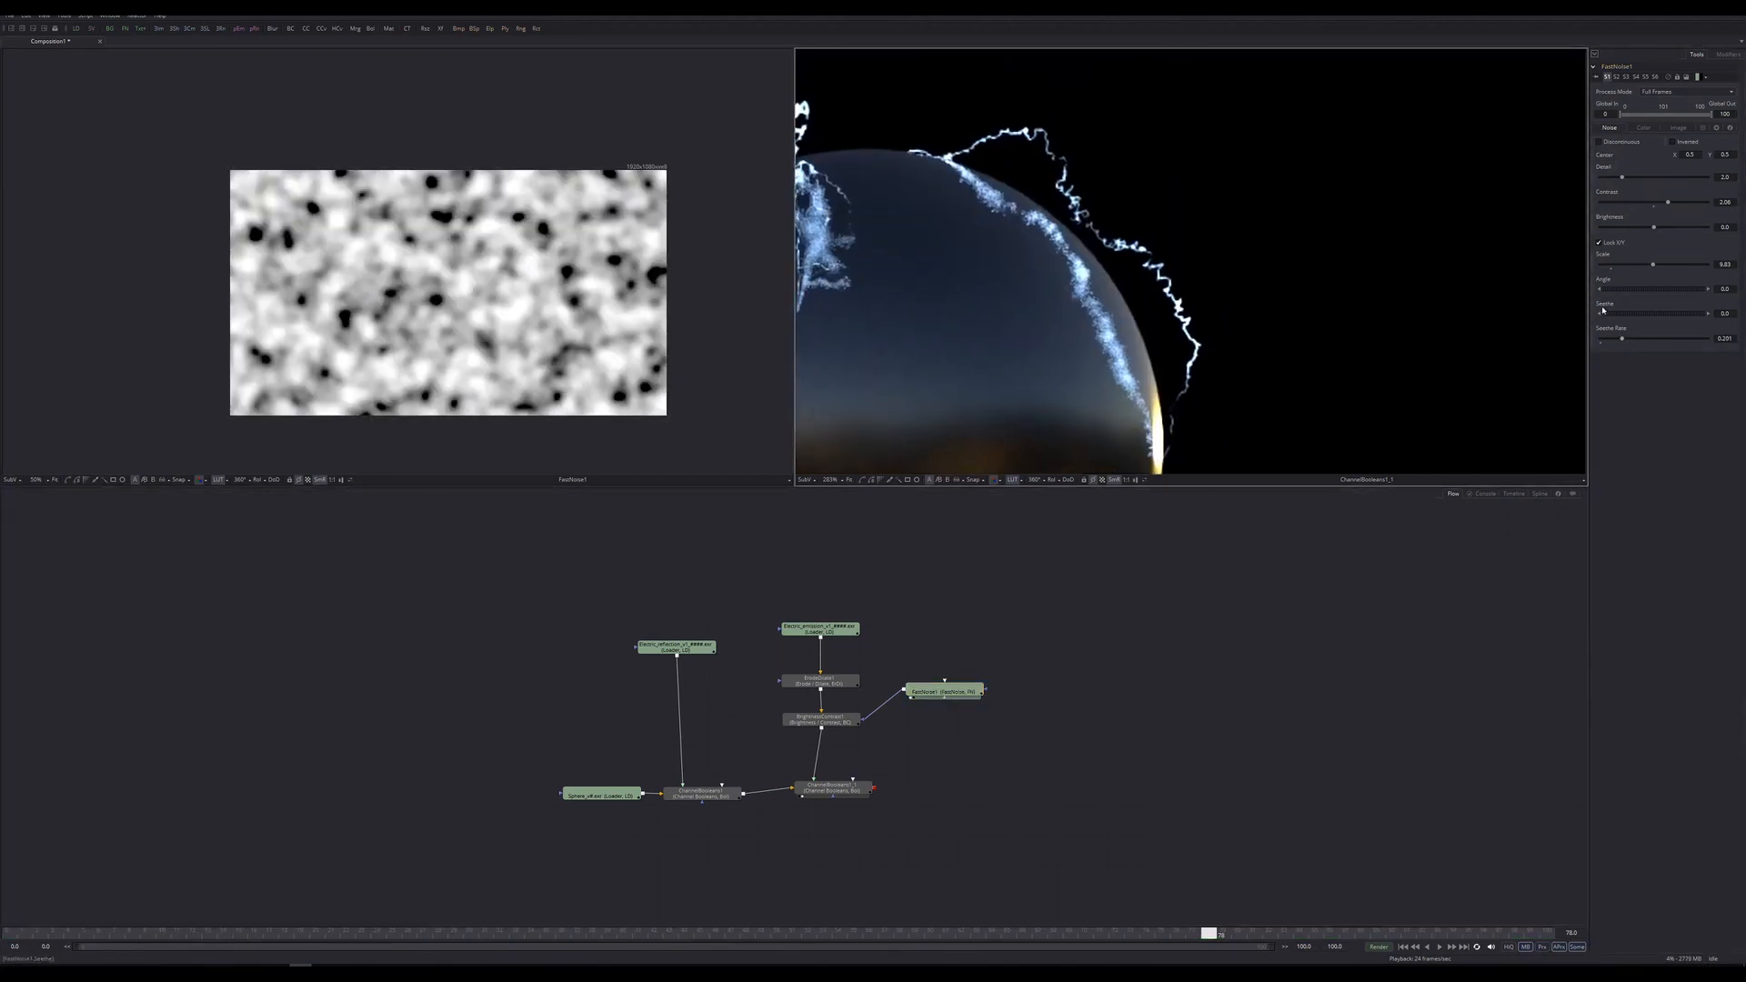
left_click_drag(1623, 339, 1617, 339)
scroll(1319, 310, "down", 3)
key("space")
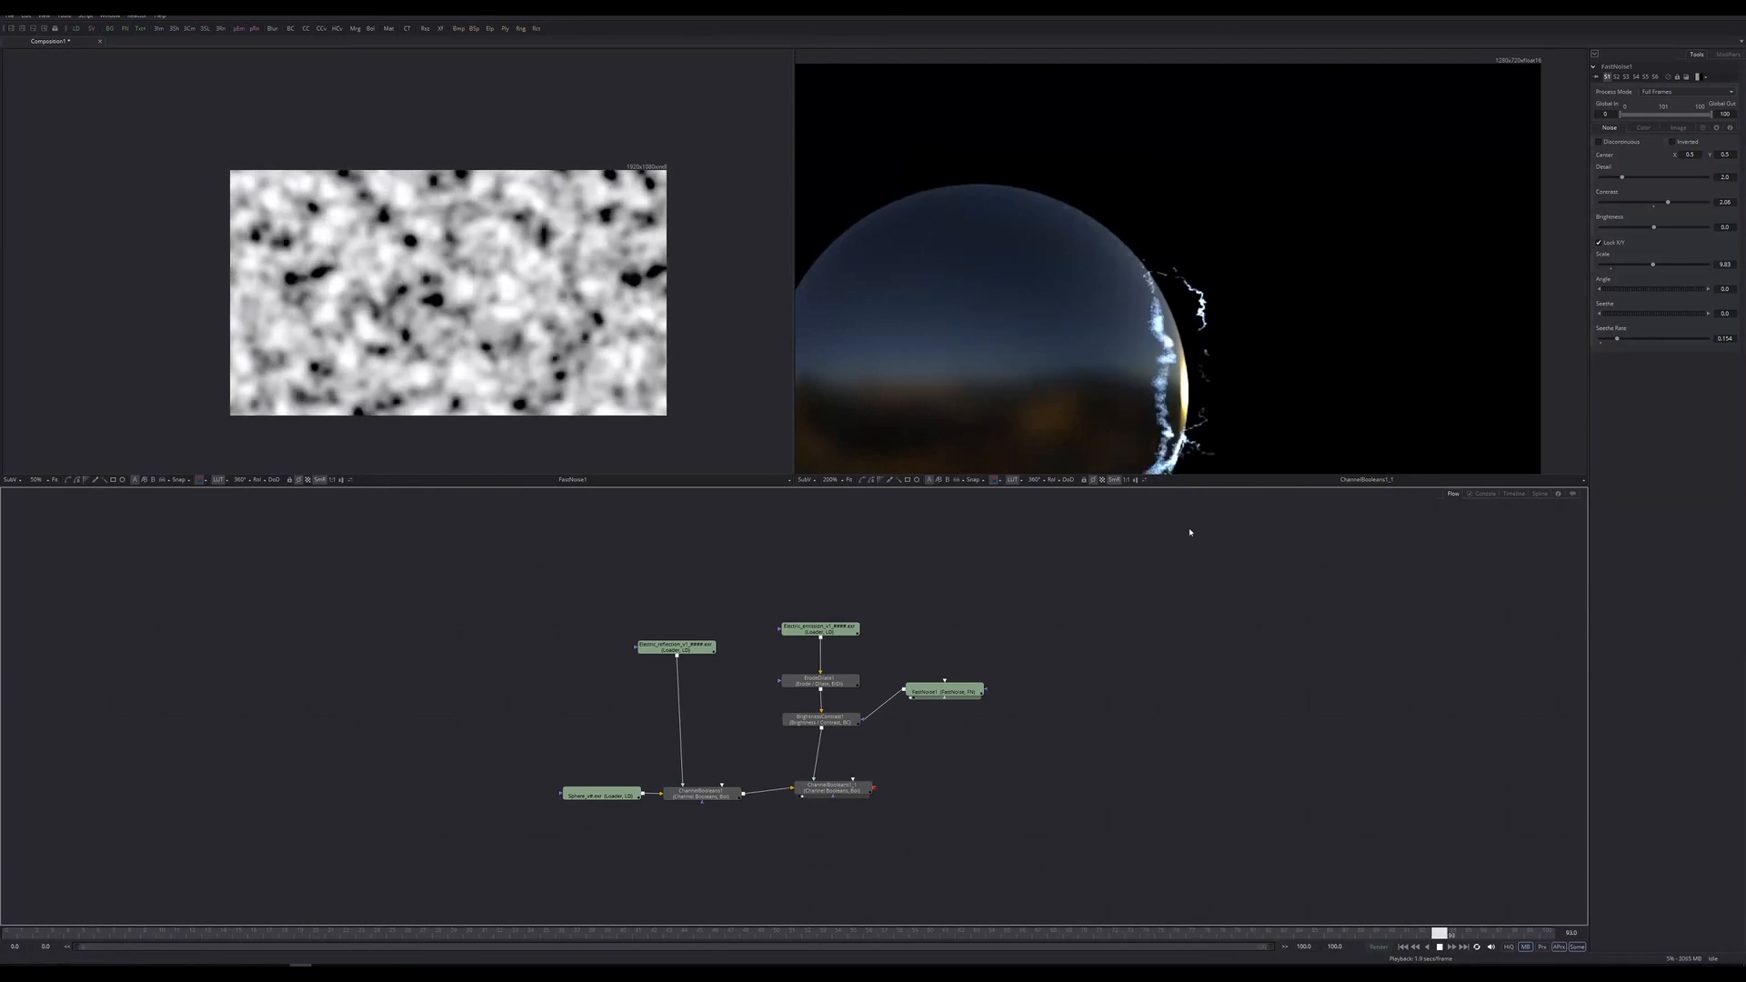
scroll(1071, 352, "down", 3)
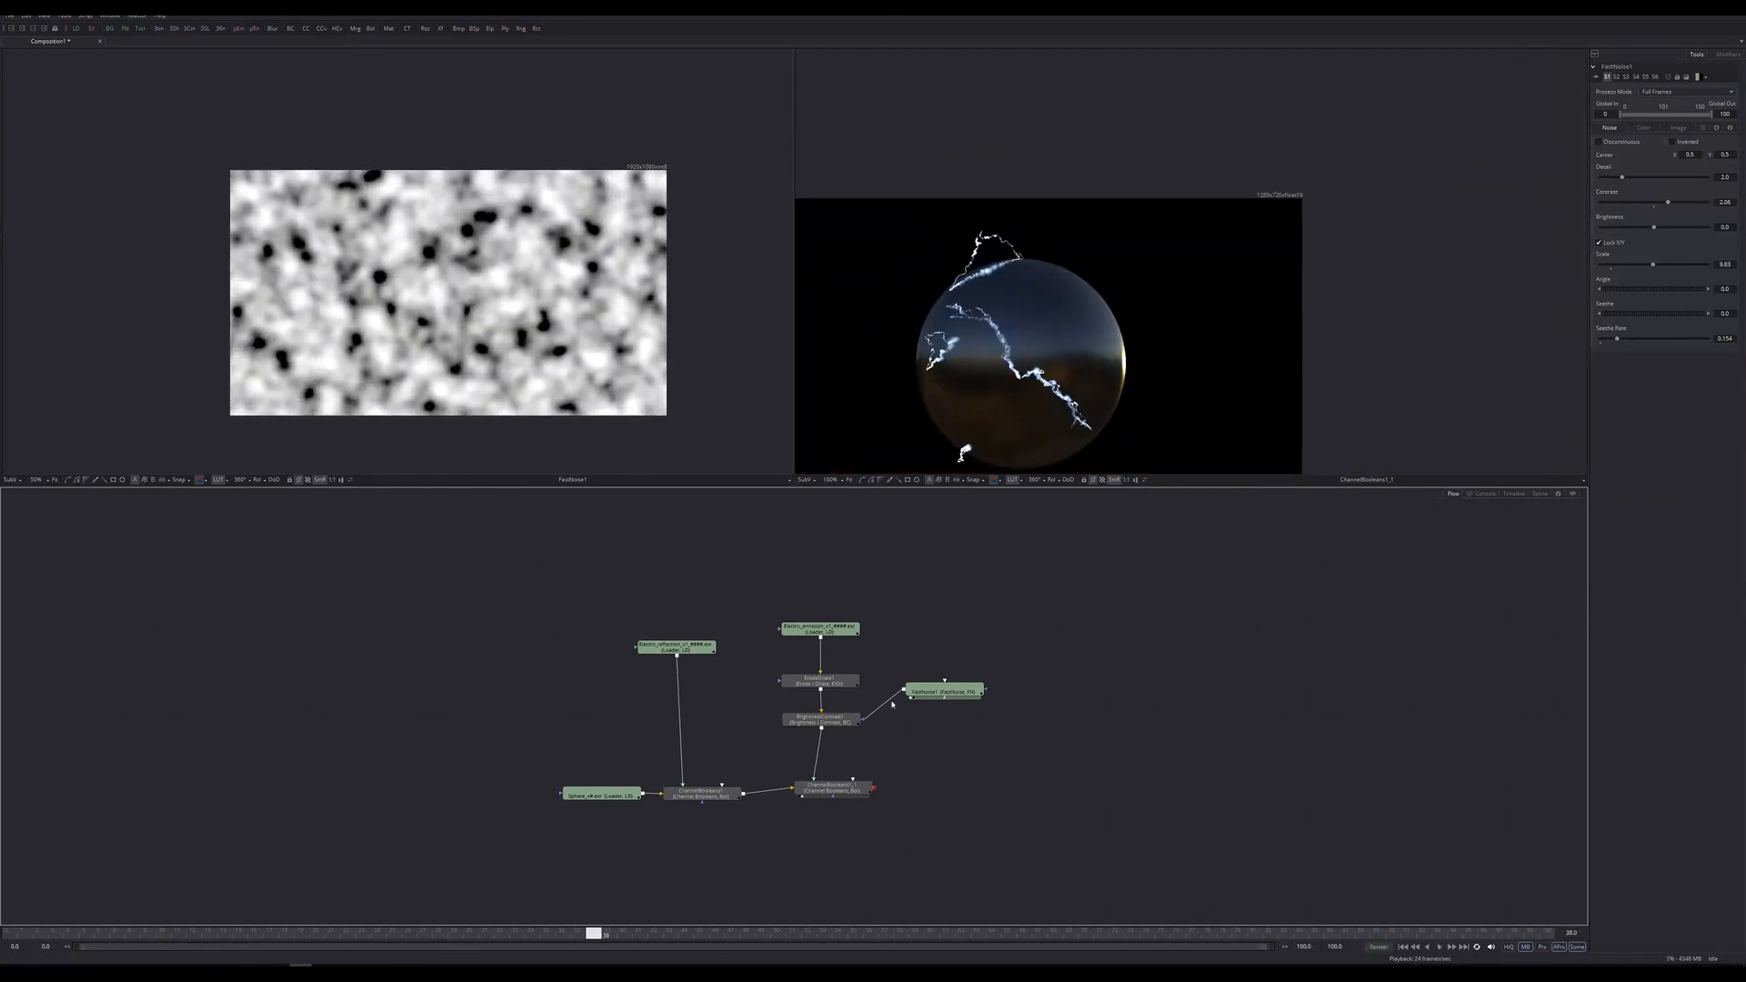
Lower the blend of the first Channel Booleans to about 0.07 to weaken the electric reflection.
left_click(696, 798)
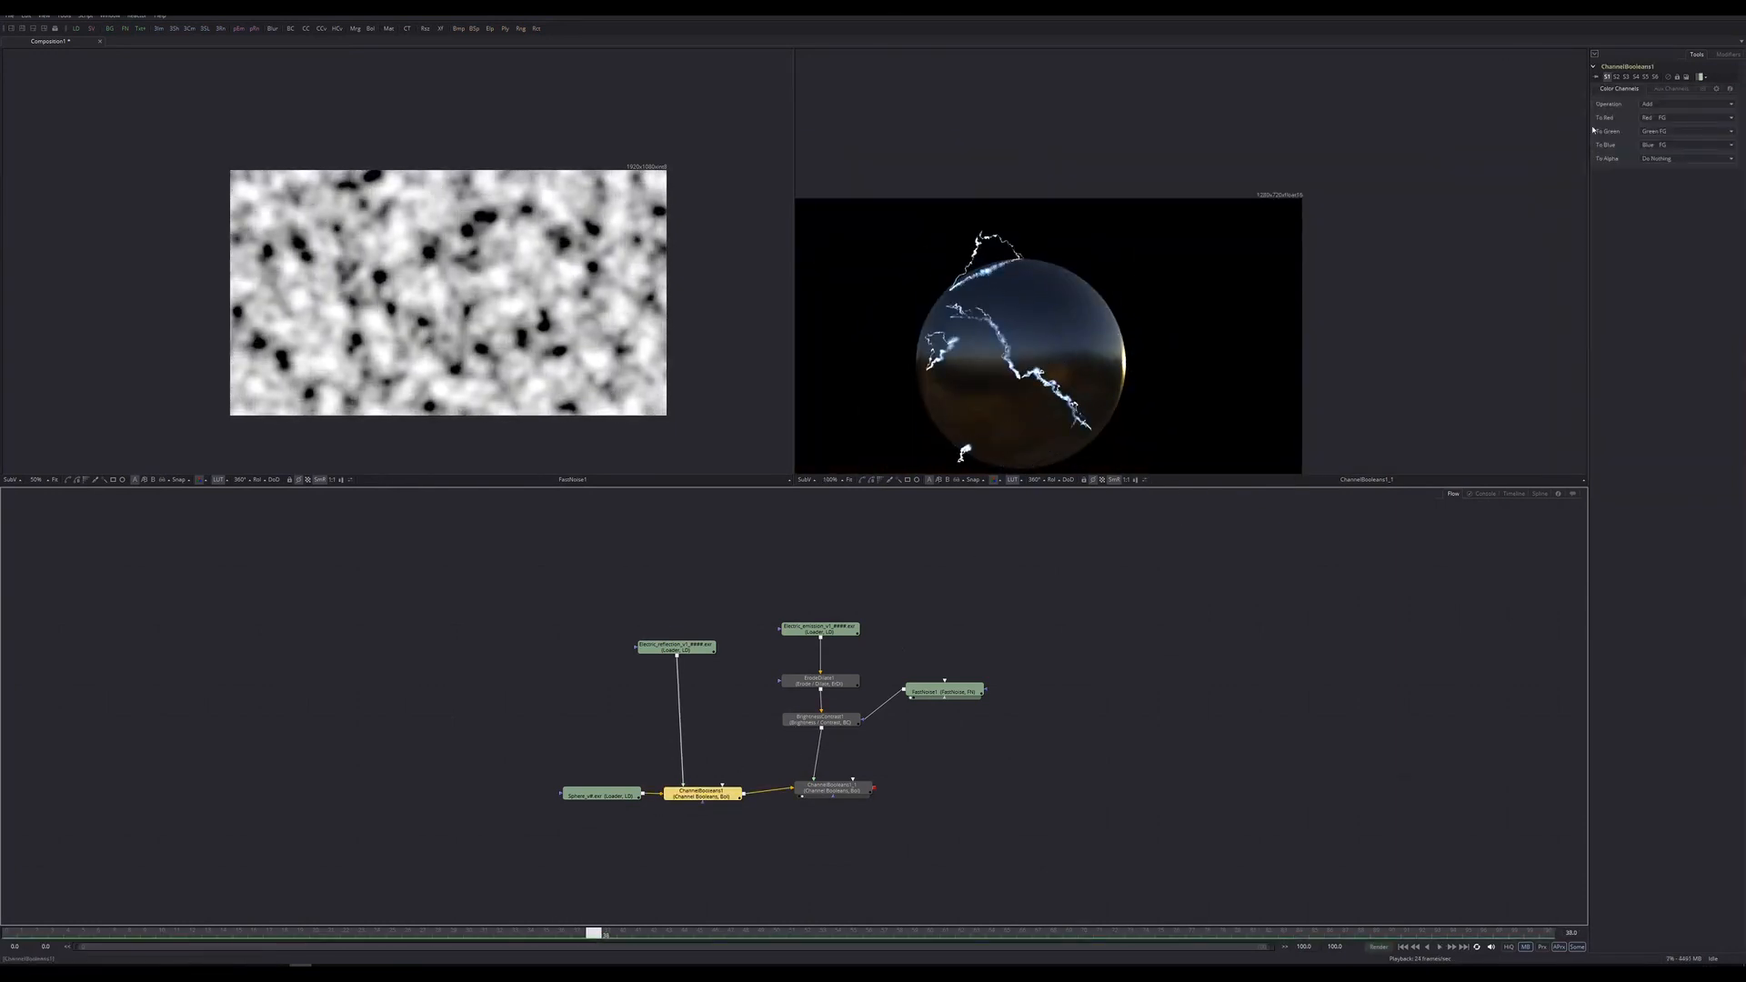
left_click(1703, 89)
left_click_drag(1708, 112, 1605, 112)
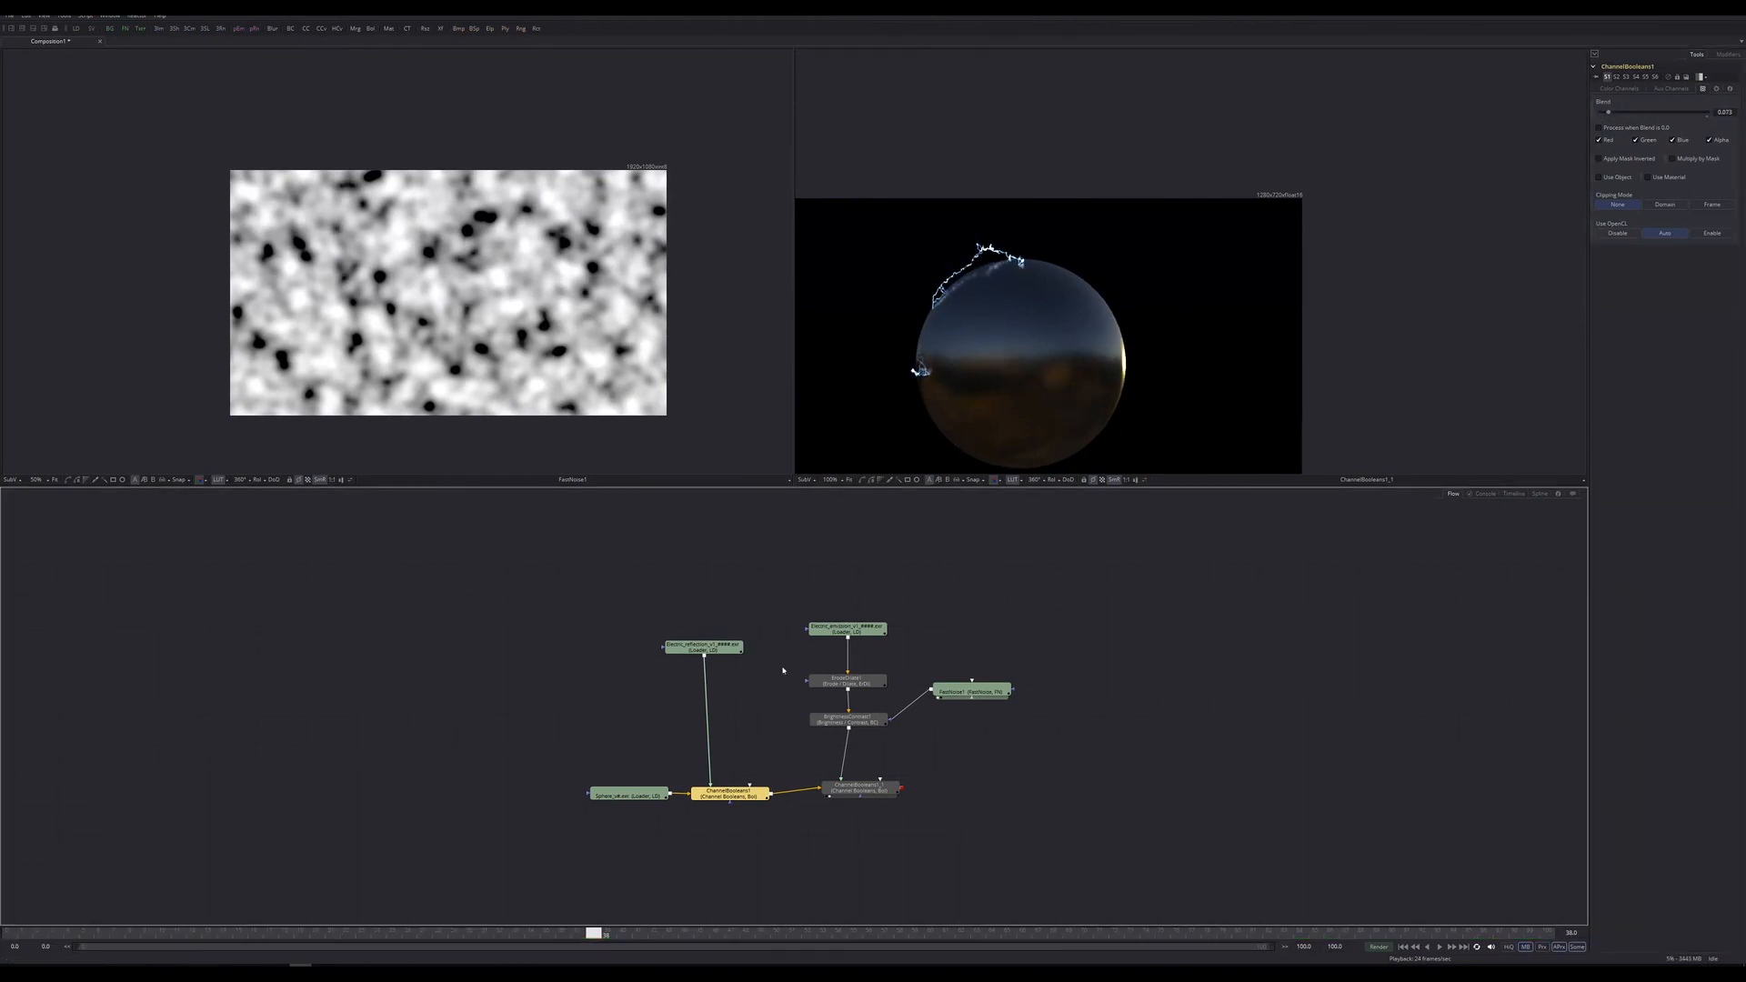
Show the sphere loader in the first viewer and insert a Blur node after the electric reflection loader.
left_click_drag(643, 798, 568, 800)
key("1")
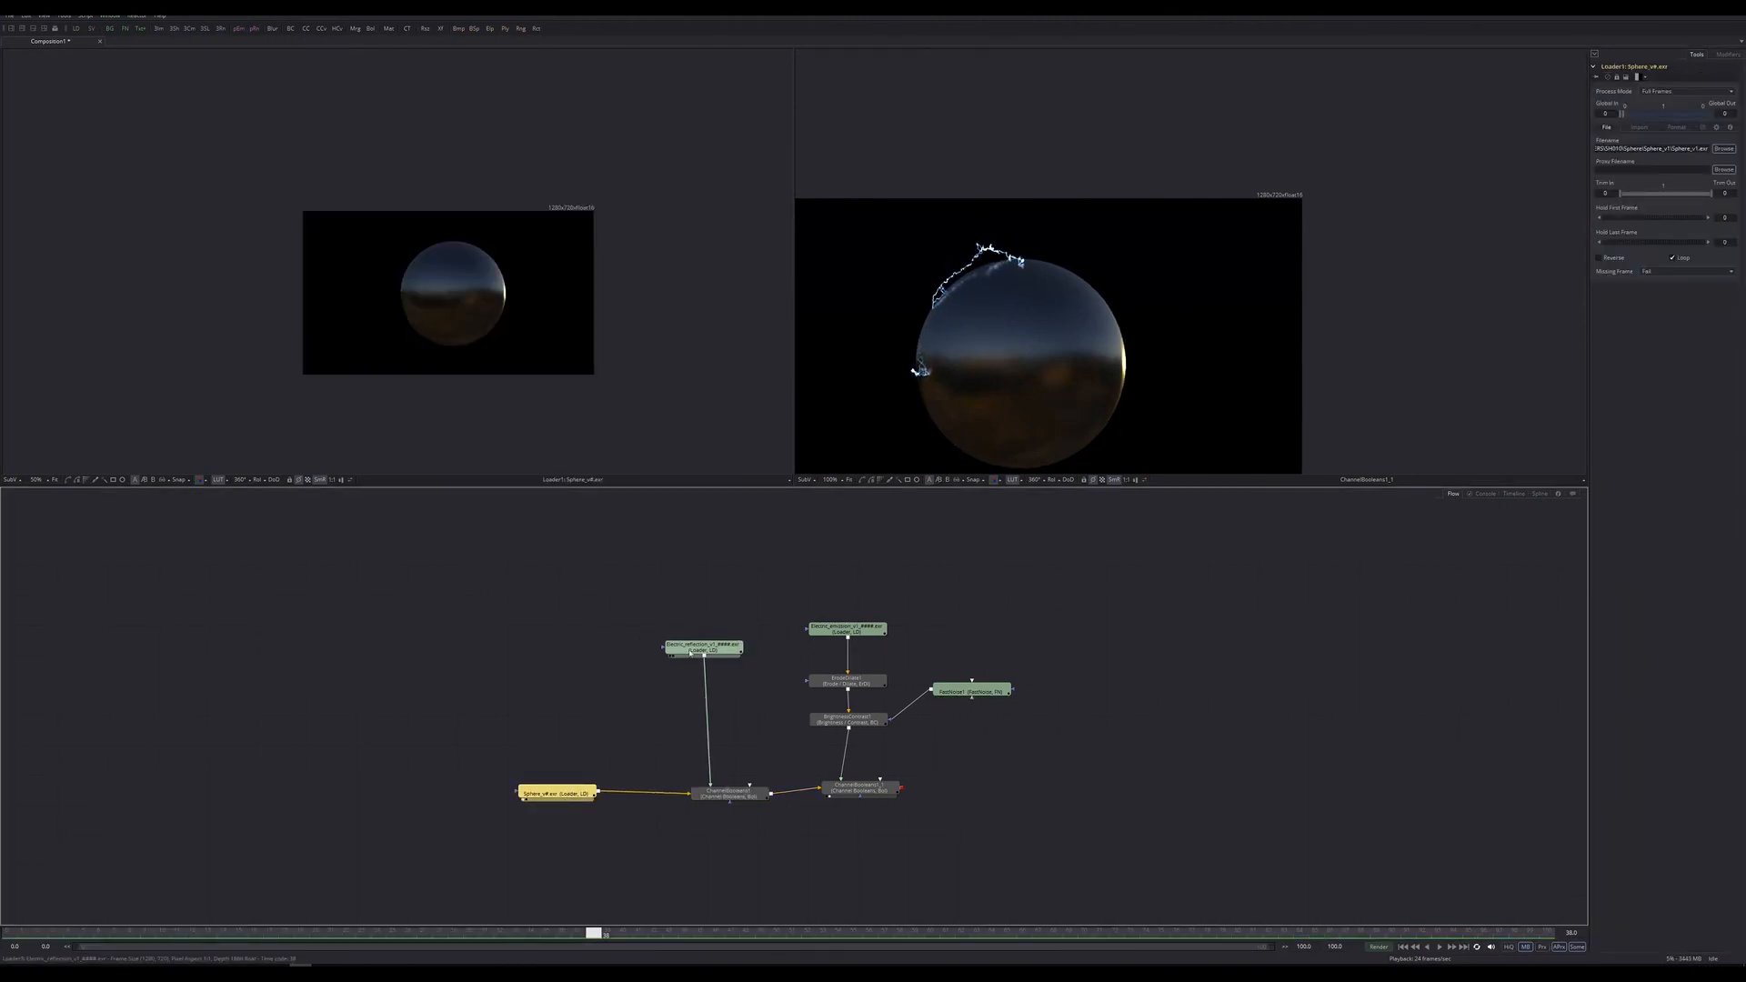
left_click(723, 645)
key("shift+space")
type("blu")
key("Return")
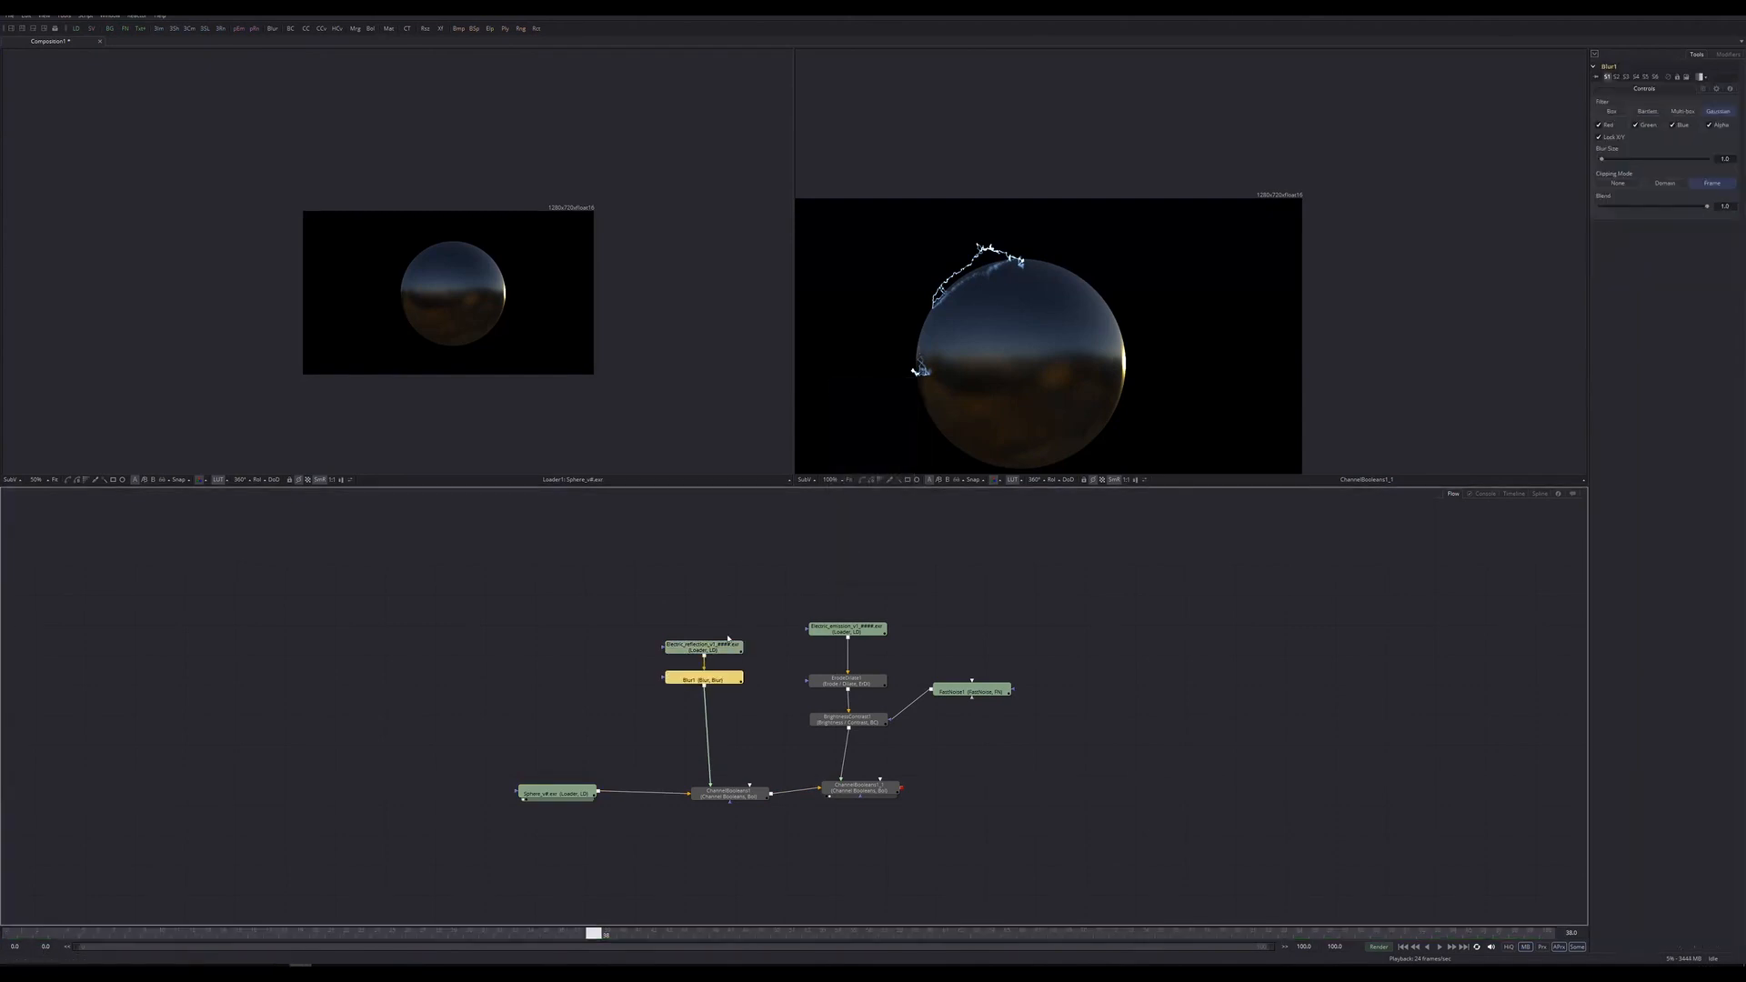
Soften the reflection by increasing the Blur size and raise the first Channel Booleans' blend to about 0.65.
scroll(969, 270, "up", 2, "ctrl")
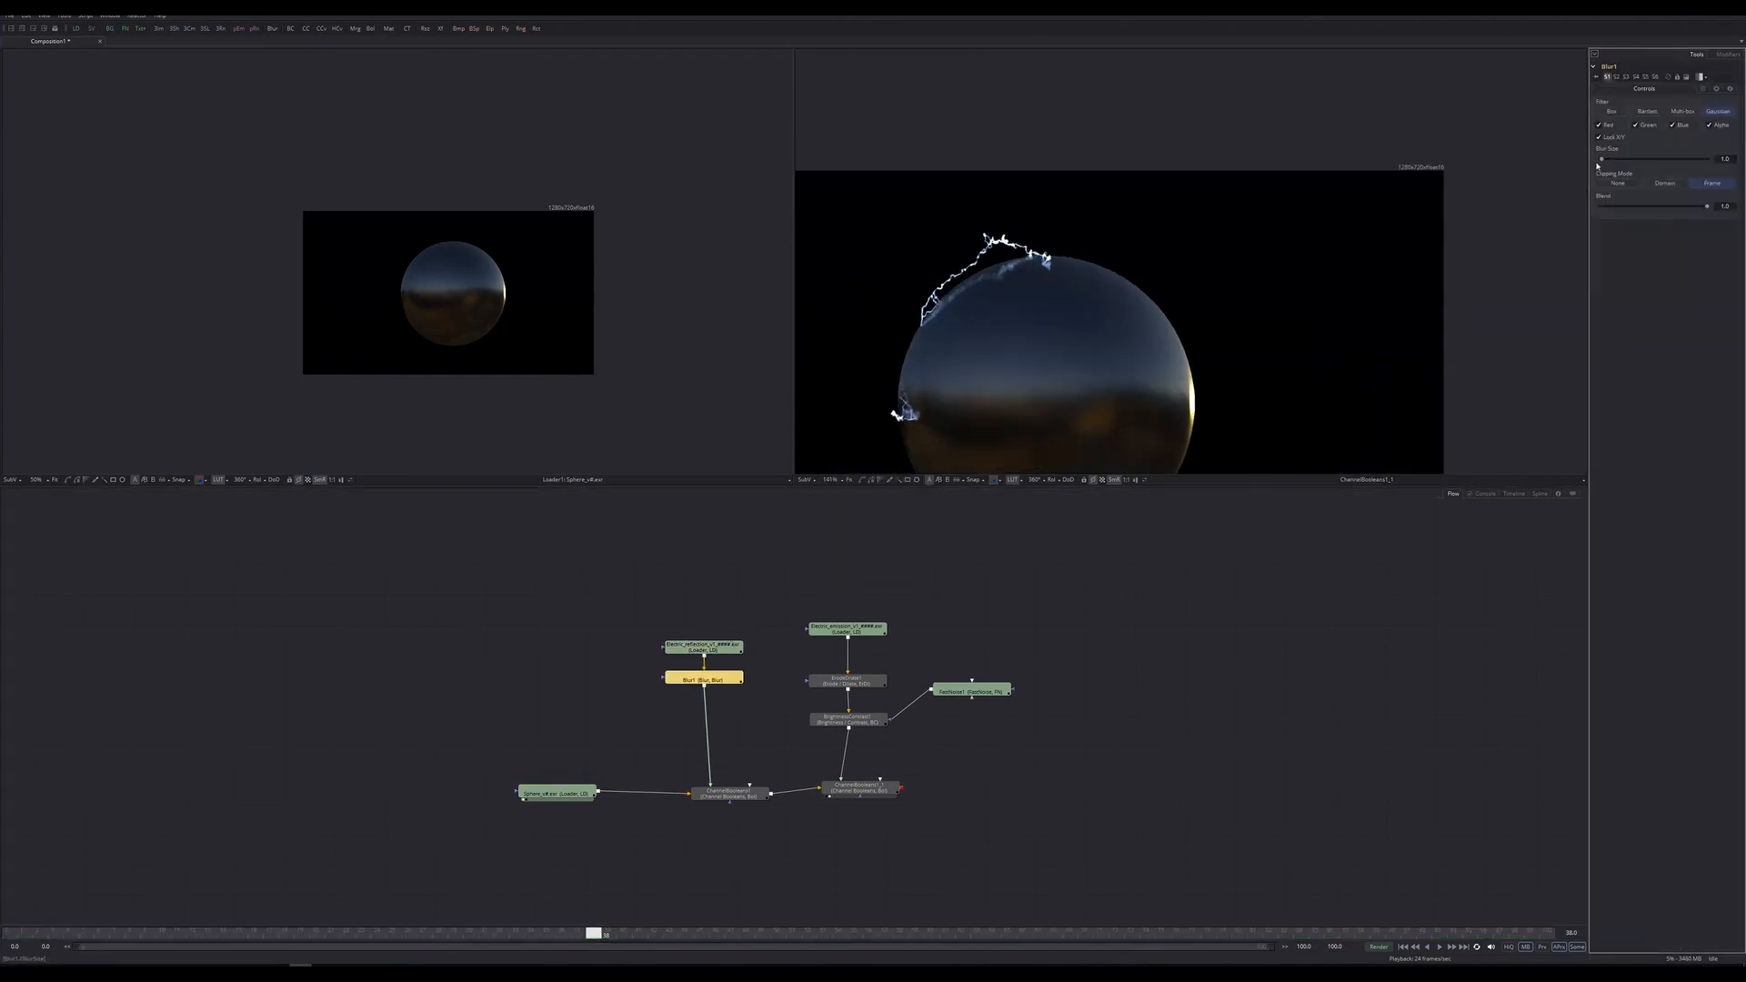
left_click_drag(1601, 160, 1664, 114)
left_click(737, 794)
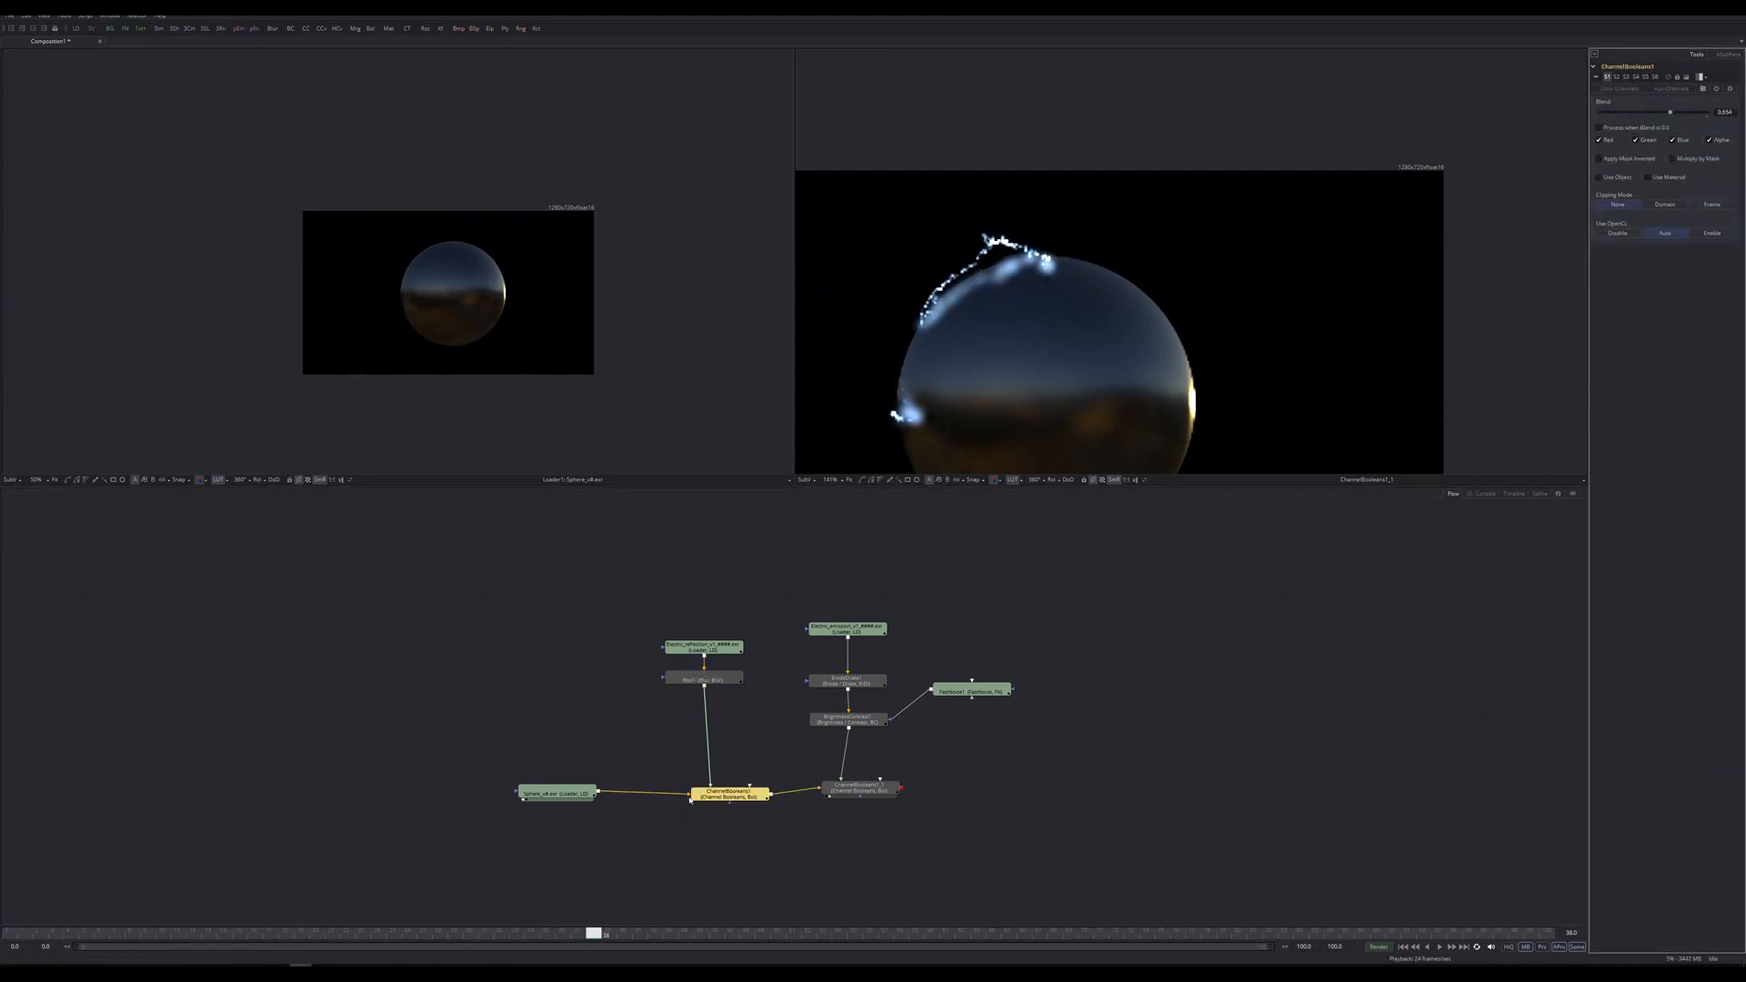
Try masking the electric reflection loader with the sphere loader and check the reflection in the second viewer.
left_click_drag(700, 649, 693, 644)
left_click_drag(596, 798, 698, 650)
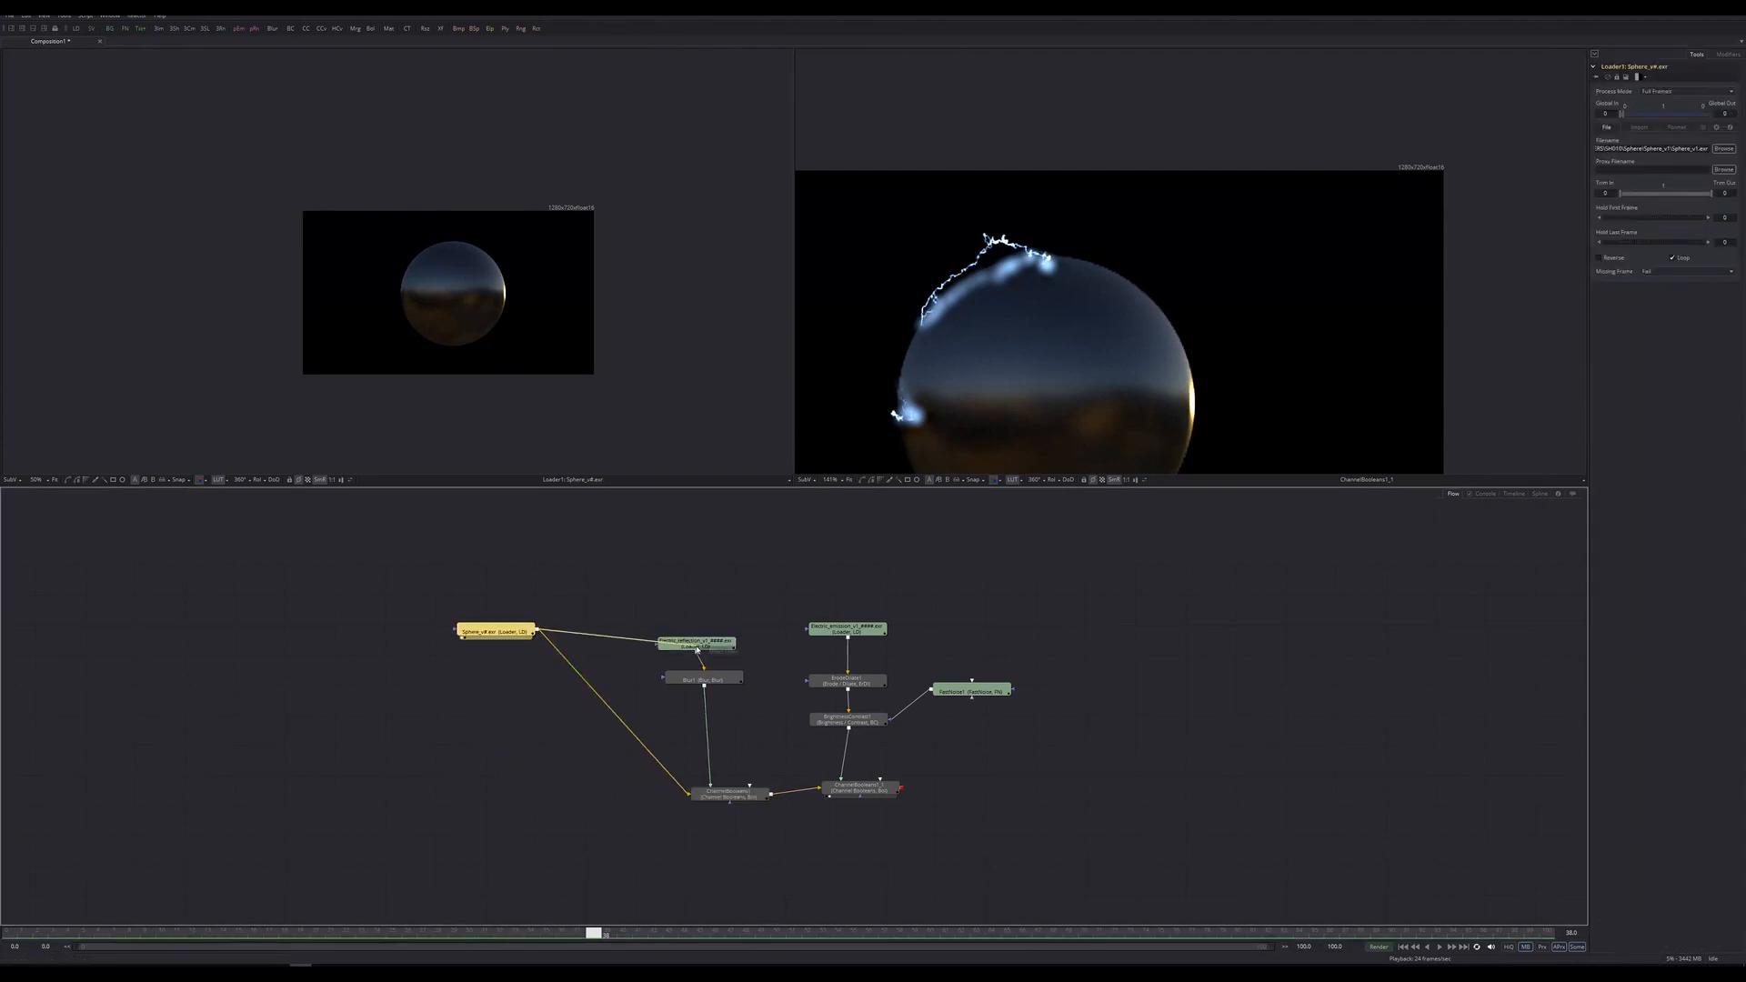
left_click(616, 588)
left_click_drag(496, 632, 454, 698)
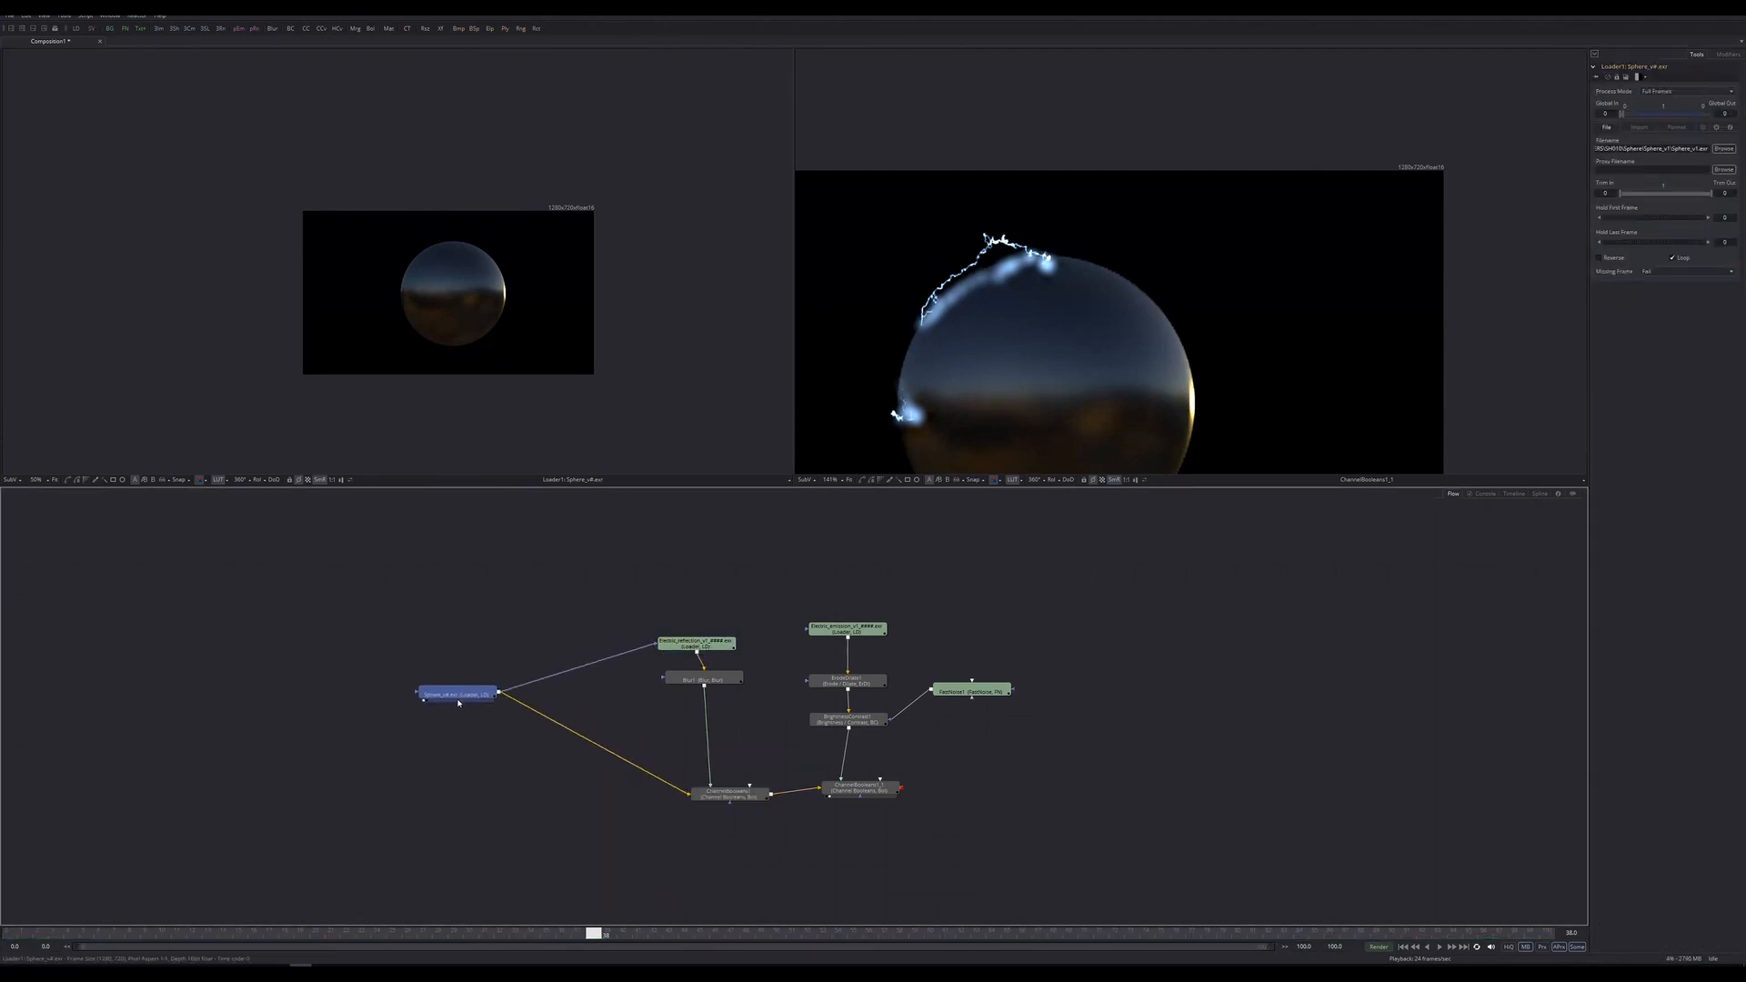
left_click(689, 651)
key("2")
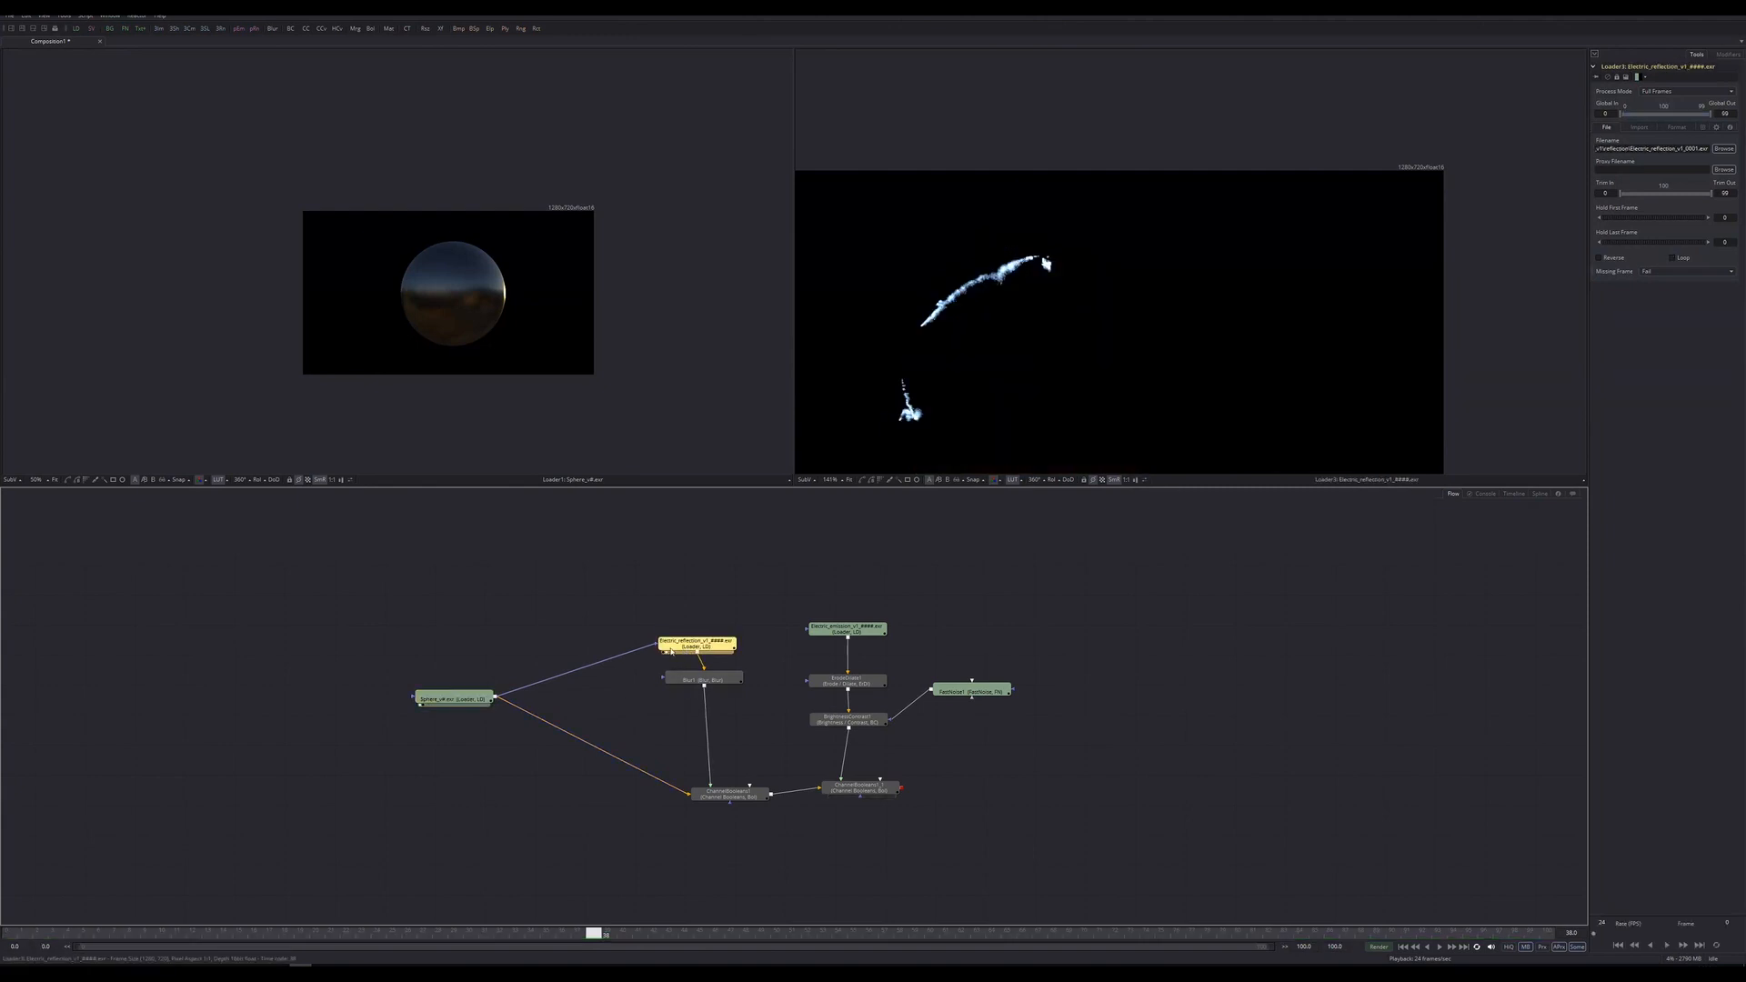
left_click(677, 679)
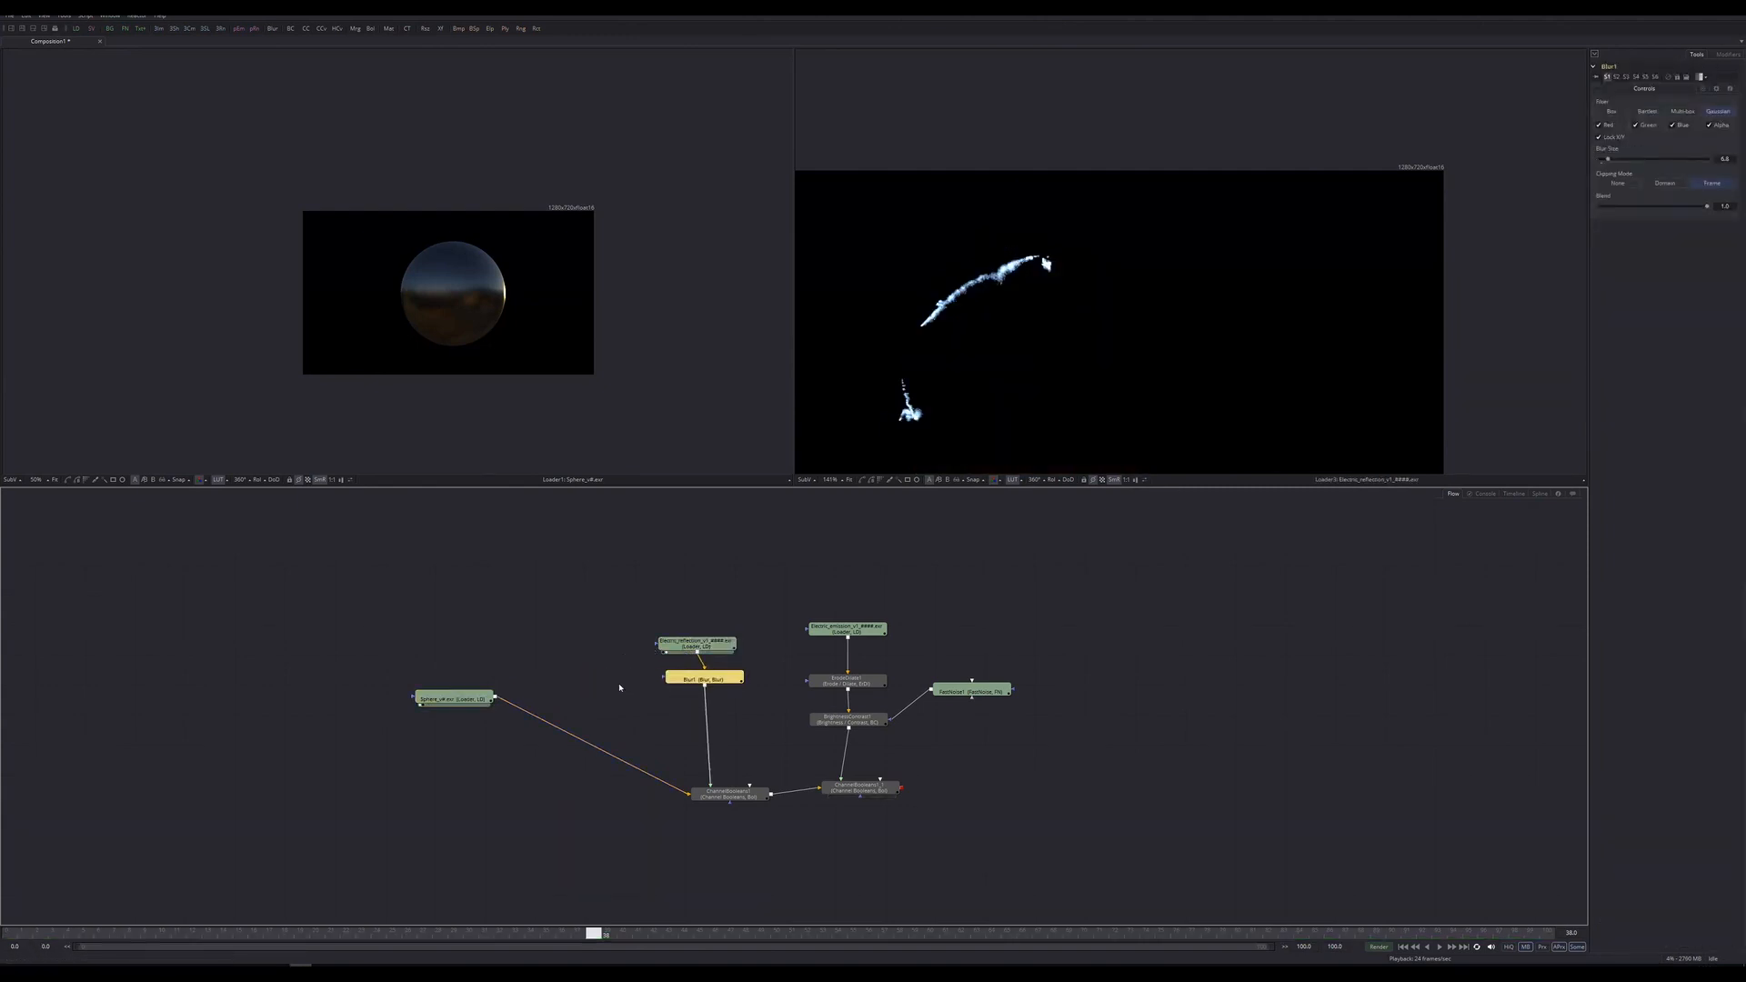
left_click(621, 688)
Connect the sphere loader as the Blur node's effect mask and view both Channel Booleans results in the second viewer.
left_click_drag(496, 698, 666, 680)
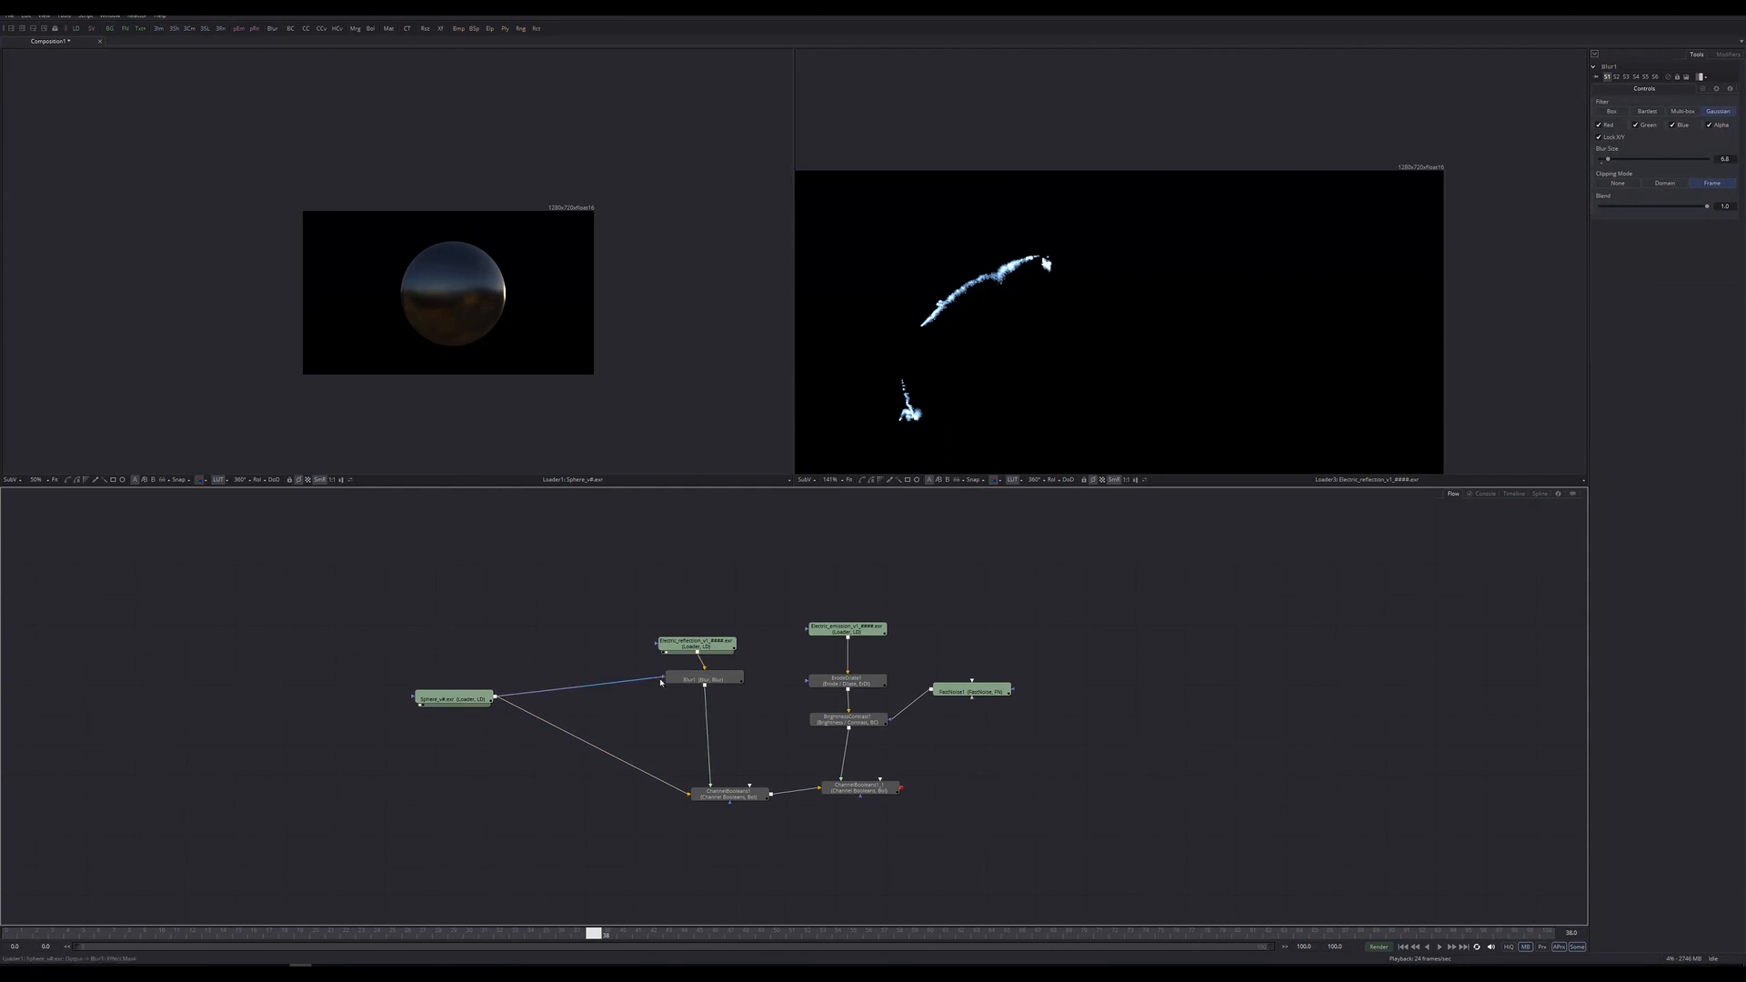
left_click(715, 798)
key("2")
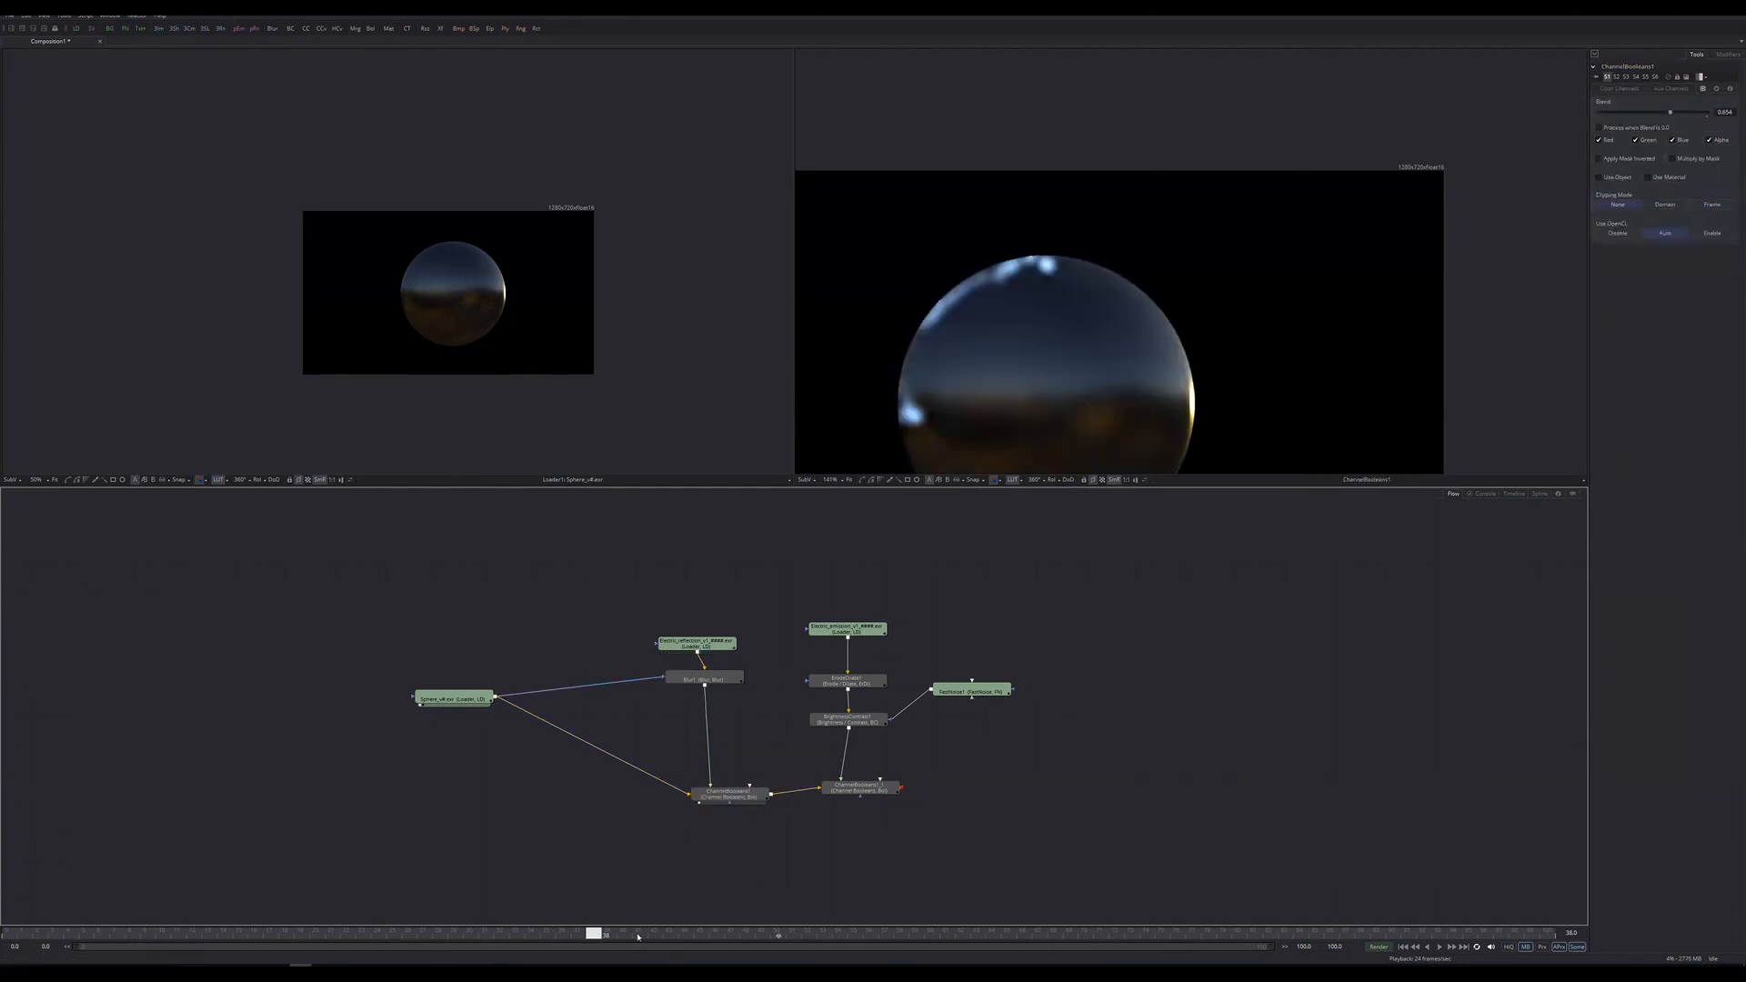
left_click(847, 790)
key("2")
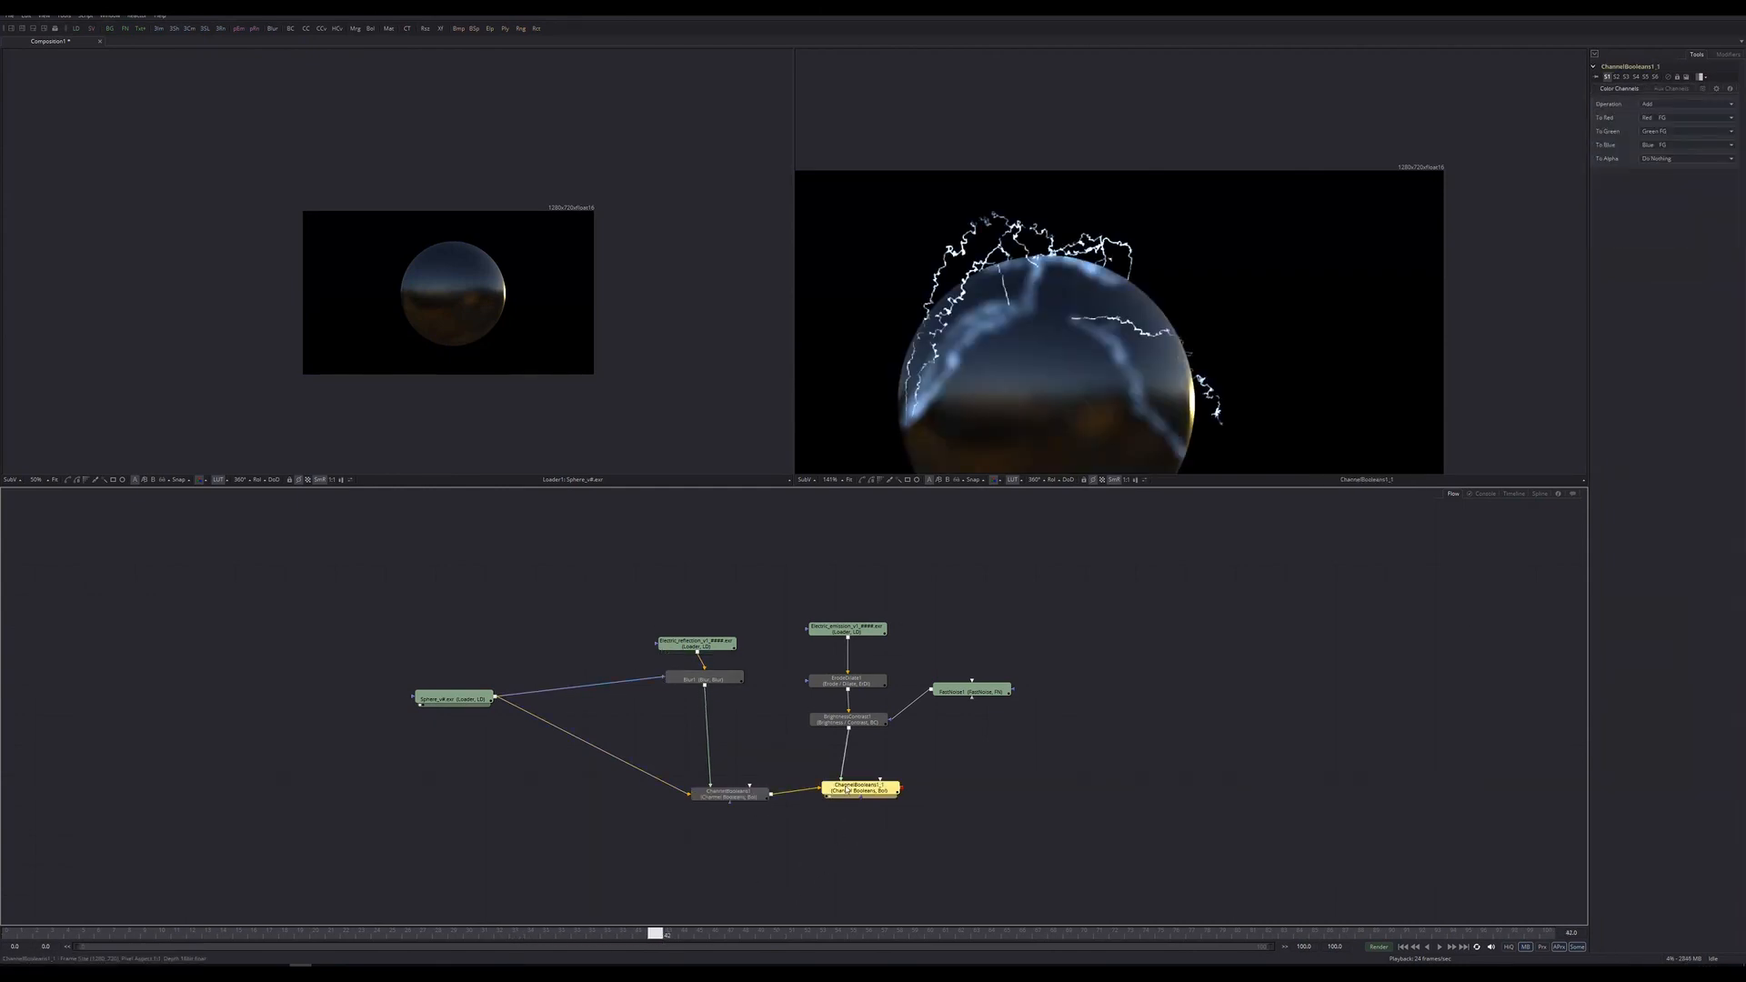
Play back the final Channel Booleans in the second viewer to check the blurred reflections across the whole sphere.
left_click(729, 797)
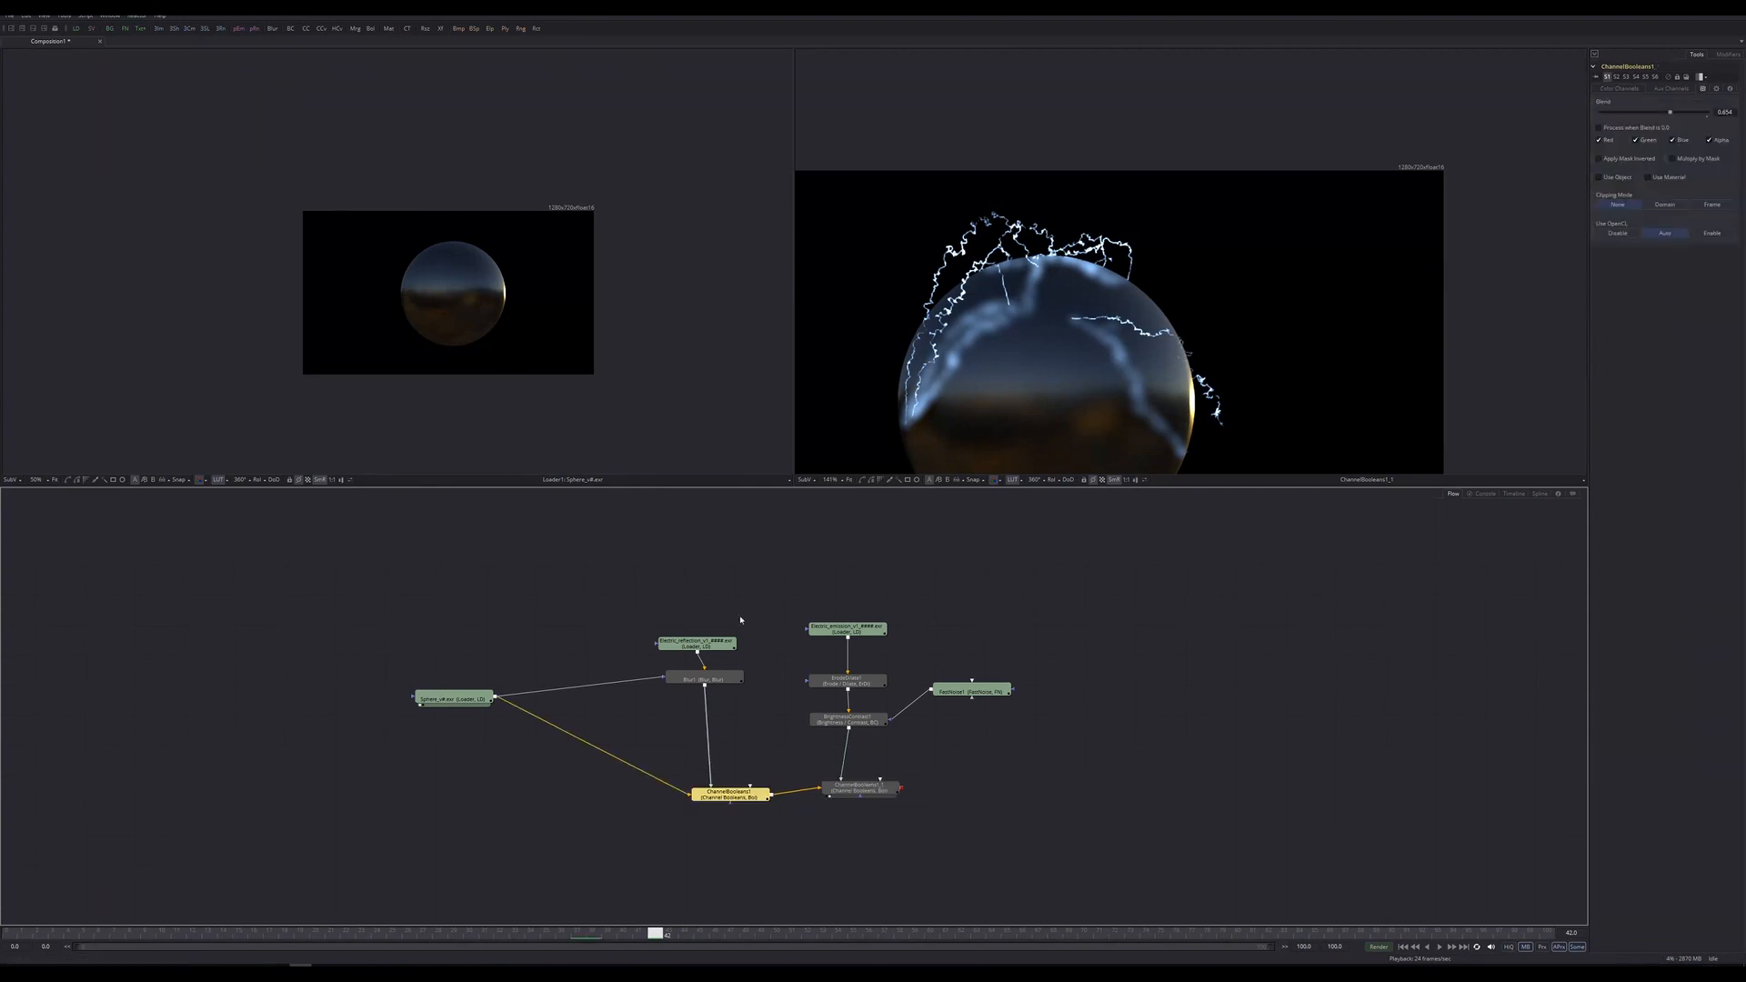
left_click(705, 679)
left_click(869, 786)
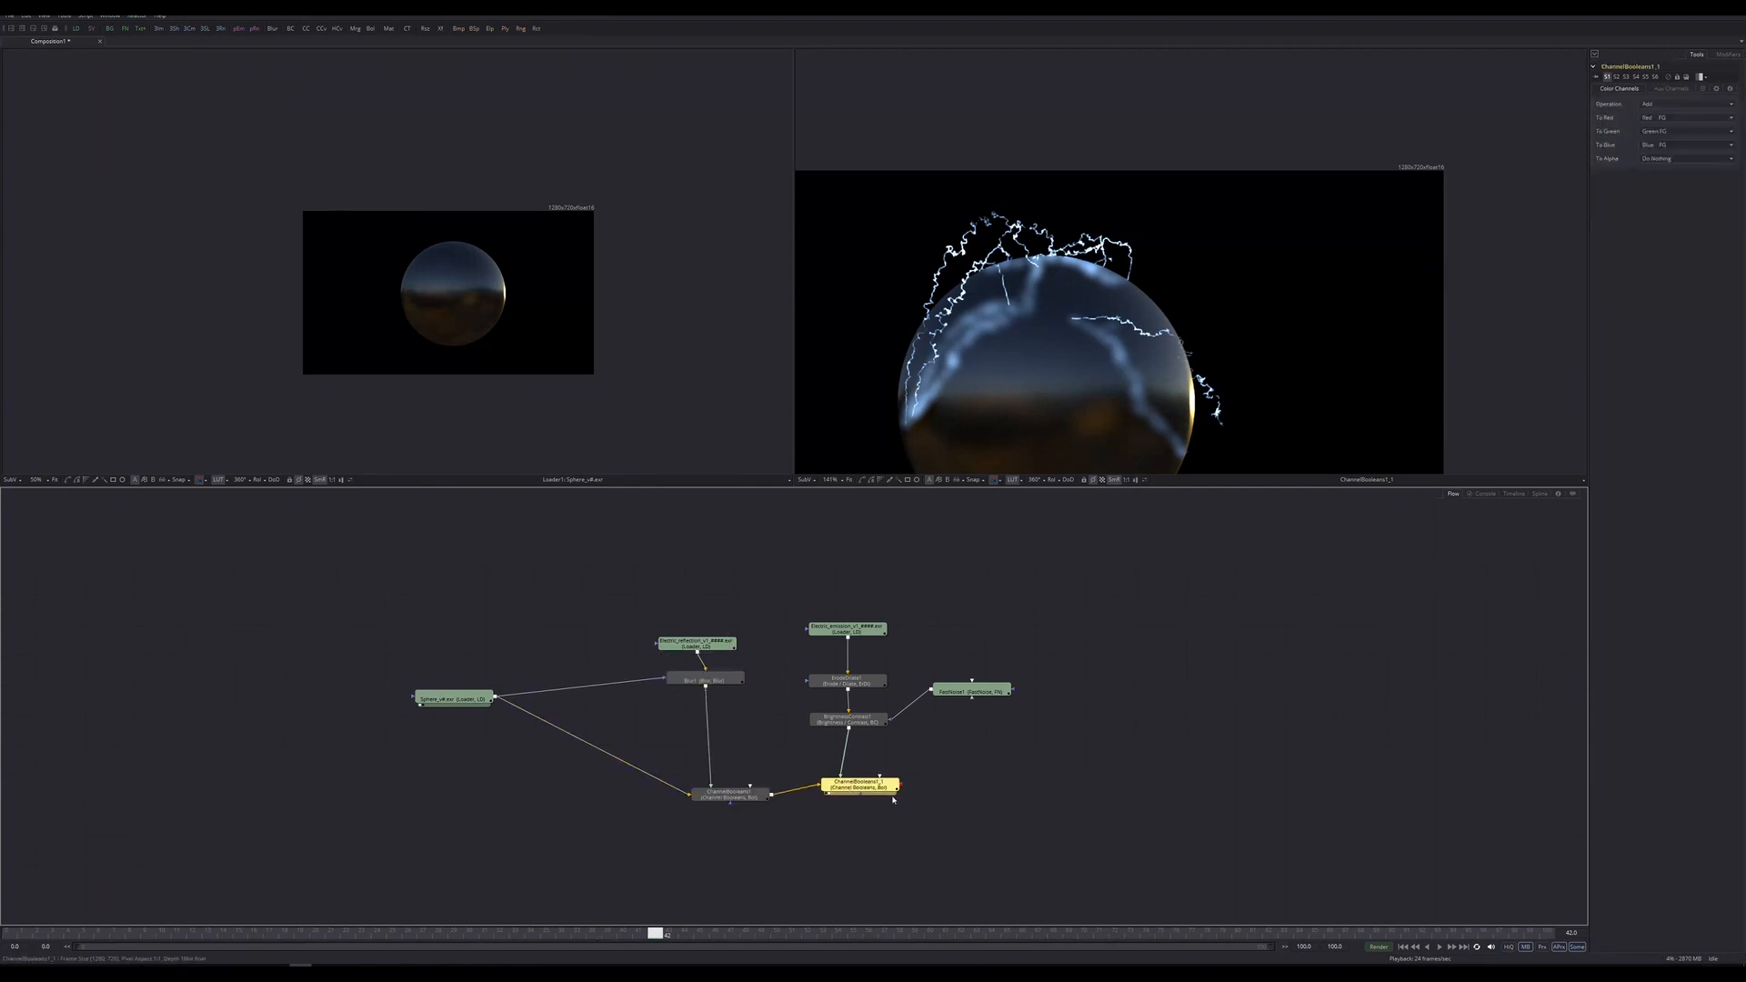
key("2")
key("2")
middle_click_drag(1057, 786, 986, 743)
key("space")
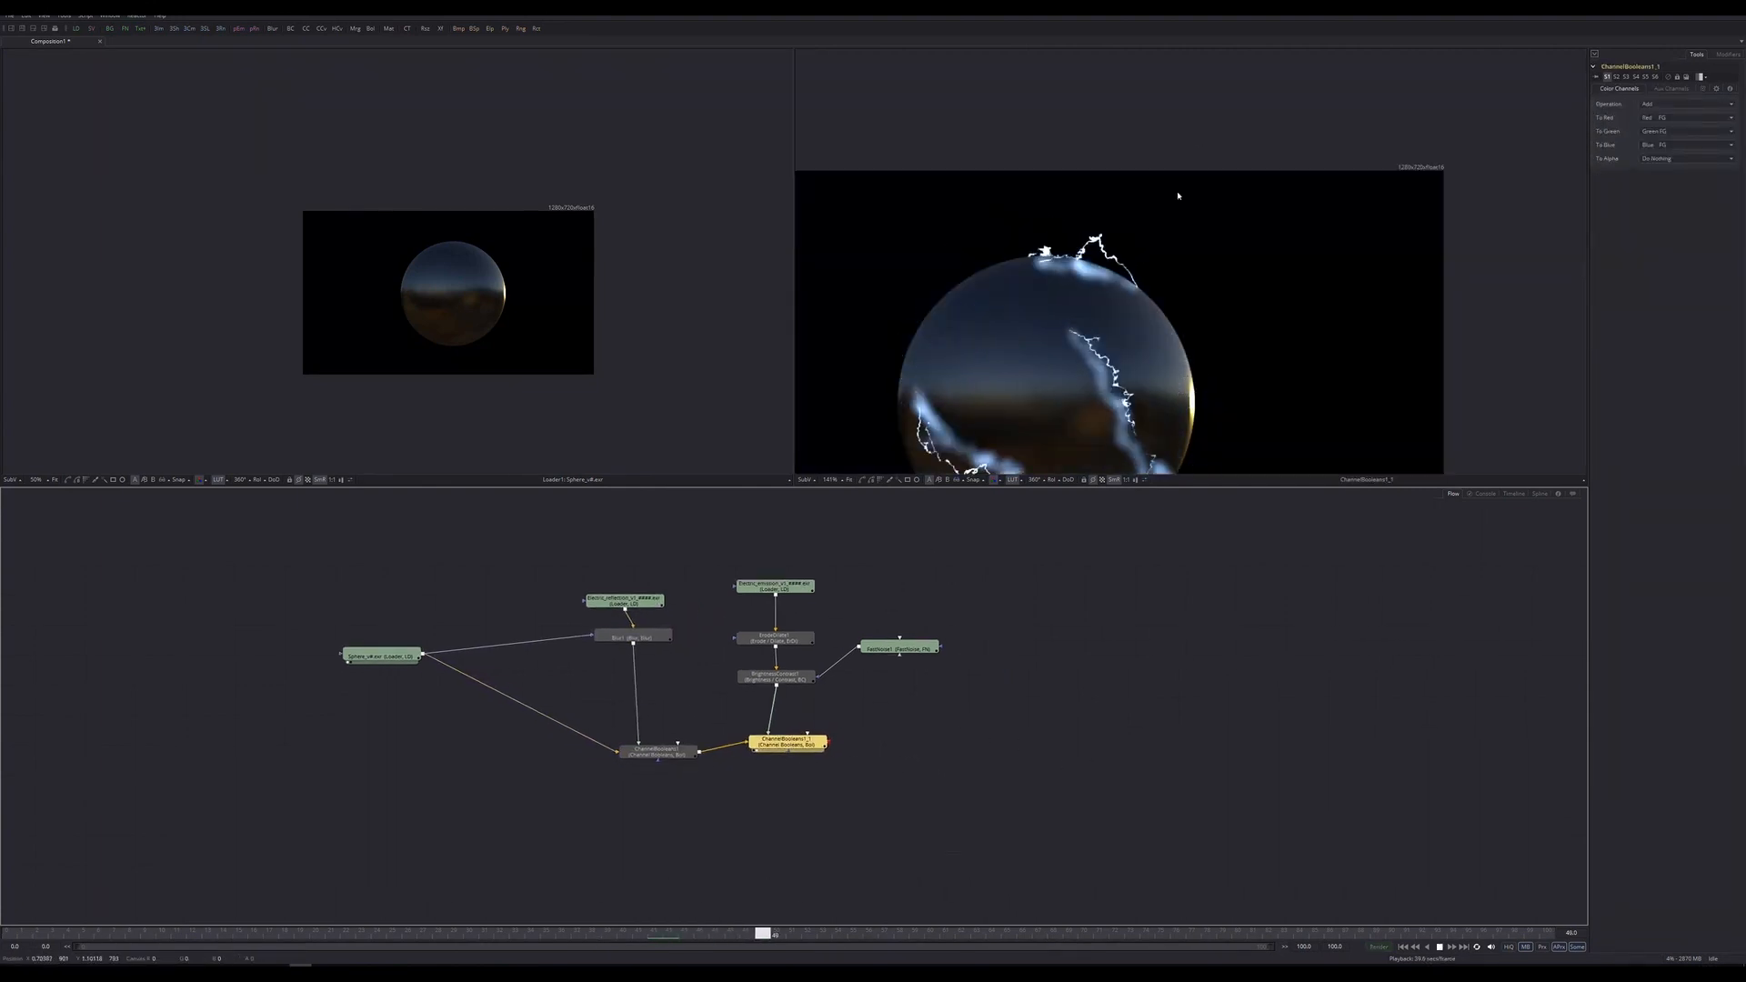
scroll(1167, 260, "down", 2, "ctrl")
middle_click_drag(1136, 340, 1140, 297)
scroll(1141, 295, "up", 1, "ctrl")
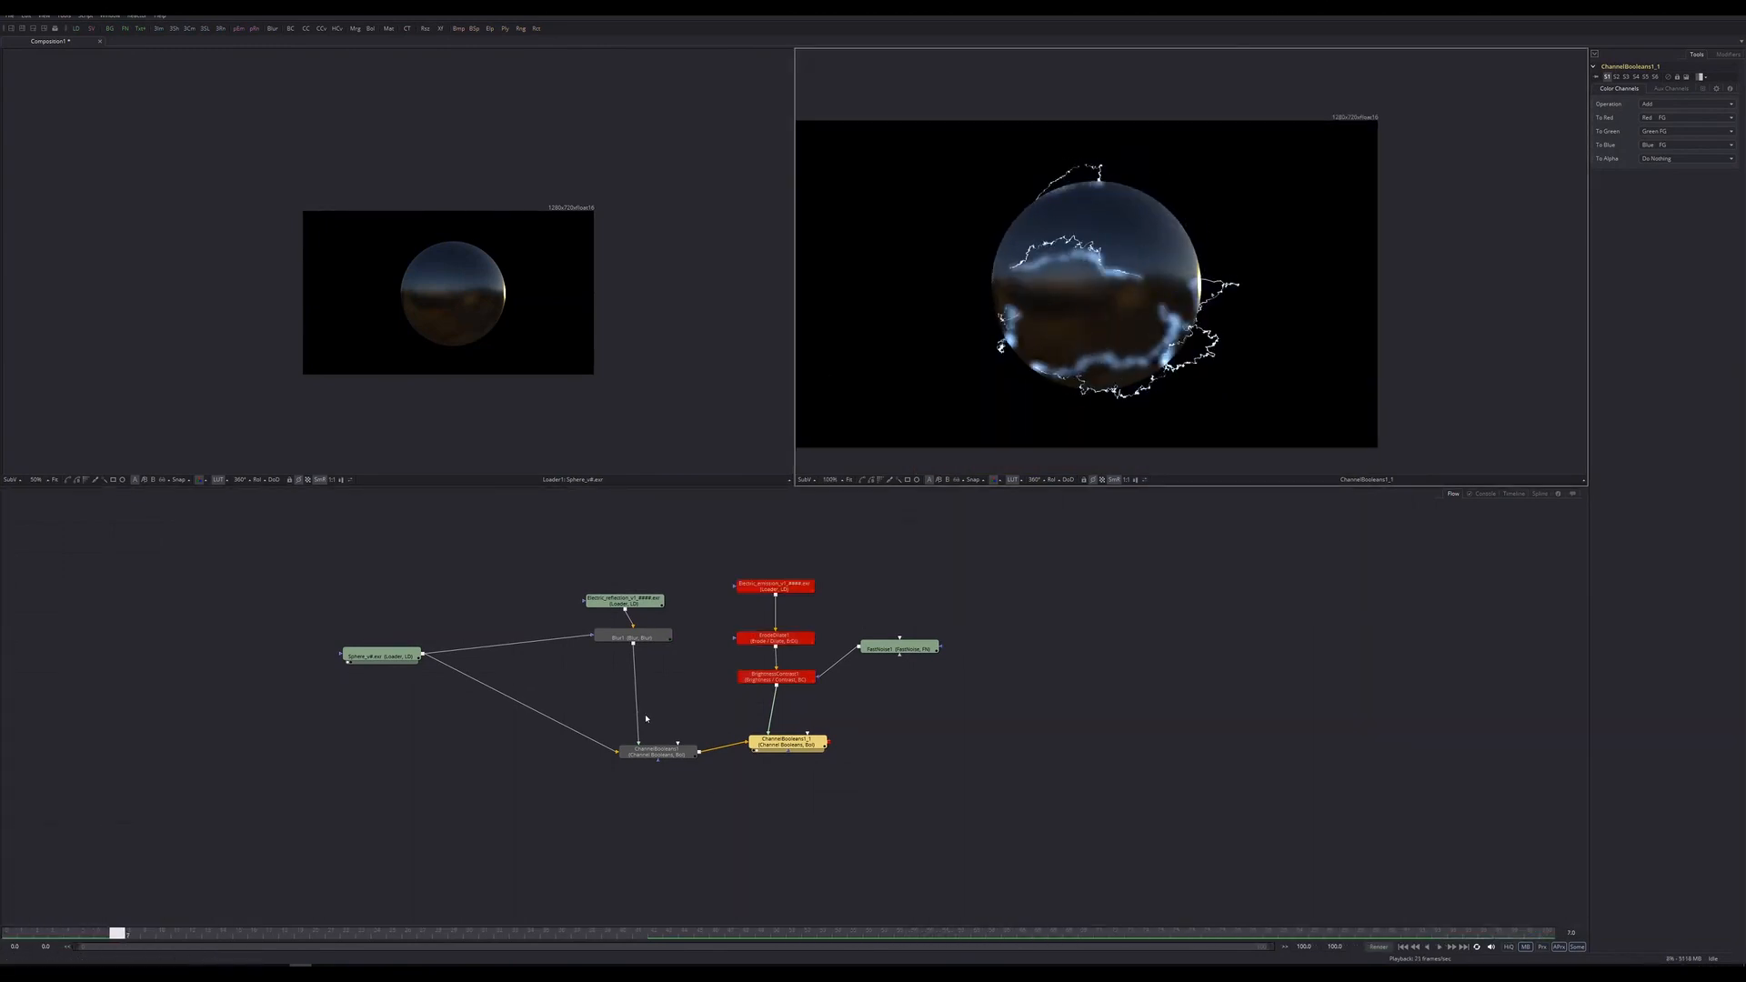
Lower the blend of the first Channel Booleans to about 0.33 to weaken the electric reflection.
left_click(661, 749)
left_click_drag(1670, 111, 1634, 111)
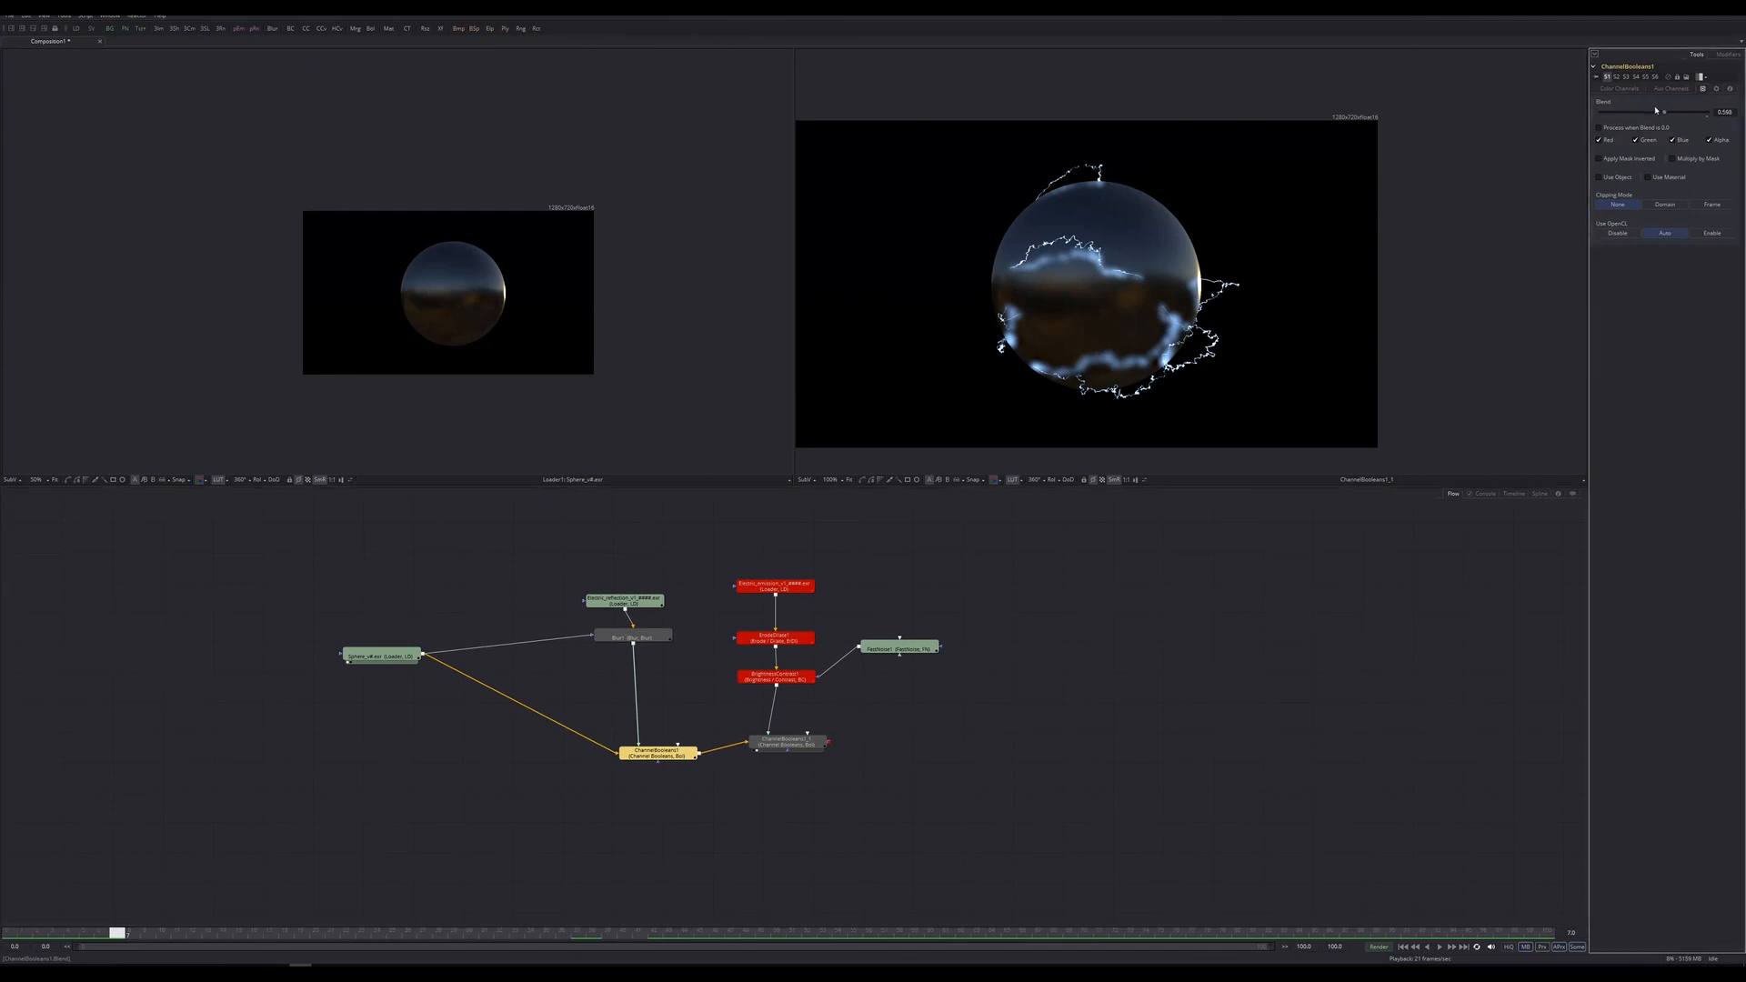
left_click(804, 721)
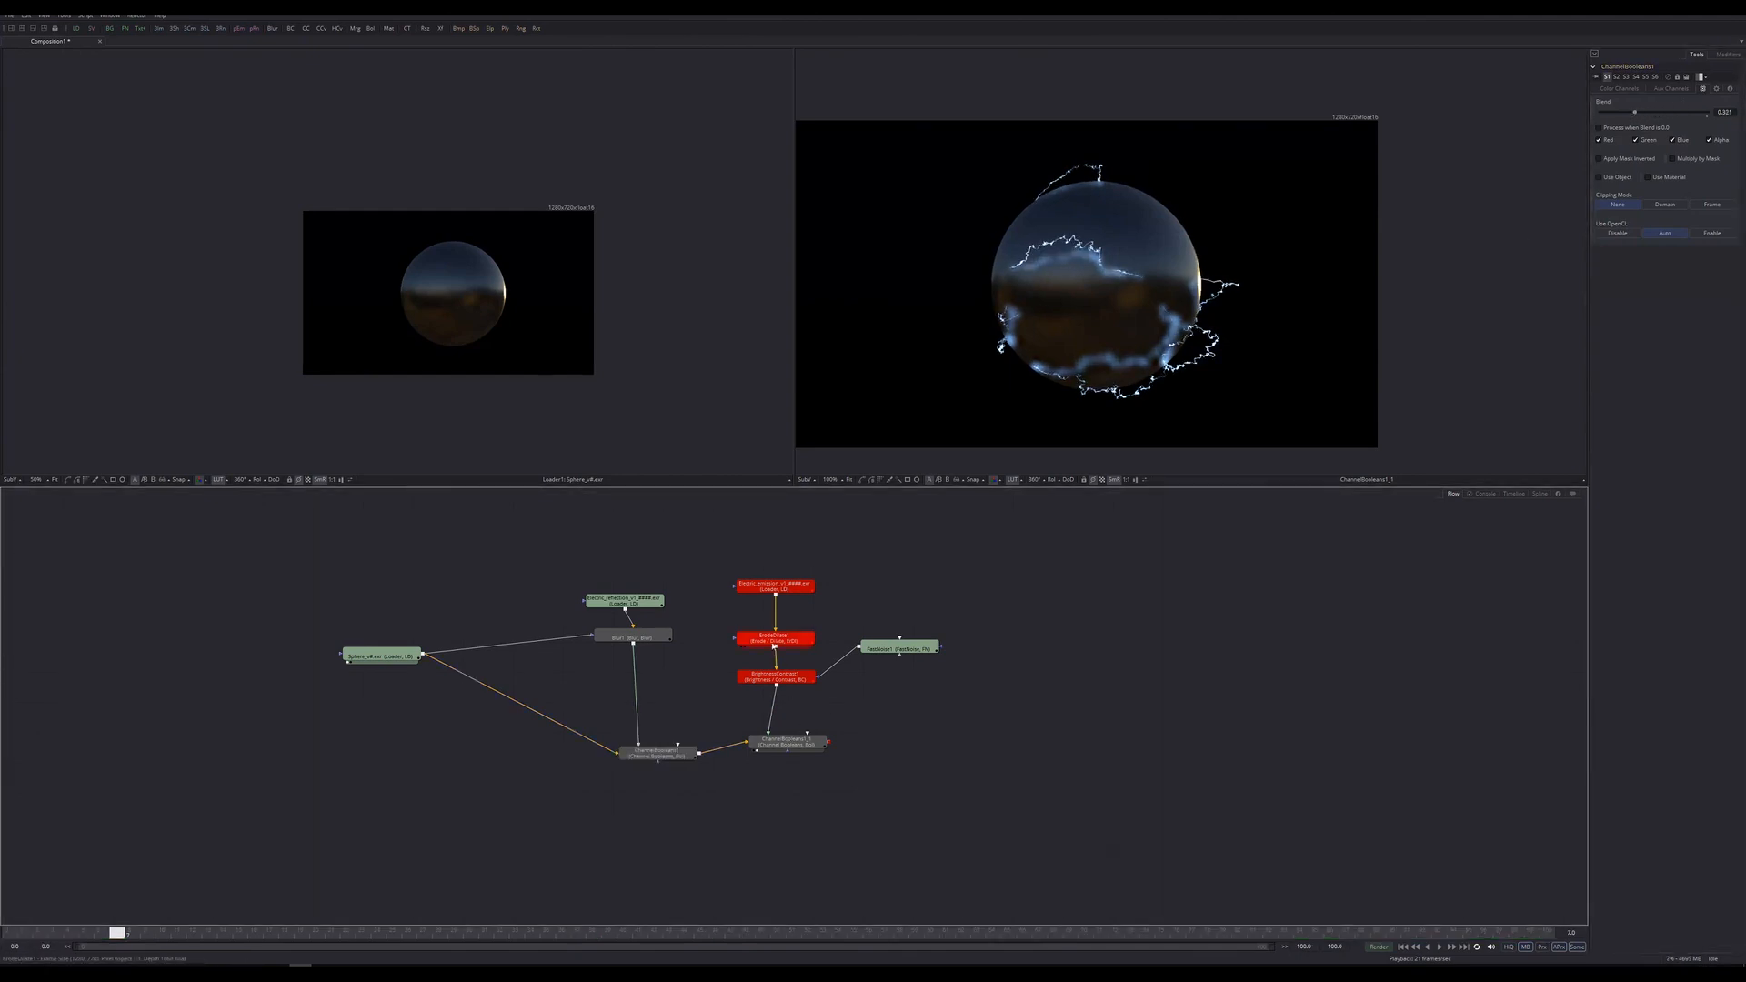
Play back the emission's Erode Dilate and Brightness Contrast outputs in the second viewer.
left_click(774, 643)
key("2")
key("space")
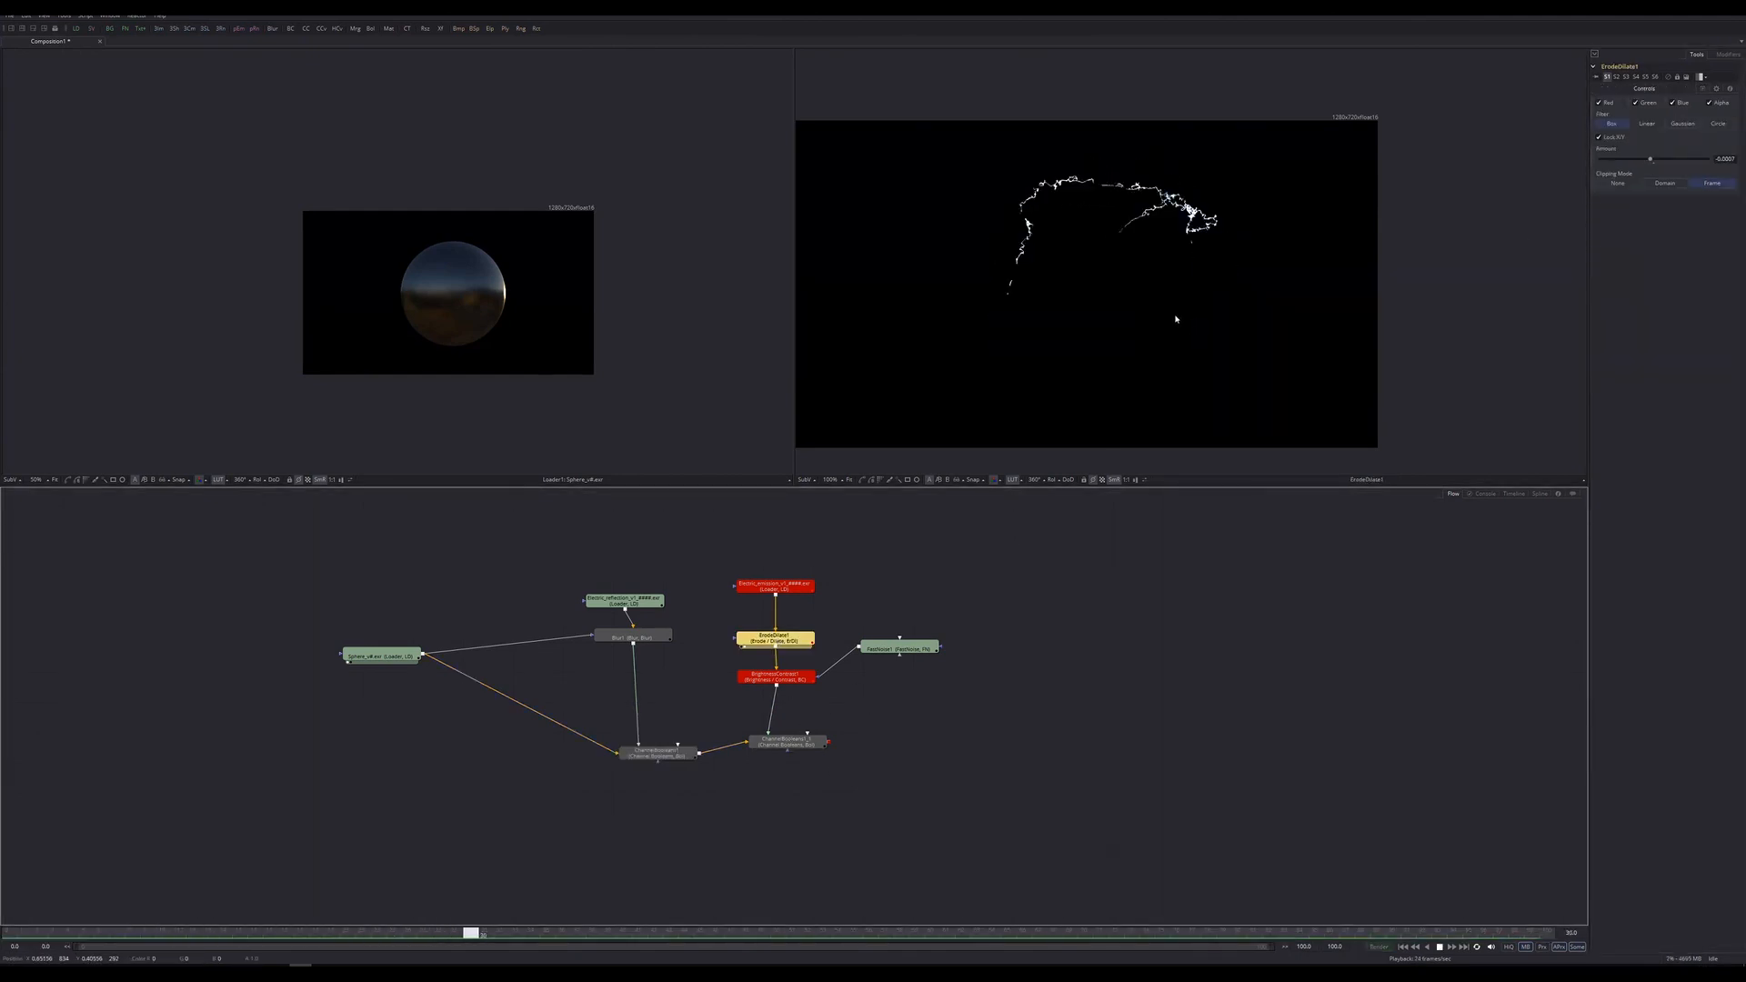
left_click(764, 679)
key("2")
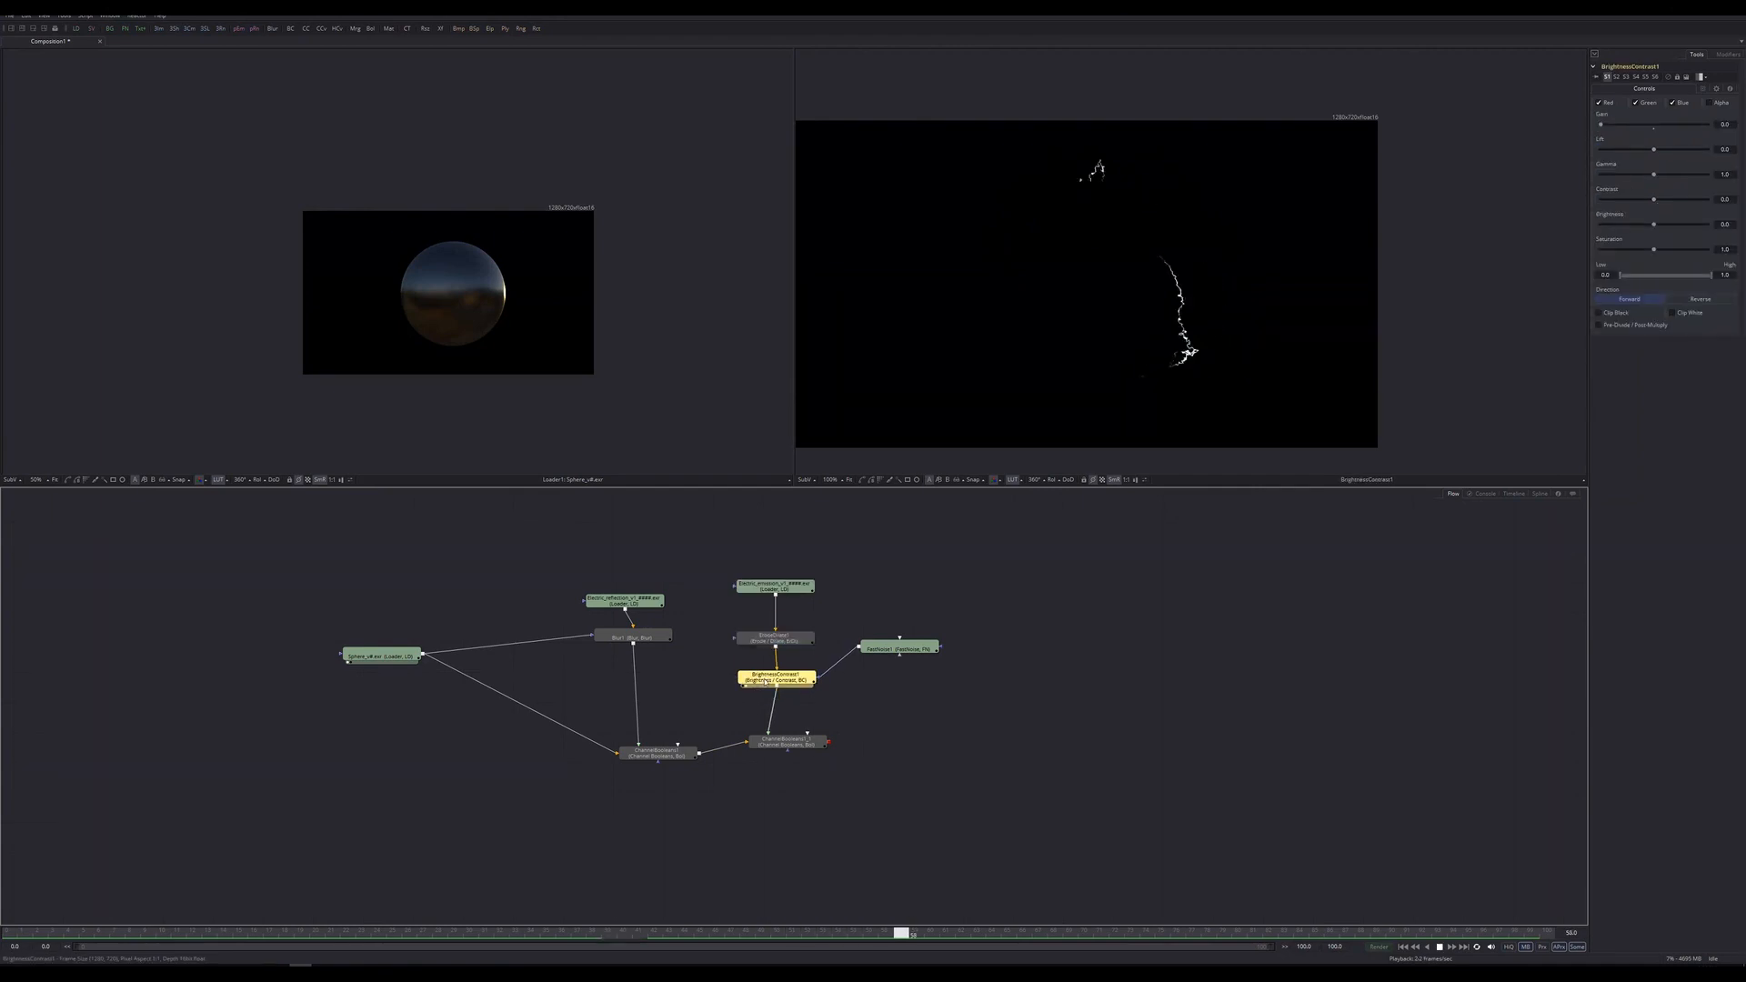
Add a Glow node after the final Channel Booleans and show it in the second viewer.
left_click(789, 743)
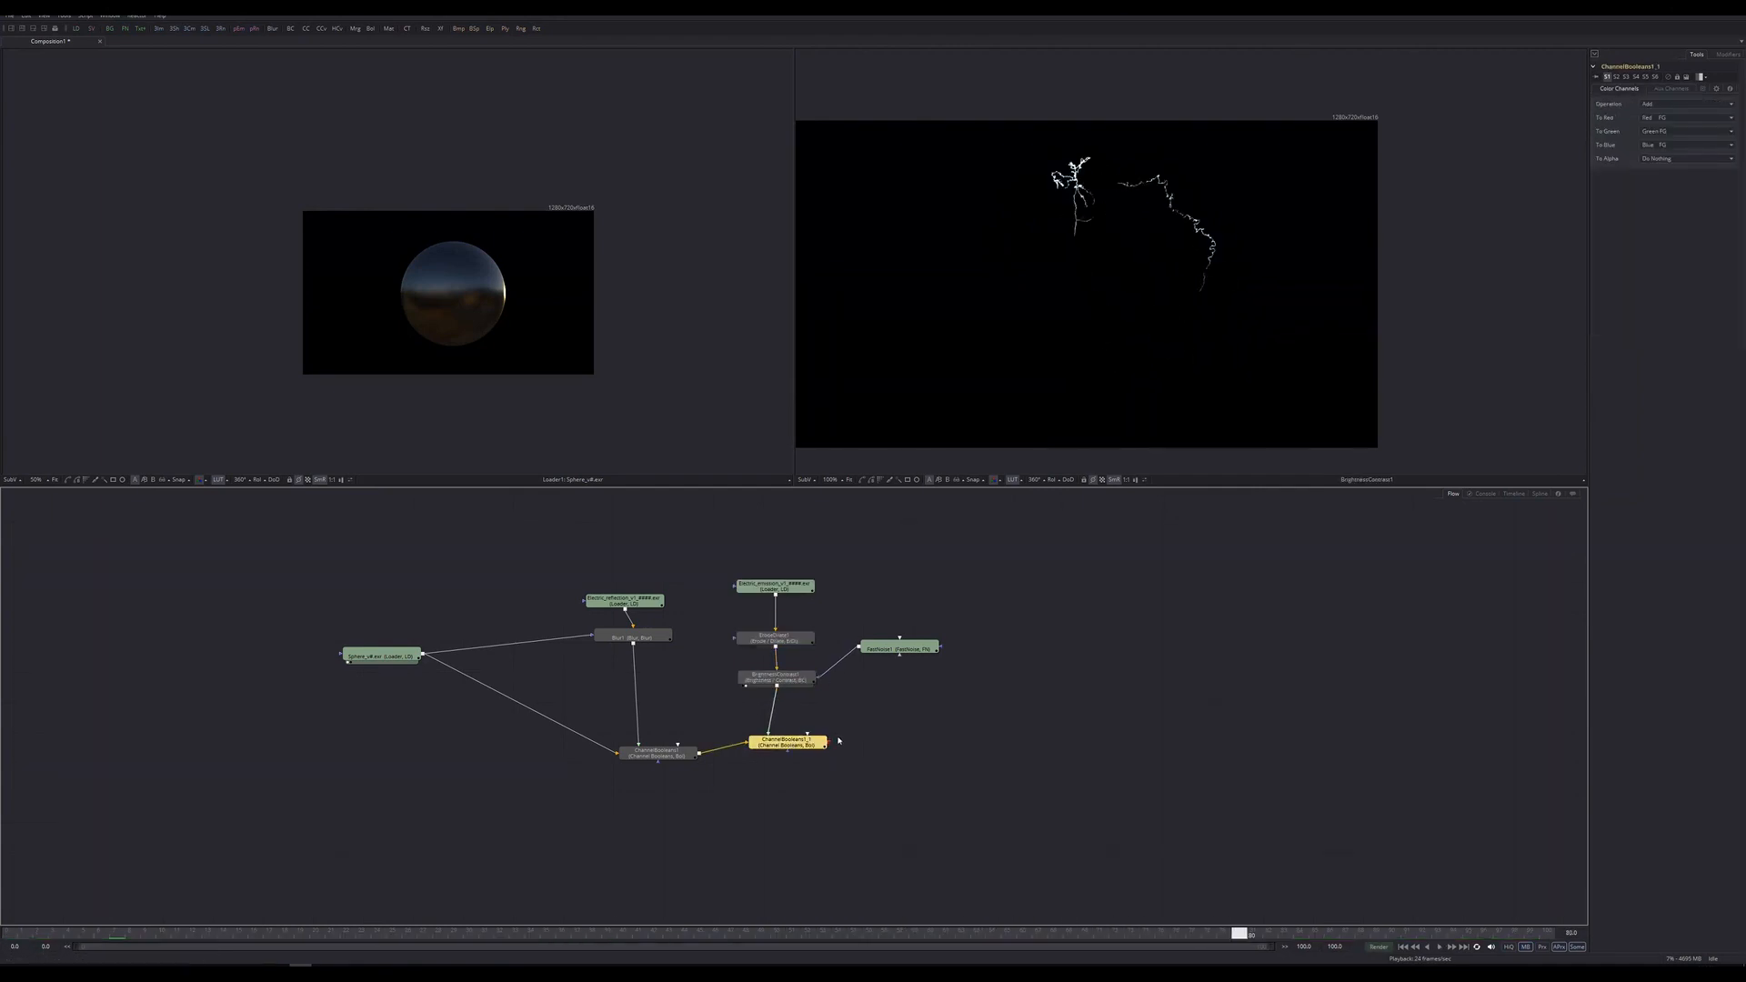
key("ctrl+space")
type("glow")
key("Return")
key("2")
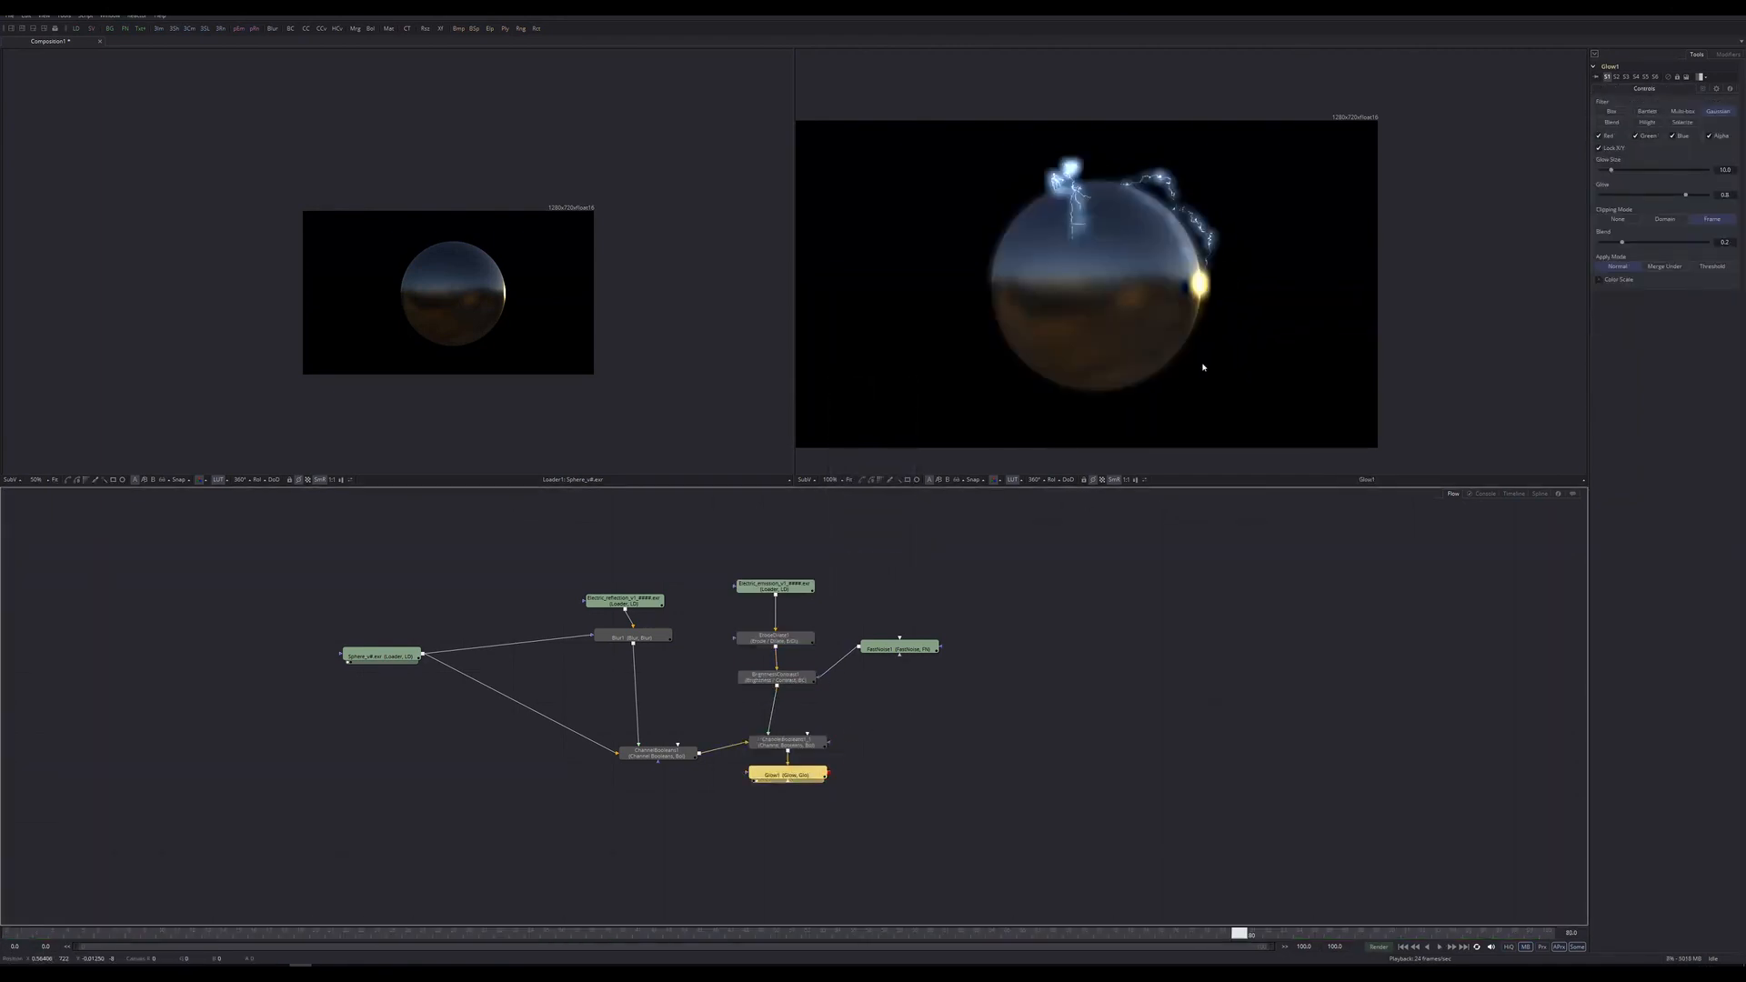
Place the Glow beside the final Channel Booleans, then lower its glow to about 0.415 and reduce its glow size.
left_click_drag(788, 775, 916, 750)
scroll(1319, 267, "up", 3, "ctrl")
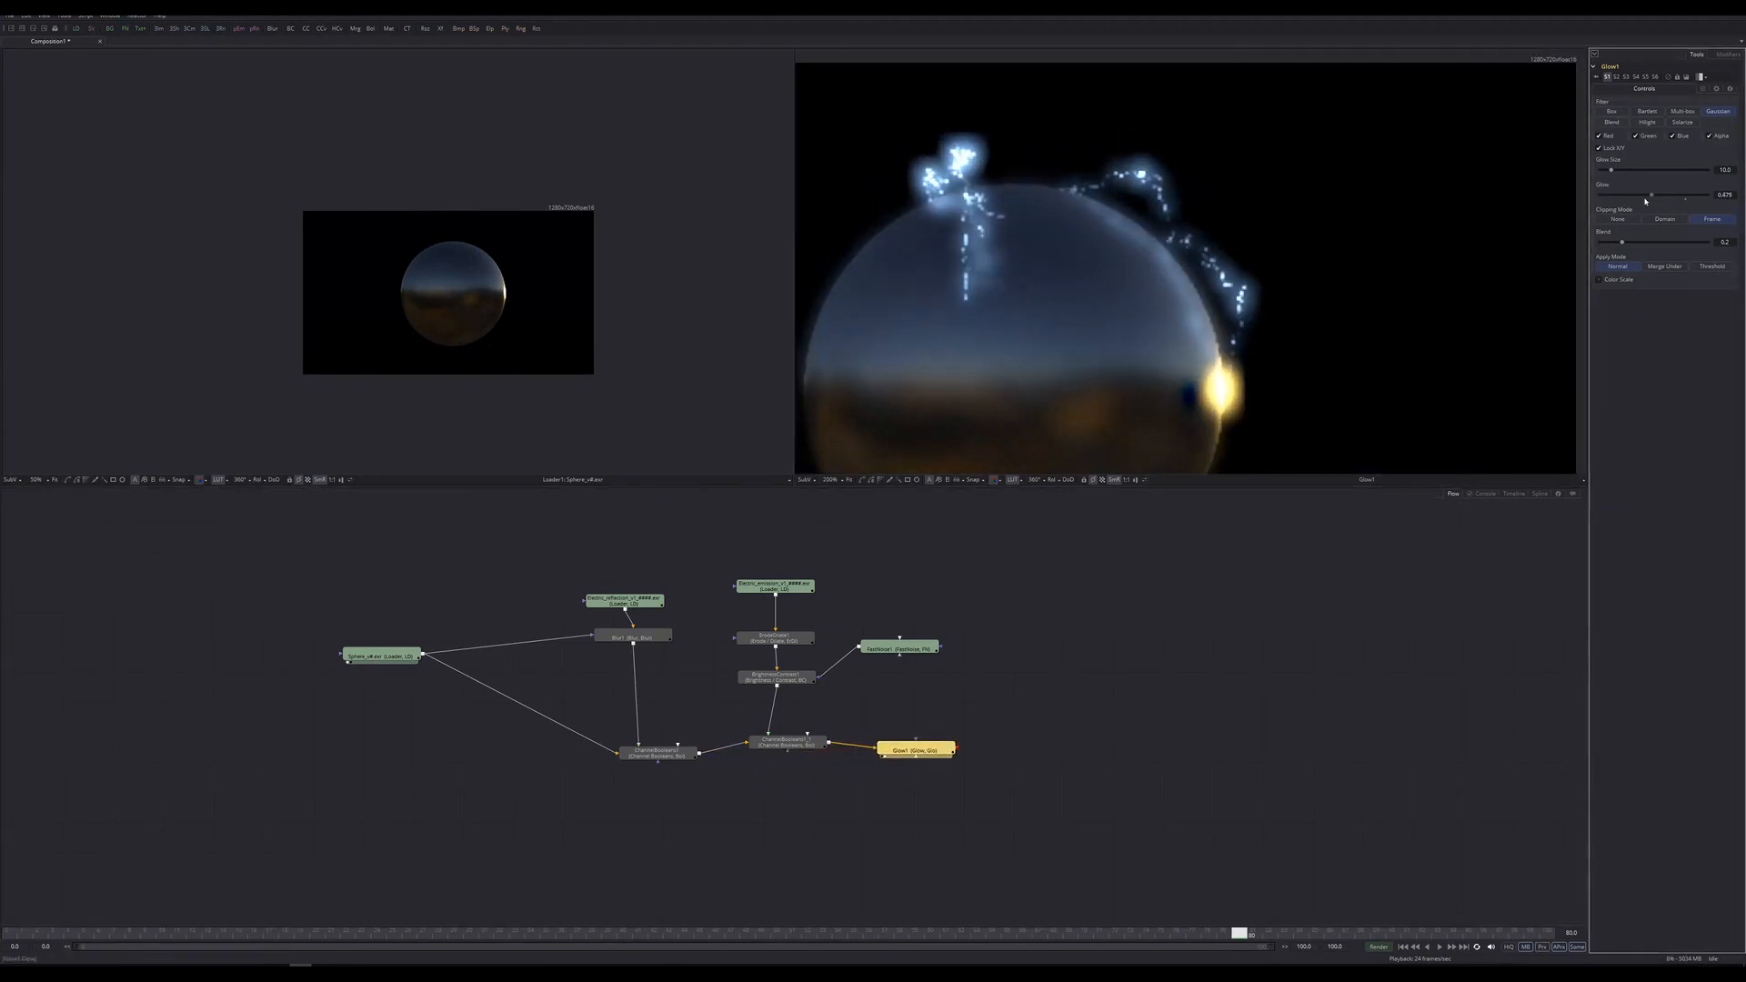
left_click_drag(1687, 196, 1608, 171)
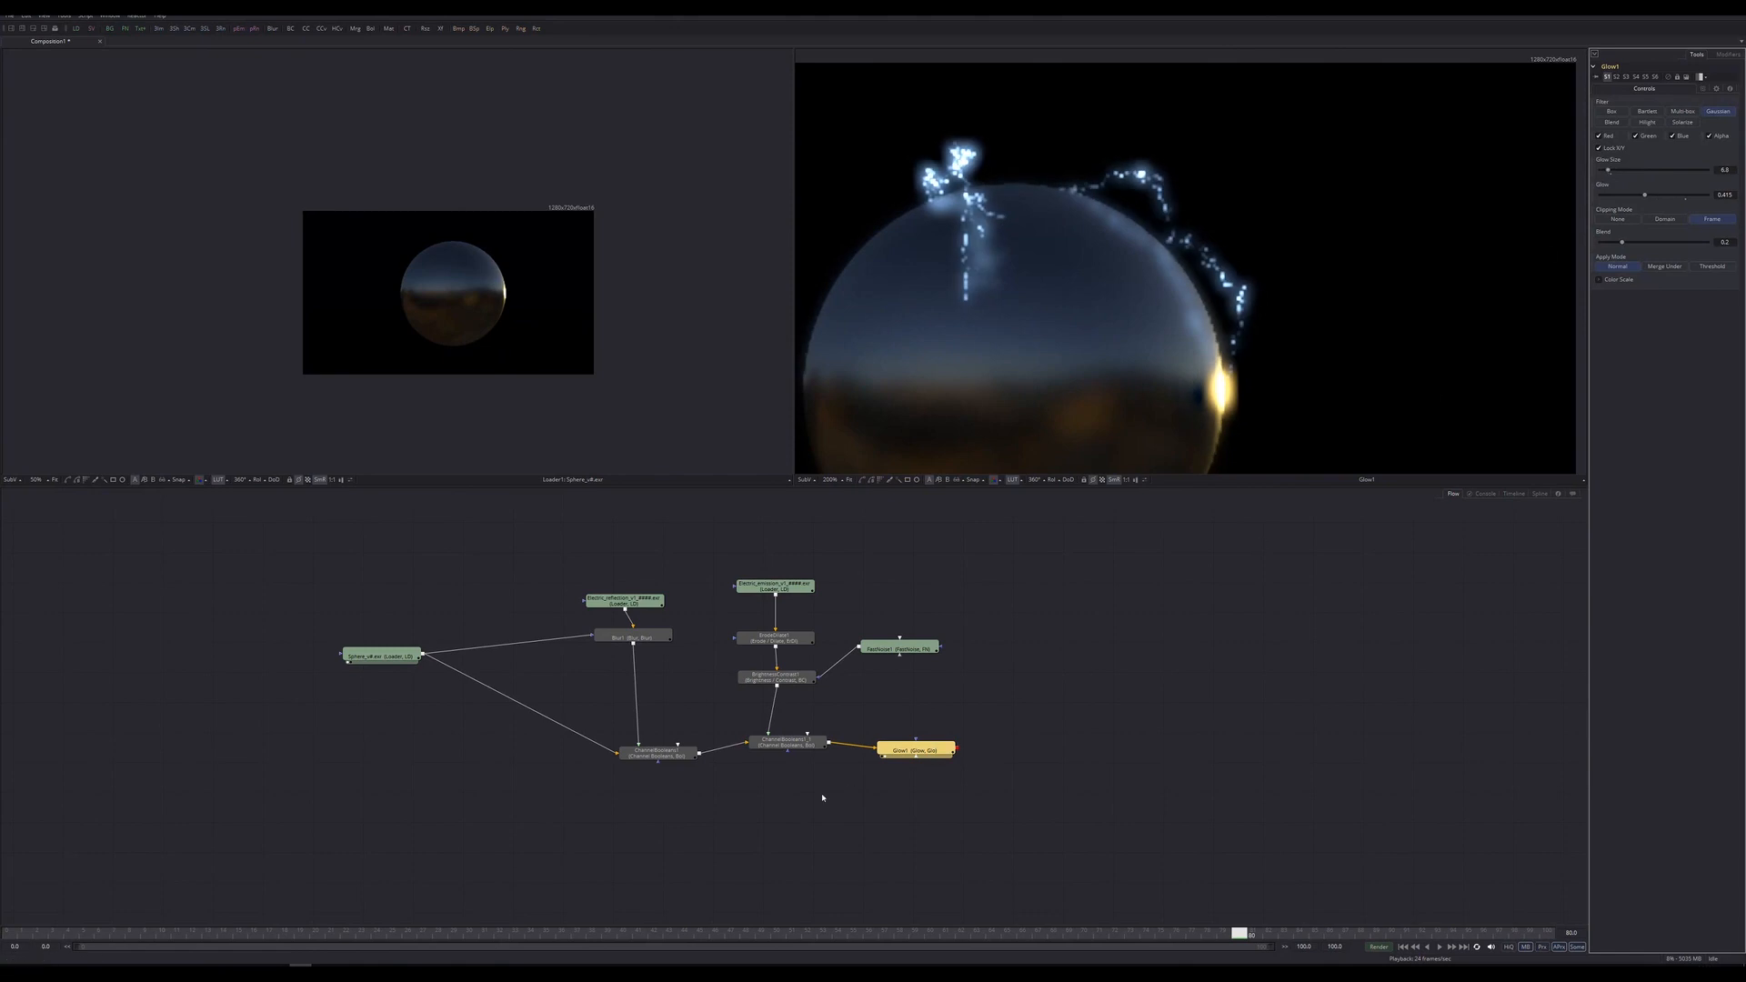
Relocate the Glow between the emission's Brightness Contrast and the final Channel Booleans, and shrink its glow size to the low end of the range.
key("Delete")
key("ctrl+z")
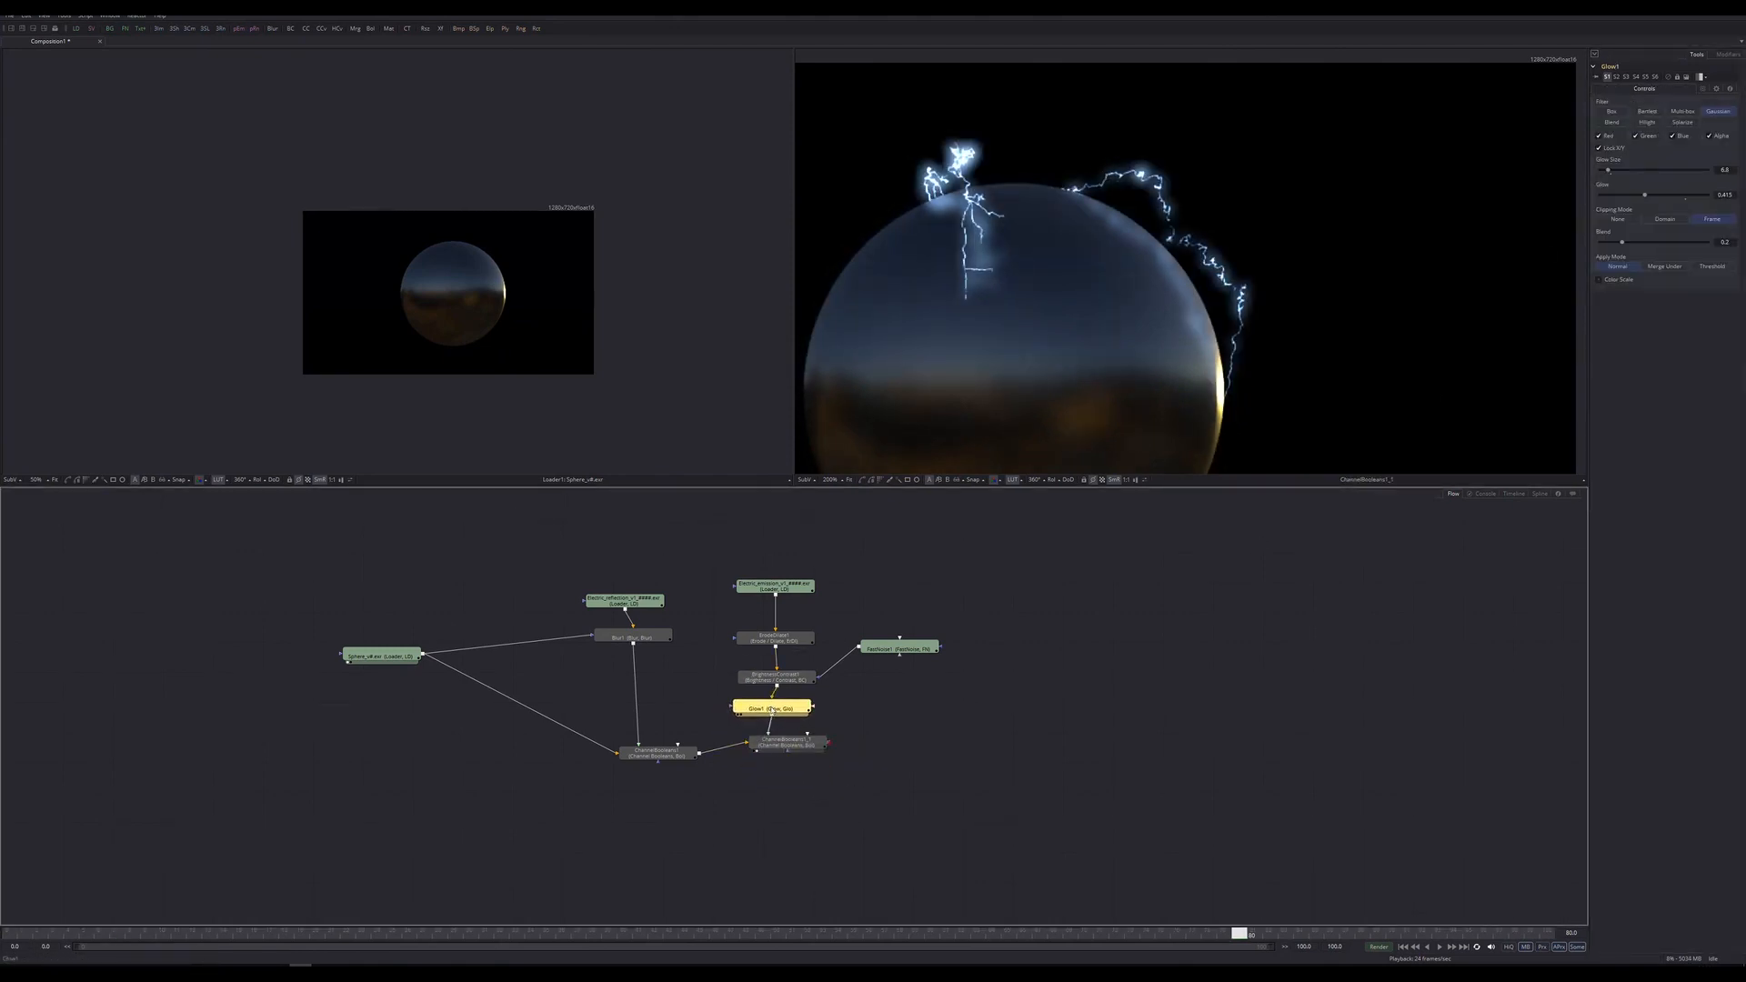
left_click_drag(1608, 168, 1601, 172)
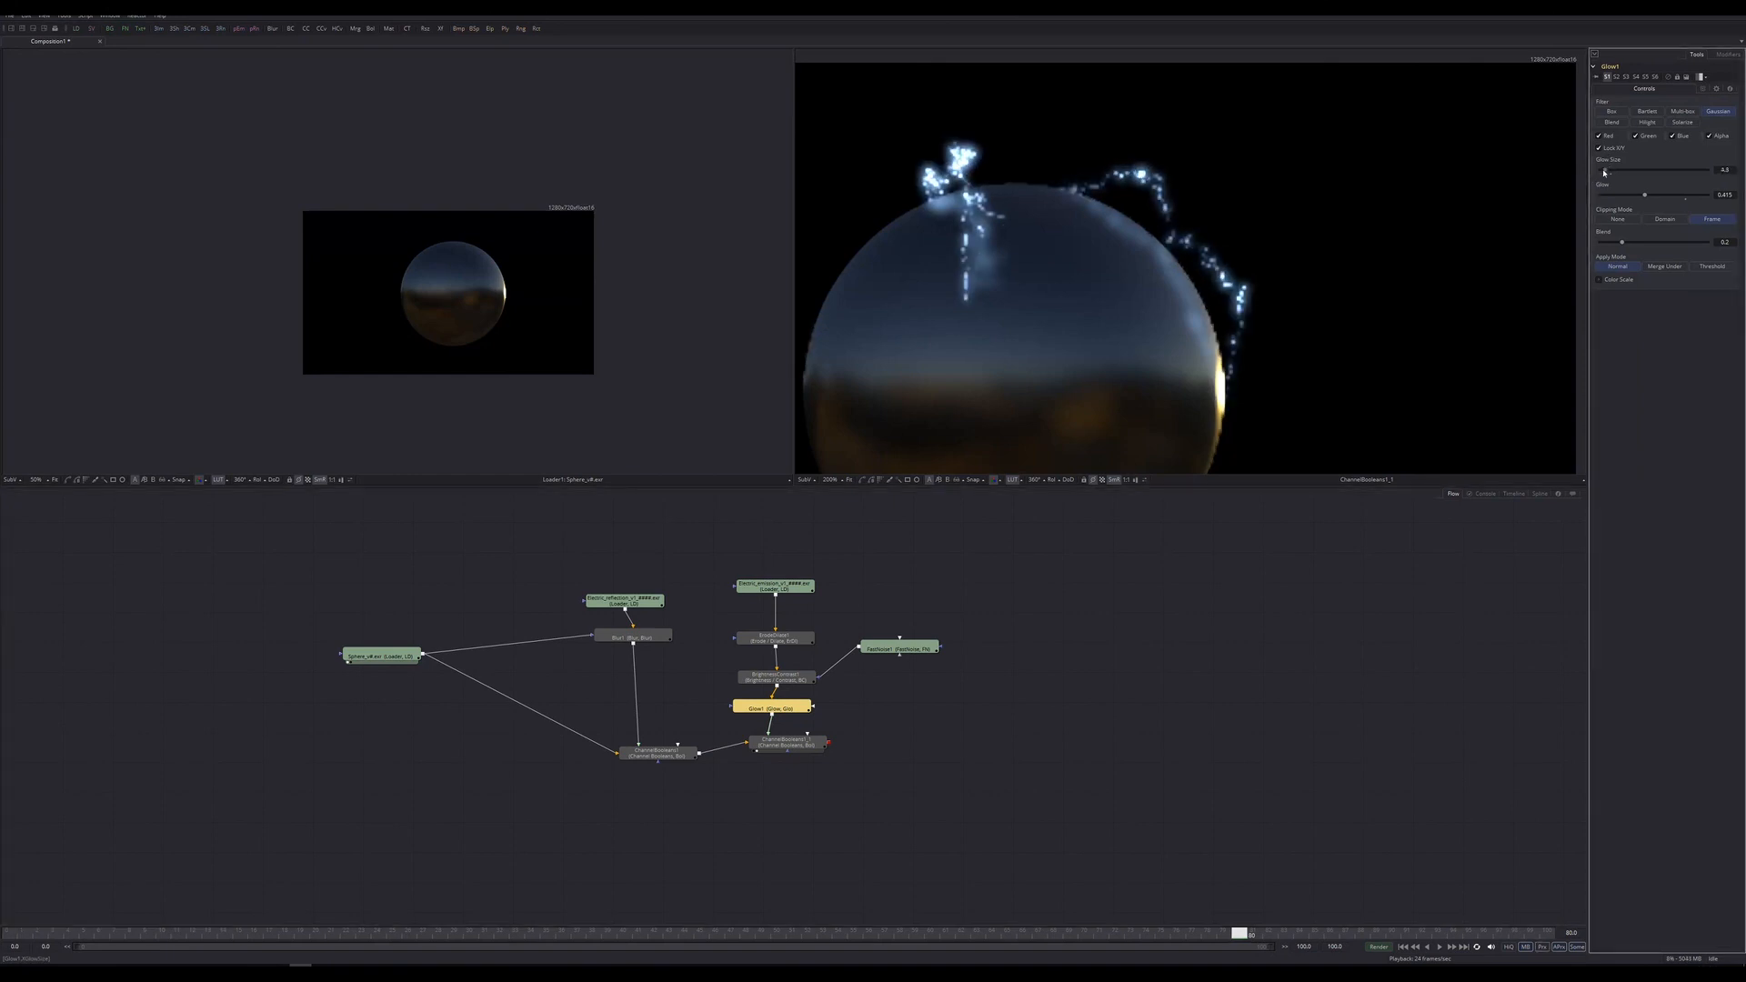
left_click(1376, 667)
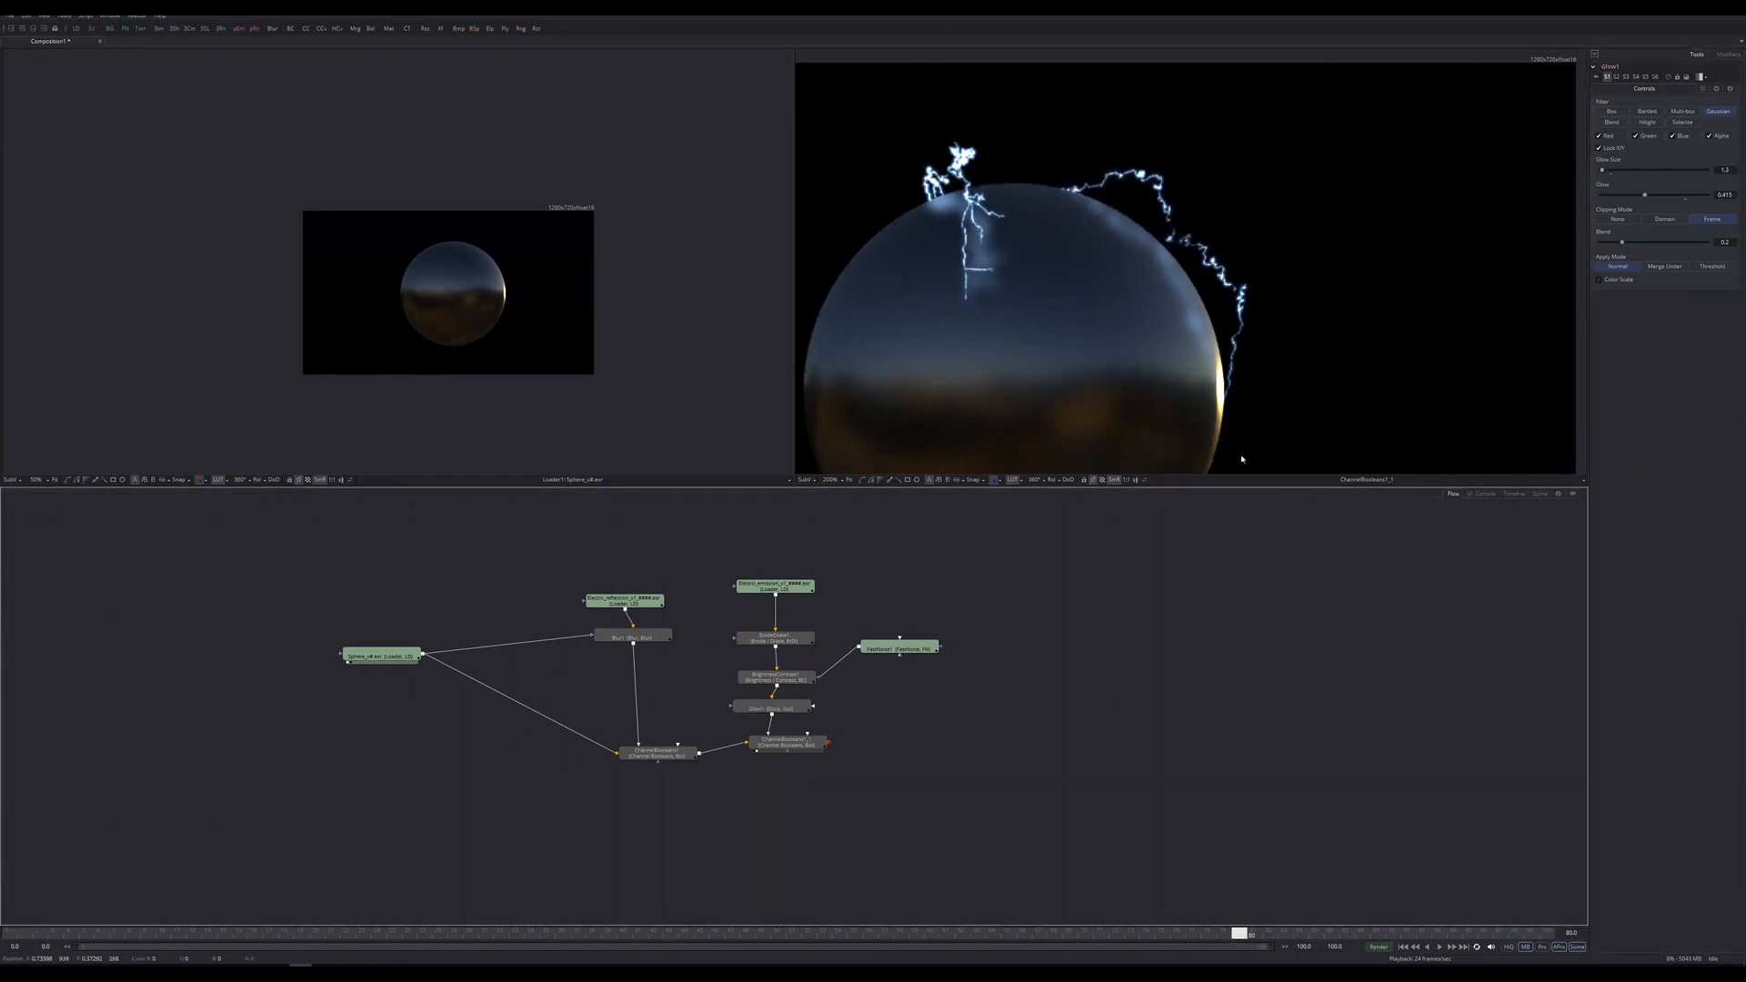
Play back the final Channel Booleans to check the subtle glow on the electricity.
scroll(1223, 363, "down", 2, "ctrl")
key("space")
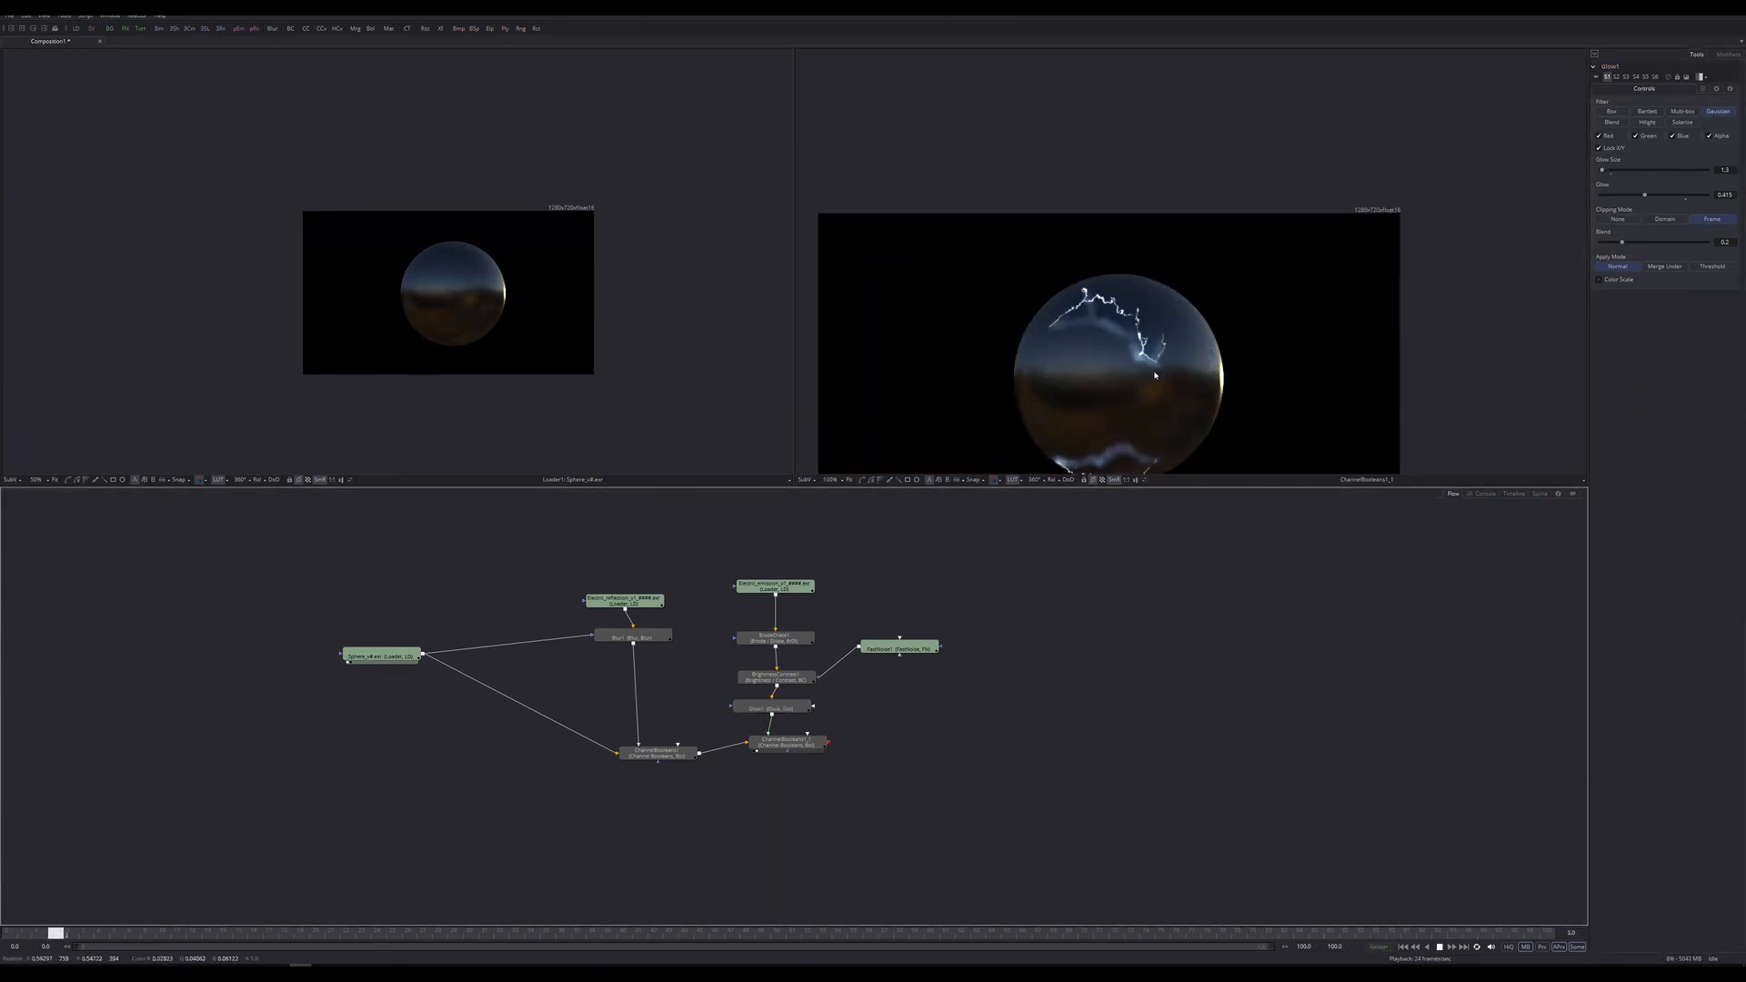
middle_click_drag(1126, 333, 1154, 263)
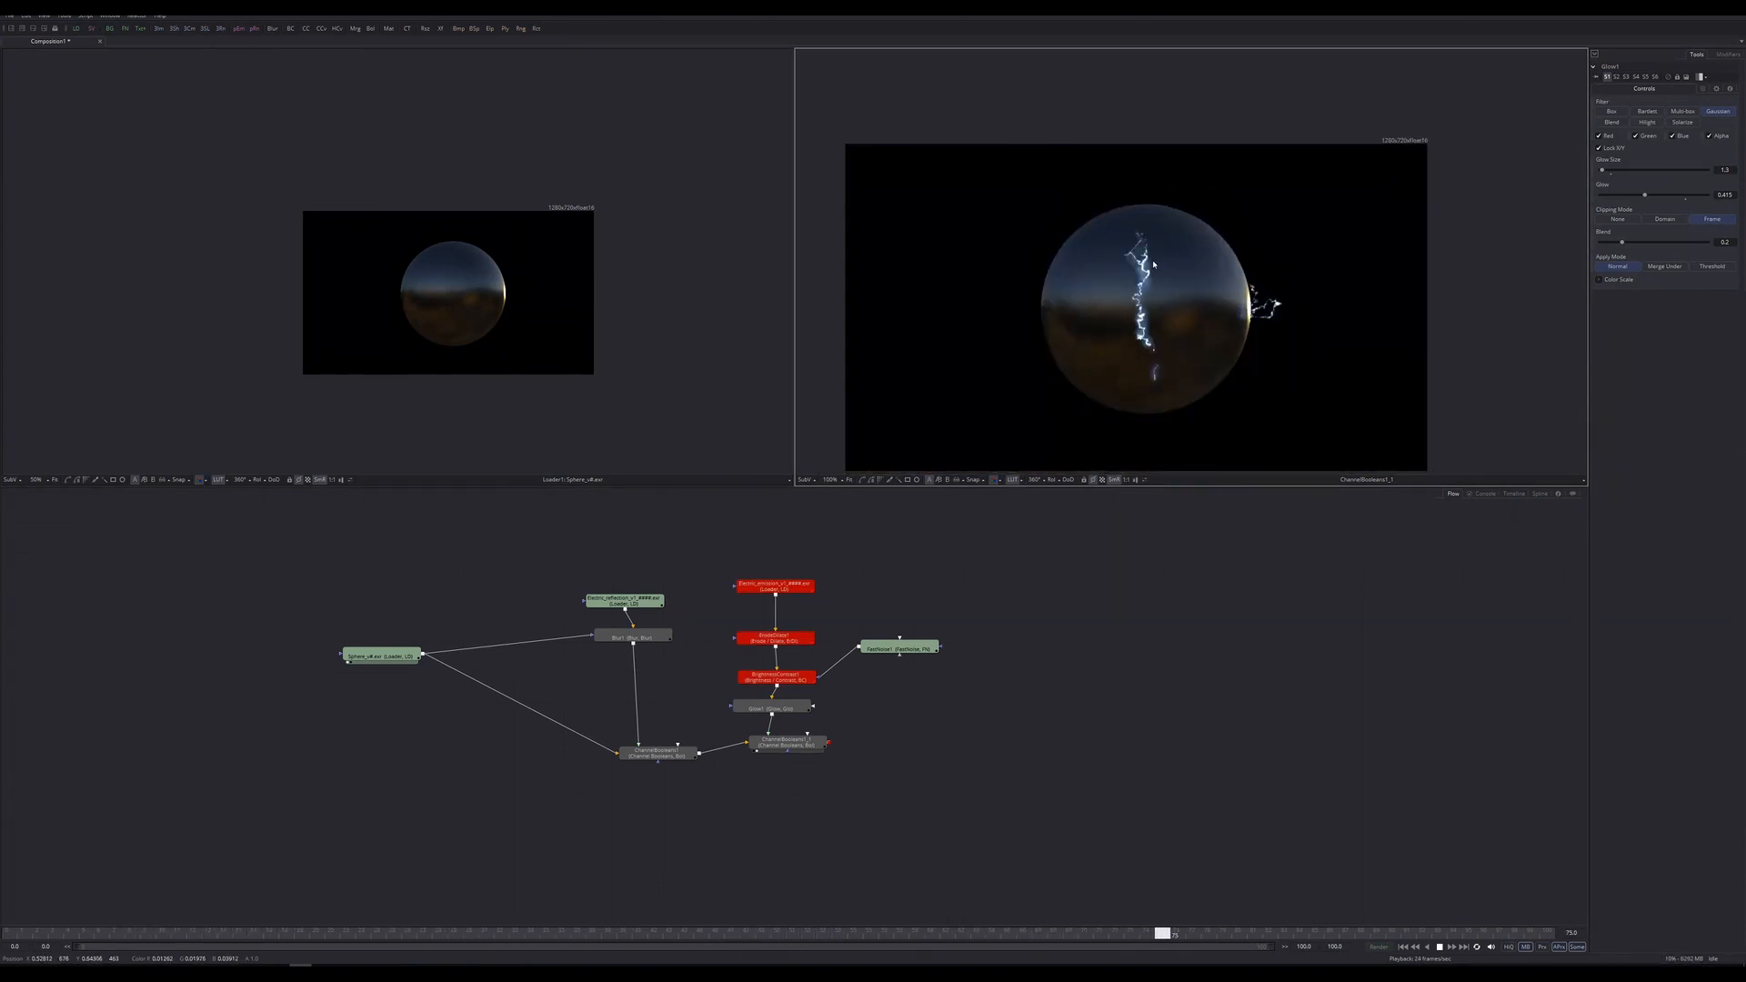
key("space")
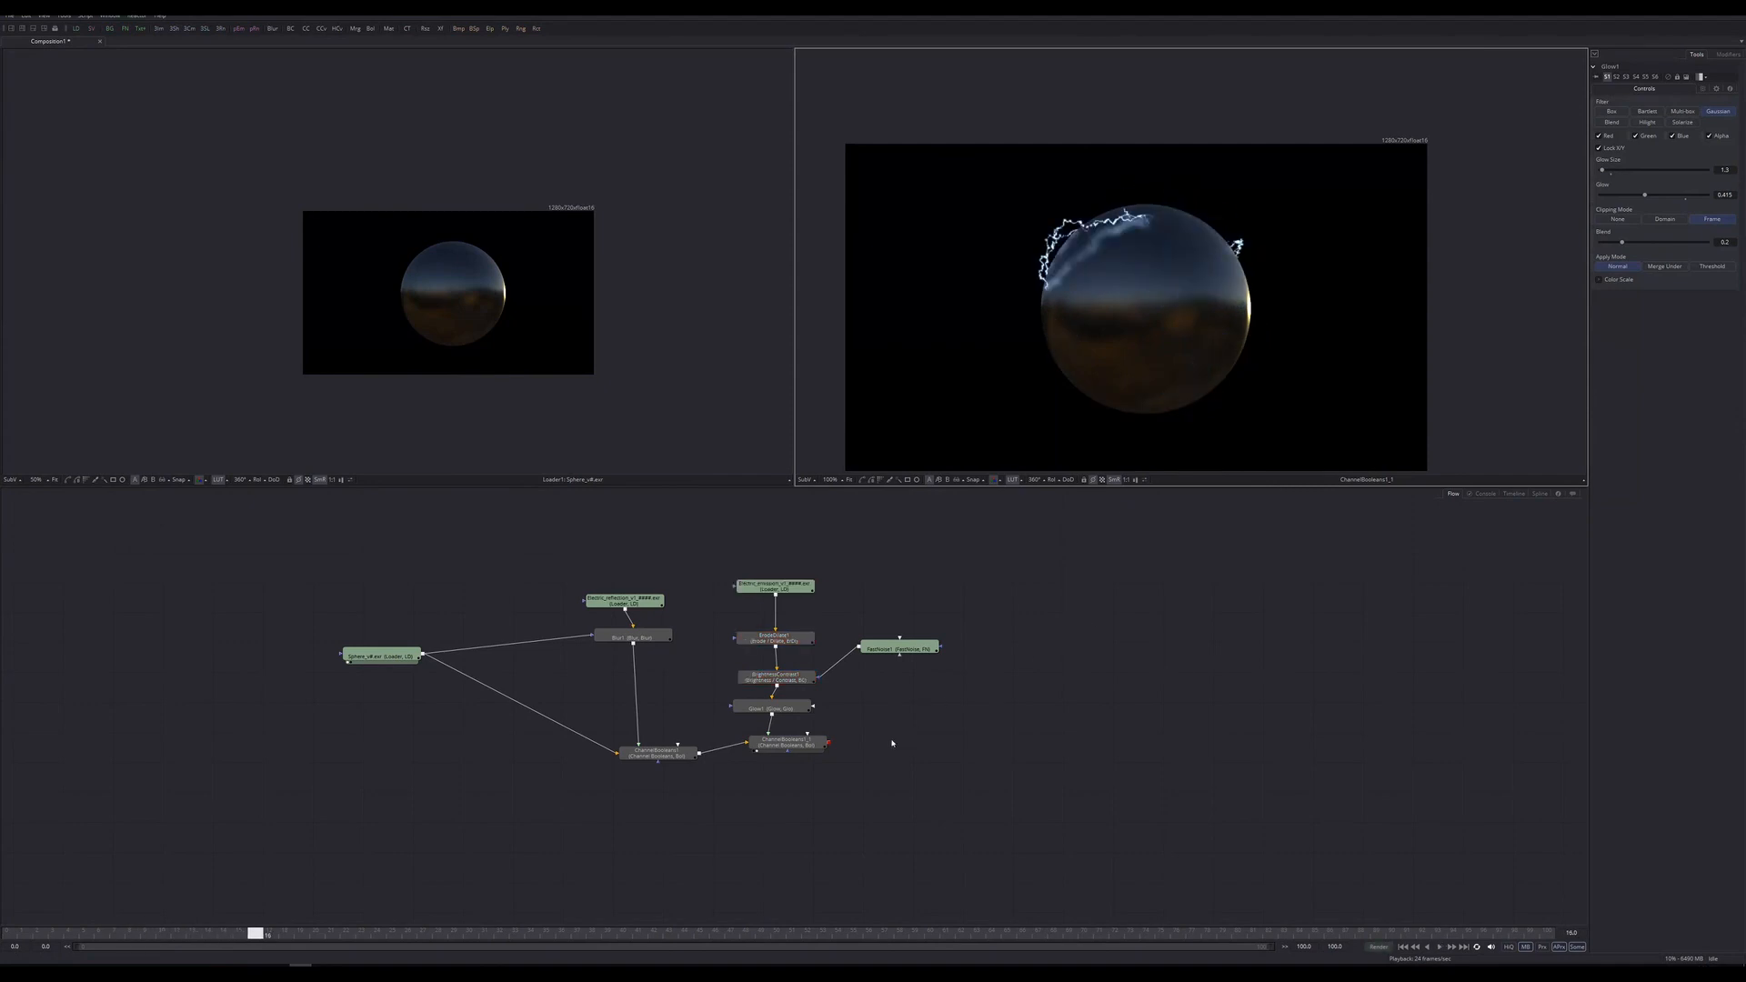
Add a Brightness Contrast node after the final Channel Booleans, place it beside that node and show it in the second viewer.
left_click(788, 743)
key("shift+space")
type("brigh")
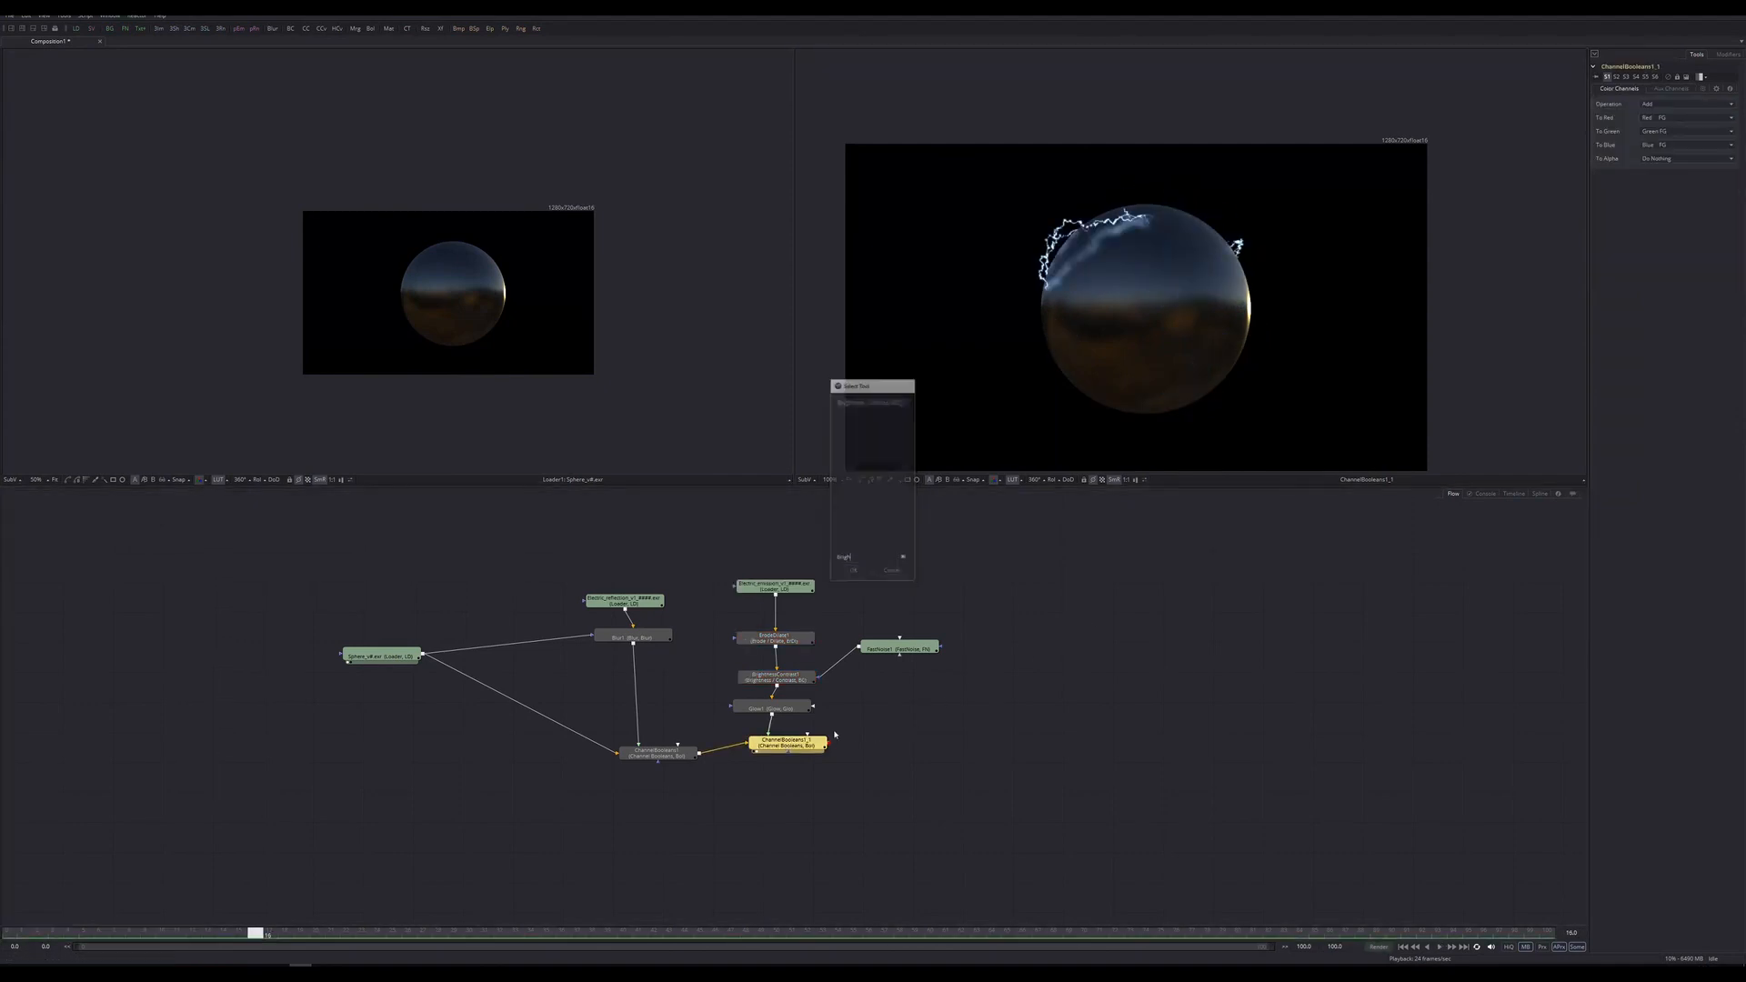
key("Return")
key("ctrl+s")
left_click(1023, 667)
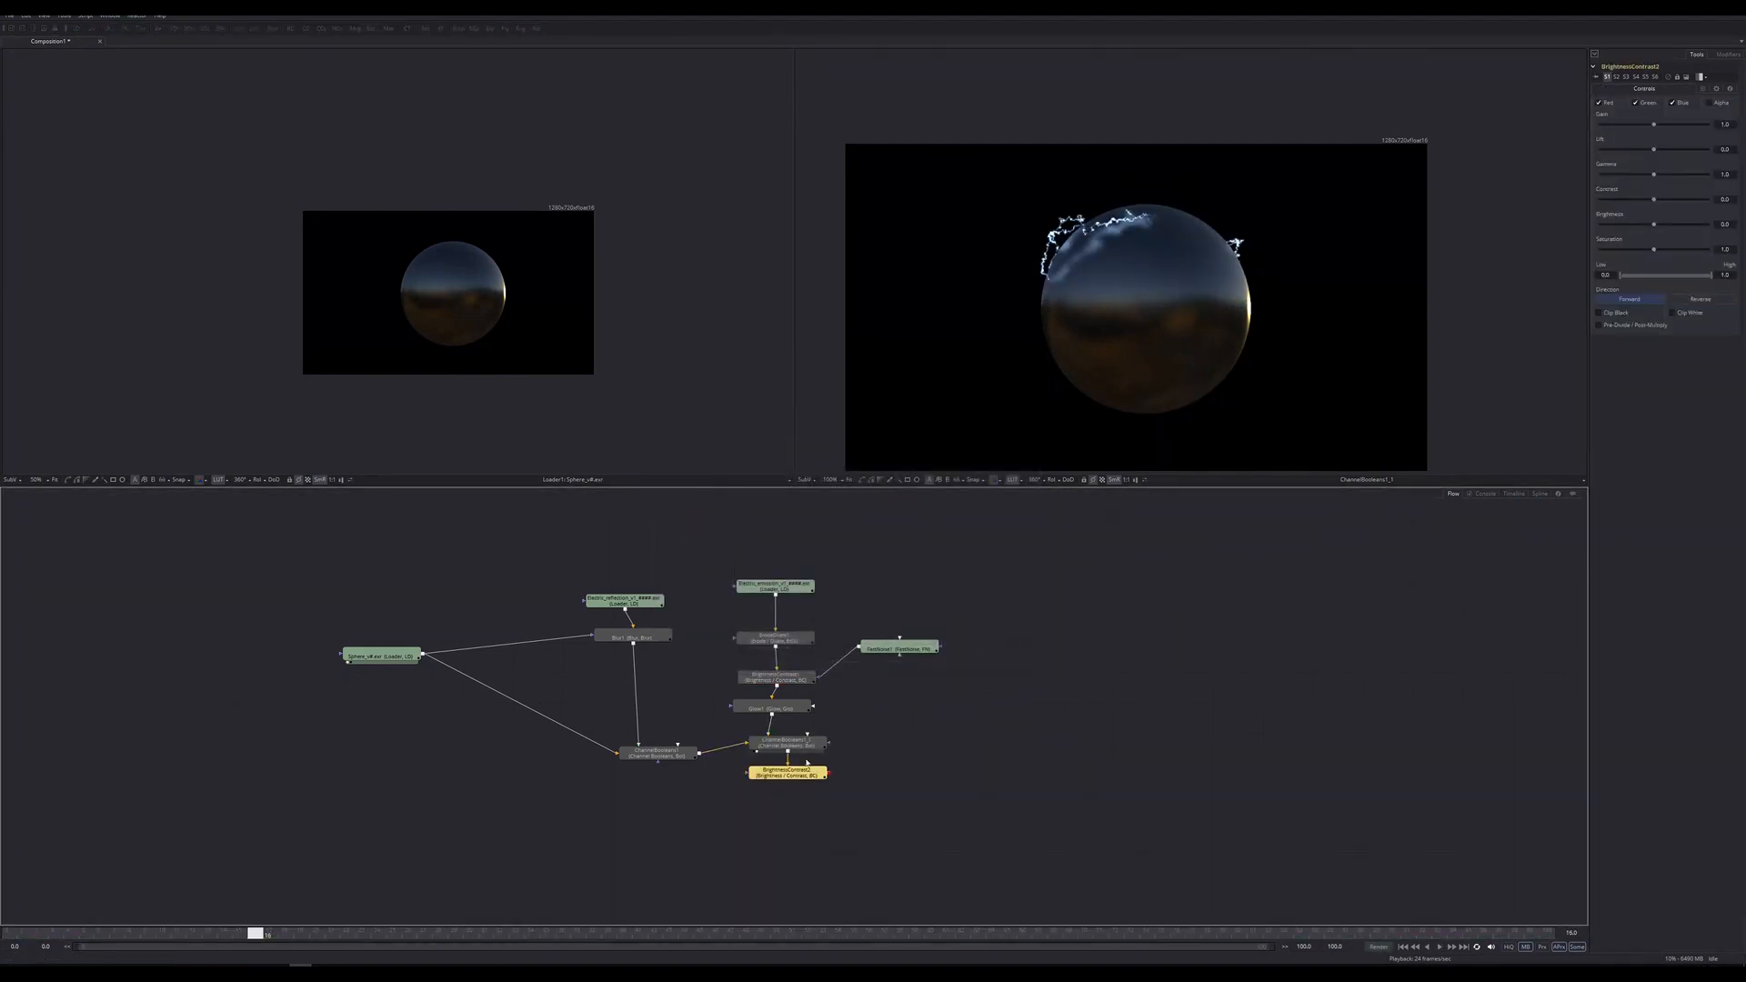
left_click_drag(787, 773, 929, 742)
key("2")
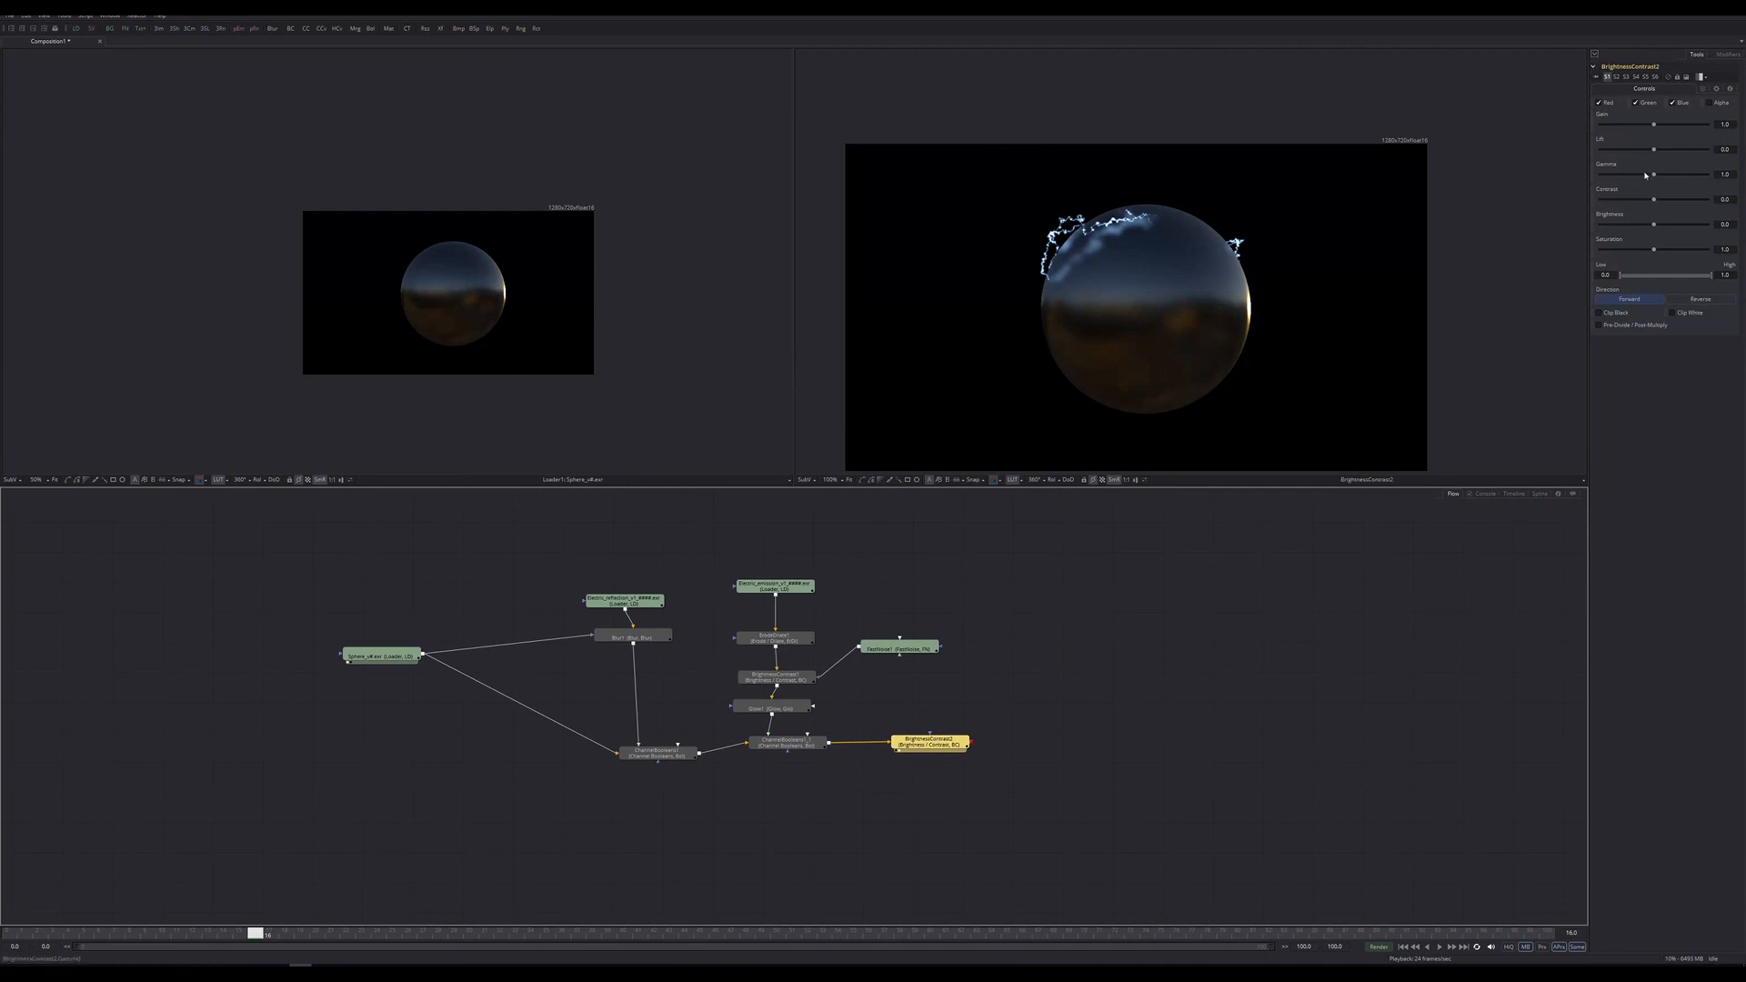
Try raising the gain and the contrast of the final Brightness Contrast, undoing each change.
left_click_drag(1655, 126, 1673, 128)
key("ctrl+z")
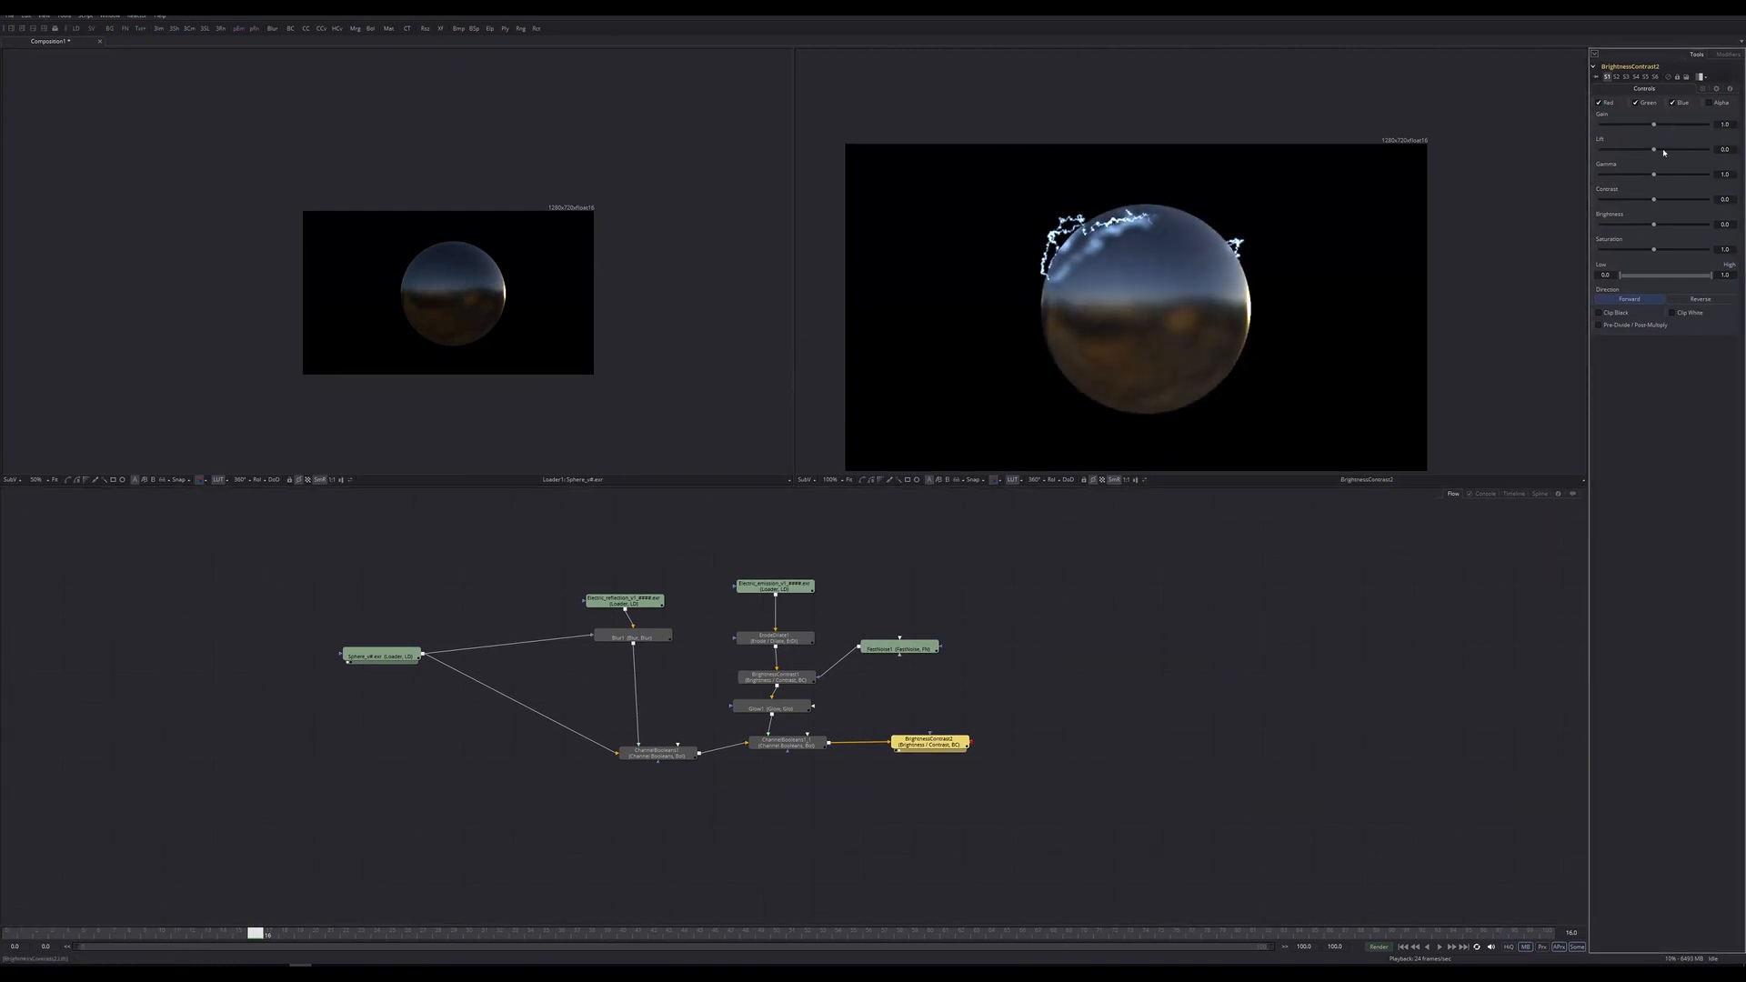
left_click_drag(1655, 198, 1657, 200)
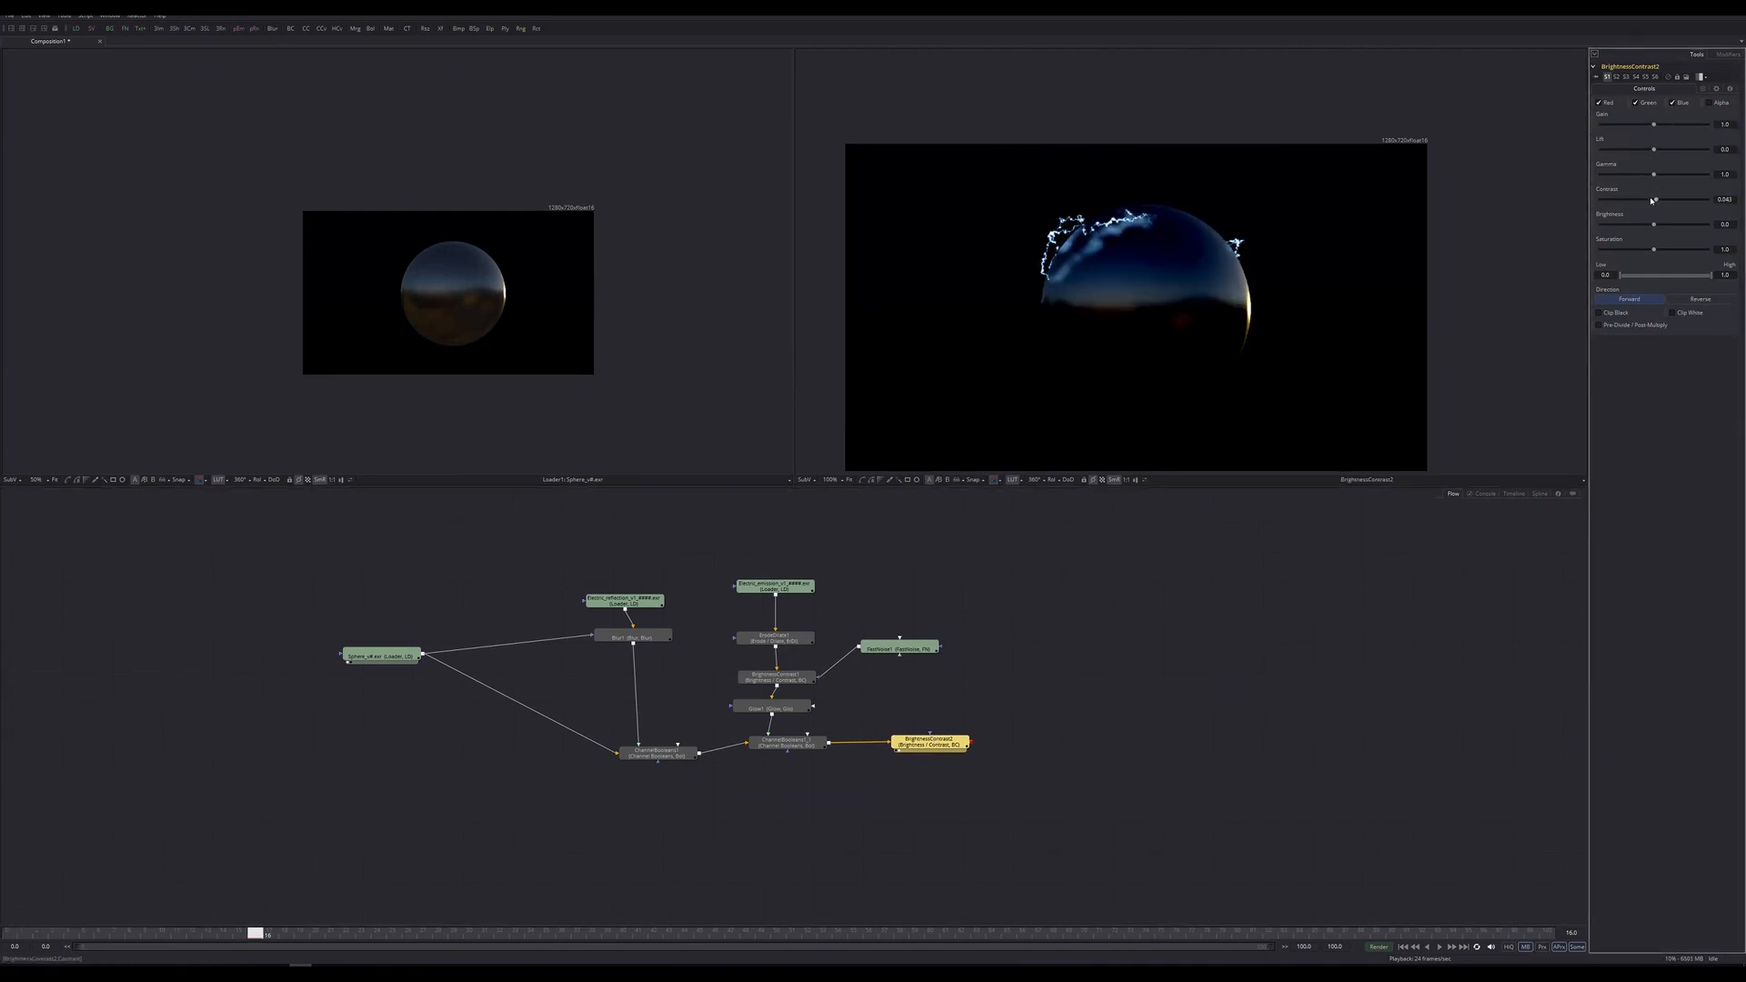
key("ctrl+z")
Raise the gain of the final Brightness Contrast to brighten the whole composite and inspect the electricity up close.
left_click_drag(1656, 122, 1680, 133)
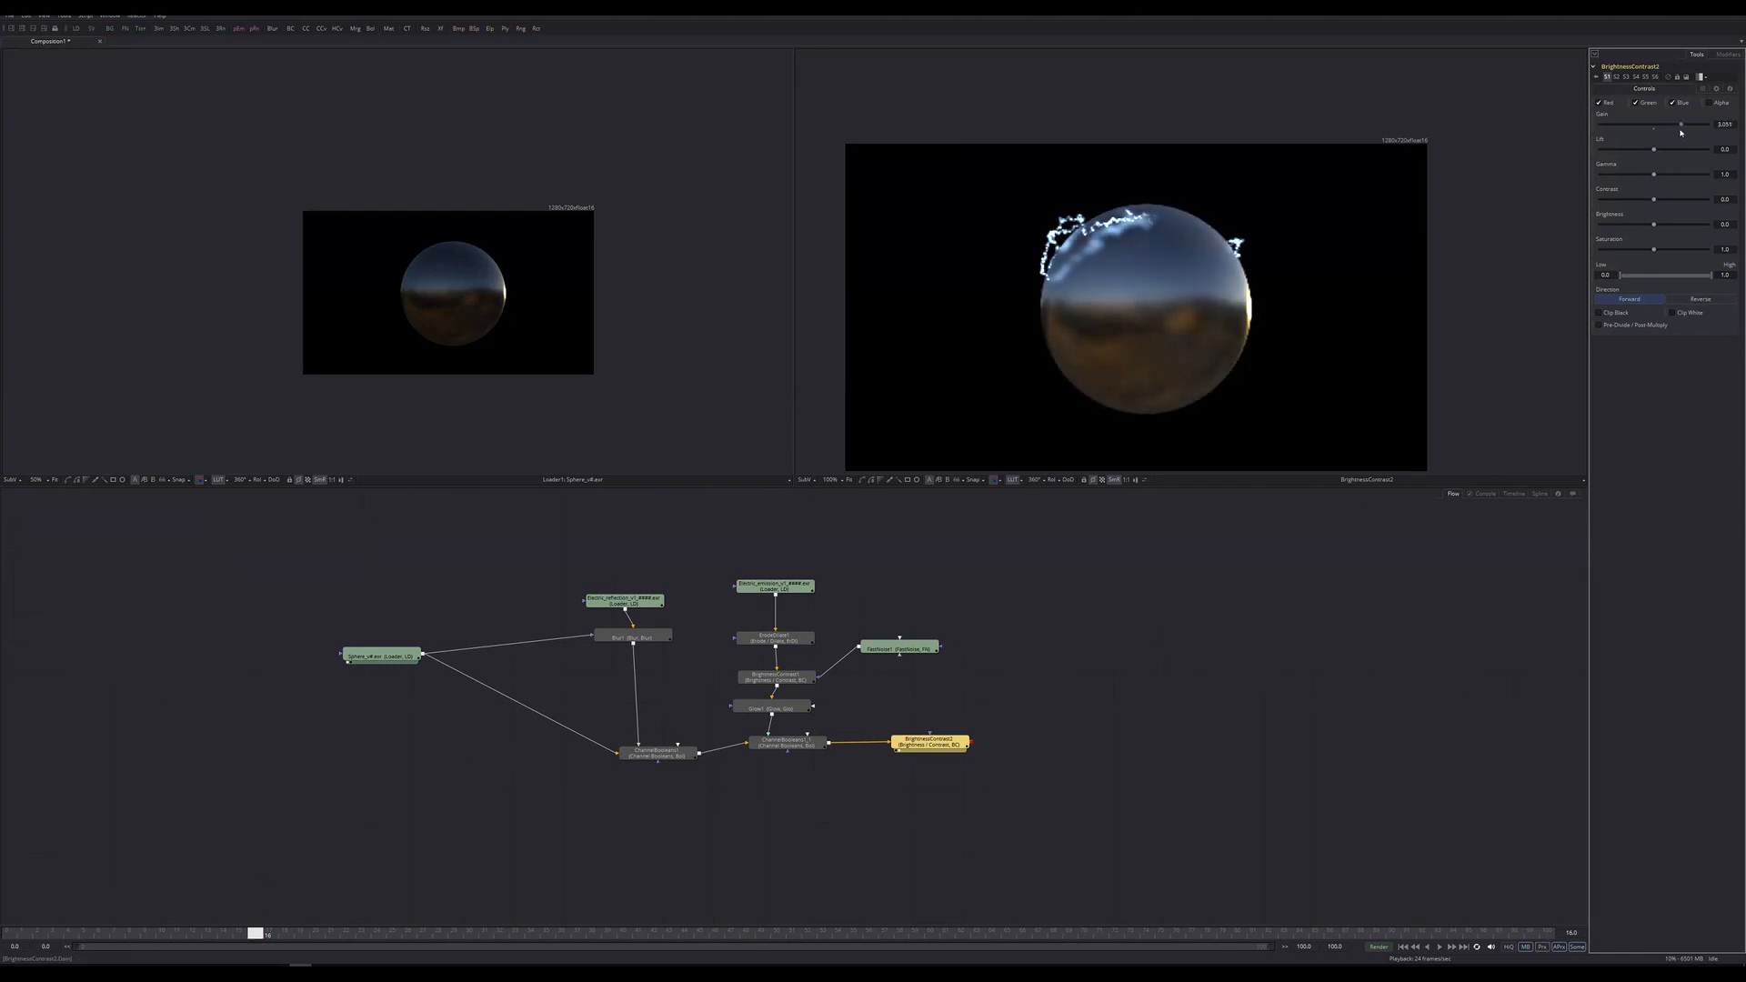
scroll(1082, 254, "up", 2, "ctrl")
left_click(1170, 288)
middle_click_drag(1134, 287, 1052, 320)
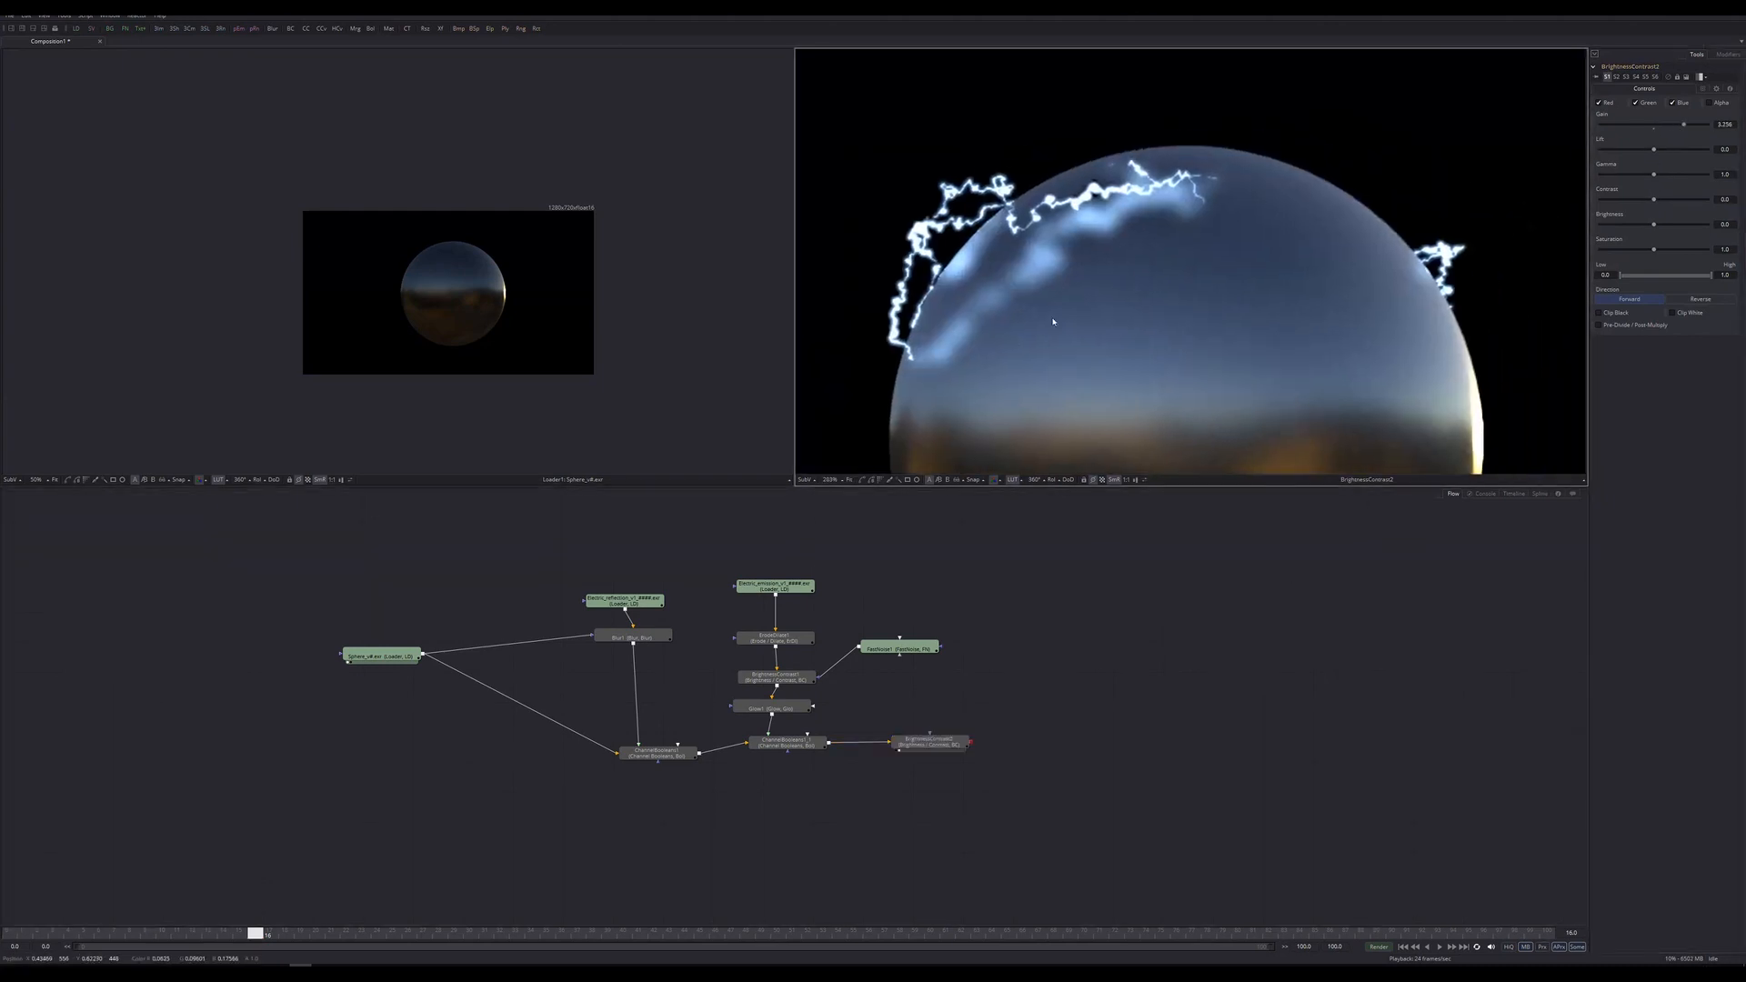
scroll(987, 307, "up", 1, "ctrl")
scroll(987, 307, "down", 3, "ctrl")
Move the emission branch up, insert a Color Corrector after its Glow and show it in the second viewer.
left_click_drag(822, 559, 767, 709)
left_click_drag(769, 701, 779, 642)
key("shift+space")
type("color")
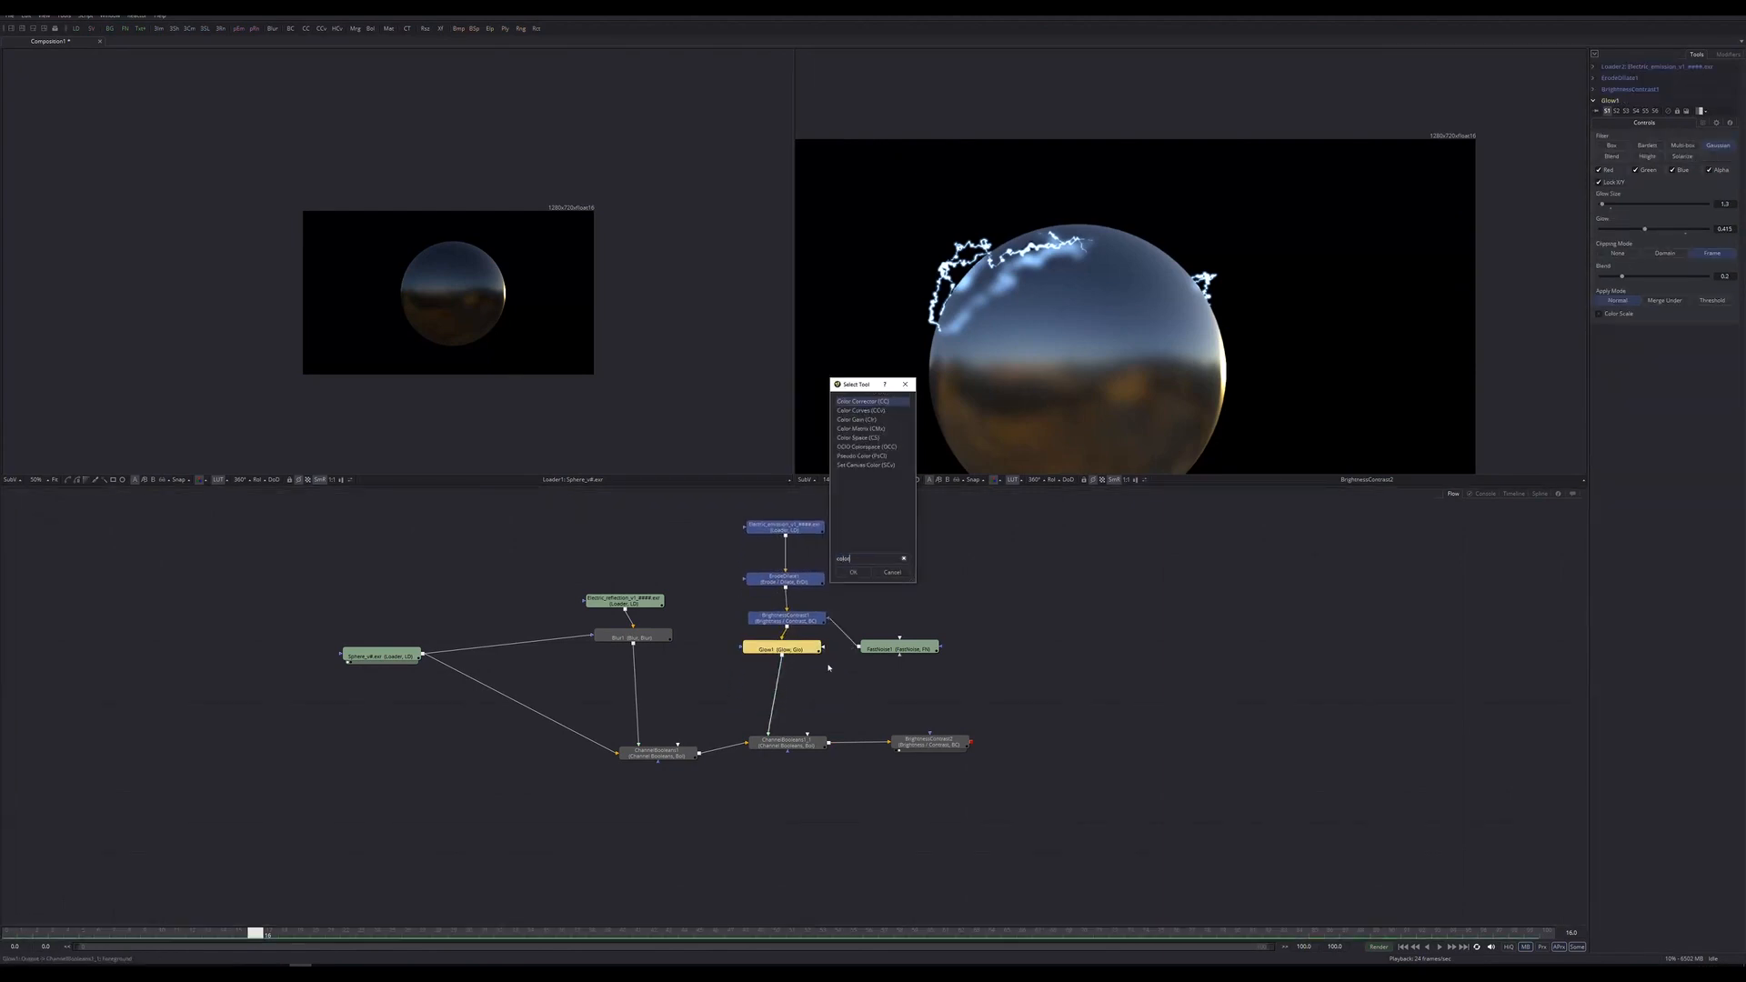
key("Return")
left_click_drag(794, 682, 1108, 391)
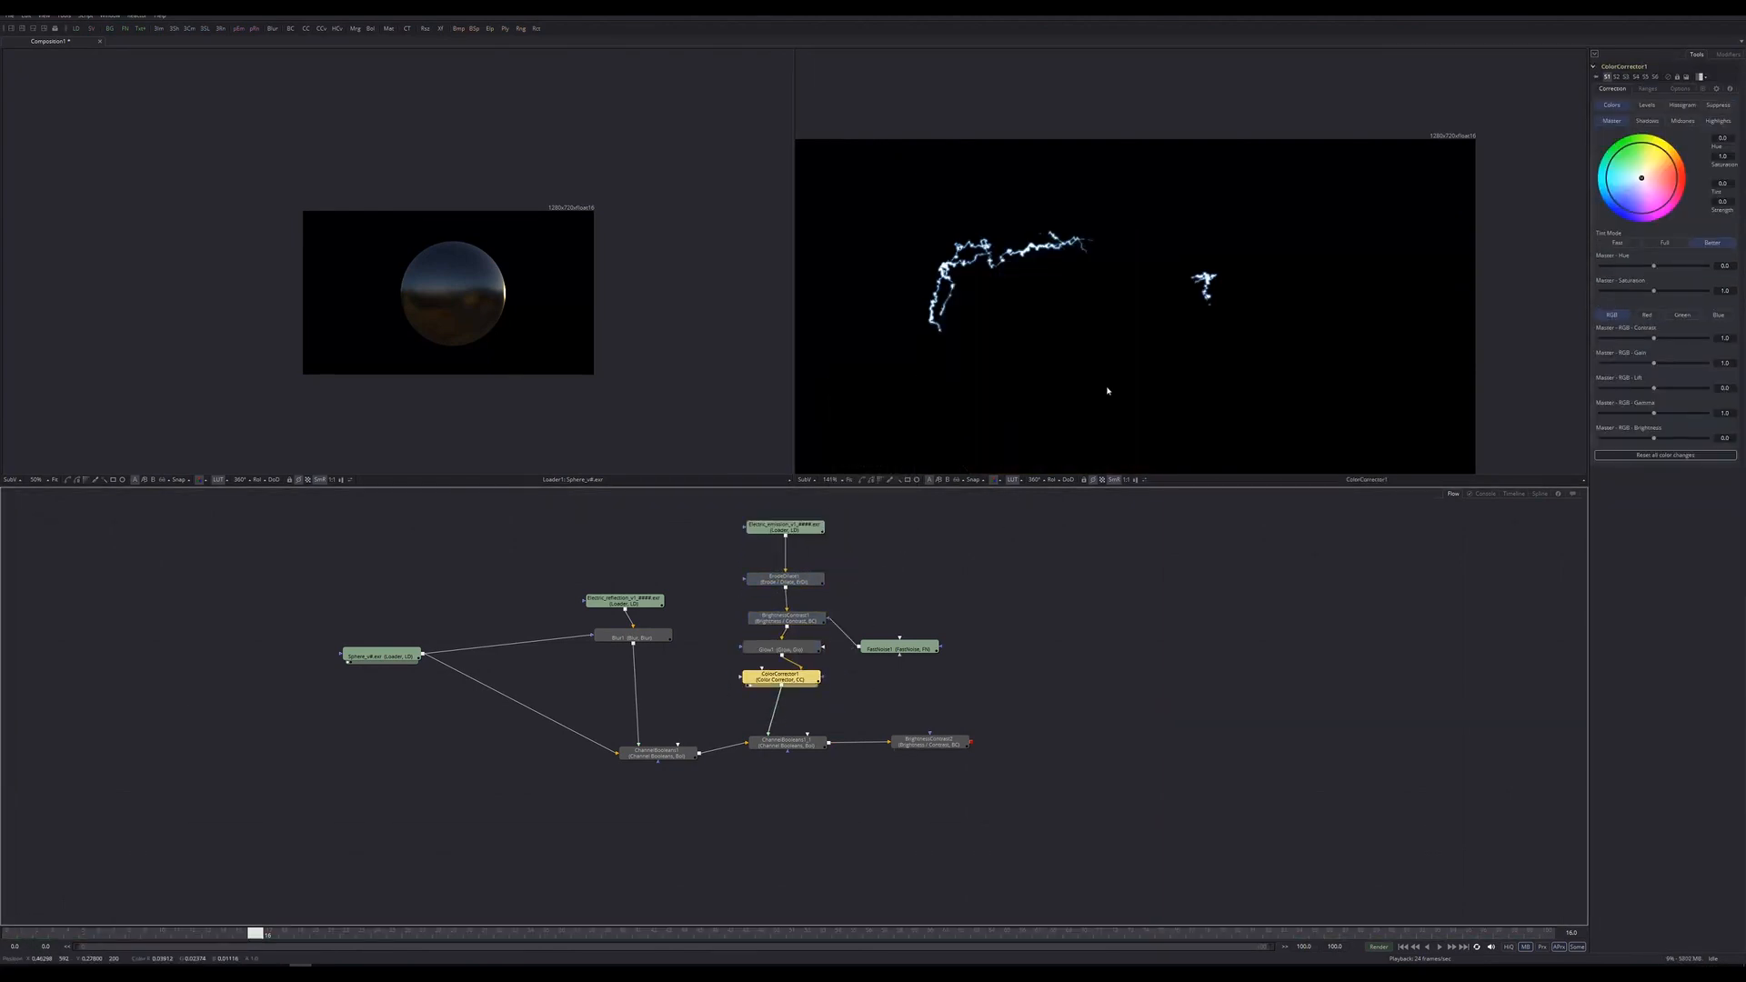
Tint the electricity slightly blue with the Color Corrector's master wheel and show the final Brightness Contrast in the second viewer.
left_click_drag(1642, 179, 1635, 191)
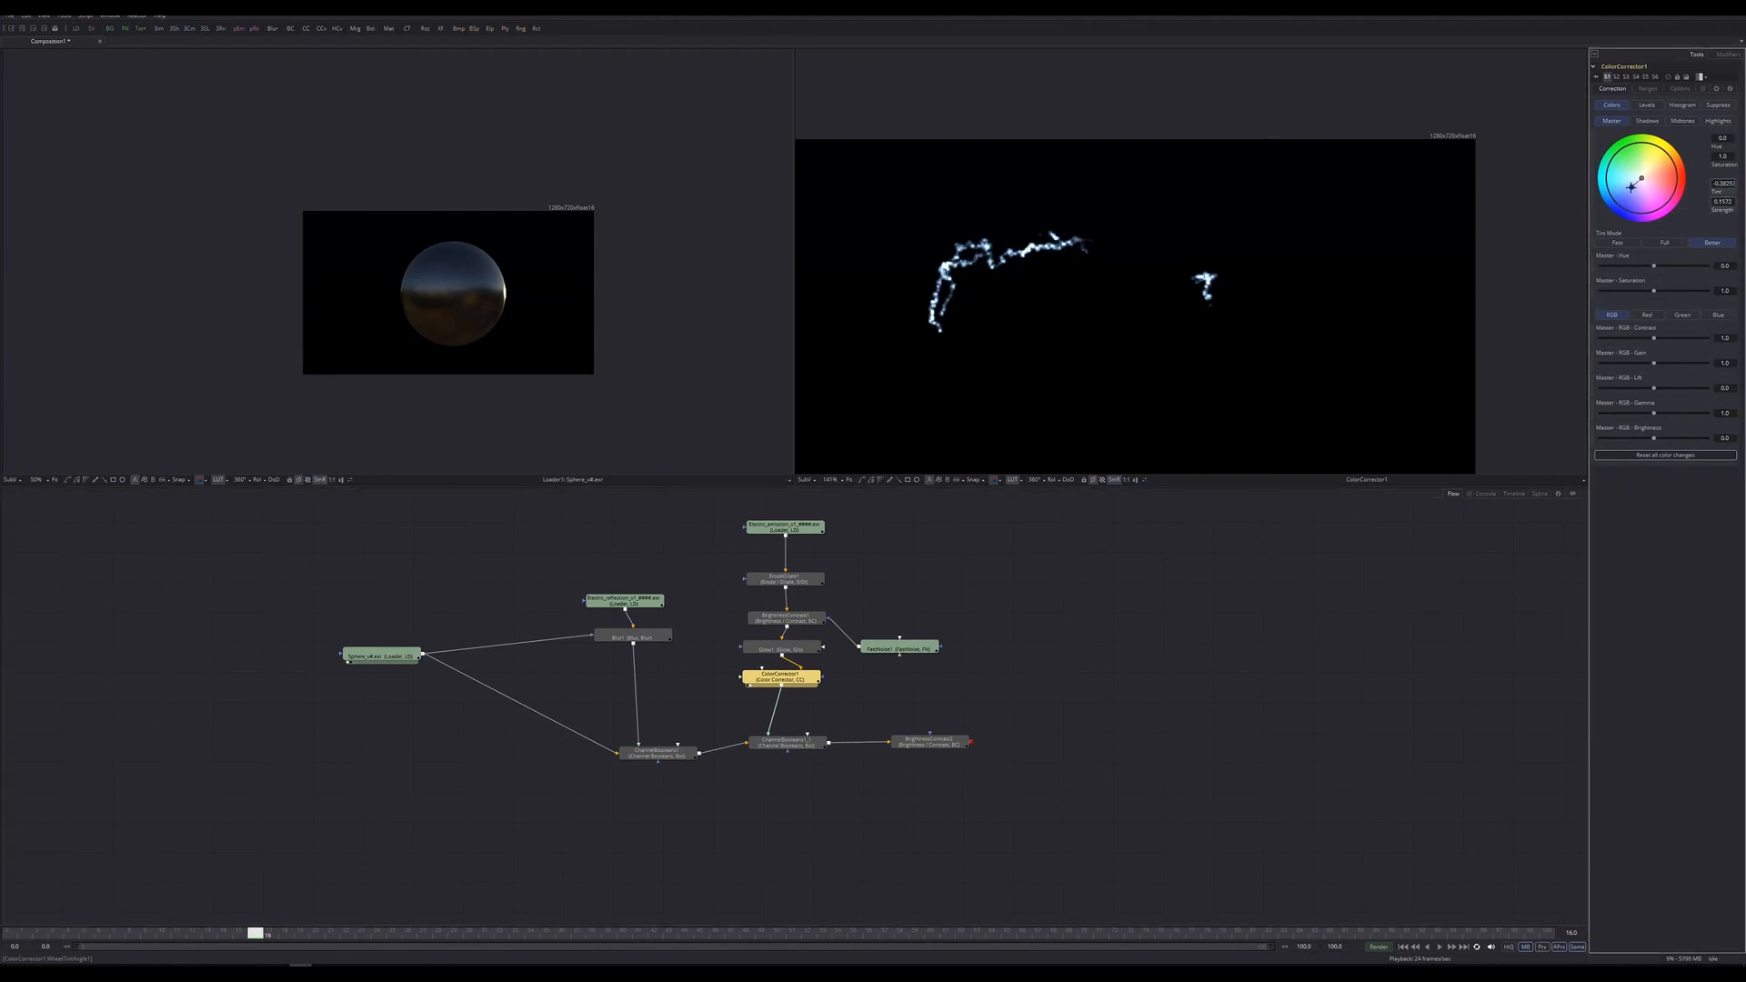
left_click(1049, 814)
left_click(911, 745)
key("2")
Play back the final Brightness Contrast to check the tinted electricity across the whole sphere.
left_click(1171, 310)
key("space")
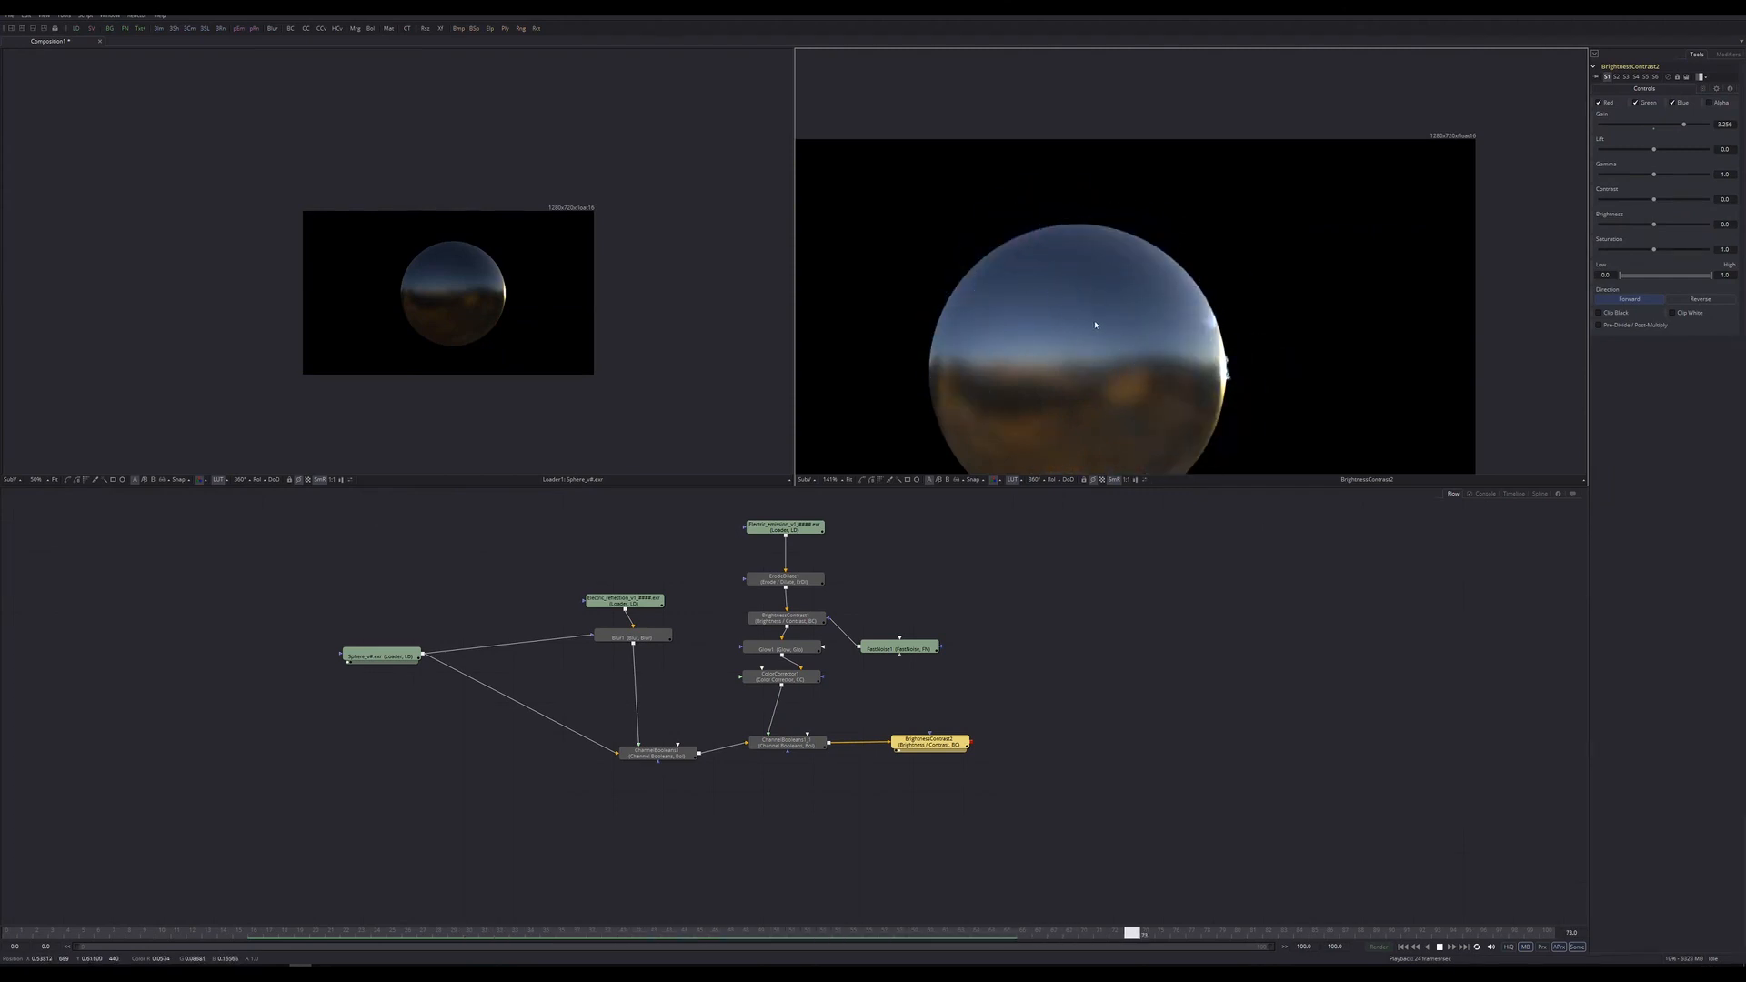
middle_click_drag(1095, 324, 1156, 222)
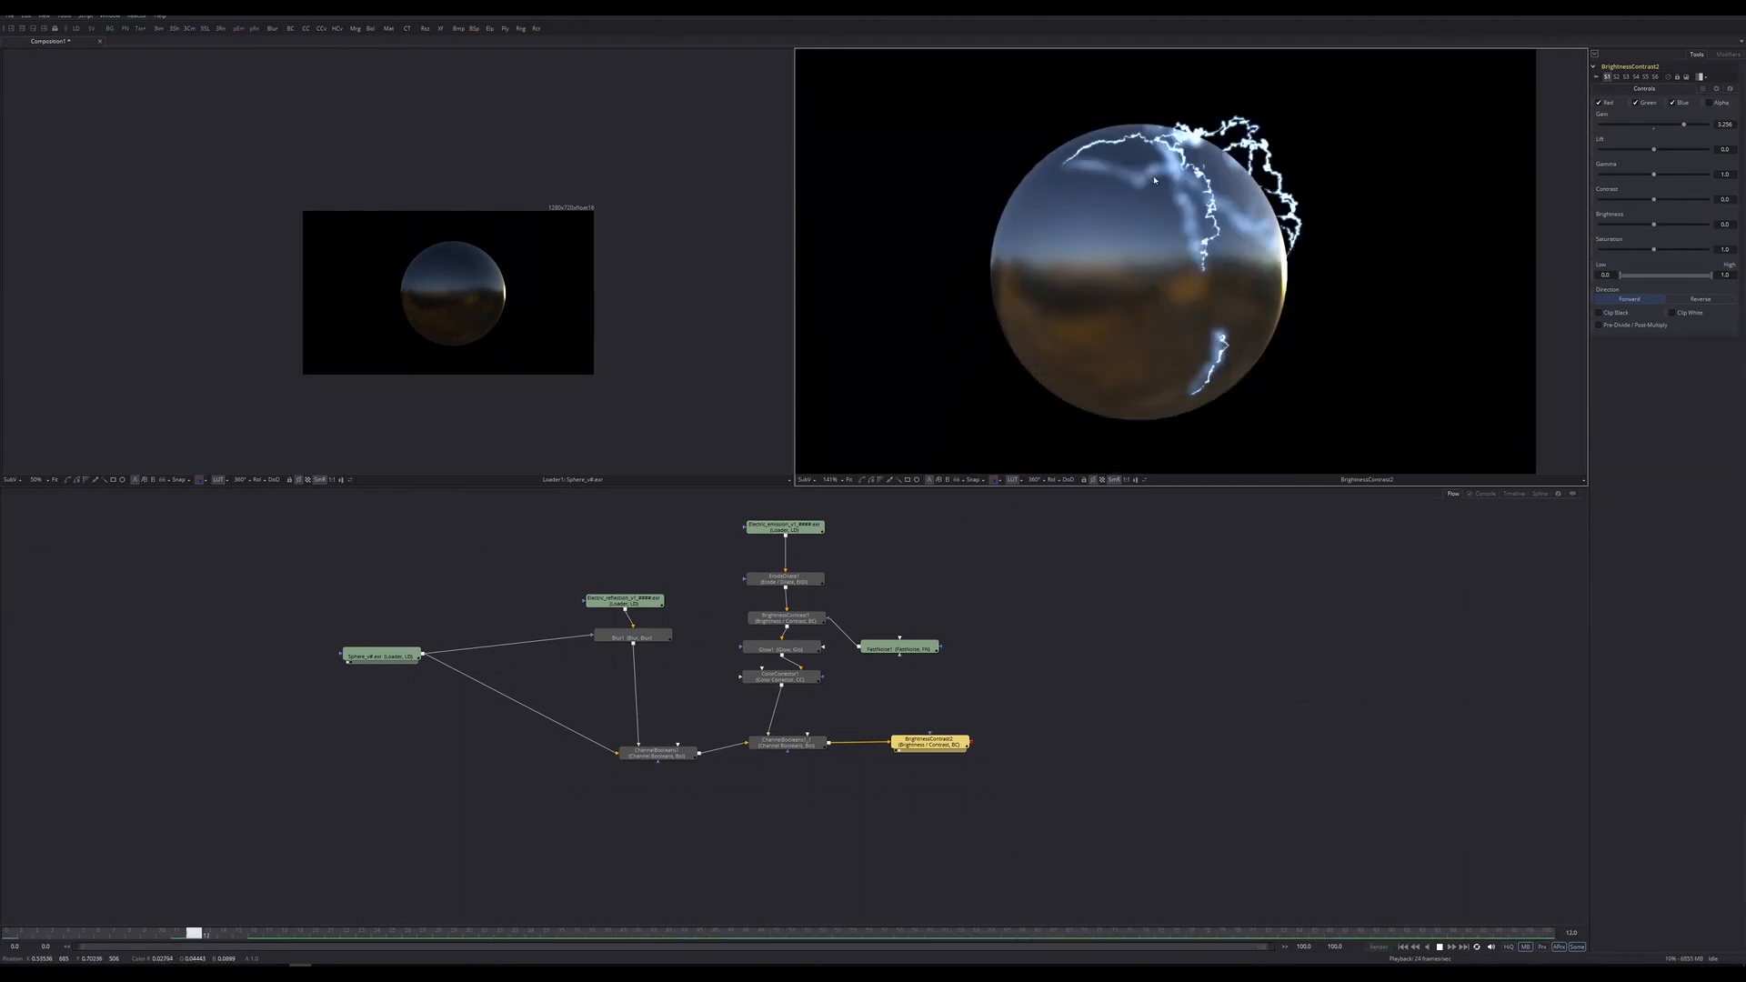
middle_click_drag(1145, 257, 1132, 292)
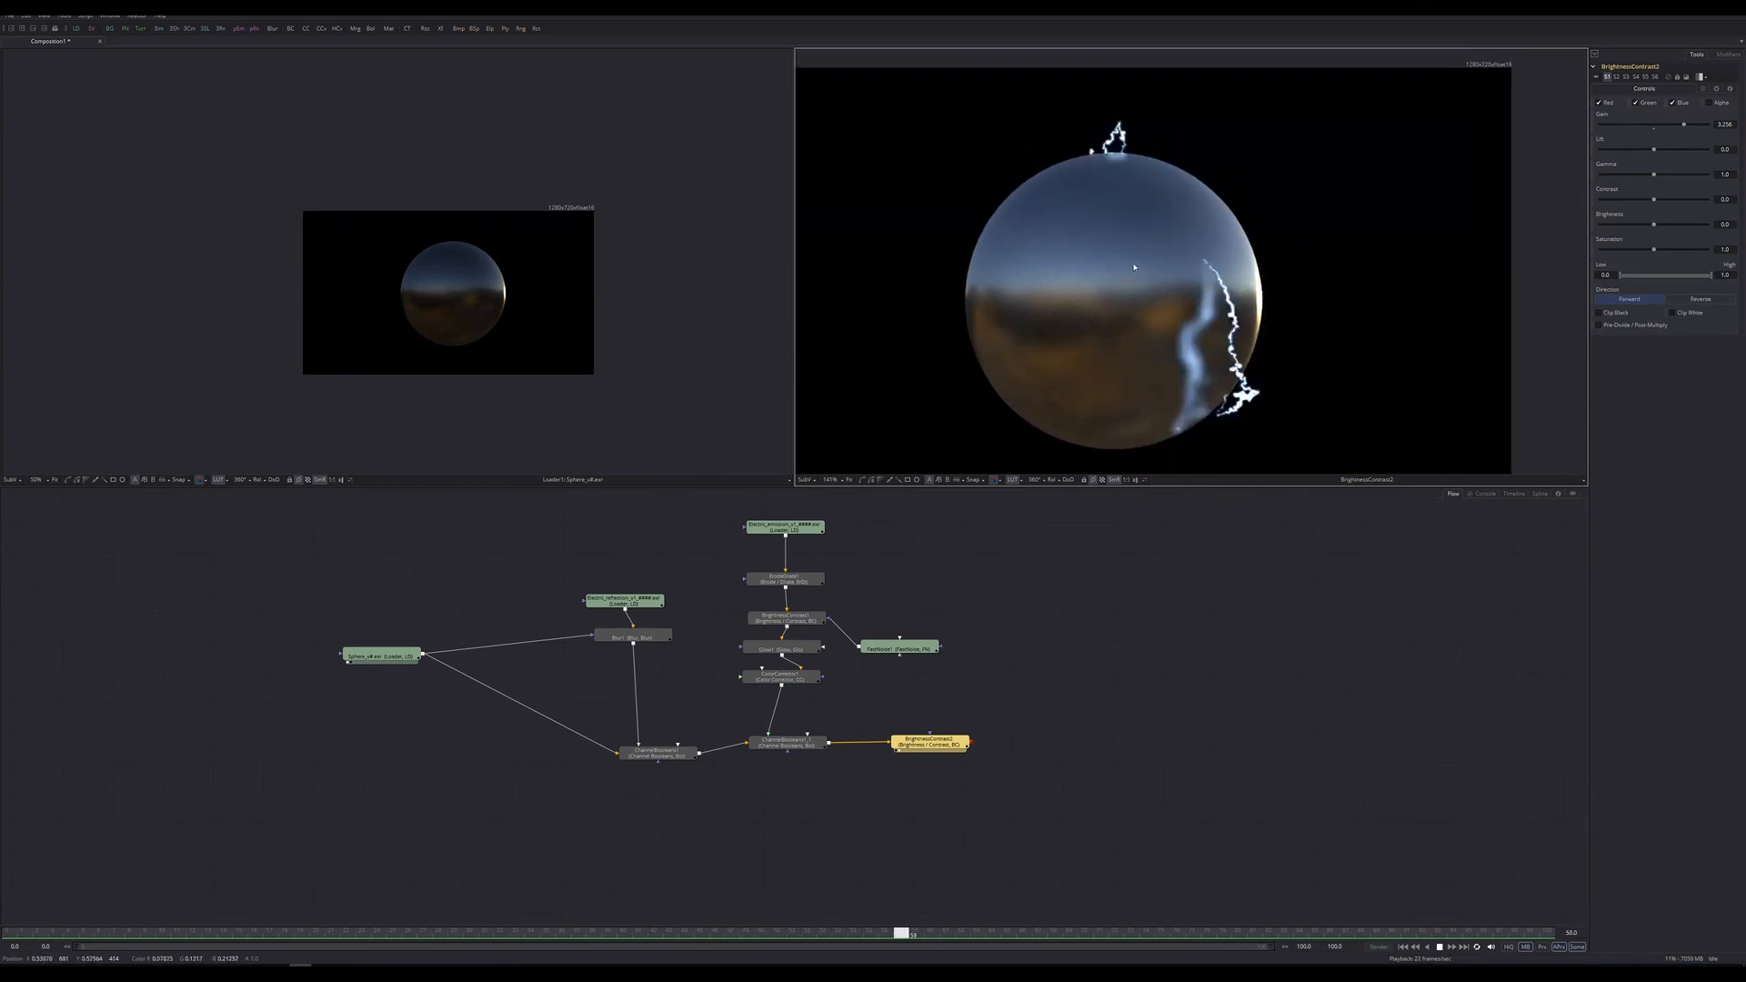
scroll(1133, 292, "down", 2)
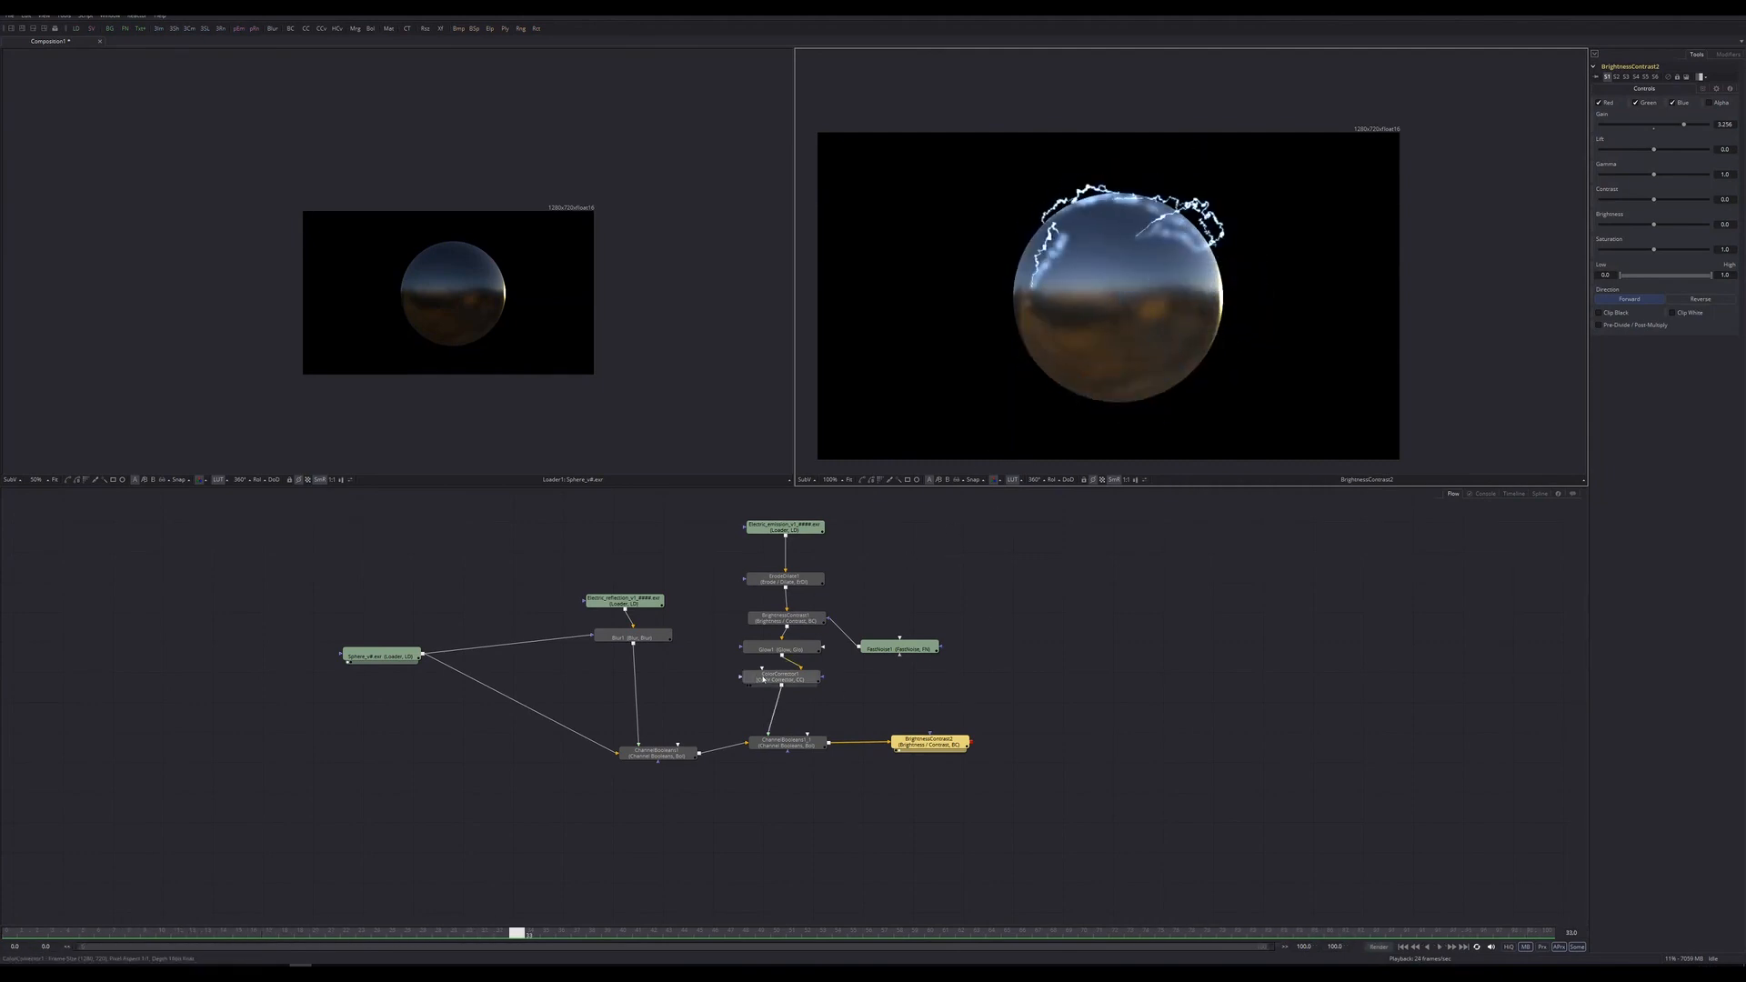
Disable the Glow node on the emission branch and play back the composite without it.
left_click(783, 650)
key("ctrl+p")
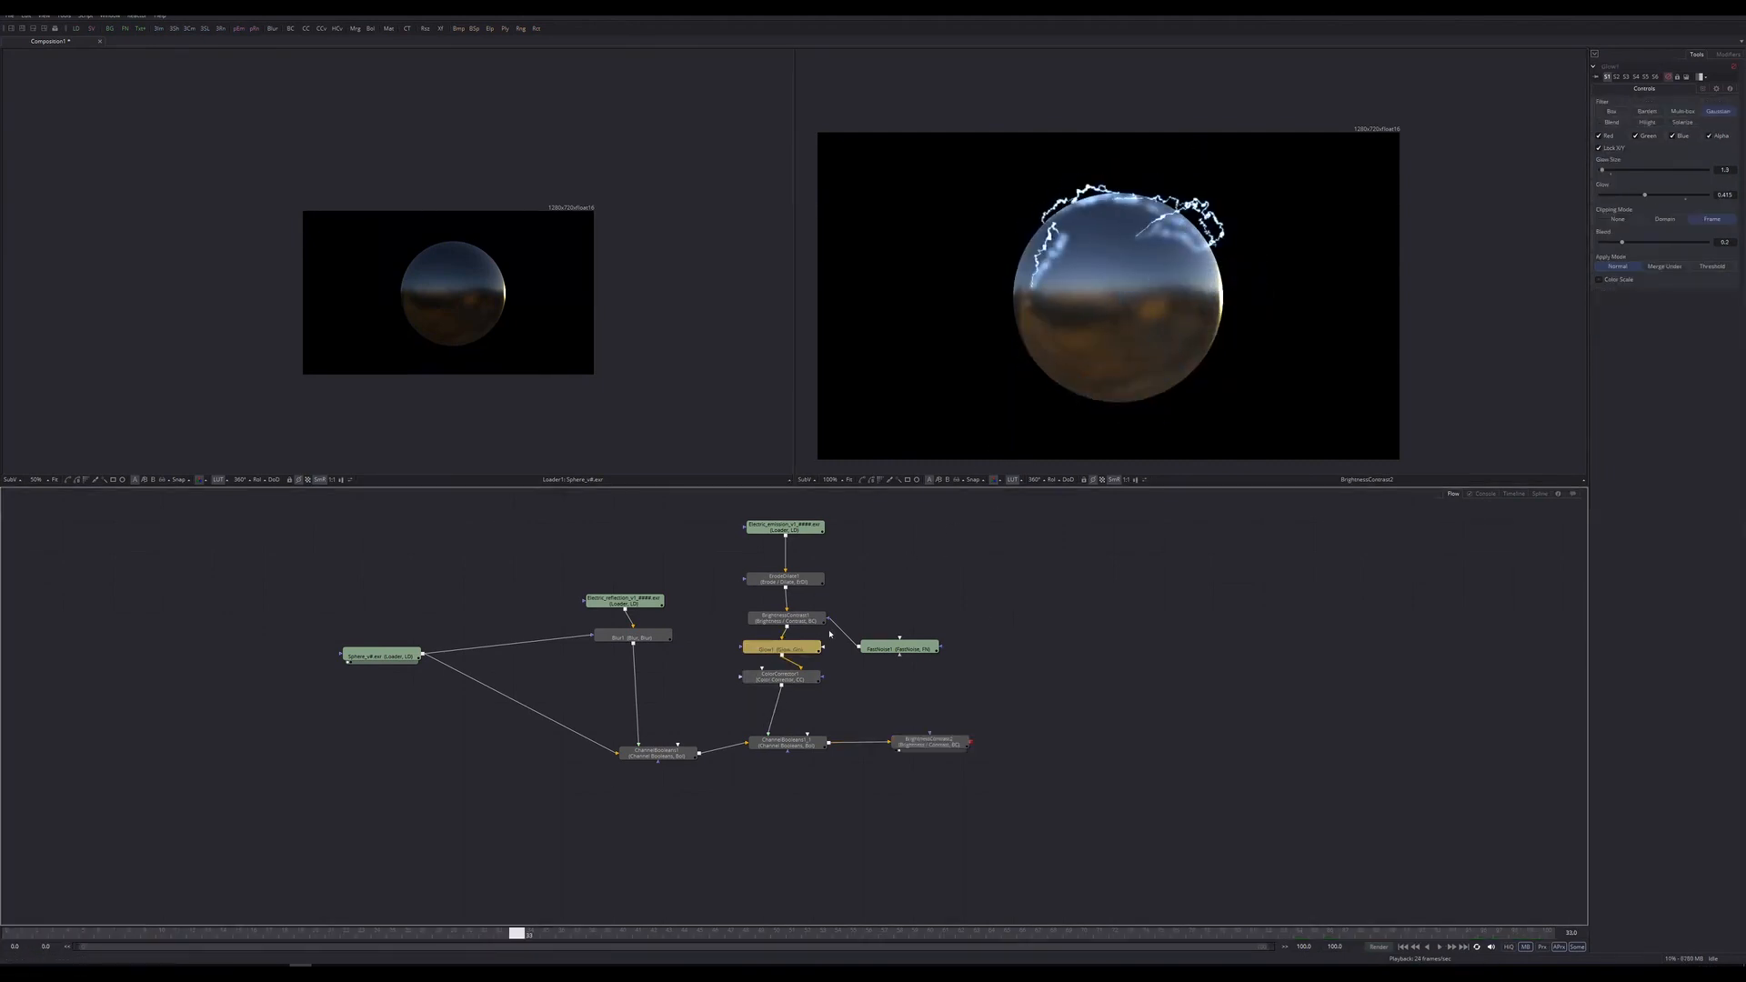
left_click(1017, 686)
key("space")
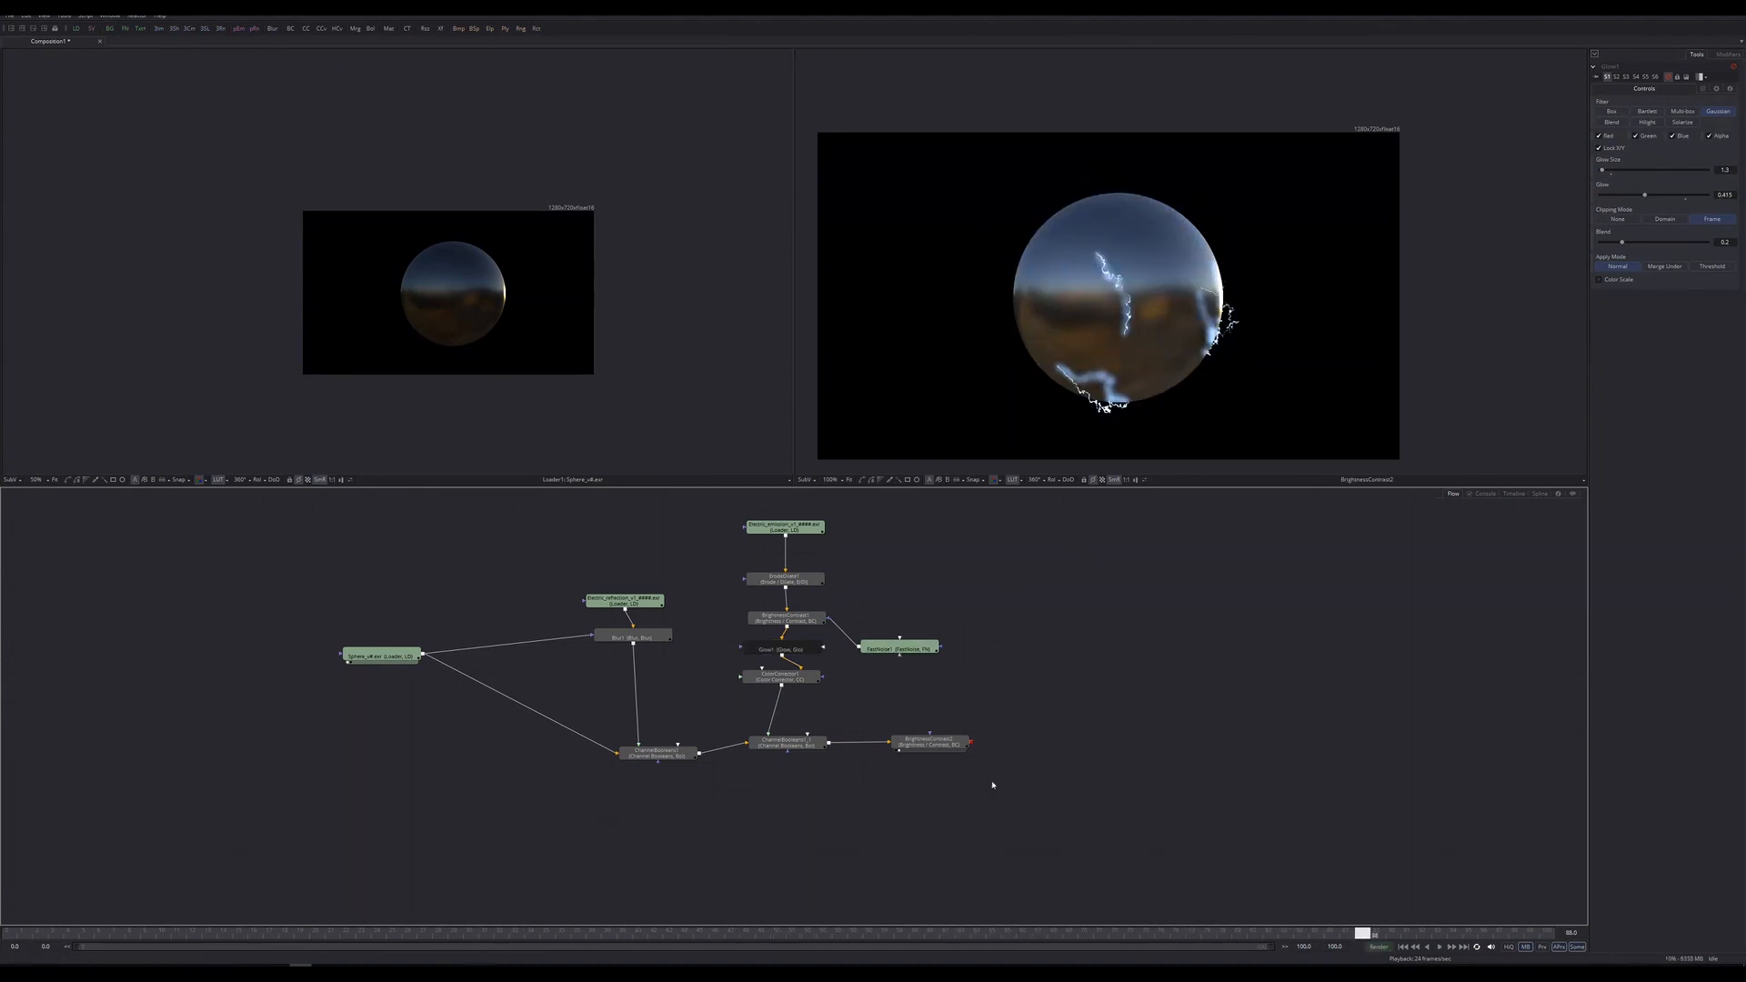
scroll(1133, 257, "up", 3, "ctrl")
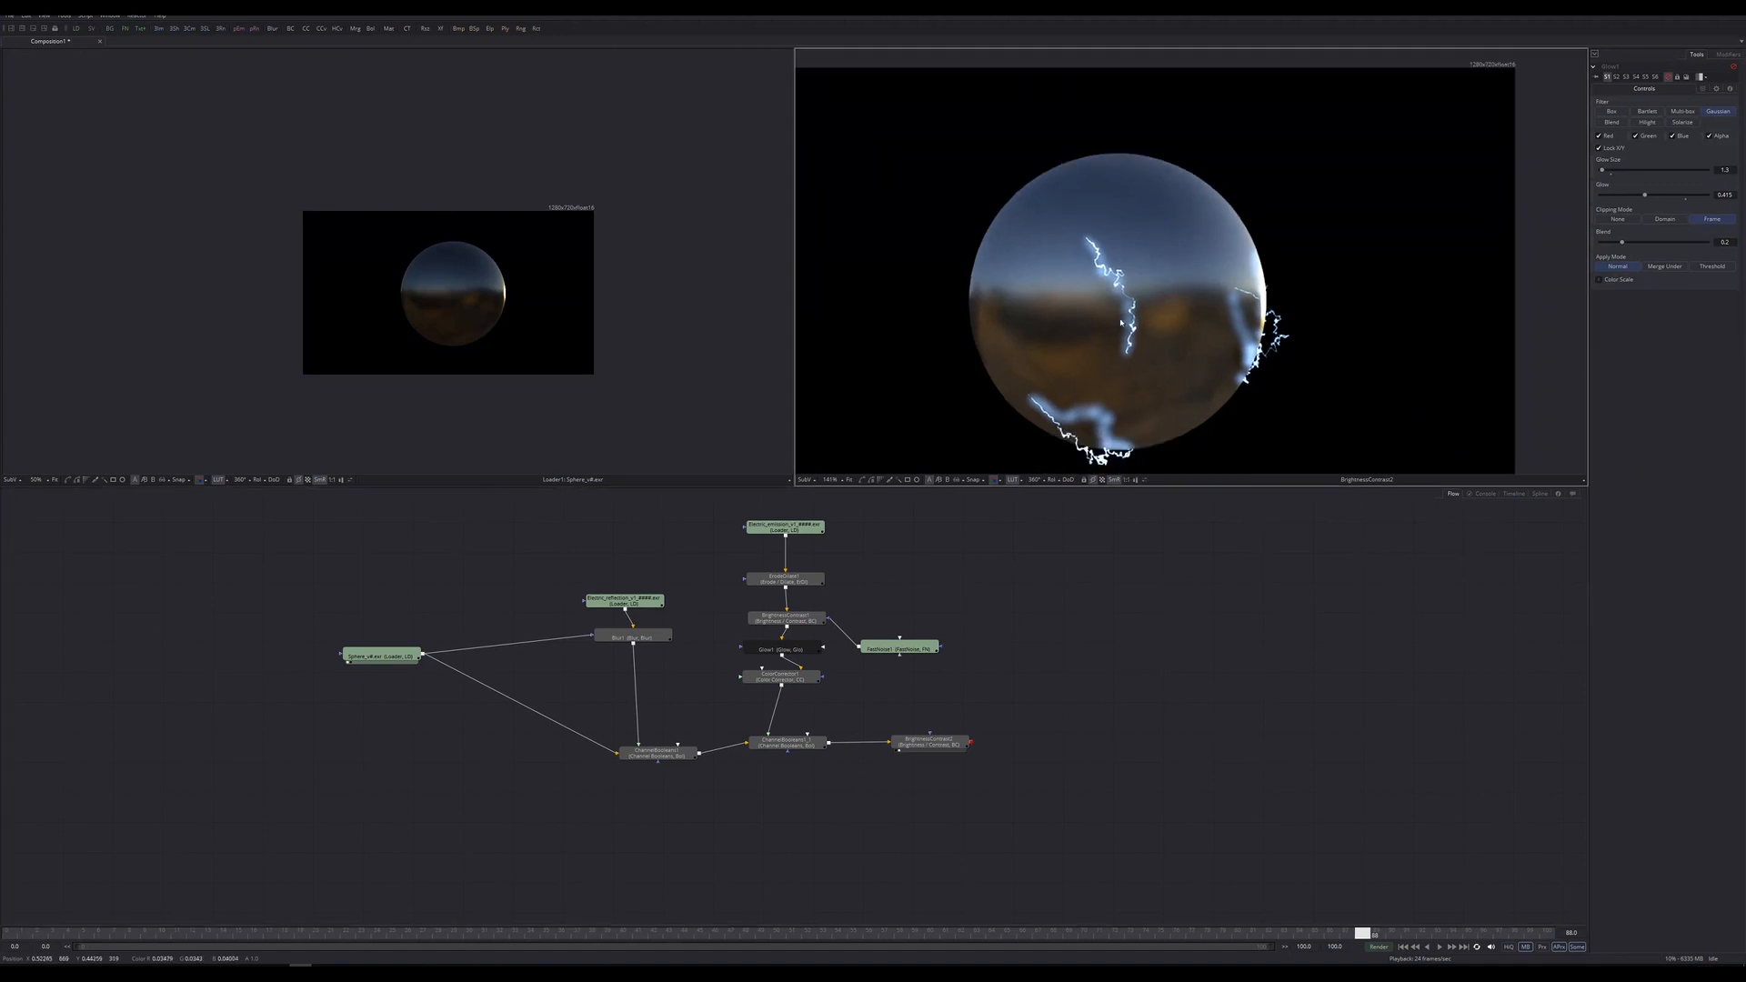
Try a different amount on the emission's Erode Dilate, restore it to -0.0007 and play back the composite.
left_click(785, 583)
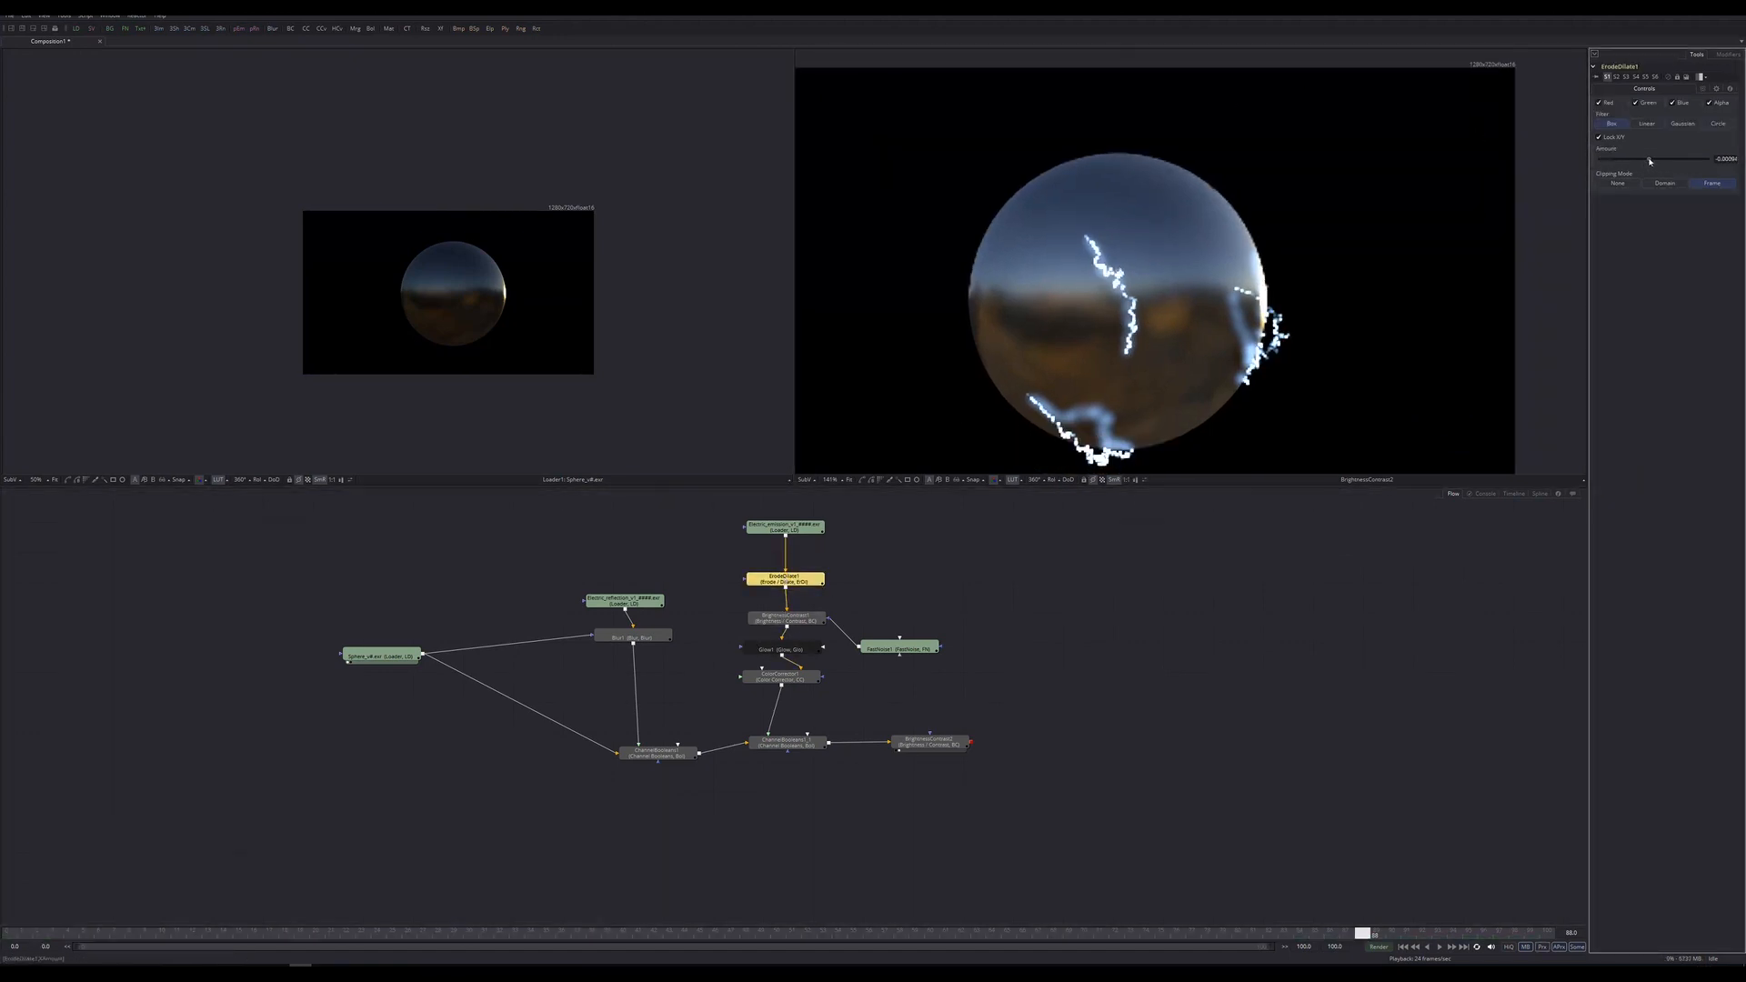
left_click_drag(1652, 161, 1649, 161)
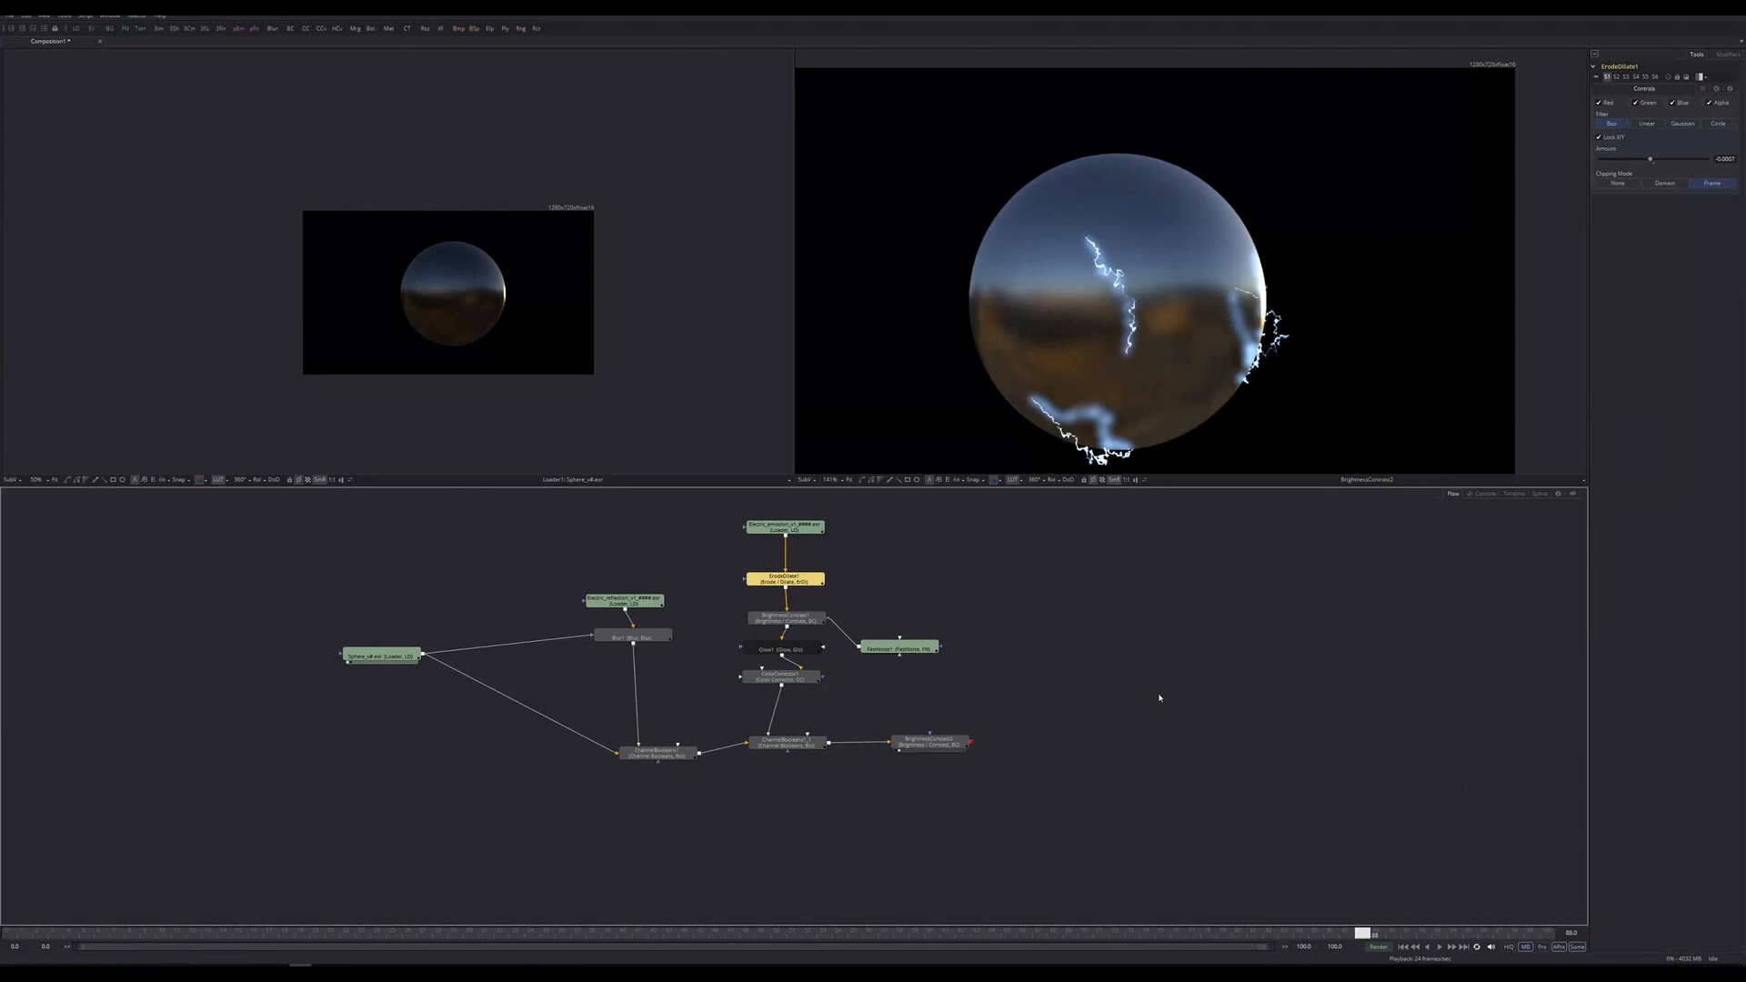
left_click(1128, 552)
key("space")
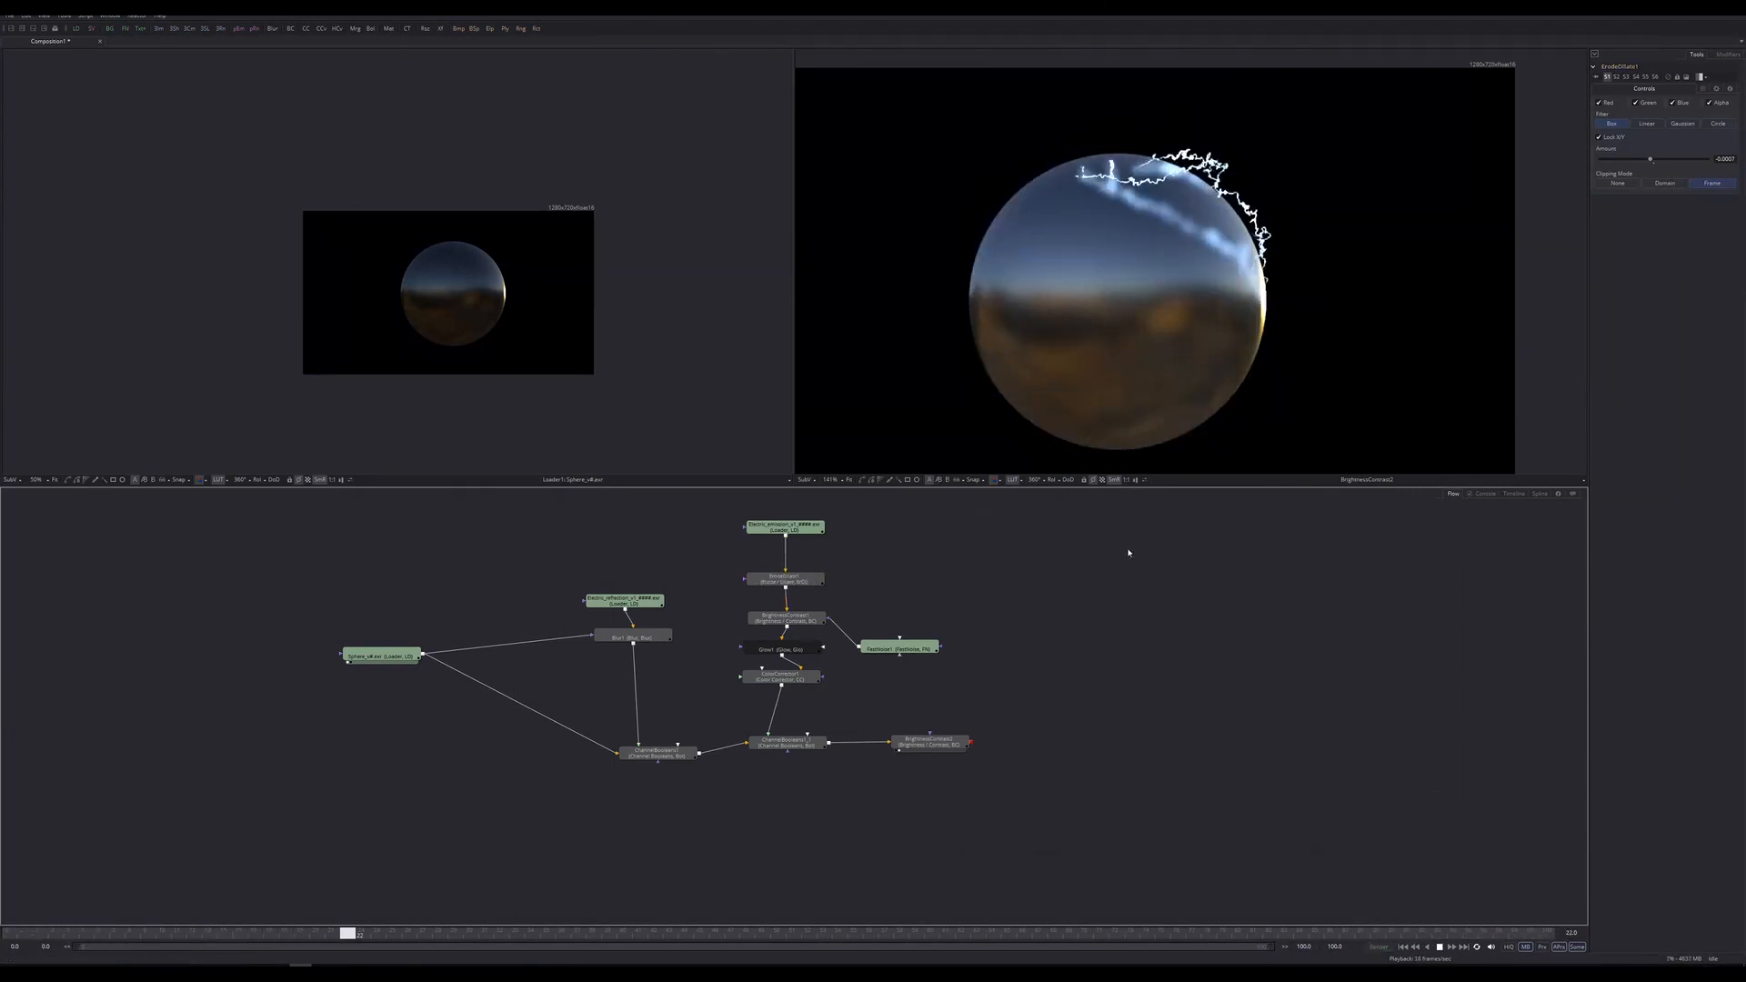
Increase the blur size on the reflection branch's Blur node and check the softer reflection in the playing composite.
left_click(629, 637)
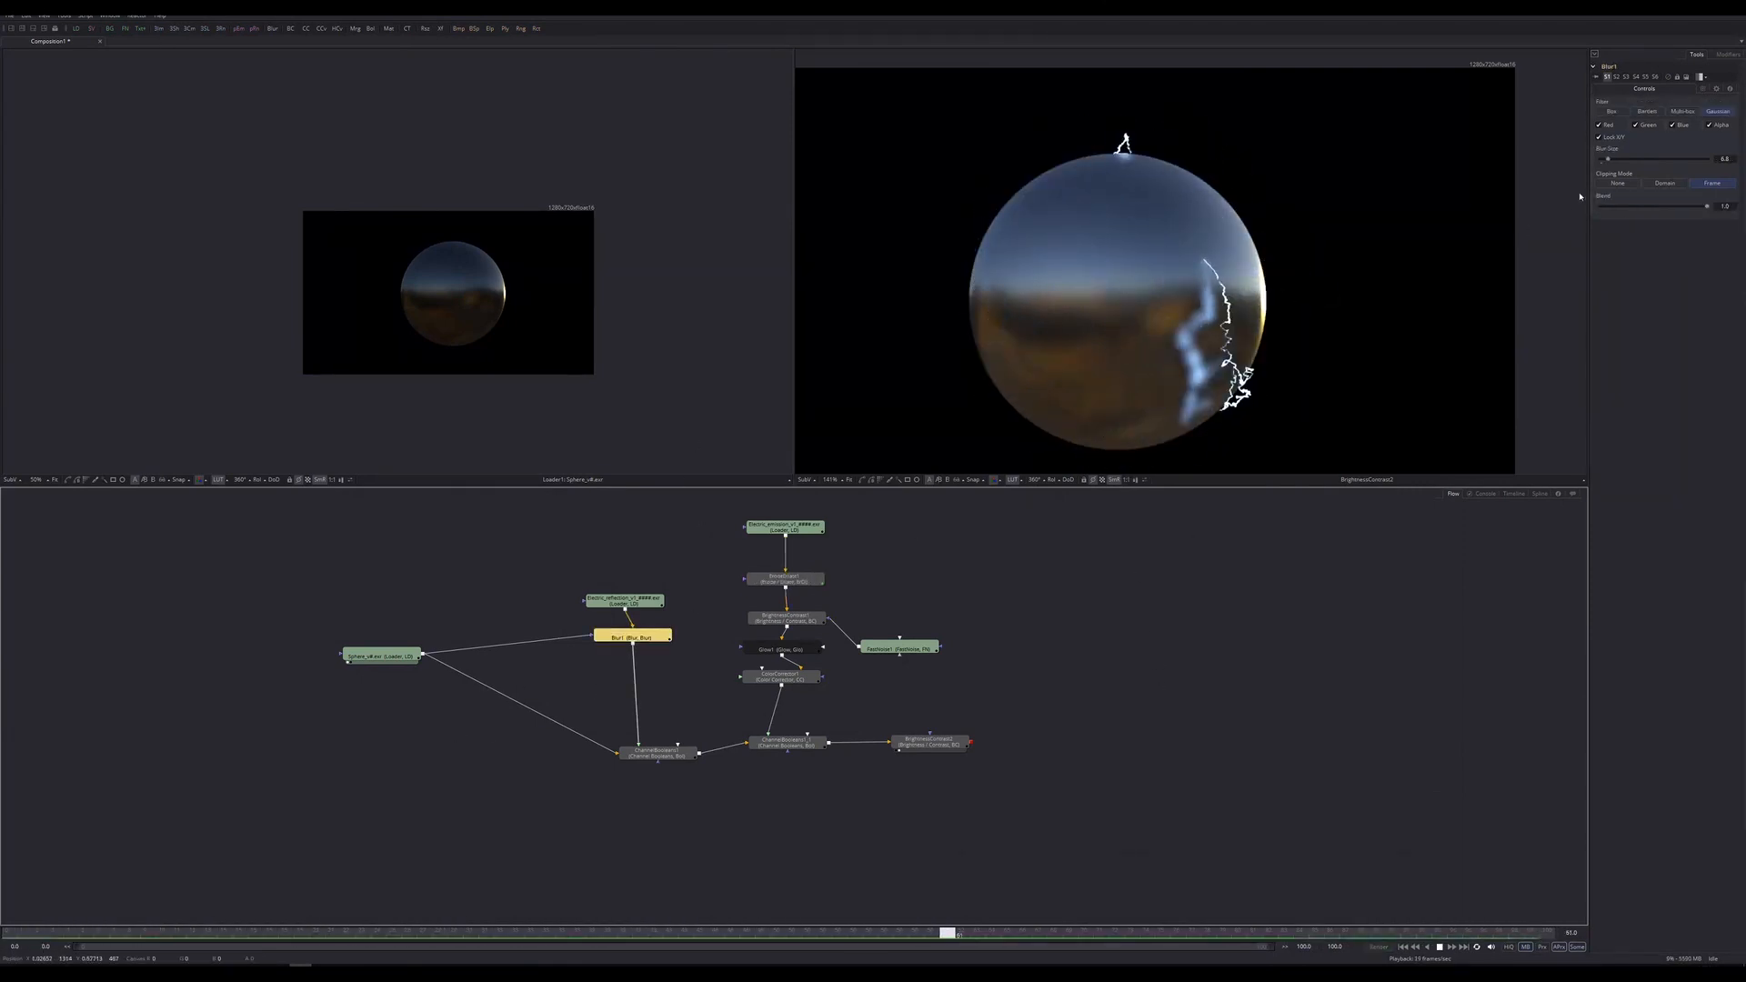
left_click_drag(1608, 159, 1620, 159)
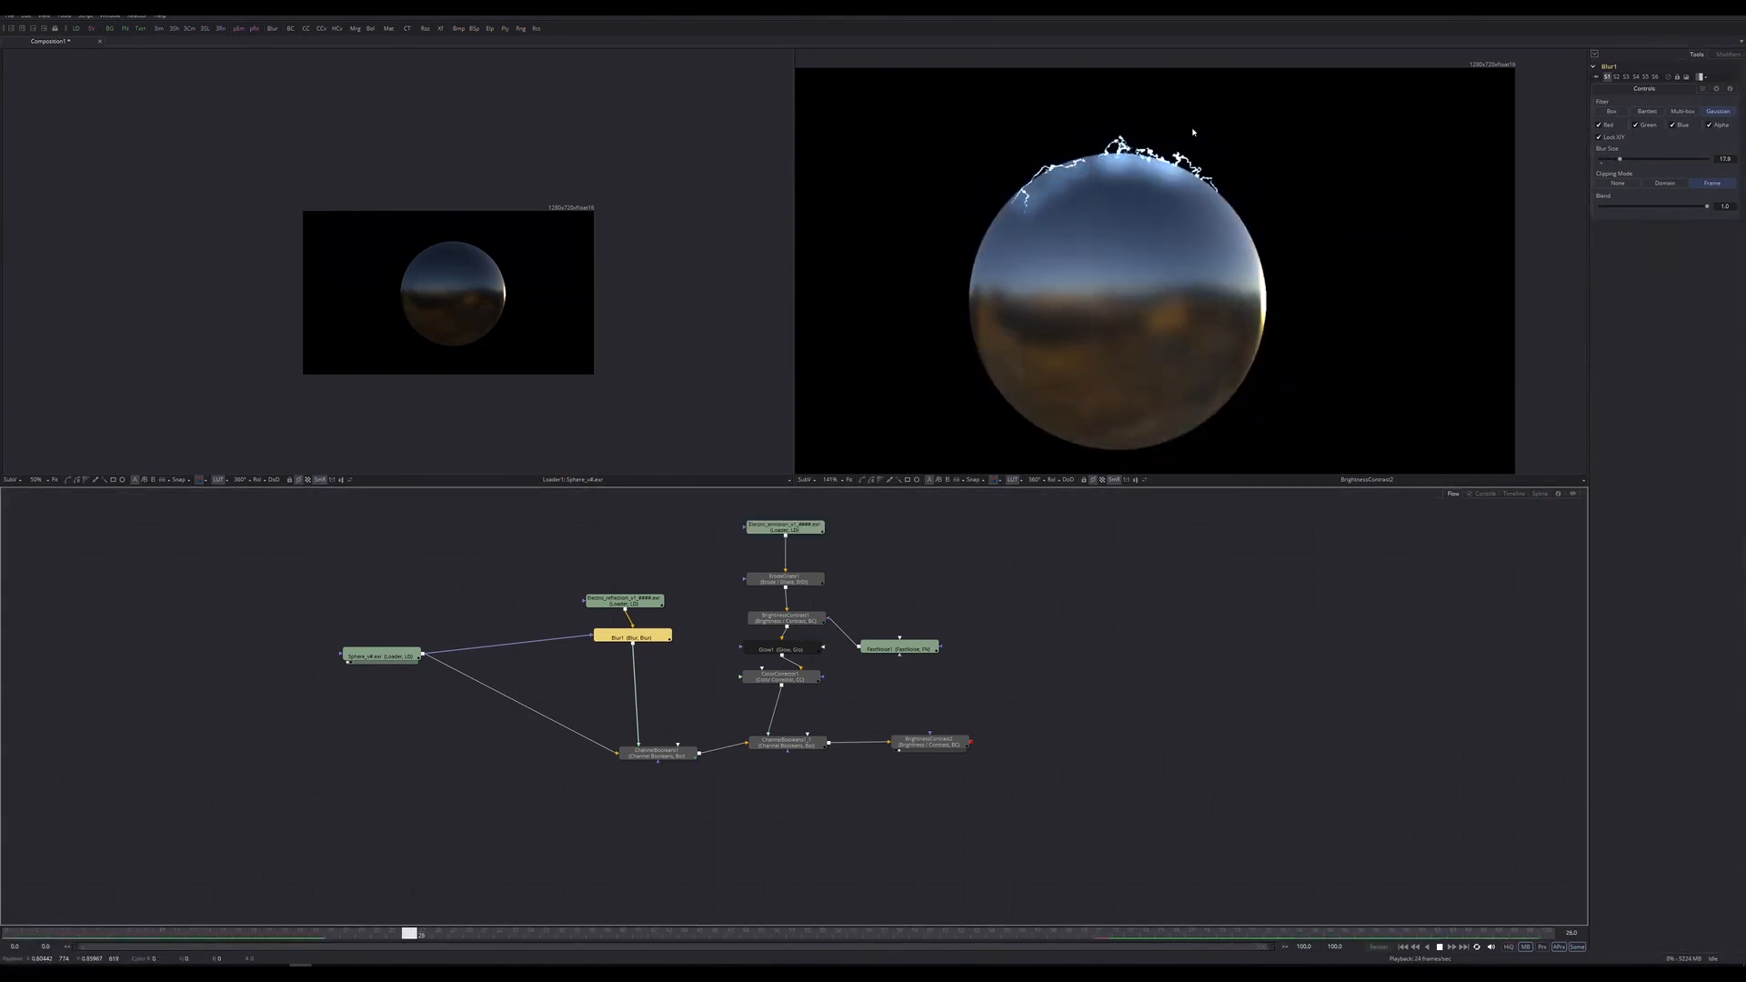
scroll(1193, 132, "down", 2, "ctrl")
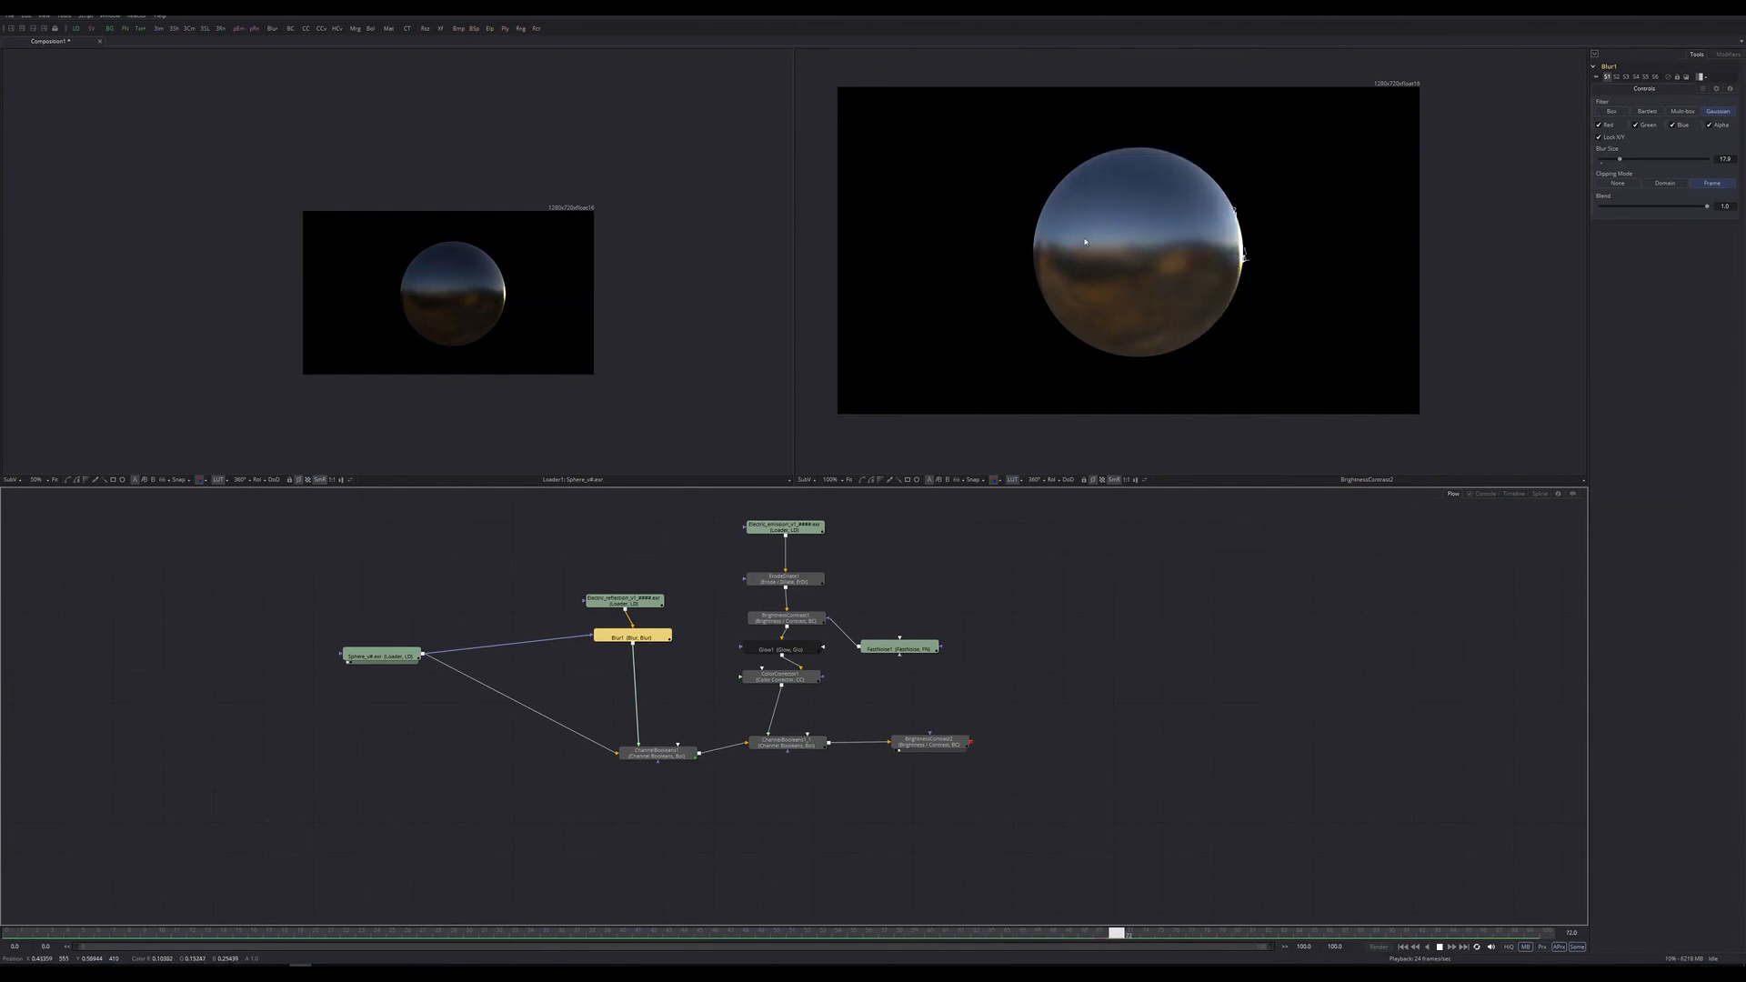
Insert a Color Corrector directly after the sphere's Loader node.
left_click_drag(382, 648, 347, 653)
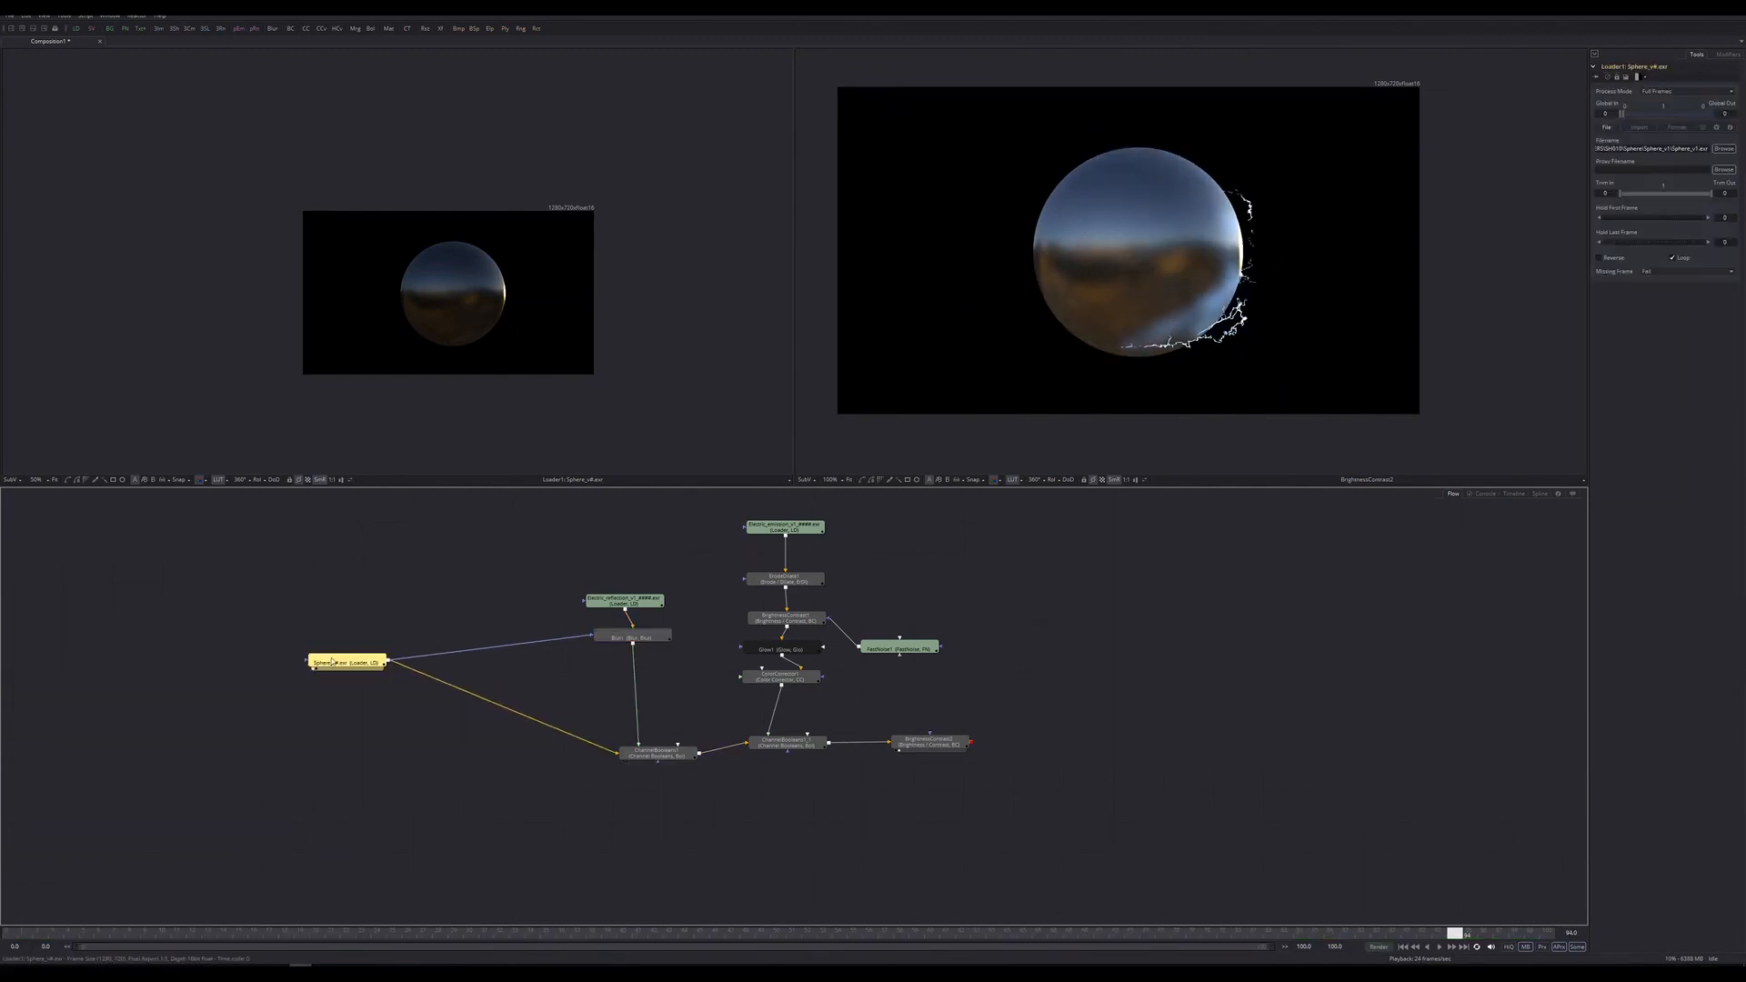
key("shift+space")
type("colo")
key("Return")
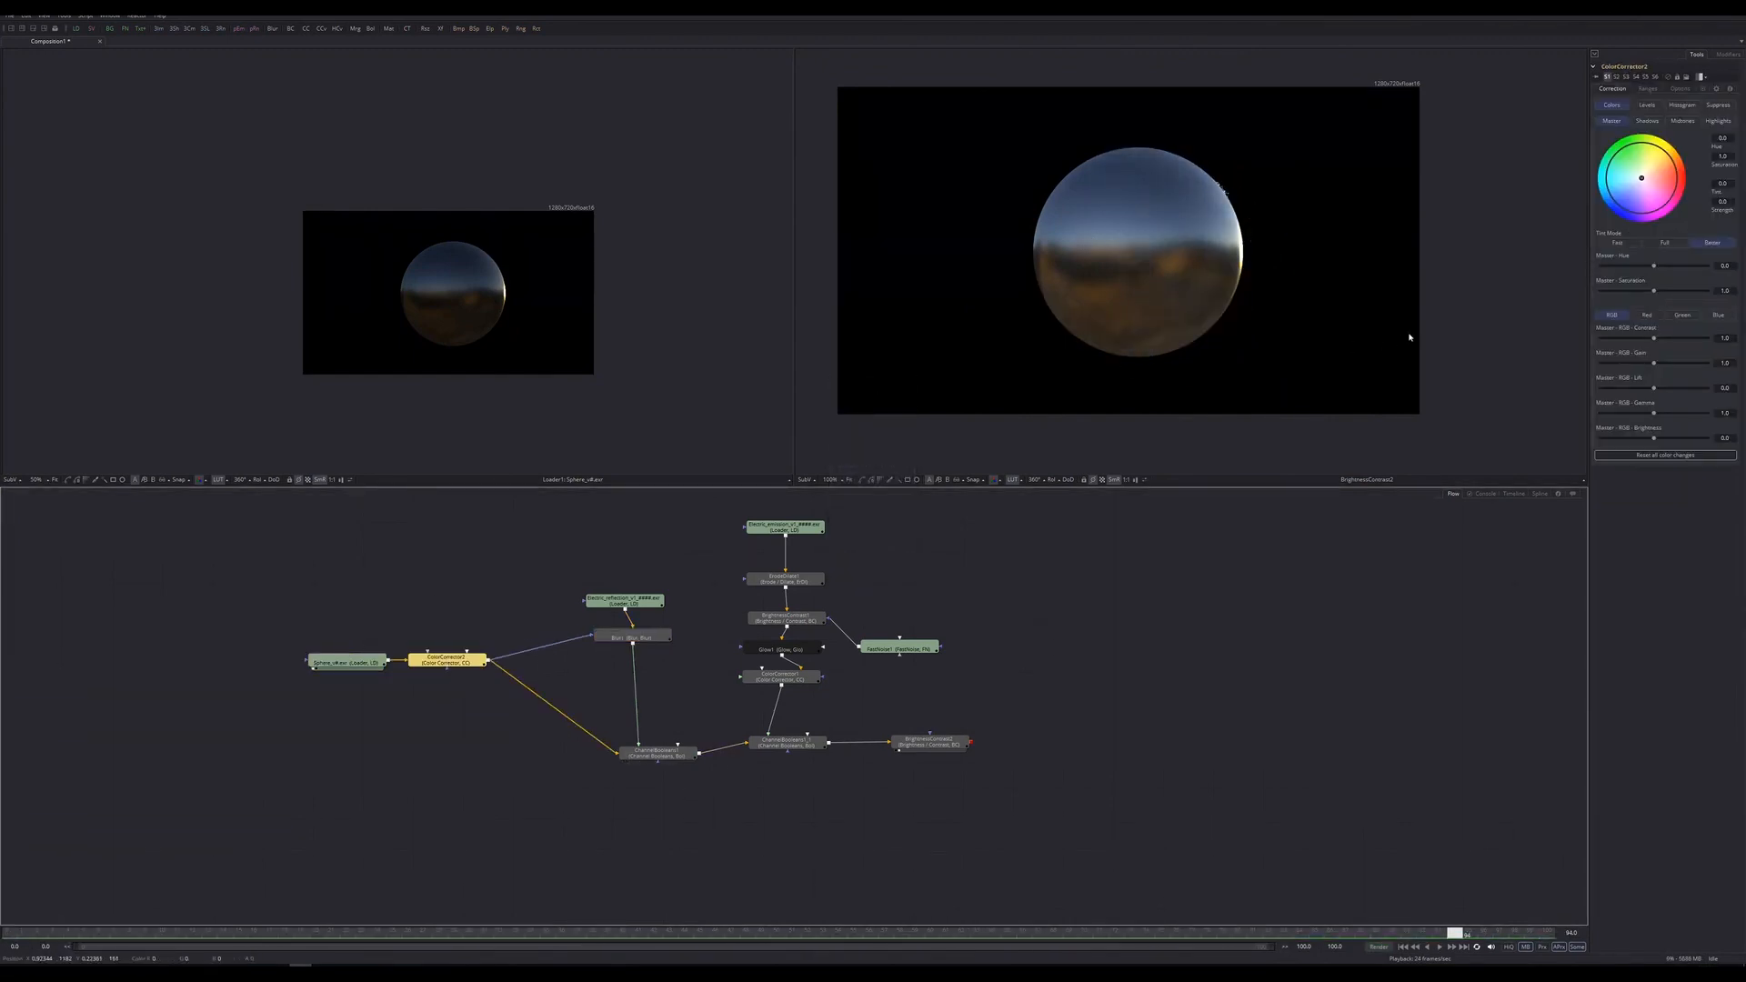
Set the sphere's master saturation to 0.0, try other gain and contrast values and restore both to 1.0.
left_click_drag(1648, 367, 1610, 369)
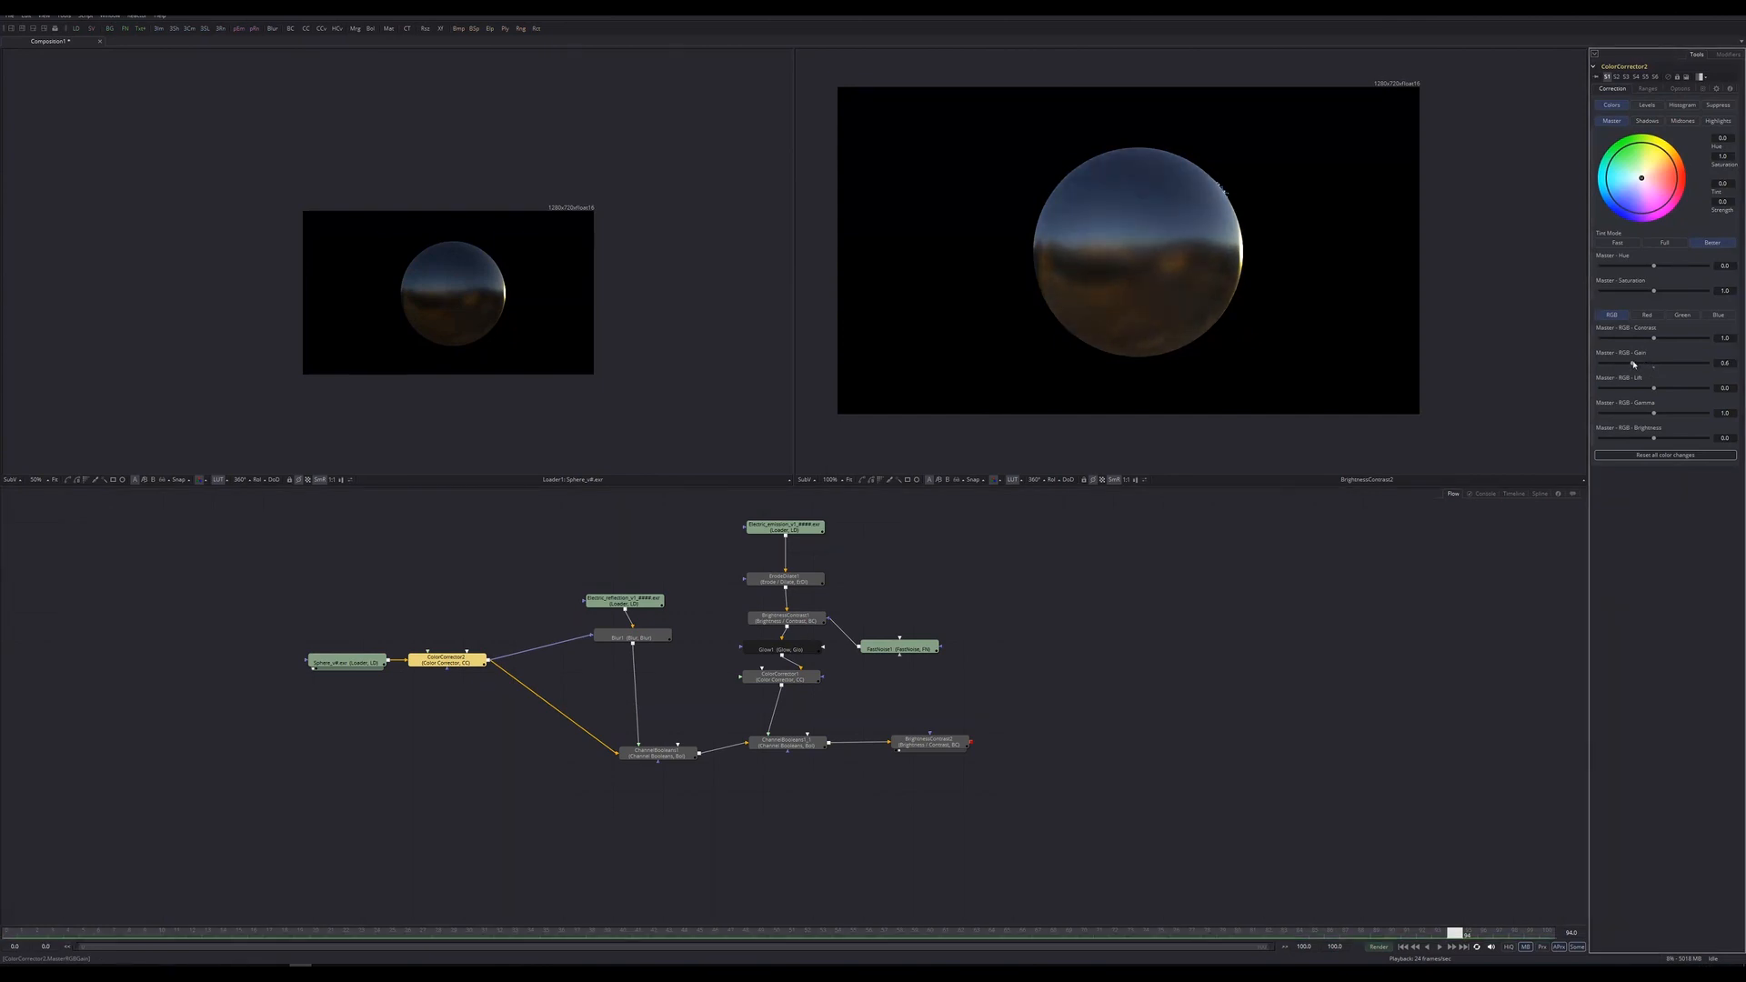
left_click(1653, 368)
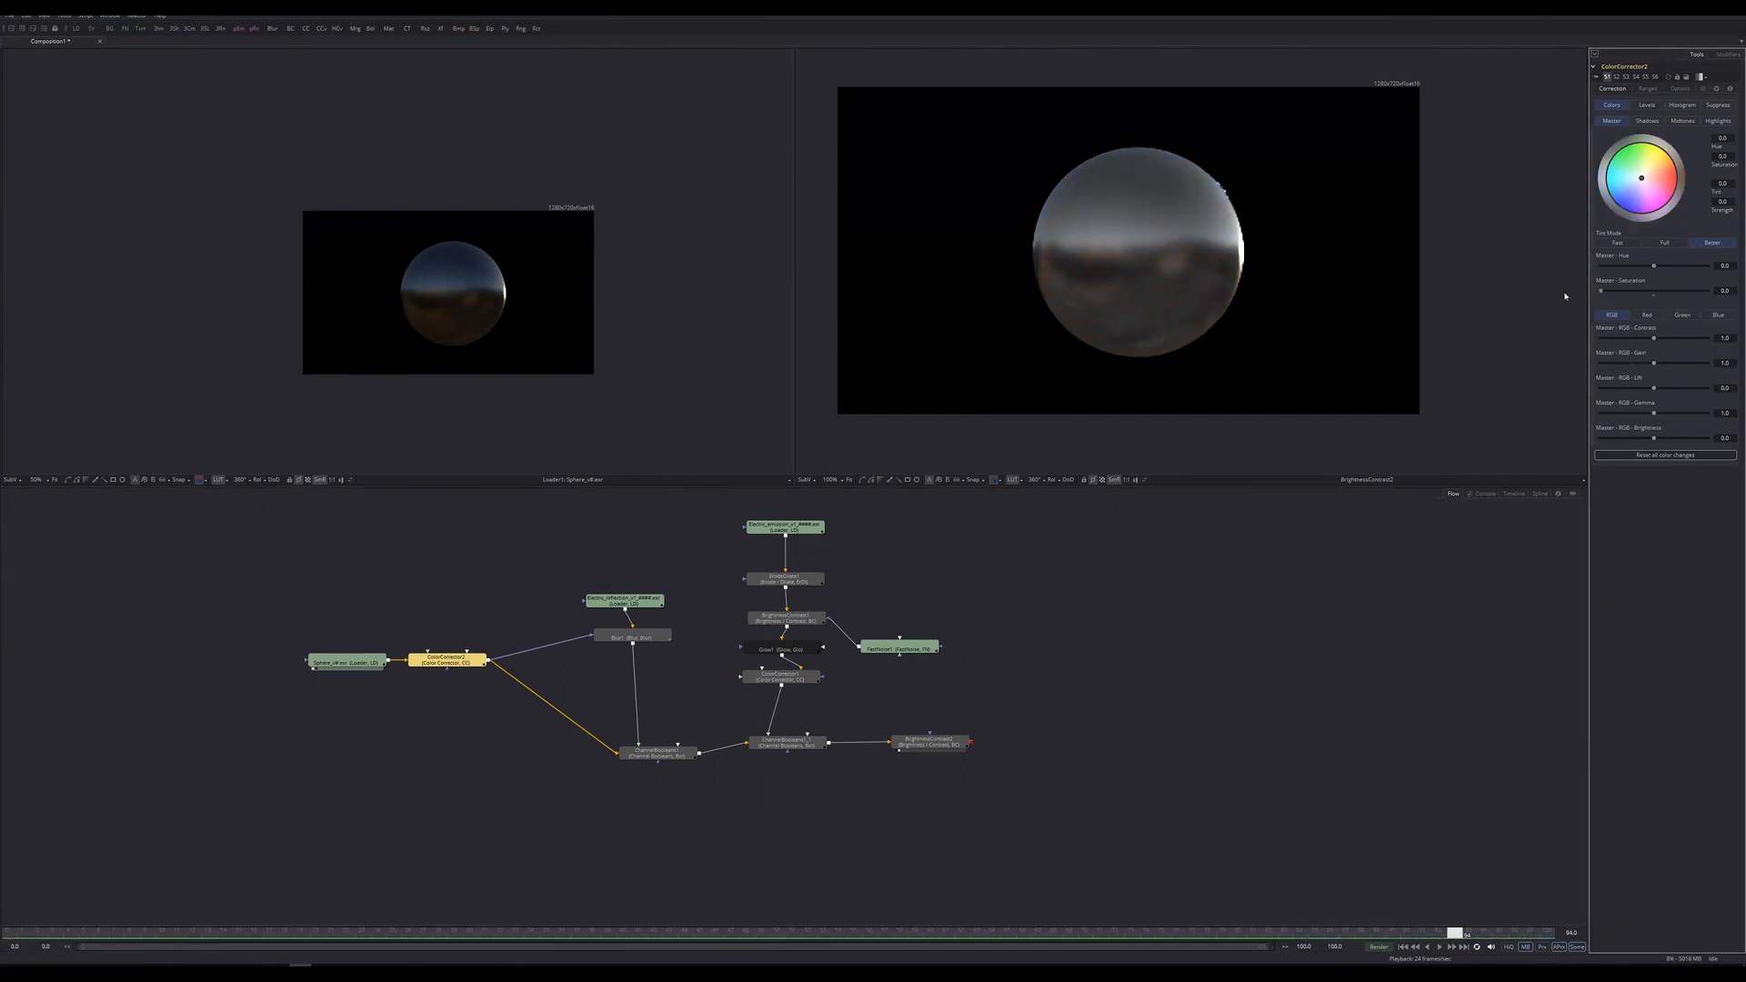
left_click_drag(1654, 338, 1655, 341)
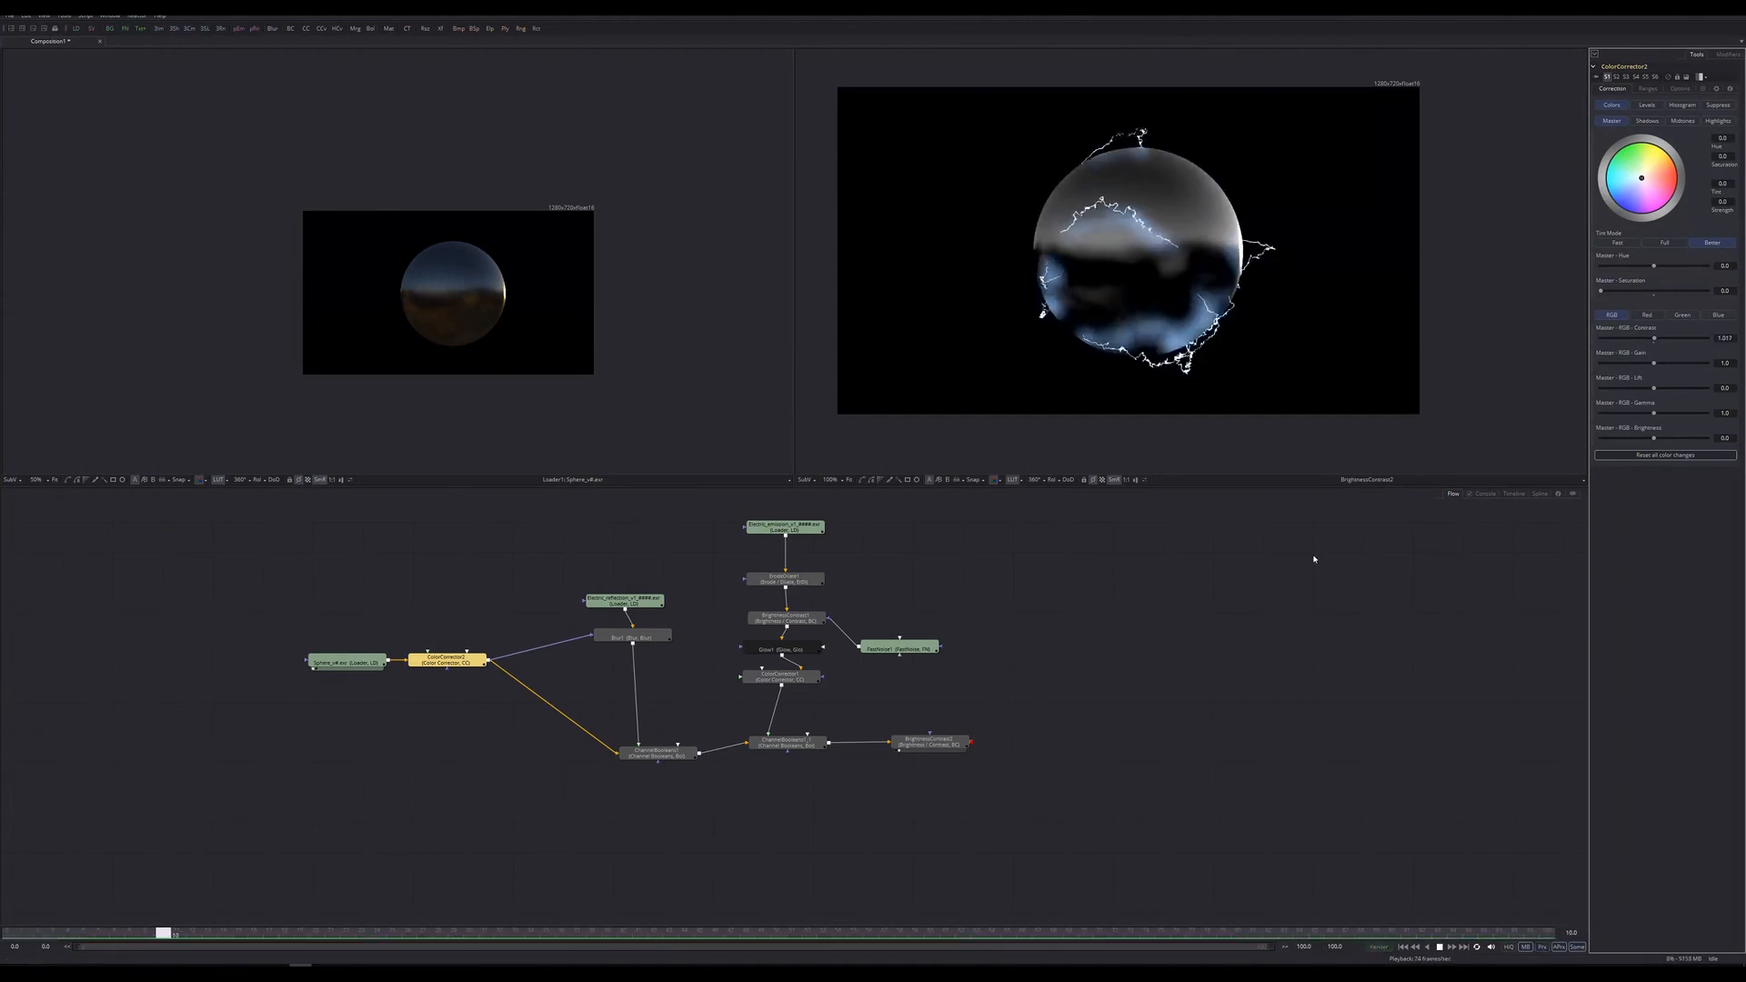
key("space")
left_click(1654, 343)
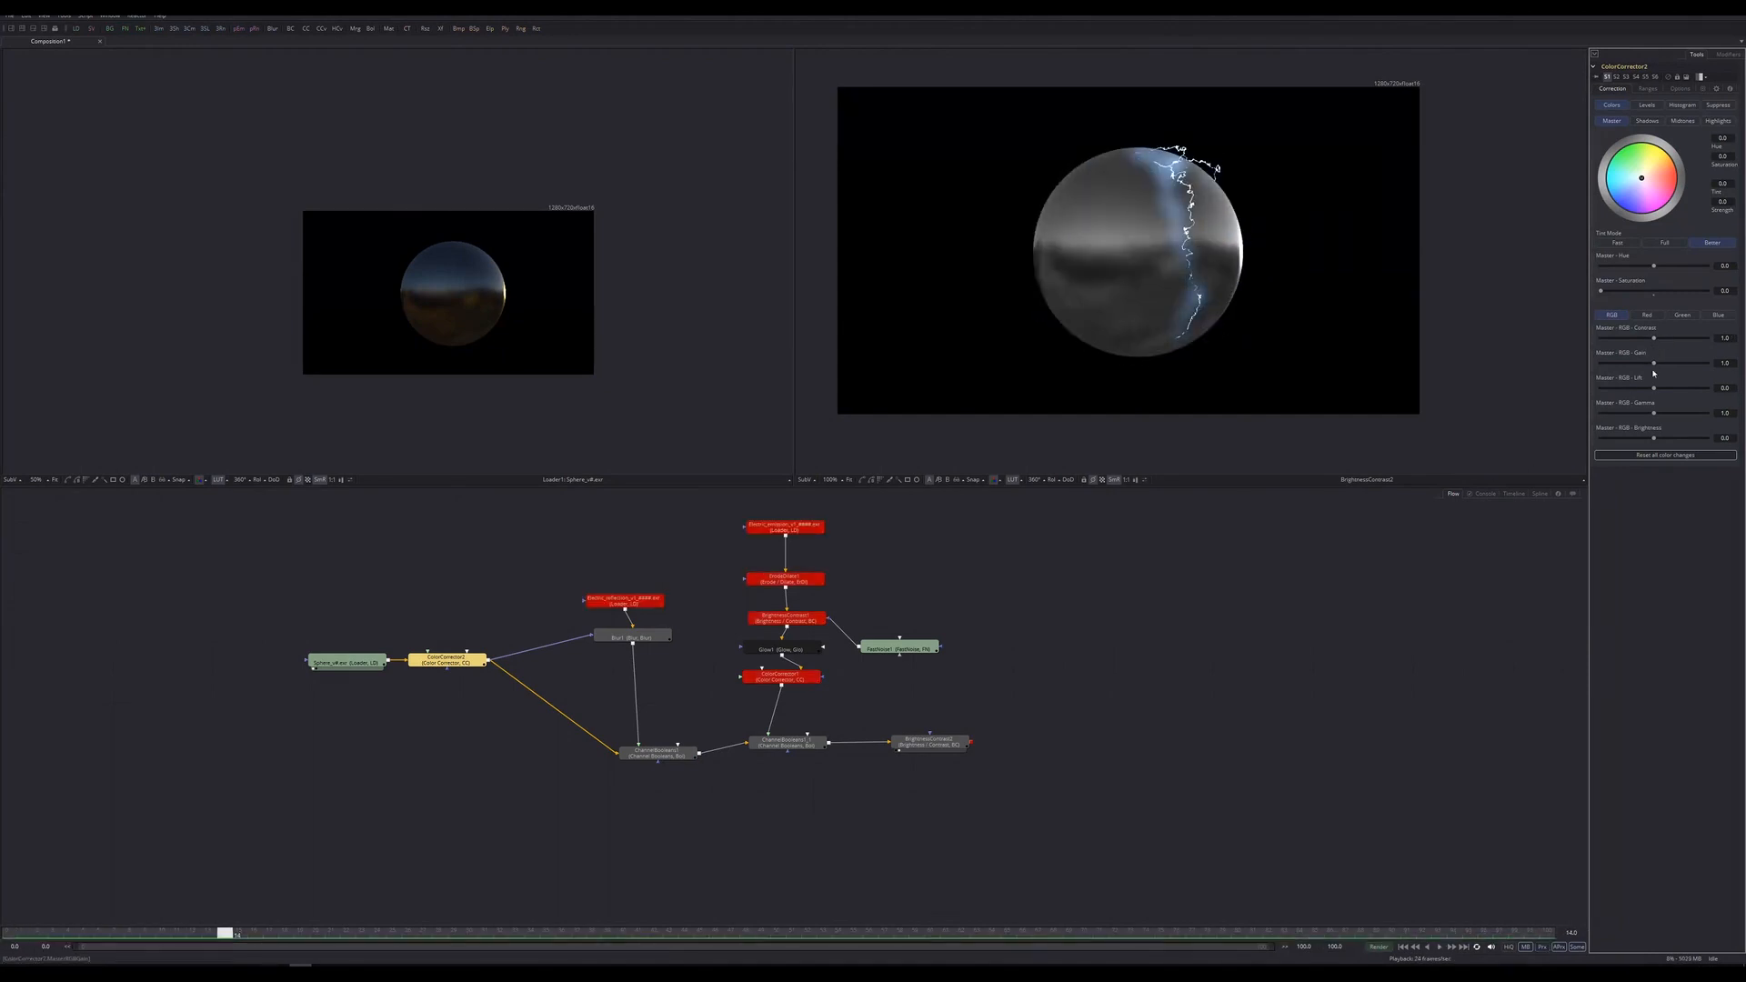
Lower the sphere Color Corrector's master RGB gain to about 0.05, checking it on different frames.
left_click_drag(1653, 364, 1604, 364)
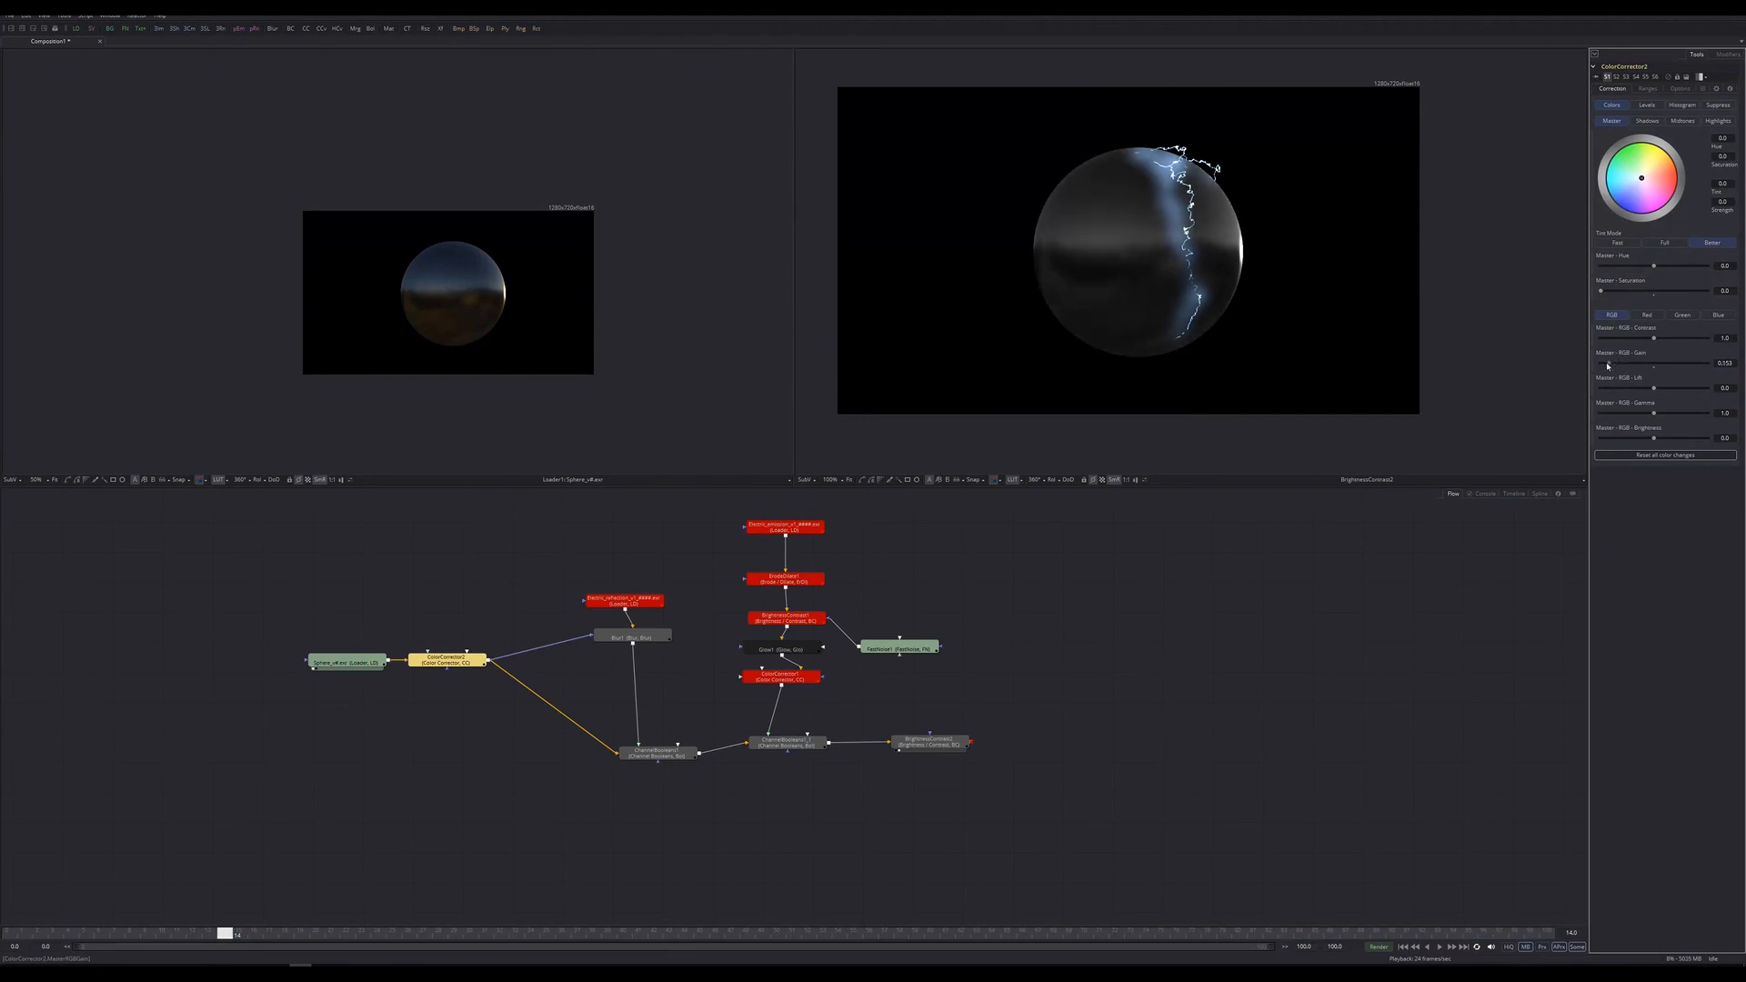
key("space")
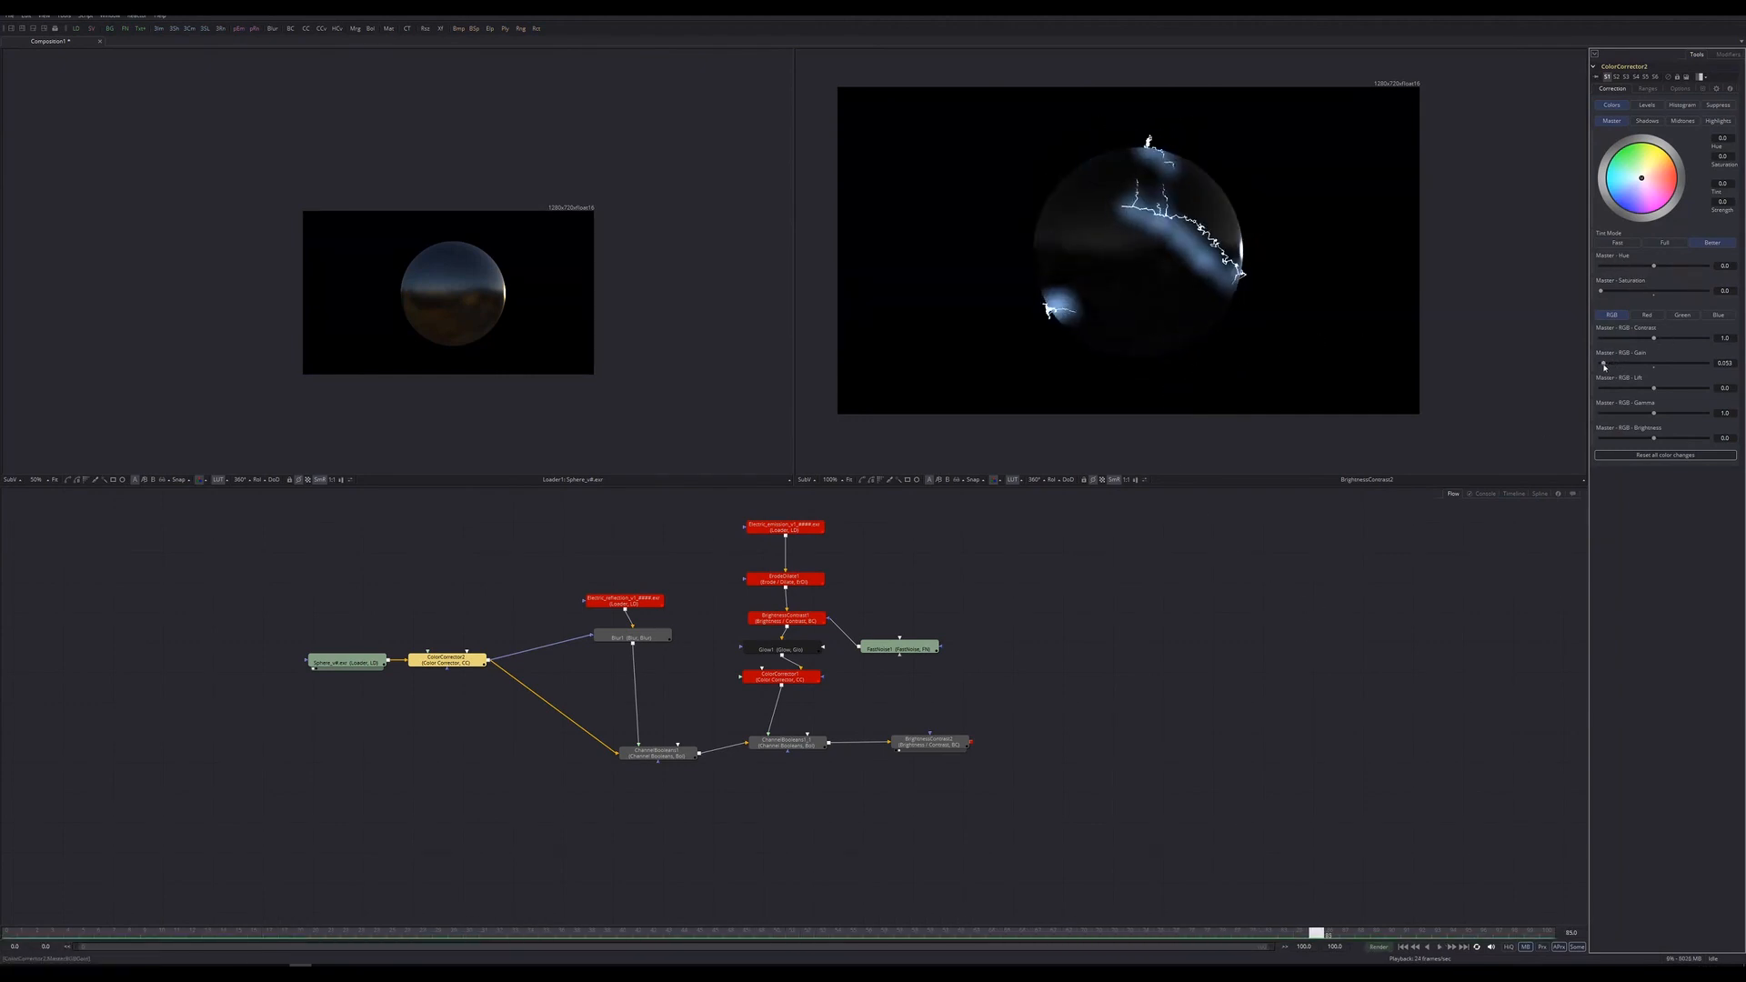
mouse_move(1604, 367)
left_mouse_down()
mouse_move(1649, 369)
mouse_move(1625, 368)
left_mouse_up()
key("ctrl+z")
left_click(723, 698)
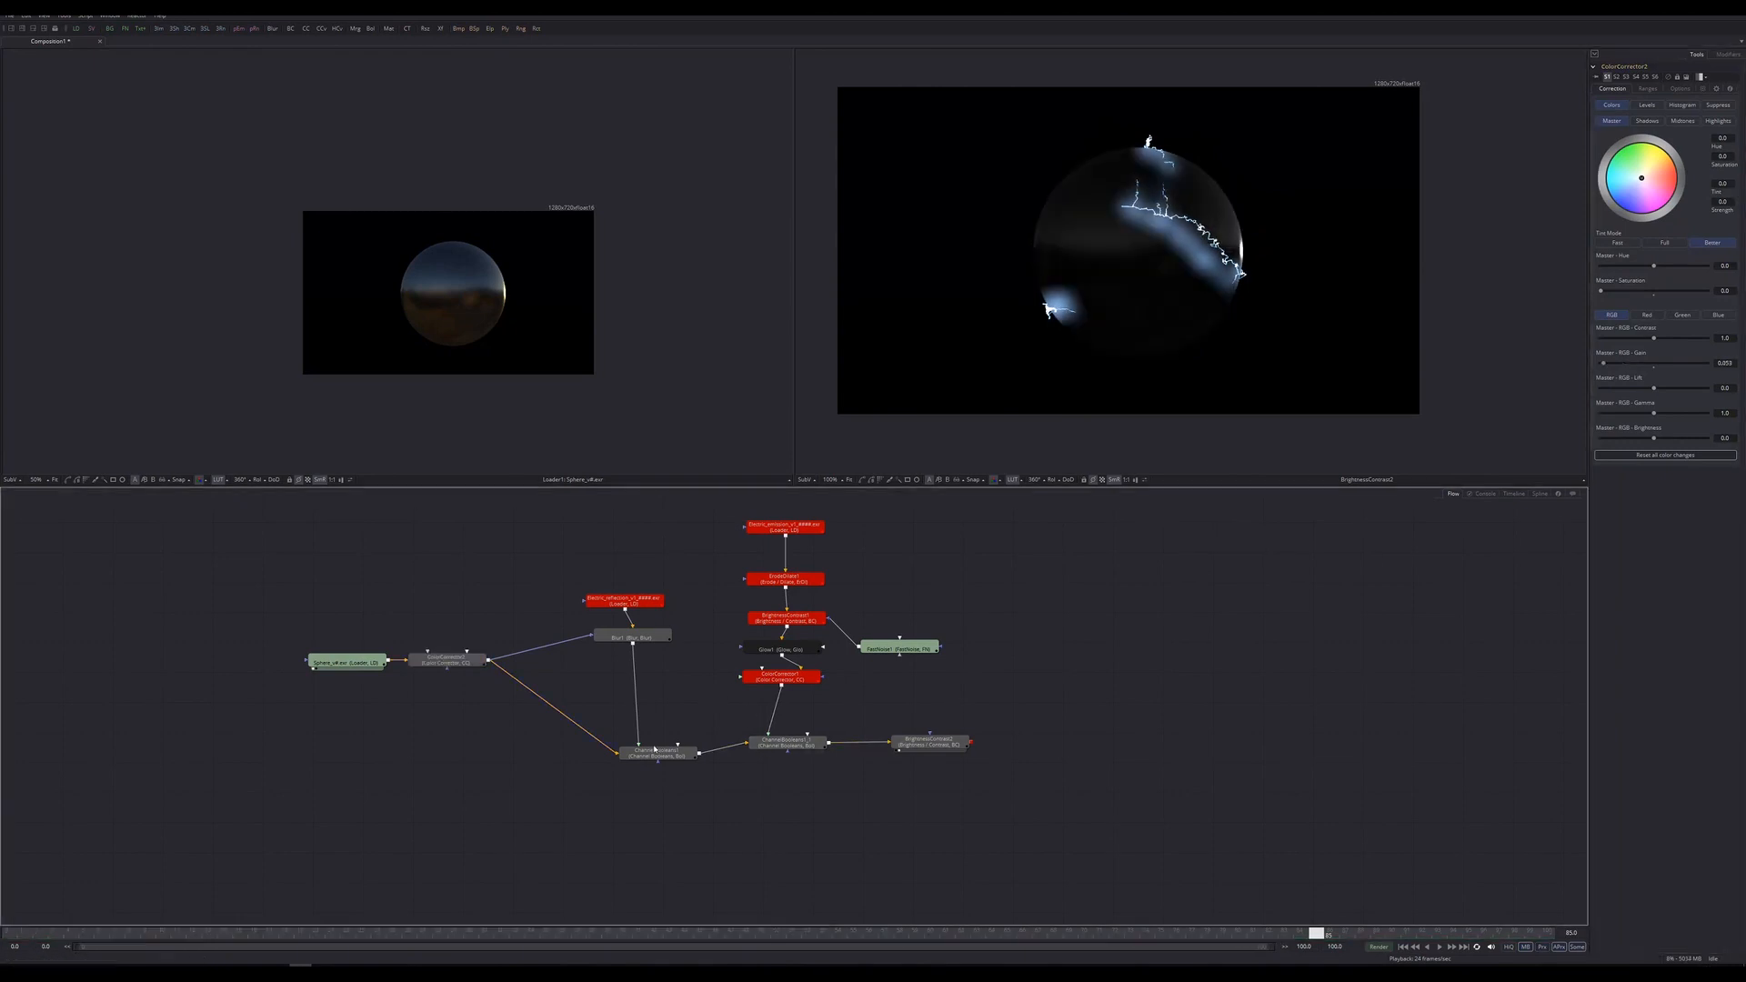
Raise the reflection Channel Booleans' blend to 1.0 and show the final Brightness Contrast in the second viewer.
left_click(655, 751)
key("2")
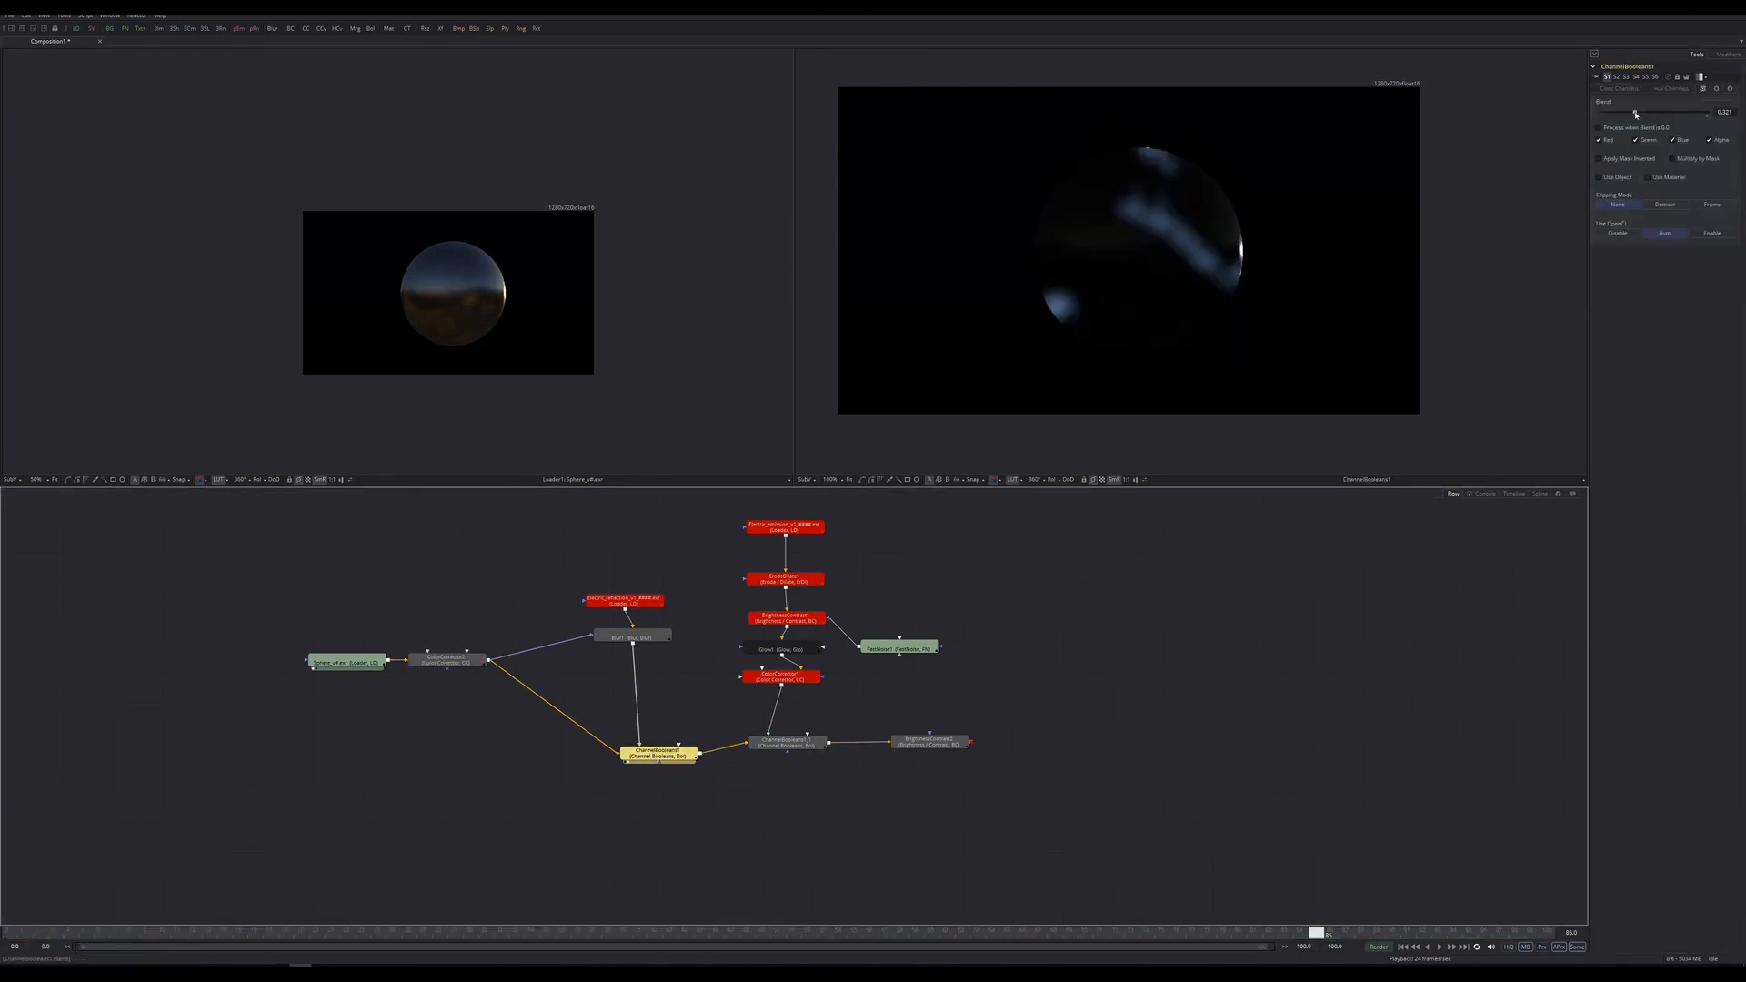
left_click_drag(1637, 114, 1707, 112)
left_click(930, 742)
key("2")
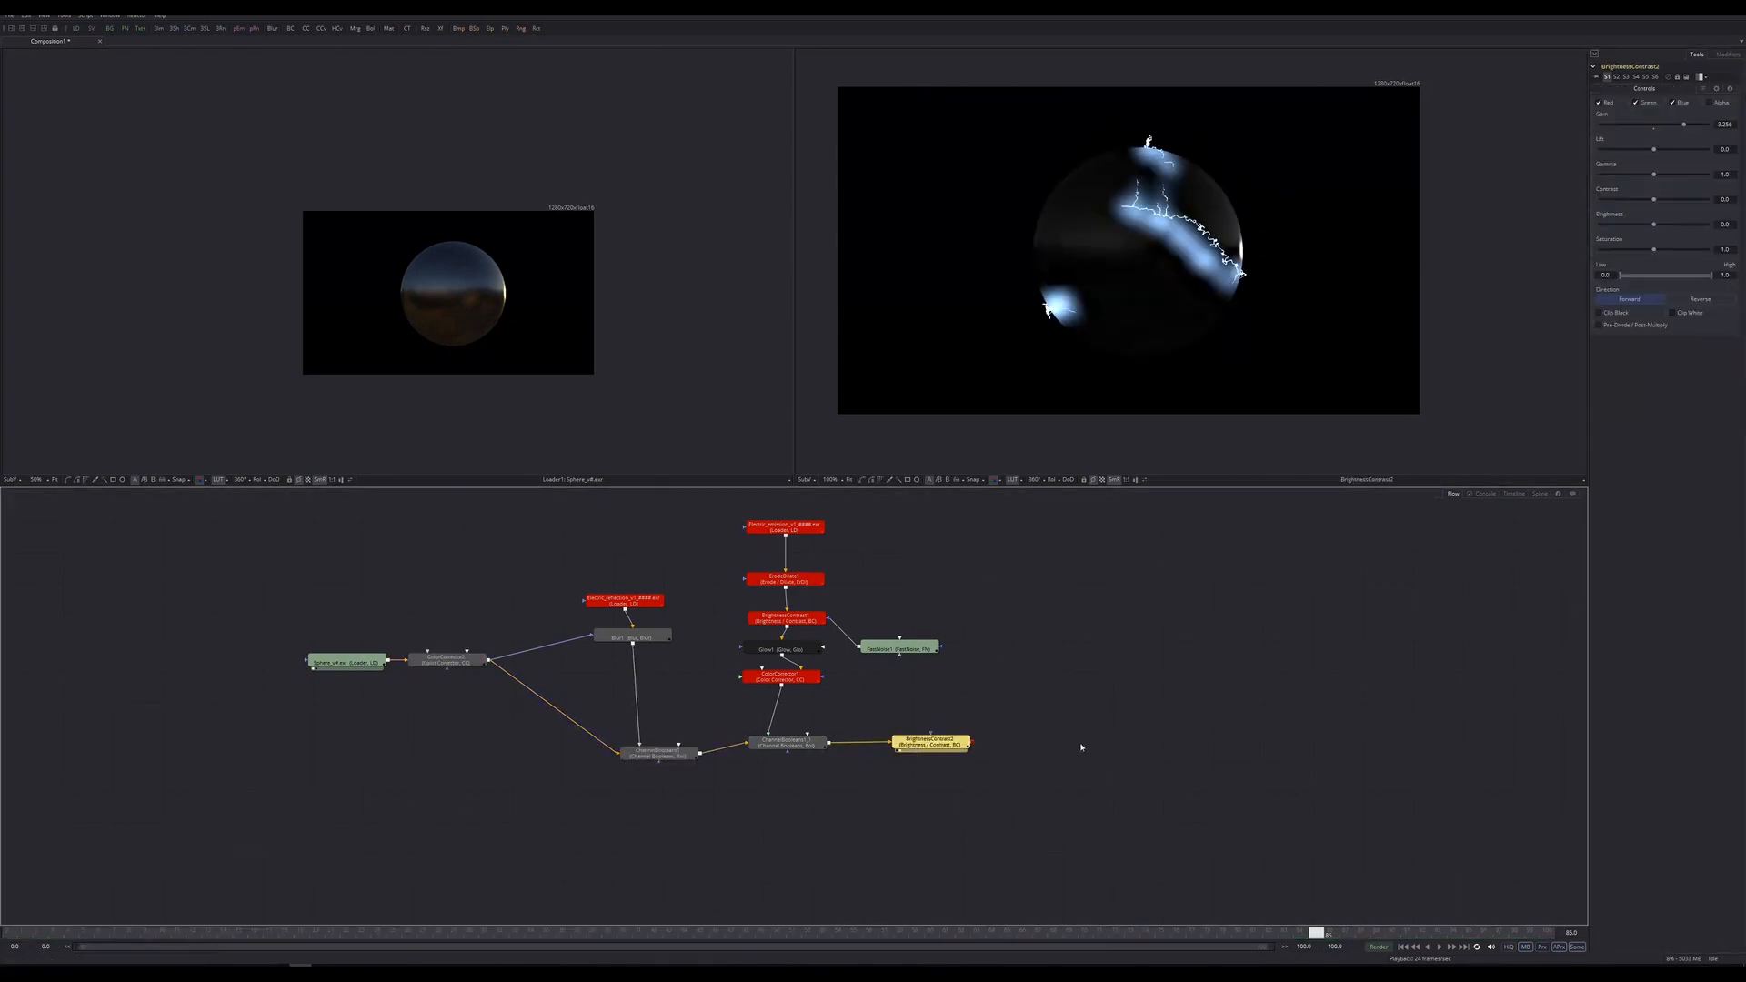
Insert a Color Corrector after the reflection's Blur node and reduce its master saturation.
left_click(667, 638)
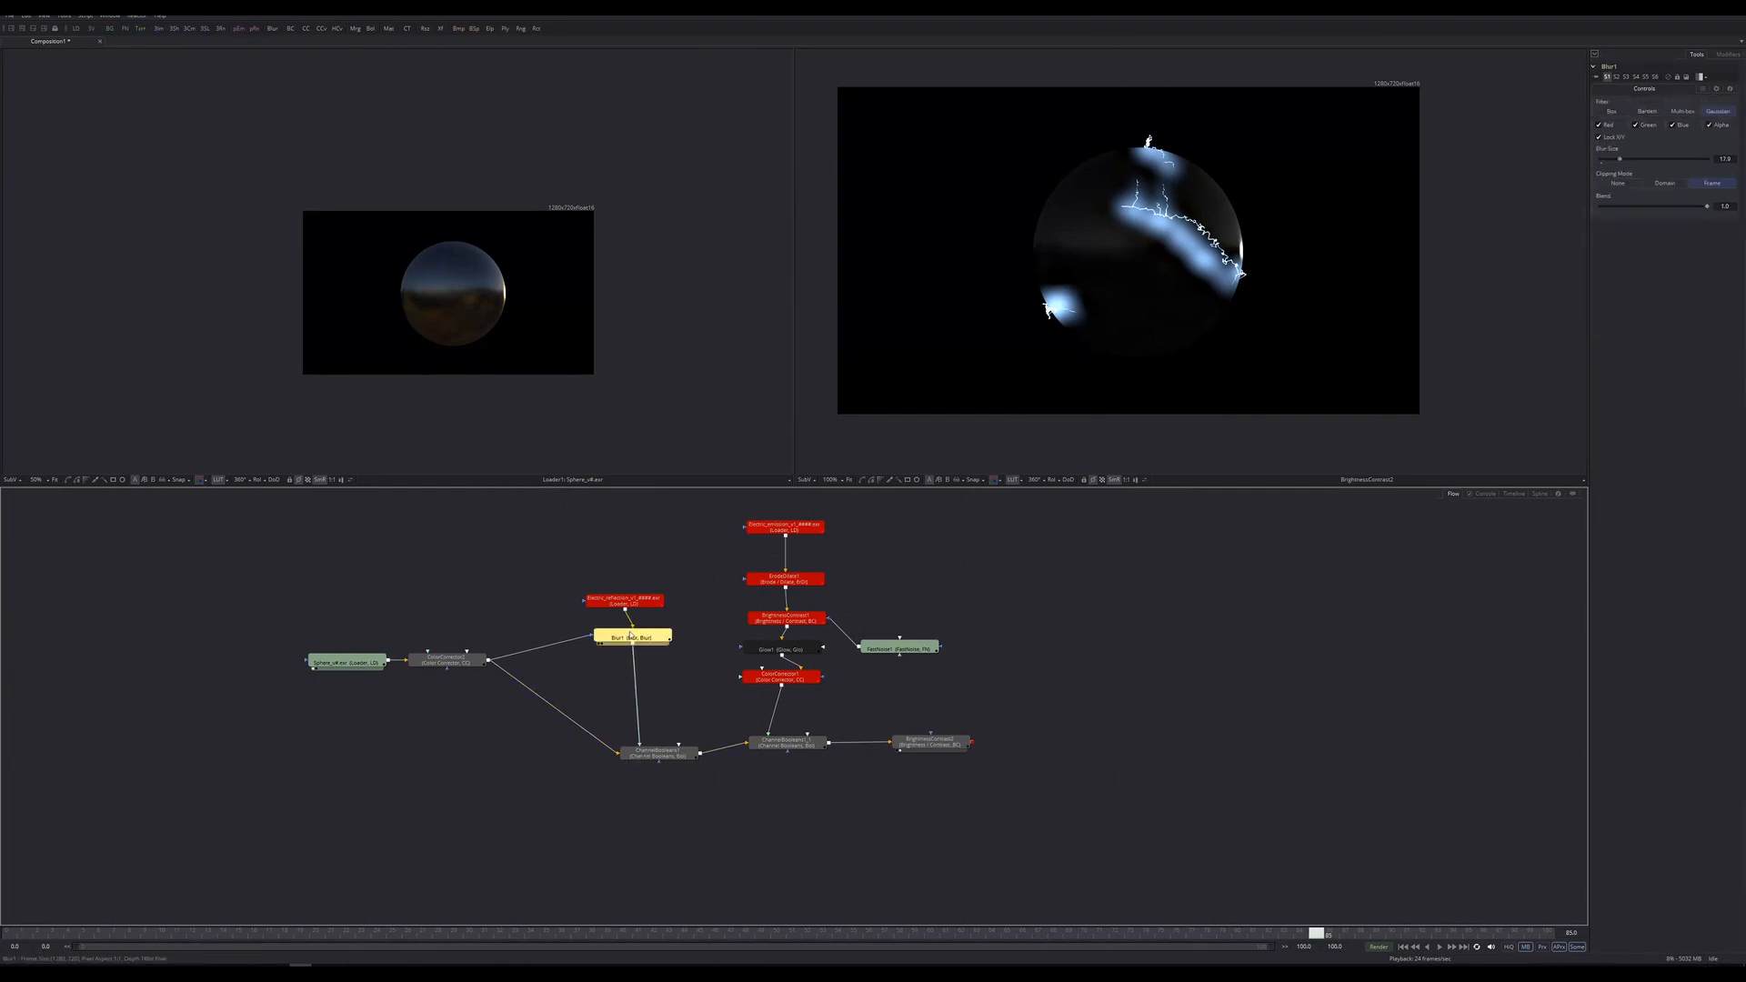
key("shift+space")
type("cc")
key("Return")
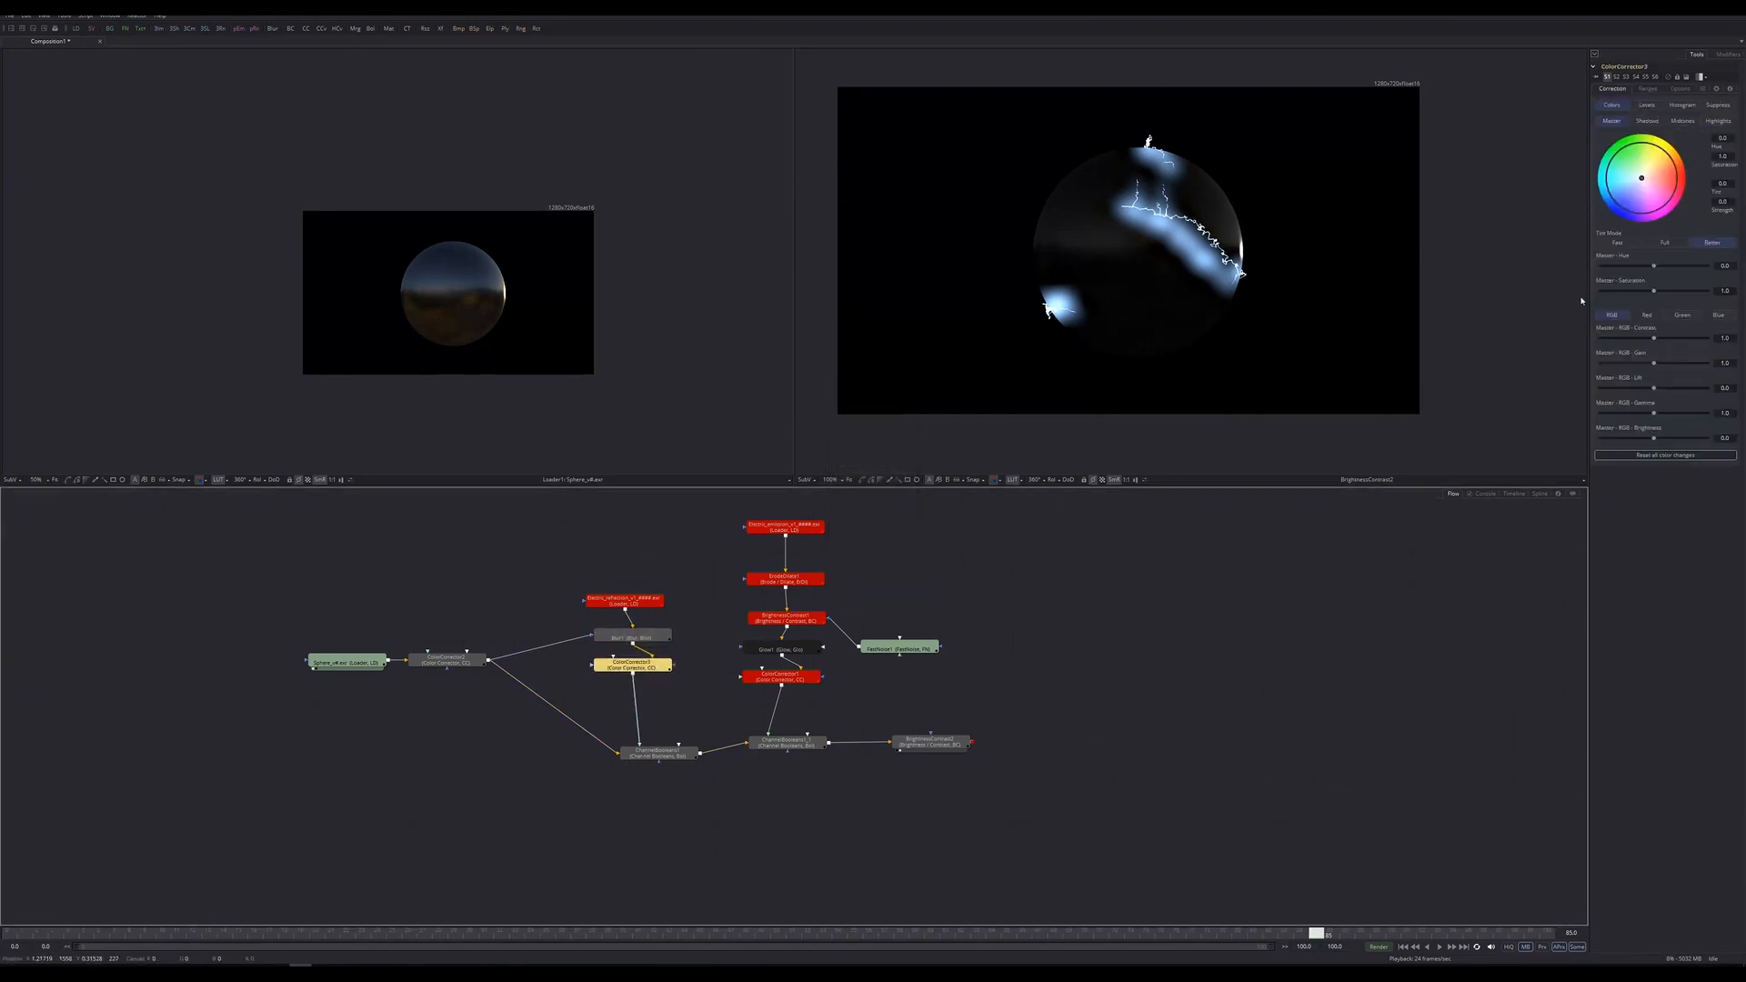
left_click_drag(1655, 291, 1598, 292)
left_click(1255, 572)
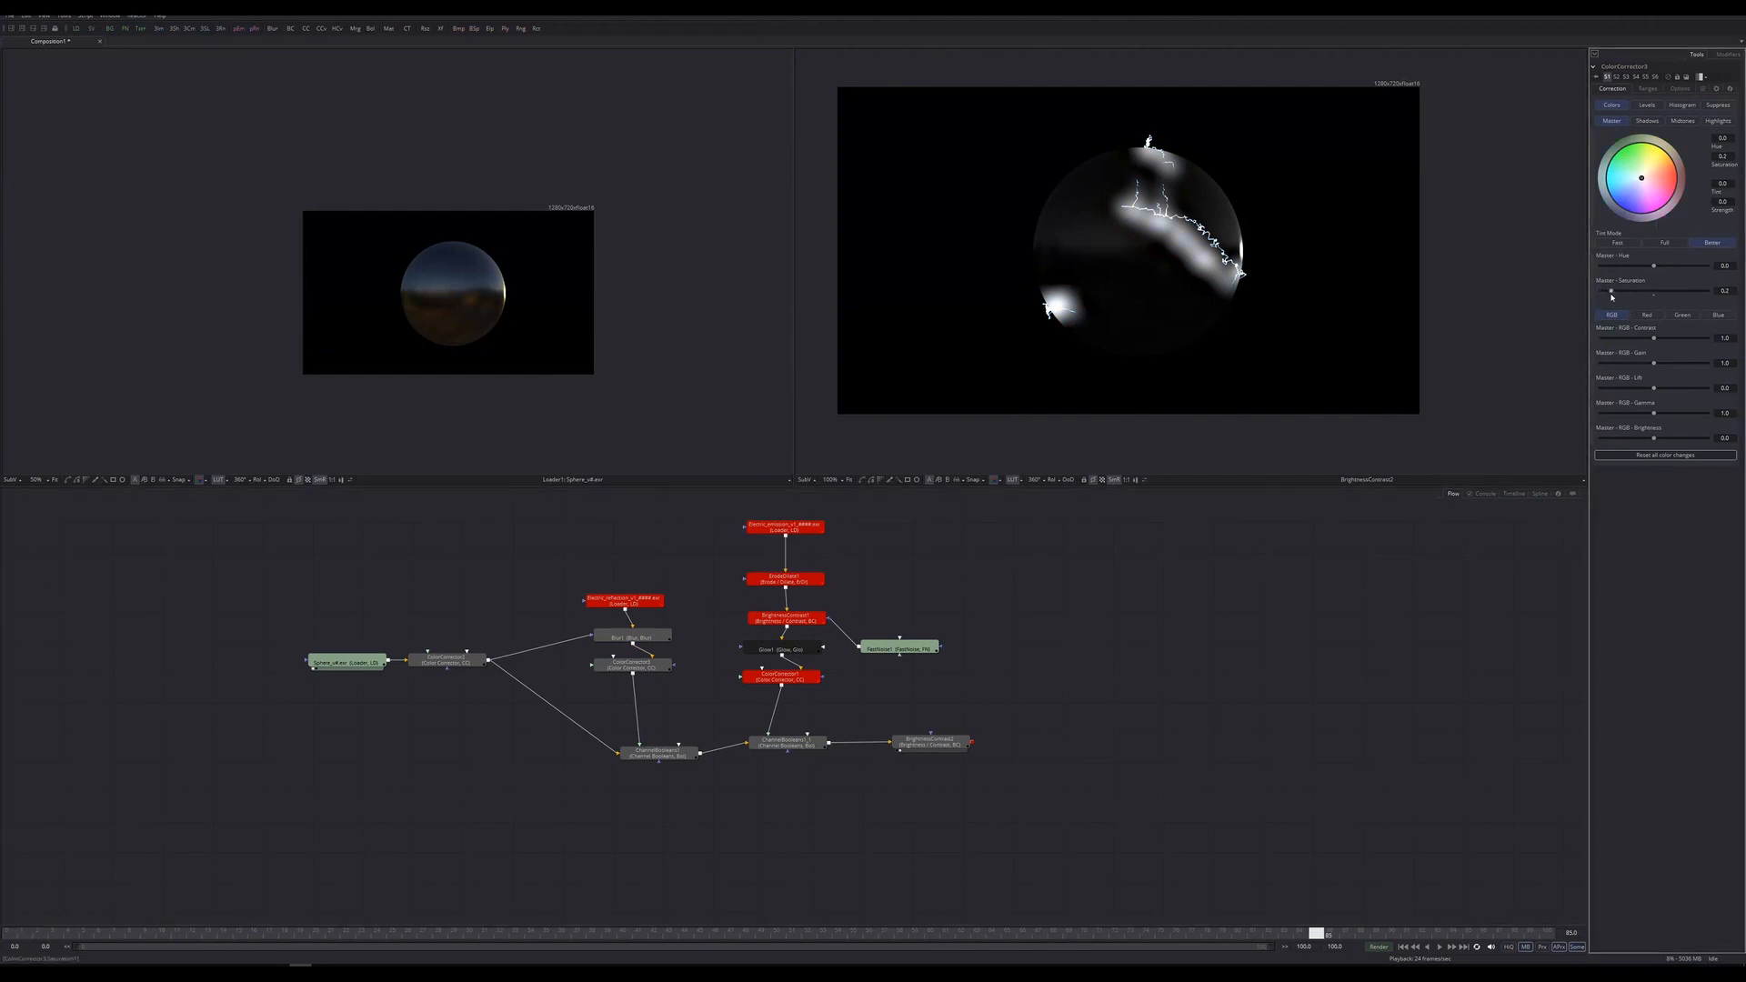
Slightly reduce the blur size on the reflection branch's Blur node.
left_click(641, 641)
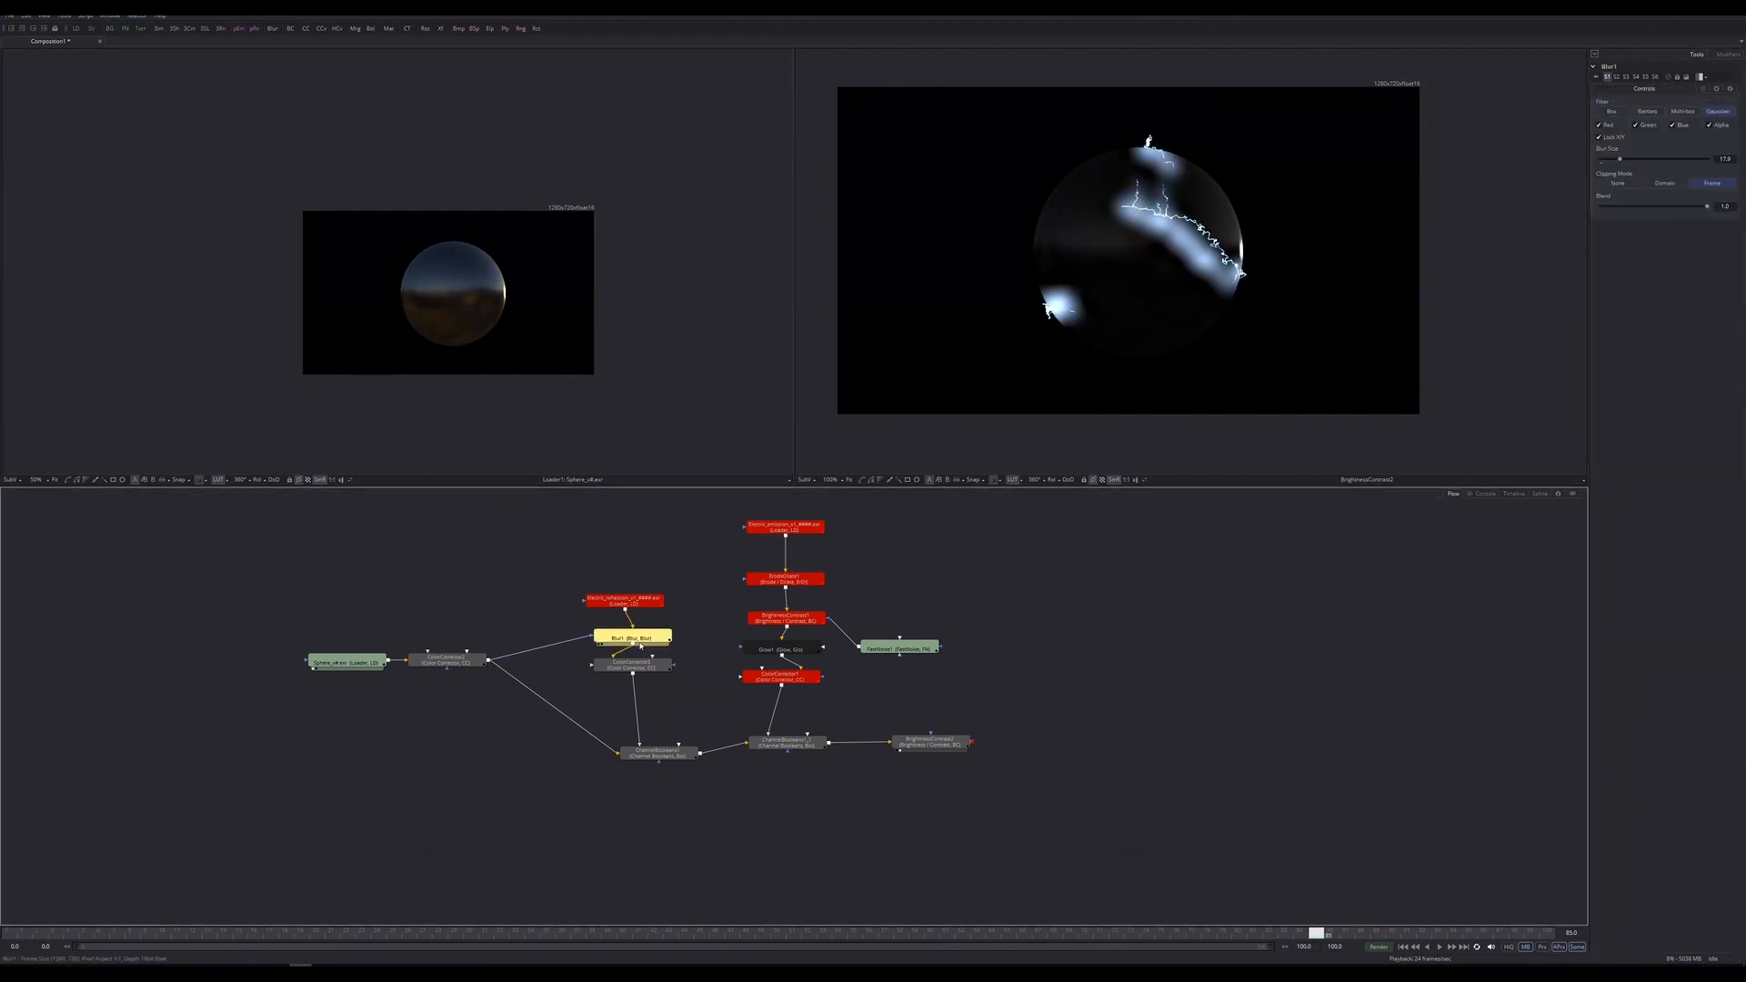
left_click_drag(1620, 161, 1616, 161)
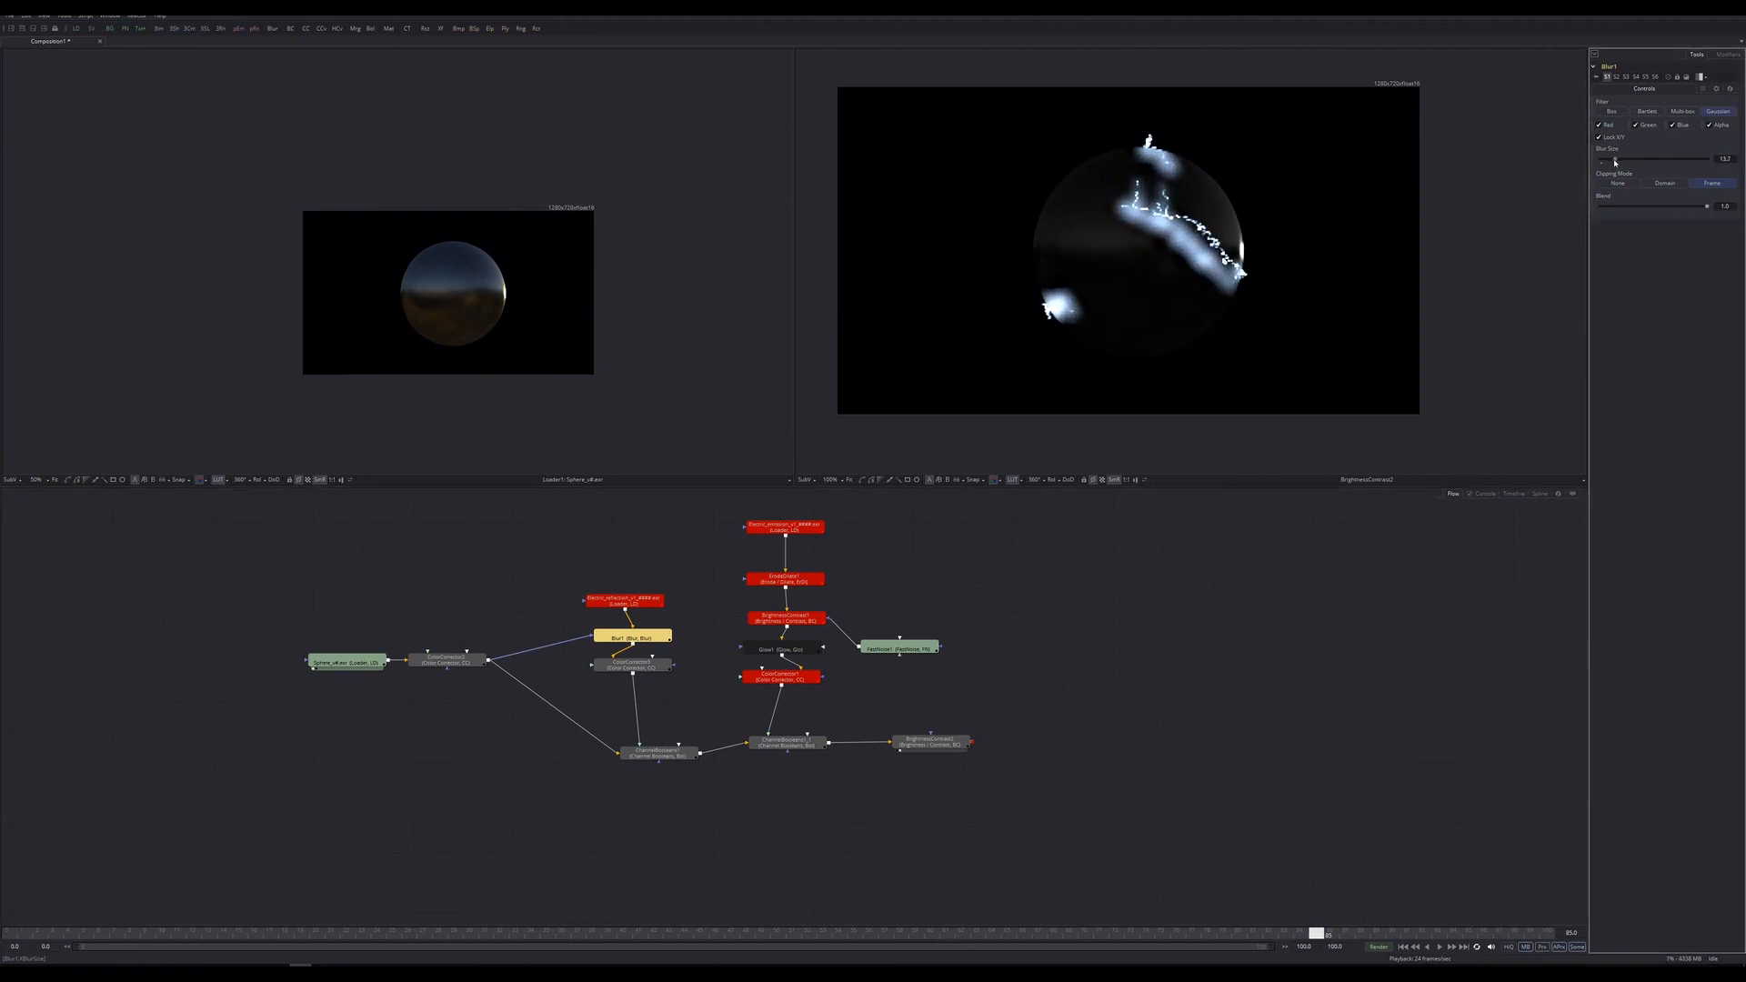
left_click(1086, 684)
Lower the reflection Channel Booleans' blend to about 0.2 and play back the final Brightness Contrast up close.
left_click(664, 759)
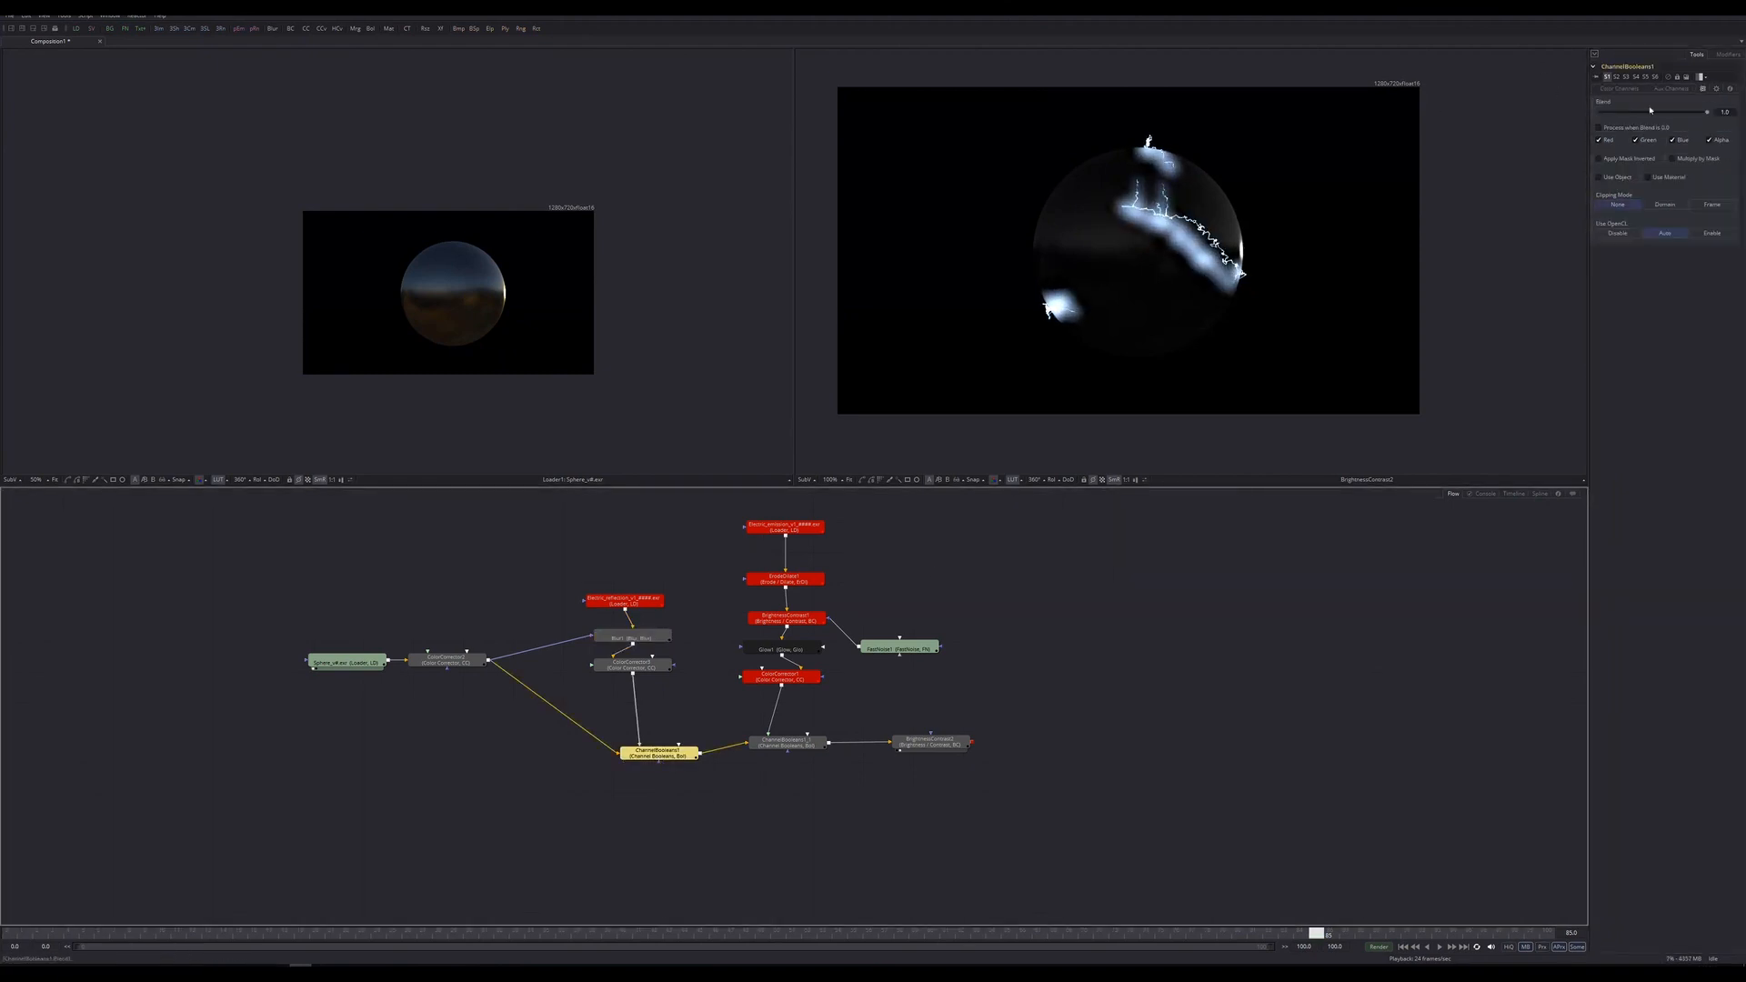
left_click_drag(1708, 115, 1620, 114)
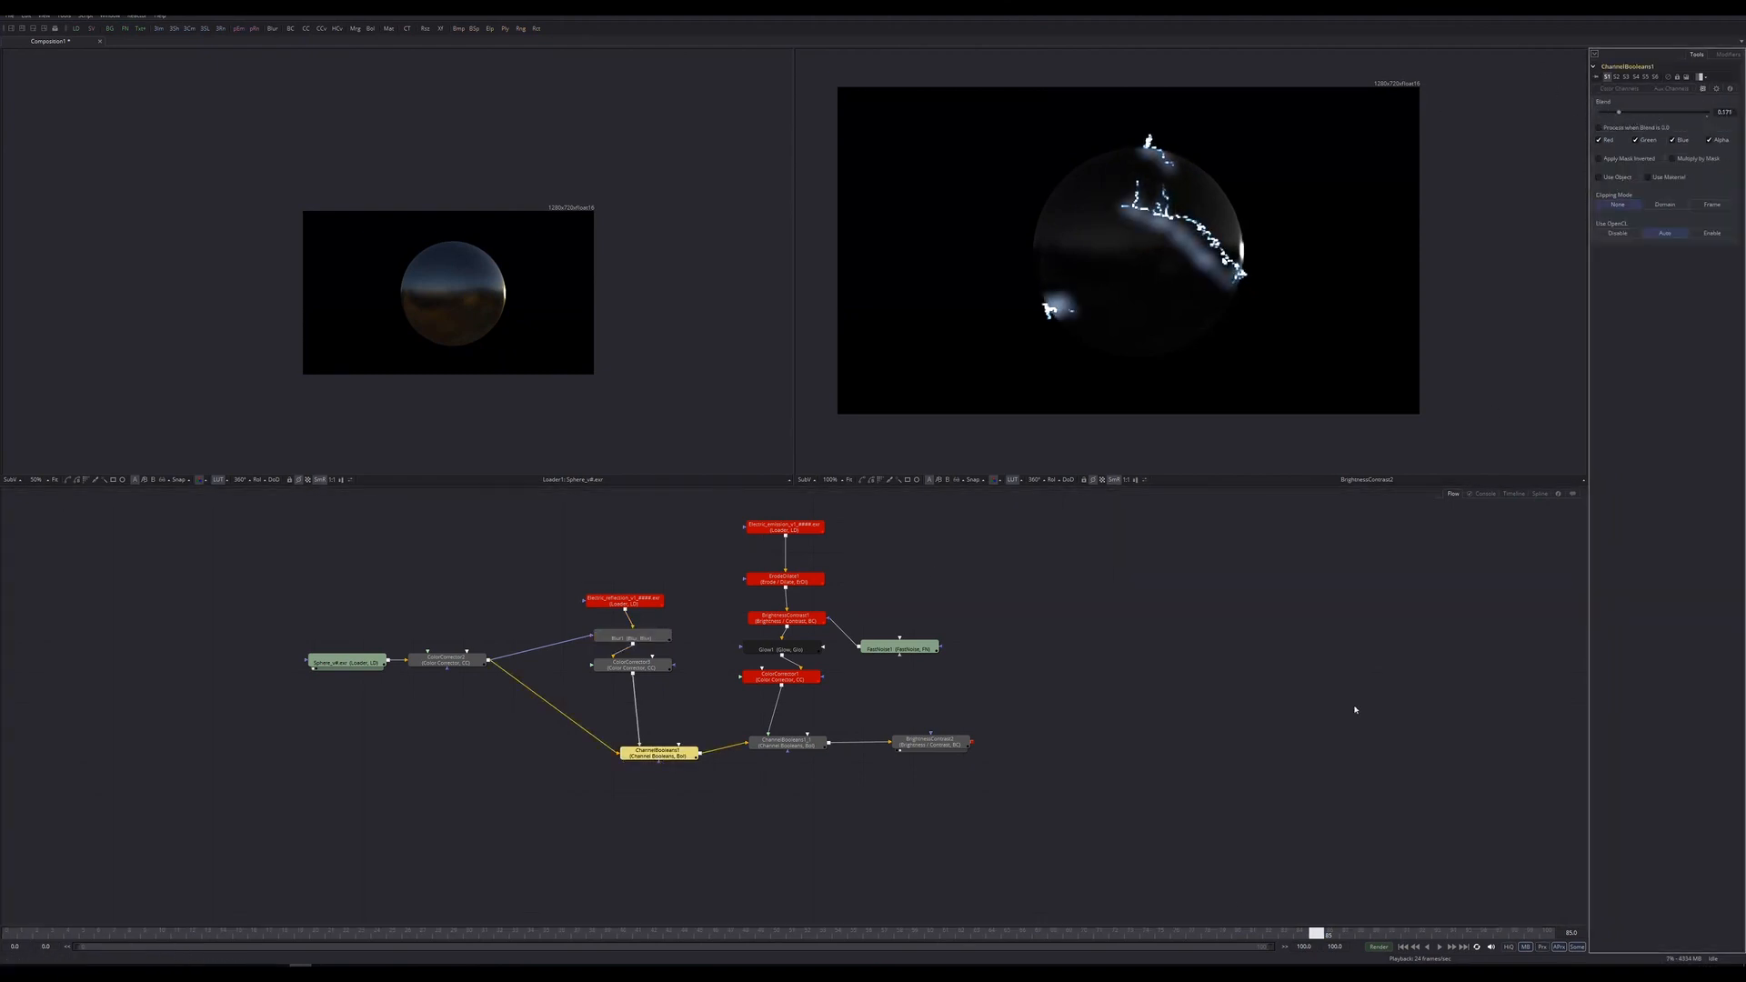
left_click(919, 751)
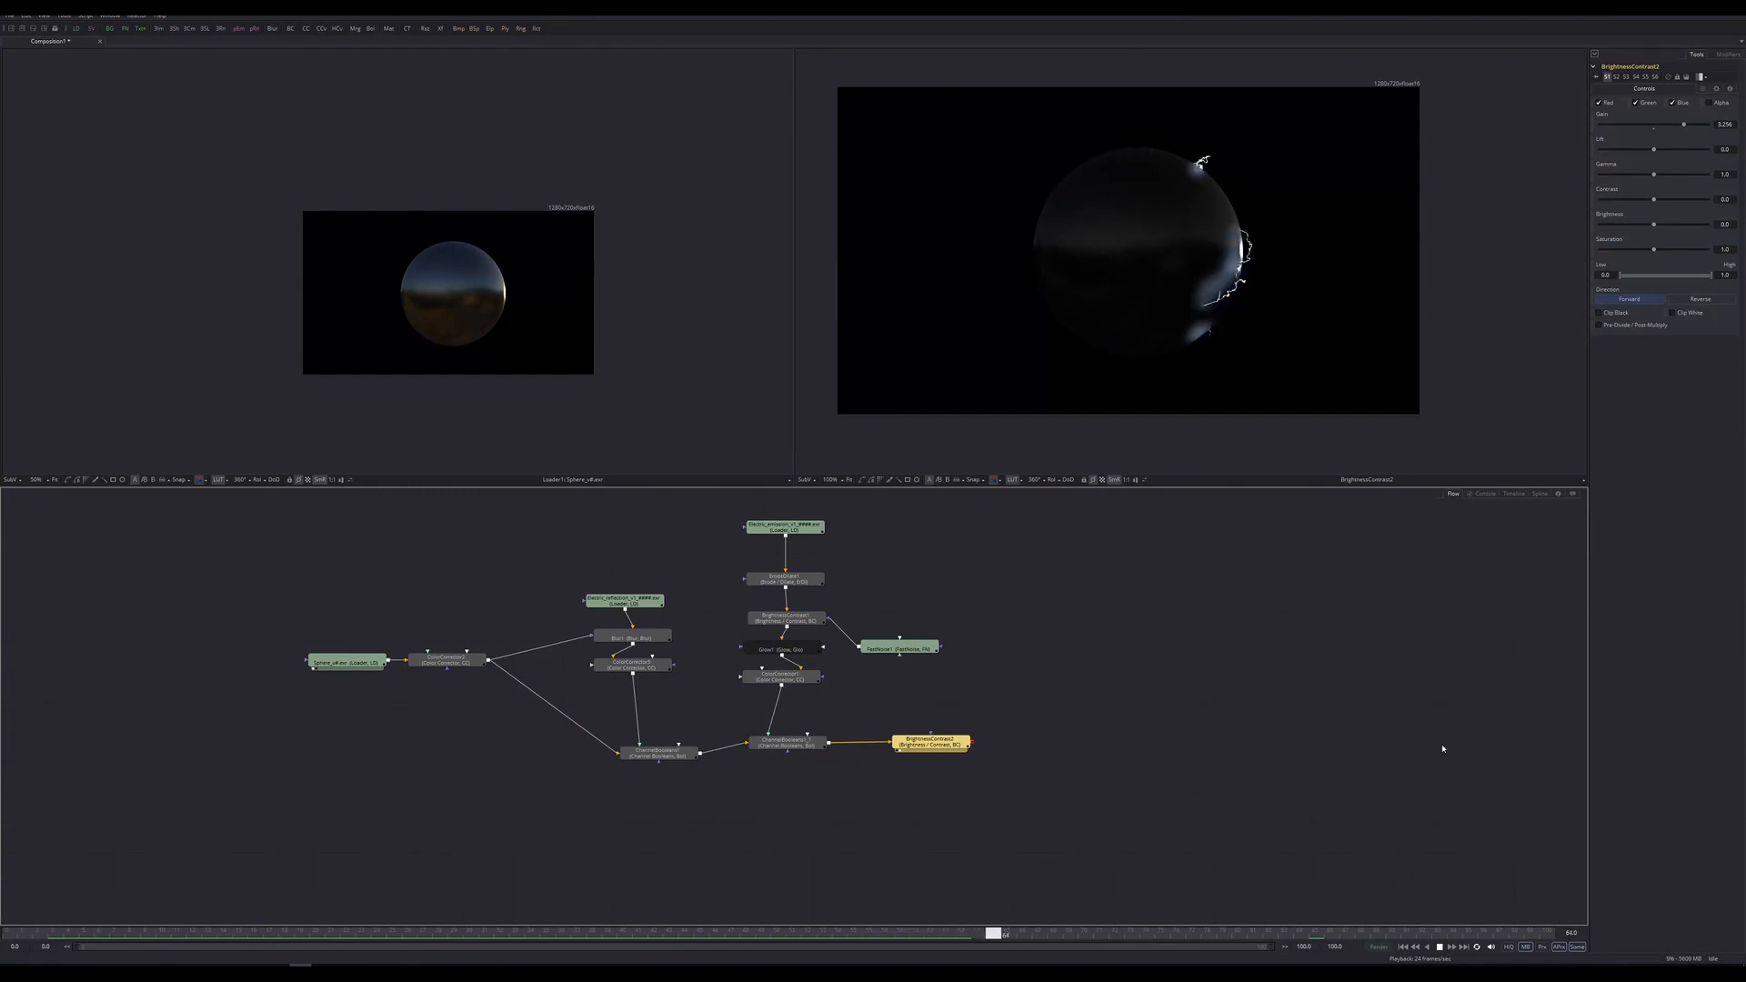
scroll(1164, 223, "up", 2)
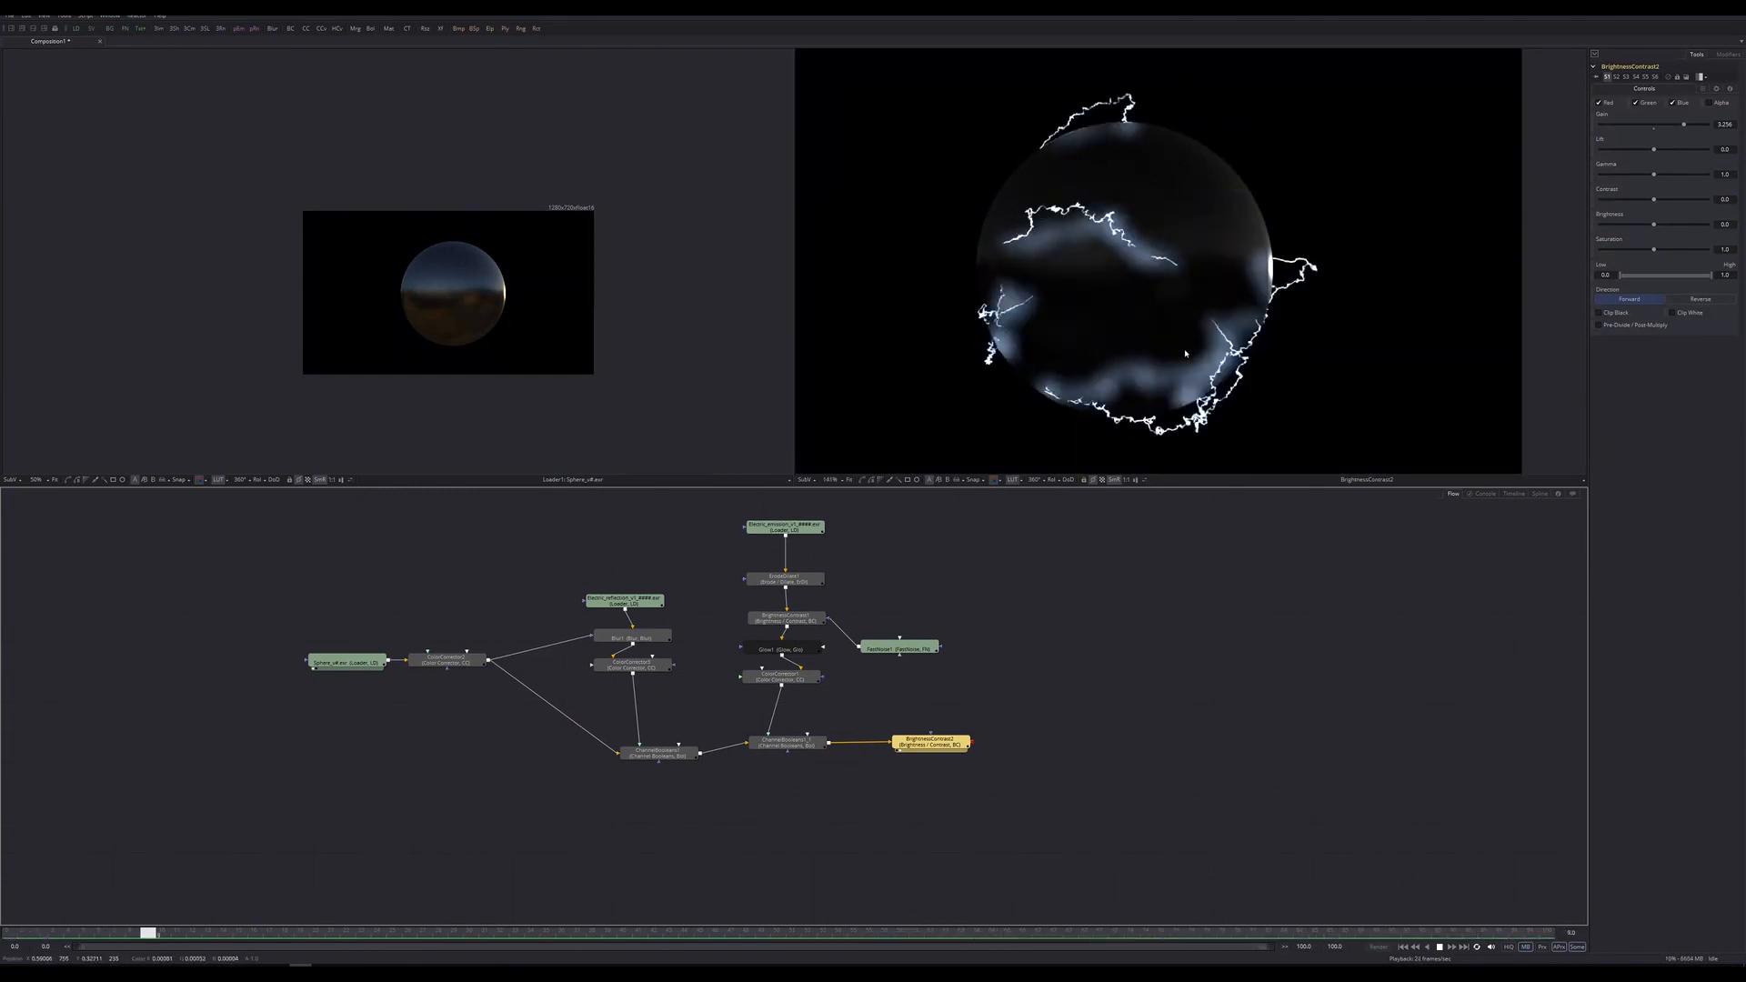
middle_click_drag(1127, 514, 1085, 550)
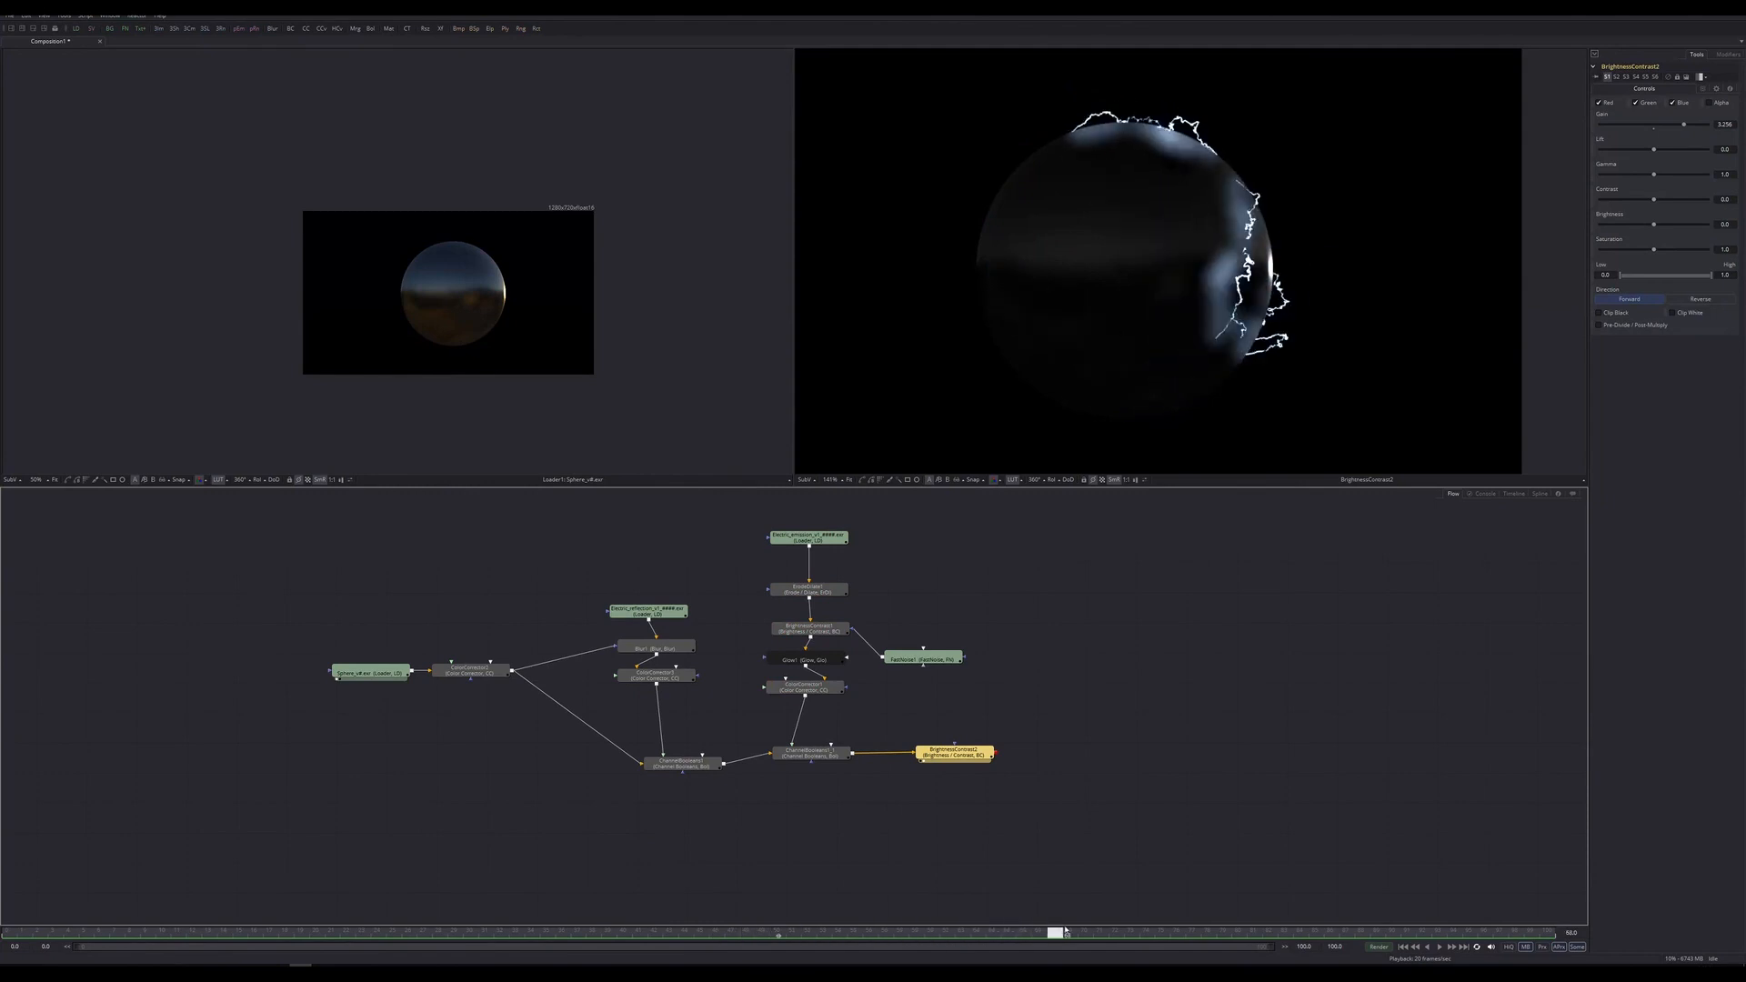
Move the emission Loader up to make room, show it in the first viewer and examine frame 32 up close.
left_click(1032, 721)
middle_click_drag(819, 529, 787, 626)
left_click_drag(759, 622, 757, 592)
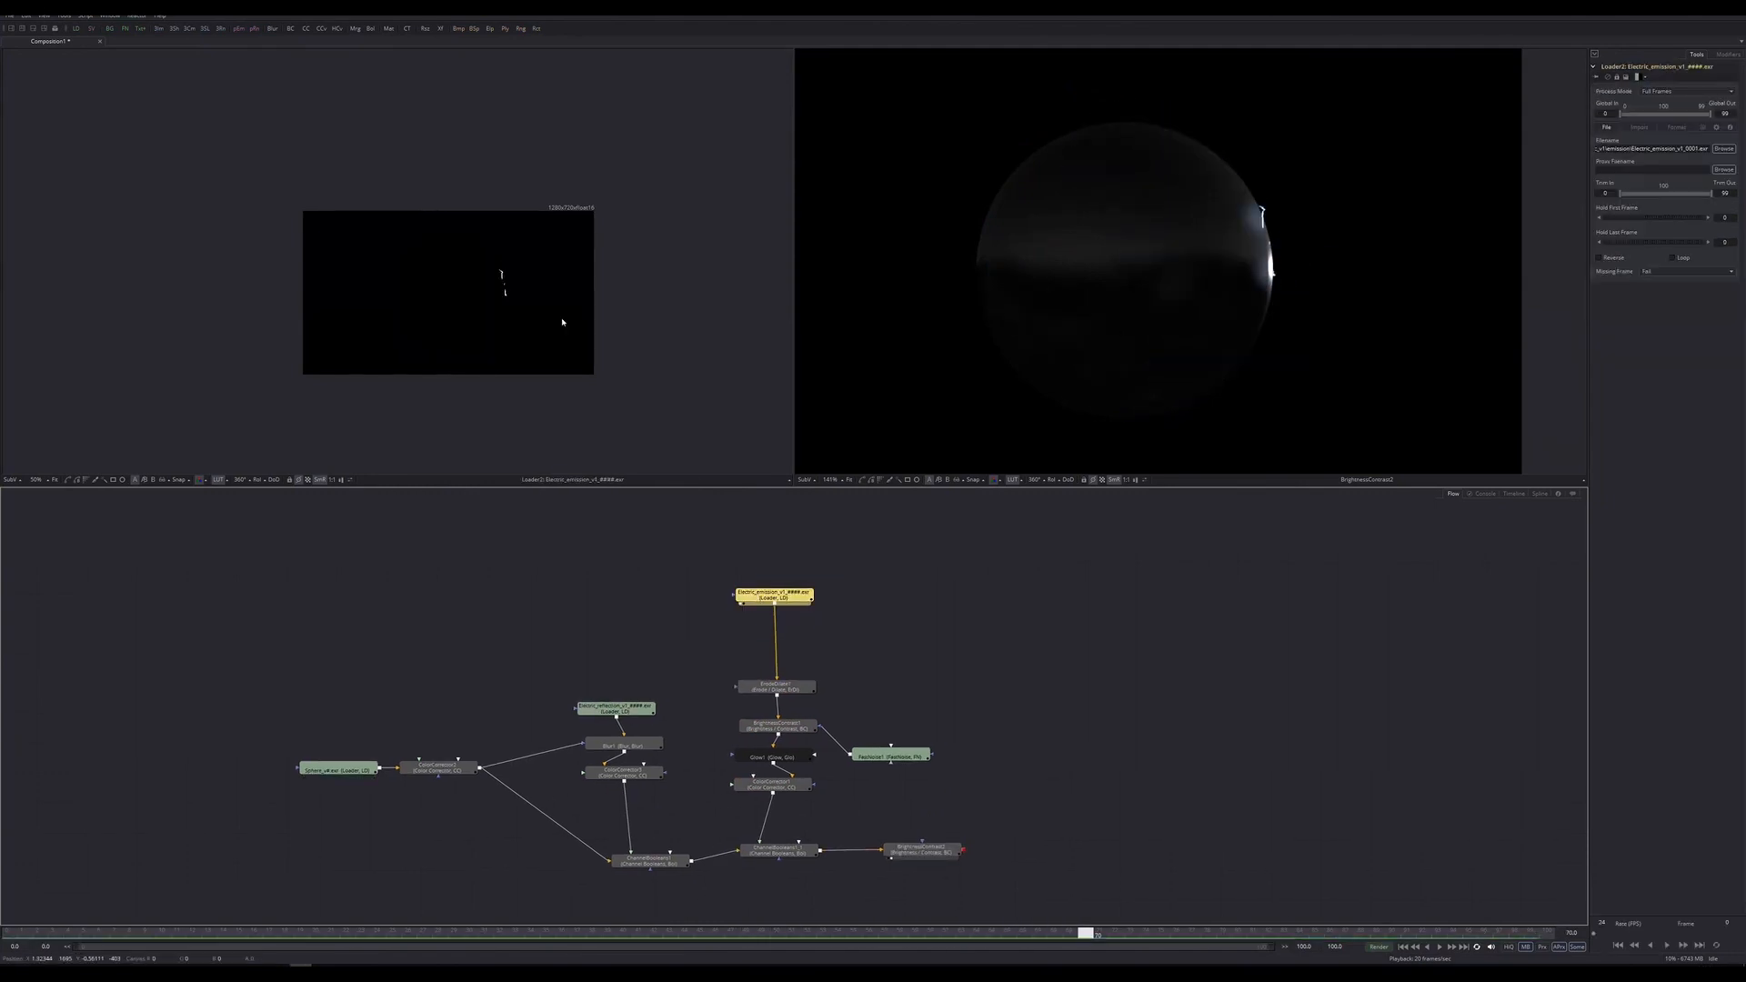
key("1")
mouse_move(515, 937)
left_mouse_down()
mouse_move(565, 933)
mouse_move(501, 934)
left_mouse_up()
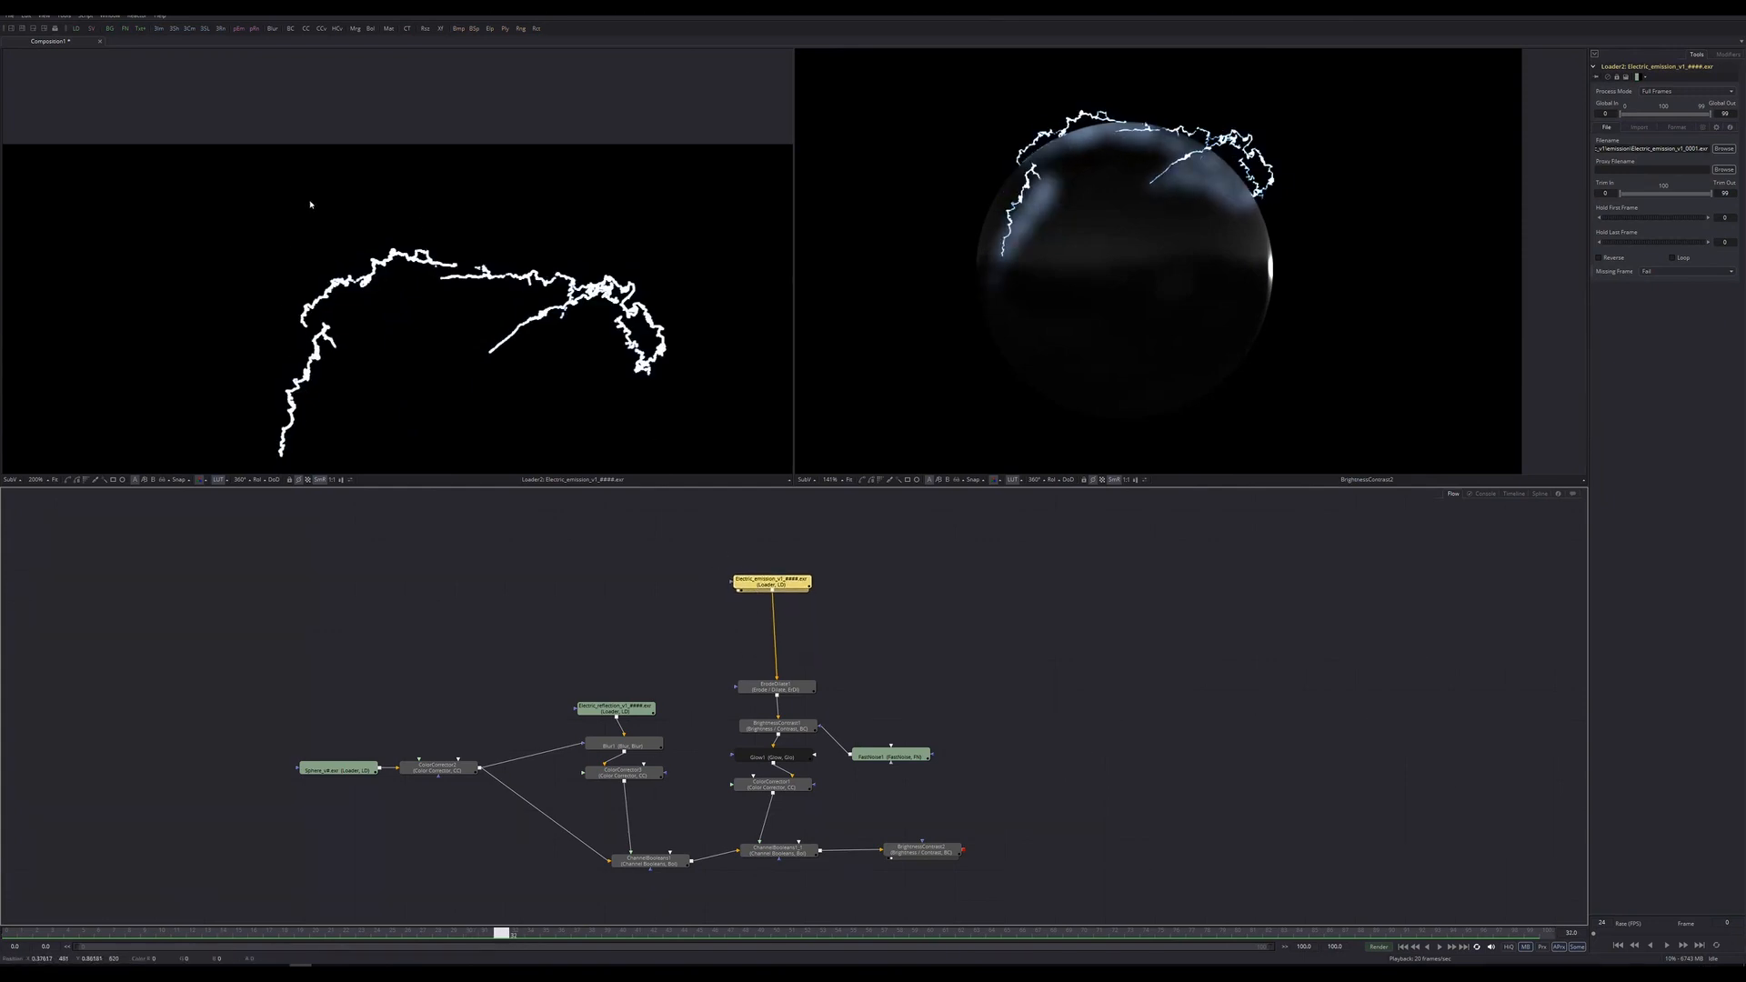
left_click(591, 630)
Insert a Displace node directly after the emission Loader.
left_click(772, 583)
key("shift+space")
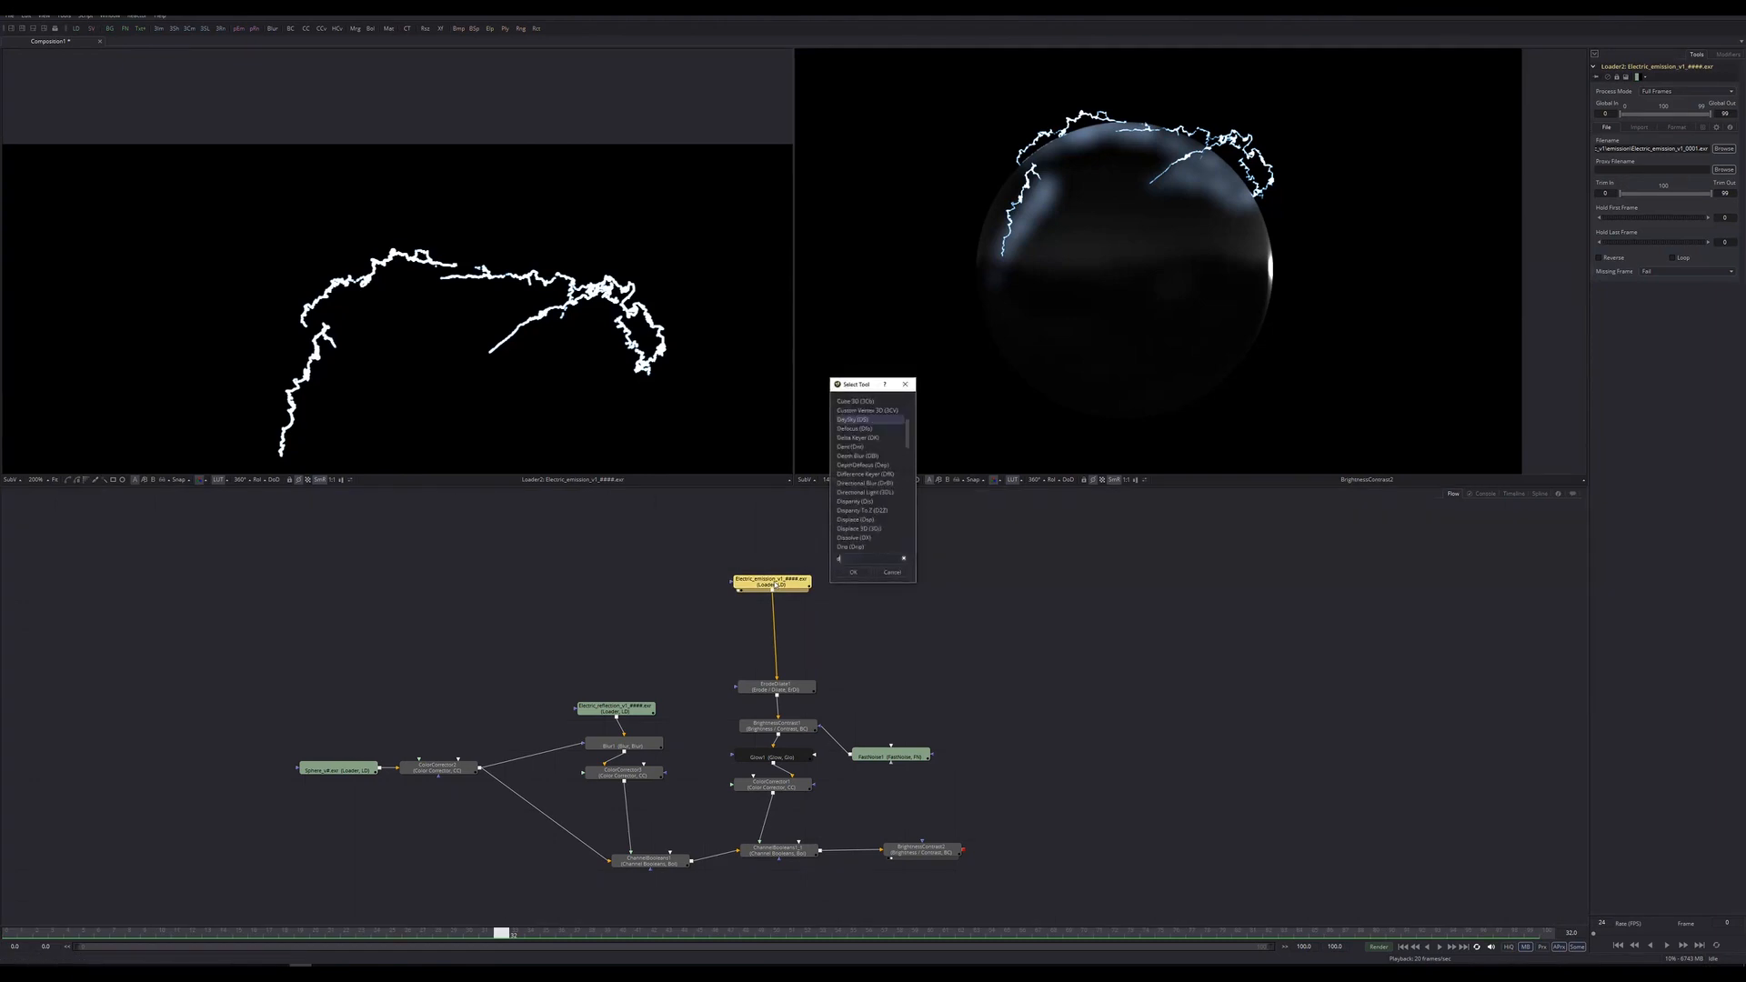
type("dis")
key("Return")
left_click(875, 584)
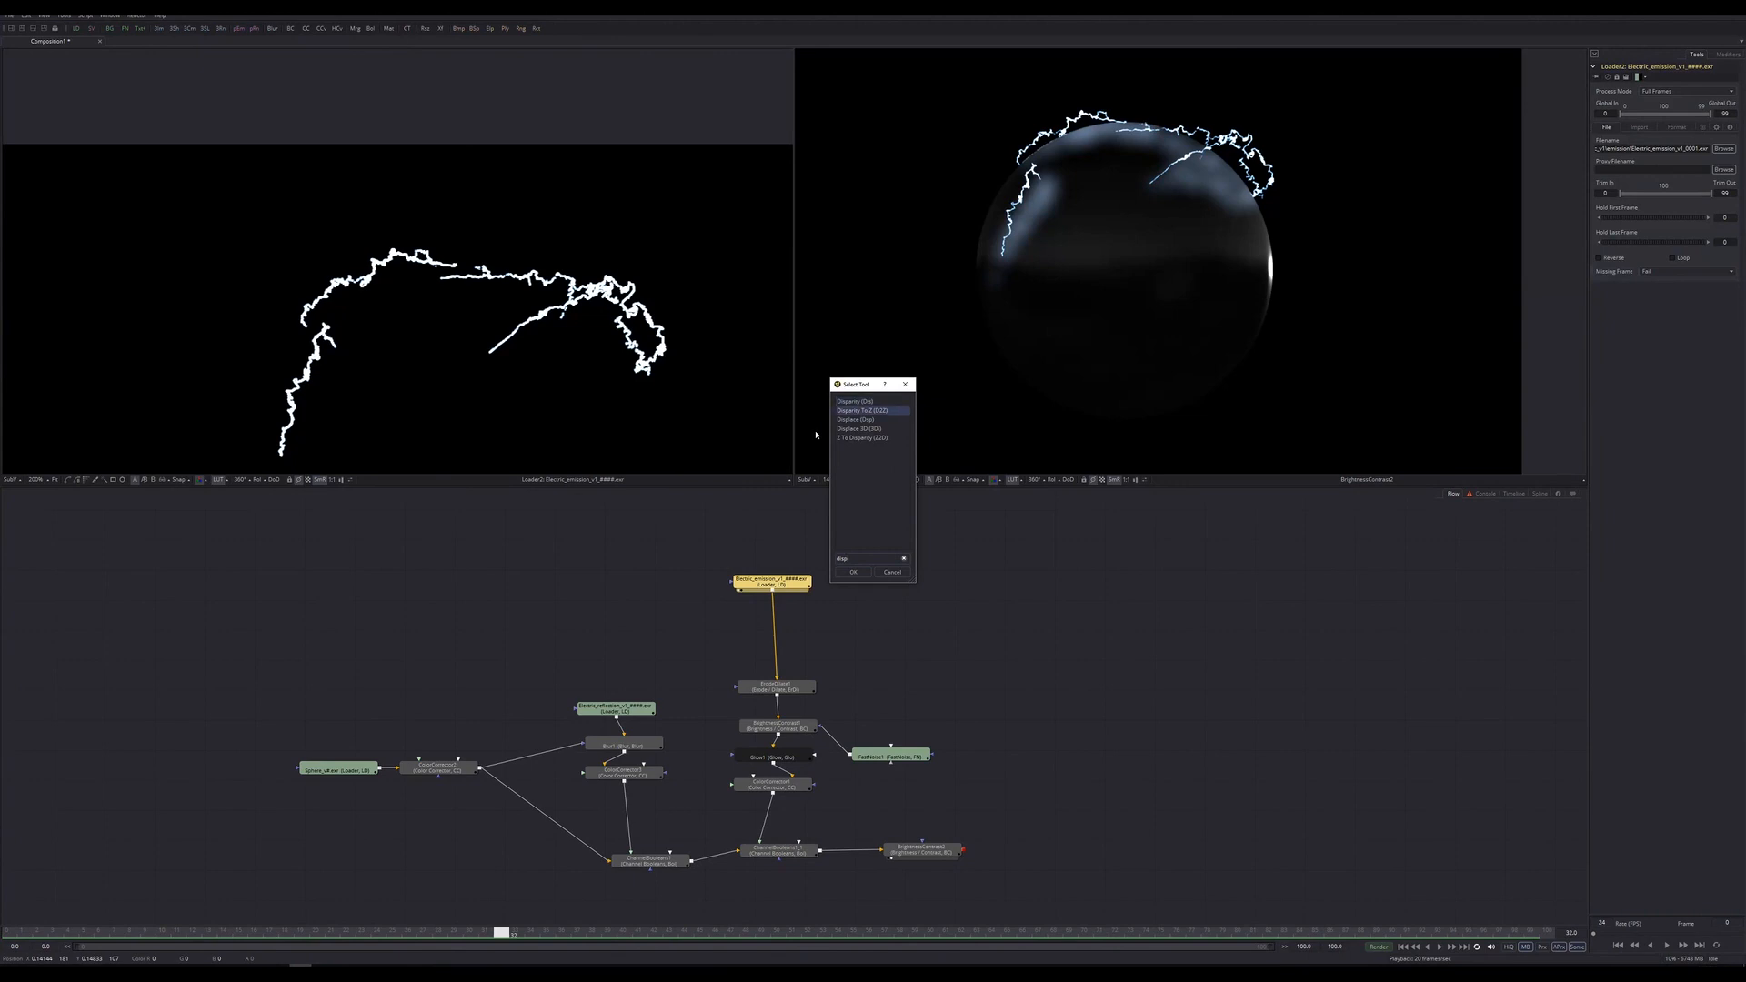
key("Down")
key("Return")
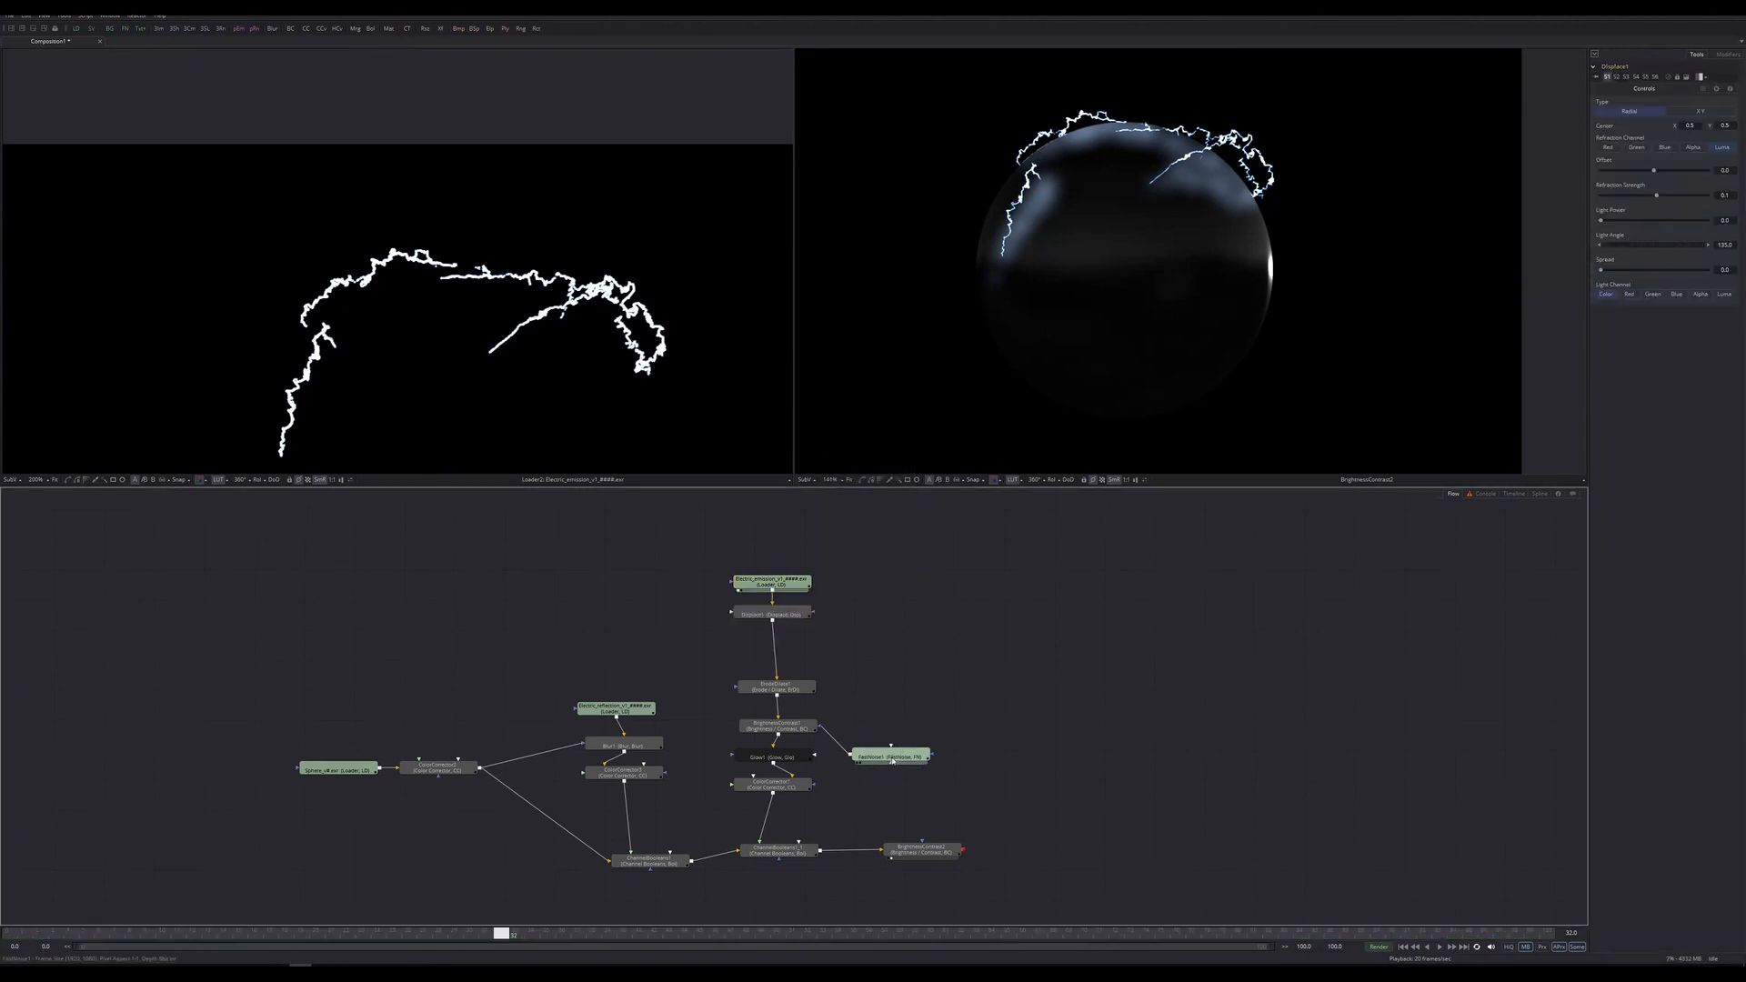
Duplicate the Fast Noise node without the extra Merge, place the copy beside the emission Loader and connect it to Displace.
key("ctrl+v")
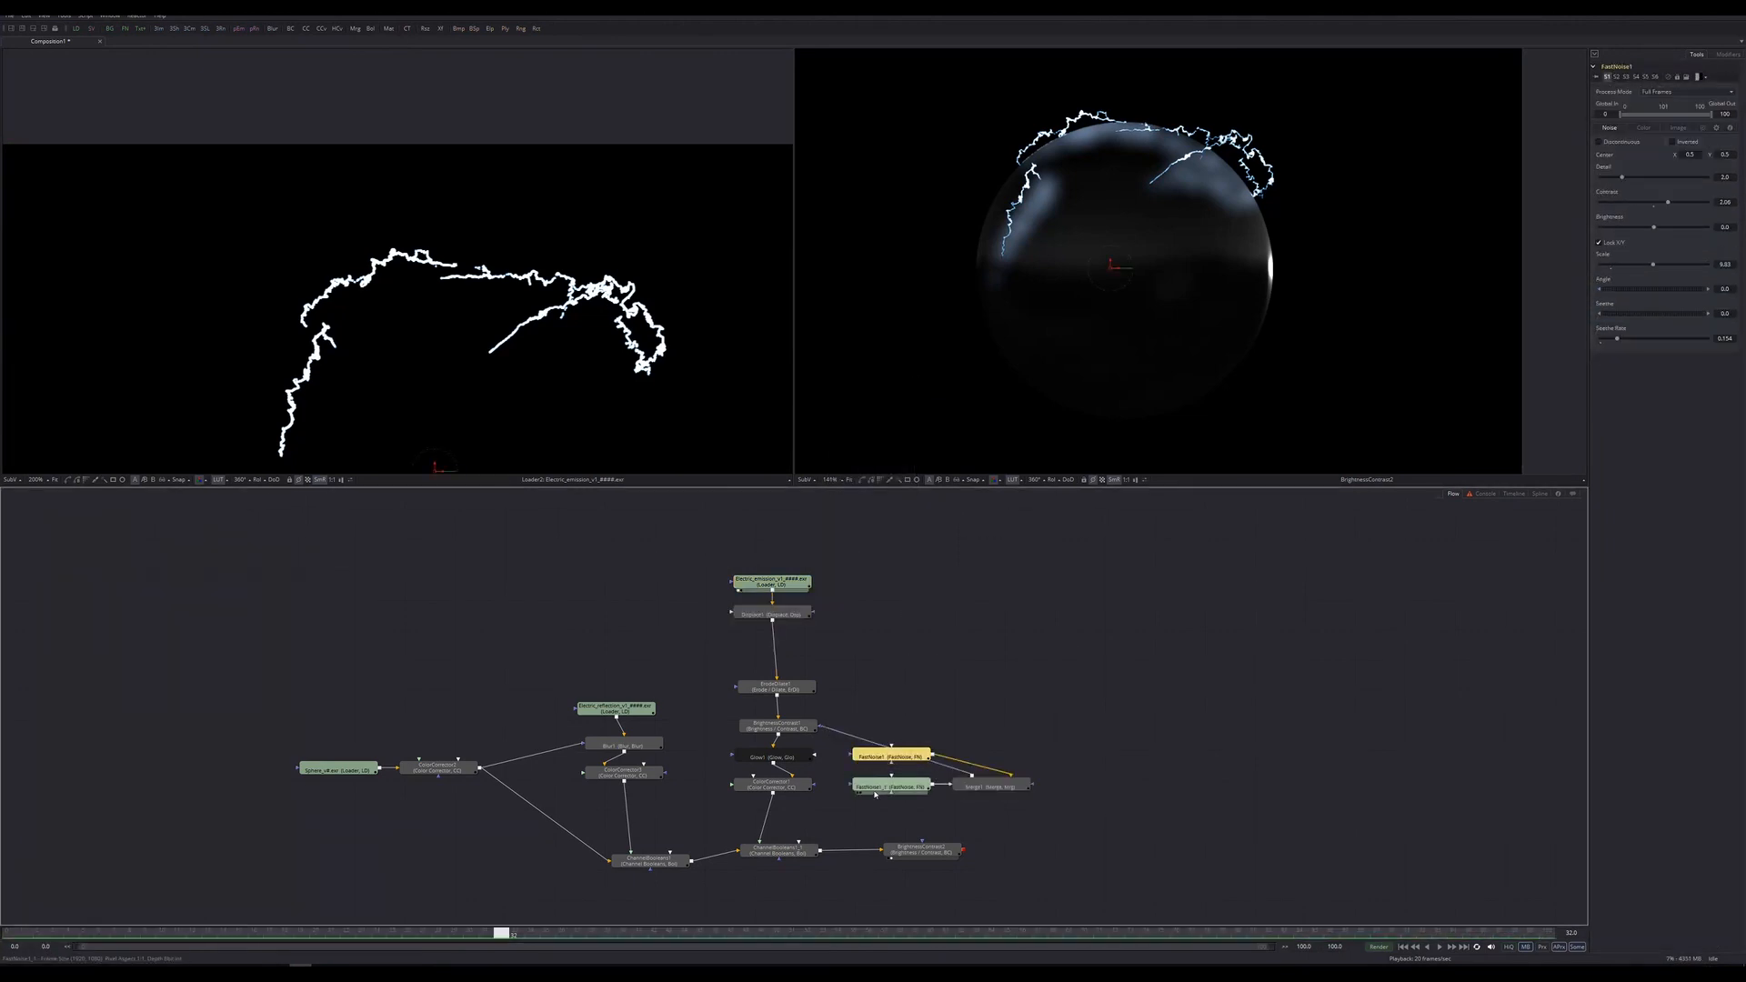
key("Delete")
left_click(894, 759)
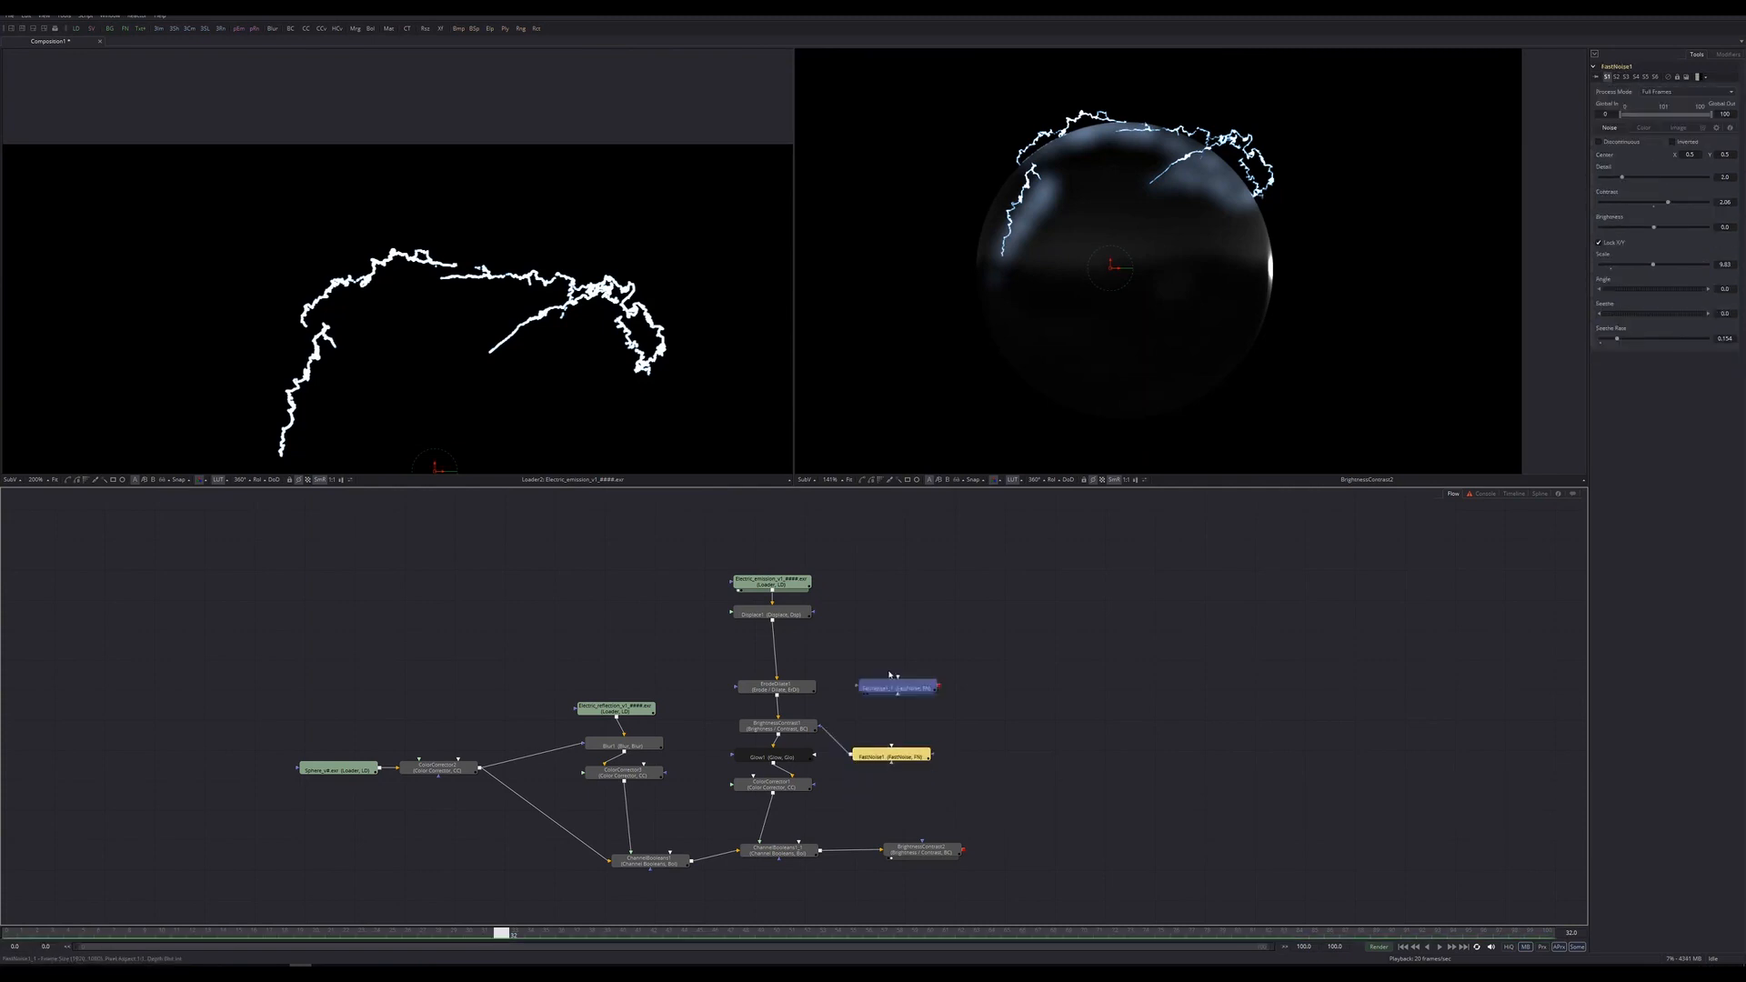
left_click_drag(891, 675, 918, 568)
left_click_drag(841, 613, 805, 616)
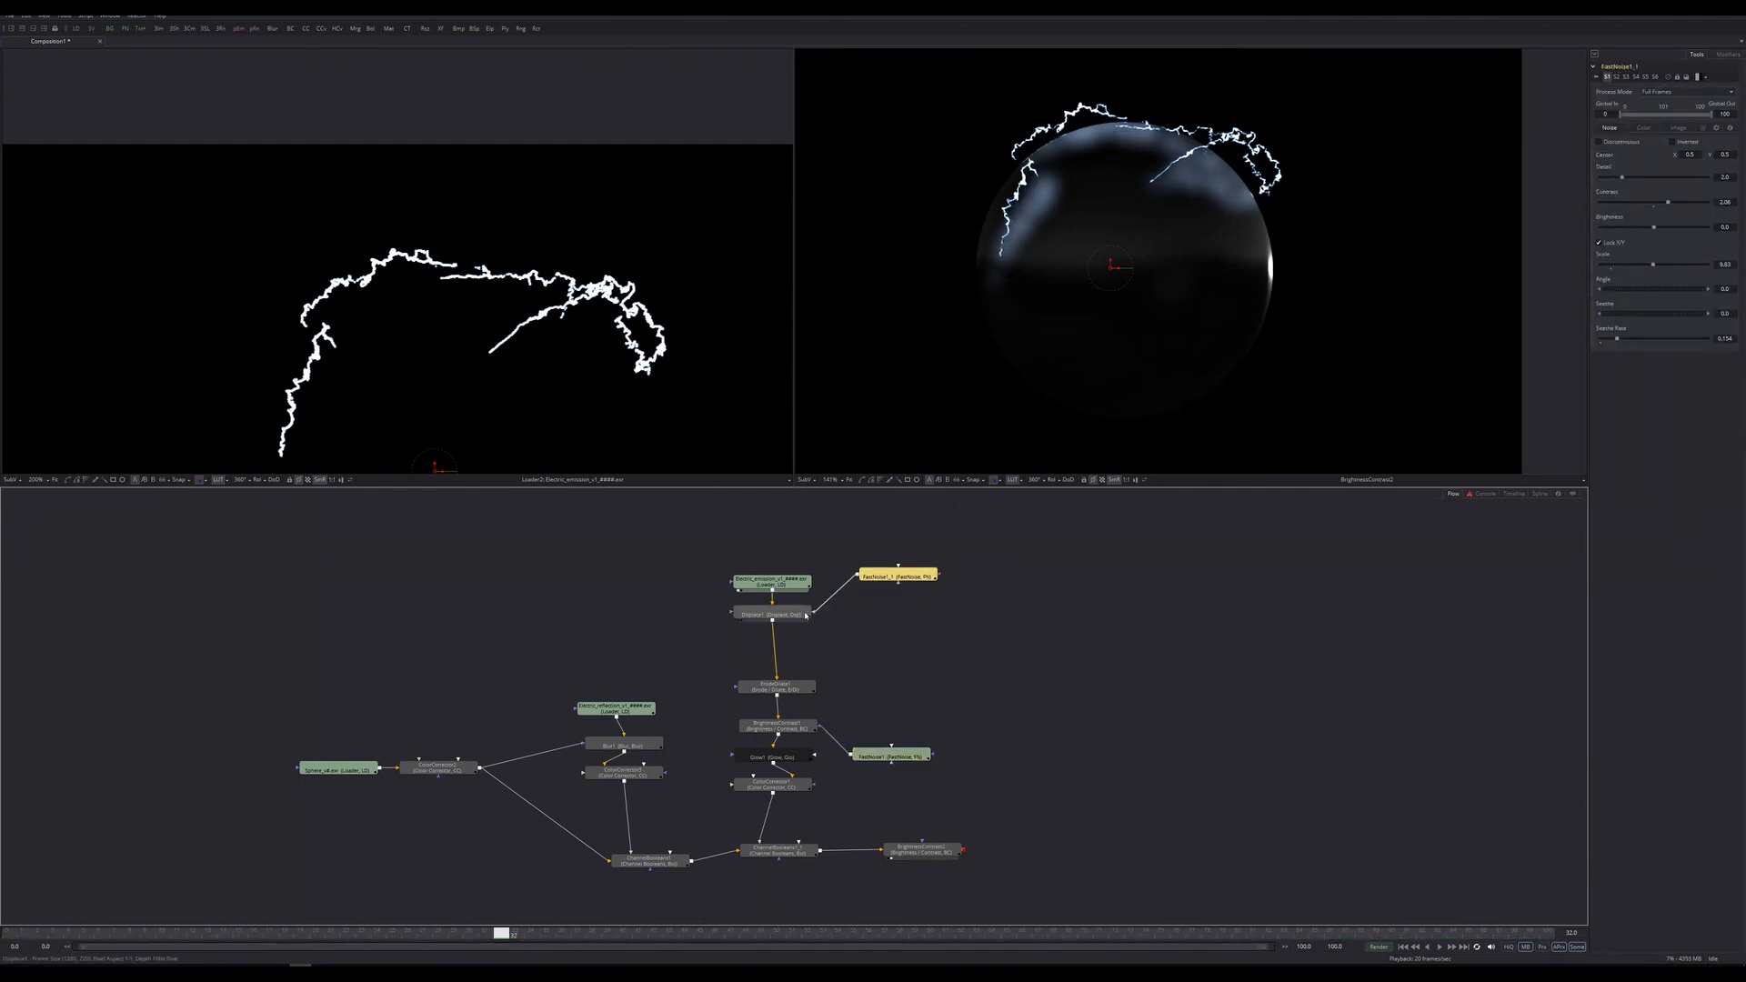
Show the Displace result in the first viewer and select the copied Fast Noise, moving it closer to Displace's level.
left_click(787, 617)
left_click(887, 580)
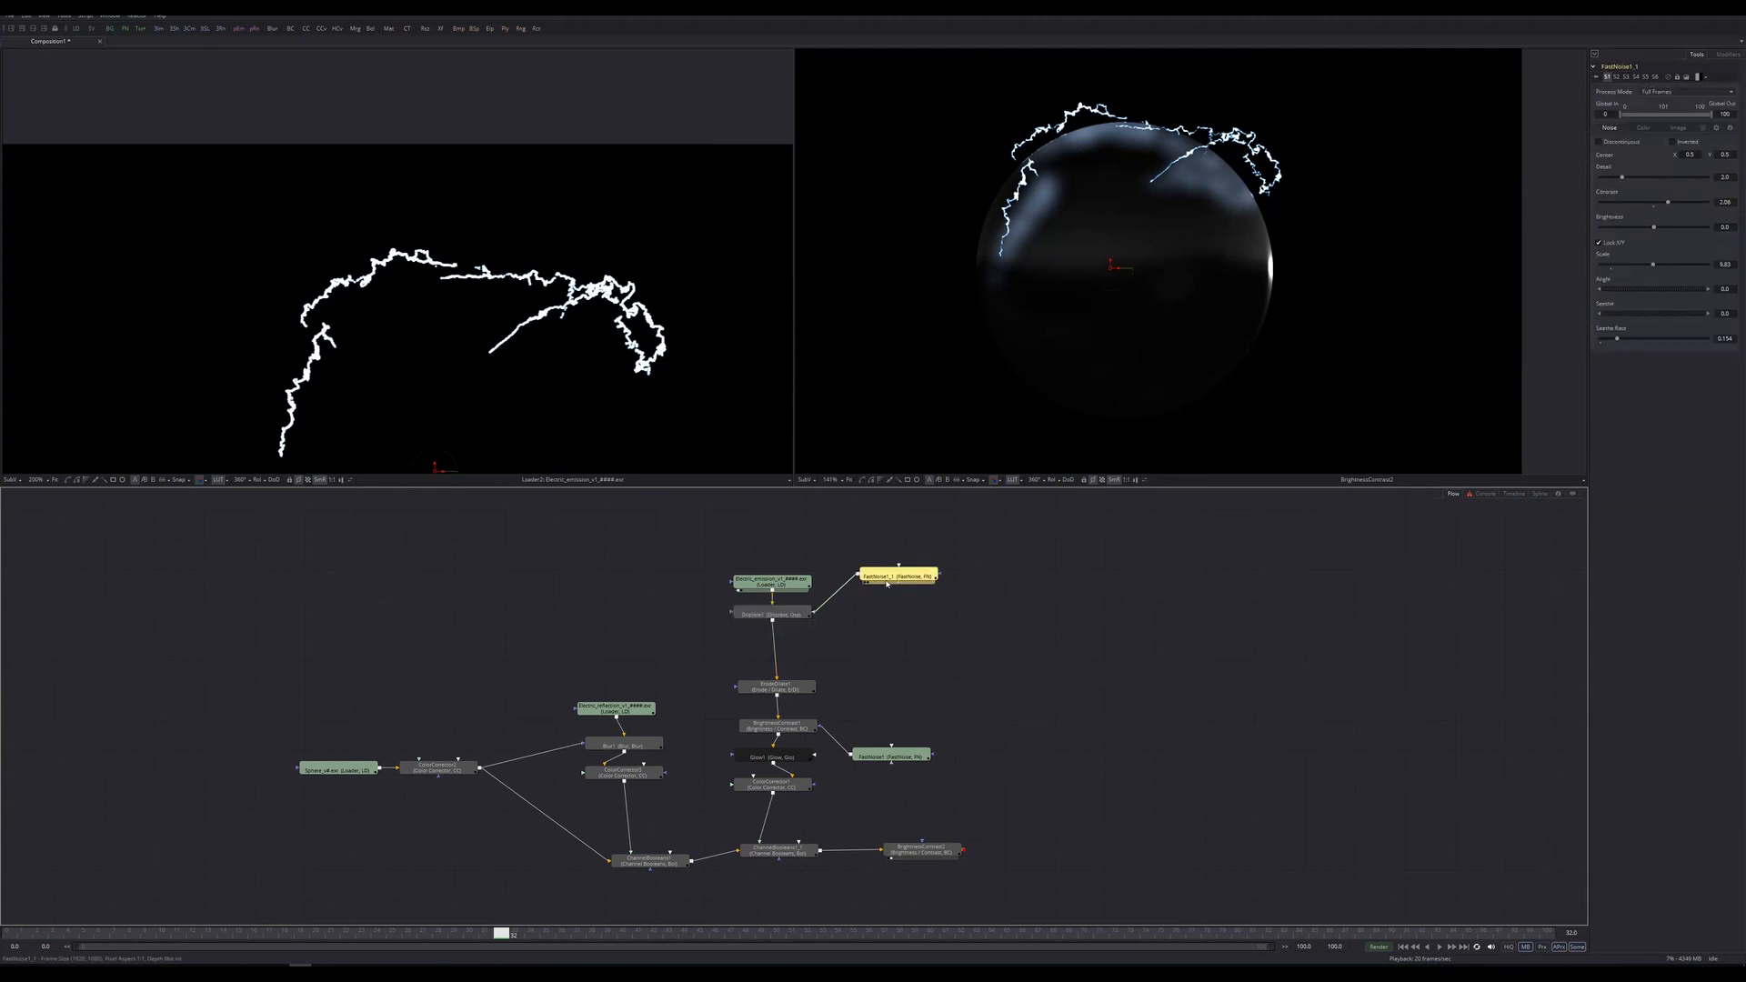
key("1")
left_click(751, 615)
key("1")
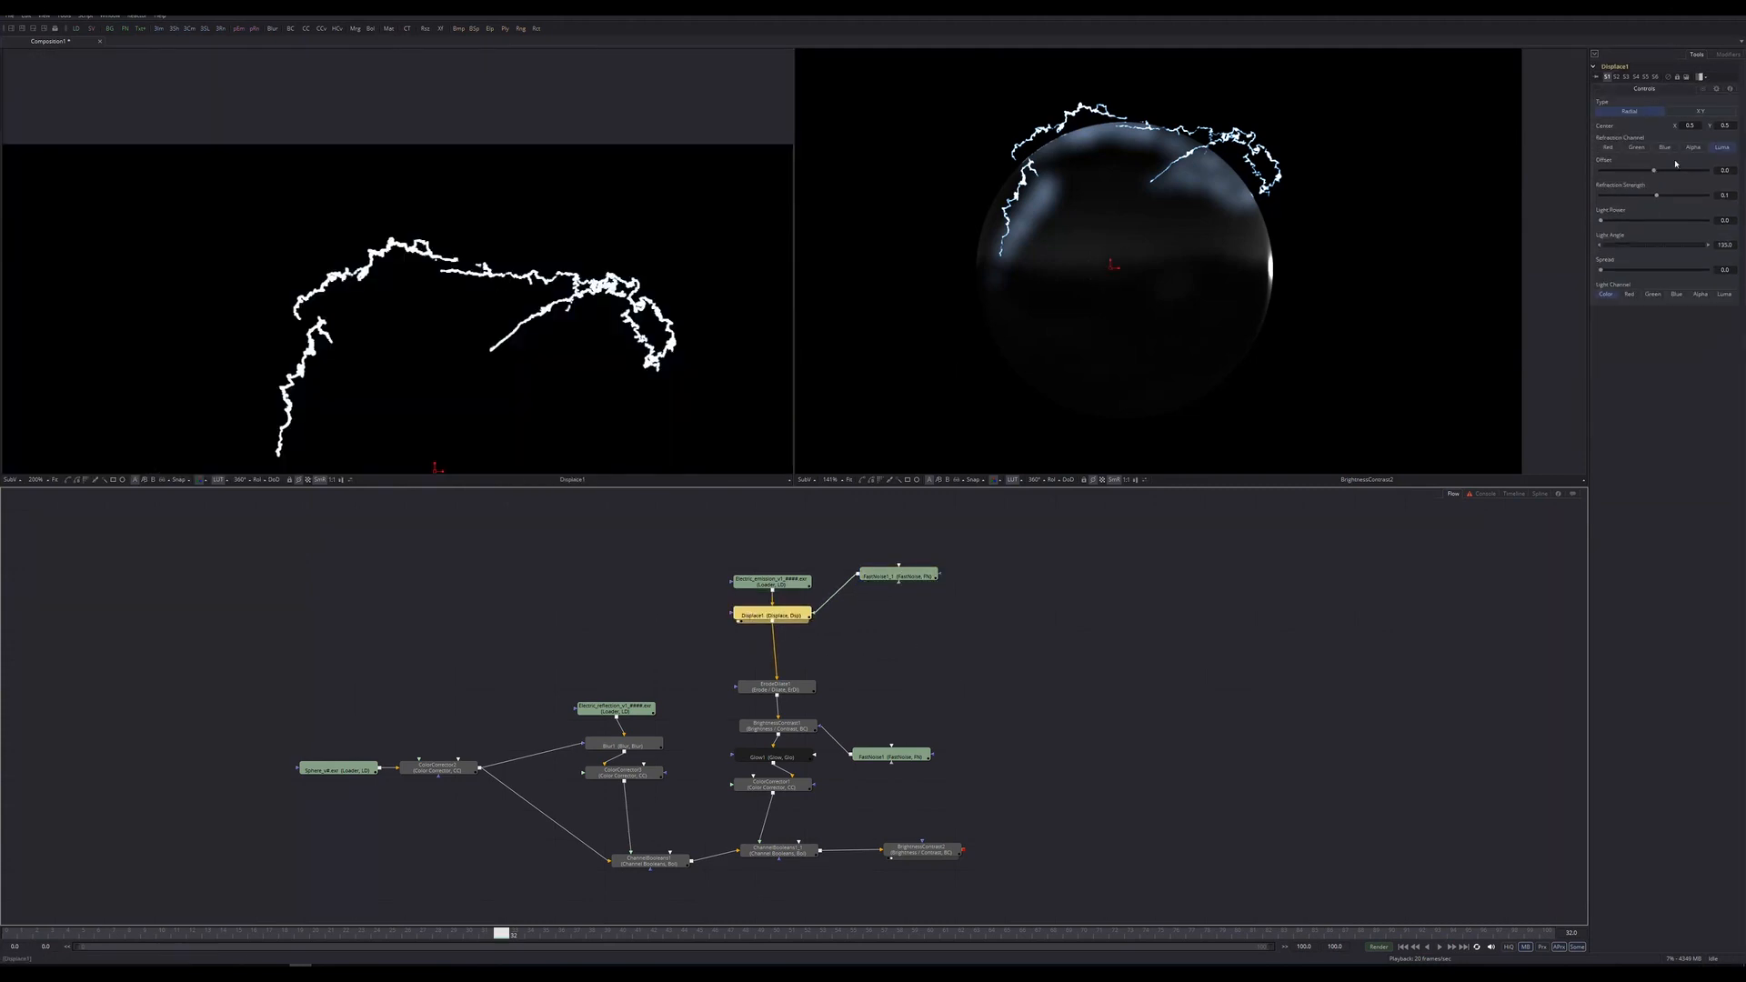
left_click_drag(890, 581, 900, 596)
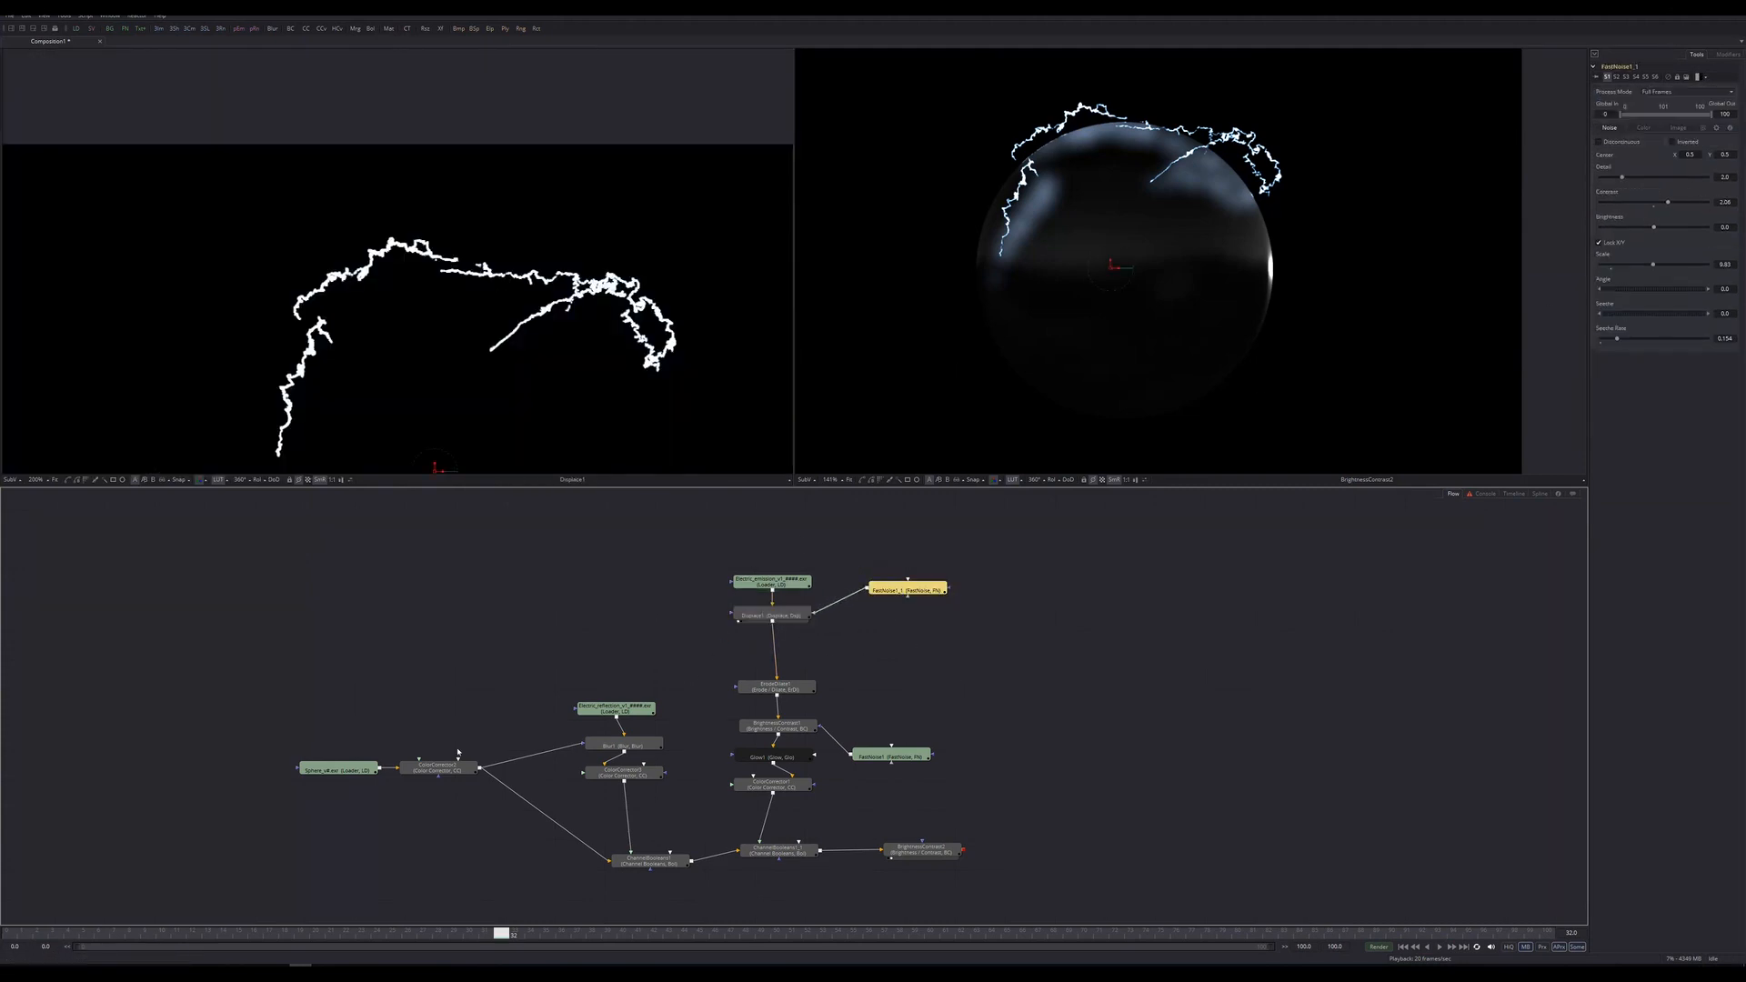
Try a different refraction strength on the Displace node at frame 17, and undo the change.
left_click(268, 934)
left_click_drag(773, 615, 775, 618)
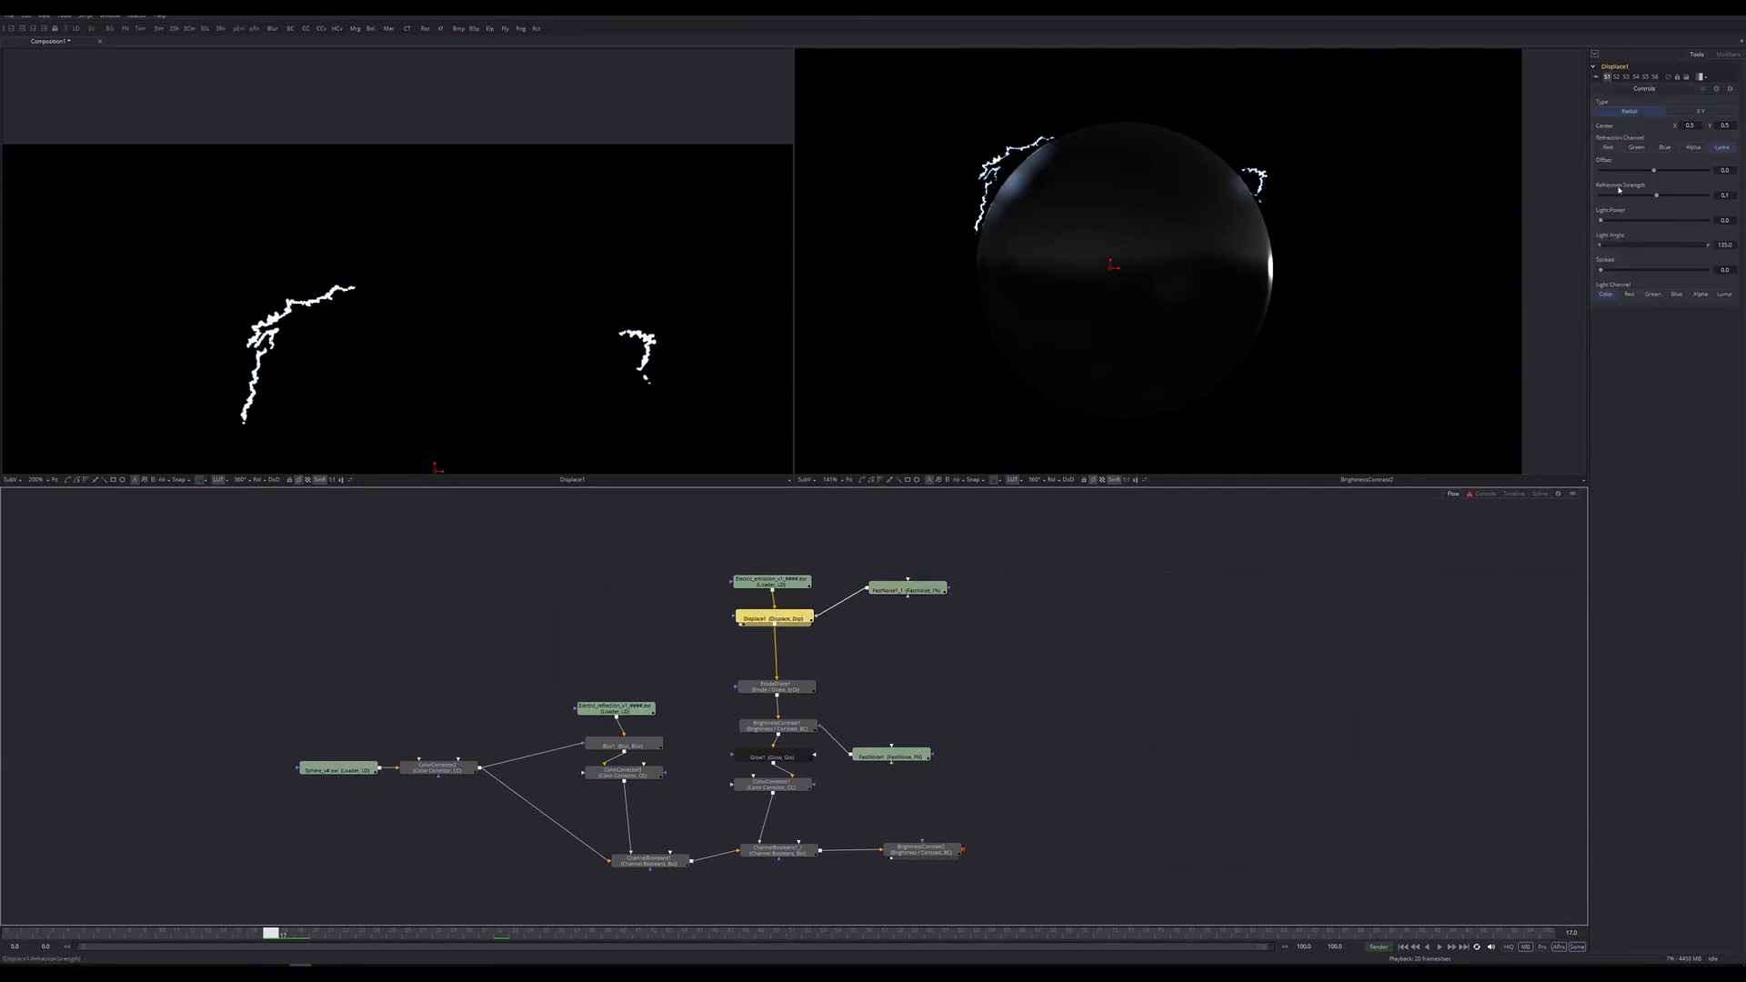
left_click_drag(1656, 196, 1651, 204)
key("ctrl+z")
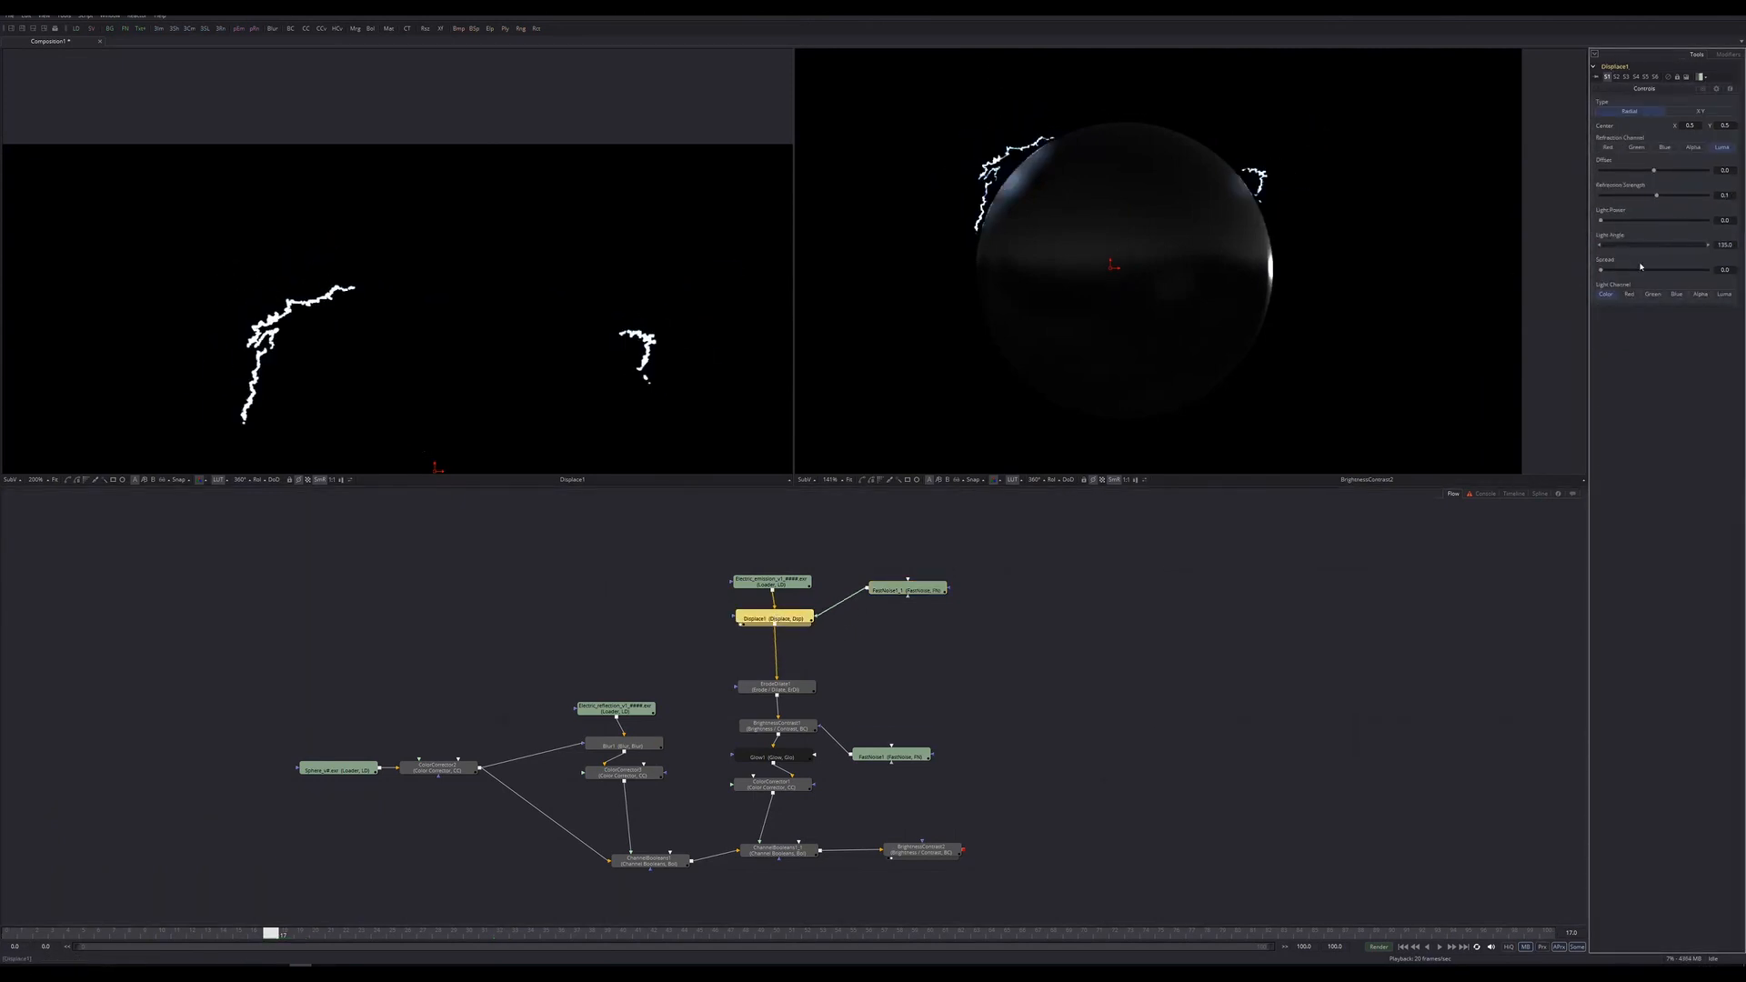
Slightly lower the contrast and scale of the copied Fast Noise that drives Displace.
left_click(908, 589)
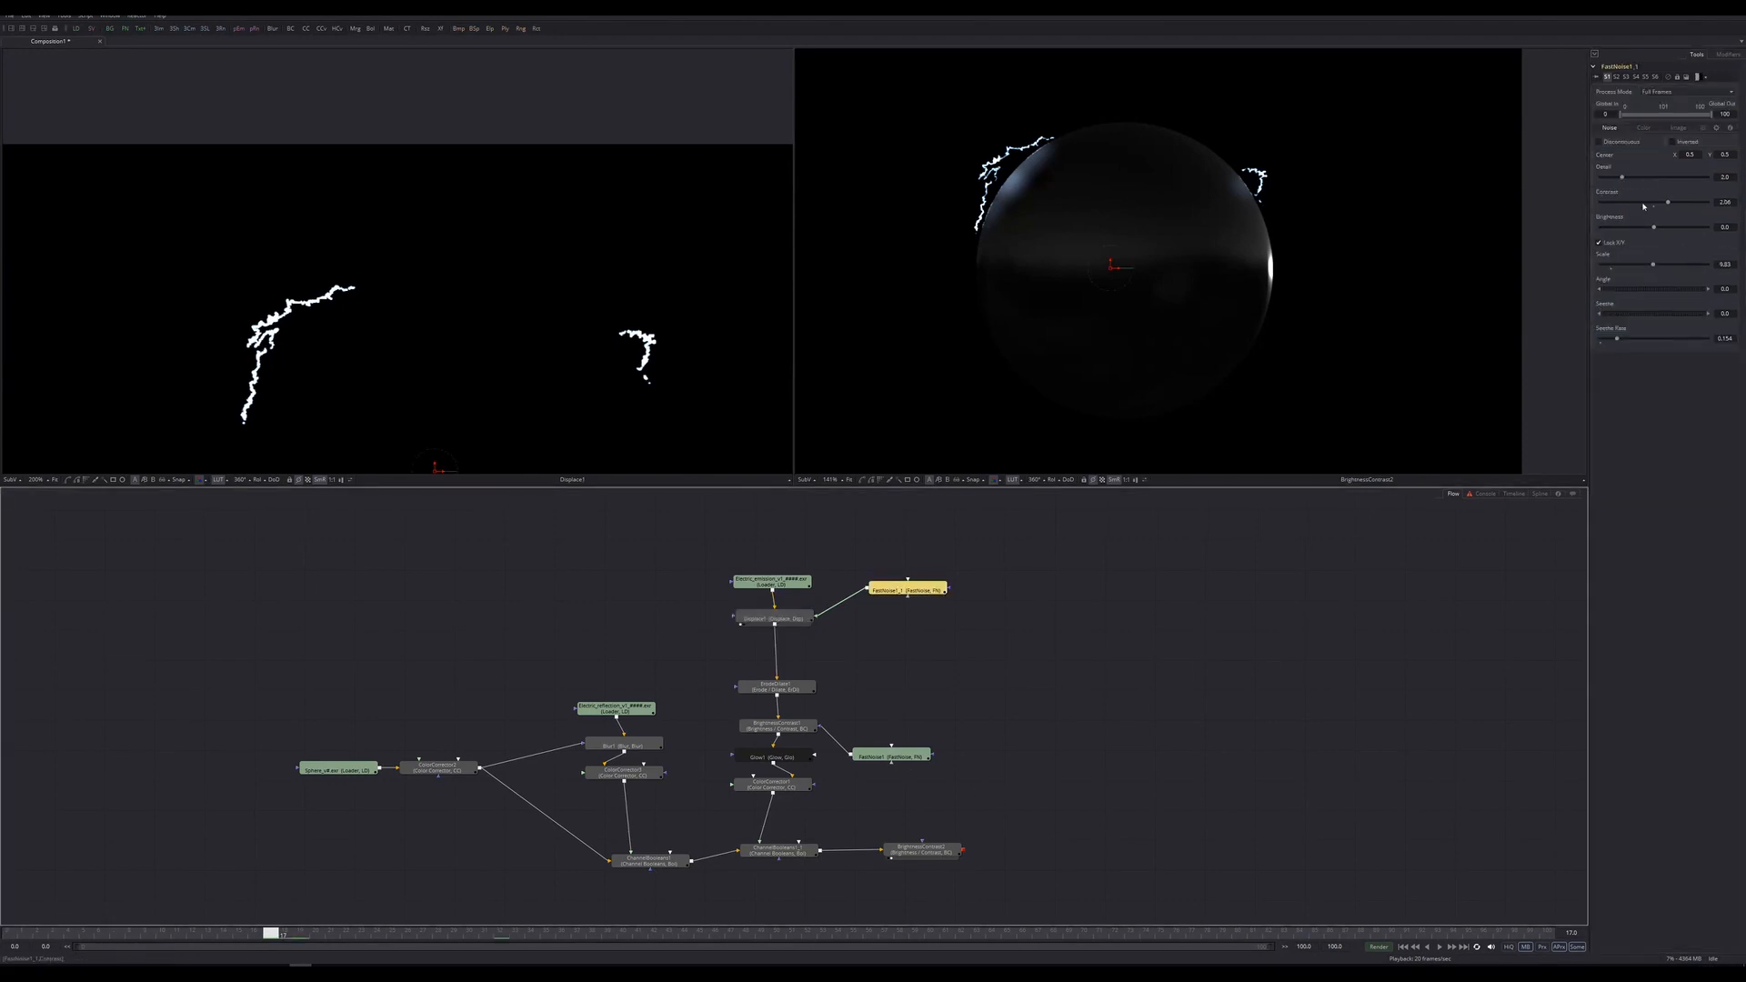
left_click_drag(1669, 204, 1666, 202)
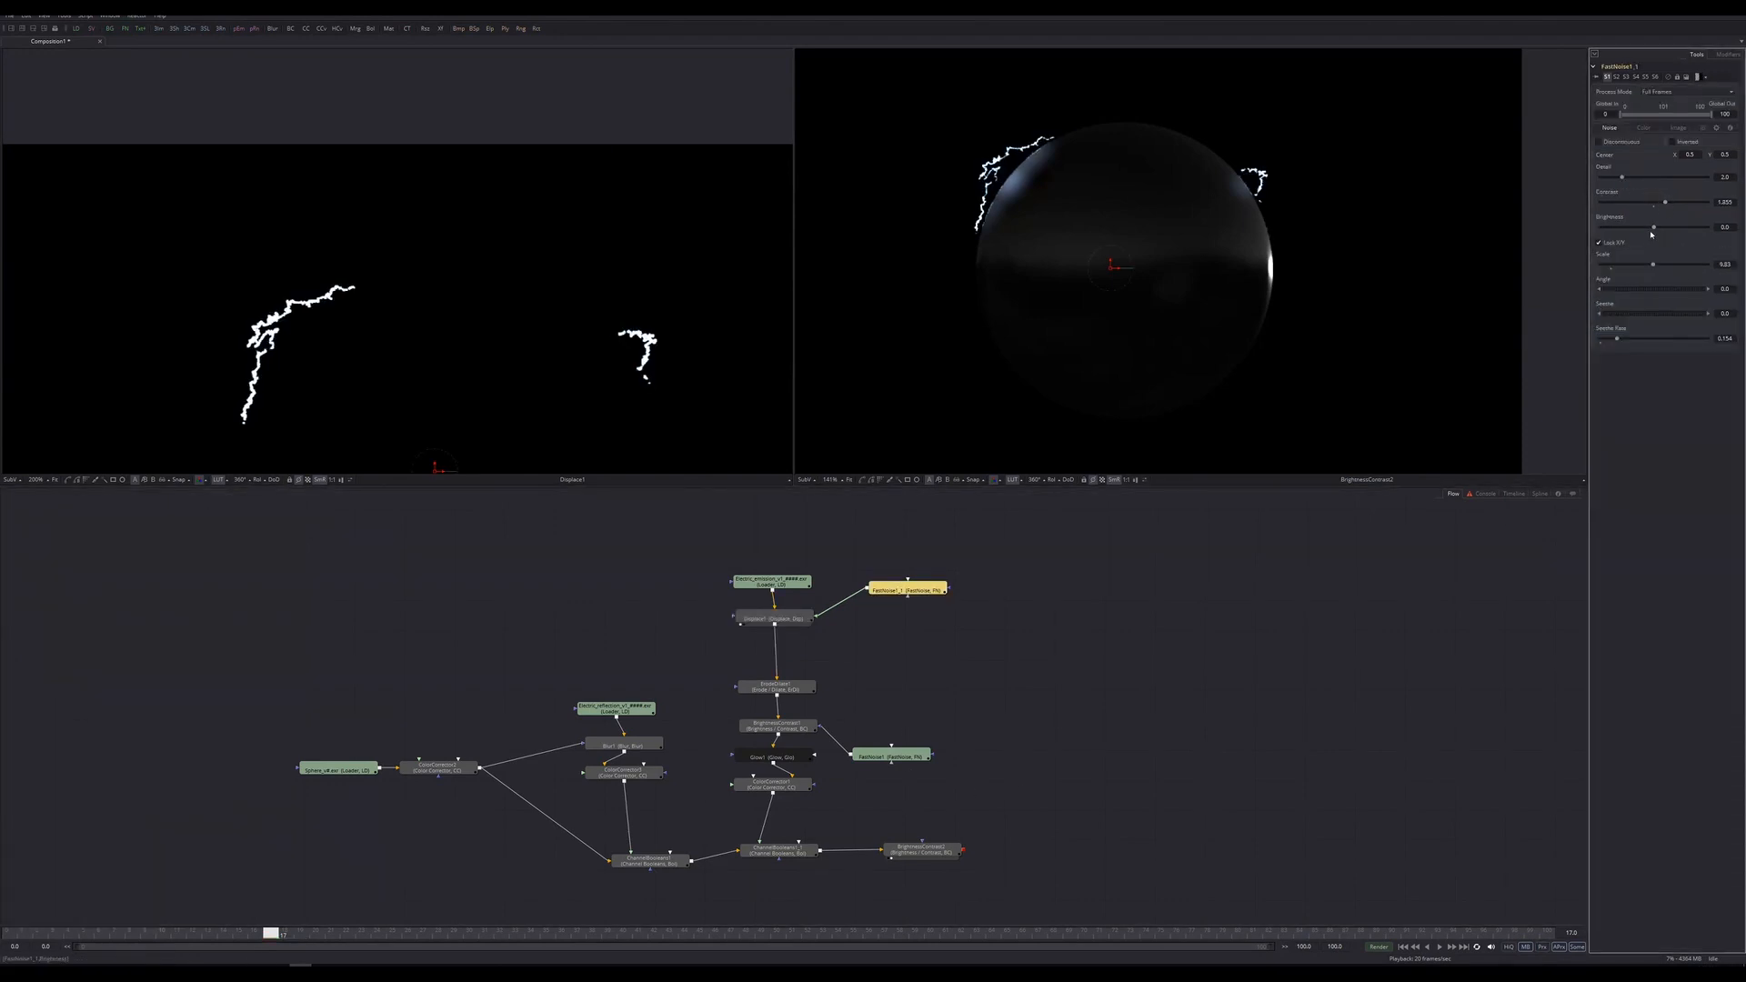
left_click_drag(1652, 266, 1644, 264)
Raise the copied Fast Noise's seethe rate to about 0.355 and review the electricity's motion in playback.
left_click(1226, 749)
key("space")
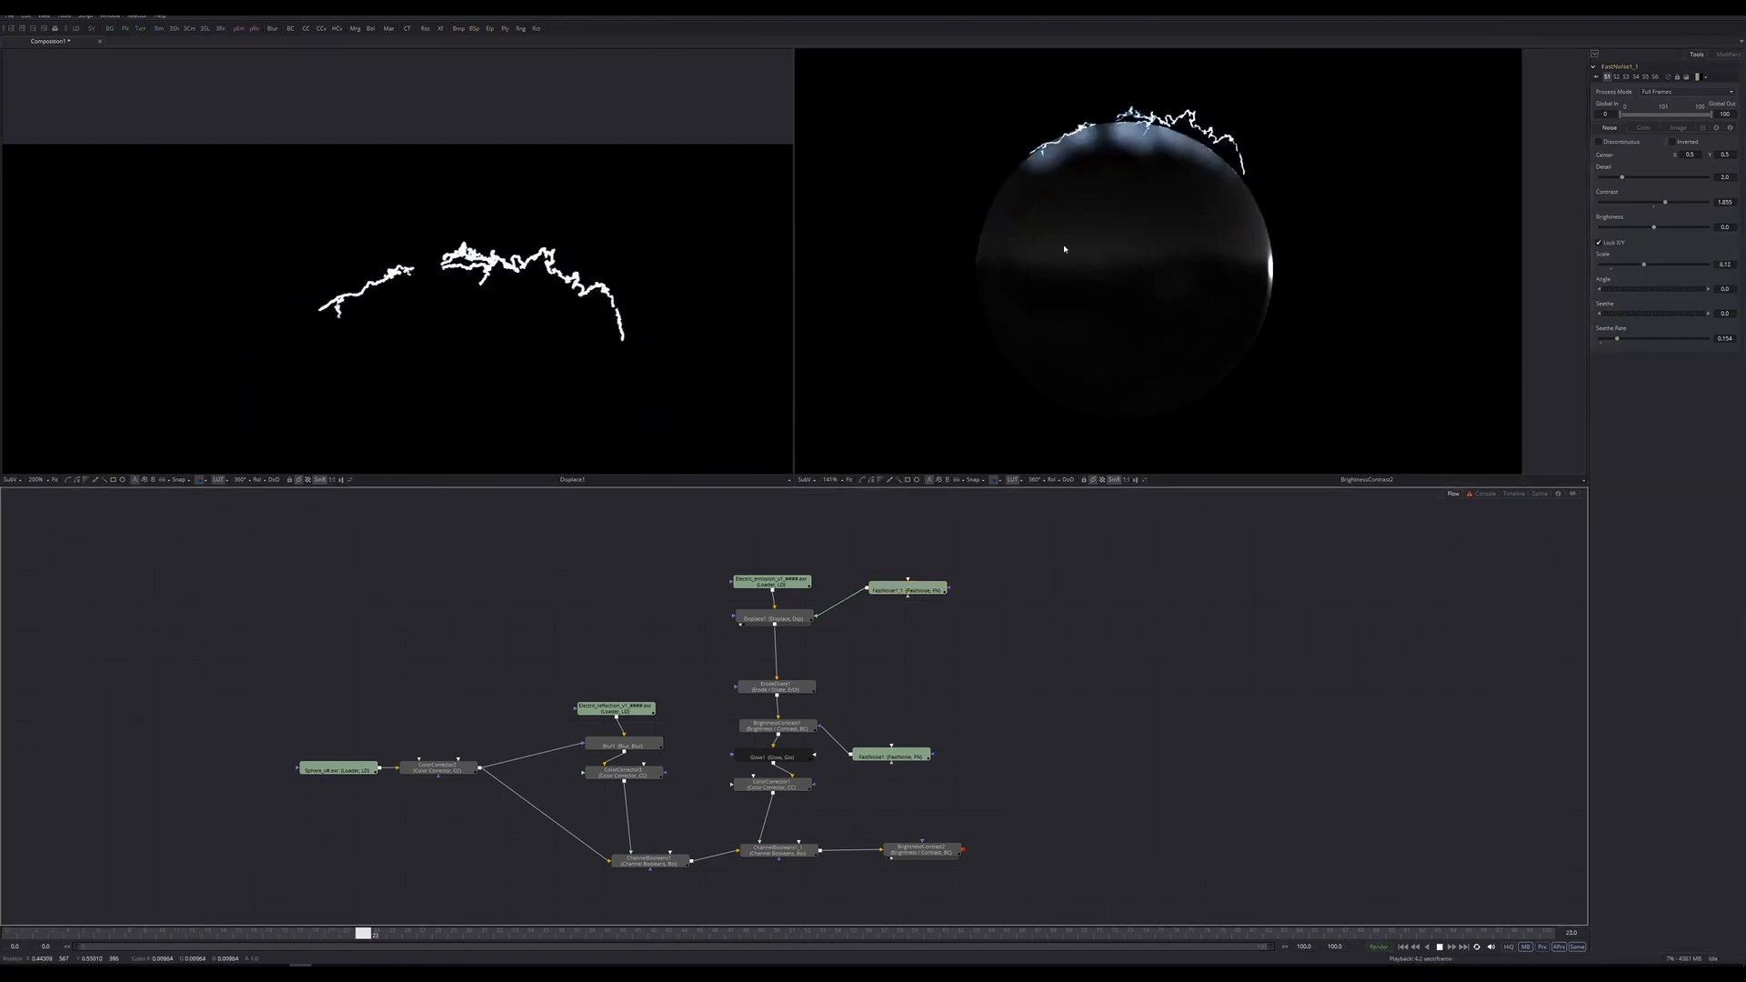
left_click_drag(1617, 341, 1638, 340)
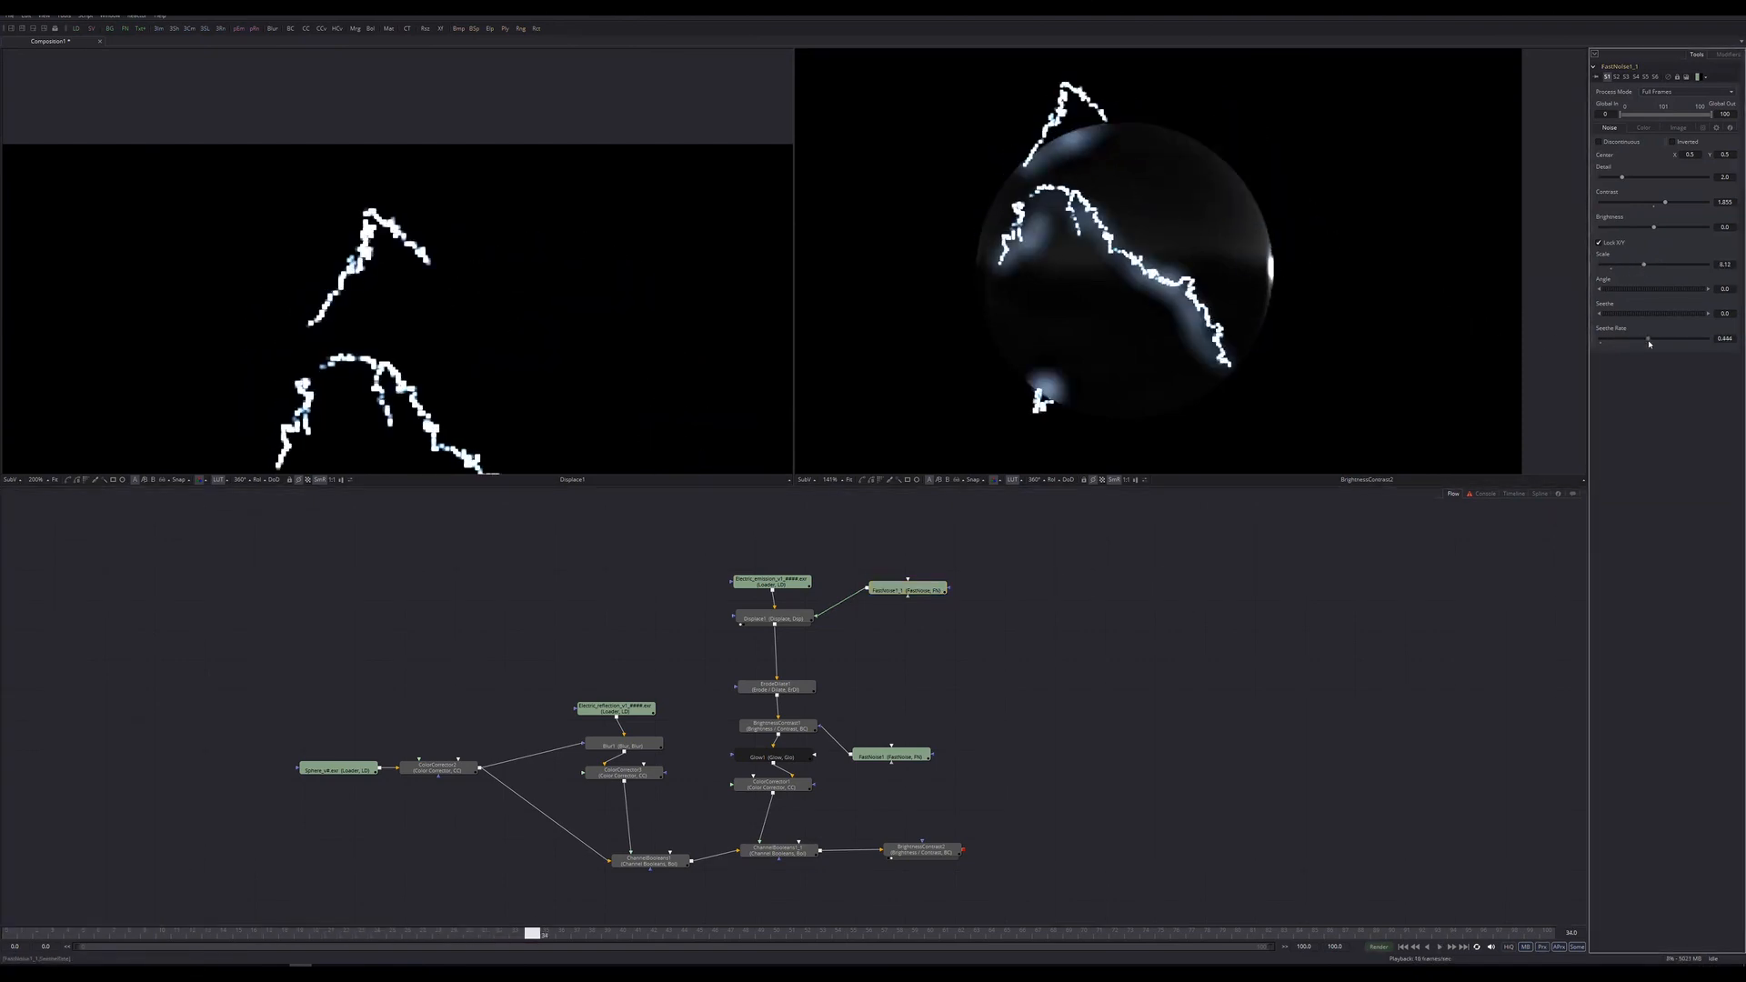
scroll(1124, 207, "down", 3, "ctrl")
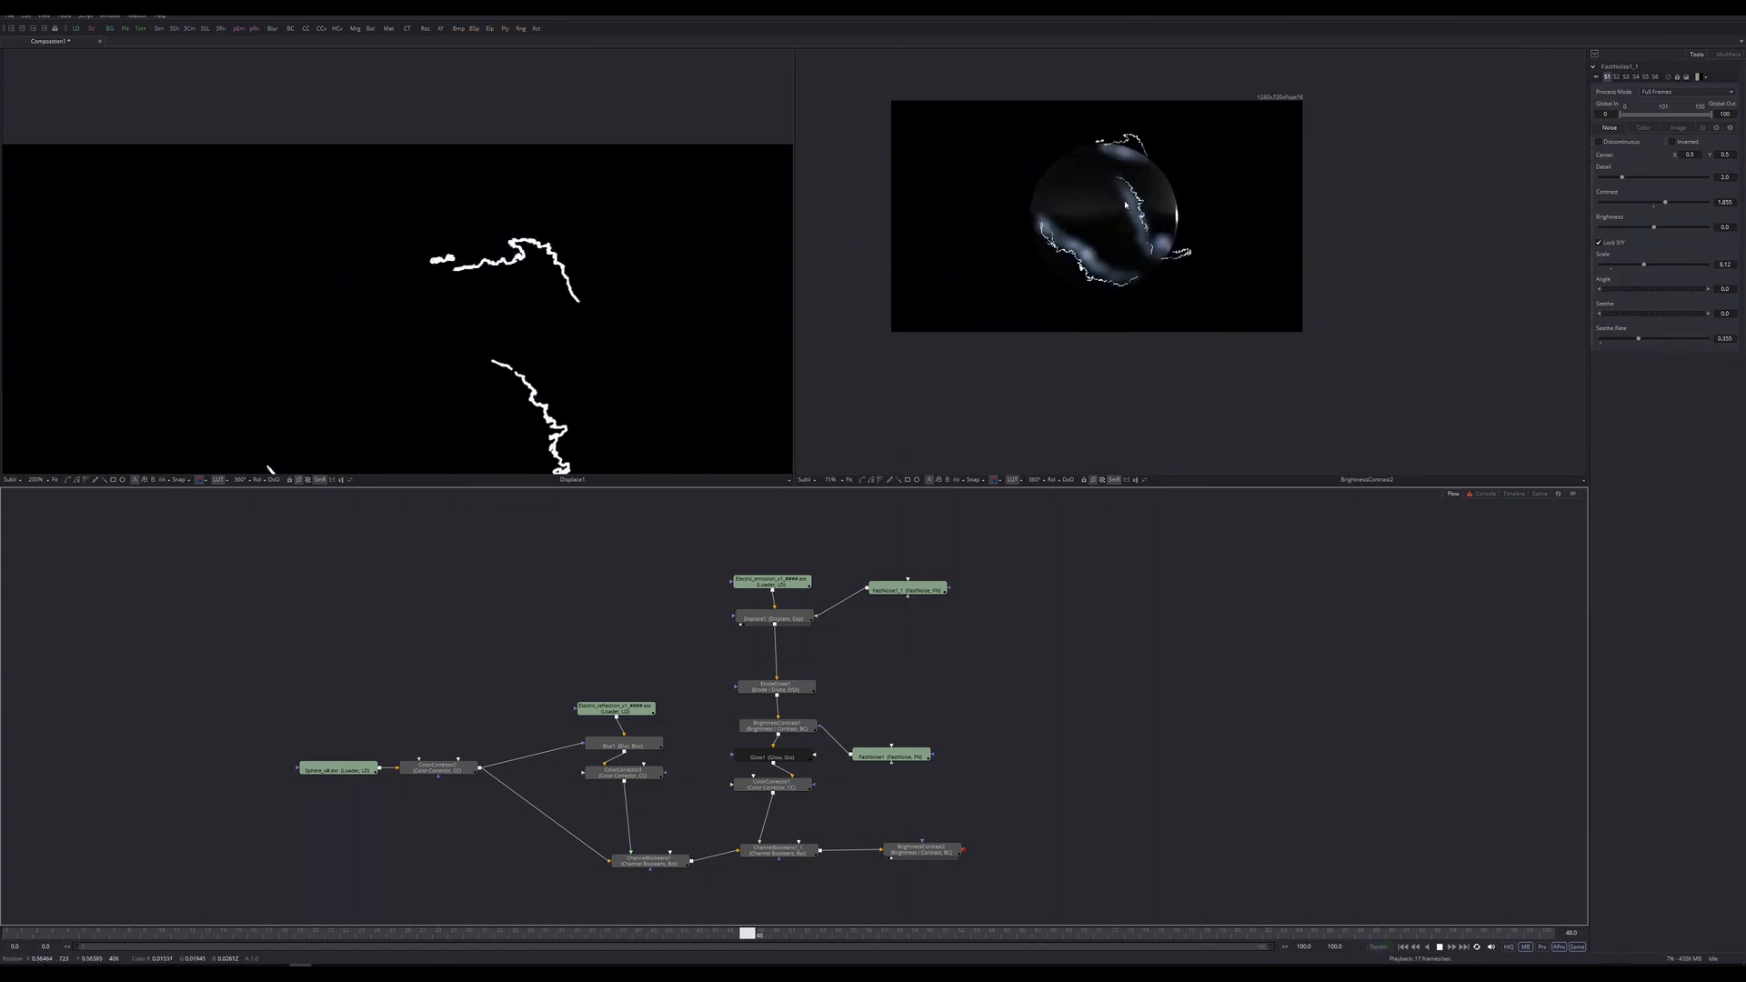
scroll(1109, 178, "up", 3, "ctrl")
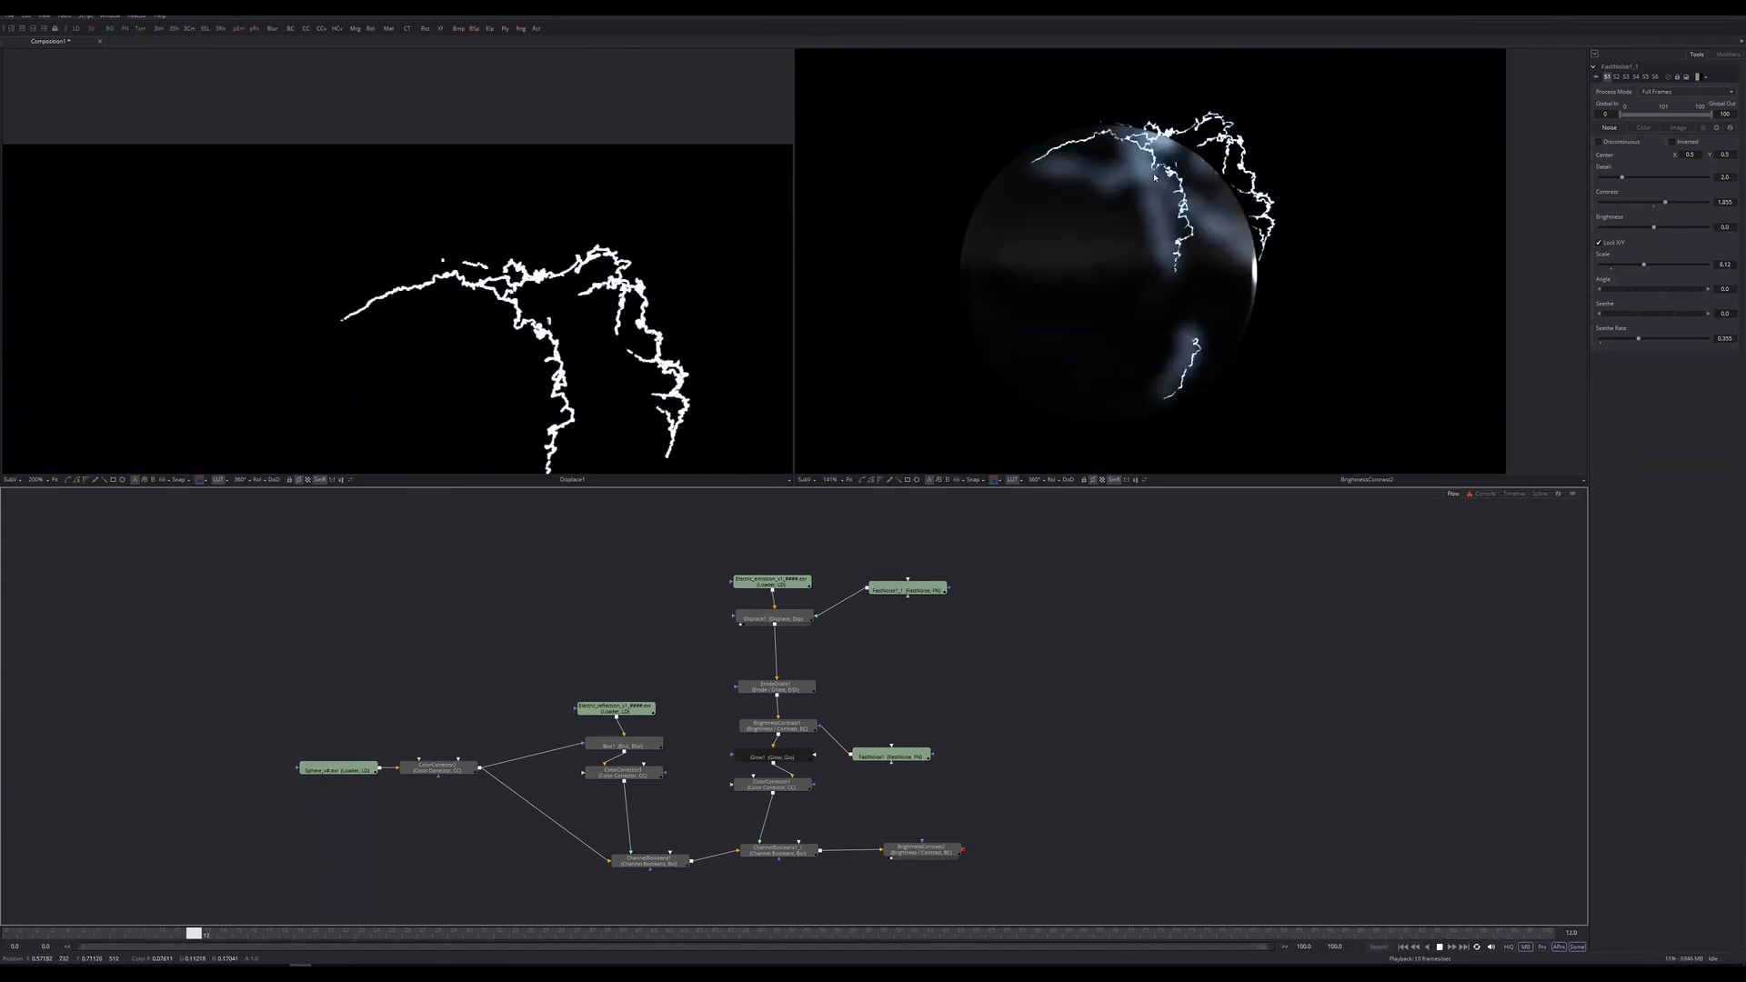
scroll(1152, 201, "down", 3, "ctrl")
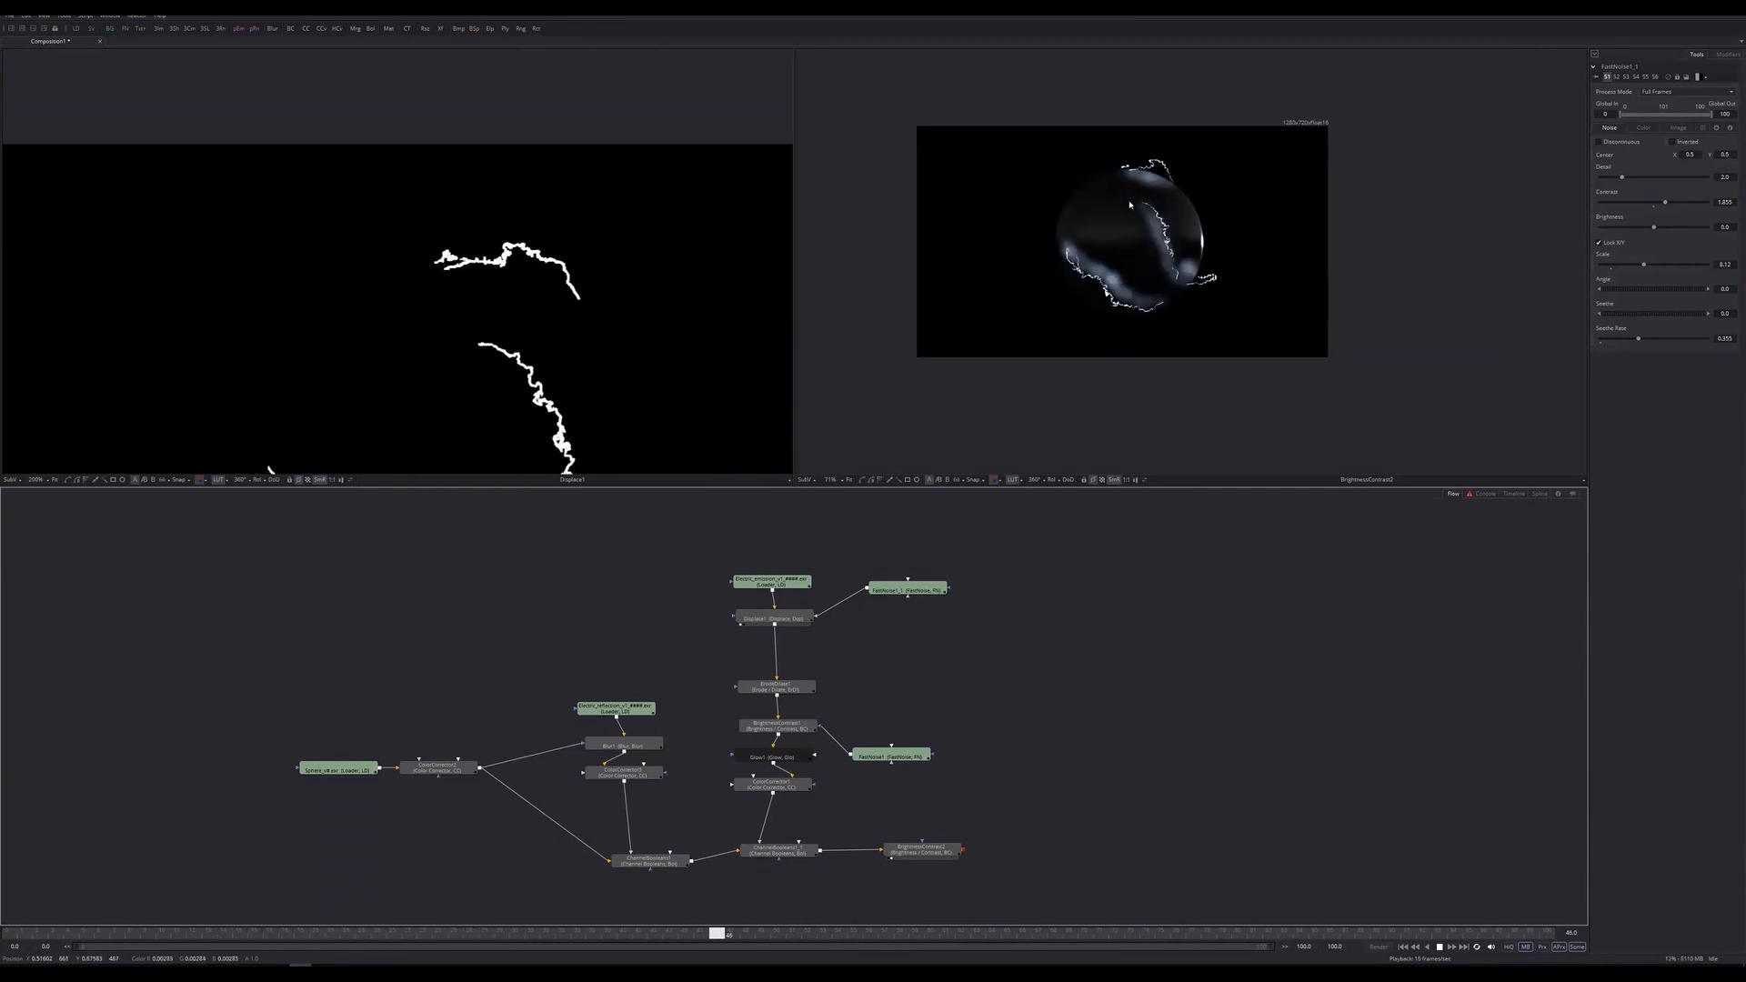
scroll(1151, 210, "up", 3, "ctrl")
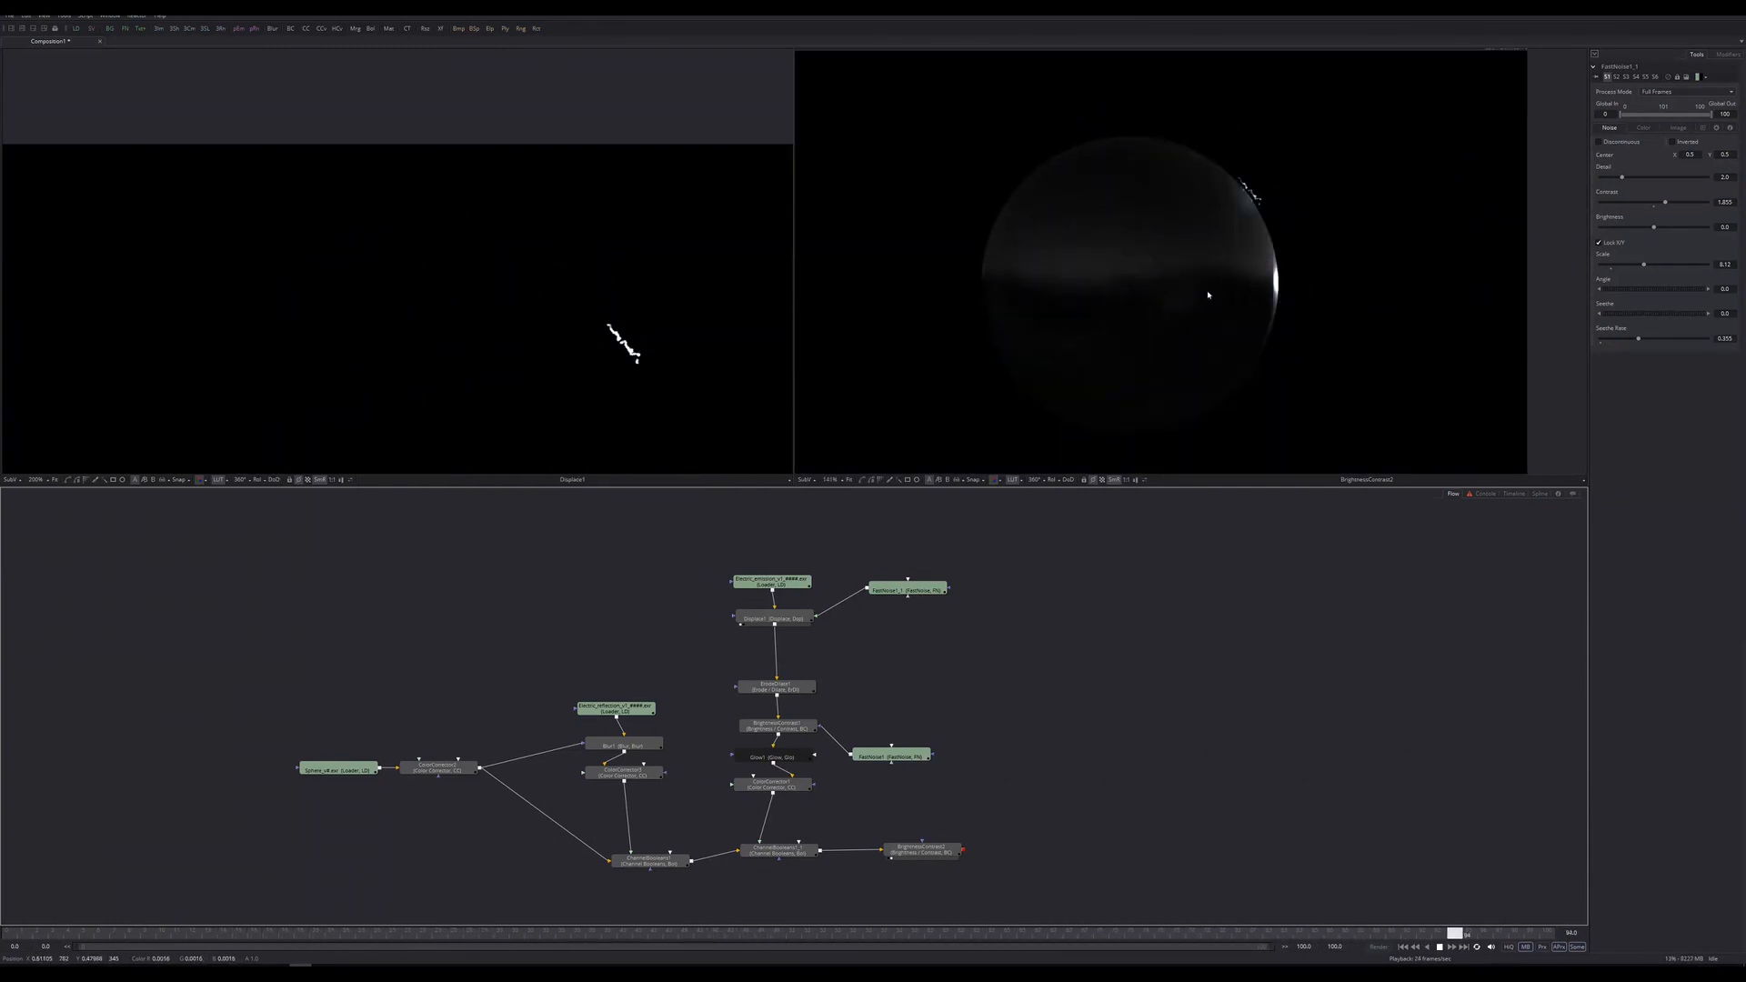
Set the gain of the final Brightness Contrast node to 12.
left_click(689, 860)
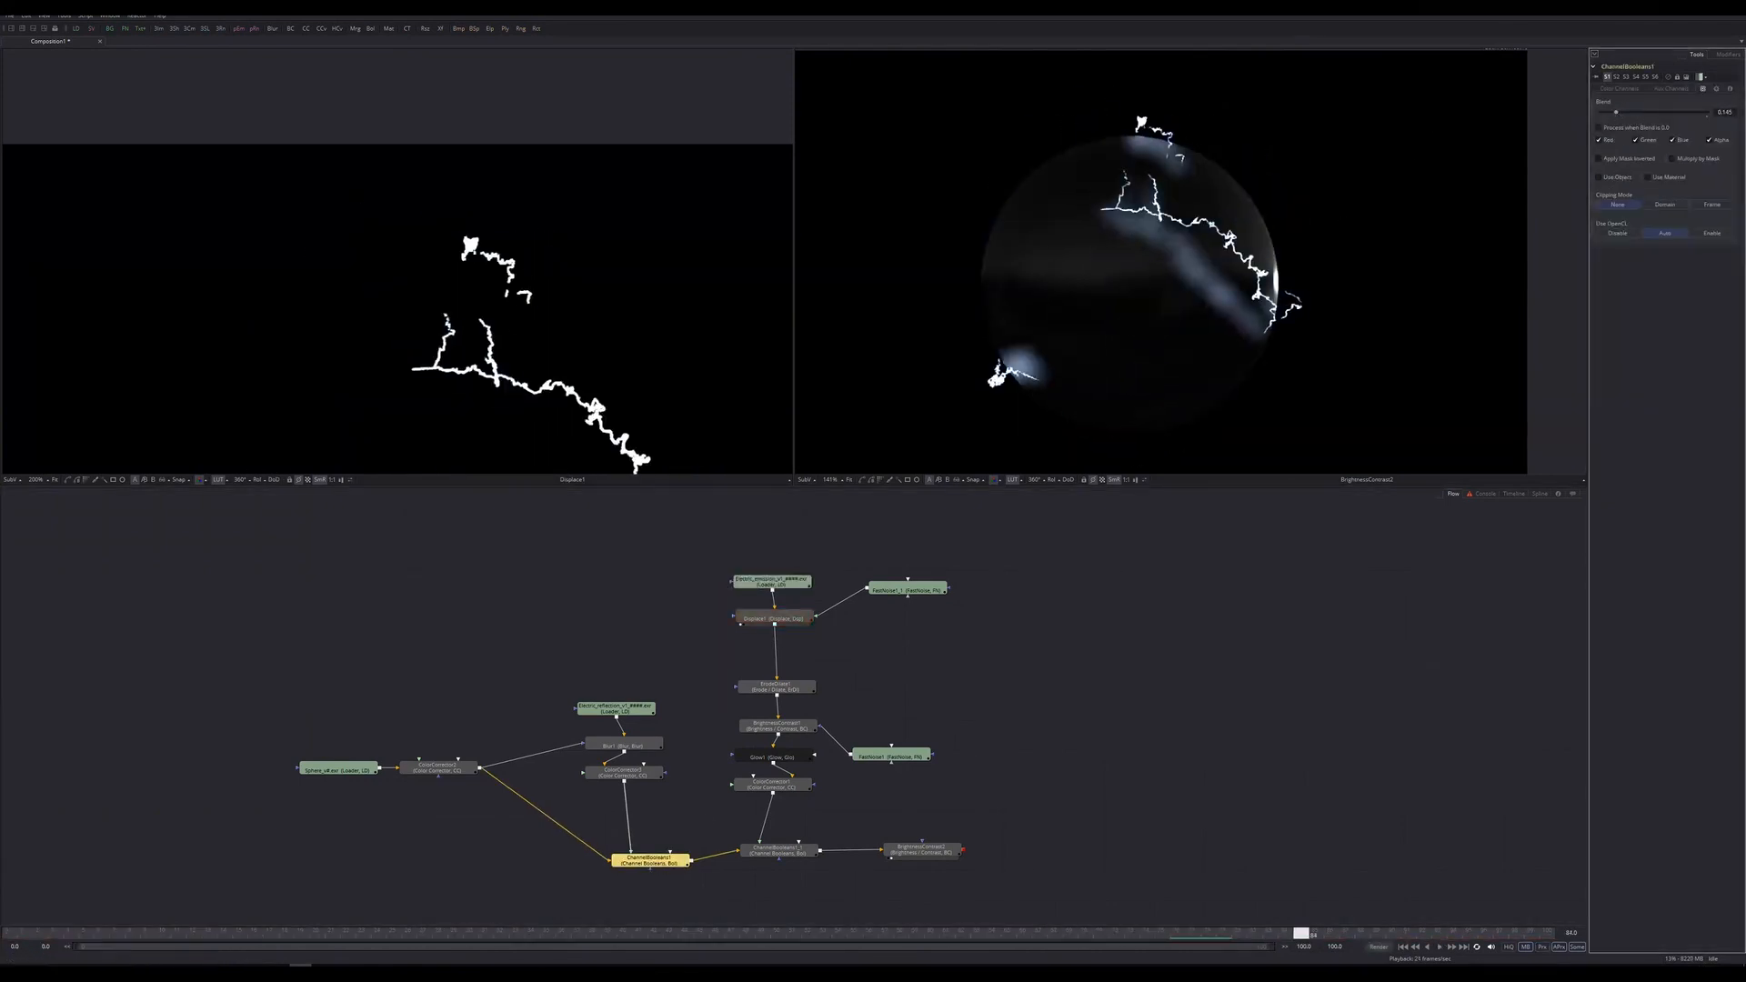
left_click(912, 849)
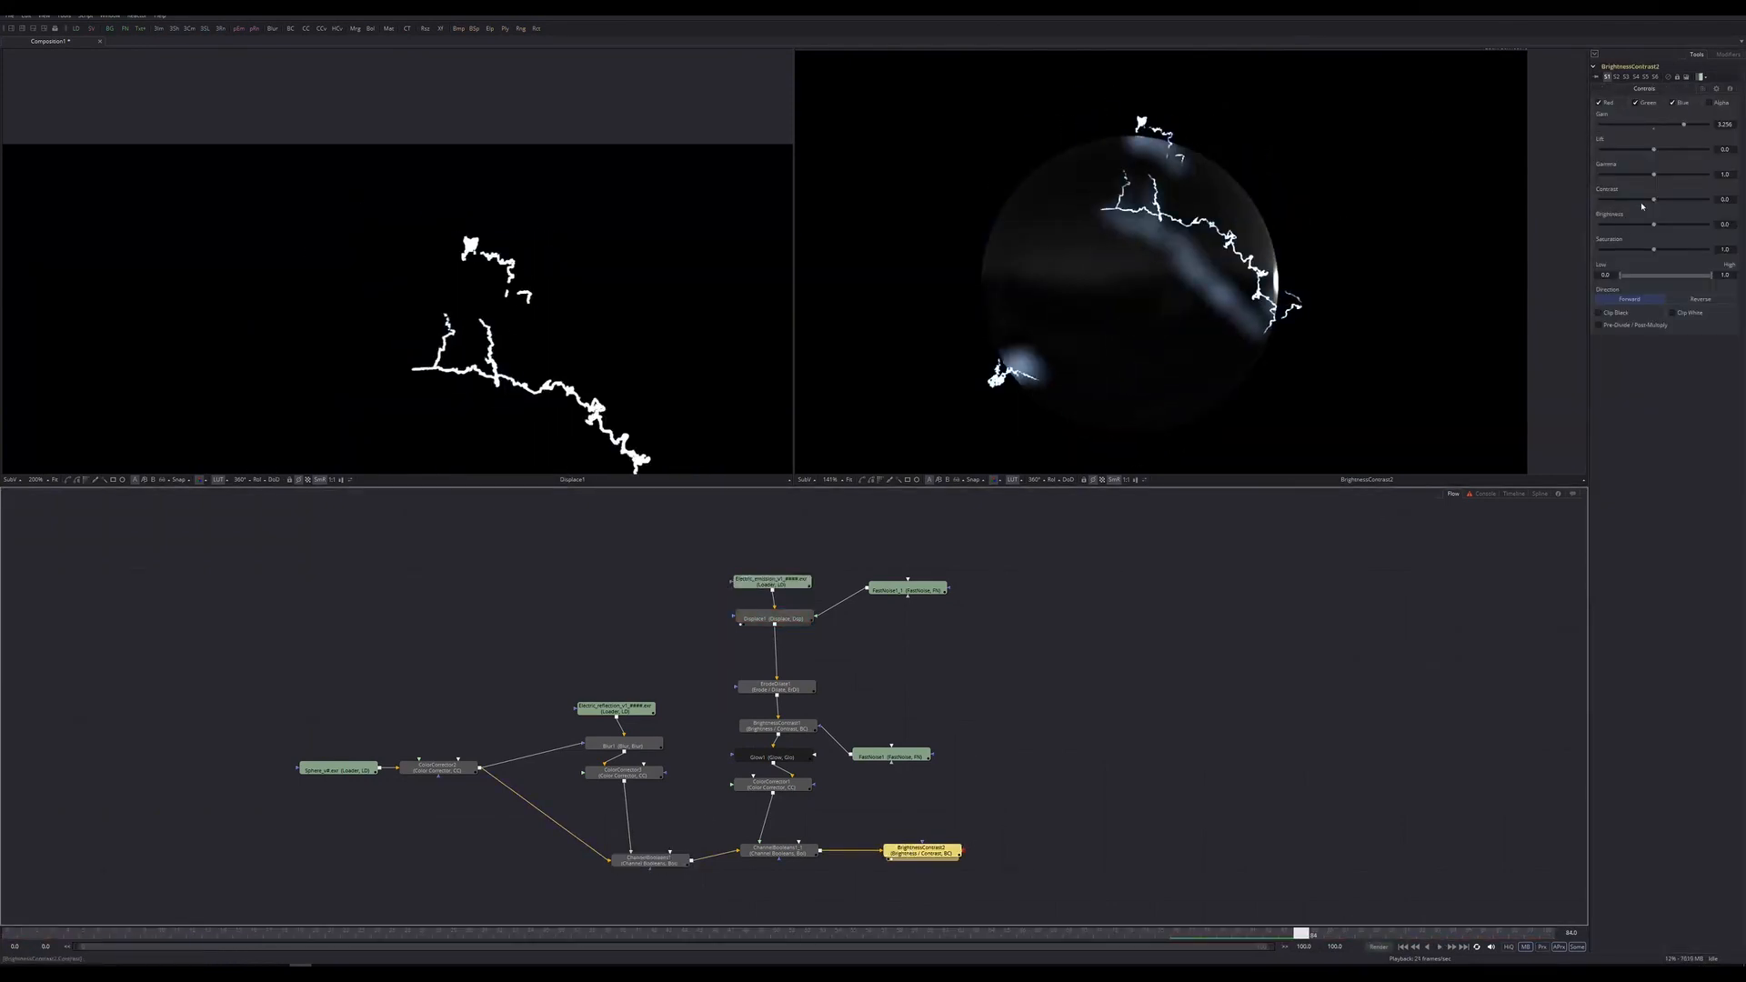
left_click_drag(1652, 175, 1706, 124)
key("ctrl+z")
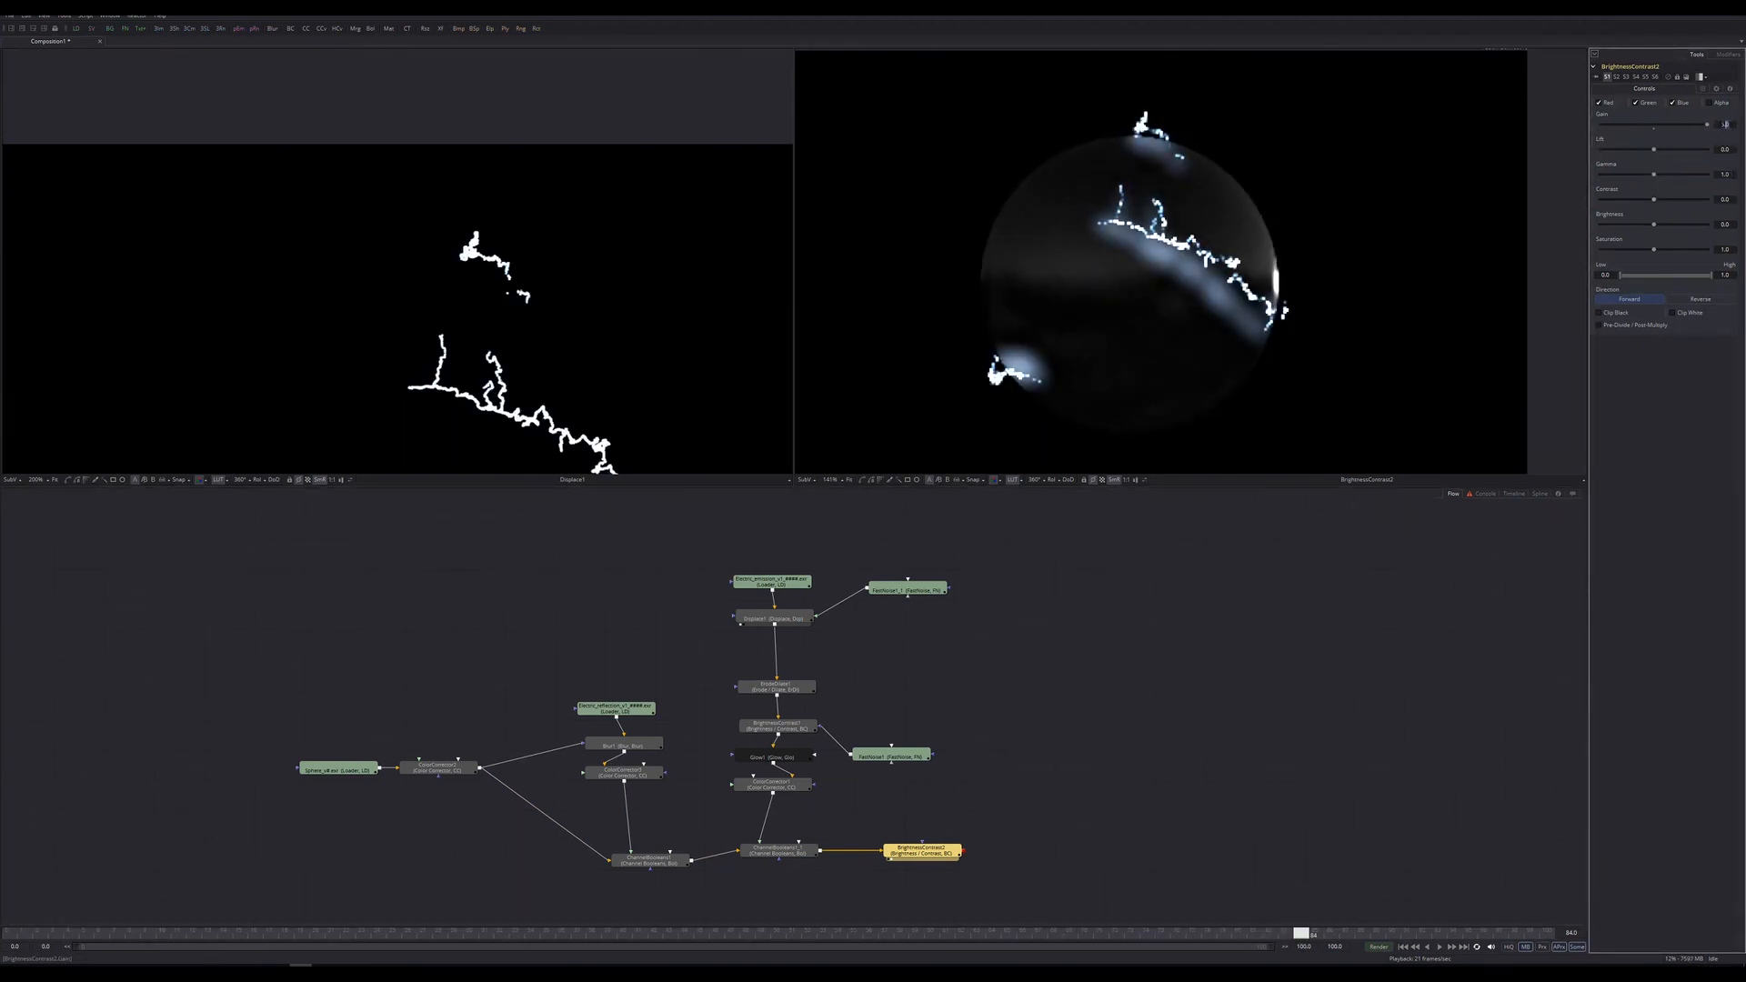
type("12")
key("Tab")
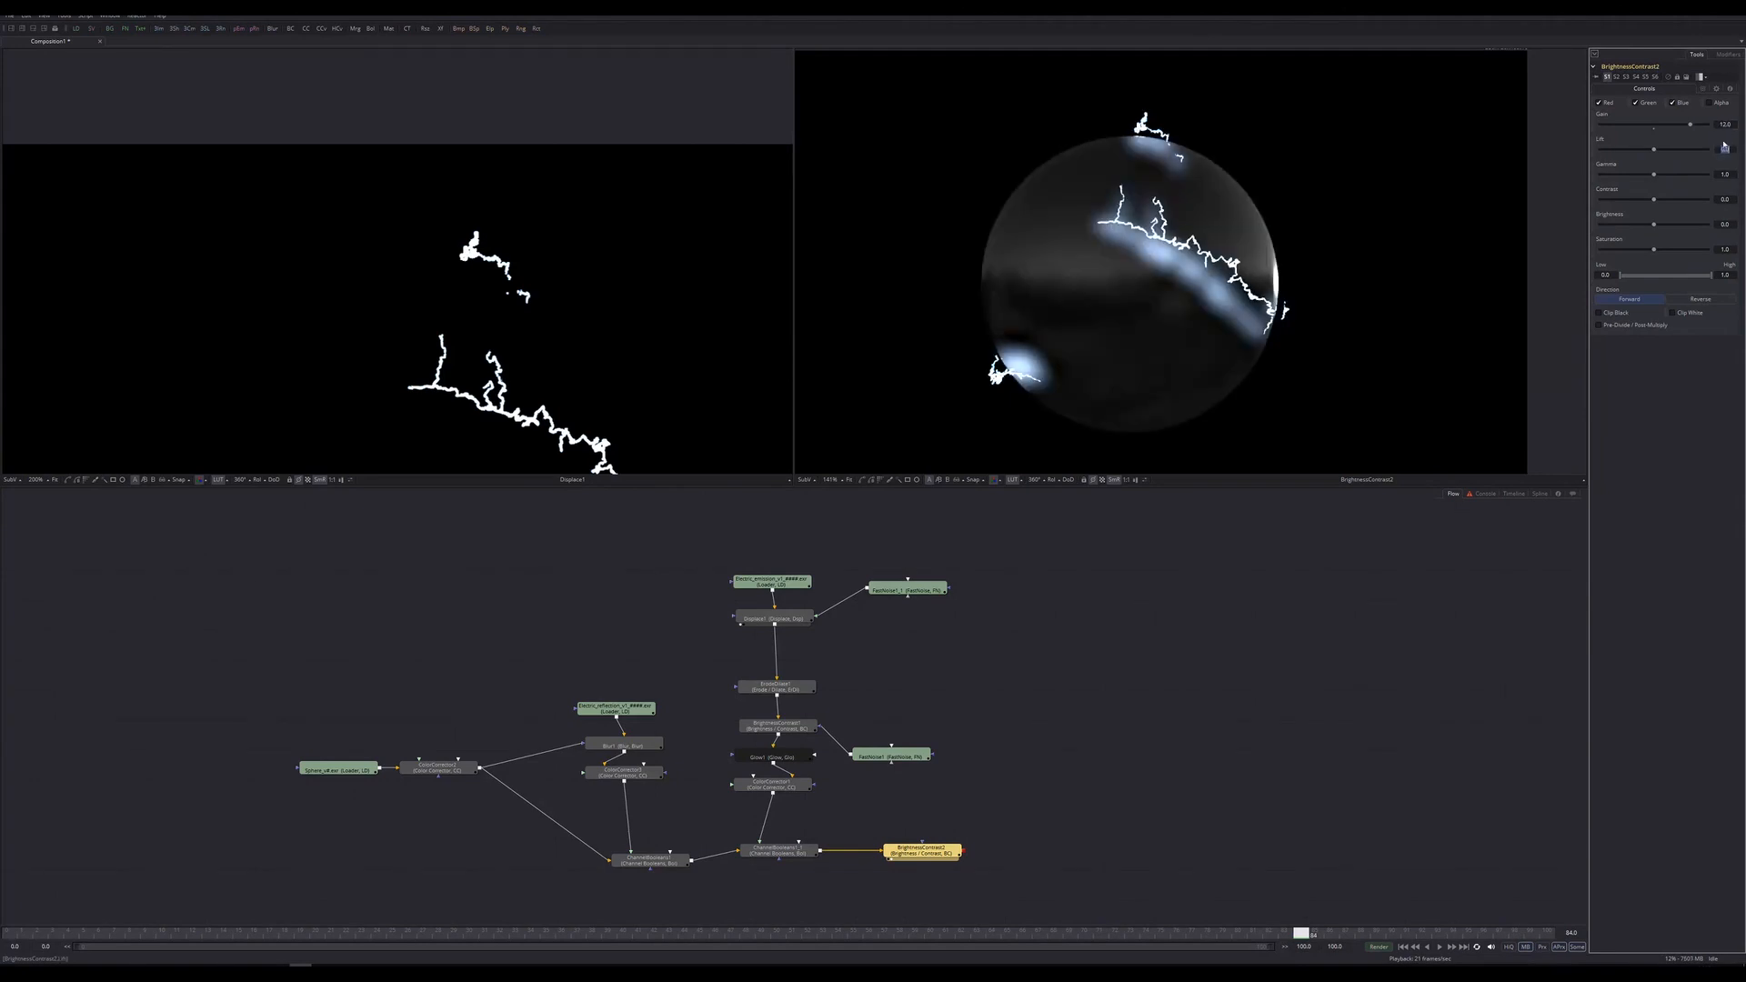
At frame 47, insert a Glow node before the final Brightness Contrast and reduce its glow size and glow amount.
left_click_drag(579, 935, 727, 937)
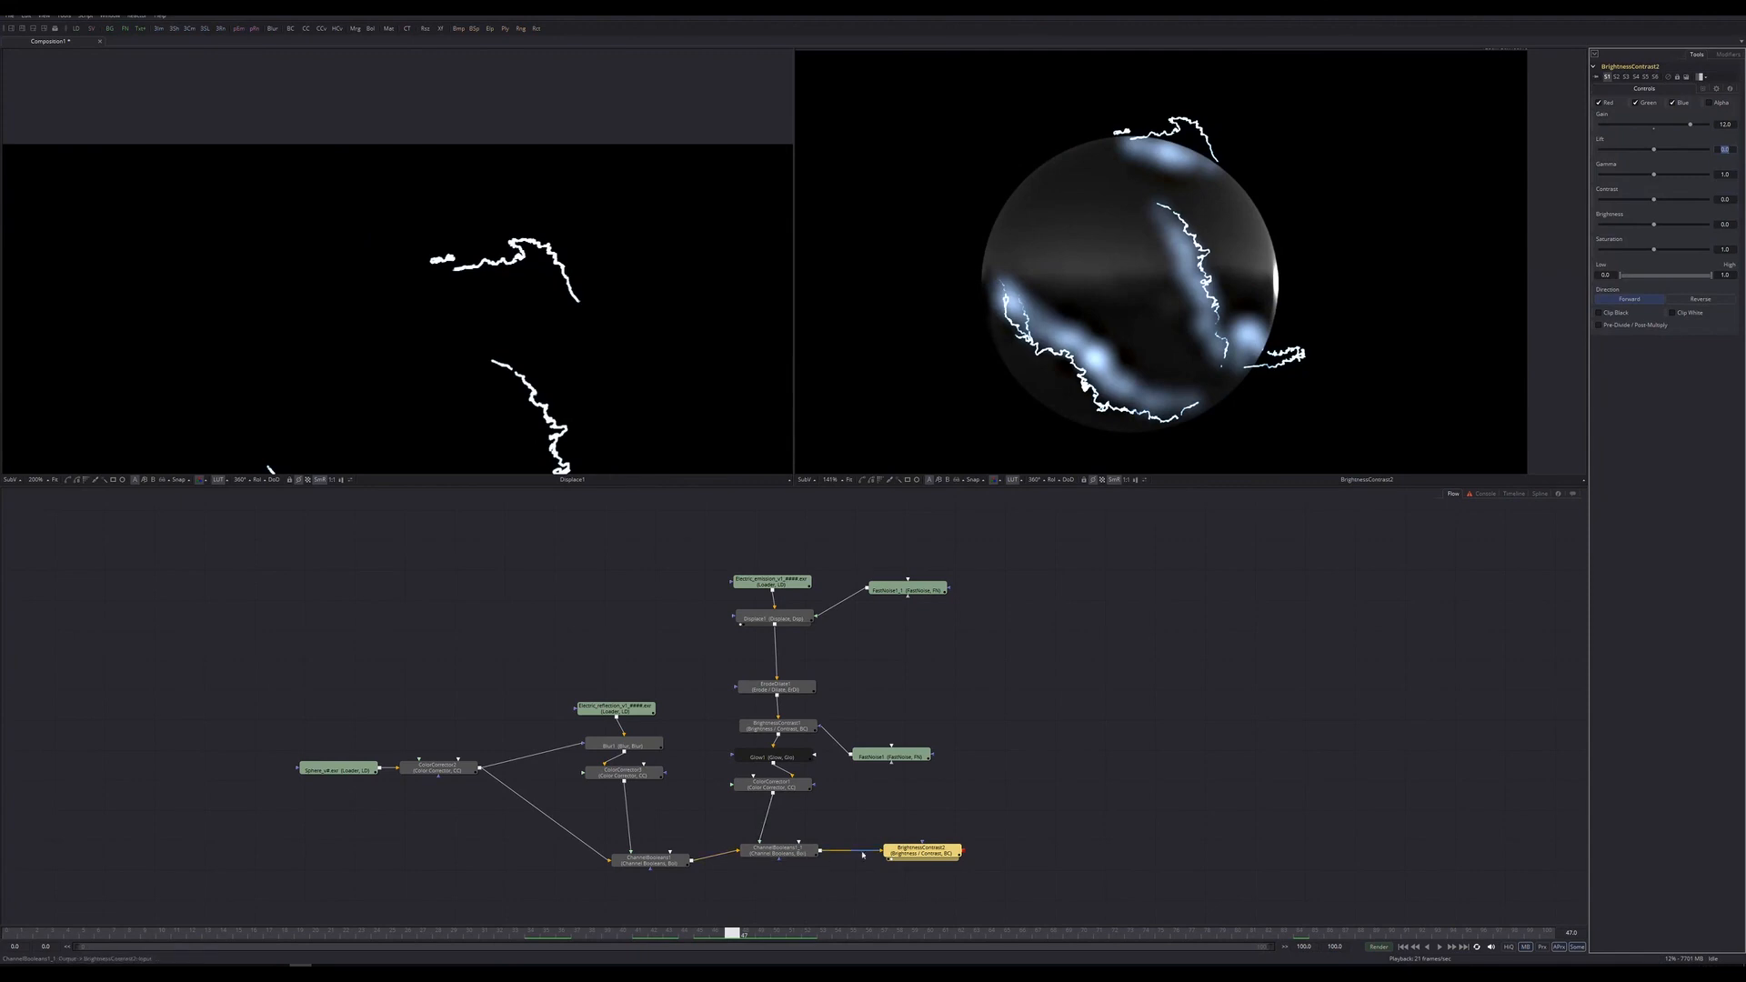
left_click(780, 851)
key("shift+space")
type("glow")
key("Return")
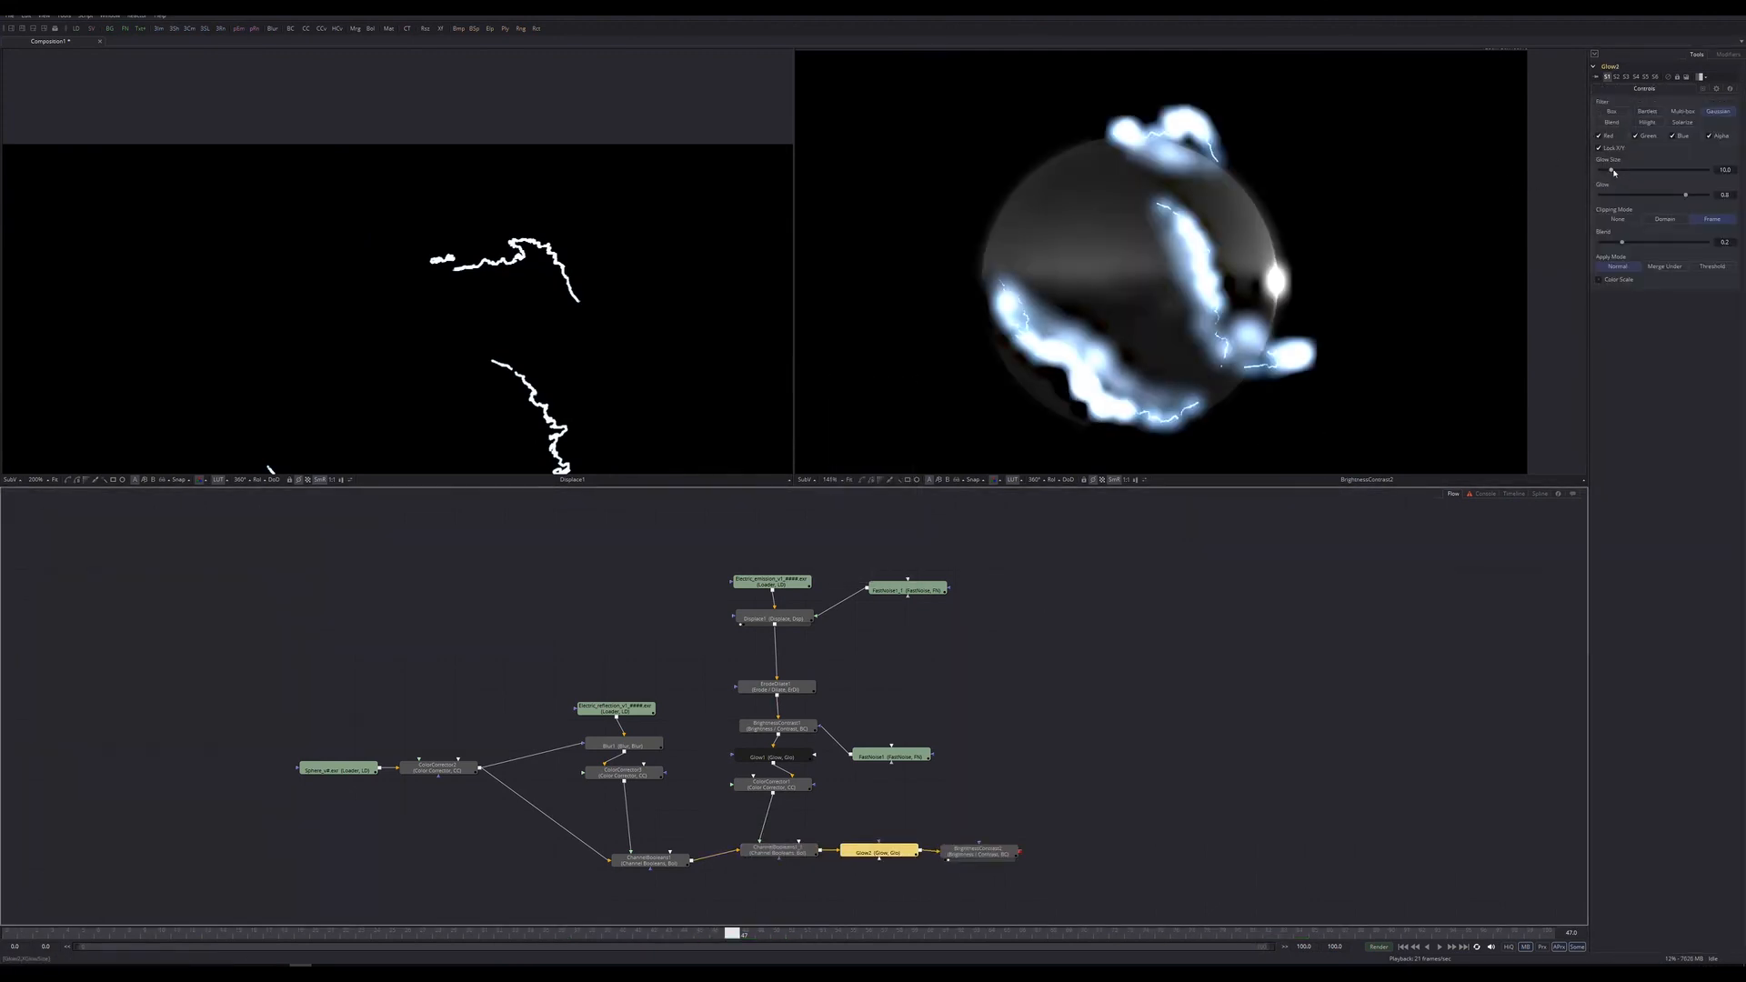
left_click_drag(1613, 171, 1651, 209)
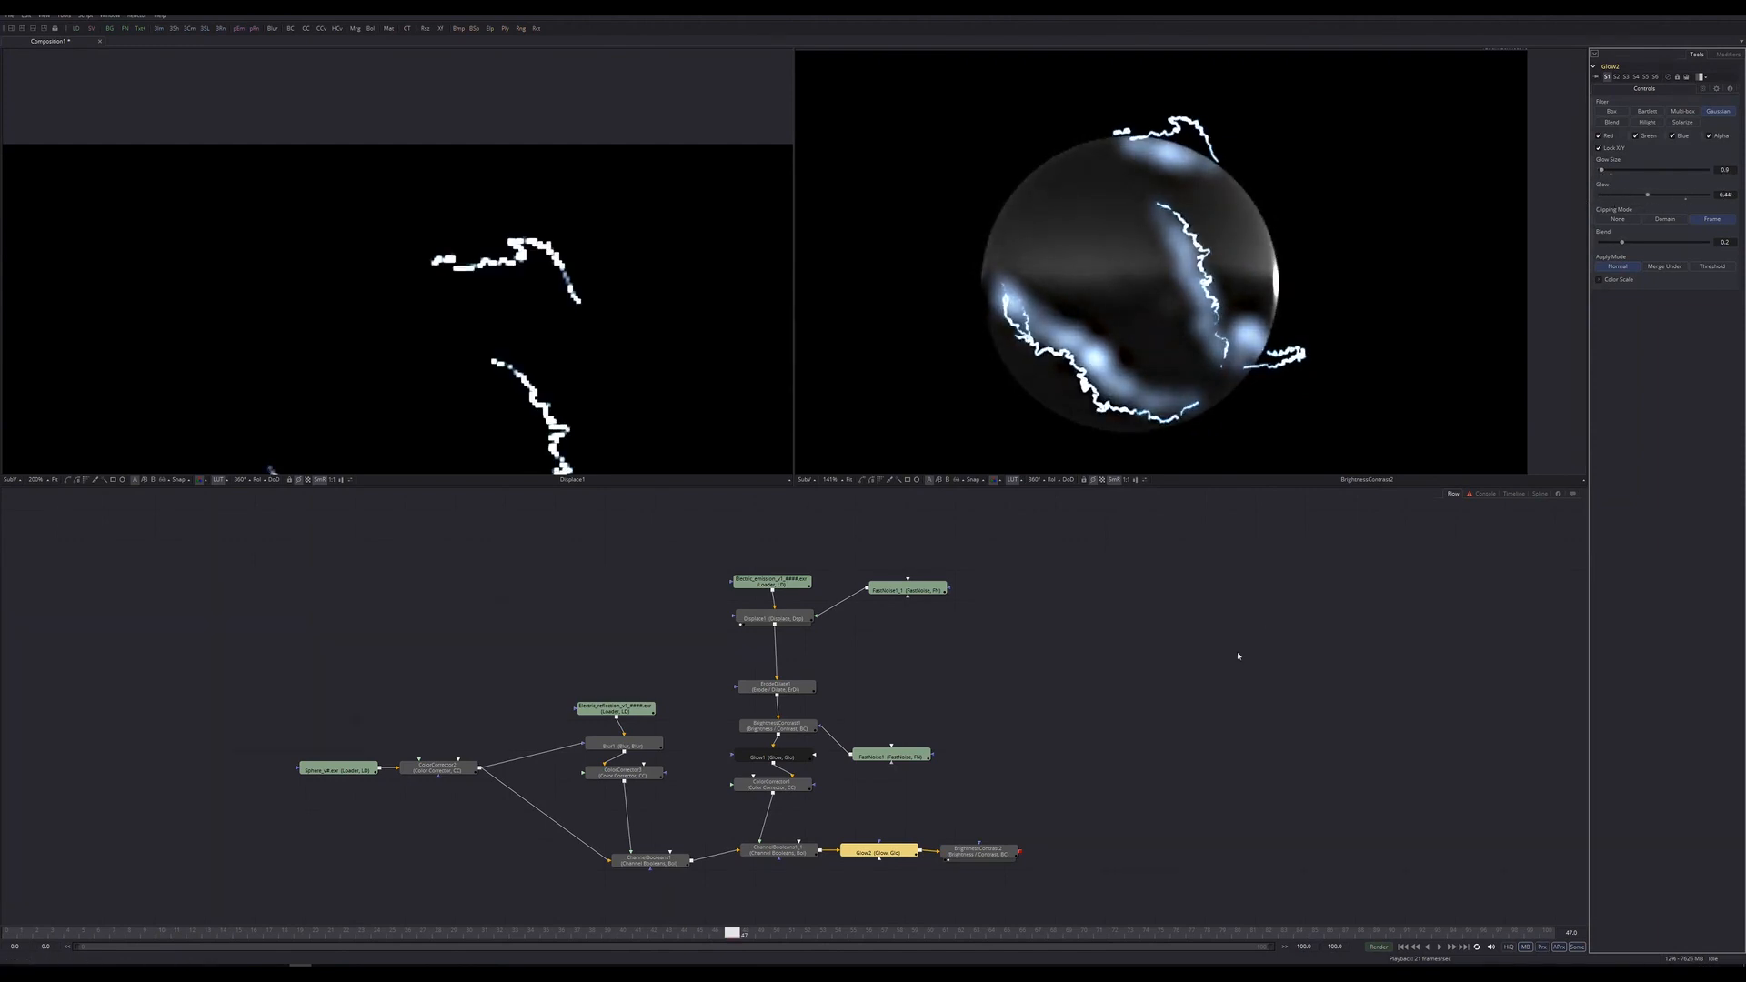
Lower the blend of the reflection pass's Channel Booleans node to about 0.04 and review the composite in playback.
left_click(1240, 655)
key("space")
left_click(647, 860)
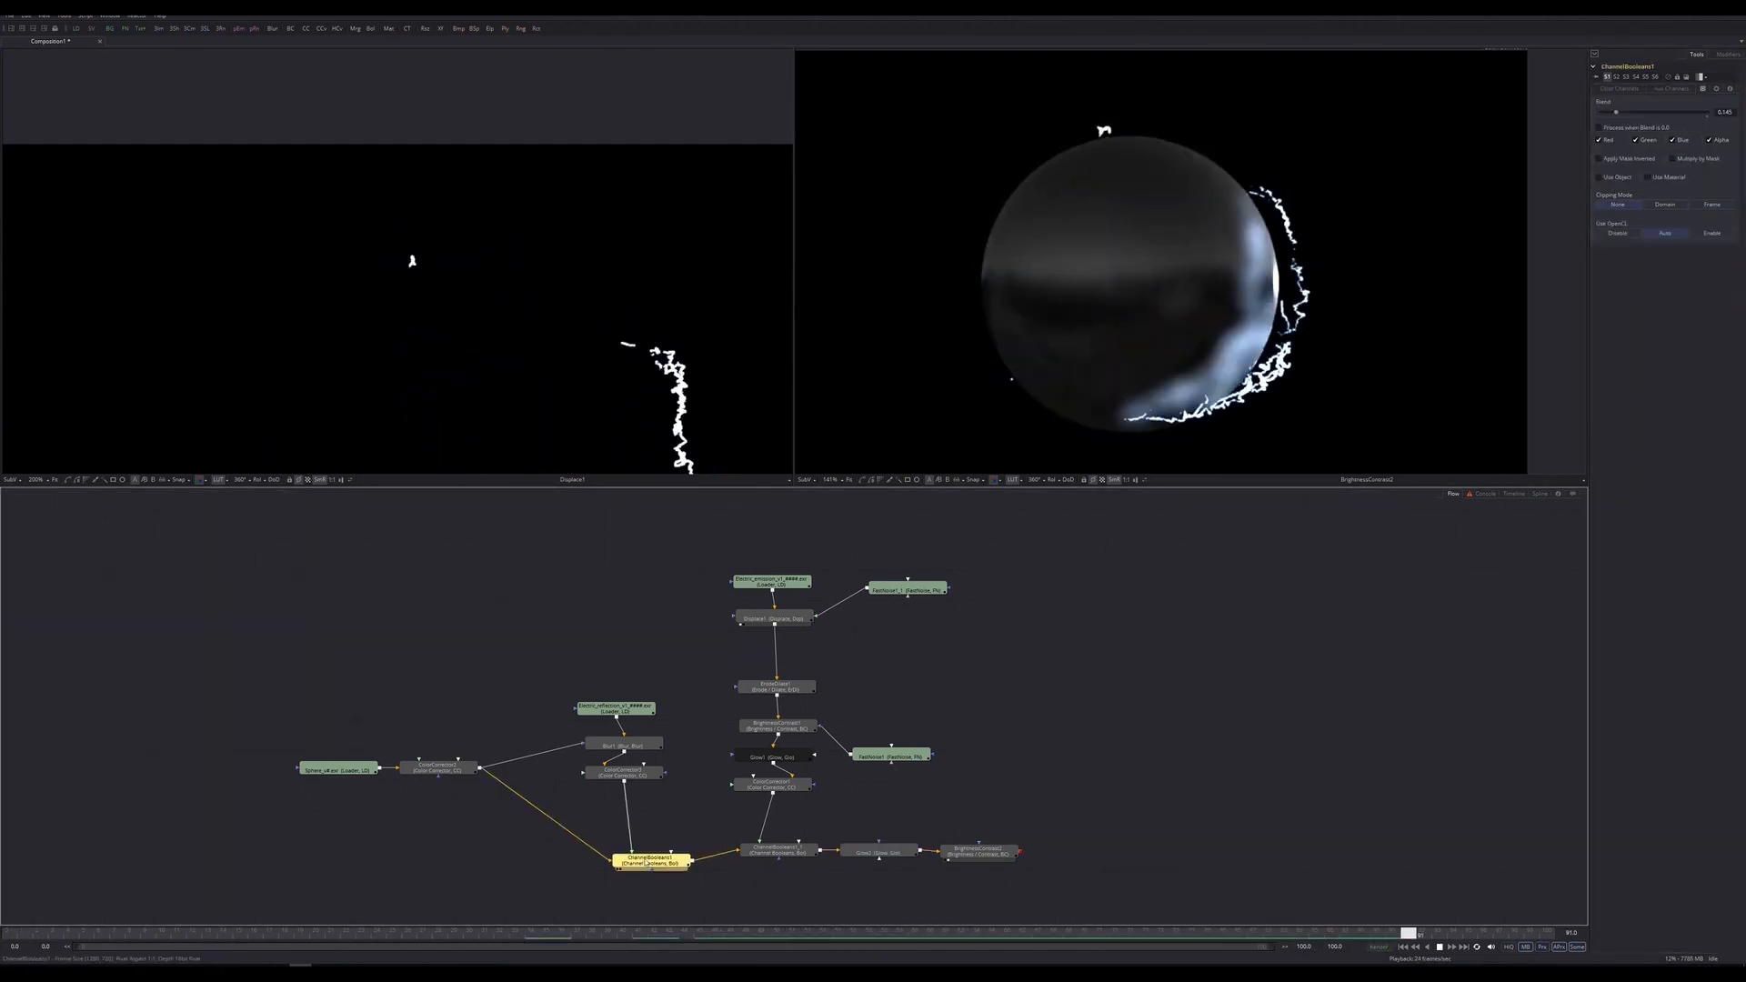
left_click_drag(1615, 114, 1604, 112)
left_click(1131, 760)
scroll(1192, 308, "down", 2, "ctrl")
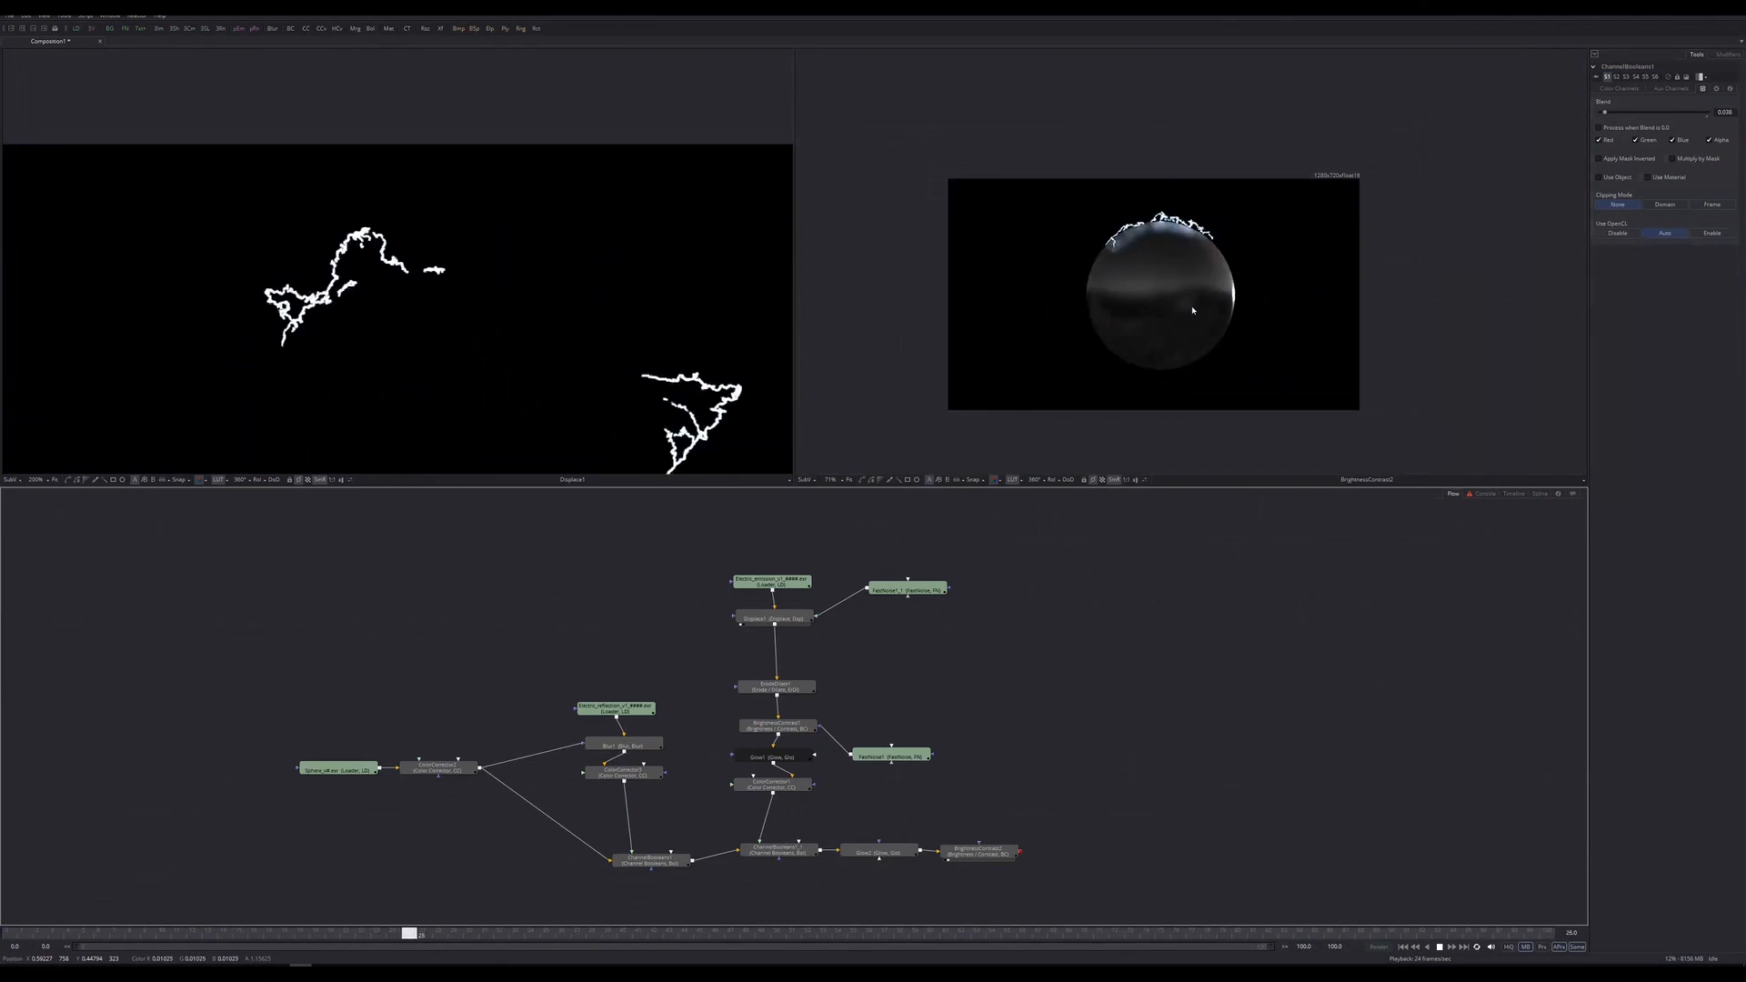
scroll(1193, 309, "up", 2, "ctrl")
scroll(1192, 310, "down", 2, "ctrl")
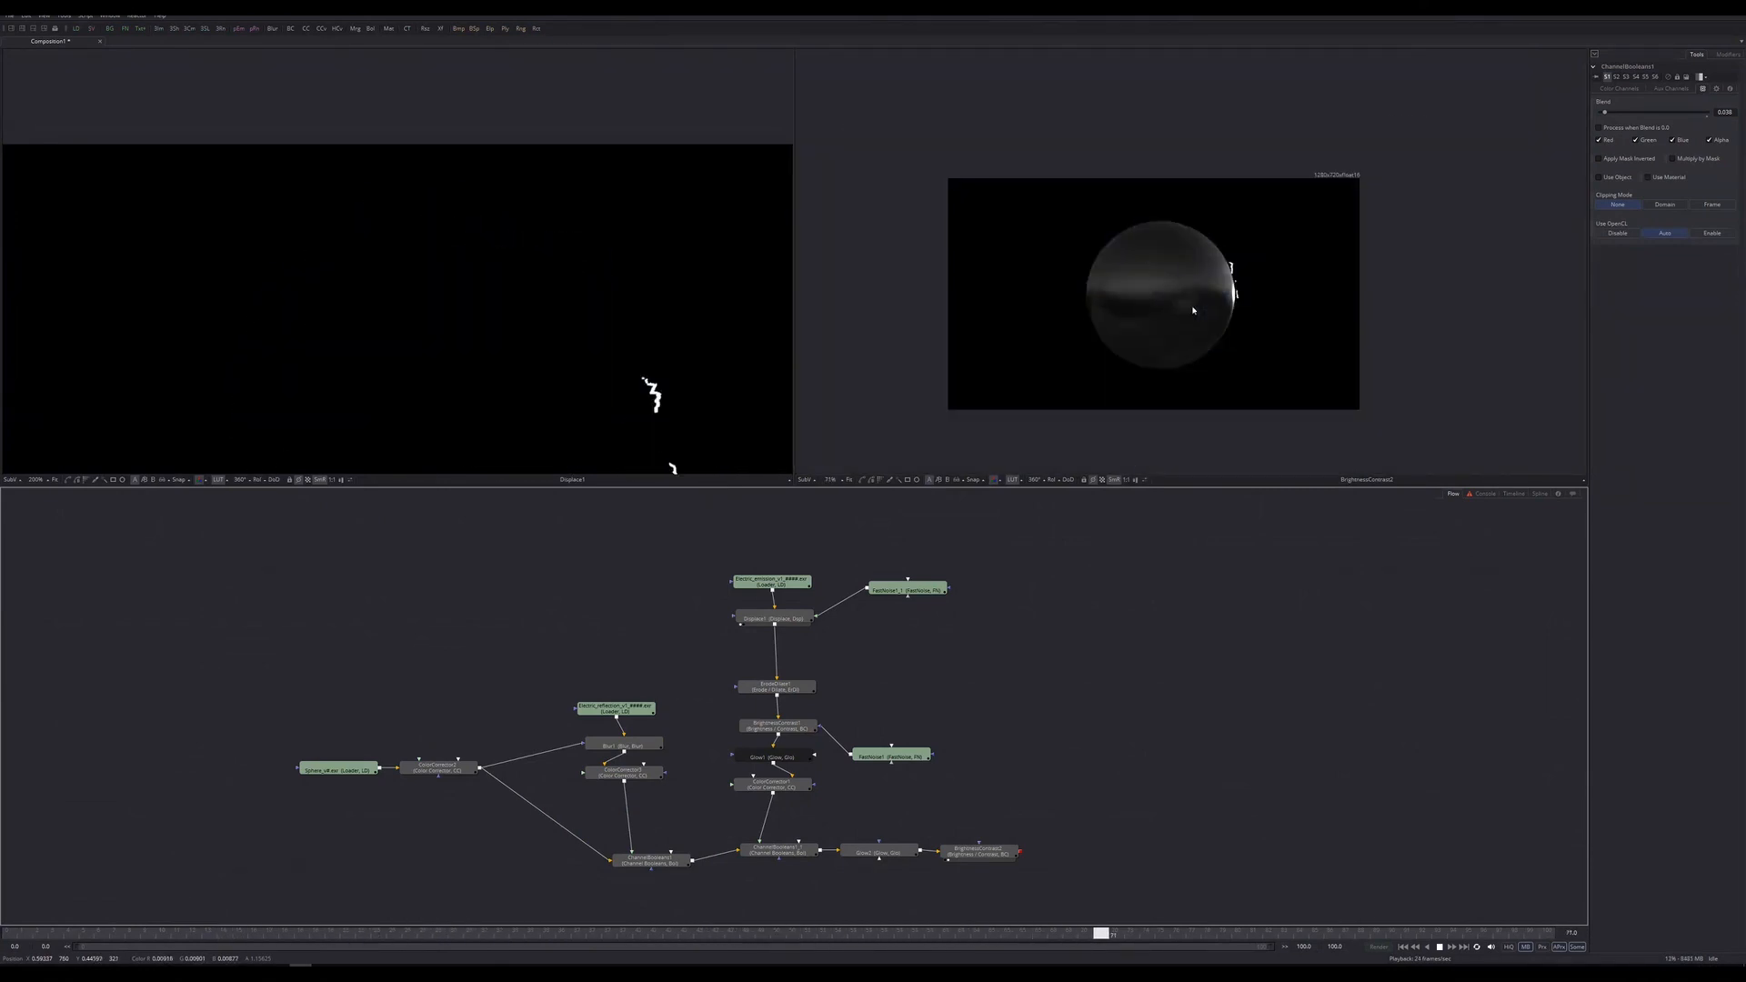
scroll(1237, 313, "up", 2, "ctrl")
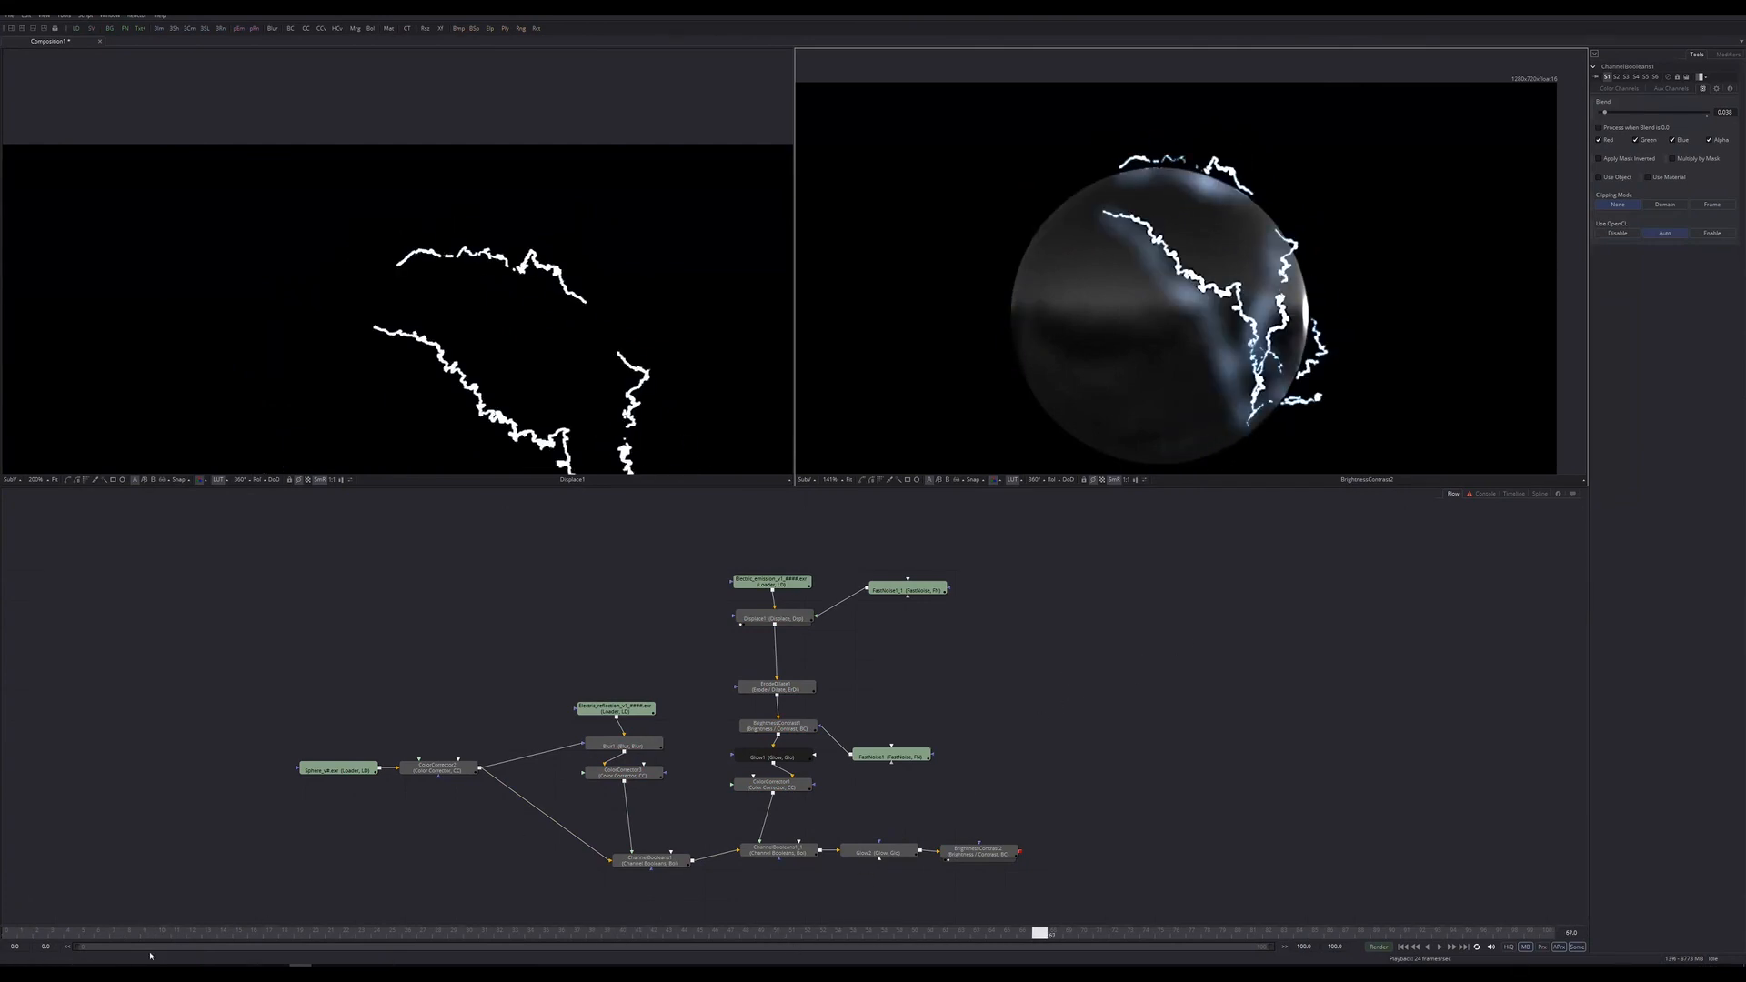
Switch to File Explorer and browse the TETHER project's 08_RENDERS and 02_COMP folders to the SH020 v005 renders.
left_click(79, 971)
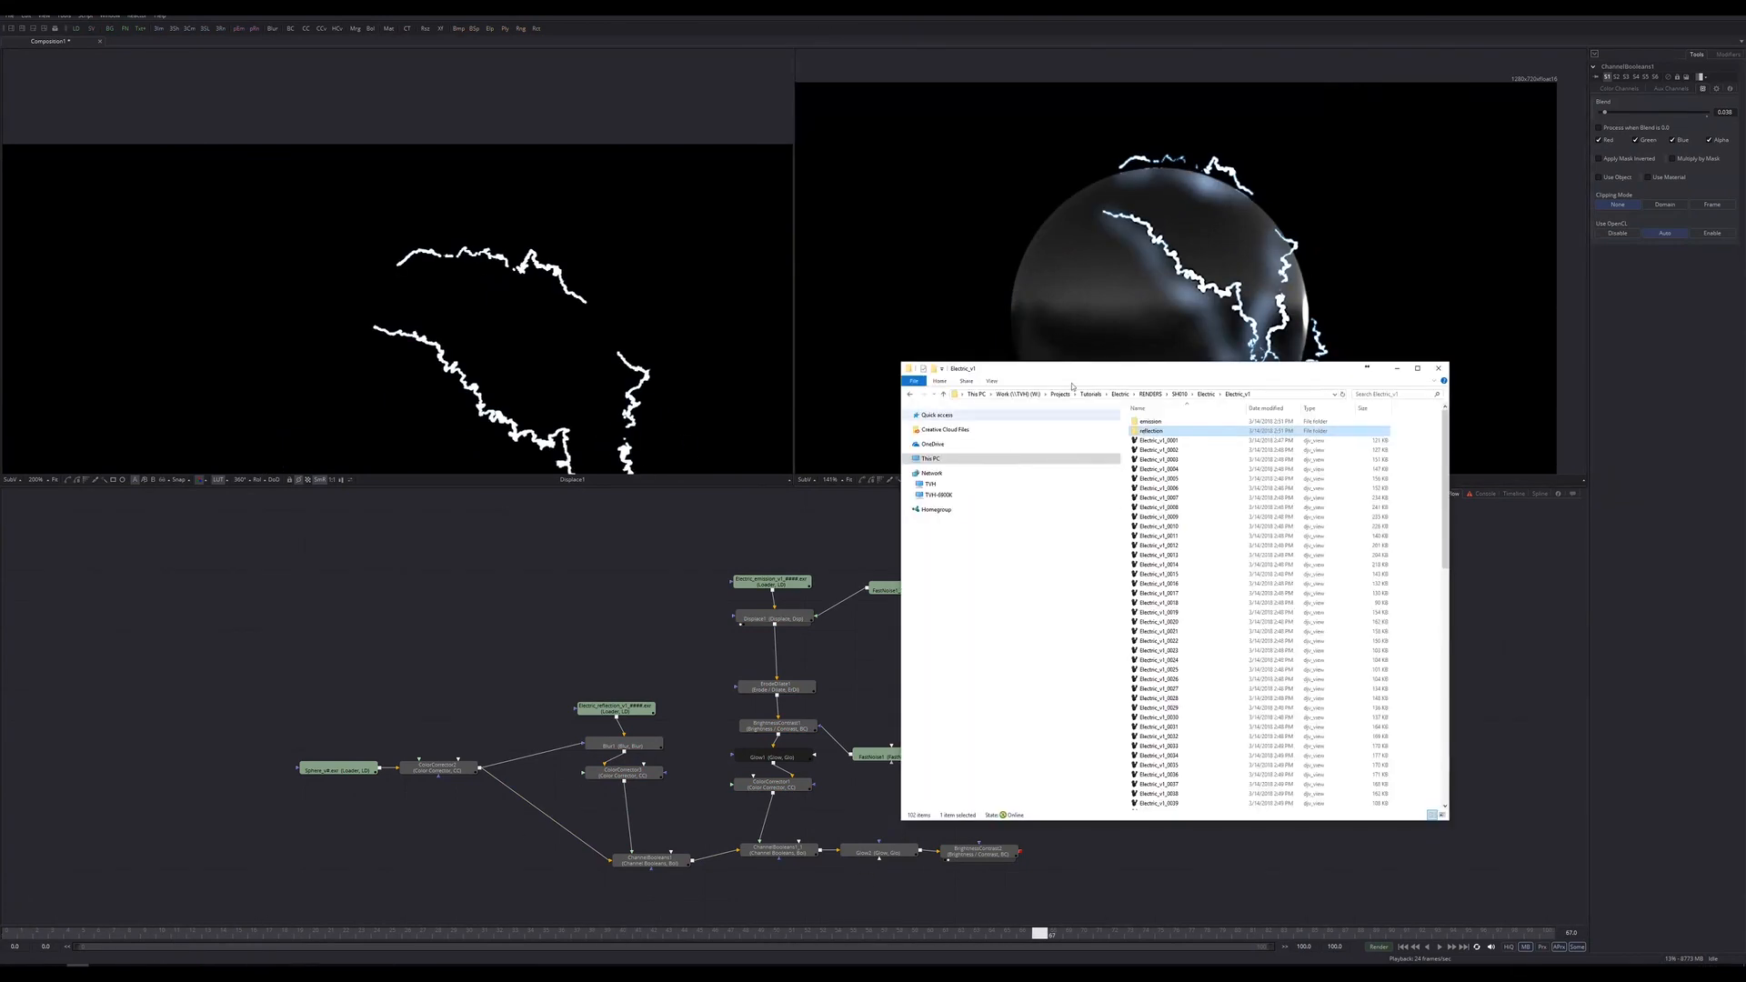
left_click(929, 459)
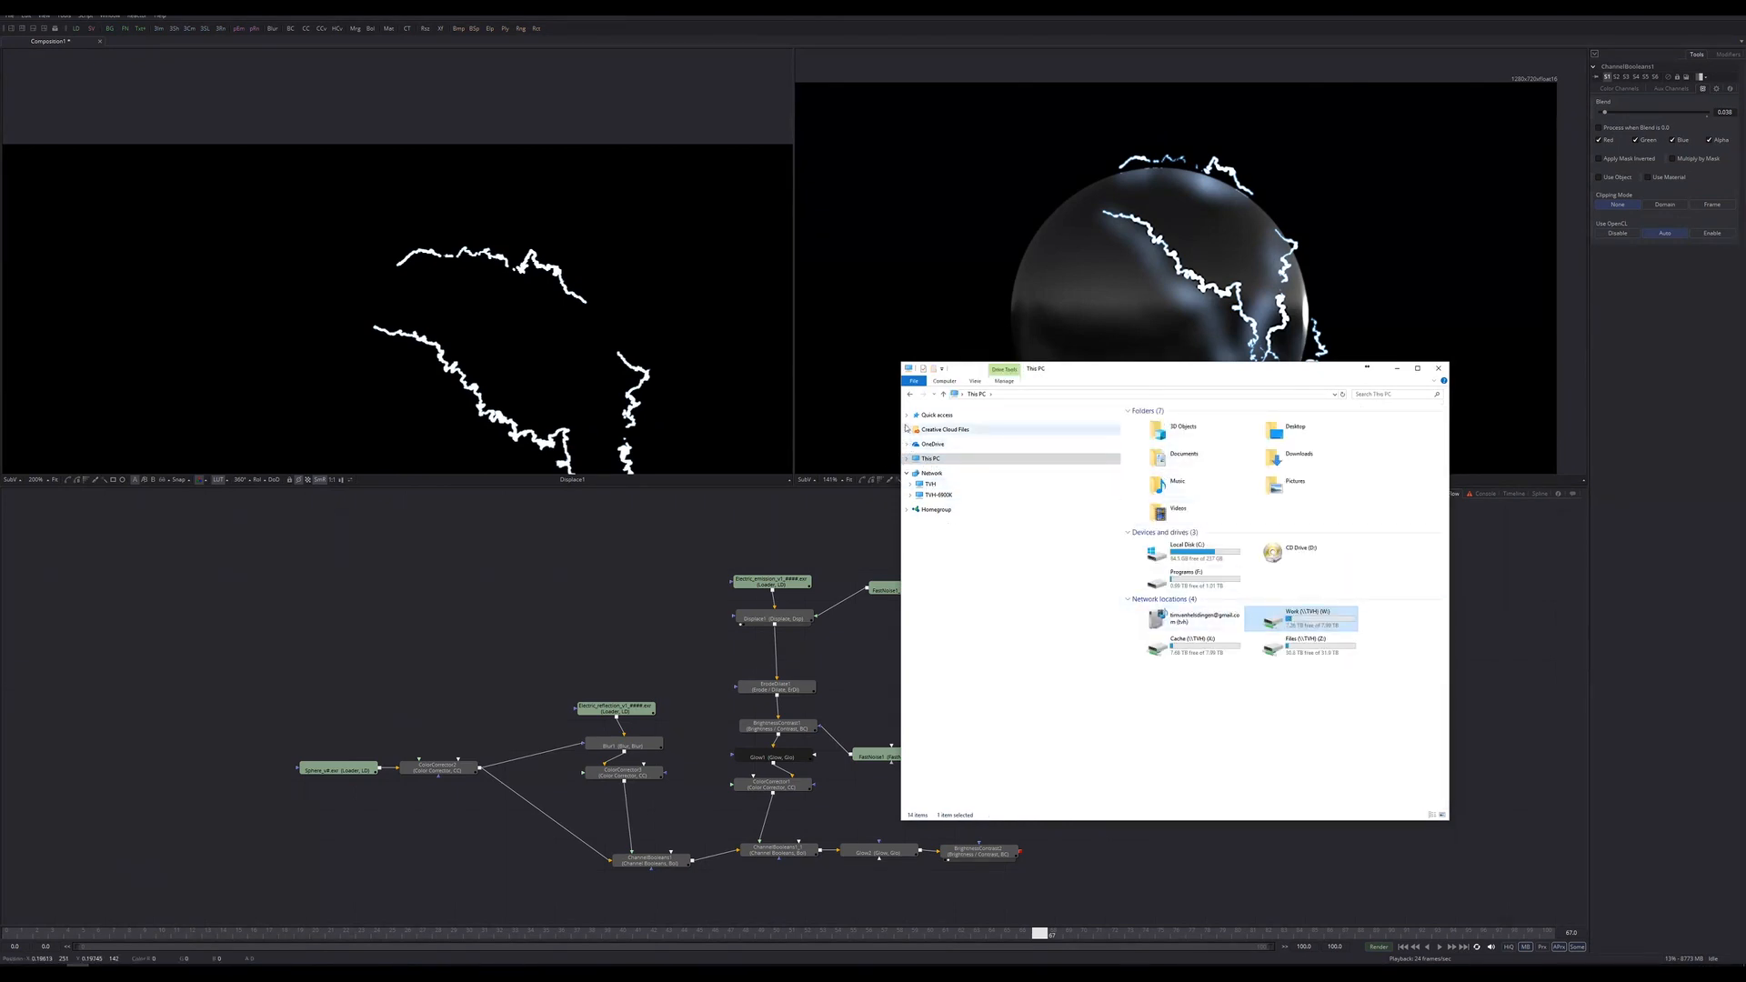
left_click(907, 416)
left_click(934, 481)
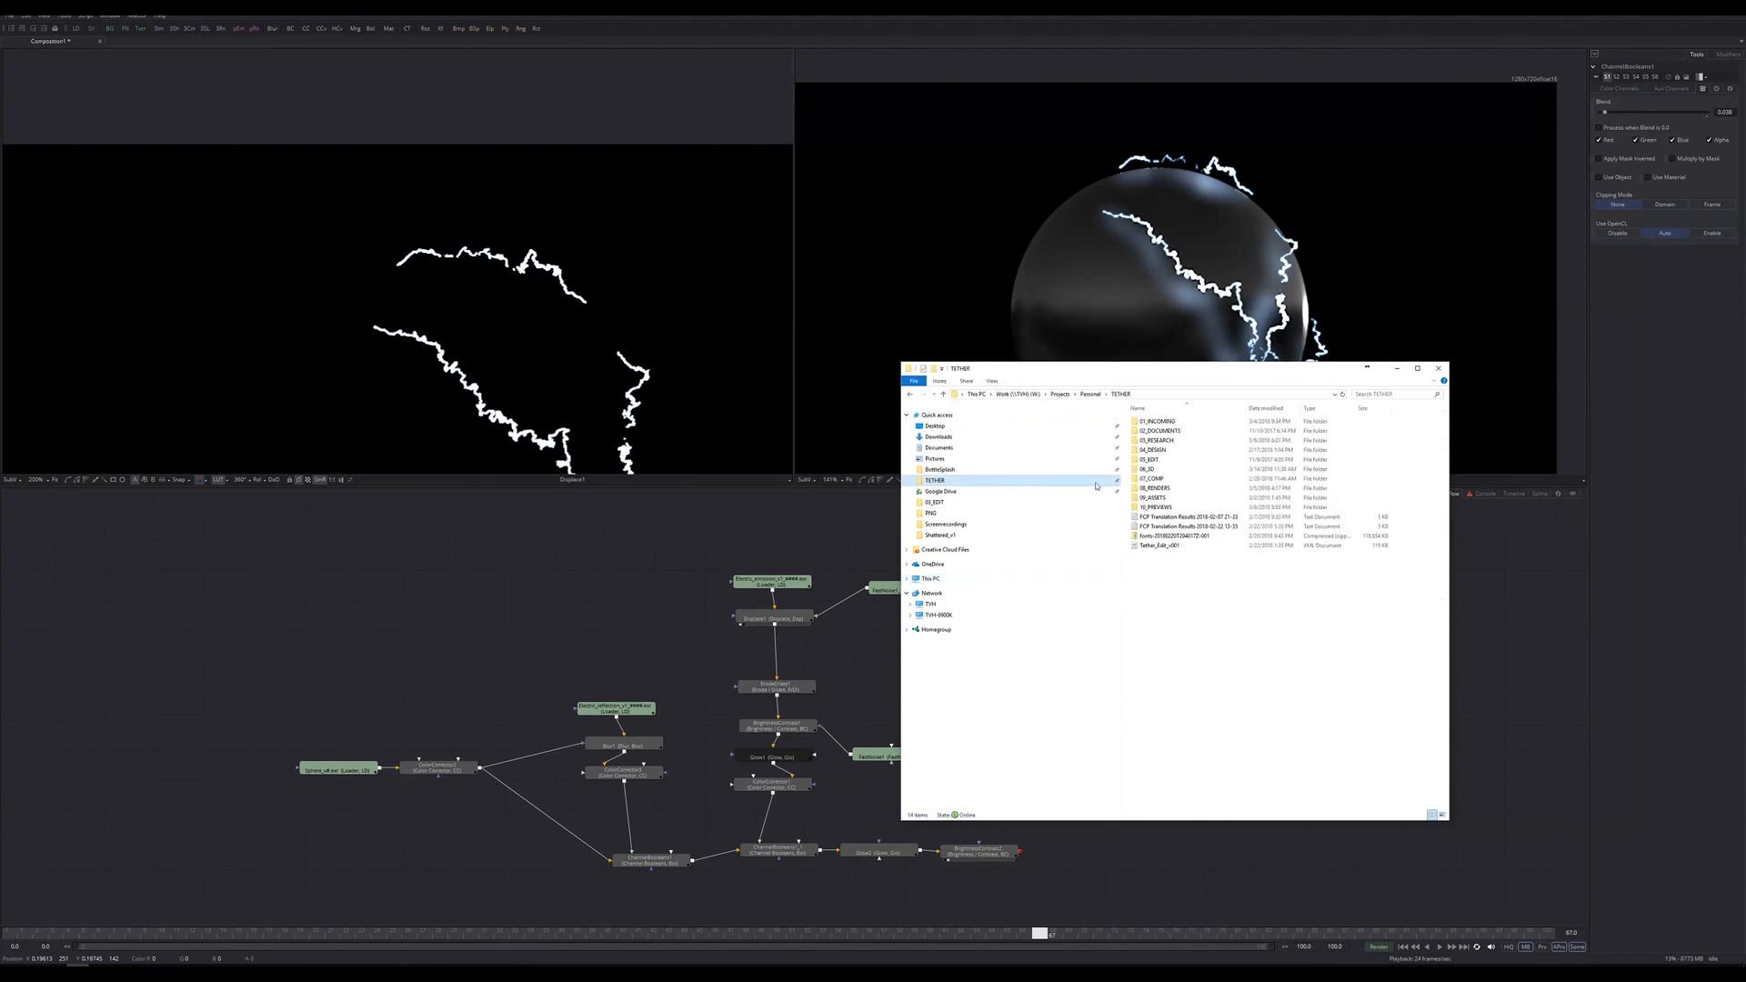
double_click(1153, 488)
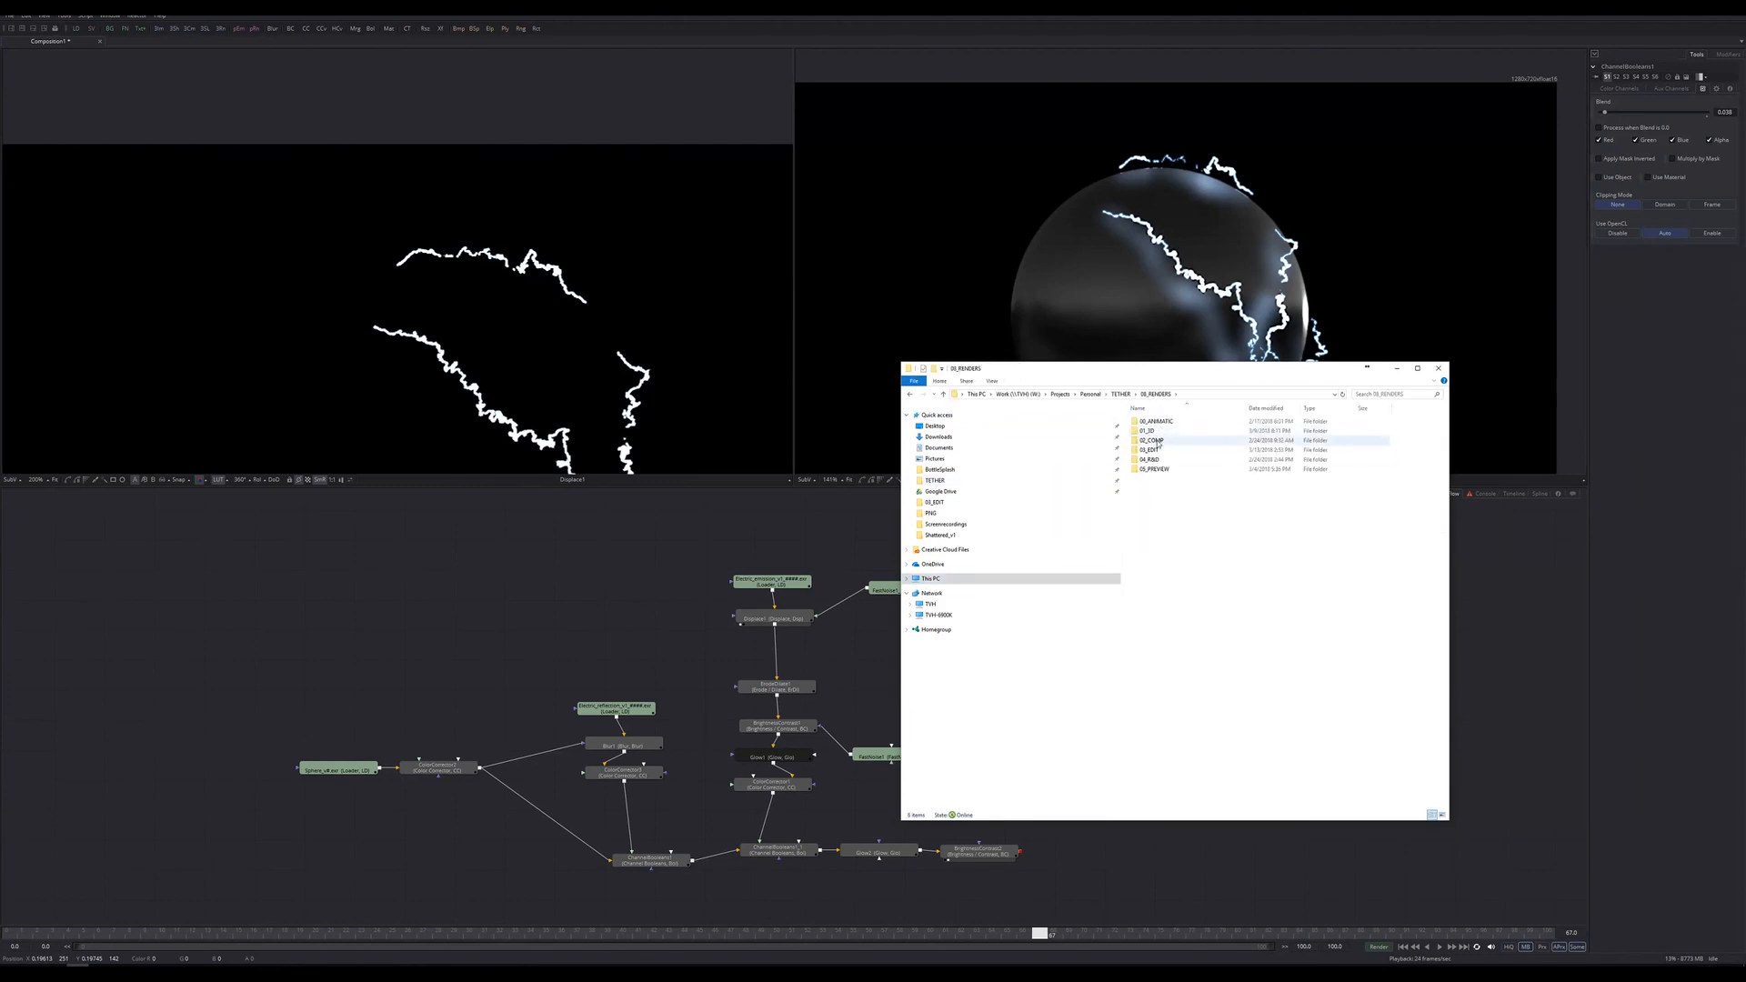
double_click(1155, 440)
left_click_drag(1161, 377, 948, 385)
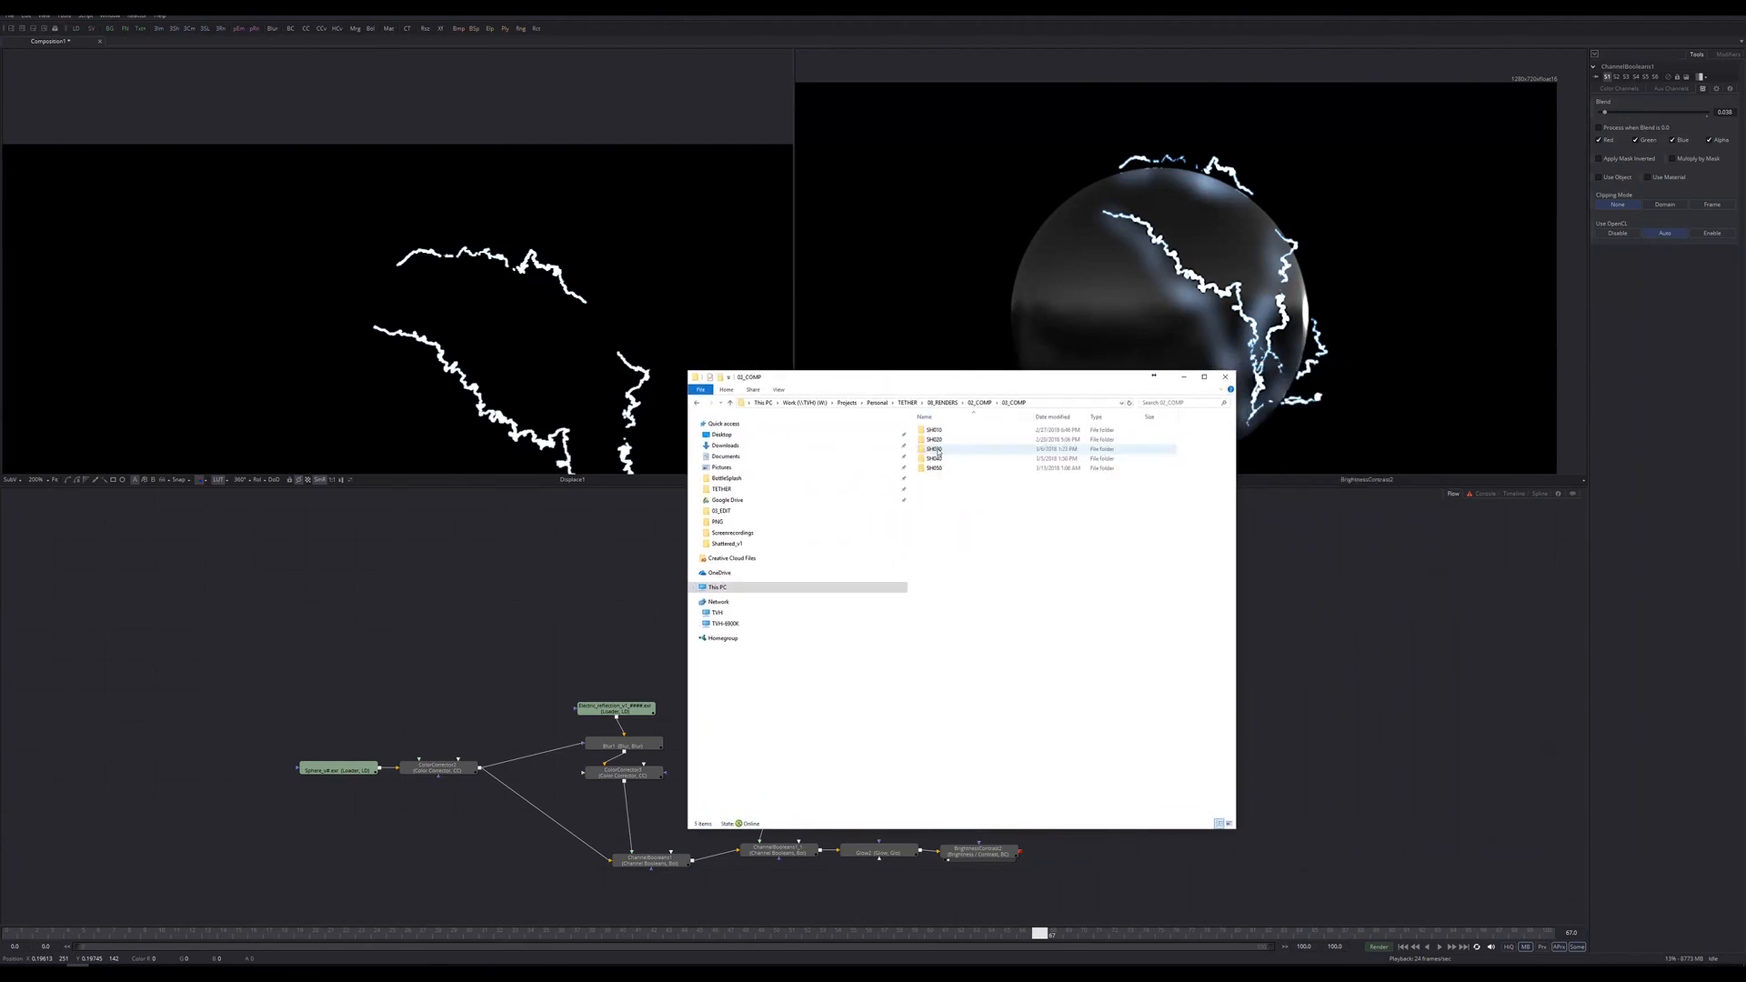
double_click(944, 467)
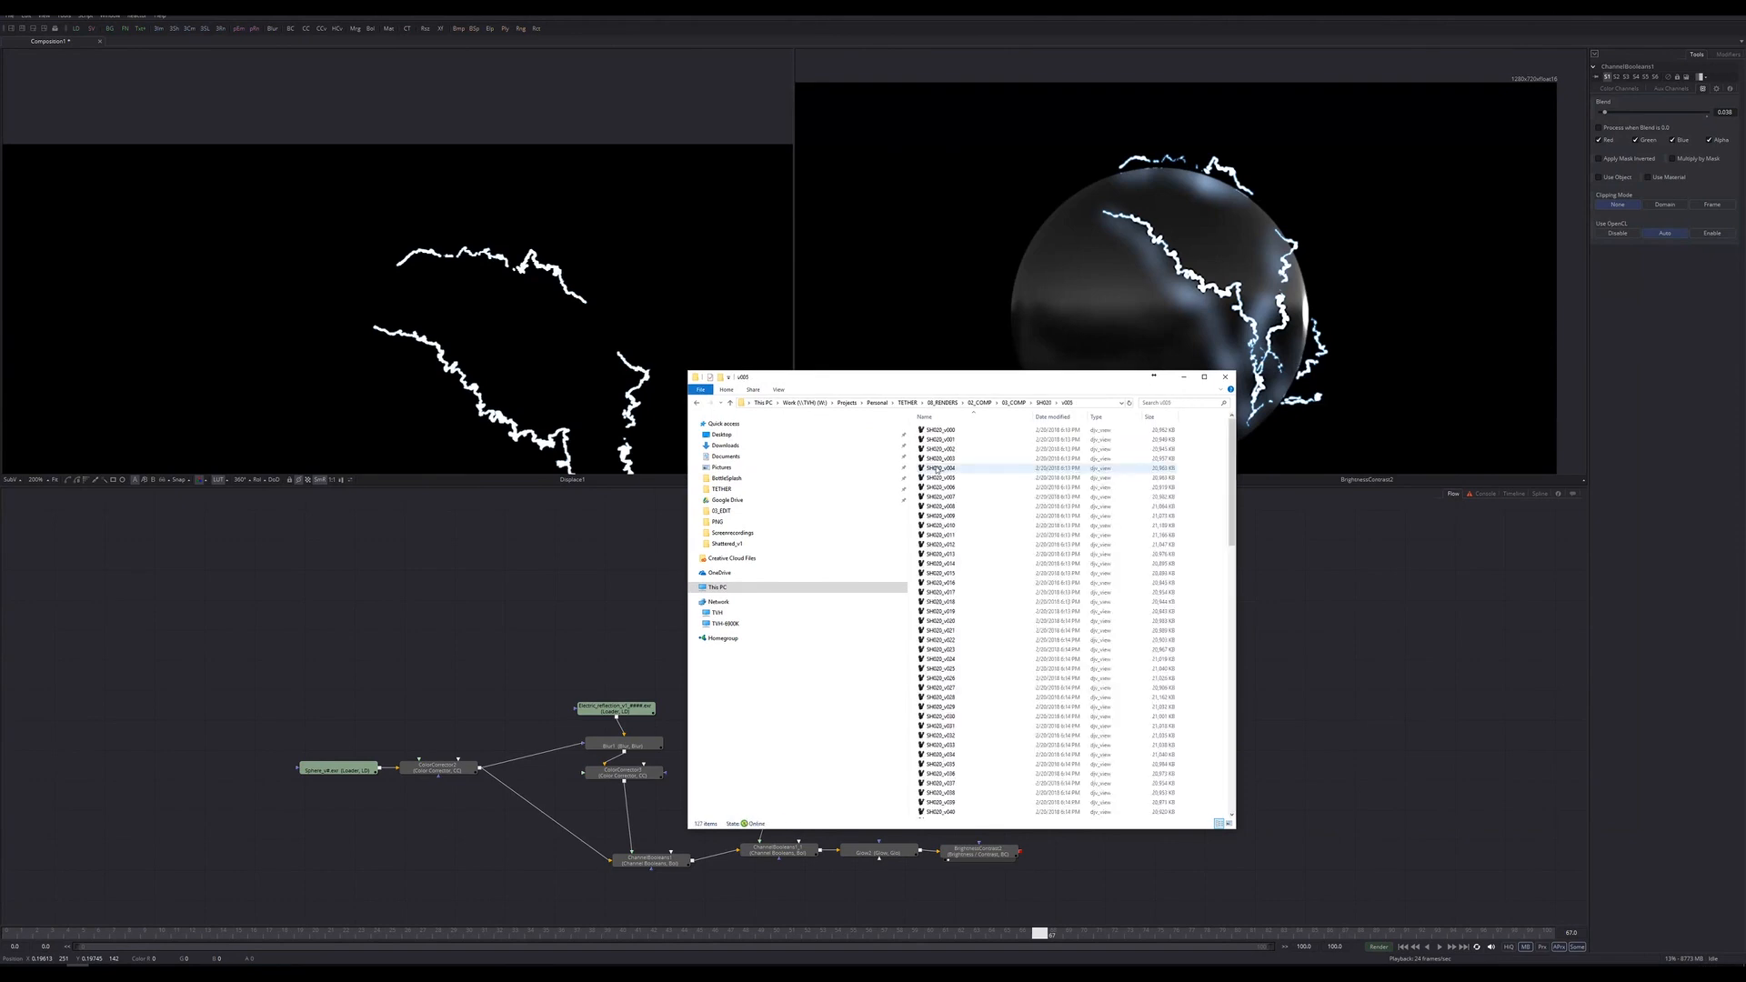
Open the v005 image sequence in djv_view, examine the electricity effect in playback and close the player.
left_click(944, 478)
double_click(1057, 503)
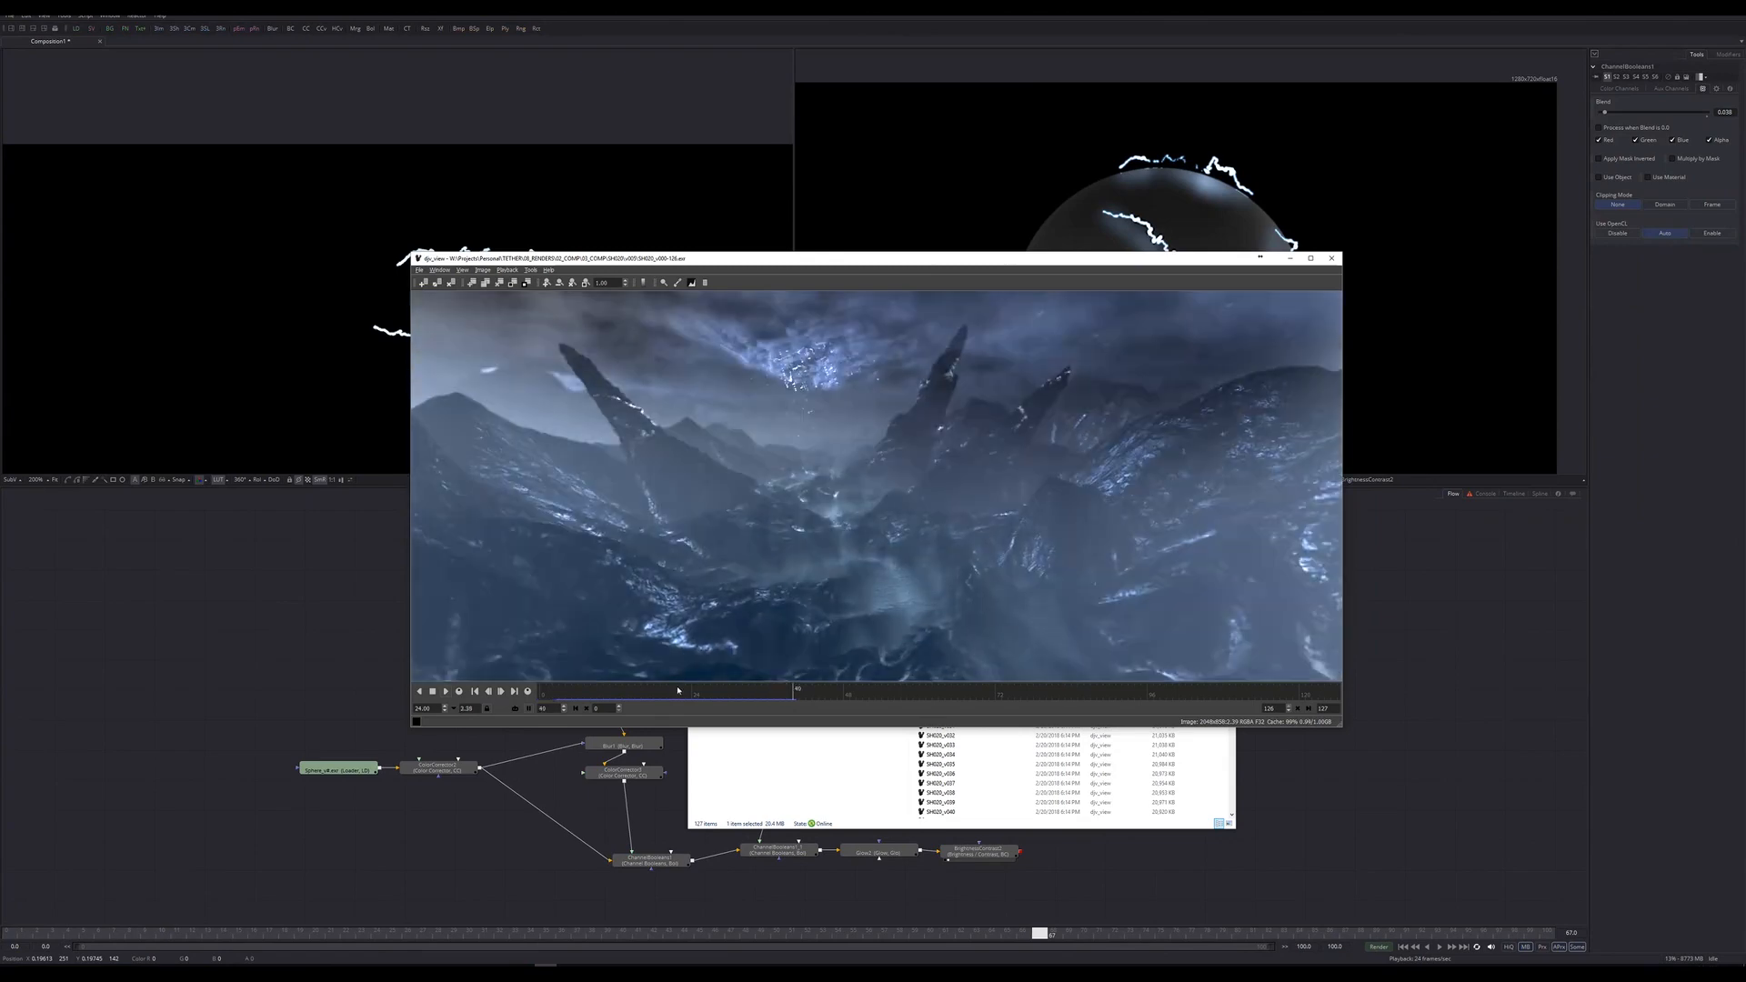
left_click(597, 690)
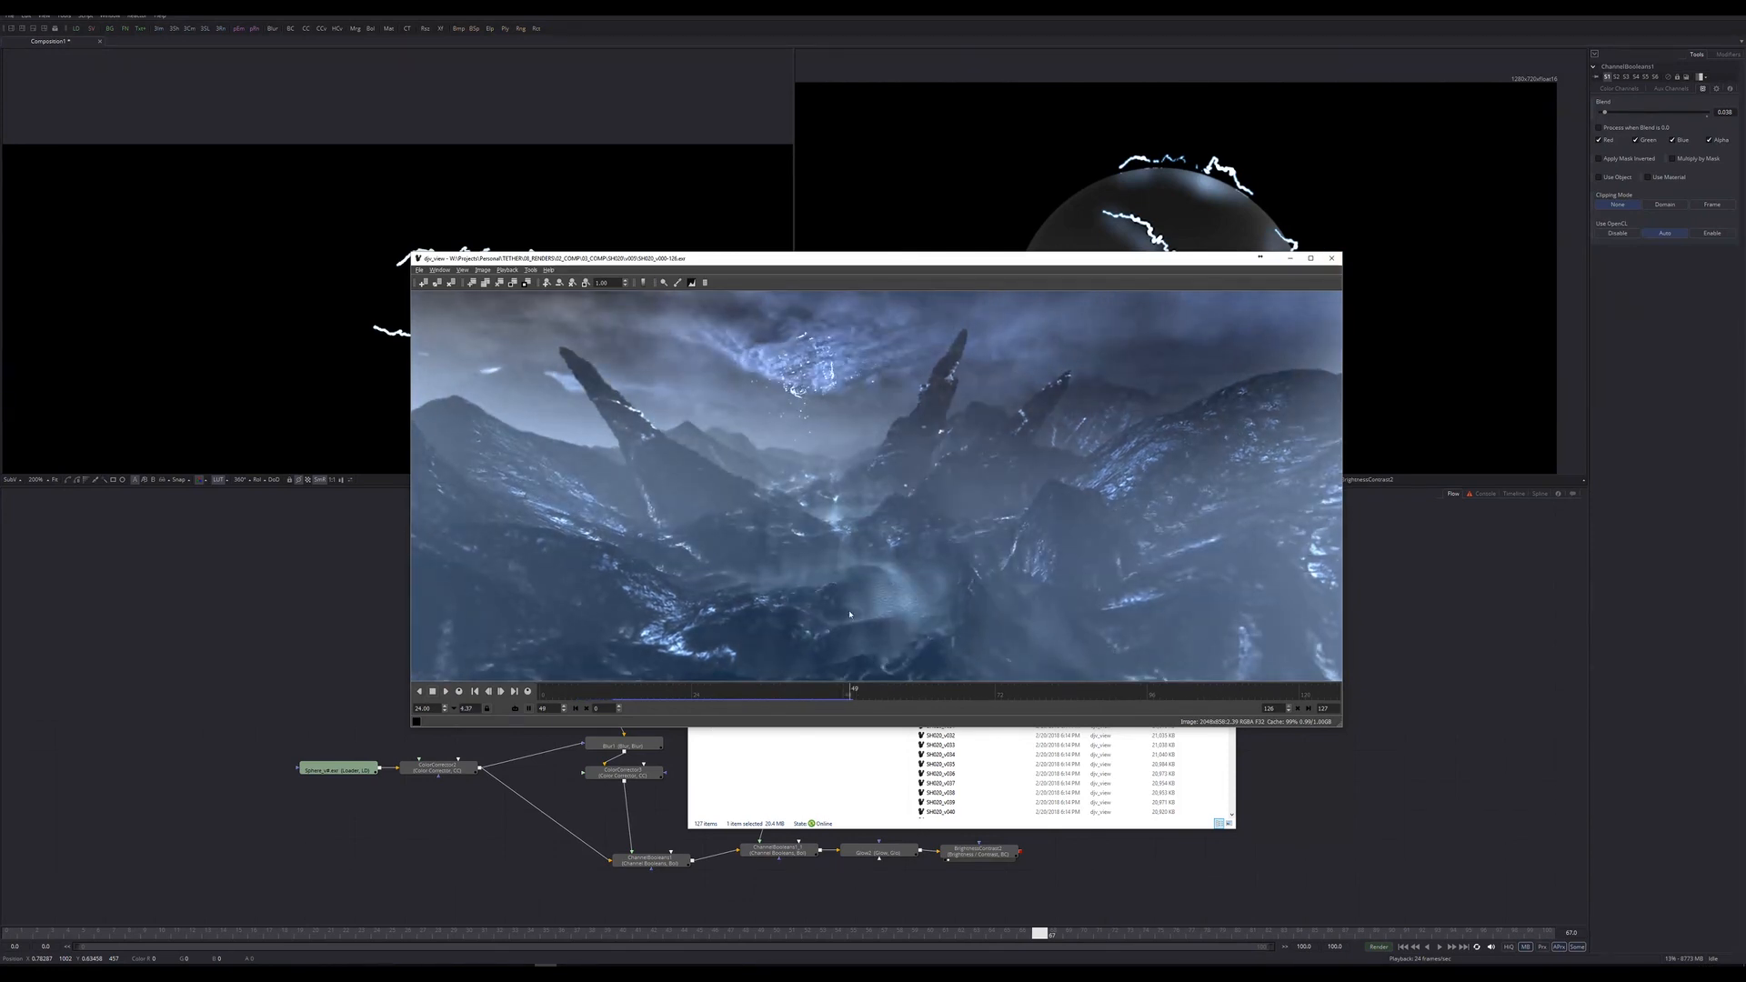
left_click(1409, 661)
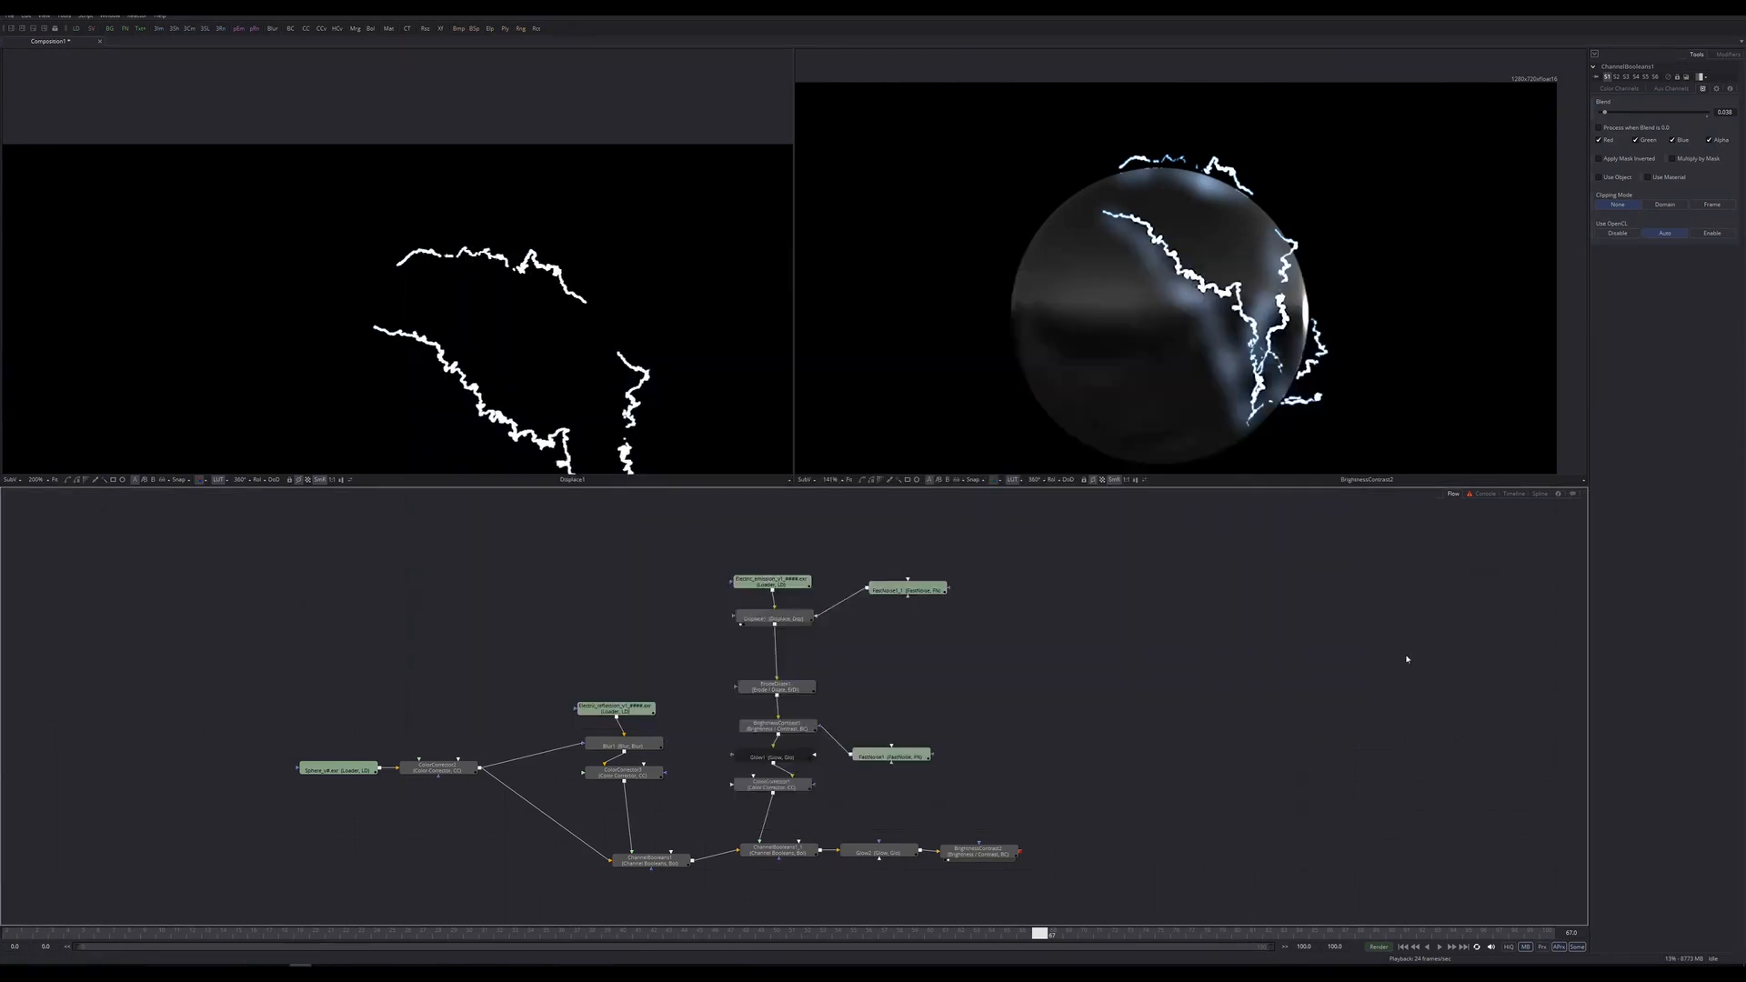
left_click(640, 933)
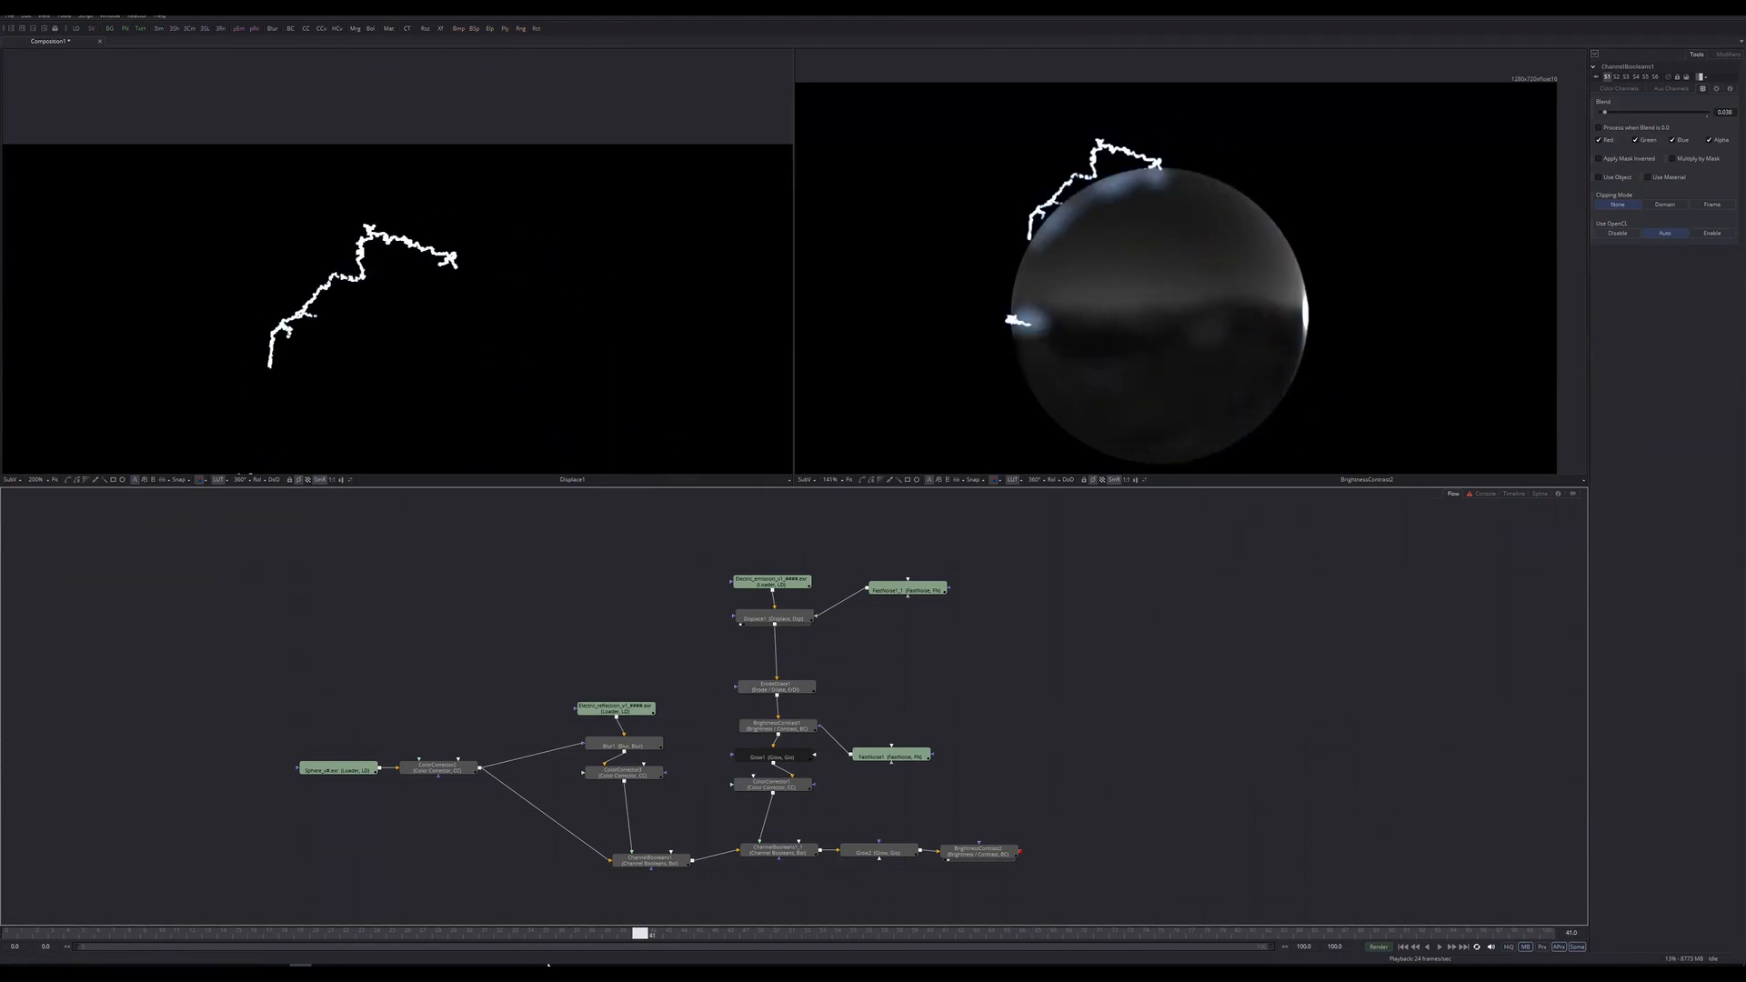
left_click(548, 965)
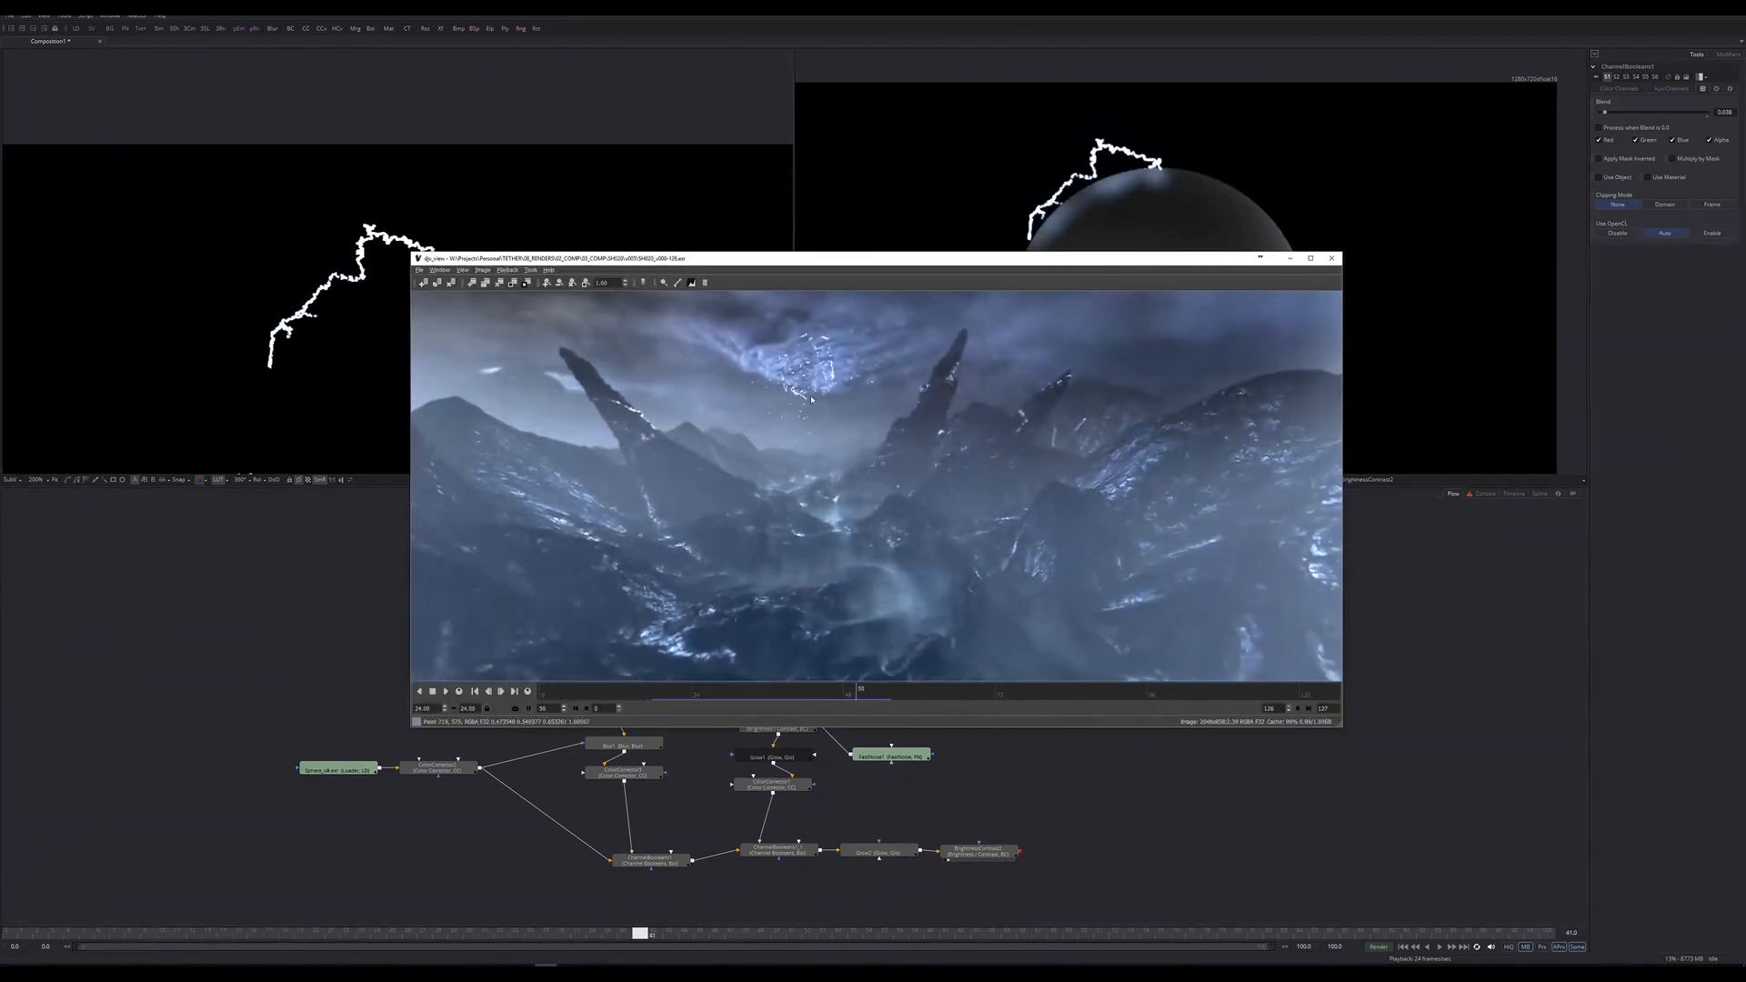
left_click(1335, 258)
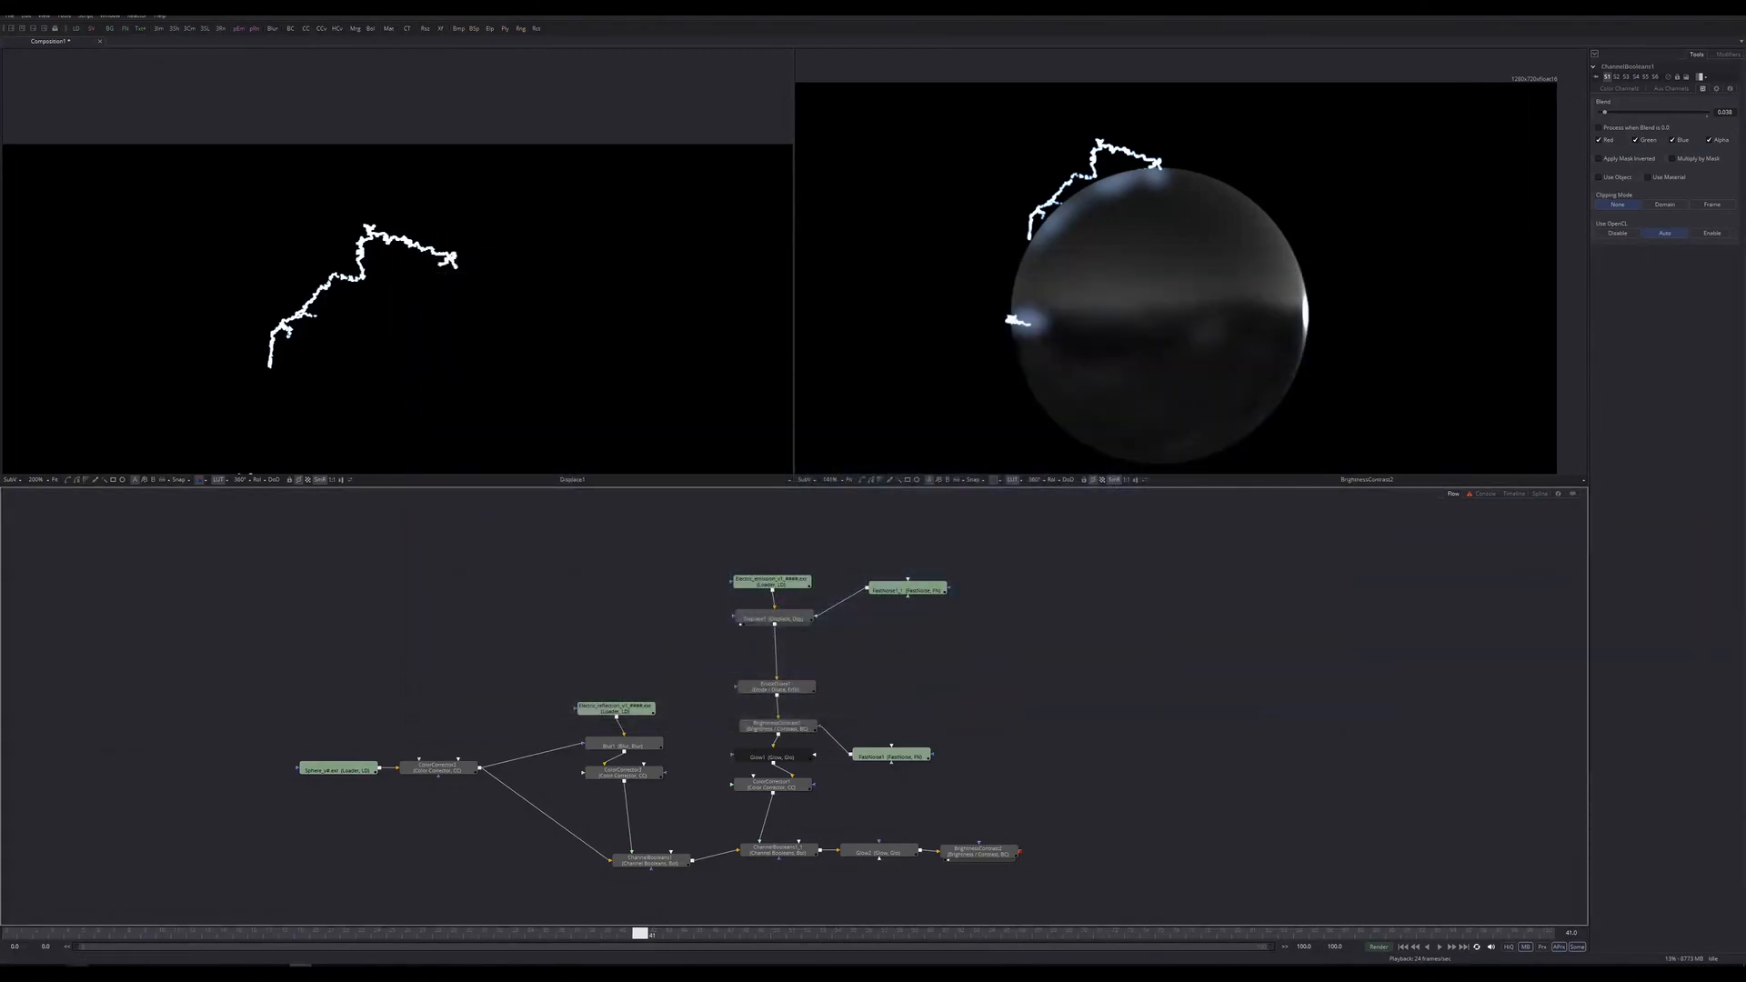
Switch to File Explorer, open another version of the SH020 image sequence in djv_view, view it and close the player.
left_click(300, 966)
key("alt+Left")
double_click(931, 459)
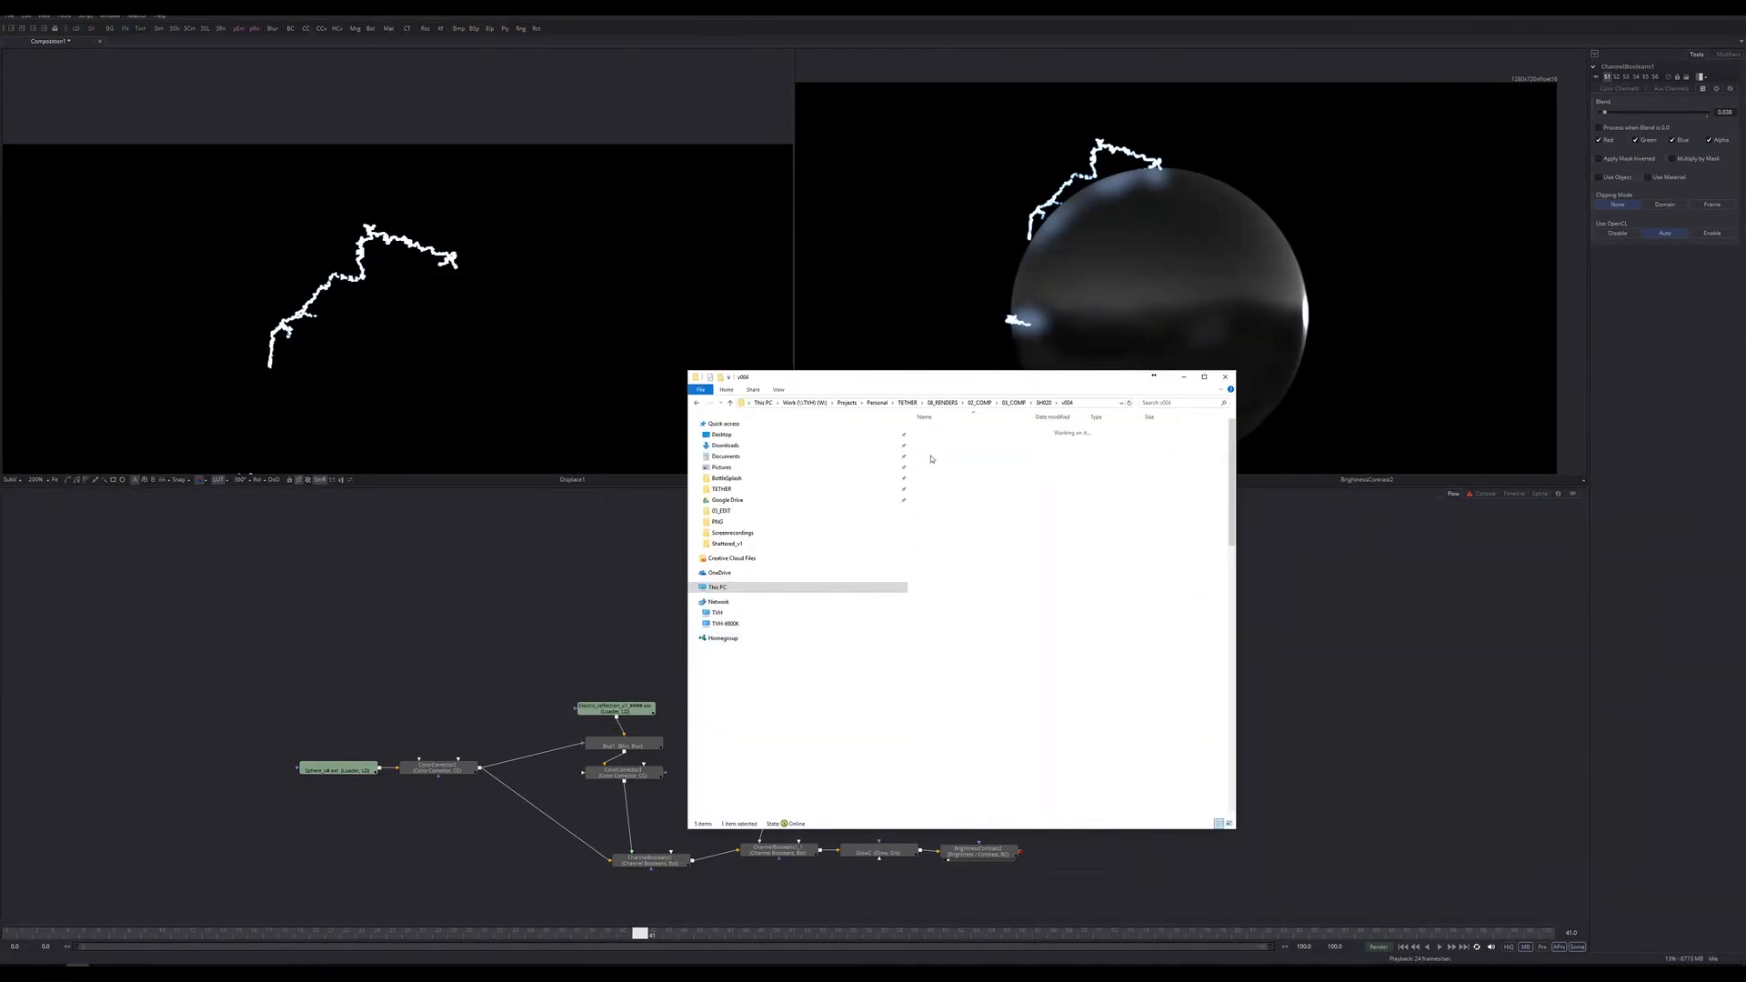
left_click(938, 460)
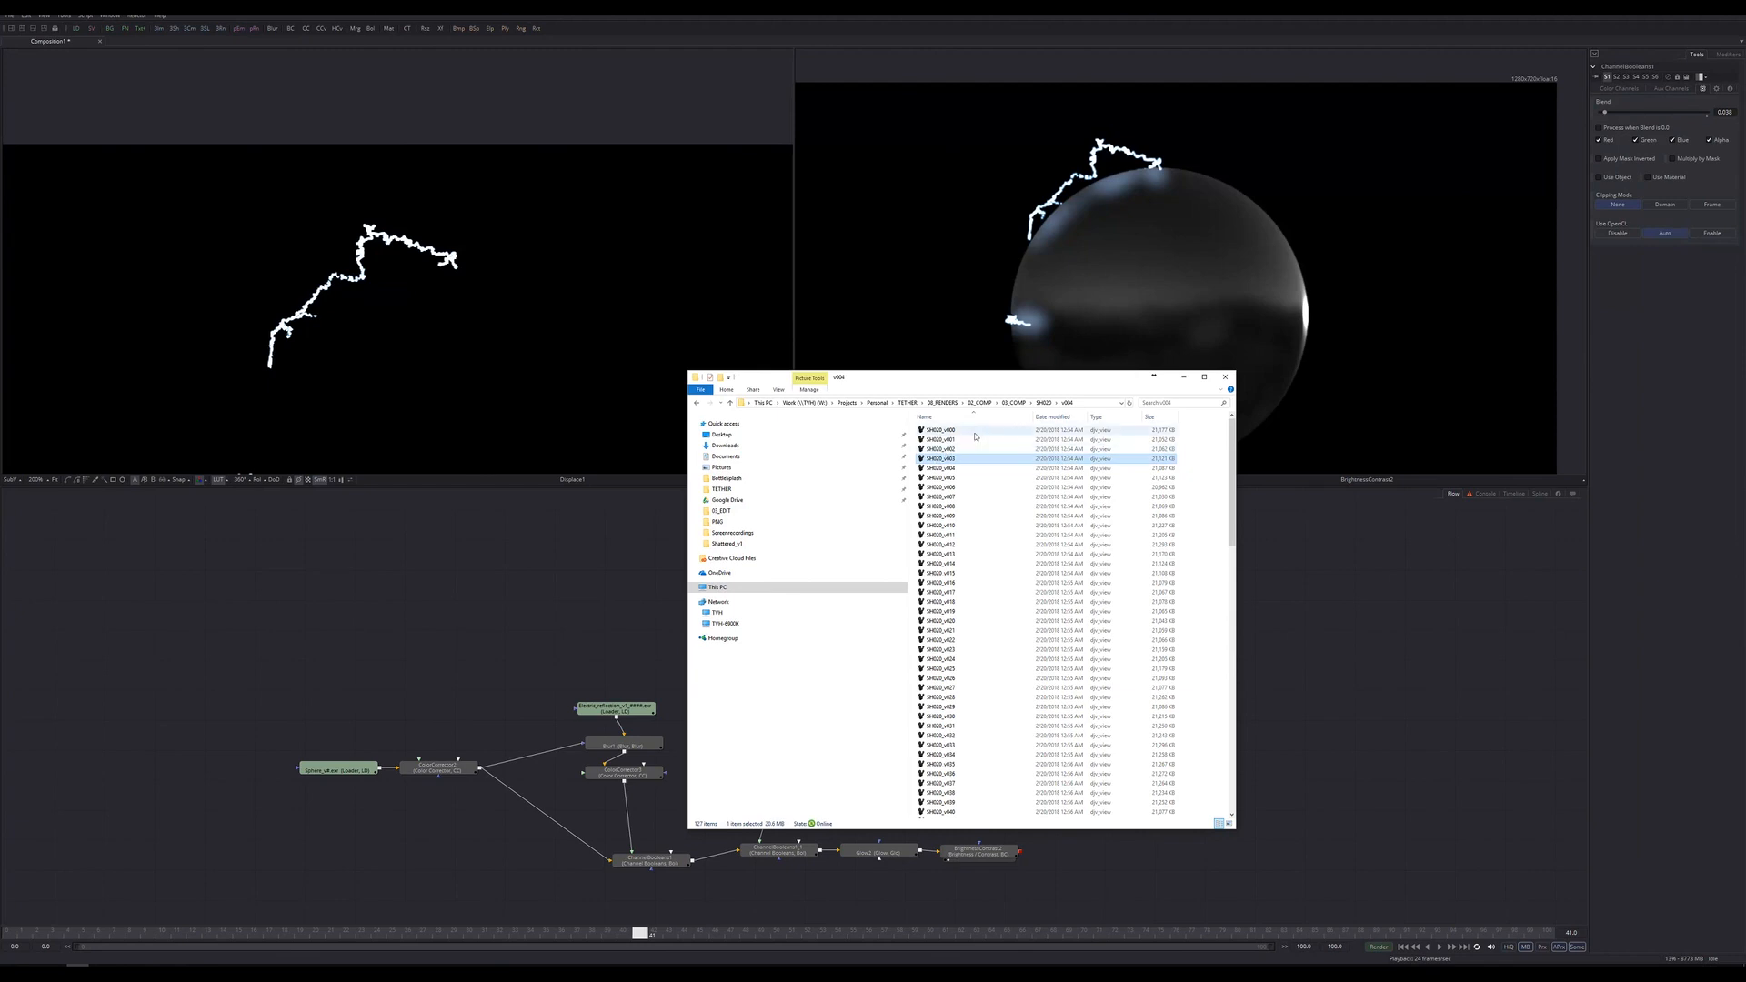
double_click(975, 433)
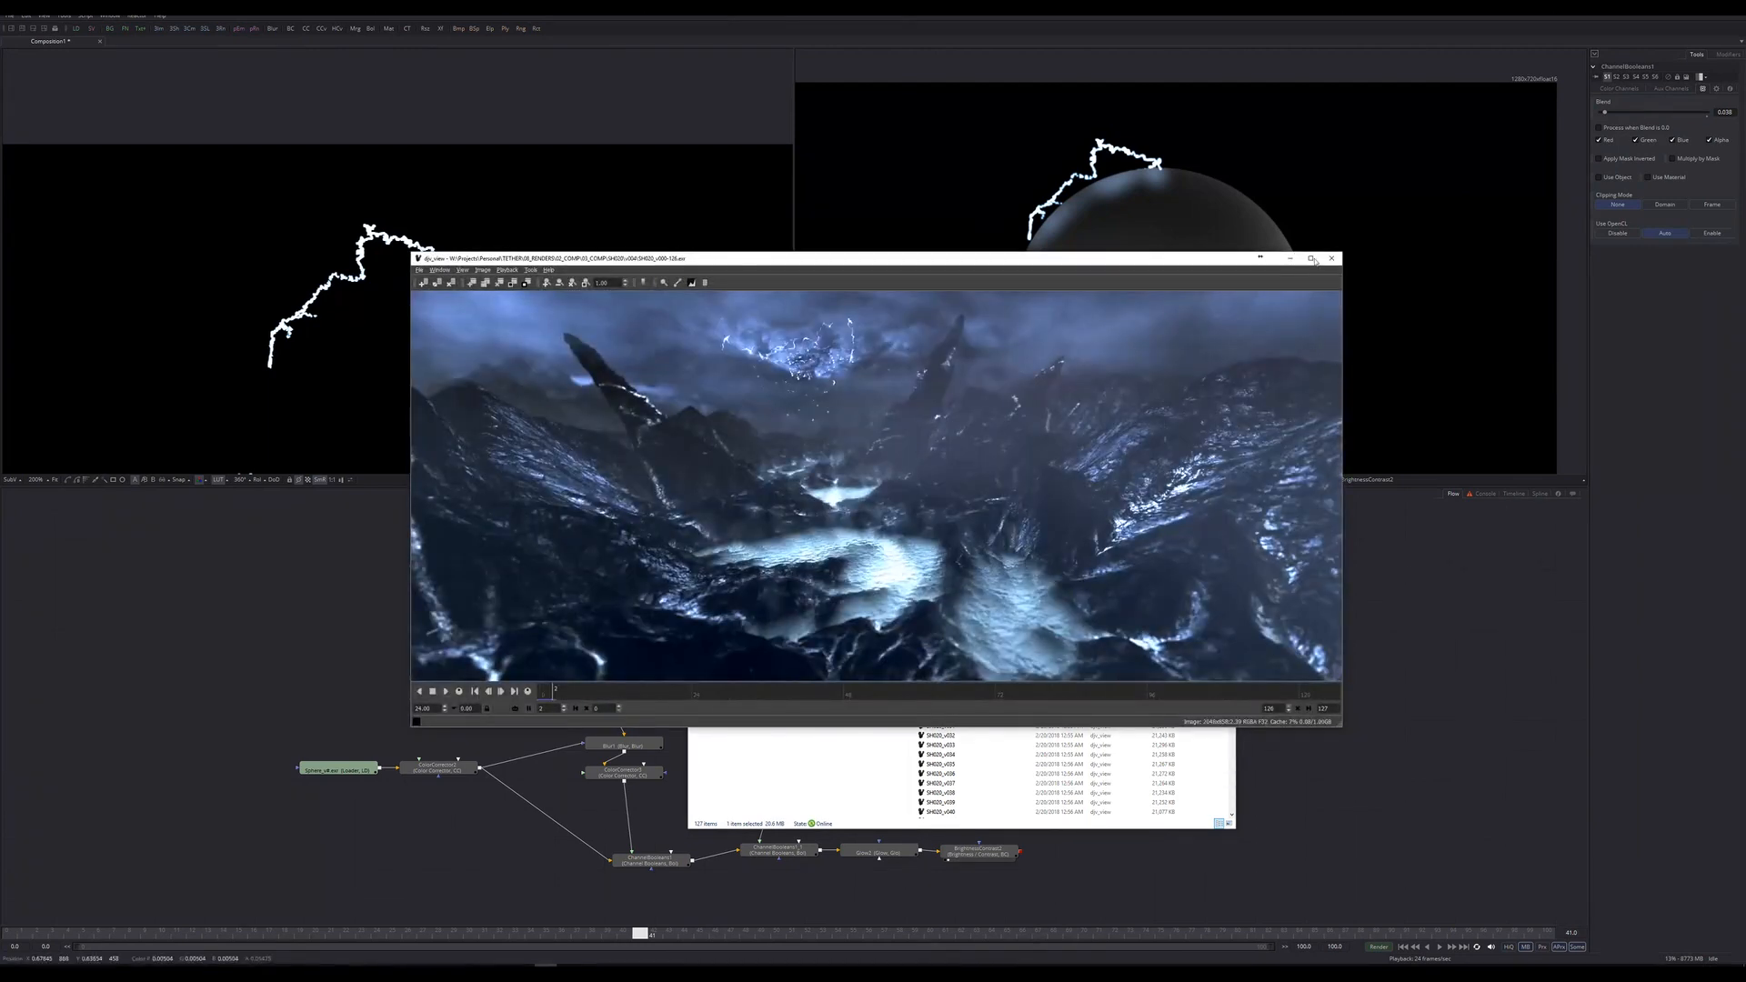
left_click(1331, 258)
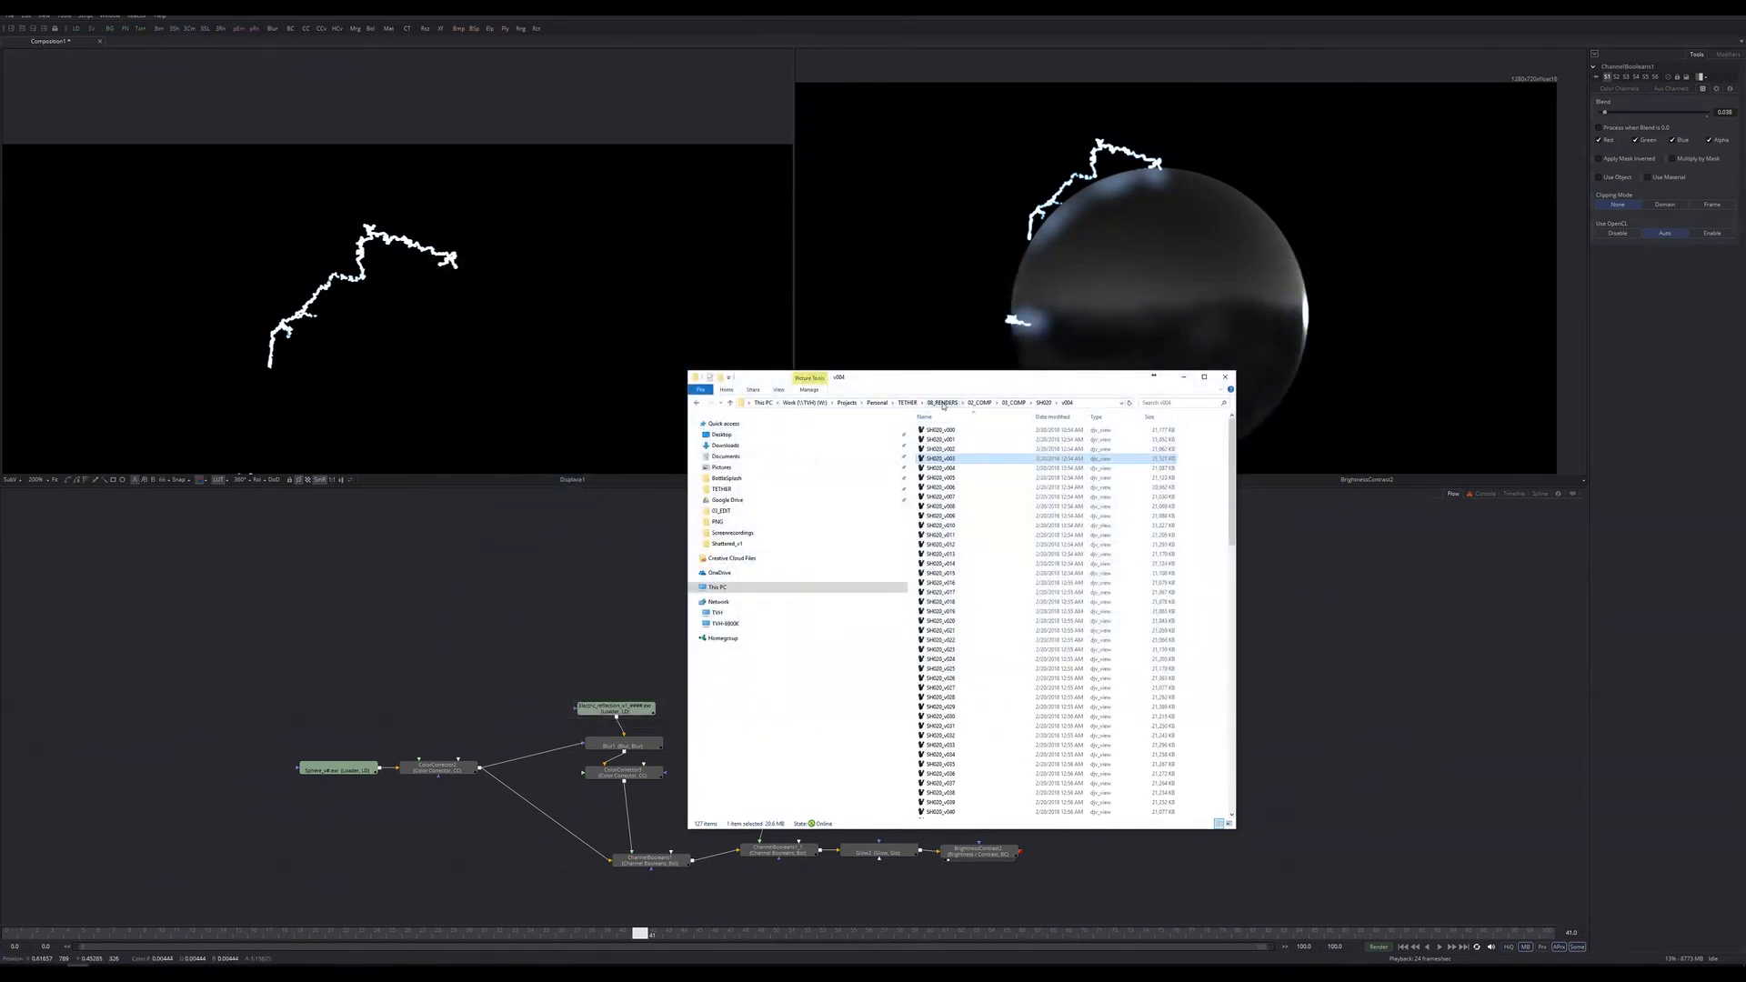
Go back to the comp renders folder and browse into the PNG folder of the SH040 shot's render version.
left_click(1017, 404)
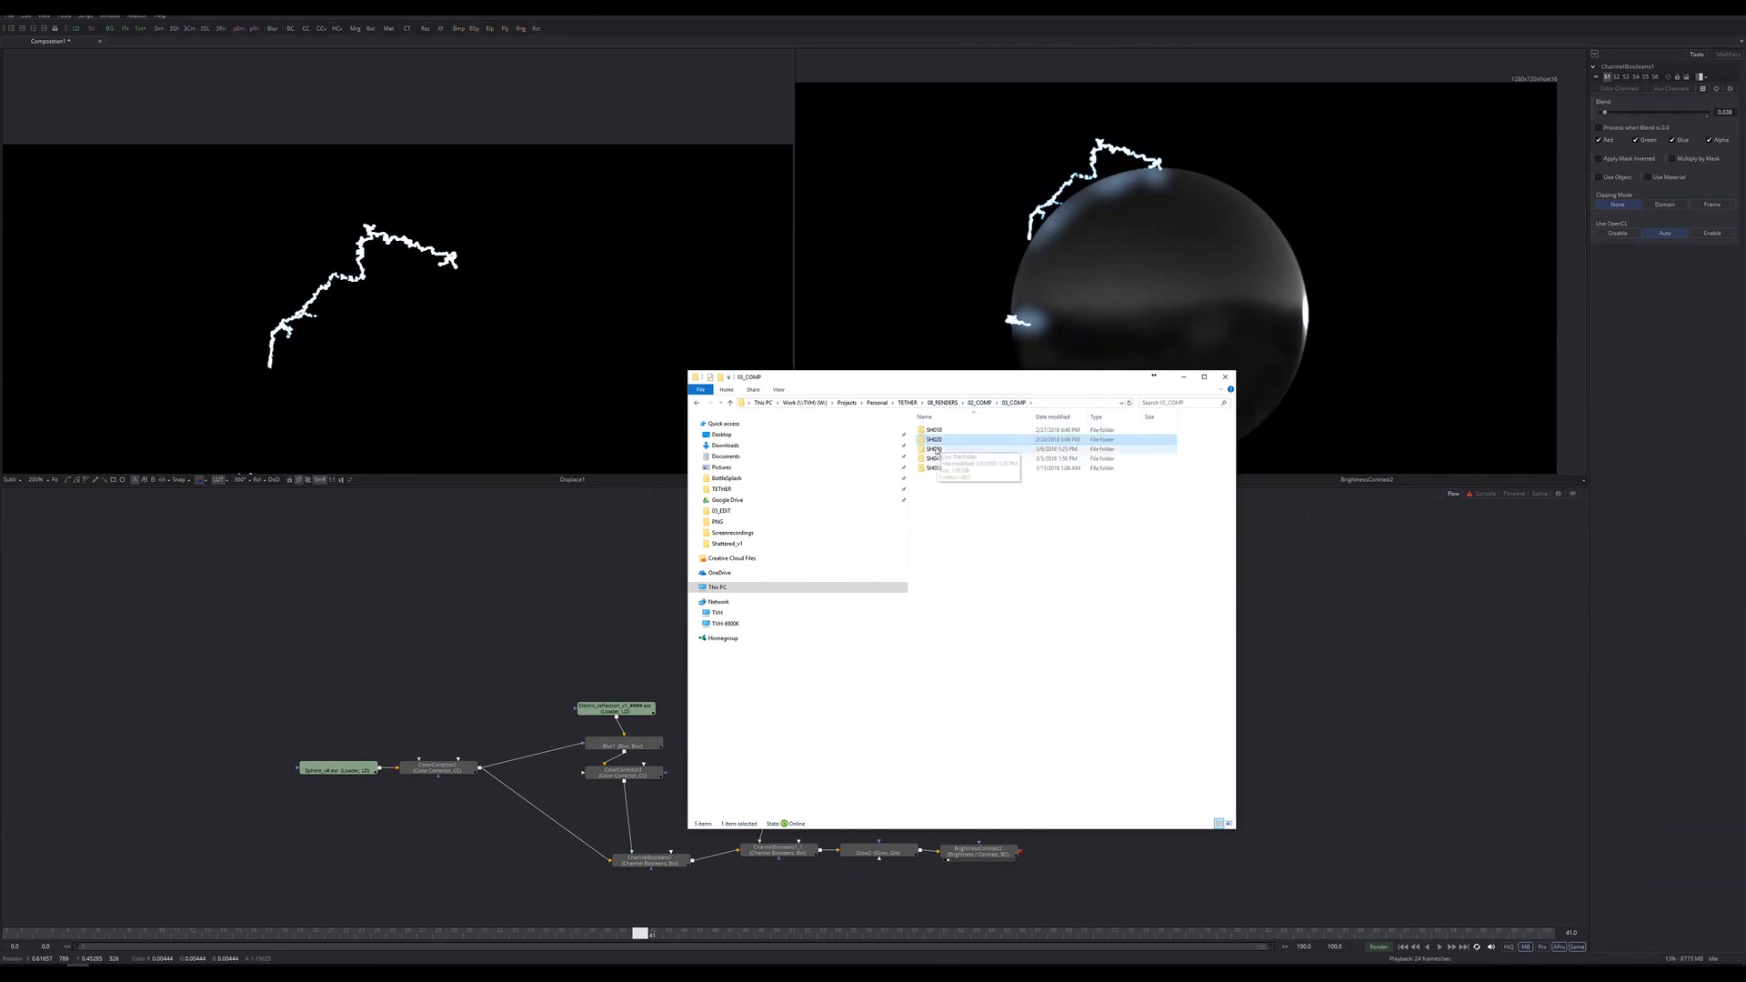
double_click(932, 459)
left_click(929, 460)
double_click(930, 460)
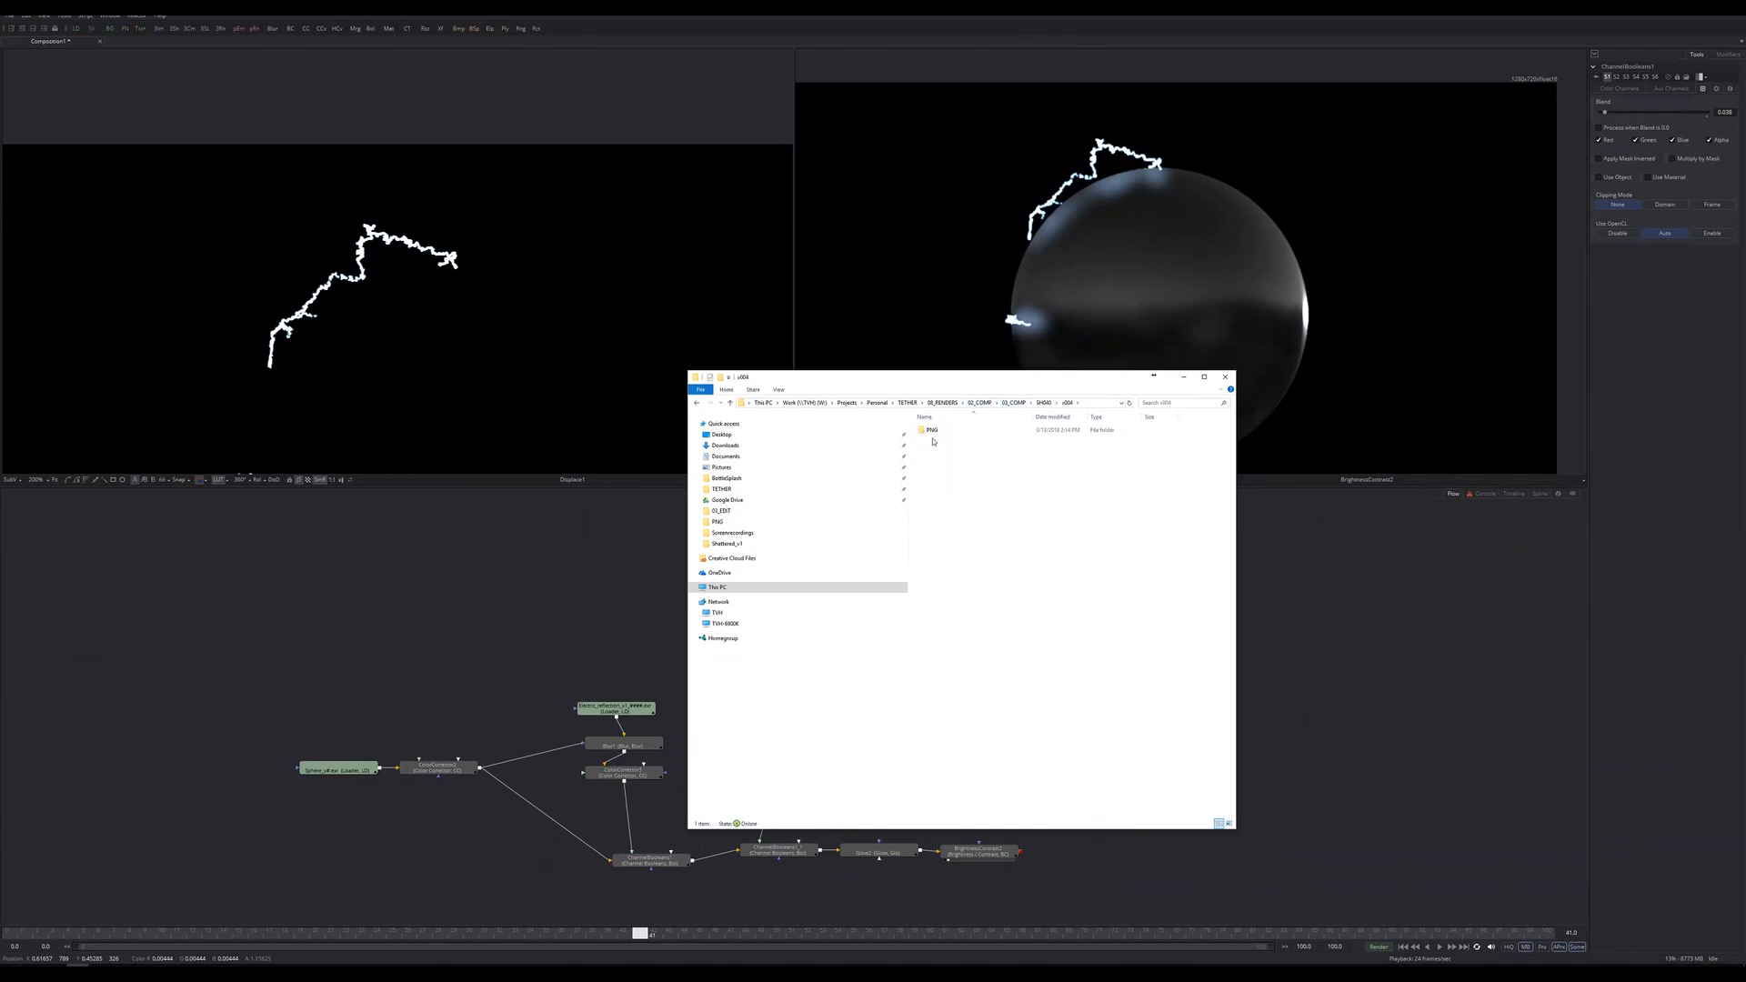
double_click(933, 440)
Open the SH040 PNG sequence with djv_view, scrub through the electricity effect, close the player and return to Fusion.
right_click(935, 439)
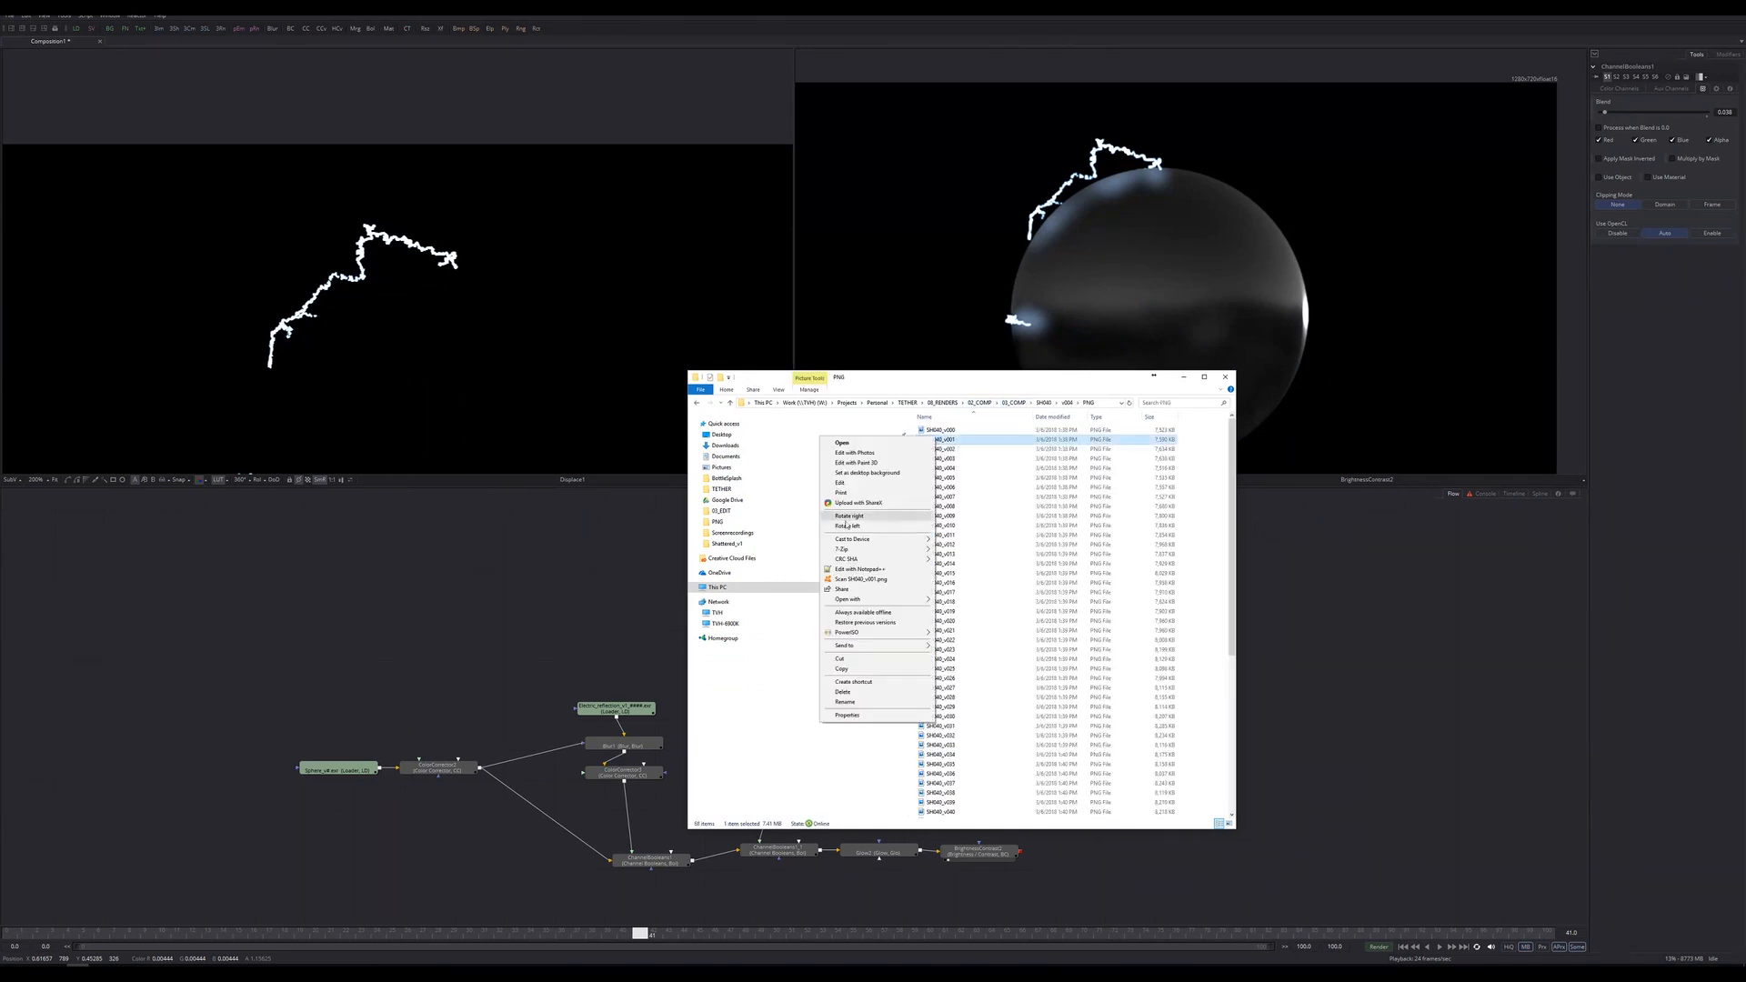
mouse_move(859, 599)
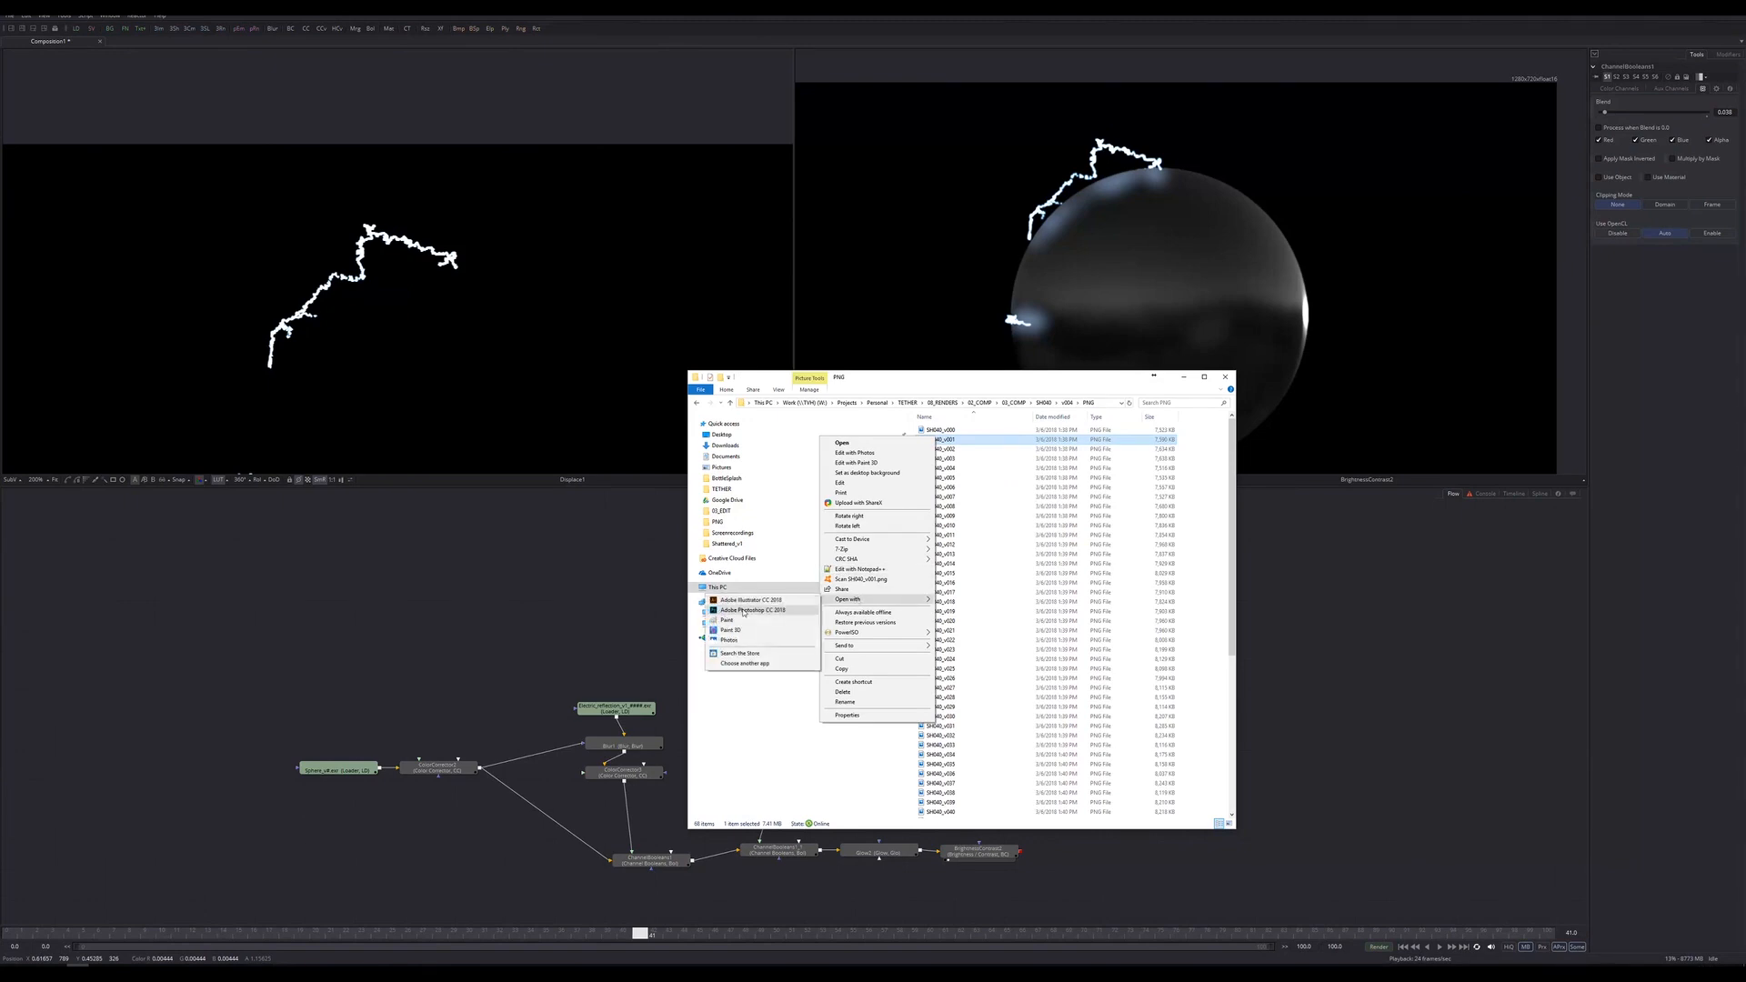
left_click(744, 663)
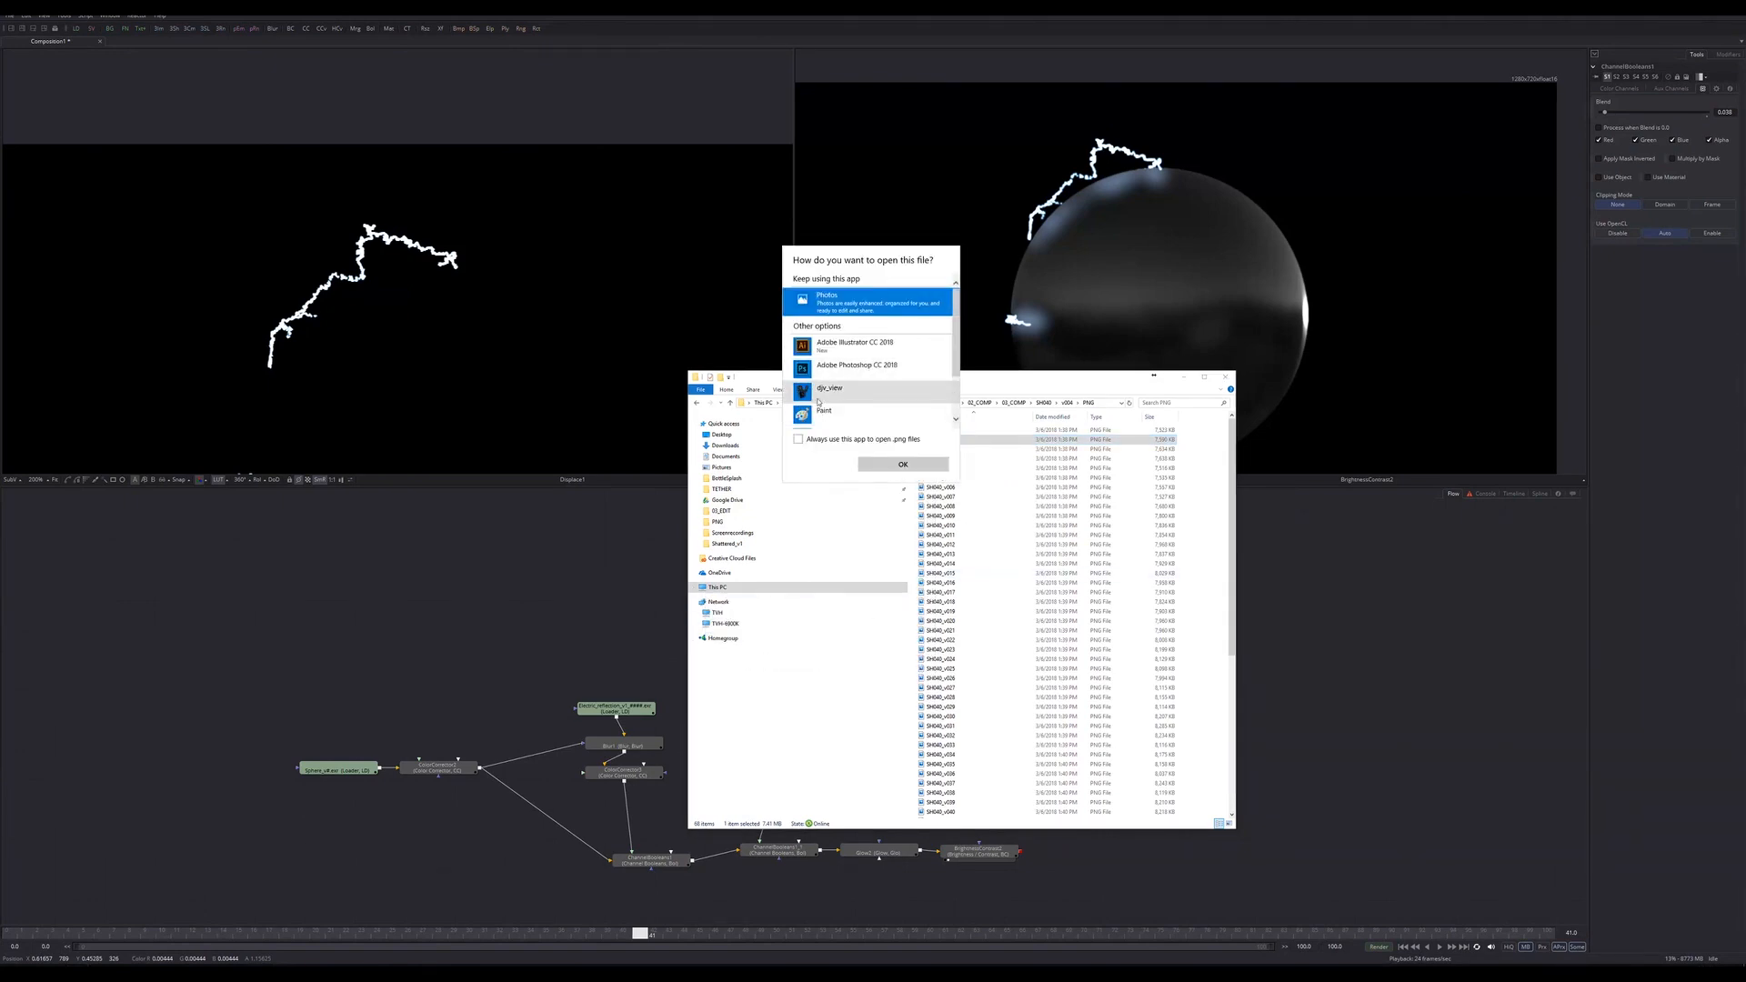
left_click(871, 391)
left_click(903, 464)
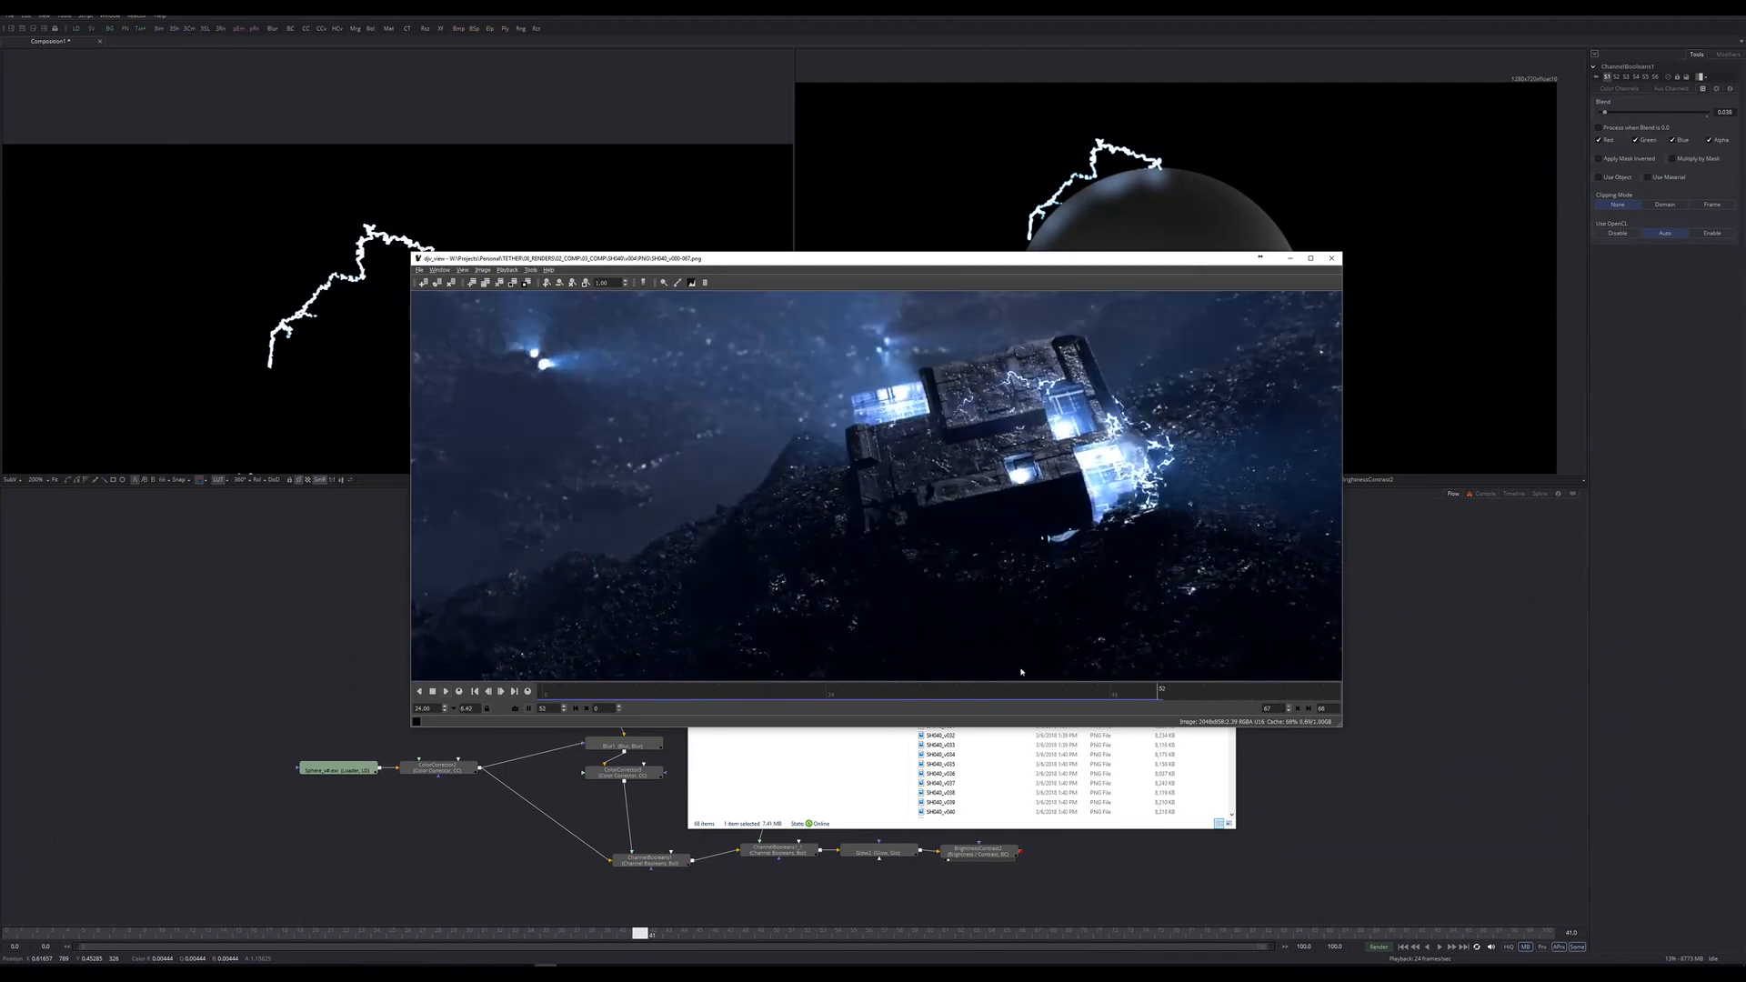
left_click_drag(940, 693, 784, 685)
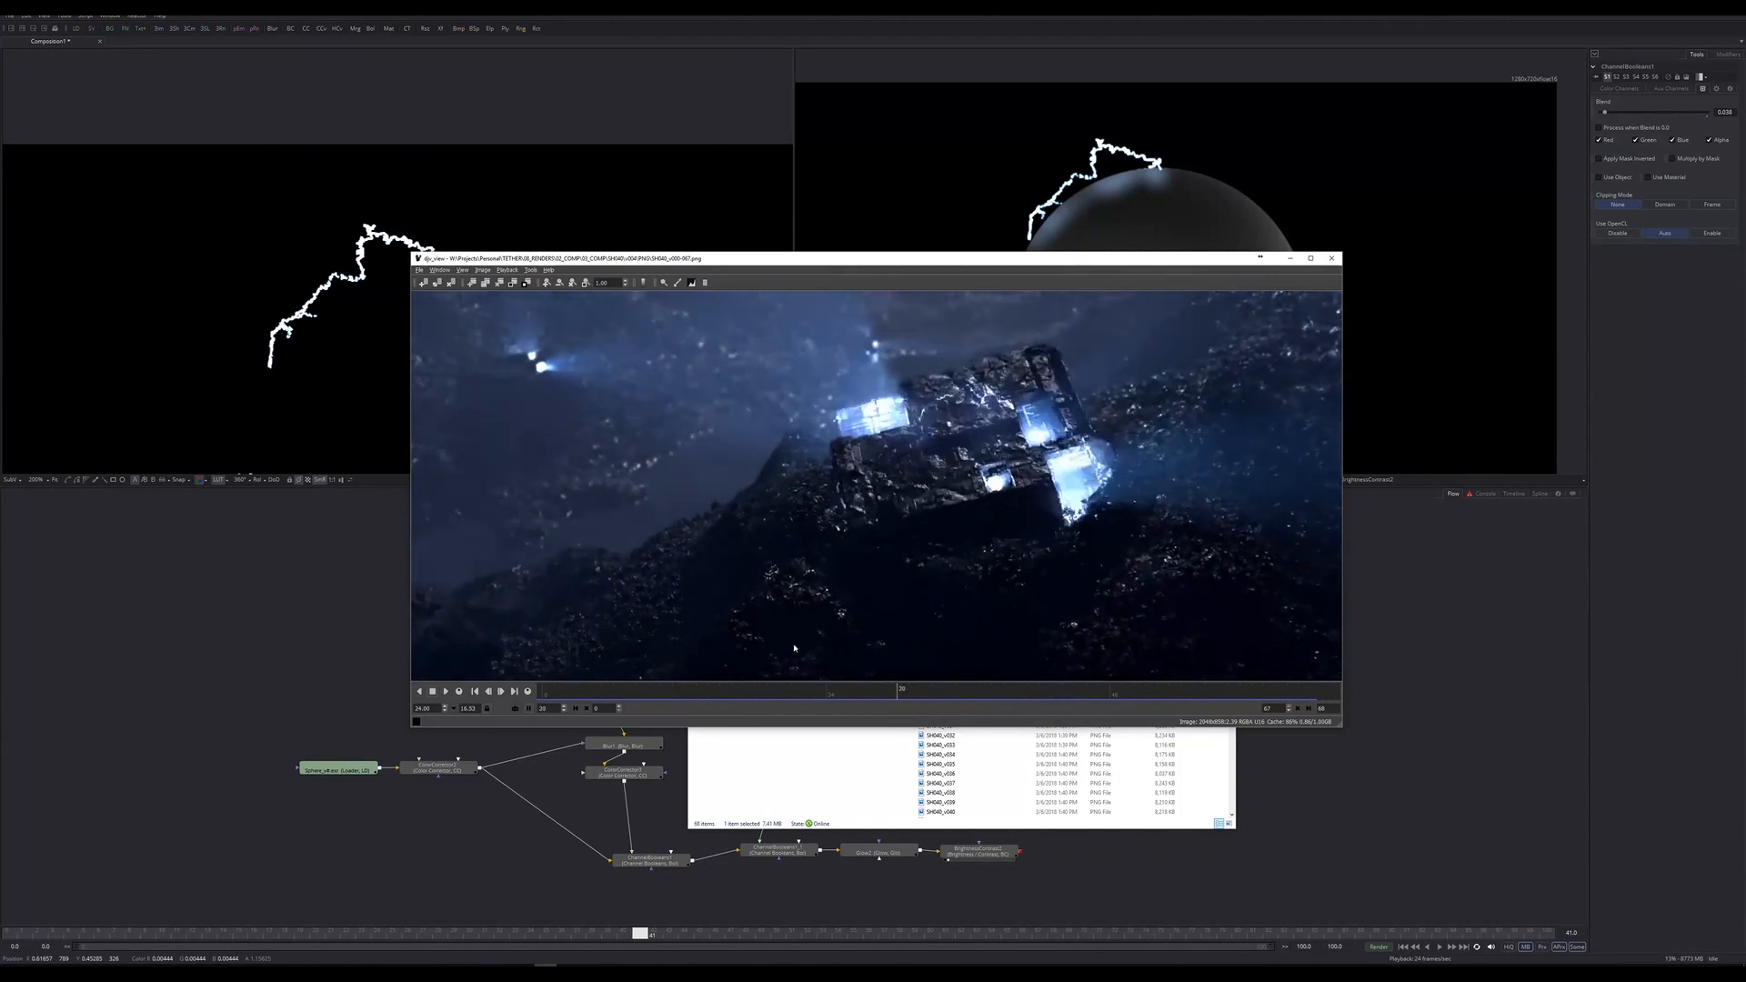
left_click(1337, 263)
left_click(1364, 741)
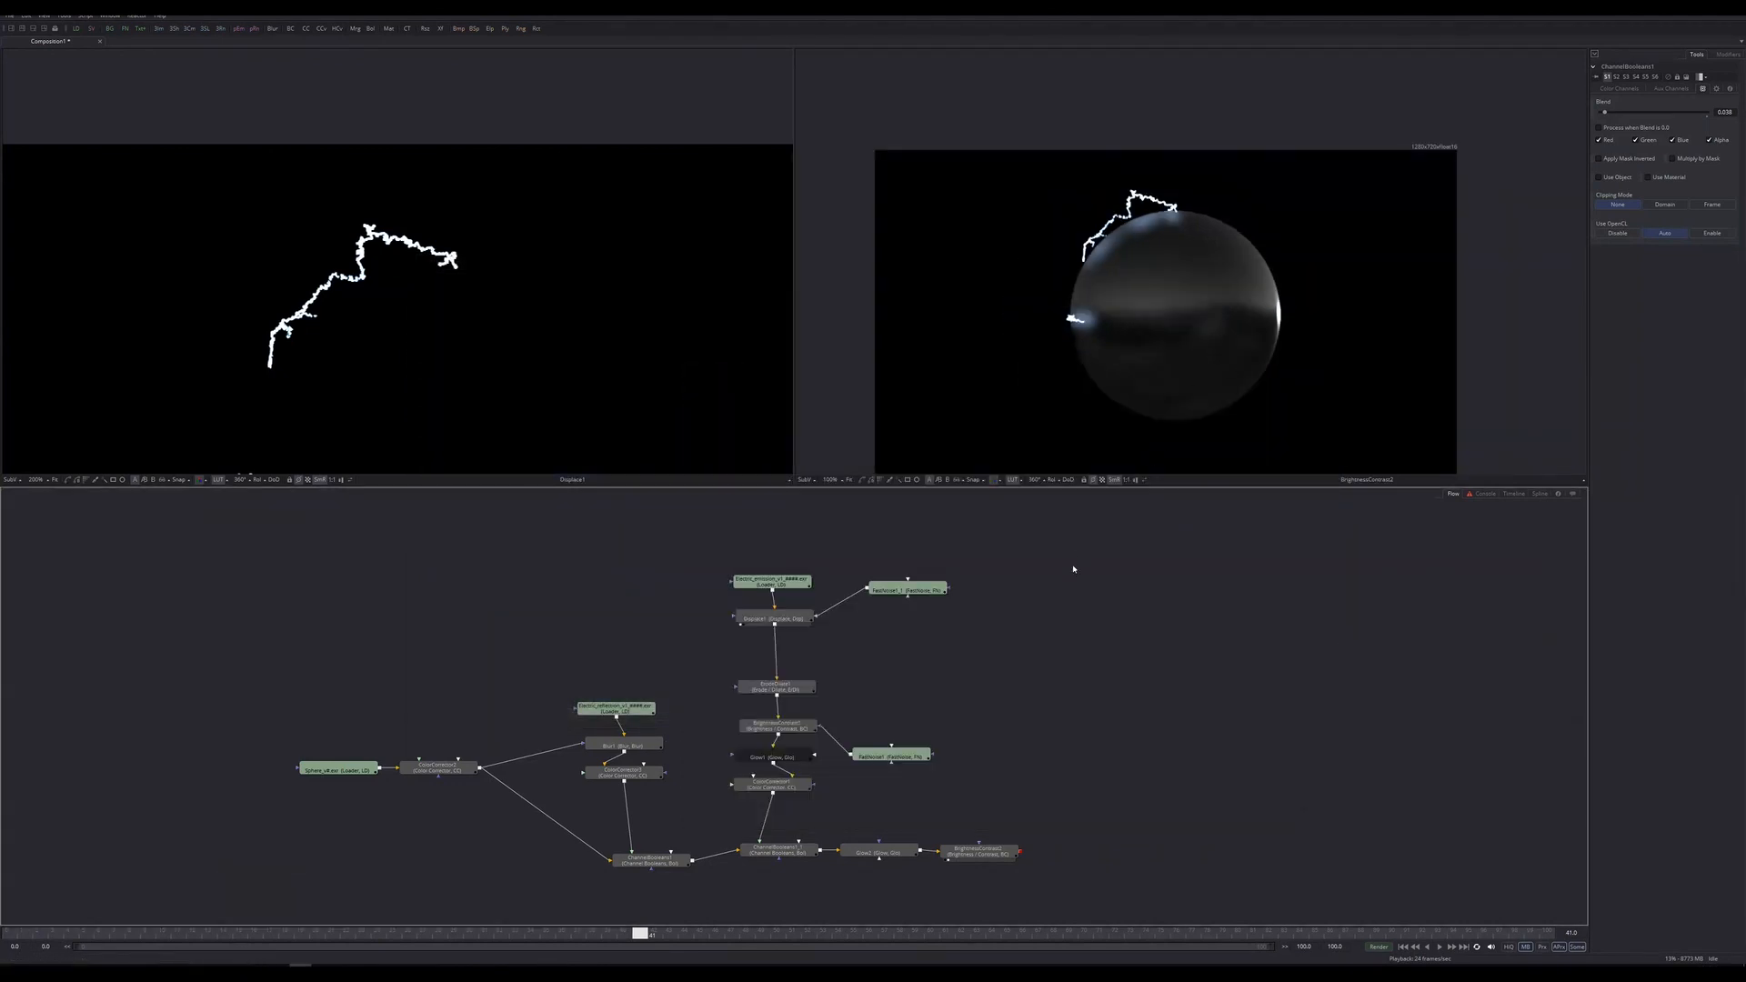
Enlarge the two viewers by shrinking the node flow area, and reposition the node tree within it.
middle_click_drag(1179, 696, 1116, 630)
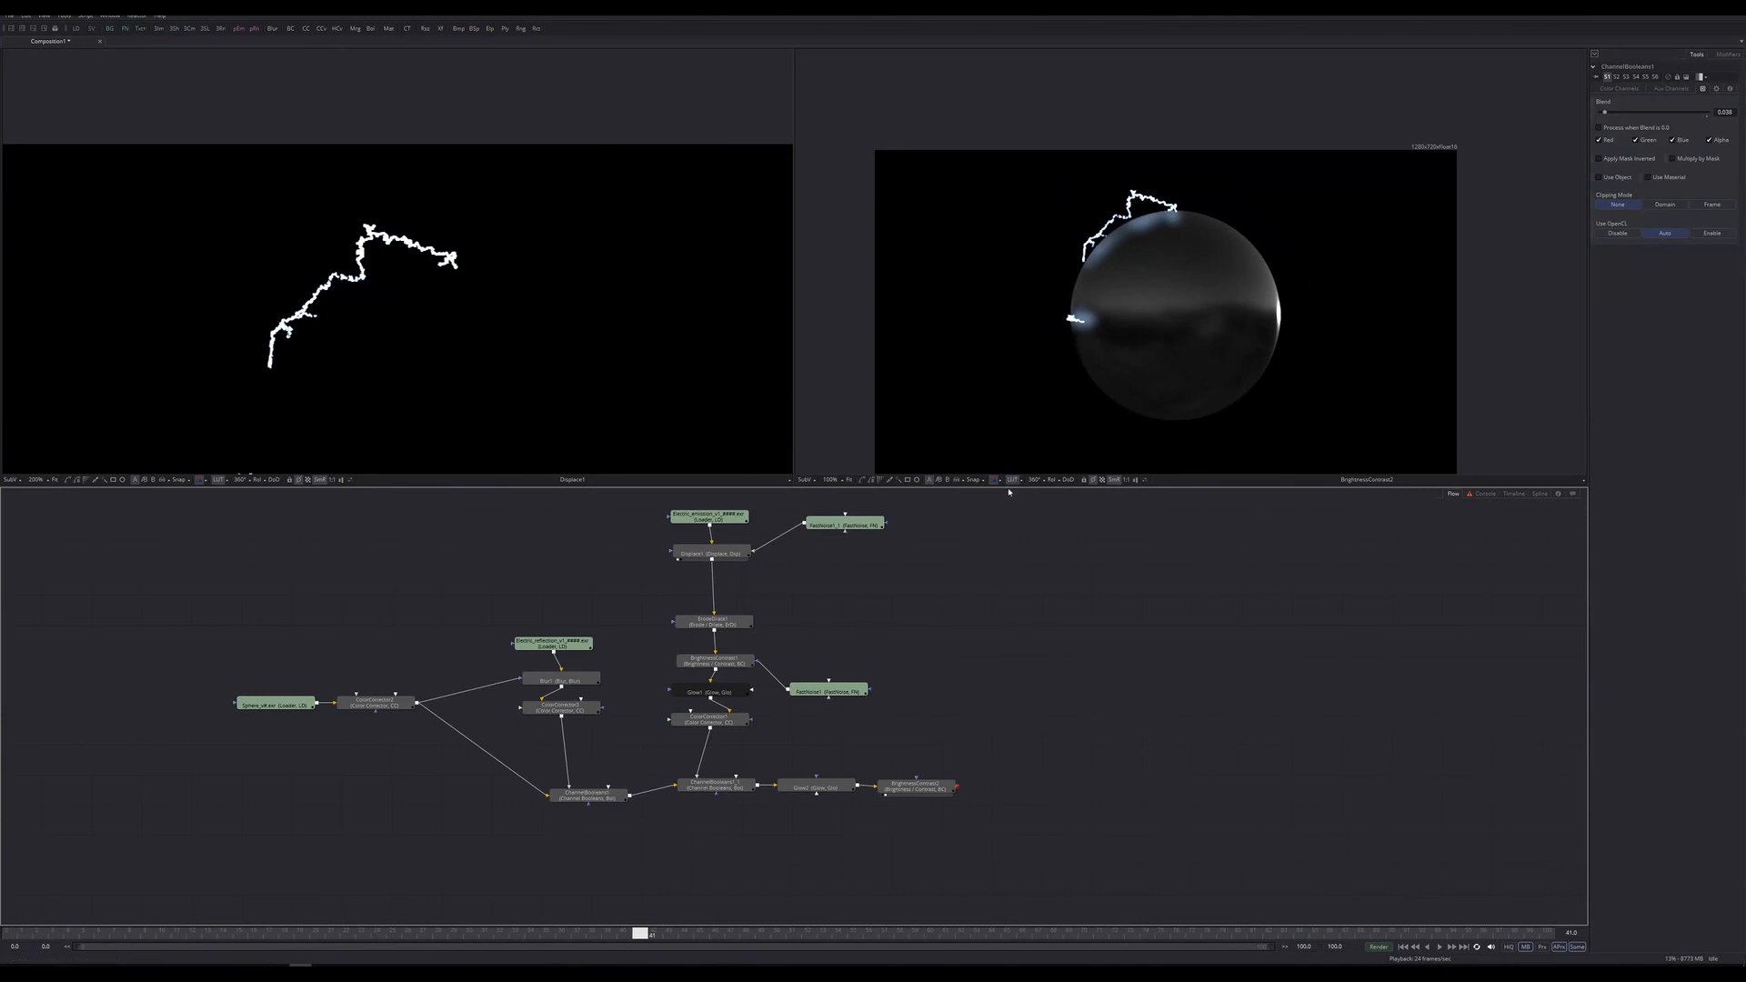
left_click_drag(1002, 501, 990, 597)
middle_click_drag(1088, 769, 1061, 671)
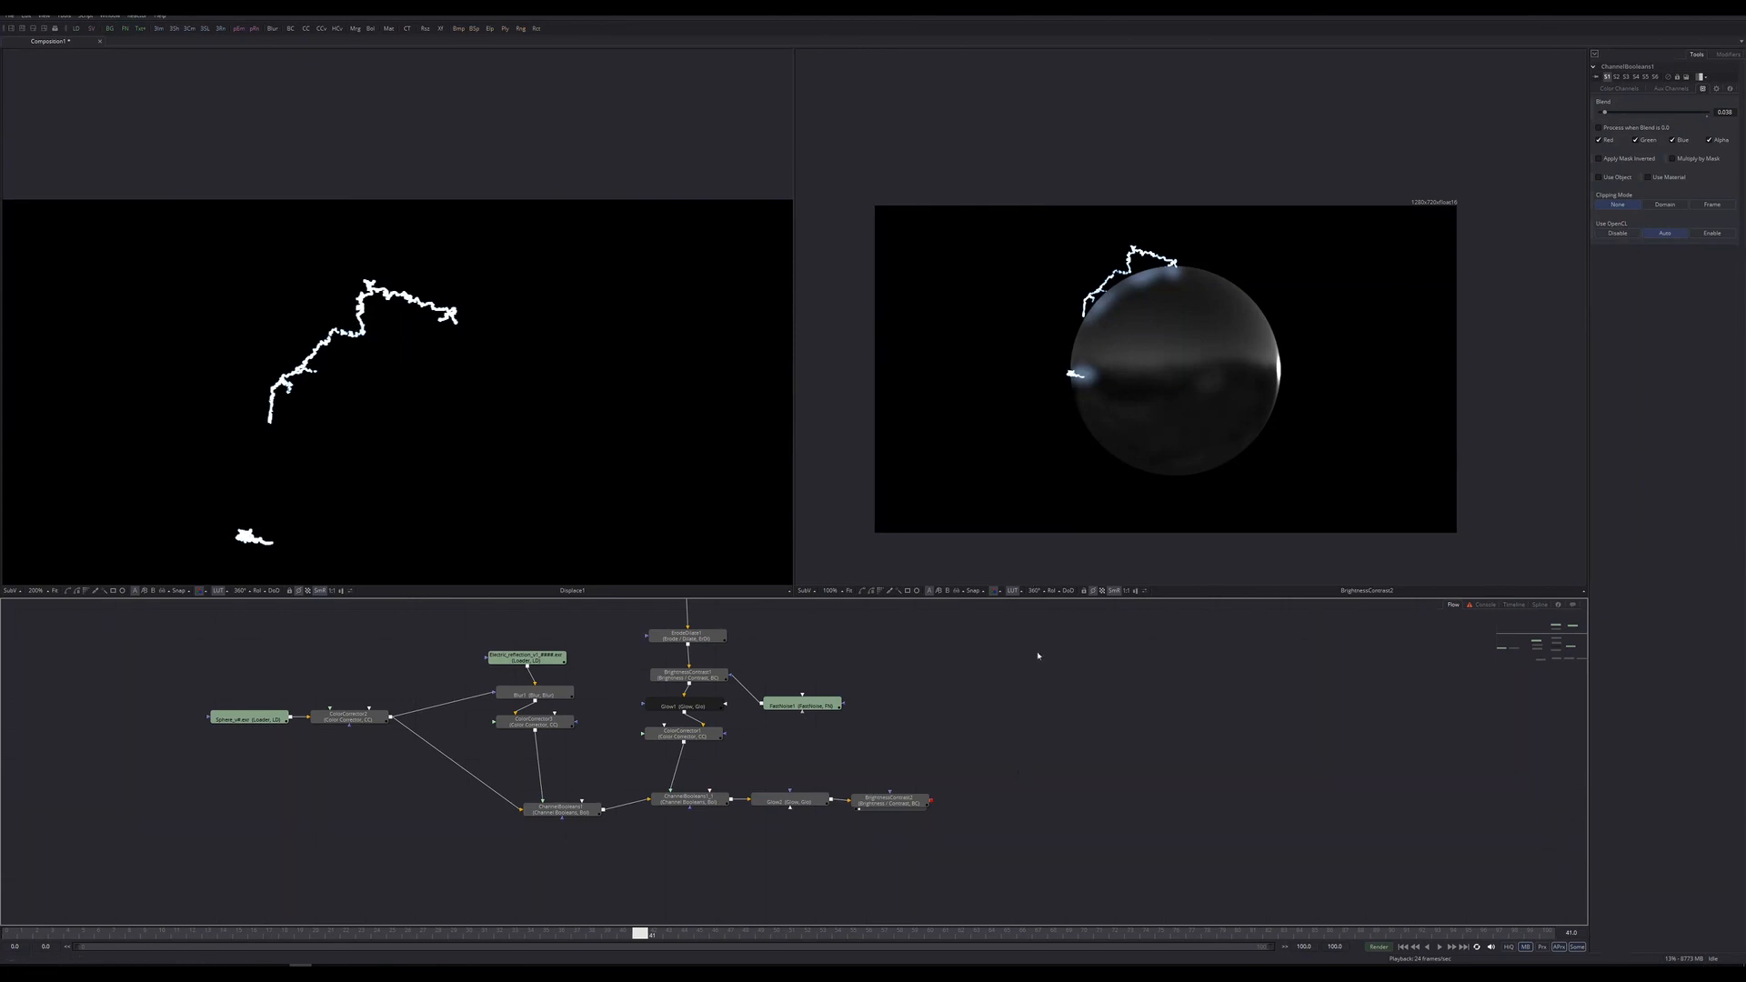
middle_click_drag(969, 731, 1031, 696)
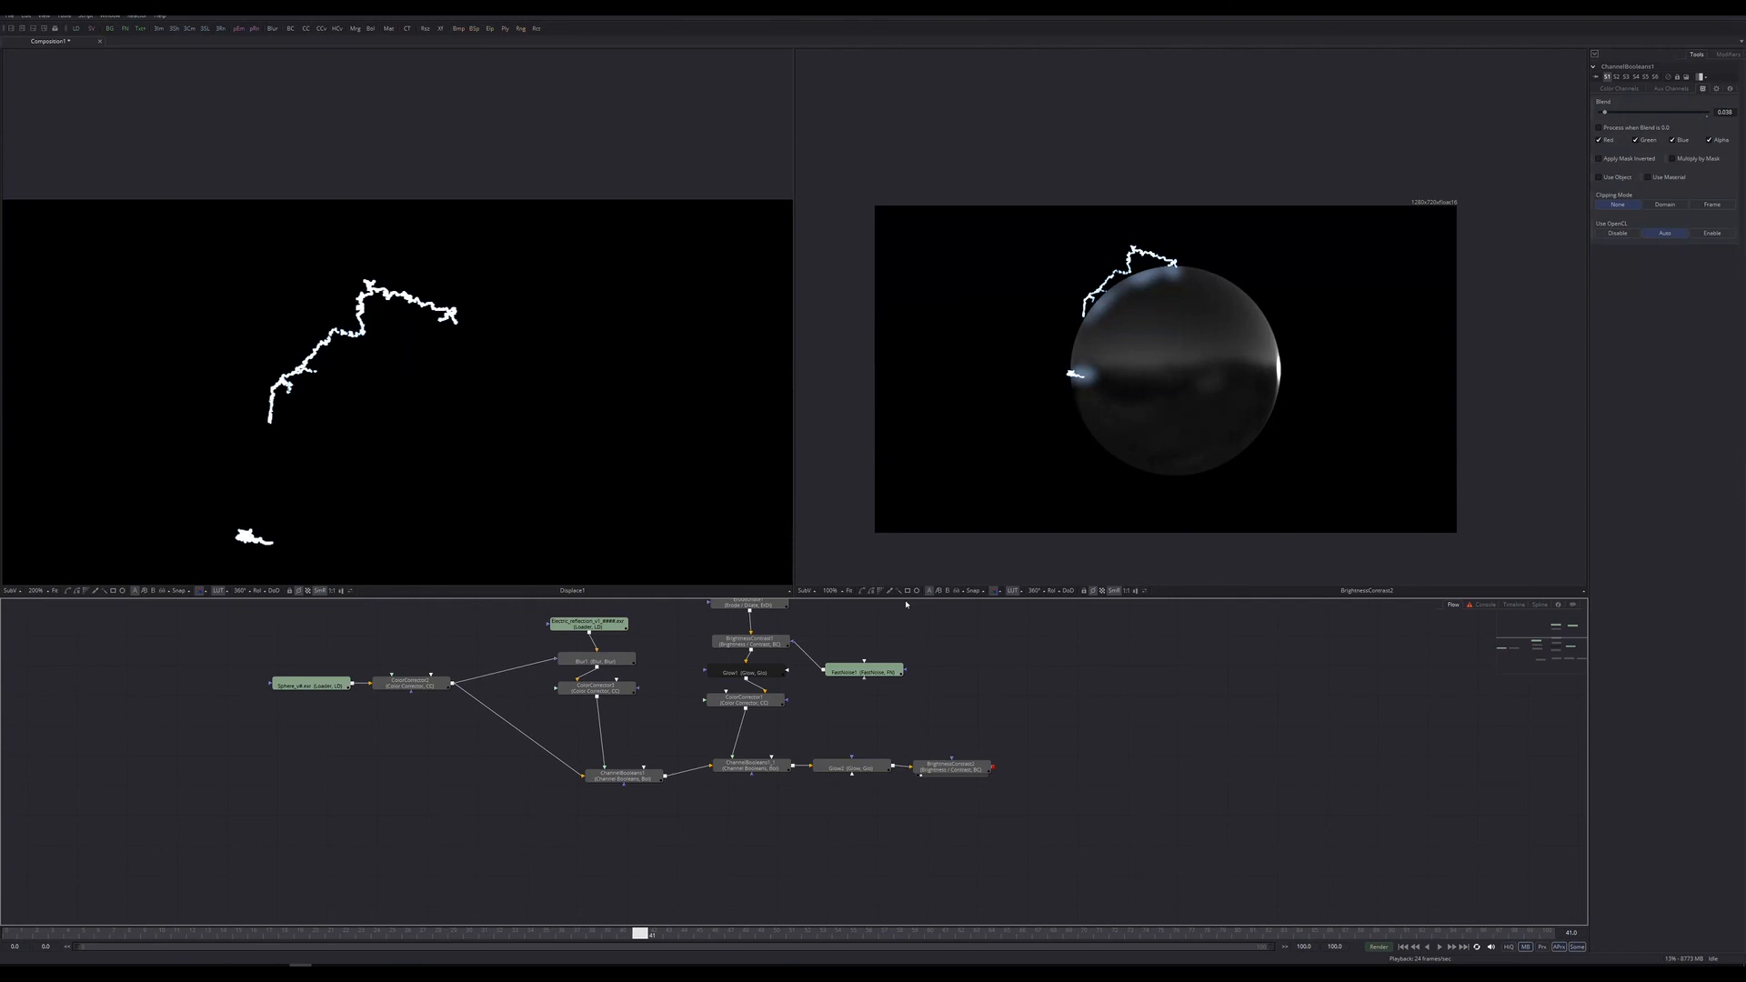
middle_click_drag(1114, 779, 1140, 781)
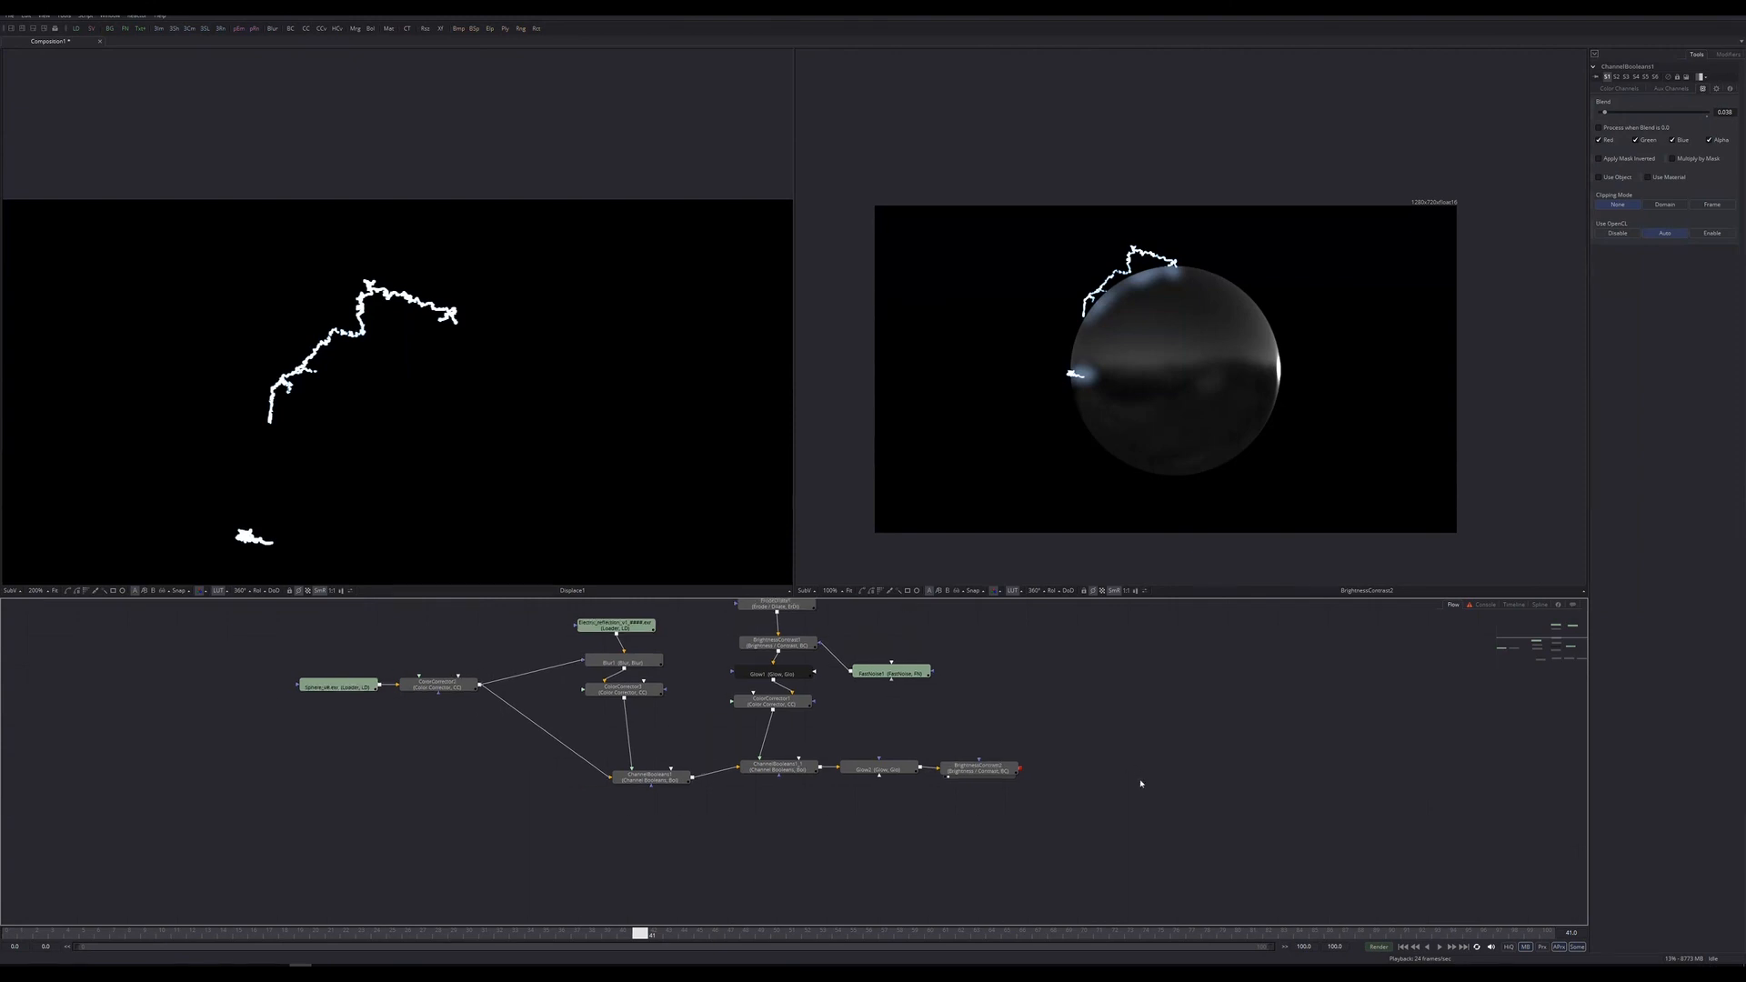